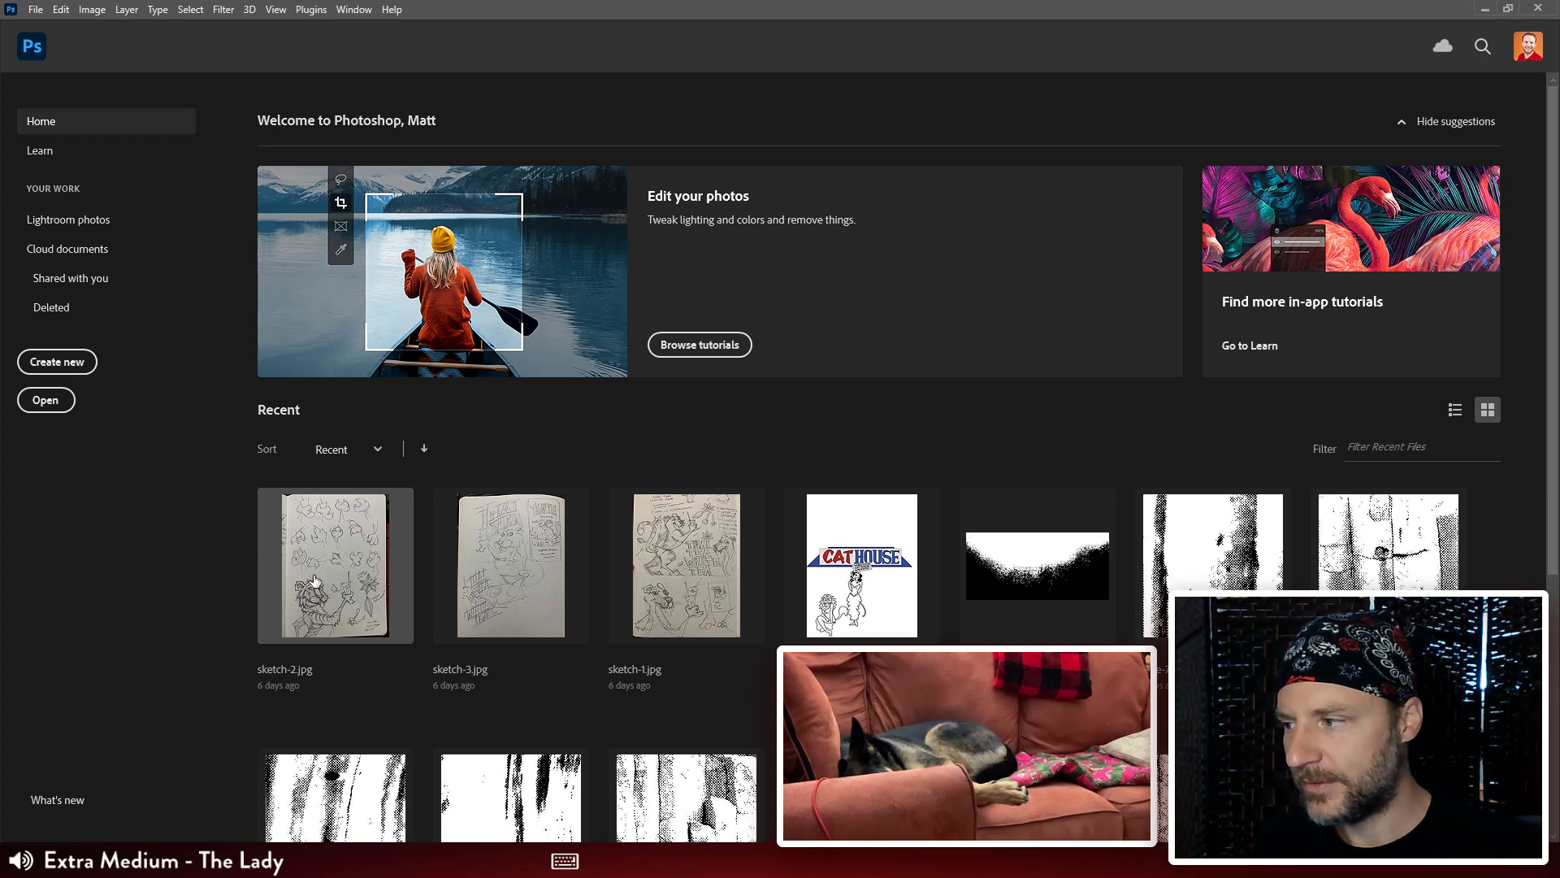
Open Thai-Cheers.jpg and Thai-Cheers-Tail.jpg from the Thai Tea White Tea project's Sketches folder.
left_click(58, 401)
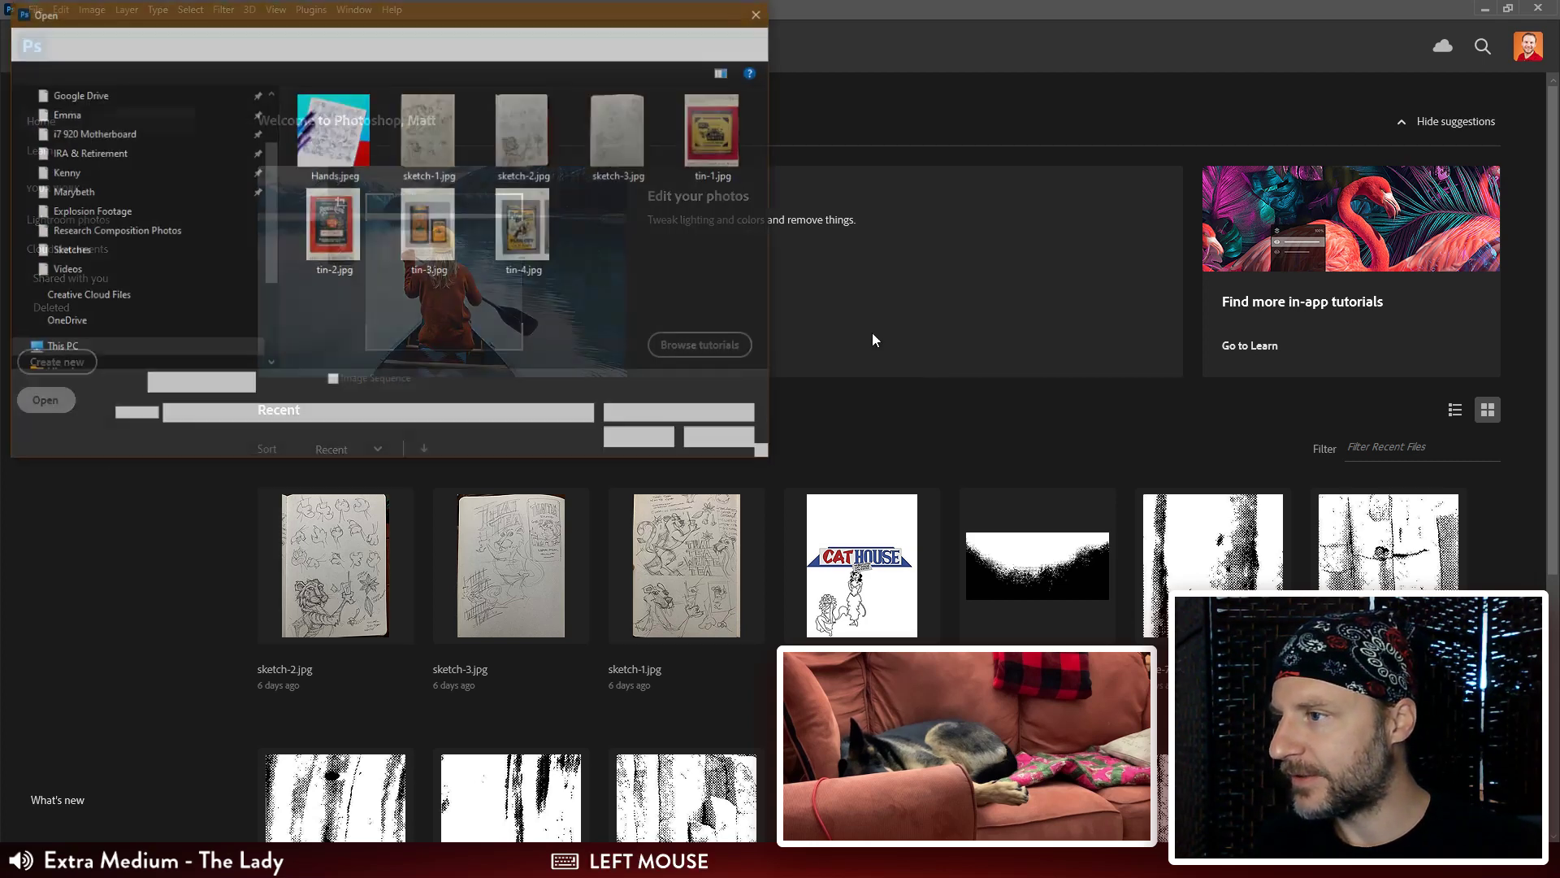
left_click(611, 105)
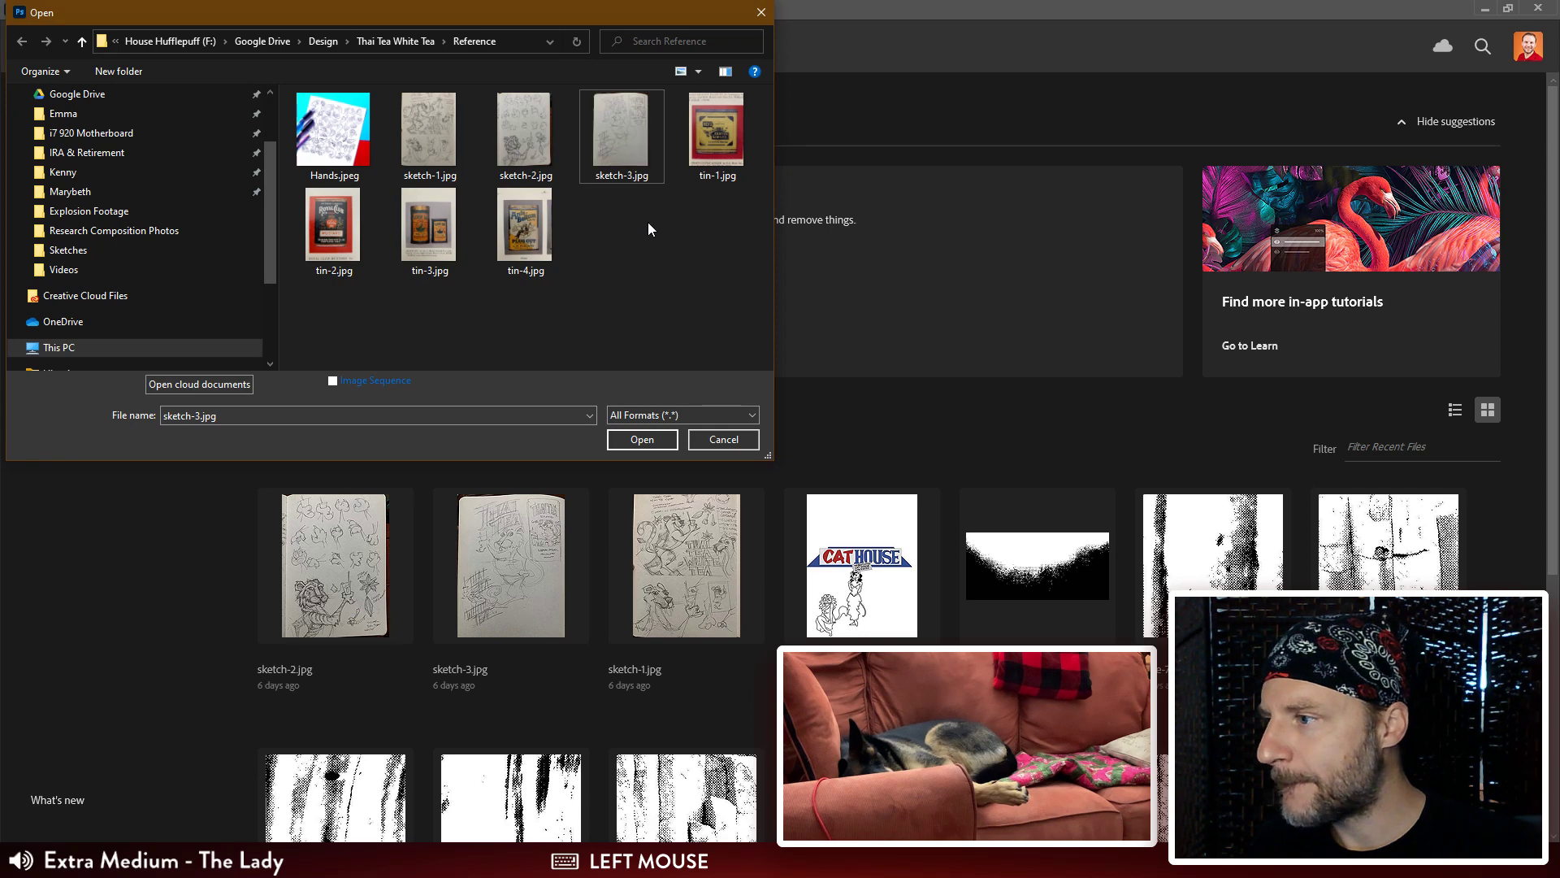
left_click(418, 40)
double_click(359, 138)
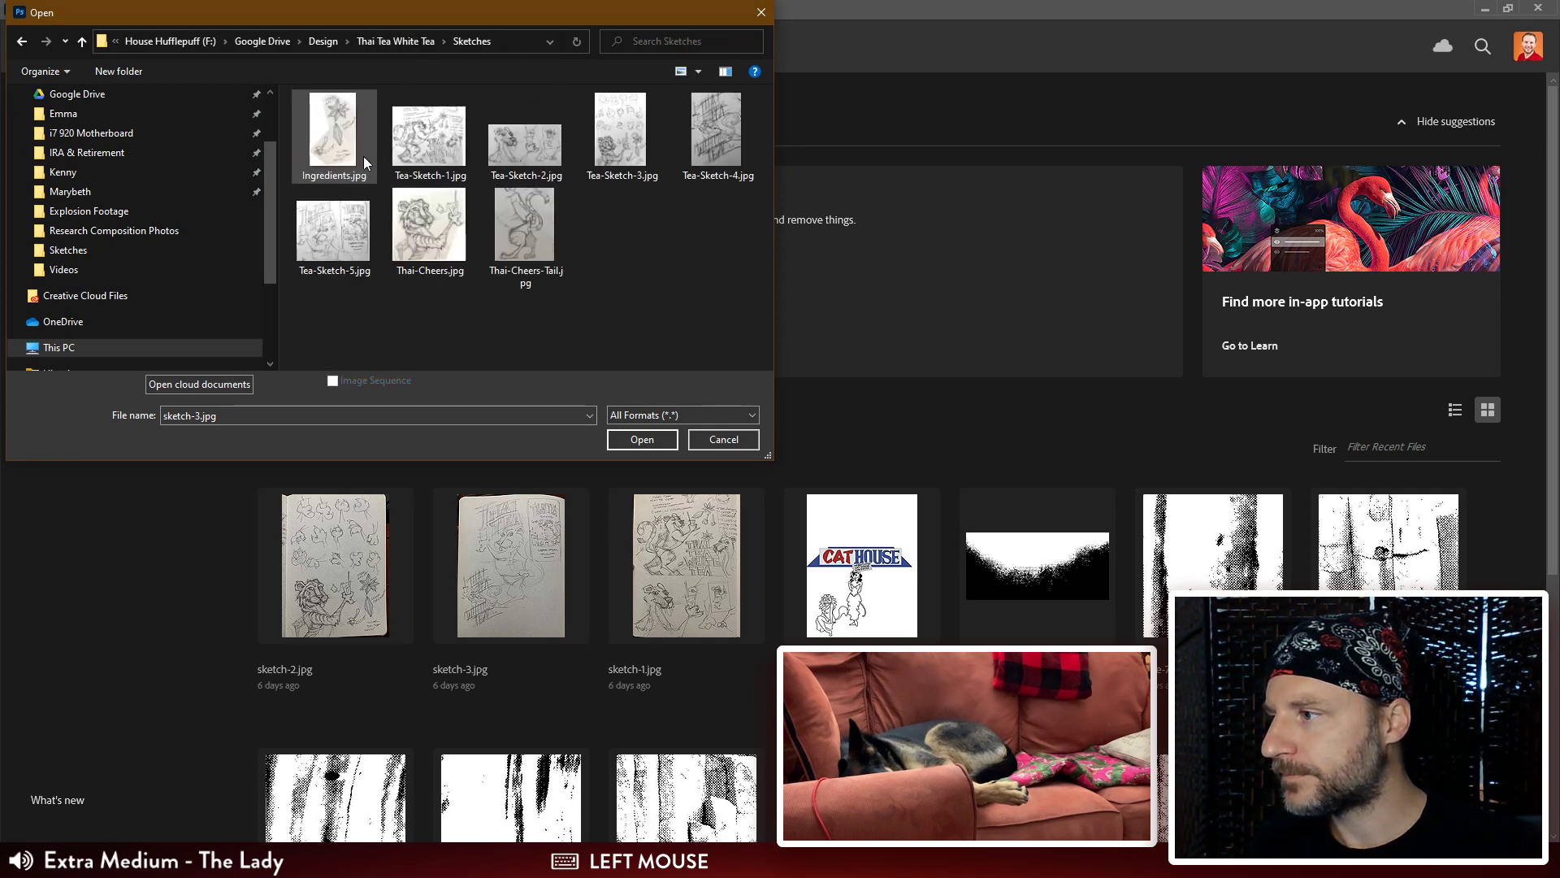
left_click(563, 259)
left_click_drag(625, 214, 441, 300)
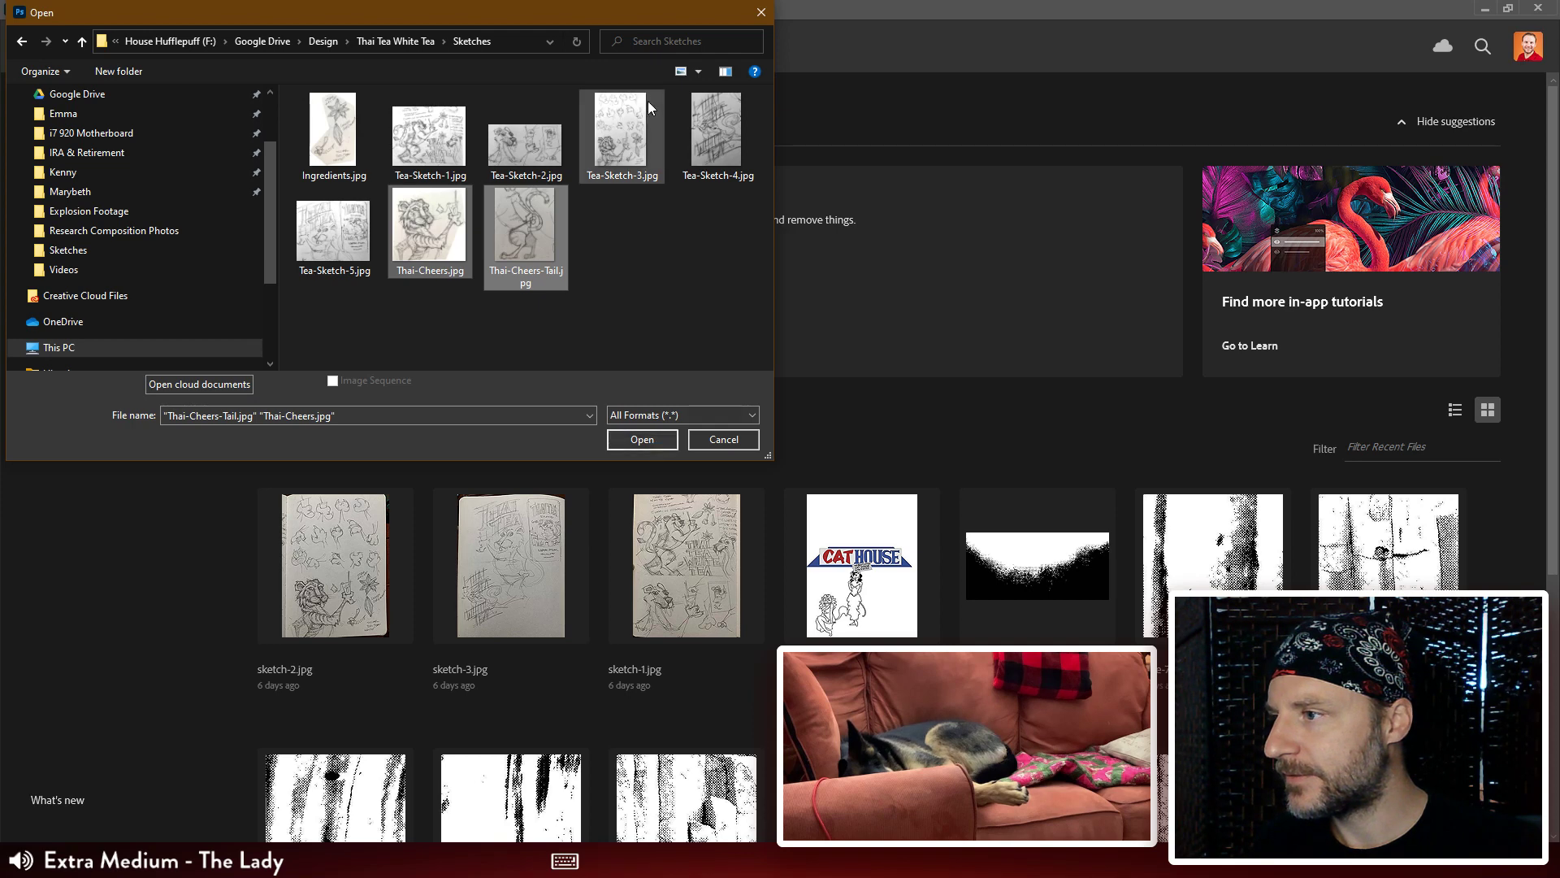
left_click(646, 438)
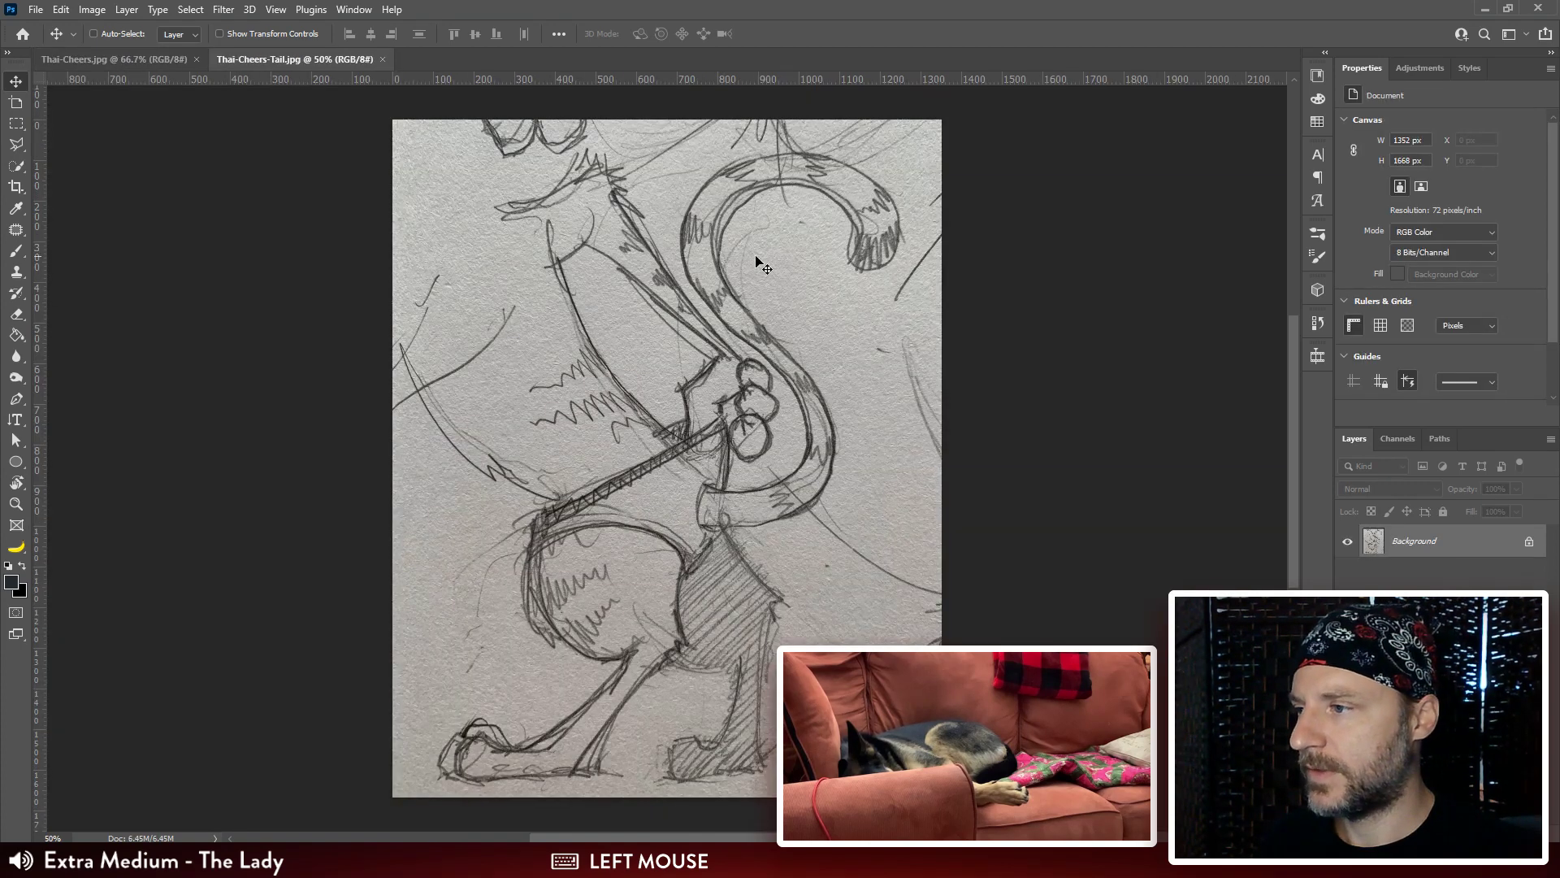
Bring up Thai-Cheers.jpg and convert its locked Background into a regular layer with the default name.
left_click(183, 60)
key("ctrl+minus")
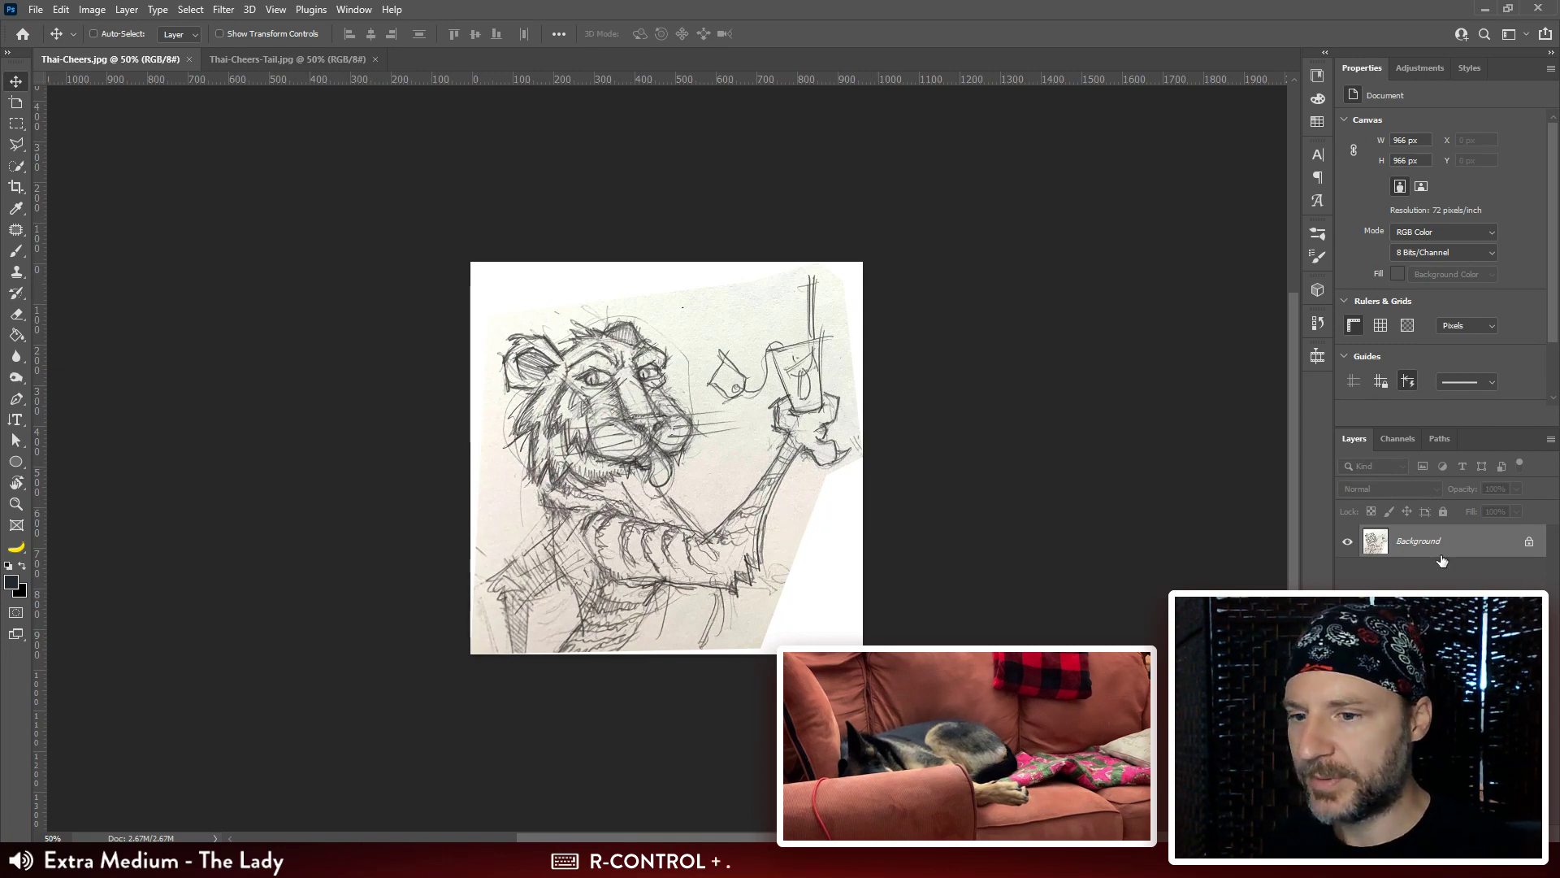
double_click(1418, 541)
left_click(902, 262)
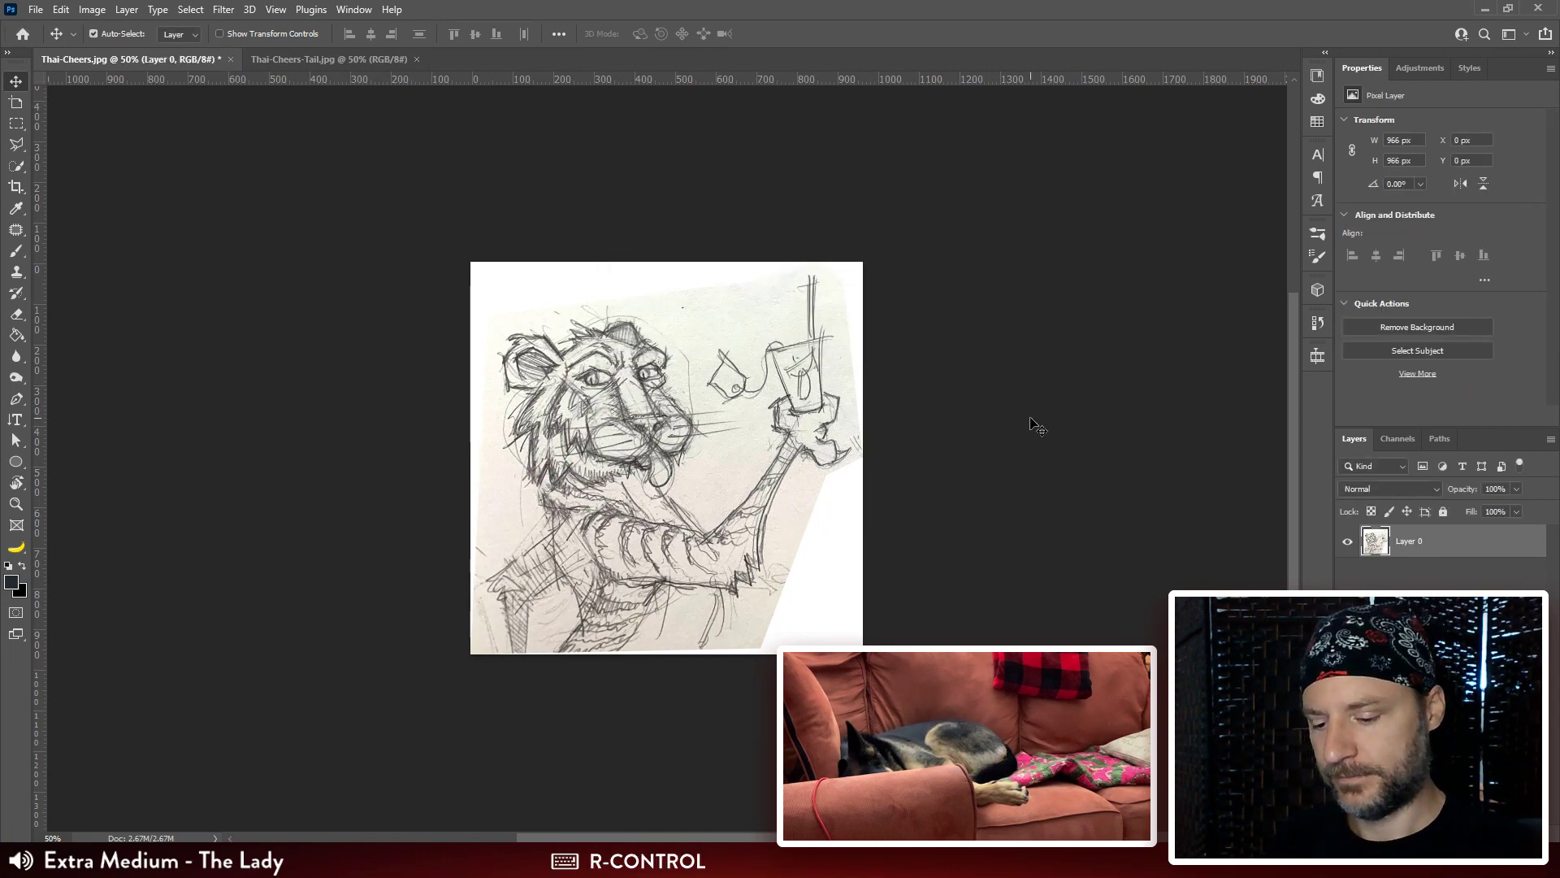
Assign Ctrl+. as the keyboard shortcut for the Flip Canvas Horizontal command and save the shortcut settings.
key("ctrl")
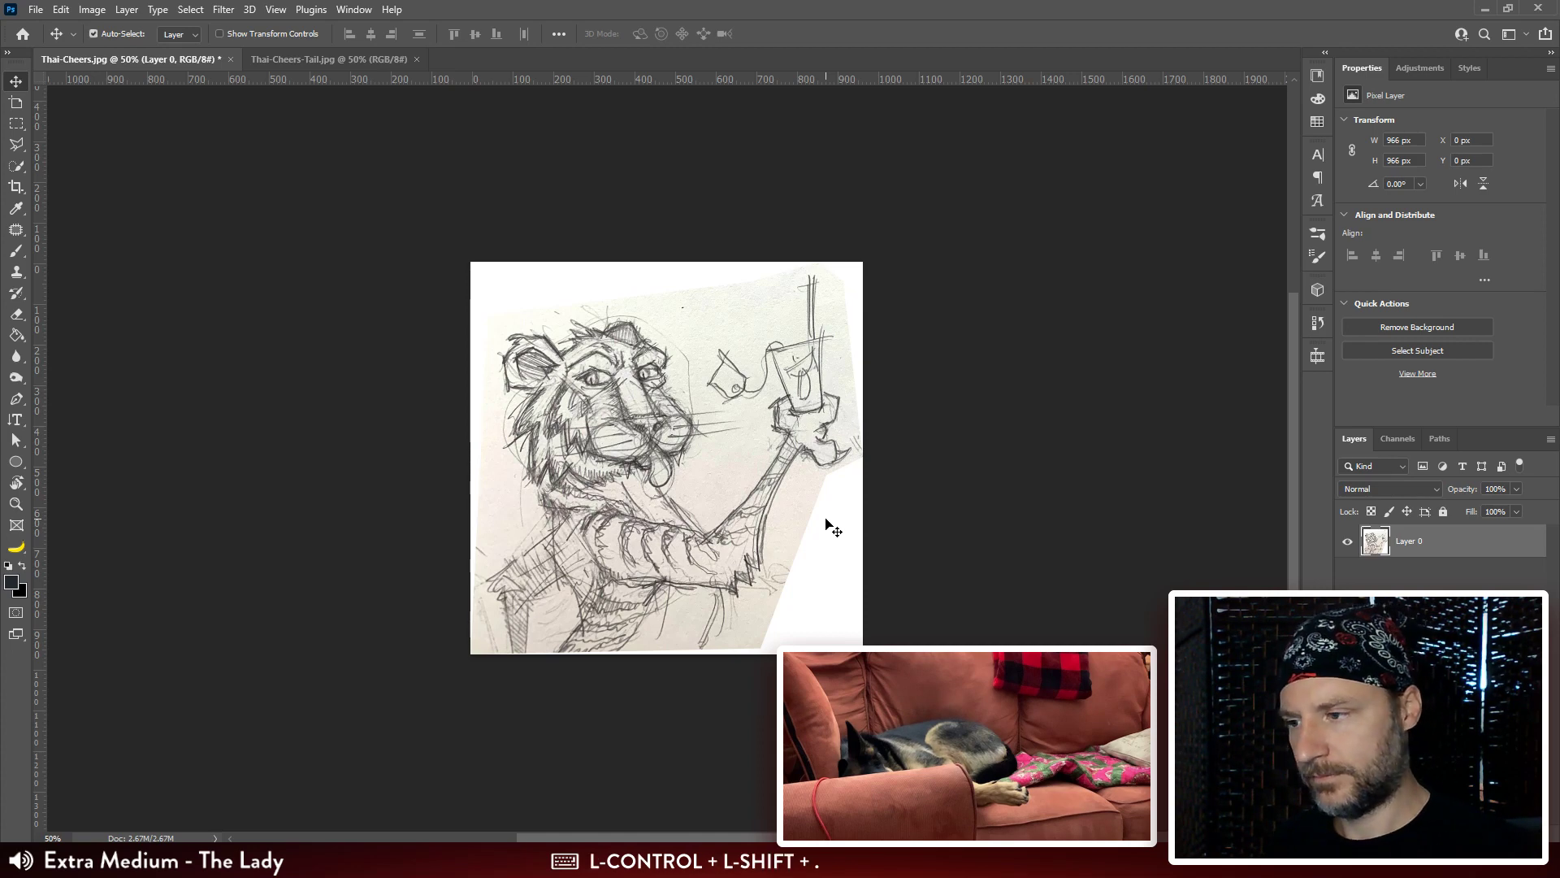
left_click(158, 10)
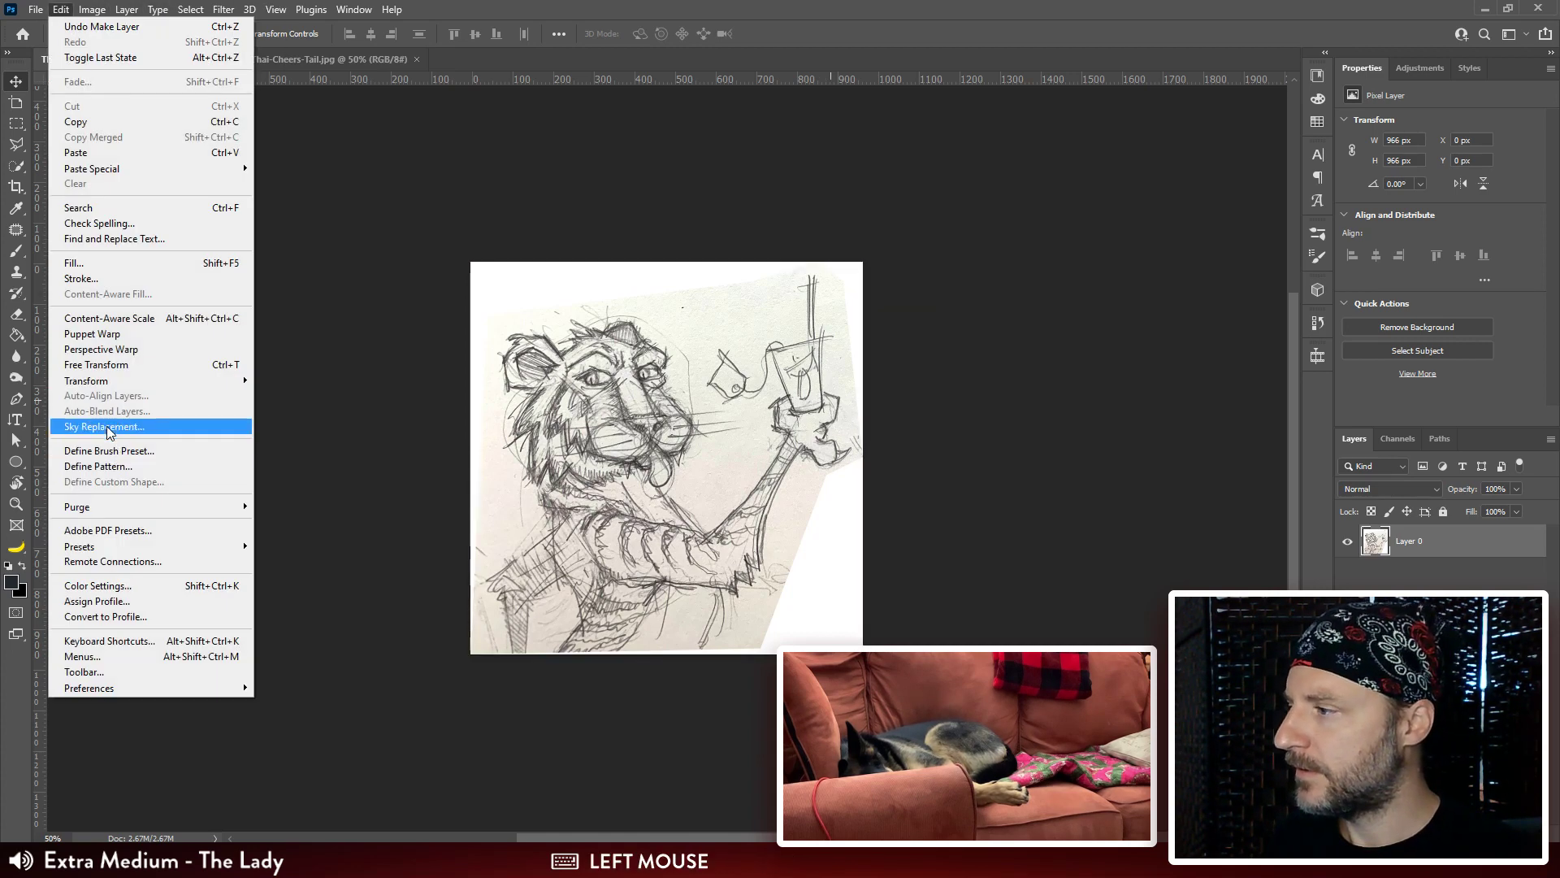
left_click(156, 643)
mouse_move(772, 71)
left_mouse_down()
mouse_move(1260, 57)
mouse_move(1245, 57)
left_mouse_up()
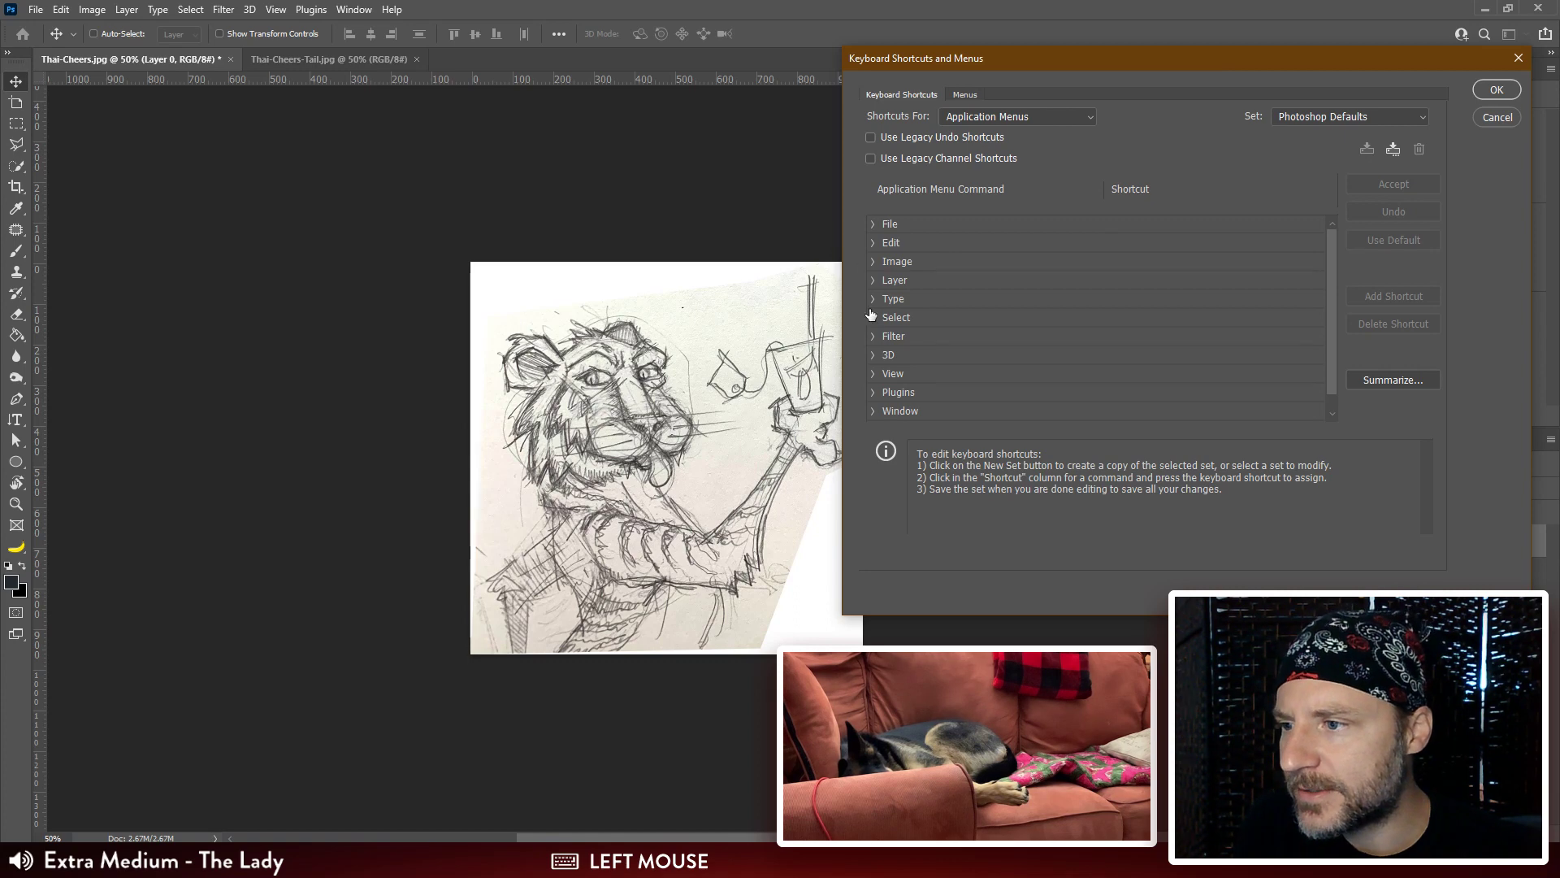
left_click(875, 246)
left_click(875, 246)
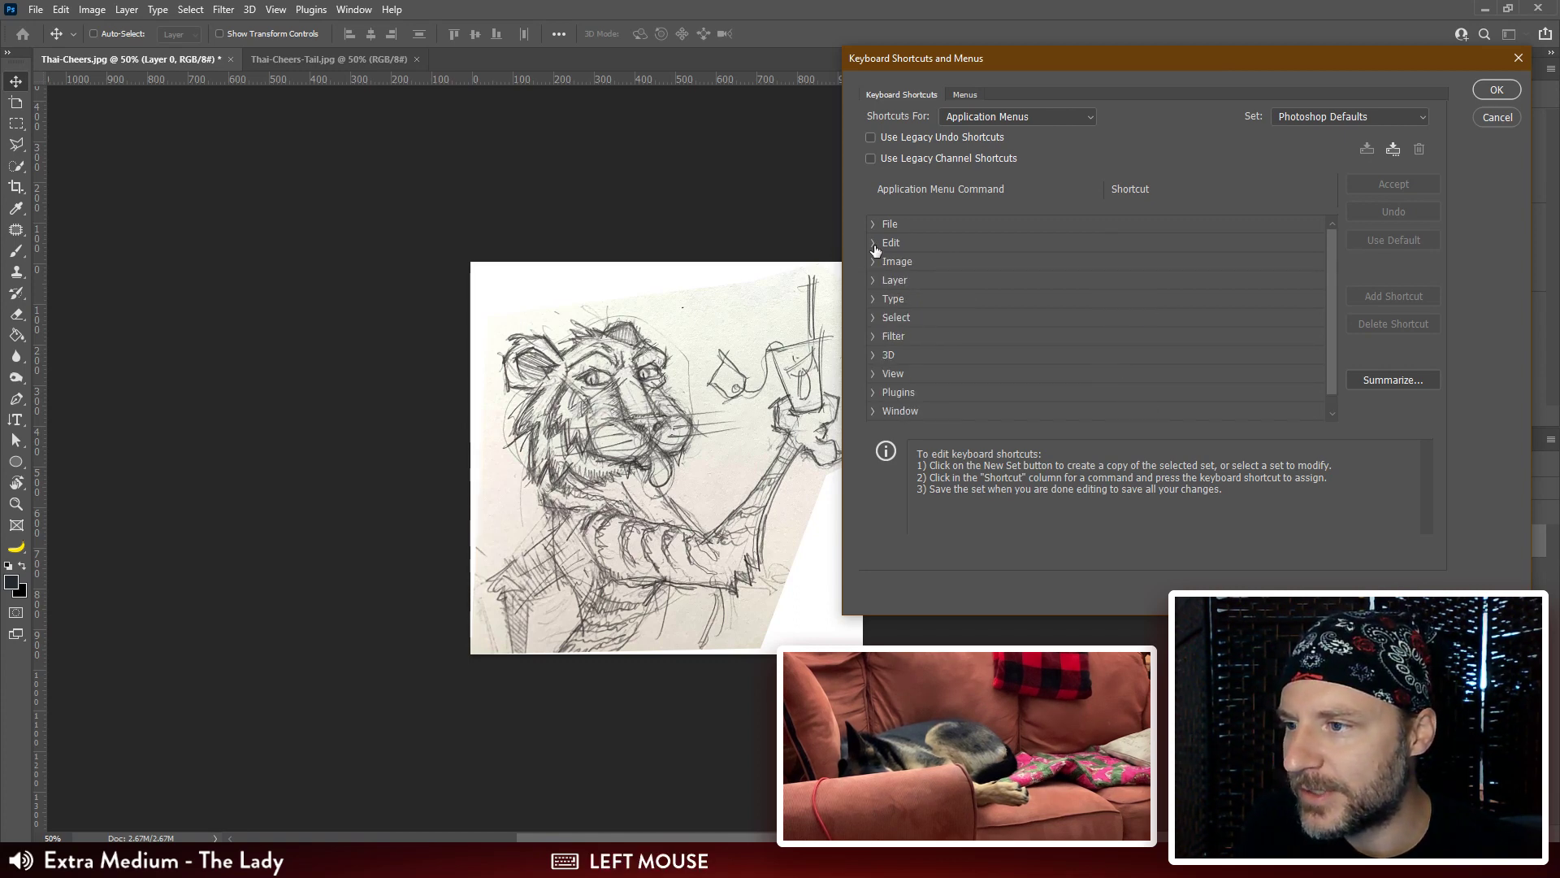
left_click(873, 268)
scroll(1052, 325, "down", 5)
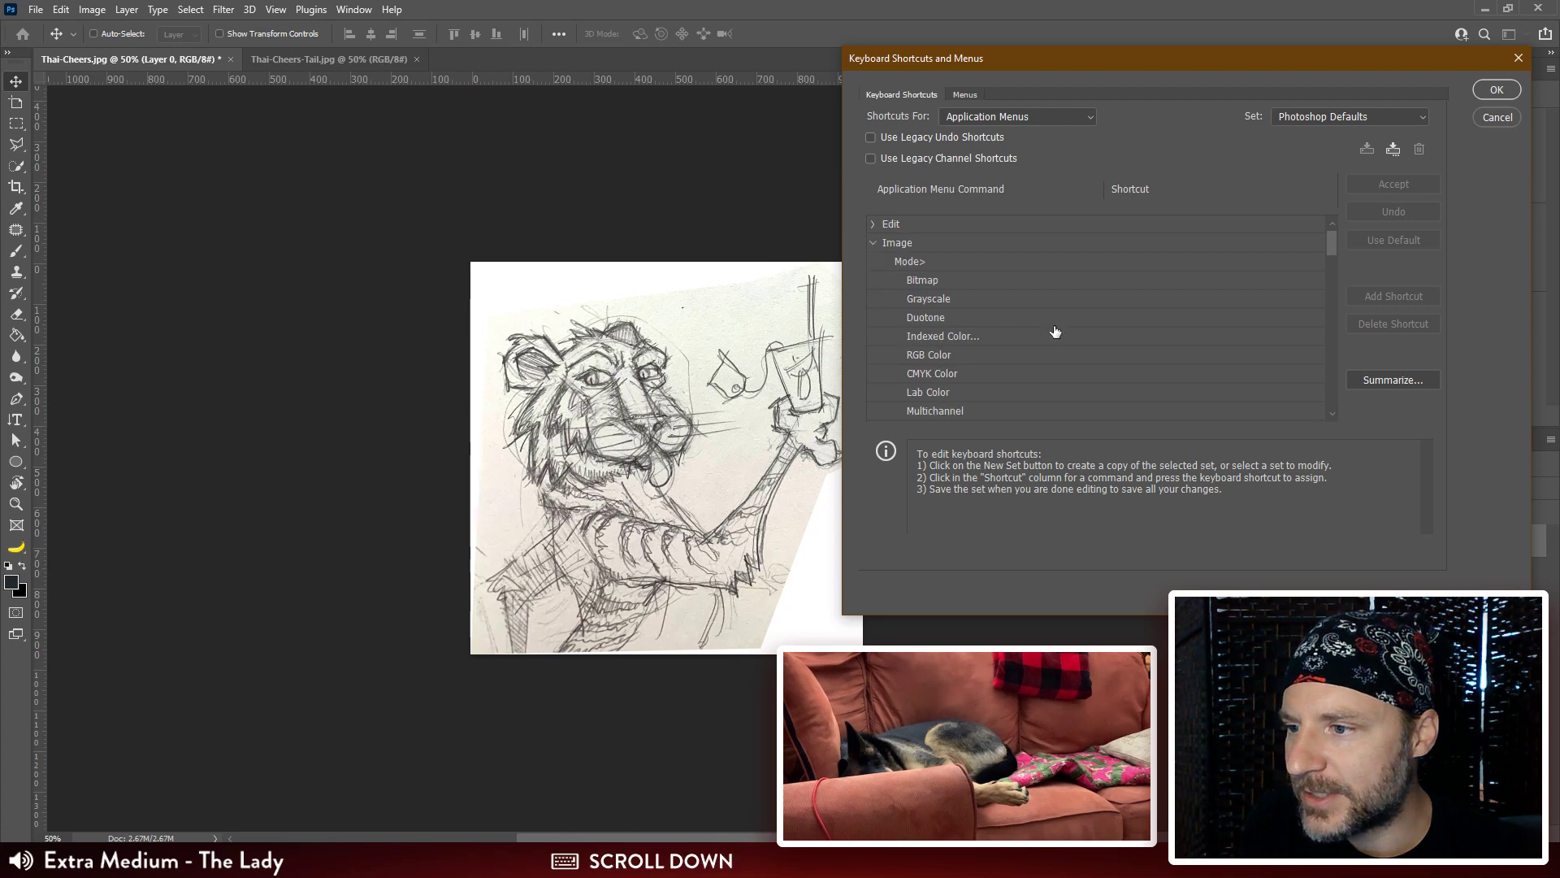
scroll(1052, 325, "down", 7)
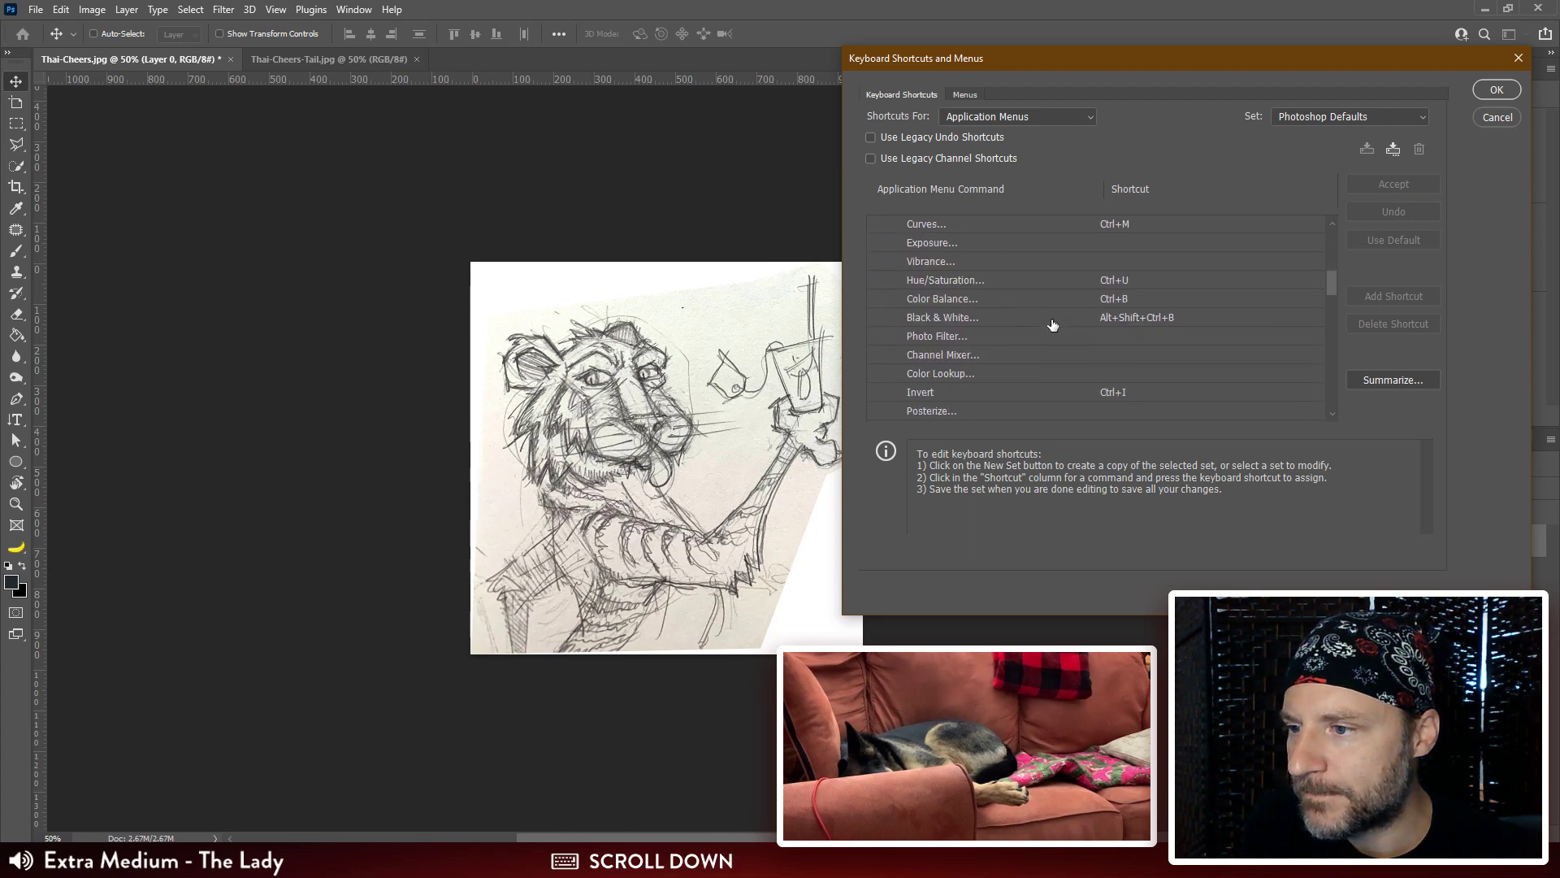
scroll(1052, 325, "down", 4)
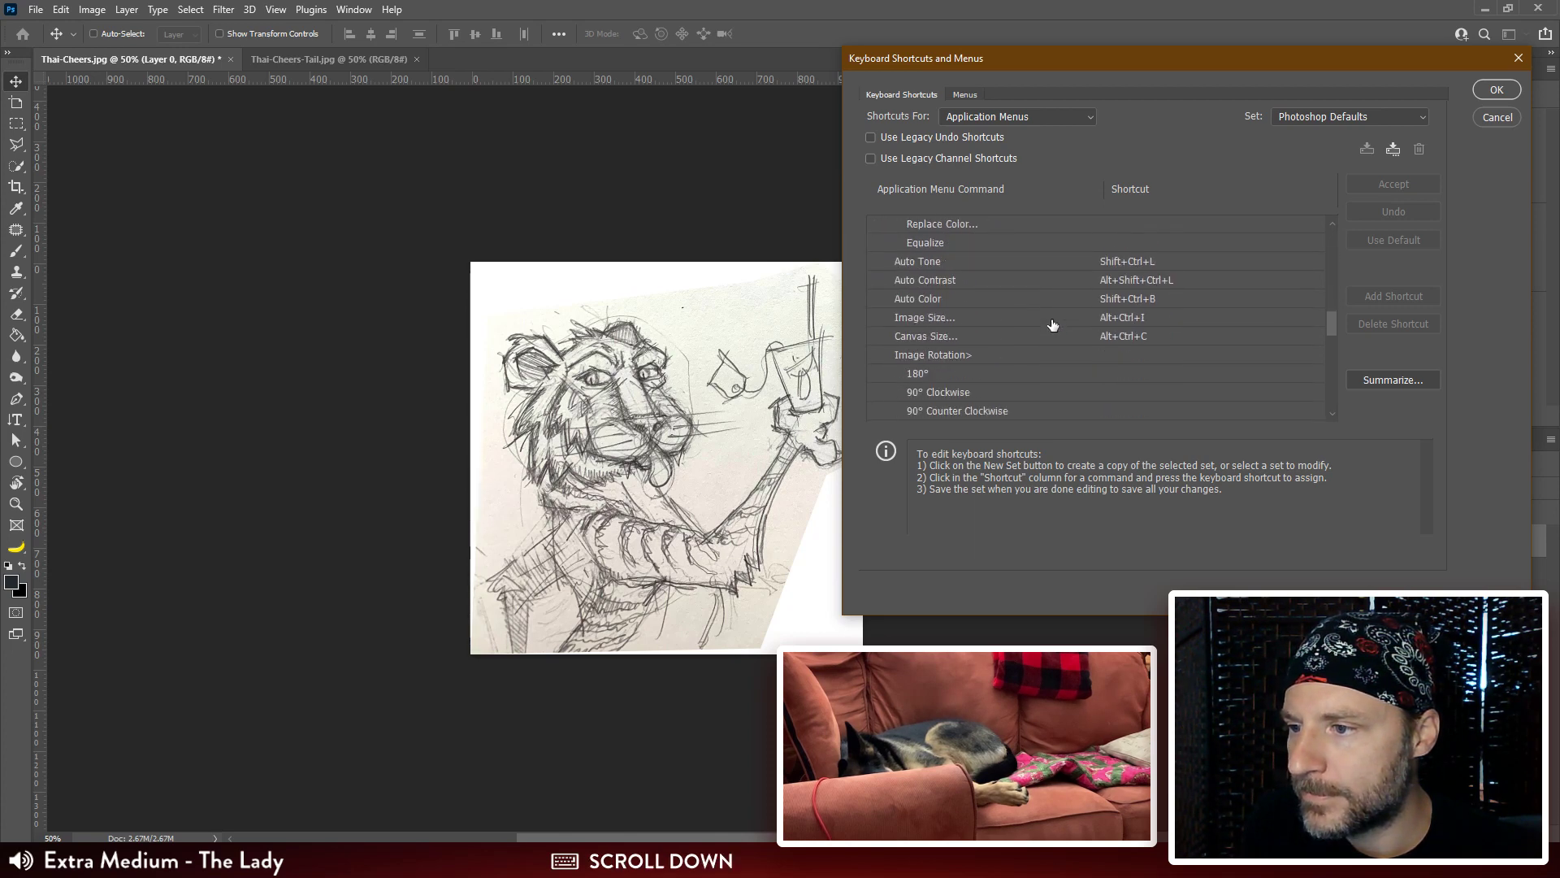
scroll(1053, 325, "down", 1)
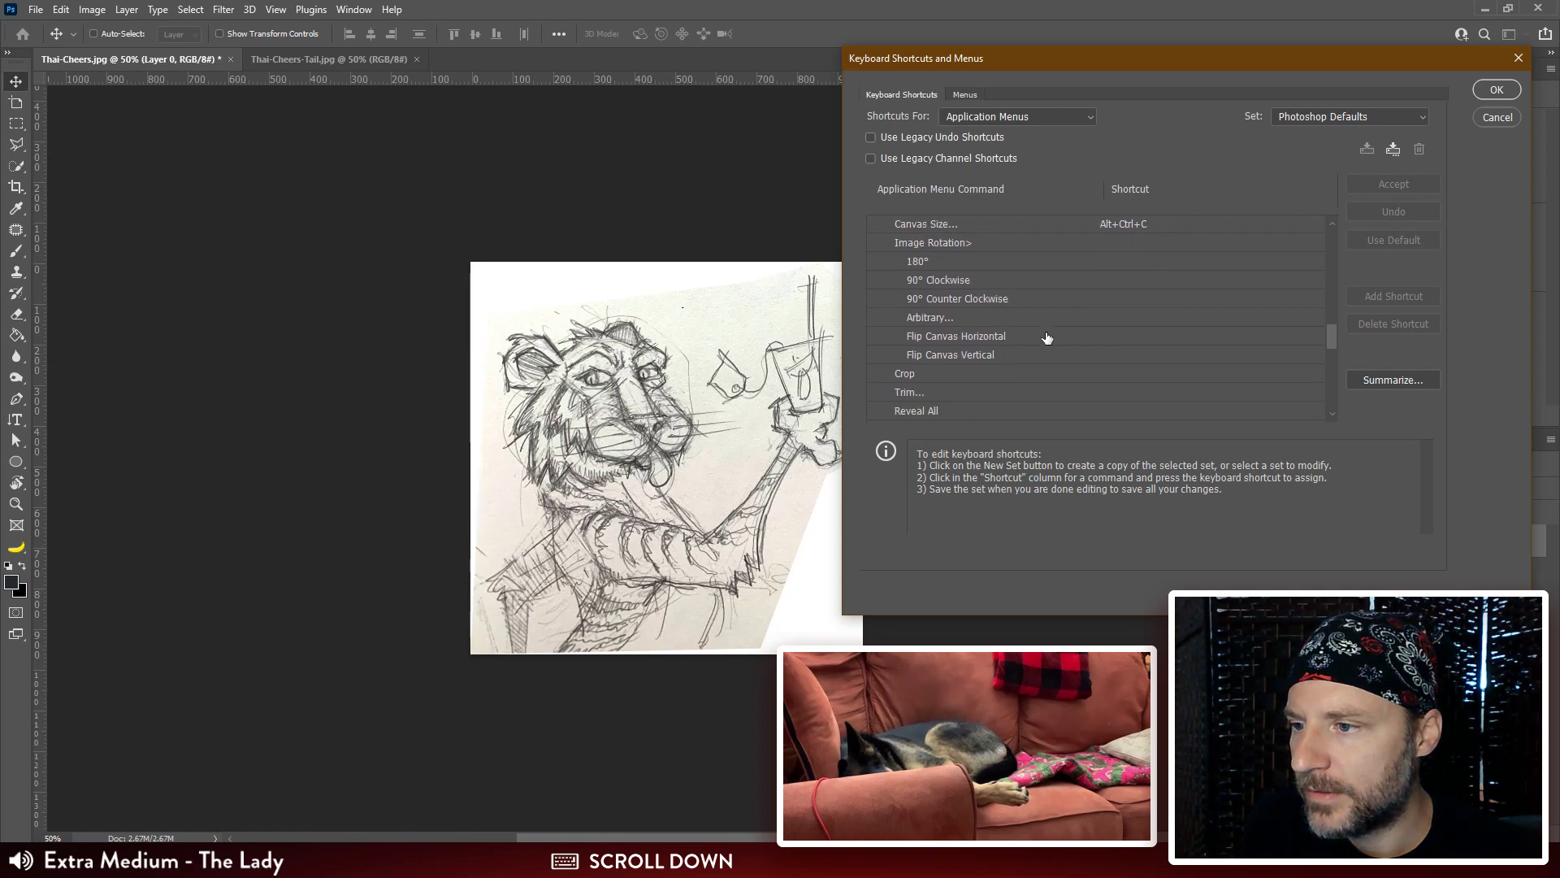
left_click(1129, 337)
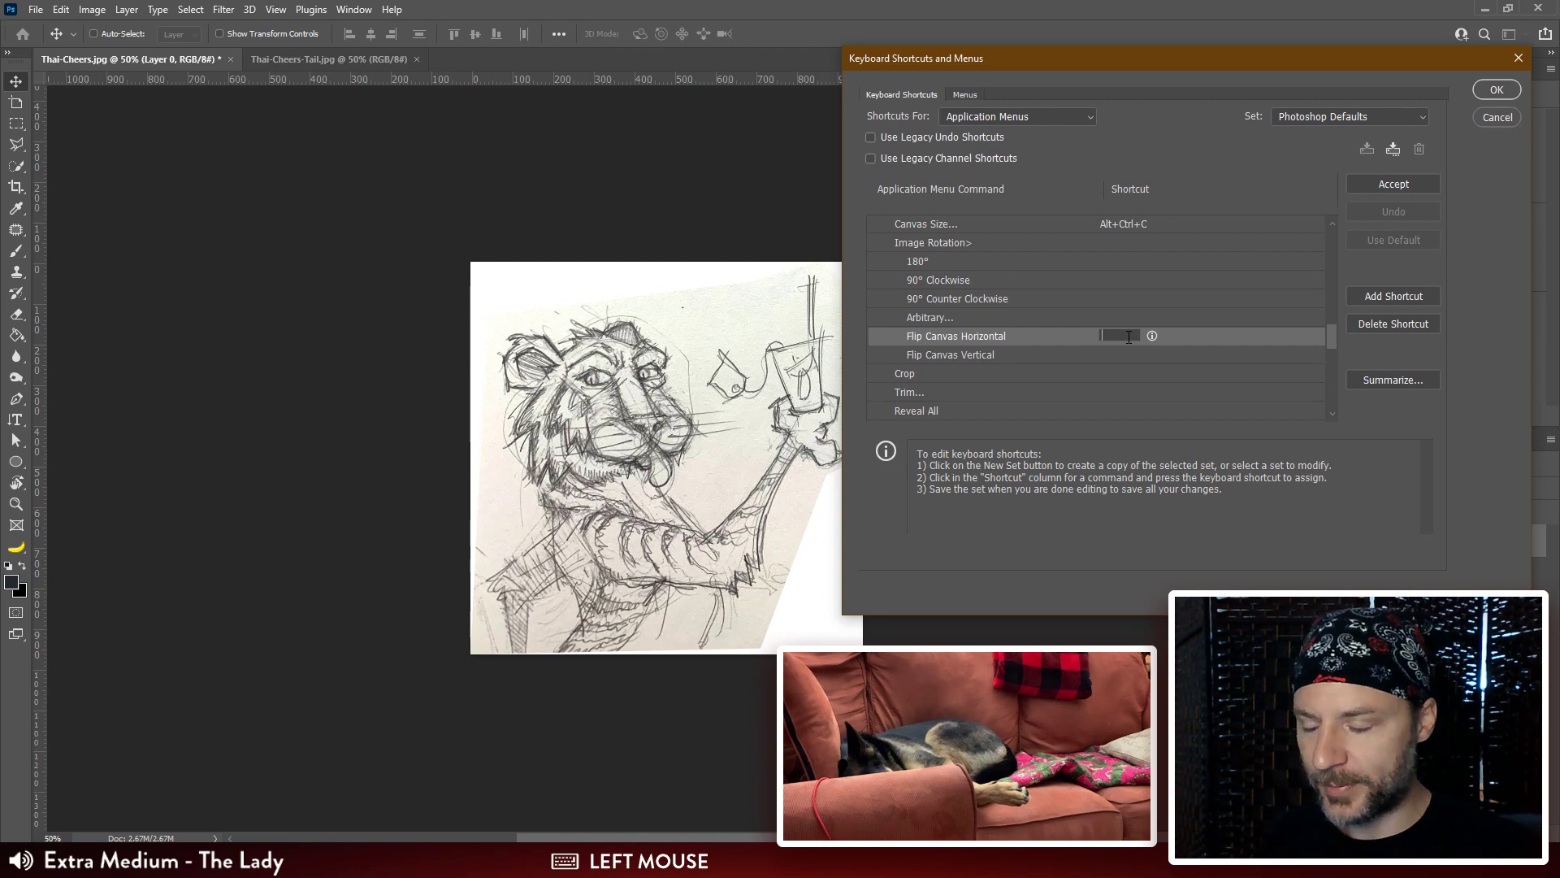
key("ctrl+period")
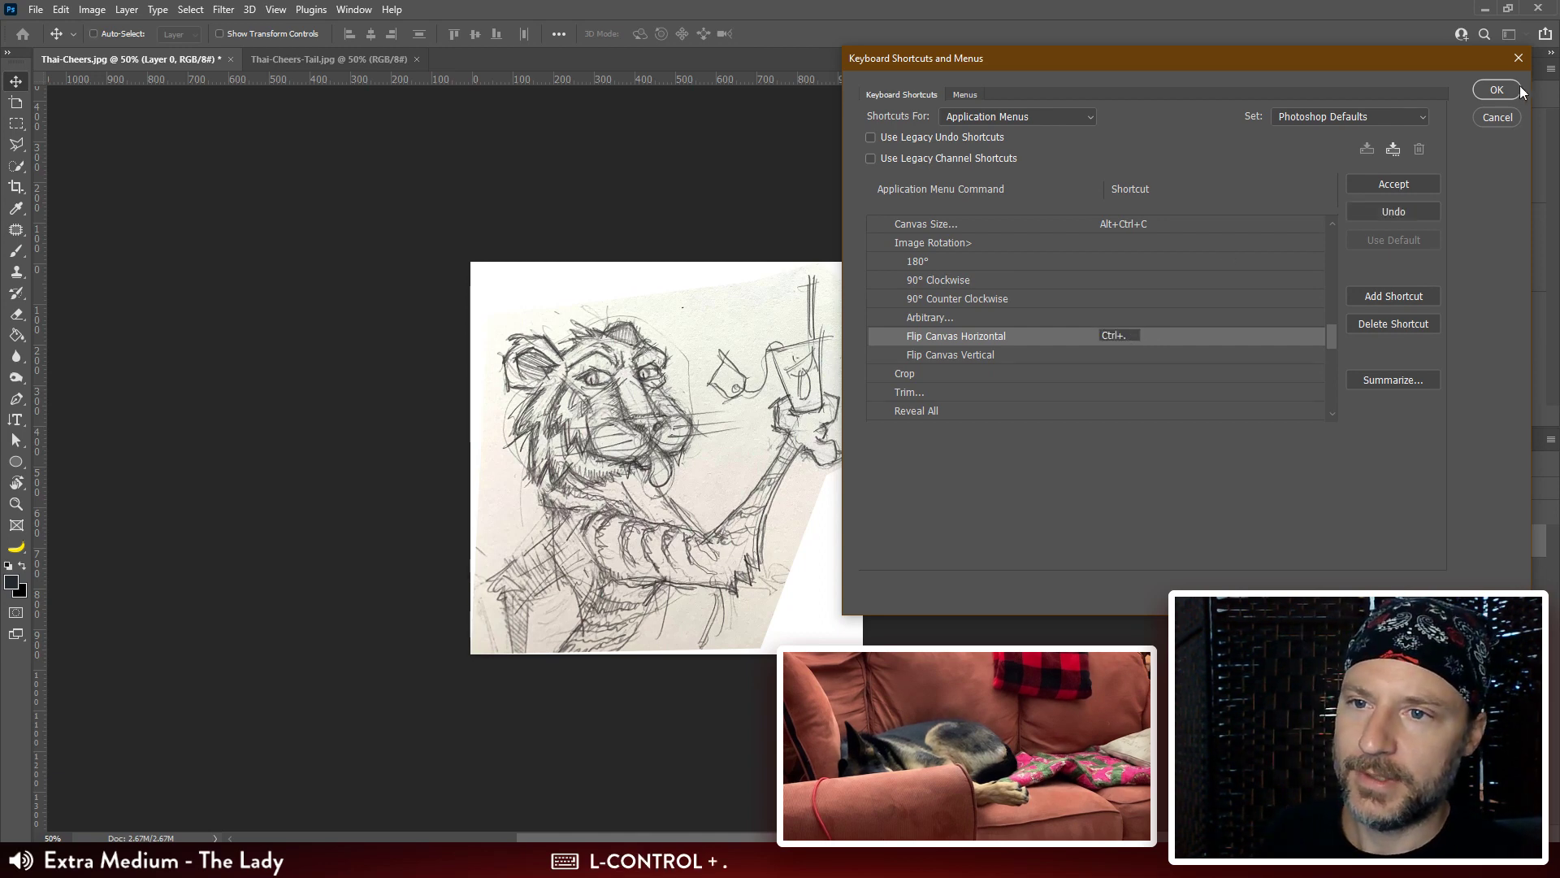
left_click(1508, 91)
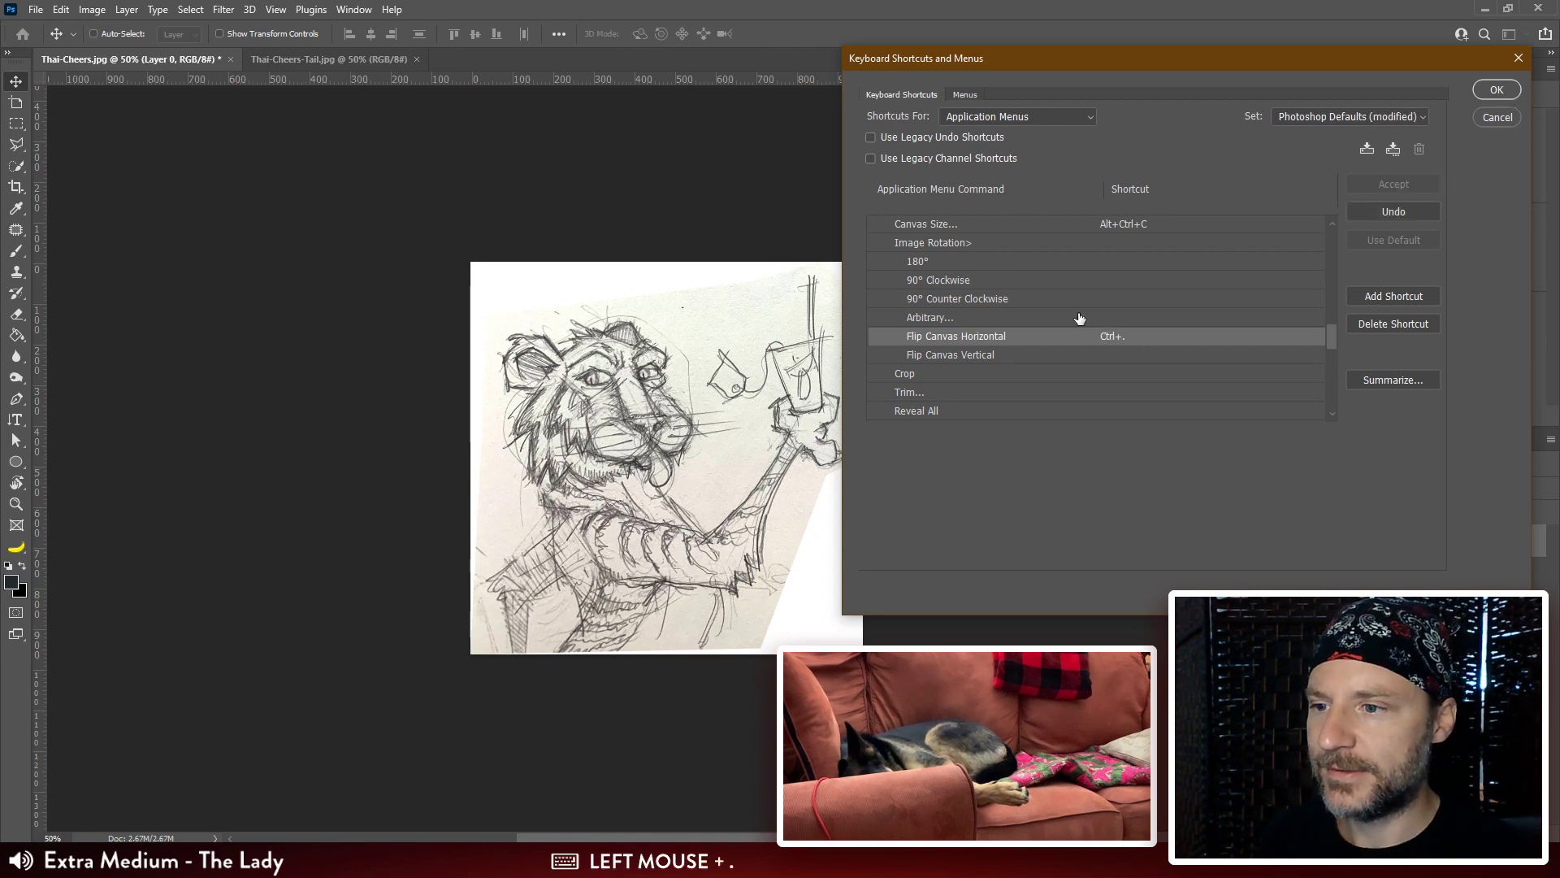
left_click(1492, 95)
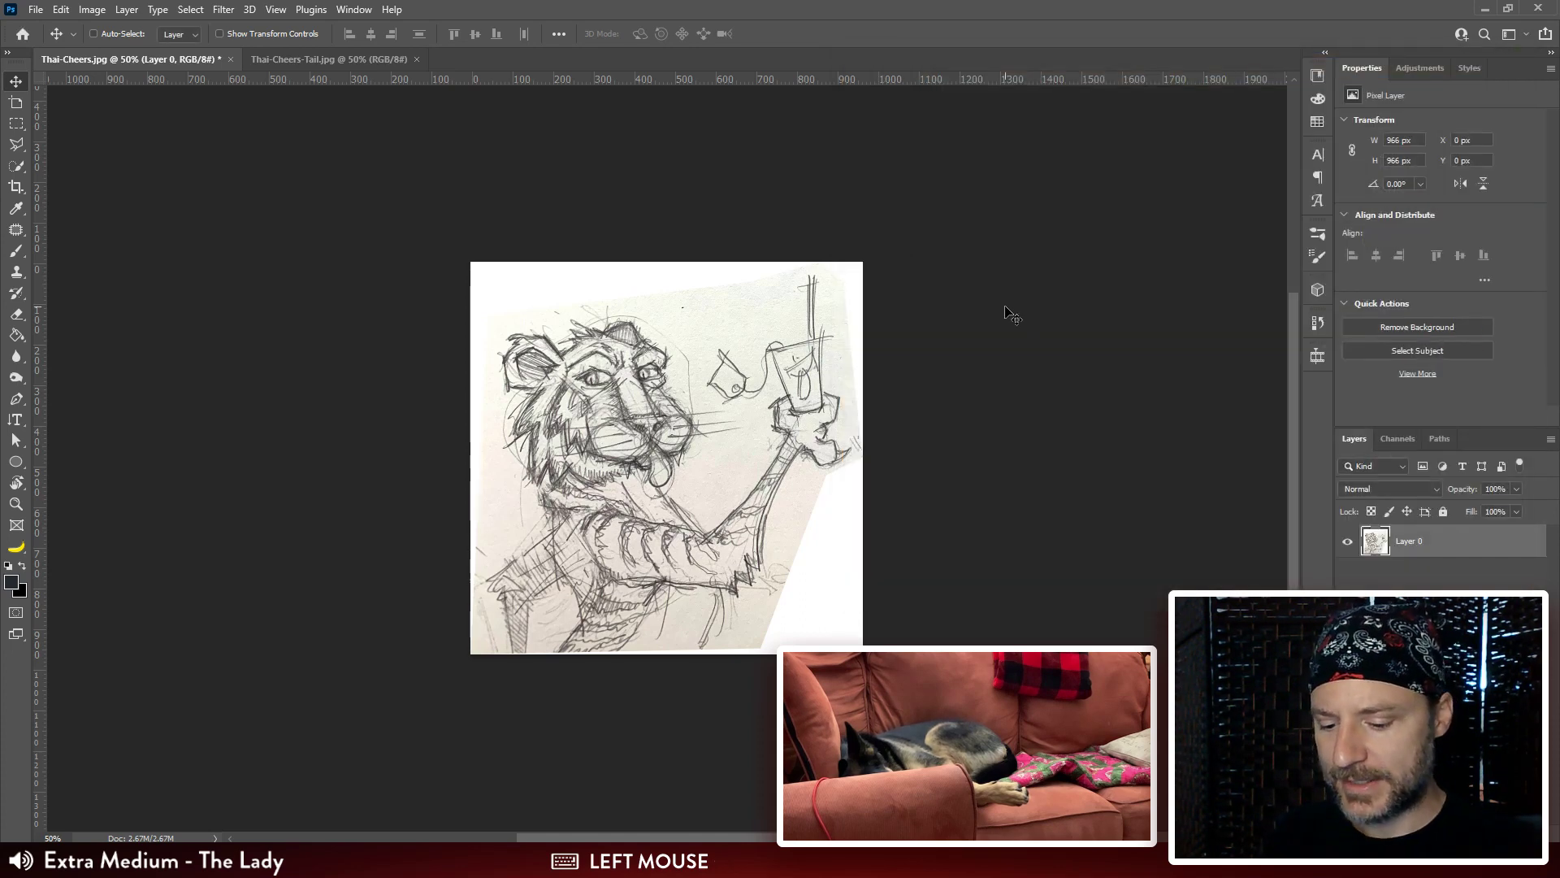
Flip the tiger canvas horizontally back and forth, leaving it mirrored with the raised glass on the left.
key("ctrl+period")
key("ctrl+period")
key("ctrl+period")
key("ctrl+period")
key("ctrl+period")
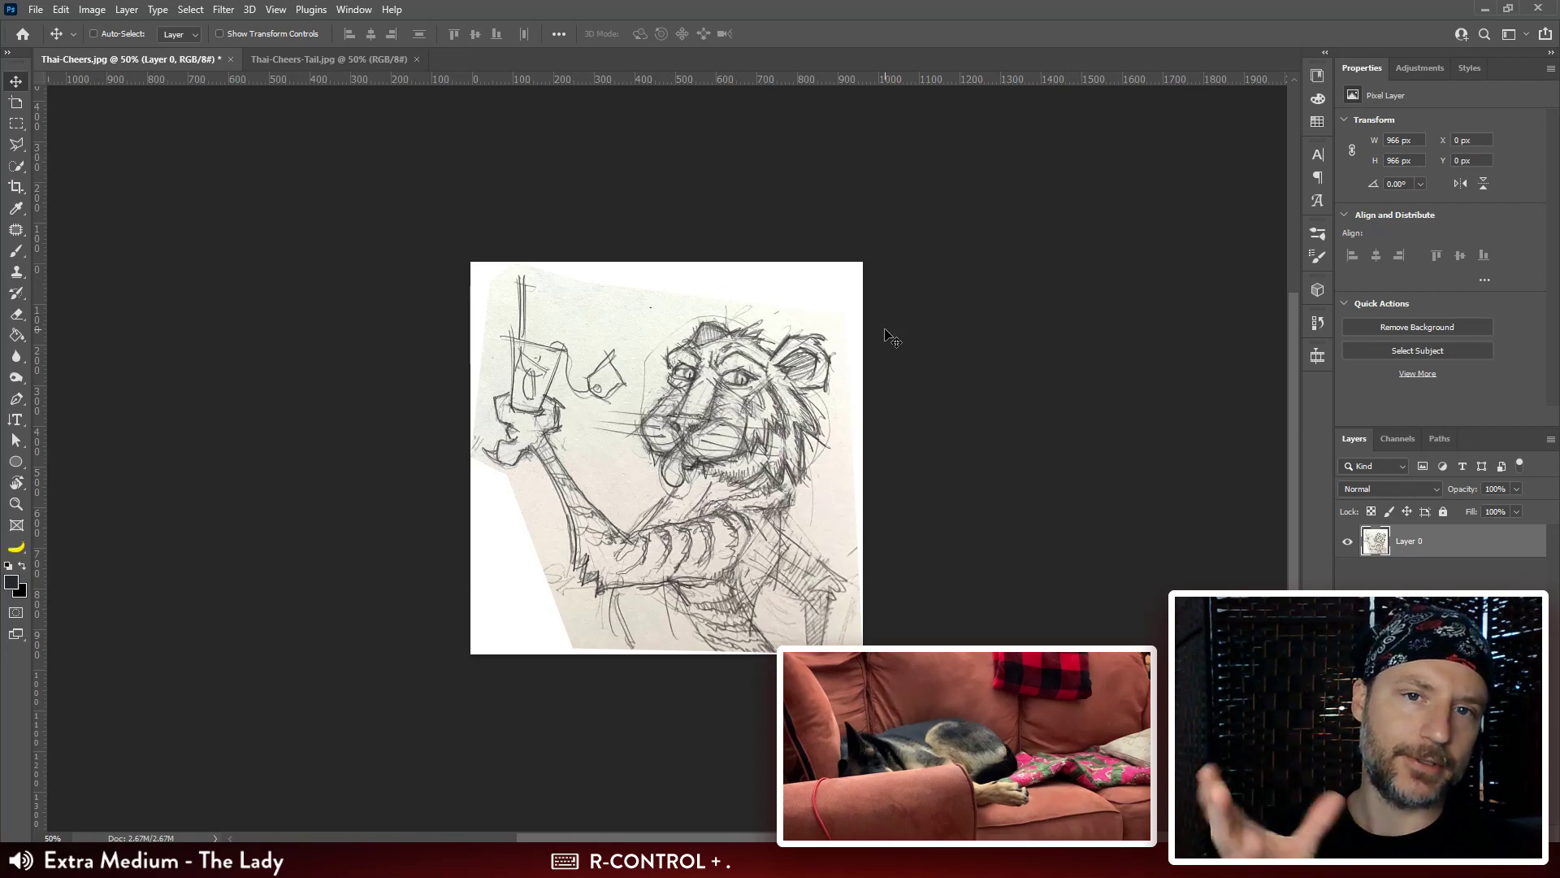
Extend the canvas with the Crop tool beyond the tiger sketch's right and bottom edges.
left_click_drag(923, 398, 767, 285)
key("c")
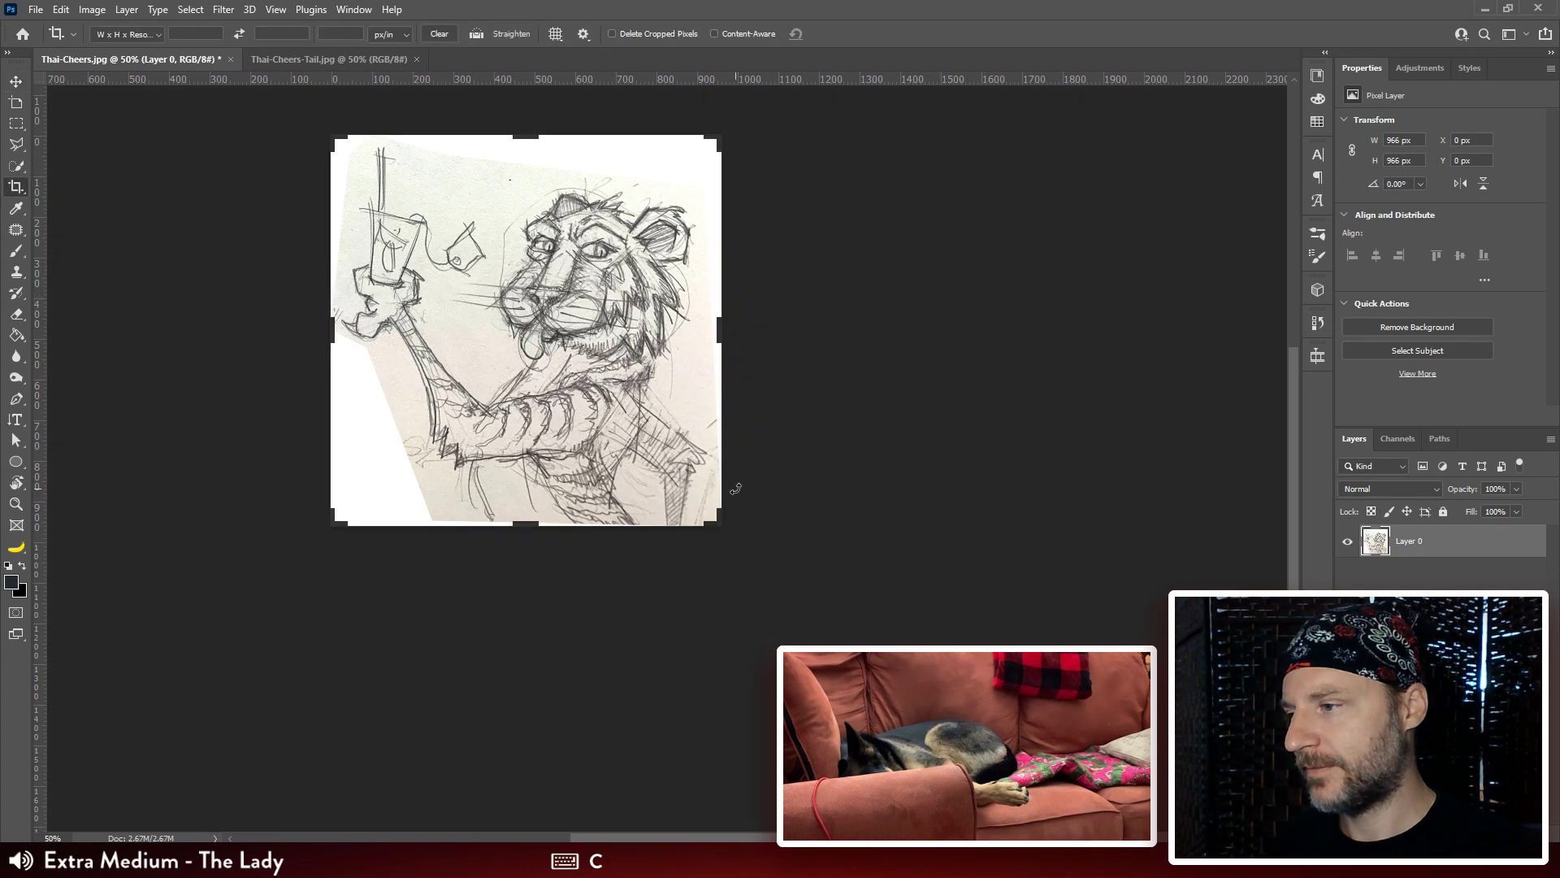
left_click_drag(725, 524, 817, 673)
key("Return")
Switch to Thai-Cheers-Tail.jpg and fully desaturate the sketch with Hue/Saturation.
left_click_drag(616, 20, 615, 81)
left_click(382, 59)
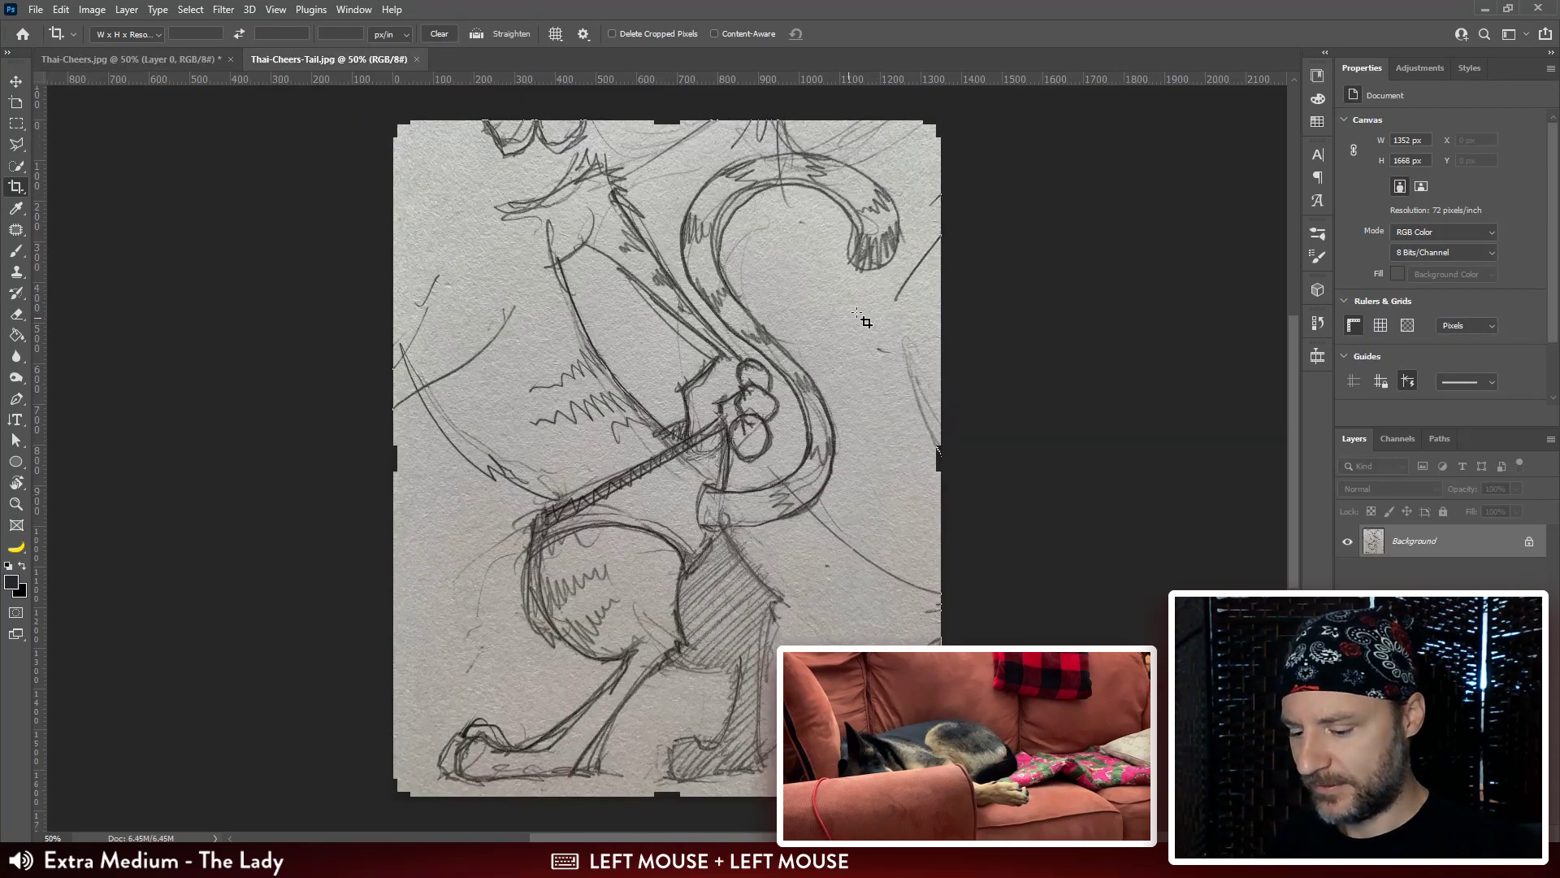
key("ctrl+u")
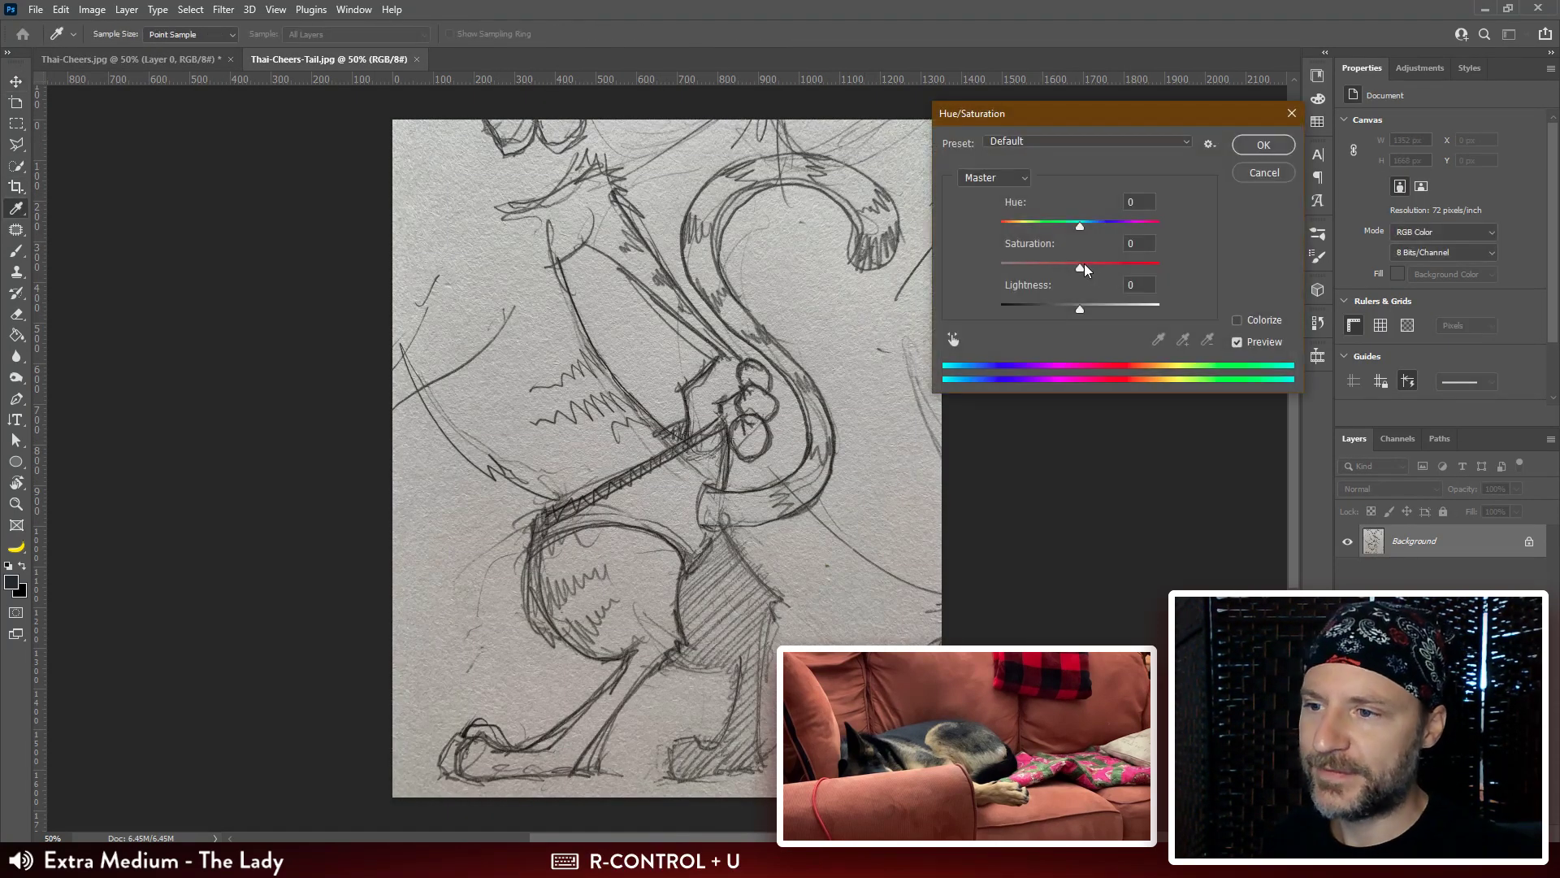
left_click_drag(1084, 263, 978, 265)
left_click(1263, 144)
Boost the tail sketch's contrast with Levels, setting the input levels to 21, 0.85 and 190.
key("ctrl+l")
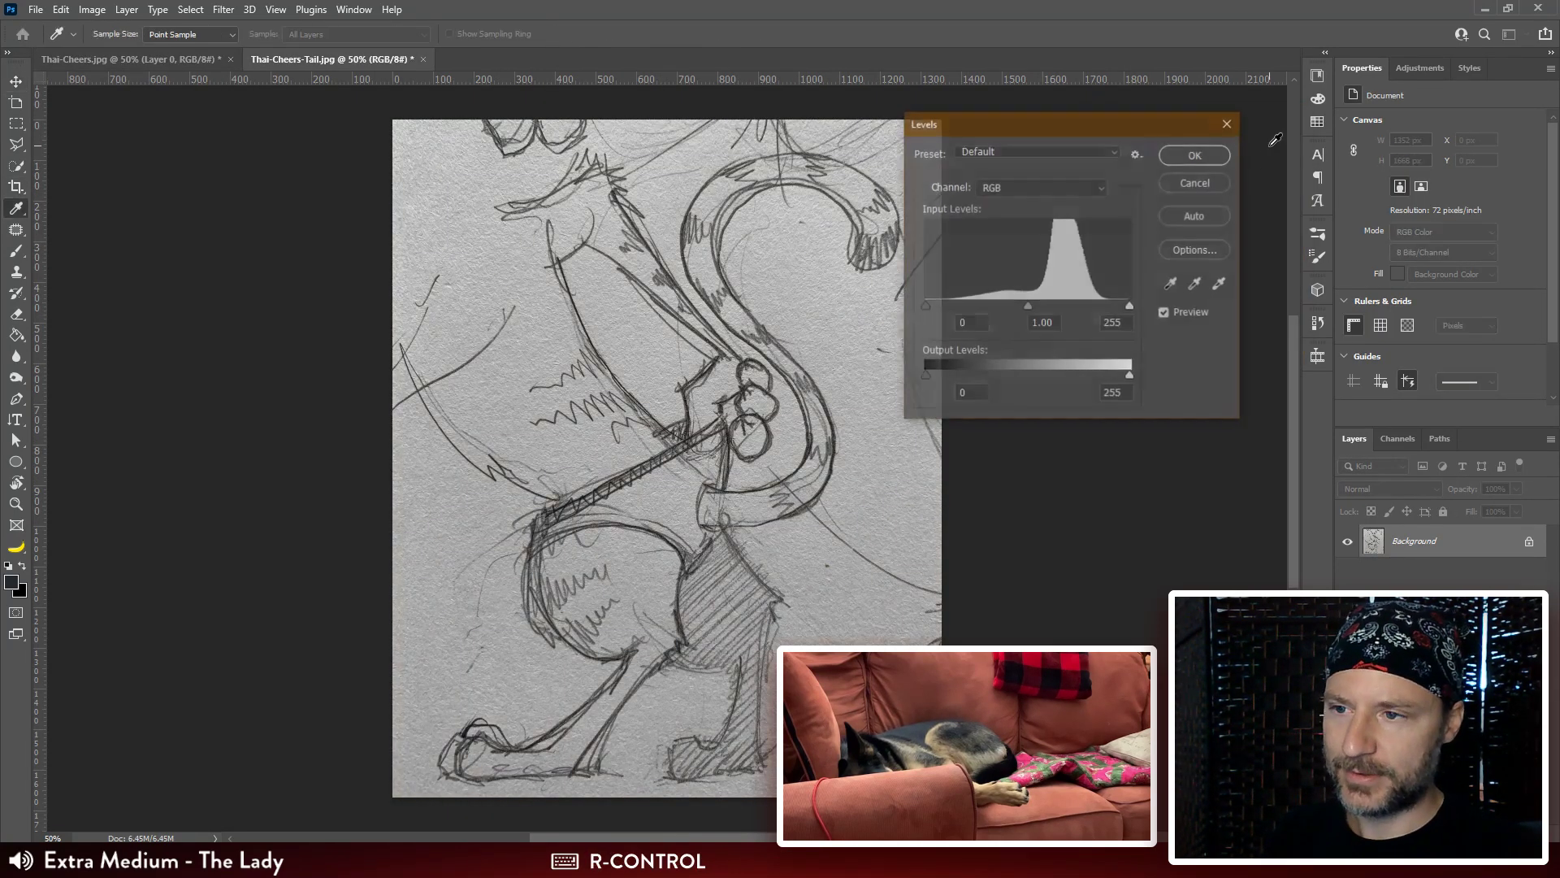
left_click_drag(1129, 306, 936, 307)
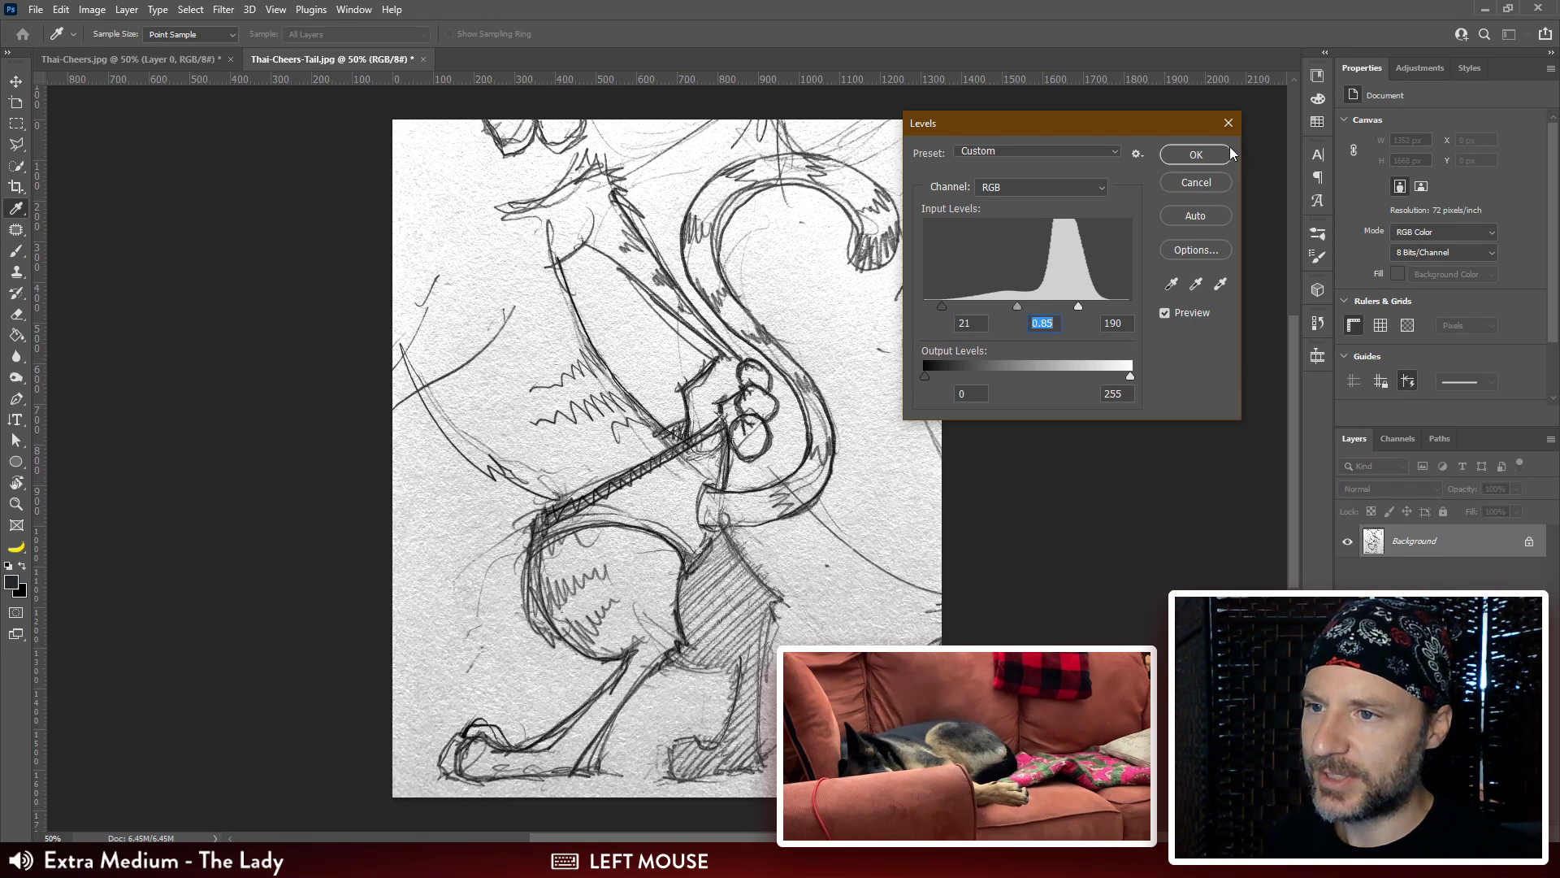
left_click(1194, 155)
Convert the tail sketch's Background into a regular layer and copy it into the Thai-Cheers.jpg document.
double_click(1397, 542)
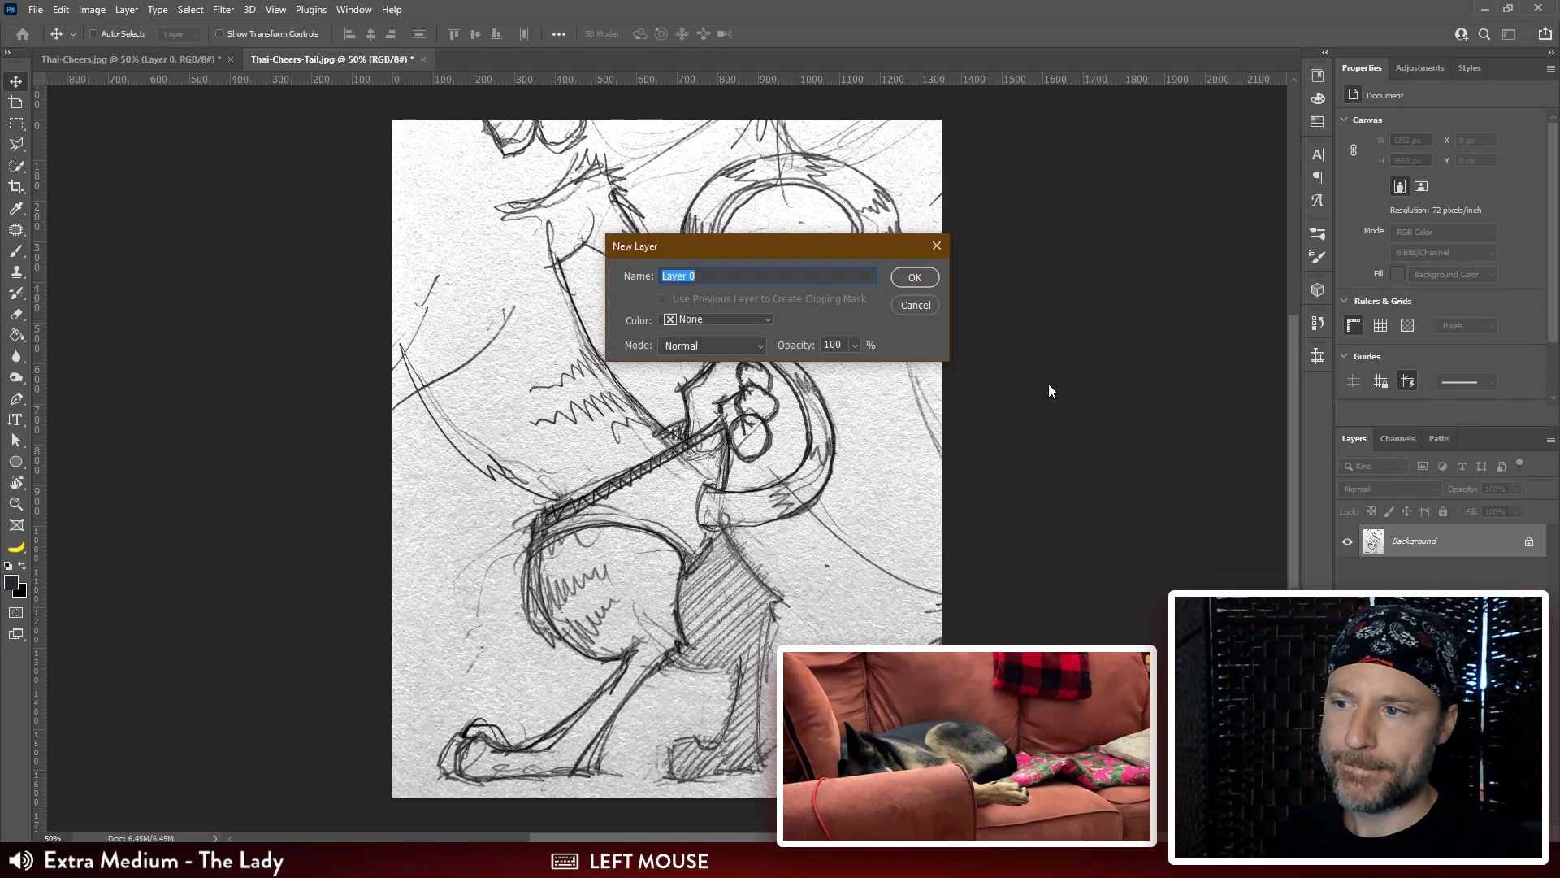
left_click(904, 278)
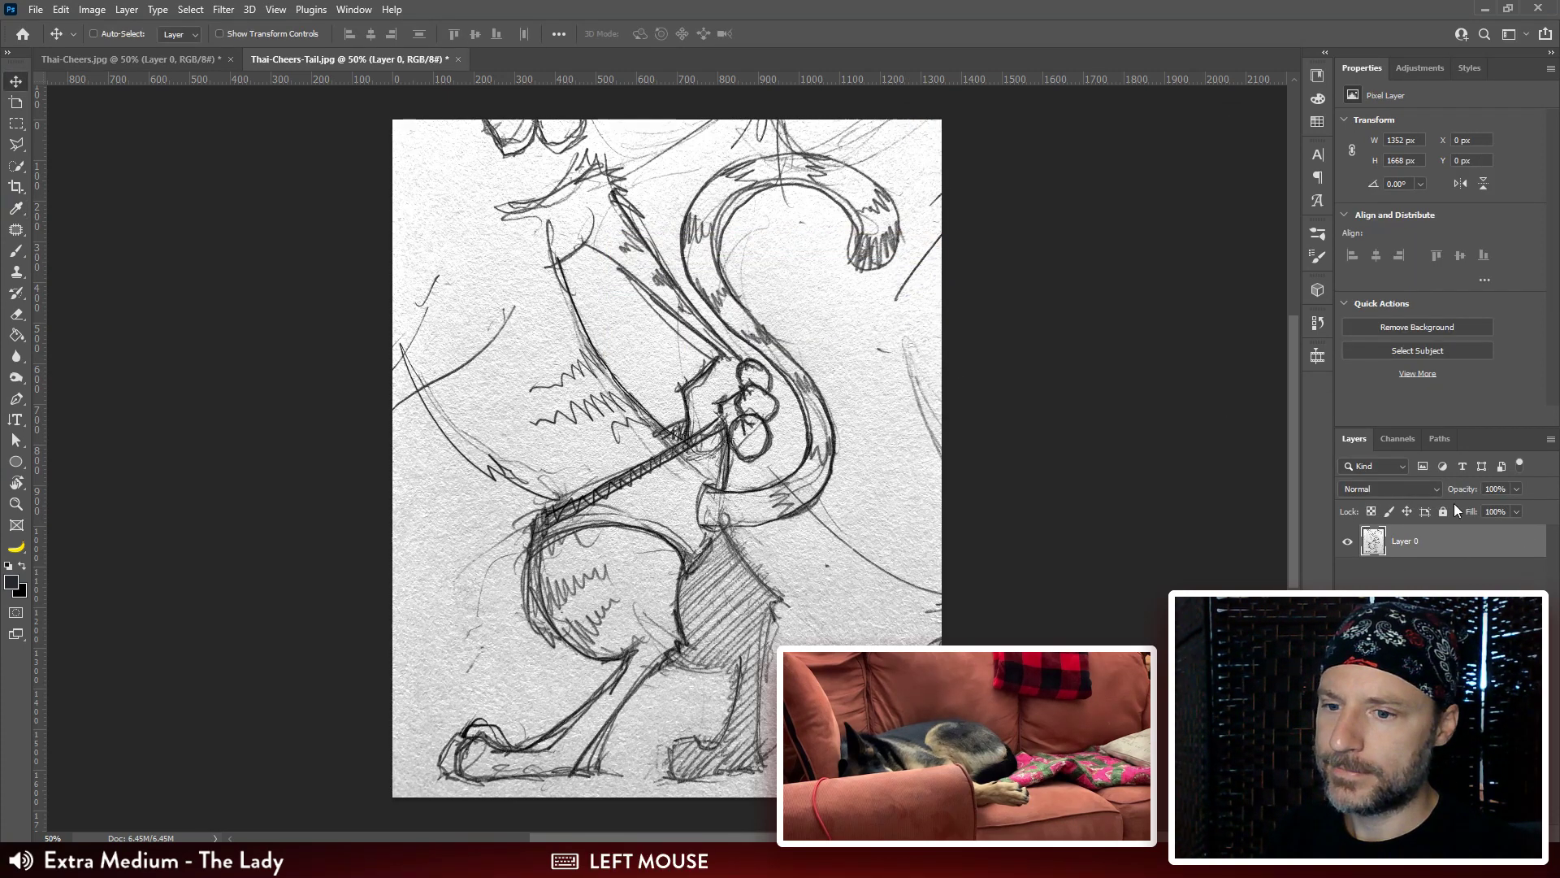
left_click_drag(762, 401, 681, 510)
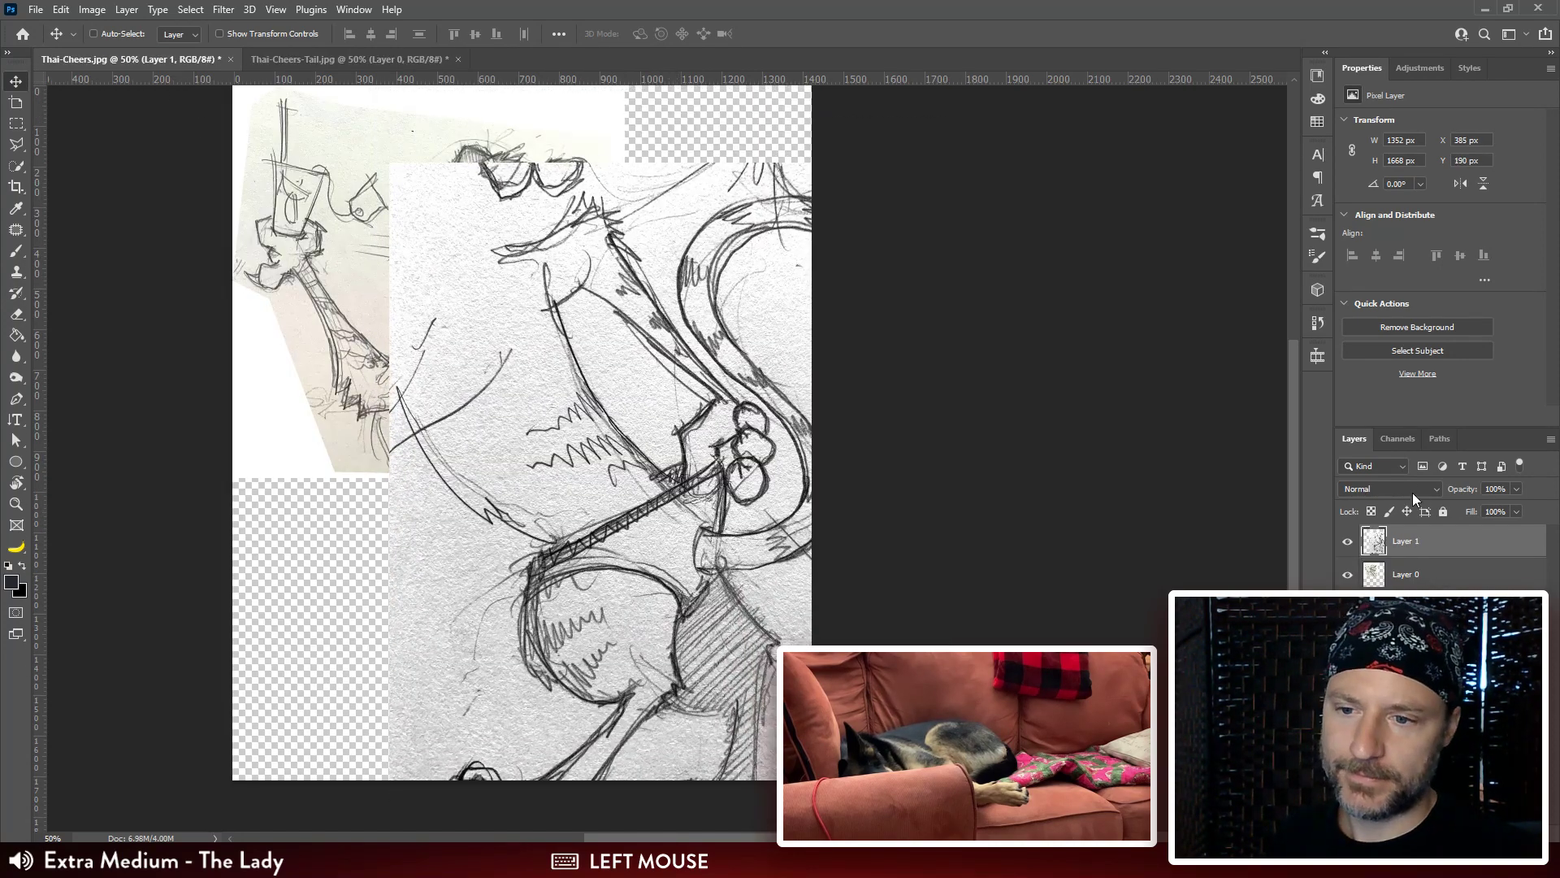
In Layer 1's blending options, lower and split the This Layer highlight slider under Blend If to hide the light paper tones.
double_click(1455, 543)
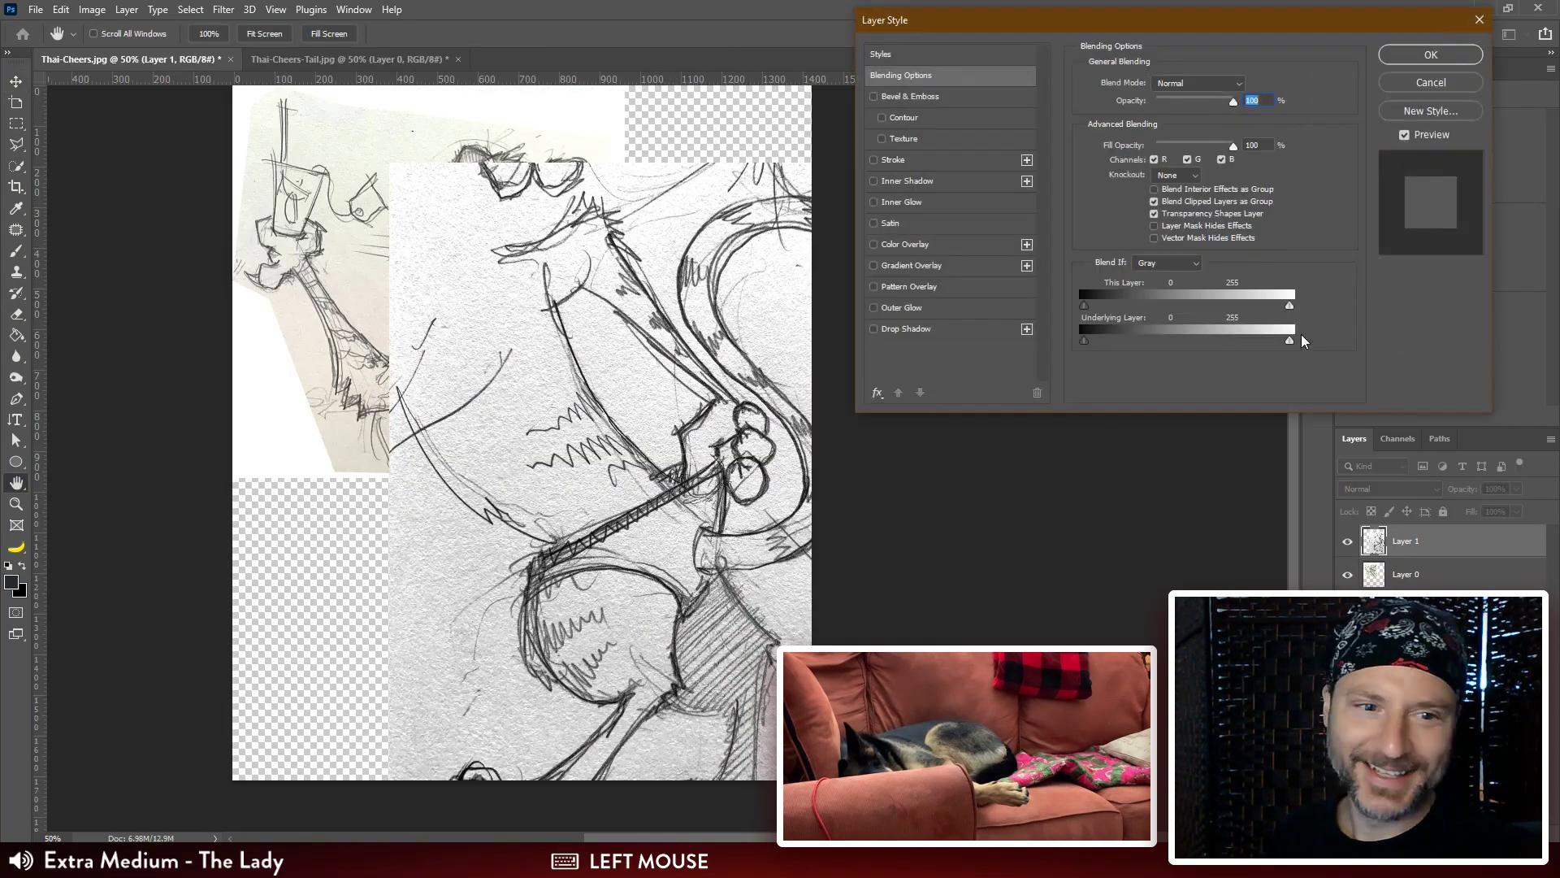
left_click_drag(1289, 306, 1272, 312)
left_click(1431, 54)
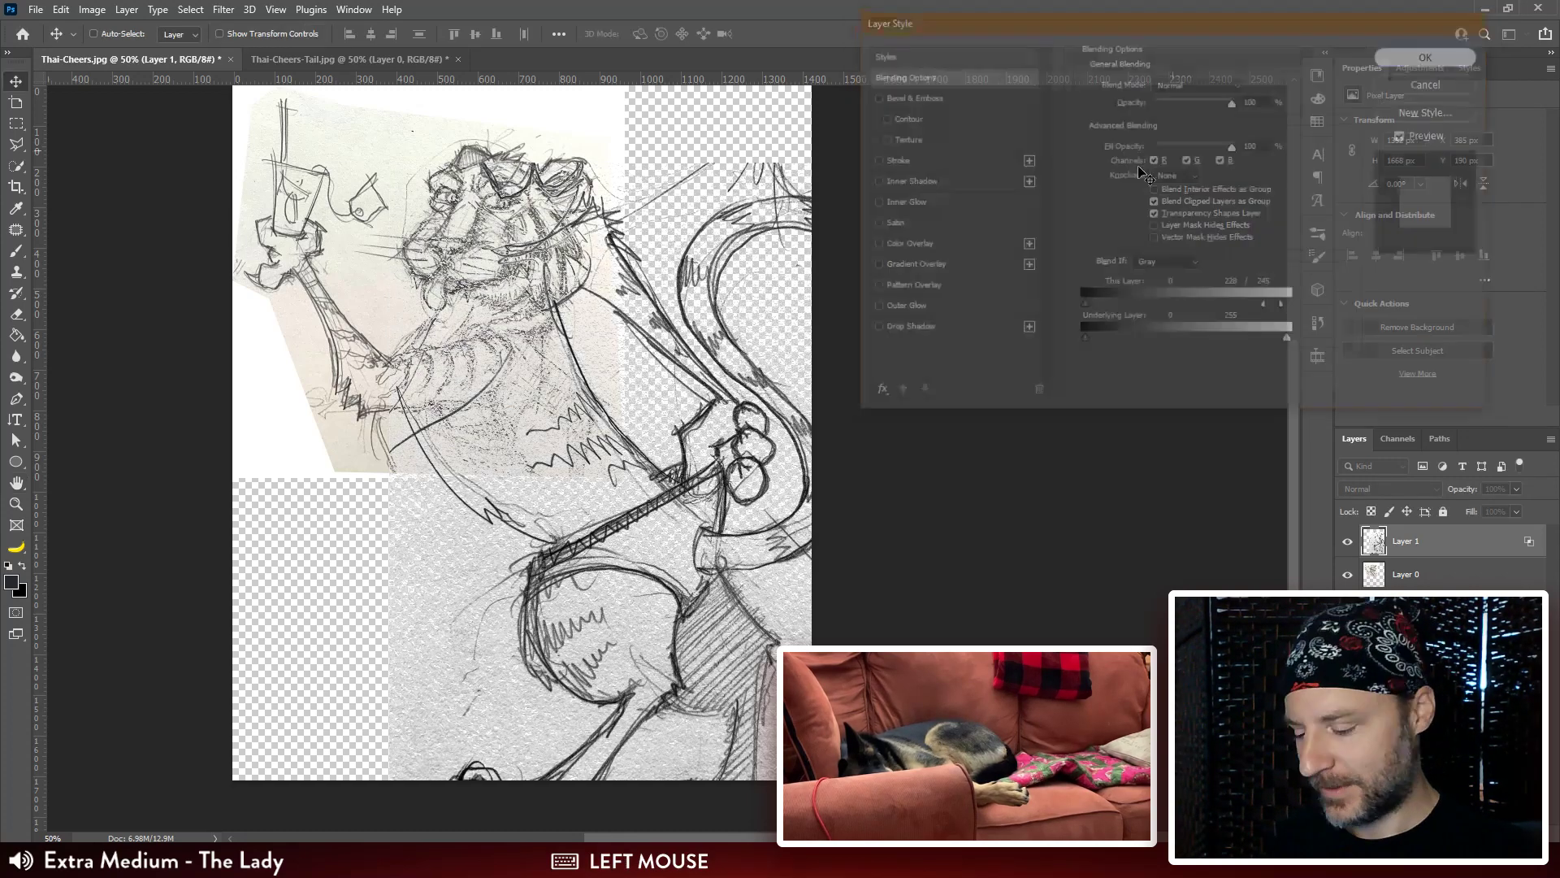
Scale the tail-and-legs sketch on Layer 1 to about 62.5% and align it beneath the tiger's head and torso.
key("ctrl+t")
mouse_move(920, 195)
left_mouse_down()
mouse_move(938, 163)
mouse_move(937, 187)
mouse_move(767, 392)
mouse_move(806, 329)
left_mouse_up()
mouse_move(510, 586)
left_mouse_down()
mouse_move(537, 546)
mouse_move(537, 529)
mouse_move(515, 530)
left_mouse_up()
left_click_drag(794, 284, 749, 331)
left_click_drag(656, 535, 671, 492)
left_click_drag(729, 428, 795, 428)
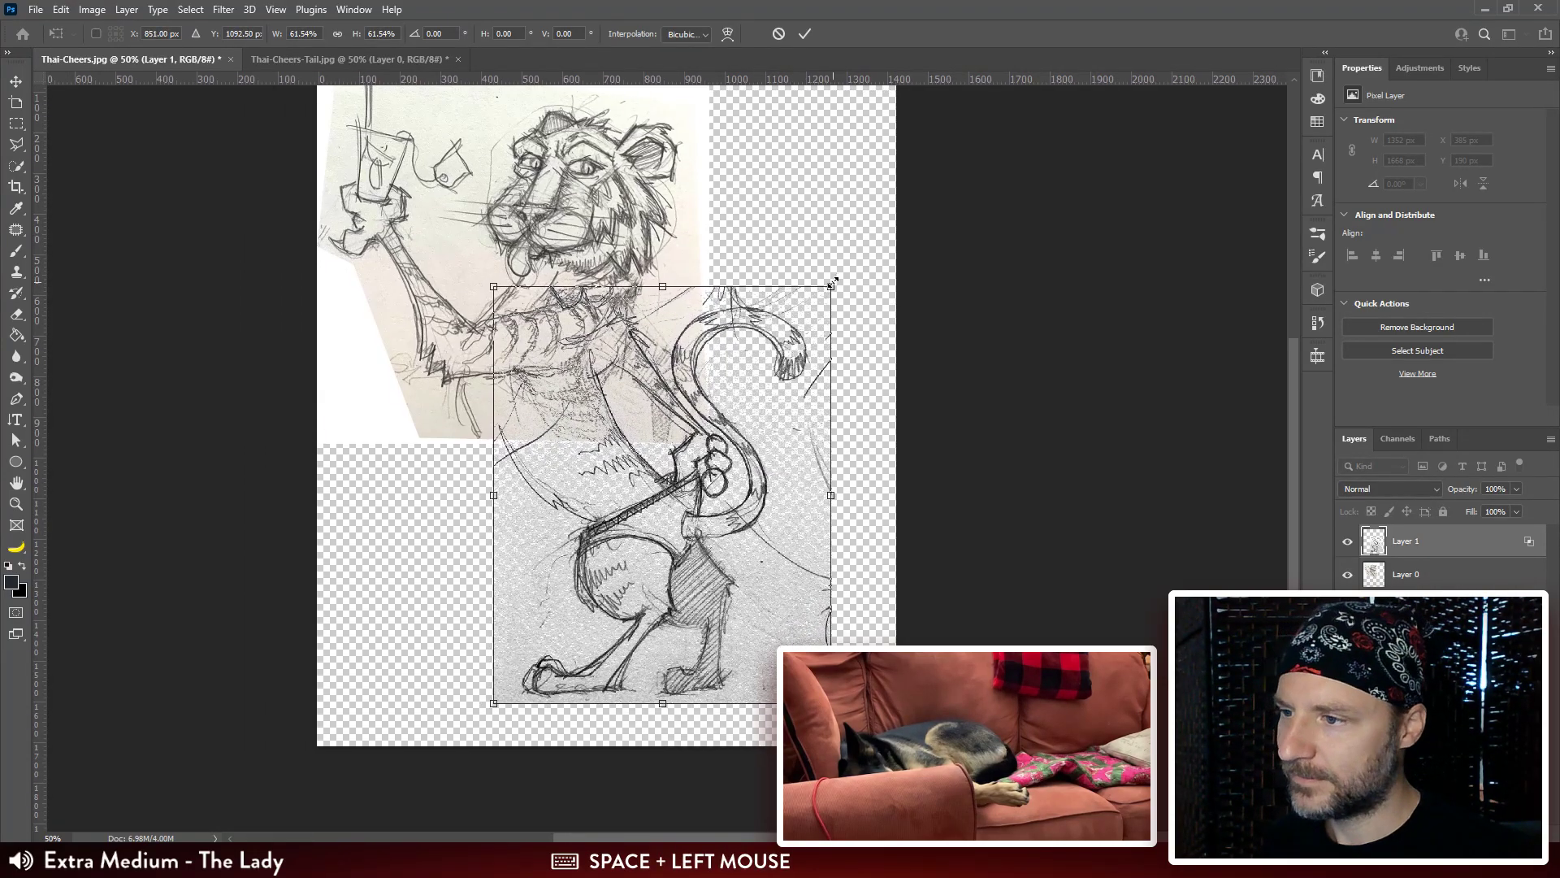
left_click_drag(829, 286, 835, 281)
left_click_drag(703, 429, 694, 435)
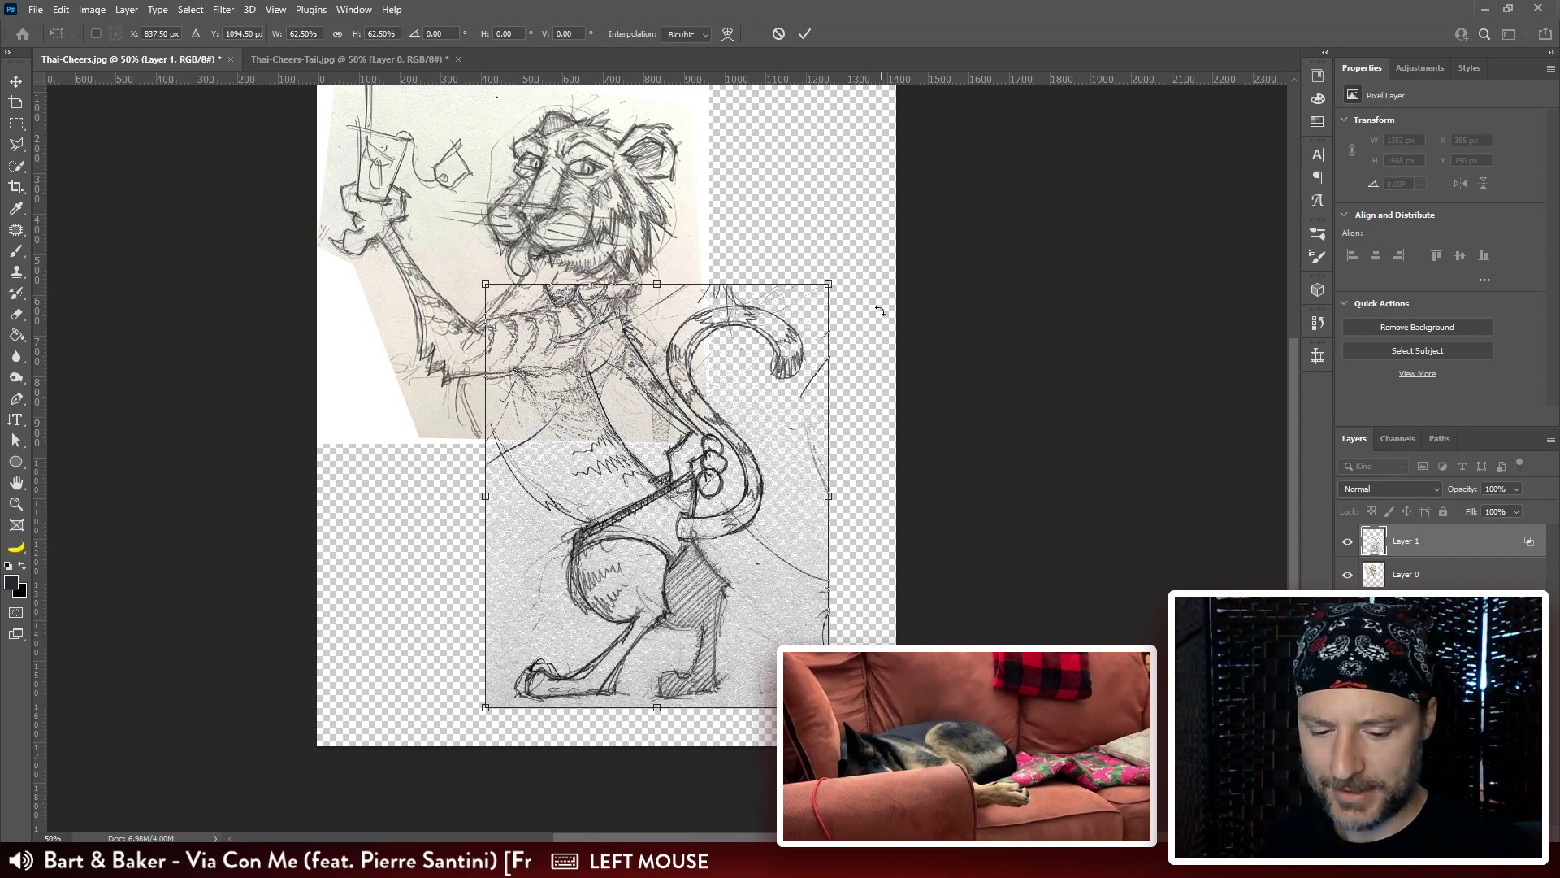
key("Right")
key("Return")
Compare the drawing with and without Layer 1, leave Layer 1 hidden, and make Layer 0 active for erasing.
left_click_drag(861, 324, 889, 314)
left_click(1406, 573)
key("ctrl+plus")
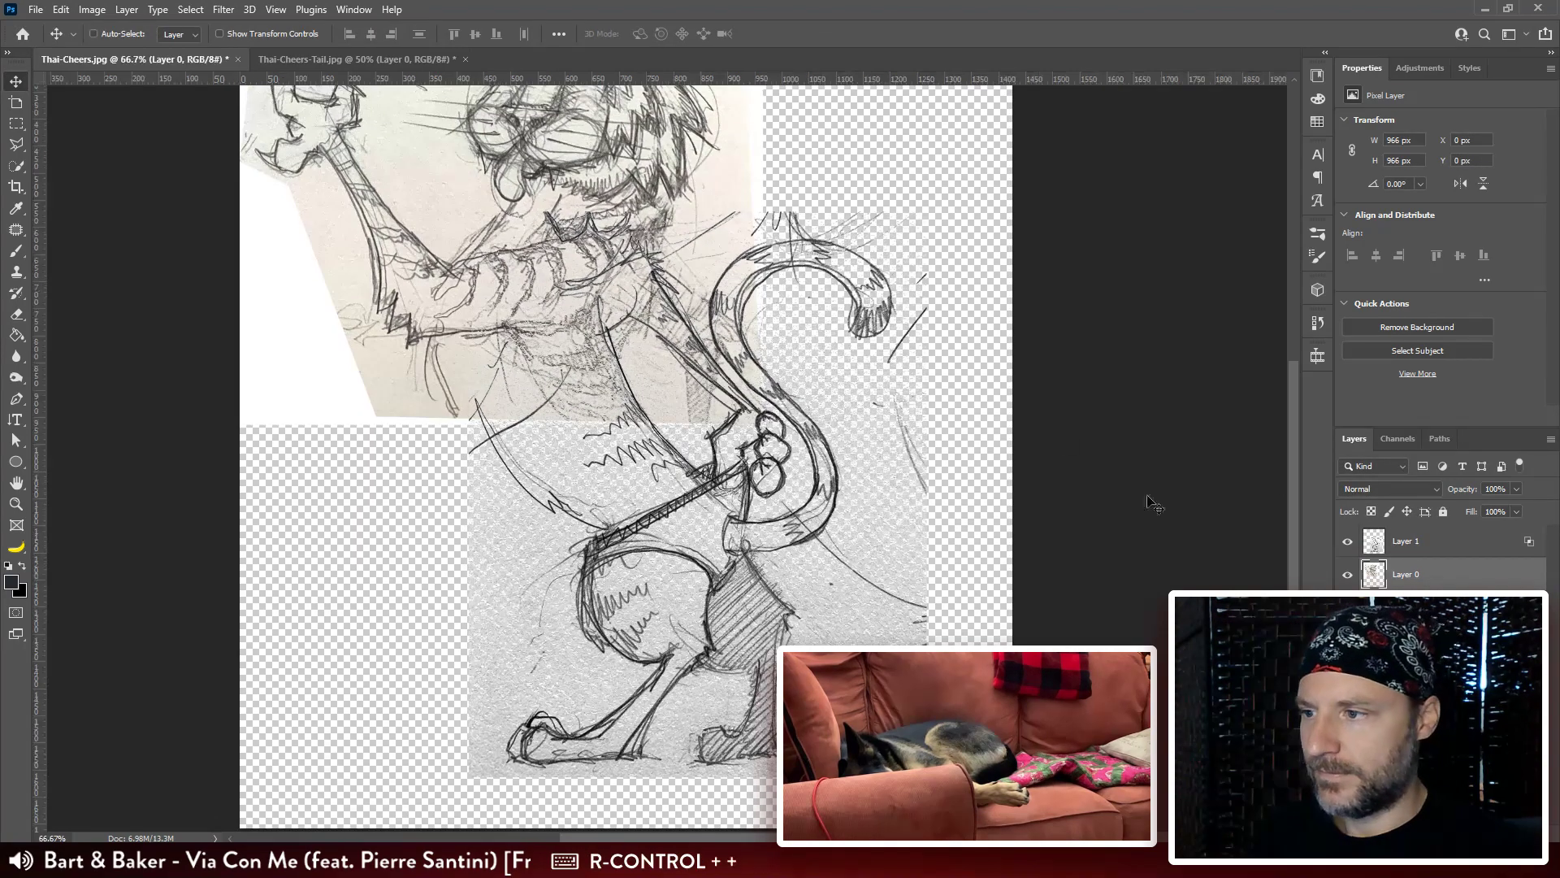
key("e")
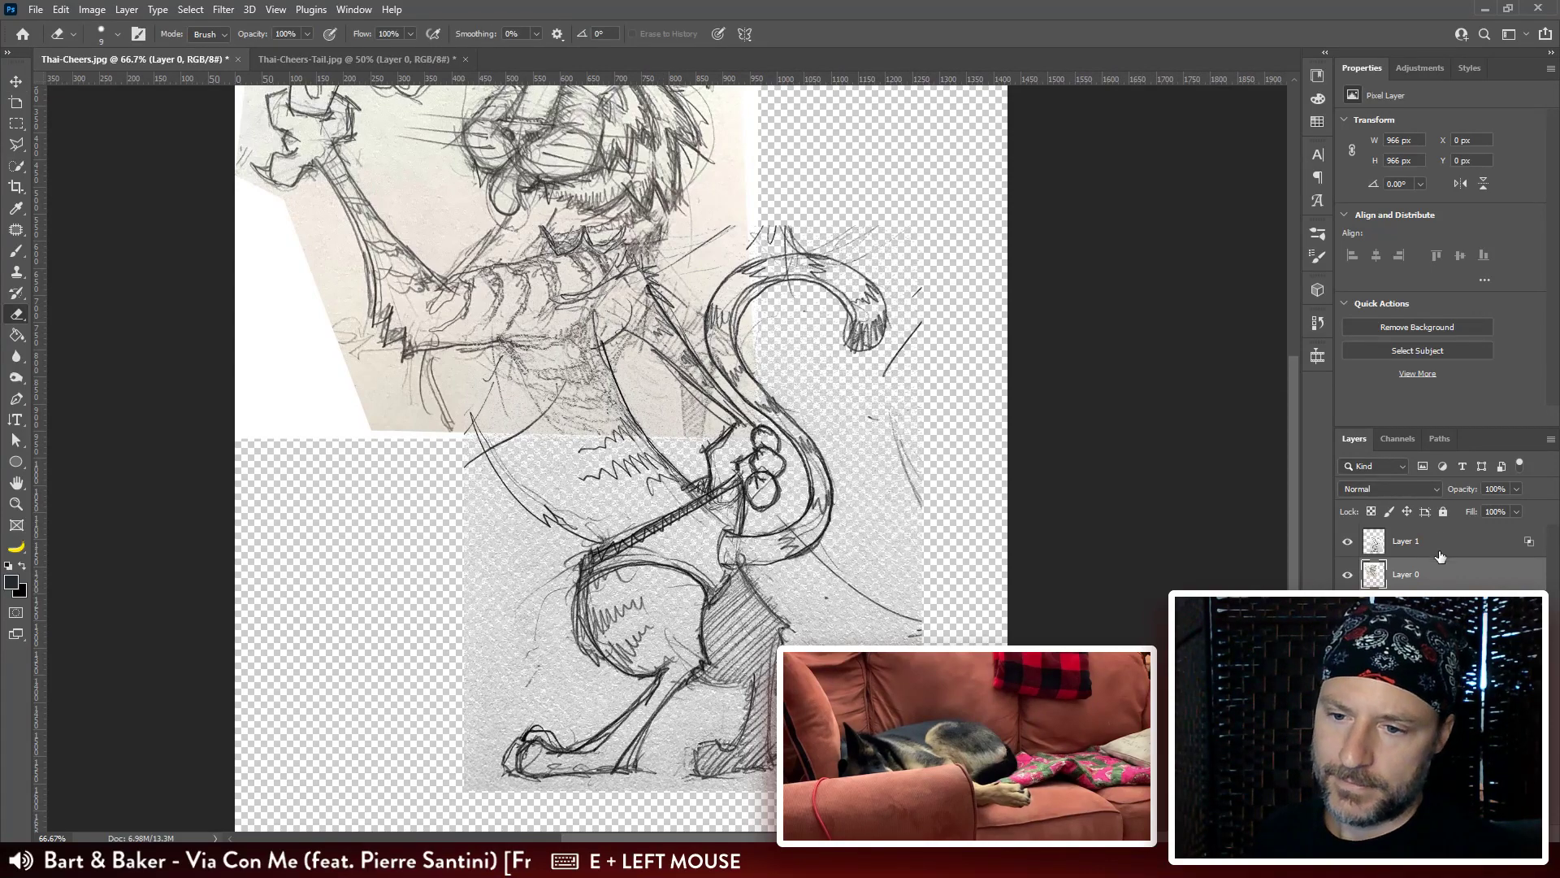
left_click(1391, 551)
left_click(1349, 544)
left_click(1348, 544)
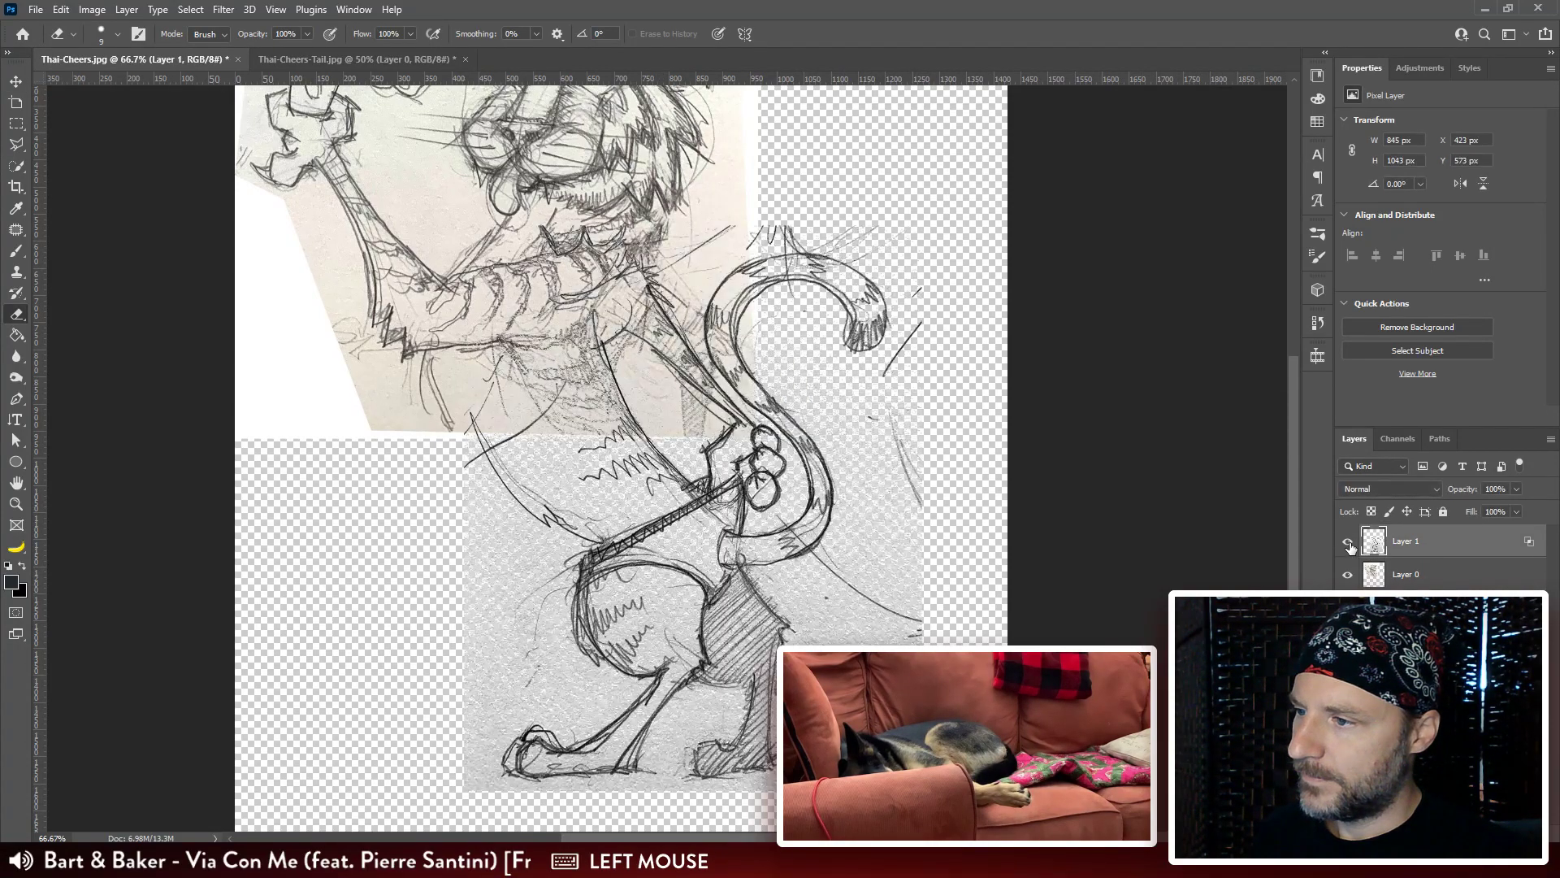
left_click(1349, 544)
left_click(1406, 574)
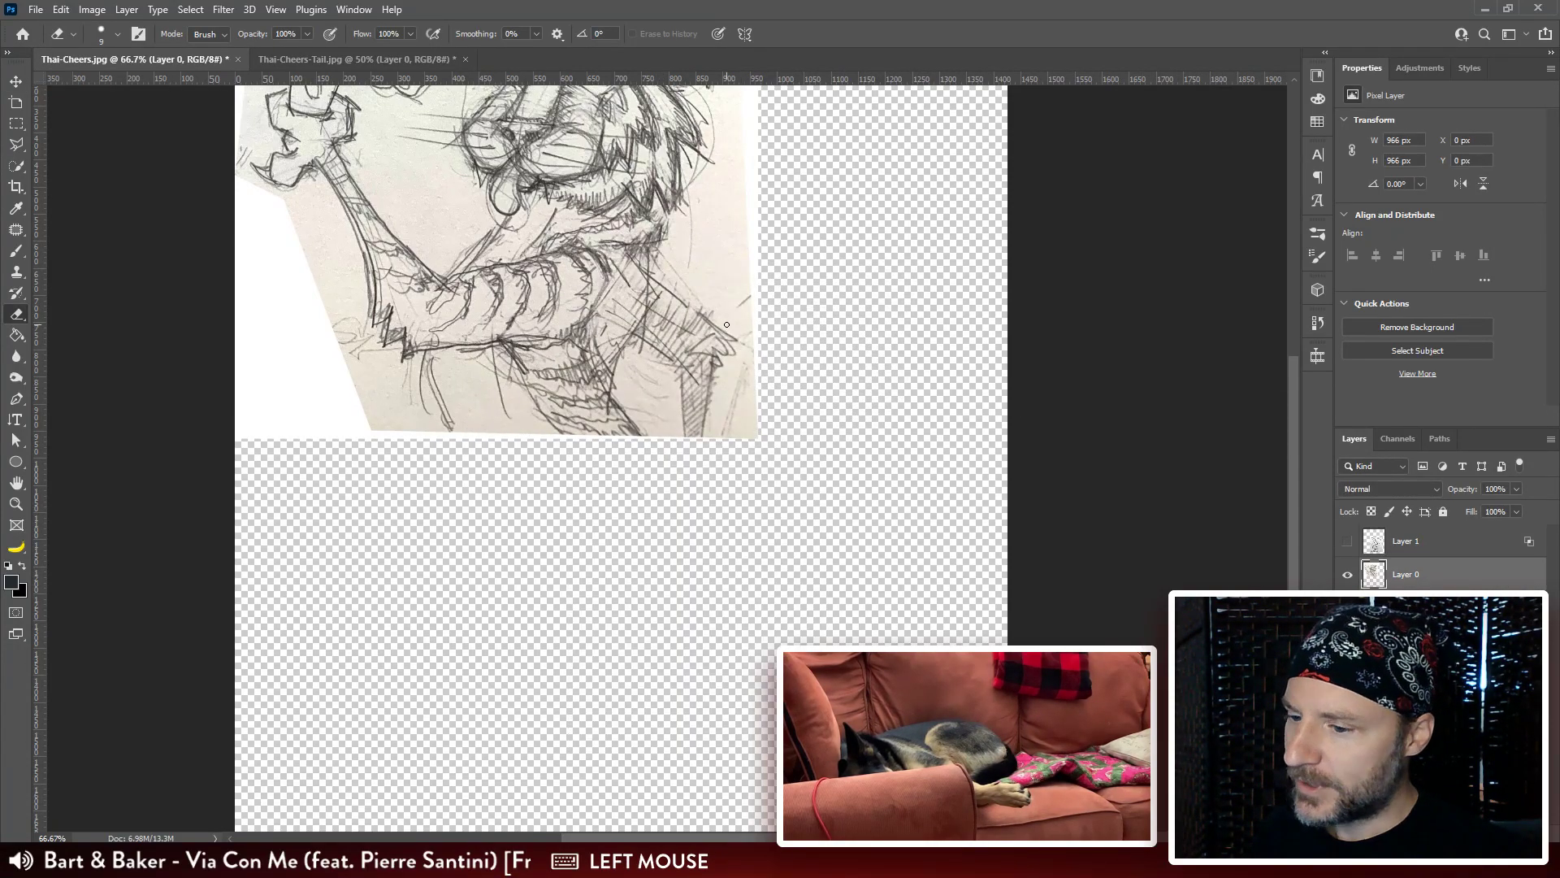
Erase the old lowered arm and surrounding paper behind the tiger's torso on Layer 0 with a 125 px eraser.
key("bracketright")
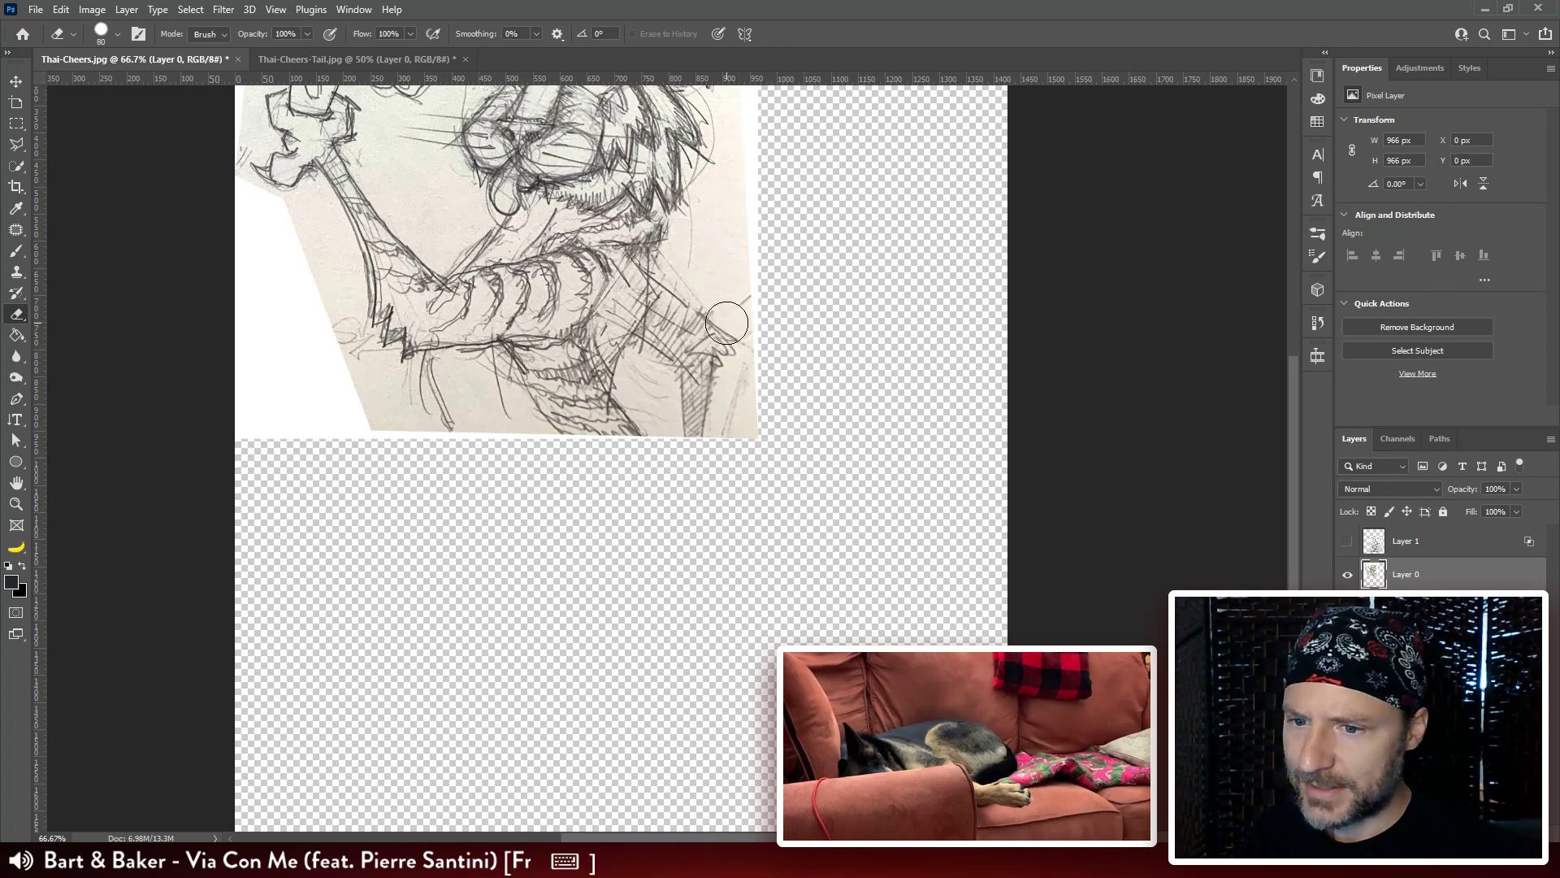
key("bracketright")
key("bracketright")
key("bracketright")
mouse_move(732, 317)
left_mouse_down()
mouse_move(710, 424)
mouse_move(682, 377)
mouse_move(700, 300)
mouse_move(766, 208)
mouse_move(619, 575)
left_mouse_up()
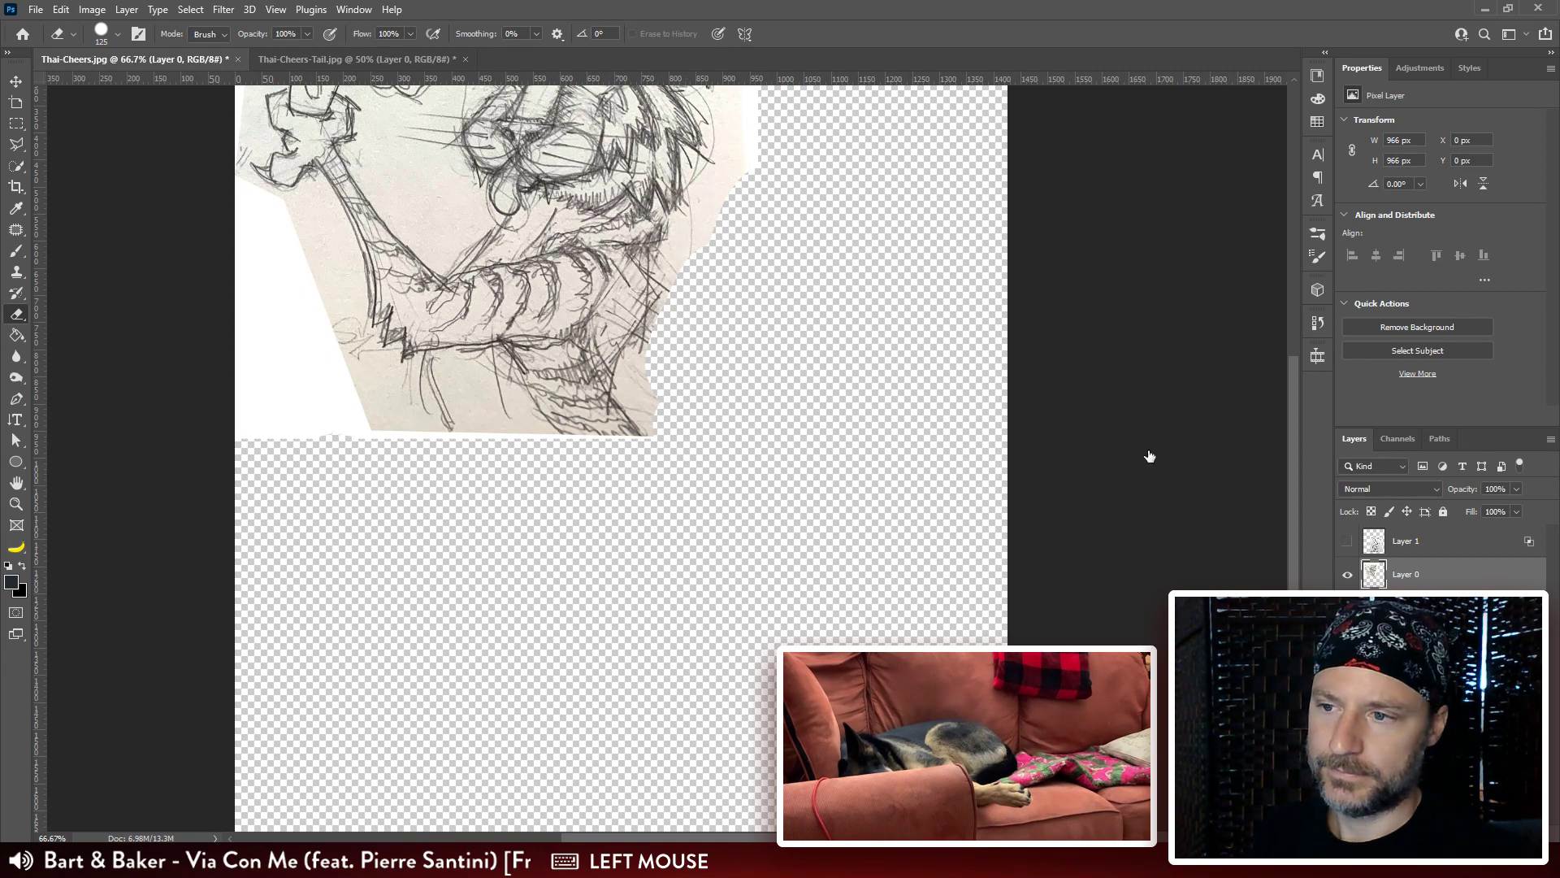
Split Layer 0's This Layer highlight slider under Blend If to 240 / 247 and show Layer 1 again.
left_click_drag(1287, 305, 1275, 306)
left_click(1423, 57)
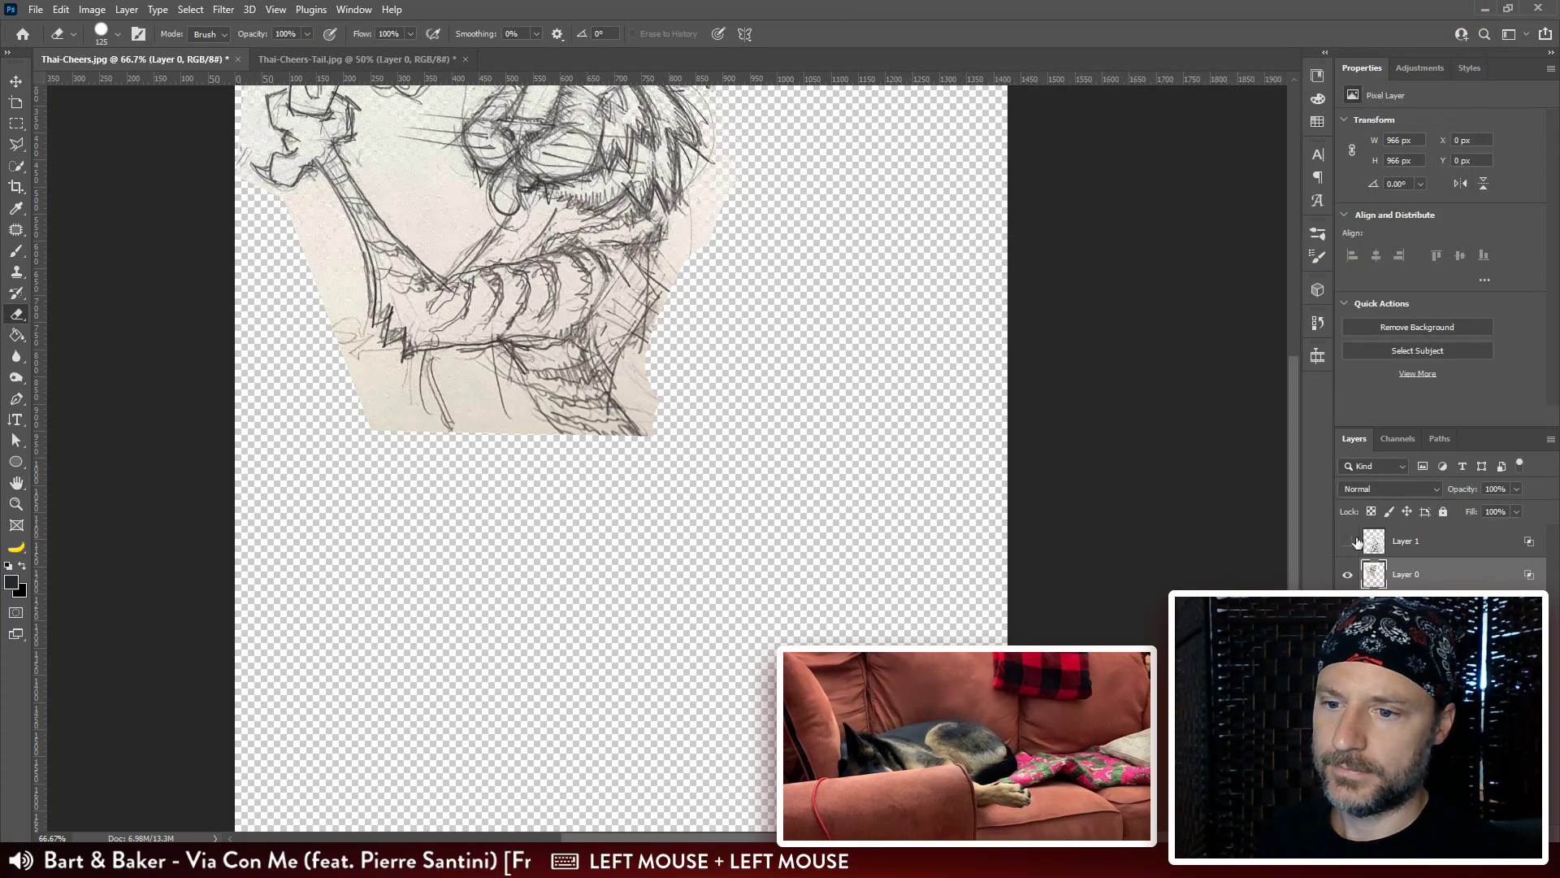
left_click(1347, 541)
mouse_move(754, 406)
left_mouse_down()
mouse_move(762, 370)
mouse_move(778, 410)
left_mouse_up()
left_click(1406, 546)
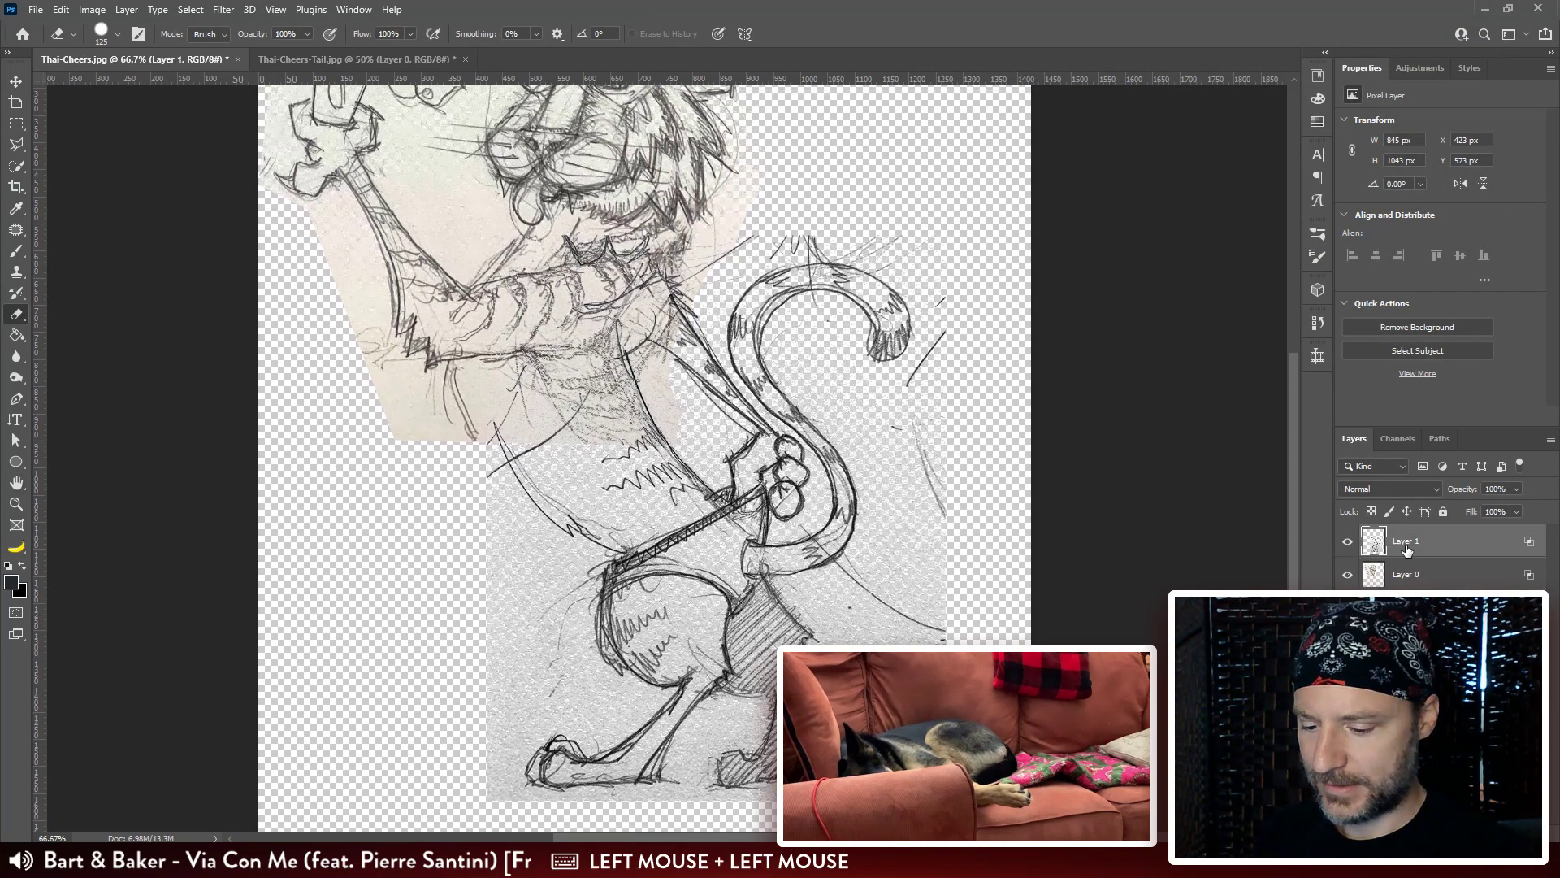
Turn on CMYK proof colors and desaturate Layer 0 to neutral gray with Hue/Saturation.
left_click(1435, 584)
key("ctrl+y")
key("ctrl+u")
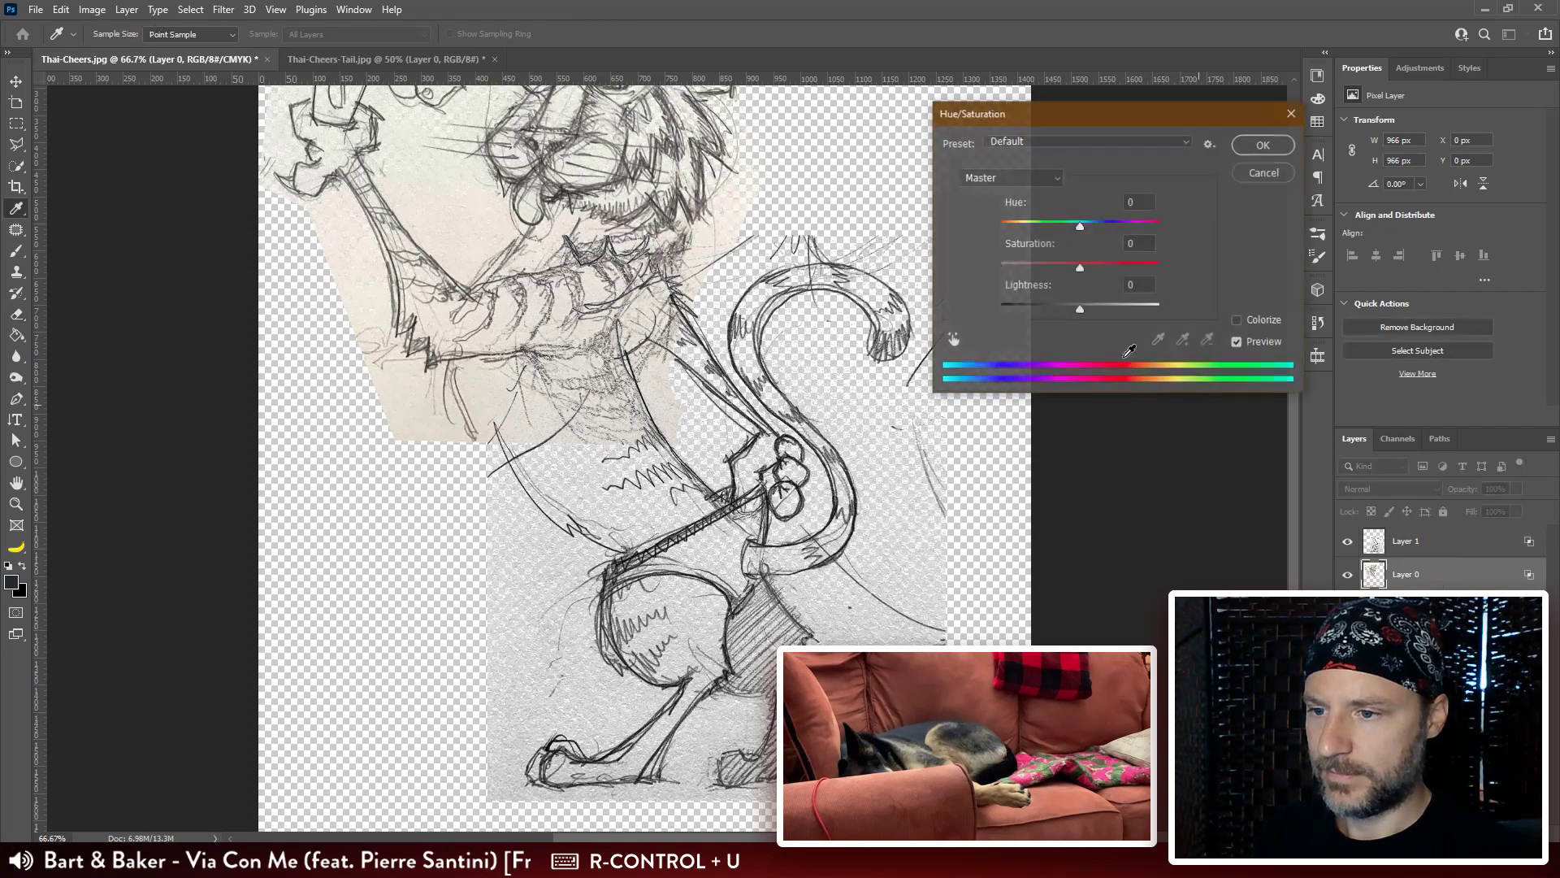
left_click_drag(1059, 265, 996, 258)
left_click(1262, 145)
Compare the sketches by toggling Layer 1, and erase its strokes overlapping the tiger's raised arm, chest and upper belly.
key("e")
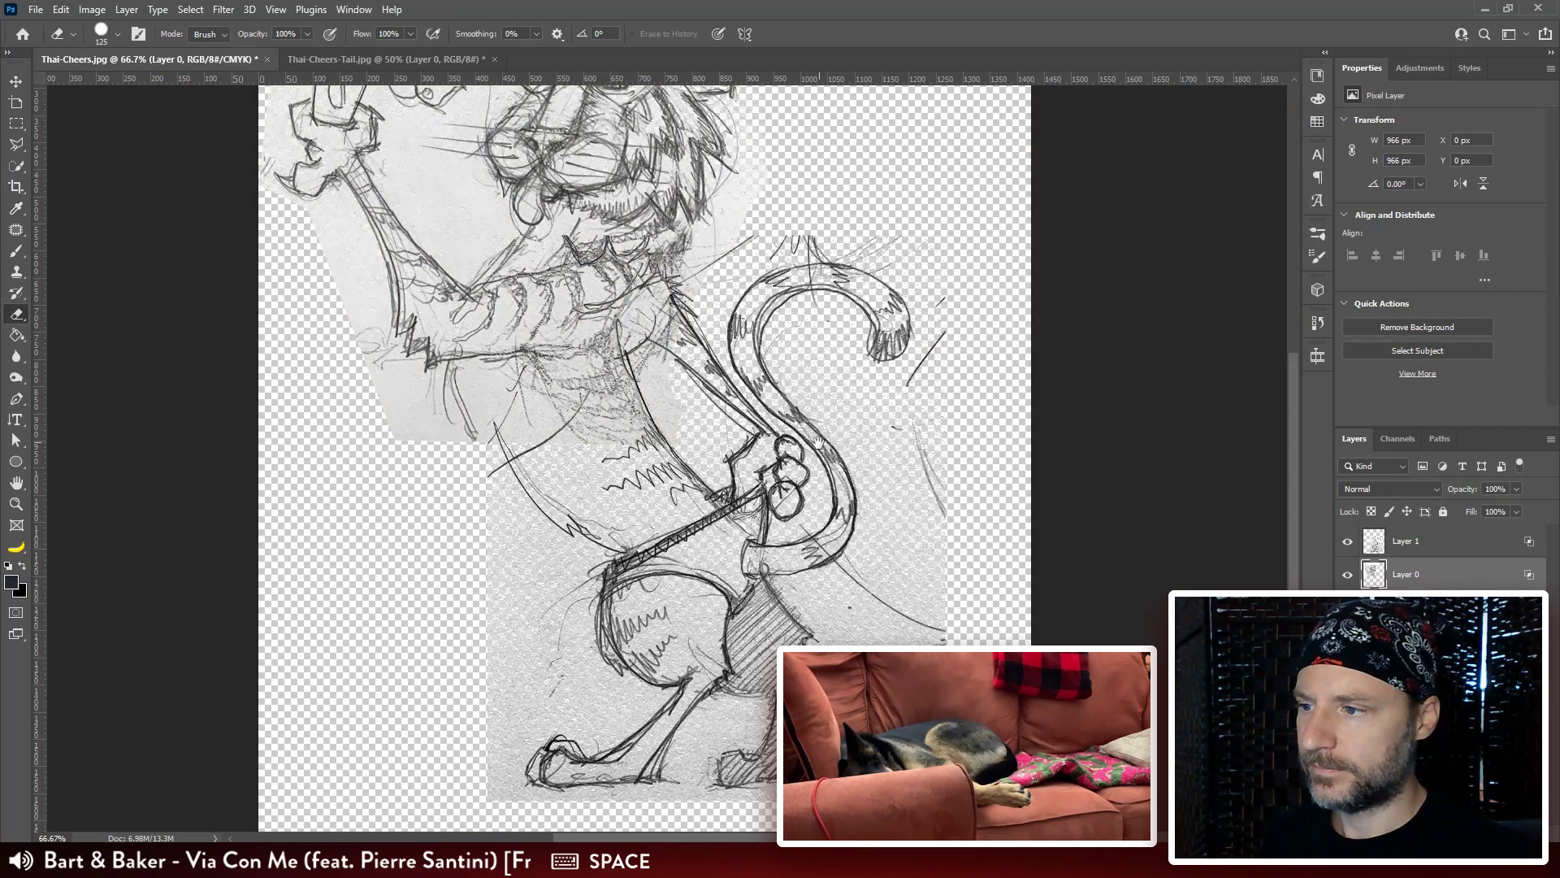
left_click_drag(979, 434, 988, 446)
left_click(1374, 542)
left_click(1347, 543)
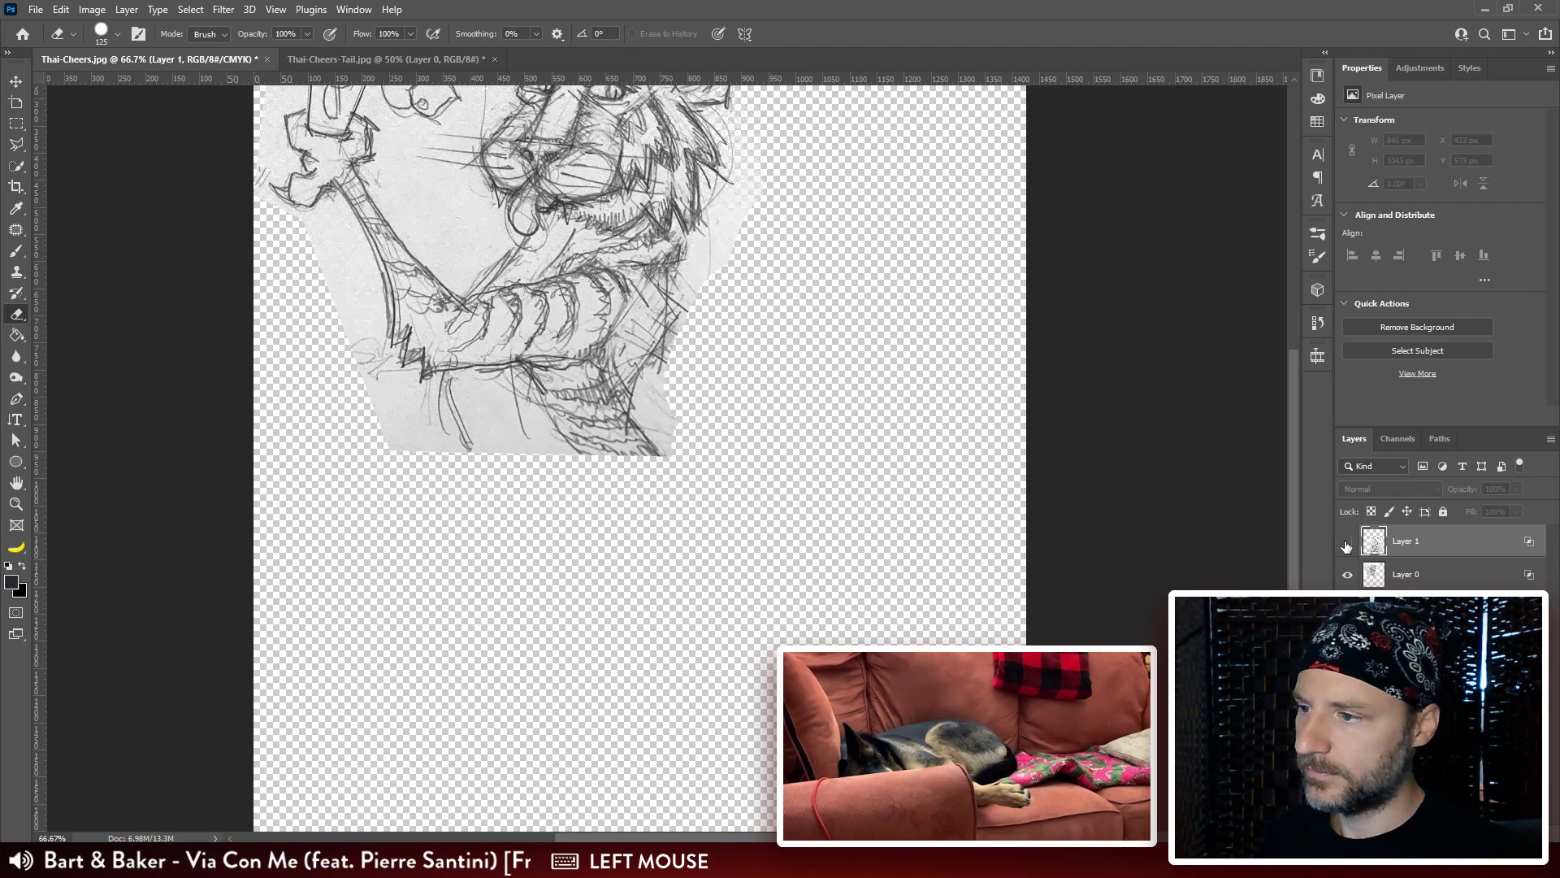
left_click(1347, 543)
left_click(1346, 543)
left_click(1347, 543)
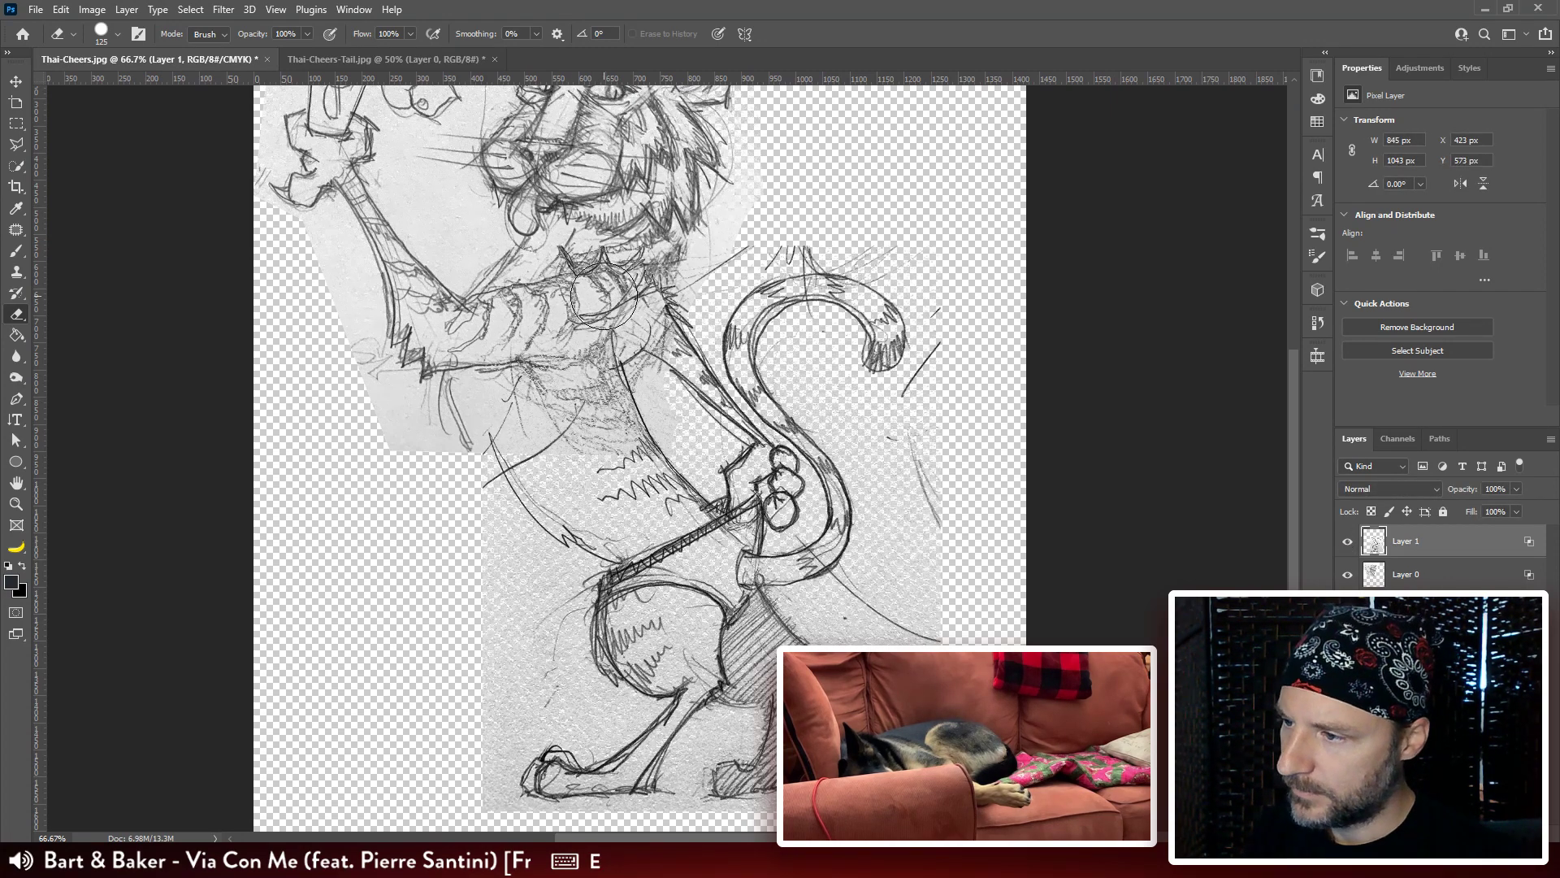
mouse_move(602, 311)
left_mouse_down()
mouse_move(662, 219)
mouse_move(608, 309)
mouse_move(591, 385)
mouse_move(602, 413)
mouse_move(600, 392)
mouse_move(612, 397)
mouse_move(591, 425)
mouse_move(510, 420)
mouse_move(481, 362)
mouse_move(580, 386)
left_mouse_up()
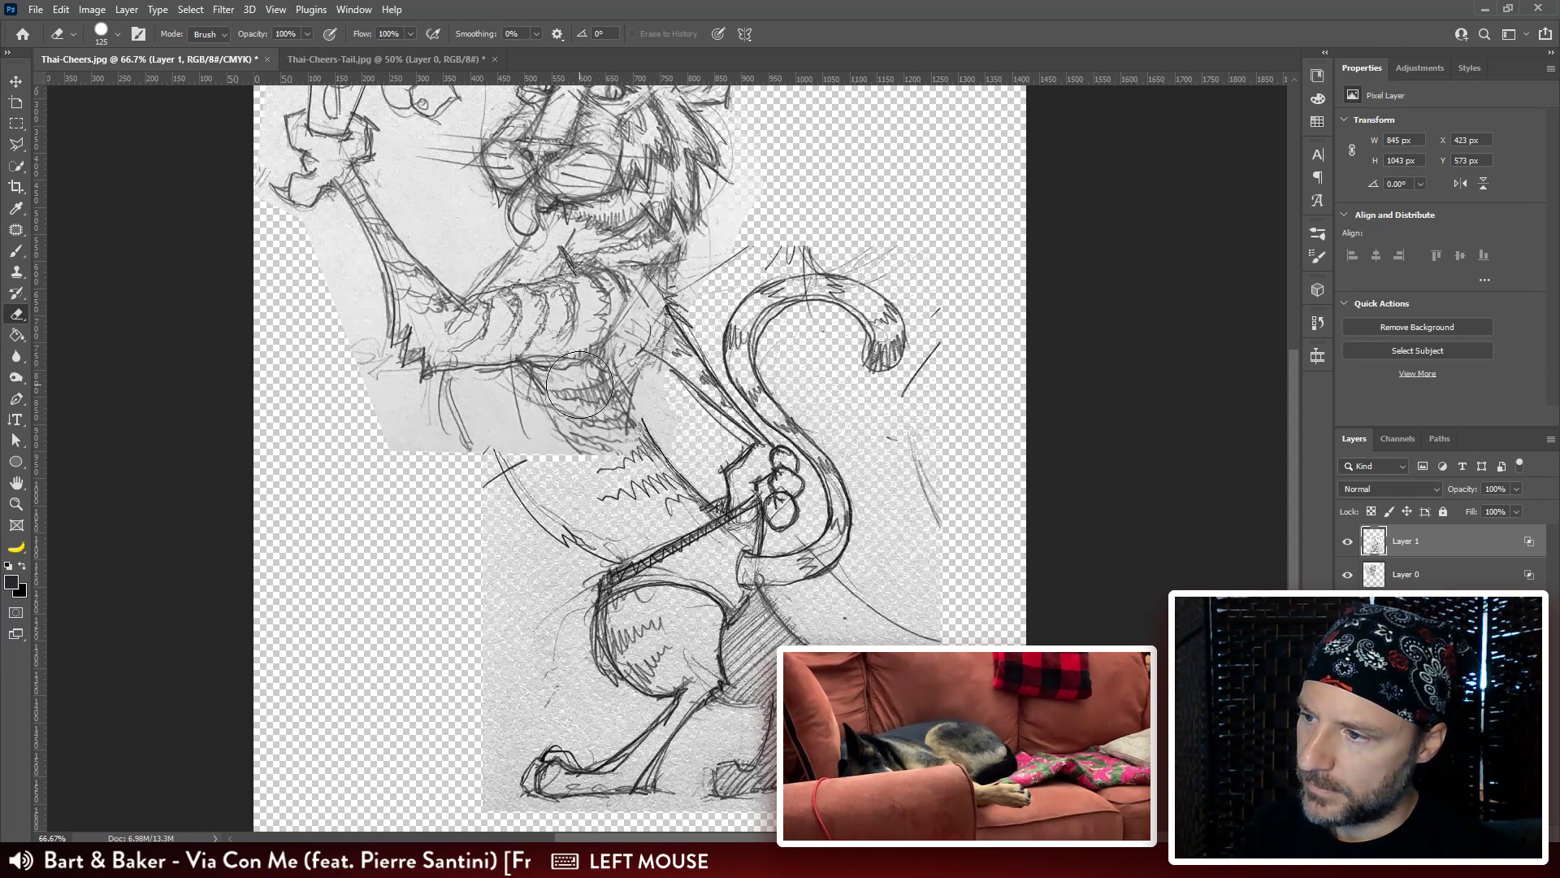
Set Layer 1's blend mode to Multiply and toggle its visibility to check the overlap with Layer 0.
left_click(1417, 489)
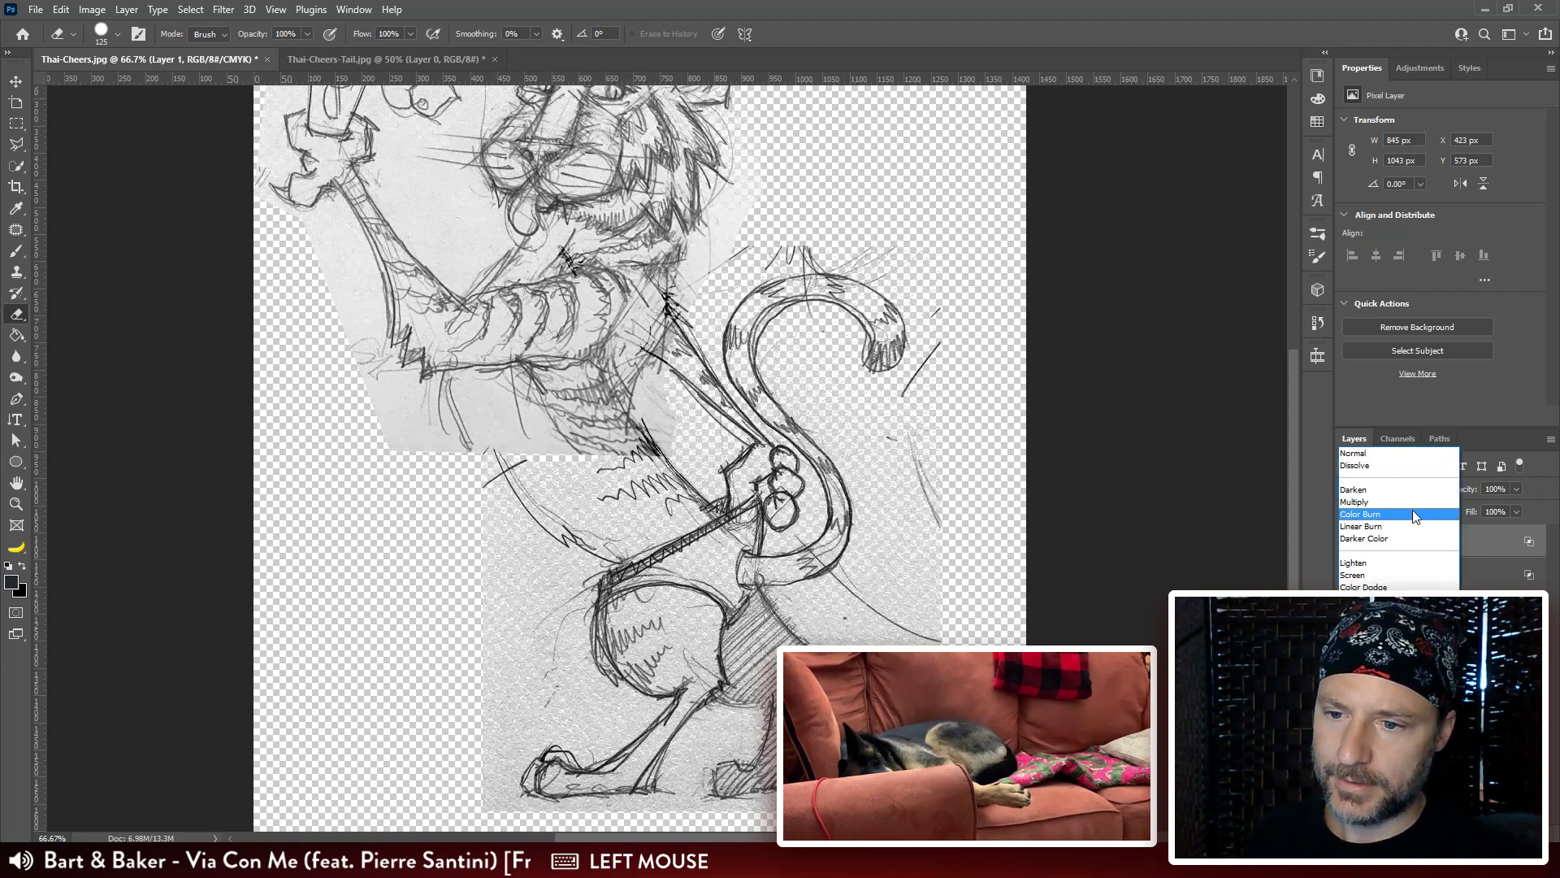
left_click(1413, 510)
left_click(1348, 542)
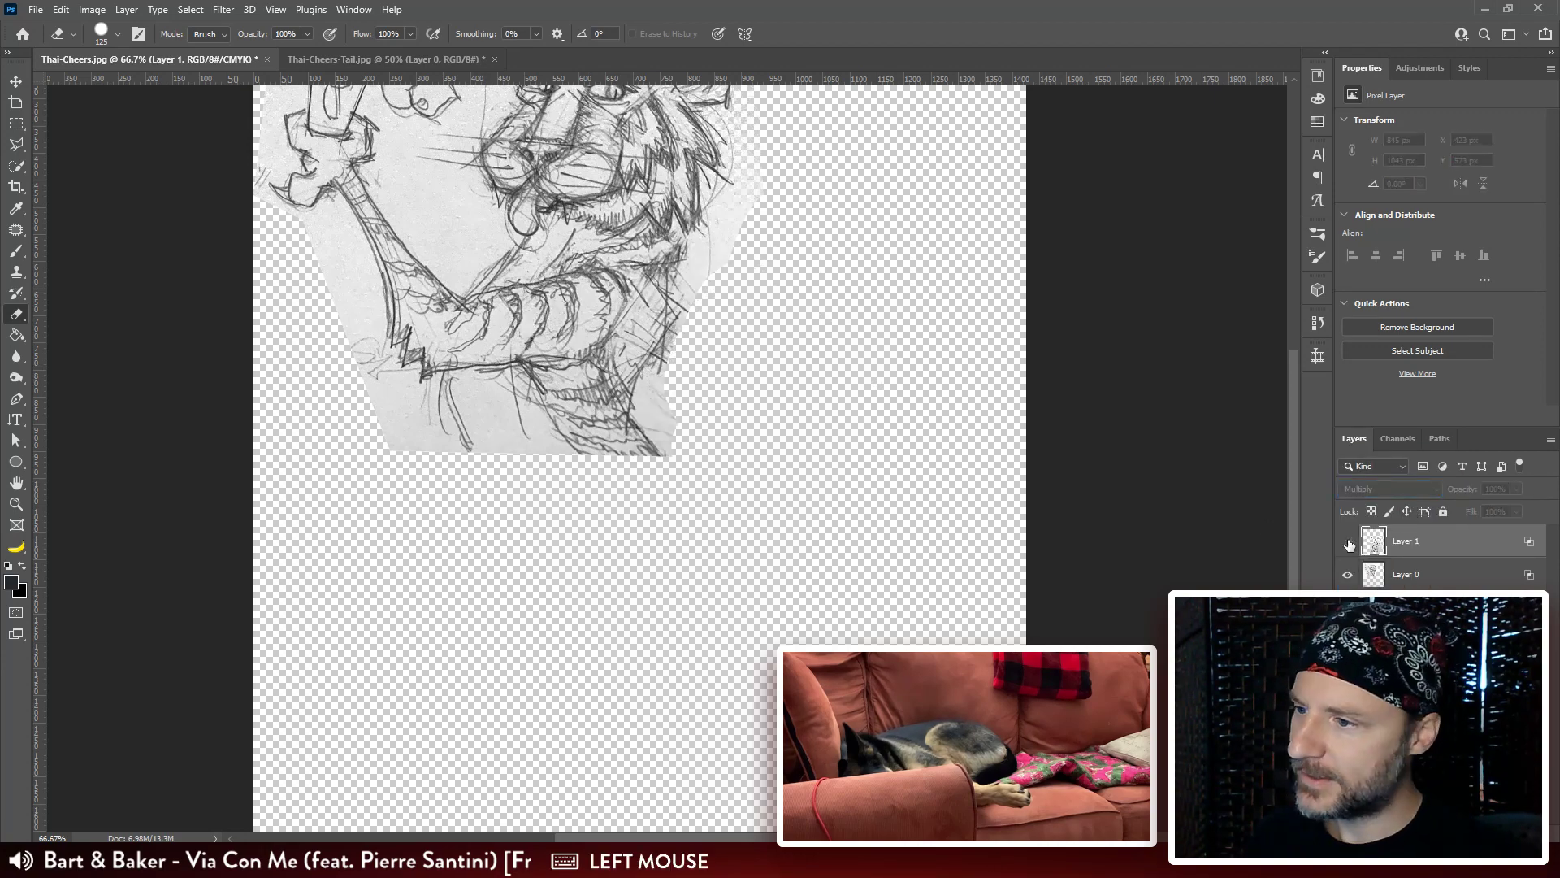
left_click(1348, 542)
left_click(1348, 542)
left_click(1348, 542)
left_click(1348, 541)
left_click(1348, 542)
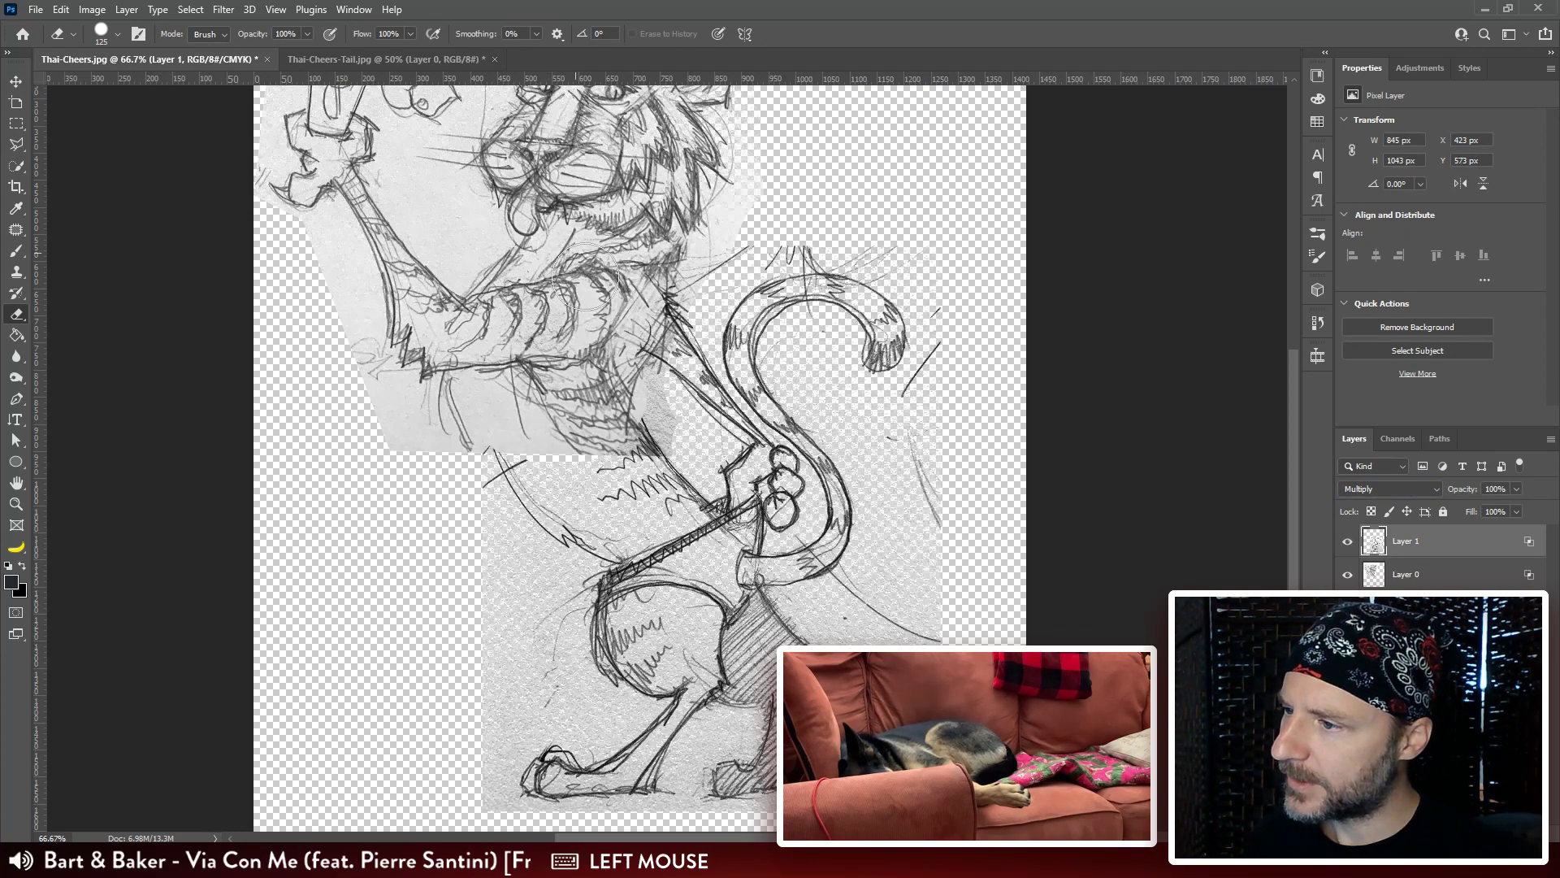
Erase the surplus paper and stray lines around the tail, belly and legs on Layer 1.
mouse_move(674, 252)
left_mouse_down()
mouse_move(739, 222)
mouse_move(729, 231)
mouse_move(815, 221)
mouse_move(904, 222)
mouse_move(942, 249)
mouse_move(951, 334)
mouse_move(924, 511)
mouse_move(961, 571)
left_mouse_up()
mouse_move(905, 404)
left_mouse_down()
mouse_move(892, 606)
mouse_move(896, 440)
mouse_move(863, 392)
mouse_move(829, 253)
mouse_move(837, 406)
mouse_move(802, 446)
mouse_move(856, 591)
mouse_move(819, 492)
mouse_move(794, 548)
mouse_move(810, 632)
mouse_move(716, 661)
mouse_move(597, 652)
mouse_move(583, 666)
mouse_move(482, 667)
mouse_move(434, 607)
mouse_move(445, 546)
mouse_move(482, 516)
mouse_move(487, 443)
mouse_move(464, 492)
mouse_move(460, 415)
mouse_move(416, 318)
mouse_move(482, 487)
left_mouse_up()
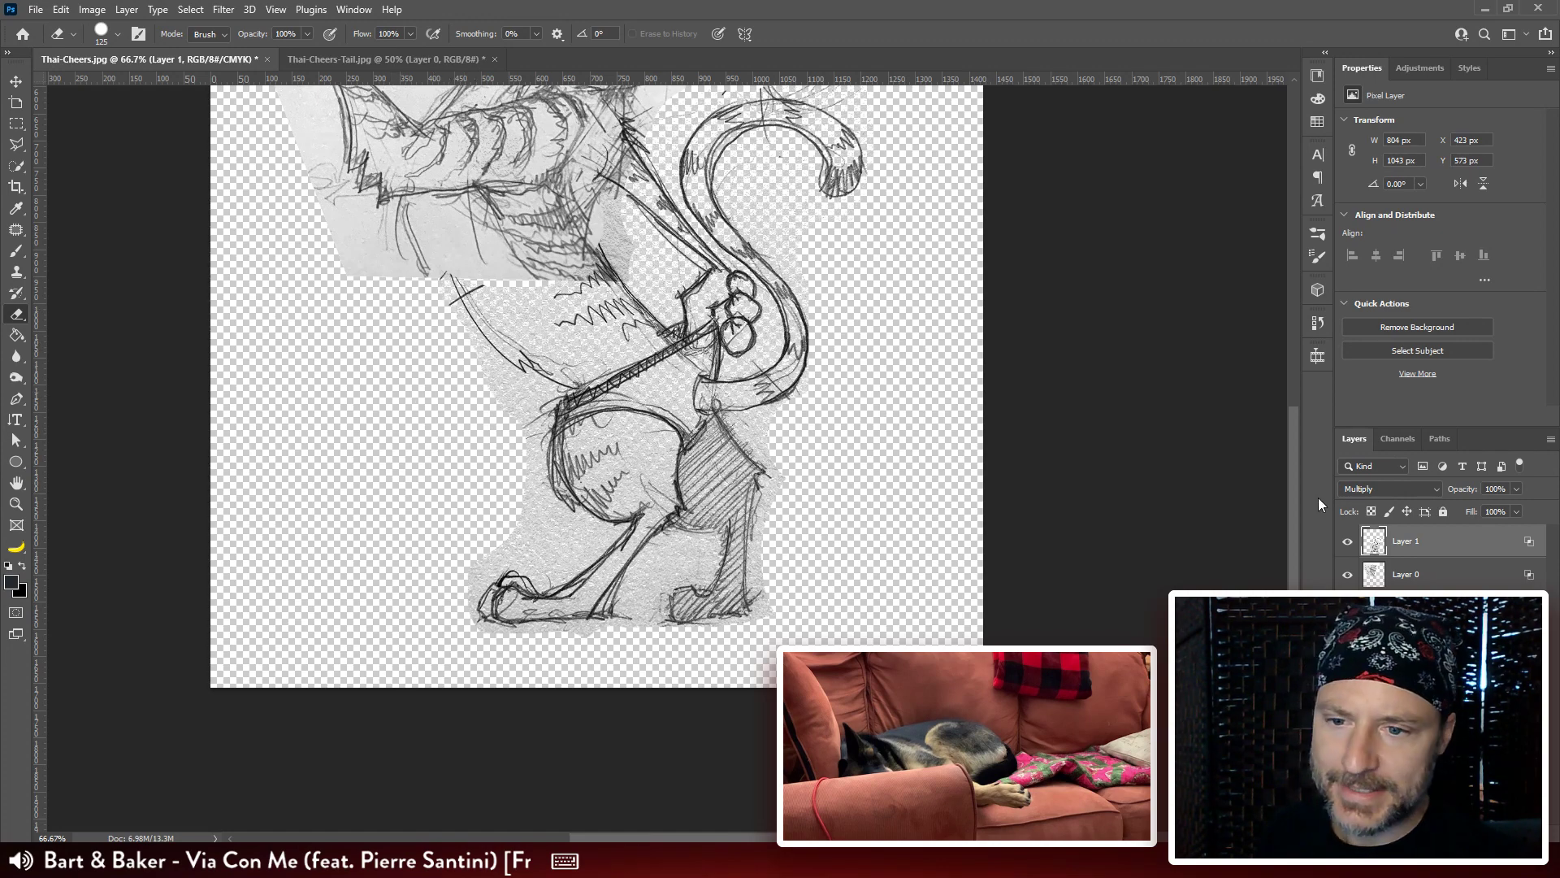
Lower Layer 0's Blend If This Layer highlight split to 217 / 234 and erase leftover paper in front of the belly.
left_click(1432, 576)
key("space")
left_click_drag(664, 226, 888, 490)
key("bracketleft")
key("bracketleft")
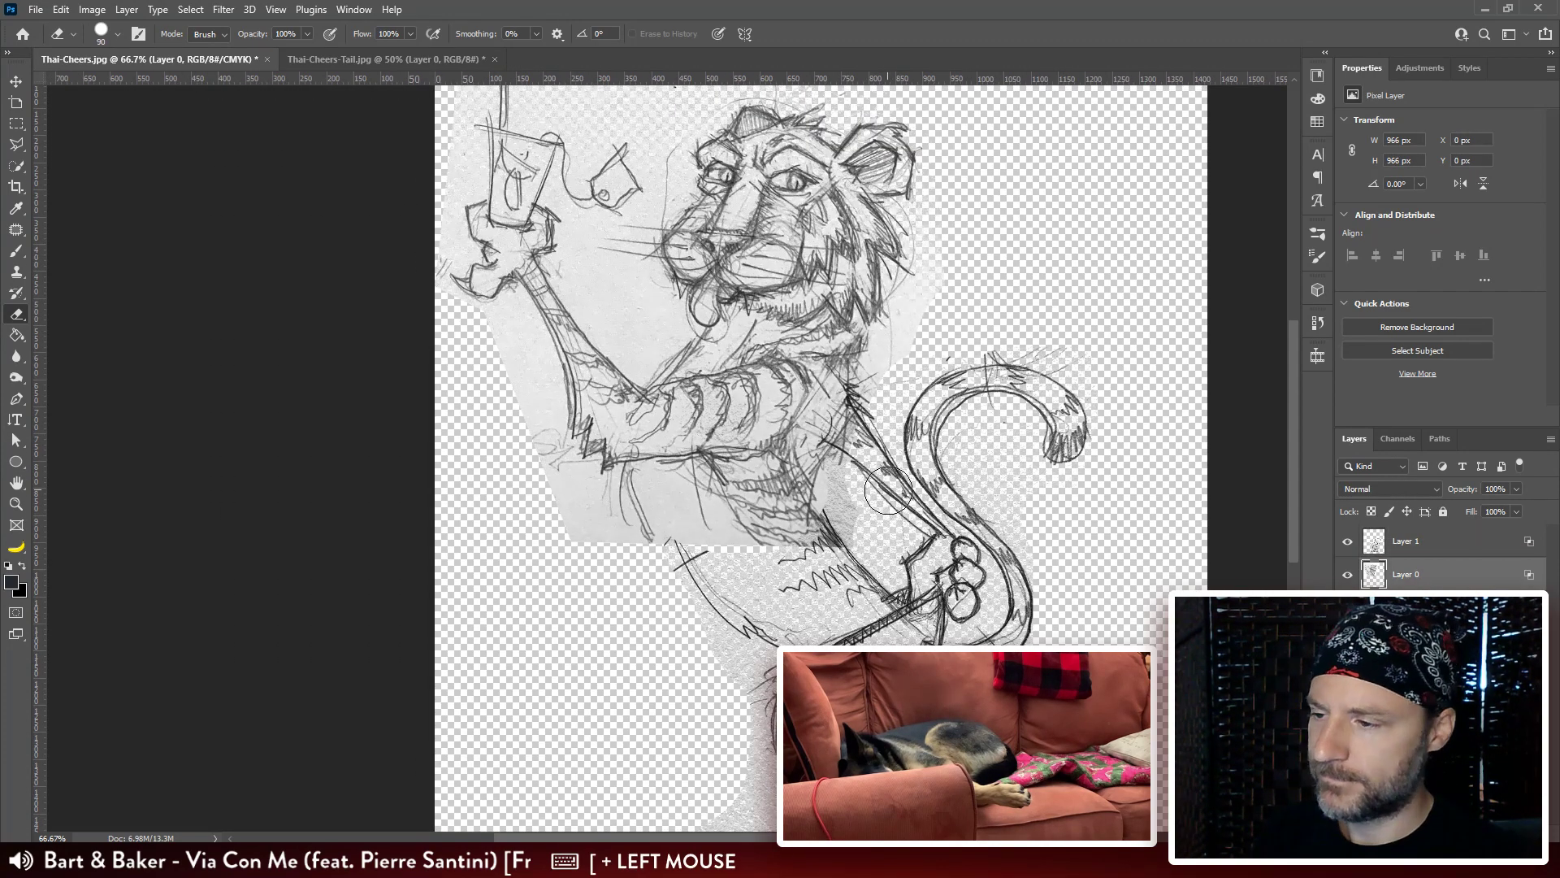
key("bracketleft")
key("bracketleft")
key("bracketleft")
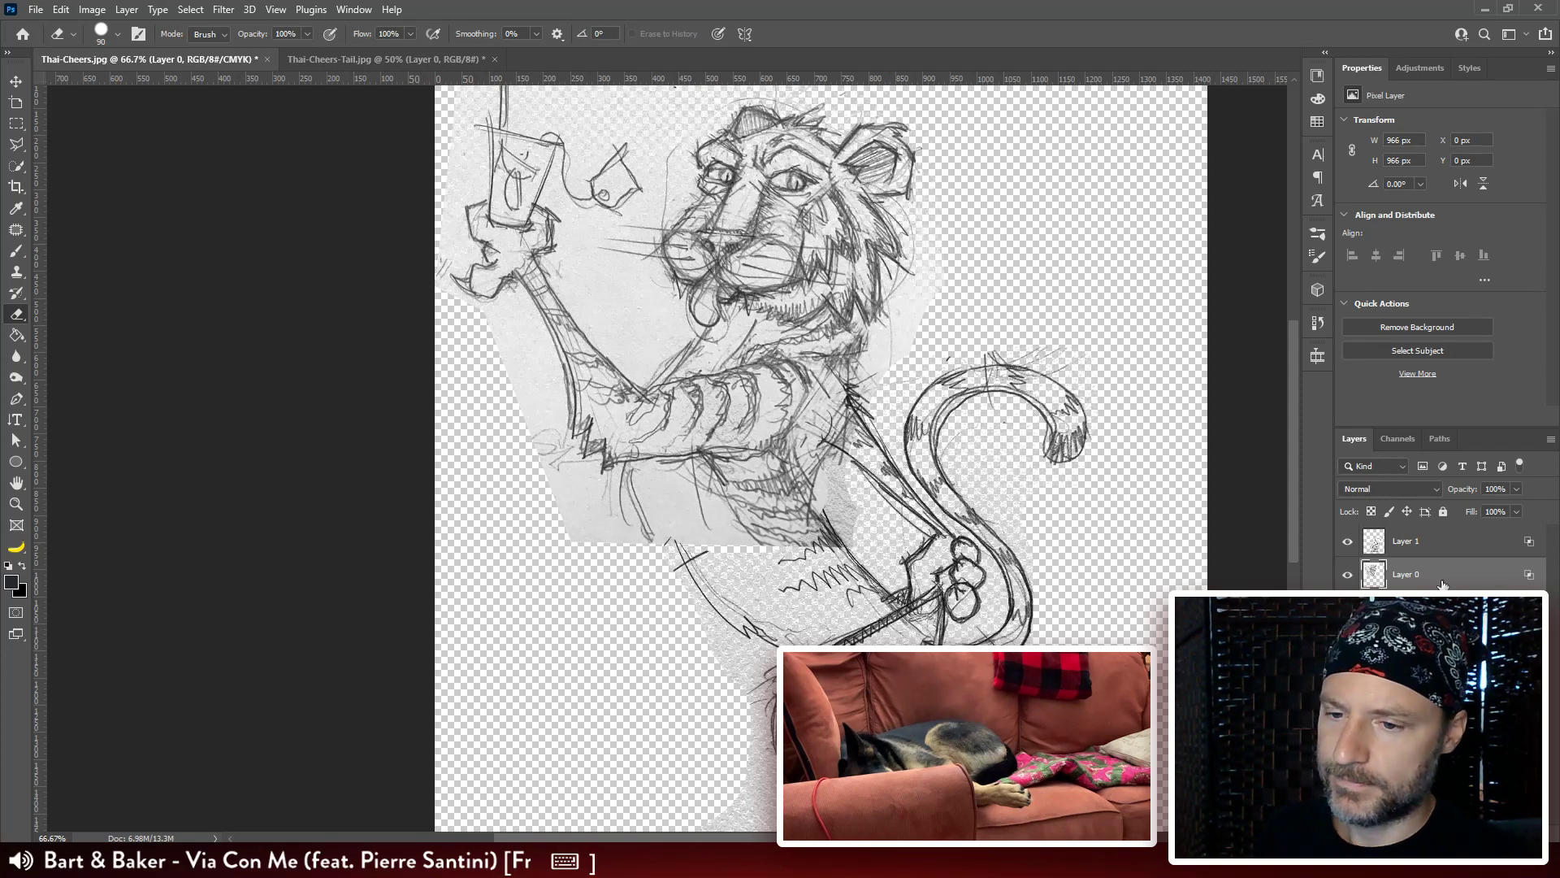
left_click(1102, 426)
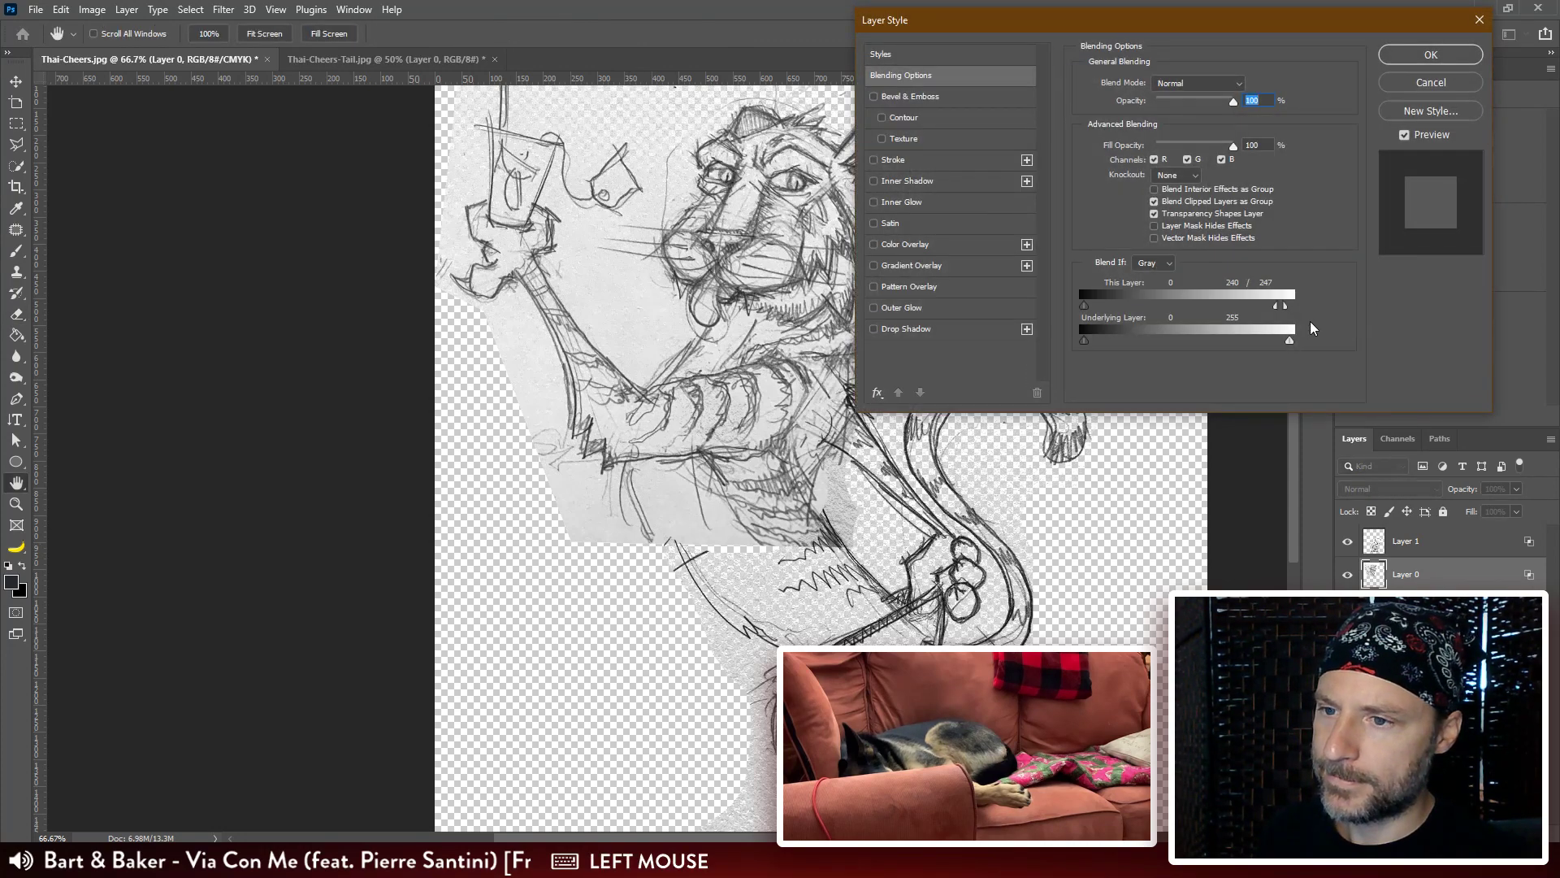
left_click_drag(1251, 306, 1274, 307)
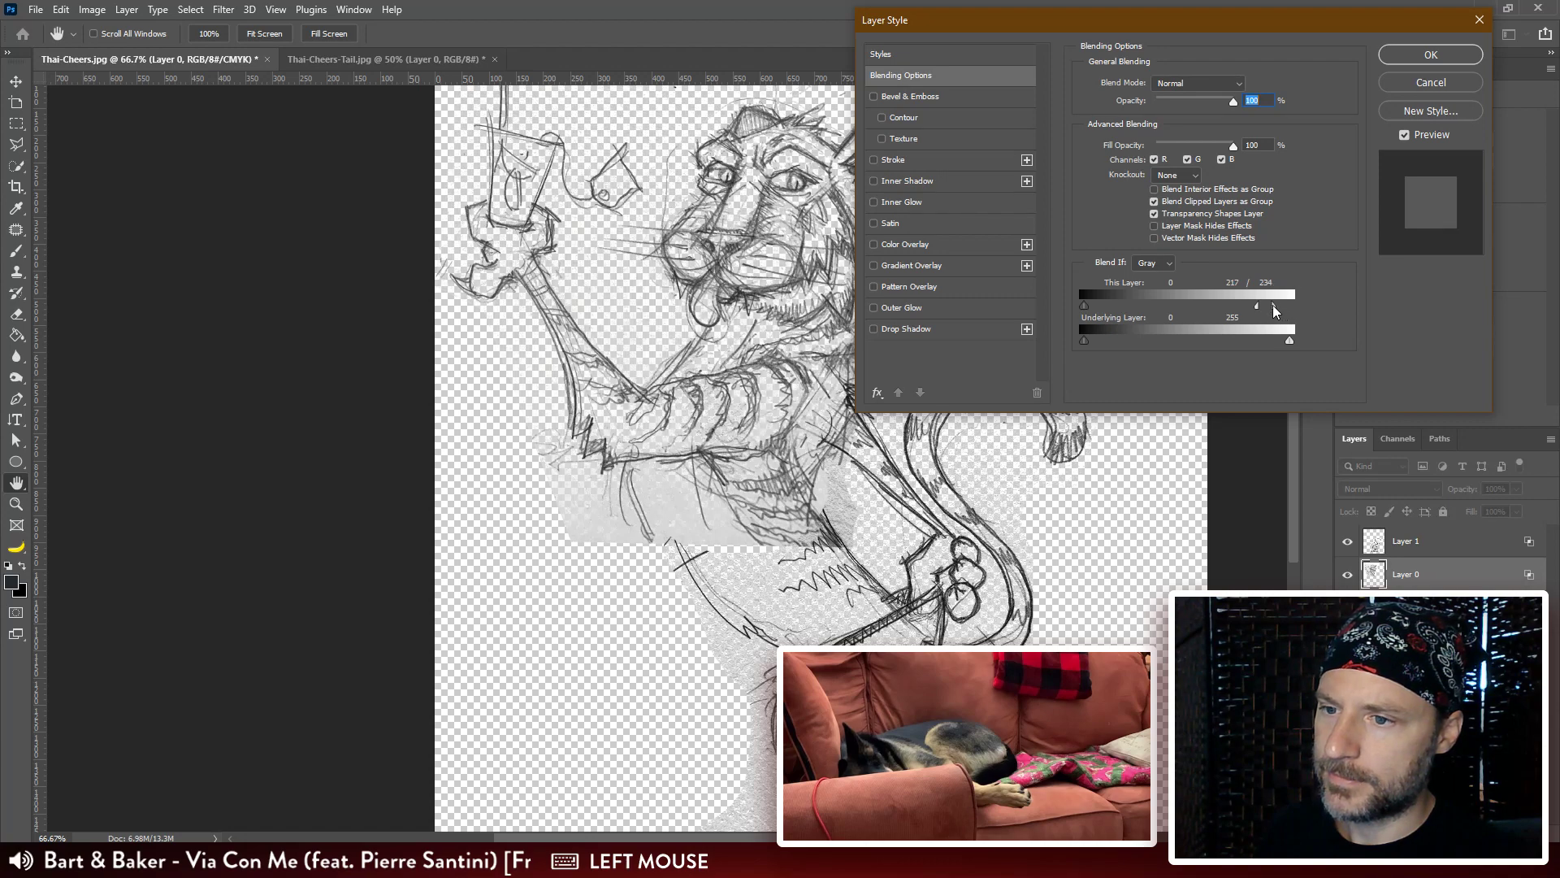
left_click(1400, 57)
mouse_move(646, 558)
left_mouse_down()
mouse_move(602, 548)
mouse_move(561, 497)
mouse_move(512, 567)
left_mouse_up()
left_click_drag(592, 613, 487, 552)
Widen the tail-and-legs sketch on Layer 1 to about 107% horizontally, align it with the torso, and check the match.
left_click(1406, 541)
key("ctrl+t")
left_click_drag(699, 610, 705, 488)
left_click_drag(562, 449, 544, 449)
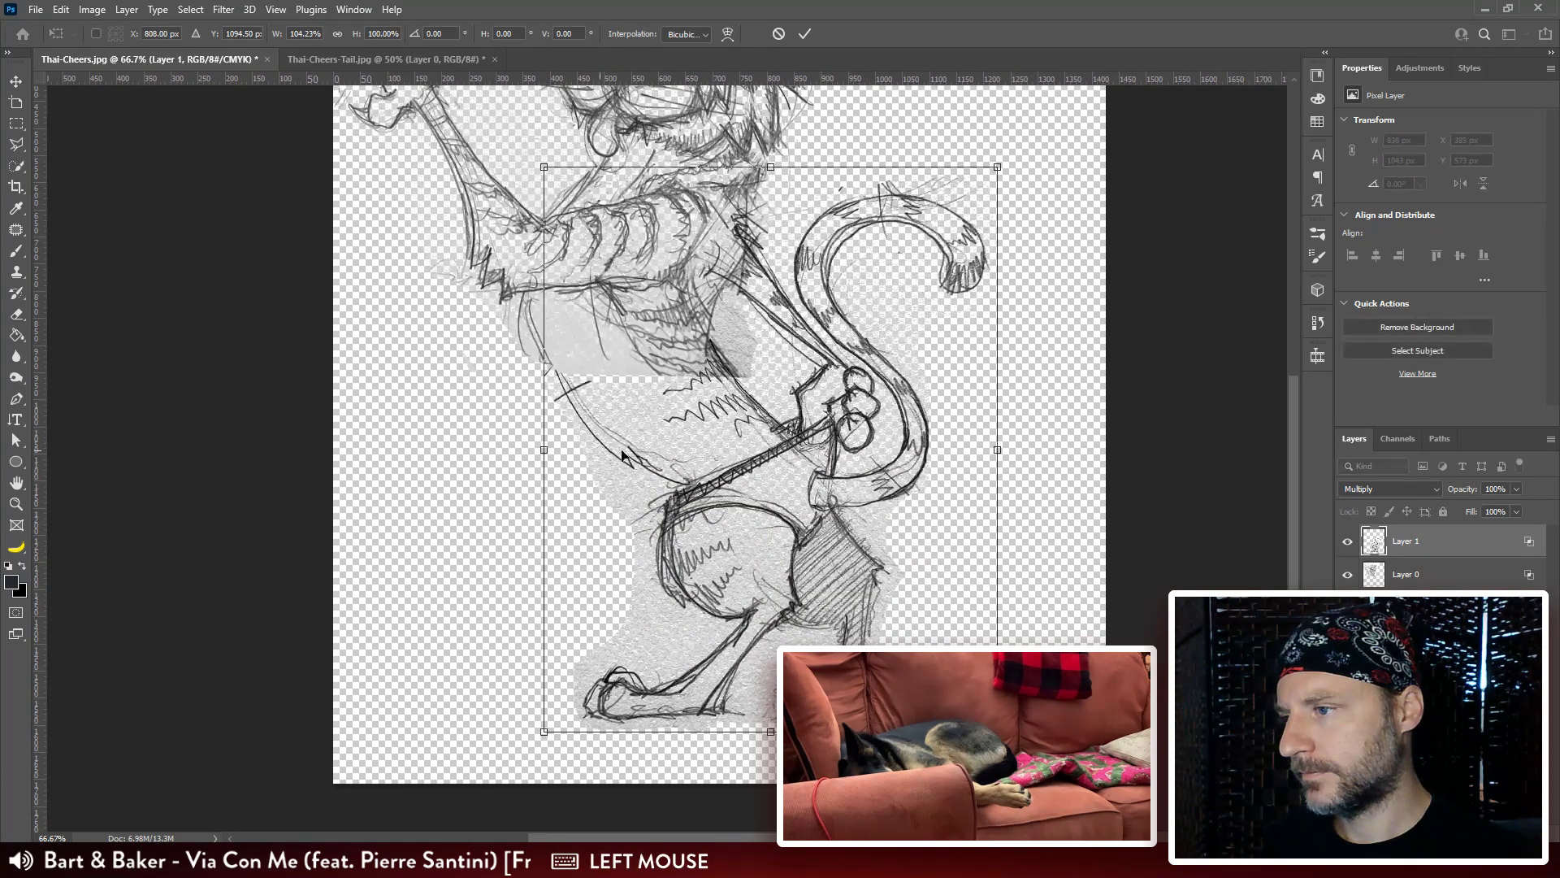
left_click_drag(768, 439, 772, 440)
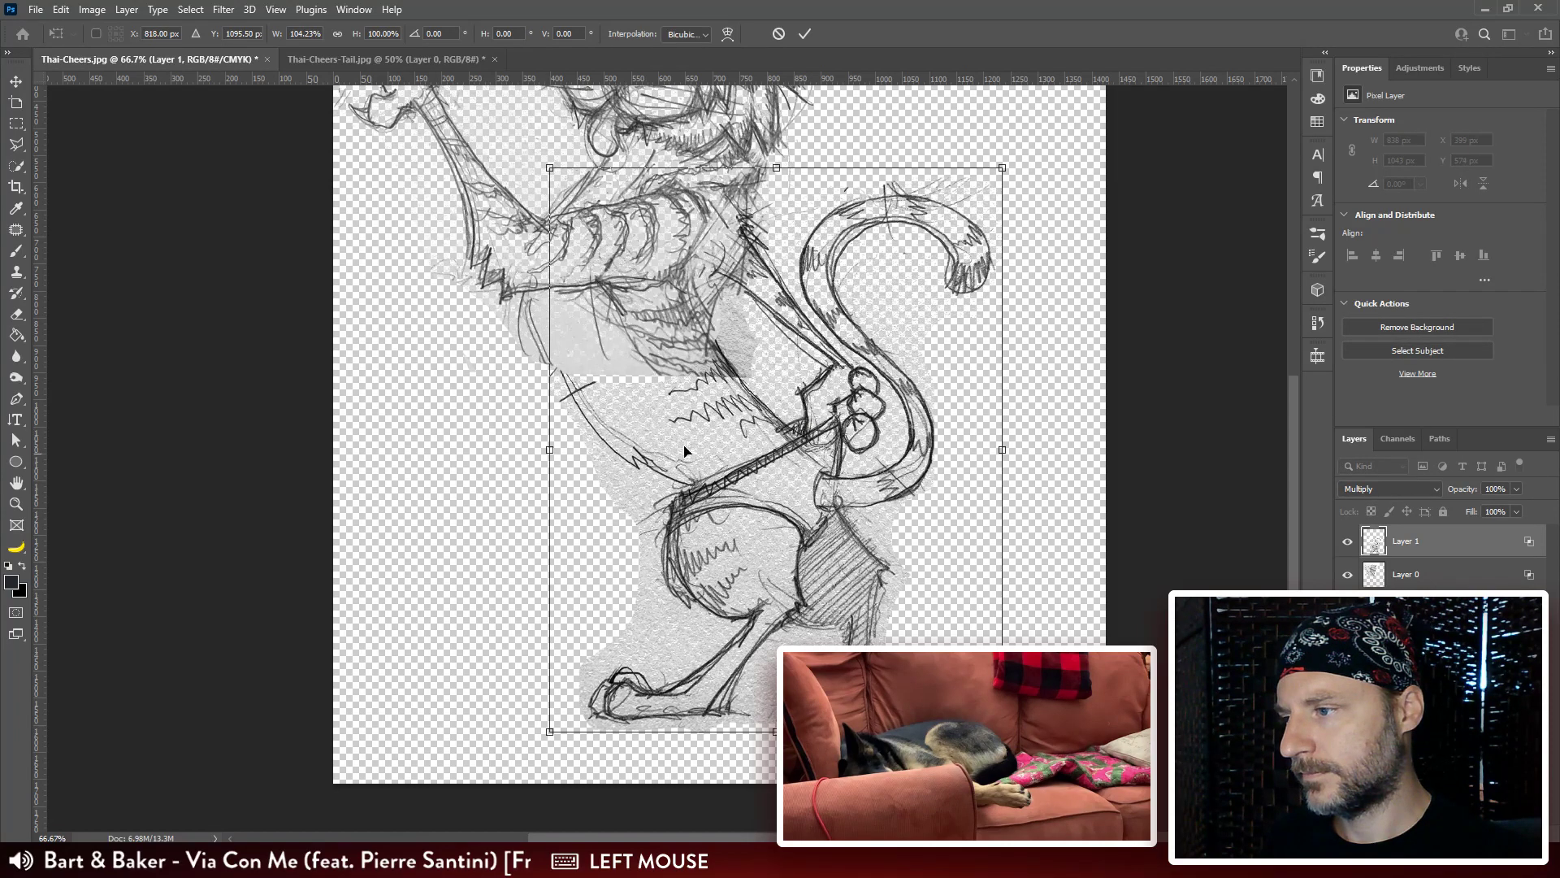
left_click_drag(551, 454, 537, 452)
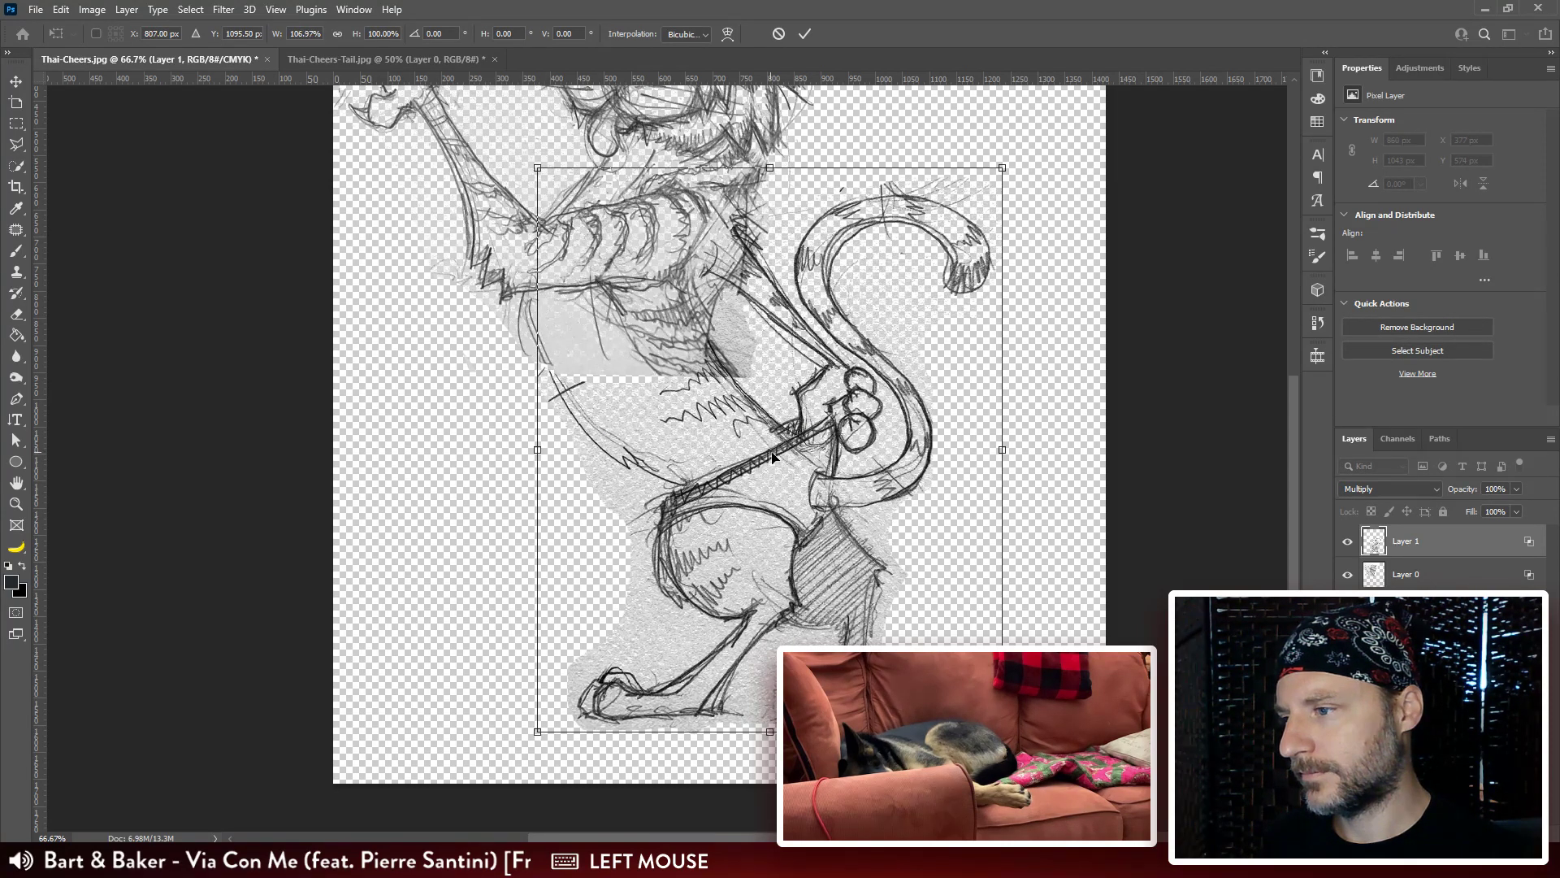
left_click_drag(771, 458, 778, 458)
left_click_drag(829, 413, 882, 498)
key("Return")
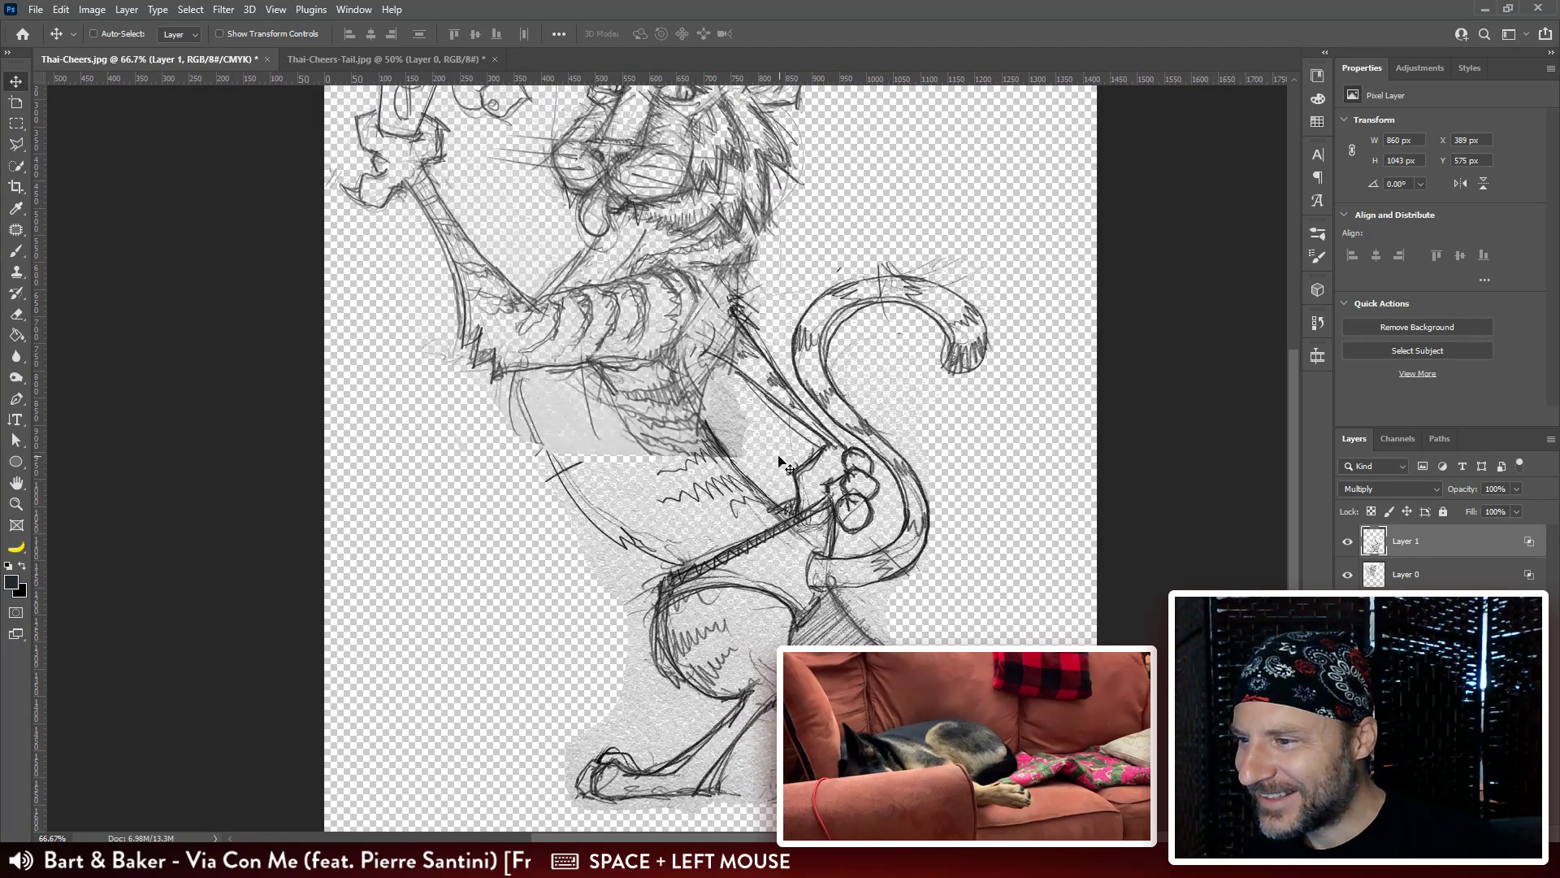
left_click(1347, 541)
left_click(1348, 542)
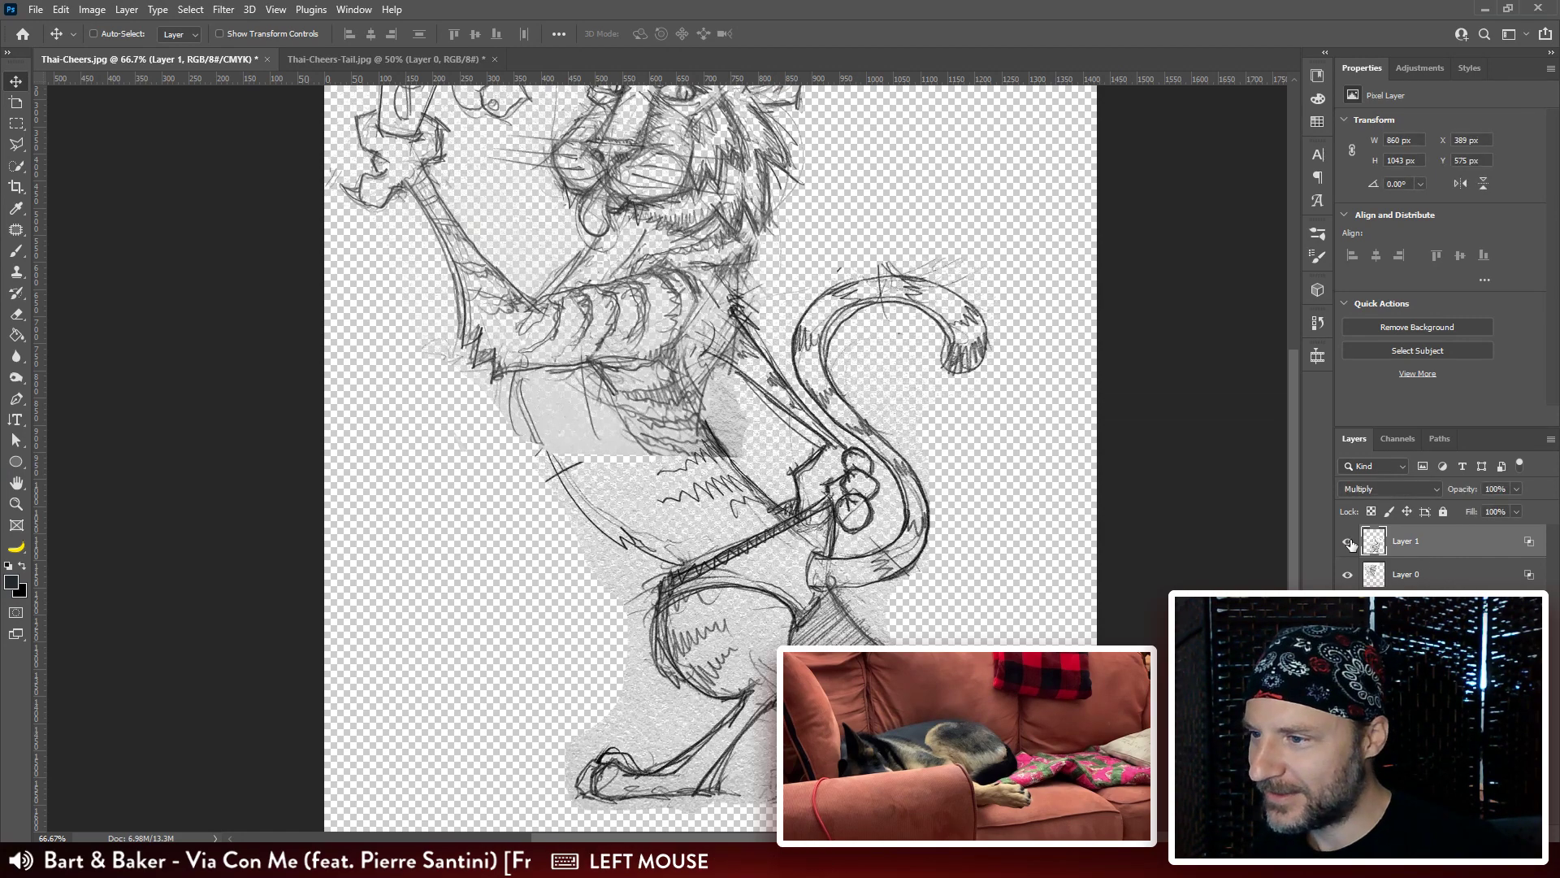
Erase the remaining gray paper patch between the torso and the lowered arm on Layer 0 with a 70 px eraser.
left_click(1417, 578)
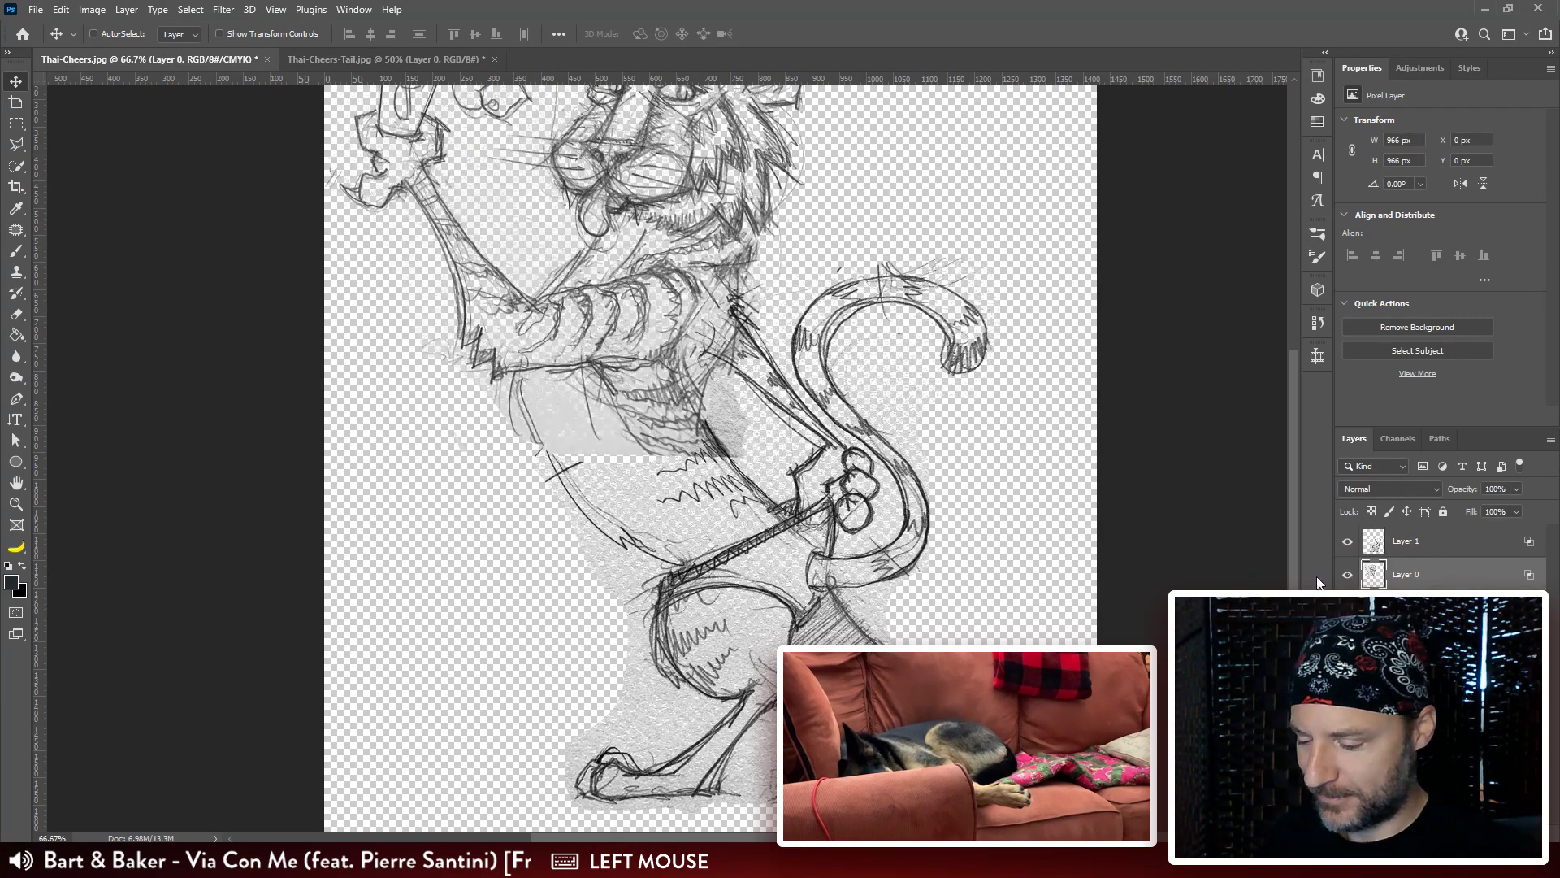
key("e")
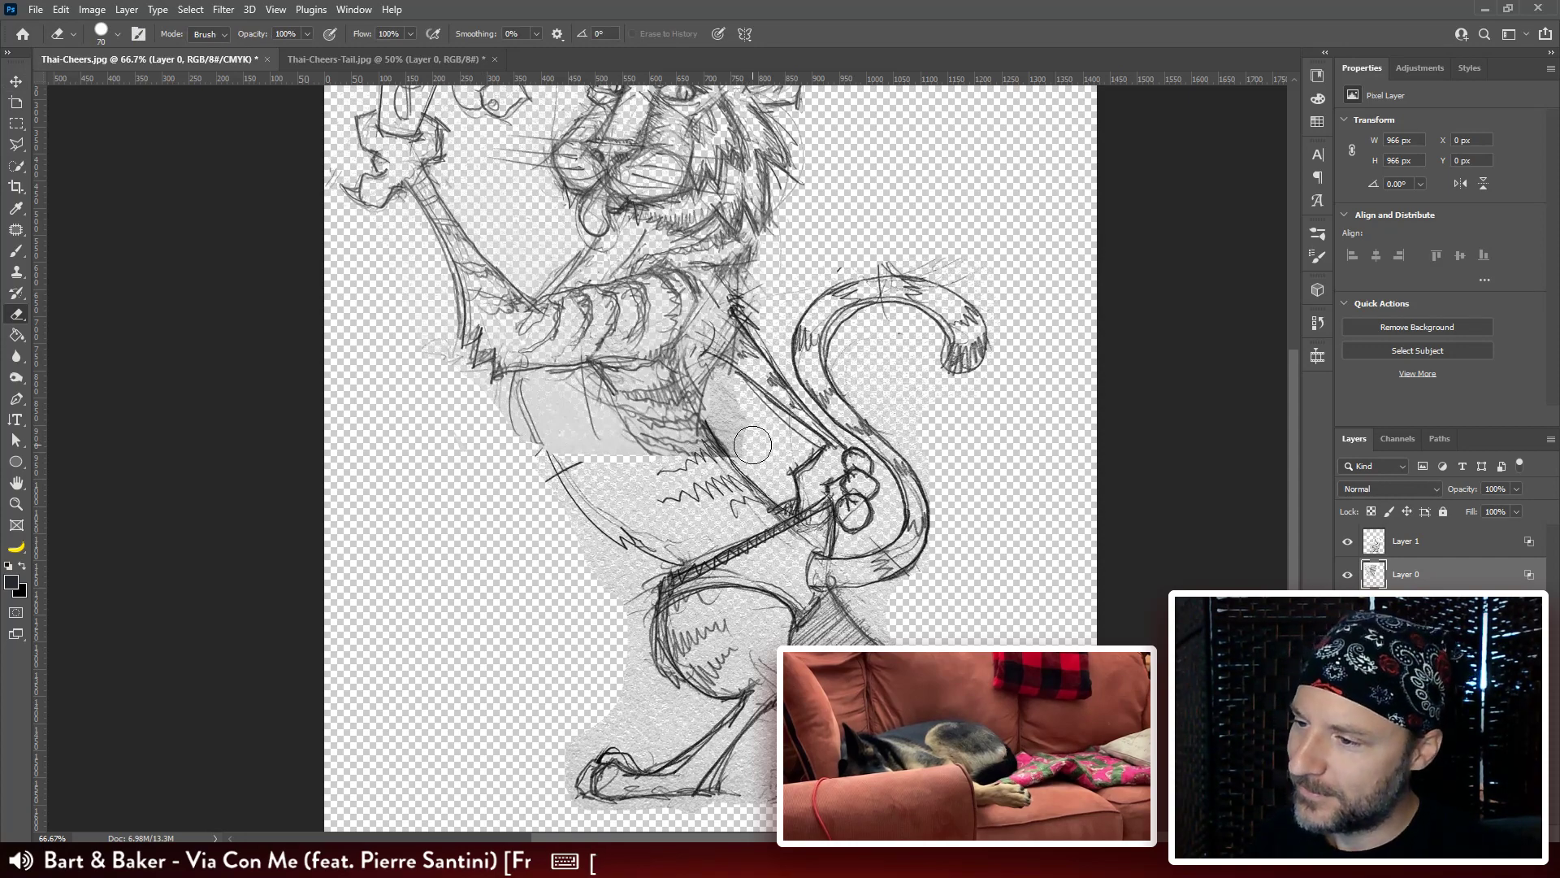
left_click_drag(752, 444, 734, 422)
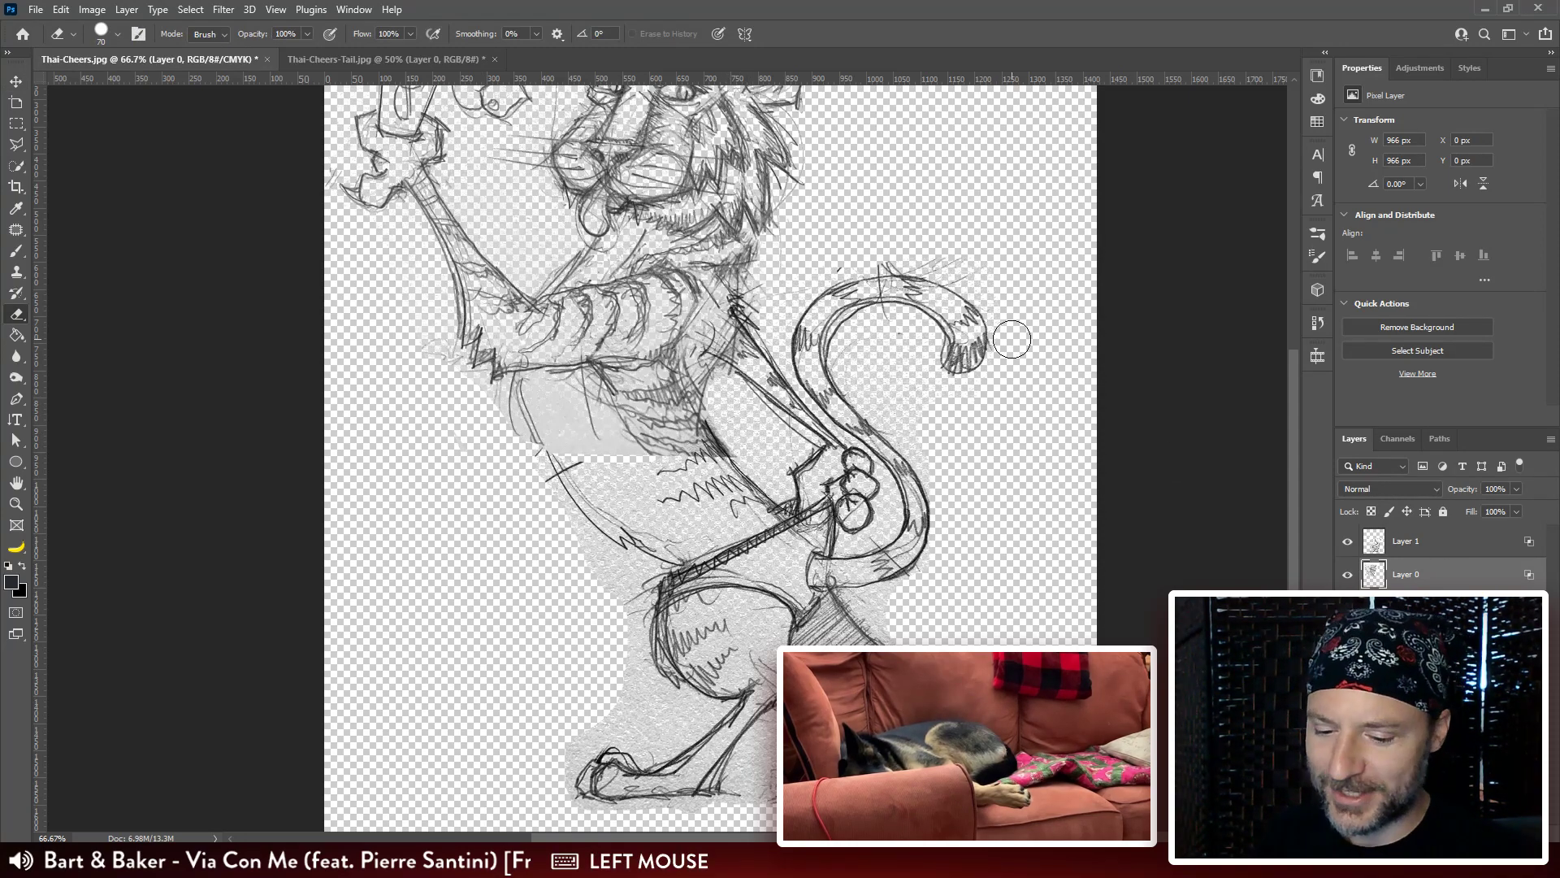
Scale the tail-and-legs sketch on Layer 1 proportionally to about 102.8% and realign it with the tiger's upper body.
key("ctrl+minus")
key("ctrl+minus")
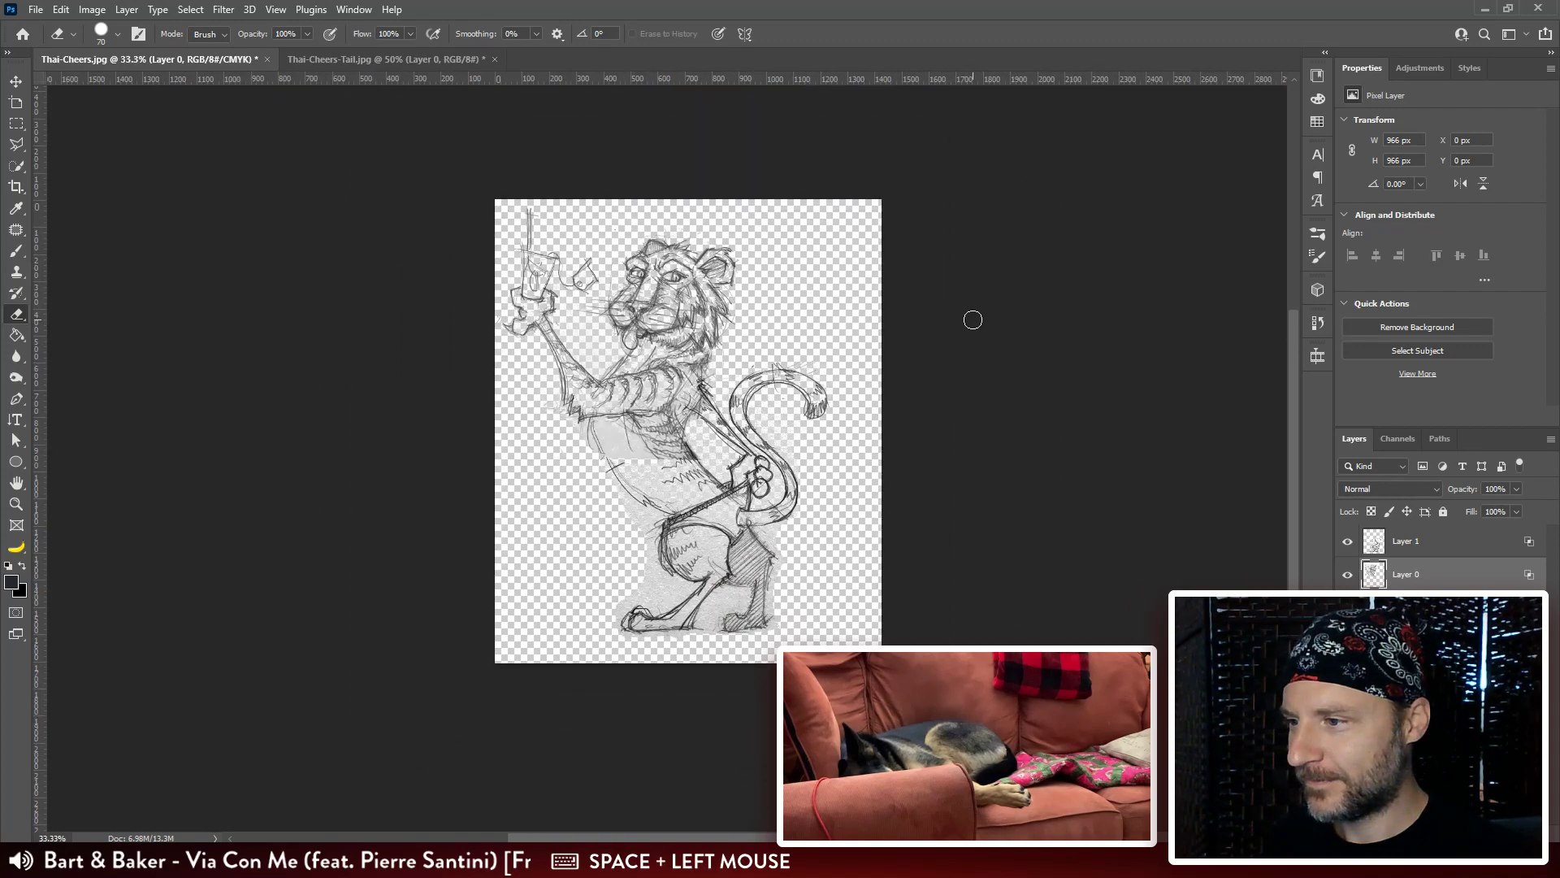
left_click(1396, 546)
left_click(1346, 543)
left_click(1346, 542)
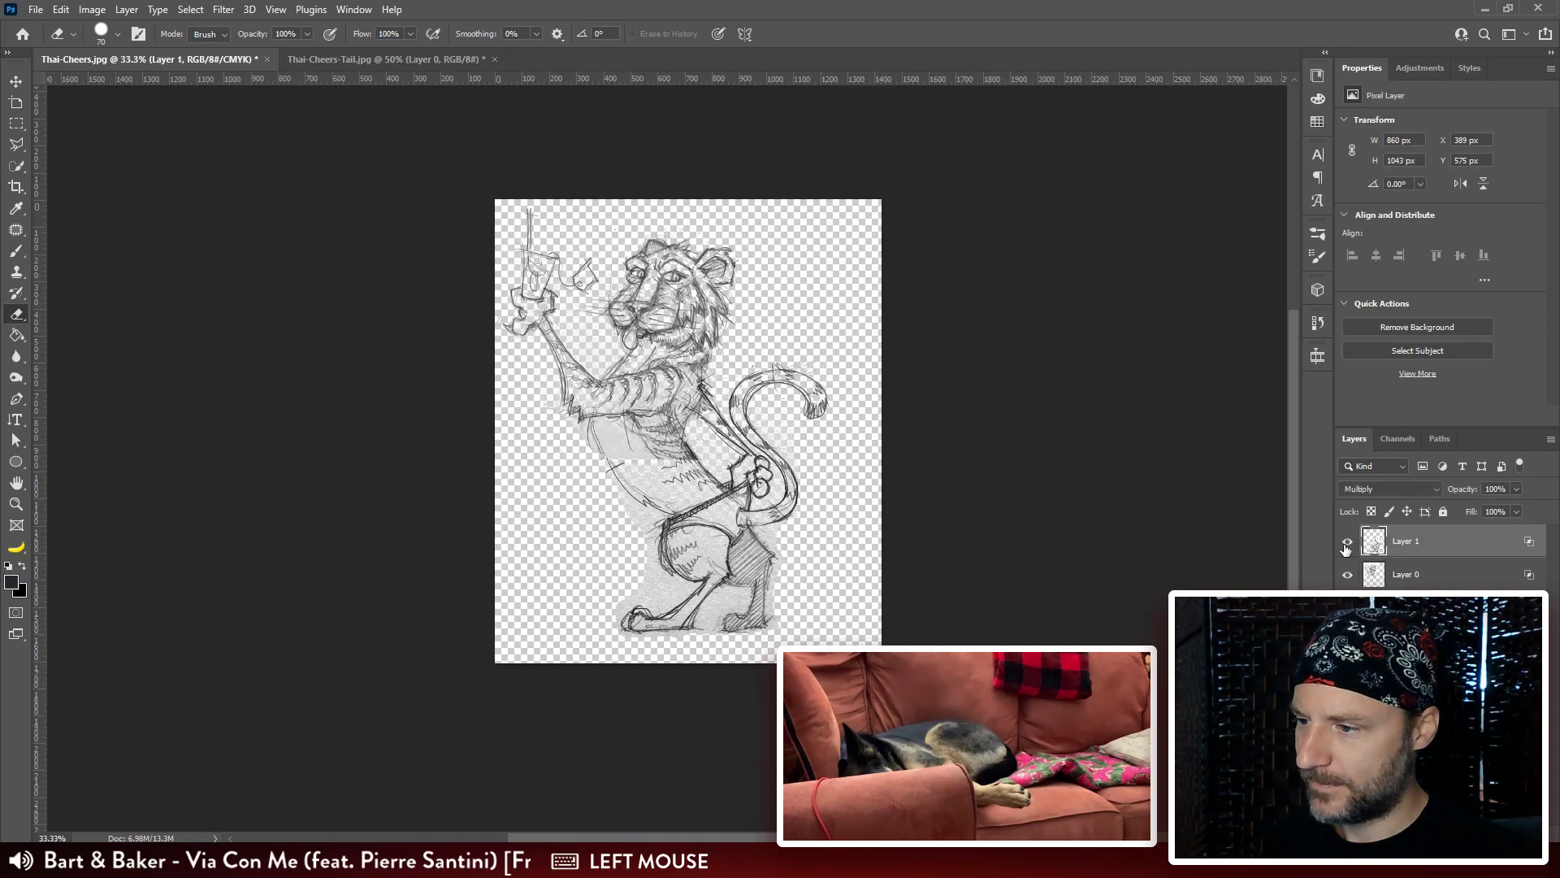
key("v")
key("ctrl+t")
left_click_drag(830, 639, 849, 653)
left_click_drag(790, 599, 787, 591)
left_click_drag(847, 655, 841, 644)
left_click_drag(794, 578, 791, 578)
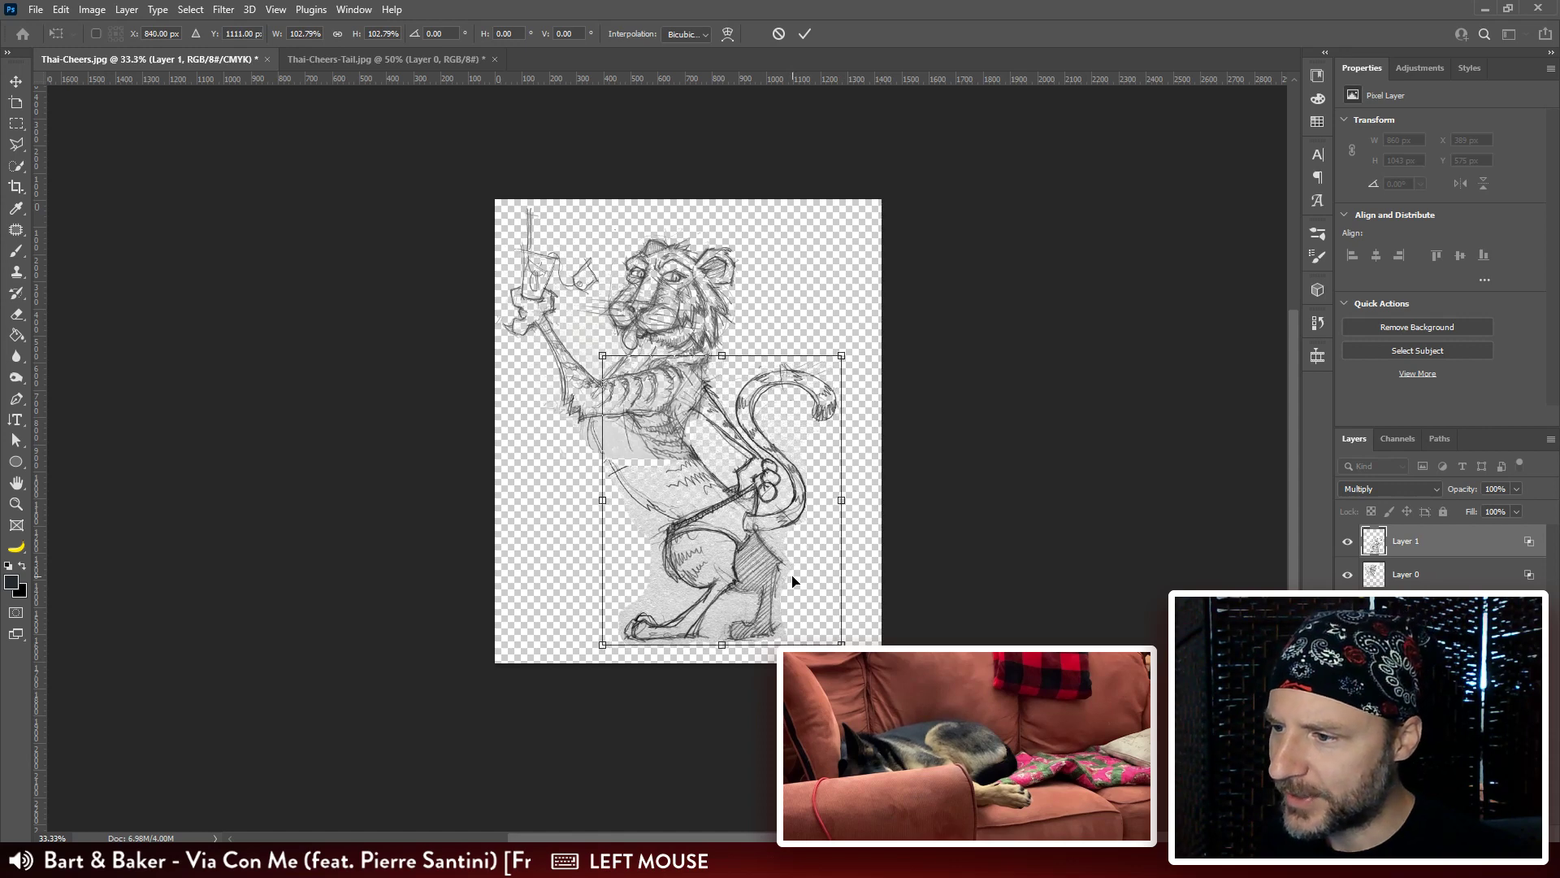
key("Return")
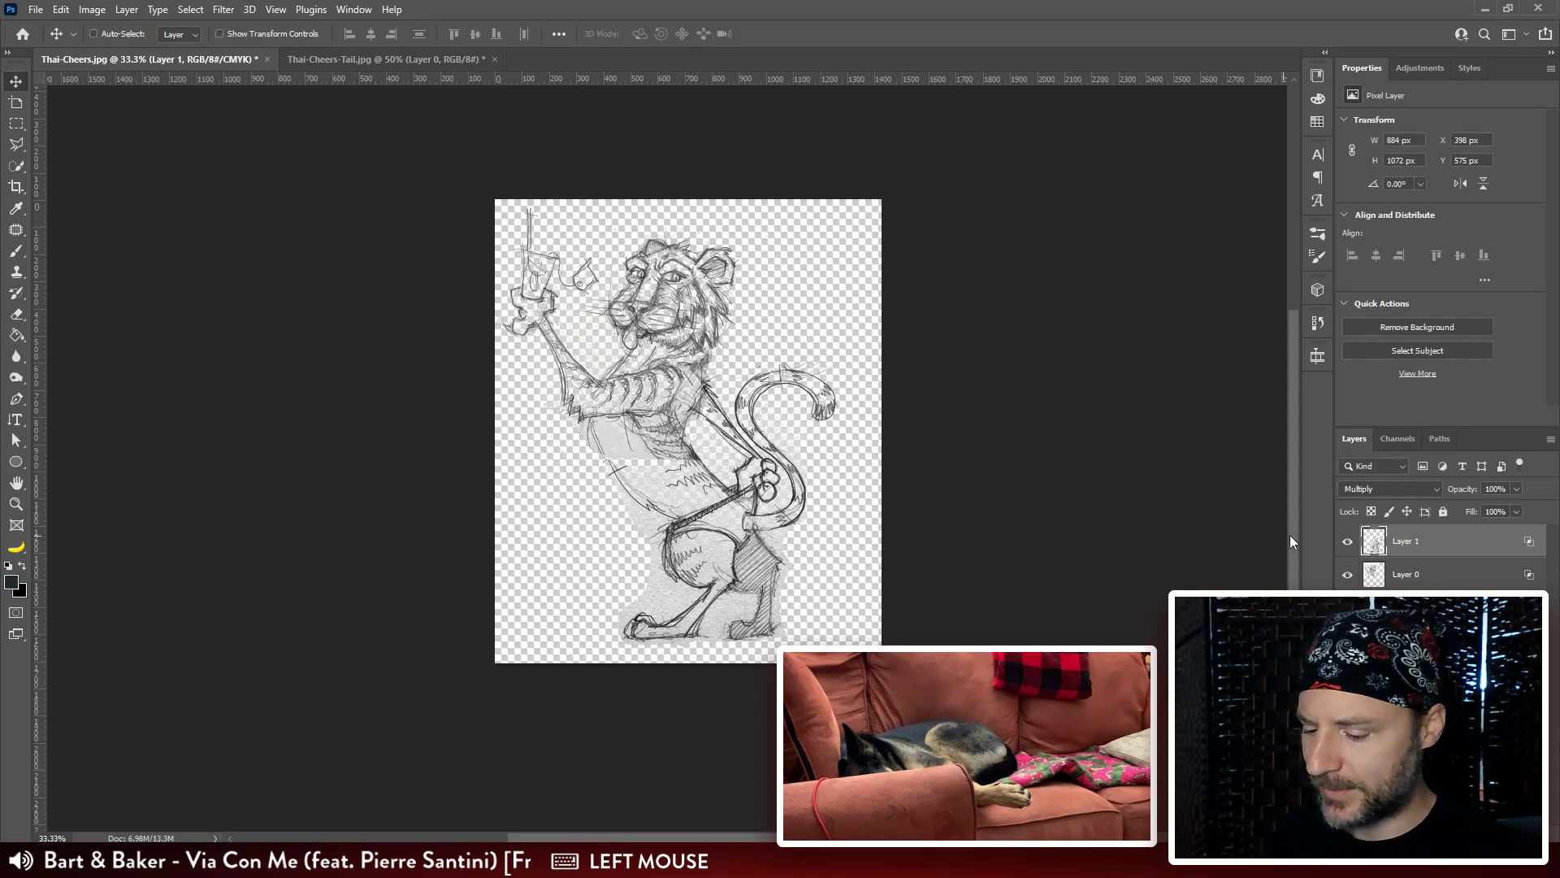
Crop the empty margins beside the tail and below the feet, reducing the canvas to about 1294 × 1674 px.
key("v")
key("c")
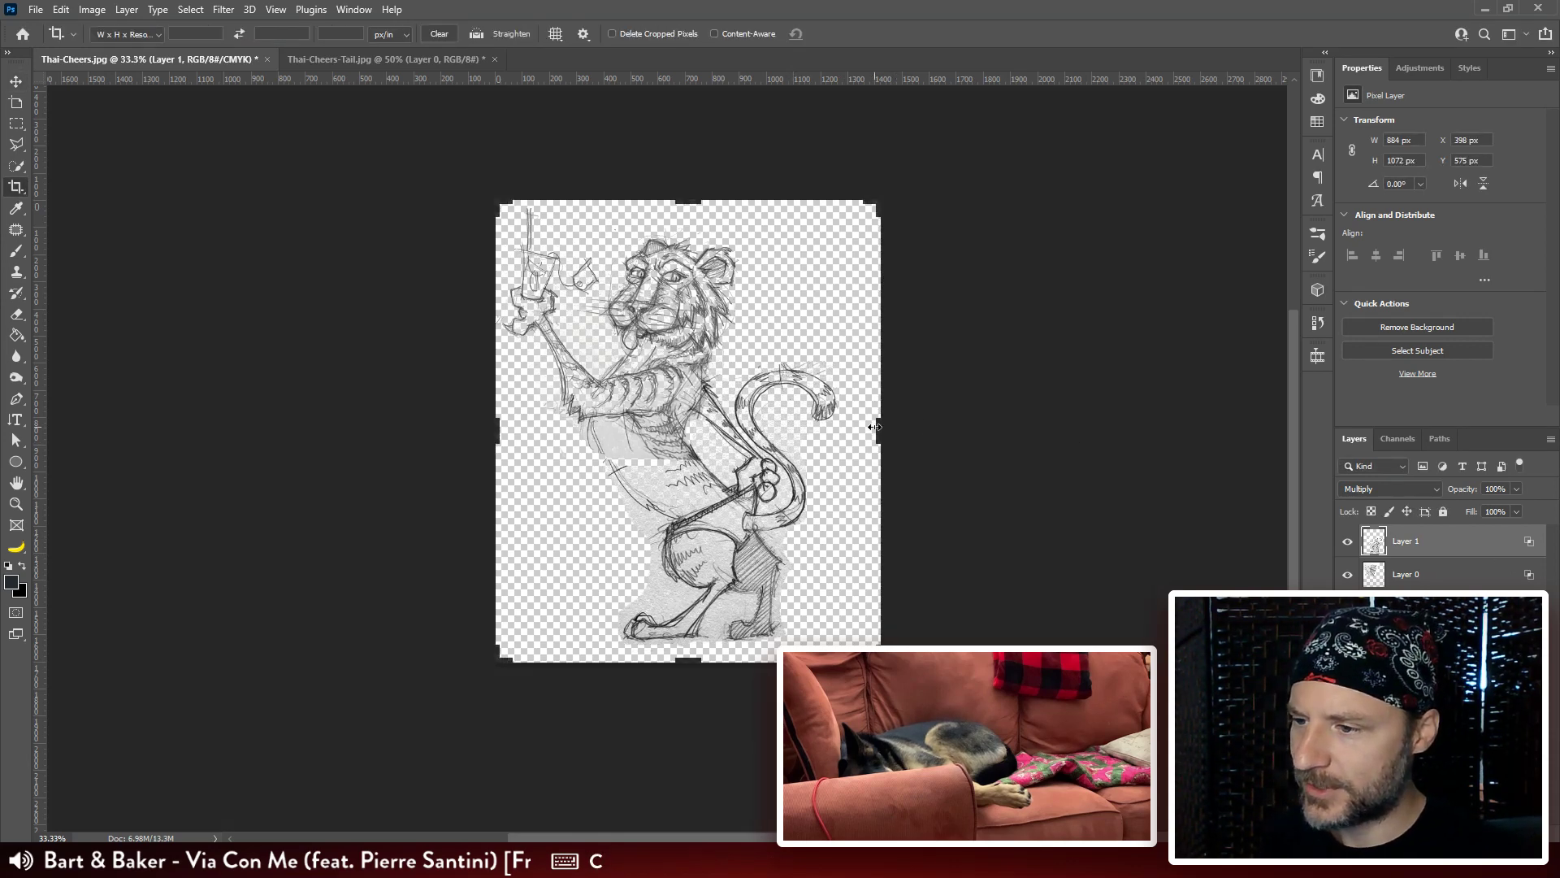
left_click(884, 430)
left_click_drag(880, 432, 863, 427)
left_click_drag(694, 658, 694, 659)
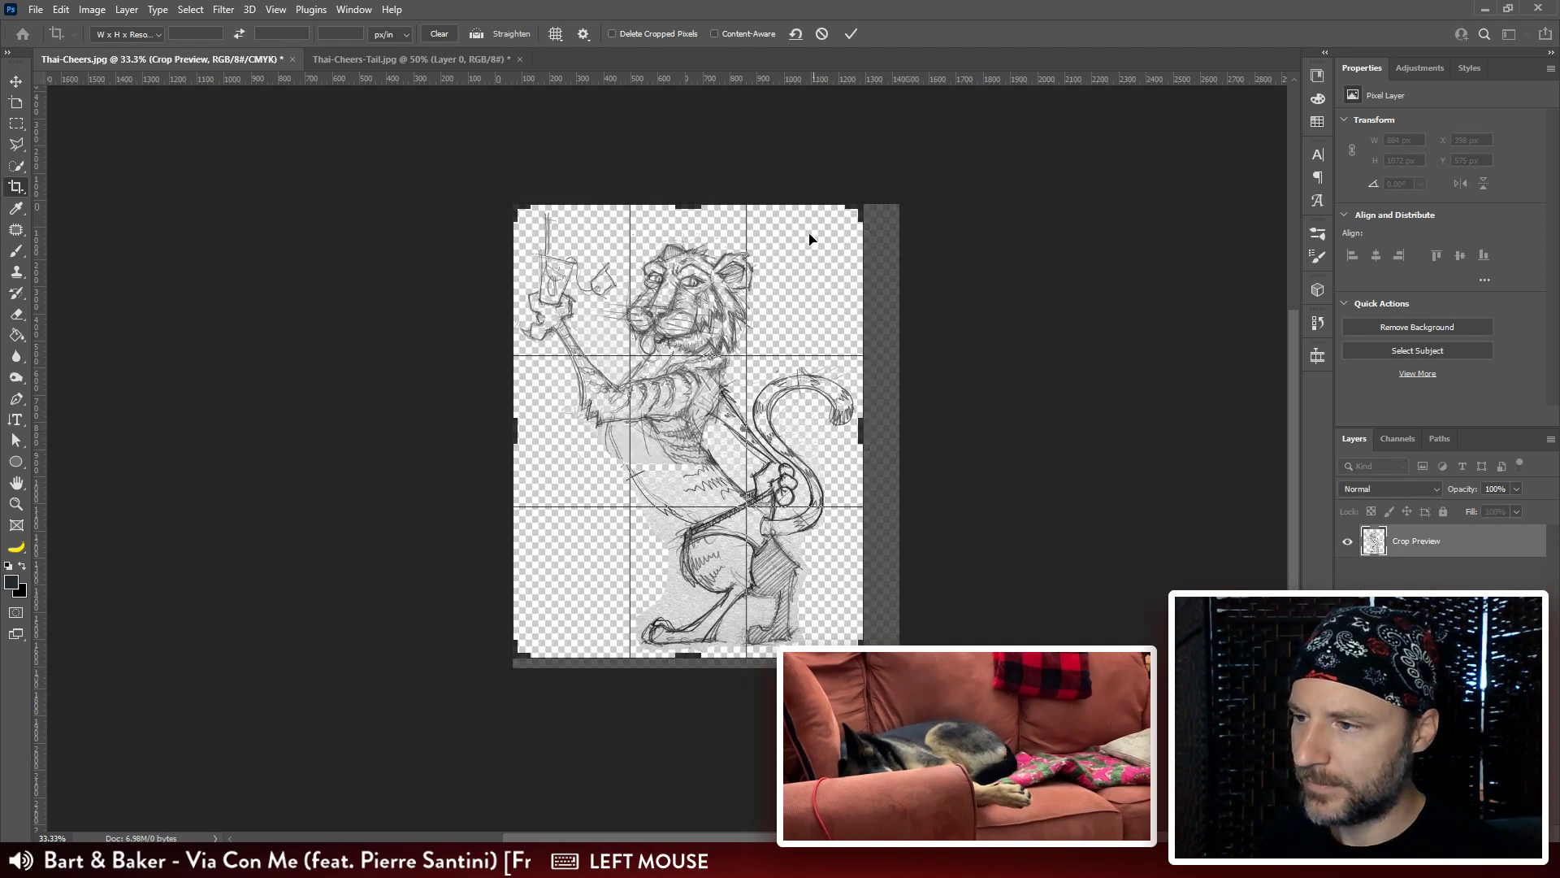
key("Return")
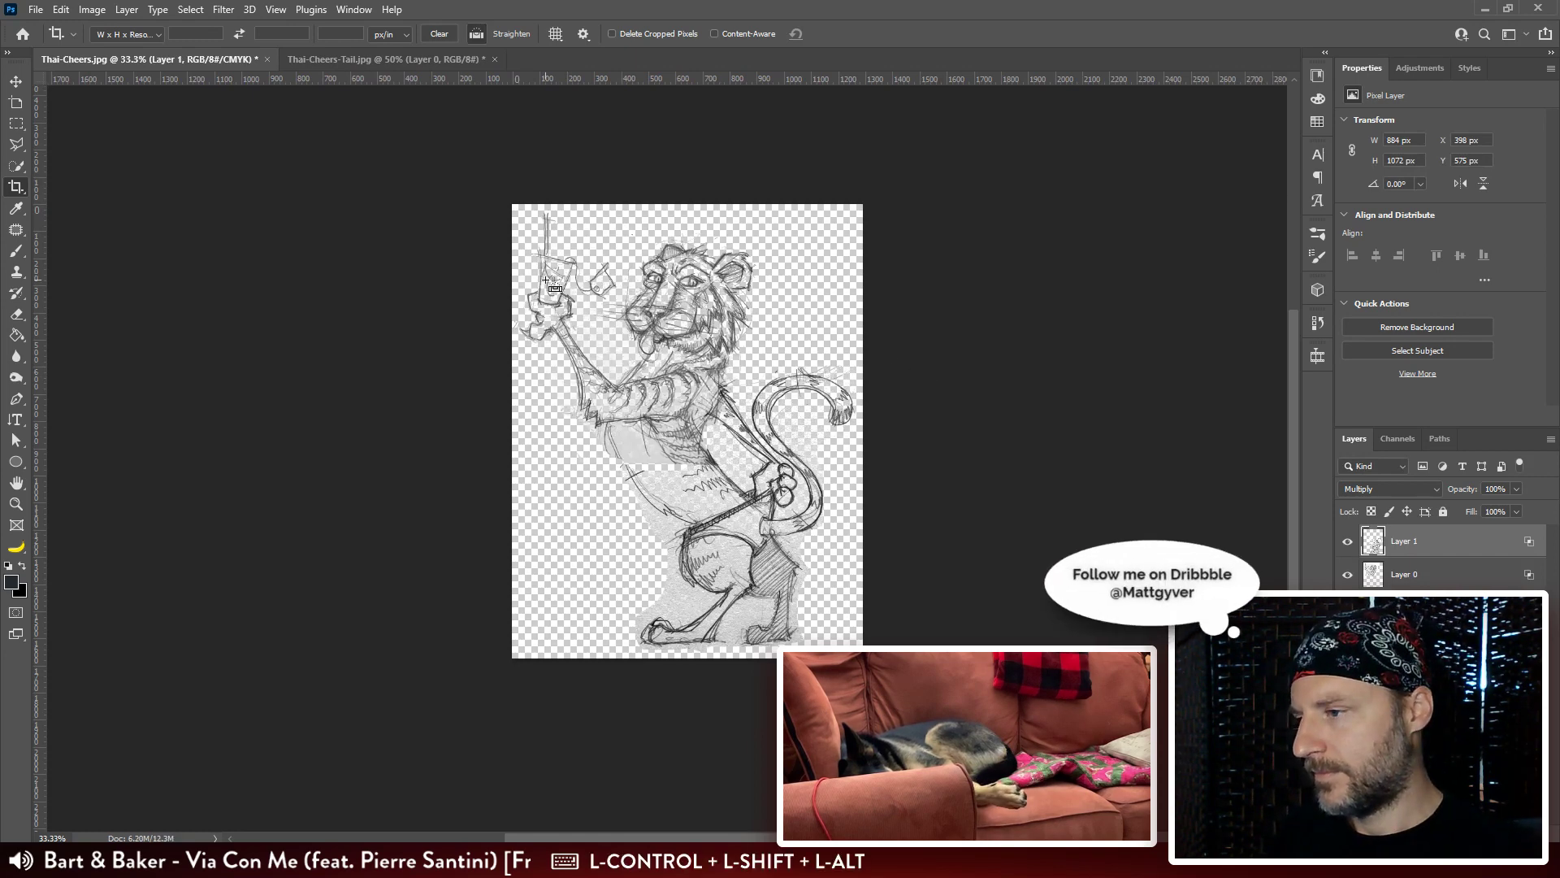
Export the composition for web as a transparent PNG-24 named Thai-Cheers.png in the Thai Tea White Tea project's Sketches folder.
key("ctrl+alt+s")
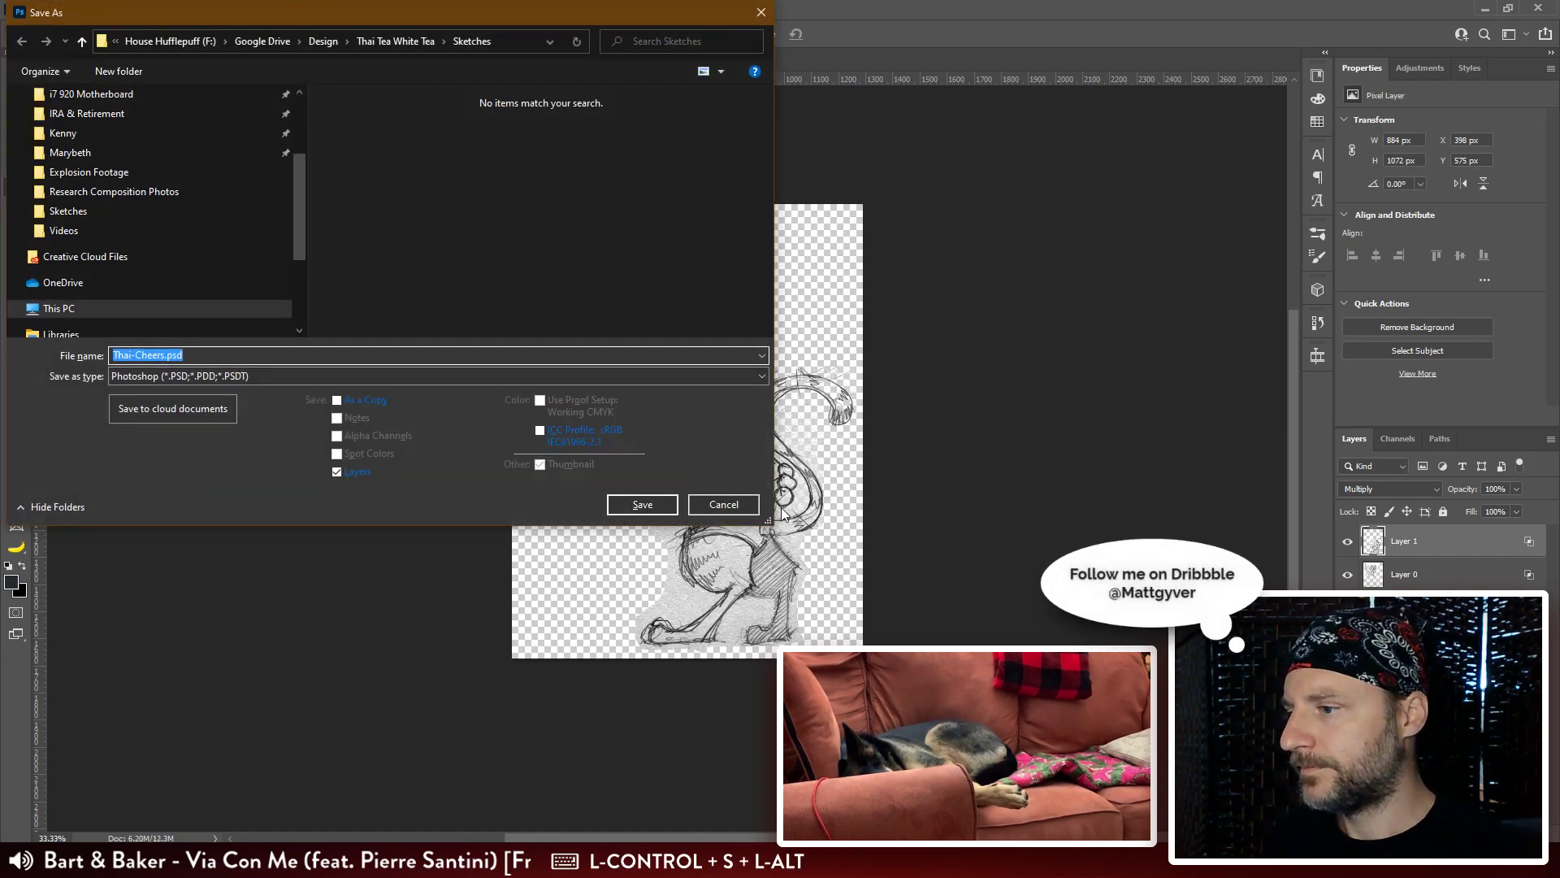
left_click(715, 505)
key("ctrl+shift+alt+s")
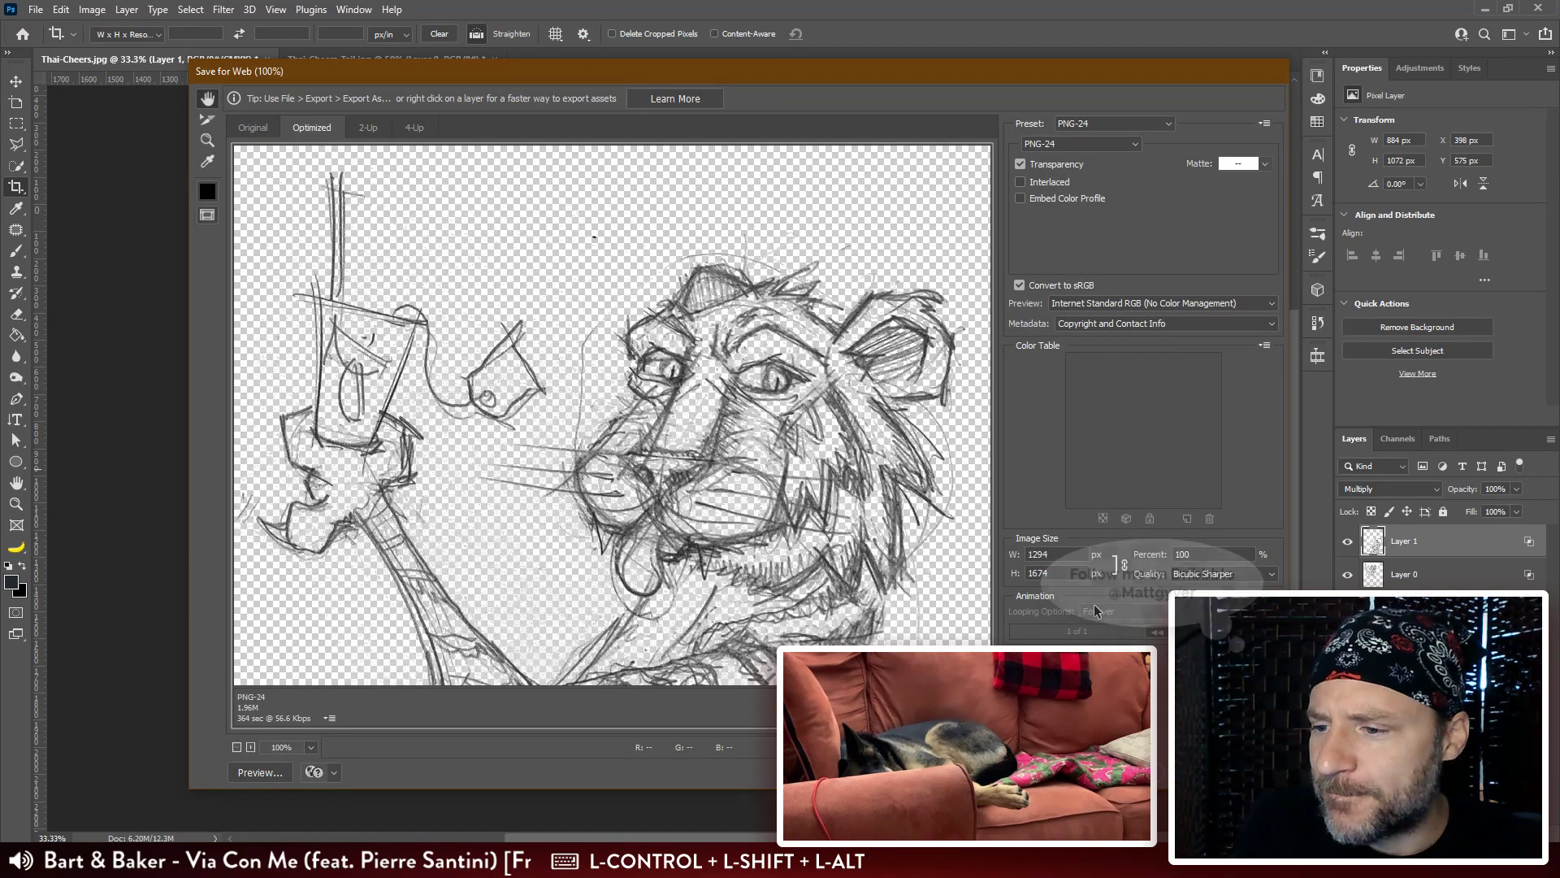
left_click(1133, 772)
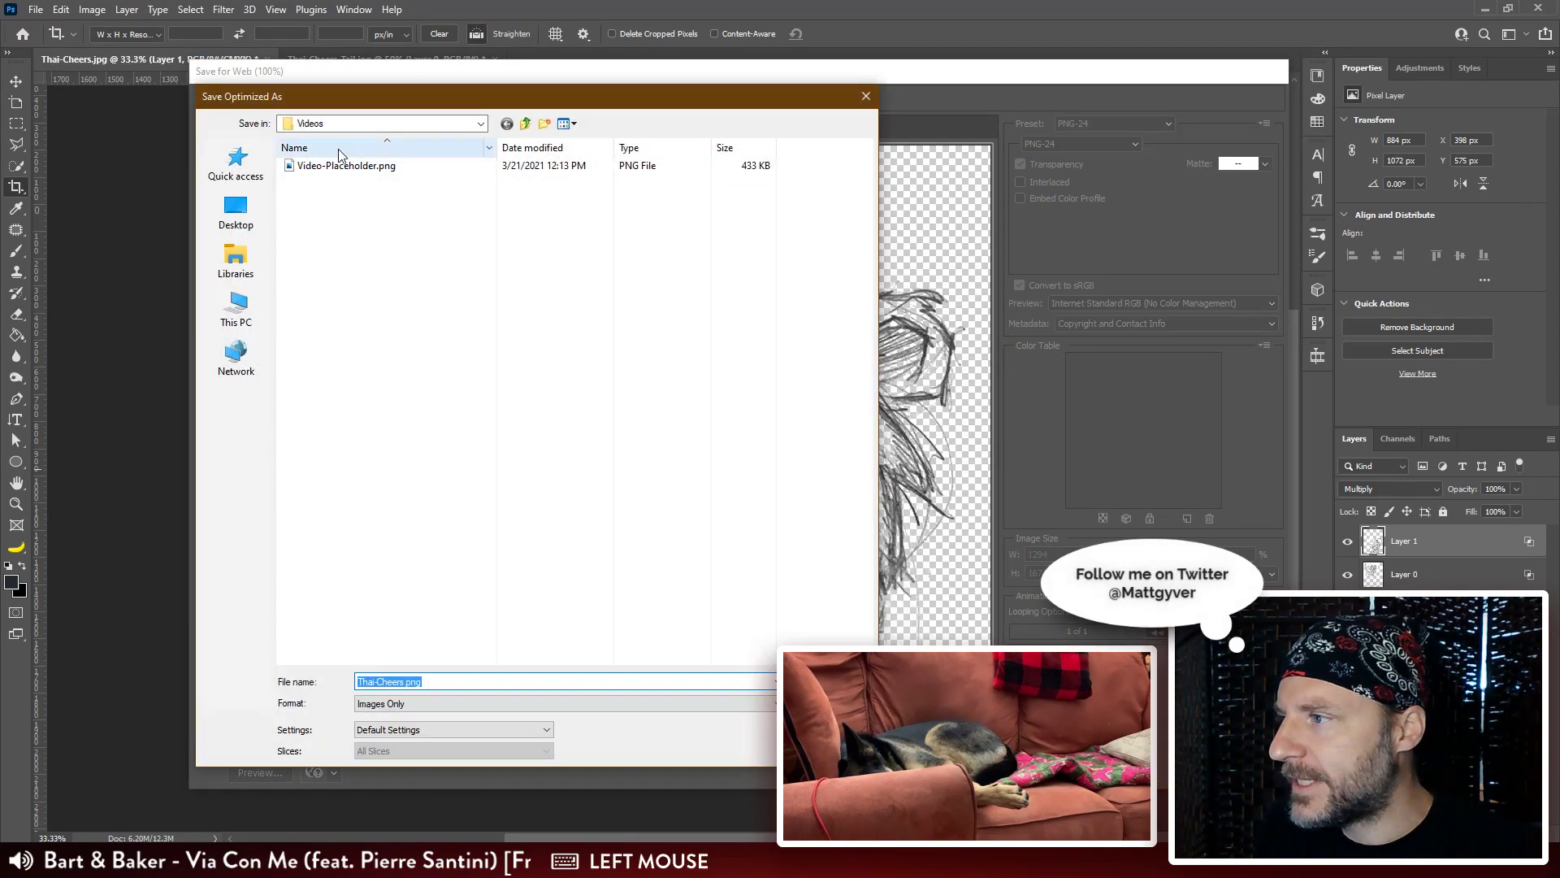
left_click(349, 123)
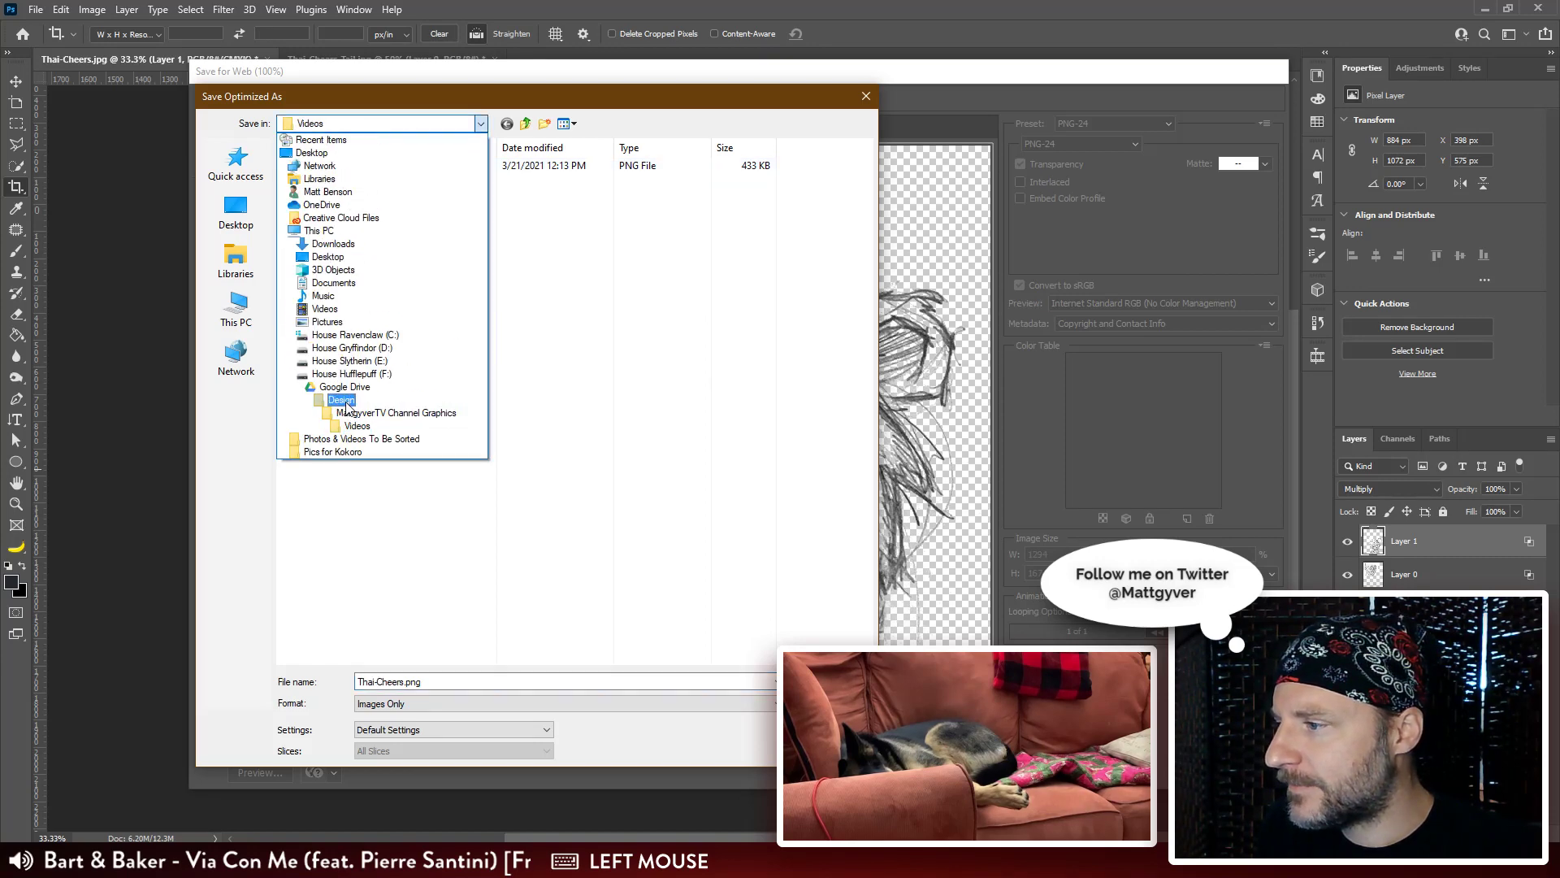
left_click(341, 400)
double_click(355, 351)
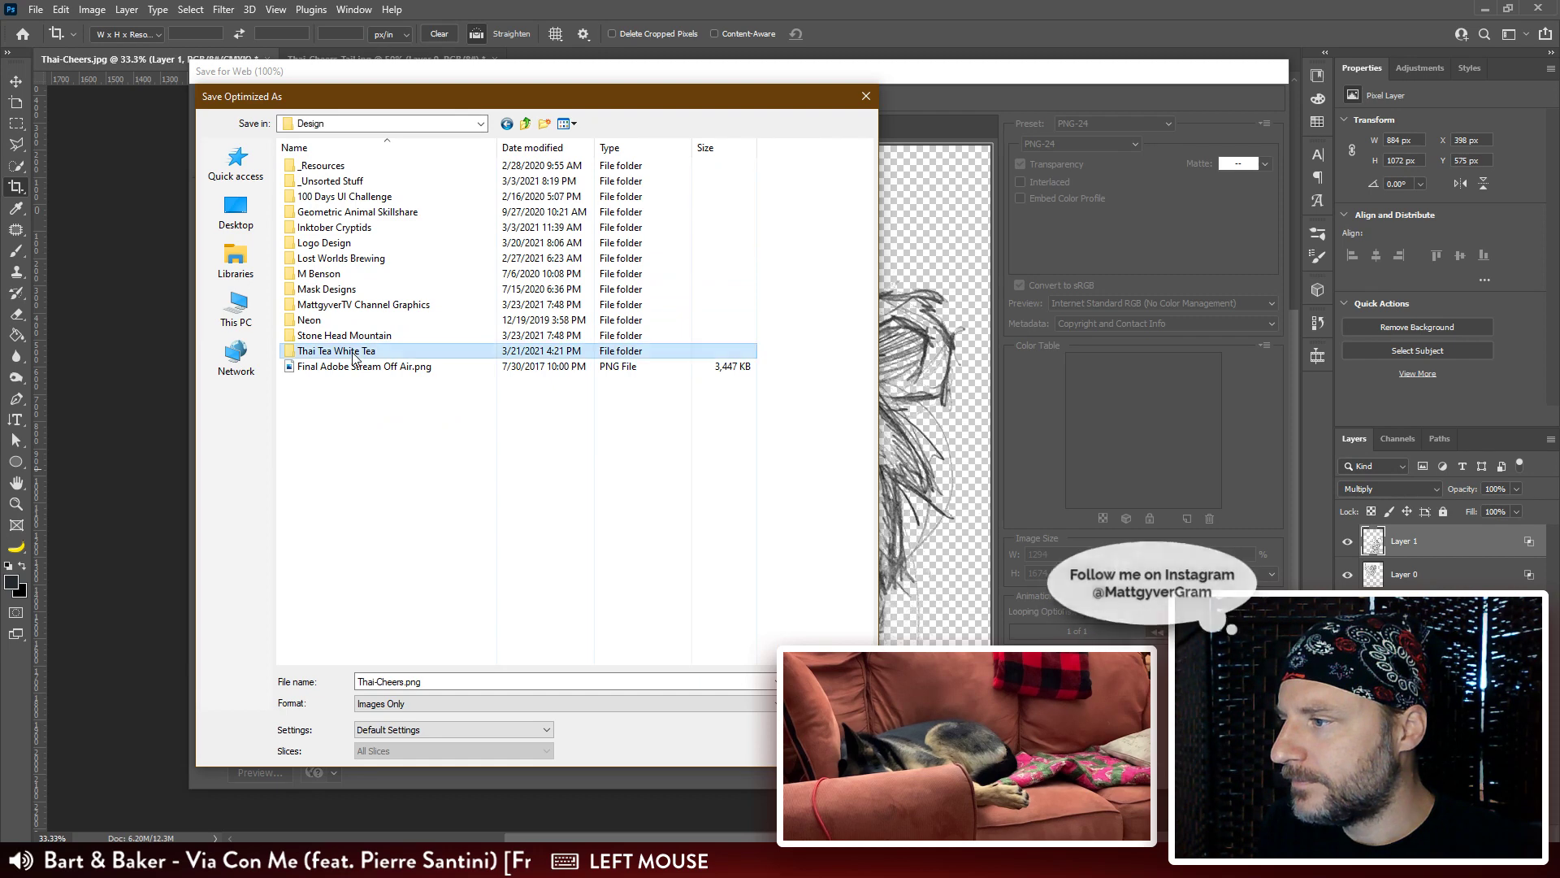
double_click(325, 184)
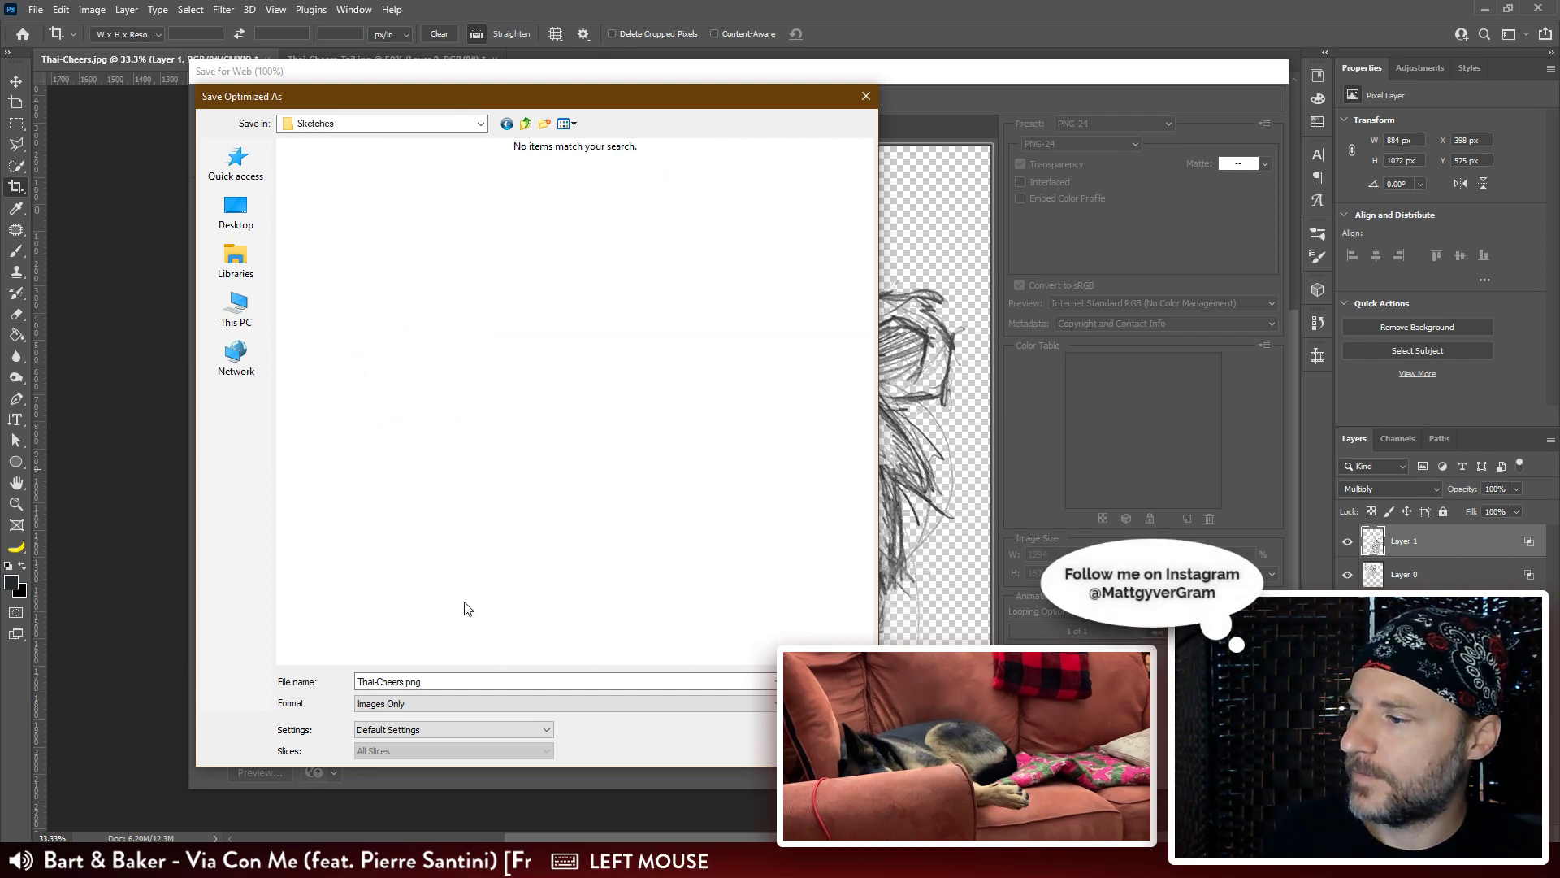
double_click(408, 682)
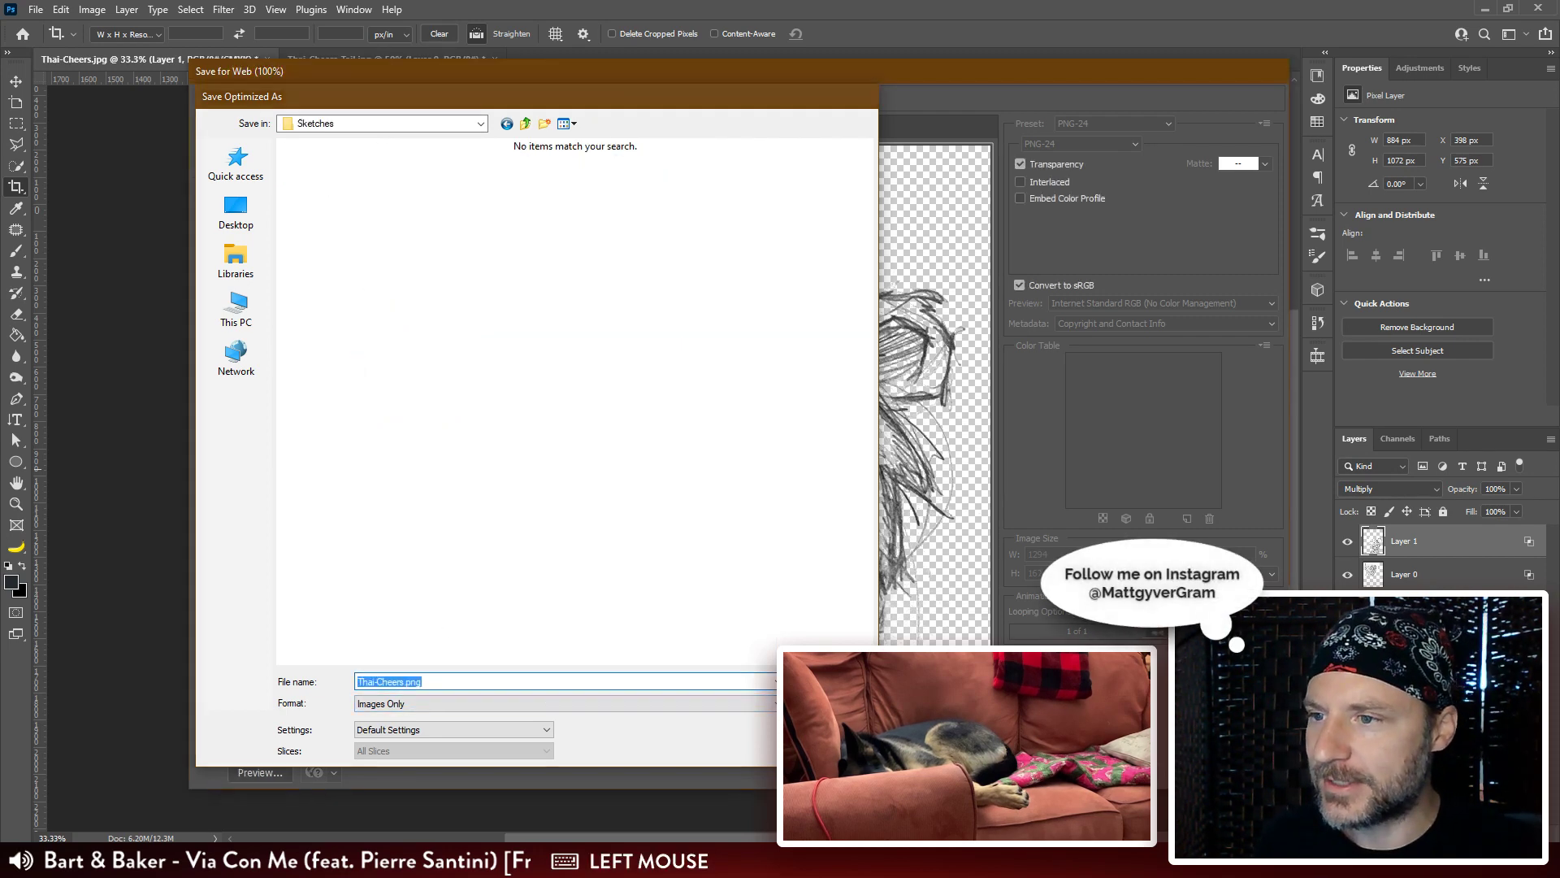
left_click(830, 682)
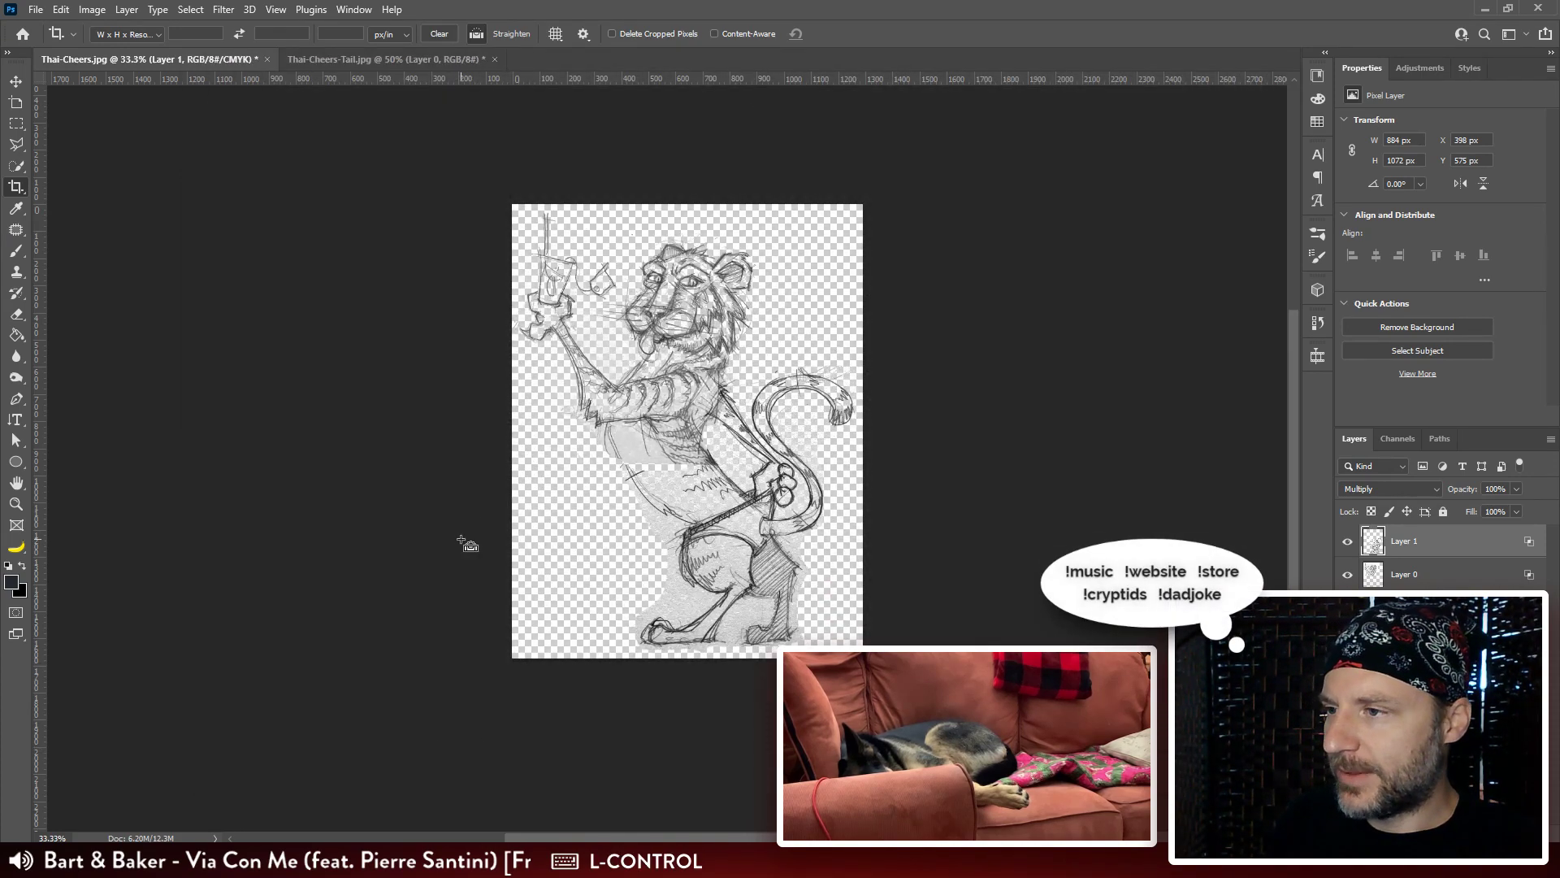
Quit Photoshop without saving the changes to the two open sketch documents.
key("ctrl+q")
left_click(775, 322)
left_click(776, 319)
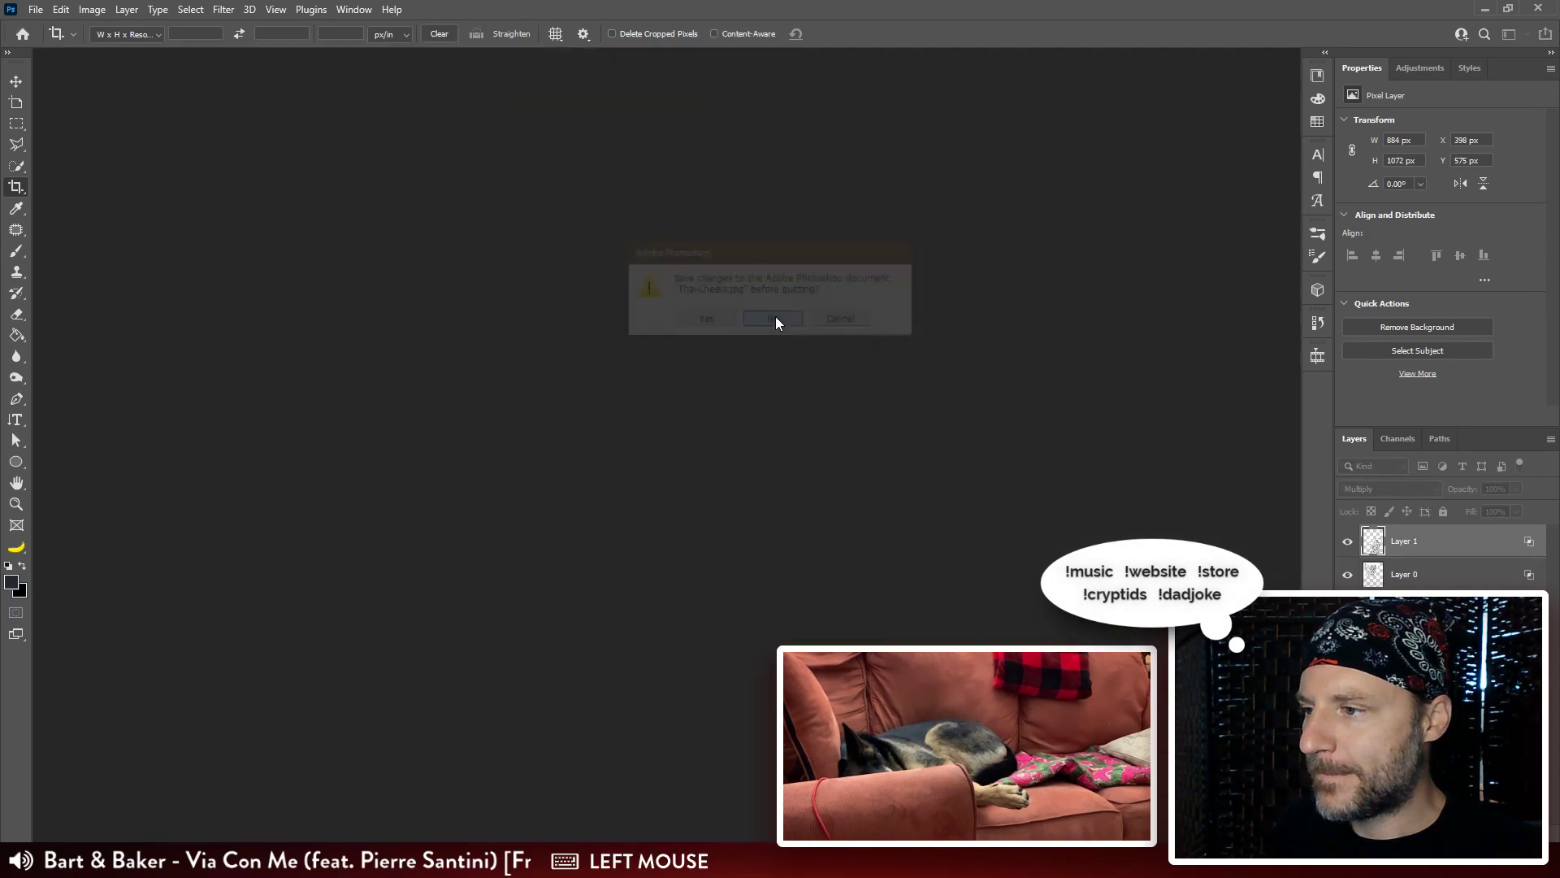
In Illustrator's Thai Tea White Tea.ai, unlock the Sketches layer and relink the placed Thai-Cheers.jpg to Thai-Cheers.png.
left_click_drag(512, 361, 629, 362)
left_click(1386, 541)
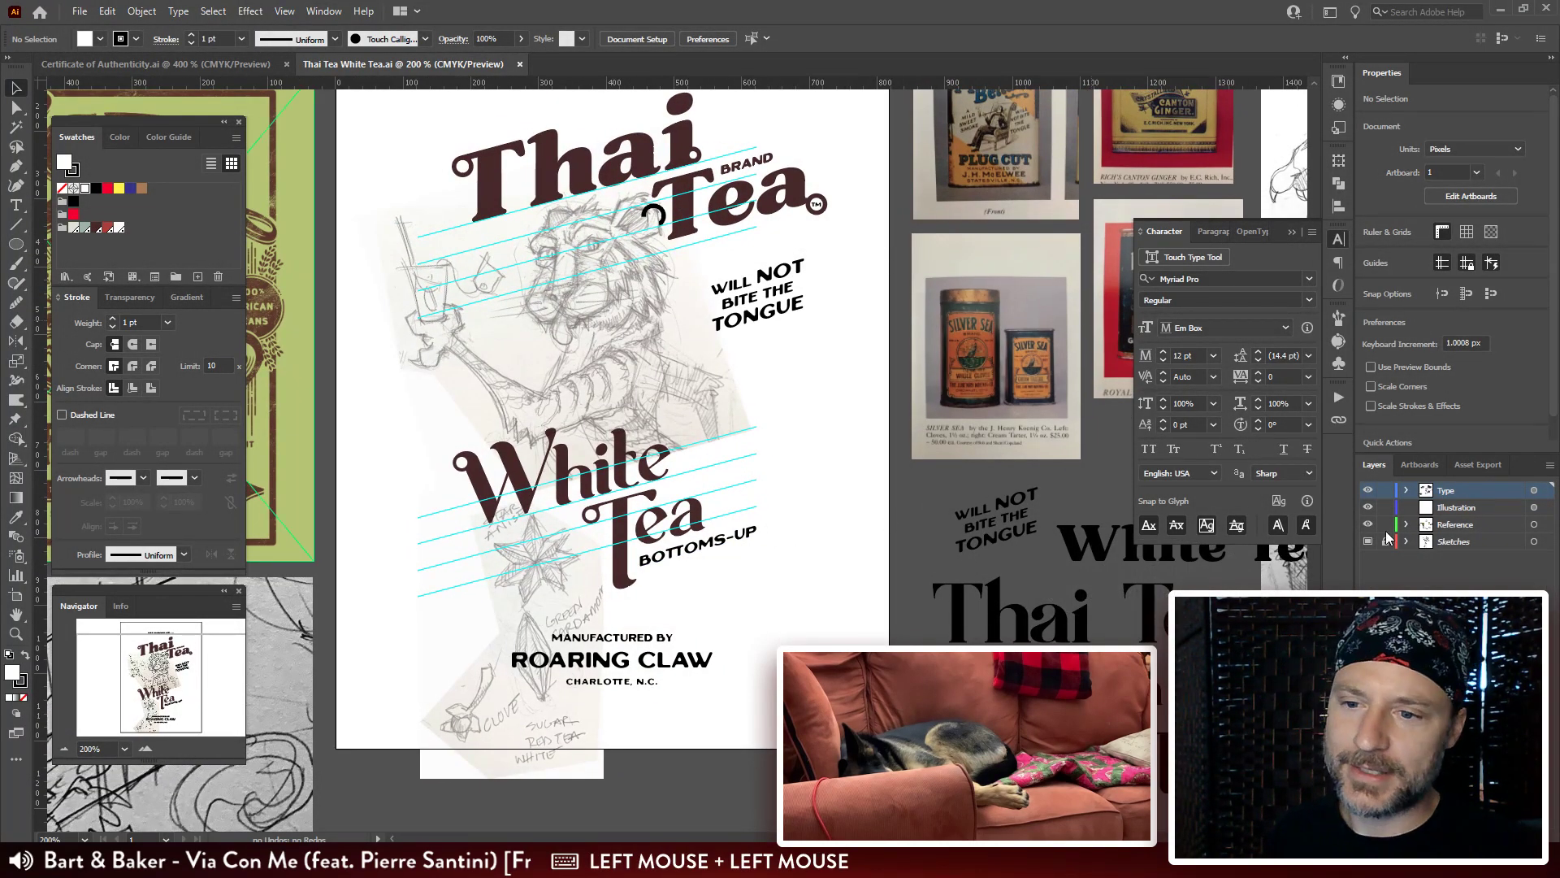
left_click(624, 358)
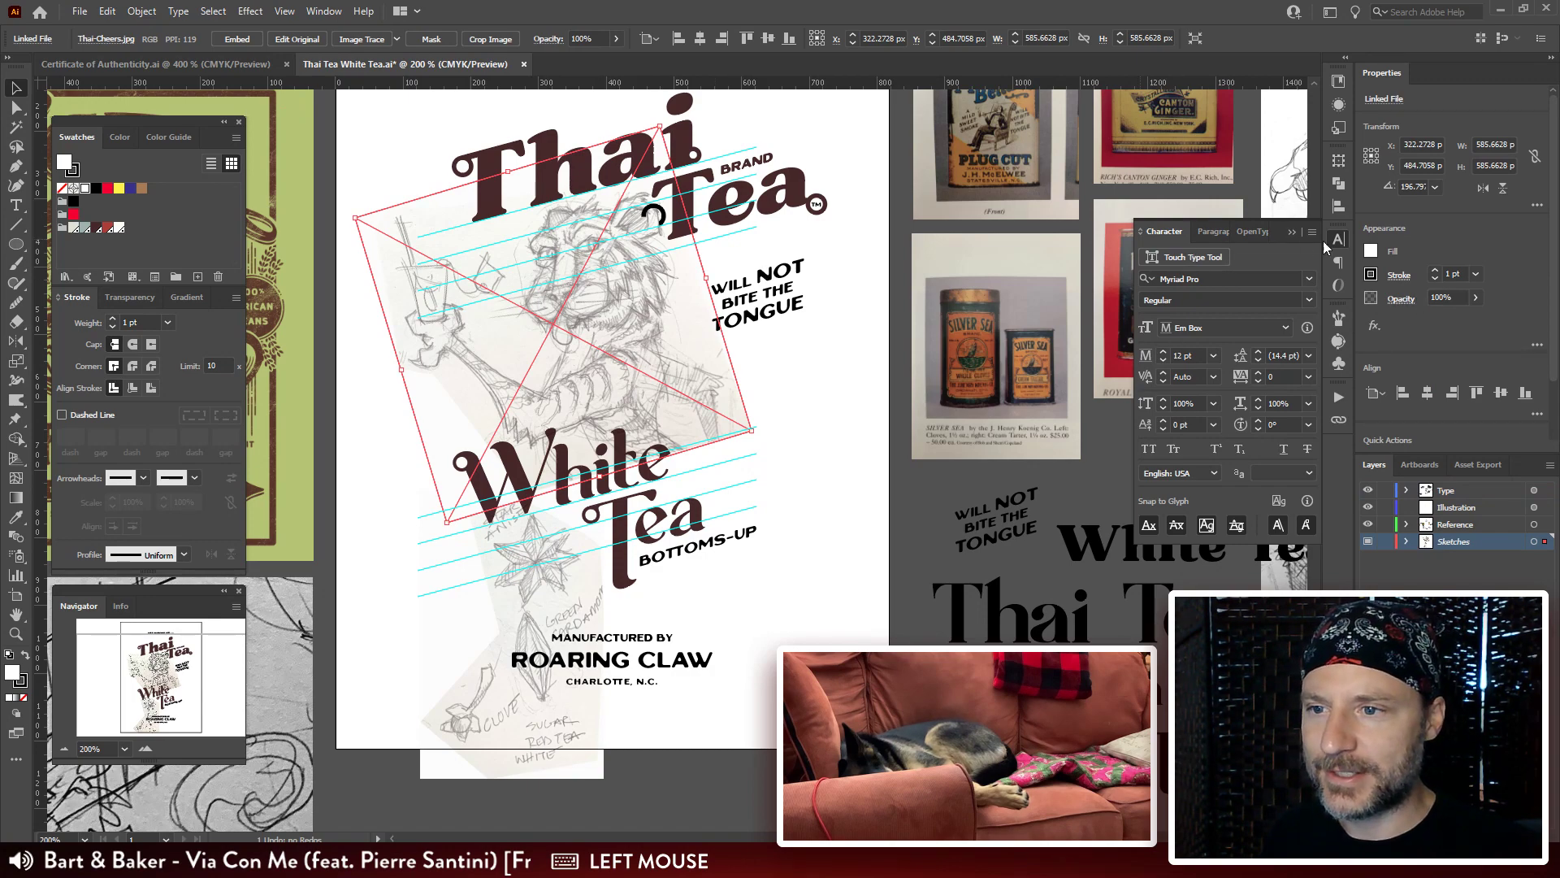
left_click(1341, 420)
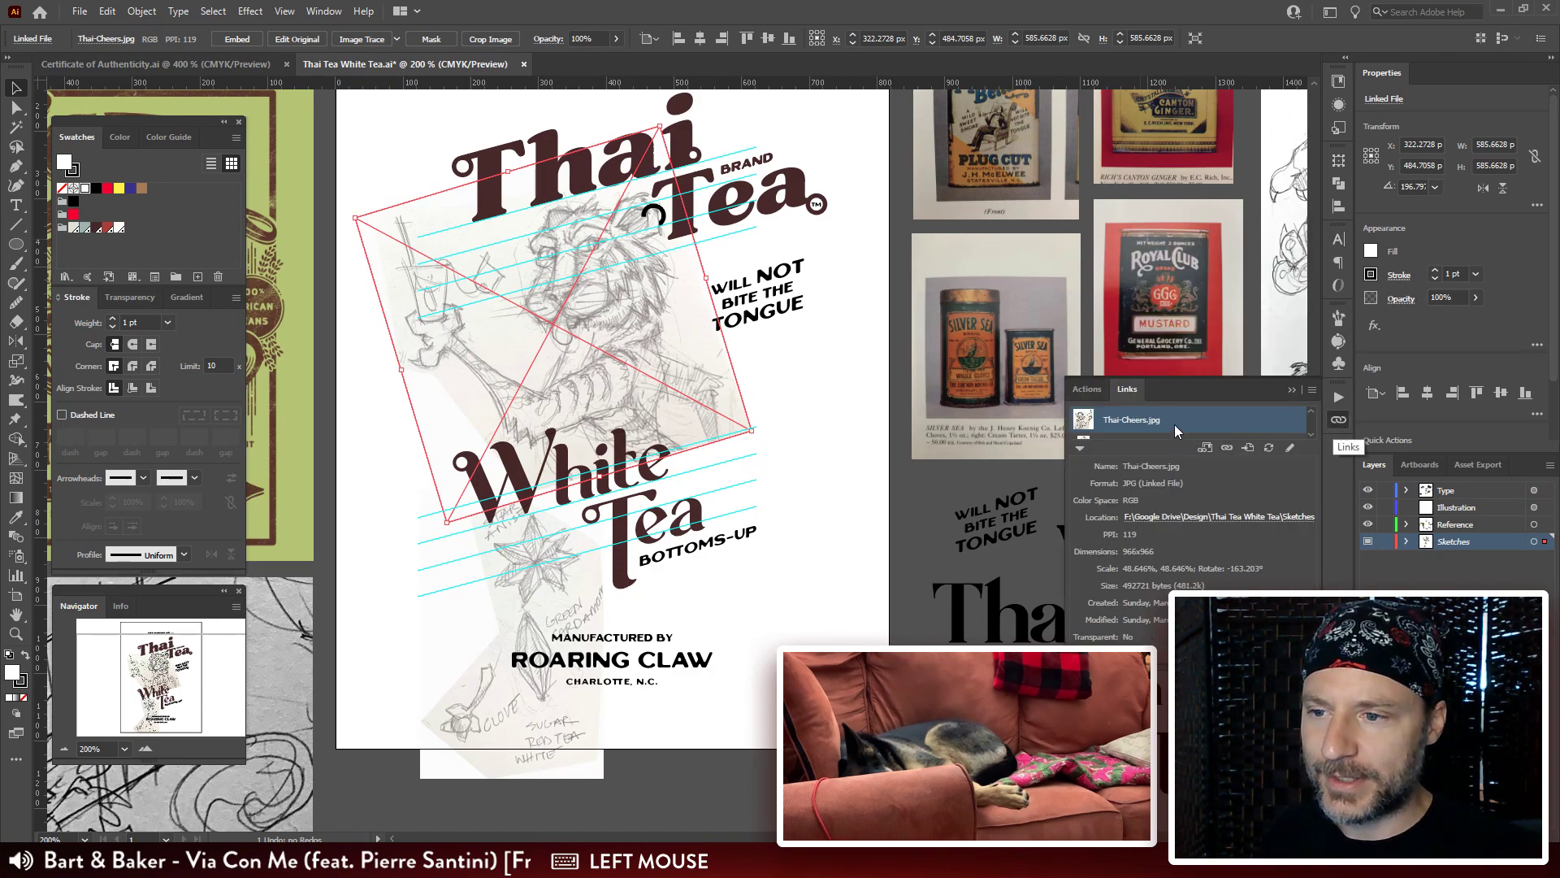
left_click(1223, 446)
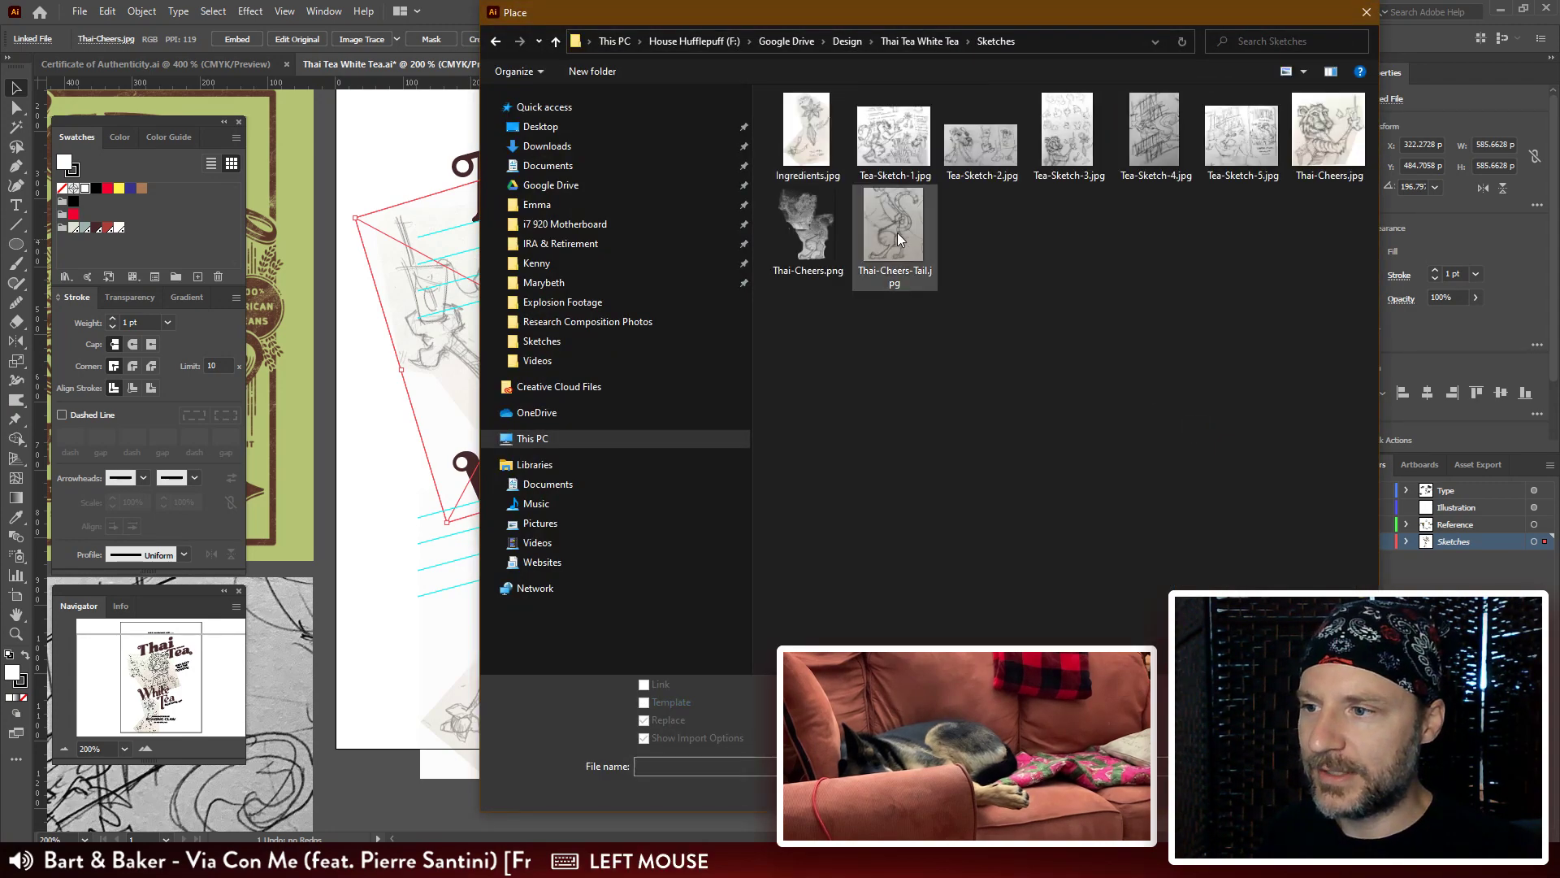
left_click(898, 235)
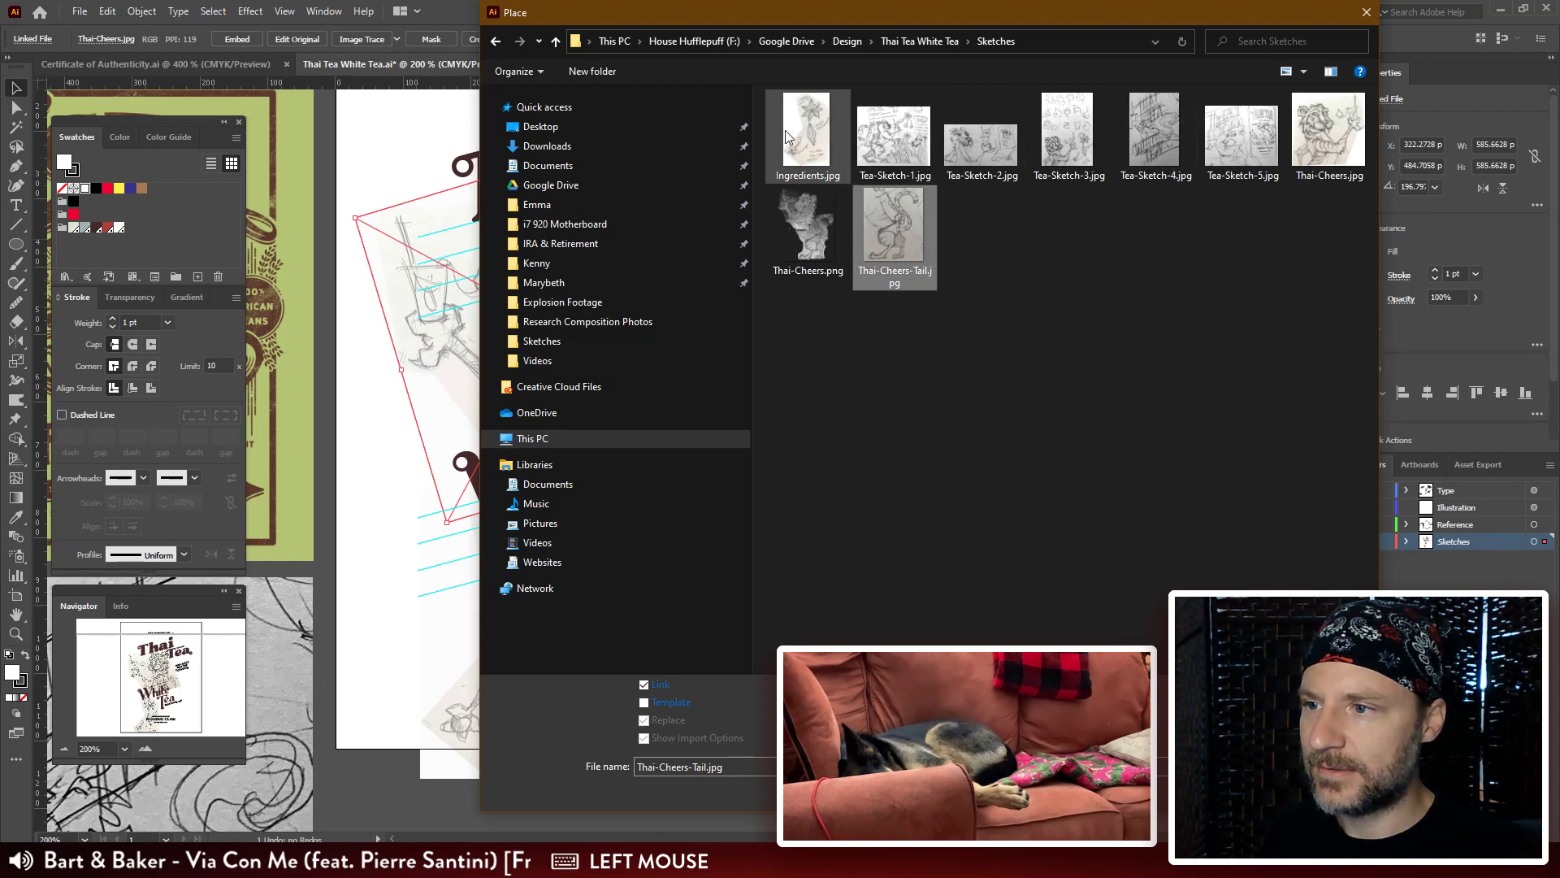
left_click(845, 273)
left_click(1260, 790)
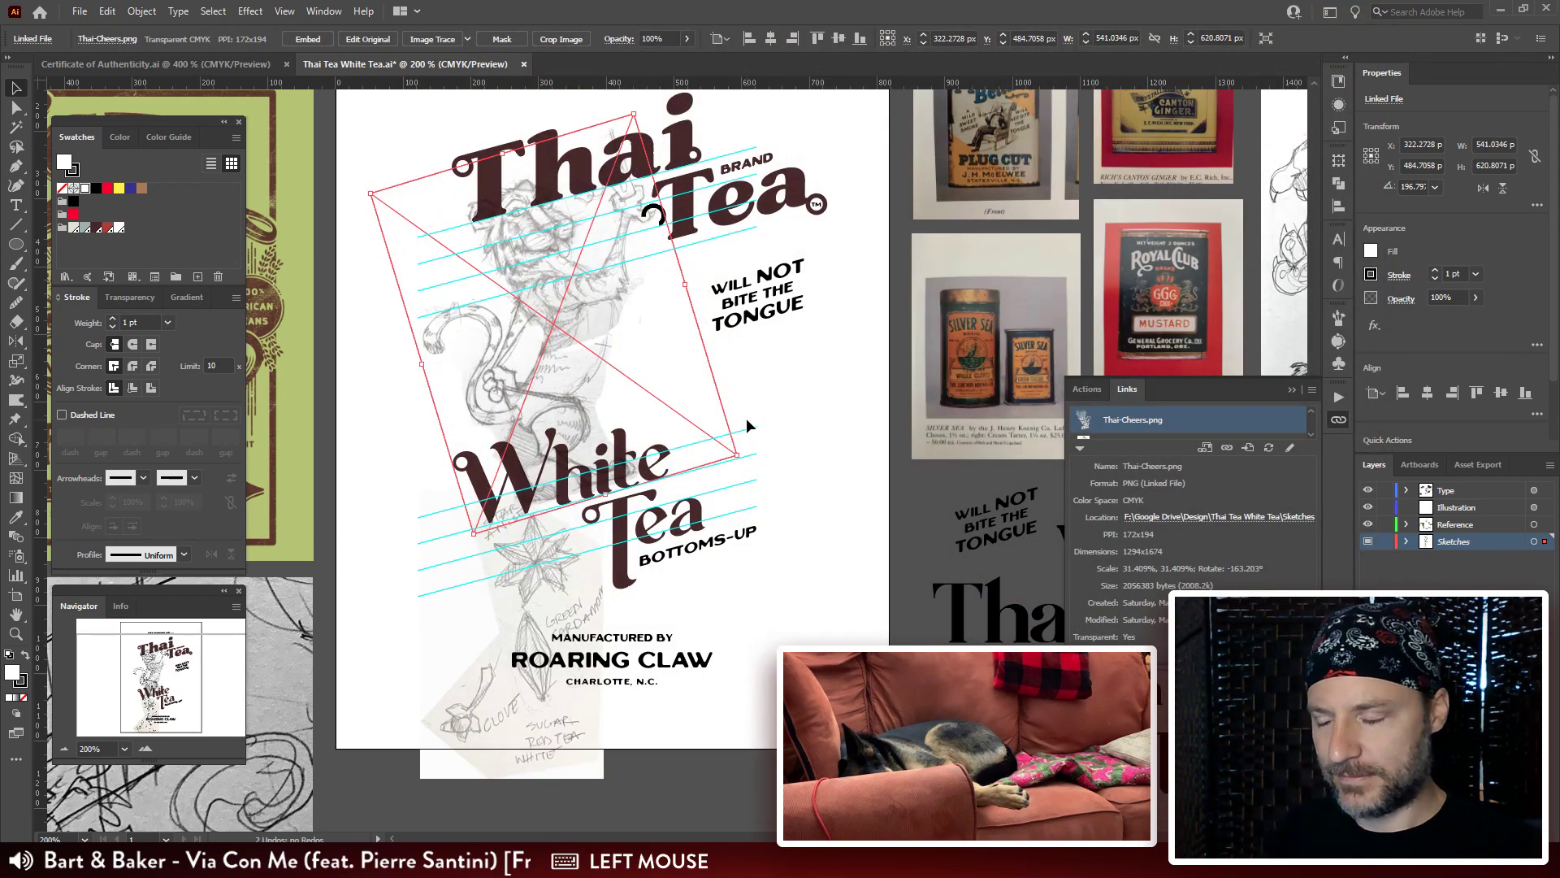
Rotate the relinked tiger sketch upright to about 6.25°, enlarge it to about 689 × 847 px, and position it over the label.
left_click_drag(609, 520, 620, 554)
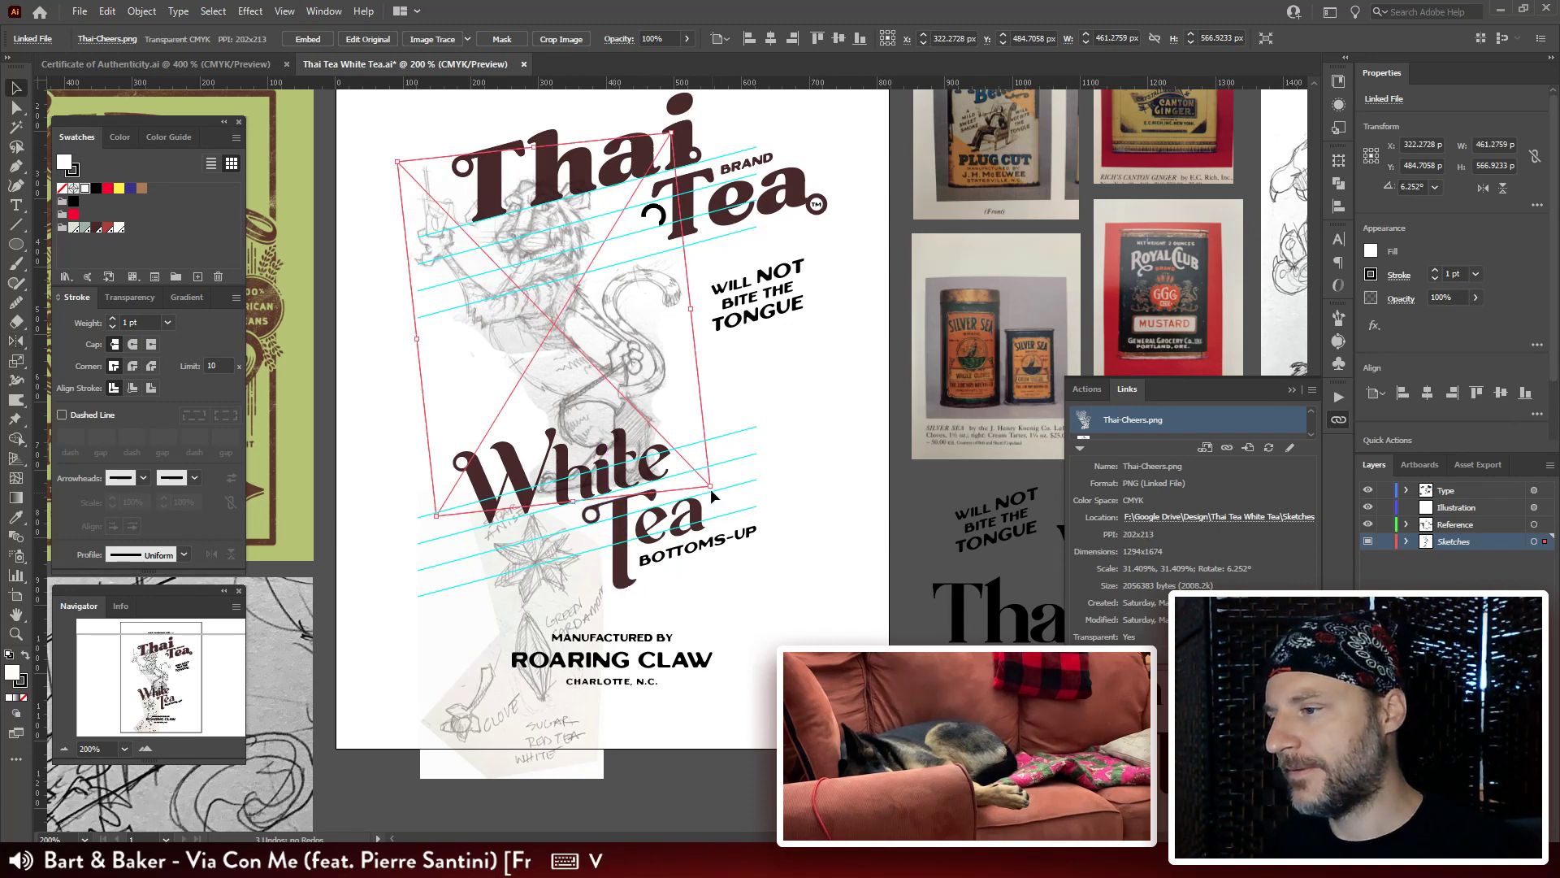
mouse_move(711, 487)
left_mouse_down()
mouse_move(841, 561)
mouse_move(903, 647)
left_mouse_up()
mouse_move(754, 482)
left_mouse_down()
mouse_move(801, 457)
mouse_move(723, 461)
left_mouse_up()
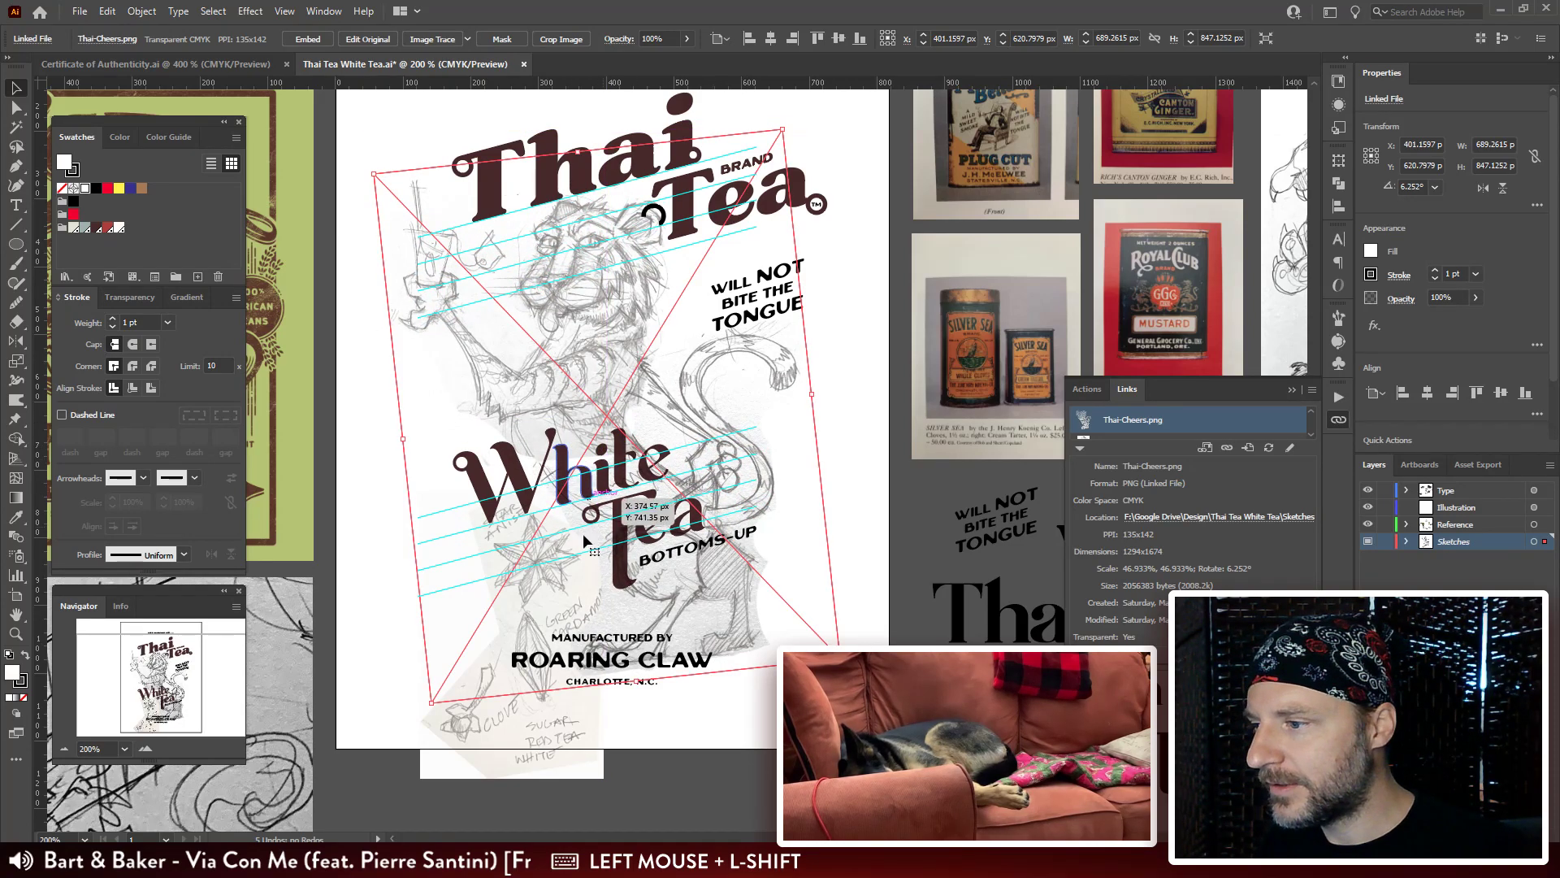
left_click_drag(706, 513, 769, 511)
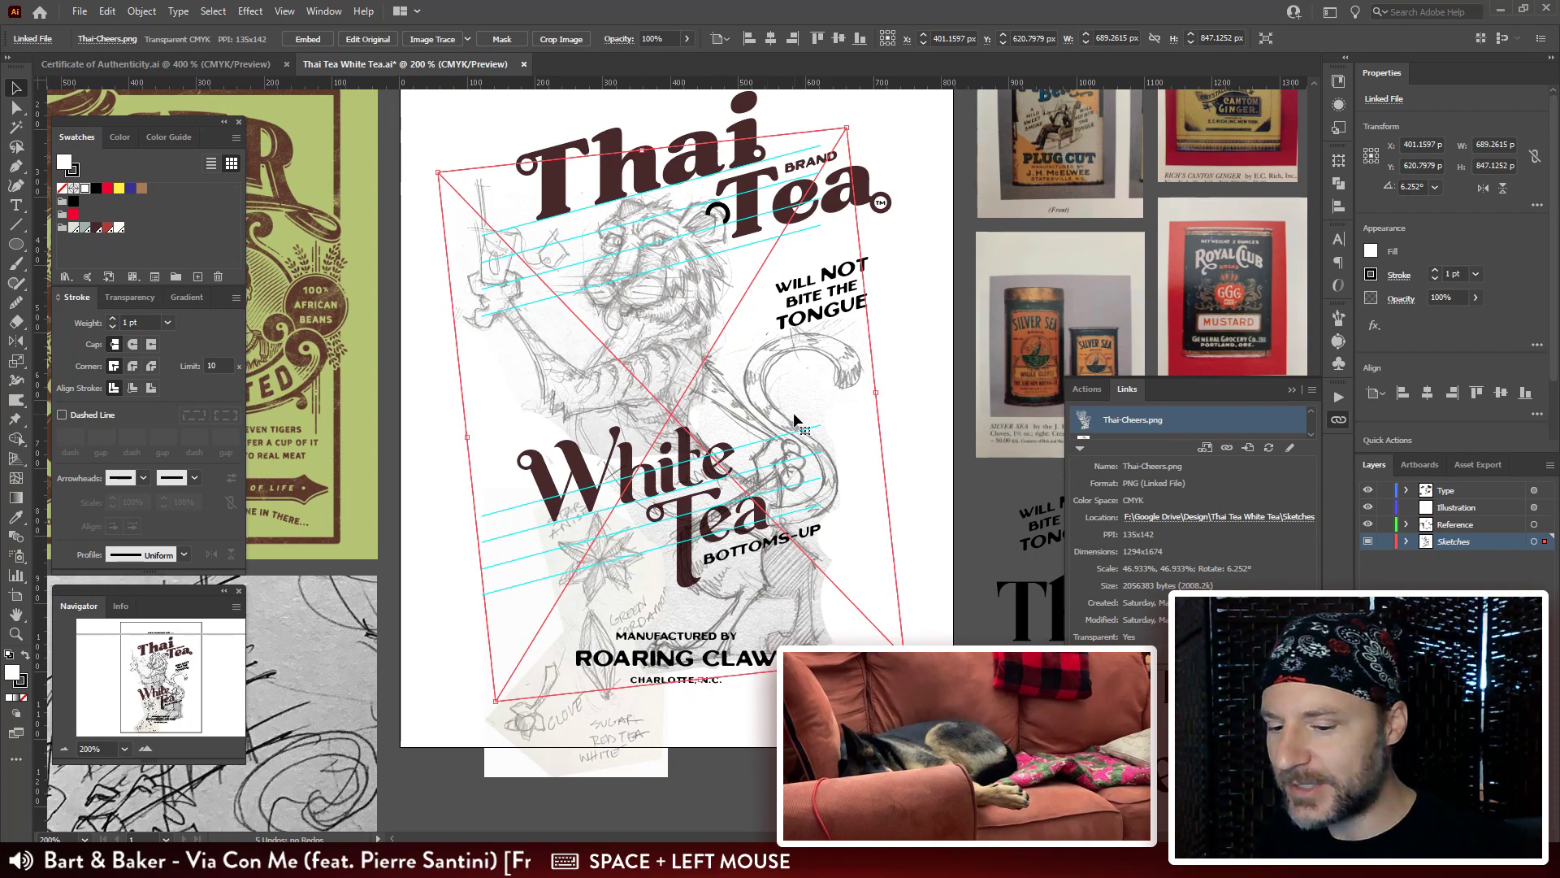
Enlarge the tiger sketch to about 733 × 901 px and reposition its head beneath the Thai Tea lettering.
key("ctrl+plus")
left_click_drag(926, 227, 872, 439)
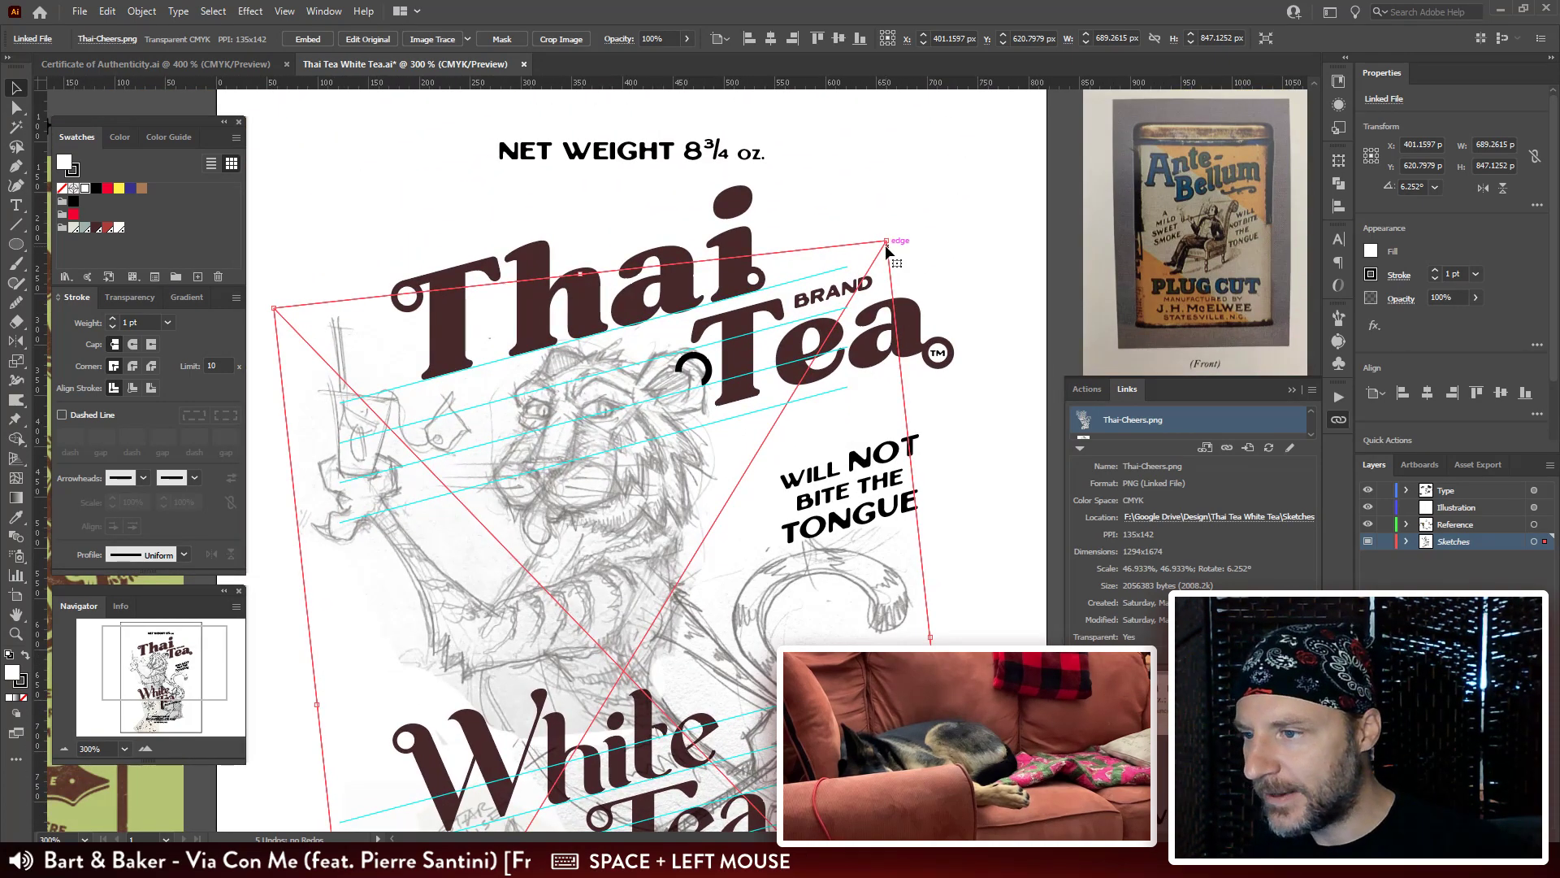
left_click_drag(891, 238, 967, 199)
mouse_move(670, 461)
left_mouse_down()
mouse_move(661, 538)
mouse_move(648, 557)
mouse_move(636, 548)
left_mouse_up()
mouse_move(694, 368)
left_mouse_down()
mouse_move(839, 327)
mouse_move(815, 321)
mouse_move(830, 335)
left_mouse_up()
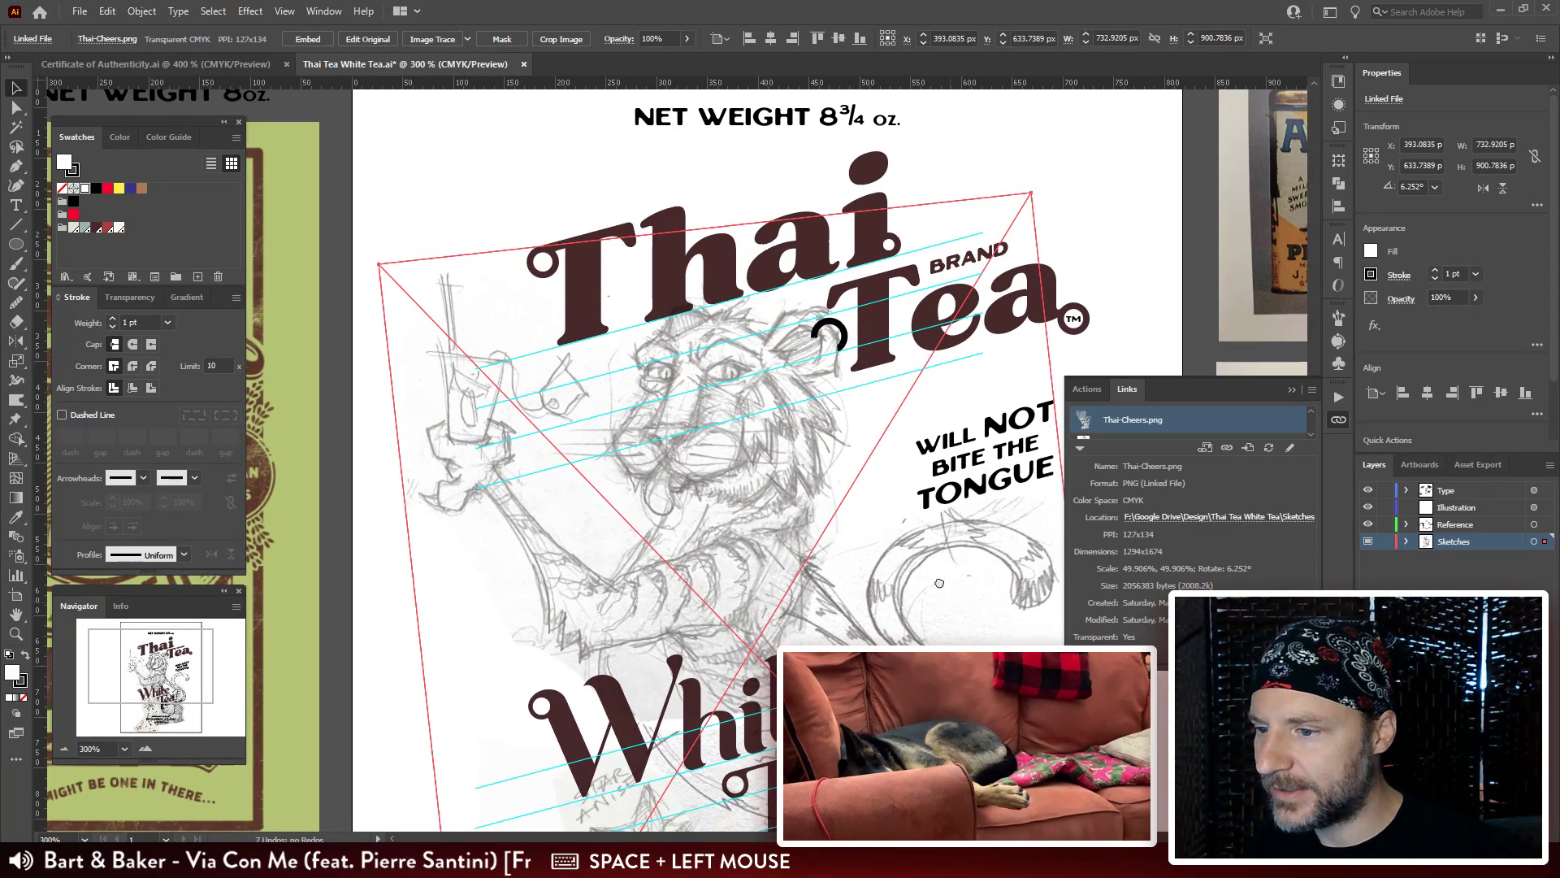
left_click_drag(951, 601, 802, 382)
left_click_drag(608, 516, 666, 424)
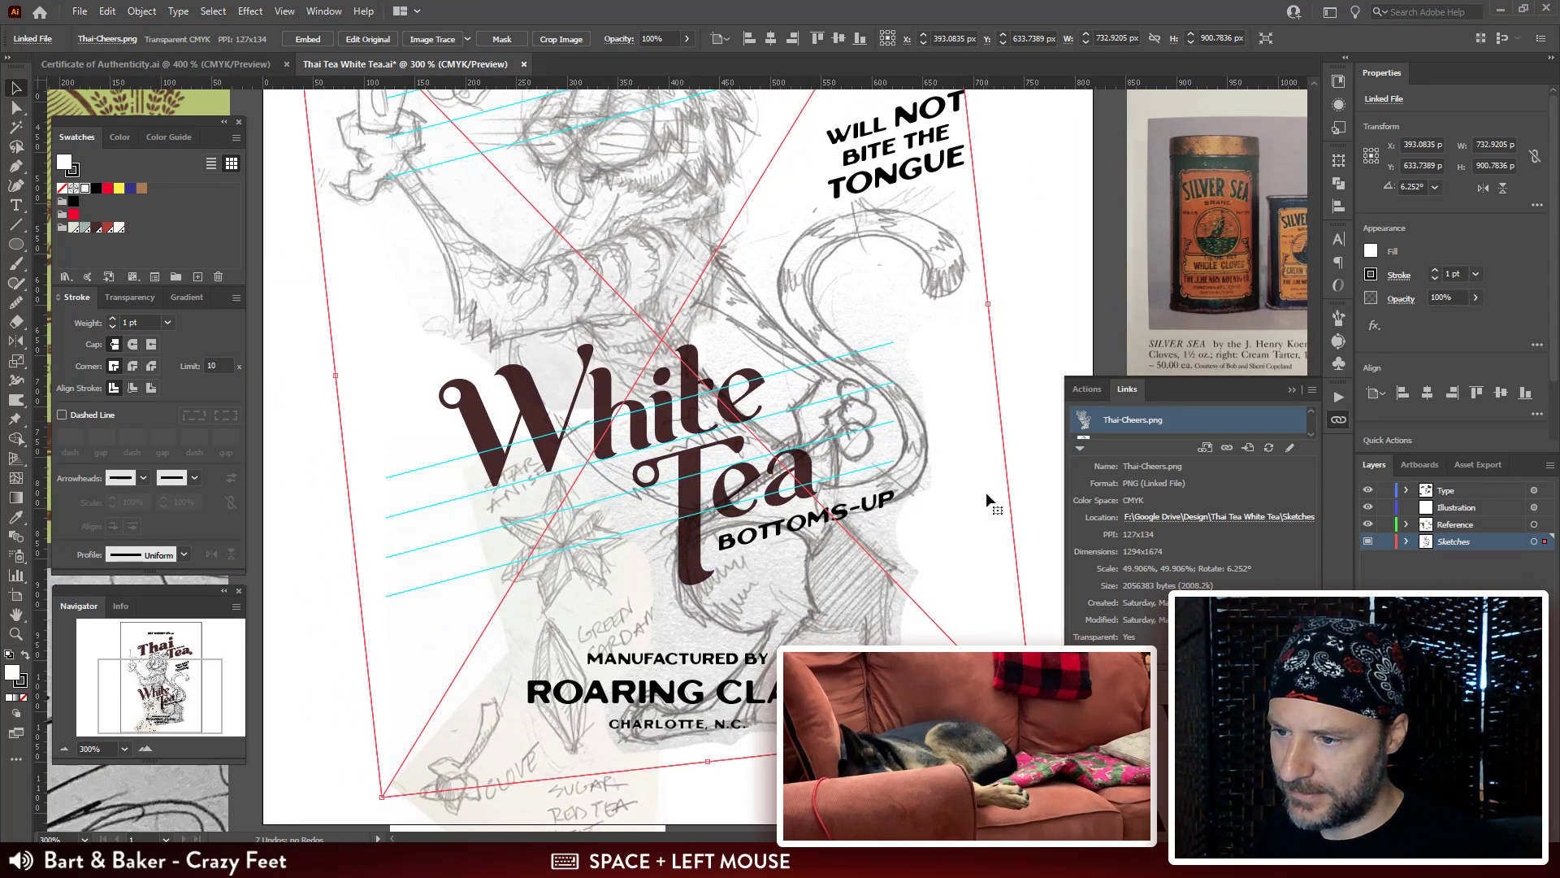
Reduce the tiger sketch to about 677 × 832 px and shift it about 6 px left and 14 px down.
mouse_move(382, 796)
left_mouse_down()
mouse_move(455, 662)
mouse_move(425, 727)
left_mouse_up()
left_click_drag(713, 320, 712, 452)
left_click_drag(683, 340, 668, 380)
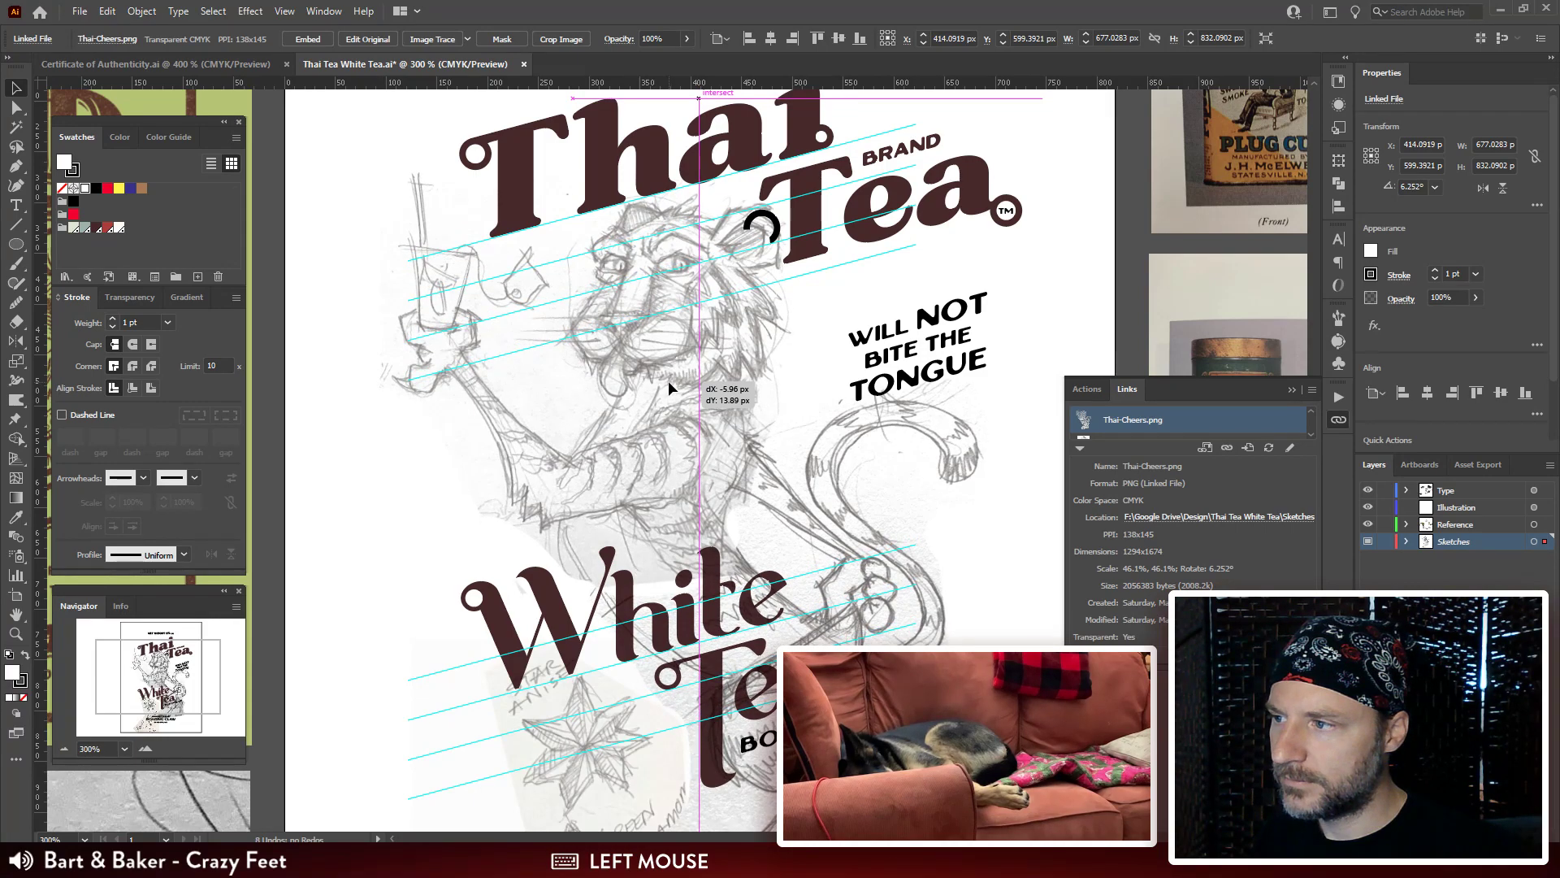
left_click_drag(981, 397, 910, 304)
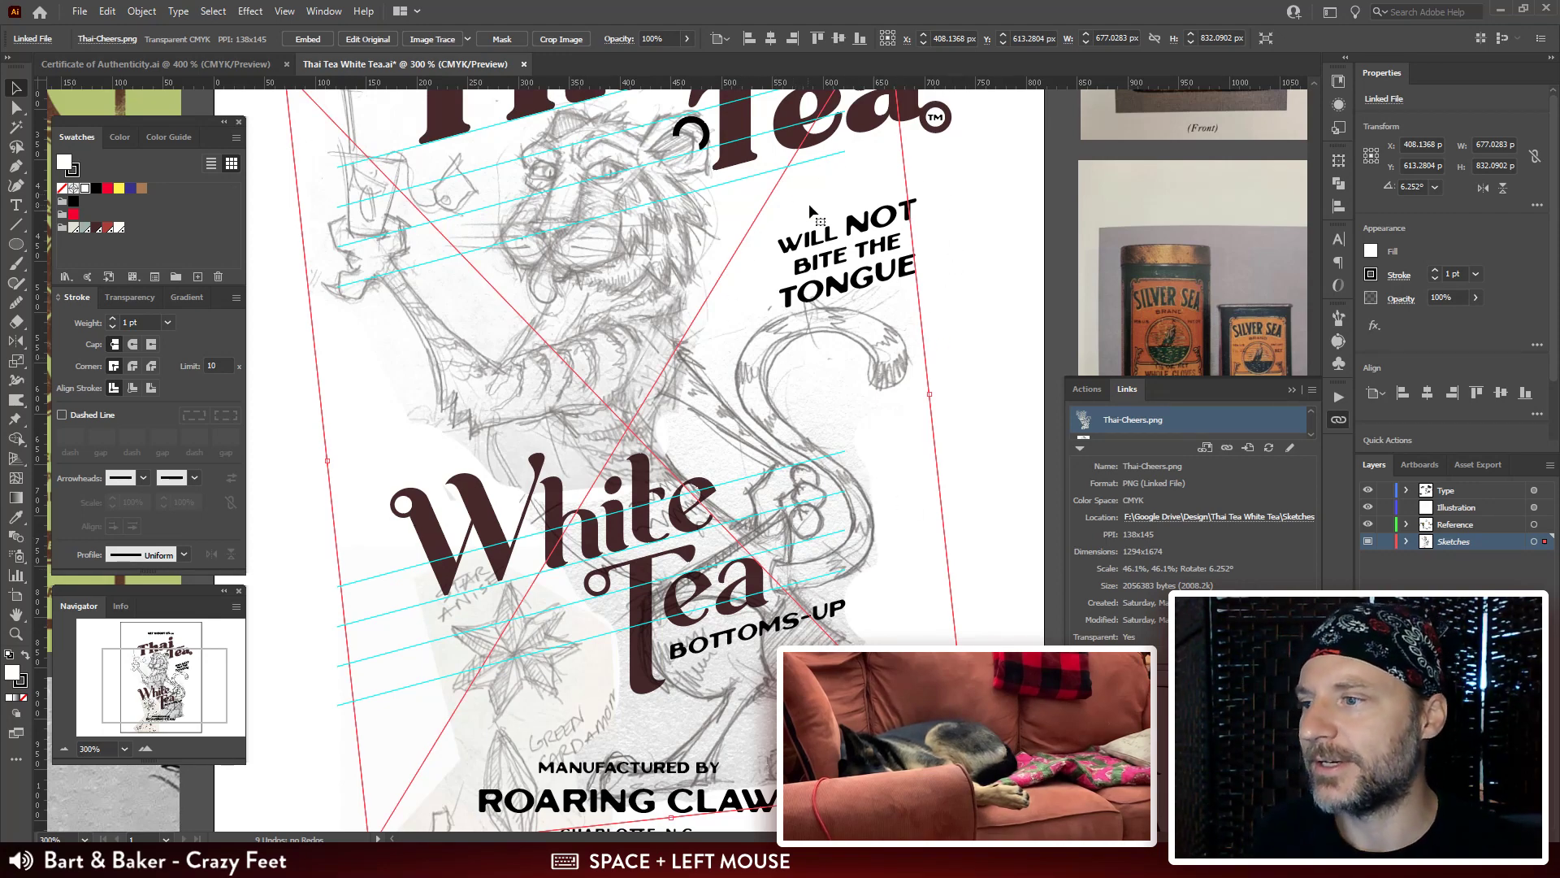
left_click_drag(910, 482, 873, 421)
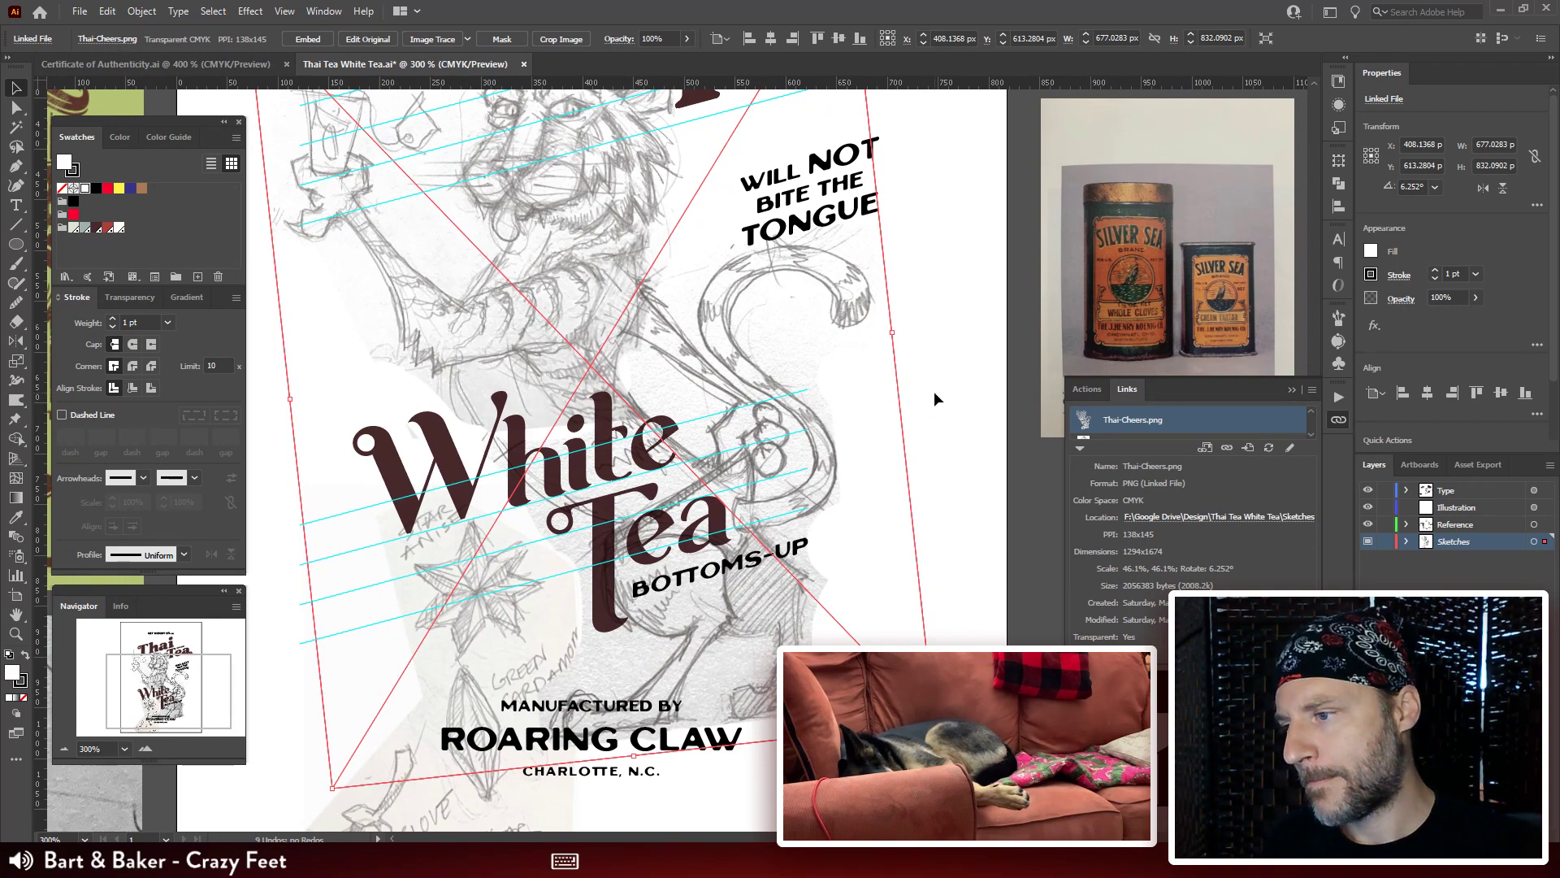
left_click_drag(857, 398, 890, 372)
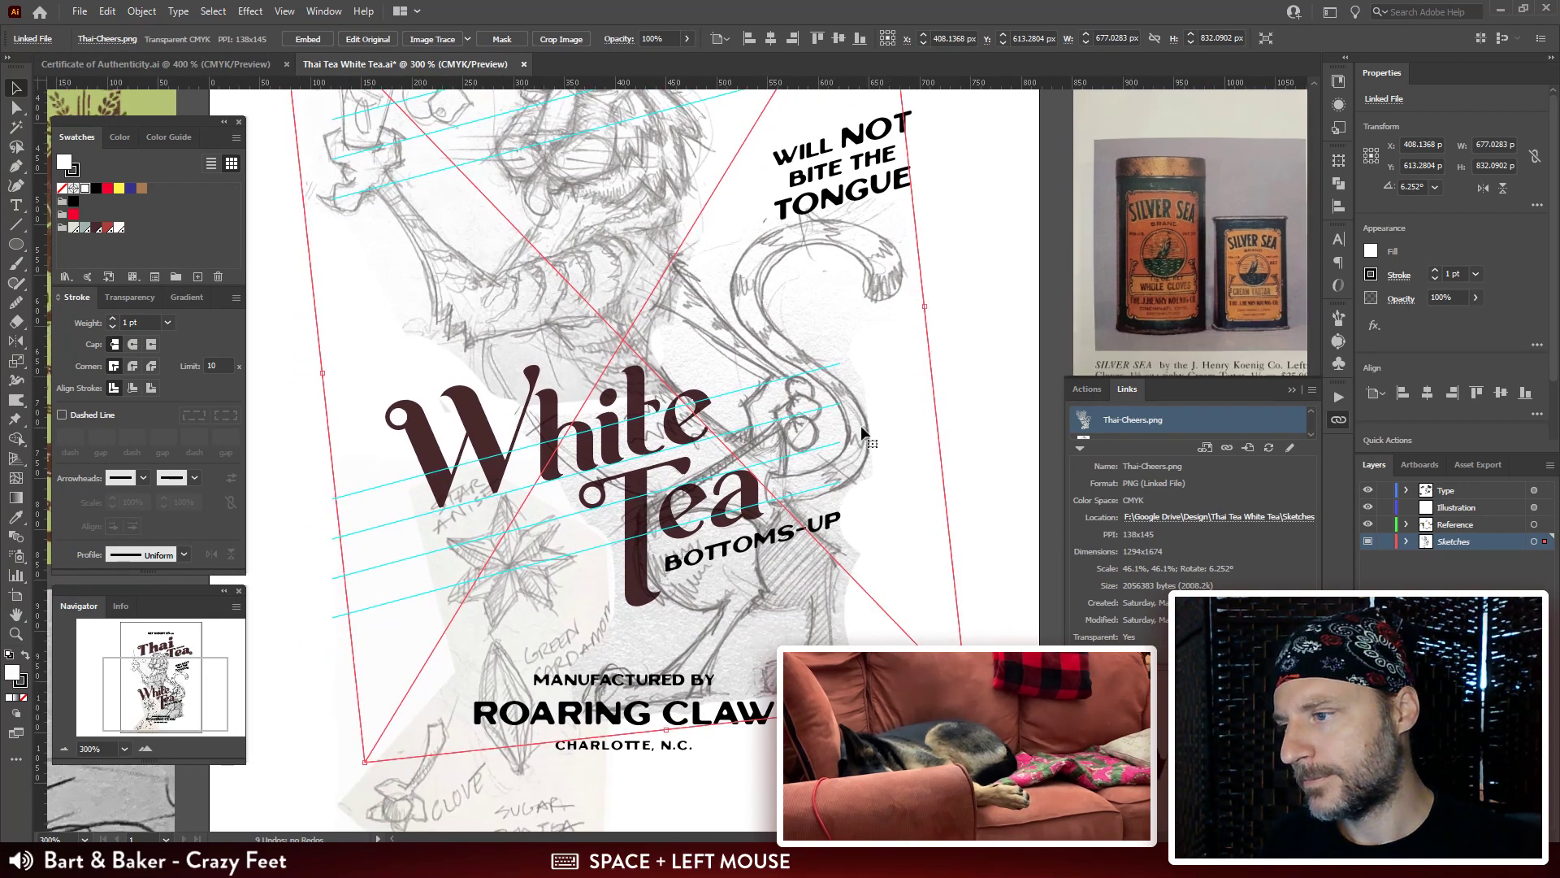
Isolate the White Tea lettering group and move the word Tea about 54 px left and 18 px down.
double_click(650, 524)
left_click_drag(833, 600, 915, 518)
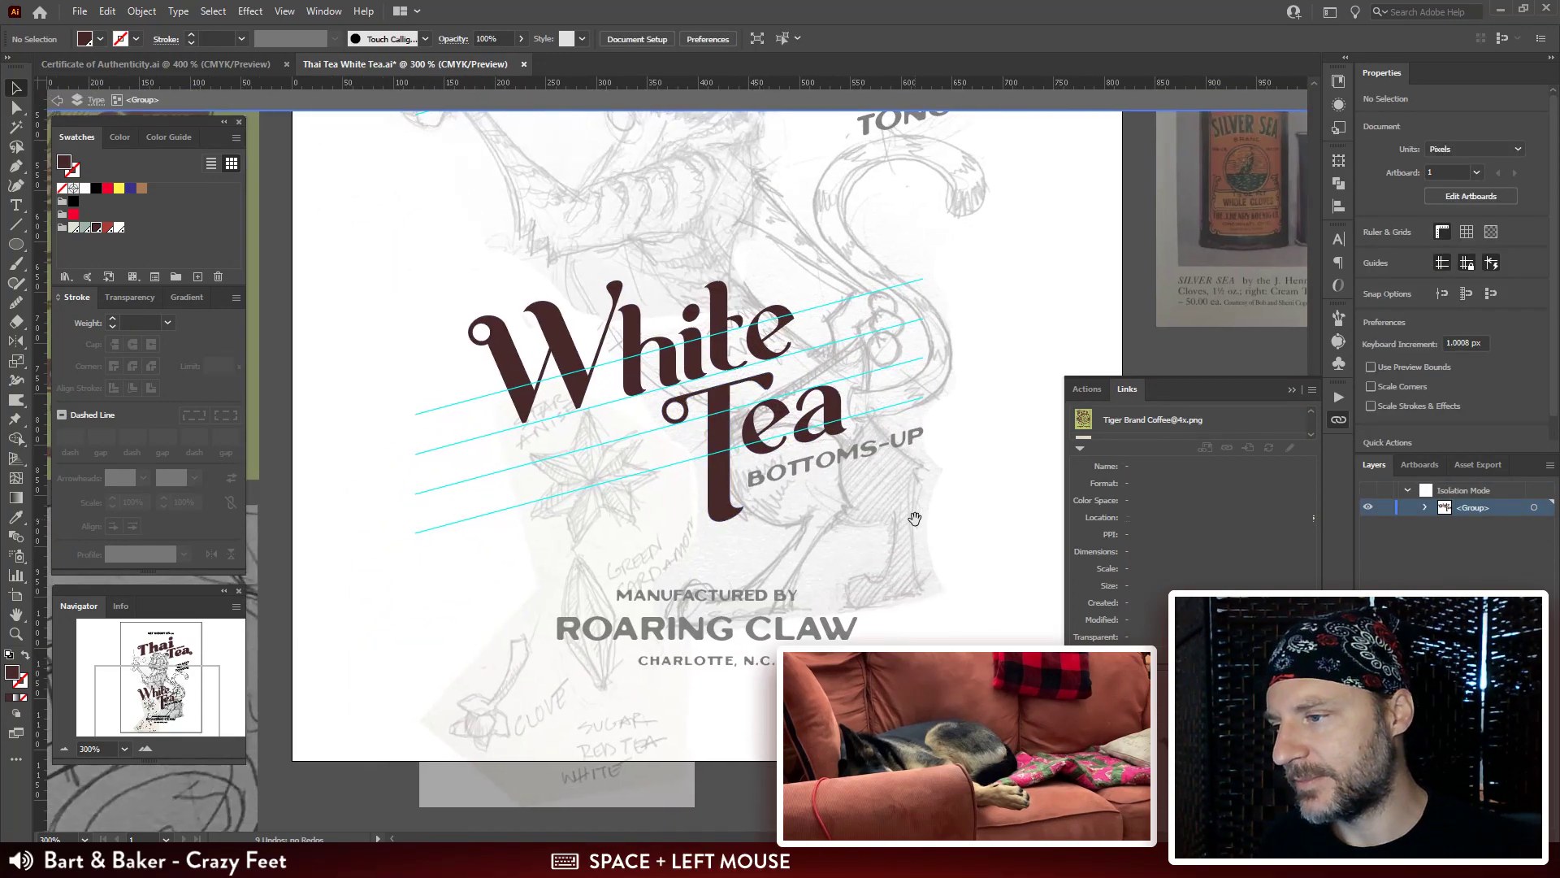
left_click(723, 429)
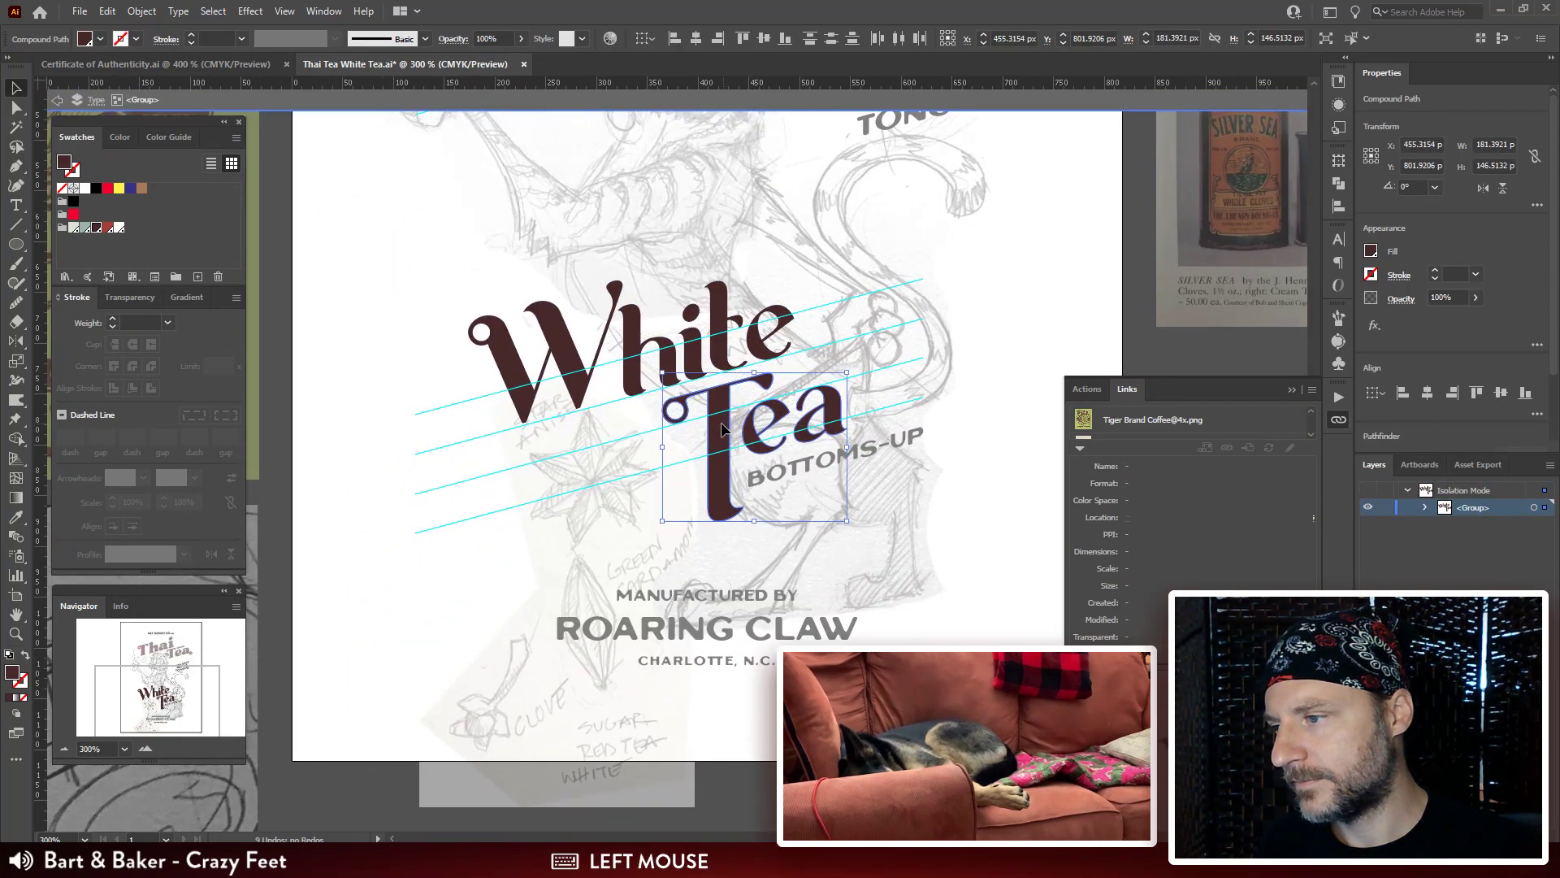
left_click_drag(723, 429, 667, 454)
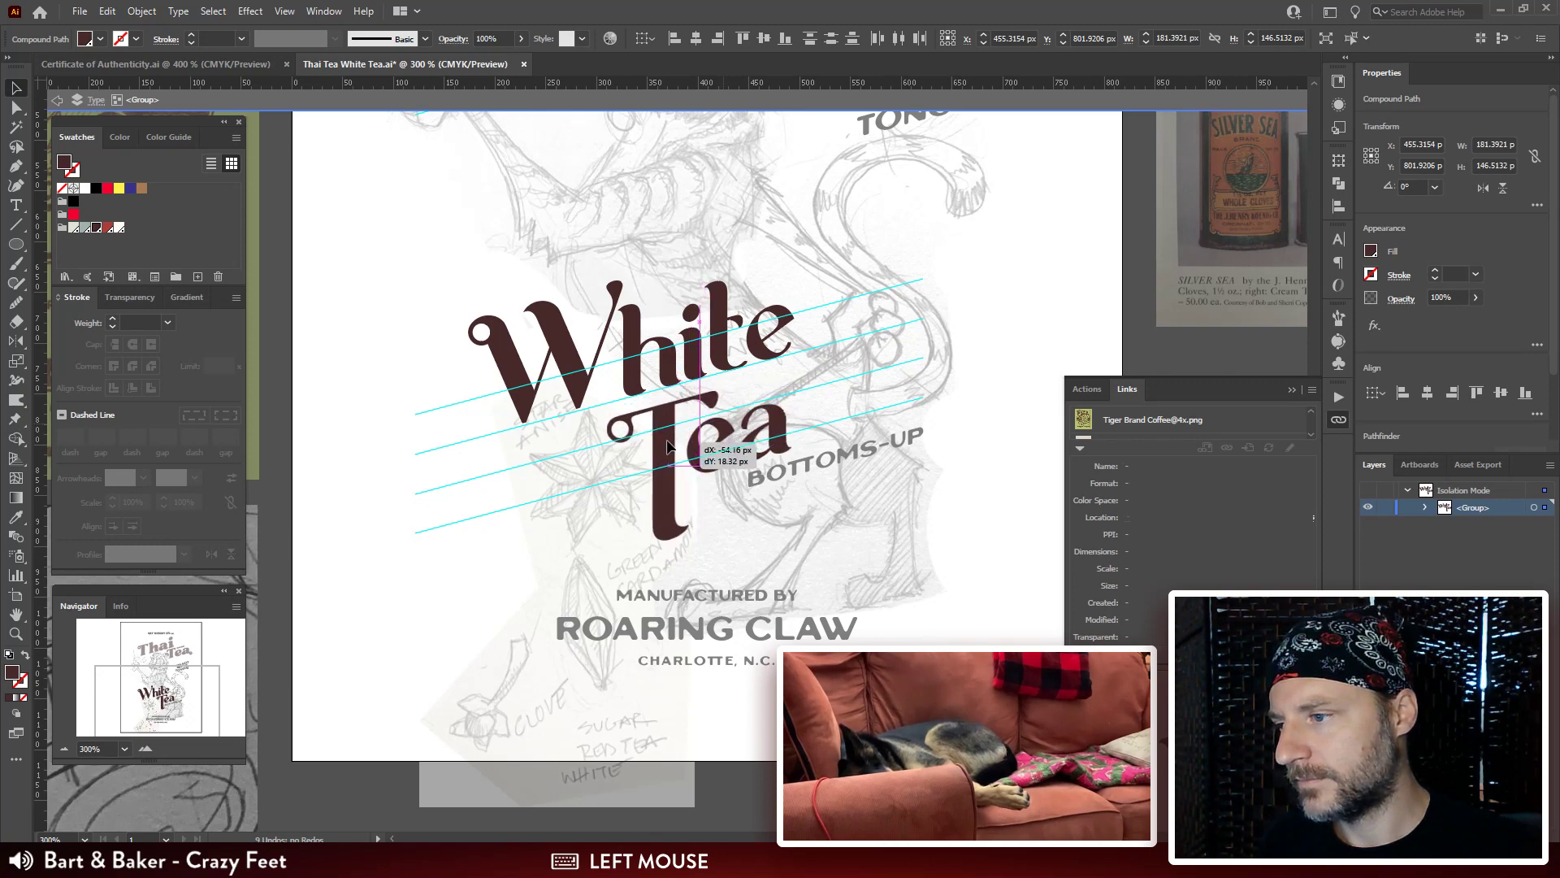
key("ctrl+minus")
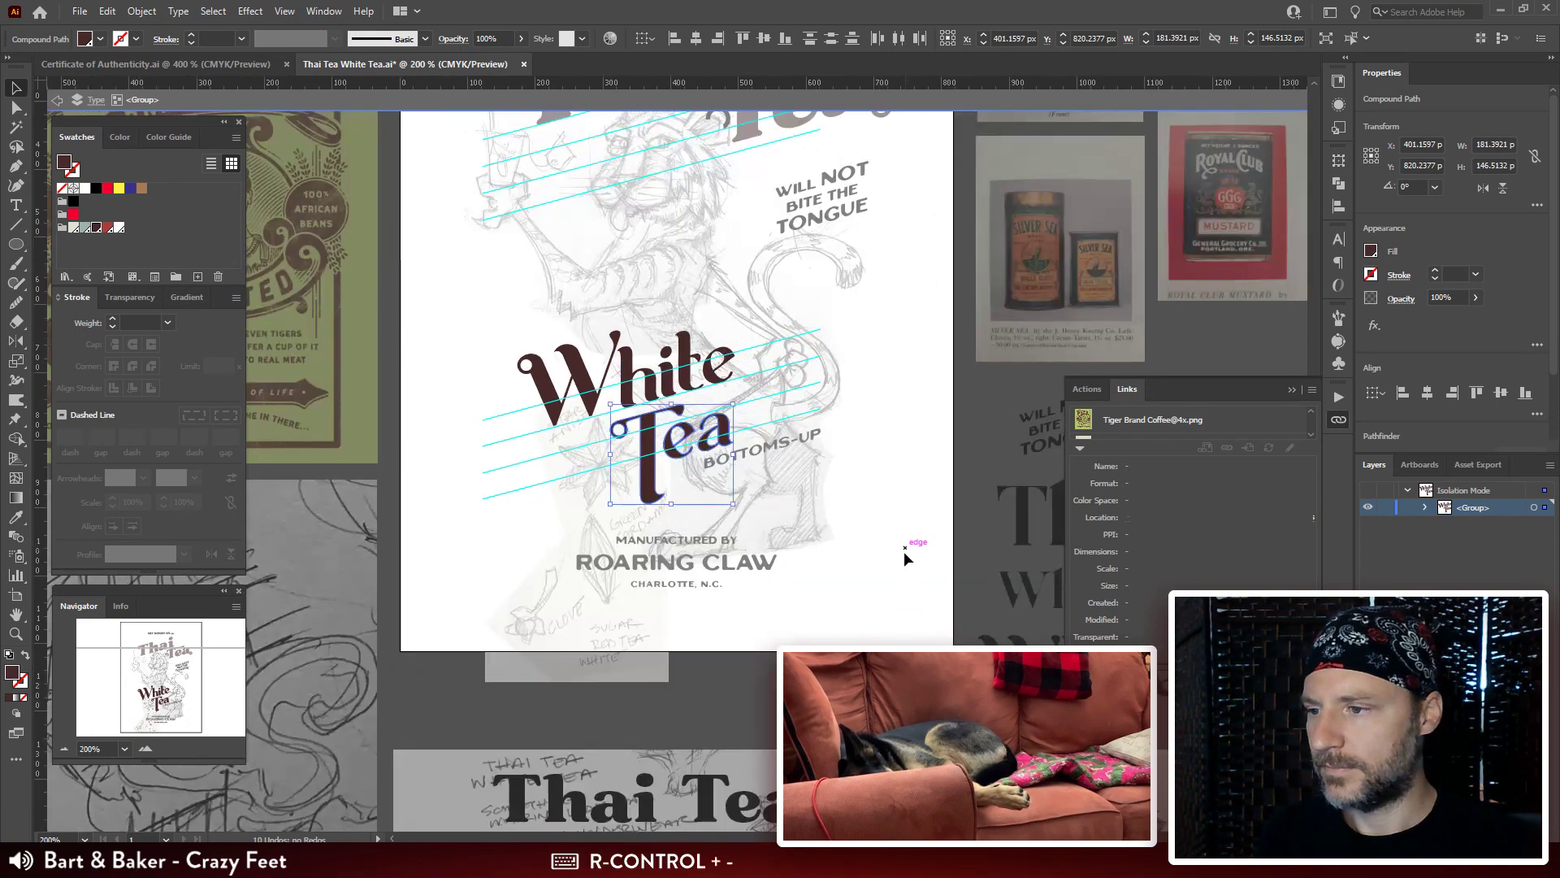
left_click_drag(904, 551, 907, 499)
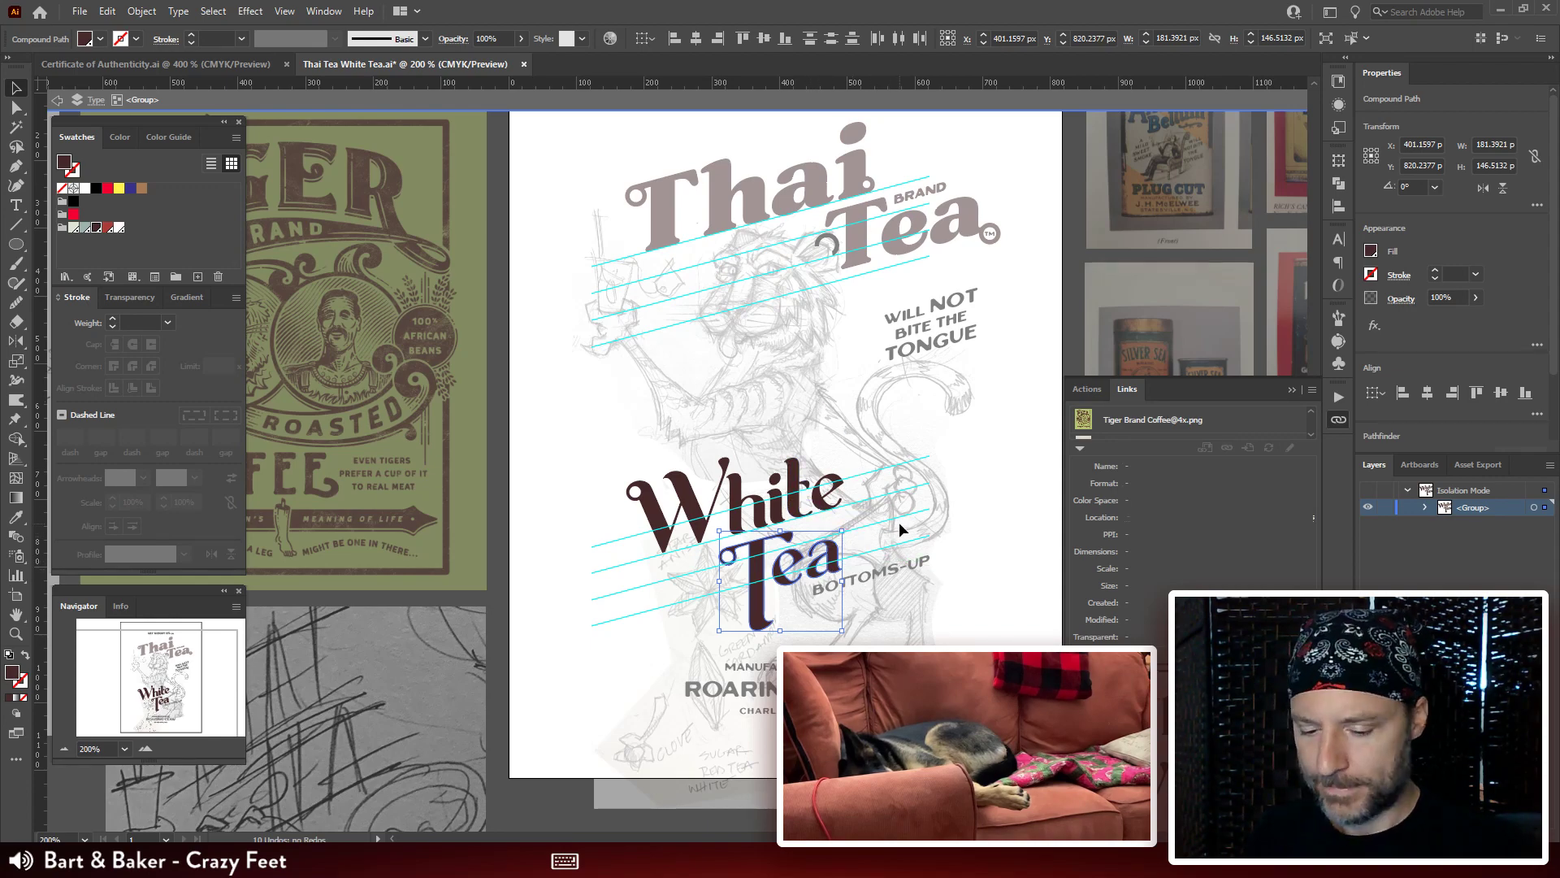
Move the word Tea about 30 px farther left and 7 px down beneath White, and check the overall layout.
left_click_drag(900, 529, 806, 344)
left_click_drag(657, 404, 623, 394)
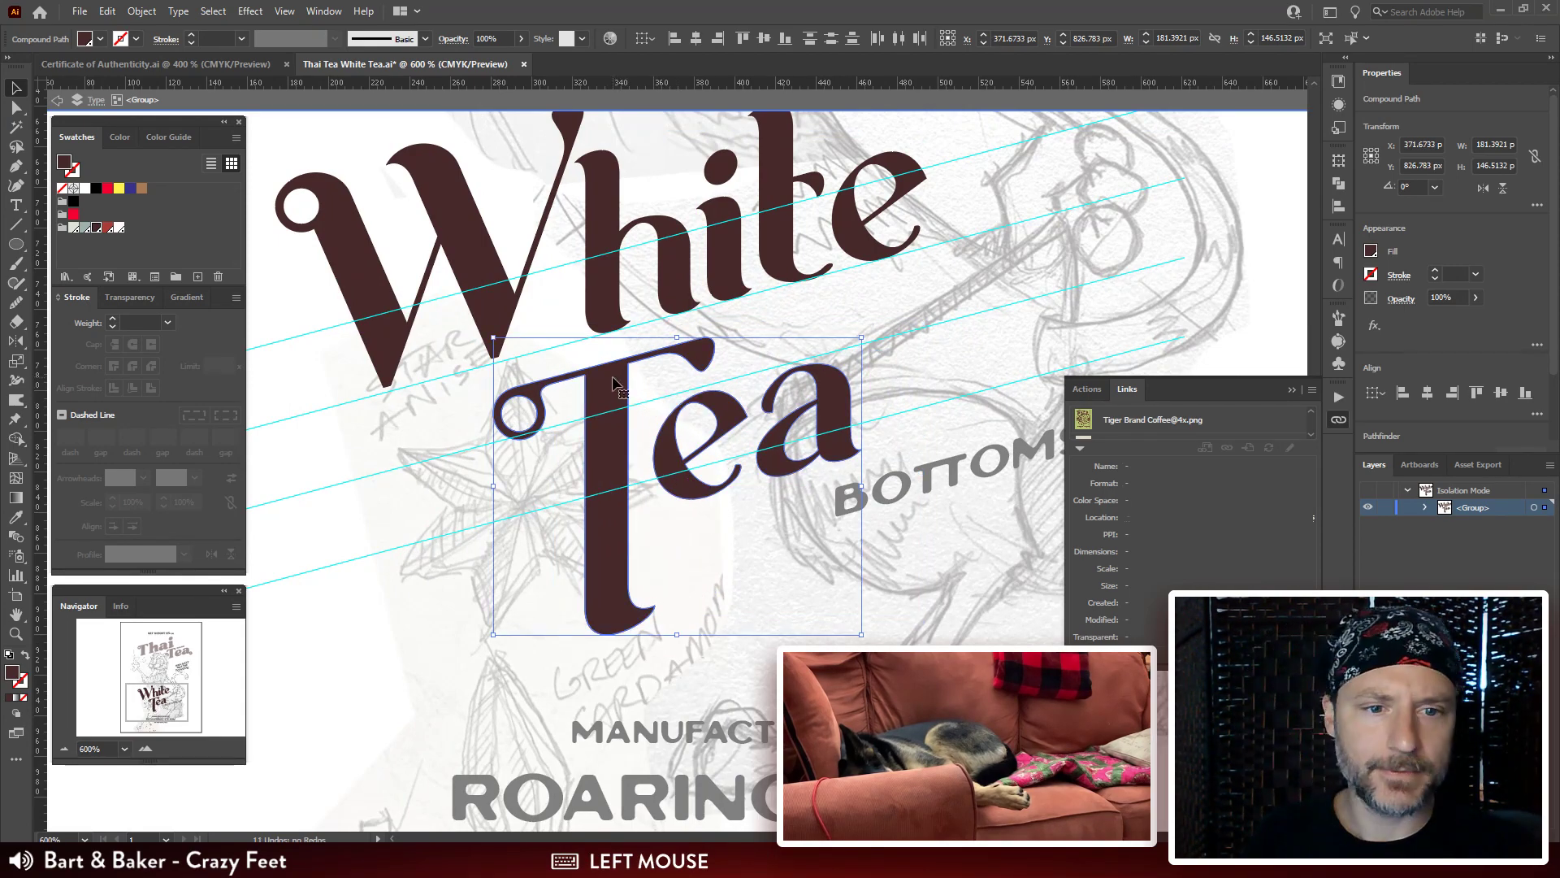
key("ctrl+minus")
key("ctrl+minus")
key("ctrl+minus")
key("ctrl+minus")
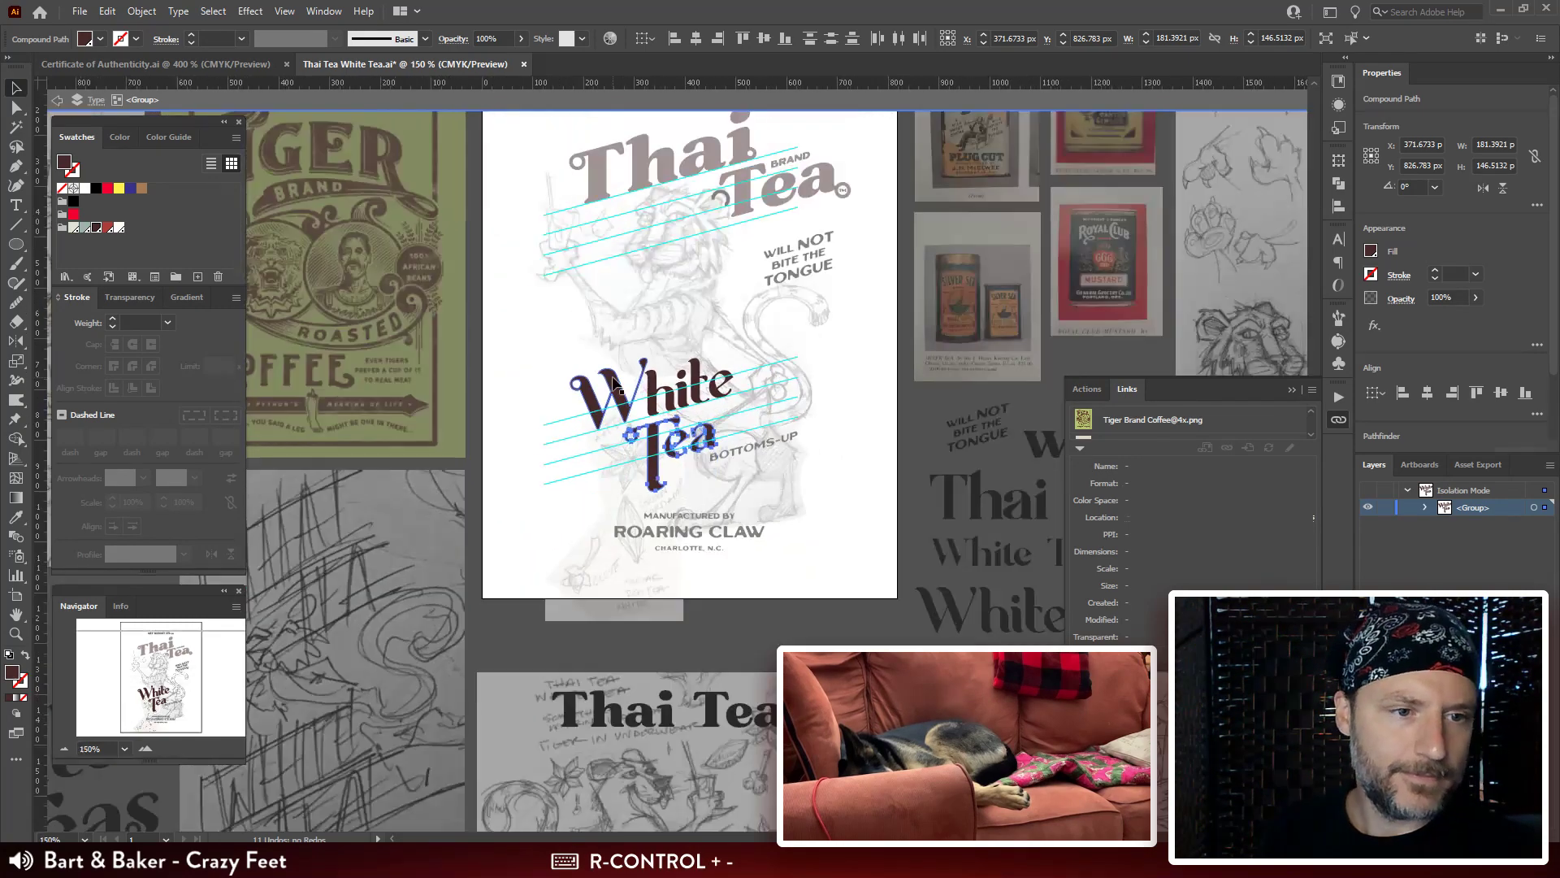
Leave the White Tea lettering group's isolation and select the tiger sketch.
left_click_drag(595, 286, 585, 348)
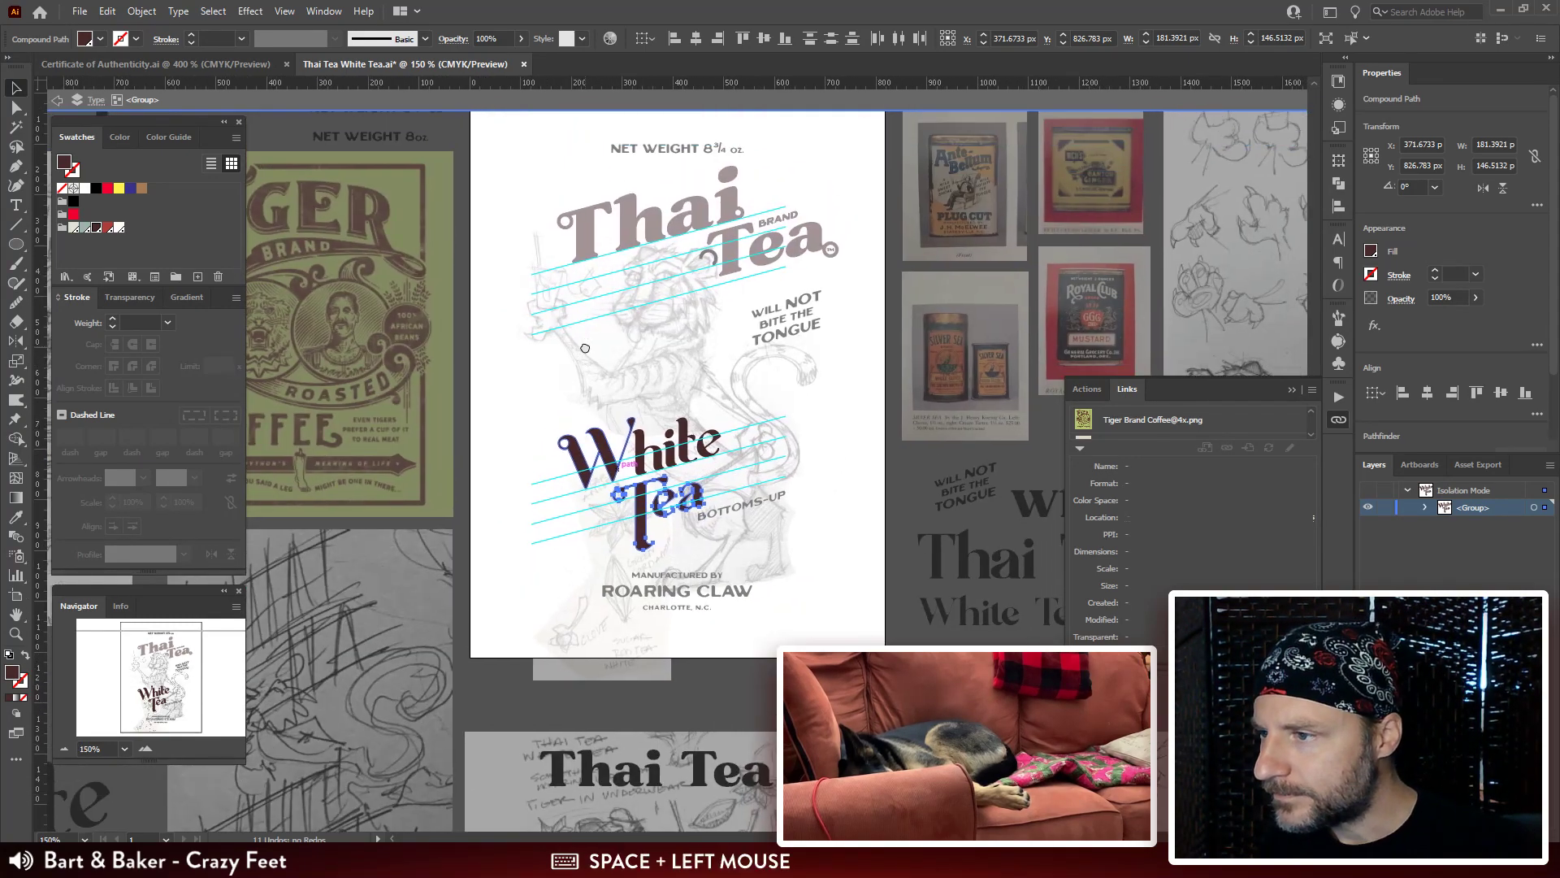
left_click(840, 447)
left_click_drag(836, 509, 843, 485)
double_click(832, 427)
mouse_move(828, 375)
left_mouse_down()
mouse_move(822, 391)
mouse_move(832, 381)
left_mouse_up()
left_click(826, 367)
Try rotating the tiger sketch to about 6.25°, and undo the rotation.
mouse_move(839, 196)
left_mouse_down()
mouse_move(878, 204)
mouse_move(874, 153)
mouse_move(854, 175)
mouse_move(859, 157)
mouse_move(887, 203)
left_mouse_up()
key("ctrl+z")
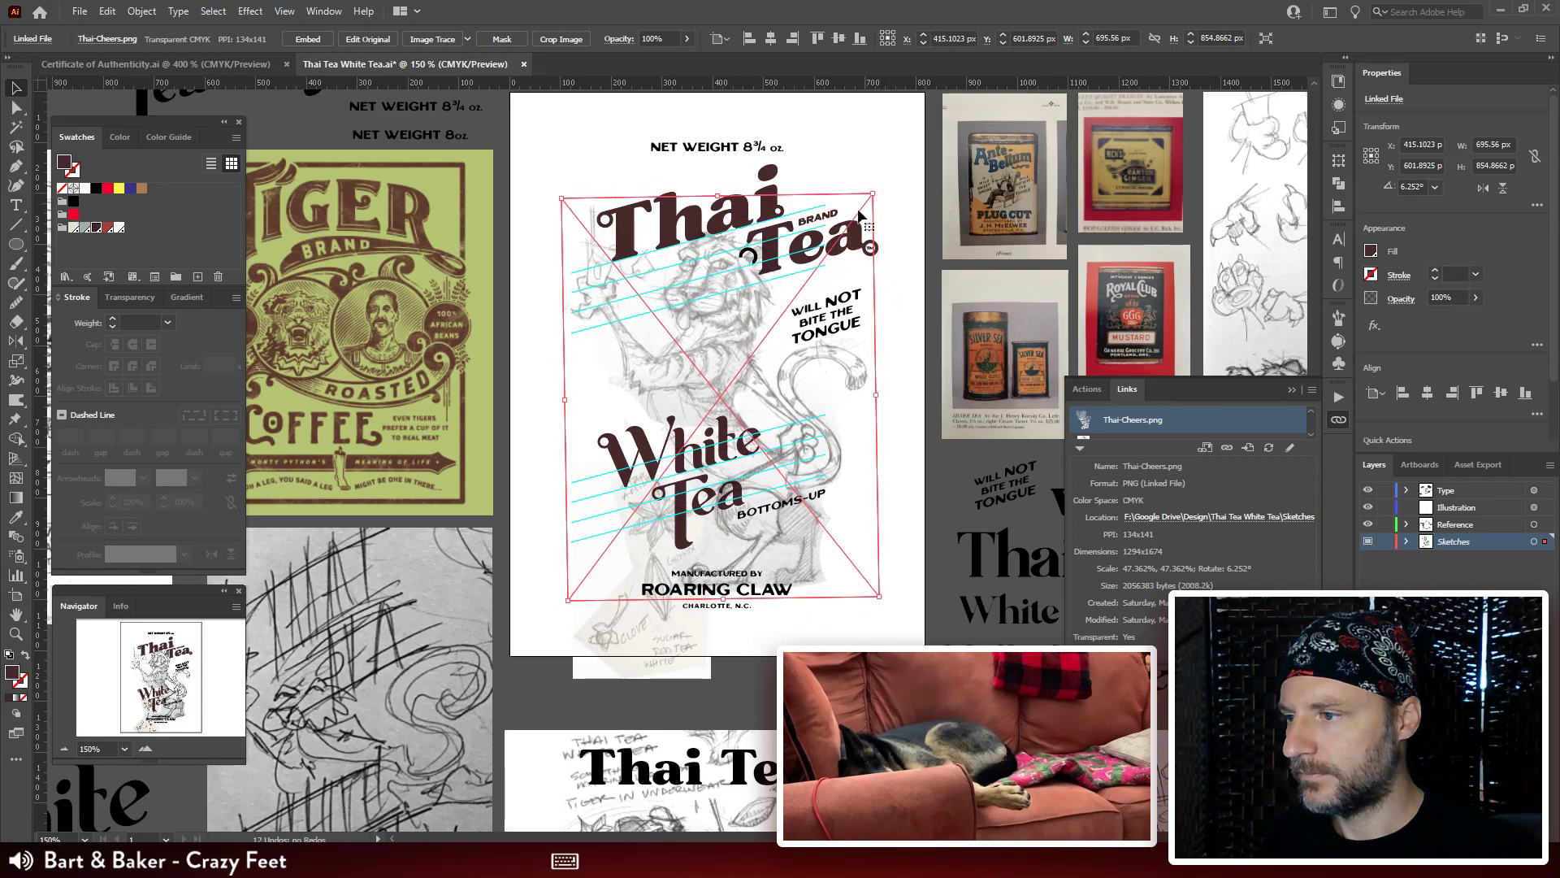
left_click_drag(720, 335, 721, 342)
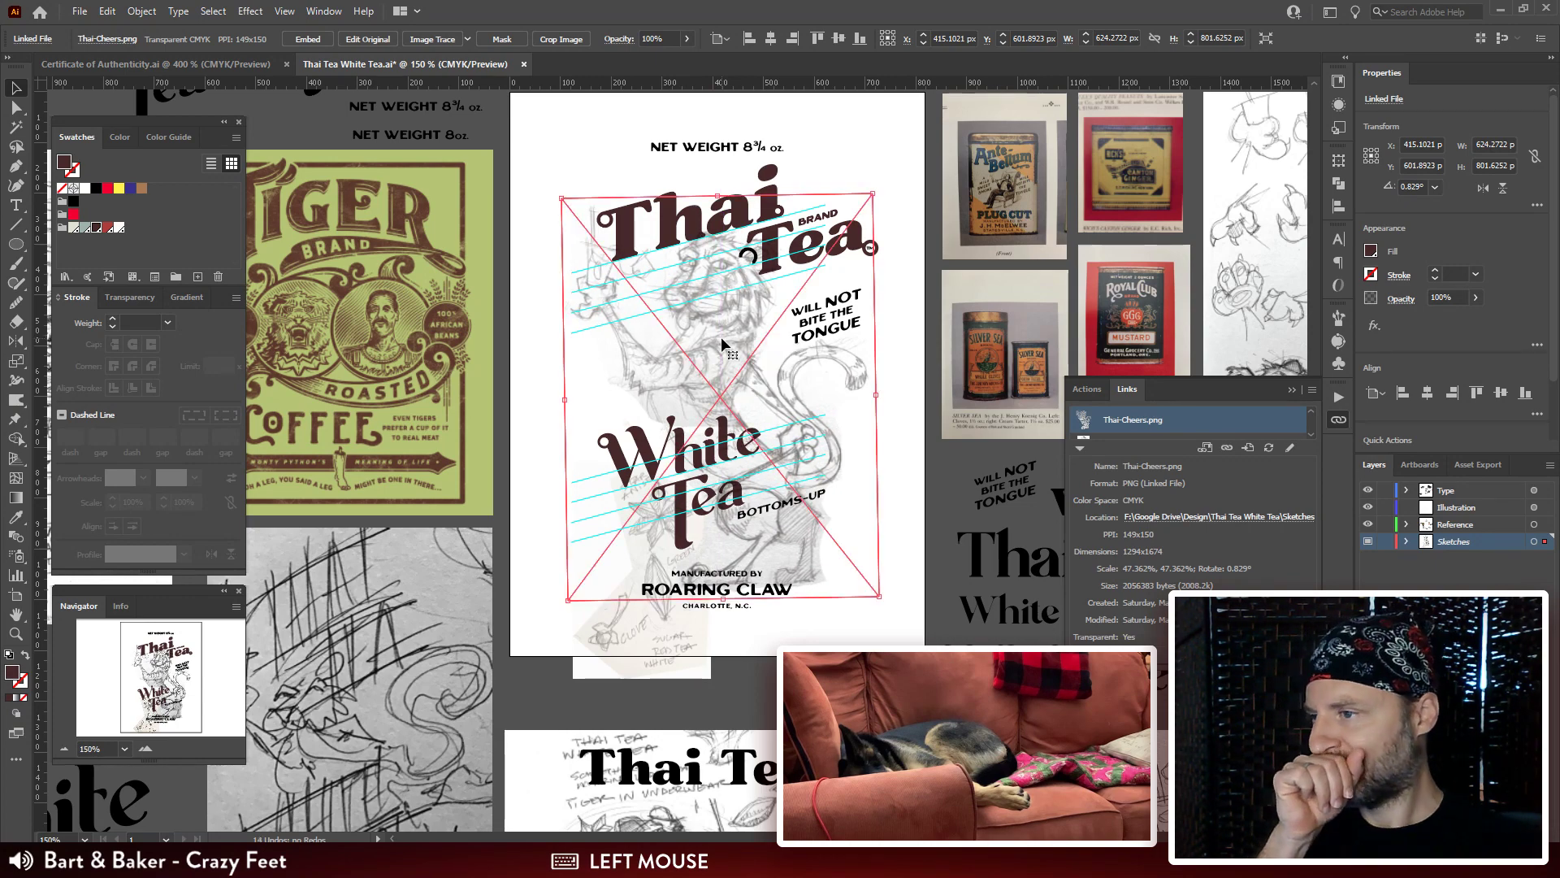
Move the White Tea lettering 20 px down and the tiger sketch 18 px down.
mouse_move(759, 506)
left_mouse_down()
mouse_move(778, 400)
mouse_move(749, 398)
left_mouse_up()
left_click(755, 354)
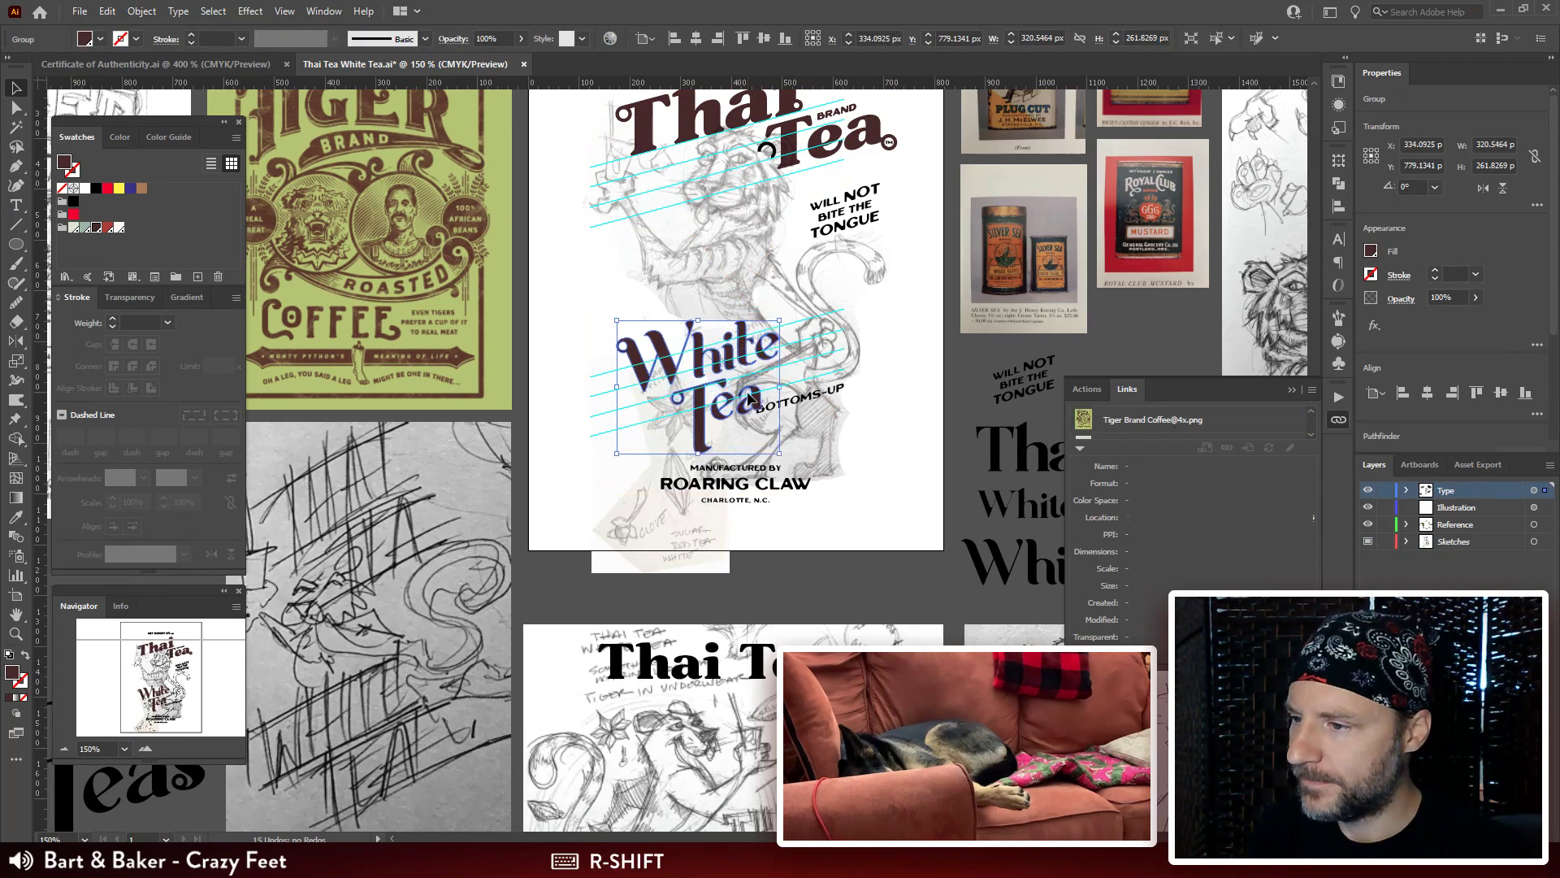
key("shift+Down")
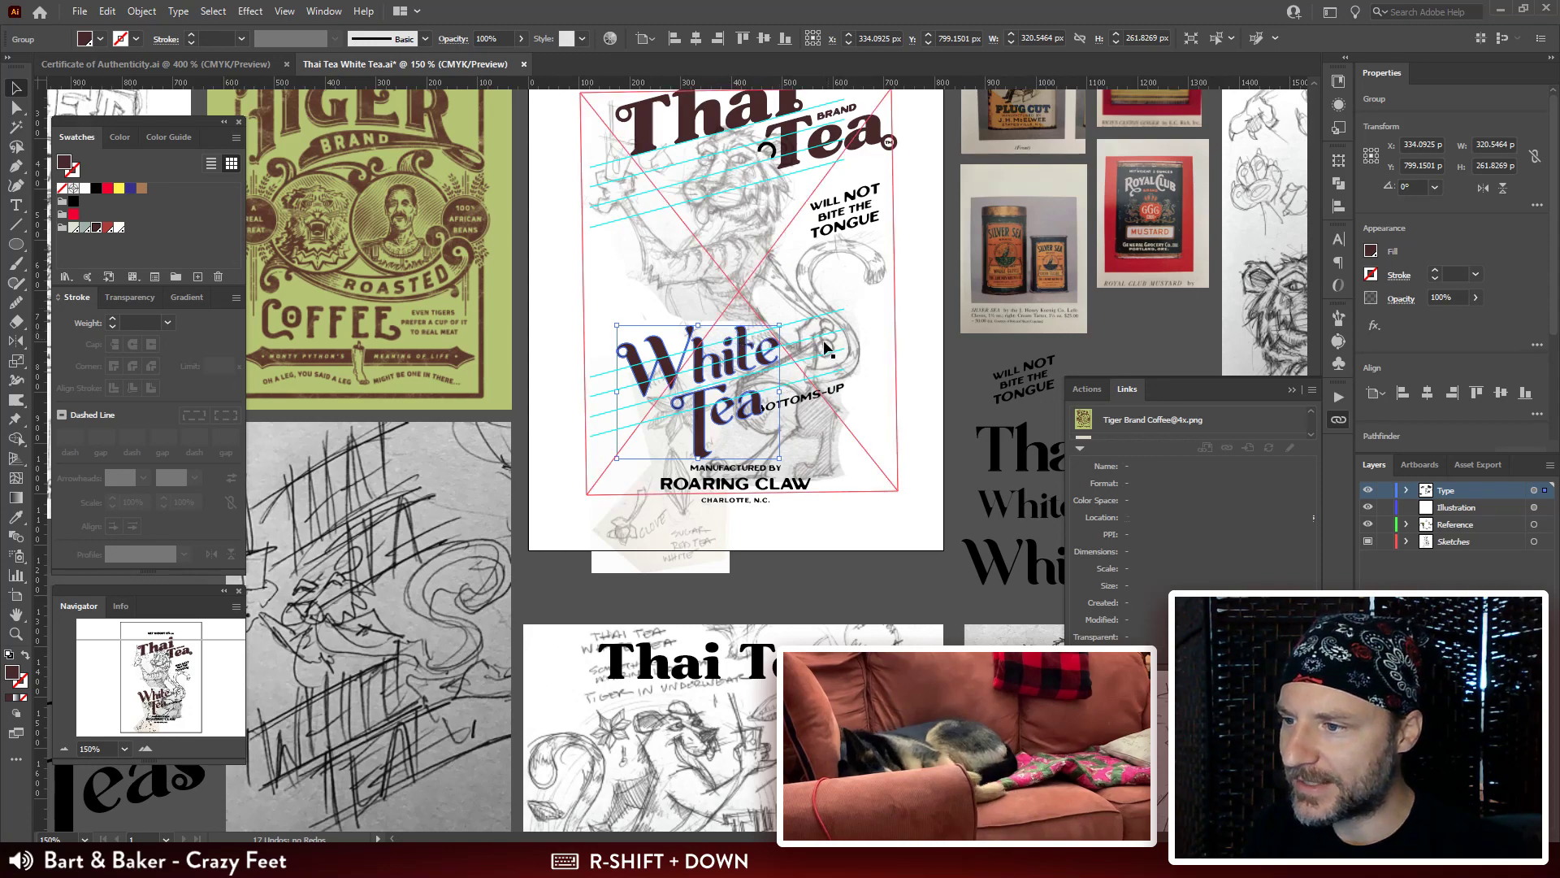
left_click(822, 370)
key("shift+Down")
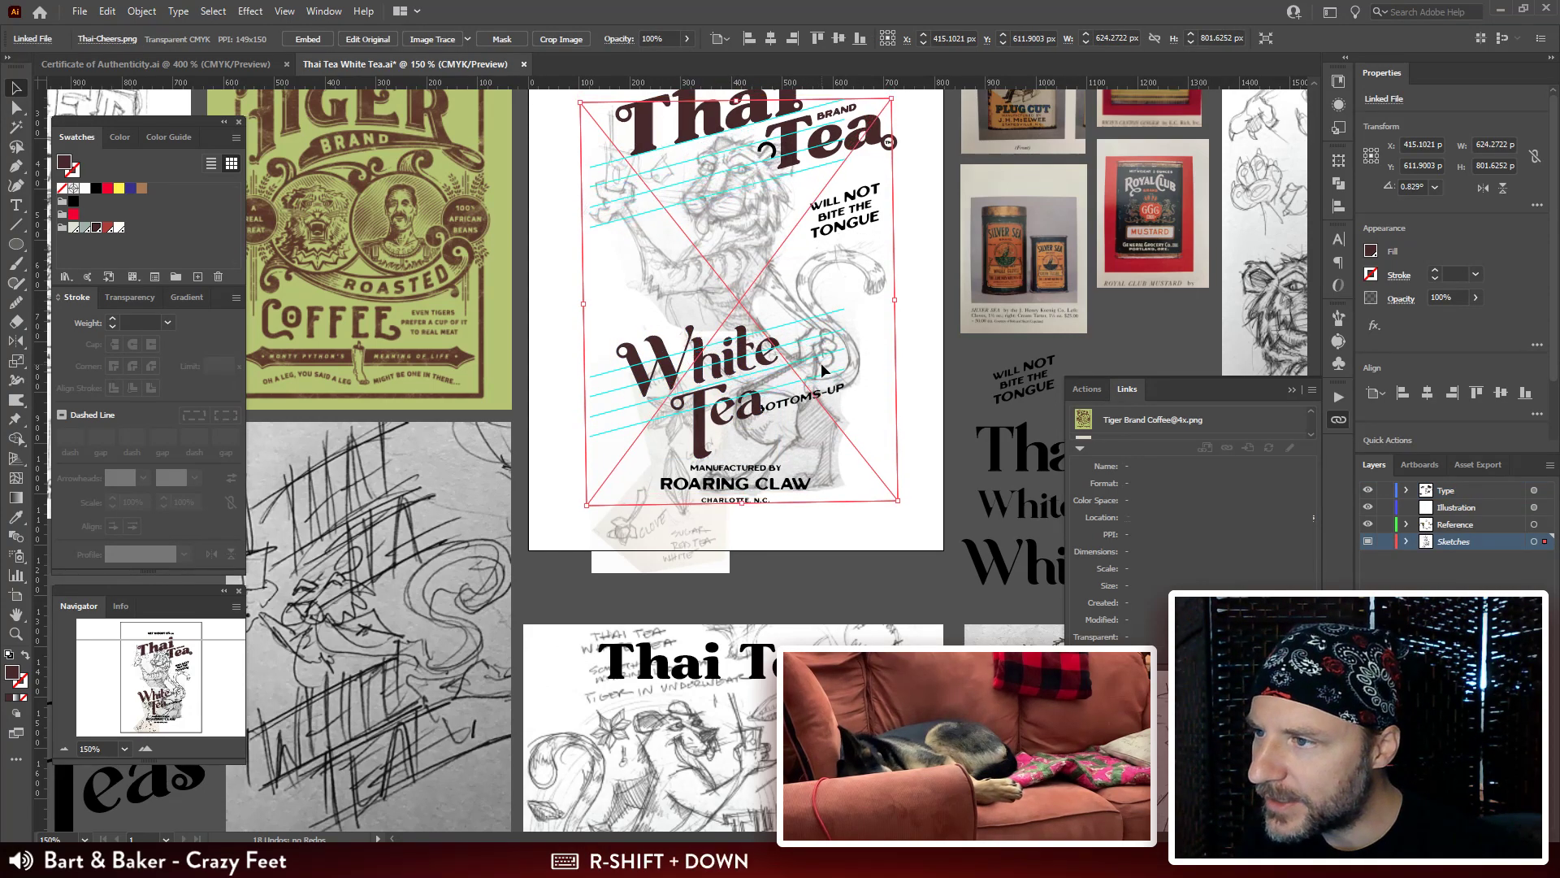
key("Up")
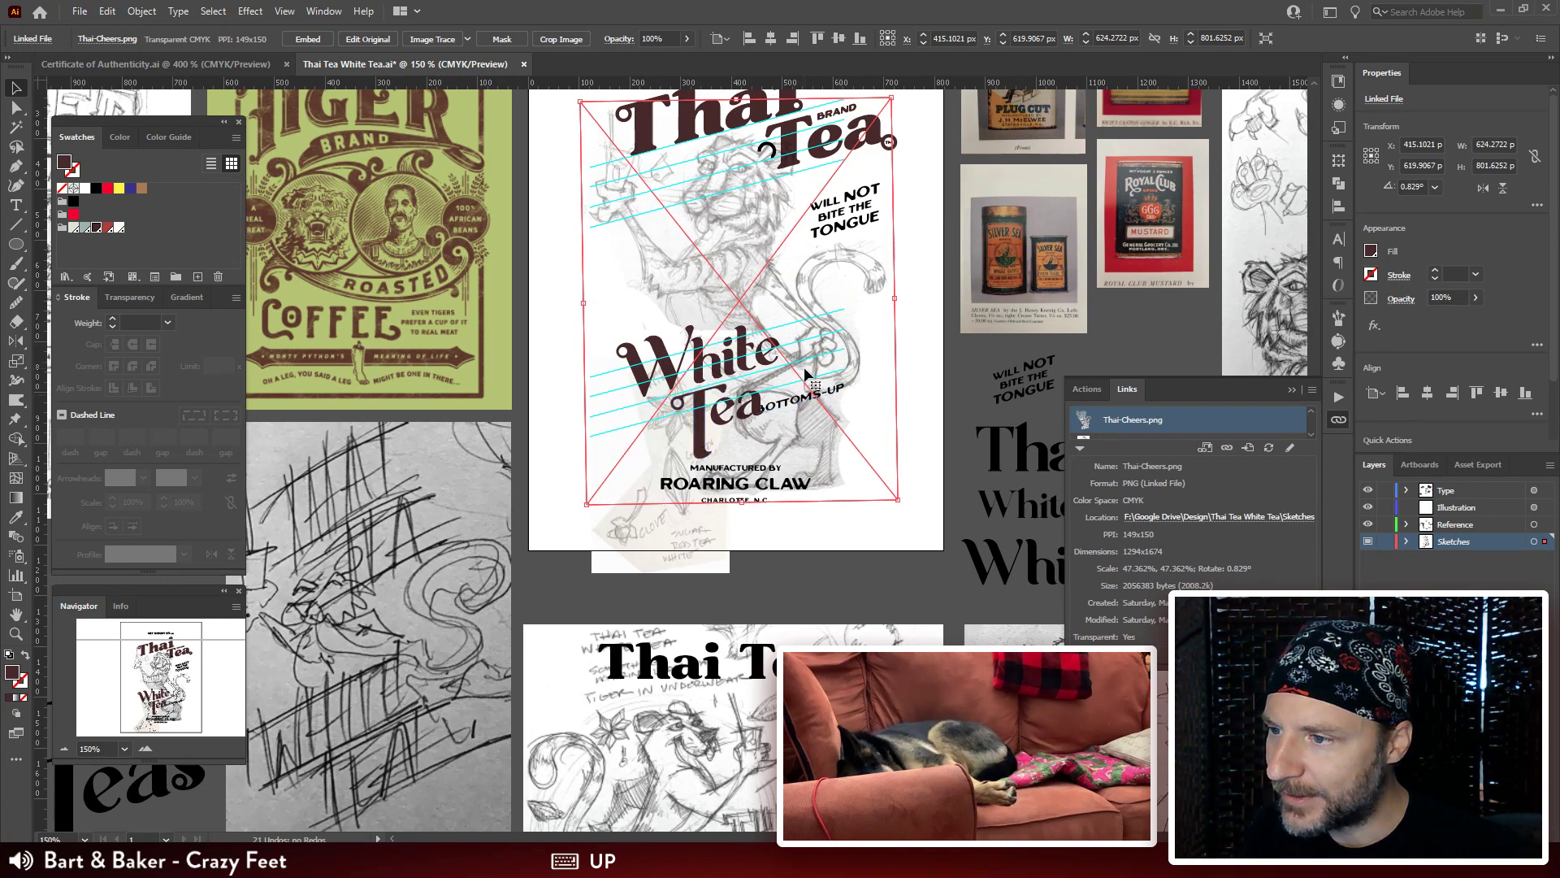
left_click_drag(756, 341, 763, 401)
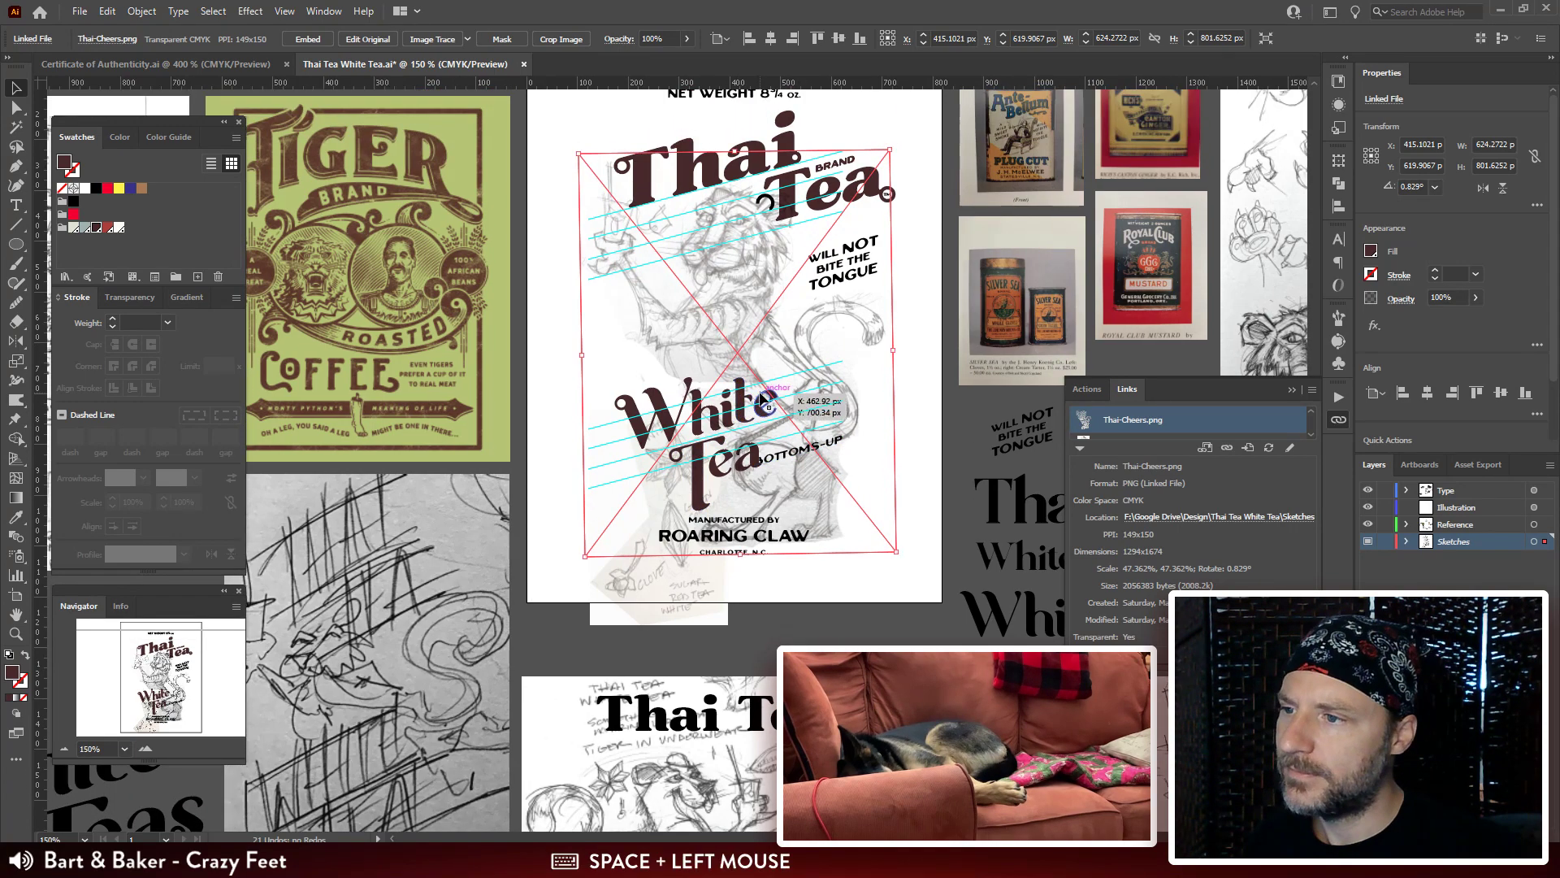
Try shearing the White Tea lettering vertically to a steeper slant about 275 px tall, and undo it.
left_click(748, 415)
key("ctrl+plus")
key("ctrl+plus")
key("ctrl+plus")
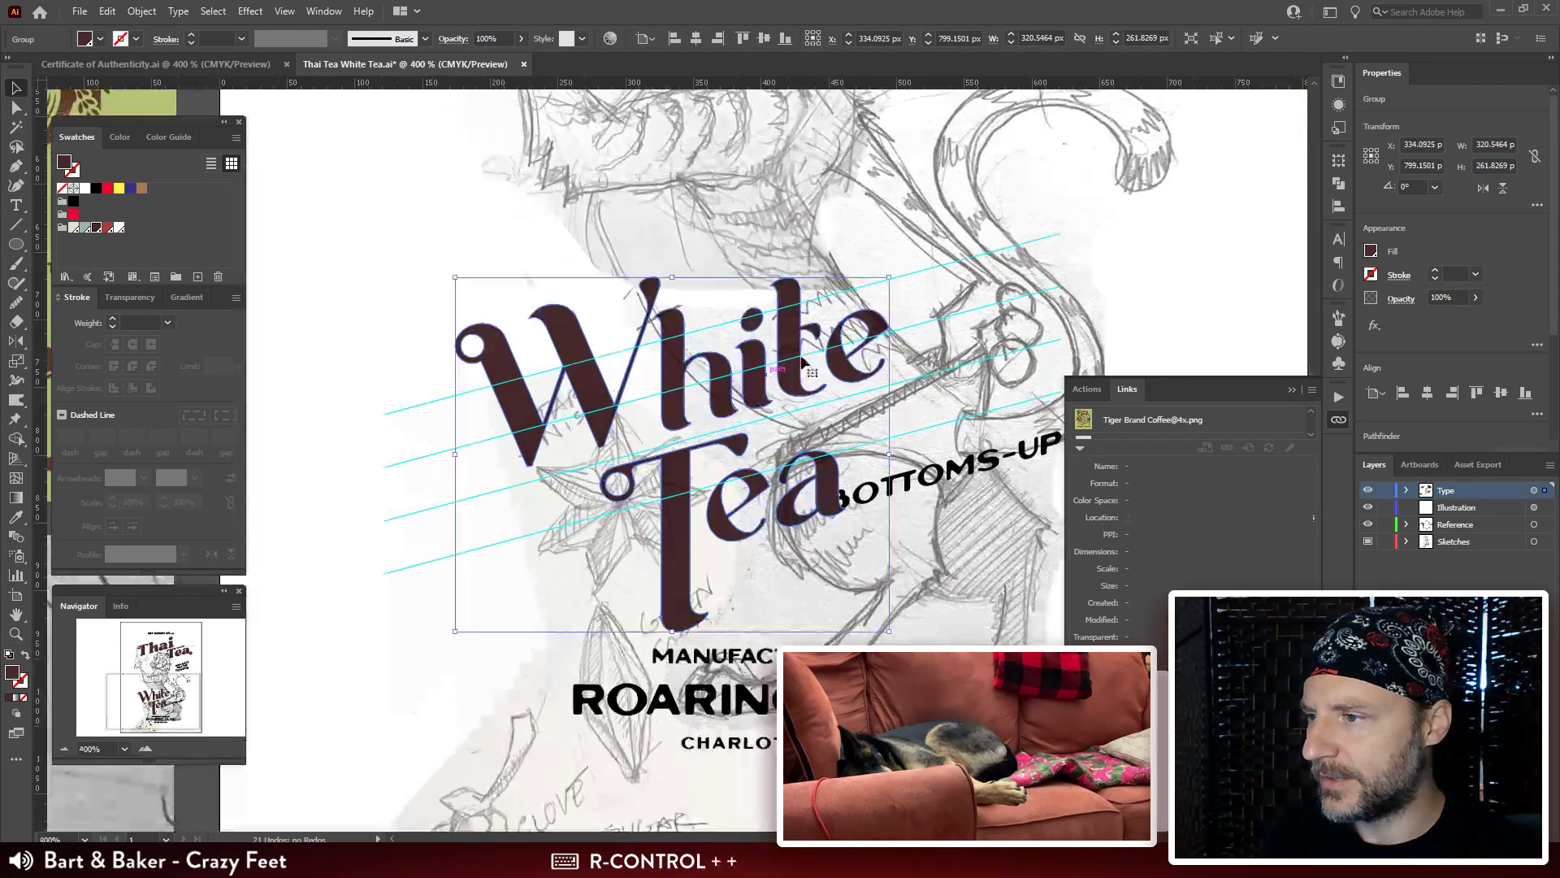
left_click_drag(841, 179, 728, 155)
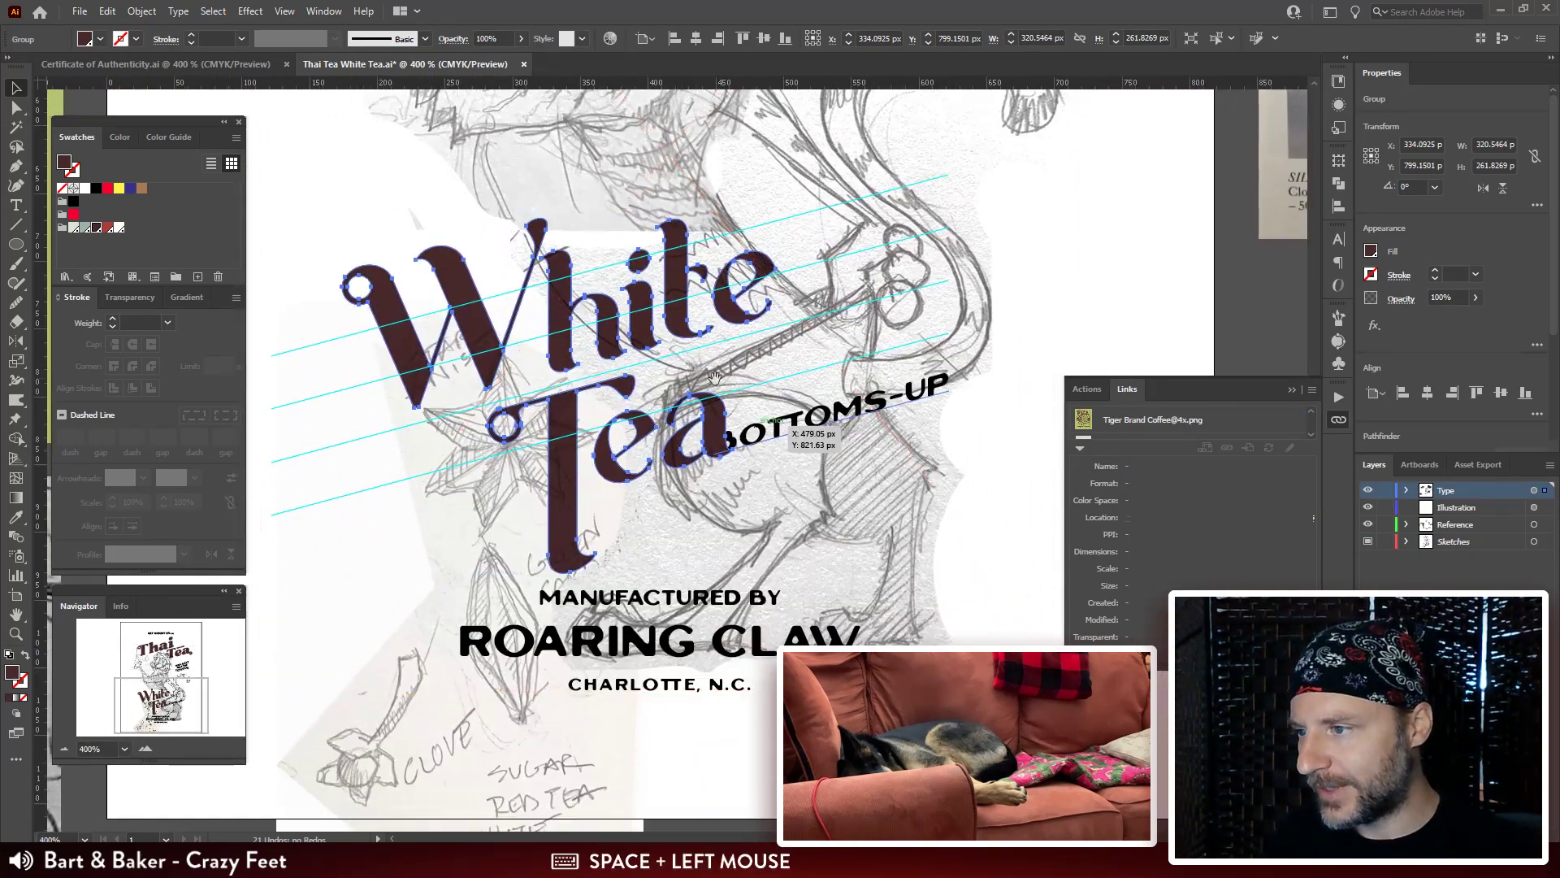
key("e")
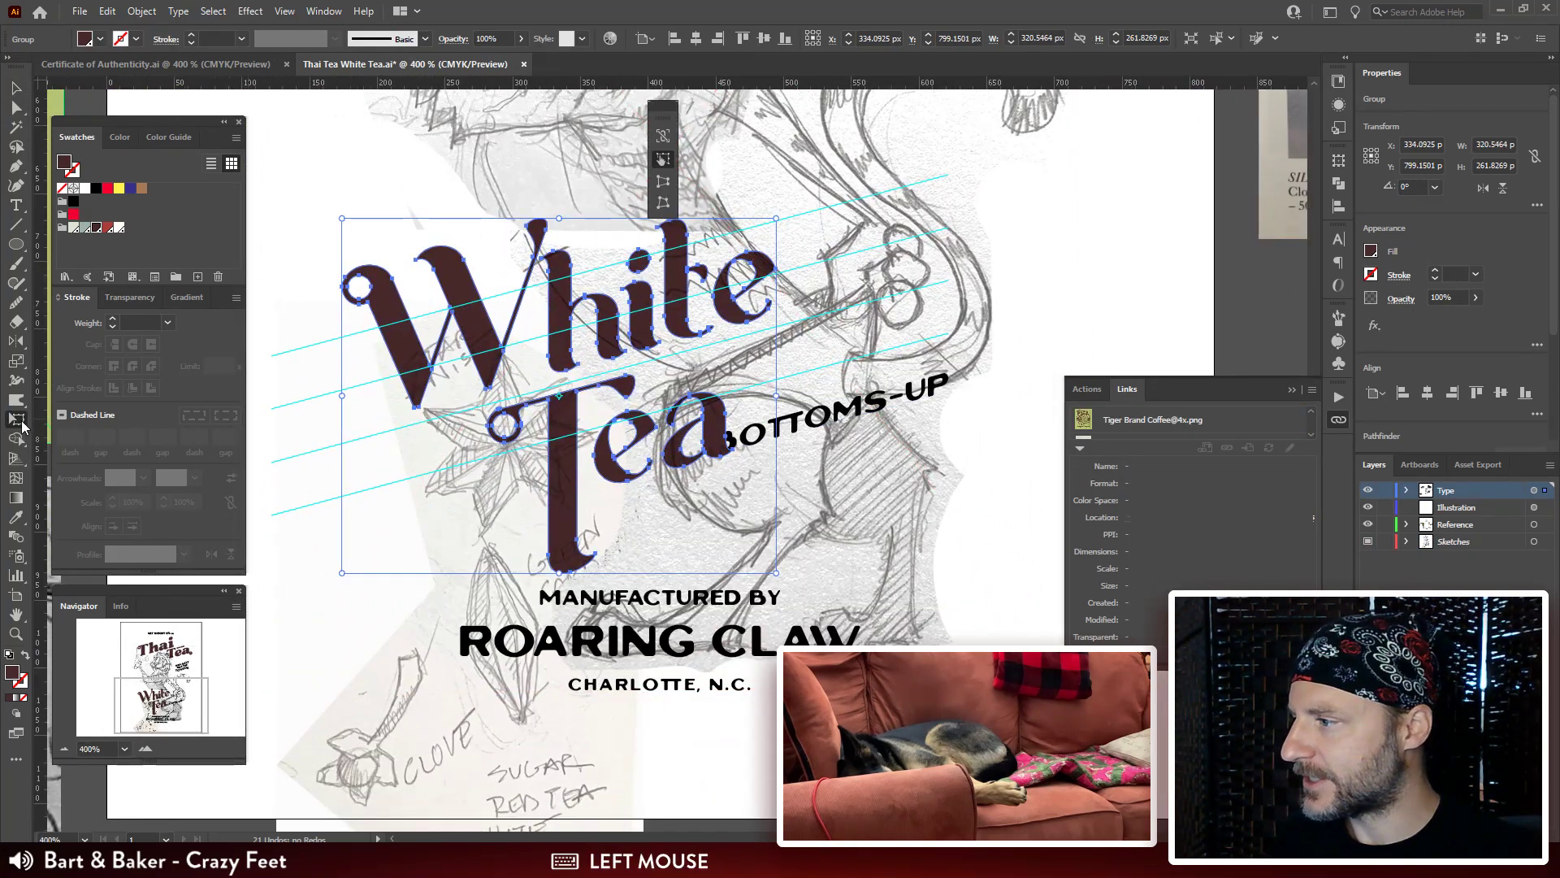
left_click_drag(22, 425, 70, 436)
left_click(17, 341)
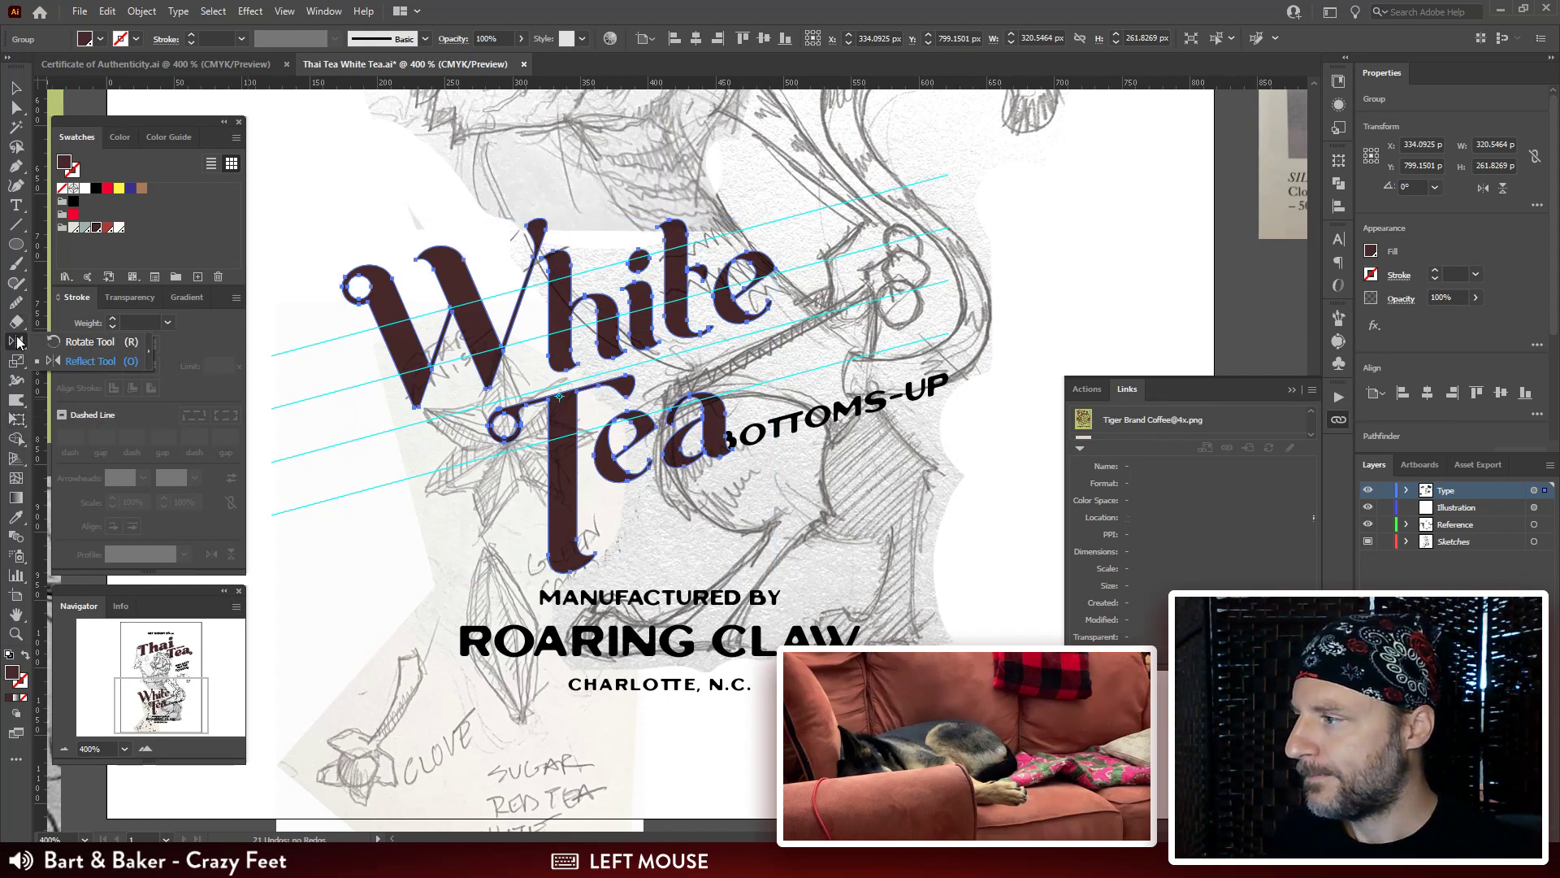
left_click_drag(17, 362, 74, 381)
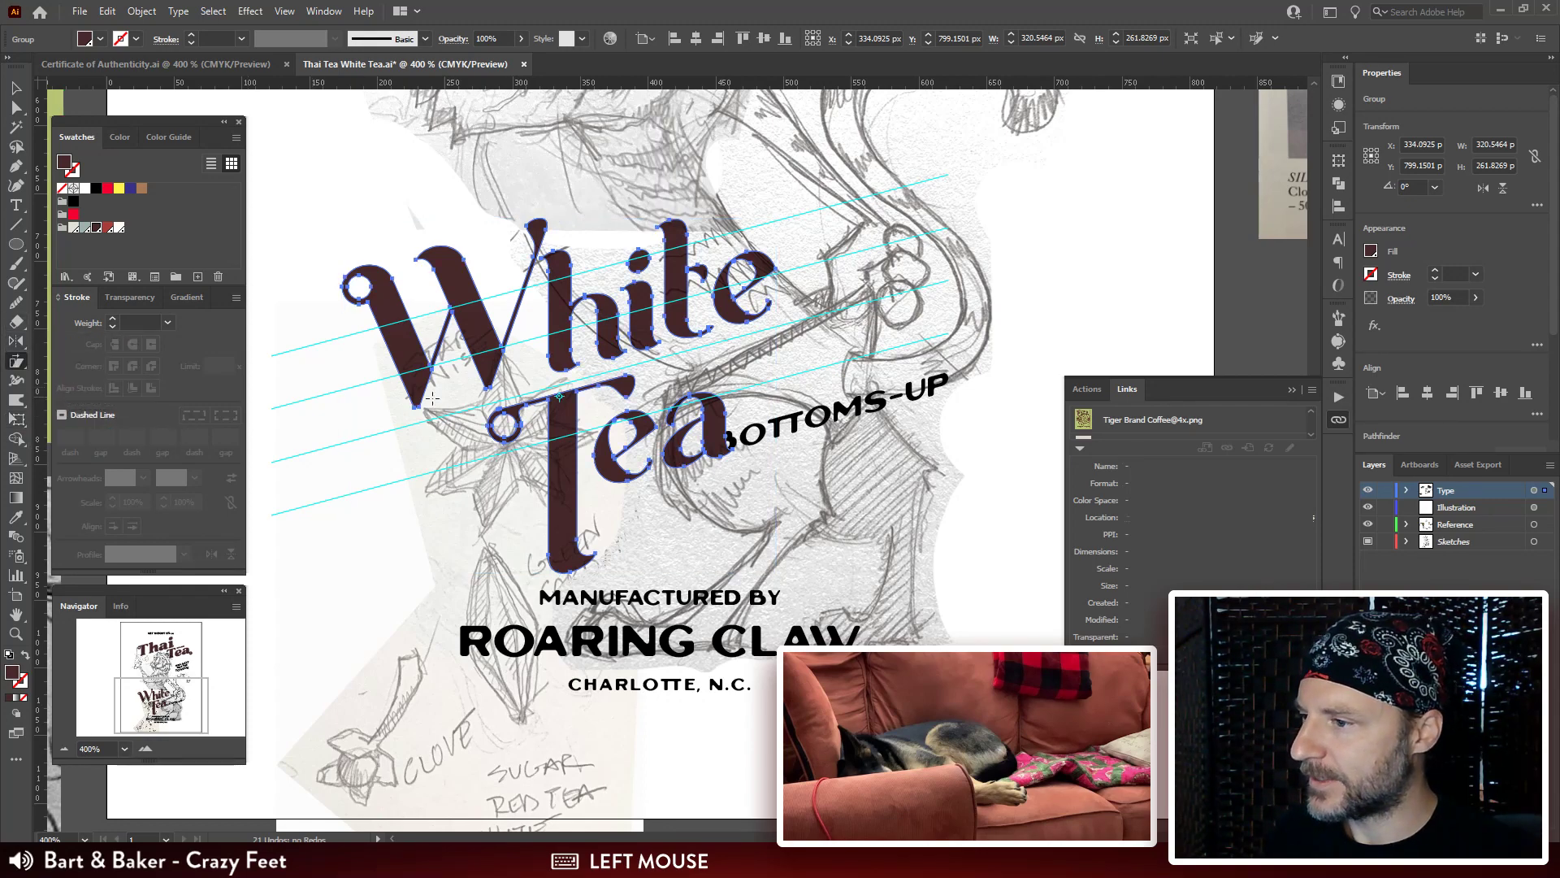
key("space")
left_click_drag(825, 417, 824, 437)
left_click_drag(743, 308, 878, 307)
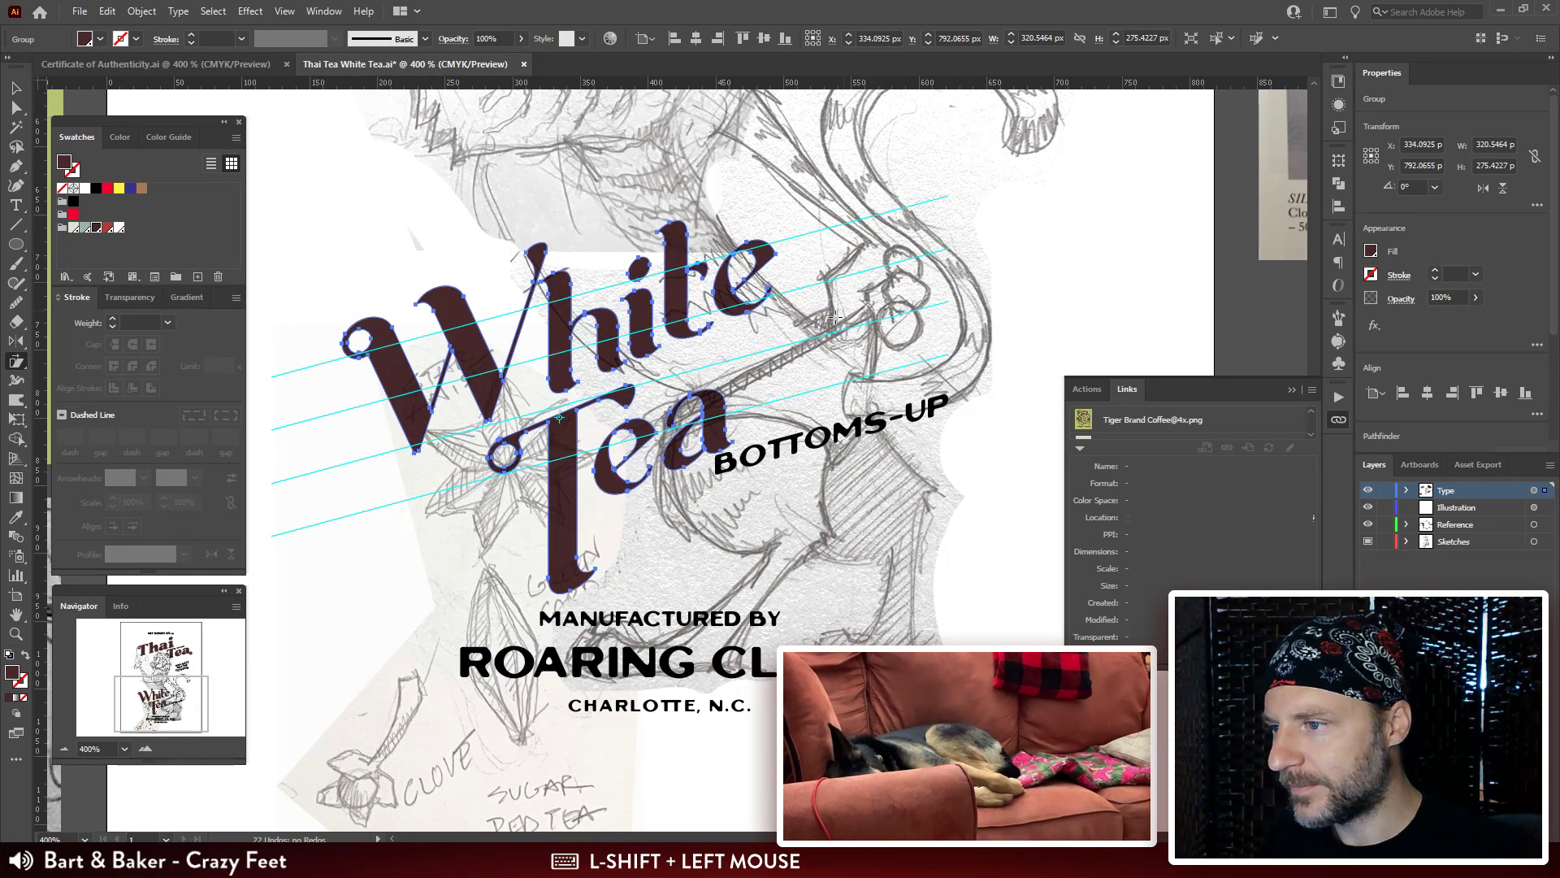
key("ctrl+z")
Straighten the tiger sketch to 0° rotation and shift it about 11 px left and 25 px down.
key("ctrl+minus")
key("ctrl+minus")
key("ctrl+minus")
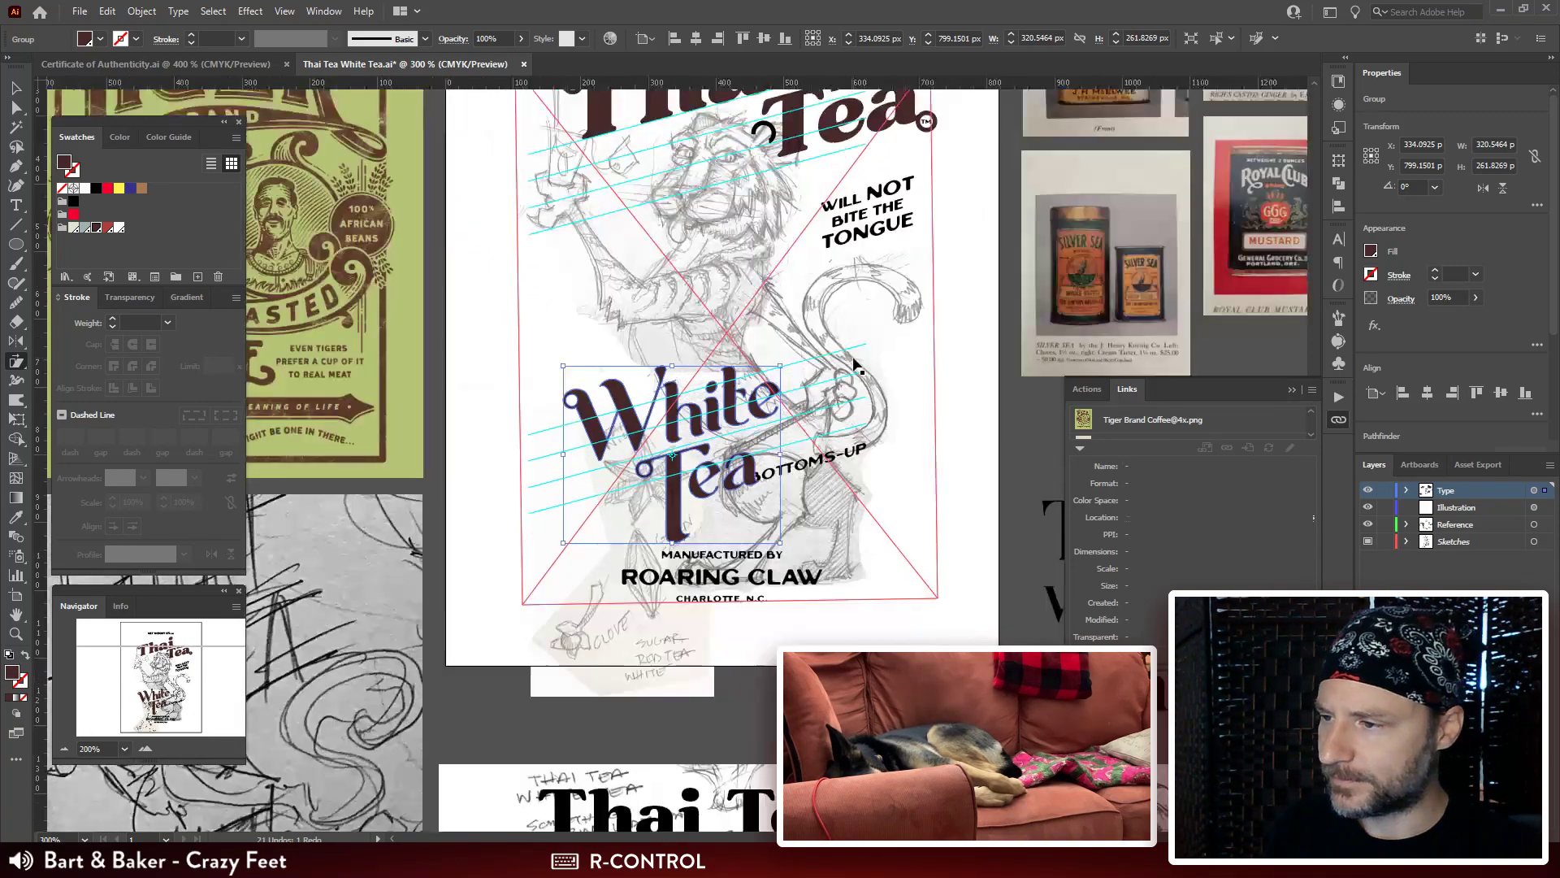
left_click_drag(867, 404, 847, 341)
key("v")
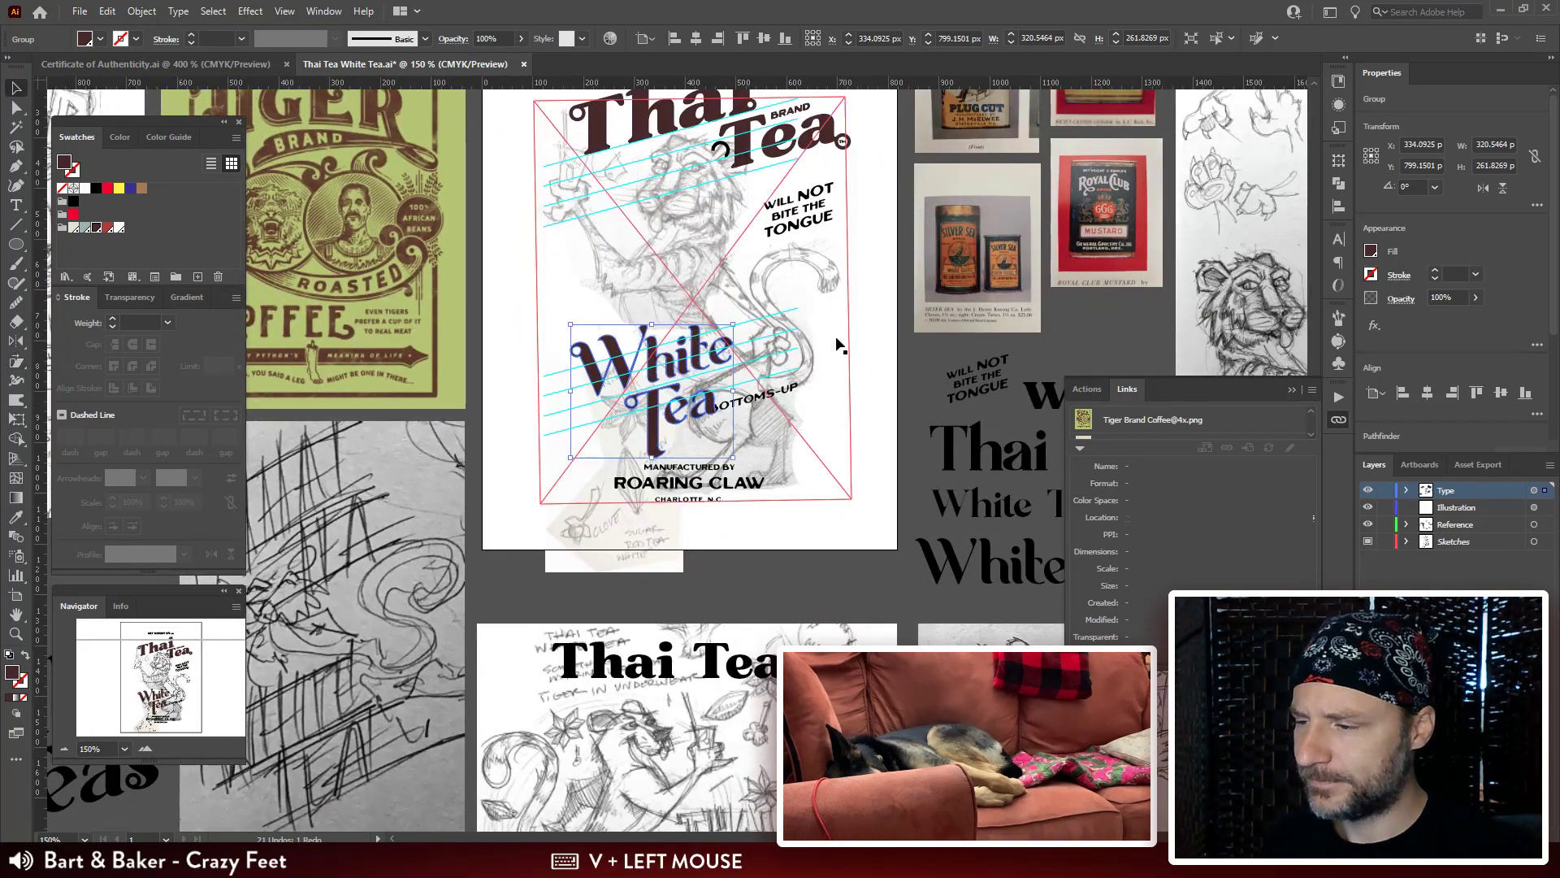
left_click(848, 341)
mouse_move(860, 502)
left_mouse_down()
mouse_move(825, 538)
mouse_move(877, 504)
mouse_move(870, 518)
mouse_move(866, 493)
mouse_move(790, 439)
mouse_move(725, 422)
mouse_move(728, 406)
left_mouse_up()
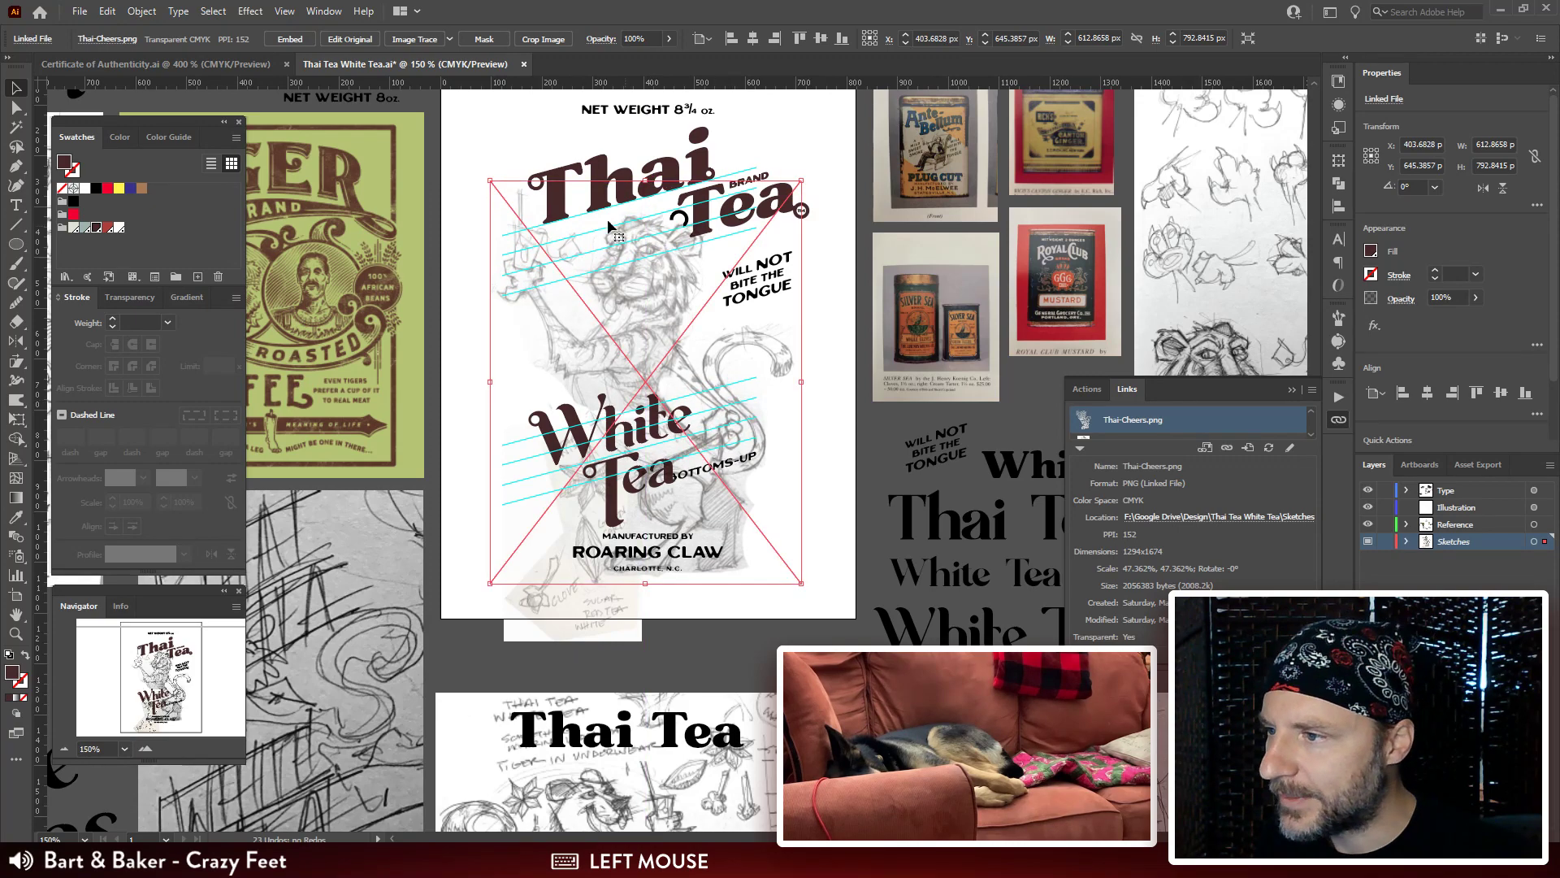
Move the tiger sketch about 12 px left and 20 px up beneath the Thai Tea lettering.
key("ctrl+equal")
key("ctrl+equal")
left_click_drag(894, 277, 870, 357)
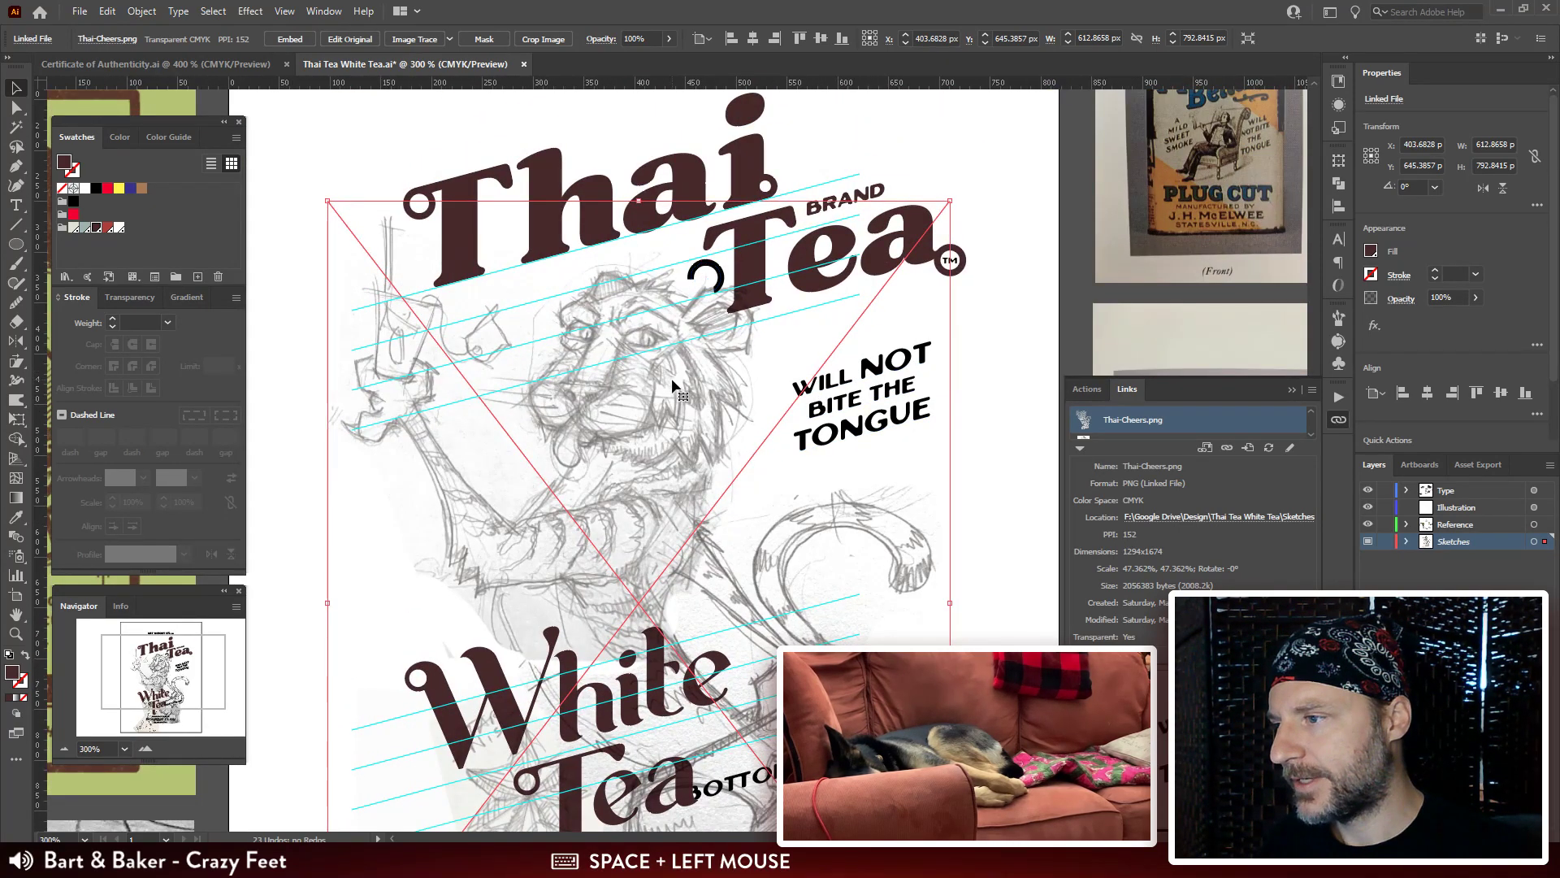
mouse_move(671, 378)
left_mouse_down()
mouse_move(660, 354)
mouse_move(719, 269)
mouse_move(707, 130)
left_mouse_up()
left_click_drag(674, 503, 662, 428)
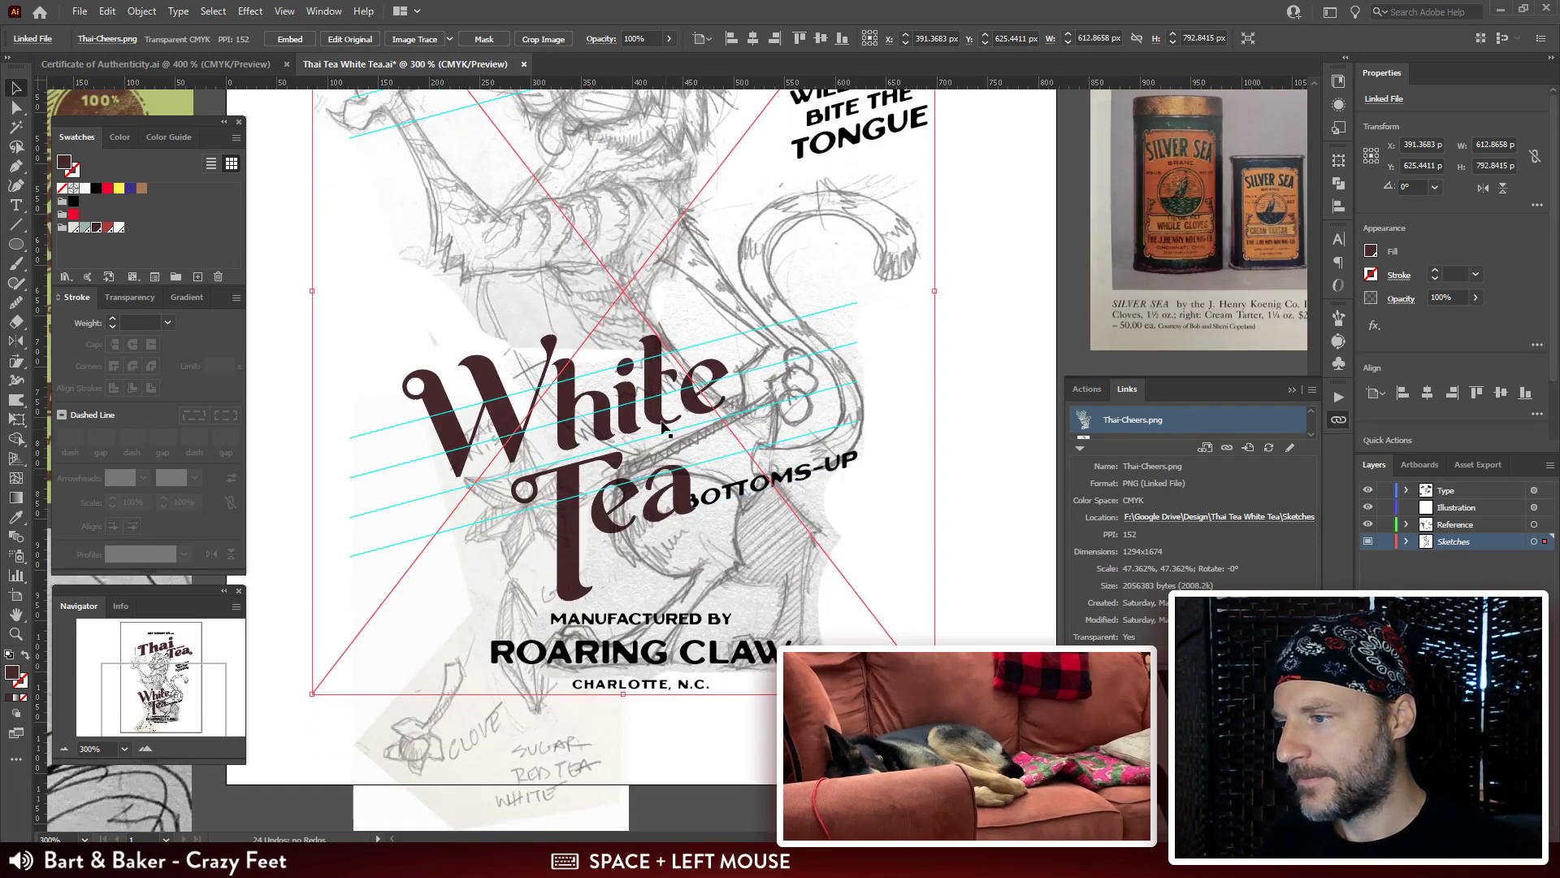
Move the White Tea lettering about 19 px left and 3 px down, and hide the guides.
left_click(663, 429)
mouse_move(570, 478)
left_mouse_down()
mouse_move(524, 449)
mouse_move(580, 444)
mouse_move(568, 493)
mouse_move(547, 482)
left_mouse_up()
key("ctrl+minus")
key("ctrl+minus")
left_click_drag(906, 377, 866, 399)
left_click(693, 443)
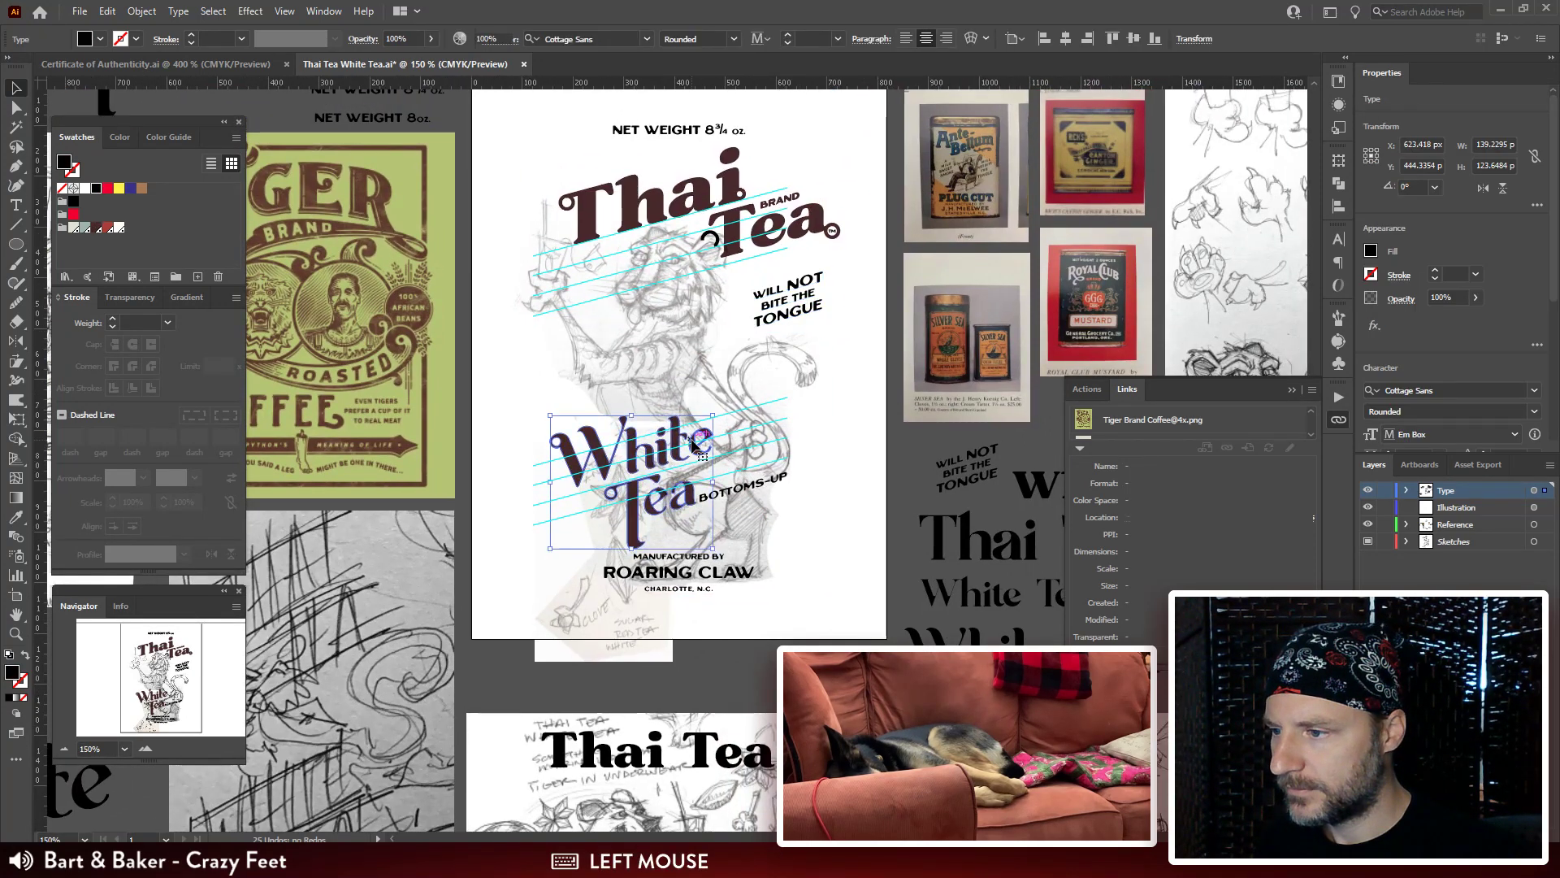
key("ctrl+semicolon")
left_click_drag(887, 459, 875, 443)
left_click(871, 443)
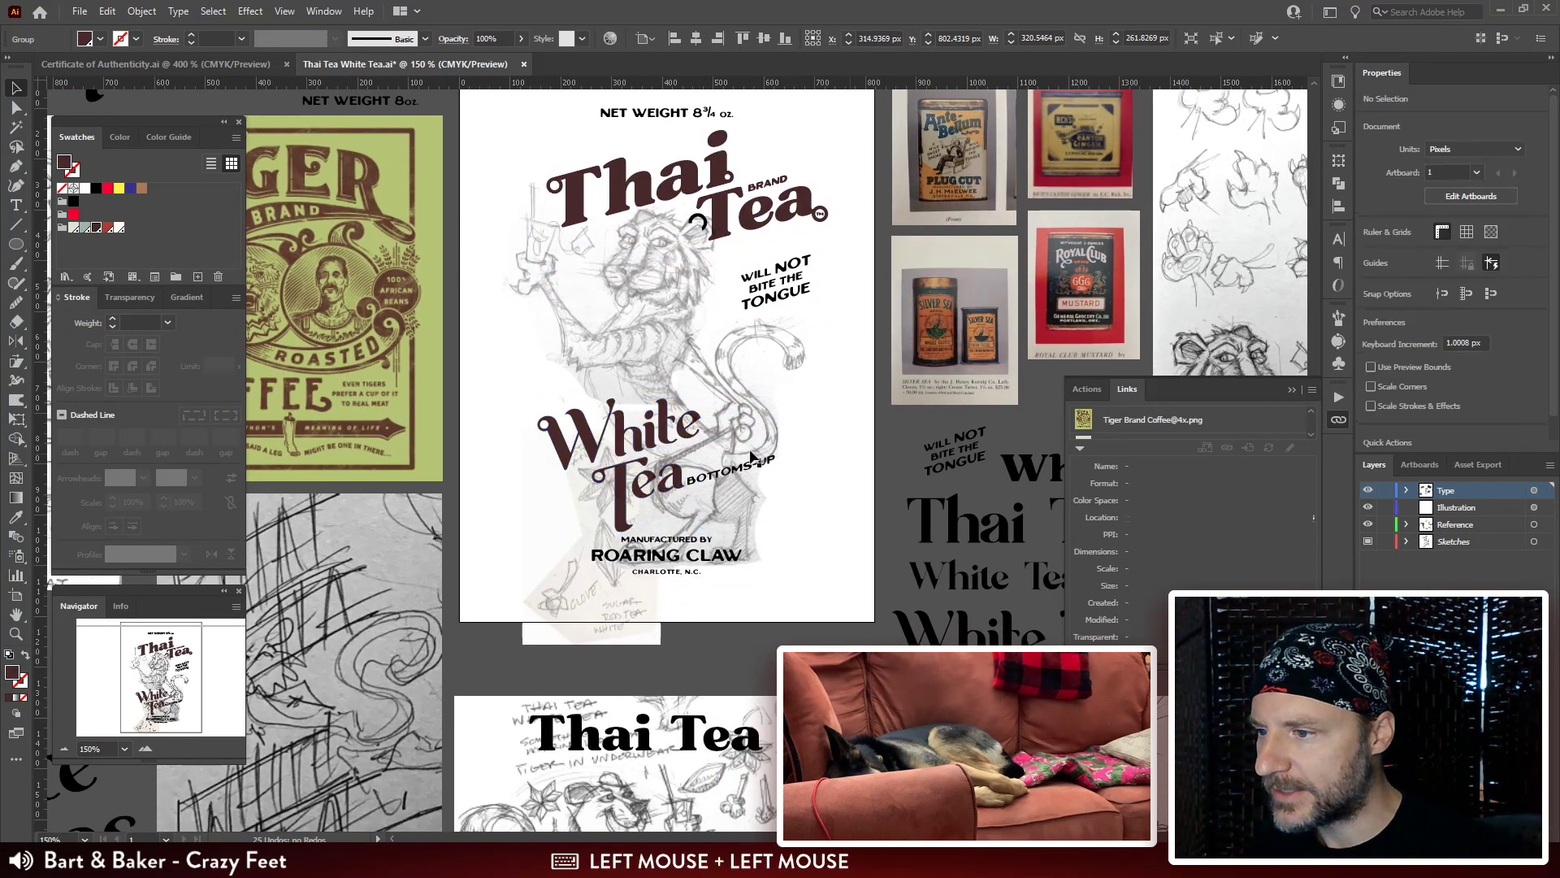
Move the BOTTOMS-UP text away from the tiger into the label's lower-right corner.
left_click_drag(752, 458, 825, 585)
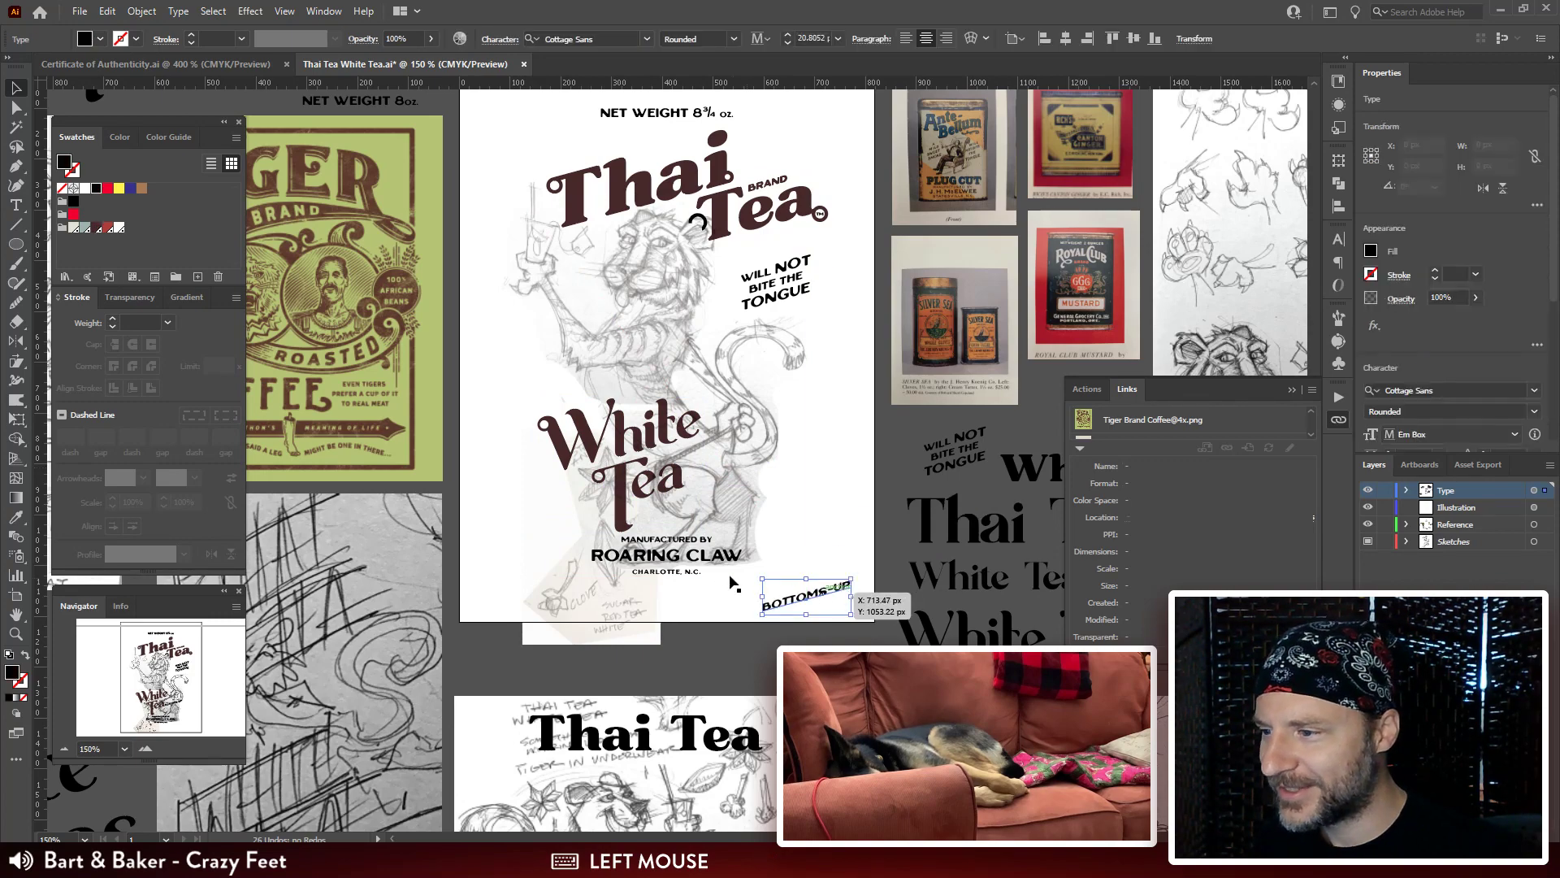
left_click(699, 557)
left_click_drag(698, 569, 689, 624)
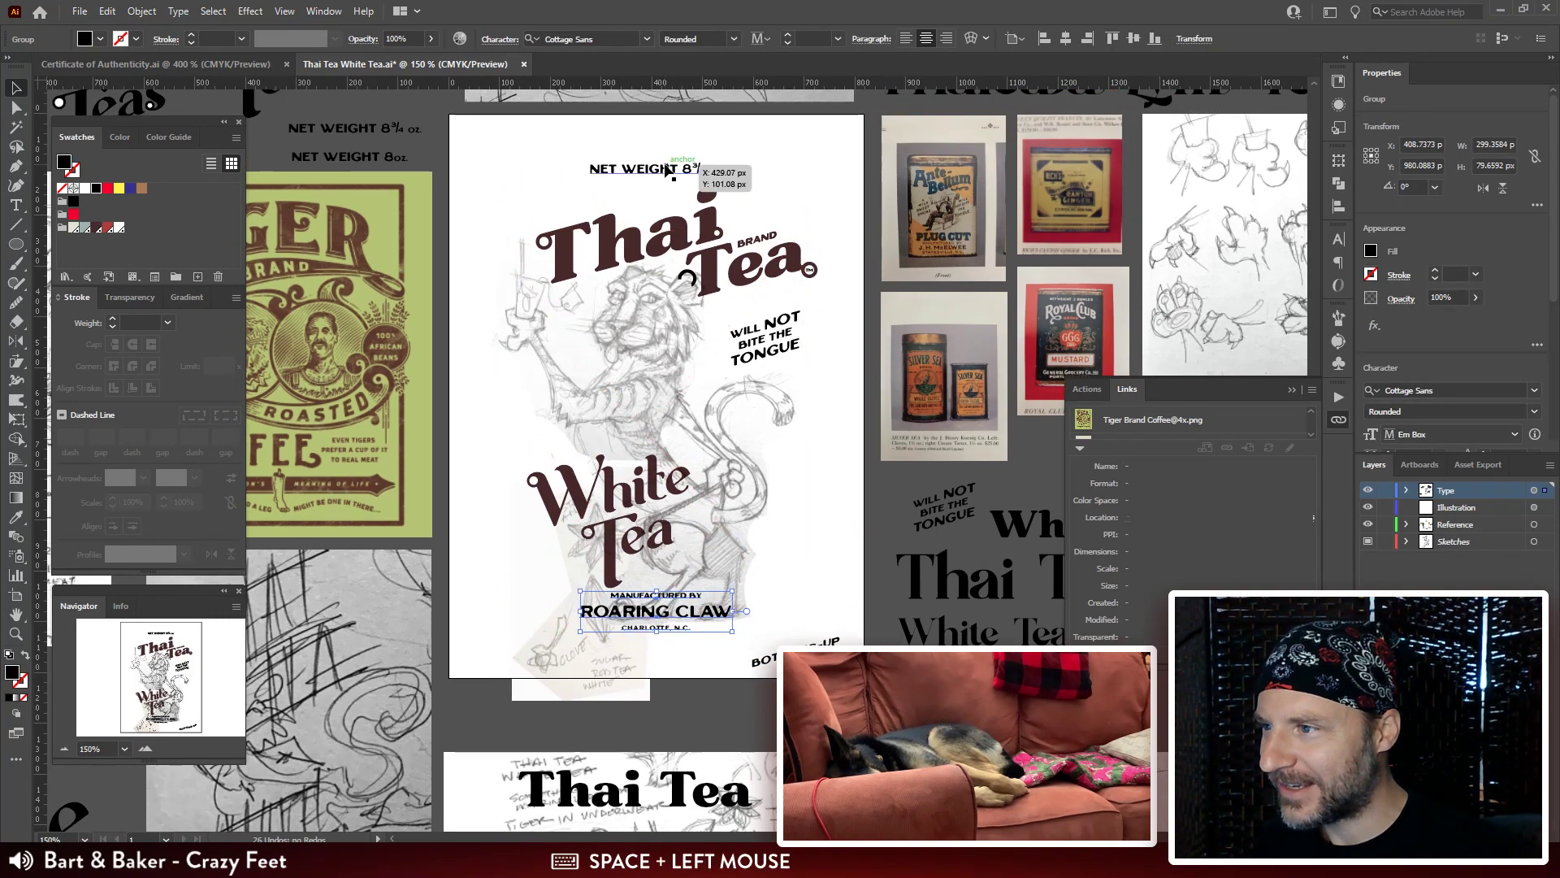
Try enlarging the Thai Tea lettering group proportionally from its upper-left corner, and undo the scaling.
left_click(738, 280)
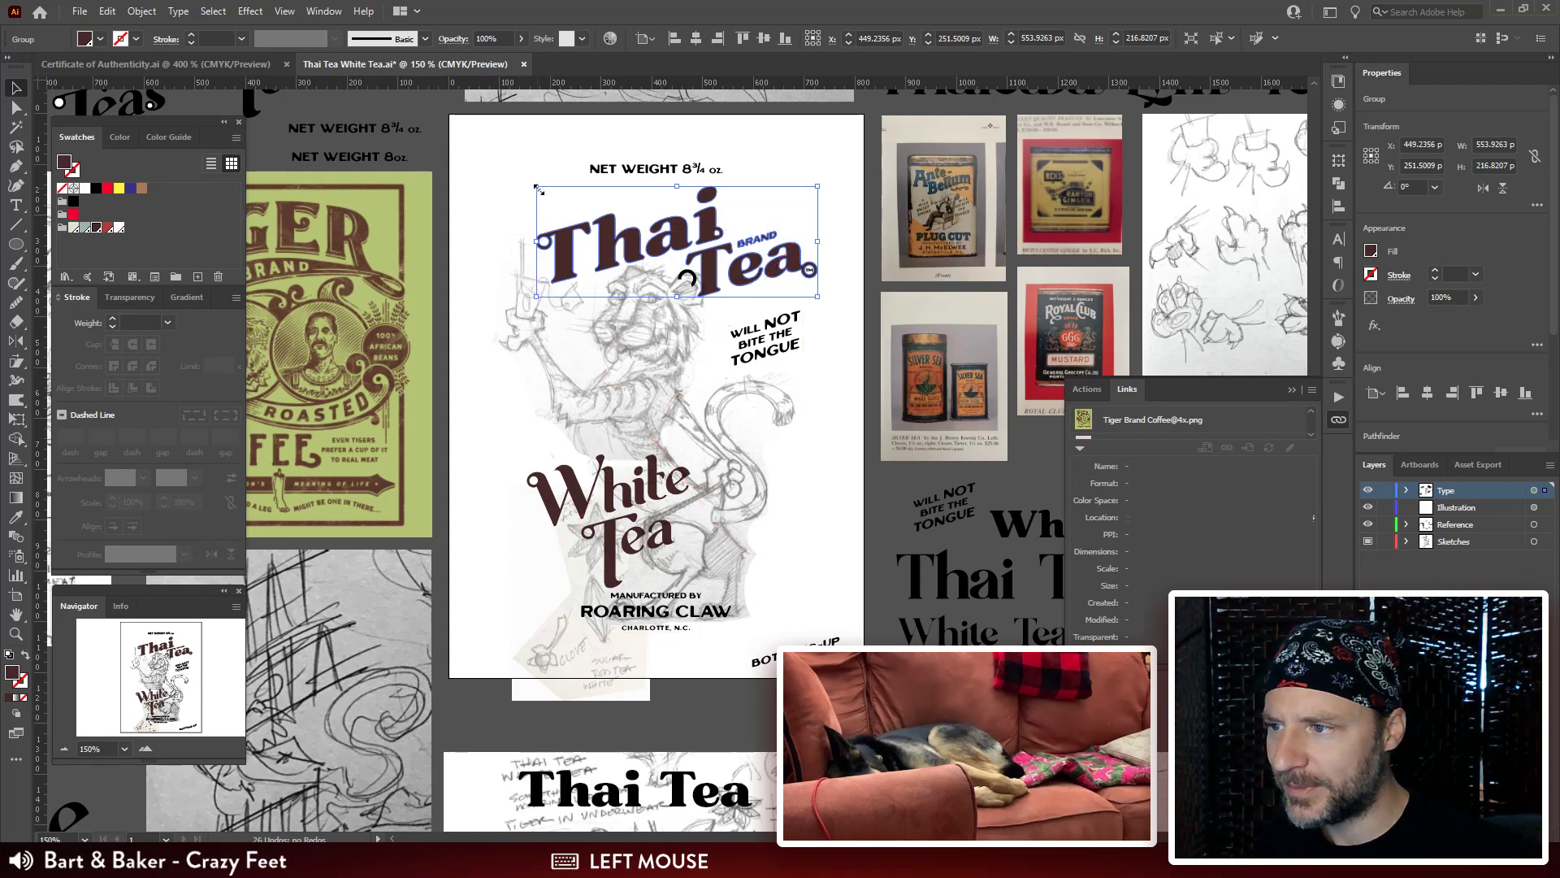
left_click_drag(539, 189, 505, 146)
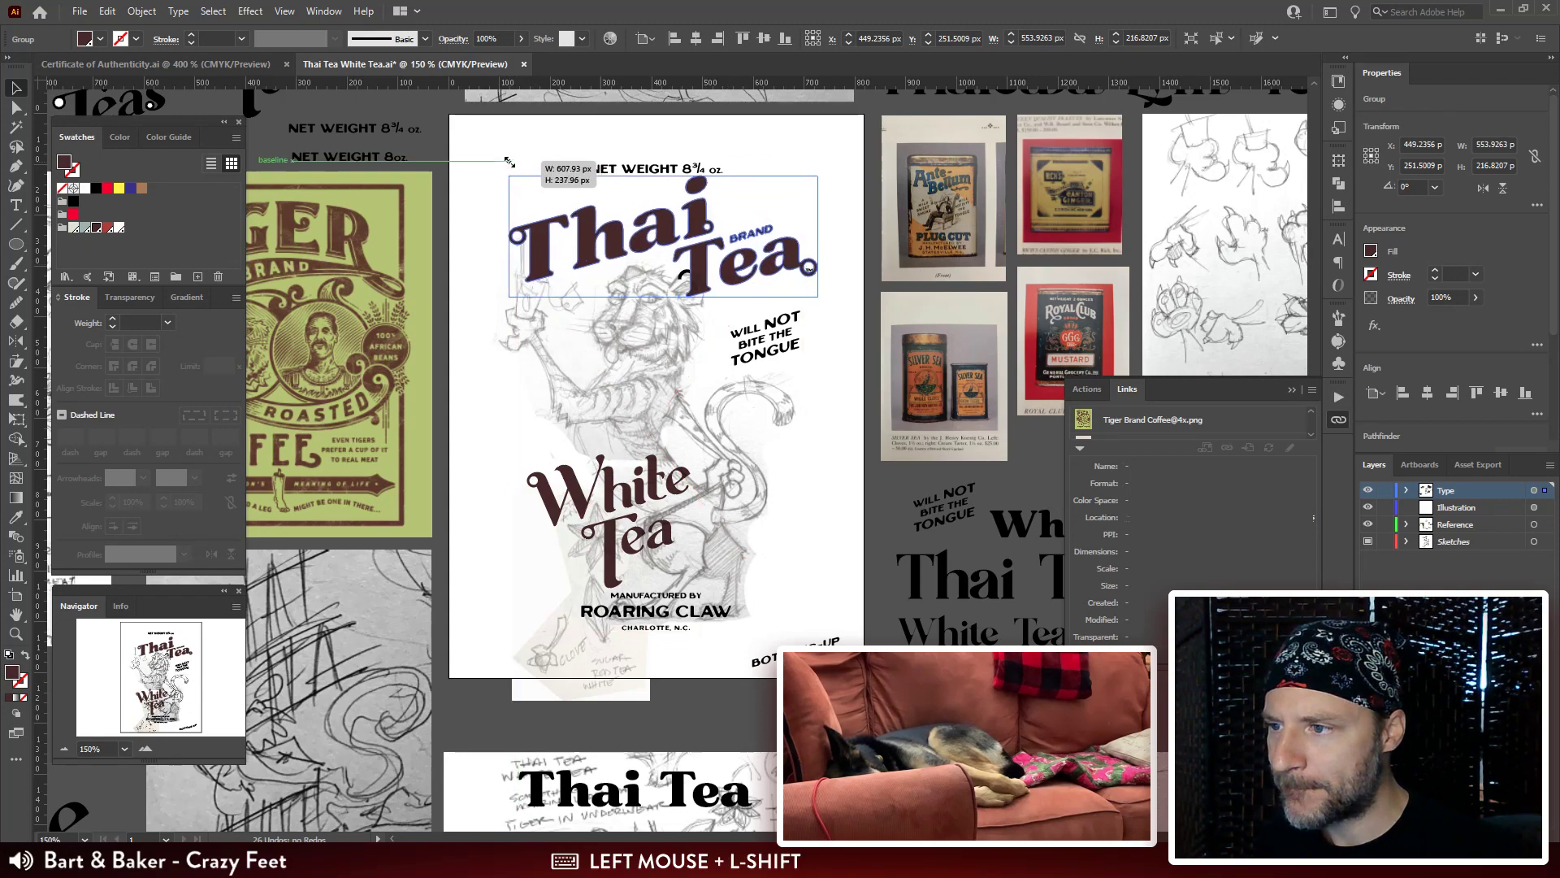
key("ctrl+z")
Cut the TM text inside the final a's circle and paste it in place within the Thai Tea lettering group.
left_click(830, 273)
left_click(810, 272)
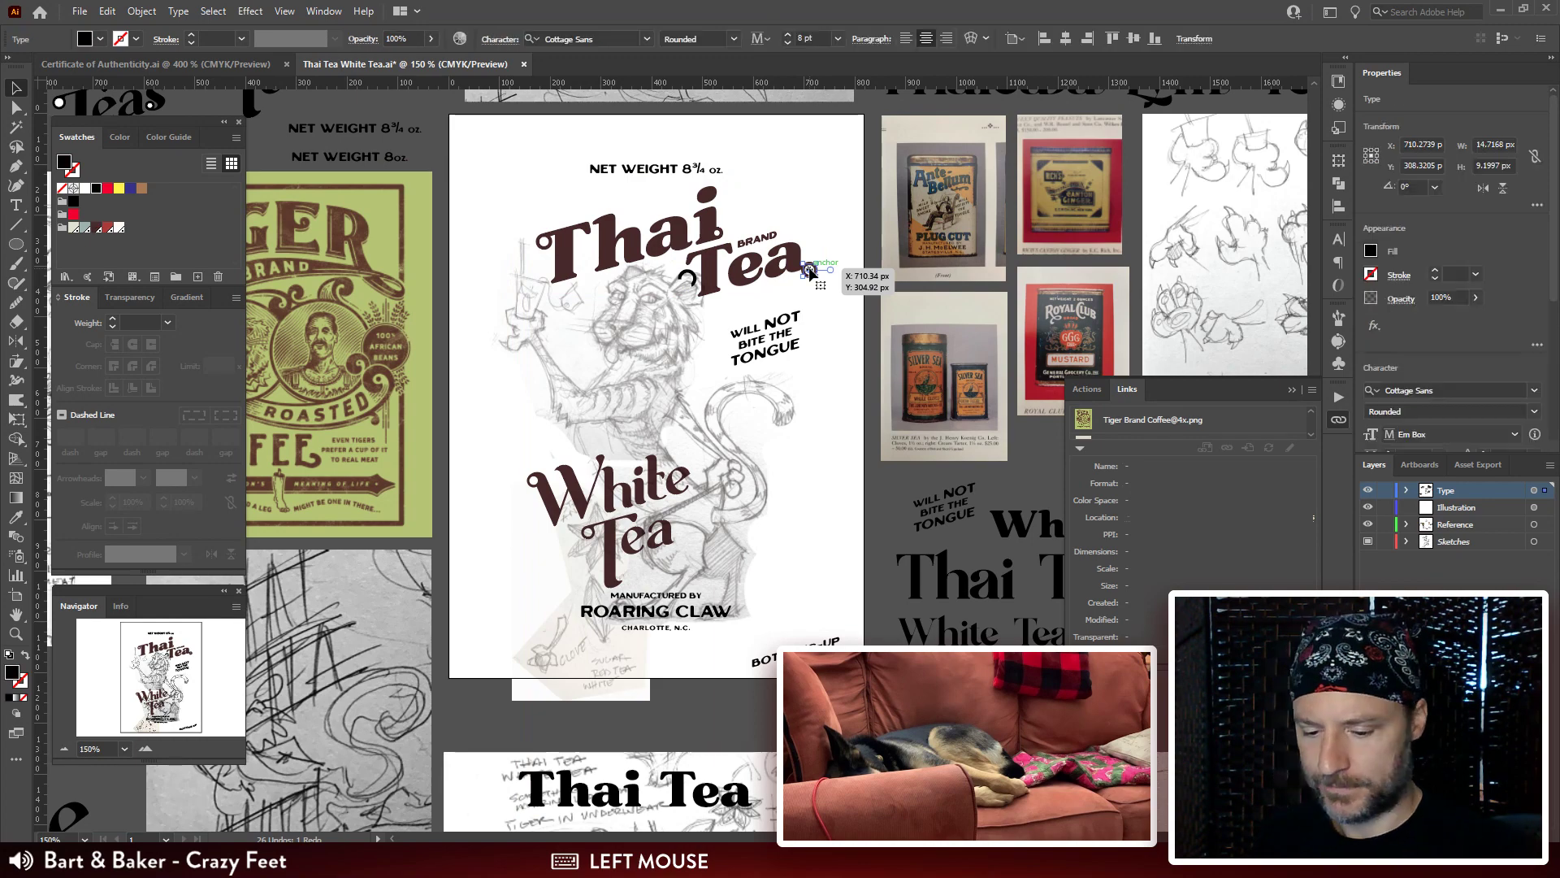
key("ctrl+plus")
key("ctrl+plus")
key("ctrl+plus")
key("ctrl+plus")
key("ctrl+plus")
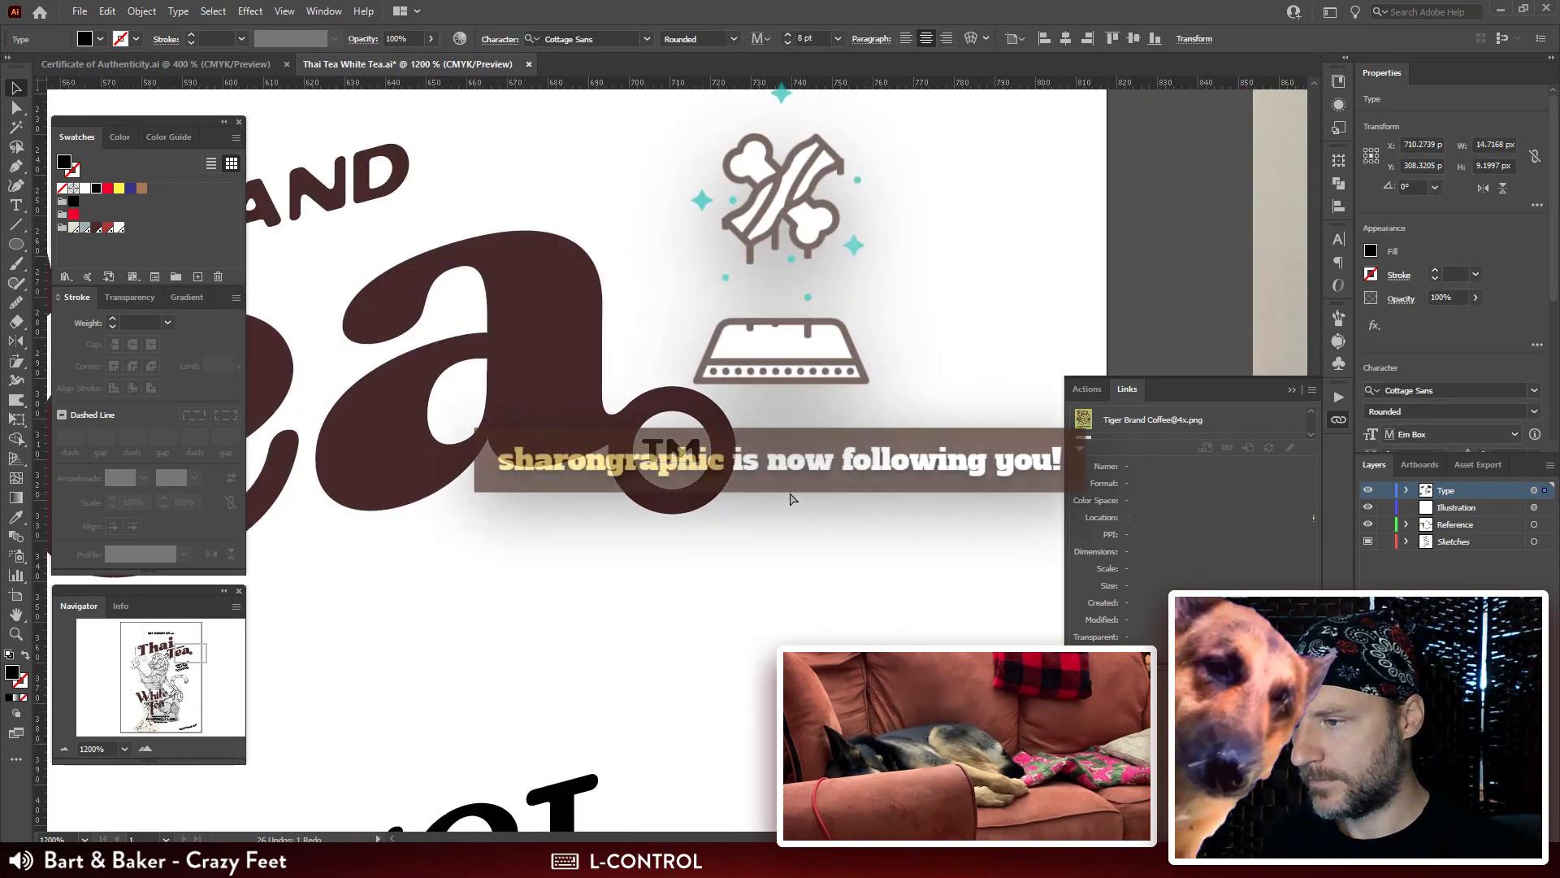
key("ctrl+x")
double_click(721, 464)
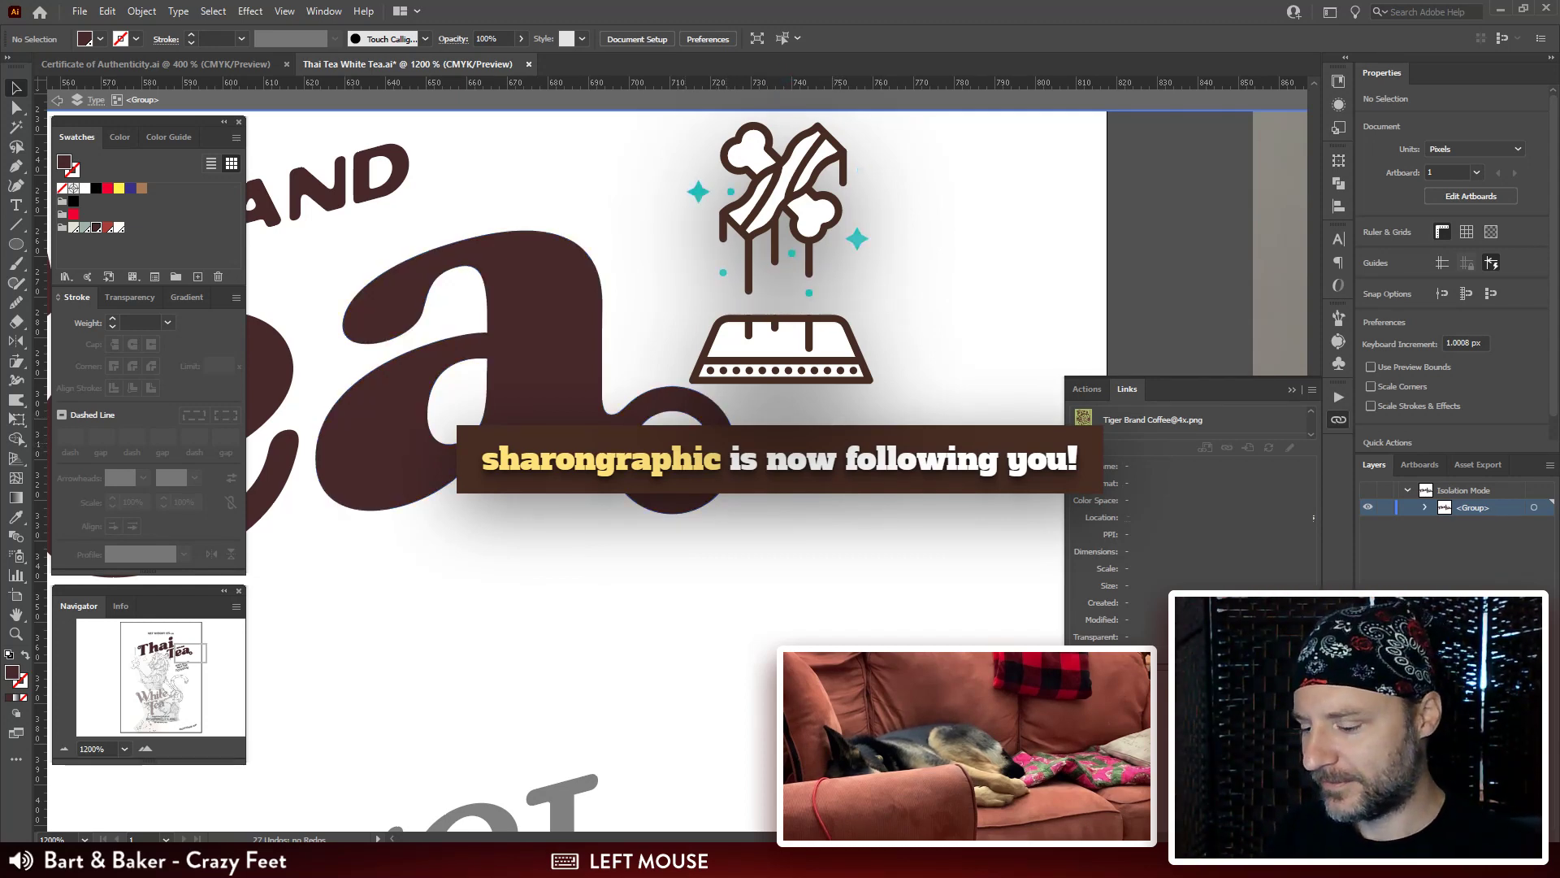
key("ctrl+f")
Fill the TM text with the lettering's dark brown swatch and leave the Thai Tea group's isolation.
left_click(126, 217)
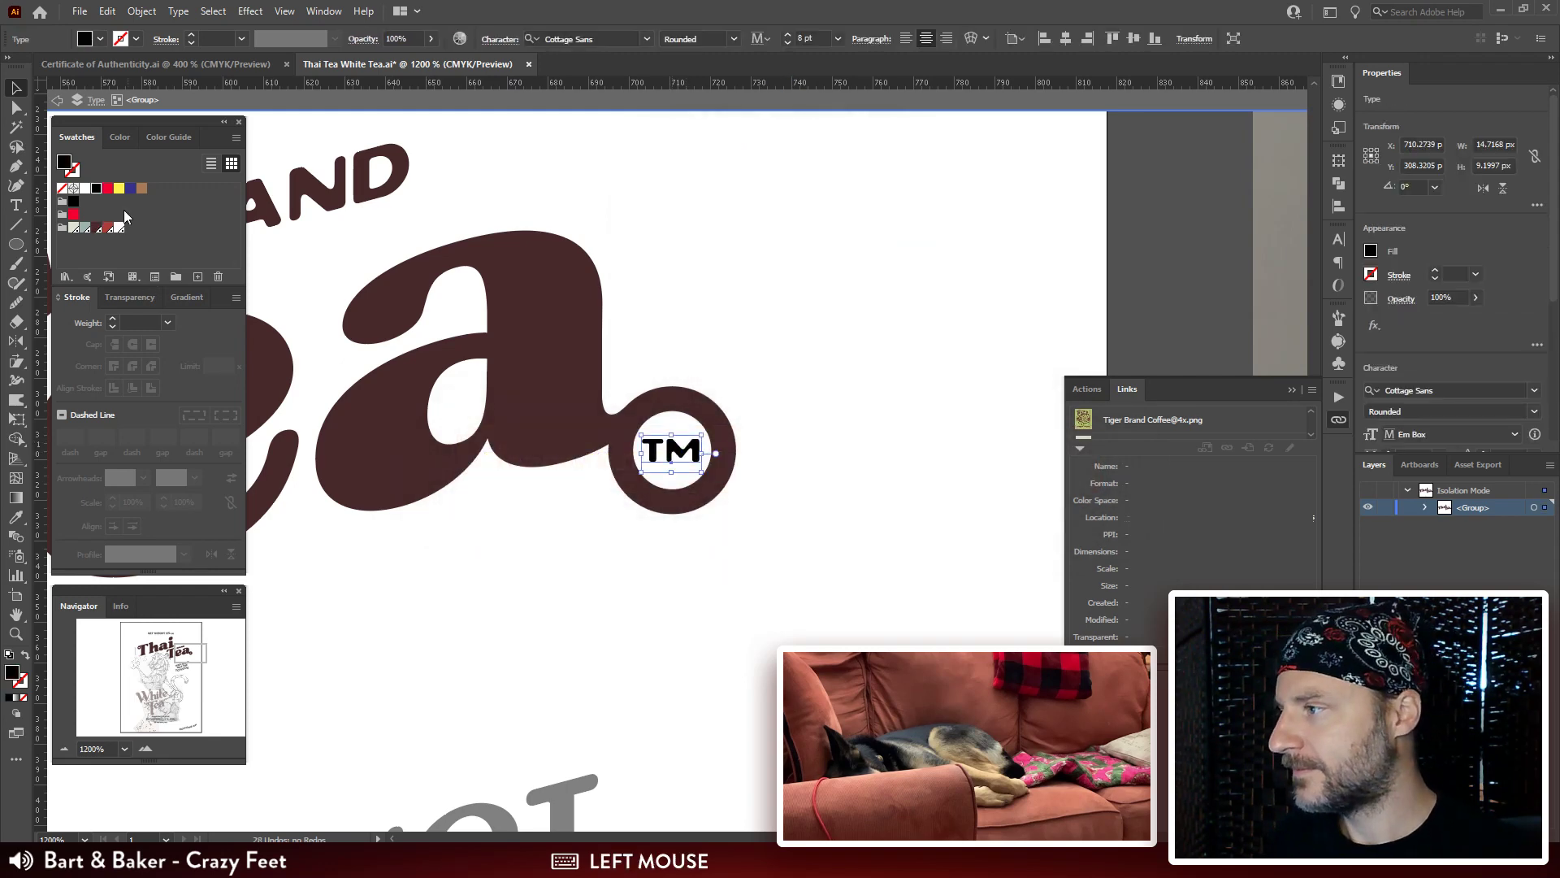
left_click(764, 325)
key("ctrl+minus")
key("ctrl+minus")
key("ctrl+minus")
key("ctrl+minus")
key("ctrl+minus")
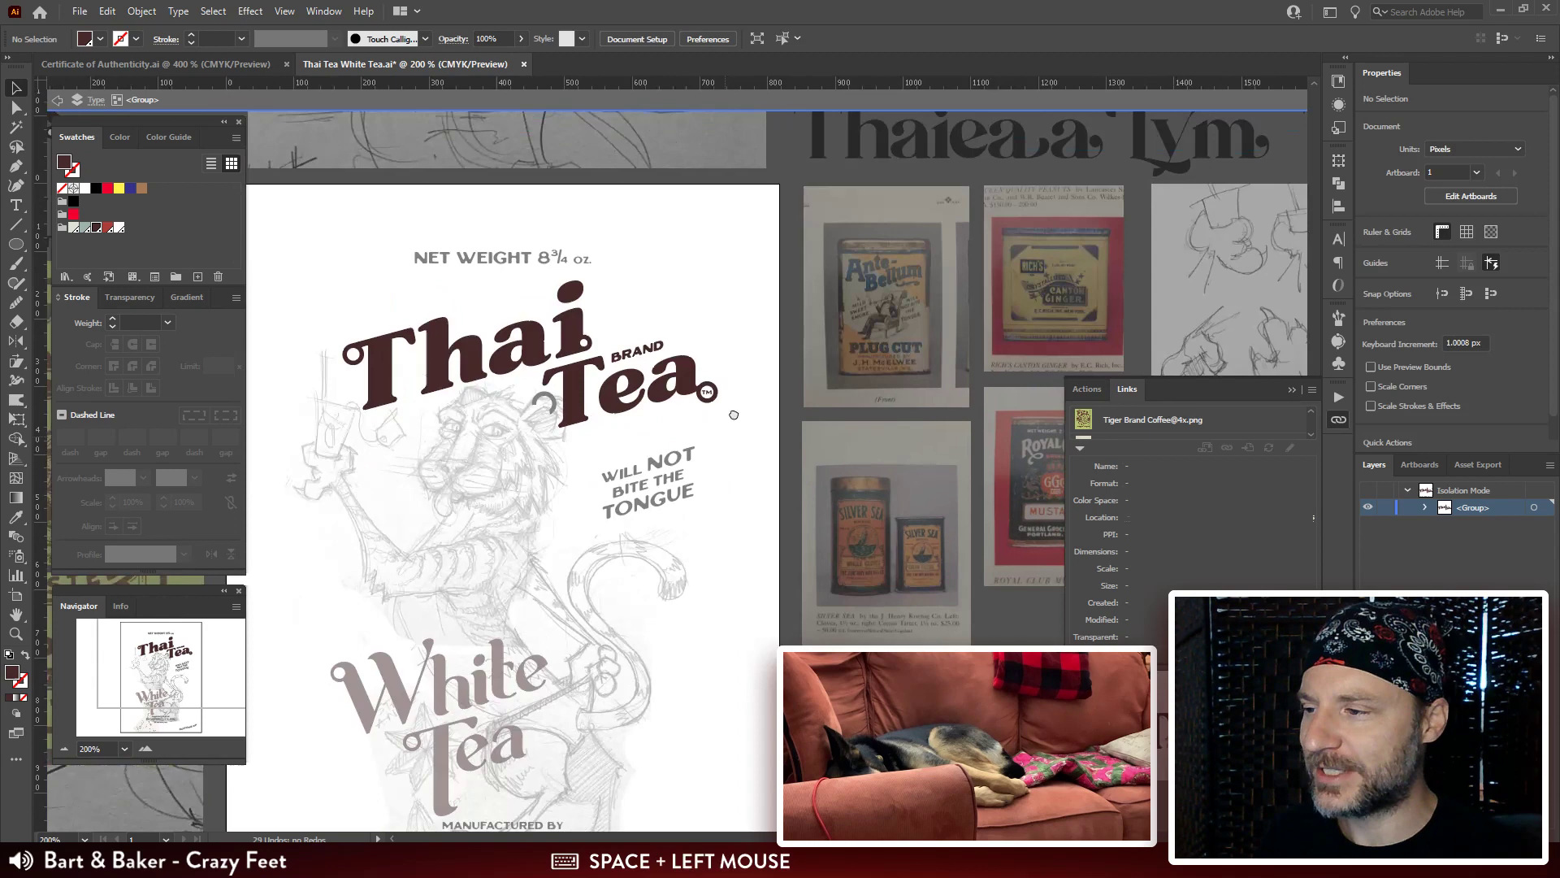
left_click_drag(734, 415, 687, 322)
double_click(785, 313)
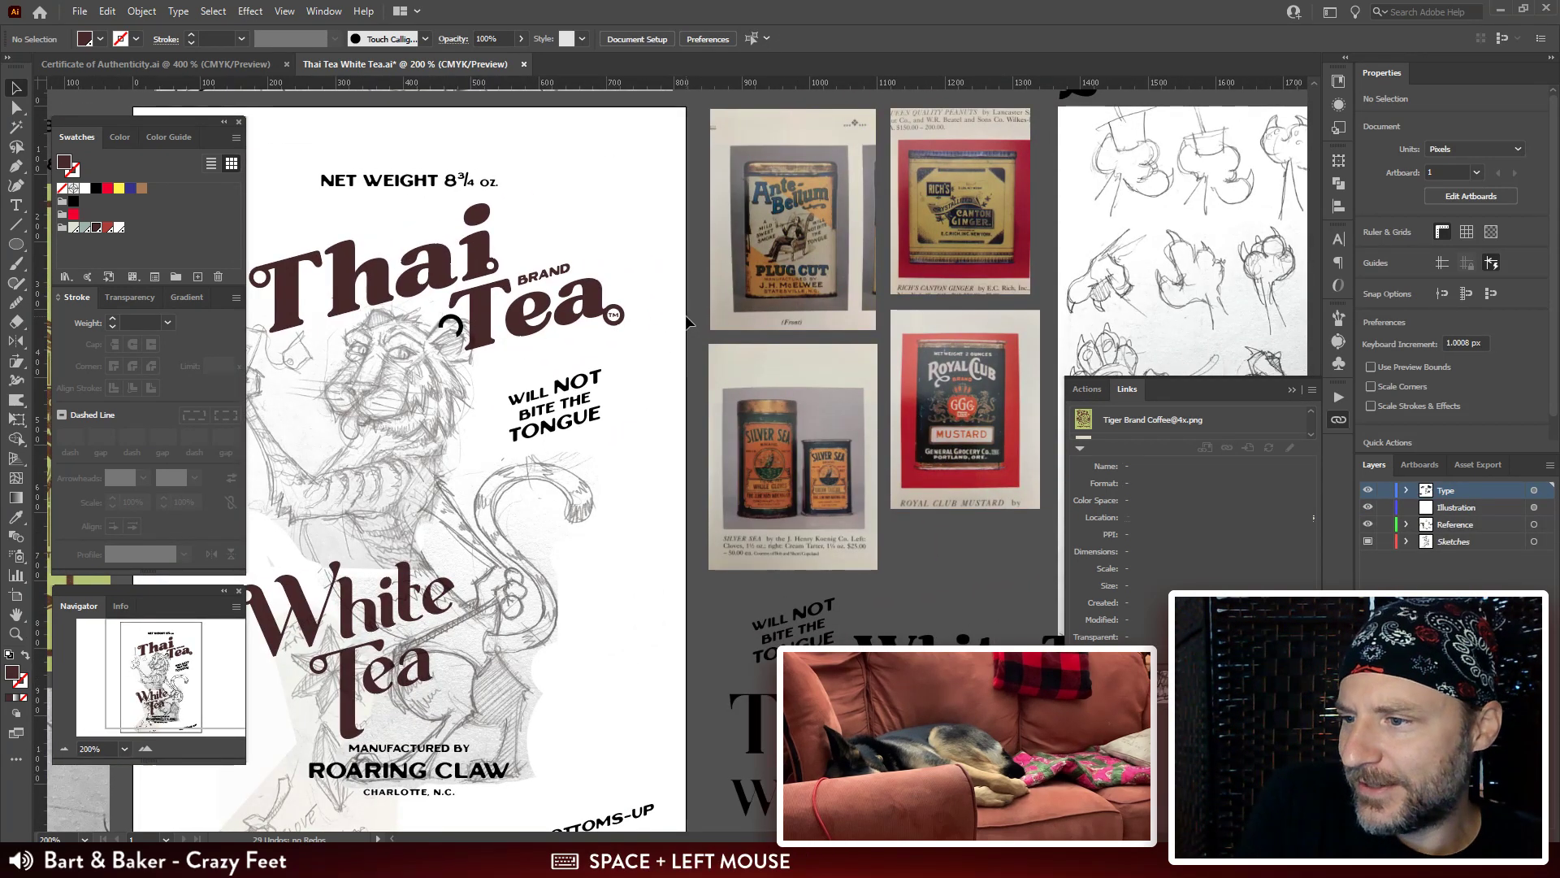
Examine the vintage tin references up close with the panels hidden, comparing their lettering and label layouts.
left_click_drag(661, 355, 773, 310)
left_click(910, 210)
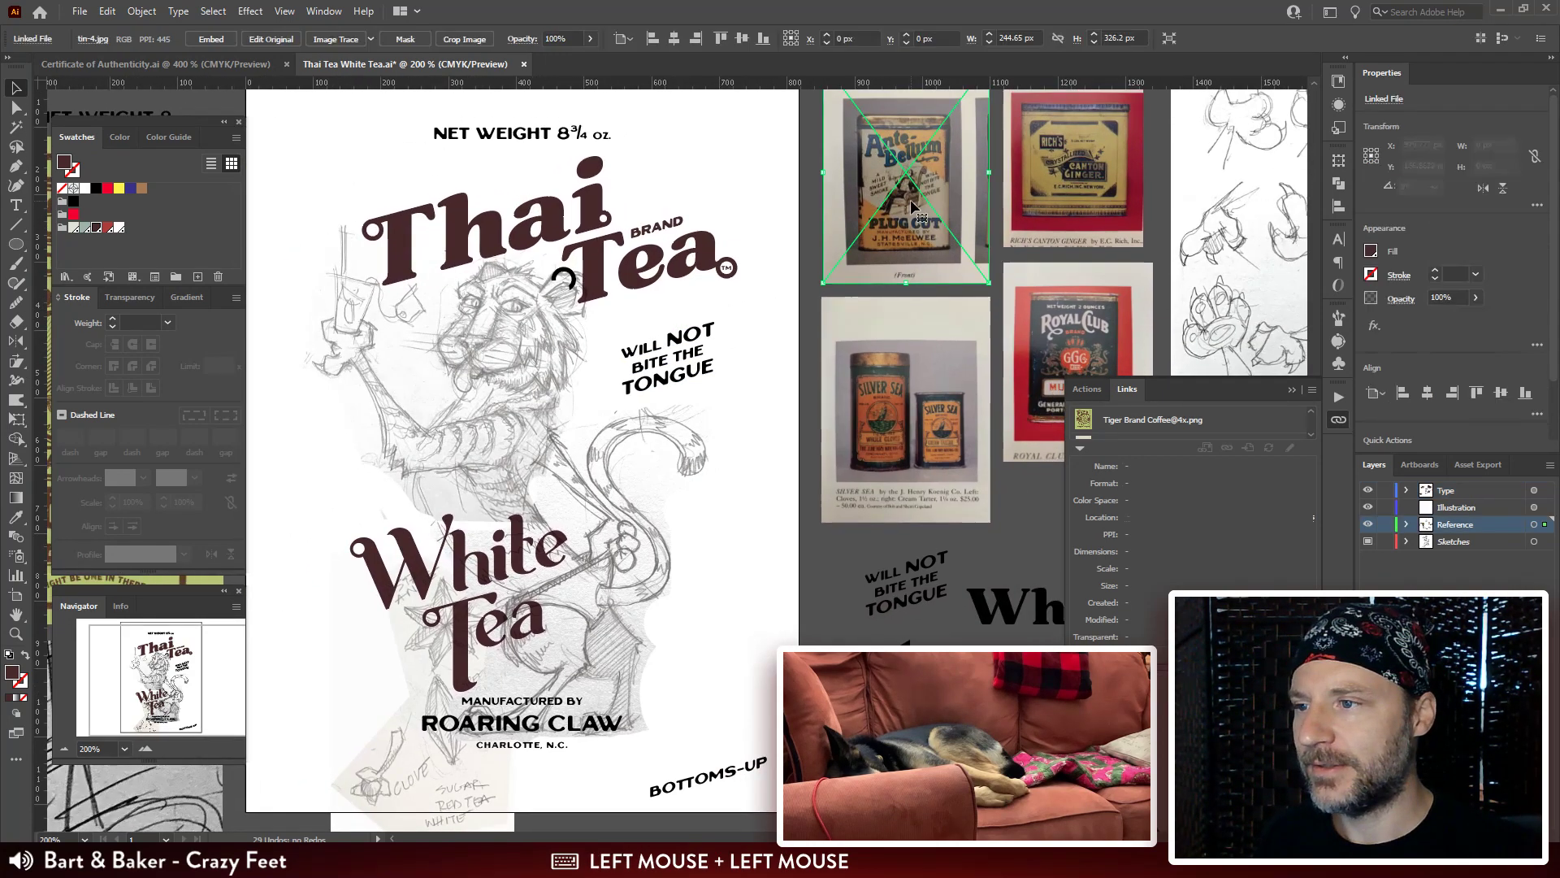
left_click(996, 263)
key("ctrl+plus")
mouse_move(996, 273)
left_mouse_down()
mouse_move(633, 406)
mouse_move(560, 414)
mouse_move(591, 412)
left_mouse_up()
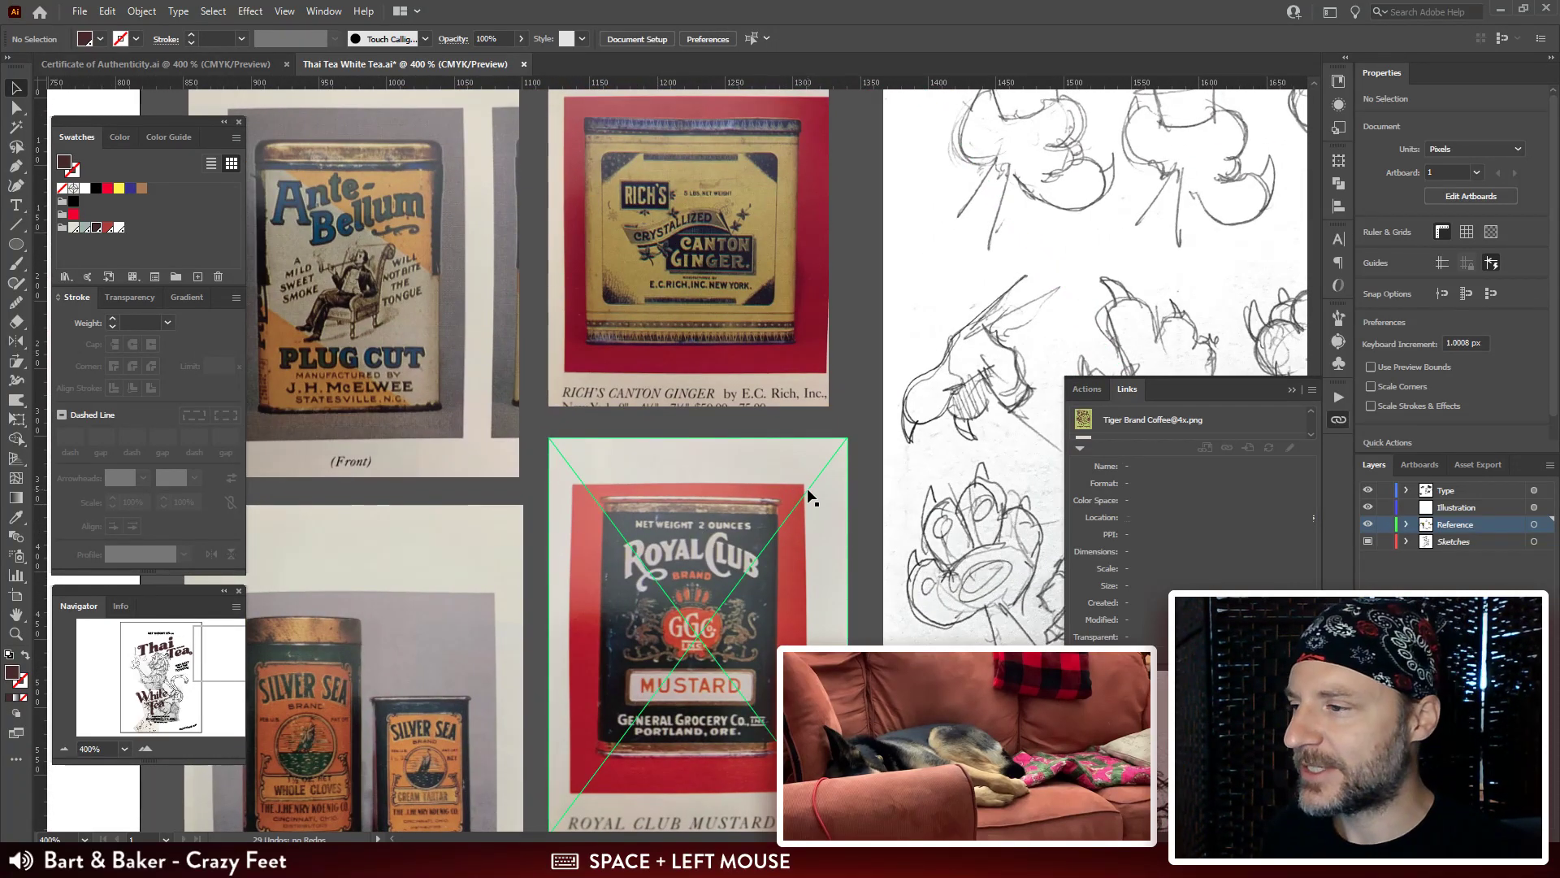
key("Tab")
left_click_drag(862, 382, 829, 373)
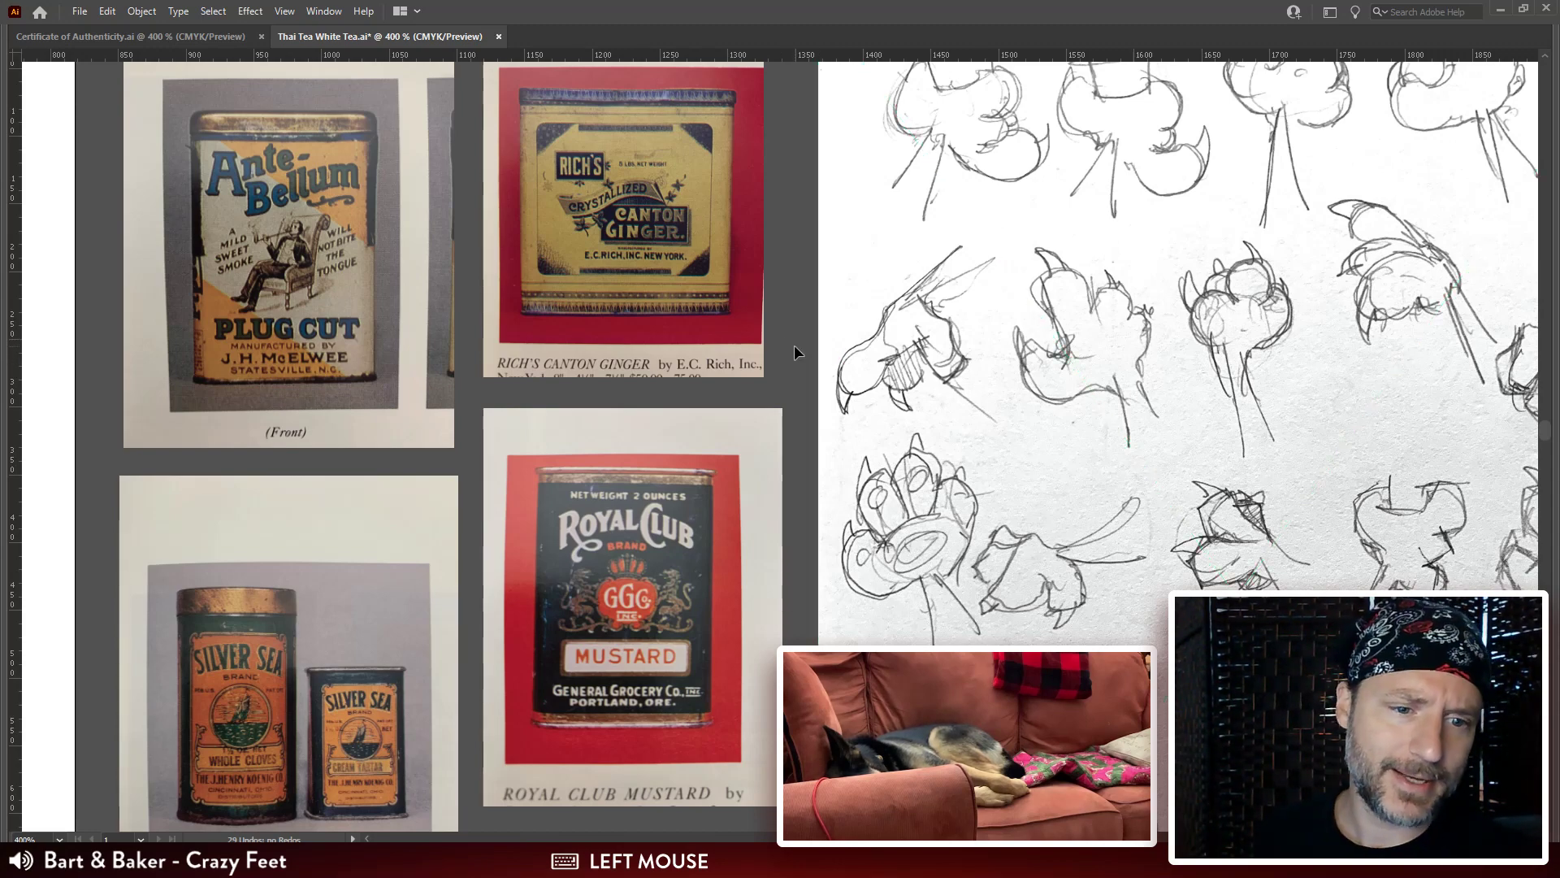
mouse_move(786, 352)
left_mouse_down()
mouse_move(838, 345)
mouse_move(757, 353)
left_mouse_up()
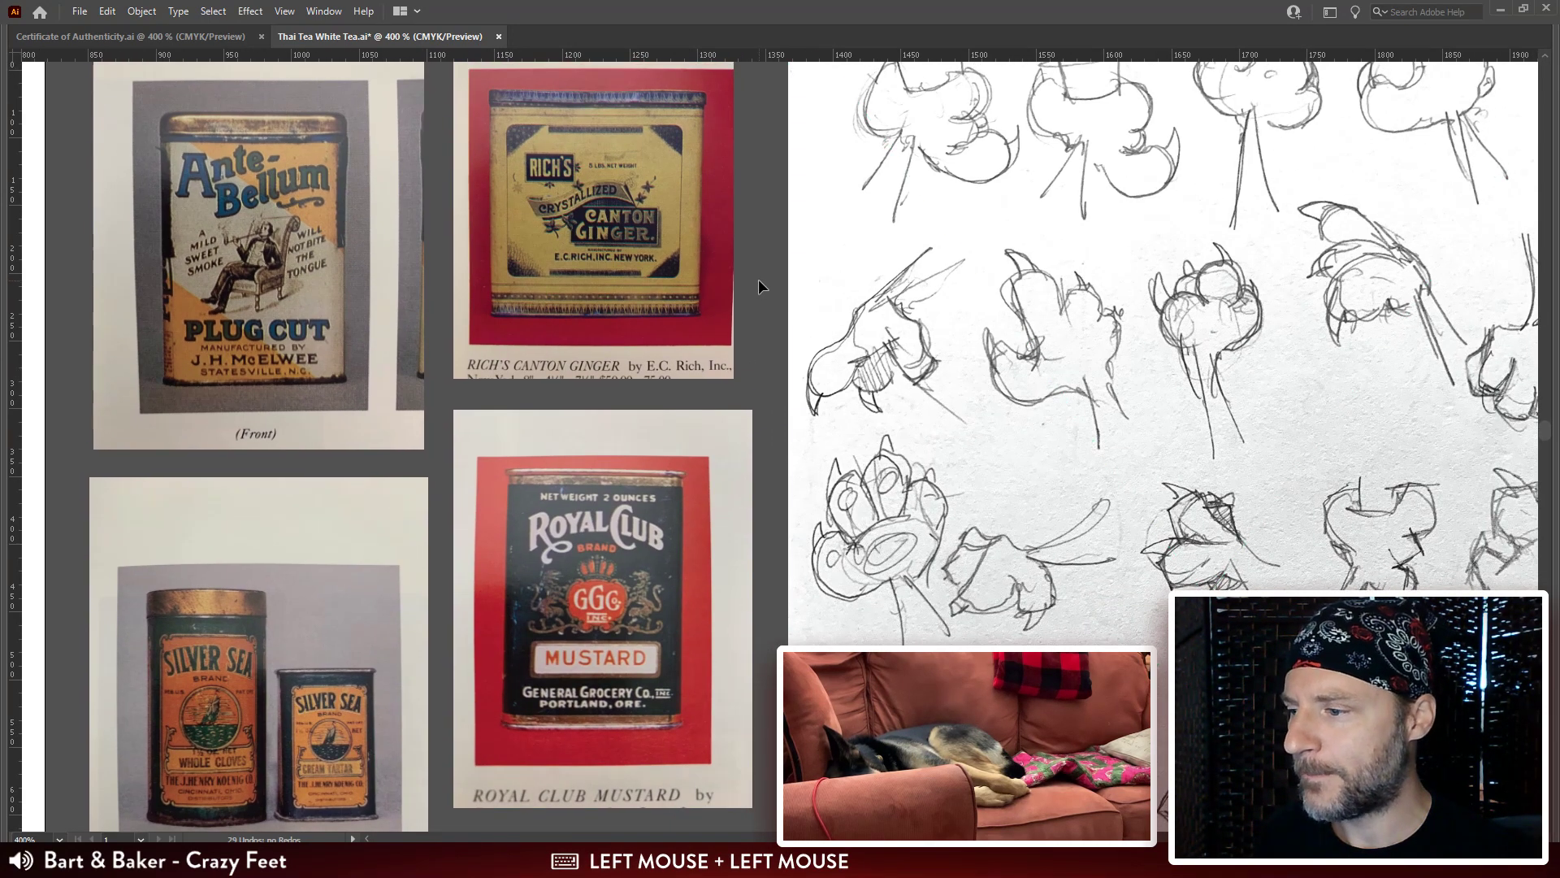
Bring the panels back and examine the tiger label's lettering layout beside the vintage tin references.
key("Tab")
left_click_drag(574, 455, 680, 456)
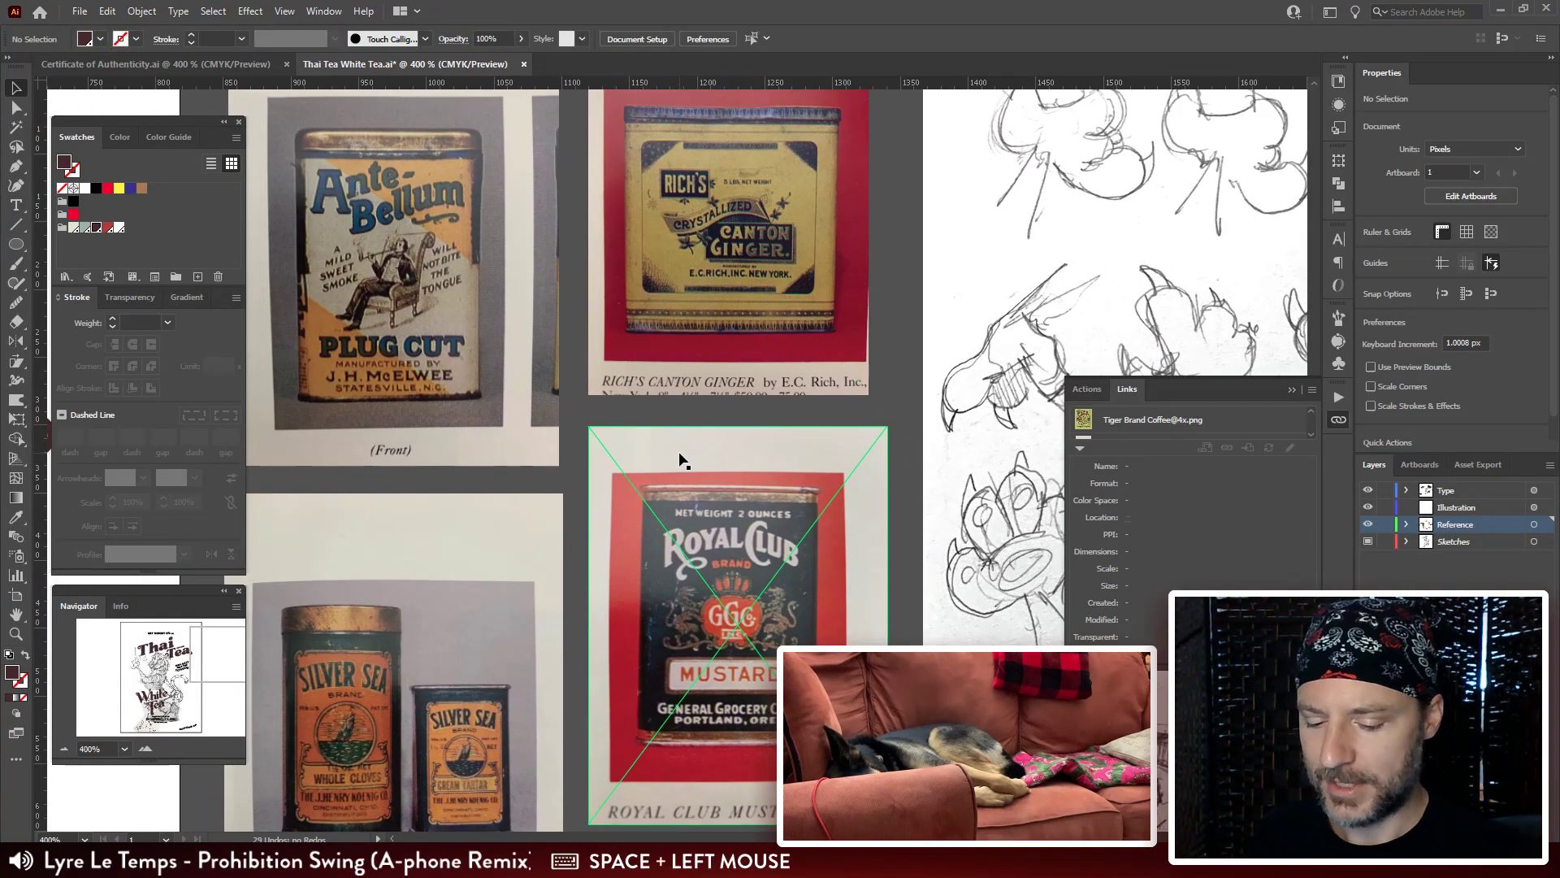
key("ctrl+minus")
left_click_drag(474, 456, 587, 442)
left_click_drag(431, 443, 533, 432)
left_click_drag(379, 467, 679, 290)
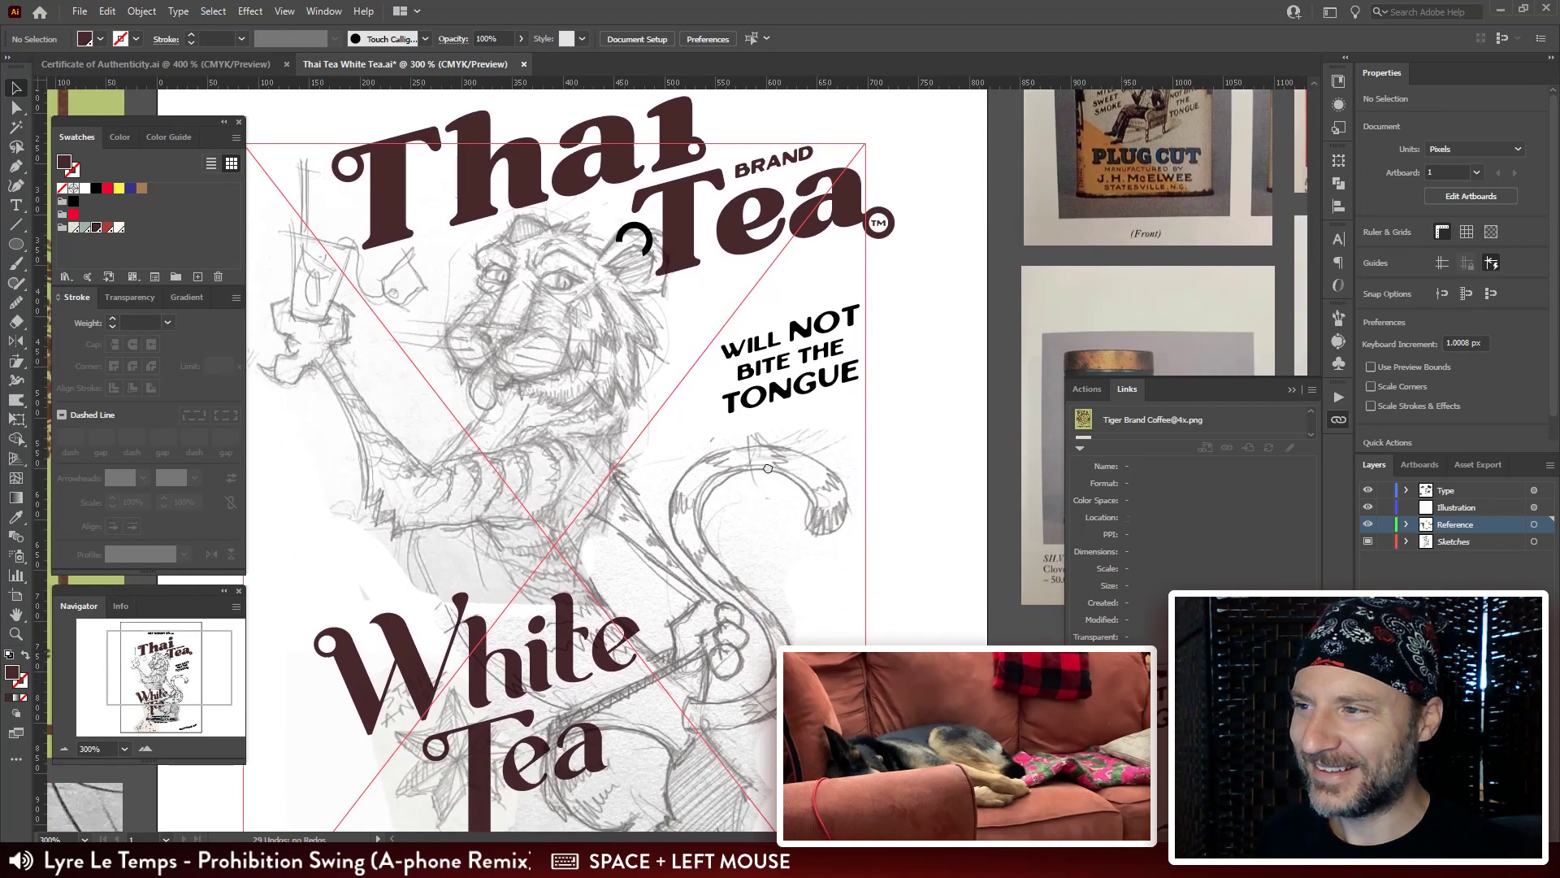
left_click_drag(767, 468, 767, 470)
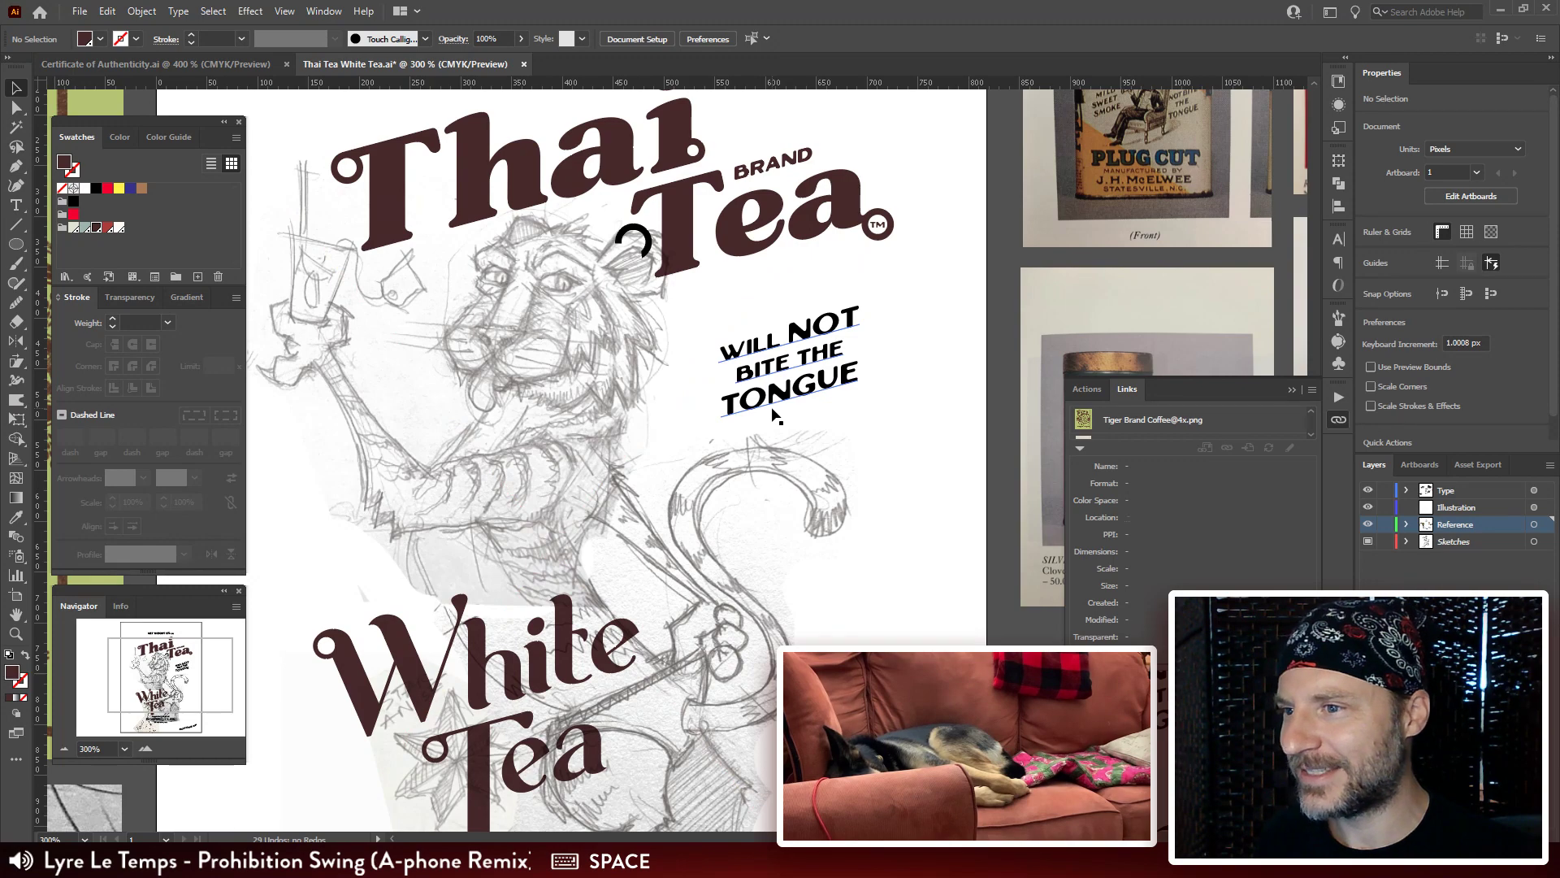
mouse_move(837, 525)
left_mouse_down()
mouse_move(818, 521)
mouse_move(834, 532)
left_mouse_up()
double_click(967, 440)
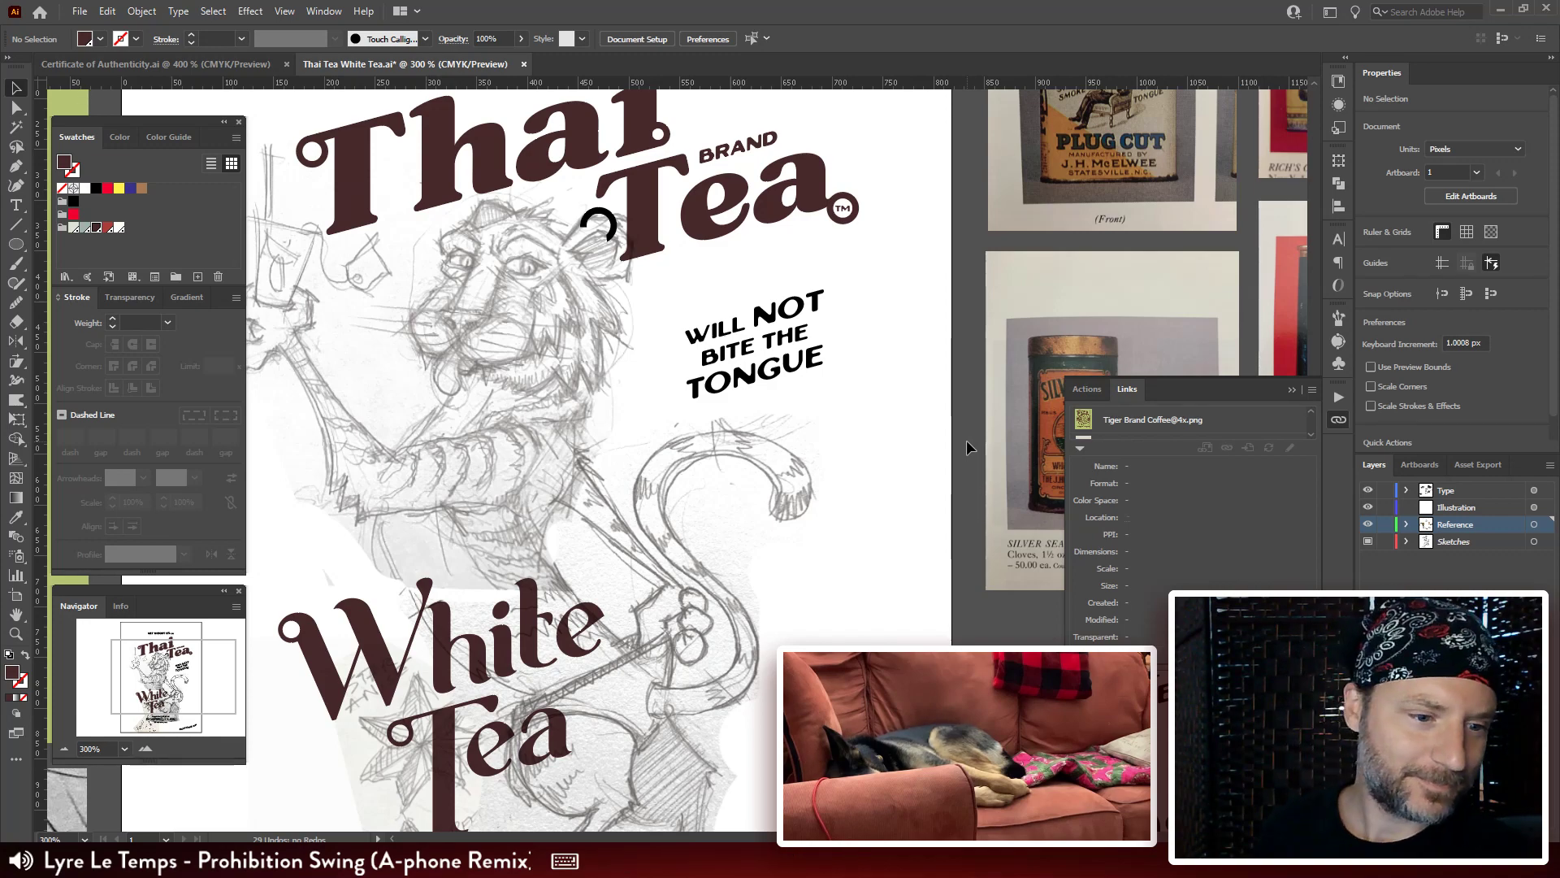
left_click(1008, 416)
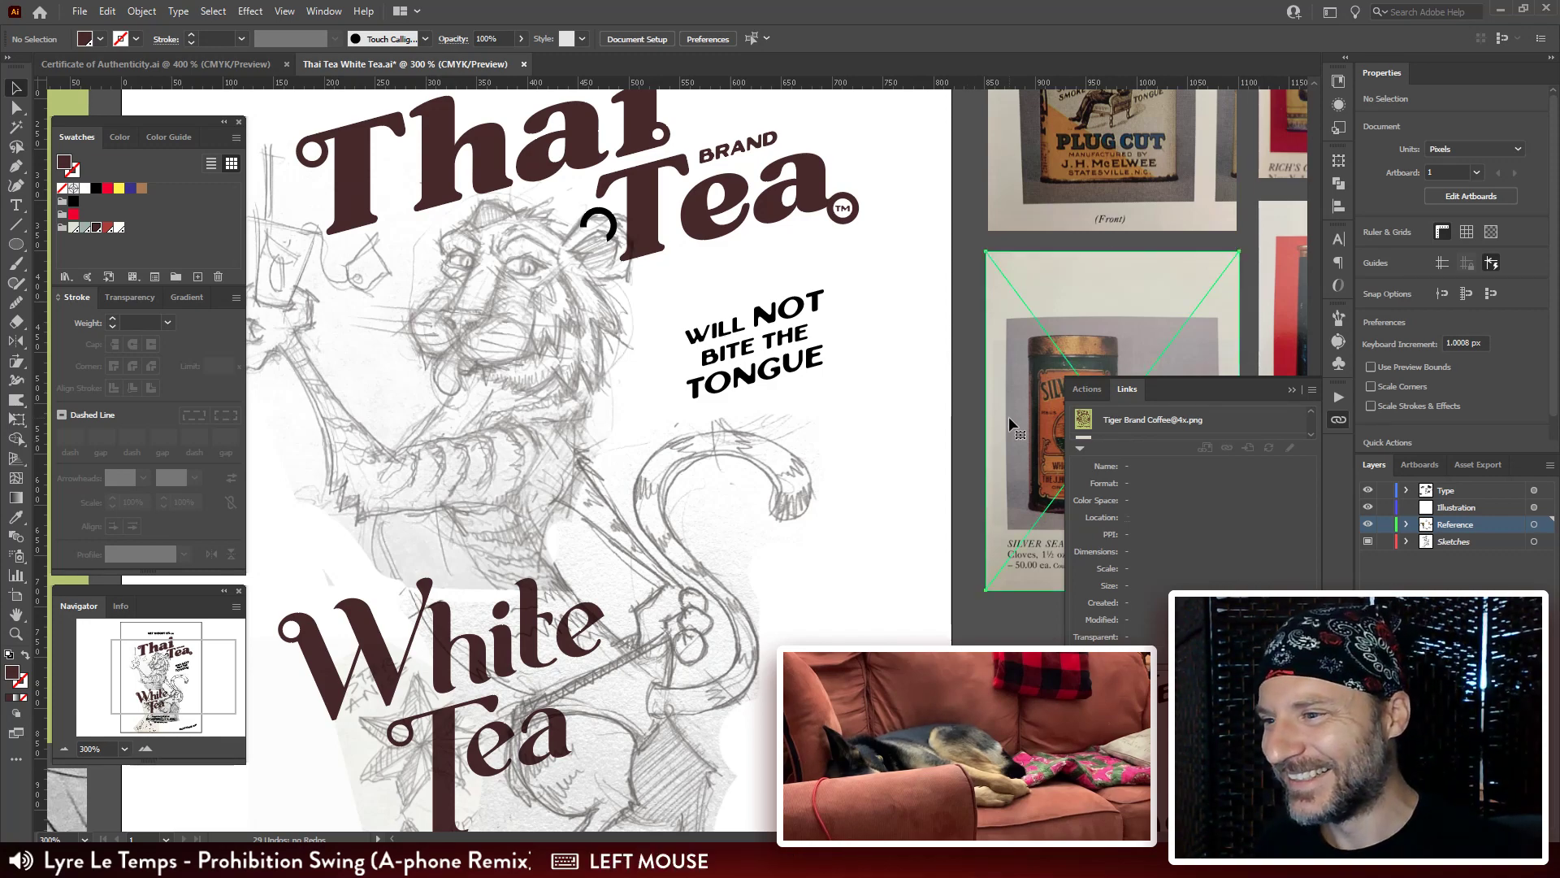
left_click_drag(894, 585, 964, 442)
left_click(961, 439)
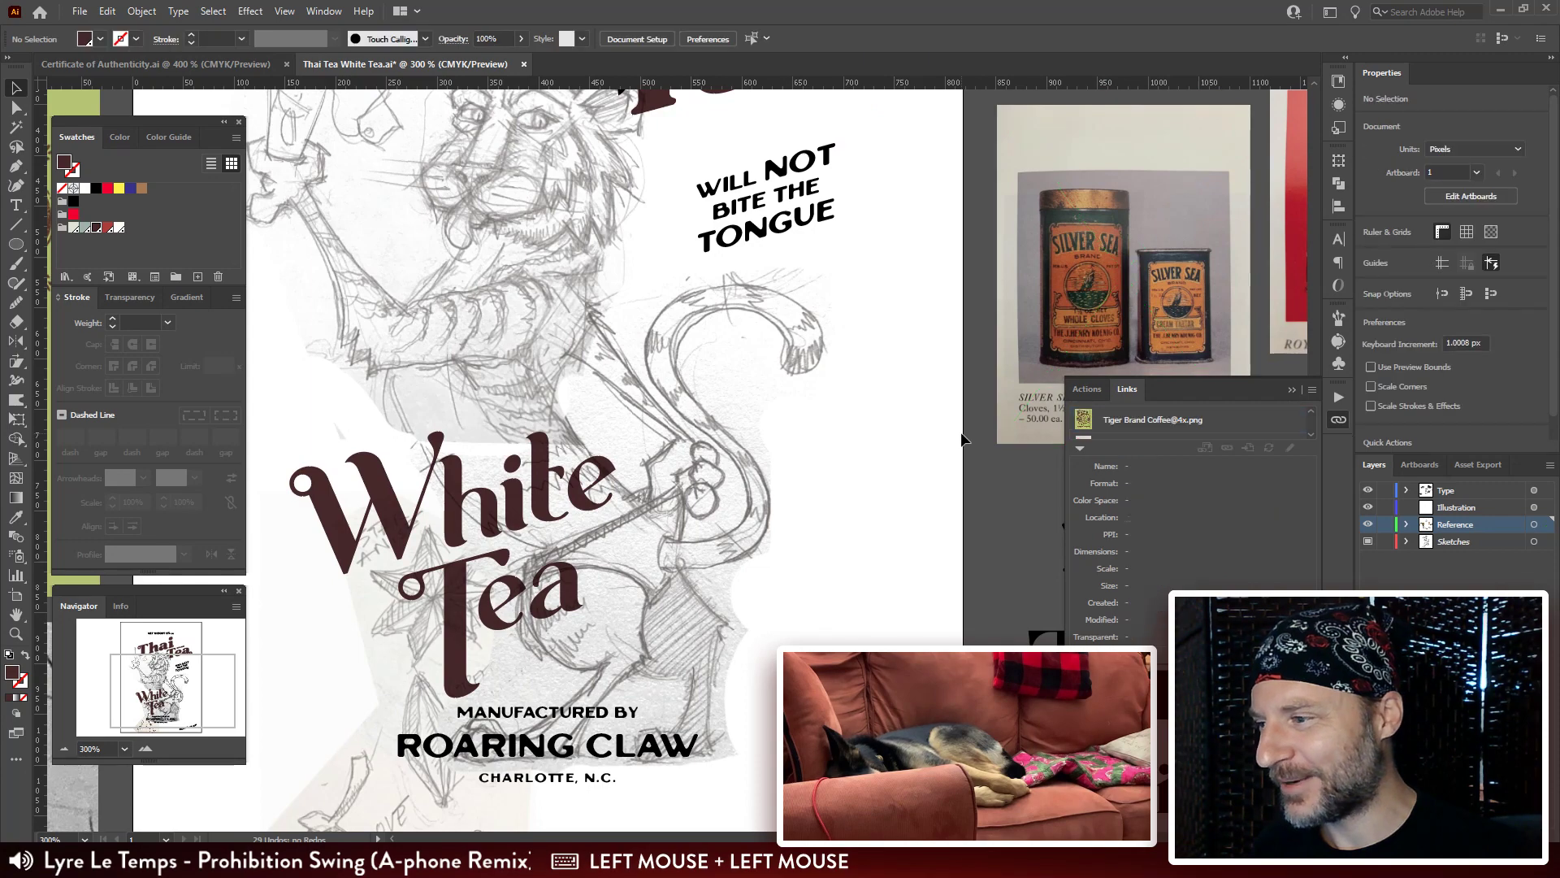
Show the slanted guides and shift the White Tea lettering group slightly left against them.
key("ctrl+shift+semicolon")
left_click(998, 452)
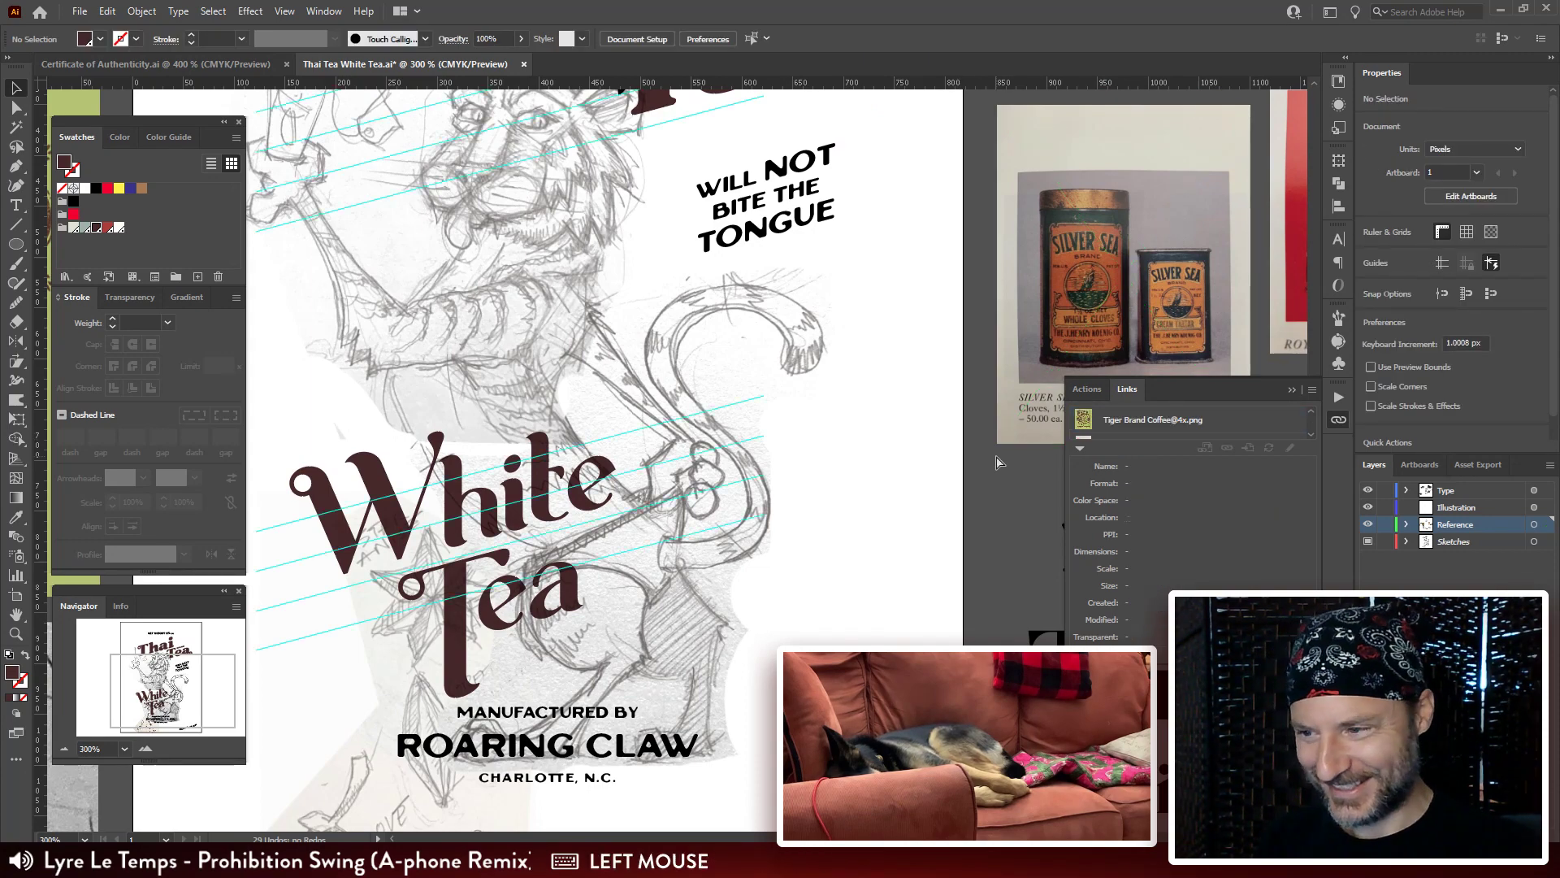
left_click_drag(719, 615, 781, 548)
left_click_drag(606, 444, 600, 445)
left_click_drag(689, 325, 700, 504)
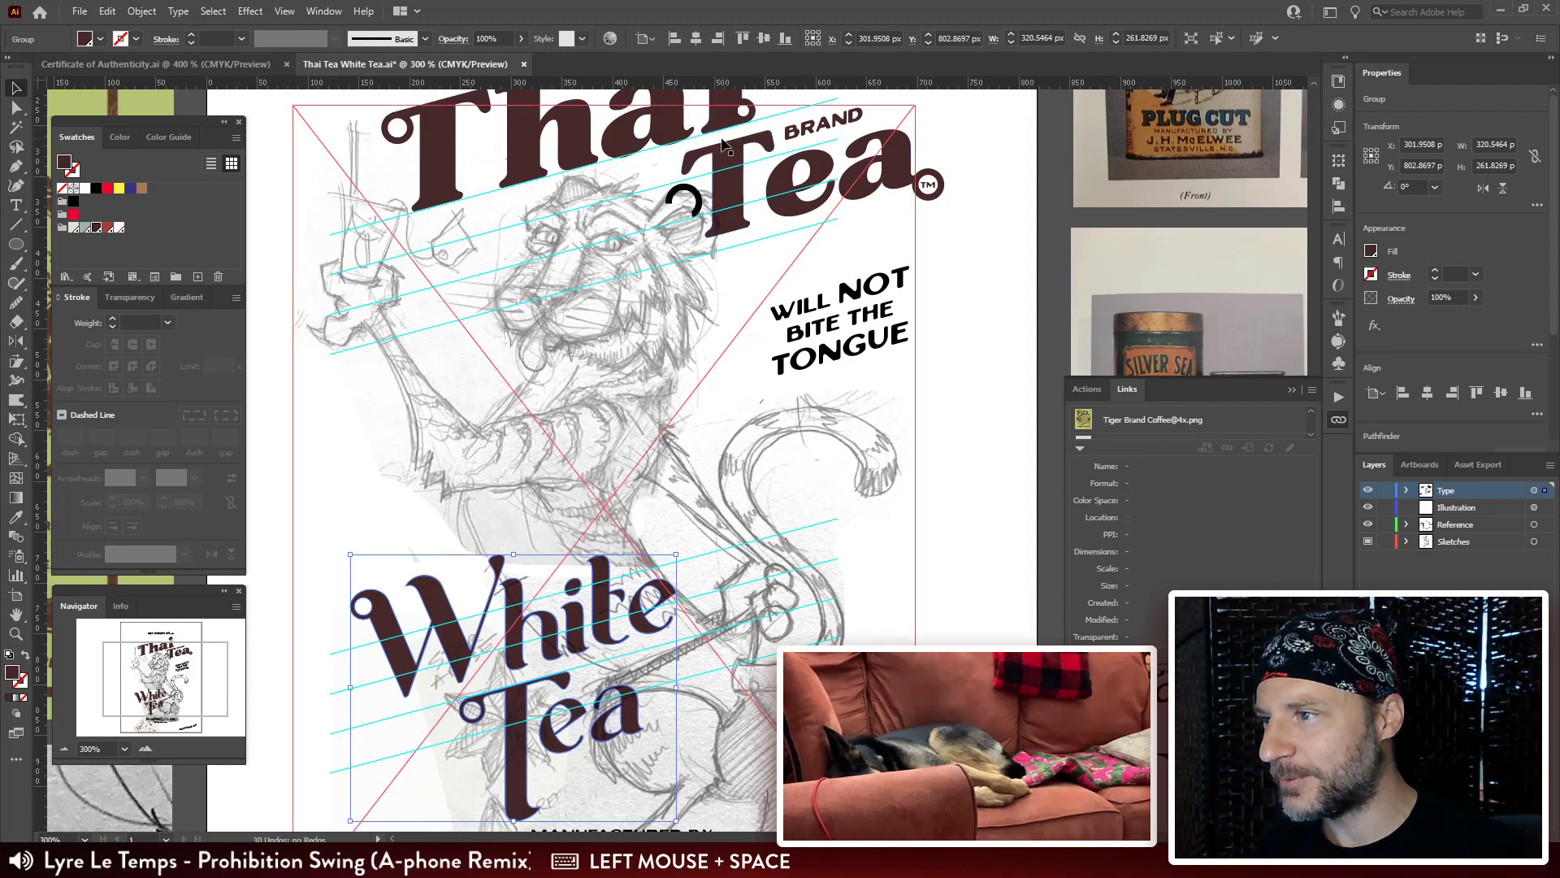
left_click_drag(518, 722, 510, 601)
left_click(507, 594)
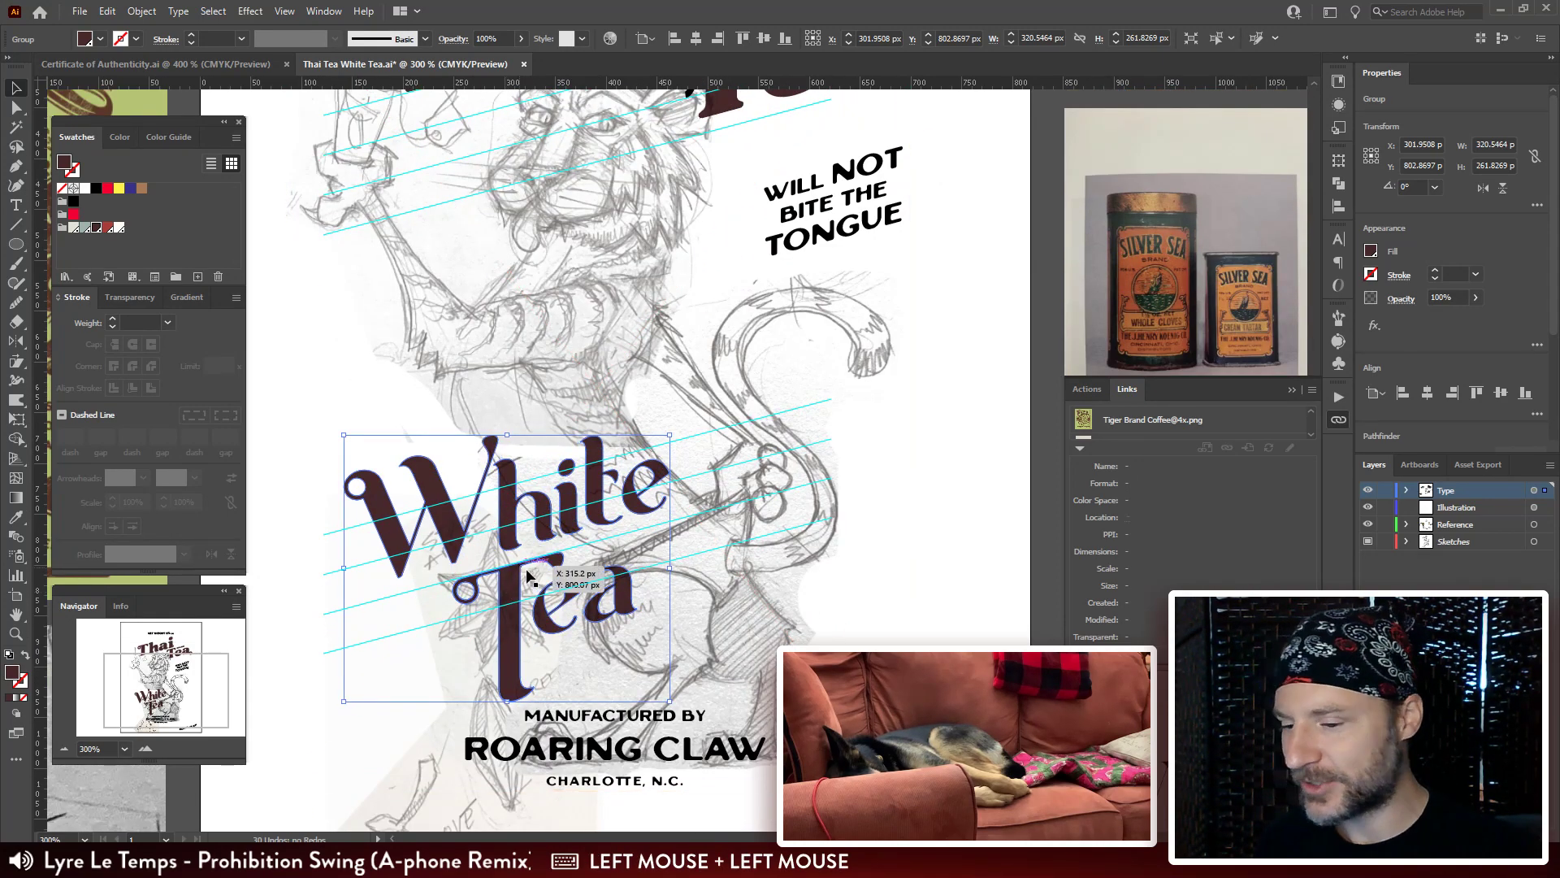
Isolate the White Tea group, nudge the T of Tea against the slanted guides, and leave isolation.
double_click(528, 575)
key("ctrl+plus")
key("ctrl+plus")
key("ctrl+plus")
key("ctrl+plus")
left_click_drag(686, 516, 647, 443)
left_click(683, 530, "shift")
key("ctrl+z")
key("ctrl+minus")
key("ctrl+minus")
key("ctrl+minus")
key("ctrl+minus")
key("ctrl+minus")
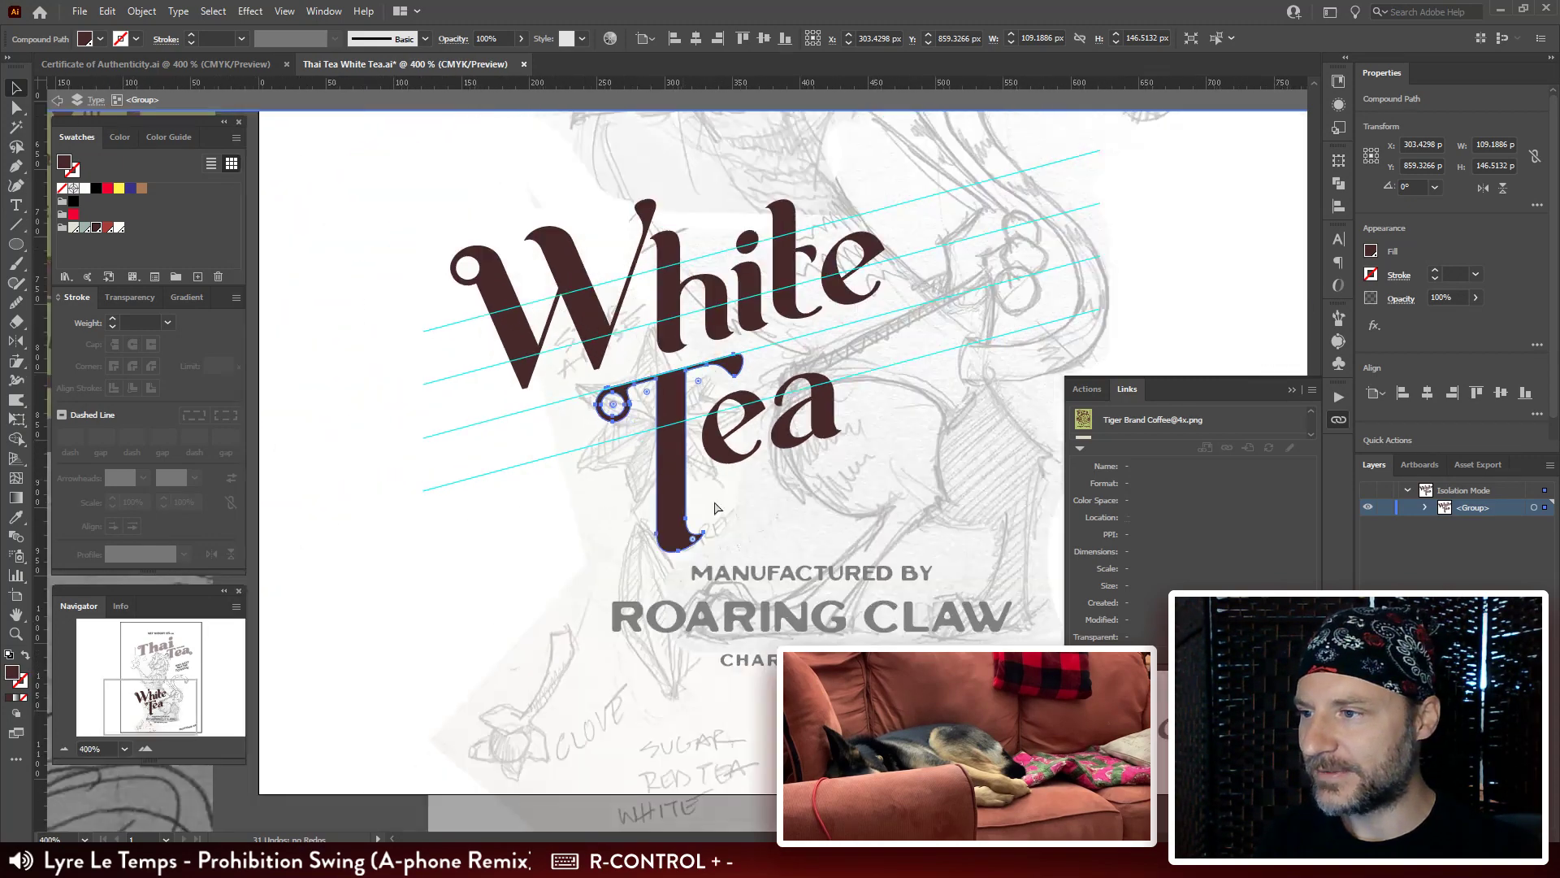
key("Escape")
Overlay the White Tea group on the Thai Tea lettering, fill it with the red swatch, and align the top edges of both Tea T crossbars.
left_click_drag(711, 495, 704, 560)
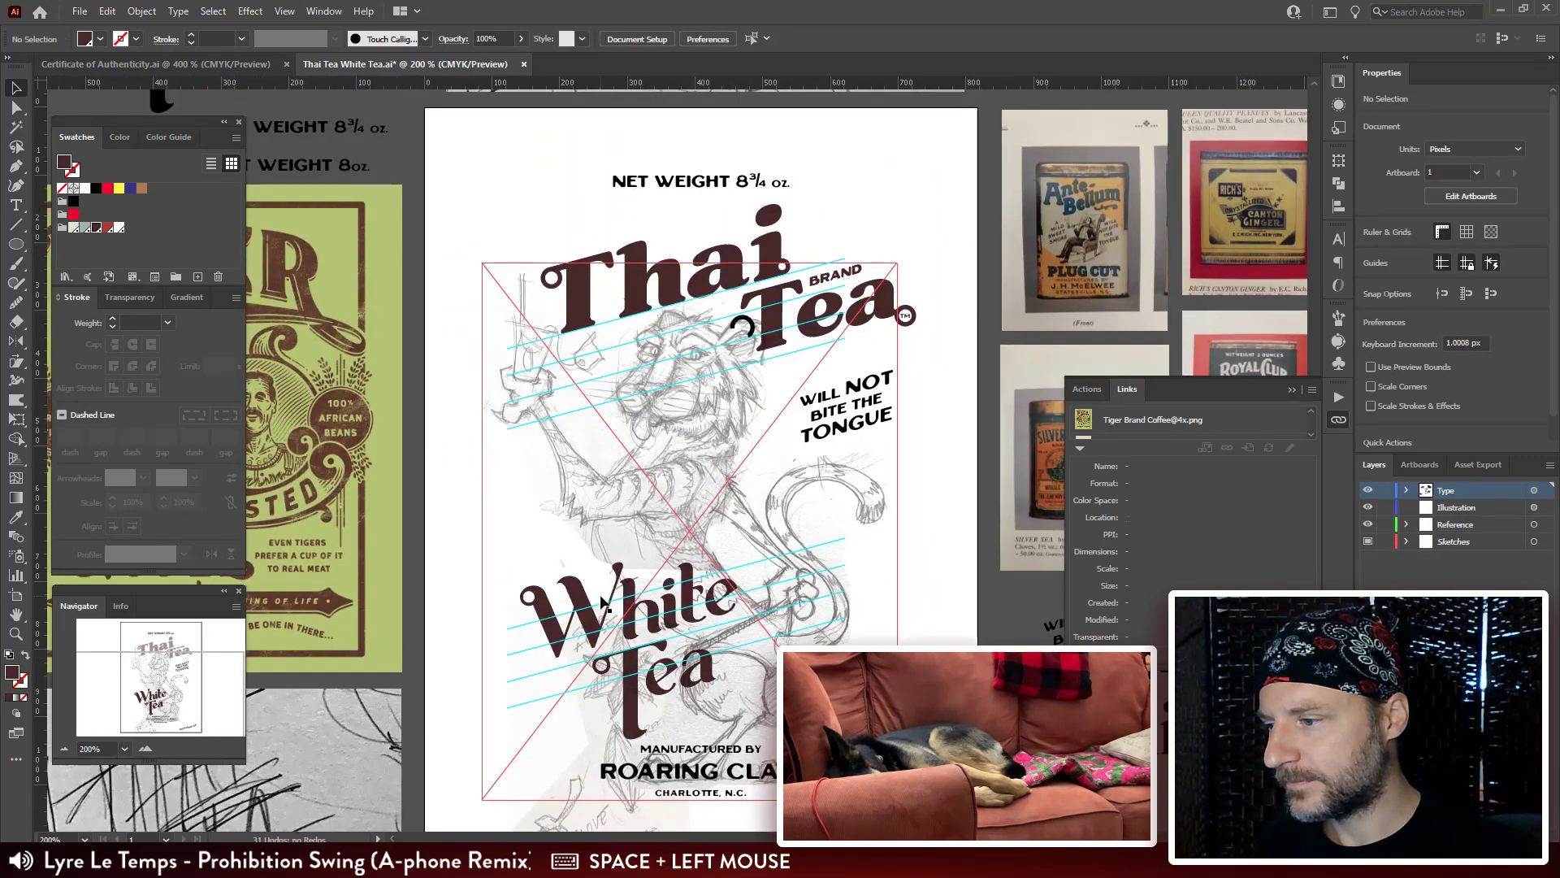
left_click_drag(603, 603, 728, 231)
key("ctrl+plus")
key("ctrl+plus")
key("ctrl+plus")
key("ctrl+plus")
key("ctrl+plus")
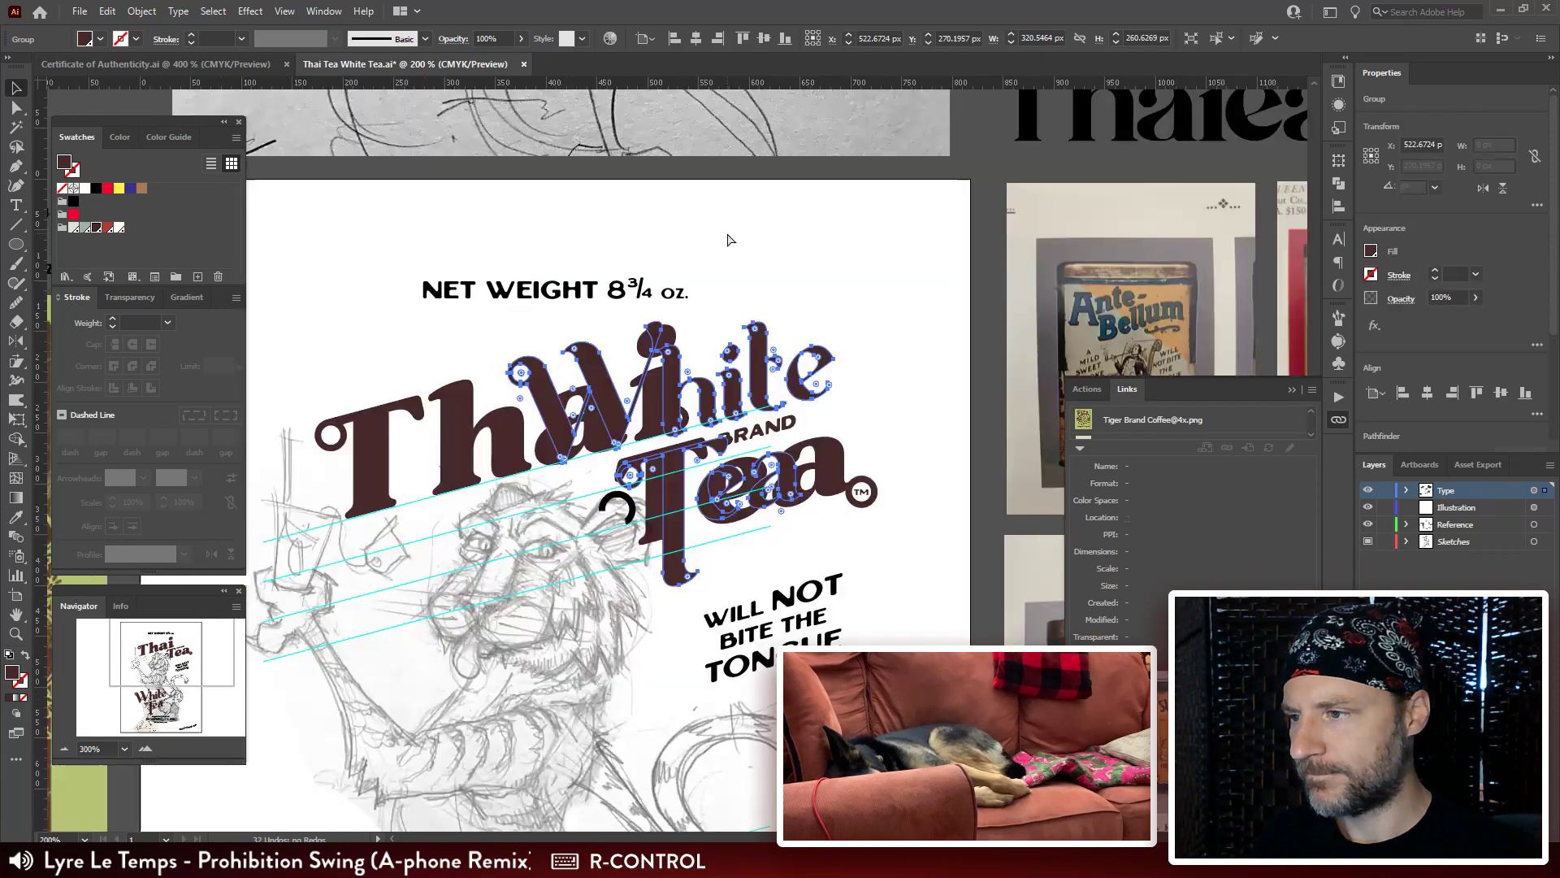
key("ctrl+plus")
left_click(107, 227)
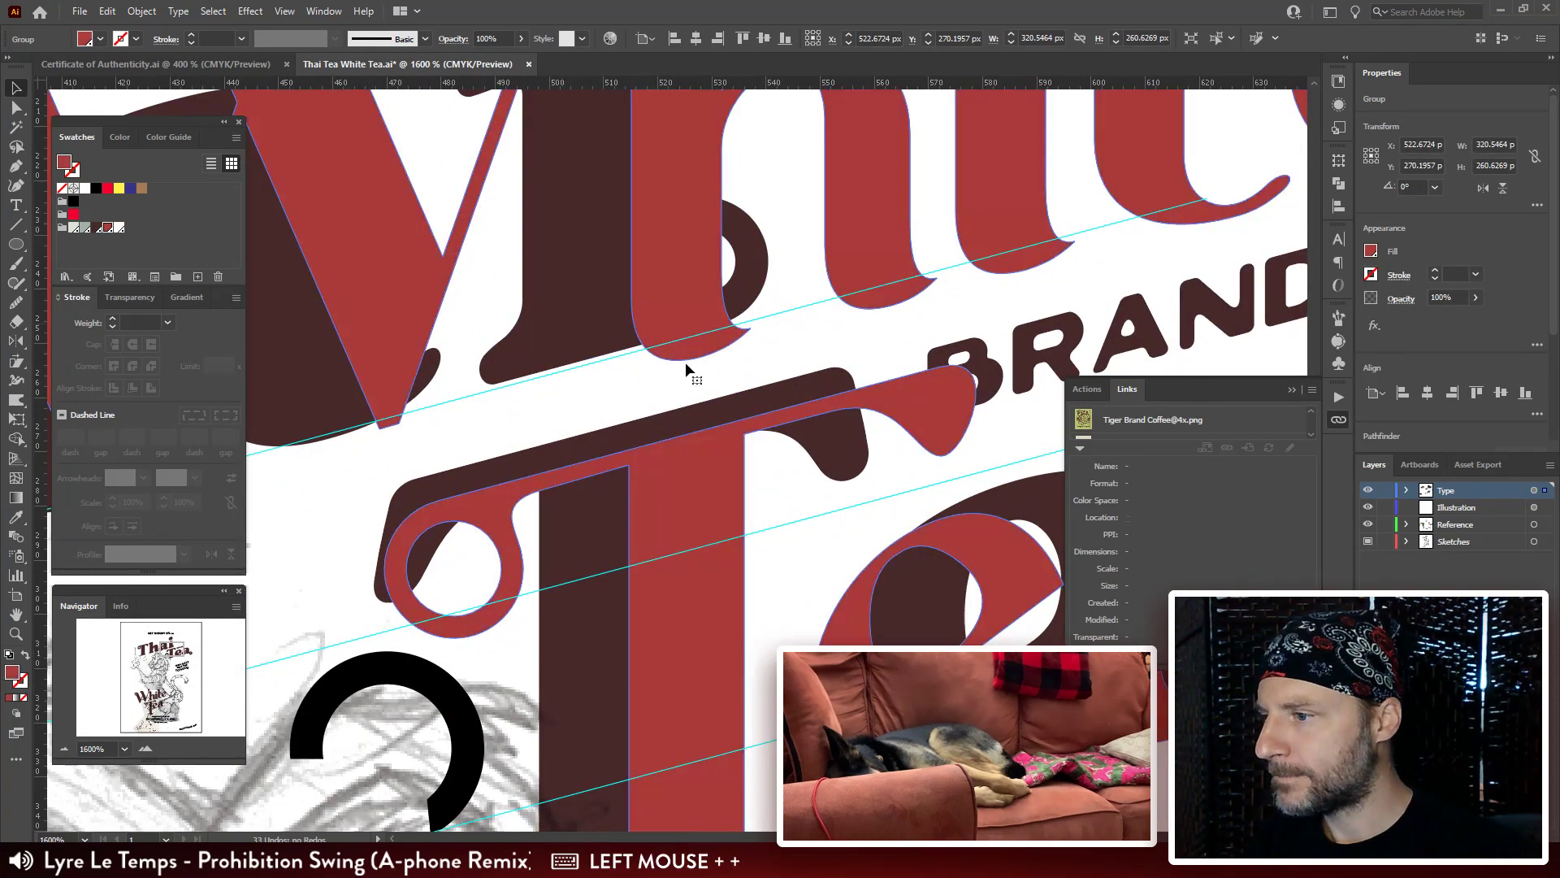
left_click_drag(894, 425, 841, 380)
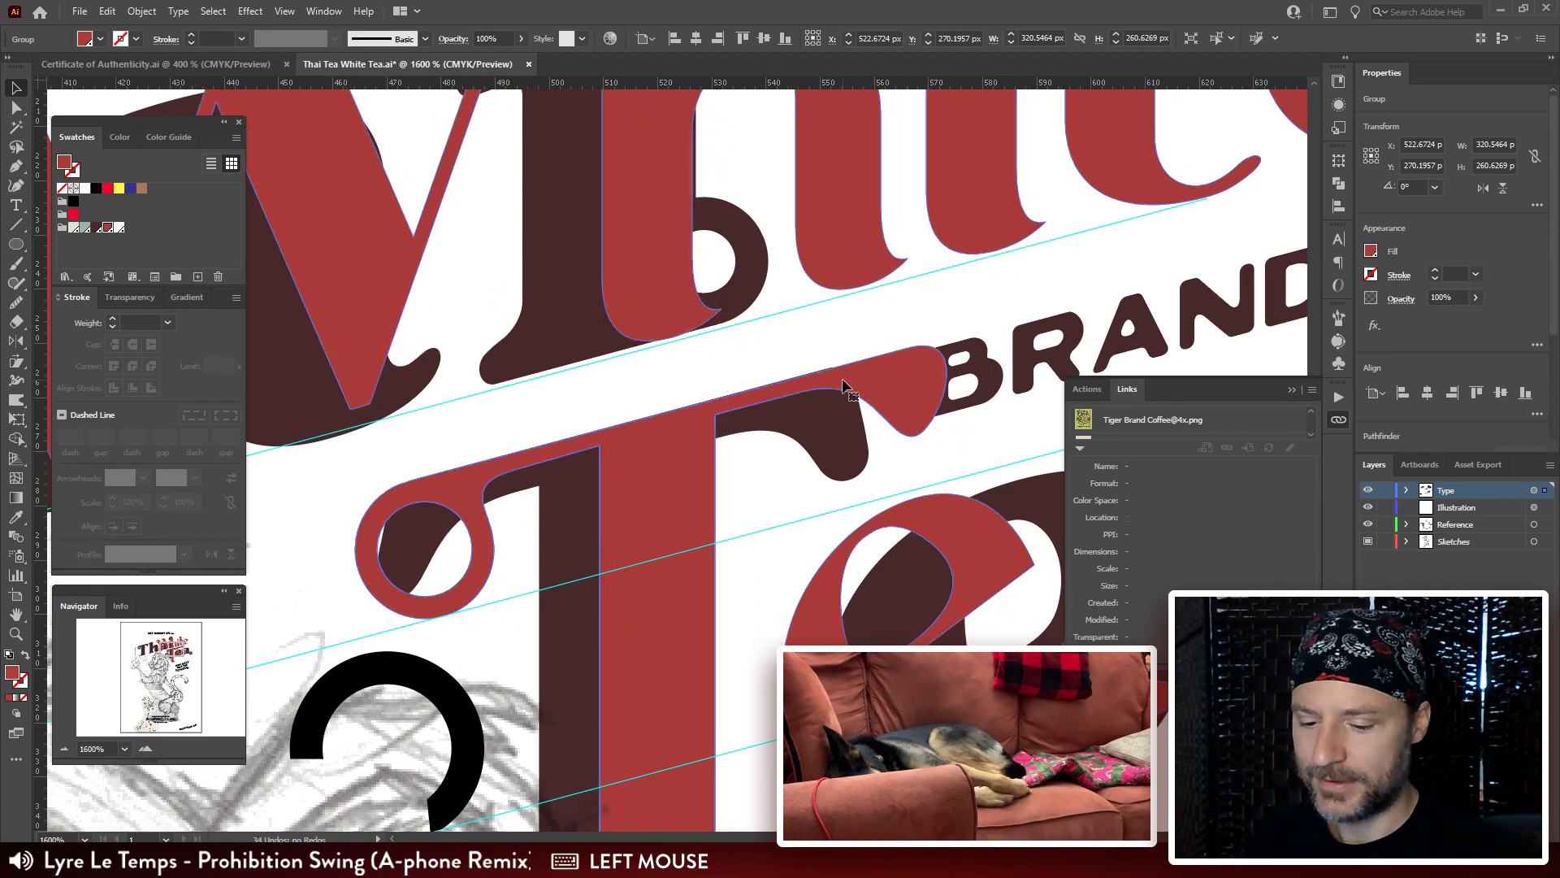
Move the red White Tea group back down the label to just above the MANUFACTURED BY text.
key("ctrl+minus")
key("ctrl+minus")
key("ctrl+minus")
key("ctrl+minus")
key("ctrl+minus")
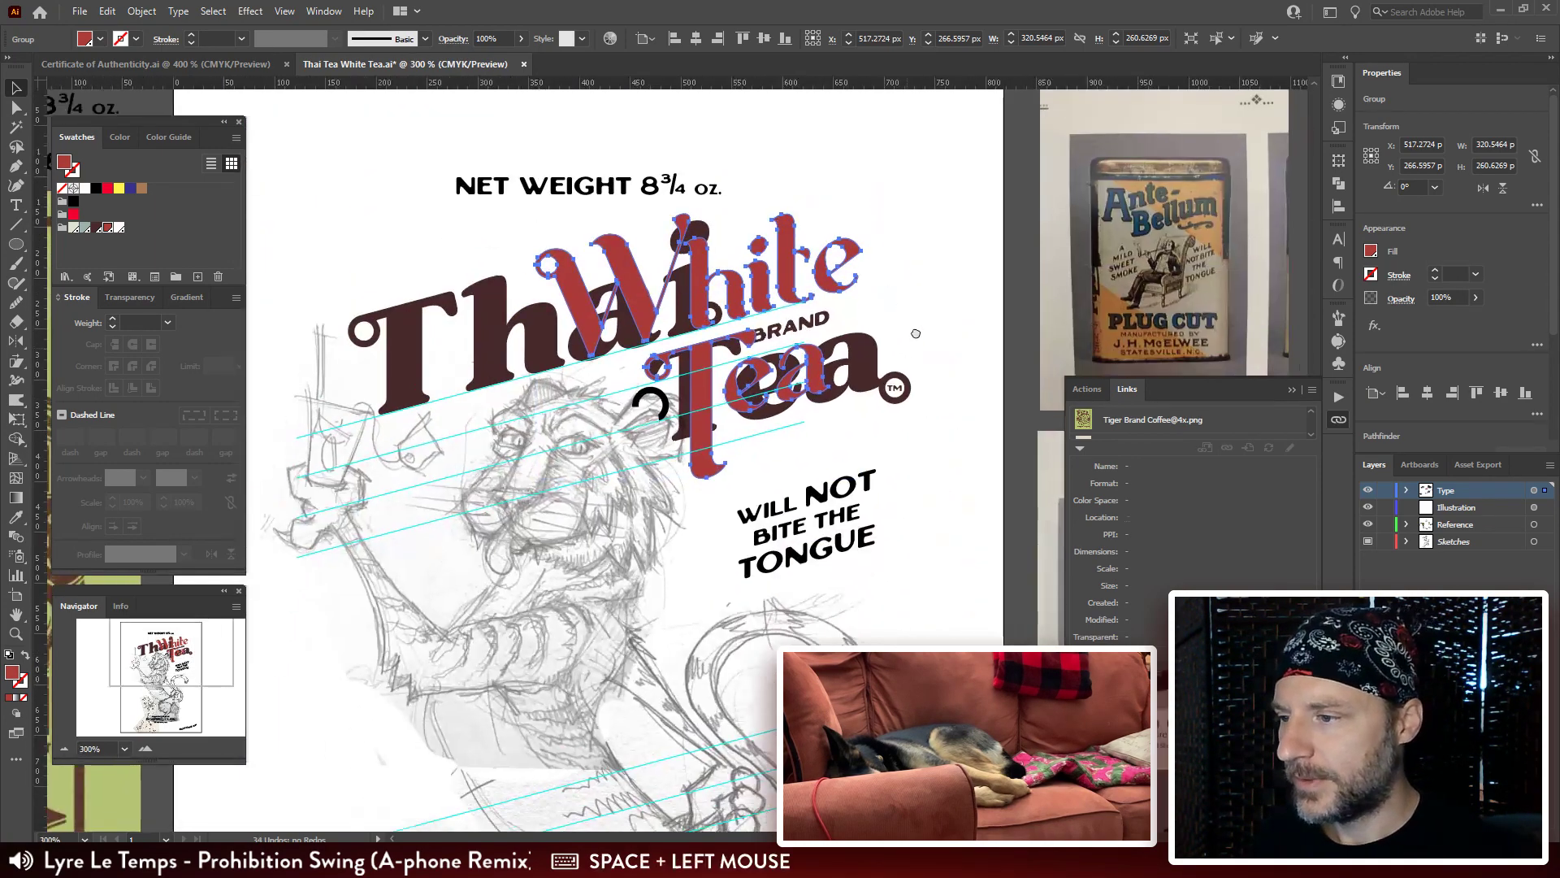
left_click_drag(915, 333, 925, 314)
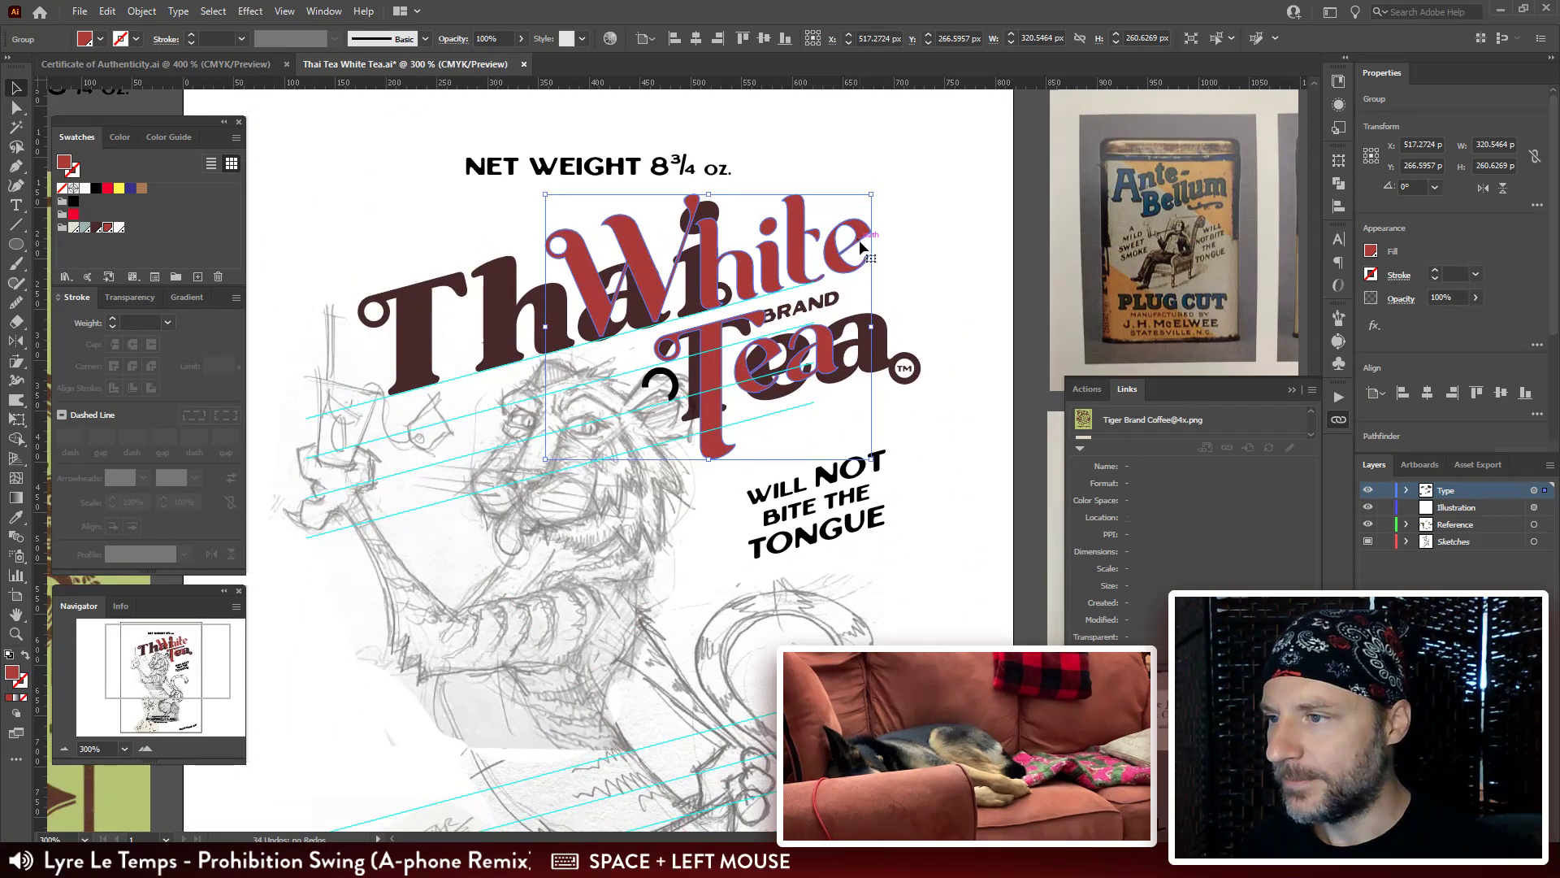
left_click_drag(857, 236, 648, 329)
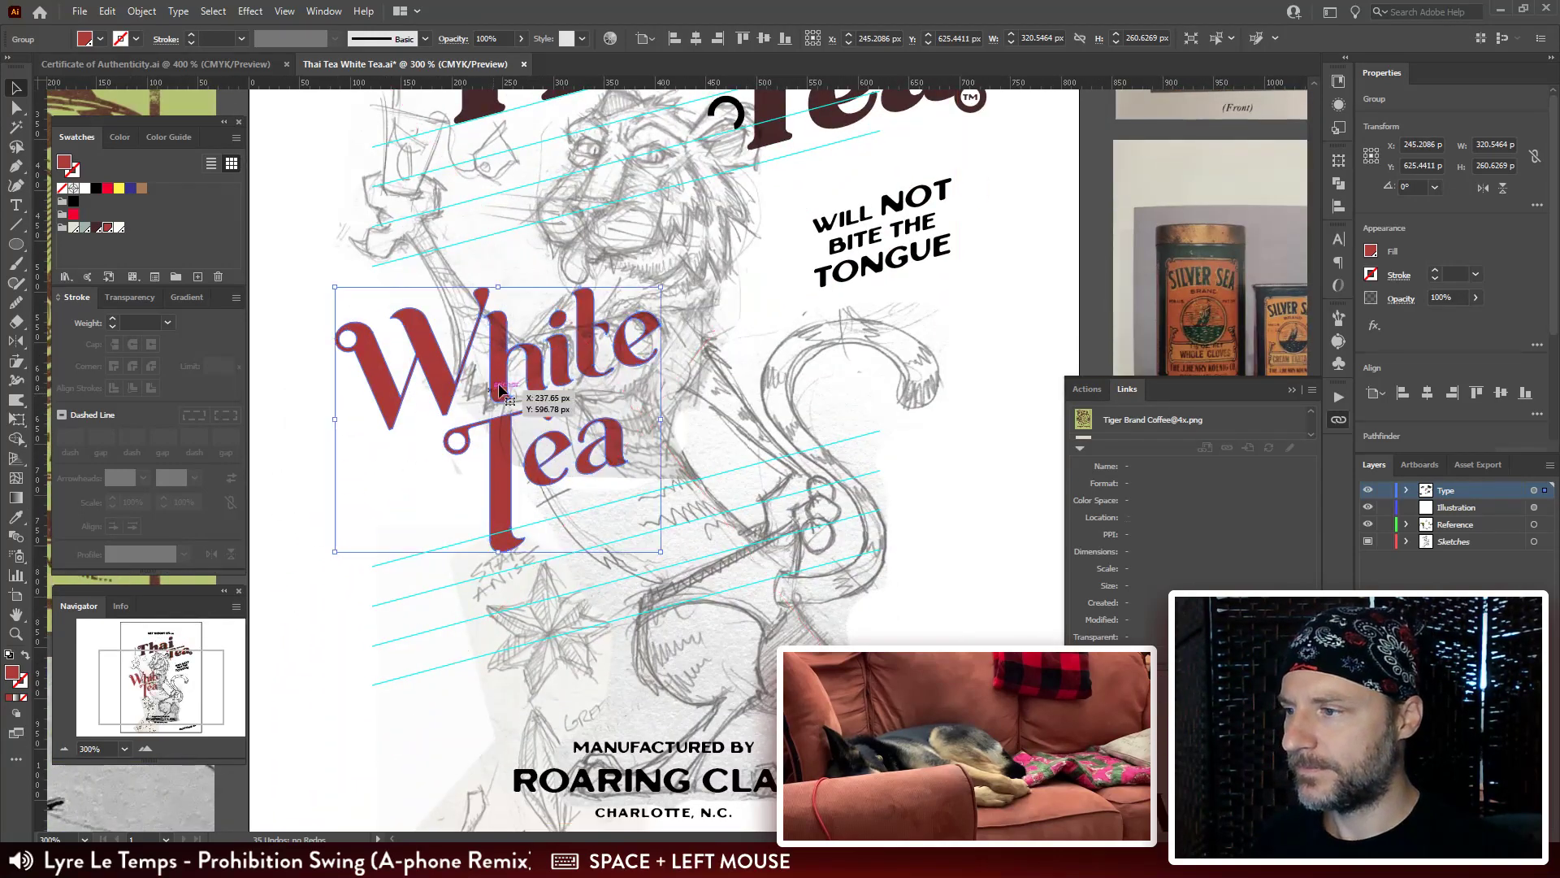
left_click_drag(501, 387, 565, 560)
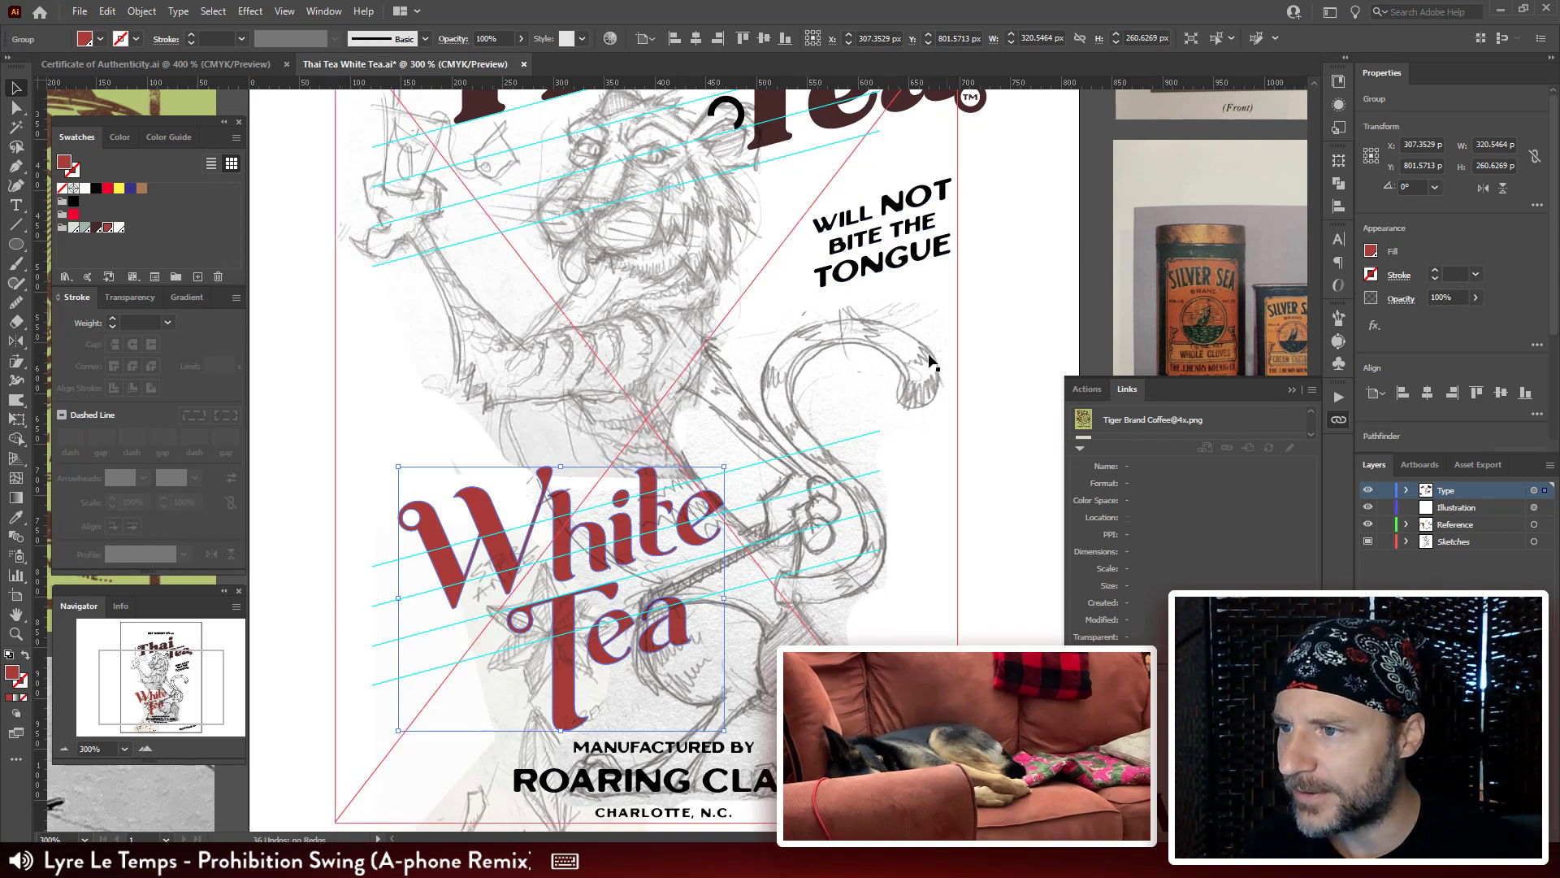
Move the WILL NOT BITE THE TONGUE text down to just above the tiger's tail and raise the White Tea group 10 px.
left_click_drag(910, 252, 914, 294)
left_click(910, 281)
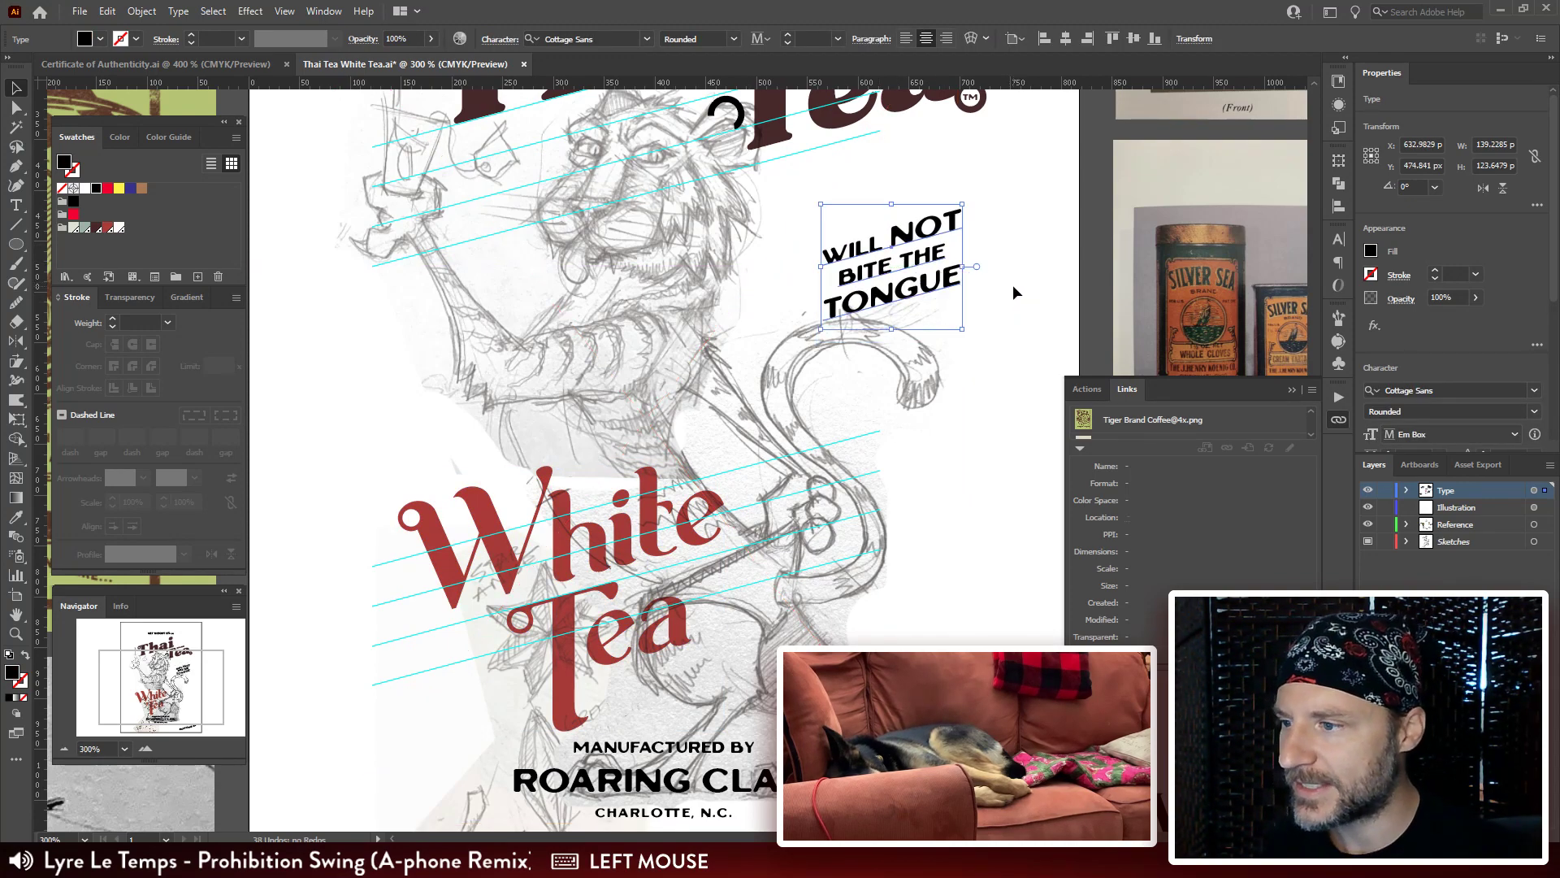
left_click_drag(923, 453, 904, 406)
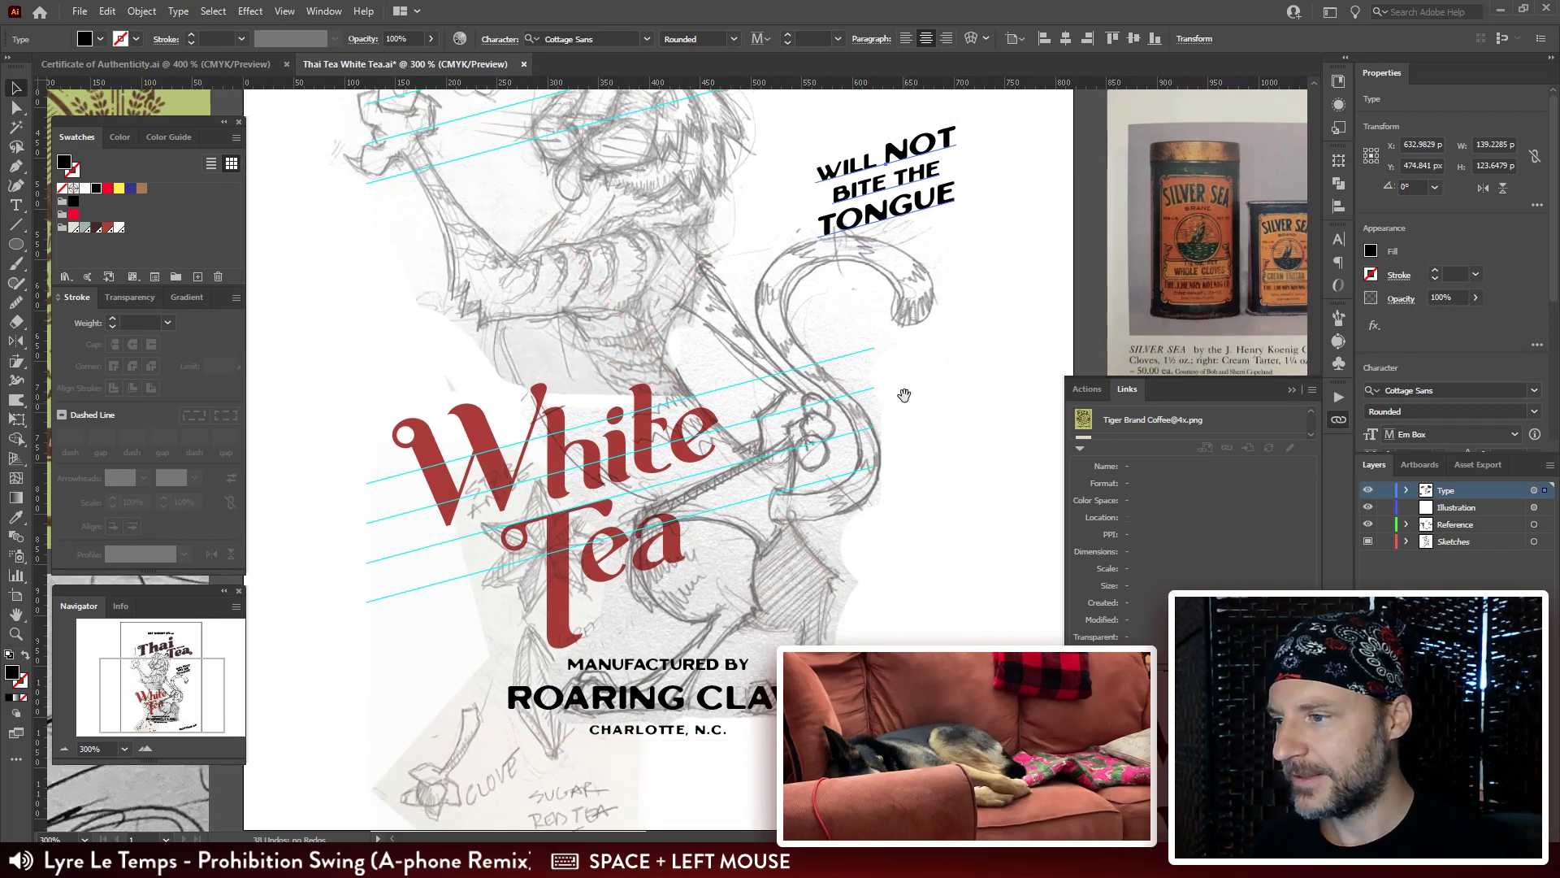
left_click_drag(905, 332, 904, 347)
left_click_drag(867, 577, 871, 490)
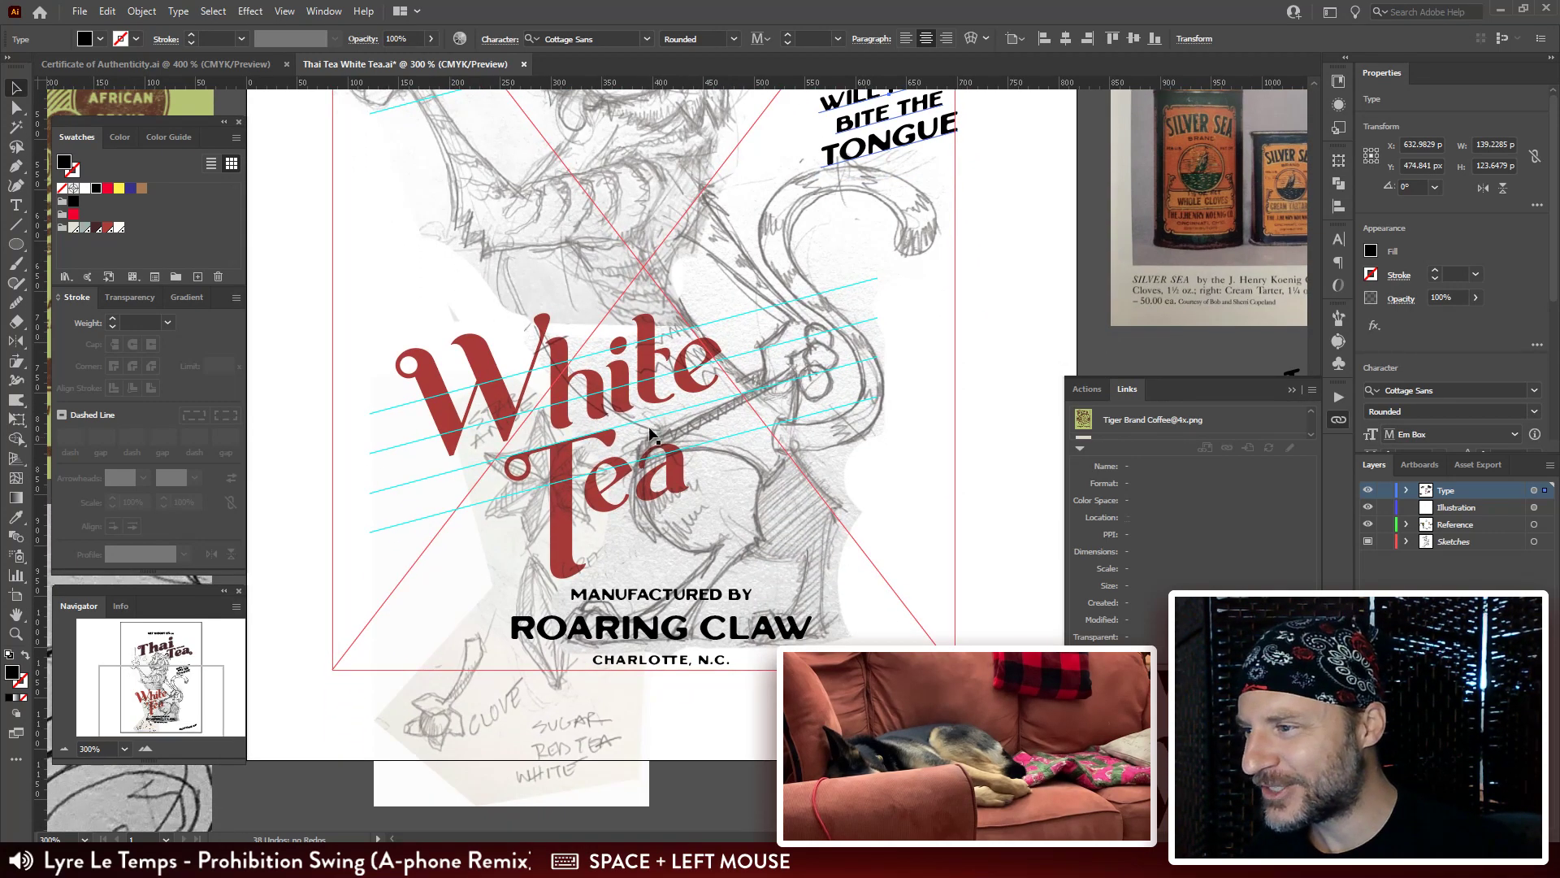
left_click(646, 390)
key("shift+Up")
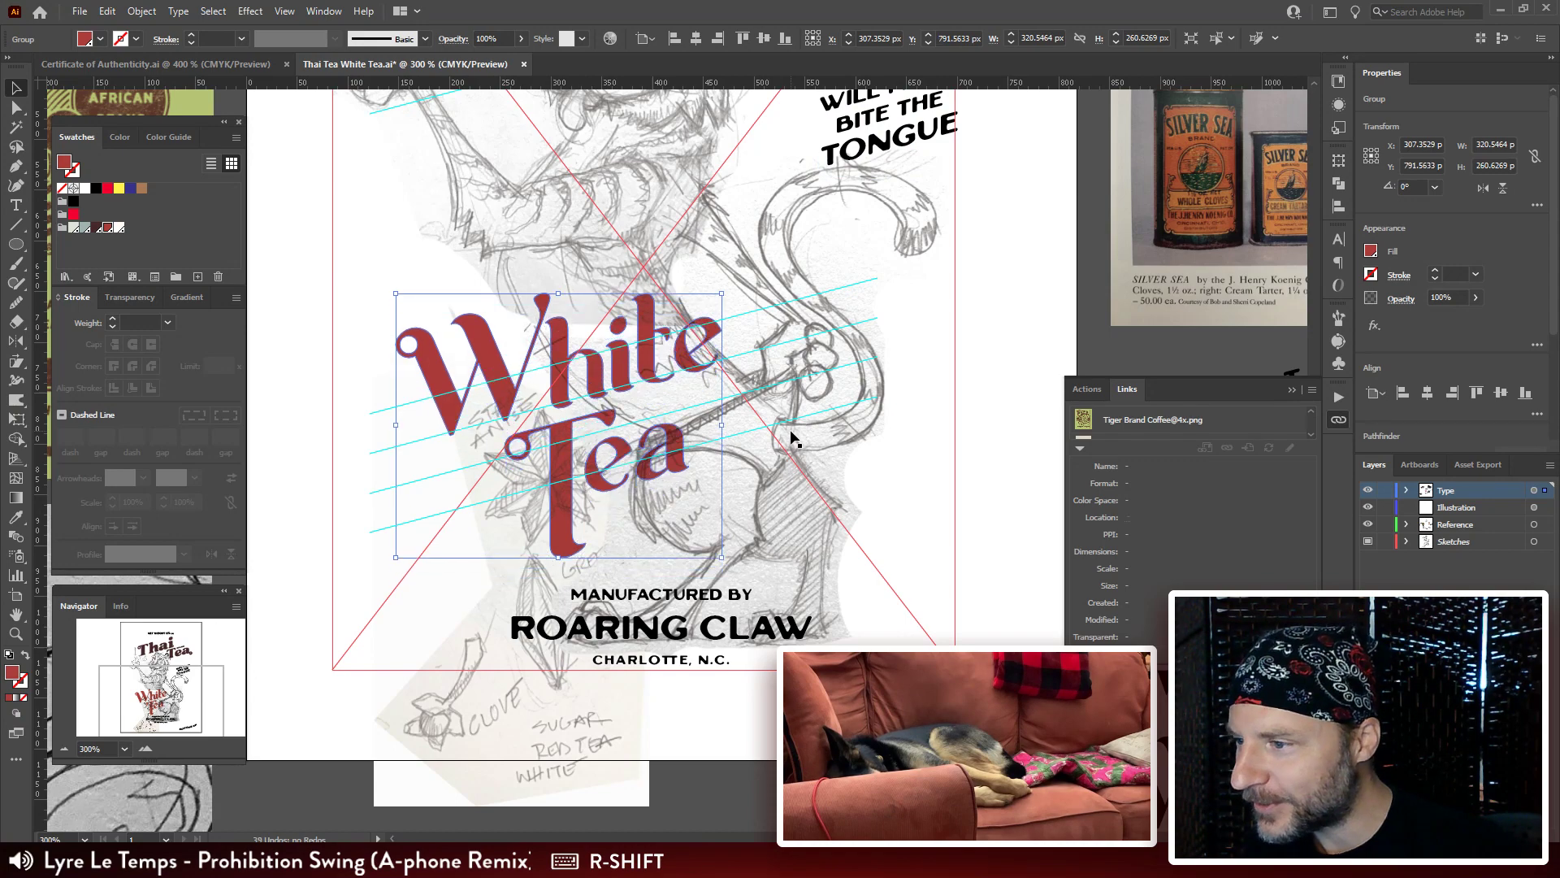
key("shift+Down")
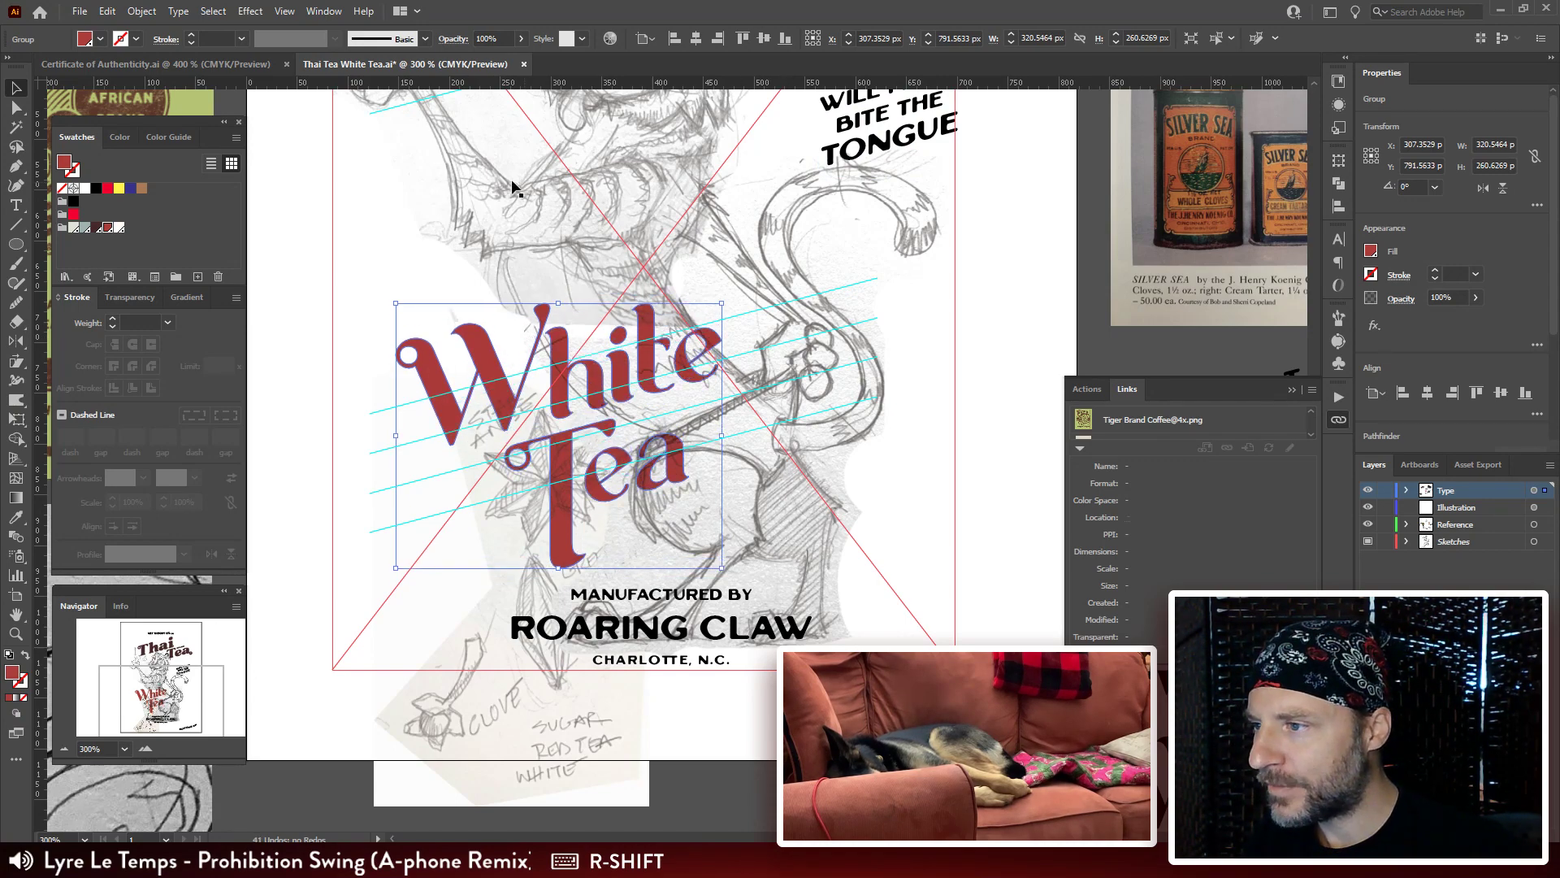
Review the whole label composition with the artboards hidden and shown again, and clear the selection.
left_click_drag(636, 347, 633, 501)
key("ctrl+minus")
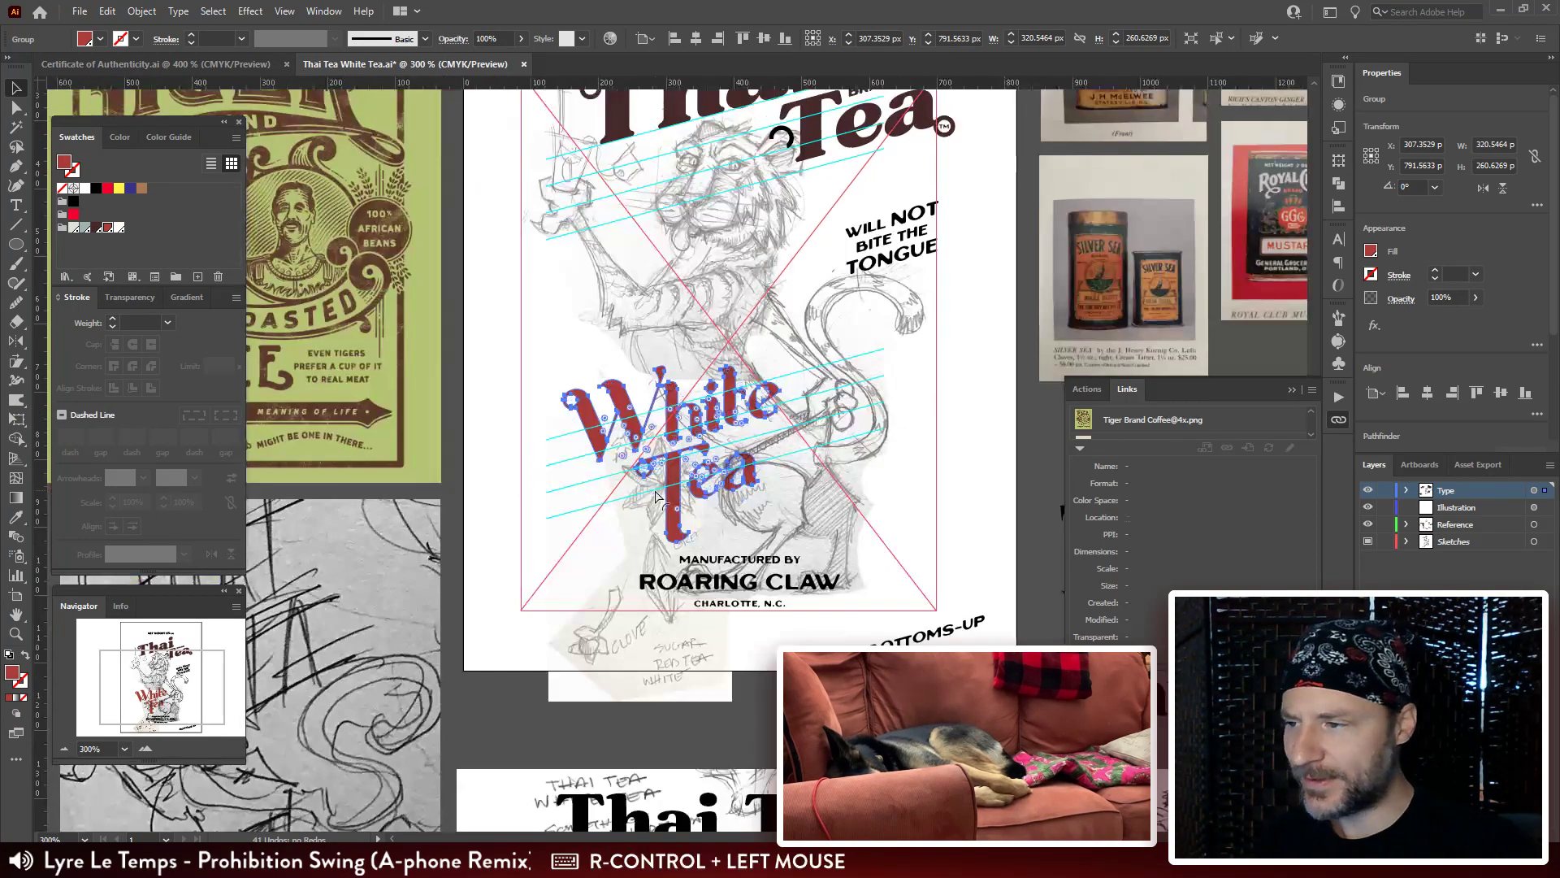
key("ctrl+minus")
key("ctrl+minus")
left_click_drag(622, 426, 566, 465)
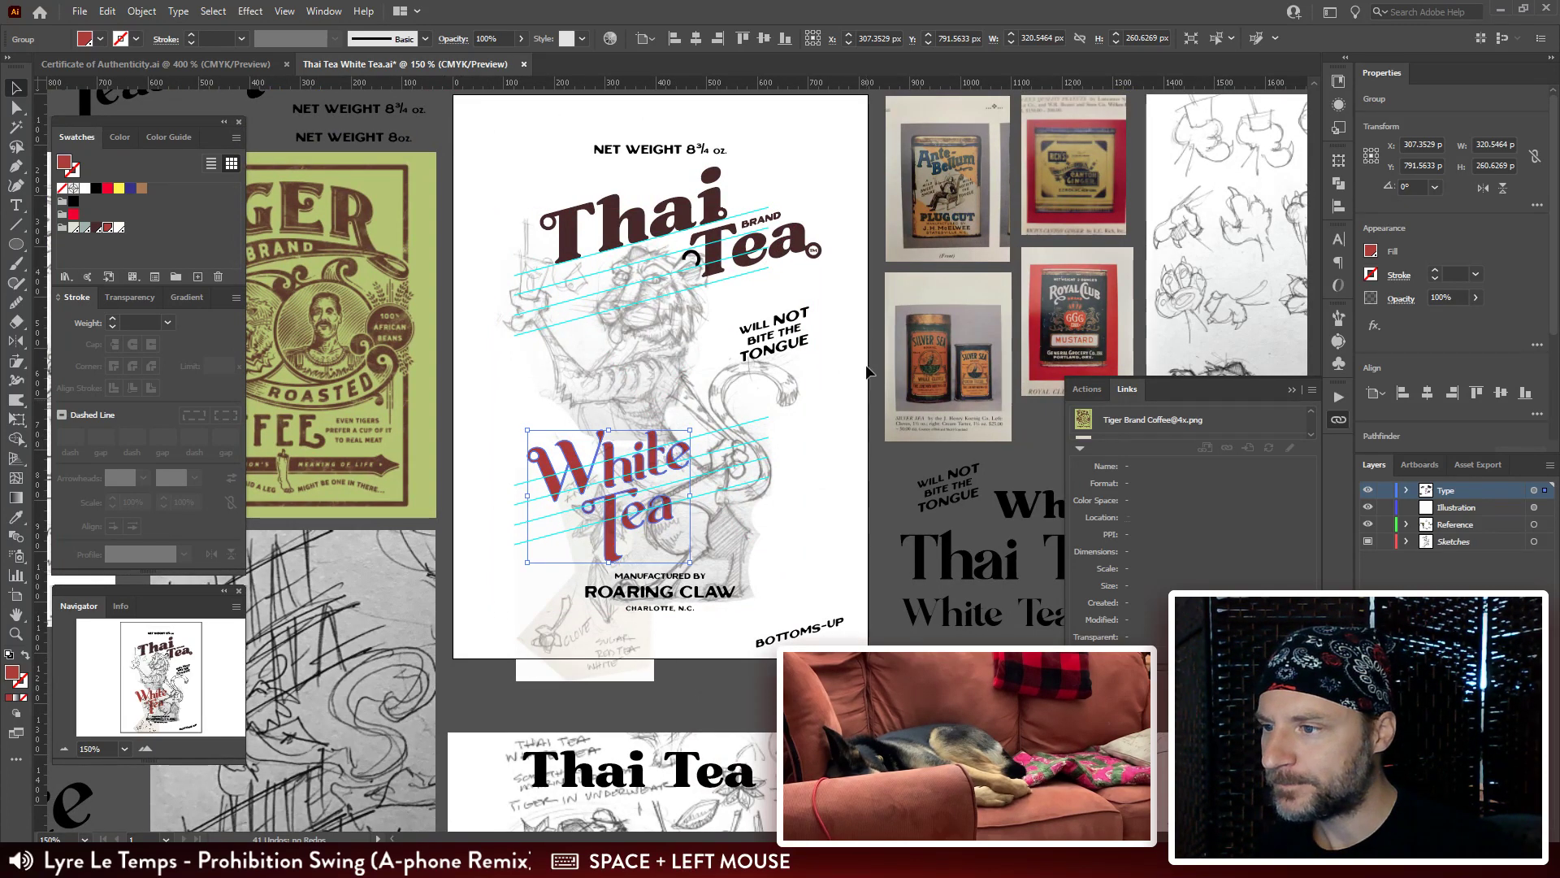
key("ctrl+shift+h")
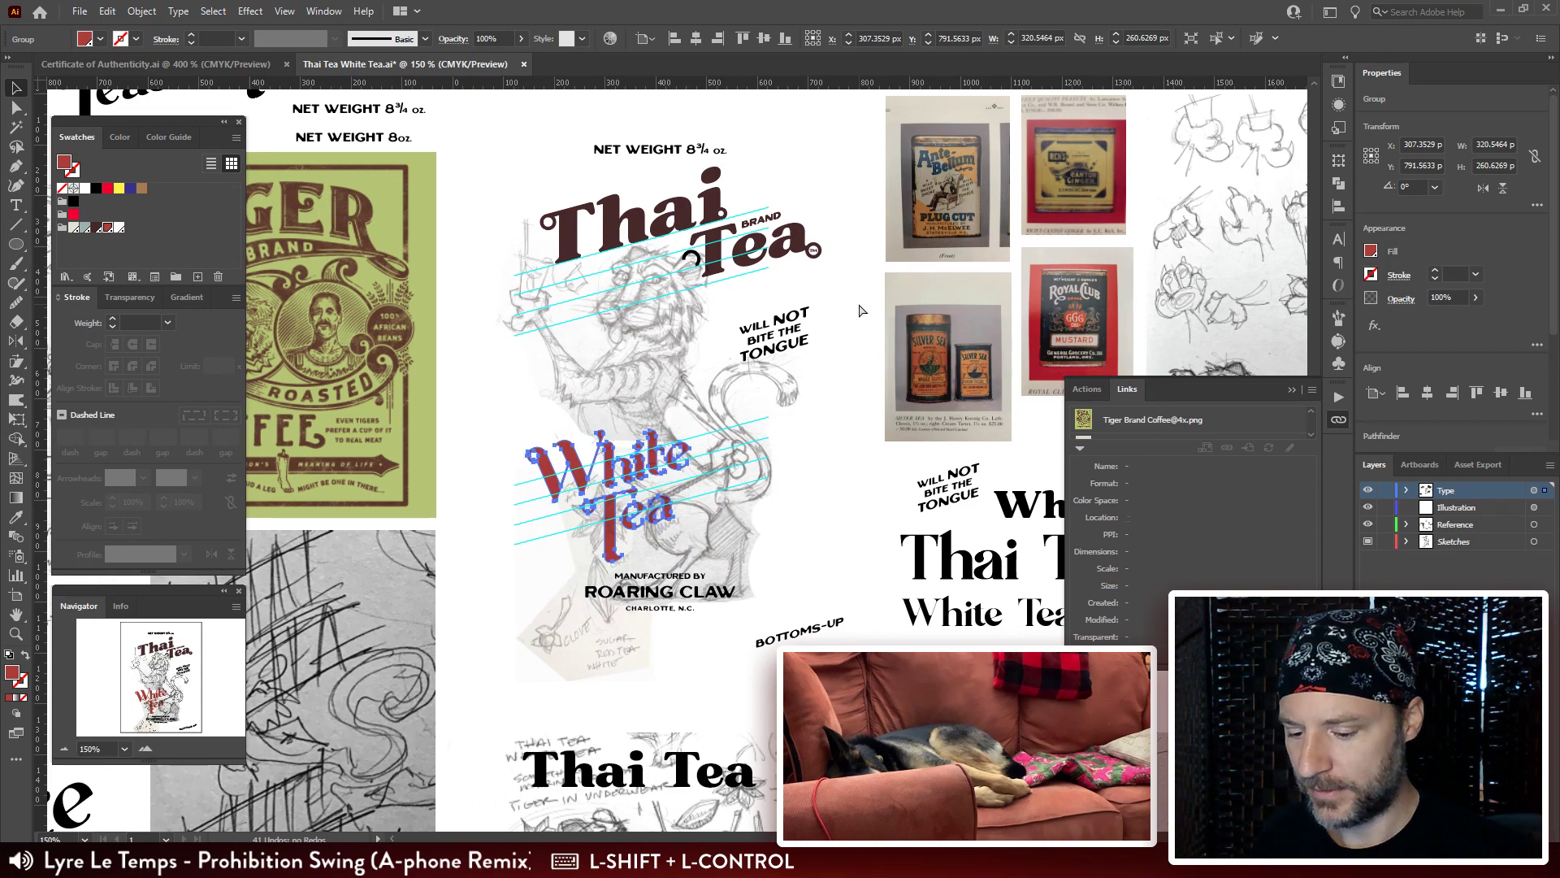
key("ctrl+shift+h")
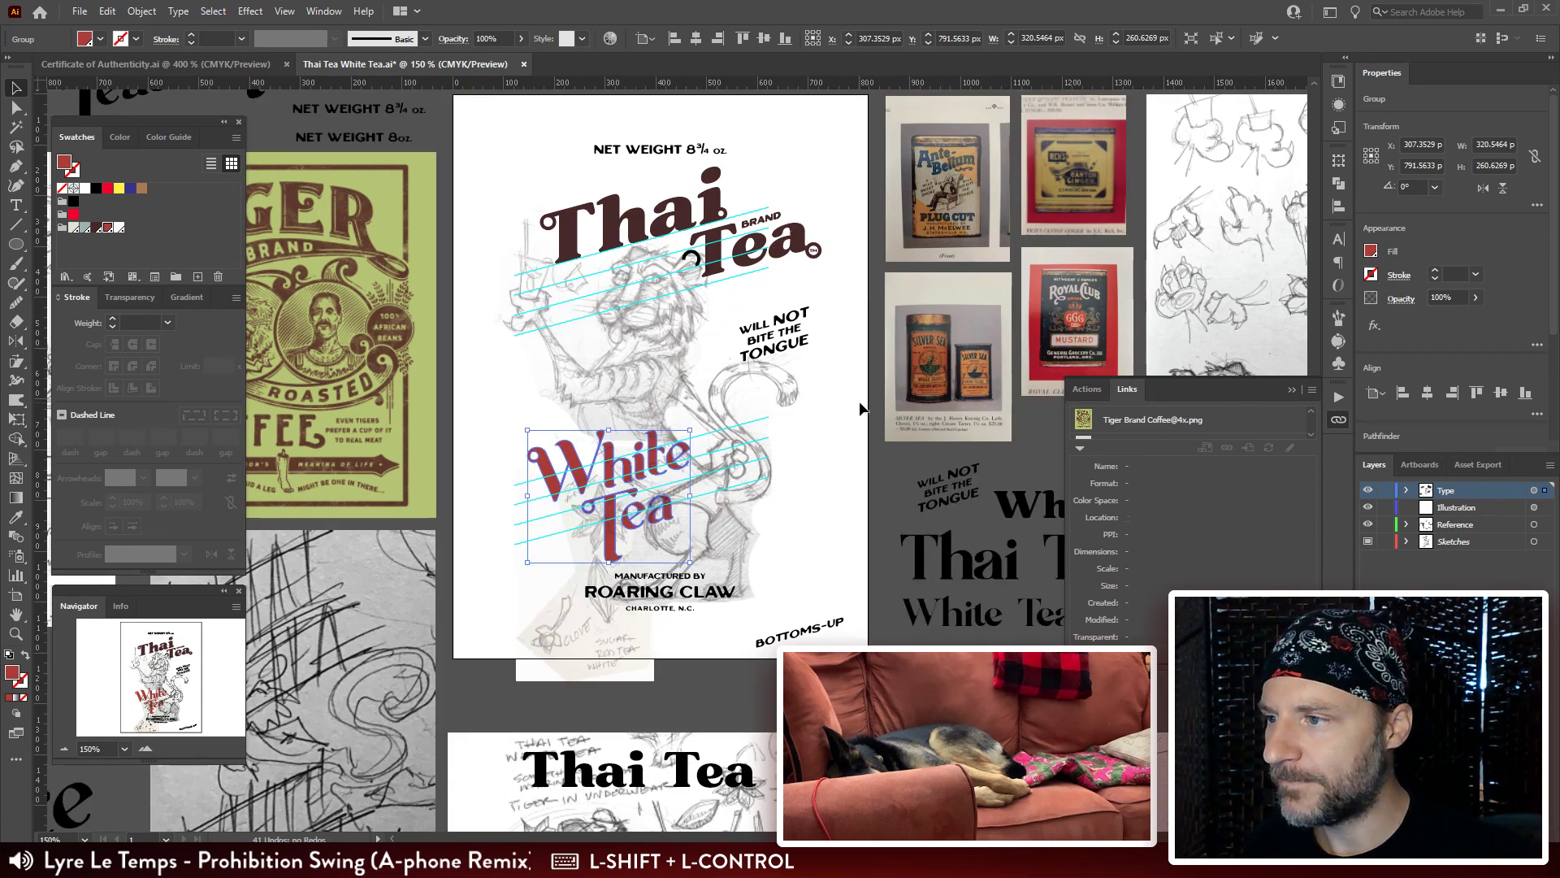
key("ctrl+shift+a")
Move the linked Thai-Cheers.png tiger sketch left about 20 px and scale it down proportionally to about 571 by 739 px.
left_click_drag(837, 431, 837, 418)
key("ctrl+plus")
key("ctrl+plus")
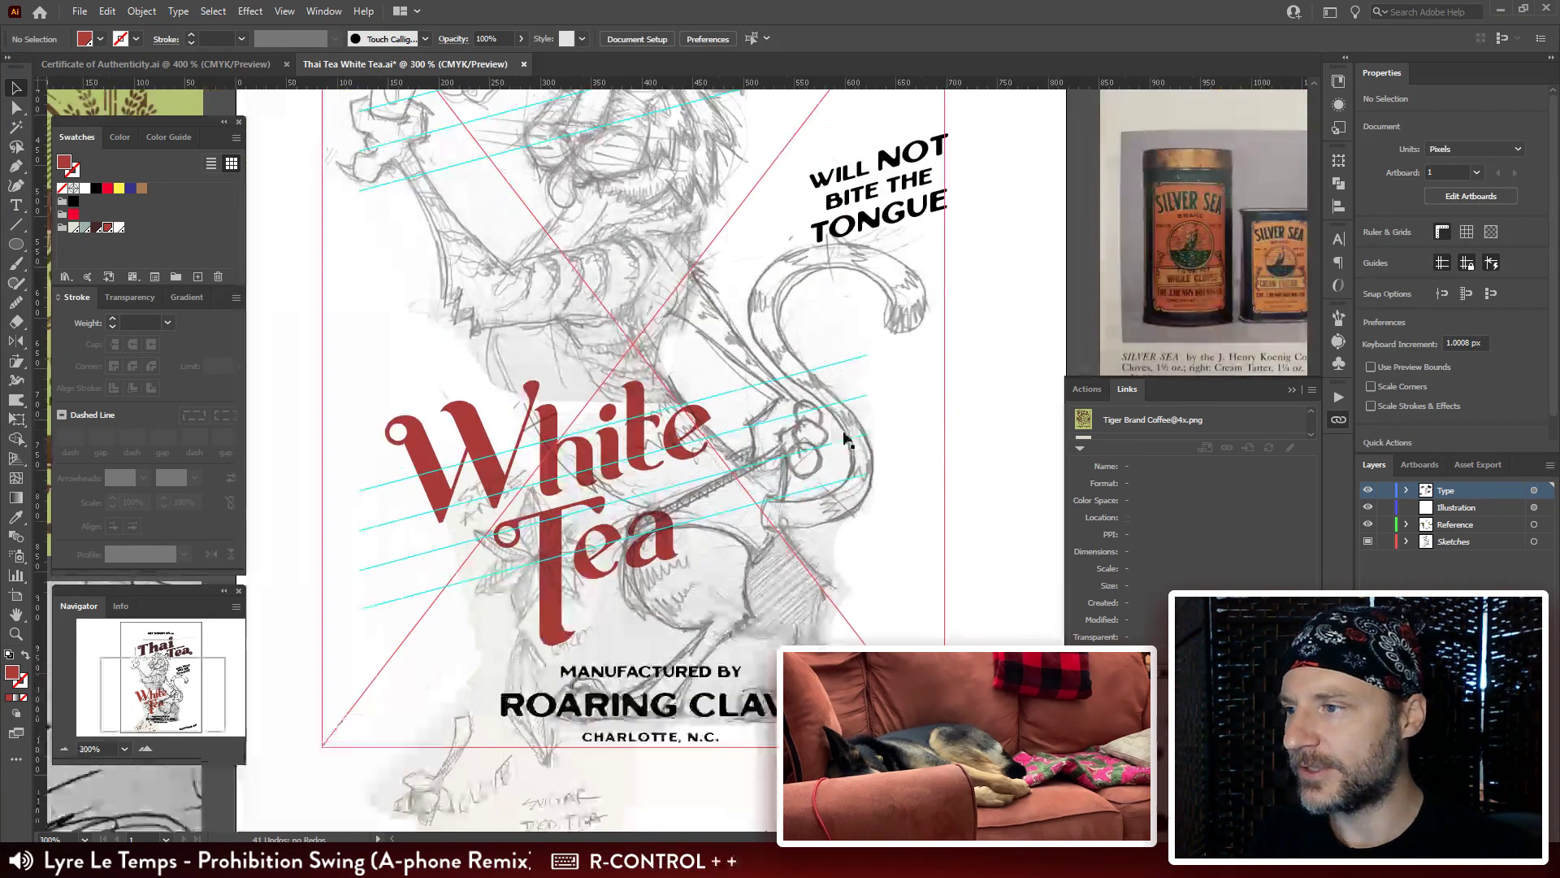
mouse_move(626, 187)
left_mouse_down()
mouse_move(696, 338)
mouse_move(700, 317)
mouse_move(686, 316)
left_mouse_up()
left_click(695, 338)
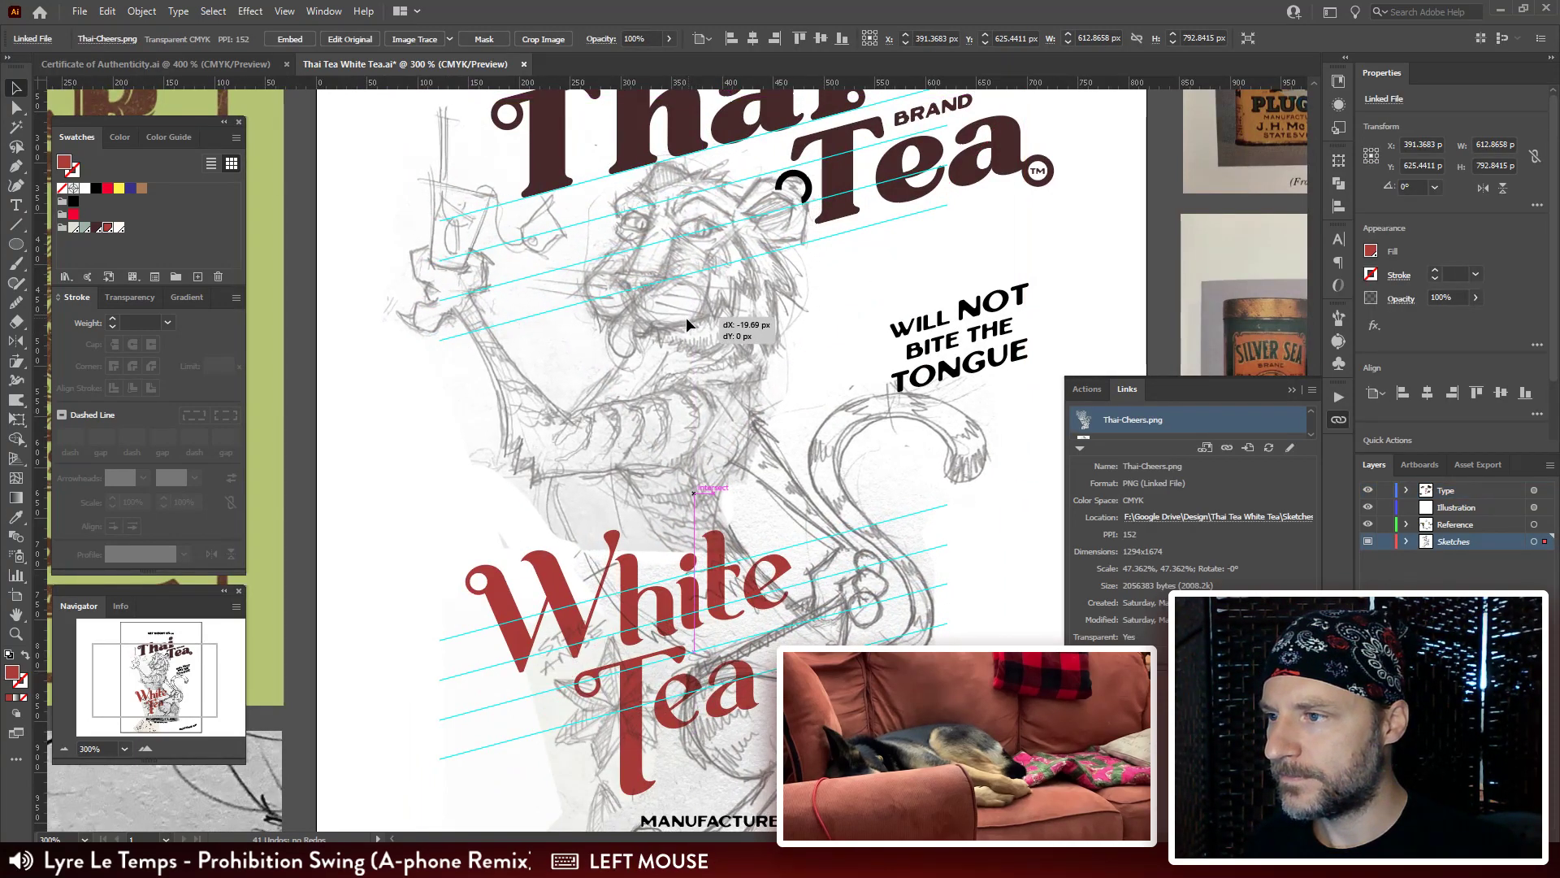
mouse_move(730, 549)
left_mouse_down()
mouse_move(737, 562)
mouse_move(762, 418)
left_mouse_up()
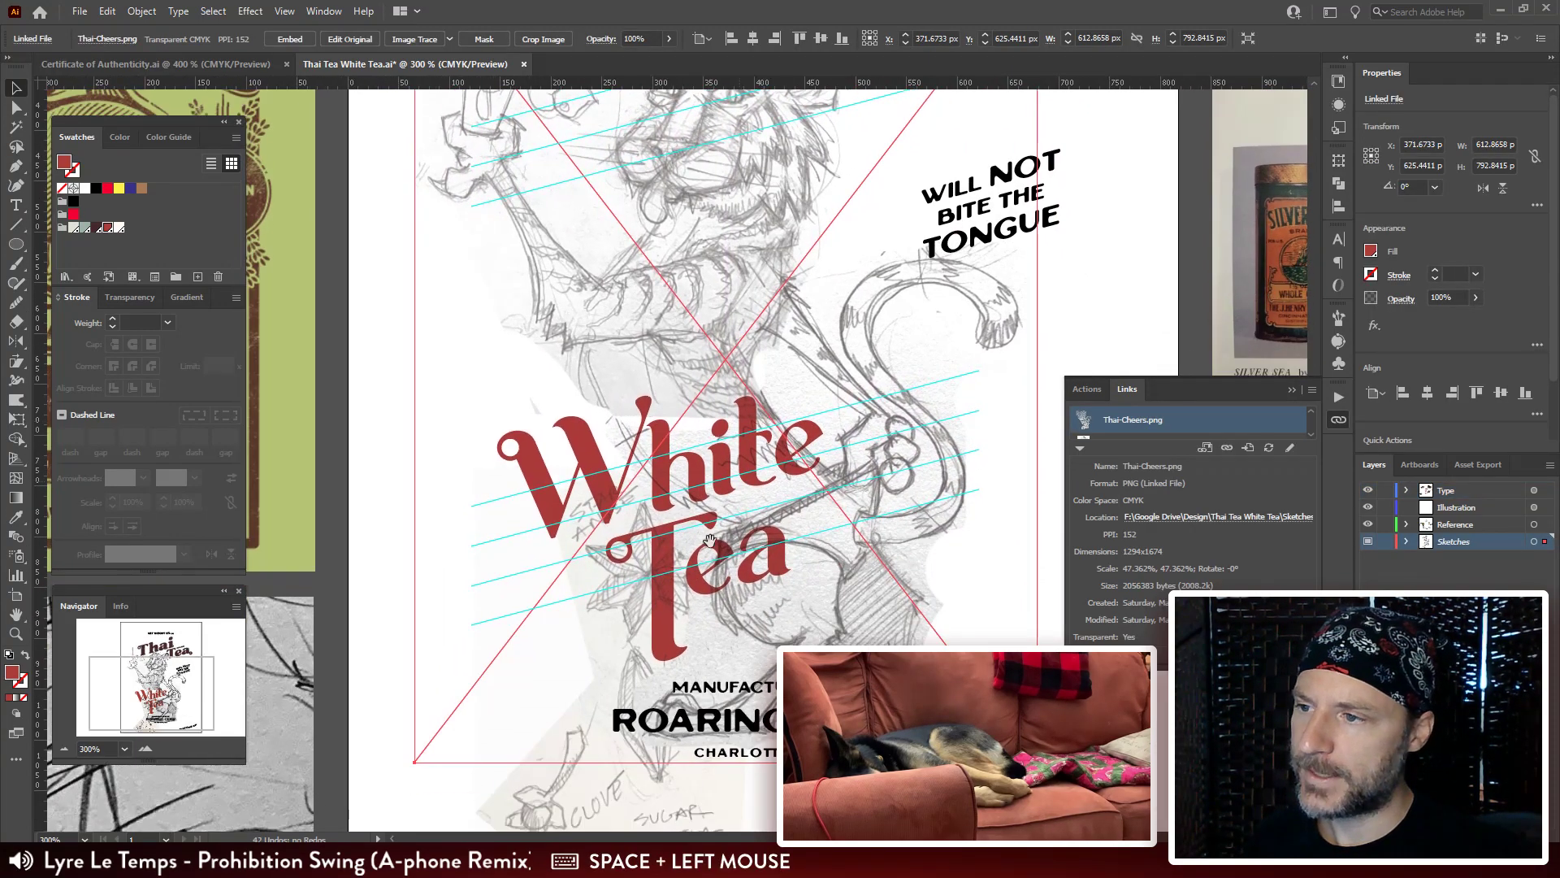
key("ctrl+minus")
left_click_drag(473, 694, 497, 666)
mouse_move(710, 316)
left_mouse_down()
mouse_move(700, 329)
mouse_move(714, 330)
mouse_move(680, 333)
left_mouse_up()
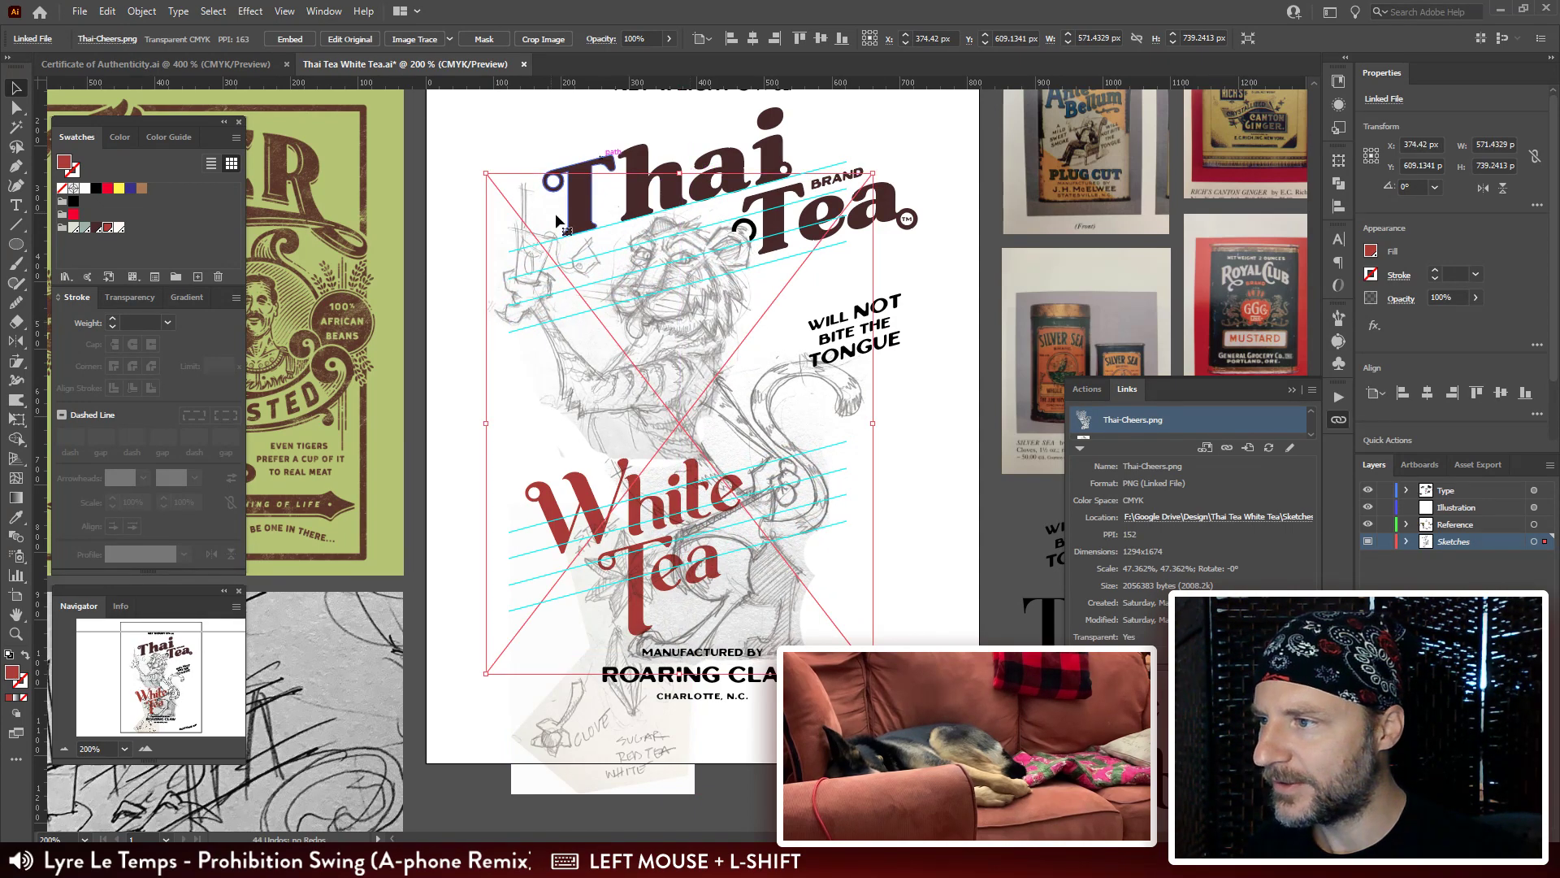
Nudge the tiger sketch down and slightly right to about X 375.4 px, Y 621.1 px.
key("shift+Down")
key("Down")
key("Down")
key("Down")
key("Down")
key("Down")
key("Down")
key("Down")
key("Down")
key("Down")
key("Down")
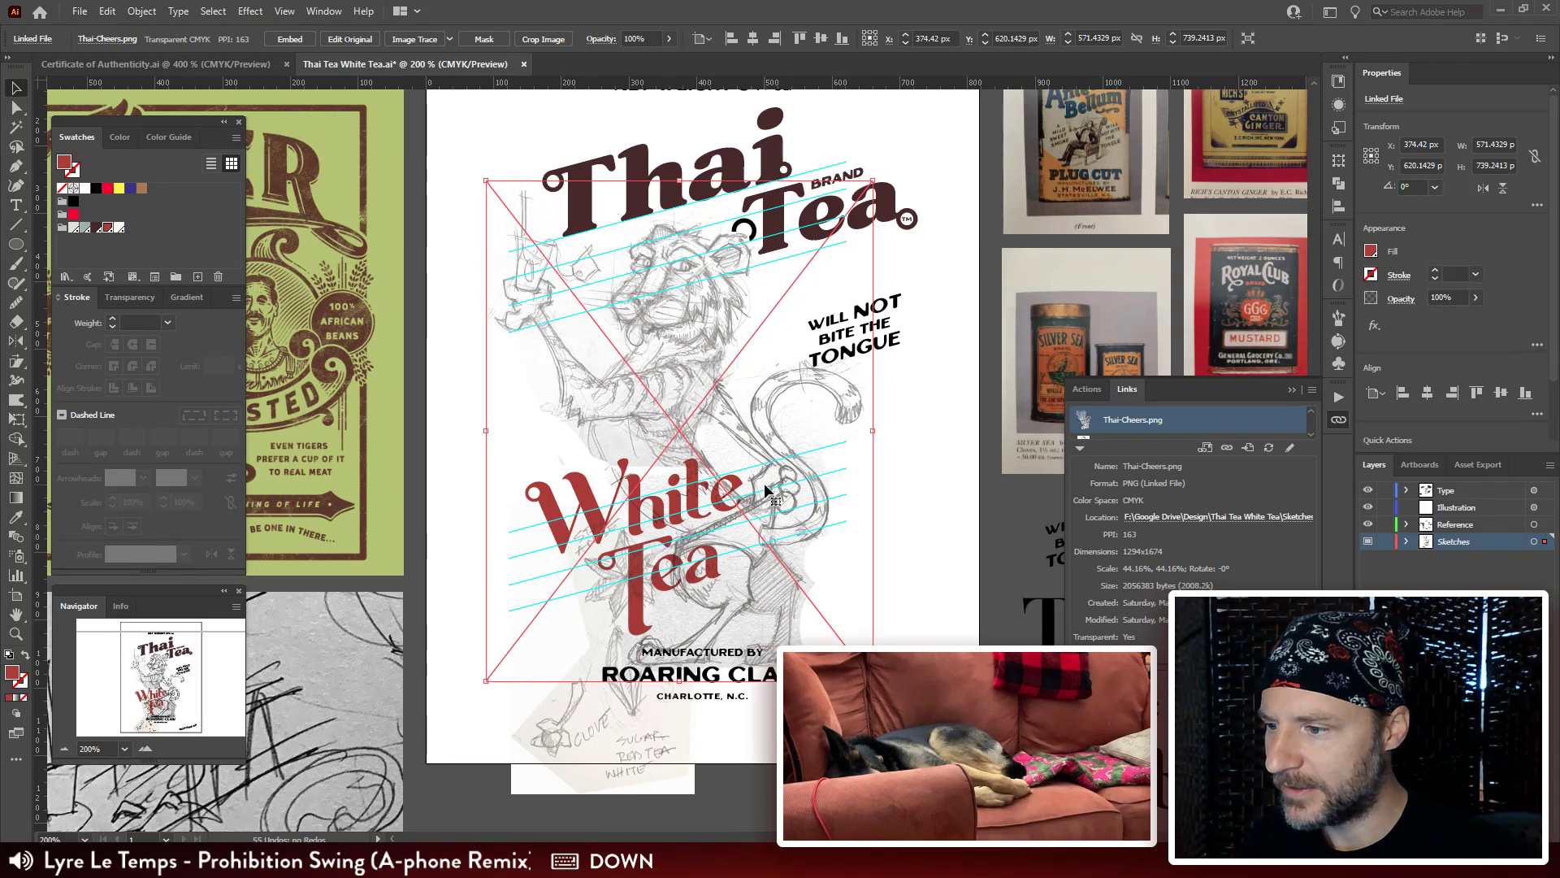
key("Up")
key("Right")
key("Down")
key("Down")
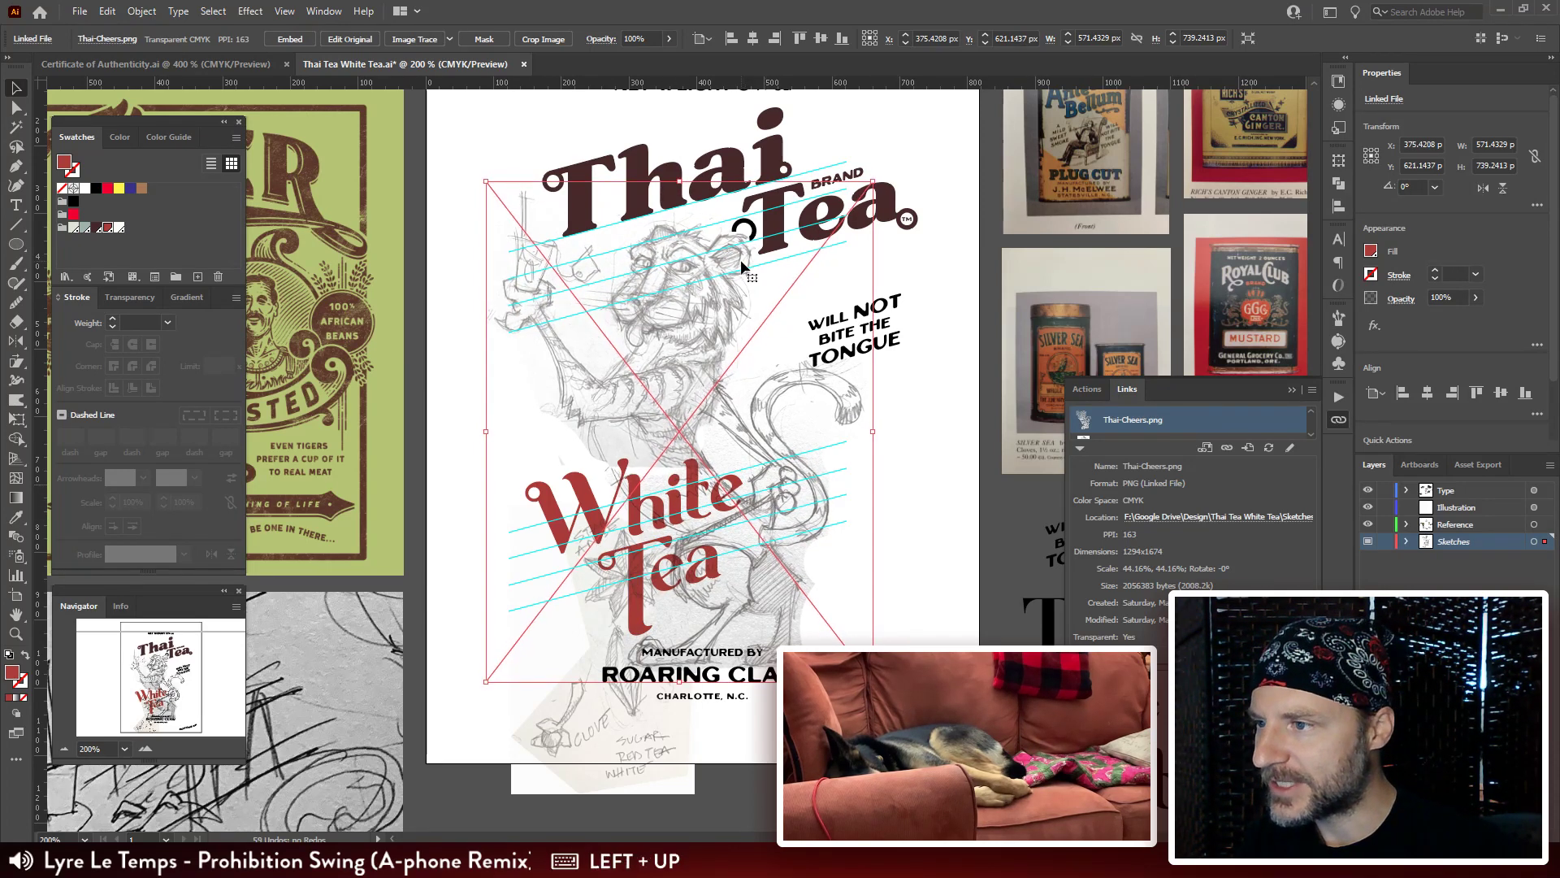
Move the ring beside the T of Tea down and left over the tiger's ear, to about X 449.4 px, Y 332.6 px.
left_click(735, 232)
key("Down")
key("Down")
key("Down")
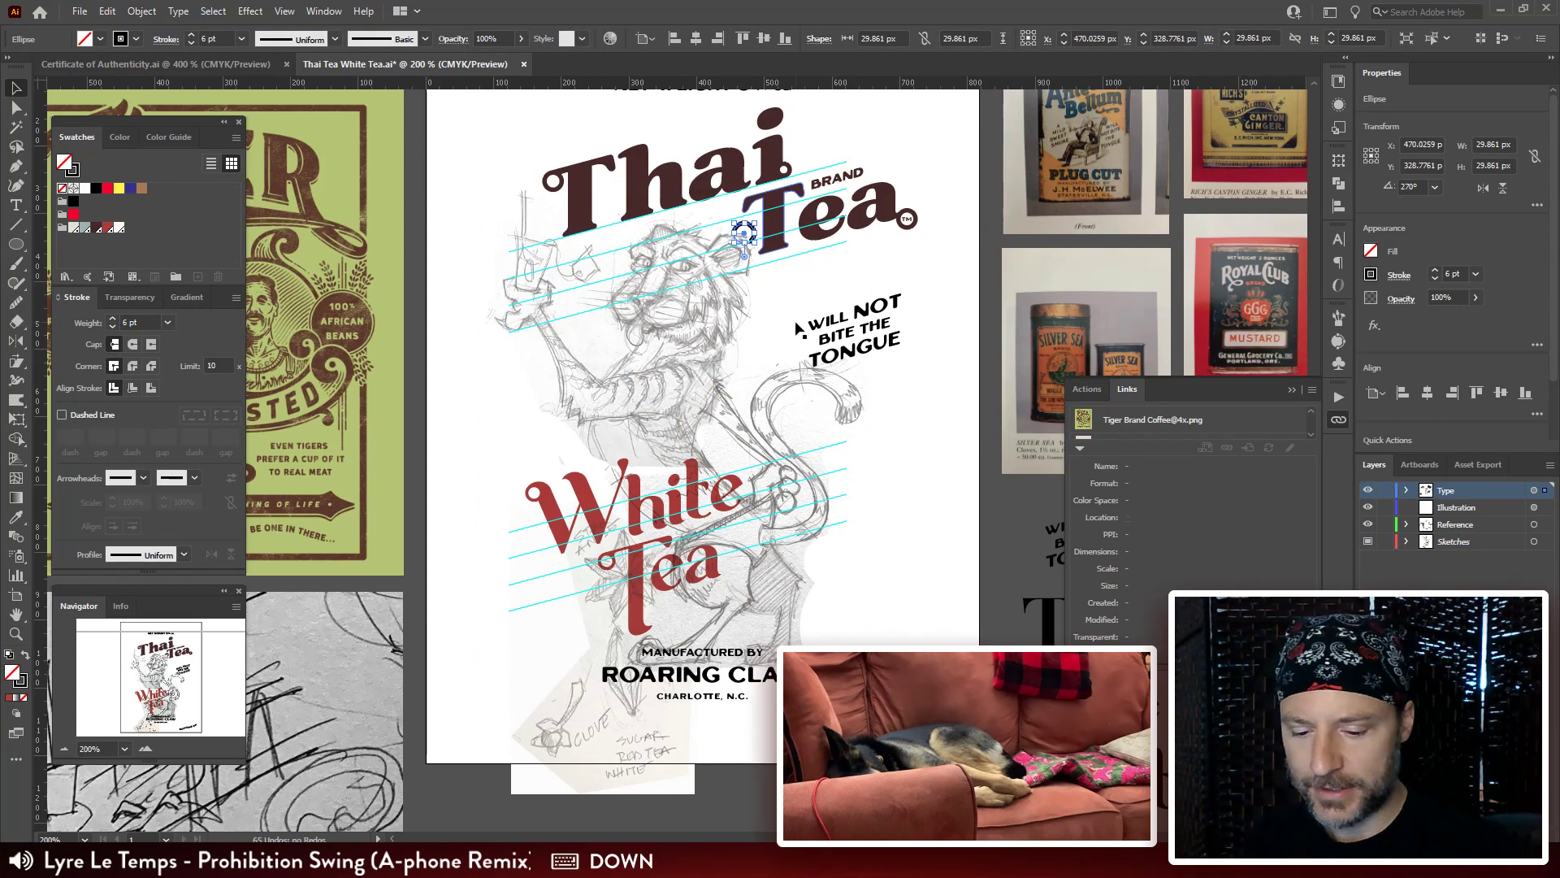
key("ctrl+plus")
key("ctrl+plus")
left_click_drag(703, 416, 708, 310)
Rotate the ring to about 222° and reposition it around the tiger's ear at about X 450.9 px, Y 338.9 px.
key("r")
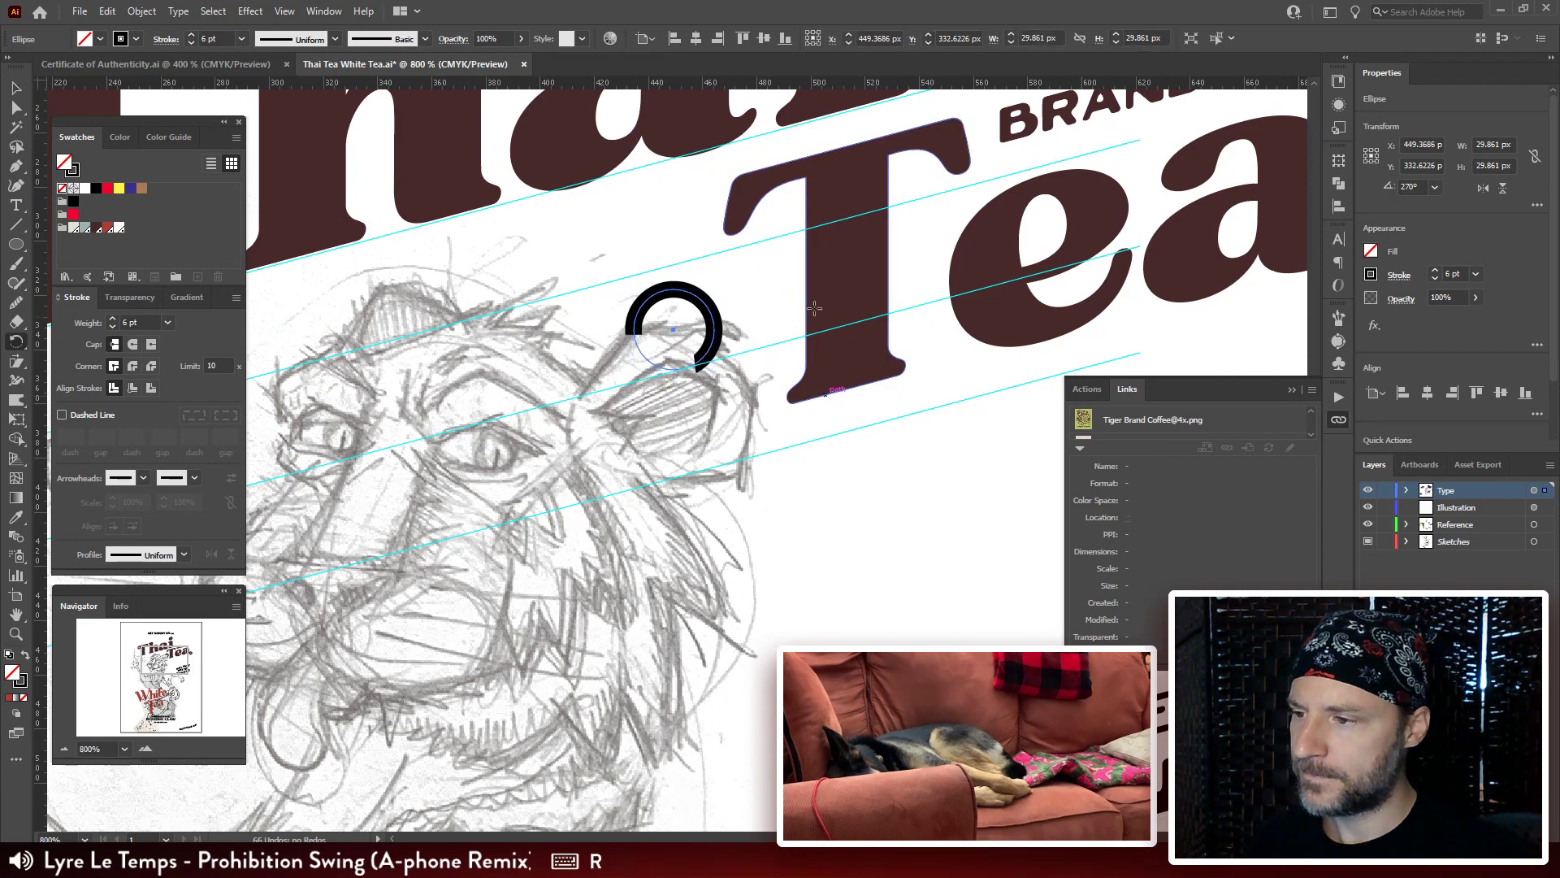
left_click_drag(815, 308, 653, 235)
left_click_drag(652, 235, 636, 260)
key("v")
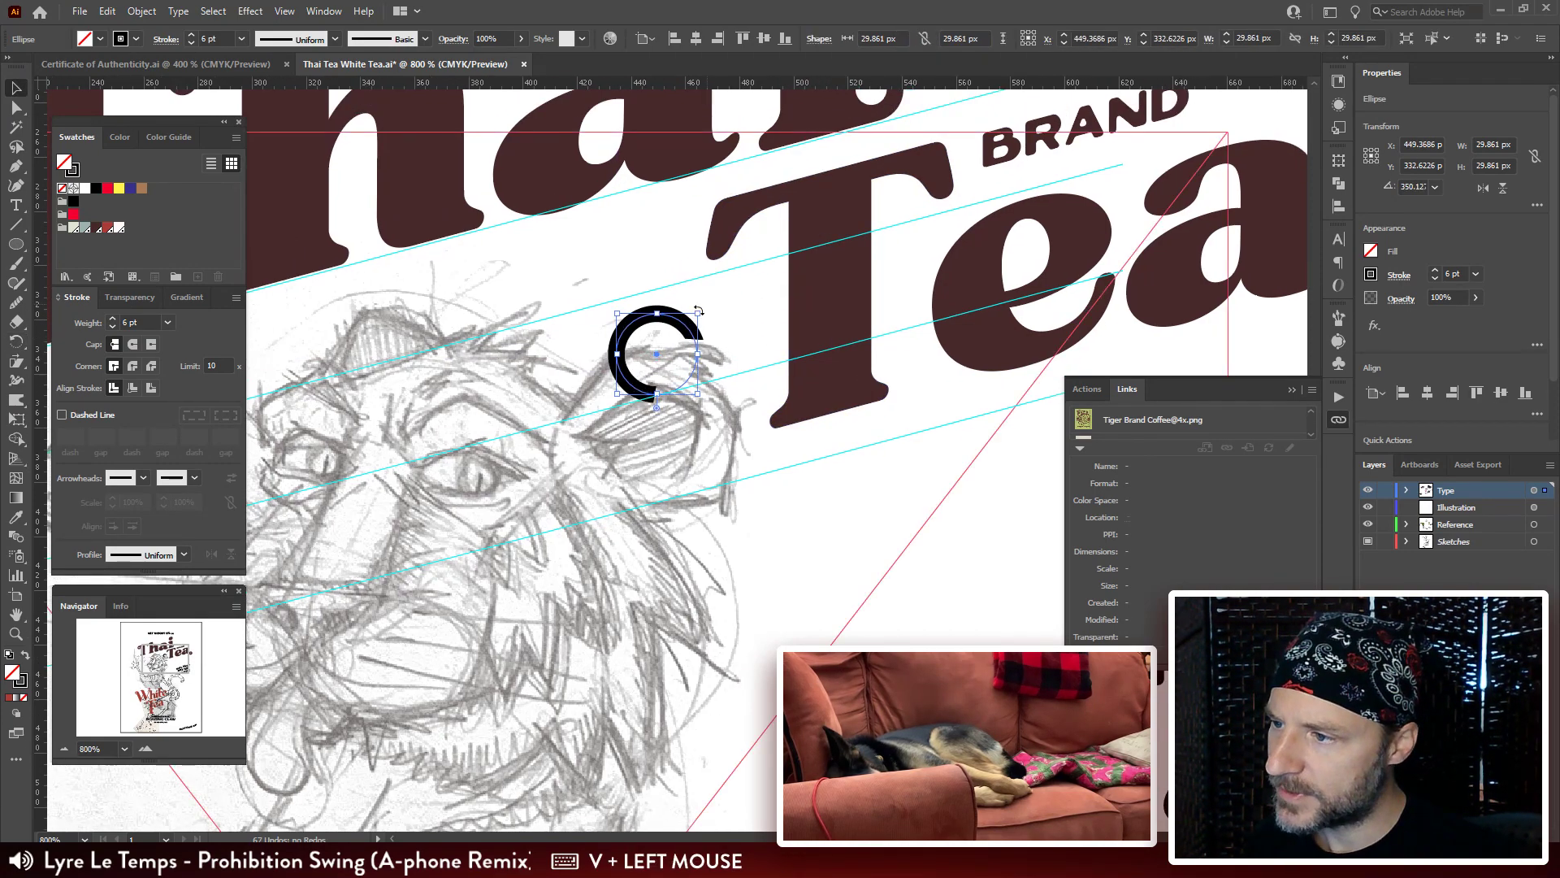
left_click_drag(677, 326, 681, 330)
key("r")
left_click_drag(773, 237, 724, 546)
key("v")
mouse_move(689, 333)
left_mouse_down()
mouse_move(623, 374)
mouse_move(599, 360)
mouse_move(655, 395)
mouse_move(611, 416)
left_mouse_up()
Adjust the anchor points of the ring's opacity mask shape so its gap fits the tiger's ear, and return to the artwork.
key("a")
left_click(130, 297)
left_click(143, 365)
left_click(623, 349)
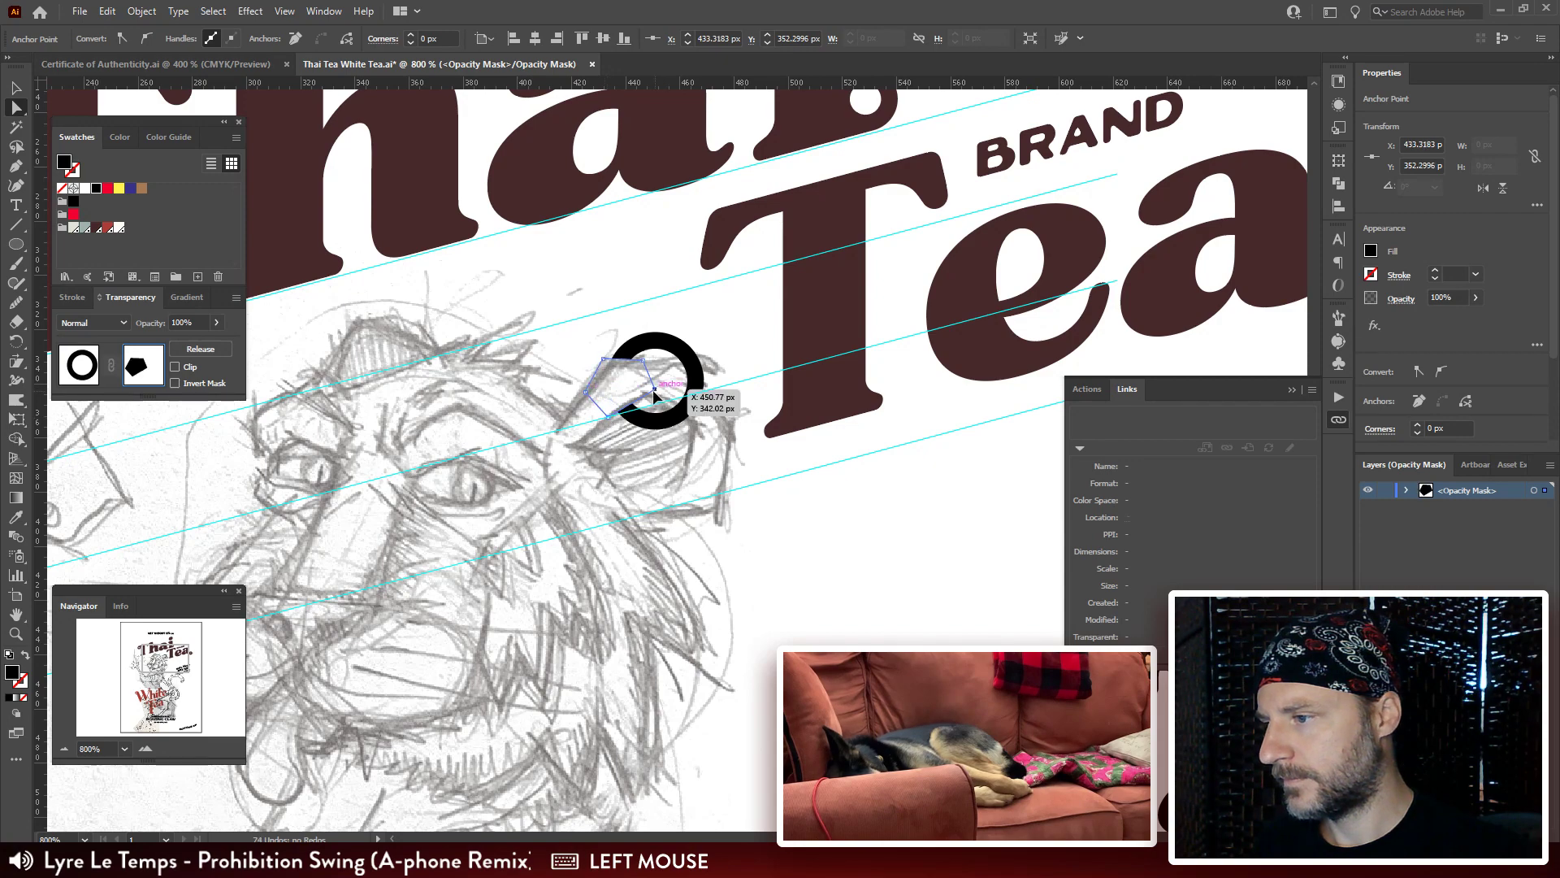
left_click(599, 314)
left_click(85, 379)
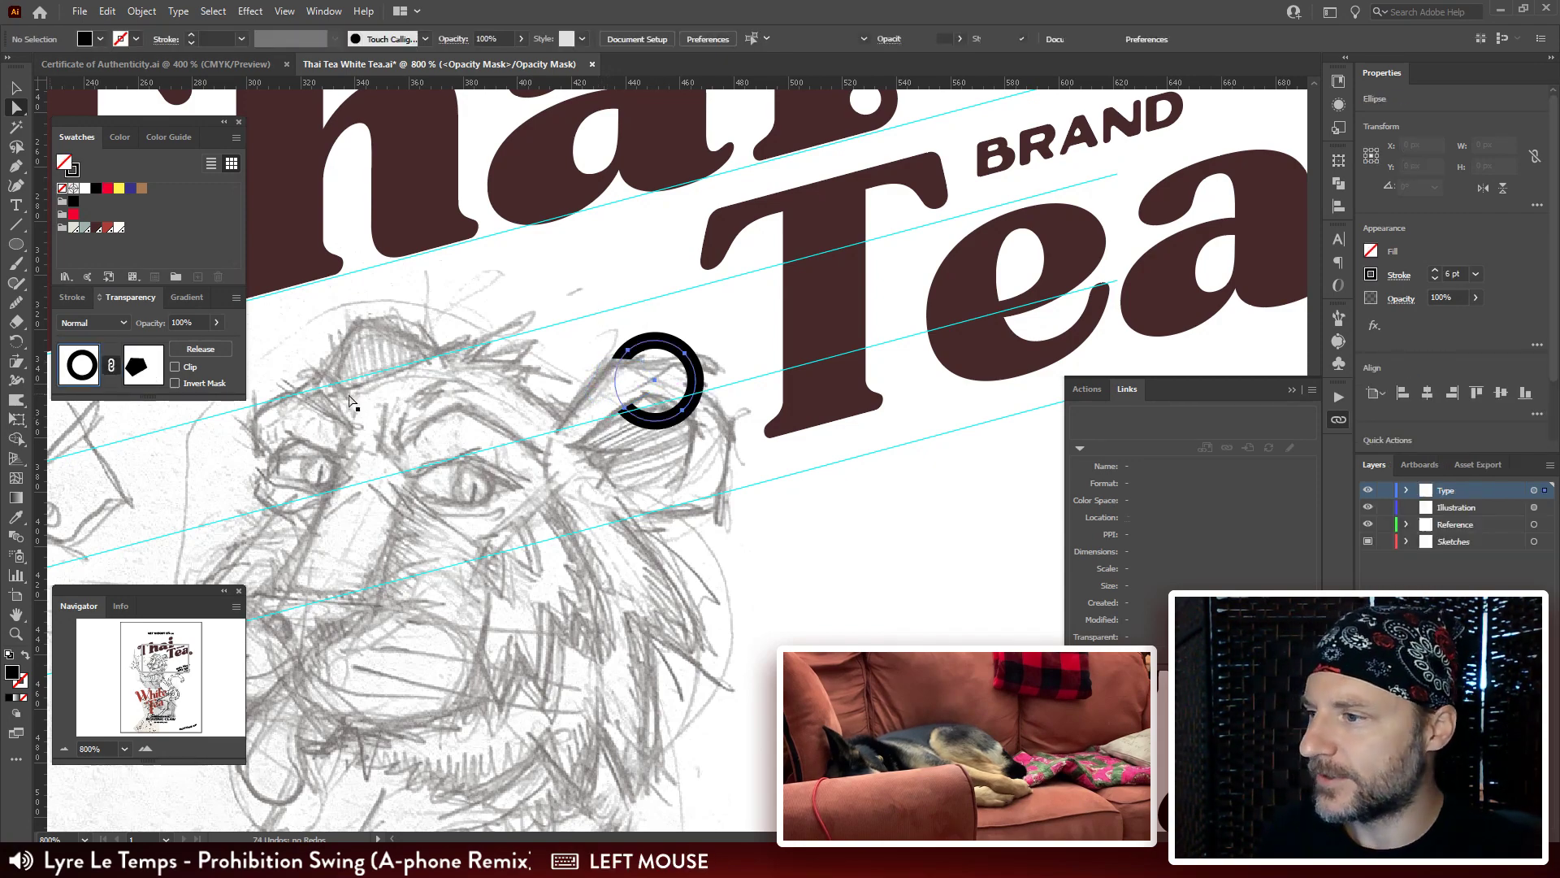
Recolor the ring's stroke with the pale grey-green swatch and clear the selection.
key("ctrl+minus")
key("ctrl+minus")
left_click_drag(825, 526, 823, 493)
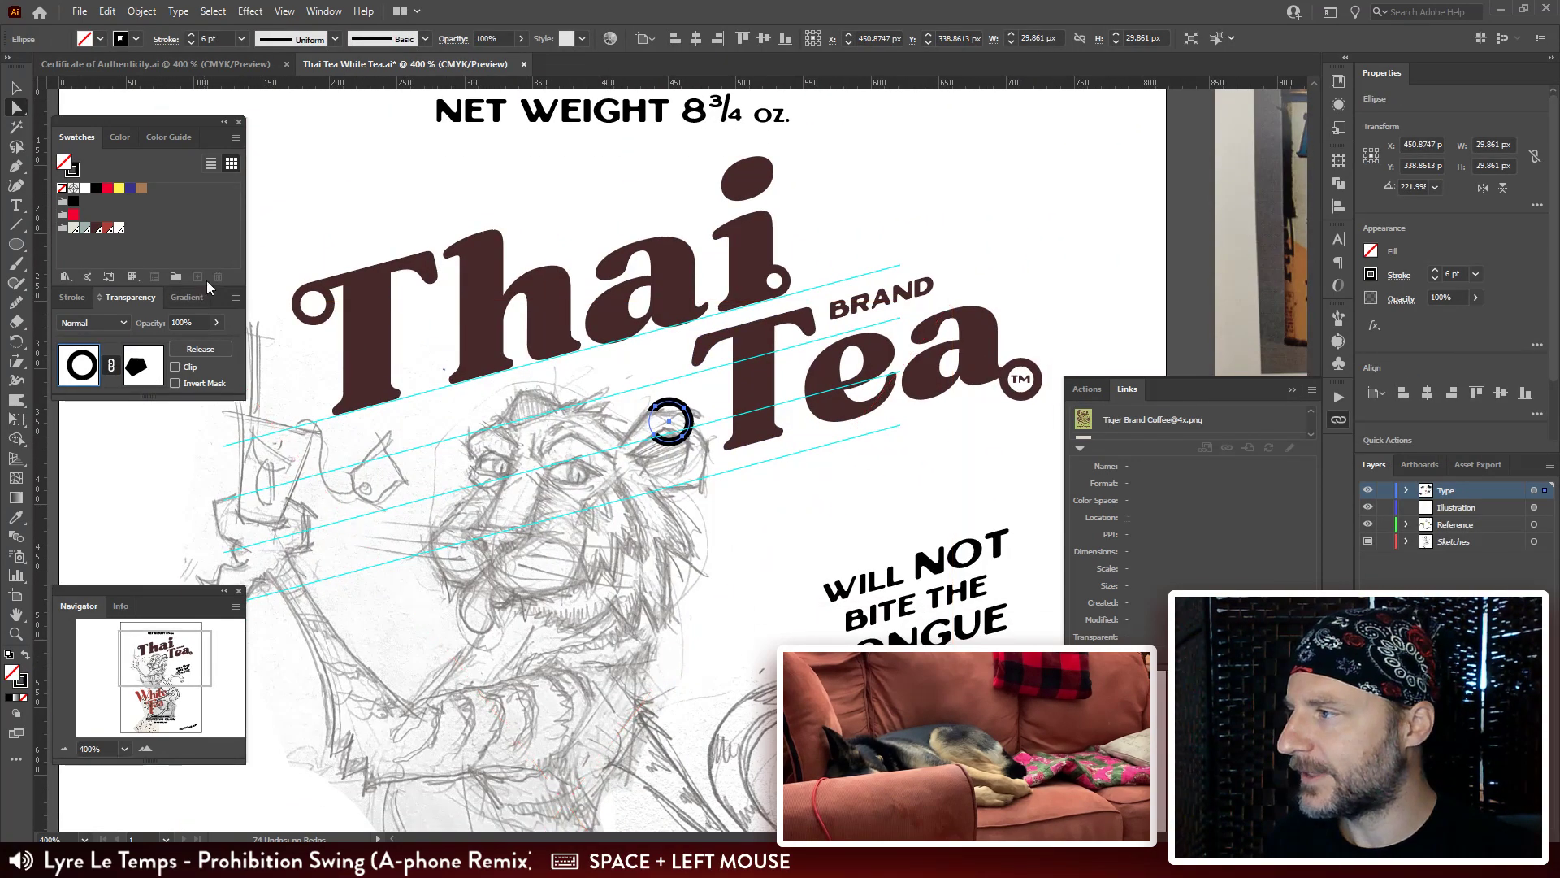
left_click(699, 419)
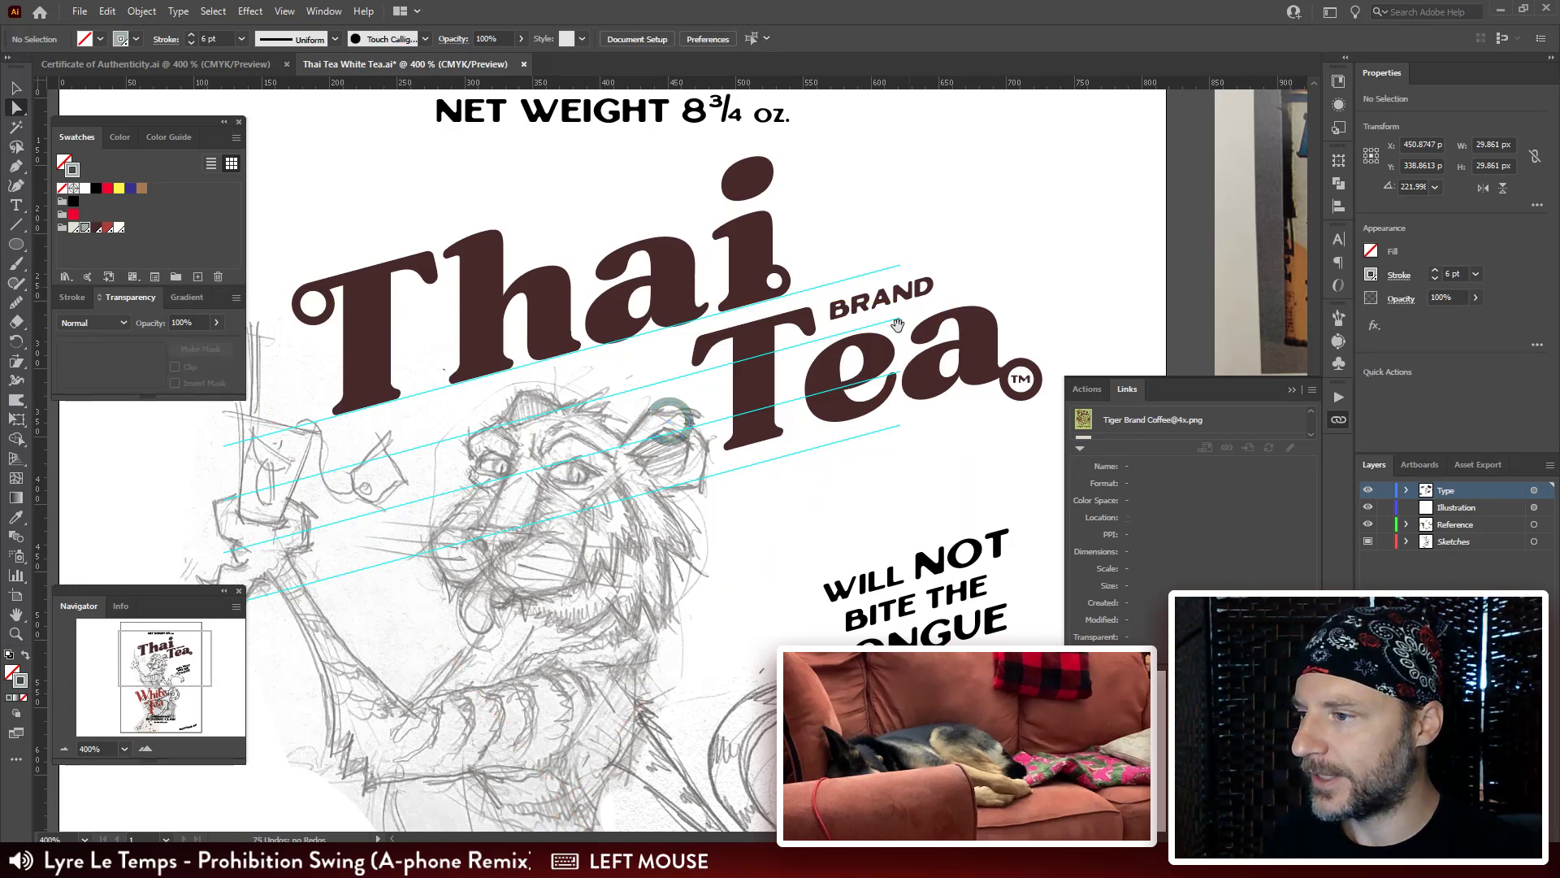
left_click_drag(690, 419, 690, 357)
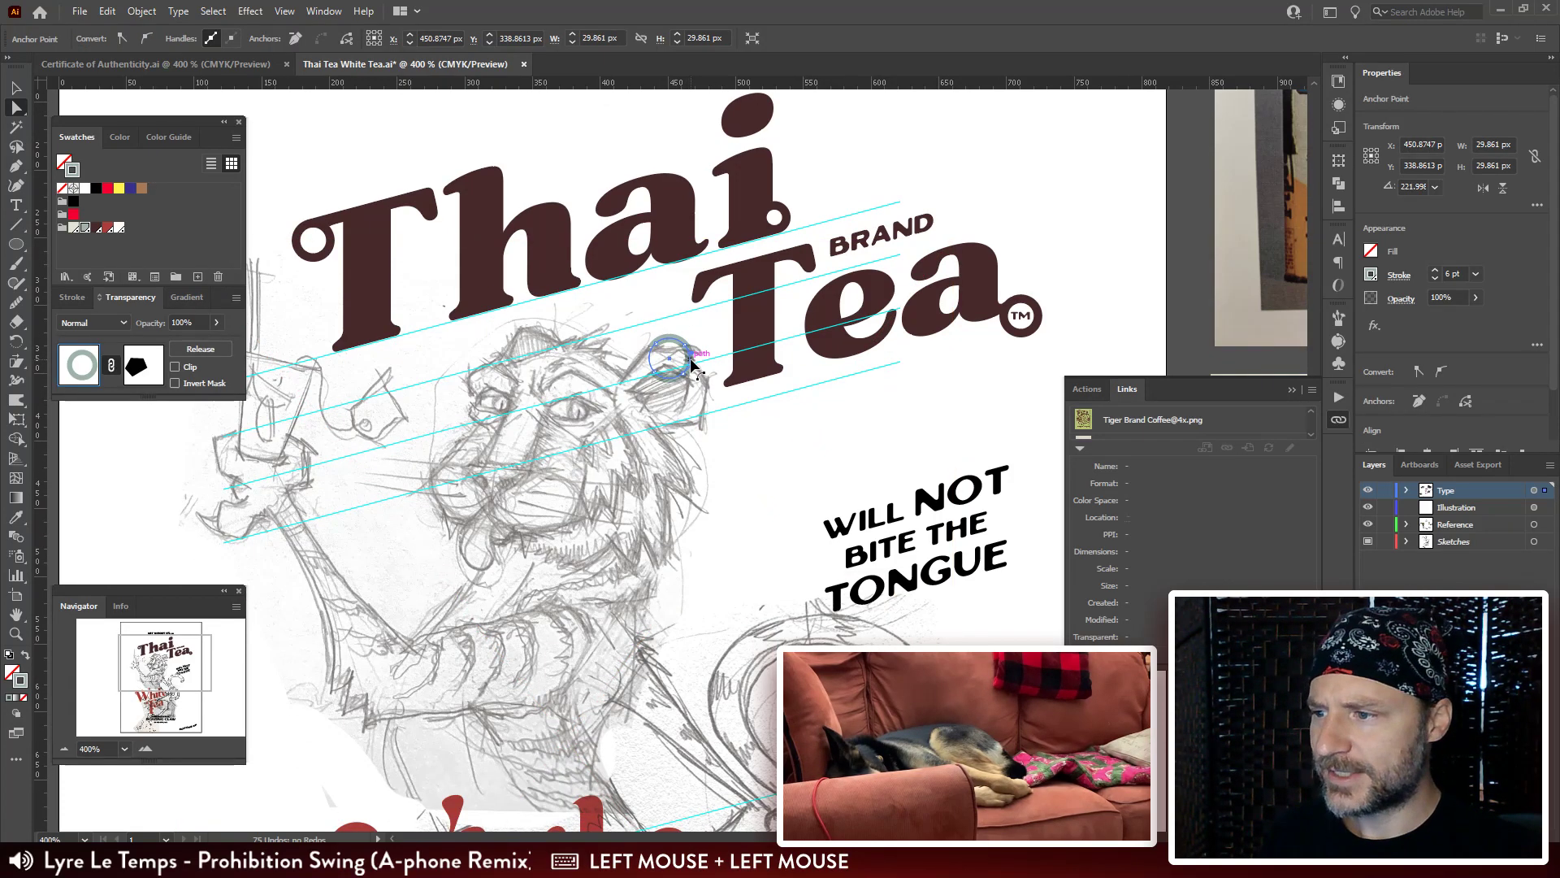
left_click_drag(1080, 219, 1048, 158)
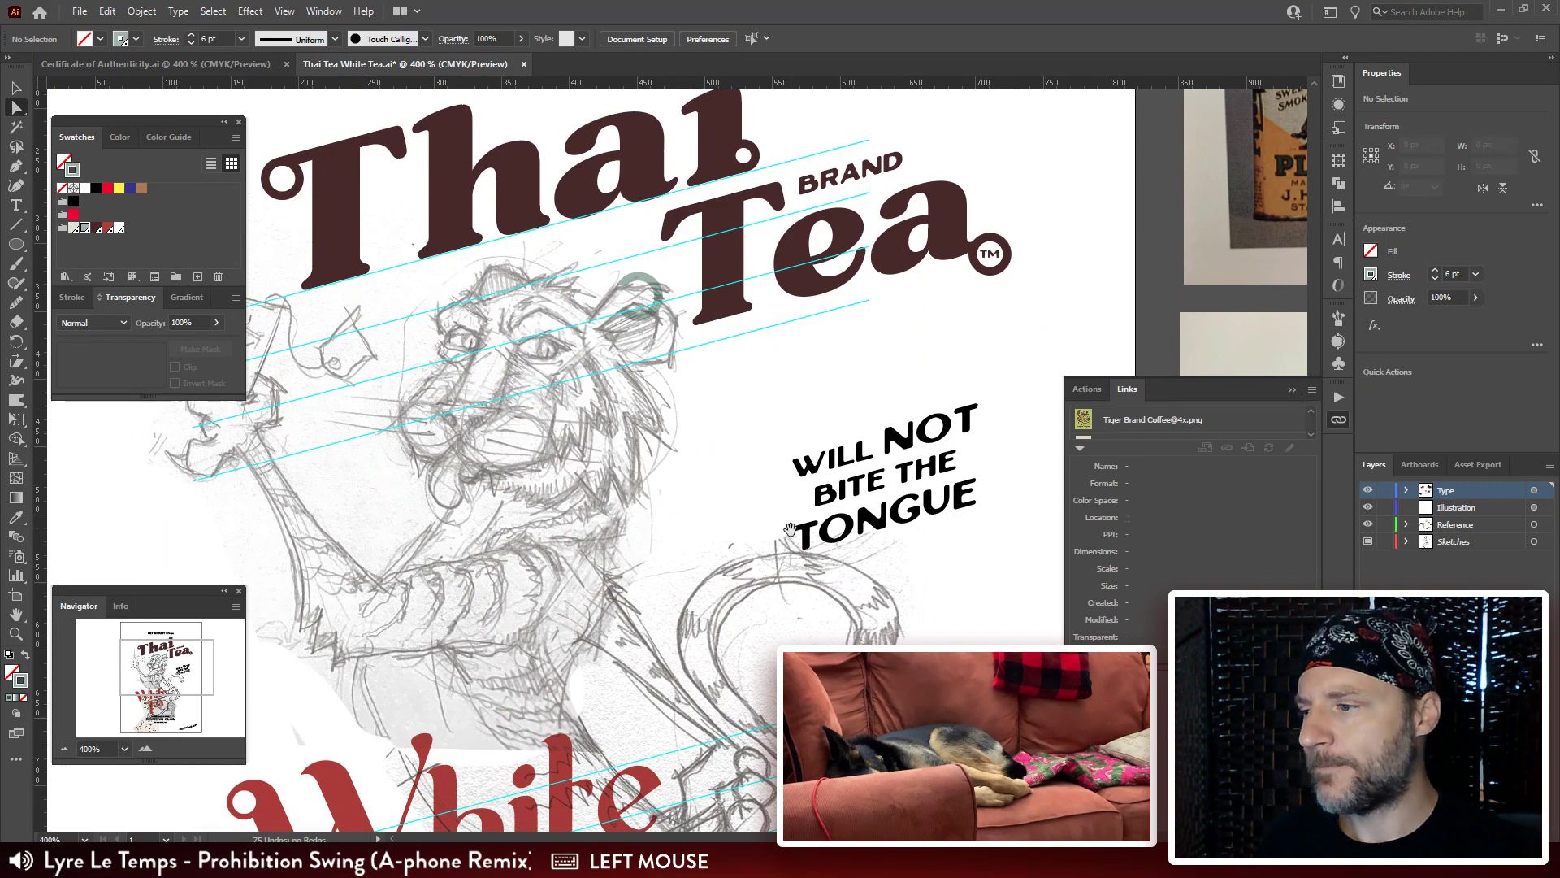
Fill the WILL NOT BITE THE TONGUE tagline with the brick red swatch used on the White Tea lettering.
left_click_drag(790, 529, 787, 476)
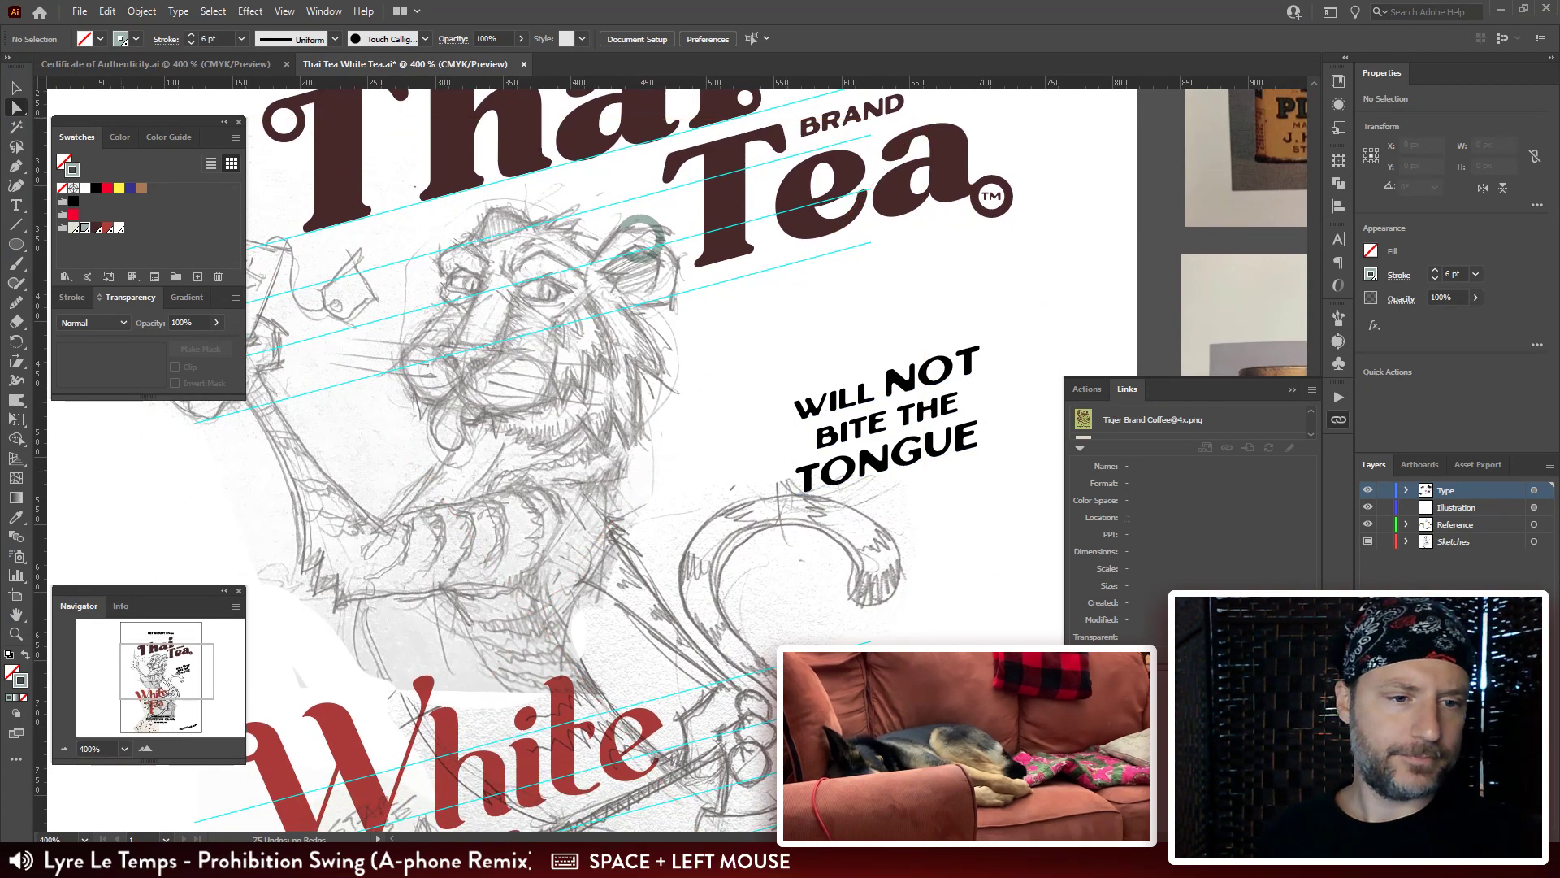
scroll(569, 455, "down", 1)
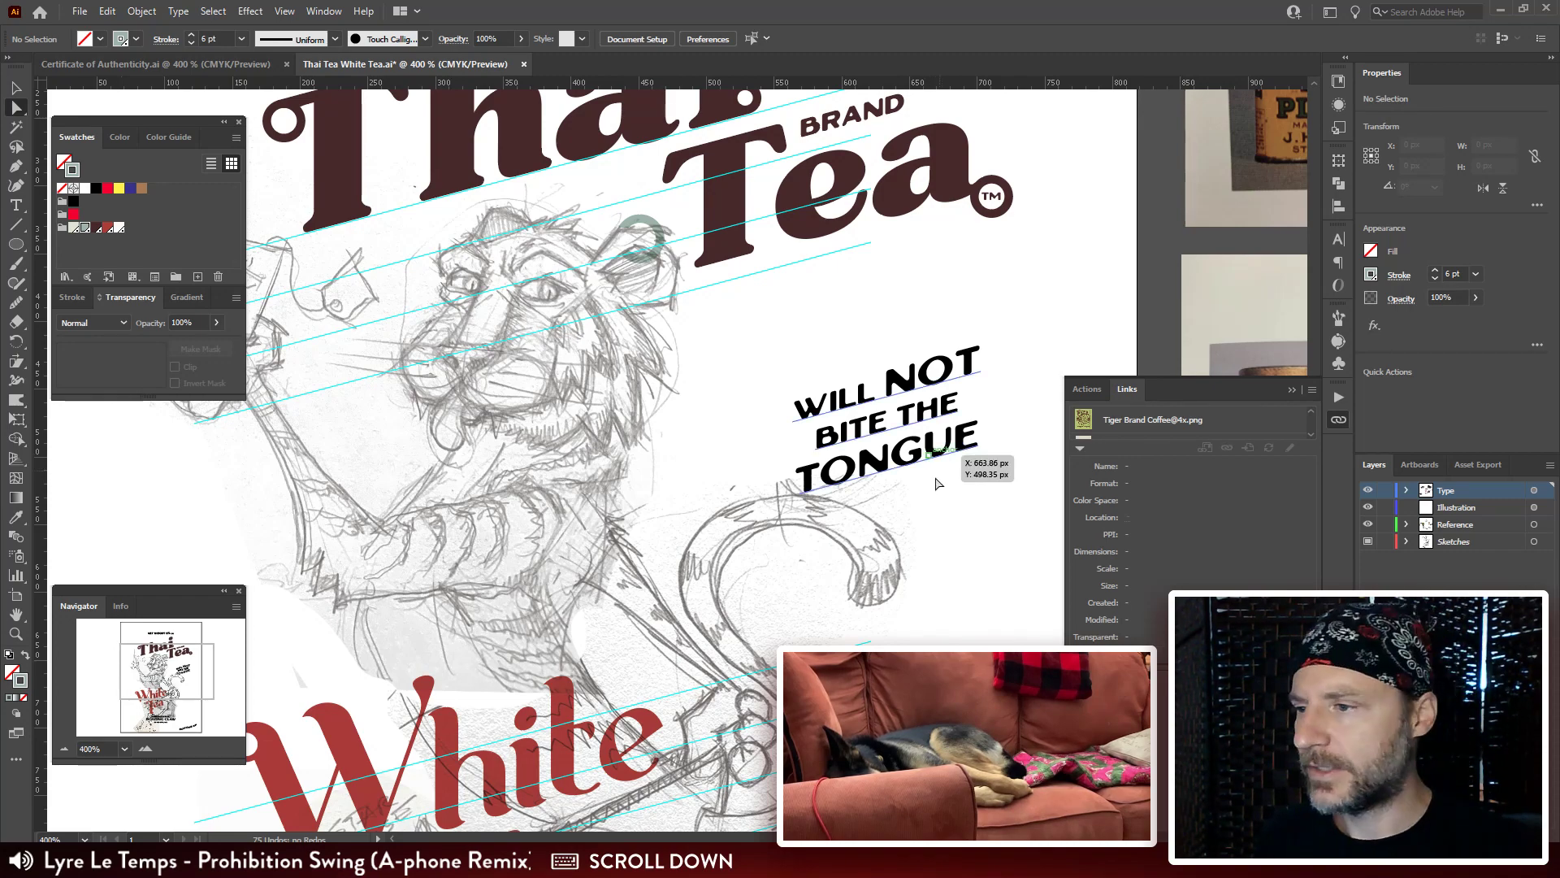
left_click(871, 439)
mouse_move(871, 439)
left_mouse_down()
mouse_move(866, 361)
mouse_move(881, 348)
left_mouse_up()
left_click(865, 360)
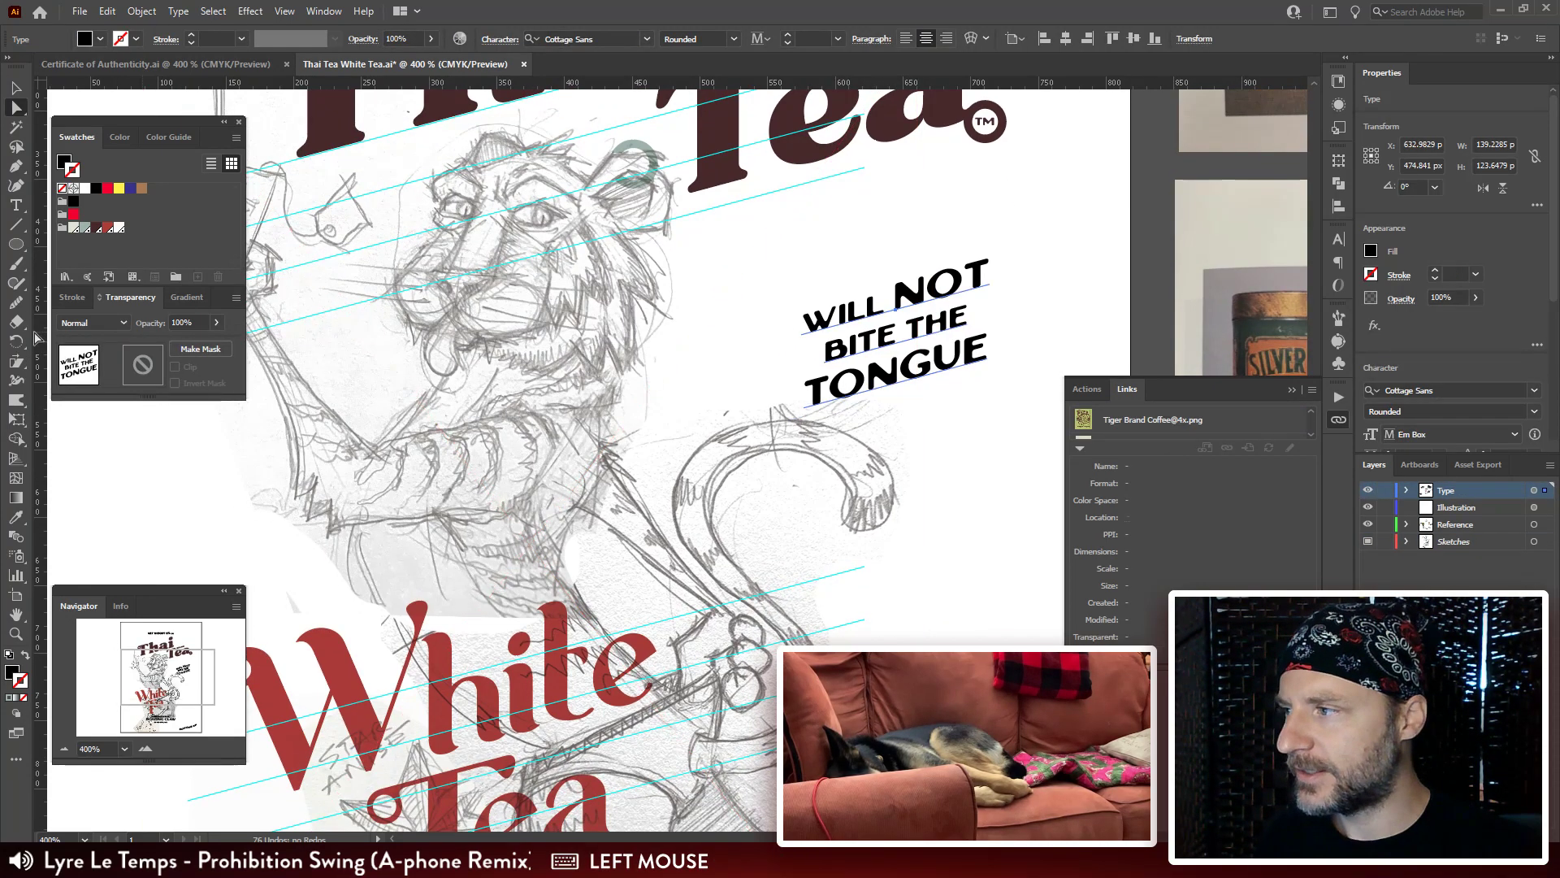
left_click(106, 229)
Nudge the tiger sketch to about X 374.4 px, Y 620.1 px and the White Tea group to about X 307.4 px, Y 791.6 px.
left_click(1044, 237)
key("ctrl+minus")
left_click_drag(687, 624, 726, 581)
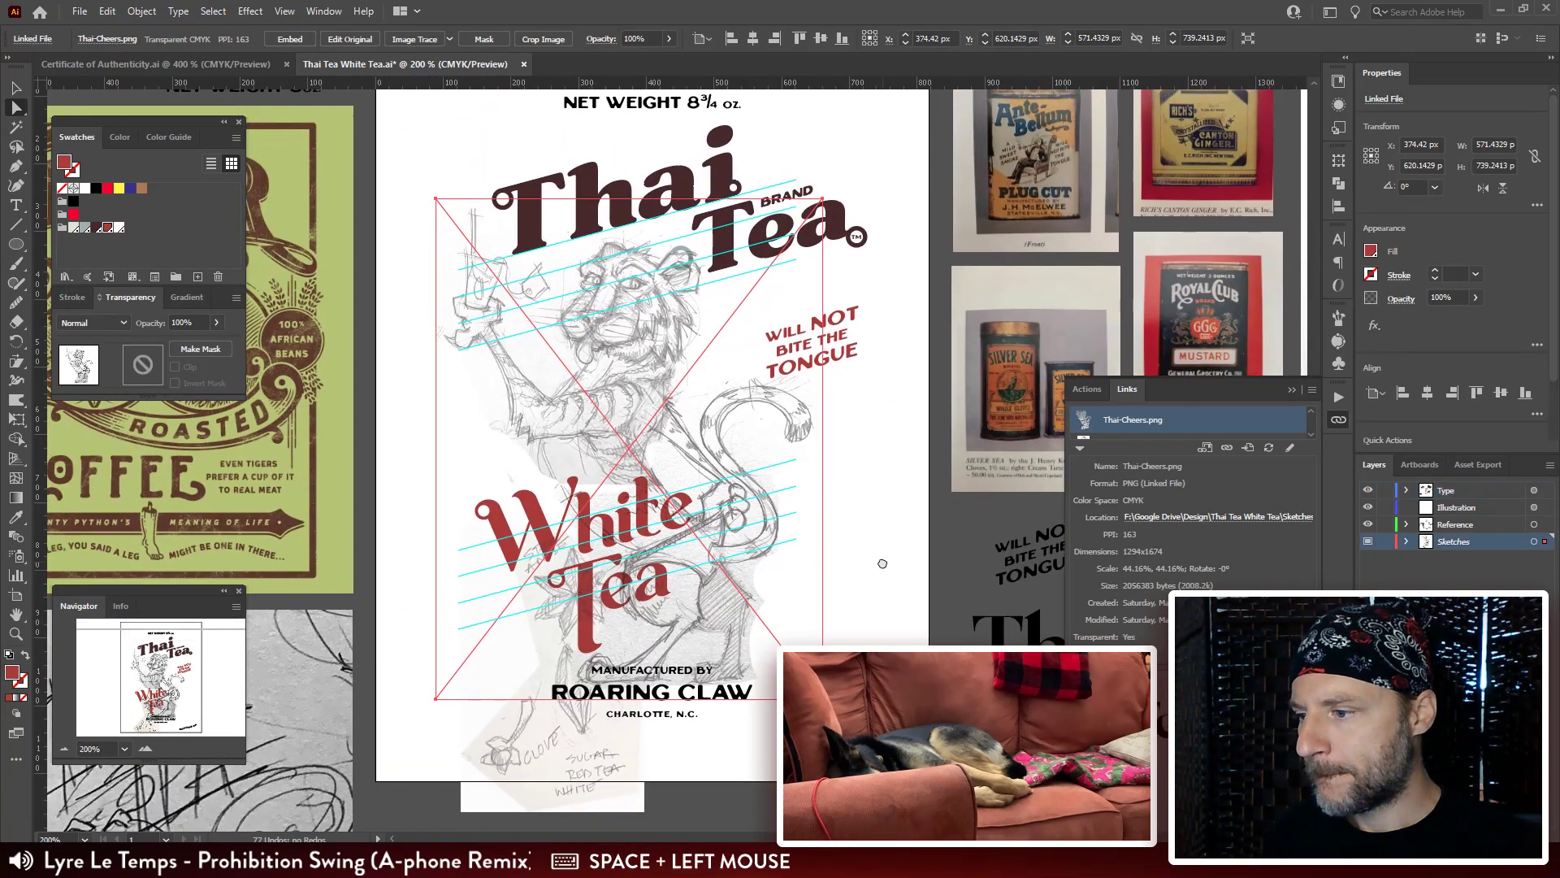
left_click(637, 515)
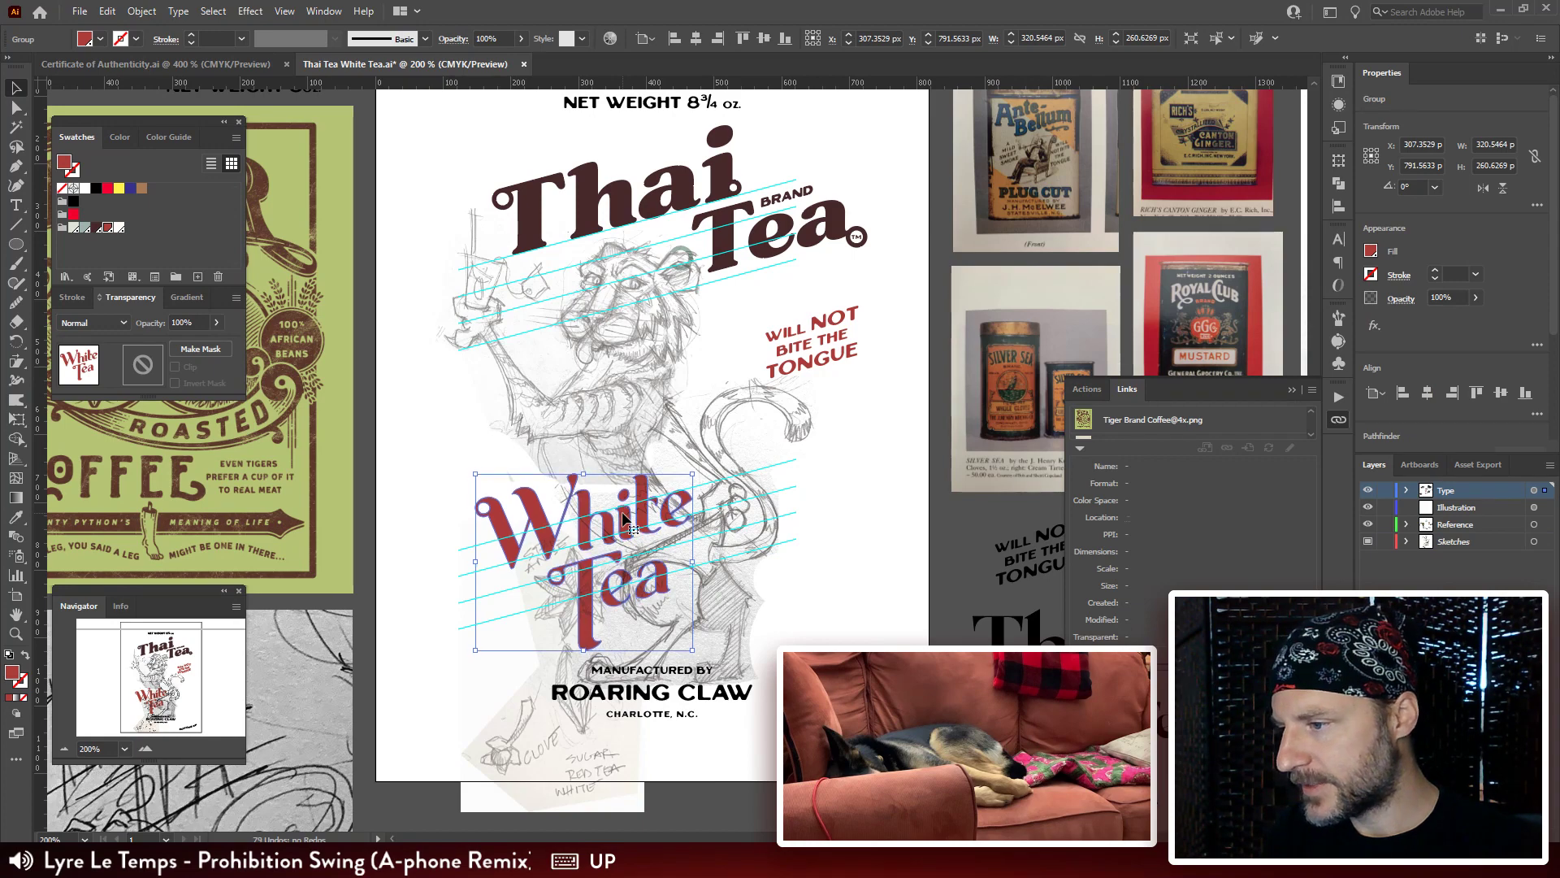
Move the MANUFACTURED BY ROARING CLAW text block down below the tiger's feet, to about Y 1013.1 px.
left_click(706, 698)
left_click_drag(705, 698, 707, 703)
key("shift+Down")
key("shift+Down")
key("shift+Down")
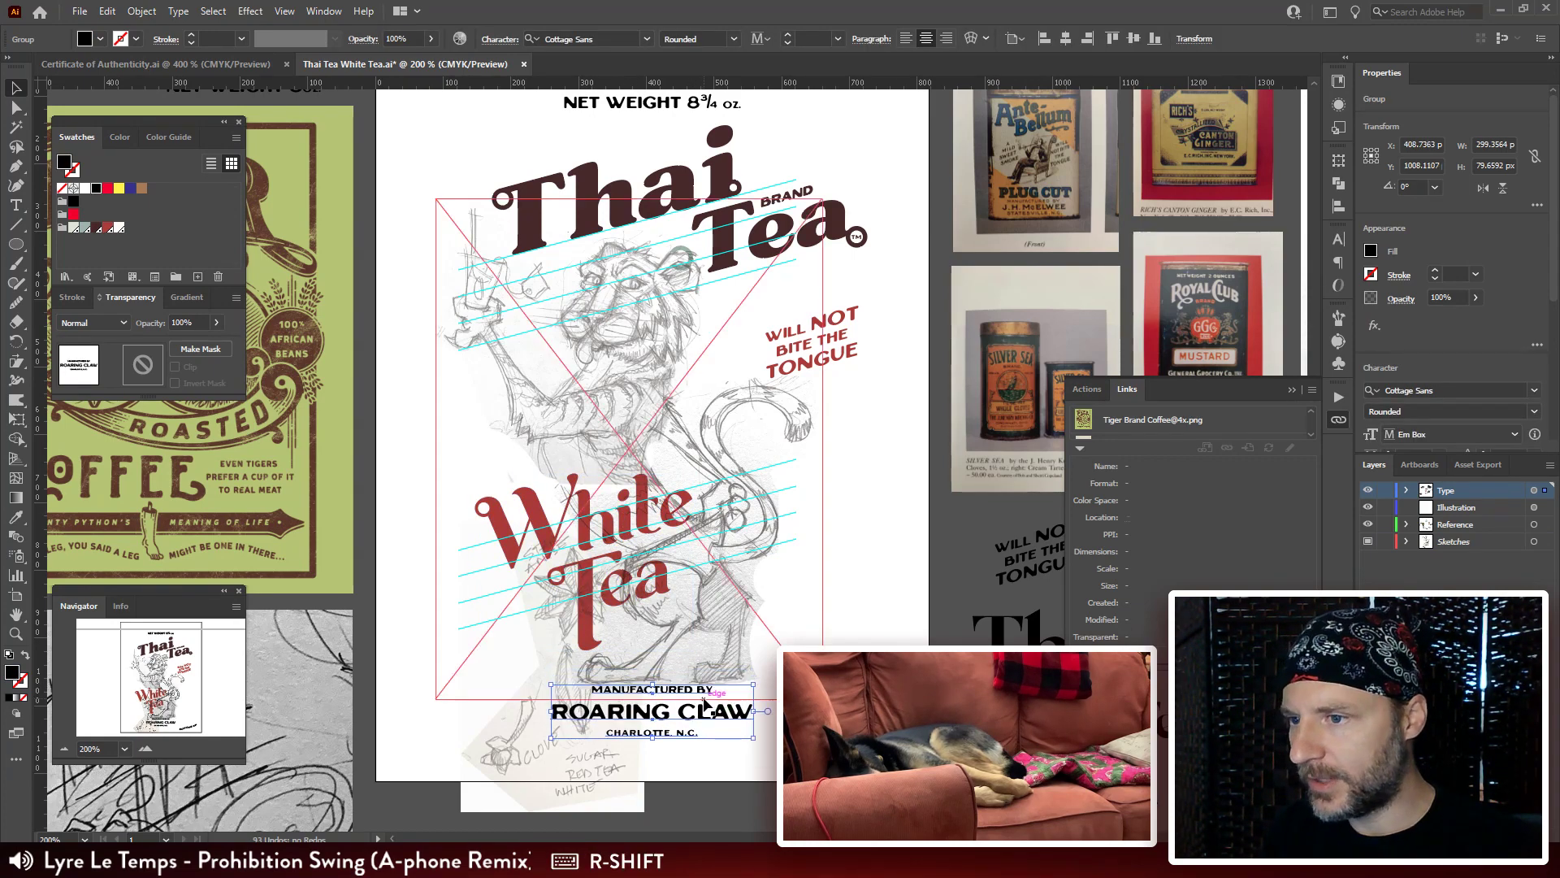
key("Up")
key("Up")
key("Up")
key("Down")
key("Down")
key("Down")
key("Down")
key("Down")
key("Down")
key("Down")
key("Up")
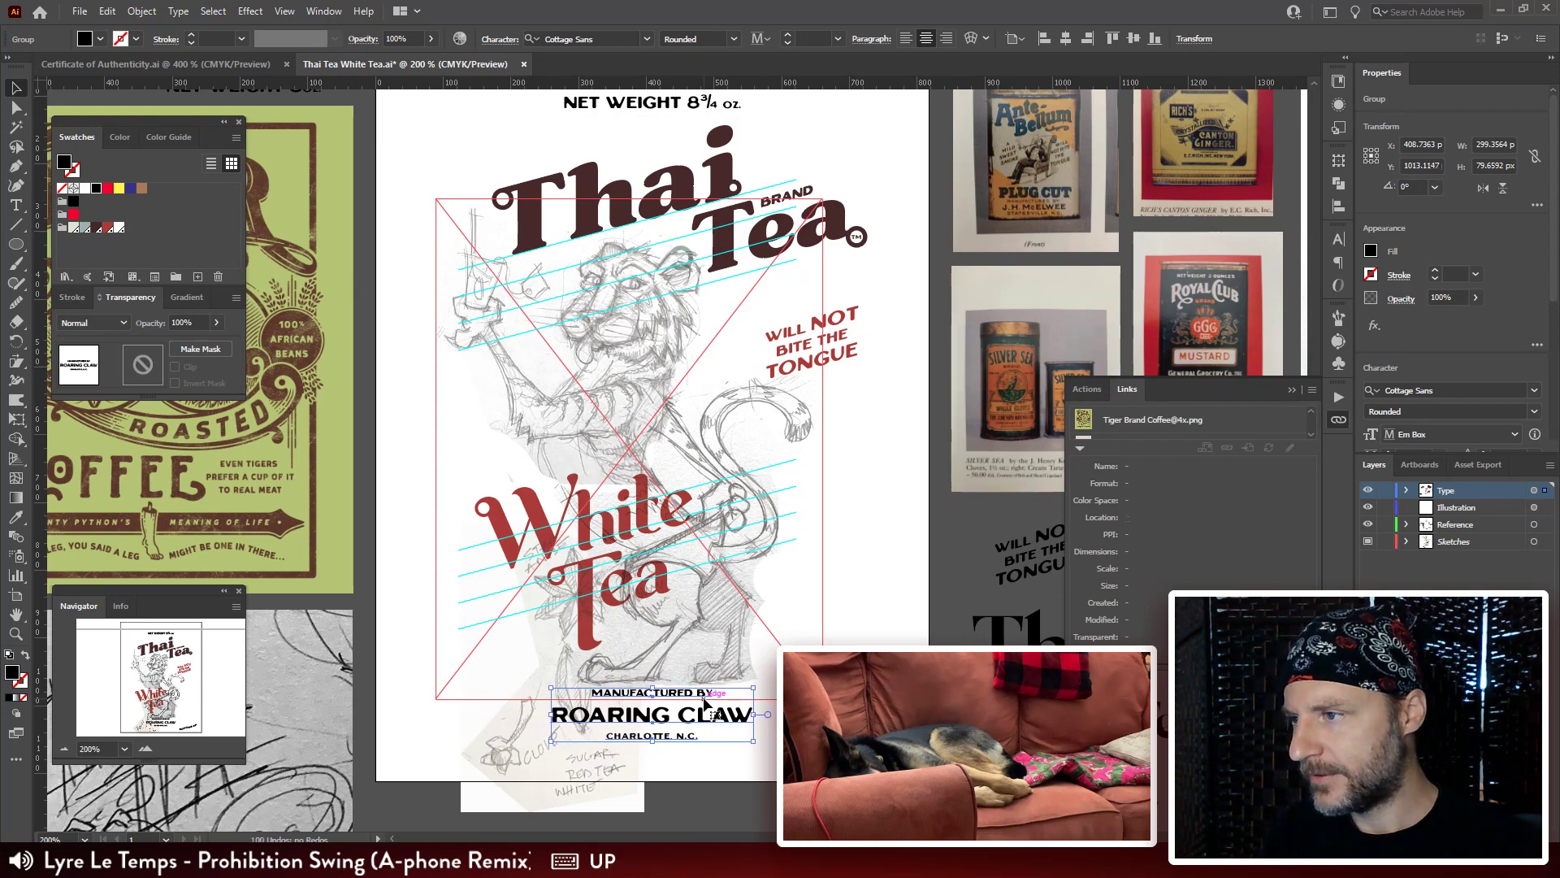
Move the BOTTOMS-UP text up to beside the tiger's hind leg.
left_click_drag(747, 503, 708, 532)
left_click(707, 533)
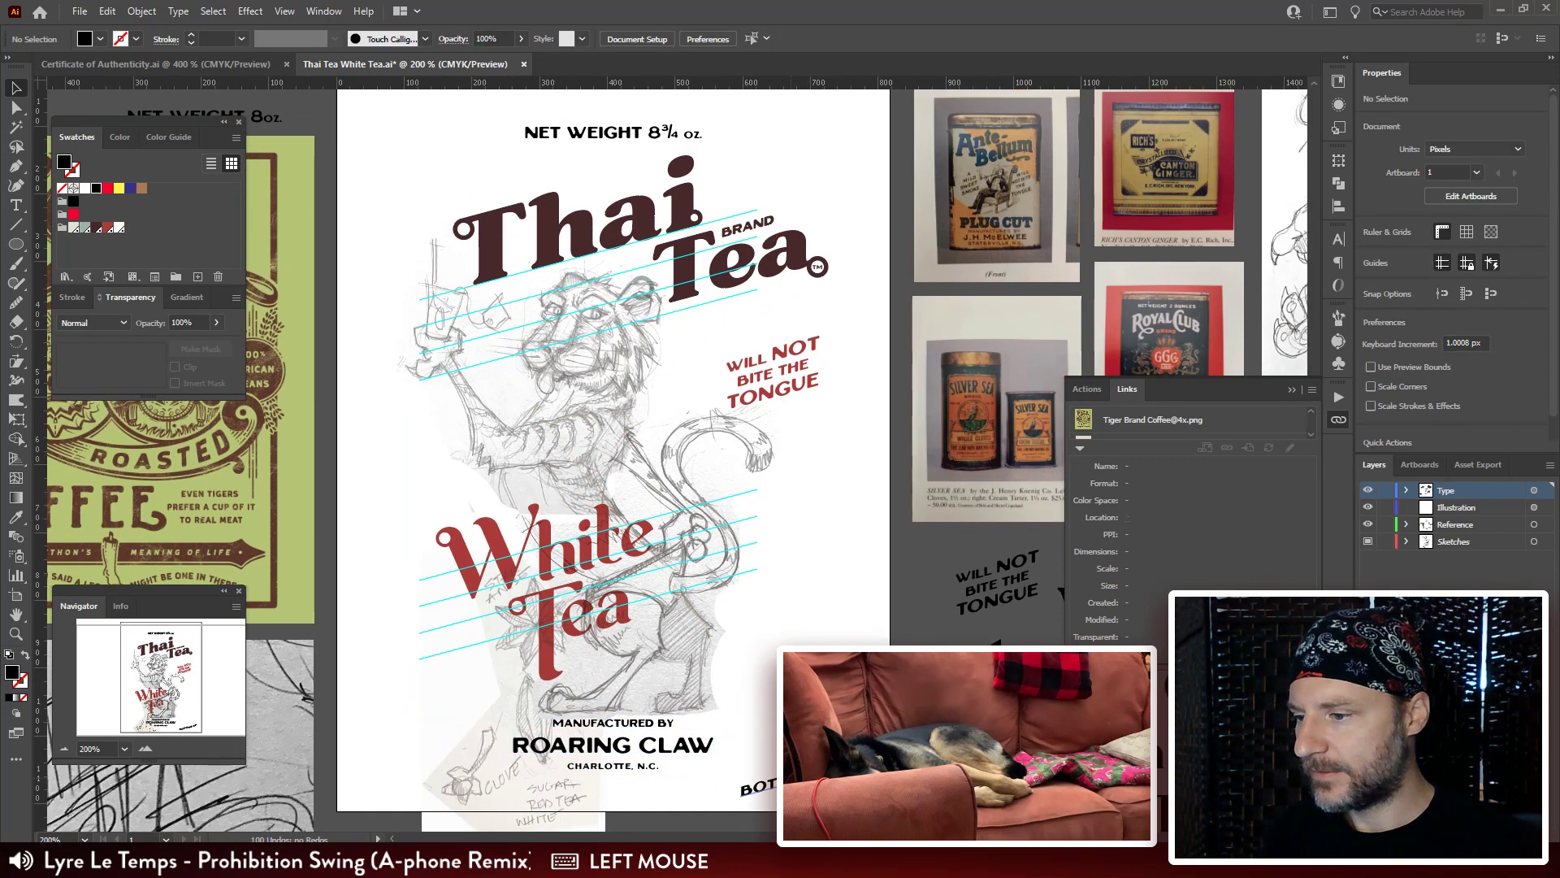
left_click_drag(793, 780, 794, 645)
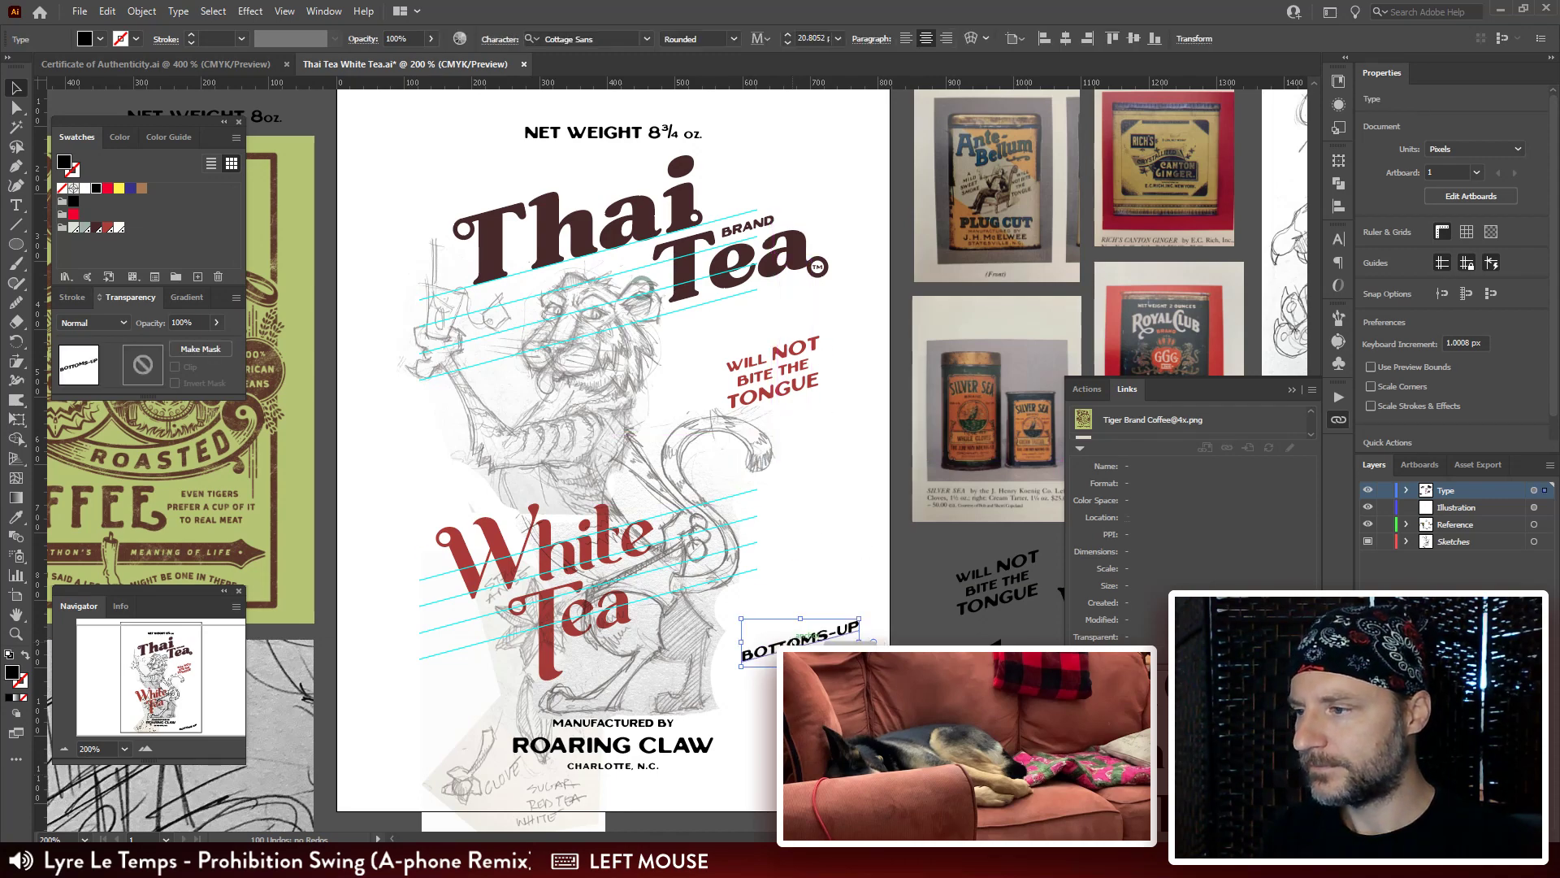
Scale the Thai Tea group up proportionally to about 601 by 235 px and nudge it to about X 426.8 px, Y 243.3 px.
left_click_drag(766, 429, 761, 465)
left_click(677, 280)
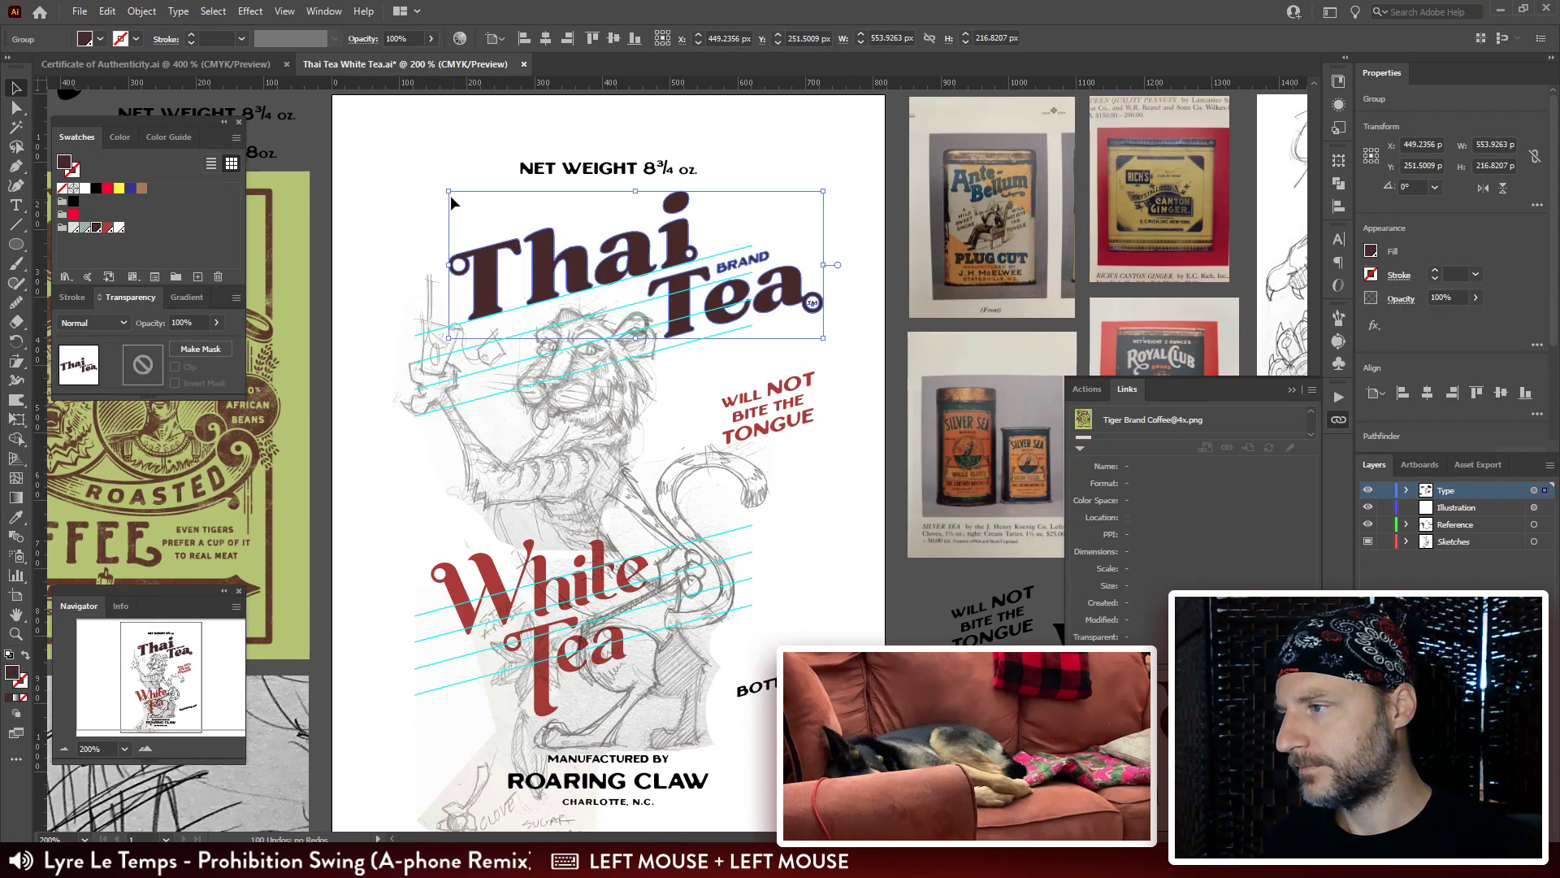
left_click_drag(448, 193, 420, 167)
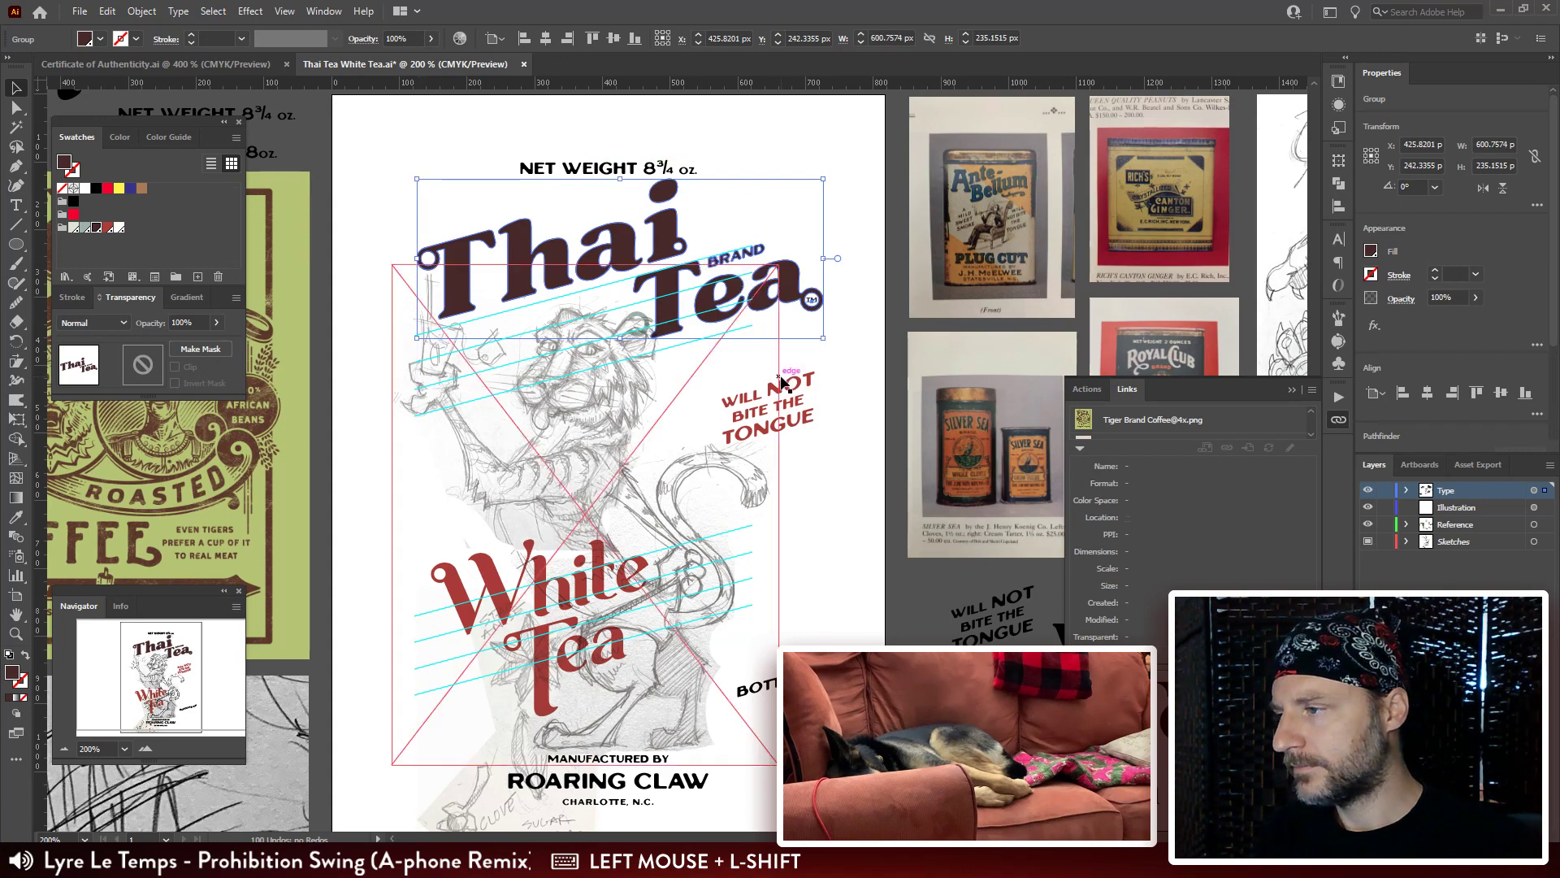
key("Up")
key("Right")
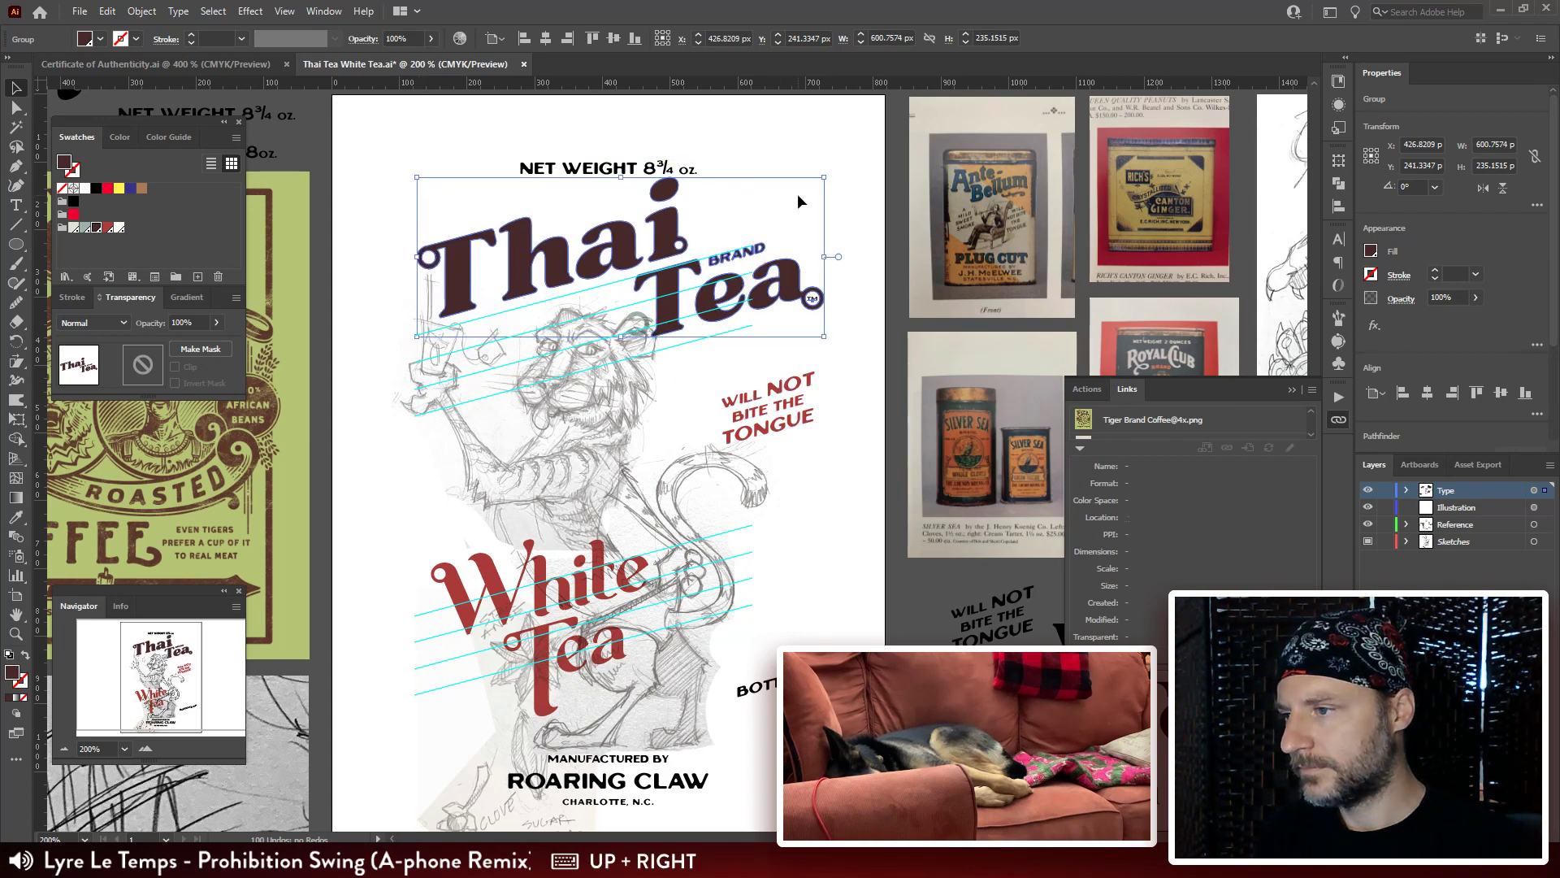
key("Down")
key("Down")
key("Down")
key("Right")
key("Right")
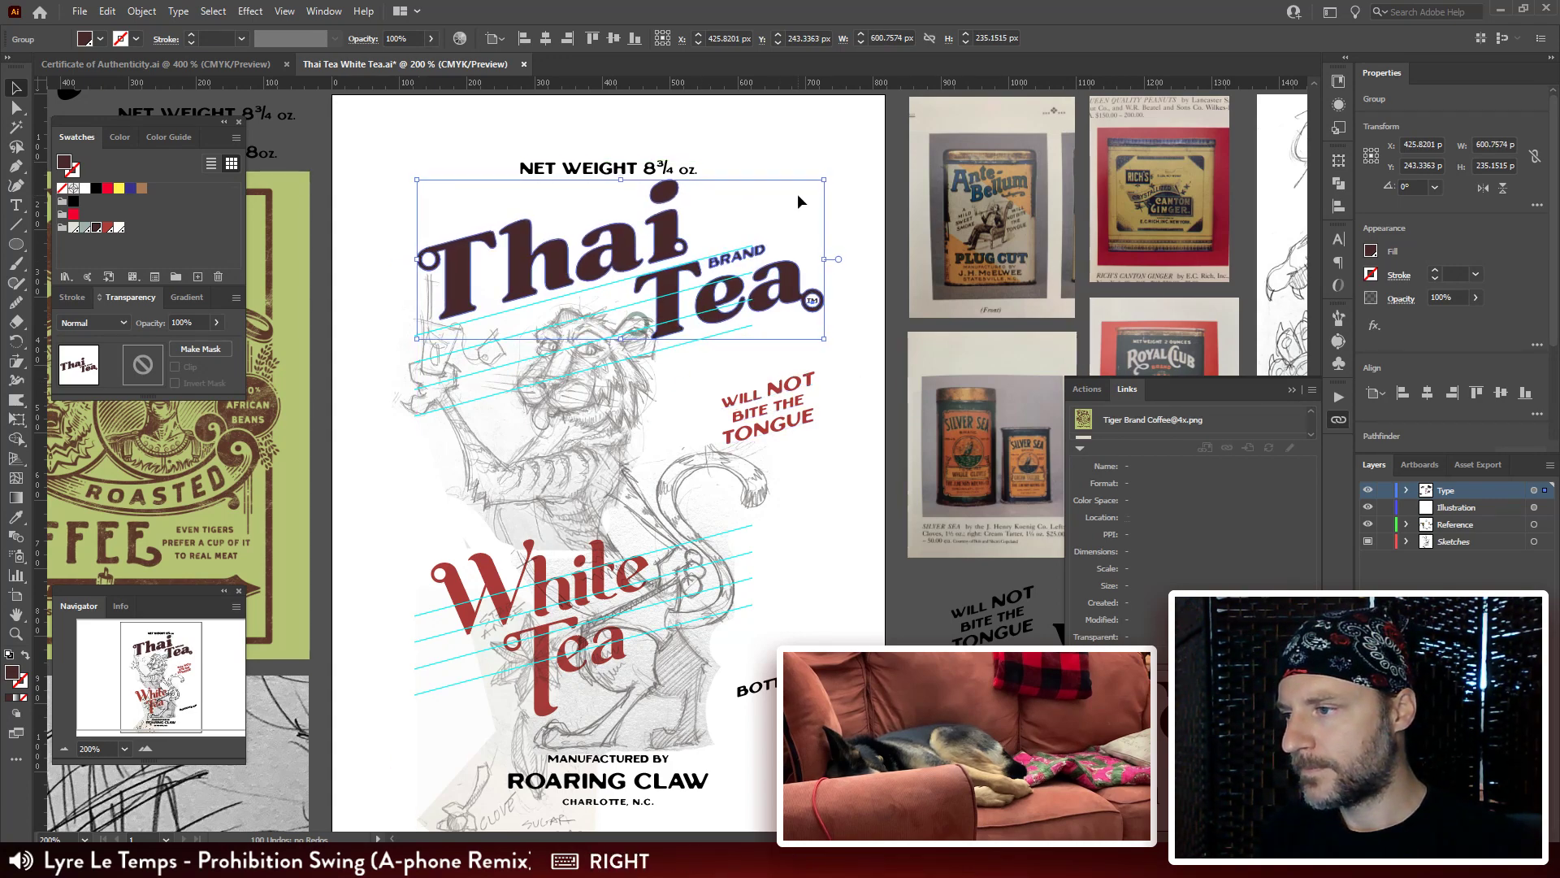
key("Left")
Nudge the Thai-Cheers.png tiger sketch left to about X 368.4 px, Y 620.1 px.
left_click(518, 408)
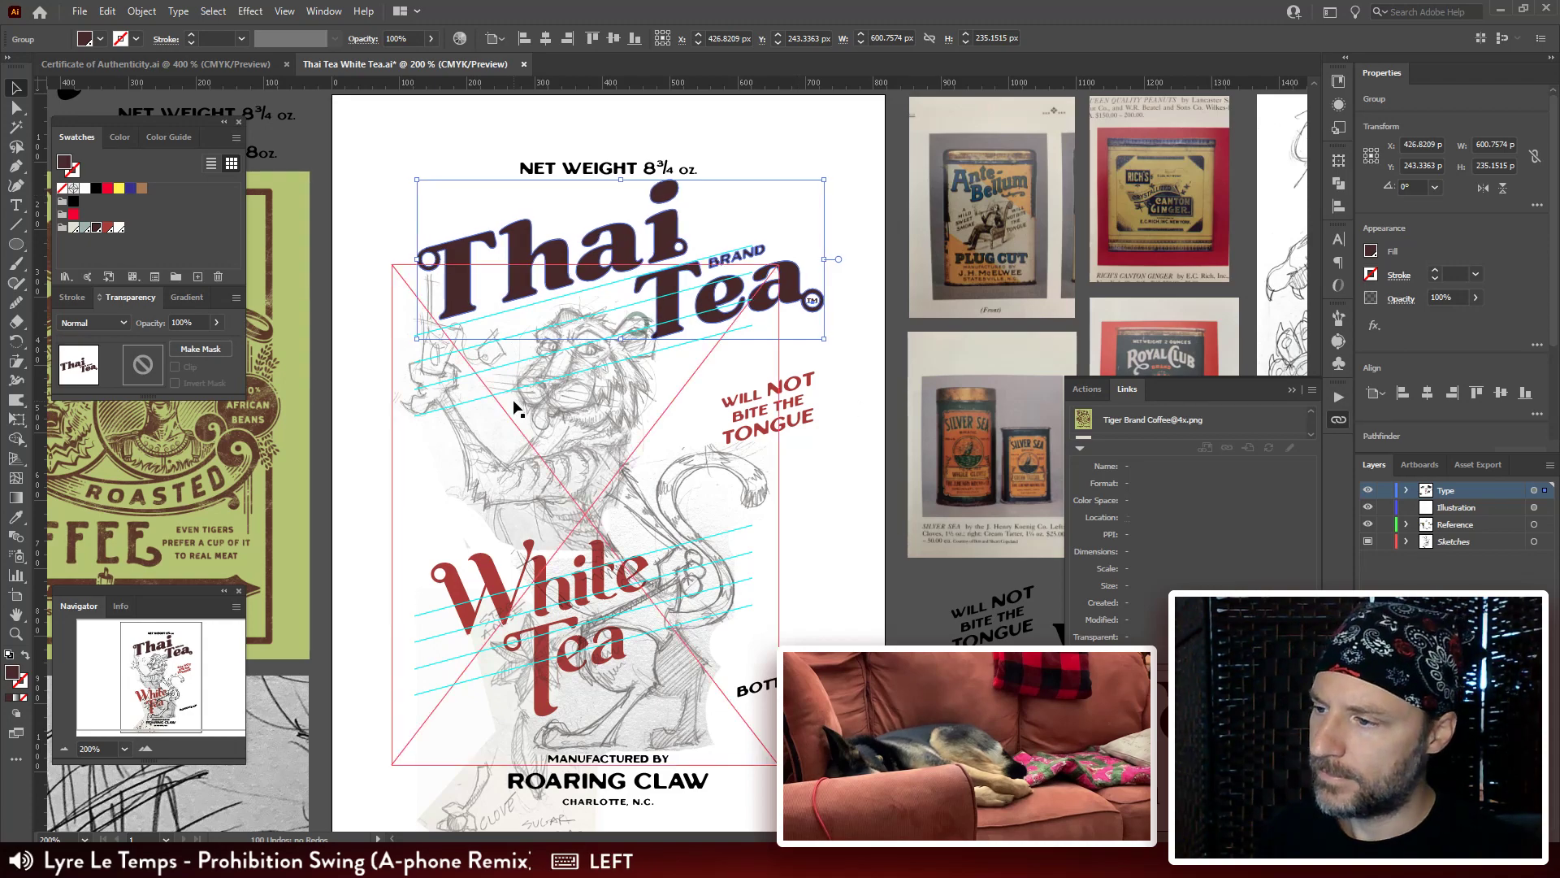
key("Left")
key("Left")
key("Left")
key("Left")
key("Left")
key("Left")
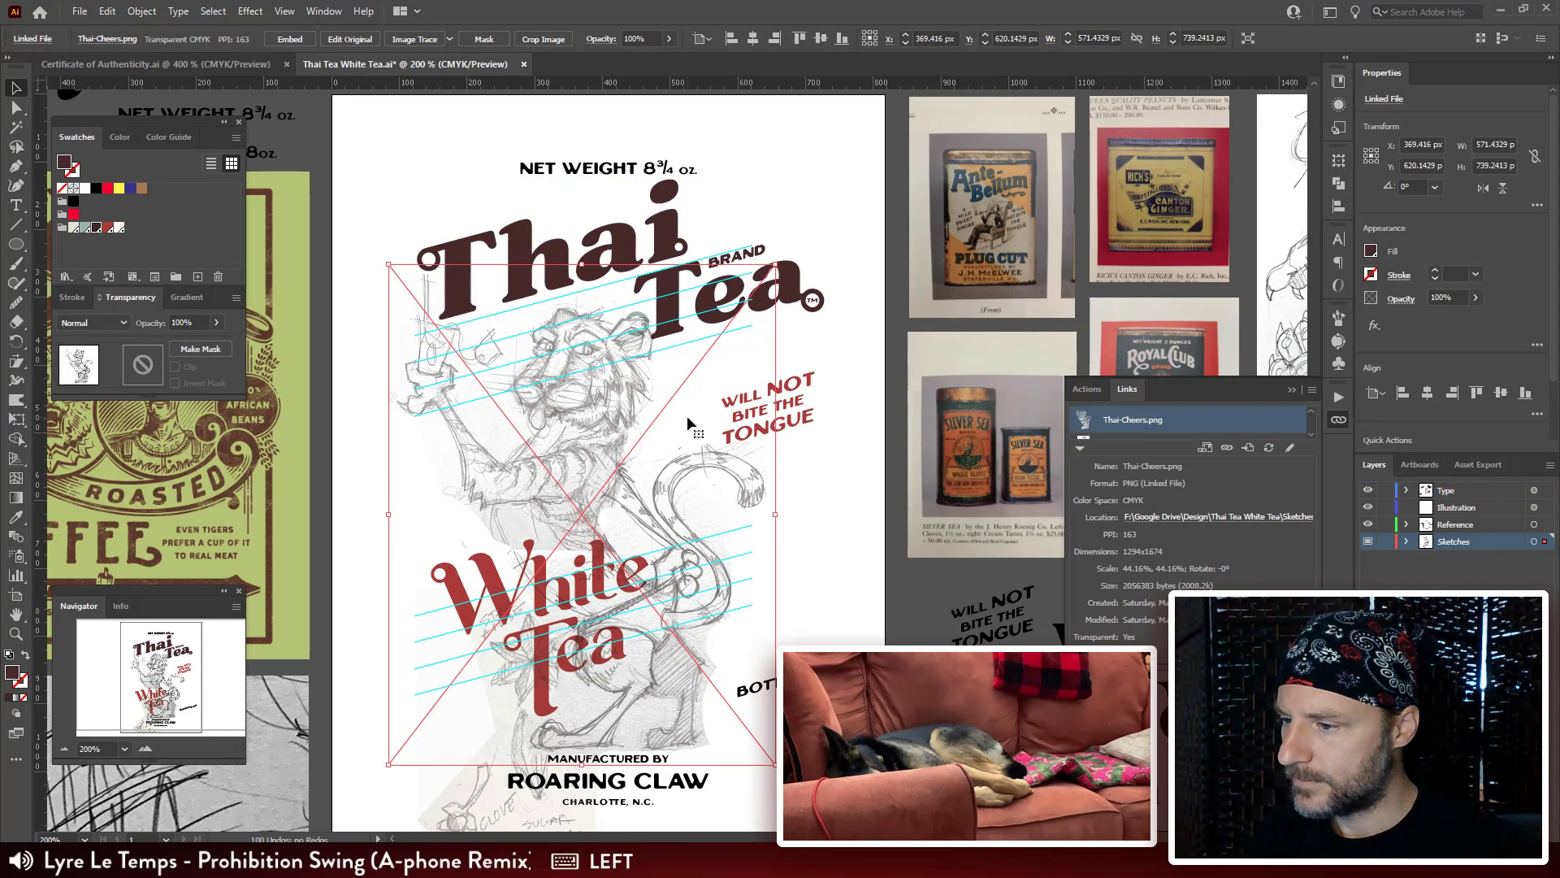
key("Right")
key("Left")
key("Left")
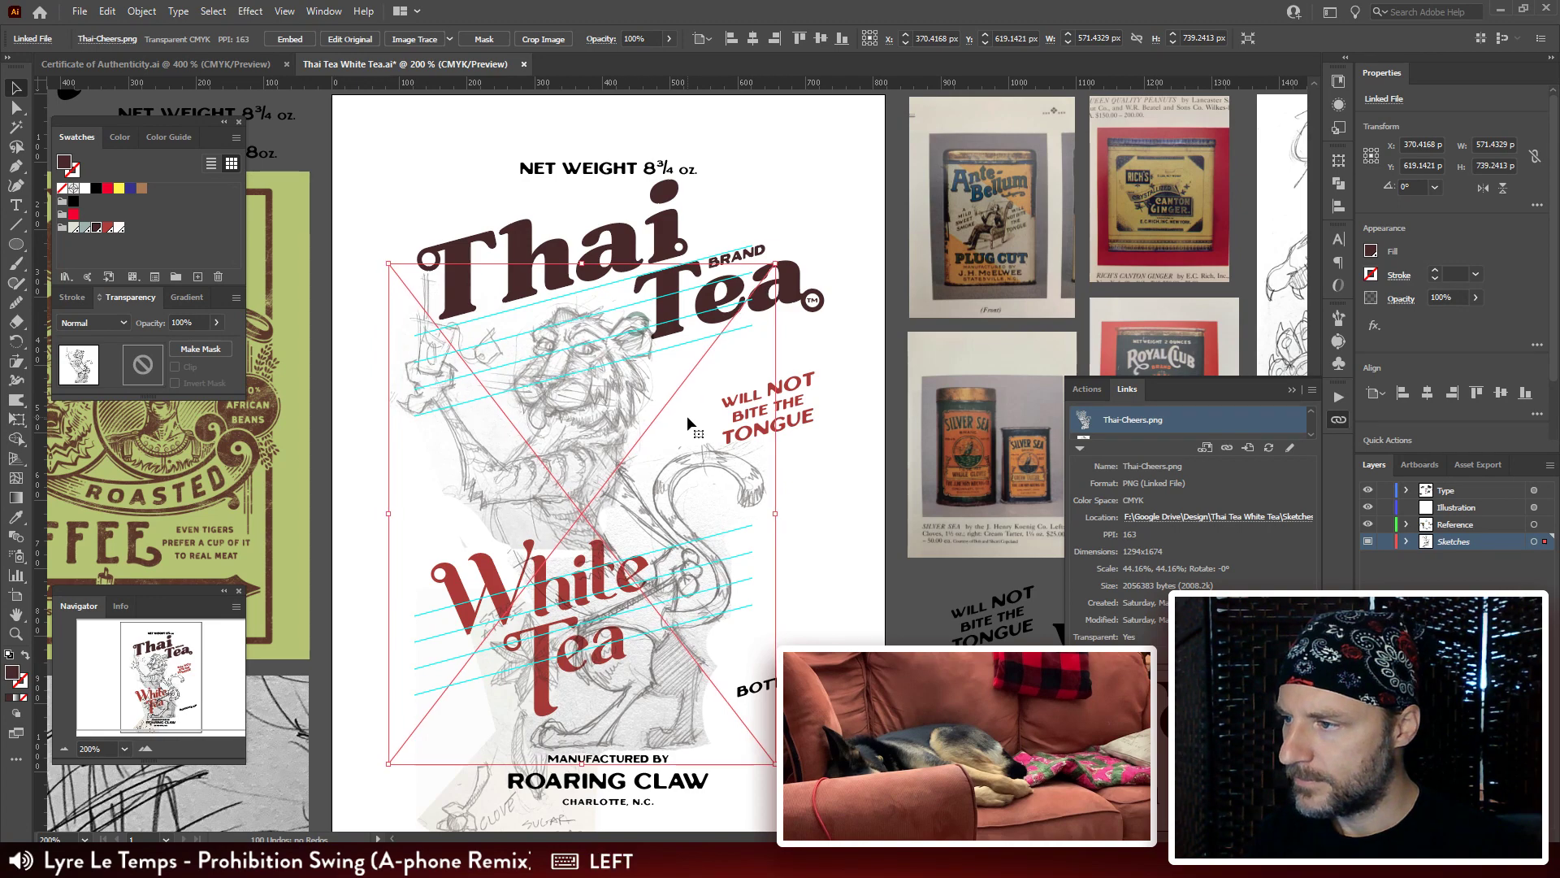
key("space")
left_click_drag(594, 399, 600, 394)
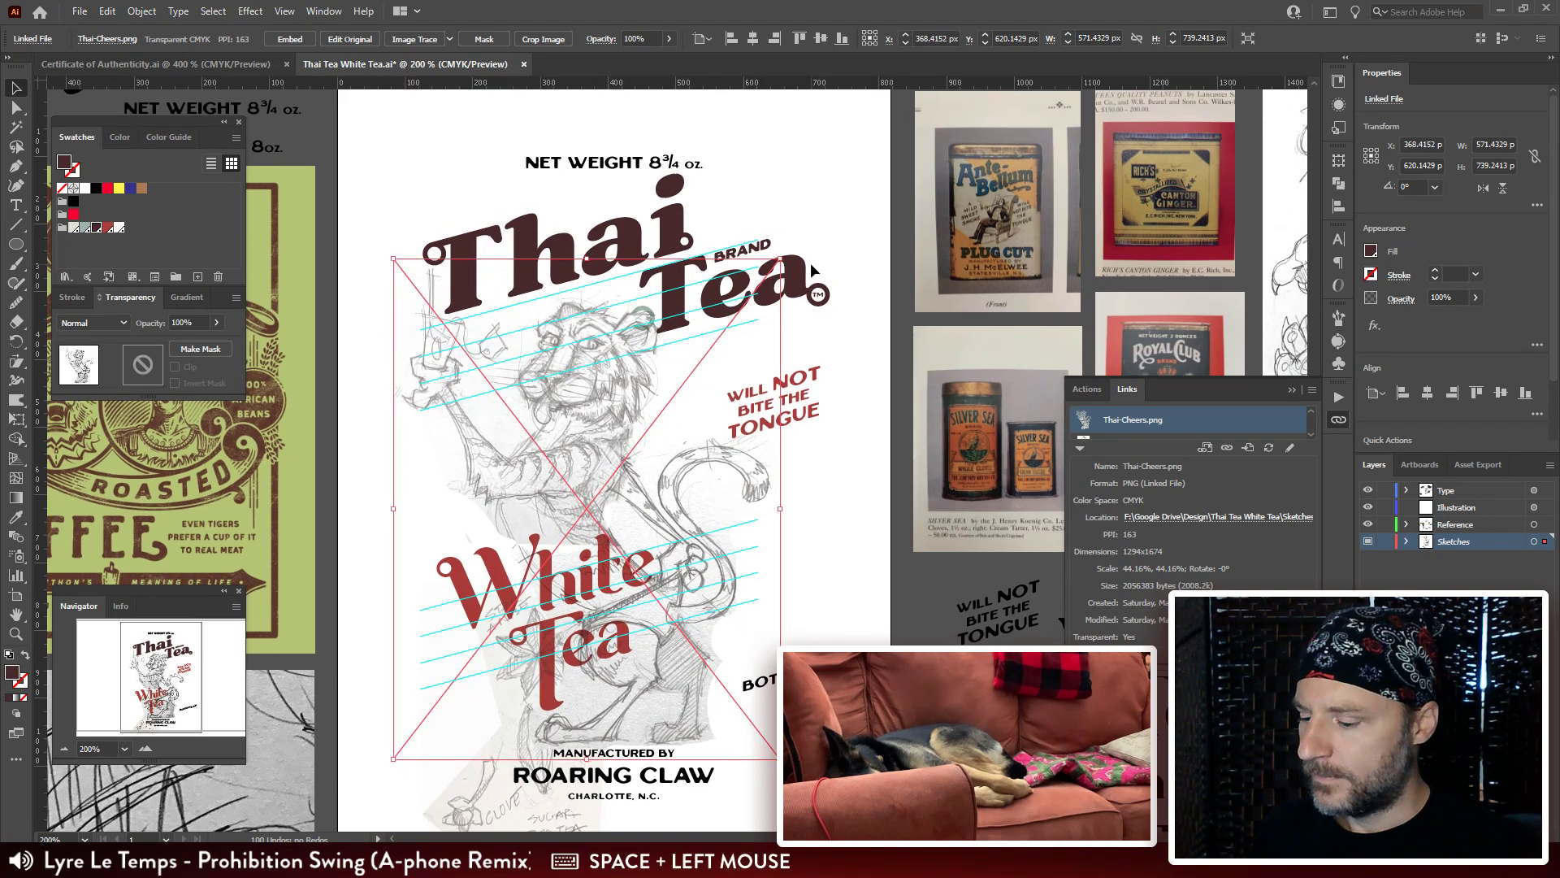
Rotate the tiger sketch about 2.4° counterclockwise, nudge it to about X 371.4 px, Y 618.1 px and clear the selection.
key("r")
left_click_drag(869, 261, 875, 216)
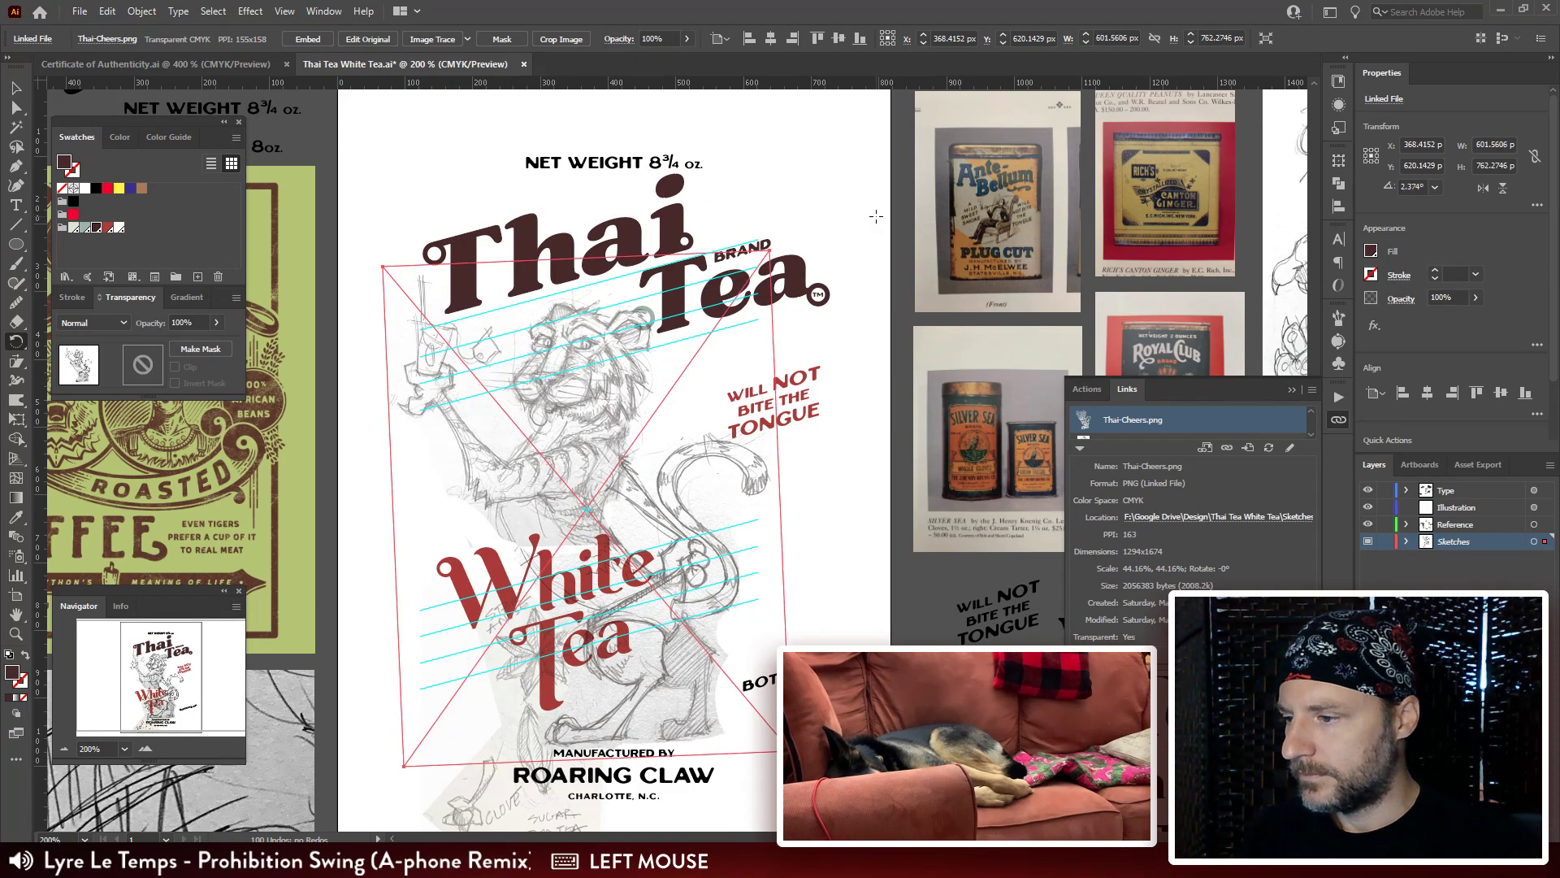
key("Up")
key("Up")
key("Right")
key("Right")
key("Right")
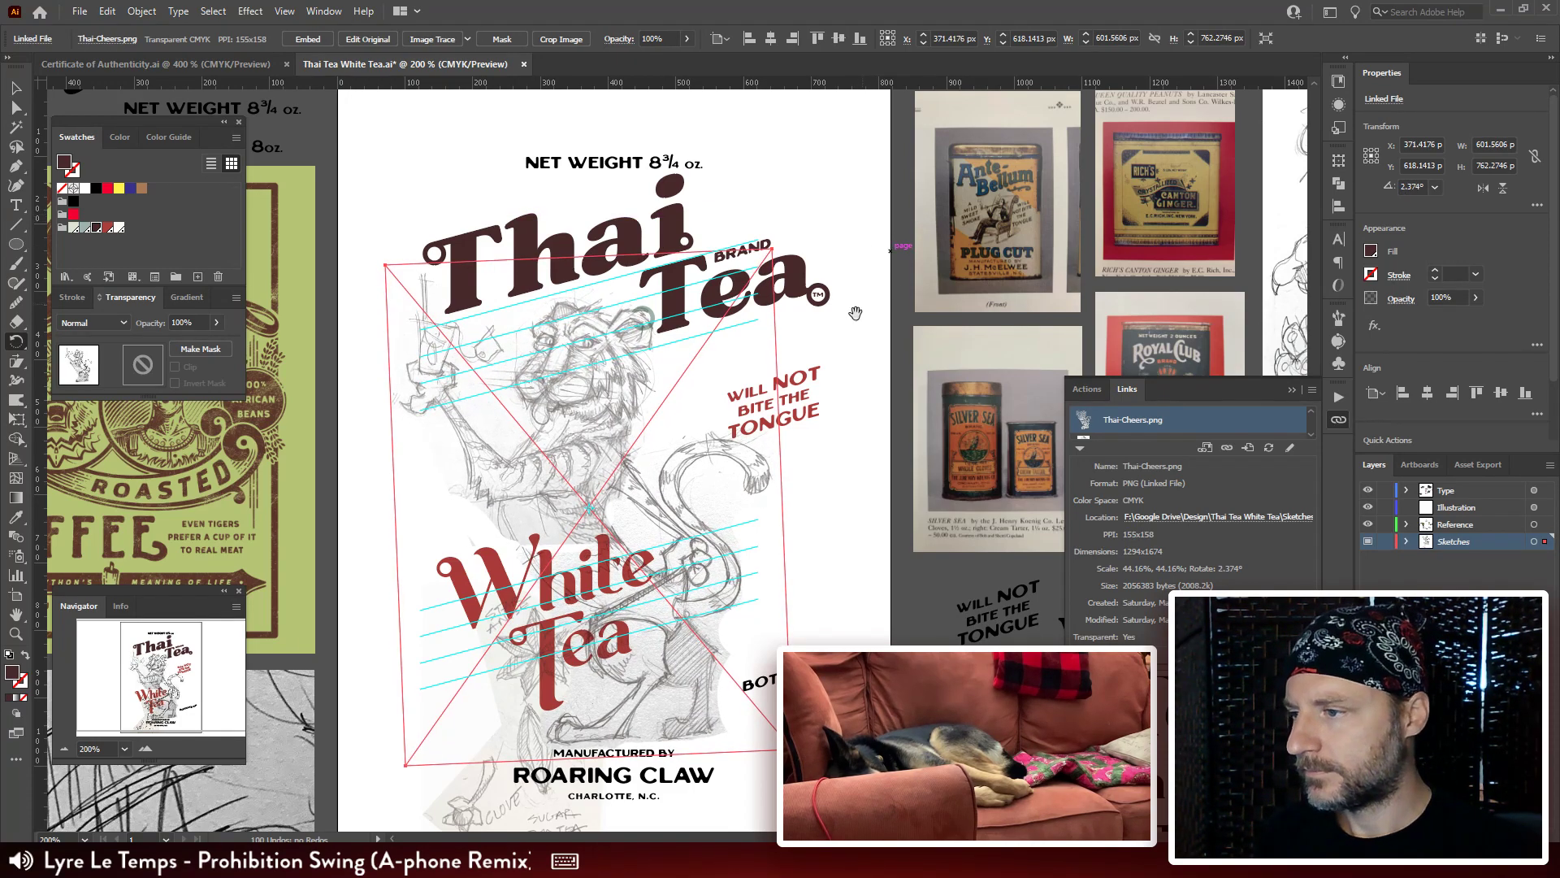
left_click_drag(854, 313, 862, 303)
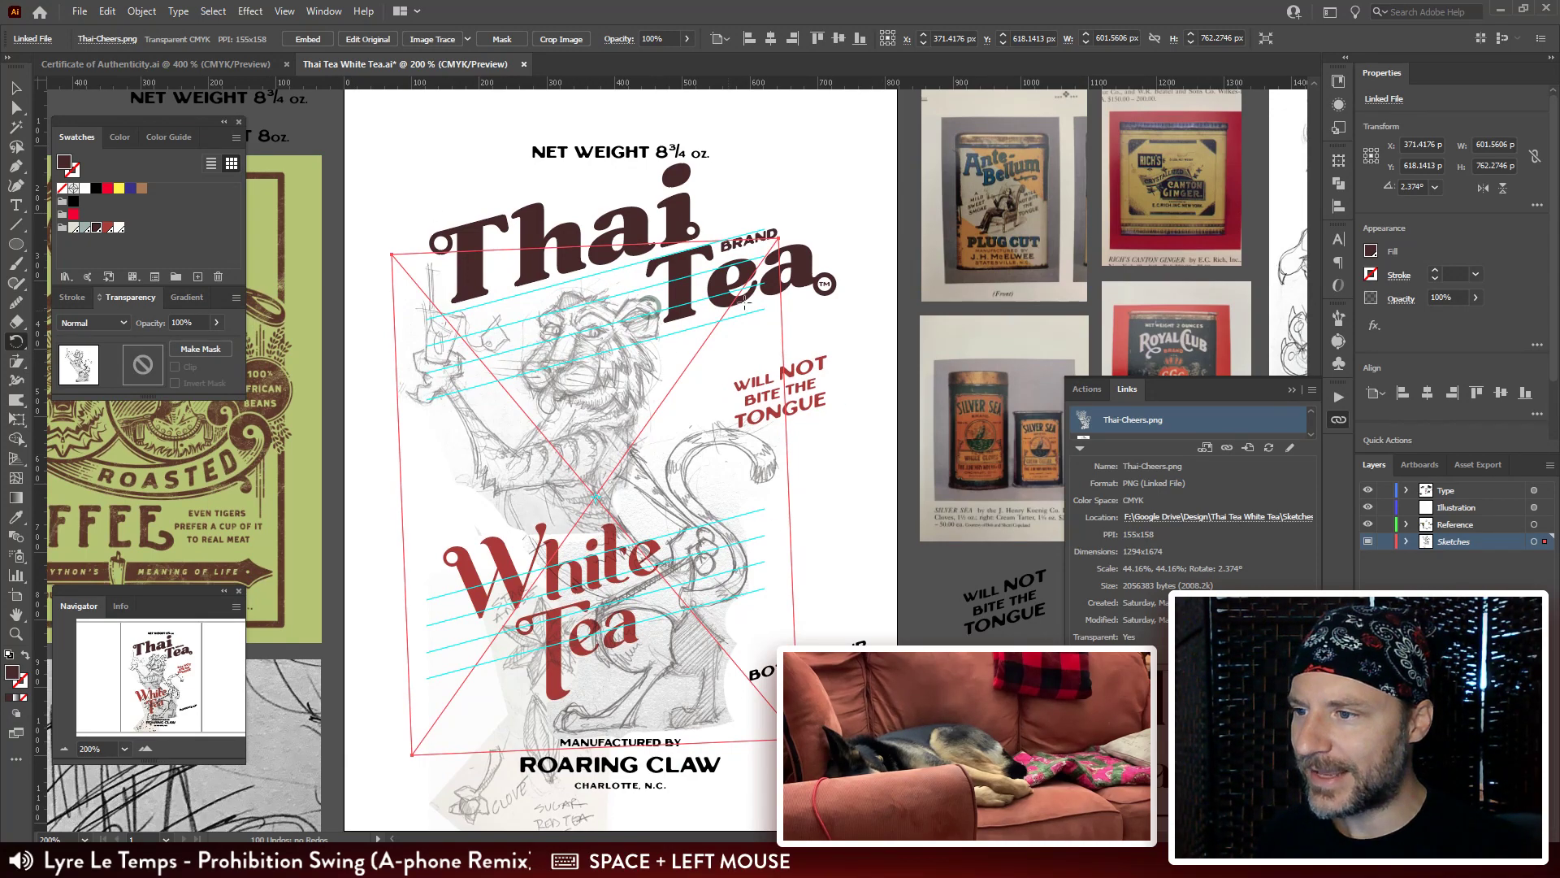
left_click(855, 411)
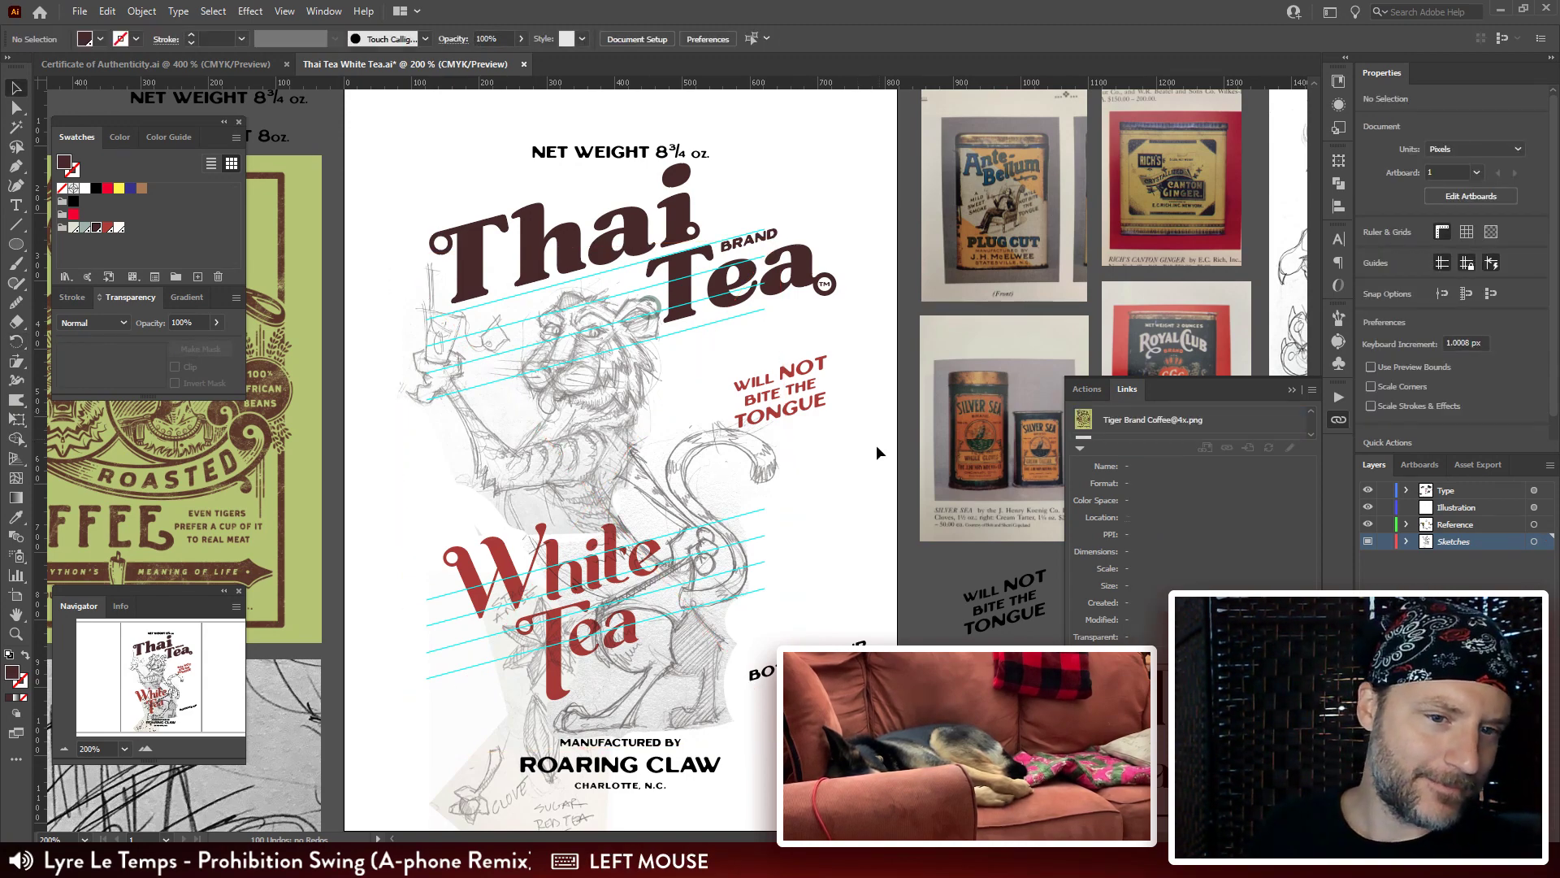
left_click_drag(857, 478, 871, 449)
double_click(792, 369)
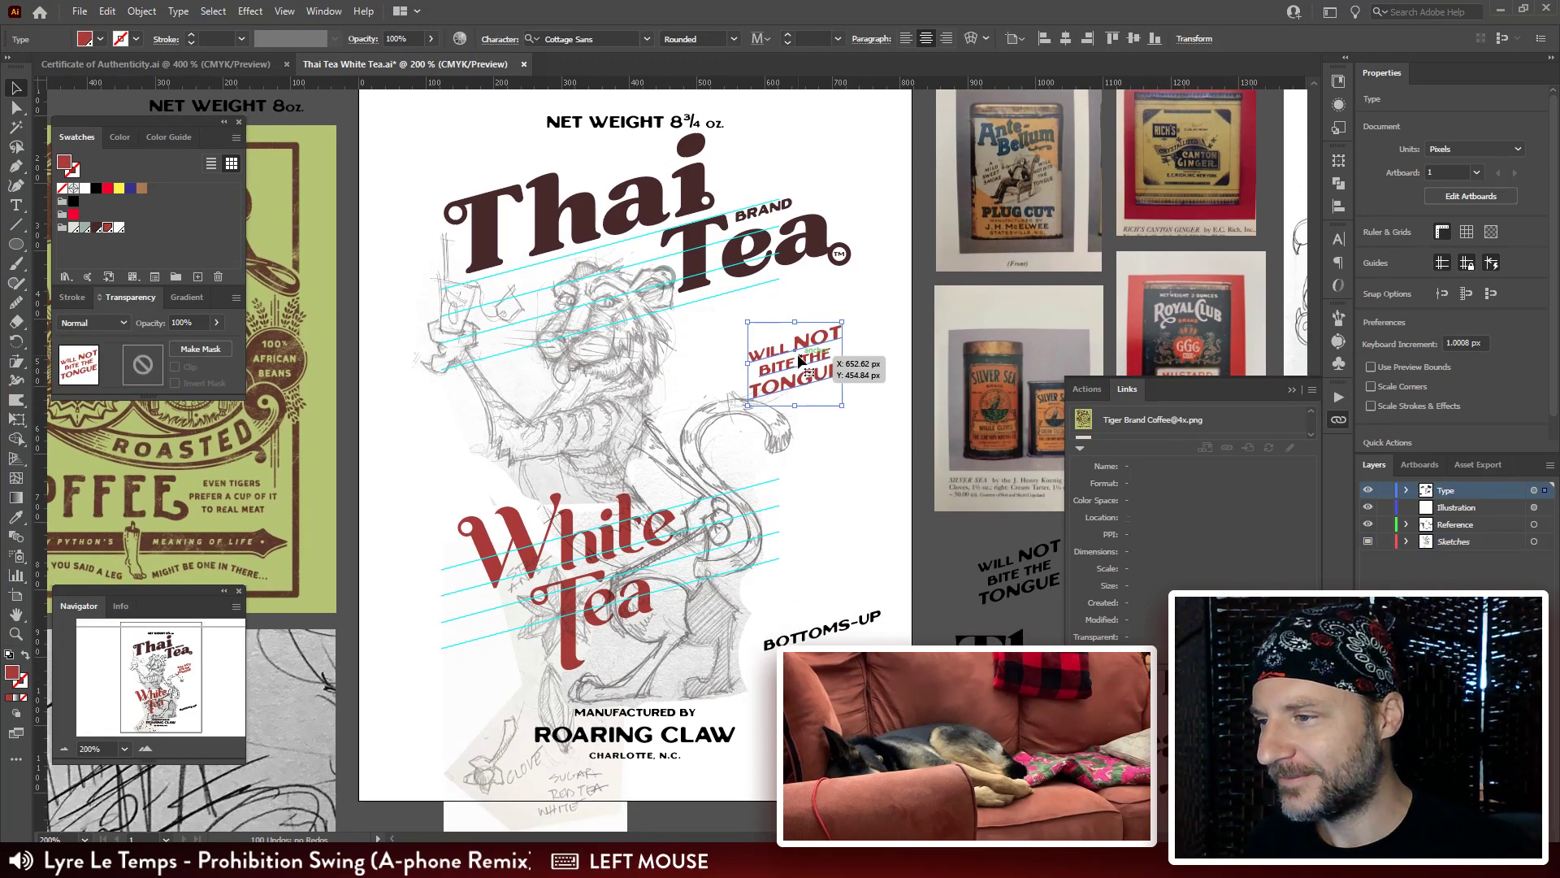
left_click(885, 382)
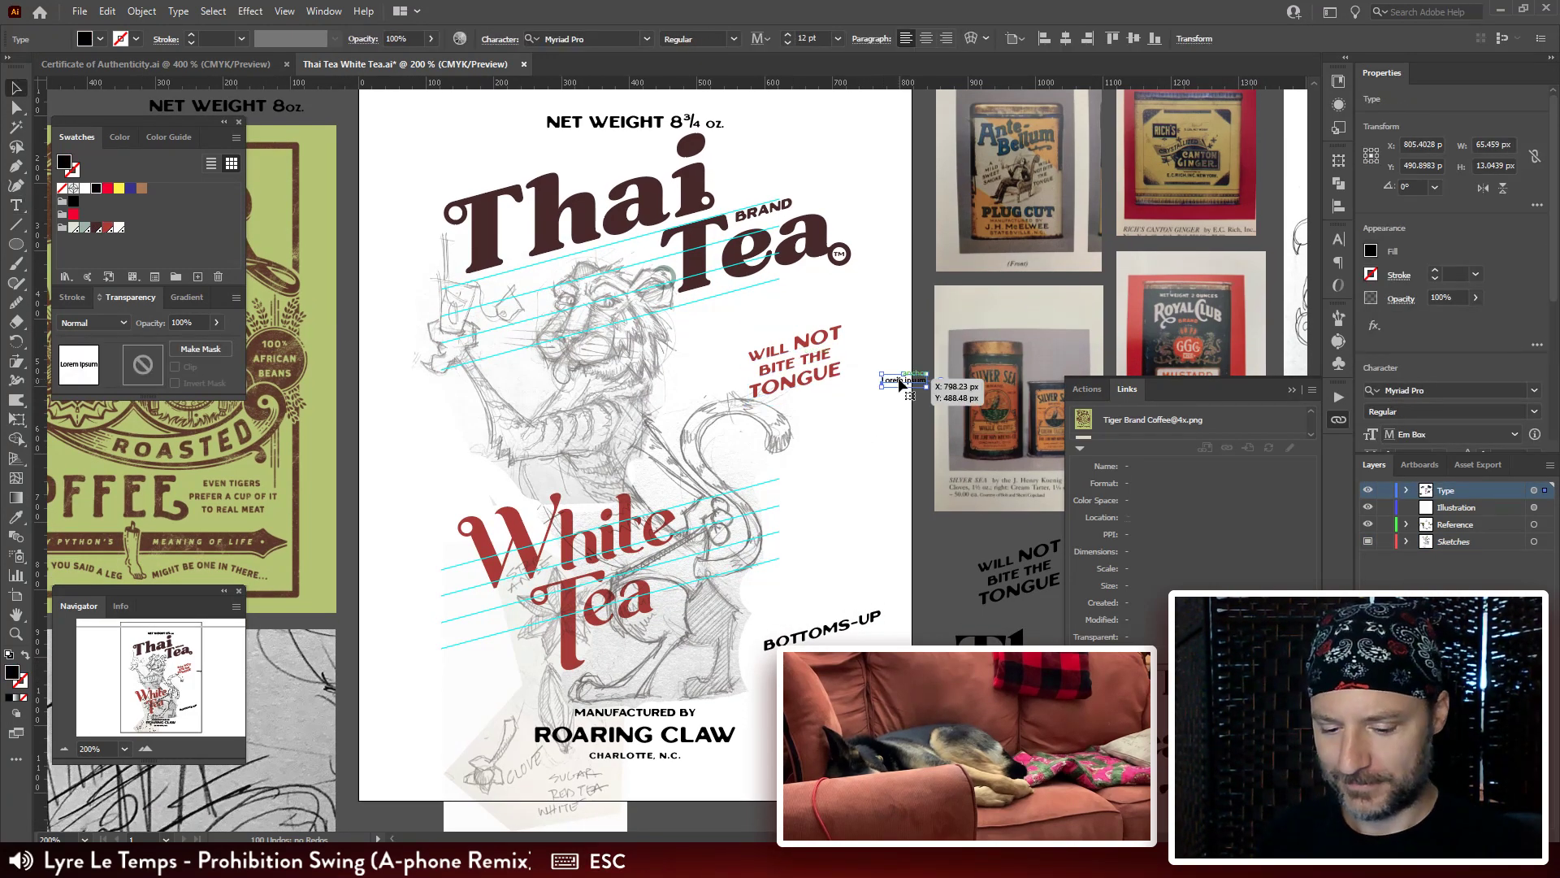
key("Escape")
Raise the WILL NOT BITE THE TONGUE tagline about 20 px above the tiger's tail and clear the selection.
left_click_drag(872, 507, 802, 473)
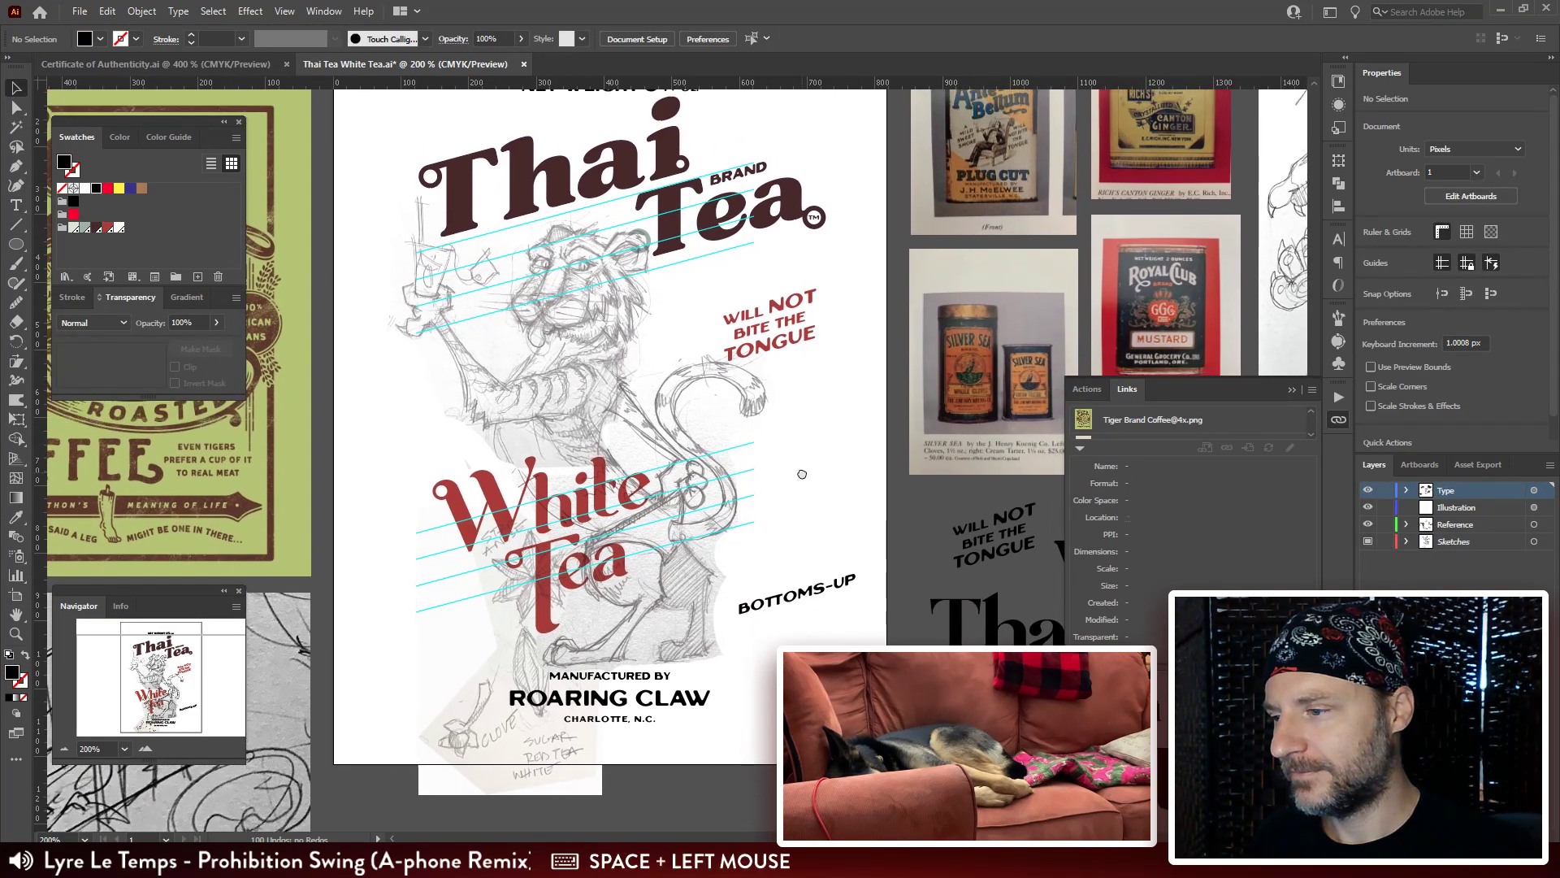
left_click(760, 325)
left_click(830, 382)
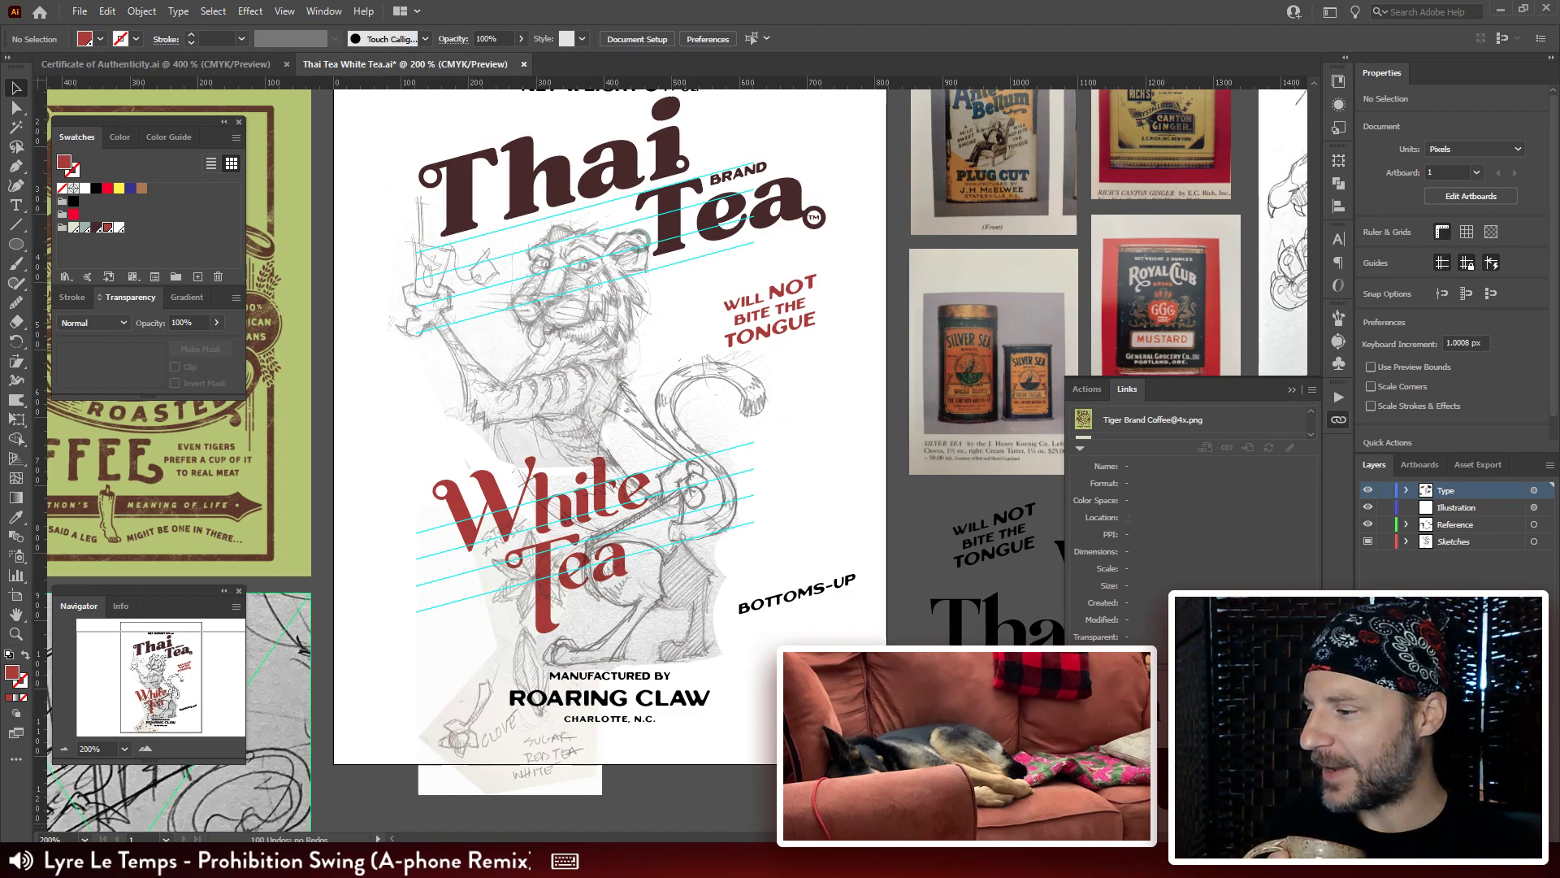
Switch to the Certificate of Authenticity.ai document.
left_click(159, 64)
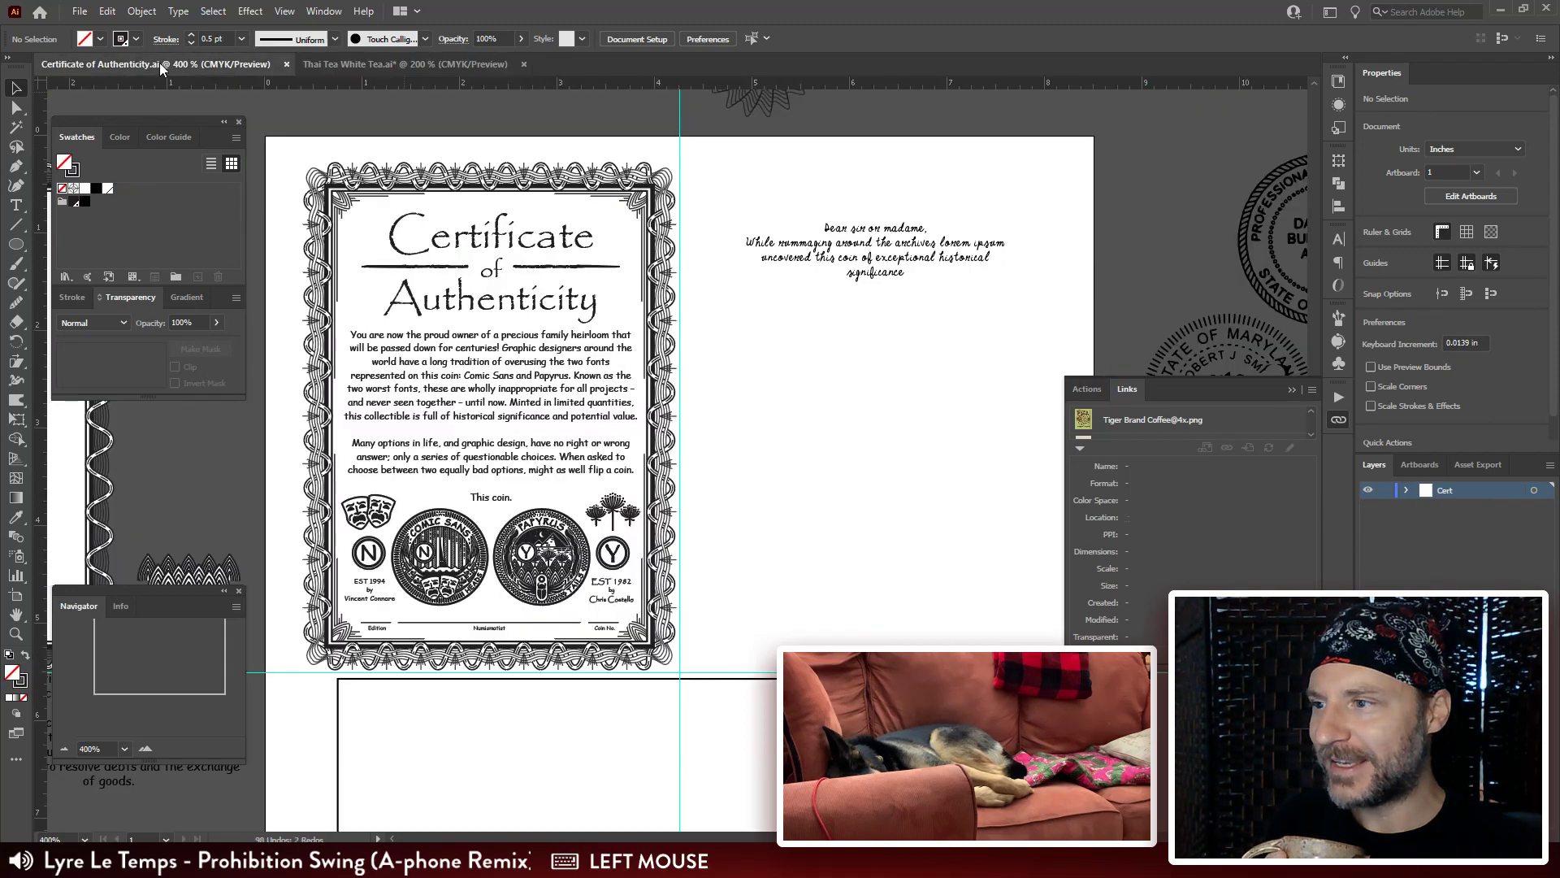
Enlarge the certificate, switch to File Explorer and preview Rotating Coin.mp4 from the Coin Animation_AME folder.
key("ctrl+plus")
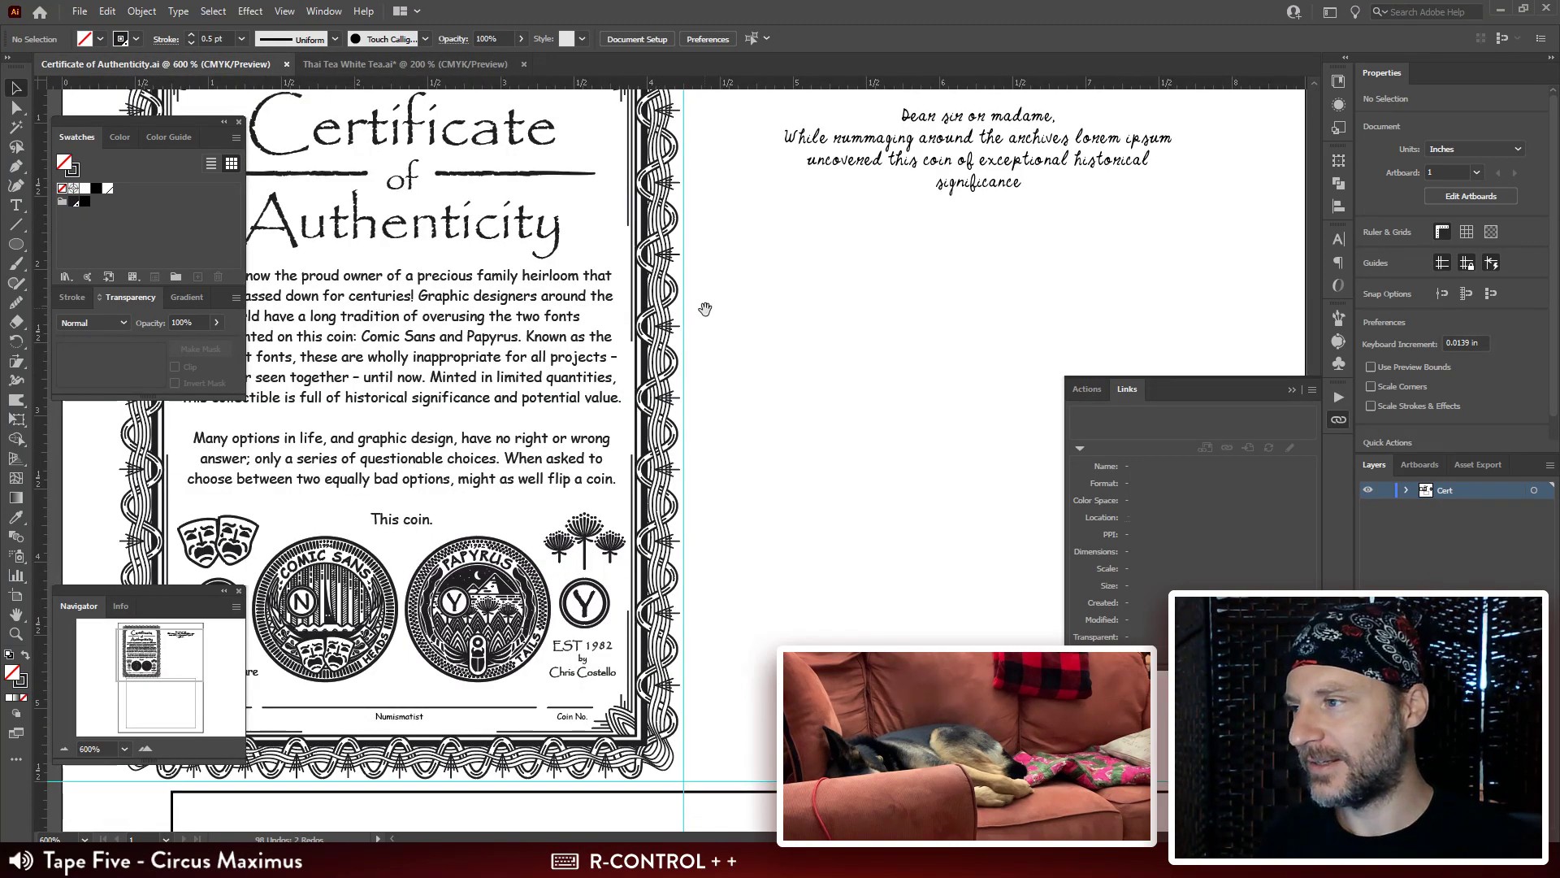
left_click_drag(707, 306, 643, 357)
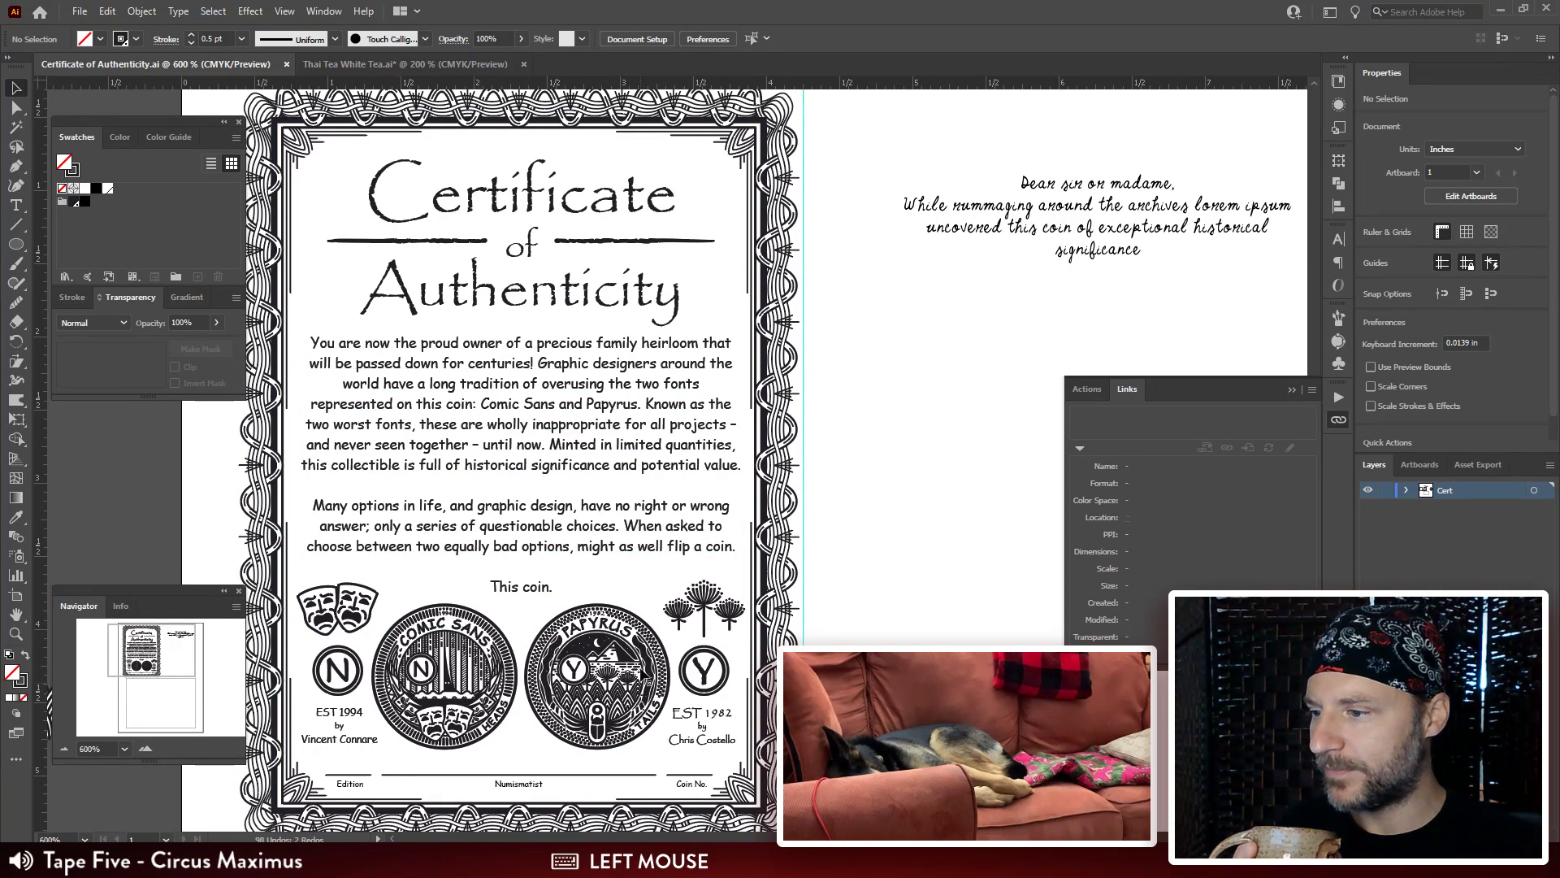
key("alt+Tab")
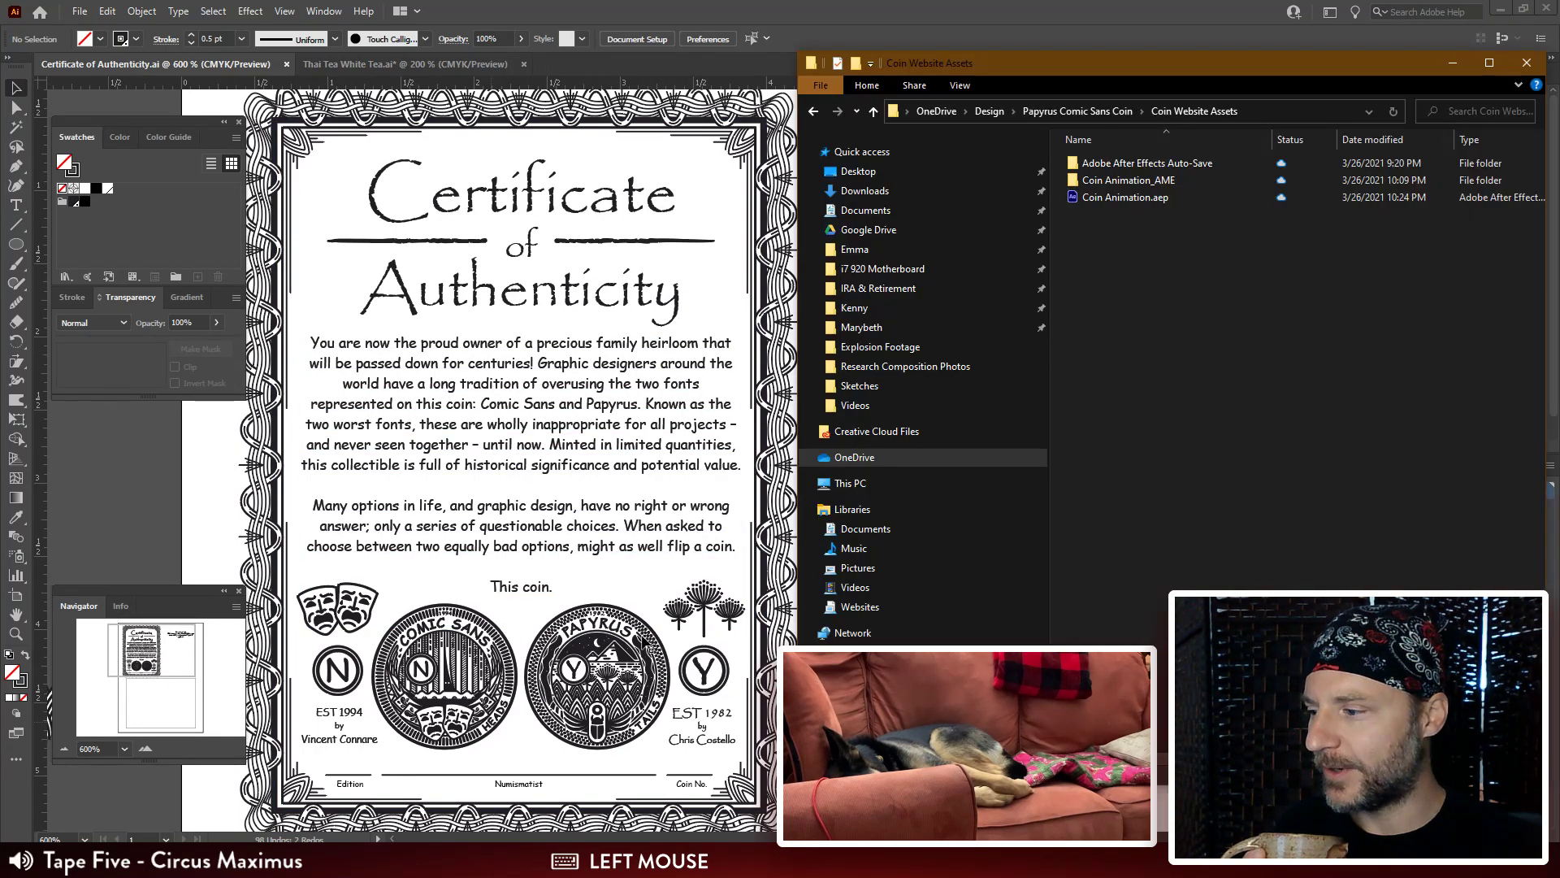
double_click(1105, 179)
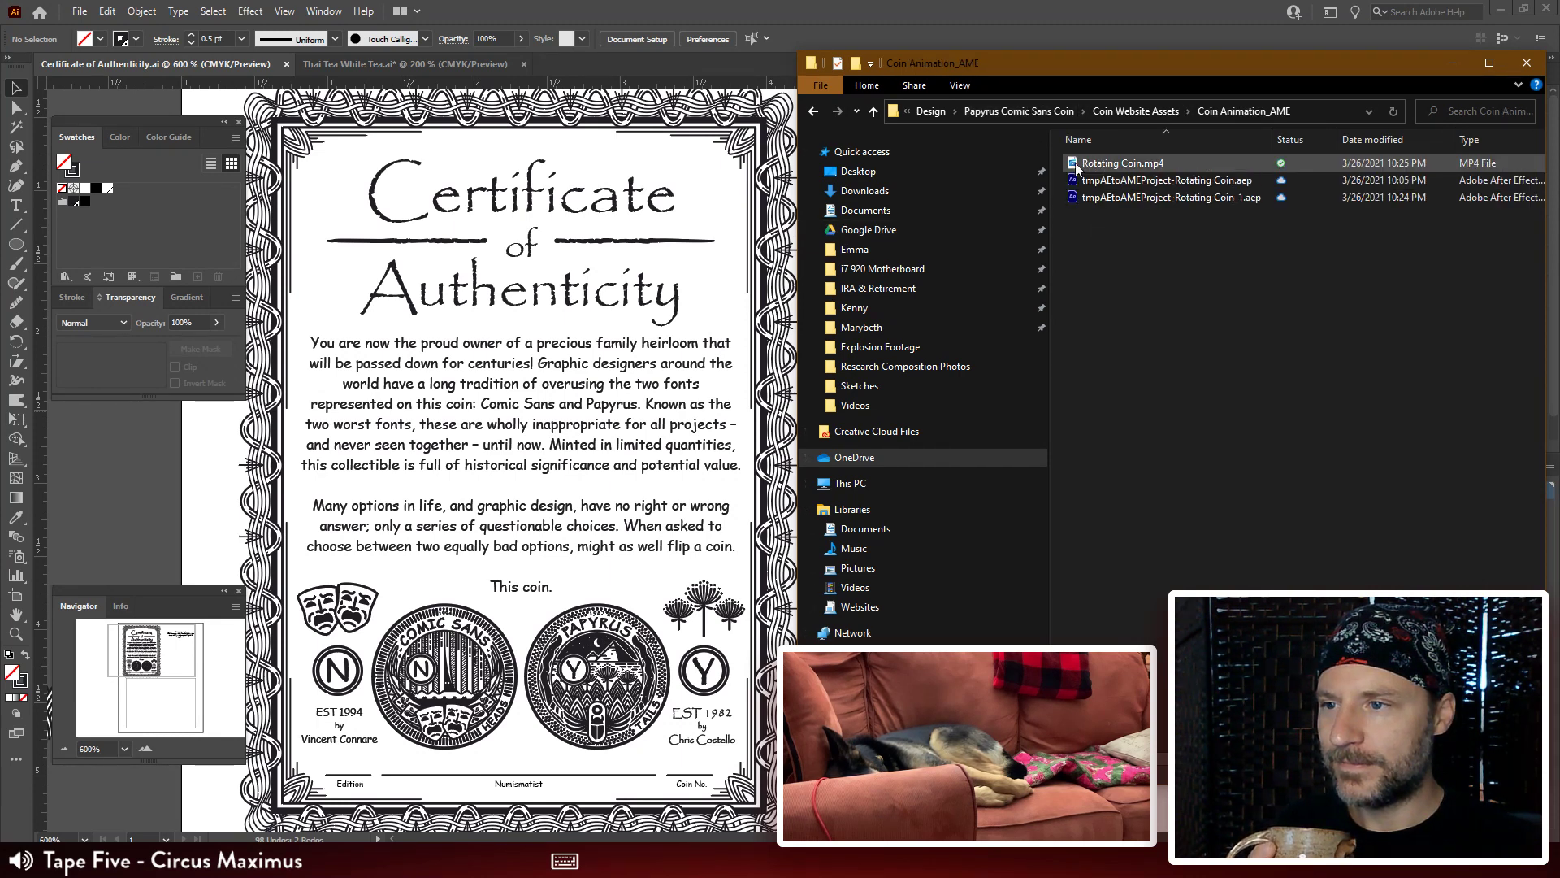
left_click(1072, 164)
key("space")
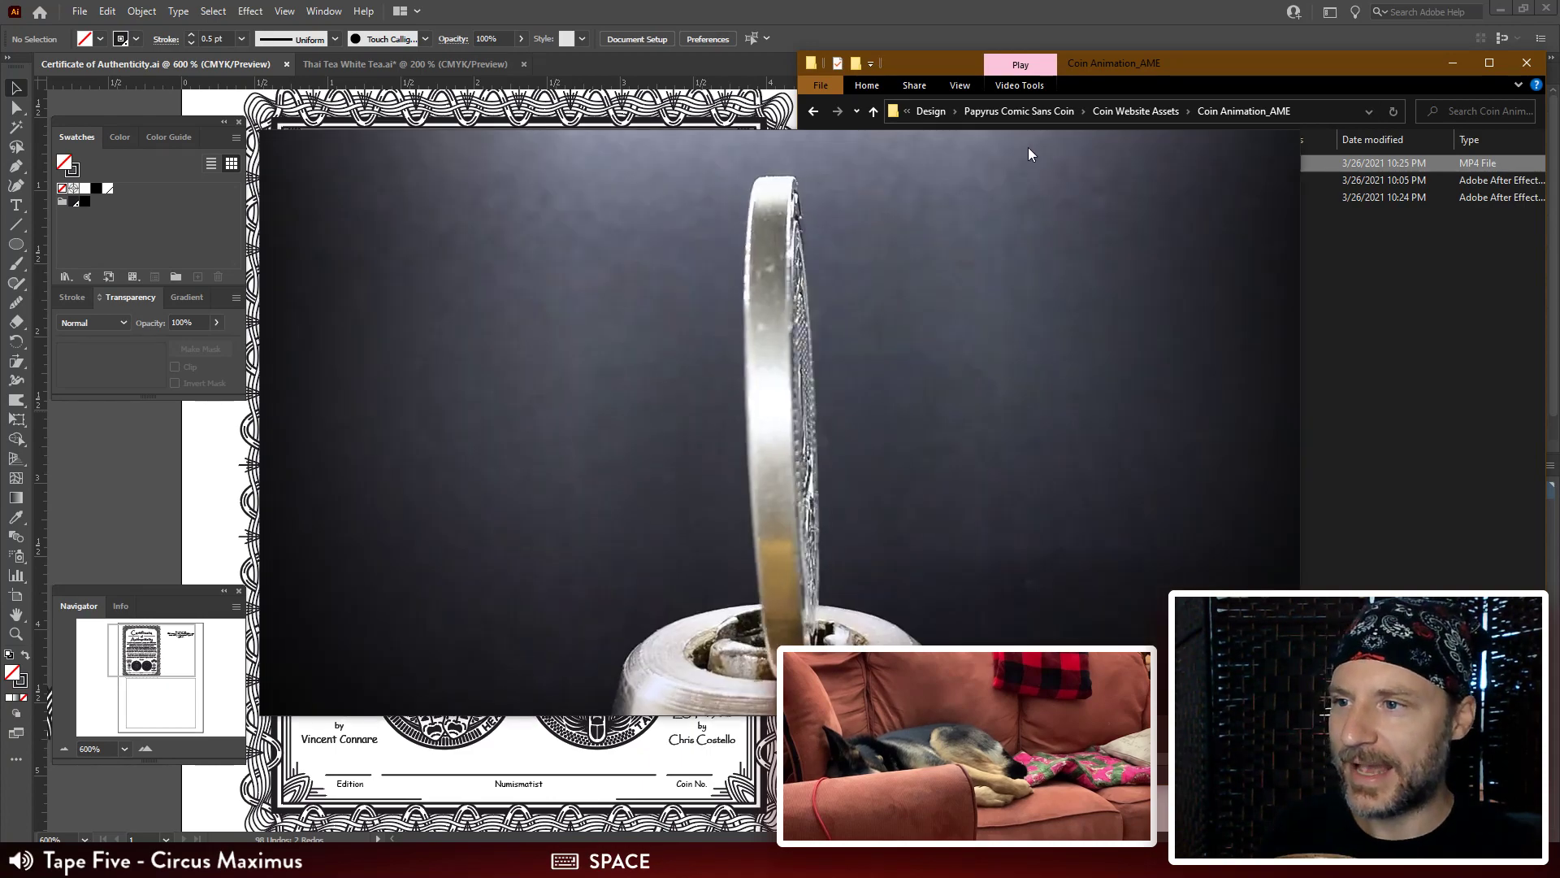
Watch the rotating coin video beside the certificate's coin artwork, close the preview and return to the Illustrator certificate.
left_click_drag(1137, 78, 1307, 7)
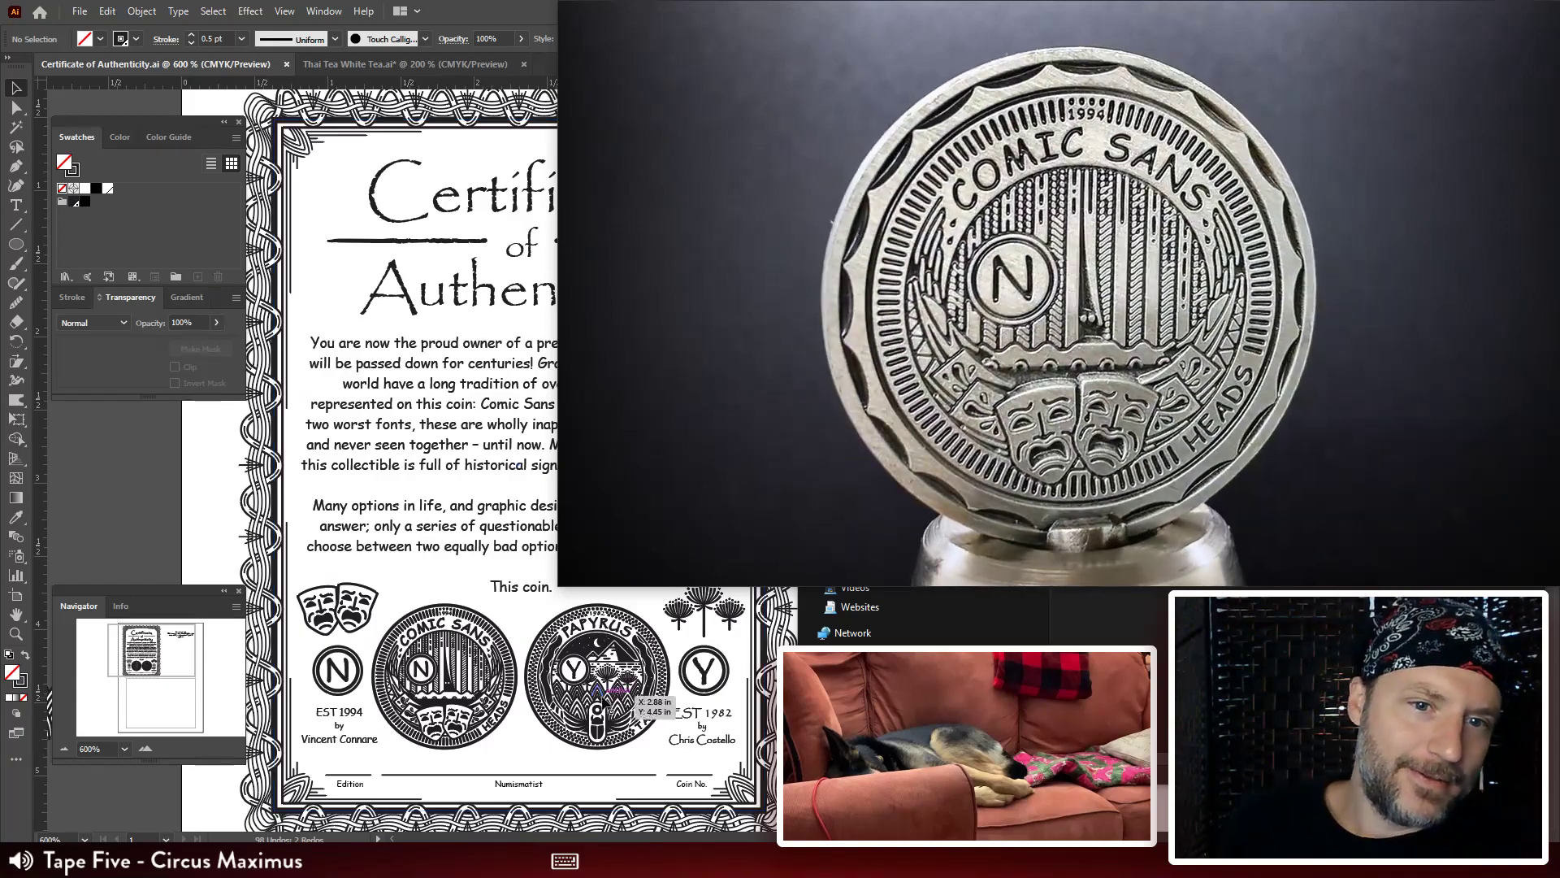
mouse_move(658, 519)
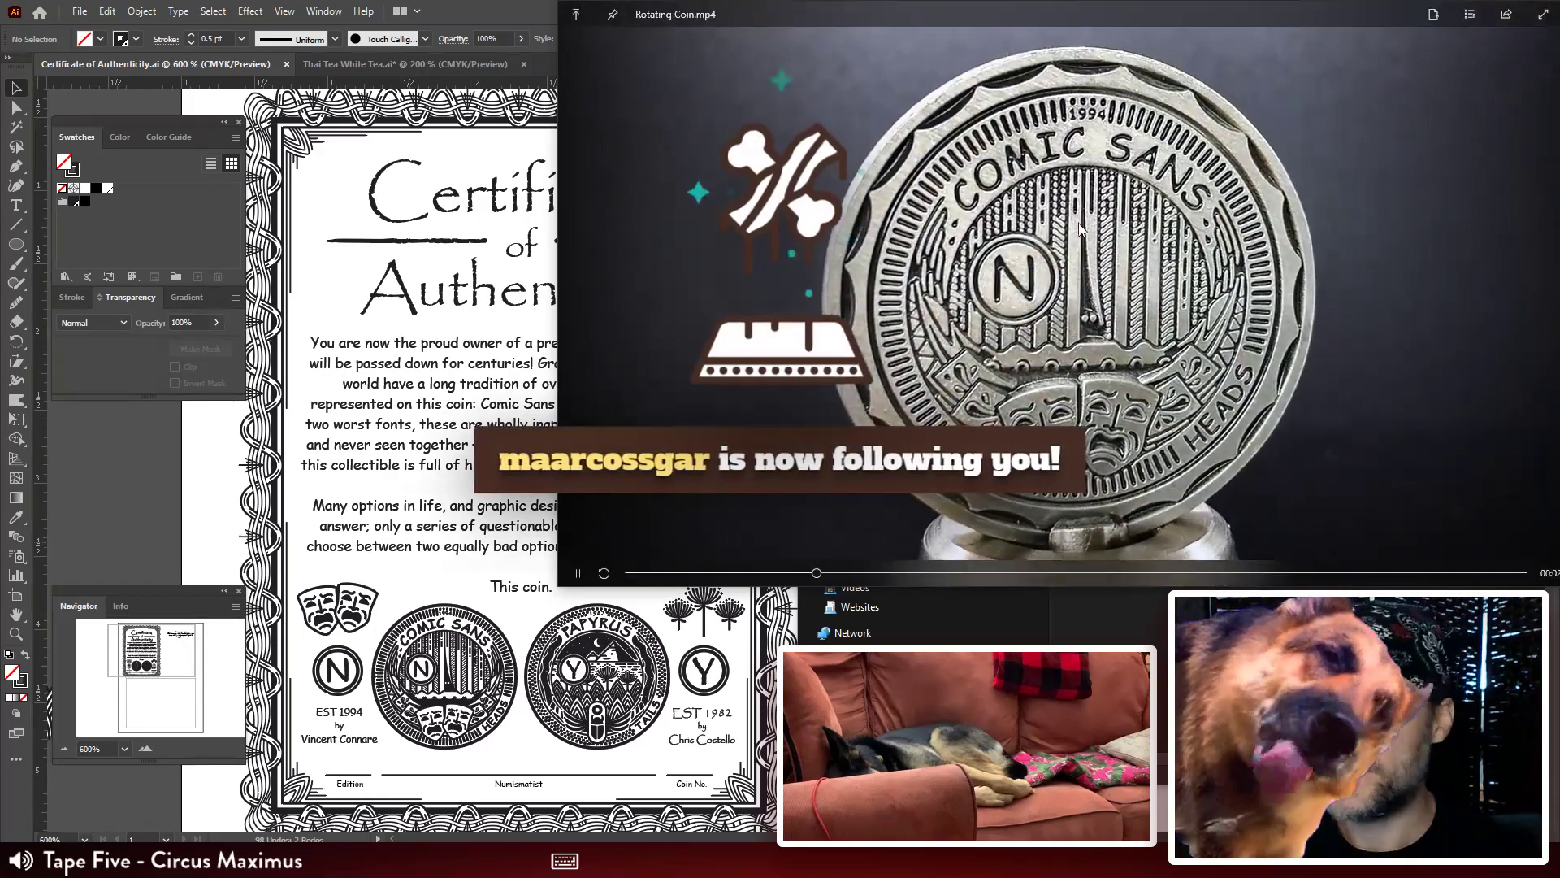
left_click_drag(1377, 39, 1284, 49)
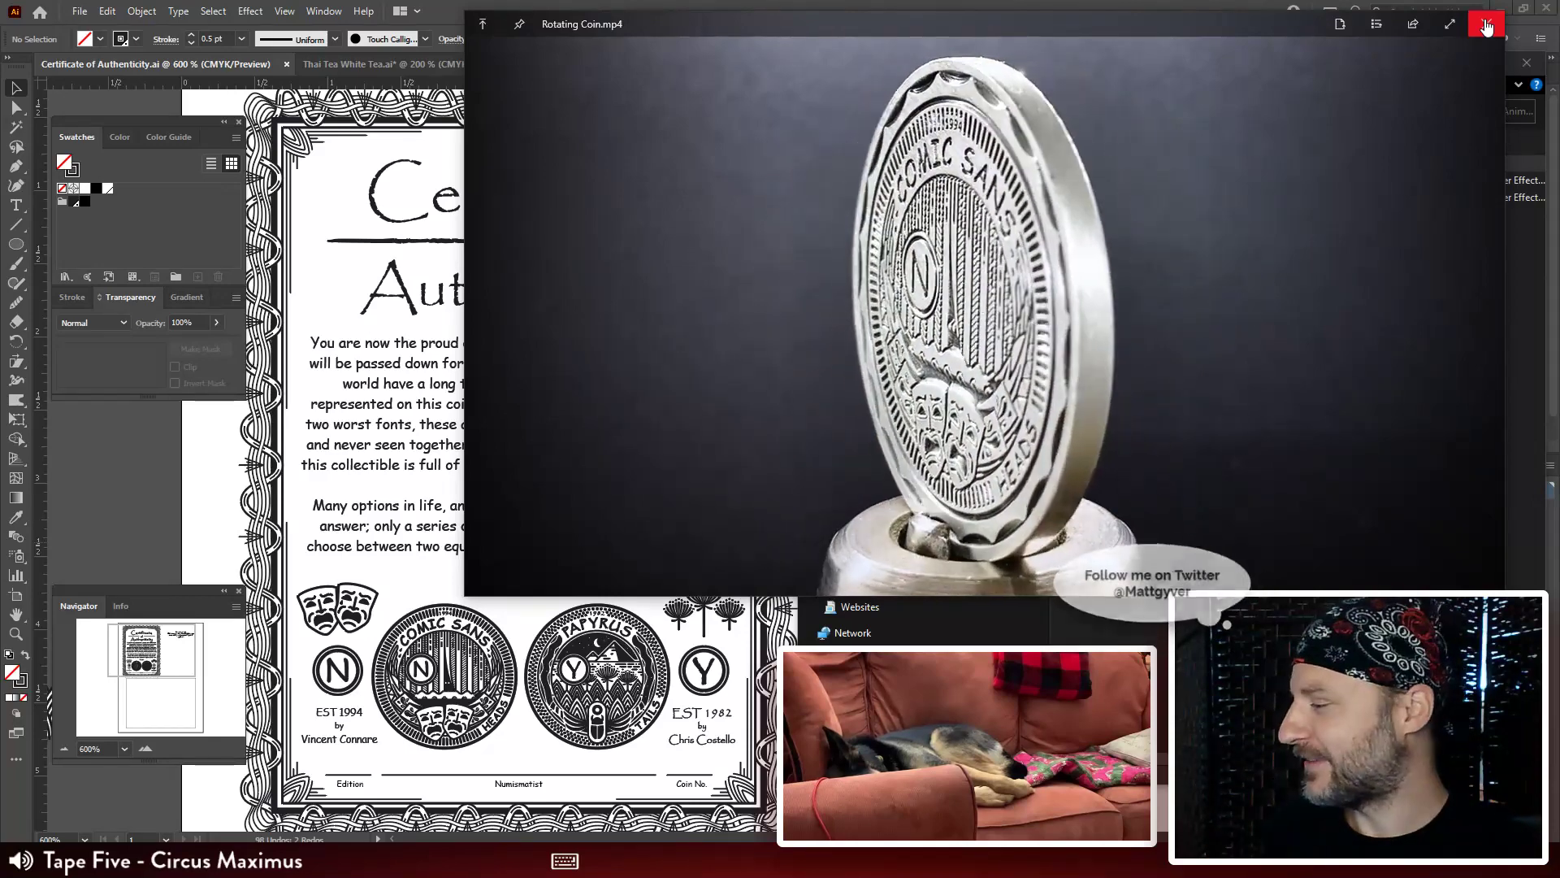
left_click(1486, 25)
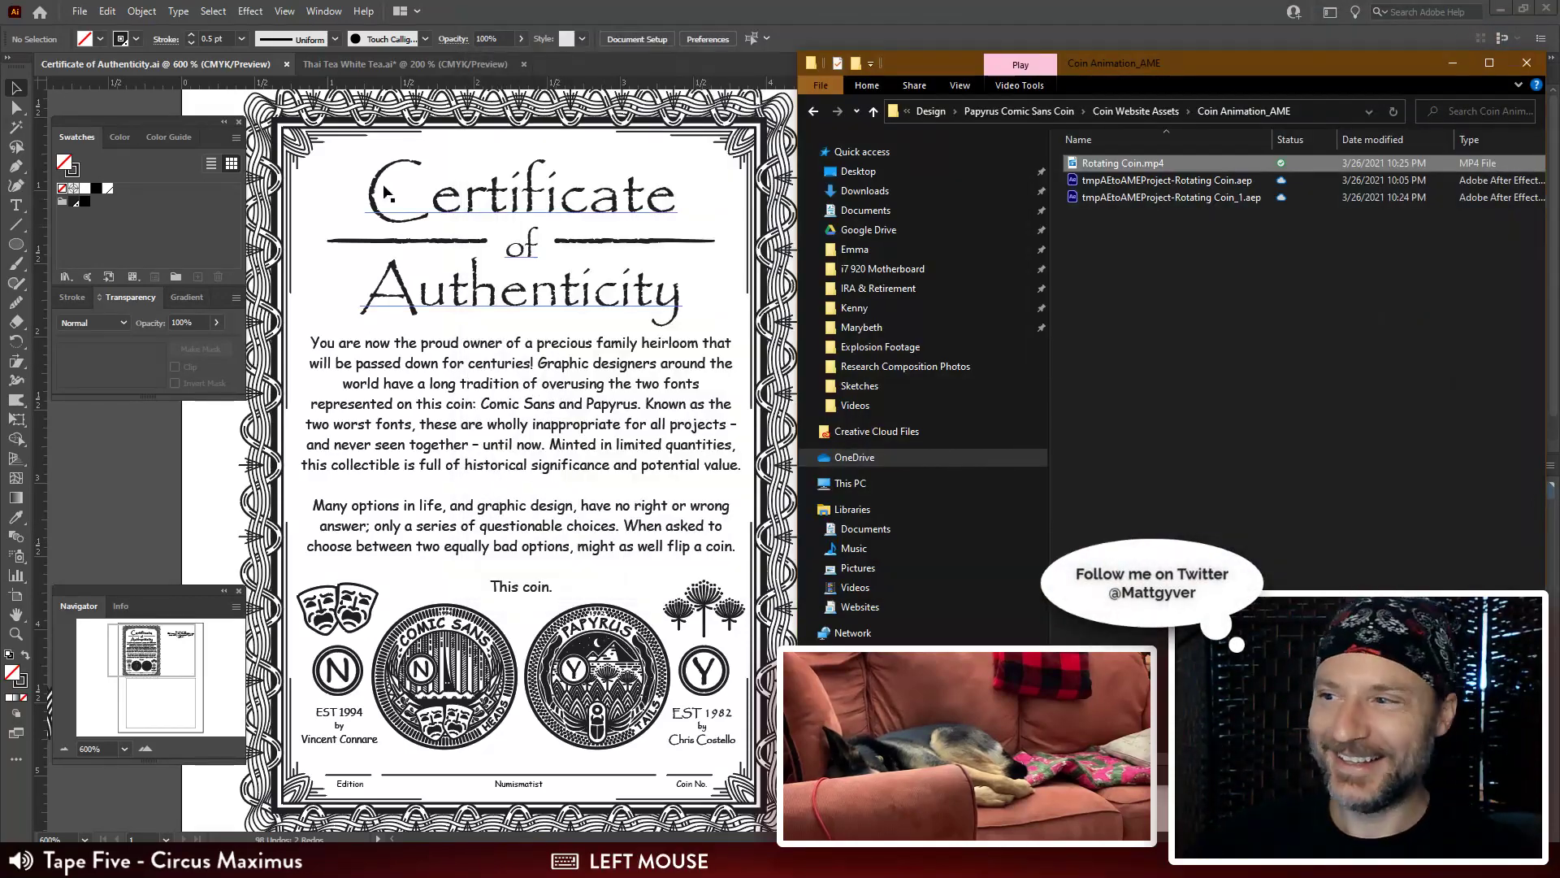
left_click(180, 469)
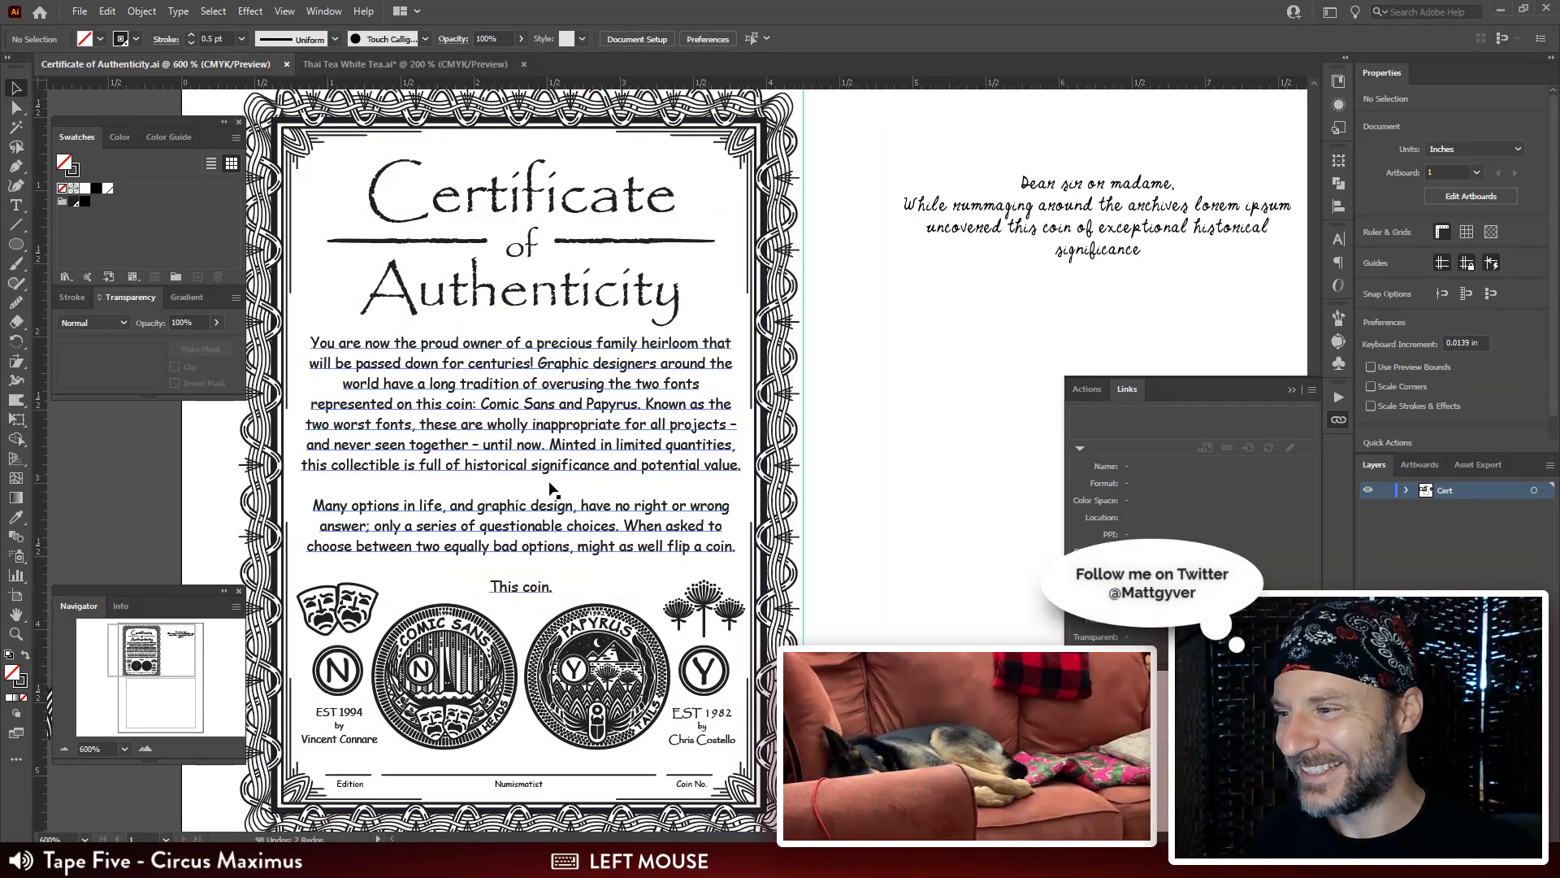
left_click_drag(632, 437, 632, 423)
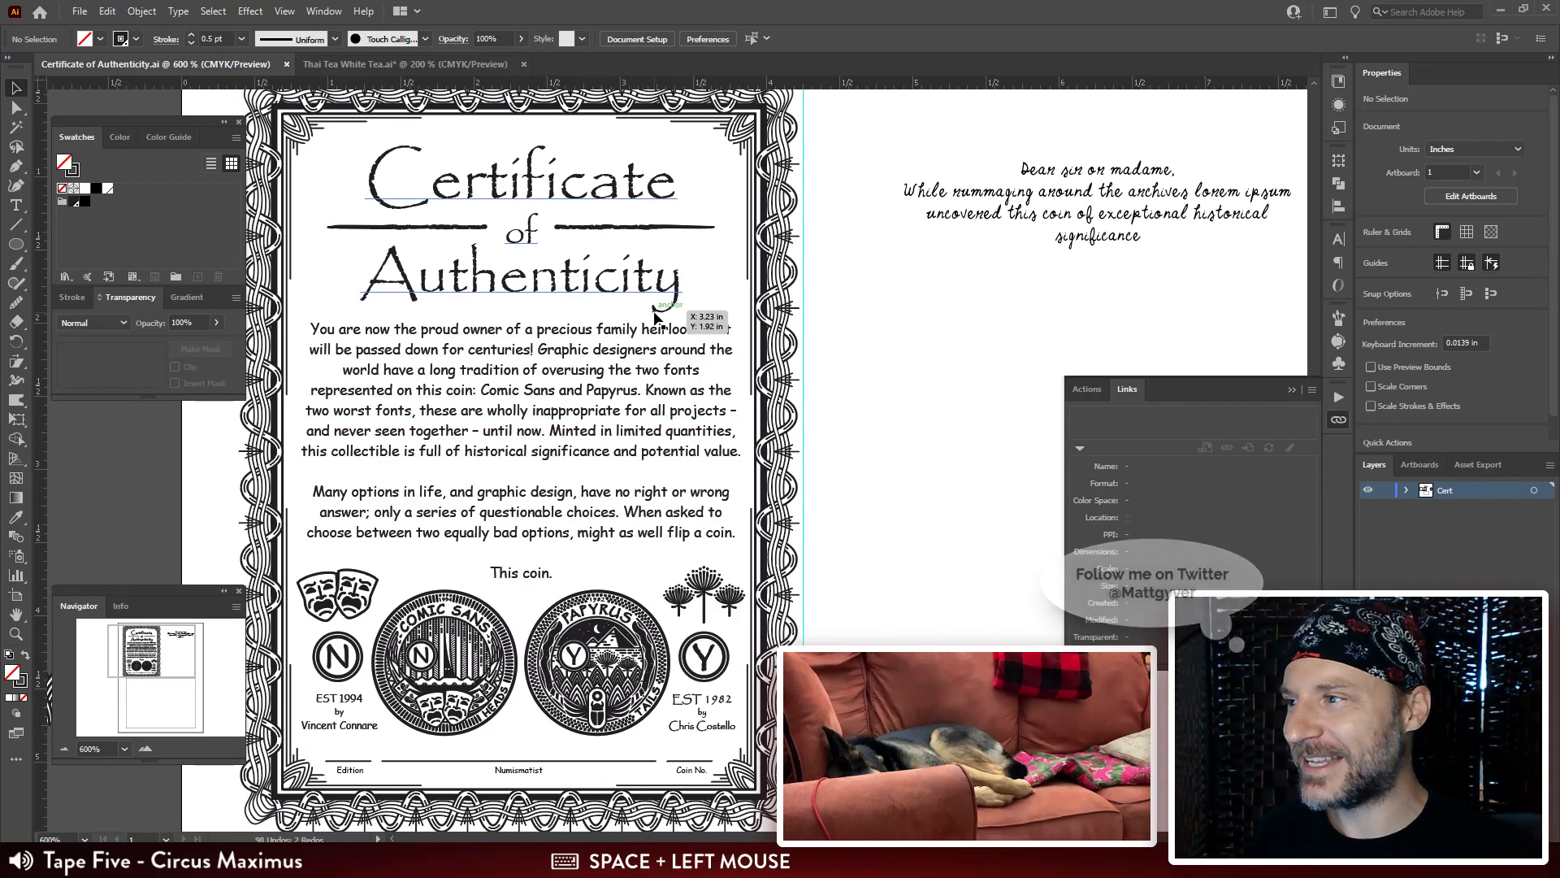
Switch to the Thai Tea White Tea.ai document and inspect the tiger sketch's tail around the White Tea lettering up close.
left_click(417, 64)
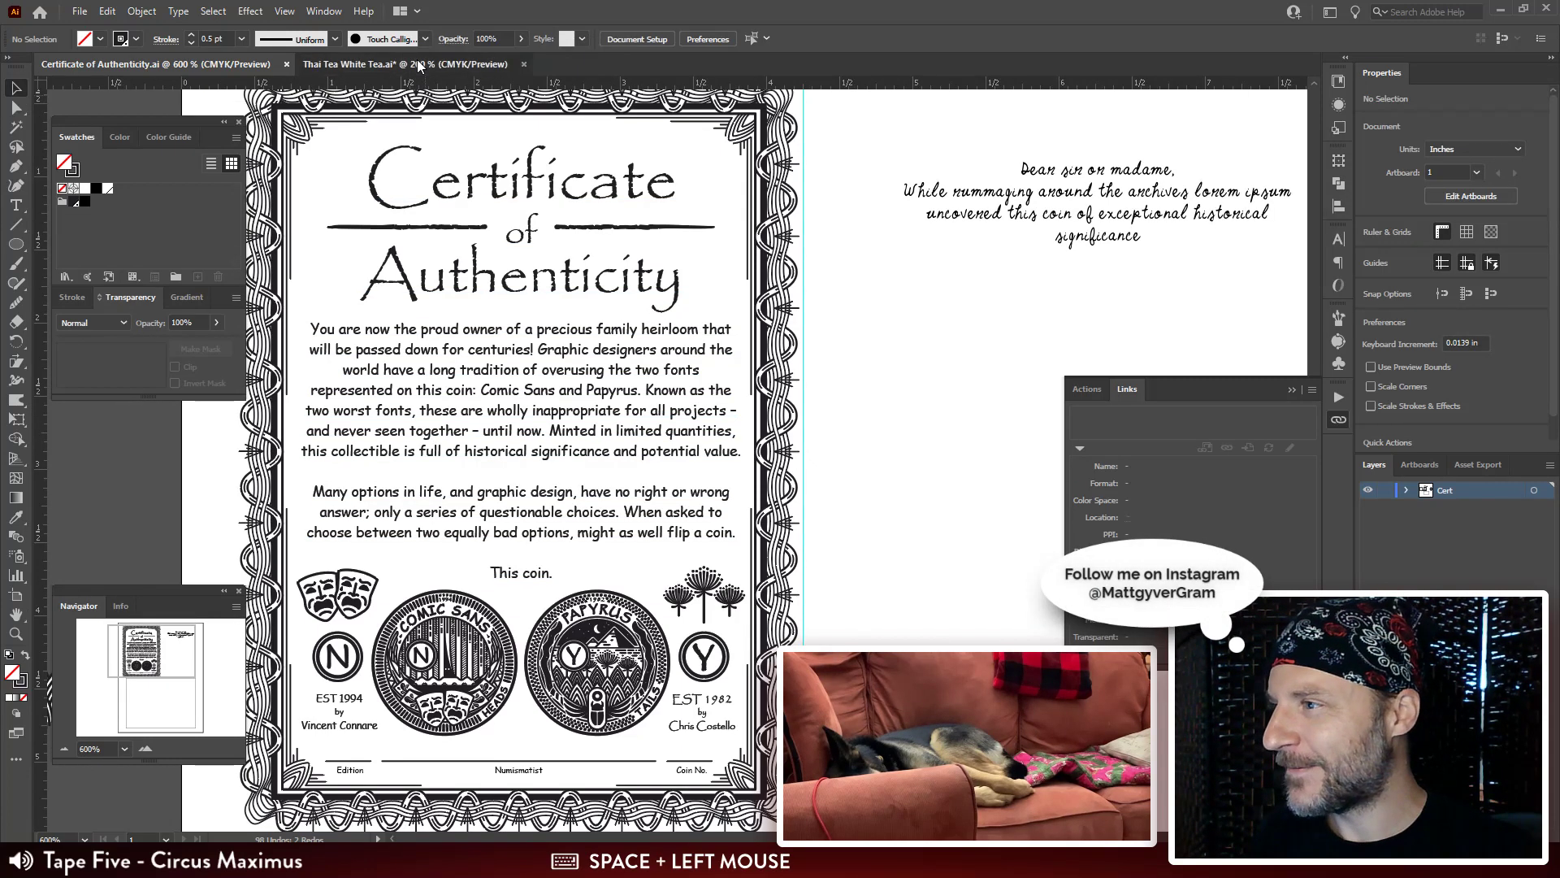
left_click_drag(927, 531, 897, 525)
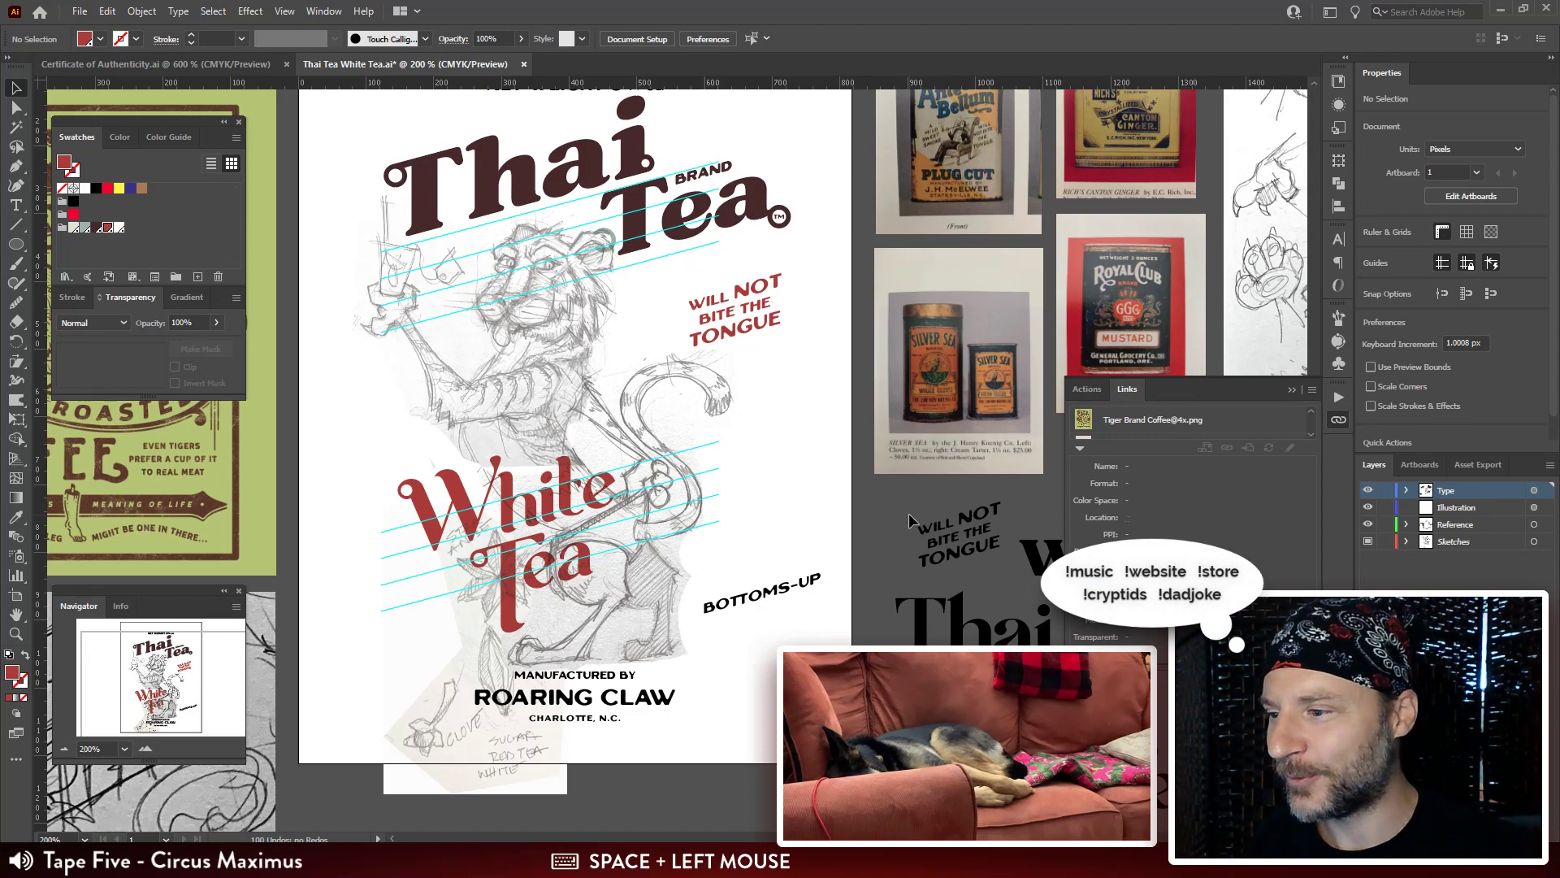
left_click_drag(908, 514, 918, 504)
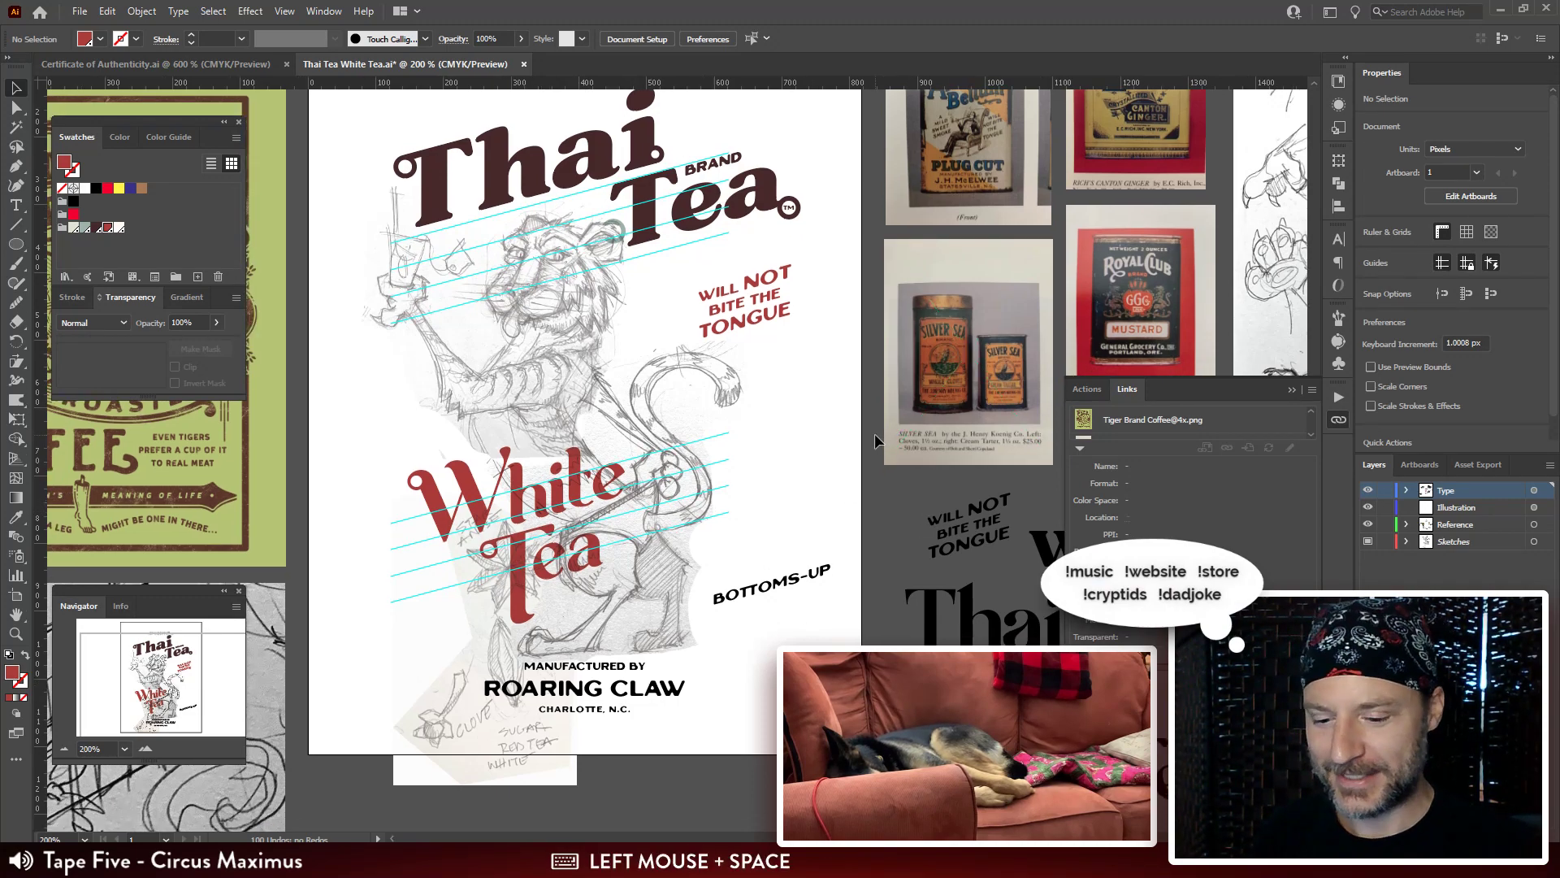
key("ctrl+plus")
key("ctrl+plus")
left_click_drag(722, 554, 850, 510)
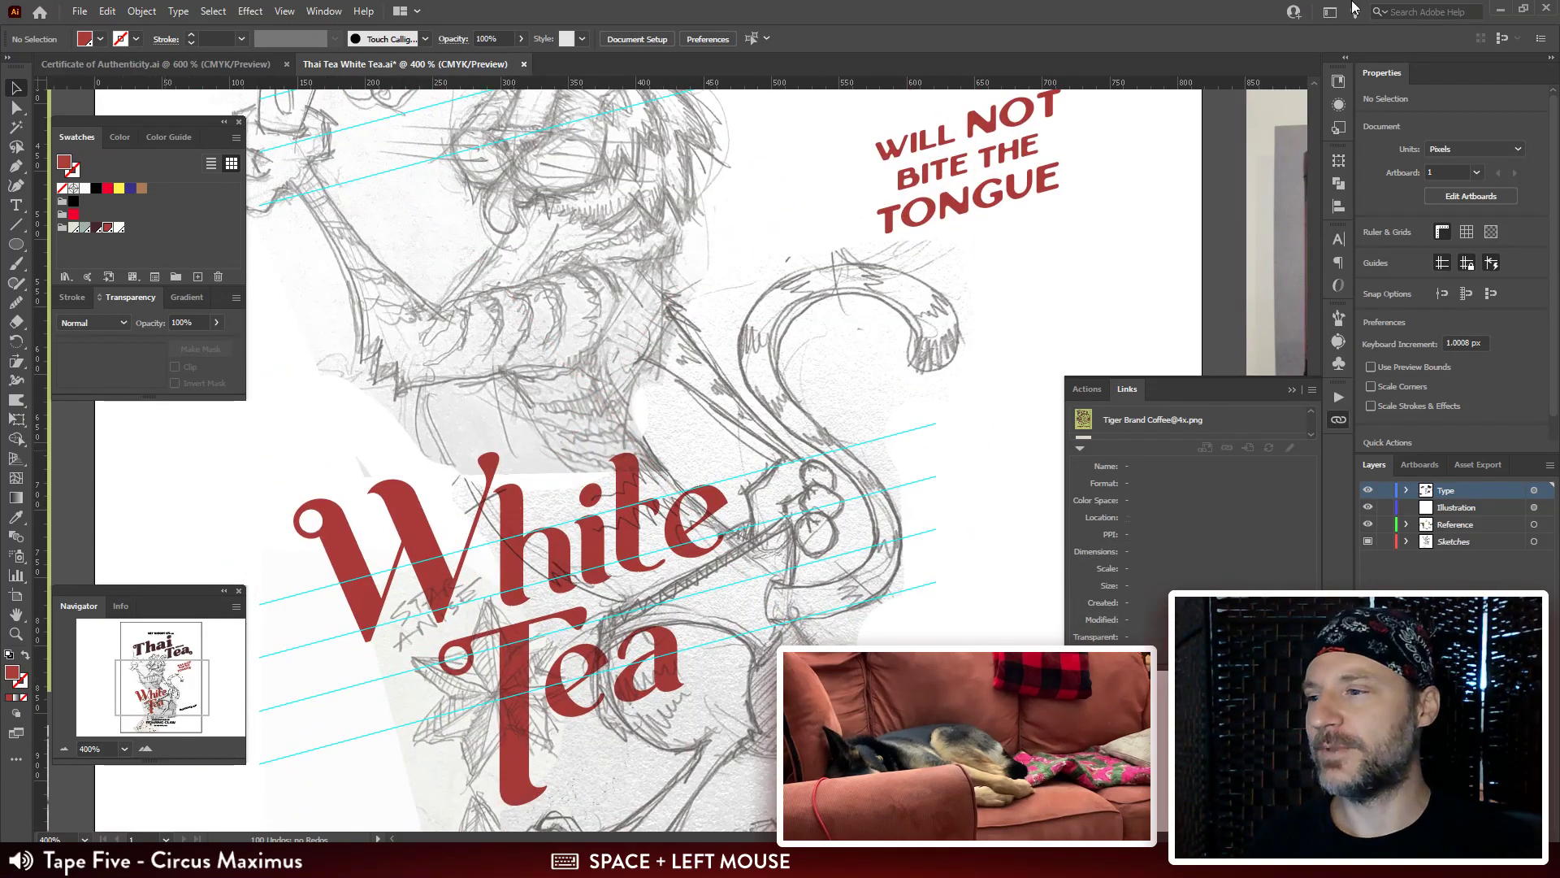
Undo the accidental shift of the tiger sketch, lock the Sketches layer and check it by toggling its visibility.
left_click_drag(684, 364, 738, 363)
key("ctrl+z")
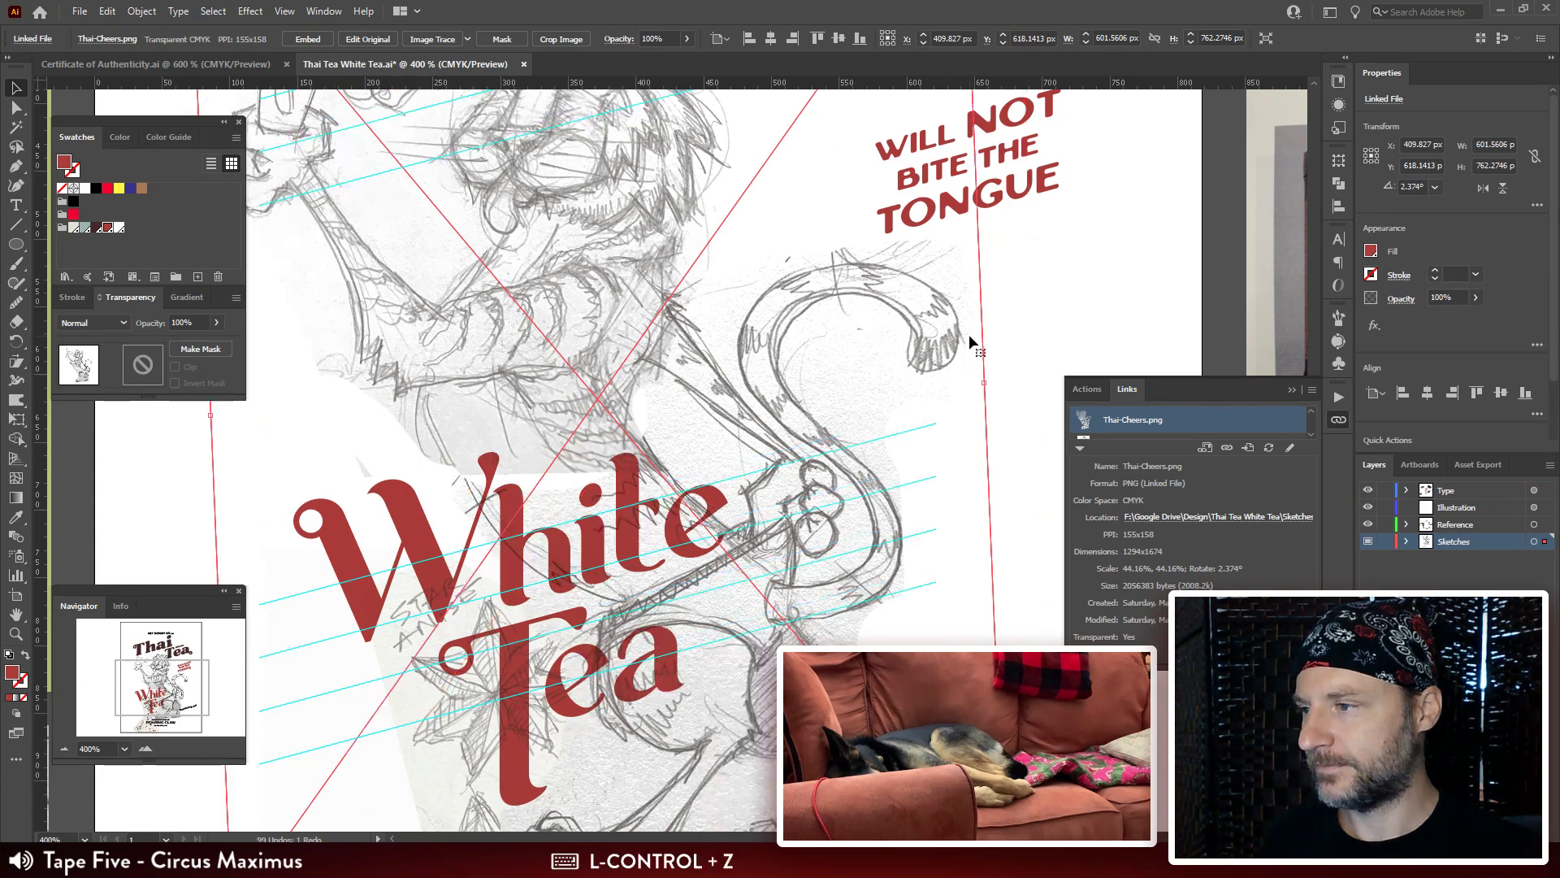
left_click_drag(1043, 309, 932, 346)
left_click(1385, 542)
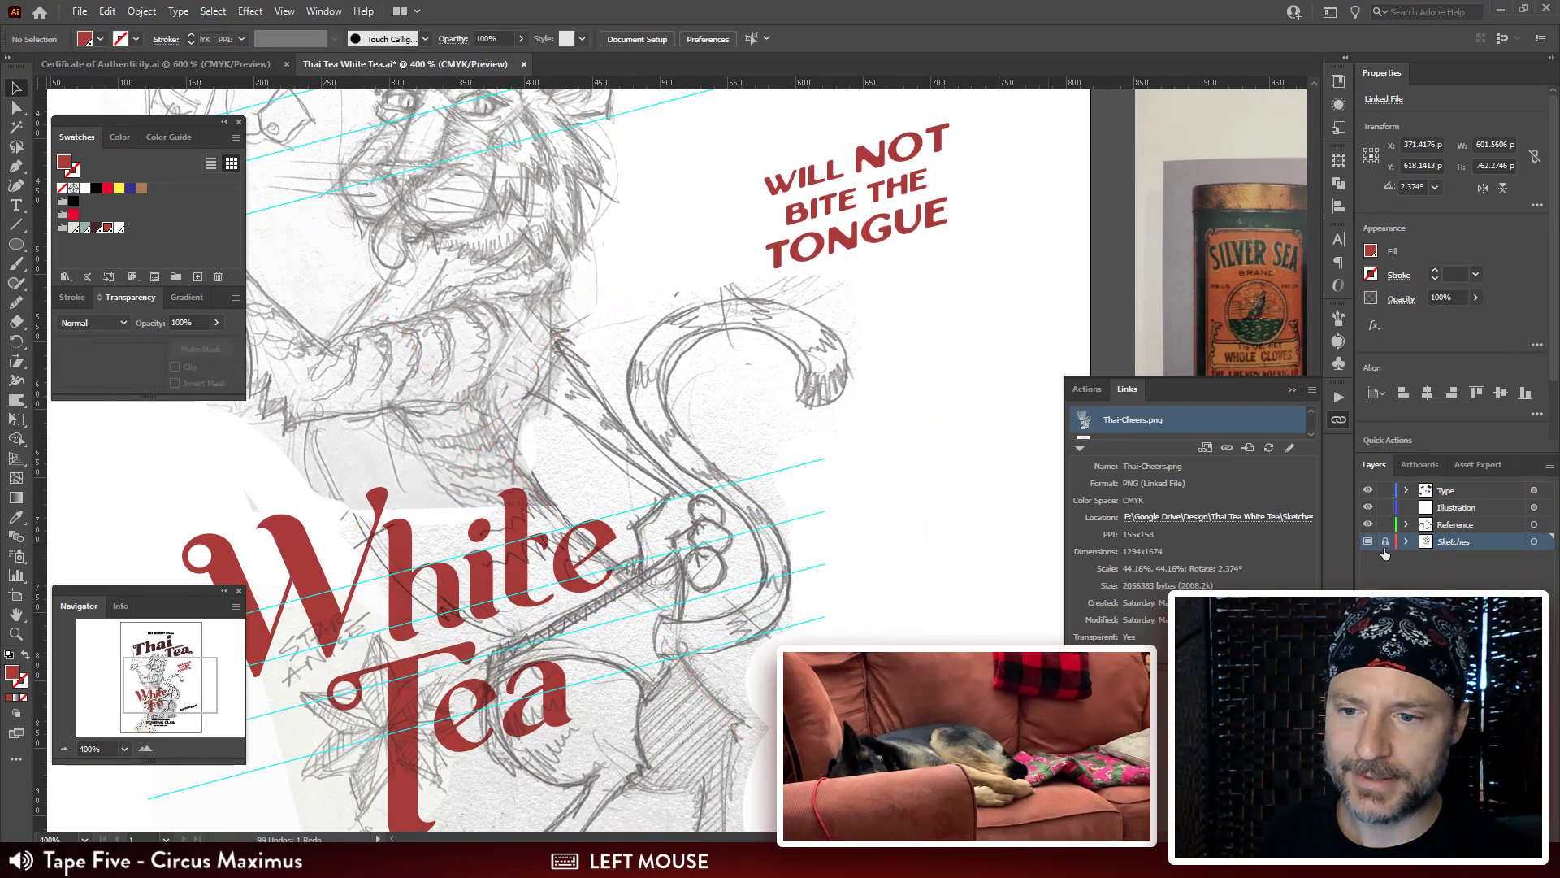
left_click(1368, 541)
left_click(1369, 541)
mouse_move(758, 216)
left_mouse_down()
mouse_move(758, 504)
mouse_move(794, 546)
left_mouse_up()
key("ctrl+minus")
left_click_drag(967, 358, 1114, 351)
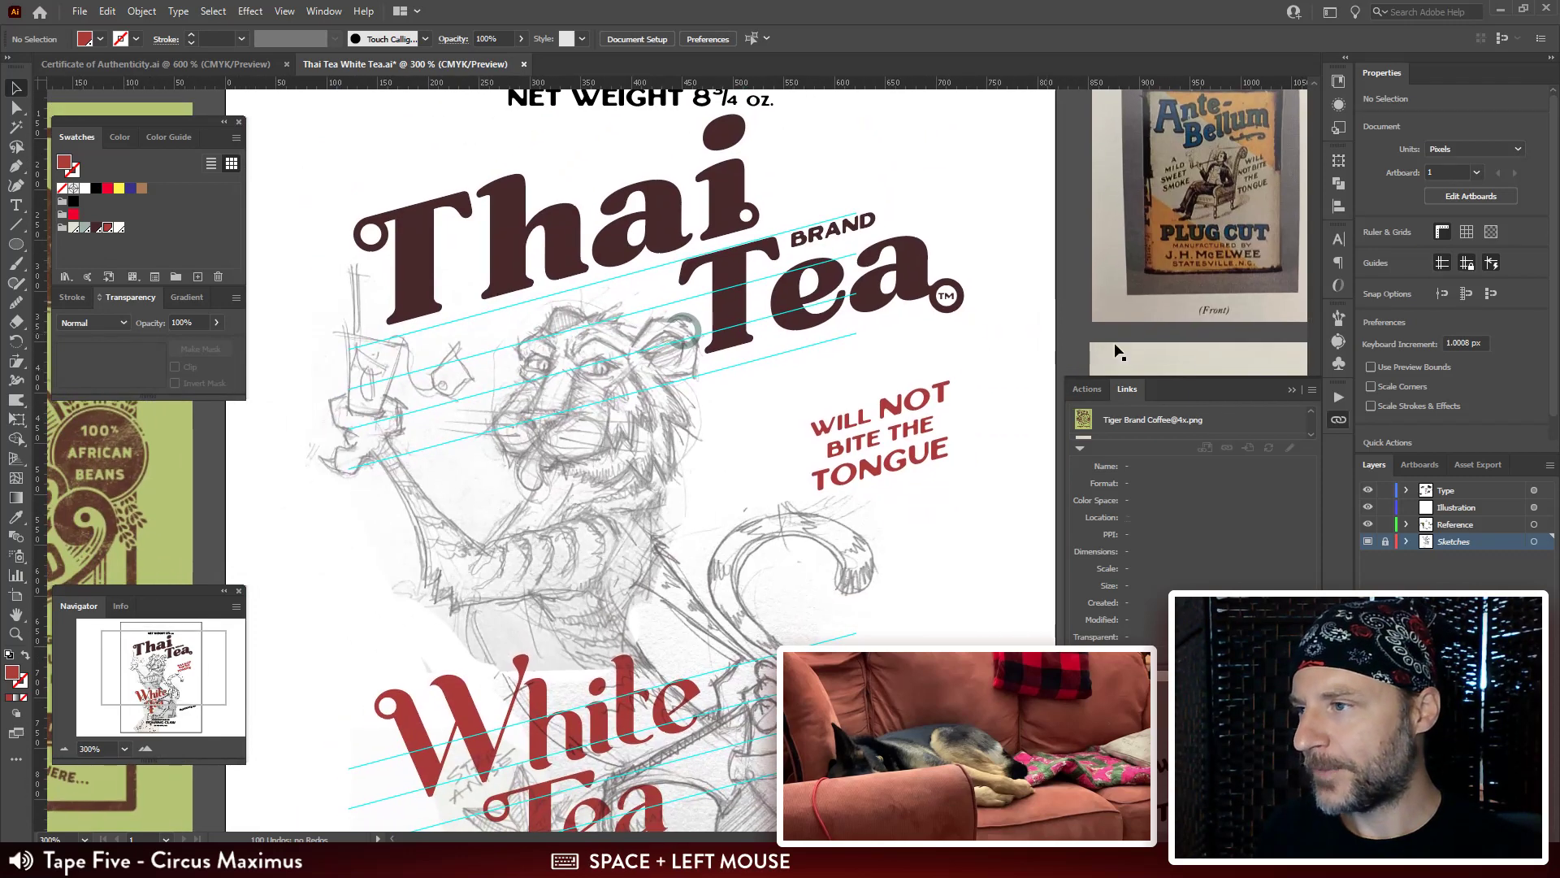
Turn off the Template option for the Sketches layer and compare the artwork in Outline and Preview modes.
double_click(1490, 542)
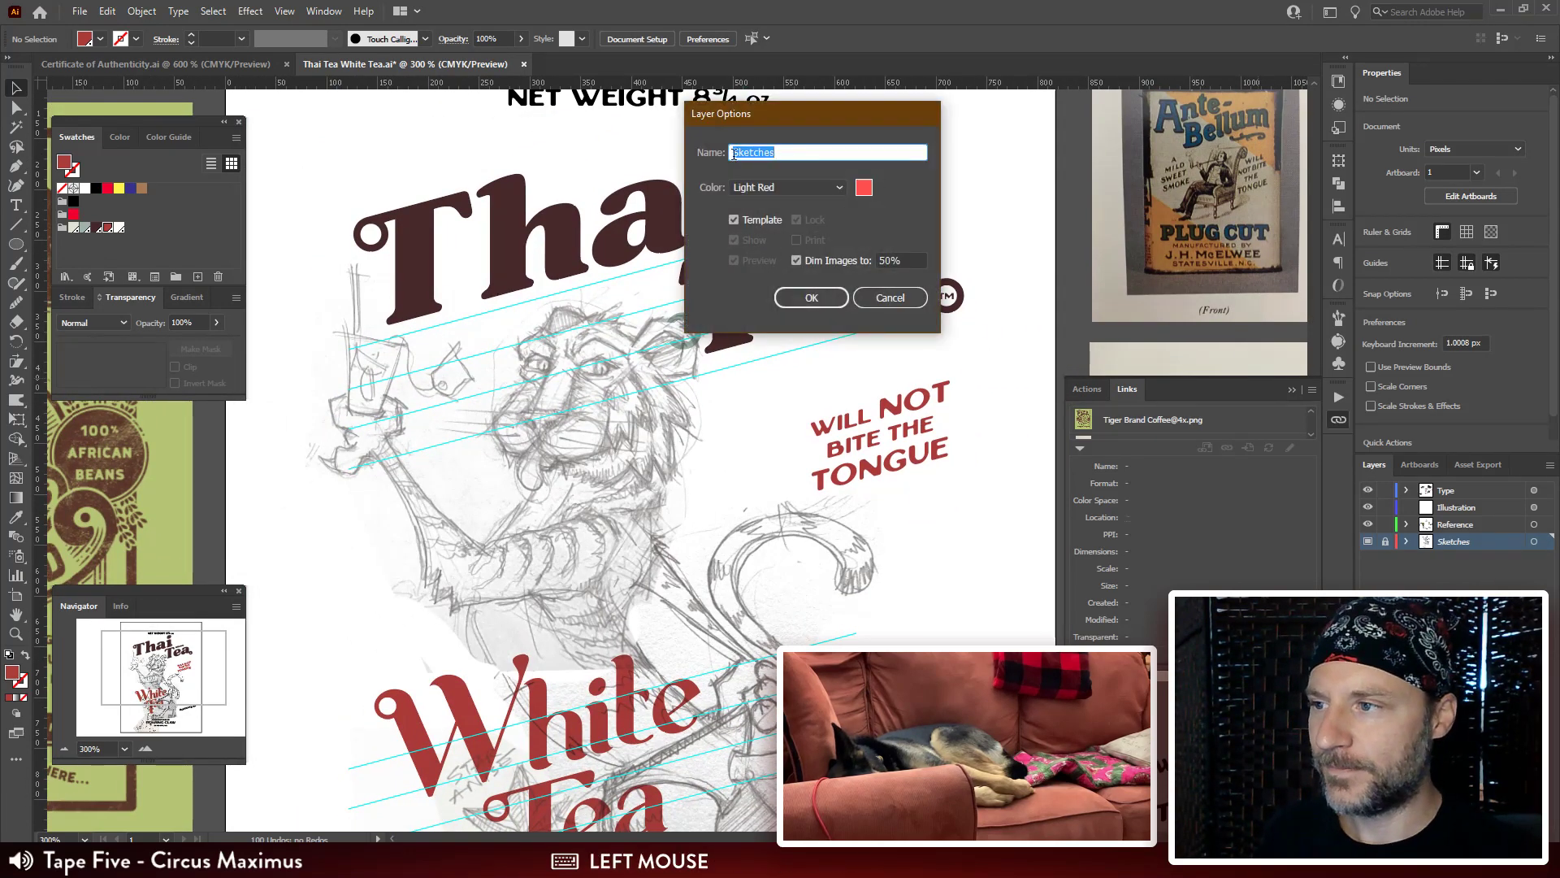
left_click(734, 219)
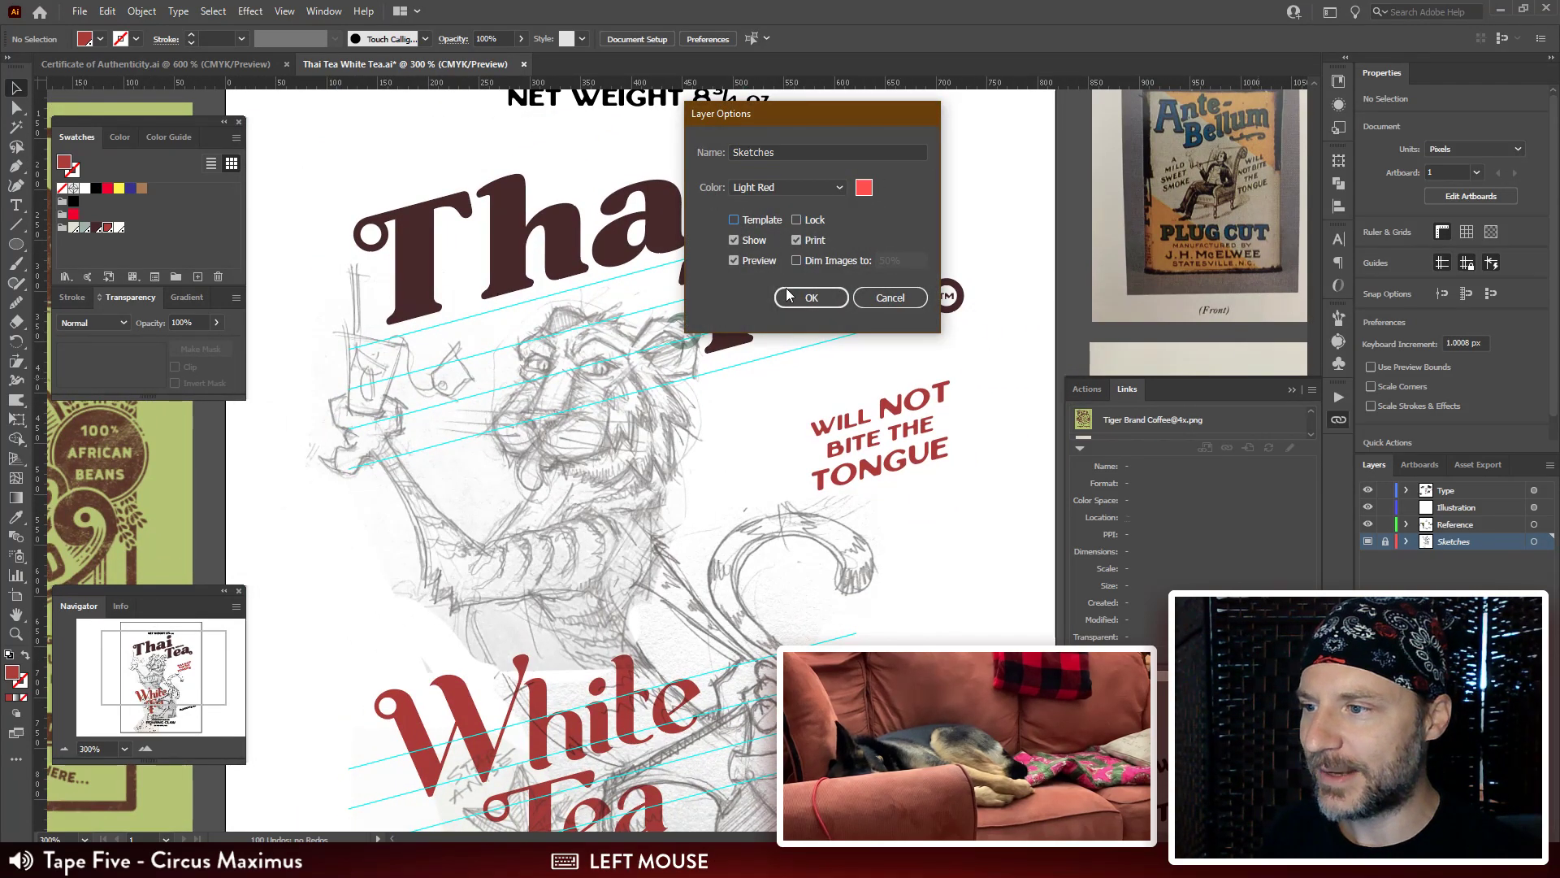
left_click(810, 297)
key("ctrl+z")
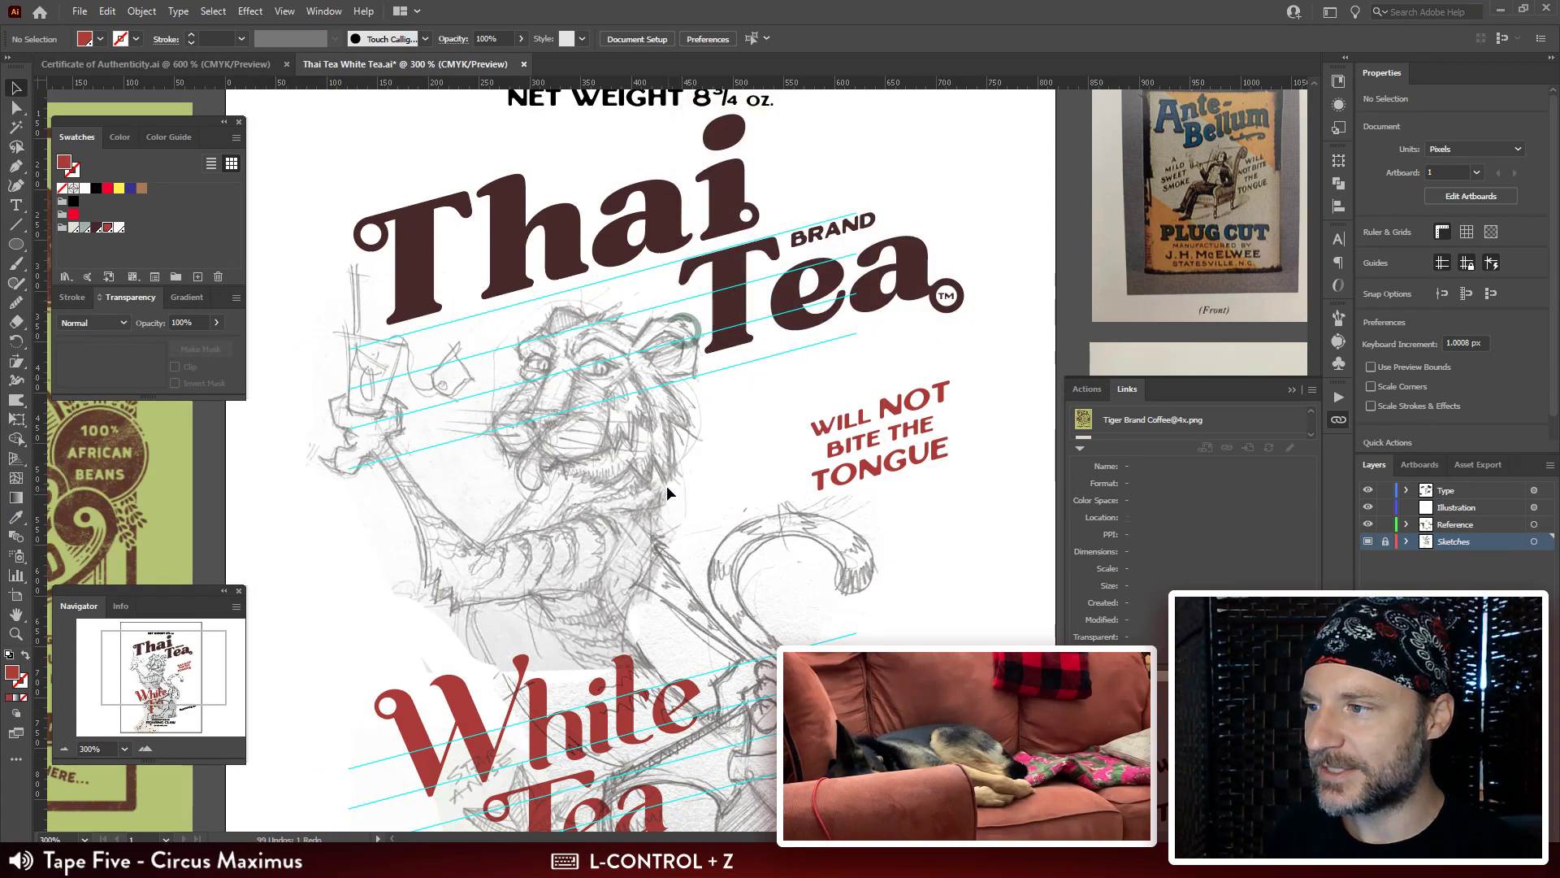
key("ctrl+shift+z")
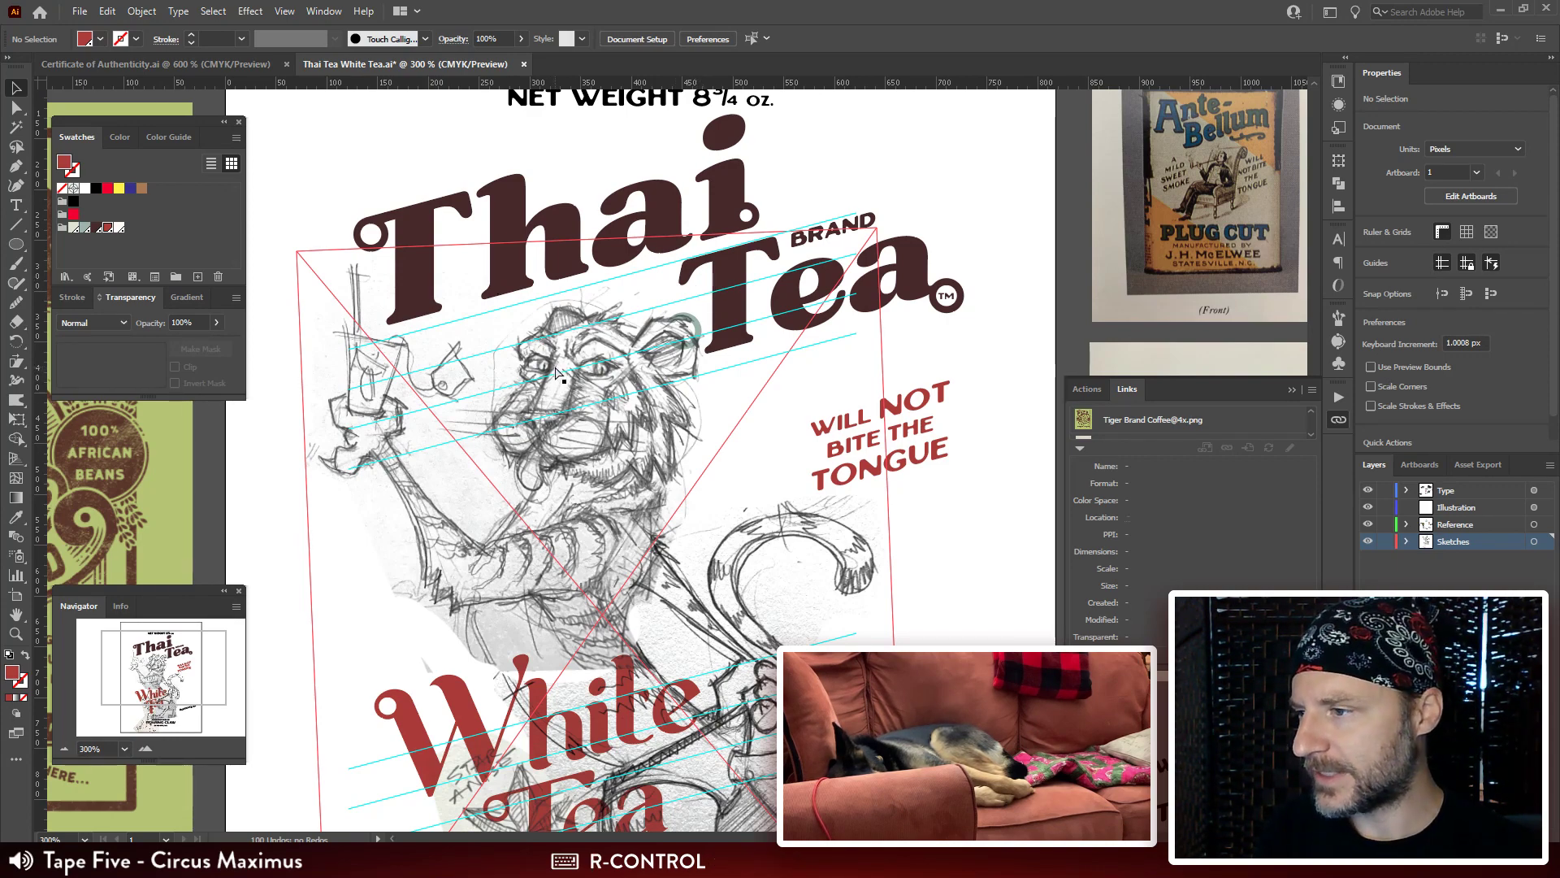
key("ctrl+y")
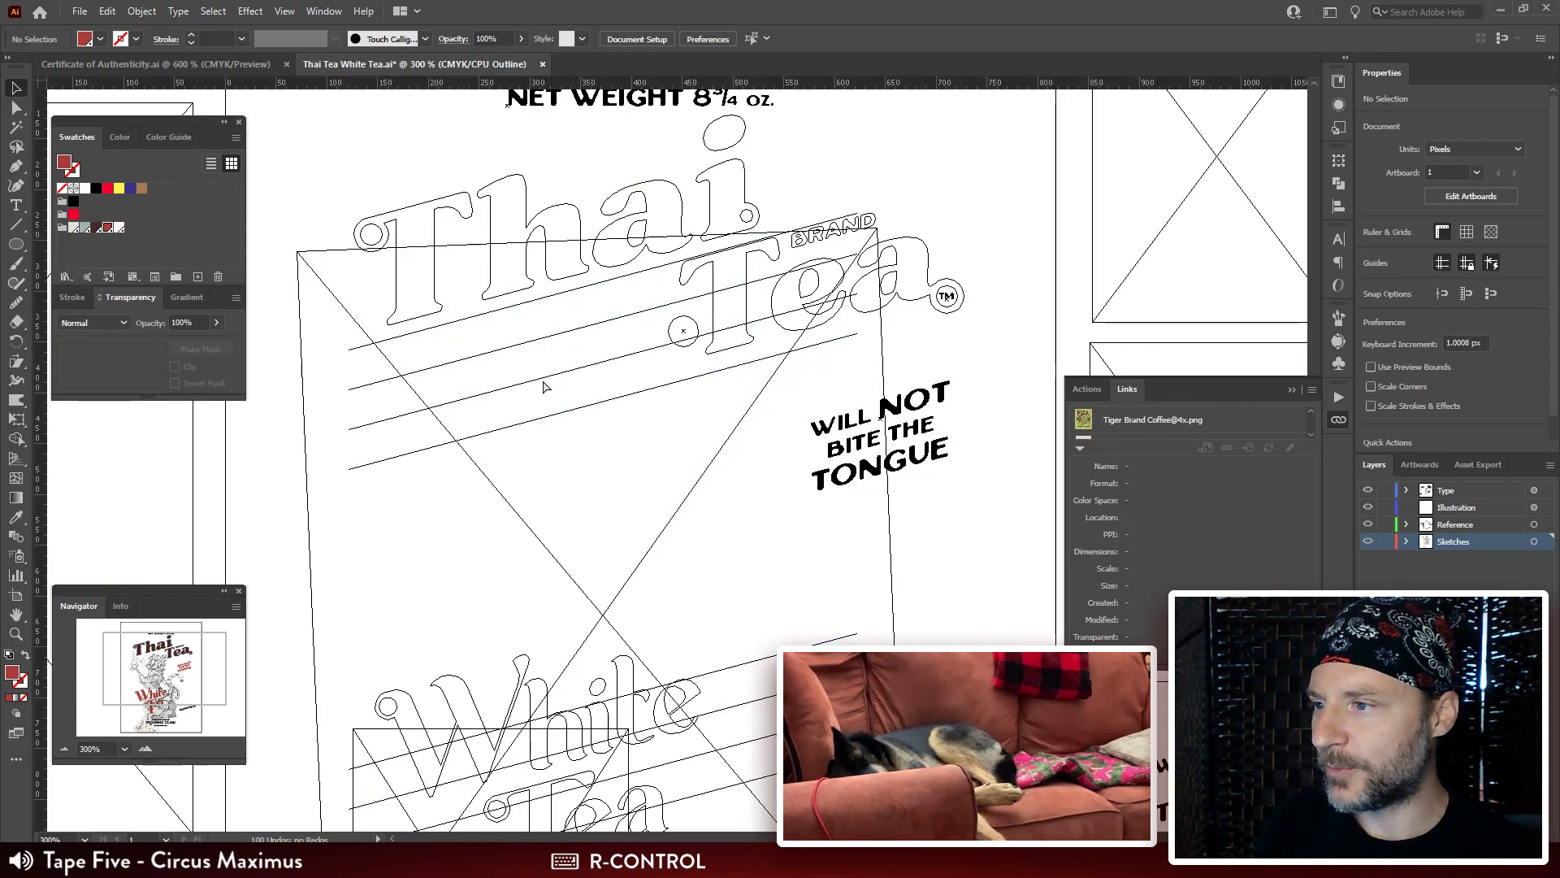
key("ctrl+y")
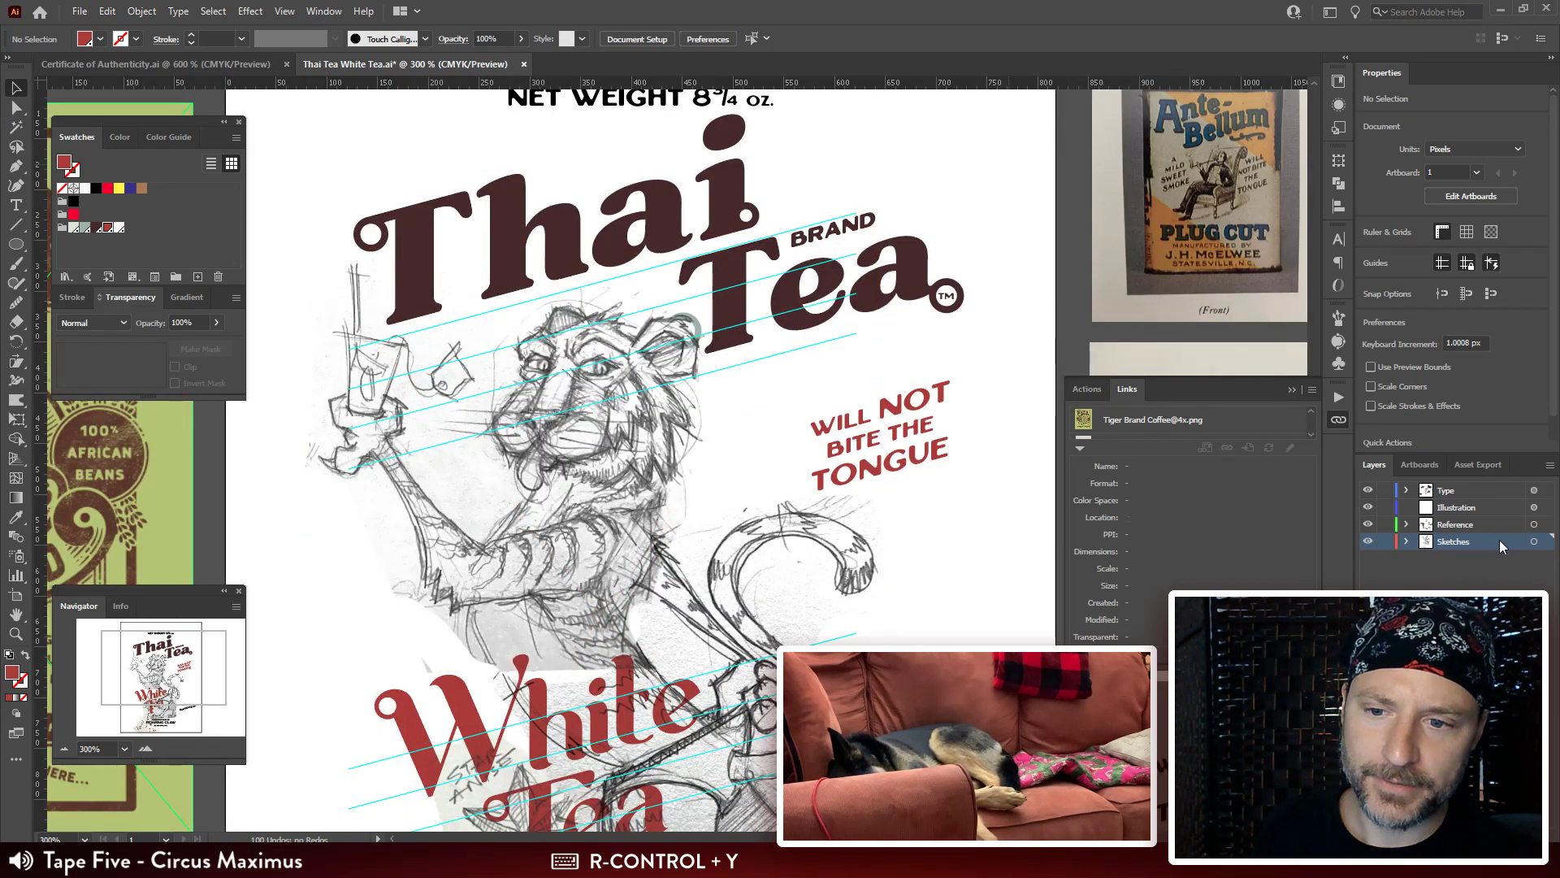
Turn the Template option on for the Sketches layer and check the dimmed sketch in Outline and Preview modes.
double_click(1500, 542)
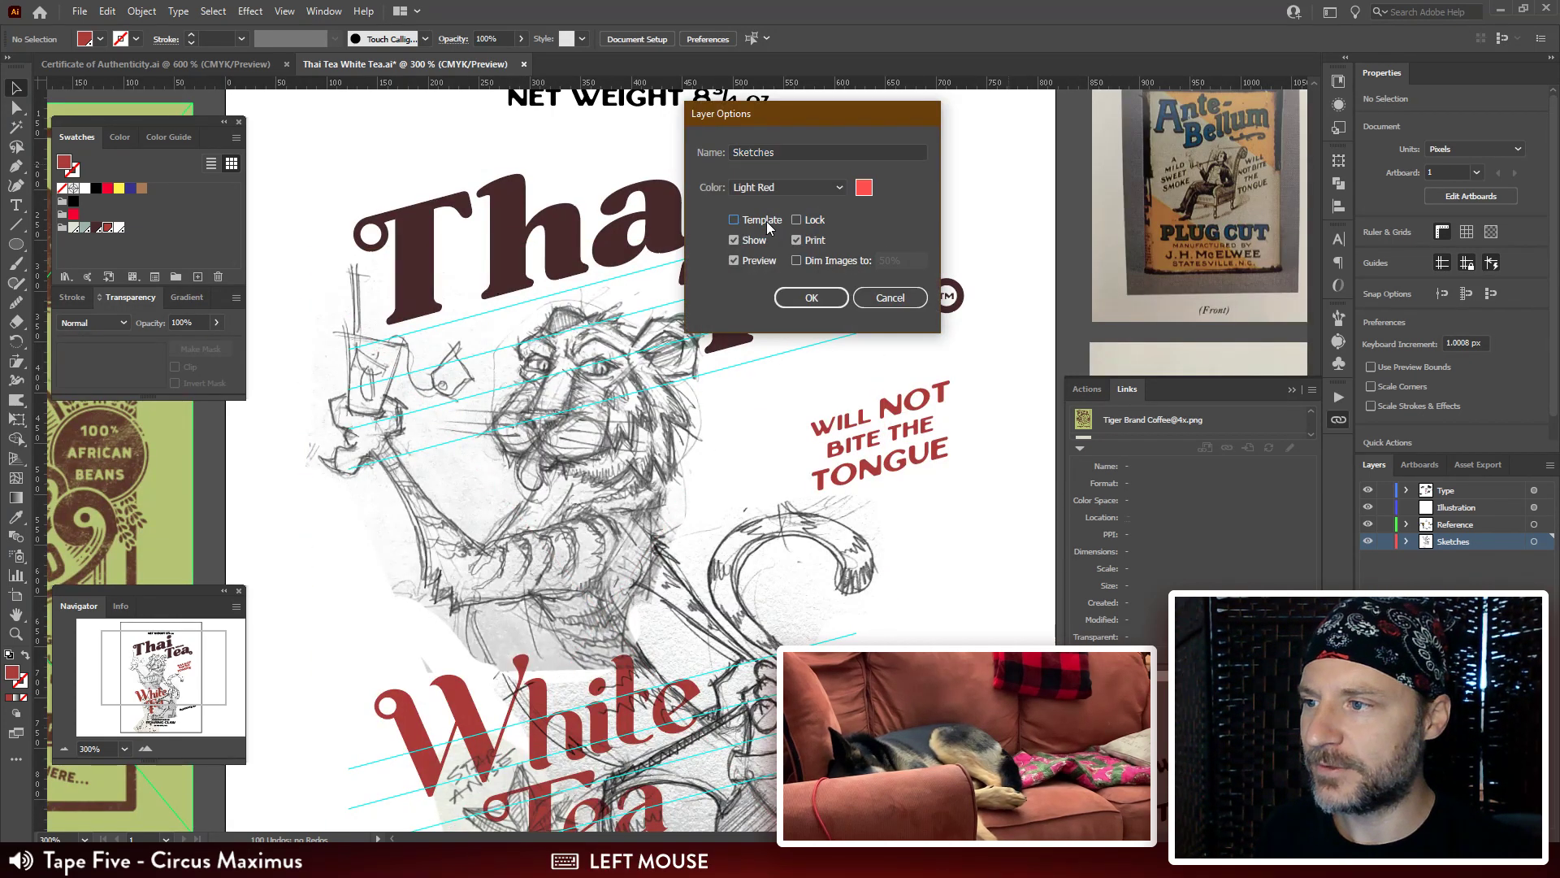
left_click(795, 300)
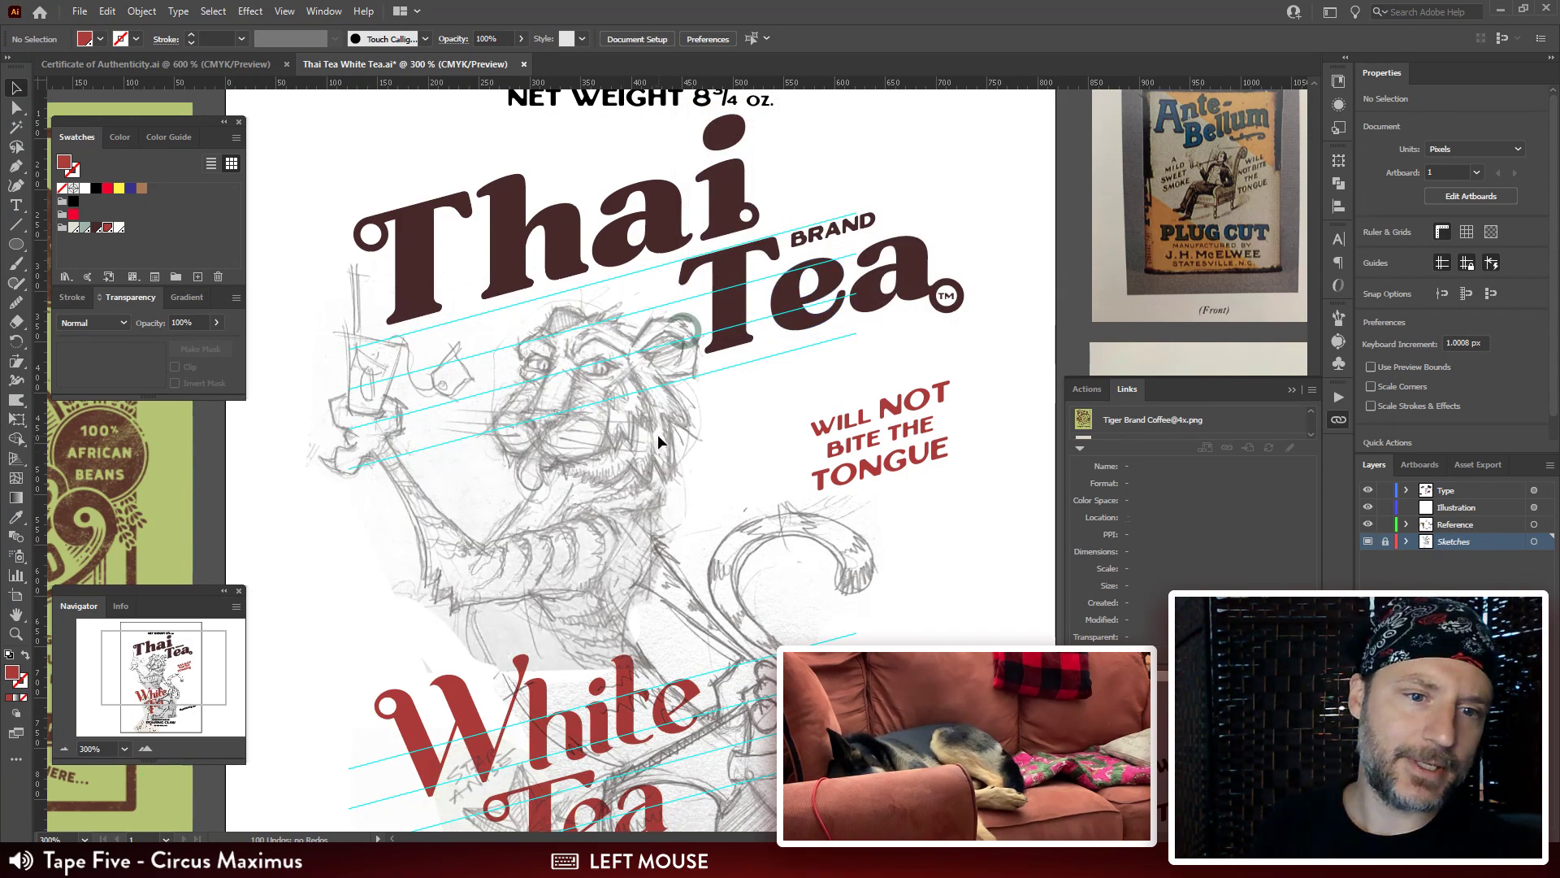
key("ctrl+y")
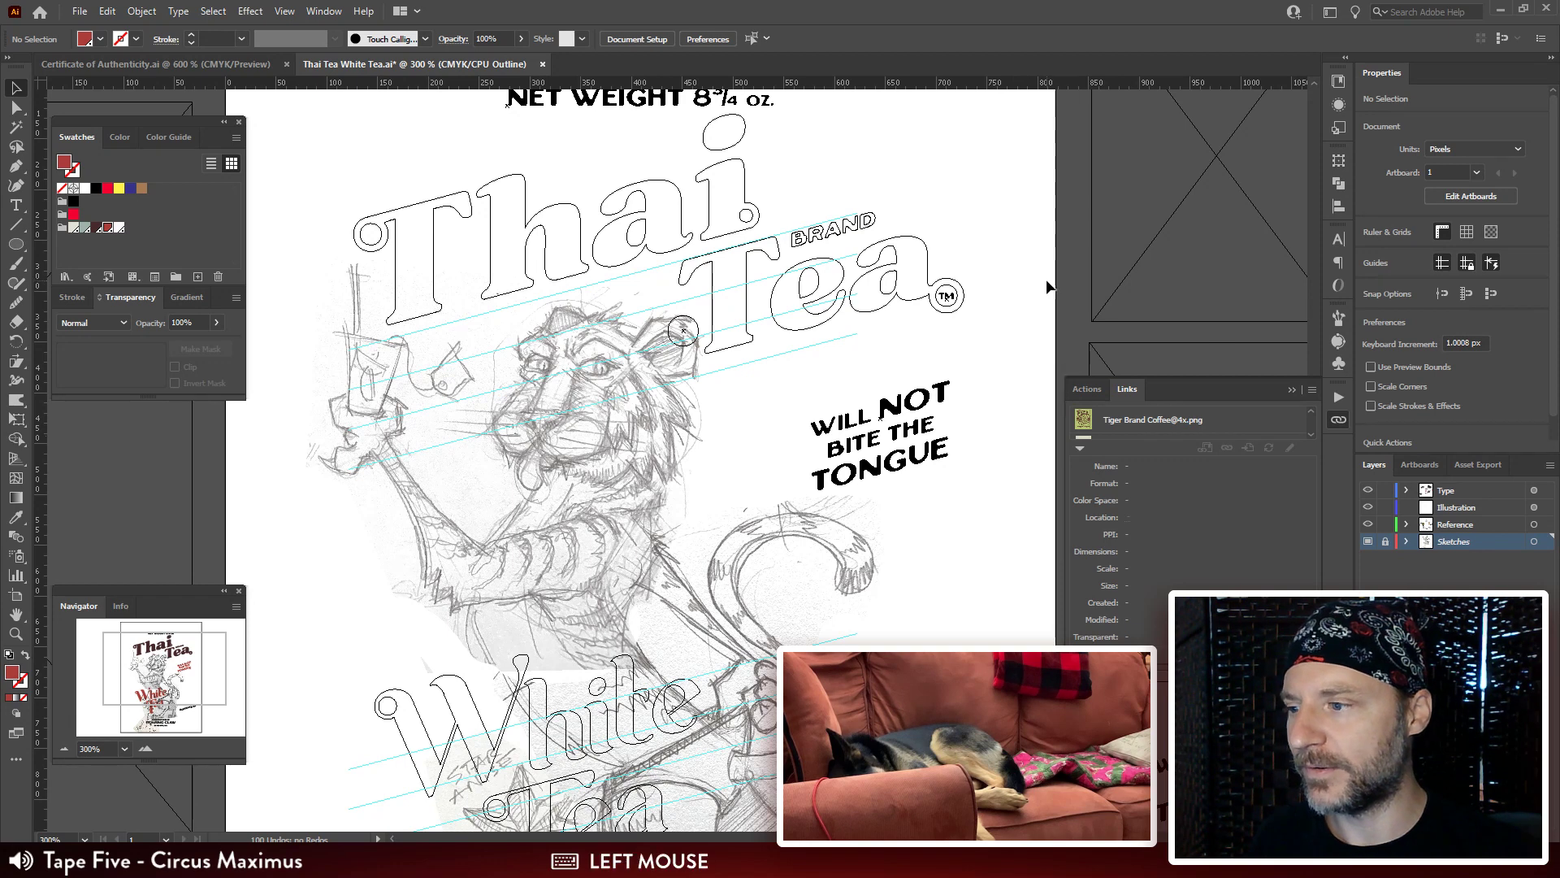
key("ctrl+y")
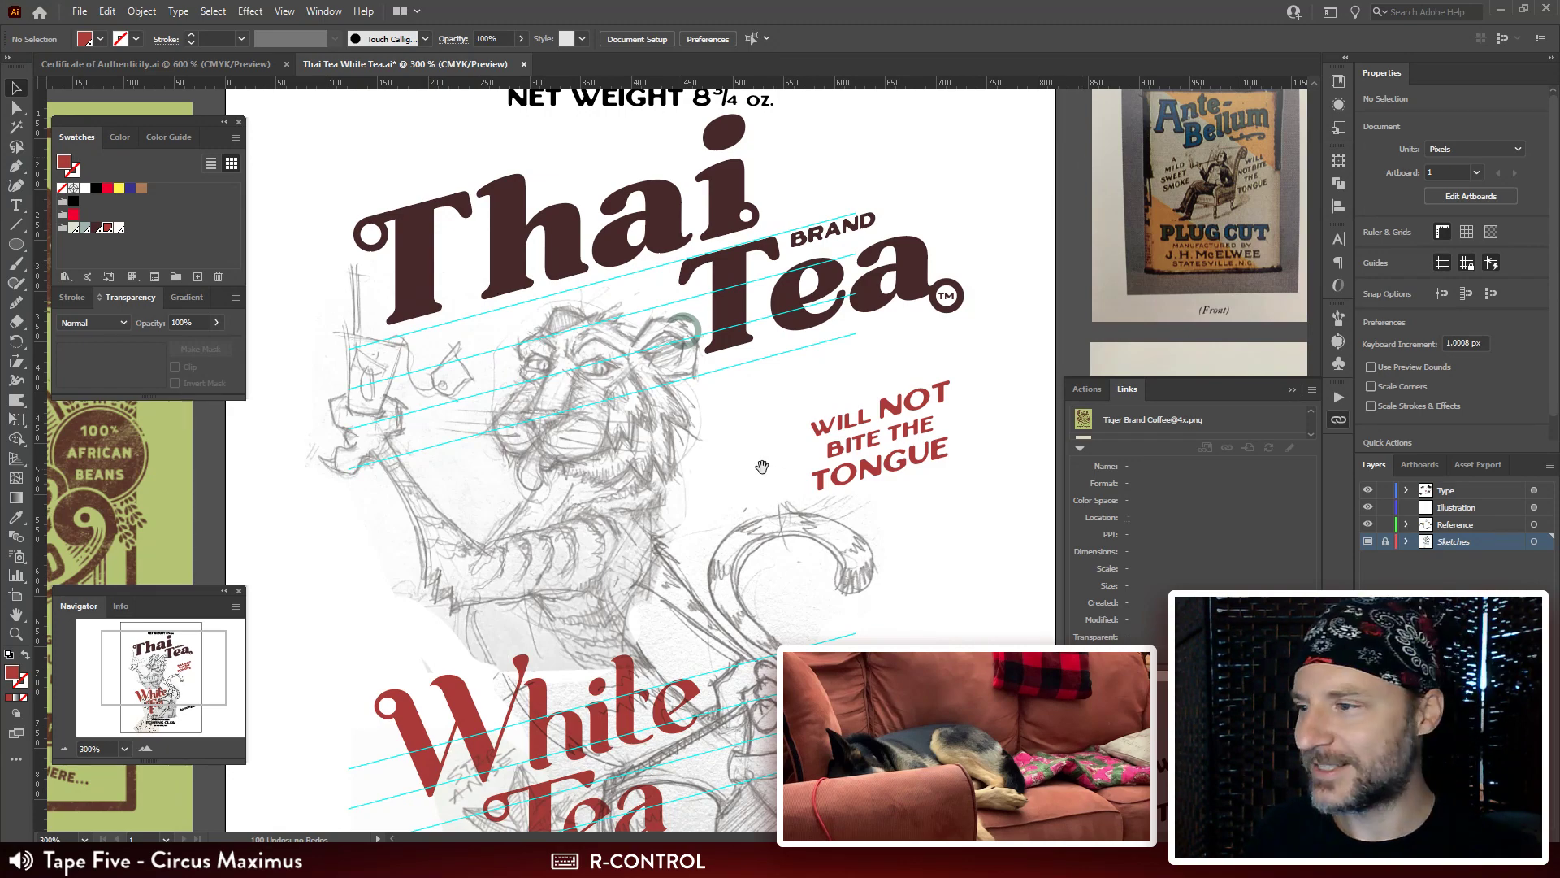
Examine the Tiger Brand Coffee reference artwork beside the label.
left_click_drag(773, 470, 783, 417)
left_click_drag(782, 509, 1025, 449)
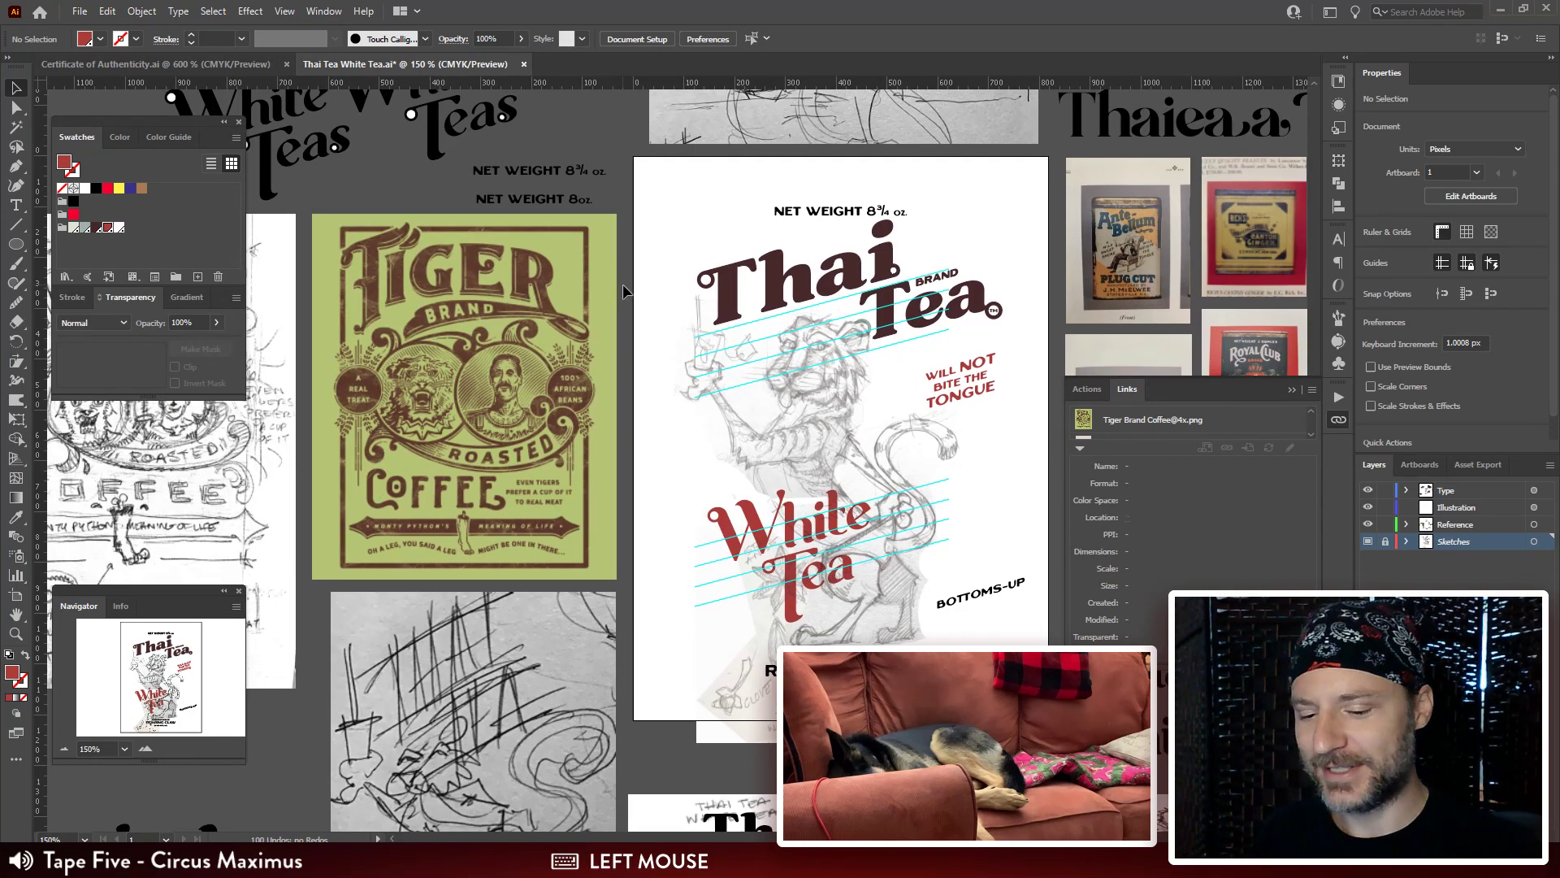
key("ctrl+plus")
left_click_drag(622, 293, 736, 388)
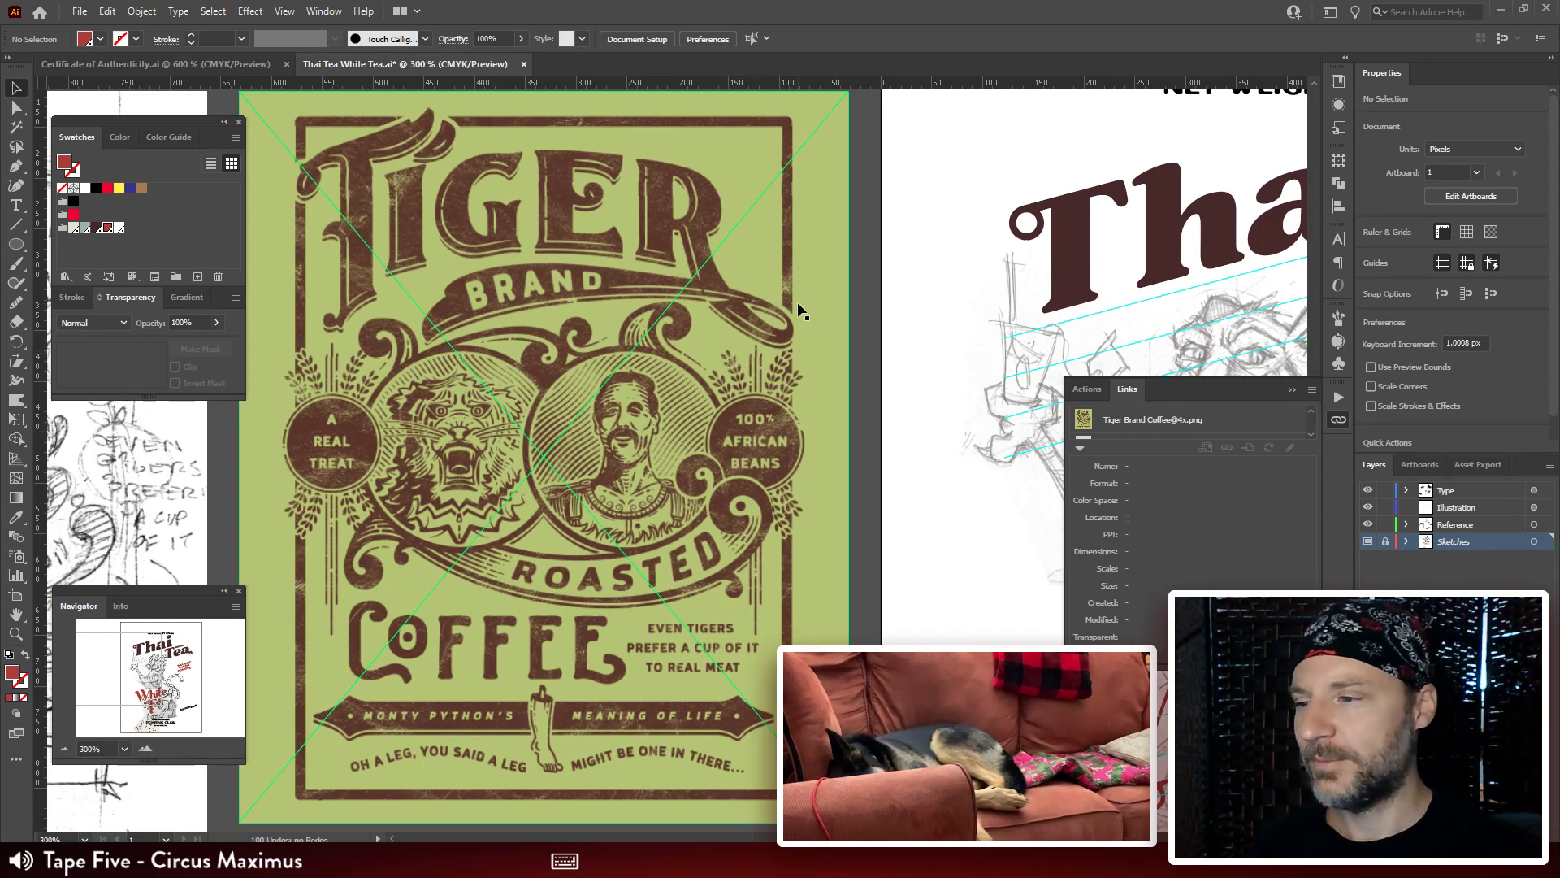
Compare the Thai Tea lettering with the tiger sketch by hiding the Type layer and showing it again.
mouse_move(947, 306)
left_mouse_down()
mouse_move(684, 282)
mouse_move(249, 297)
left_mouse_up()
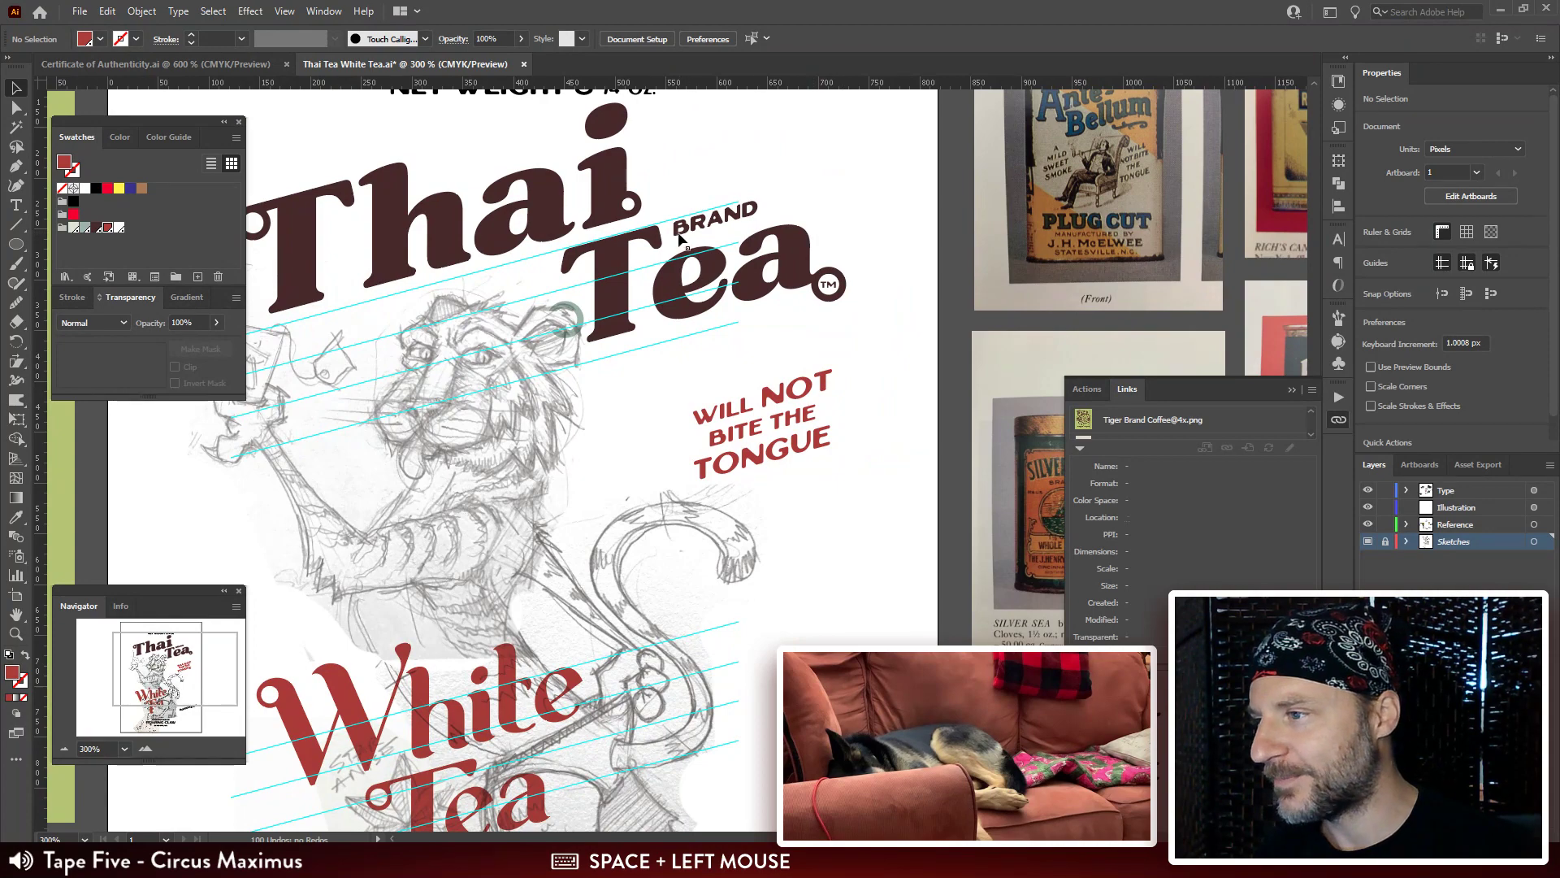
left_click_drag(680, 238, 746, 188)
left_click(767, 177)
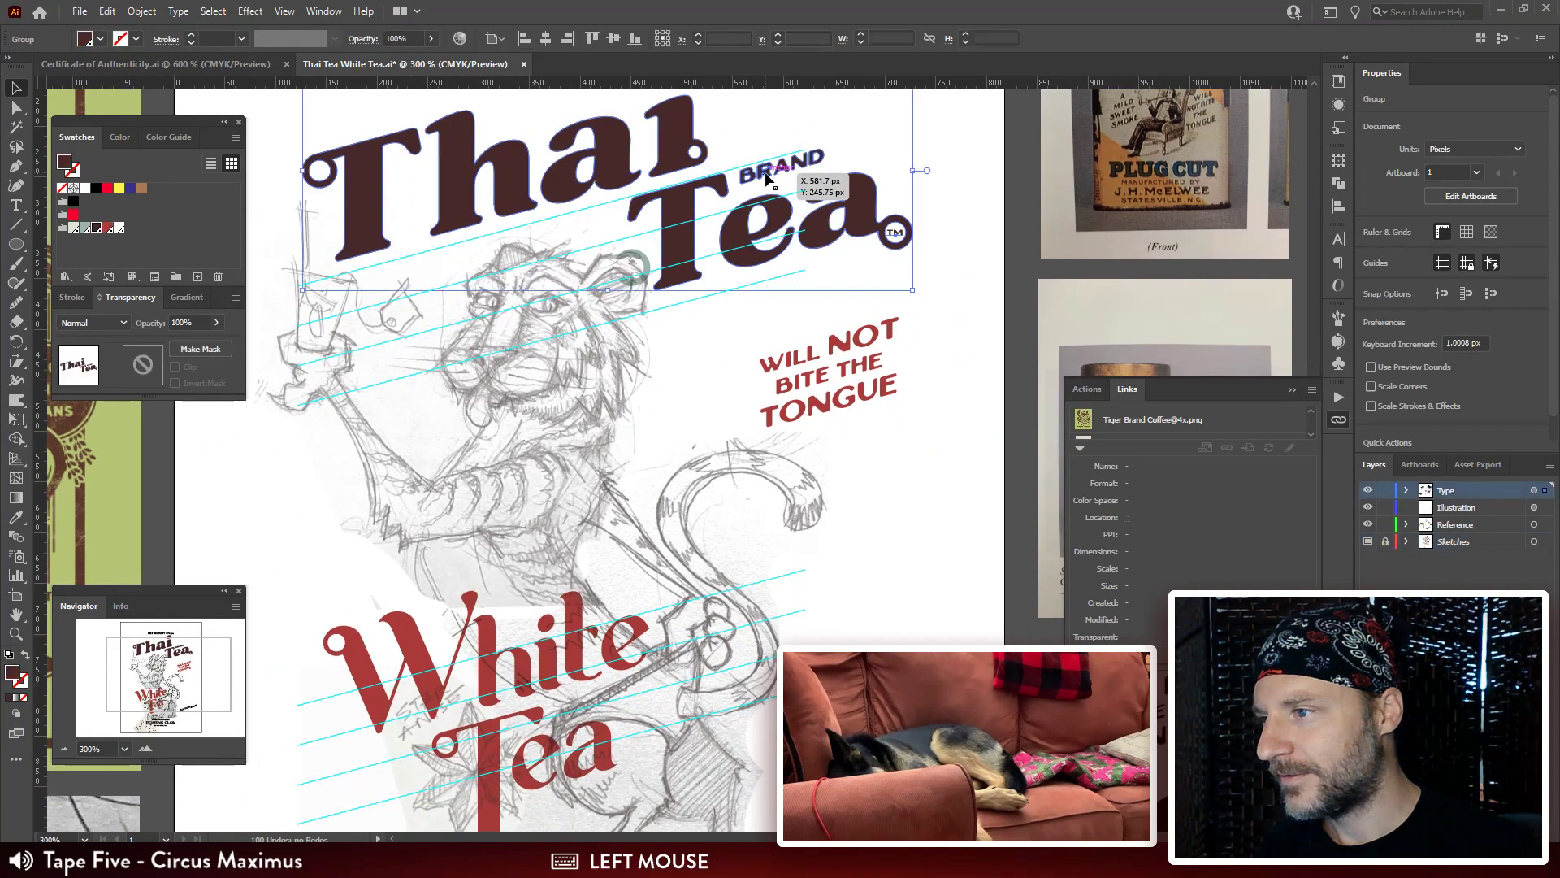
left_click_drag(630, 445, 703, 442)
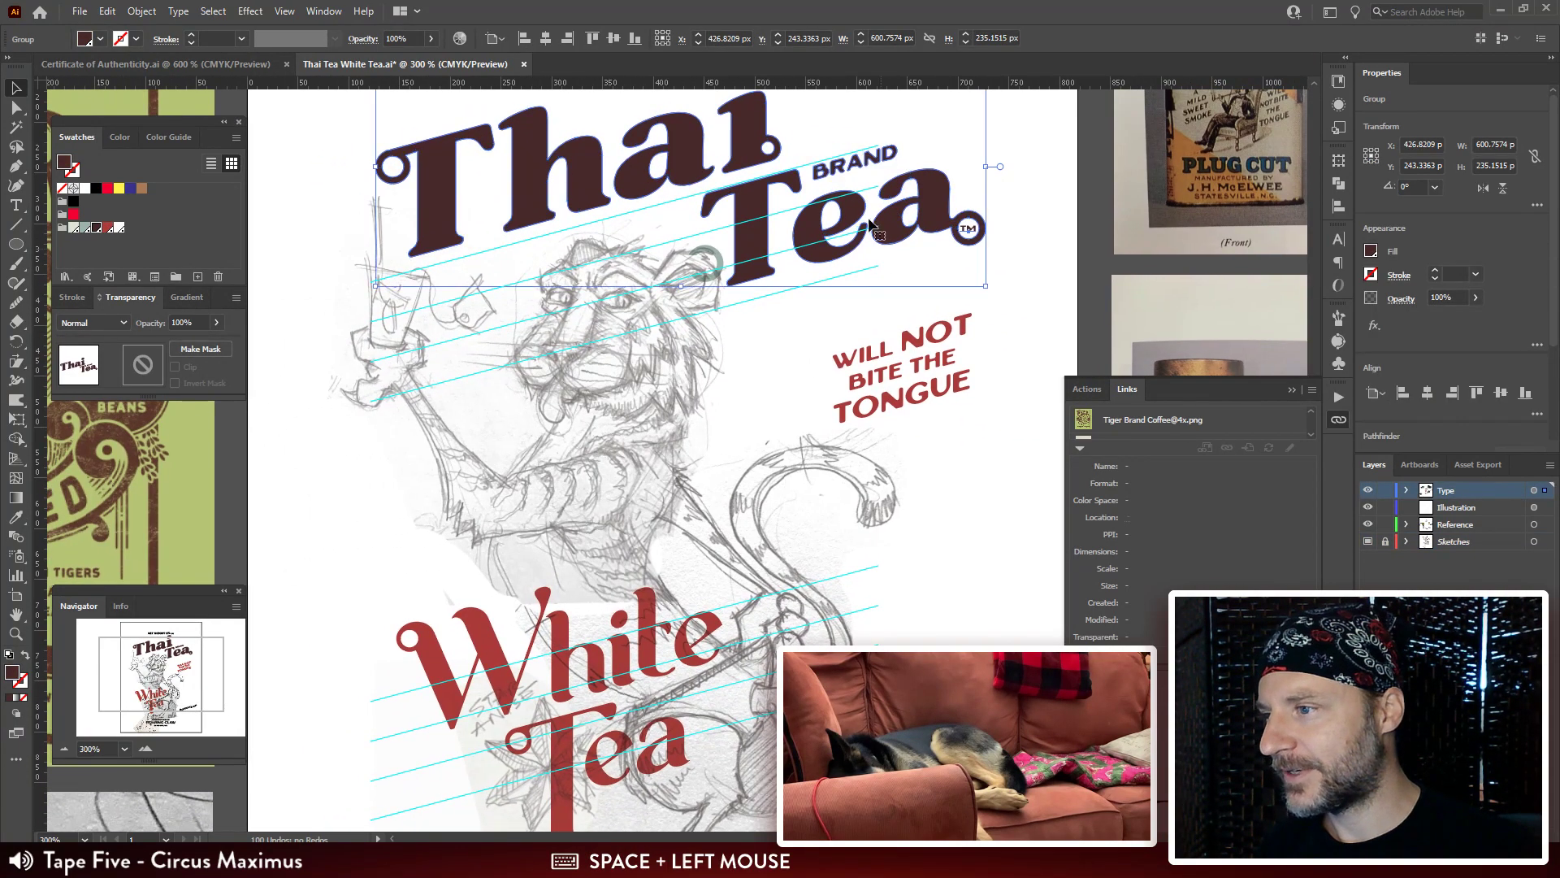
left_click(1368, 491)
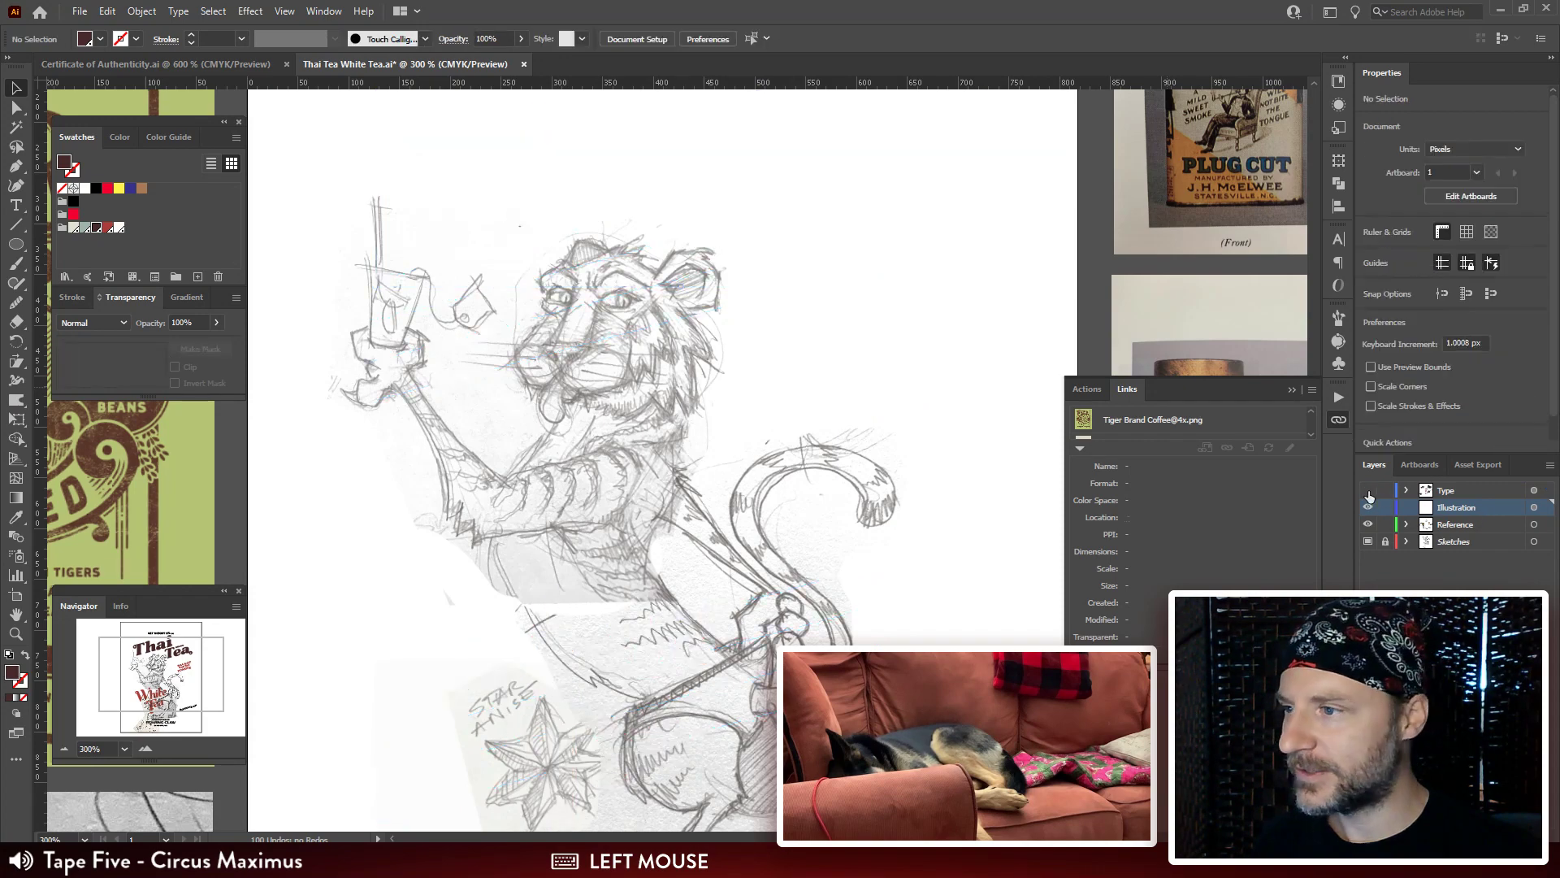
left_click(1369, 490)
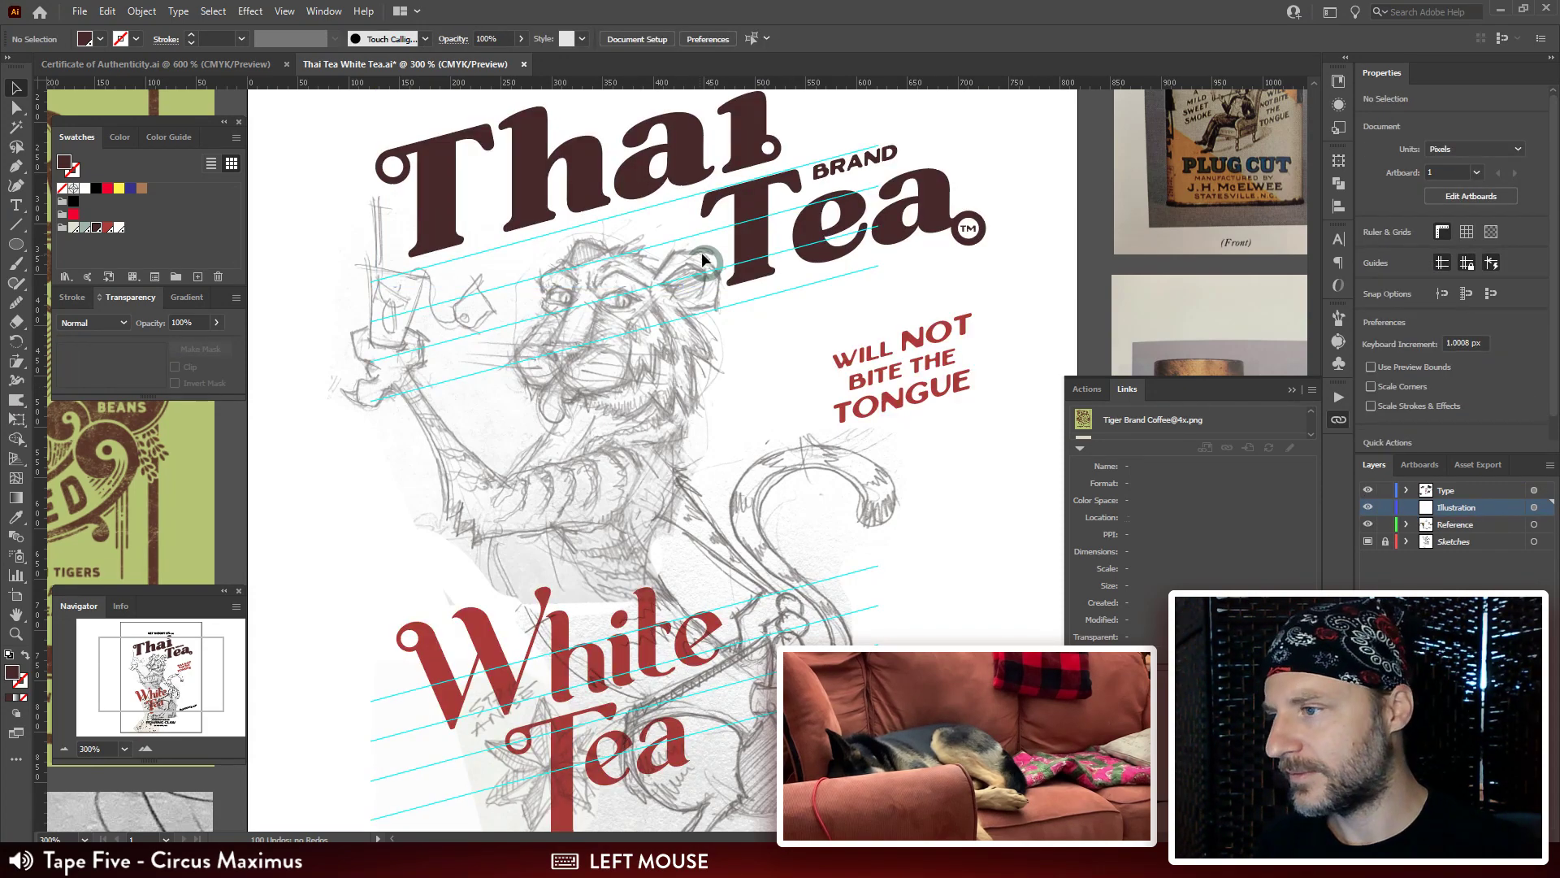
Move the ring at the start of the lower Tea lettering onto the Illustration layer in the same place and lock the Type layer.
left_click(703, 260)
key("ctrl+x")
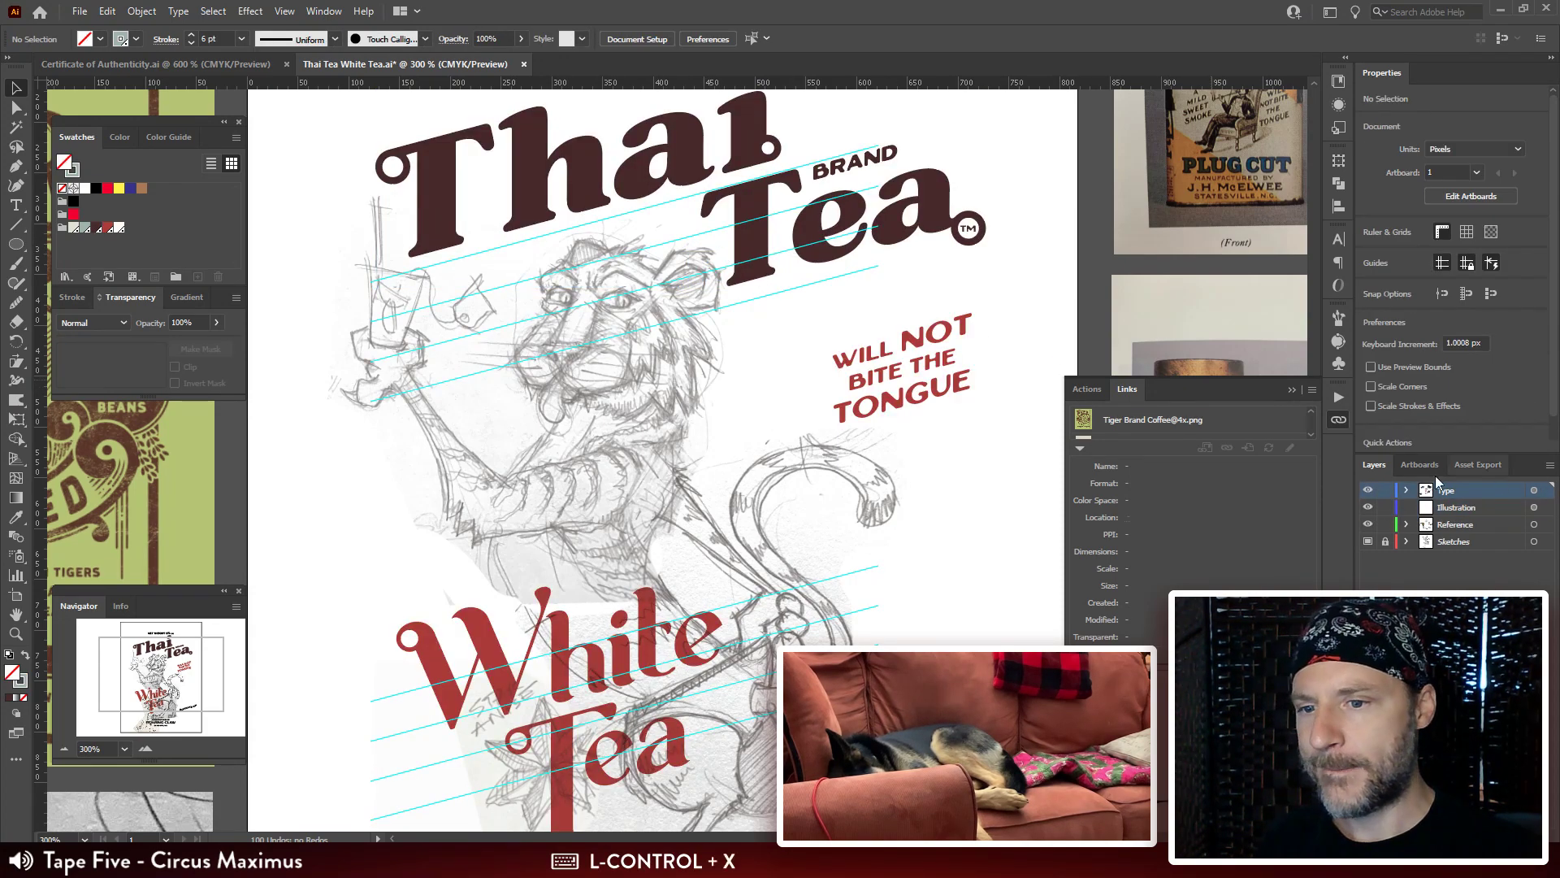
left_click(1396, 505)
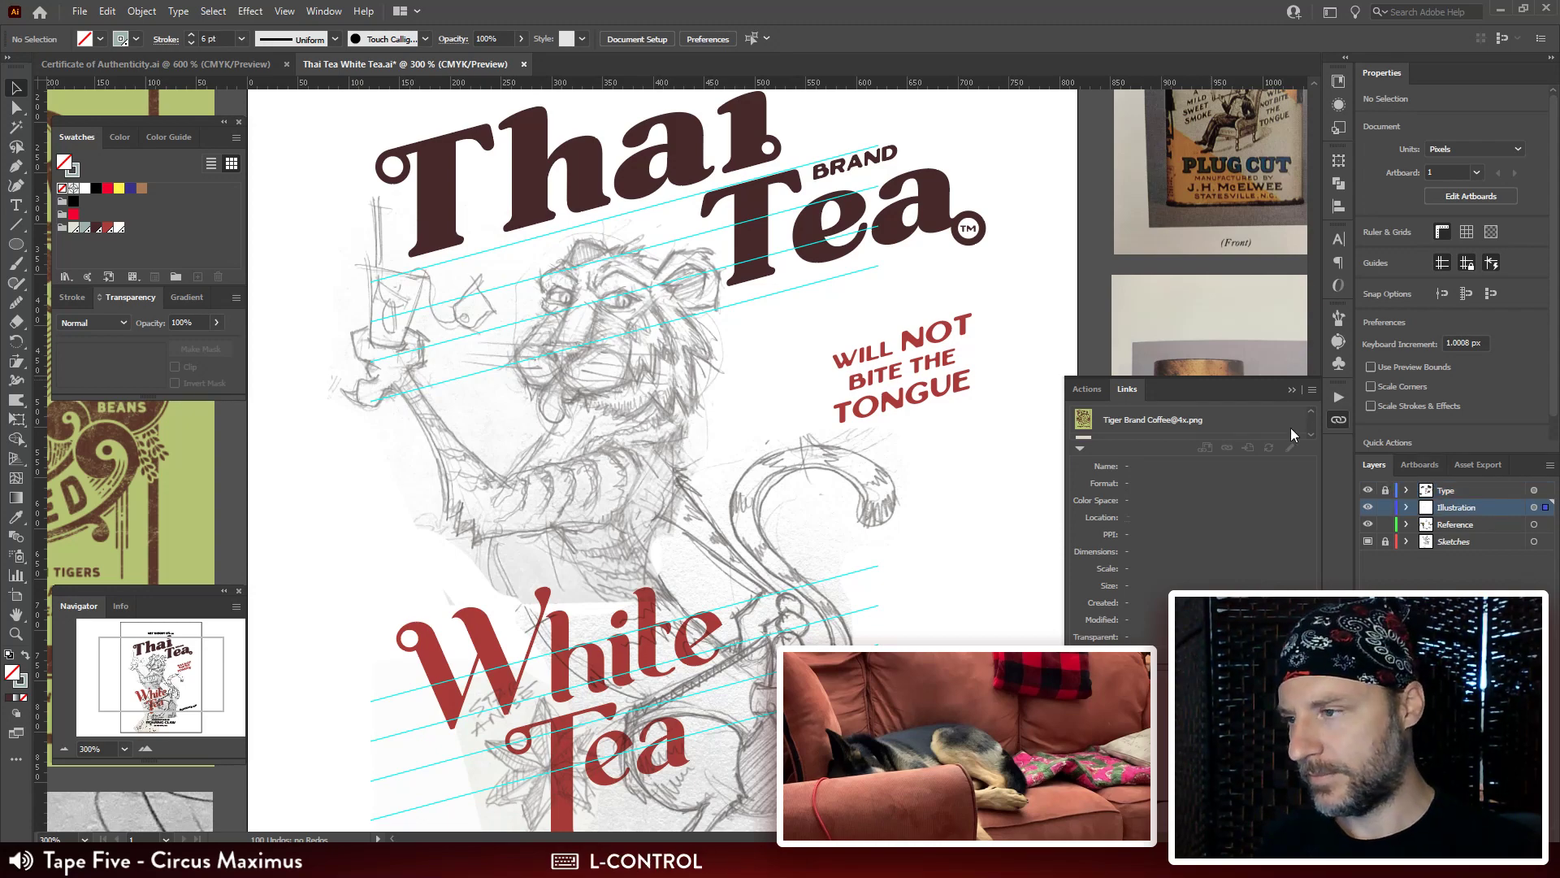
key("ctrl+f")
left_click_drag(732, 366, 697, 334)
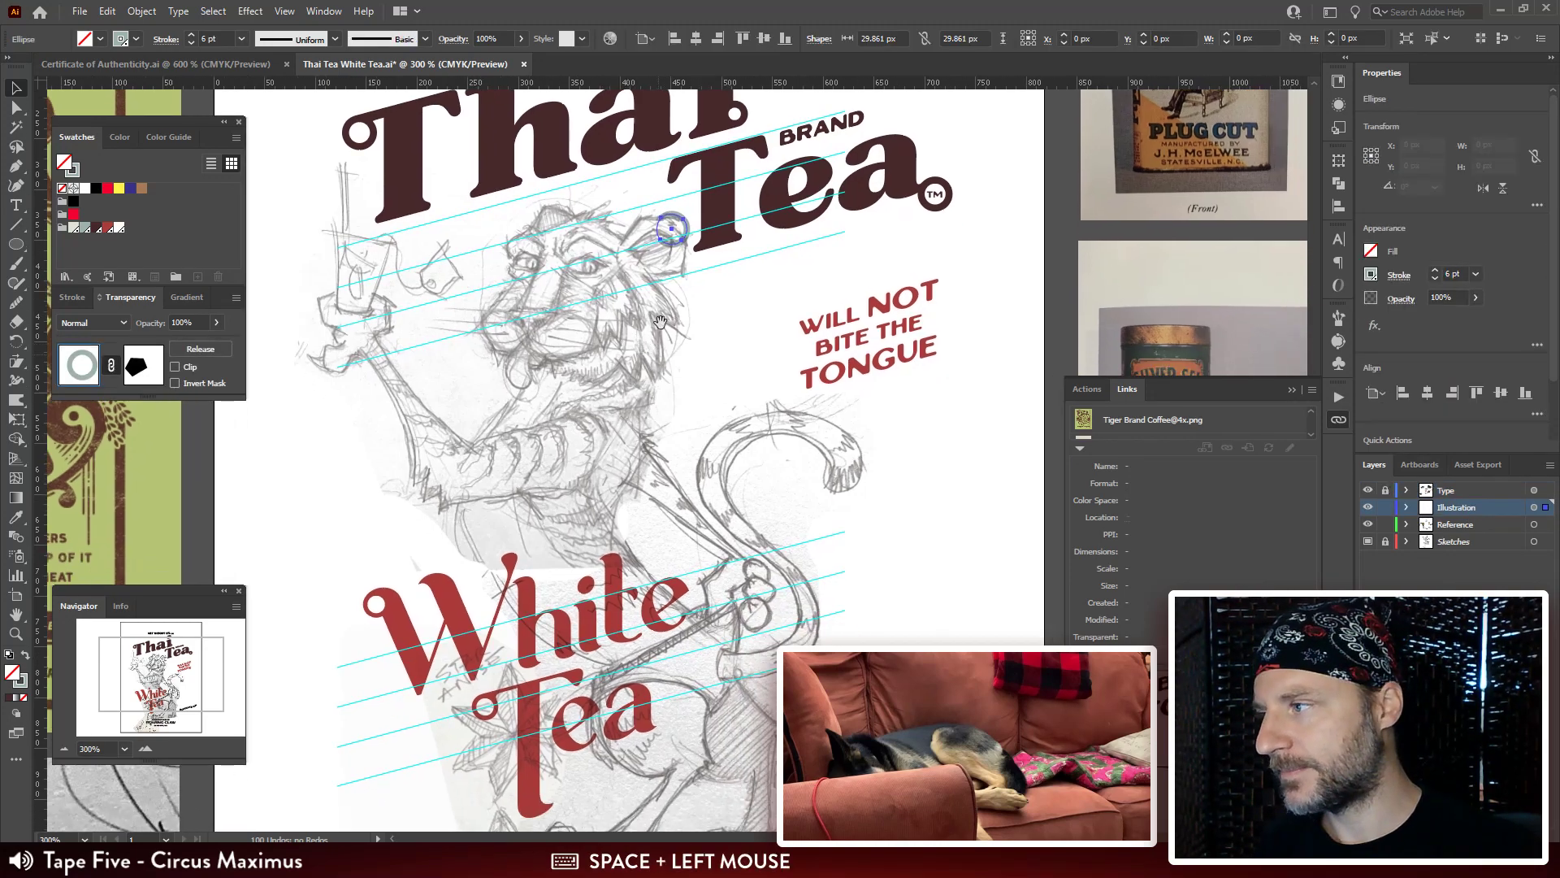
Change the ring's stroke to the dark brown used for the Thai Tea lettering and deselect it.
left_click(74, 193)
left_click(74, 171)
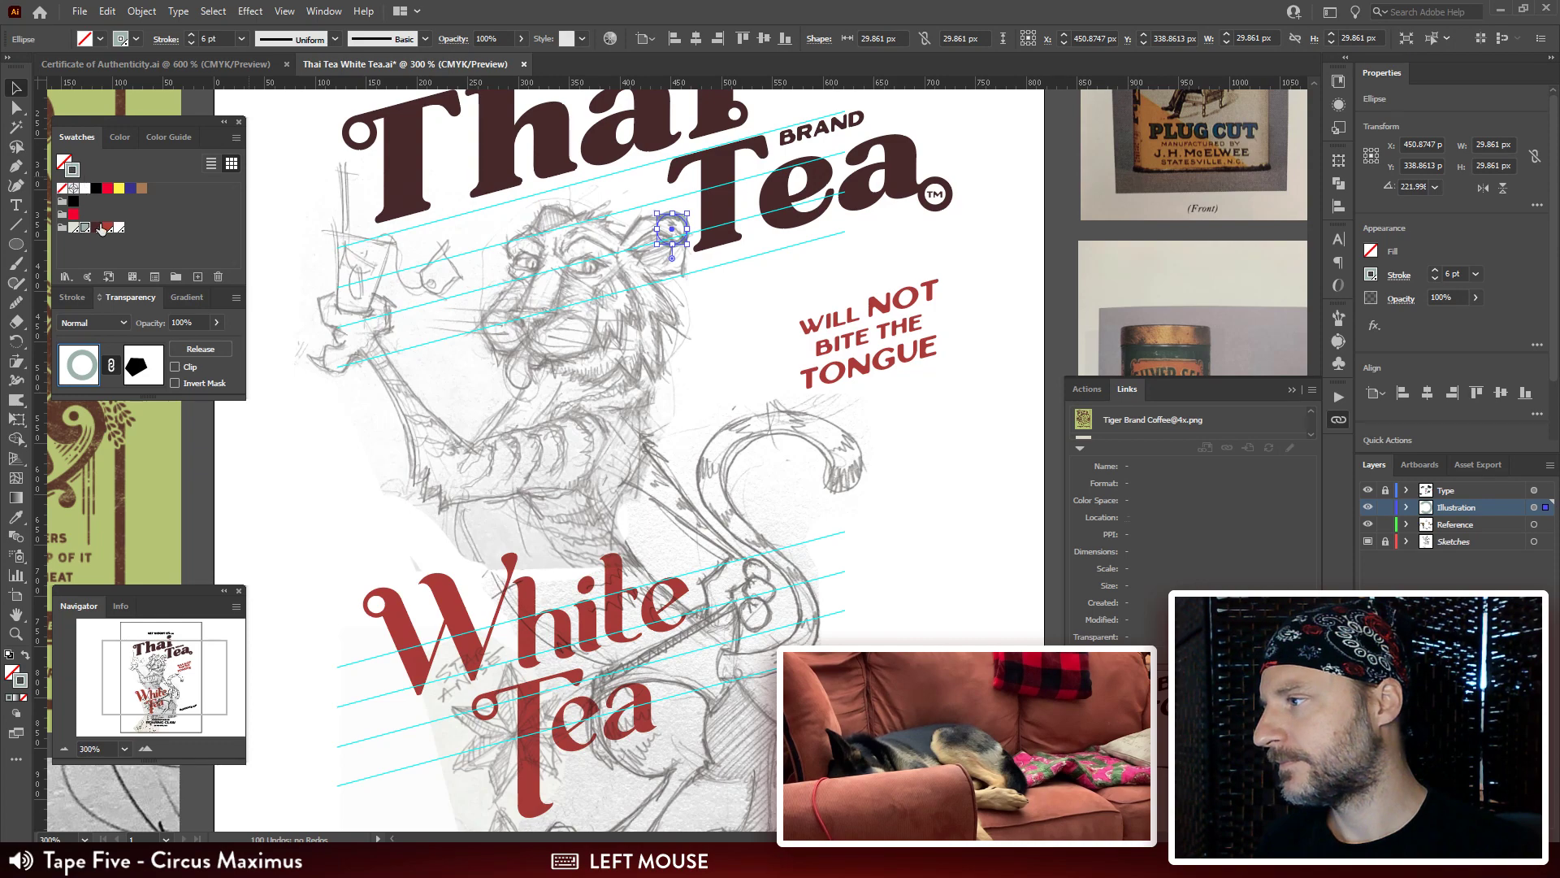
left_click(98, 228)
left_click(943, 316)
left_click_drag(978, 354, 983, 343)
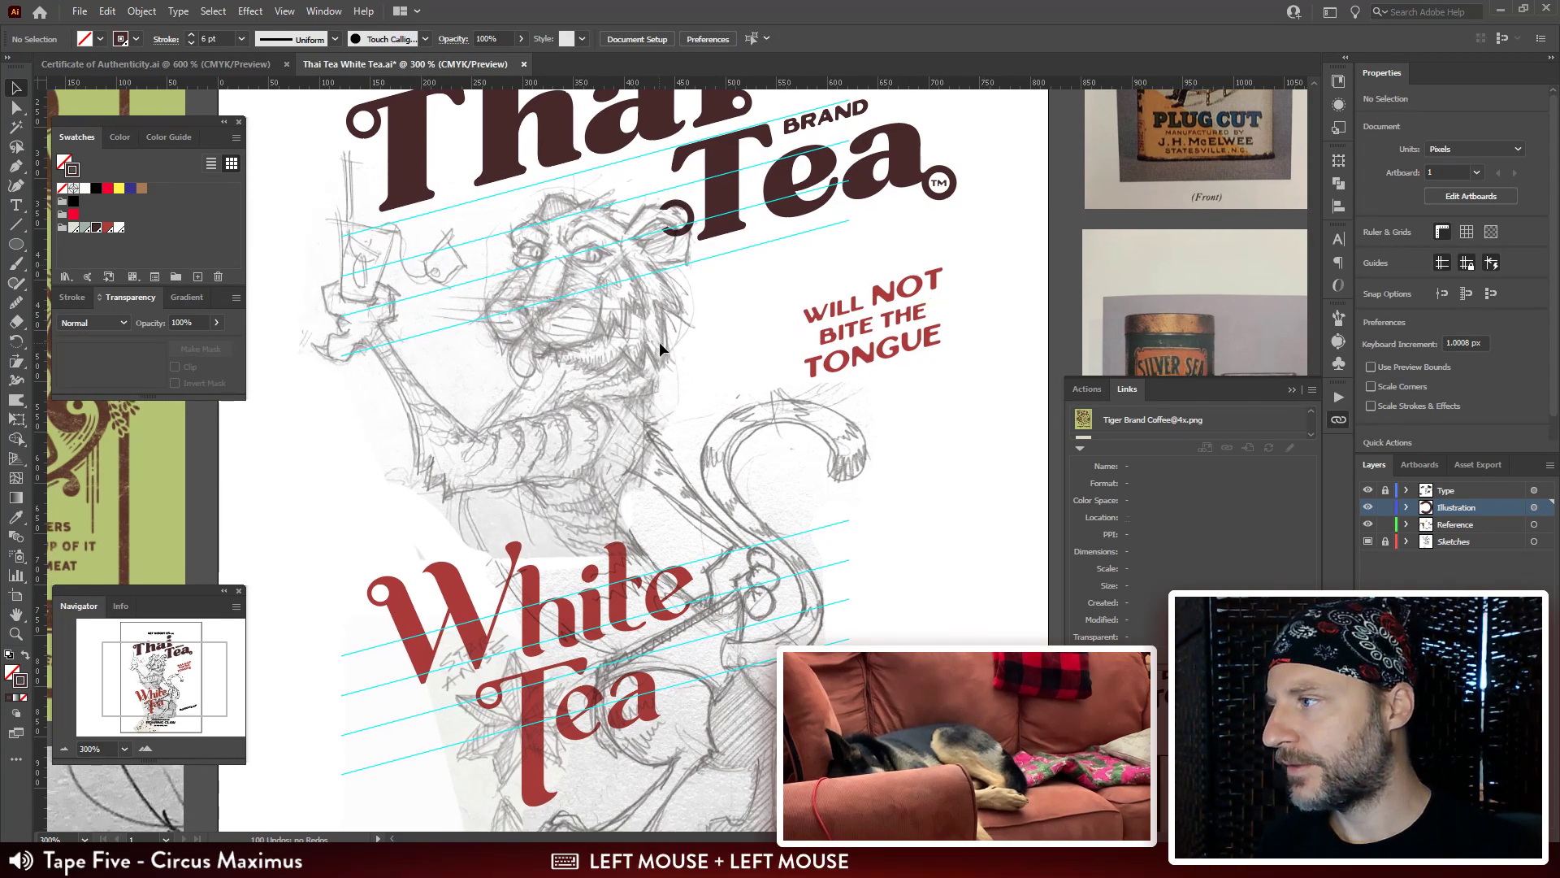
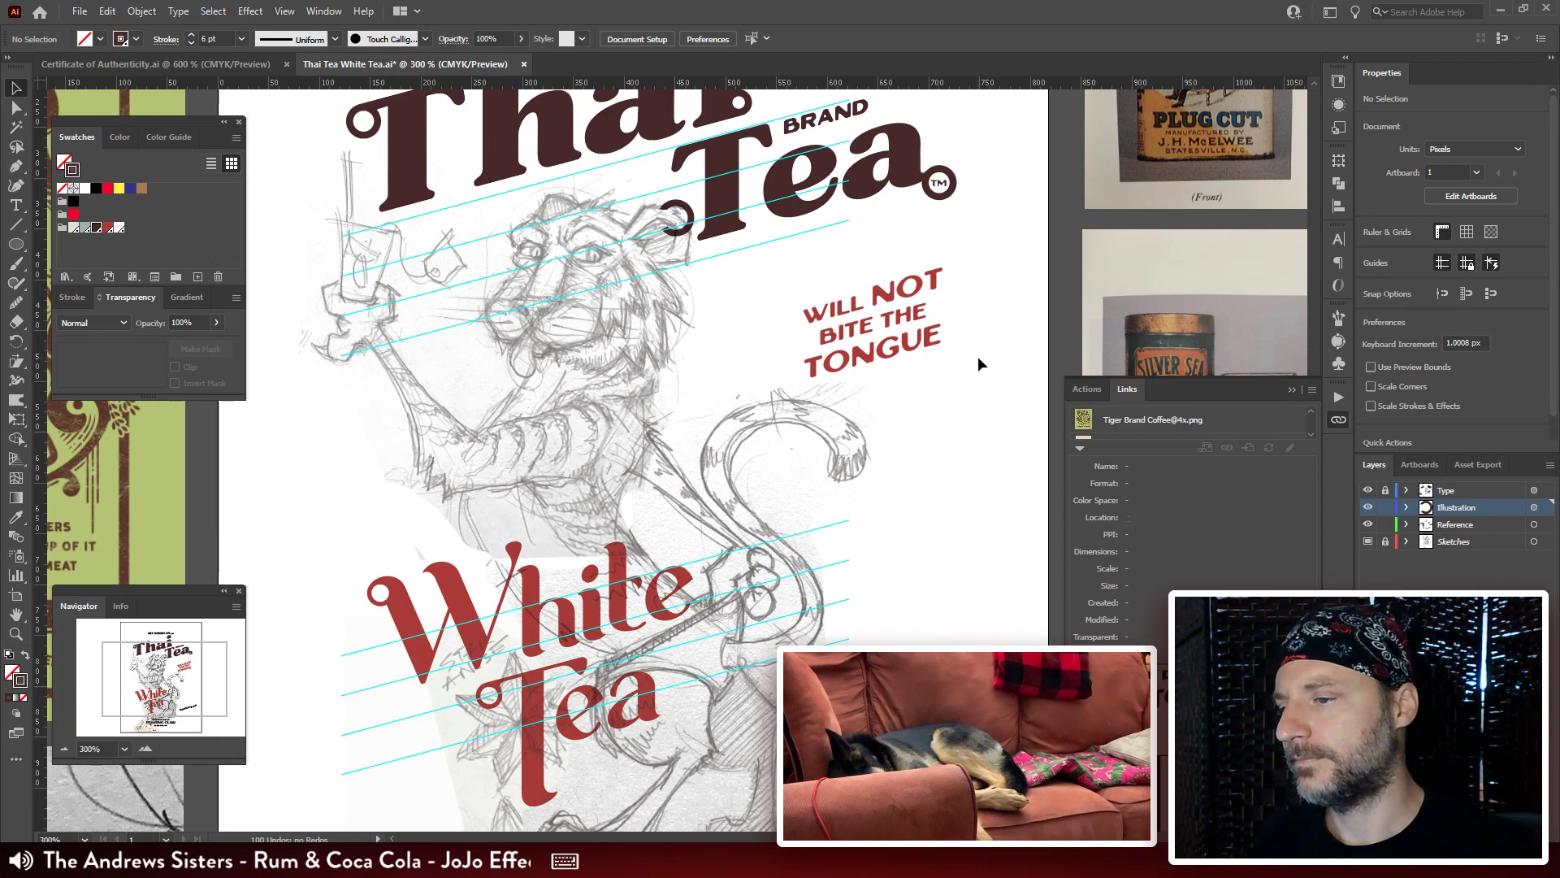
Lock the Reference layer and check the available brushes.
left_click_drag(678, 420, 868, 646)
key("ctrl+plus")
key("ctrl+plus")
key("p")
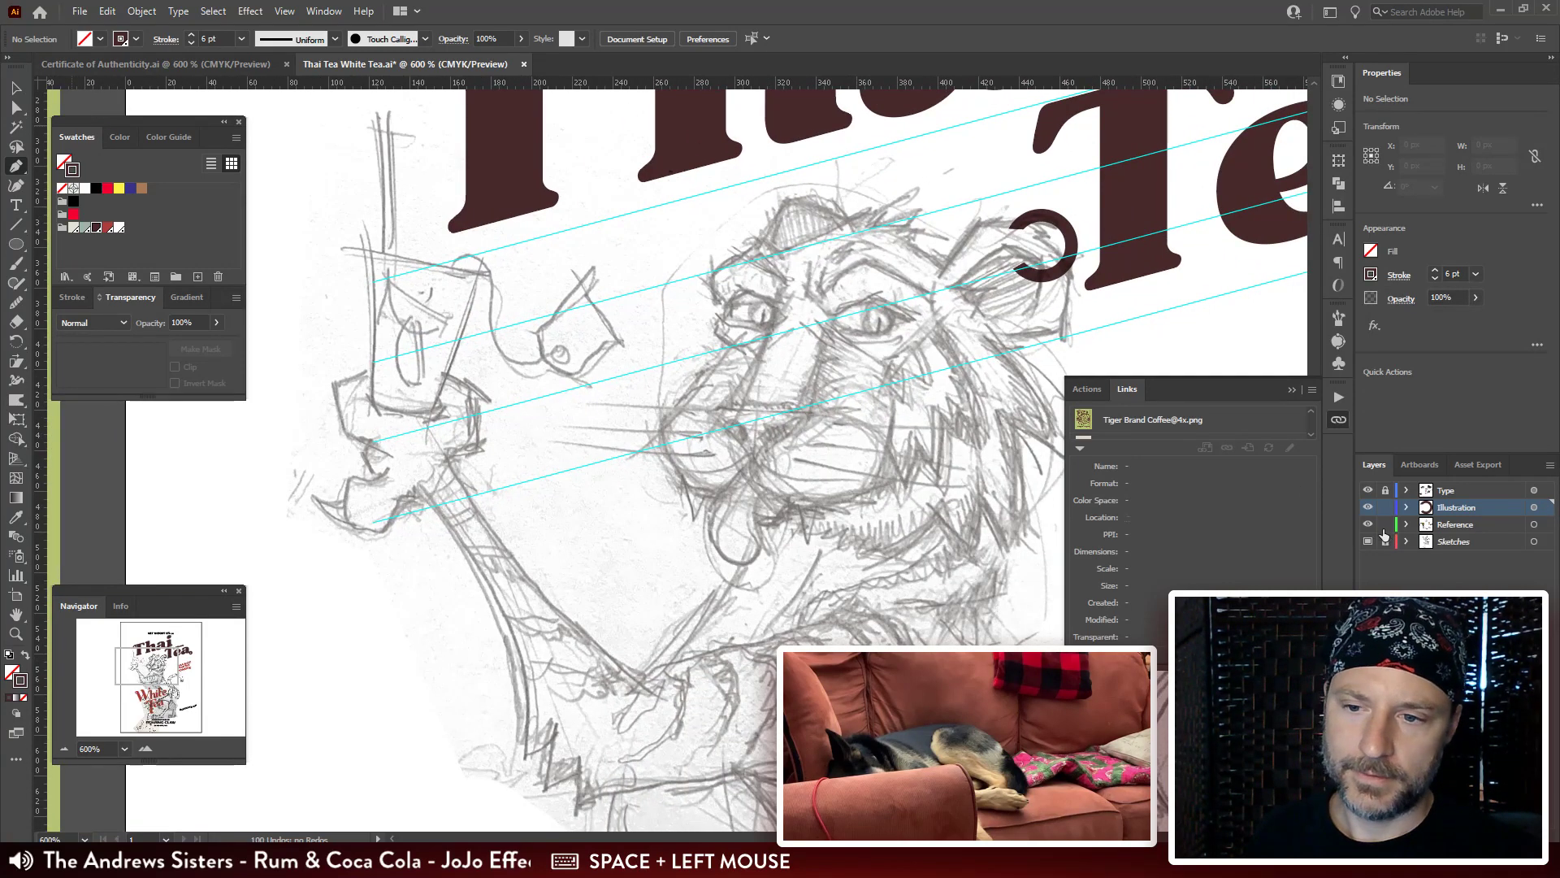
left_click(1383, 526)
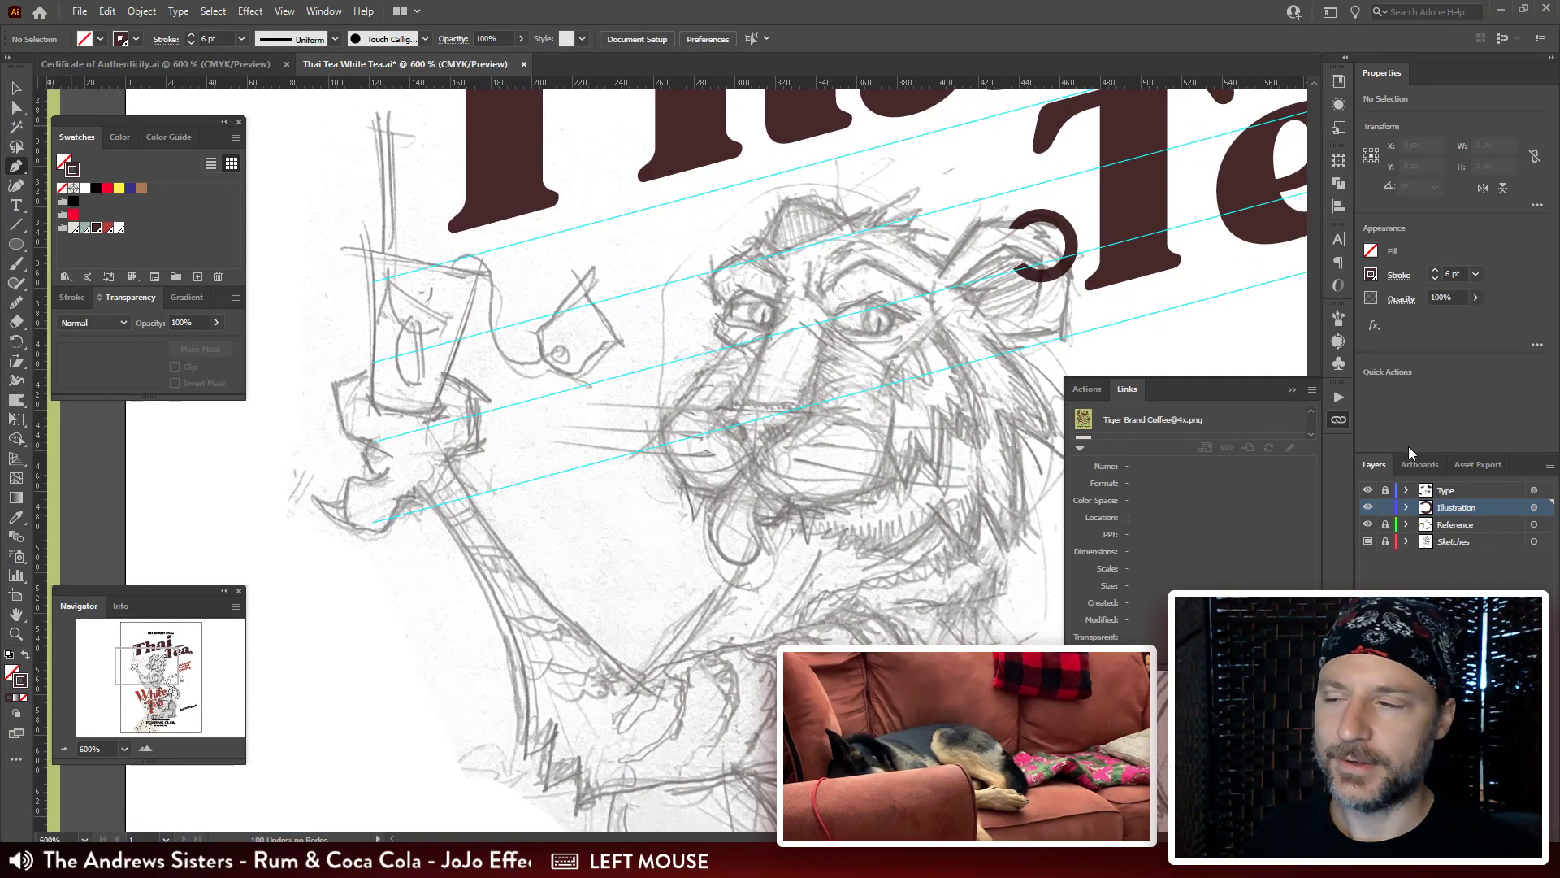
left_click(1334, 317)
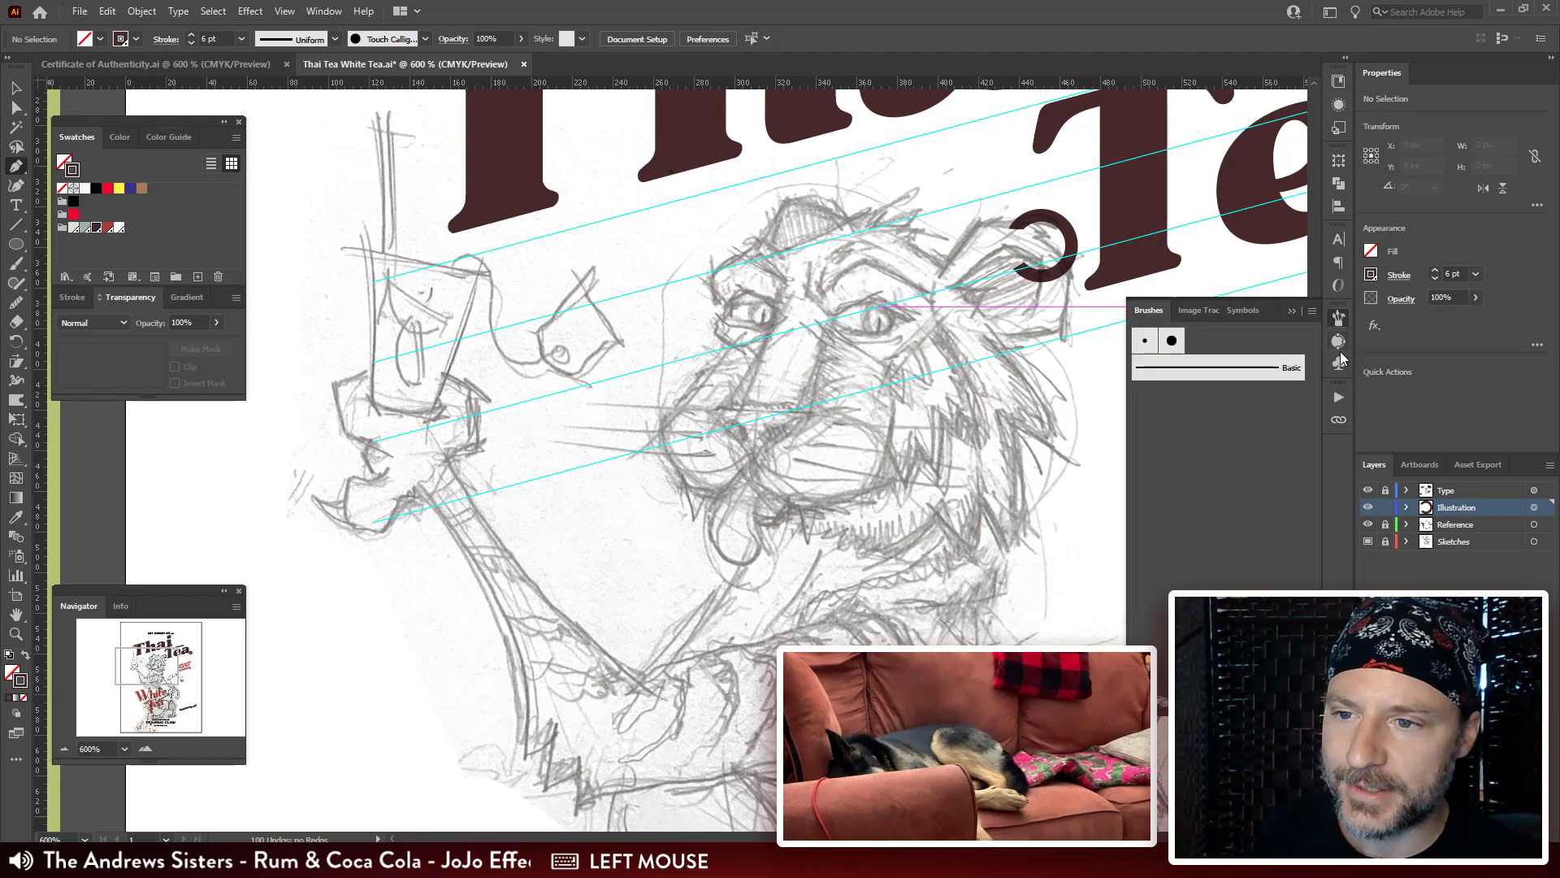
left_click(1339, 321)
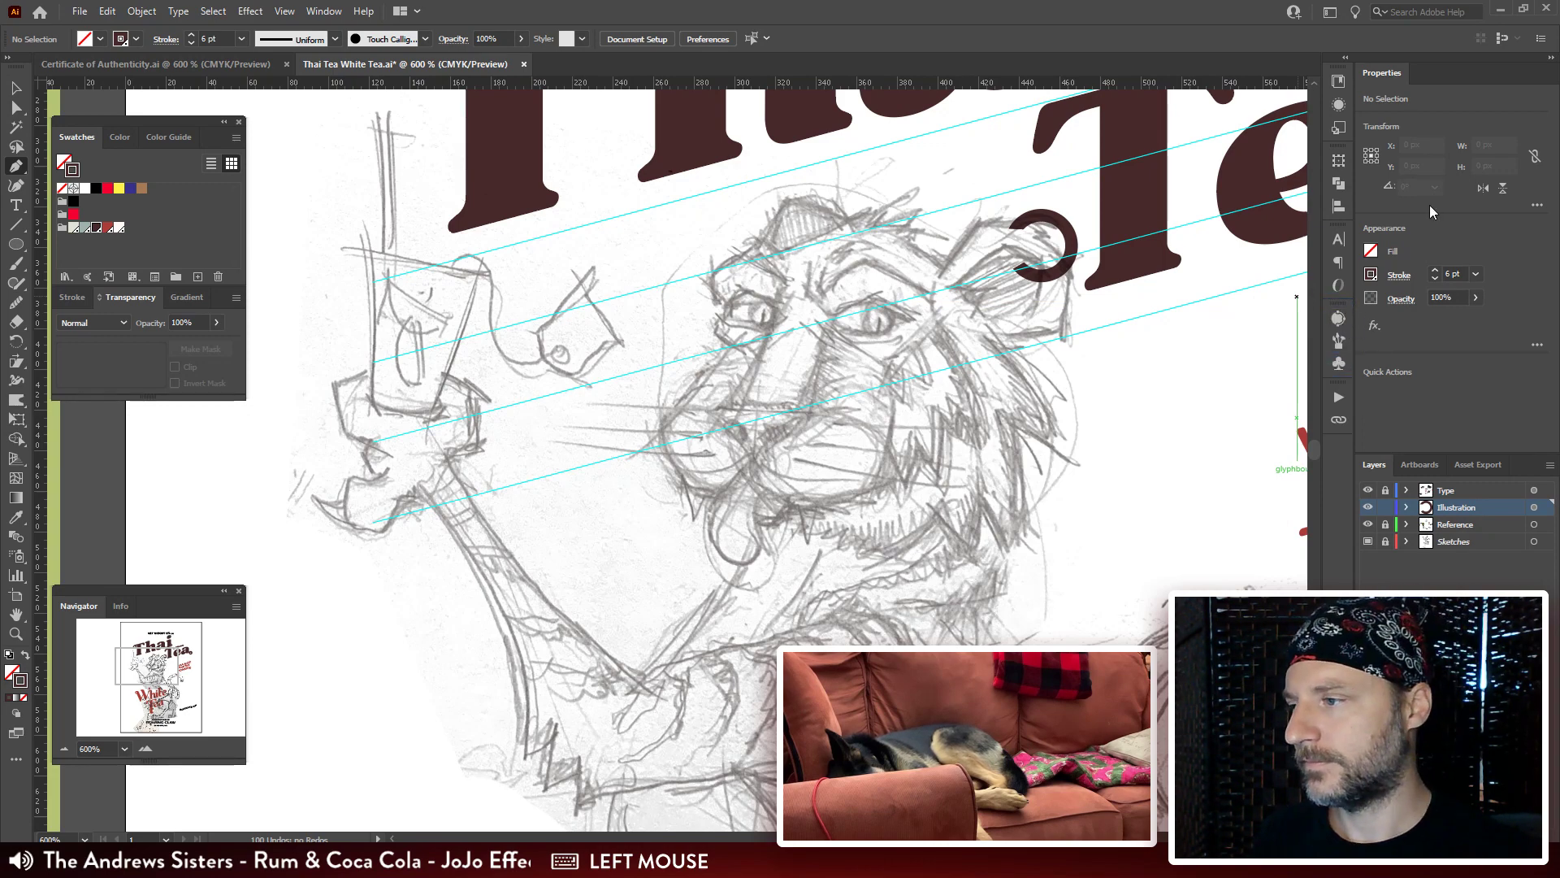
left_click_drag(633, 278, 650, 248)
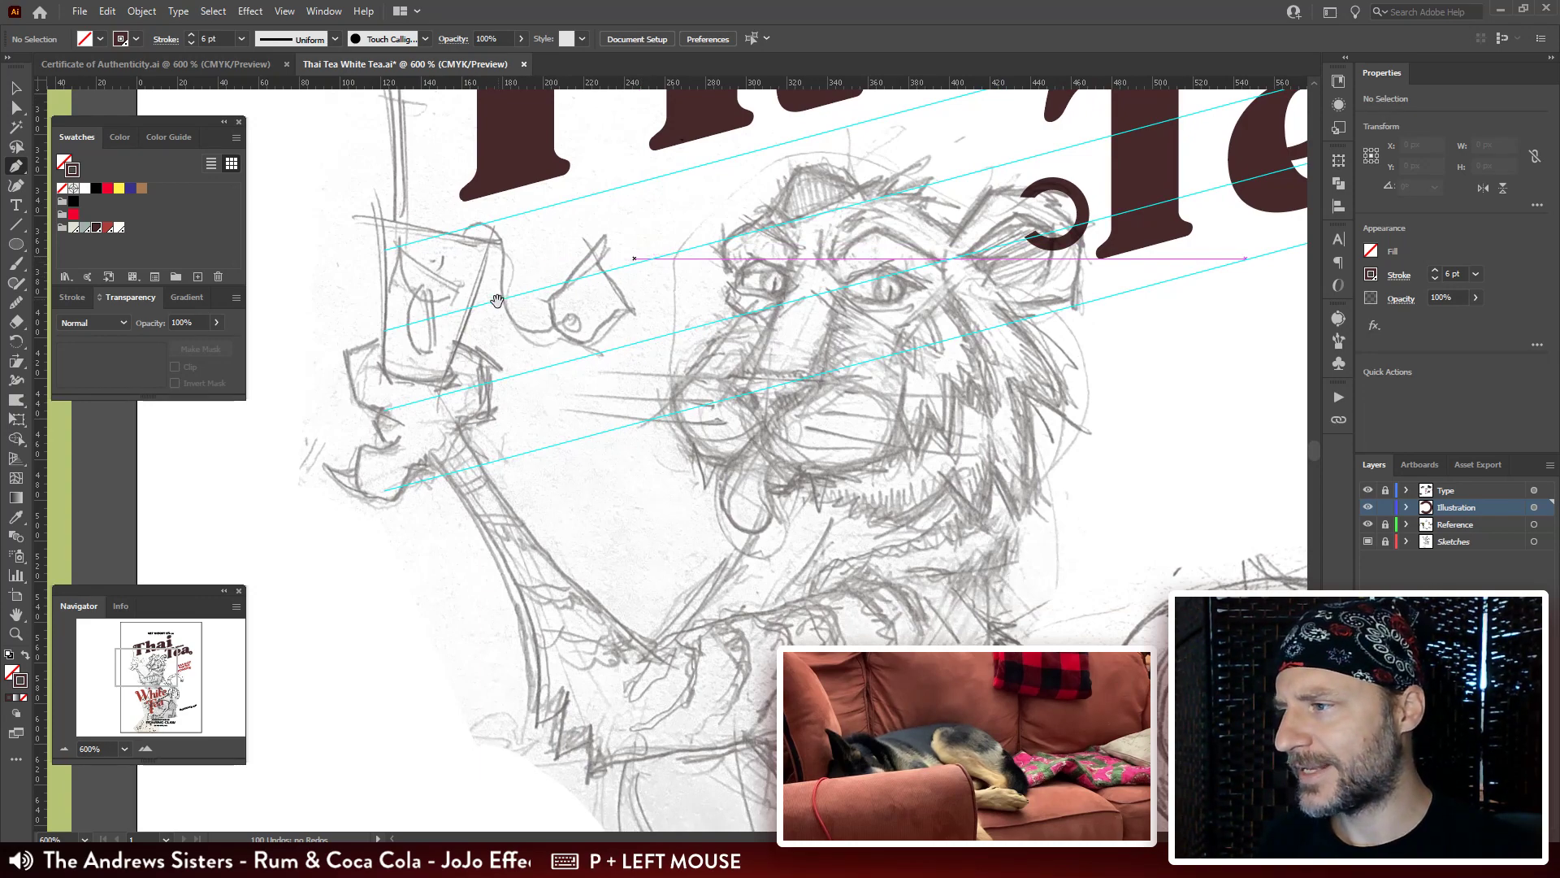
left_click_drag(491, 324, 458, 255)
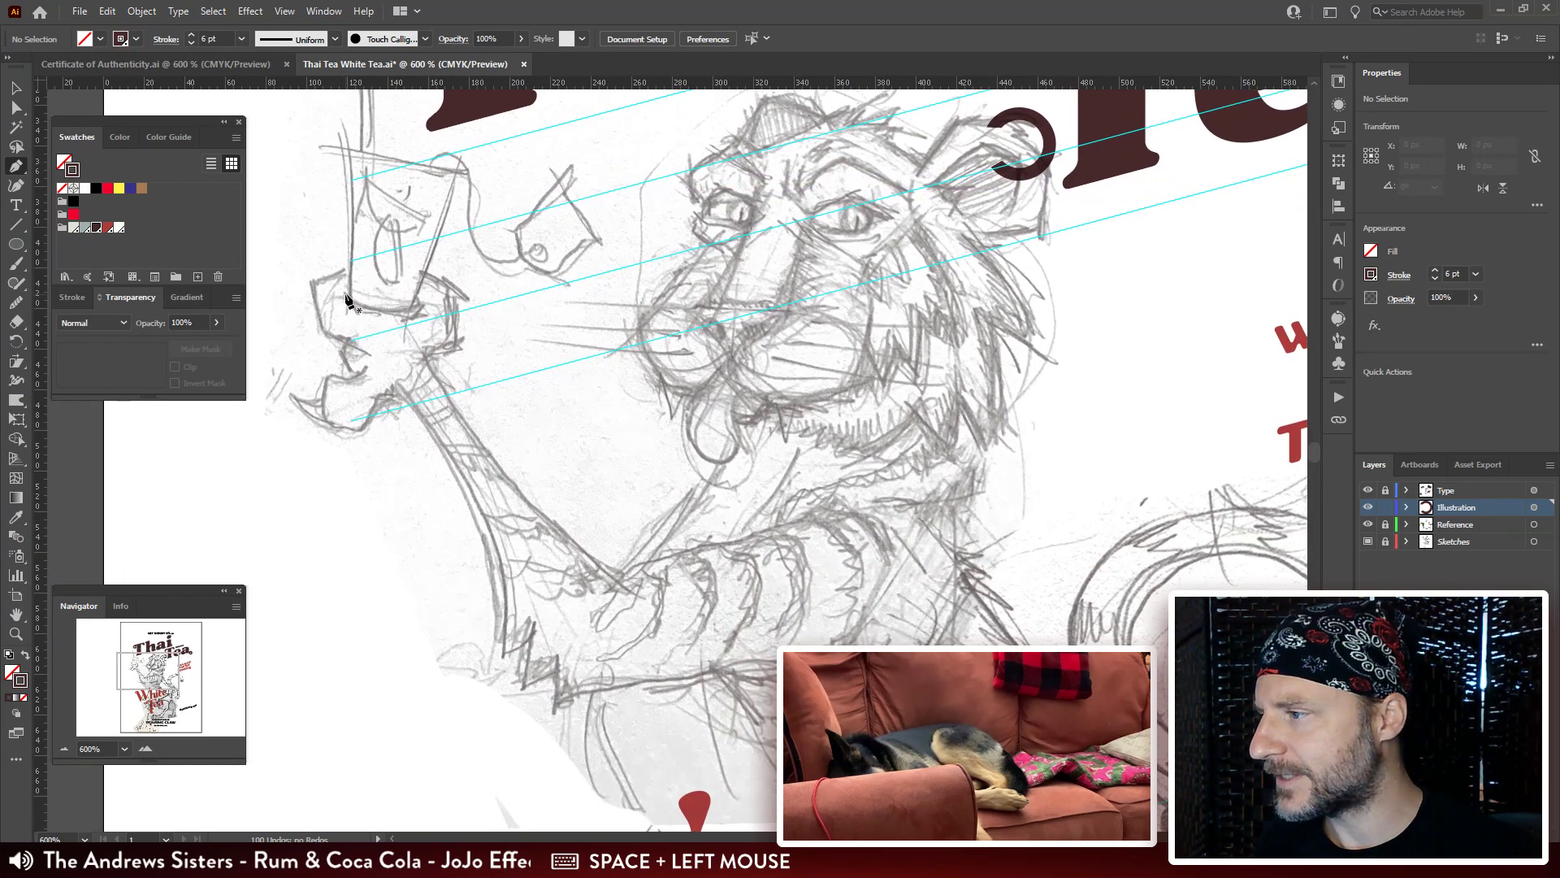
left_click_drag(346, 296, 358, 309)
key("ctrl+z")
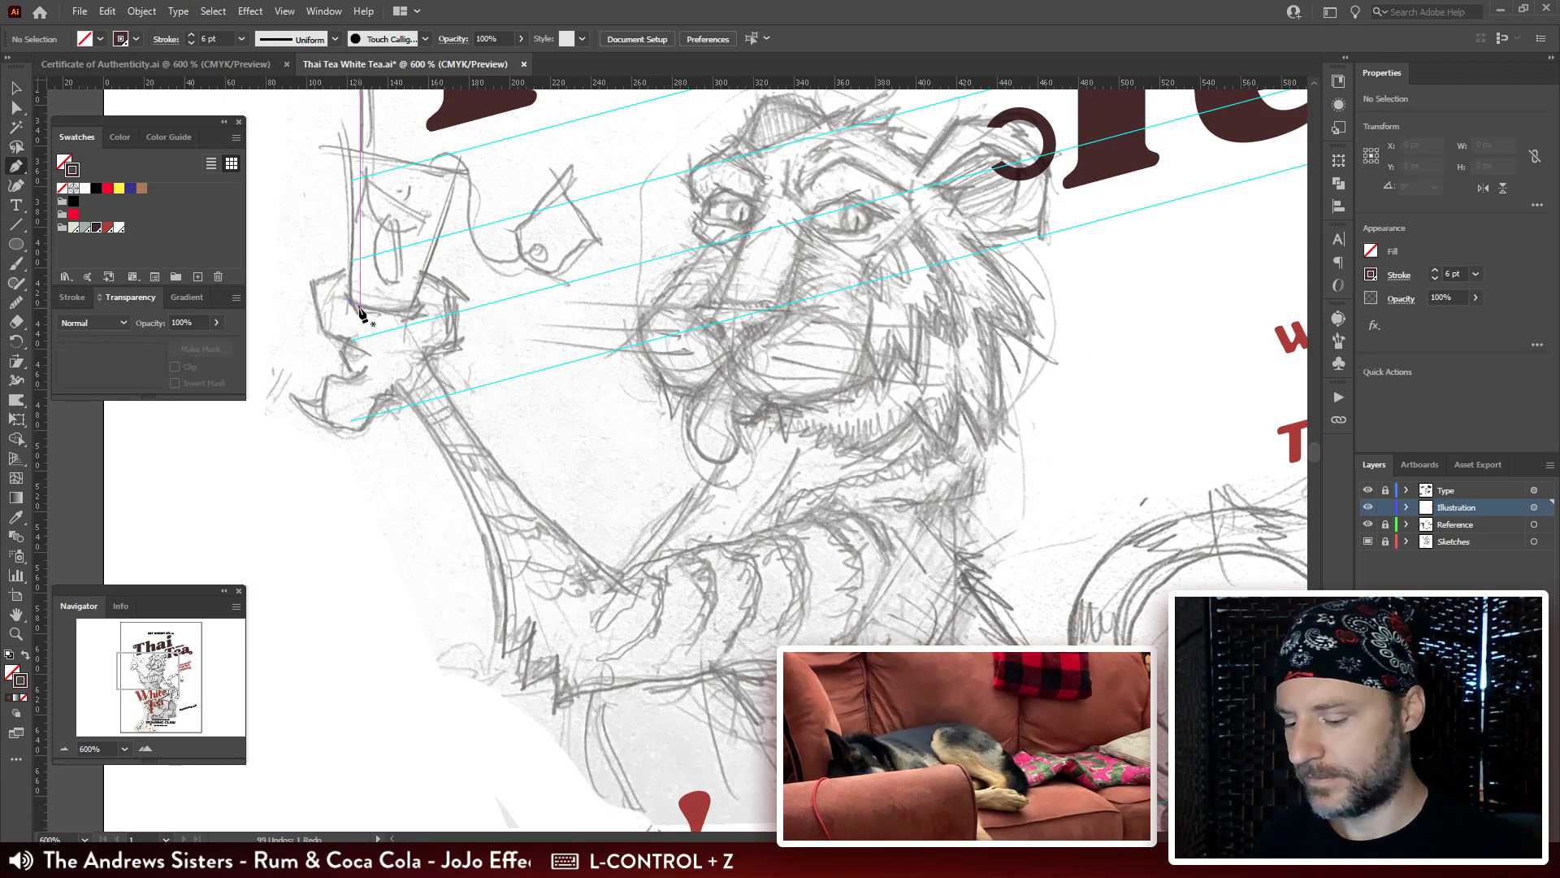
Switch to the Paintbrush tool with the Touch Calligraphic brush and adjust the brush size.
key("b")
key("bracketleft")
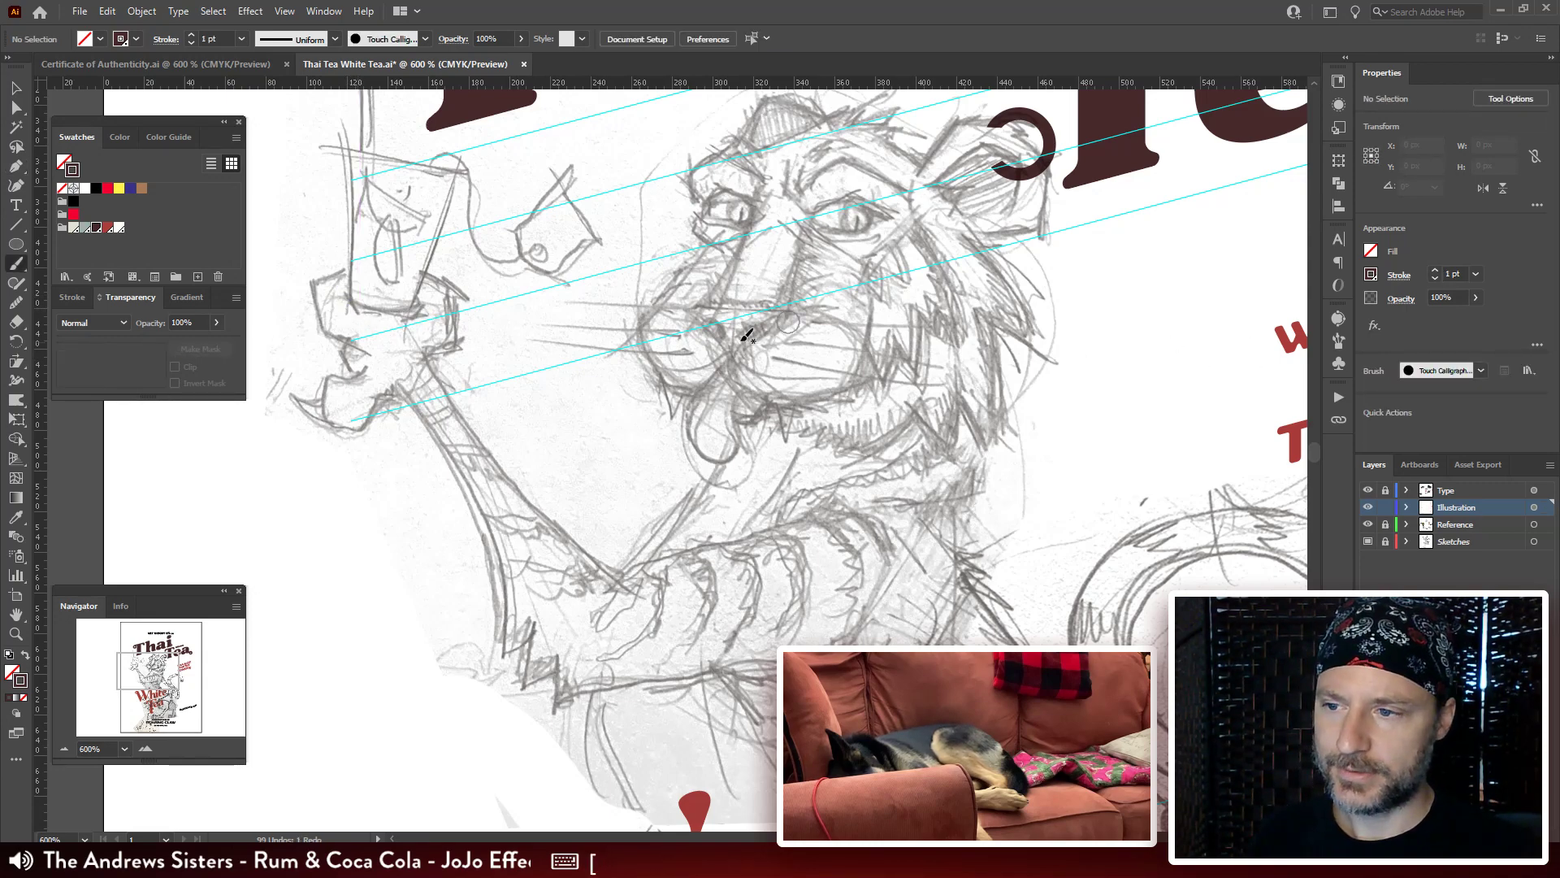
left_click_drag(806, 378, 812, 367)
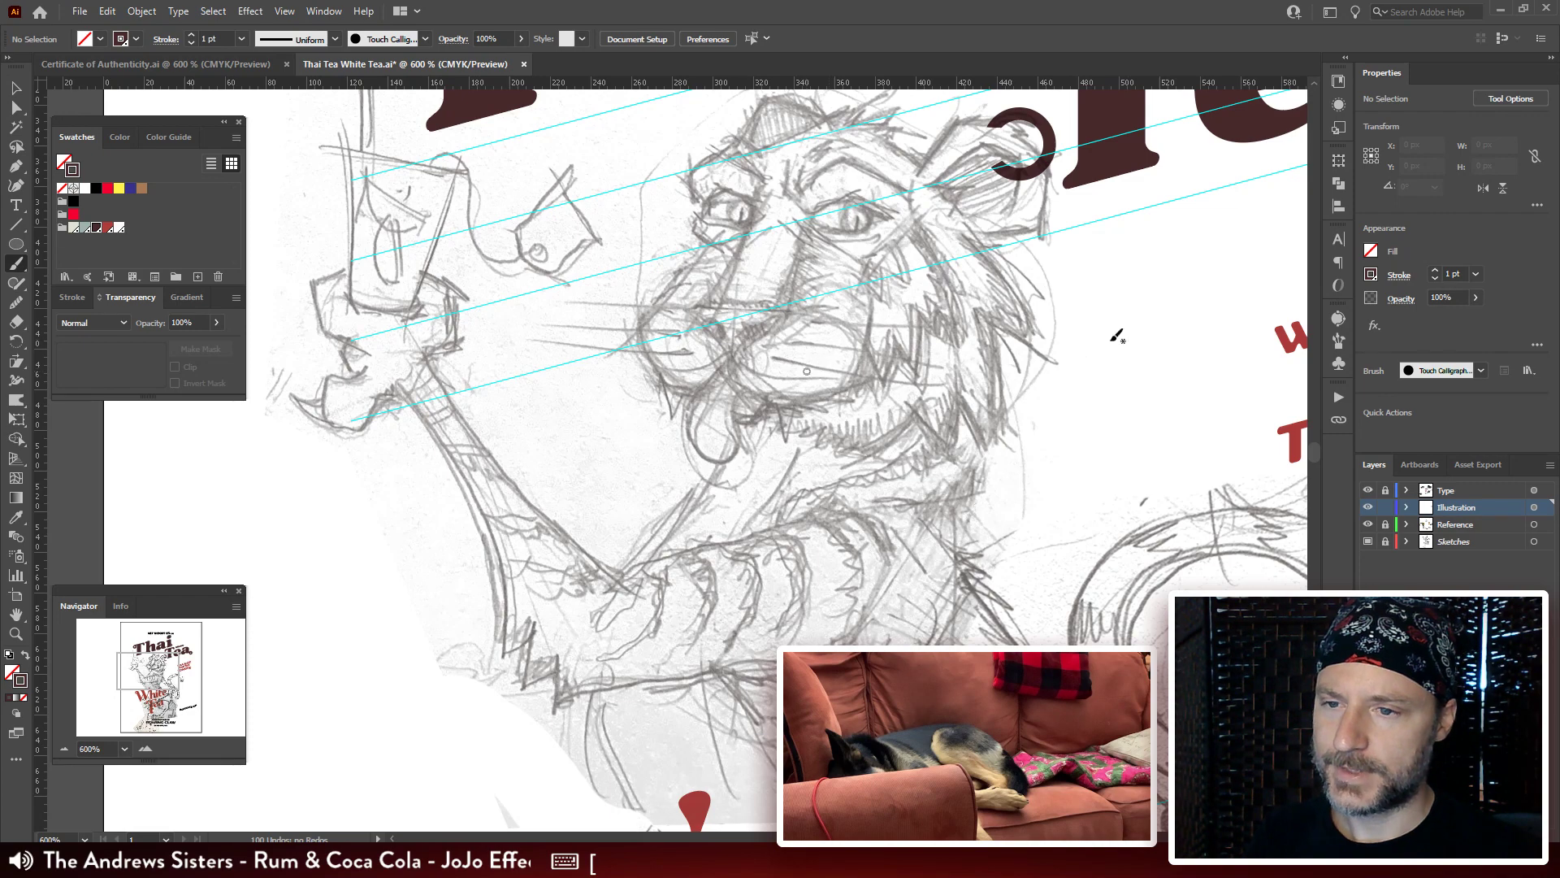
left_click(1338, 340)
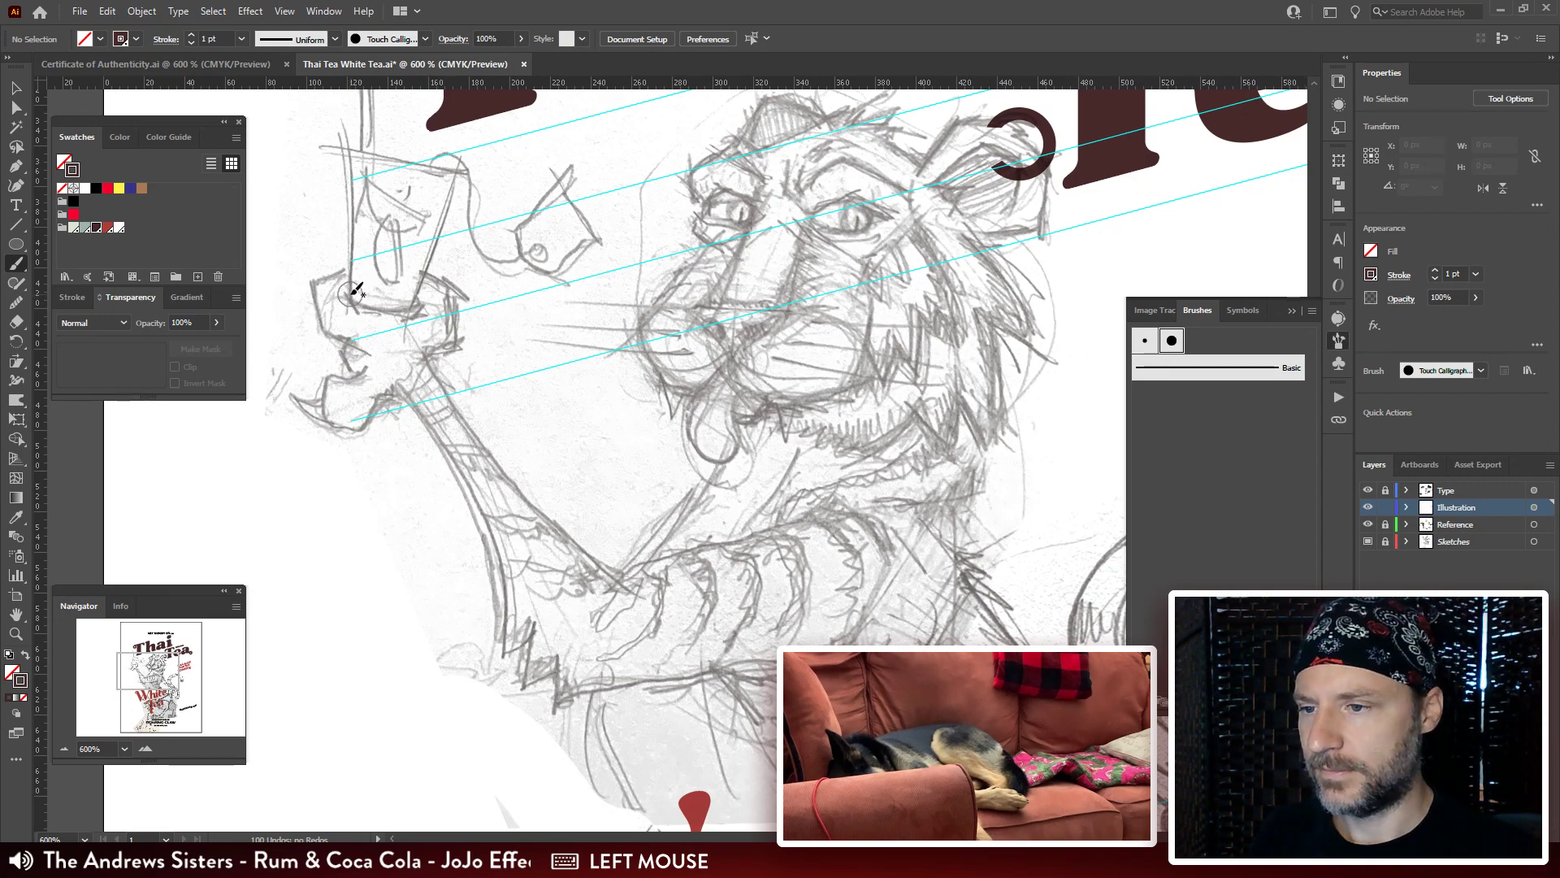
key("bracketleft")
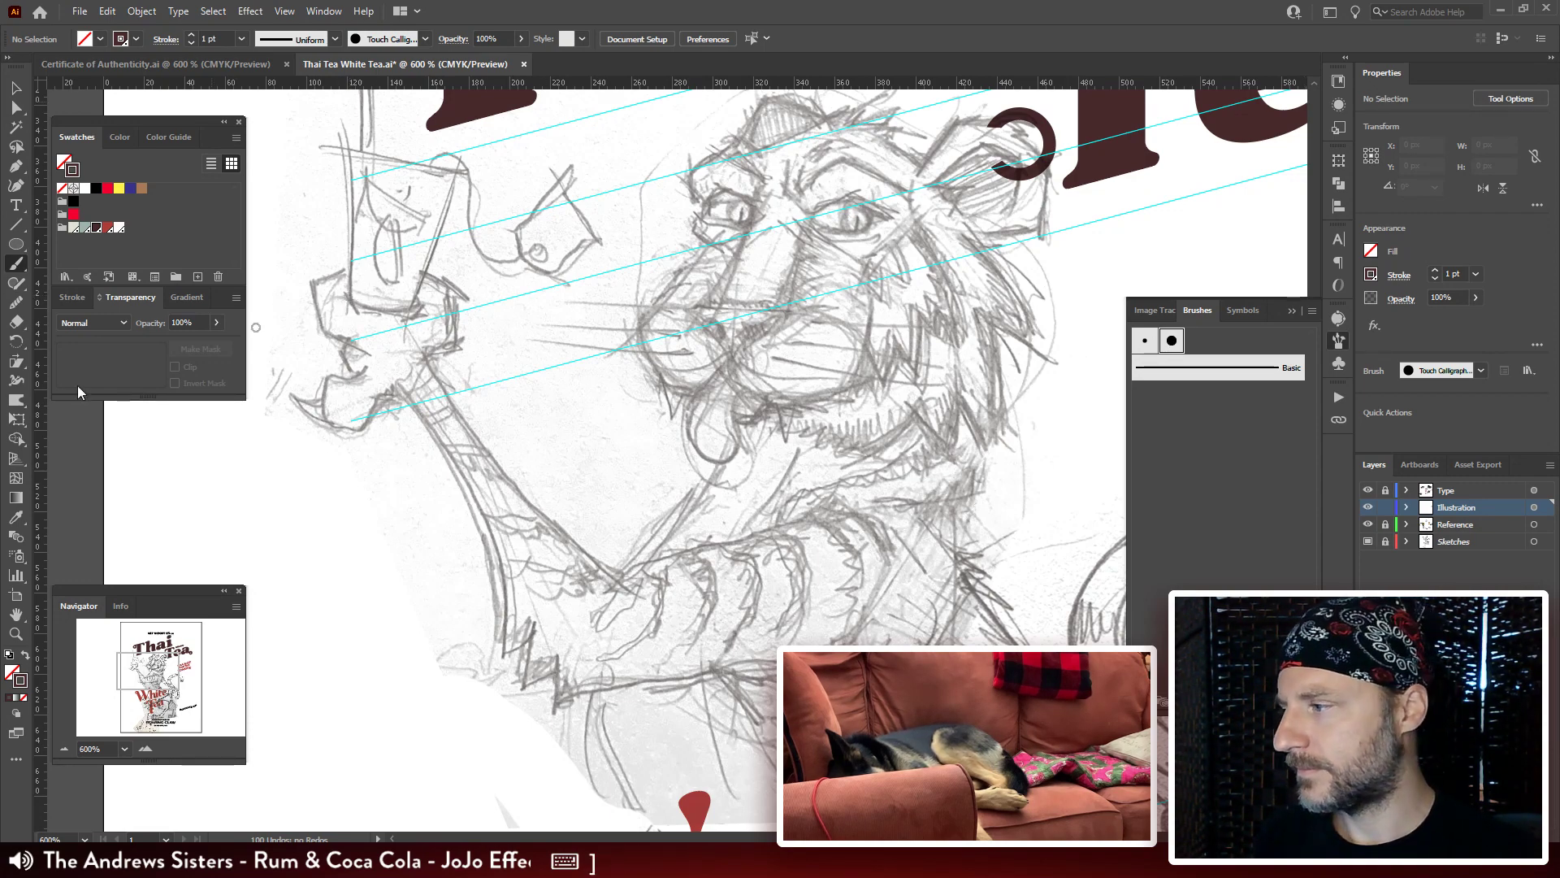
Turn off Edit Selected Paths in the Paintbrush tool's options.
left_click_drag(16, 263, 57, 268)
double_click(20, 267)
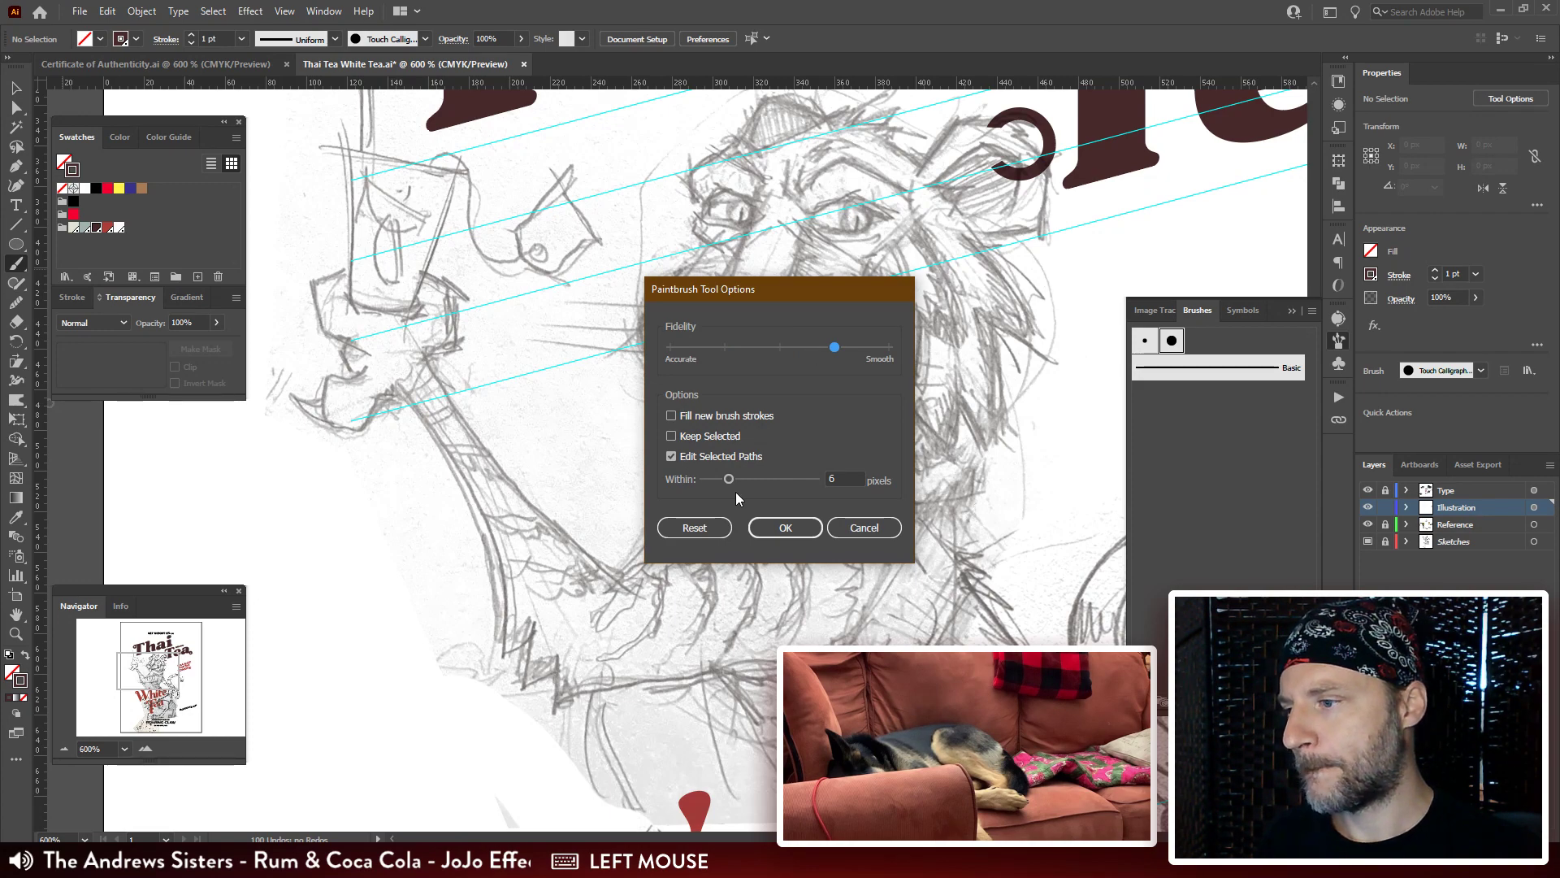
left_click(671, 455)
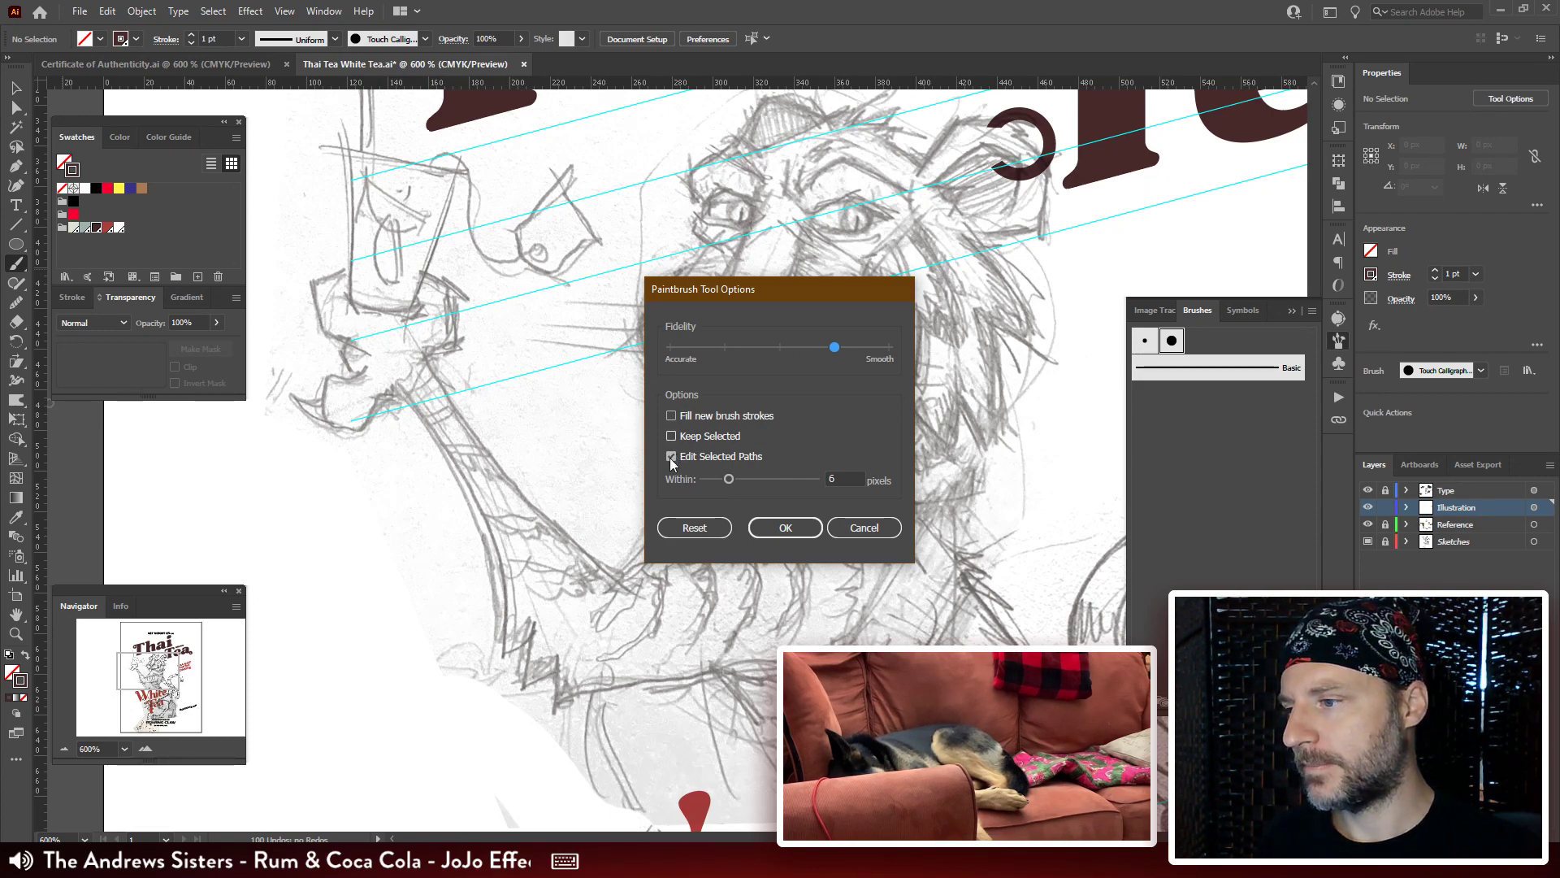
left_click(785, 527)
key("space")
left_click_drag(501, 291, 609, 347)
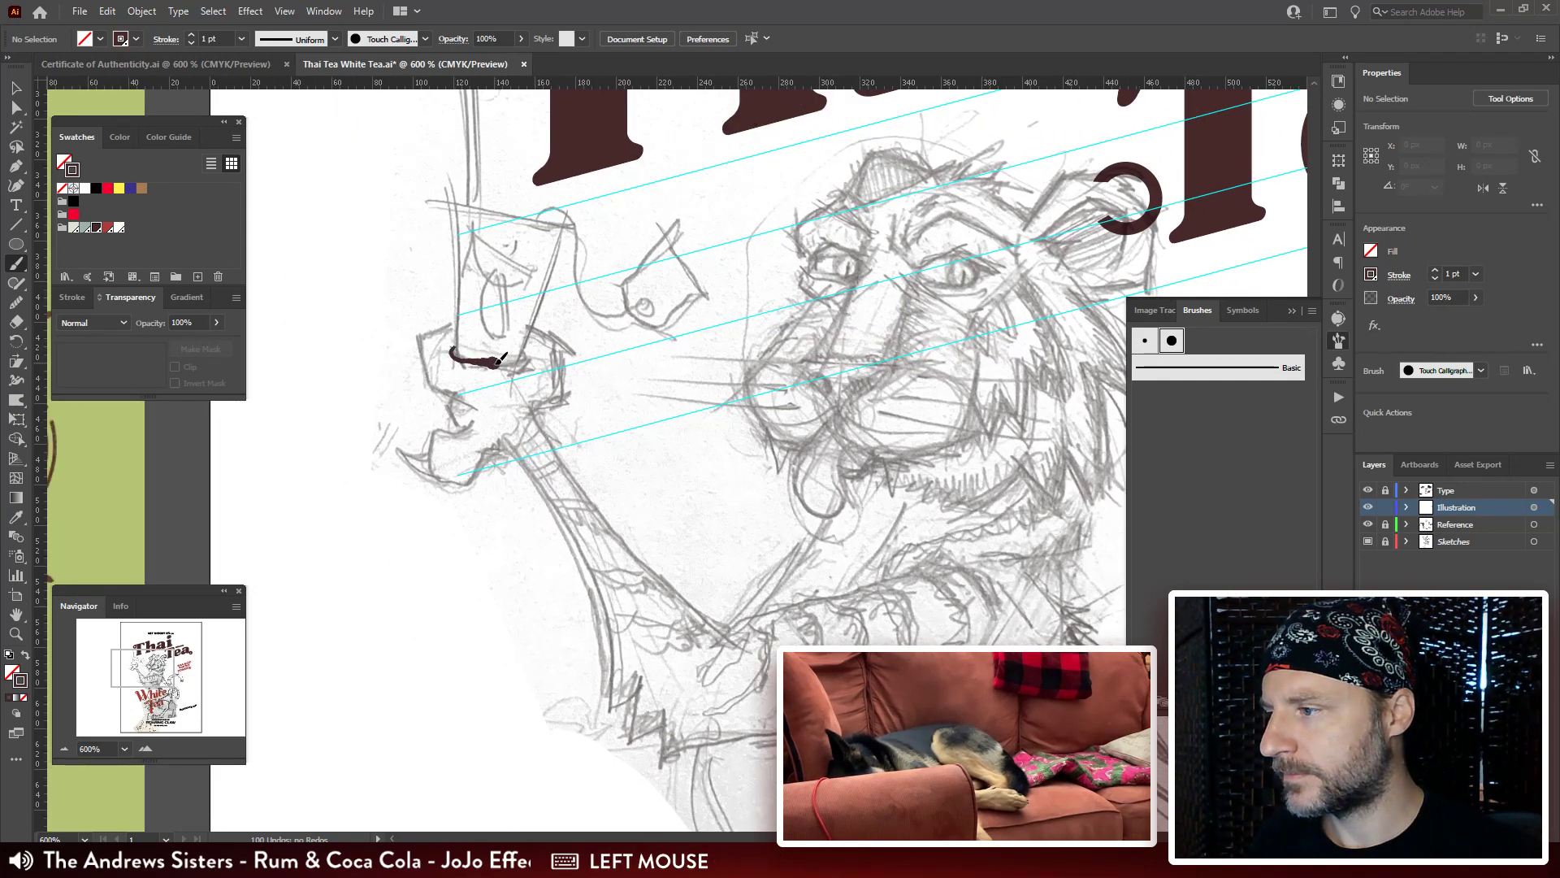
left_click_drag(530, 348, 683, 311)
key("space")
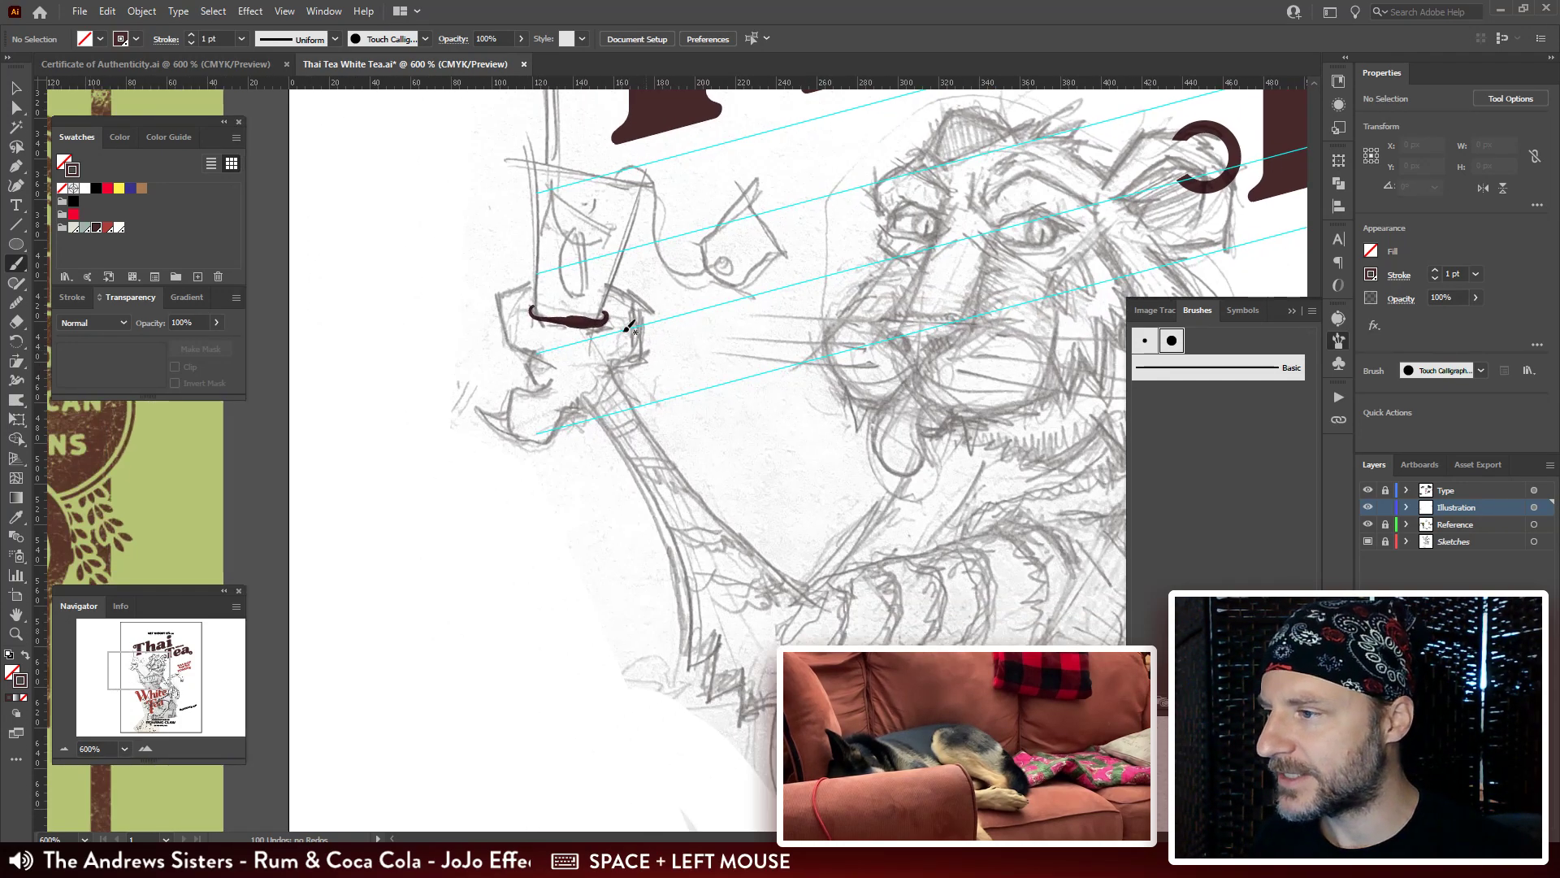
key("ctrl+z")
Trace the outer edges of the tiger's raised paw, including its fingers and thumb, with dark brown brush strokes.
key("ctrl+plus")
key("ctrl+plus")
mouse_move(618, 264)
left_mouse_down()
mouse_move(591, 244)
mouse_move(631, 339)
mouse_move(575, 394)
left_mouse_up()
mouse_move(511, 226)
left_mouse_down()
mouse_move(641, 267)
mouse_move(540, 271)
left_mouse_up()
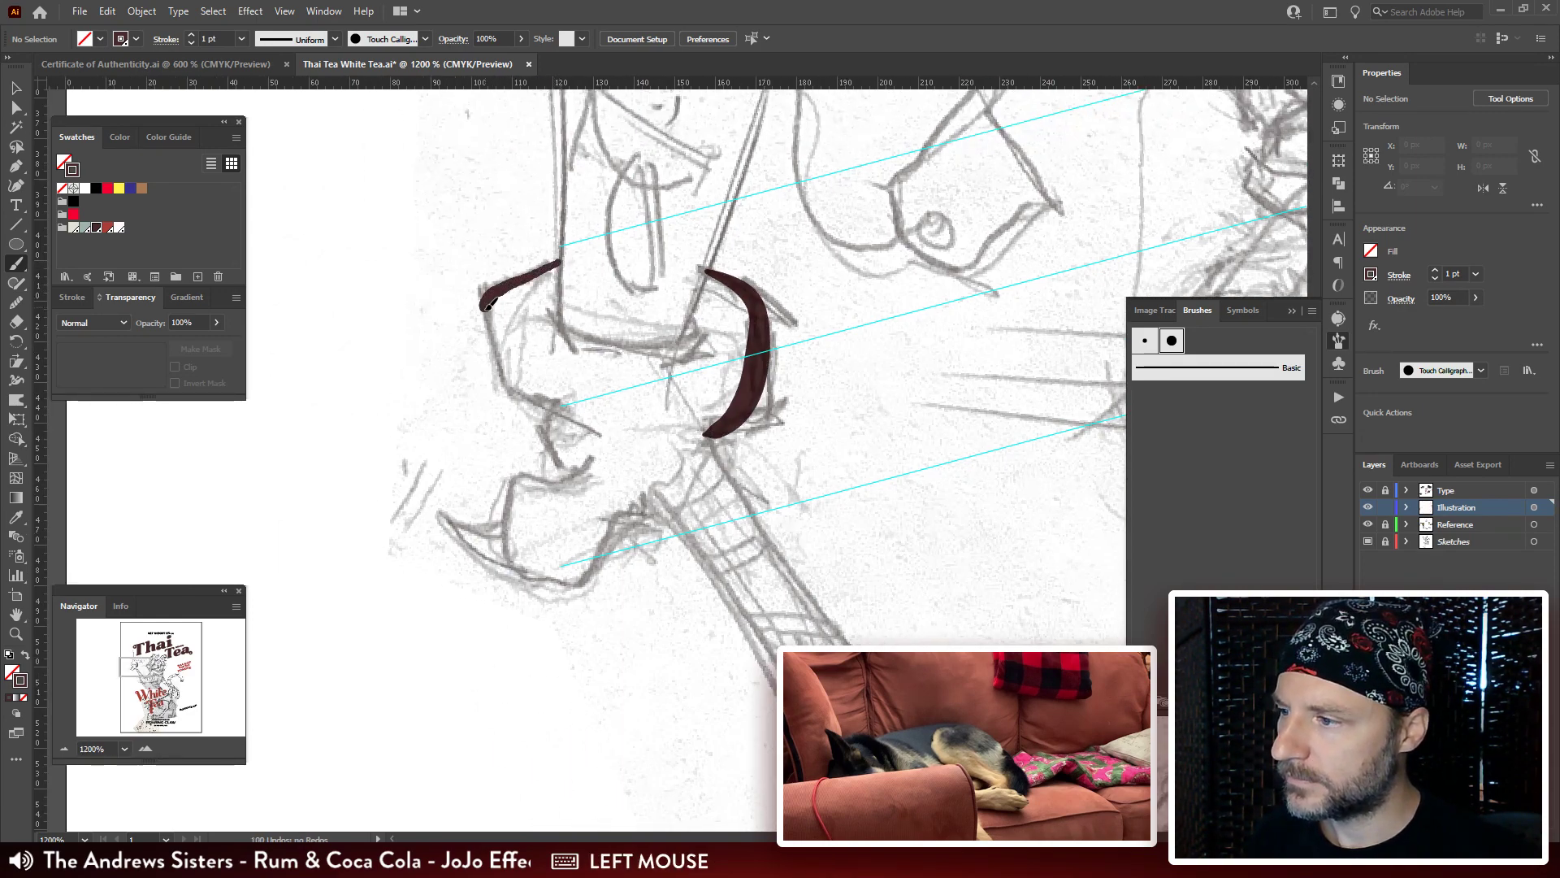
mouse_move(487, 350)
left_mouse_down()
mouse_move(551, 407)
mouse_move(554, 451)
mouse_move(590, 460)
mouse_move(516, 476)
left_mouse_up()
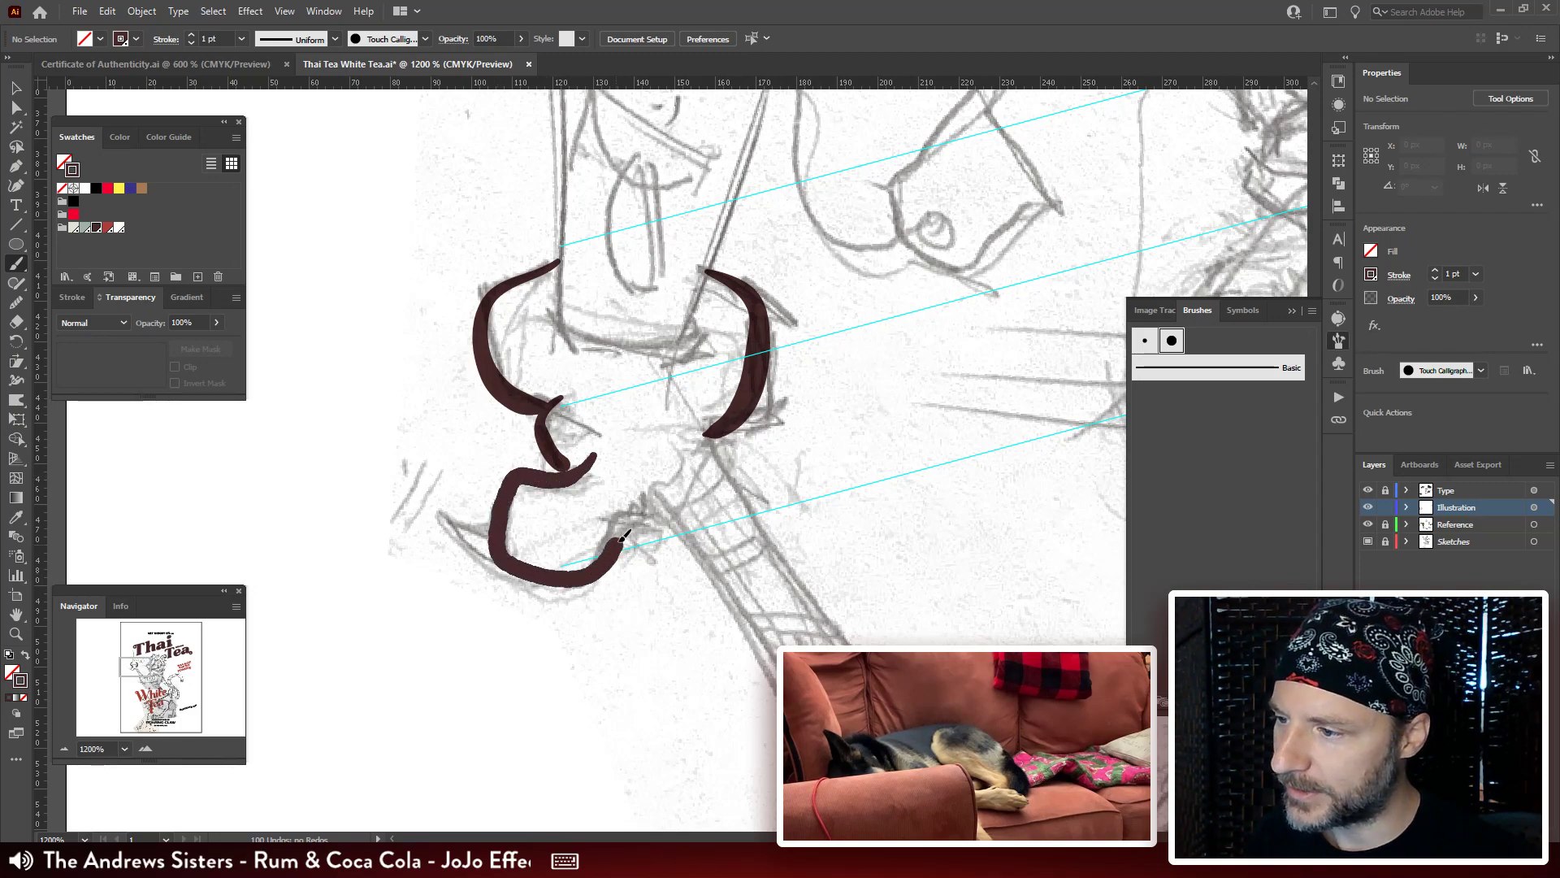
left_click_drag(642, 513, 654, 507)
left_click_drag(760, 415, 752, 359)
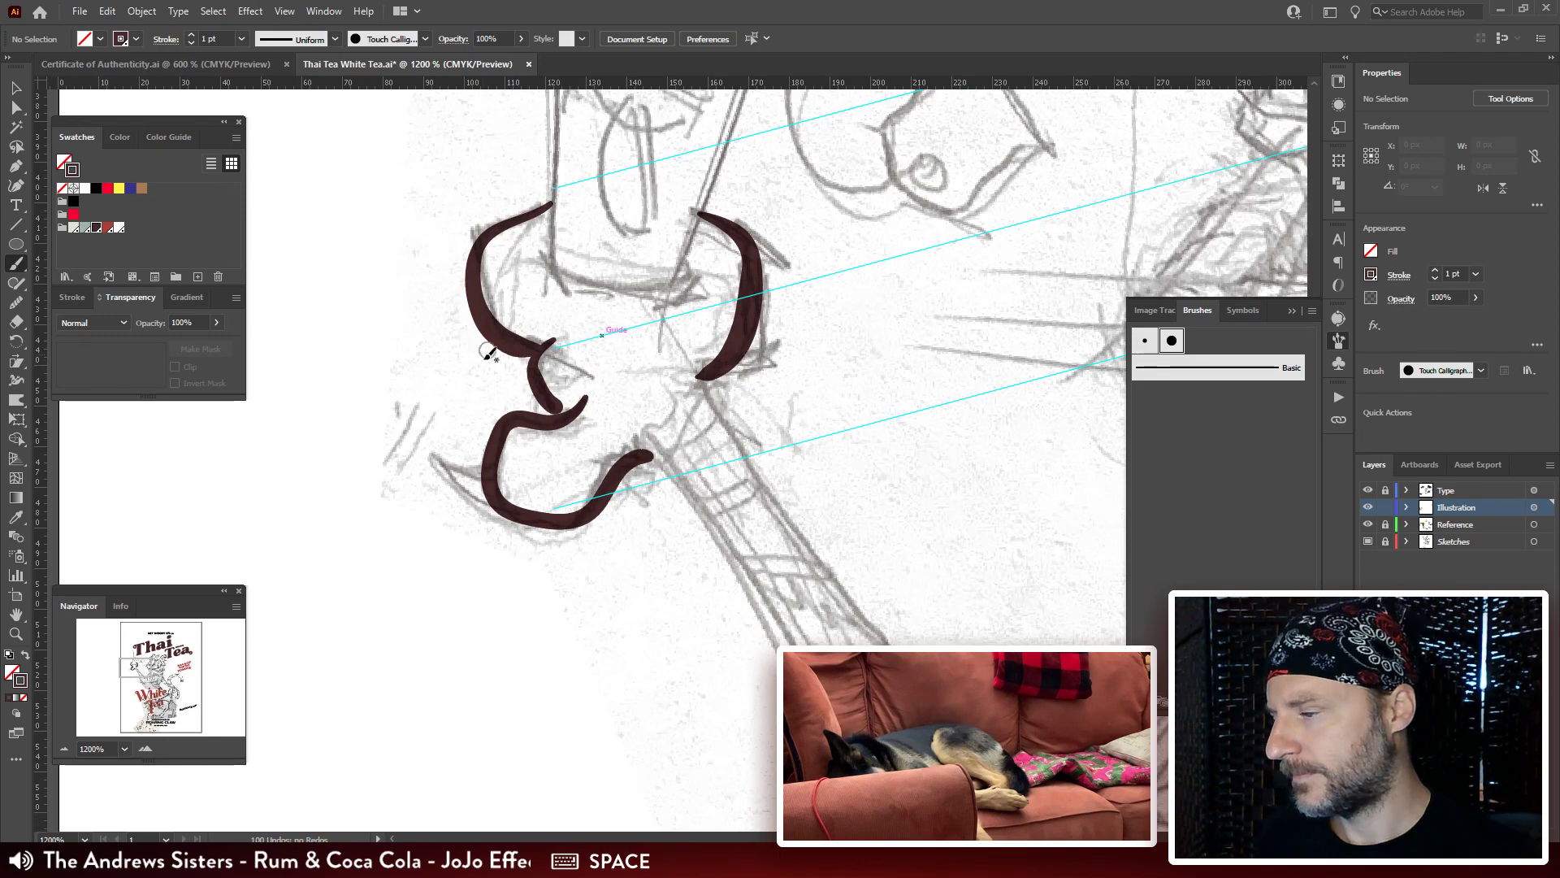
Reshape the short middle finger stroke of the raised paw by moving its lower anchor point.
key("a")
left_click(557, 416)
mouse_move(557, 416)
left_mouse_down()
mouse_move(577, 418)
mouse_move(542, 406)
mouse_move(536, 382)
mouse_move(525, 398)
left_mouse_up()
key("ctrl+minus")
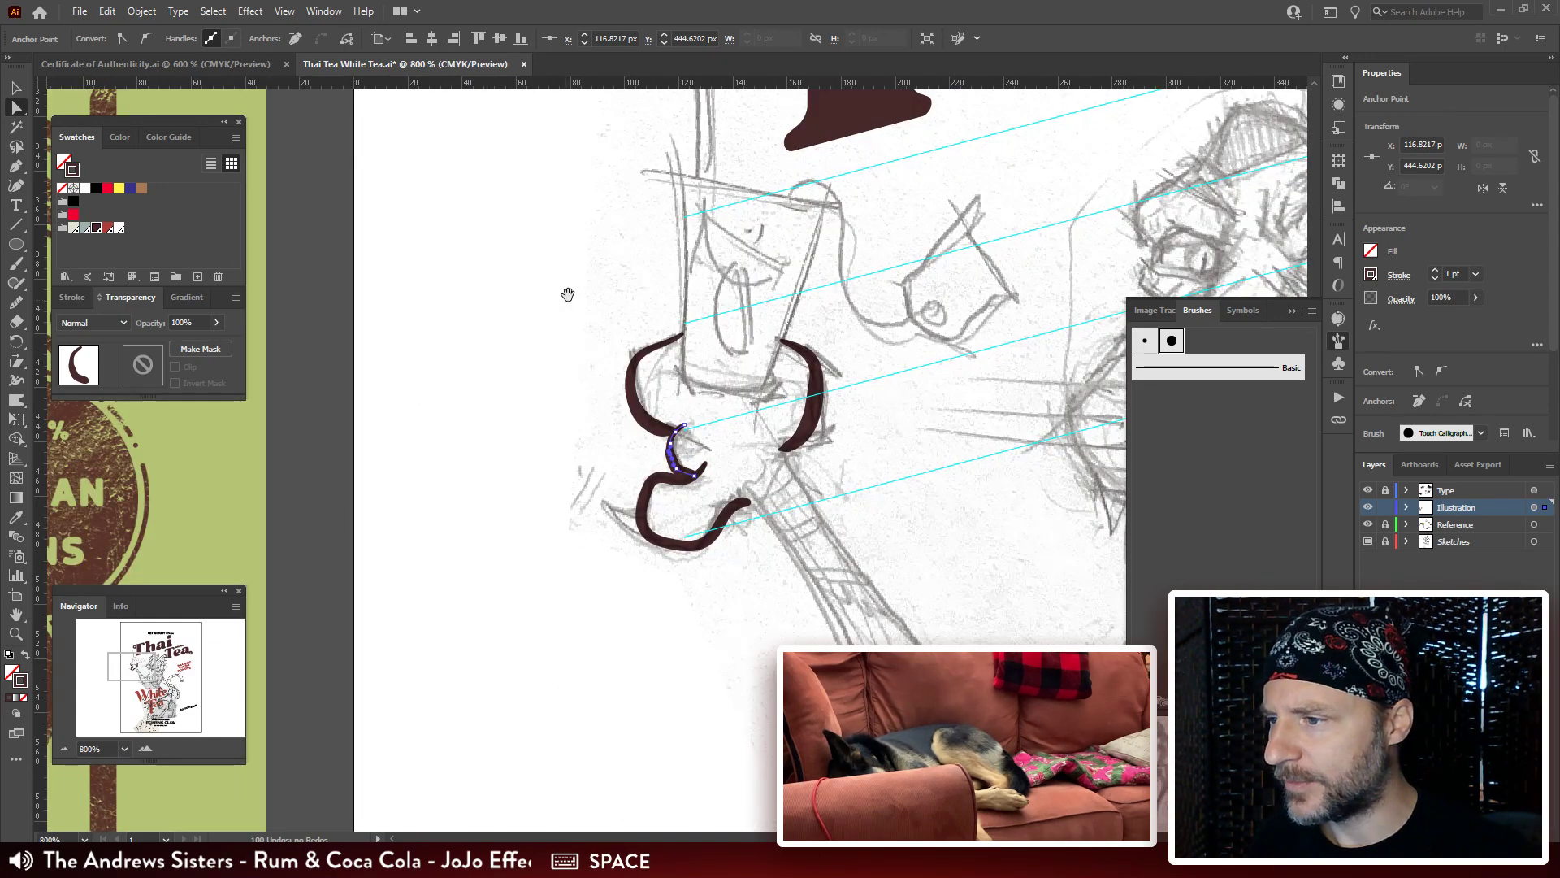
left_click_drag(568, 292, 511, 219)
key("ctrl+plus")
key("ctrl+plus")
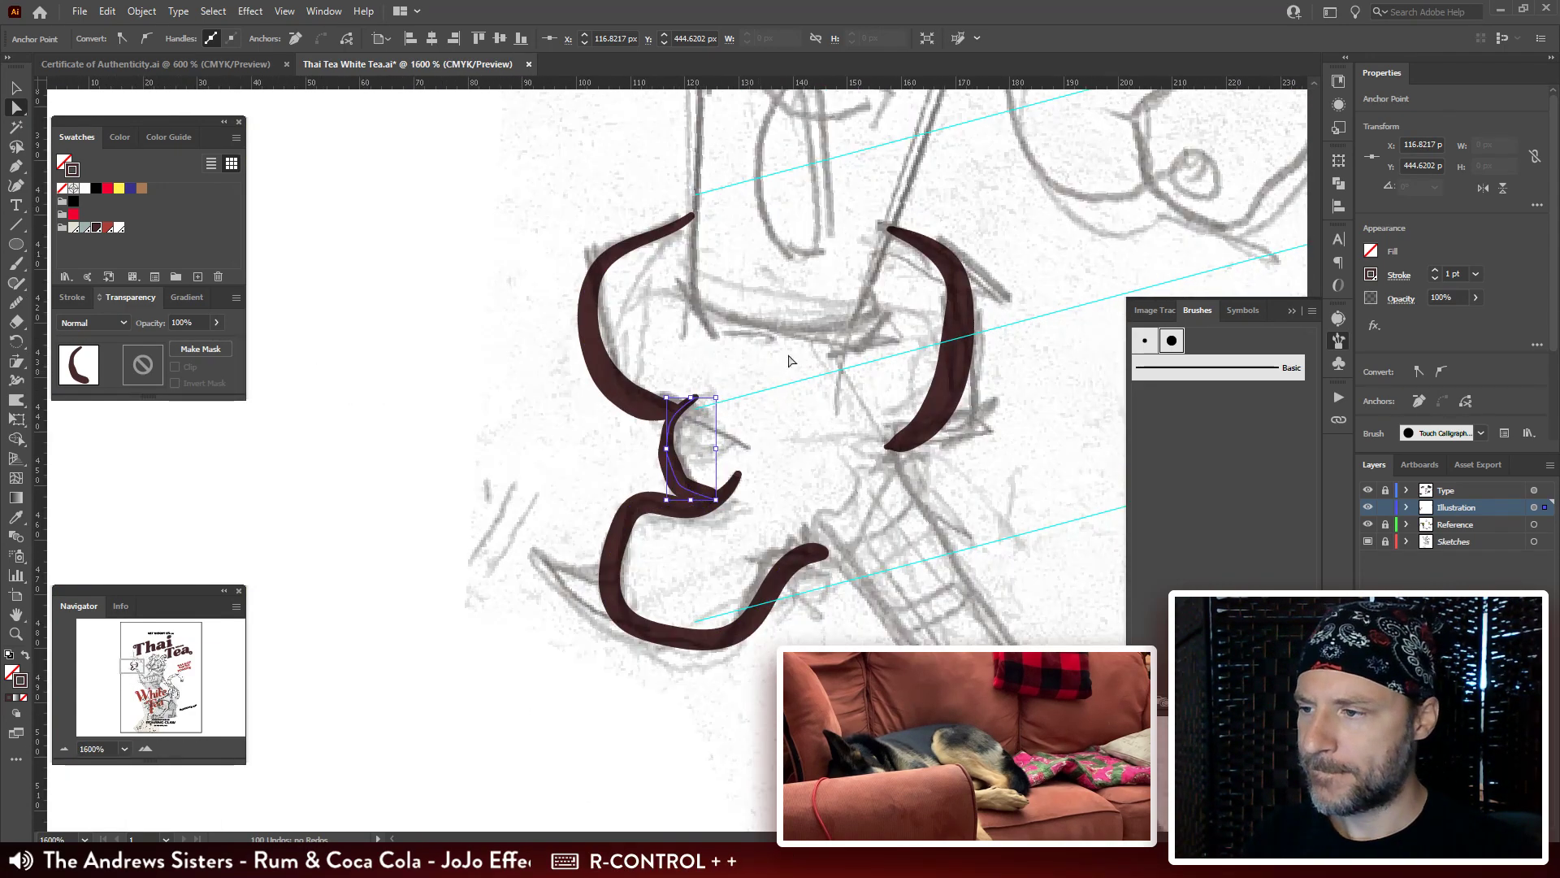
left_click_drag(698, 292, 594, 276)
Paint a curved stroke along the bottom edge of the glass and smooth it by moving an anchor point.
key("b")
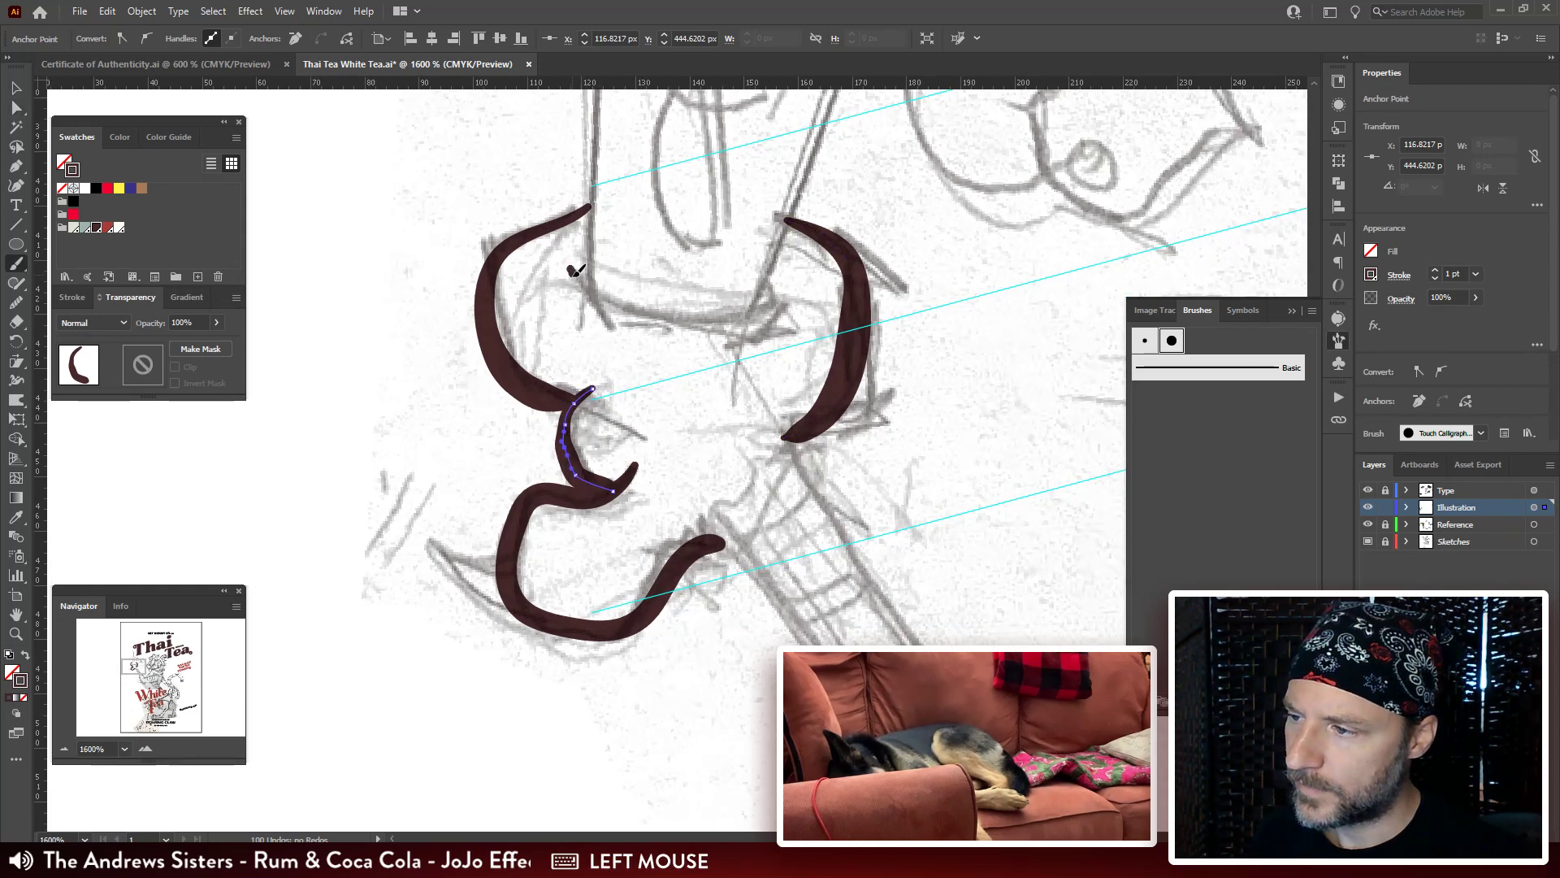
mouse_move(623, 304)
left_mouse_down()
mouse_move(707, 317)
mouse_move(785, 304)
left_mouse_up()
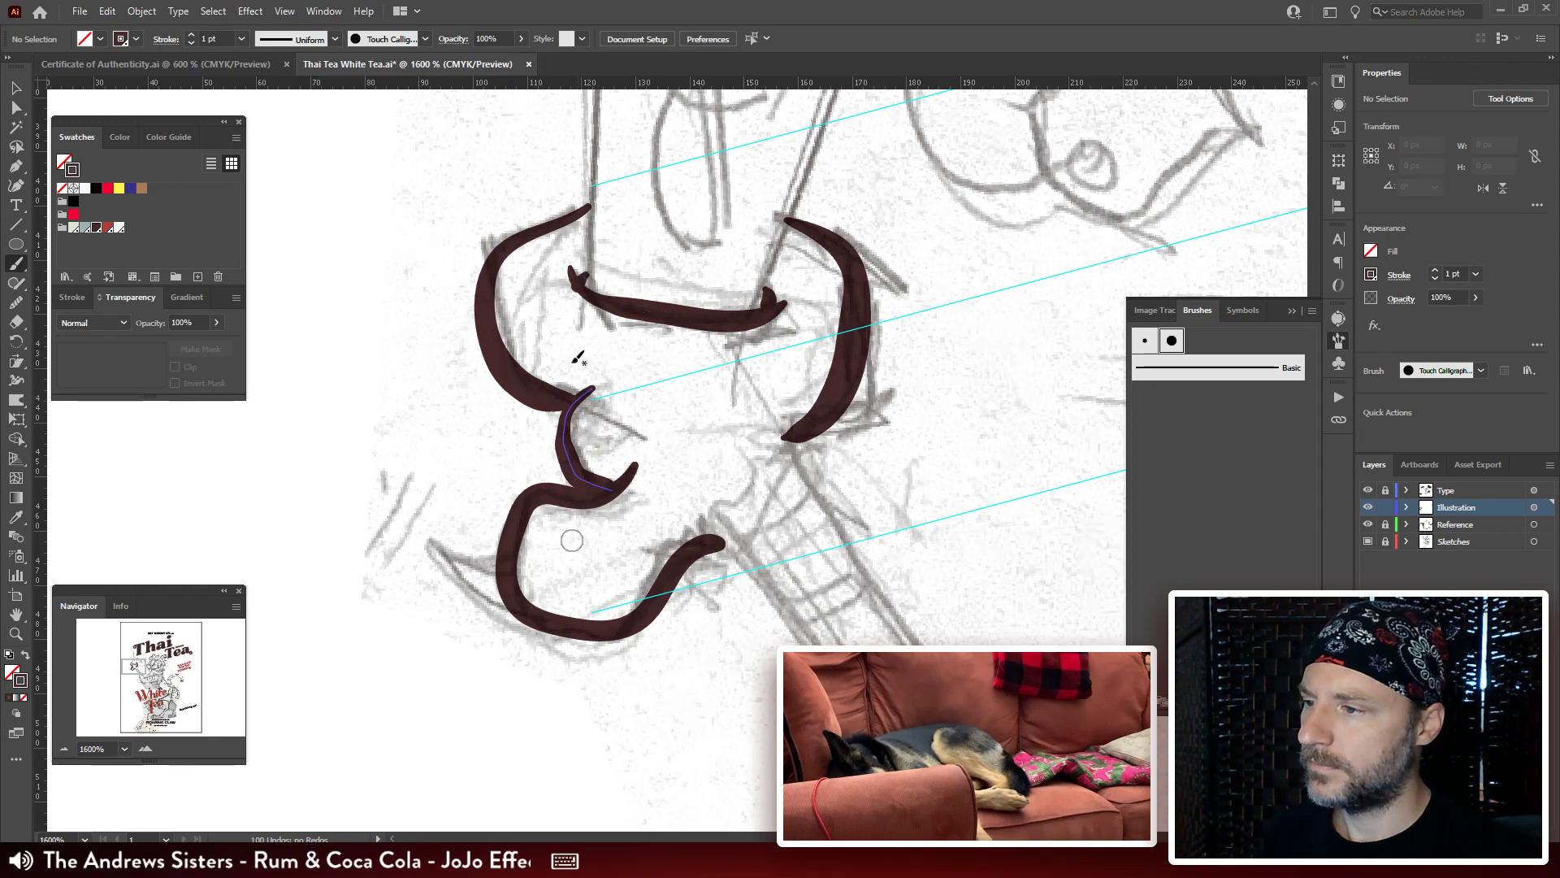
key("a")
left_click(588, 297)
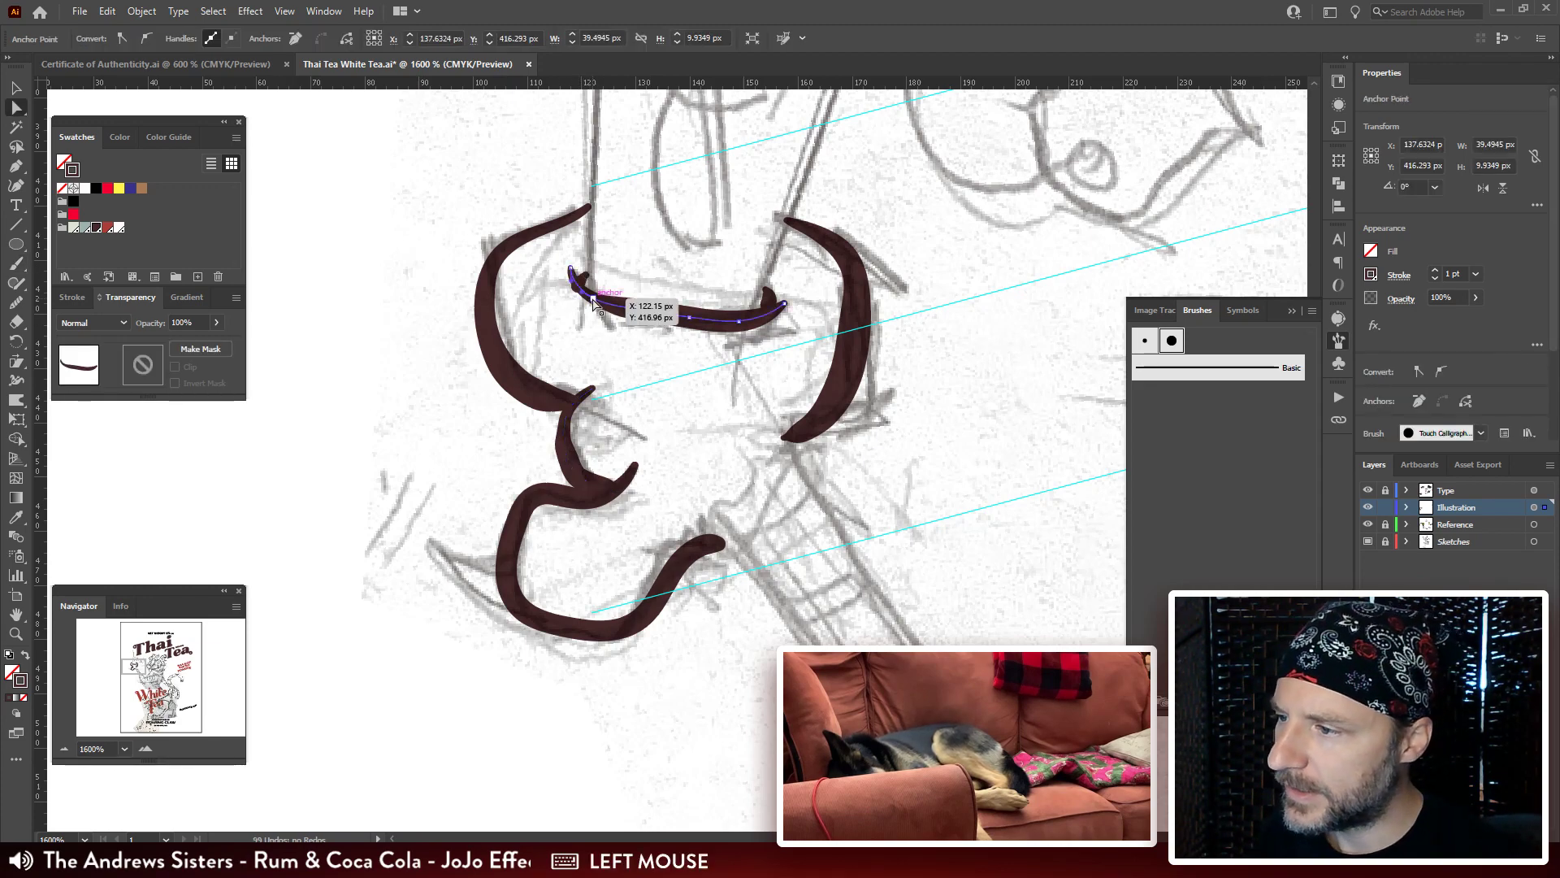
left_click(631, 309)
mouse_move(631, 310)
left_mouse_down()
mouse_move(686, 322)
mouse_move(621, 315)
left_mouse_up()
key("ctrl+minus")
key("ctrl+minus")
key("ctrl+minus")
key("ctrl+minus")
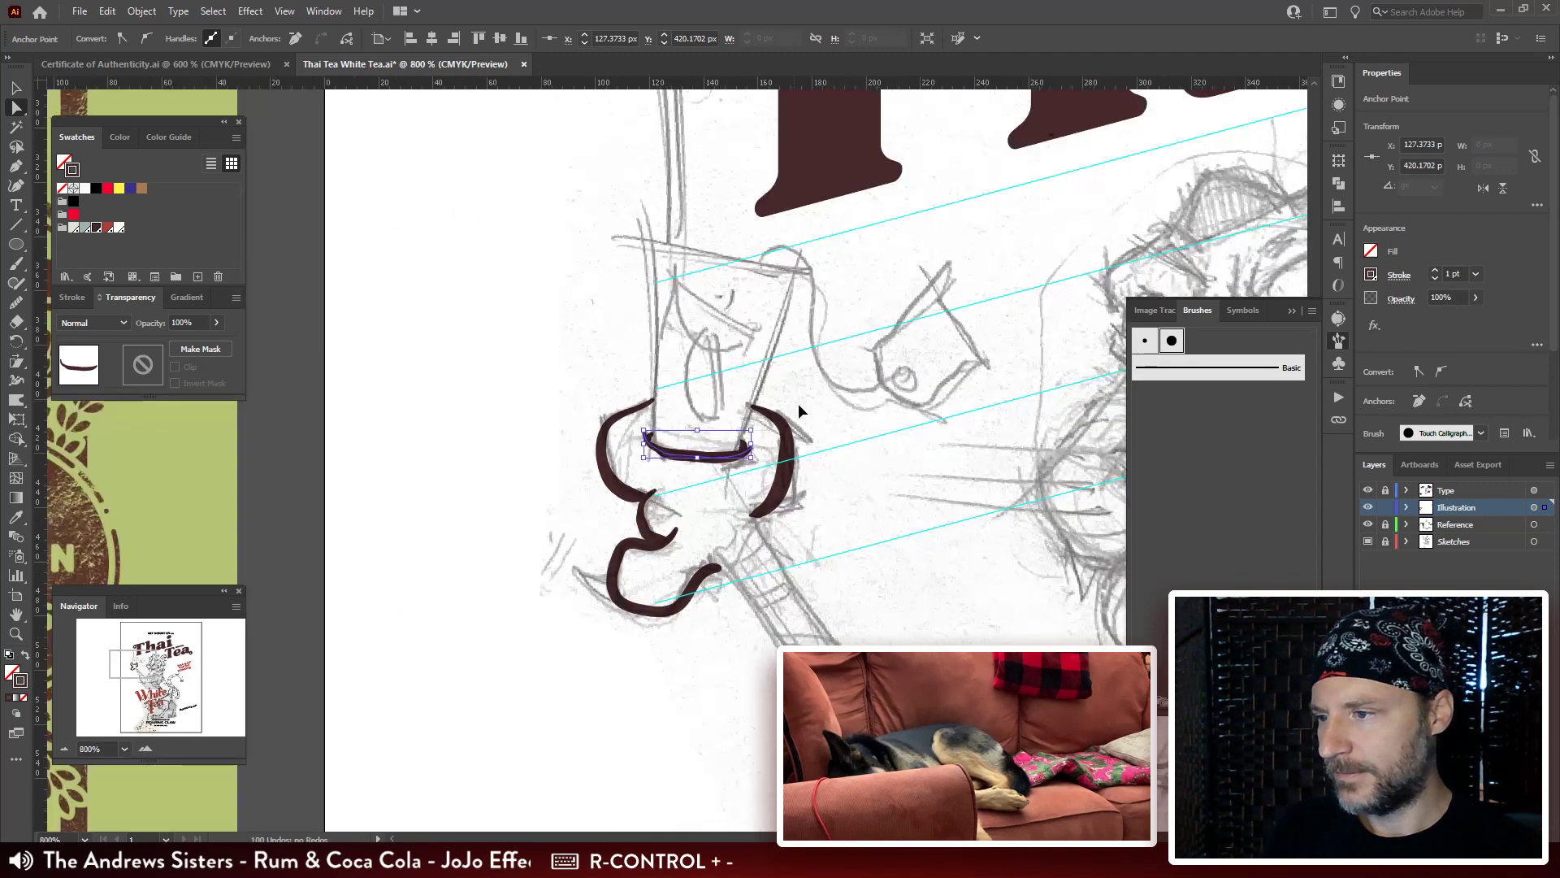
left_click_drag(732, 285, 618, 209)
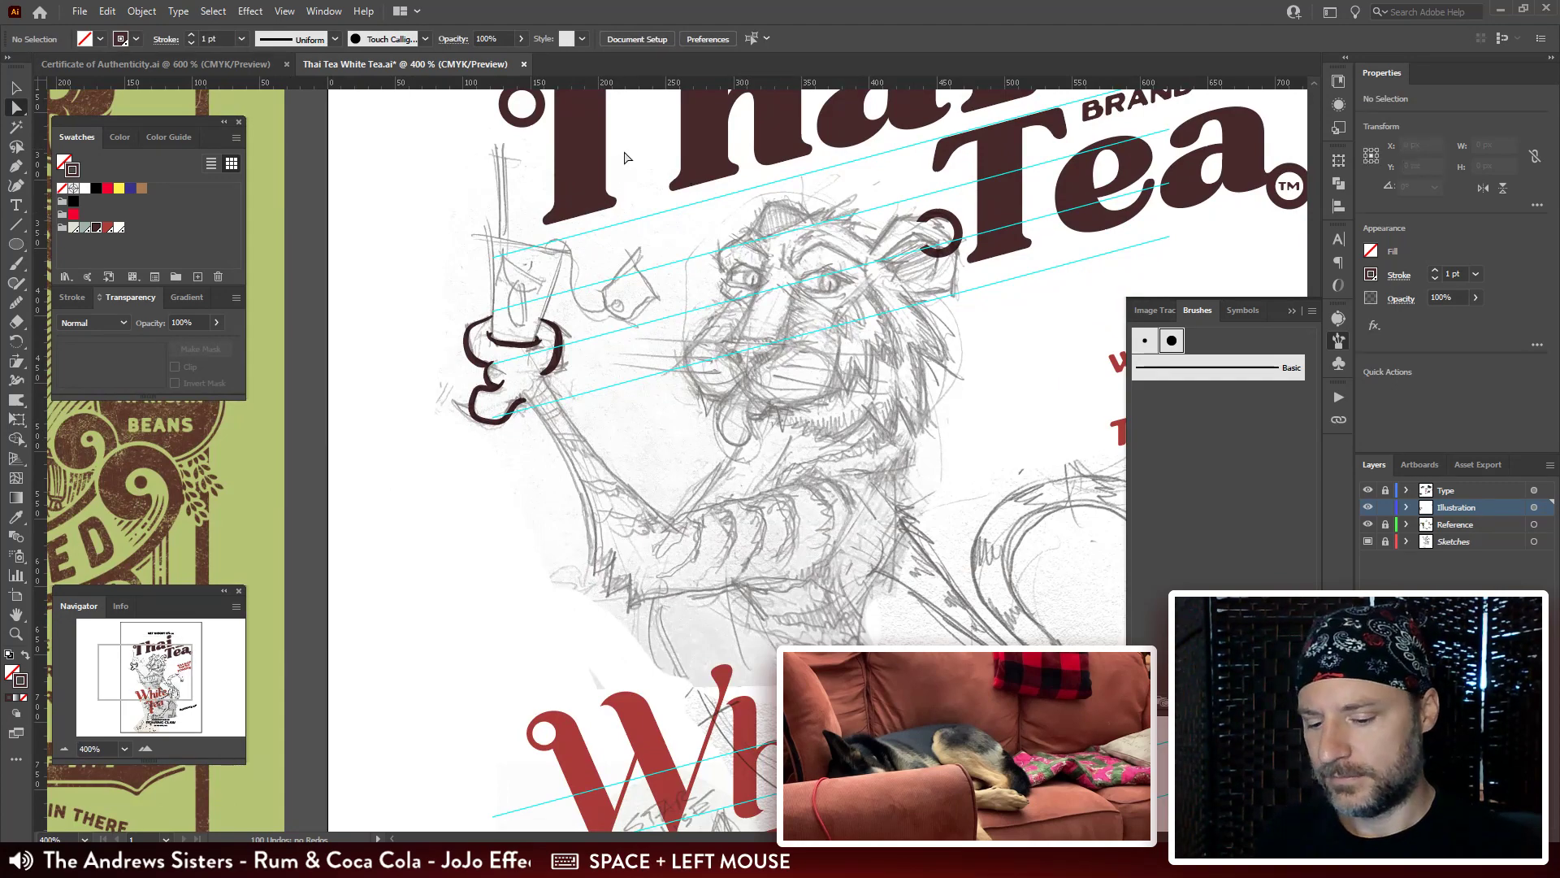
Adjust the upper end of the paw's short middle finger stroke and switch back to the Paintbrush tool.
key("ctrl+plus")
key("ctrl+plus")
key("ctrl+plus")
left_click_drag(268, 187, 503, 327)
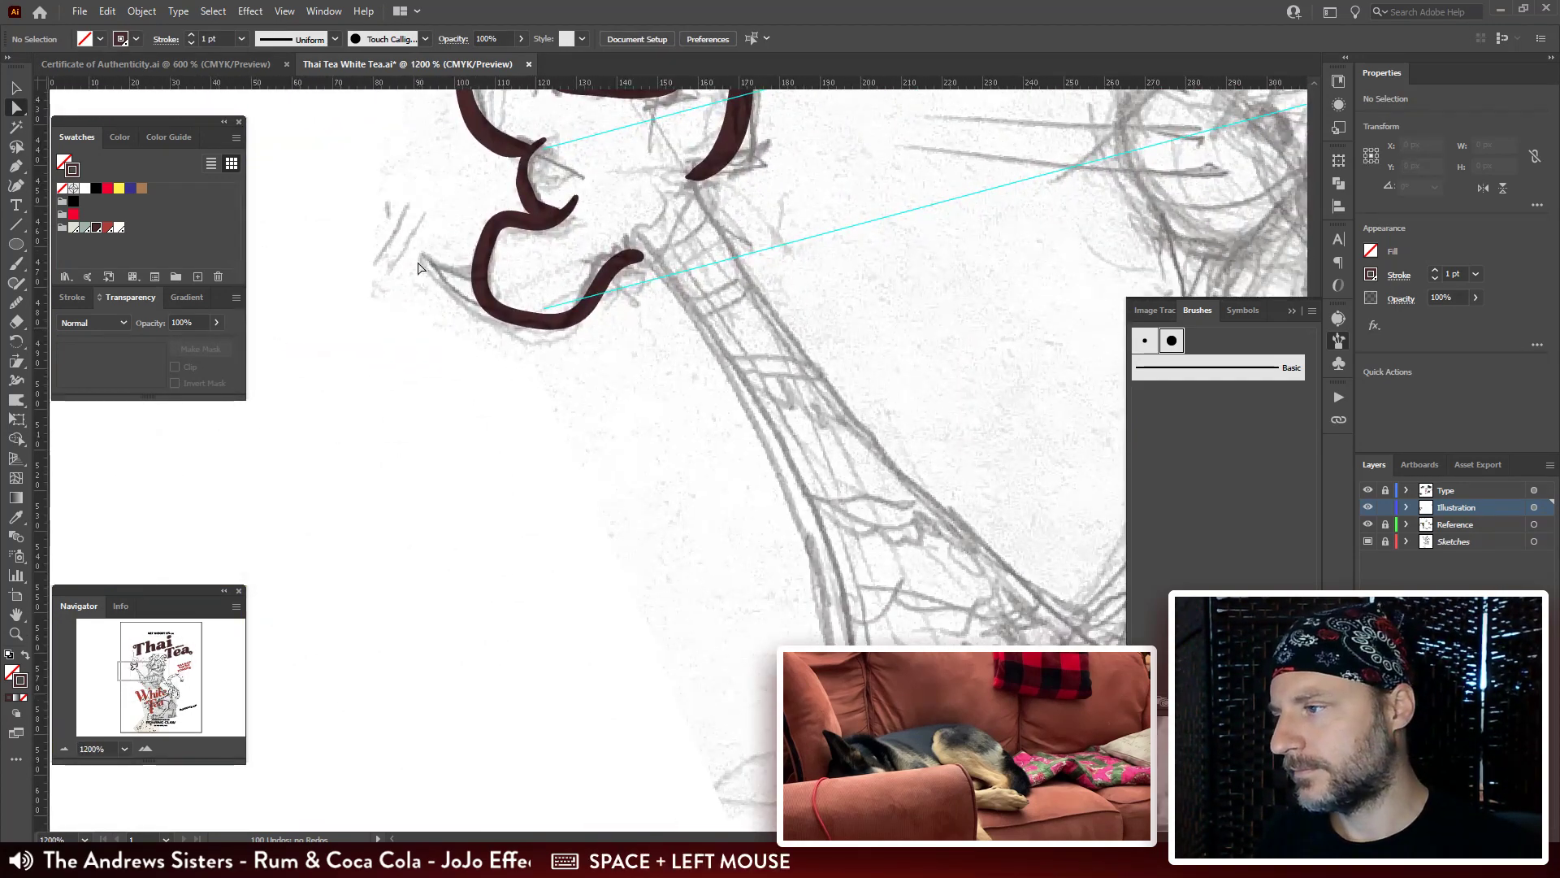
mouse_move(431, 282)
left_mouse_down()
mouse_move(439, 244)
mouse_move(386, 390)
left_mouse_up()
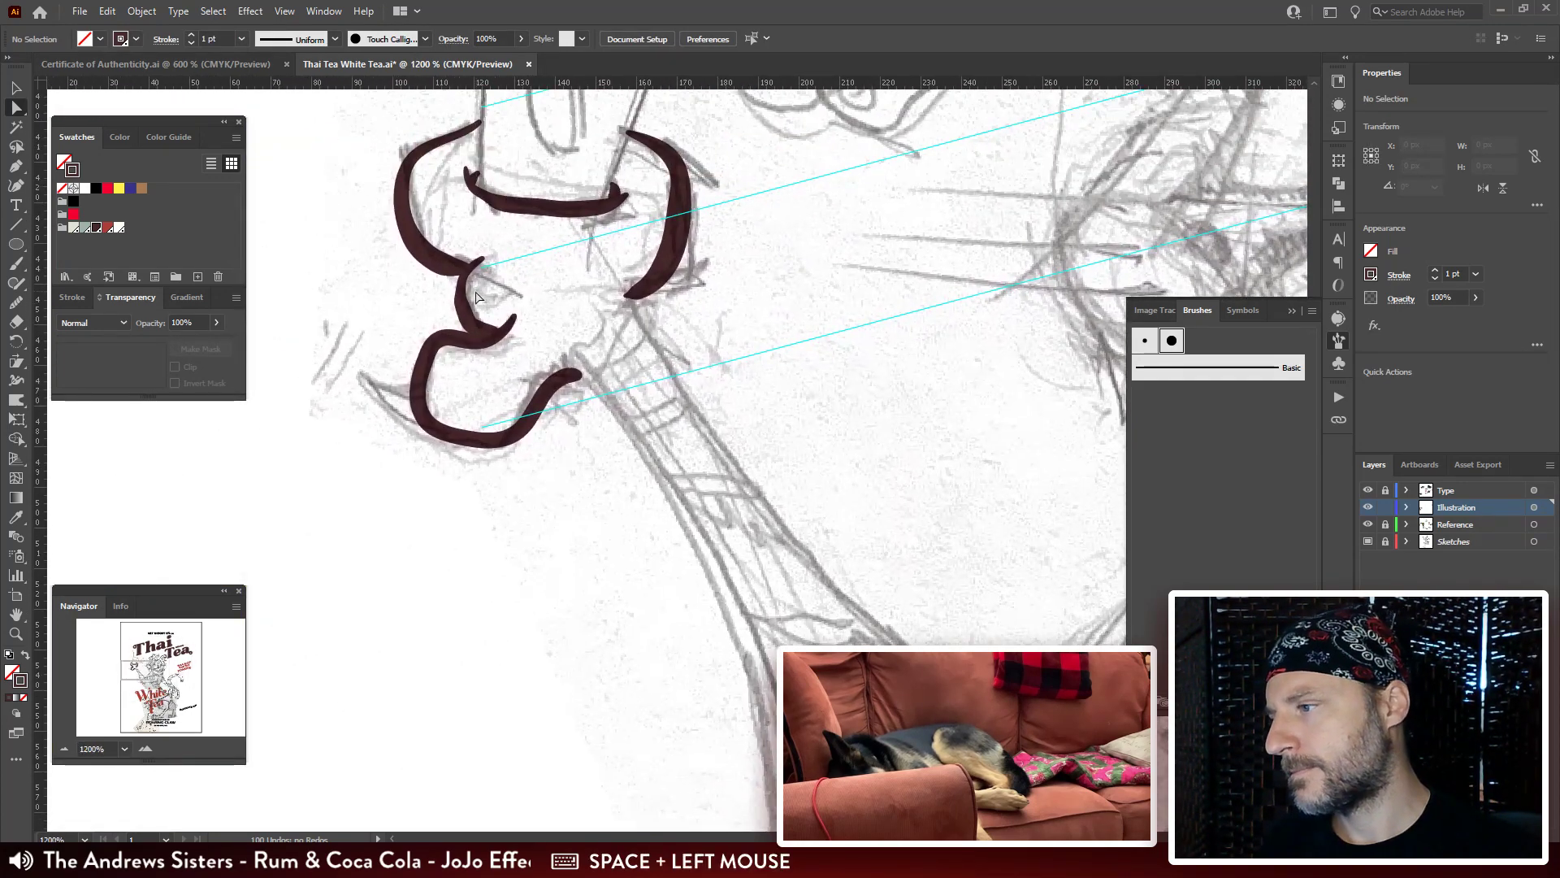
left_click_drag(463, 280, 476, 282)
left_click(470, 275)
left_click(1000, 453)
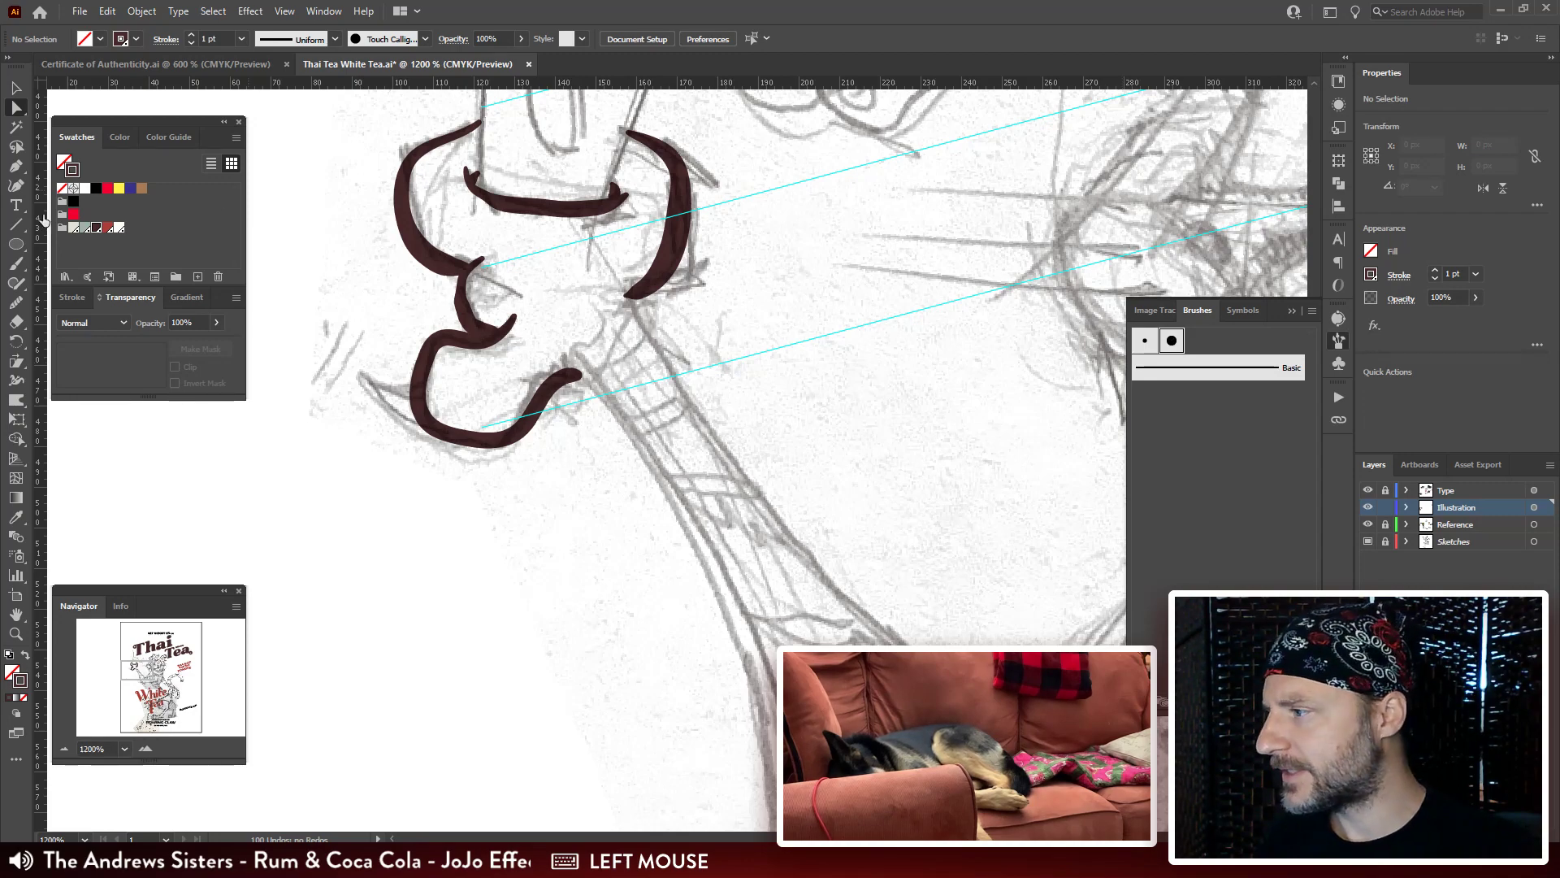
key("b")
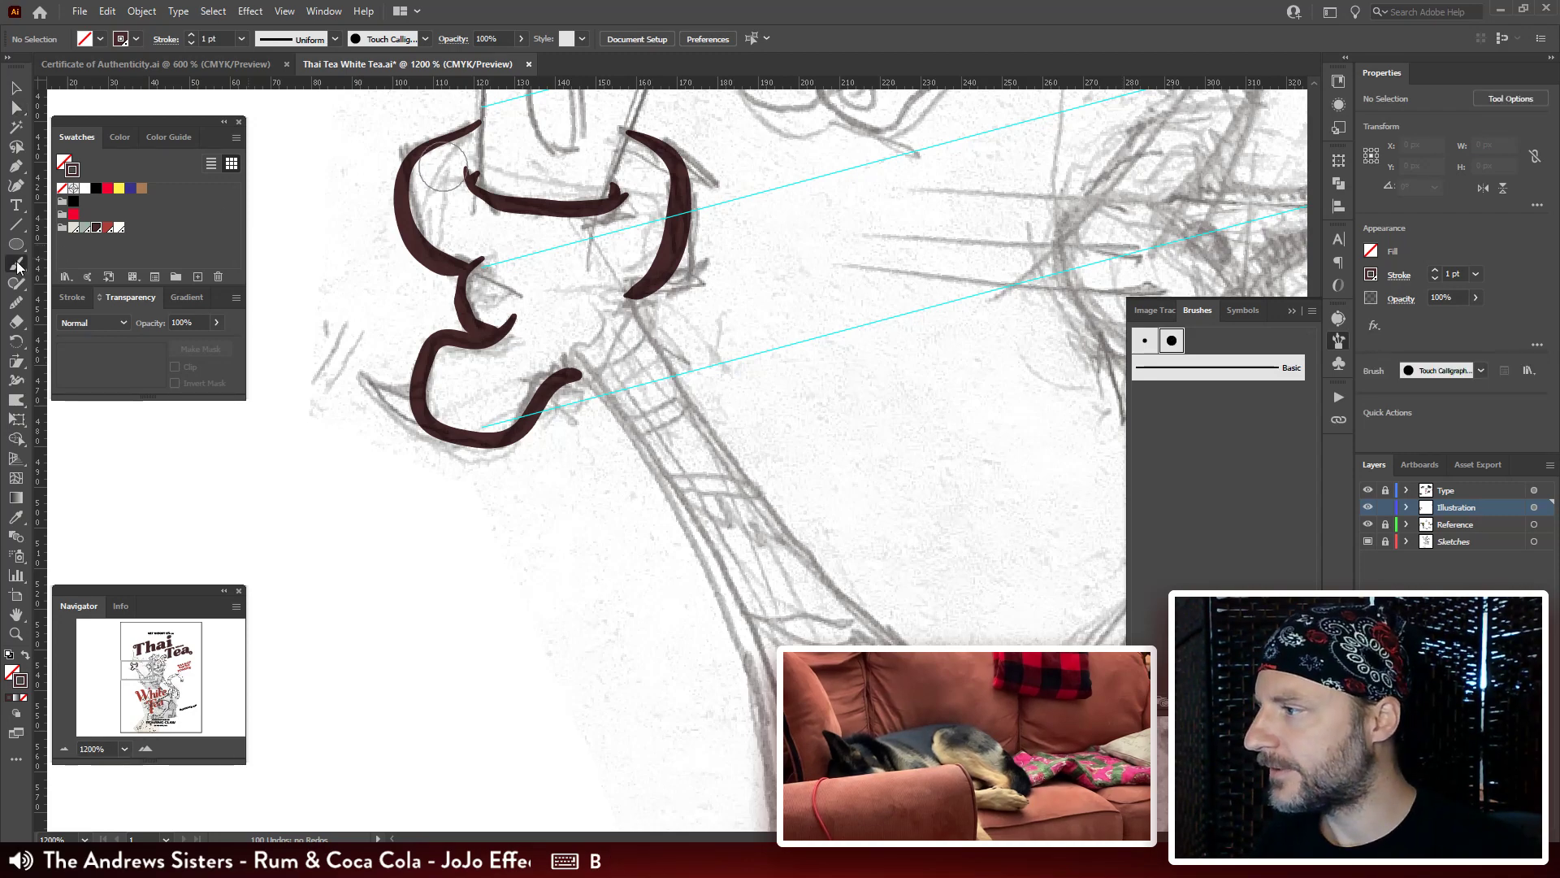
Start a new calligraphic brush with a size of 4 pt and make the size respond to pen pressure.
double_click(18, 264)
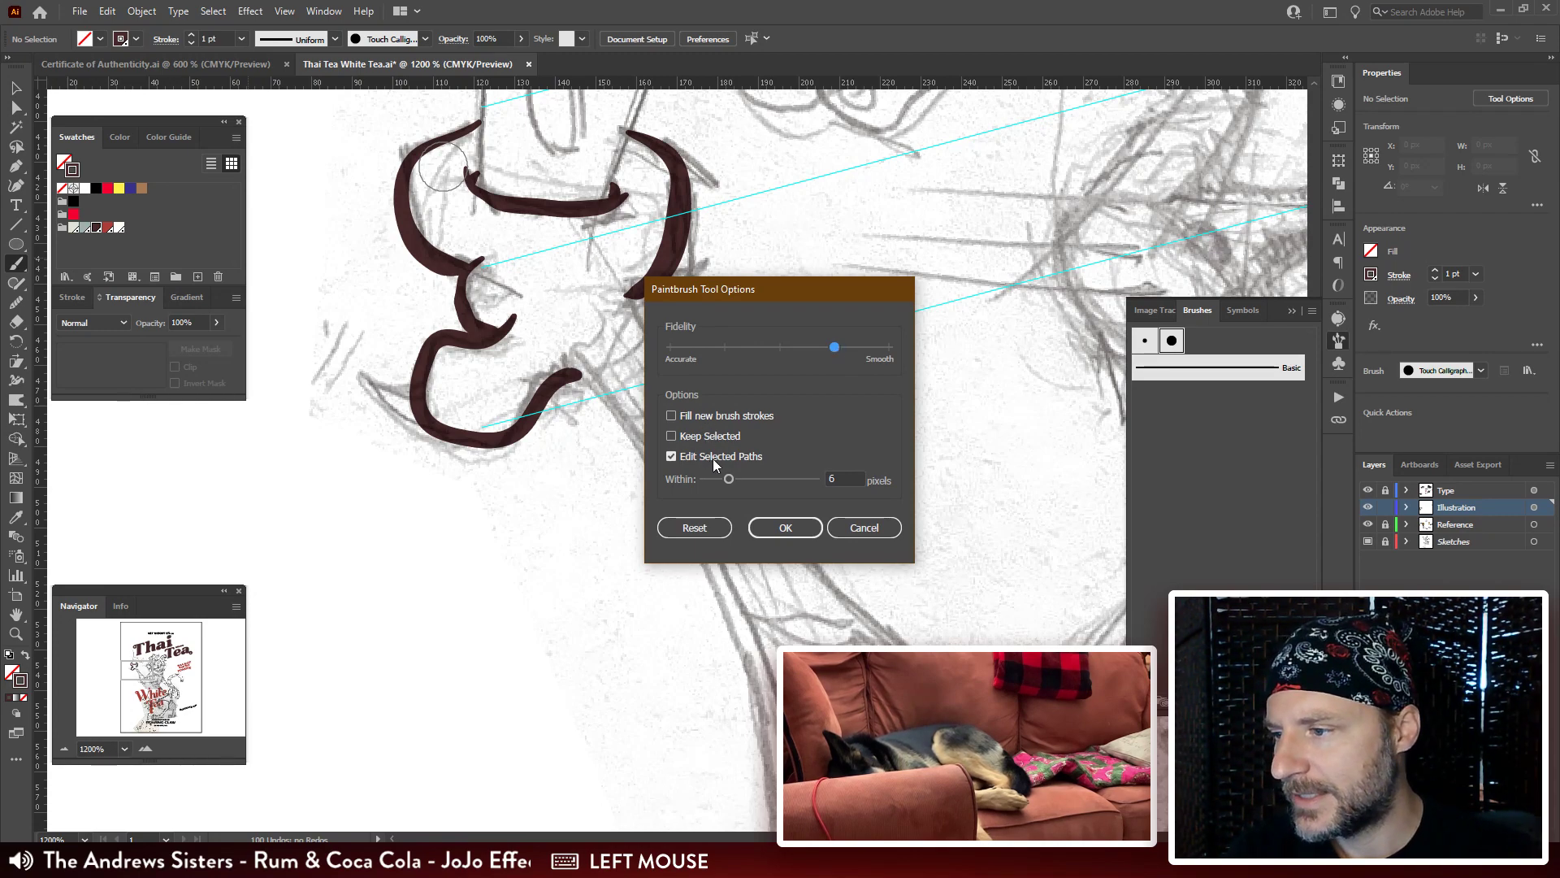
left_click(871, 529)
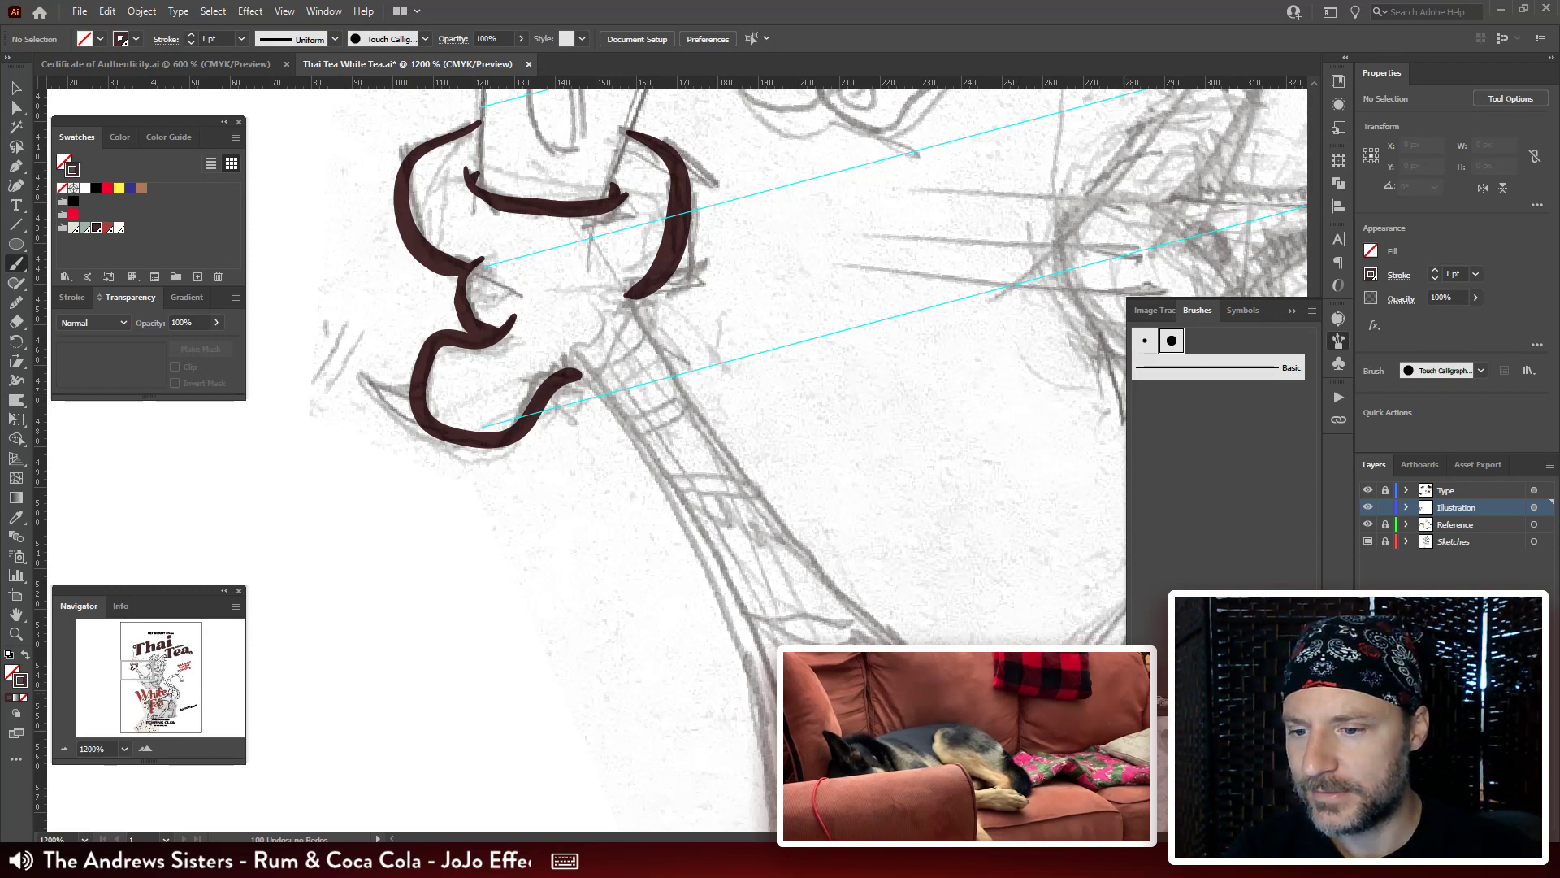
left_click(1272, 702)
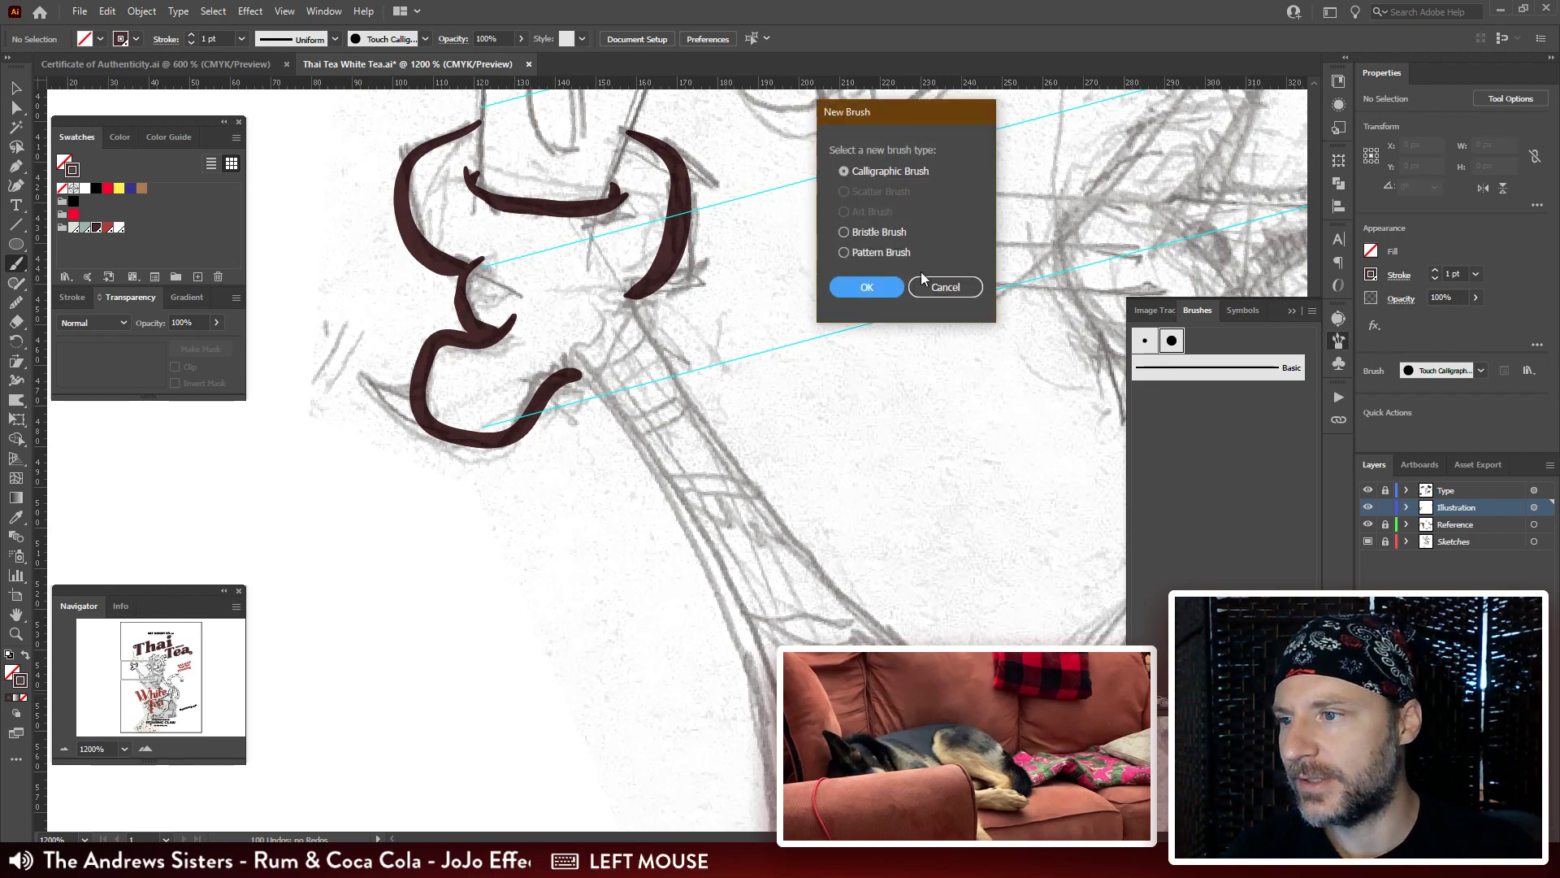
left_click(869, 286)
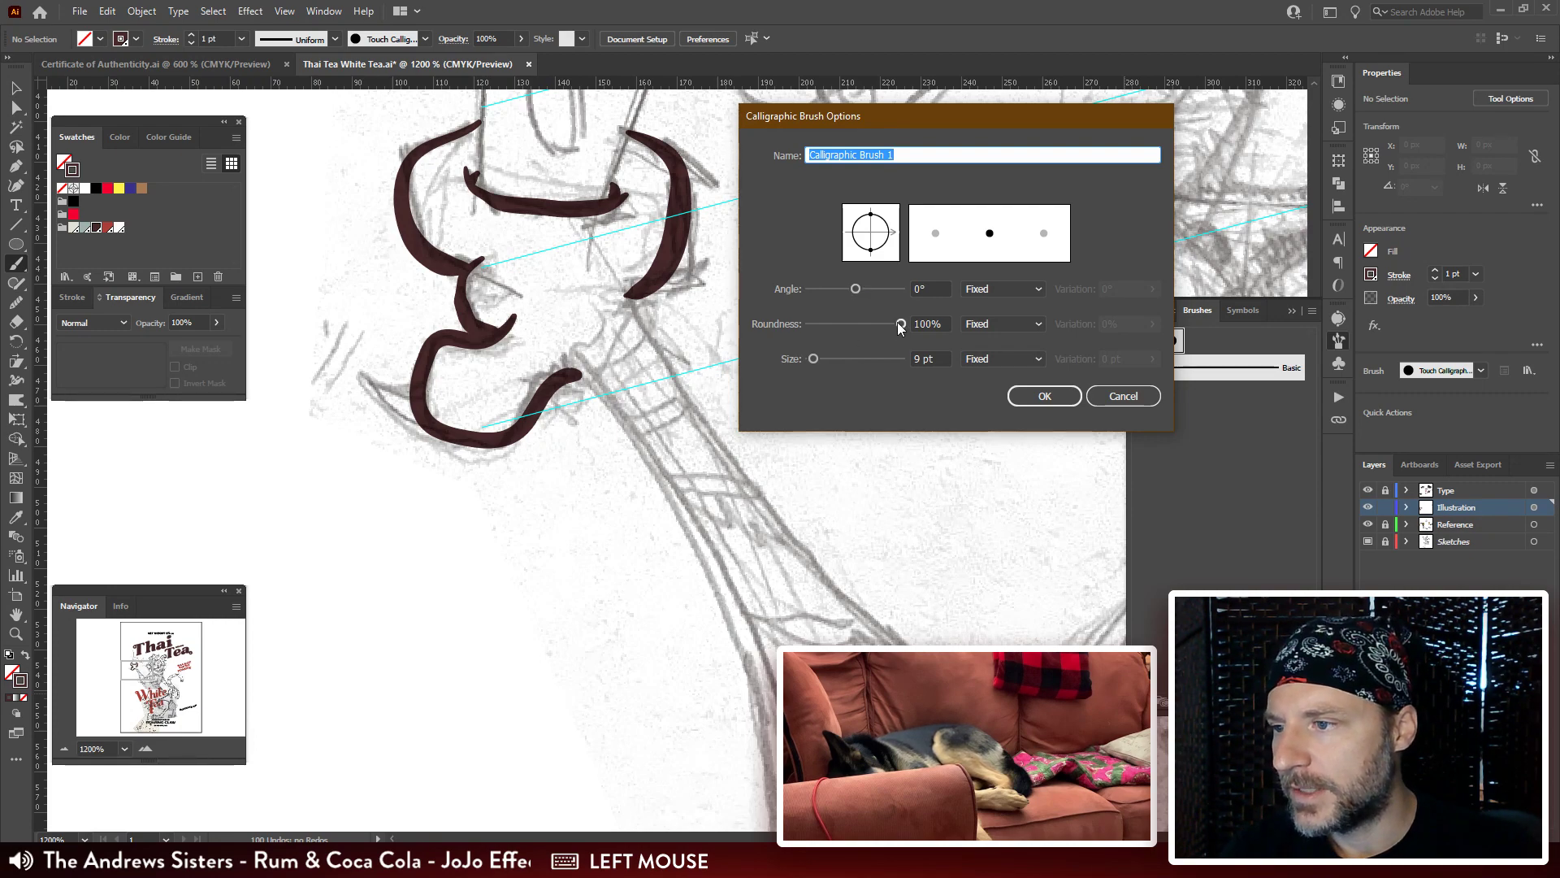
left_click_drag(811, 359, 810, 362)
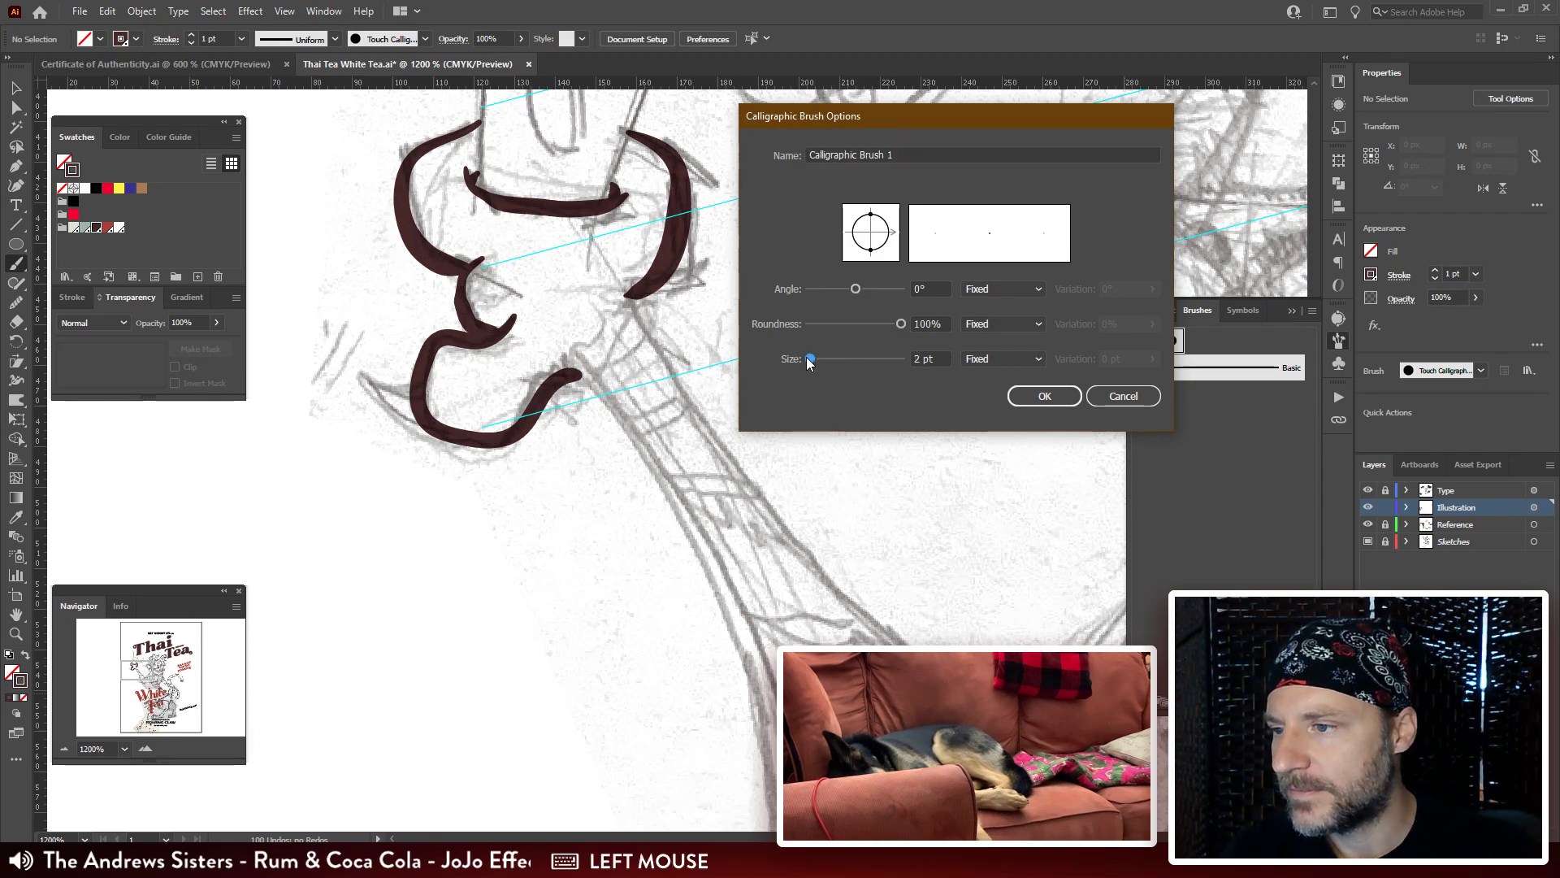
left_click(1011, 360)
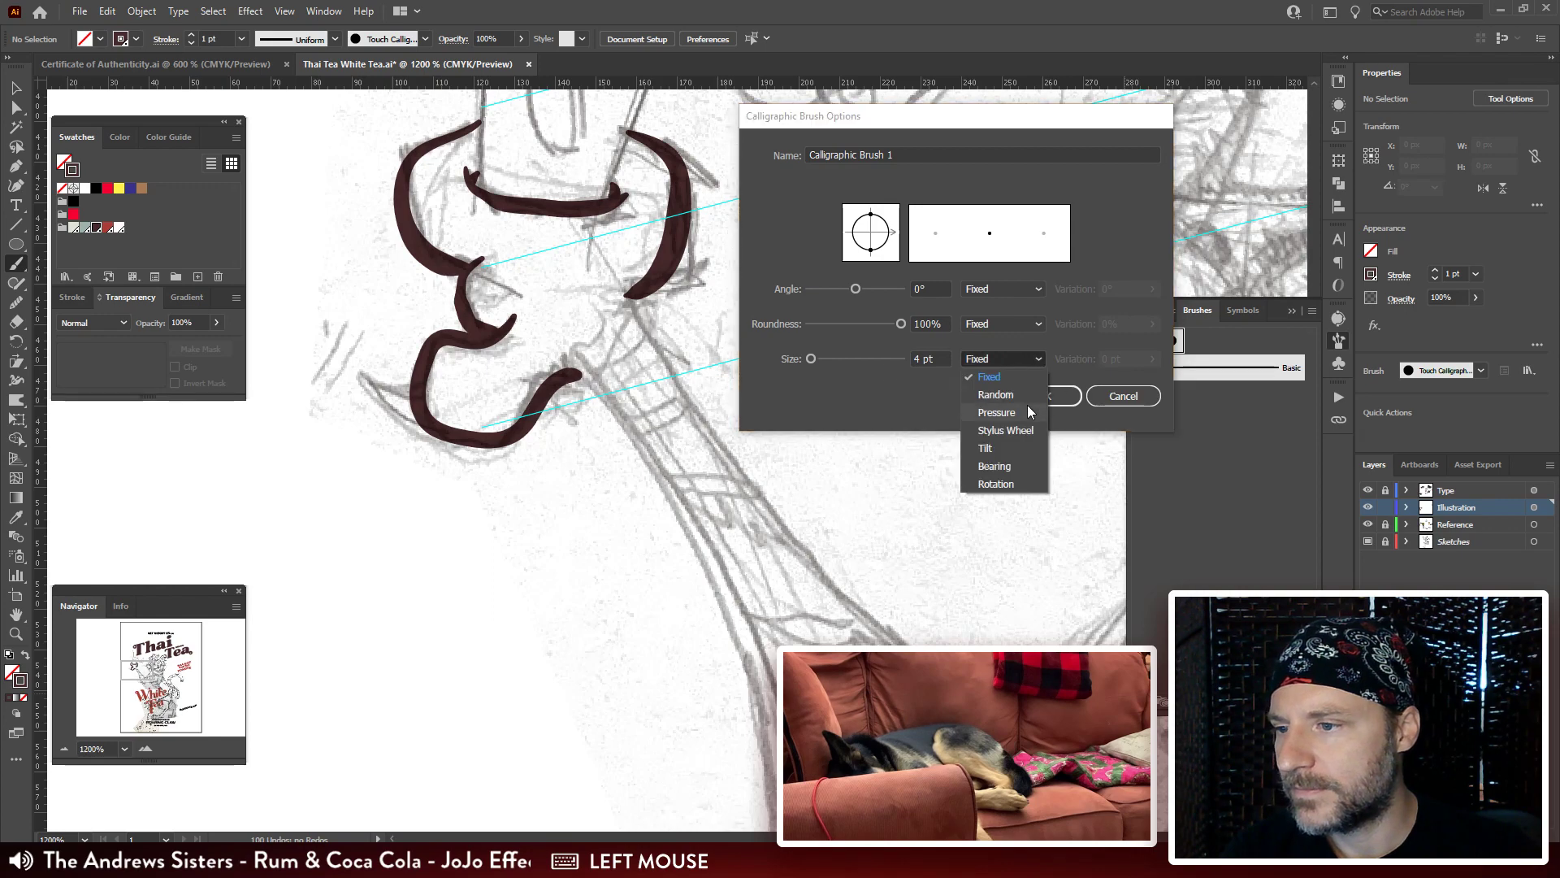
left_click(1012, 412)
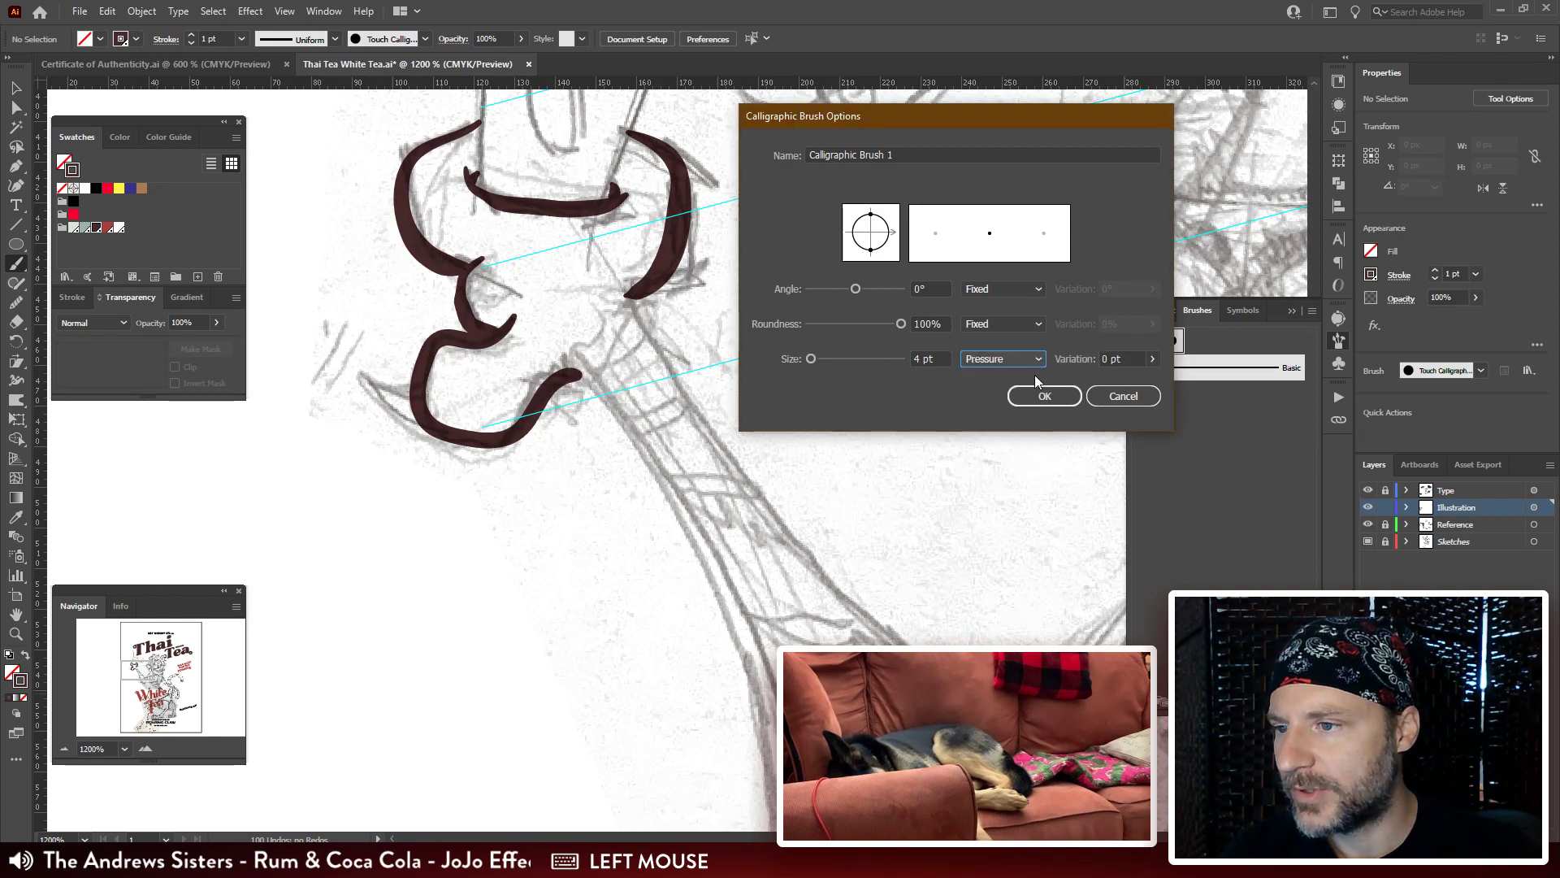
Set the new calligraphic brush's size to 12 pt with a 2 pt variation and create it.
left_click(1152, 359)
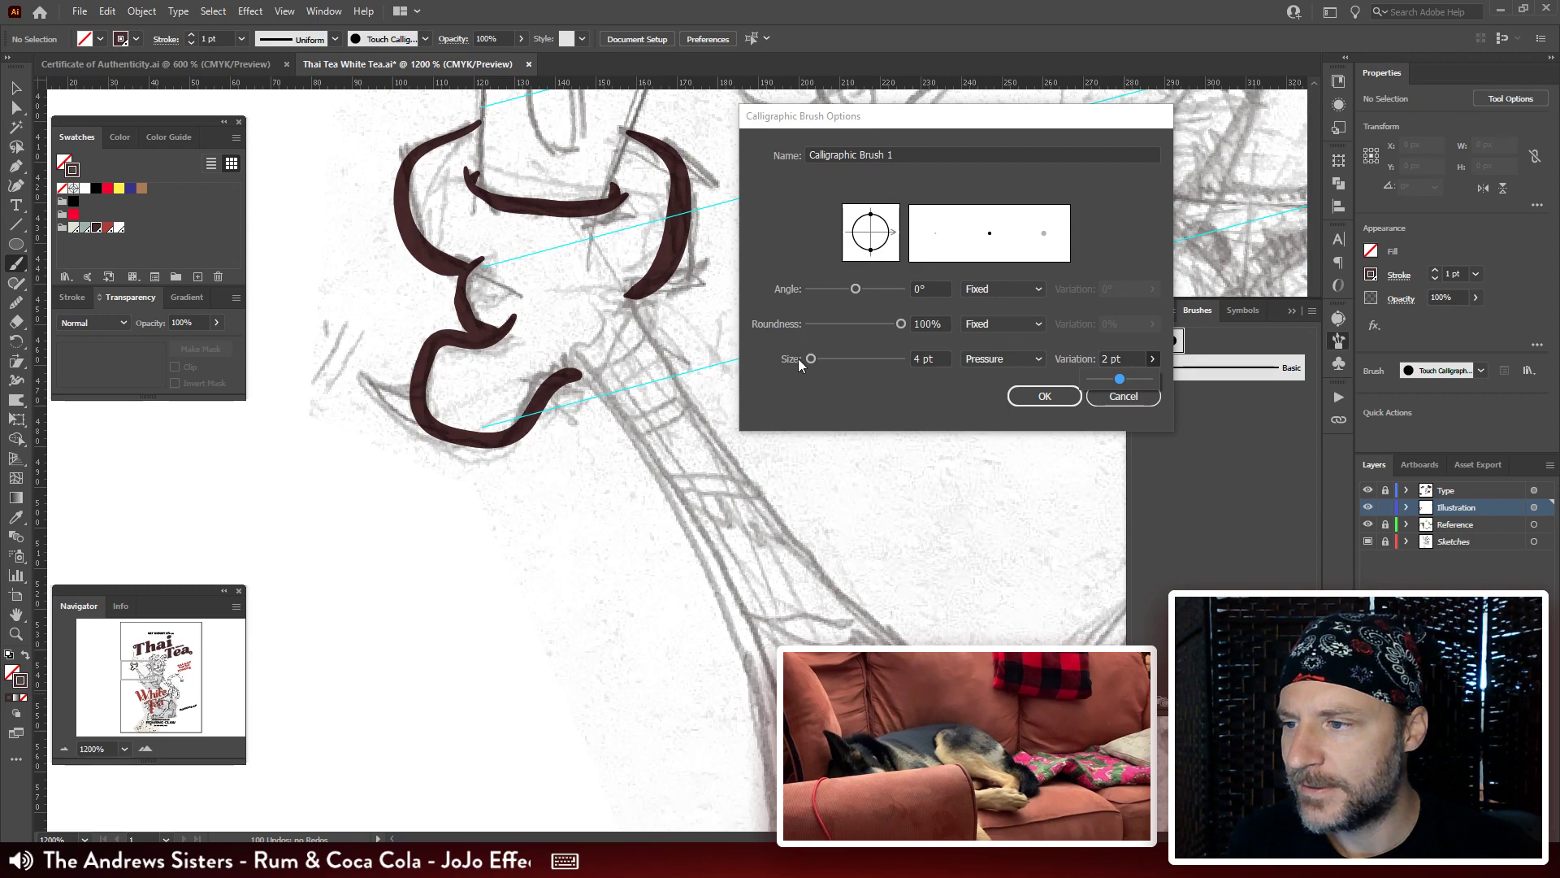
left_click_drag(810, 359, 817, 361)
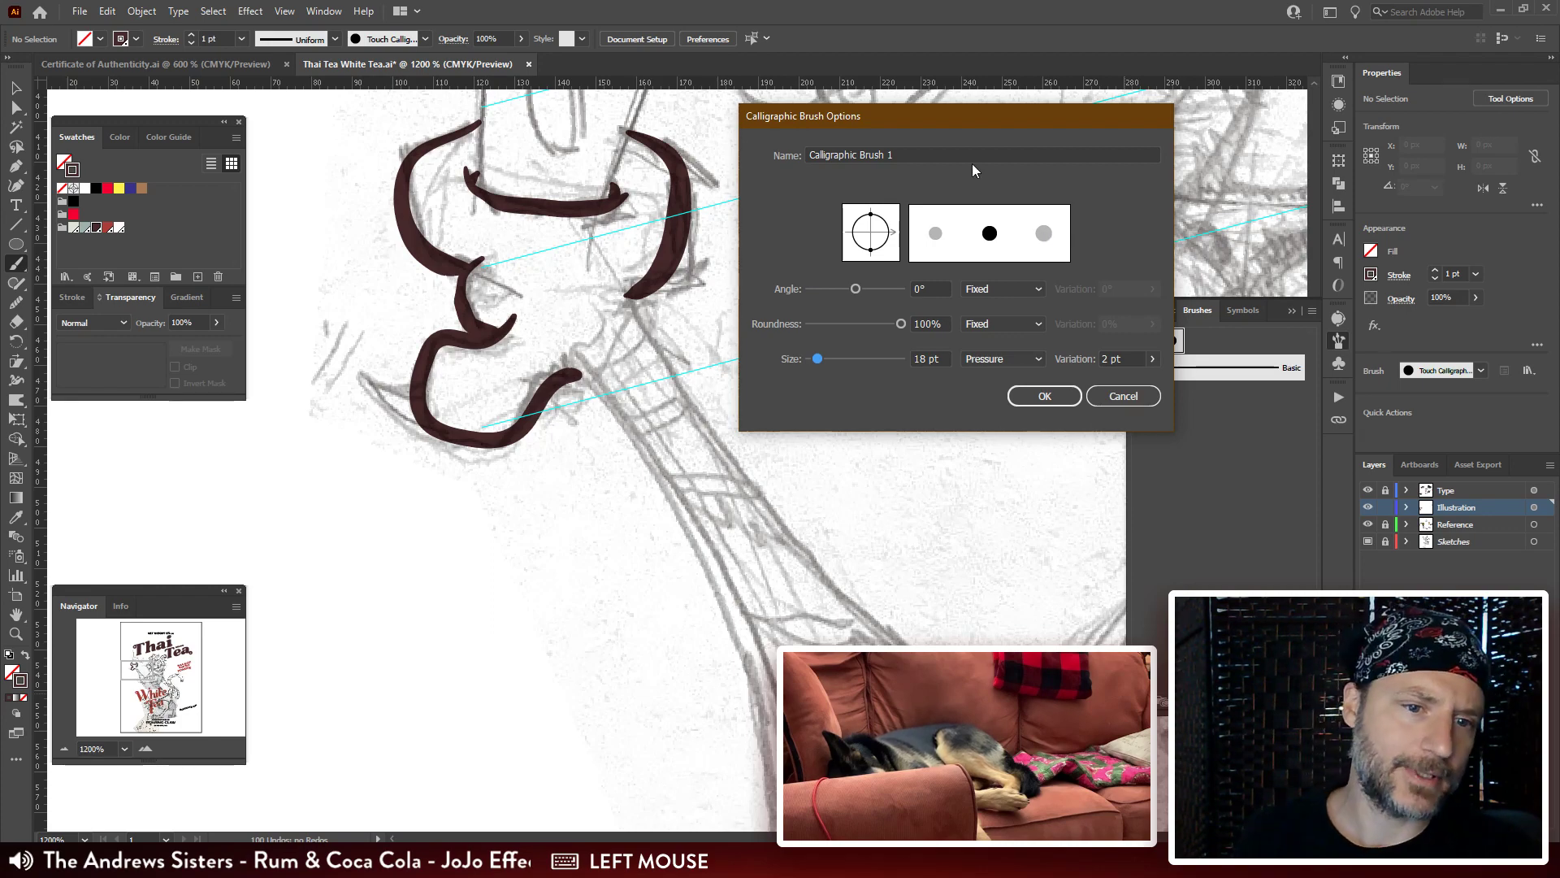
left_click(1153, 359)
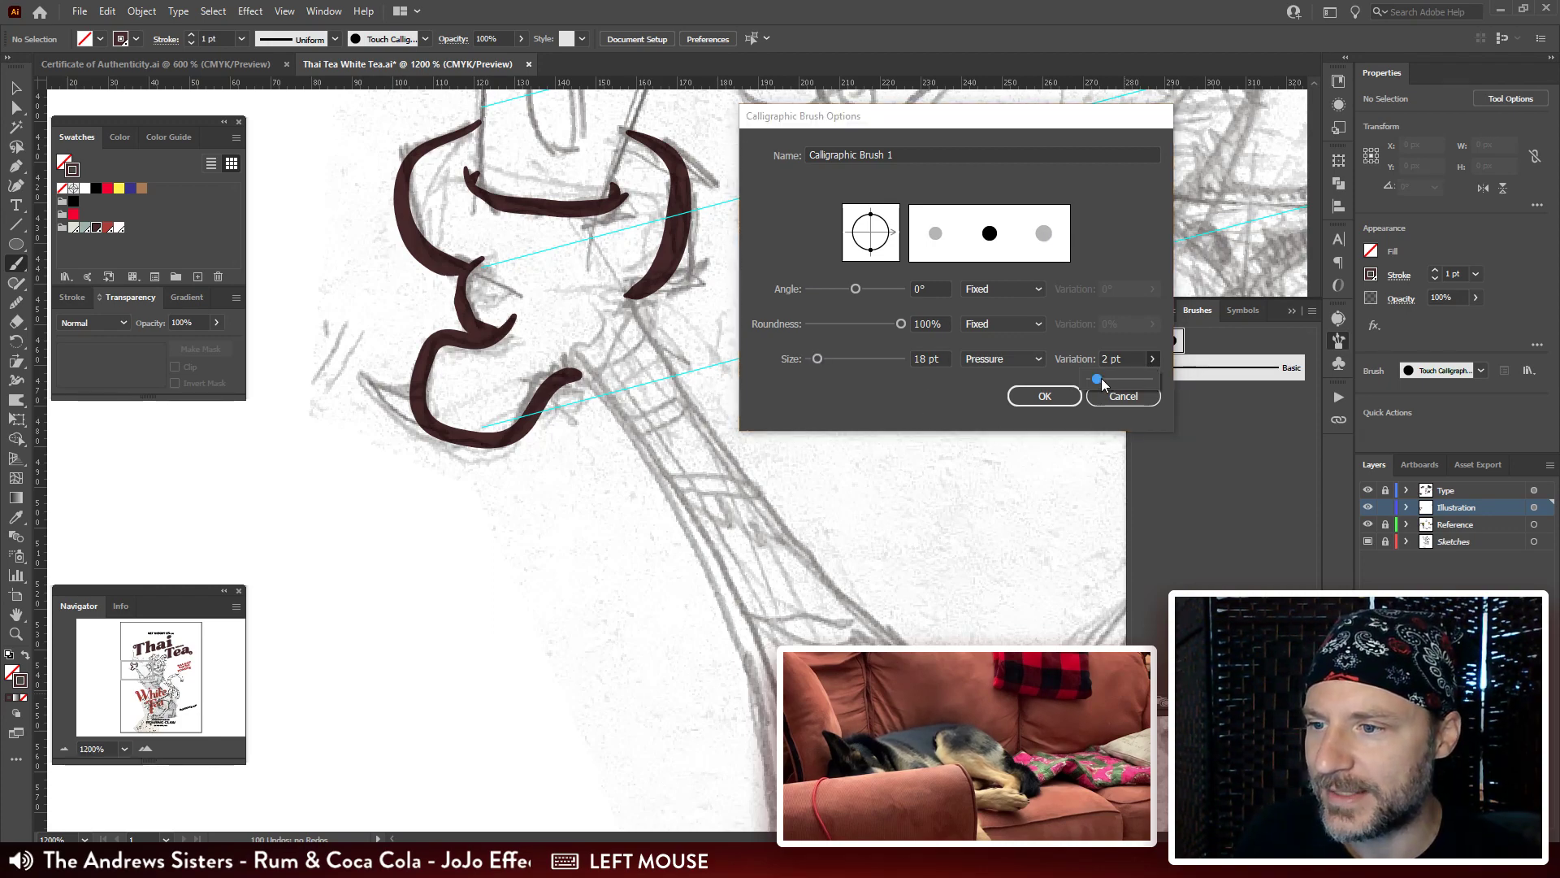
mouse_move(1101, 378)
left_mouse_down()
mouse_move(1121, 381)
mouse_move(1104, 380)
left_mouse_up()
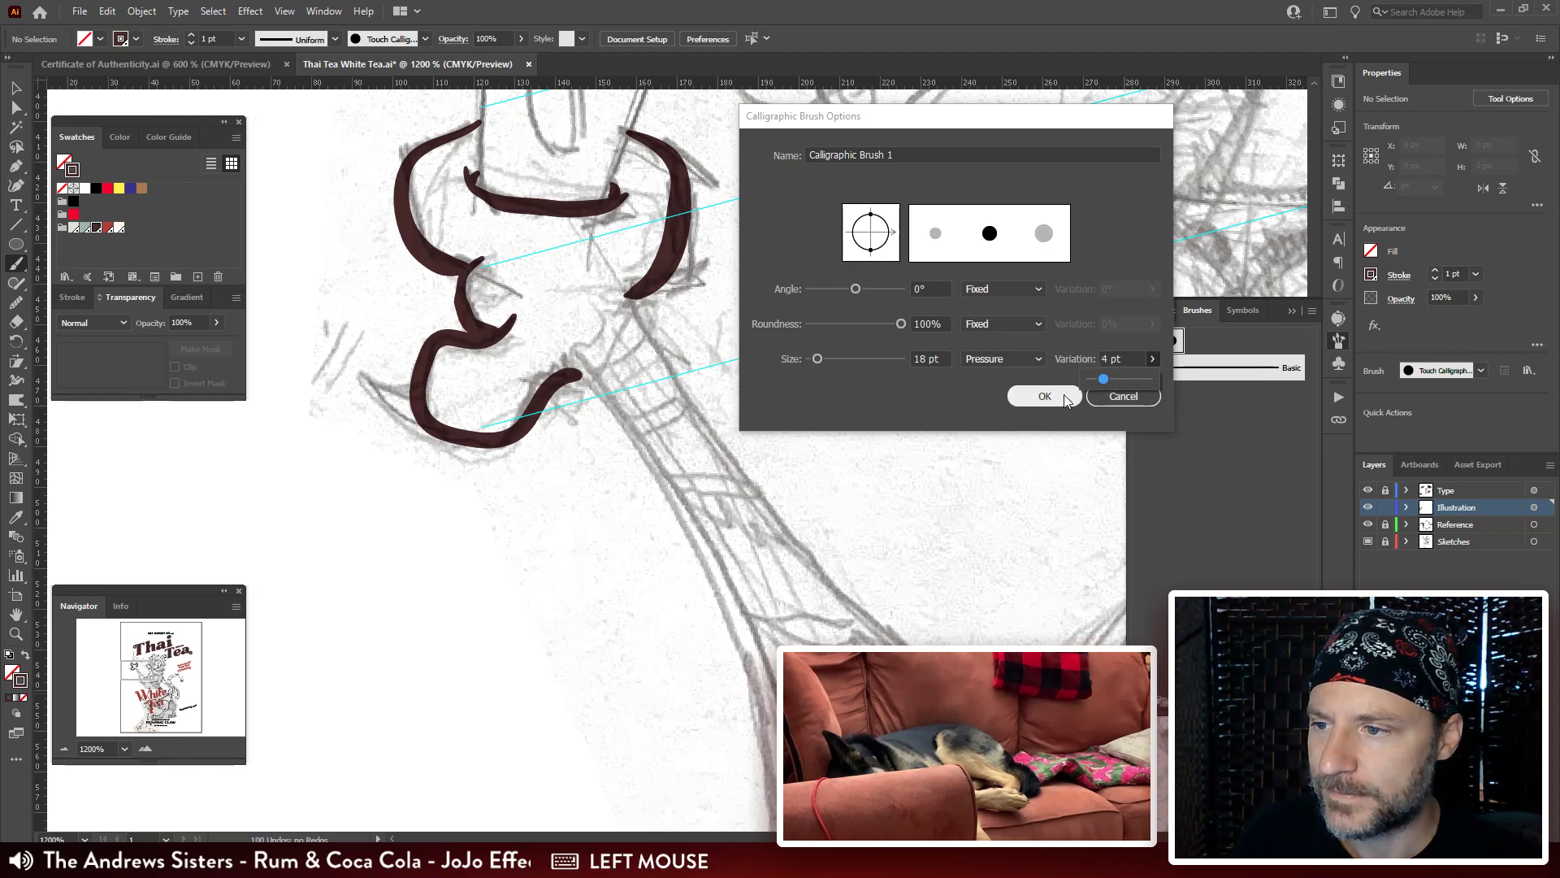
left_click_drag(943, 358, 907, 364)
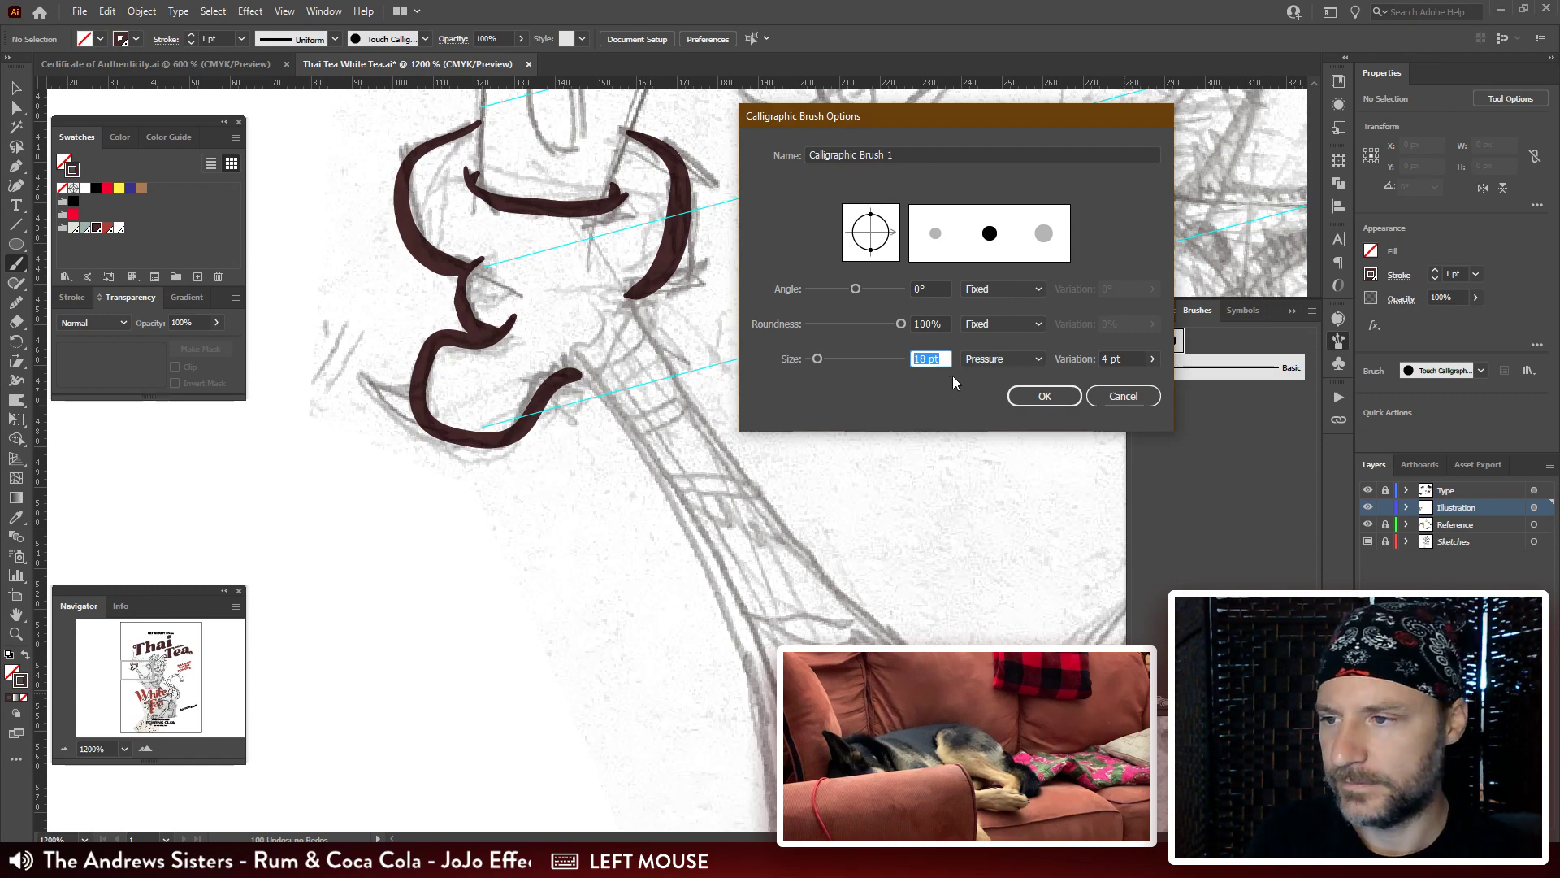
type("12")
left_click_drag(1130, 358, 1077, 354)
type("4")
type("2")
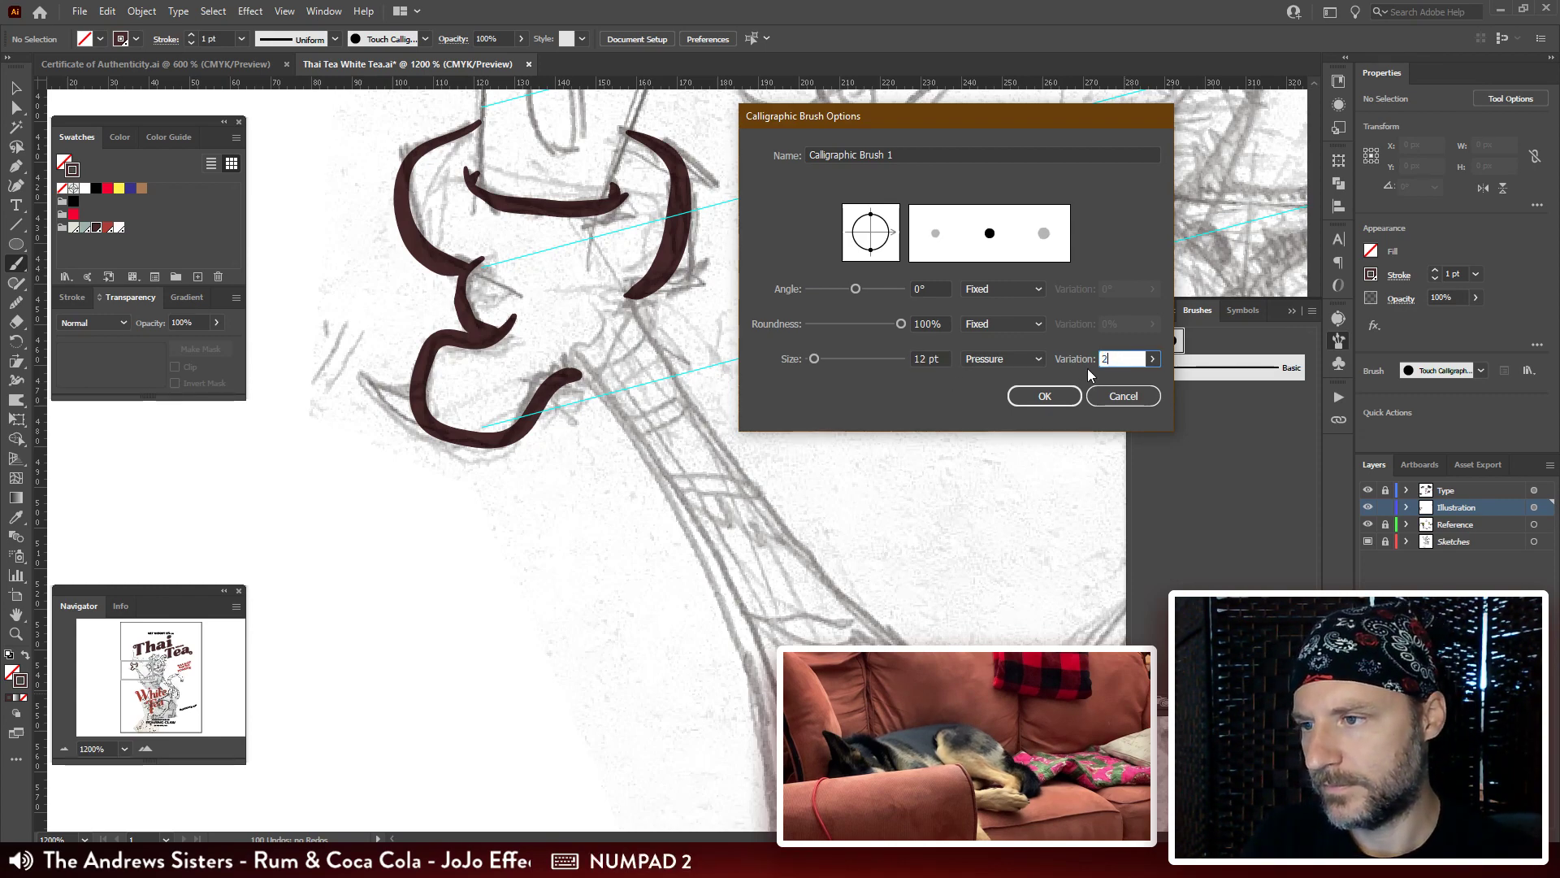
left_click(1045, 396)
Try the new brush with two strokes beside the tiger's forearm, reducing its size between them, and undo both strokes.
left_click_drag(727, 381, 569, 301)
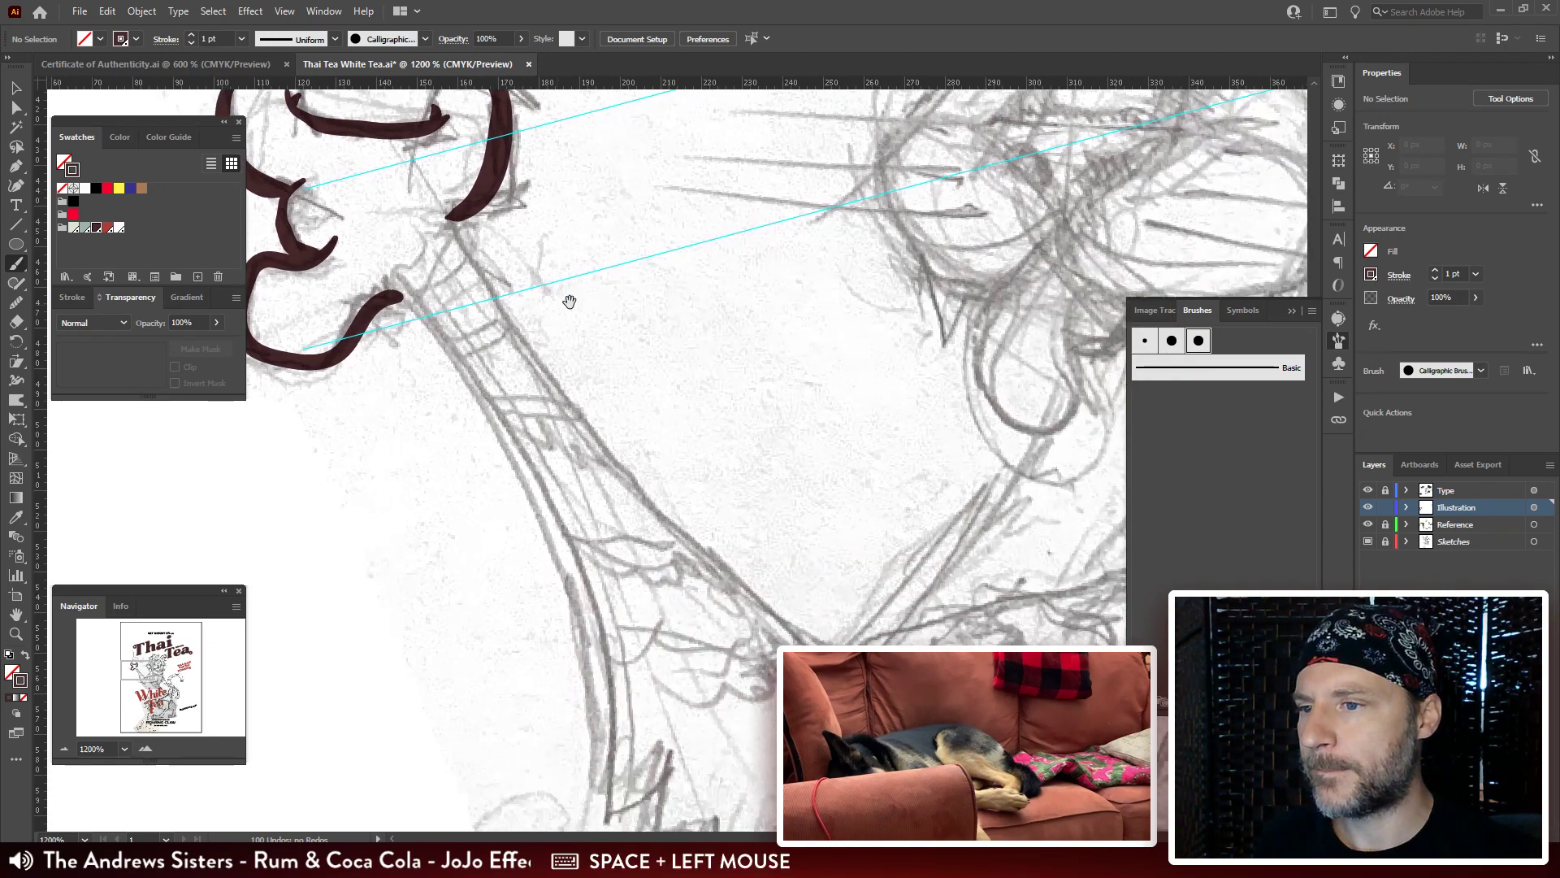
mouse_move(478, 262)
left_mouse_down()
mouse_move(639, 255)
mouse_move(729, 325)
mouse_move(790, 413)
mouse_move(772, 476)
mouse_move(690, 540)
mouse_move(581, 572)
mouse_move(524, 561)
left_mouse_up()
key("ctrl+z")
key("bracketleft")
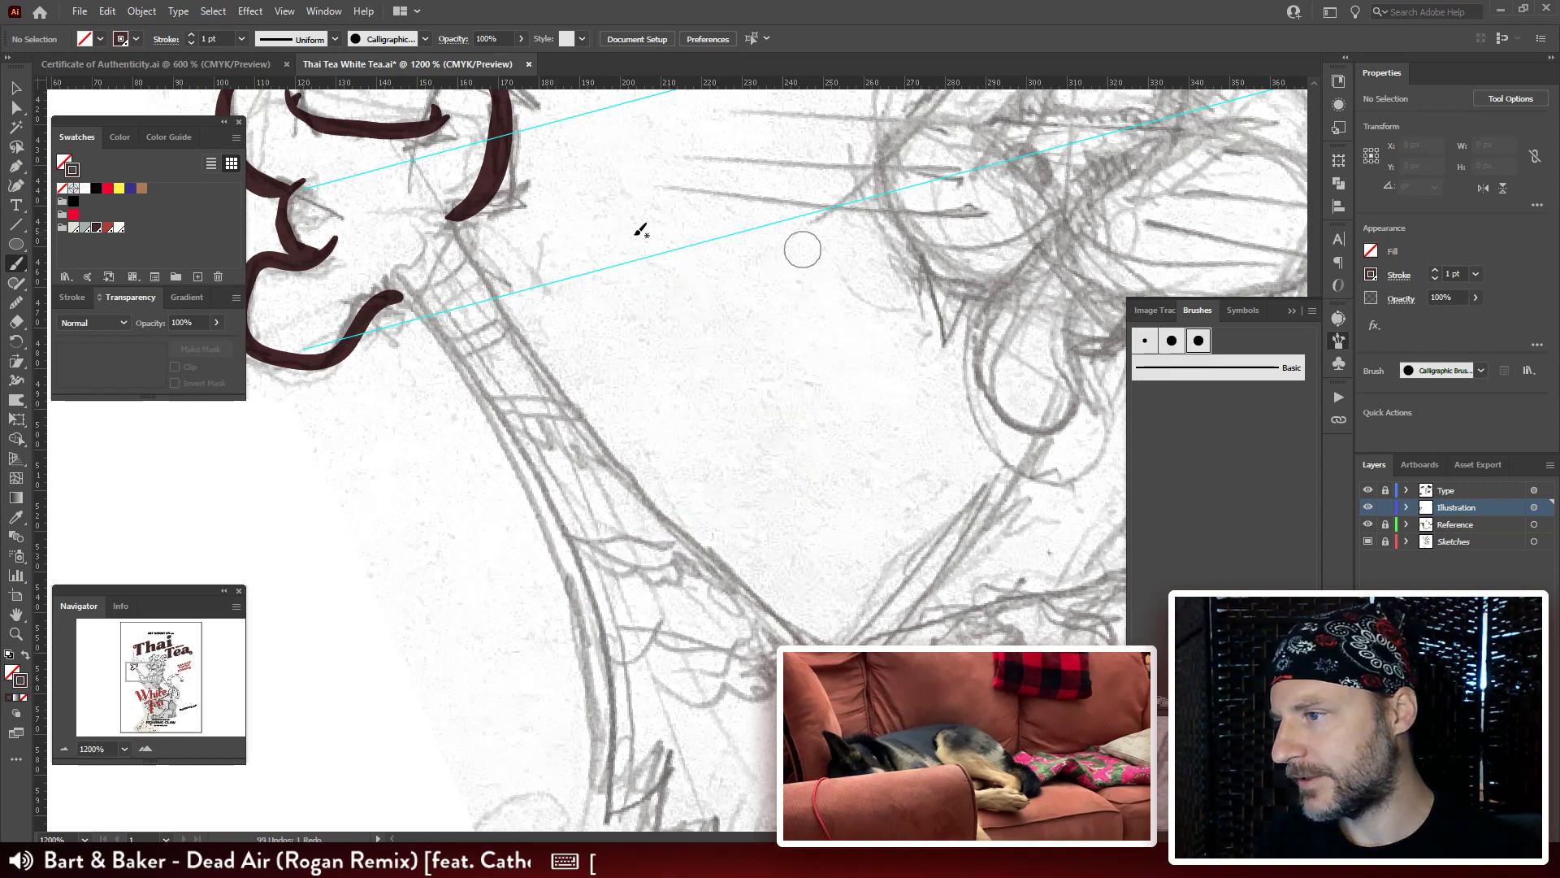
key("bracketleft")
mouse_move(493, 258)
left_mouse_down()
mouse_move(650, 242)
mouse_move(700, 281)
mouse_move(621, 418)
left_mouse_up()
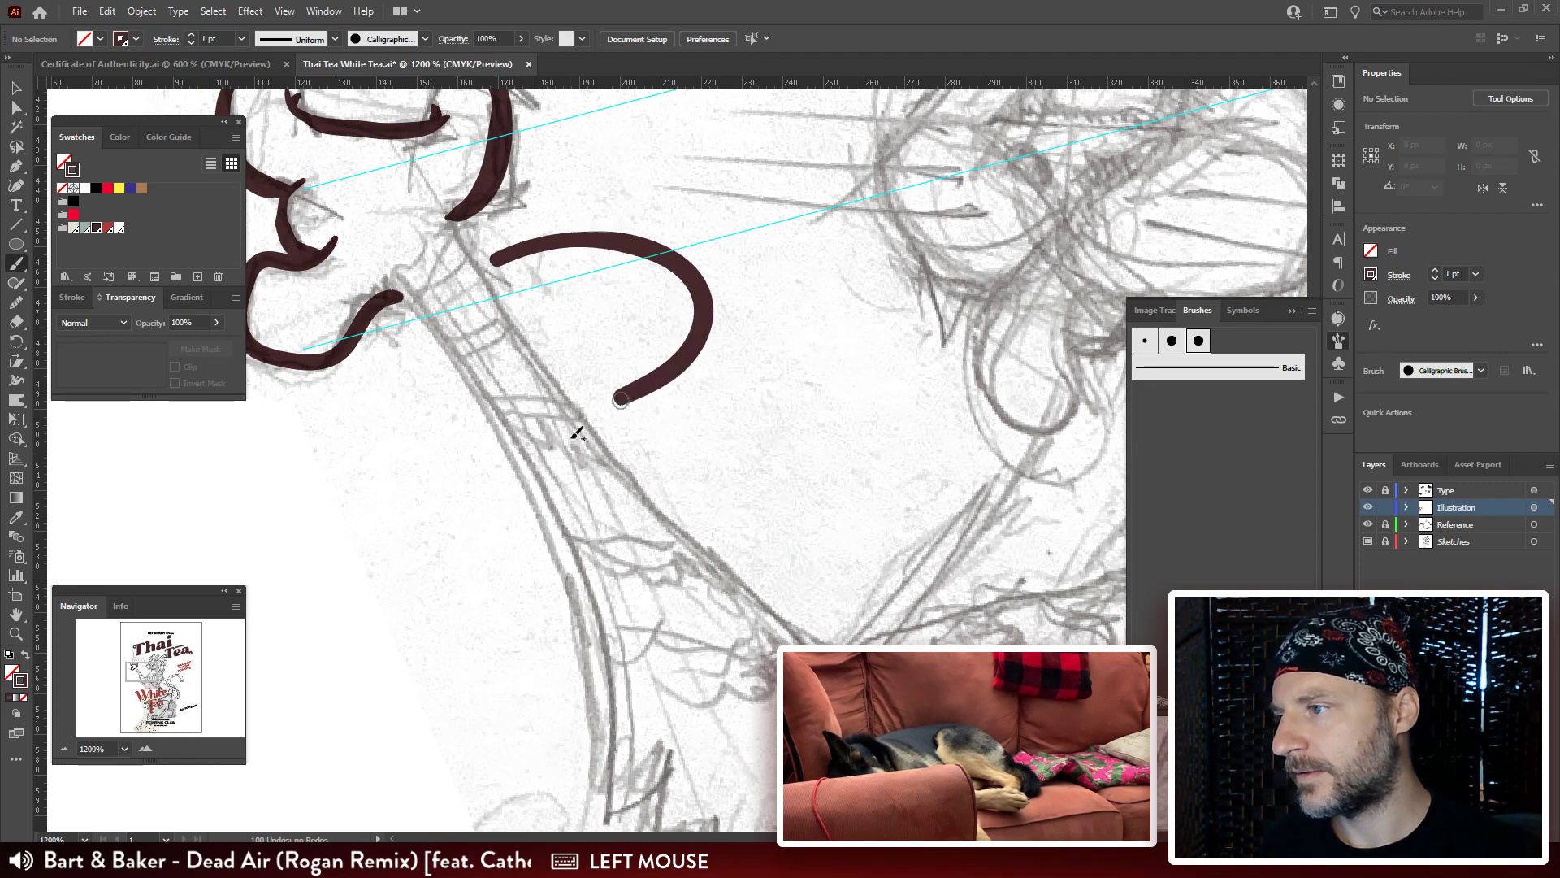
key("ctrl+z")
Set the calligraphic brush's size variation to 4 pt.
double_click(1197, 350)
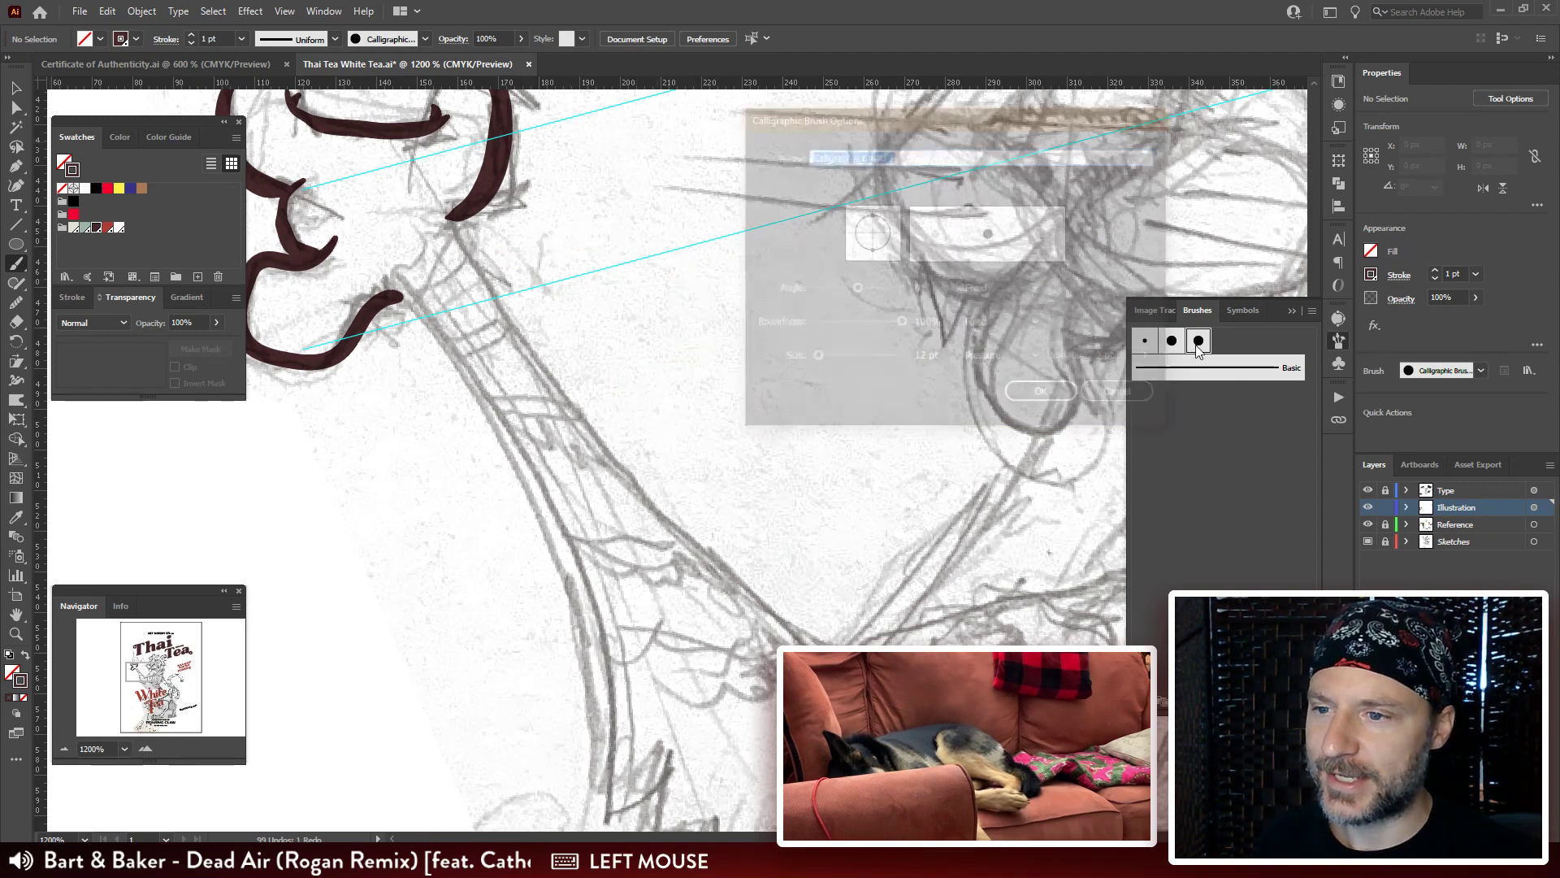
left_click(1121, 358)
left_click(1069, 403)
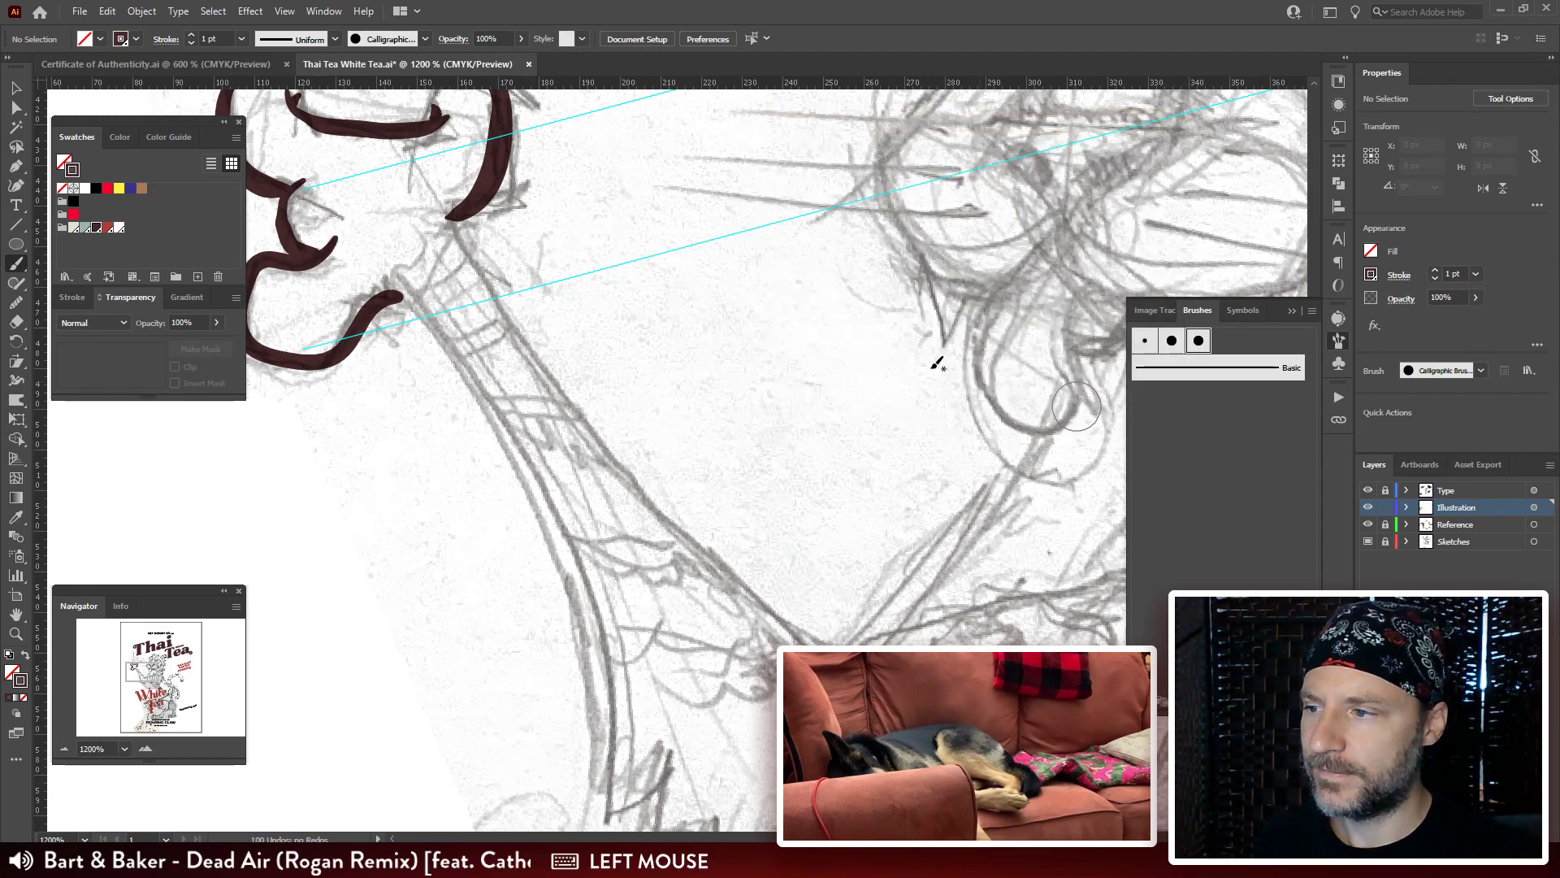
Shrink the brush and paint a curved test stroke next to the forearm sketch, undoing it again.
left_click_drag(639, 283, 596, 309)
key("bracketleft")
key("bracketleft")
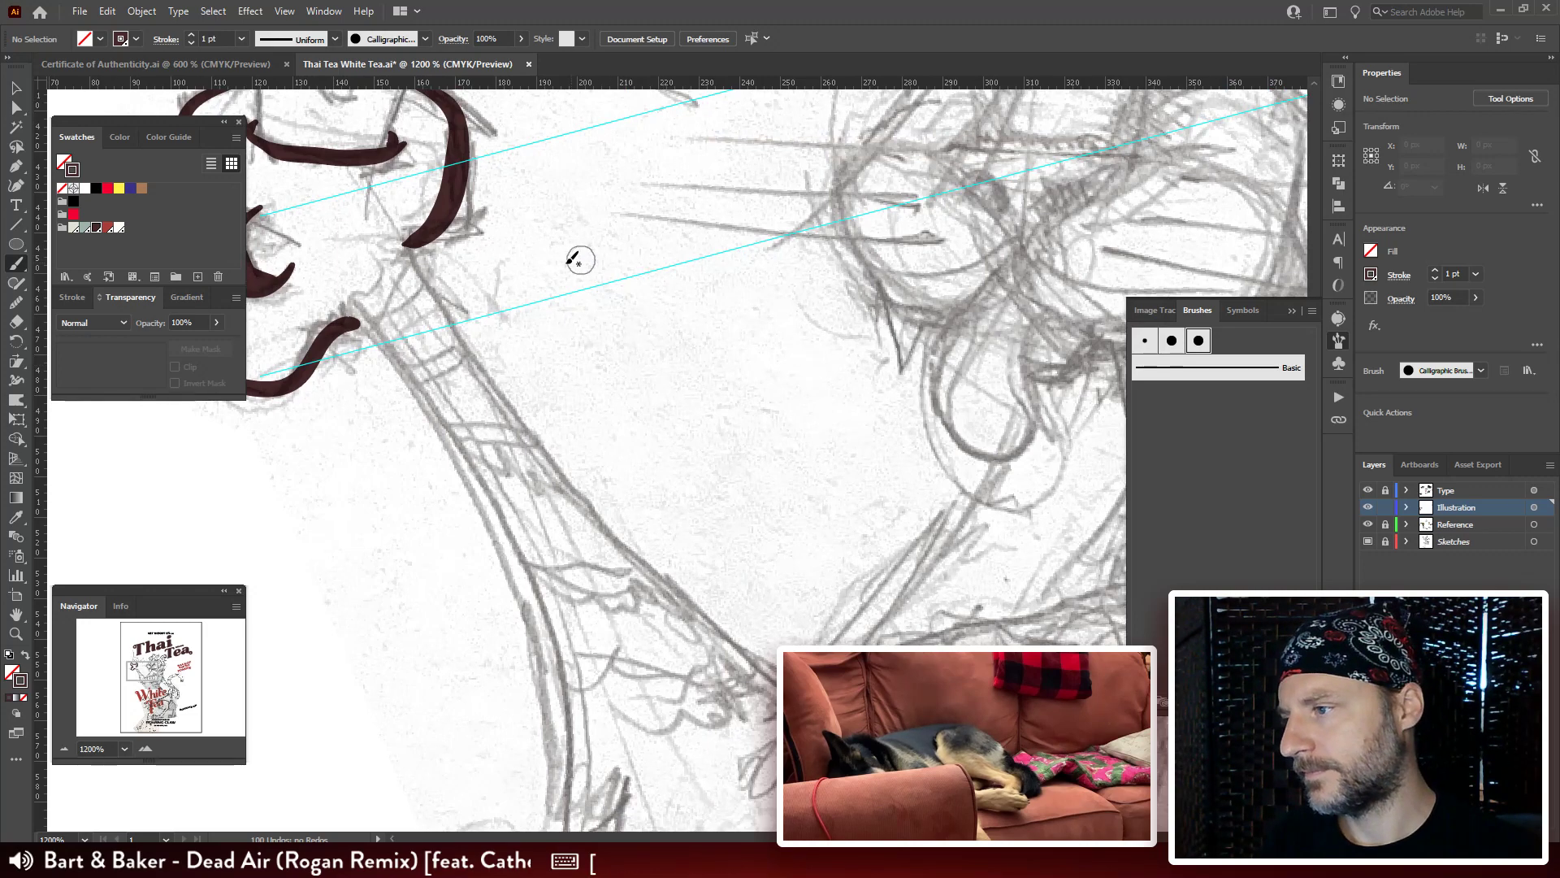
mouse_move(468, 276)
left_mouse_down()
mouse_move(633, 267)
mouse_move(692, 299)
mouse_move(518, 421)
left_mouse_up()
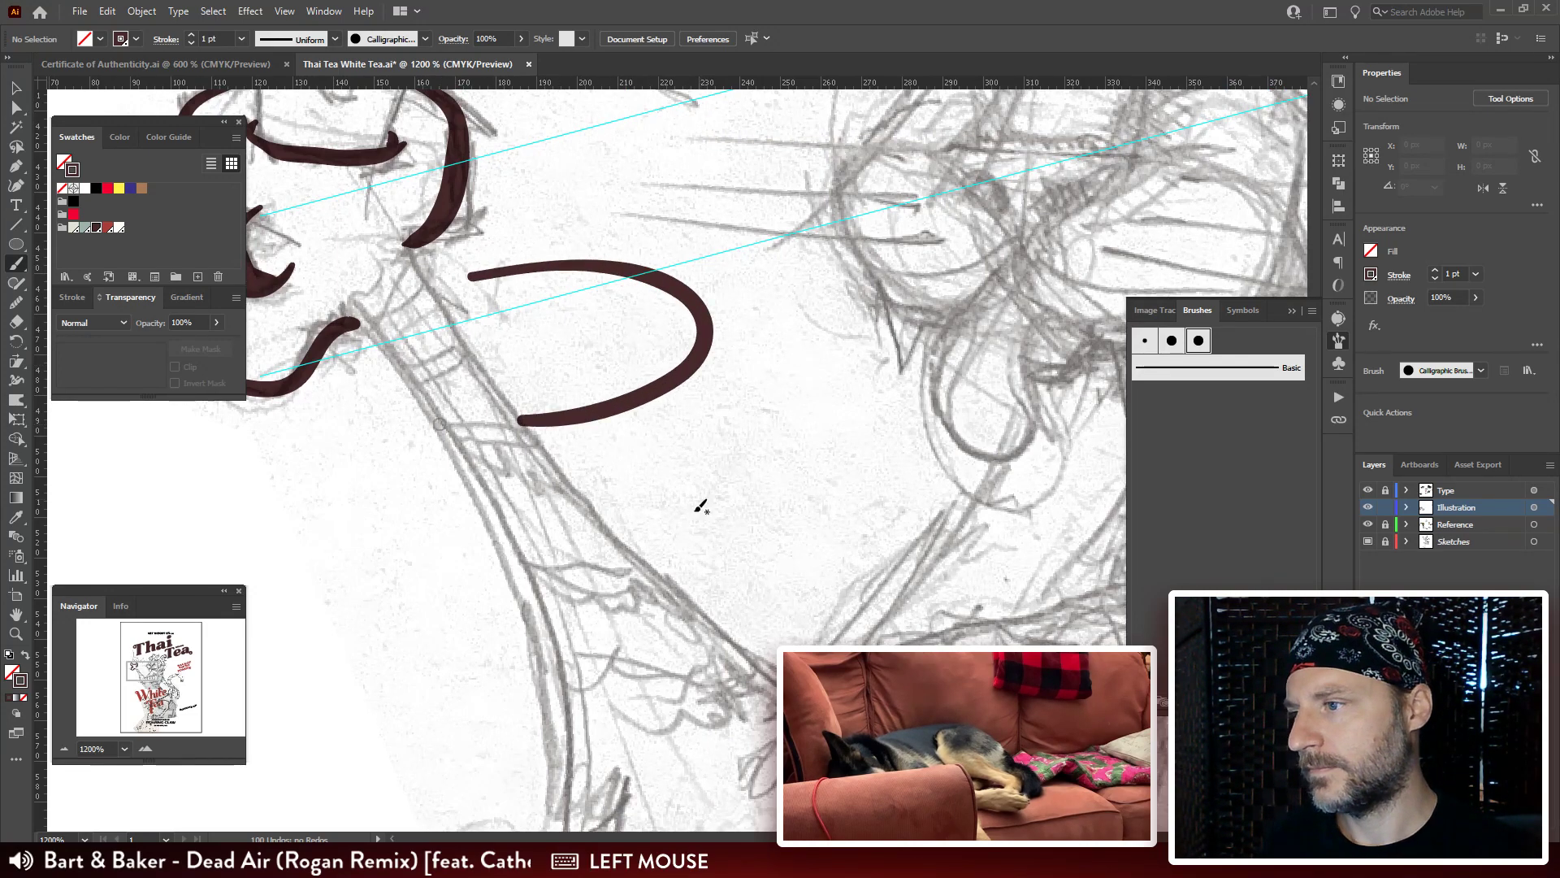
mouse_move(806, 403)
left_mouse_down()
mouse_move(696, 399)
mouse_move(636, 472)
left_mouse_up()
key("ctrl+z")
Set the calligraphic brush to a 6 pt size with a 2 pt variation and try it with one stroke that is undone.
double_click(1198, 341)
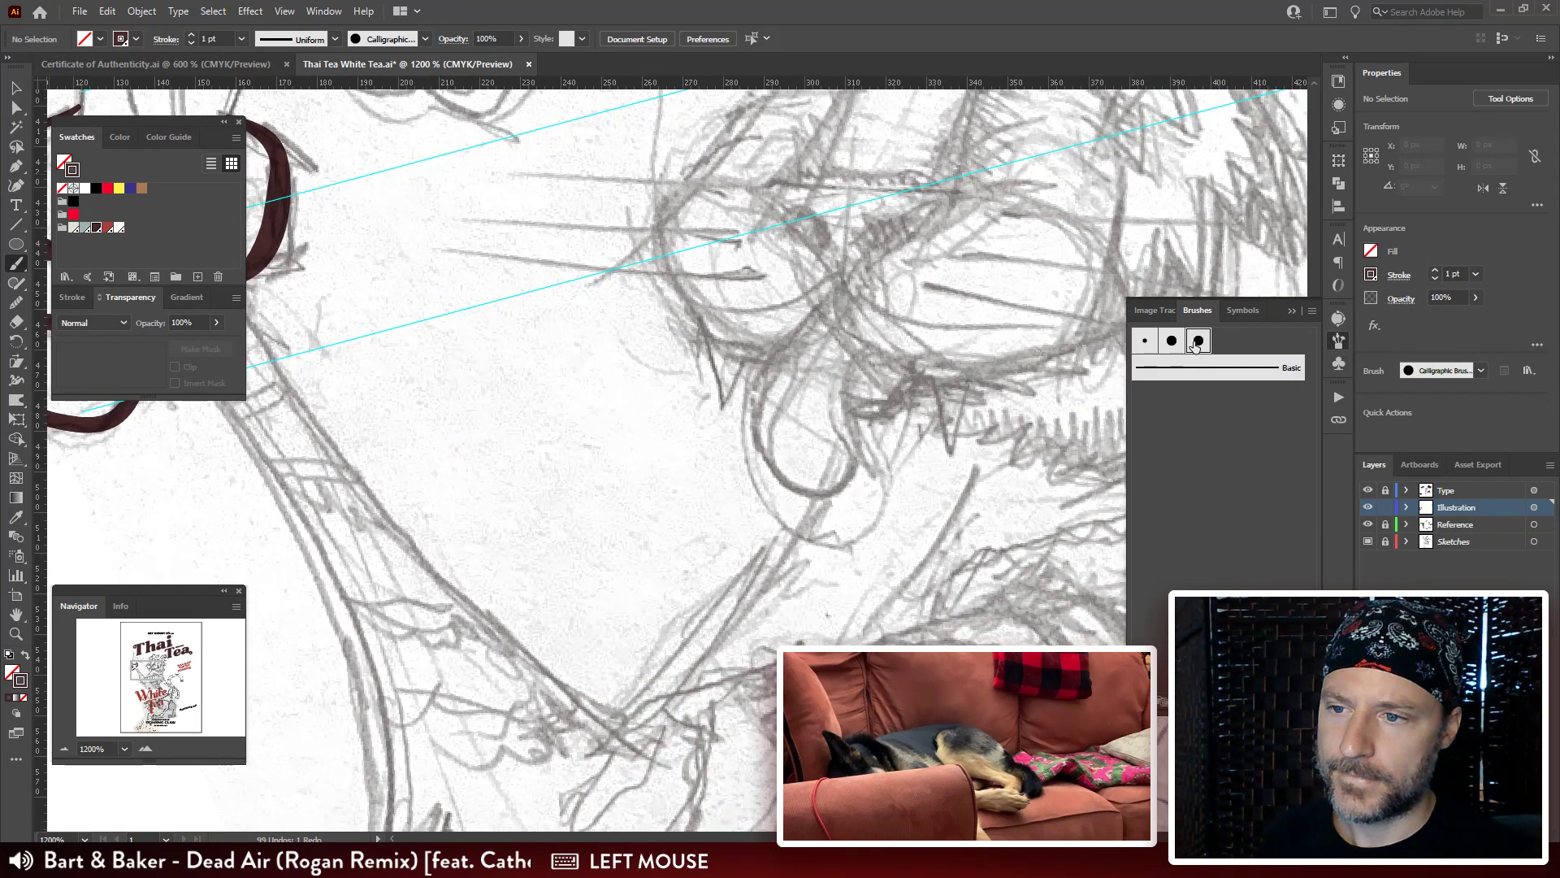
left_click(943, 361)
key("Down")
key("Down")
key("Down")
key("Down")
key("Down")
key("Down")
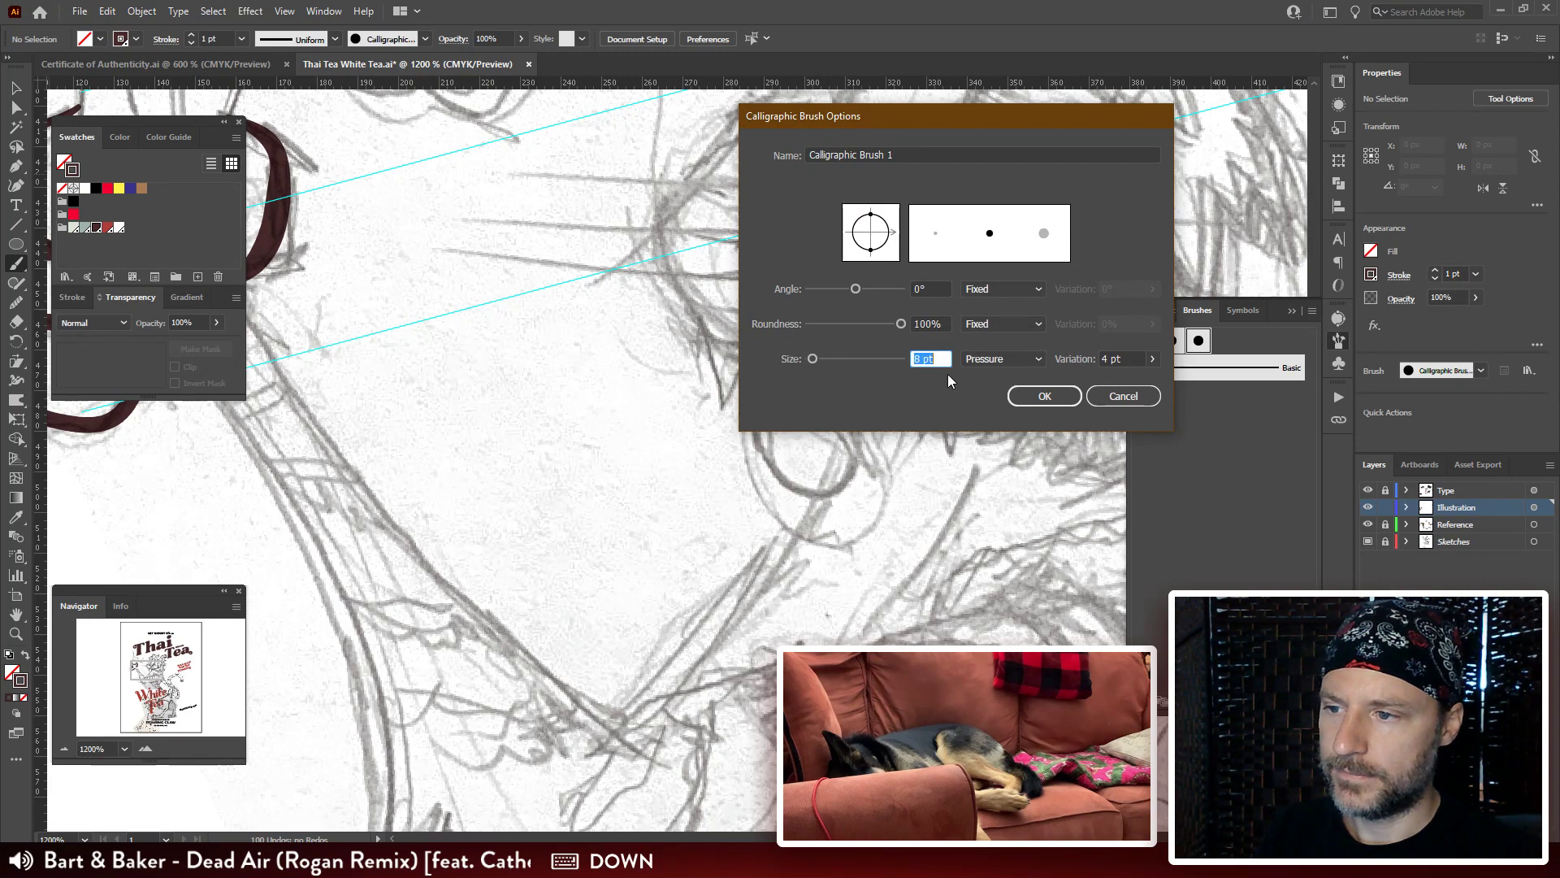
left_click(1040, 397)
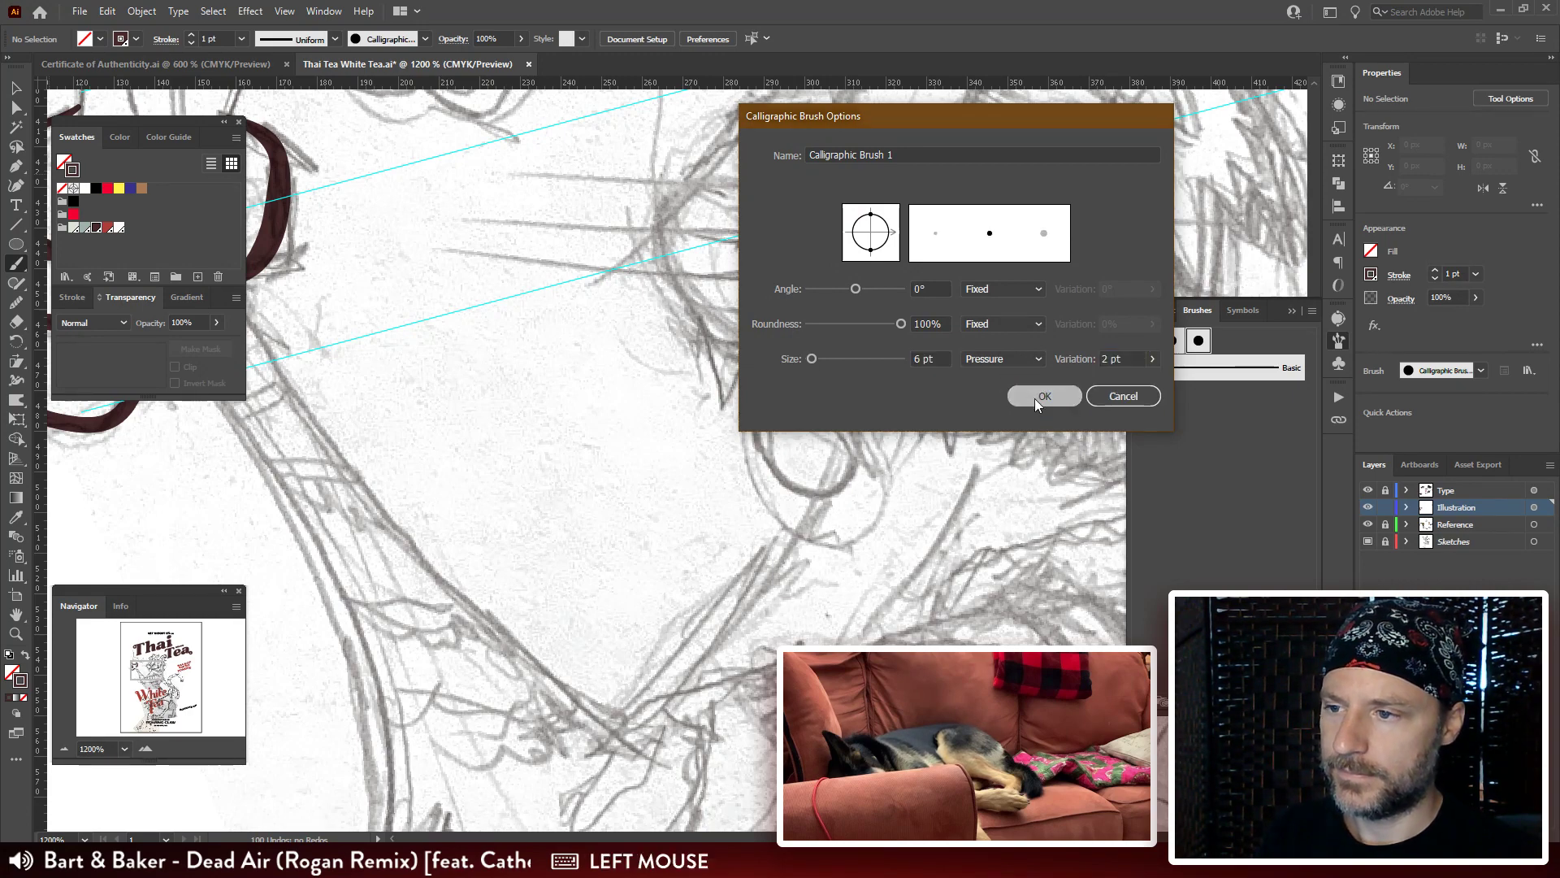
mouse_move(322, 258)
left_mouse_down()
mouse_move(422, 319)
mouse_move(547, 285)
mouse_move(524, 382)
mouse_move(600, 532)
left_mouse_up()
key("ctrl+z")
Apply the new calligraphic brush to all the painted strokes of the raised paw and glass bottom and deselect them.
left_click_drag(681, 363, 961, 359)
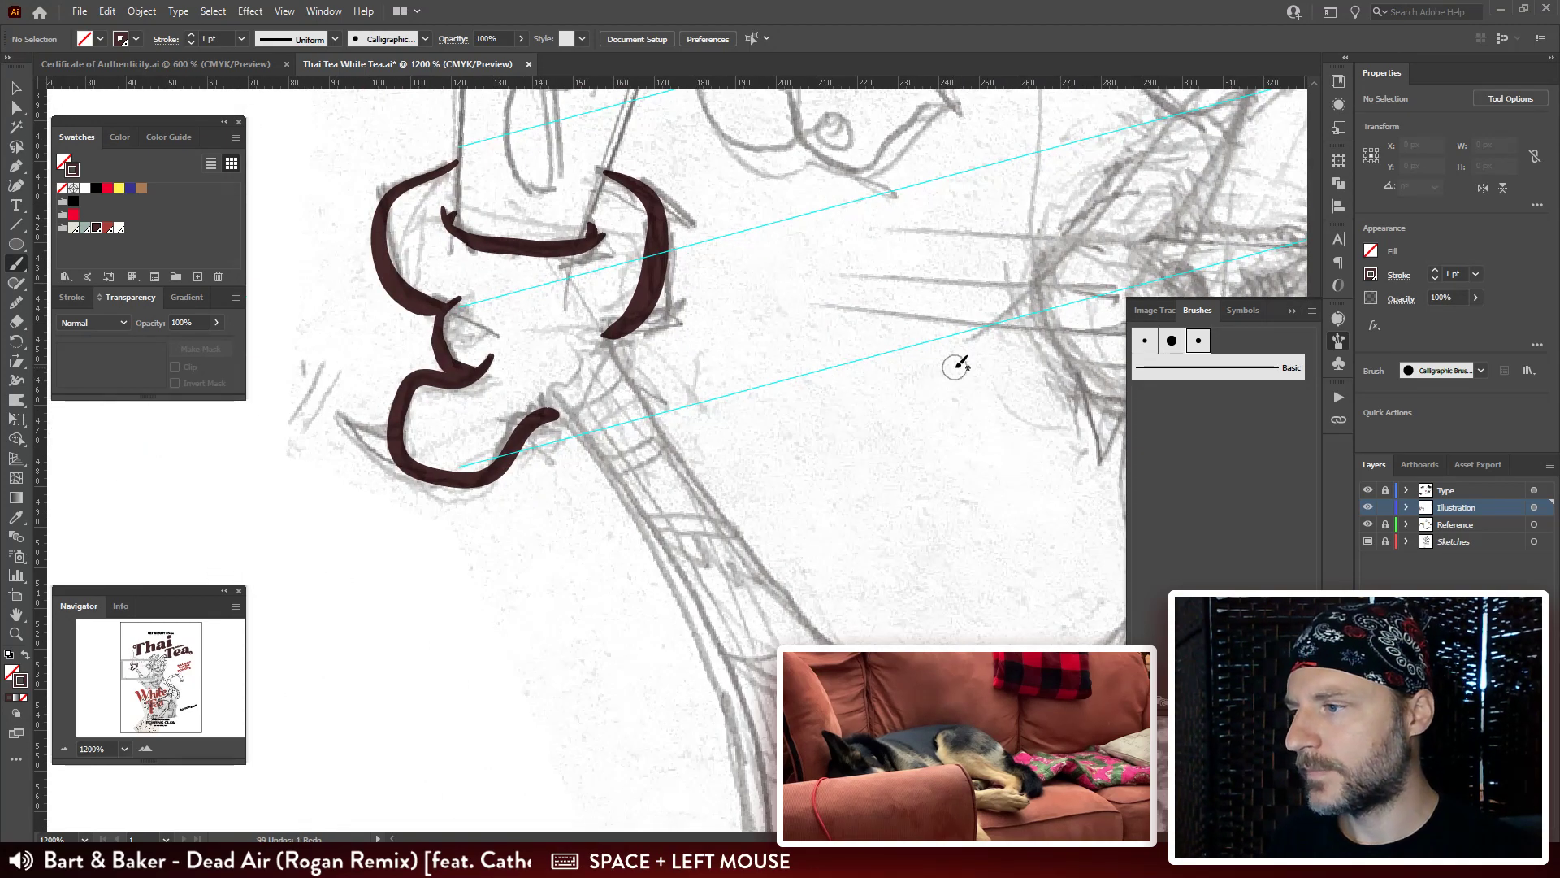
key("v")
left_click_drag(658, 498, 340, 200)
left_click(1197, 343)
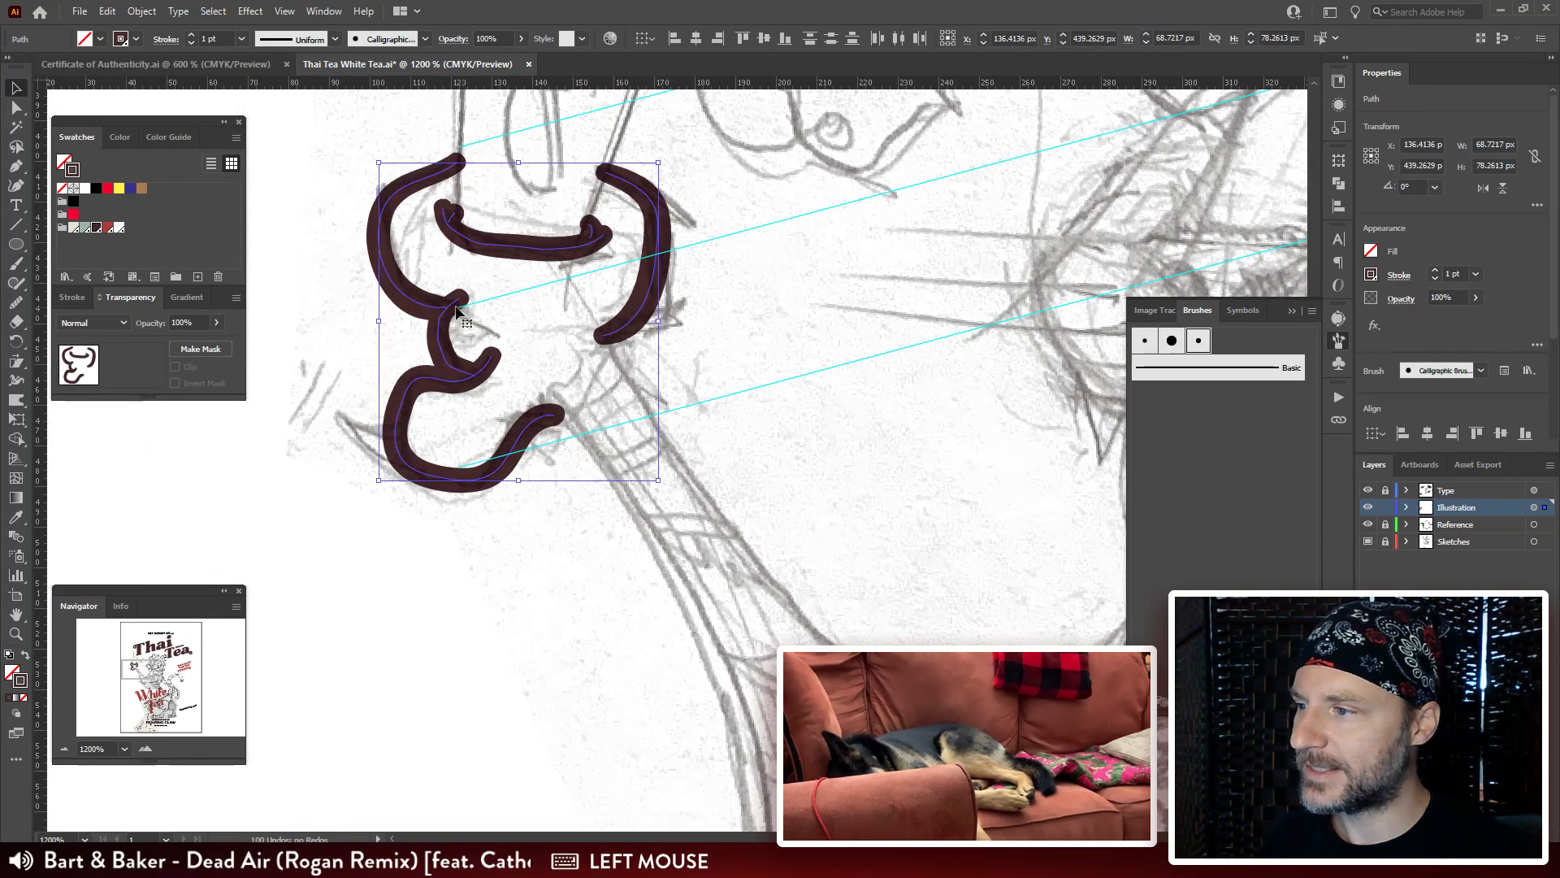
left_click_drag(492, 370, 531, 429)
left_click(73, 298)
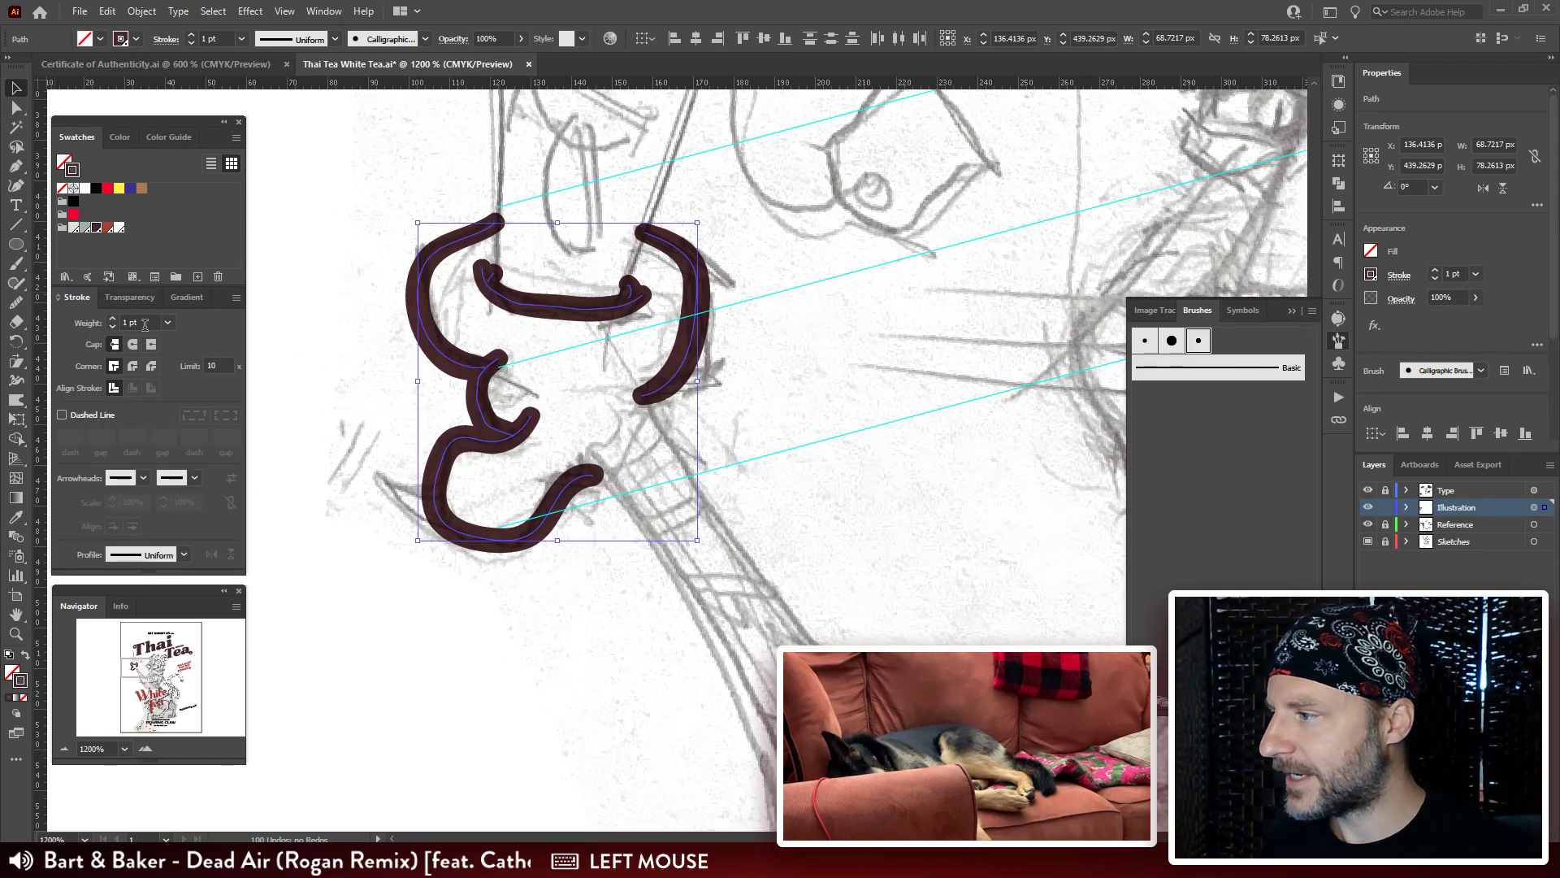
left_click(887, 307)
left_click_drag(846, 363, 758, 316)
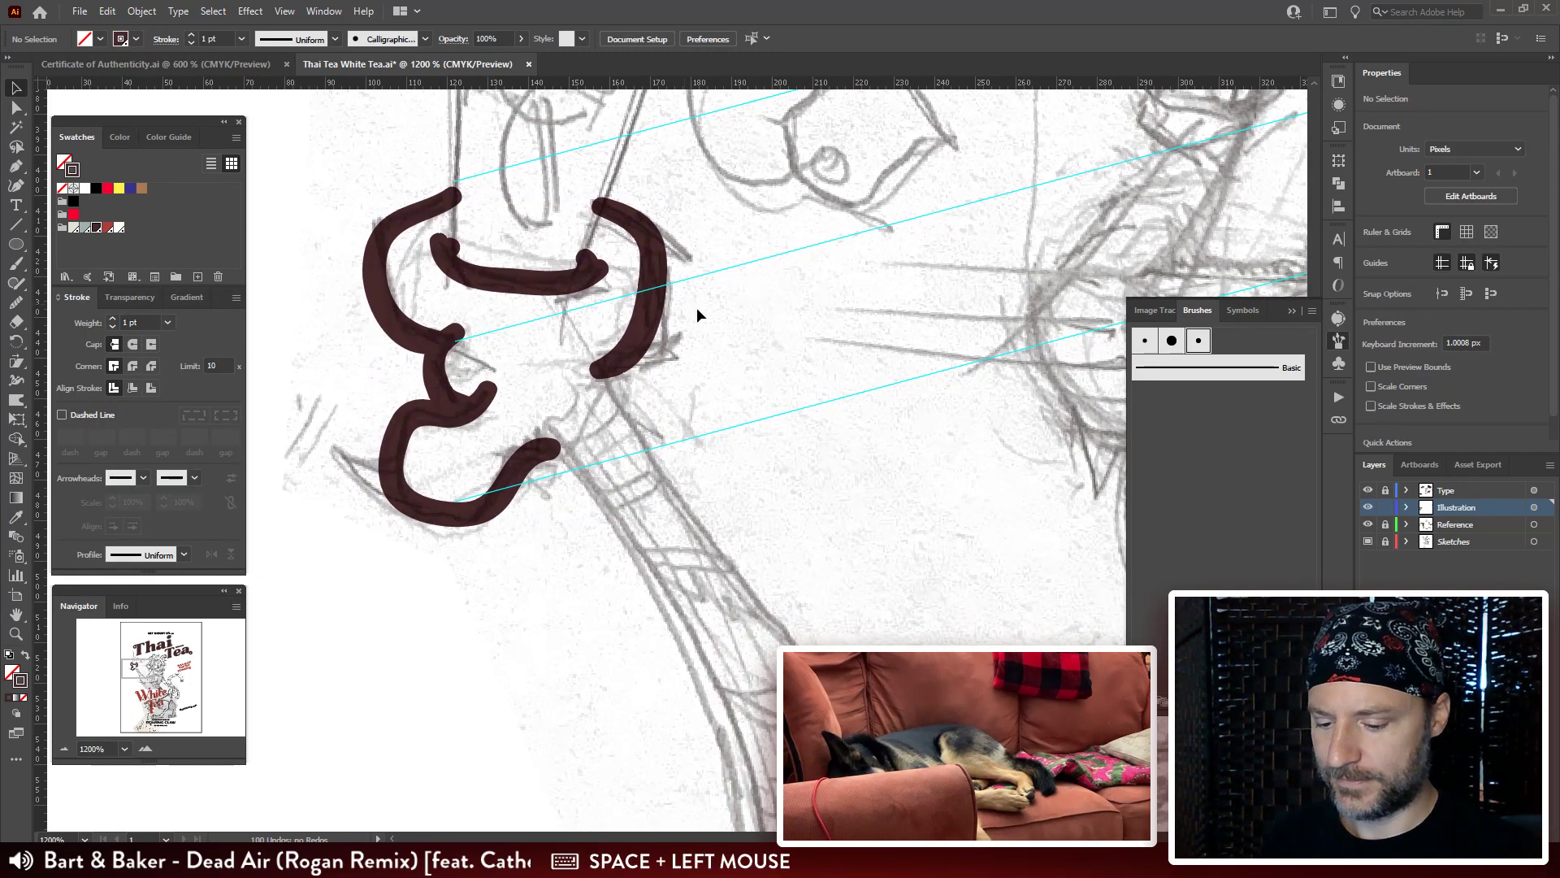
Paint a test stroke in the empty area beside the raised paw and undo it.
key("b")
left_click_drag(741, 189, 853, 415)
key("ctrl+z")
left_click_drag(290, 323, 199, 322)
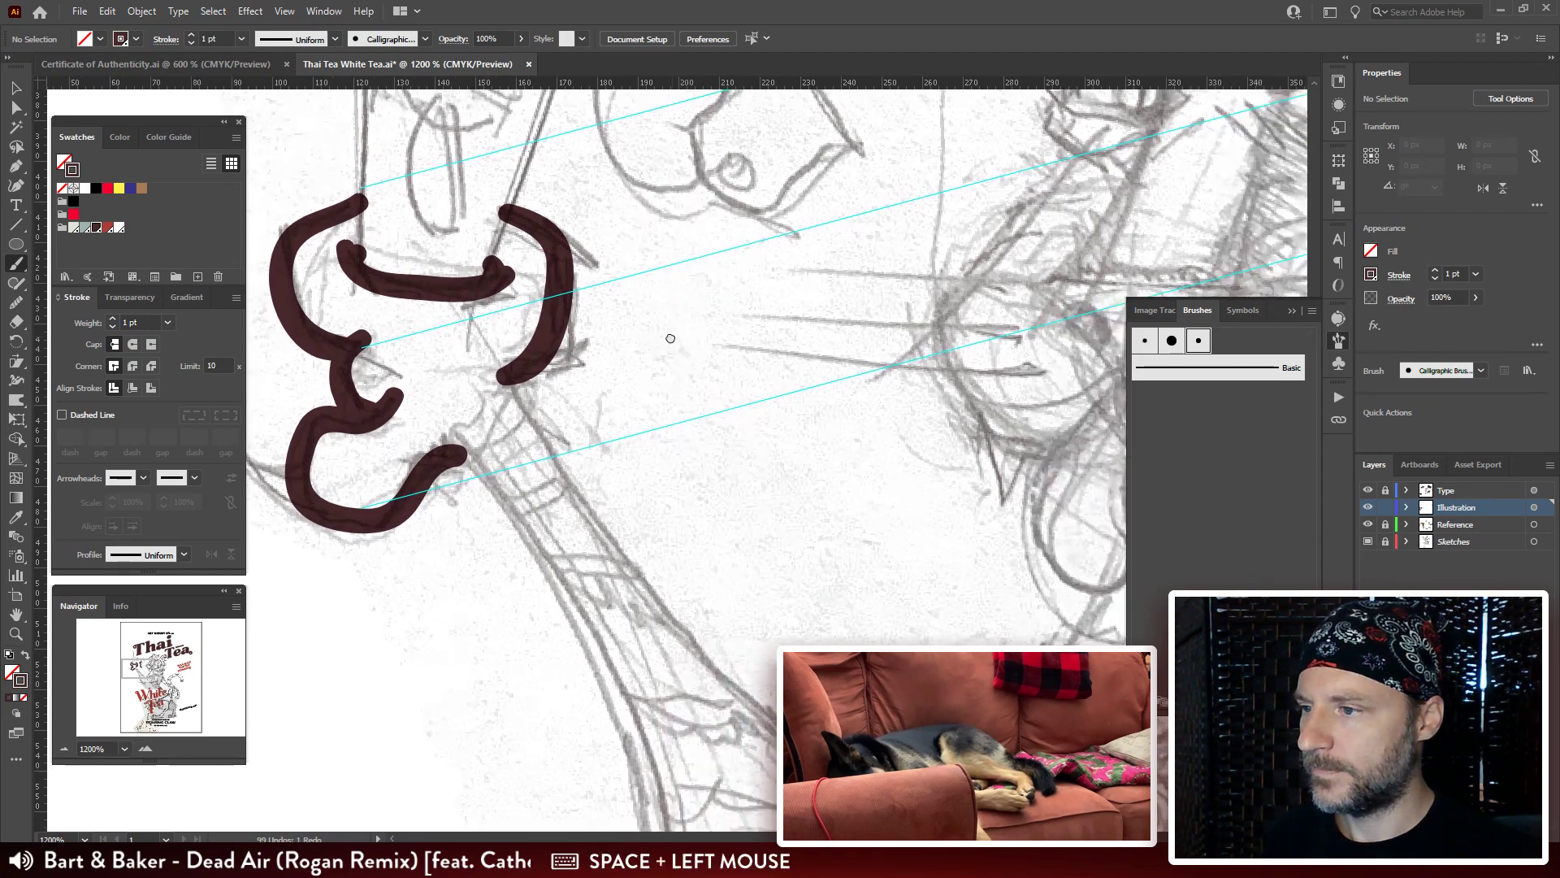
Set the calligraphic brush's size to 4 pt while previewing it on the paw strokes.
double_click(1199, 342)
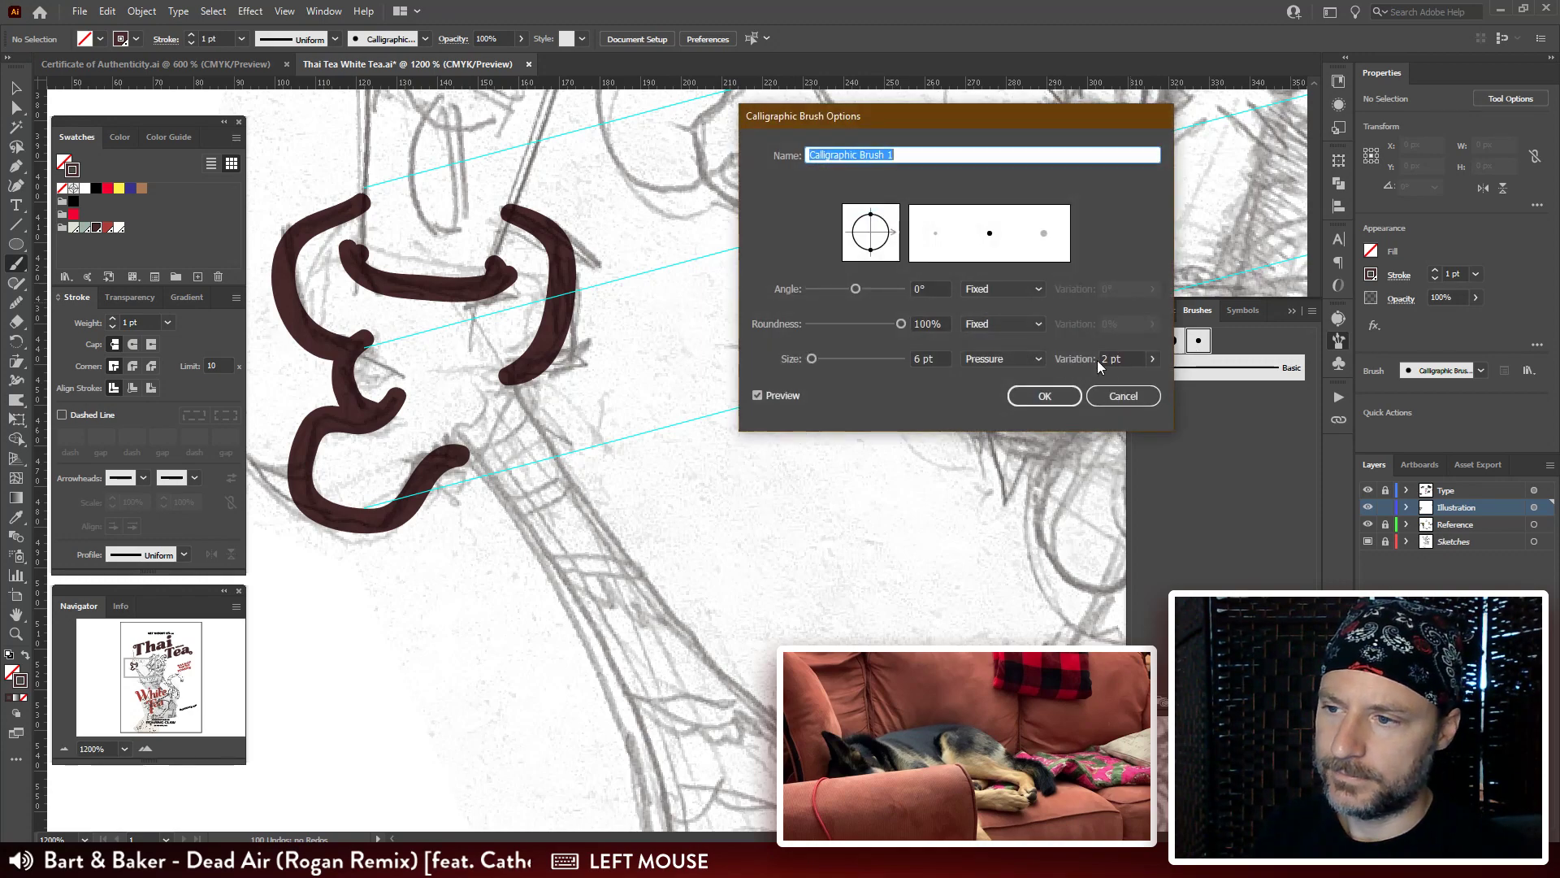
left_click(937, 358)
key("Down")
key("Down")
Try other size variations for the calligraphic brush, settle on 2 pt and apply the brush changes to the existing strokes.
left_click(1137, 358)
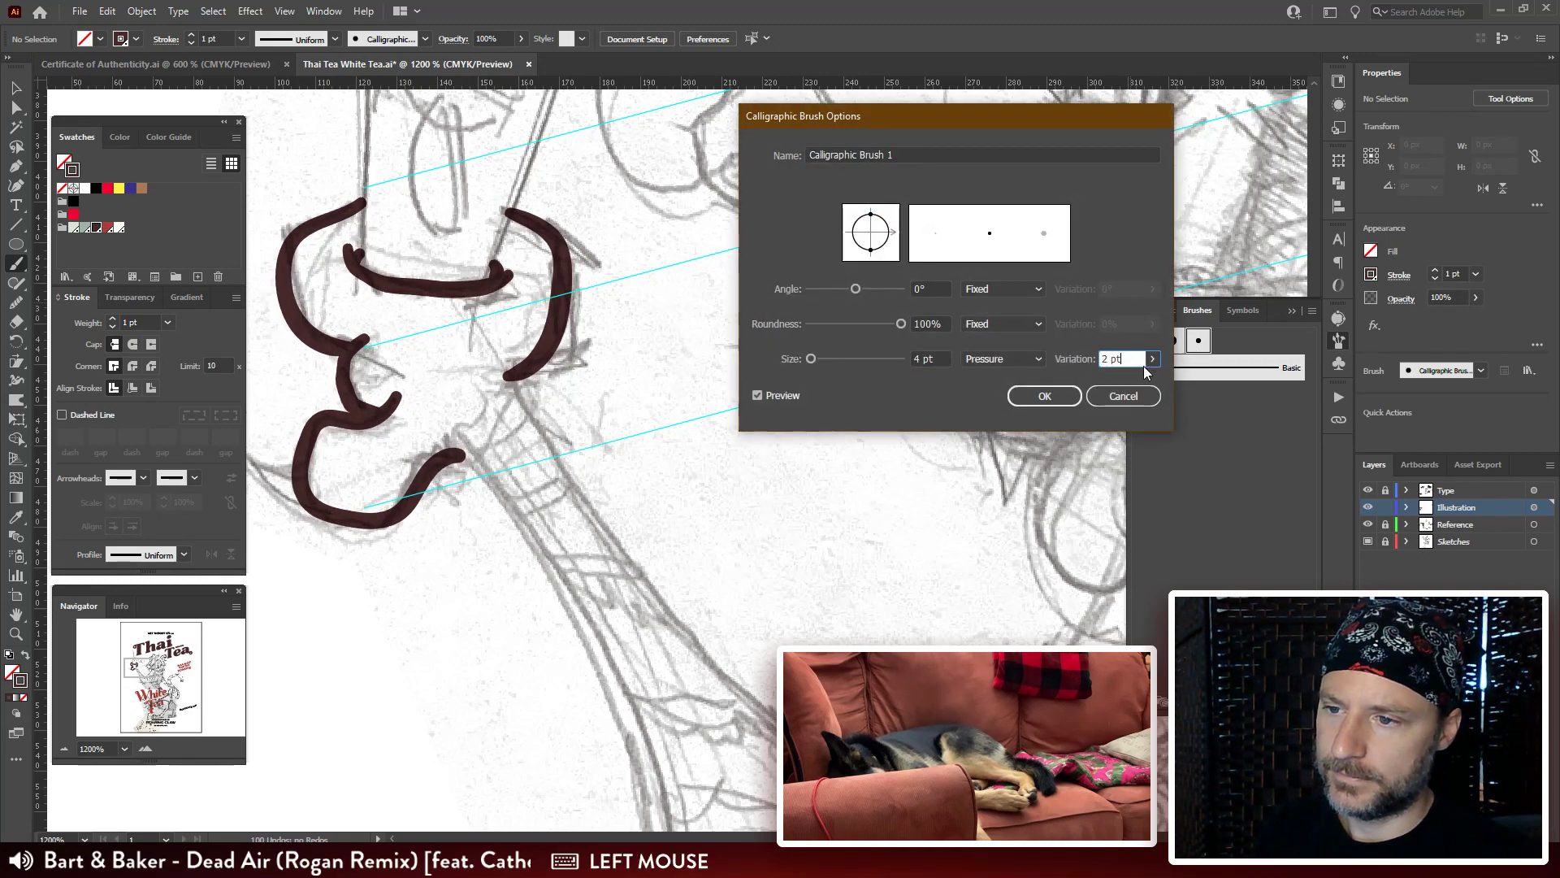
key("Down")
key("Up")
key("Up")
key("Down")
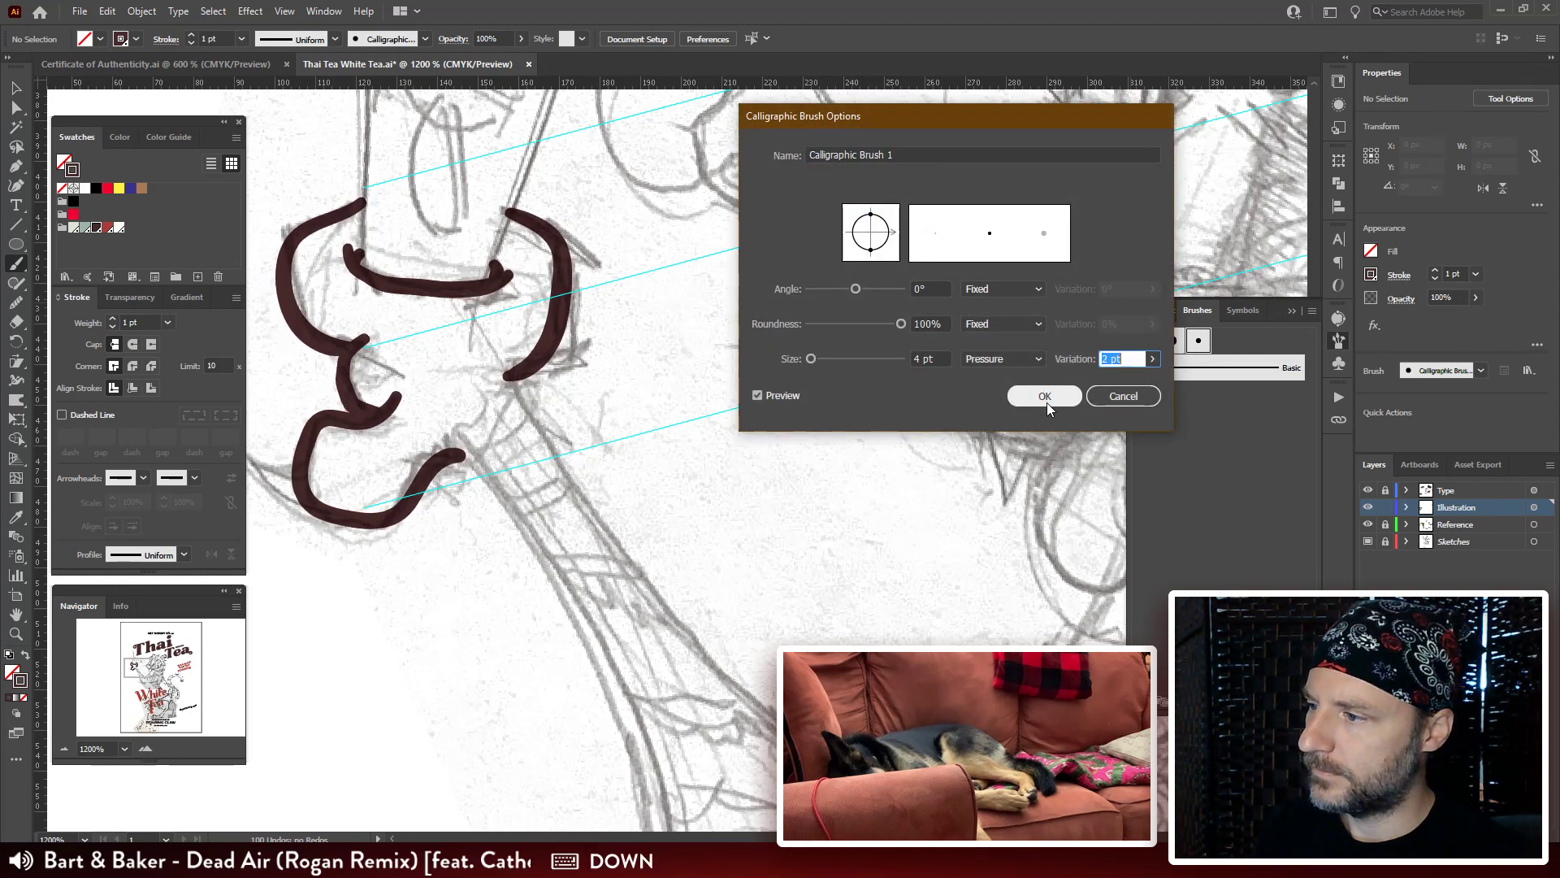
key("Up")
key("Down")
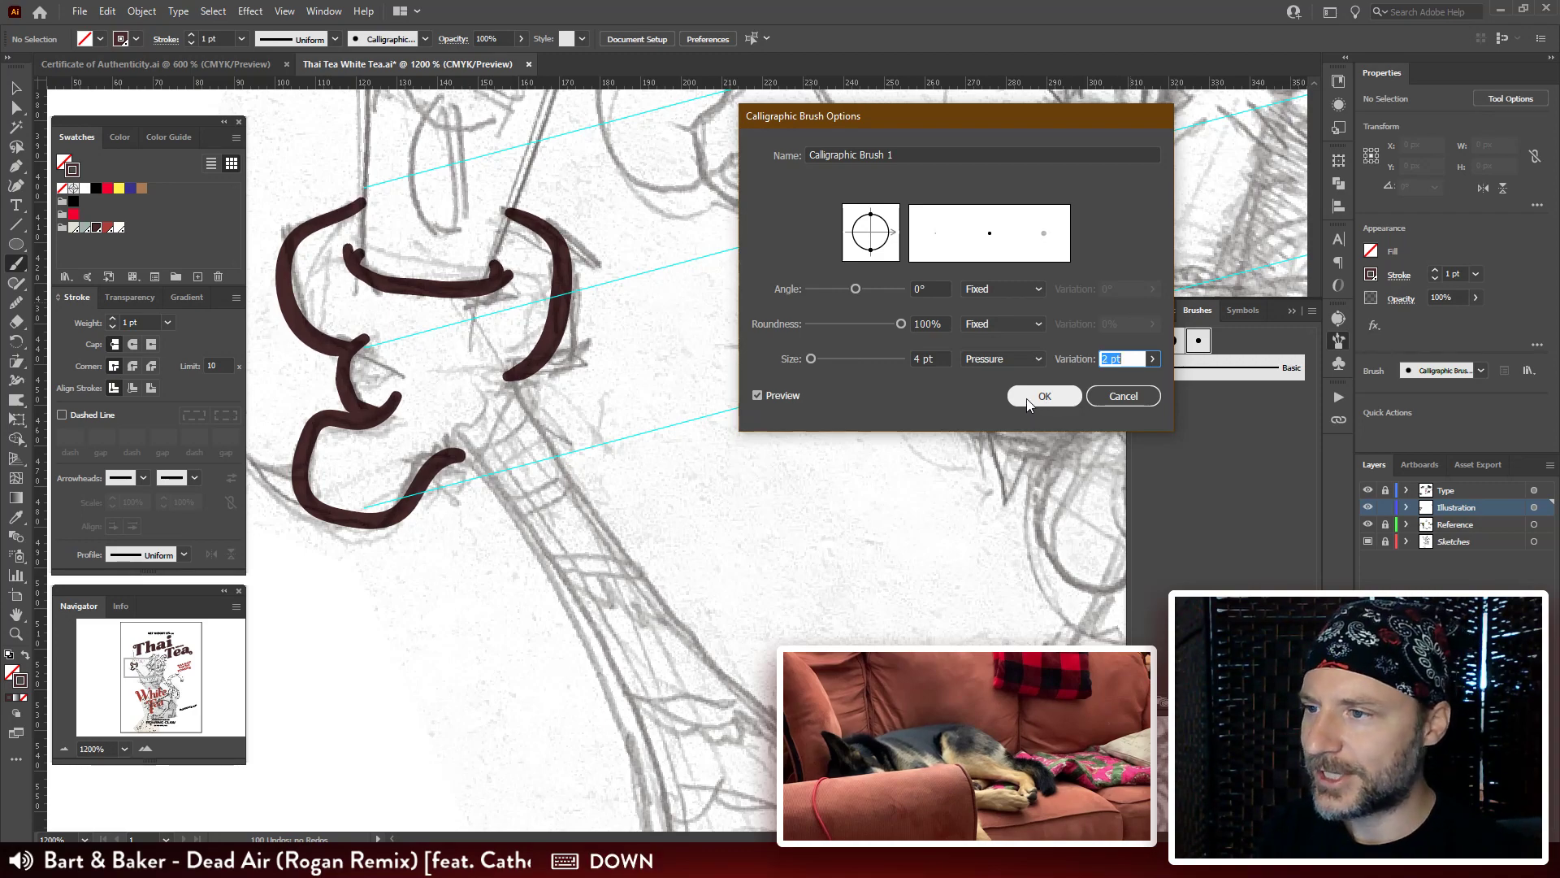
key("Down")
key("Up")
key("Up")
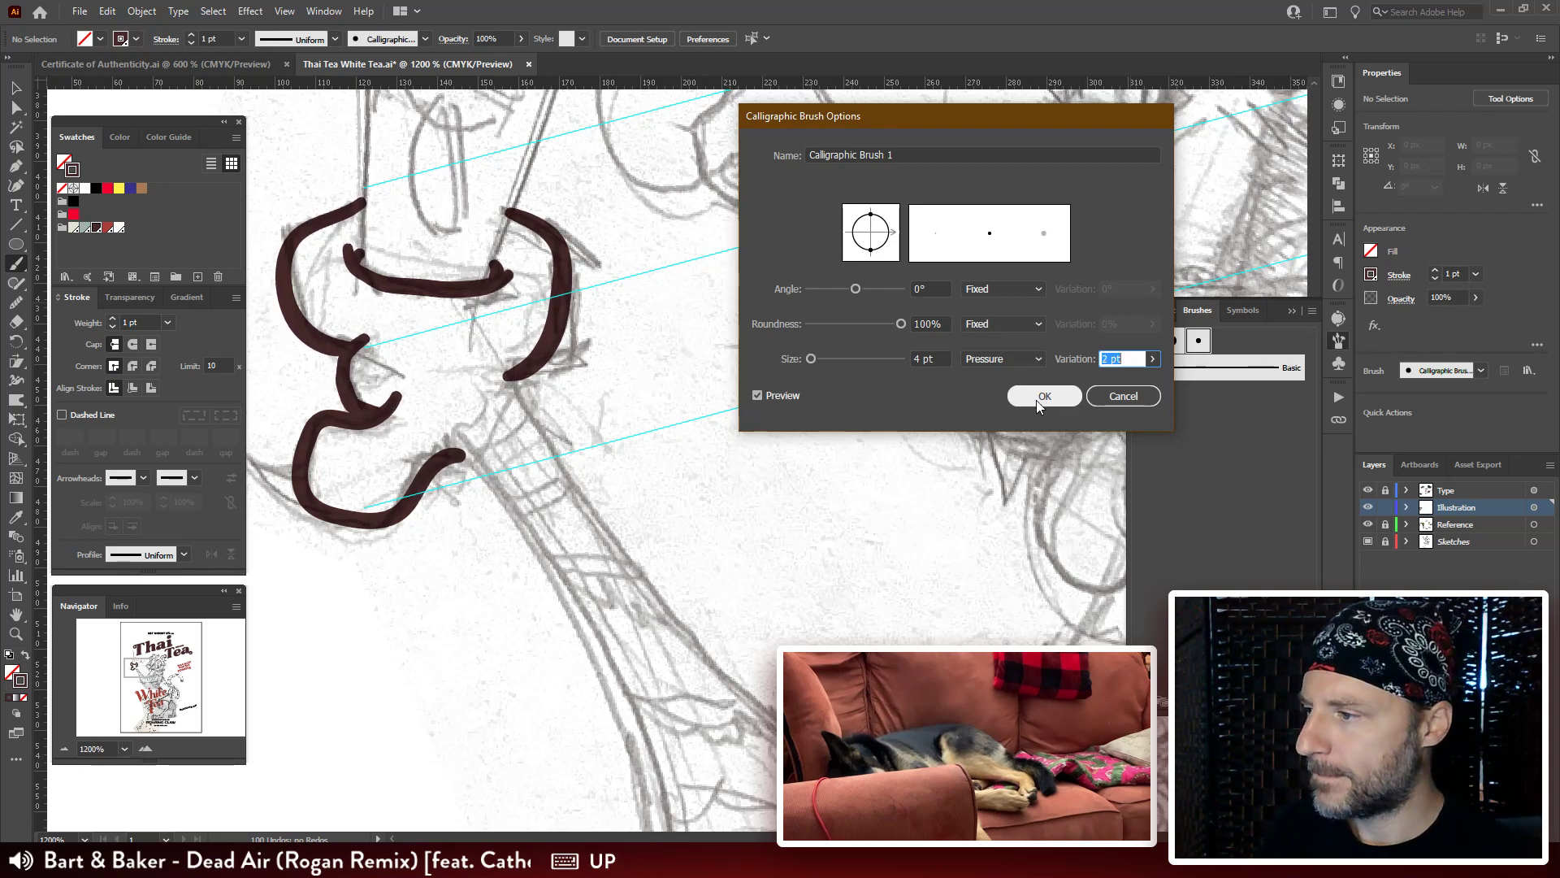
key("Down")
key("Up")
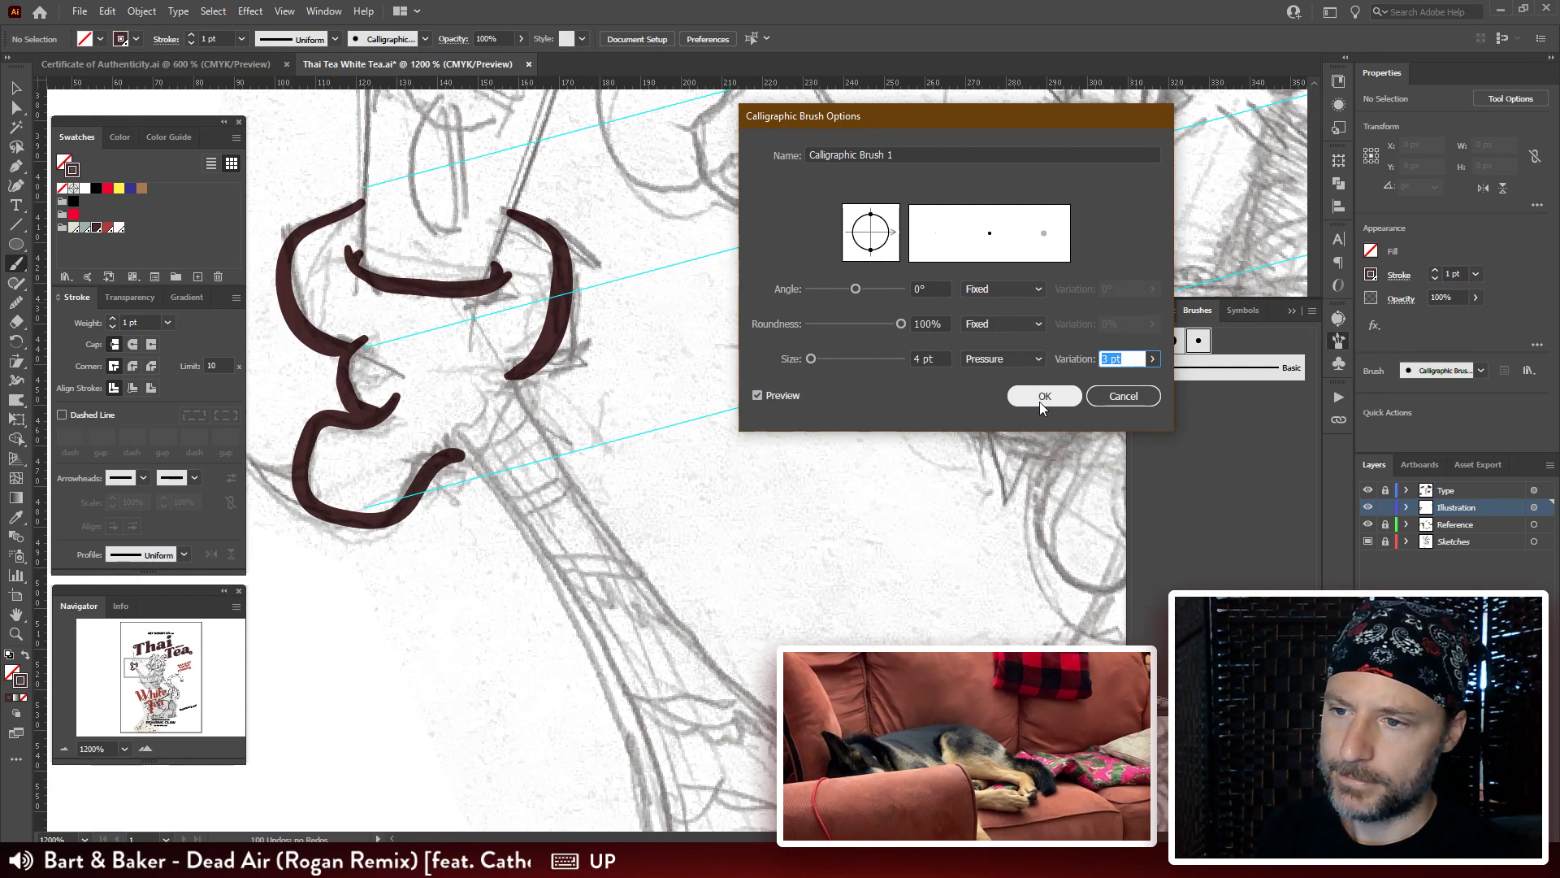
key("Up")
key("Down")
key("Down")
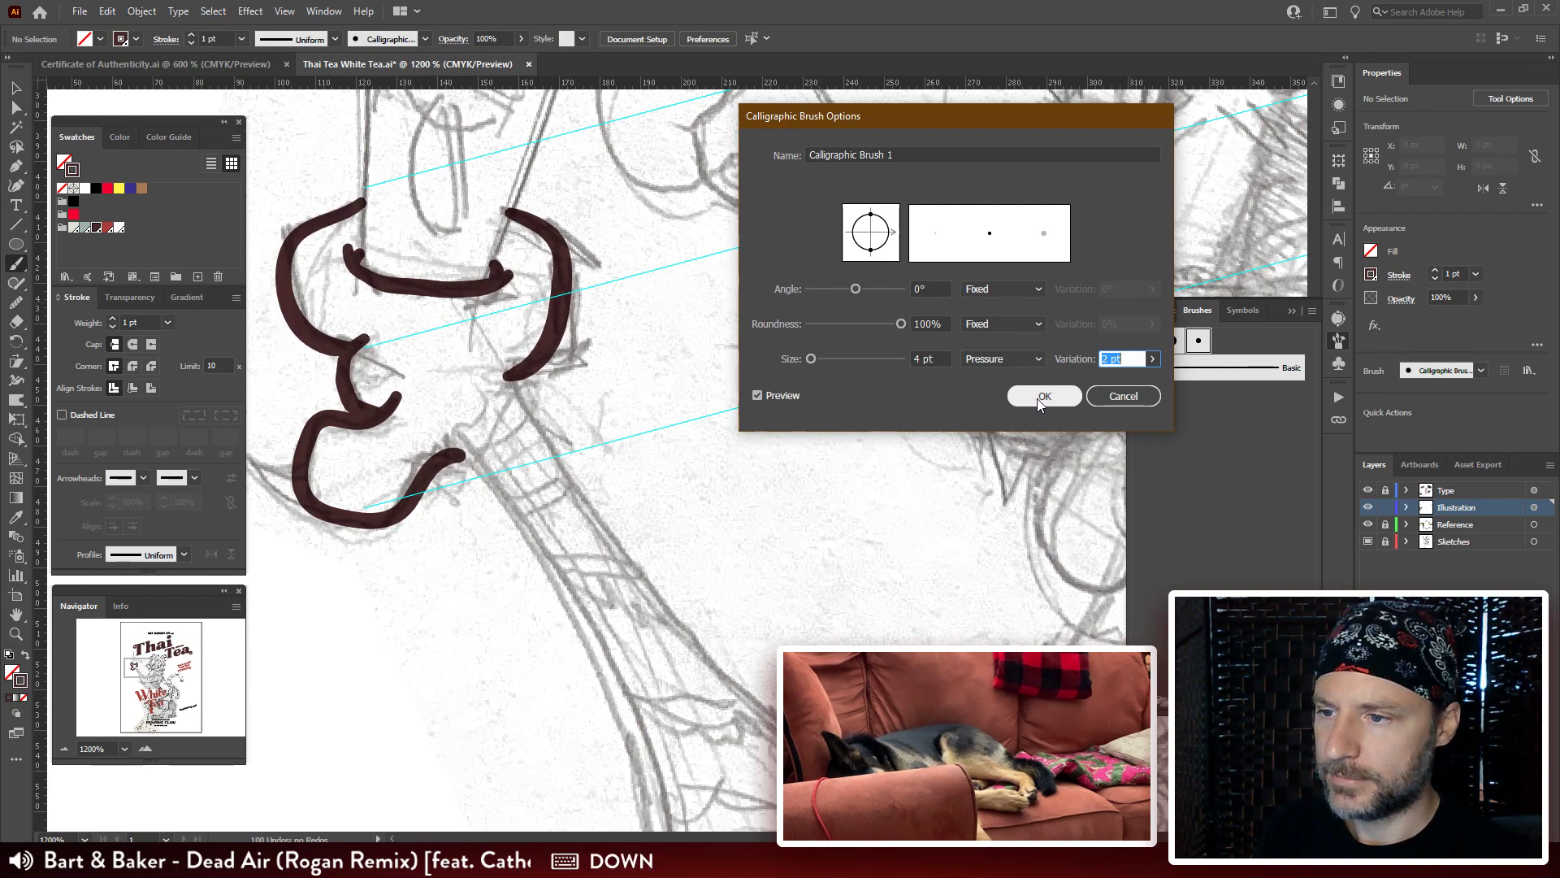
left_click(1041, 402)
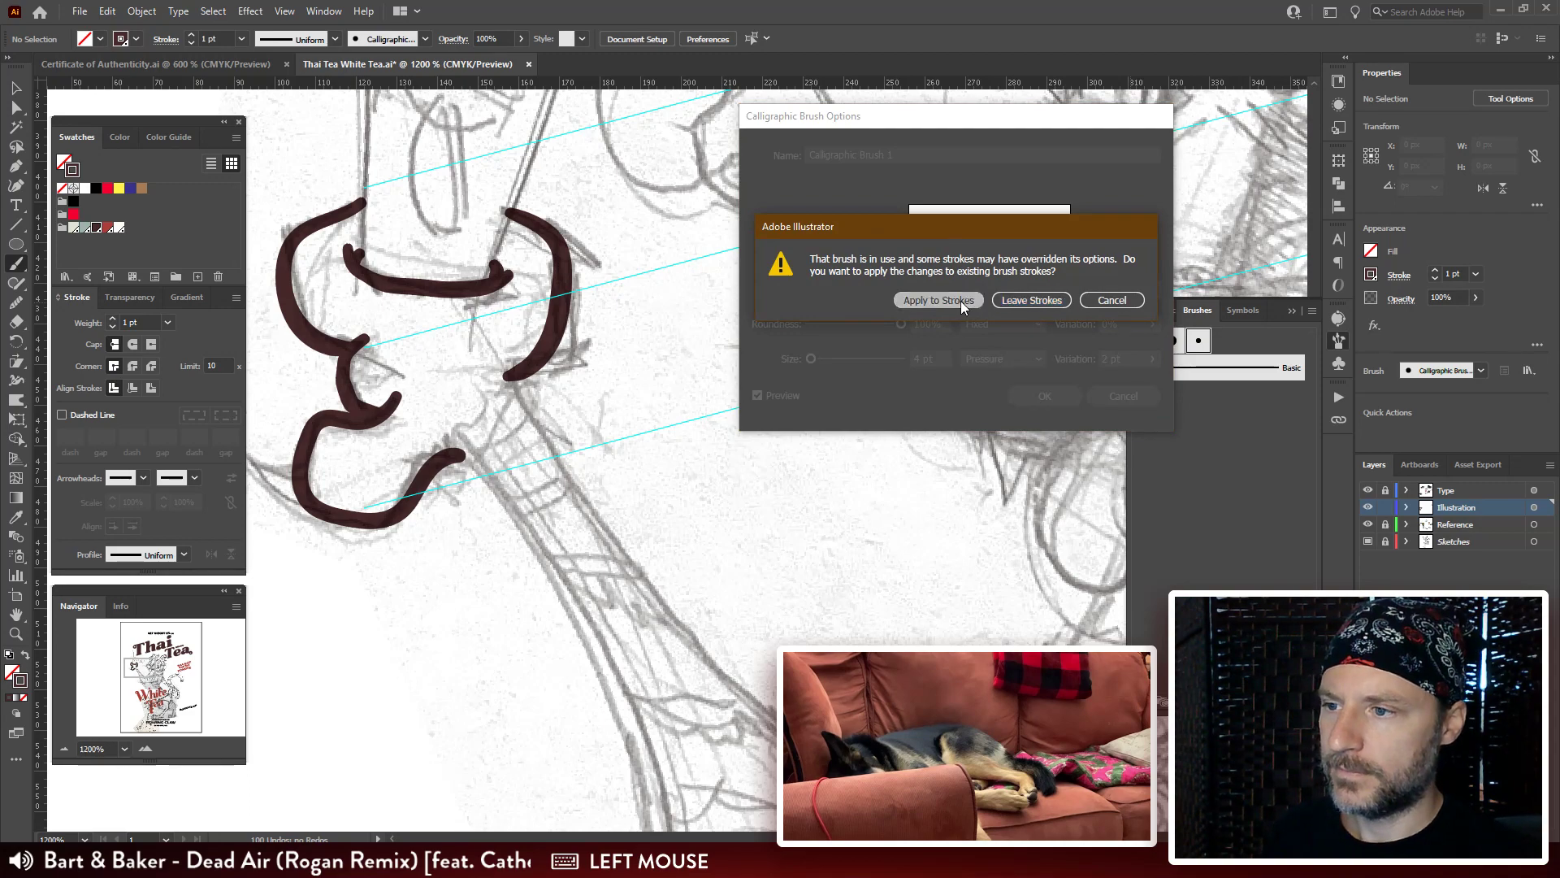
left_click(961, 300)
Delete the painted stroke that marks the glass bottom inside the raised paw.
left_click_drag(736, 363, 870, 325)
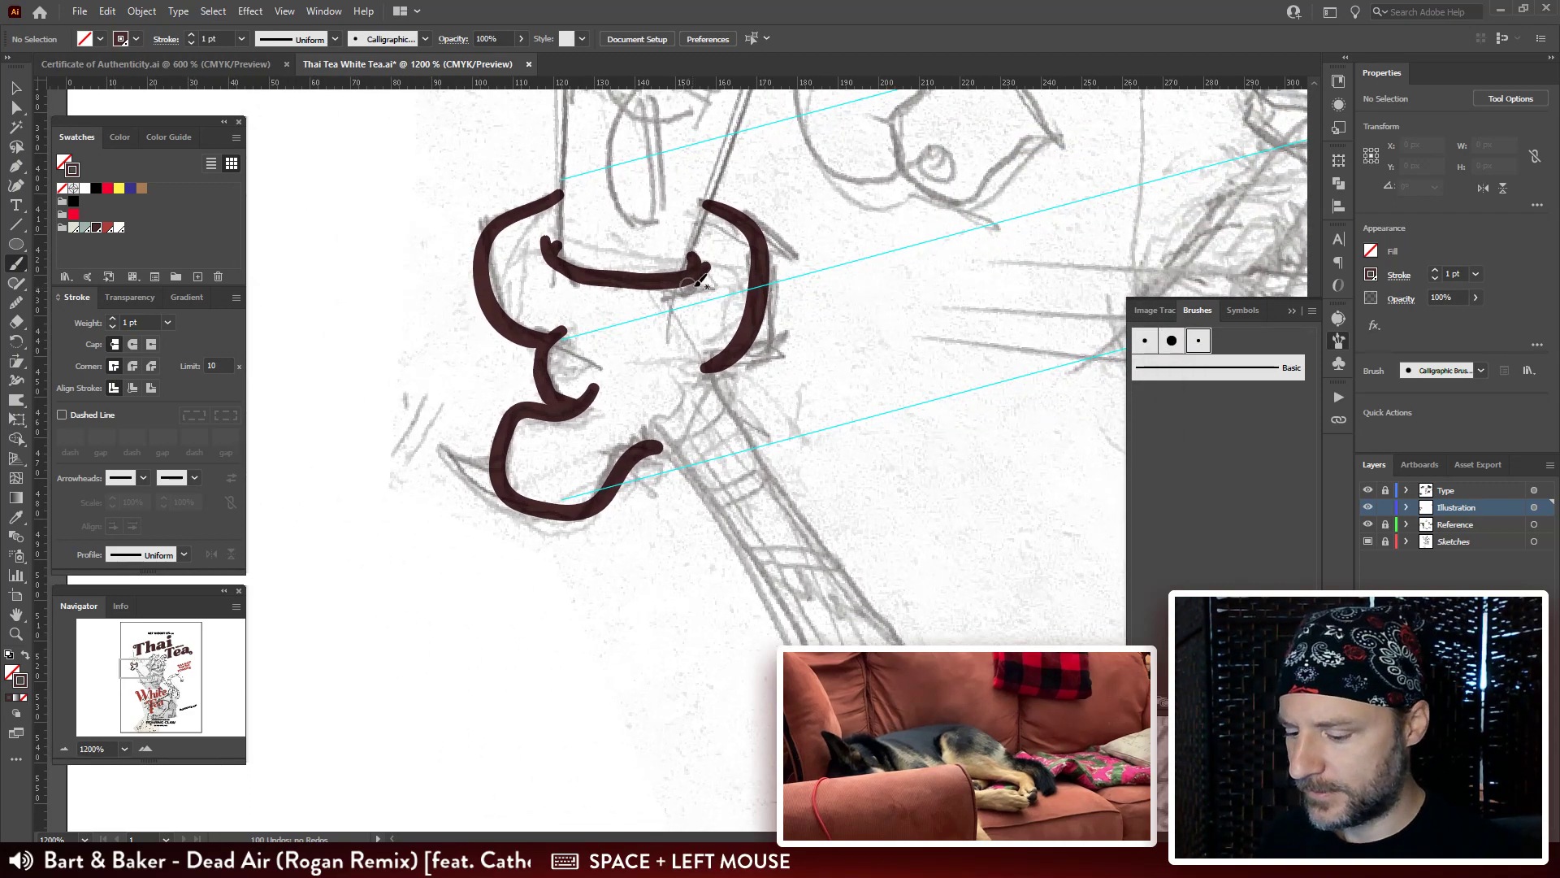
key("v")
mouse_move(515, 290)
left_mouse_down()
mouse_move(723, 250)
mouse_move(691, 290)
left_mouse_up()
key("Delete")
Draw a curve along the glass bottom with the Pen tool and copy the paw outline's stroke style onto it.
key("p")
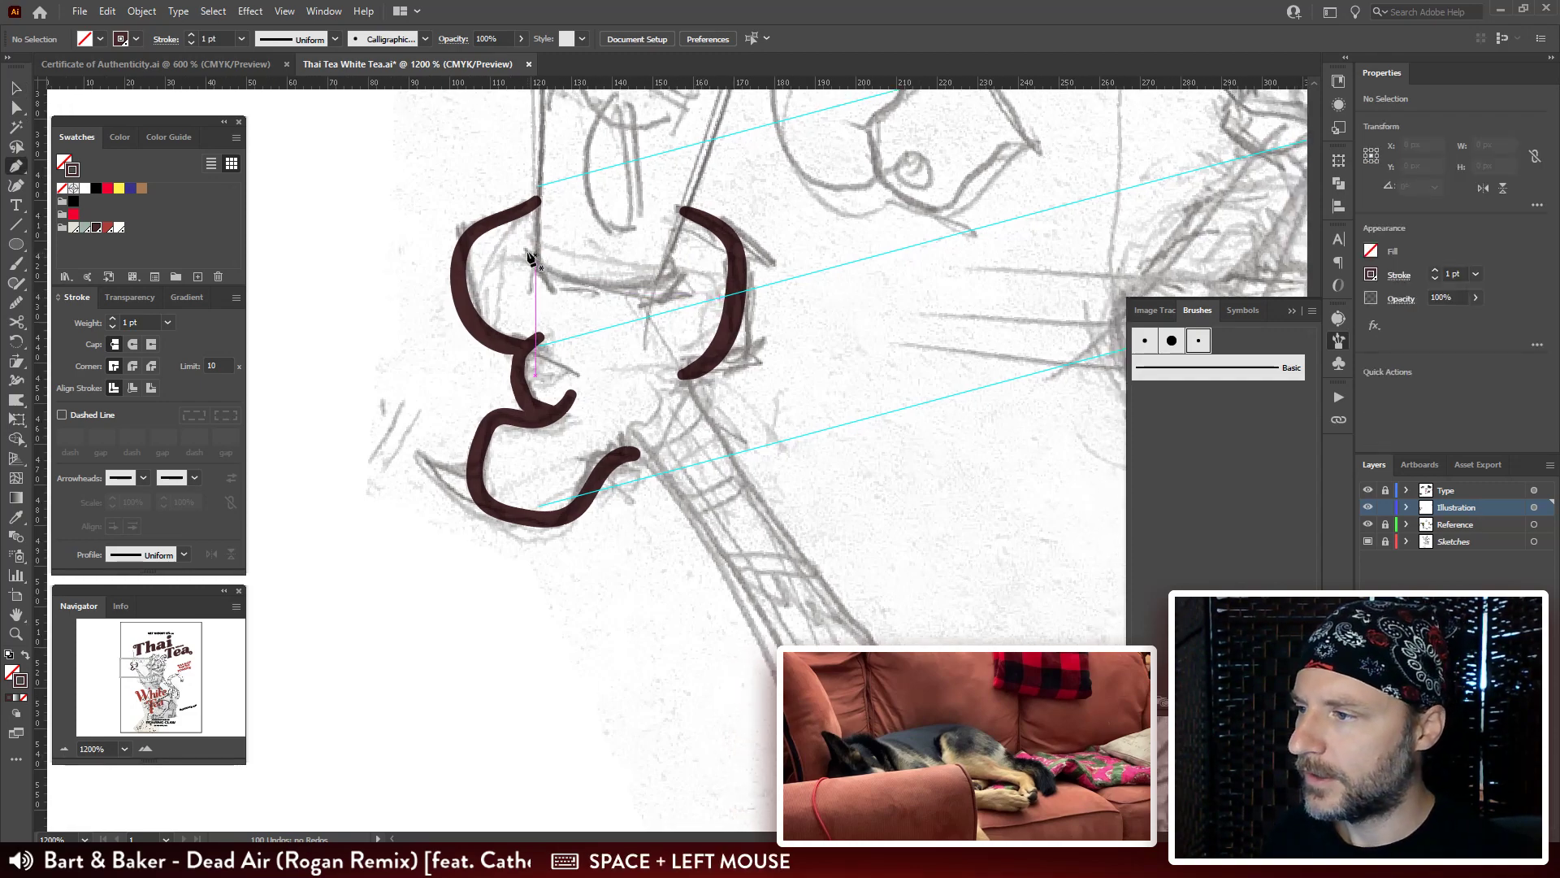
mouse_move(525, 247)
left_mouse_down()
mouse_move(534, 266)
mouse_move(619, 287)
mouse_move(690, 247)
mouse_move(692, 291)
left_mouse_up()
key("i")
left_click(734, 246)
key("ctrl+shift+a")
key("a")
left_click(611, 309)
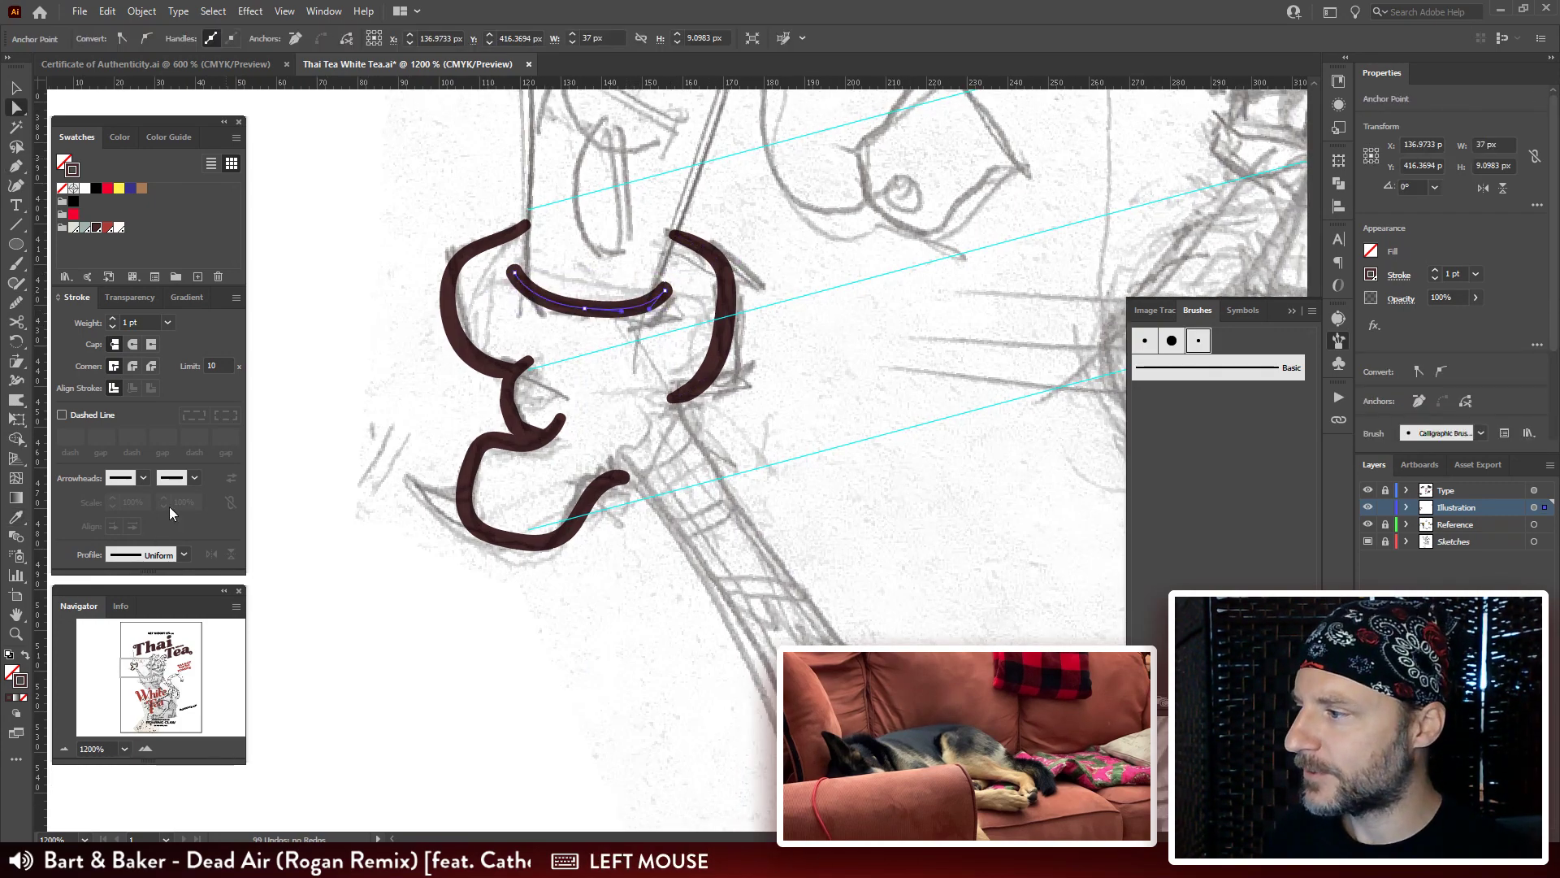
Try a tapered width profile with round caps and corners on the glass-bottom curve and discard the curve.
left_click(173, 554)
scroll(178, 671, "down", 5)
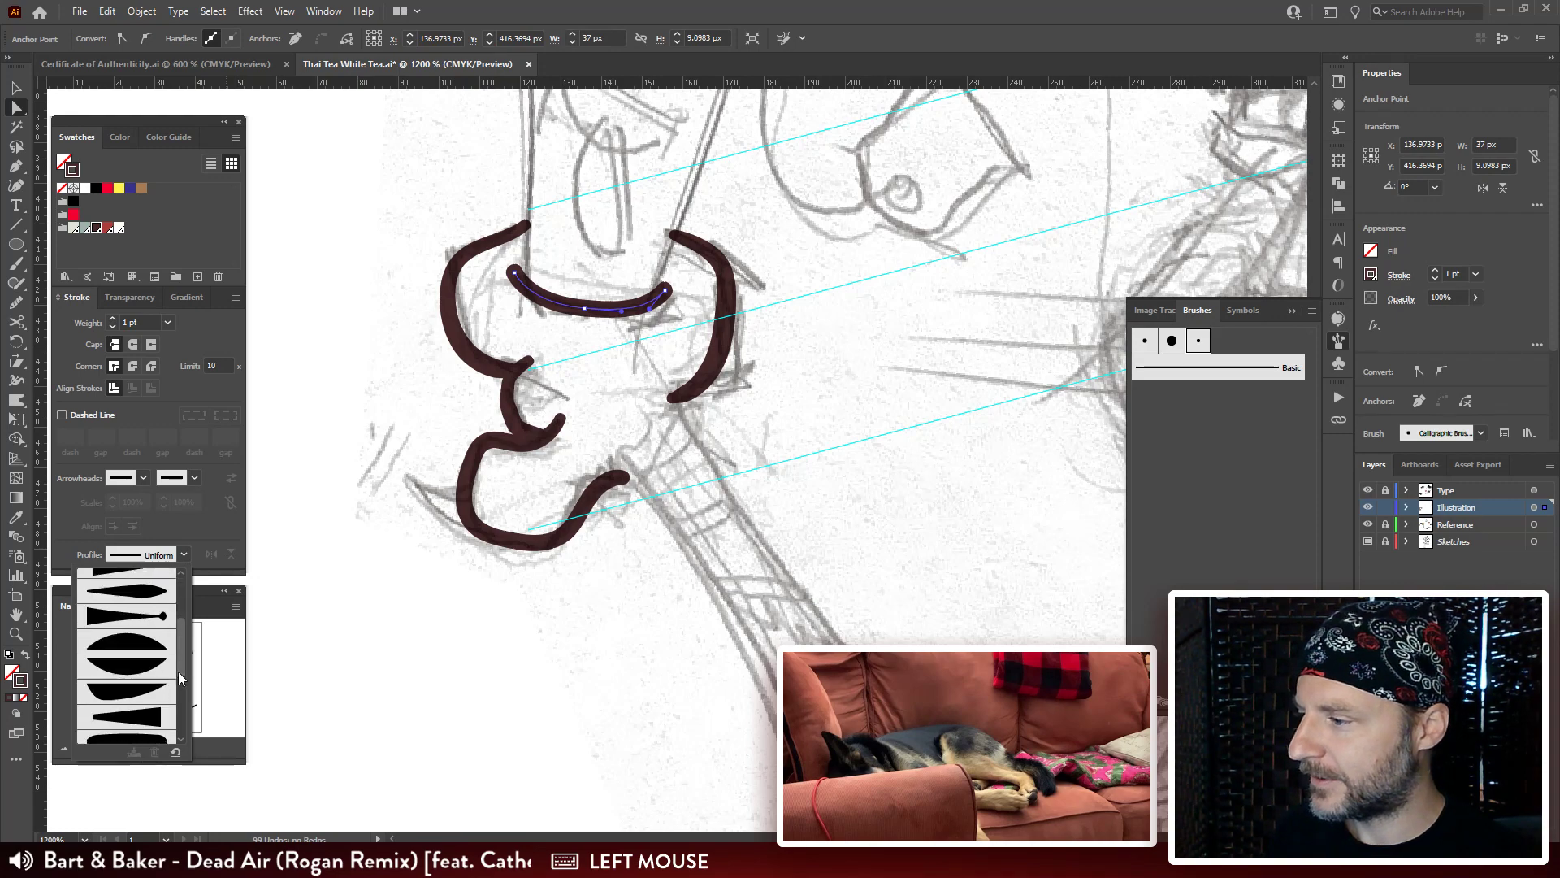
left_click(149, 707)
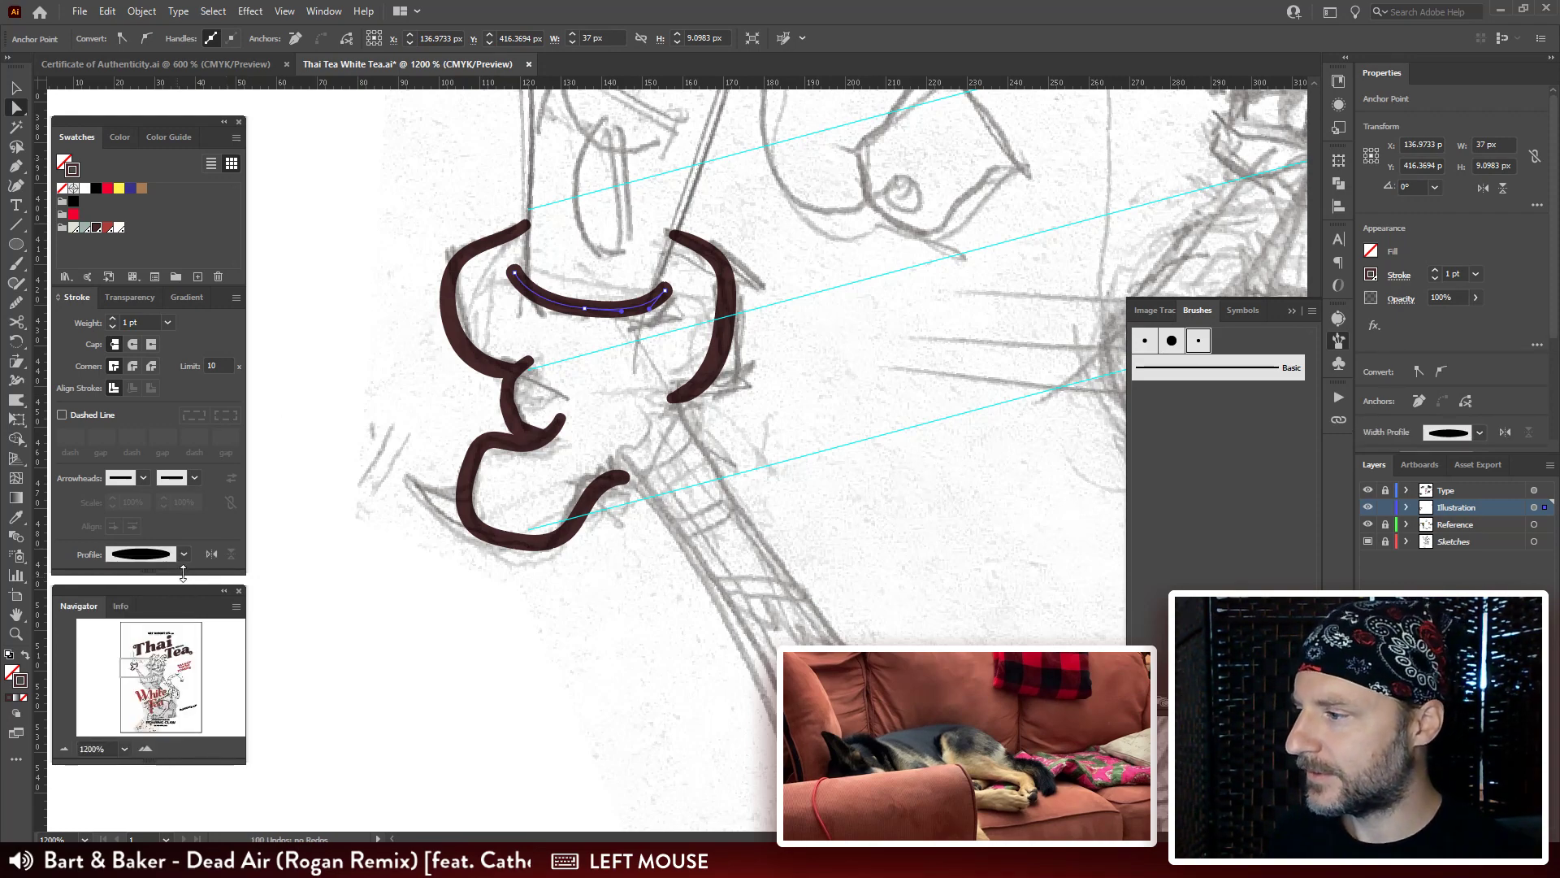
left_click(133, 366)
left_click(133, 344)
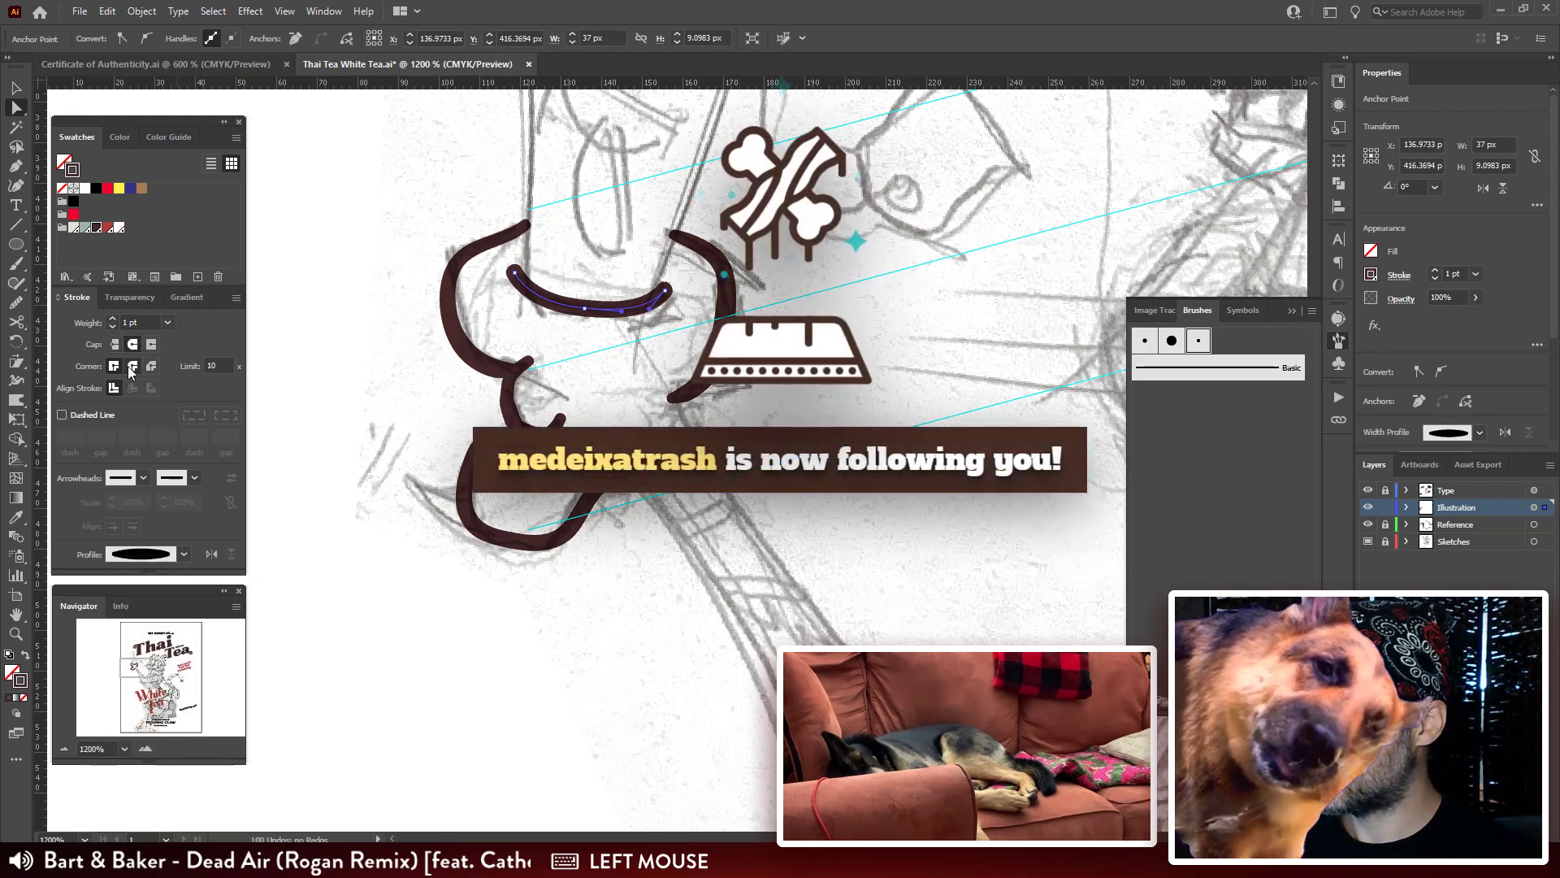
left_click(933, 315)
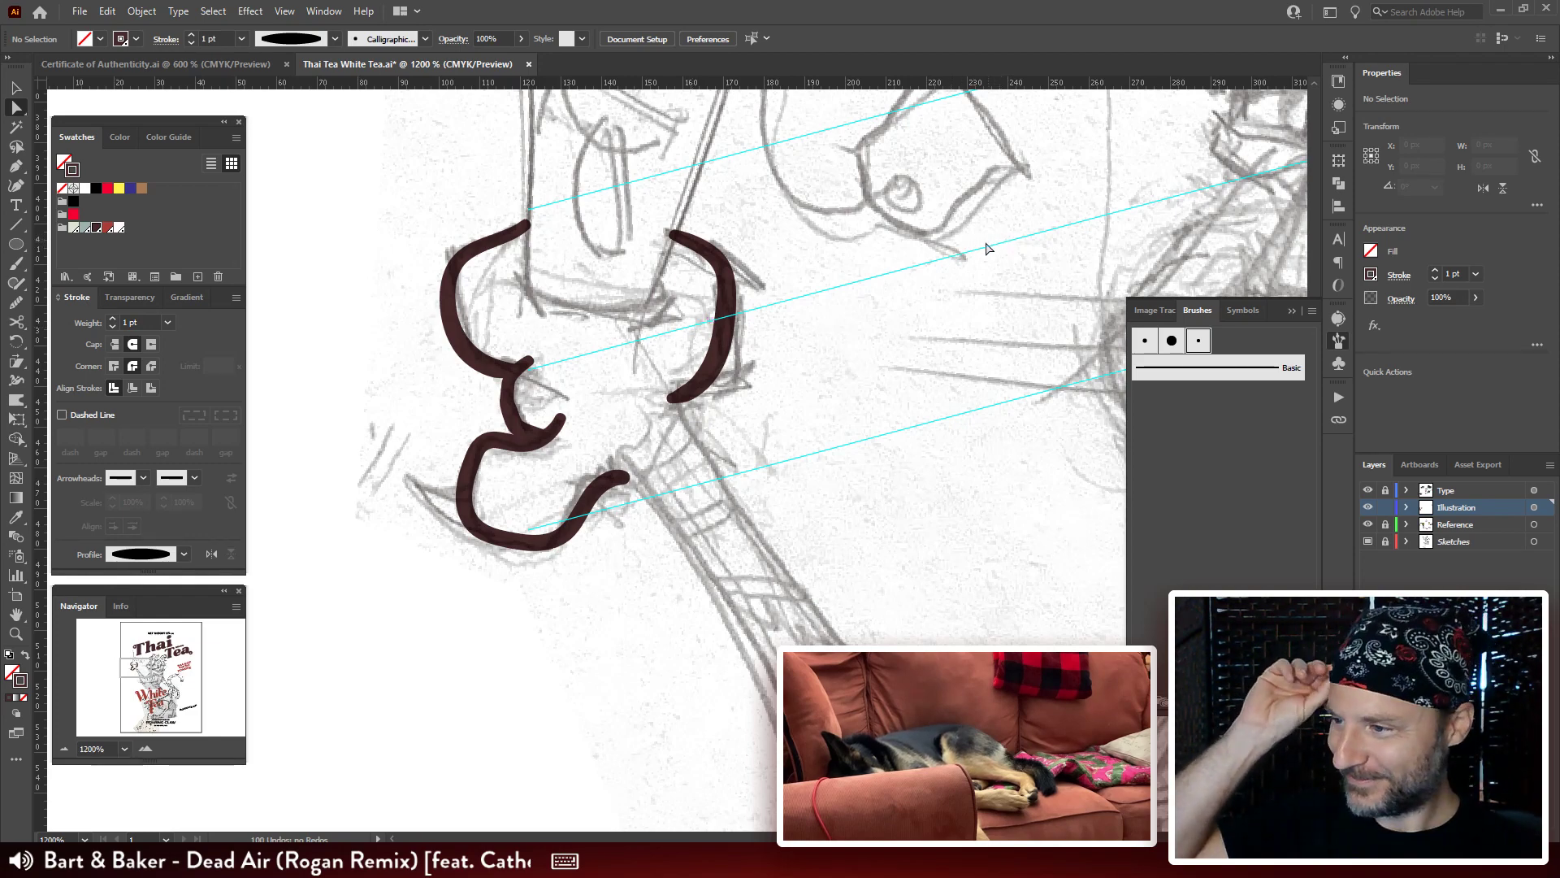
Delete the short middle knuckle stroke of the raised paw and leave the lower finger outline deselected.
left_click(518, 429)
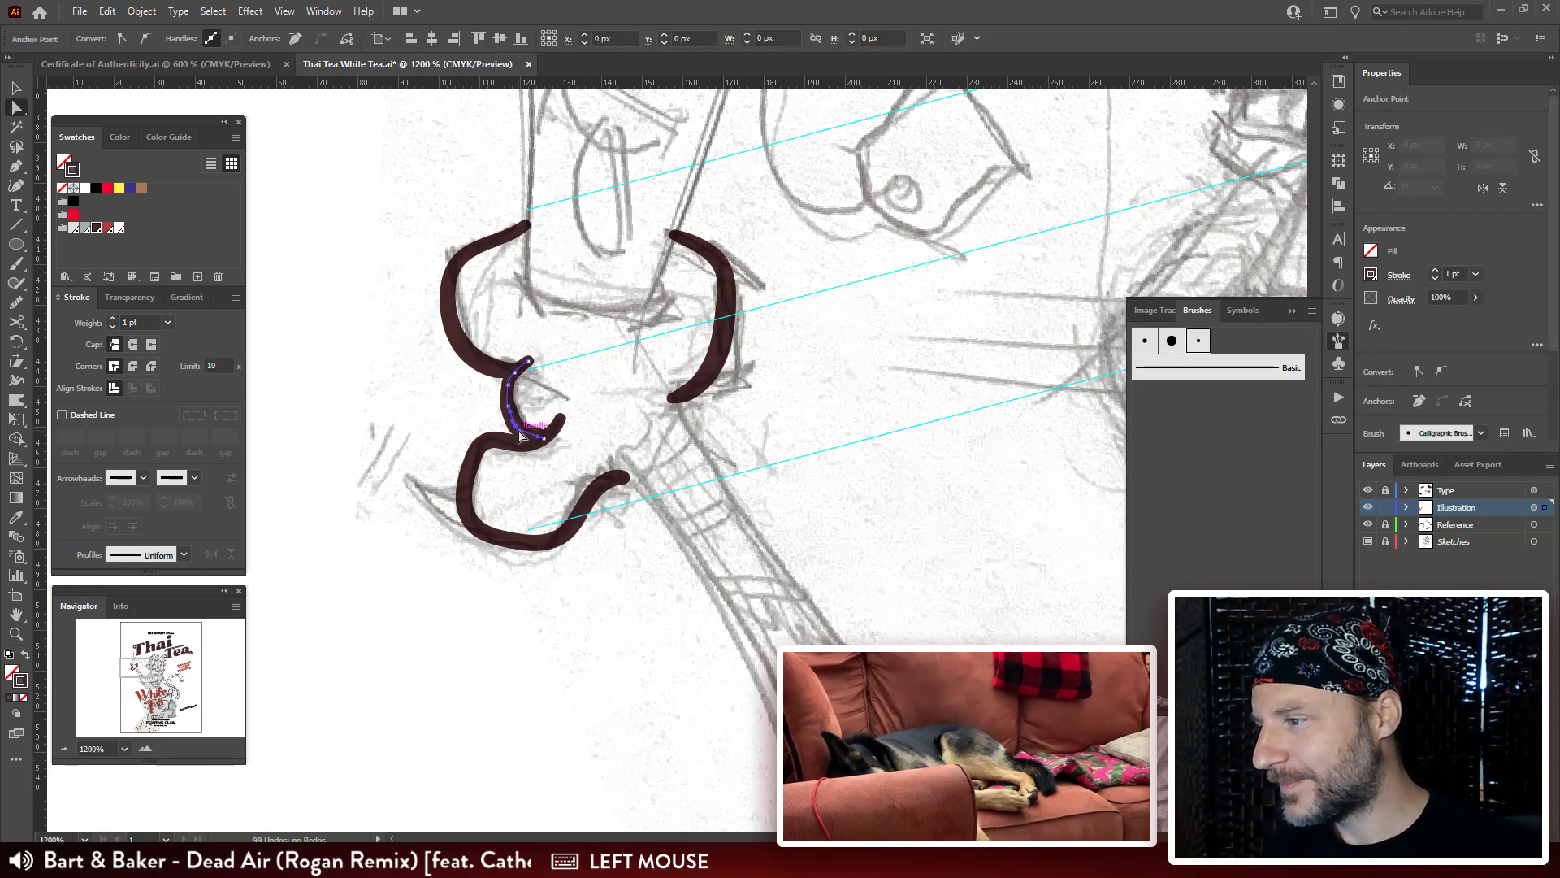
key("Delete")
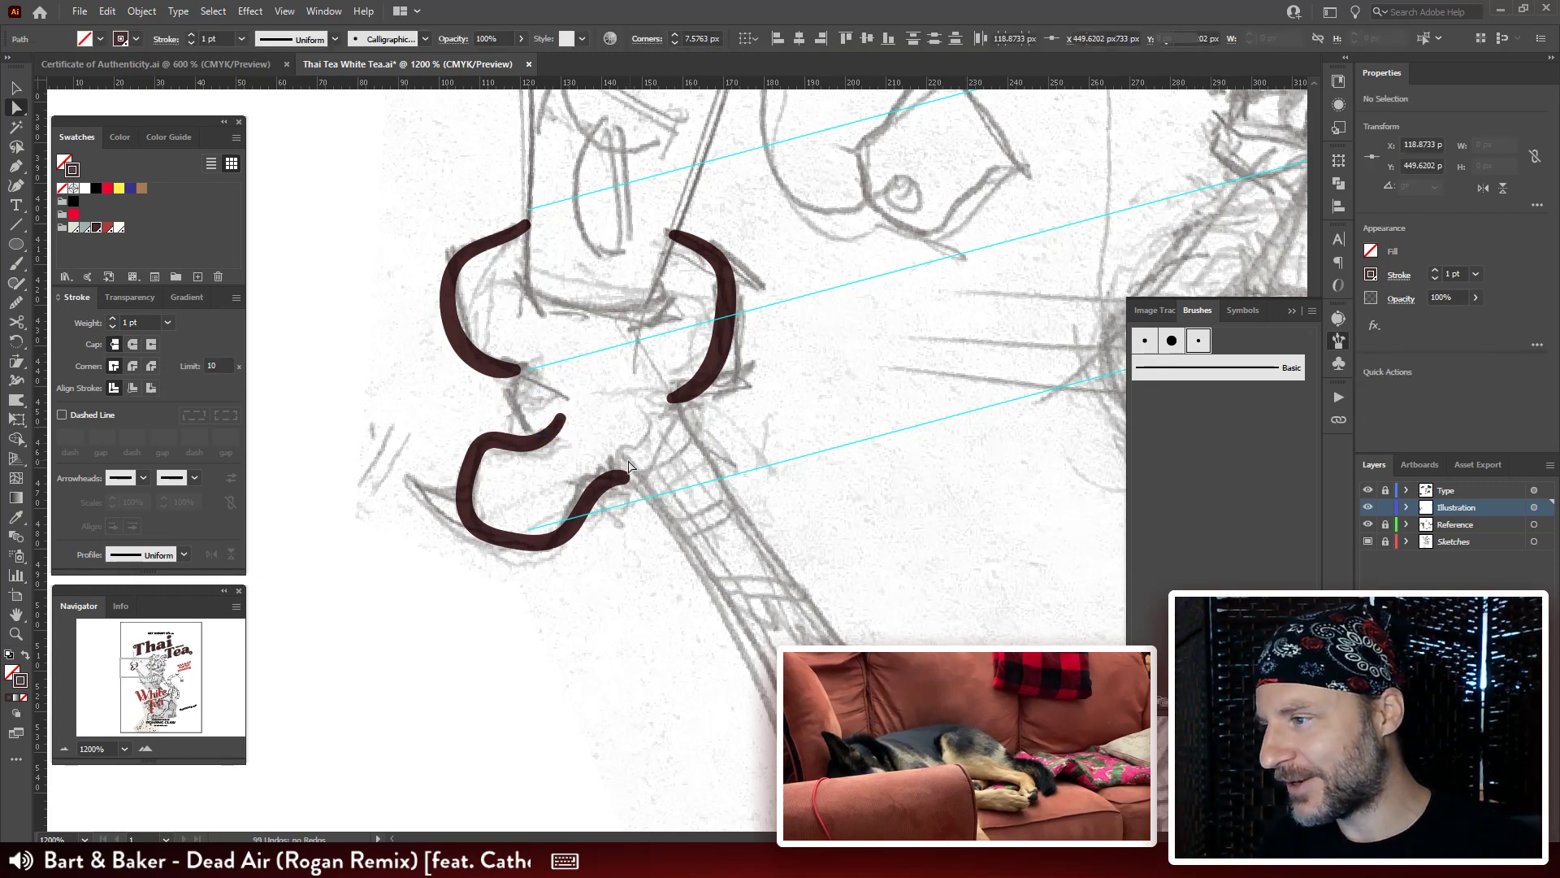
left_click(624, 478)
left_click_drag(674, 403, 719, 401)
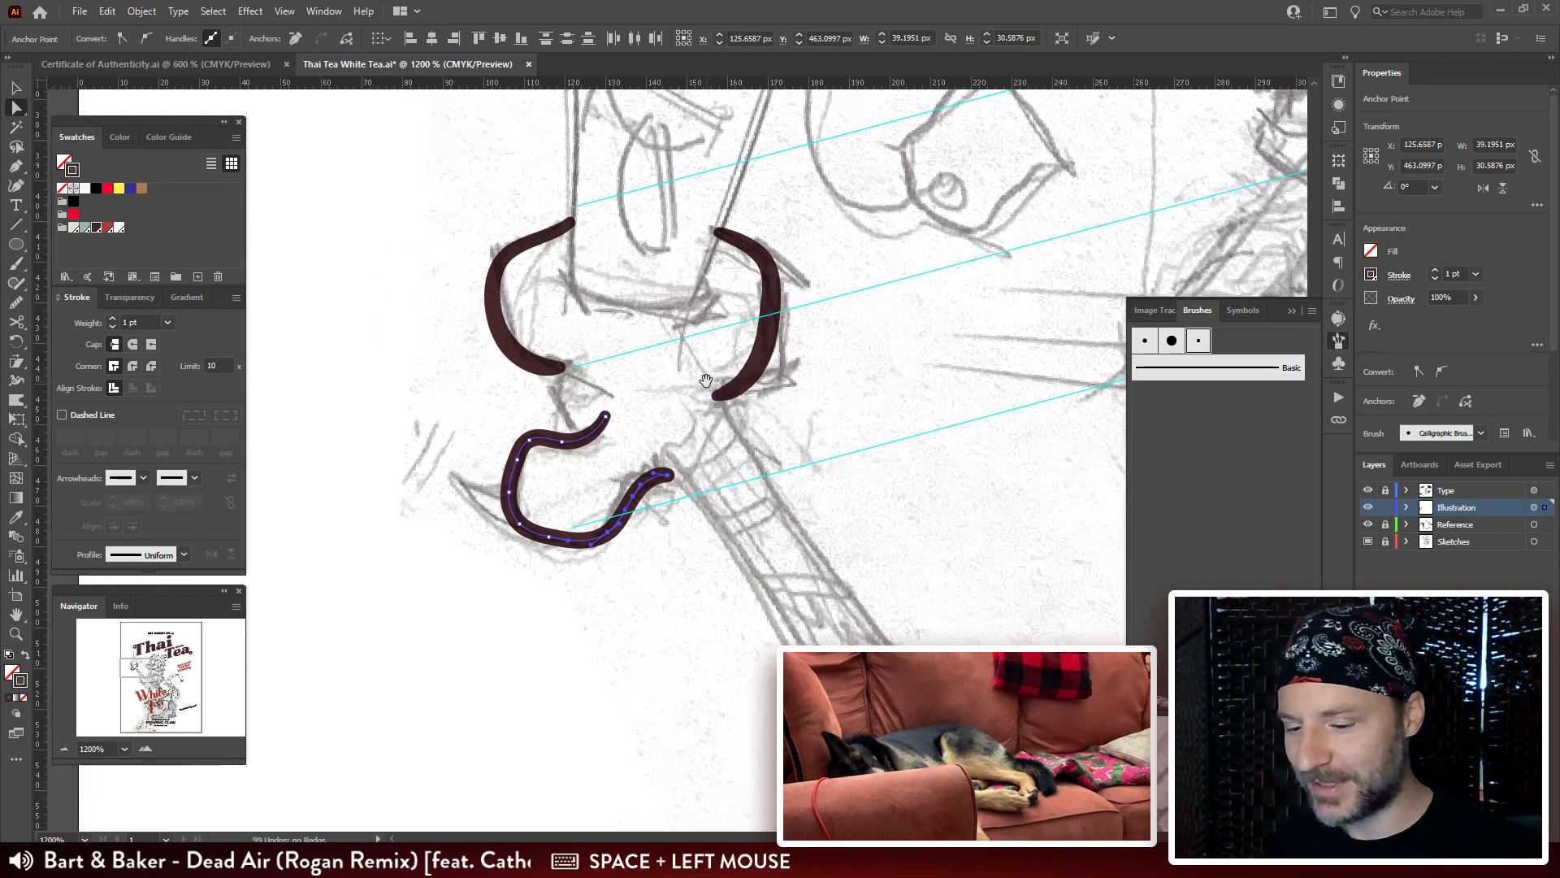
key("ctrl+shift+a")
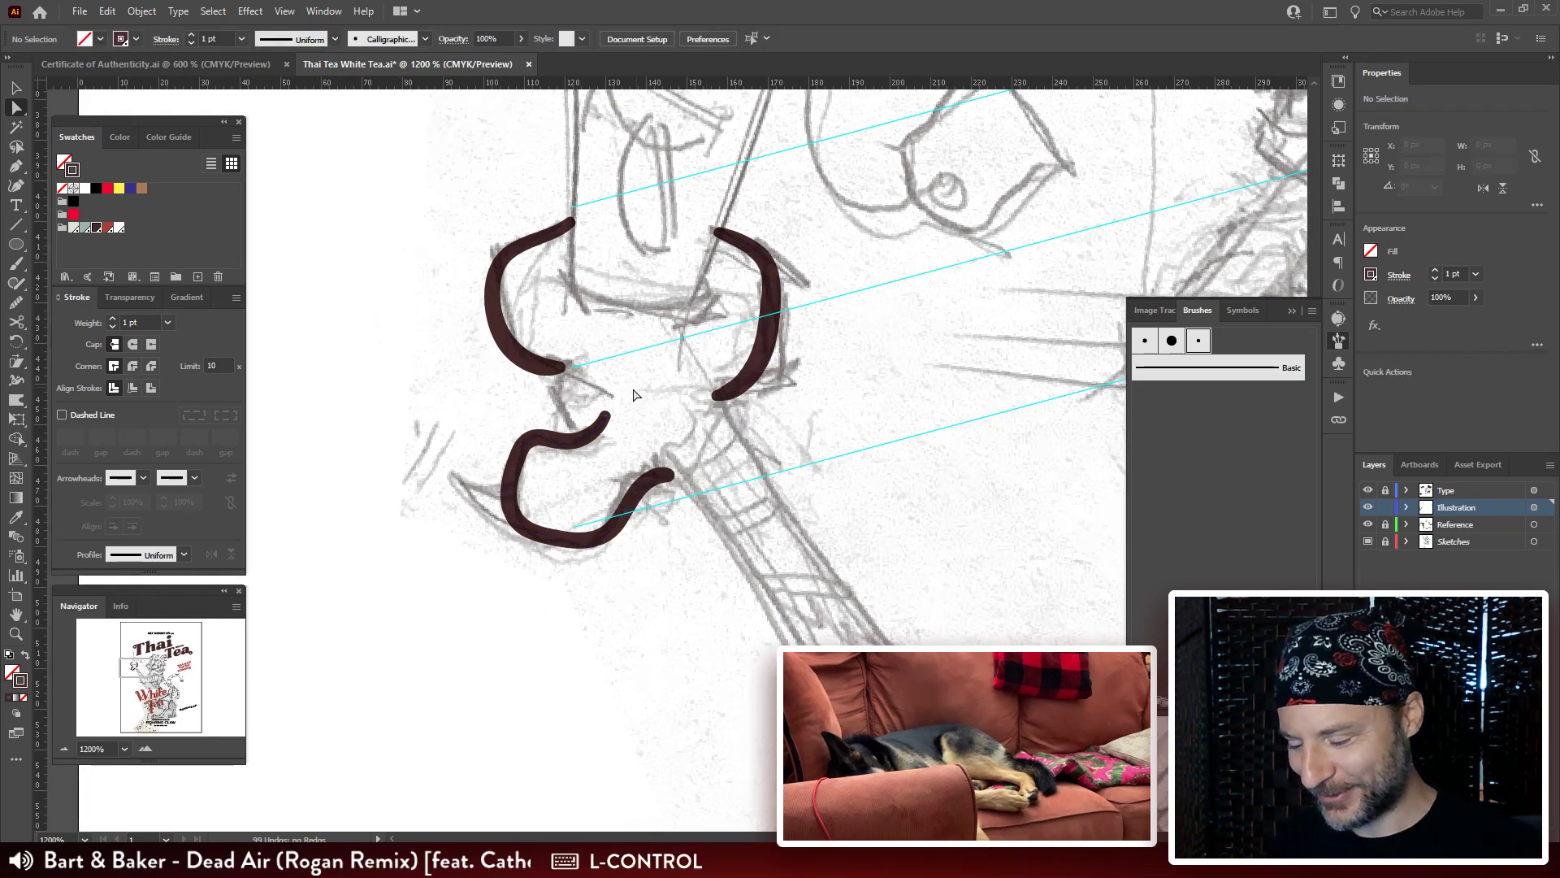
Try a repainted knuckle stroke between the upper and lower finger outlines and delete it.
key("b")
left_click_drag(800, 357, 795, 333)
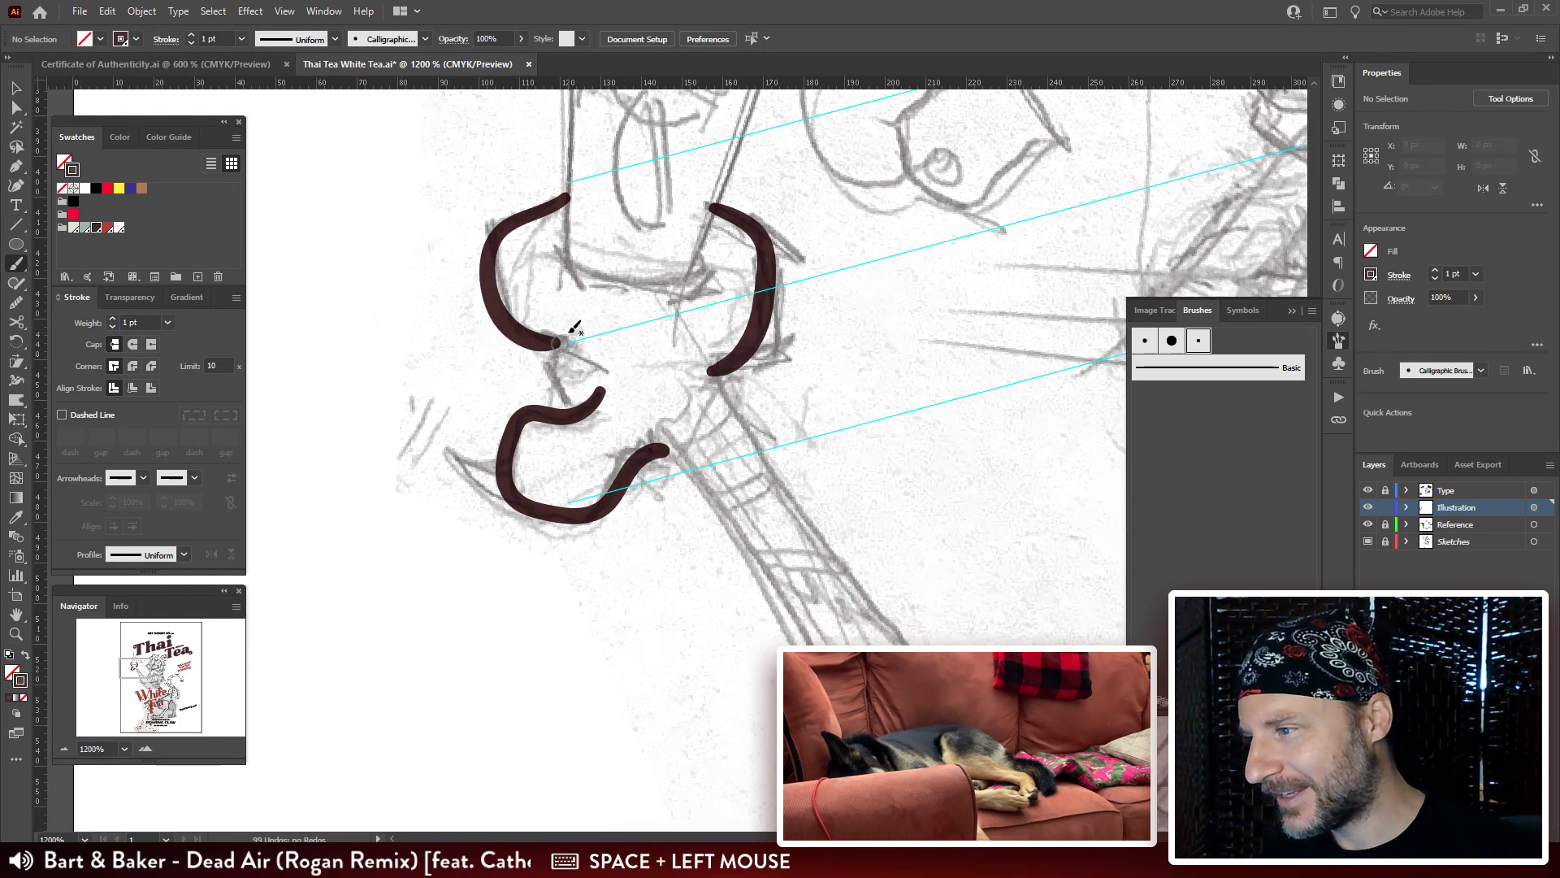
left_click_drag(568, 325, 558, 341)
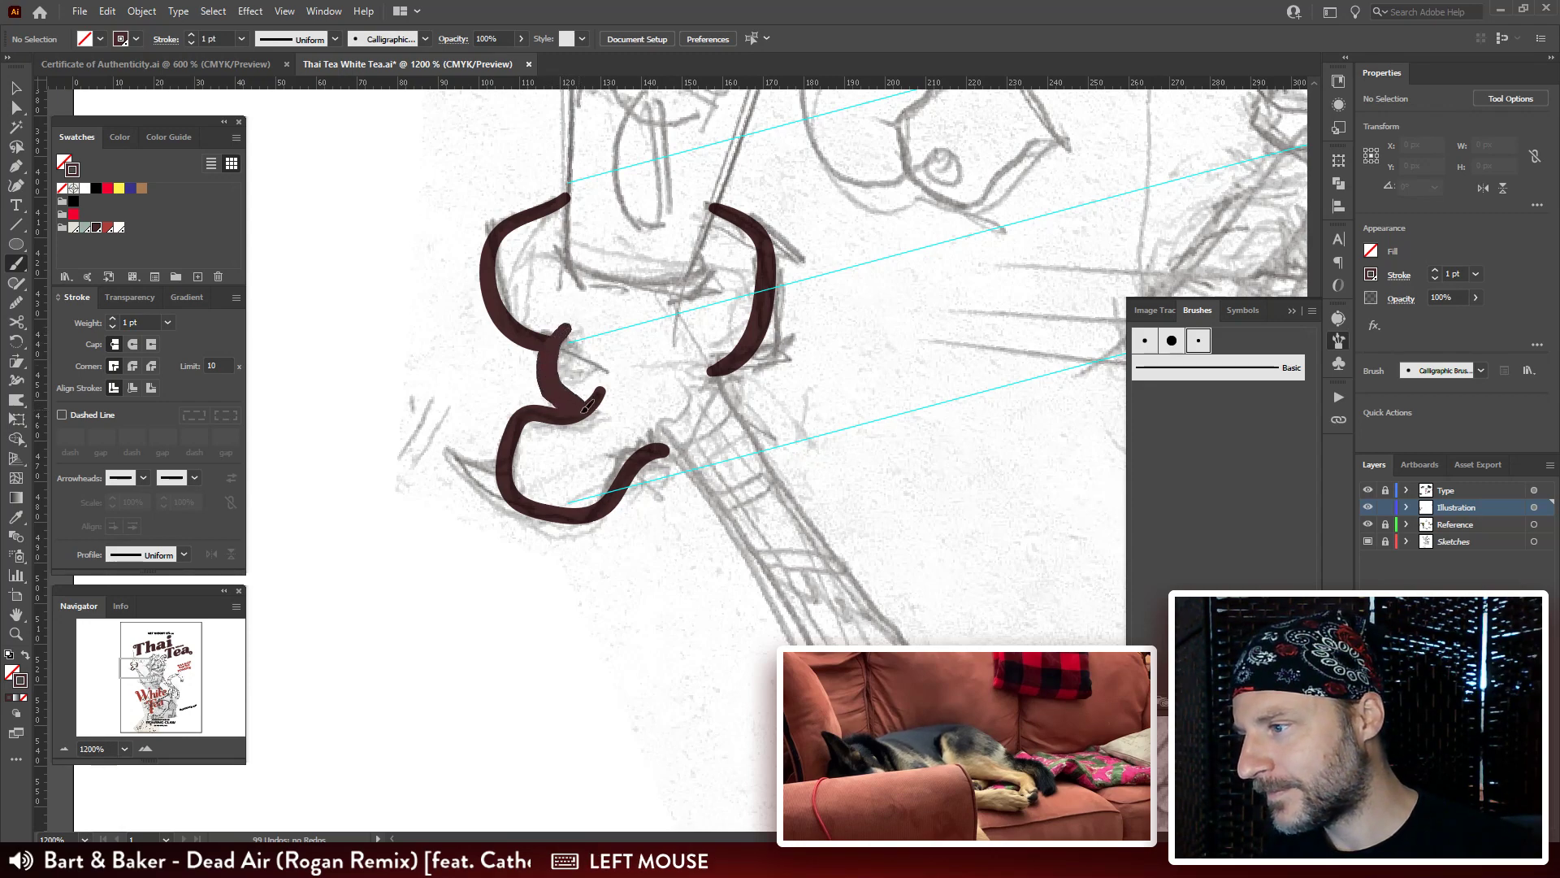
left_click_drag(585, 407, 586, 407)
mouse_move(785, 541)
left_mouse_down()
mouse_move(548, 369)
mouse_move(658, 475)
left_mouse_up()
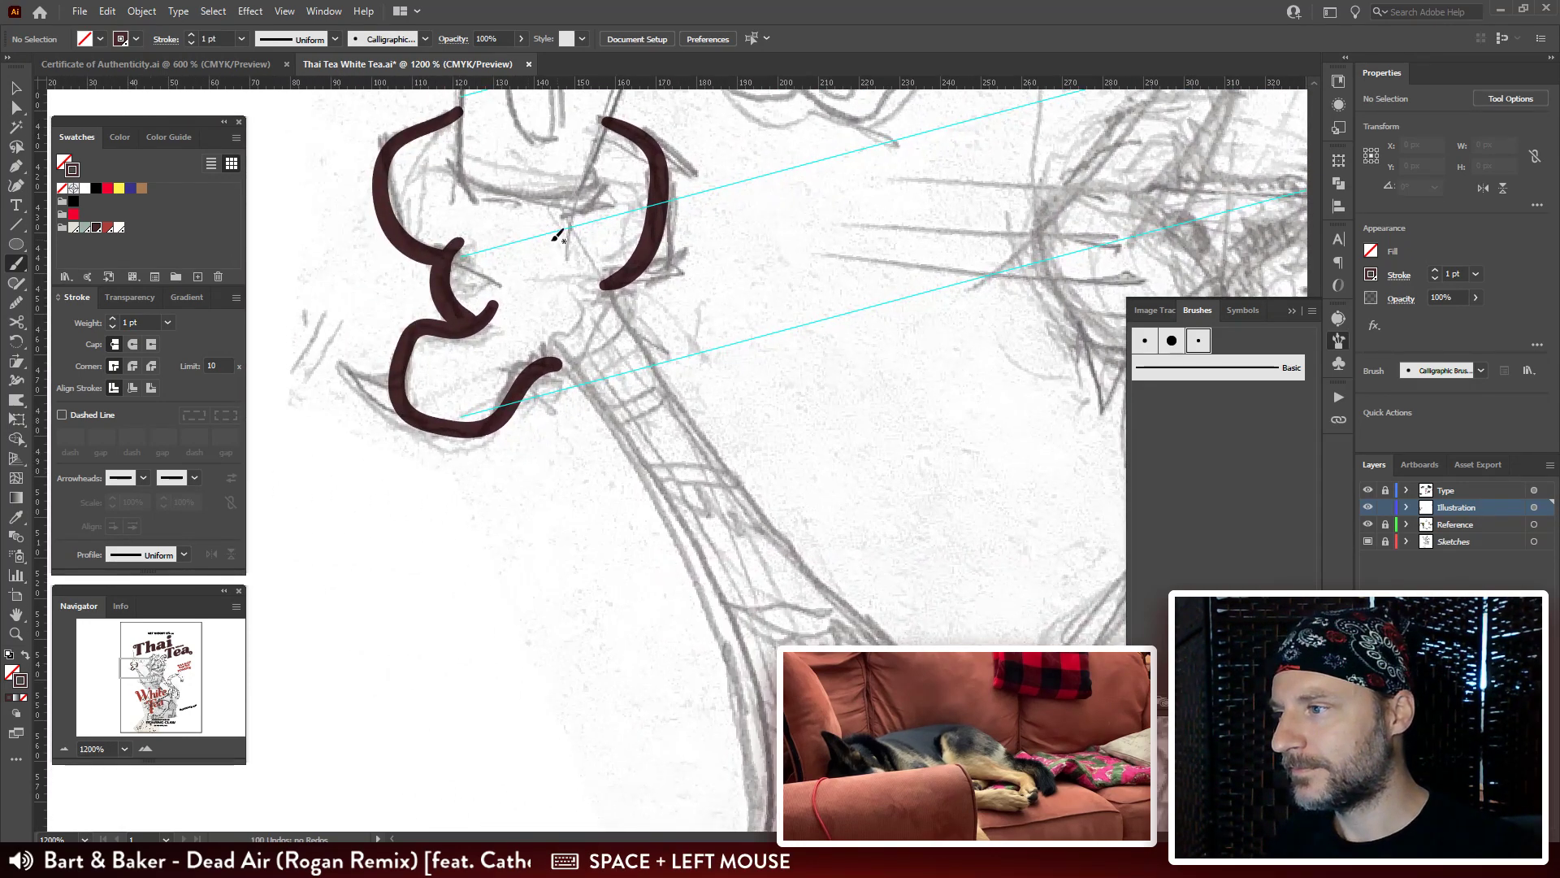
key("a")
left_click(469, 324)
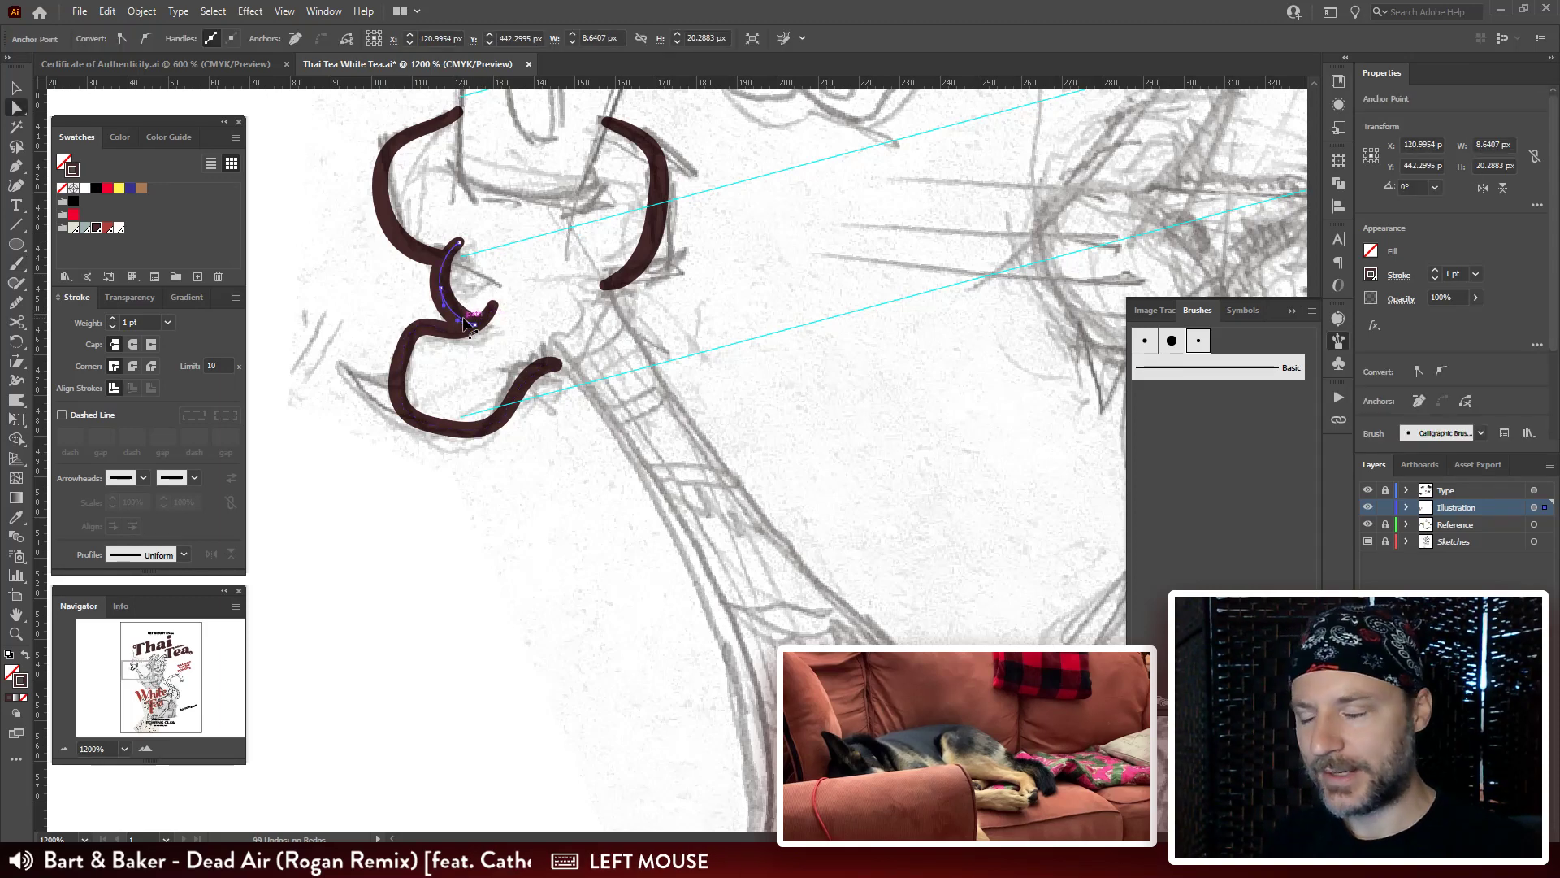
key("Delete")
left_click_drag(487, 293, 480, 310)
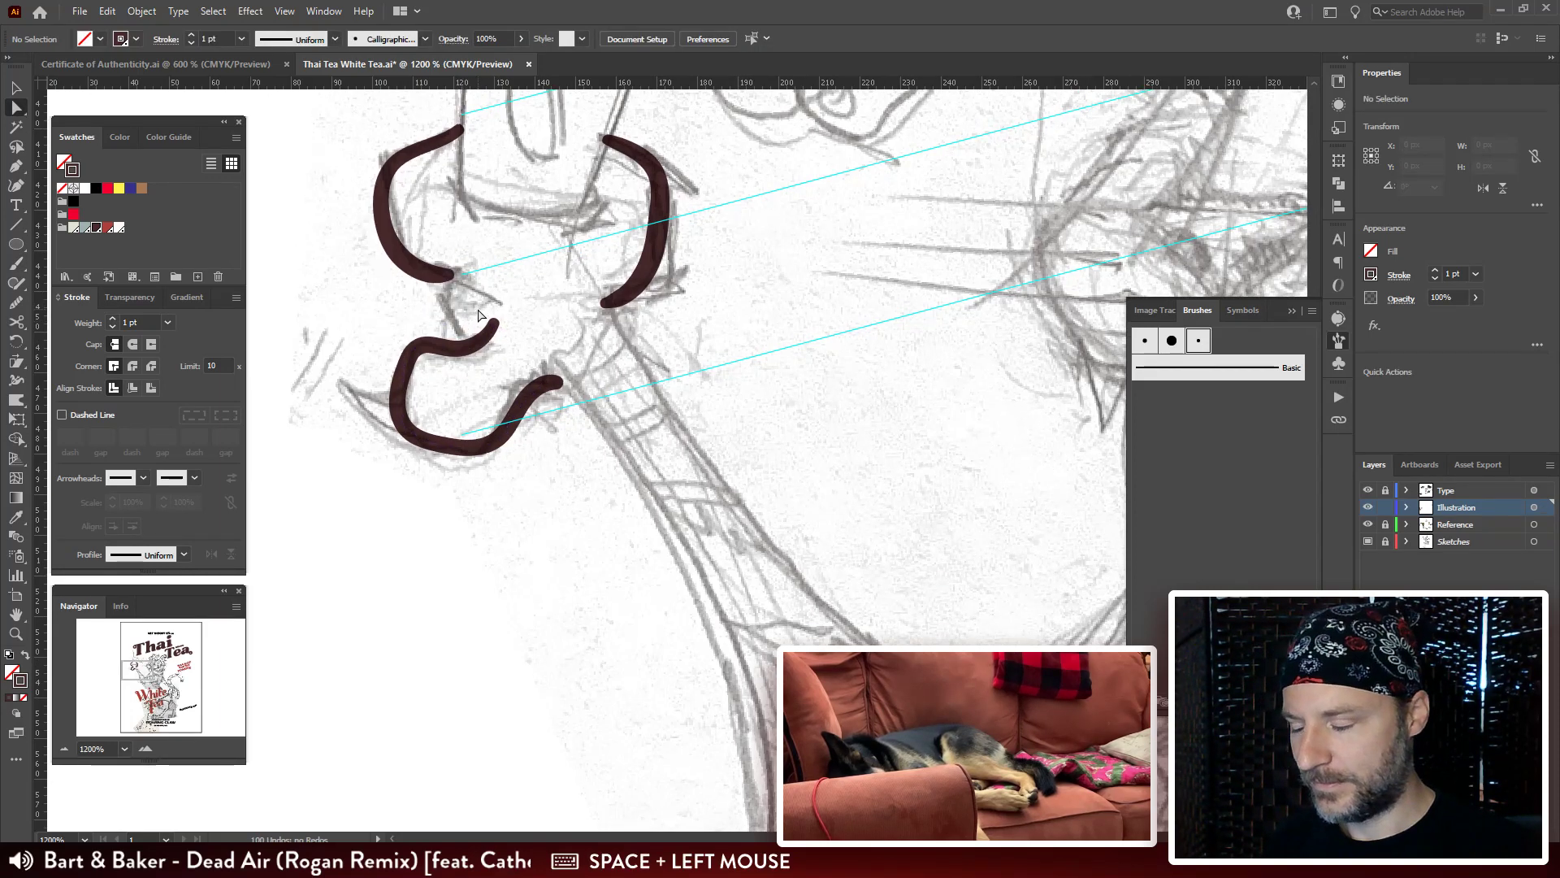
Remove the upper end segment of the lower finger outline and reshape its new end into a gentle upward curve.
key("b")
key("a")
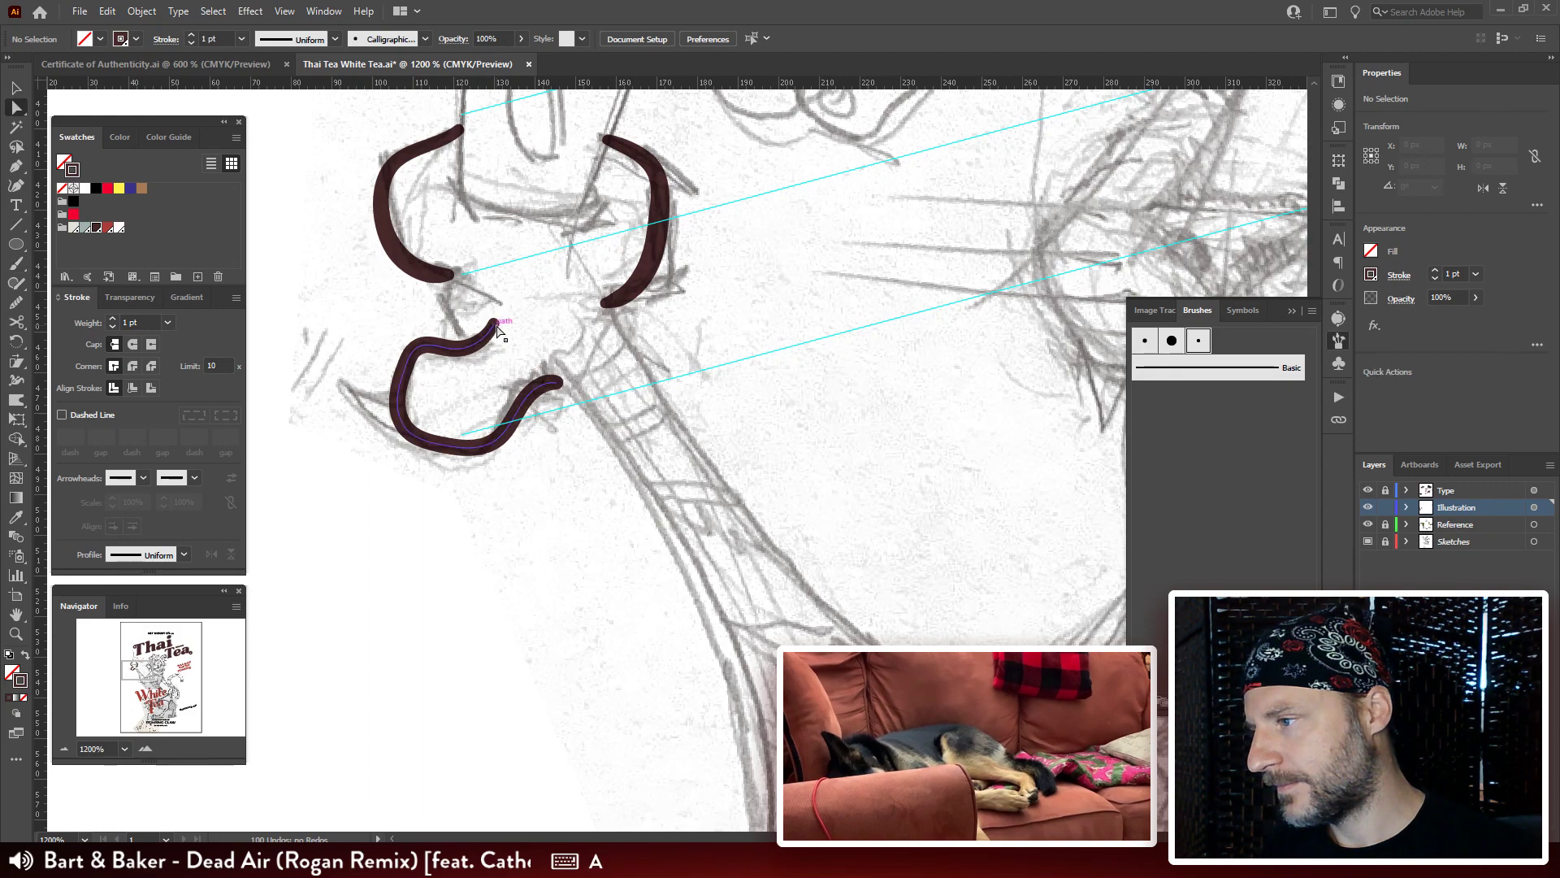
left_click(470, 351)
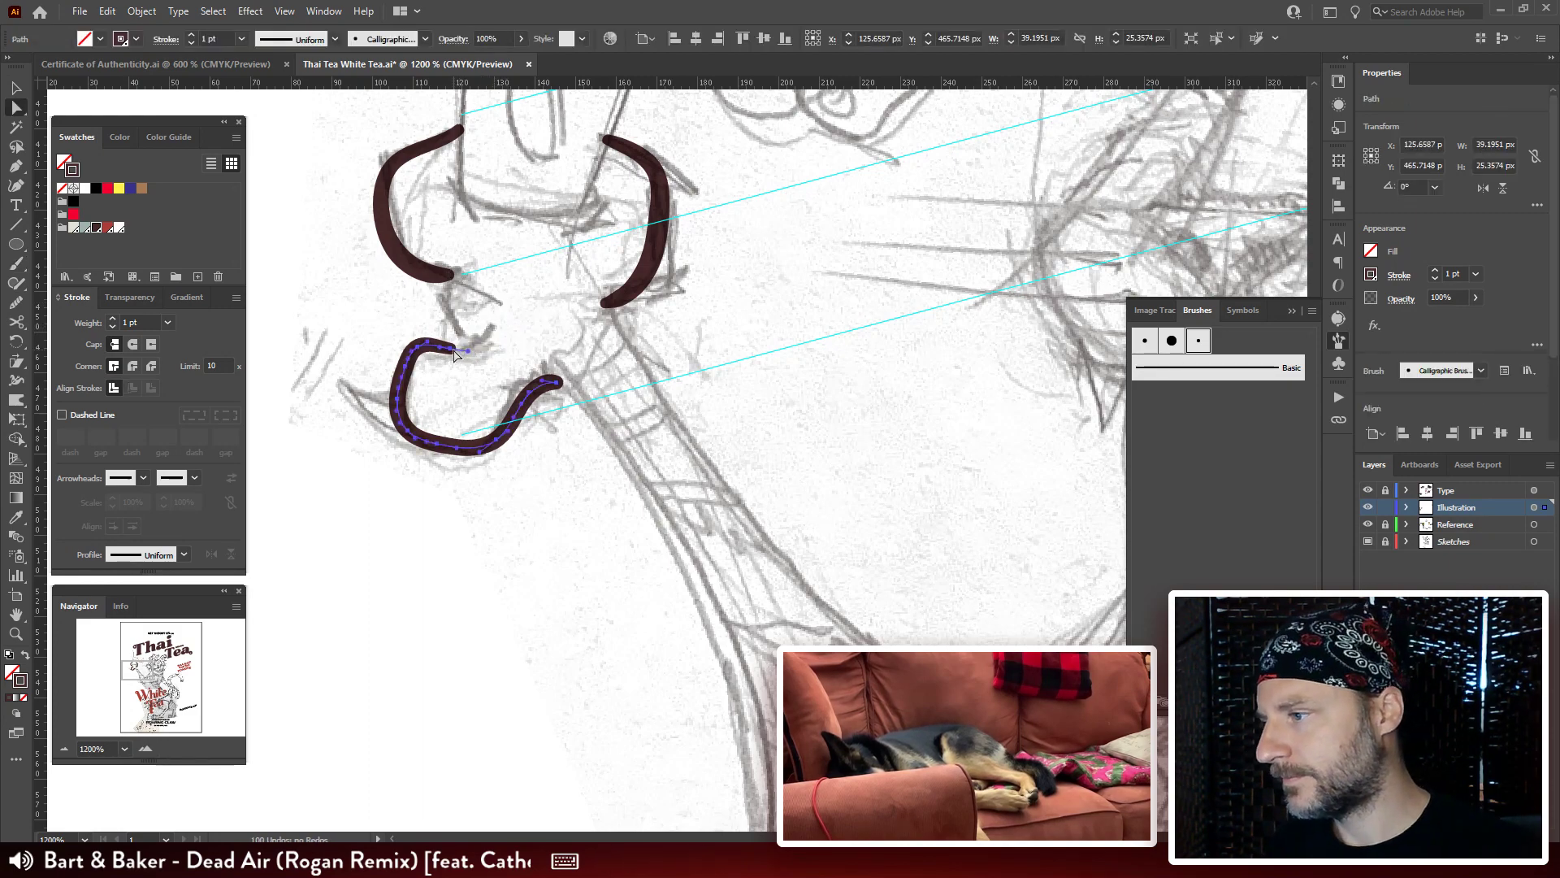
left_click_drag(452, 348, 488, 336)
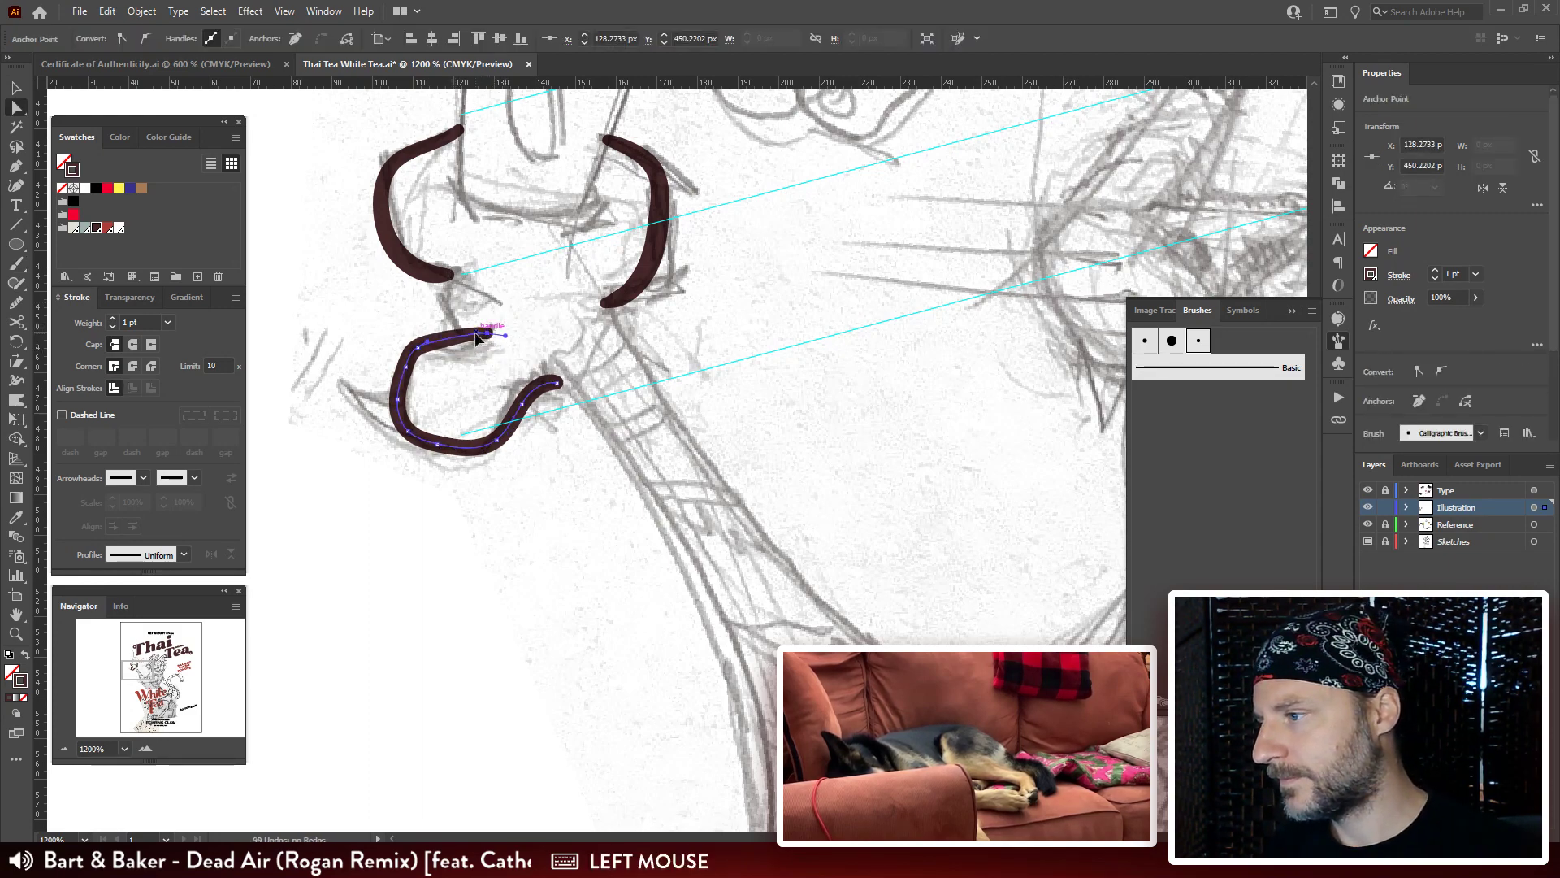
left_click(462, 351)
Paint a new curved knuckle stroke joining the upper outline of the paw to the lower finger and deselect everything.
key("b")
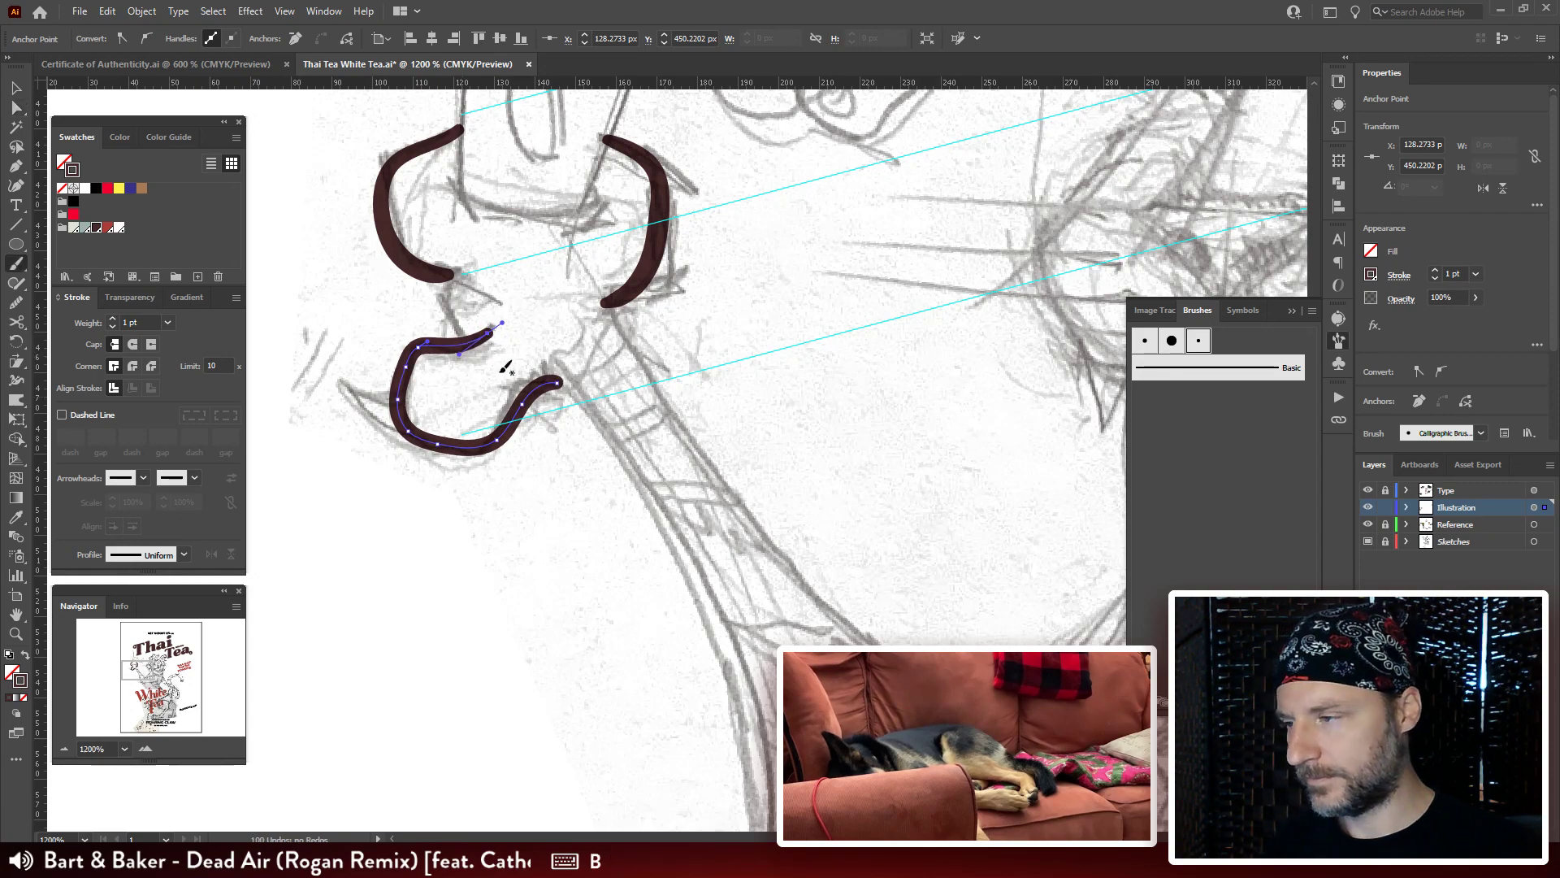
left_click_drag(465, 258, 462, 262)
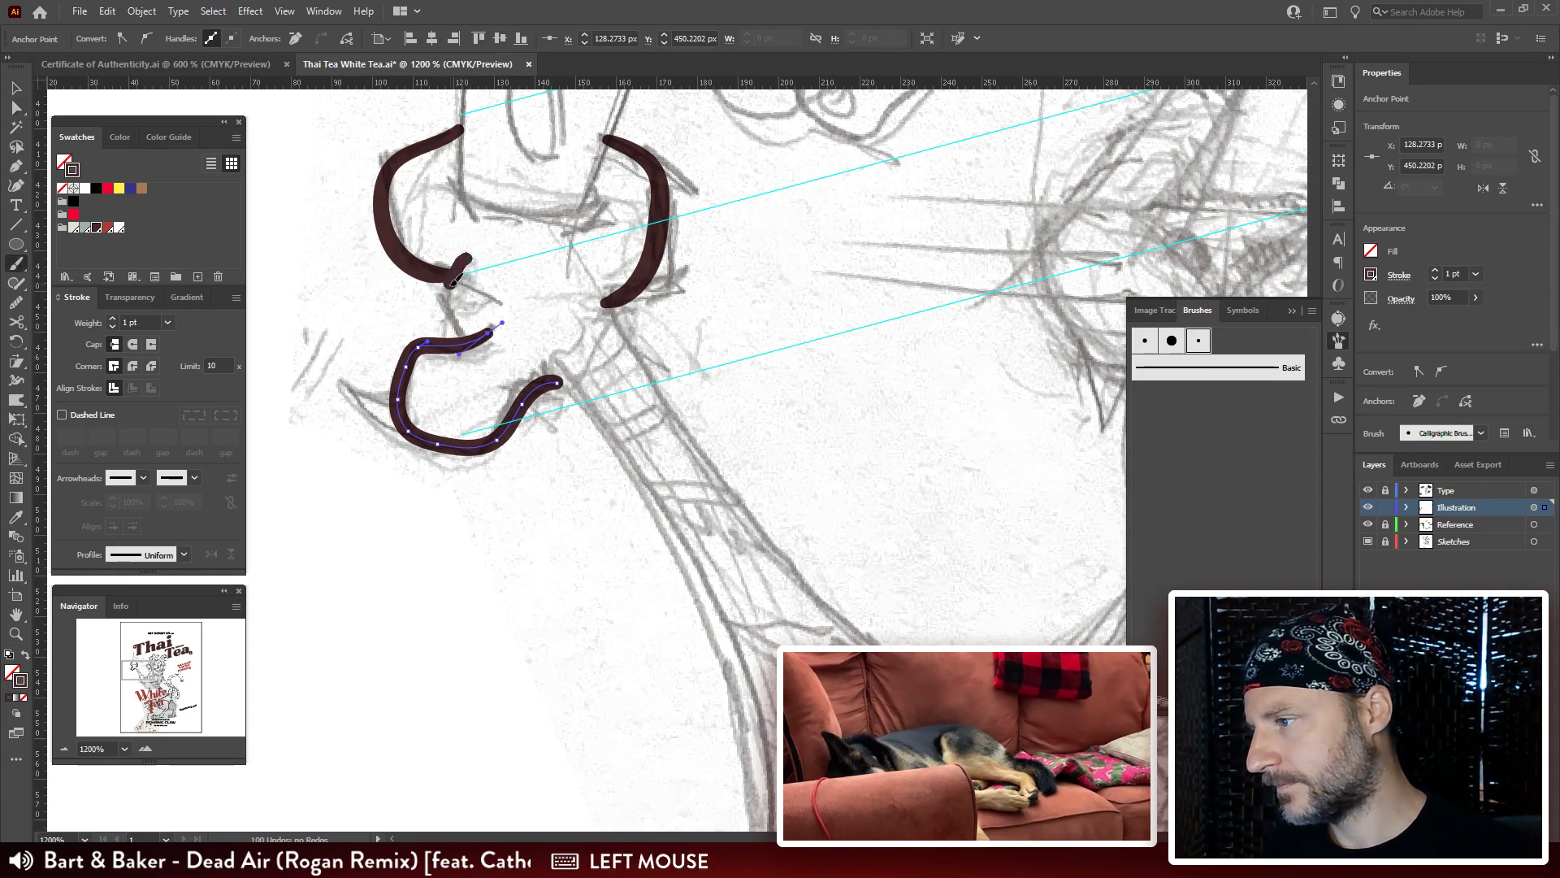
left_click_drag(469, 335, 490, 333)
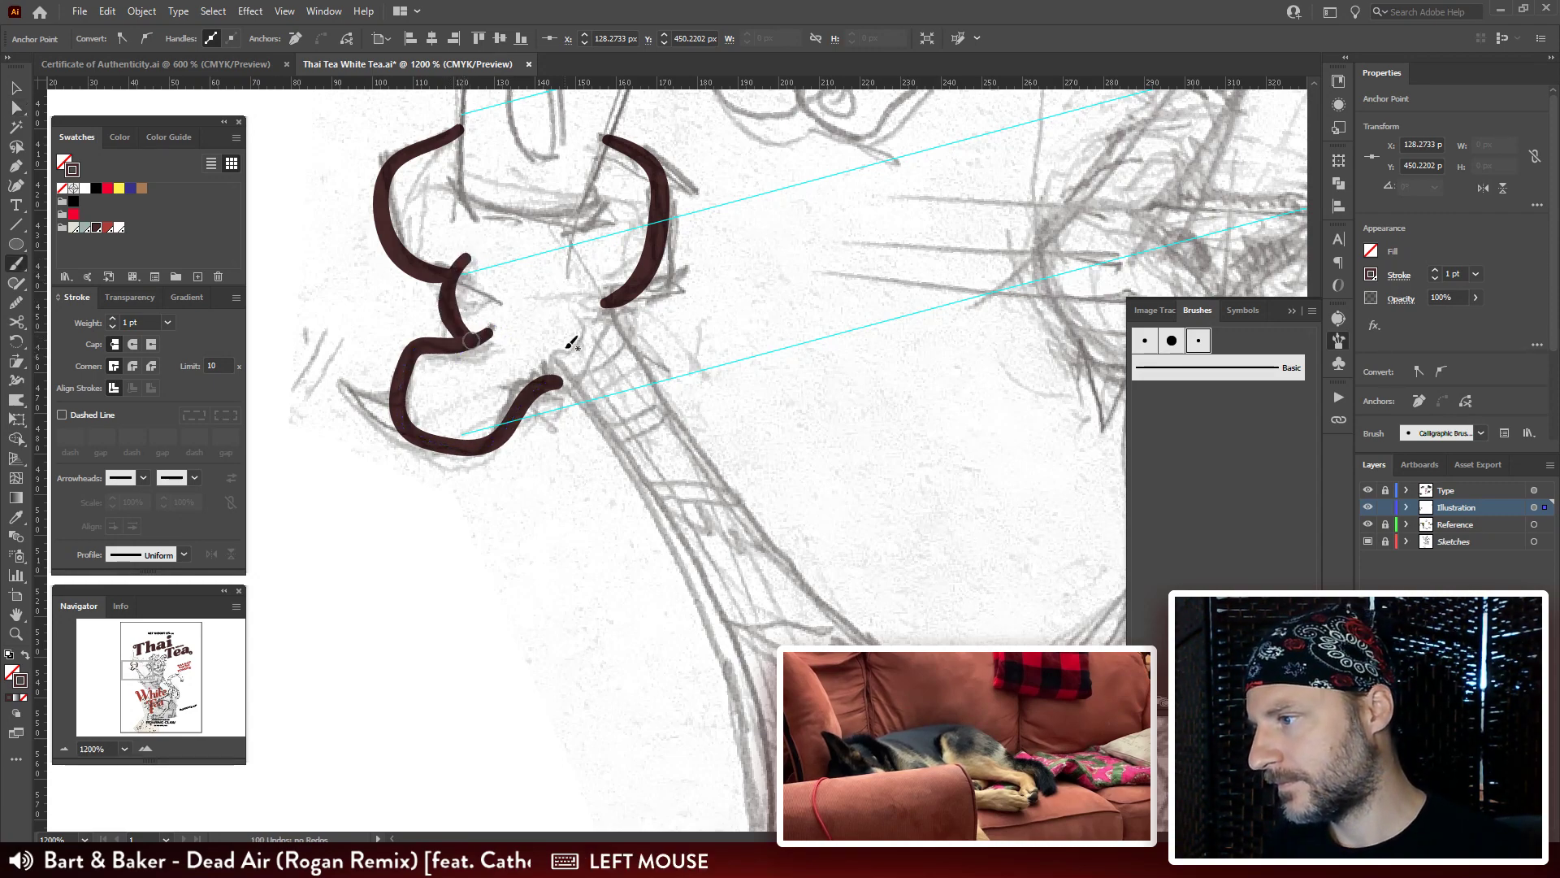
key("space")
mouse_move(625, 363)
left_mouse_down()
mouse_move(529, 426)
mouse_move(783, 382)
left_mouse_up()
key("ctrl+shift+a")
key("space")
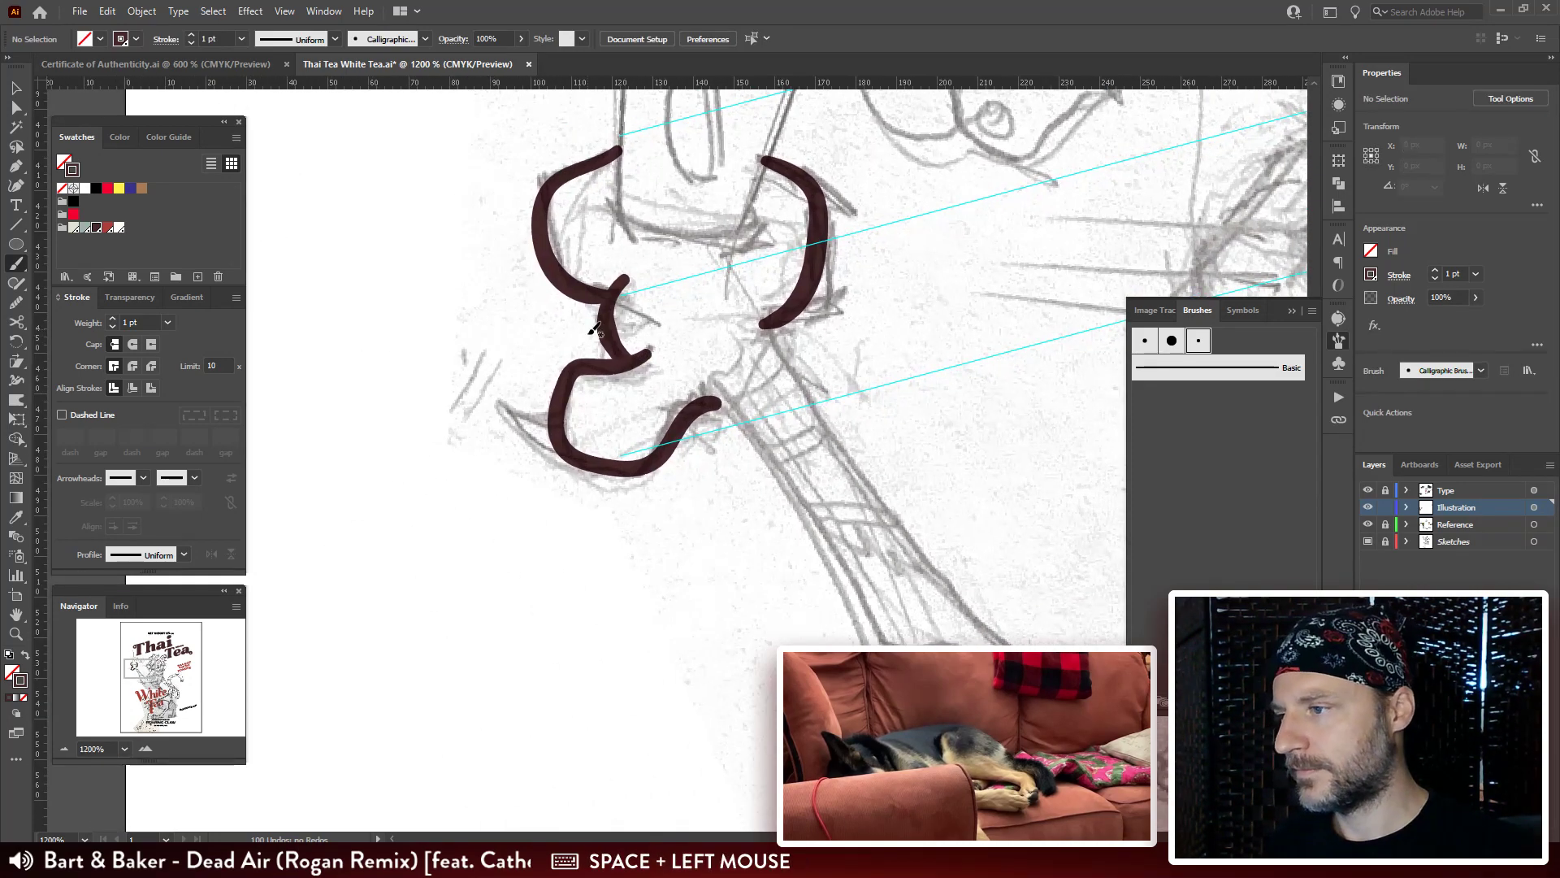
Try adjusting the junction of the knuckle stroke and the lower finger outline, and undo those edits.
key("a")
left_click(624, 361)
mouse_move(645, 356)
left_mouse_down()
mouse_move(660, 363)
mouse_move(635, 367)
left_mouse_up()
left_click(639, 363)
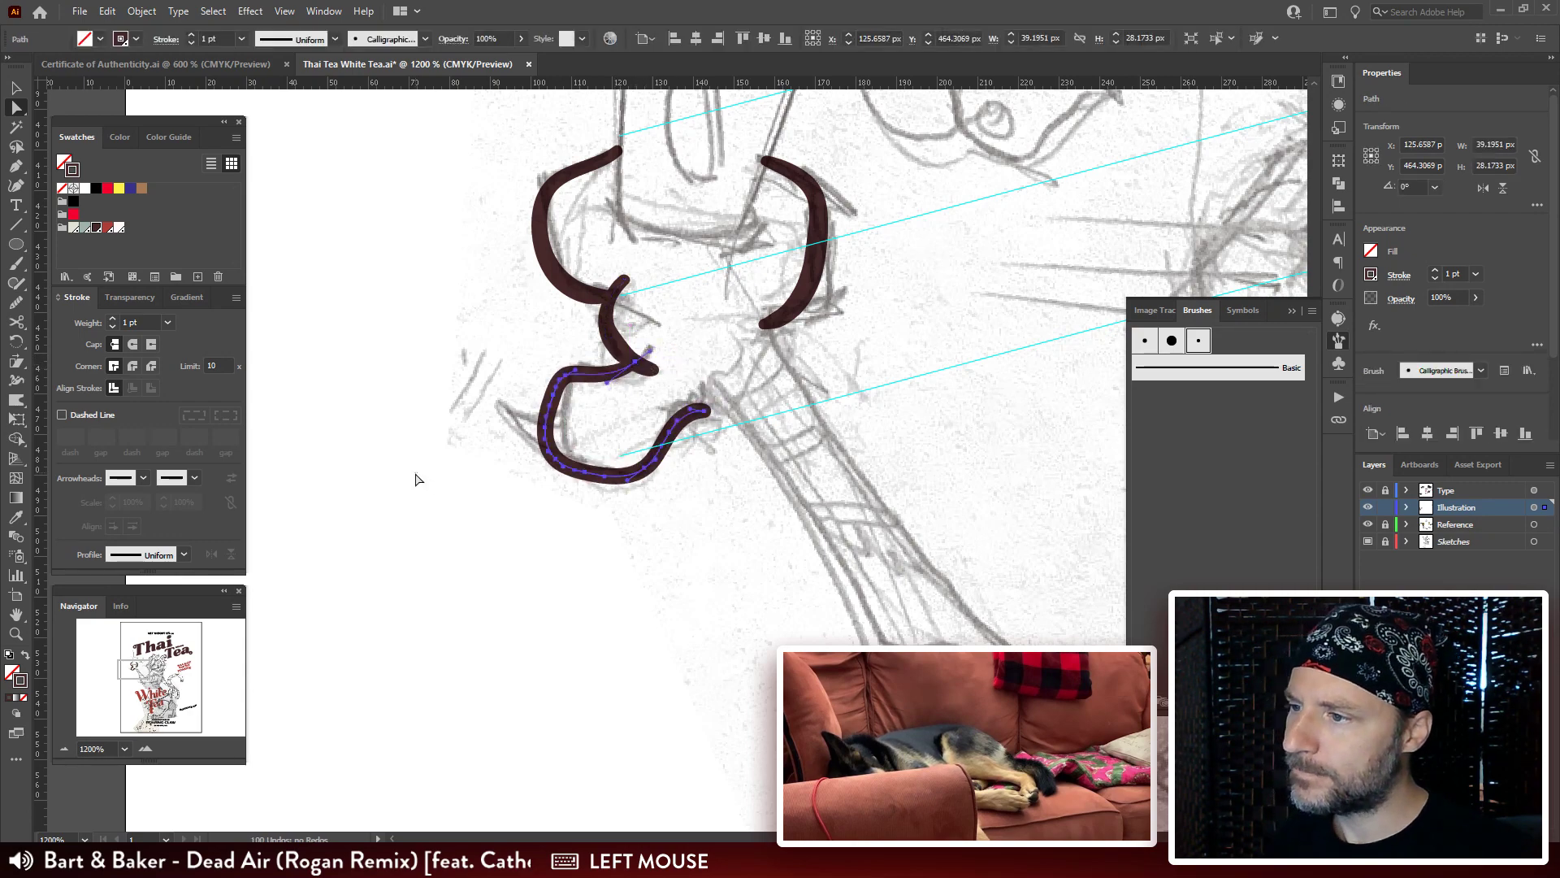
key("ctrl+z")
key("ctrl+z")
key("ctrl+z")
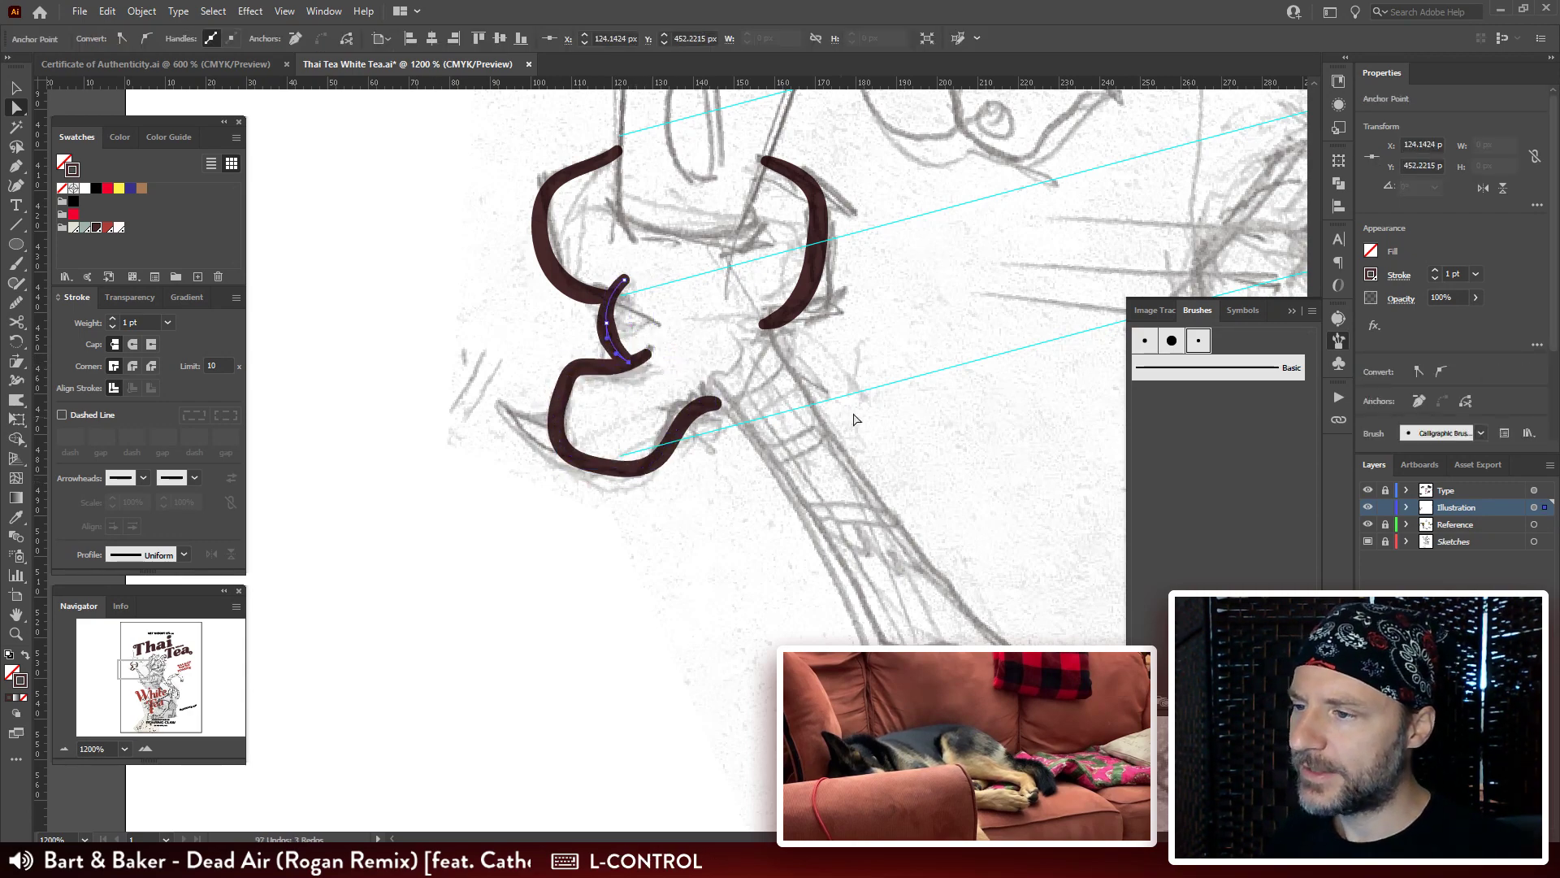
Check the inked paw against the whole label and paint a curved brush stroke along the glass bottom inside the paw.
left_click_drag(854, 420, 736, 420)
key("ctrl+minus")
key("ctrl+minus")
key("ctrl+minus")
key("ctrl+minus")
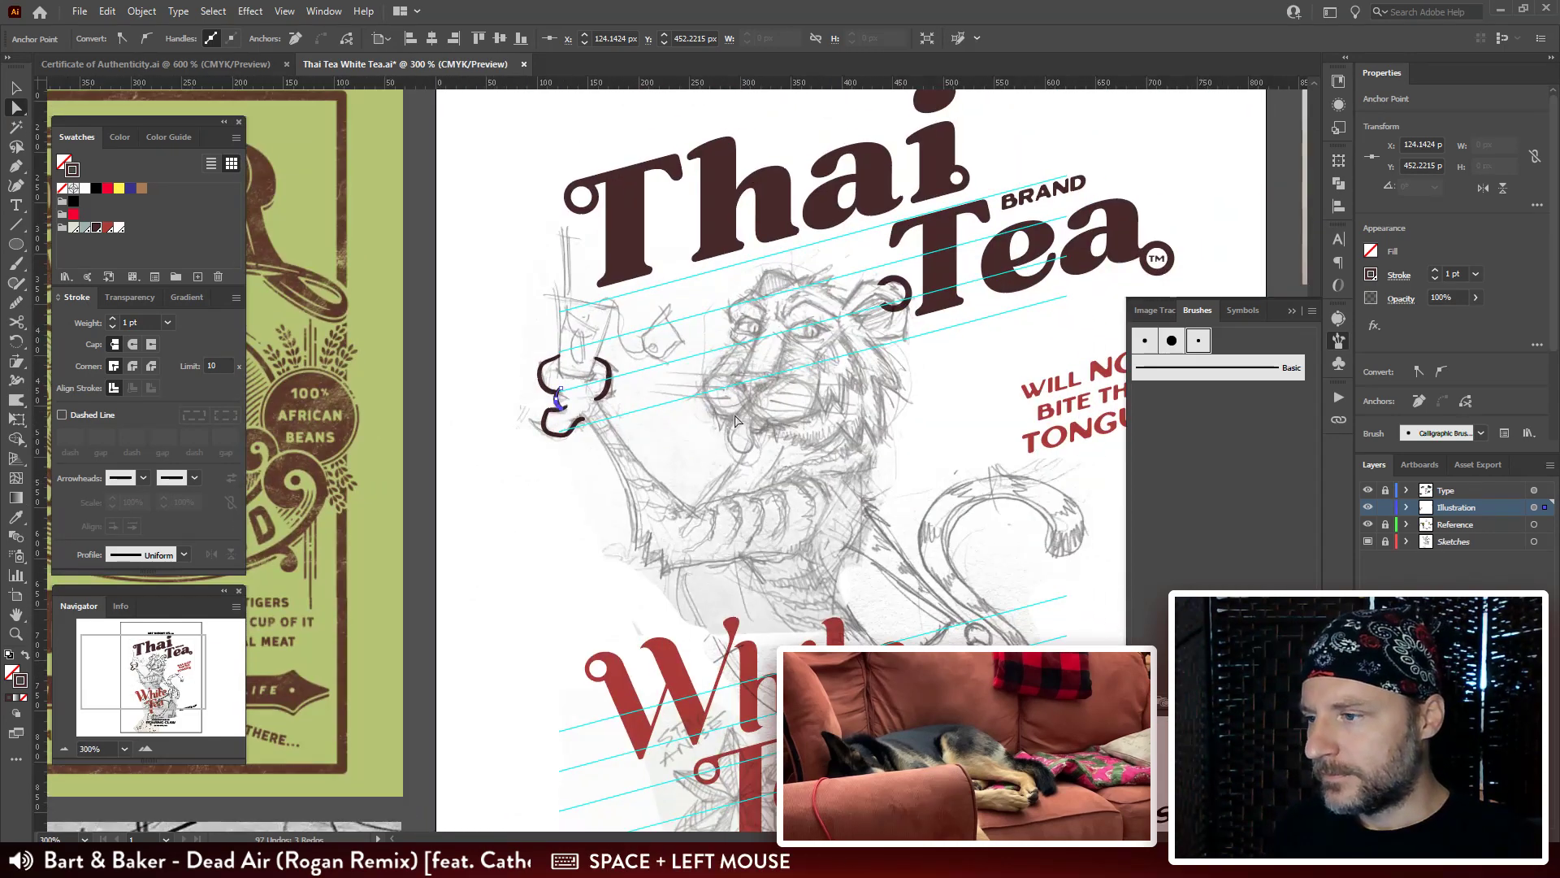
key("ctrl+plus")
key("ctrl+plus")
key("ctrl+plus")
key("ctrl+plus")
left_click_drag(837, 443, 740, 475)
key("b")
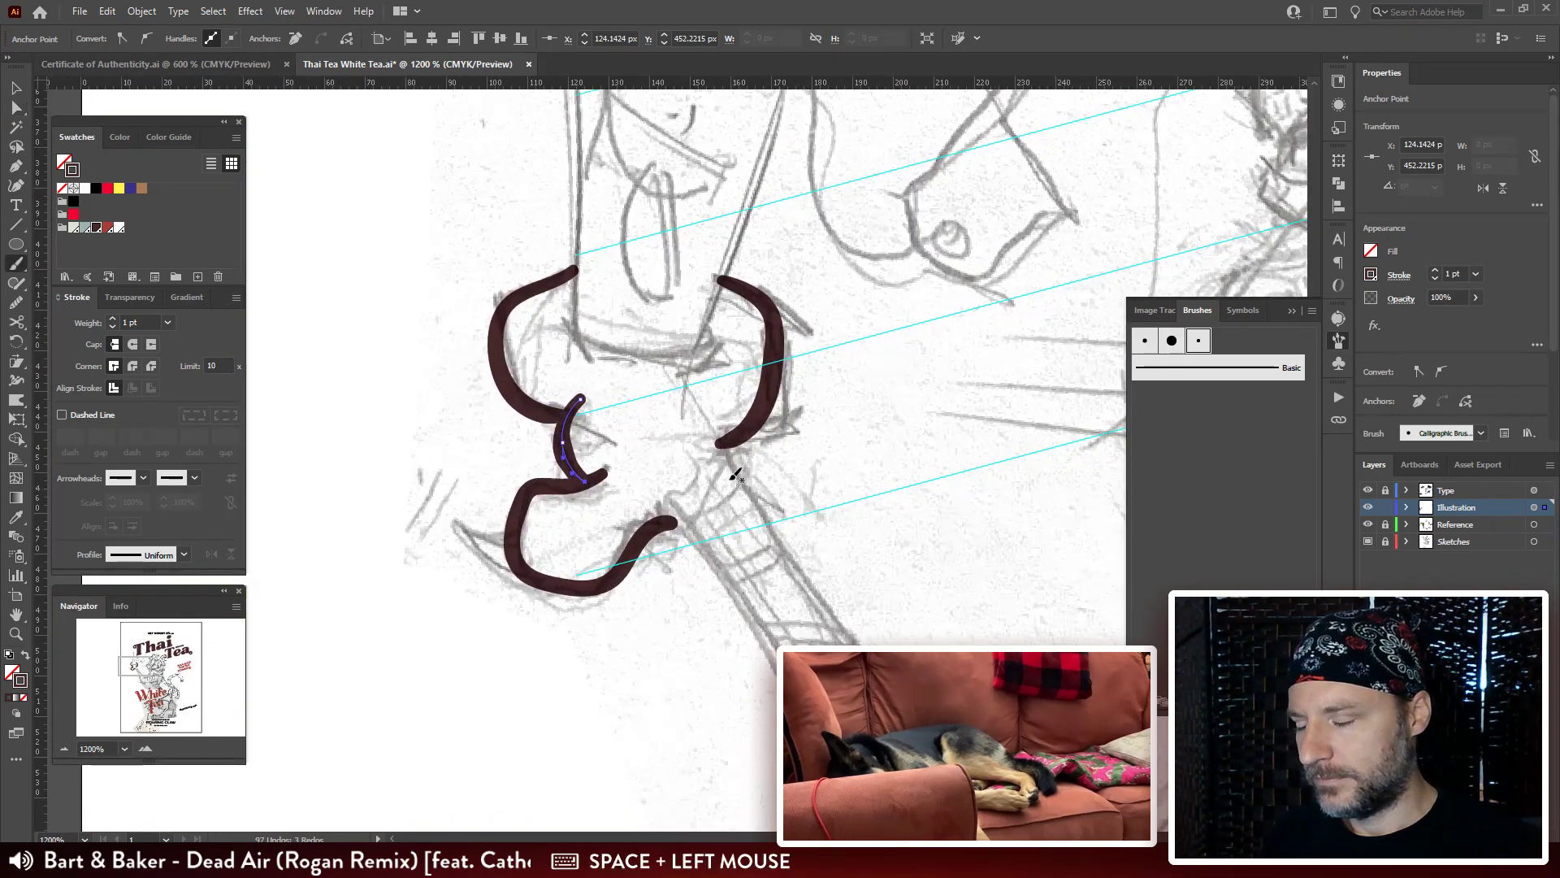
left_click(568, 317)
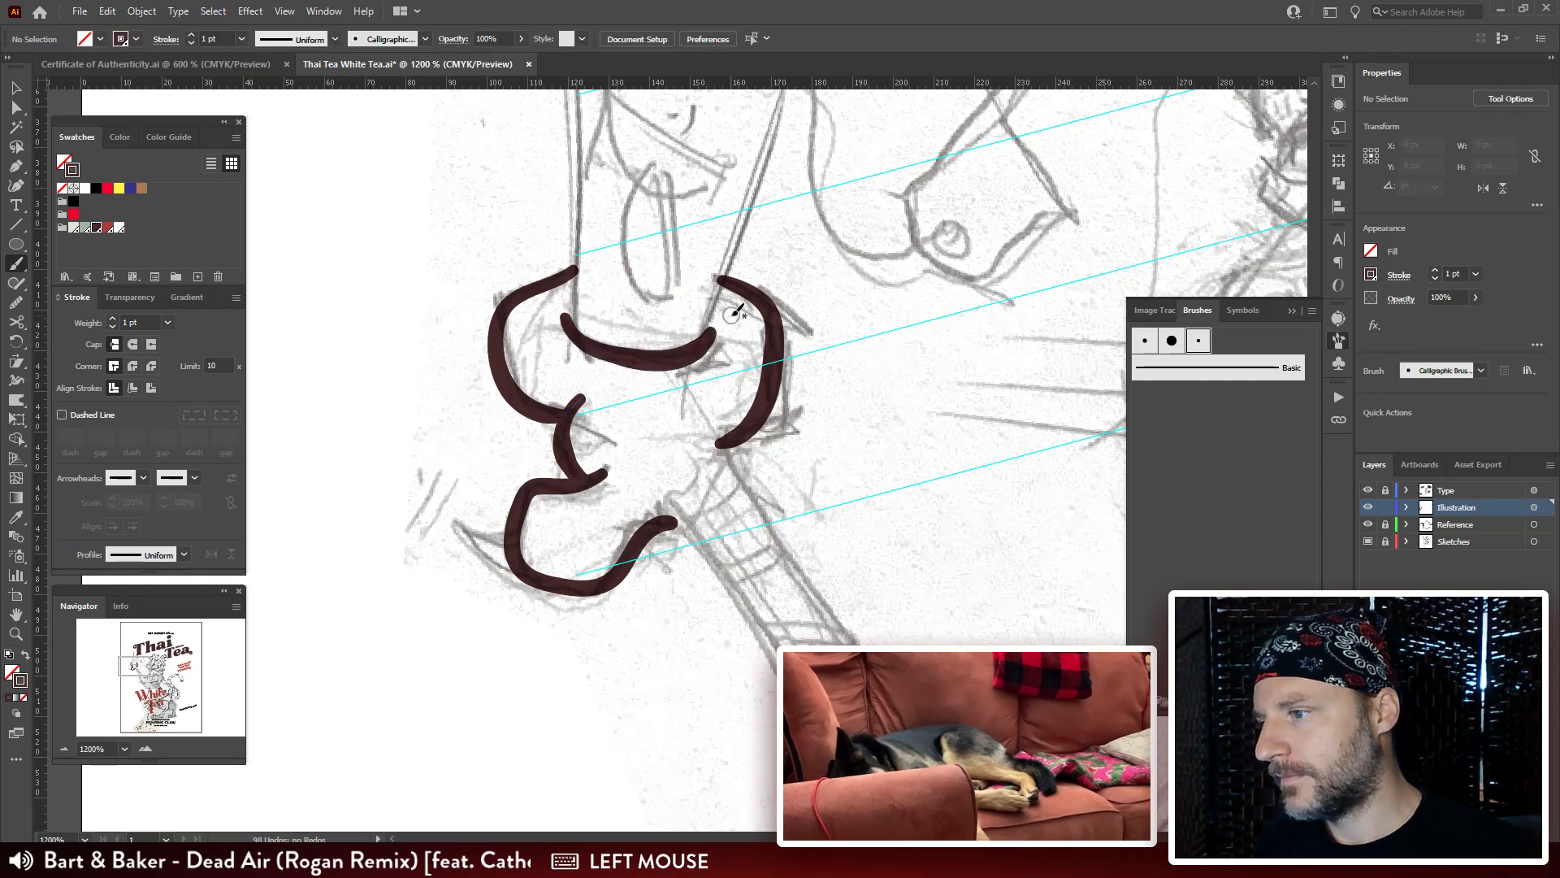
Adjust the anchors of the glass-bottom stroke and move its left end onto the sketched side of the glass.
left_click_drag(774, 338, 713, 370)
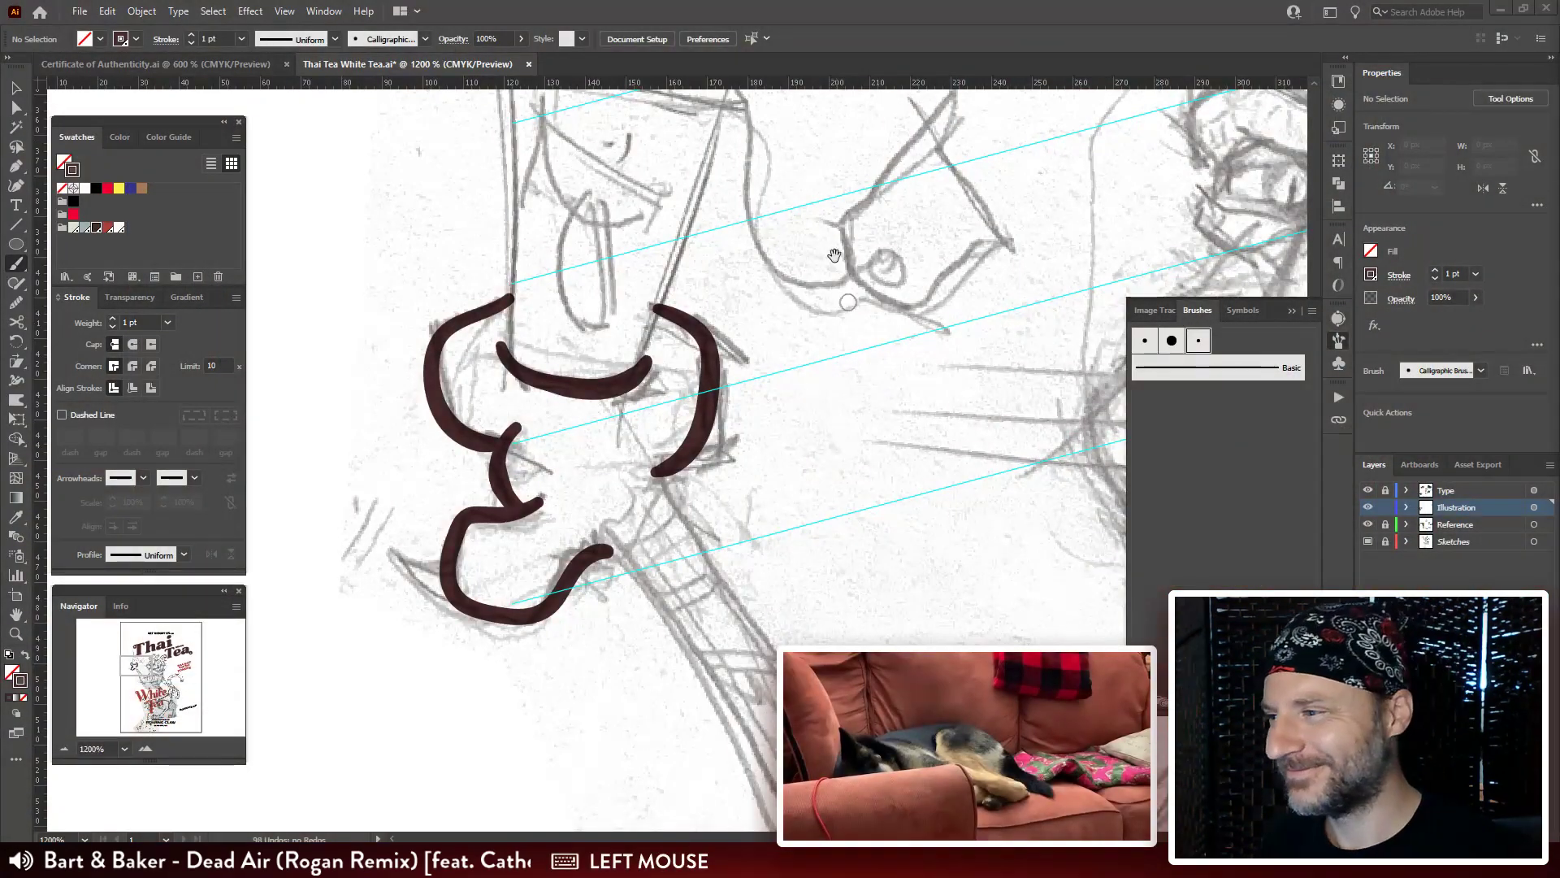
left_click_drag(834, 255, 846, 290)
key("a")
left_click_drag(521, 388, 626, 422)
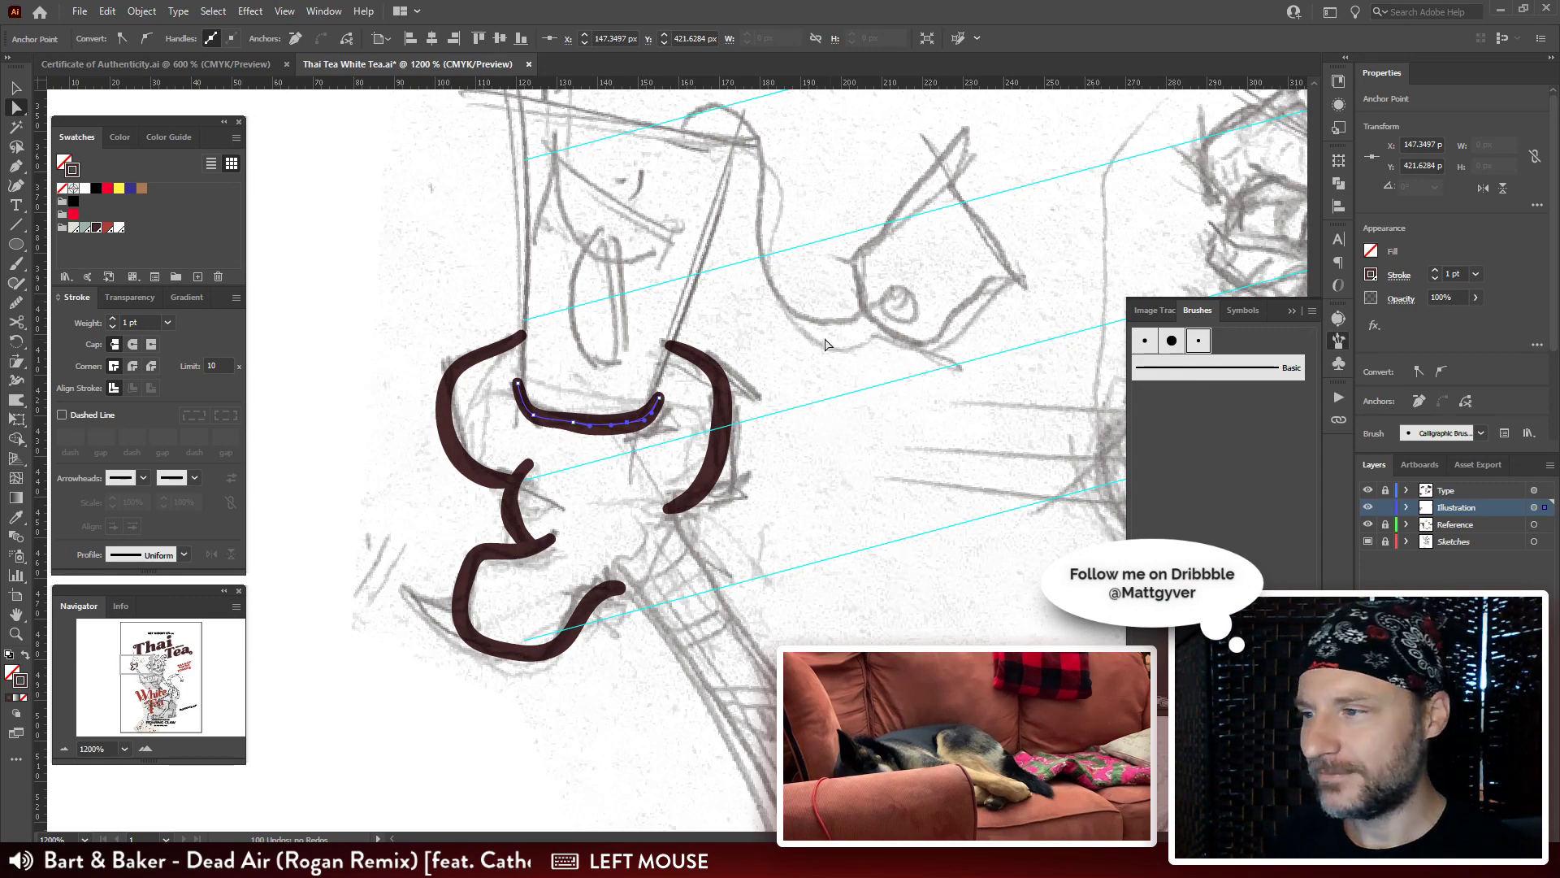
left_click(852, 353)
left_click_drag(807, 417, 769, 473)
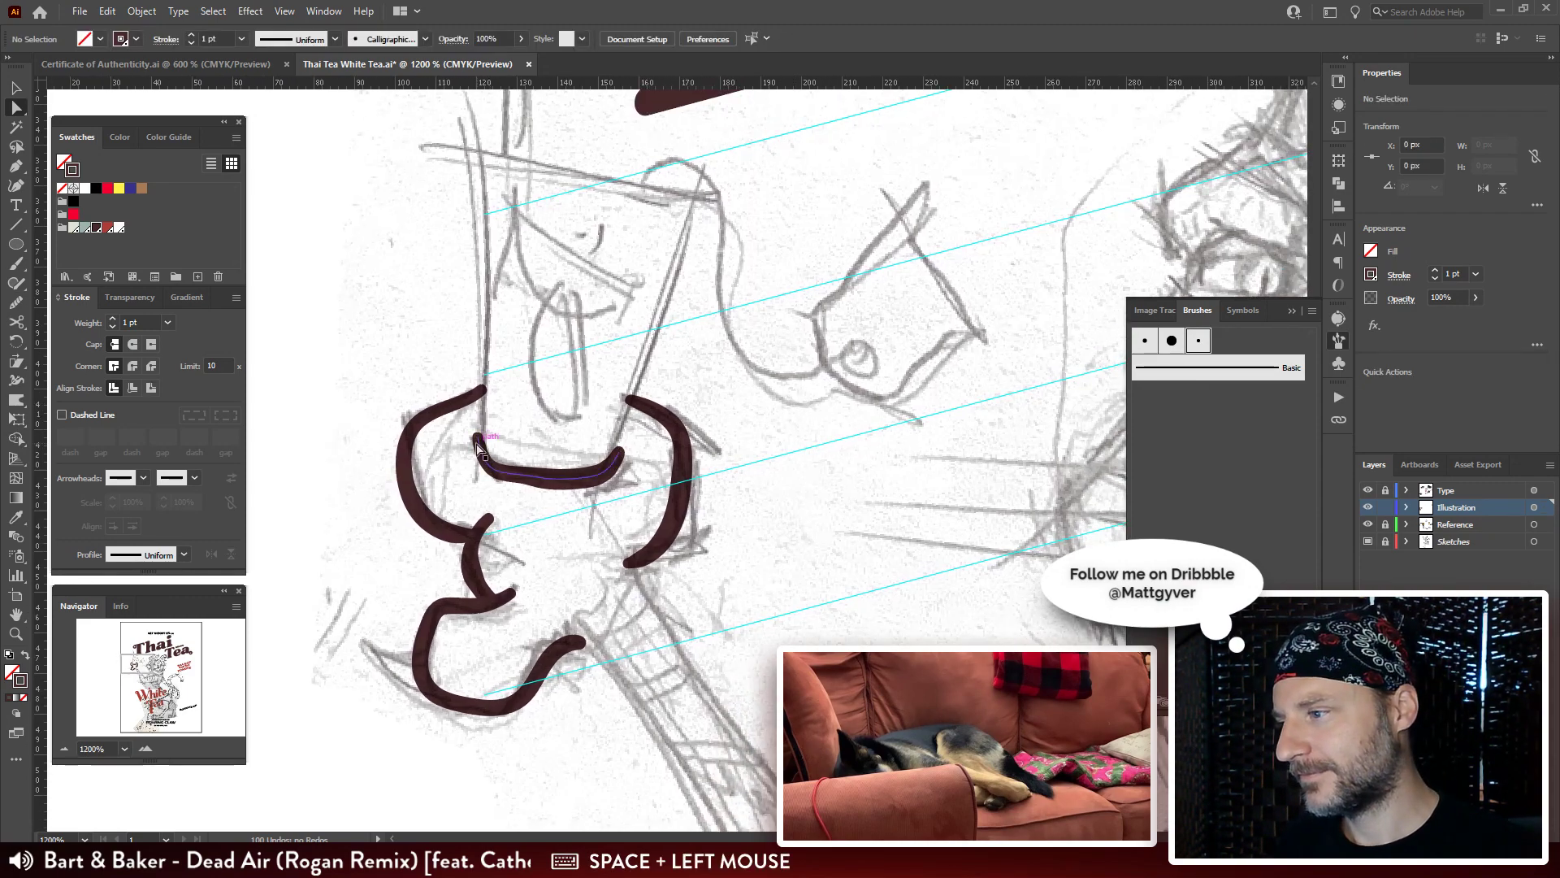
left_click_drag(474, 435, 481, 443)
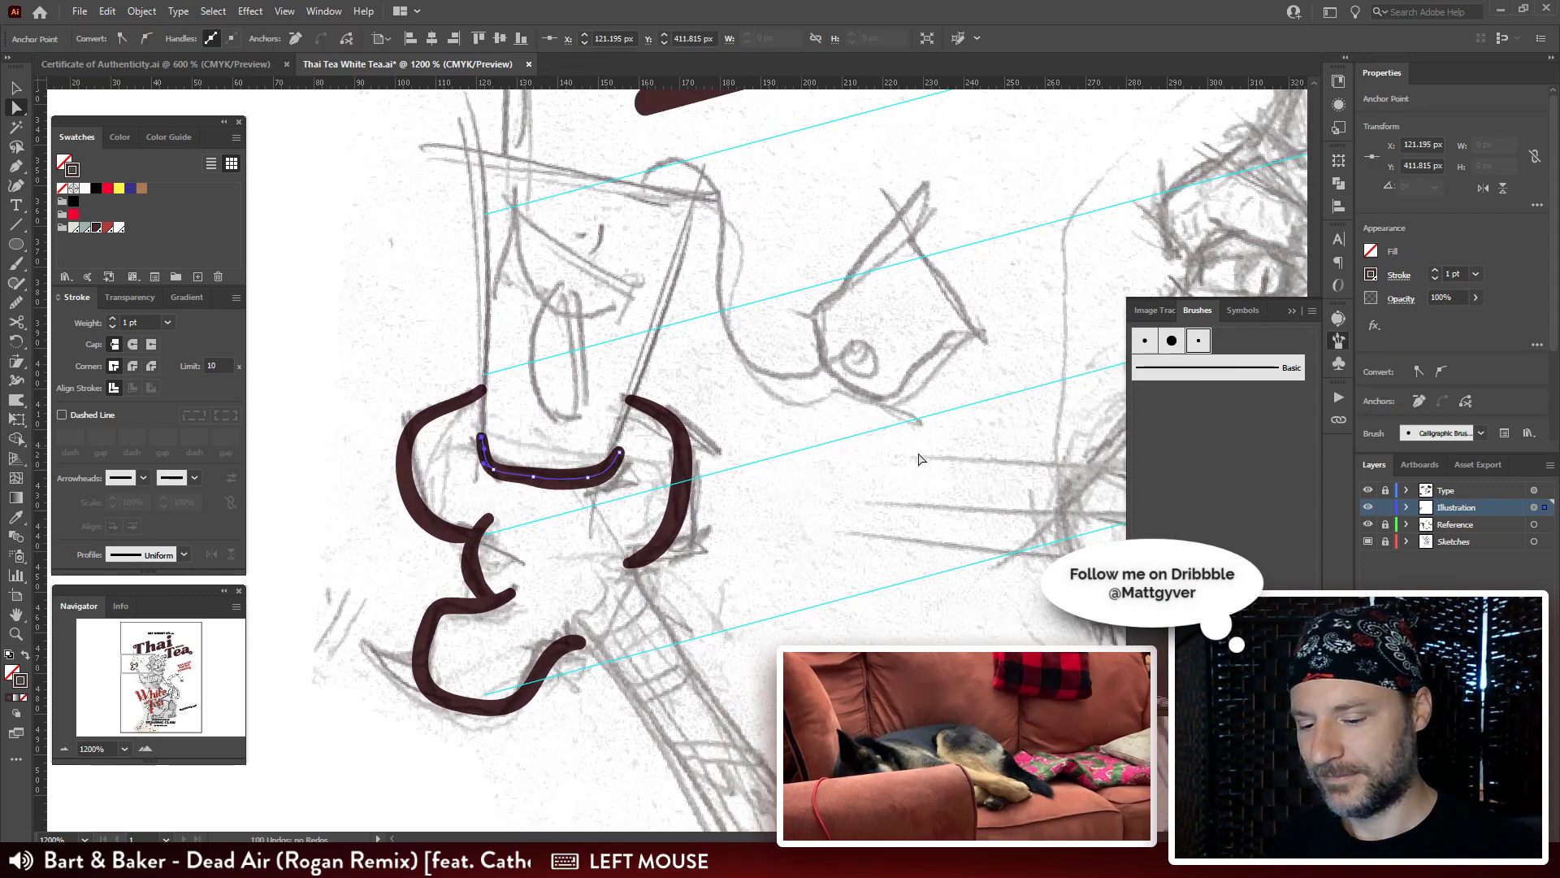
Paint the outer forearm outline as one long curved brush stroke from the lower finger down to the elbow.
key("ctrl+minus")
key("ctrl+minus")
key("ctrl+minus")
left_click_drag(874, 660, 656, 465)
left_click(657, 464)
key("b")
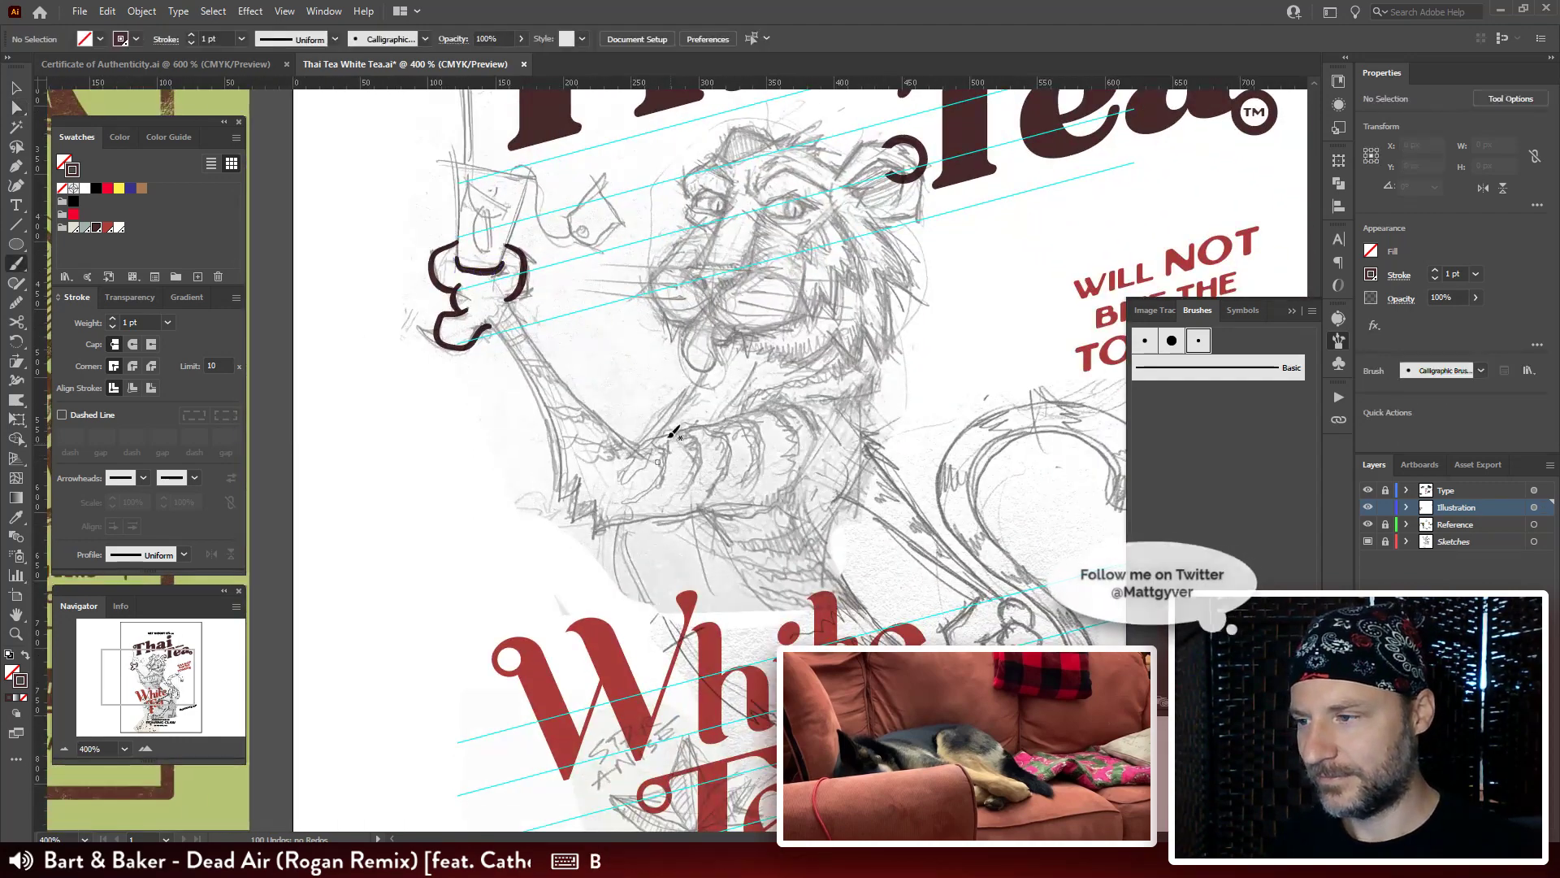
mouse_move(603, 374)
left_mouse_down()
mouse_move(592, 330)
mouse_move(462, 312)
left_mouse_up()
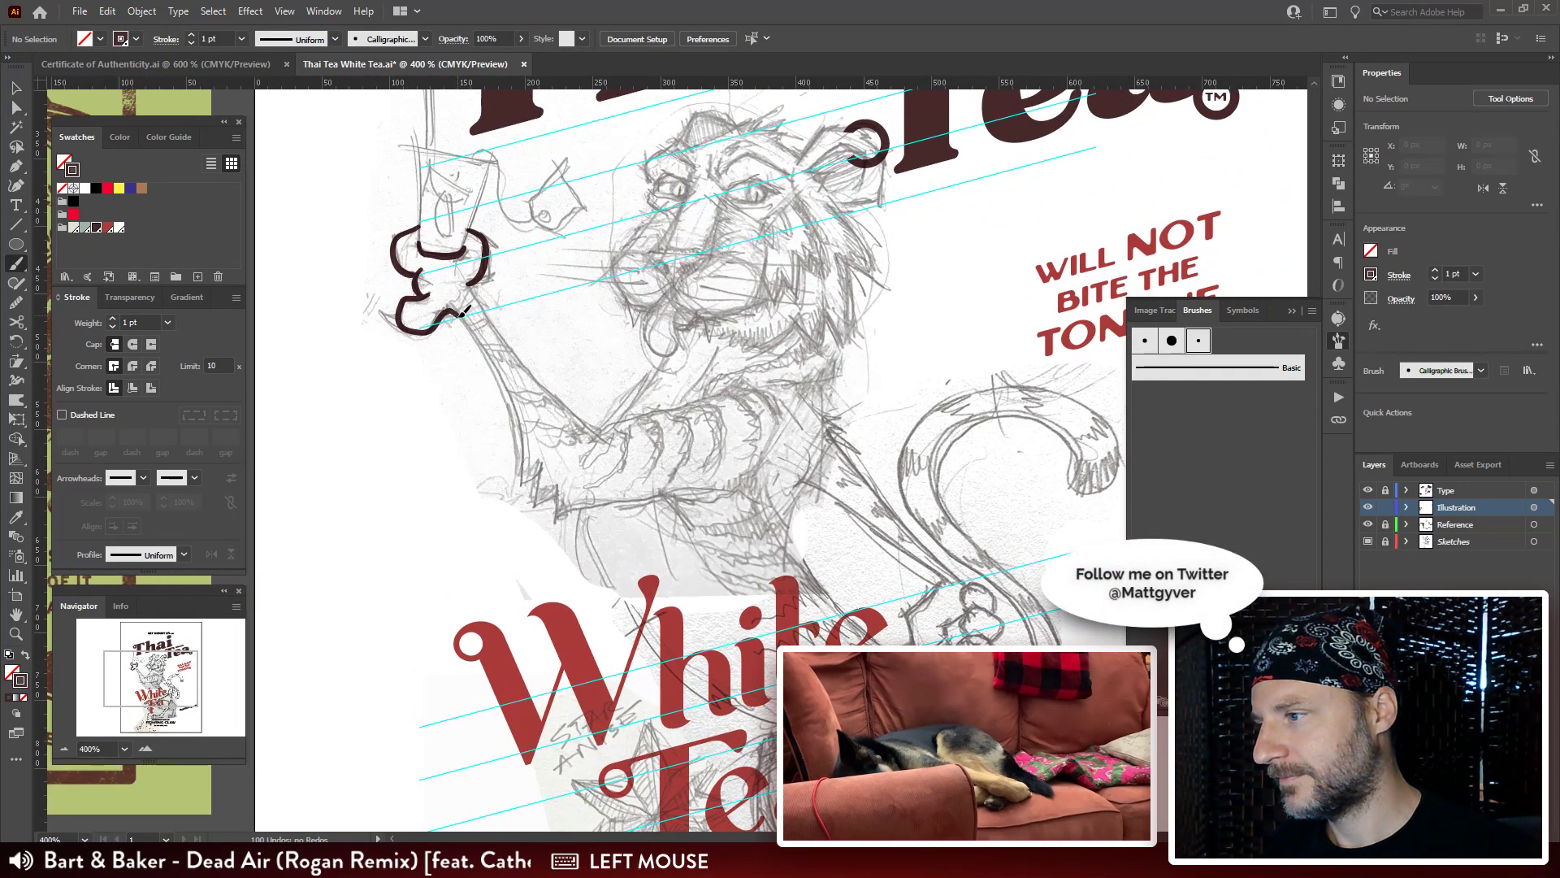
left_click_drag(507, 394, 520, 484)
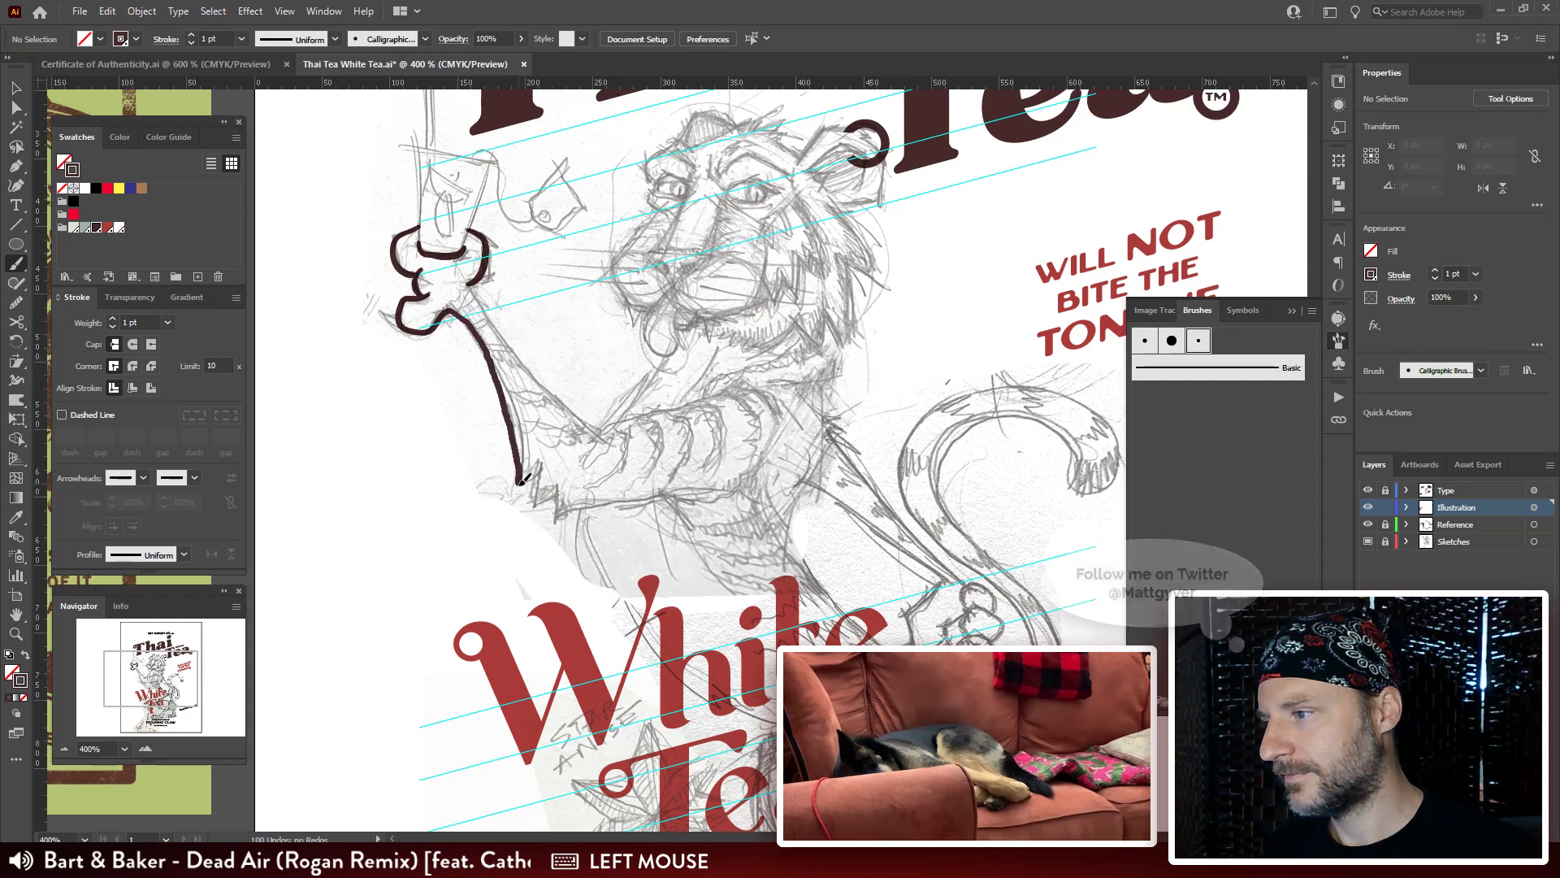
Move the middle anchor of the outer forearm stroke slightly to smooth its curve, then deselect it.
key("a")
left_click(520, 485)
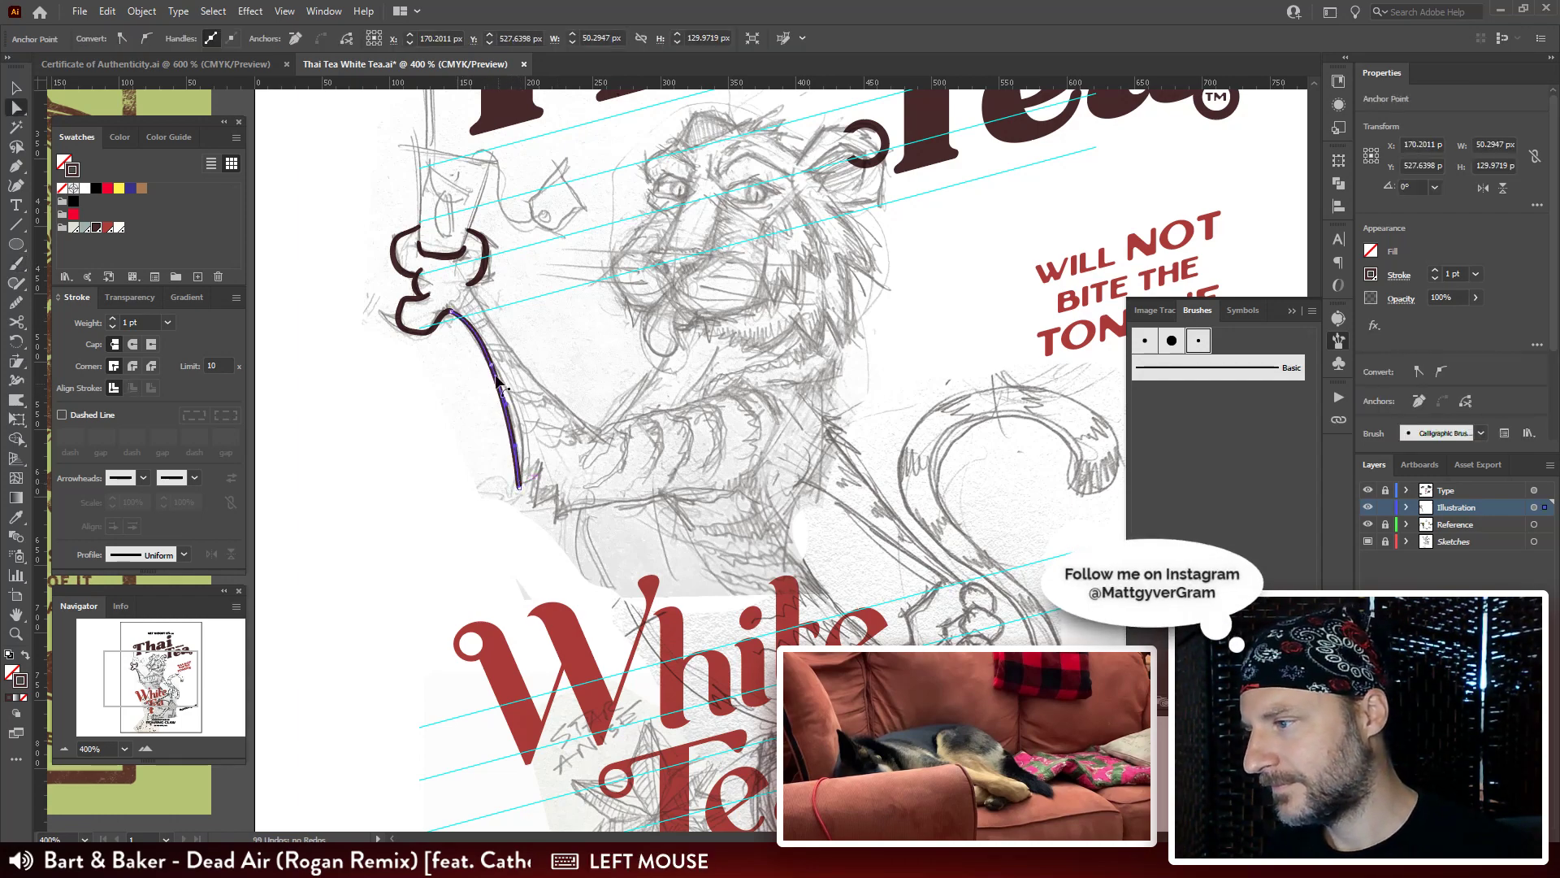
left_click_drag(492, 365, 501, 381)
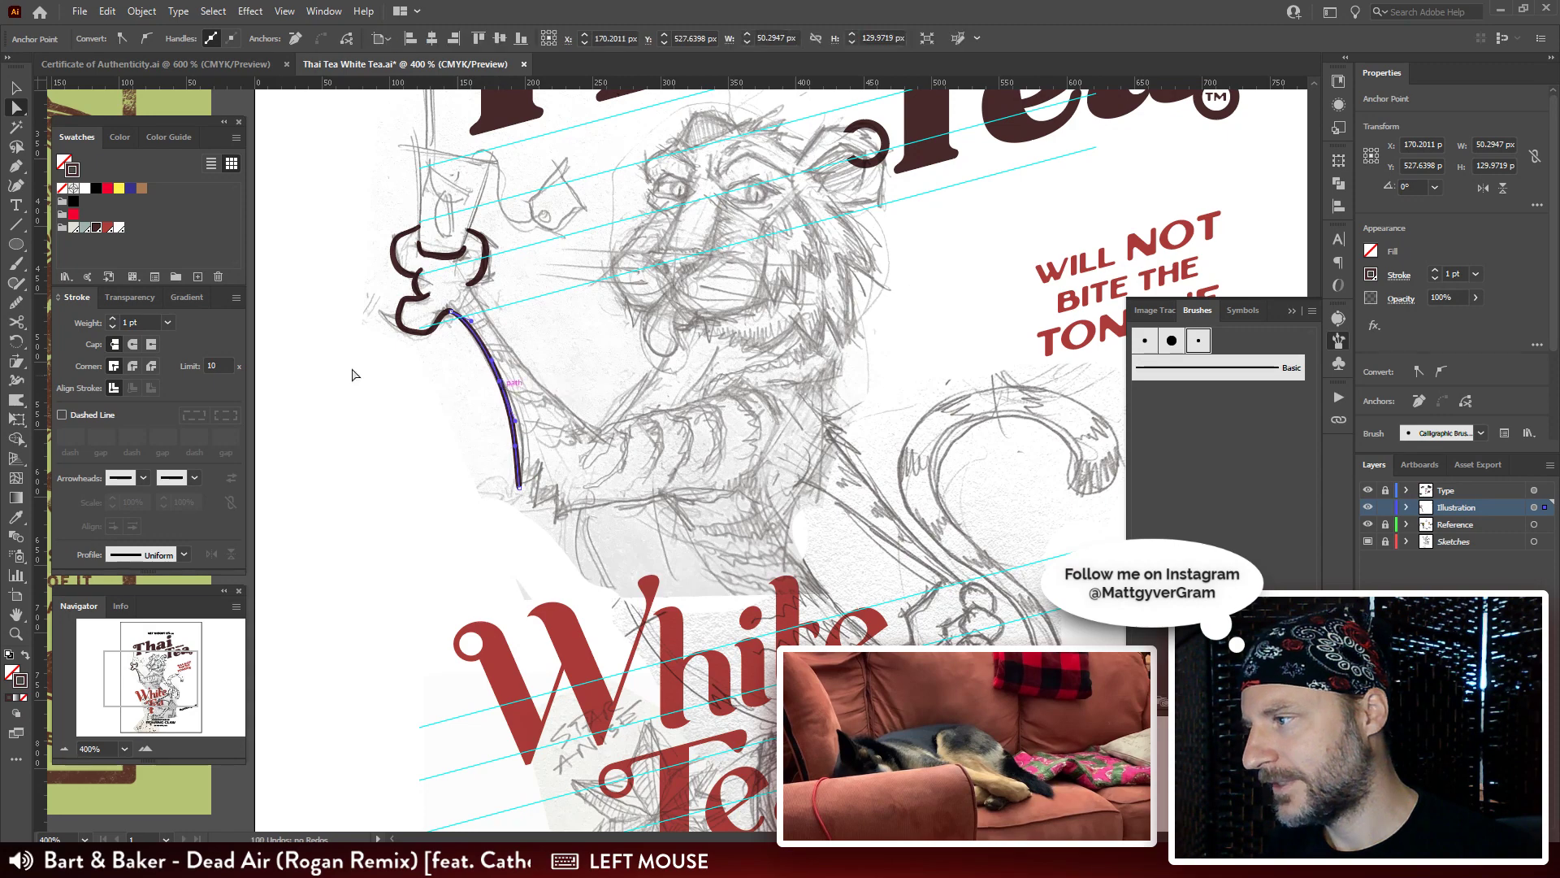
left_click(340, 275)
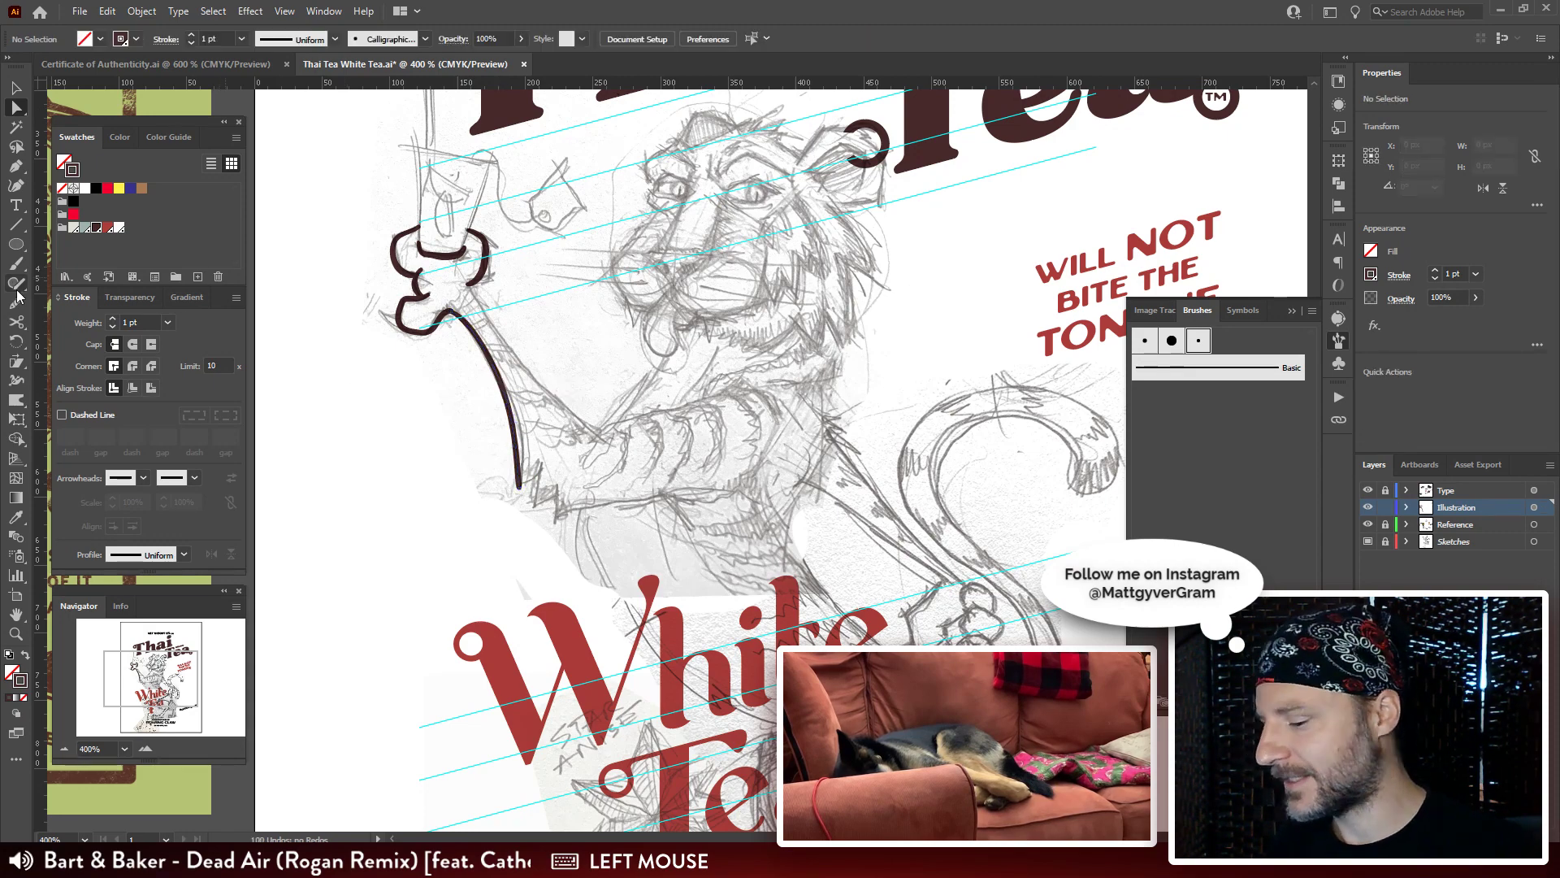
Set the Paintbrush tool's fidelity to the most accurate setting.
double_click(17, 264)
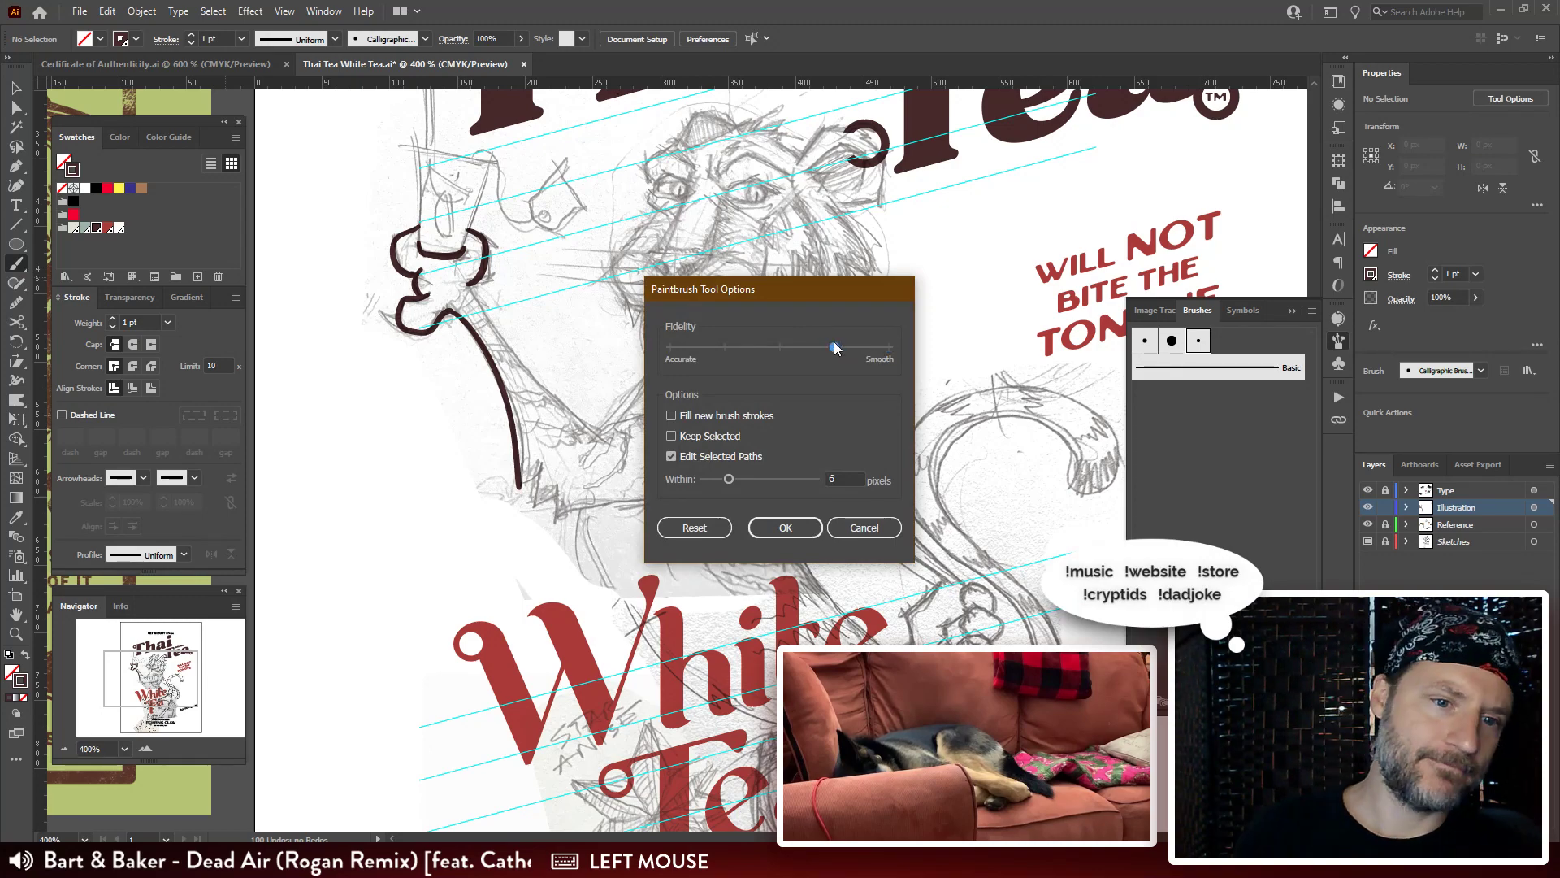
left_click_drag(835, 348, 670, 348)
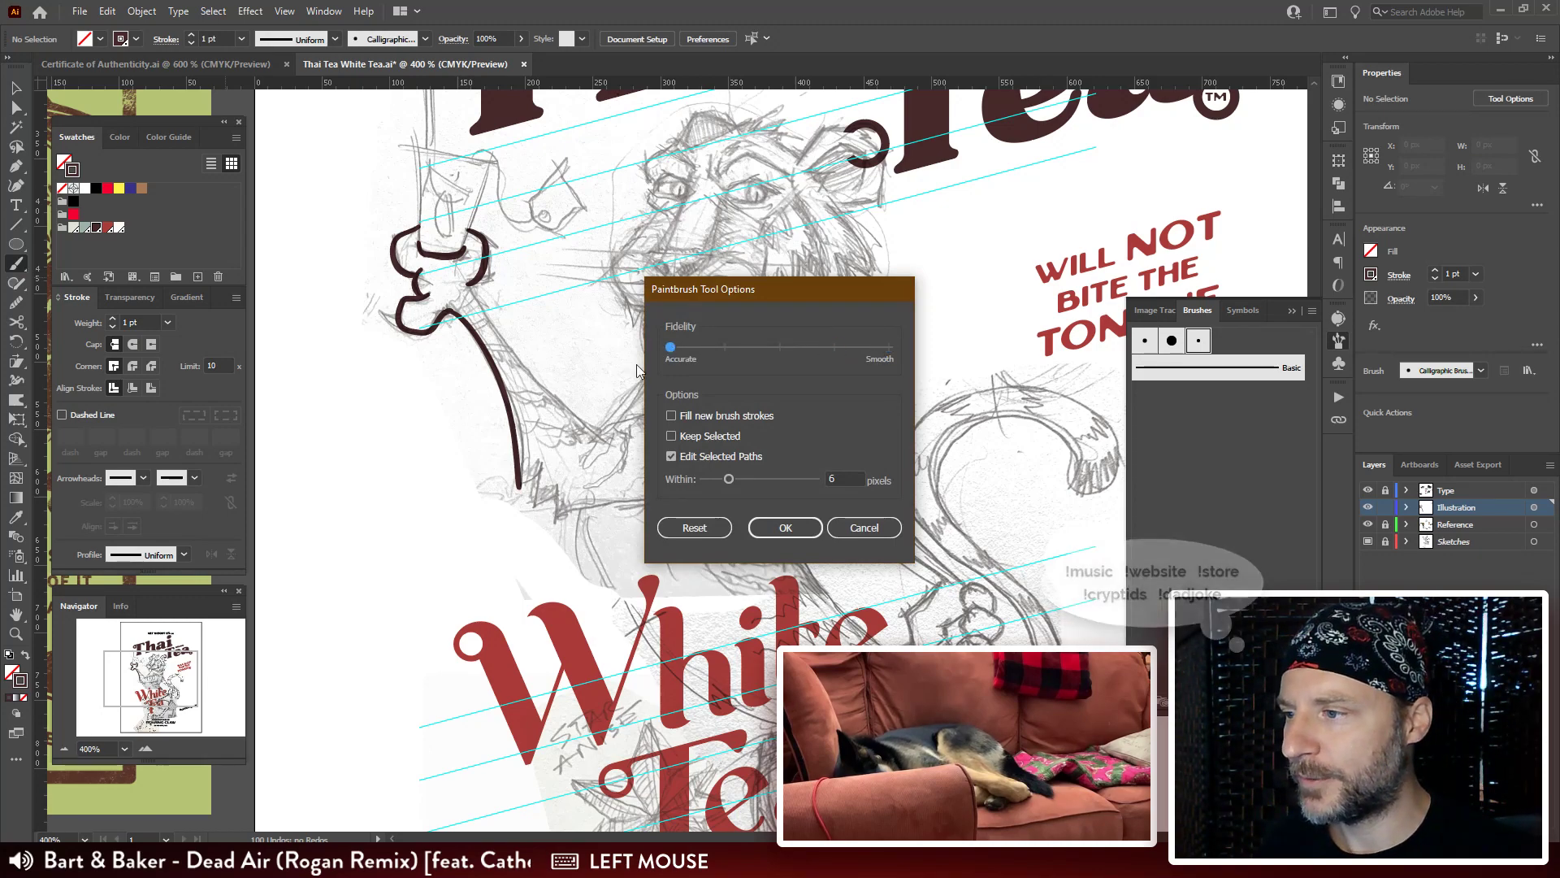
left_click(783, 530)
Try painting the inner forearm line from the paw to the elbow crease, inspect its anchors, and delete the stroke.
left_click_drag(780, 528, 886, 536)
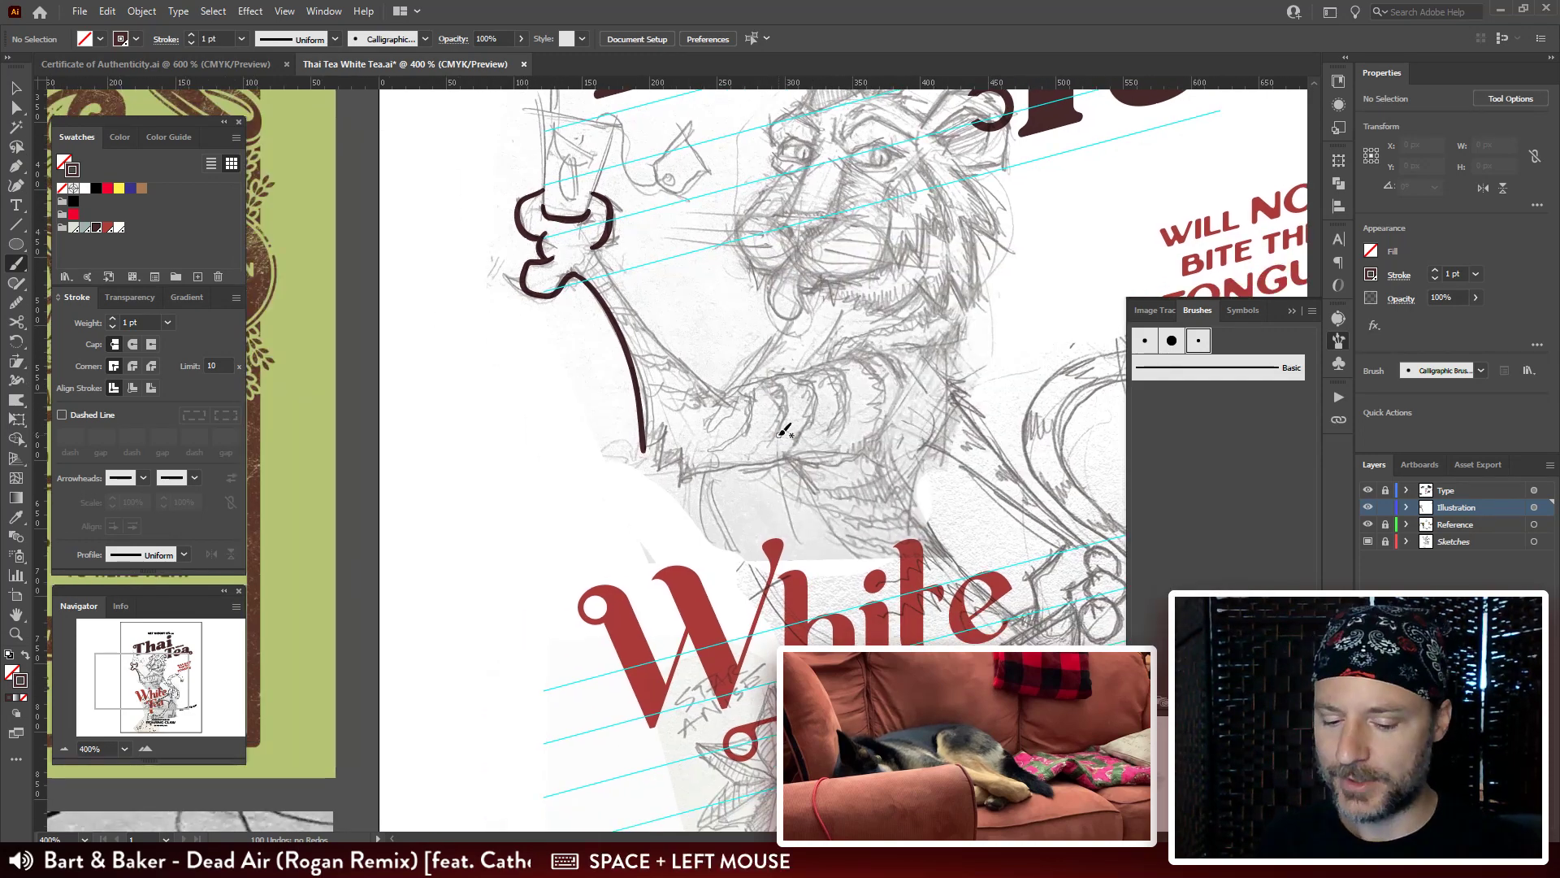
key("ctrl+plus")
left_click_drag(702, 325, 673, 486)
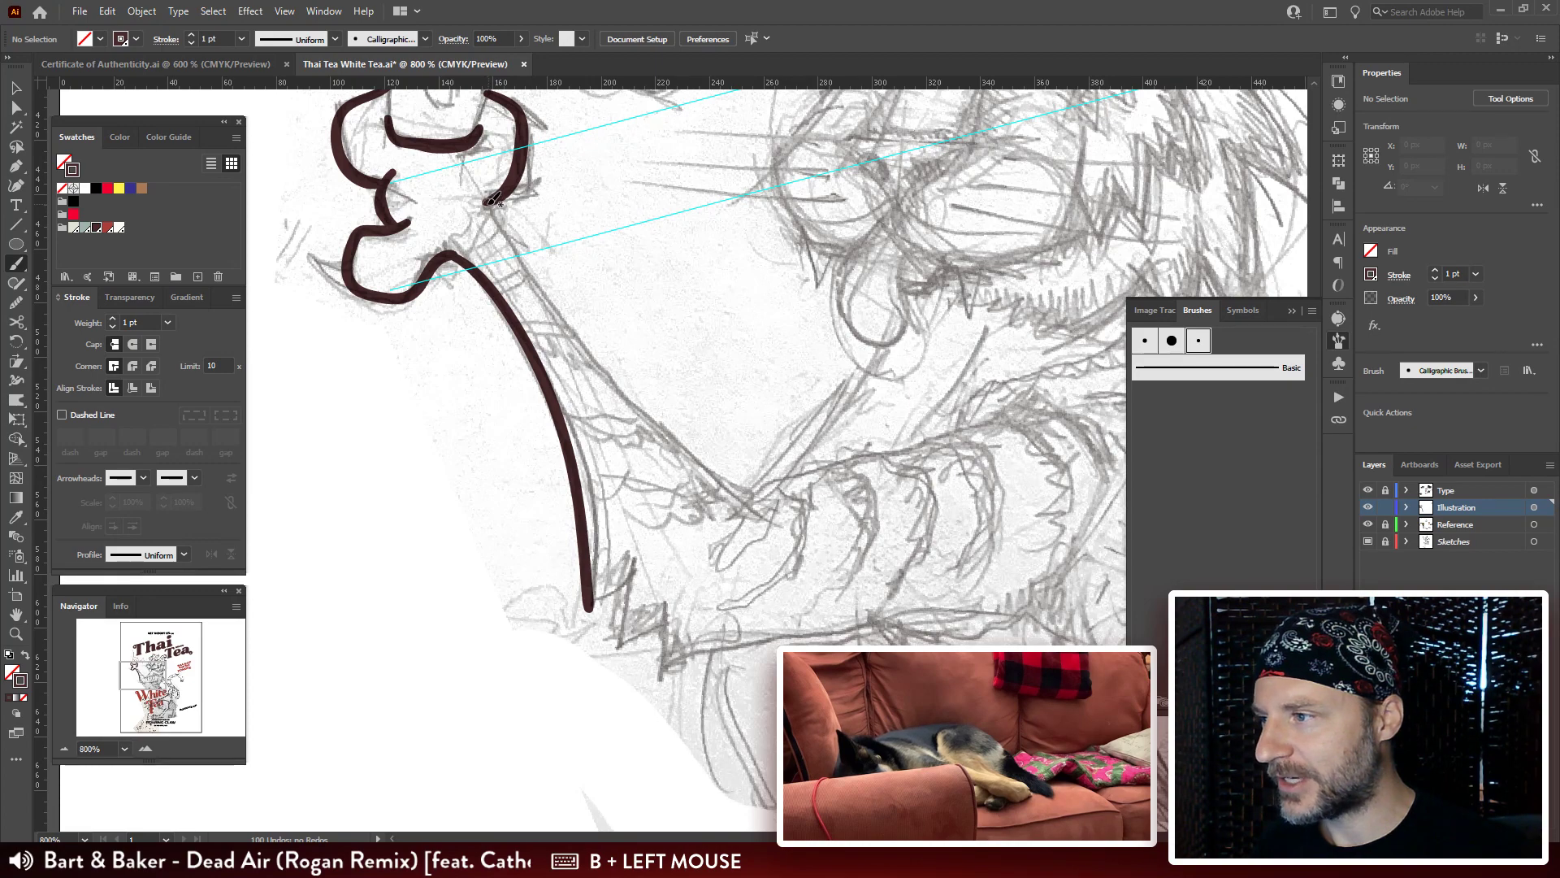
left_click_drag(486, 200, 499, 221)
mouse_move(577, 334)
left_mouse_down()
mouse_move(715, 478)
mouse_move(763, 504)
left_mouse_up()
key("a")
left_click(639, 395)
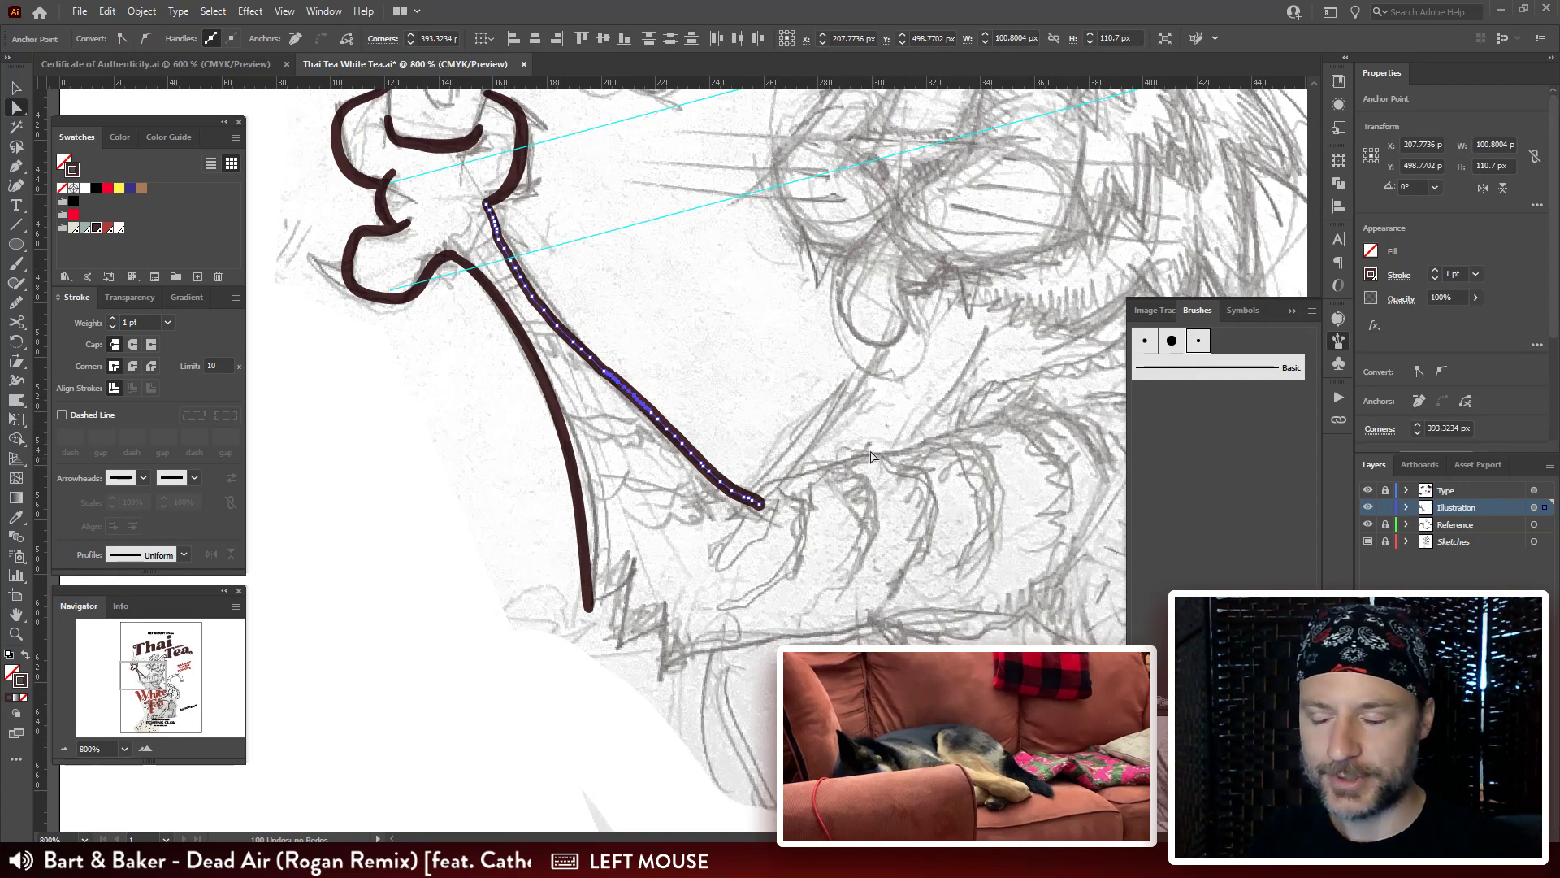
key("Delete")
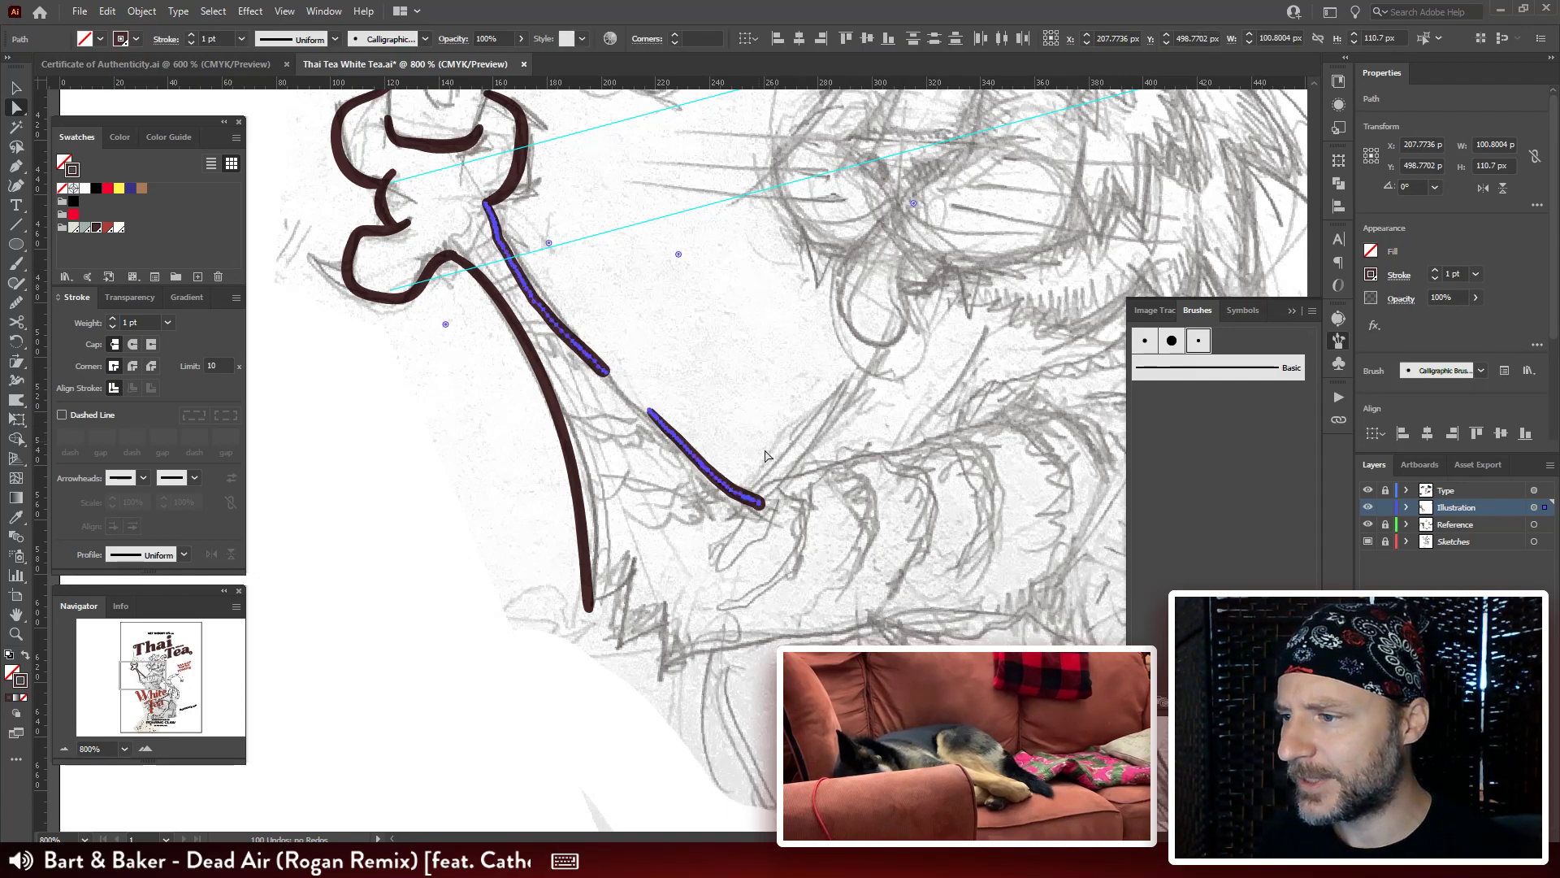
key("Delete")
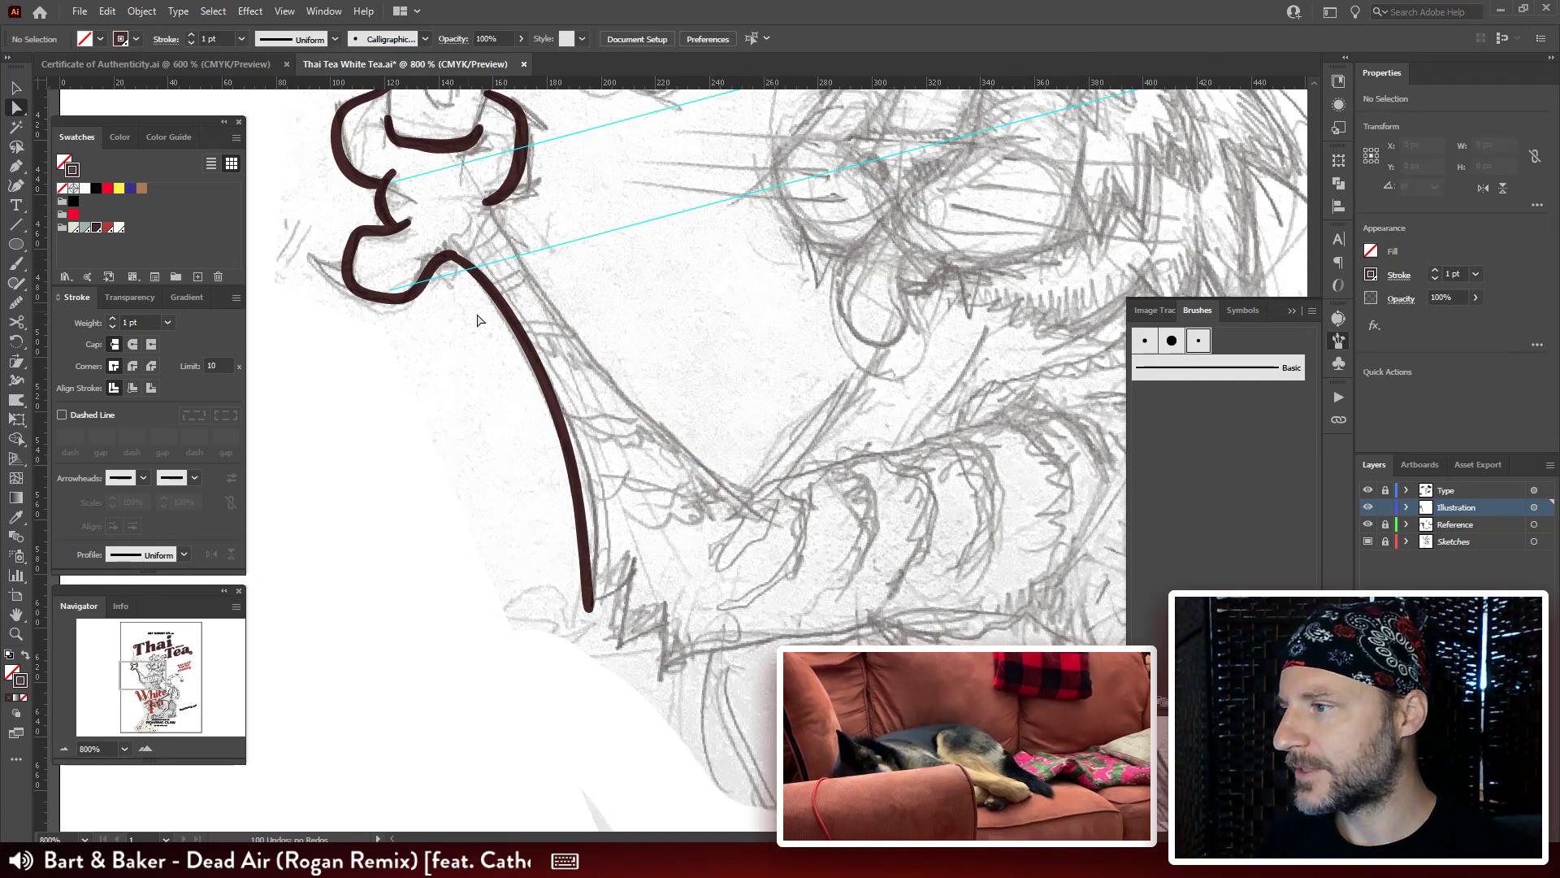
Raise the elbow end of the outer forearm stroke, refine its curve, and join its upper end to the lower finger outline.
left_click_drag(591, 611, 591, 602)
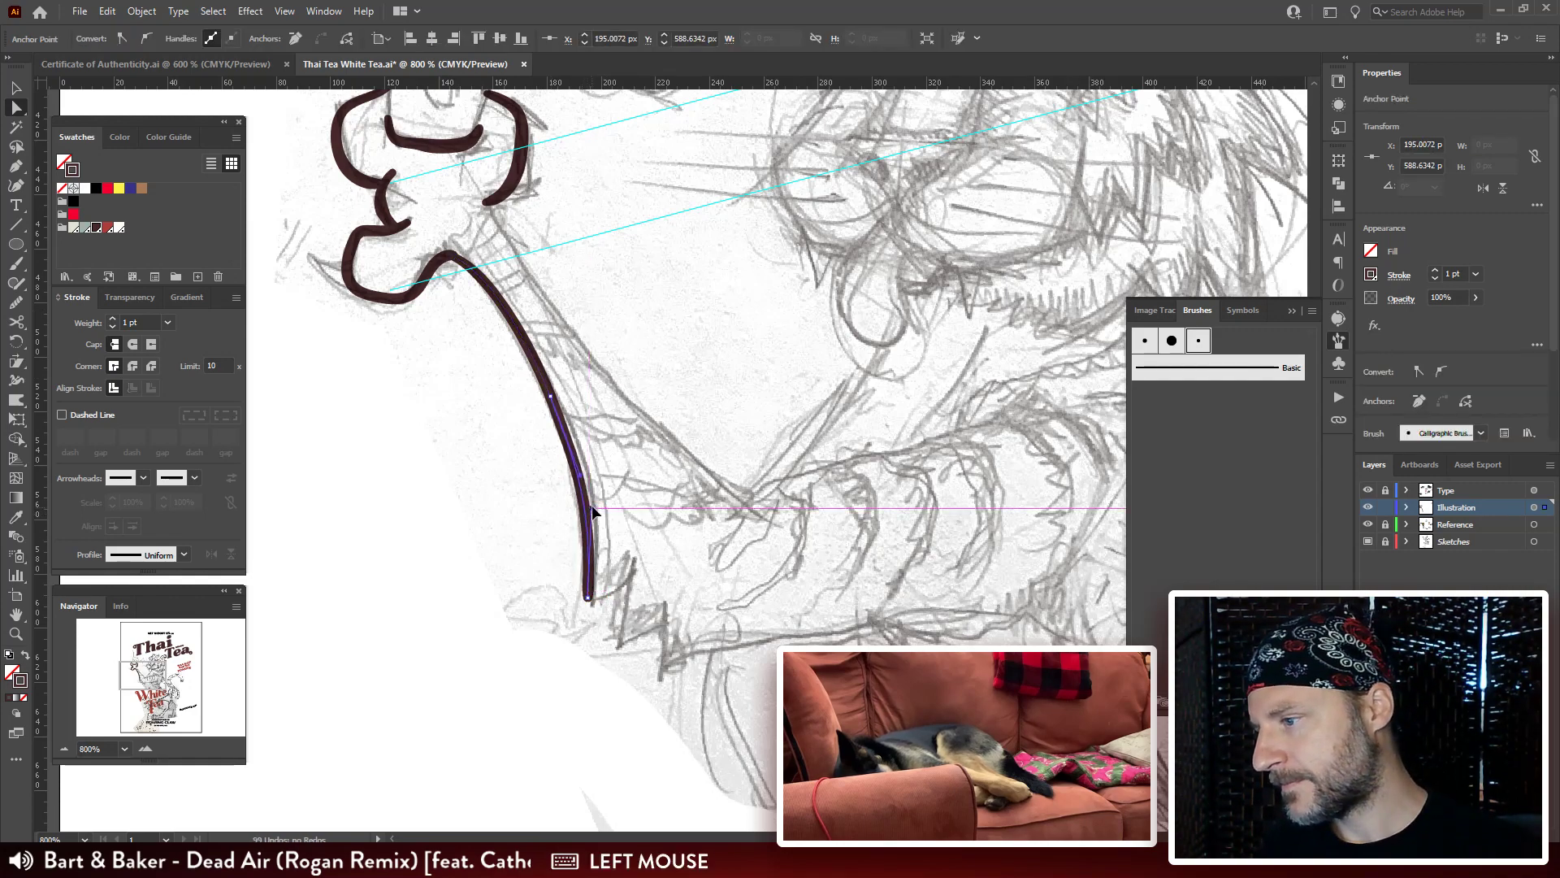
left_click_drag(551, 396, 530, 347)
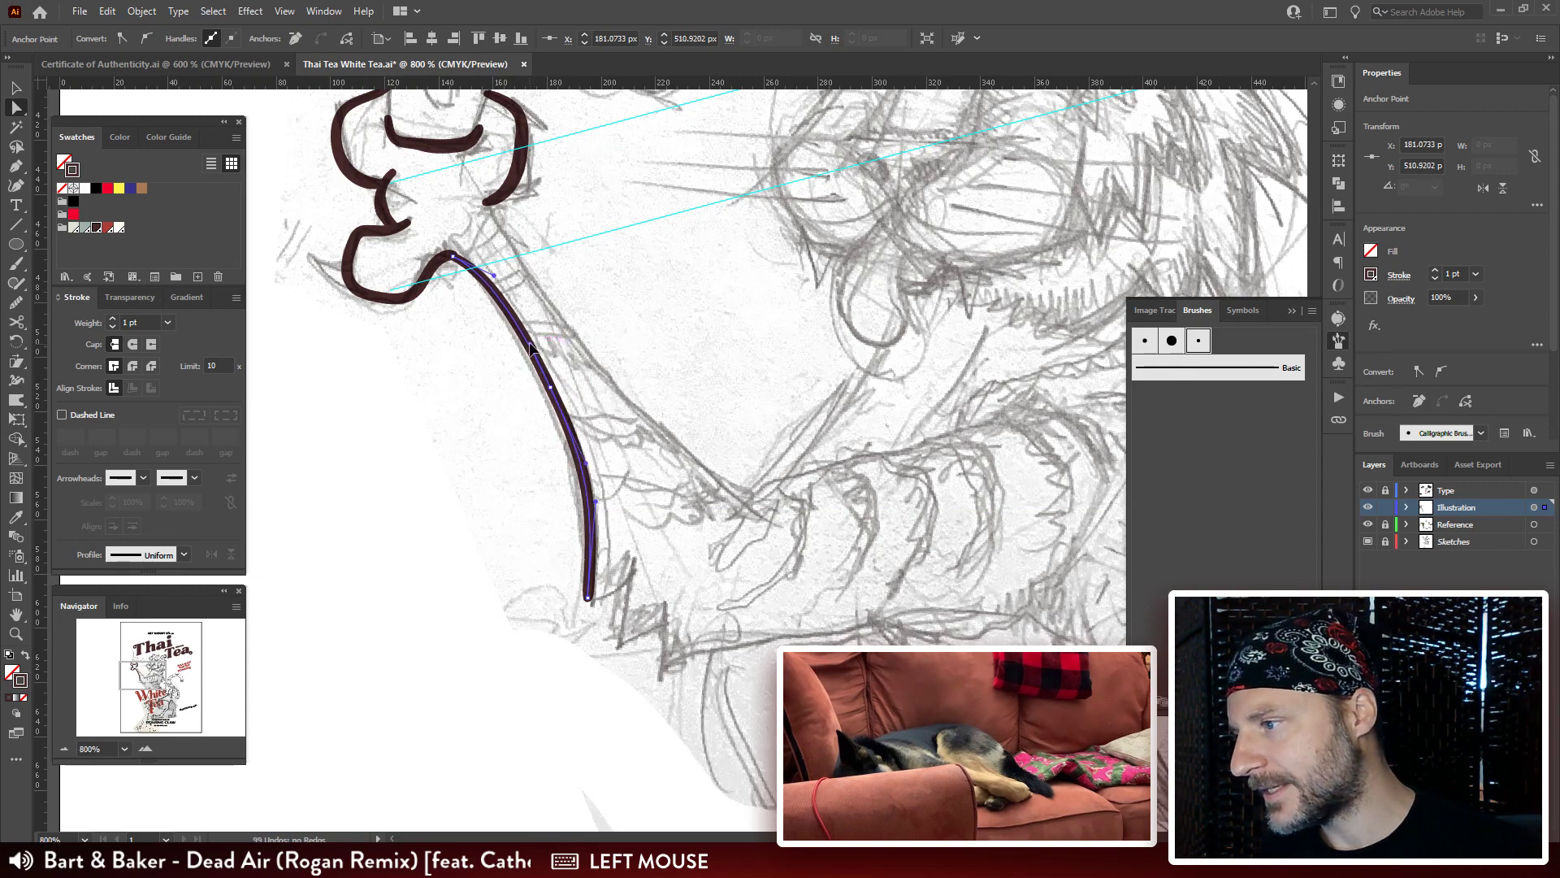
left_click(749, 344)
left_click_drag(456, 294, 521, 236)
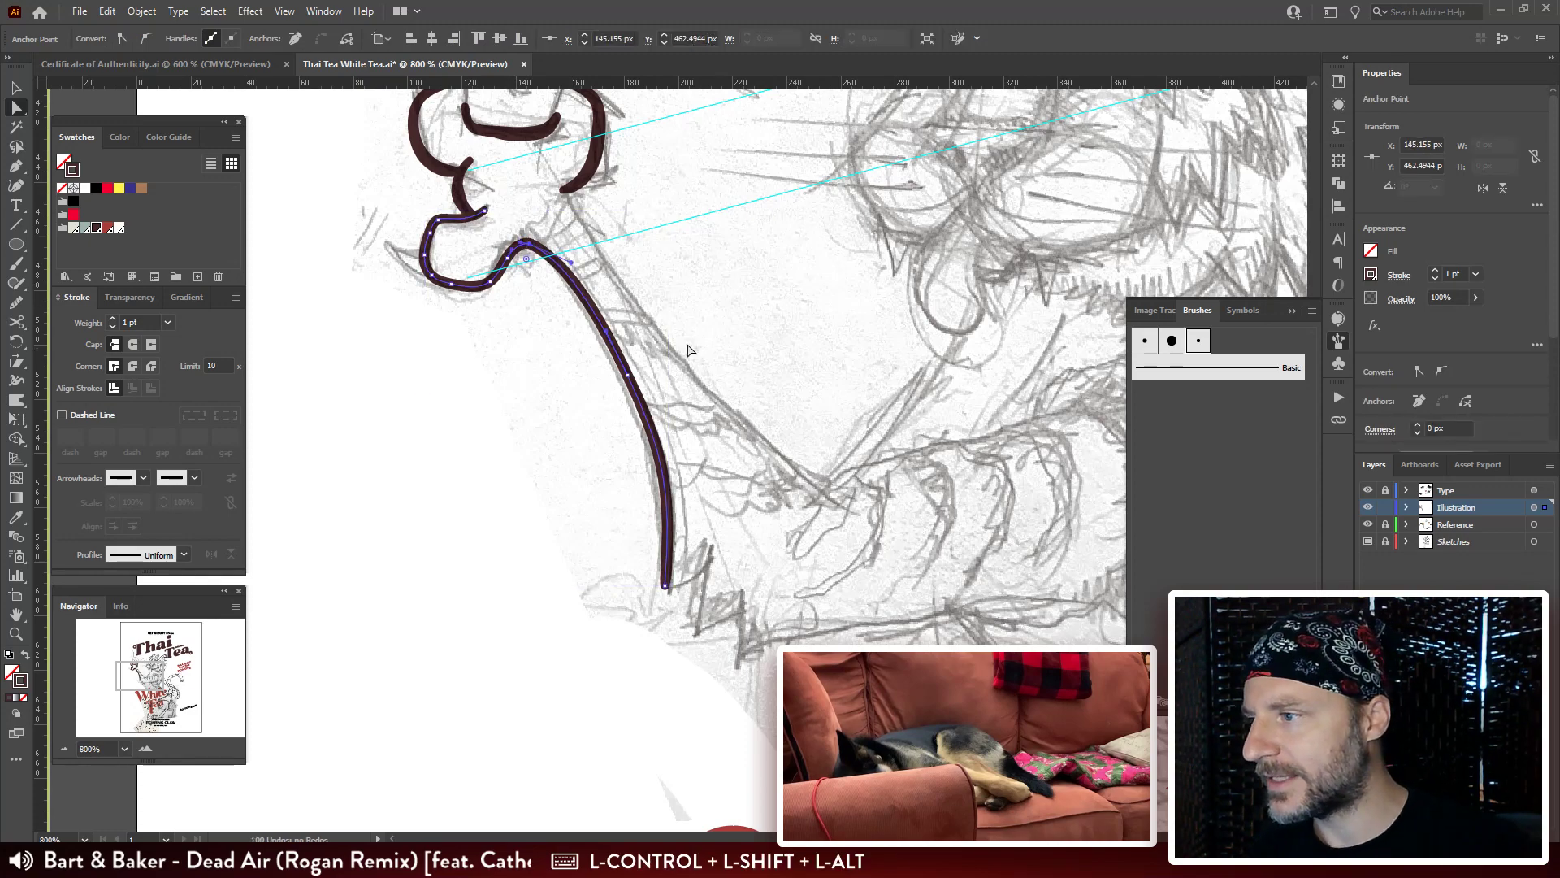
left_click(669, 216)
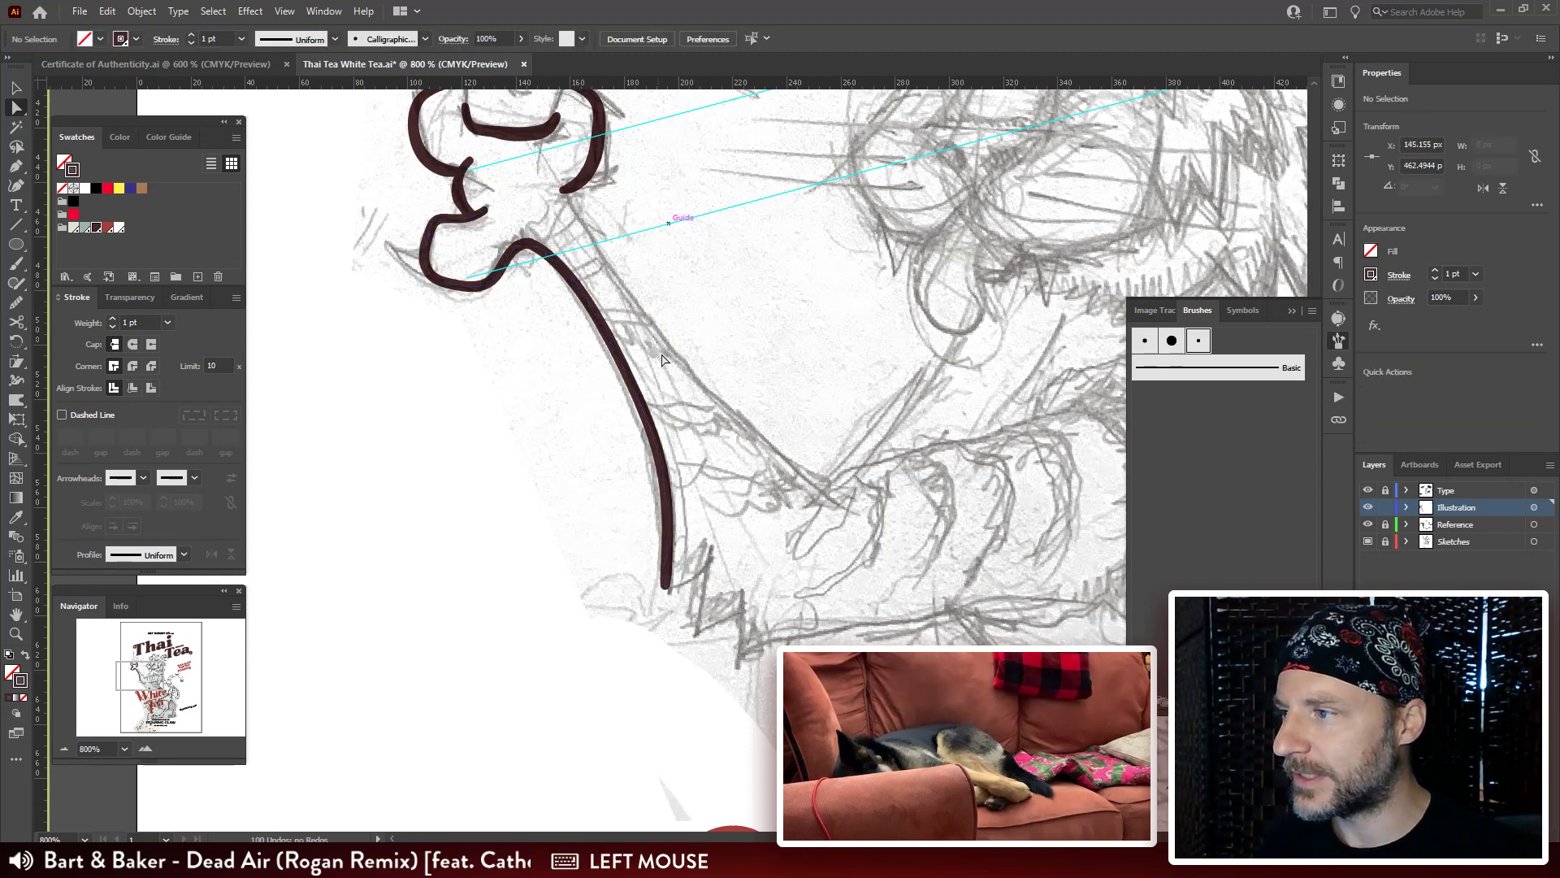
Pull the upper end of the lower finger outline in to meet the knuckle stroke and deselect it.
left_click_drag(697, 447, 746, 602)
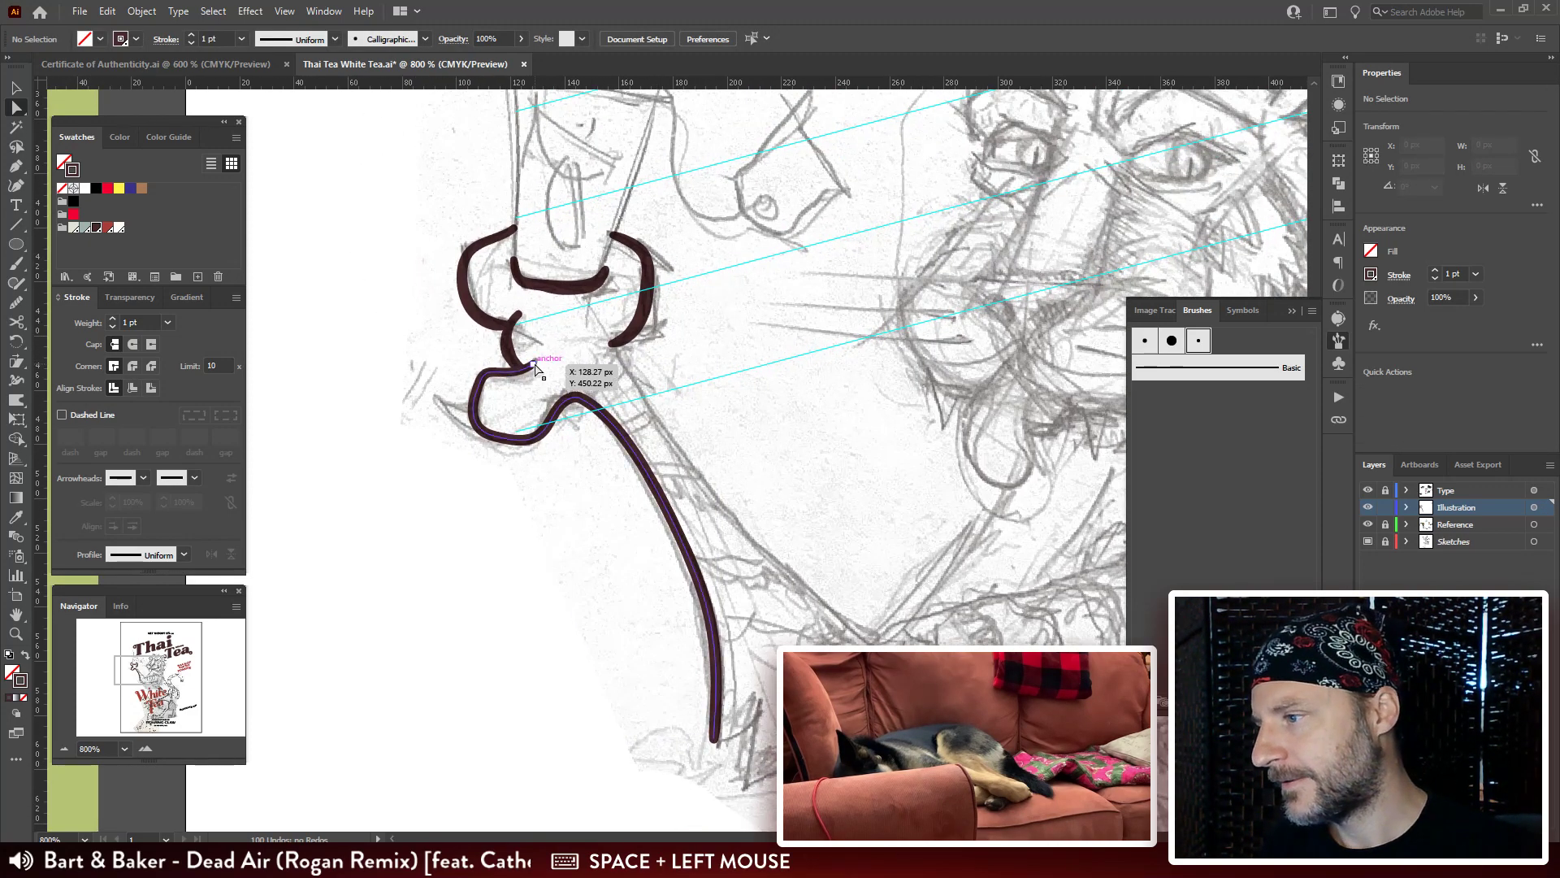
left_click_drag(531, 364, 510, 375)
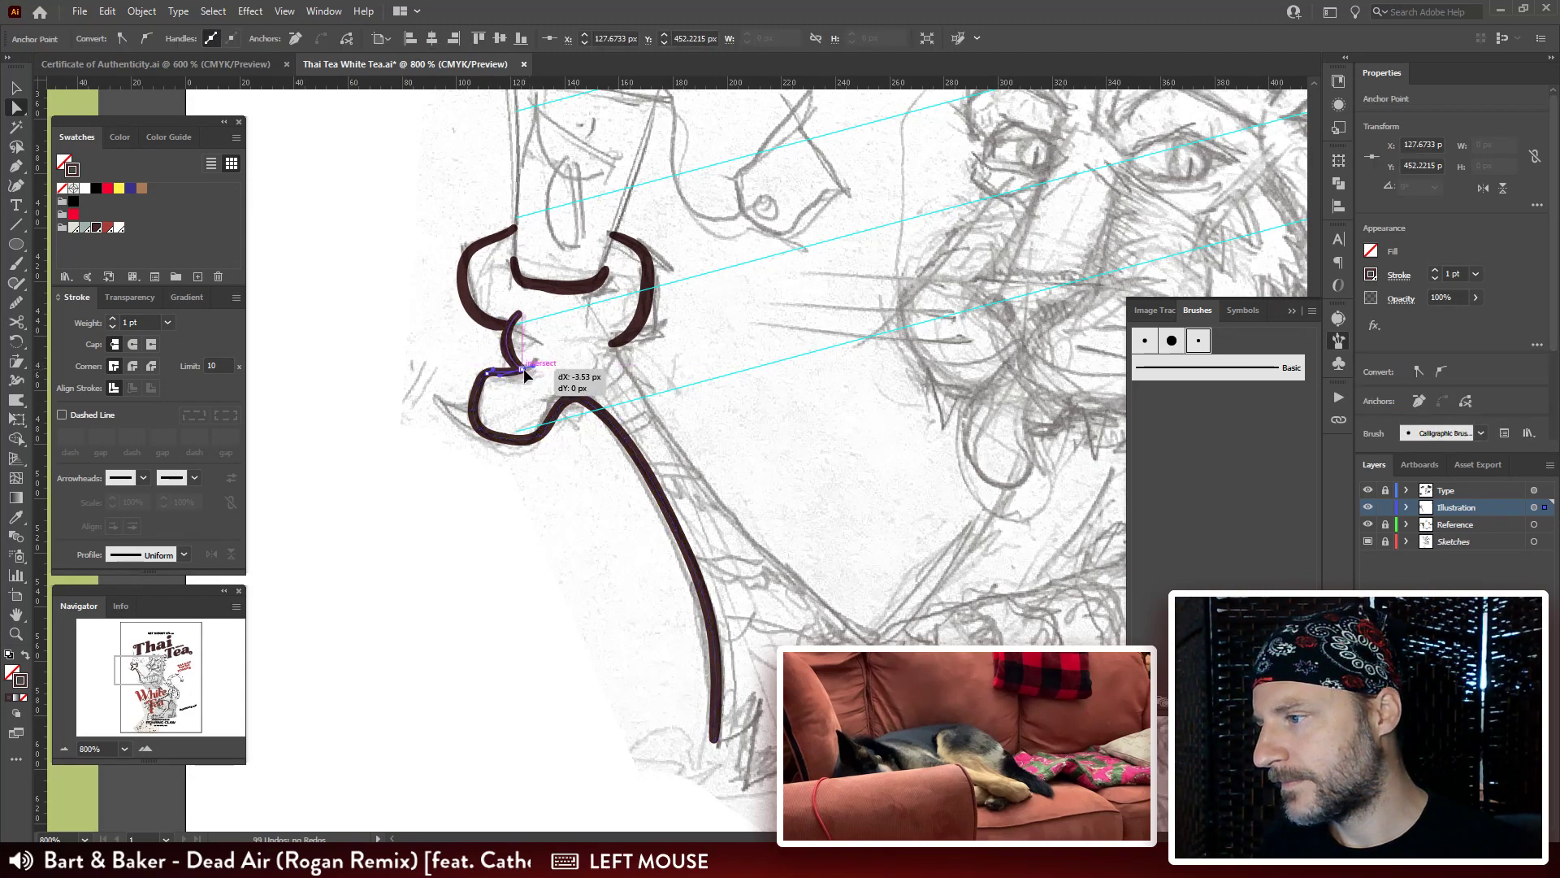
left_click(430, 376)
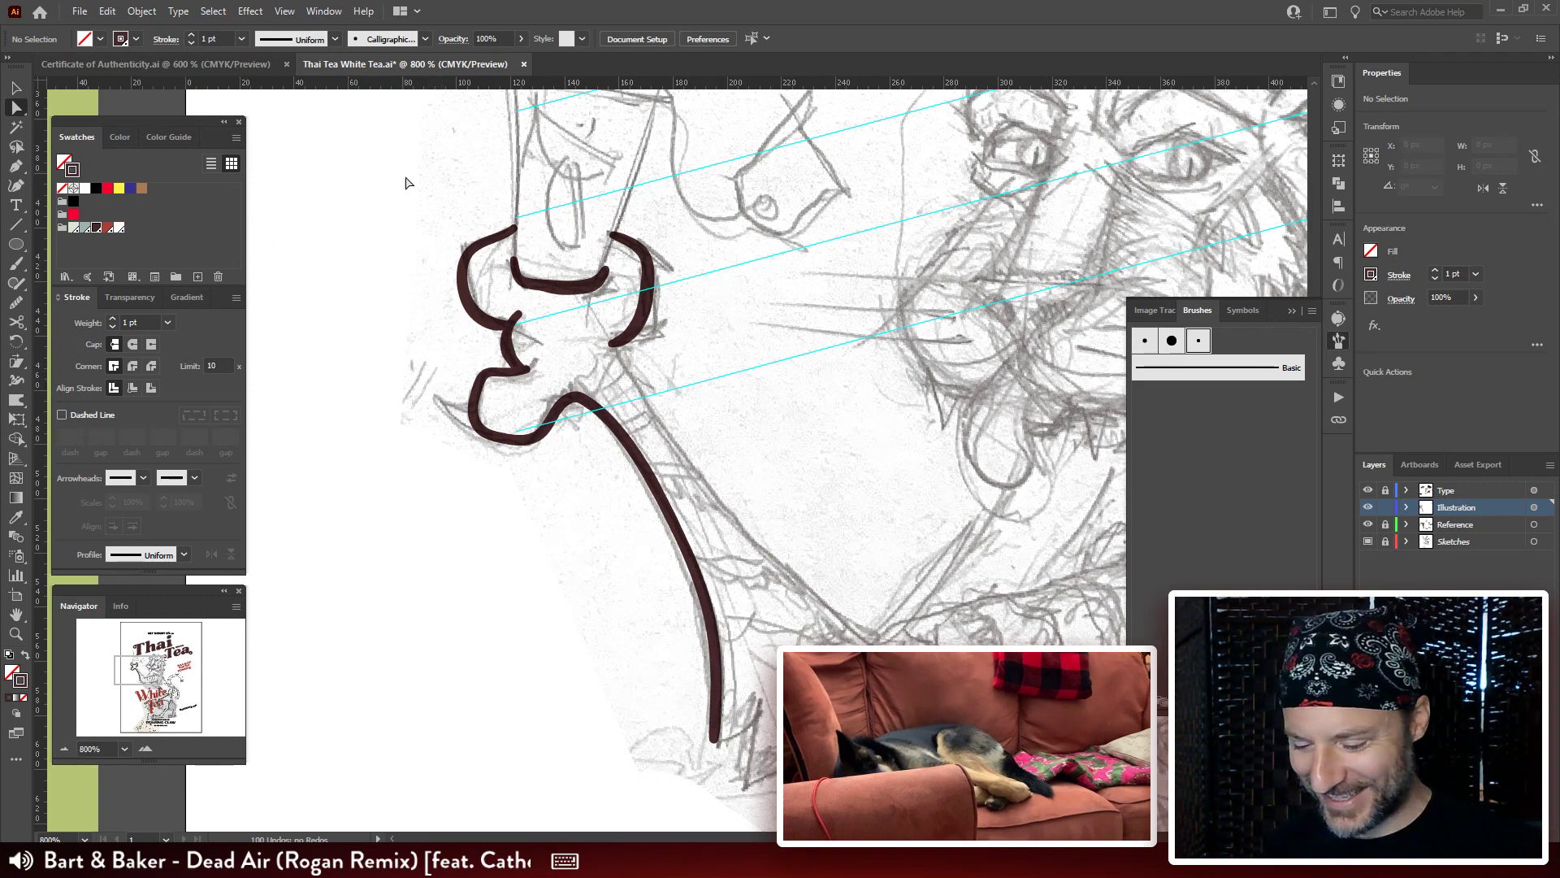
Try a horizontal test brush stroke on the blank area beside the glass, and undo it.
key("p")
key("b")
left_click_drag(273, 155, 435, 152)
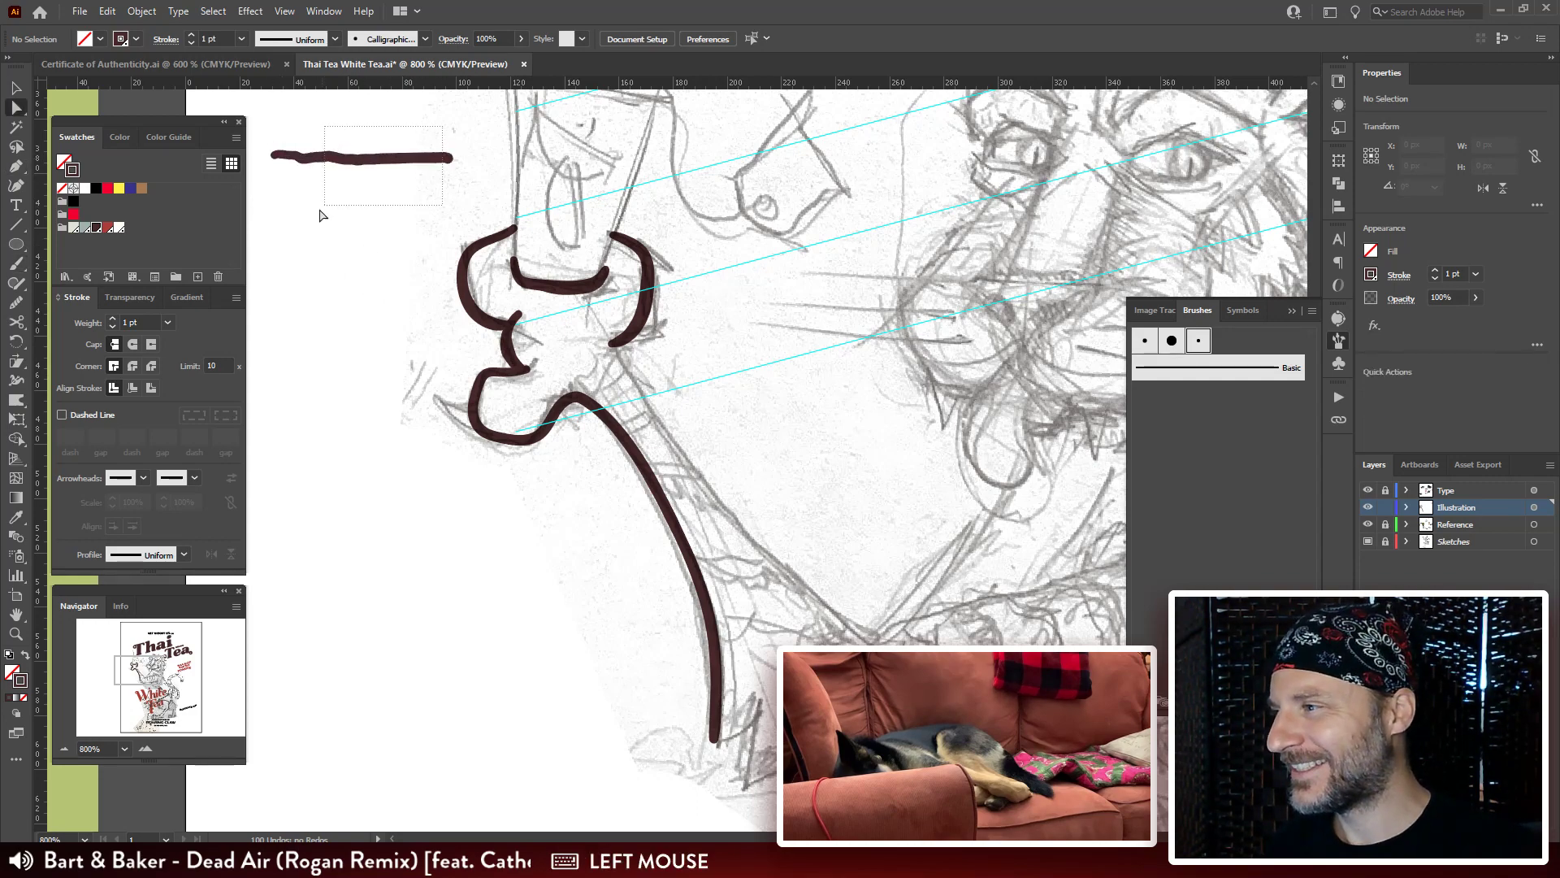
key("v")
left_click(463, 136)
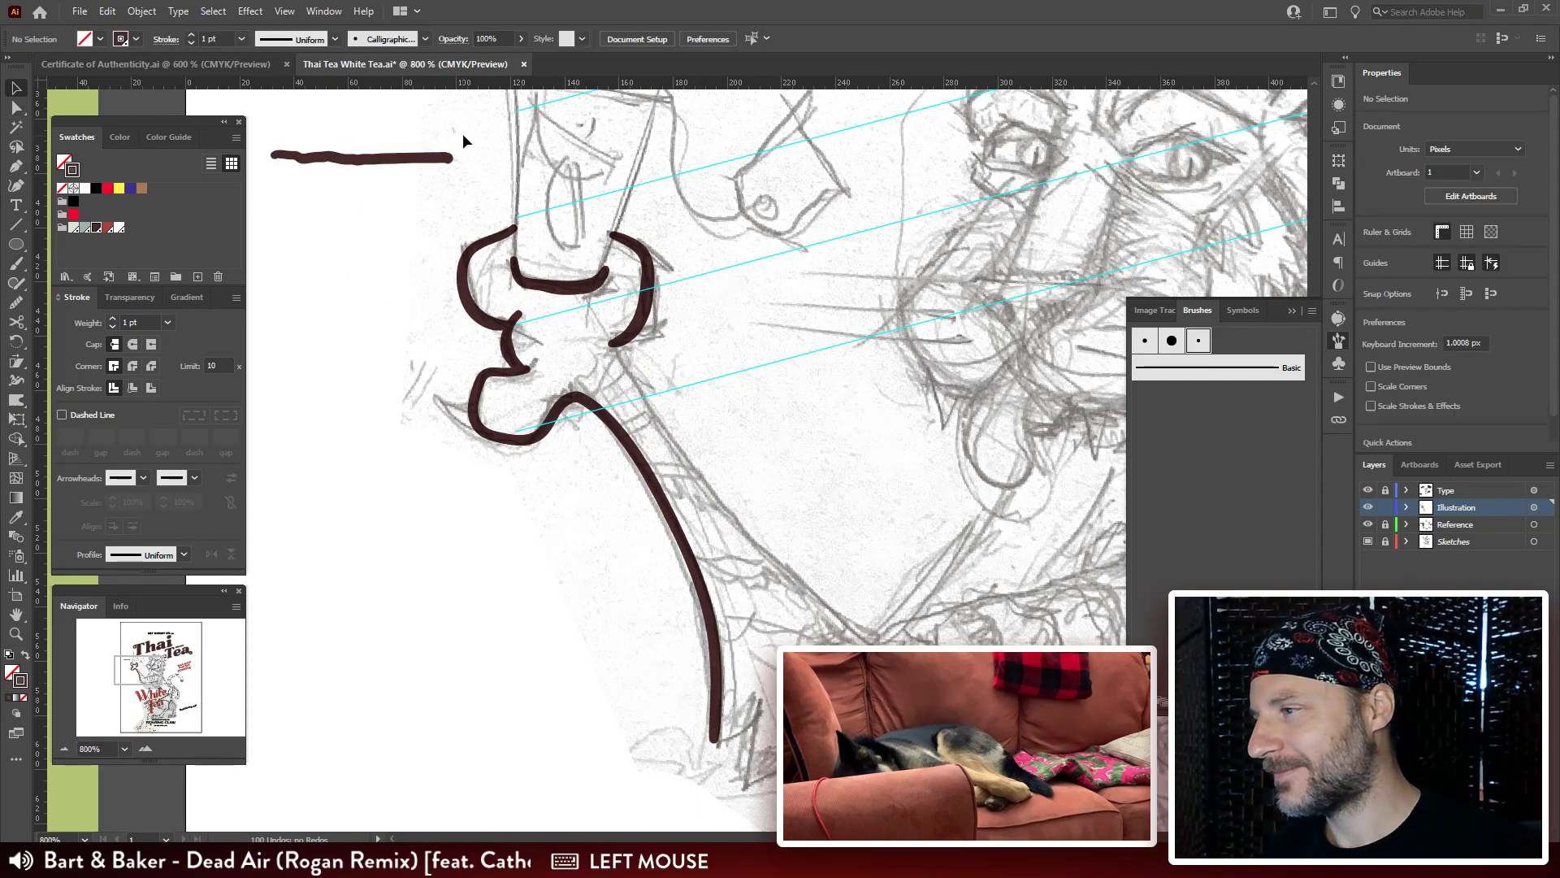
key("ctrl+z")
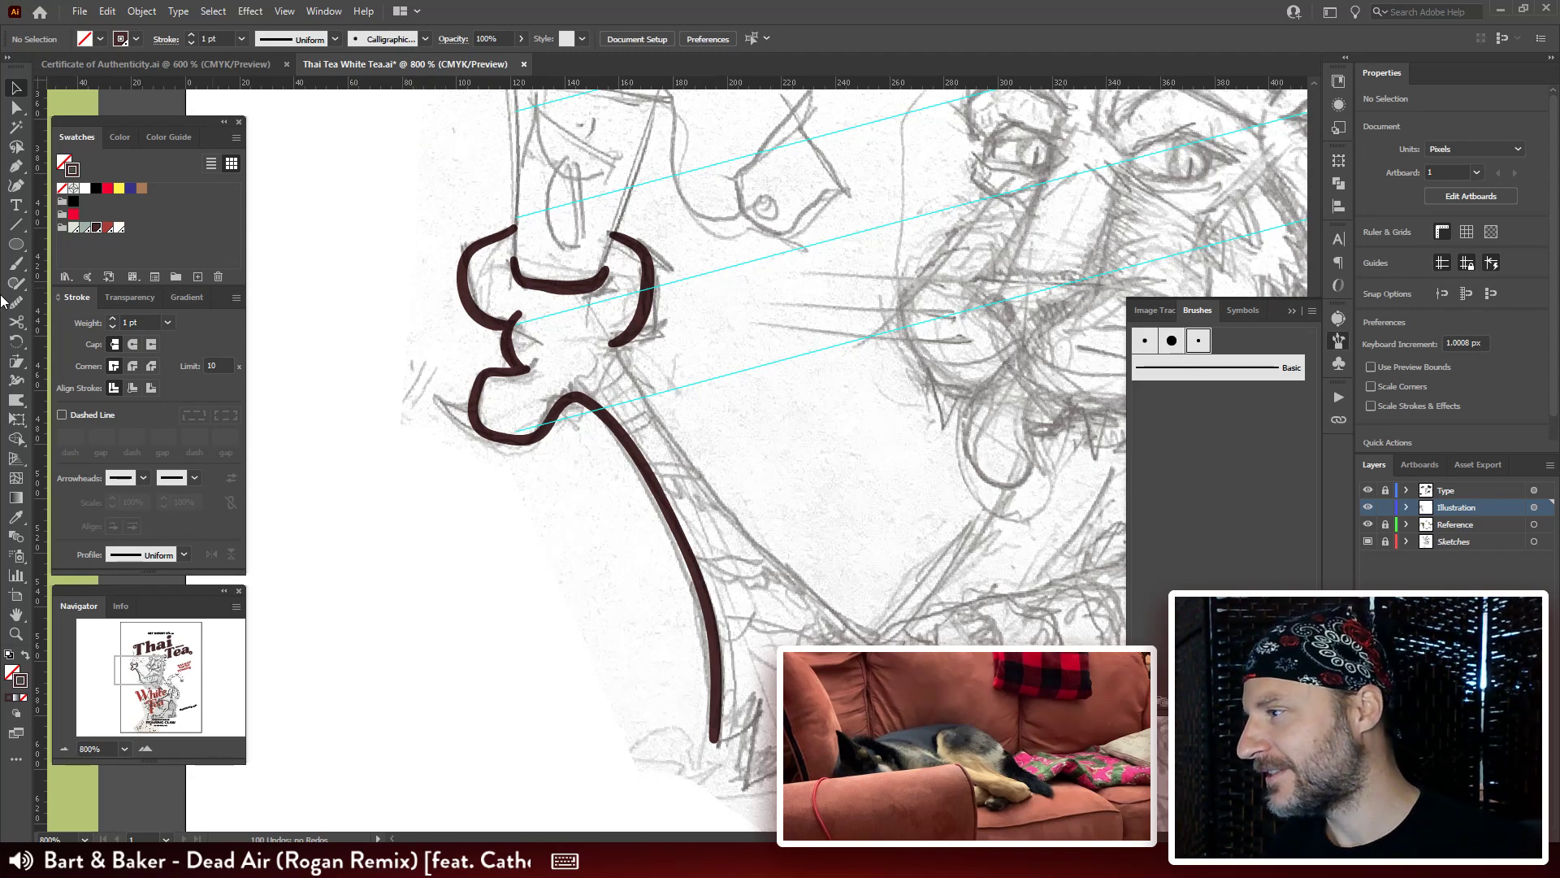
Set the Paintbrush fidelity one notch below smoothest and paint the inner forearm line from the paw to the elbow crease.
double_click(15, 263)
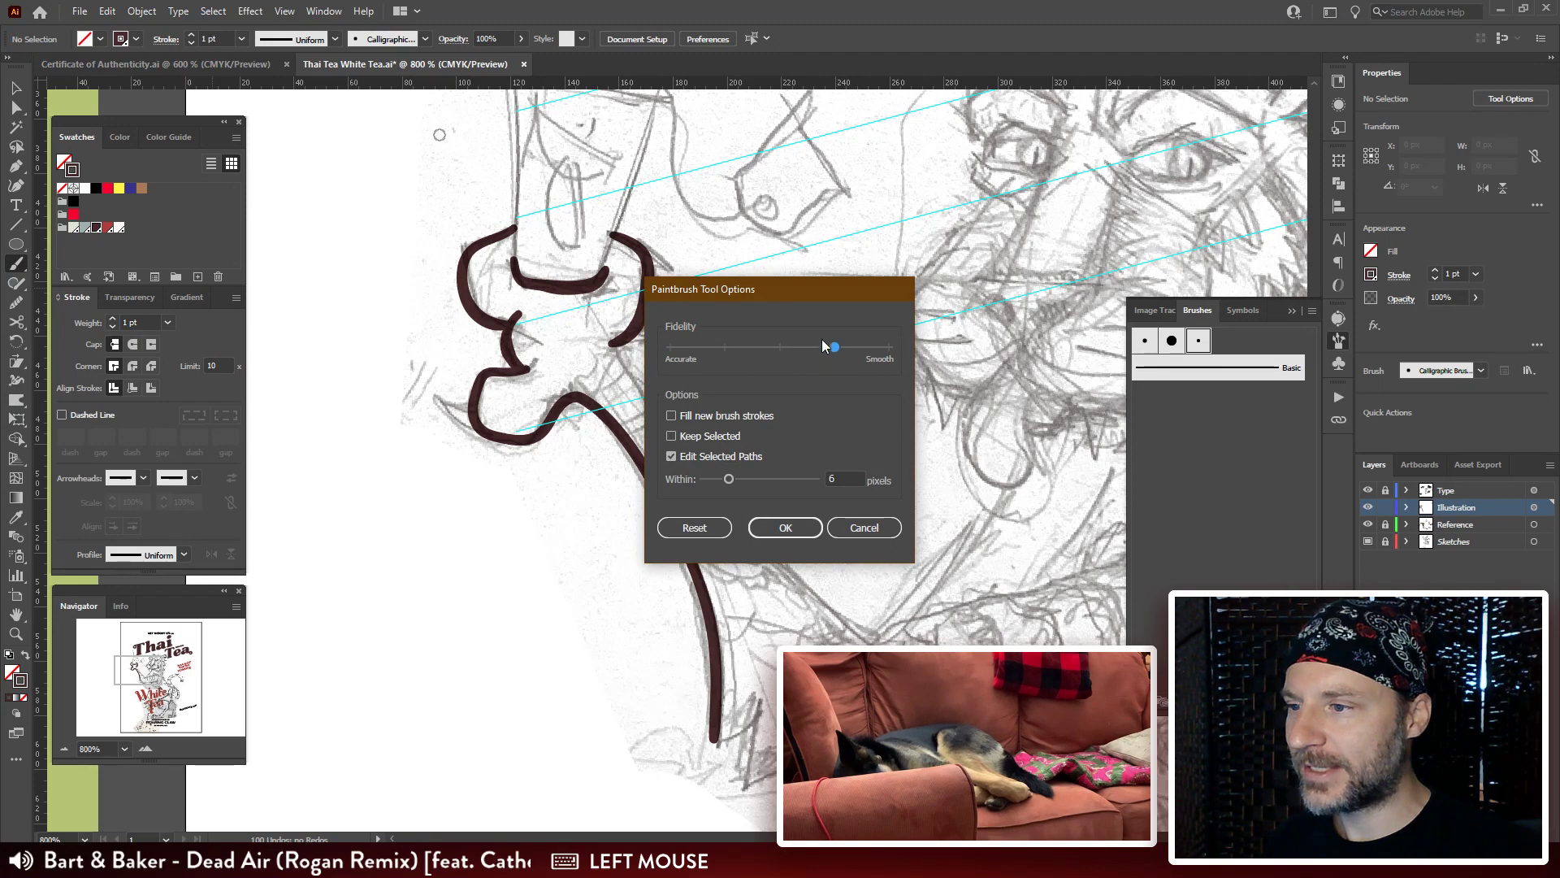
left_click(785, 527)
mouse_move(808, 522)
left_mouse_down()
mouse_move(841, 539)
mouse_move(781, 508)
left_mouse_up()
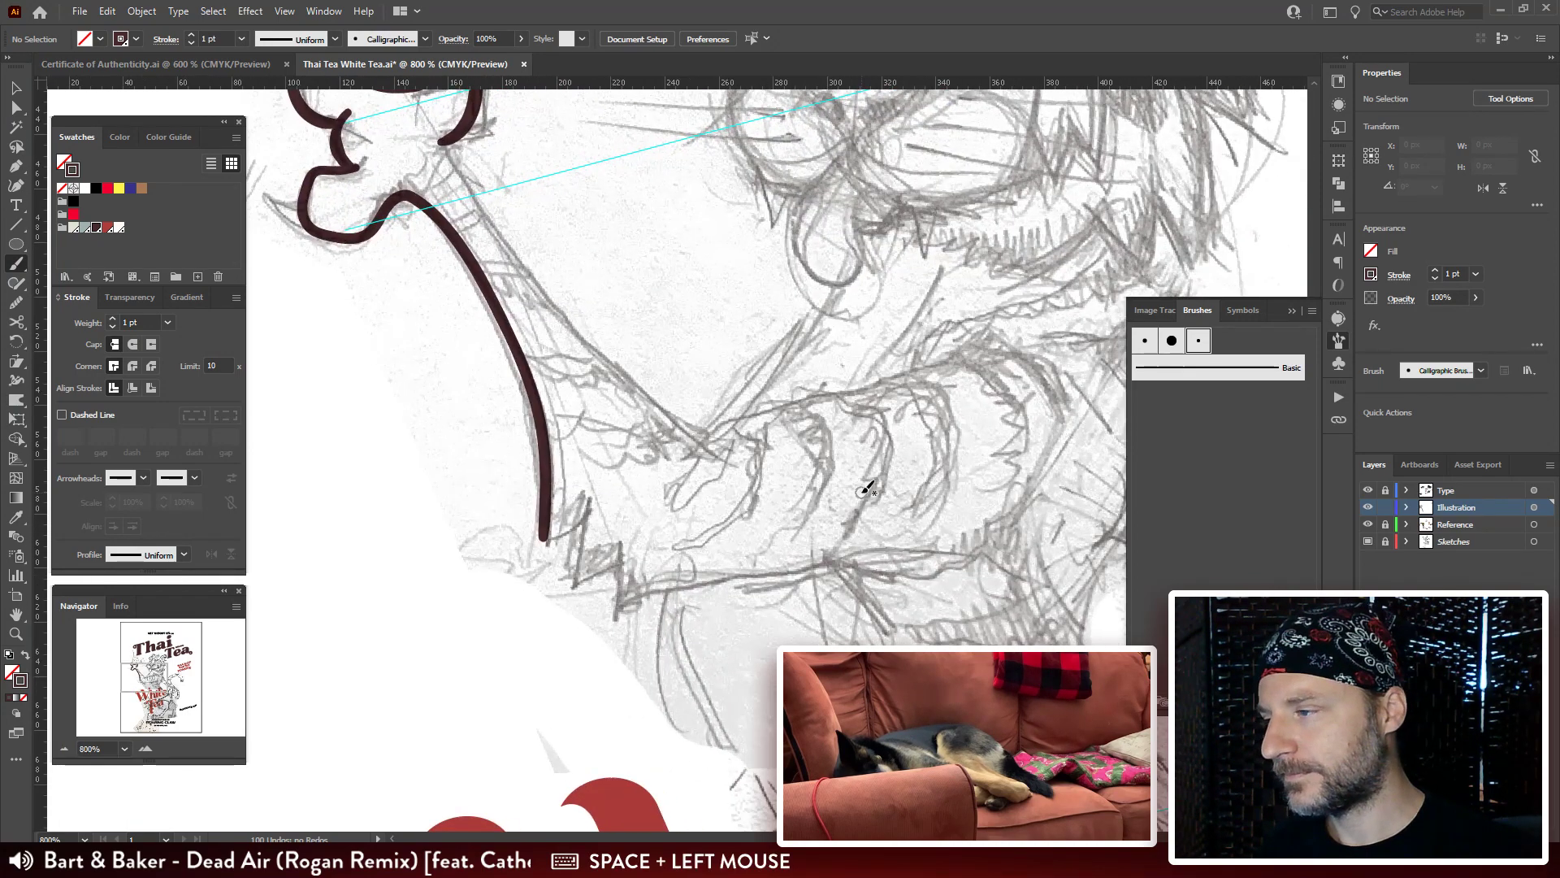
mouse_move(445, 142)
left_mouse_down()
mouse_move(482, 212)
mouse_move(617, 364)
mouse_move(720, 434)
left_mouse_up()
Shift the upper and middle anchors of the inner forearm line to smooth it along the sketch.
key("a")
mouse_move(518, 214)
left_mouse_down()
mouse_move(515, 247)
mouse_move(470, 233)
mouse_move(492, 268)
left_mouse_up()
left_click(497, 272)
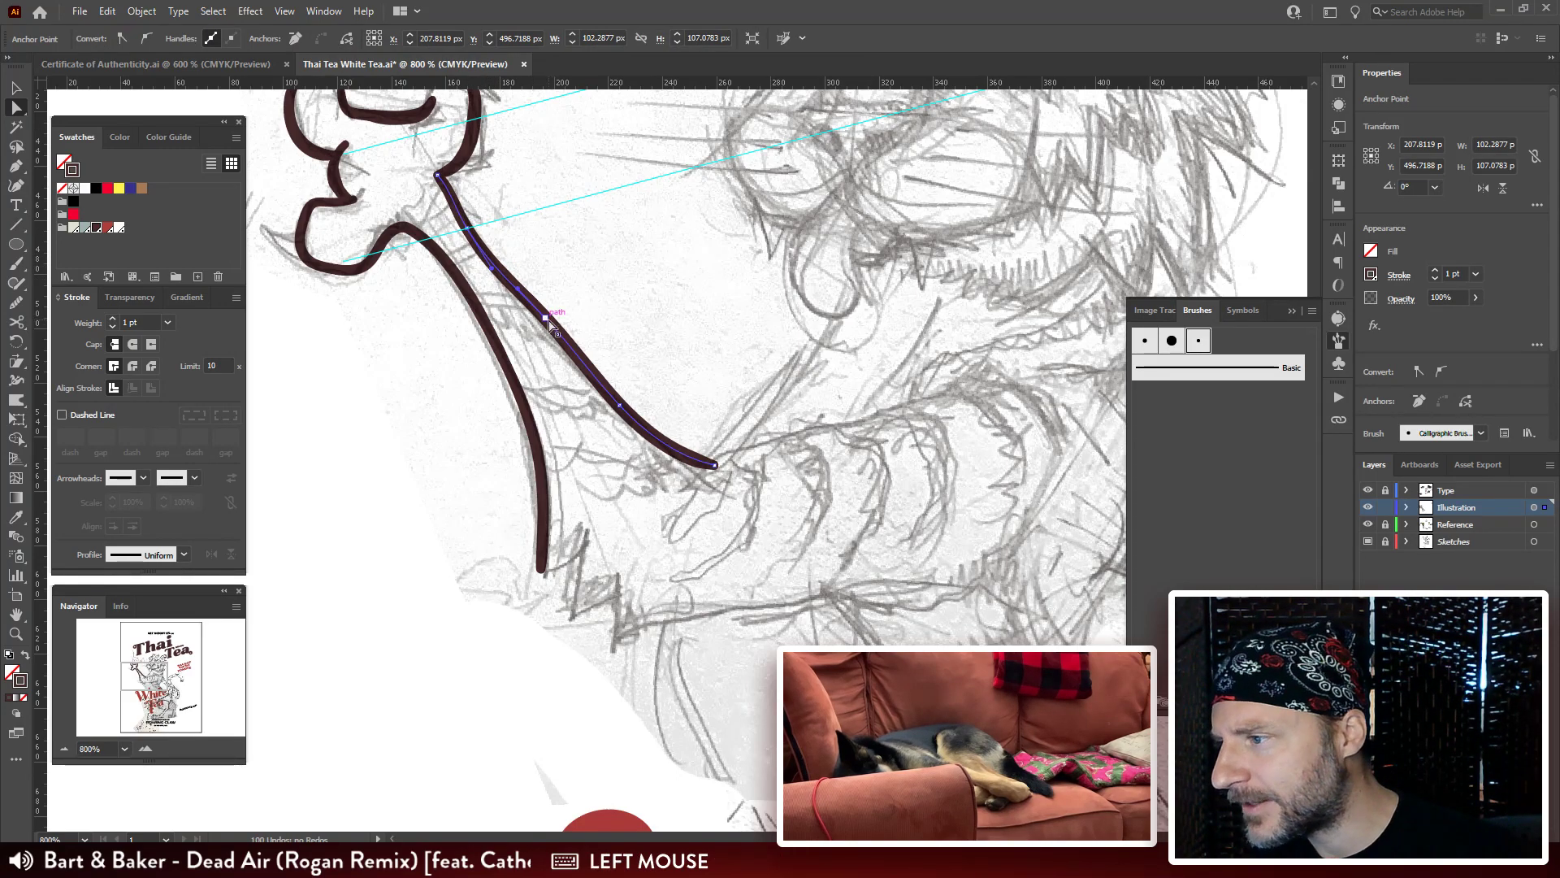
left_click_drag(545, 319, 543, 327)
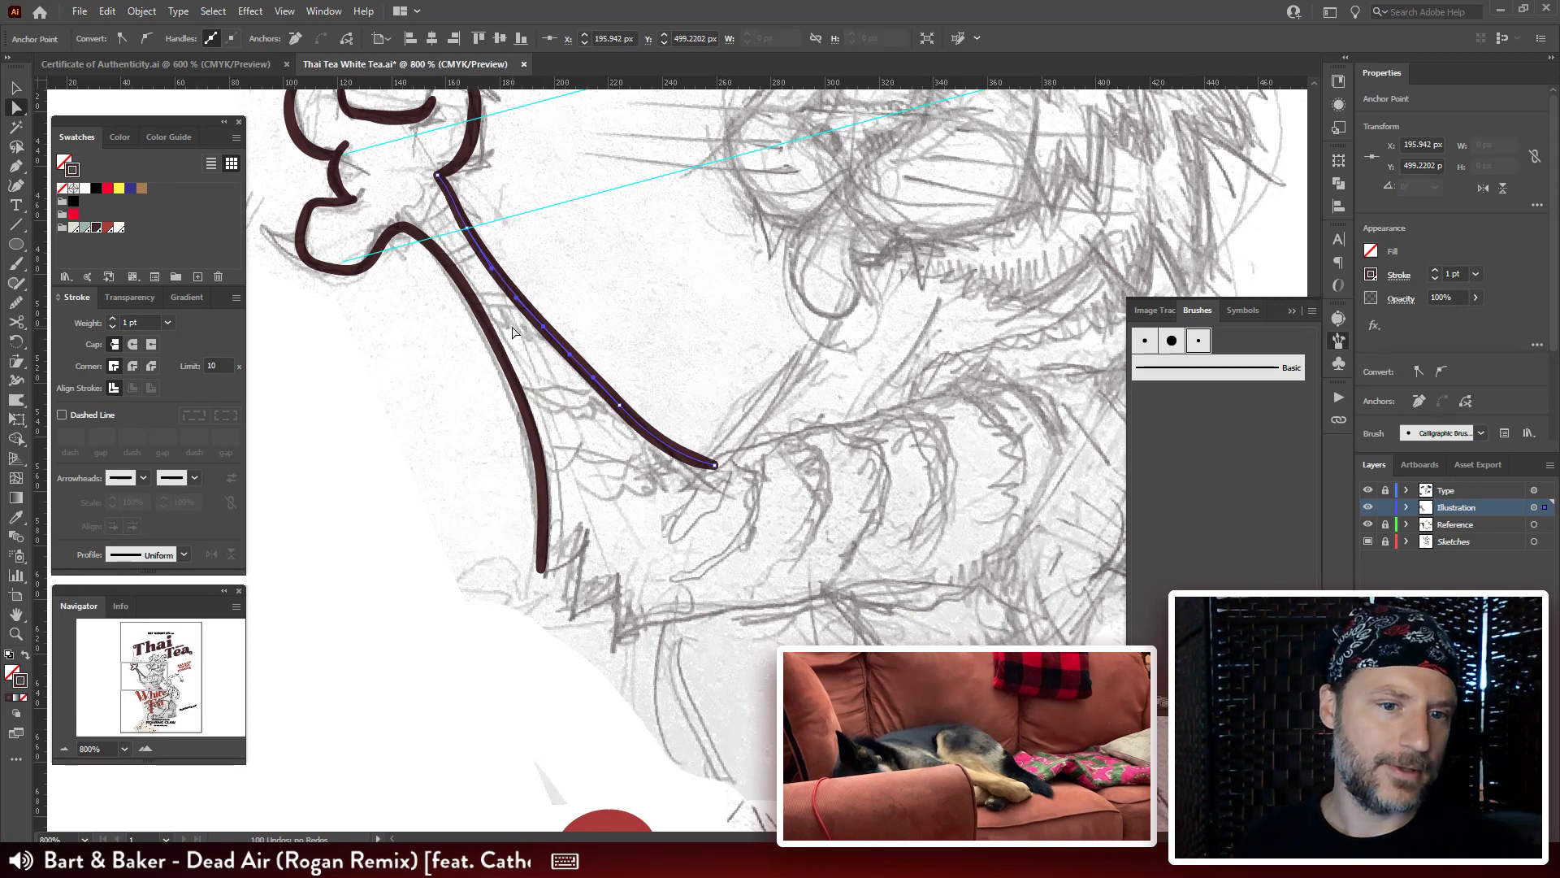
Join the inner forearm line to the paw's right-hand outline and select the corner anchor where they meet.
left_click_drag(642, 413, 904, 533)
left_click_drag(579, 244, 533, 216)
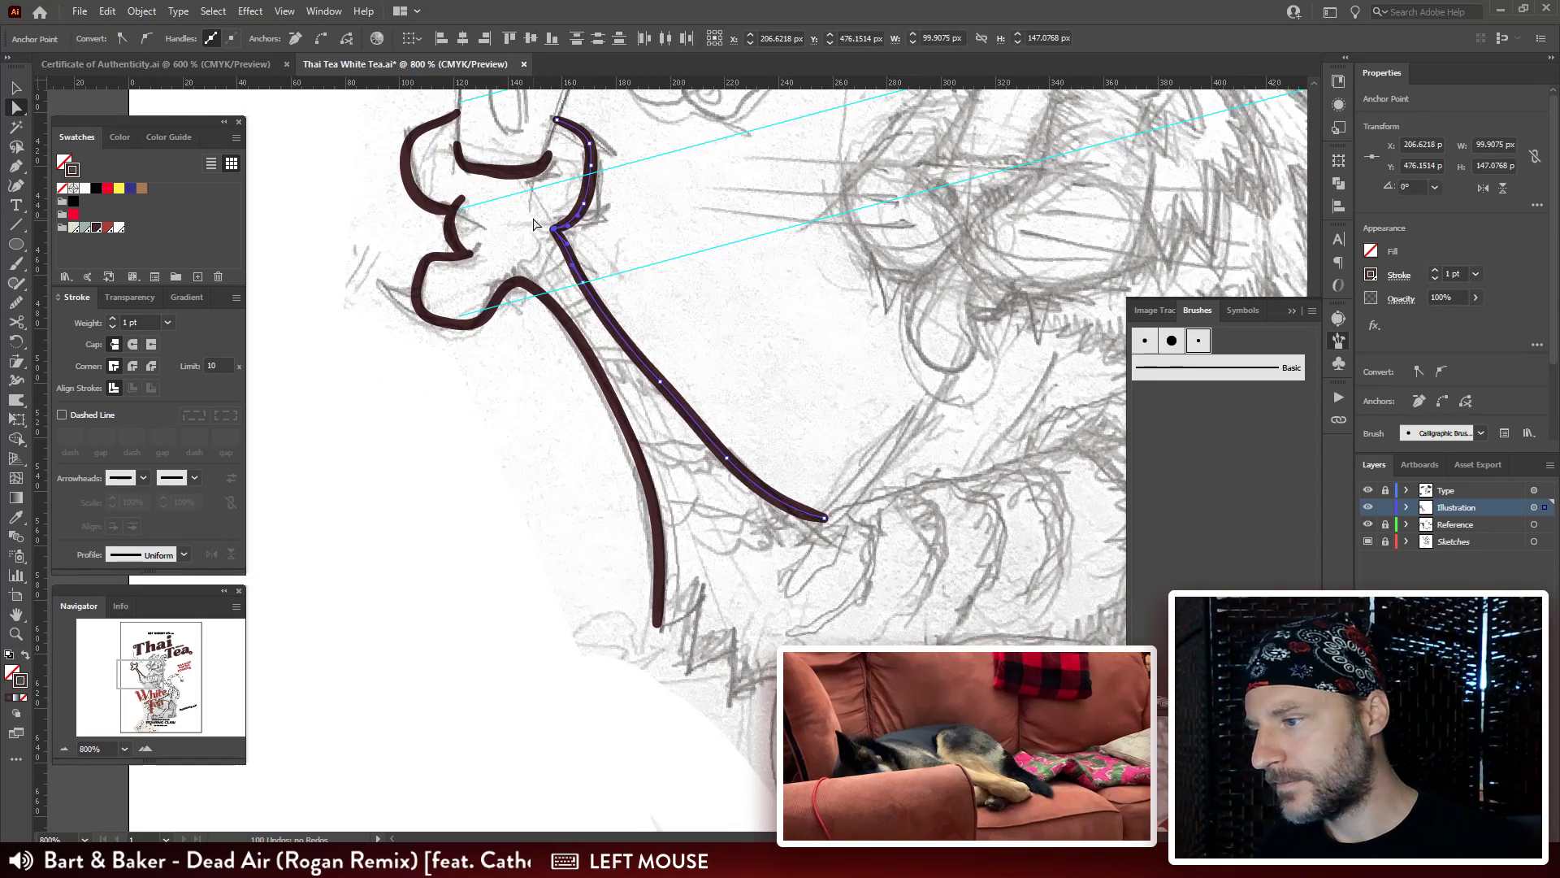
key("ctrl+shift+alt+j")
left_click(661, 265)
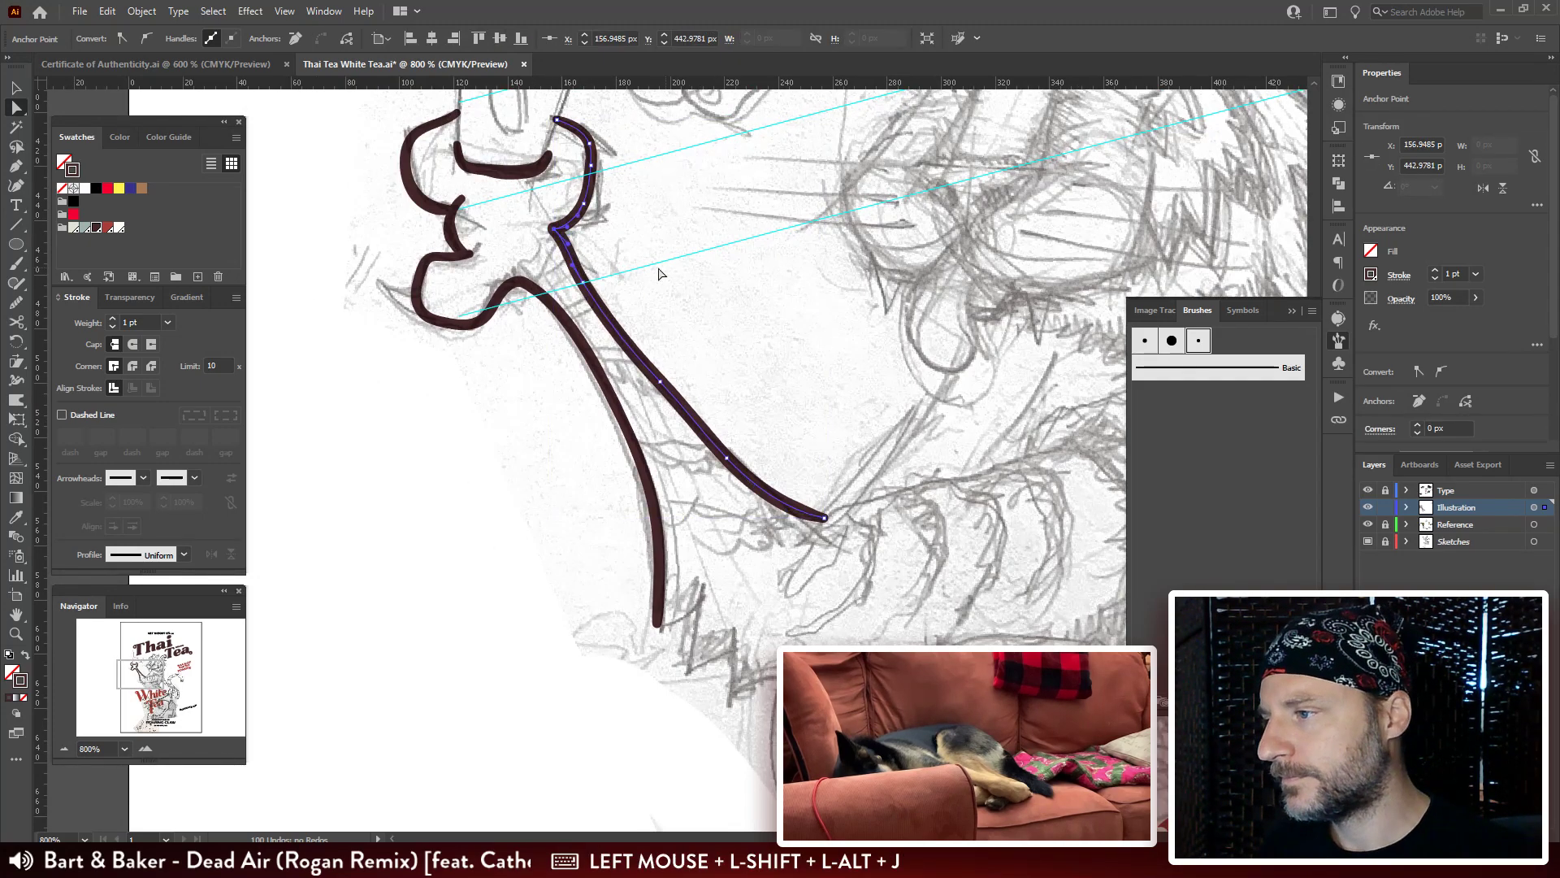
left_click(568, 234)
left_click_drag(568, 248, 558, 236)
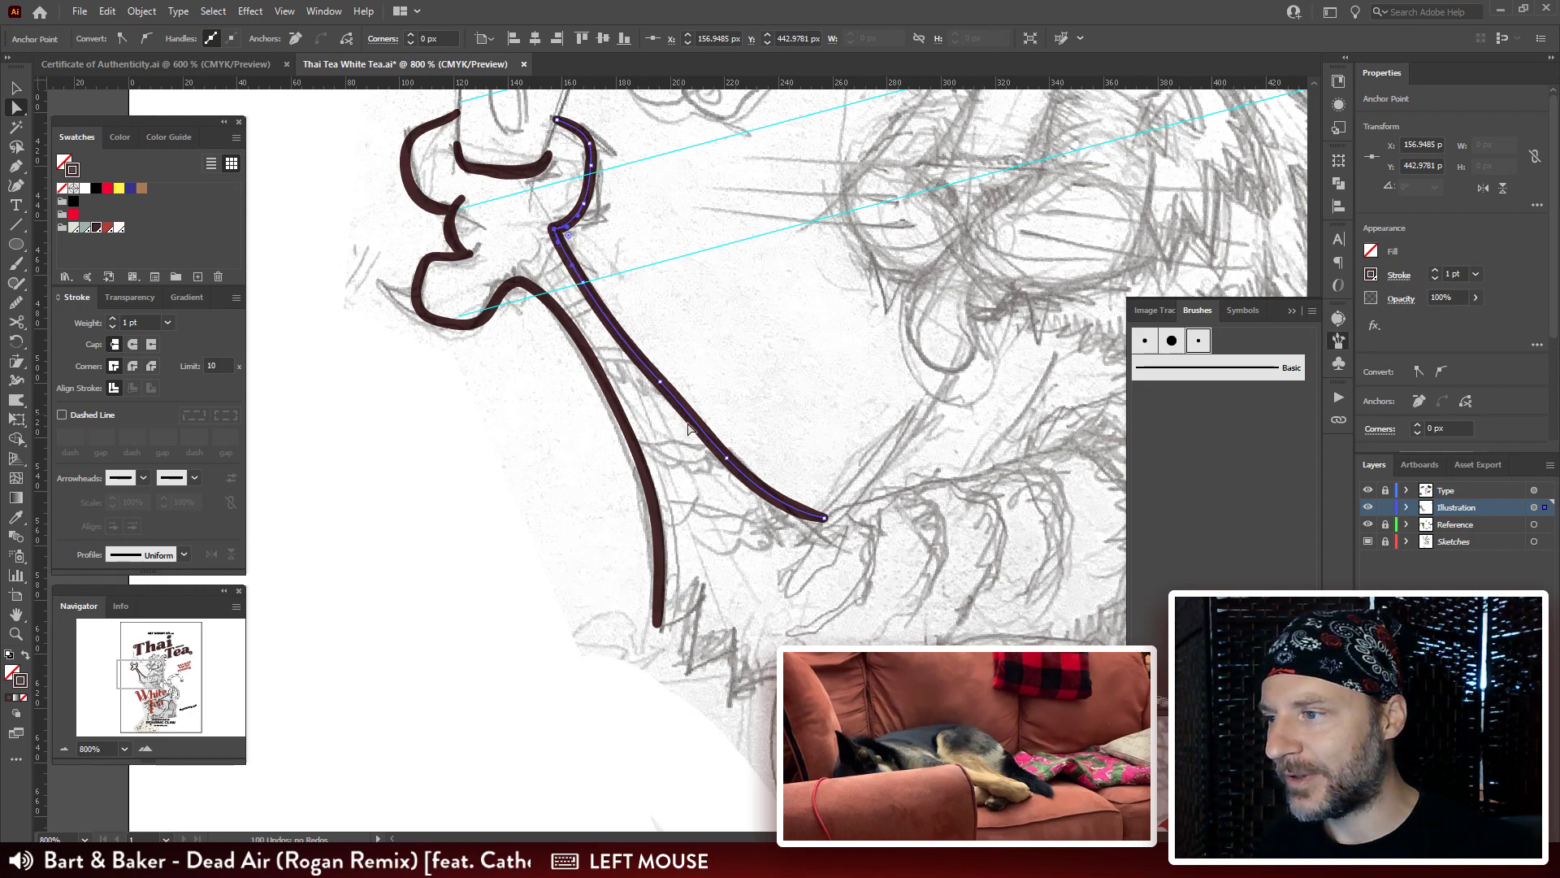
left_click_drag(724, 559, 648, 412)
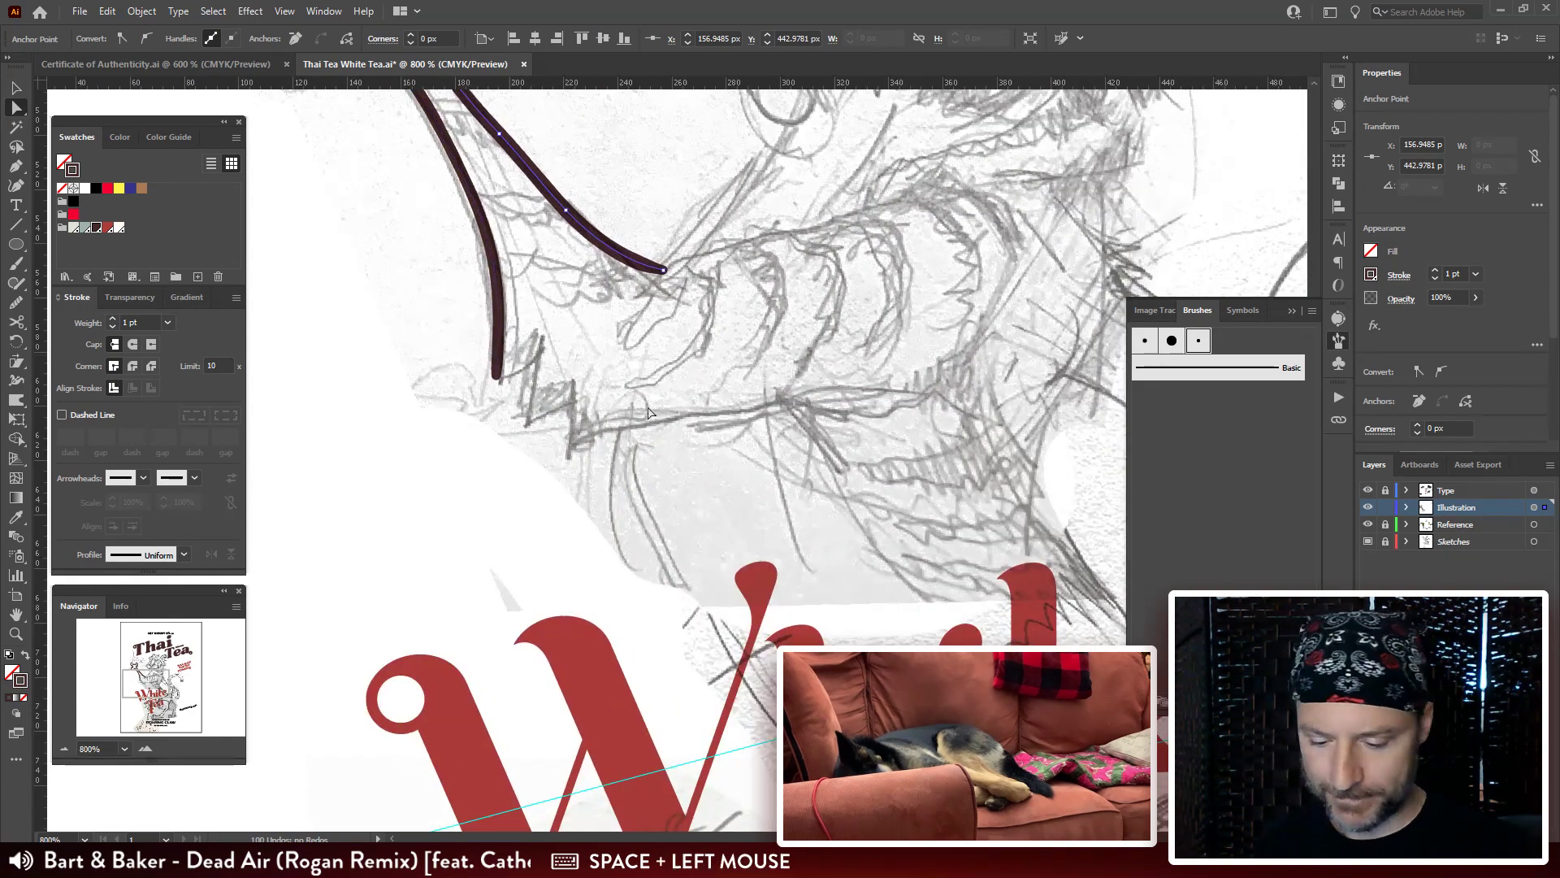
Deselect everything and brush the jagged fur tufts at the elbow and the upper arm's underside line with its forked end.
left_click_drag(511, 377, 479, 333)
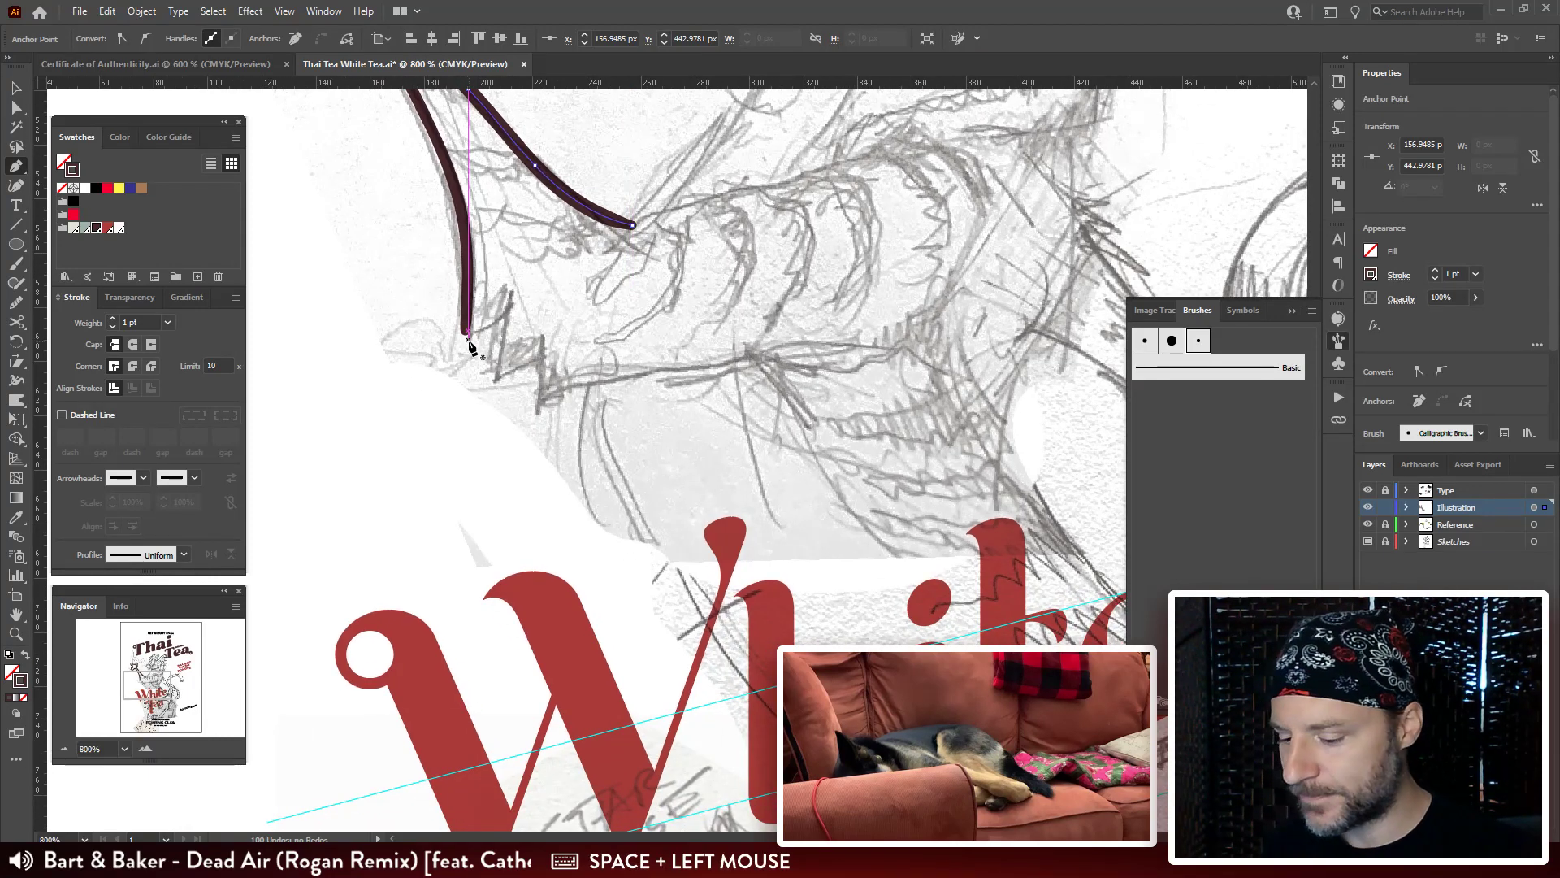
key("b")
key("ctrl+shift+a")
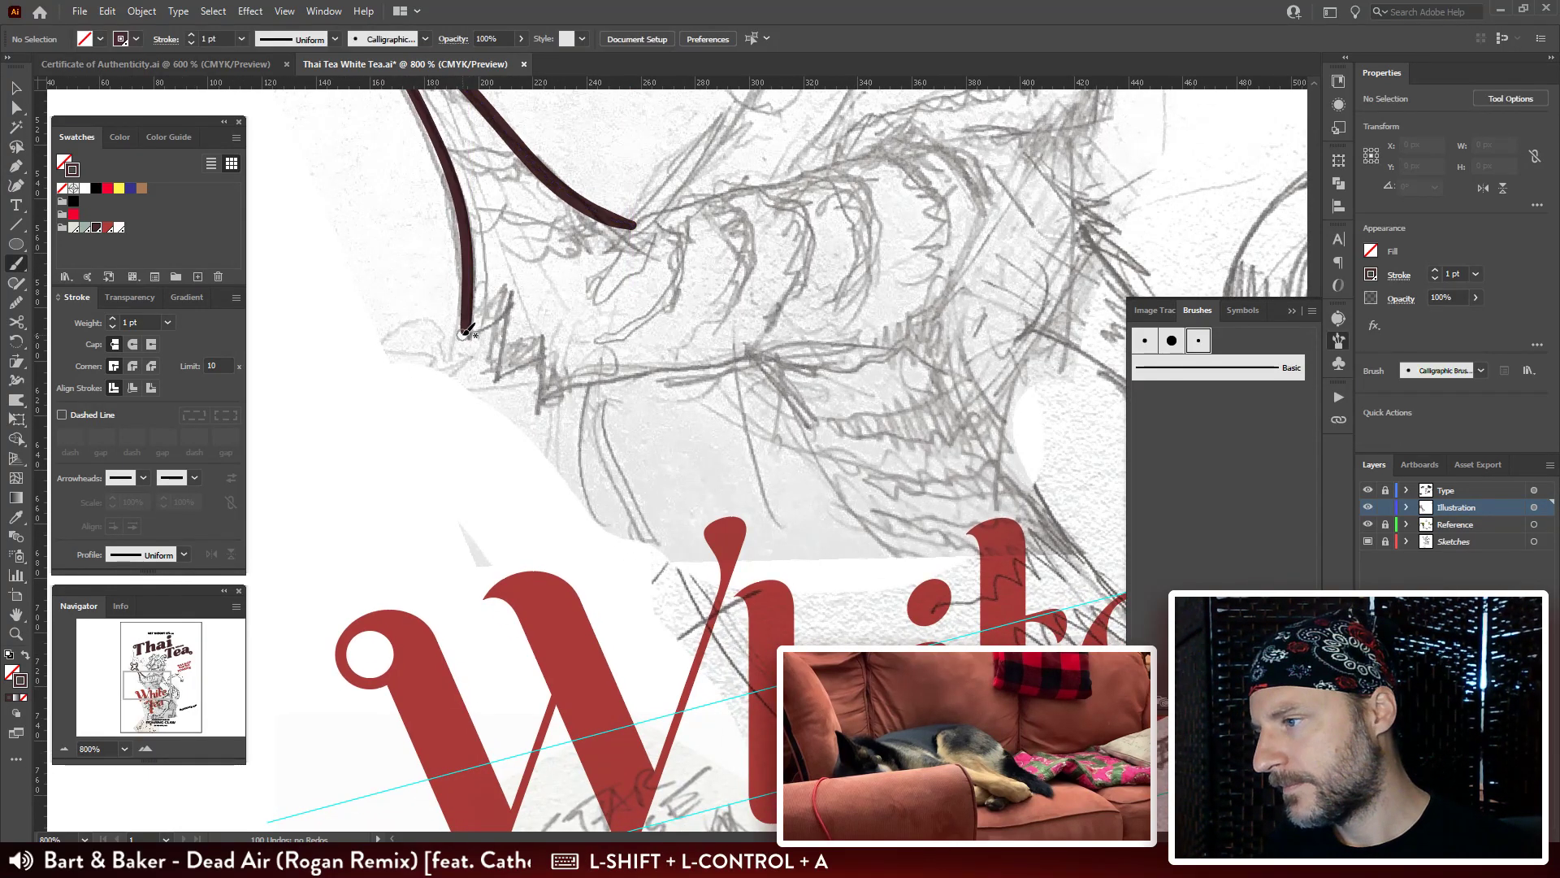
left_click_drag(464, 332, 510, 304)
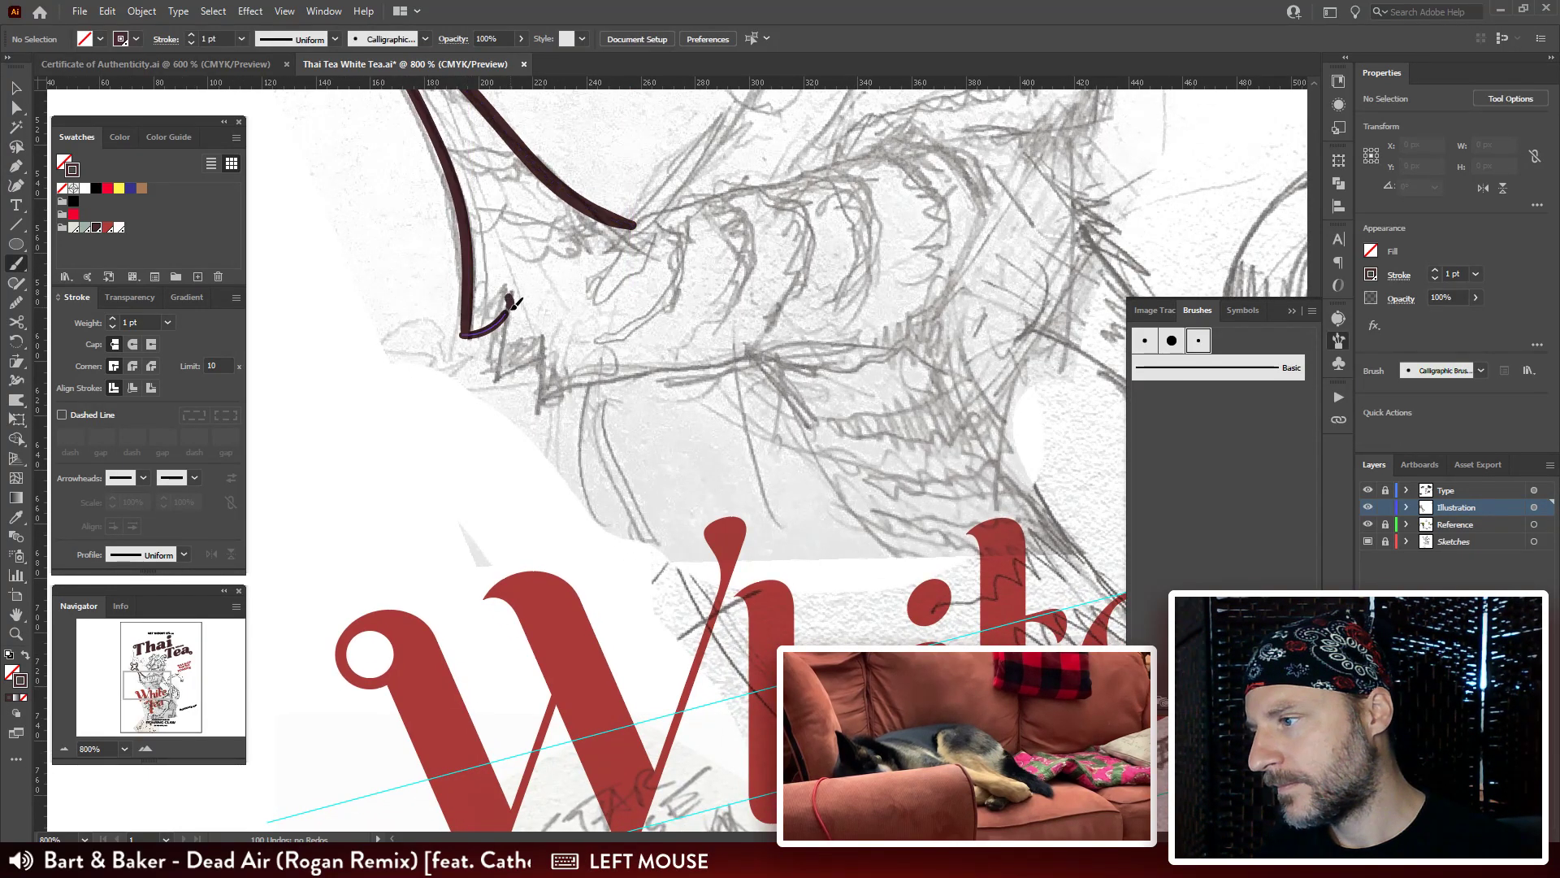
mouse_move(498, 372)
left_mouse_down()
mouse_move(535, 358)
mouse_move(523, 289)
mouse_move(511, 343)
mouse_move(654, 310)
mouse_move(776, 313)
mouse_move(695, 311)
mouse_move(734, 356)
mouse_move(674, 298)
mouse_move(721, 299)
mouse_move(666, 311)
mouse_move(707, 417)
mouse_move(769, 456)
left_mouse_up()
key("ctrl+z")
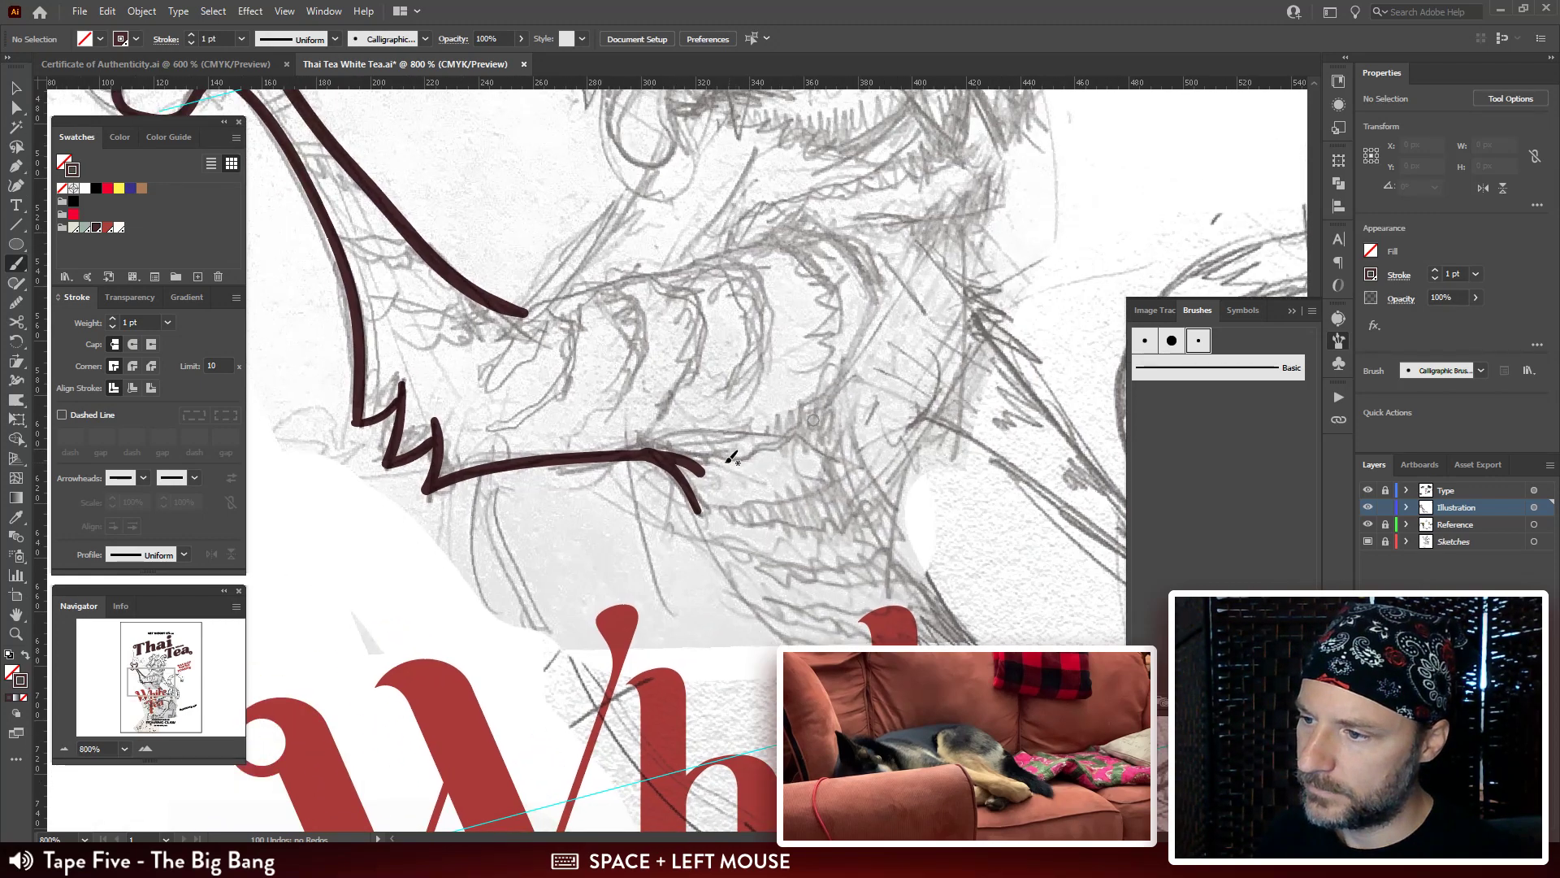
Brush the upper arm's top line from the elbow crease toward the shoulder, with a short branch near its end.
left_click_drag(714, 385, 734, 478)
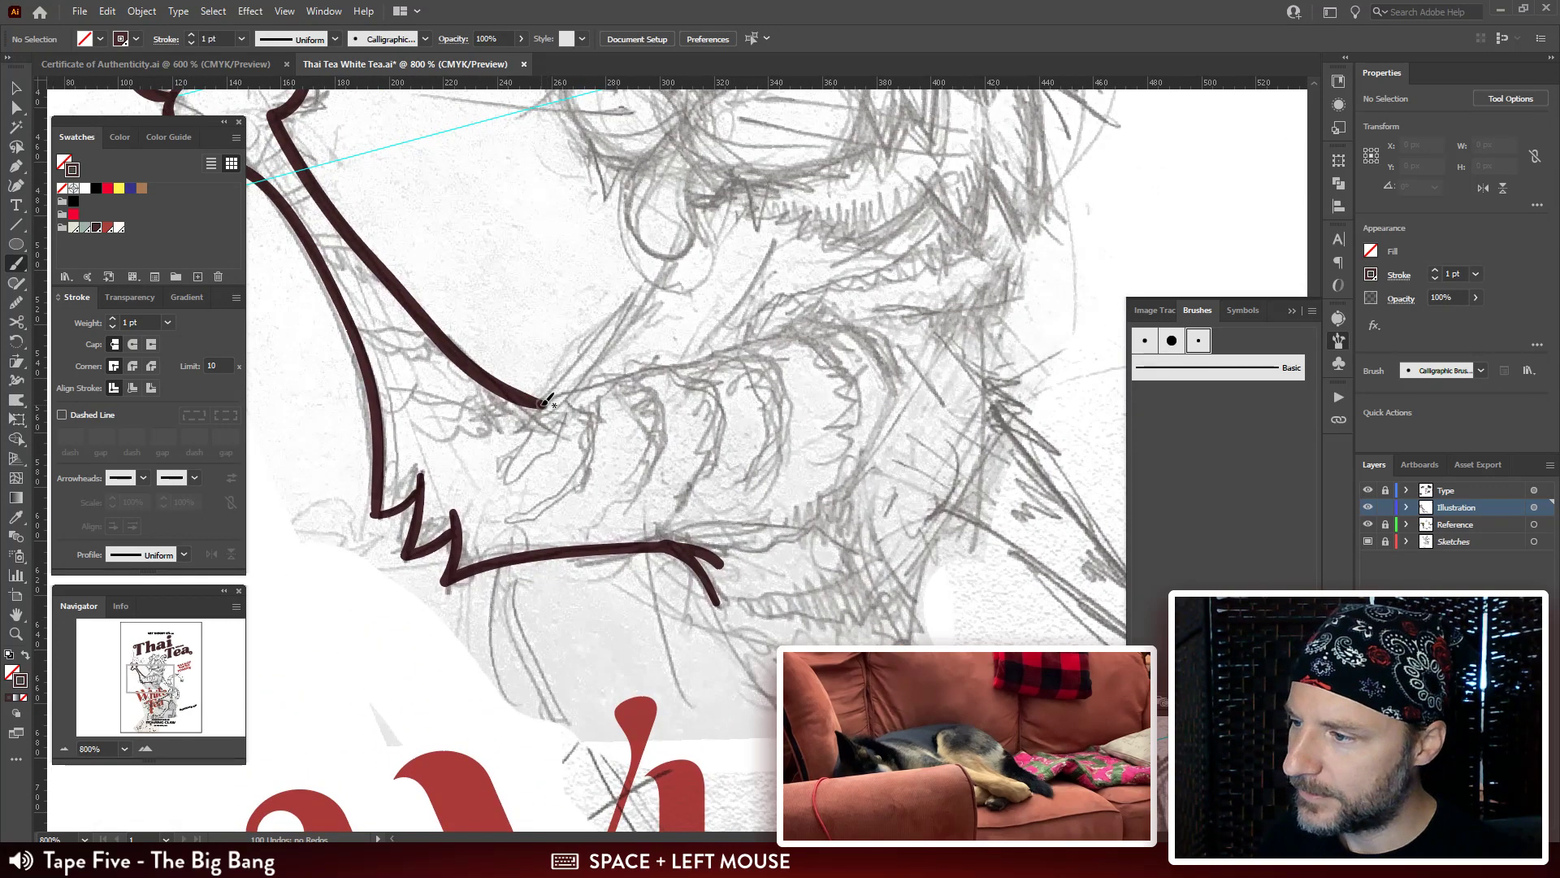
left_click_drag(545, 401, 679, 365)
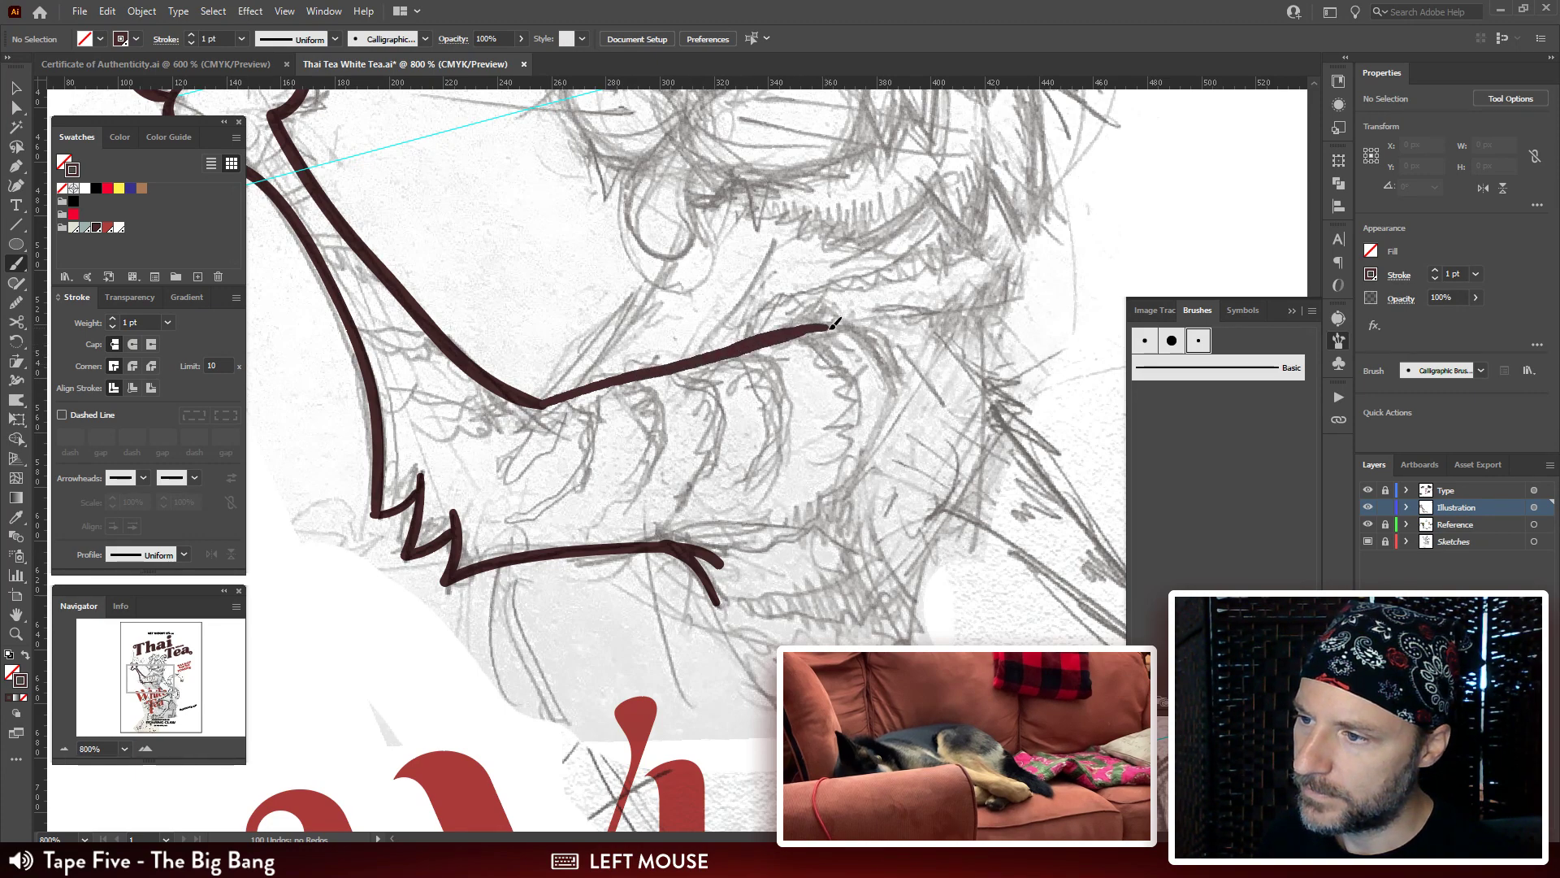
left_click_drag(830, 326, 849, 327)
mouse_move(891, 277)
left_mouse_down()
mouse_move(700, 334)
mouse_move(662, 366)
left_mouse_up()
Shift the start anchor of the lower fork stroke back along the upper arm's underside line.
left_click_drag(619, 552, 693, 315)
key("a")
left_click(611, 389)
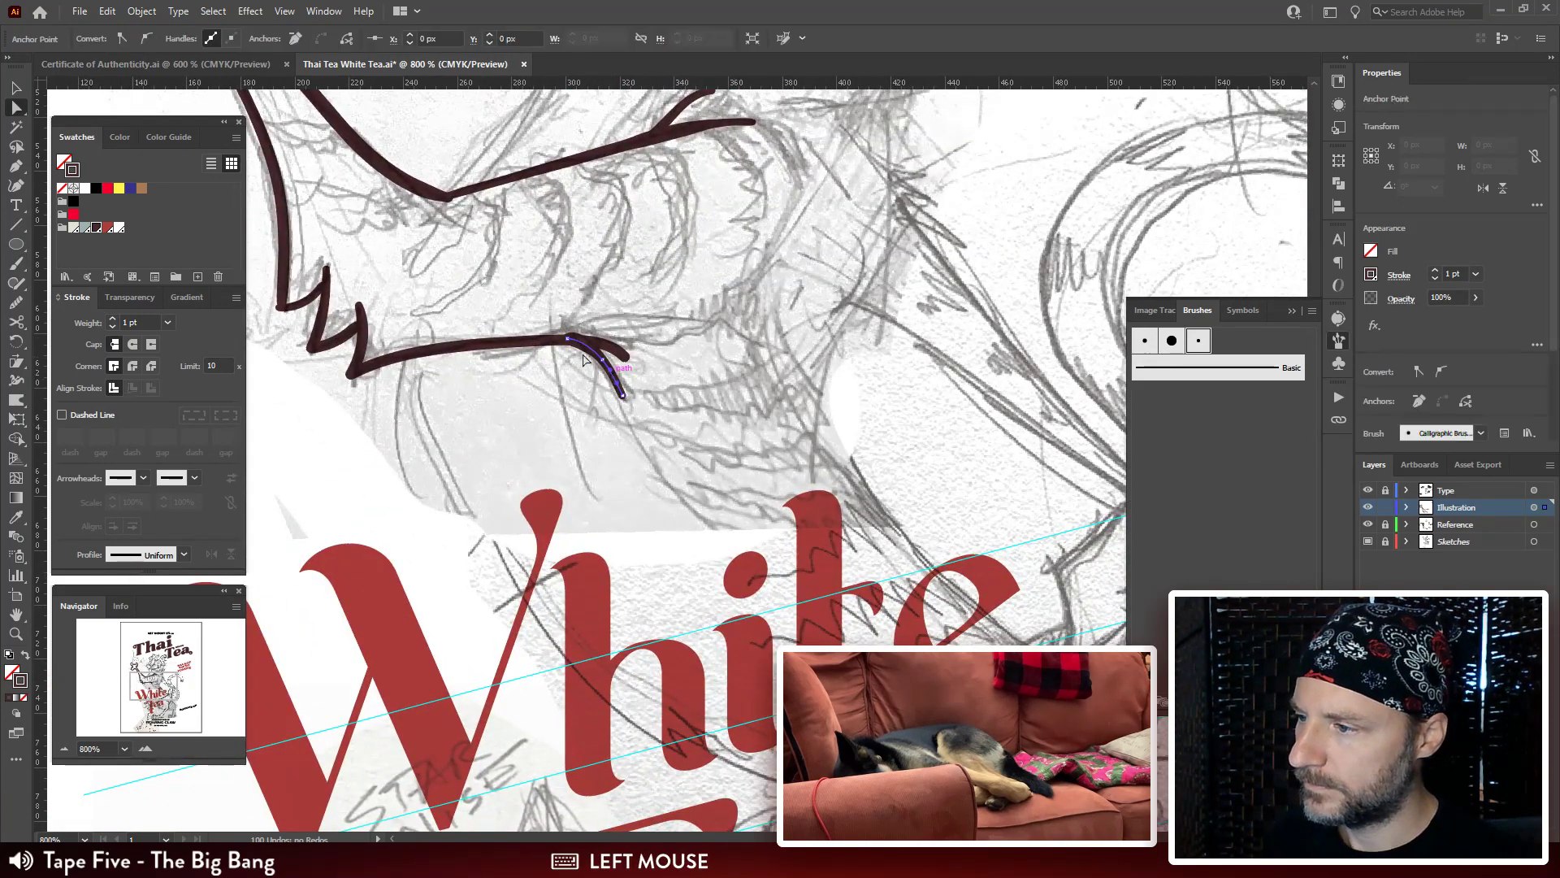
left_click(597, 353)
left_click(598, 358)
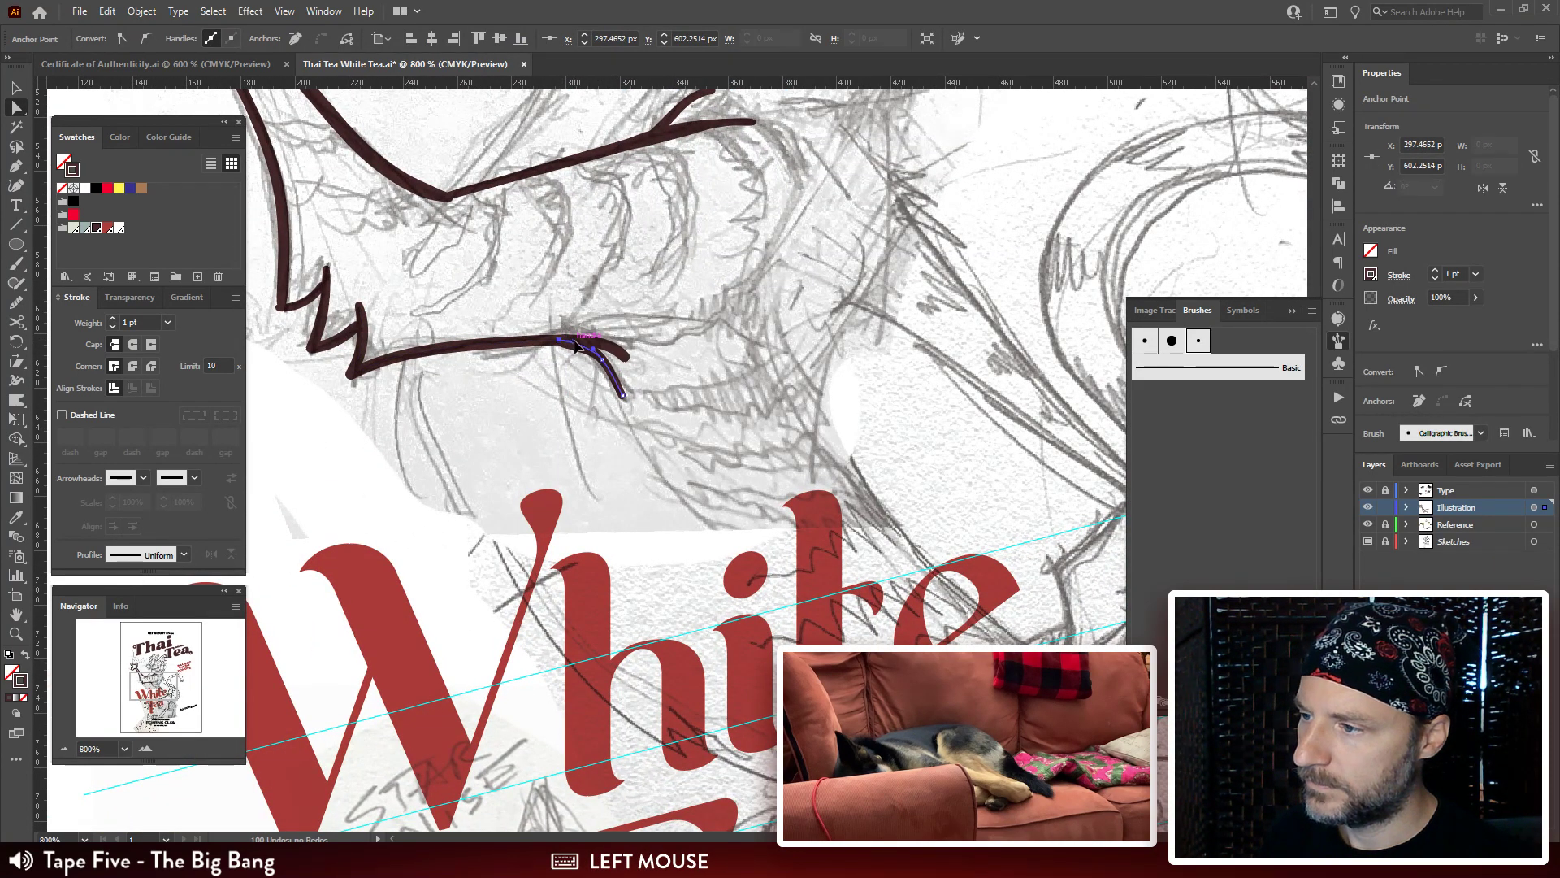
Try to join the first elbow tuft stroke to the outer forearm outline, and undo the join.
left_click_drag(524, 418, 557, 449)
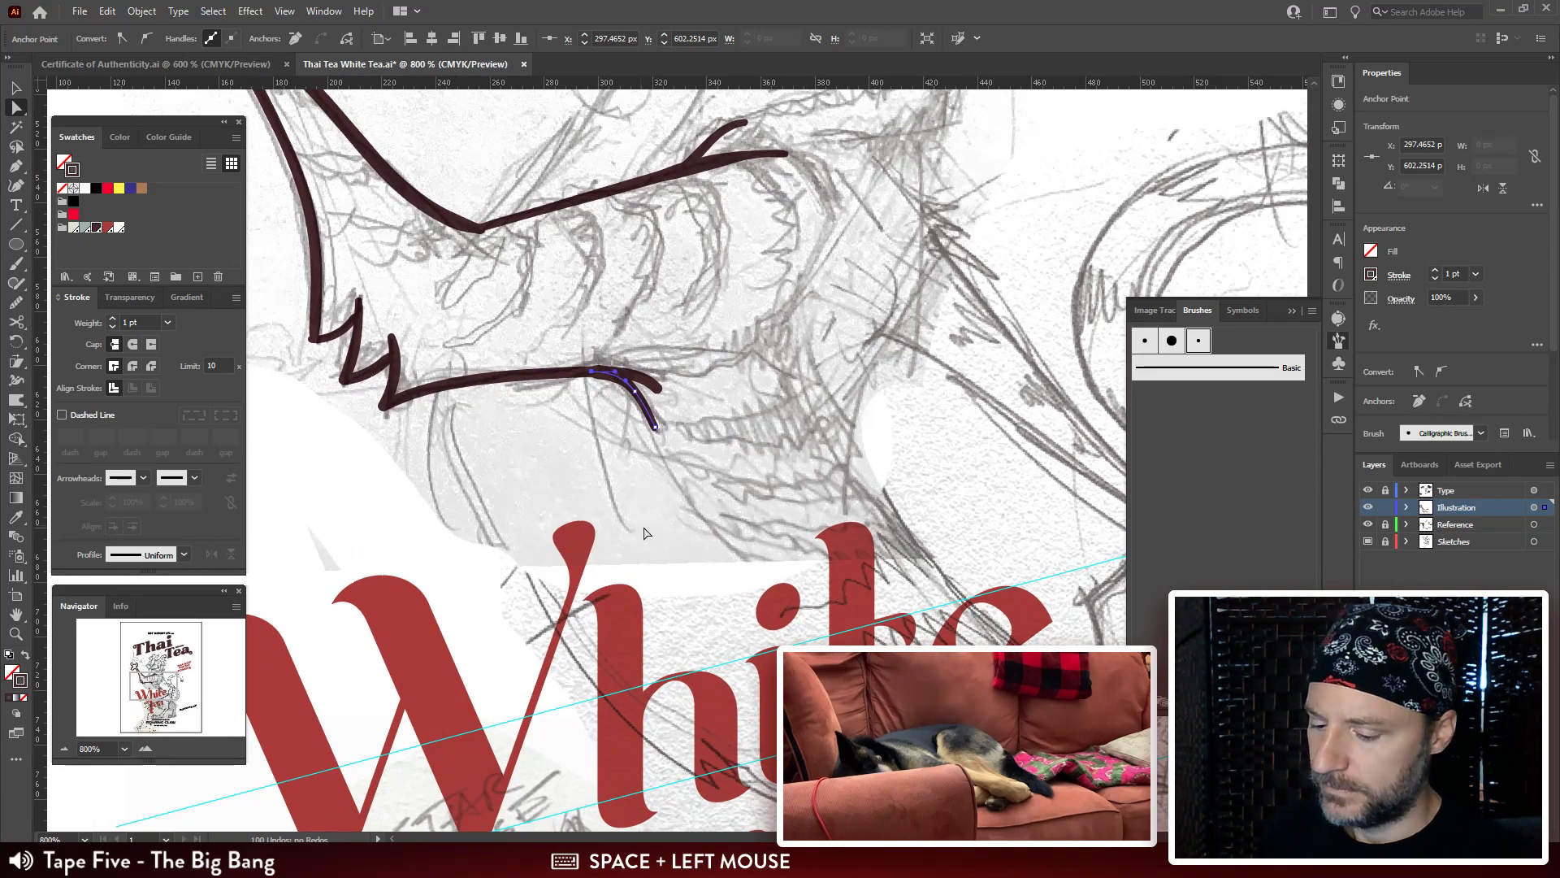
left_click_drag(636, 486, 815, 531)
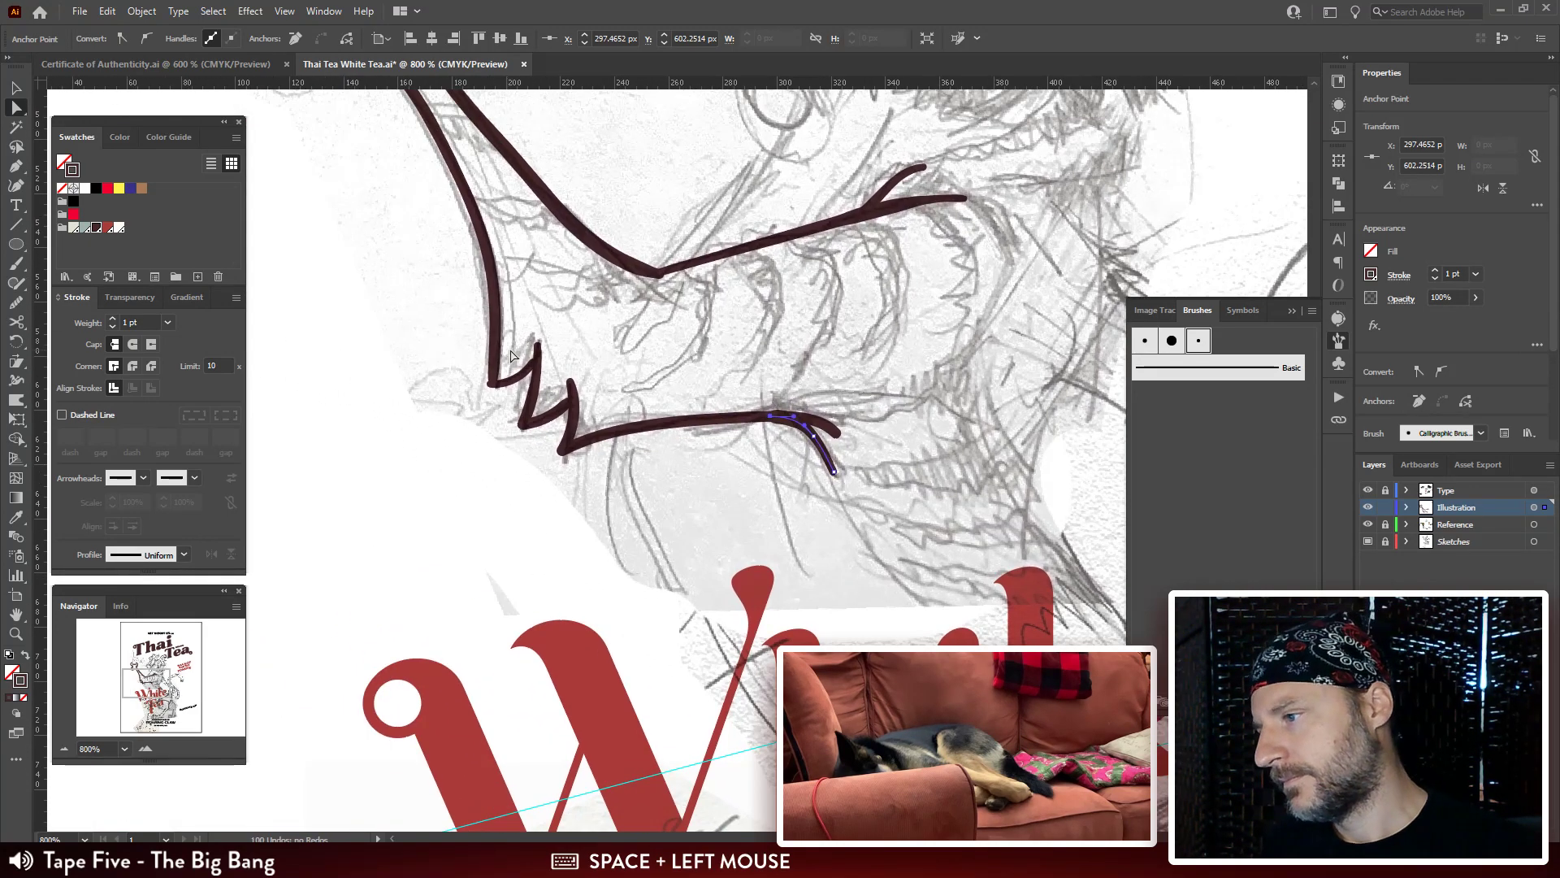
left_click(521, 376)
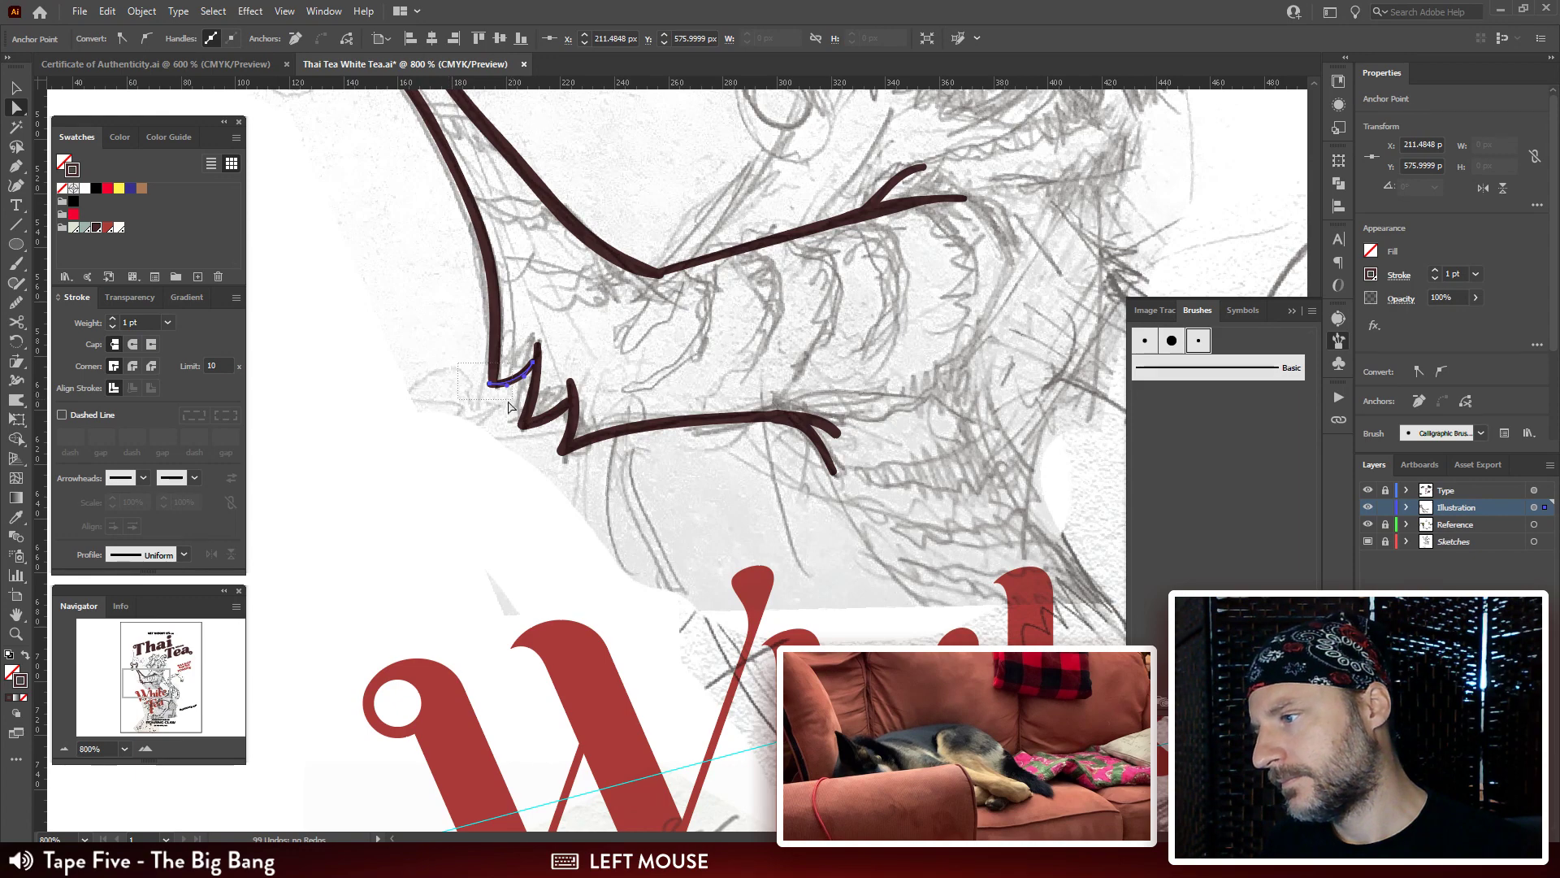
left_click(492, 381)
key("ctrl+alt+shift+j")
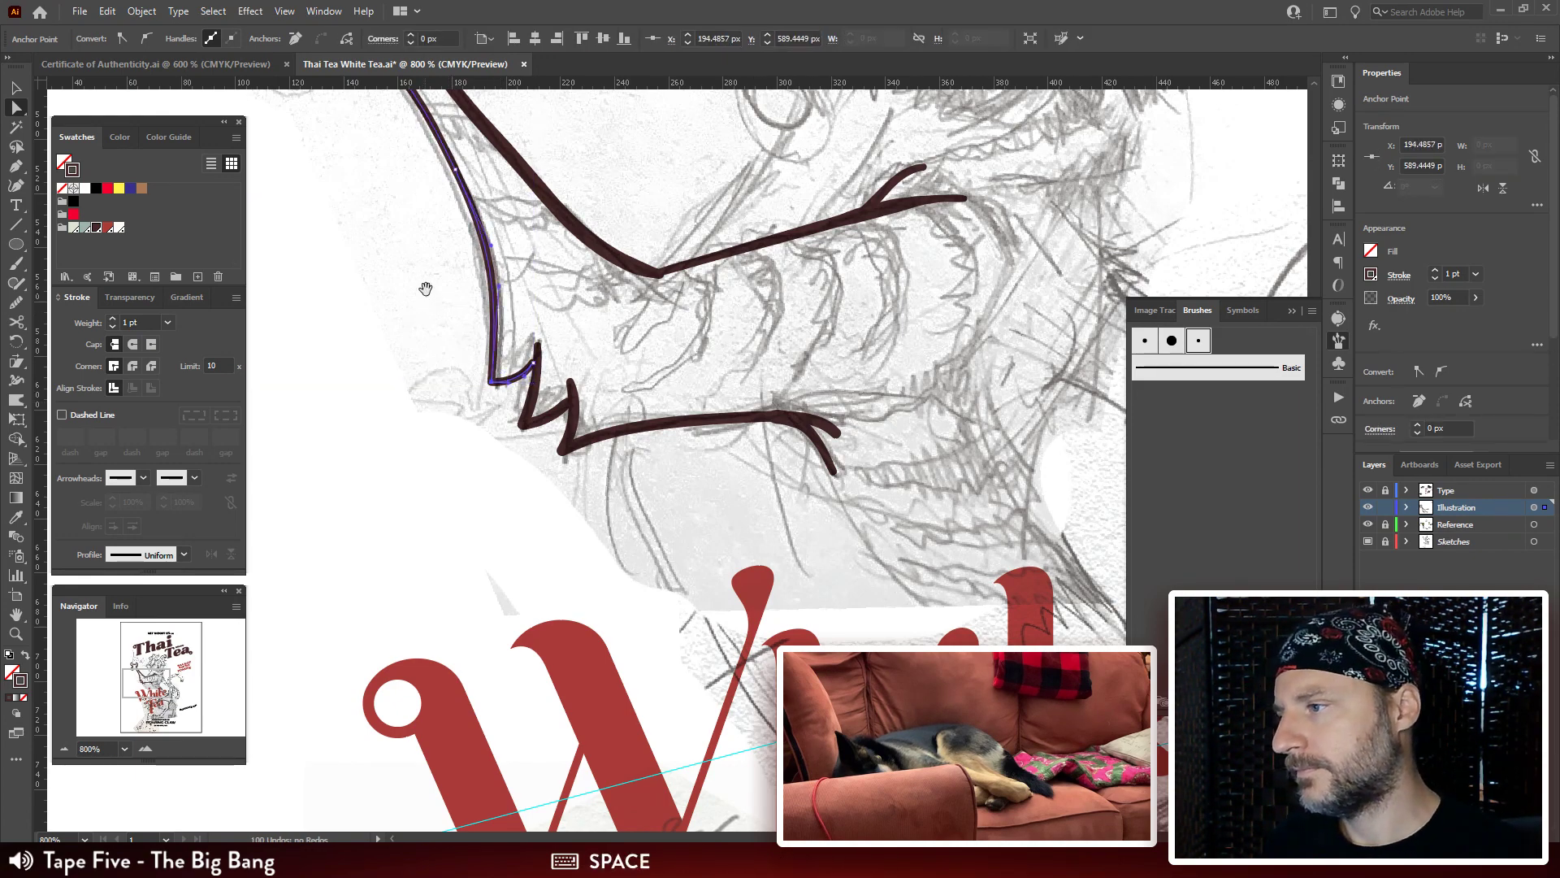
mouse_move(425, 286)
left_mouse_down()
mouse_move(533, 529)
mouse_move(575, 469)
mouse_move(556, 343)
left_mouse_up()
left_click(601, 542, "ctrl")
key("ctrl+z")
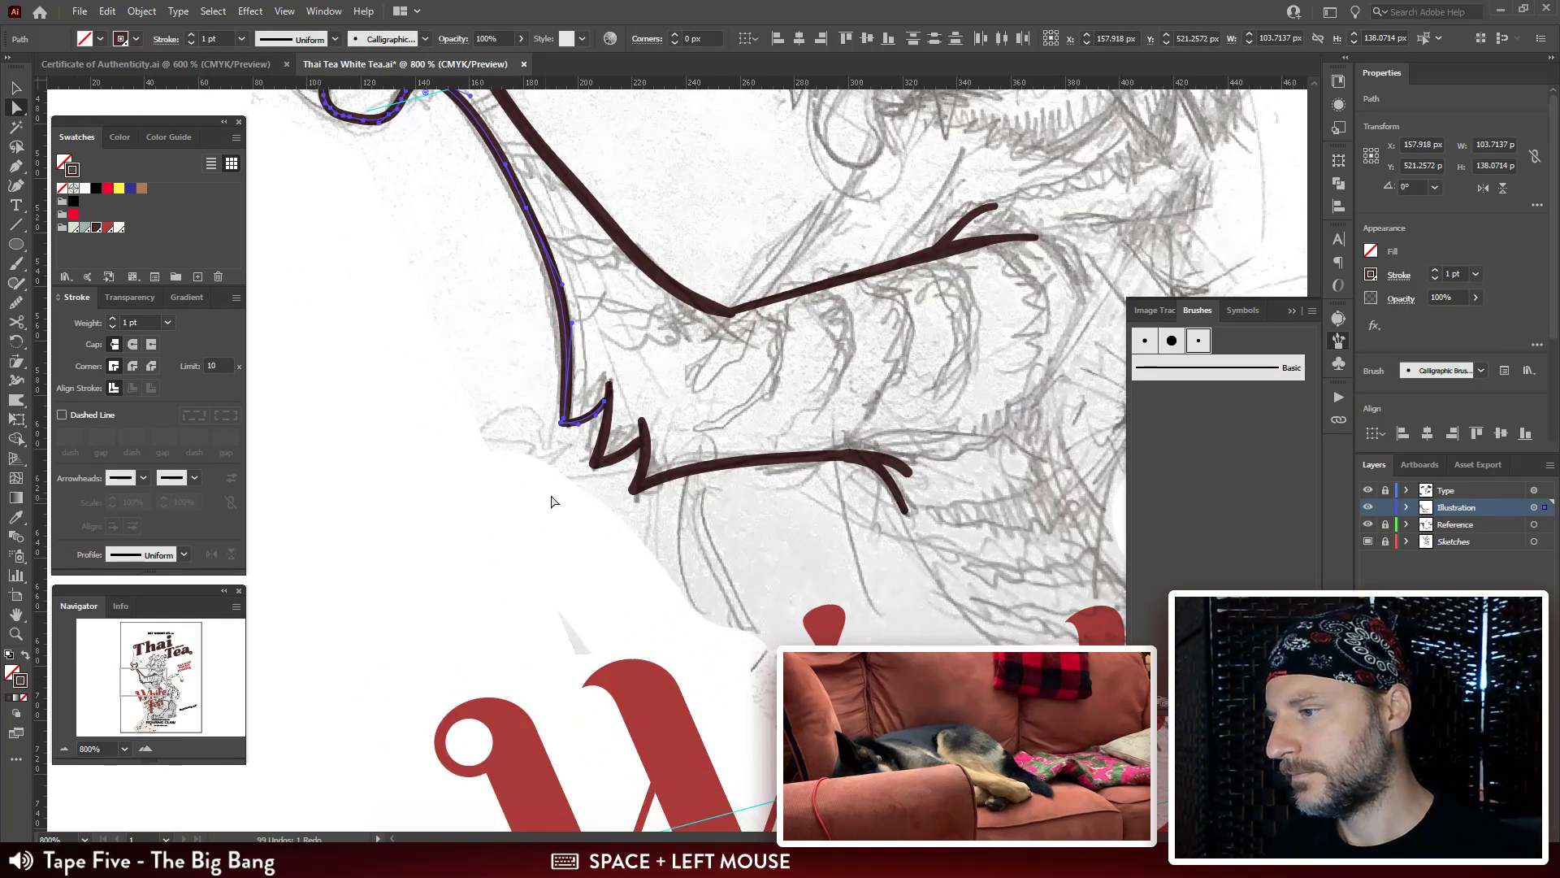
Nudge the anchors of the elbow tuft strokes so that their ends meet at the sharp corners.
key("ctrl+plus")
key("ctrl+plus")
key("ctrl+plus")
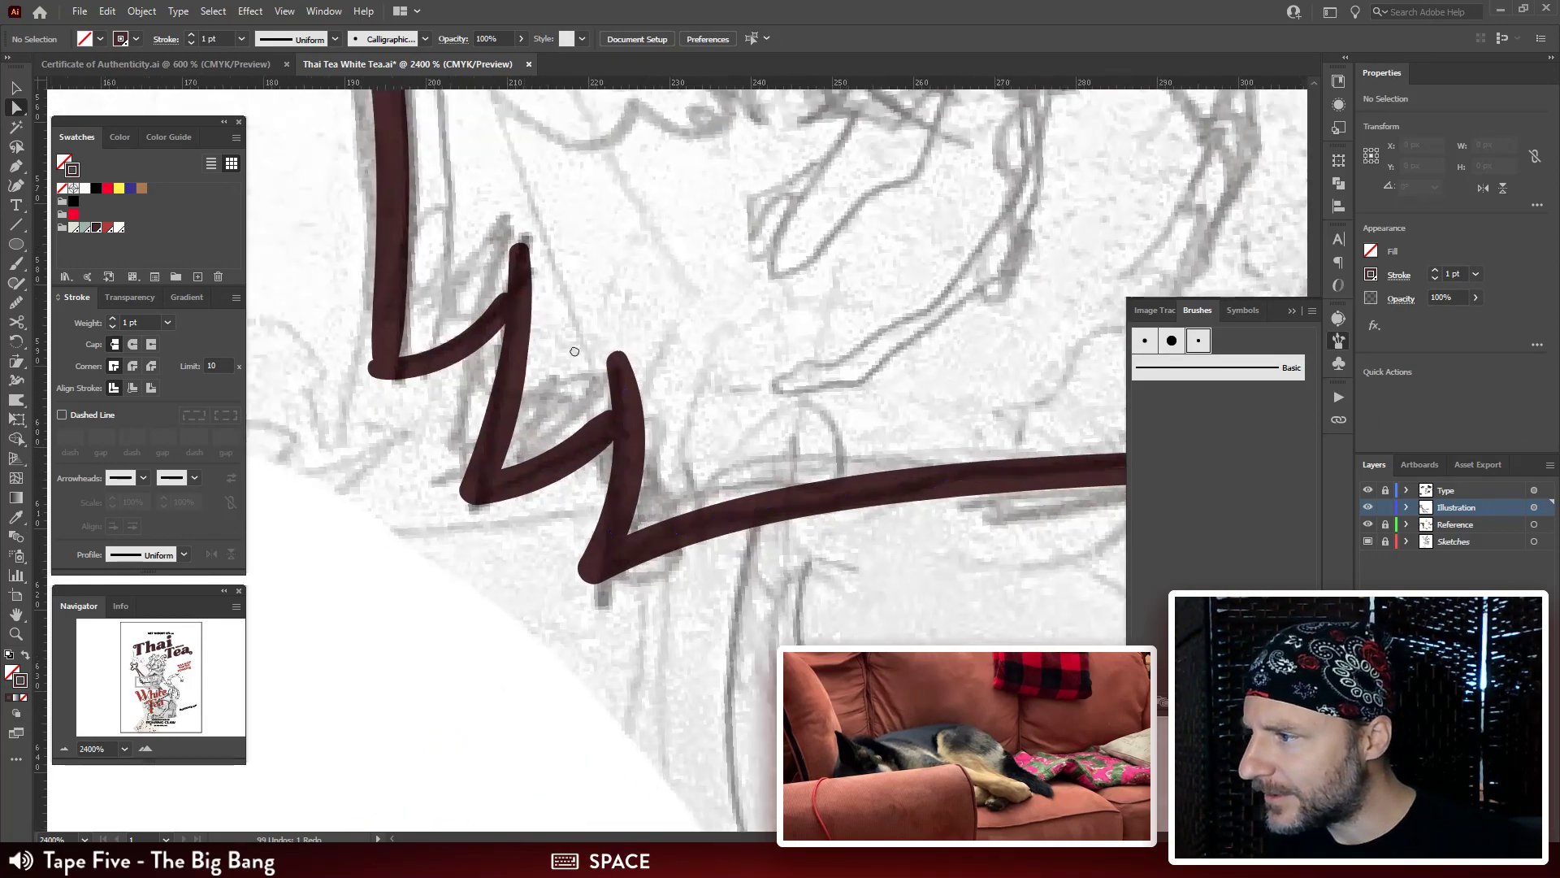
left_click_drag(463, 372, 626, 403)
left_click(635, 402)
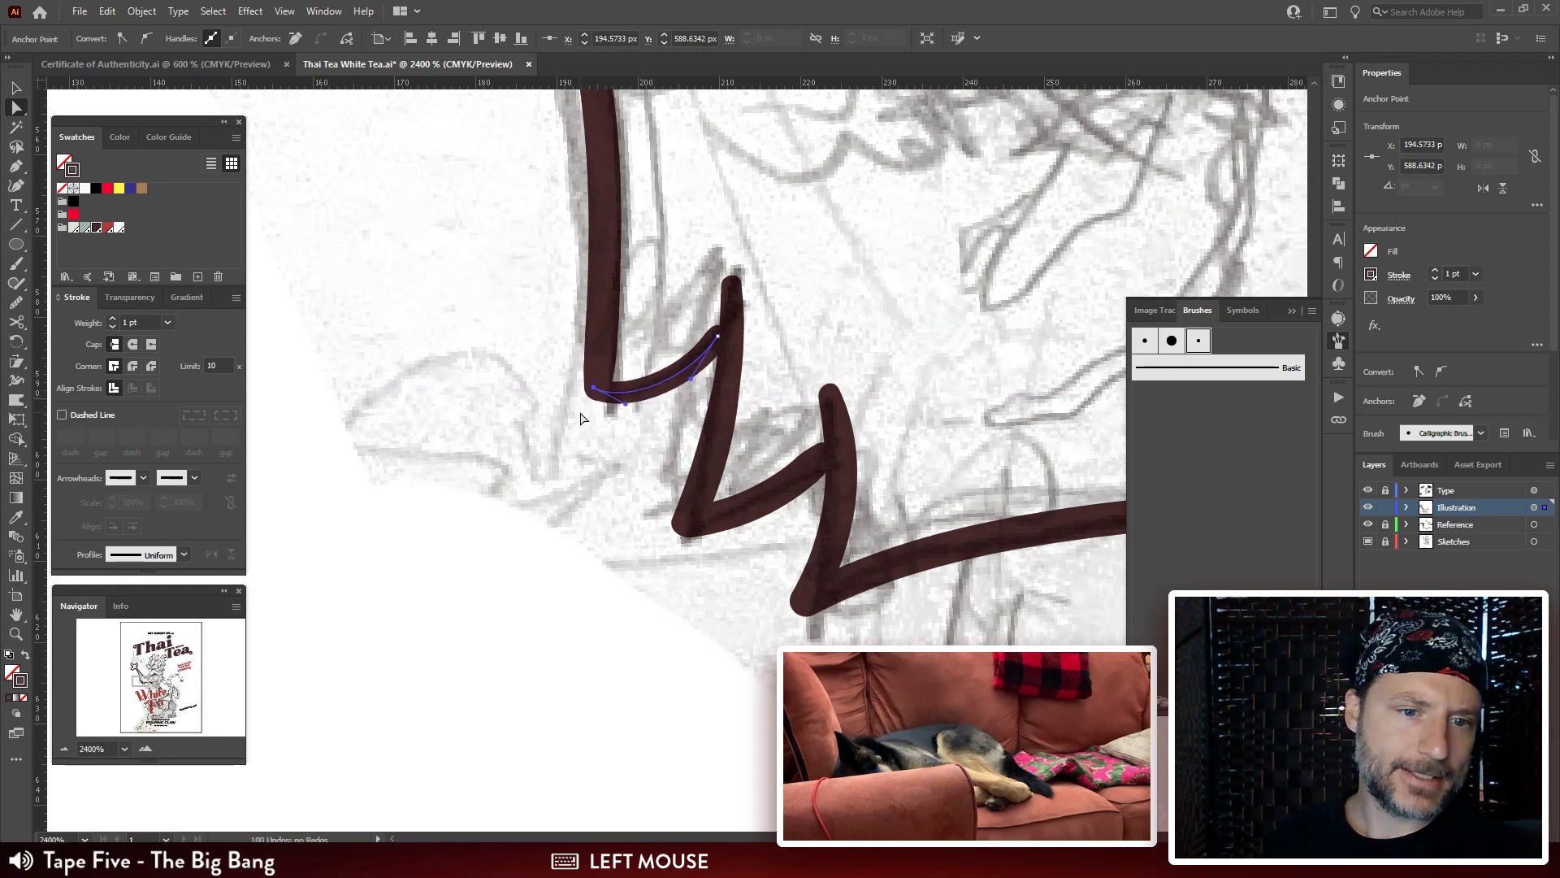
left_click_drag(658, 375, 627, 295)
key("space")
left_click_drag(582, 488, 574, 489)
key("space")
left_click_drag(716, 417, 680, 414)
key("space")
Reshape the underside line beside the lowest elbow tuft into a smoother upward arc with its anchors and handles.
left_click_drag(705, 570, 639, 410)
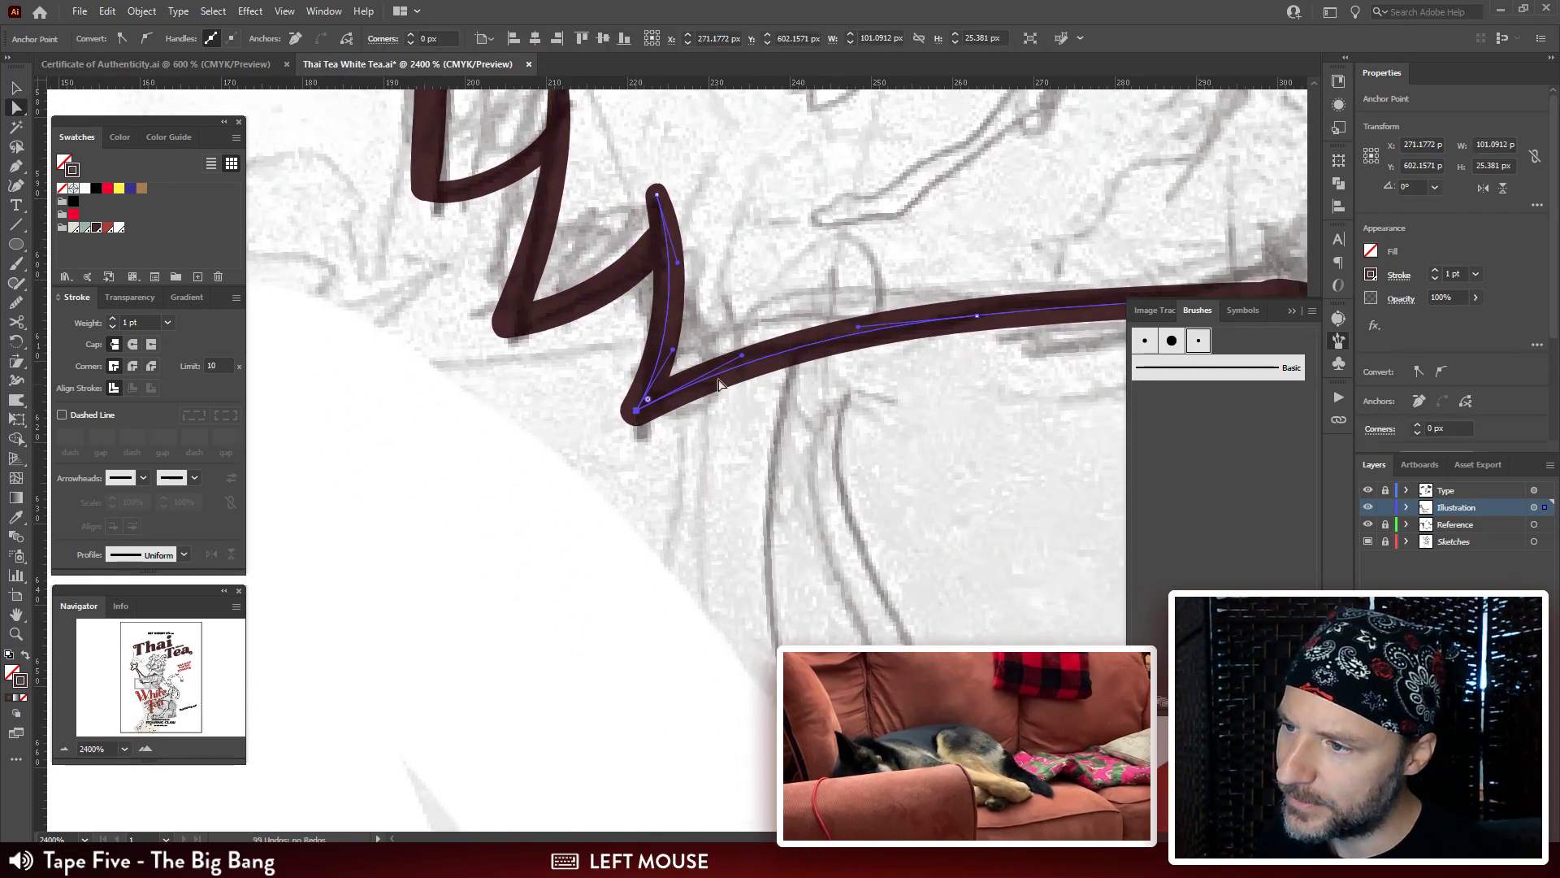
left_click_drag(743, 352, 746, 330)
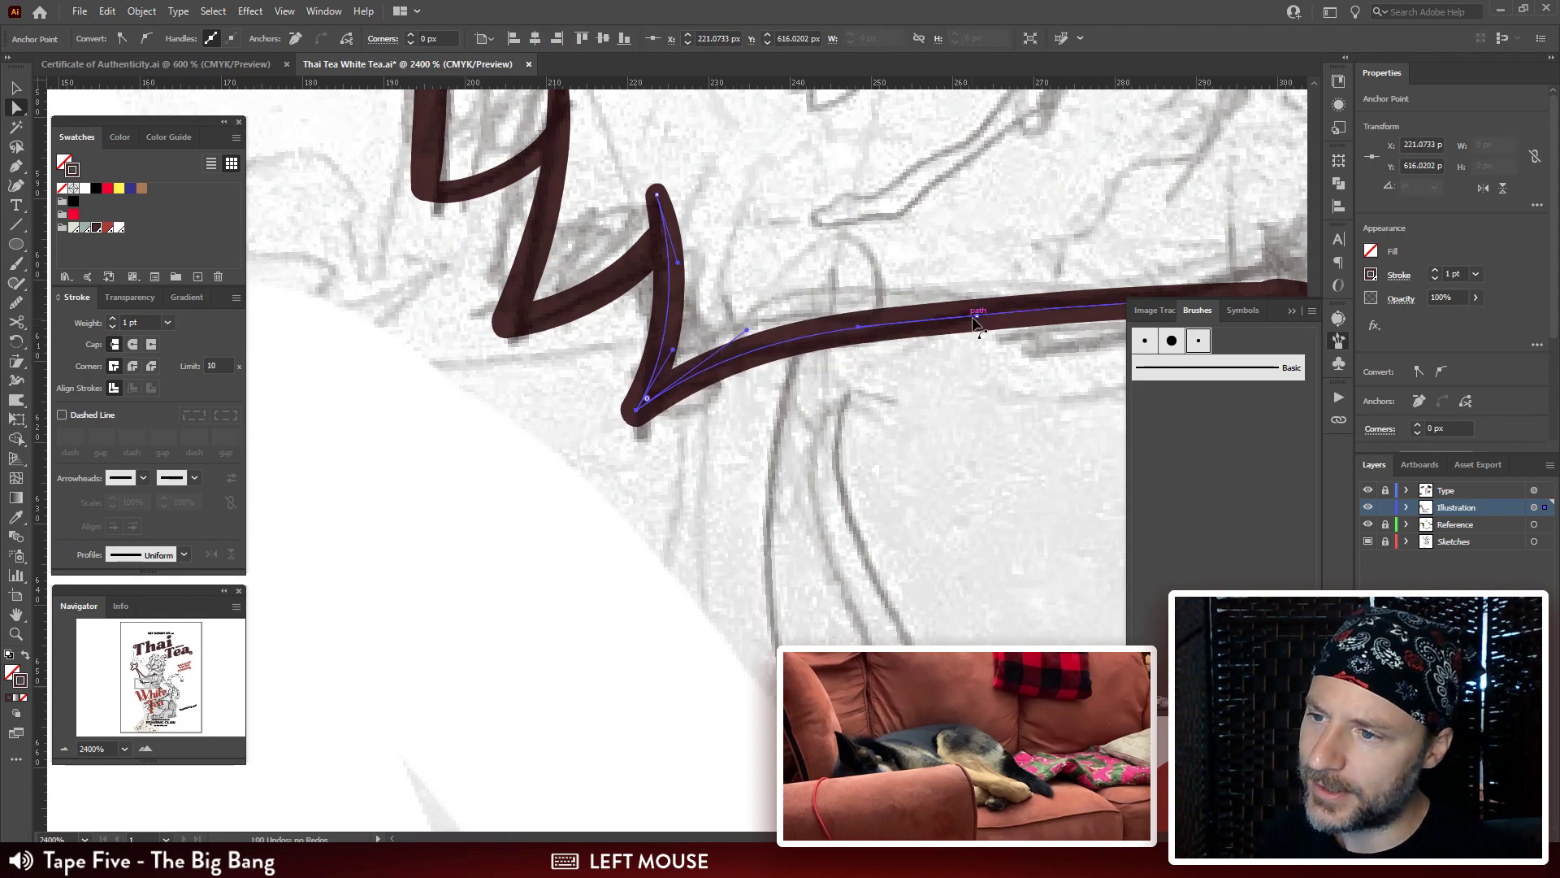
left_click(1015, 315)
left_click_drag(847, 325, 847, 313)
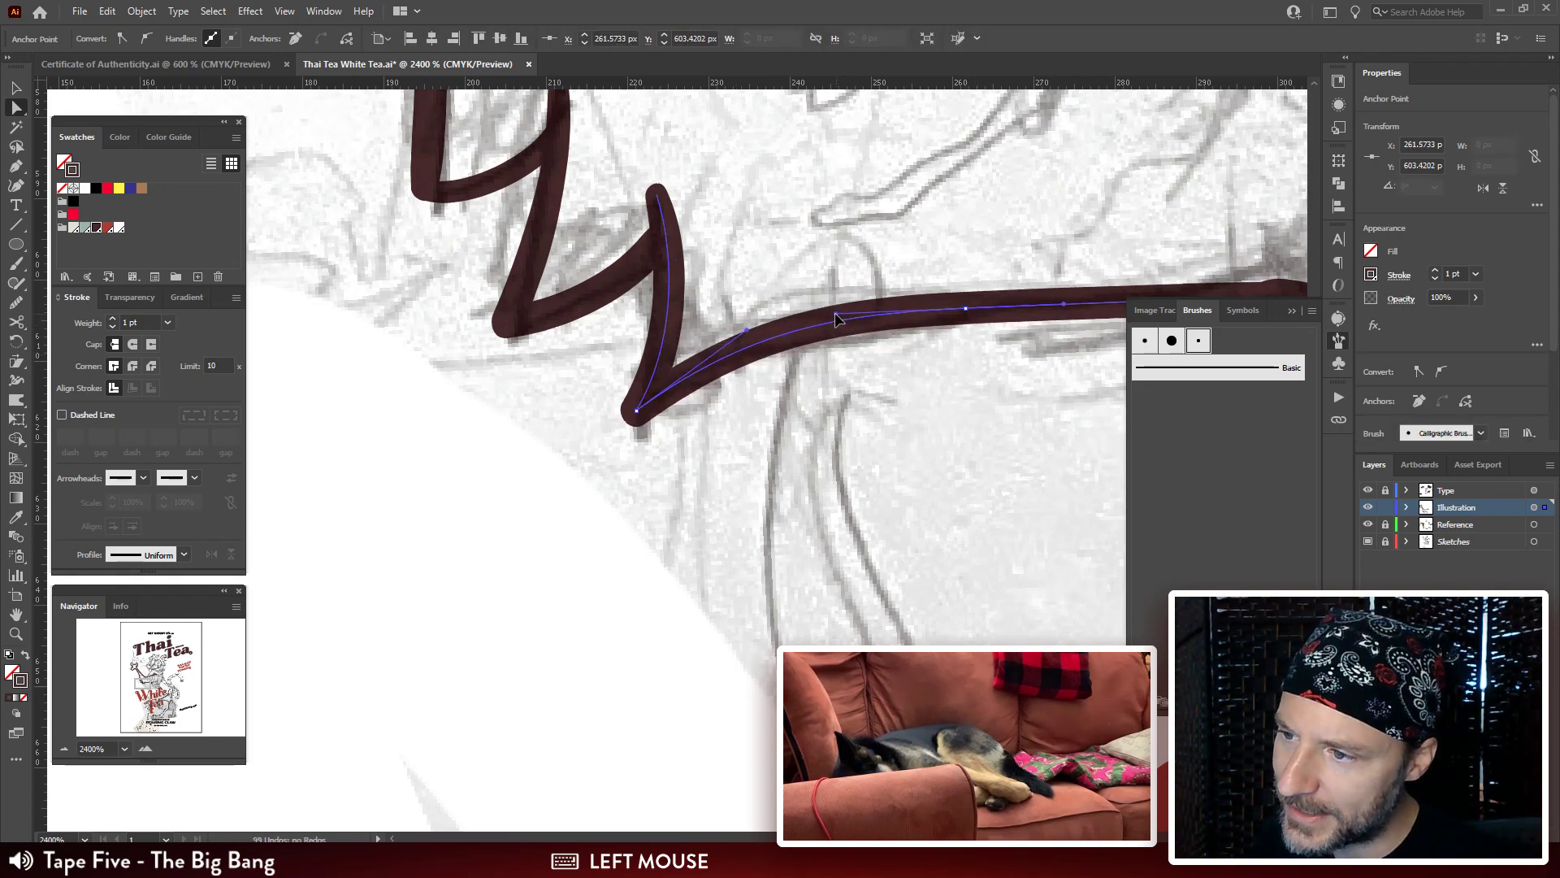
Reposition the lower fork stroke's start anchor on the underside line so that the fork branches off smoothly.
key("ctrl+minus")
key("ctrl+minus")
left_click_drag(744, 428, 715, 370)
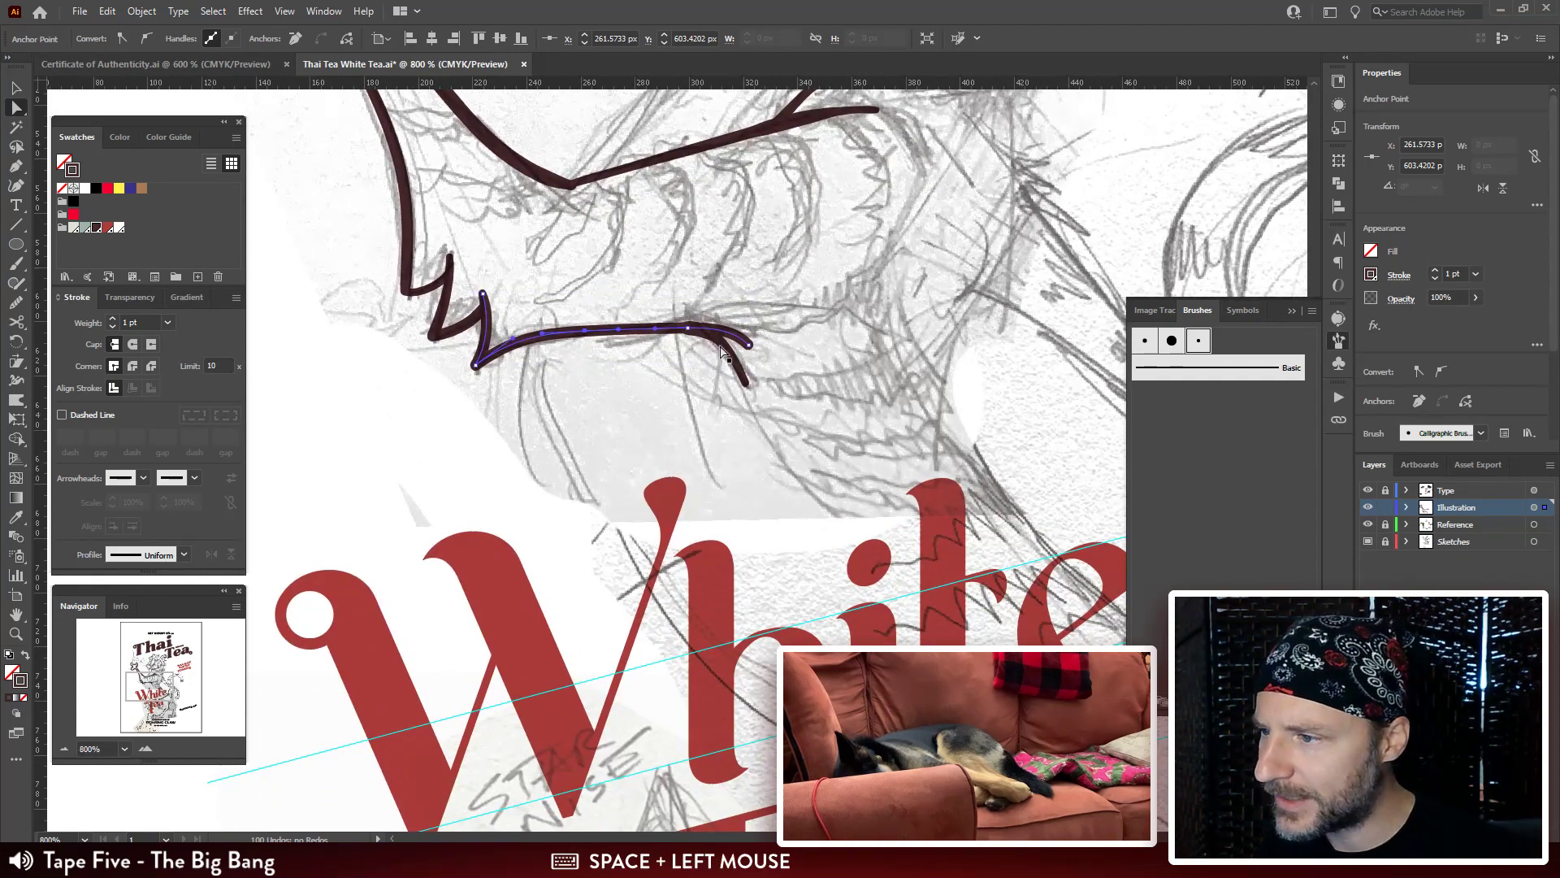
left_click(693, 332)
key("ctrl+plus")
key("ctrl+plus")
key("ctrl+plus")
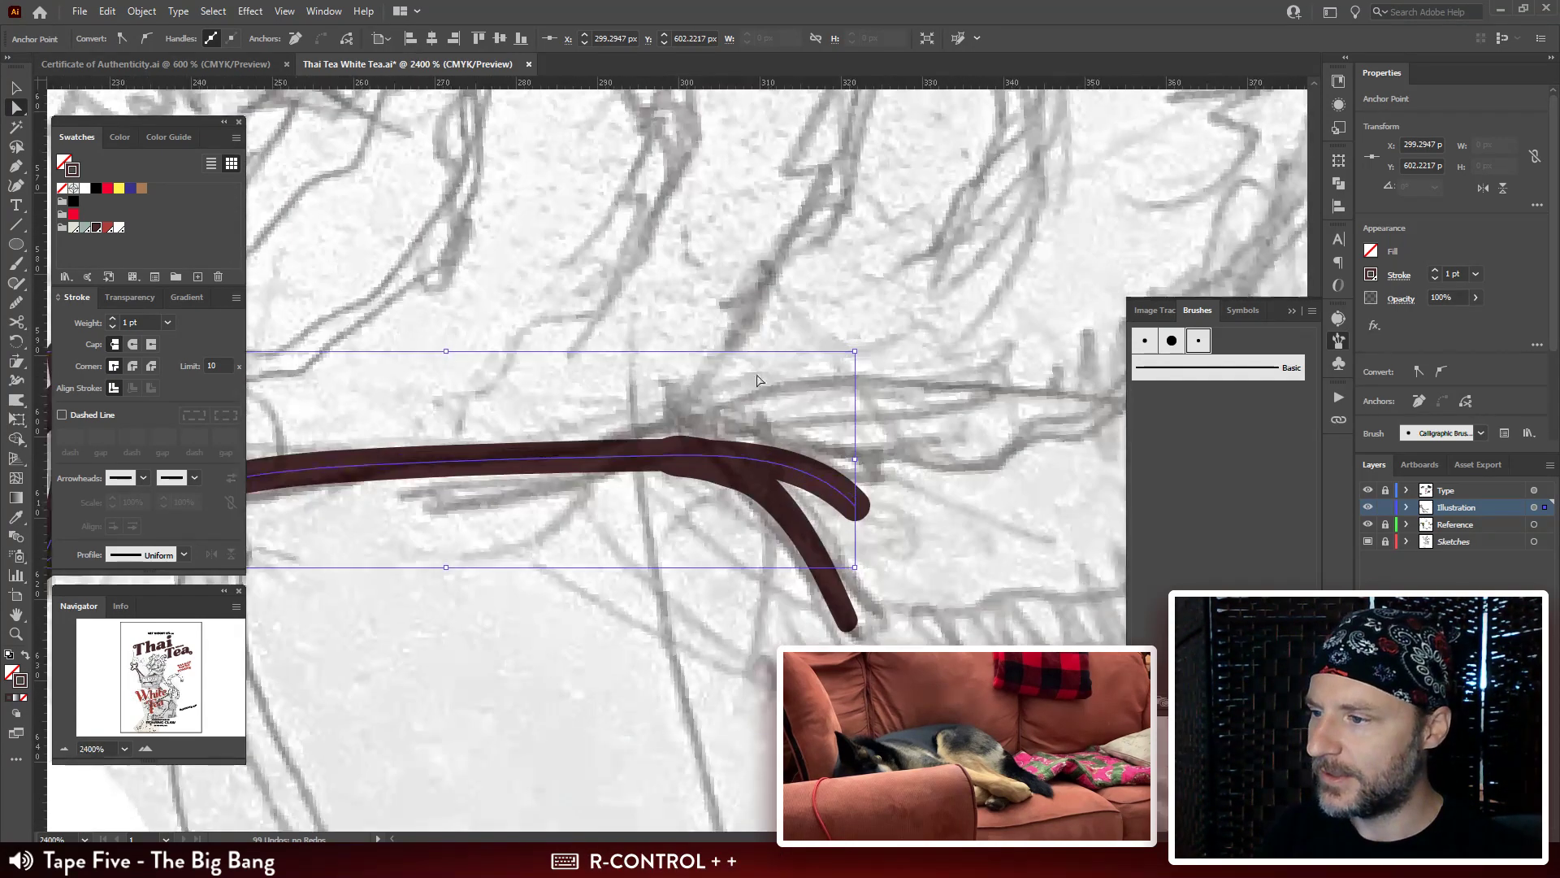
left_click_drag(619, 405, 658, 396)
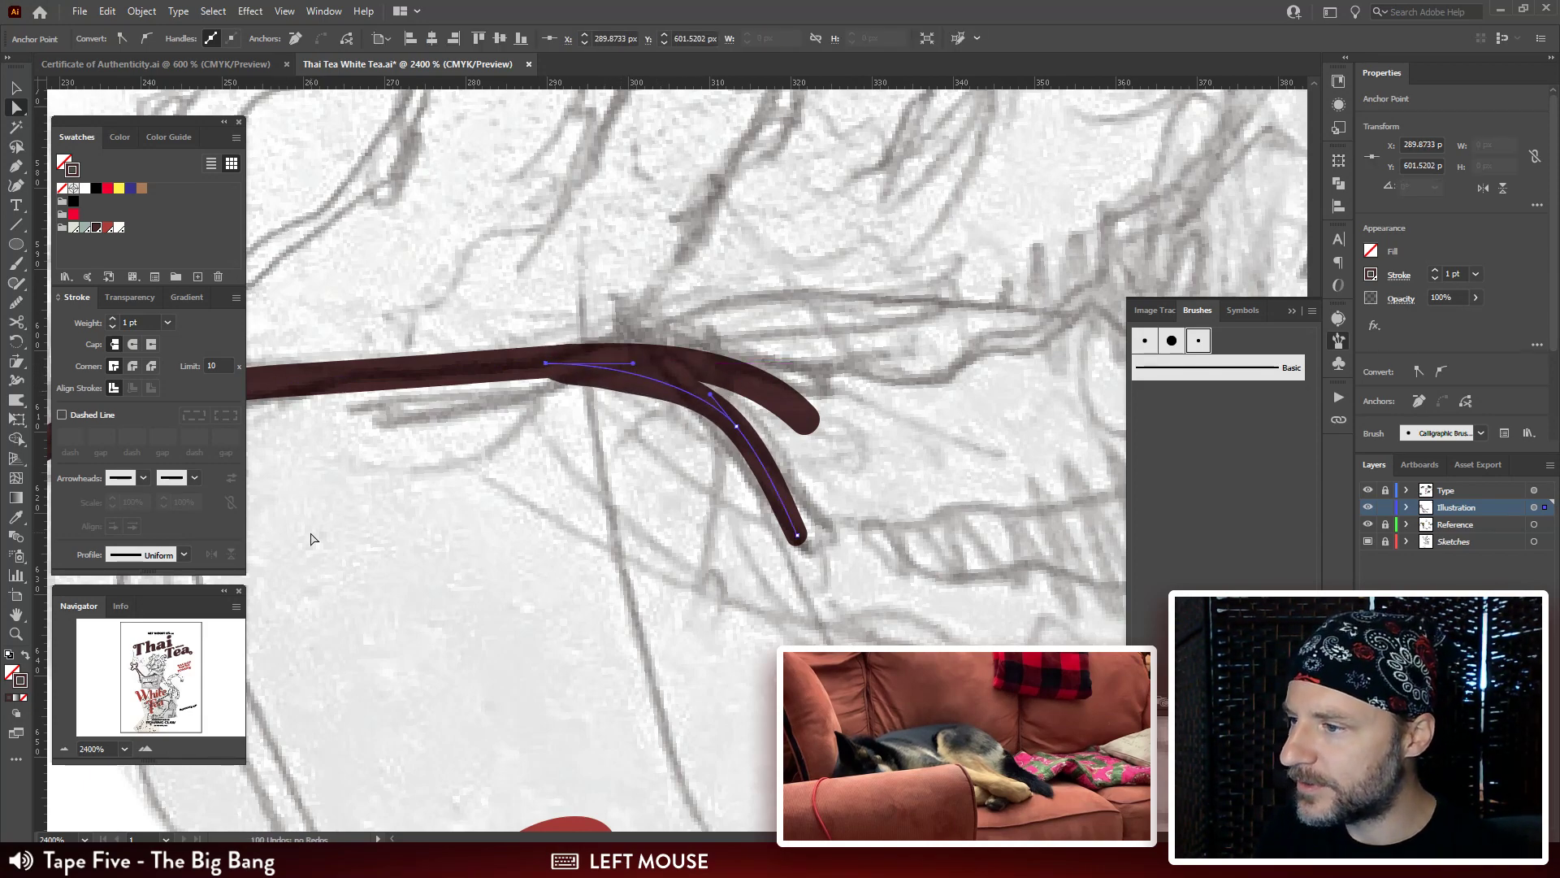
Delete the curved branch near the end of the upper arm's underside line and repaint it with the Paintbrush.
key("Delete")
key("Delete")
key("ctrl+minus")
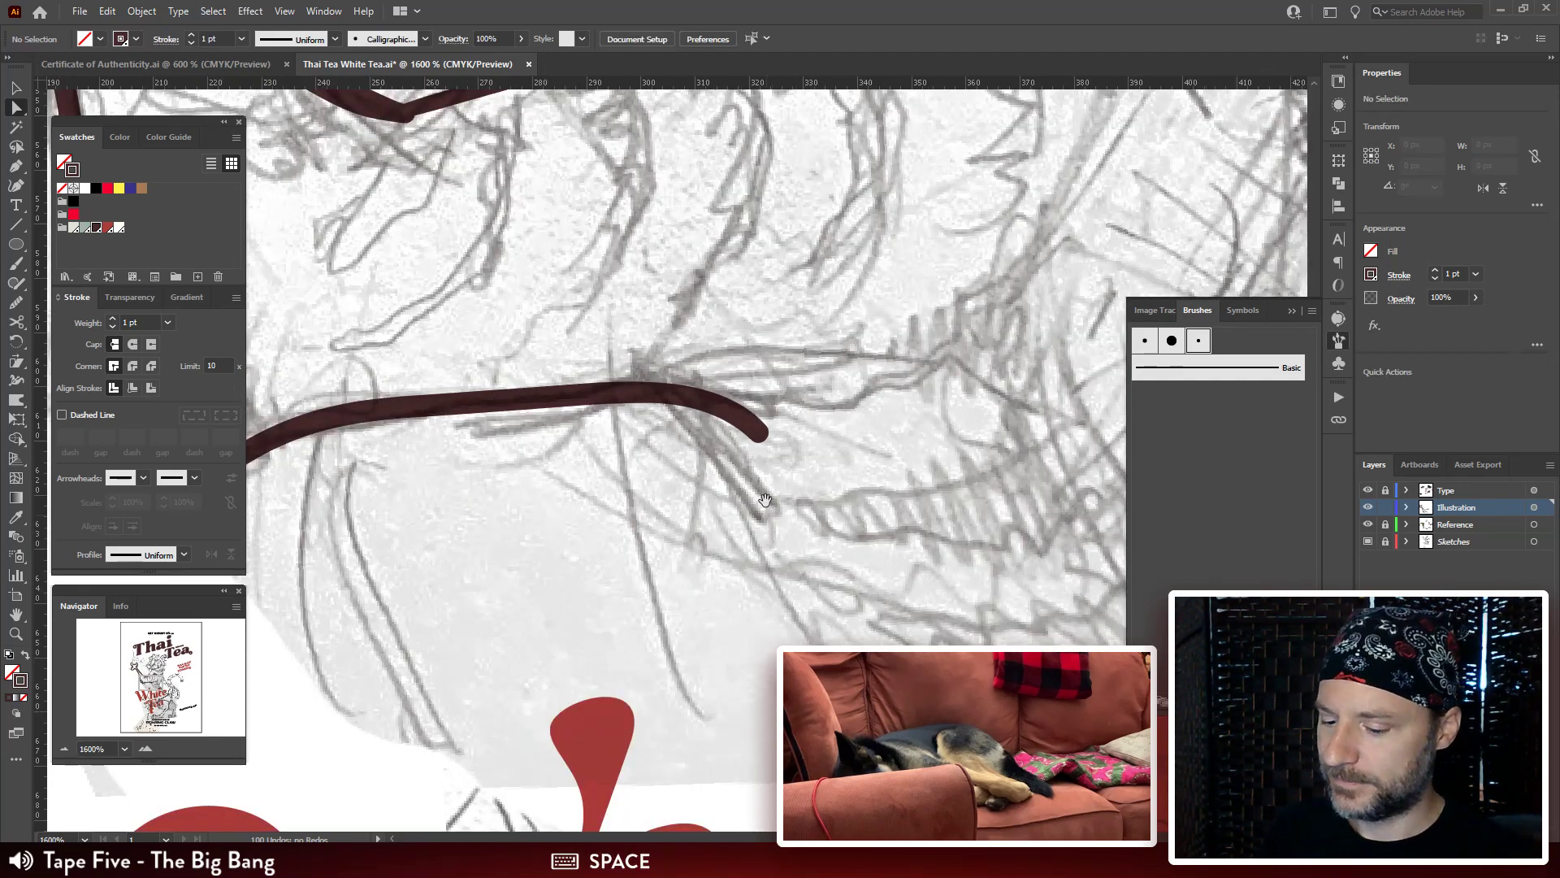
left_click_drag(751, 574, 822, 485)
key("b")
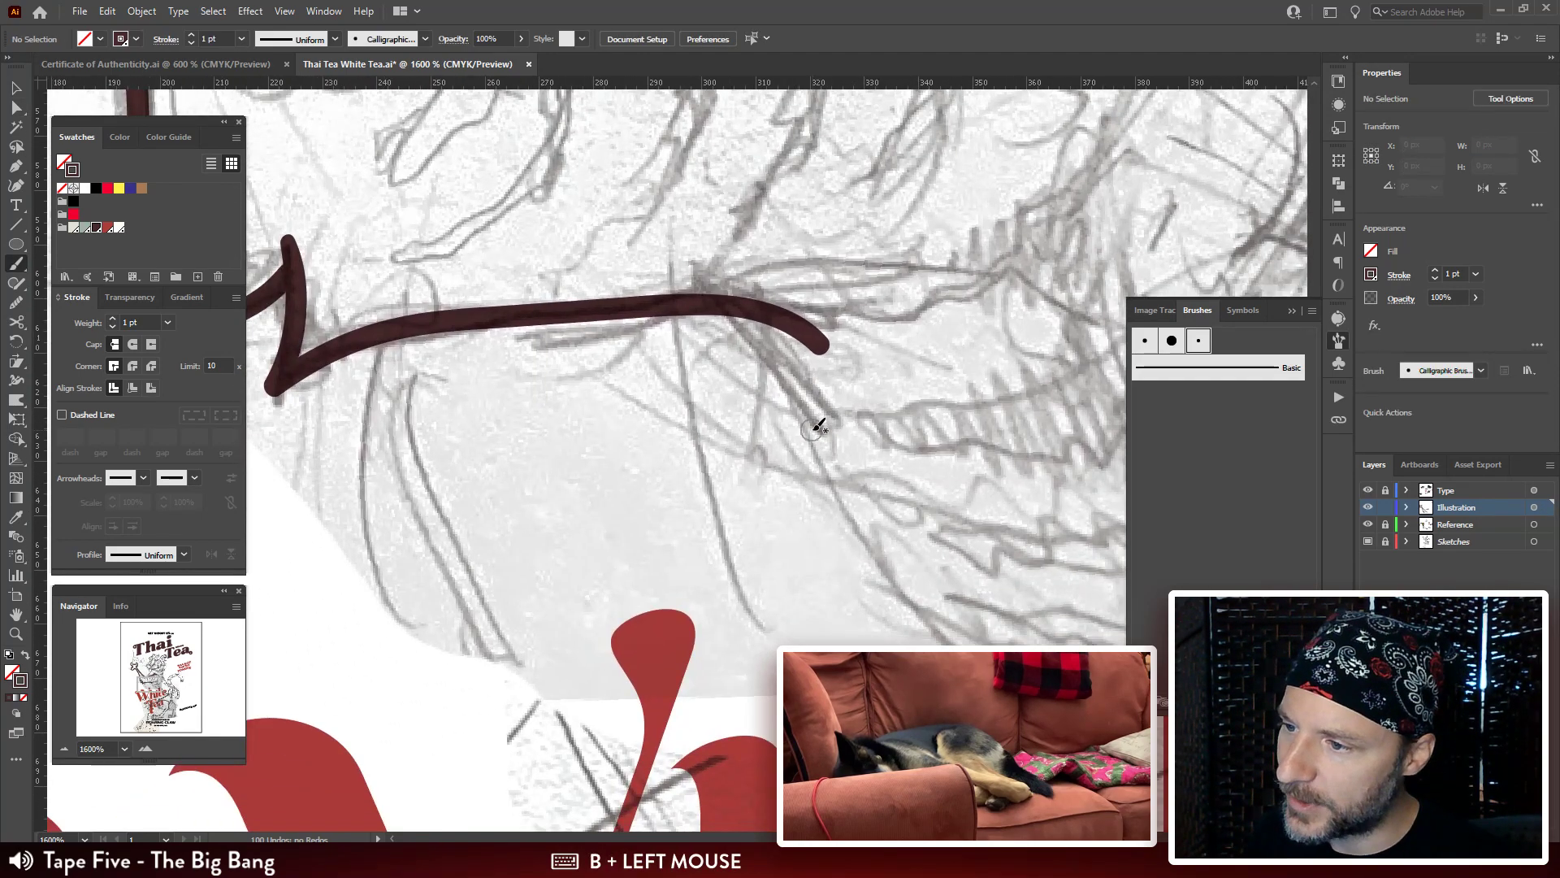
mouse_move(820, 424)
left_mouse_down()
mouse_move(798, 382)
mouse_move(715, 319)
mouse_move(638, 302)
left_mouse_up()
left_click_drag(853, 483, 699, 540)
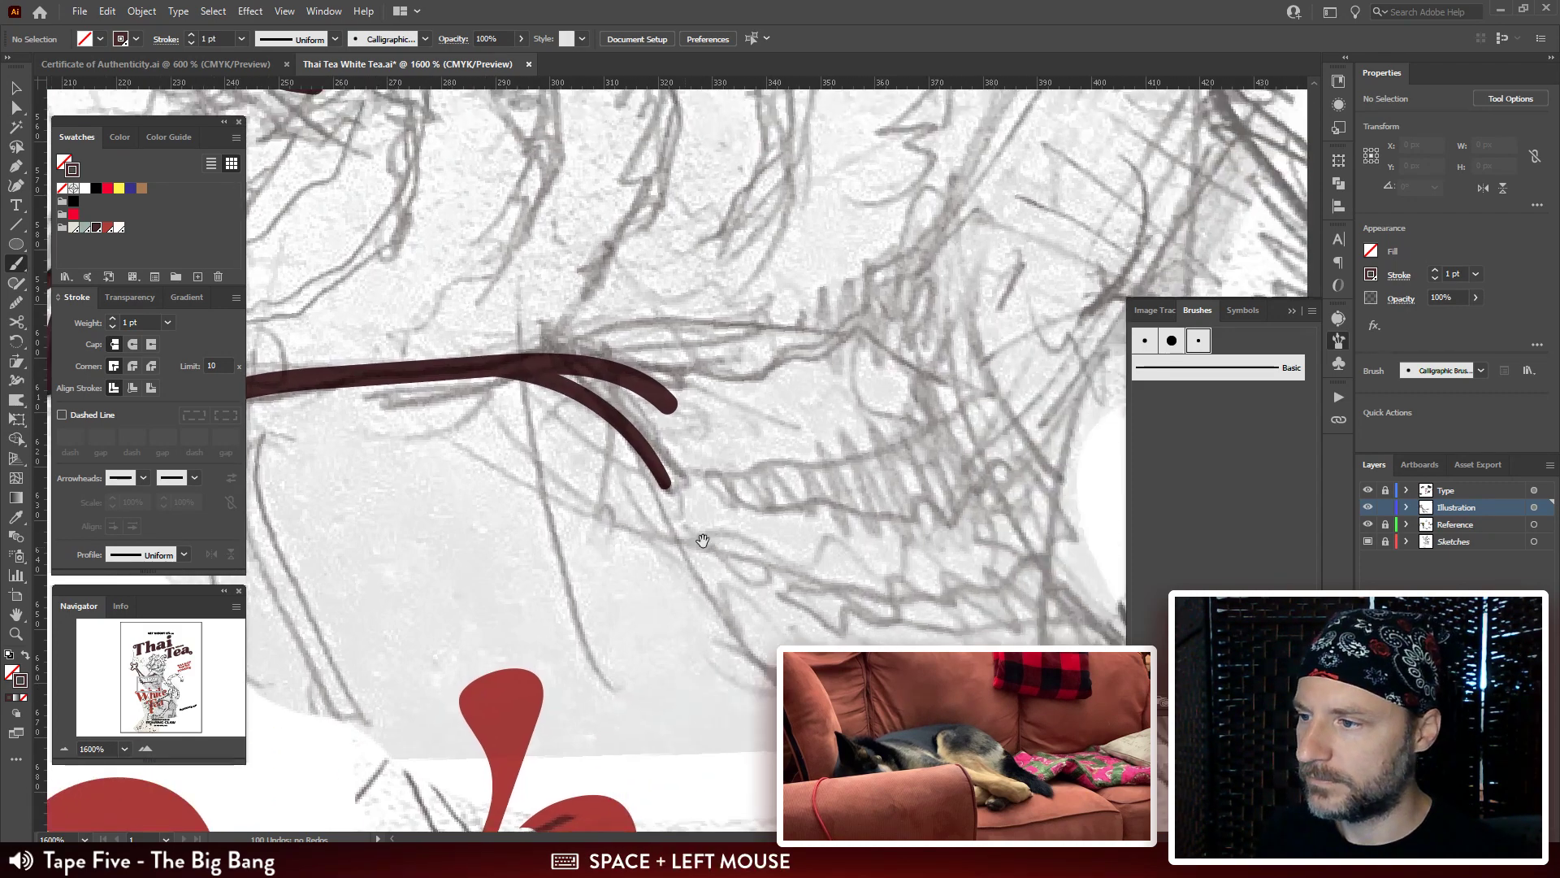
Paint the chest line from below the tiger's chin to the inner elbow and the belly line curving down from under the arm.
left_click_drag(675, 226, 488, 327)
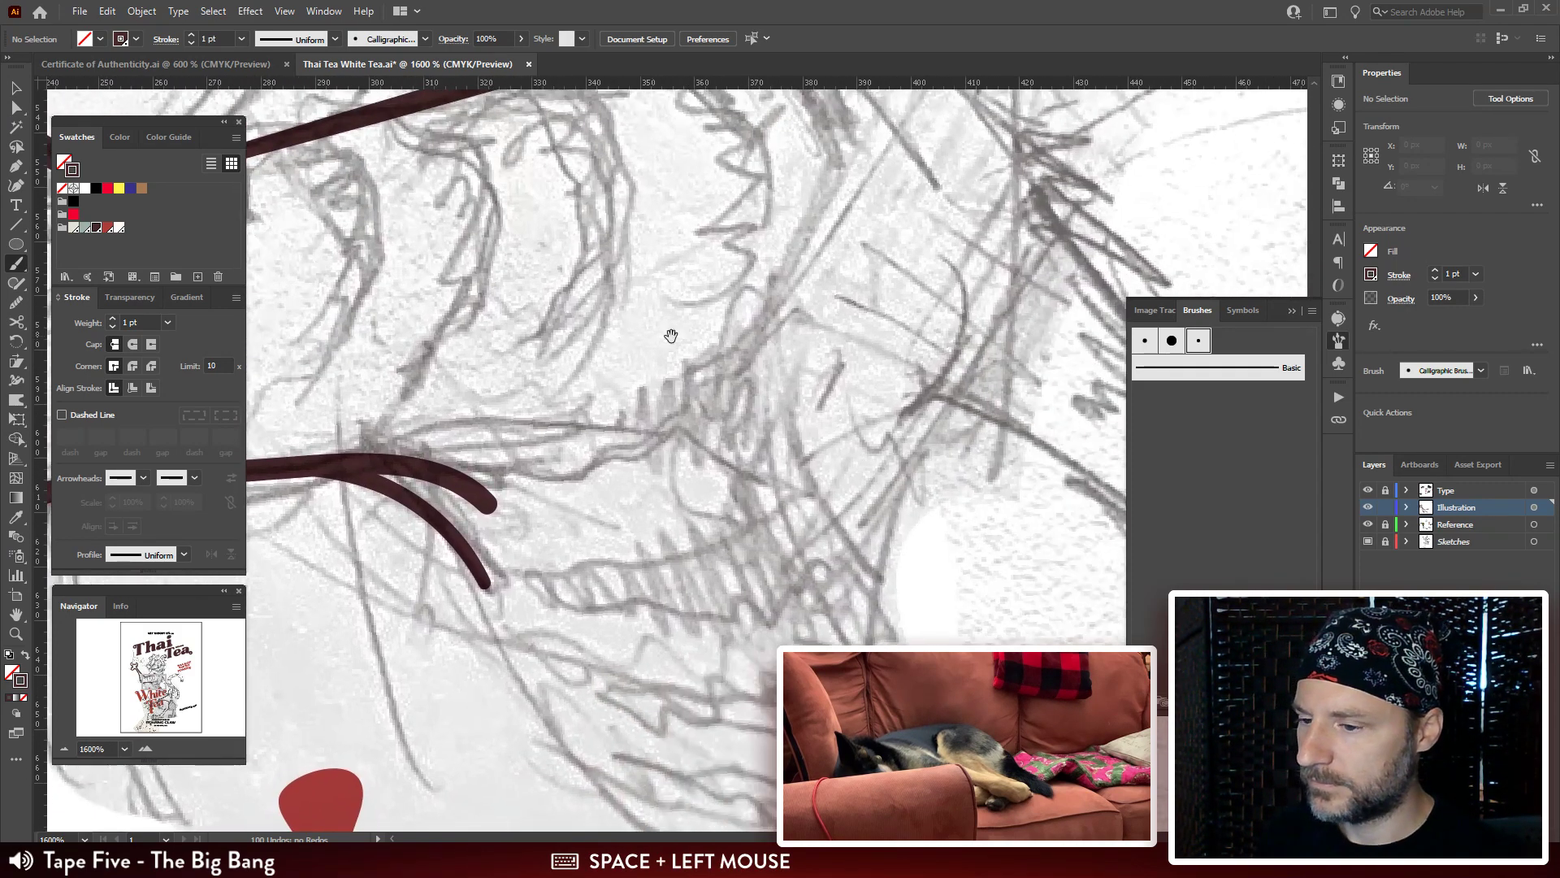
key("ctrl+minus")
key("ctrl+minus")
key("ctrl+minus")
left_click_drag(754, 286, 795, 432)
left_click_drag(598, 348, 755, 349)
left_click_drag(770, 225, 642, 372)
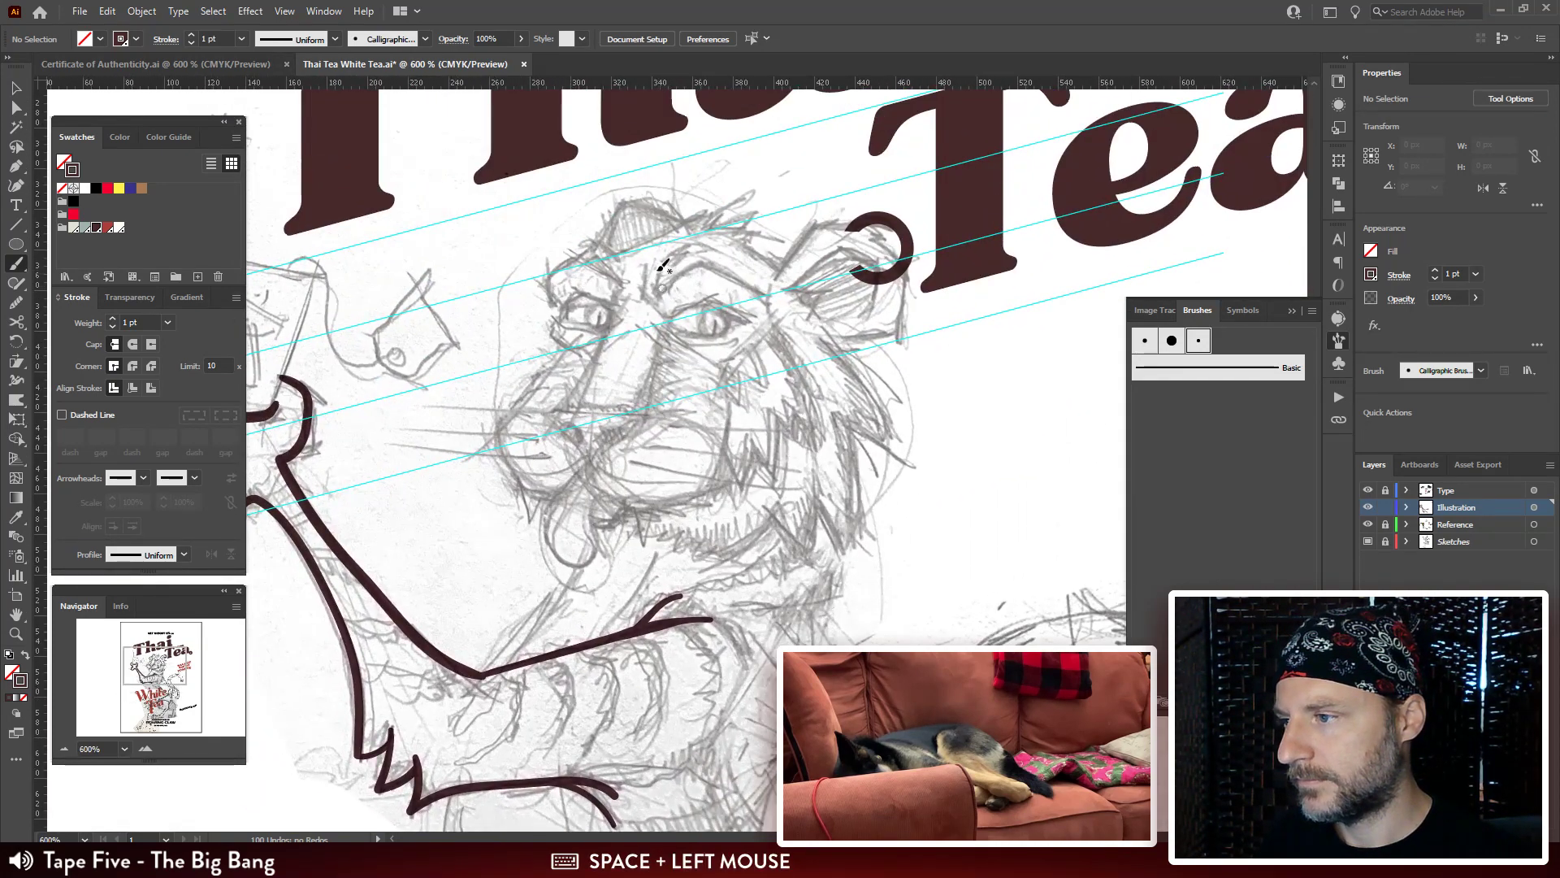
left_click_drag(657, 472, 746, 234)
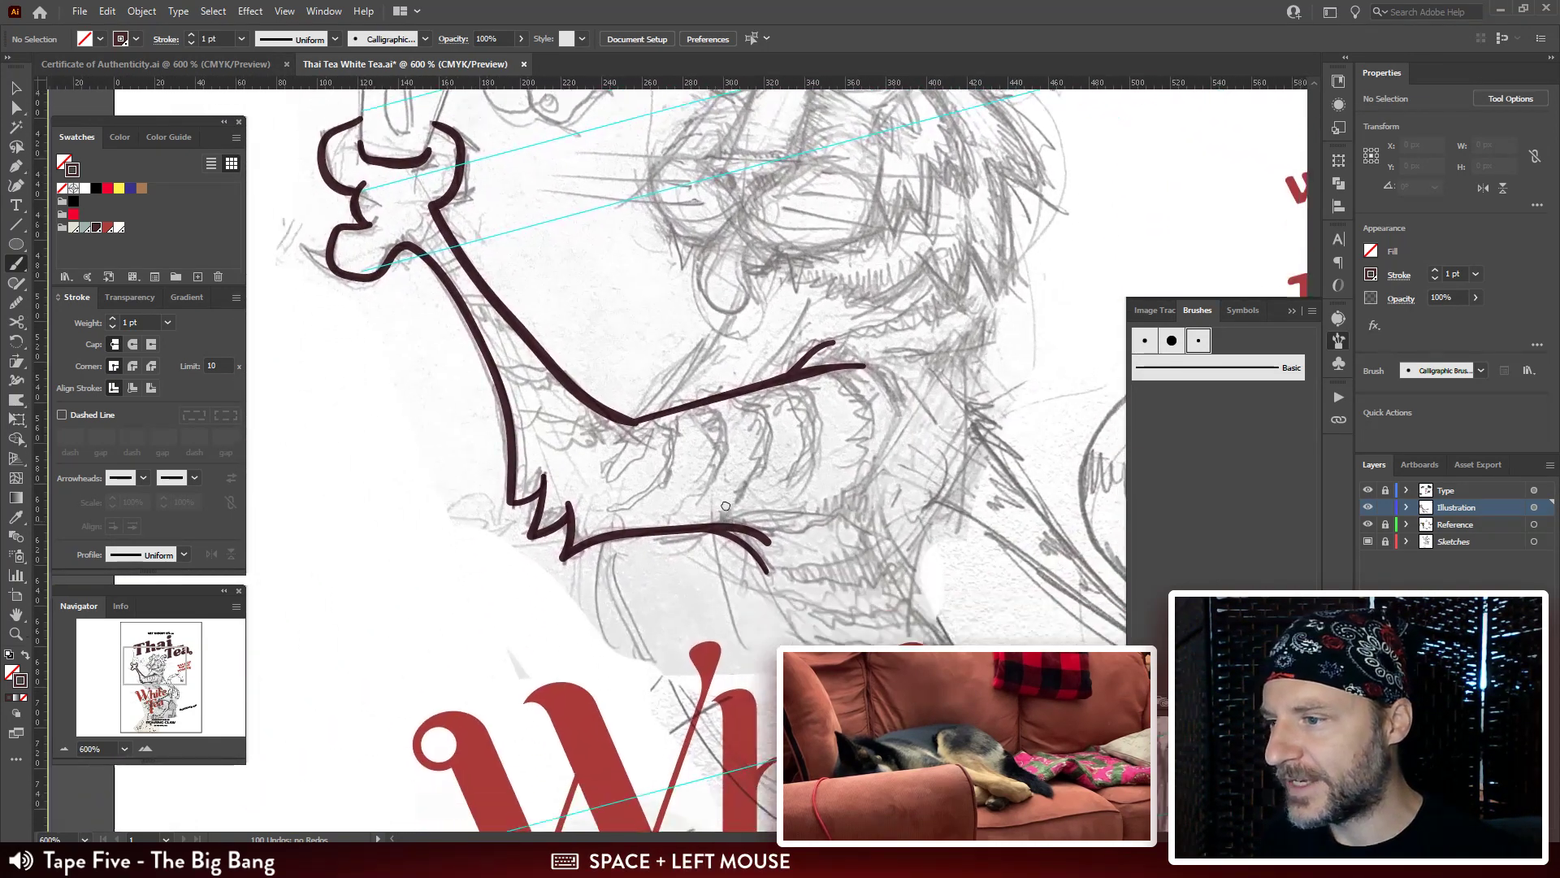
left_click_drag(470, 551, 470, 365)
left_click_drag(663, 171, 643, 229)
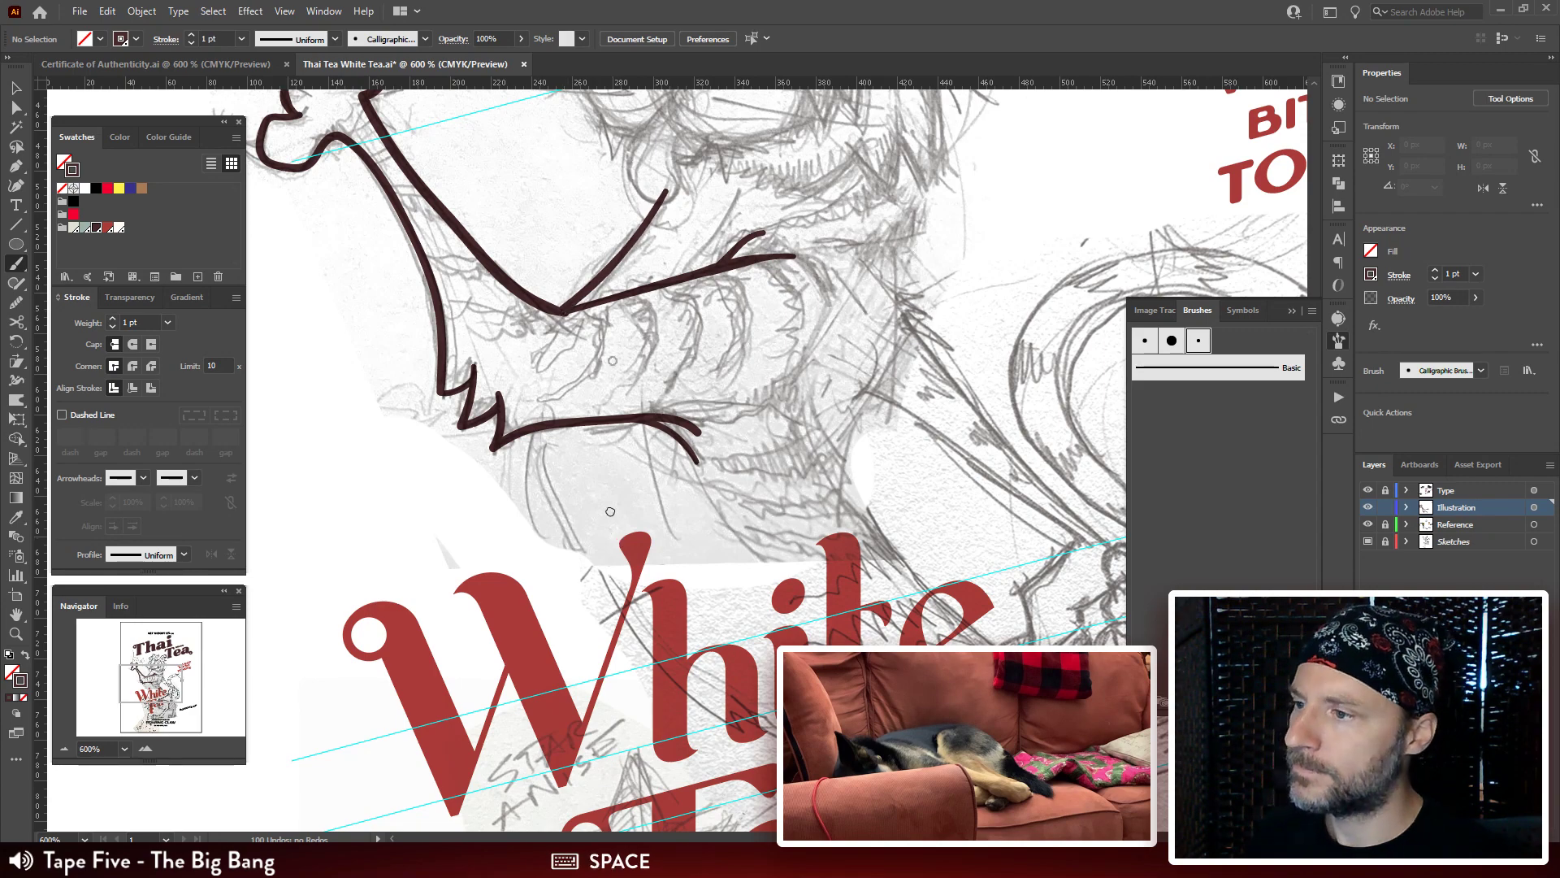
mouse_move(534, 426)
left_mouse_down()
mouse_move(561, 286)
mouse_move(553, 324)
left_mouse_up()
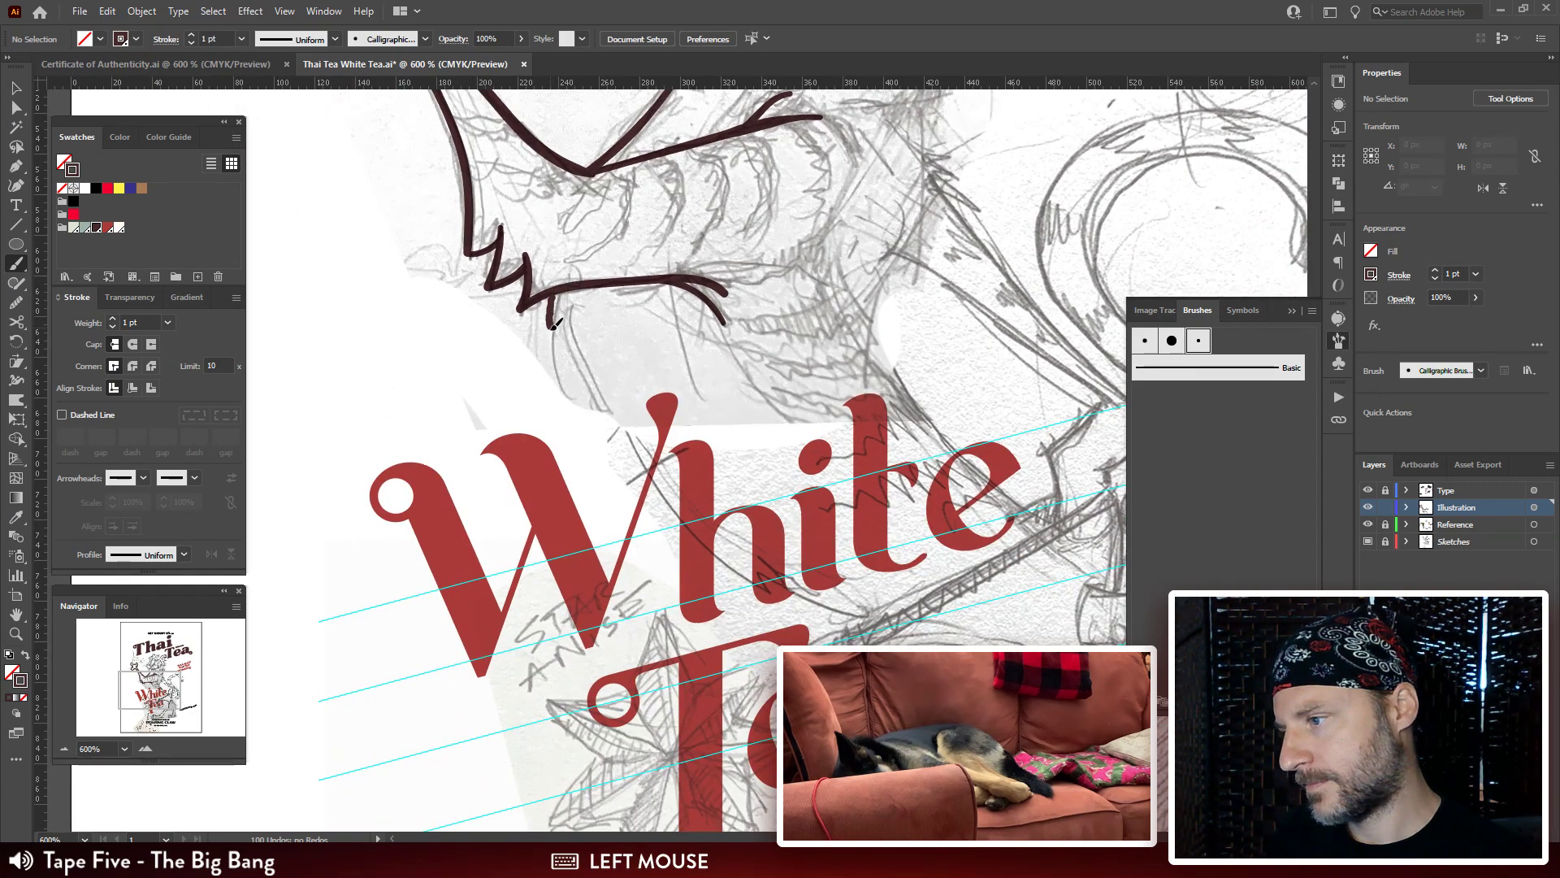
left_click_drag(596, 412, 611, 439)
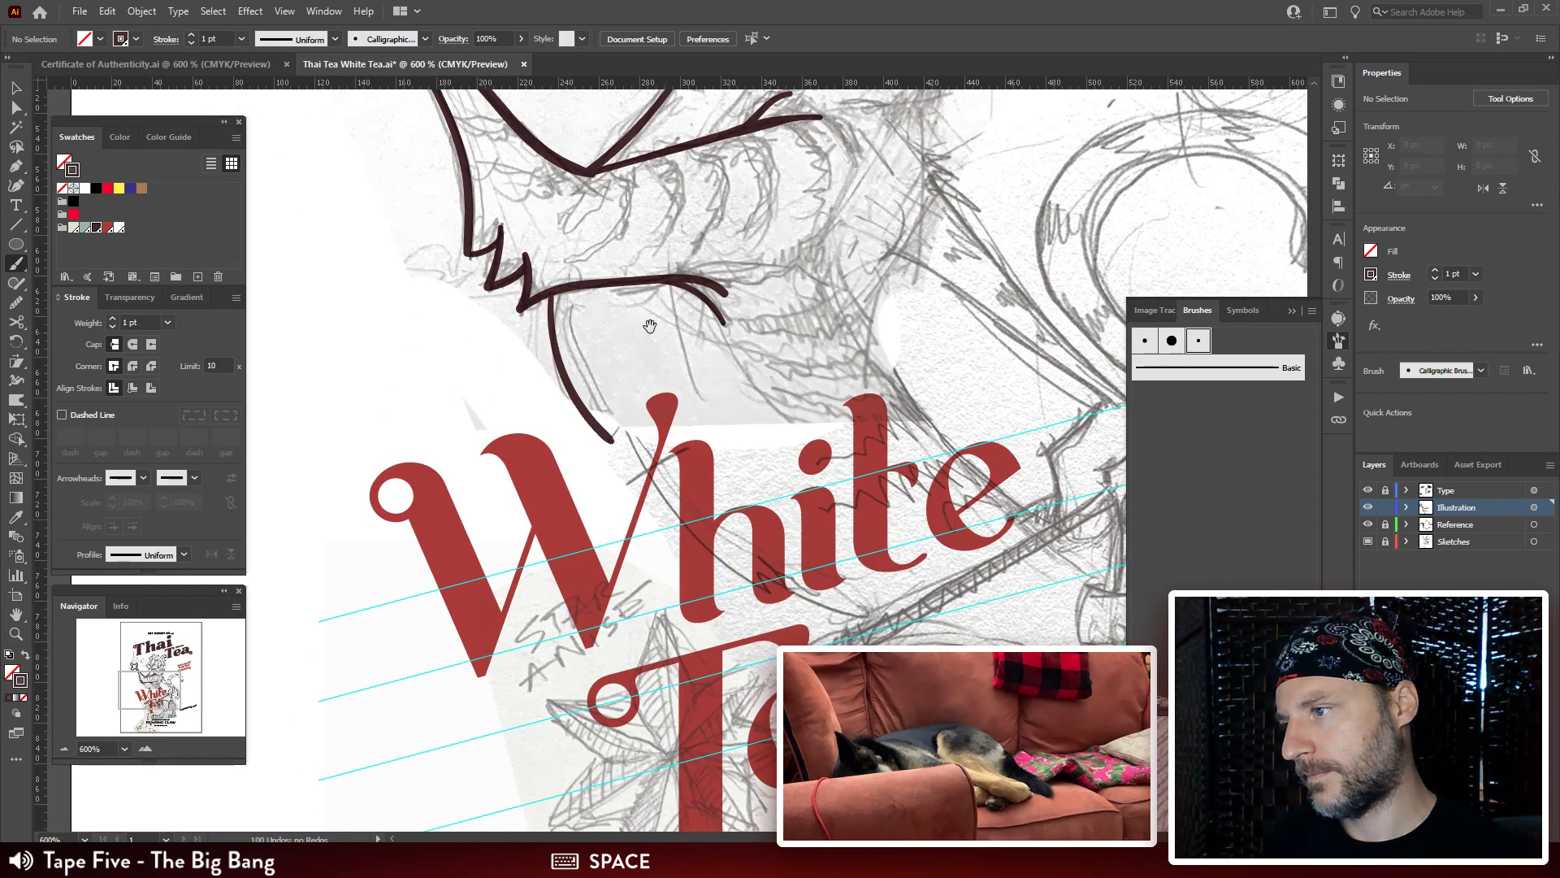
Move the chest line's lower anchor onto the arm outline at the inner elbow.
left_click_drag(627, 121, 622, 393)
key("a")
left_click_drag(585, 444, 570, 445)
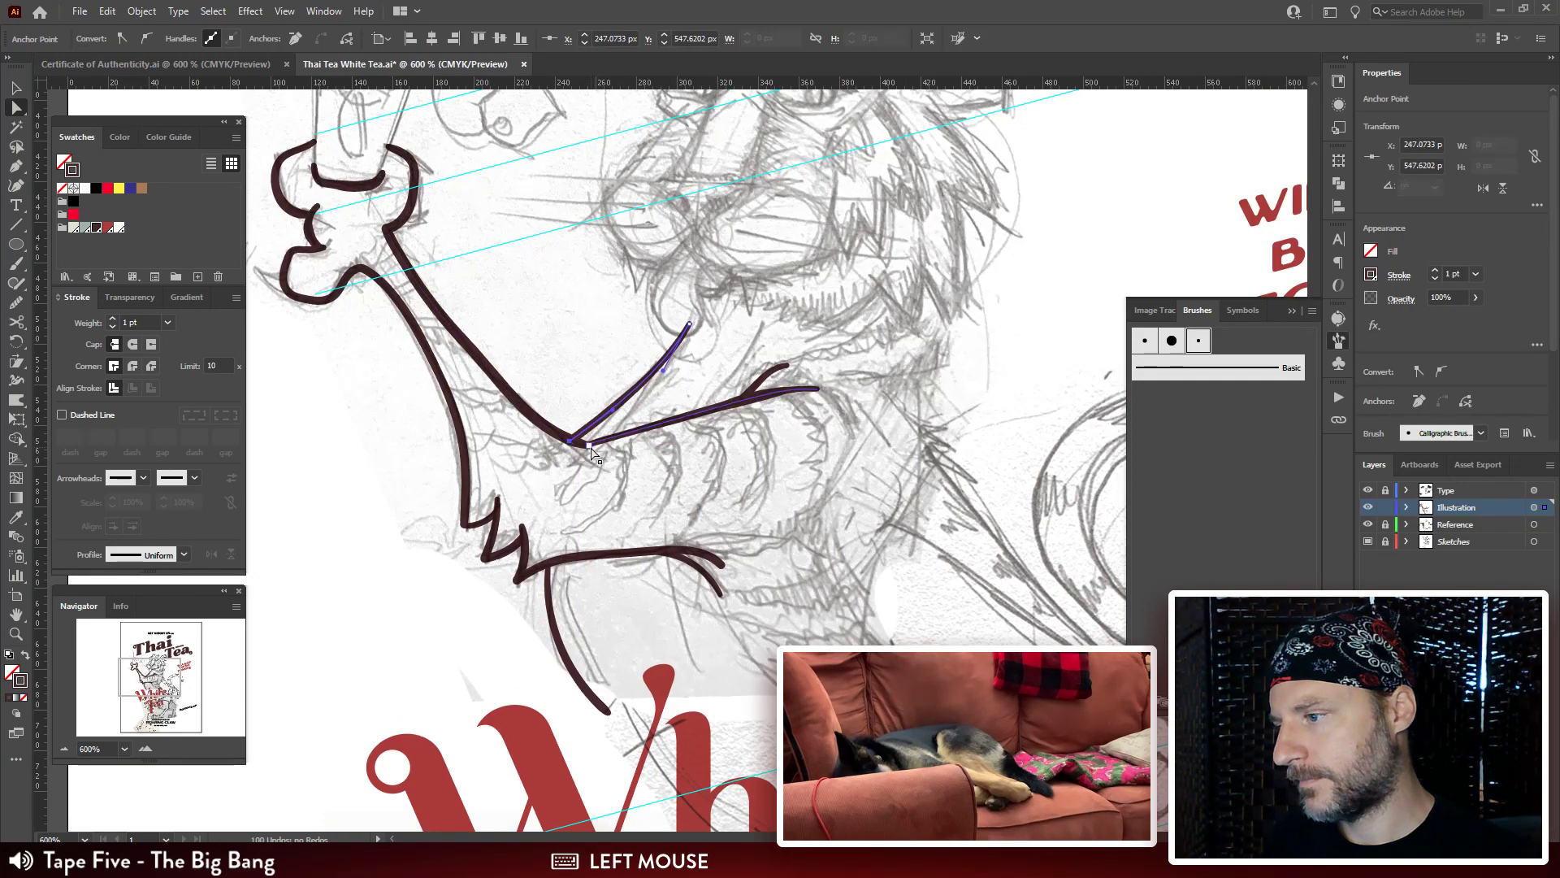
Try to join the forearm and upper-arm outline ends at the inner elbow.
left_click(588, 446)
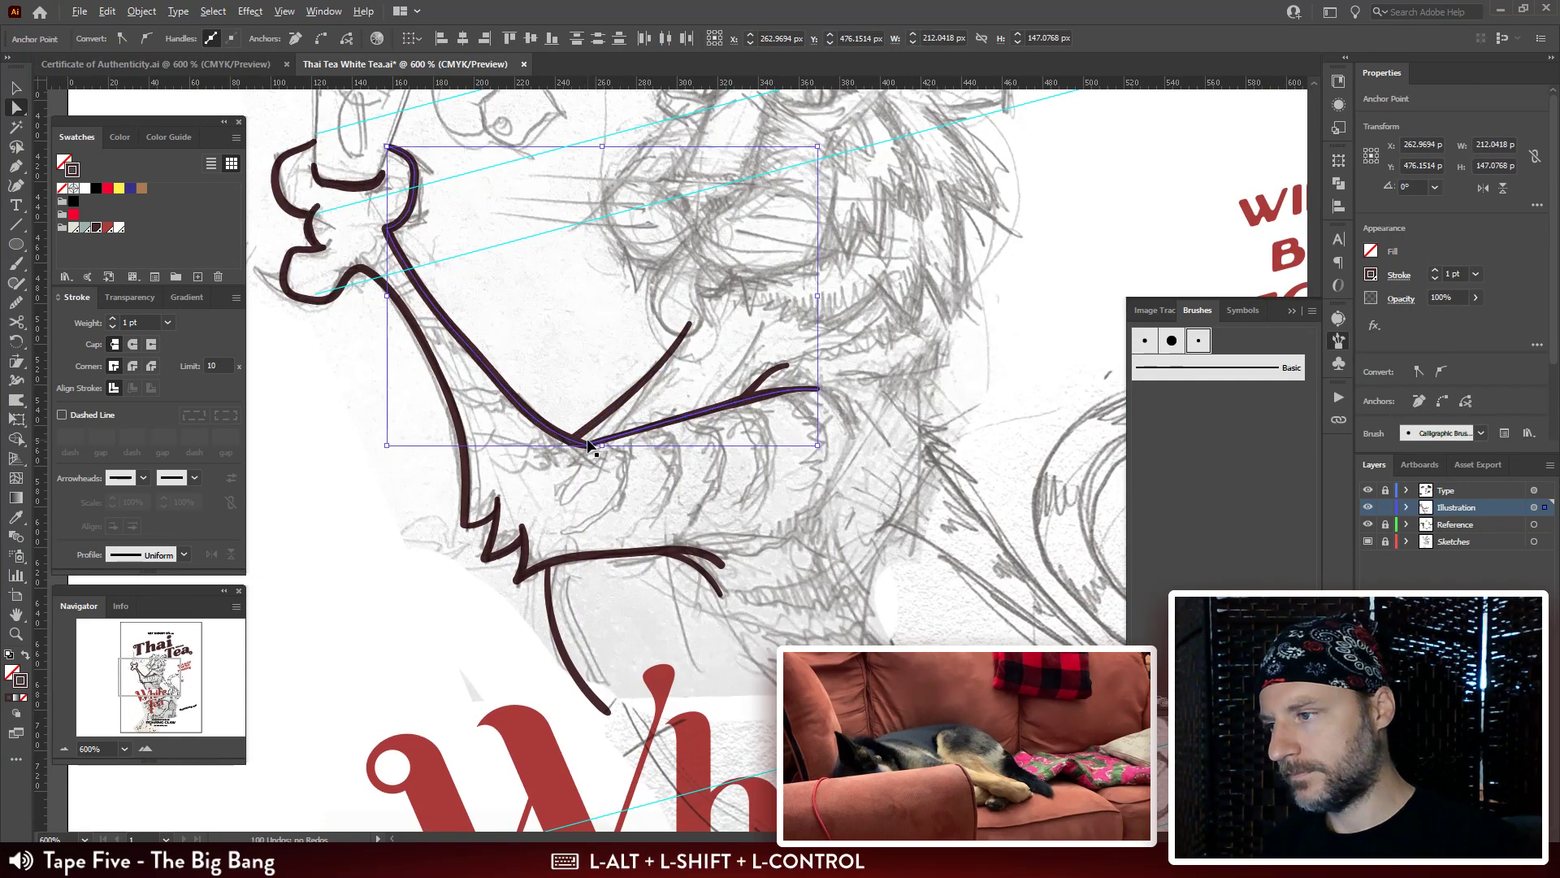
key("ctrl+alt+shift+j")
left_click(587, 300)
left_click_drag(626, 305, 612, 286)
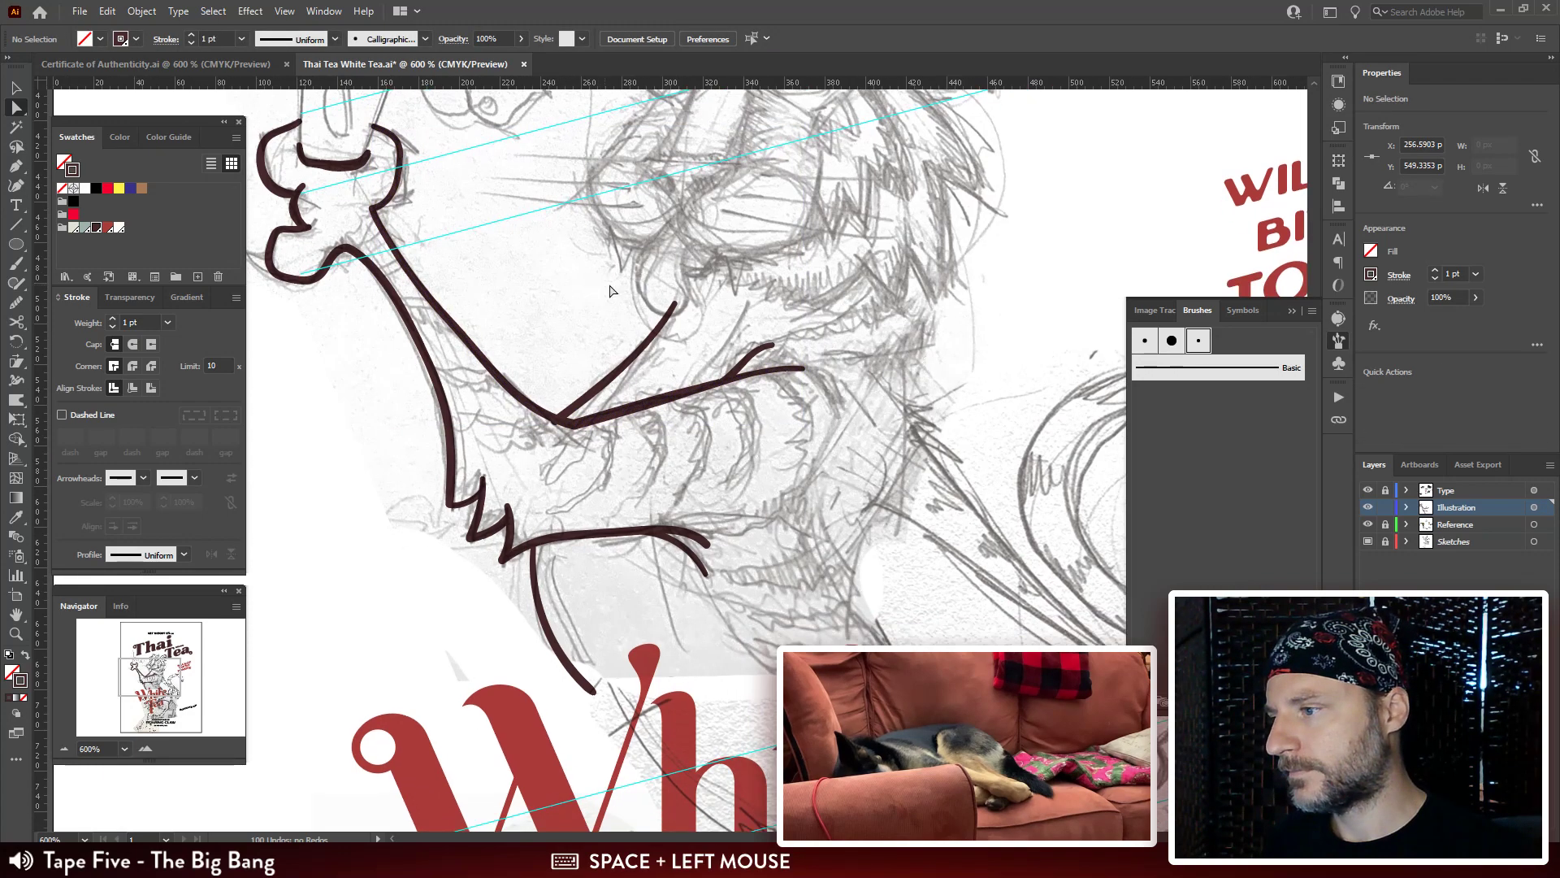
key("ctrl+z")
Tuck the upper-arm line's start anchor into the forearm line at the inner elbow and bend its handle into a smooth curve.
key("ctrl+plus")
key("ctrl+plus")
key("ctrl+plus")
key("ctrl+plus")
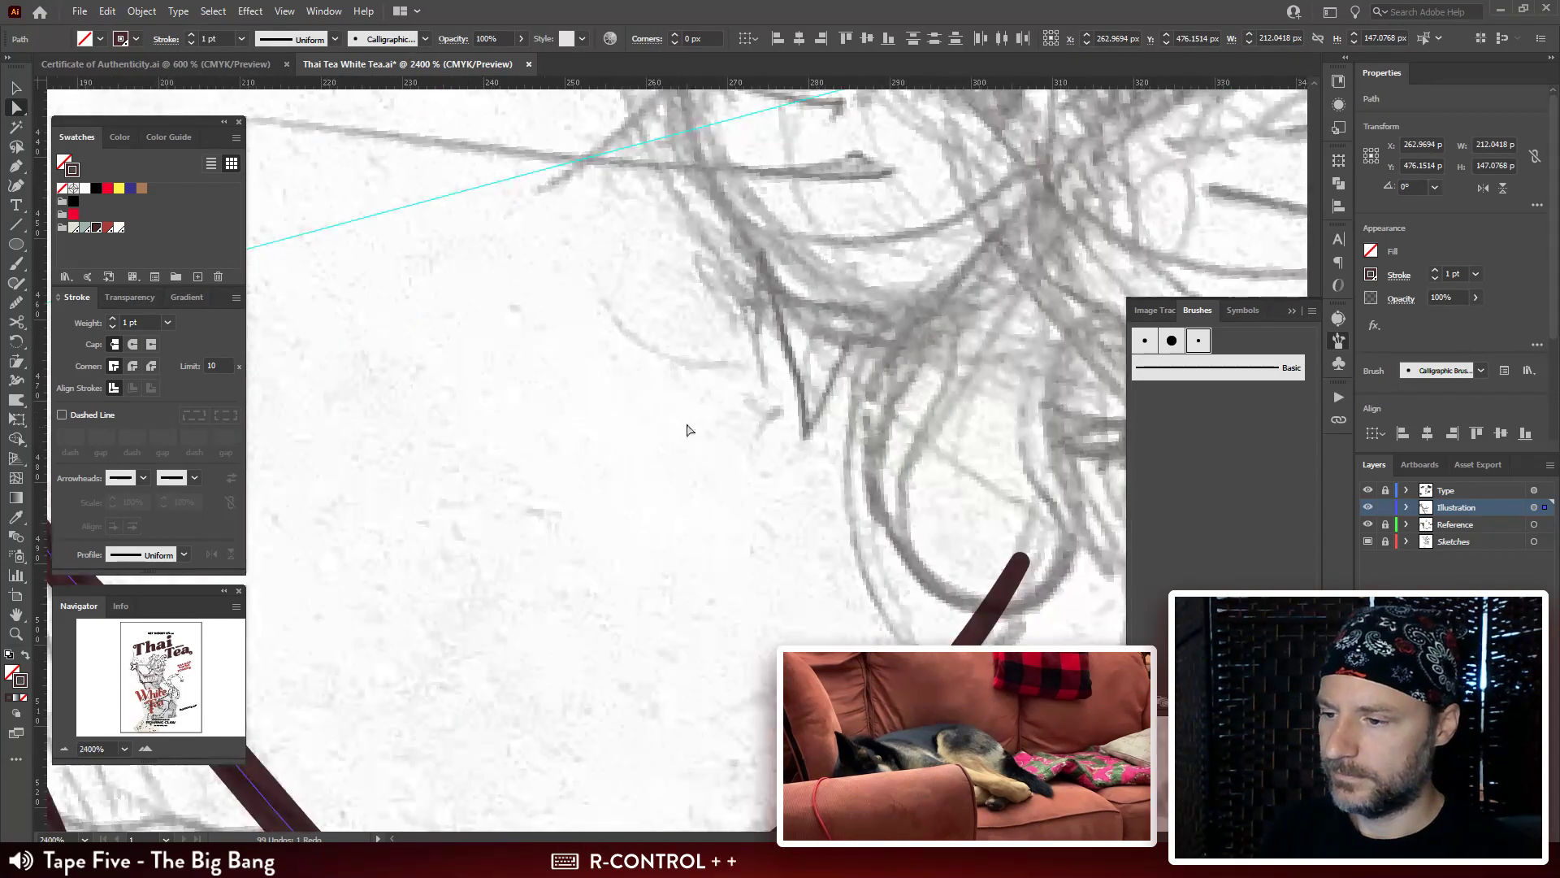
mouse_move(765, 682)
left_mouse_down()
mouse_move(828, 483)
mouse_move(765, 310)
mouse_move(730, 282)
left_mouse_up()
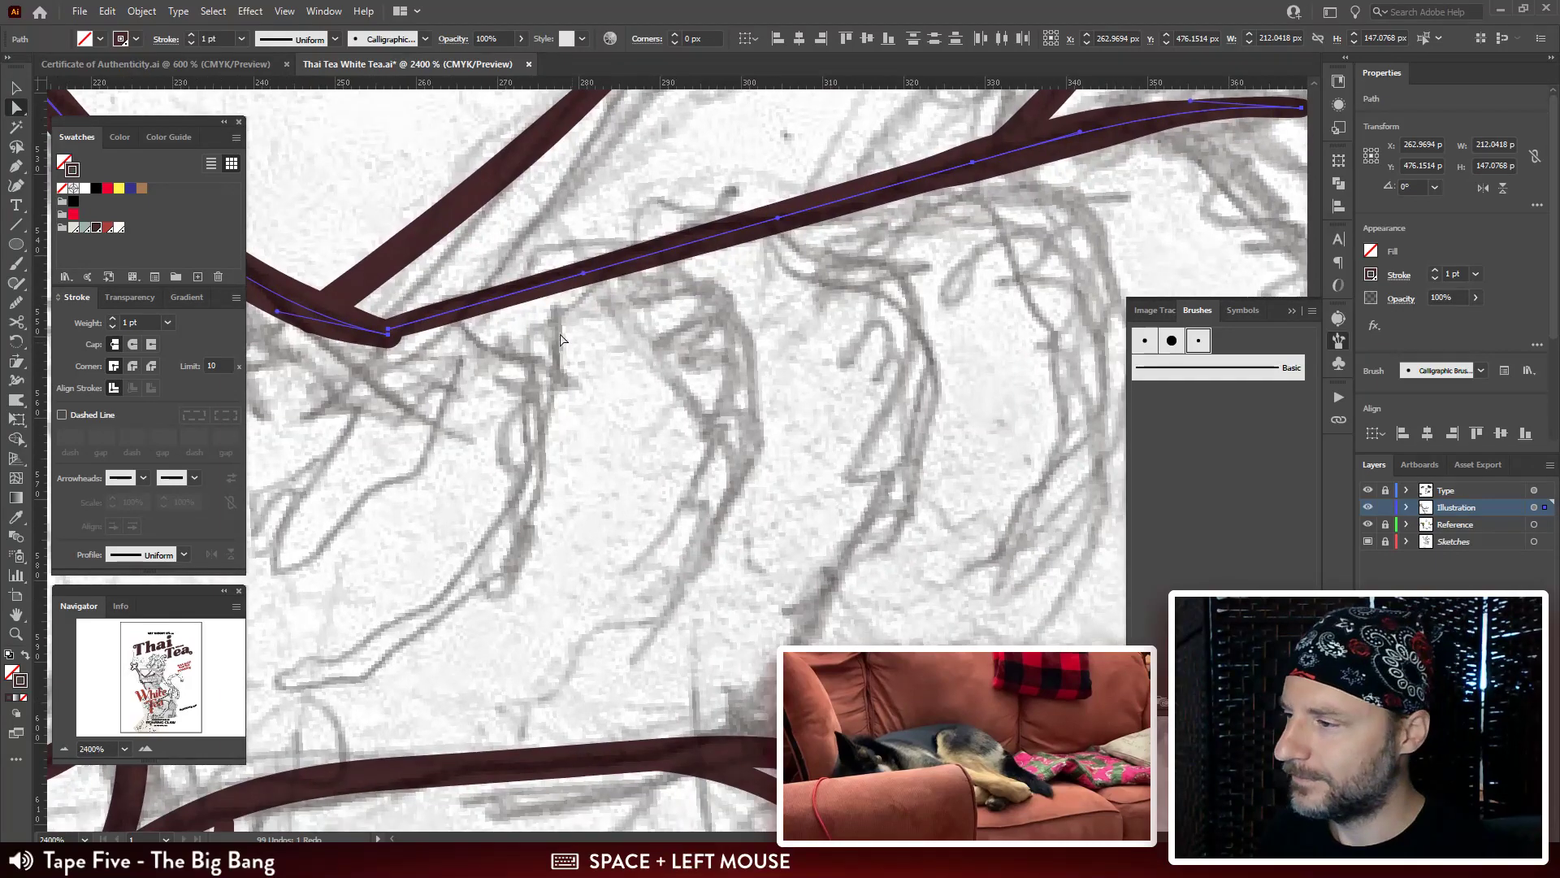
mouse_move(418, 336)
left_mouse_down()
mouse_move(482, 350)
mouse_move(447, 356)
left_mouse_up()
left_click(638, 304)
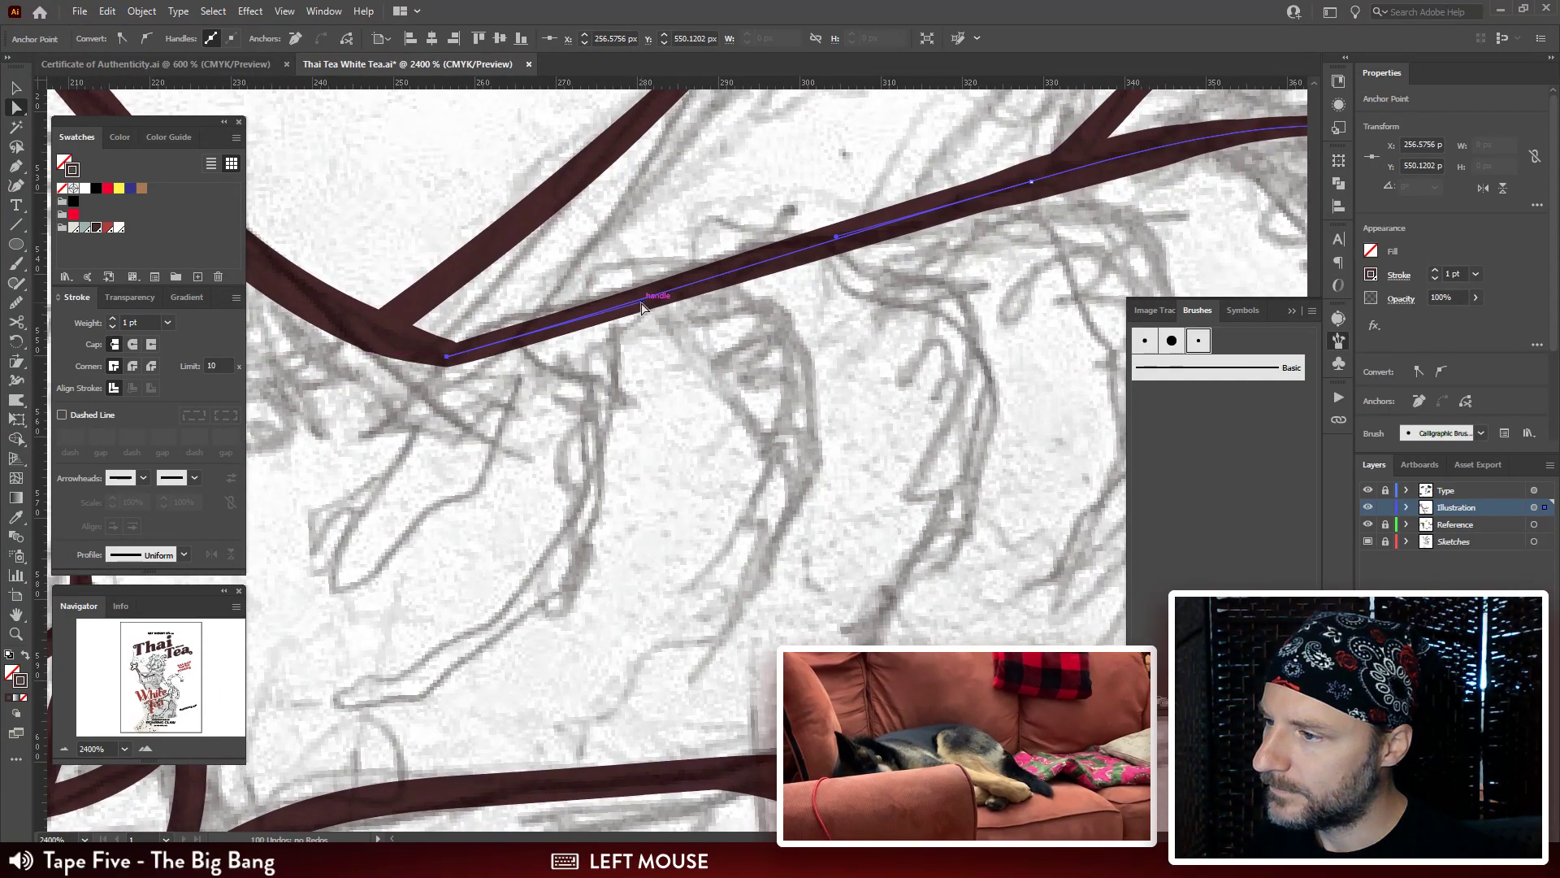
left_click_drag(641, 306, 682, 316)
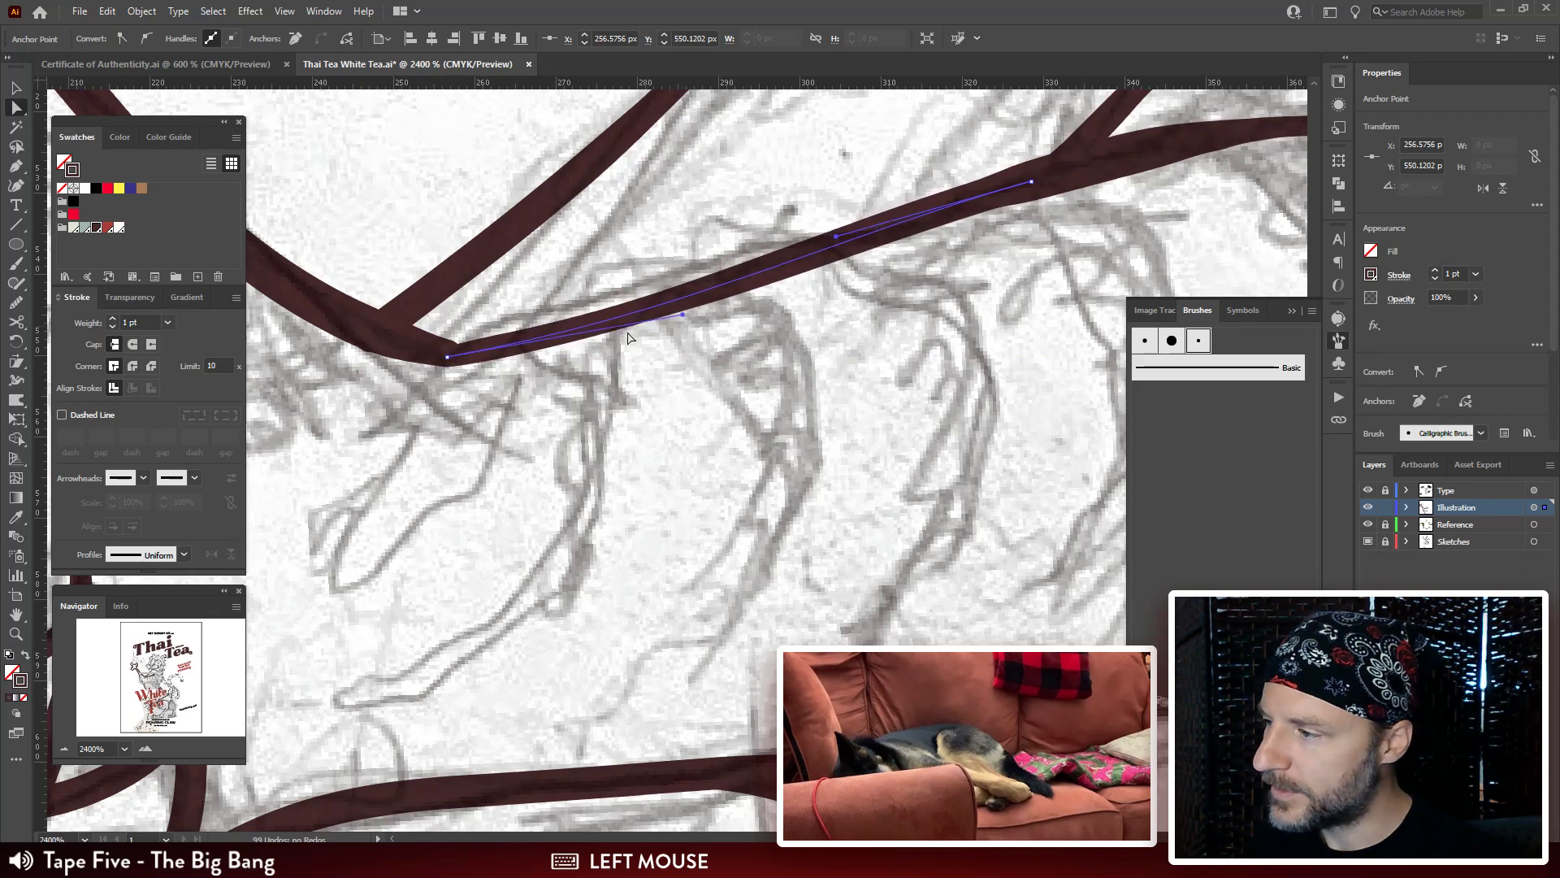
left_click_drag(440, 365, 407, 357)
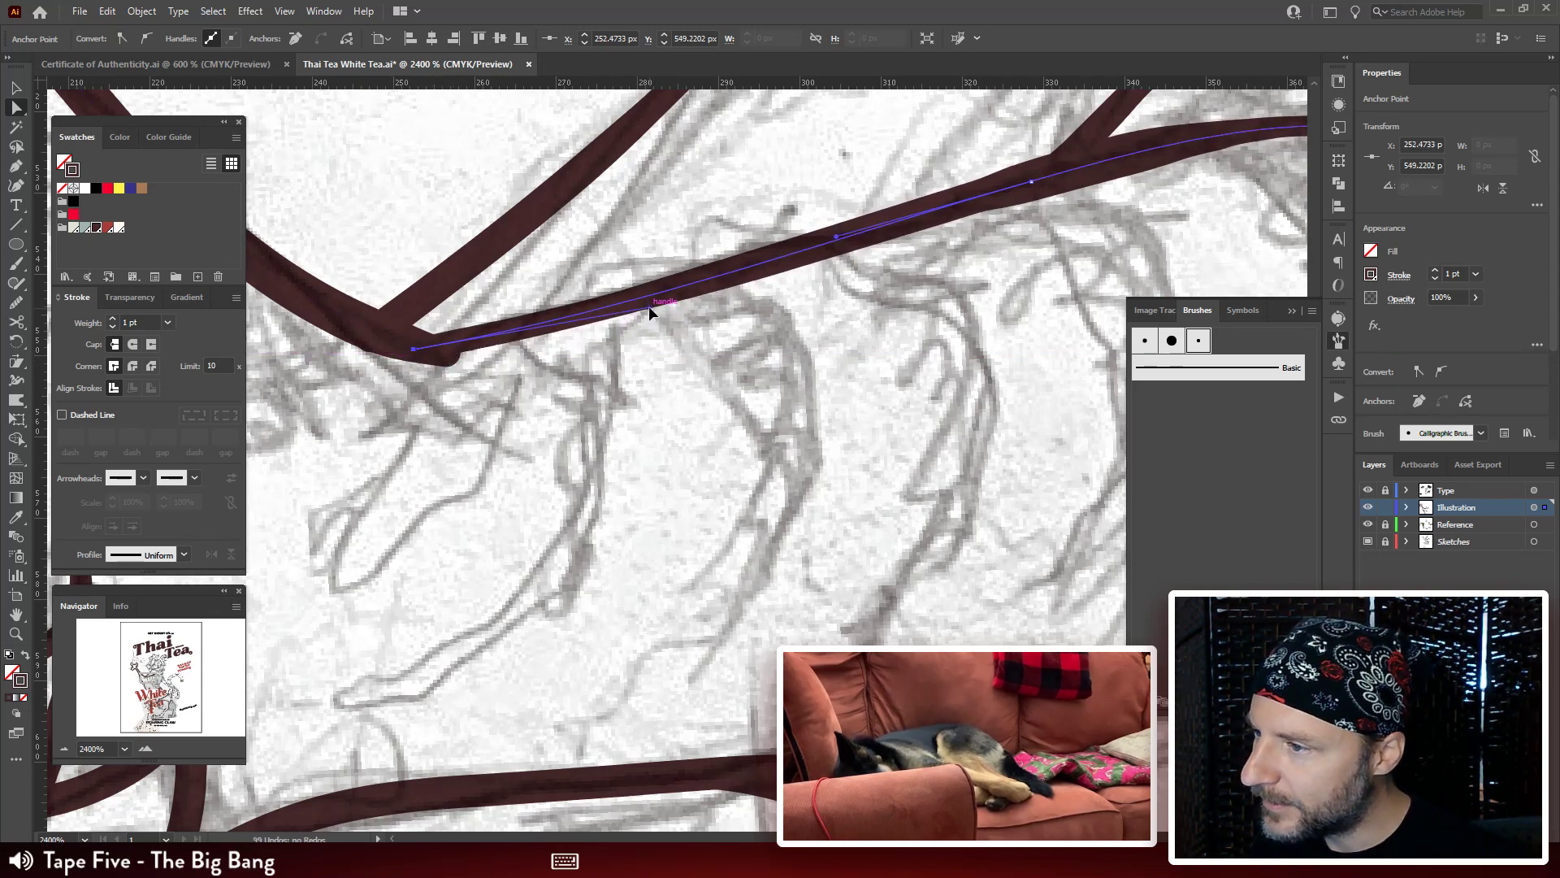
left_click_drag(650, 311, 586, 380)
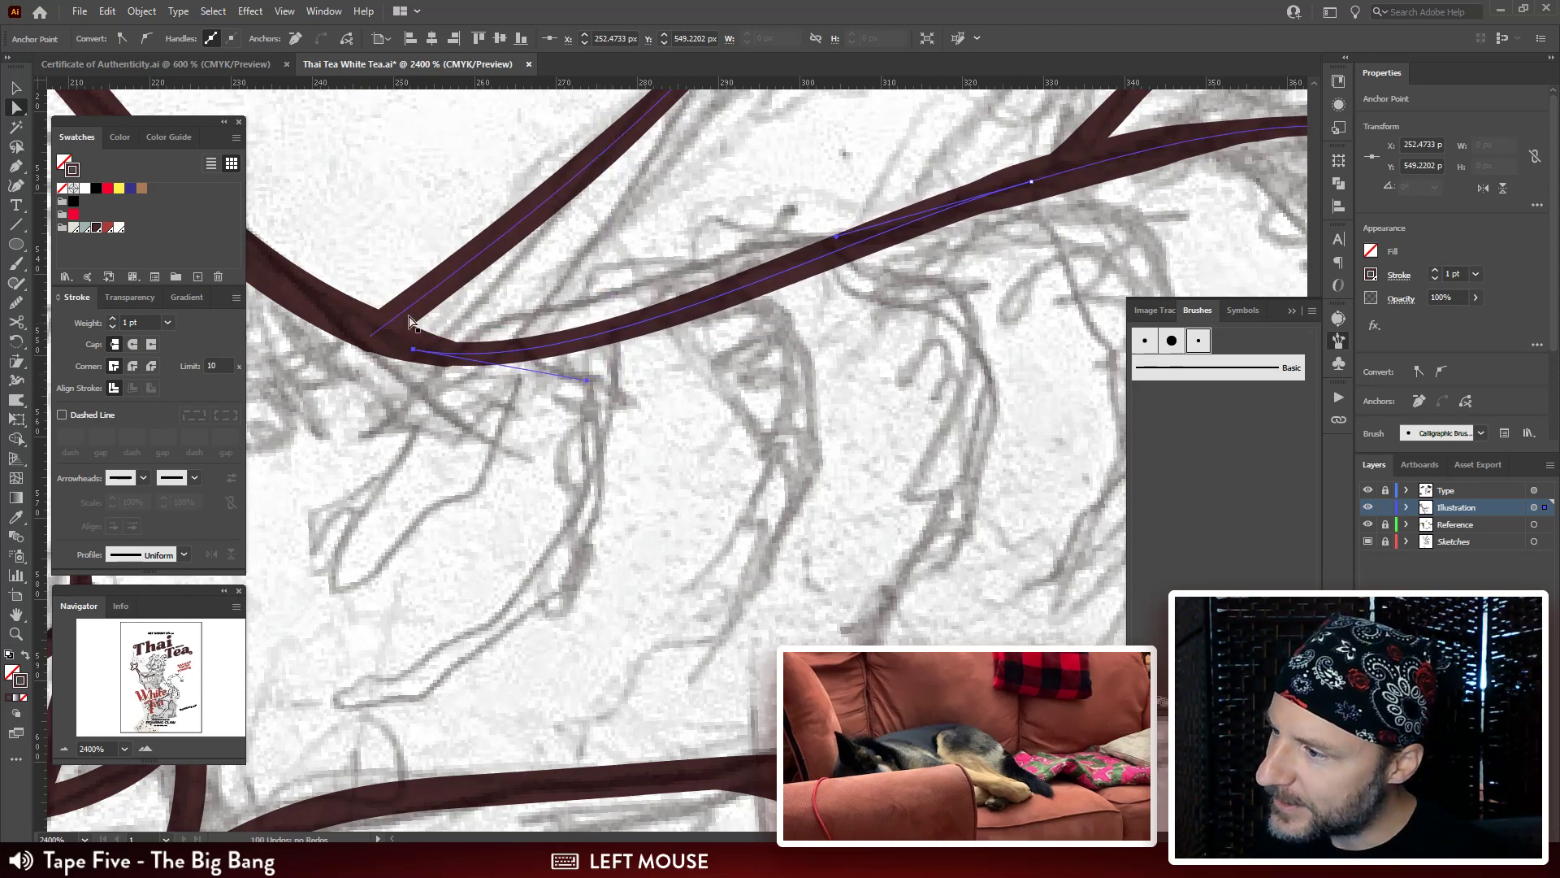
Fine-tune the position of the chest line's lower anchor where it meets the arm outline.
left_click(412, 323)
left_click(375, 332)
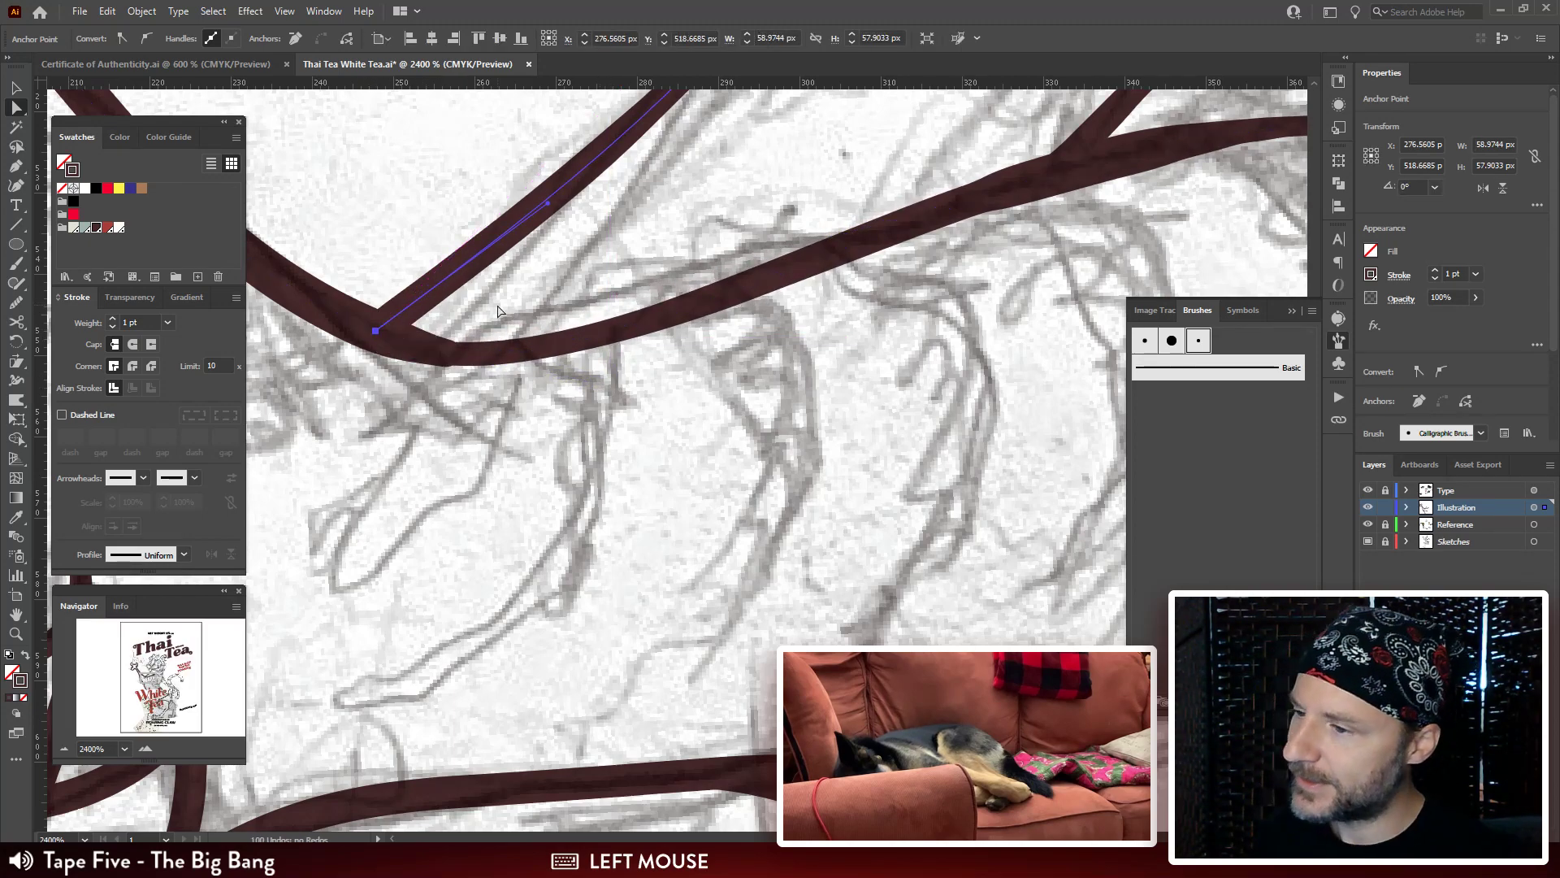
key("ctrl+minus")
key("ctrl+minus")
key("ctrl+minus")
key("ctrl+minus")
key("ctrl+minus")
key("space")
left_click_drag(492, 465, 434, 407)
left_click(425, 453)
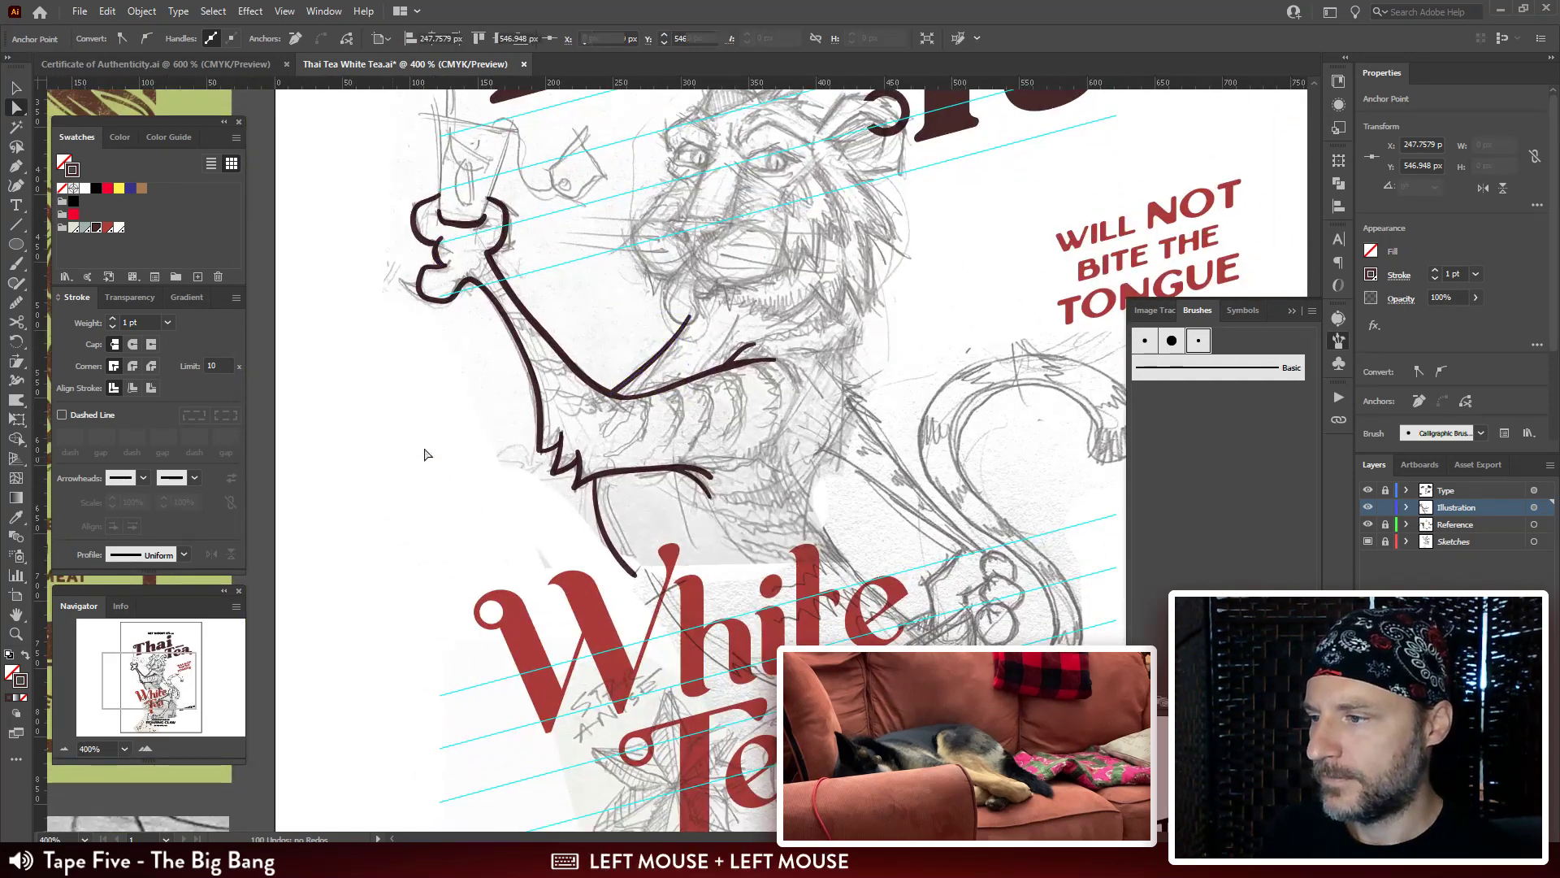
Try a 2 pt stroke weight on the upper-arm line.
key("space")
left_click_drag(641, 382, 686, 368)
left_click(138, 323)
type("2")
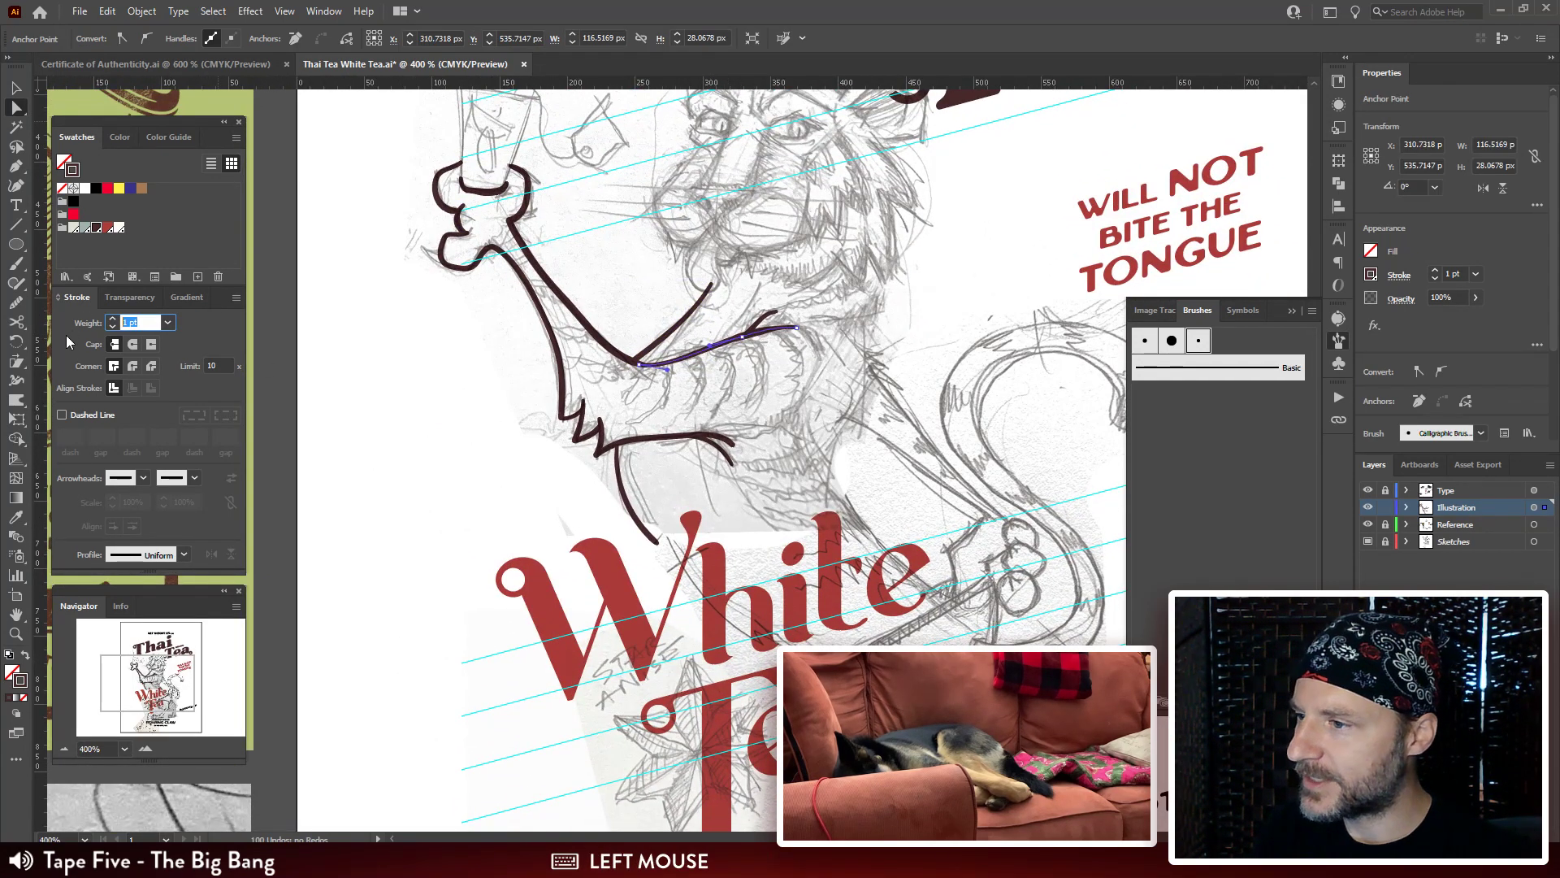
key("Return")
left_click(455, 418)
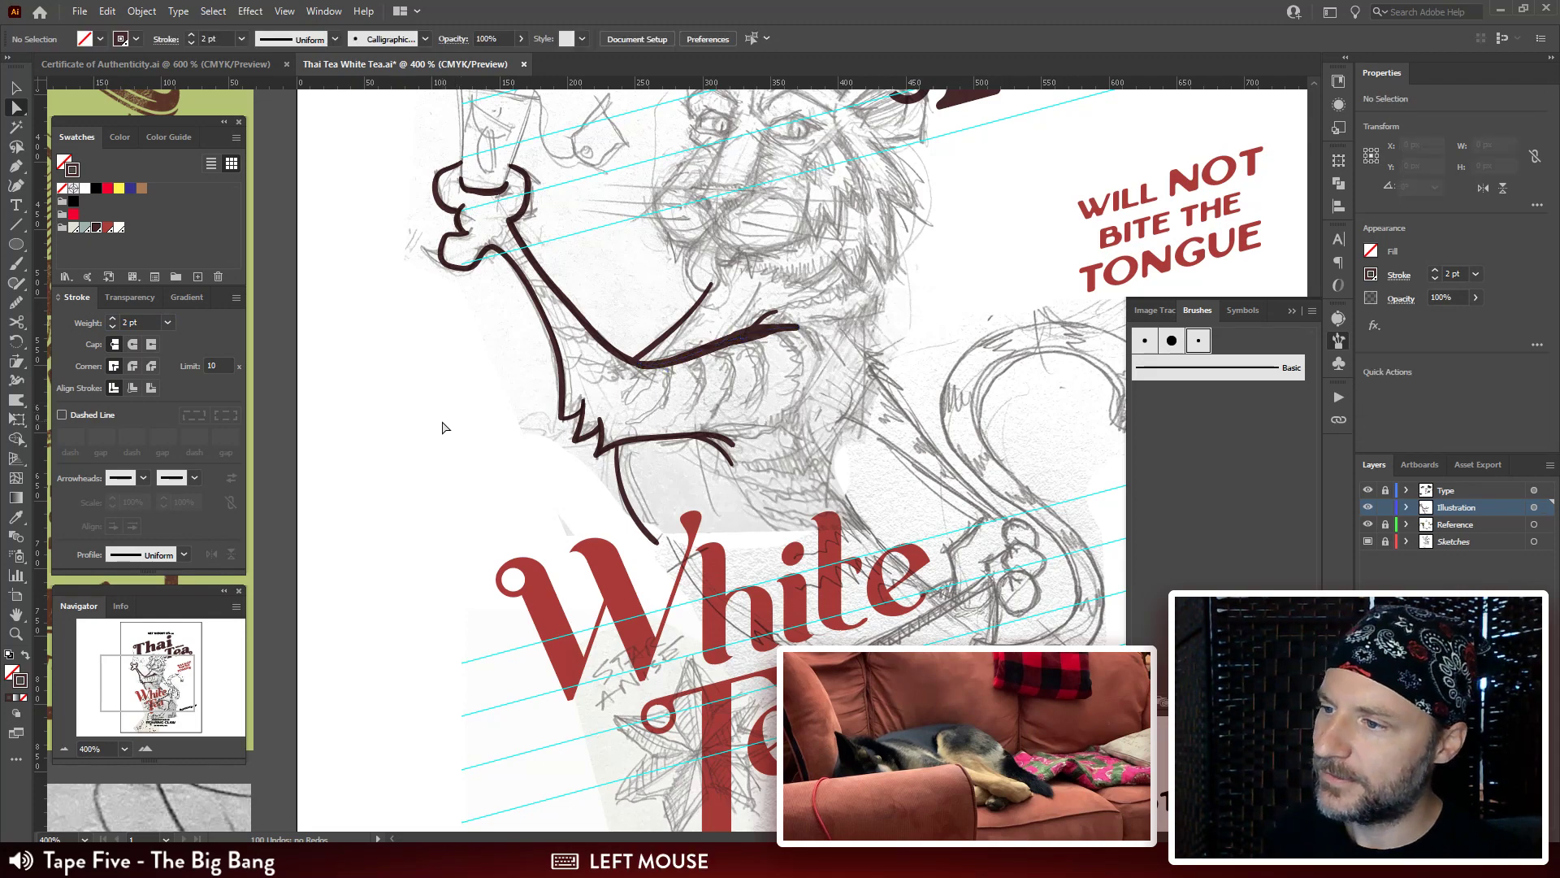
key("ctrl+z")
left_click_drag(674, 301, 519, 321)
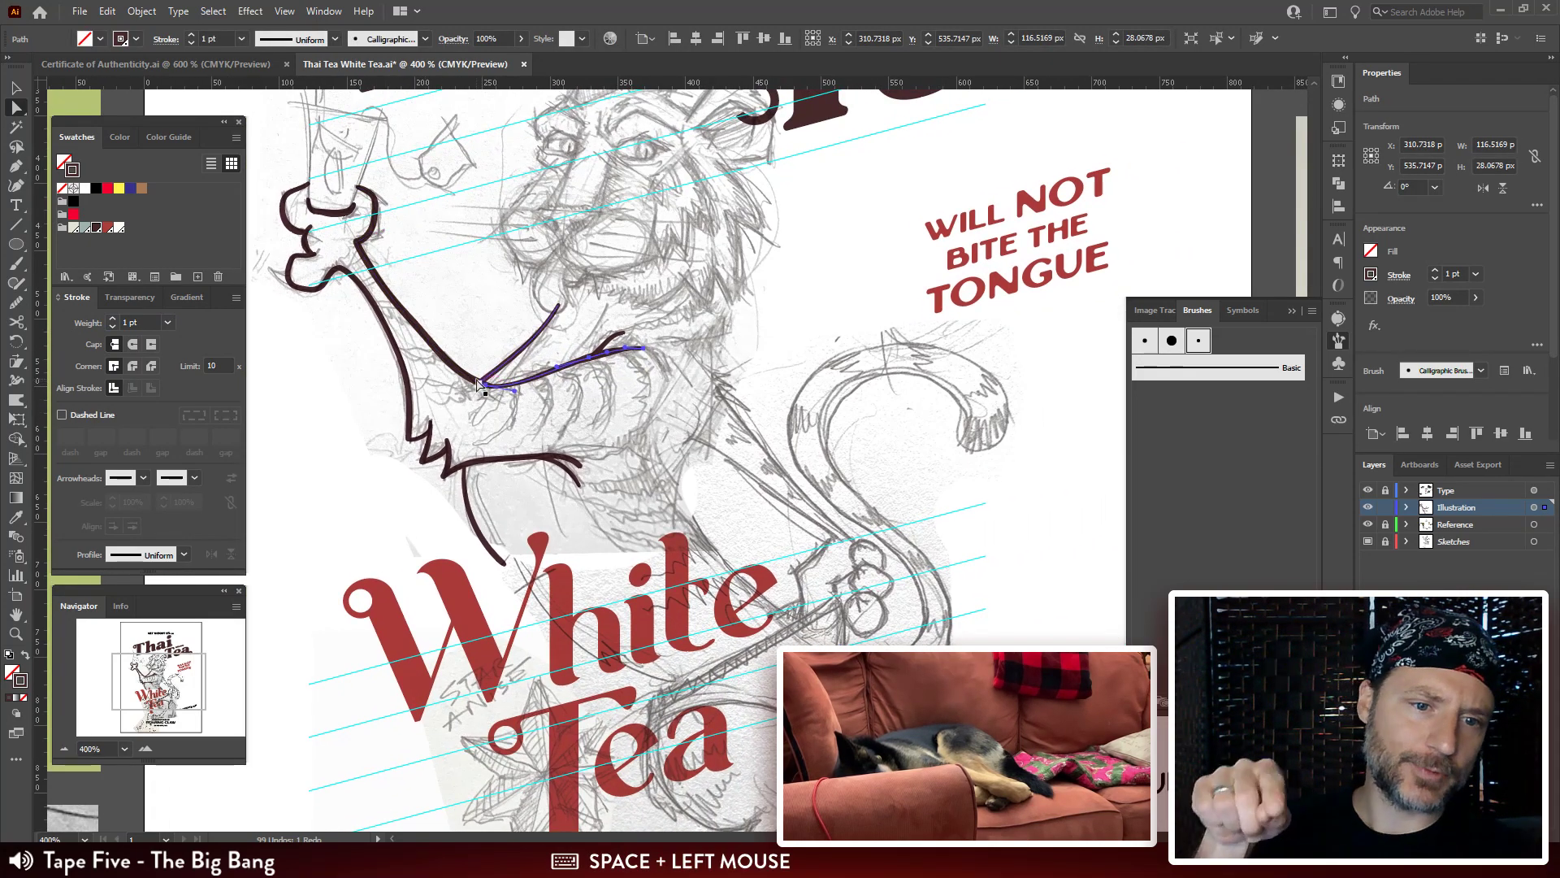
Shift the belly line slightly toward the furry elbow and seat its upper anchor on the arm's underside line.
left_click_drag(604, 258, 667, 134)
left_click(524, 350)
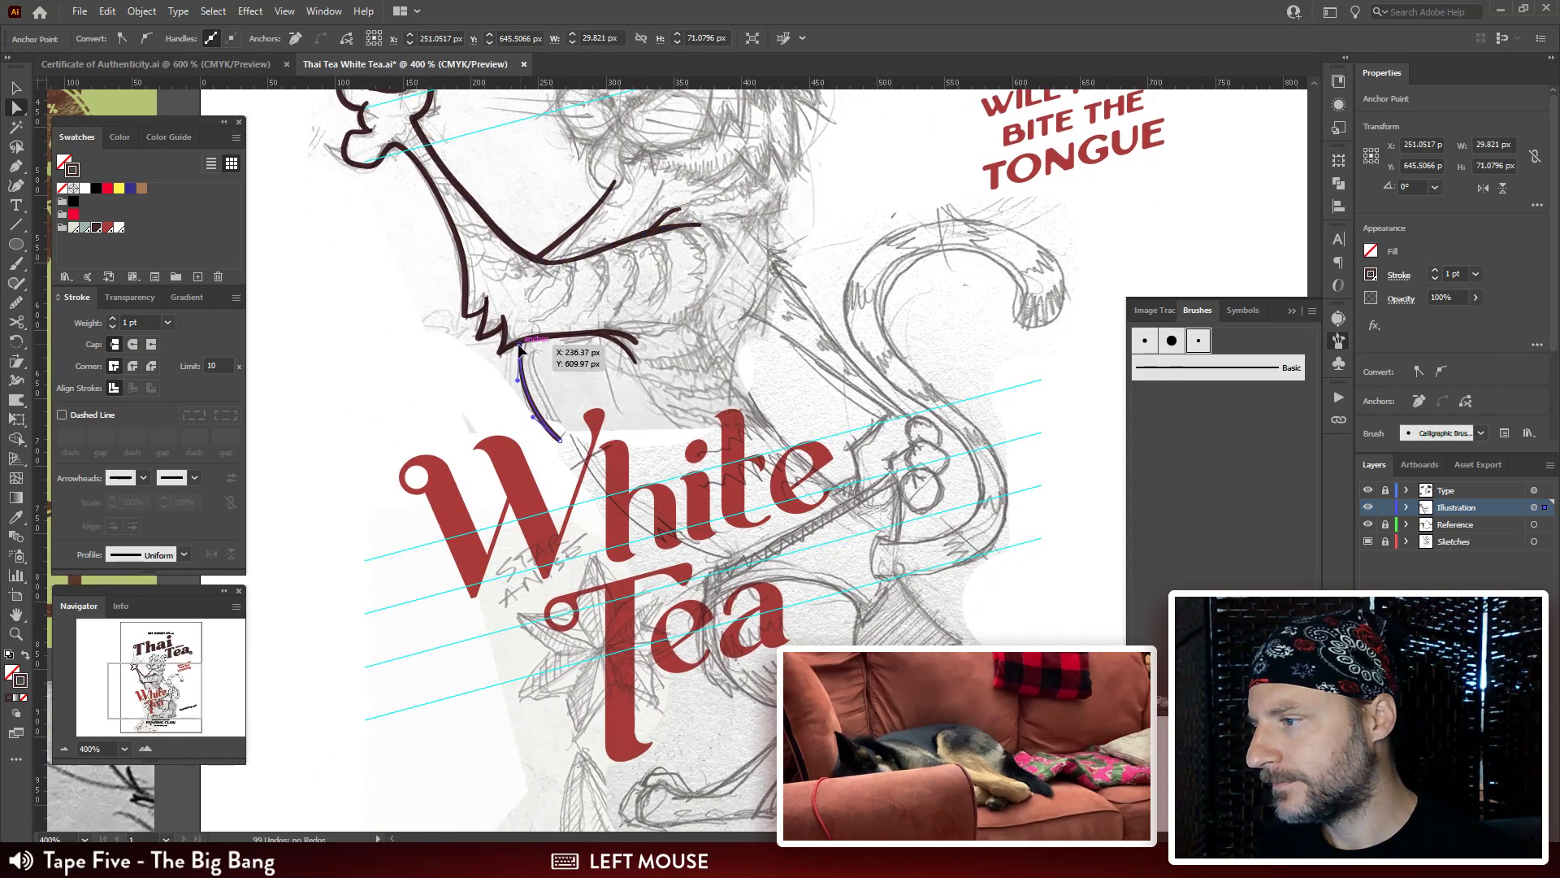
key("ctrl+plus")
key("ctrl+plus")
key("ctrl+plus")
key("ctrl+plus")
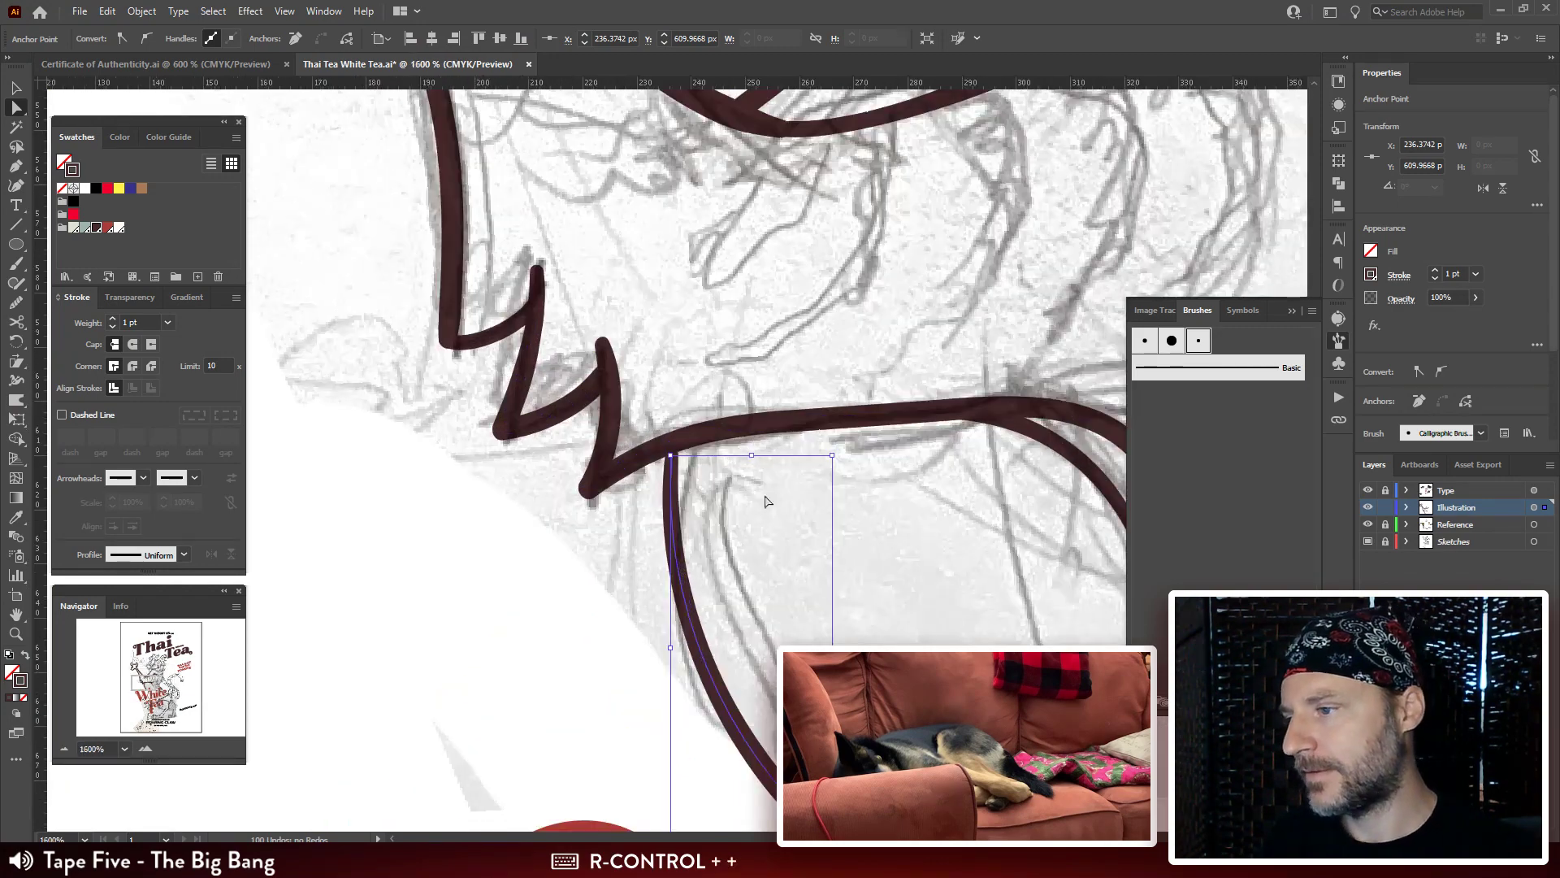
left_click_drag(579, 383, 627, 348)
left_click_drag(684, 394, 628, 306)
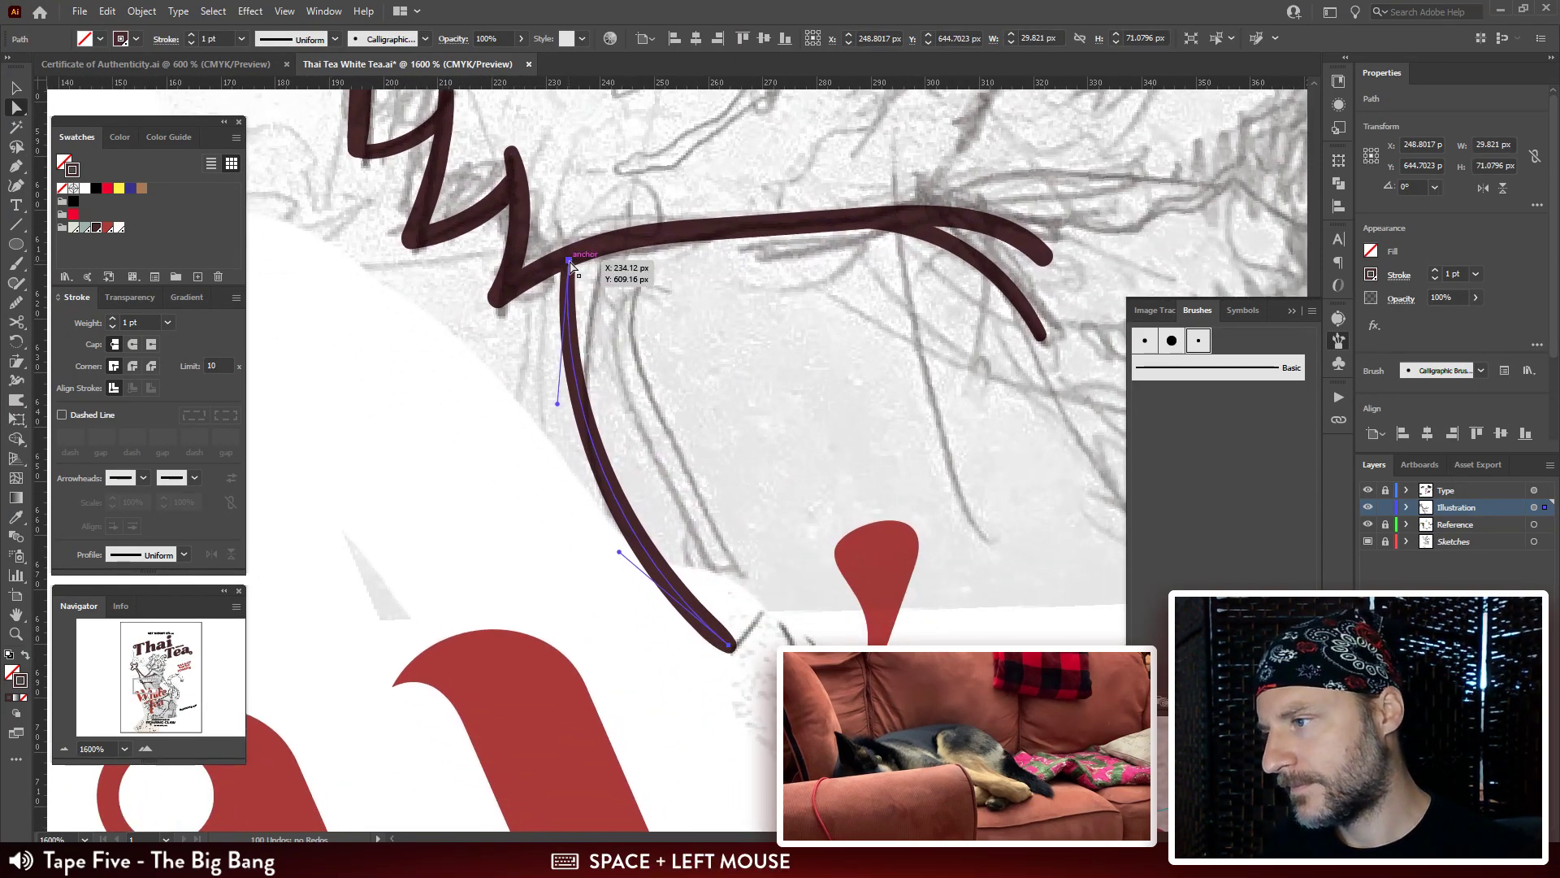
left_click(568, 260)
left_click_drag(569, 264, 564, 262)
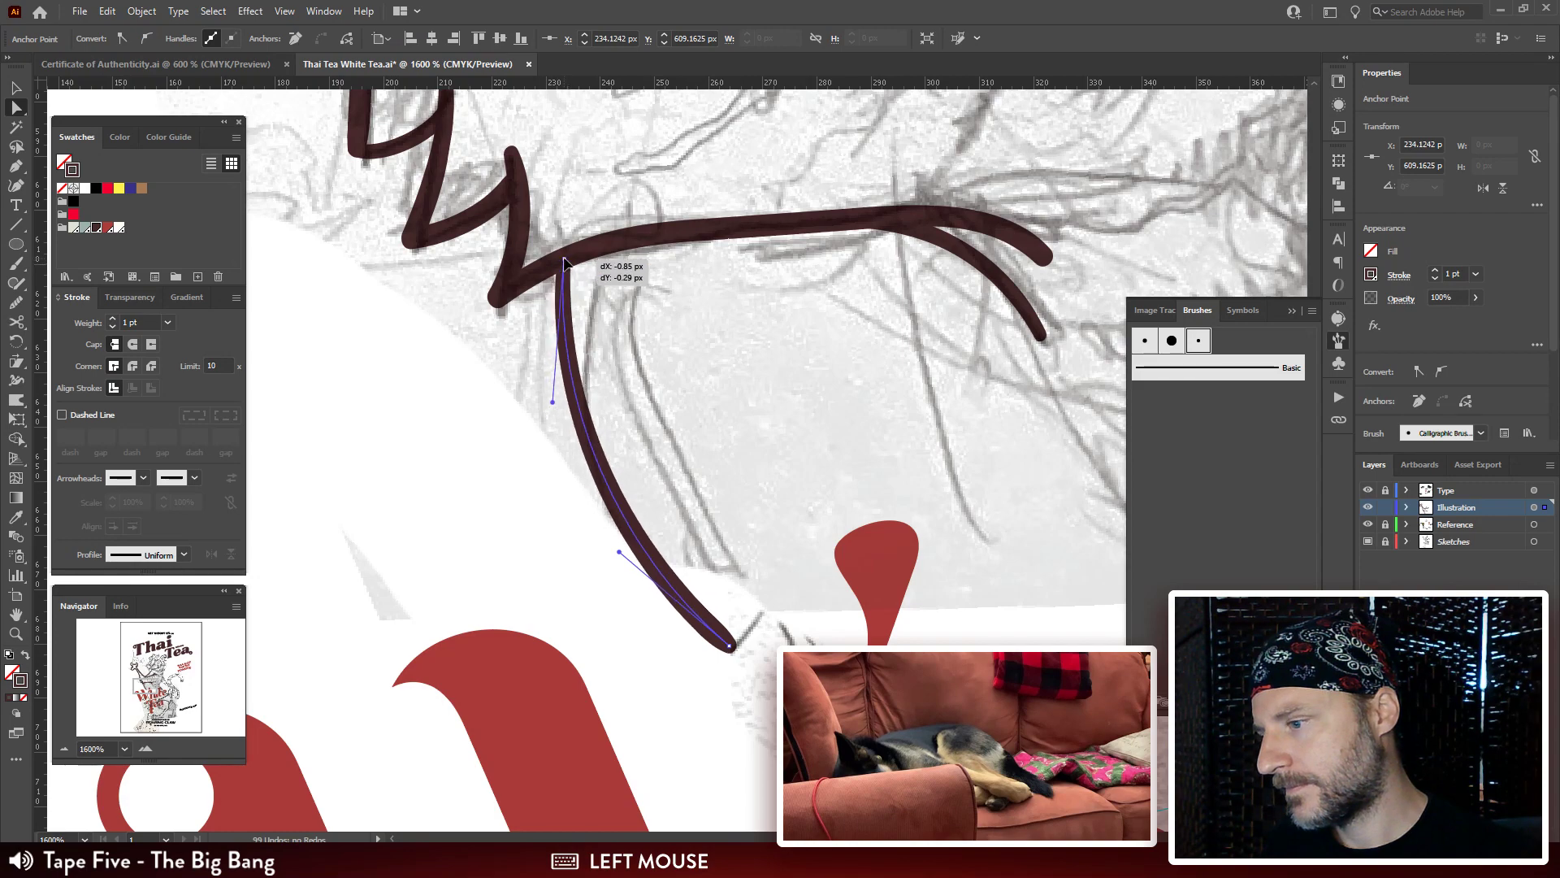
Extend the belly line by moving its lower end anchor further down toward the White lettering.
left_click_drag(716, 455, 697, 320)
left_click_drag(716, 517, 774, 587)
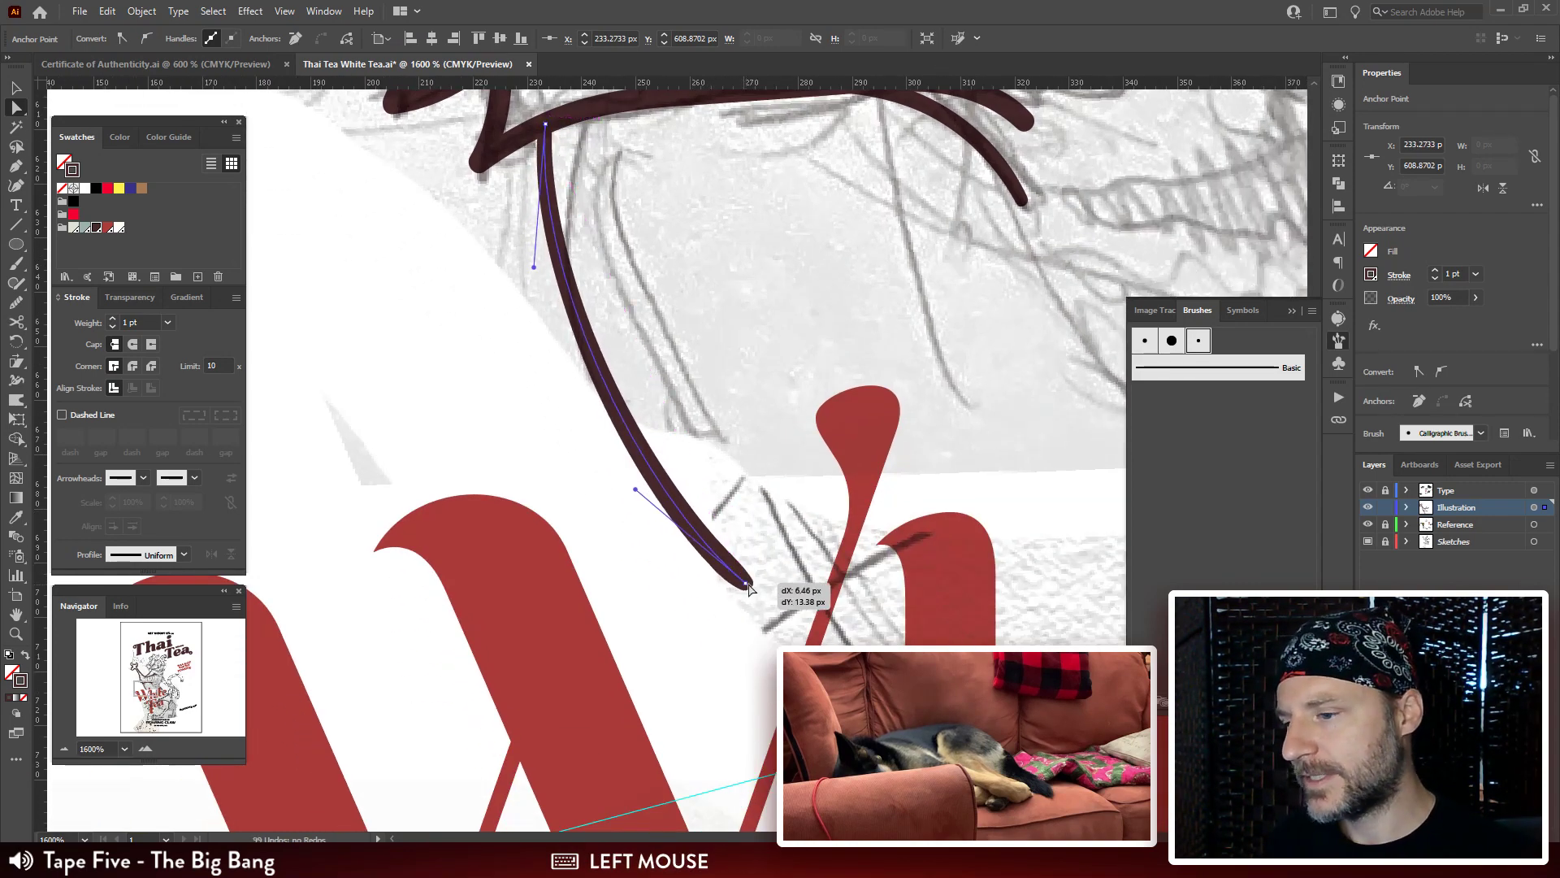
key("ctrl+minus")
key("ctrl+minus")
key("ctrl+minus")
key("ctrl+minus")
left_click_drag(671, 618, 529, 585)
left_click_drag(544, 403, 545, 517)
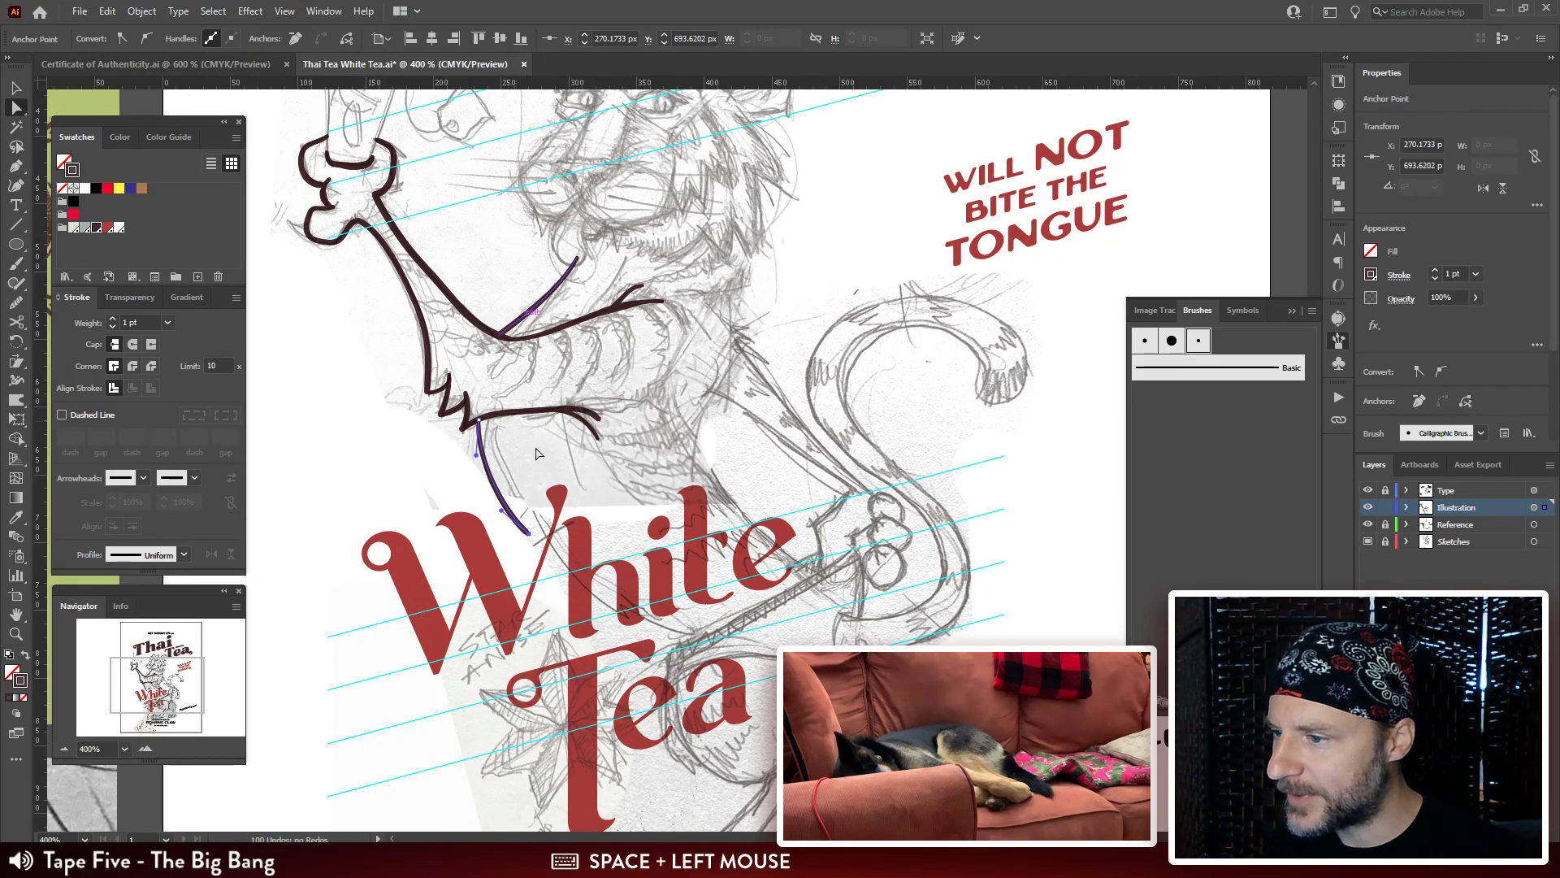
Nudge the belly line's lower end anchor slightly further along the sketched torso contour.
left_click_drag(652, 530, 538, 388)
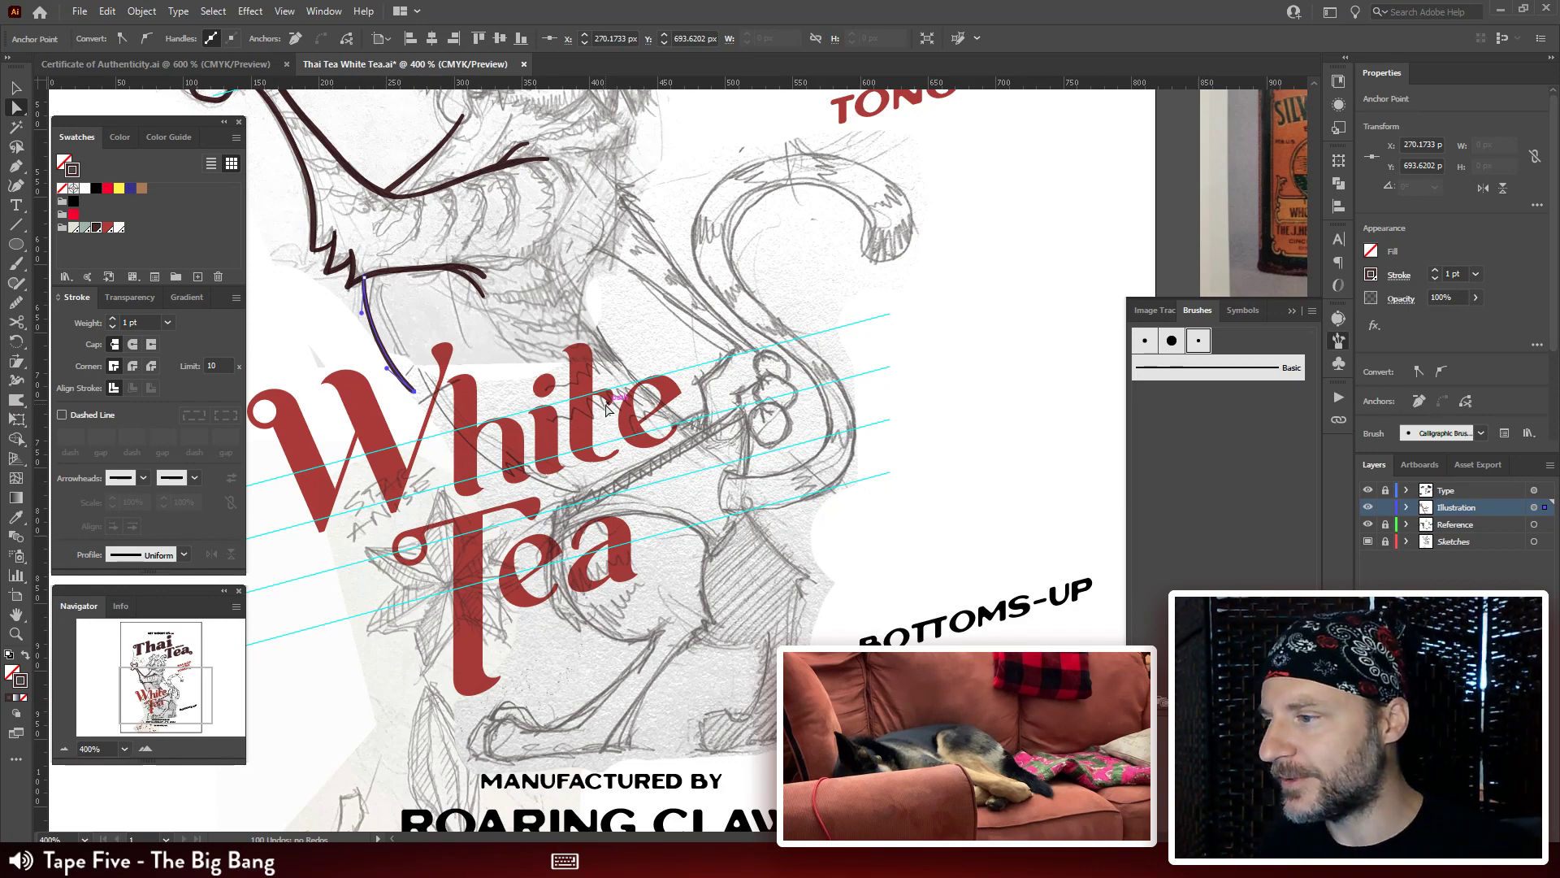
left_click_drag(608, 322, 637, 336)
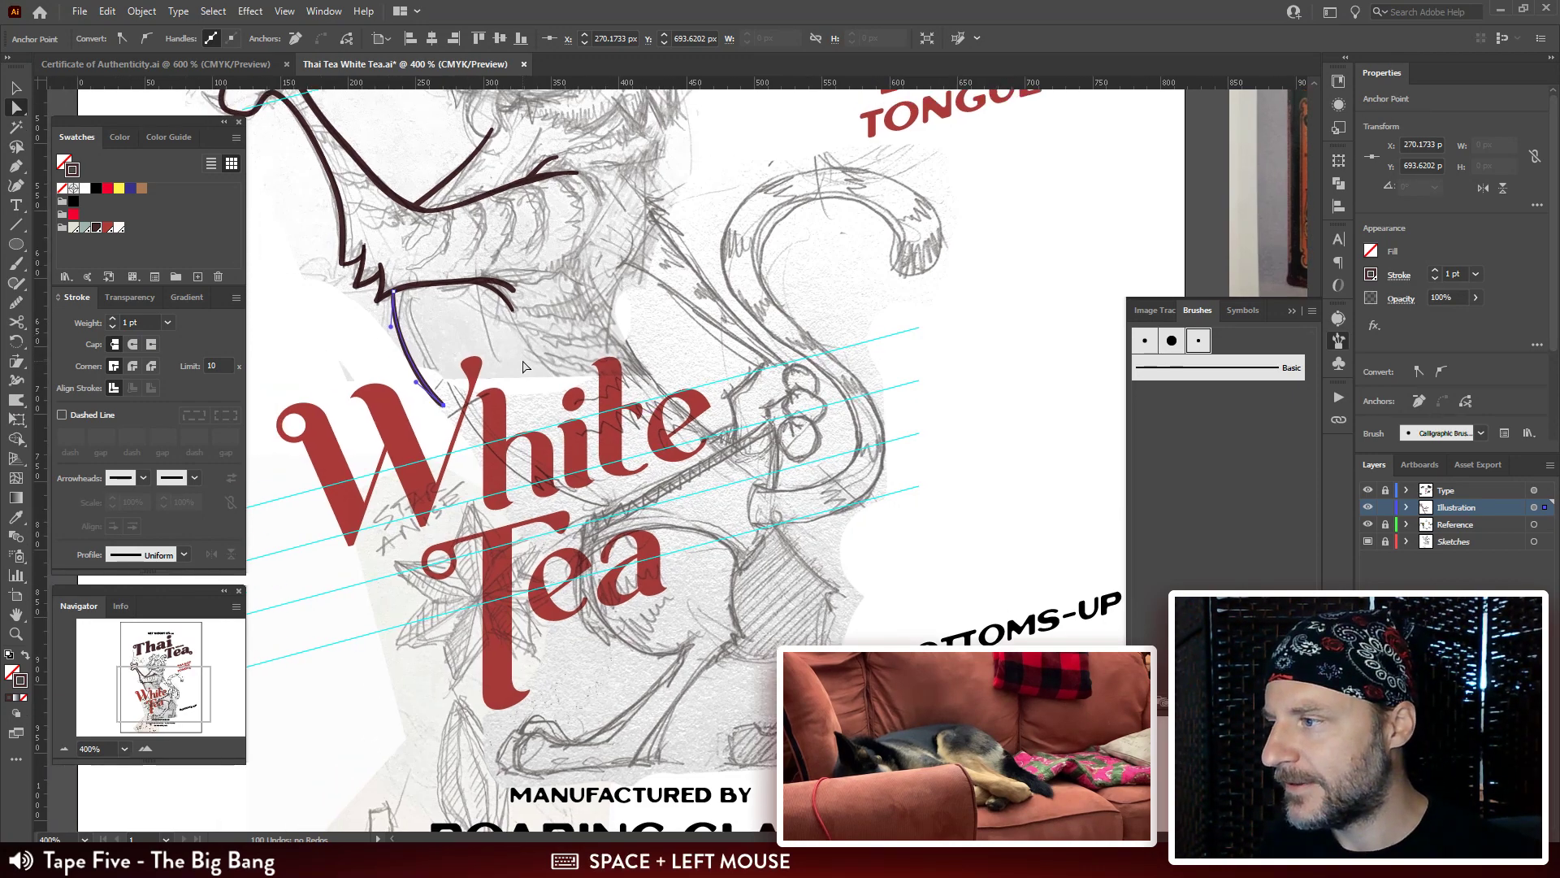
left_click_drag(533, 363, 579, 398)
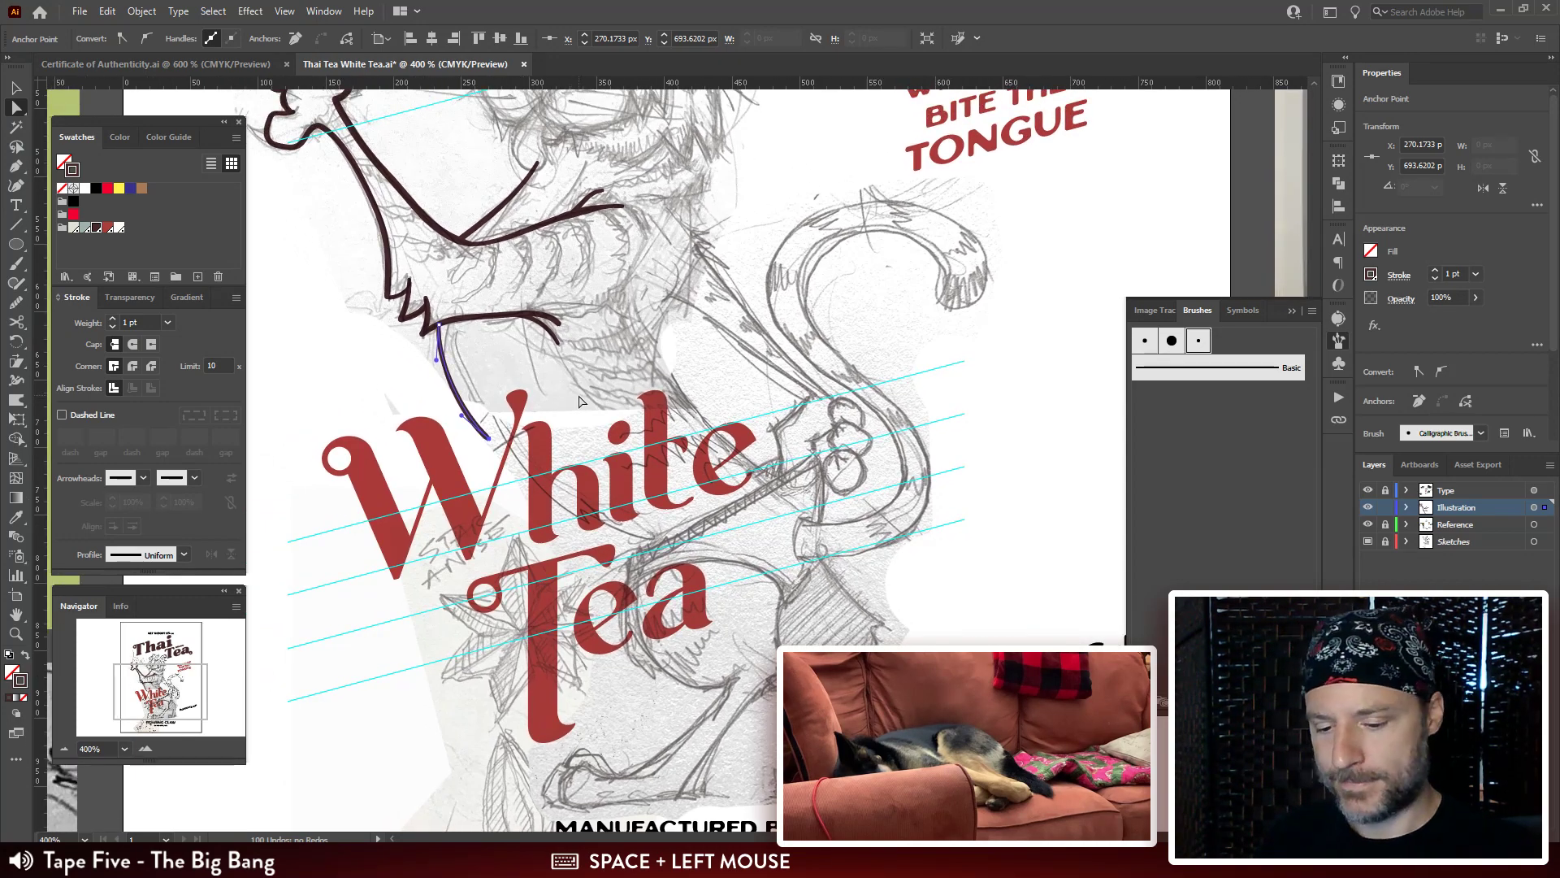
key("ctrl+equal")
key("ctrl+equal")
left_click_drag(804, 524, 774, 475)
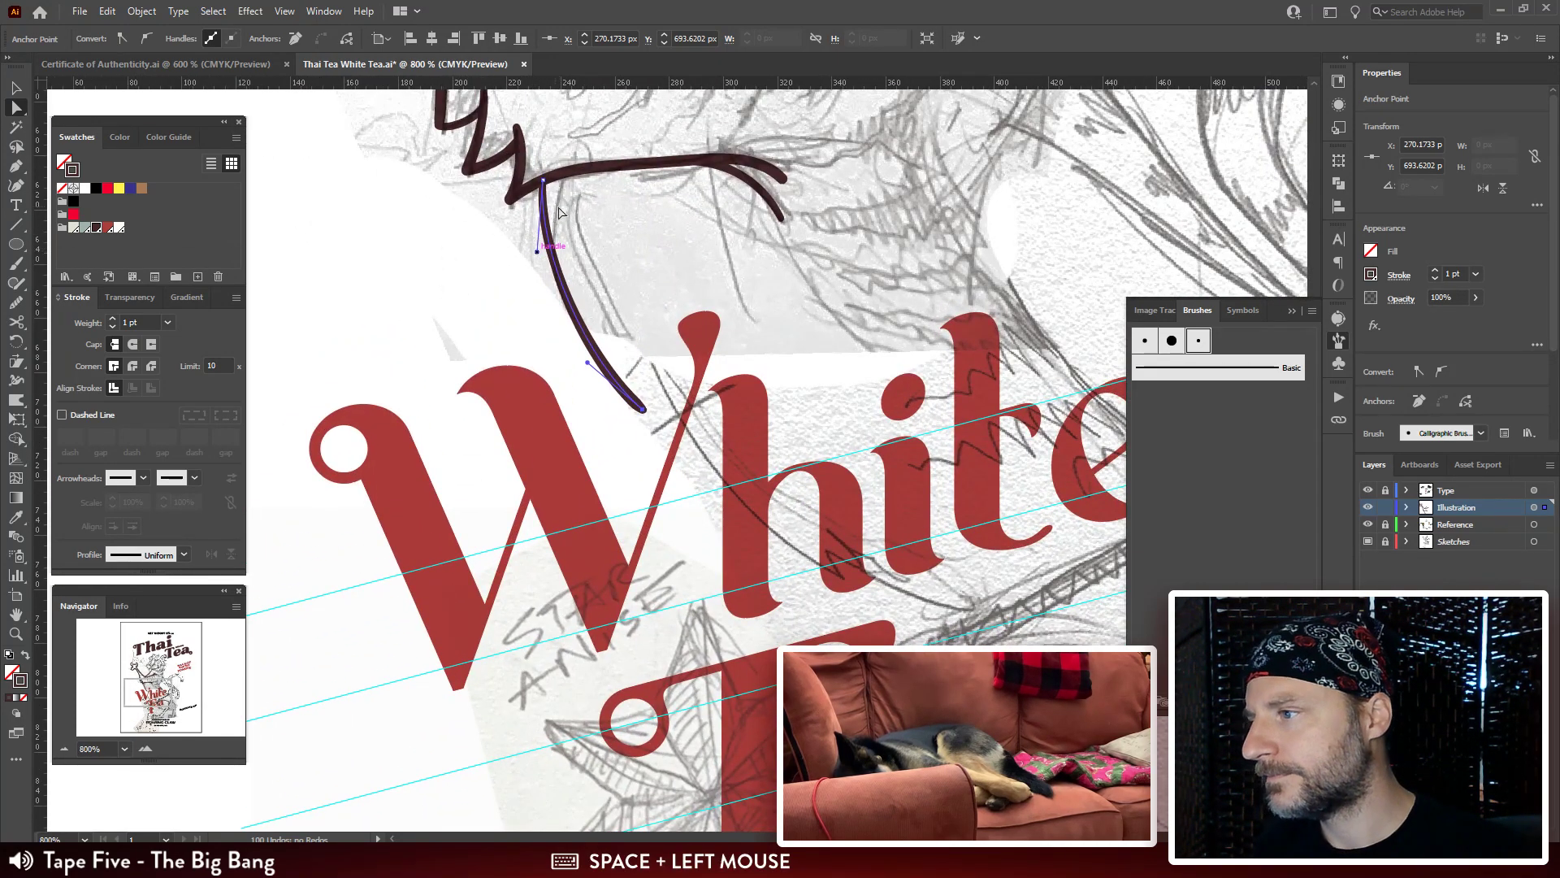
left_click_drag(543, 212, 487, 186)
left_click_drag(587, 383, 596, 392)
key("space")
left_click_drag(821, 255, 641, 396)
Paint brush strokes along the thigh's underside and down the front of the shin, curling around the foot's toe.
key("b")
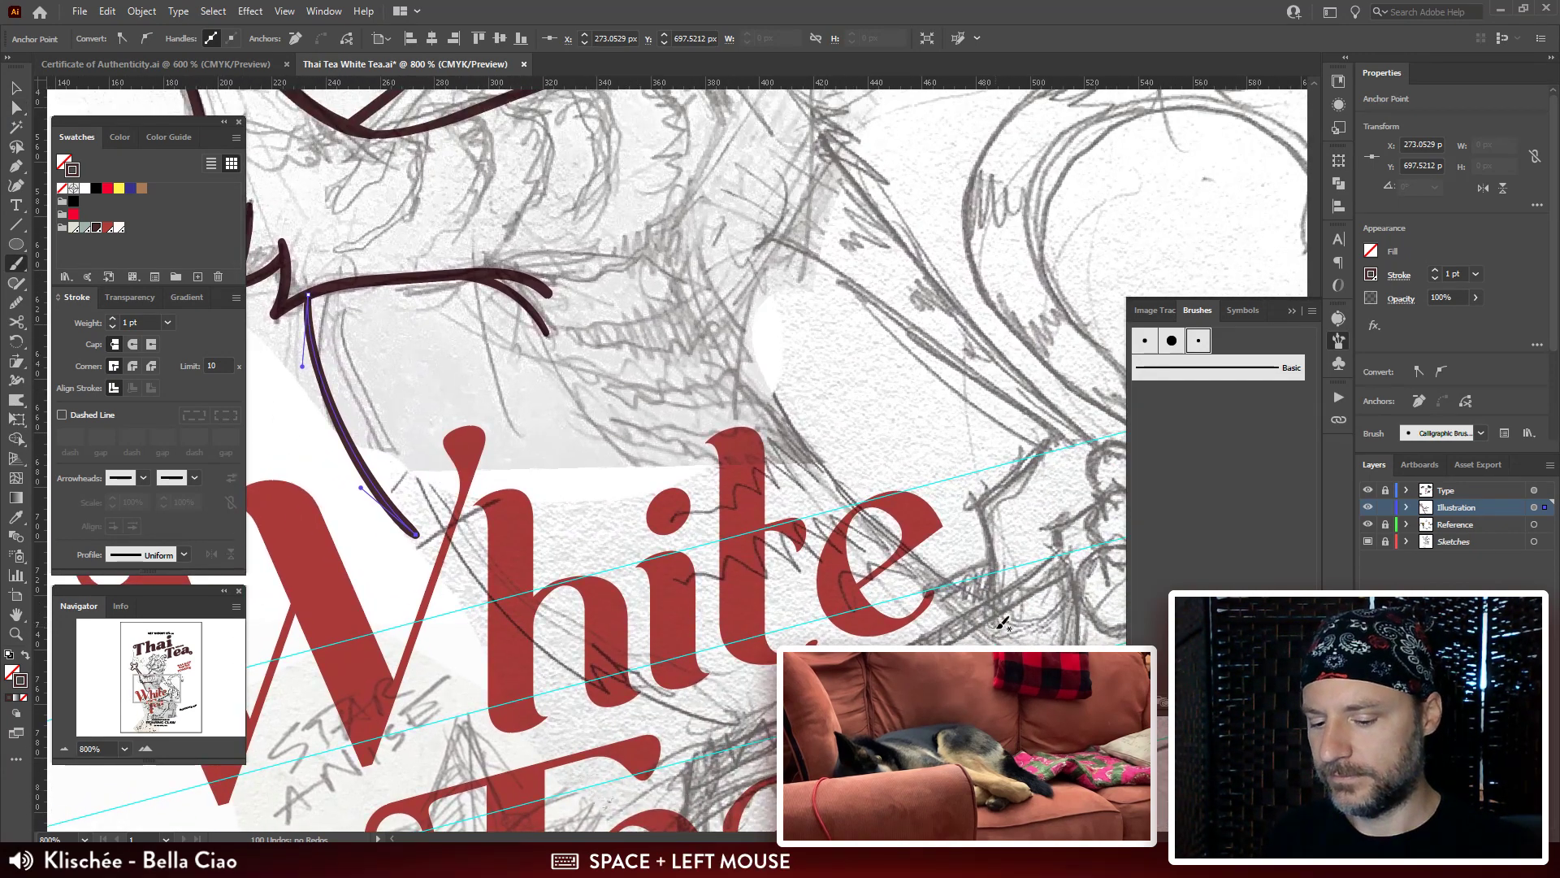
key("ctrl+minus")
mouse_move(1021, 604)
left_mouse_down()
mouse_move(846, 466)
mouse_move(655, 433)
mouse_move(646, 311)
left_mouse_up()
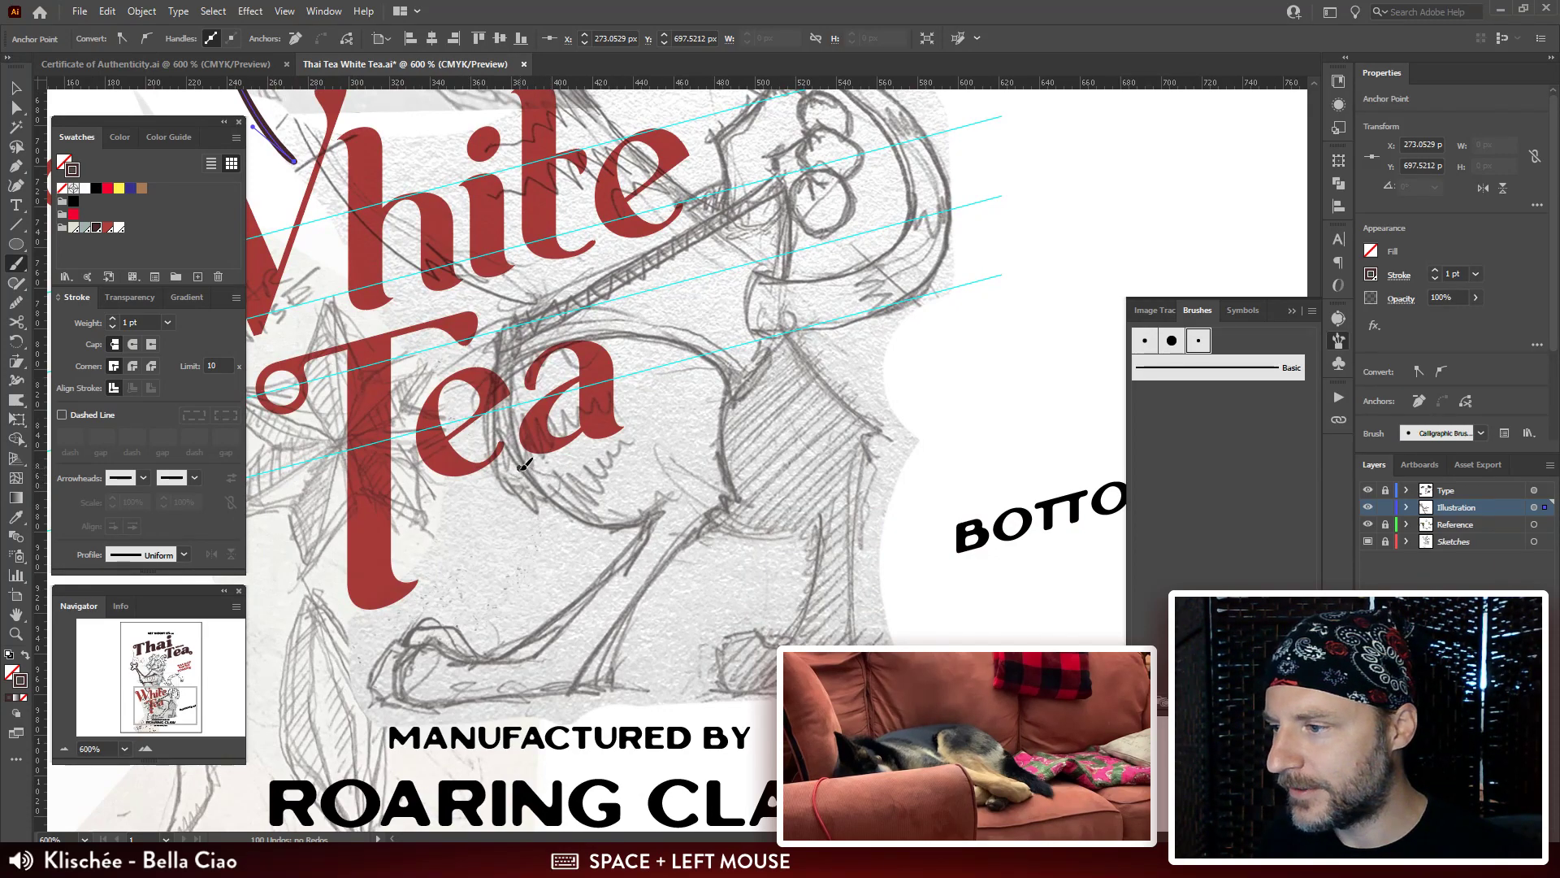
mouse_move(524, 465)
left_mouse_down()
mouse_move(589, 512)
mouse_move(654, 520)
mouse_move(756, 447)
mouse_move(739, 467)
left_mouse_up()
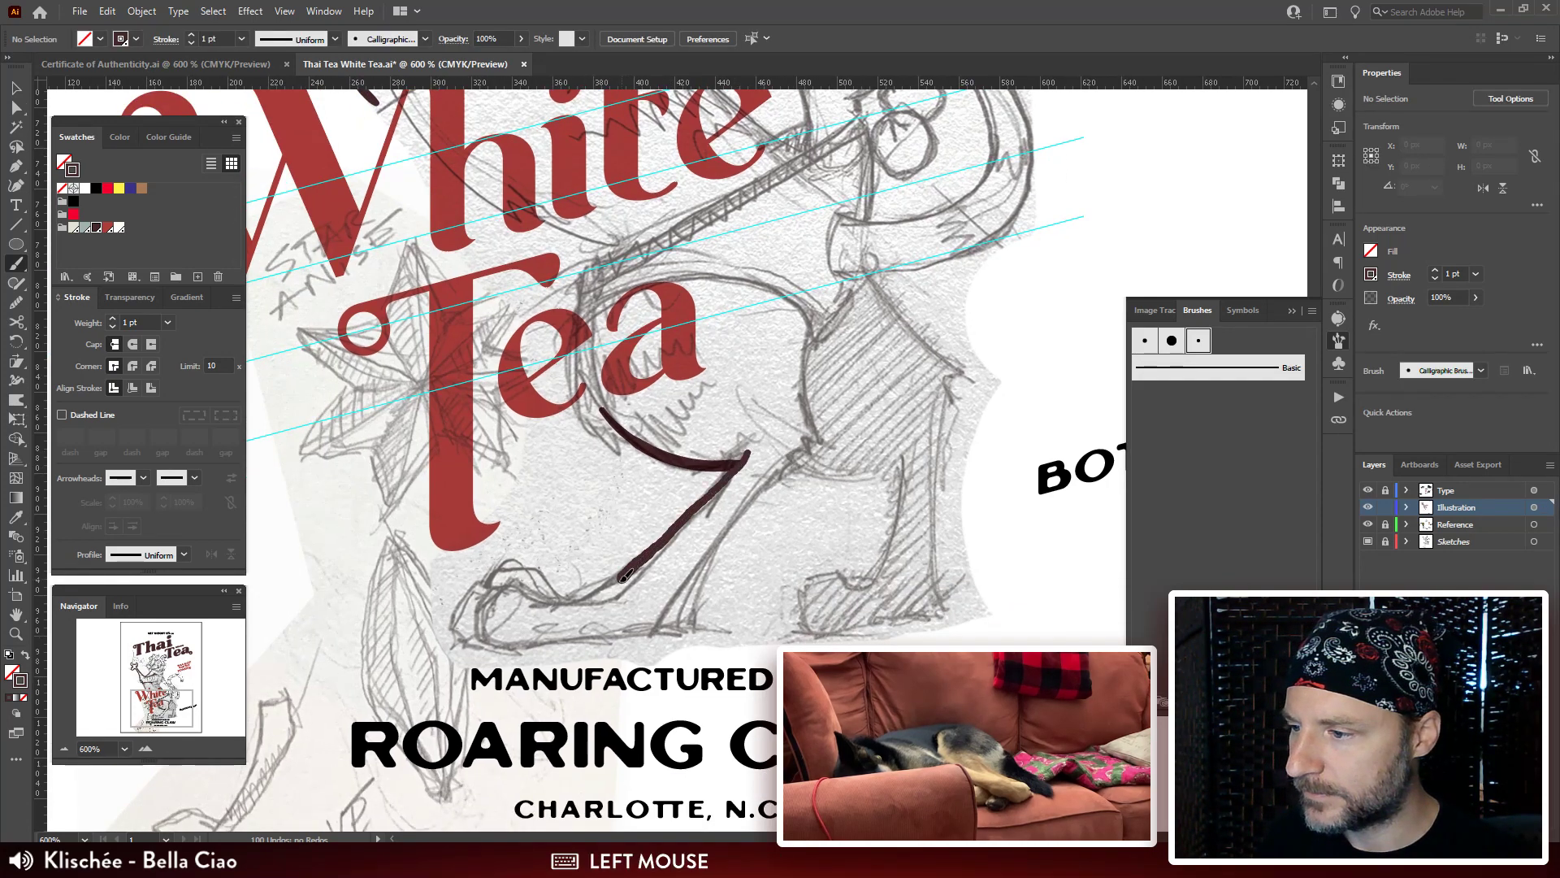
left_click_drag(584, 599, 546, 596)
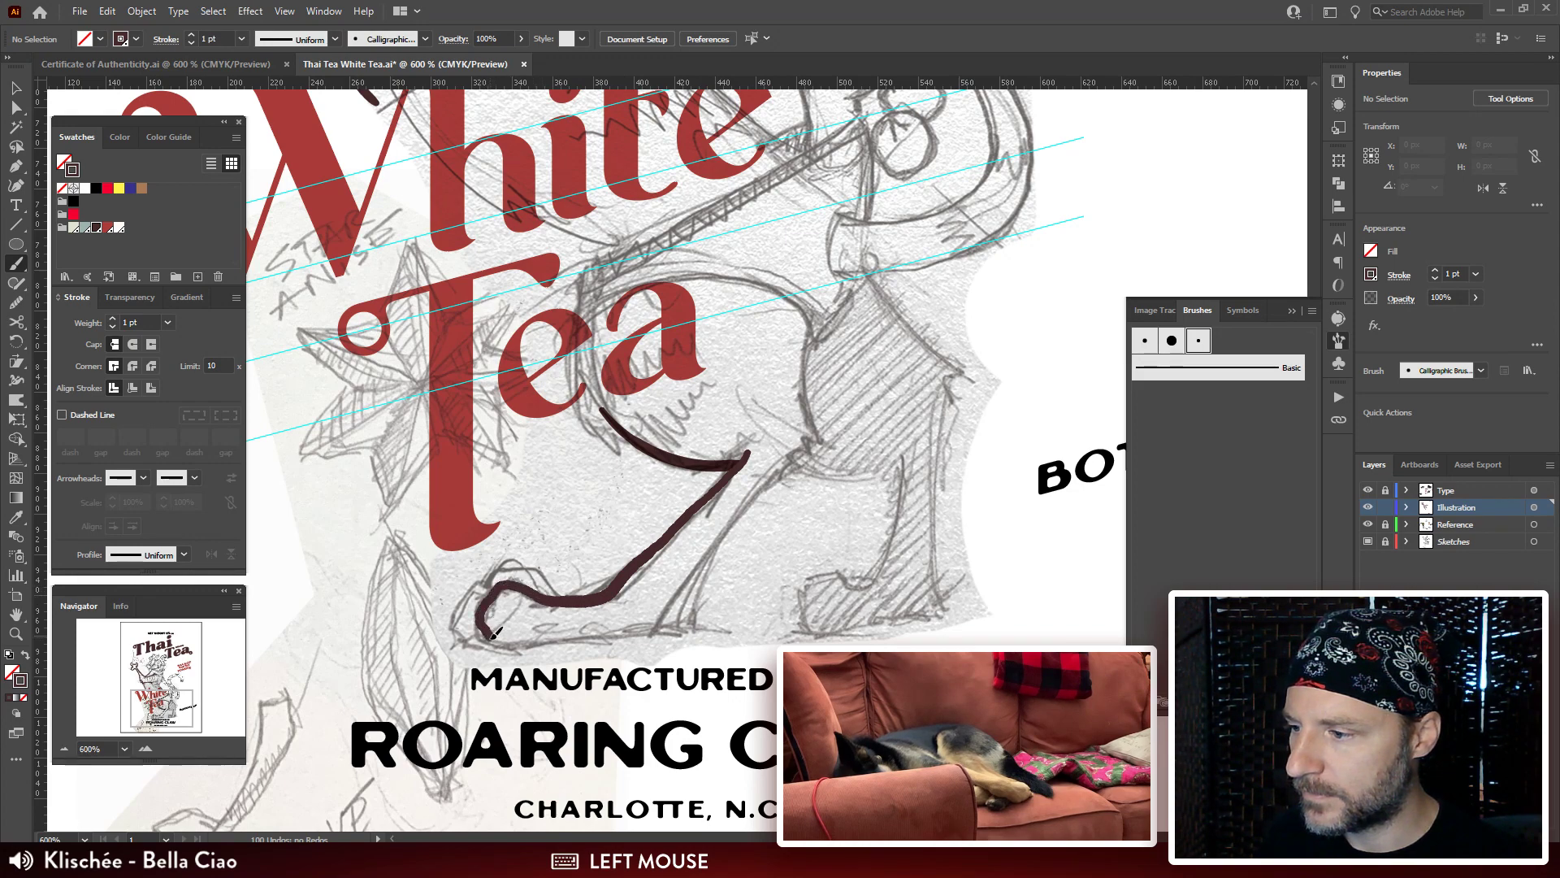
left_click_drag(514, 641, 524, 642)
Paint the outer toe outline and the rounded toe bump on top of the foot over the pencil sketch.
mouse_move(624, 582)
left_mouse_down()
mouse_move(567, 587)
mouse_move(595, 521)
mouse_move(504, 538)
mouse_move(559, 455)
mouse_move(639, 446)
mouse_move(644, 484)
left_mouse_up()
key("a")
left_click(568, 587)
left_click(530, 525)
key("b")
key("ctrl+equal")
key("ctrl+shift+a")
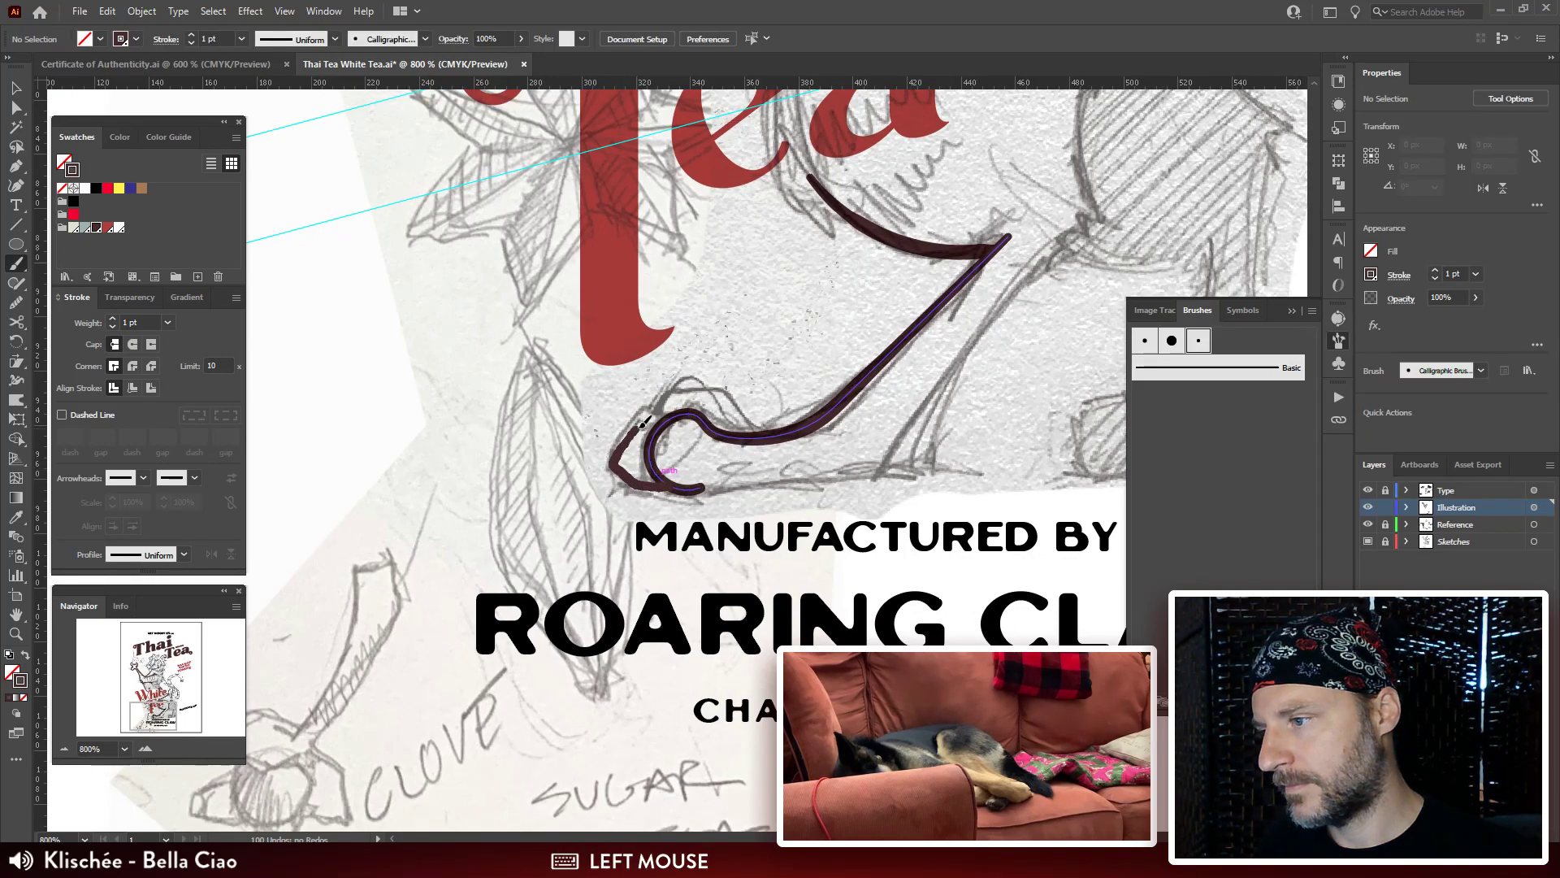
mouse_move(665, 412)
left_mouse_down()
mouse_move(635, 443)
mouse_move(649, 424)
left_mouse_up()
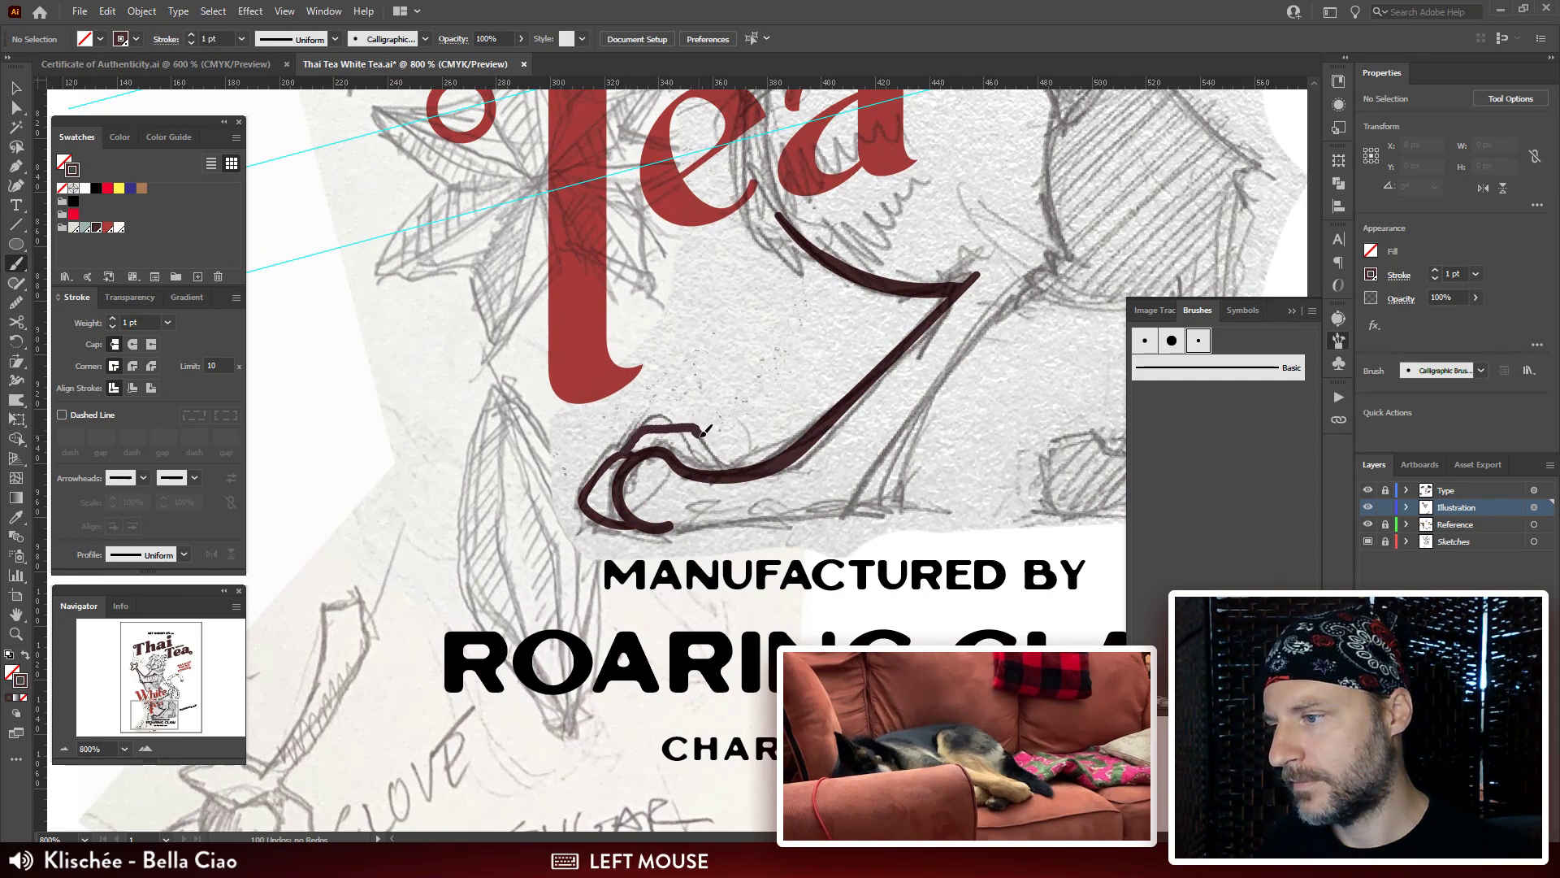
mouse_move(722, 459)
left_mouse_down()
mouse_move(731, 469)
mouse_move(683, 455)
mouse_move(642, 488)
mouse_move(664, 392)
mouse_move(584, 454)
mouse_move(477, 452)
left_mouse_up()
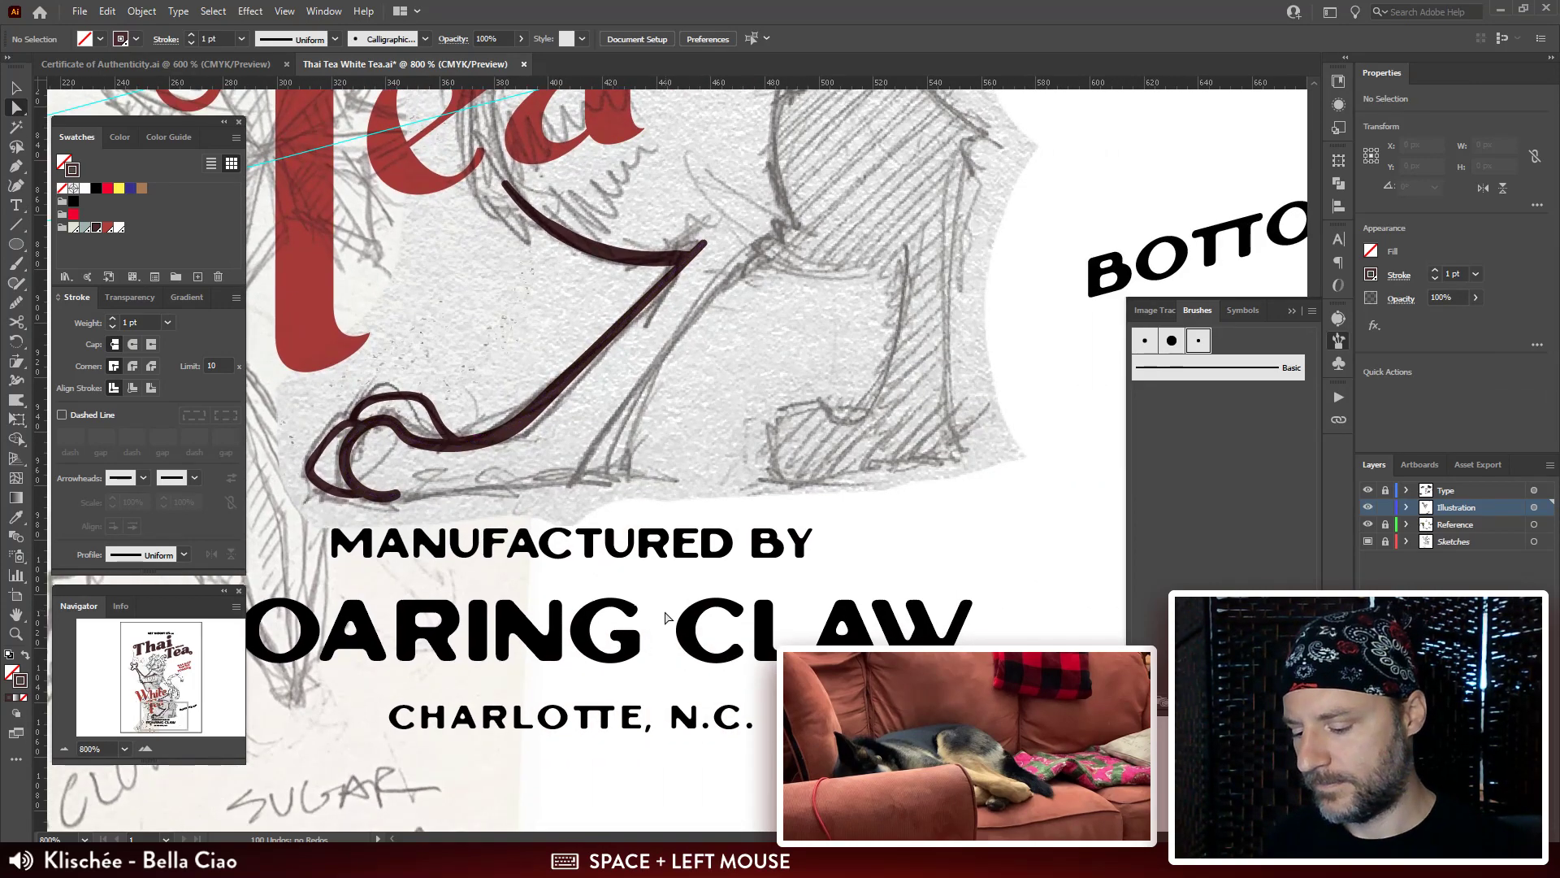
Paint the sole of the foot and continue around the heel up the back of the lower leg.
left_click_drag(664, 617, 658, 605)
mouse_move(449, 453)
left_mouse_down()
mouse_move(378, 403)
mouse_move(330, 432)
left_mouse_up()
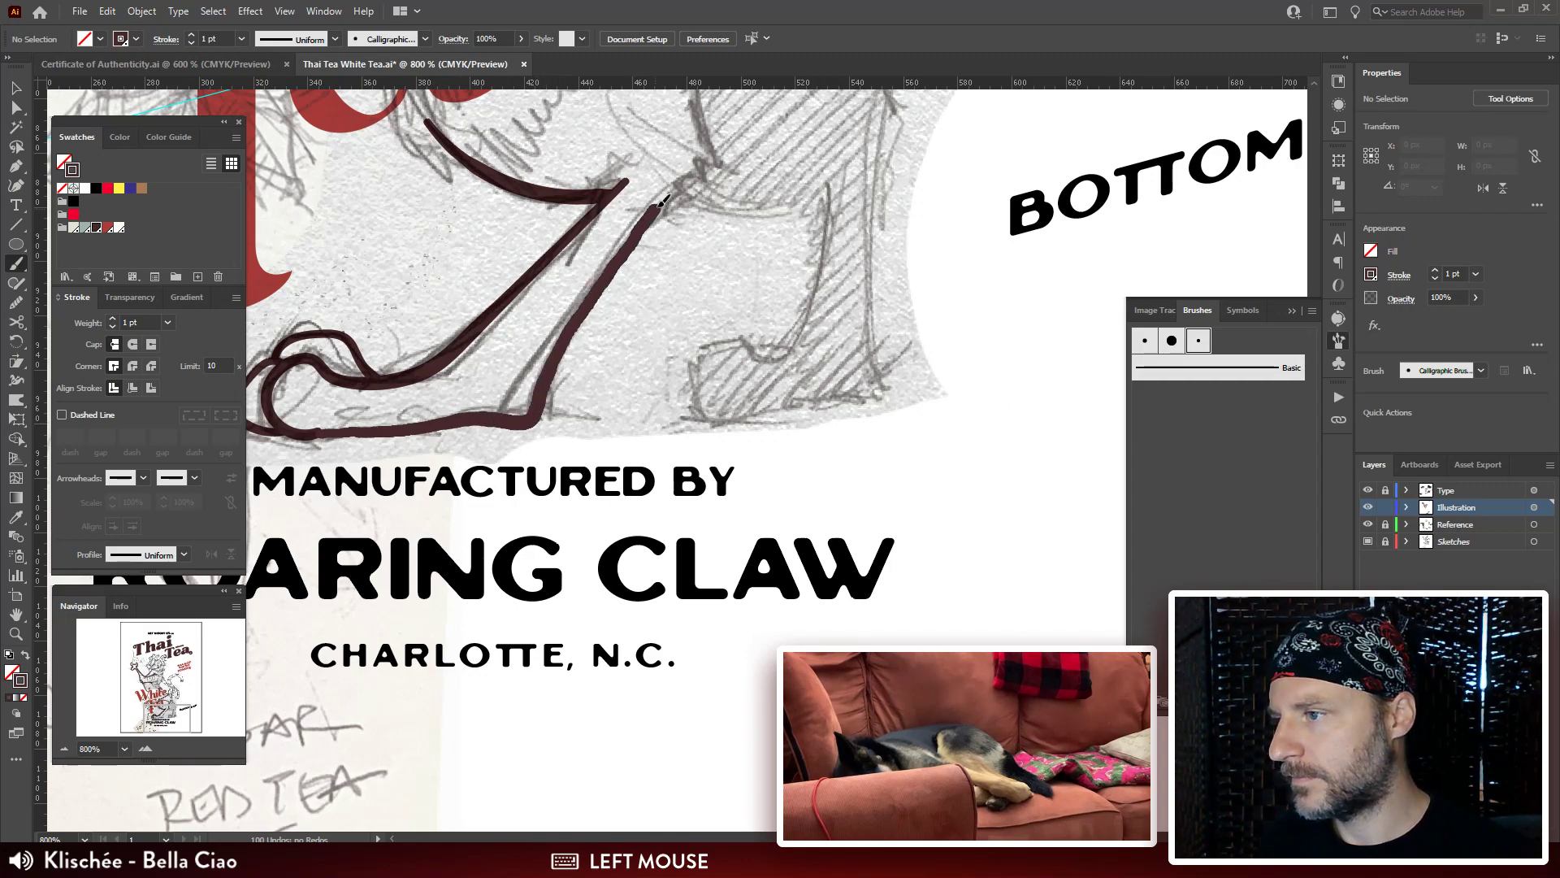
left_click_drag(688, 189, 691, 188)
Join the sole line to the open end of the foot curve beneath the toe.
left_click_drag(820, 316, 779, 437)
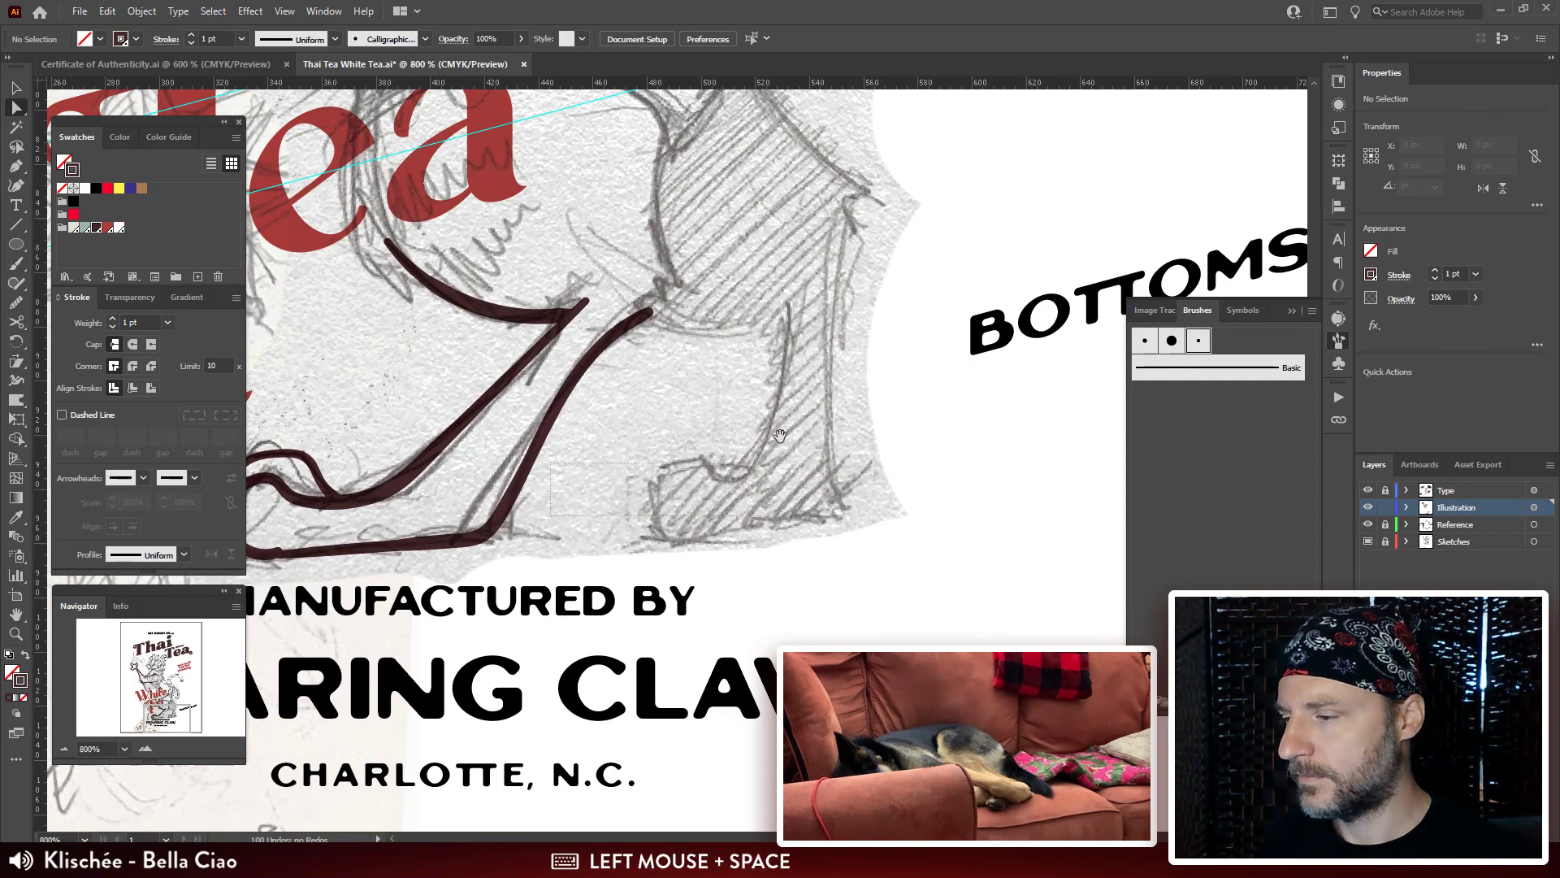
left_click_drag(685, 504, 896, 406)
key("a")
left_click(709, 449)
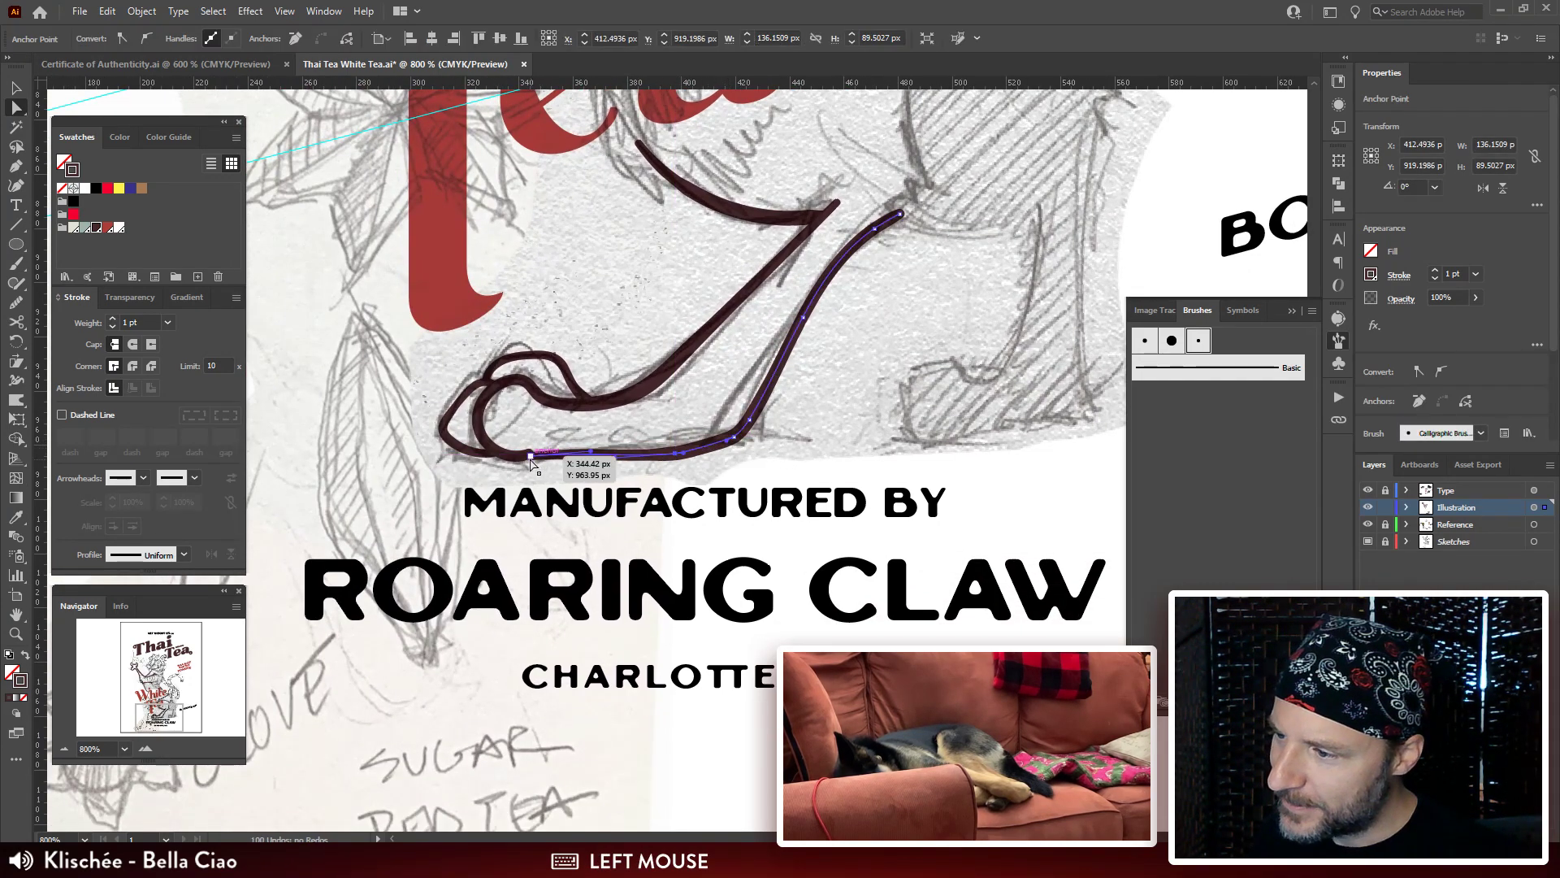
left_click_drag(533, 459, 525, 462)
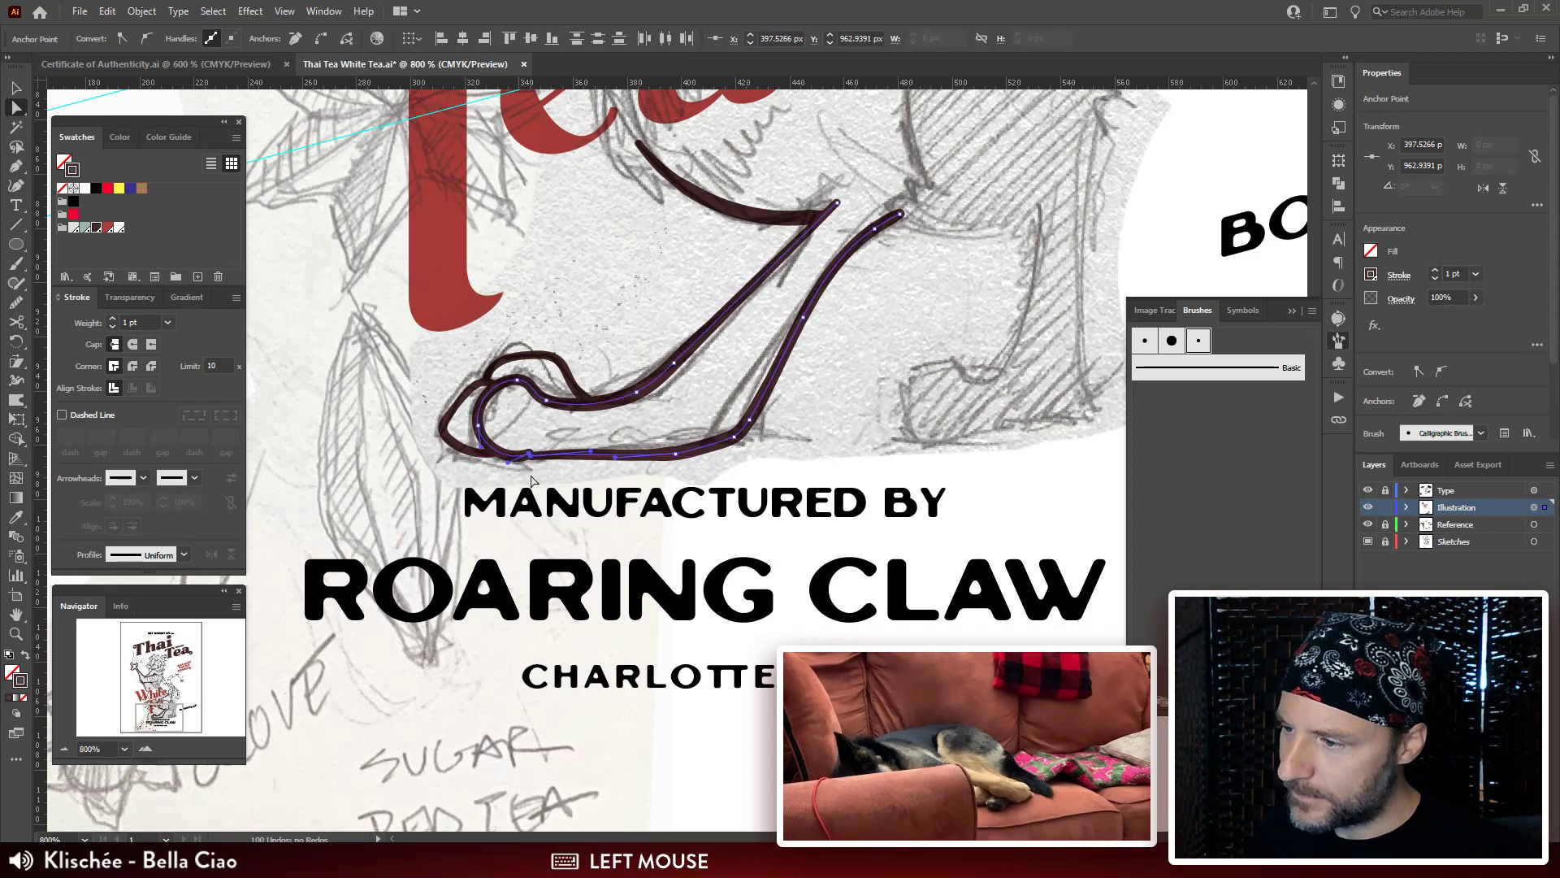
key("ctrl+shift+alt+j")
Reshape the heel corner and smooth the back-of-leg line by adjusting and thinning out its anchors.
left_click_drag(714, 460, 714, 418)
key("space")
left_click_drag(801, 387, 743, 446)
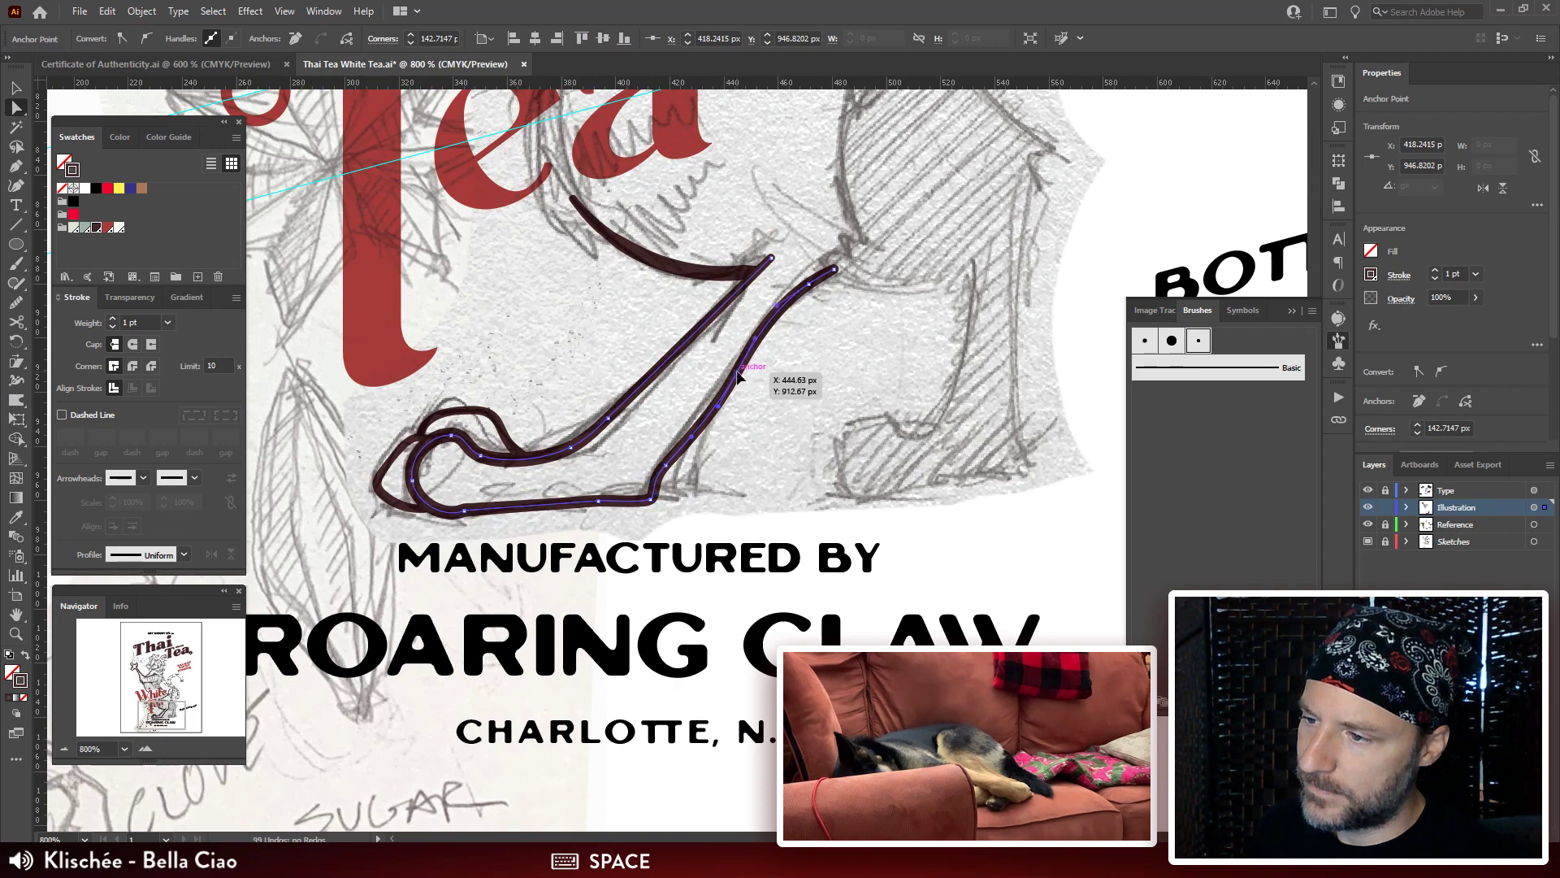
left_click_drag(741, 373, 737, 372)
key("space")
left_click_drag(836, 270, 797, 327)
key("space")
left_click_drag(692, 399, 751, 381)
left_click_drag(803, 310, 803, 310)
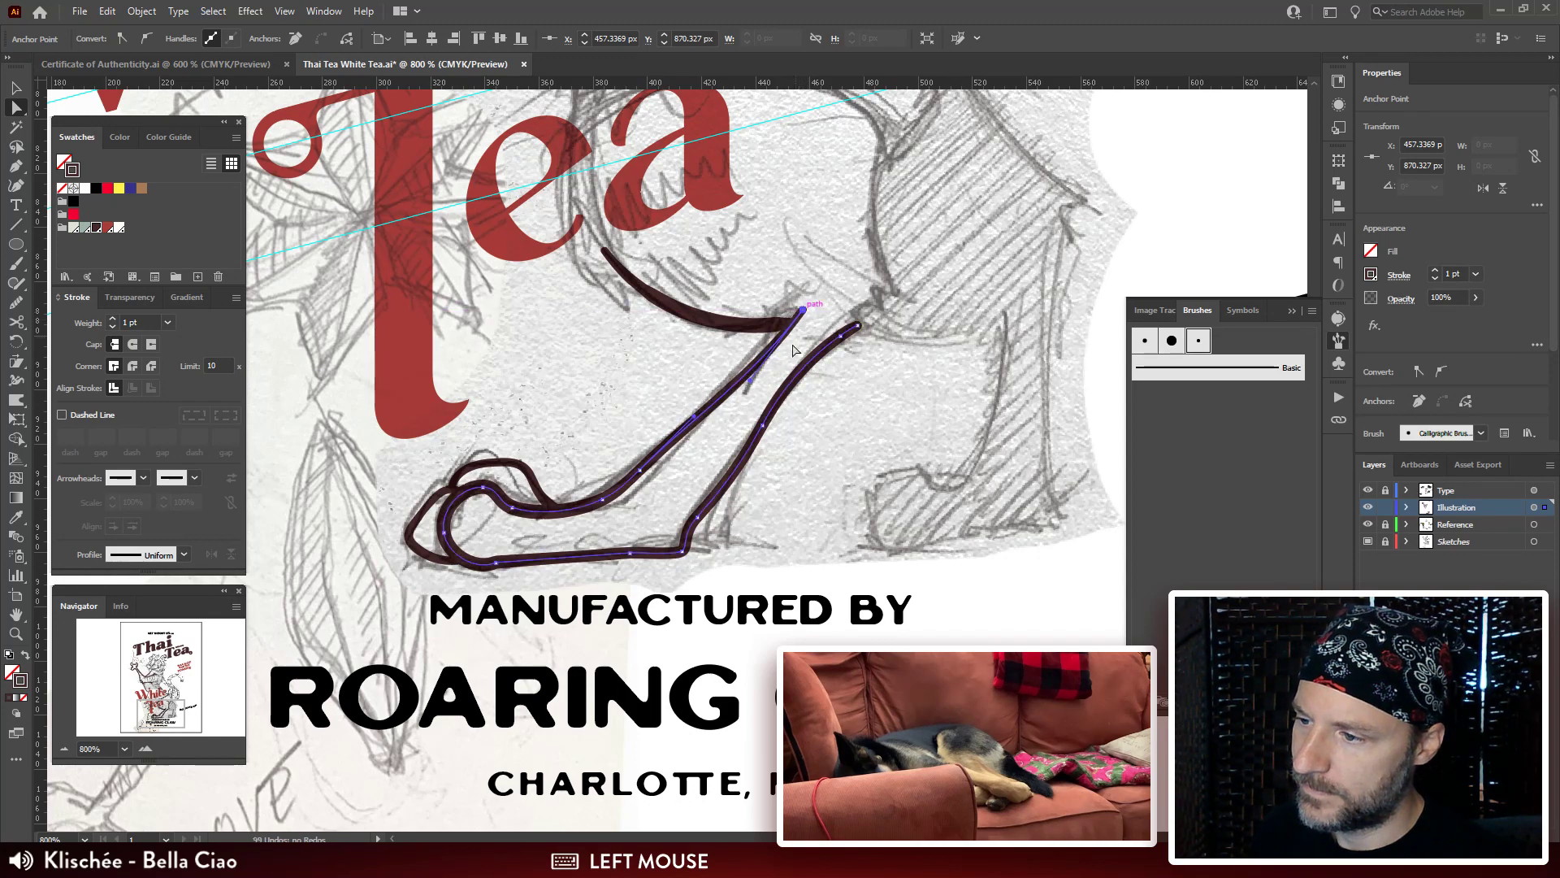
Flatten the sole of the foot by adjusting its anchors and horizontal handle near the toe.
left_click_drag(669, 569, 574, 563)
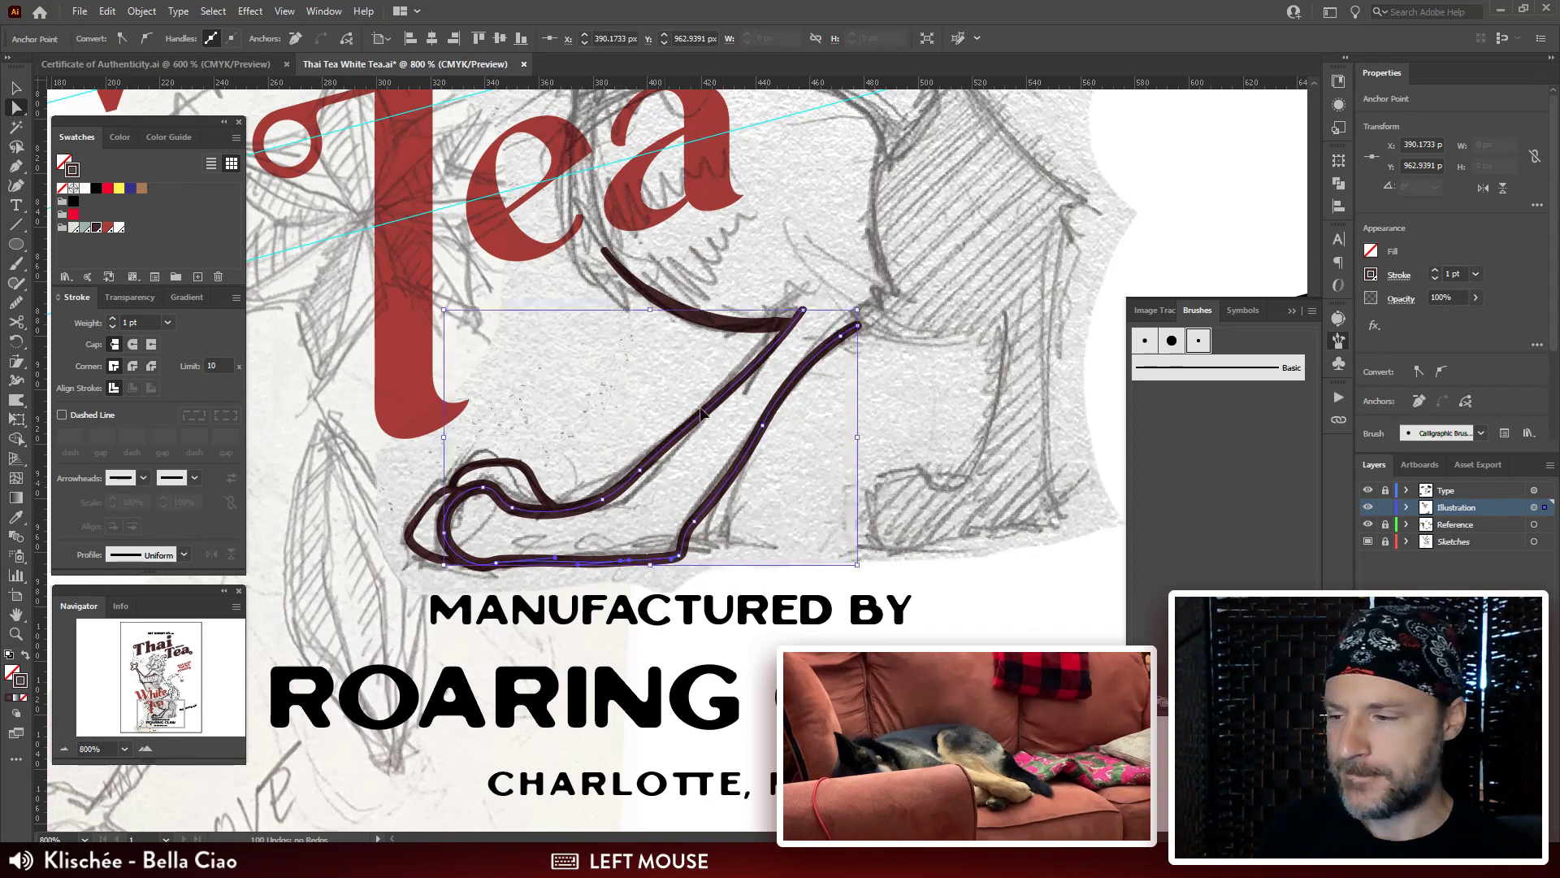
key("ctrl+equal")
left_click_drag(685, 517, 944, 428)
left_click_drag(749, 373, 697, 377)
left_click_drag(845, 375, 843, 375)
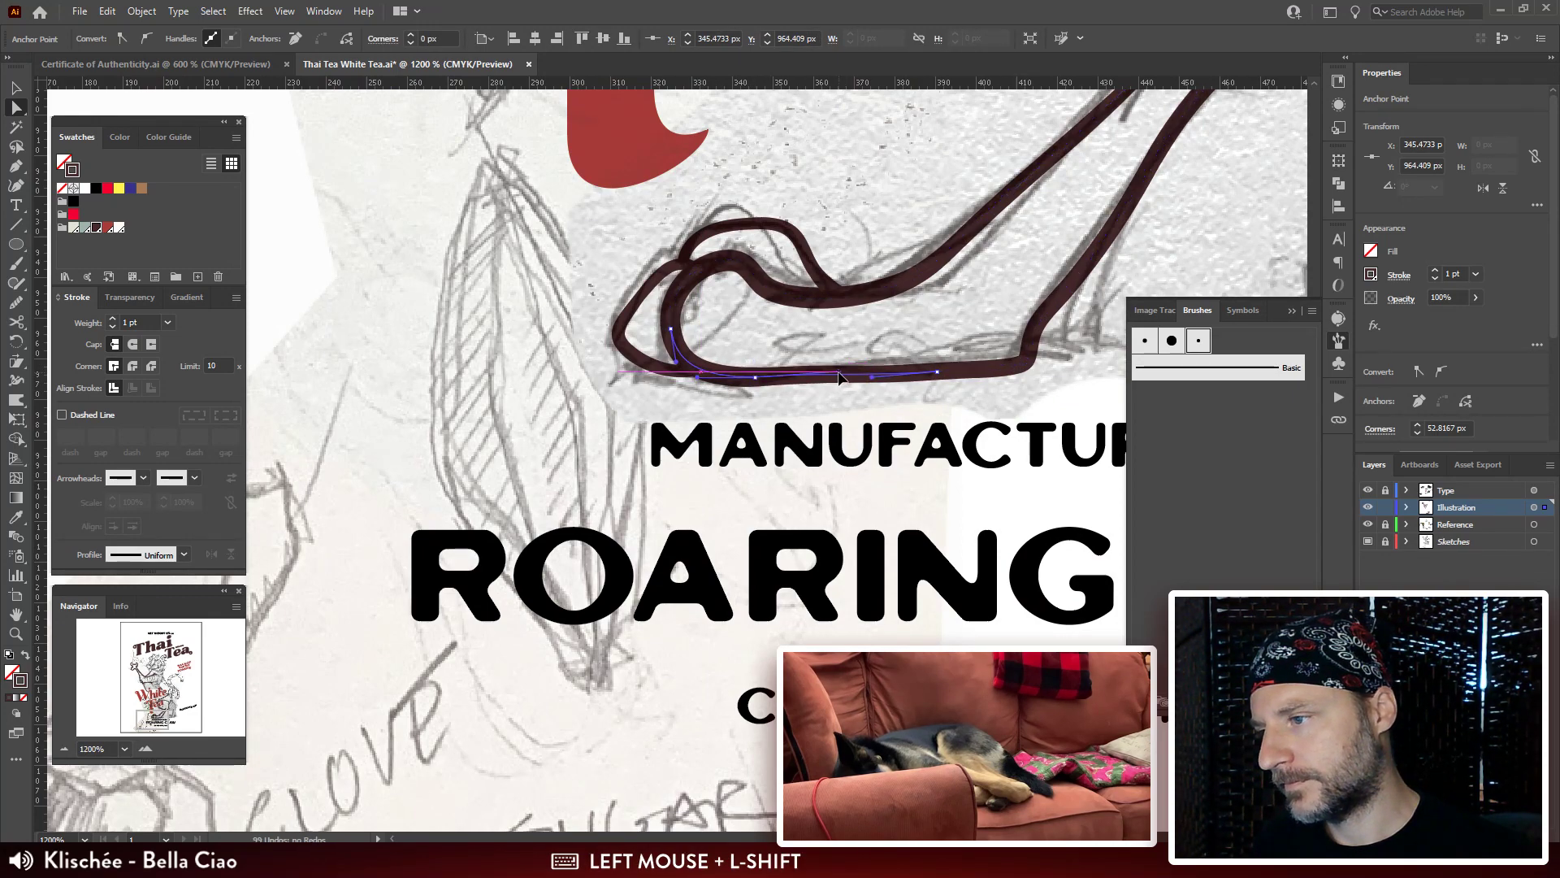
Reshape the front-of-leg line by adjusting its handle on the shin and the anchor at the instep.
mouse_move(980, 232)
left_mouse_down()
mouse_move(893, 338)
mouse_move(712, 455)
mouse_move(714, 475)
left_mouse_up()
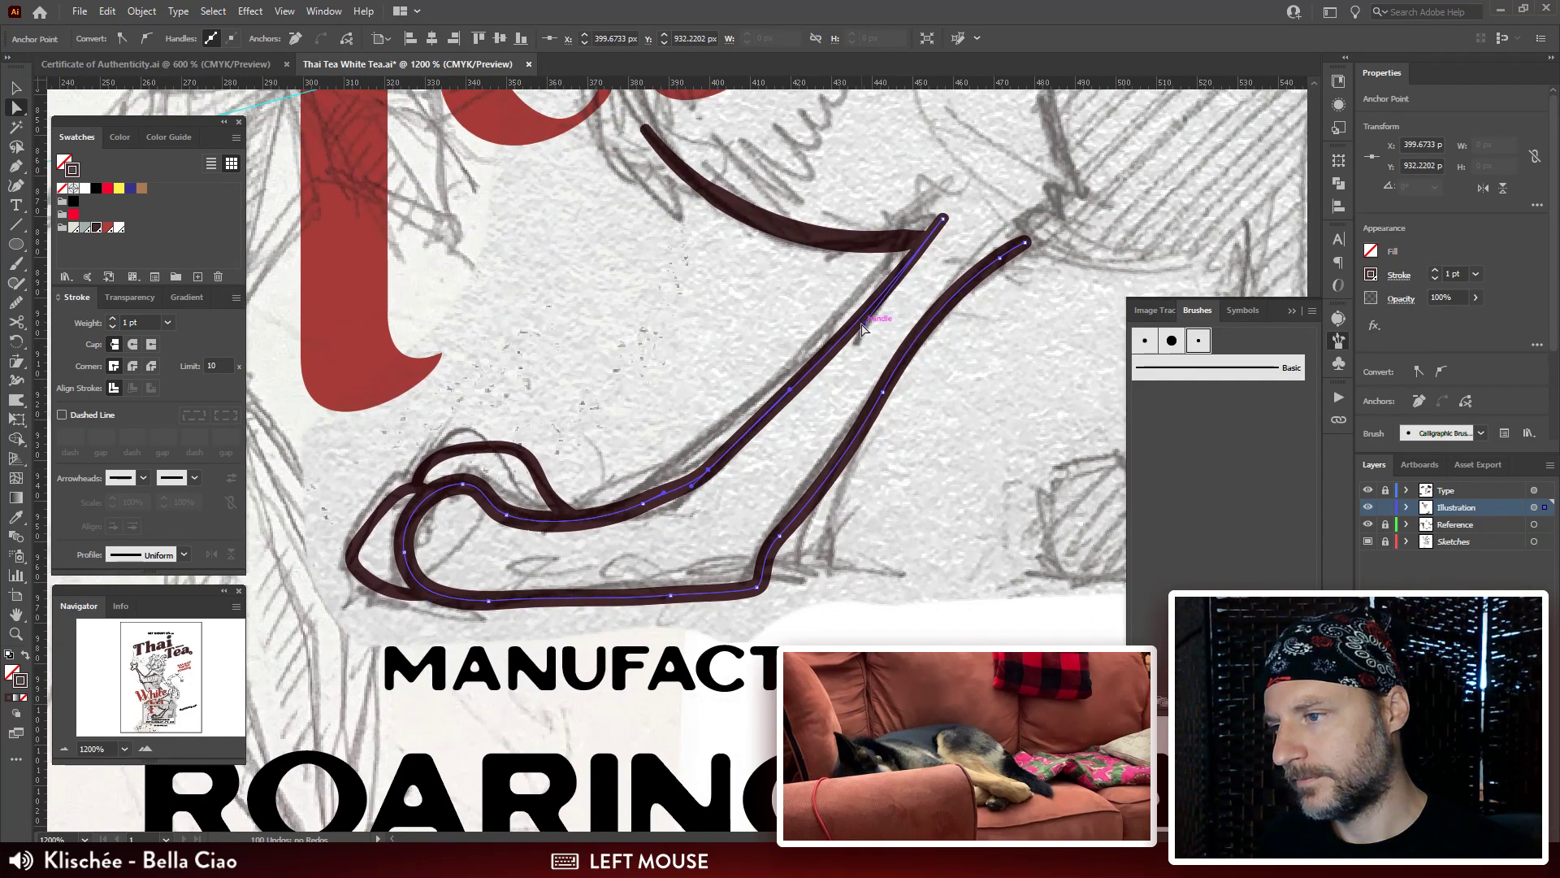
left_click_drag(861, 323, 841, 316)
left_click_drag(697, 485, 798, 425)
left_click_drag(963, 398, 737, 393)
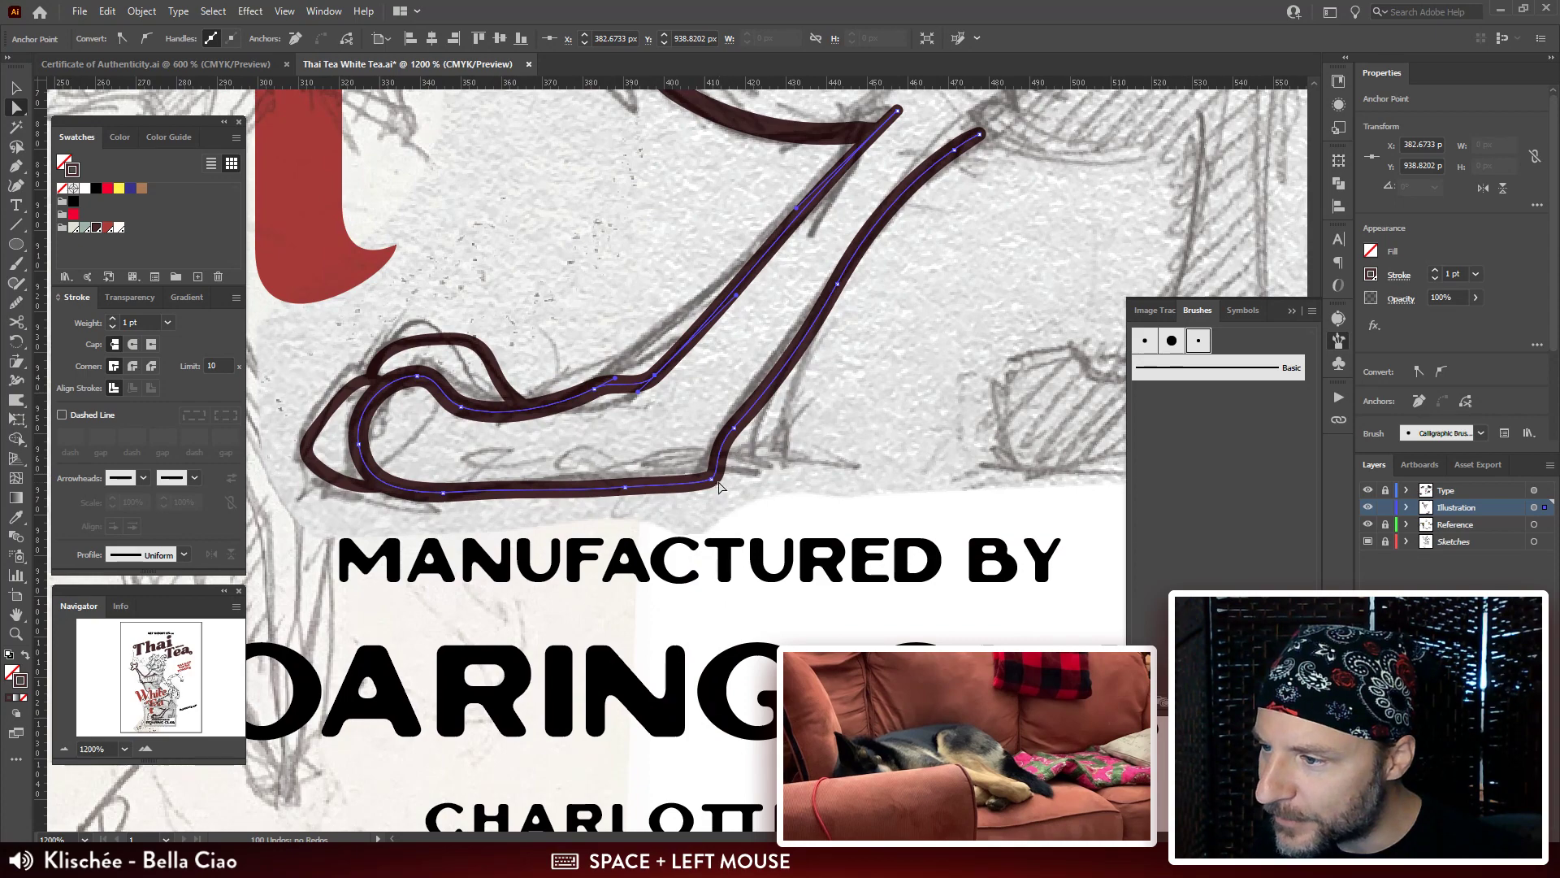
Rework the heel anchors so the sole runs smoothly up into the back of the leg, and deselect the path.
left_click_drag(719, 484, 735, 442)
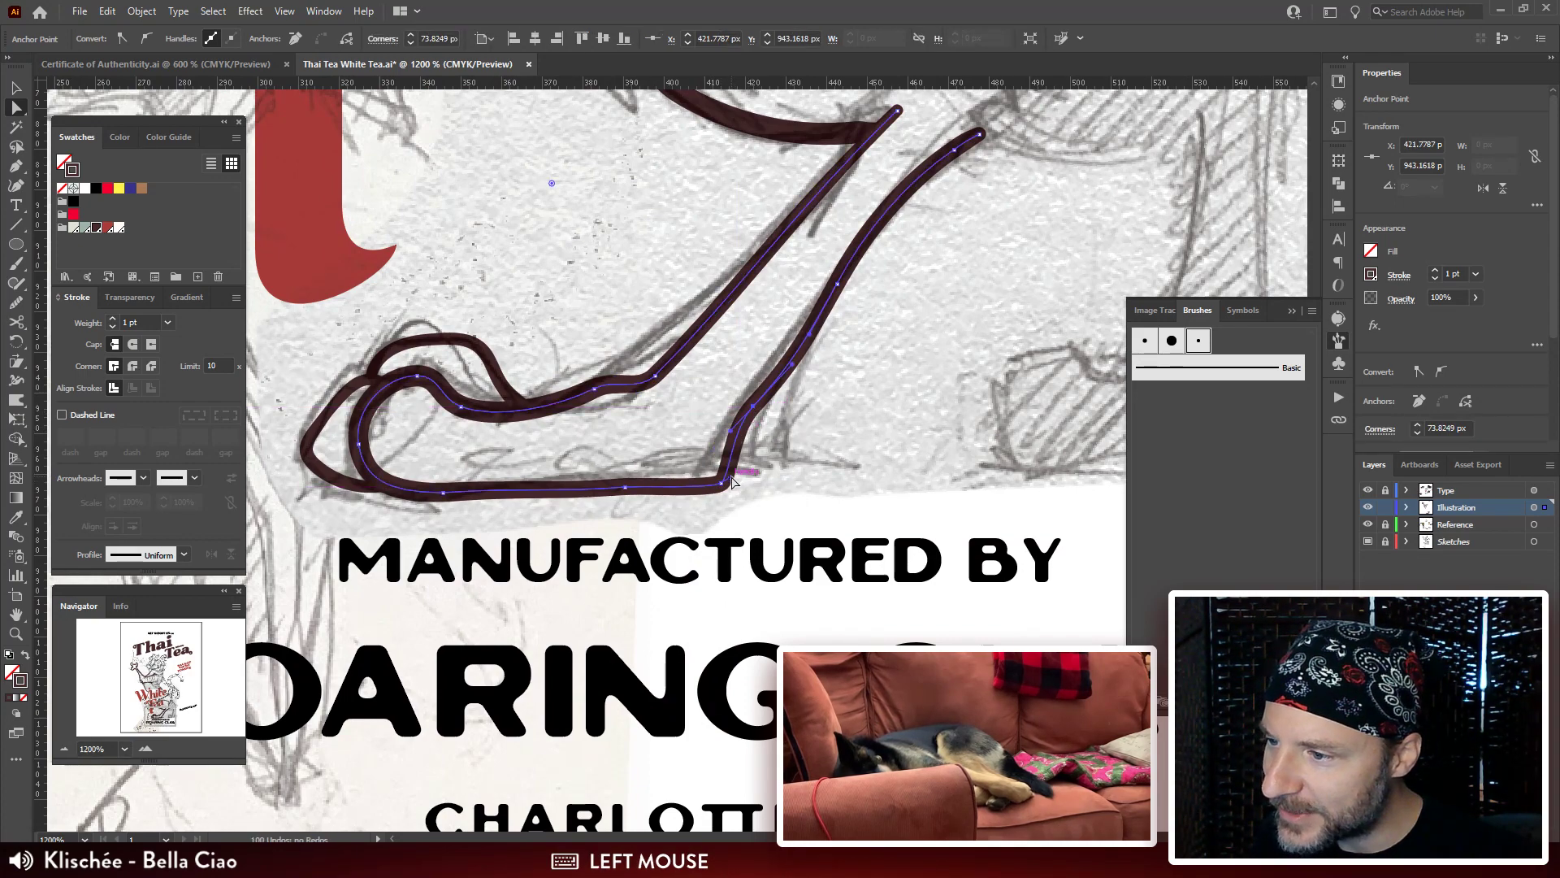
left_click(749, 475)
left_click_drag(749, 476, 696, 490)
left_click(842, 477)
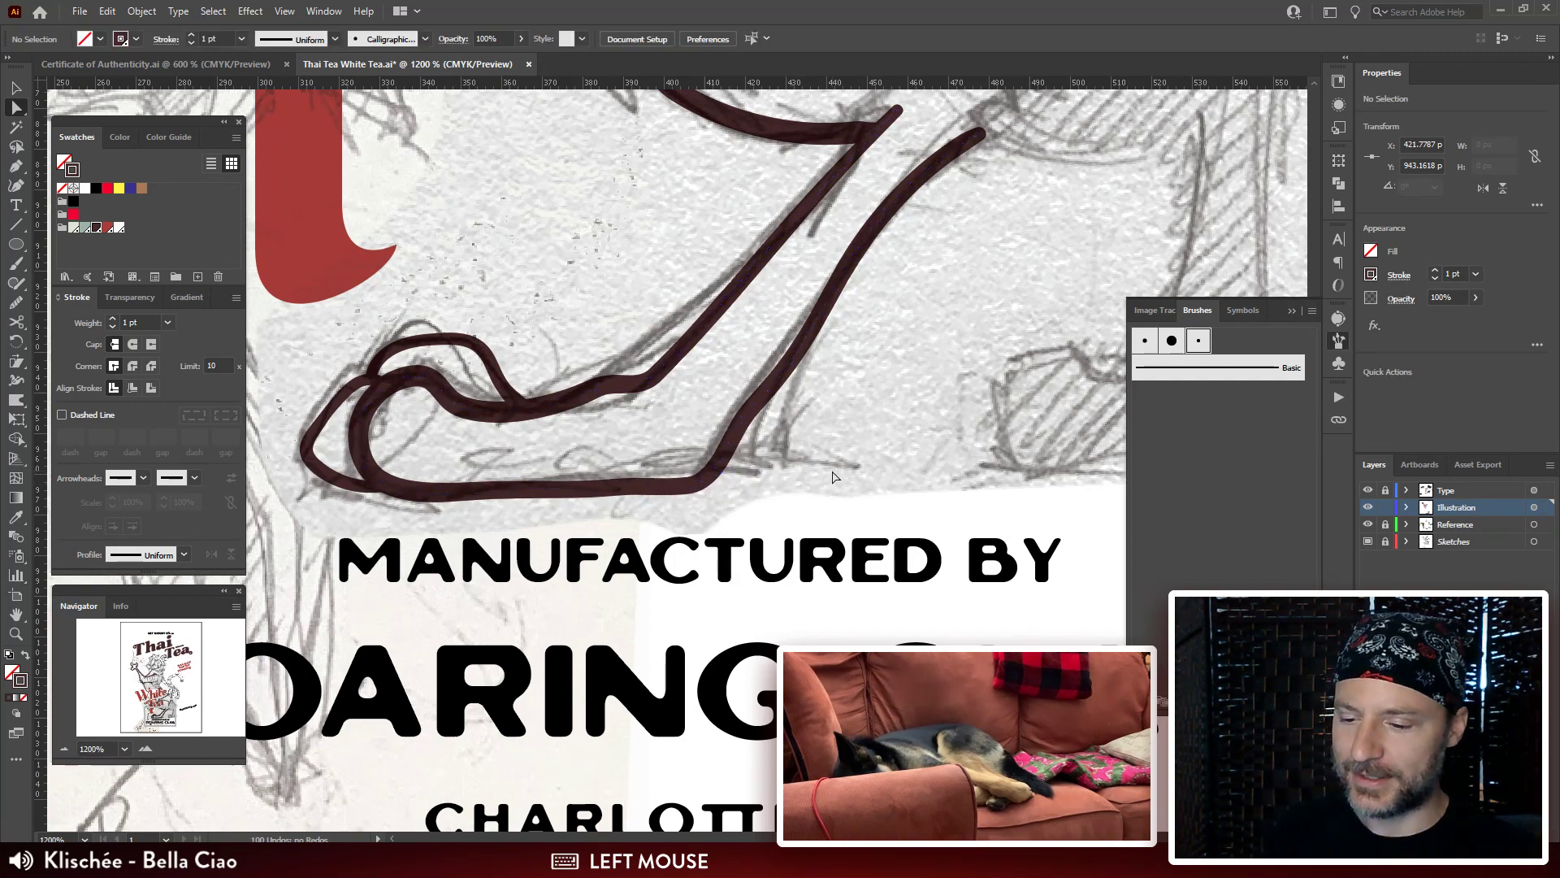
Review the traced lower leg and foot within the overall label at different magnifications.
key("ctrl+minus")
key("ctrl+minus")
key("ctrl+minus")
key("ctrl+minus")
key("ctrl+minus")
key("ctrl+minus")
key("ctrl+plus")
key("ctrl+plus")
key("ctrl+plus")
key("ctrl+plus")
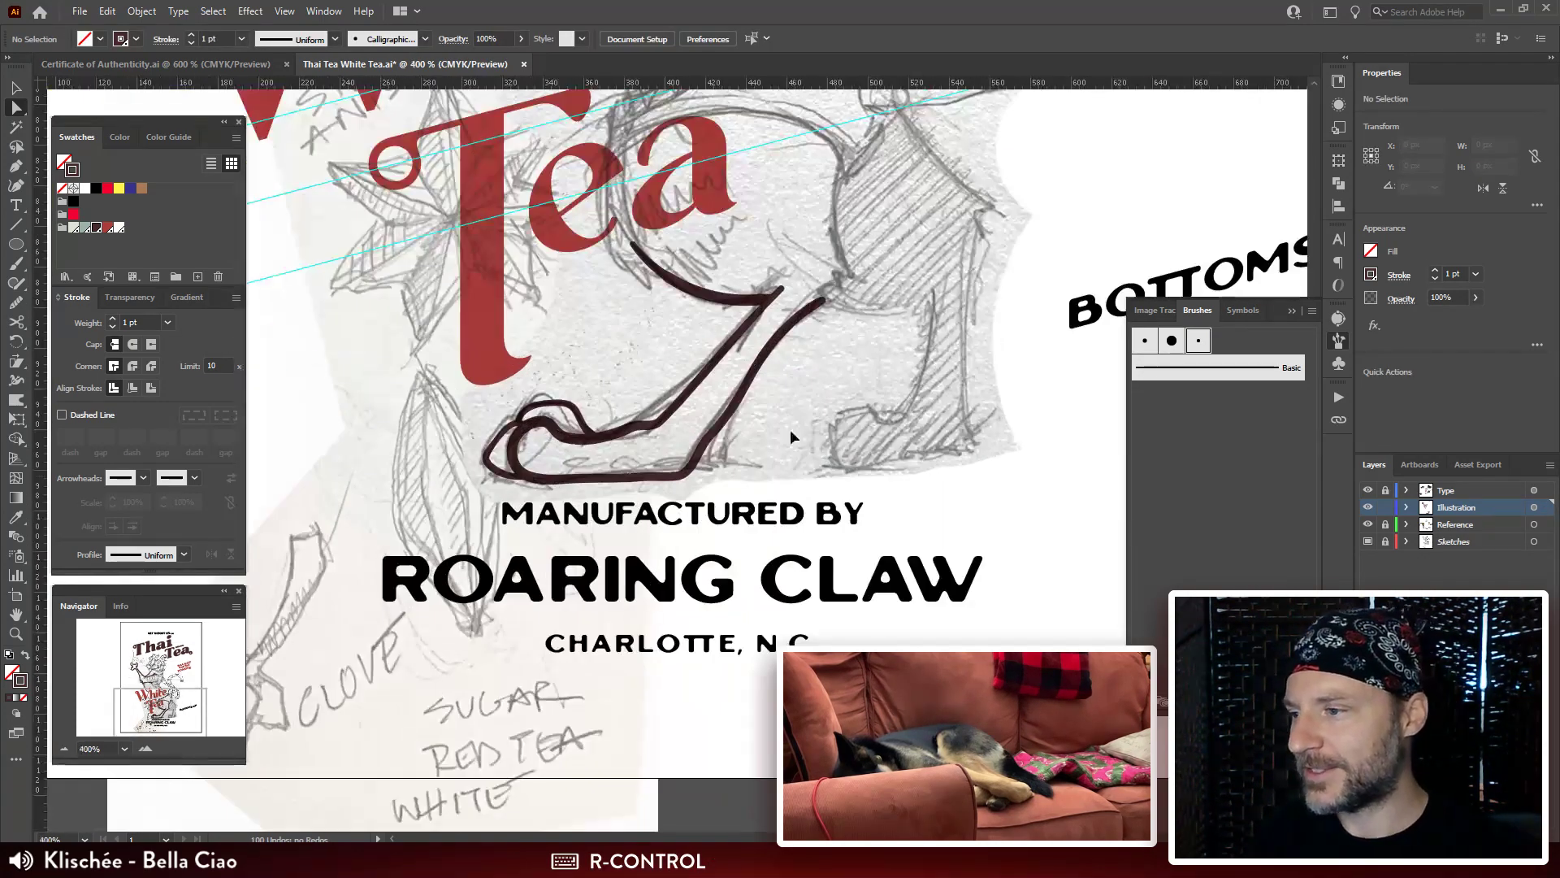
Match the toe strokes to the foot line's stroke style and set their stroke weight to 1.25 pt.
left_click_drag(506, 445, 684, 442)
left_click(684, 443)
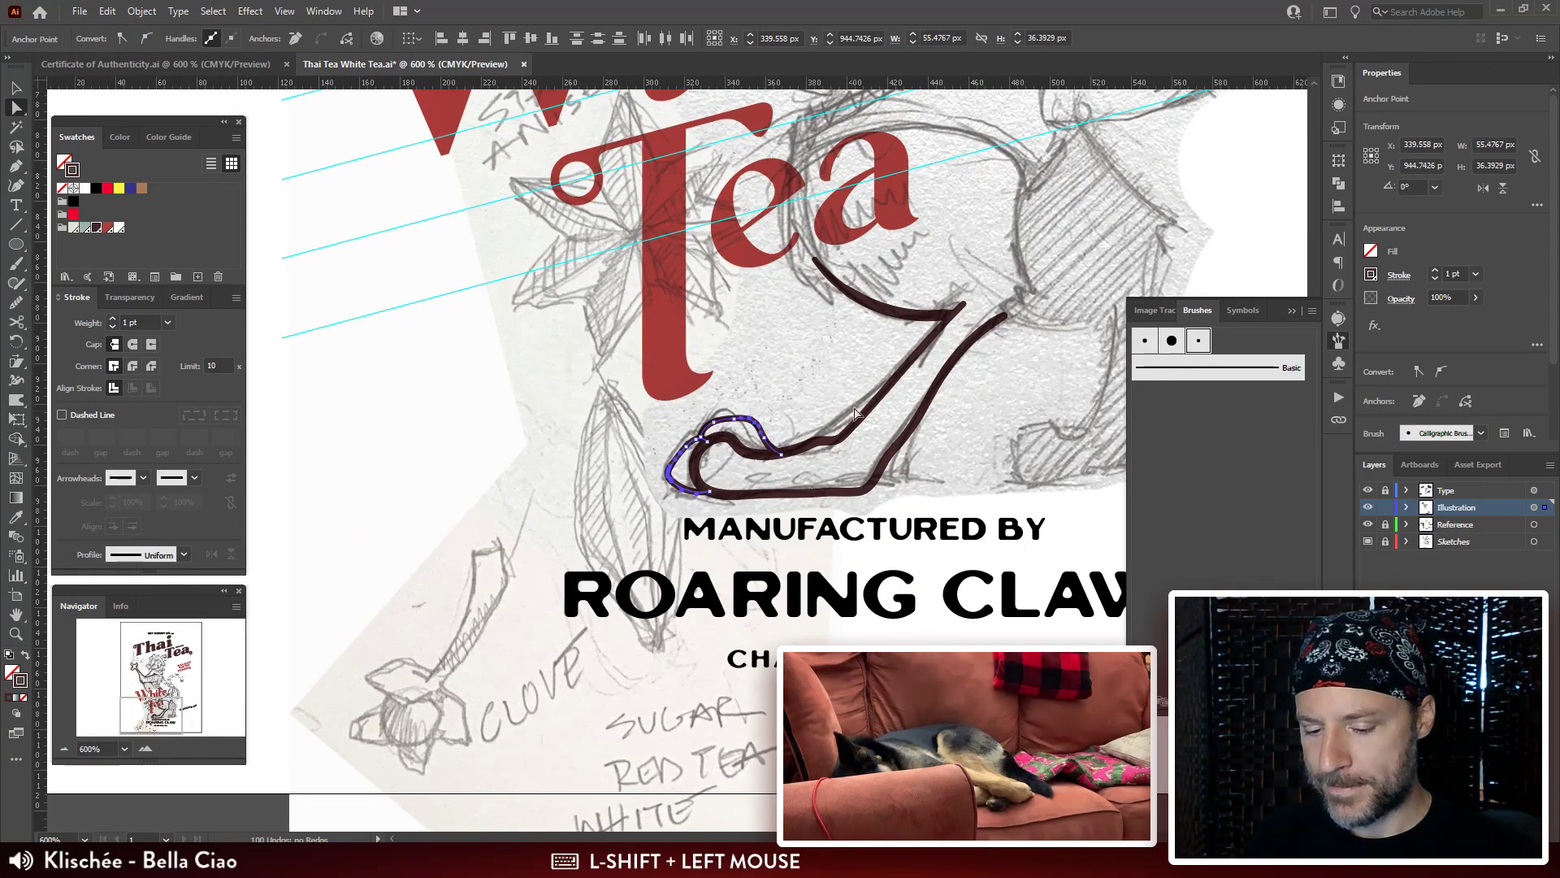
key("ctrl+plus")
key("i")
left_click(827, 439)
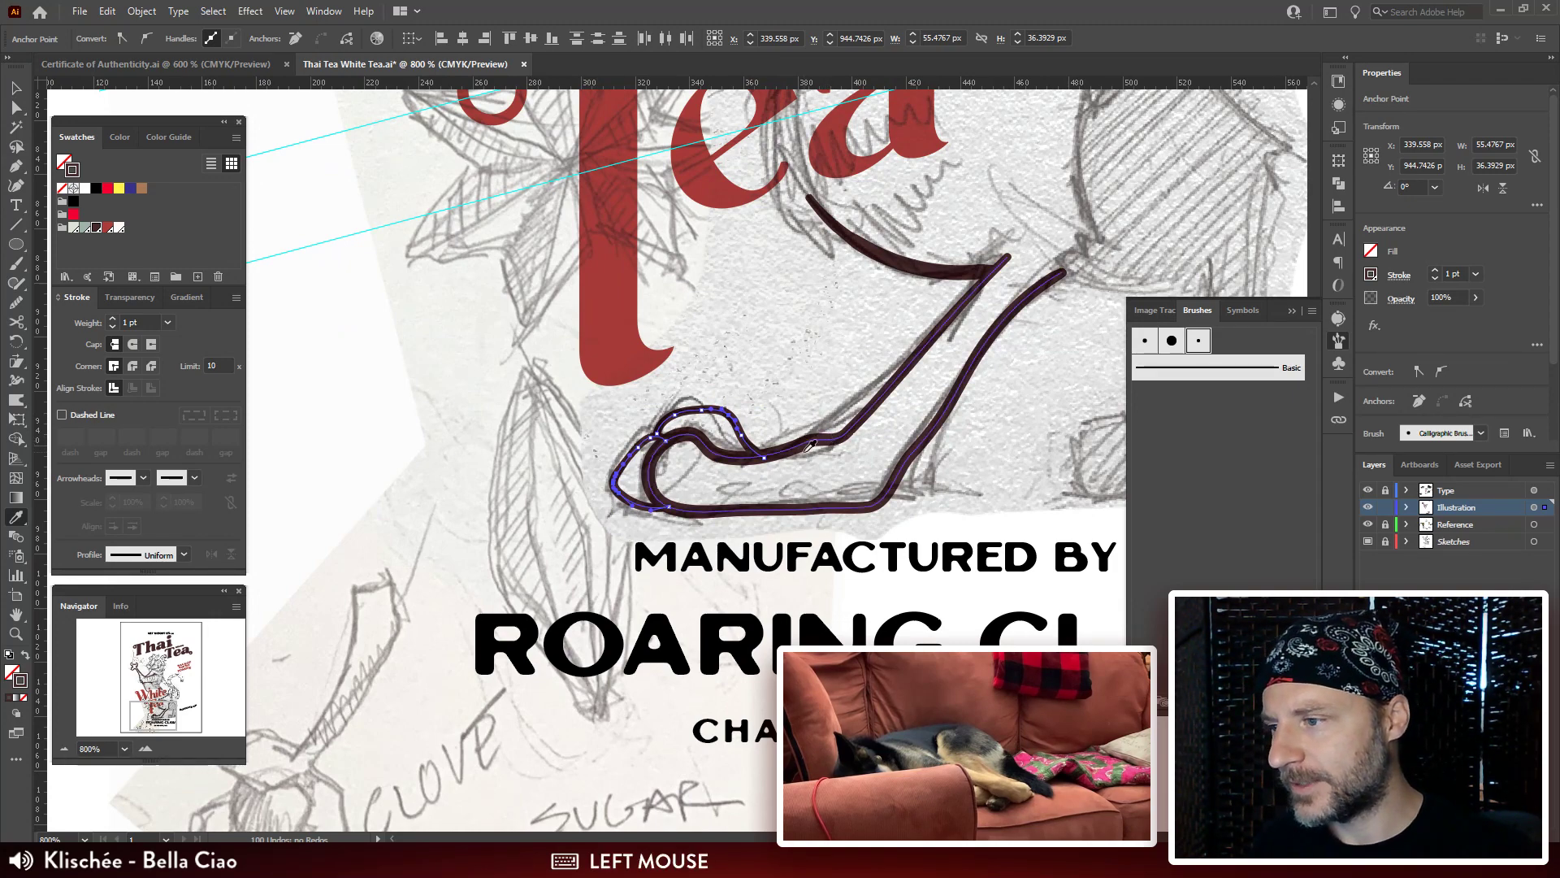
left_click(810, 445)
left_click(148, 321)
type("1.25")
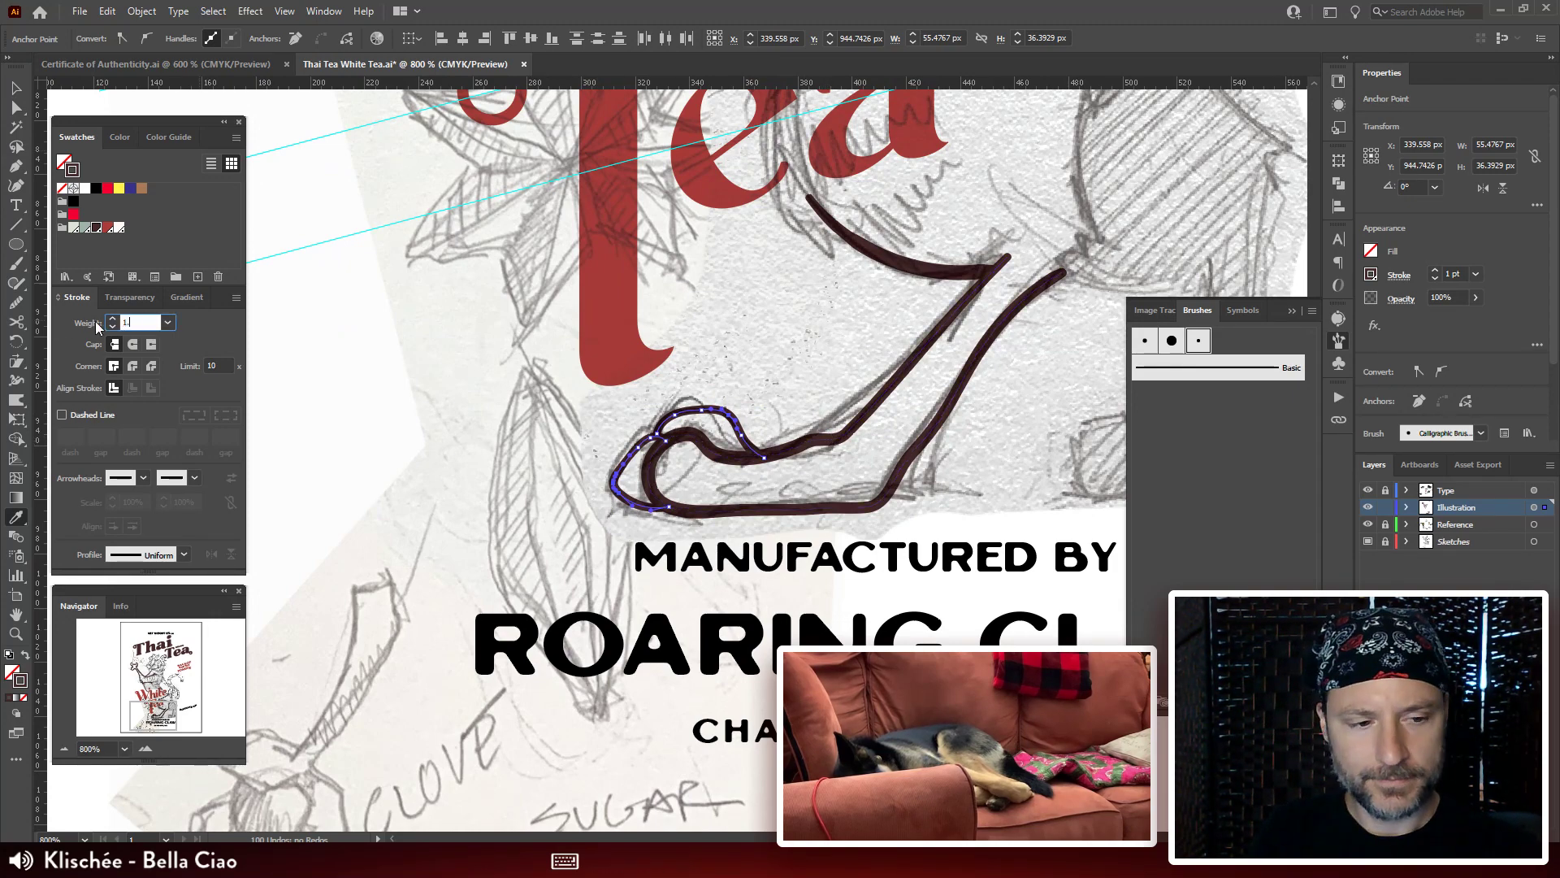
key("Return")
Refine the curve of the outer toe outline by adjusting its anchors at the front of the foot.
mouse_move(634, 485)
left_mouse_down()
mouse_move(569, 481)
mouse_move(506, 544)
mouse_move(503, 528)
mouse_move(460, 530)
mouse_move(490, 540)
left_mouse_up()
key("ctrl+shift+a")
key("a")
left_click(503, 543)
left_click(460, 530)
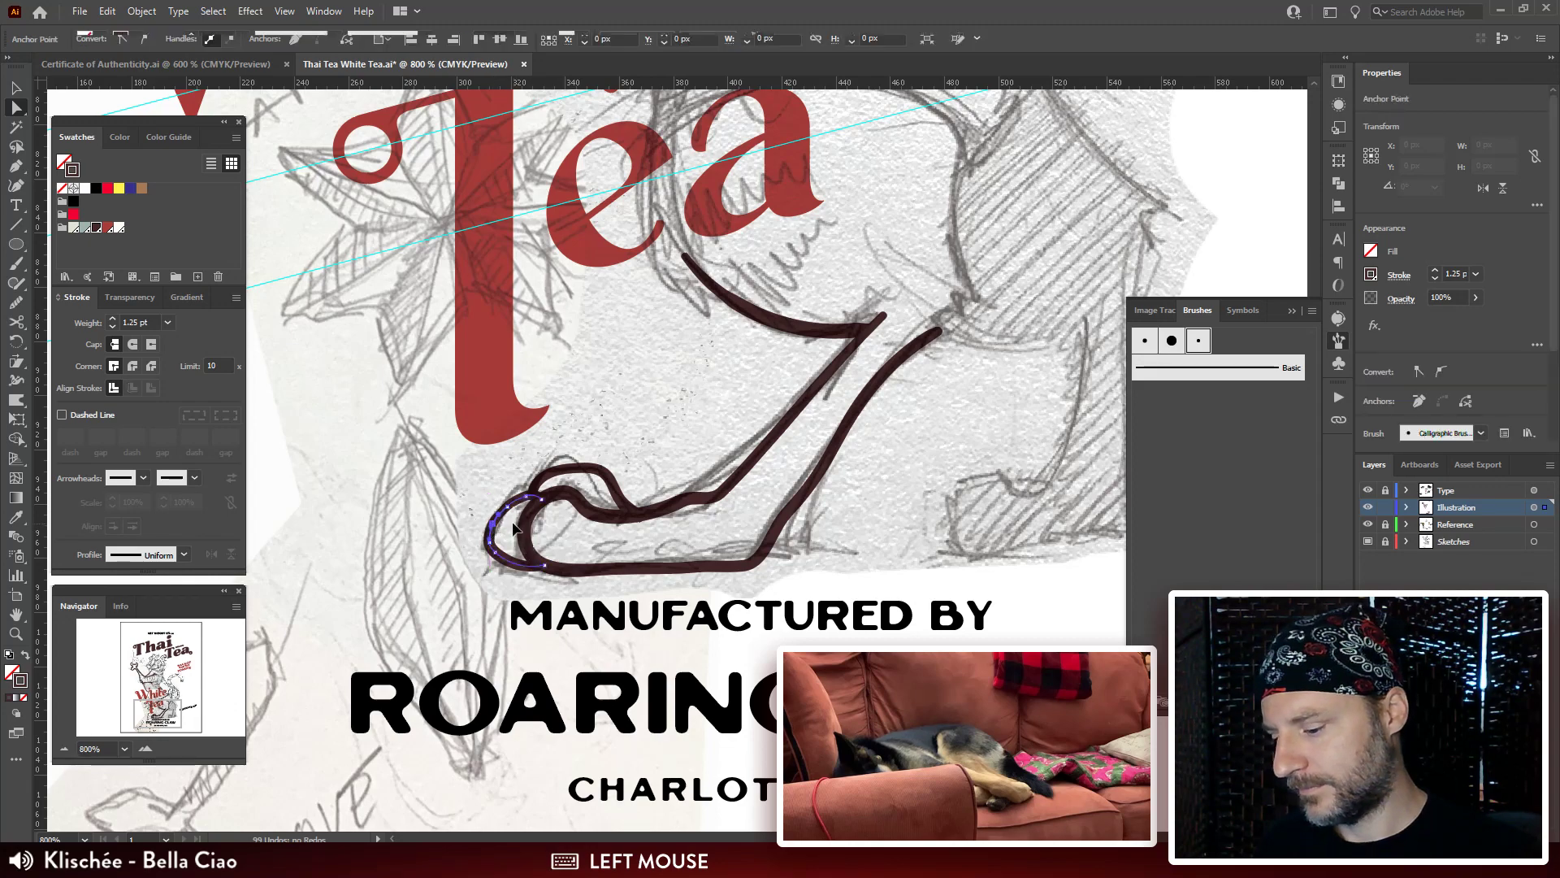
key("ctrl+r")
left_click(489, 545)
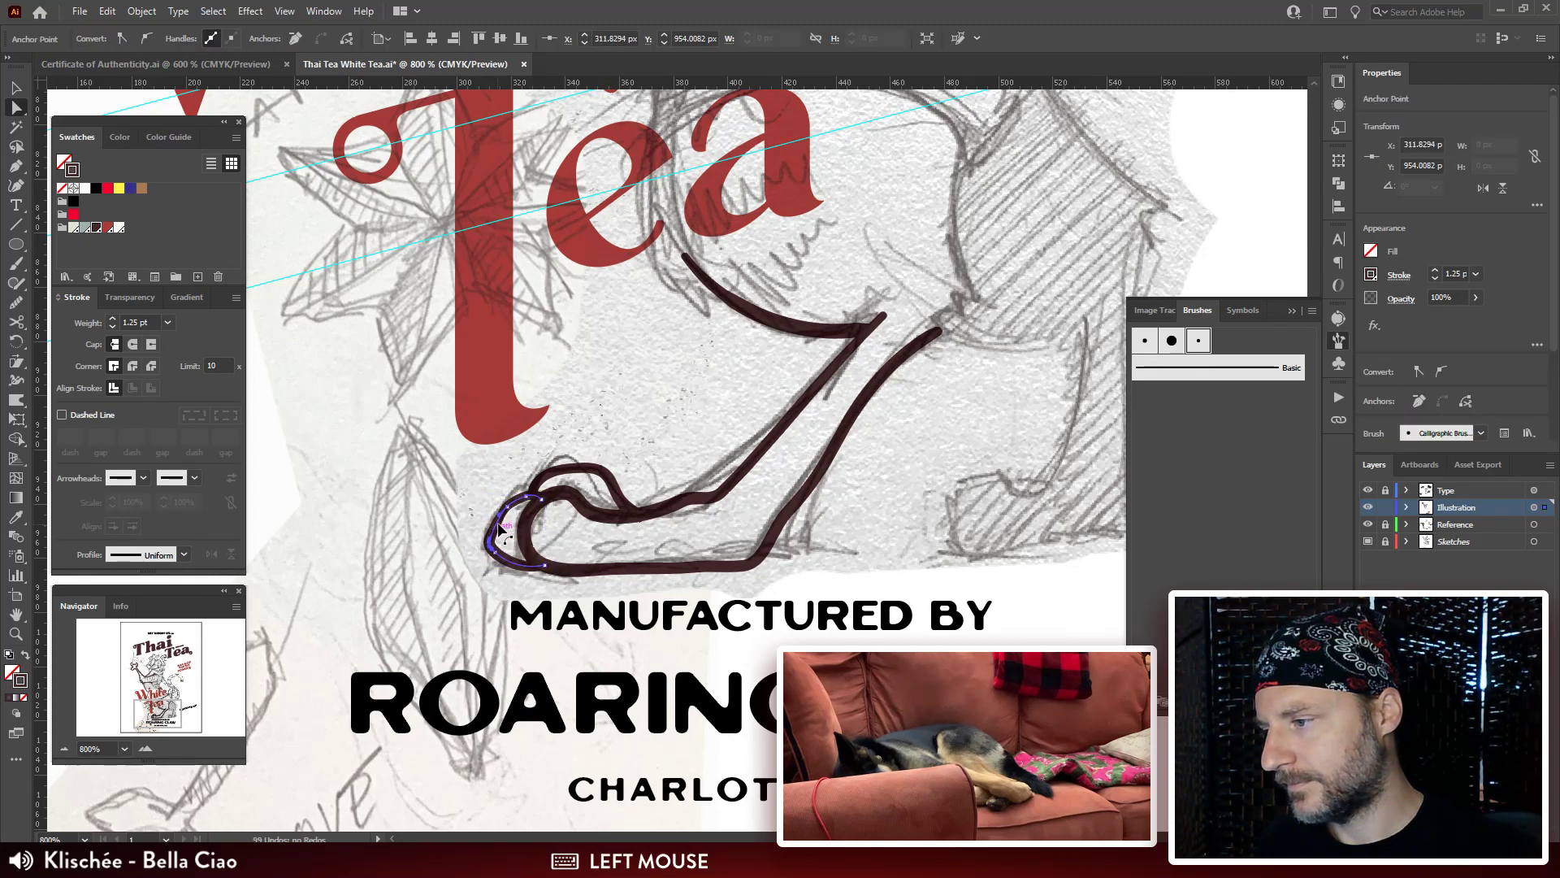
left_click_drag(492, 537, 386, 577)
Paint the back-of-thigh line and a jagged fur zigzag connecting it to the top of the lower leg.
key("ctrl+minus")
left_click_drag(790, 392, 695, 482)
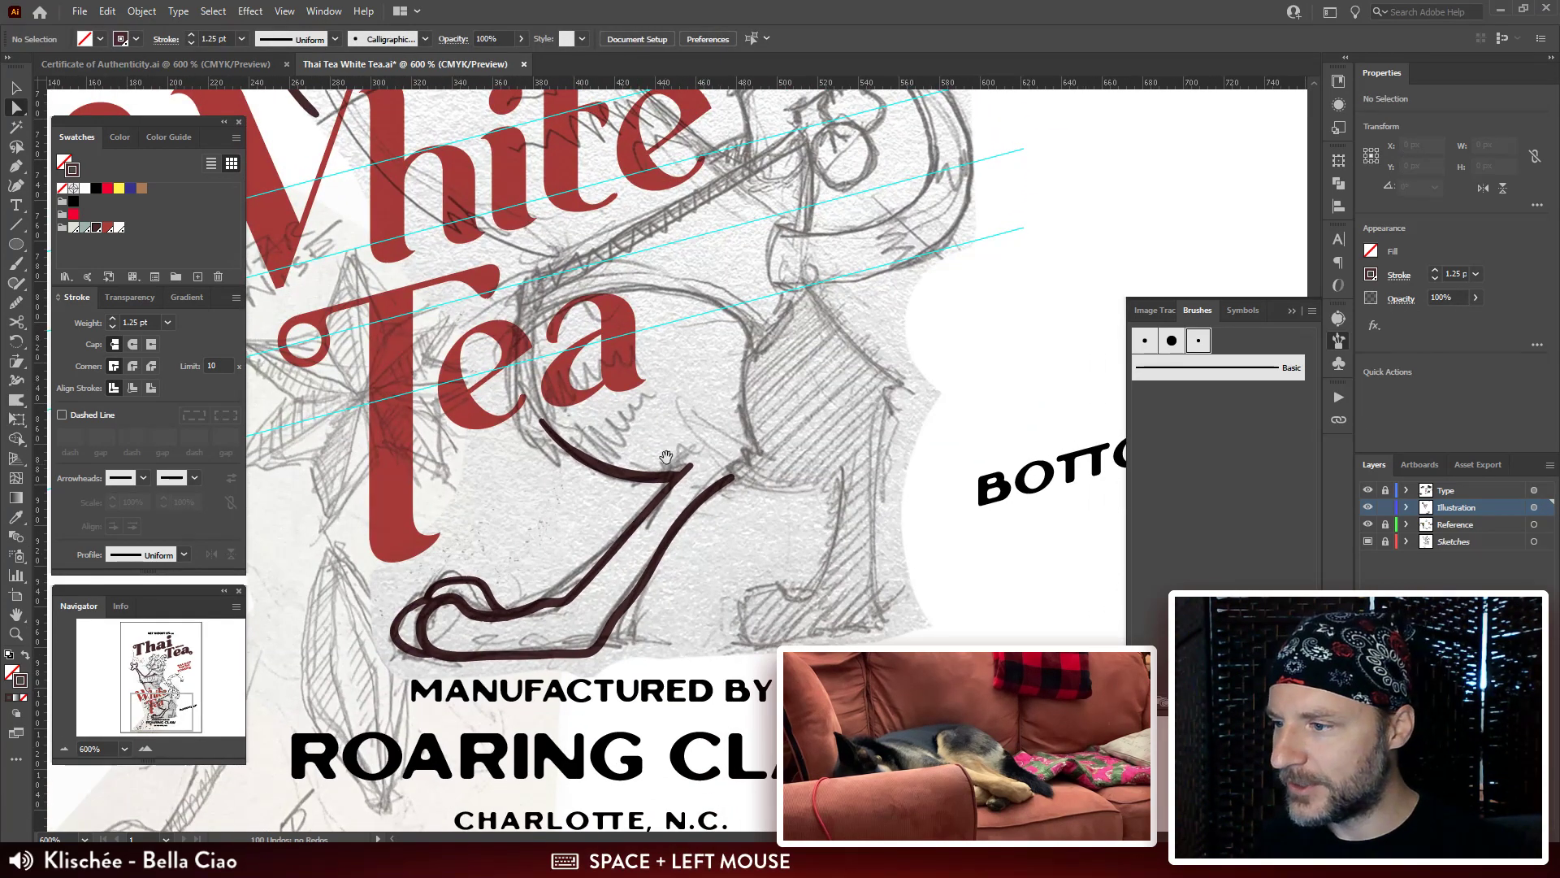
key("ctrl+plus")
left_click_drag(731, 300, 732, 244)
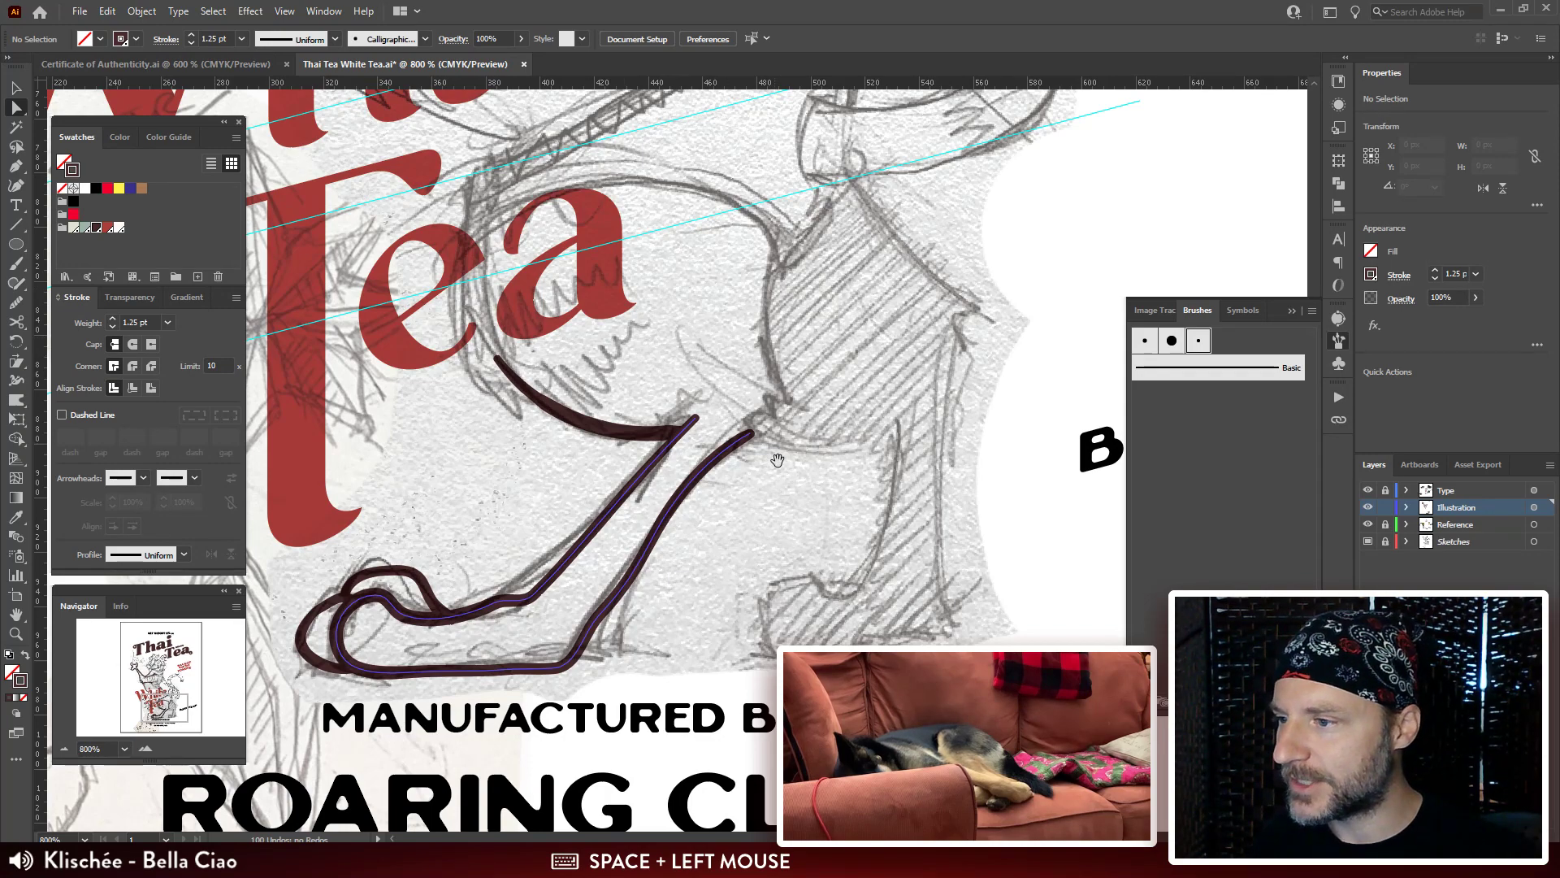
left_click_drag(778, 460, 665, 376)
left_click_drag(650, 190, 622, 276)
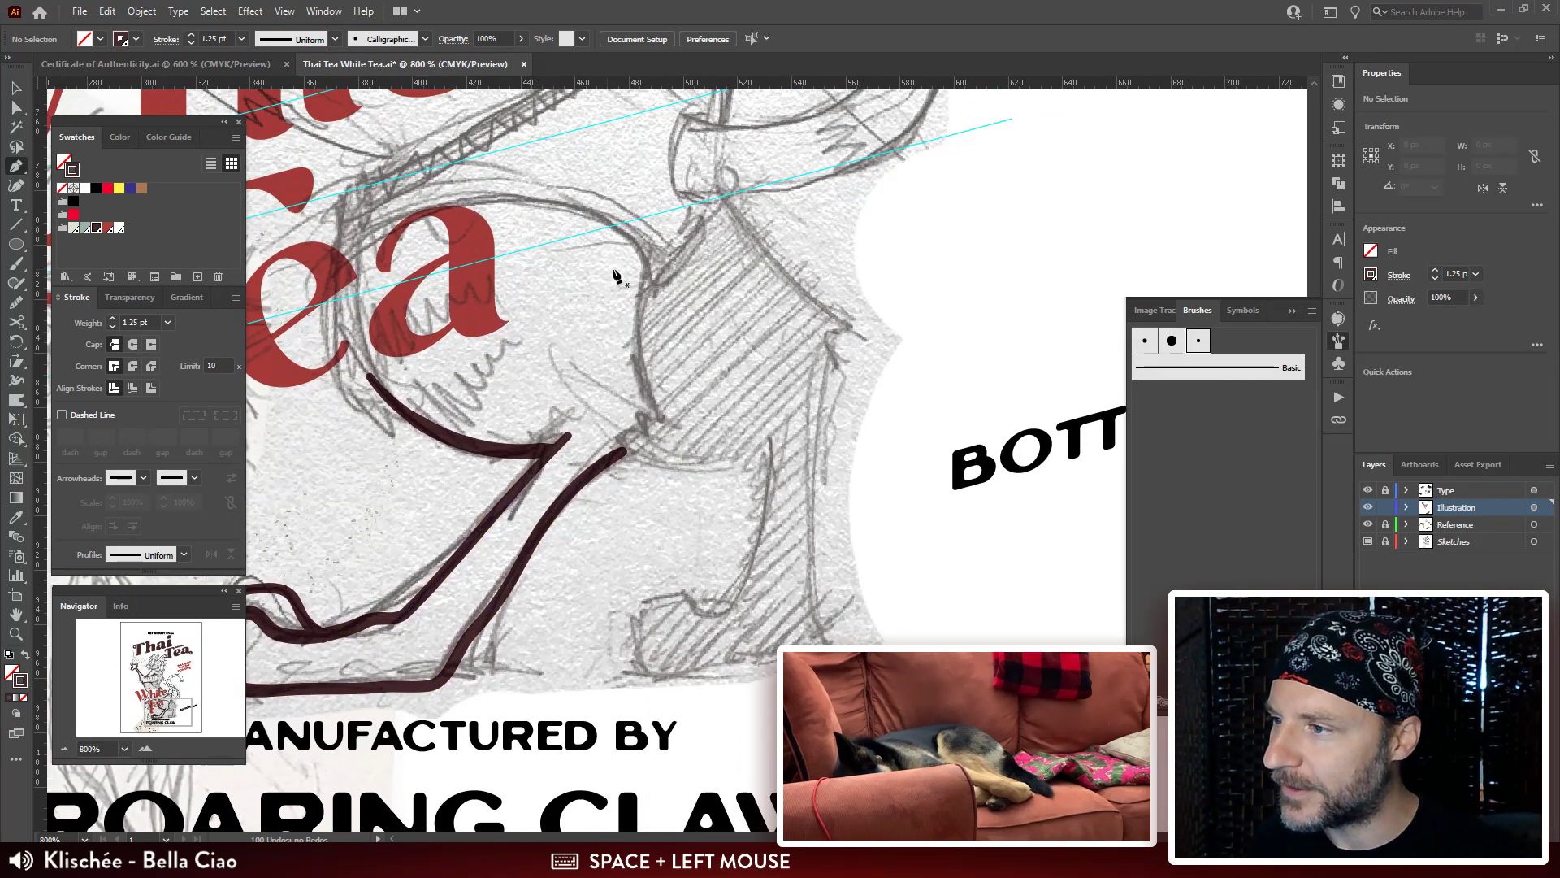
key("b")
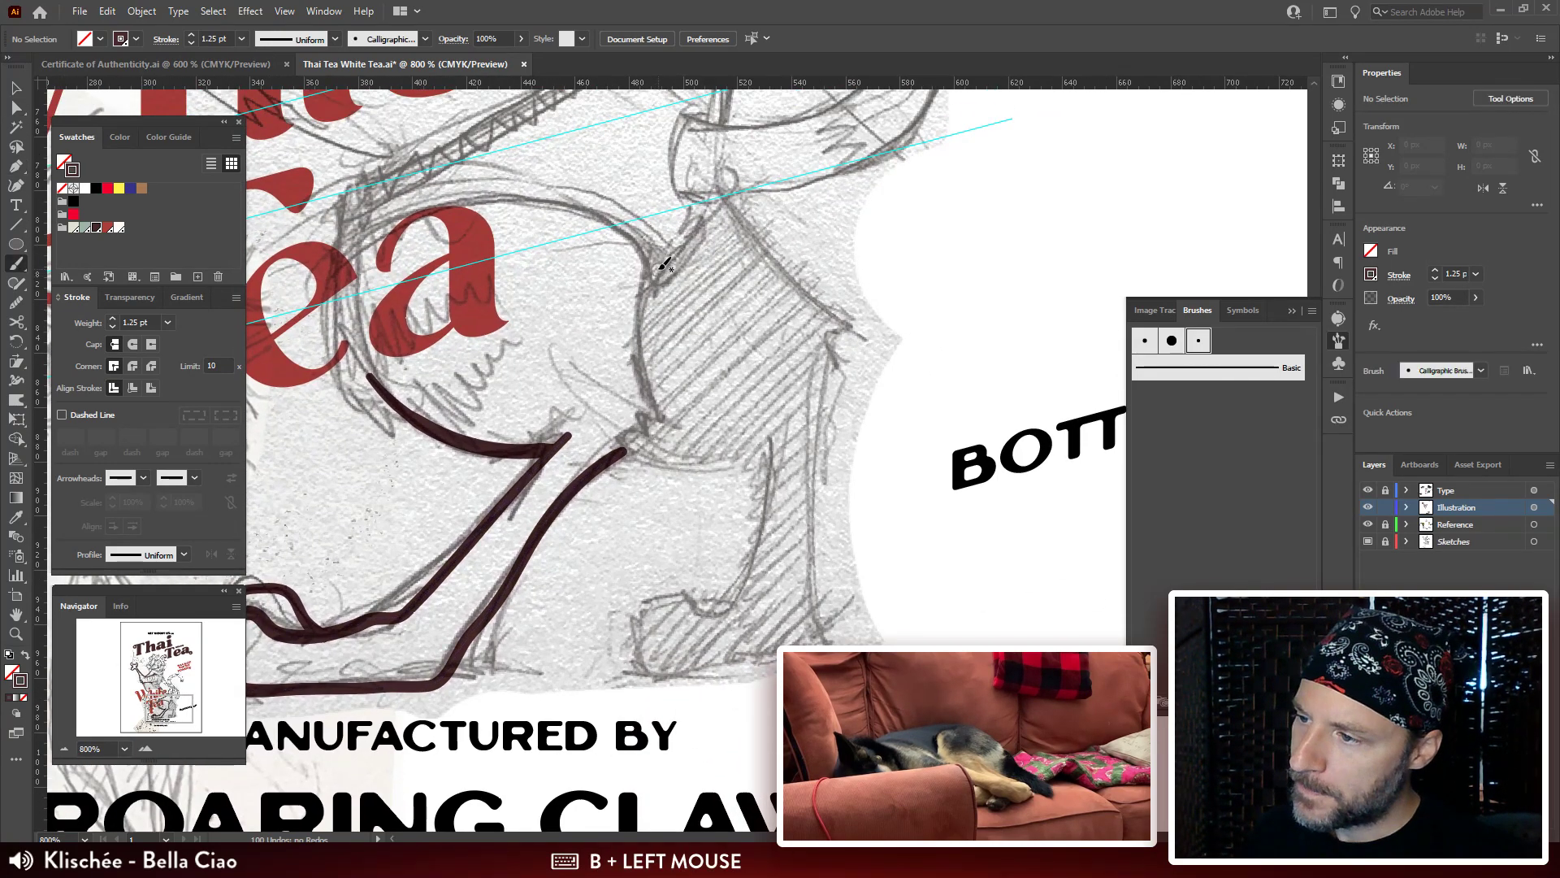
left_click_drag(660, 264, 647, 298)
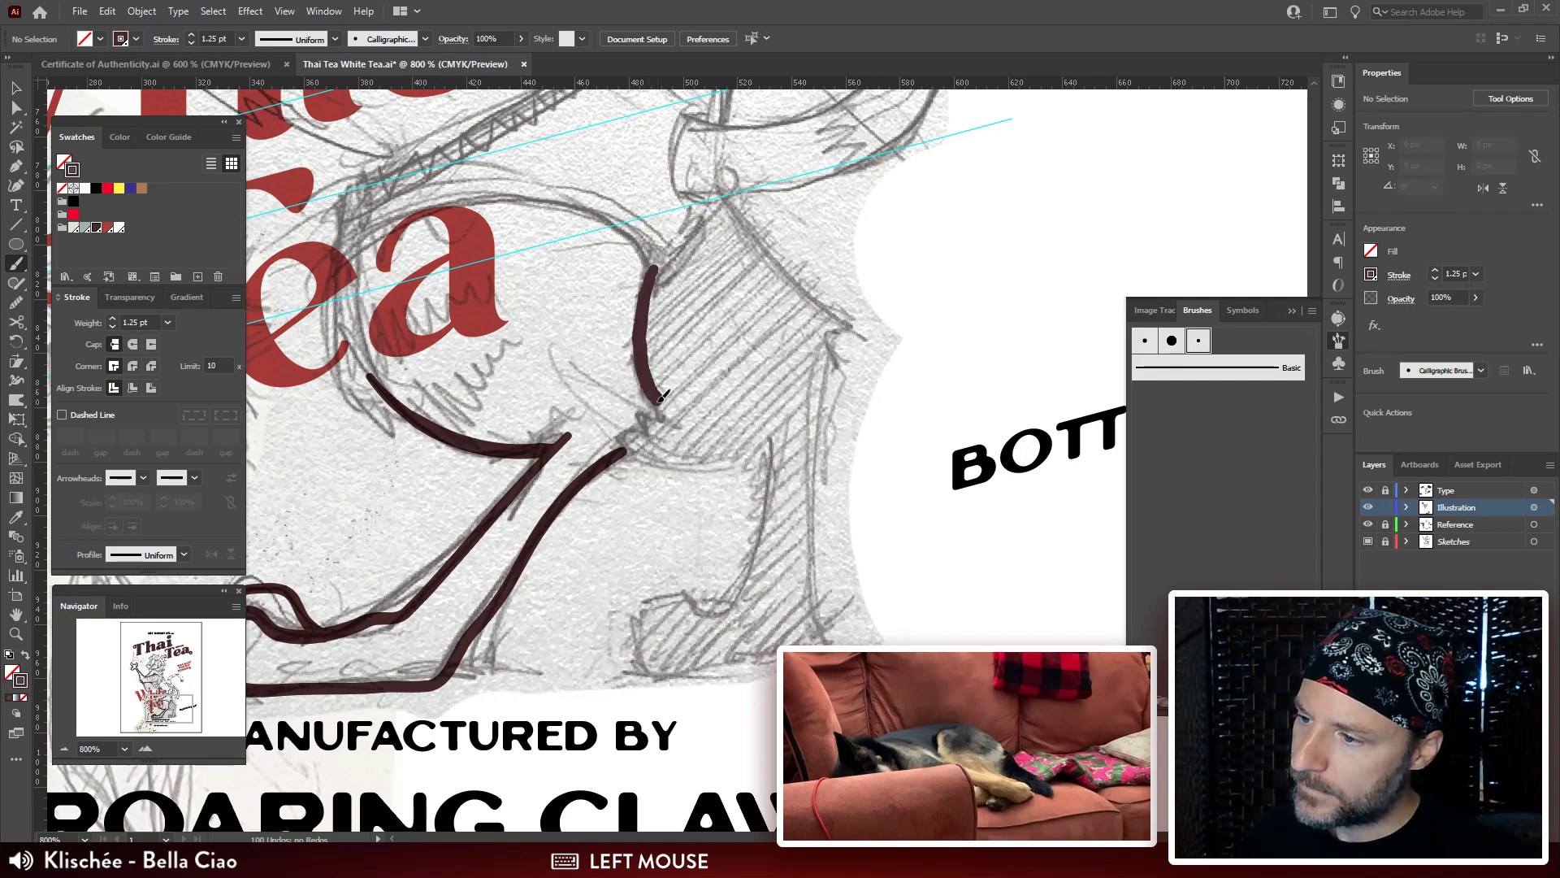
left_click_drag(663, 396, 672, 417)
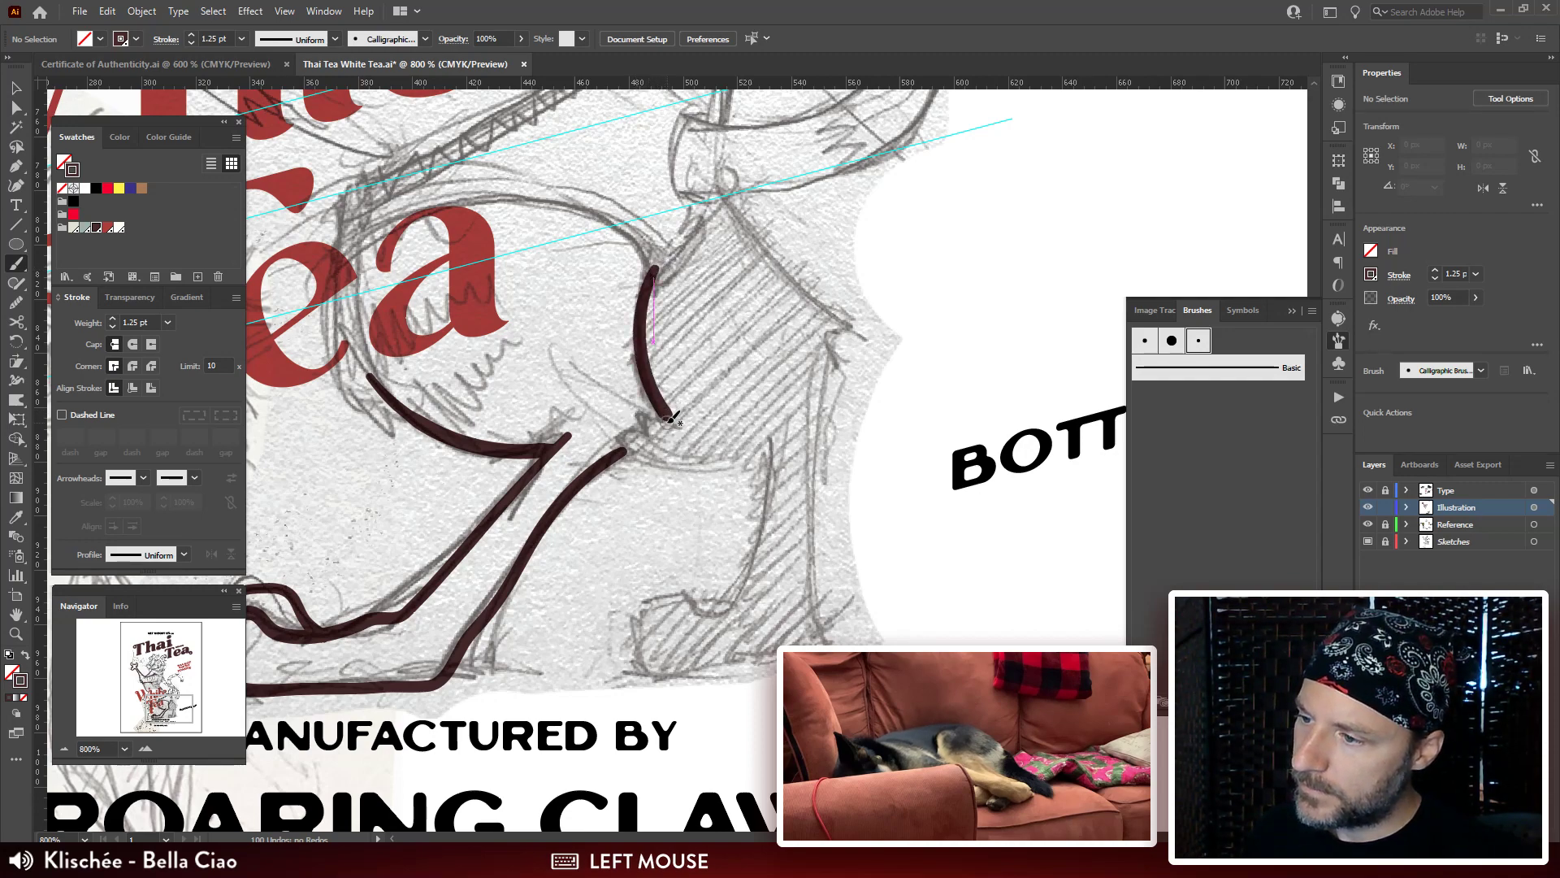
mouse_move(641, 415)
left_mouse_down()
mouse_move(652, 441)
mouse_move(624, 443)
mouse_move(598, 386)
mouse_move(580, 399)
left_mouse_up()
Try to join the lower fur zigzag to the back-of-leg line.
key("a")
key("ctrl+alt+shift+j")
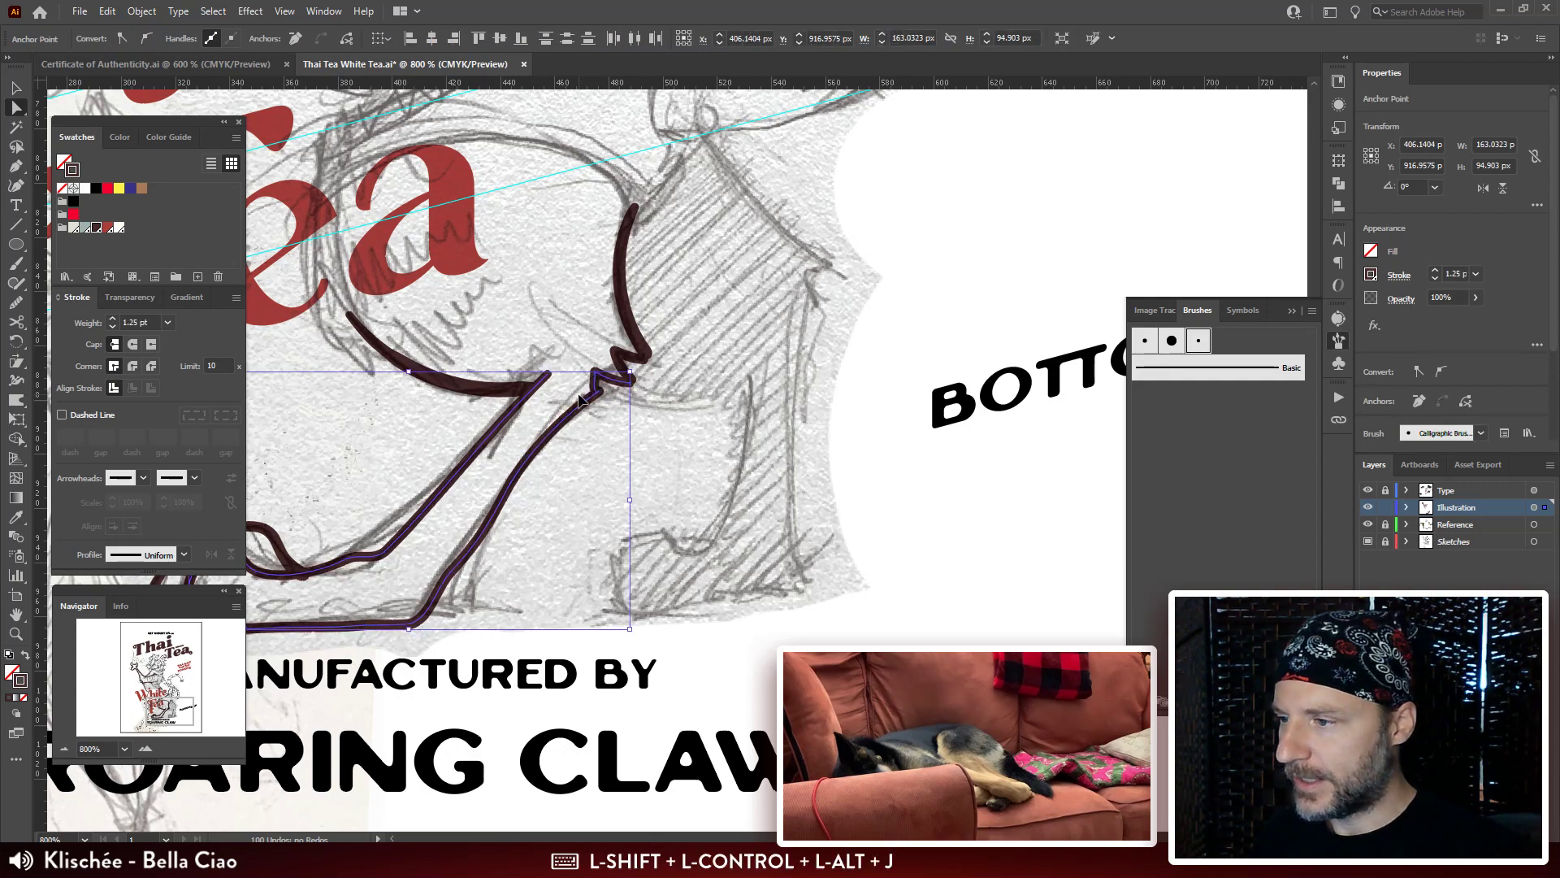
key("ctrl+z")
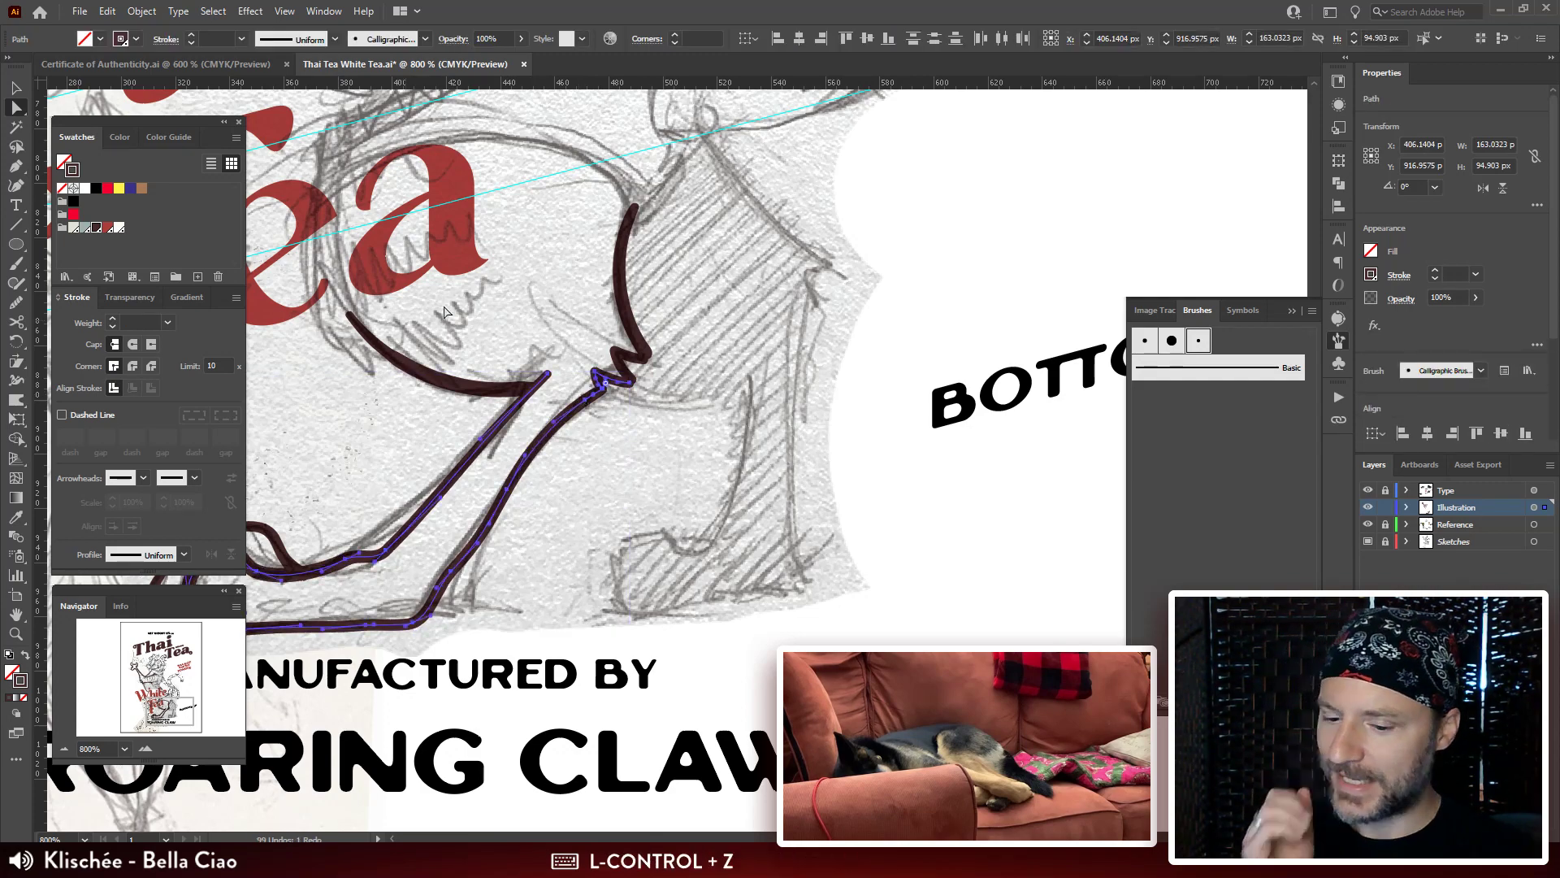
Join the two fur zigzag strokes at their meeting point behind the knee.
key("ctrl+plus")
key("ctrl+plus")
key("ctrl+plus")
left_click_drag(672, 292, 701, 370)
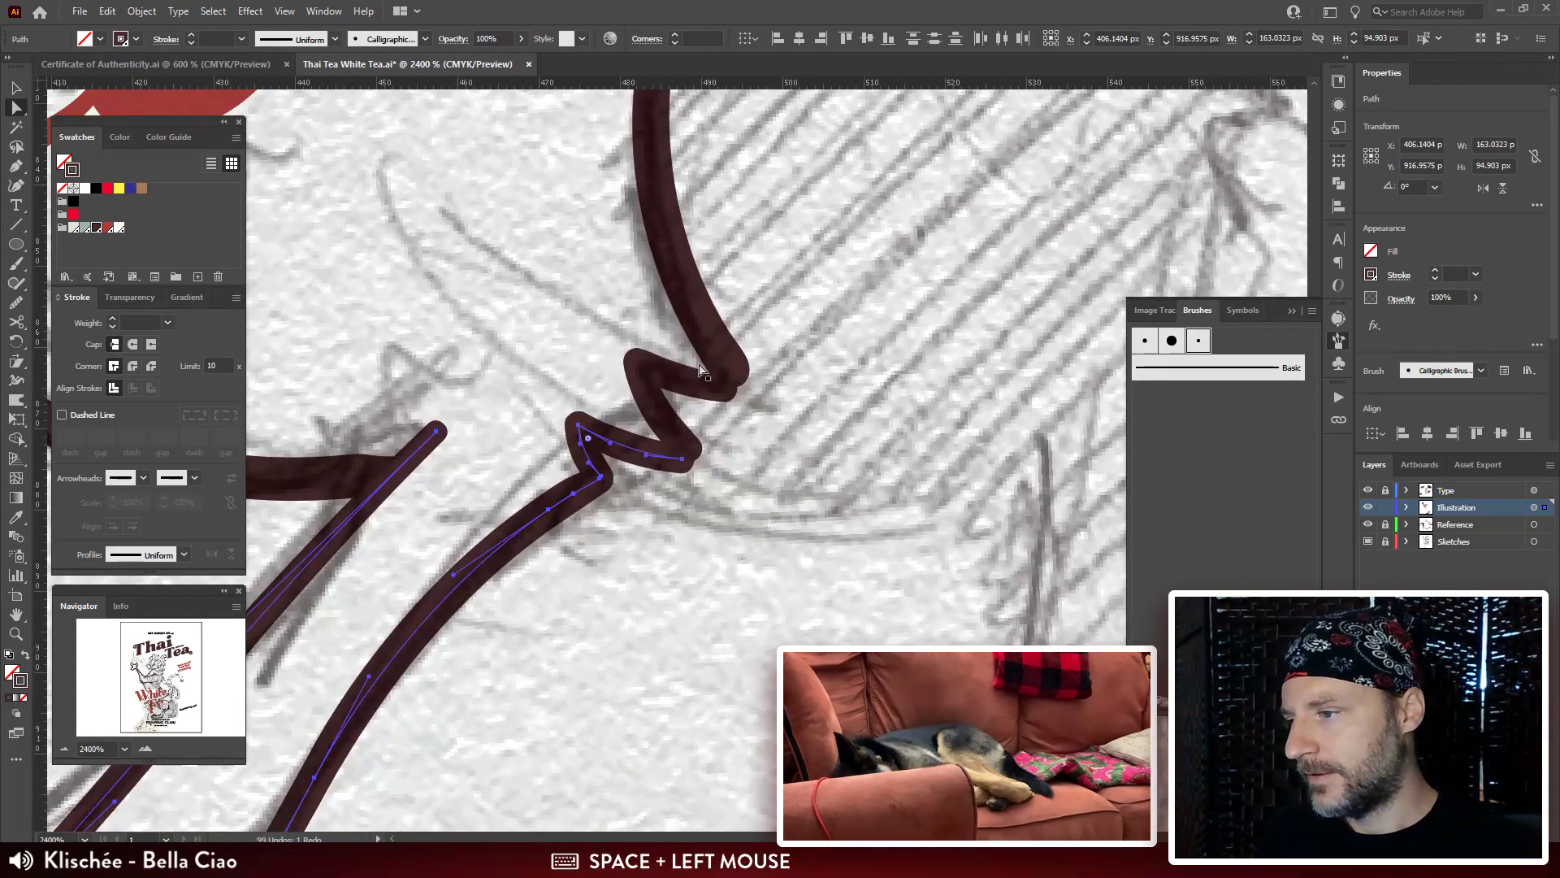
left_click_drag(718, 439, 664, 492)
key("ctrl+alt+shift+j")
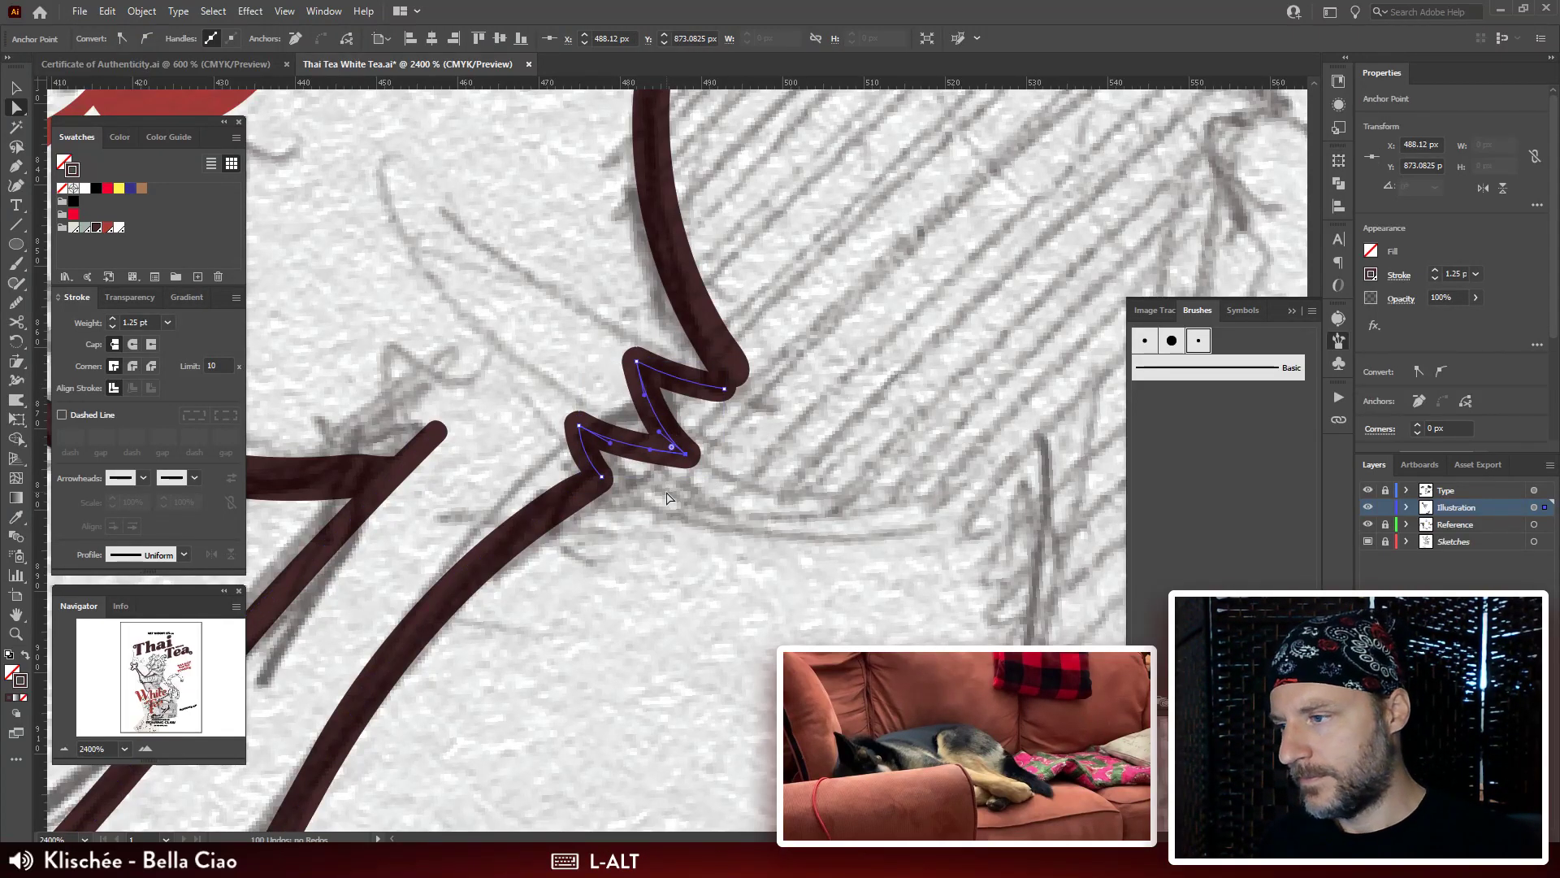
Refine the fur zigzag behind the knee by moving its upper end onto the thigh line, bending that segment and extending the lower point outward.
left_click(720, 394, "alt")
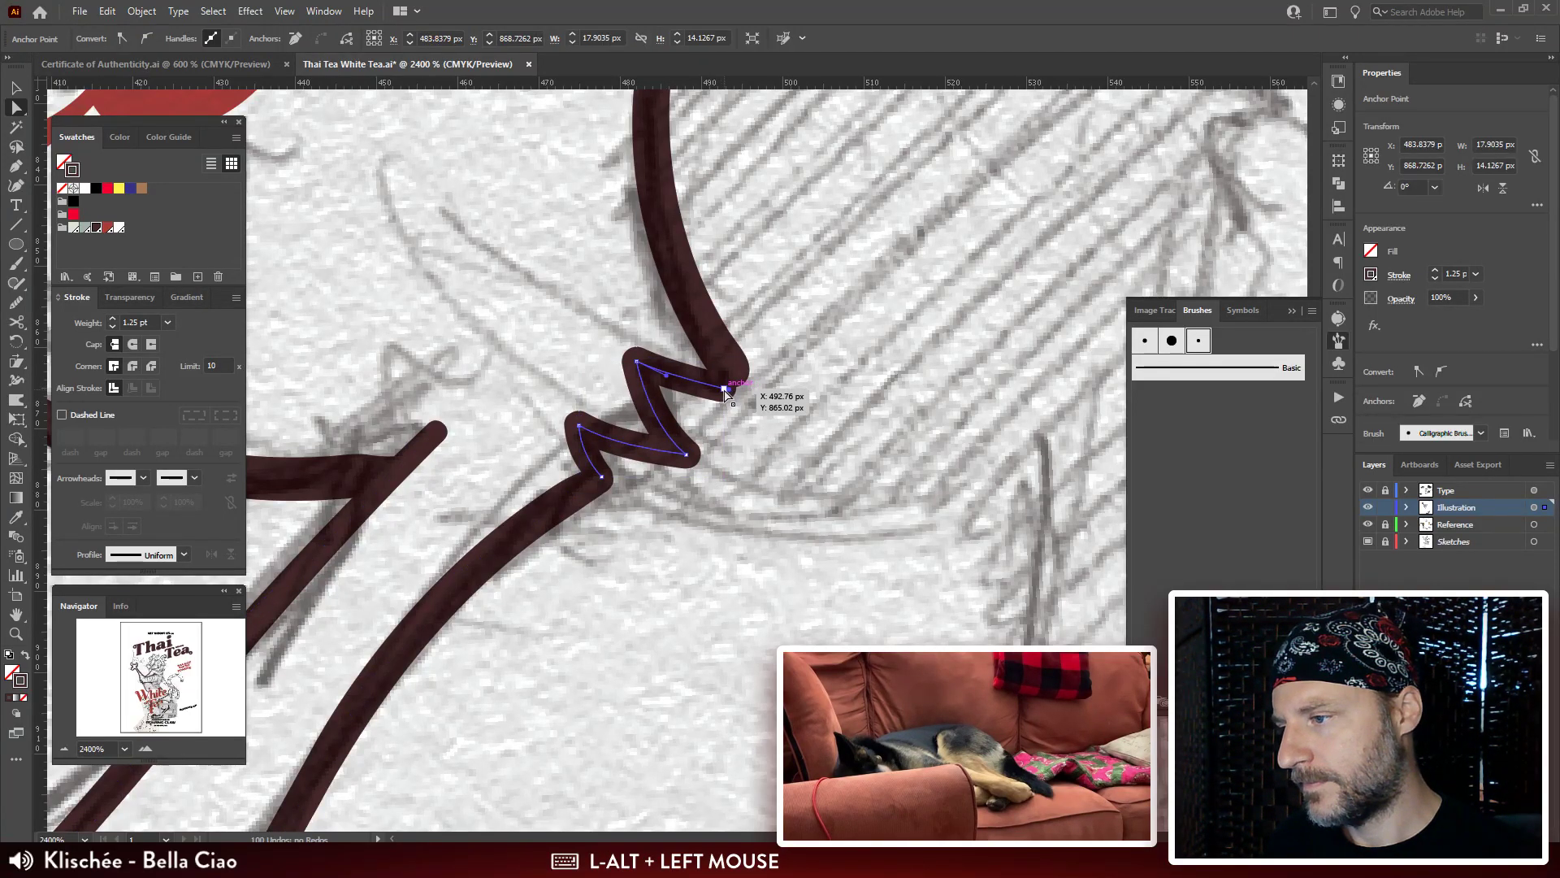
key("ctrl+z")
left_click(726, 393, "alt")
left_click(726, 392)
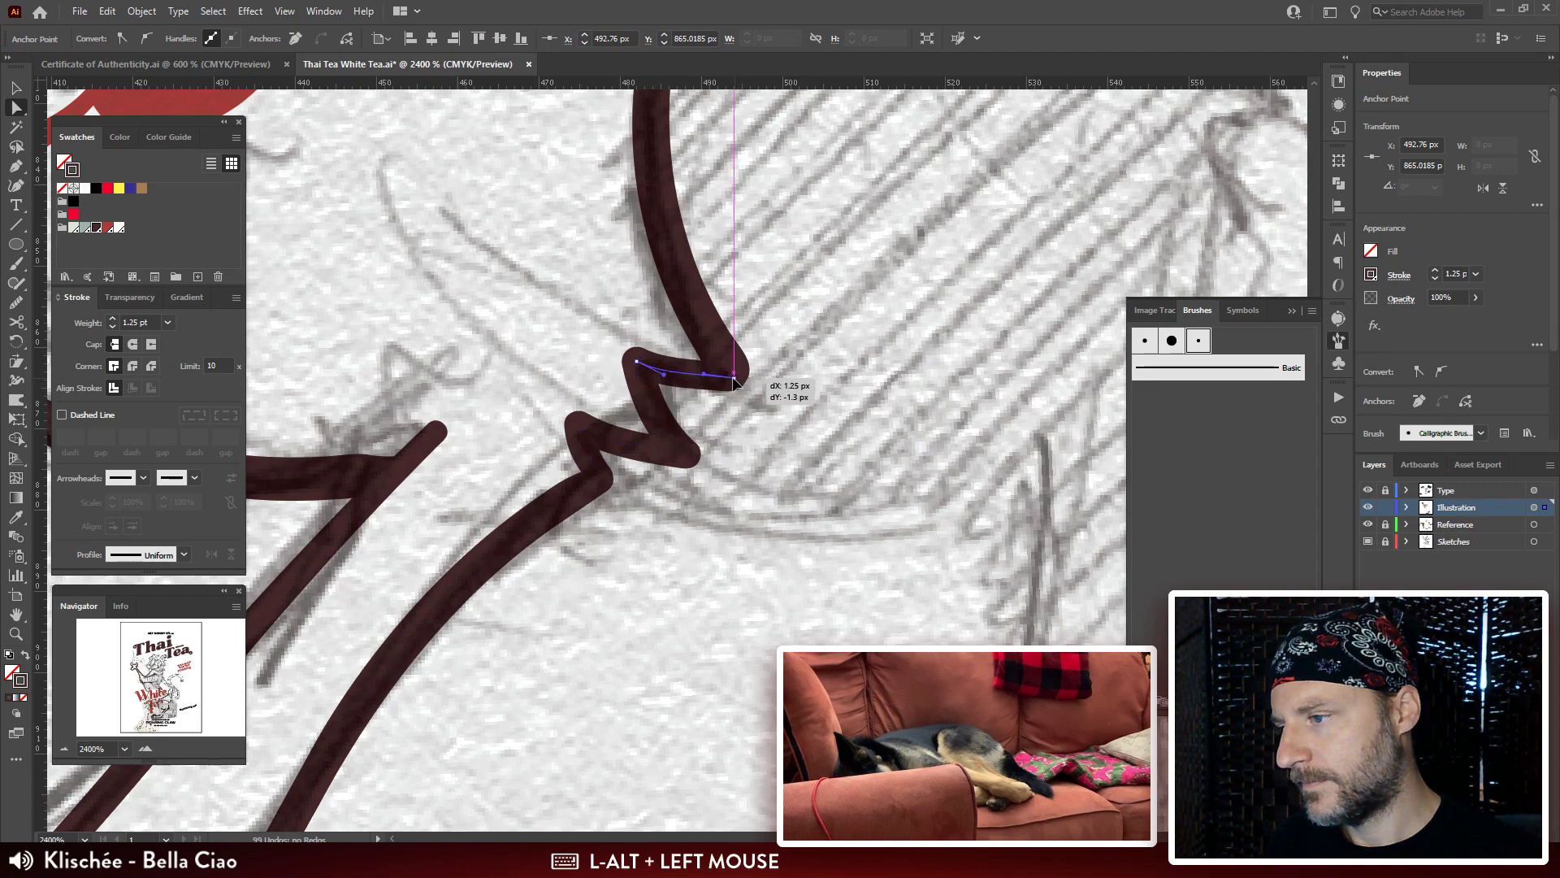
left_click_drag(705, 381, 691, 385)
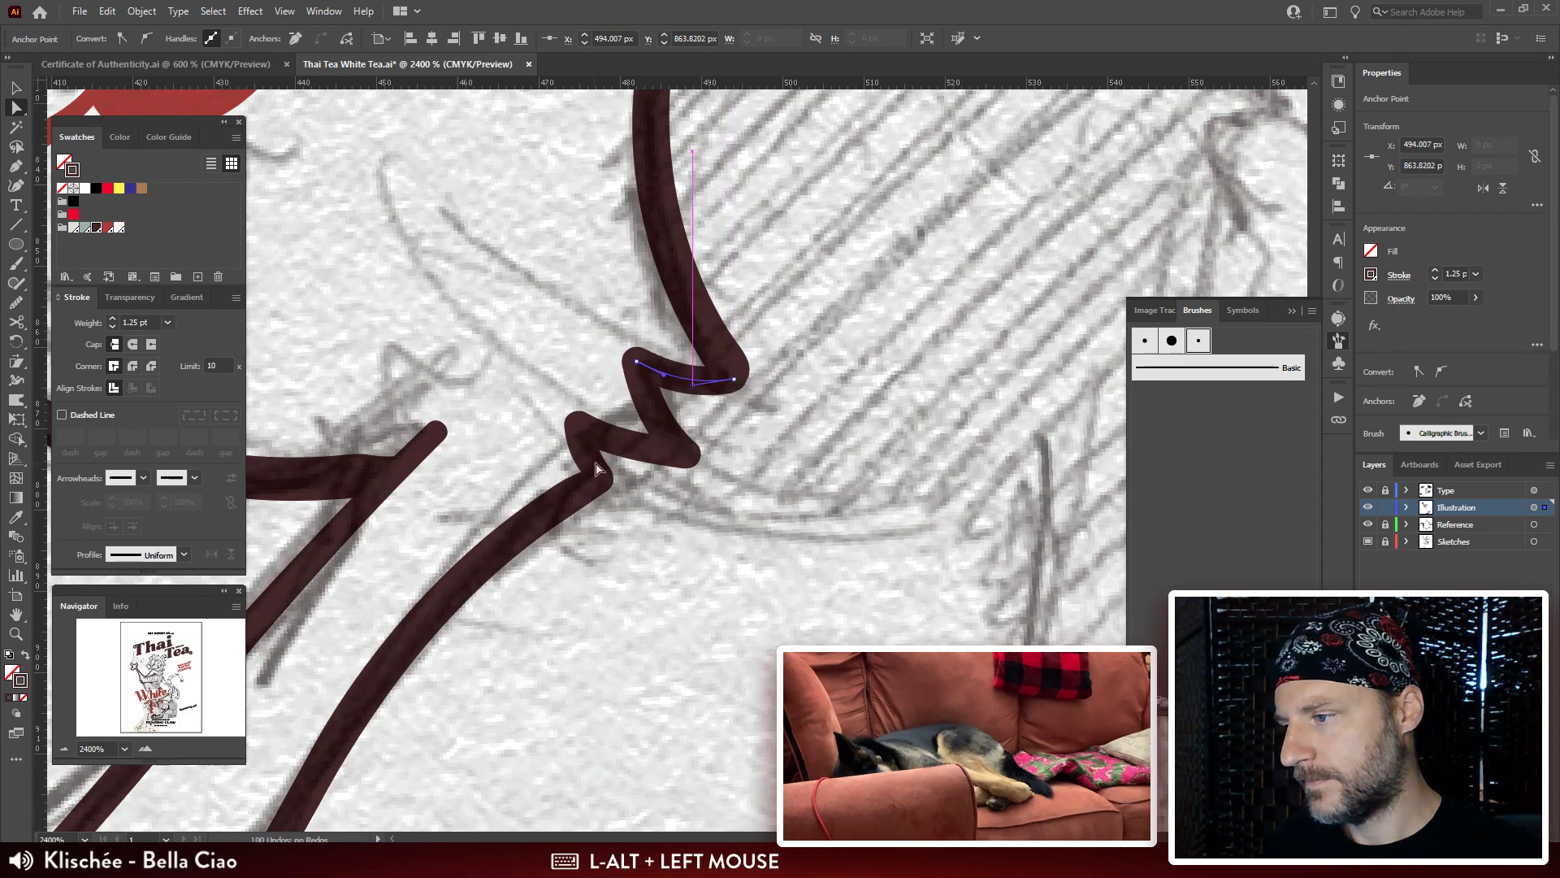
left_click_drag(687, 456, 715, 456)
Paint a short curved stroke and a diagonal stroke at the forked end of the body line above the White lettering.
key("ctrl+minus")
key("ctrl+minus")
key("ctrl+minus")
key("ctrl+minus")
key("ctrl+minus")
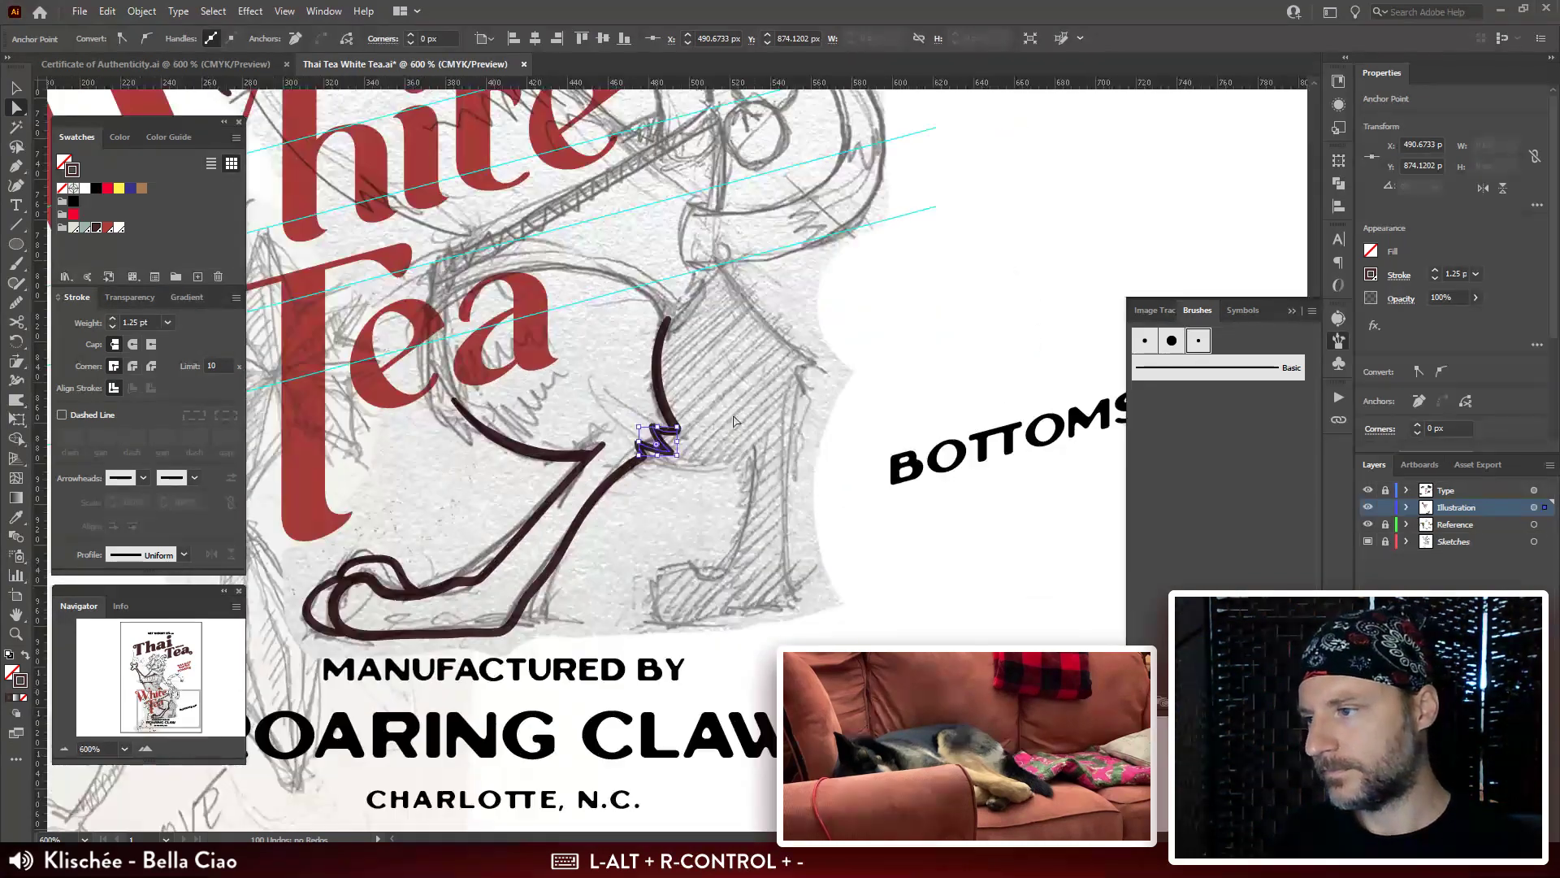
left_click_drag(656, 104, 602, 394)
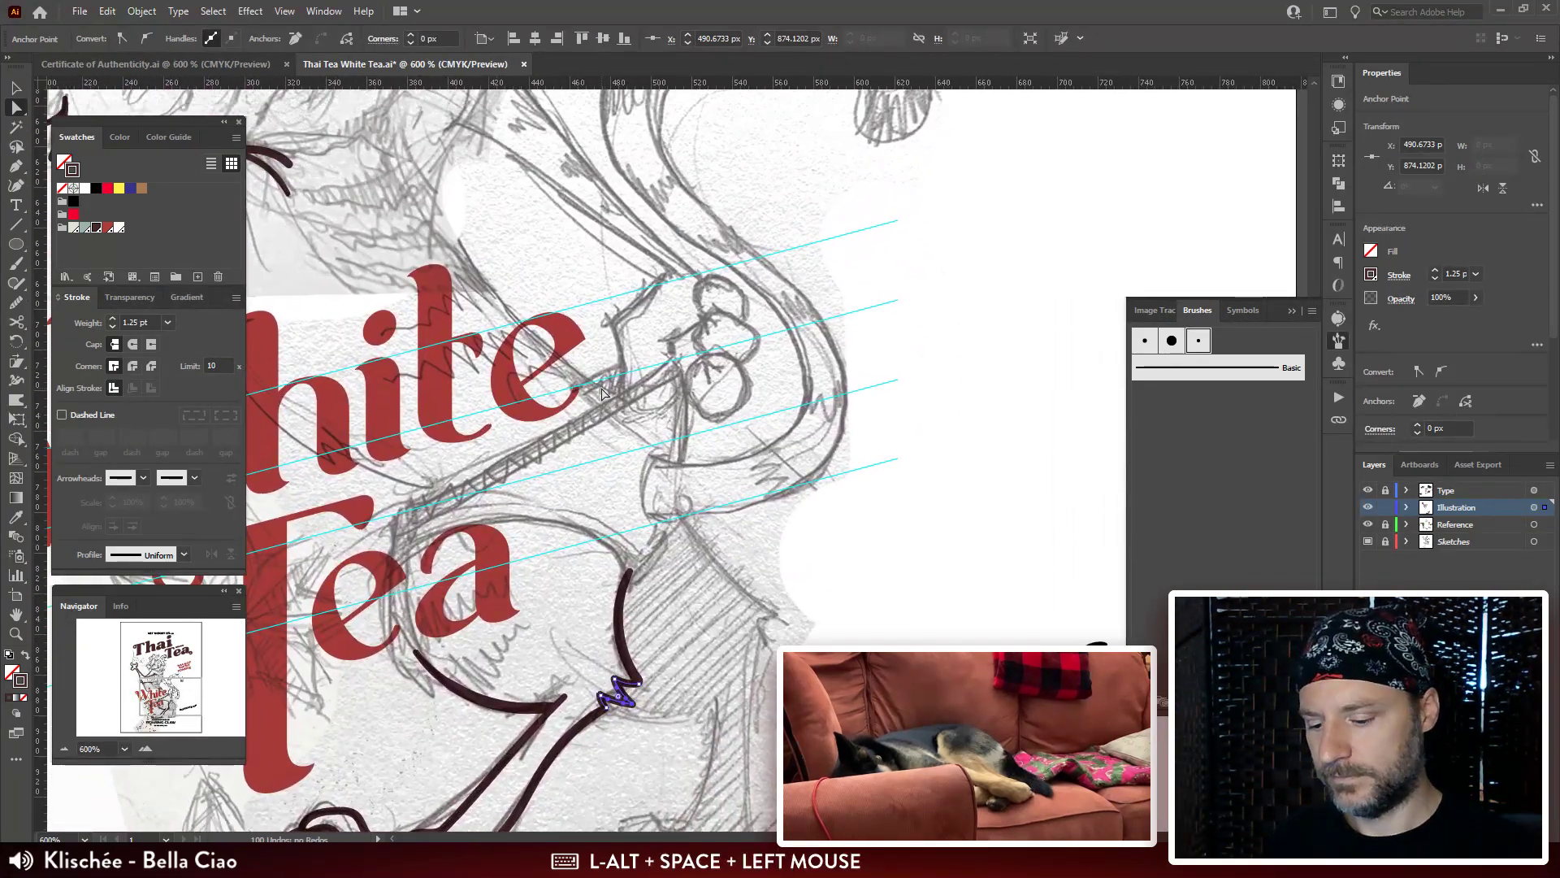
left_click_drag(503, 106, 699, 349)
mouse_move(791, 284)
left_mouse_down()
mouse_move(675, 250)
mouse_move(593, 325)
mouse_move(601, 362)
mouse_move(613, 341)
left_mouse_up()
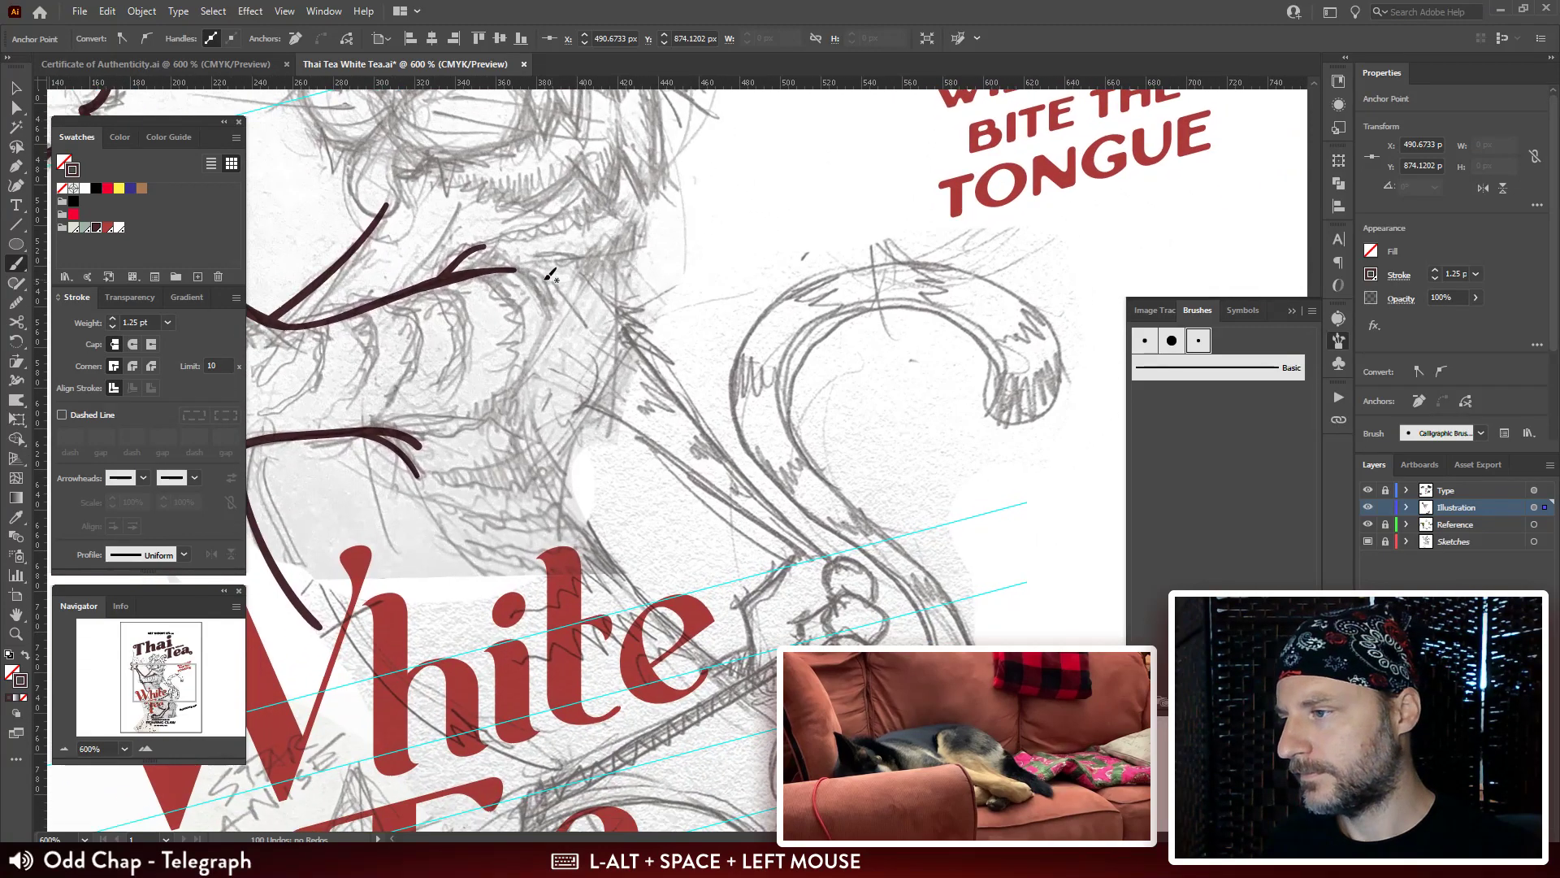
left_click(536, 277, "alt")
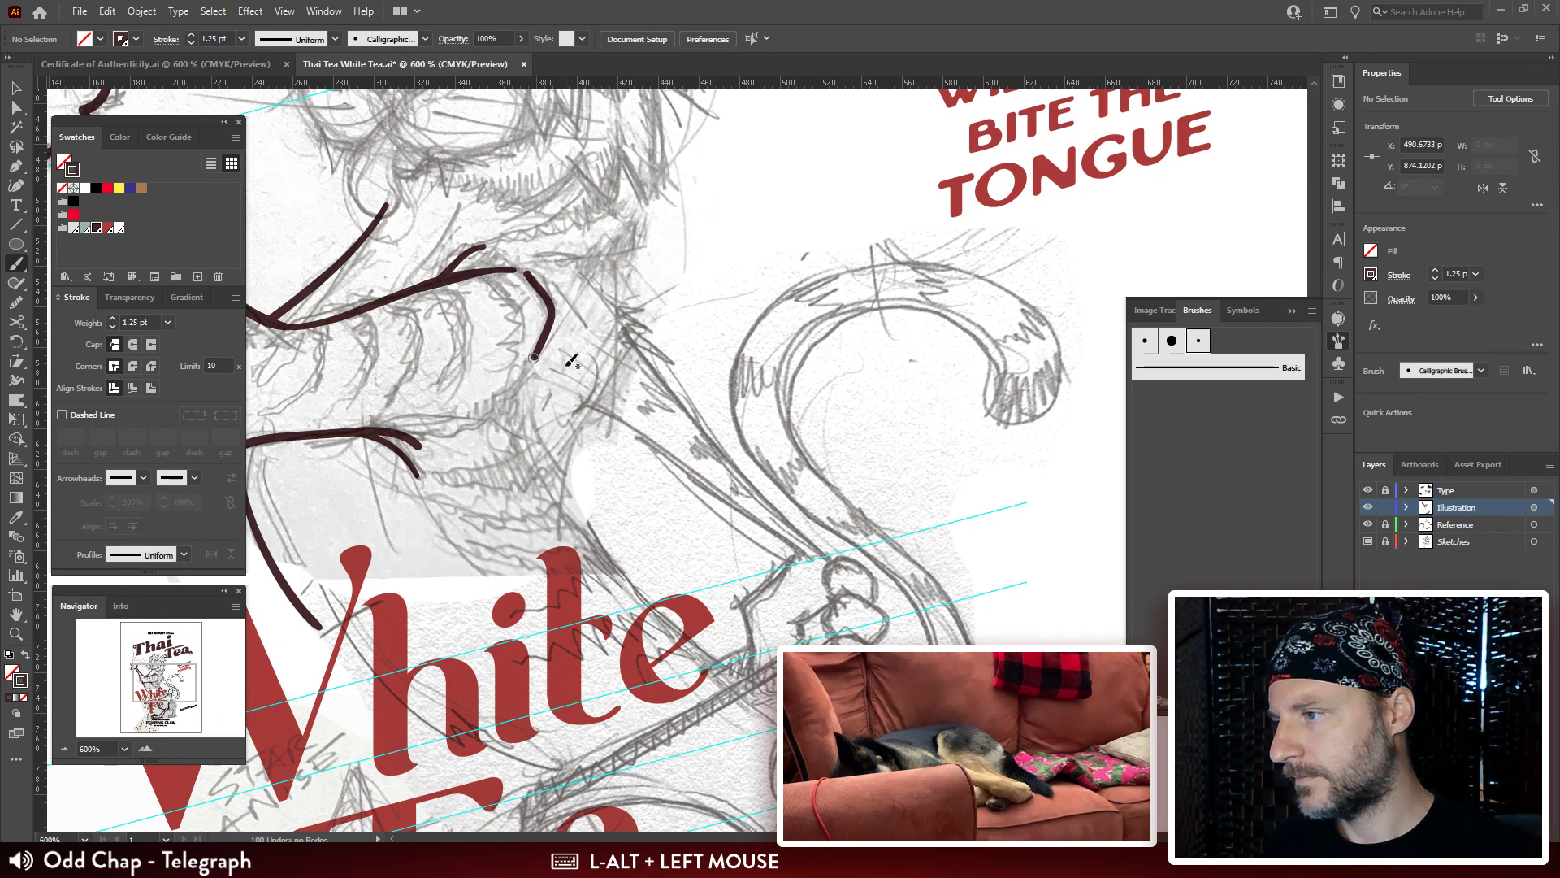
left_click_drag(571, 360, 559, 348)
left_click_drag(535, 265, 566, 293)
Examine the sketched tail, arm and hindquarters for the next outline to trace.
left_click_drag(762, 286, 739, 274)
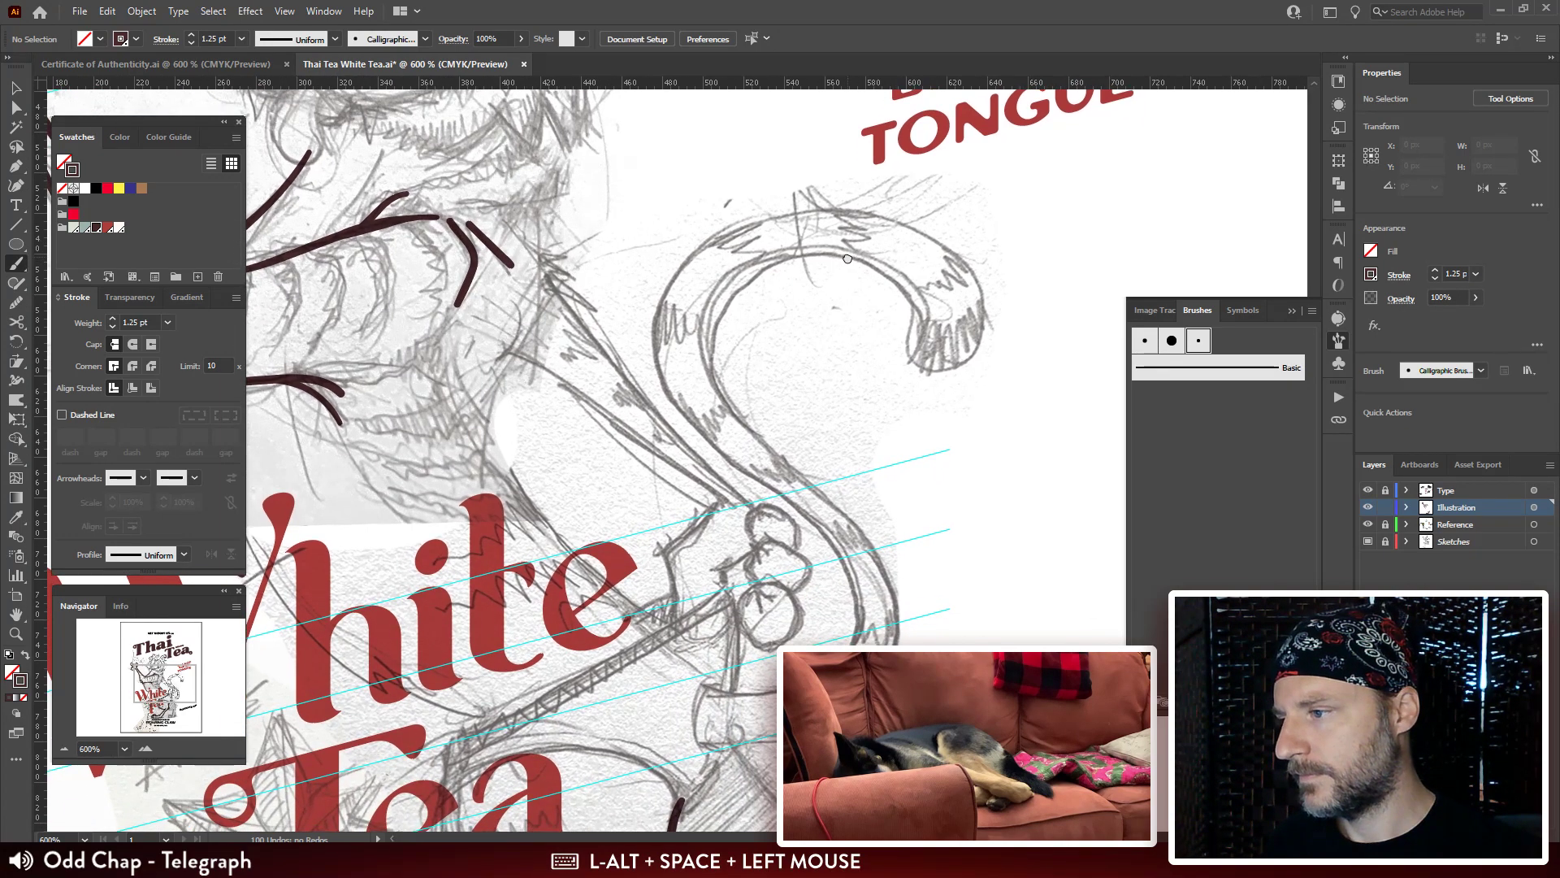
left_click_drag(551, 309, 600, 289)
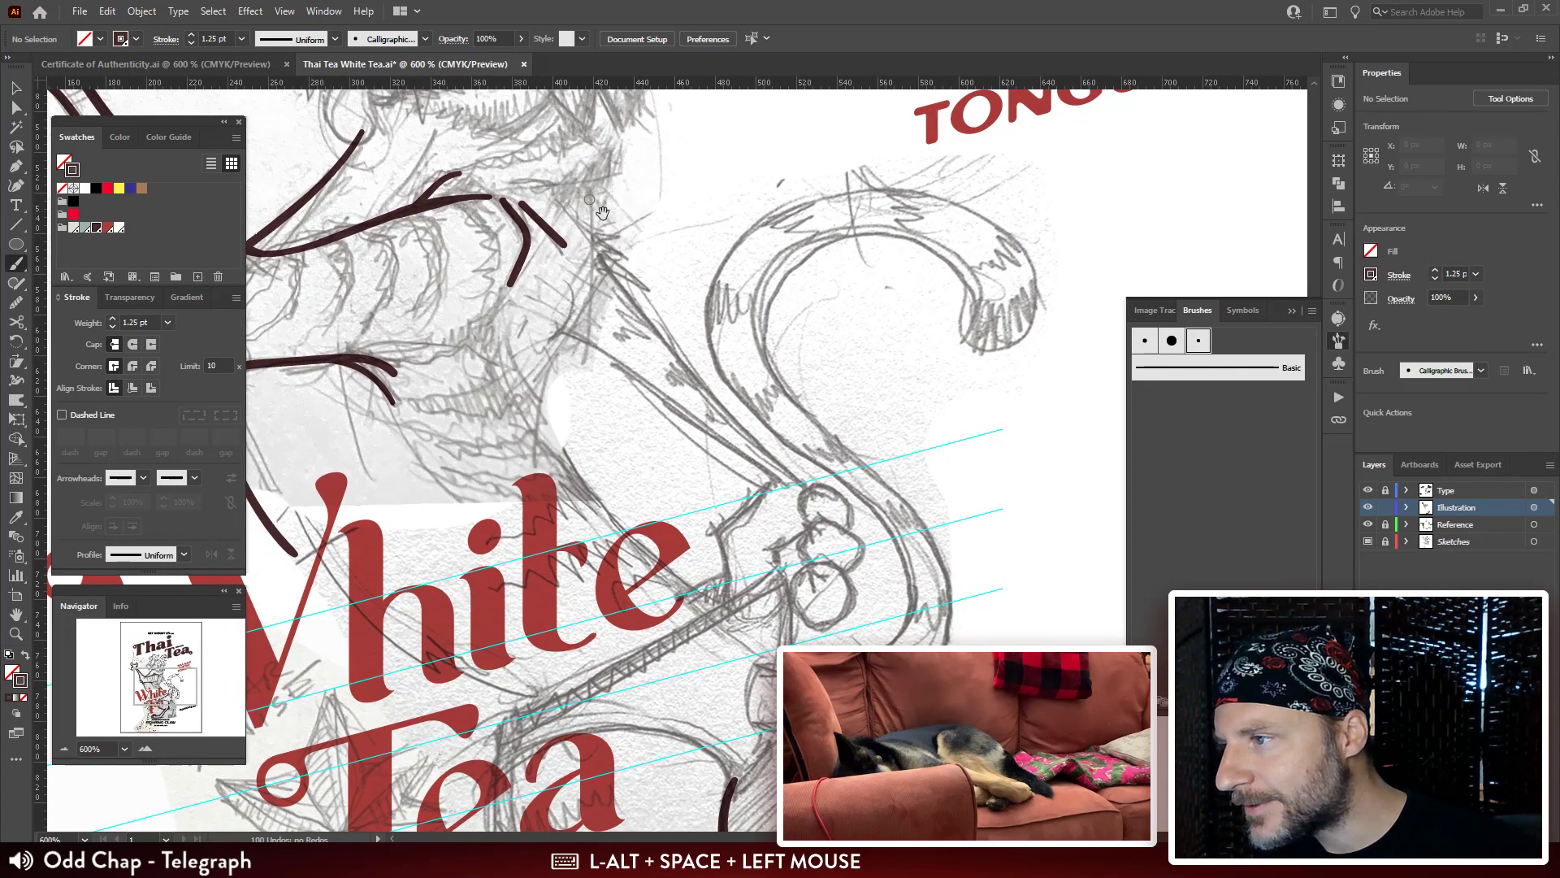
left_click_drag(597, 207, 593, 169)
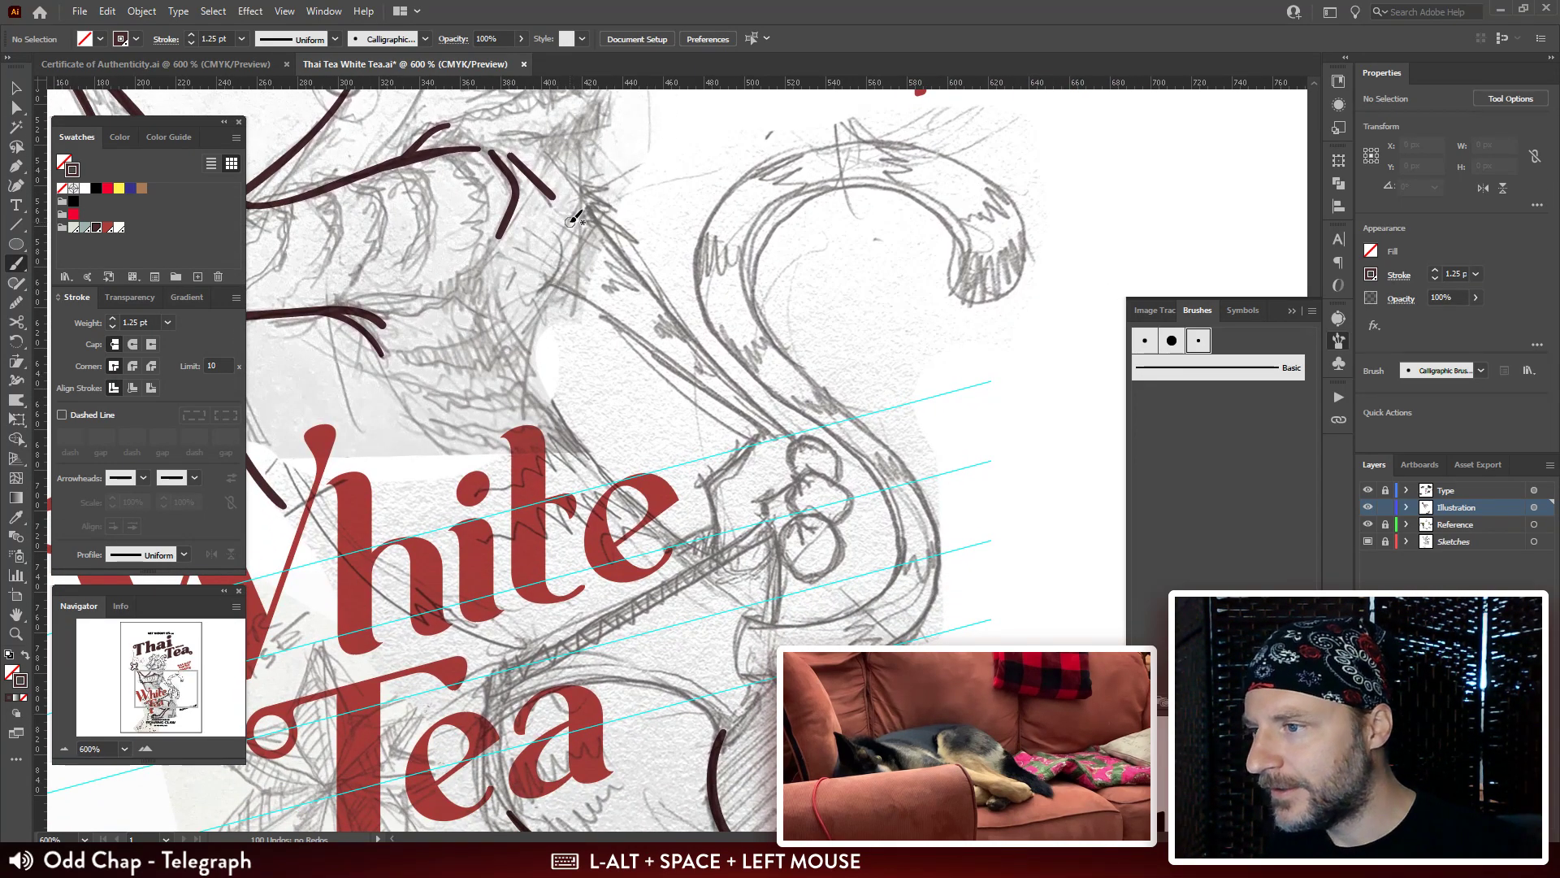
left_click_drag(964, 265, 678, 553)
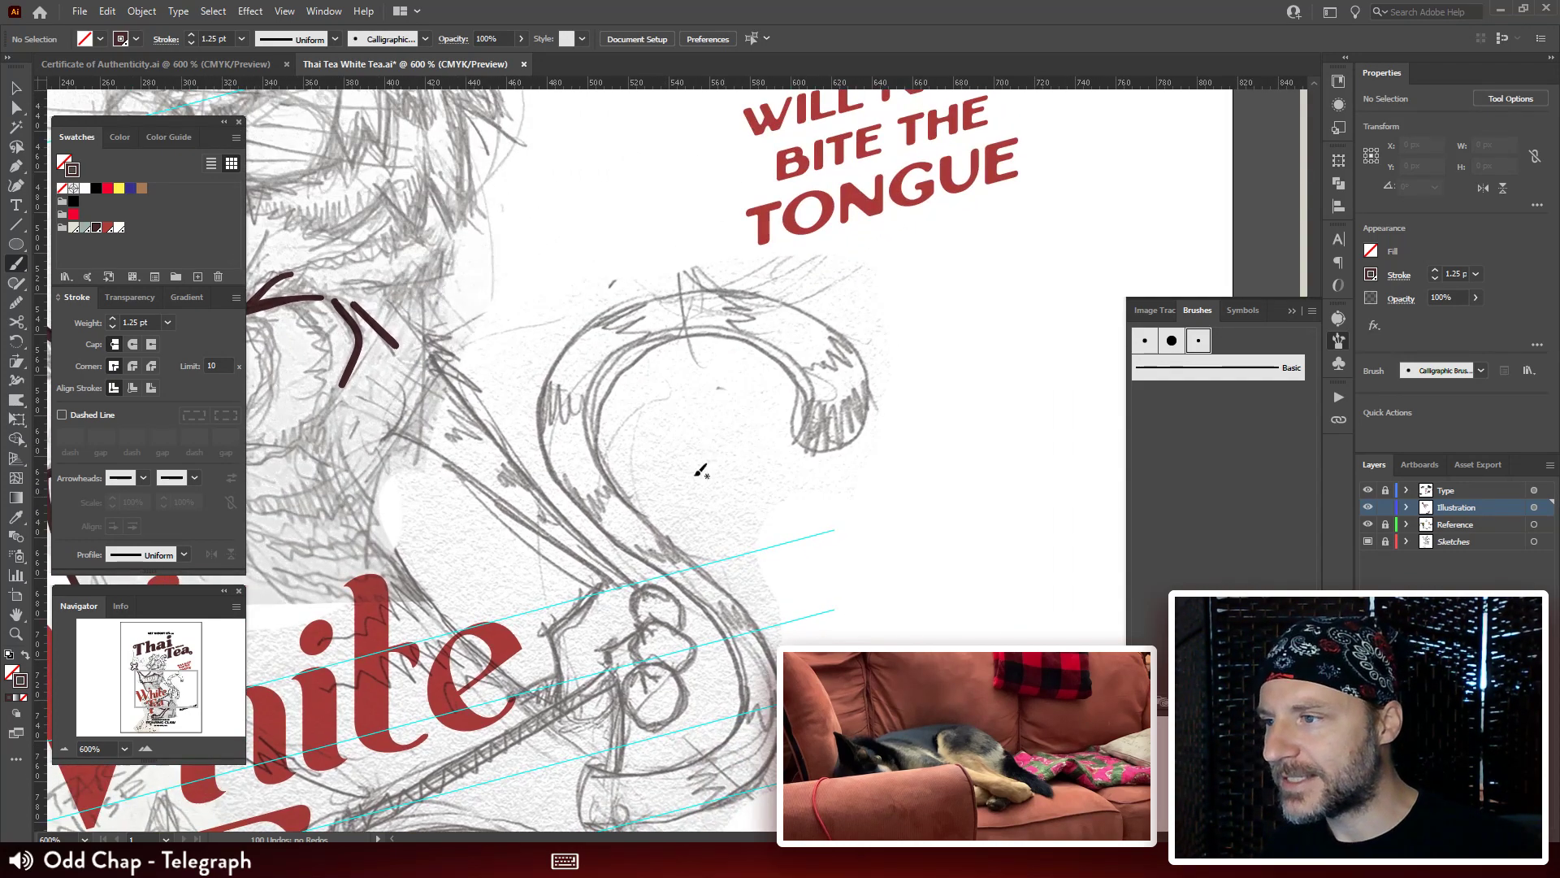
left_click_drag(766, 301, 650, 565)
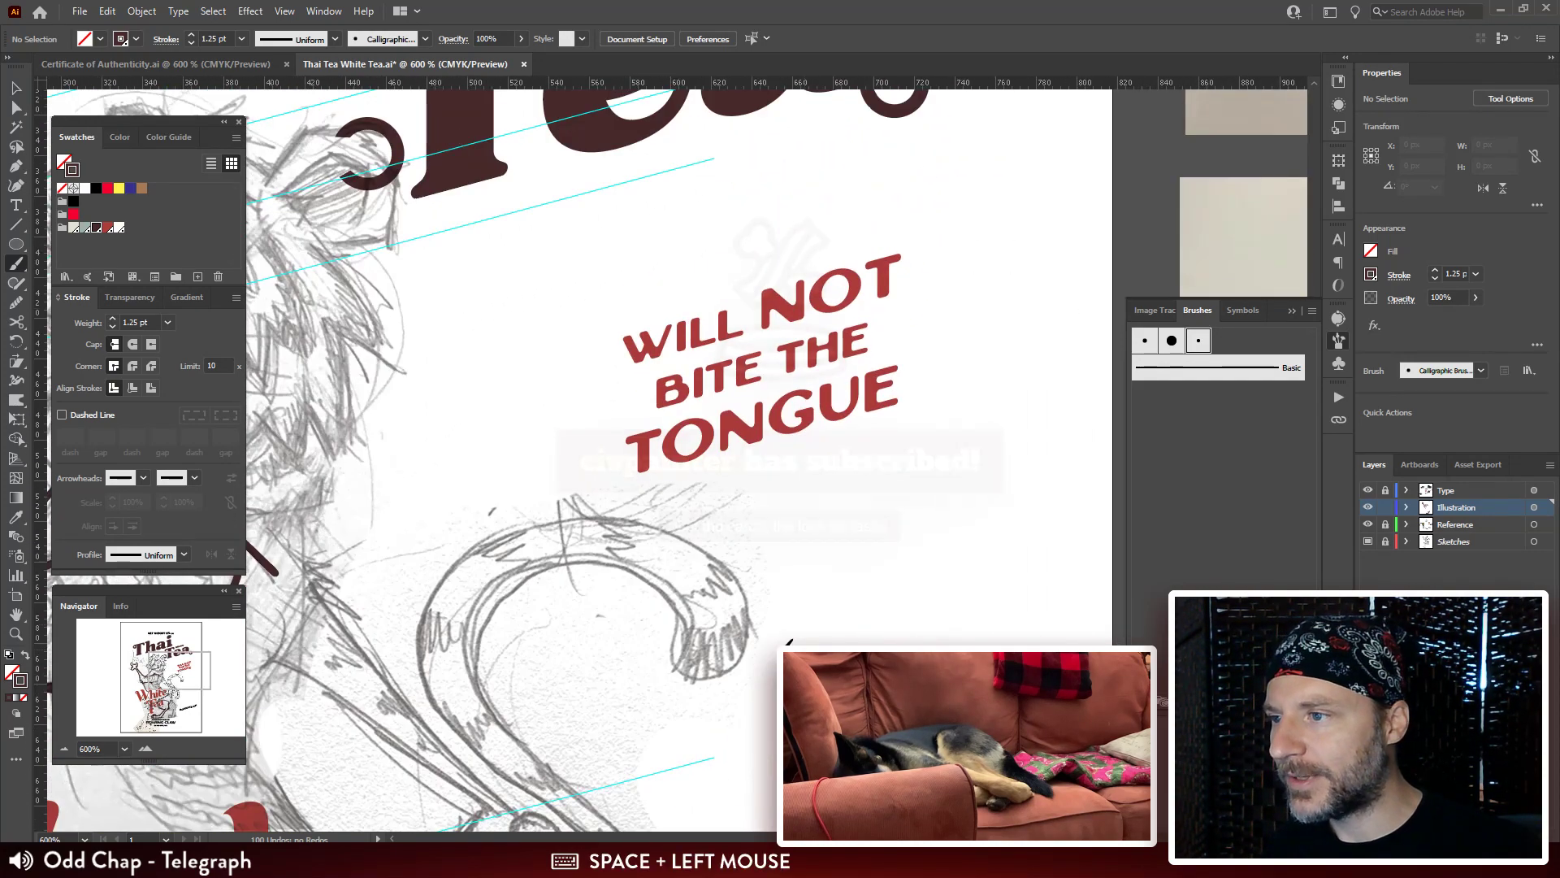
left_click_drag(567, 635, 933, 248)
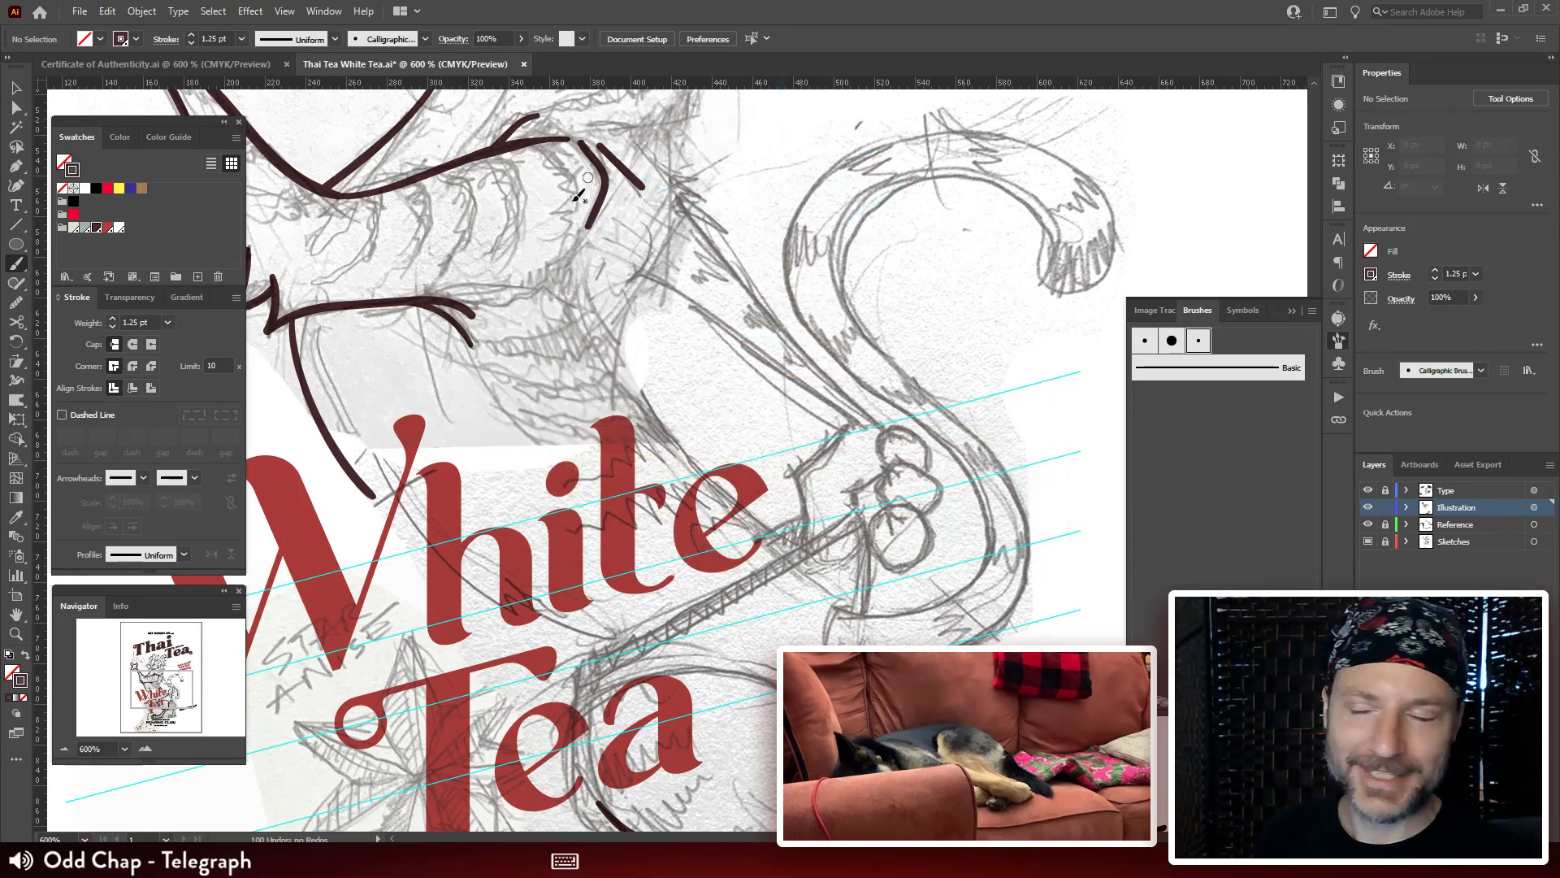
key("space")
mouse_move(691, 287)
left_mouse_down()
mouse_move(703, 282)
mouse_move(722, 350)
mouse_move(668, 201)
left_mouse_up()
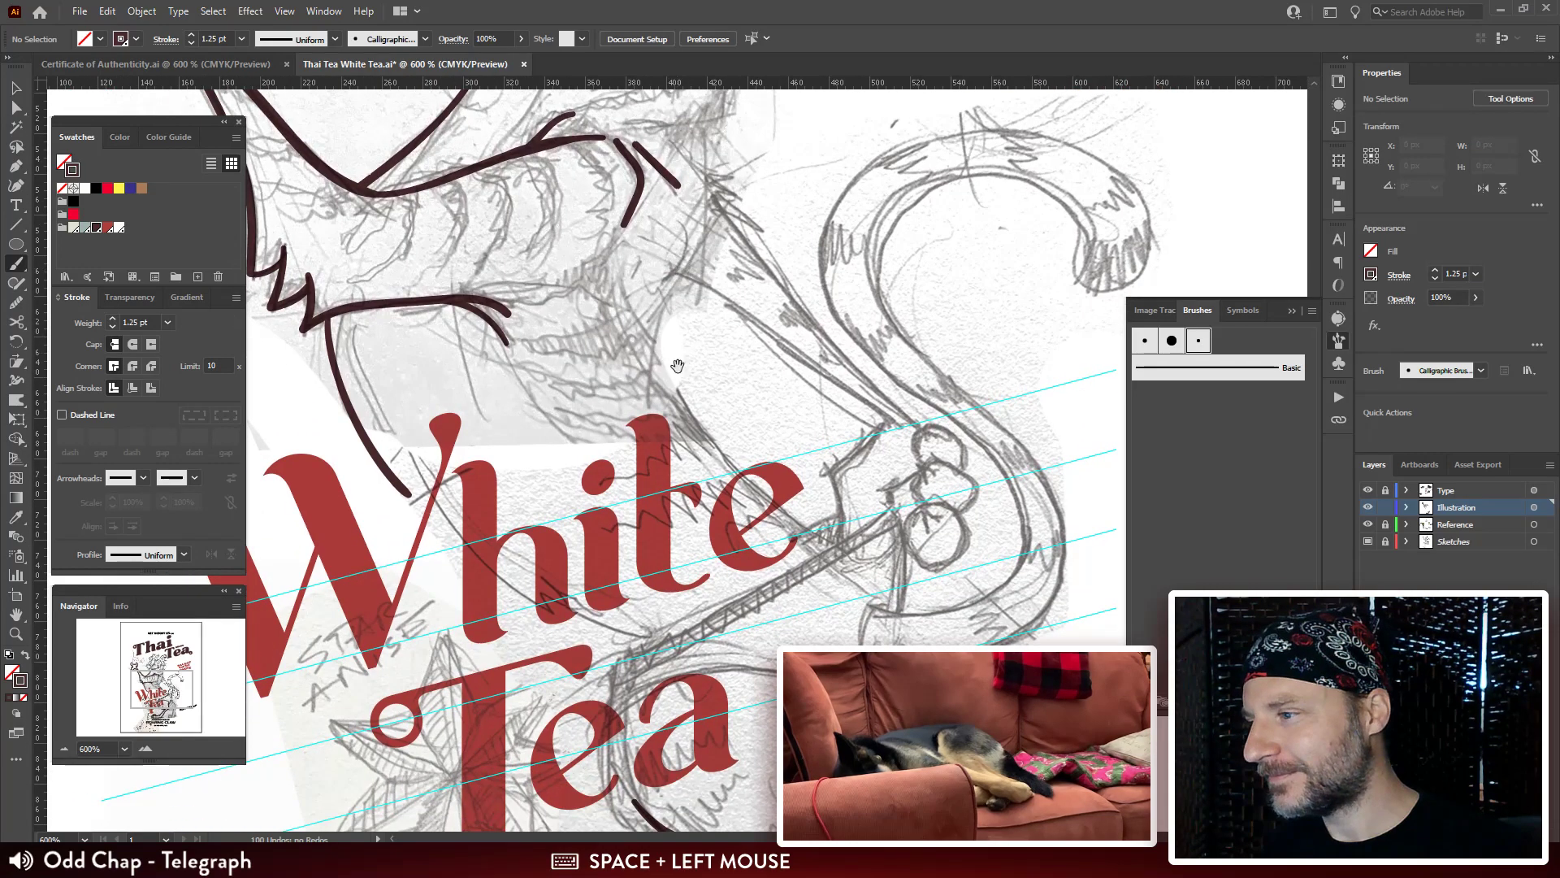
left_click_drag(678, 366, 668, 317)
mouse_move(671, 462)
left_mouse_down()
mouse_move(661, 357)
mouse_move(579, 259)
left_mouse_up()
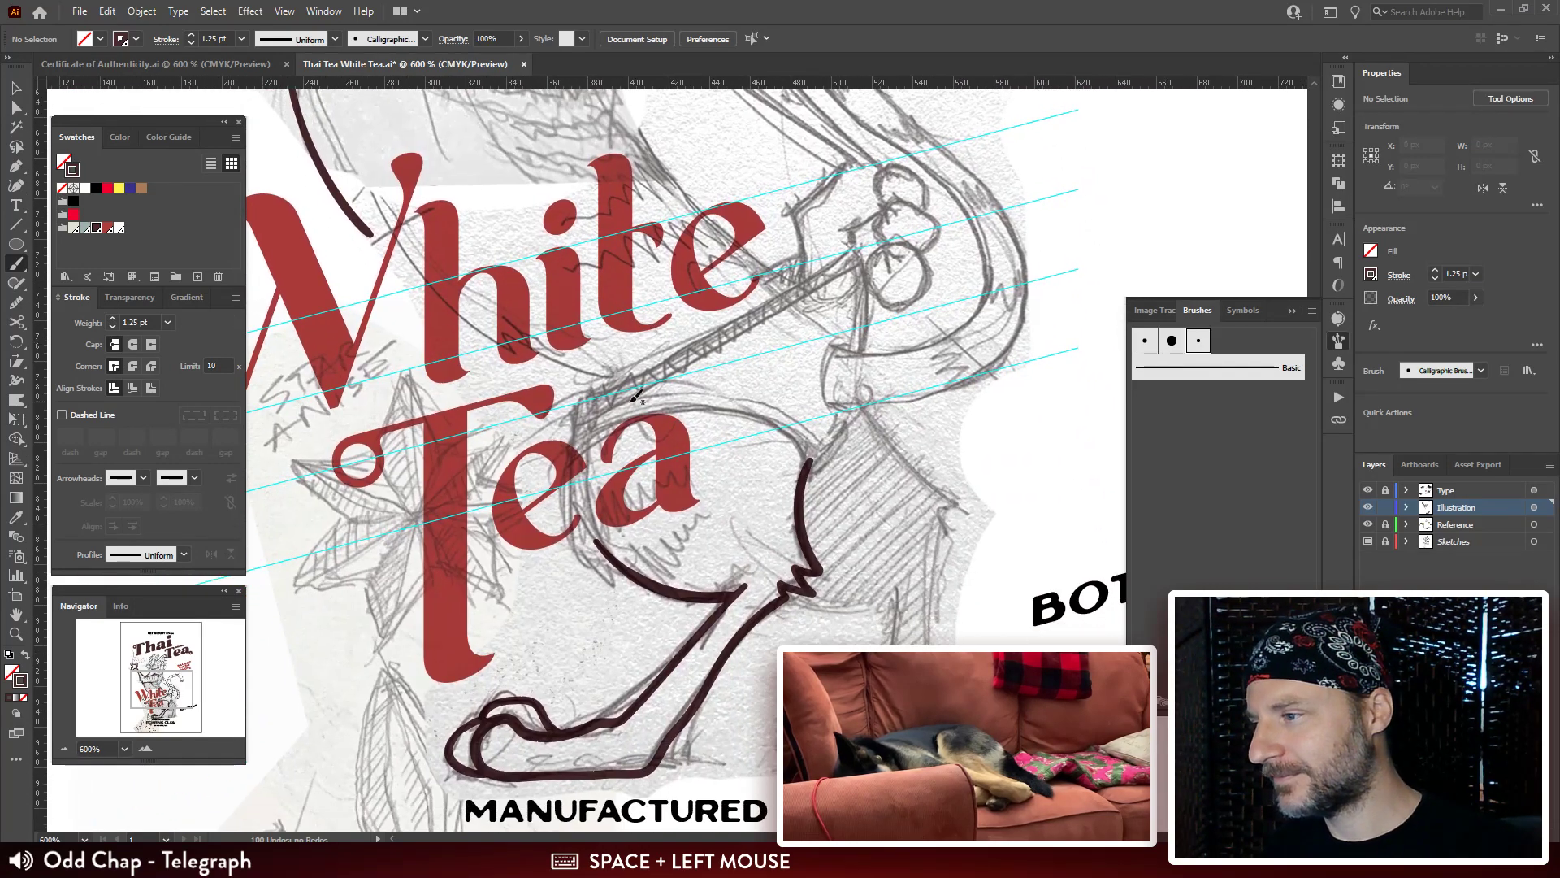
left_click_drag(713, 382, 650, 325)
left_click_drag(804, 406, 720, 350)
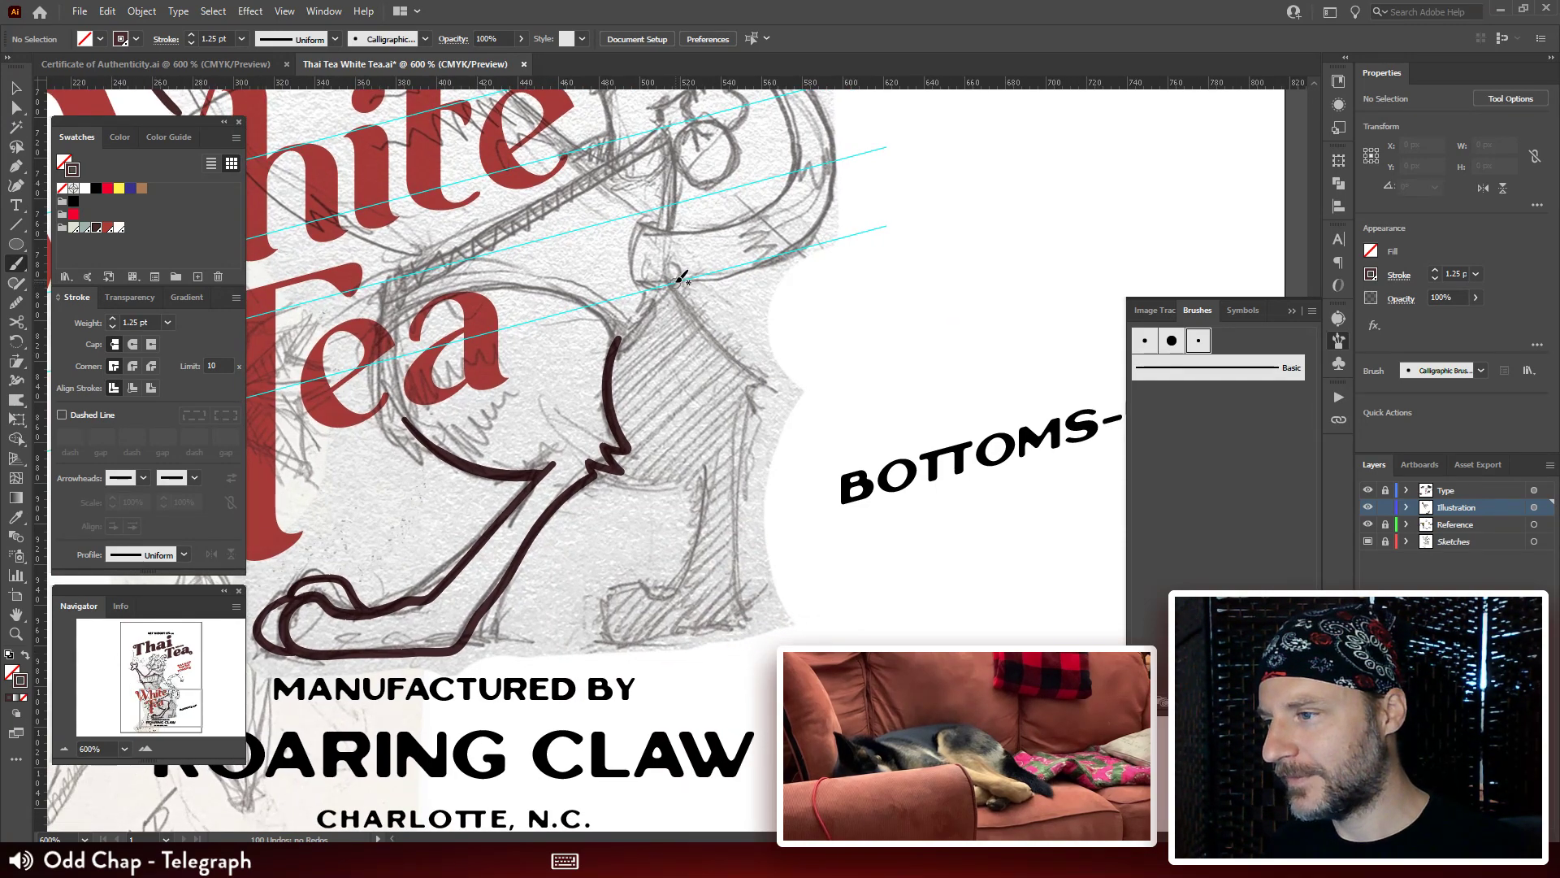
Paint the sloping outer edge of the shaded far thigh, ending in a jagged fur zigzag above the lower leg.
left_click_drag(676, 281, 693, 304)
mouse_move(771, 379)
left_mouse_down()
mouse_move(760, 411)
mouse_move(740, 400)
left_mouse_up()
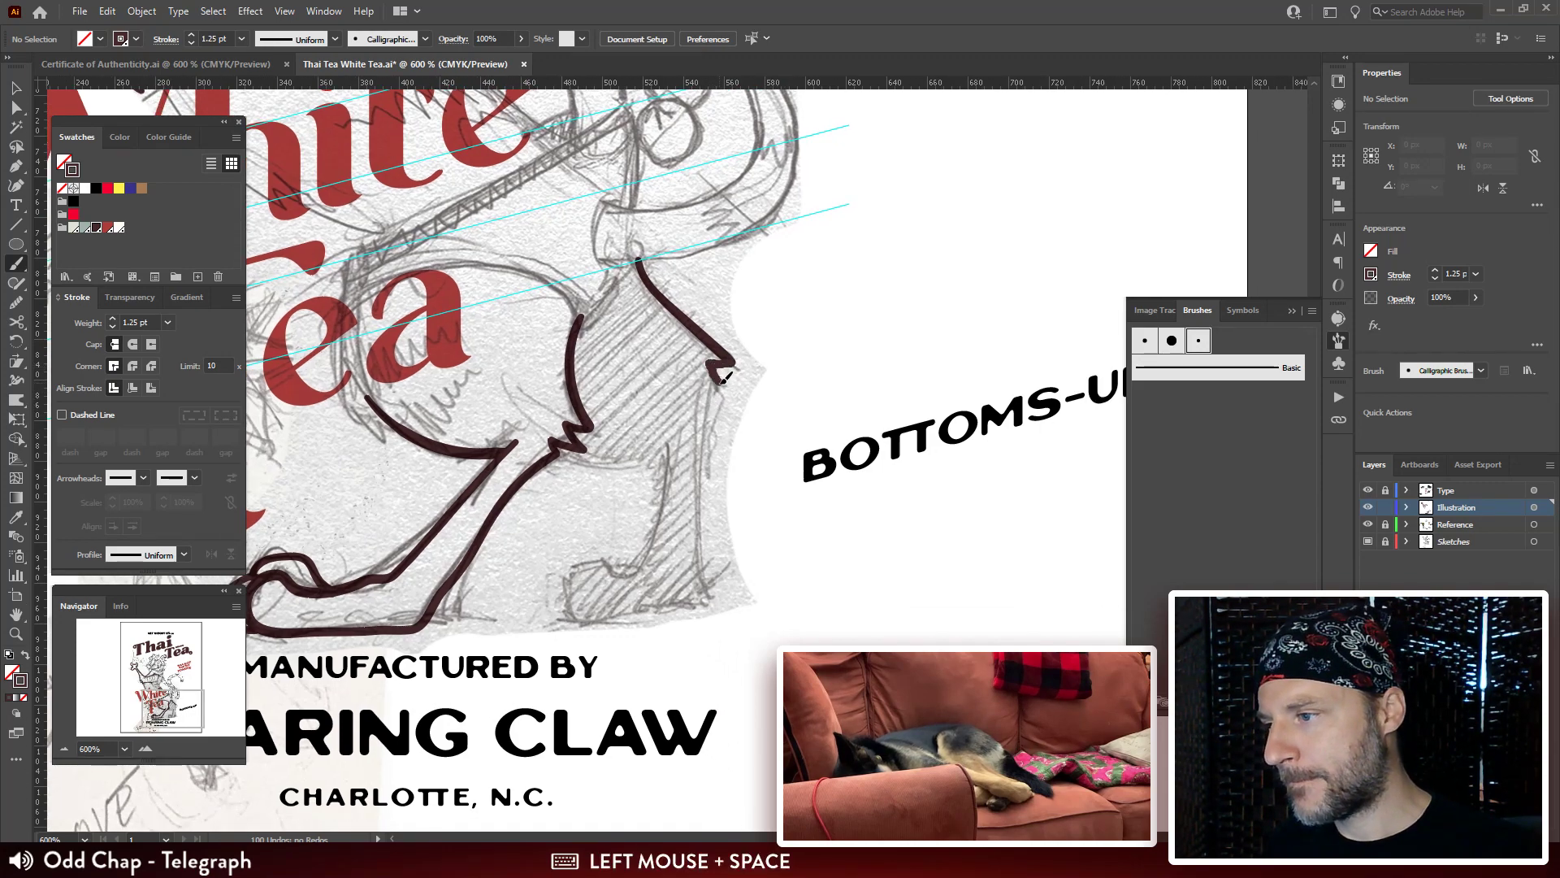
left_click_drag(794, 533, 758, 466)
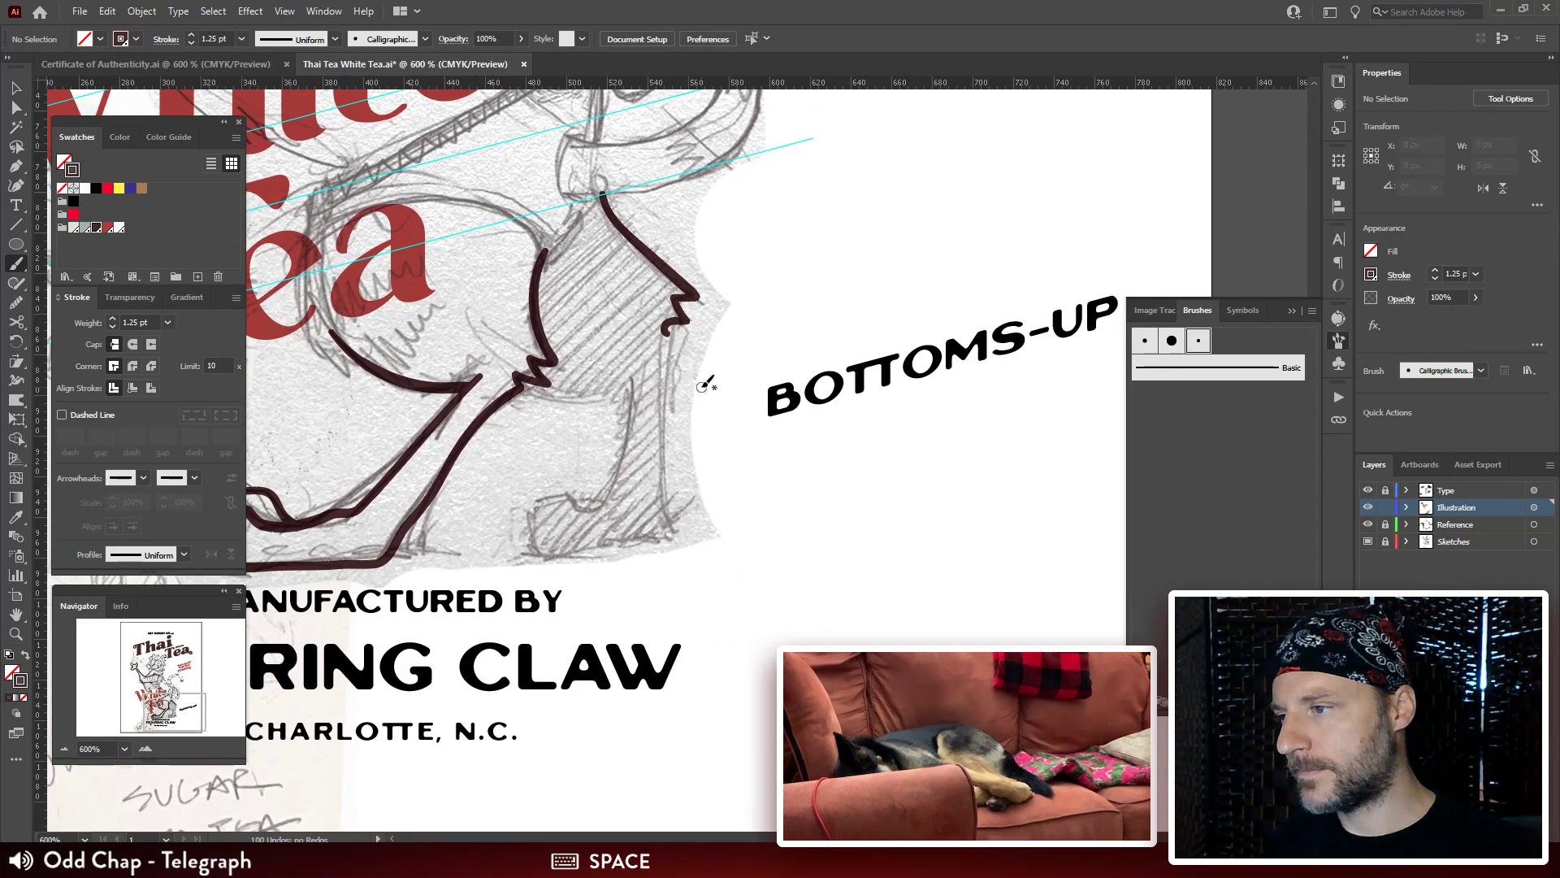
Try to paint the curved lower edge of the shaded far thigh from the fur zigzag behind the near knee.
key("ctrl+plus")
key("ctrl+plus")
mouse_move(670, 354)
left_mouse_down()
mouse_move(892, 366)
mouse_move(848, 423)
left_mouse_up()
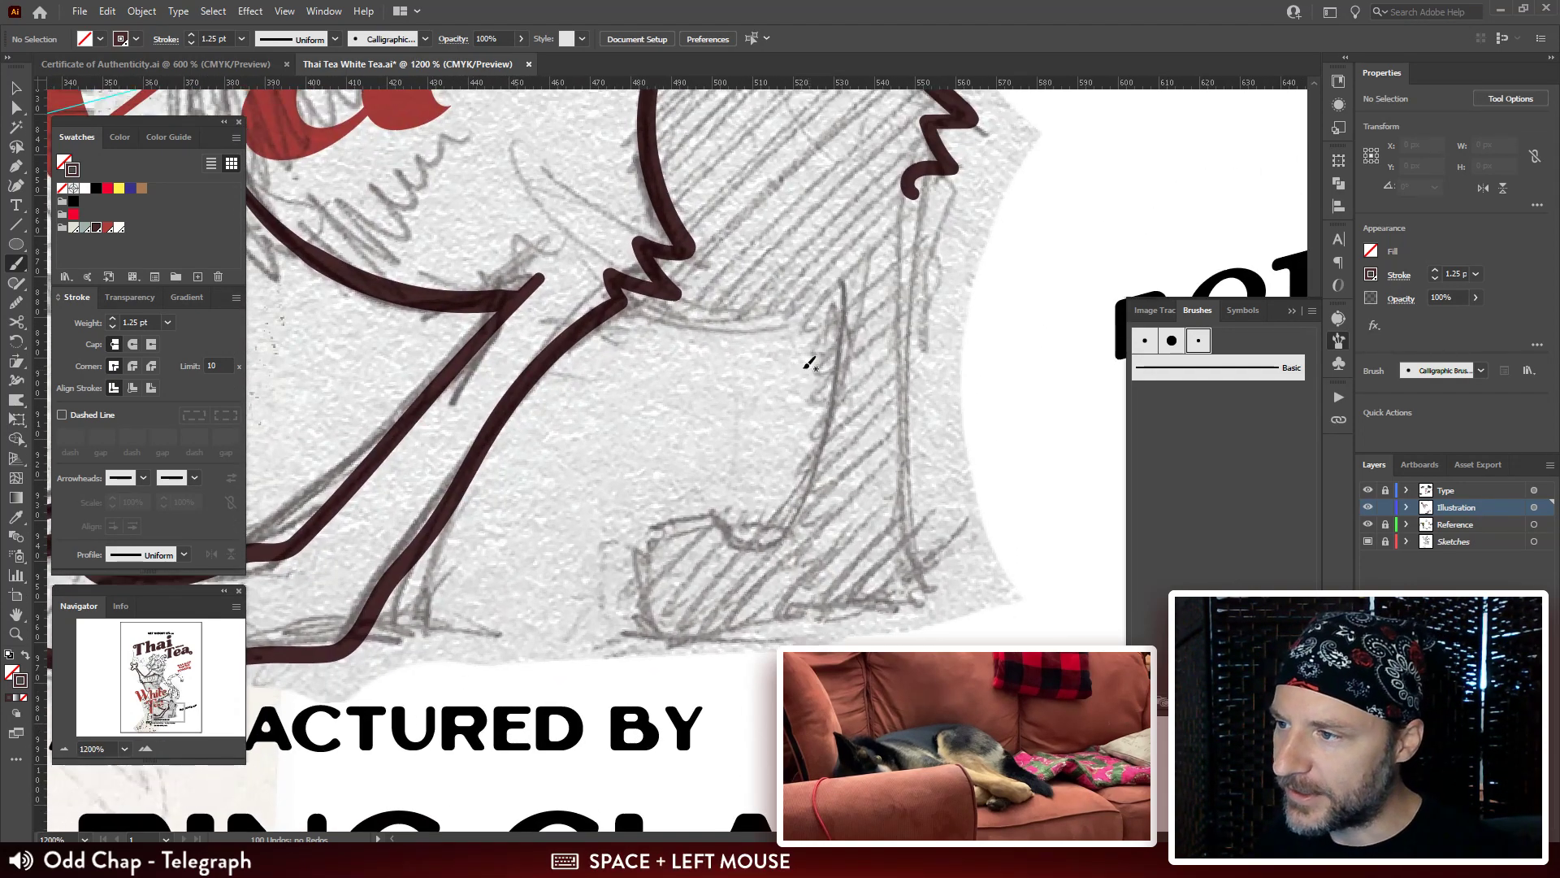
left_click_drag(633, 302, 667, 357)
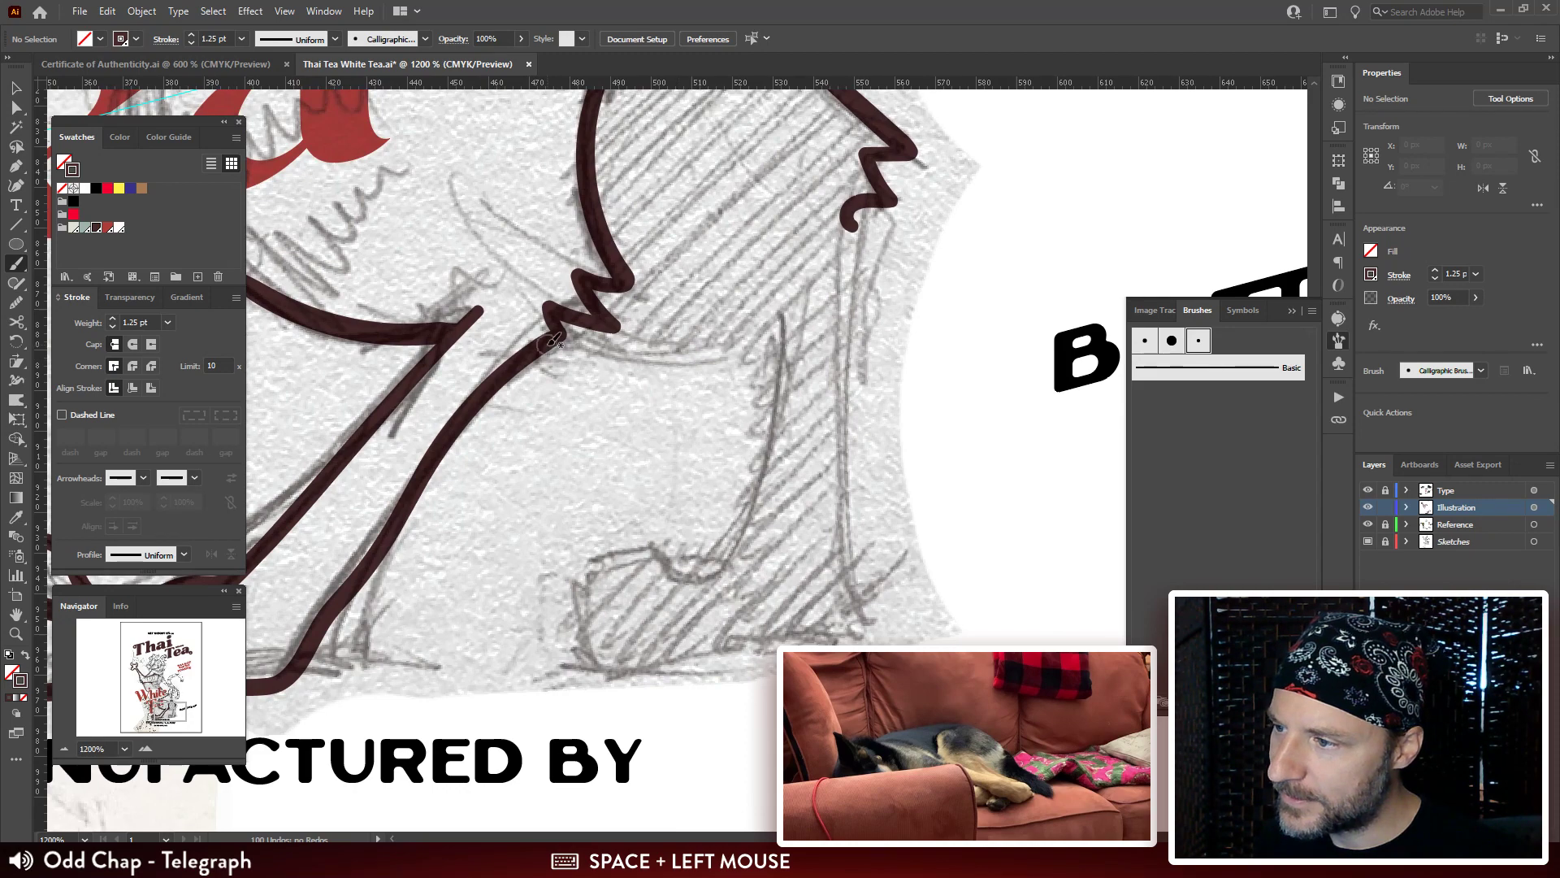
left_click_drag(566, 333, 686, 347)
left_click_drag(782, 311, 793, 305)
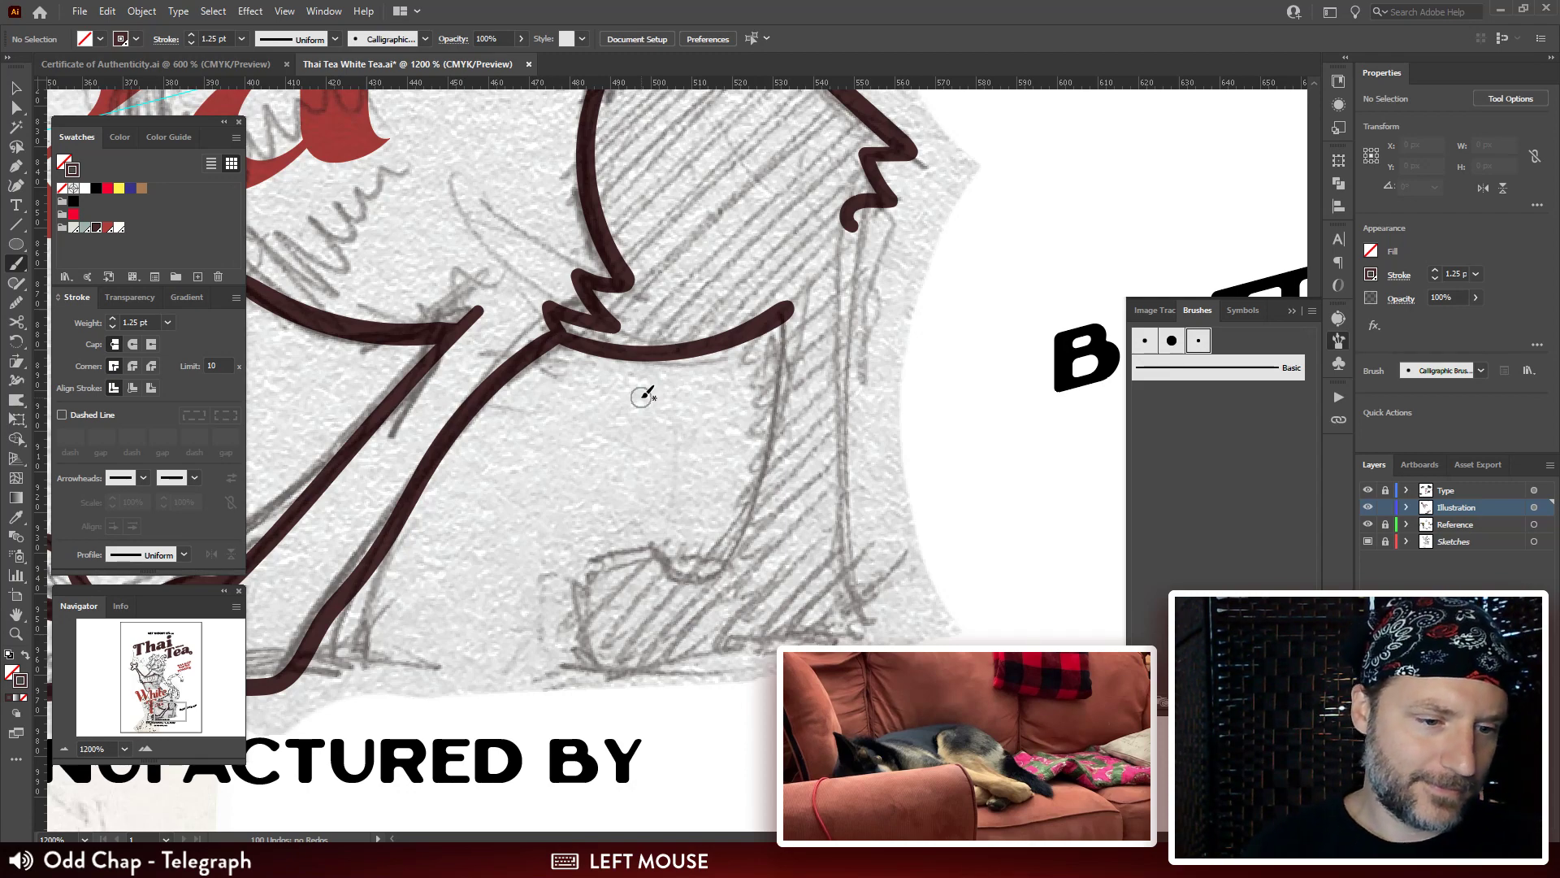
key("ctrl+minus")
key("ctrl+minus")
key("ctrl+minus")
left_click_drag(812, 488, 838, 396)
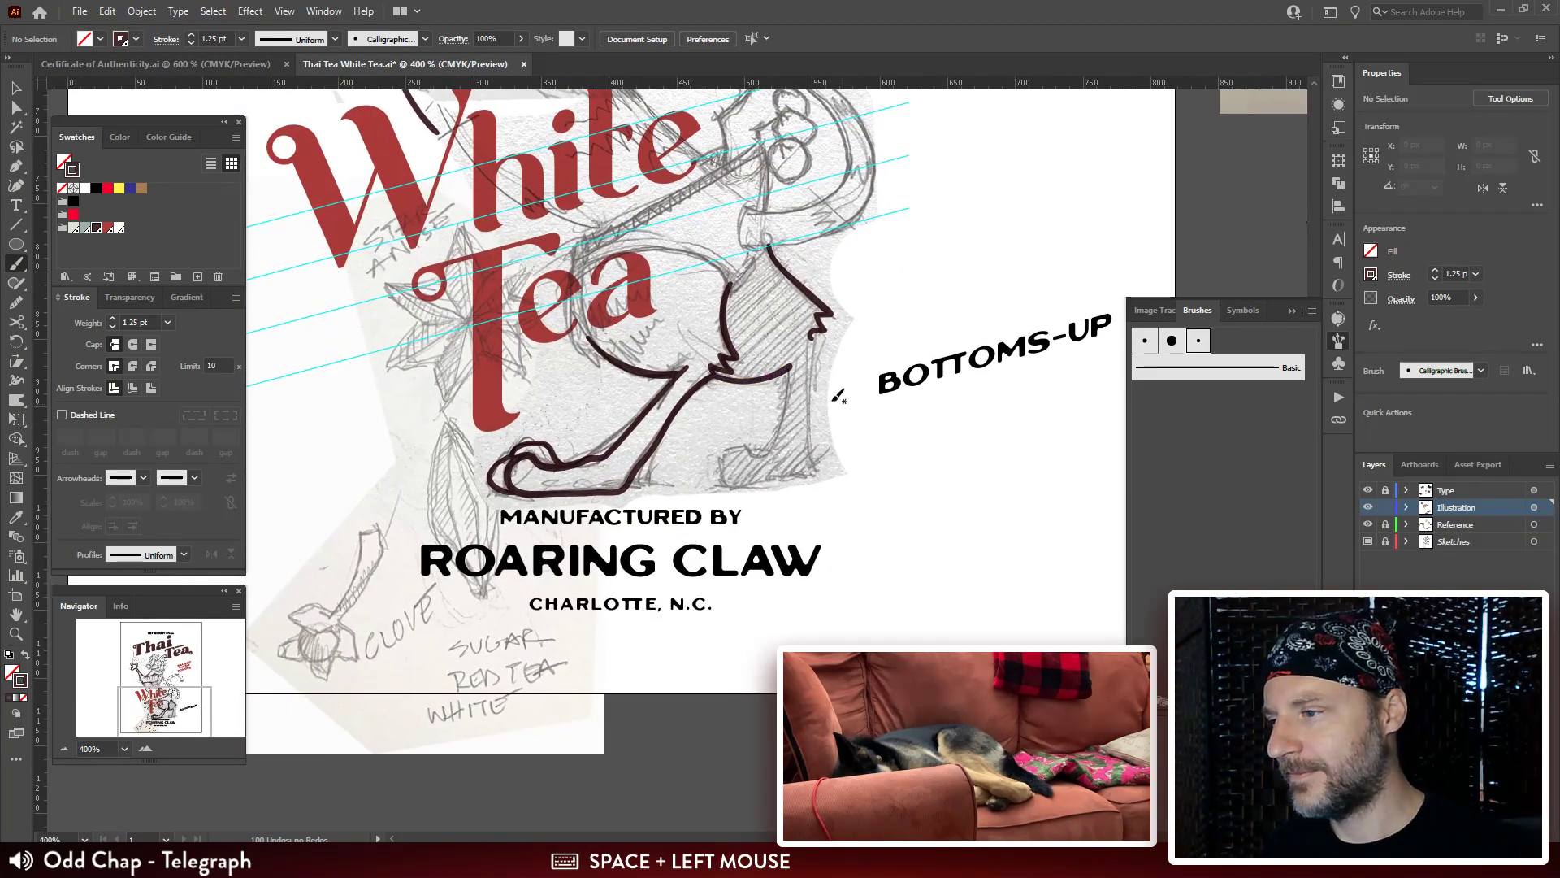
key("ctrl+z")
Paint the curved lower edge of the shaded far thigh and the front line of the far lower leg.
left_click_drag(715, 373, 717, 370)
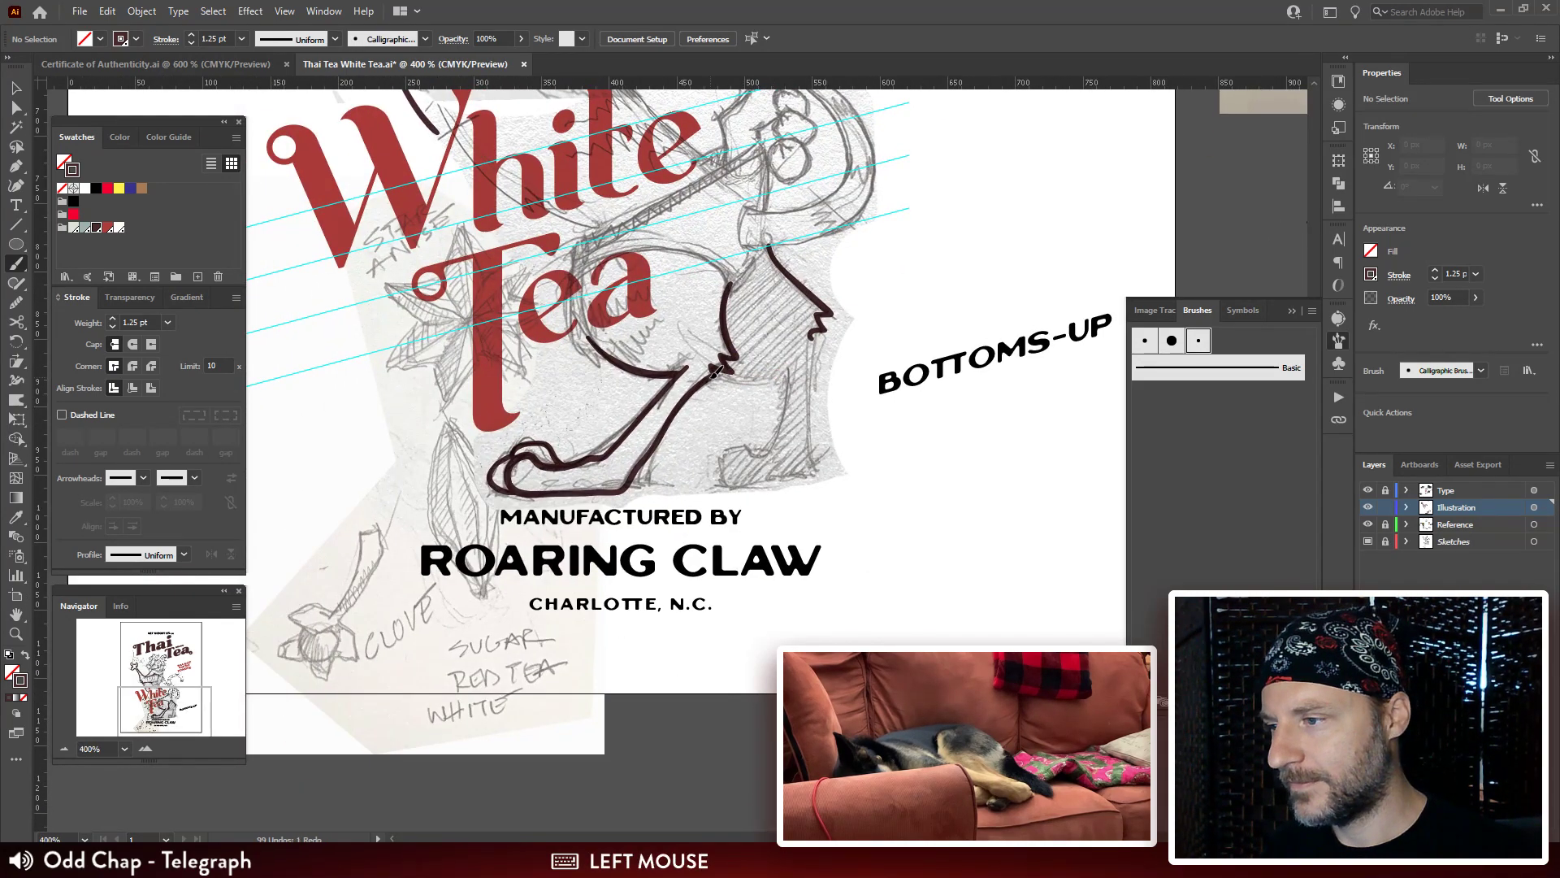
left_click_drag(794, 418, 787, 393)
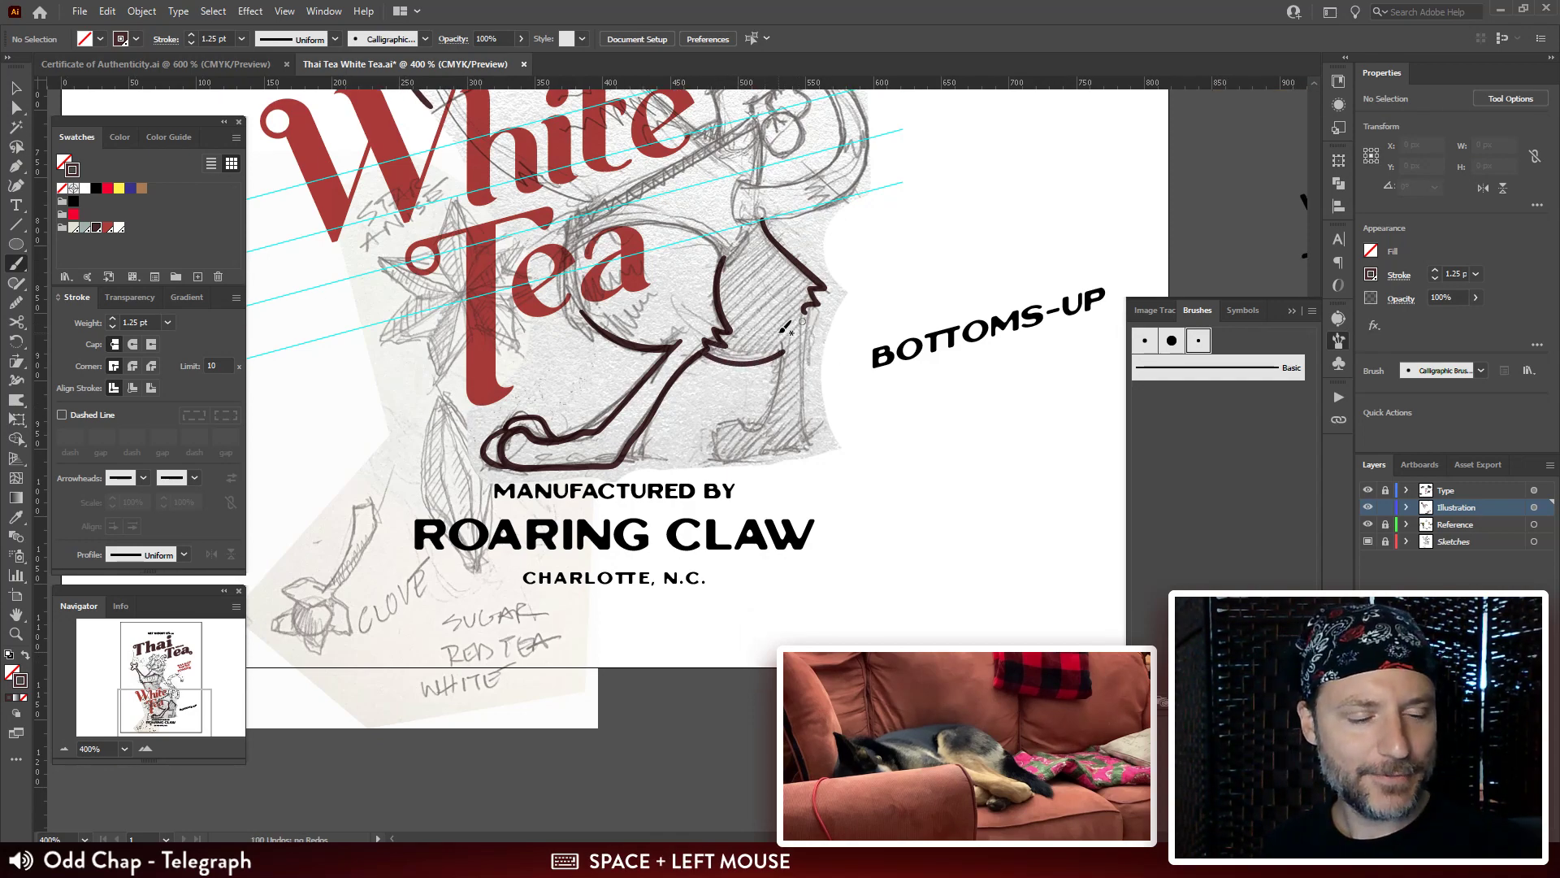
left_click_drag(833, 498, 817, 425)
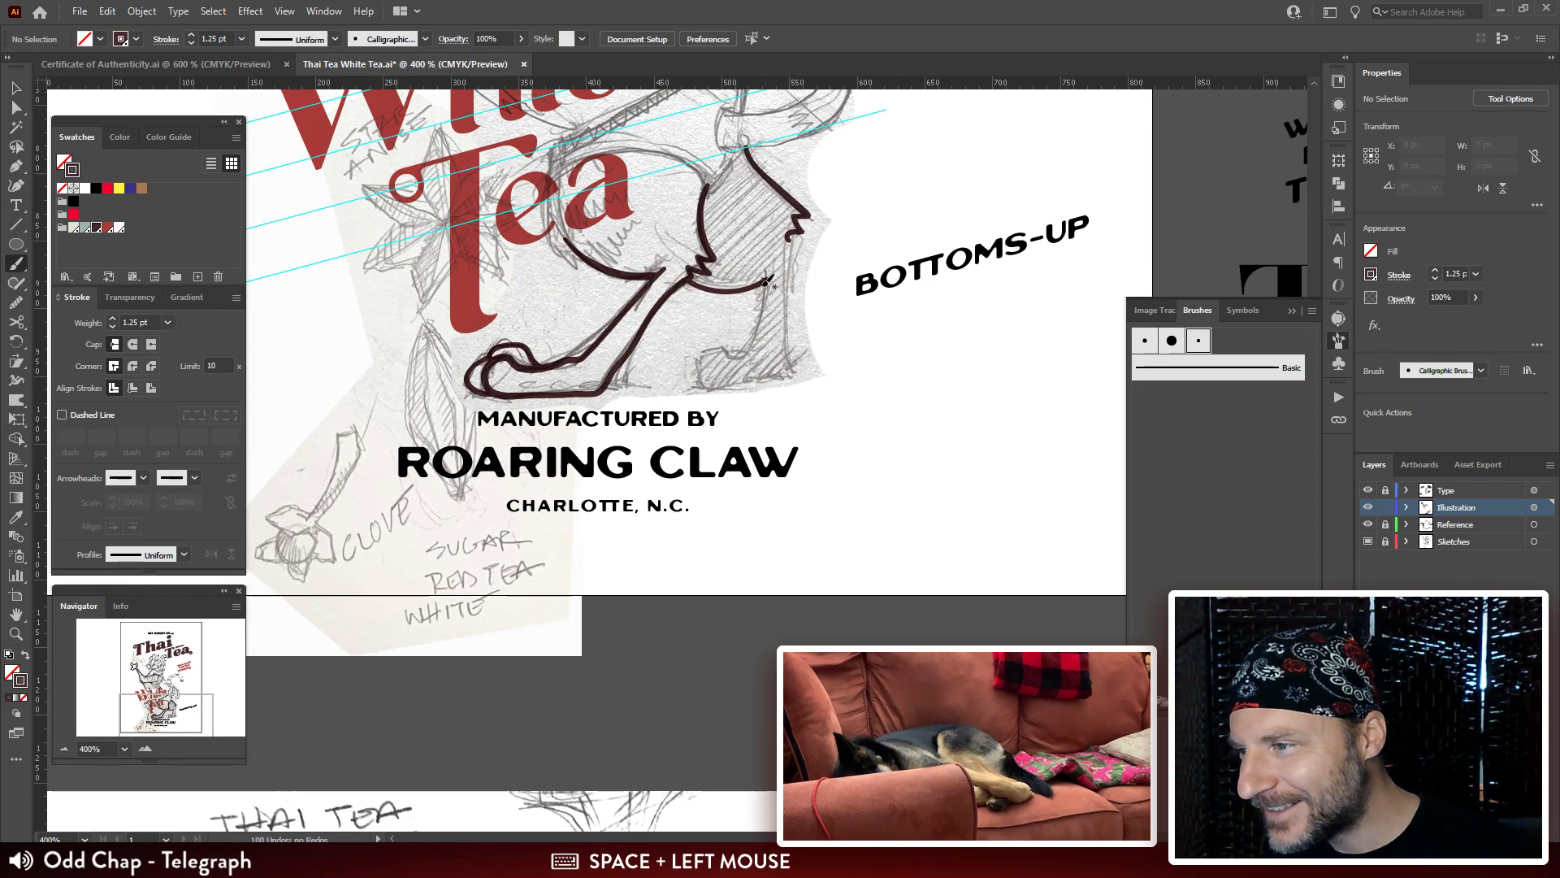
left_click_drag(771, 271, 770, 286)
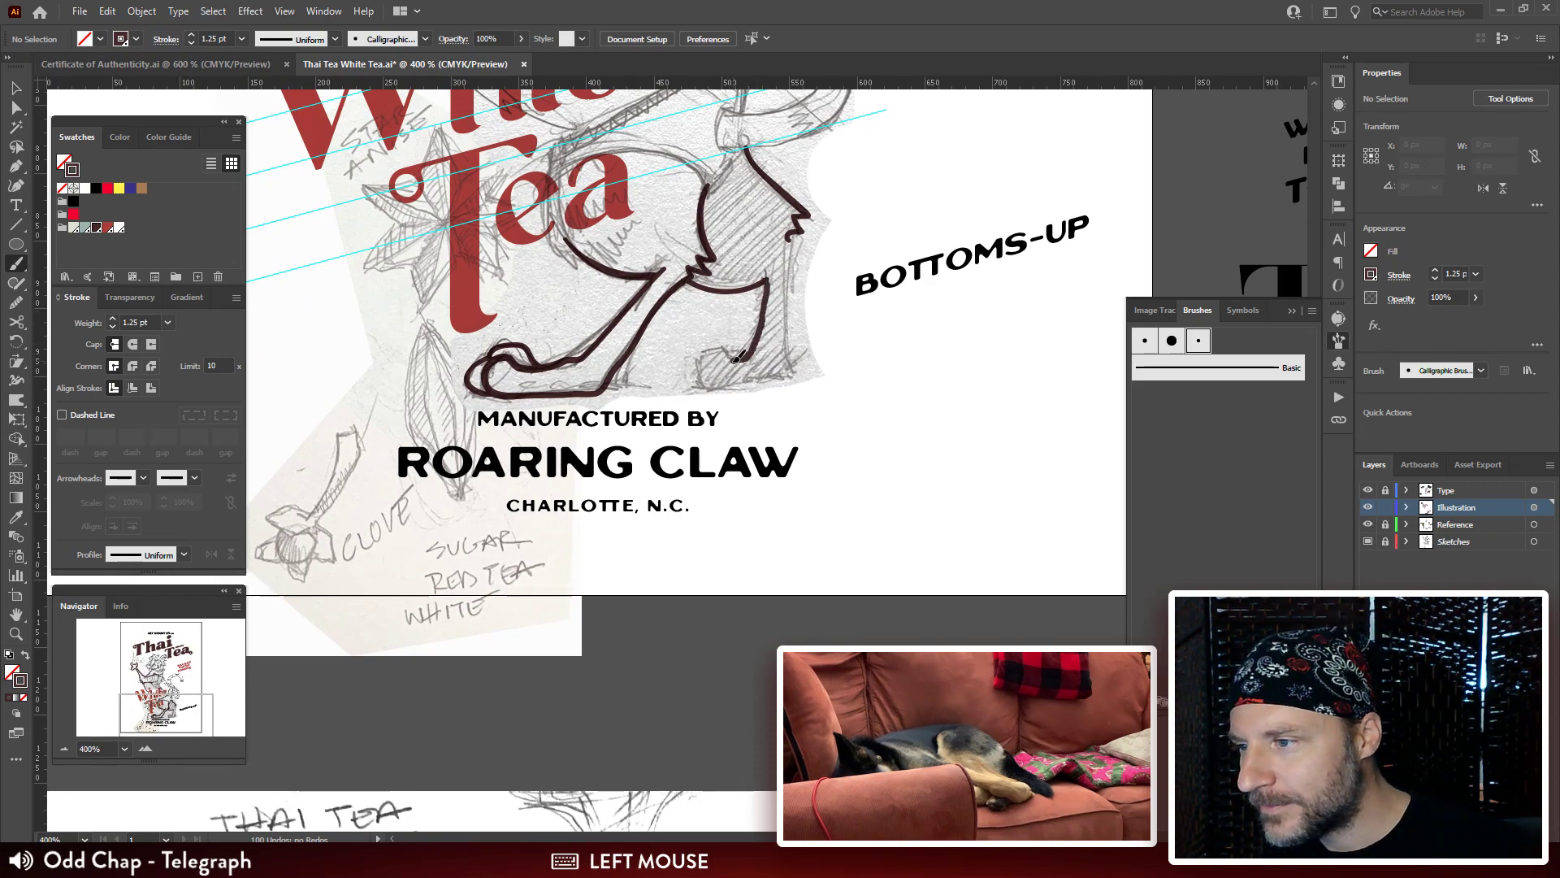
Paint the shaded far foot's toe and sole outline, plus the back-of-leg line from the fur zigzag to the heel.
left_click_drag(728, 351, 696, 373)
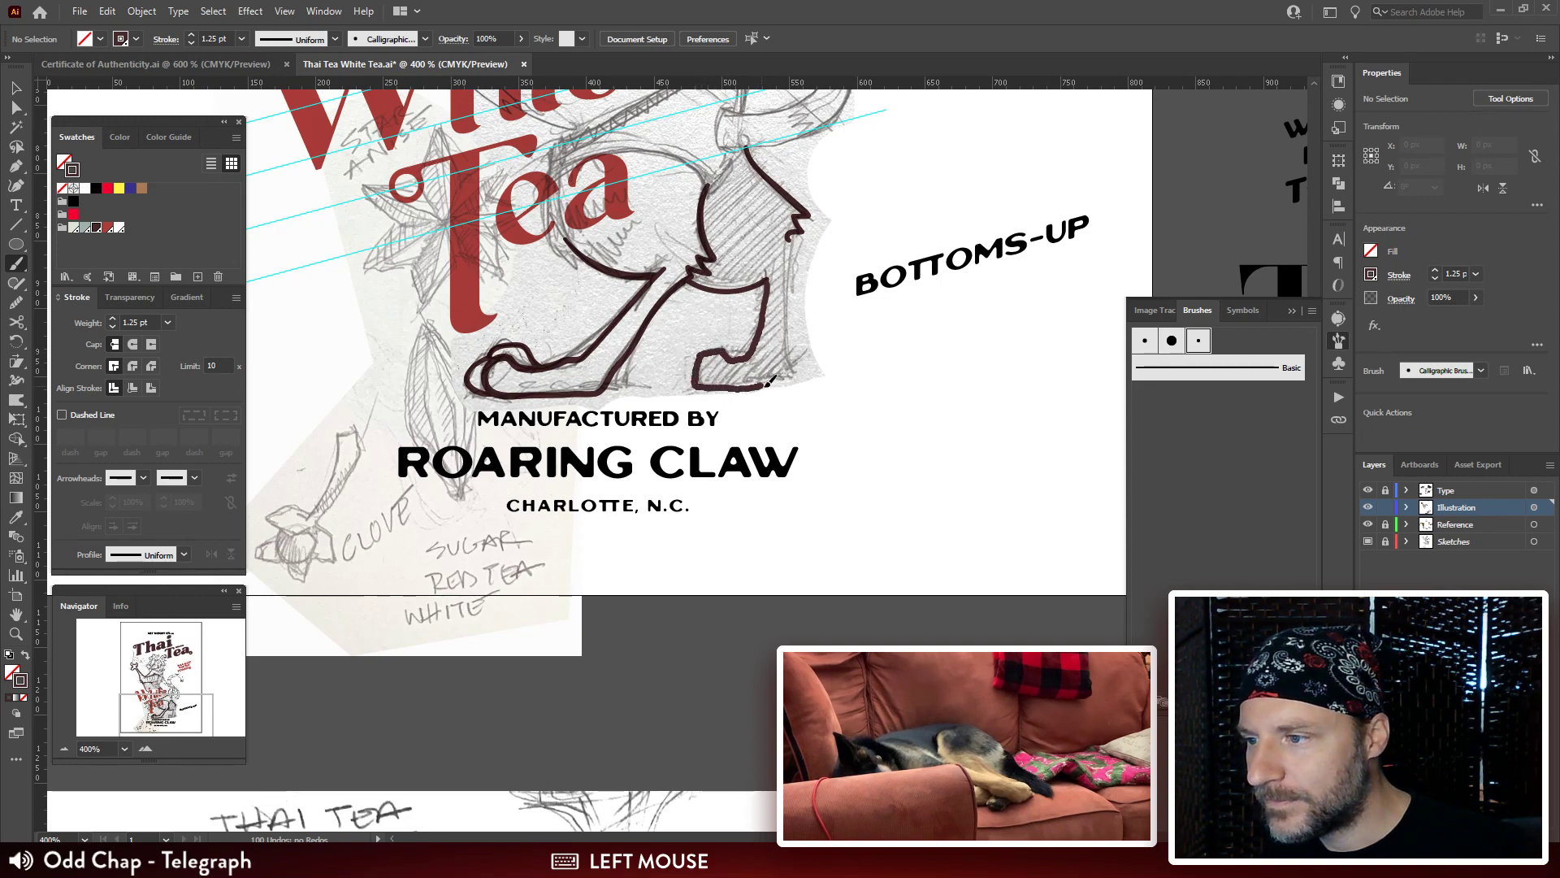
left_click_drag(791, 384, 832, 401)
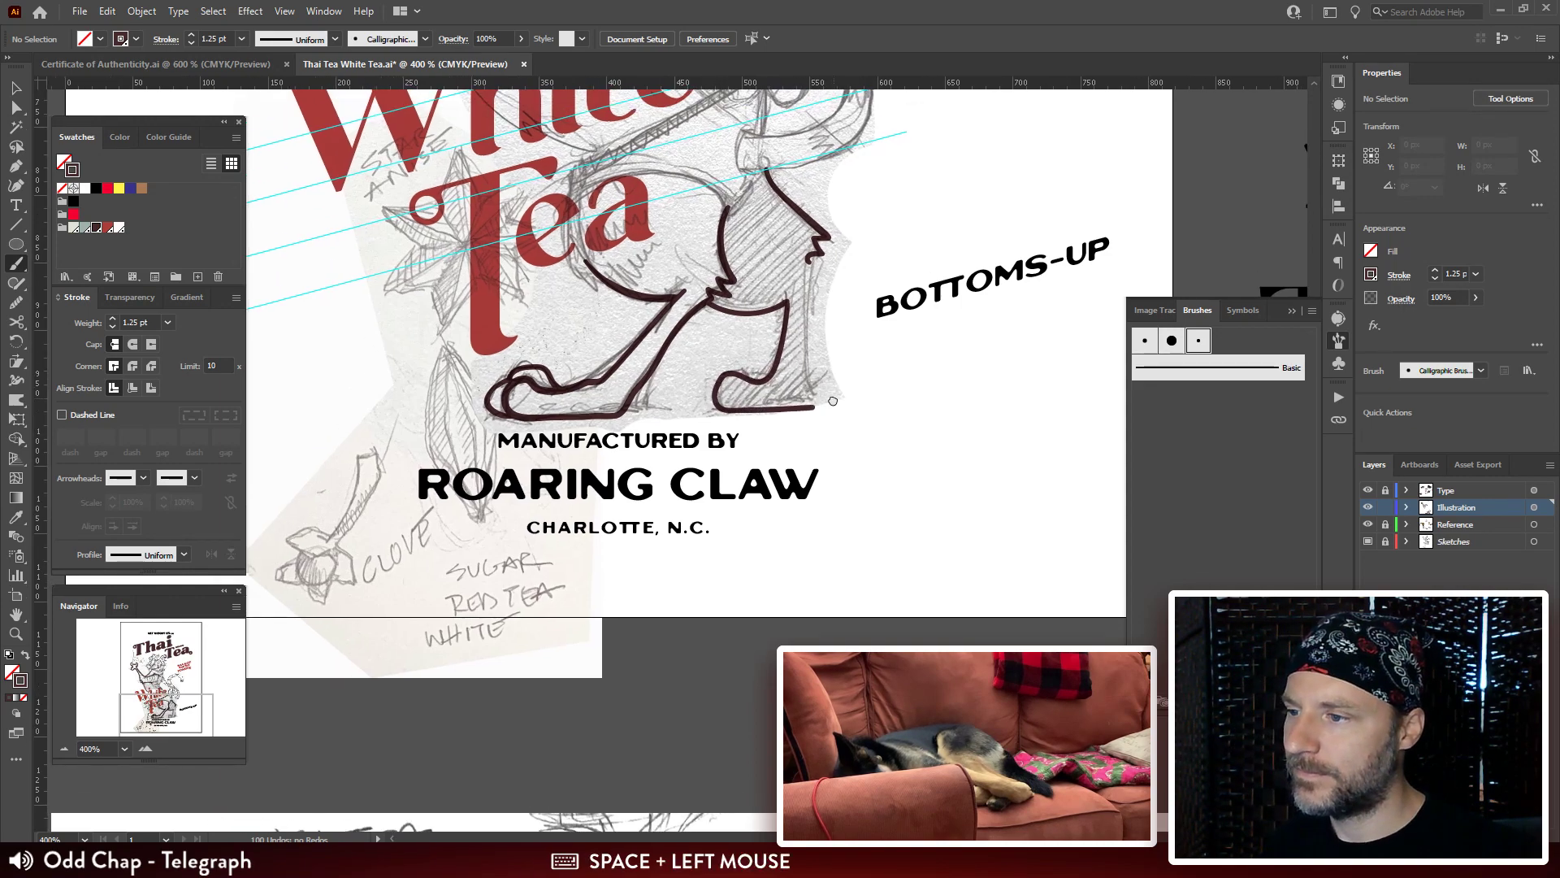
mouse_move(879, 315)
left_mouse_down()
mouse_move(684, 236)
mouse_move(659, 275)
mouse_move(658, 341)
left_mouse_up()
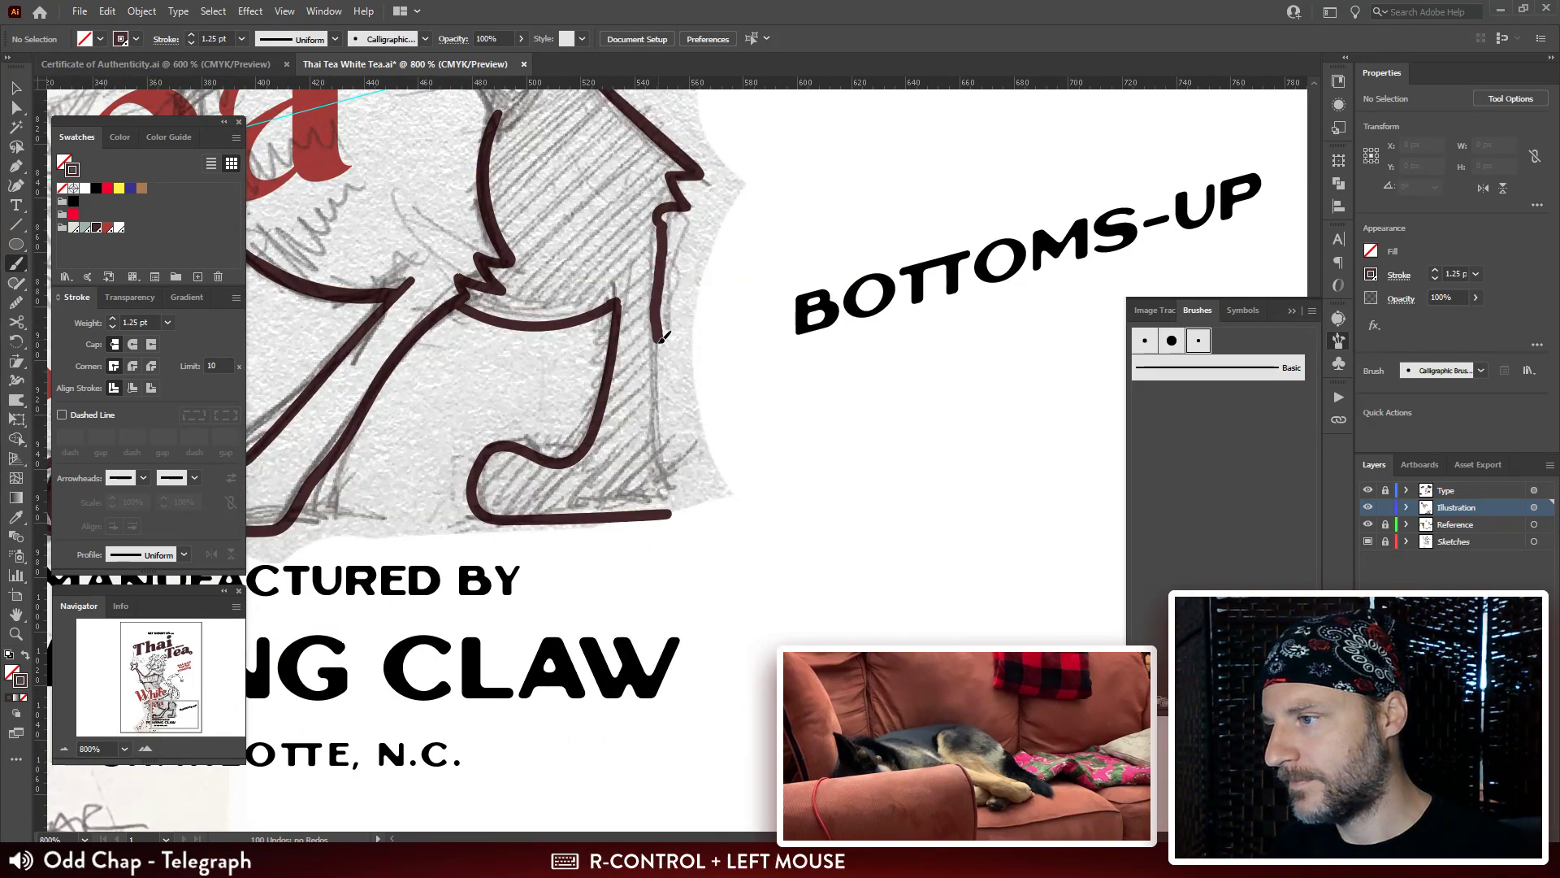
mouse_move(664, 419)
left_mouse_down()
mouse_move(675, 501)
mouse_move(698, 449)
mouse_move(657, 417)
mouse_move(665, 435)
left_mouse_up()
Join the far foot's sole outline and back-of-leg line at the heel, and select the joined heel anchor.
key("a")
left_click_drag(686, 417, 644, 451)
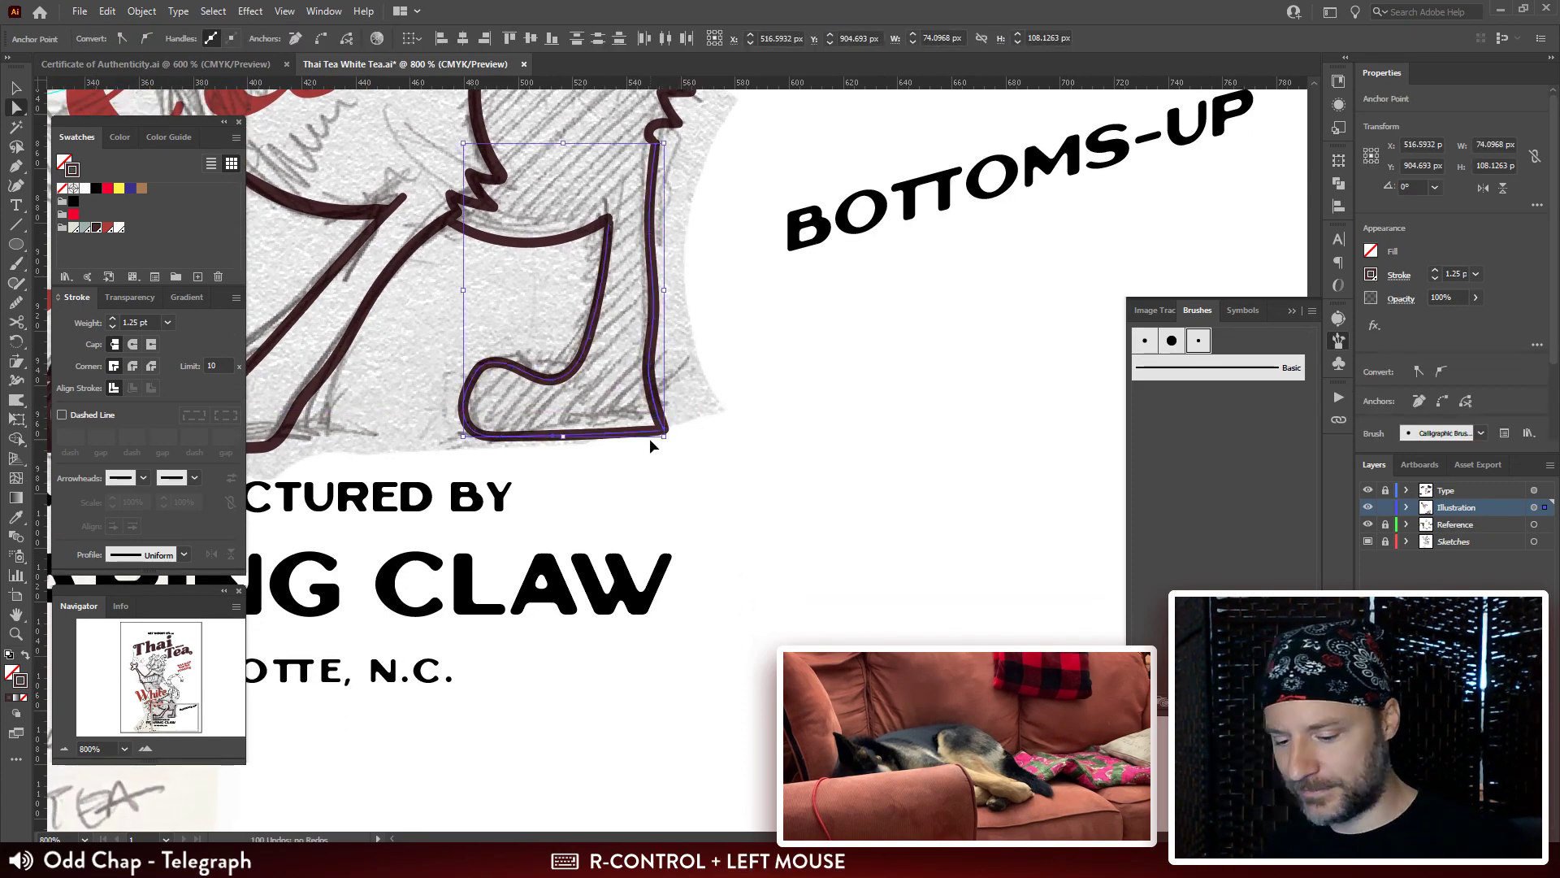
key("ctrl+alt+shift+j")
left_click_drag(726, 333, 684, 464)
left_click(671, 316)
left_click(685, 512)
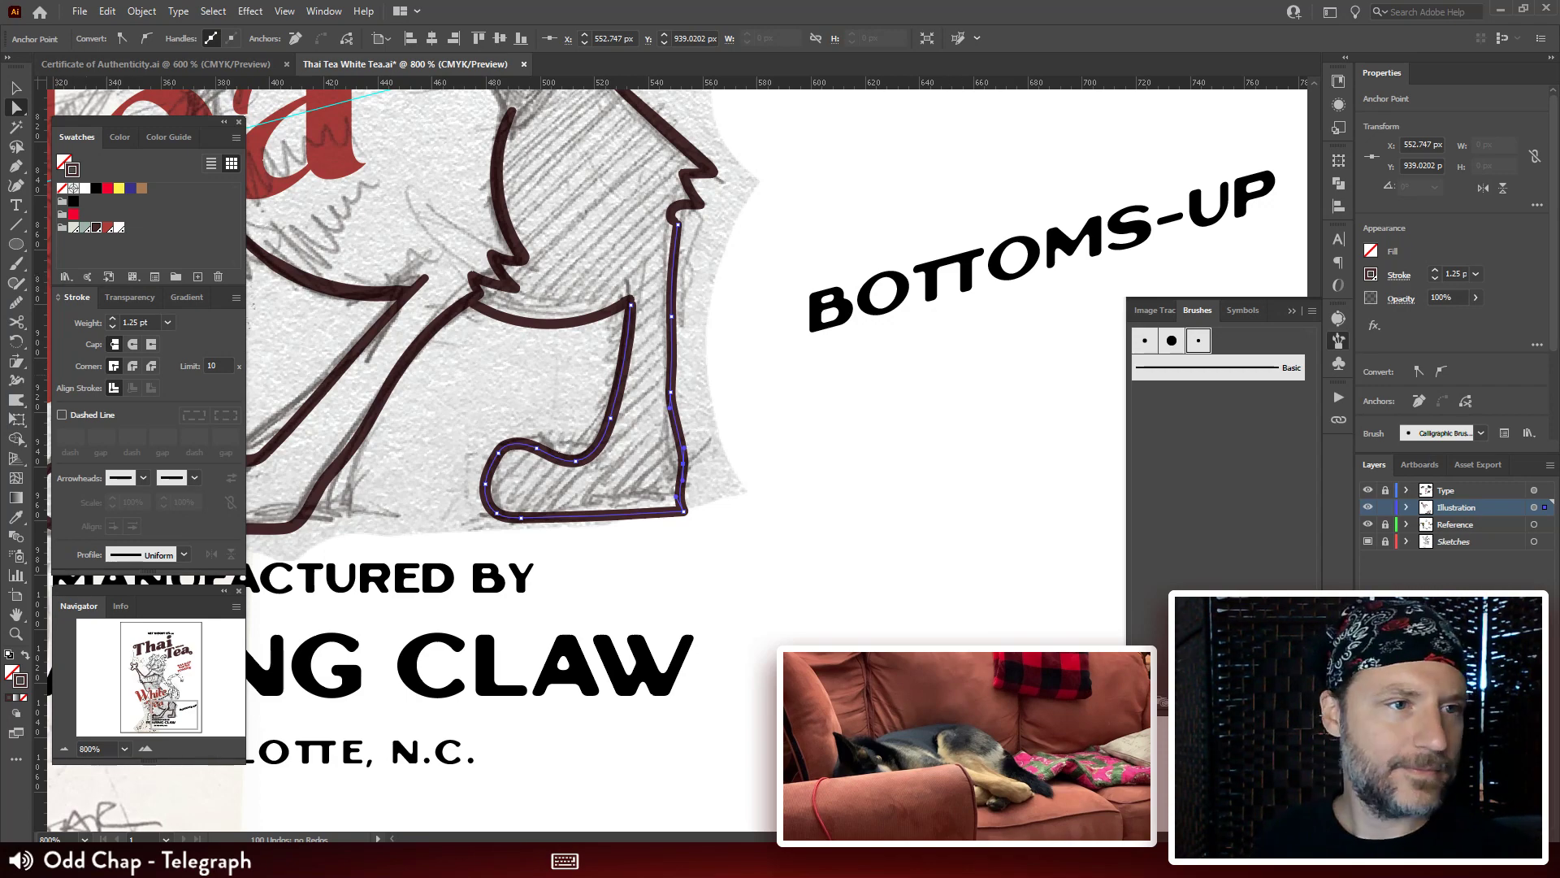
left_click(683, 464)
key("ctrl")
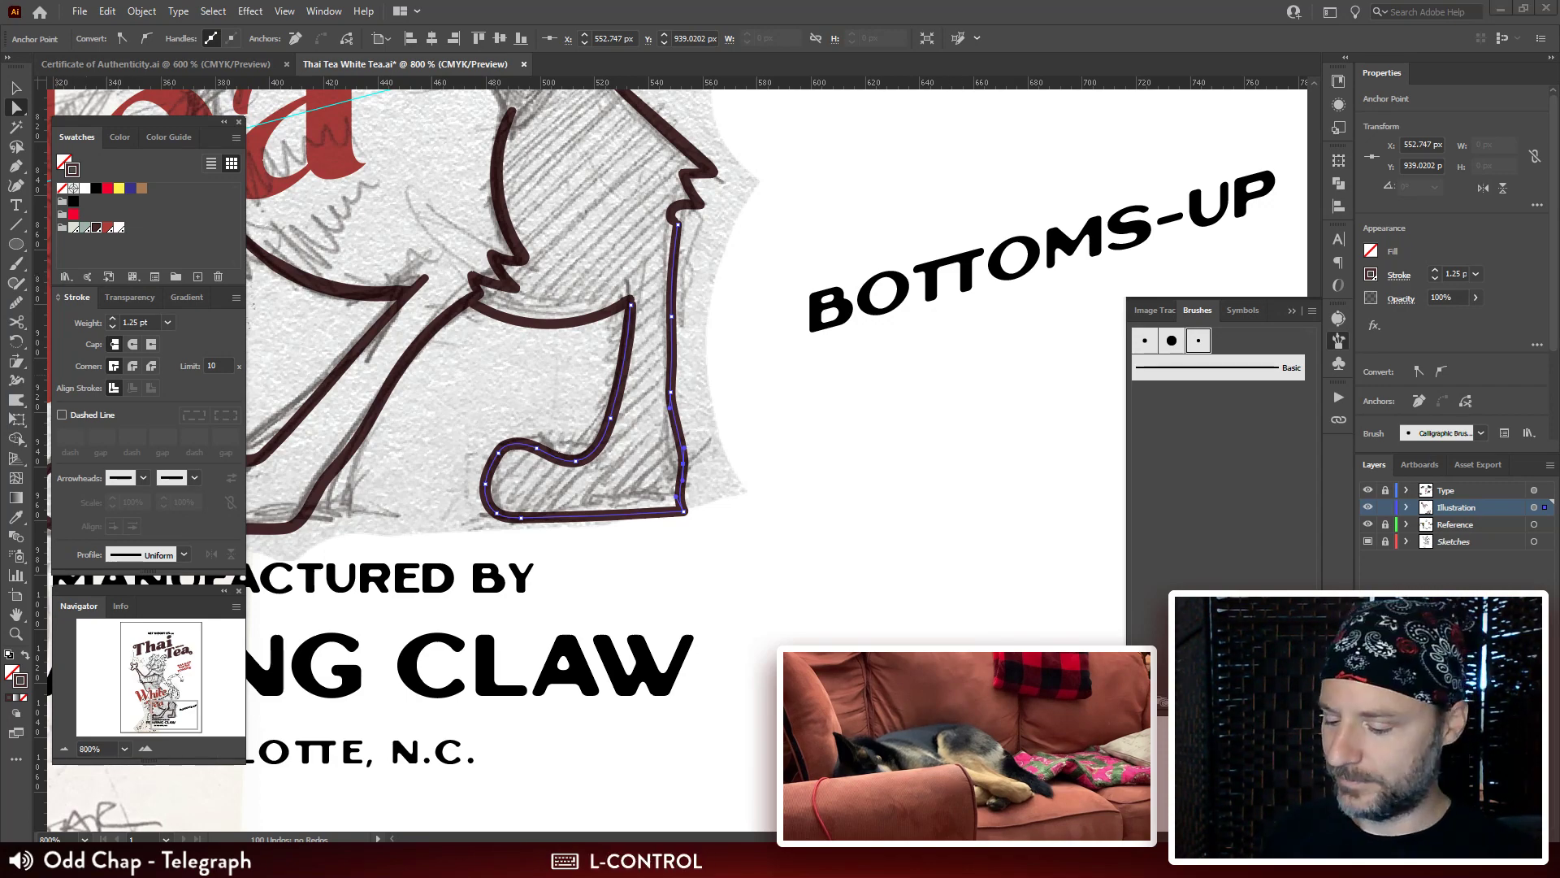
left_click(682, 464)
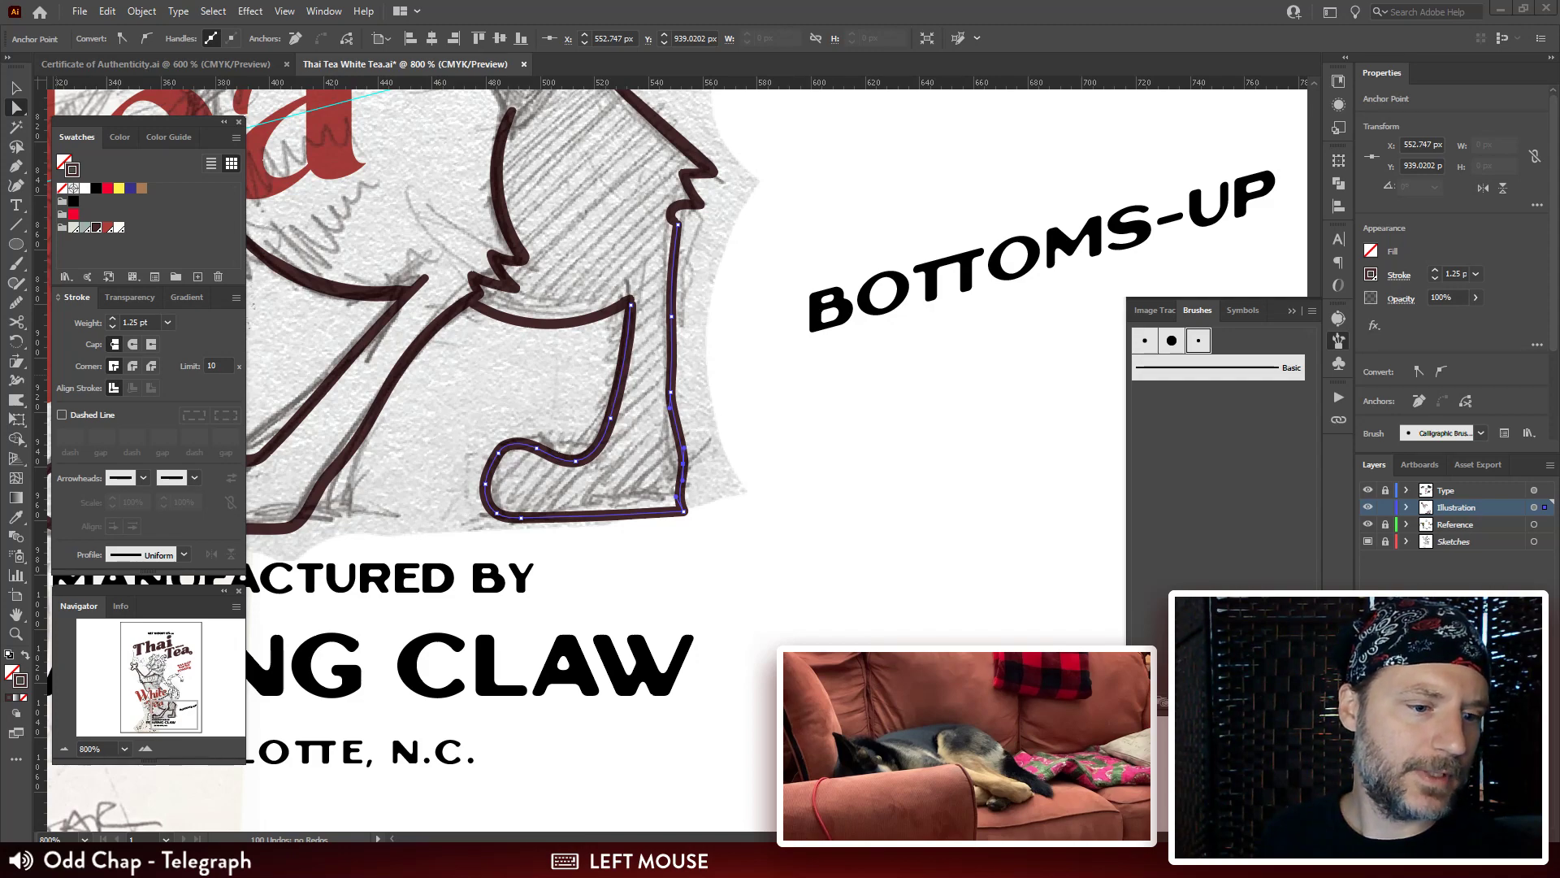
key("shift")
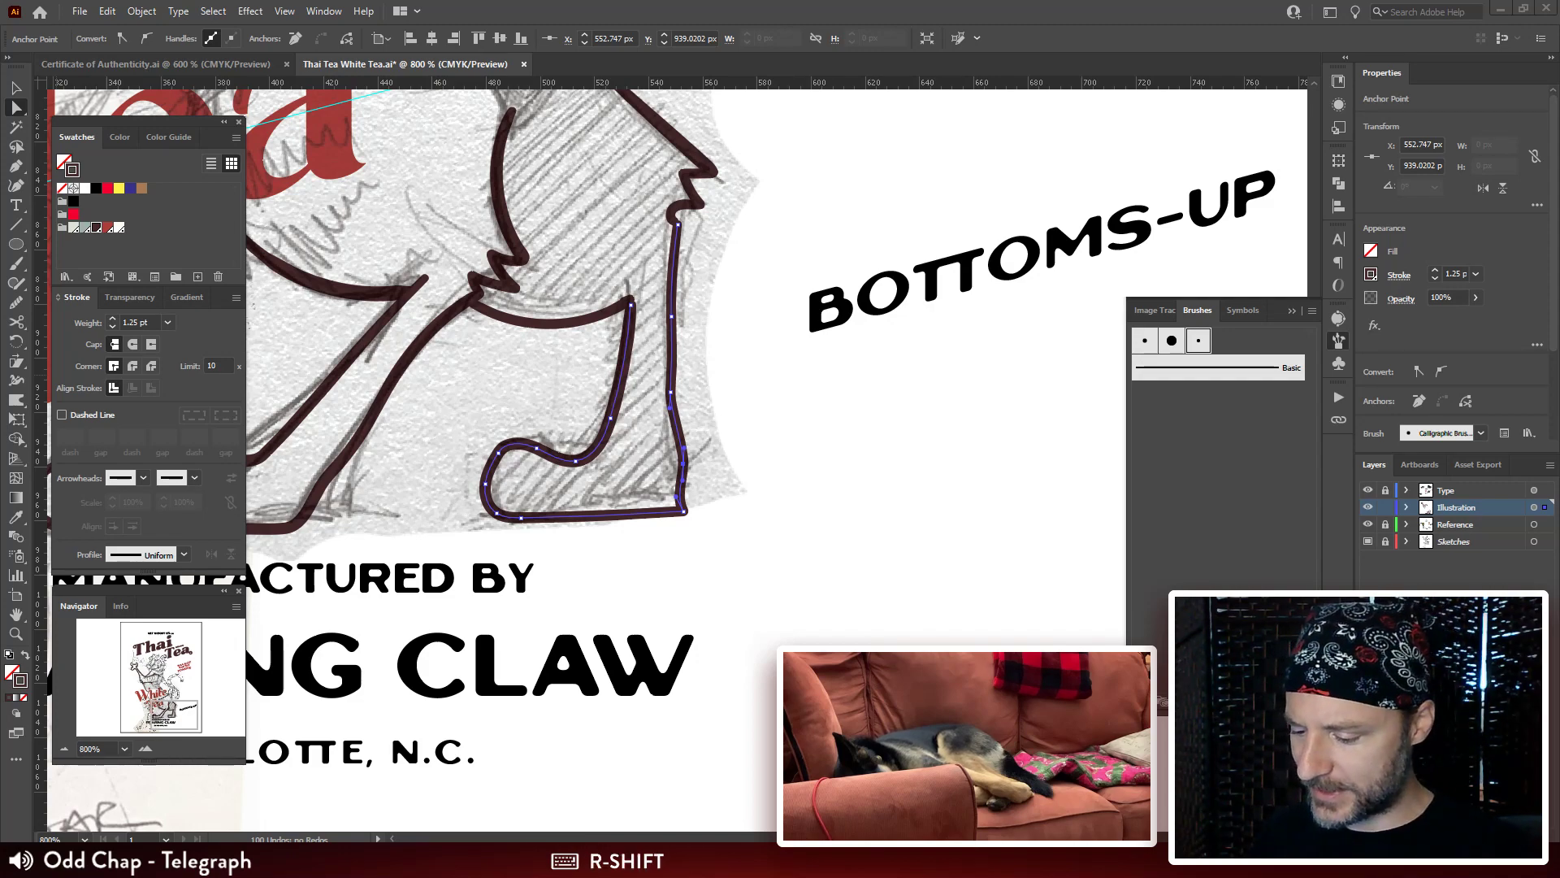
key("r")
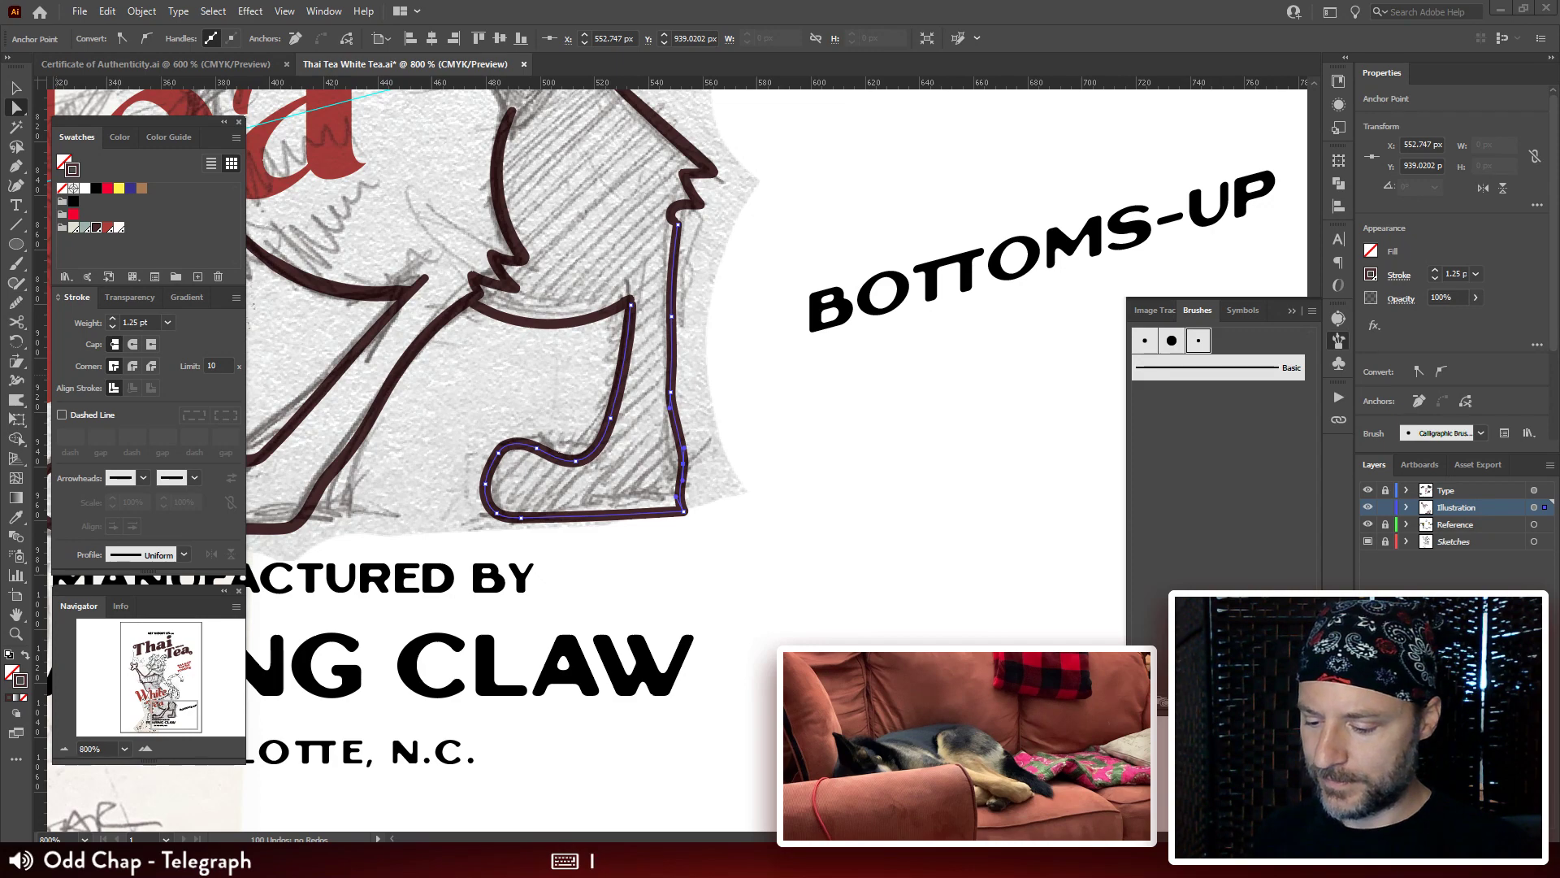
Undo the last heel edits and reposition the far foot's heel anchor to straighten the back-of-leg line.
key("Return")
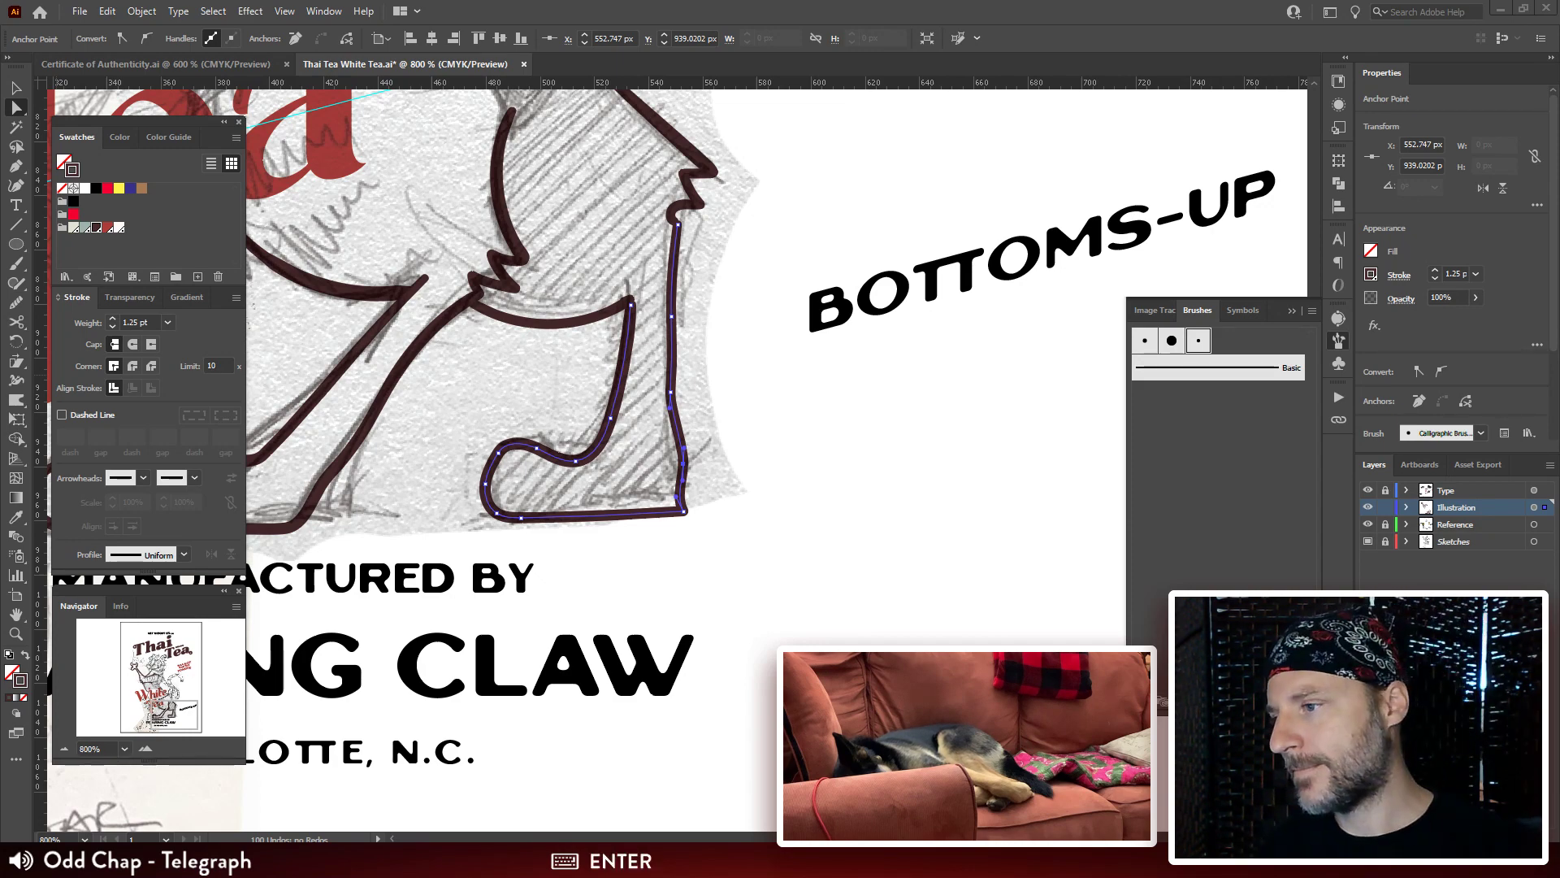
left_click_drag(687, 518, 743, 527)
key("ctrl+z")
key("ctrl+z")
key("ctrl+plus")
key("ctrl+plus")
left_click_drag(857, 816, 653, 480)
key("ctrl+minus")
key("ctrl+minus")
key("ctrl+minus")
key("ctrl+minus")
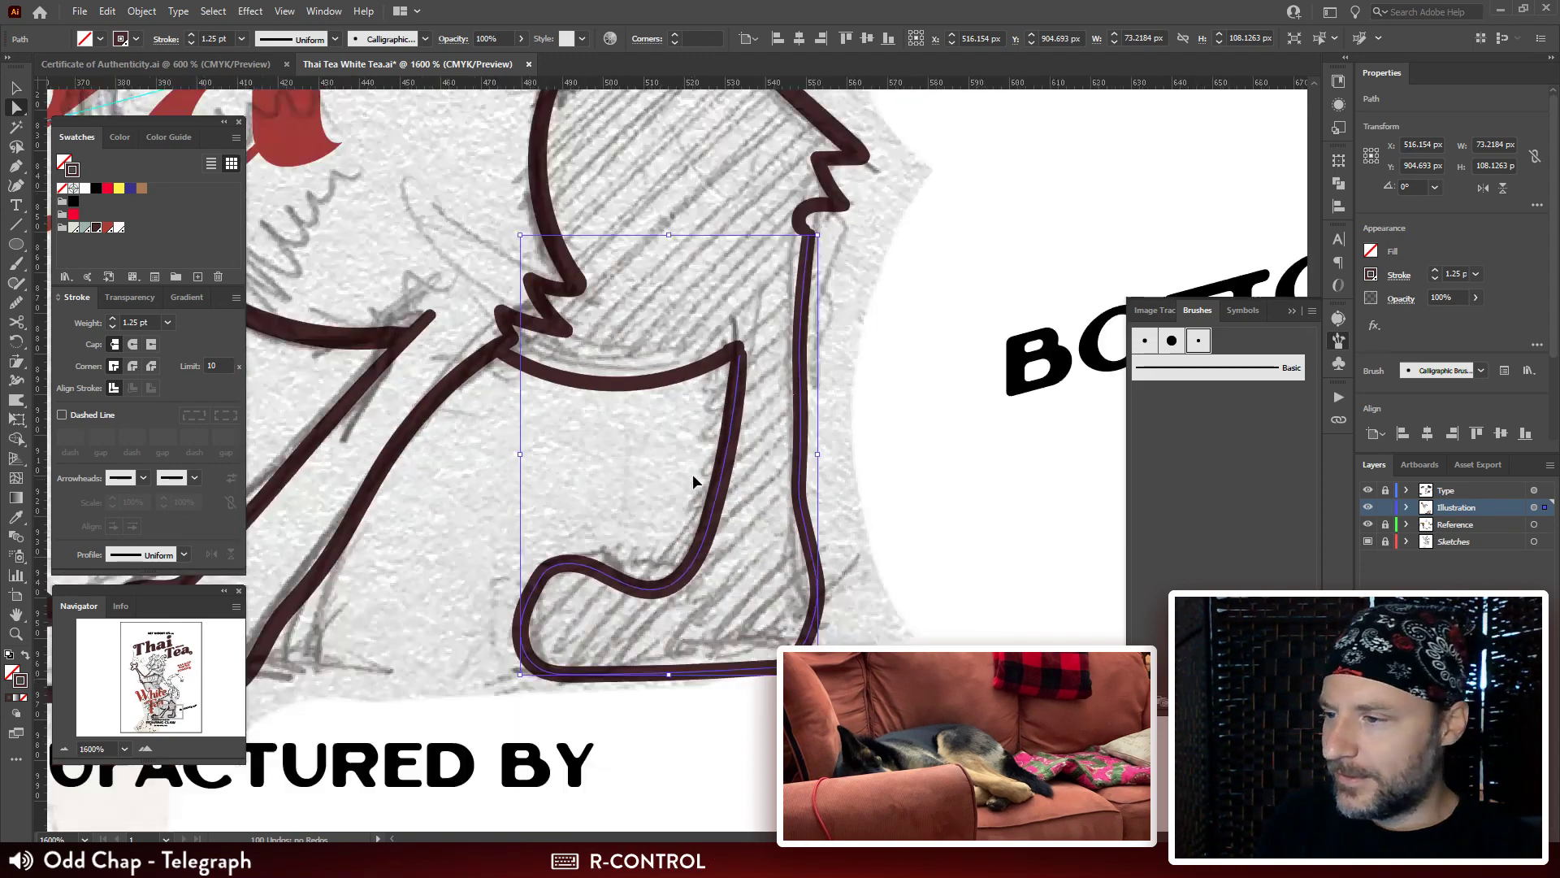
left_click_drag(808, 417, 756, 527)
left_click(778, 471)
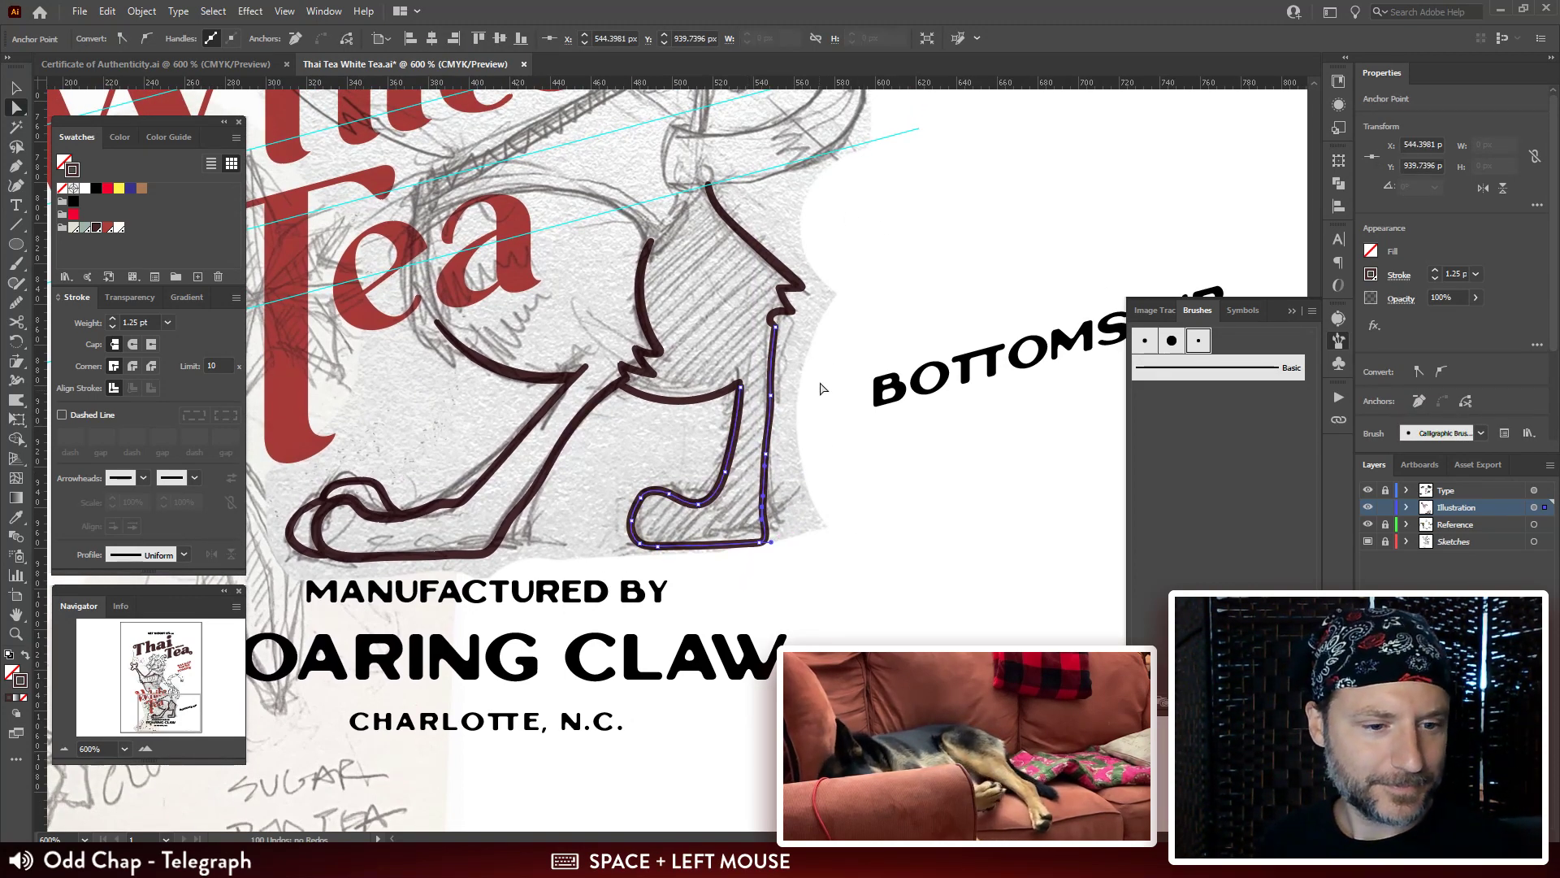
Reshape the far foot's instep curve by selecting and shifting its anchors between the toe and the shin.
left_click_drag(830, 432, 767, 391)
left_click_drag(767, 487, 698, 498)
left_click(712, 490, "shift")
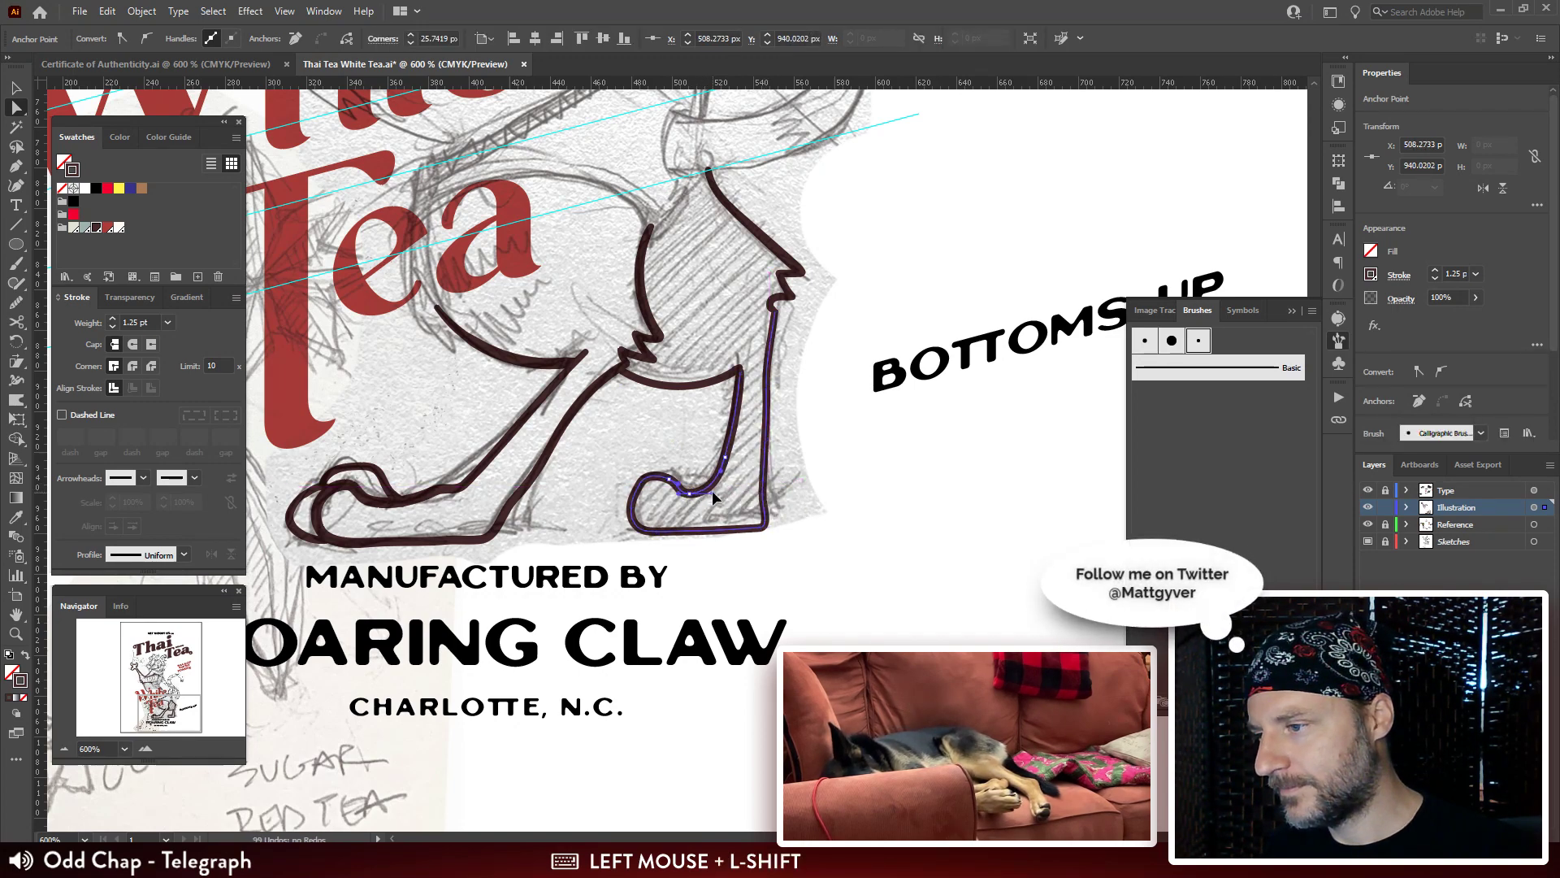
left_click(726, 459, "shift")
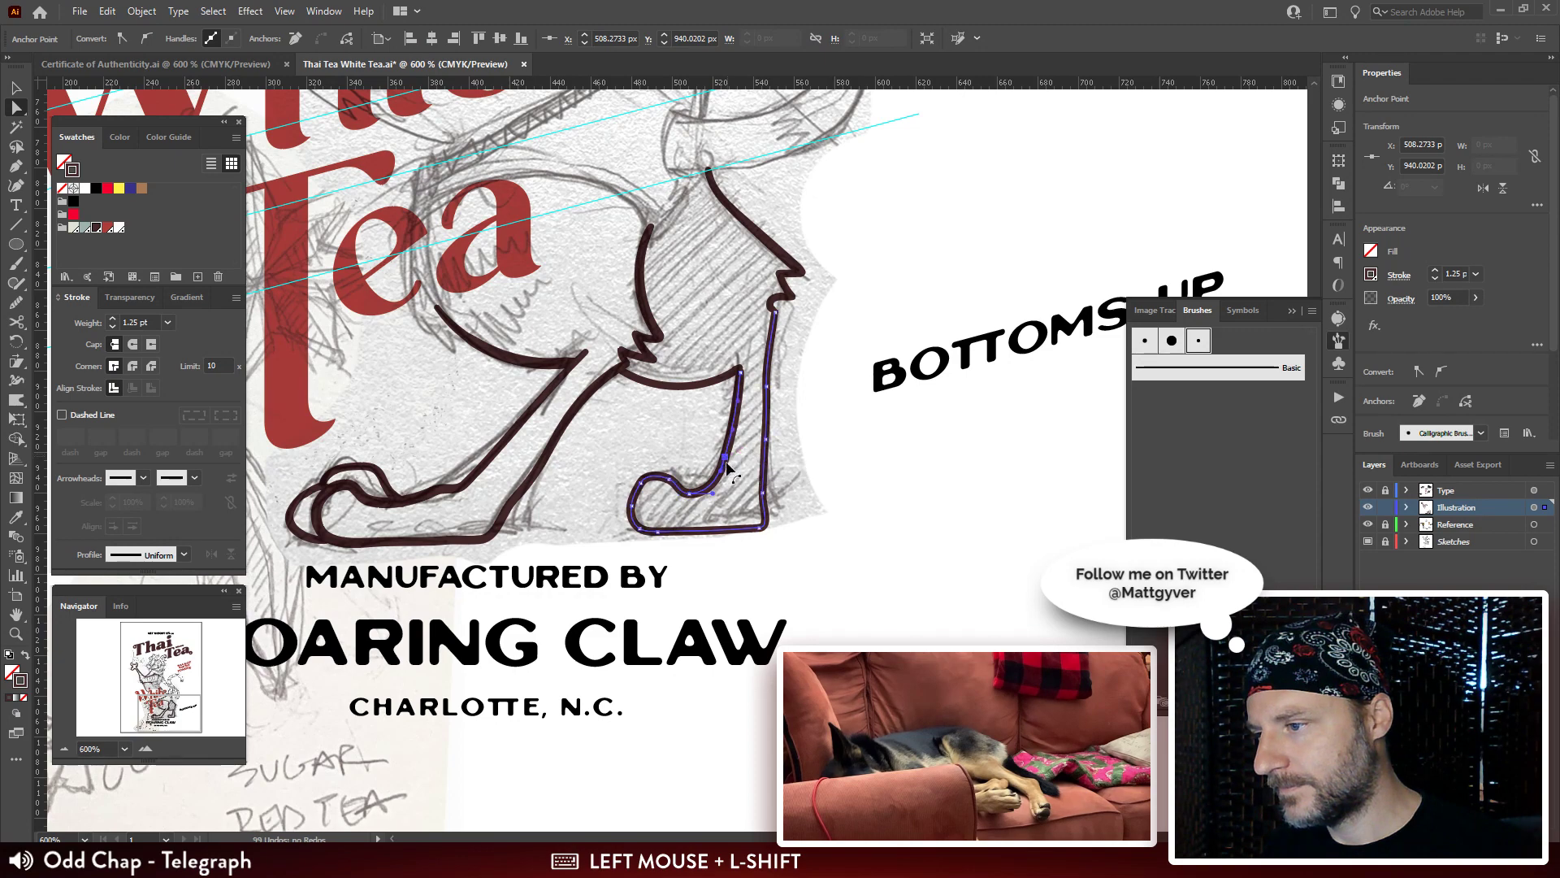
left_click(728, 468, "shift")
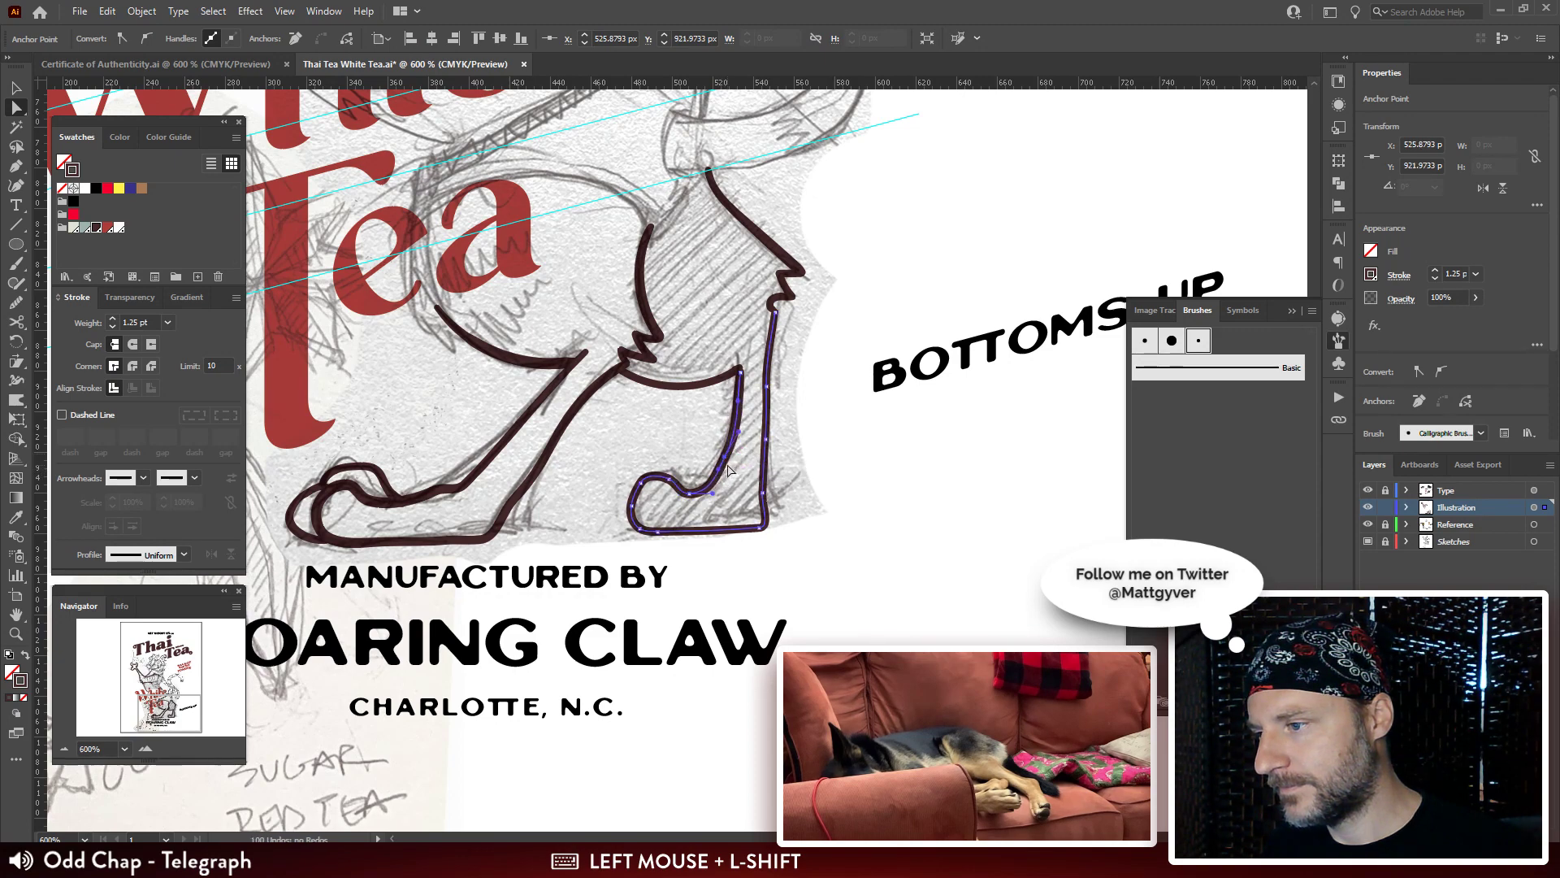
left_click_drag(728, 468, 724, 468)
left_click(861, 460)
Join the top of the back-of-leg line to the fur zigzag behind the far knee and tidy the joined corner.
key("ctrl+minus")
key("ctrl+minus")
key("ctrl+minus")
key("ctrl+minus")
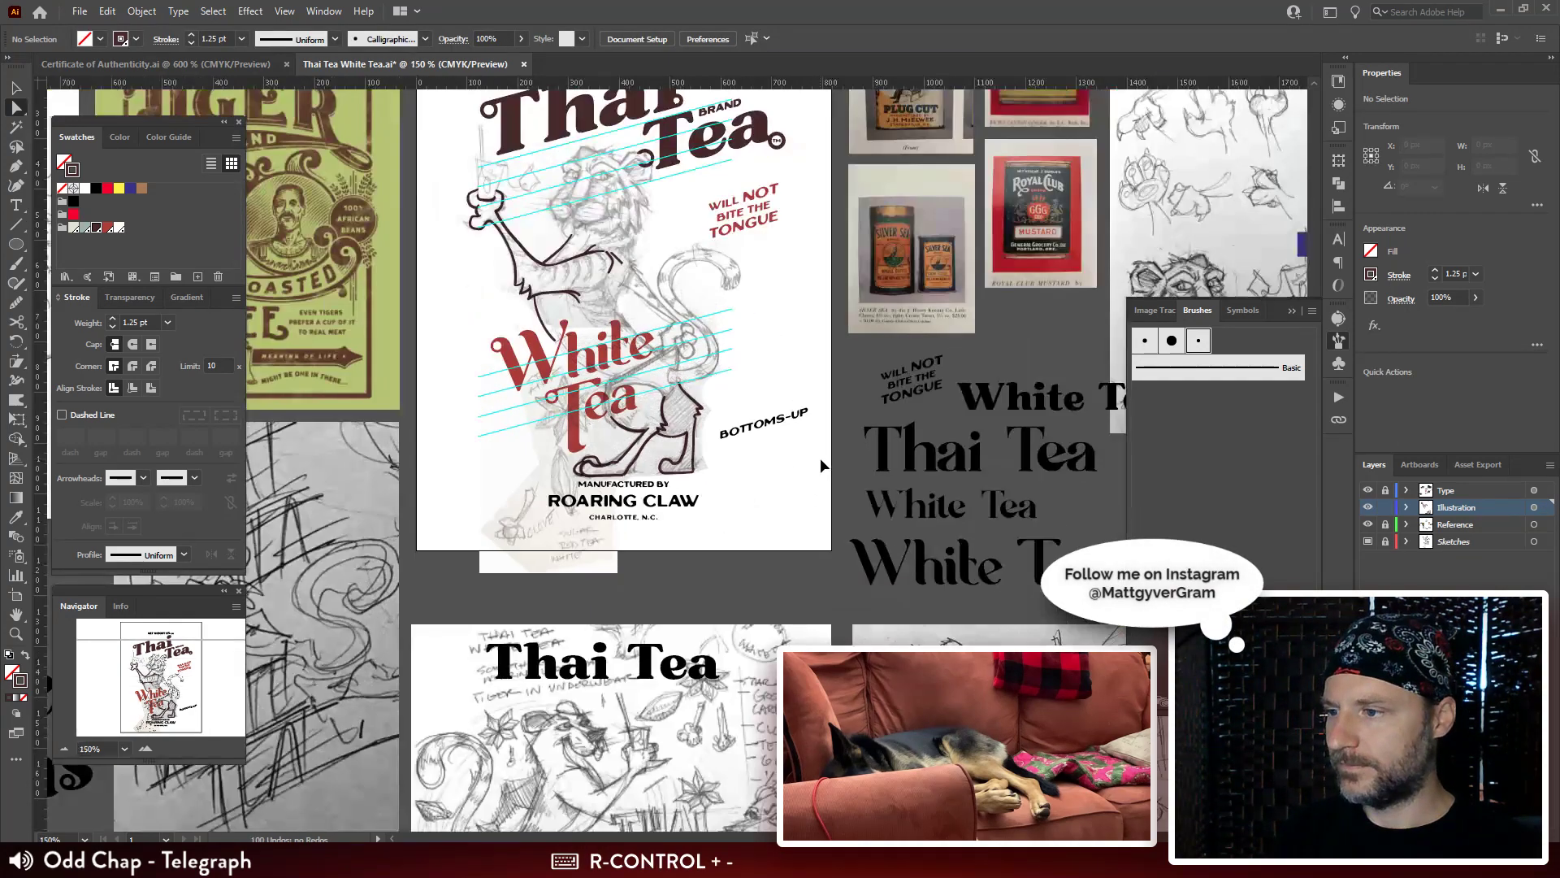
key("ctrl+plus")
key("ctrl+plus")
key("ctrl+plus")
key("ctrl+plus")
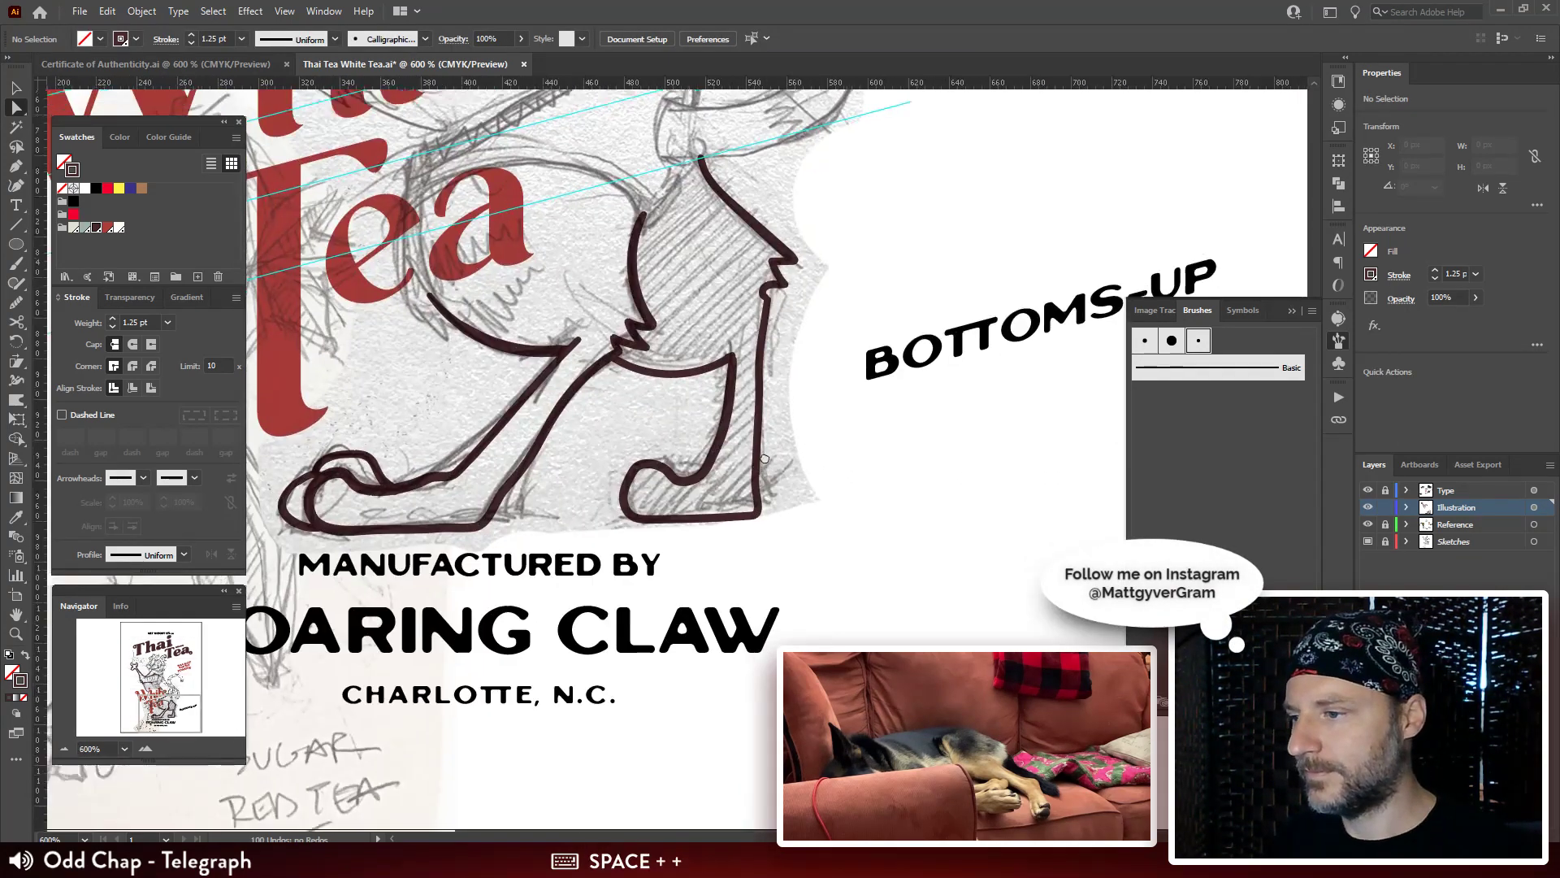
left_click_drag(748, 302, 748, 401)
left_click(747, 402)
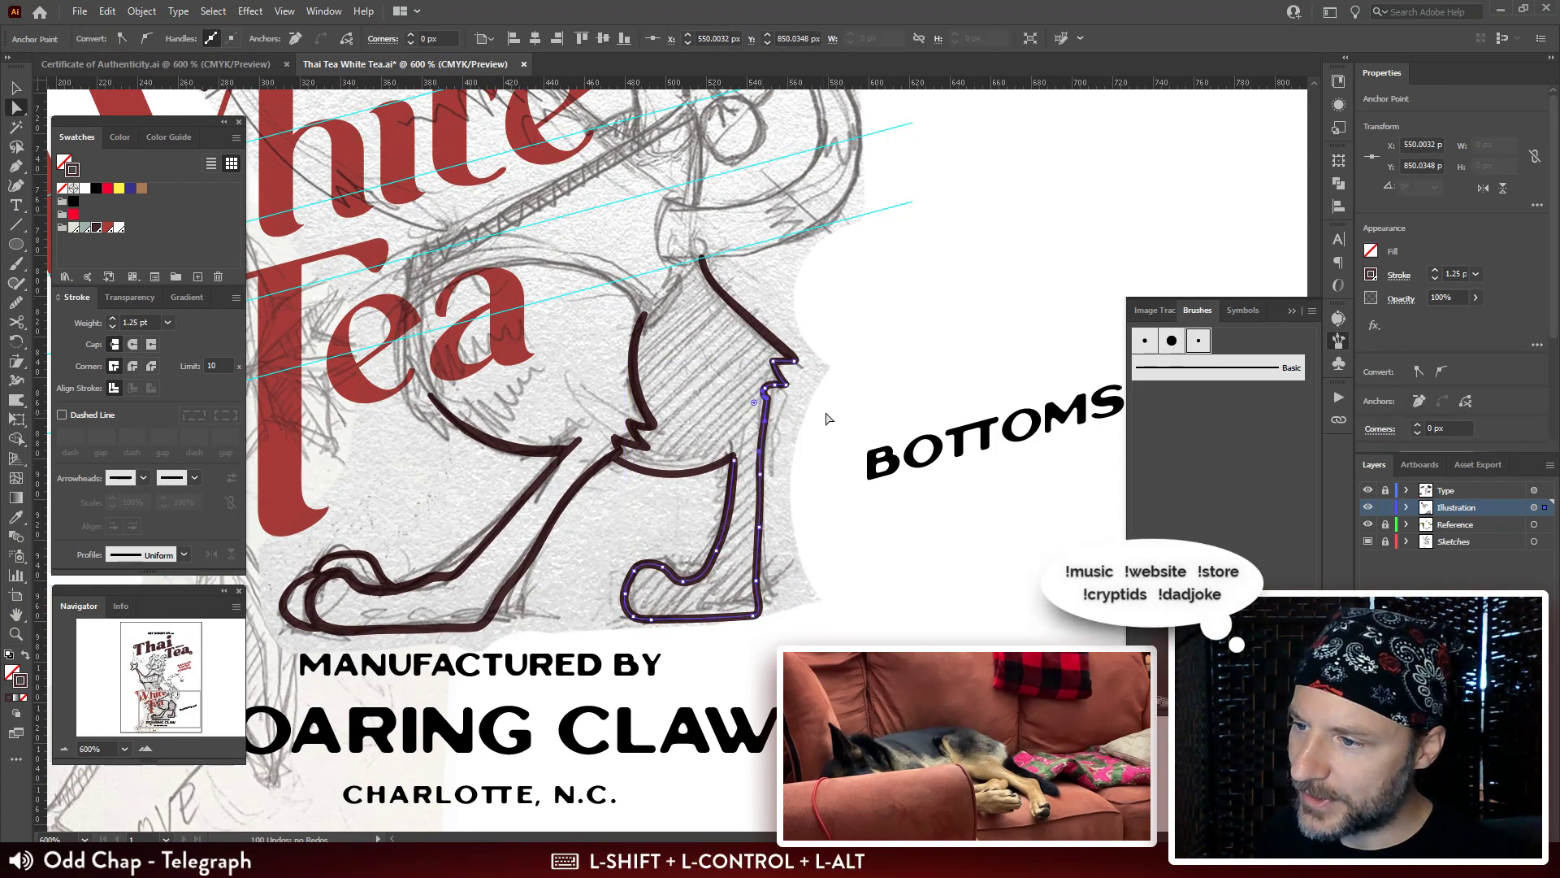
left_click_drag(771, 398, 769, 410)
left_click(772, 386)
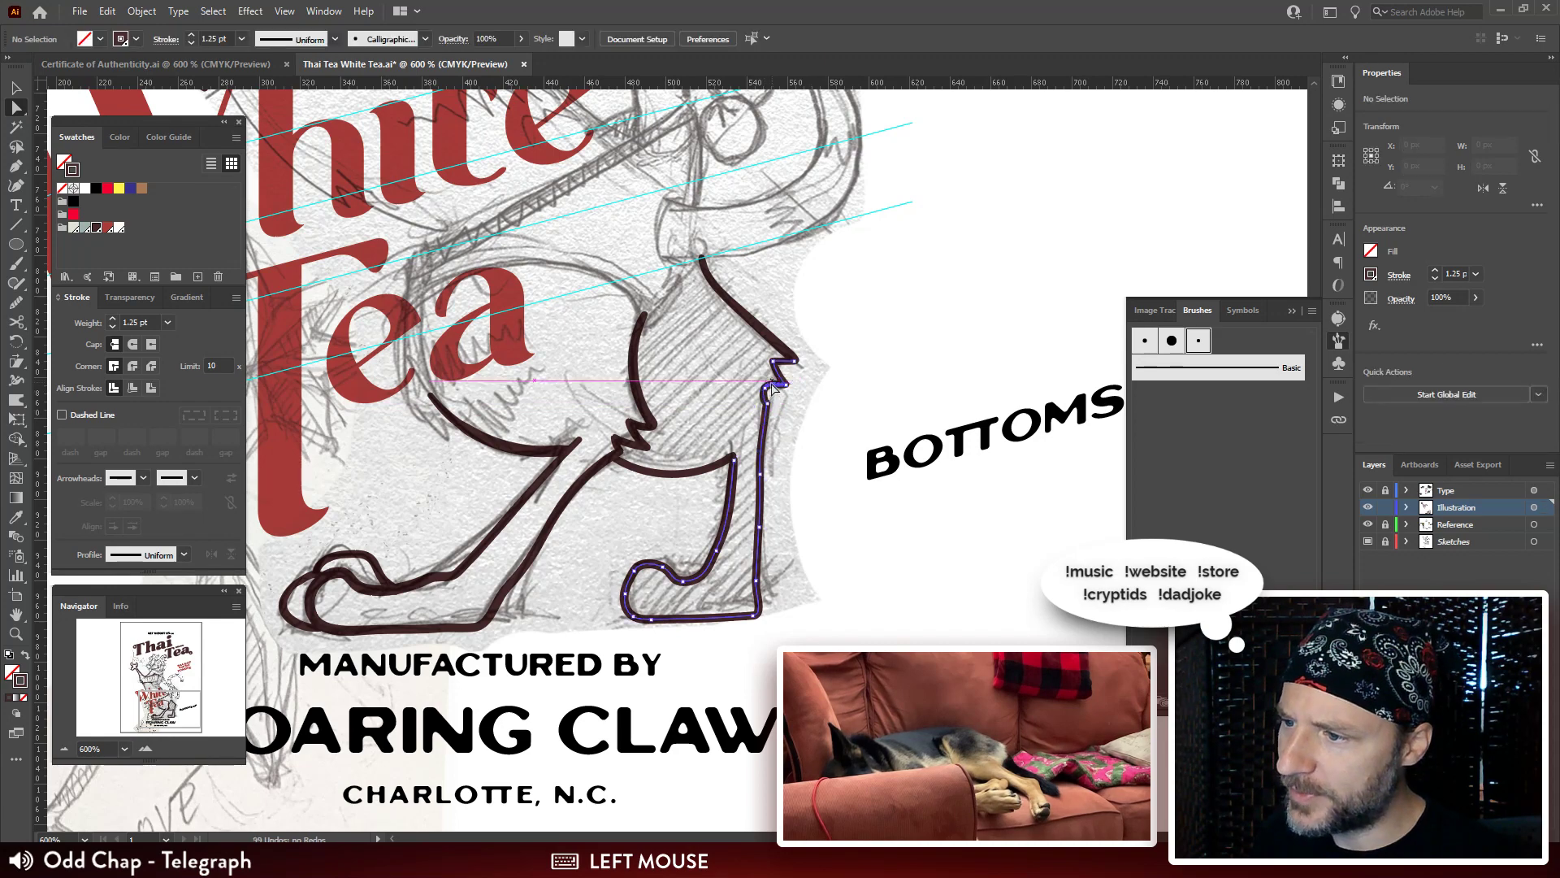
left_click(775, 384)
key("v")
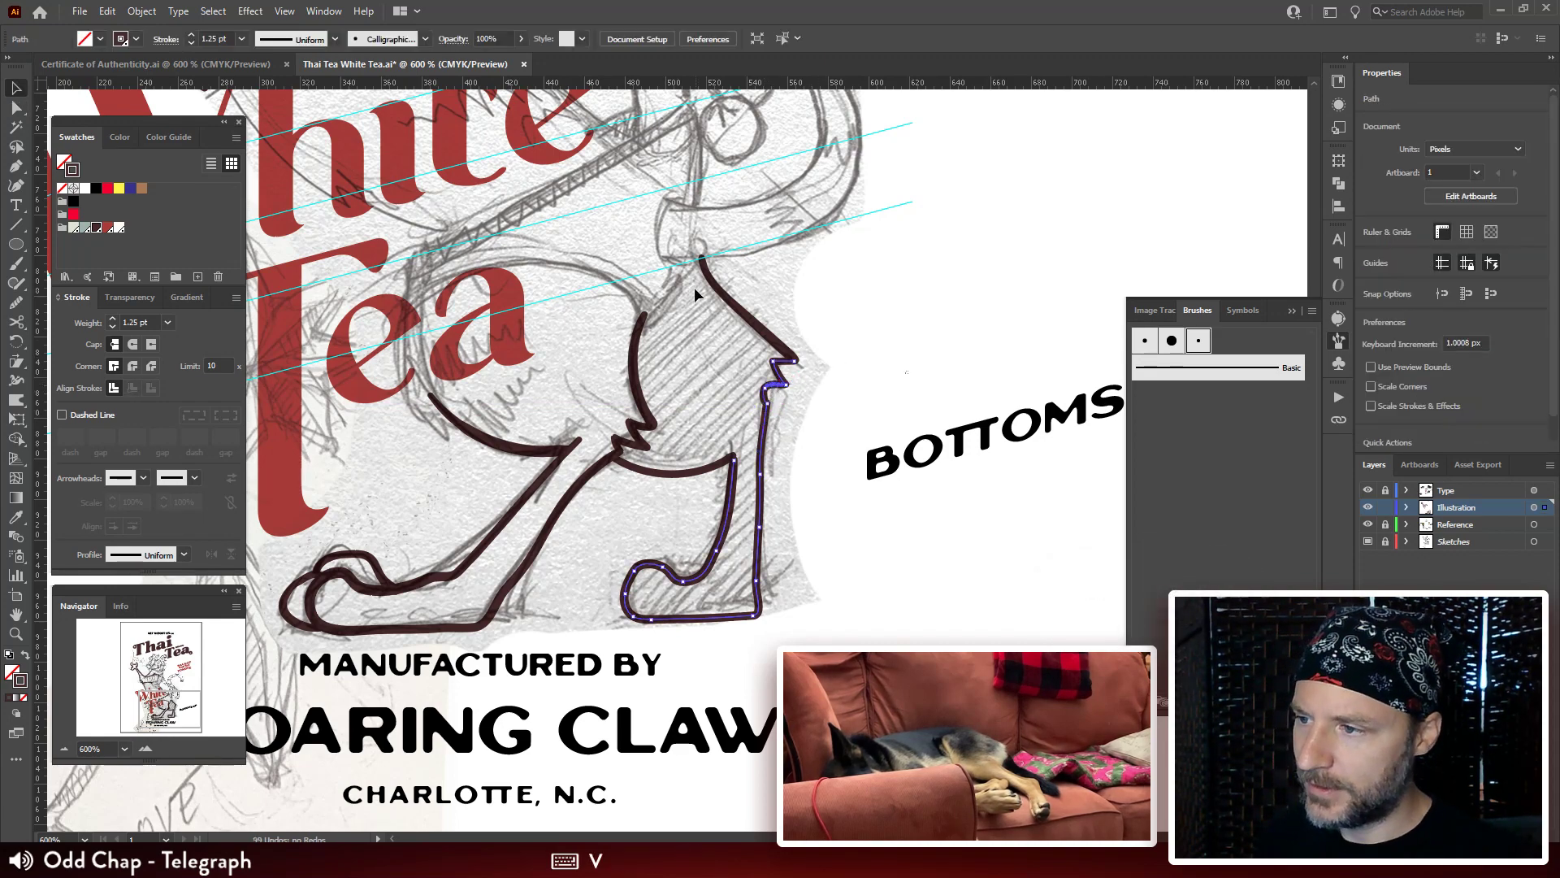
left_click(689, 270)
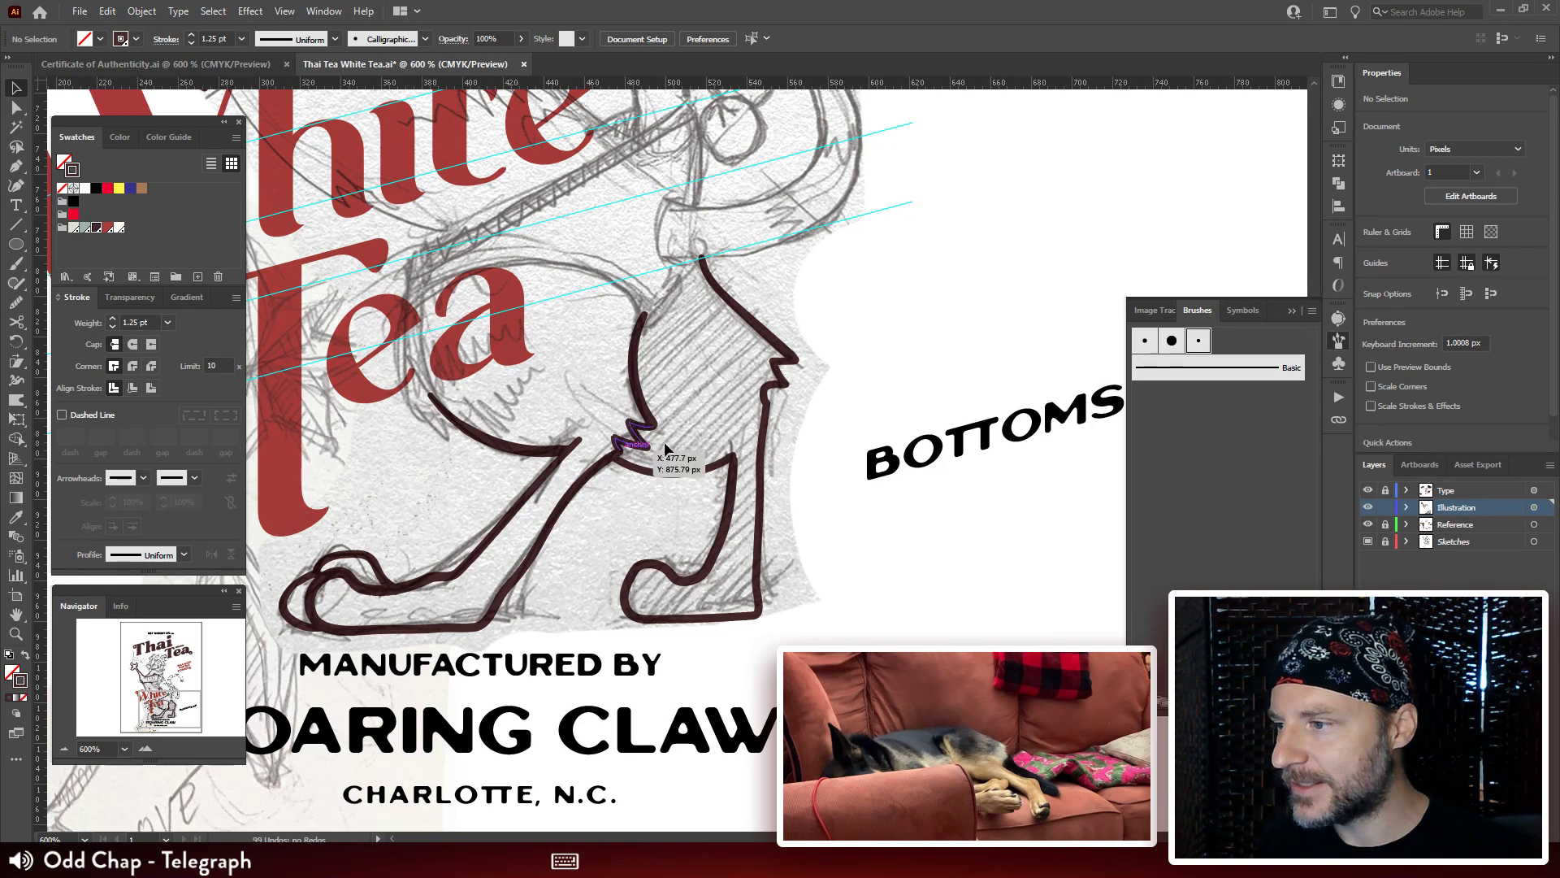
Try to paint the fur zigzag on the shoulder above the lowered arm, and undo the strokes.
left_click_drag(657, 352, 770, 441)
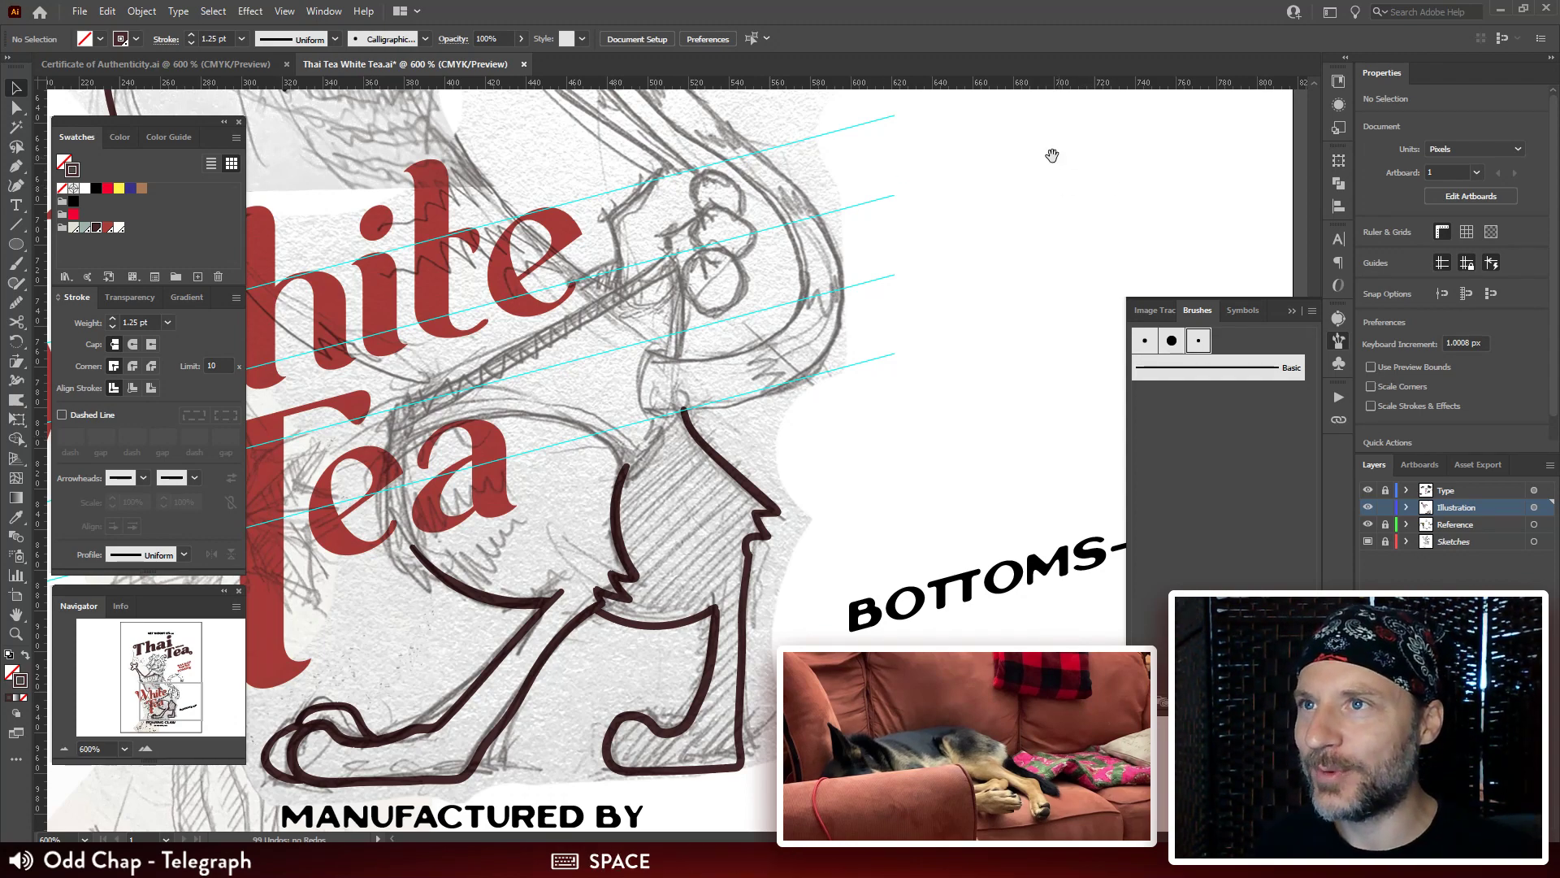
left_click_drag(1051, 154, 1029, 260)
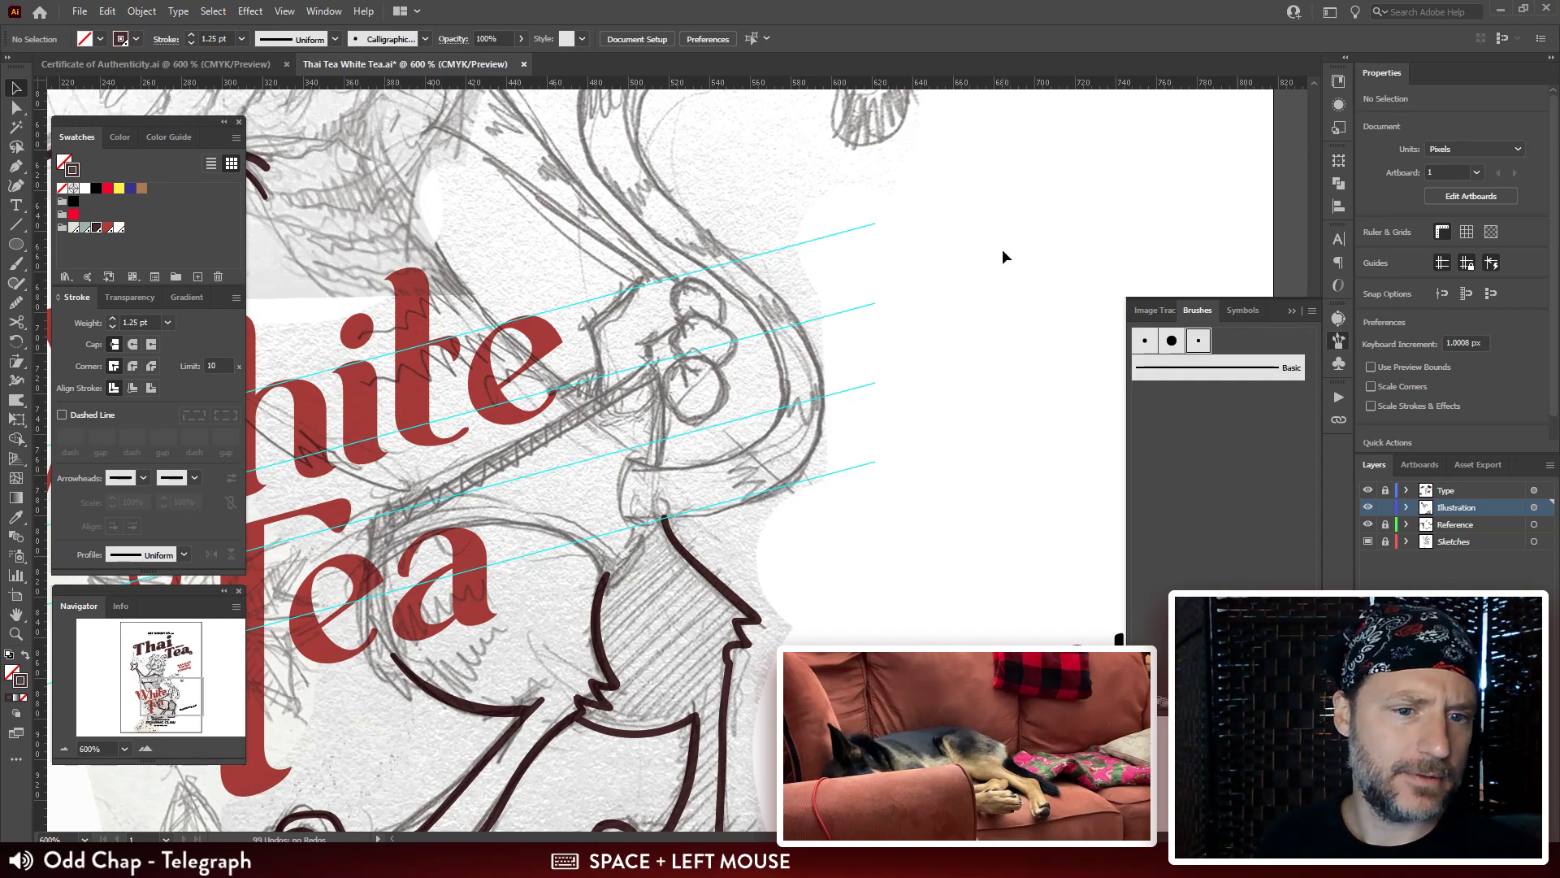
left_click_drag(877, 375, 918, 342)
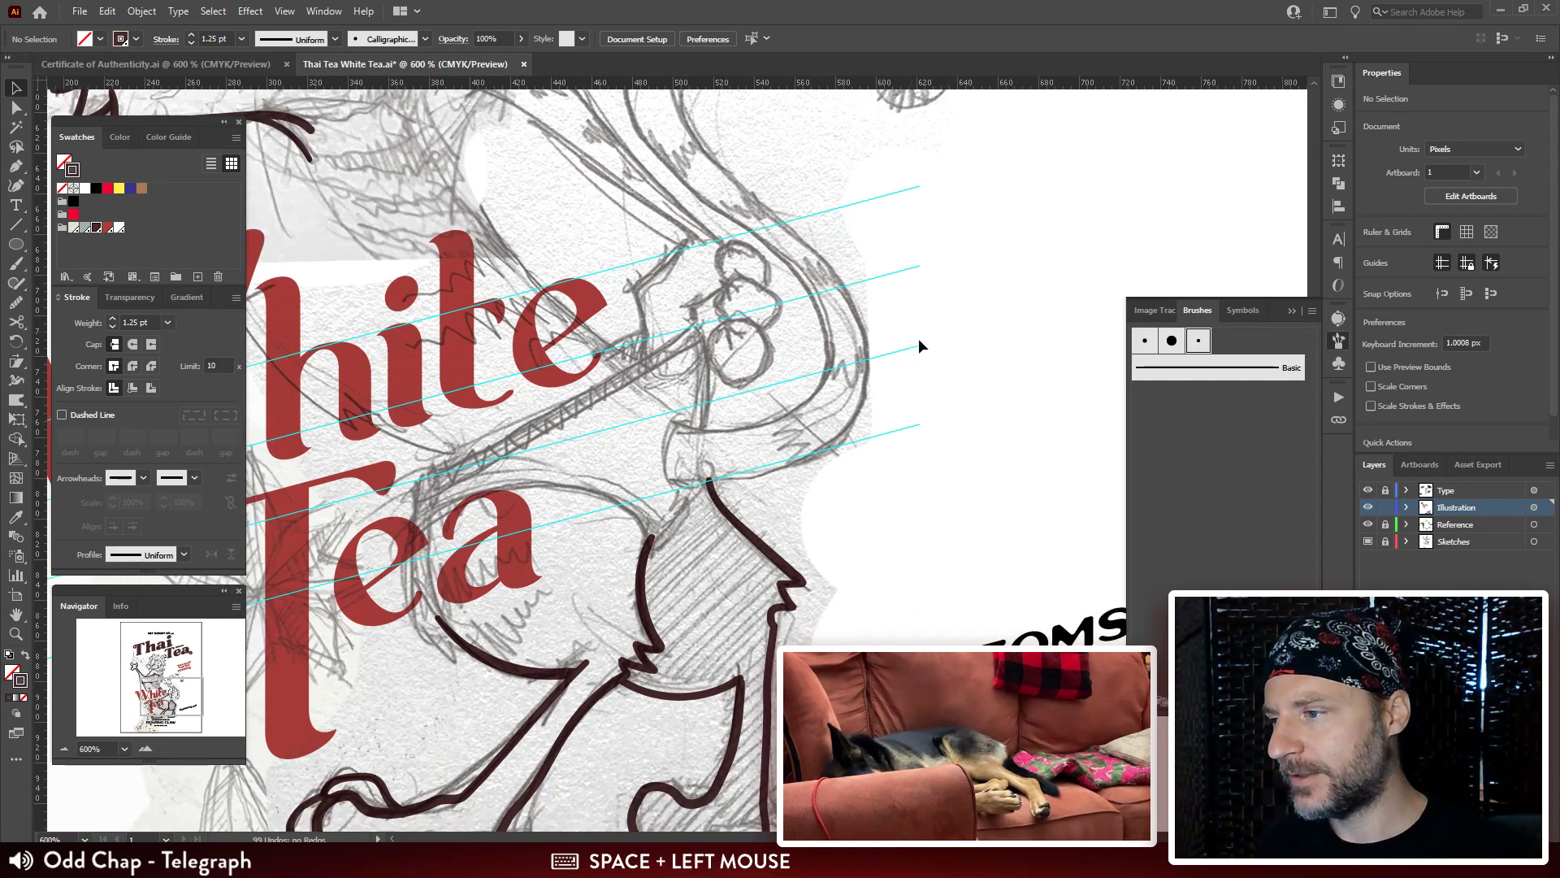
key("b")
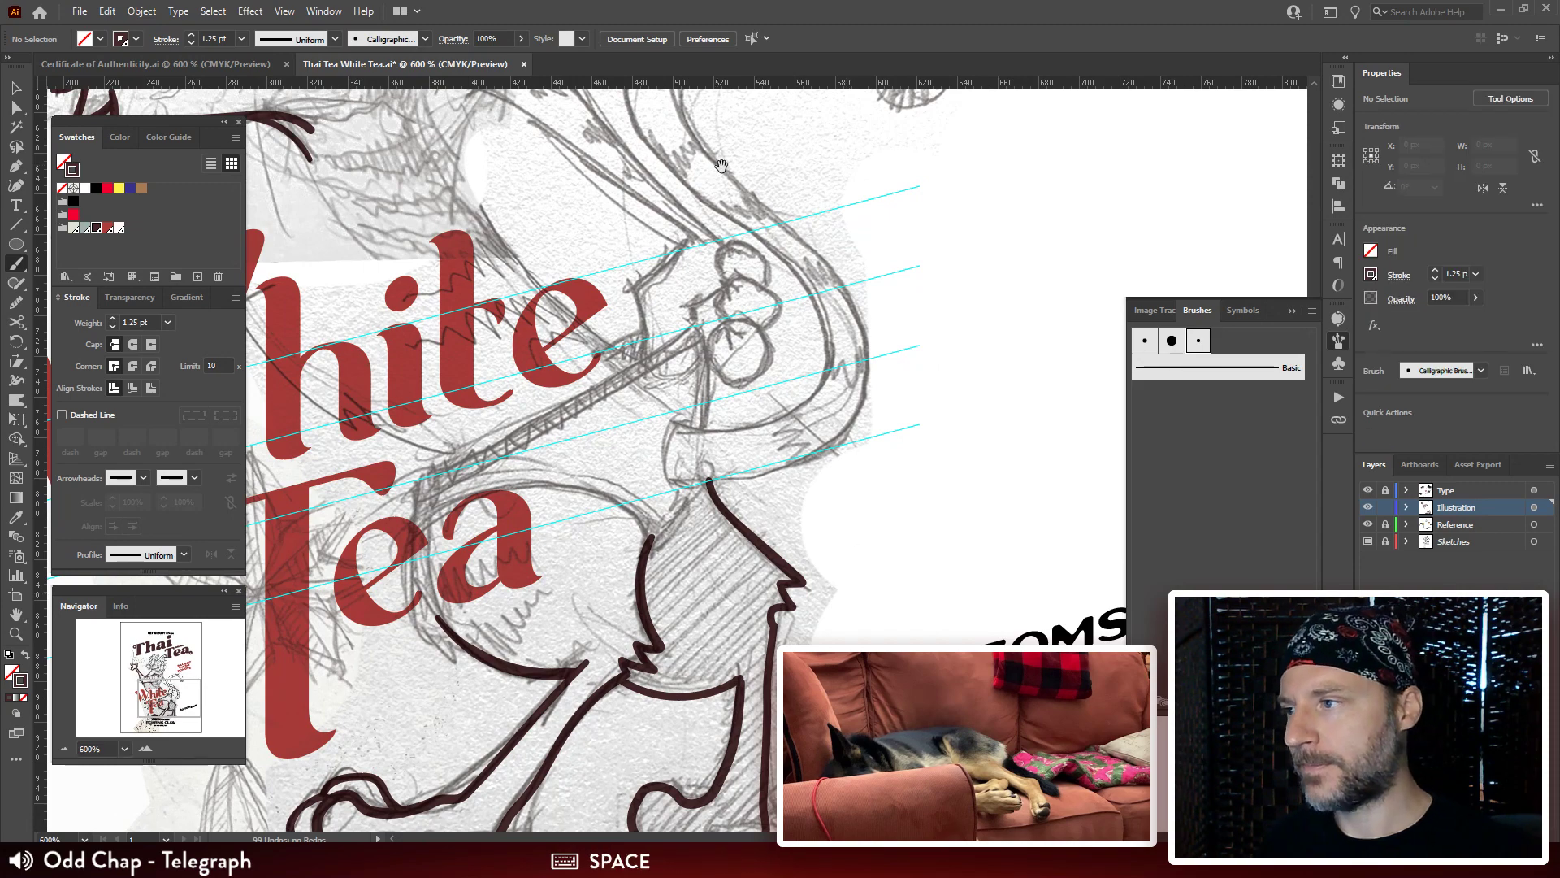
mouse_move(733, 164)
left_mouse_down()
mouse_move(982, 449)
mouse_move(950, 453)
left_mouse_up()
mouse_move(772, 325)
left_mouse_down()
mouse_move(747, 497)
mouse_move(540, 215)
mouse_move(555, 159)
mouse_move(504, 163)
mouse_move(553, 181)
left_mouse_up()
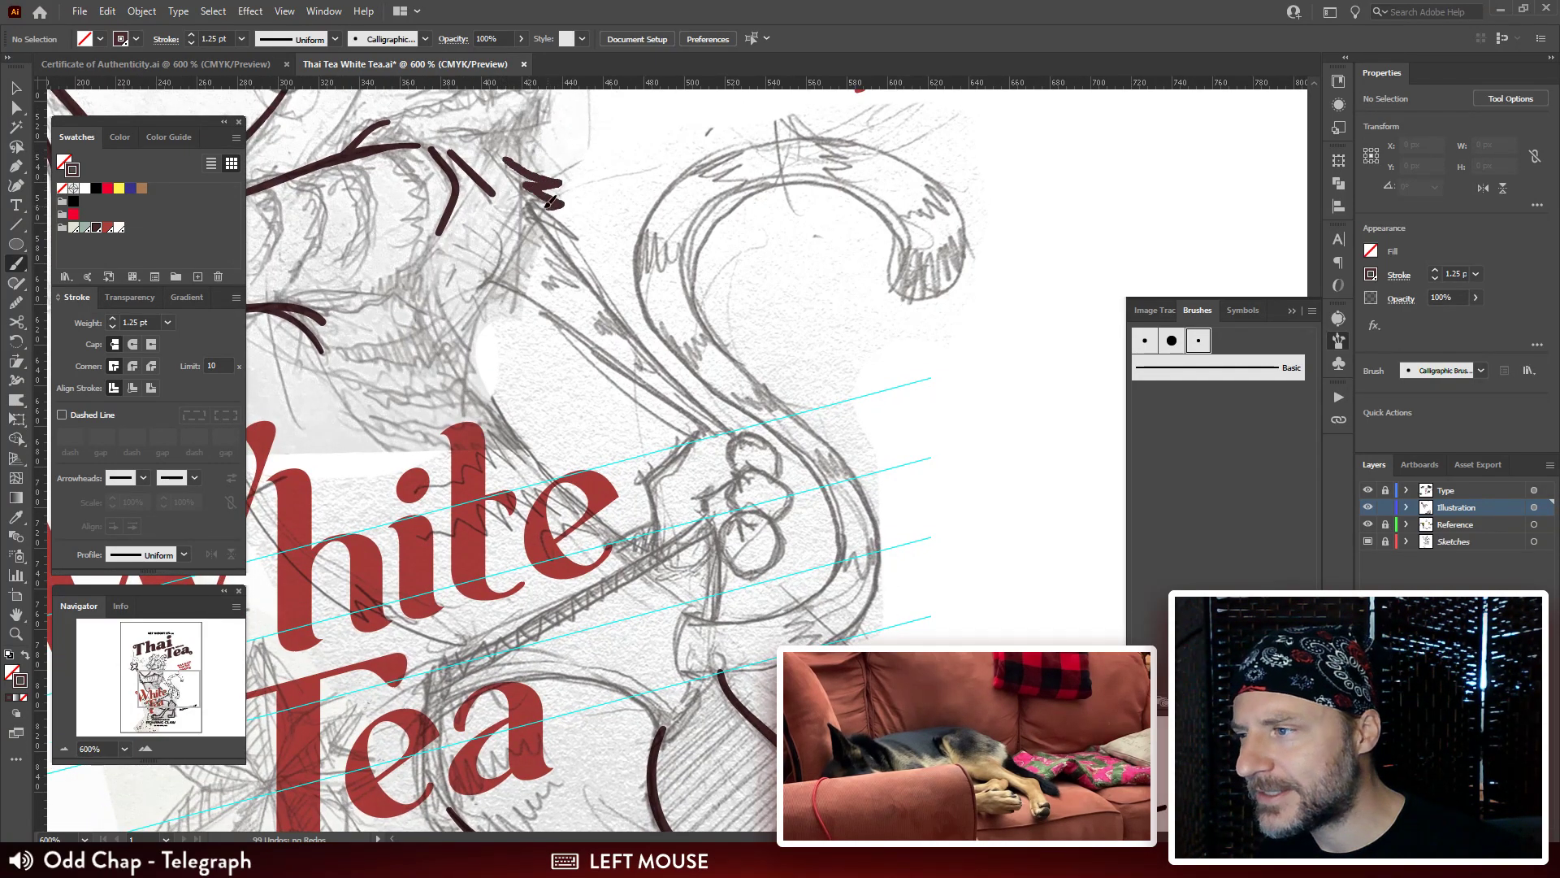
left_click_drag(577, 232, 581, 237)
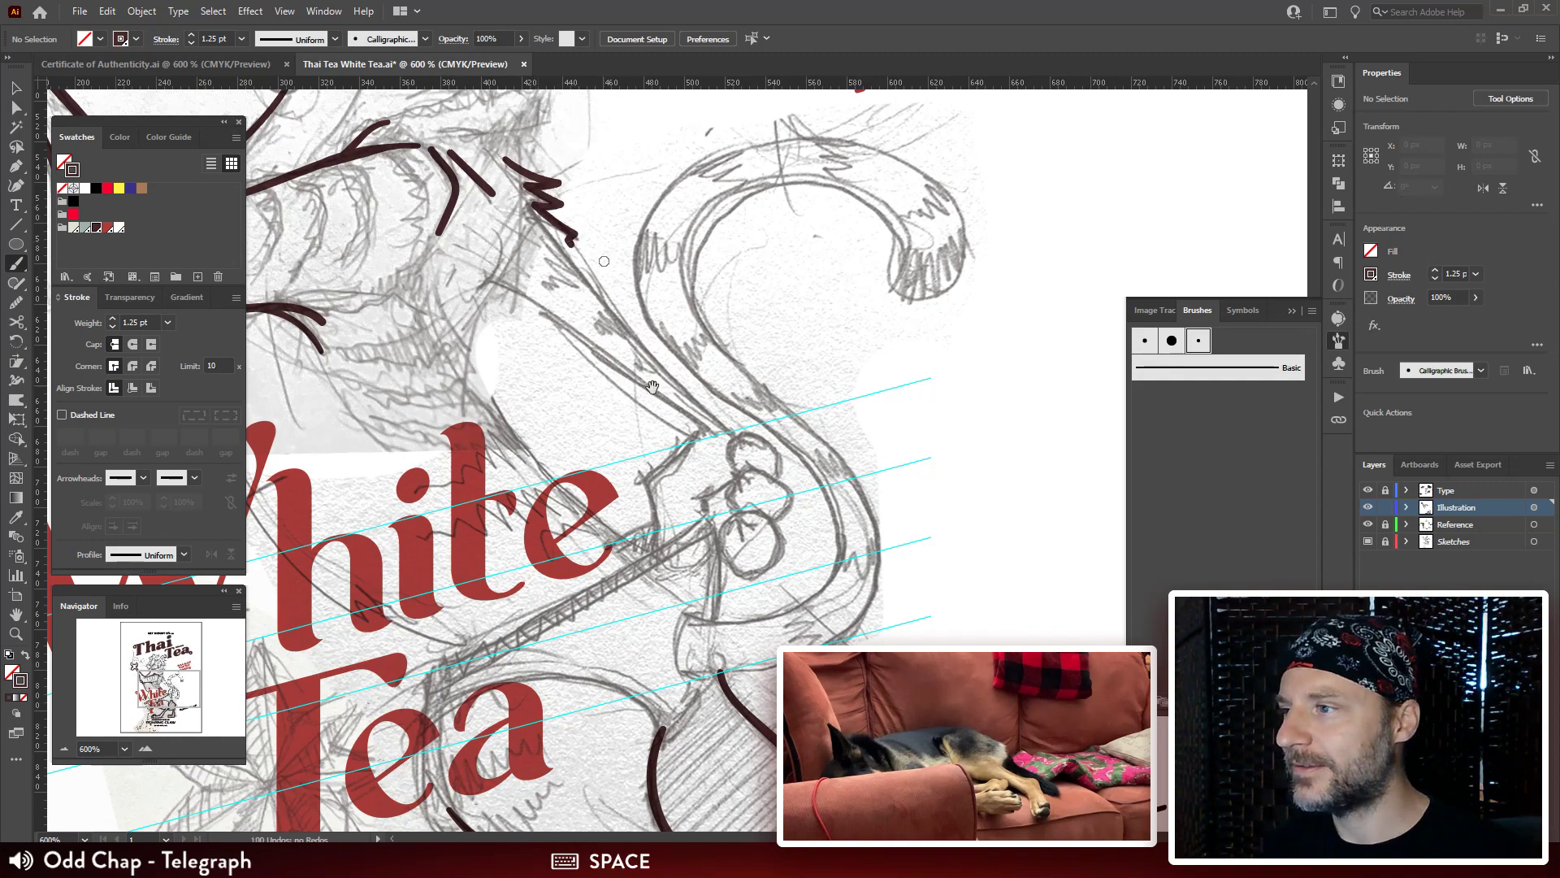
mouse_move(532, 301)
left_mouse_down()
mouse_move(694, 507)
mouse_move(647, 323)
left_mouse_up()
left_click_drag(715, 278, 697, 263)
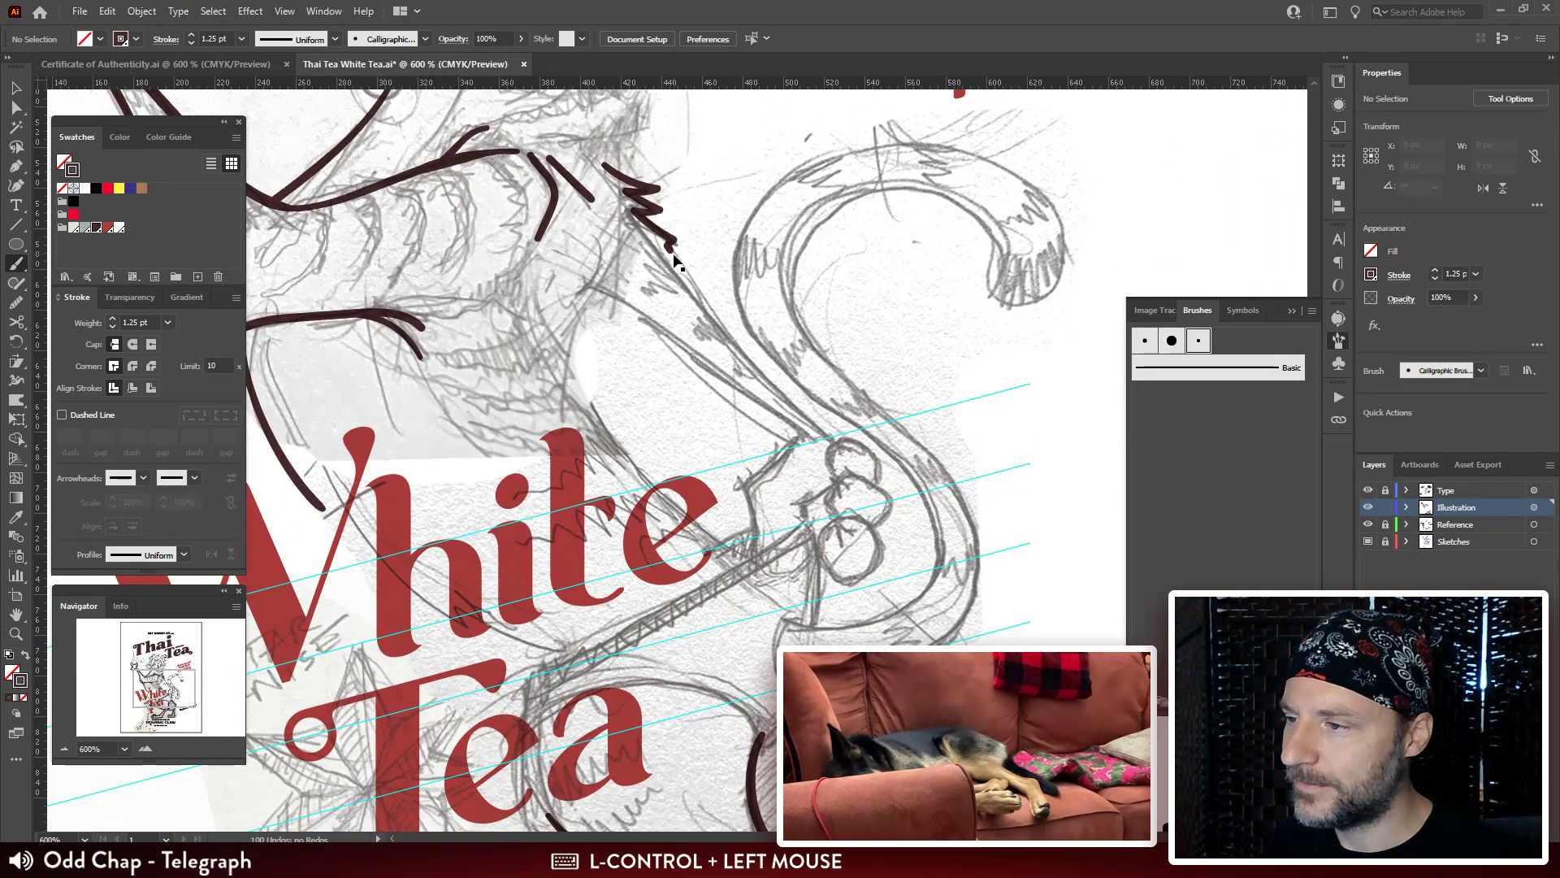
key("ctrl+z")
key("ctrl+z")
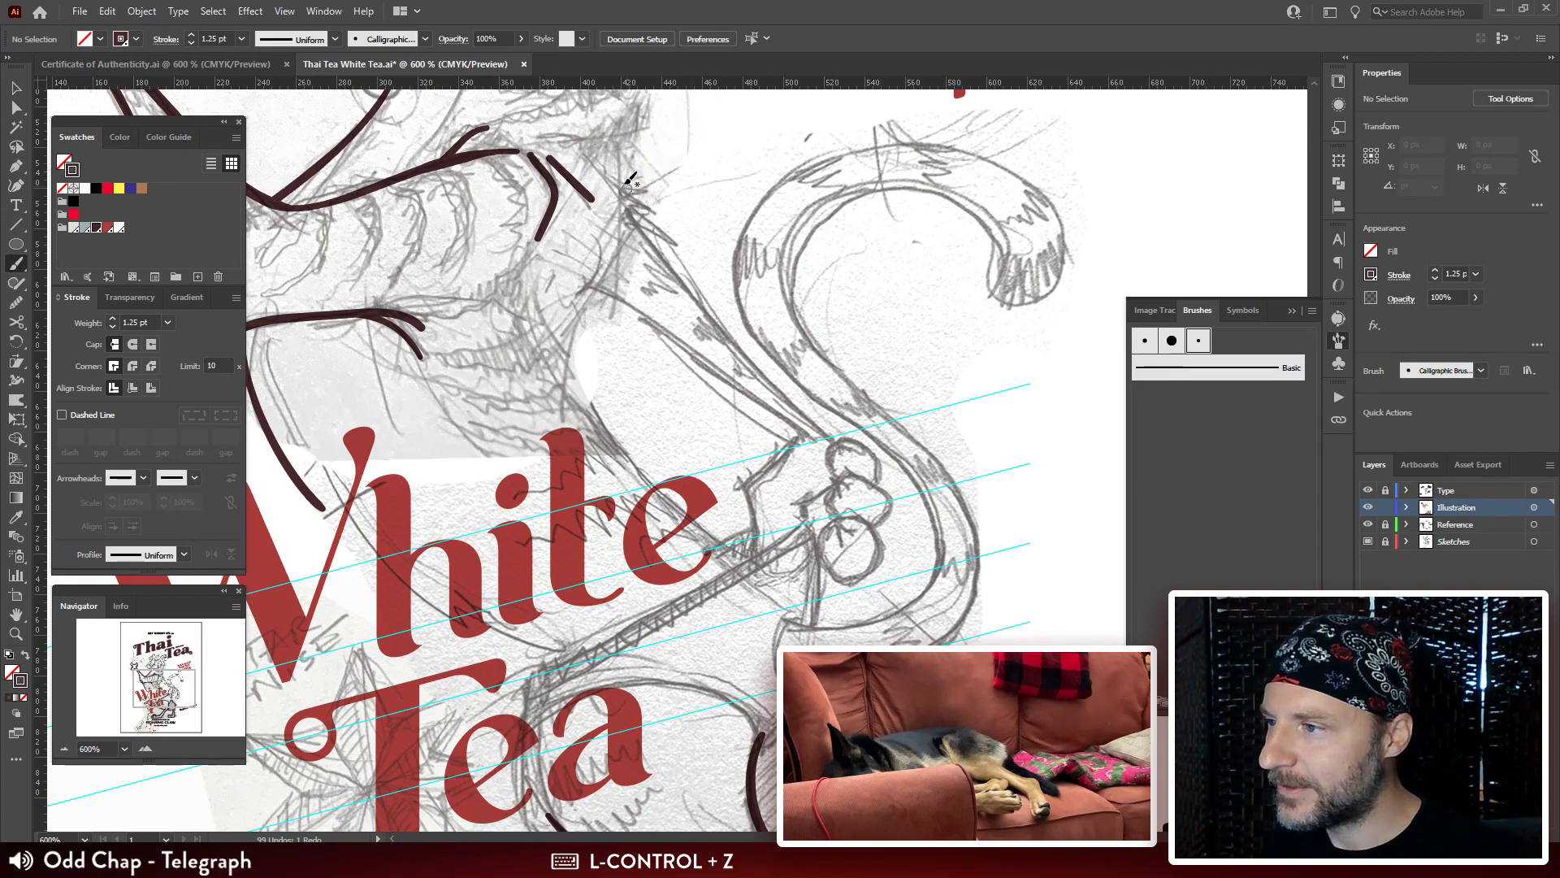
Paint the shoulder's fur zigzag and the outer line of the lowered arm down to the hand.
left_click_drag(620, 152, 638, 174)
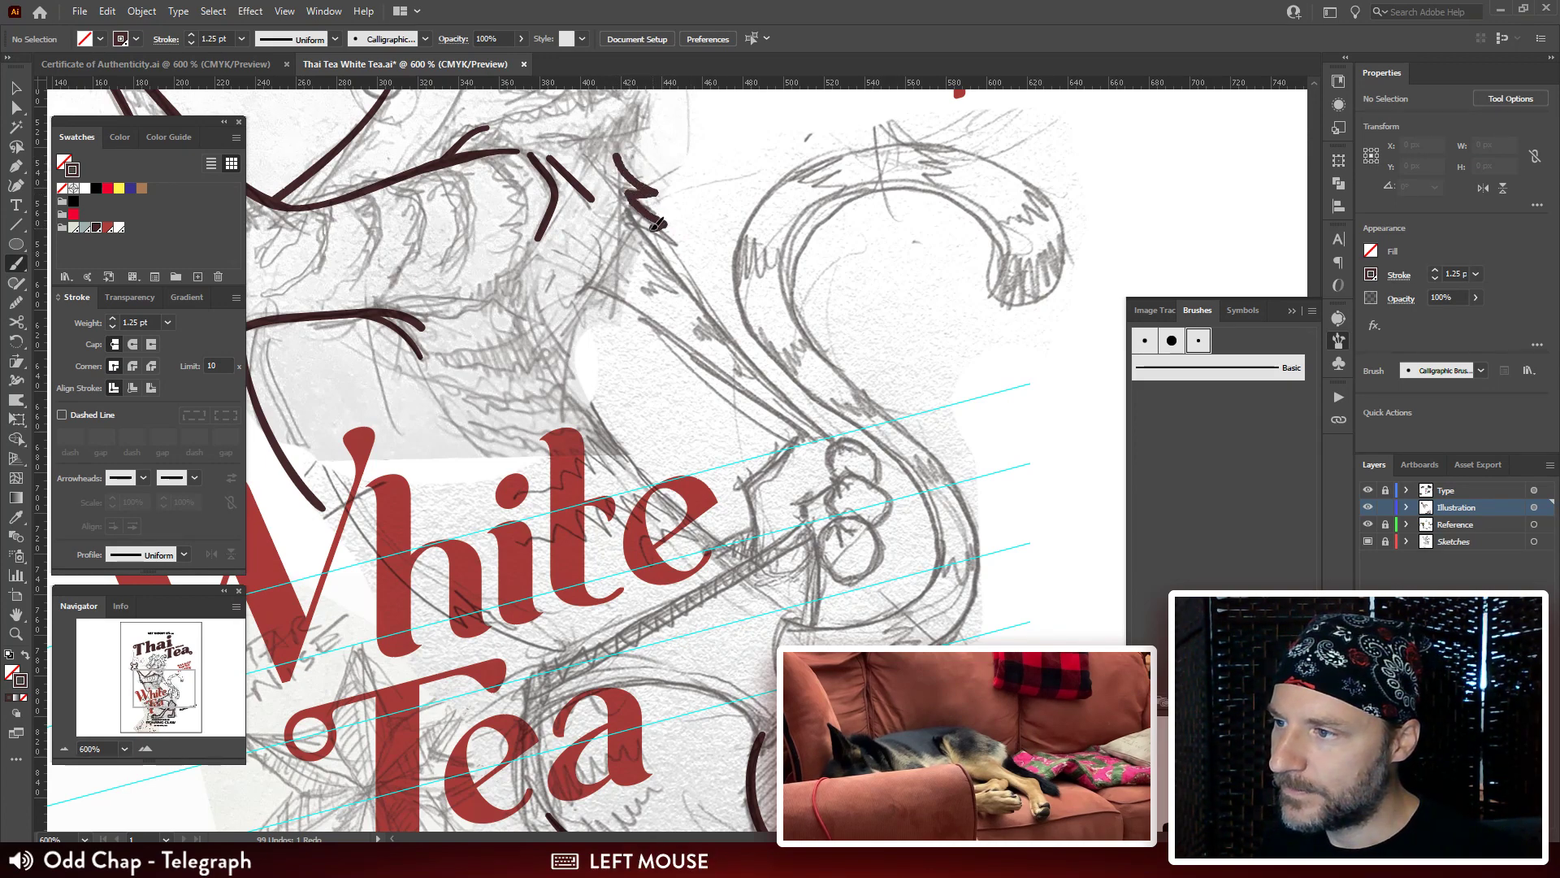
mouse_move(658, 225)
left_mouse_down()
mouse_move(630, 207)
mouse_move(712, 329)
left_mouse_up()
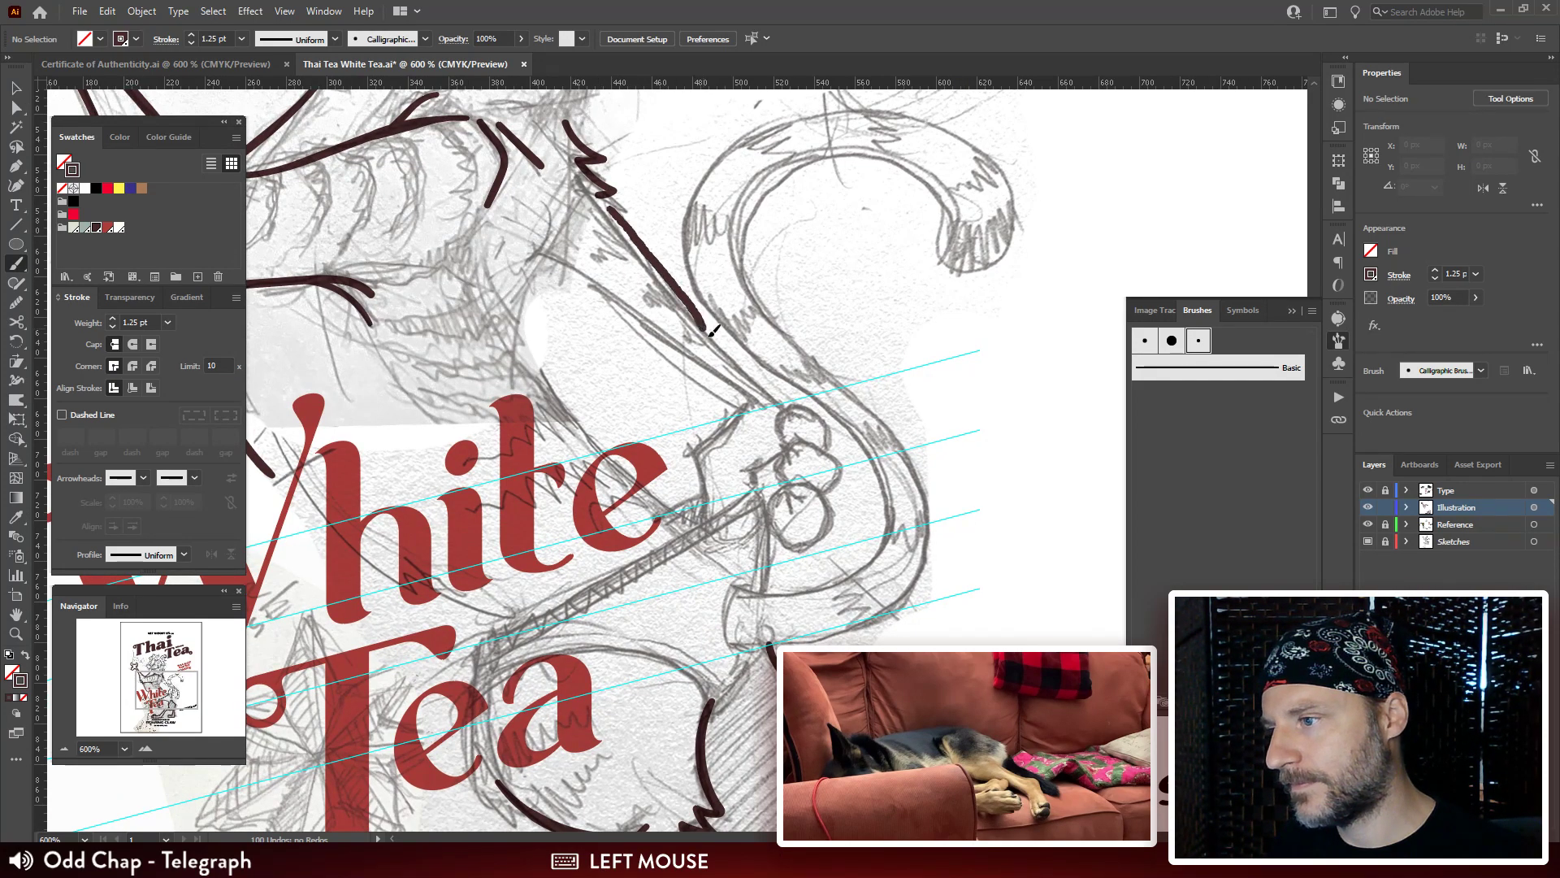
left_click_drag(761, 393, 778, 415)
Join the lowered arm's outer line to the fur zigzag and adjust its anchors near the hand.
key("a")
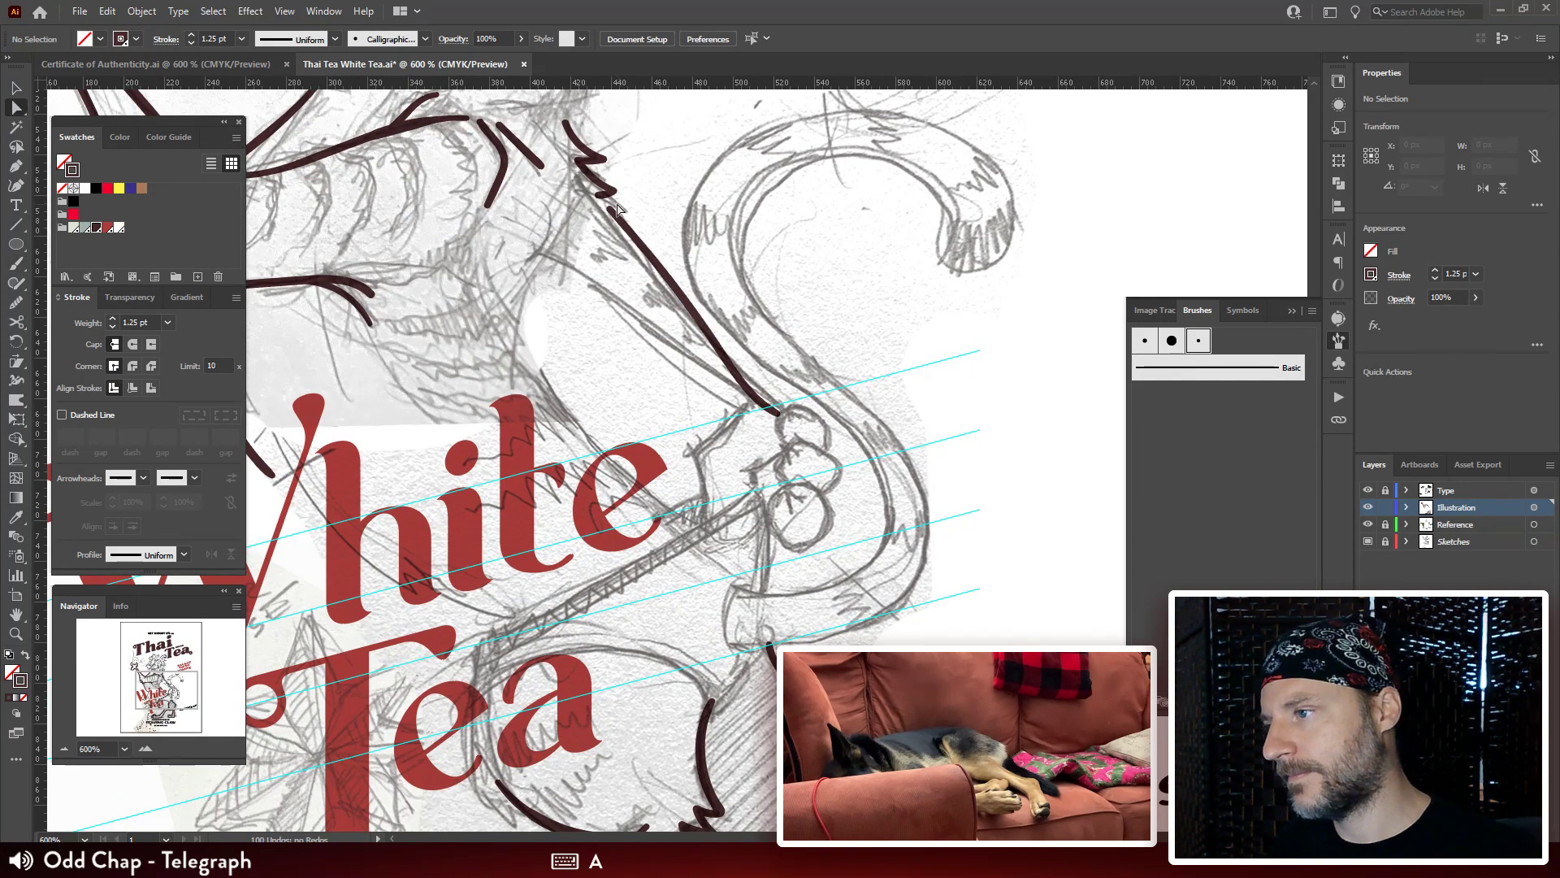
mouse_move(618, 210)
left_mouse_down()
mouse_move(634, 210)
mouse_move(585, 200)
mouse_move(589, 188)
left_mouse_up()
key("ctrl+alt+shift+j")
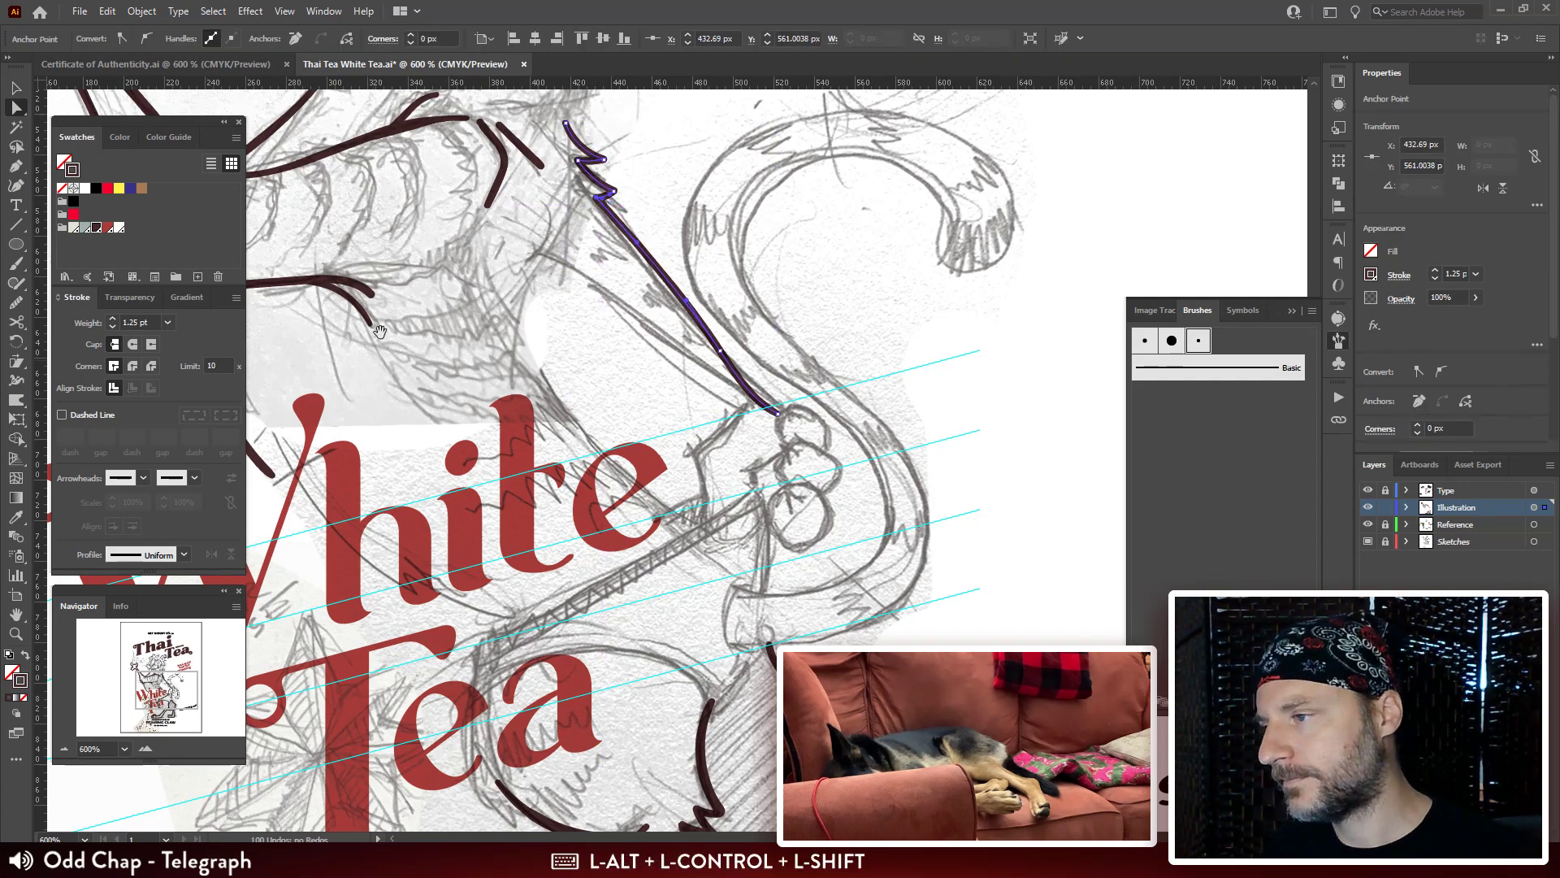
mouse_move(380, 331)
left_mouse_down()
mouse_move(496, 292)
mouse_move(357, 319)
left_mouse_up()
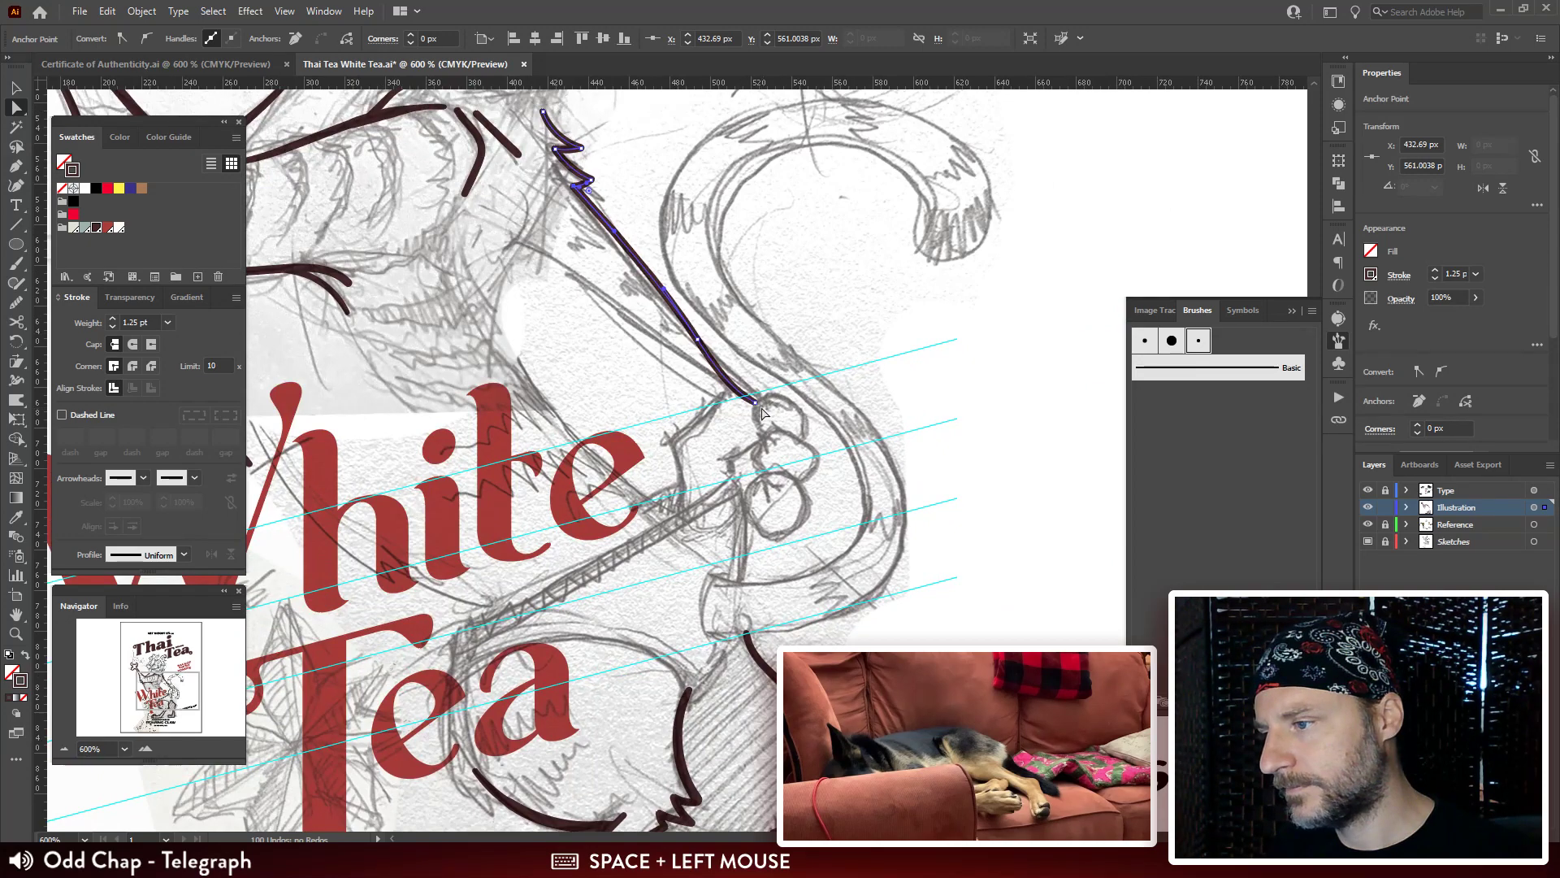
mouse_move(754, 402)
left_mouse_down()
mouse_move(765, 396)
mouse_move(706, 356)
mouse_move(715, 365)
left_mouse_up()
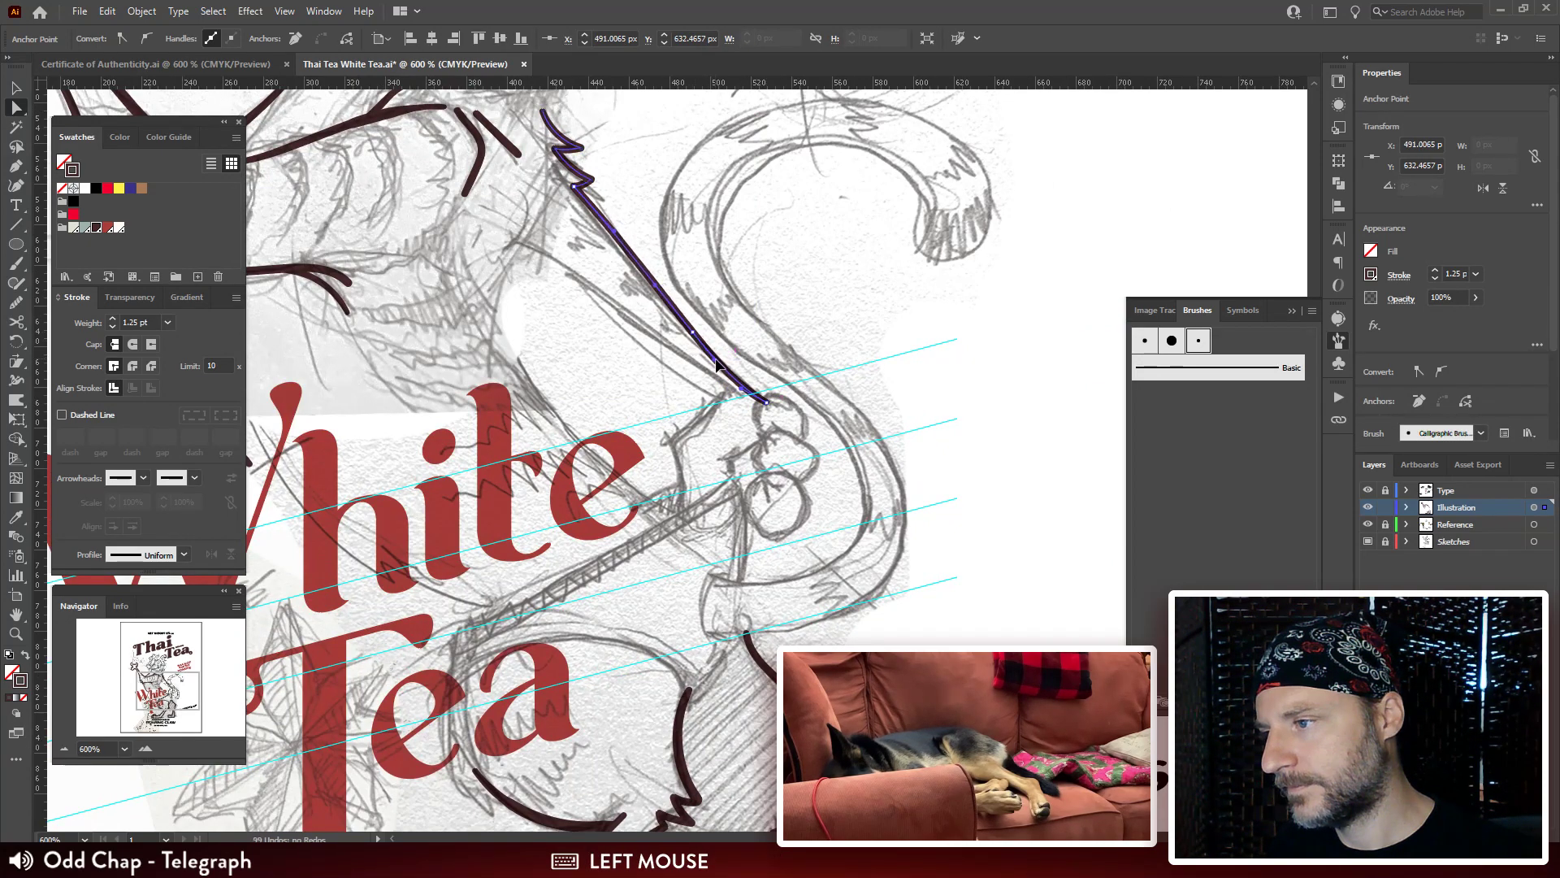
left_click(853, 348)
left_click_drag(882, 328, 837, 276)
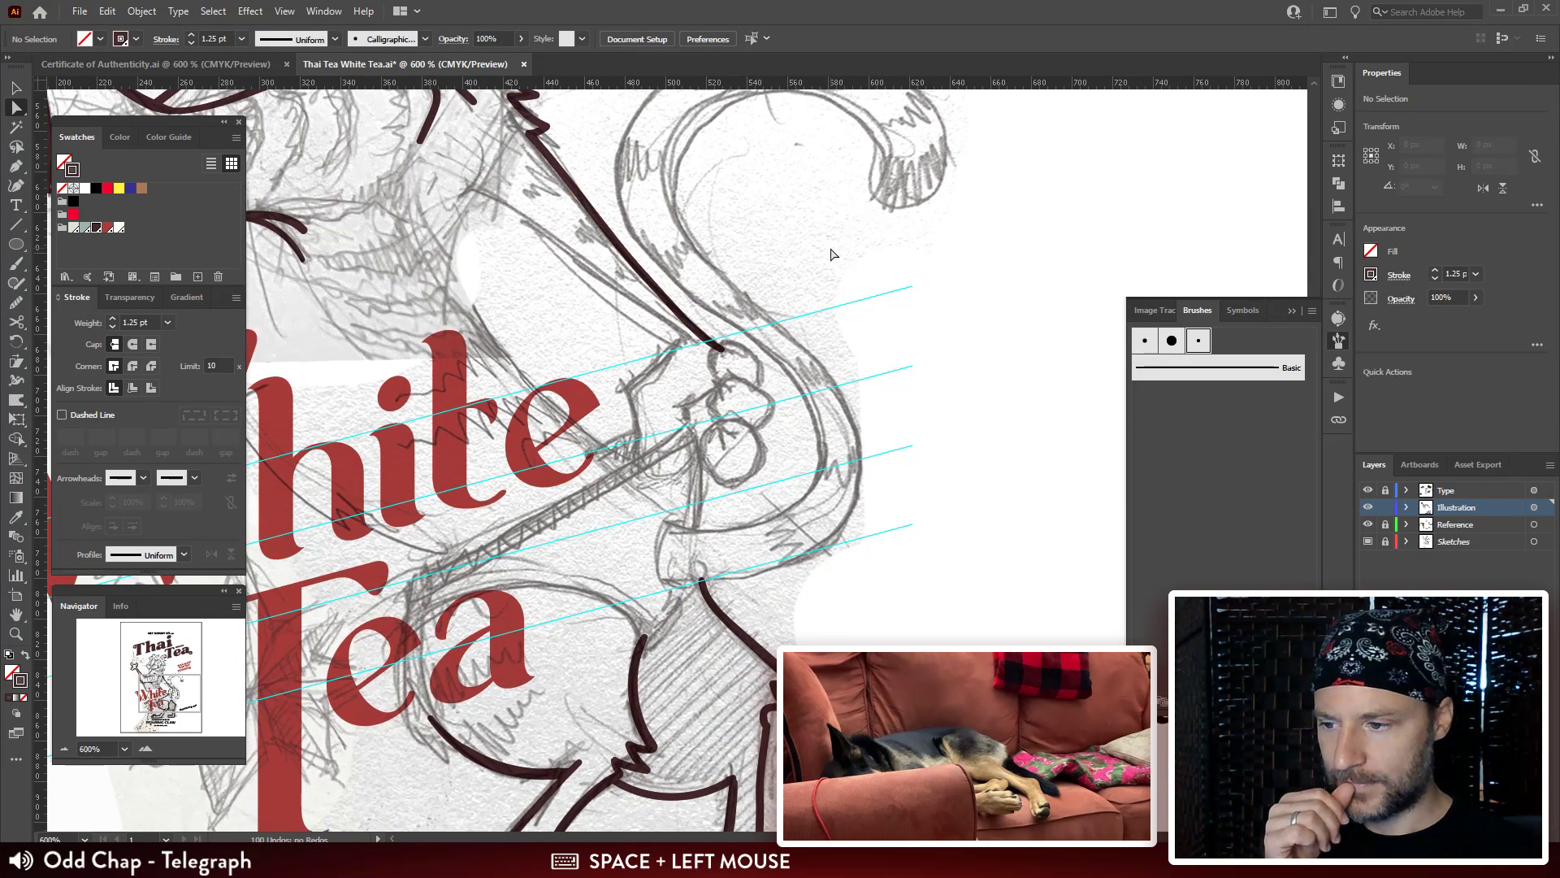
Paint the torso's curved back line from the armpit of the lowered arm down to the White lettering.
key("ctrl+plus")
left_click_drag(386, 101, 614, 352)
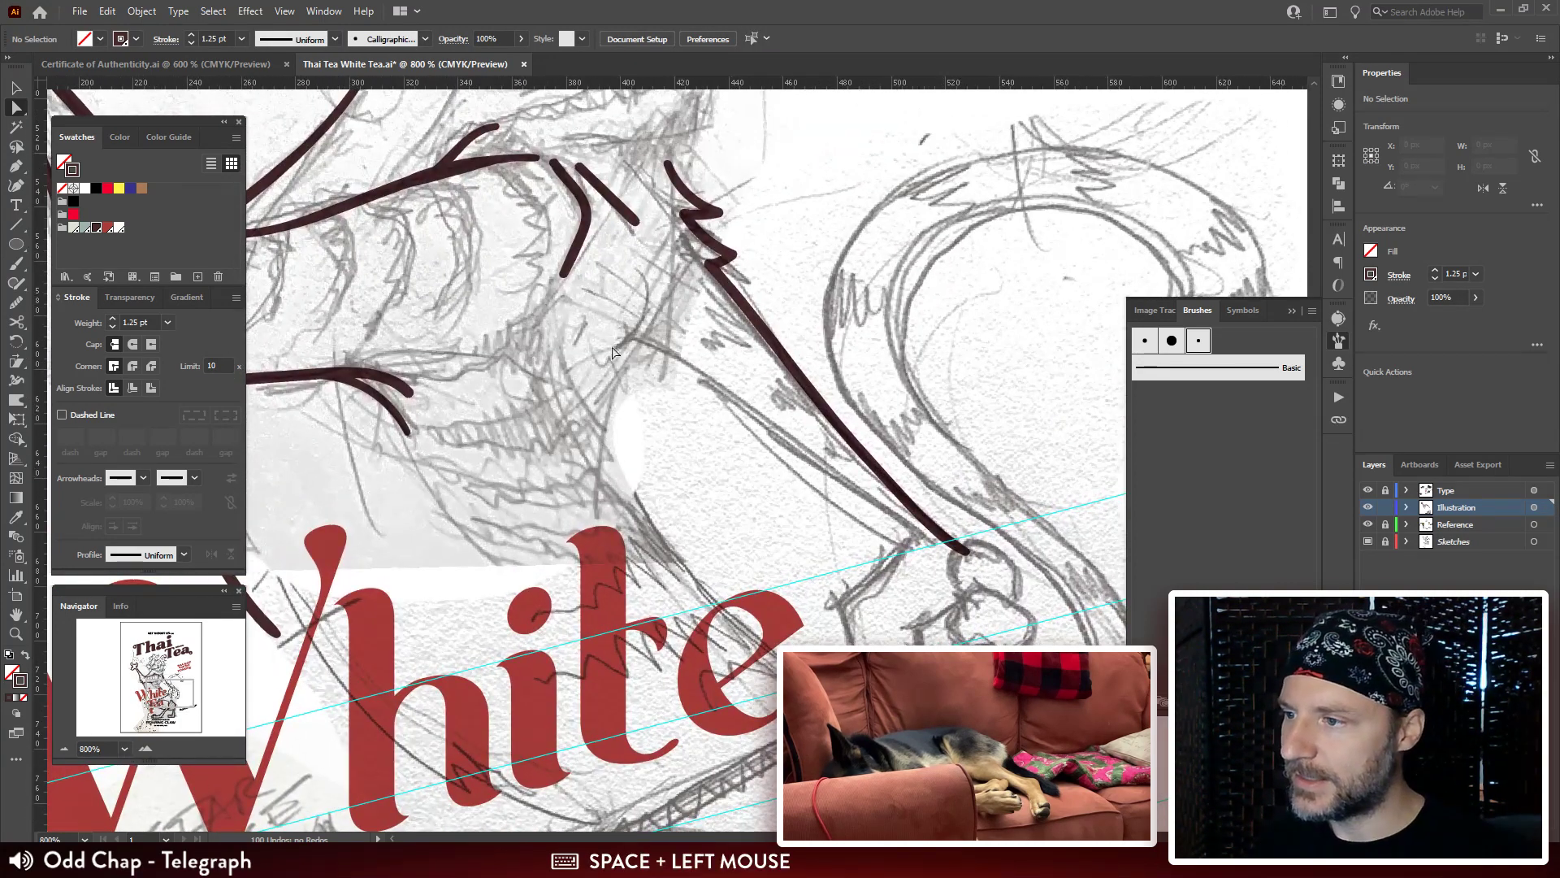
key("b")
left_click_drag(654, 284, 710, 230)
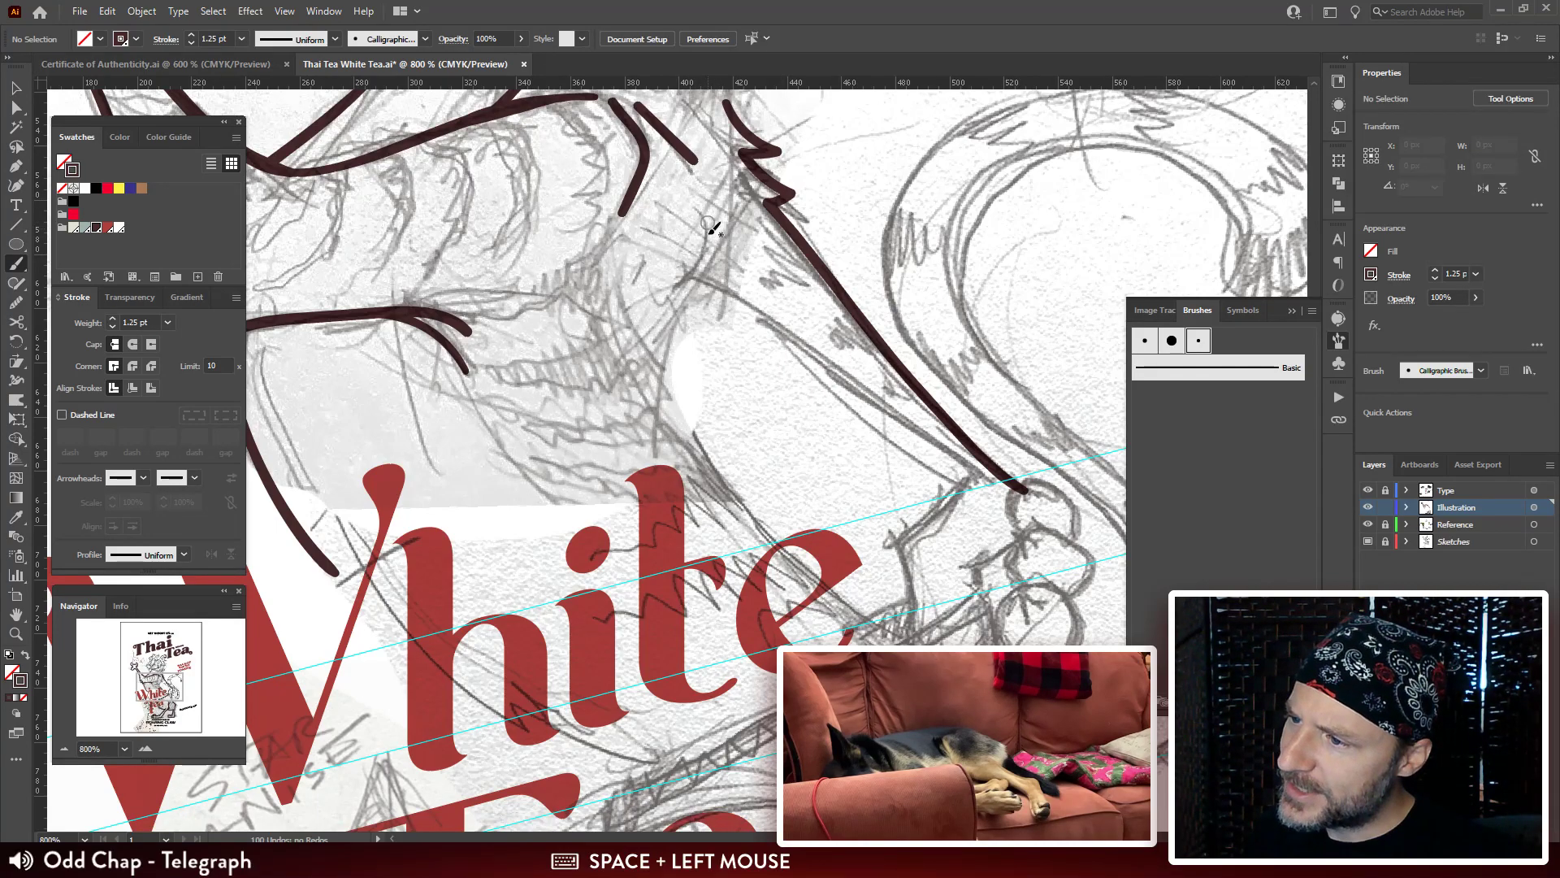
left_click_drag(724, 221, 716, 250)
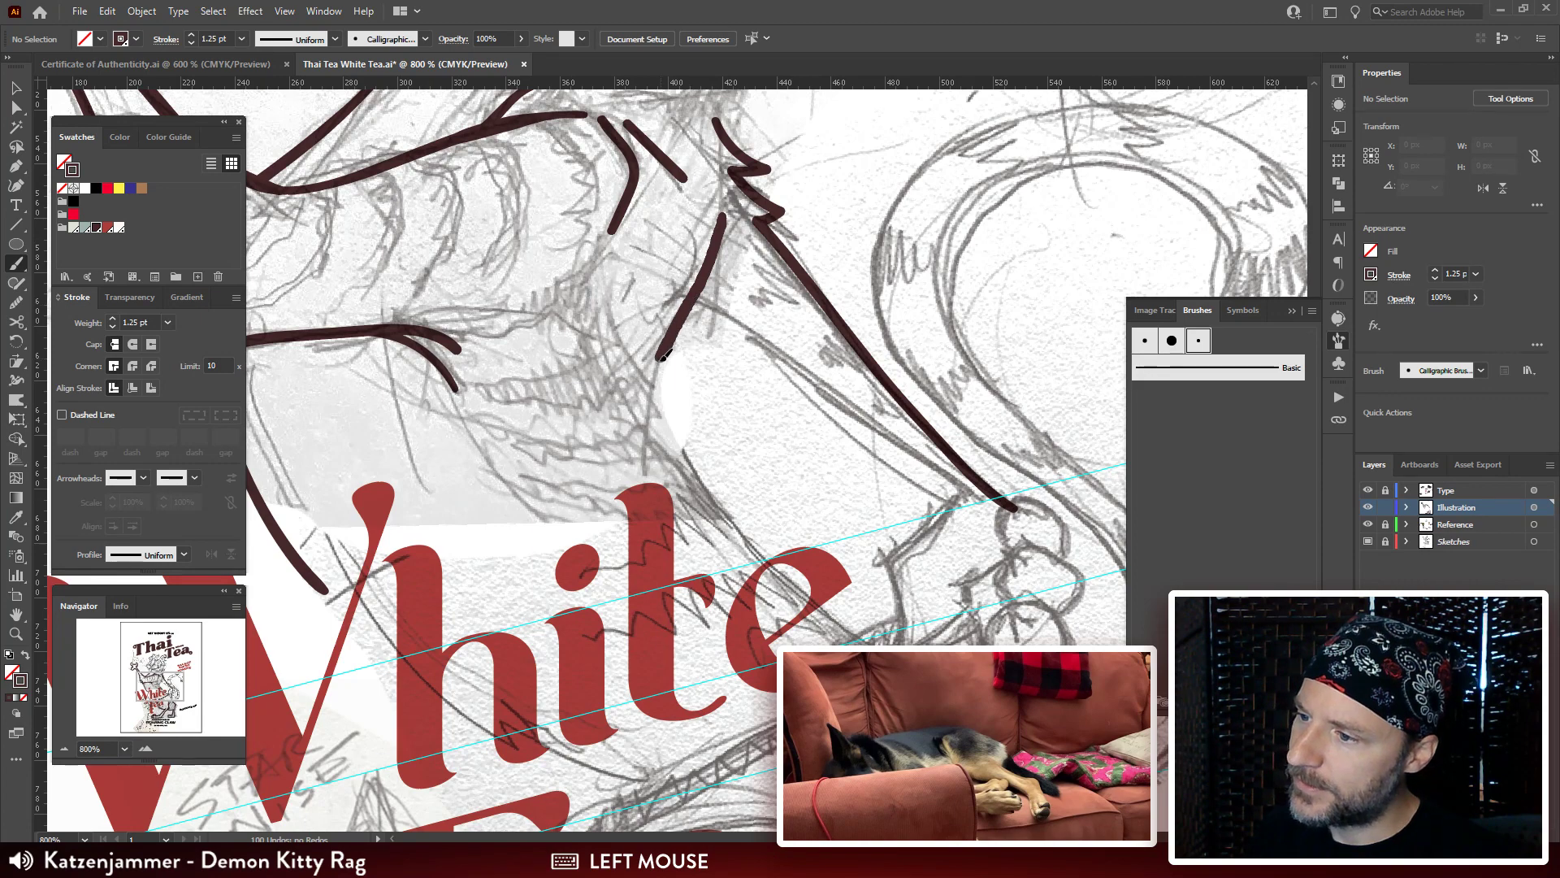
mouse_move(665, 355)
left_mouse_down()
mouse_move(647, 431)
mouse_move(695, 478)
left_mouse_up()
Extend the lower end of the torso's back line along the sketch and smooth the curve at the waist.
mouse_move(851, 388)
left_mouse_down()
mouse_move(896, 516)
mouse_move(886, 601)
mouse_move(751, 273)
left_mouse_up()
key("a")
left_click(596, 357)
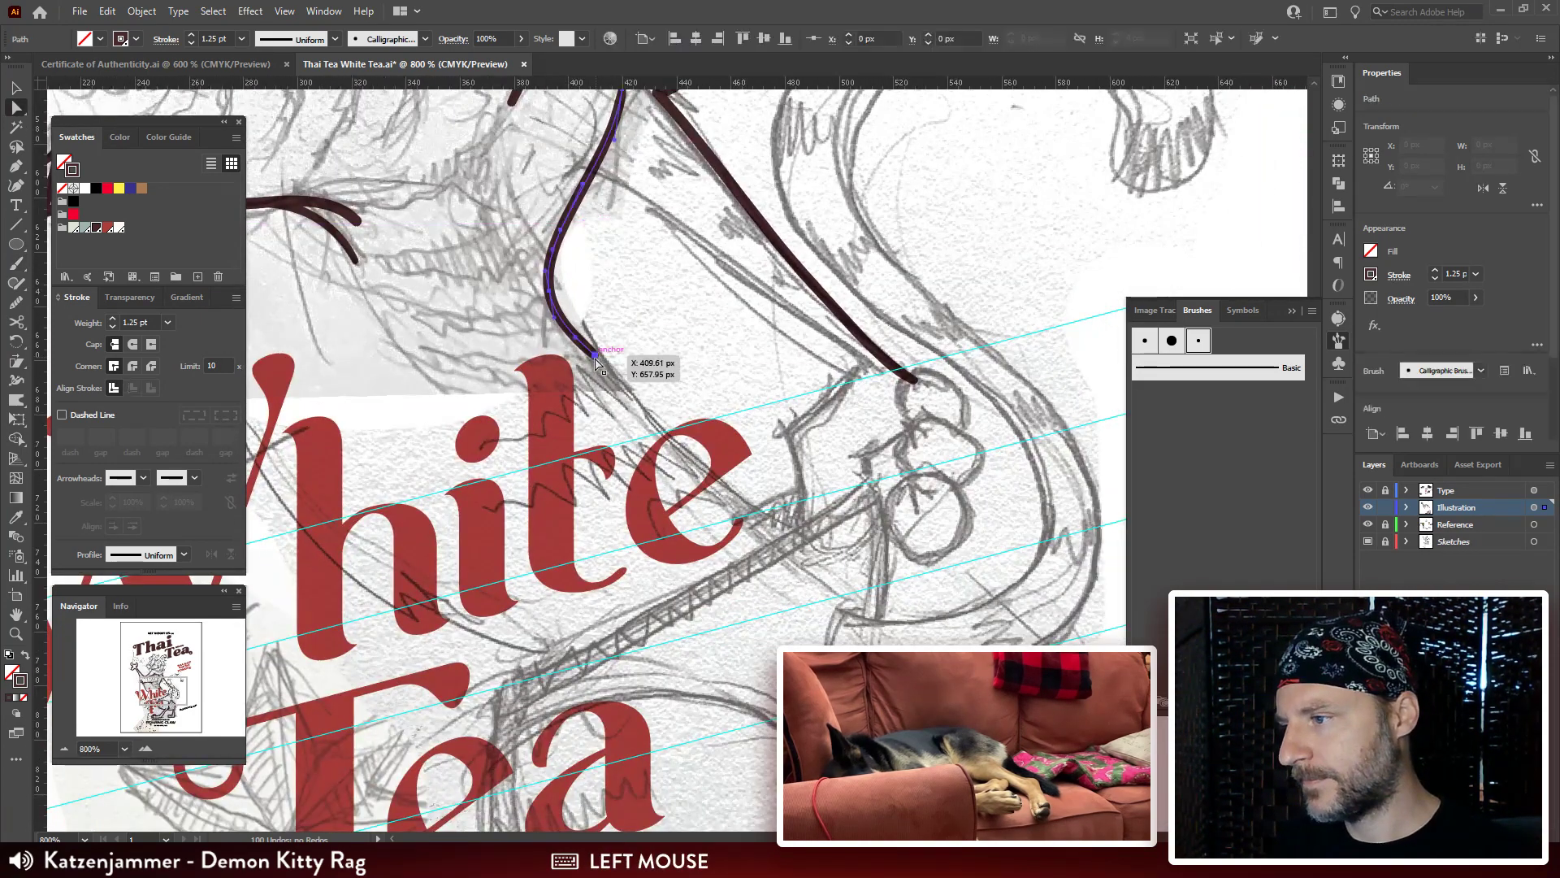
left_click_drag(596, 360, 634, 404)
left_click_drag(550, 289, 552, 286)
left_click_drag(735, 308, 727, 451)
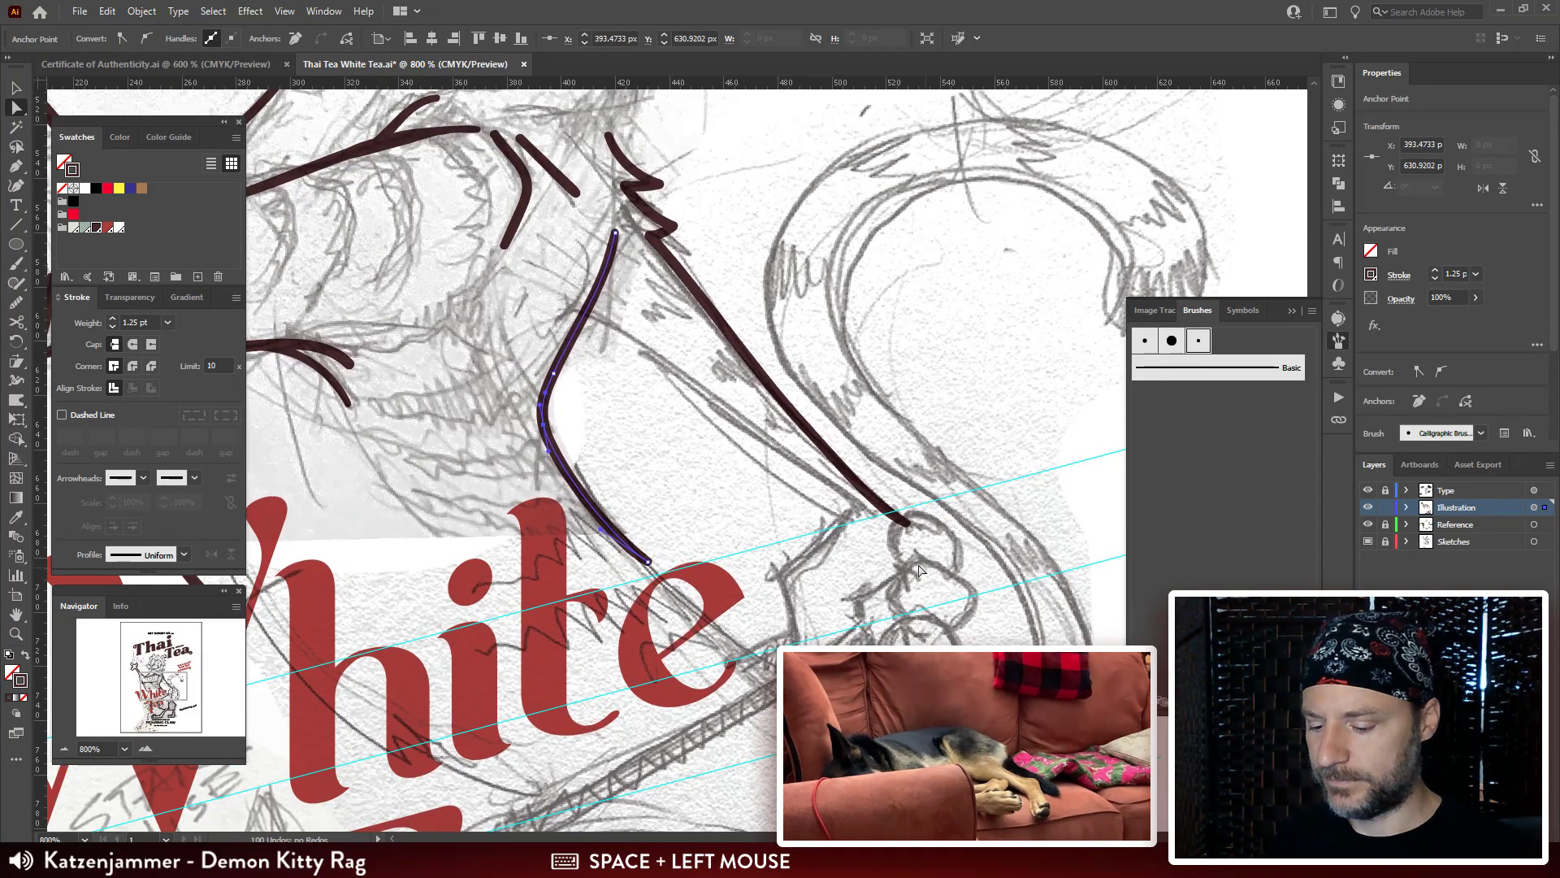
Paint the inner line of the lowered arm from the torso's back line to the wrist.
left_click_drag(919, 571, 887, 526)
key("b")
key("ctrl+shift+a")
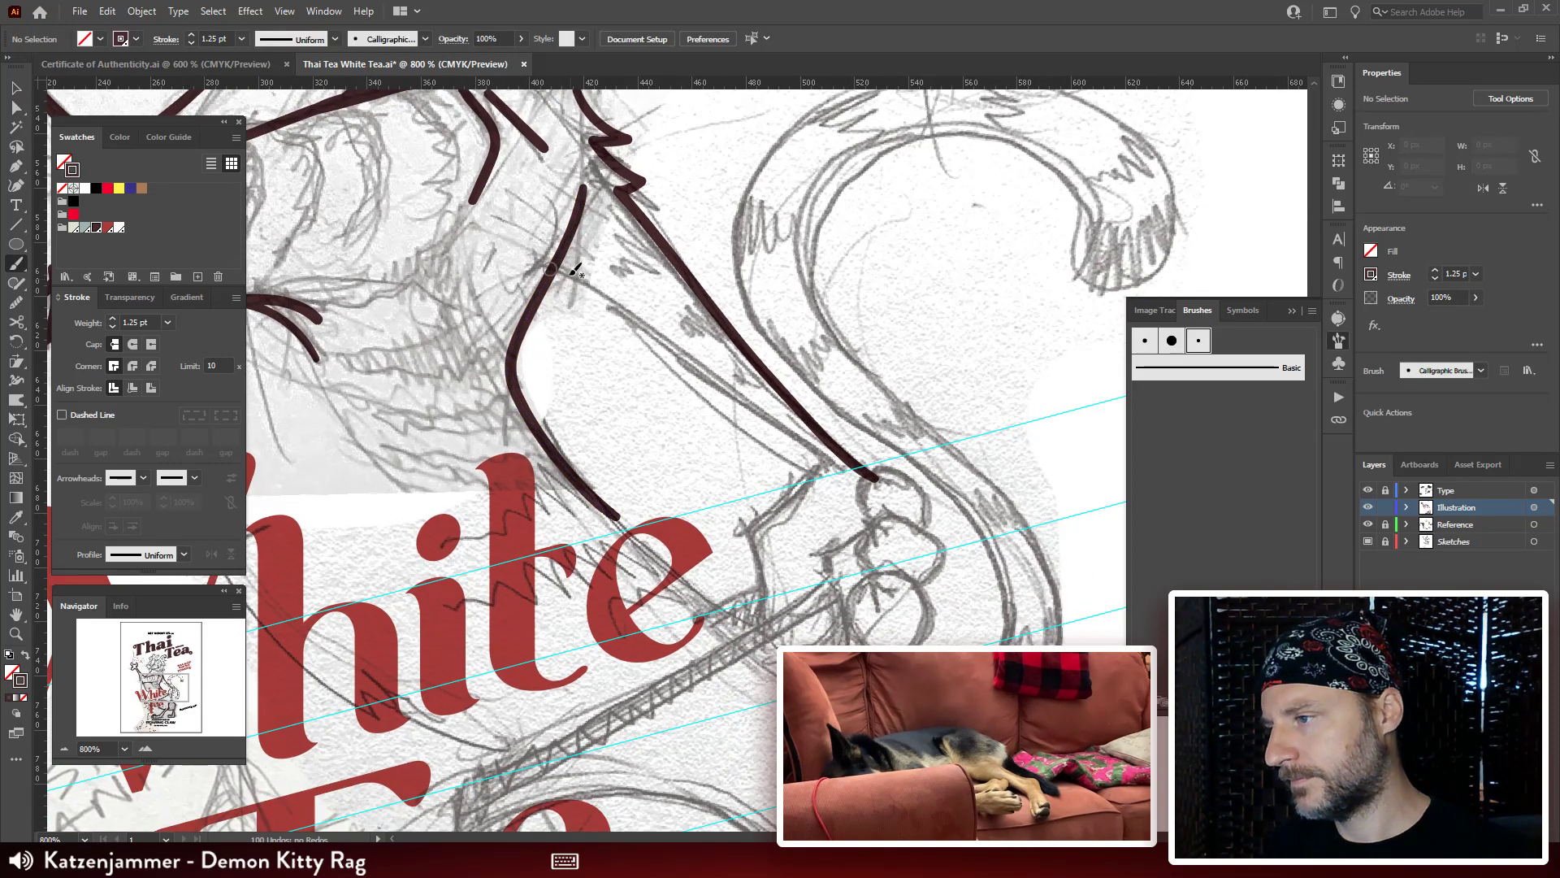
mouse_move(556, 267)
left_mouse_down()
mouse_move(726, 374)
mouse_move(816, 472)
left_mouse_up()
key("a")
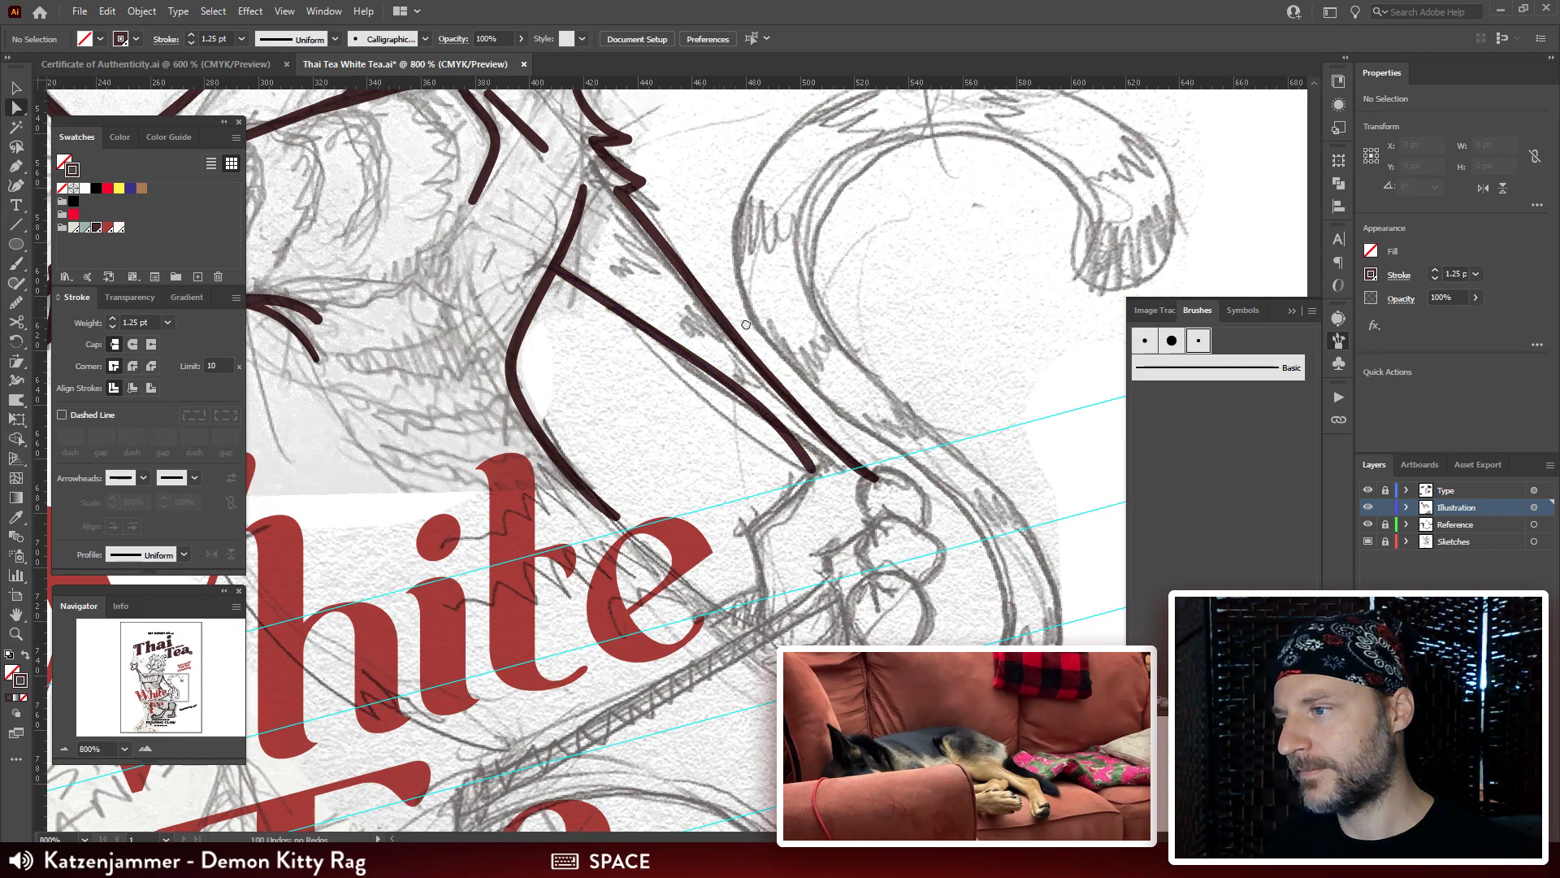
left_click_drag(735, 303, 894, 382)
key("ctrl+minus")
key("ctrl+minus")
key("ctrl+minus")
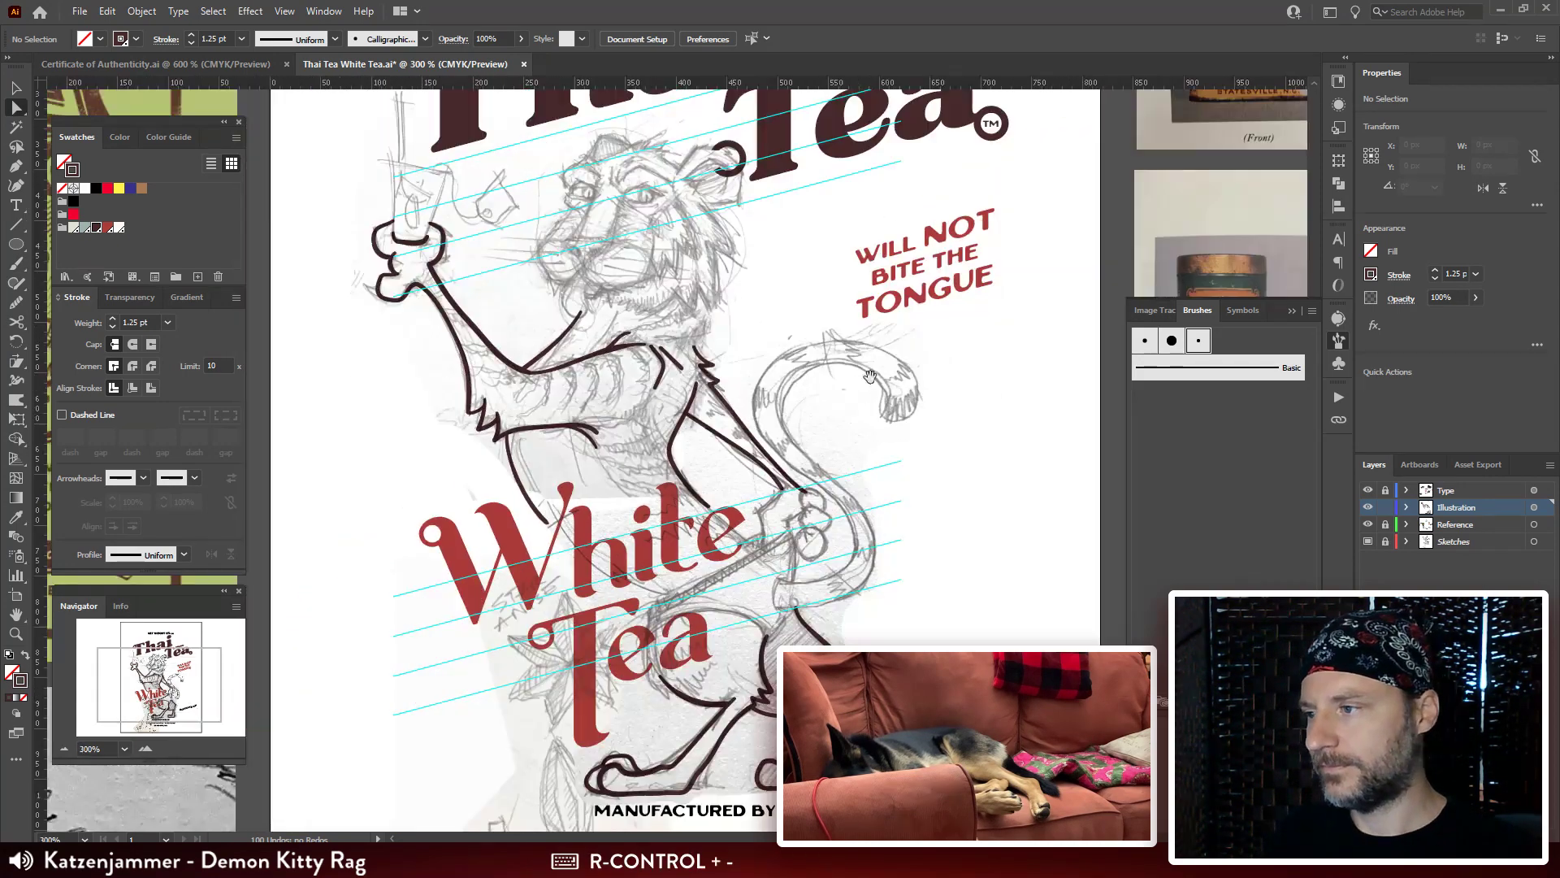
Move the instep anchor on the upper line of the tiger's front foot slightly toward the ankle.
left_click_drag(788, 361, 778, 365)
left_click_drag(460, 294, 431, 16)
left_click(620, 493)
left_click(623, 493)
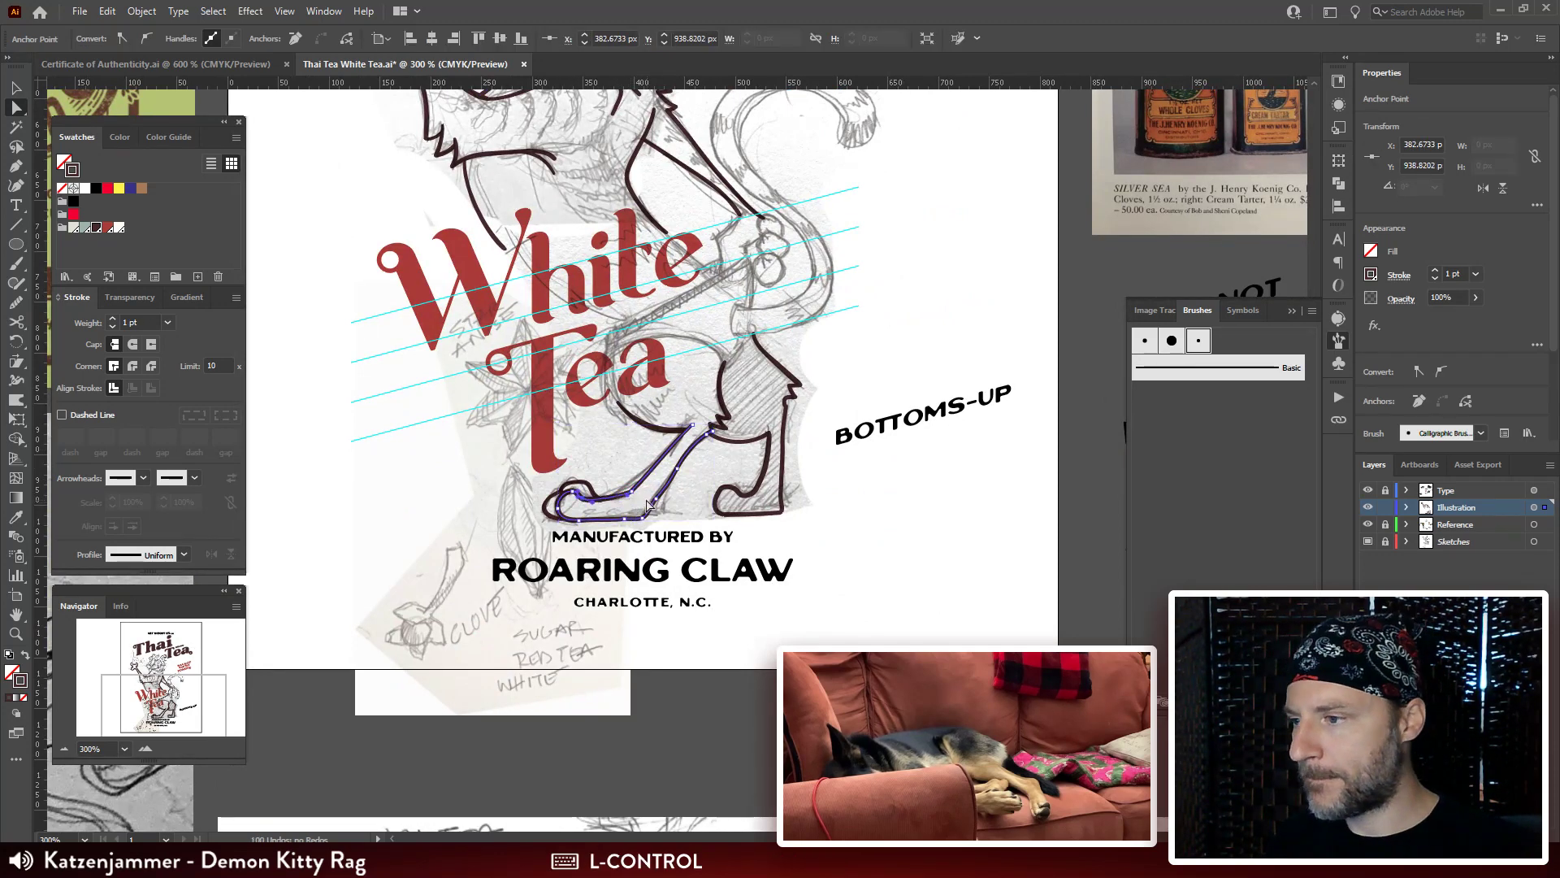
mouse_move(632, 506)
left_mouse_down()
mouse_move(622, 490)
mouse_move(661, 460)
mouse_move(638, 492)
left_mouse_up()
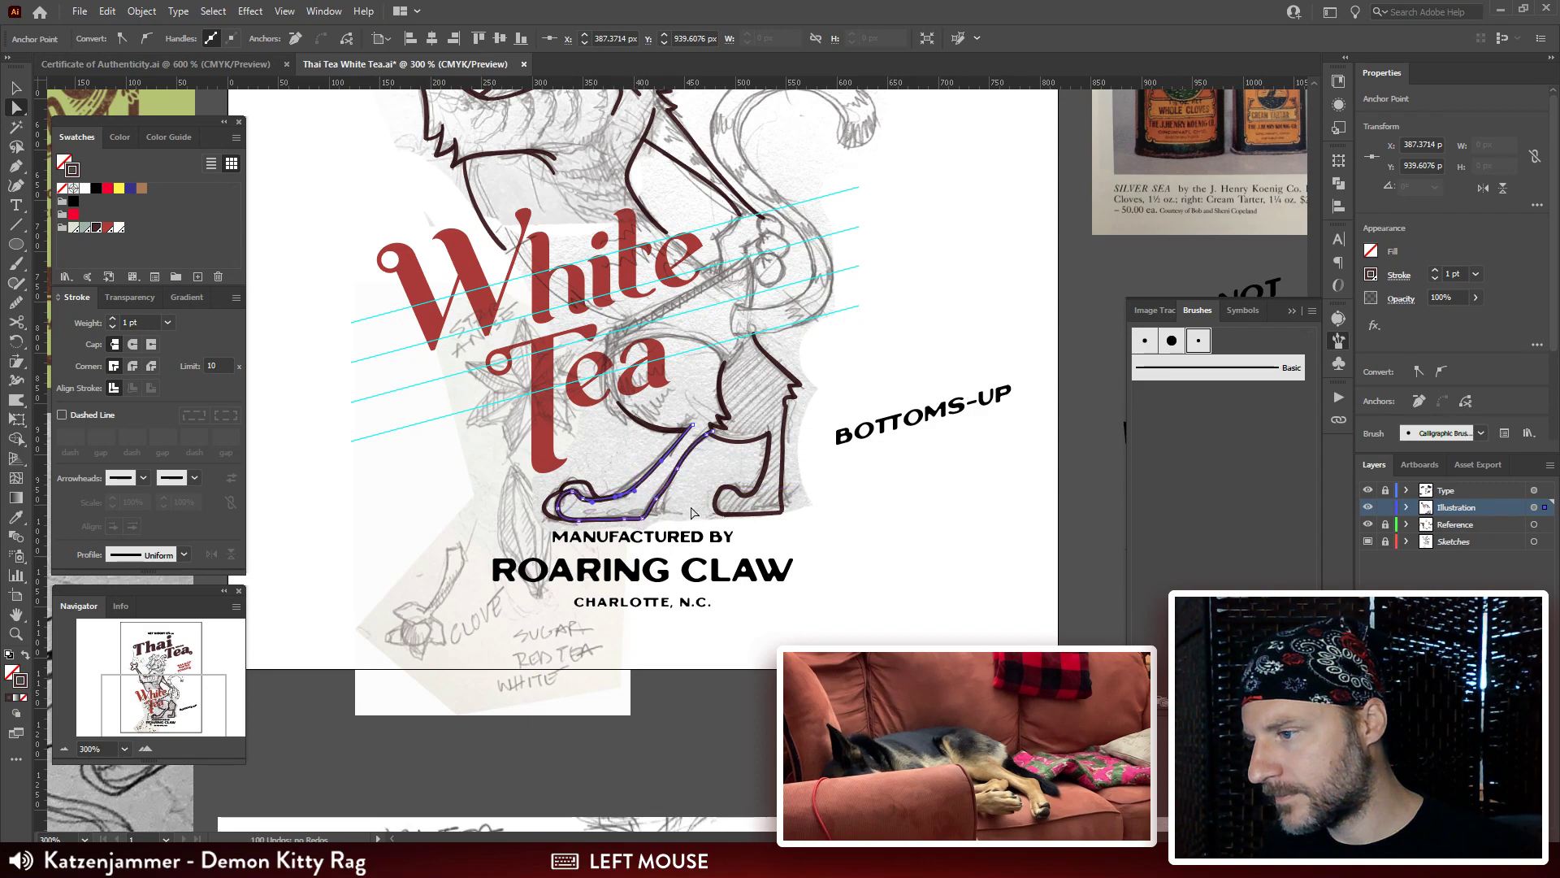
left_click(942, 471)
left_click_drag(944, 470, 861, 496)
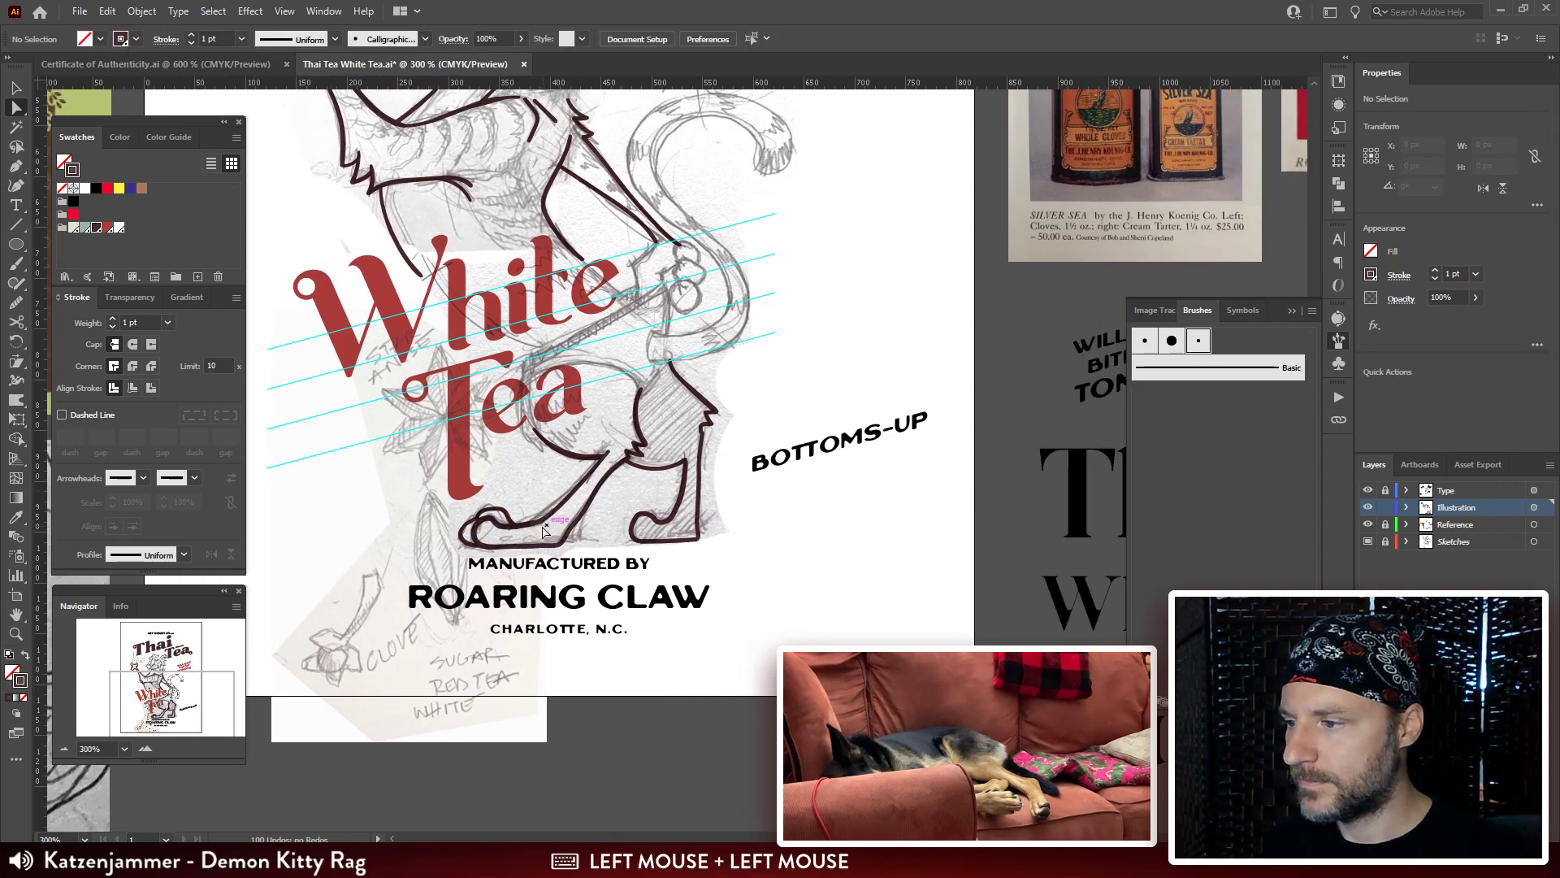
Set the stroke weight of the small arched toe line on the front foot to 1.5 pt.
mouse_move(542, 523)
left_mouse_down()
mouse_move(579, 511)
mouse_move(545, 503)
left_mouse_up()
key("ctrl+plus")
key("ctrl+plus")
key("ctrl+plus")
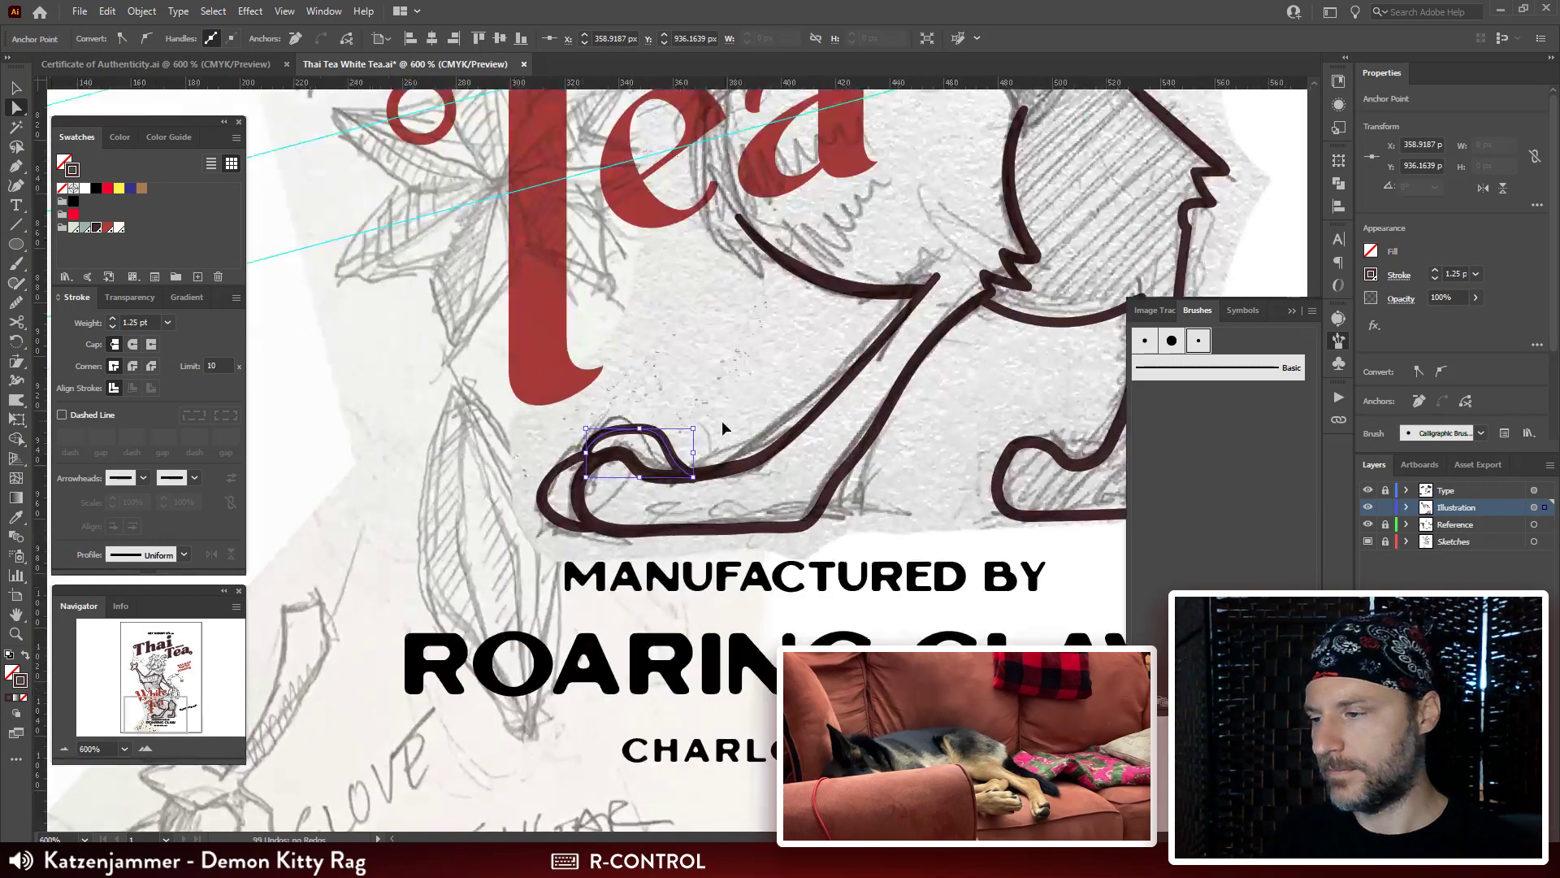
left_click_drag(736, 399, 770, 312)
left_click_drag(150, 322, 77, 319)
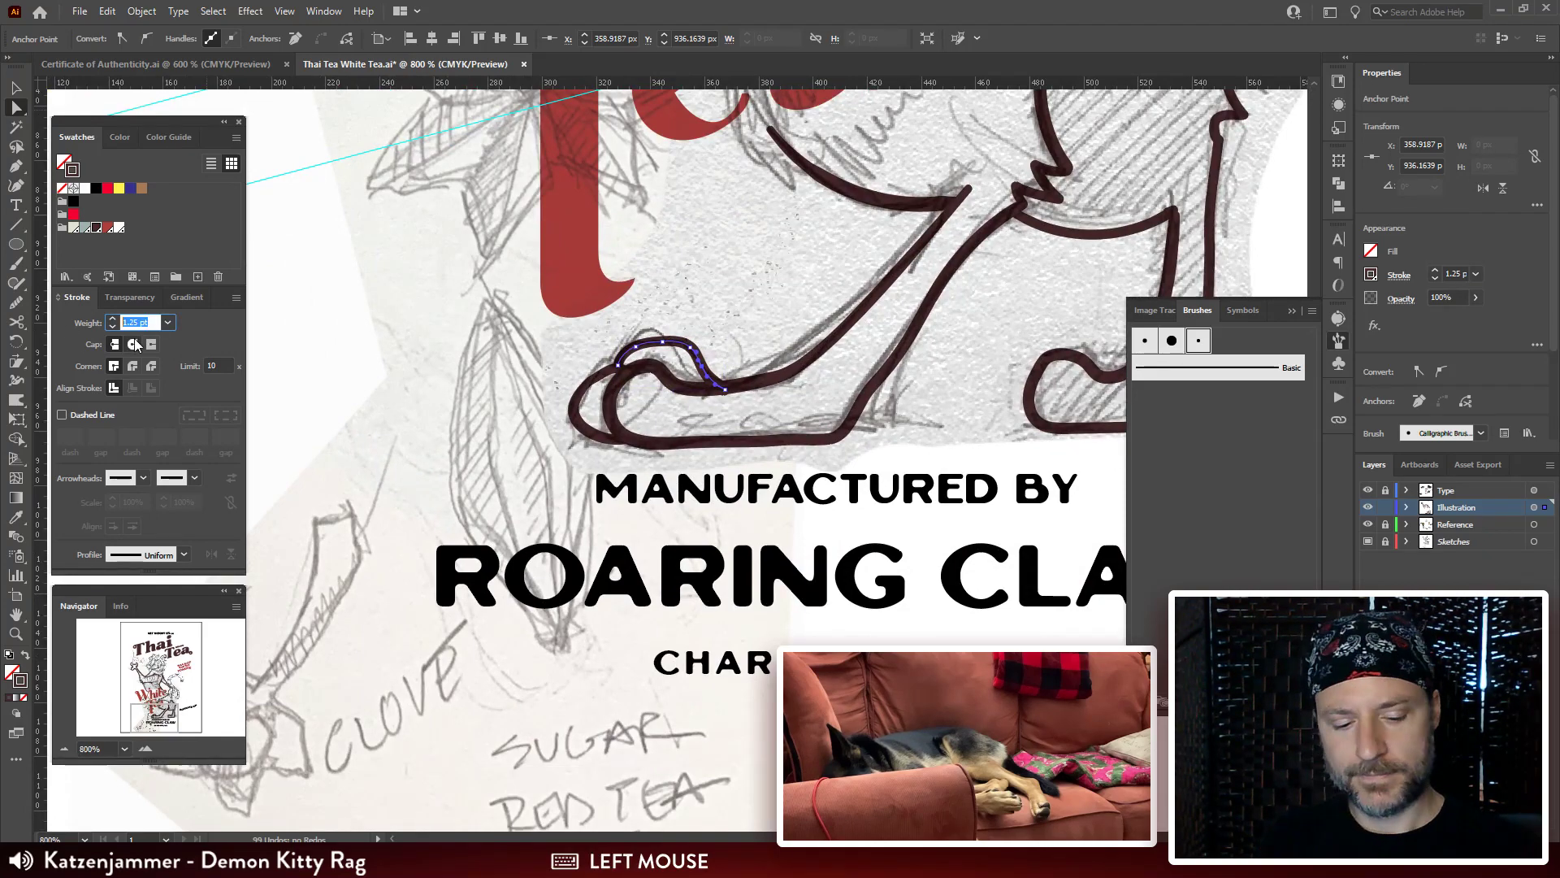
type("1.5")
key("Return")
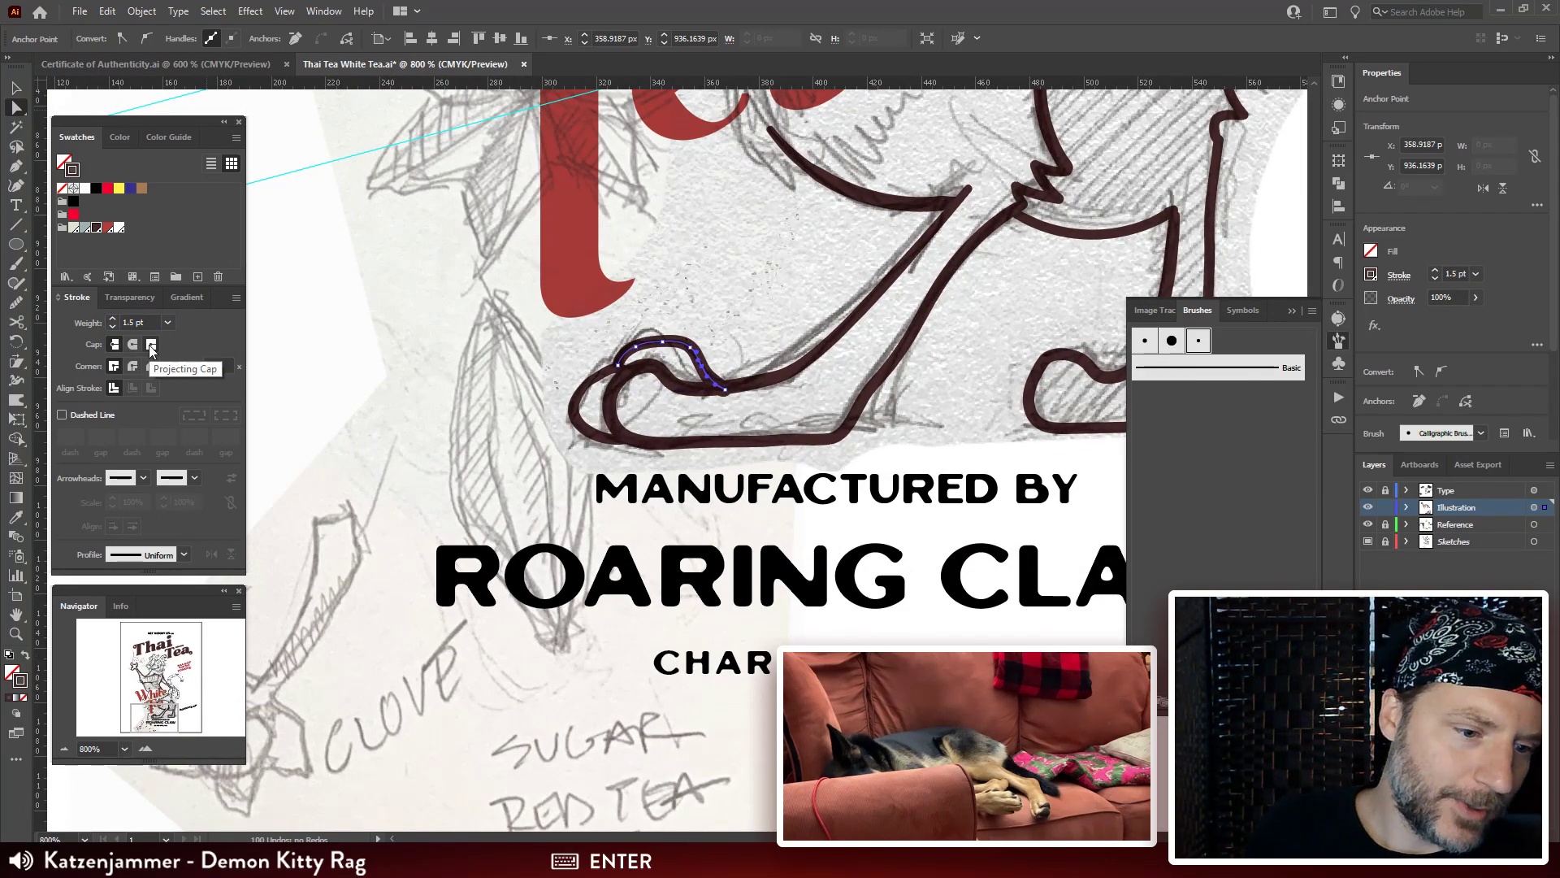
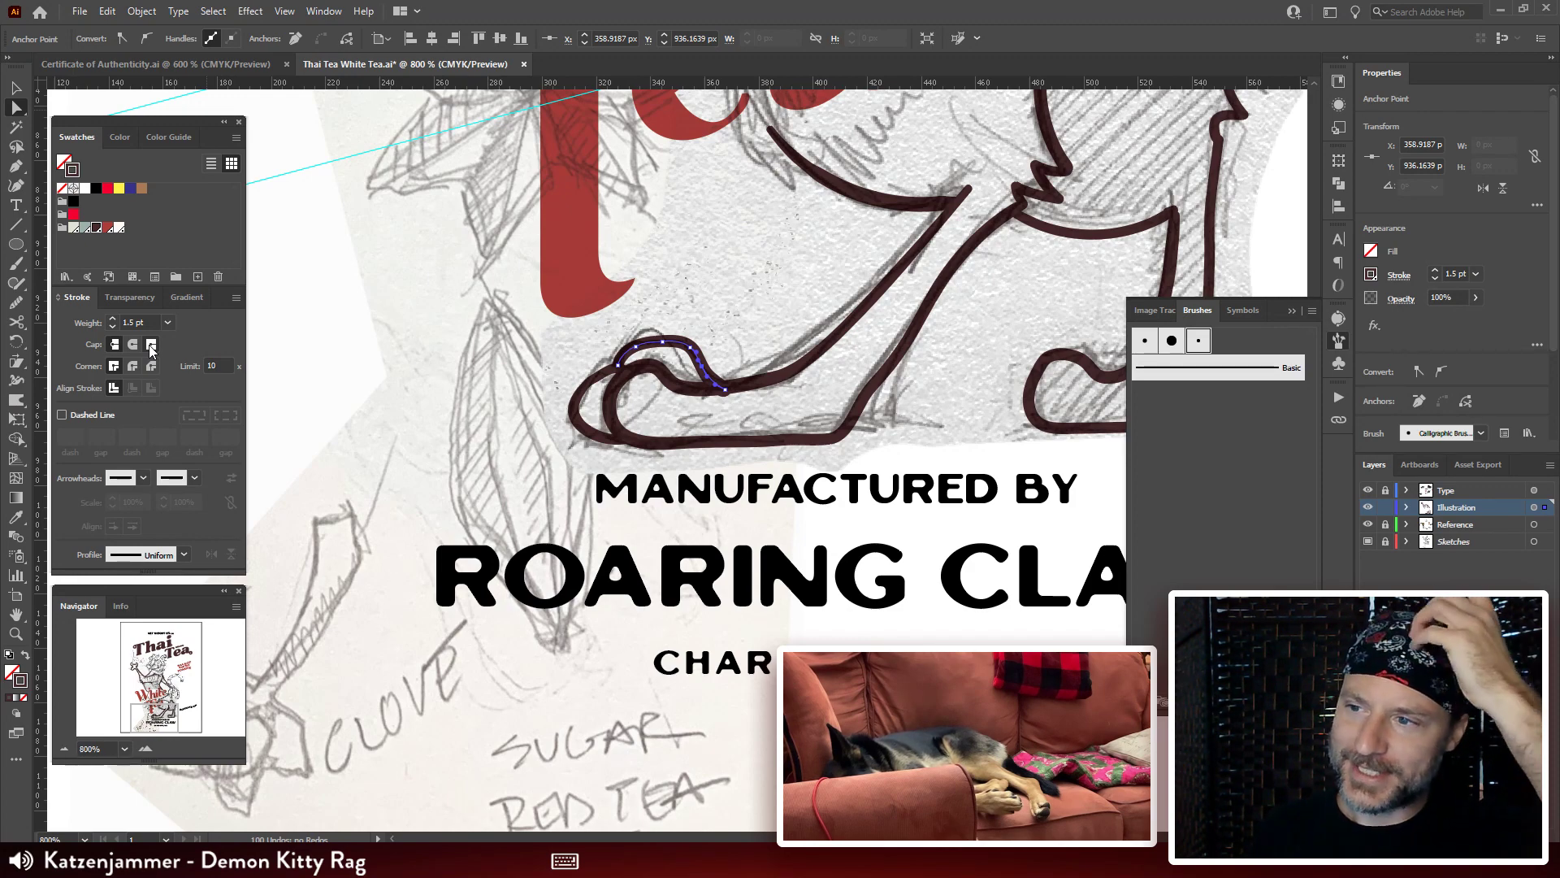
Adjust the rear end anchors of the arched toe line so it blends into the foot's upper line.
left_click(725, 389)
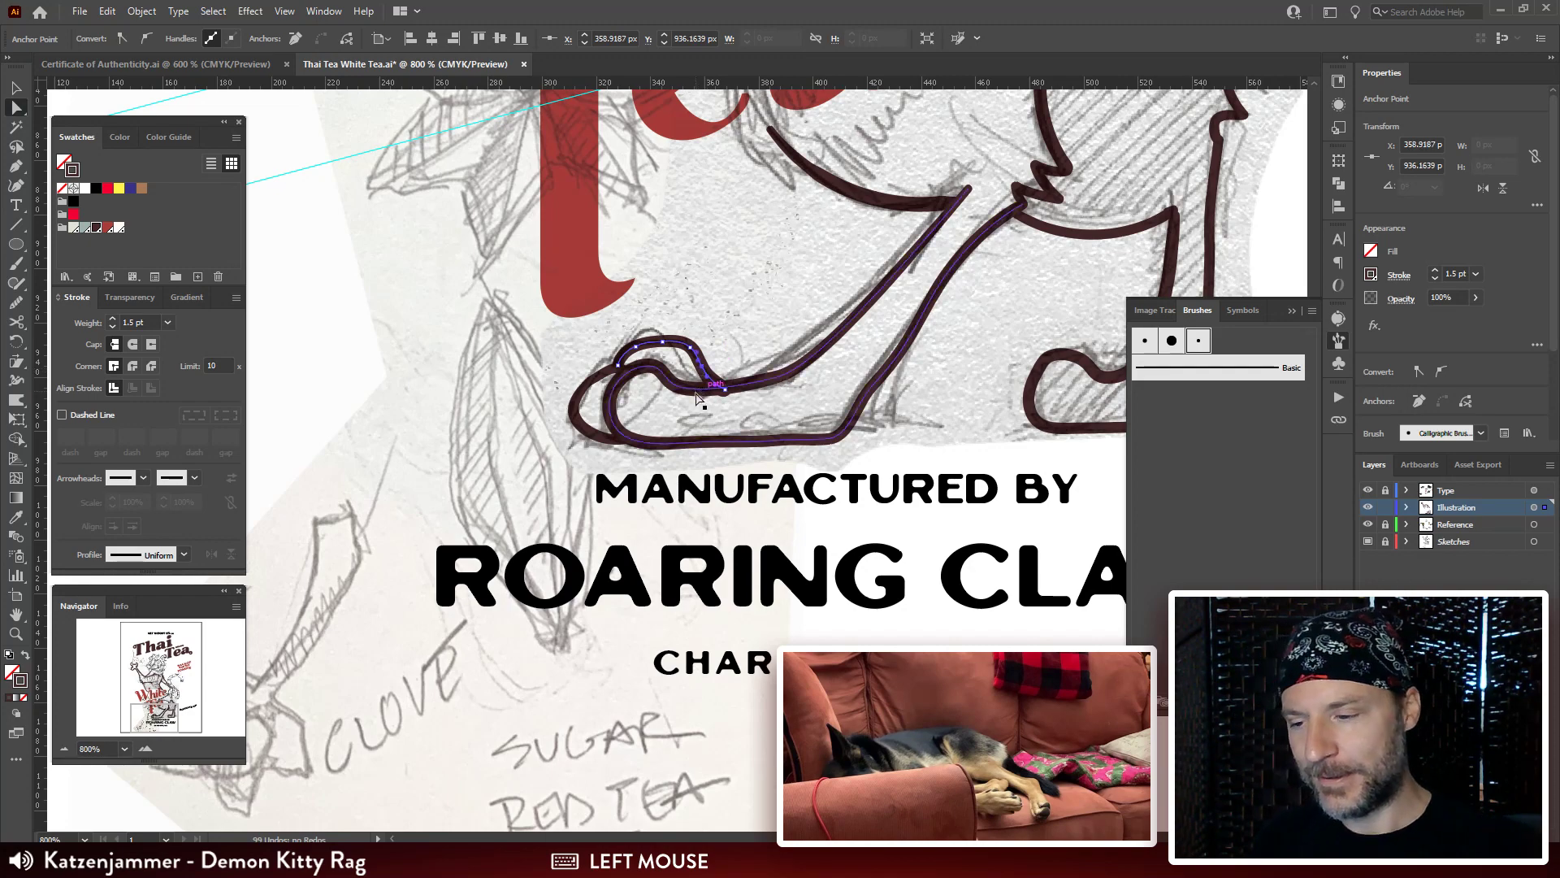
key("ctrl+plus")
key("ctrl+plus")
key("ctrl+plus")
left_click_drag(749, 470, 742, 417)
mouse_move(730, 467)
left_mouse_down()
mouse_move(764, 449)
mouse_move(725, 456)
left_mouse_up()
left_click(691, 452)
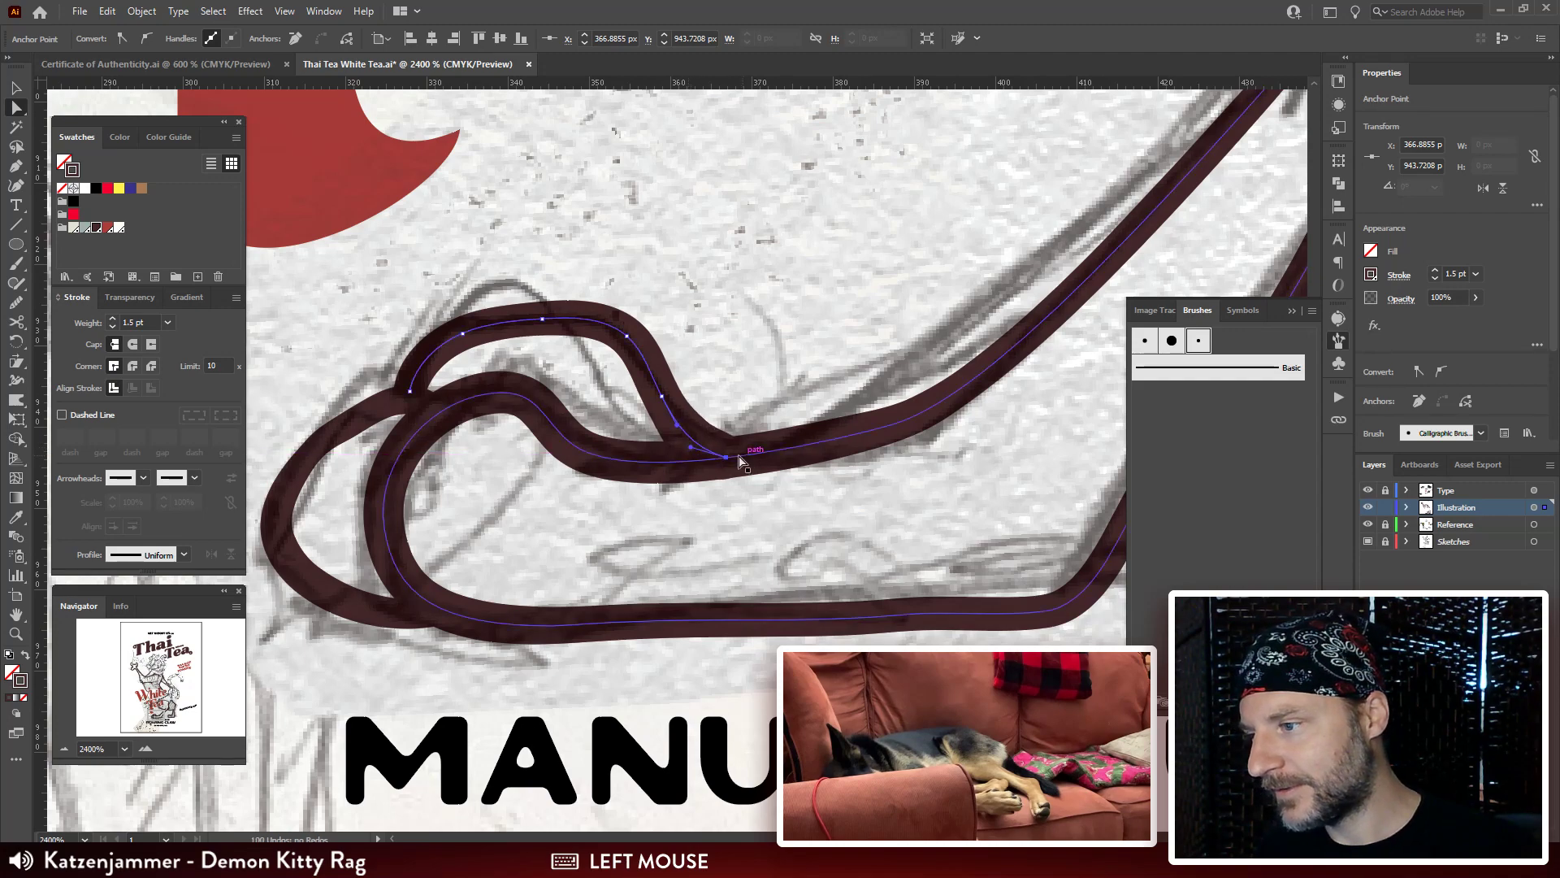
left_click(726, 459)
left_click_drag(725, 458, 732, 452)
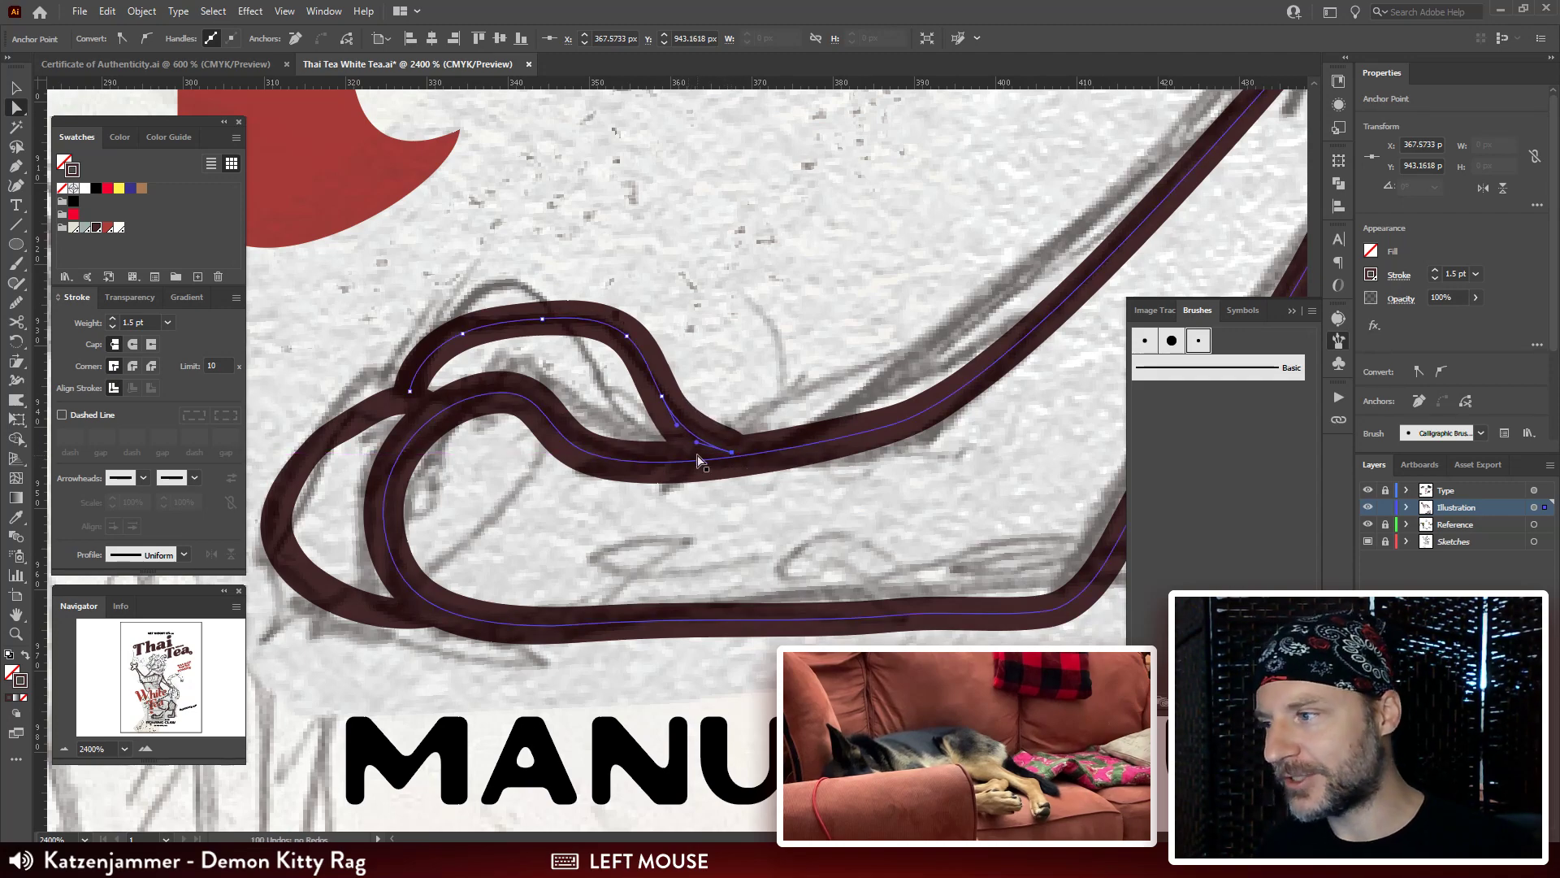
Extend the front end of the arched toe line onto the outer toe outline and adjust its upper anchors.
left_click_drag(411, 391, 394, 396)
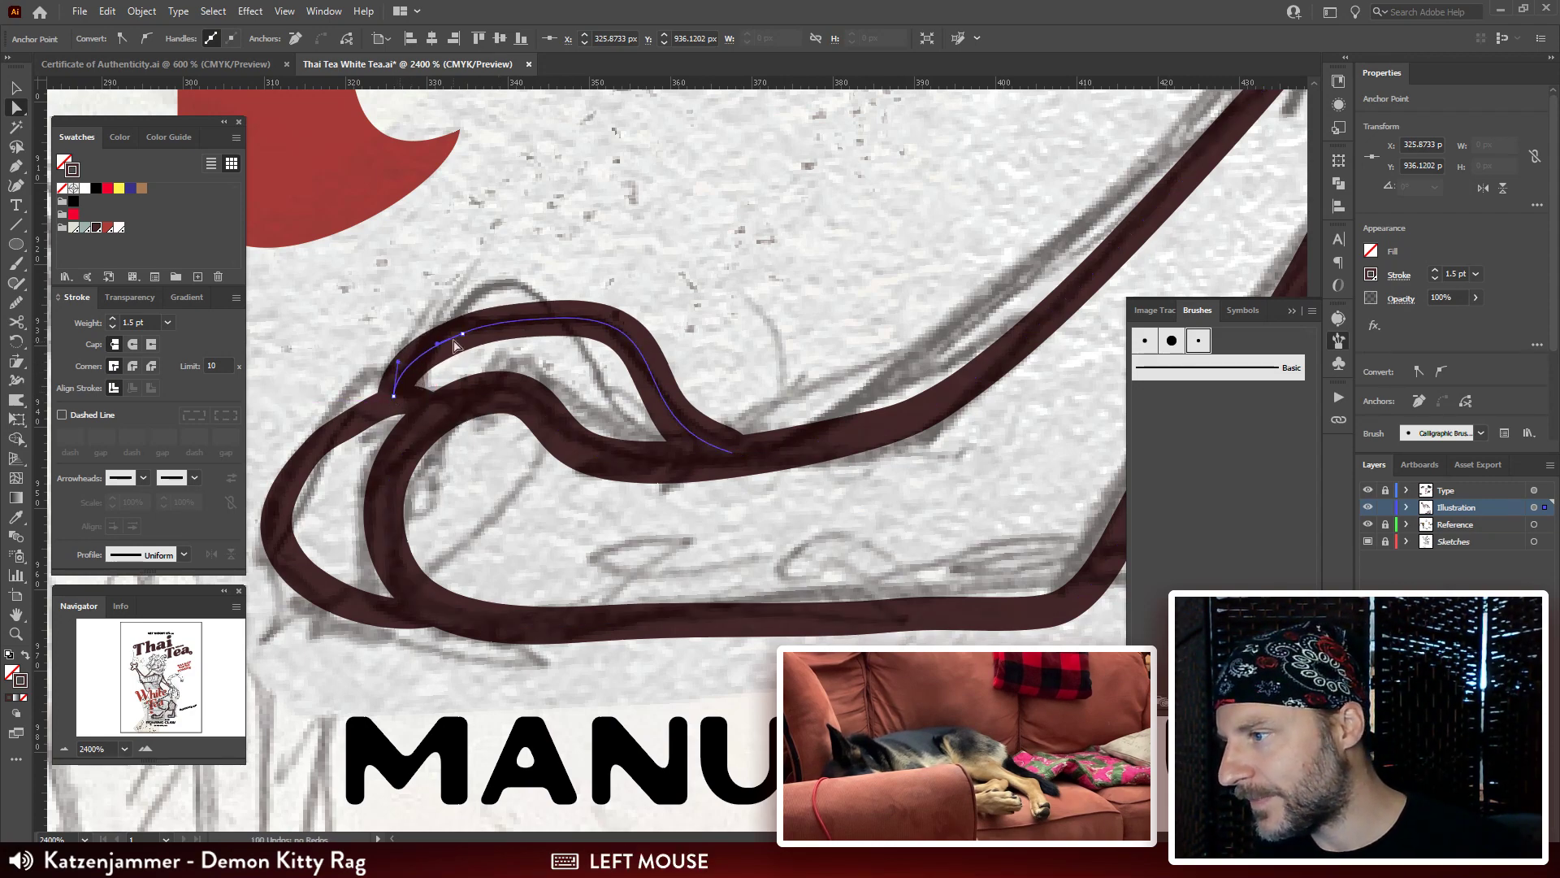
left_click_drag(463, 335, 445, 334)
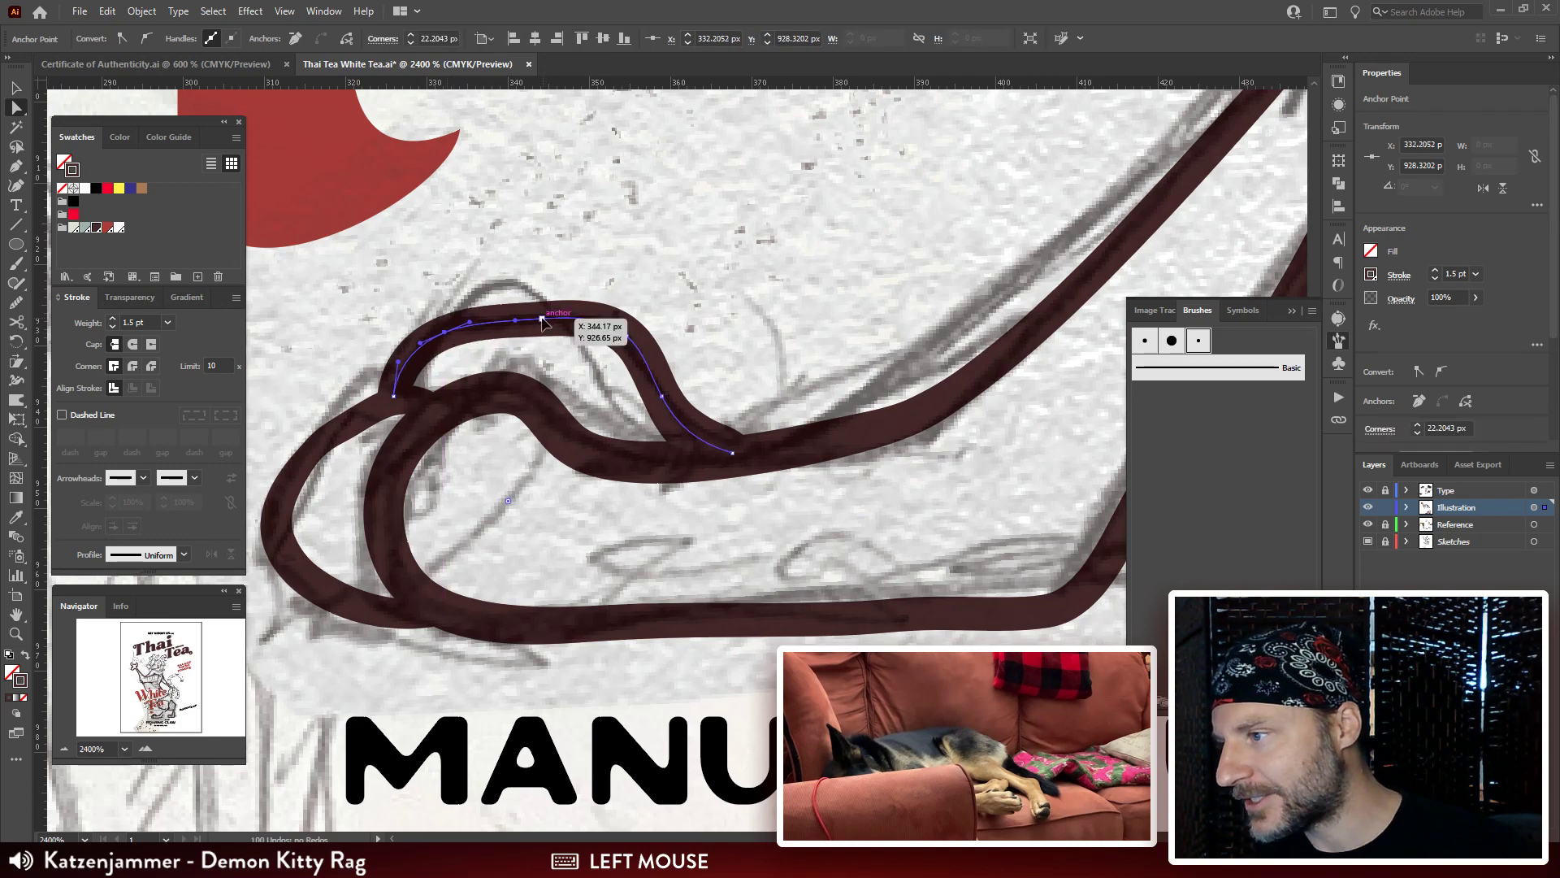
left_click(533, 318)
mouse_move(630, 339)
left_mouse_down()
mouse_move(660, 348)
mouse_move(634, 333)
left_mouse_up()
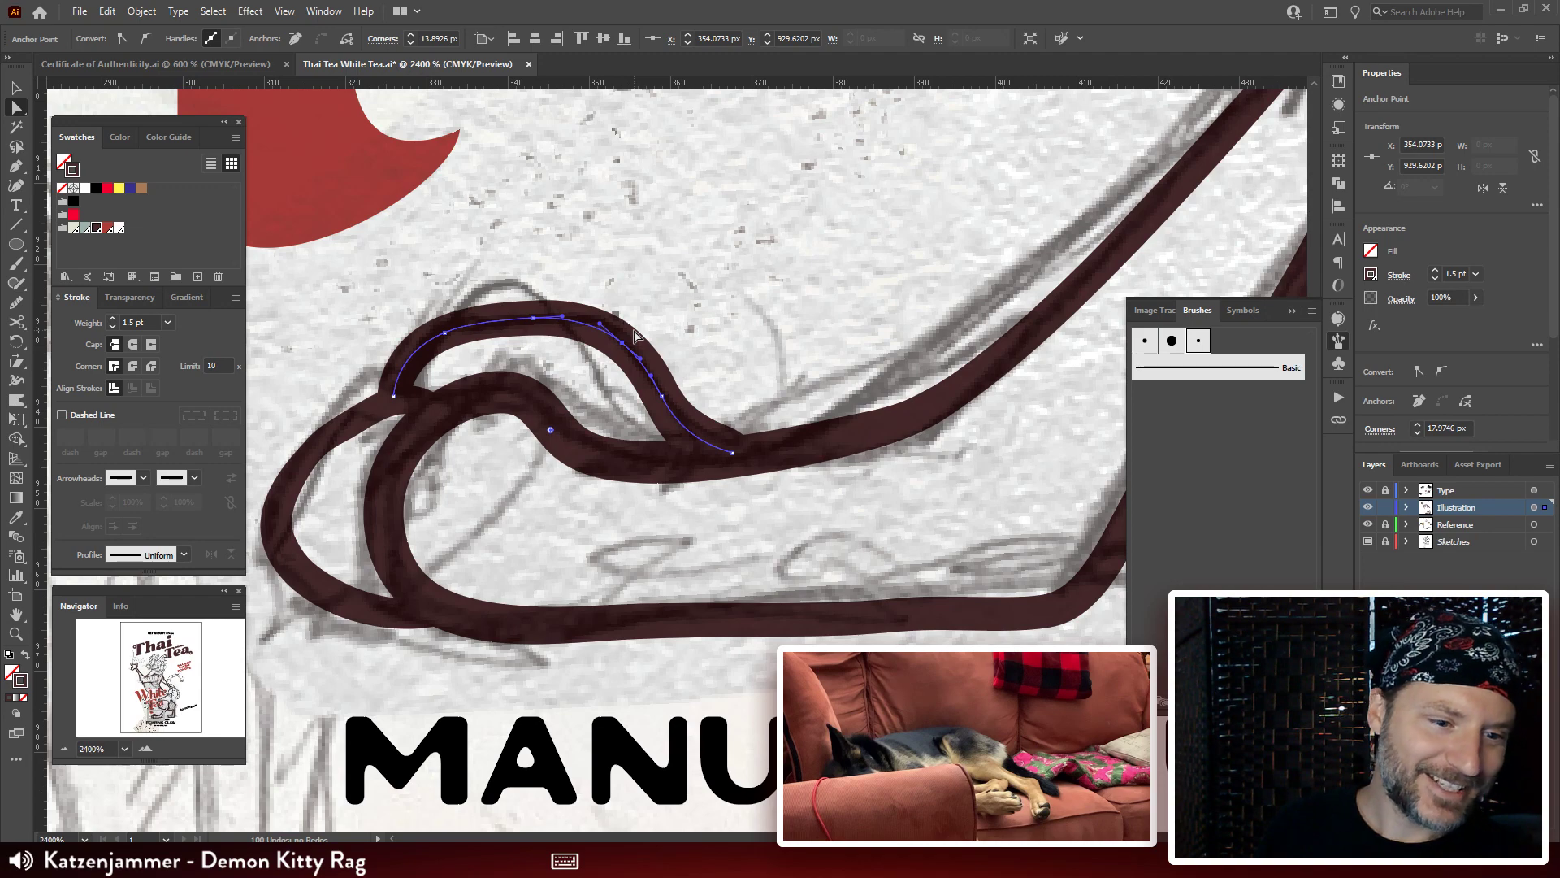
left_click(933, 290)
left_click_drag(851, 304, 769, 315)
key("ctrl+minus")
key("ctrl+minus")
key("ctrl+minus")
key("ctrl+minus")
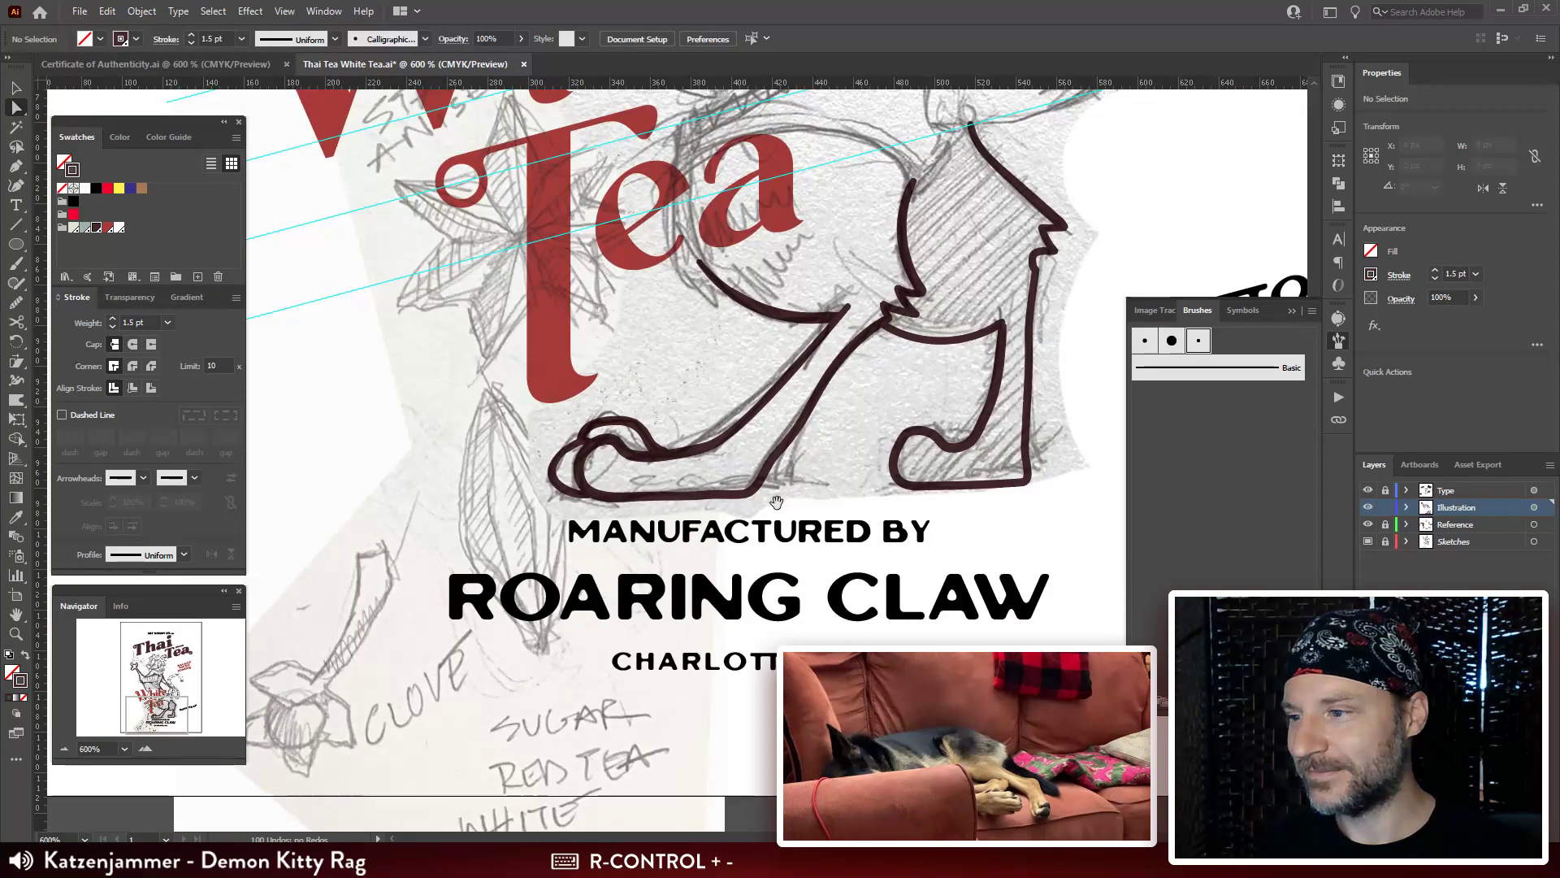
Undo the last anchor edit on the arched toe line and reshape its top into a rounder arch following the sketch.
left_click_drag(855, 448, 810, 424)
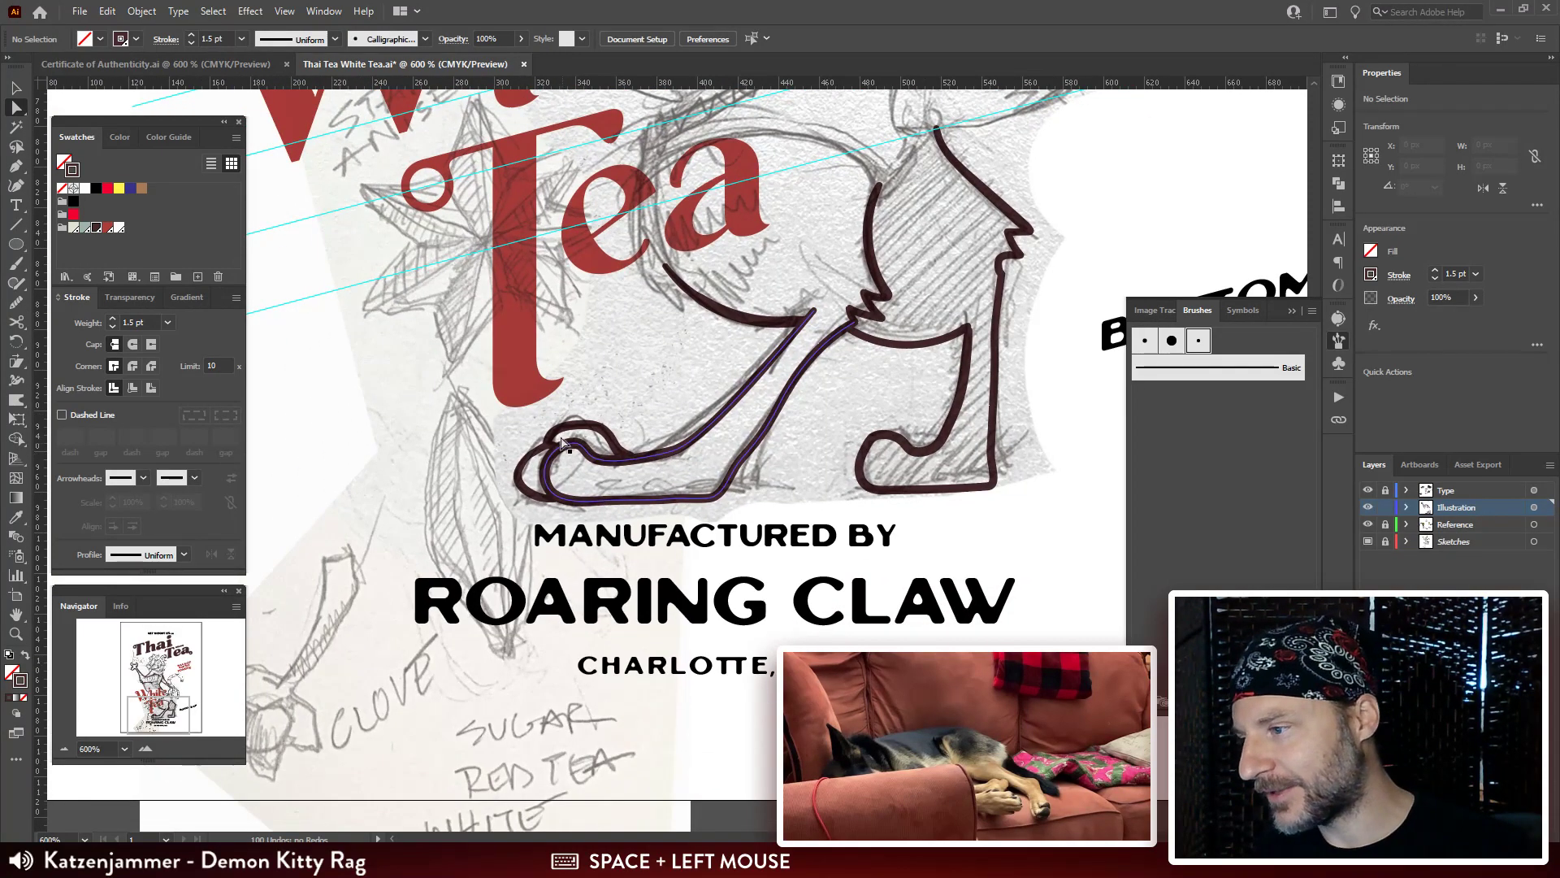
left_click(602, 424)
key("ctrl+plus")
key("ctrl+plus")
key("ctrl+plus")
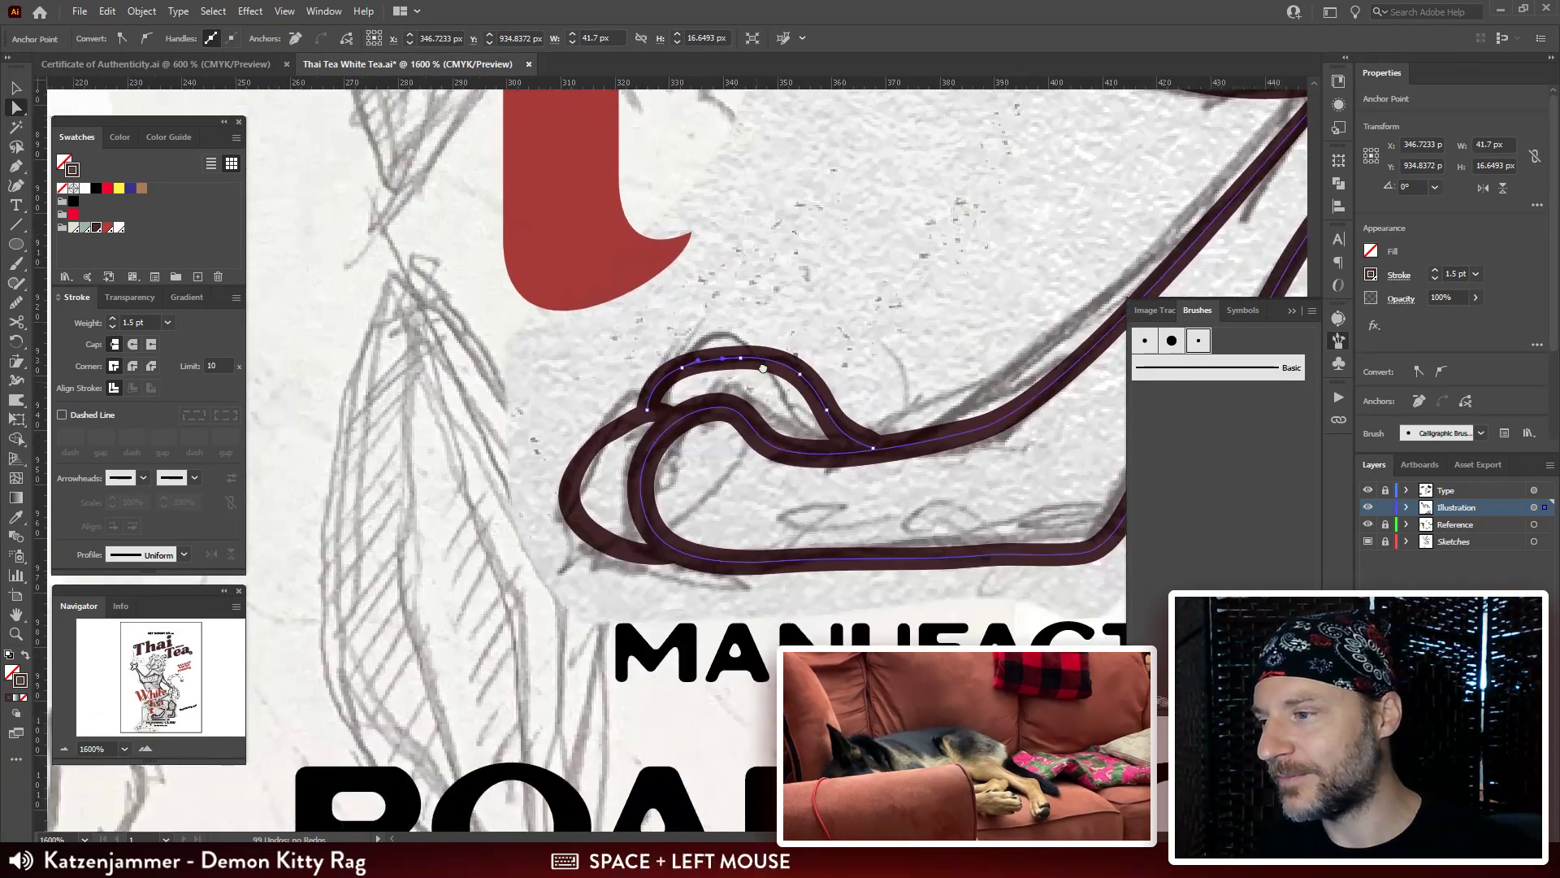
left_click_drag(693, 369, 647, 398)
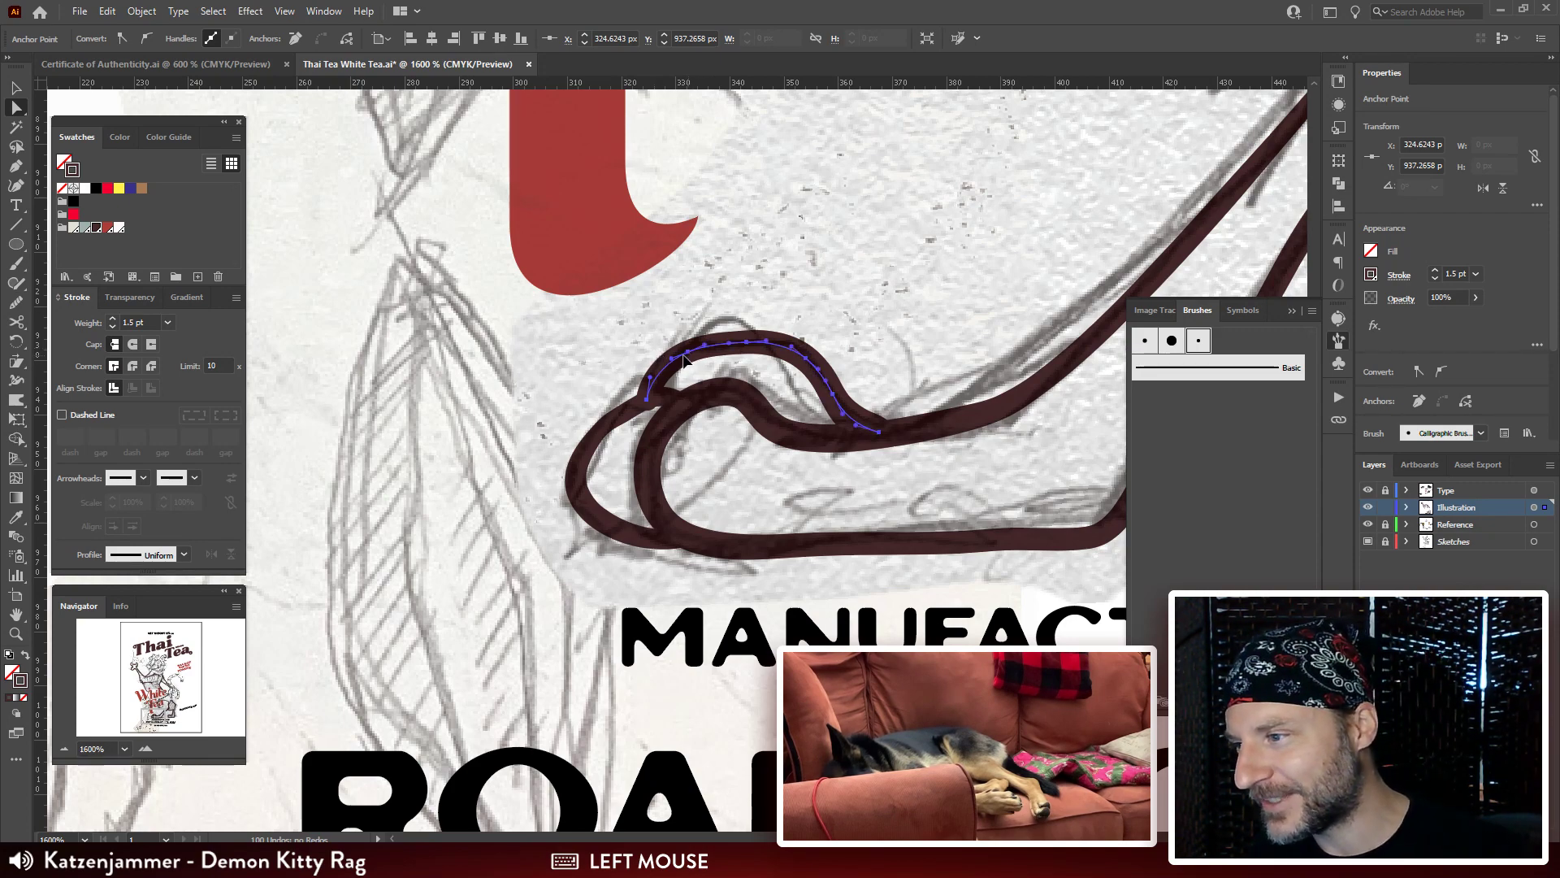
key("ctrl+z")
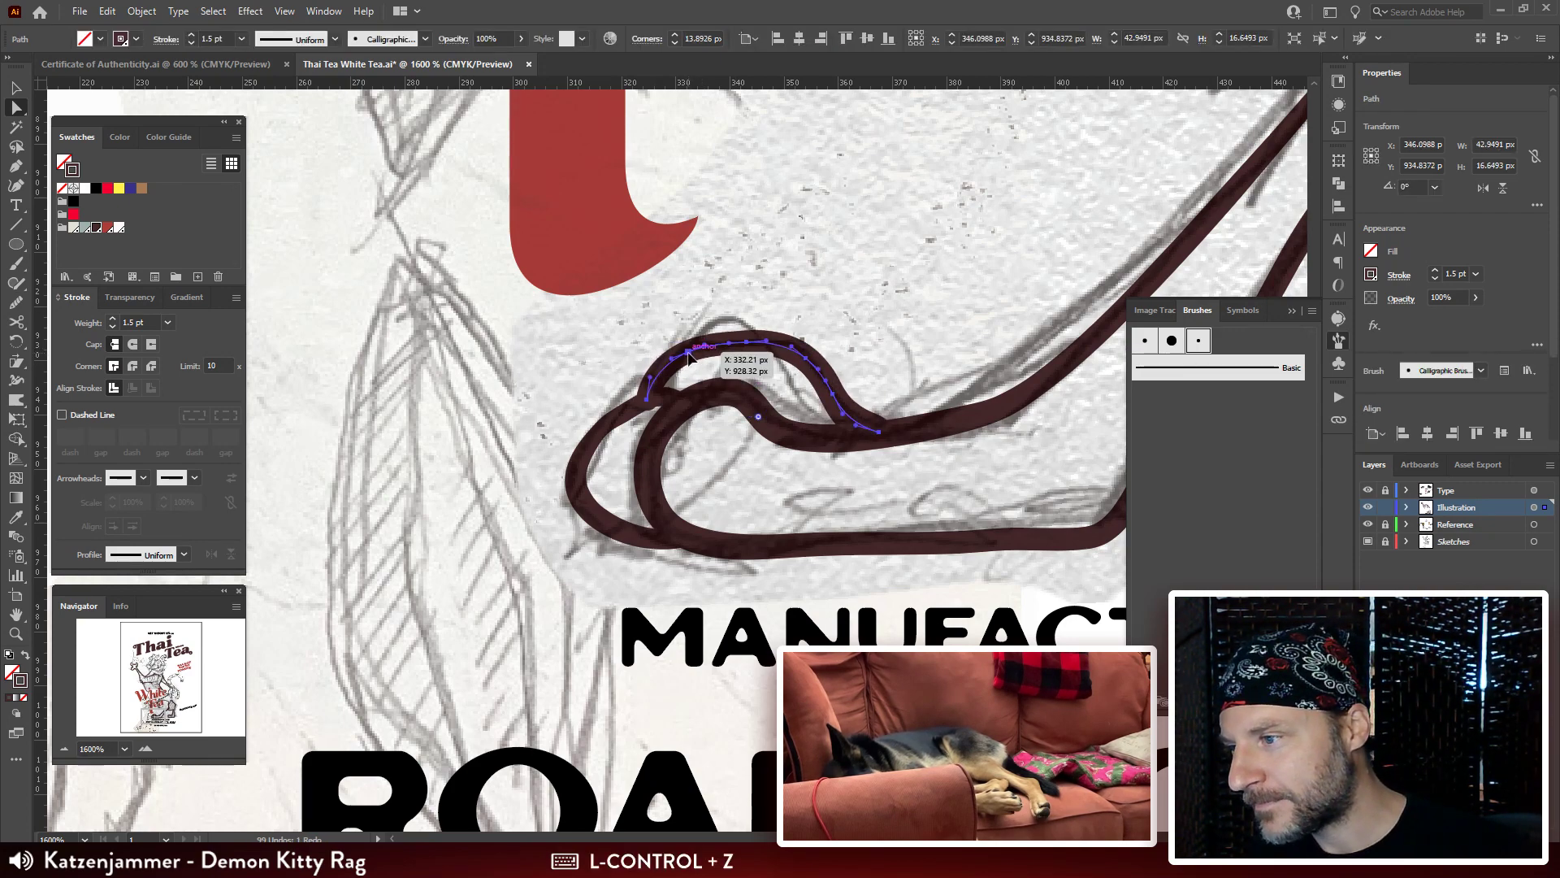
left_click(689, 356)
left_click_drag(747, 347, 800, 348)
left_click(902, 274, "ctrl")
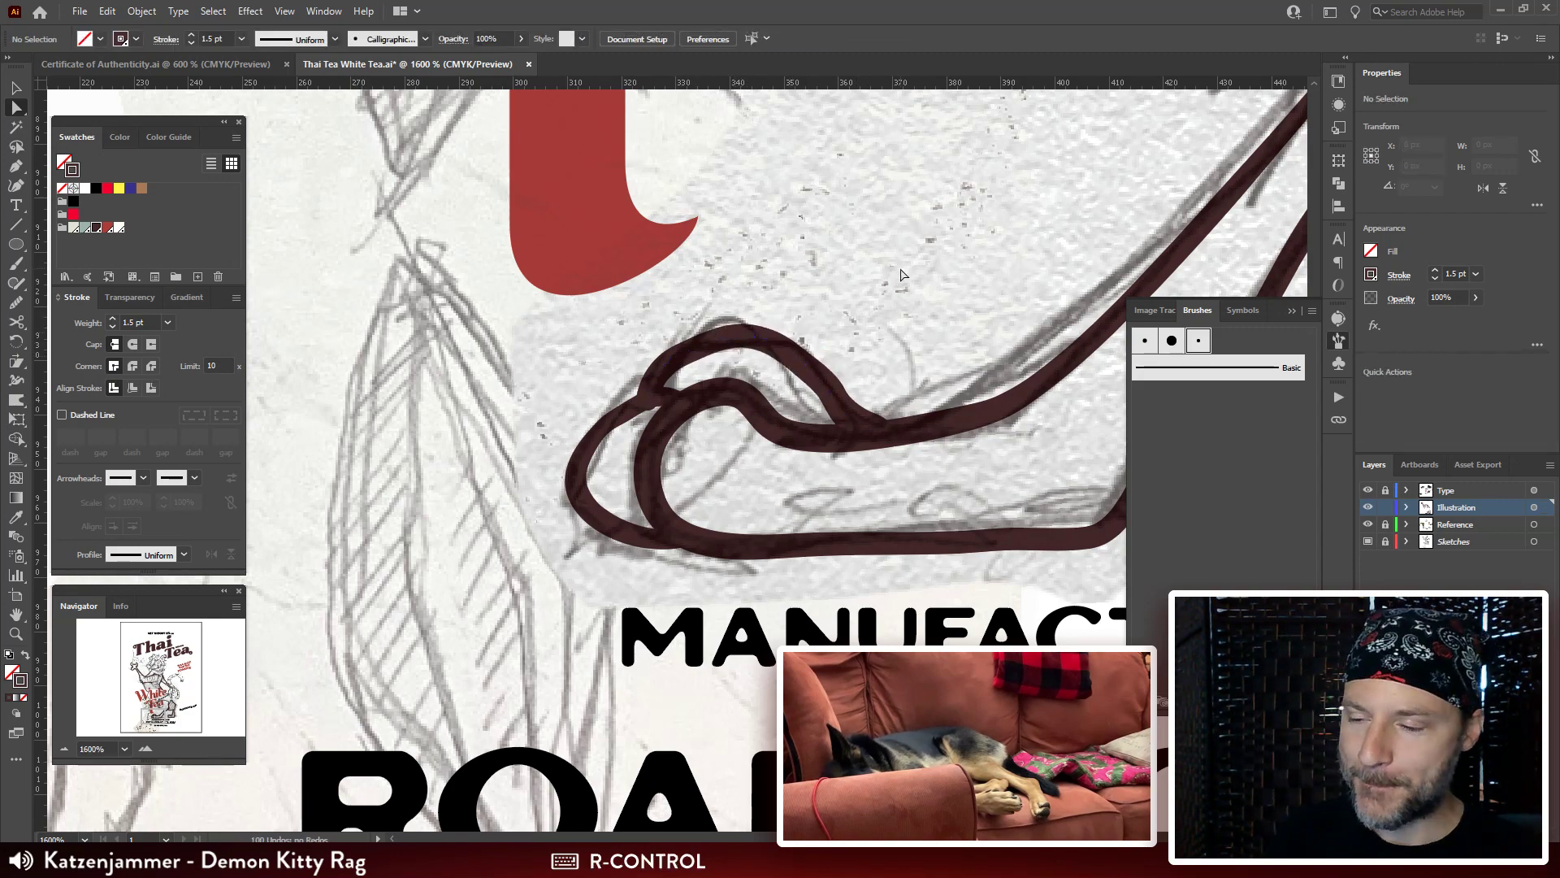
Paint the edge of the lowered hand from the inner wrist line down to the sketched rod it holds.
key("ctrl+minus")
key("ctrl+minus")
key("ctrl+minus")
key("ctrl+minus")
key("ctrl+minus")
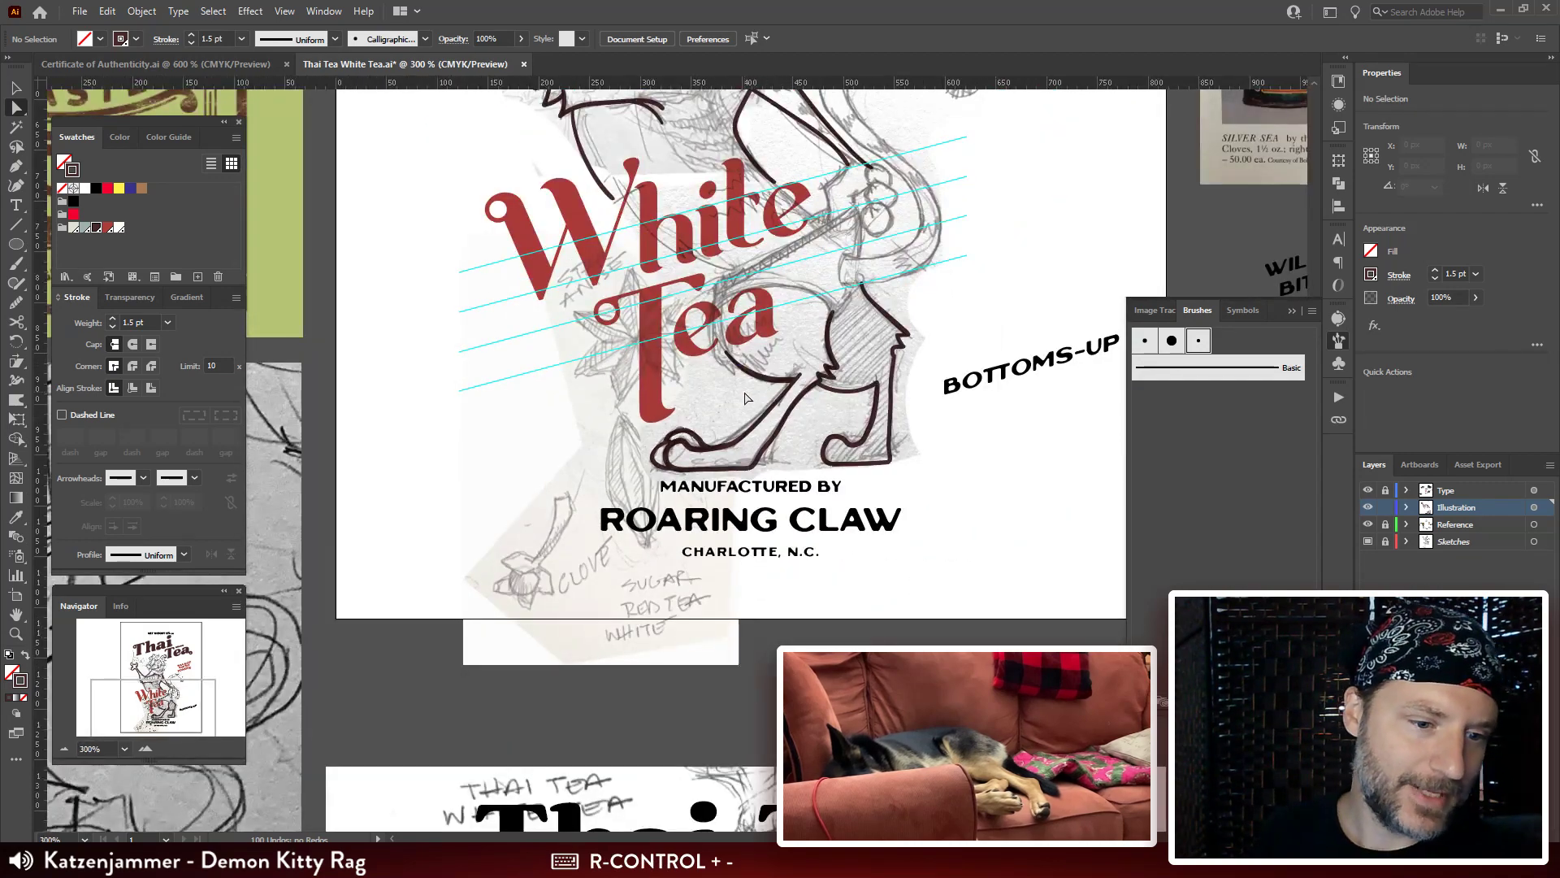
left_click_drag(780, 382, 672, 420)
key("ctrl+plus")
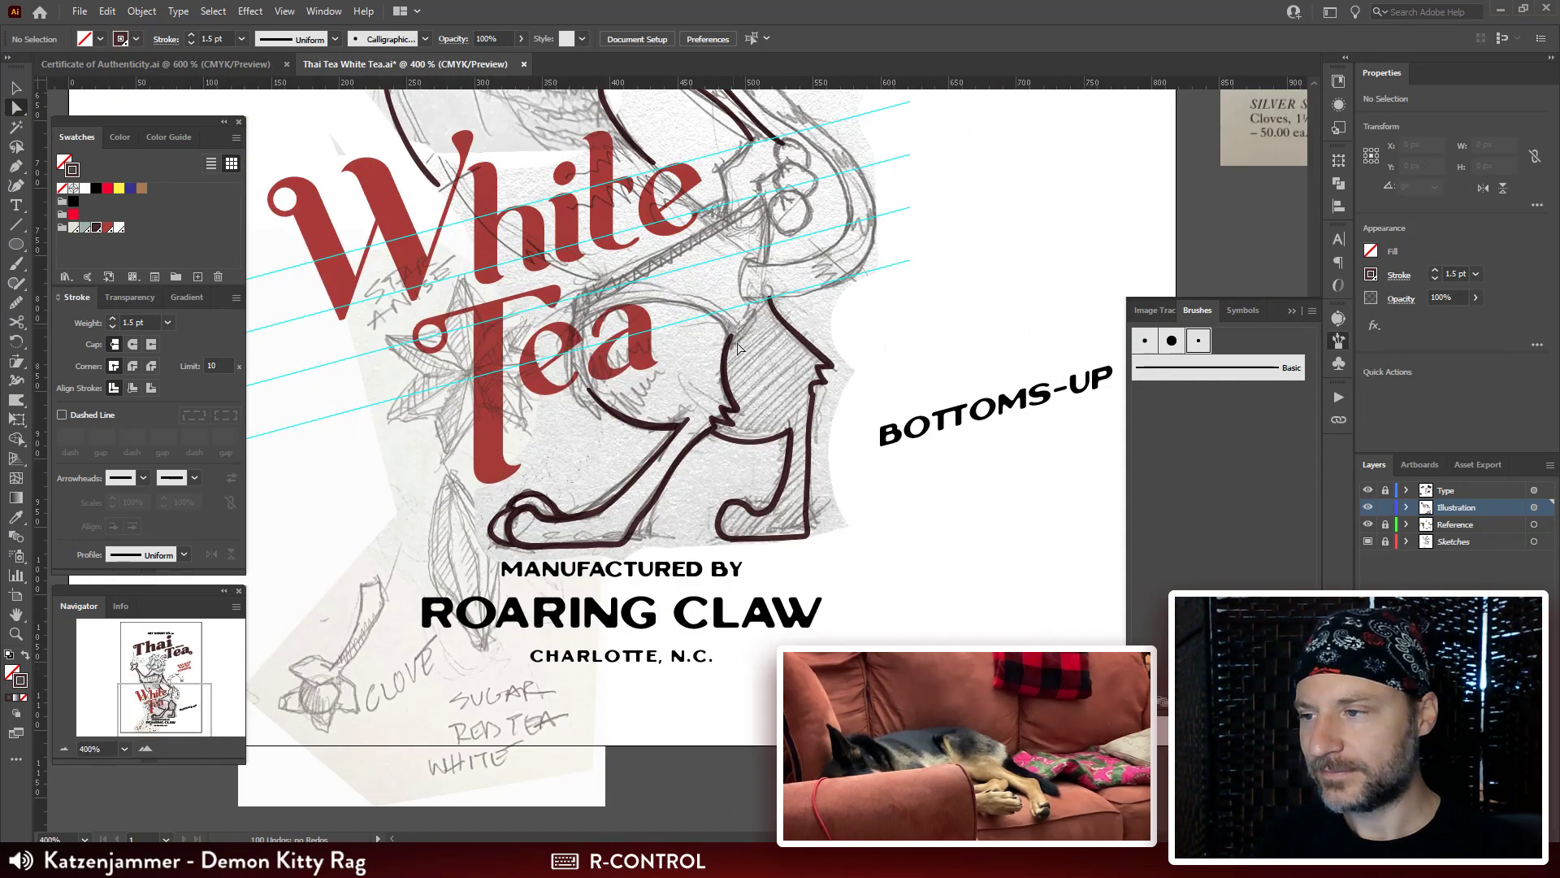
left_click_drag(751, 268, 731, 544)
key("ctrl+plus")
left_click_drag(872, 431, 825, 407)
key("ctrl+plus")
left_click_drag(721, 562, 716, 598)
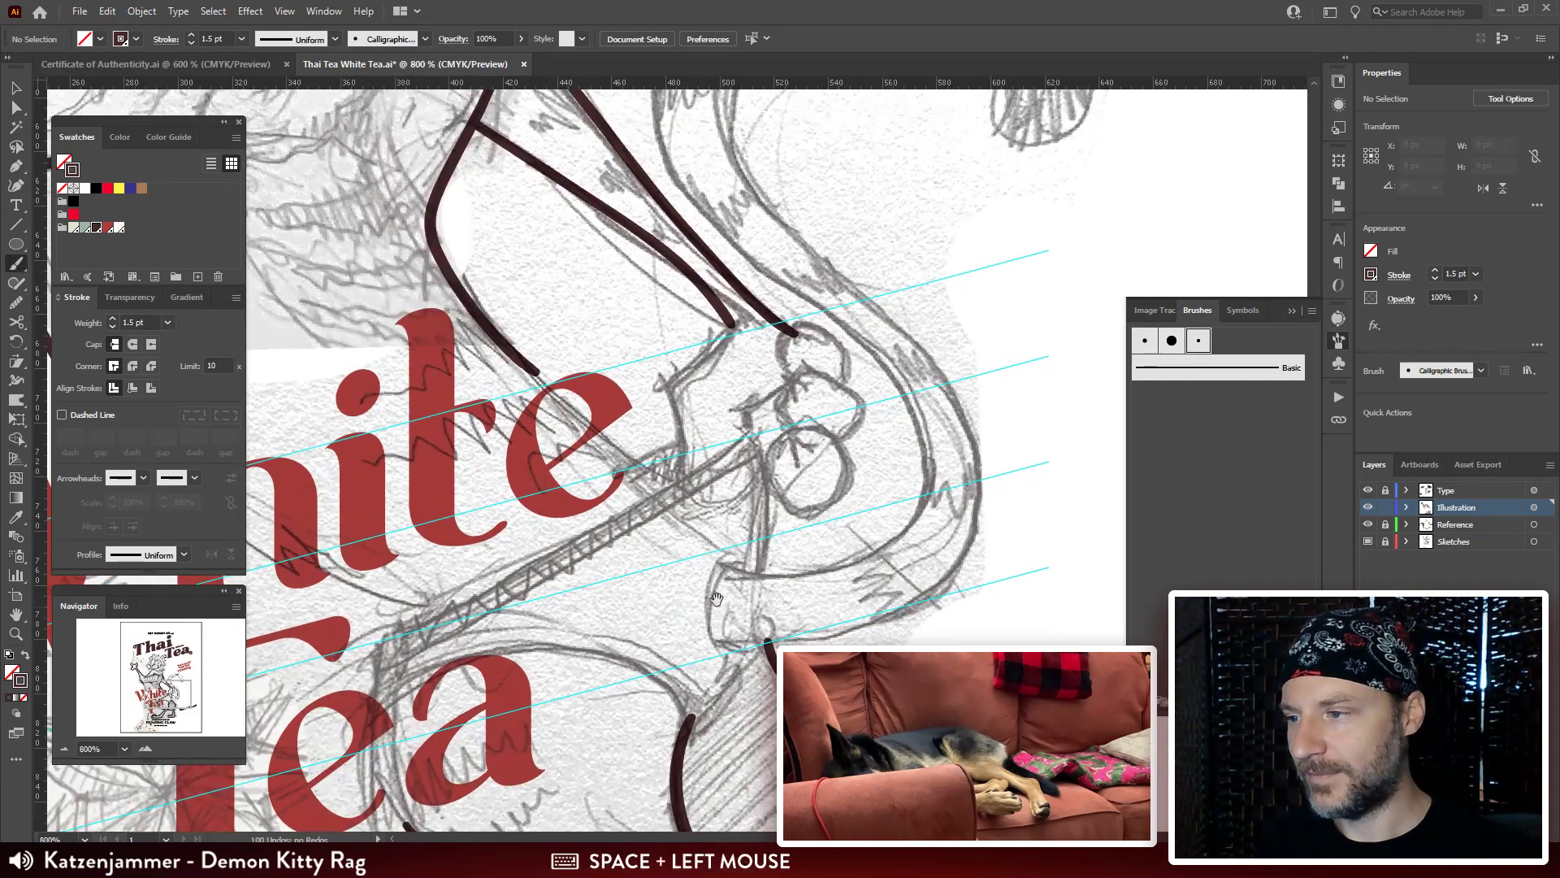
mouse_move(754, 373)
left_mouse_down()
mouse_move(784, 299)
mouse_move(754, 267)
left_mouse_up()
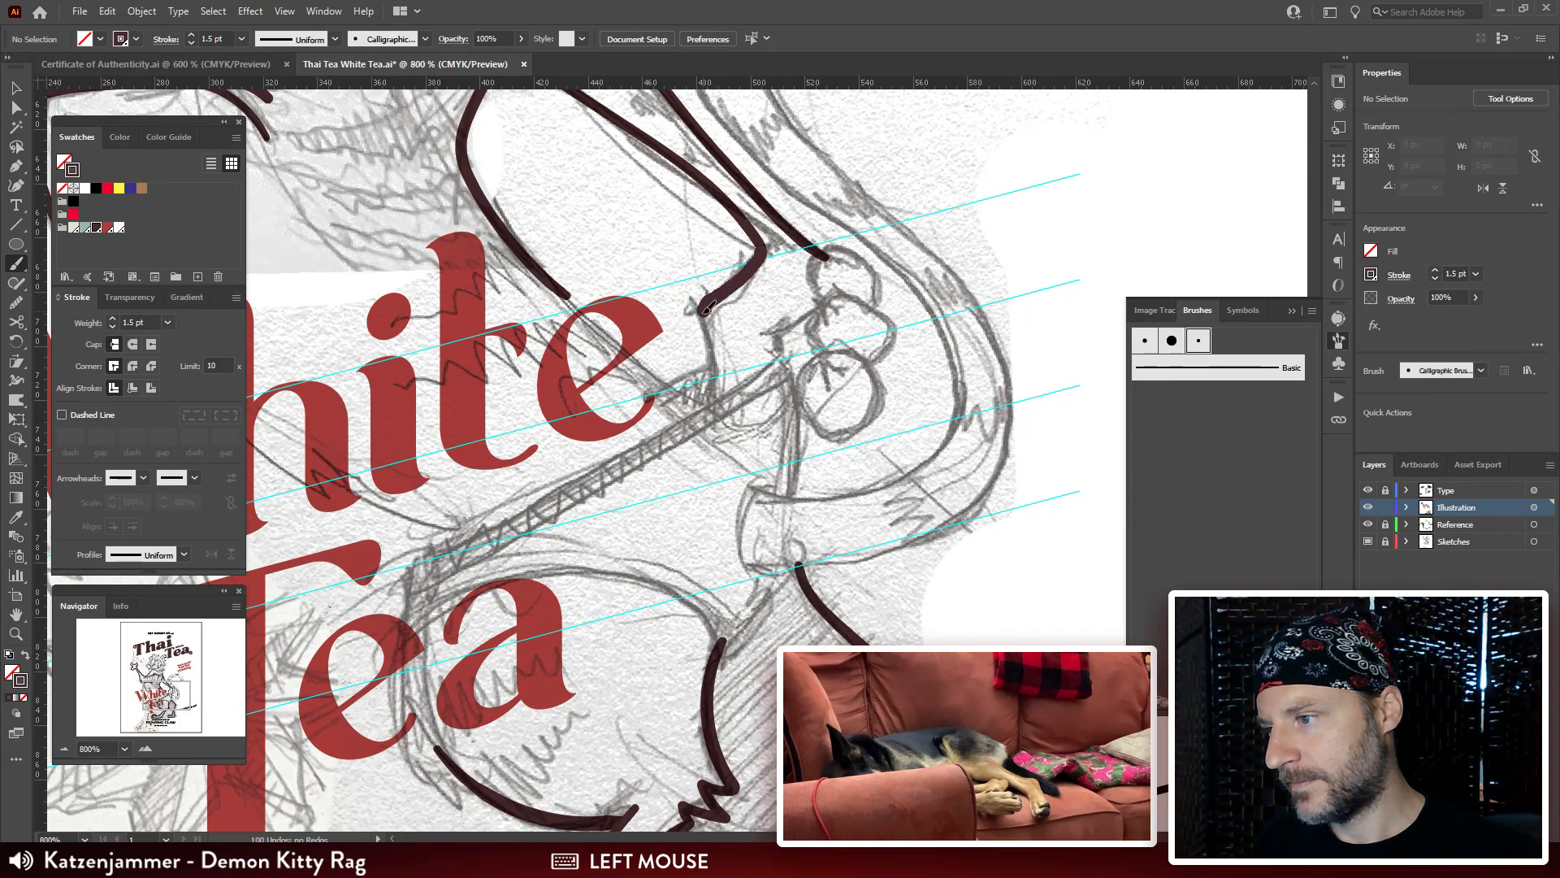
left_click_drag(712, 328, 716, 402)
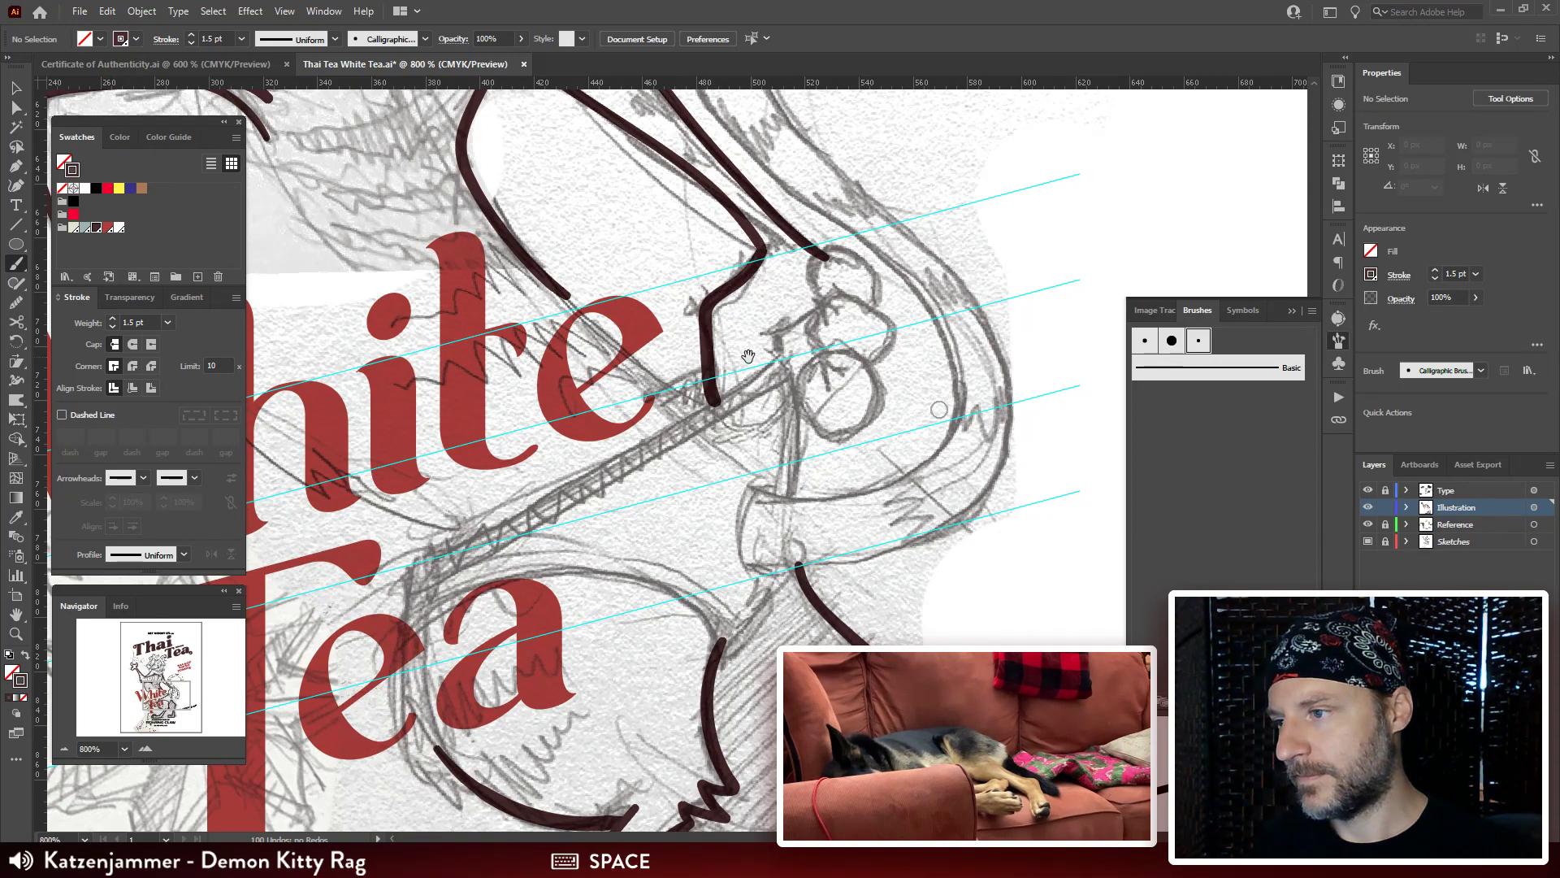
Paint the three rounded finger outlines of the lowered hand, stacked from the outer arm line downward.
mouse_move(866, 273)
left_mouse_down()
mouse_move(815, 289)
mouse_move(831, 302)
mouse_move(820, 270)
mouse_move(776, 309)
left_mouse_up()
left_click_drag(835, 363, 805, 355)
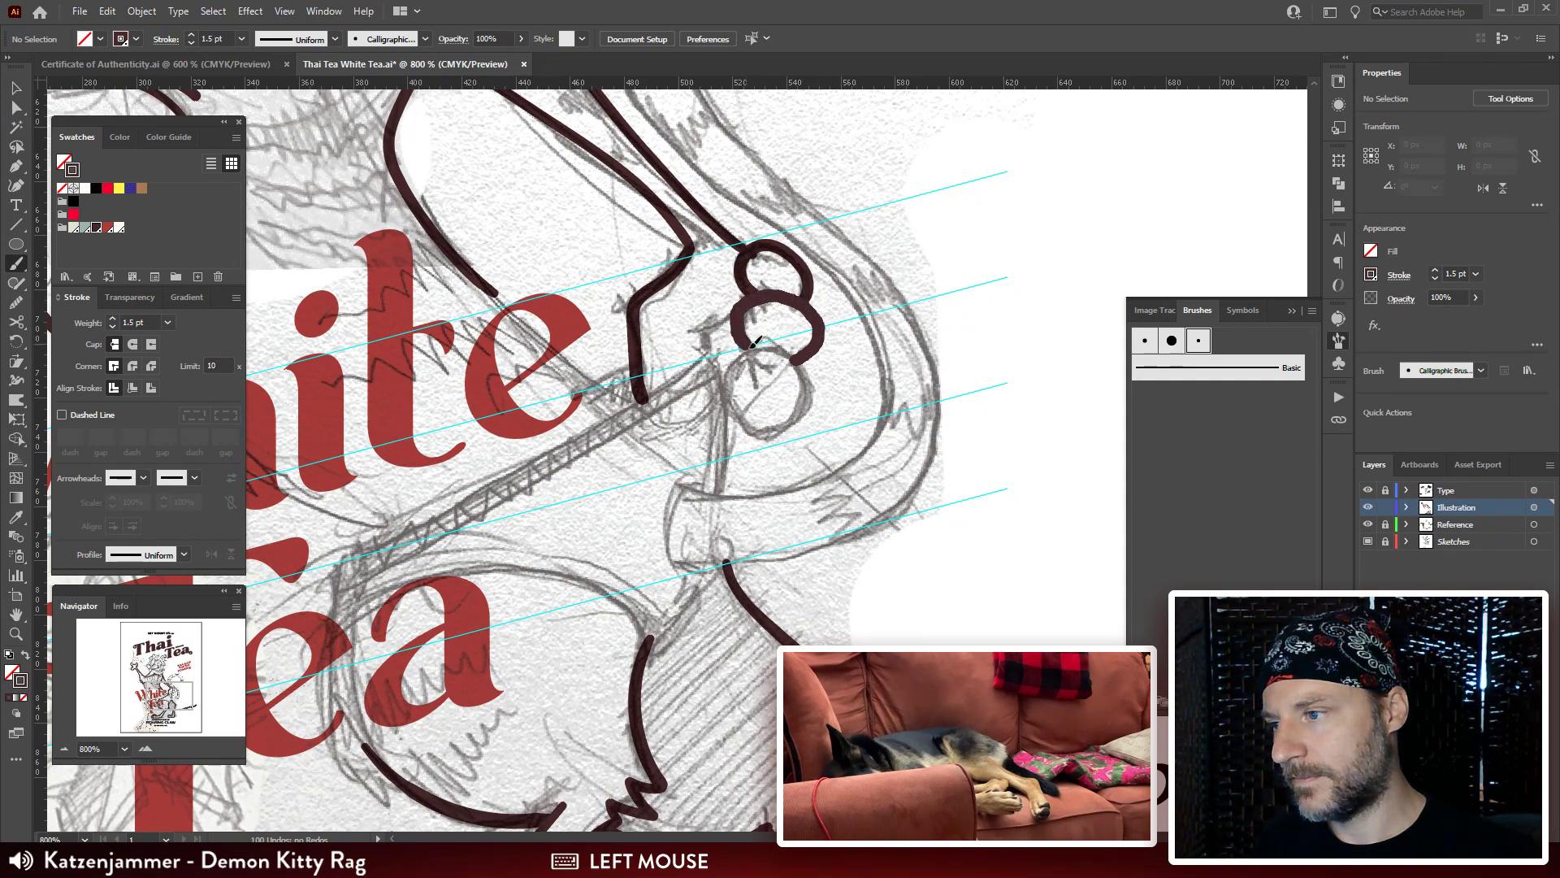
left_click_drag(754, 343, 822, 363)
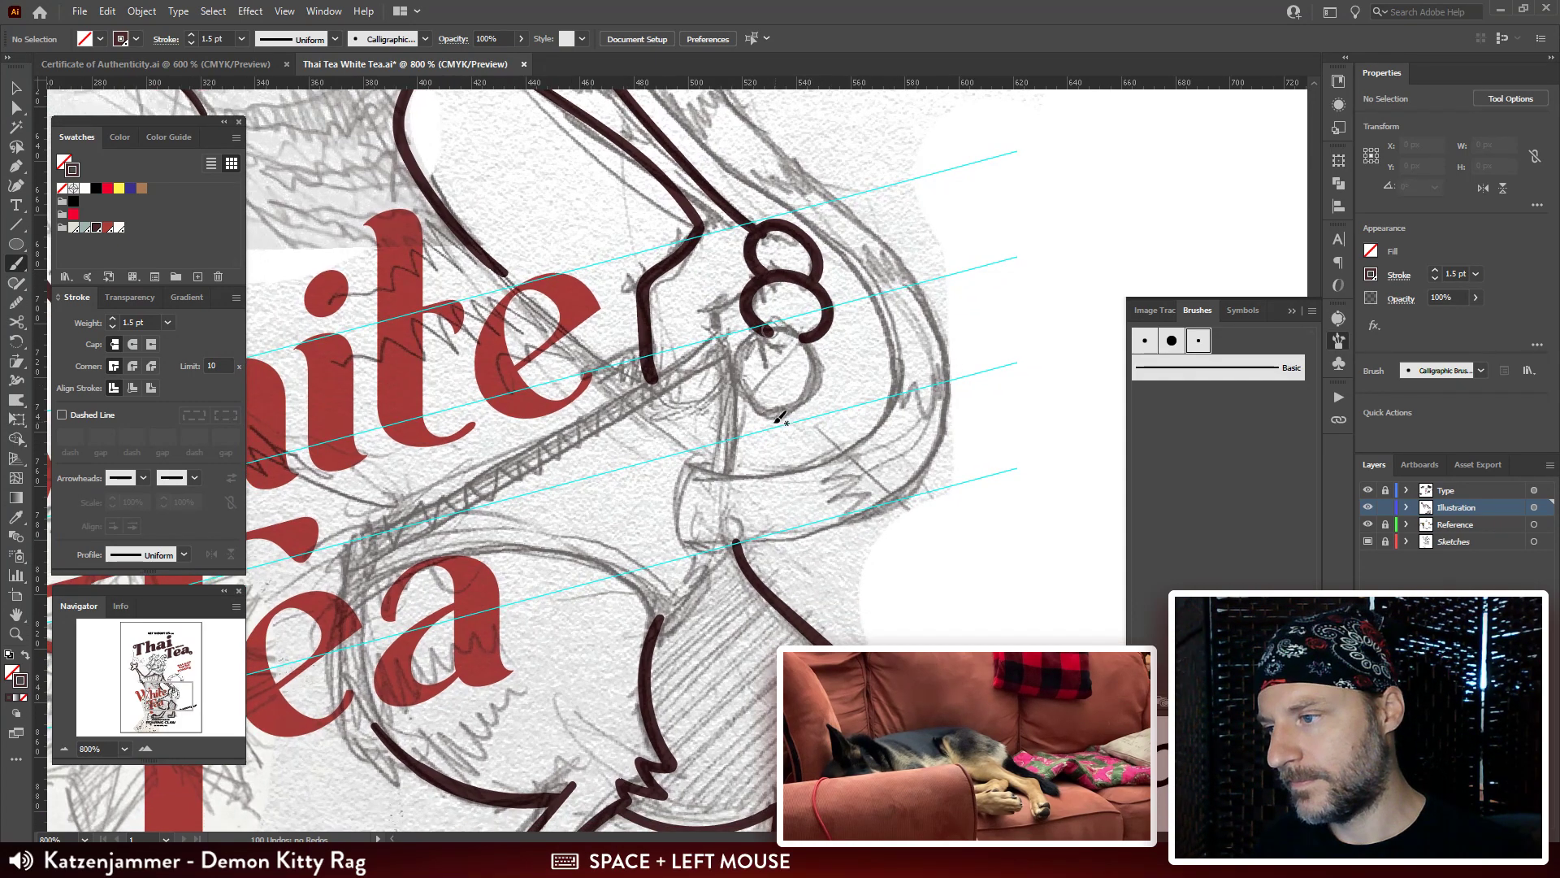
left_click_drag(766, 421, 815, 390)
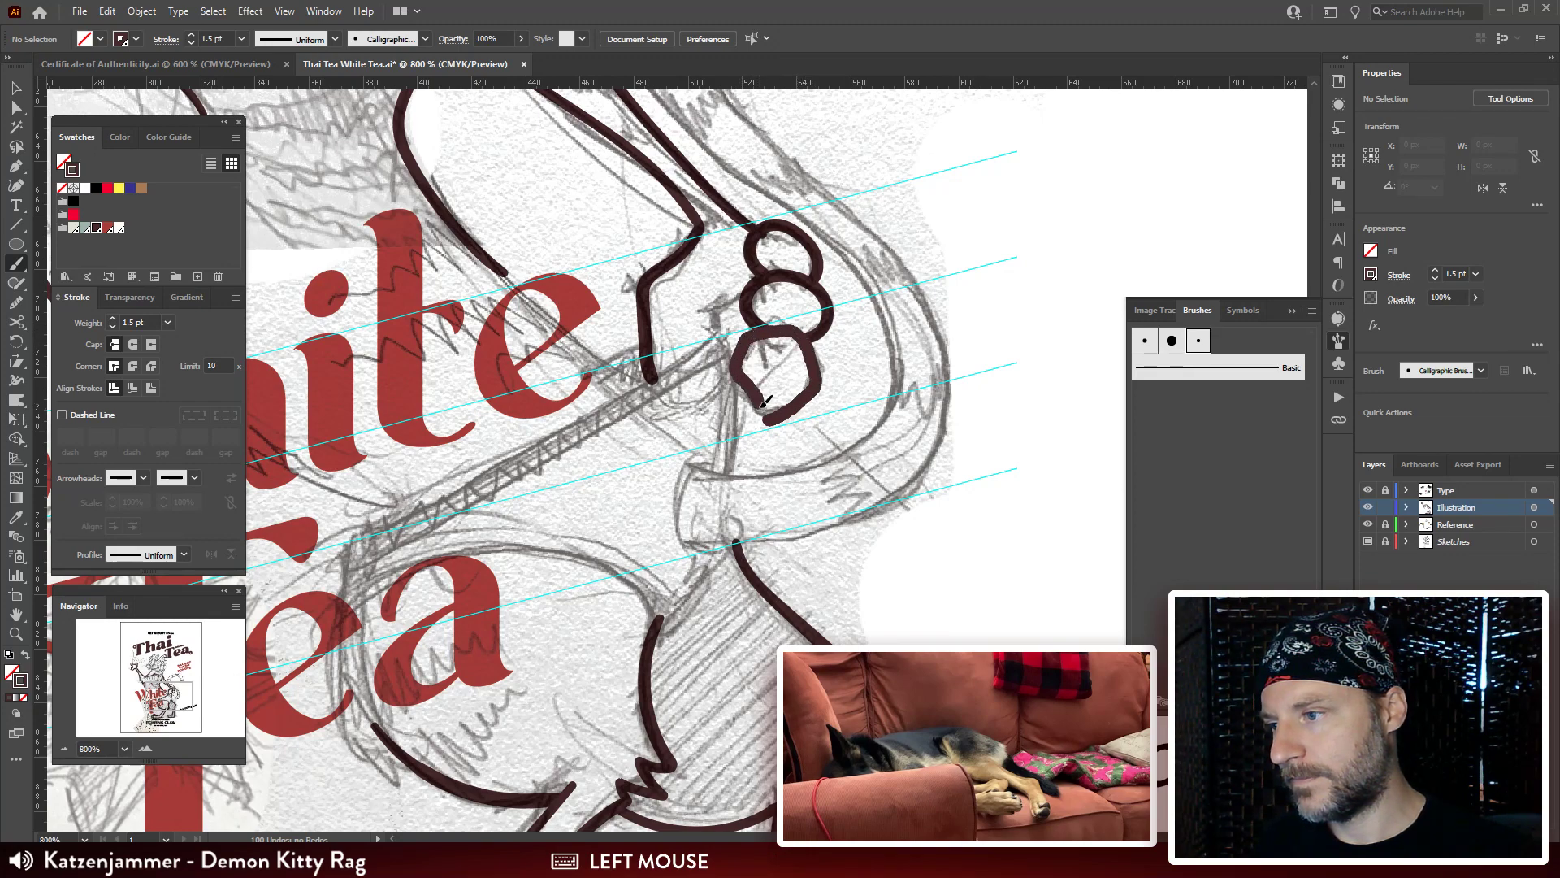
left_click_drag(764, 401, 759, 411)
Round the pointed bottom corner of the lowest finger outline and smooth its lower inner curve with the anchor handles.
key("a")
left_click(755, 414)
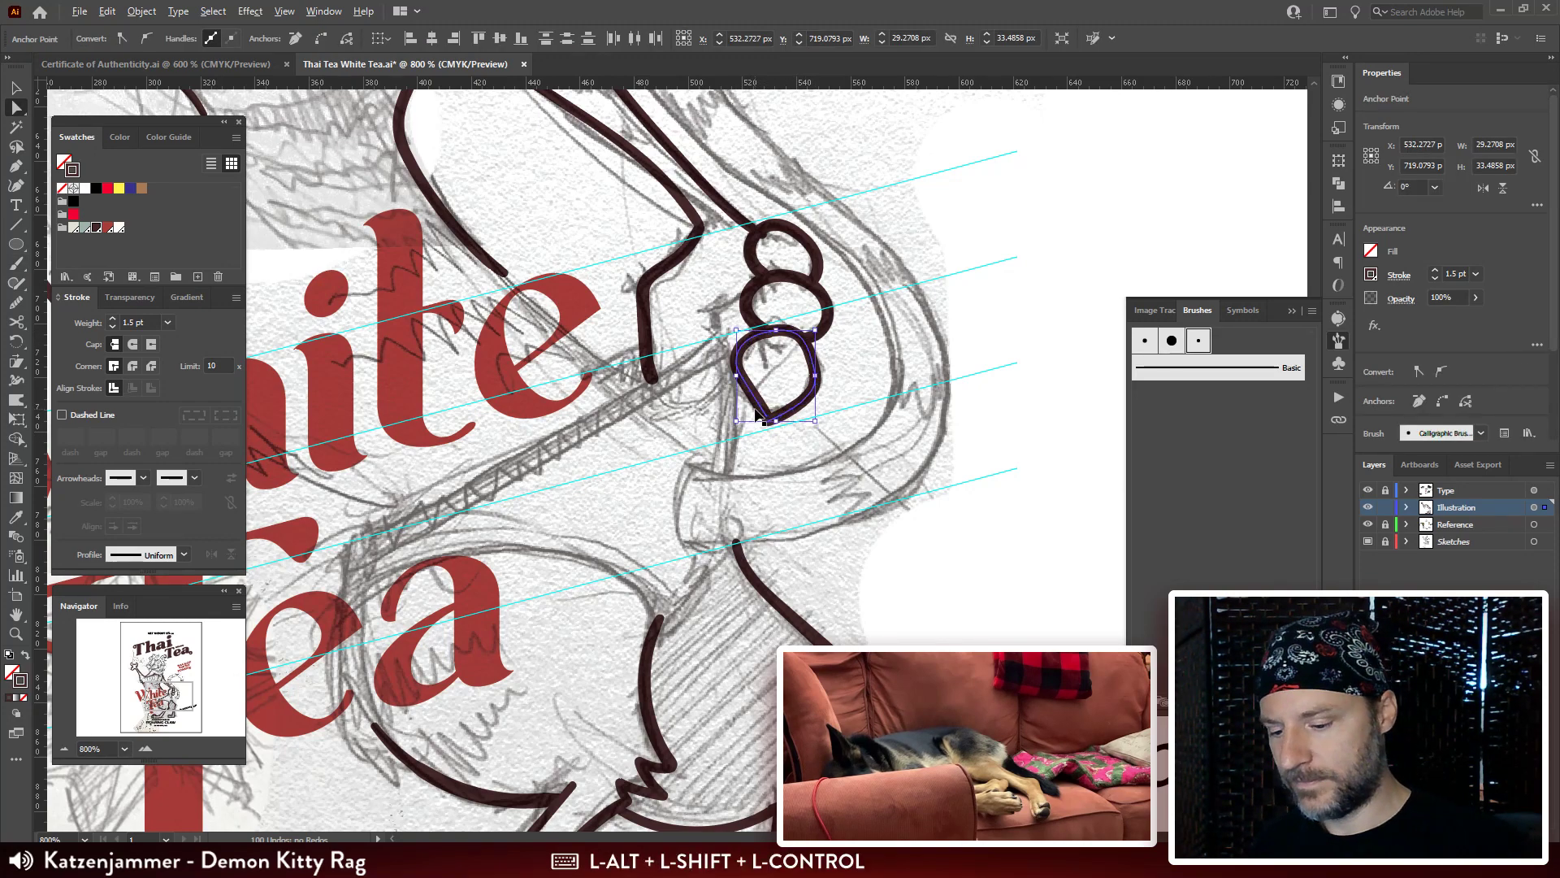
left_click(756, 414)
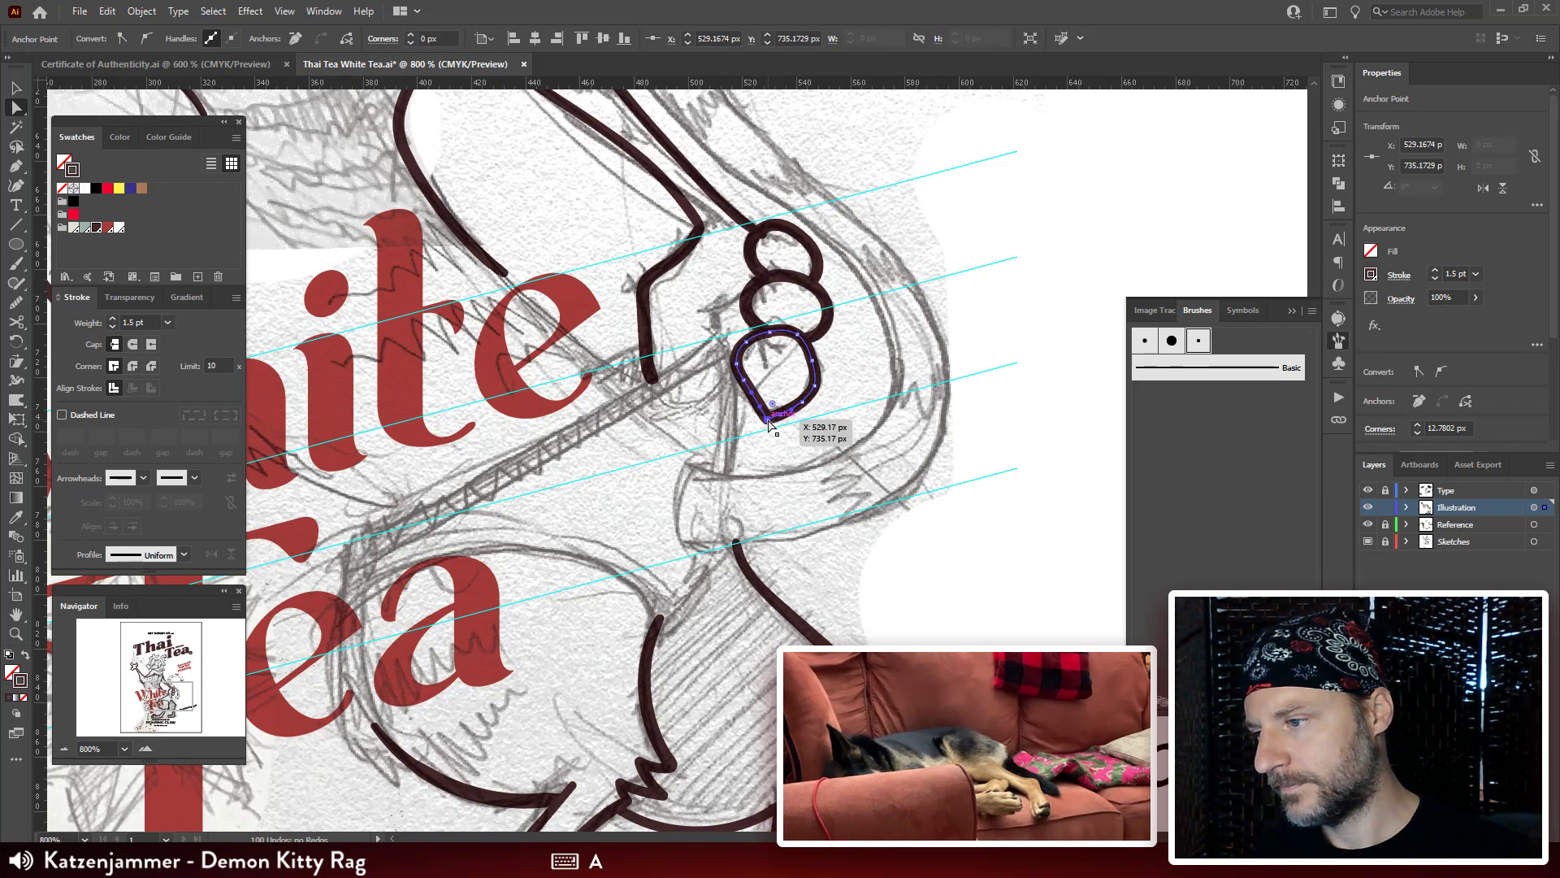
left_click(758, 416, "alt")
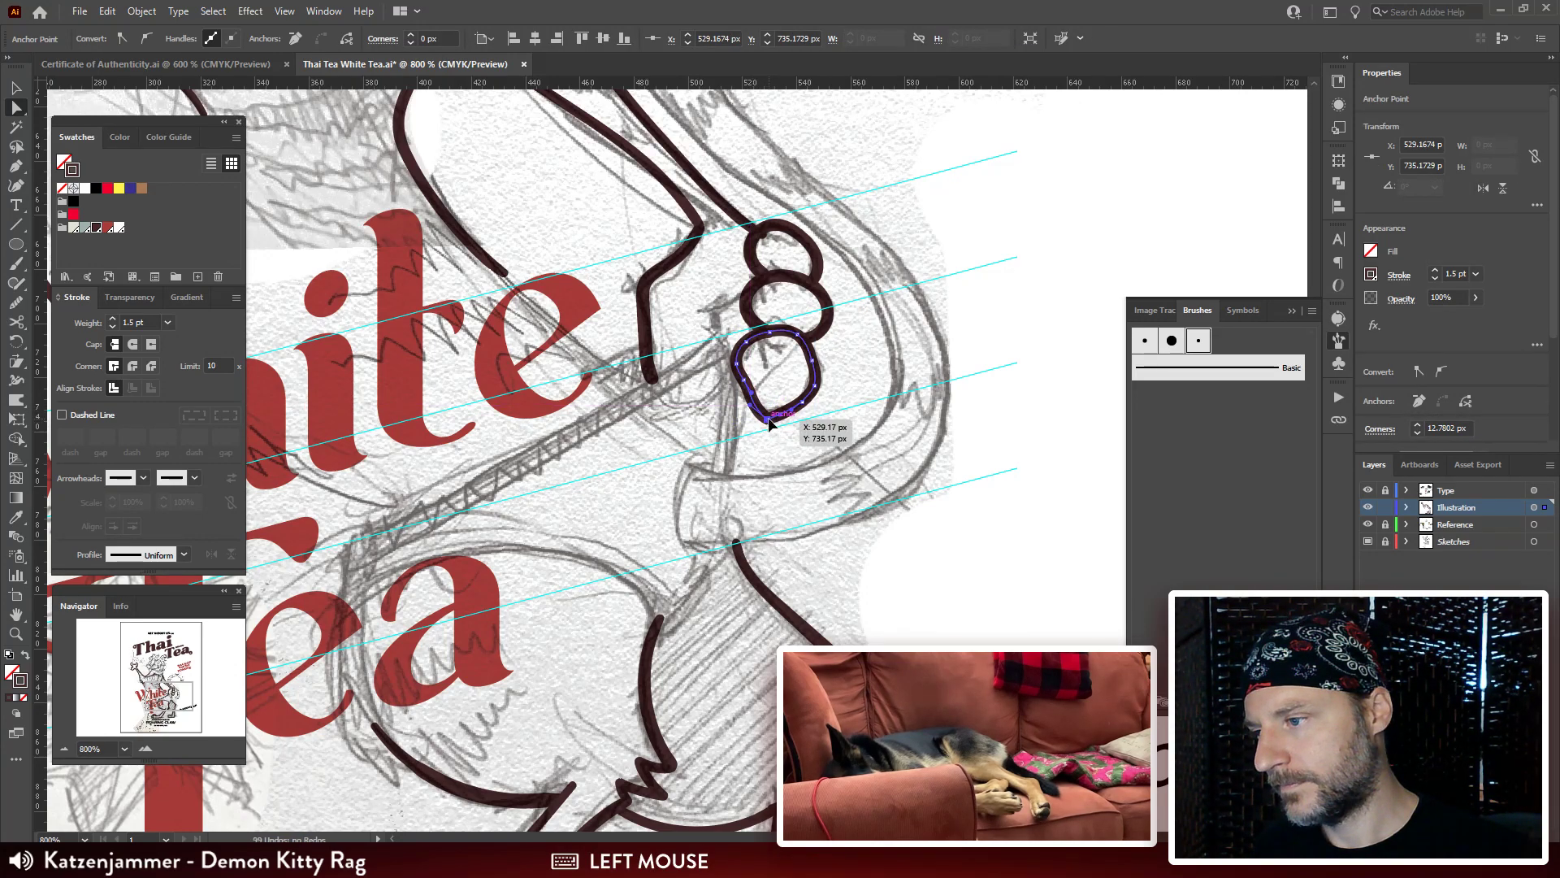
key("ctrl+plus")
key("ctrl+plus")
key("ctrl+plus")
left_click_drag(667, 455, 660, 396)
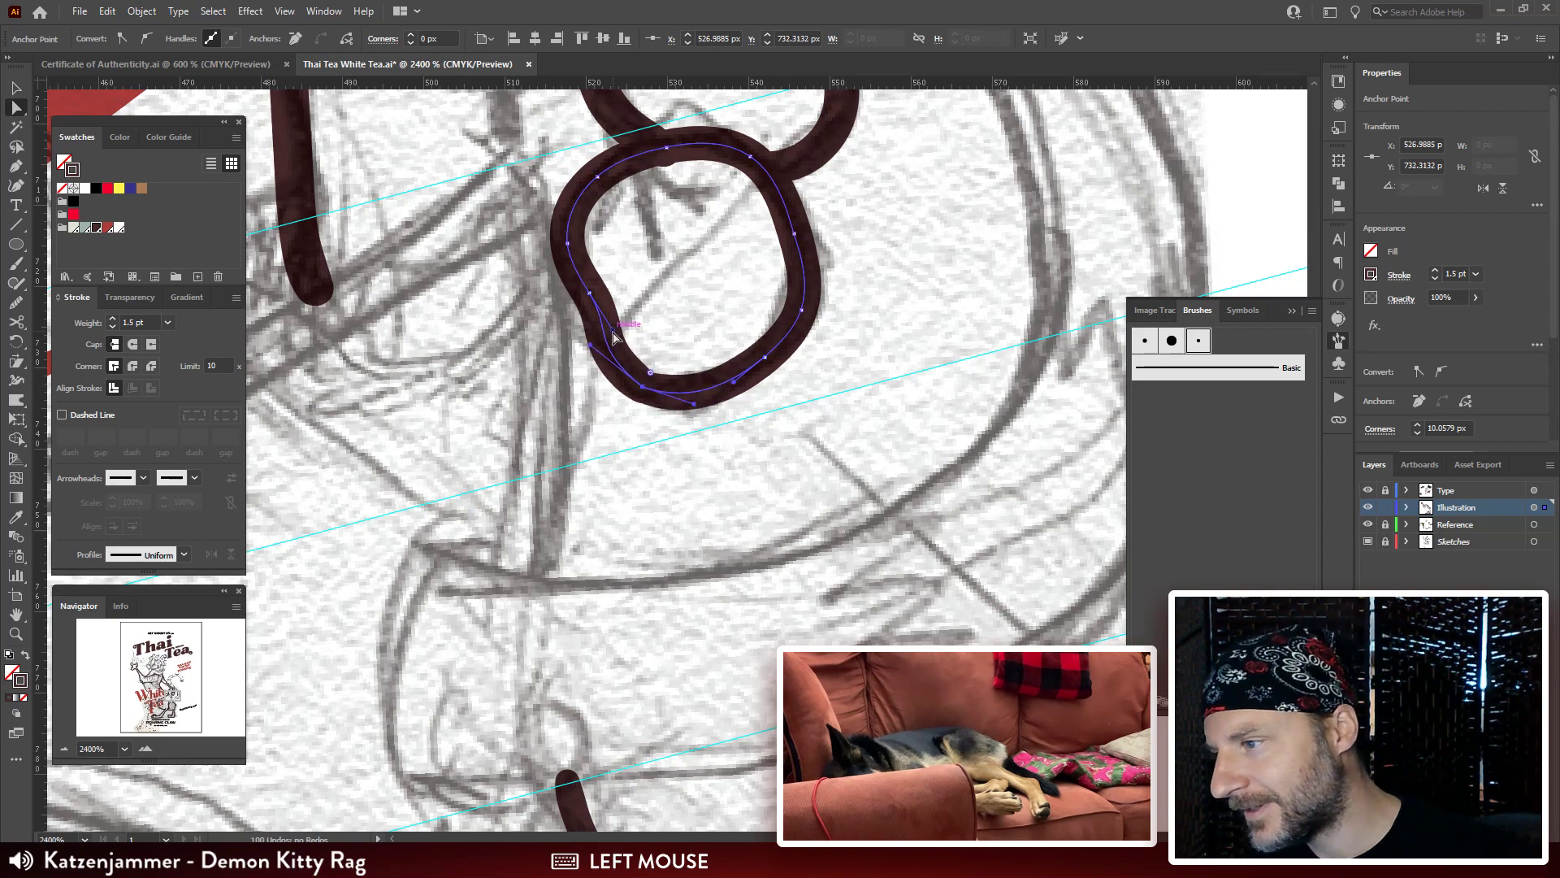
mouse_move(613, 337)
left_mouse_down()
mouse_move(603, 324)
mouse_move(597, 351)
mouse_move(603, 333)
left_mouse_up()
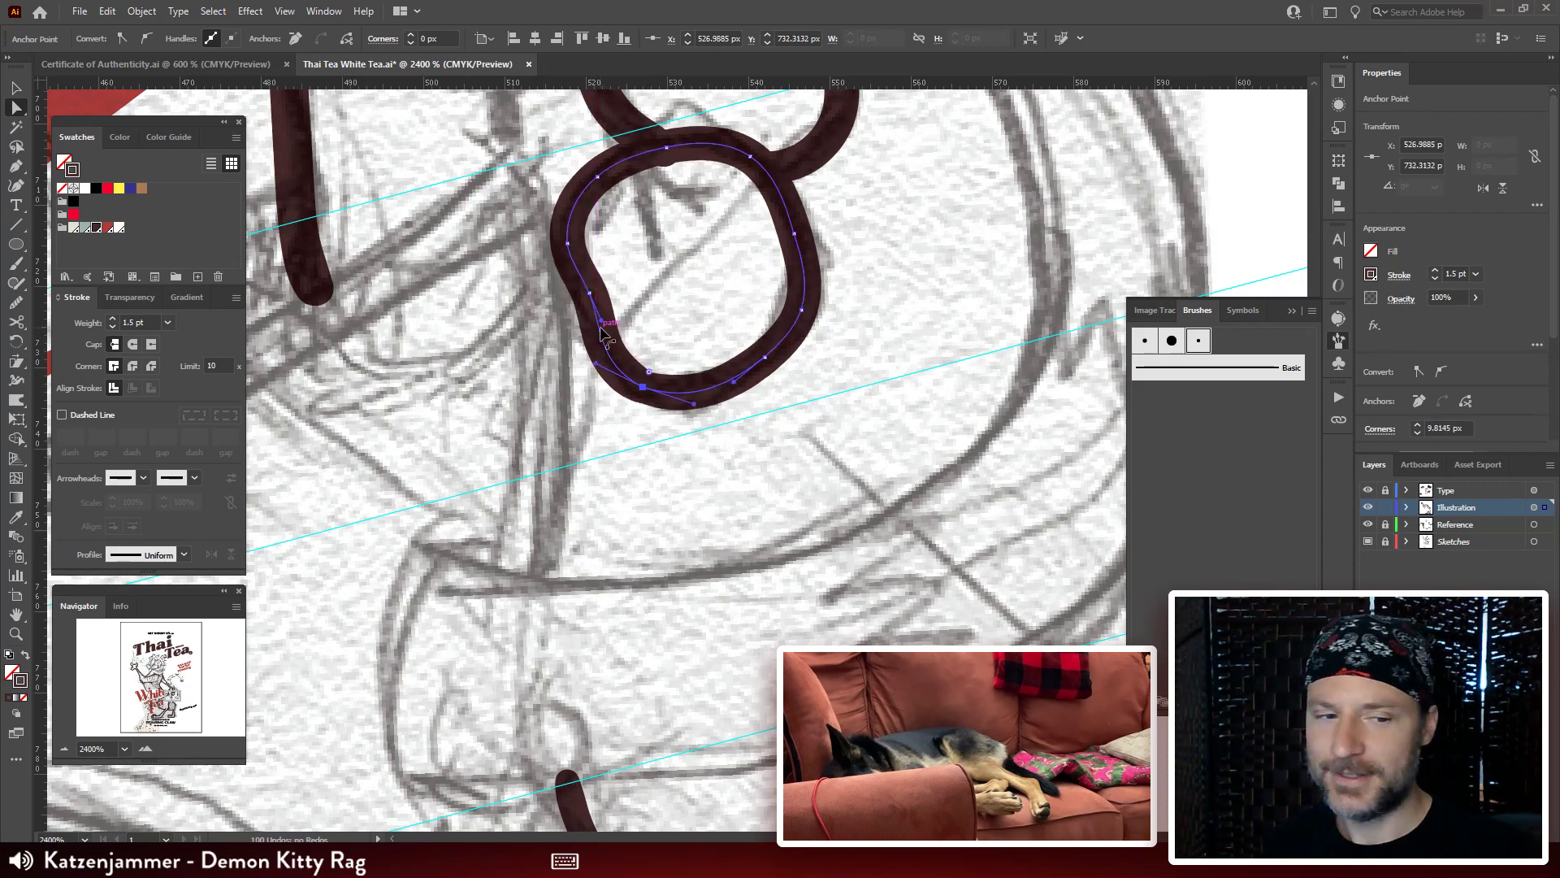
Adjust the end anchors and lower curve of the middle finger outline so they meet the top of the lowest finger.
left_click_drag(769, 371, 733, 542)
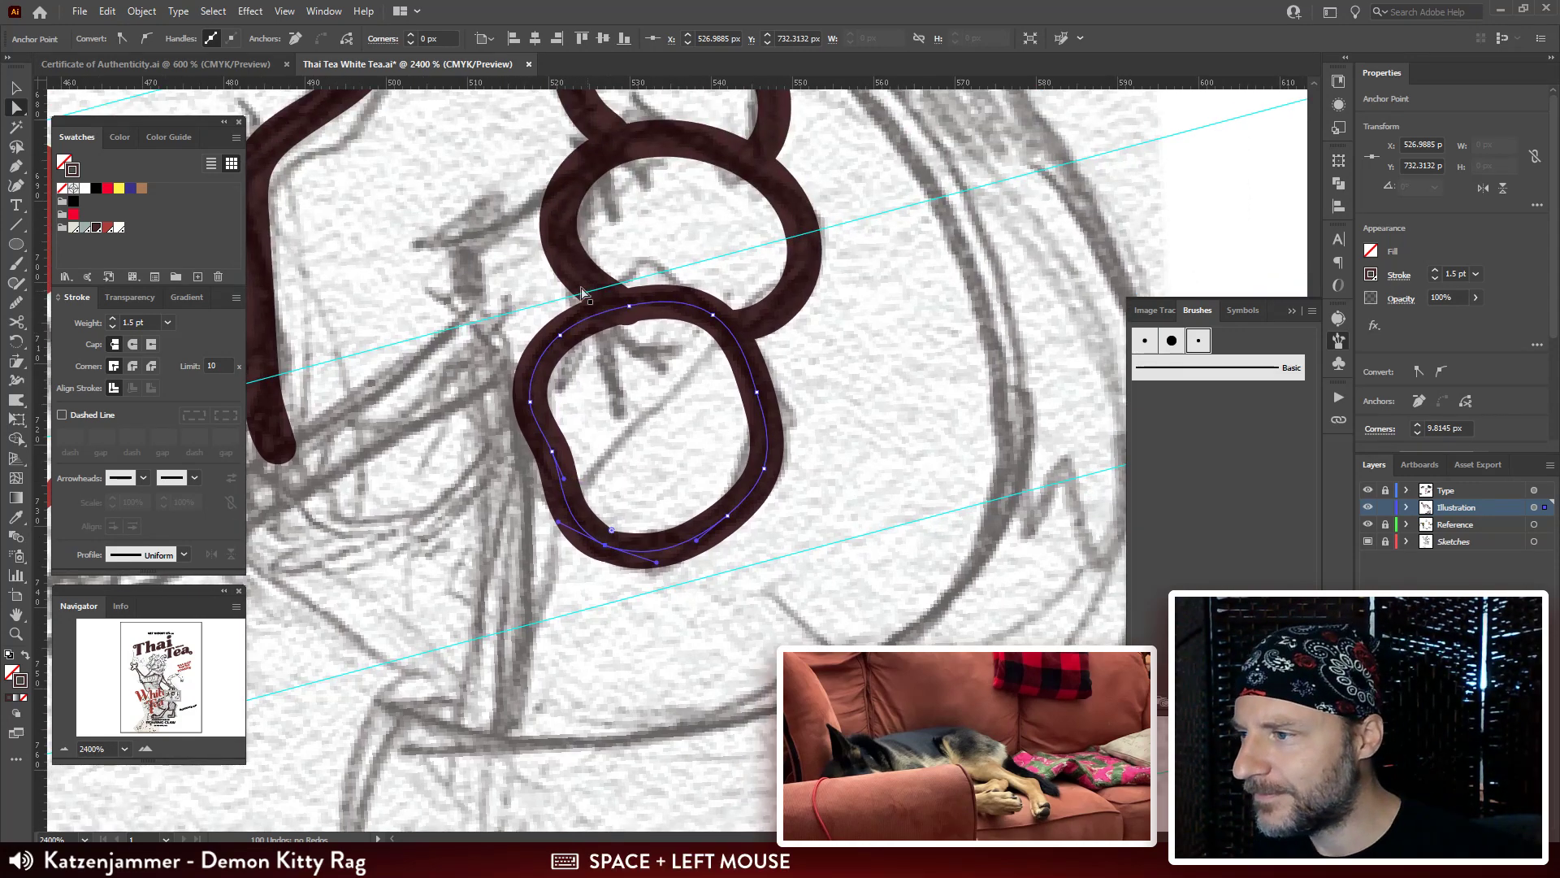
left_click(630, 313)
left_click_drag(629, 309, 629, 307)
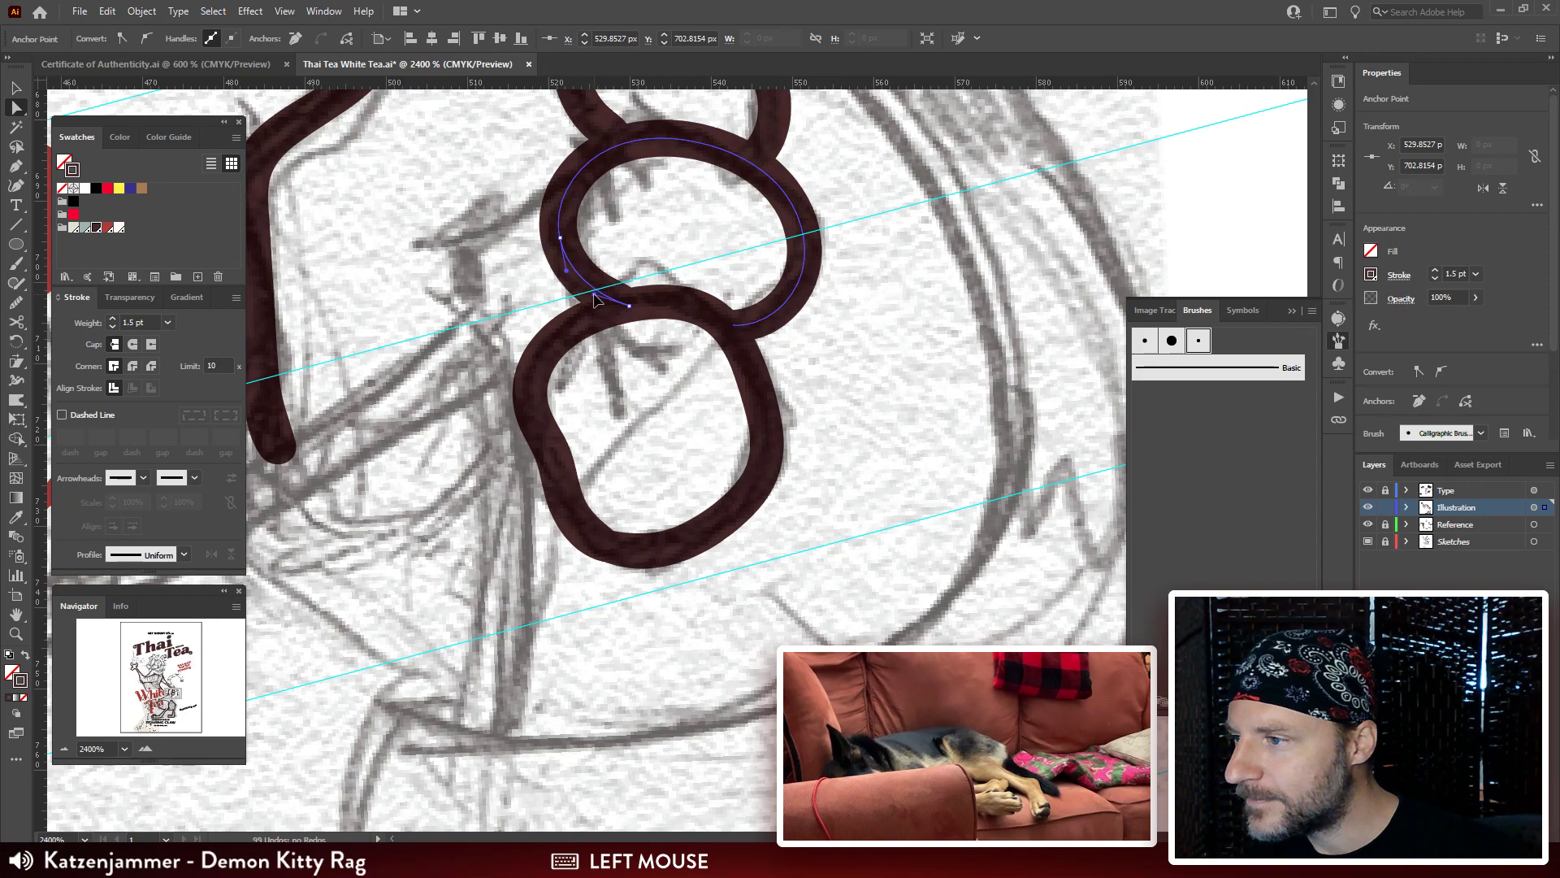
left_click_drag(771, 333, 768, 365)
left_click(800, 305)
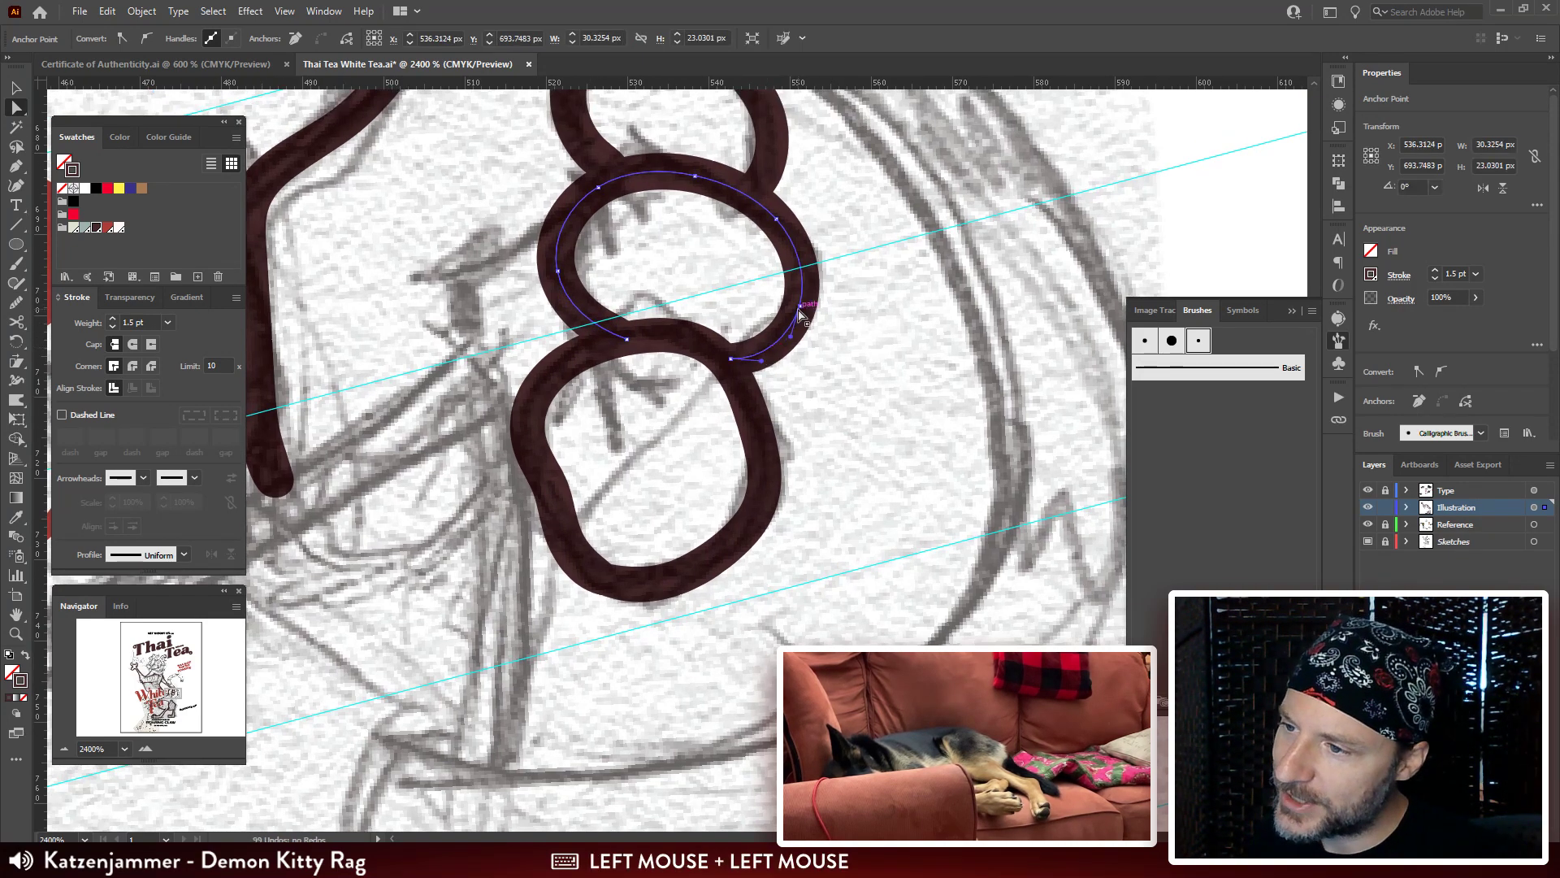
left_click_drag(810, 280, 800, 355)
Adjust the lower end of the uppermost finger outline against the middle finger and the outer arm line's end at the knuckle.
left_click_drag(823, 154, 722, 313)
left_click(721, 350)
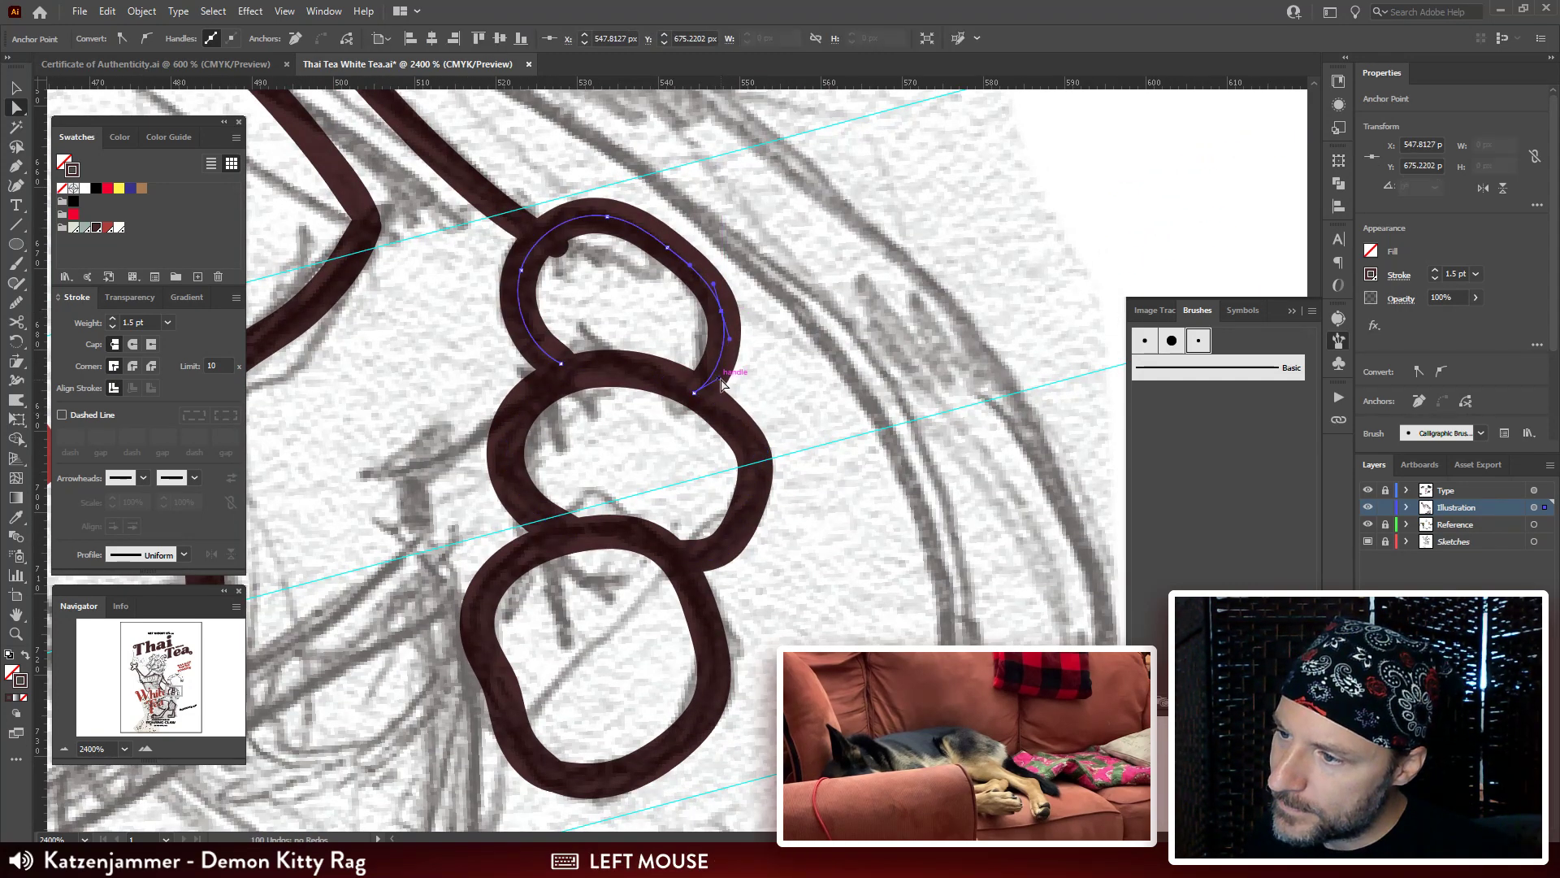
left_click(694, 393)
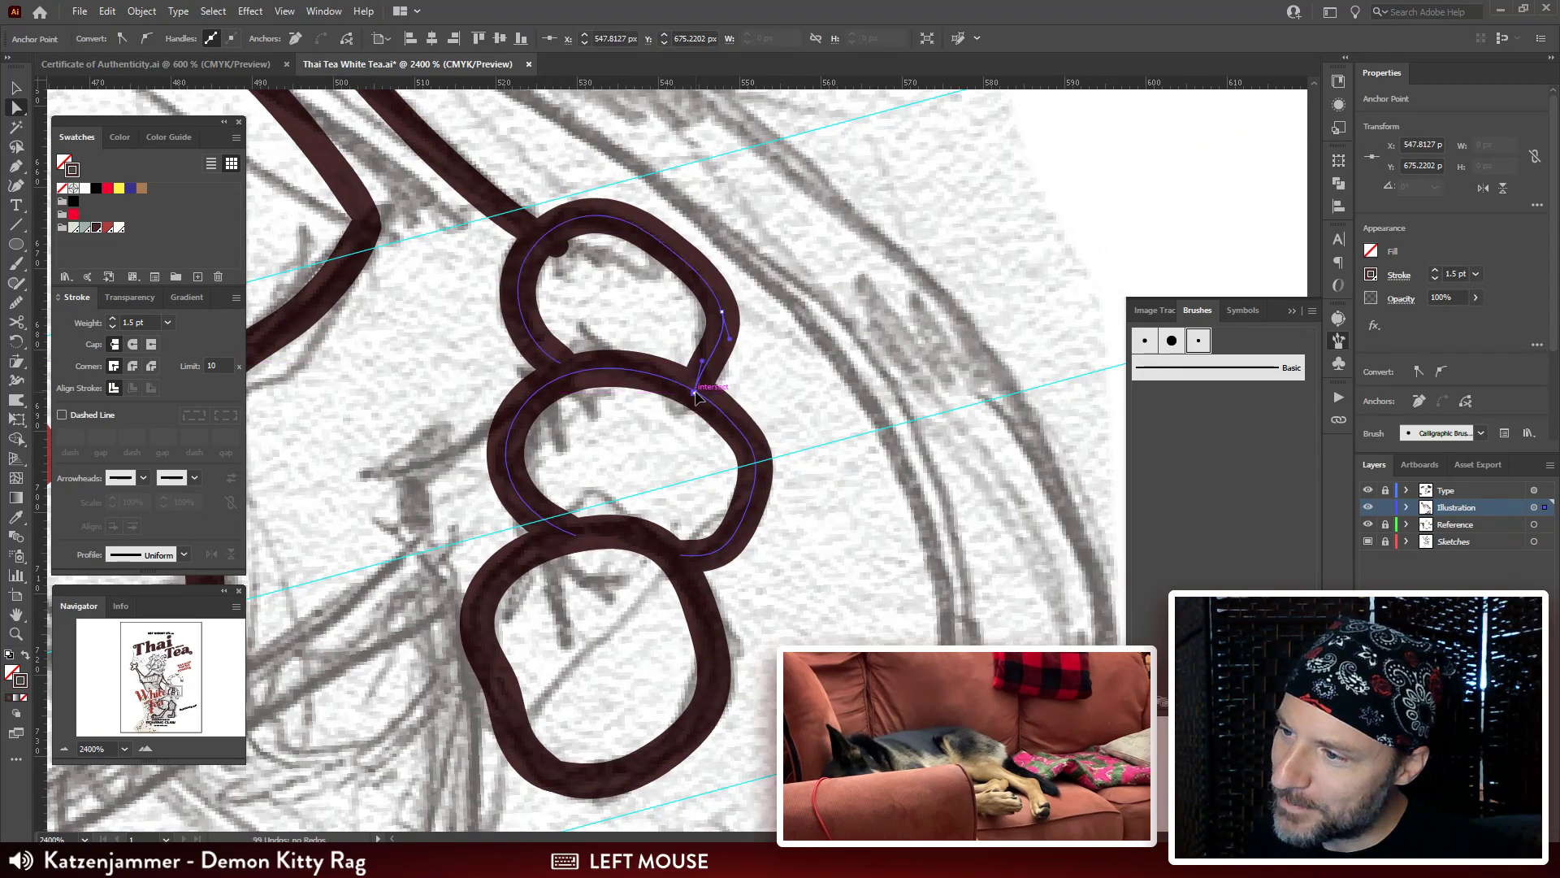
mouse_move(503, 220)
left_mouse_down()
mouse_move(572, 232)
mouse_move(700, 294)
left_mouse_up()
left_click(704, 304)
left_click(784, 205)
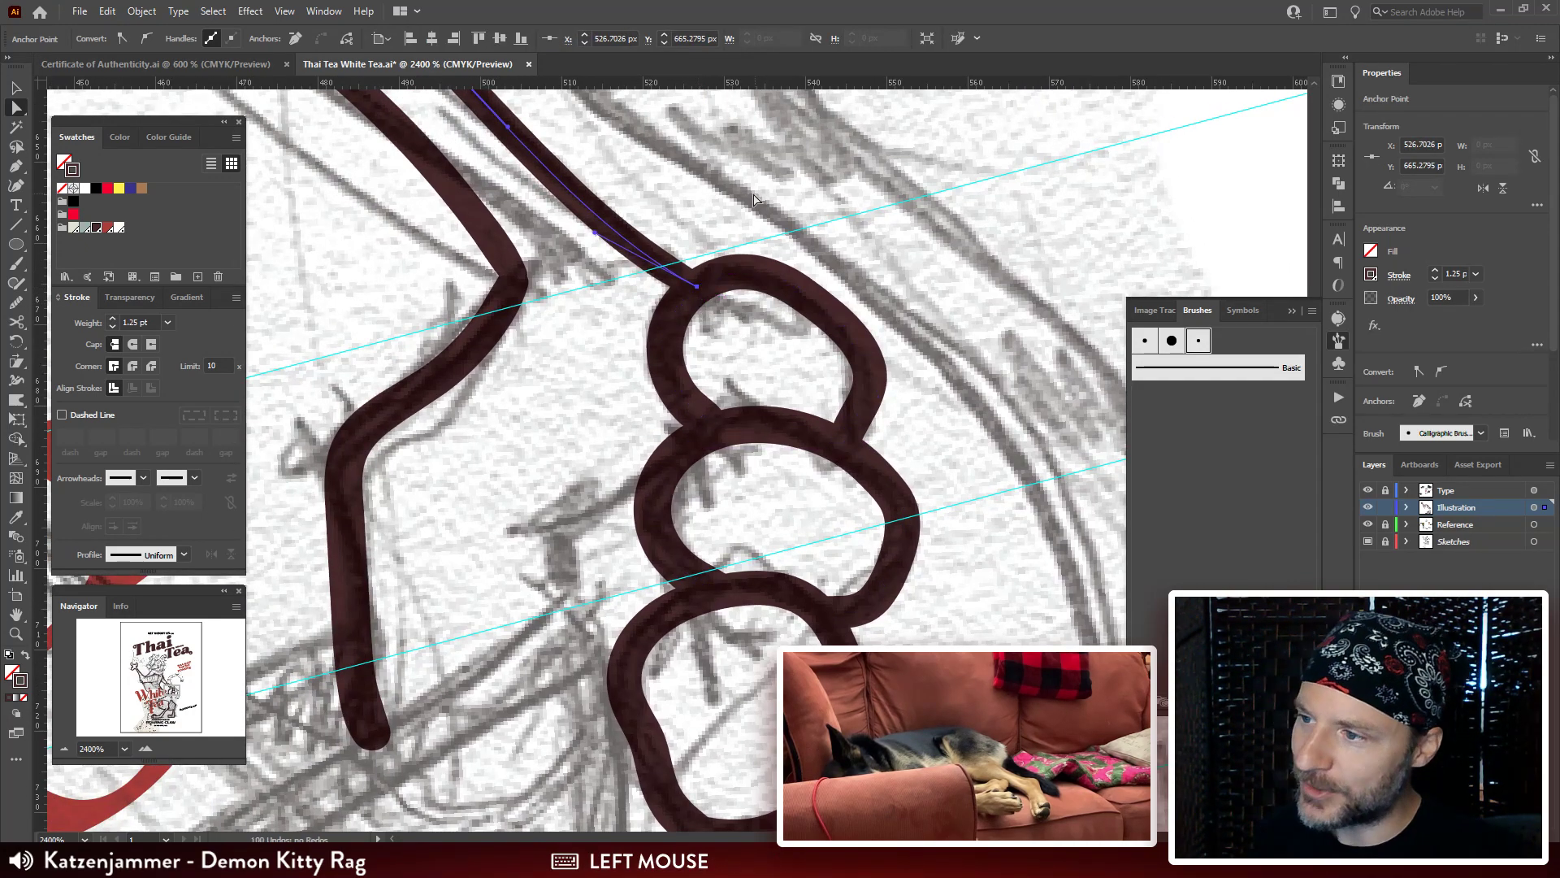
Move the upper end anchor of the inner wrist line onto the tip of the forearm line to tidy the corner.
key("ctrl+minus")
key("ctrl+minus")
key("ctrl+minus")
left_click_drag(605, 183, 735, 120)
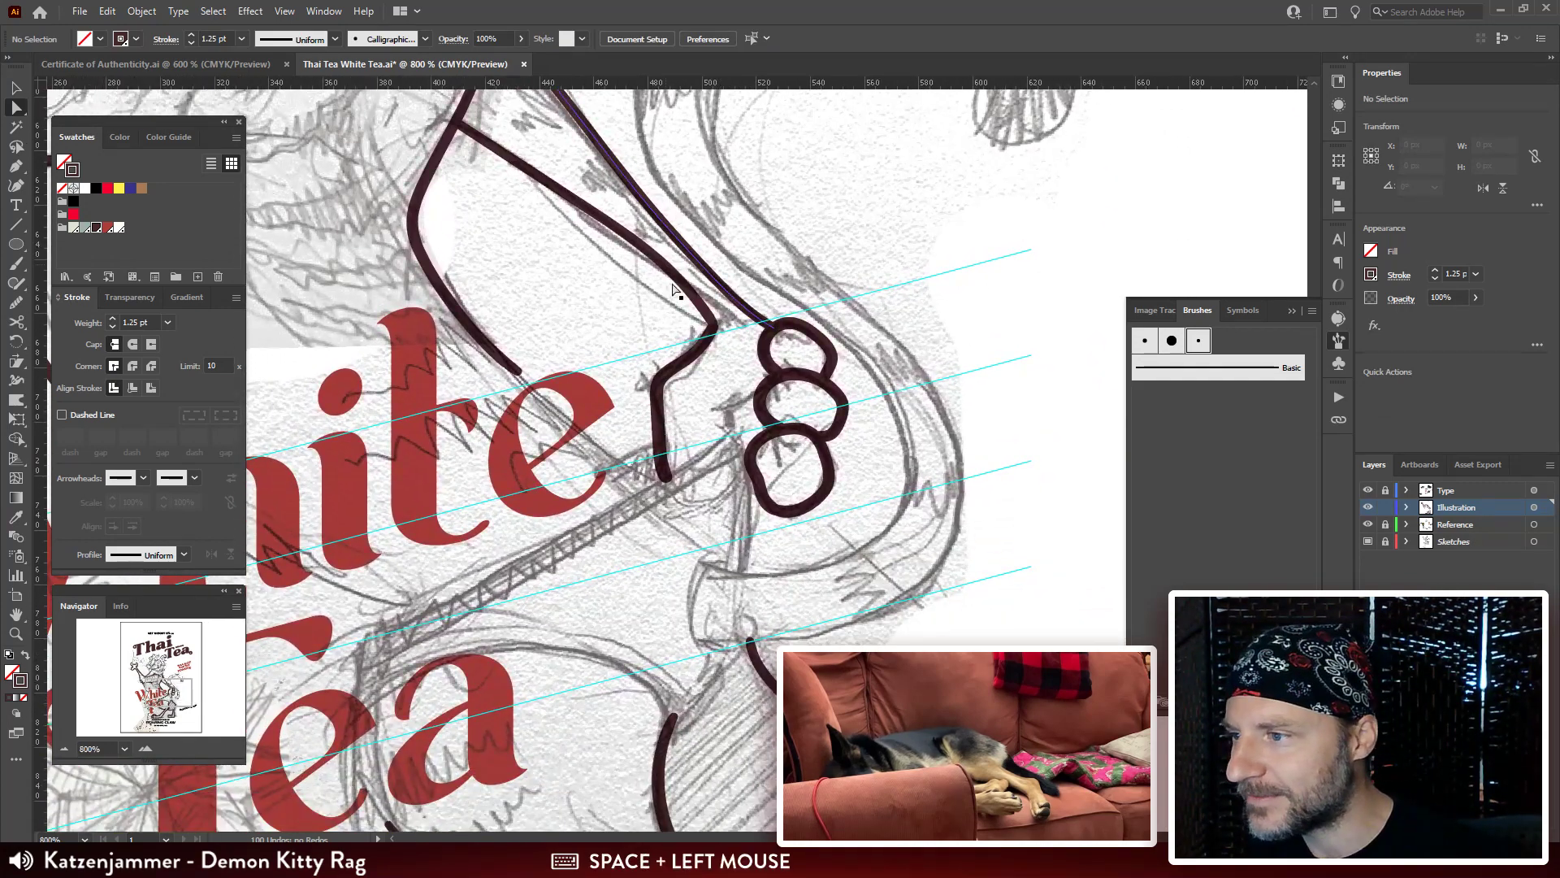
left_click(695, 333)
left_click(751, 358)
key("ctrl+plus")
key("ctrl+plus")
key("ctrl+plus")
key("ctrl+plus")
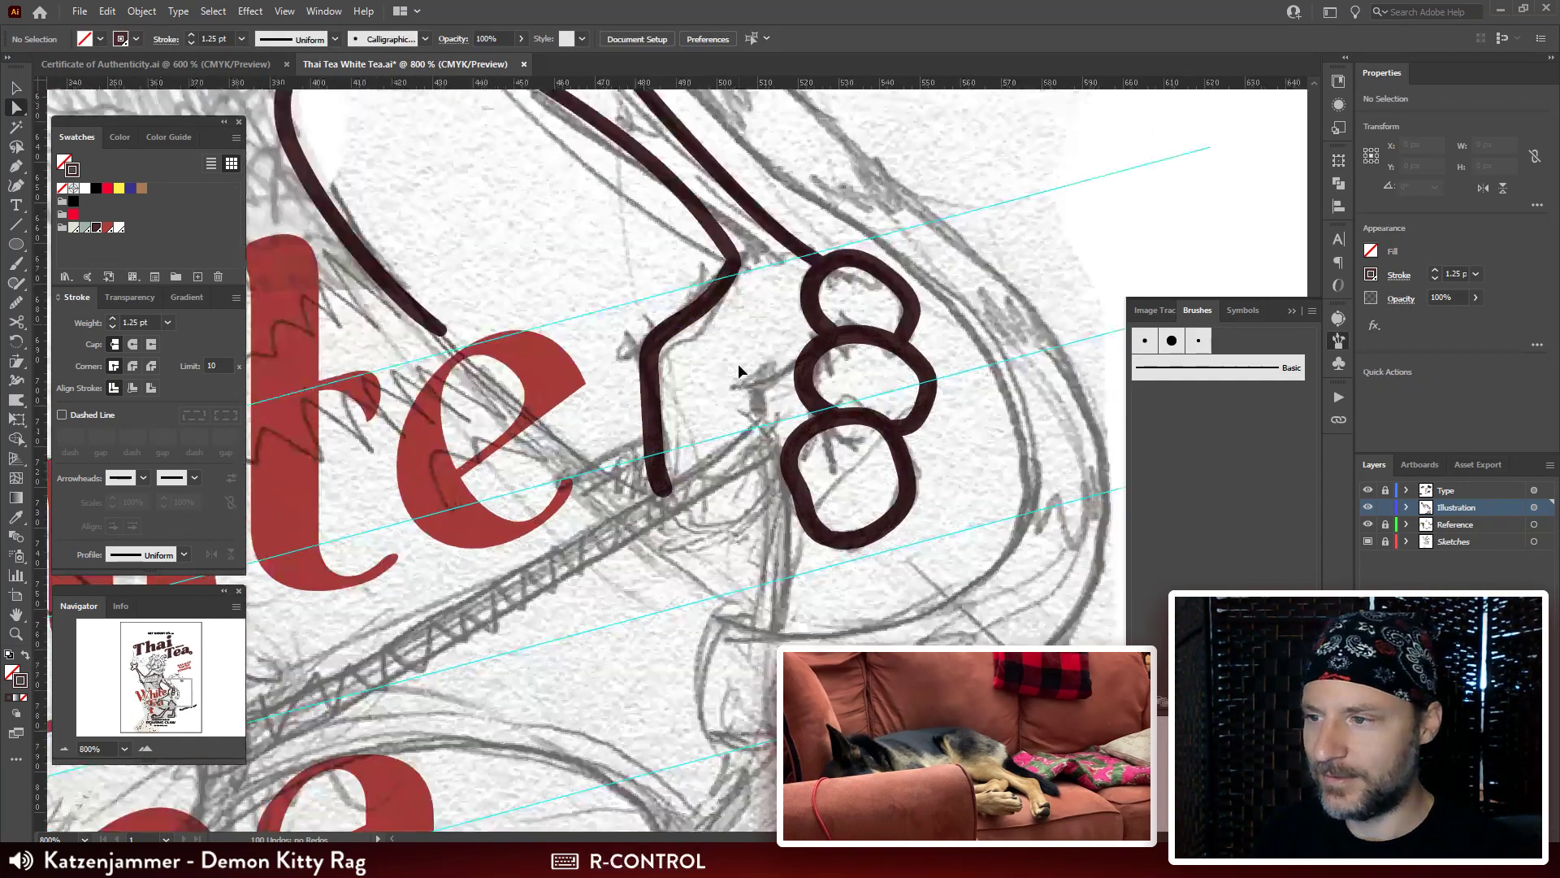
left_click_drag(753, 352, 669, 607)
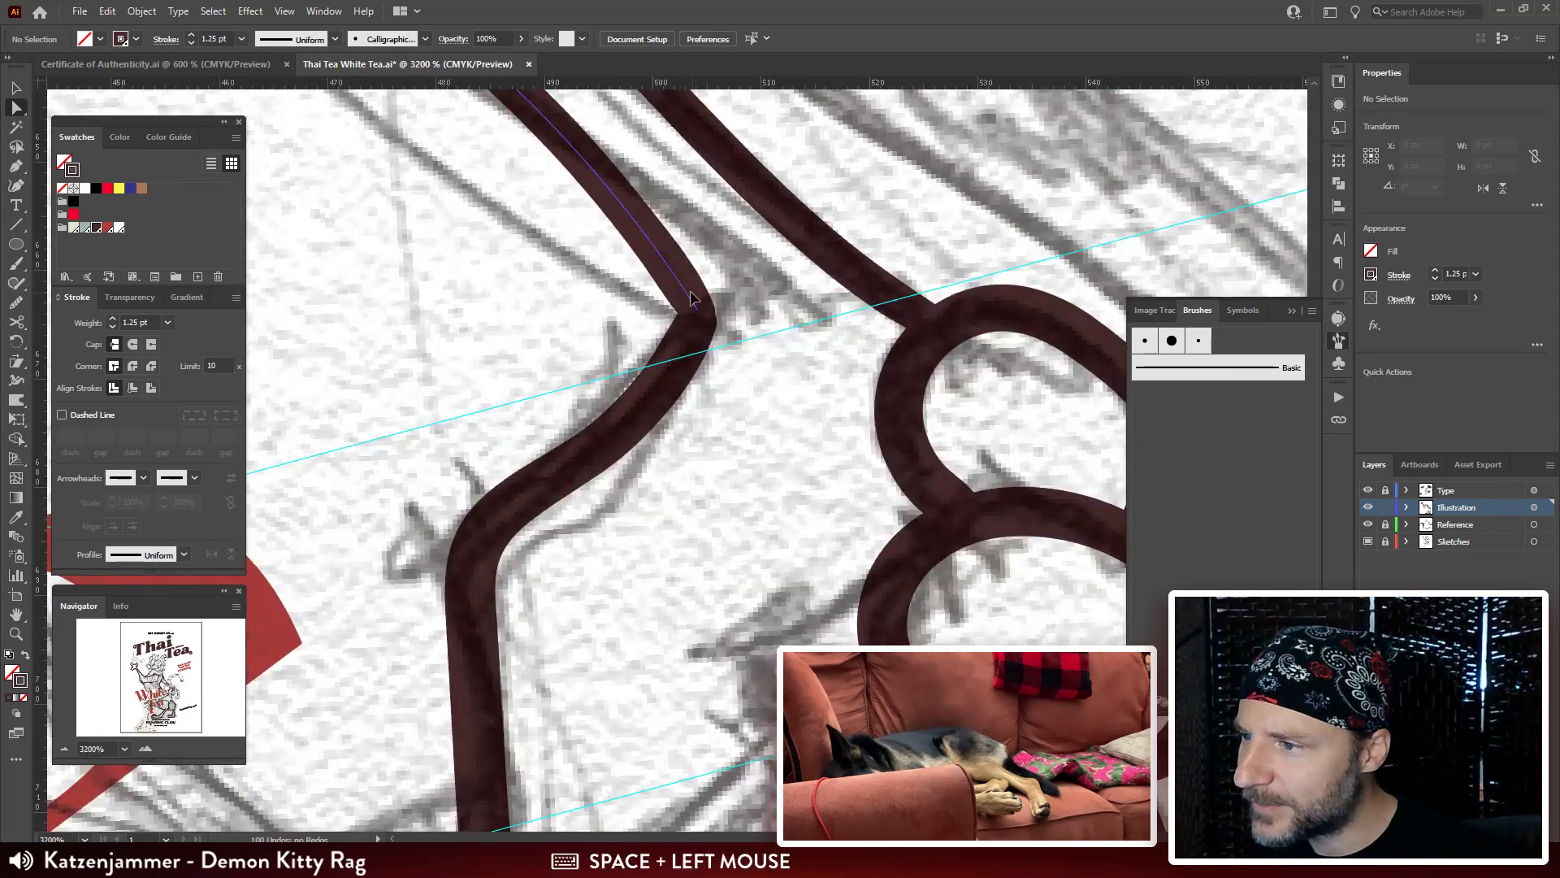
left_click(697, 325)
left_click_drag(697, 327, 694, 319)
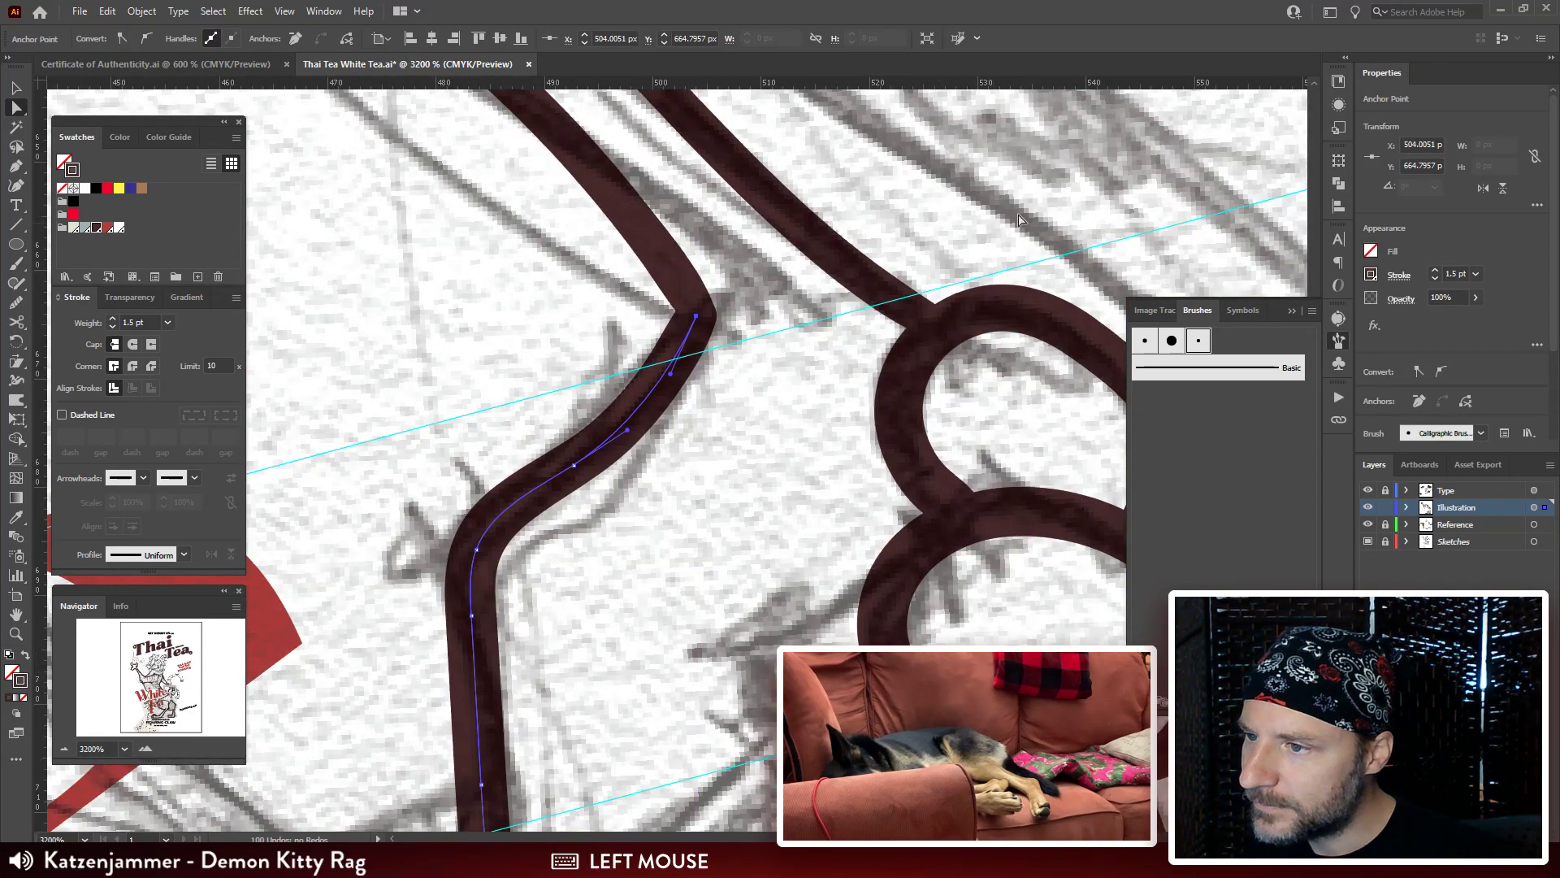
left_click(1036, 198)
Paint the short T-shaped strokes beside the middle finger of the lowered hand, following the sketch.
key("ctrl+minus")
key("ctrl+minus")
key("ctrl+minus")
key("ctrl+minus")
key("ctrl+minus")
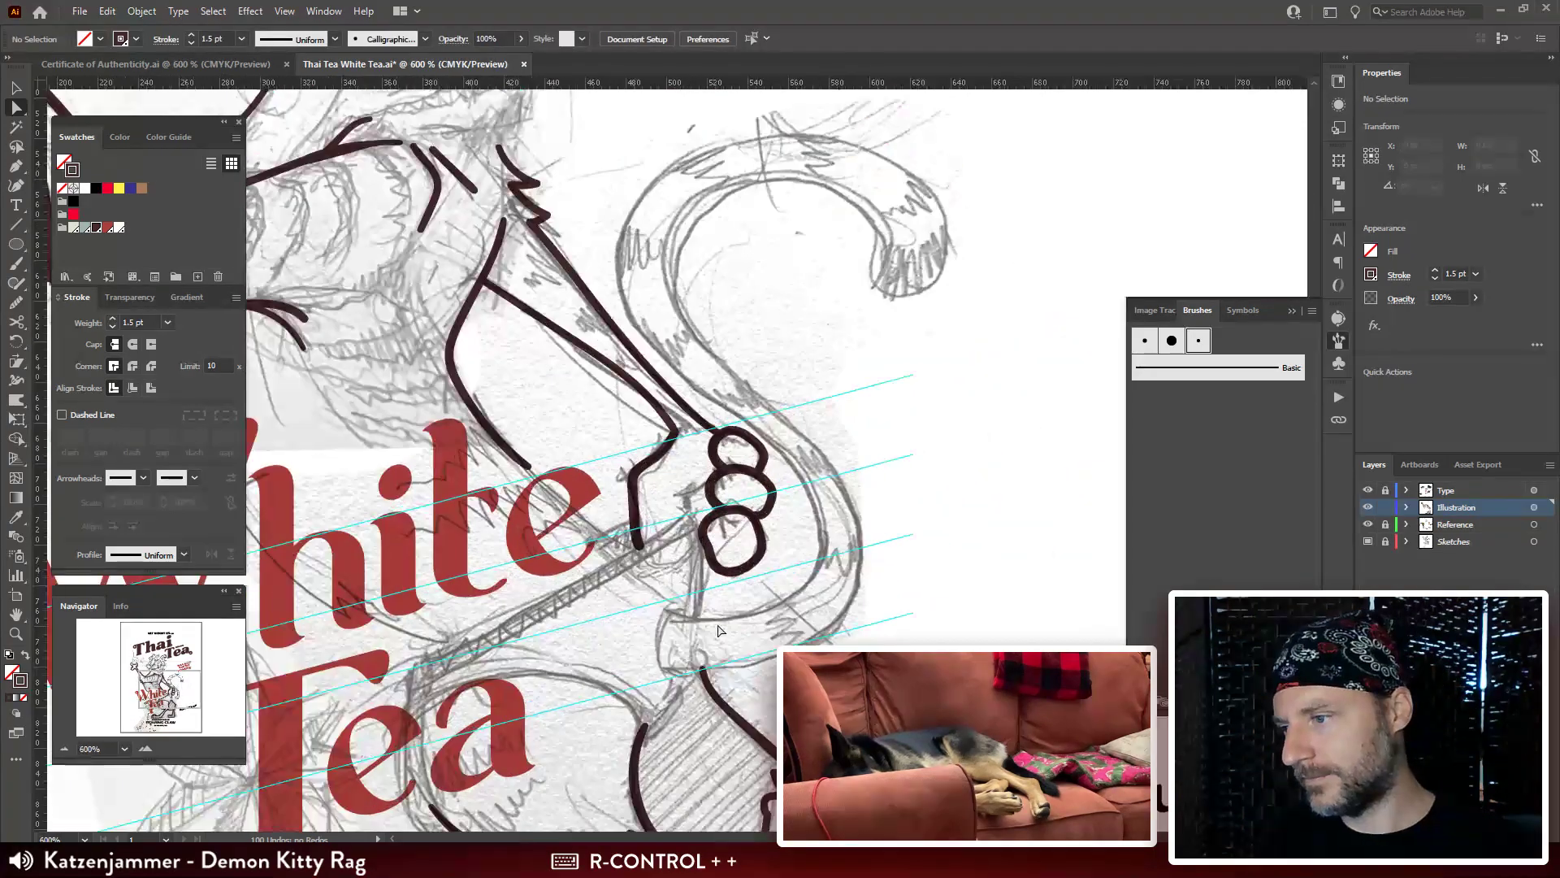
mouse_move(735, 530)
left_mouse_down()
mouse_move(686, 333)
mouse_move(719, 187)
left_mouse_up()
key("ctrl+plus")
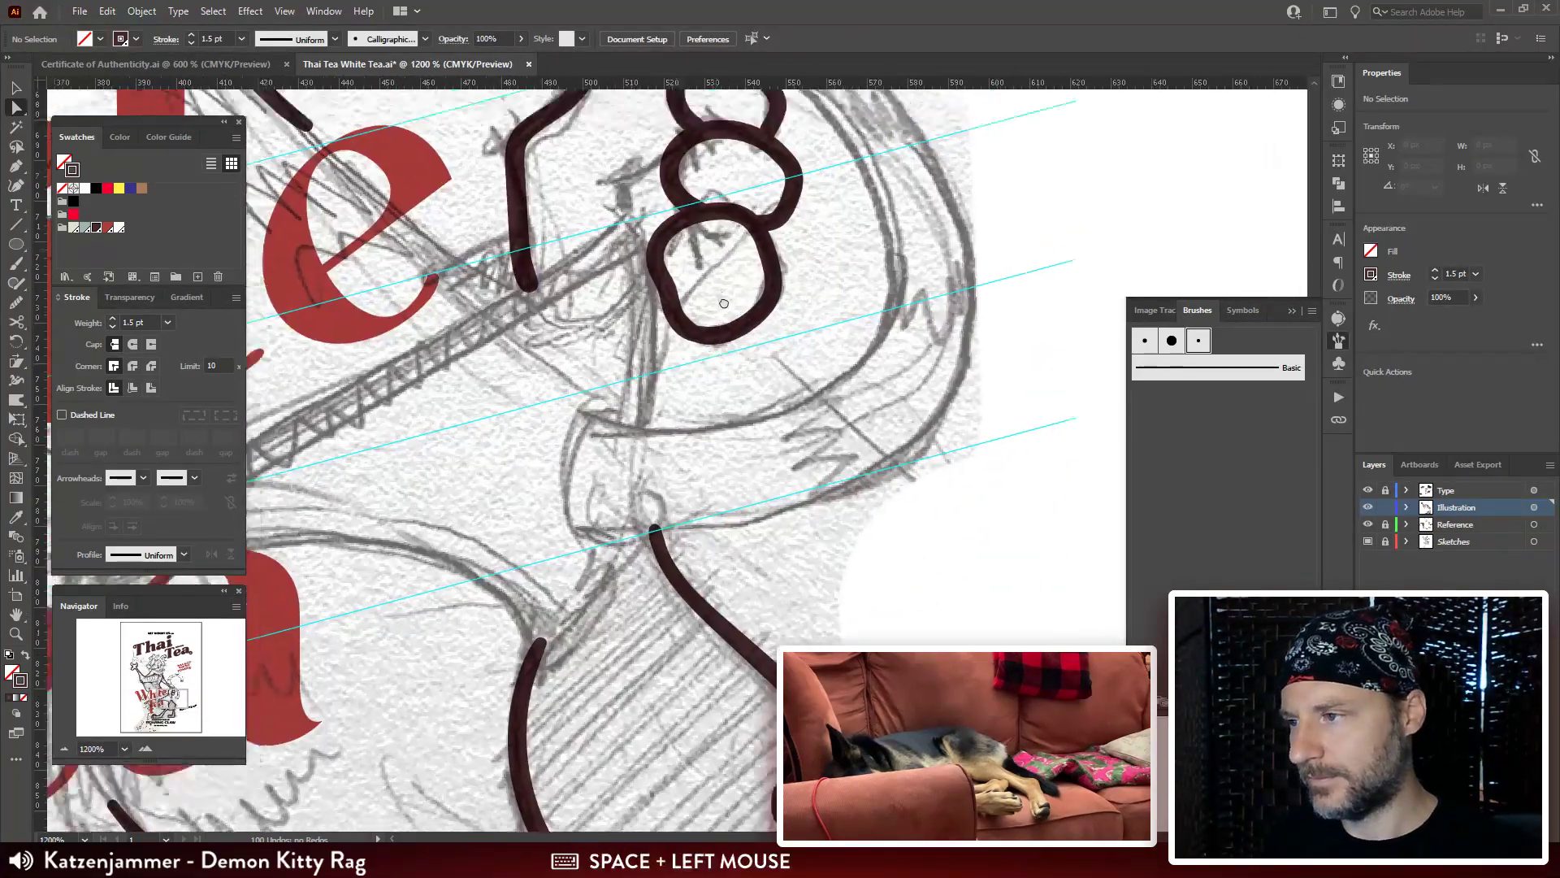
key("ctrl+plus")
key("b")
mouse_move(671, 339)
left_mouse_down()
mouse_move(615, 353)
mouse_move(682, 328)
mouse_move(650, 395)
mouse_move(637, 352)
mouse_move(632, 400)
left_mouse_up()
mouse_move(753, 403)
left_mouse_down()
mouse_move(712, 398)
mouse_move(791, 308)
left_mouse_up()
Paint a long S-shaped tail line from above the back leg, sweeping up and looping around the WILL NOT BITE THE TONGUE slogan.
key("ctrl+minus")
key("ctrl+minus")
key("ctrl+minus")
key("ctrl+minus")
key("ctrl+minus")
key("ctrl+plus")
key("ctrl+plus")
key("ctrl+plus")
key("ctrl+plus")
left_click_drag(711, 442, 715, 529)
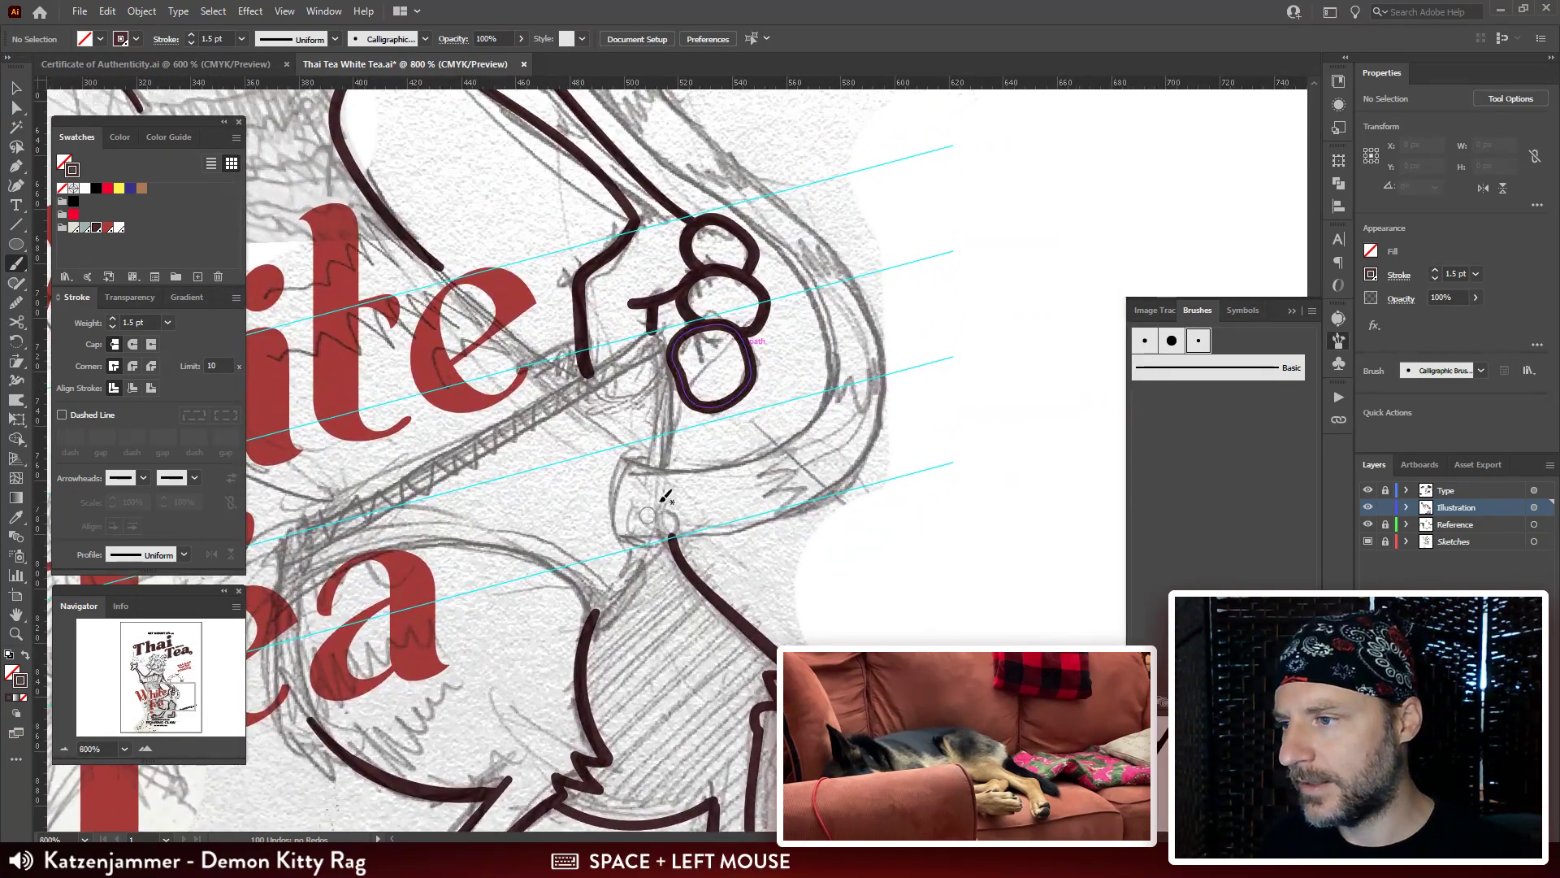
key("ctrl+minus")
key("ctrl+minus")
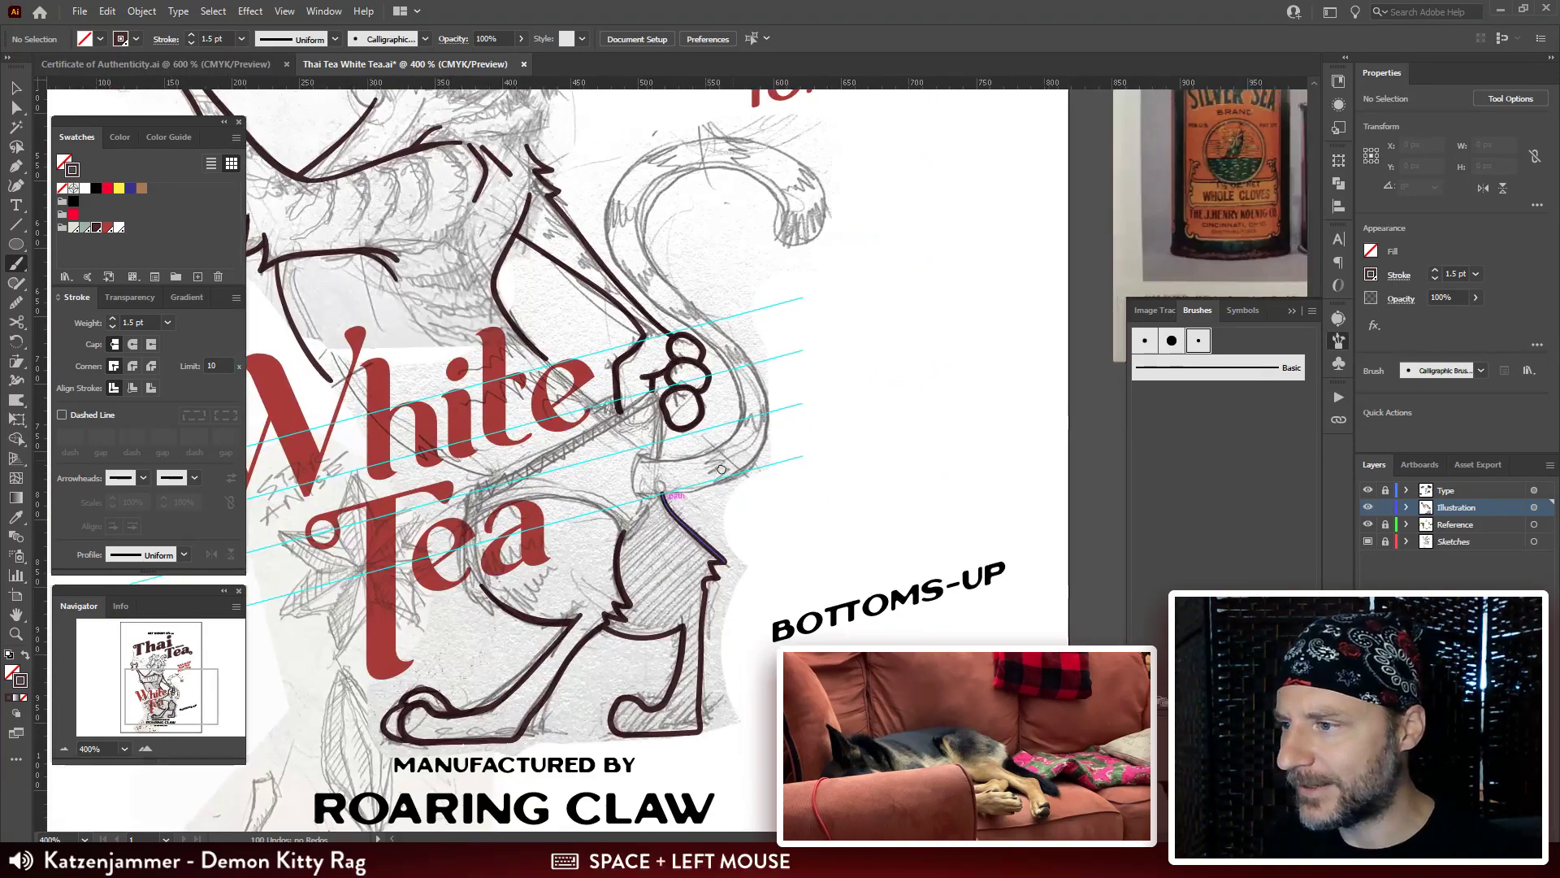
left_click_drag(772, 431, 723, 479)
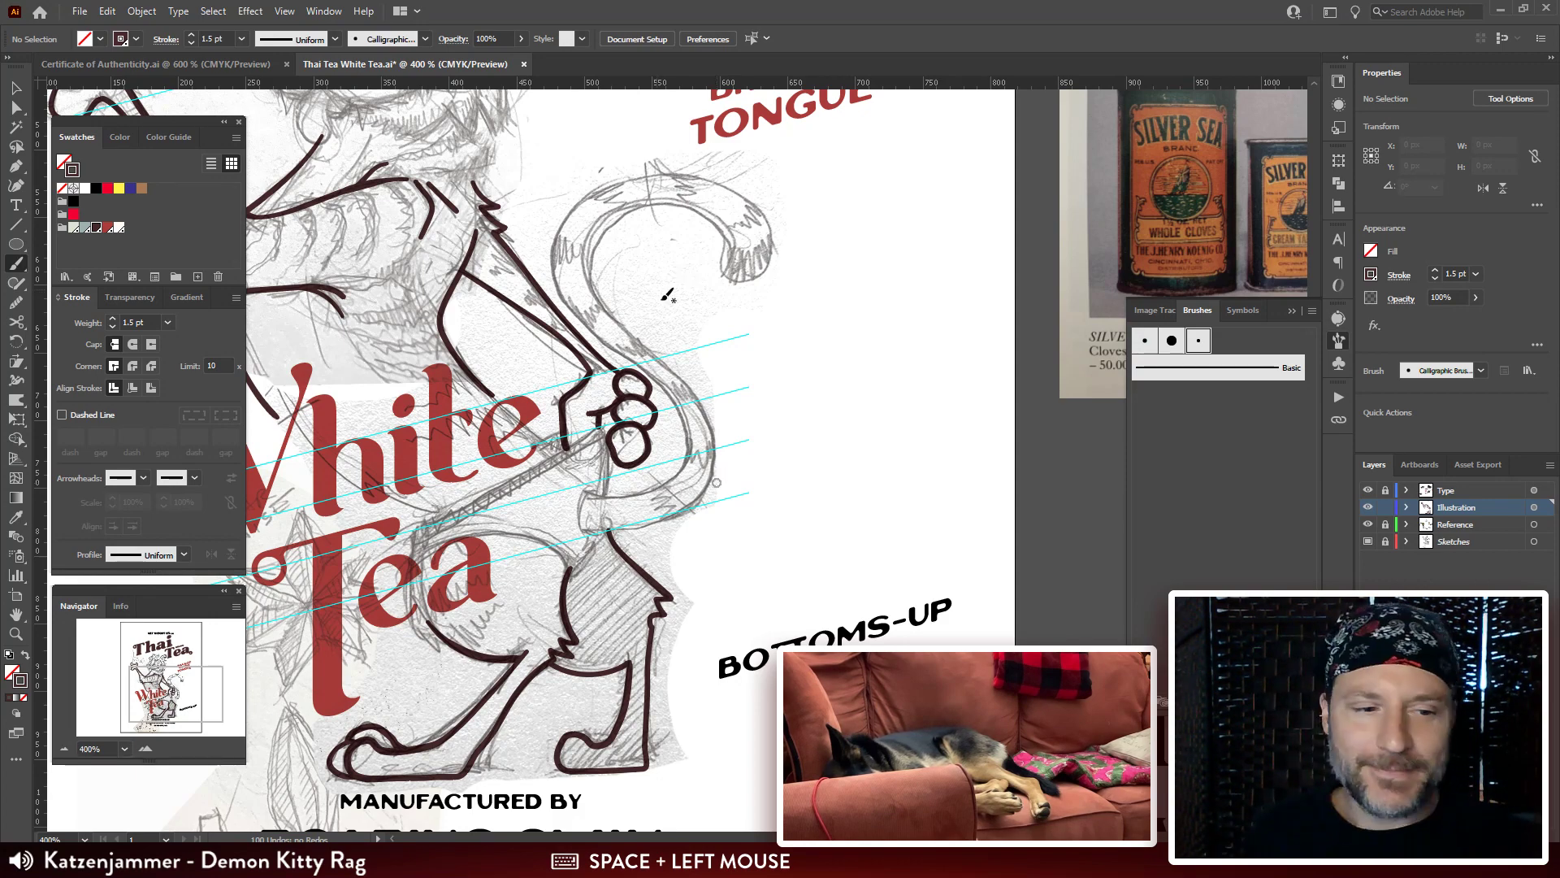
left_click_drag(764, 449, 679, 394)
left_click_drag(675, 252, 636, 528)
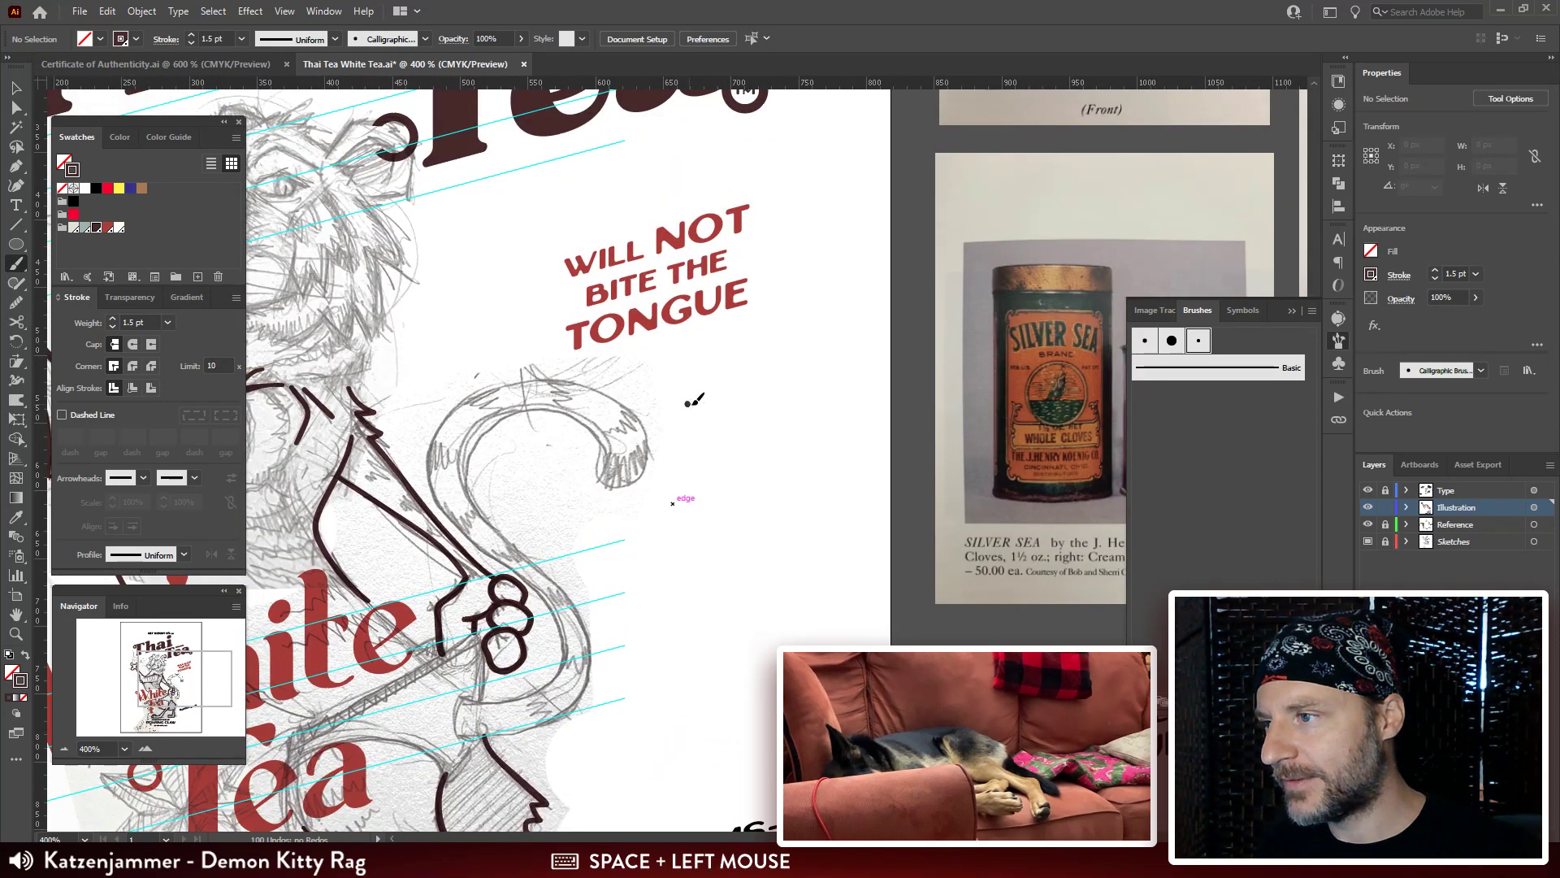
left_click_drag(687, 403, 788, 360)
mouse_move(806, 251)
left_mouse_down()
mouse_move(742, 162)
mouse_move(585, 185)
mouse_move(489, 267)
mouse_move(515, 388)
mouse_move(649, 483)
mouse_move(671, 625)
mouse_move(524, 734)
mouse_move(461, 724)
left_mouse_up()
left_click_drag(815, 273, 879, 442)
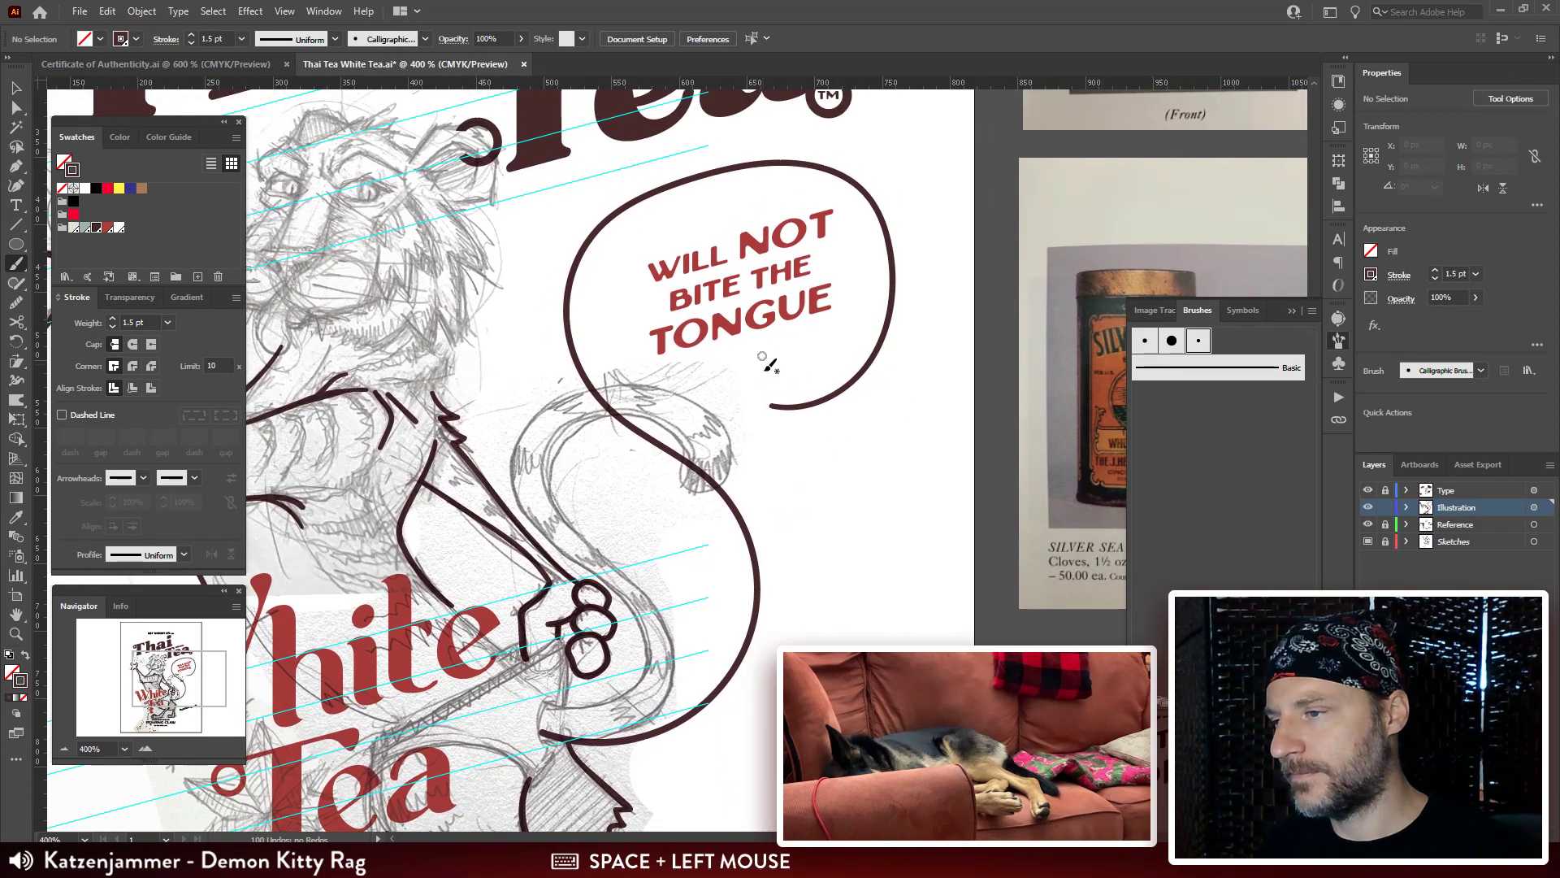
Select the new tail line and smooth its lower bend and the loop around the slogan with the Smooth tool.
key("v")
left_click(830, 402)
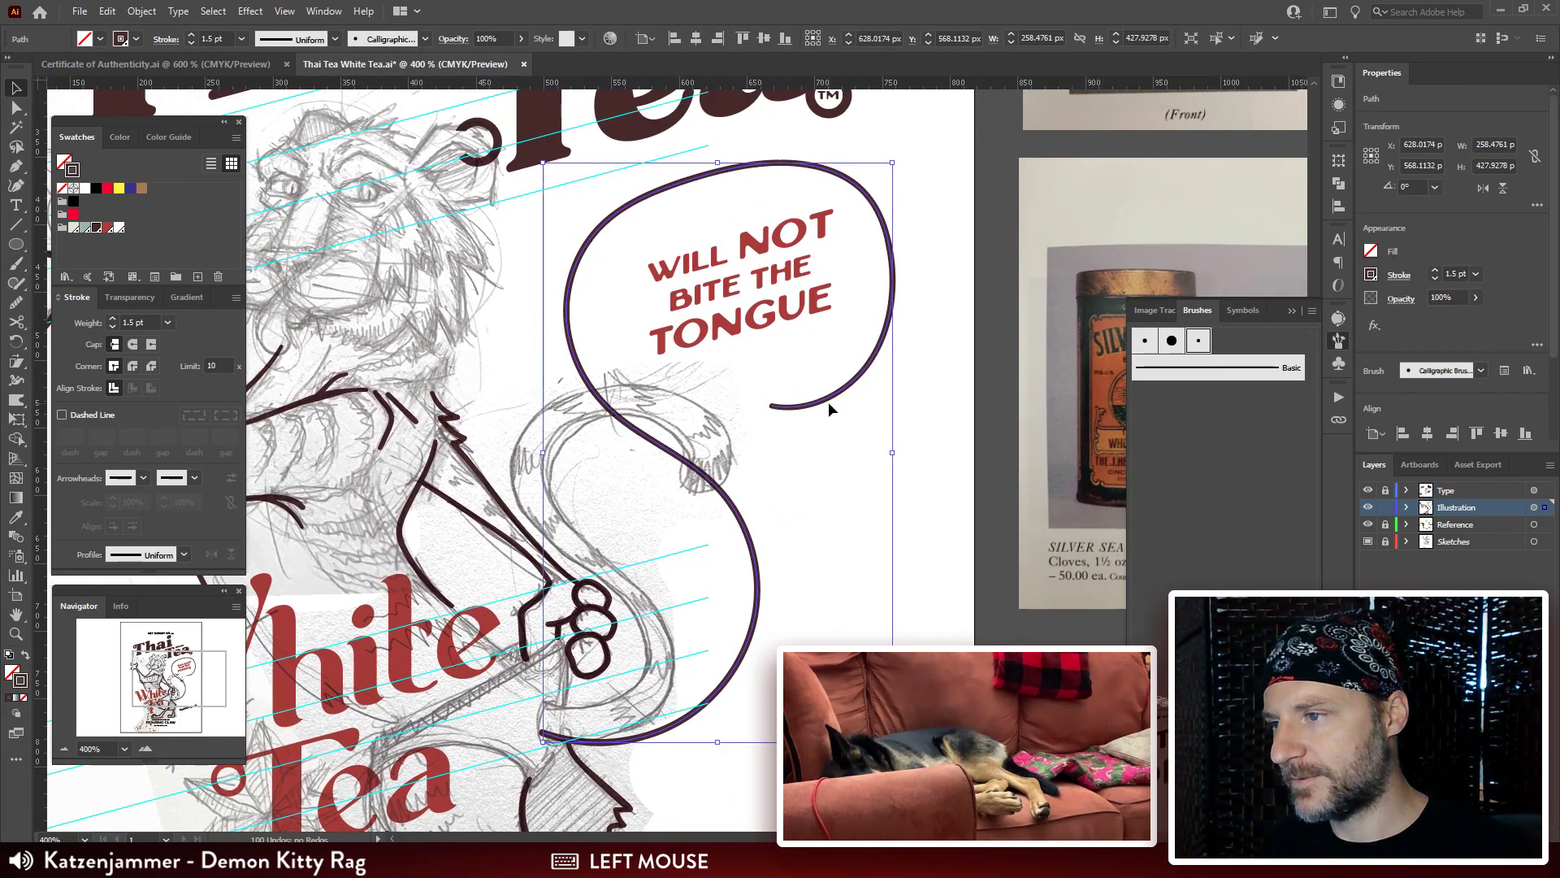
key("a")
left_click_drag(845, 278, 847, 246)
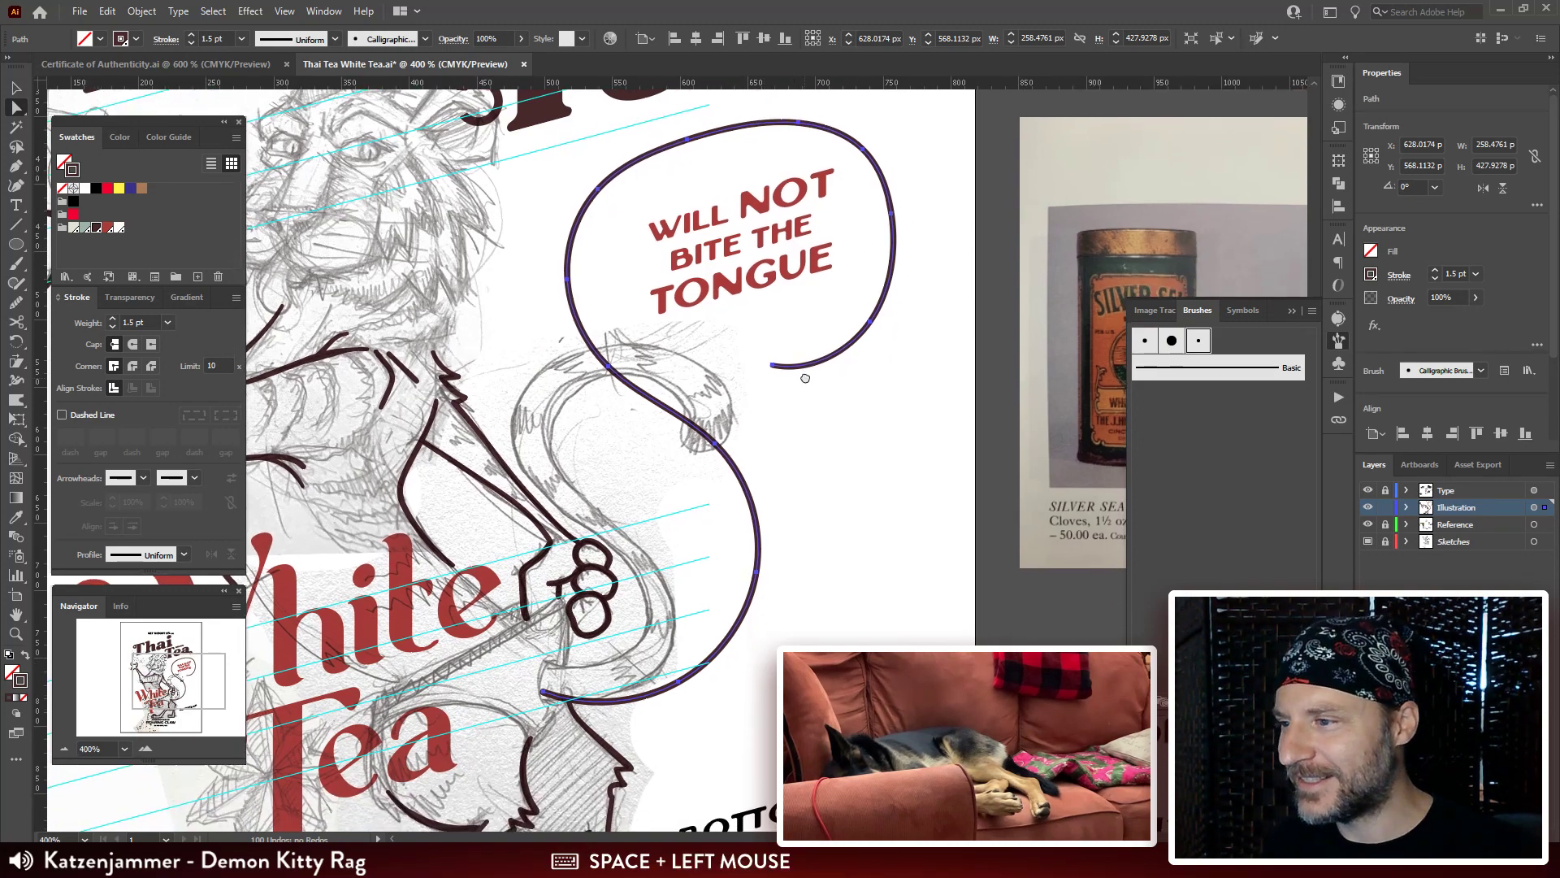
left_click_drag(804, 373, 867, 436)
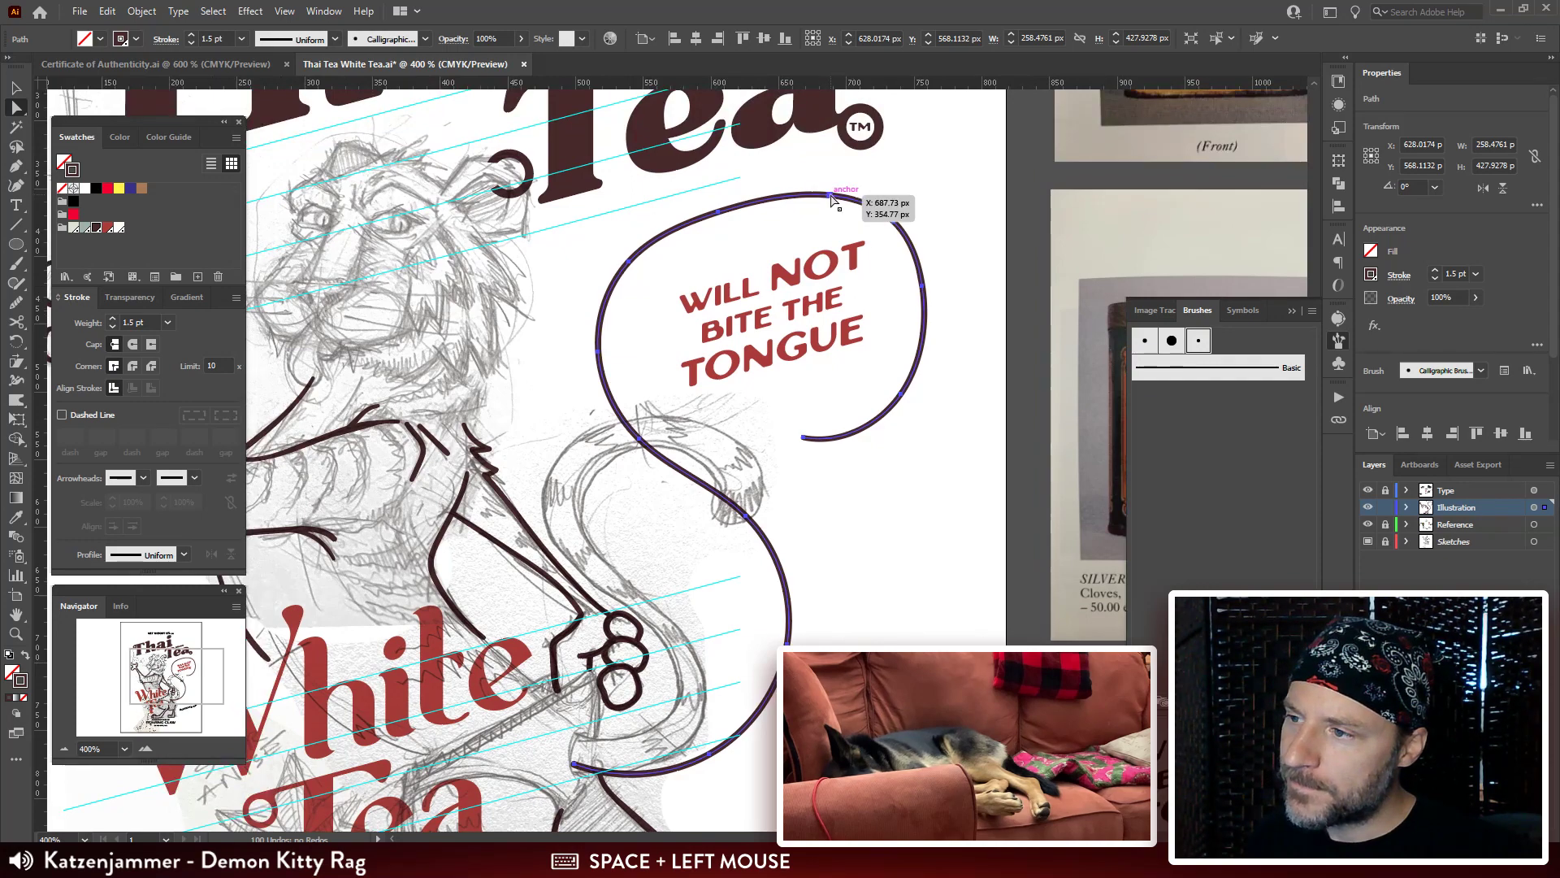
left_click(16, 302)
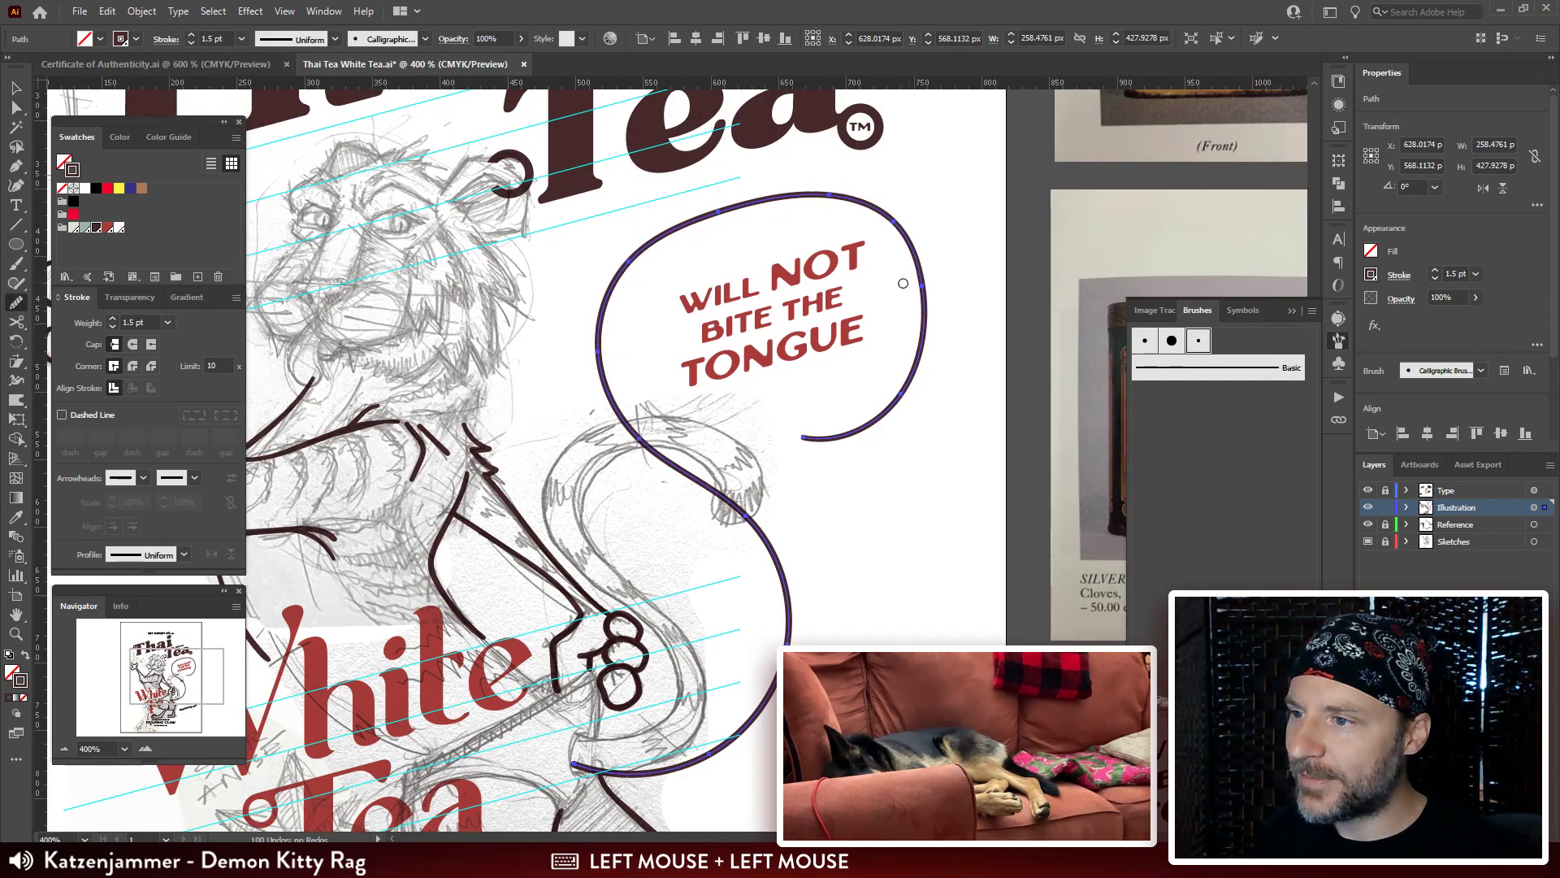
mouse_move(923, 309)
left_mouse_down()
mouse_move(910, 244)
mouse_move(861, 207)
mouse_move(821, 203)
mouse_move(809, 231)
mouse_move(656, 280)
mouse_move(616, 373)
left_mouse_up()
left_click_drag(779, 447, 705, 360)
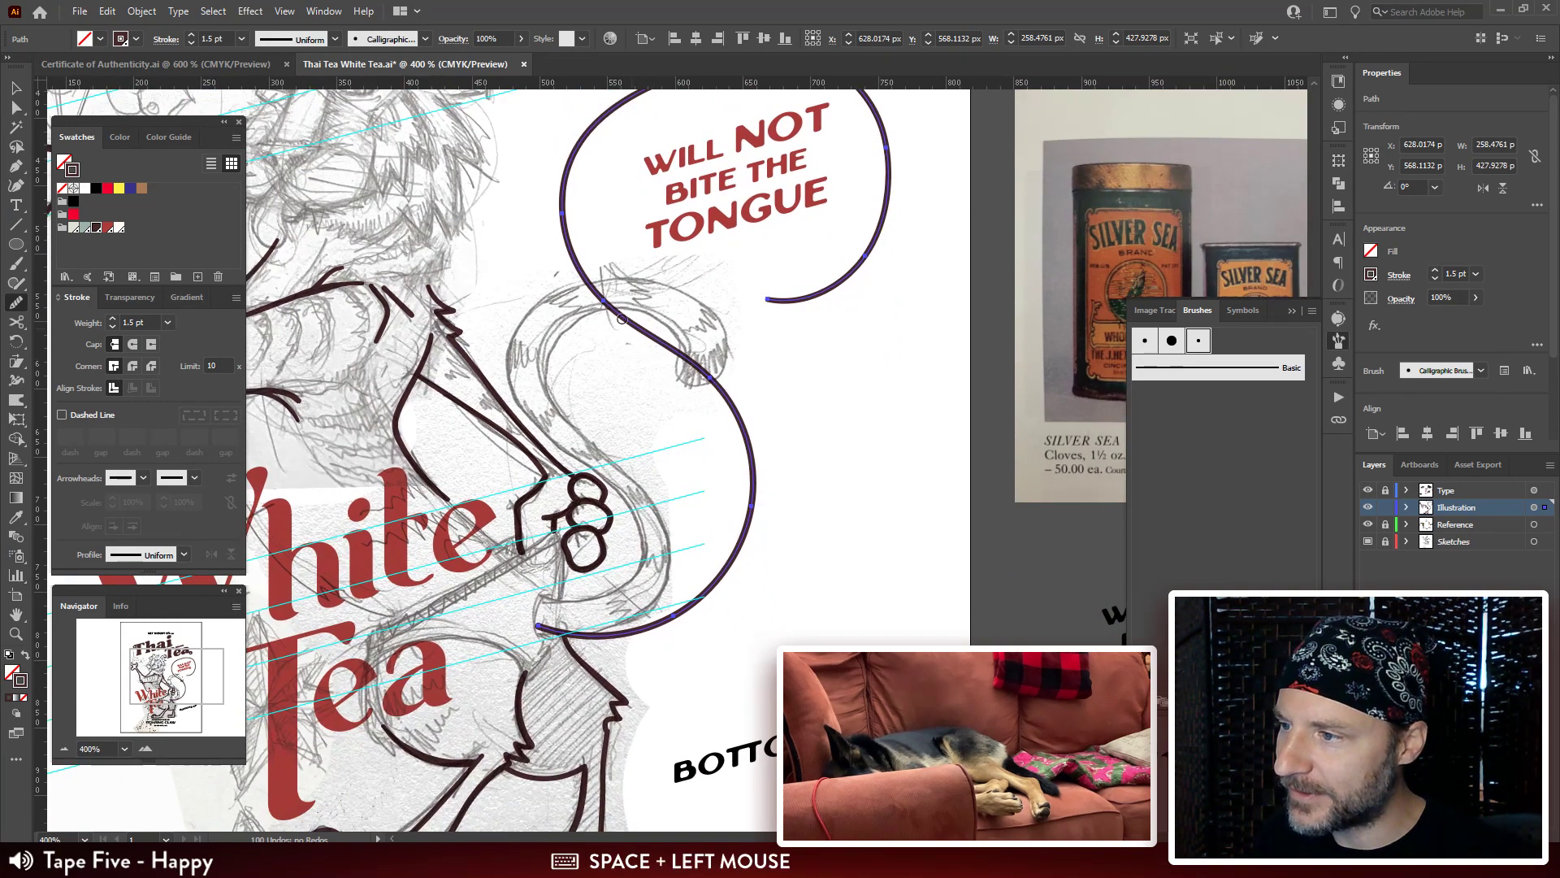
left_click_drag(753, 498, 721, 594)
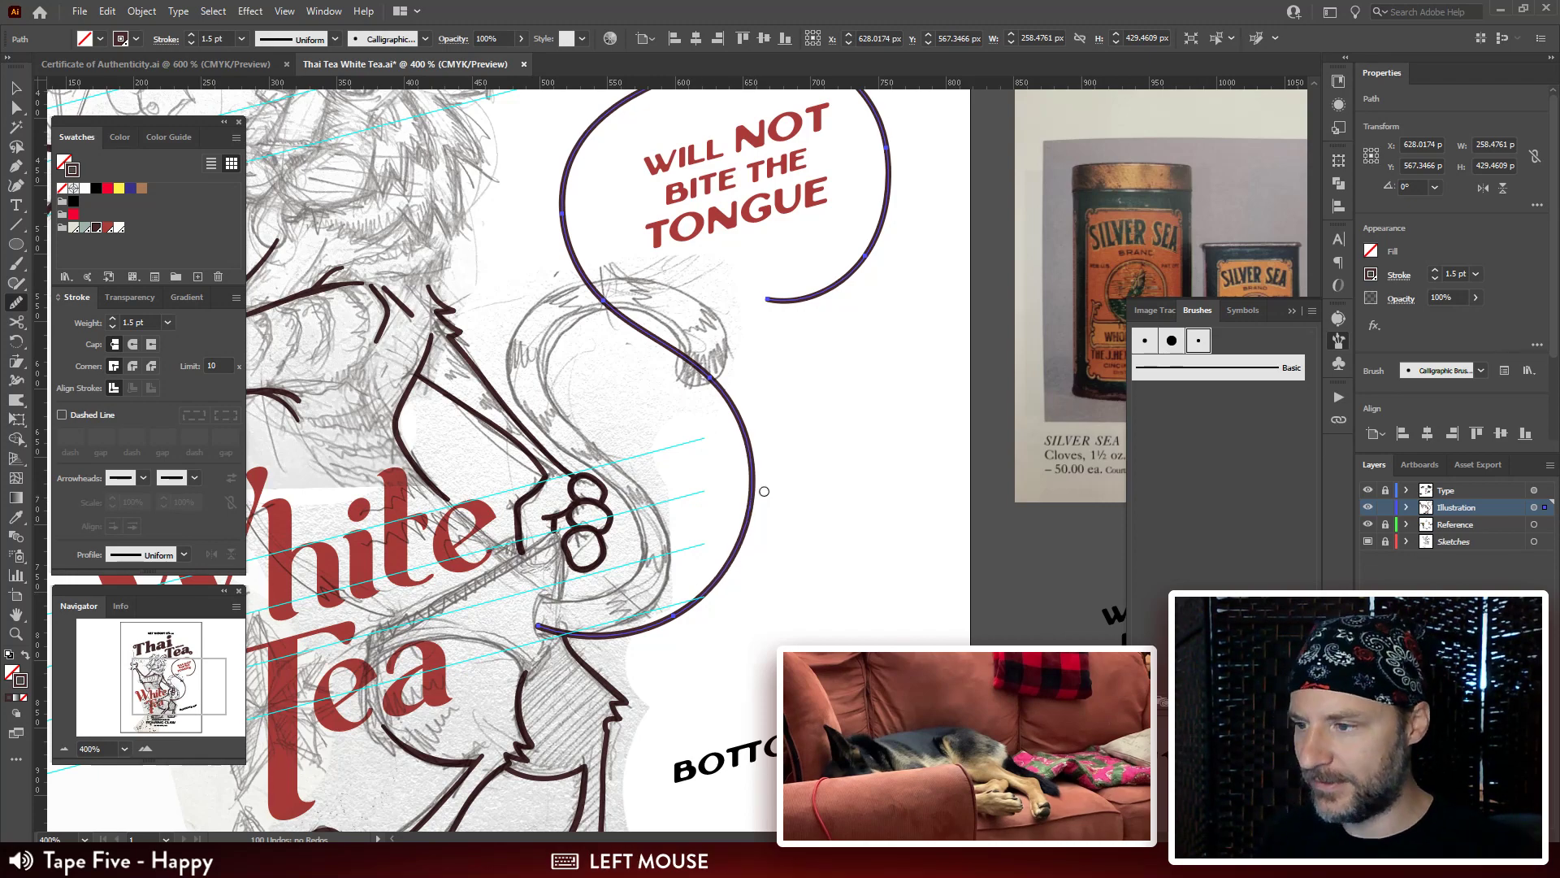
left_click_drag(879, 242, 802, 374)
left_click_drag(860, 203, 858, 301)
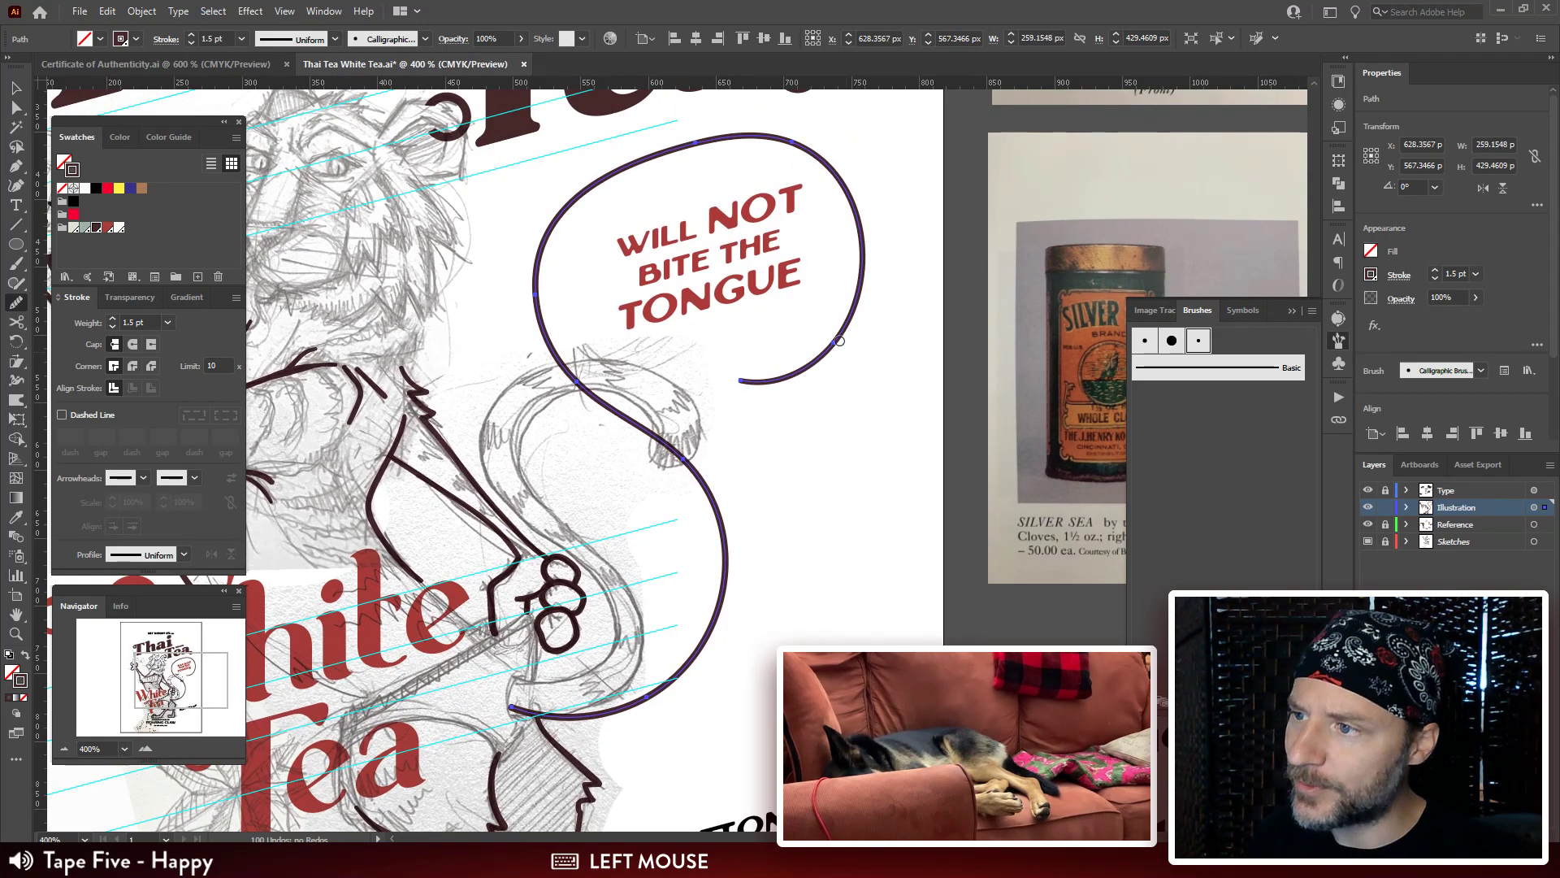
mouse_move(754, 138)
left_mouse_down()
mouse_move(739, 167)
mouse_move(757, 154)
left_mouse_up()
Reshape the top of the tail loop above the slogan by adjusting its top anchor and direction handle.
key("a")
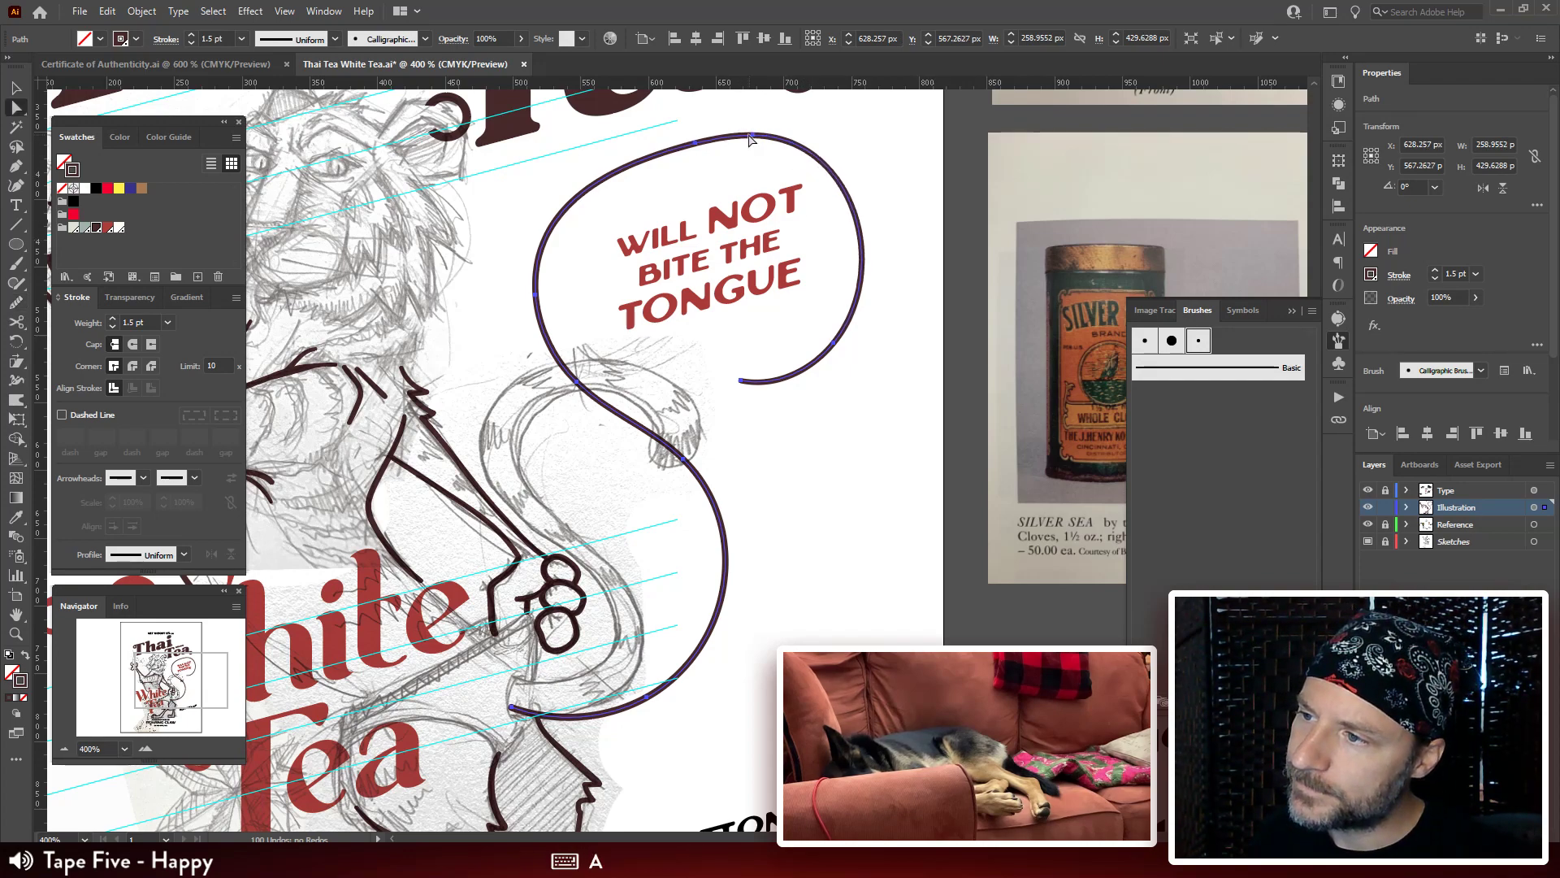
left_click(754, 137)
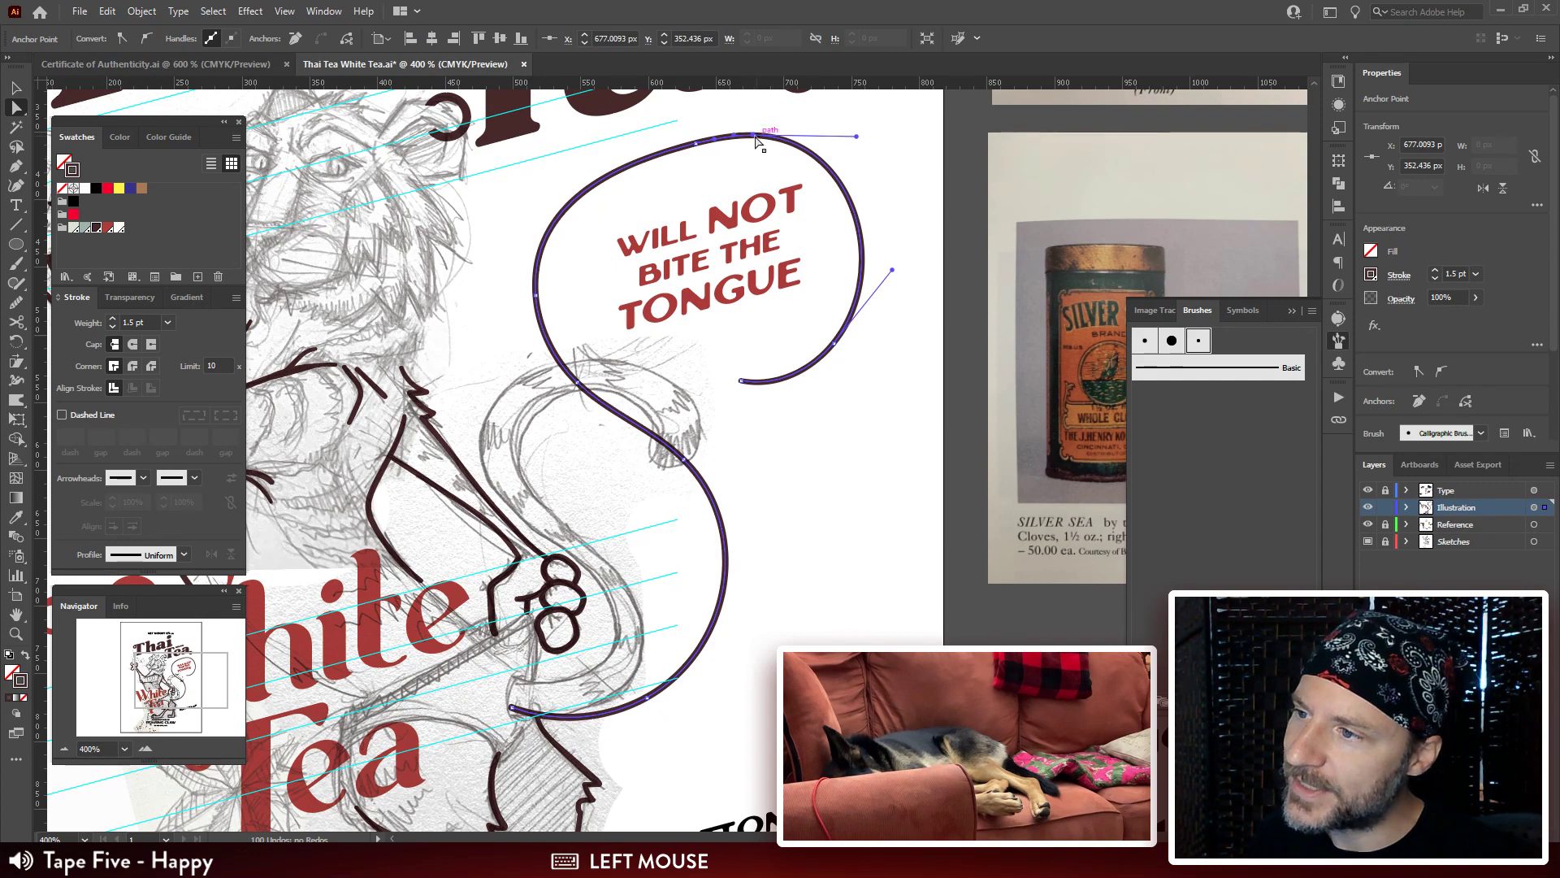
left_click_drag(755, 140, 855, 157)
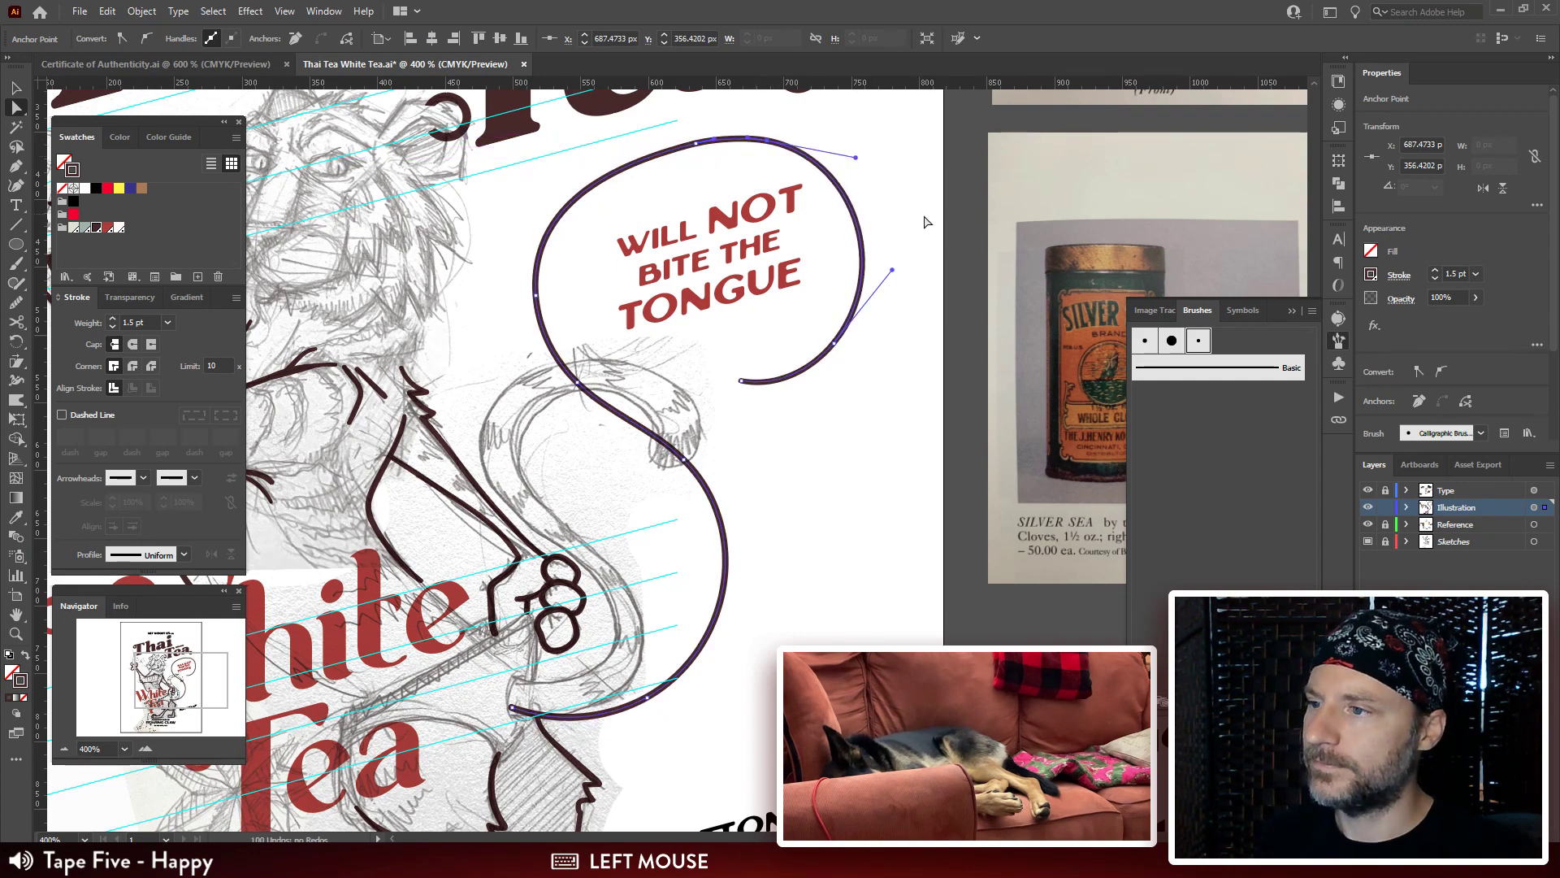
left_click(935, 320)
Duplicate the tail line toward the tiger and scale the copy down proportionally to about 217 by 413 px.
left_click_drag(874, 390, 711, 351)
key("v")
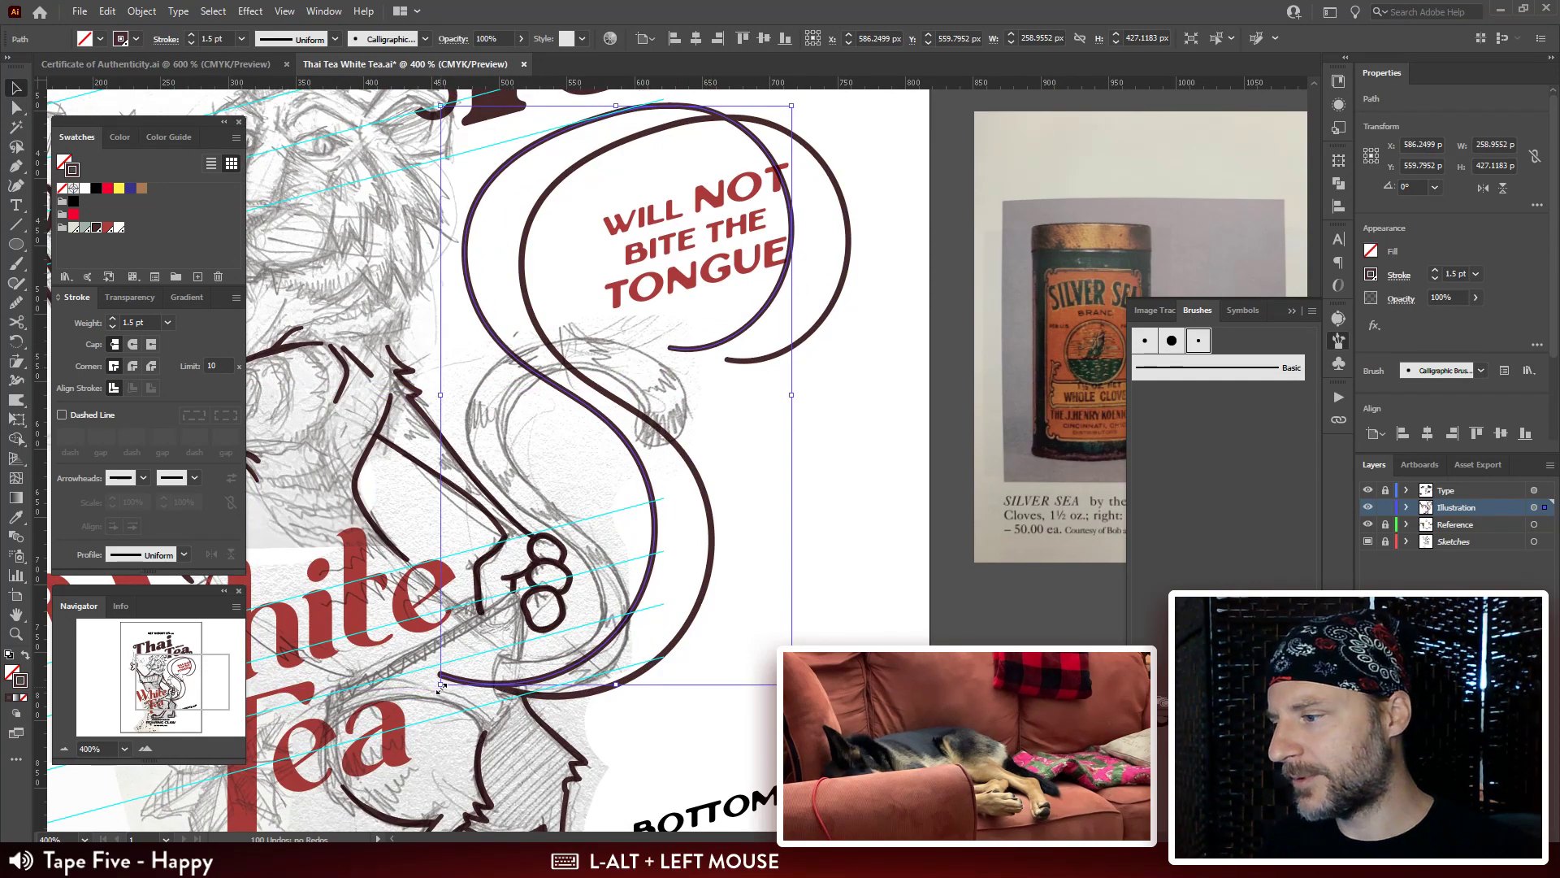
left_click_drag(441, 685, 555, 650)
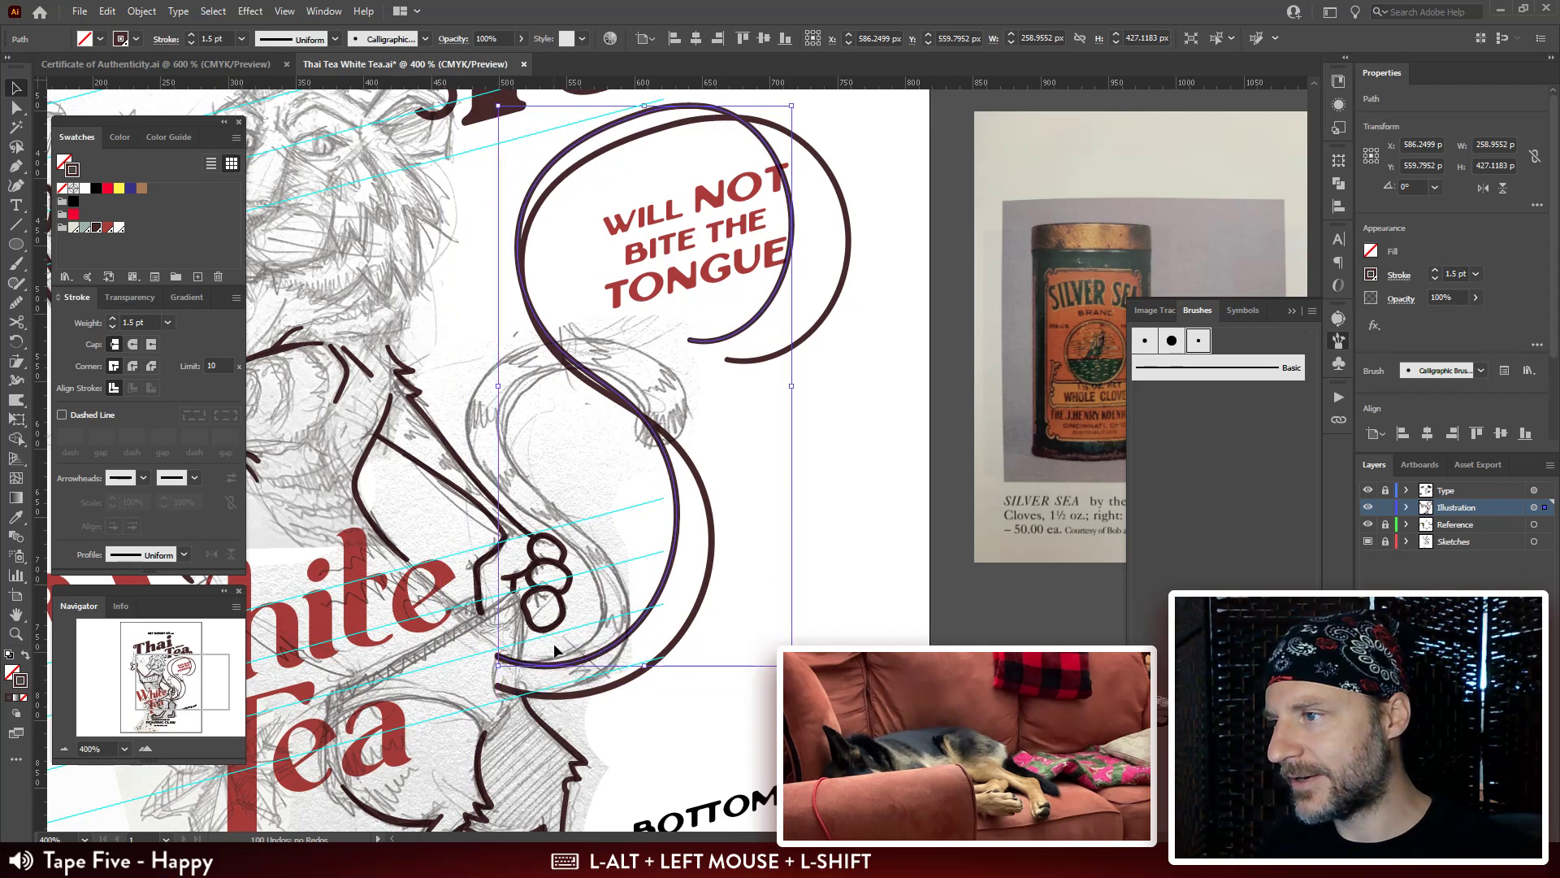
left_click_drag(569, 146, 561, 150)
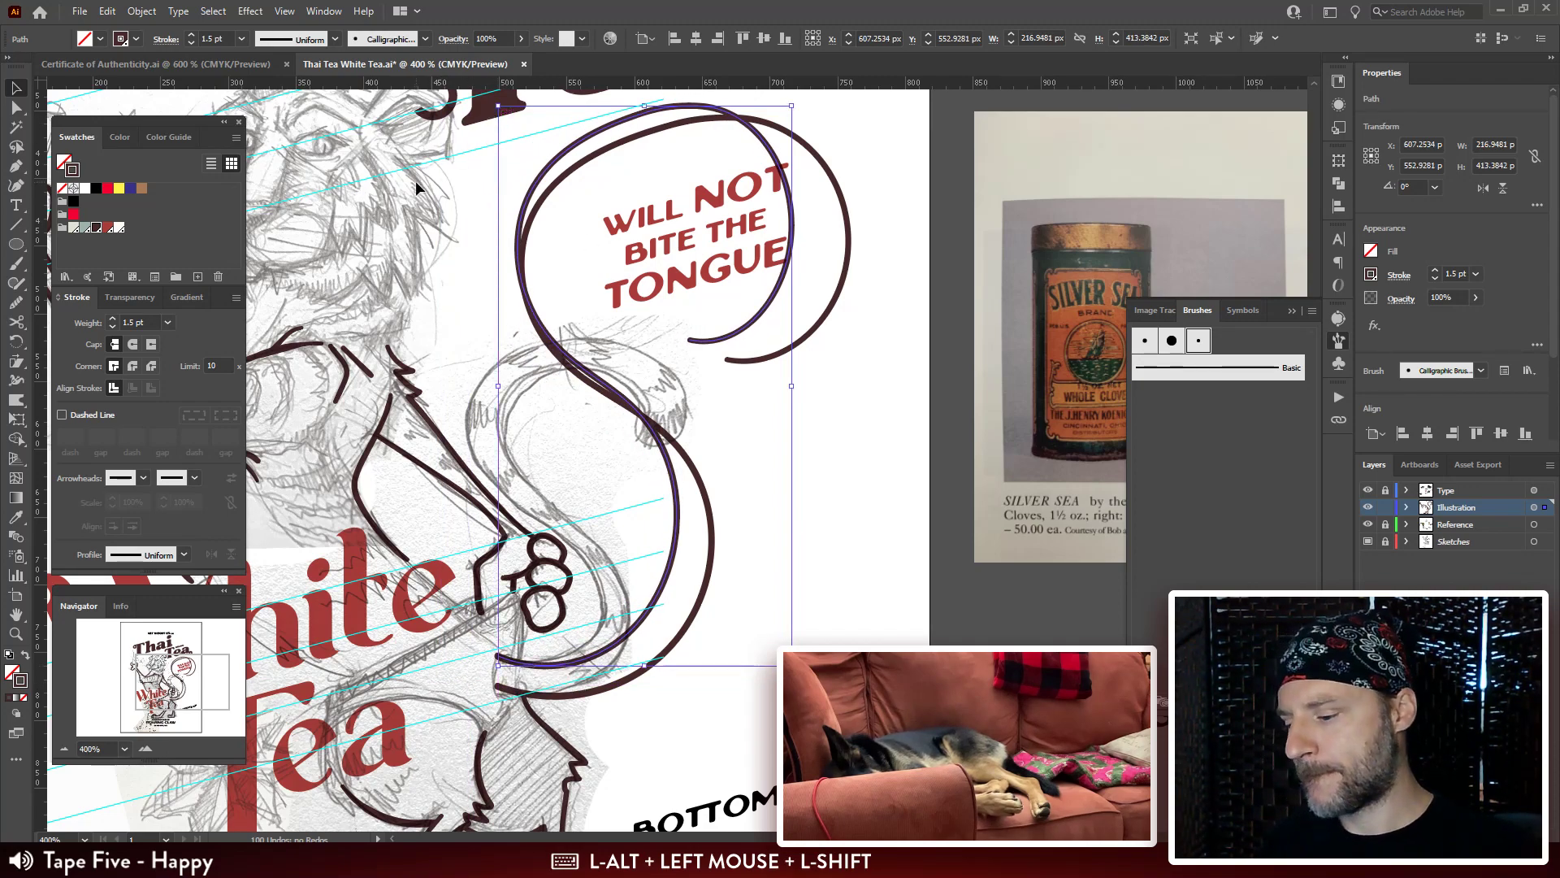
Distort the copied tail line with Free Transform to about 190 by 418 px, bringing its lower end near the original's.
key("e")
left_click_drag(644, 106, 579, 135)
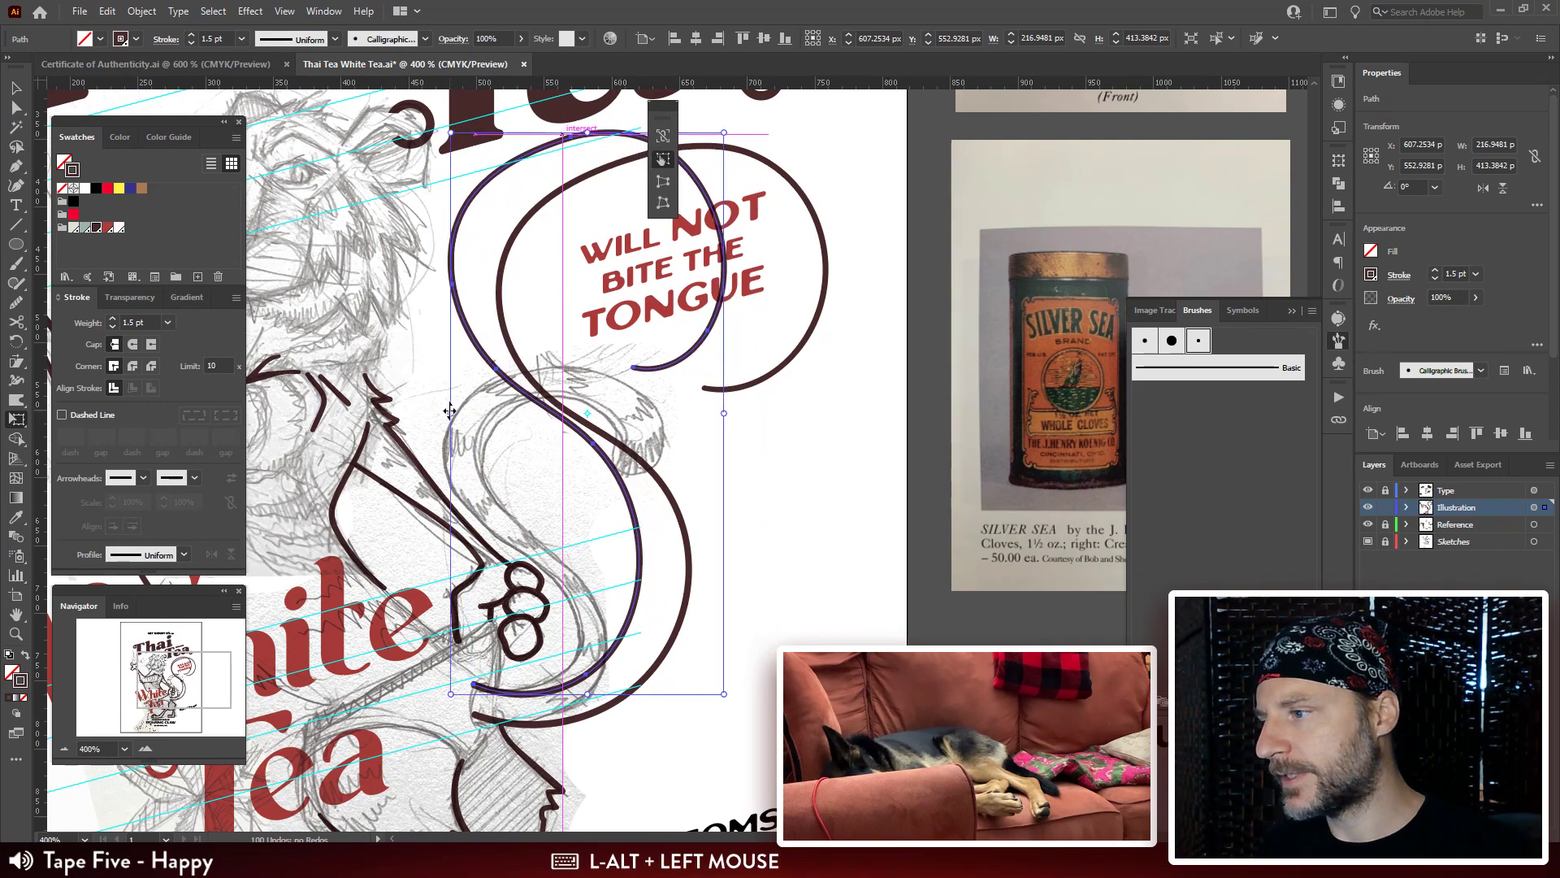
left_click_drag(449, 411, 452, 420)
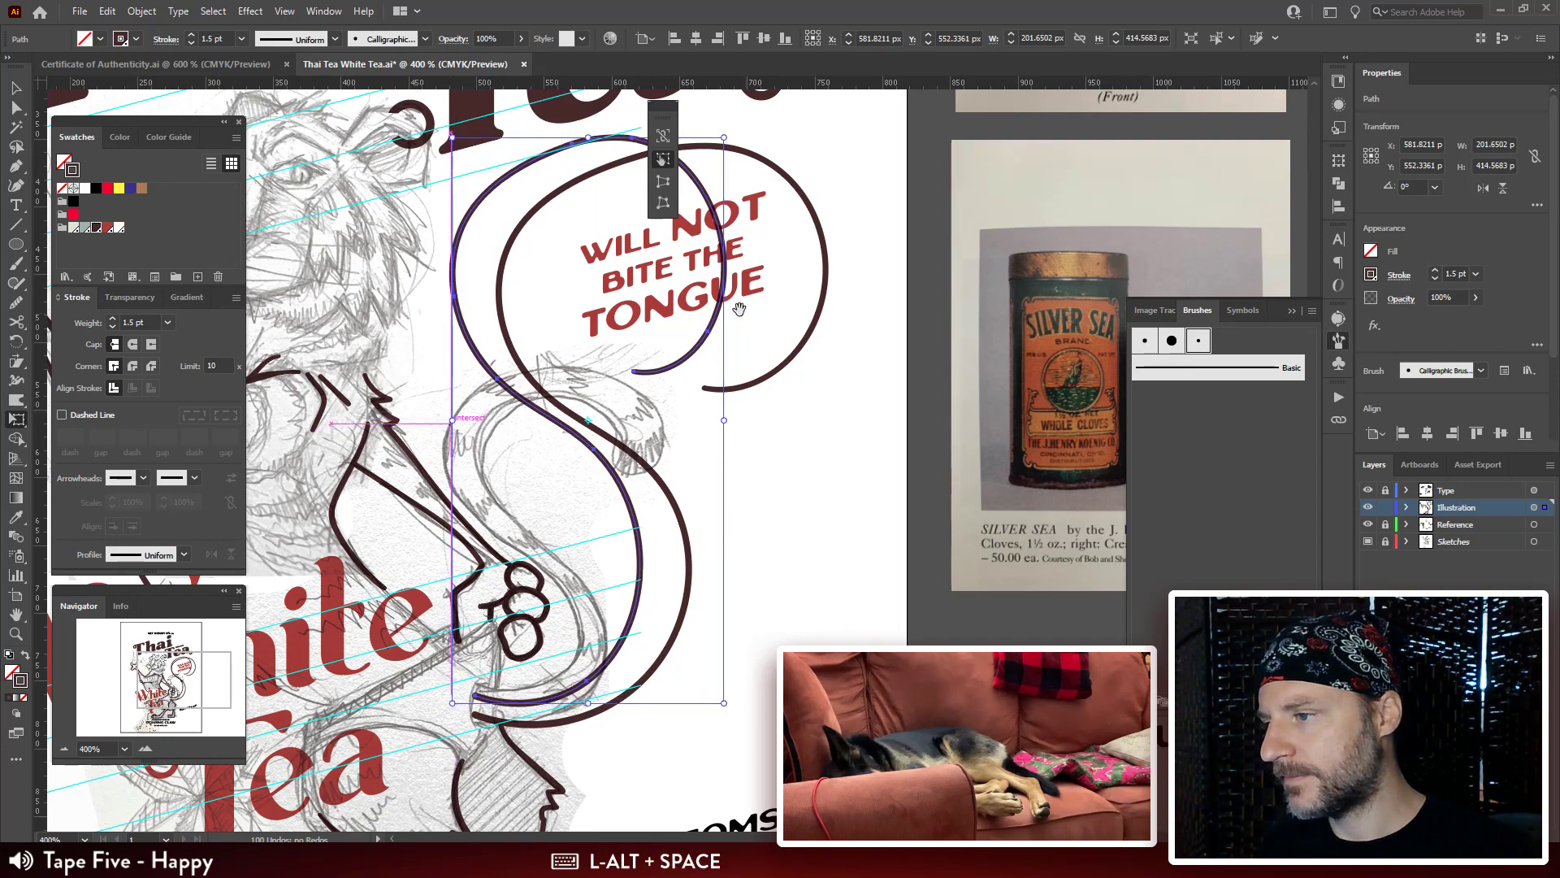
left_click_drag(739, 308, 689, 351)
left_click_drag(674, 464, 660, 460)
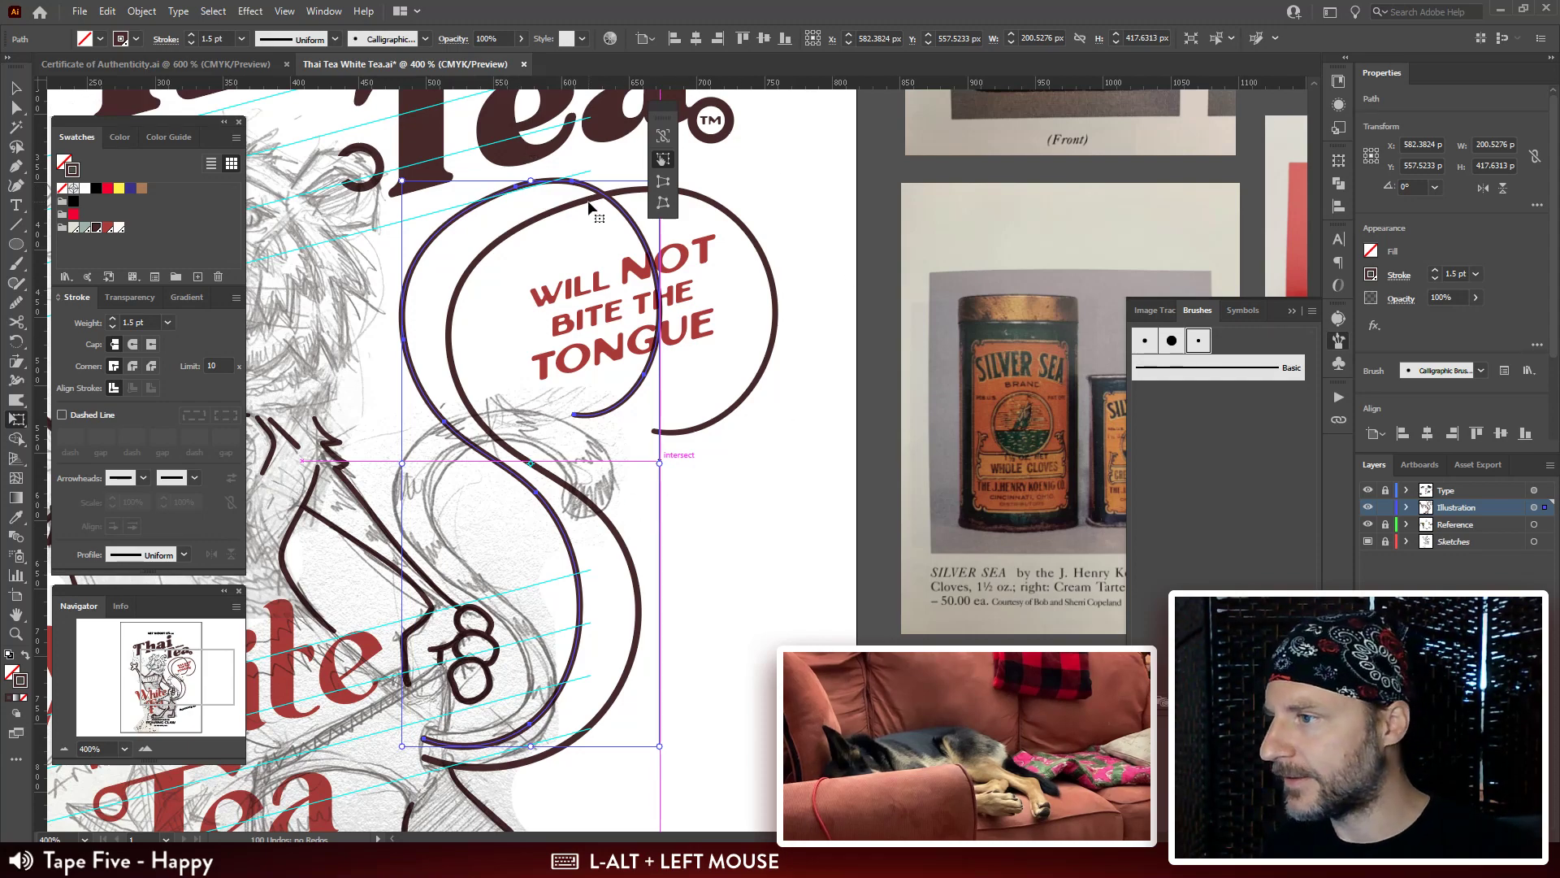
Pull the copied tail line's upper and right-hand anchors outward so its loop wraps around the outside of the original slogan loop.
key("a")
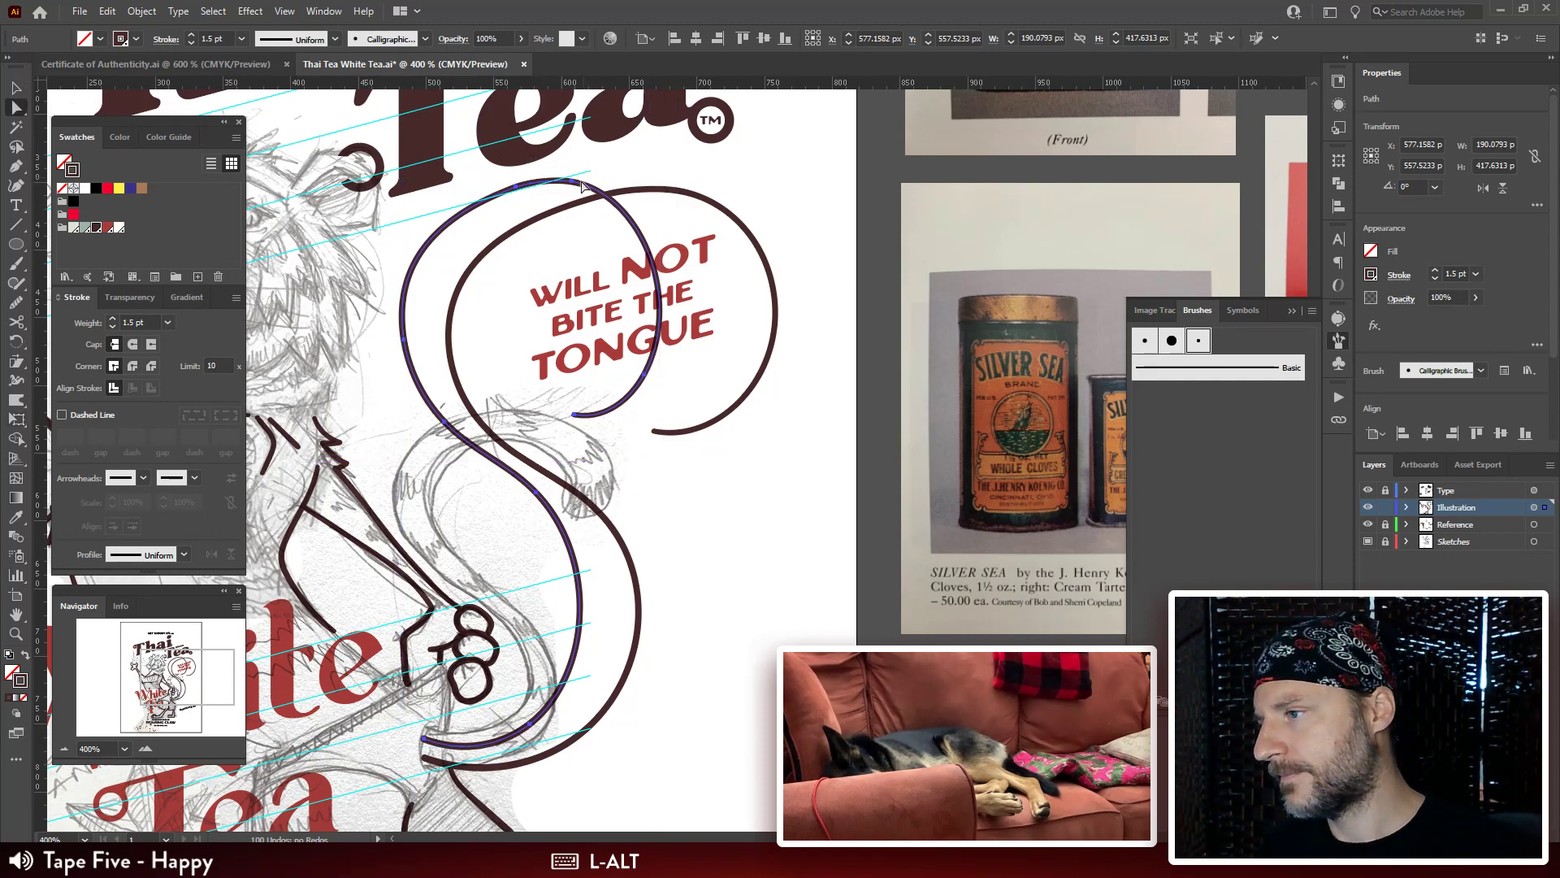
left_click_drag(582, 183, 762, 207)
left_click(828, 239)
left_click(723, 274)
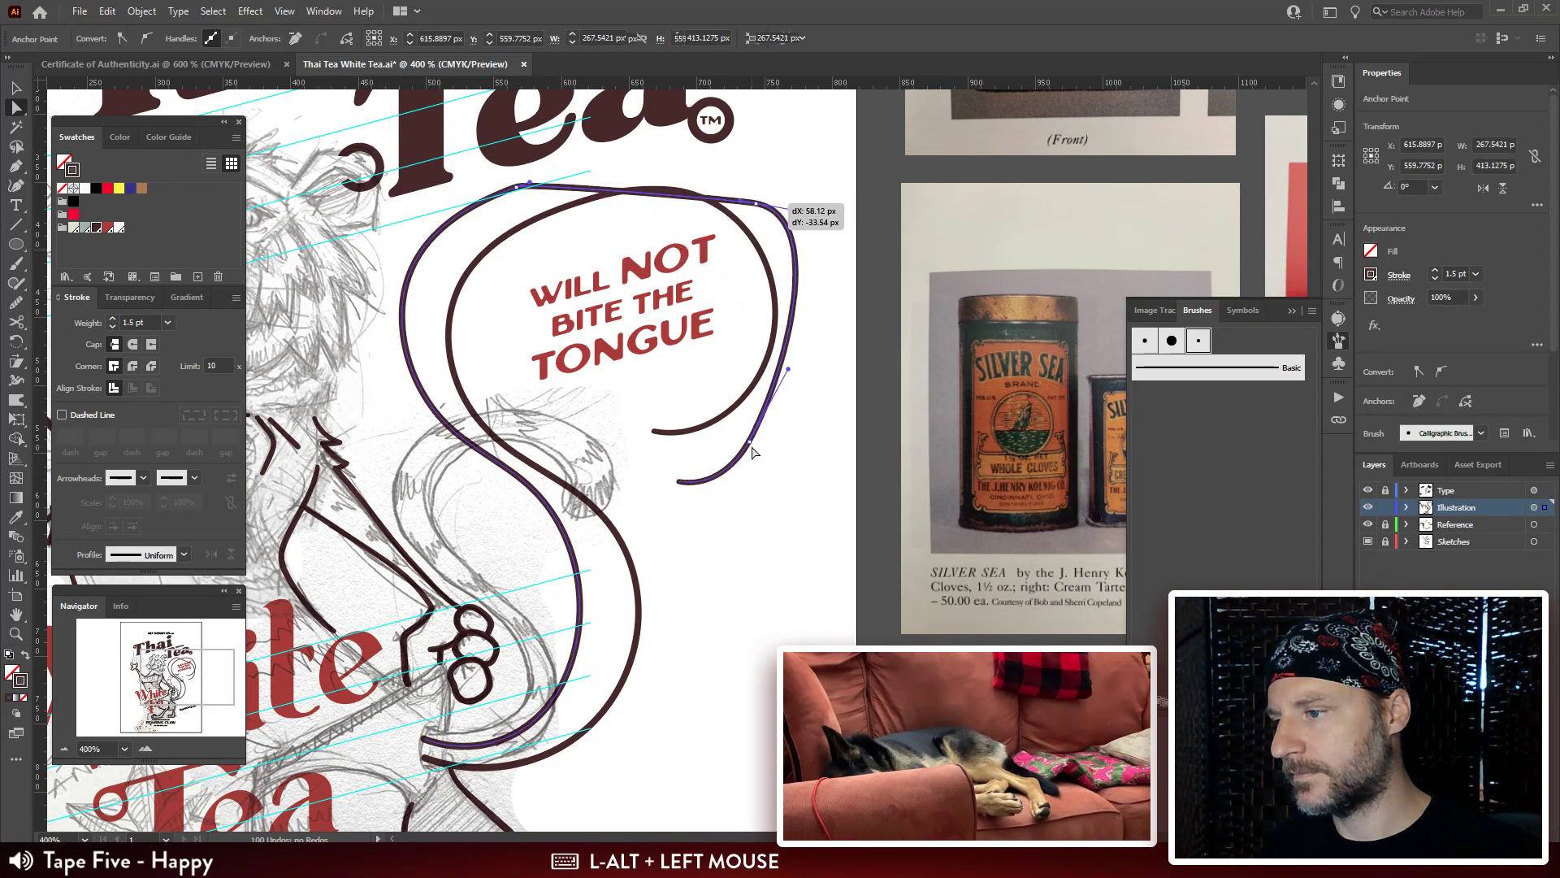
left_click_drag(753, 452, 764, 450)
left_click_drag(719, 361, 679, 413)
left_click(637, 479, "alt")
left_click(927, 221)
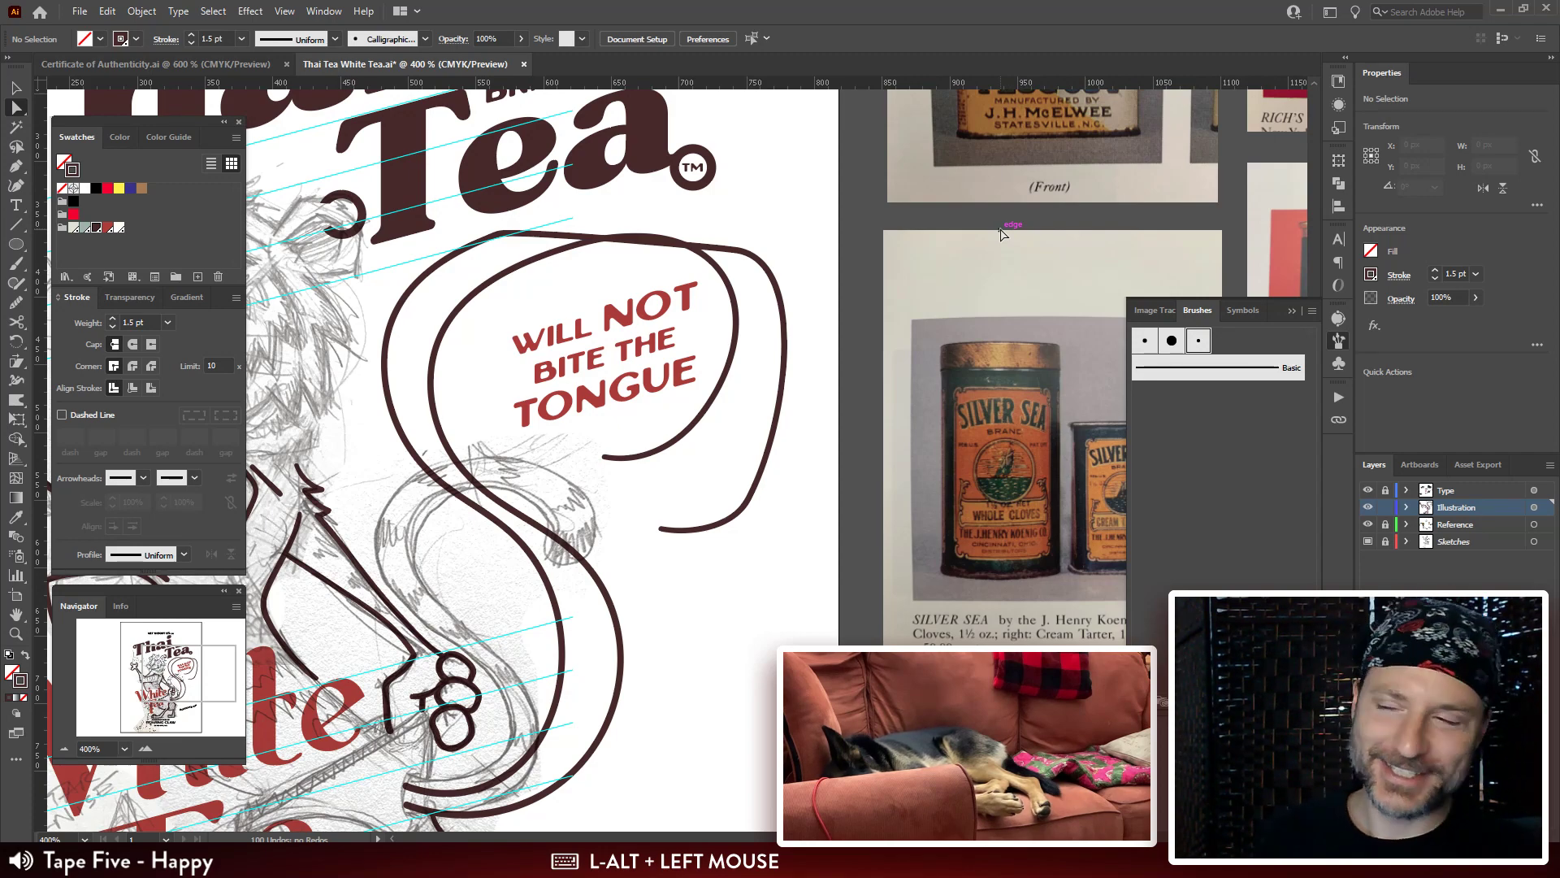
Reshape the copied tail line's middle, lower bend and end by repositioning its anchors to follow inside the original's lower curve.
left_click(497, 235)
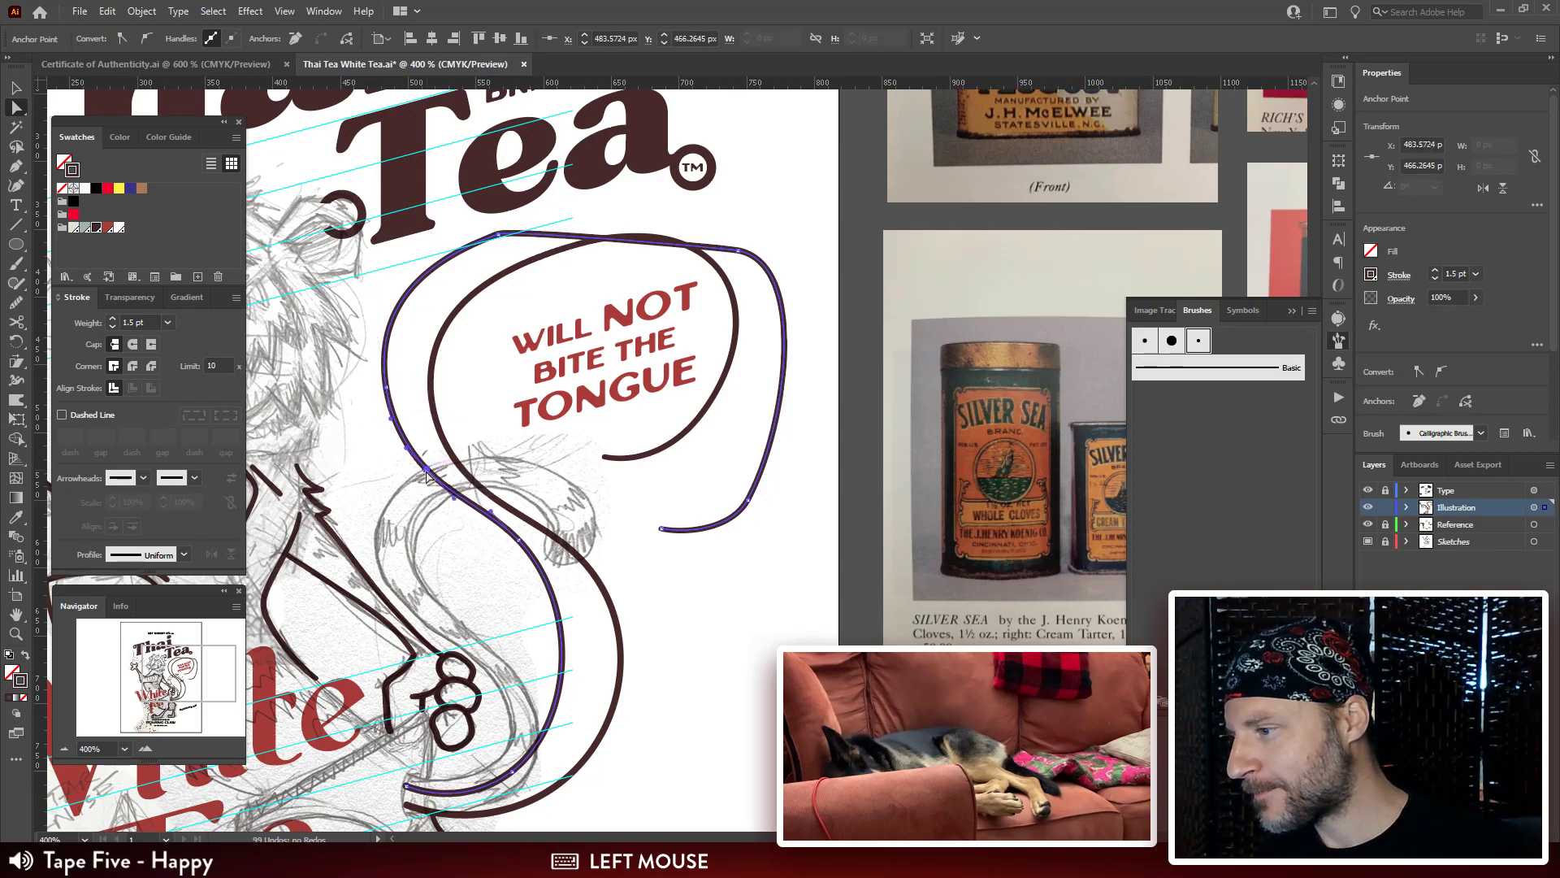
key("ctrl+r")
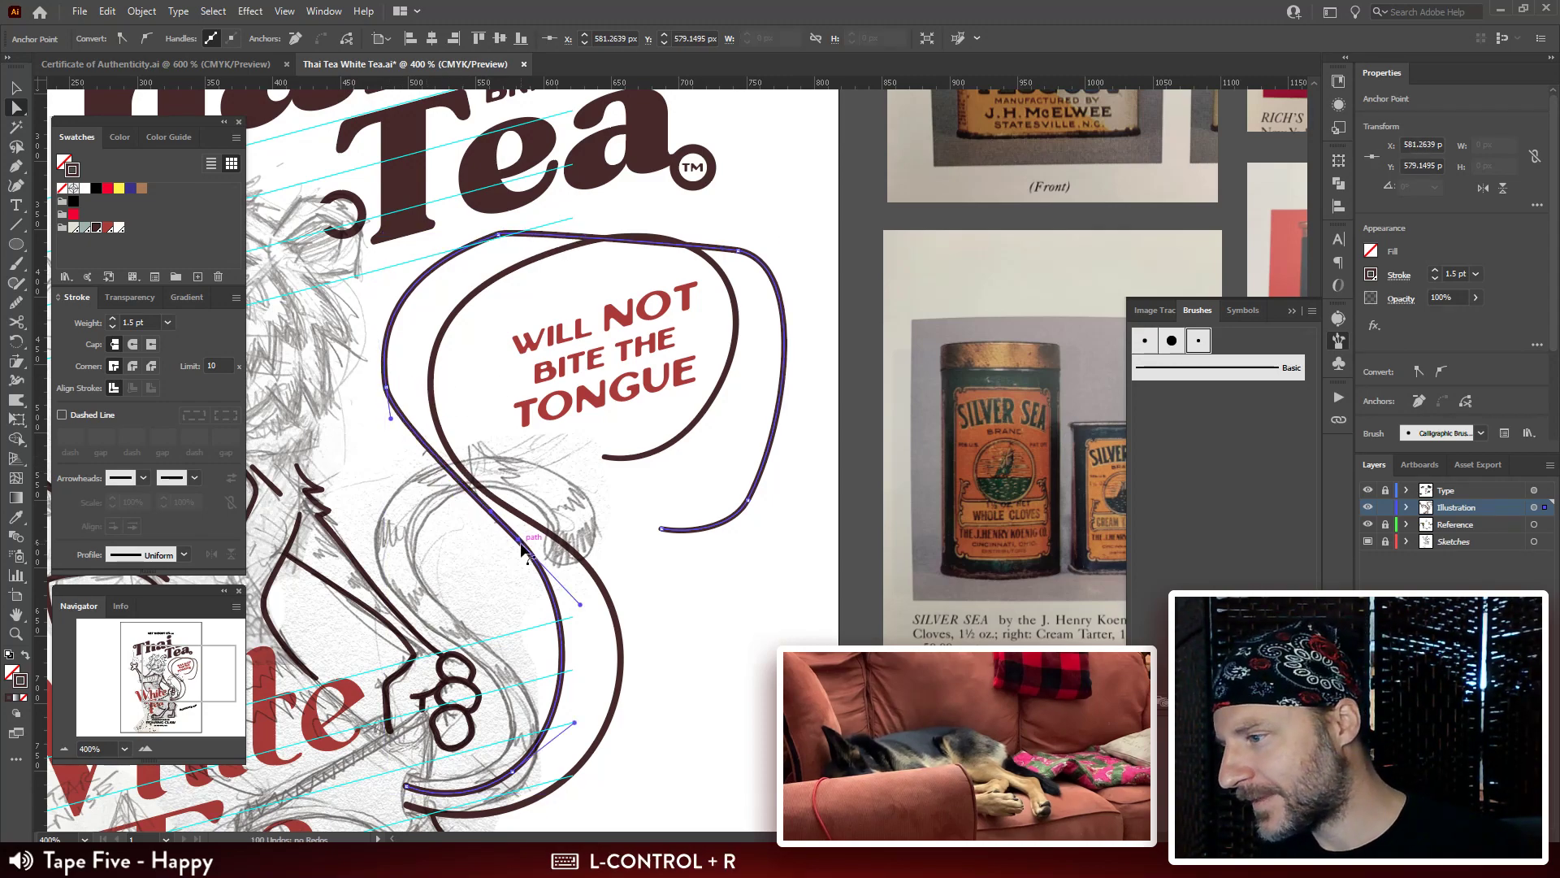
left_click_drag(522, 549, 567, 637)
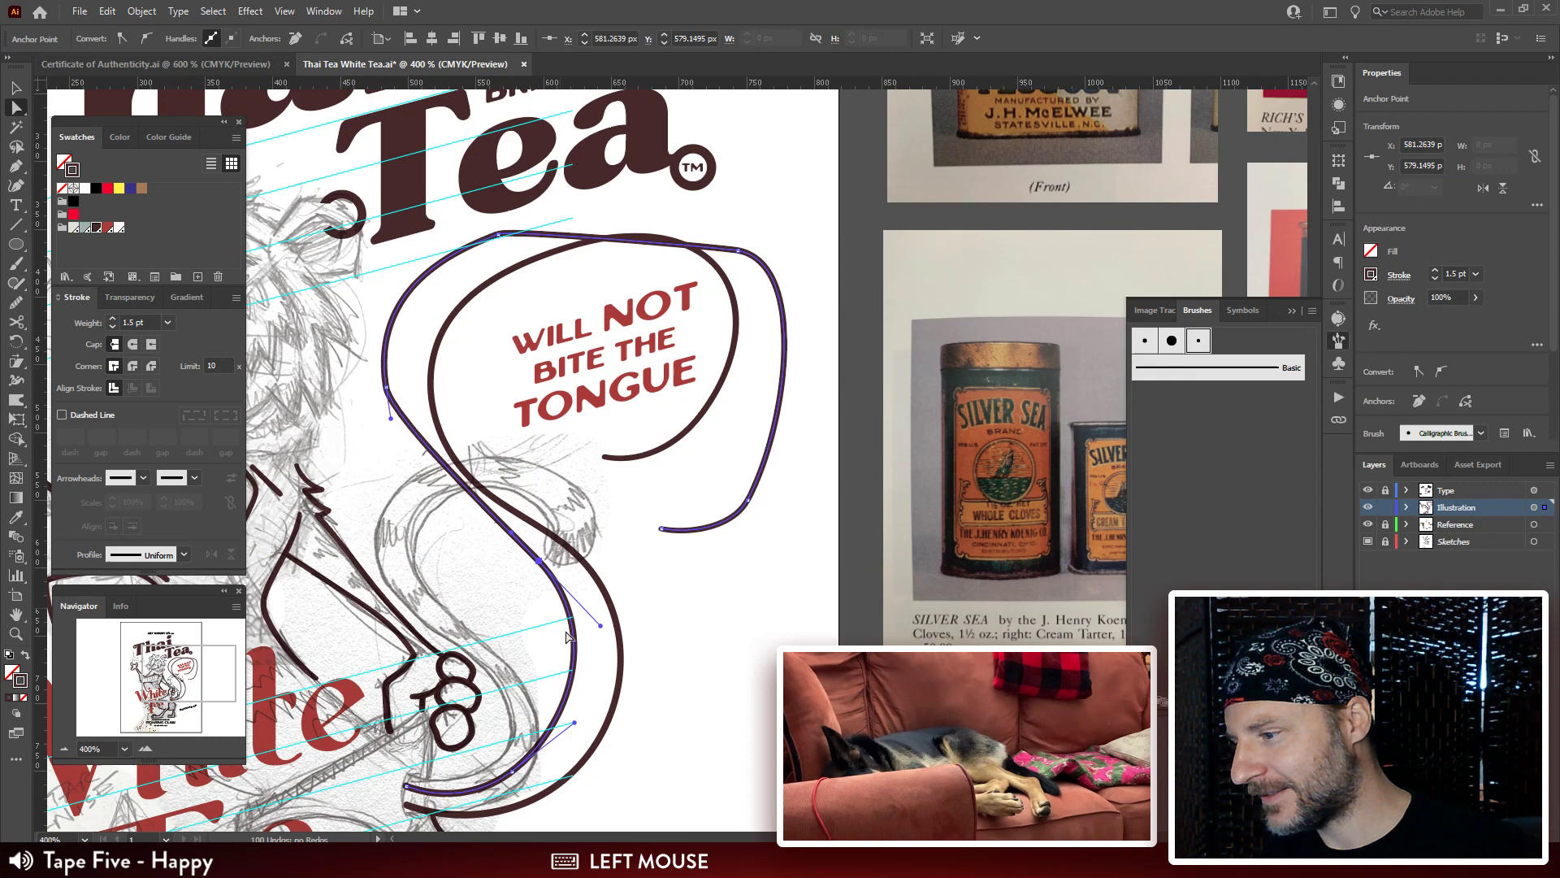
left_click(520, 770)
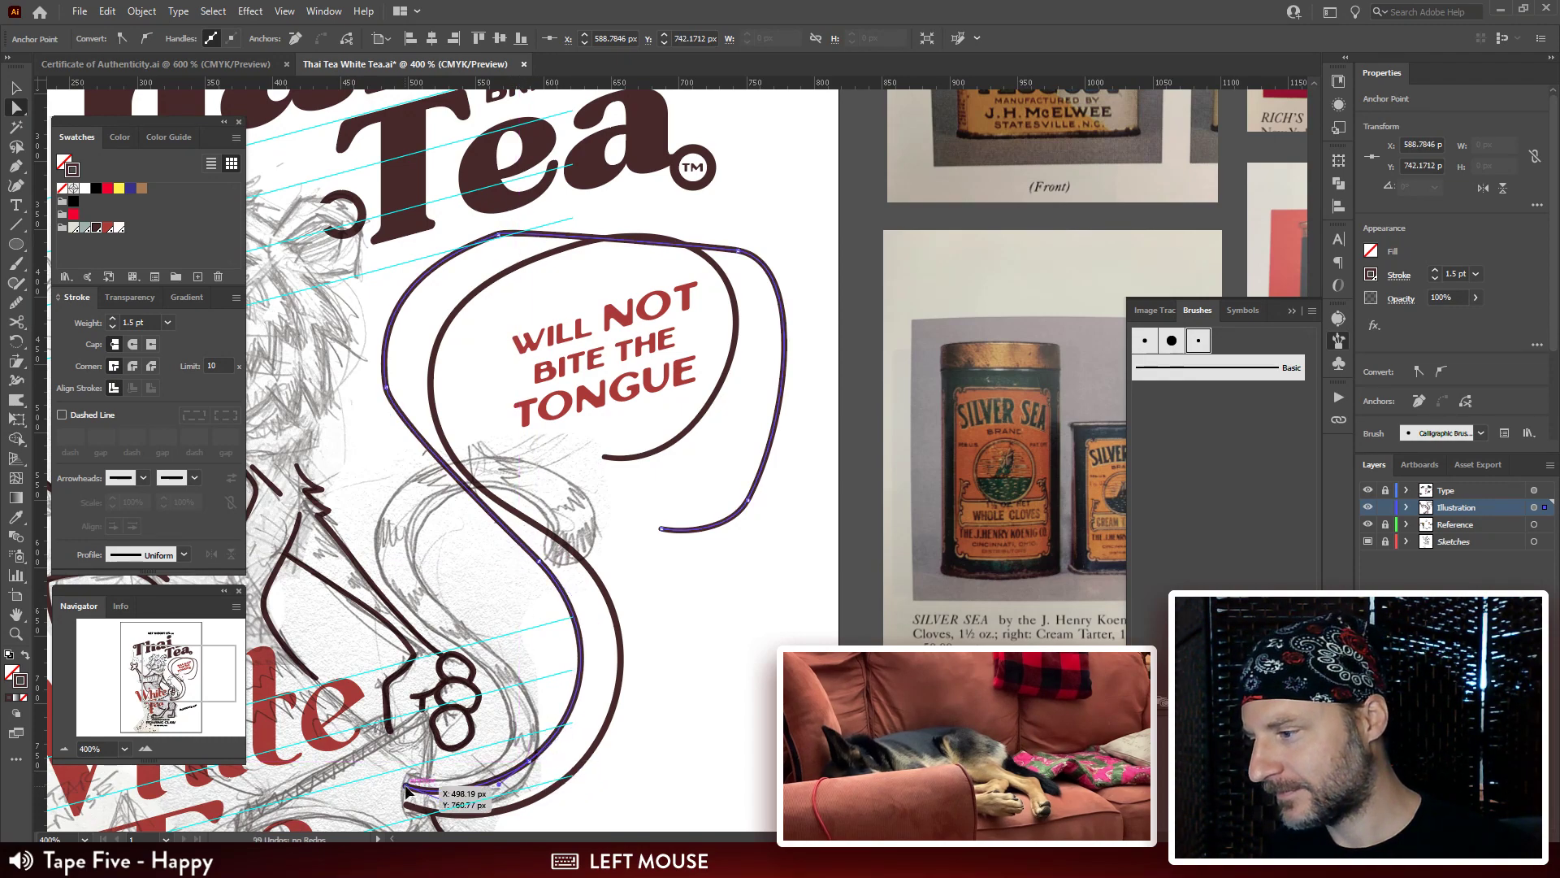
left_click_drag(407, 792, 407, 784)
left_click_drag(758, 592, 860, 479)
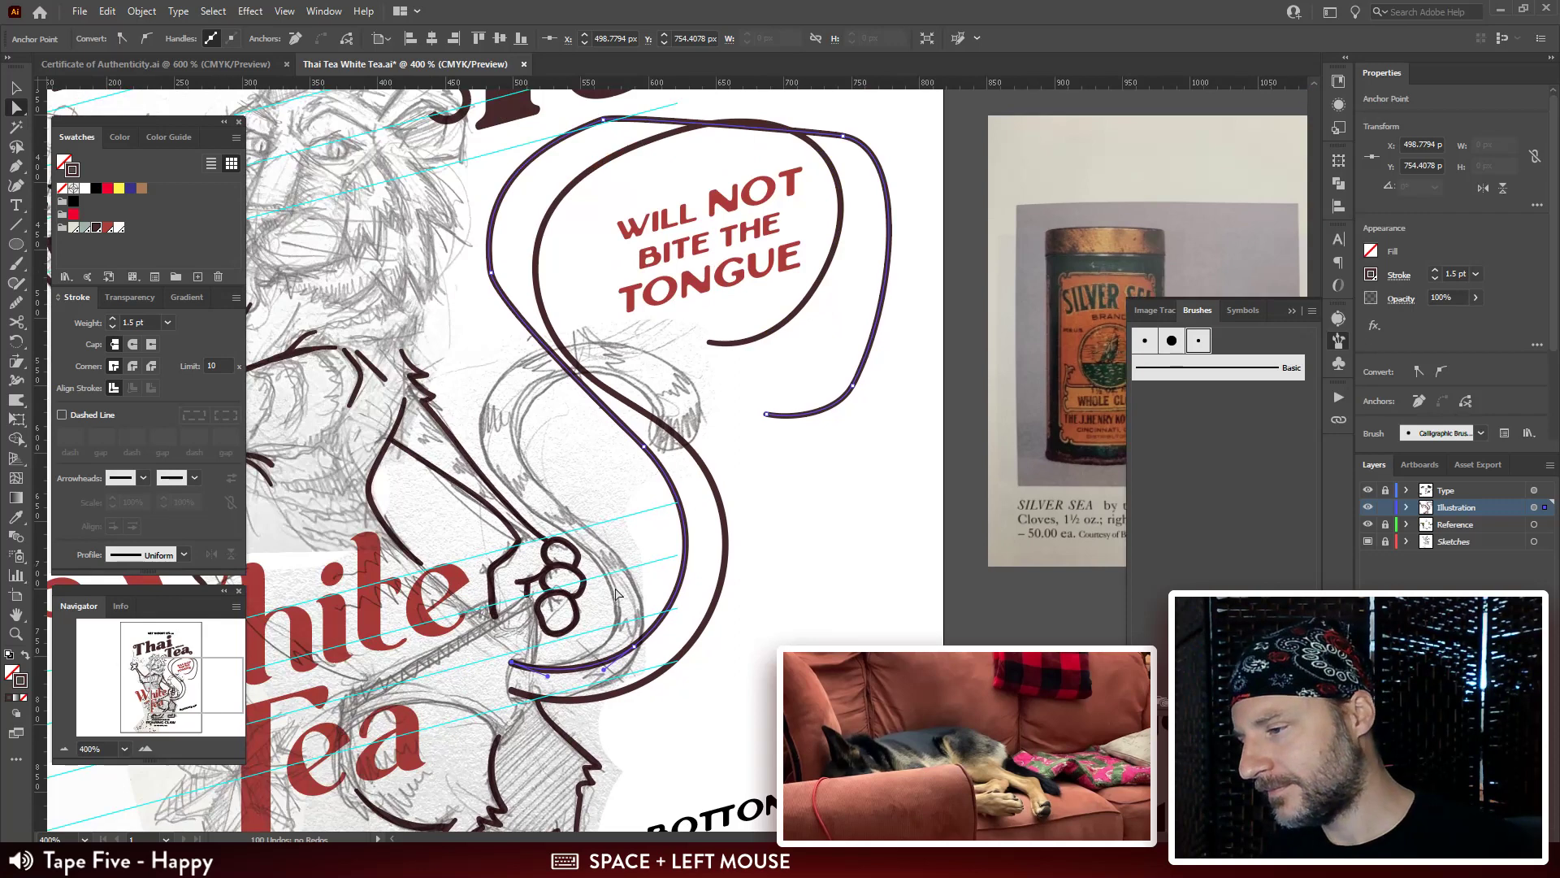
left_click(636, 650)
left_click_drag(635, 650, 641, 682)
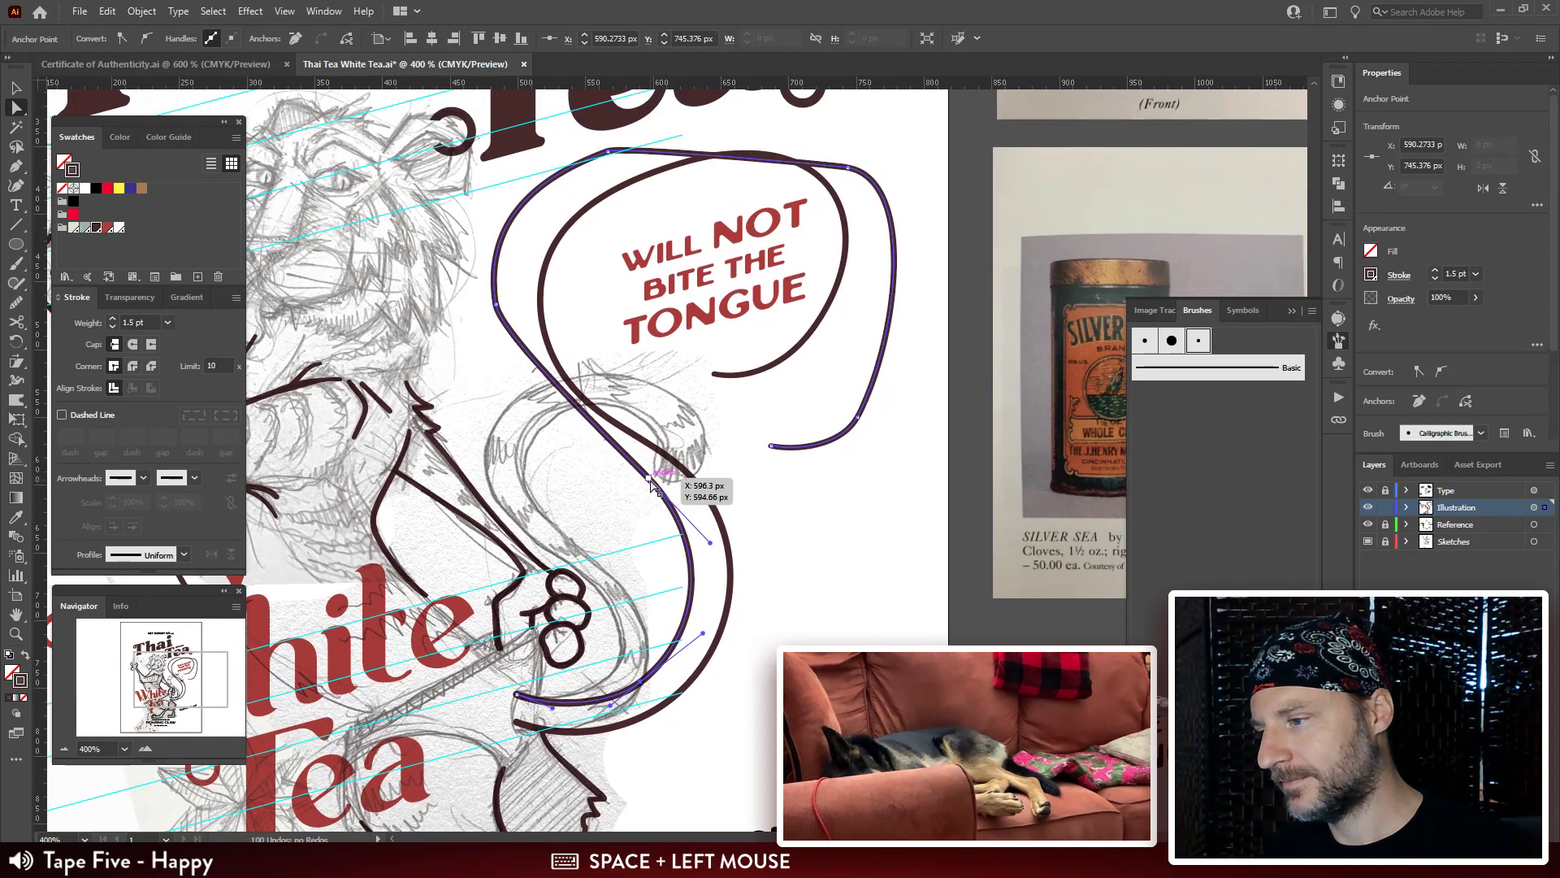
left_click_drag(653, 485, 677, 495)
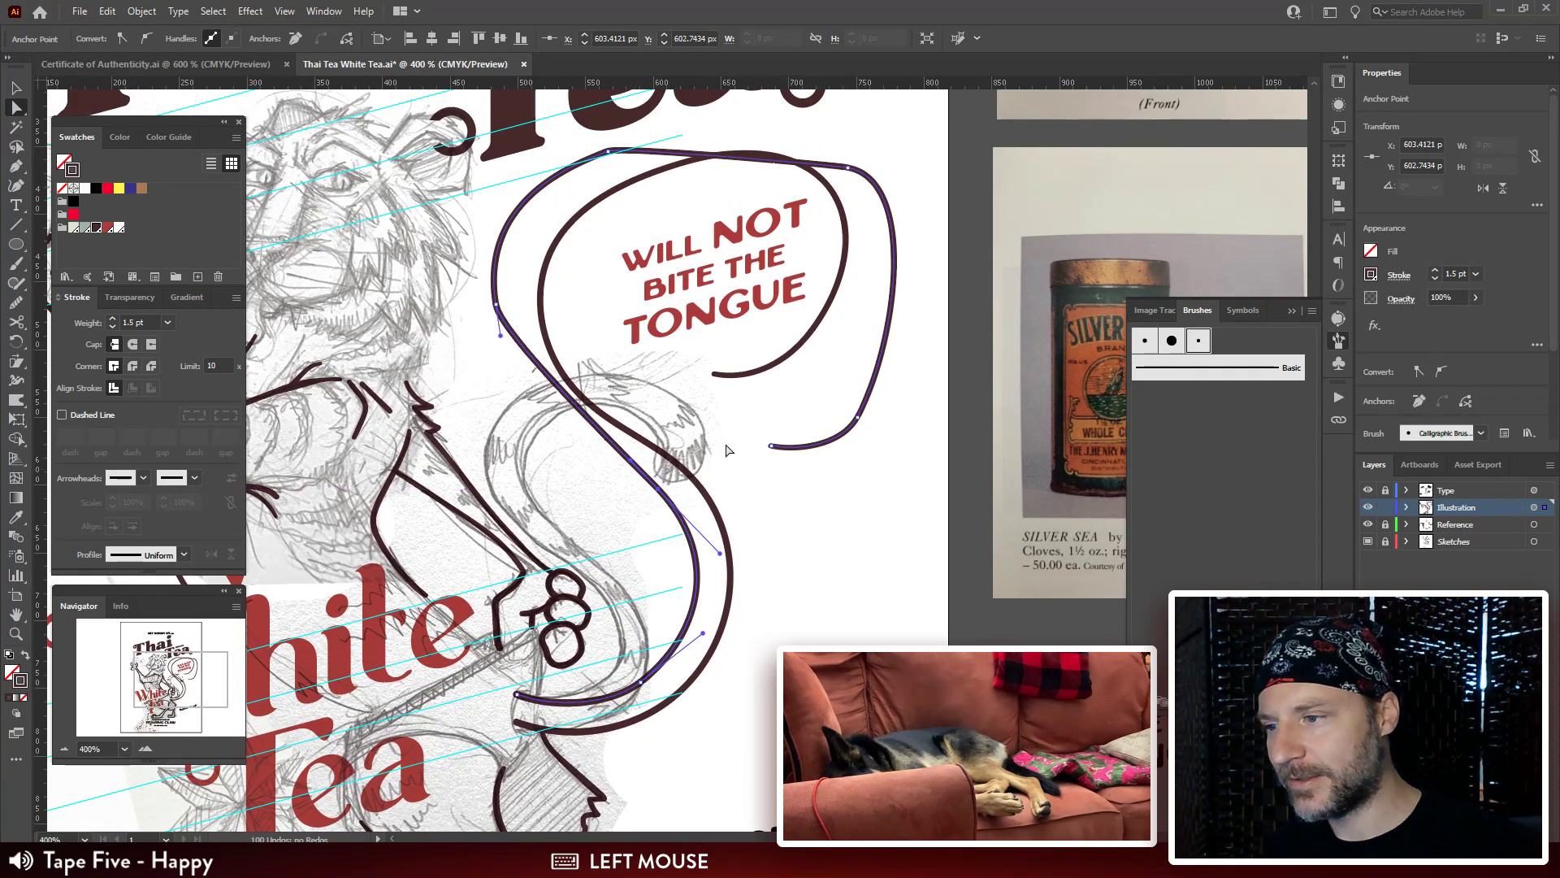
Round the left side of the copied tail loop with its direction handle and raise its top corner toward the TM mark.
left_click_drag(498, 338, 503, 436)
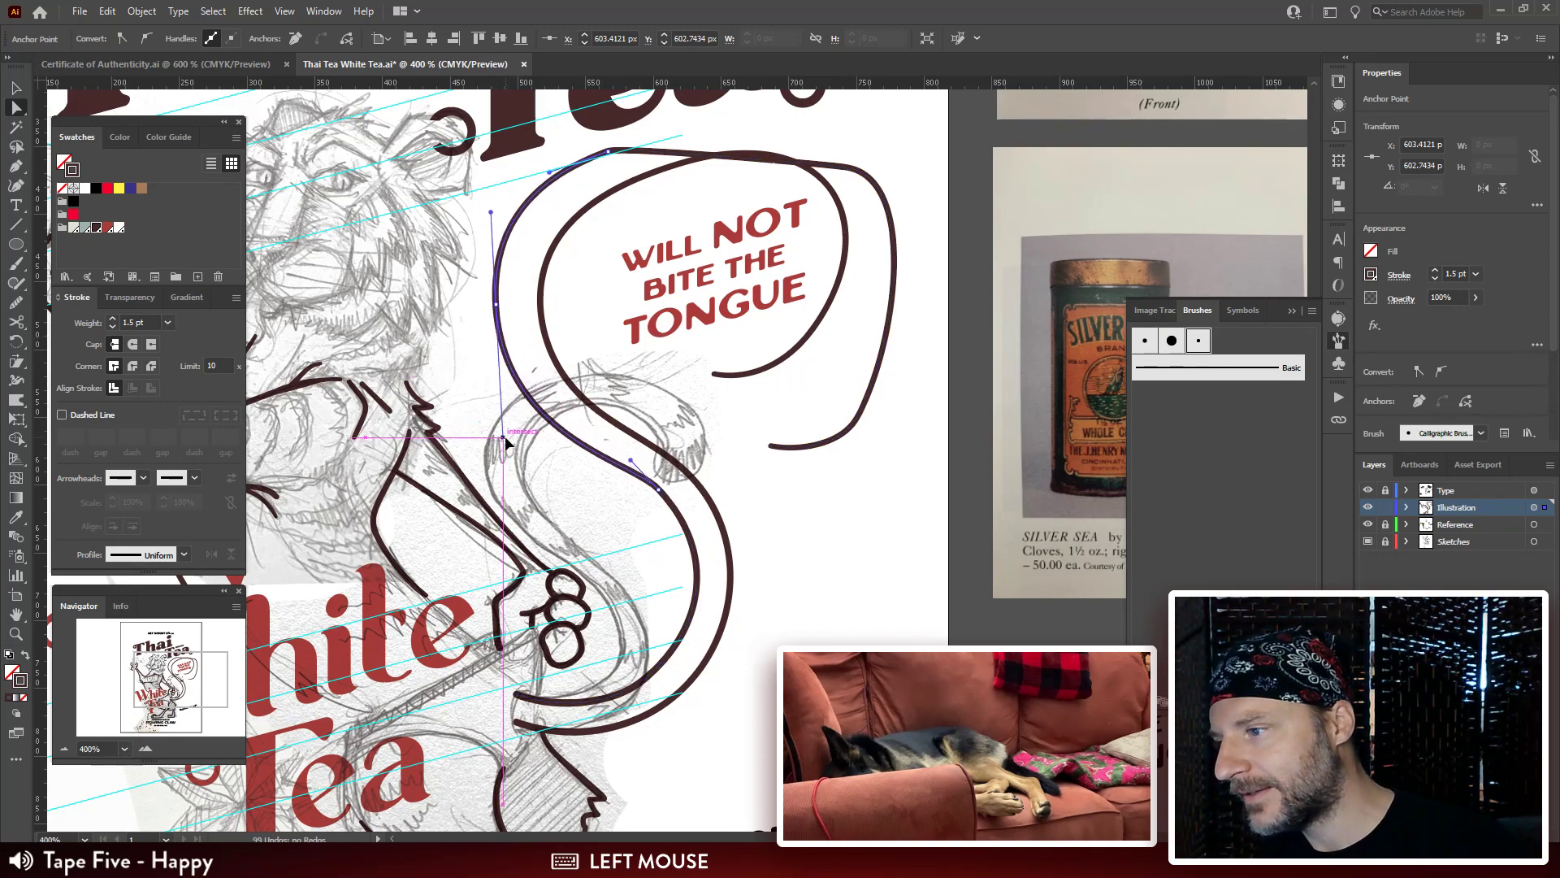
left_click(496, 303)
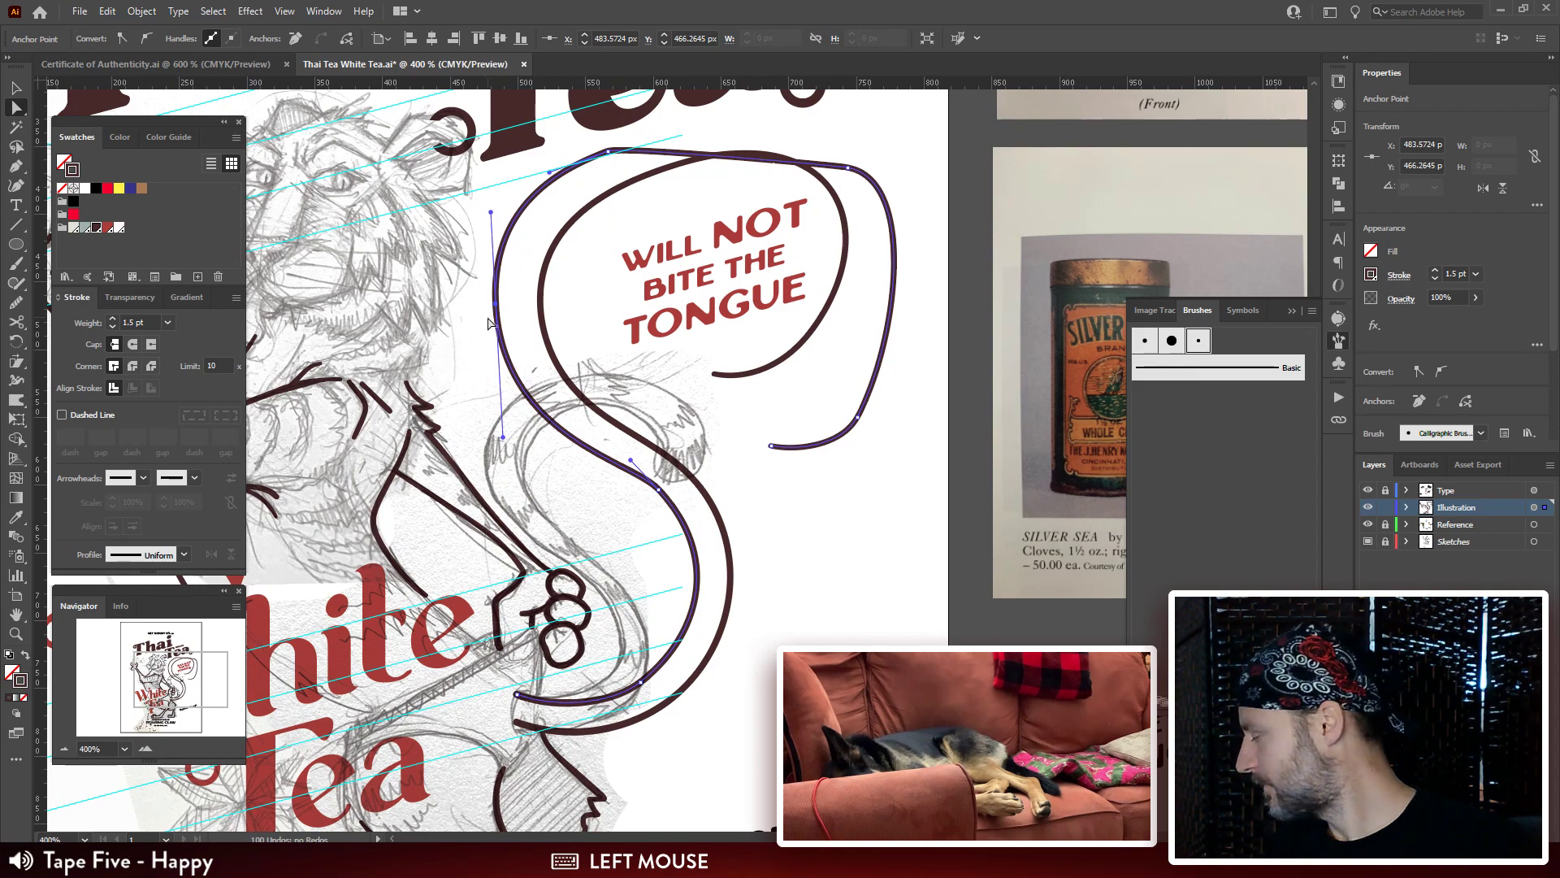
left_click_drag(488, 324, 479, 407)
left_click_drag(590, 243, 576, 320)
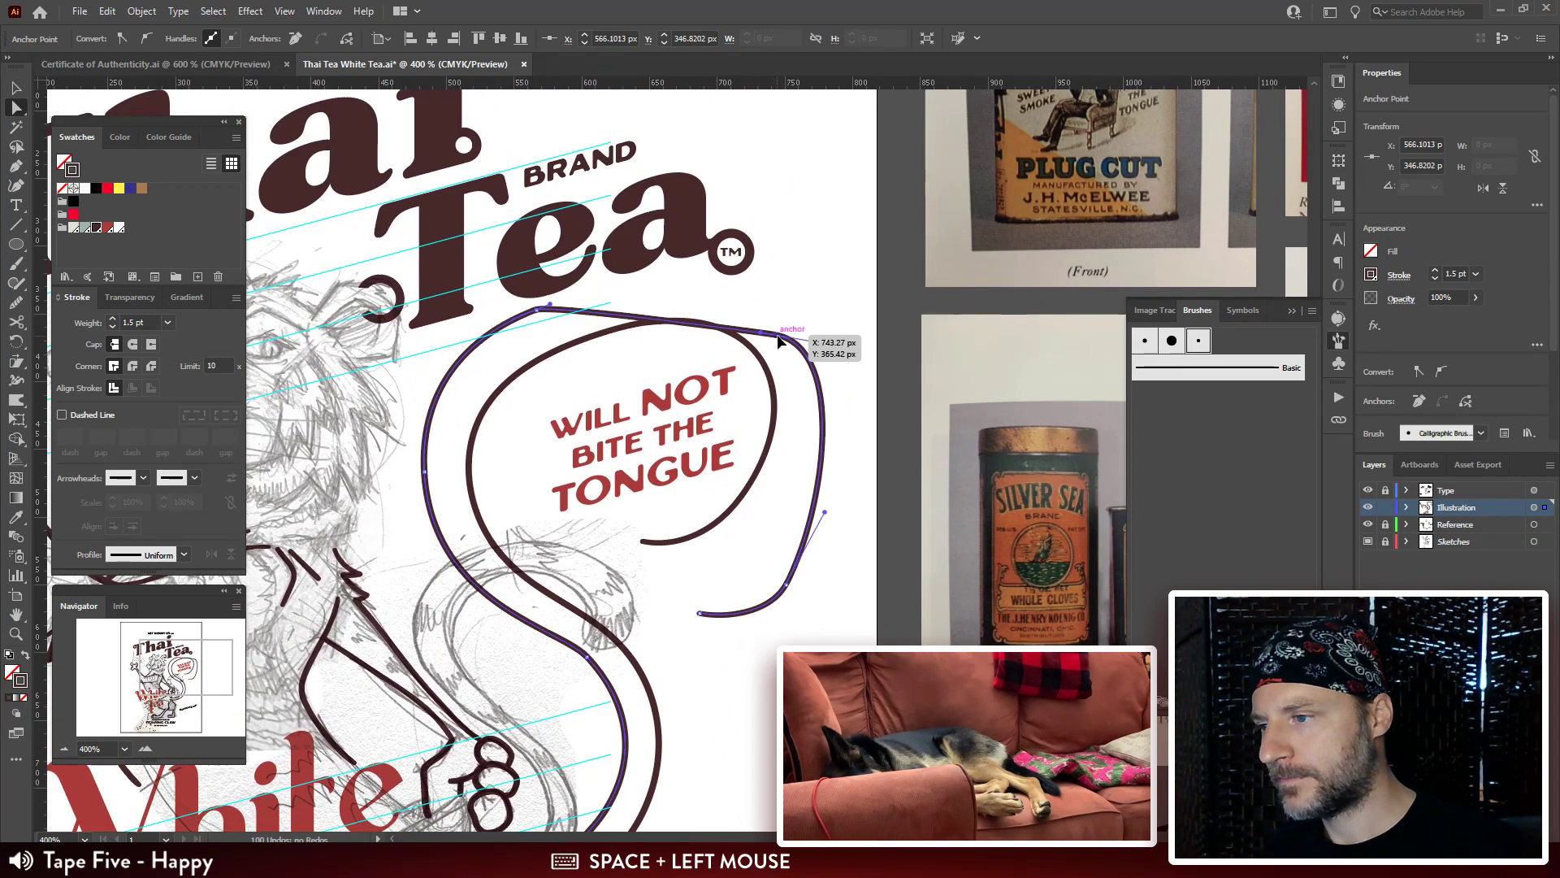
left_click_drag(778, 341, 744, 282)
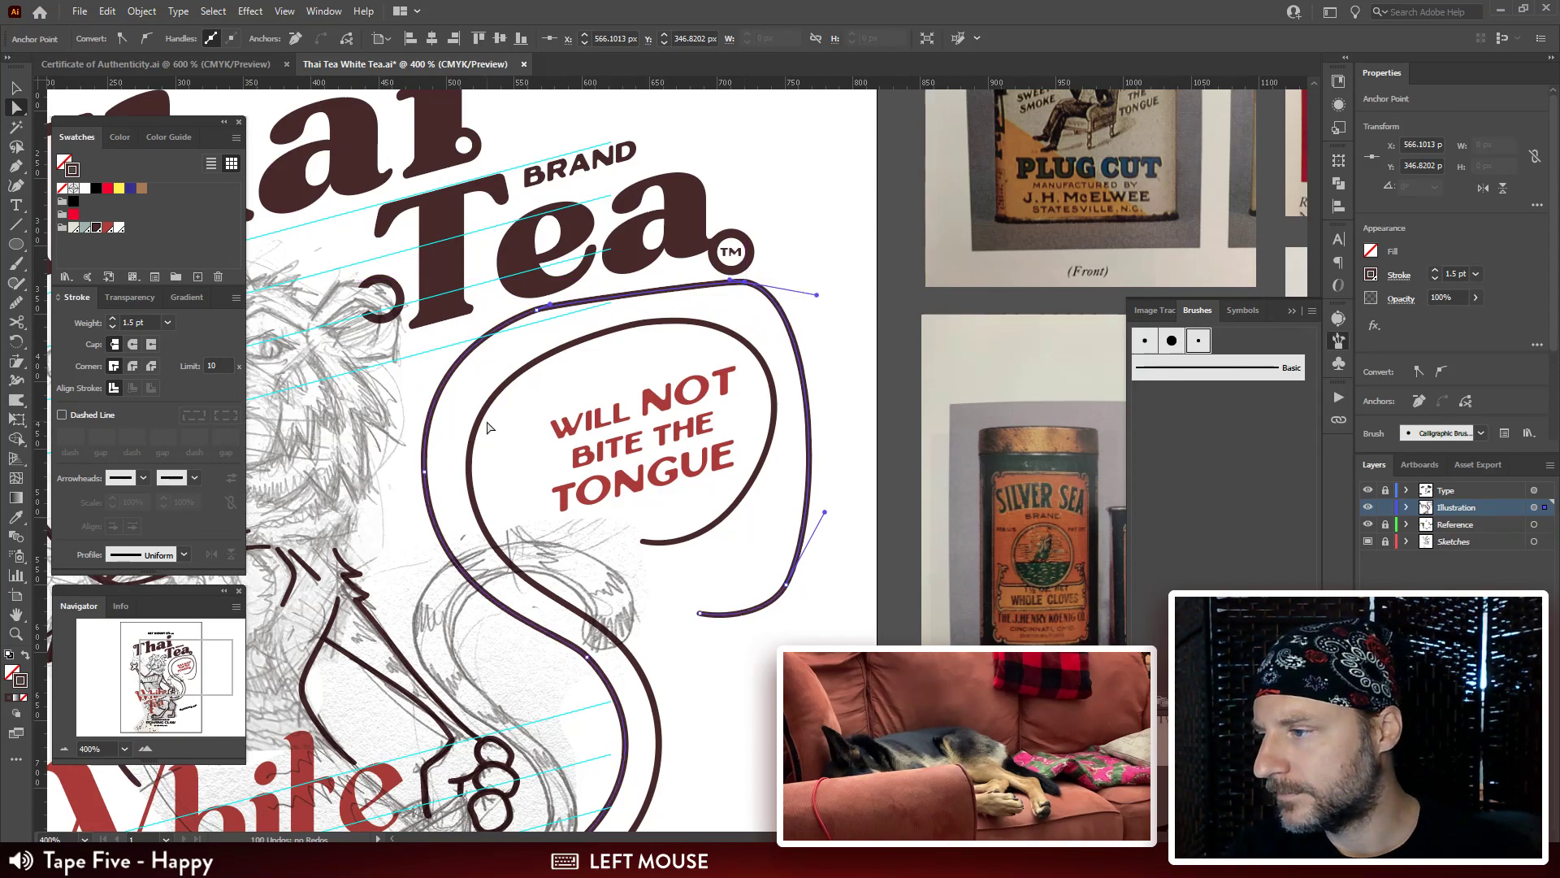
left_click_drag(424, 472, 433, 472)
Nudge the left side of the inner tail loop and the left and top anchors of the outer loop to even out their spacing.
left_click(520, 579)
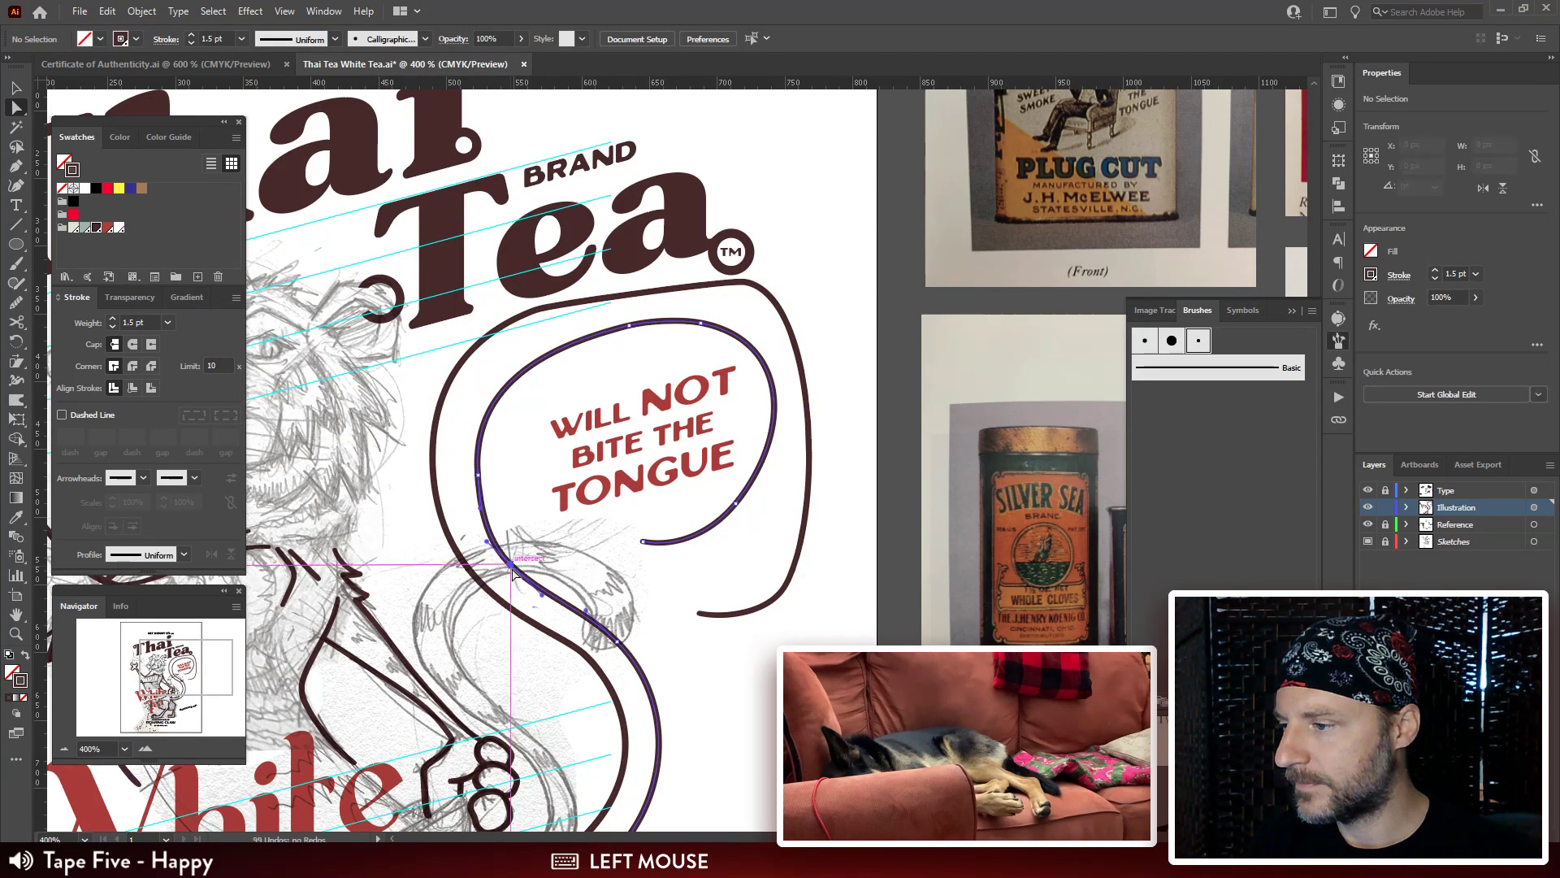
left_click_drag(635, 386, 642, 411)
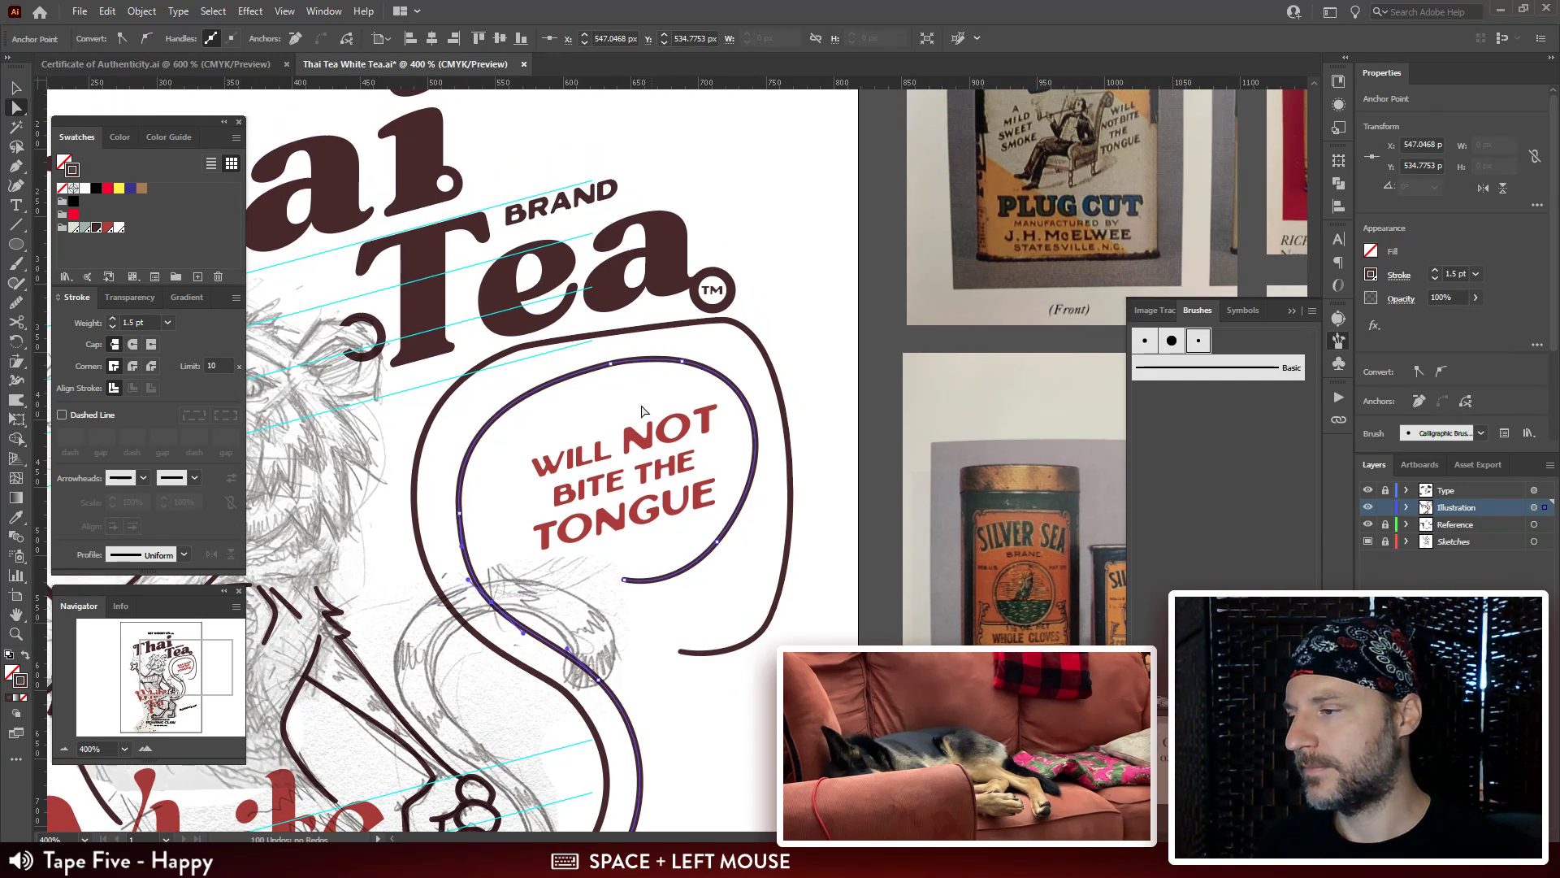
left_click(459, 396)
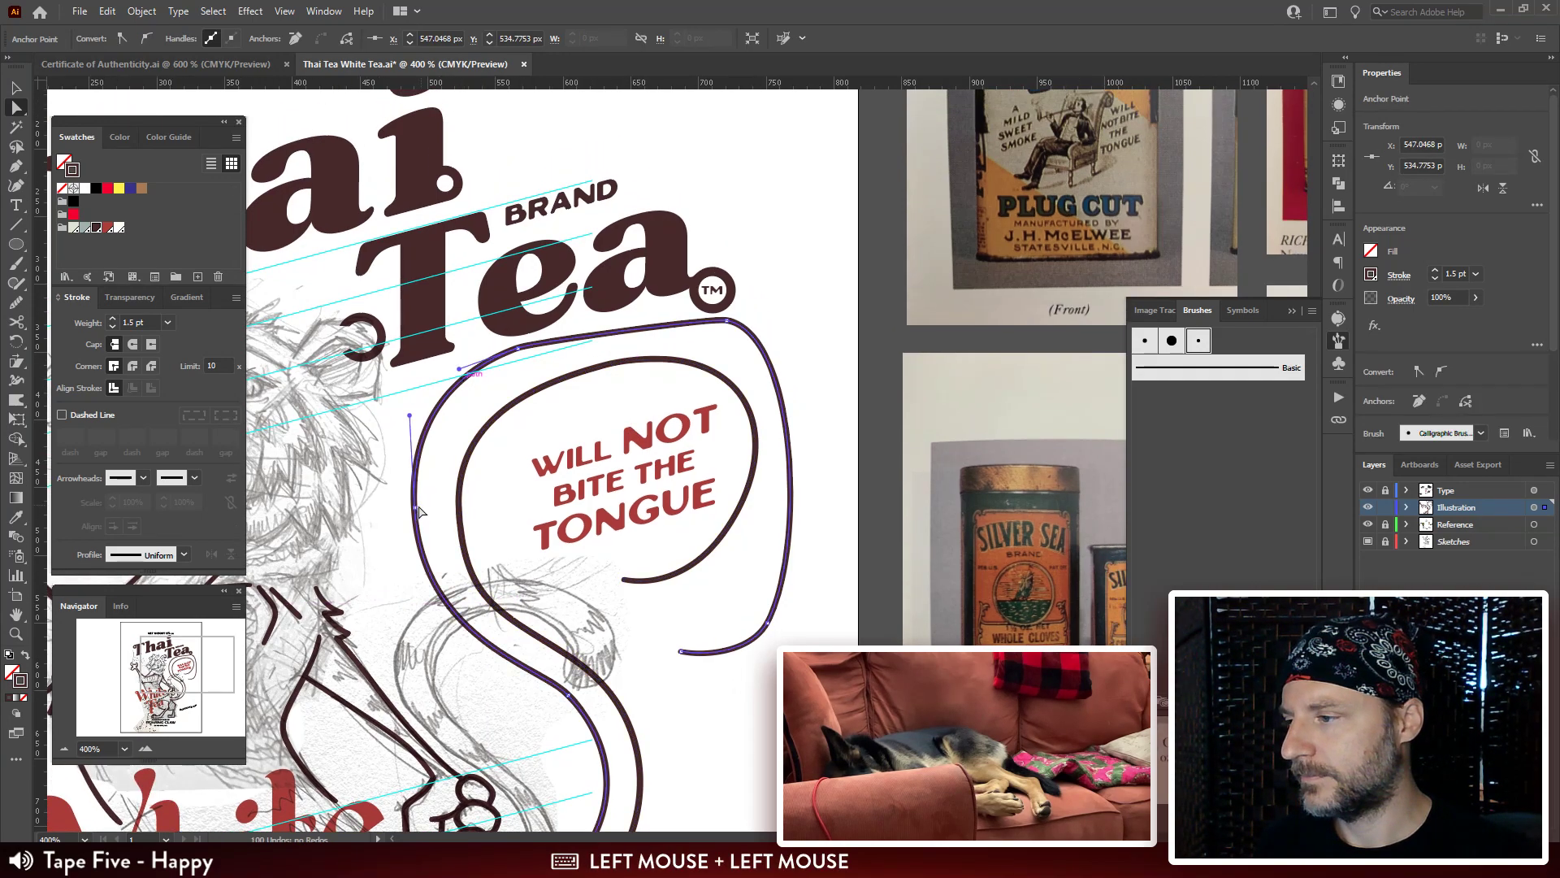
left_click_drag(420, 511, 424, 517)
left_click(518, 350)
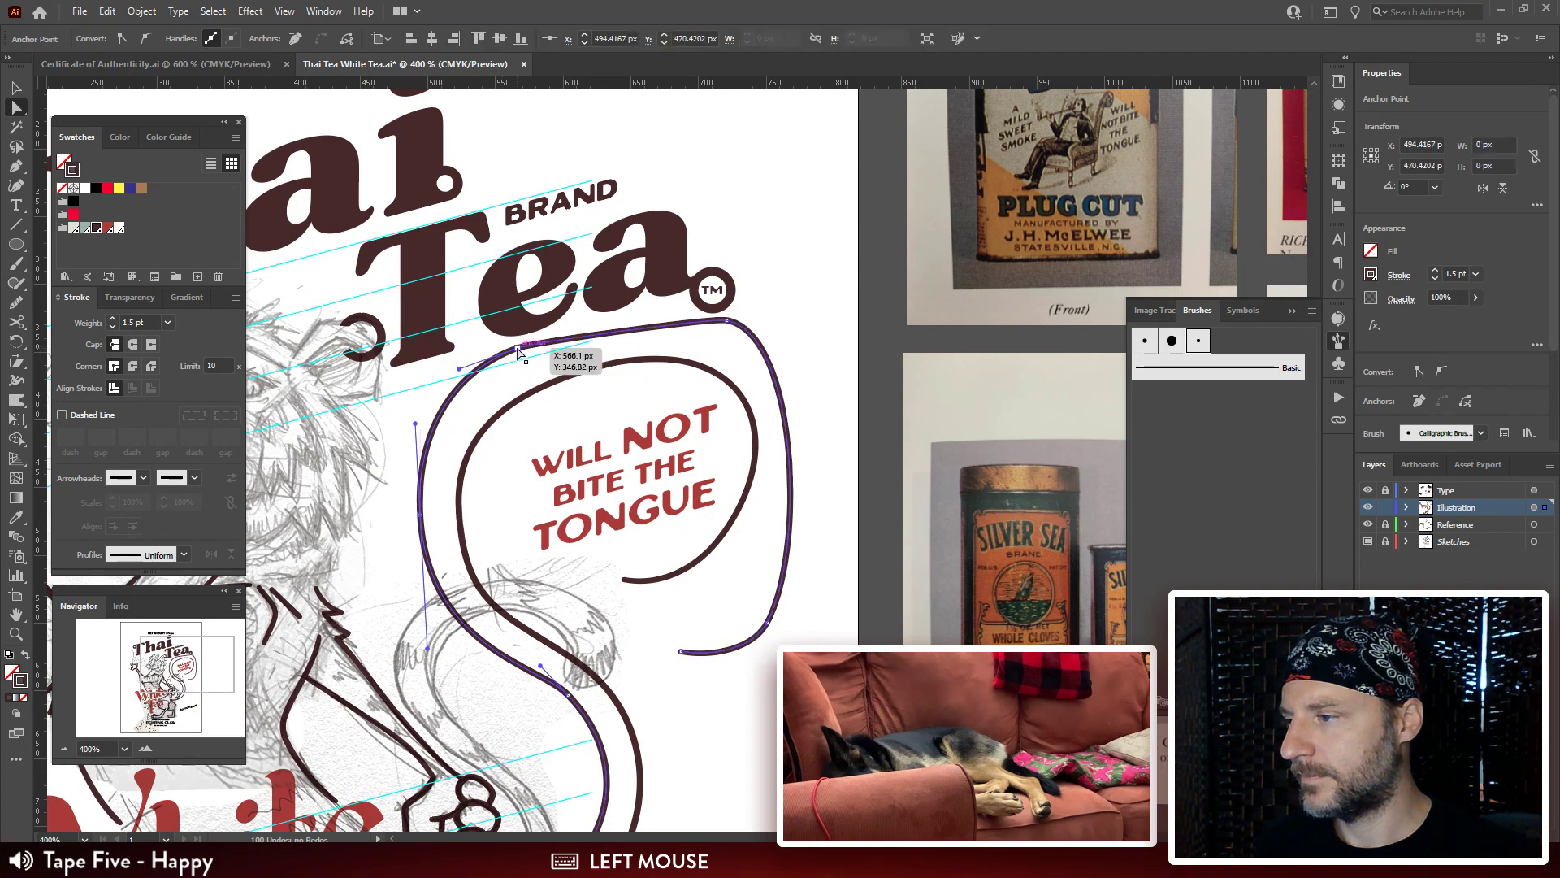
mouse_move(518, 349)
left_mouse_down()
mouse_move(507, 368)
mouse_move(372, 374)
mouse_move(507, 330)
left_mouse_up()
left_click_drag(752, 320, 720, 323)
left_click(715, 339)
Refine the inner tail loop around the slogan by shifting its two top anchors and its left-side anchor.
key("a")
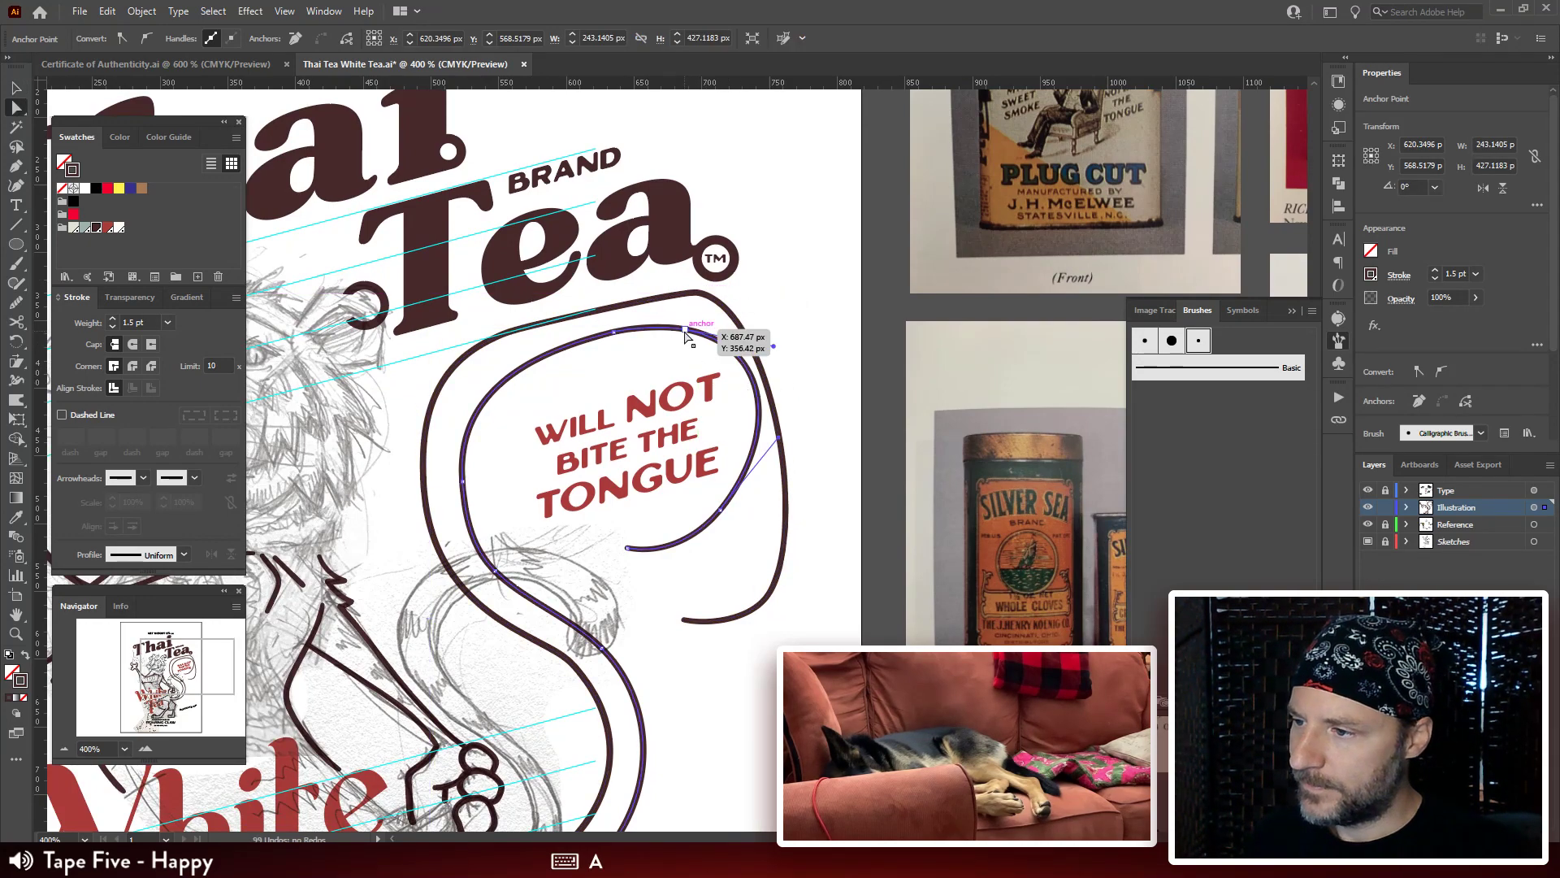
left_click(685, 331)
left_click_drag(614, 333, 594, 337)
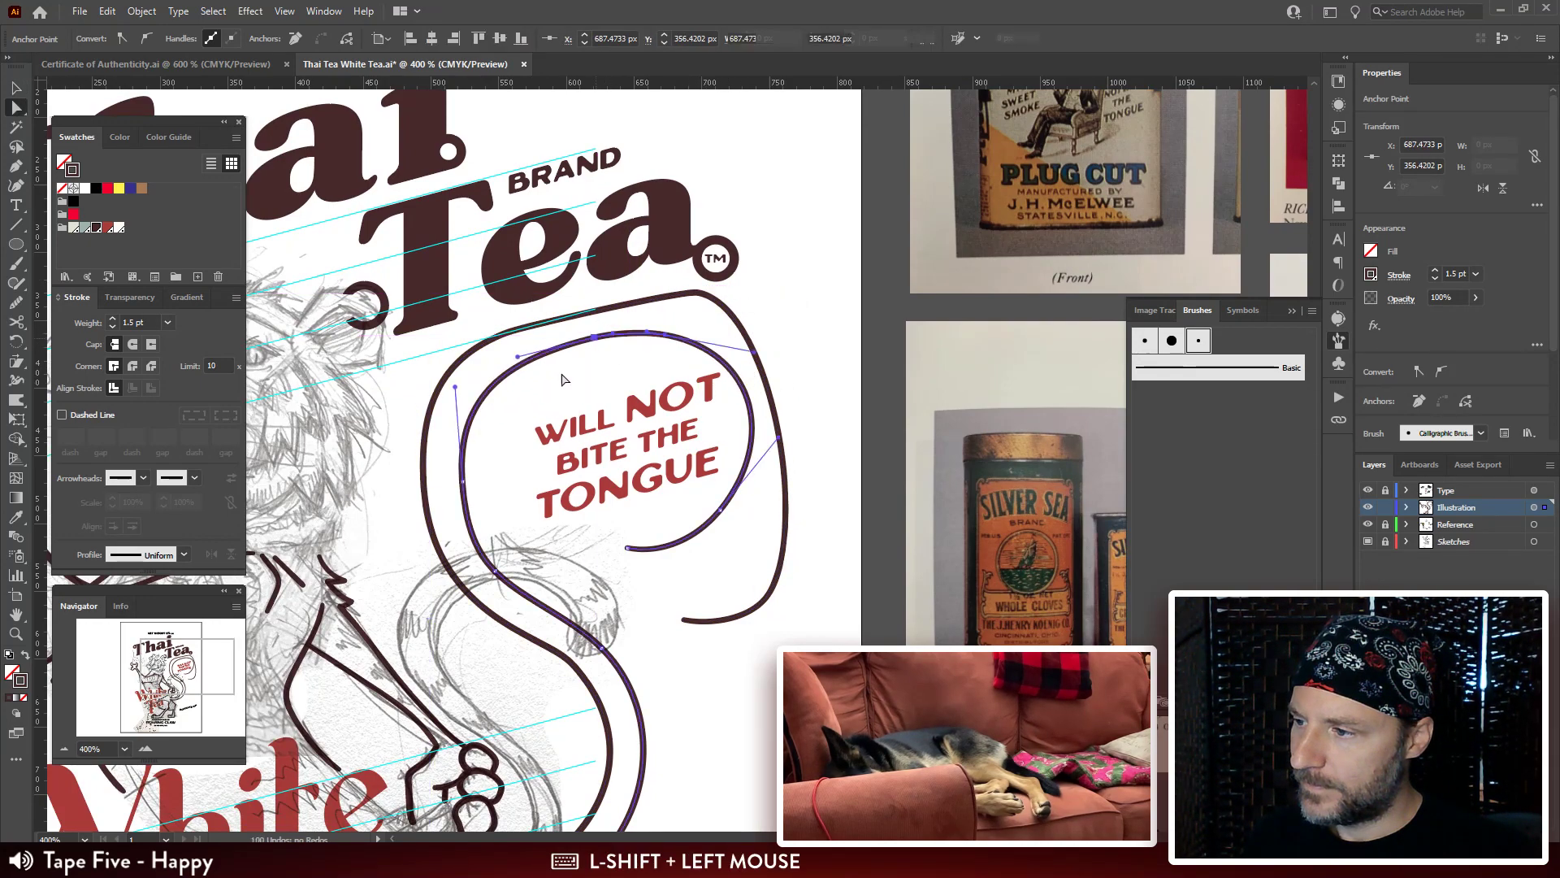
left_click_drag(462, 481, 460, 491)
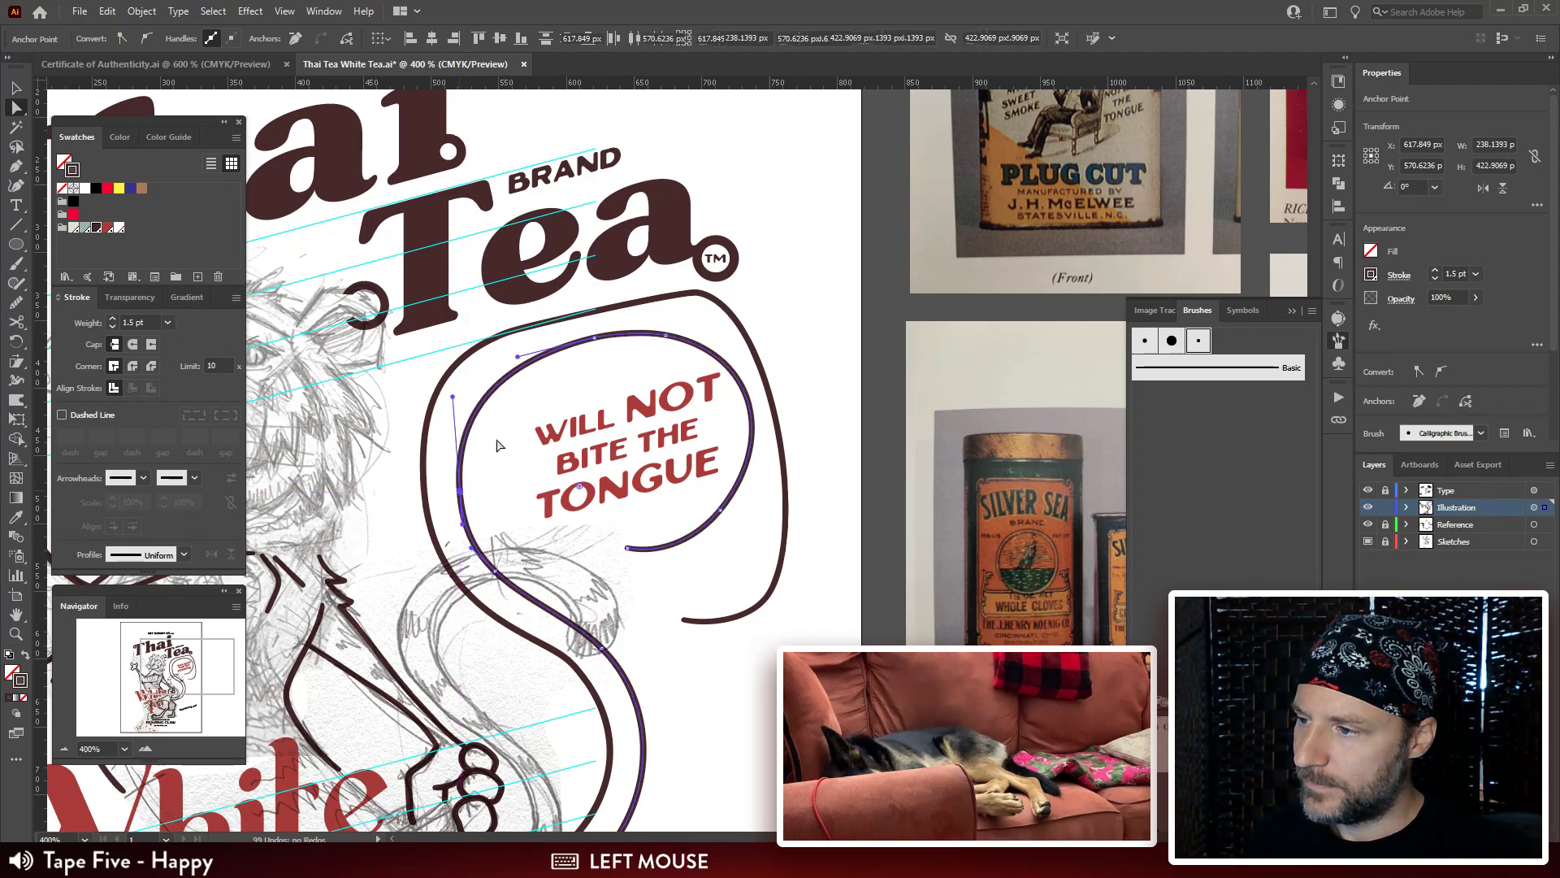
left_click_drag(594, 337, 587, 356)
left_click(709, 426)
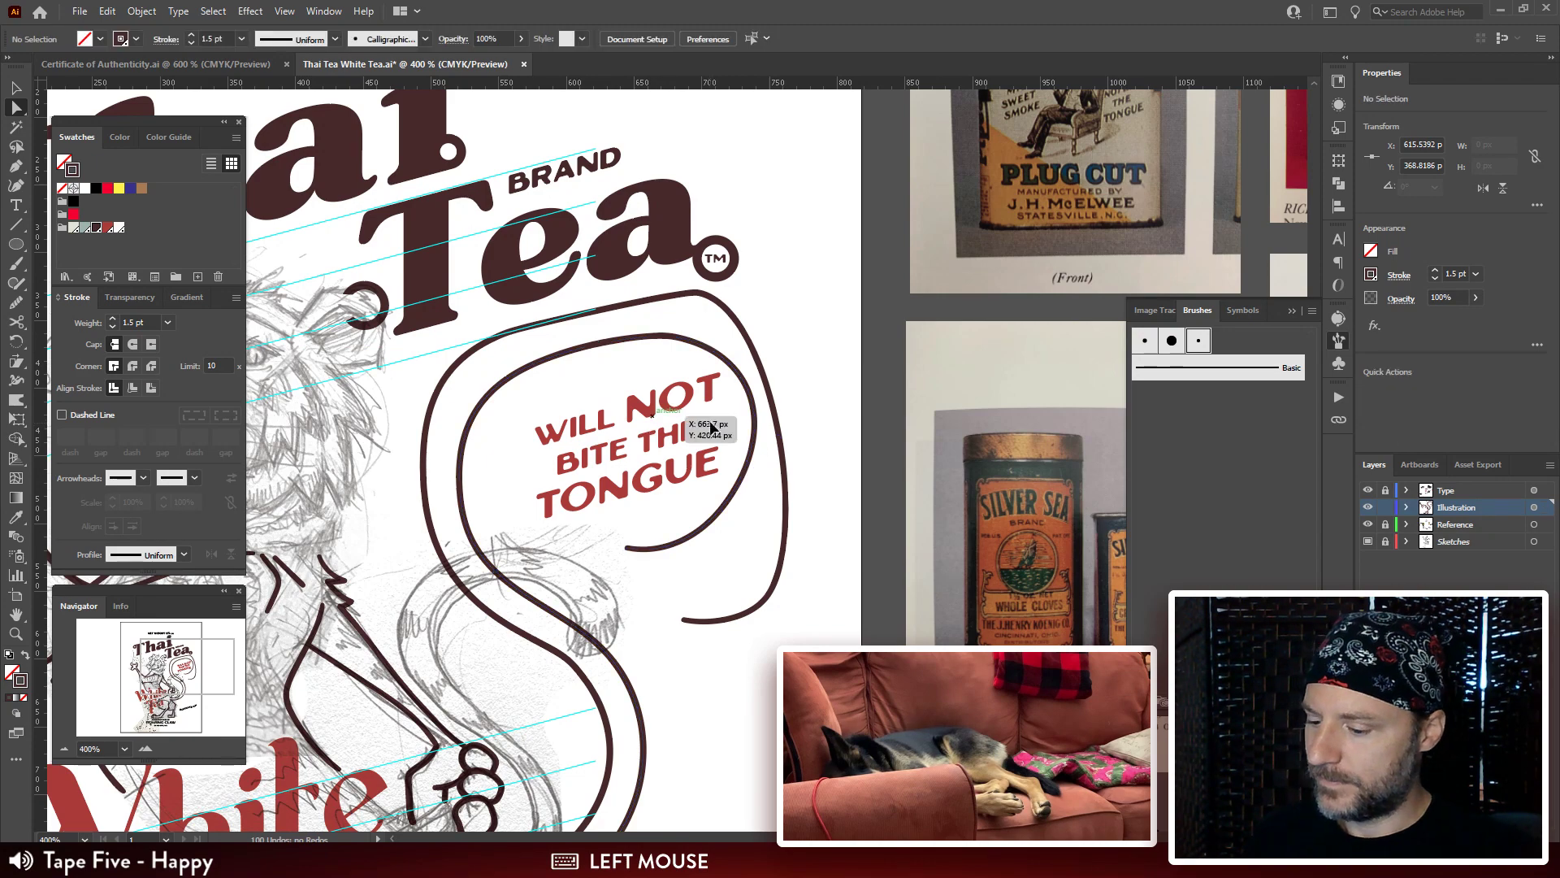
Unlock the Type layer and move the slogan text slightly left and down inside the tail loop.
left_click(689, 416)
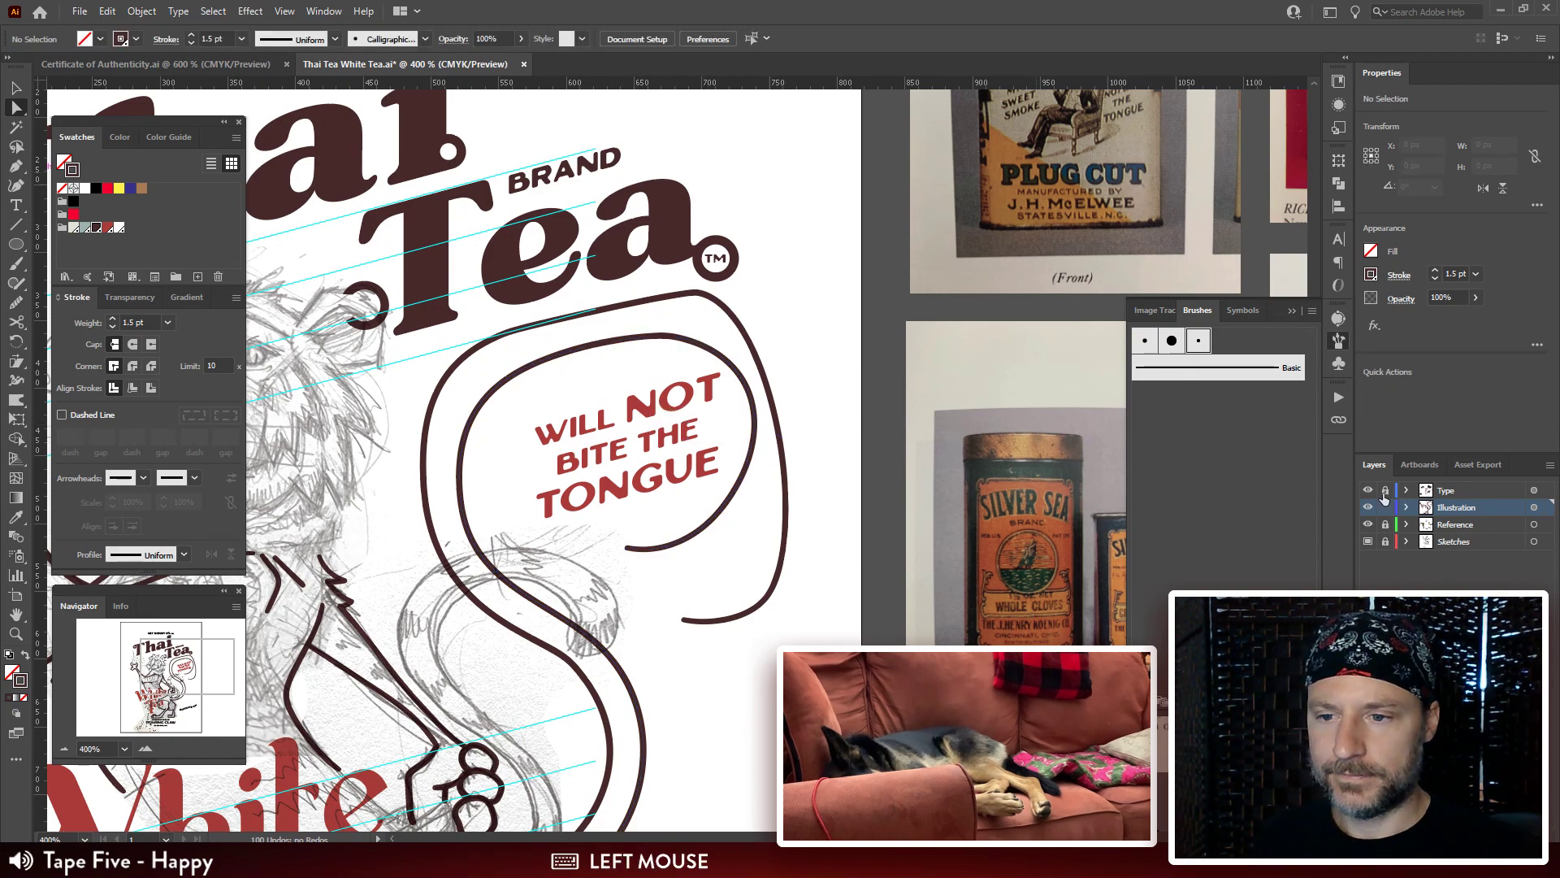
left_click_drag(654, 455, 617, 467)
left_click_drag(725, 587, 784, 376)
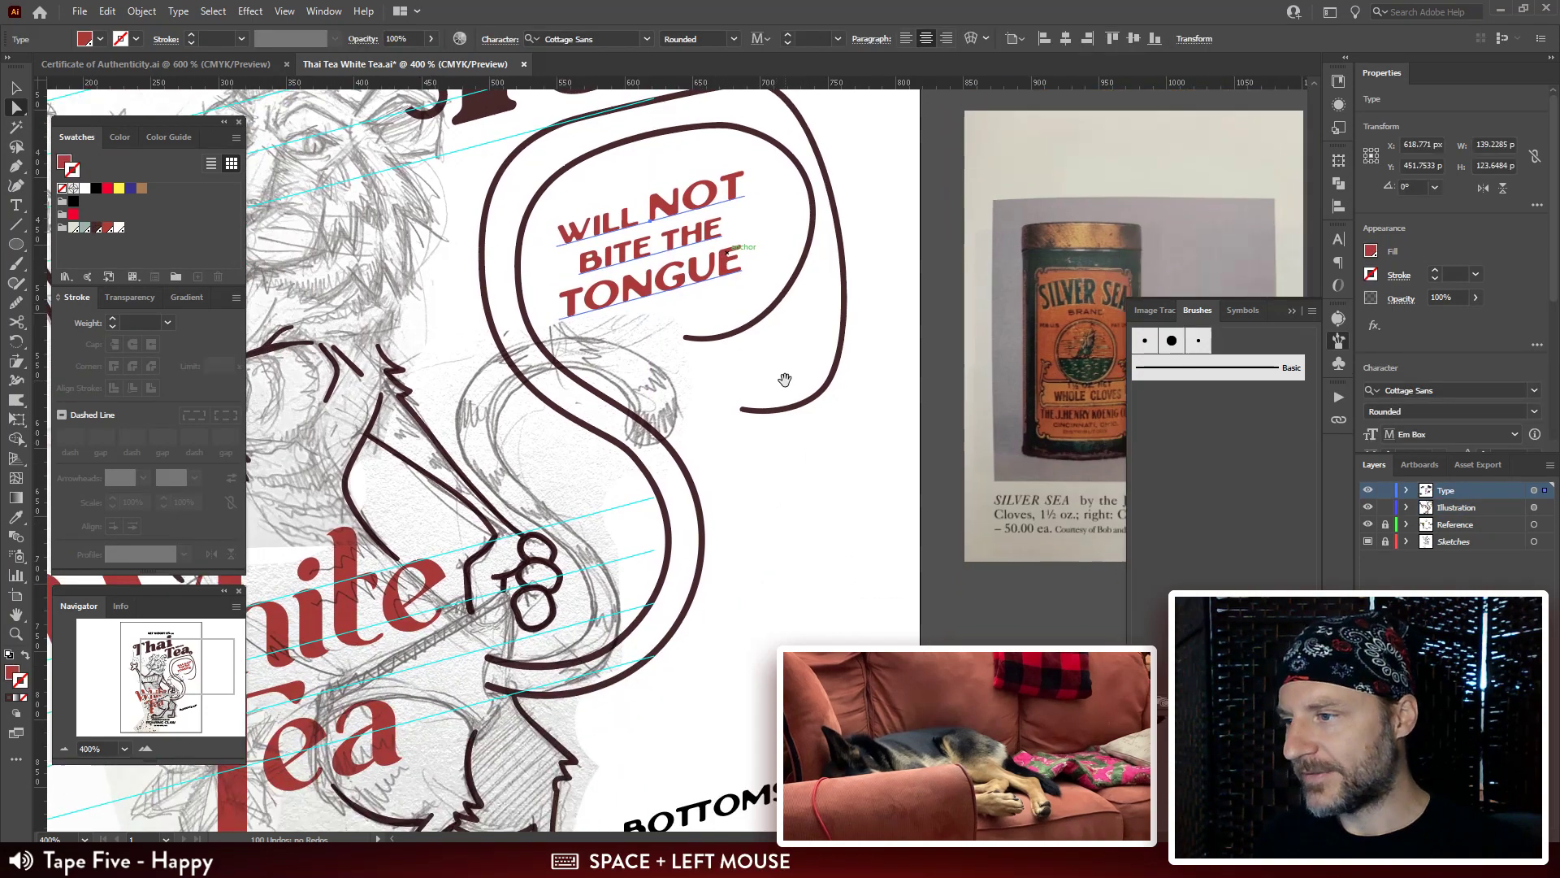
key("ctrl+minus")
key("ctrl+minus")
key("ctrl+plus")
key("ctrl+plus")
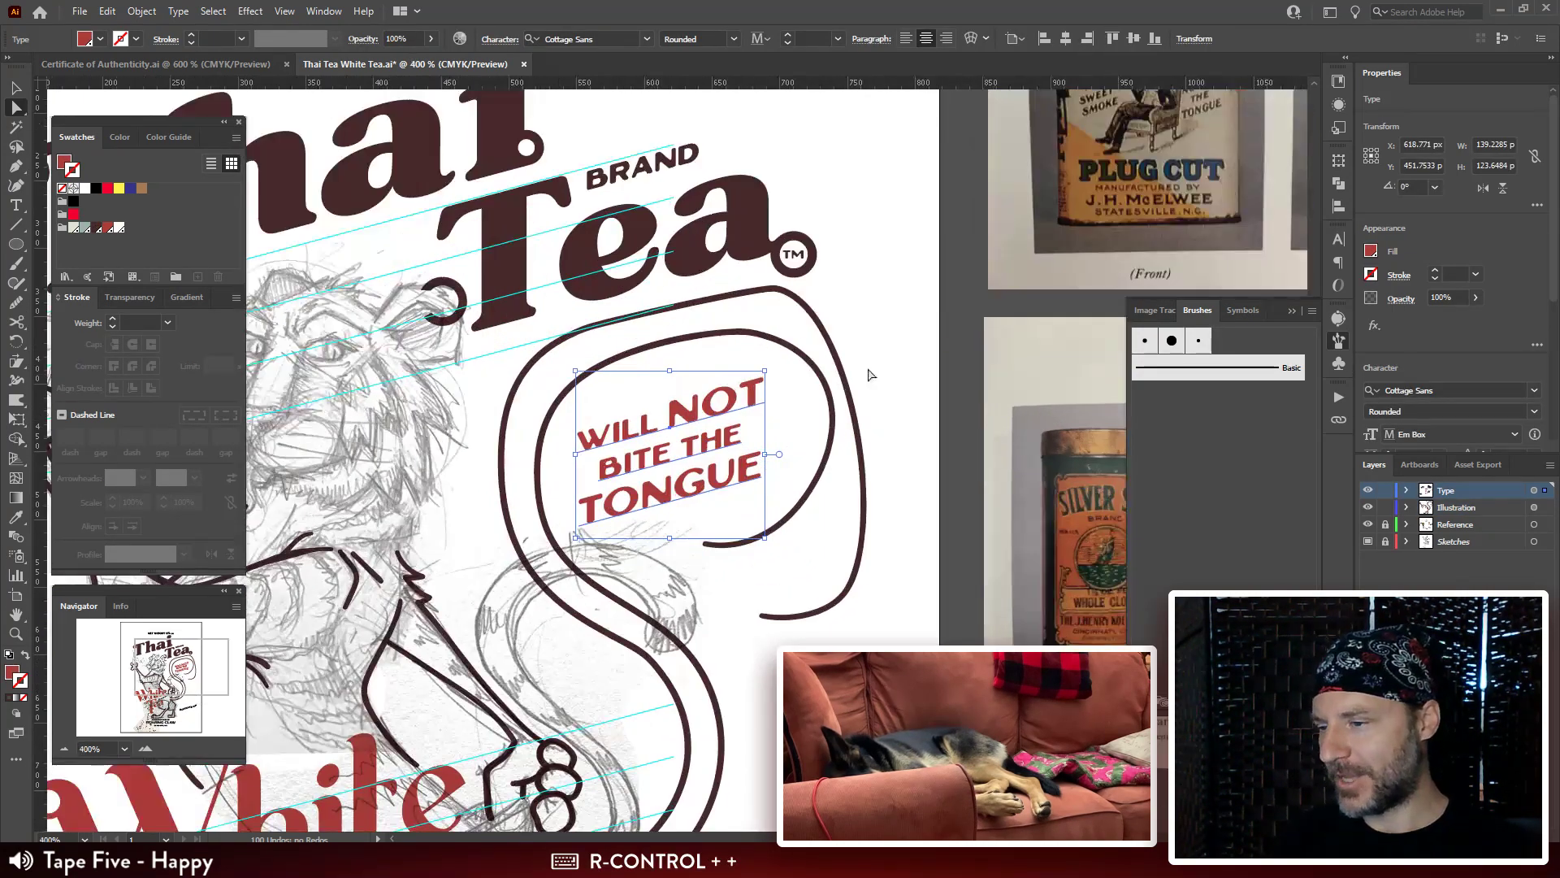
left_click_drag(732, 469, 746, 342)
Delete the outer copied tail line, keeping only the inner loop around the slogan.
left_click(847, 291)
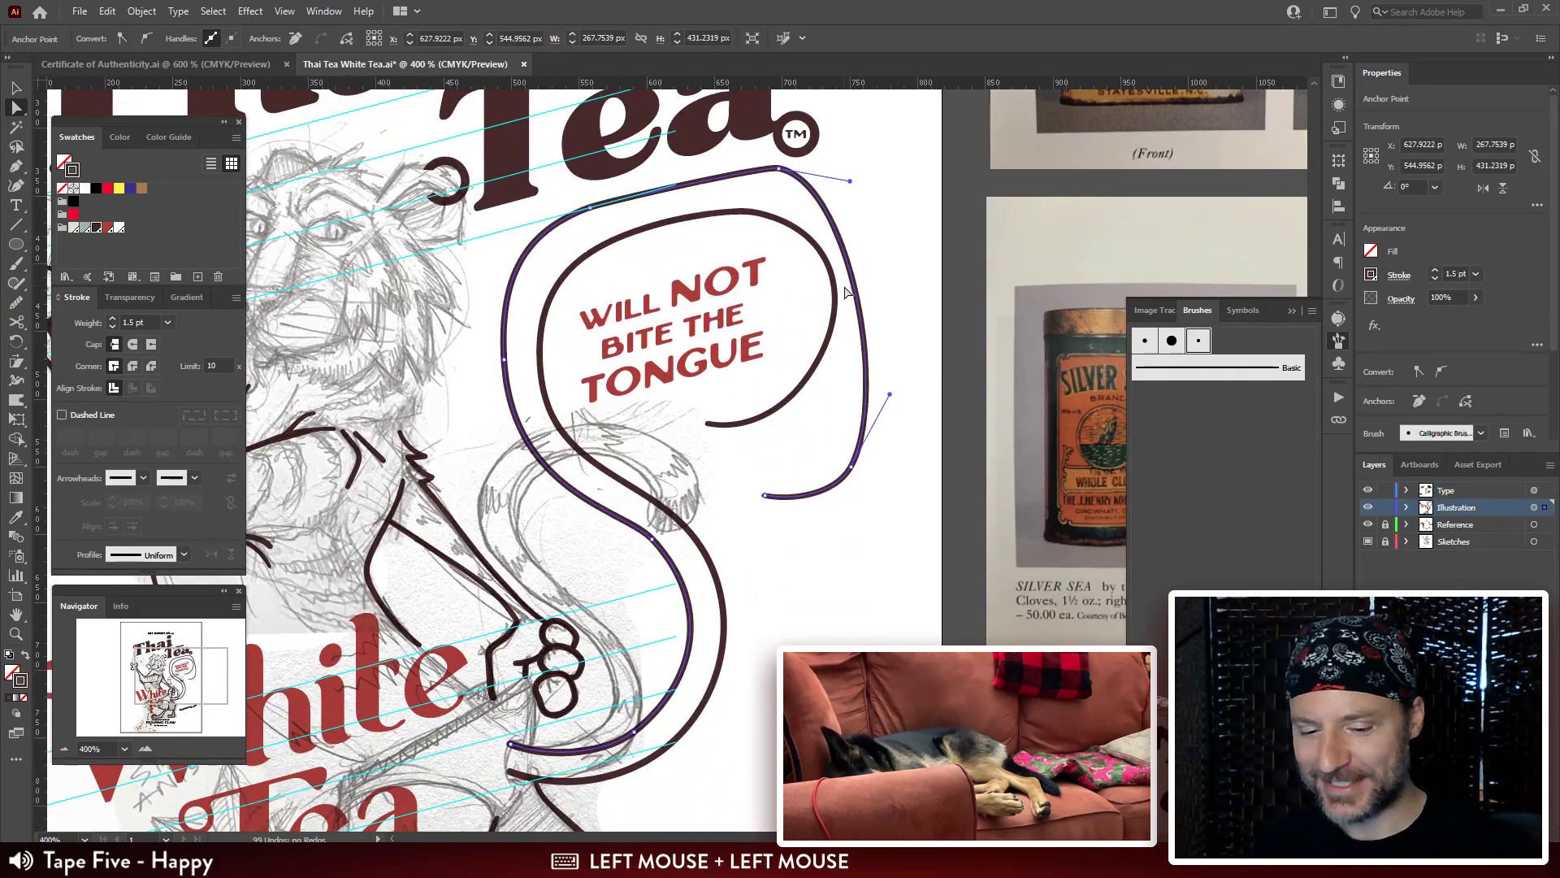
left_click(841, 301)
left_click_drag(833, 255, 859, 223)
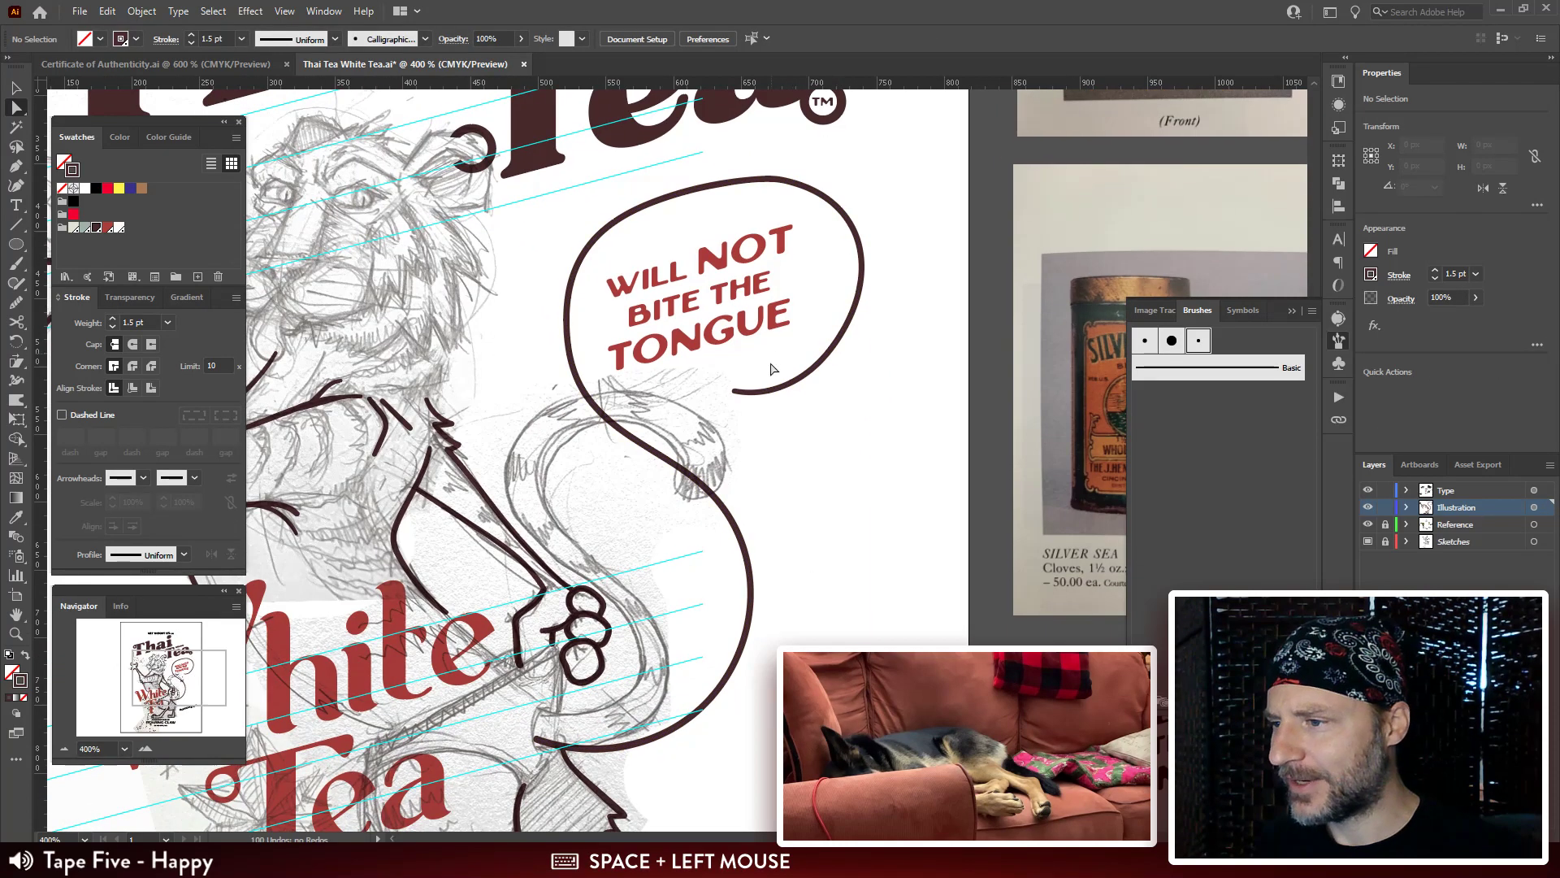
Select the remaining tail line and smooth the top and right side of its slogan loop with the Smooth tool.
key("v")
left_click(695, 490)
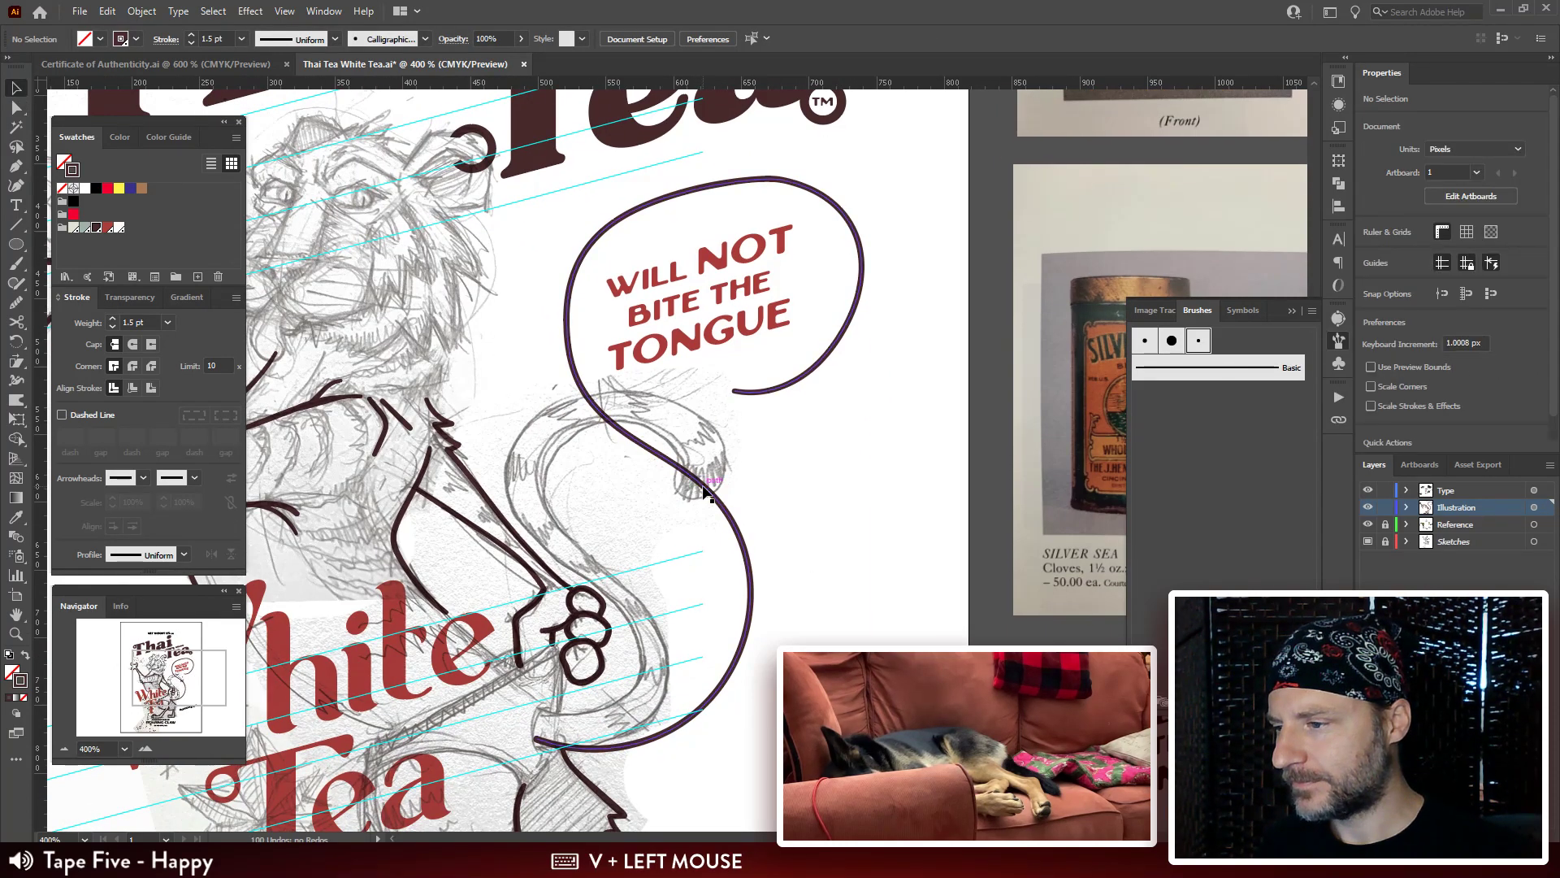
left_click_drag(751, 402, 720, 411)
key("a")
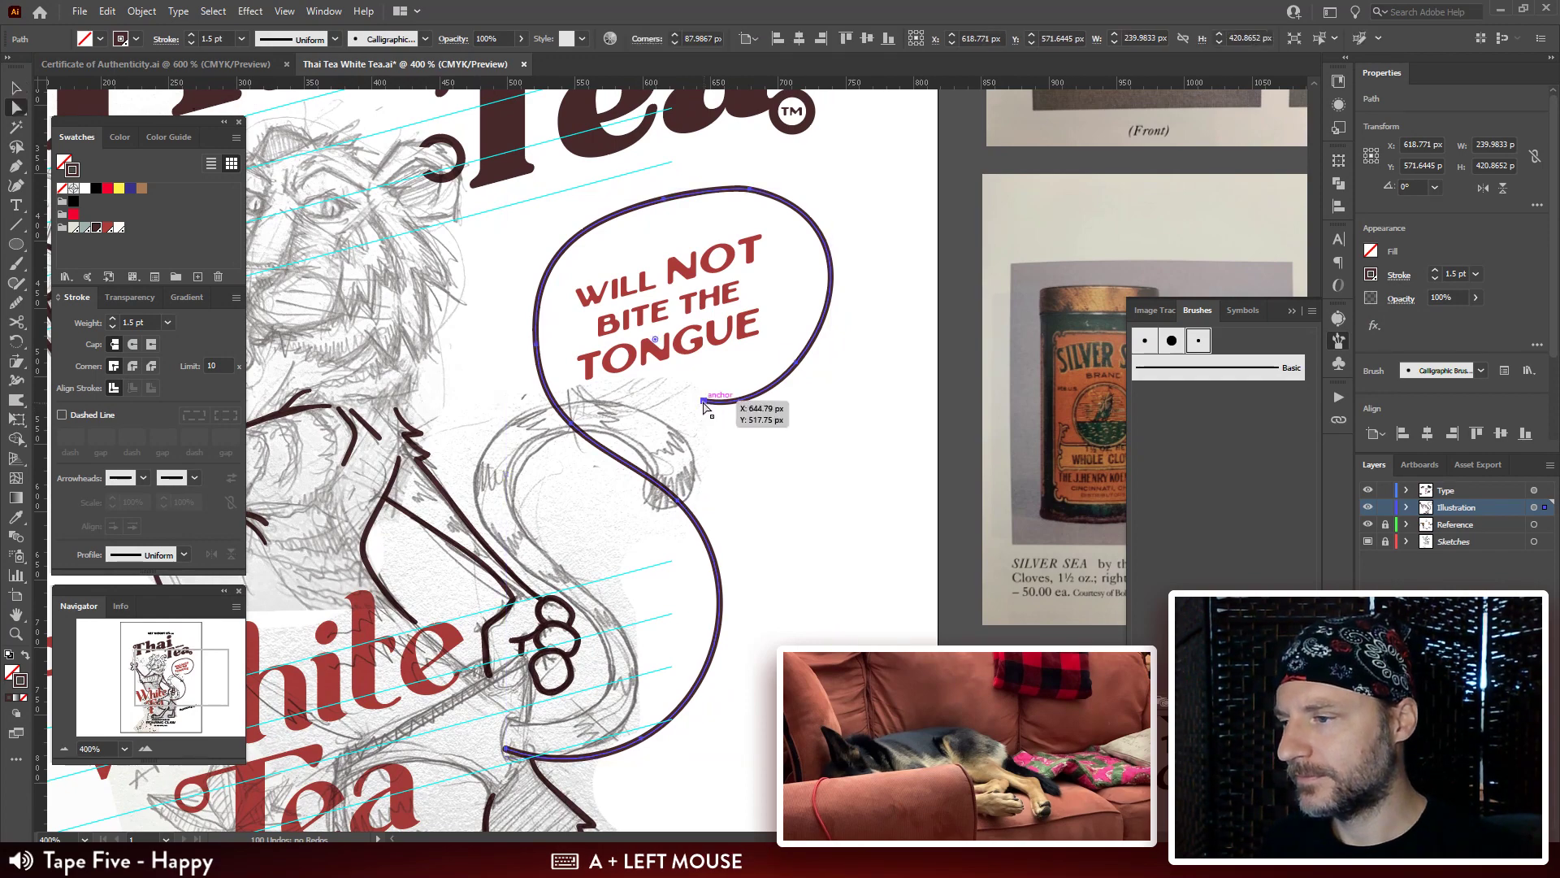
left_click(712, 403)
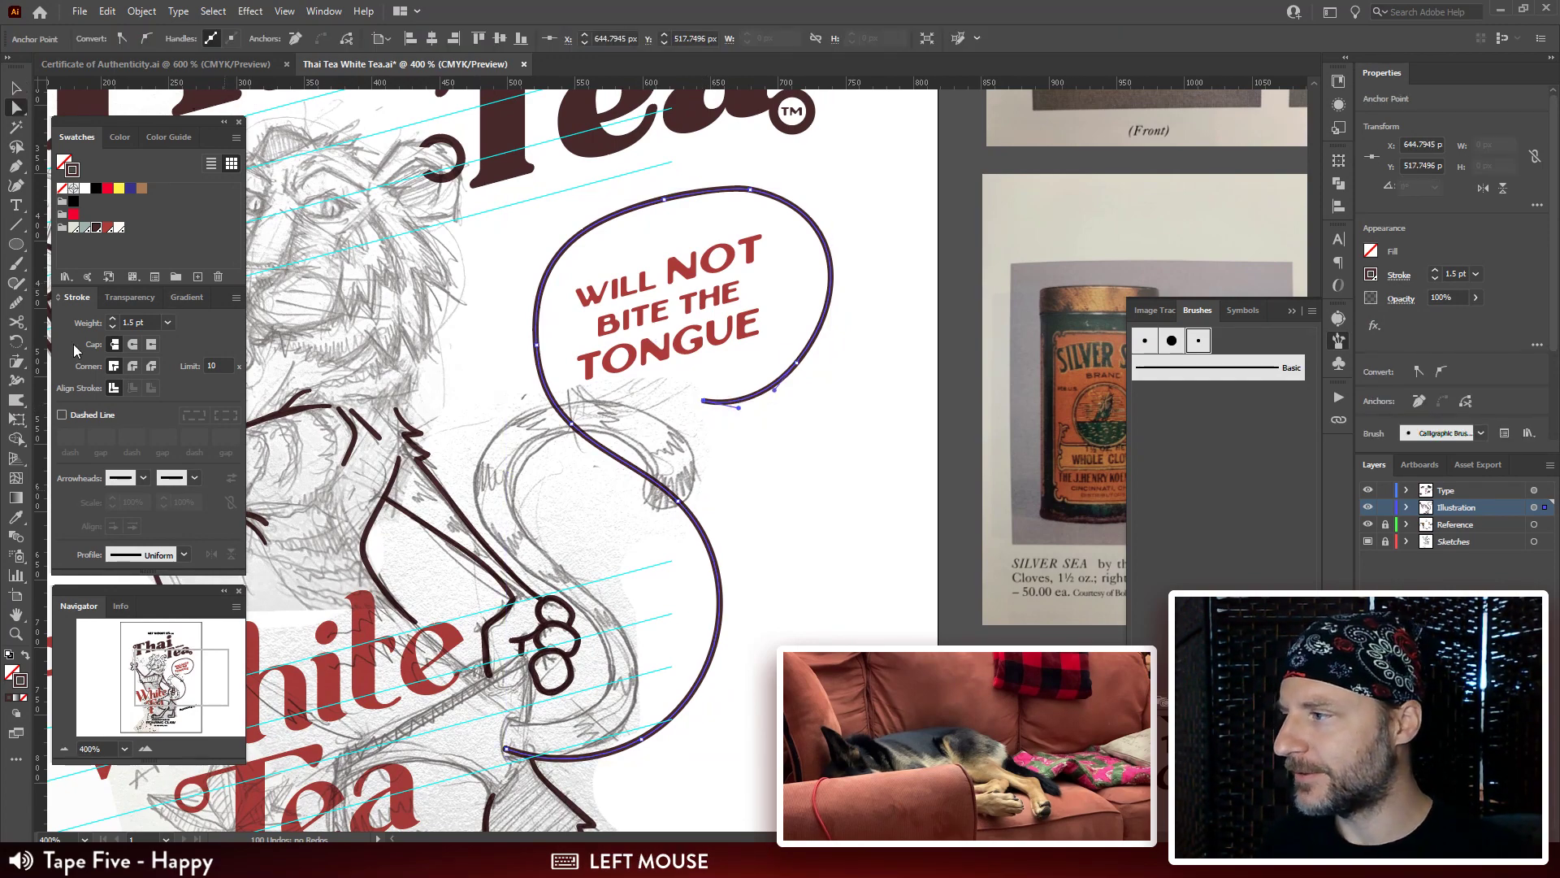
left_click(15, 302)
left_click_drag(753, 202, 570, 242)
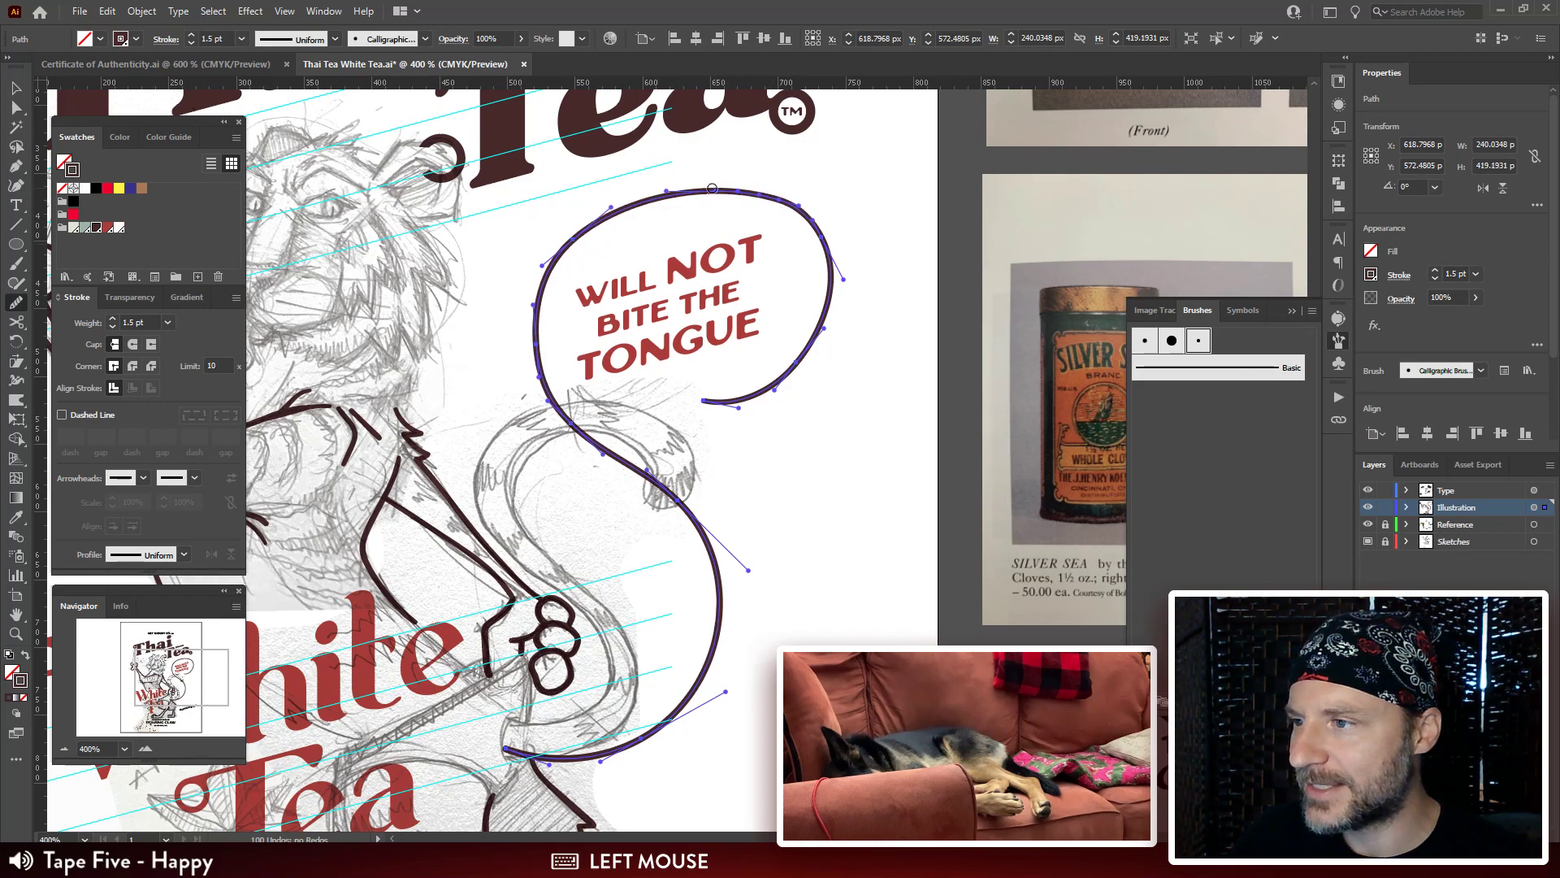
mouse_move(711, 188)
left_mouse_down()
mouse_move(822, 323)
mouse_move(802, 343)
left_mouse_up()
mouse_move(748, 399)
left_mouse_down()
mouse_move(822, 309)
mouse_move(764, 188)
mouse_move(817, 253)
left_mouse_up()
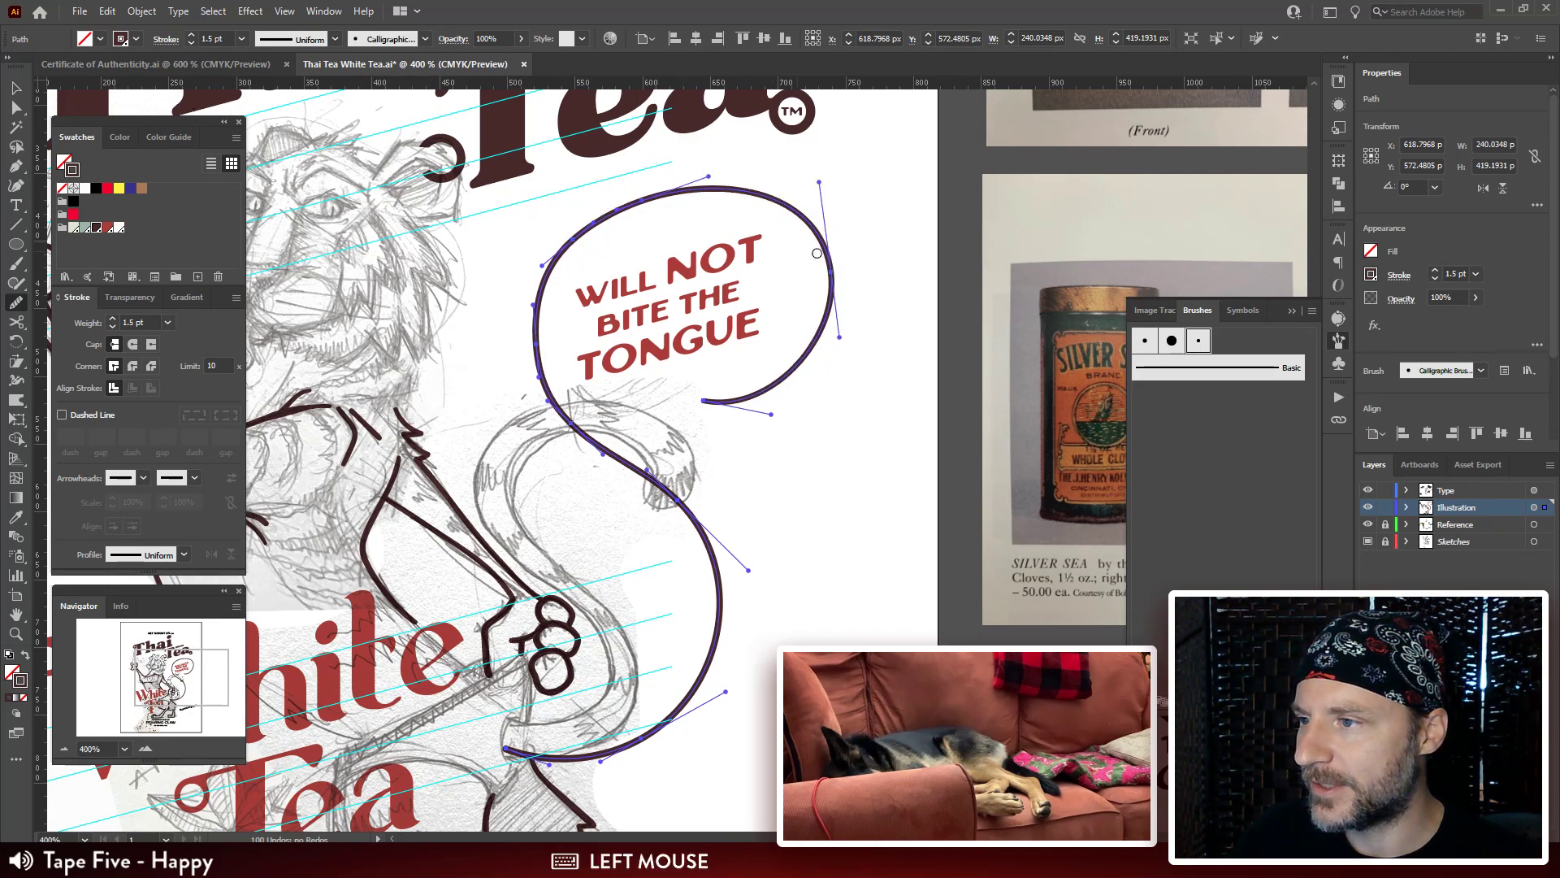
Smooth the tail line's left side below the slogan and its lower bend with the Smooth tool.
left_click_drag(592, 447, 543, 375)
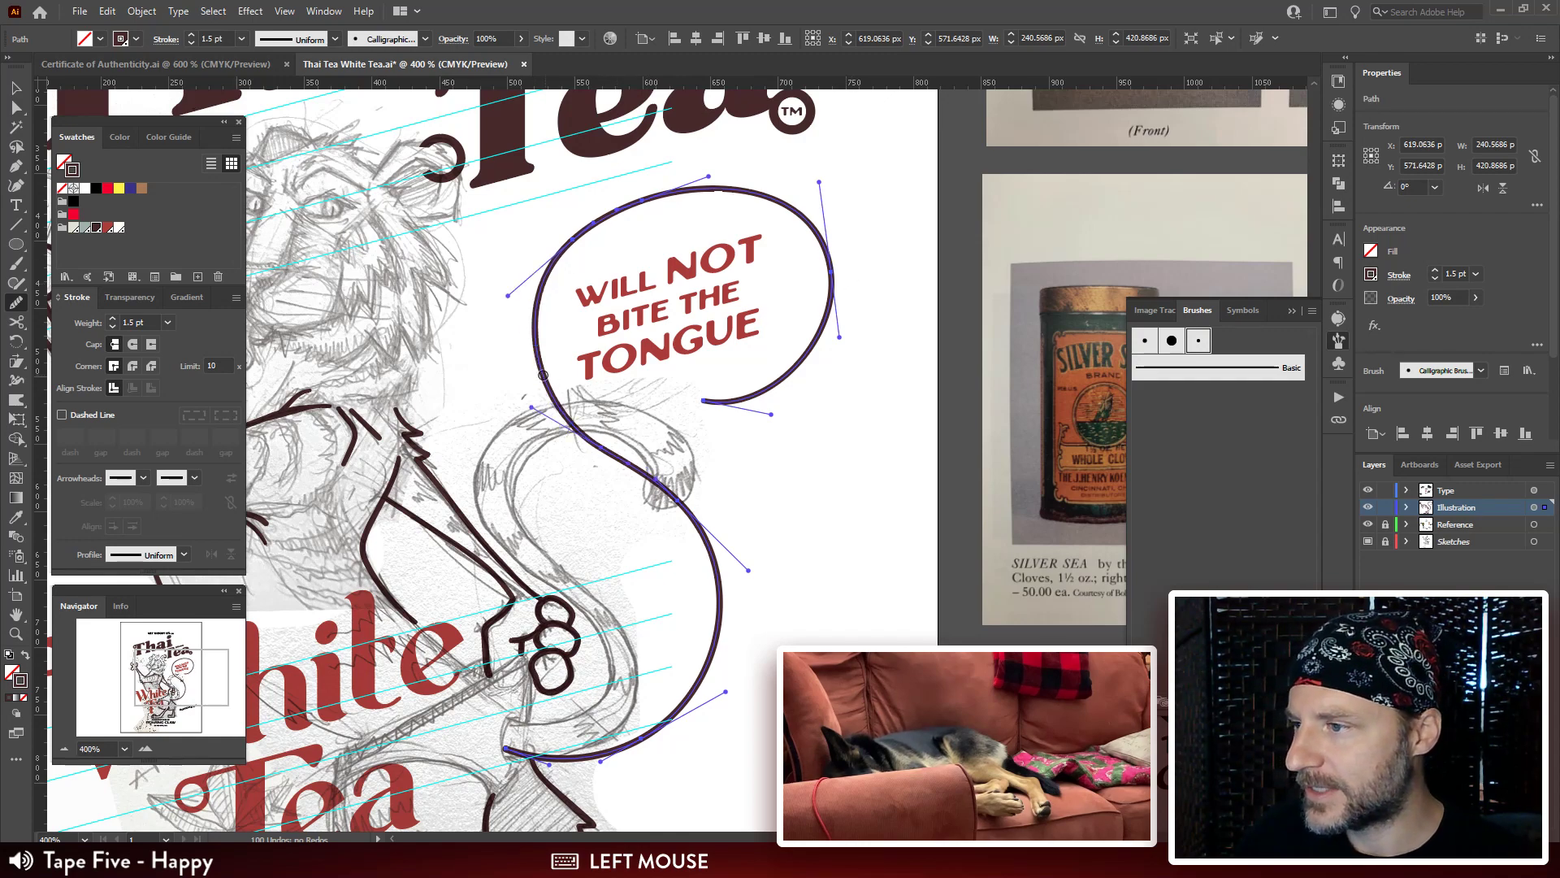
mouse_move(717, 547)
left_mouse_down()
mouse_move(721, 579)
mouse_move(701, 517)
mouse_move(677, 606)
mouse_move(630, 643)
left_mouse_up()
key("space")
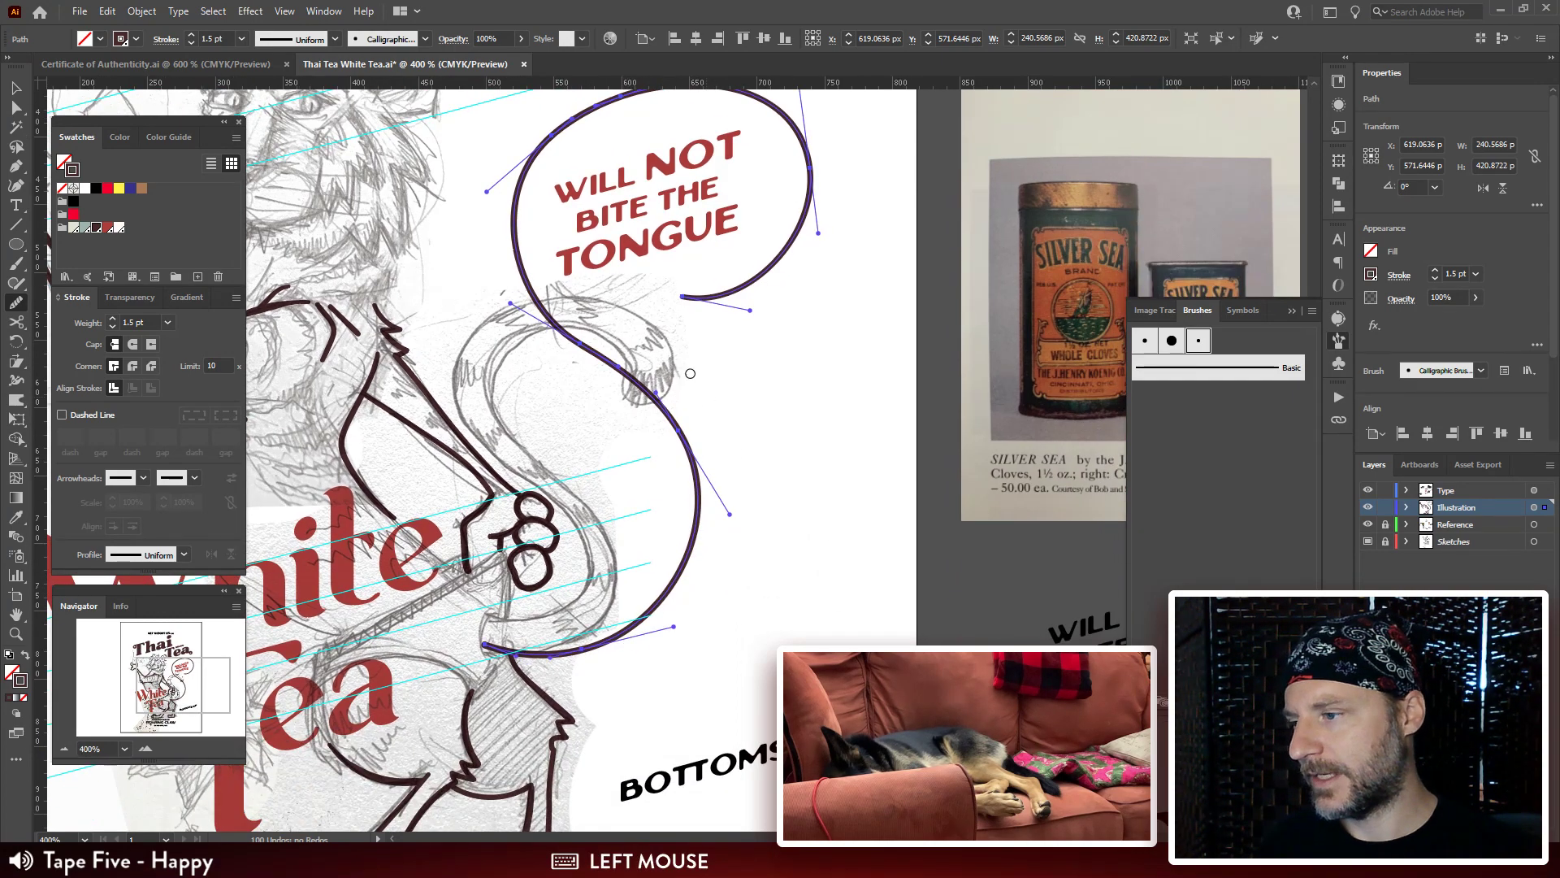
key("space")
left_click_drag(720, 379, 690, 433)
type("v")
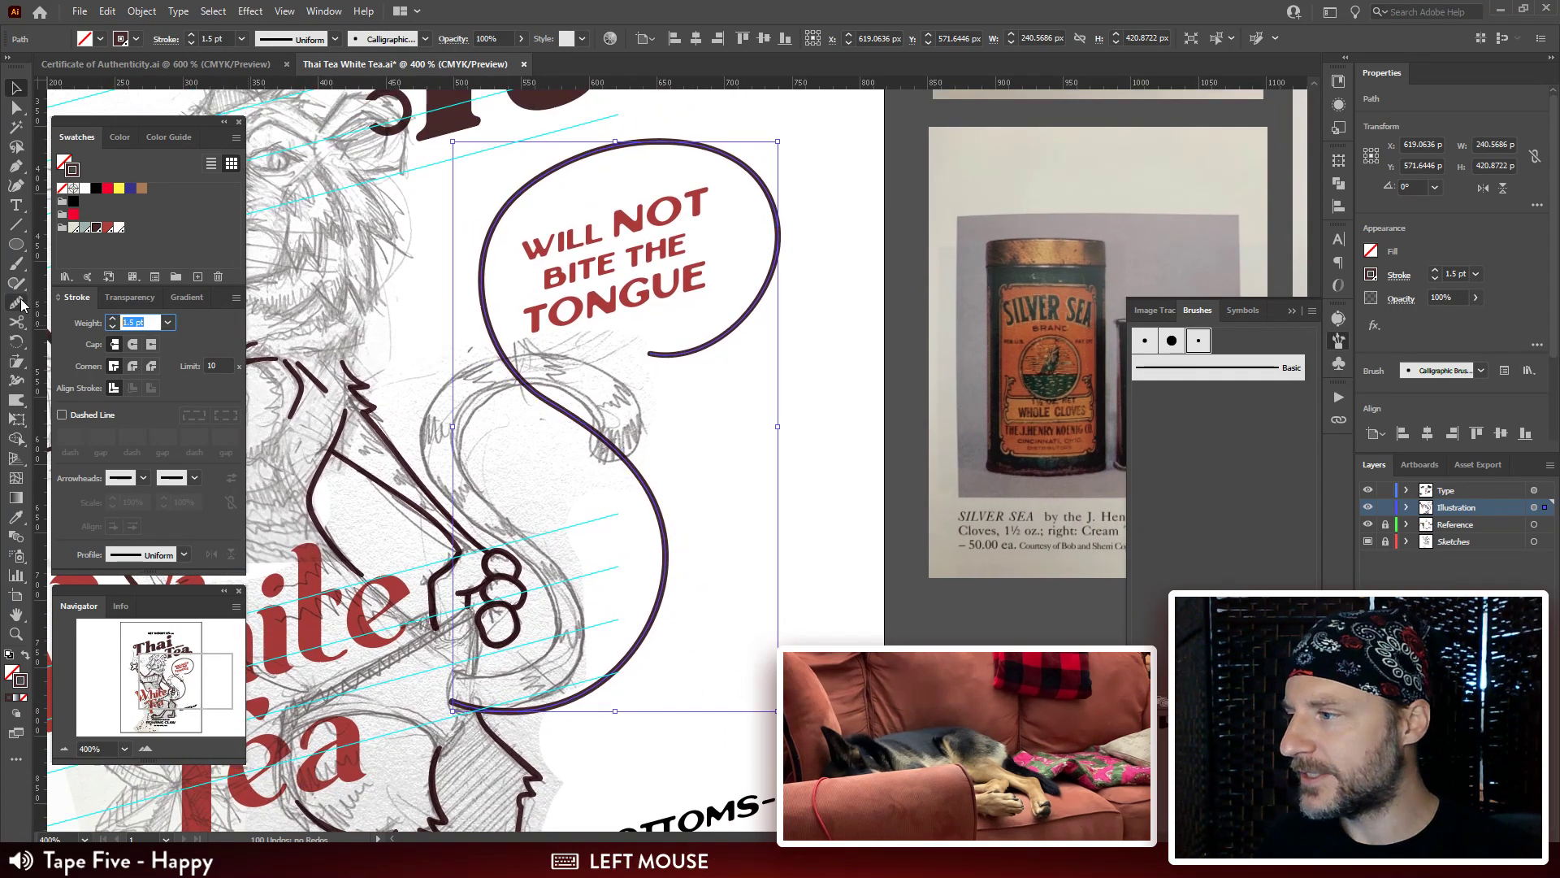
Thicken the tail line around the slogan, trying a 6 pt stroke weight before setting it to 10 pt.
type("6")
key("Return")
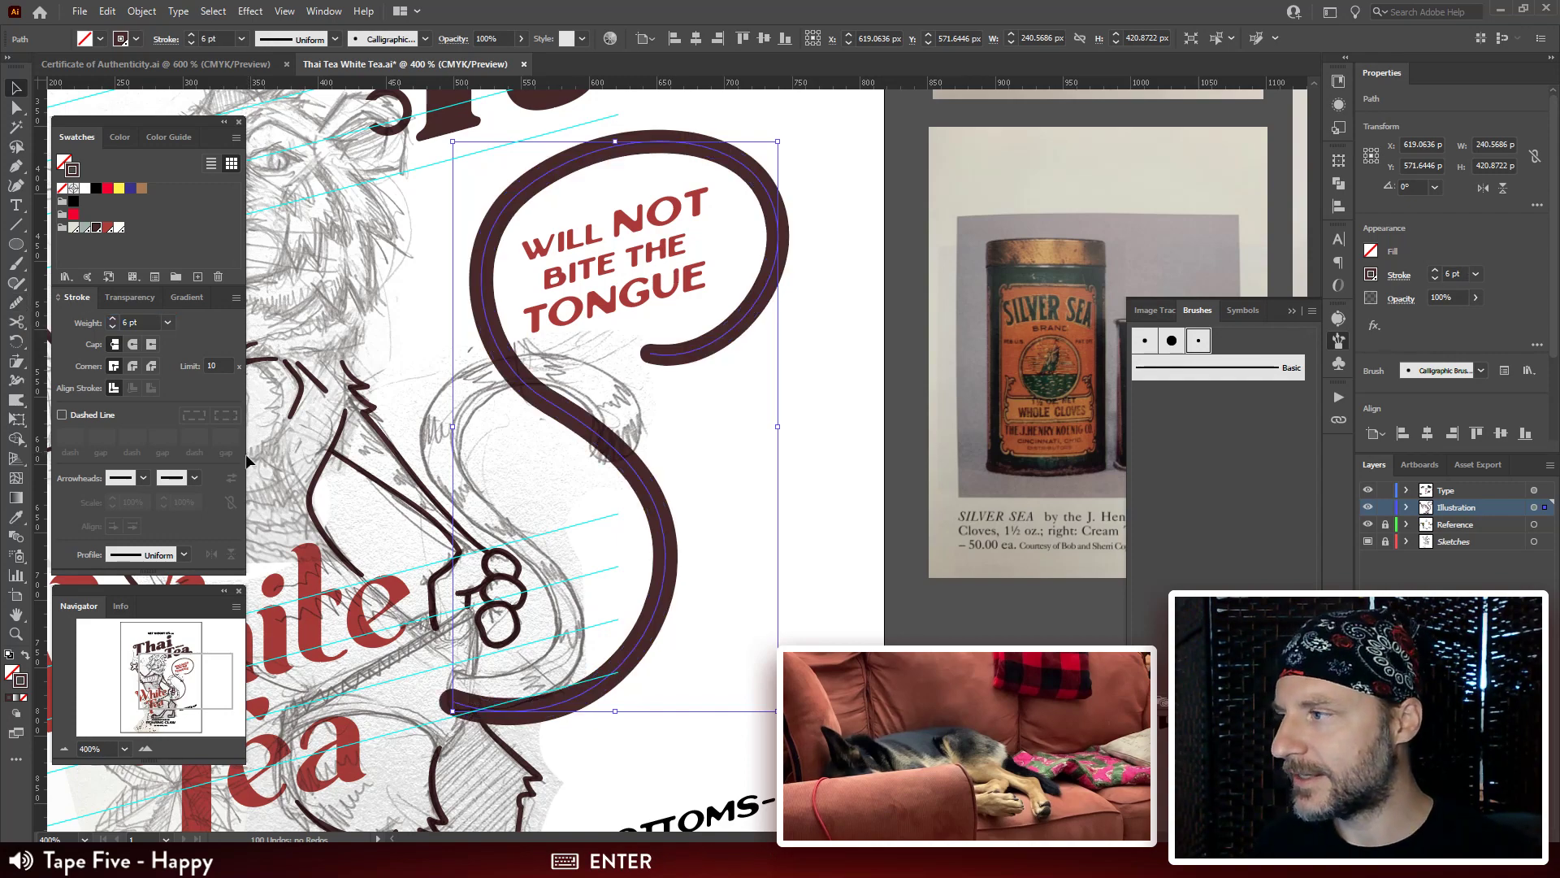
left_click(158, 322)
type("10")
key("Return")
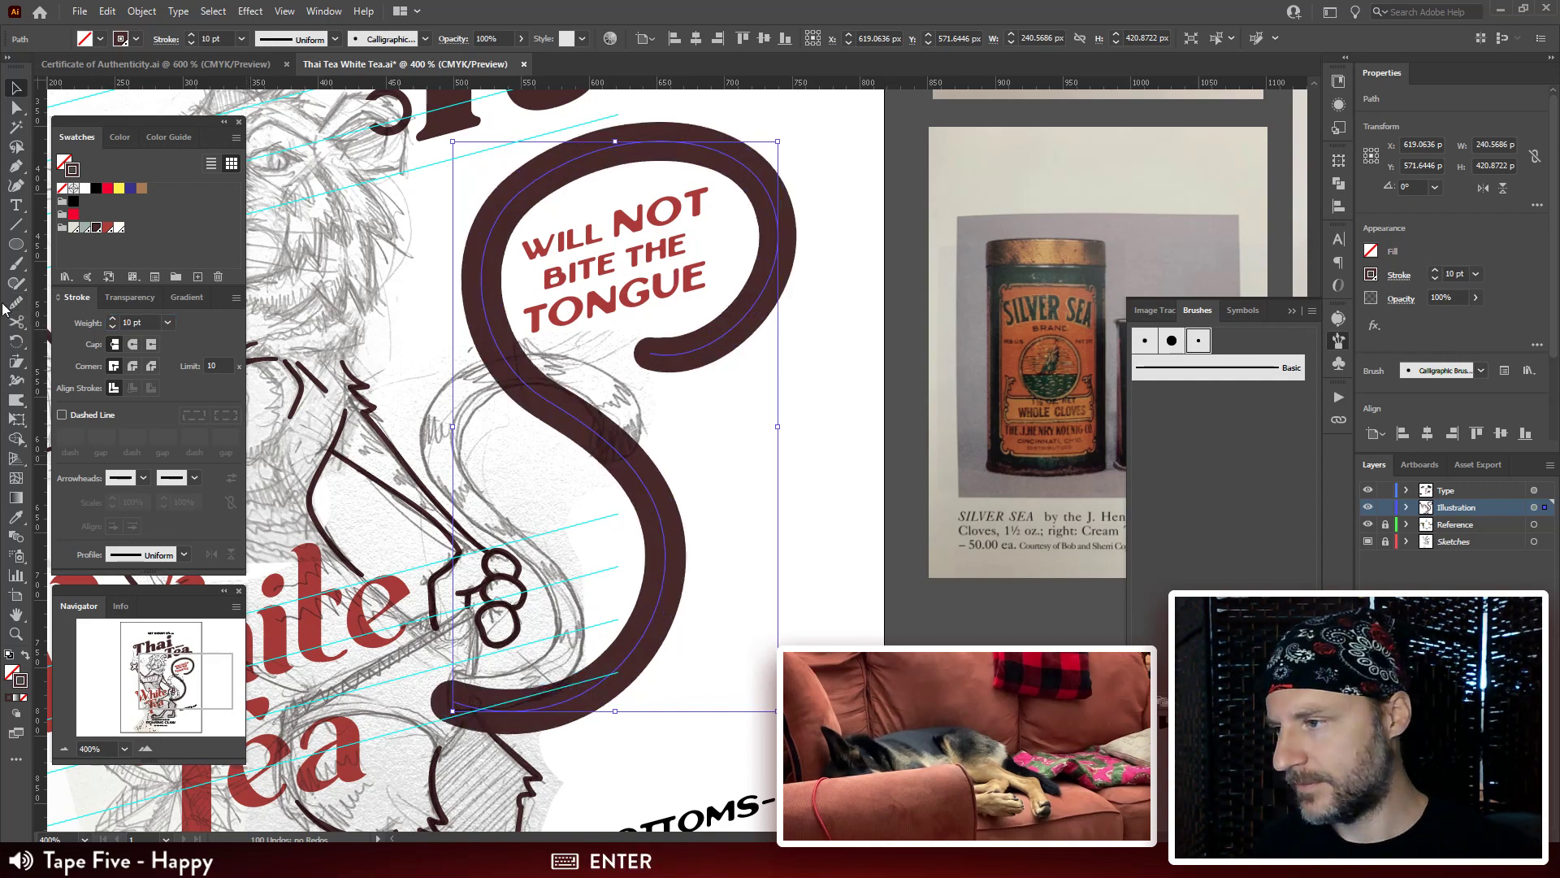
Reshape the tail loop by adjusting the curve handle and anchor points on its left side and top edge.
key("a")
left_click(473, 313)
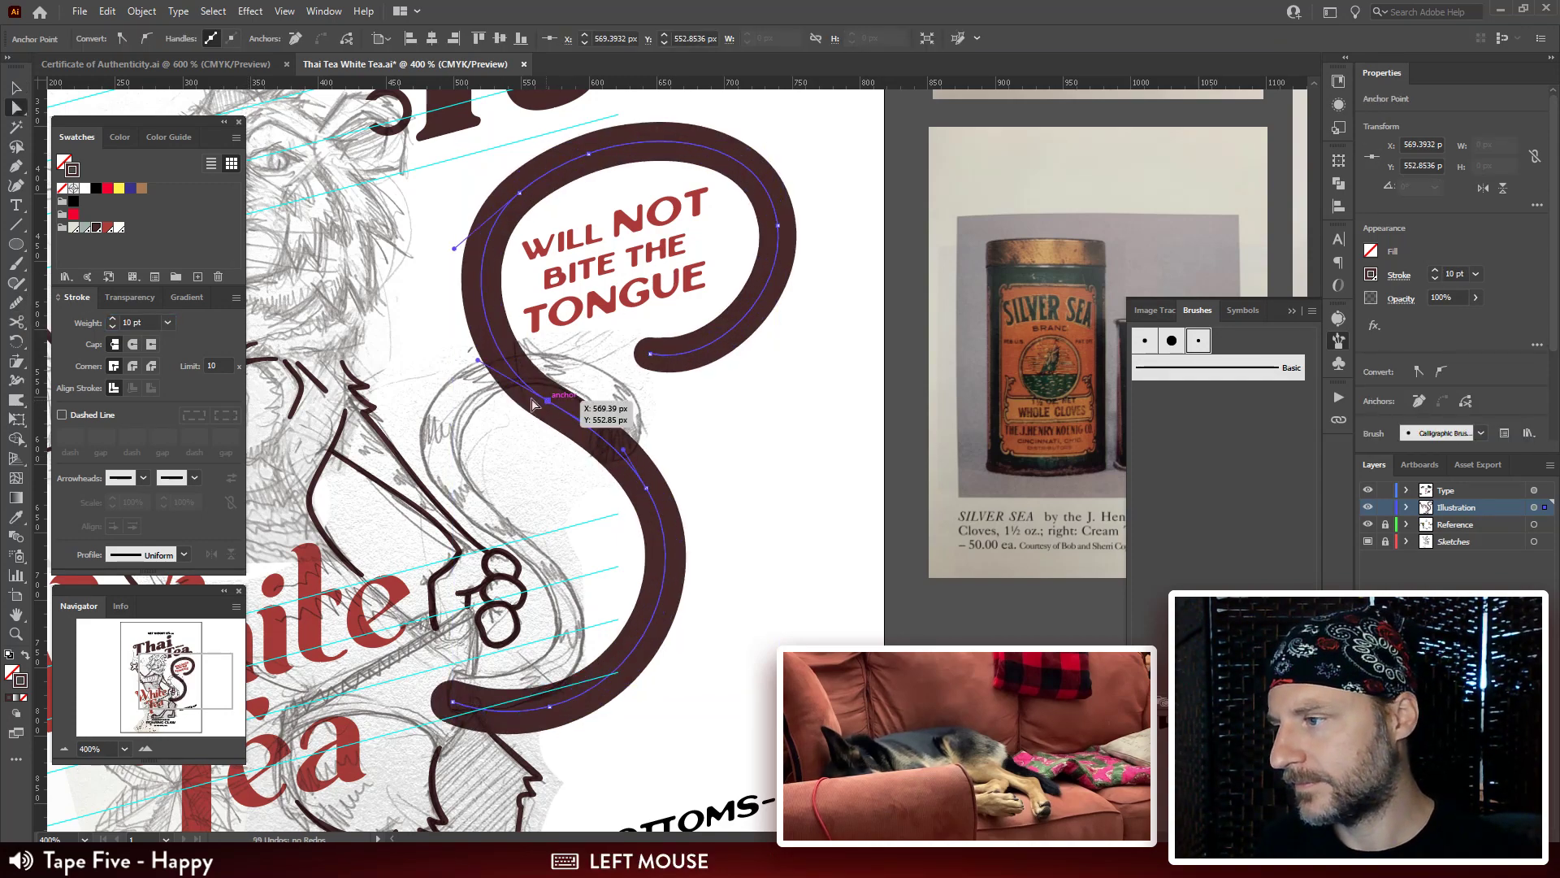
left_click_drag(480, 363, 463, 335)
left_click_drag(550, 404, 538, 398)
left_click_drag(523, 190, 516, 196)
left_click_drag(589, 154, 604, 157)
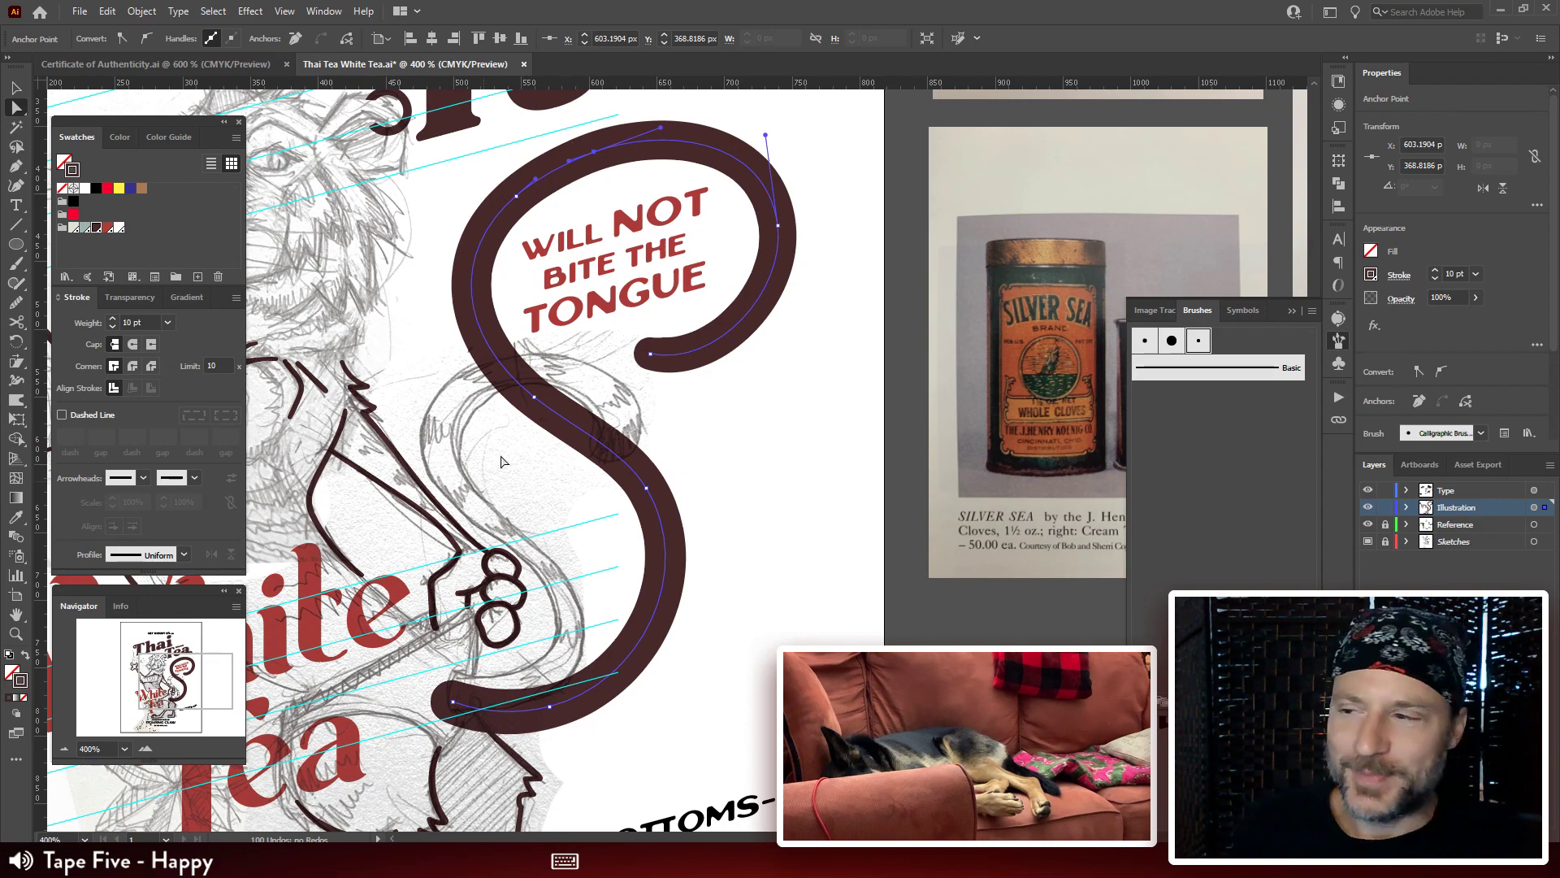
Add a second stroke to the tail path's appearance and color the upper stroke white.
left_click(1339, 129)
left_click(1339, 105)
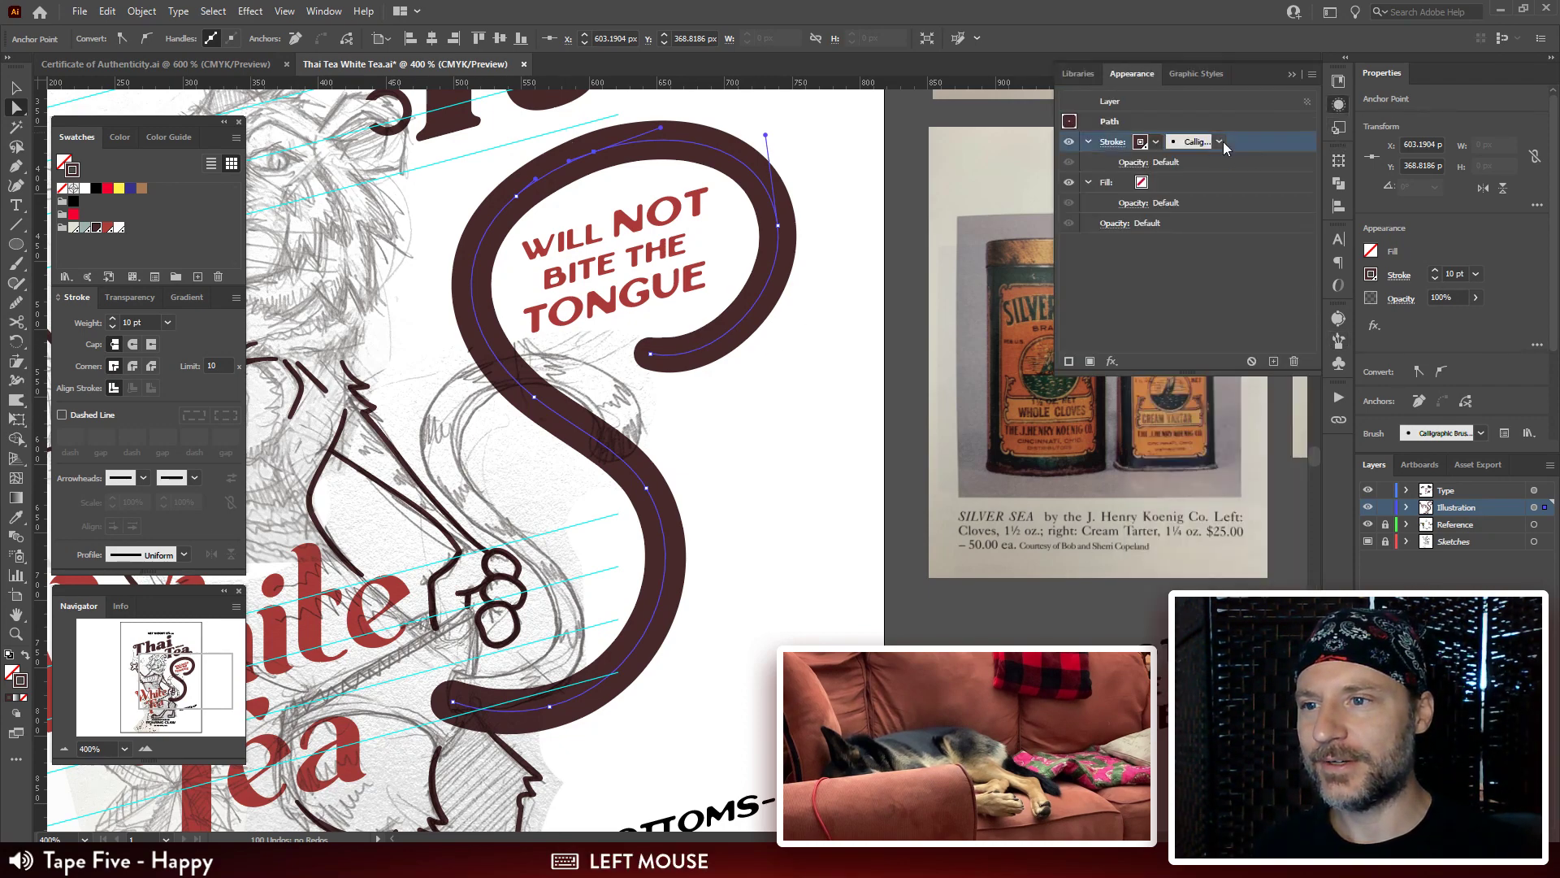
left_click(1272, 362)
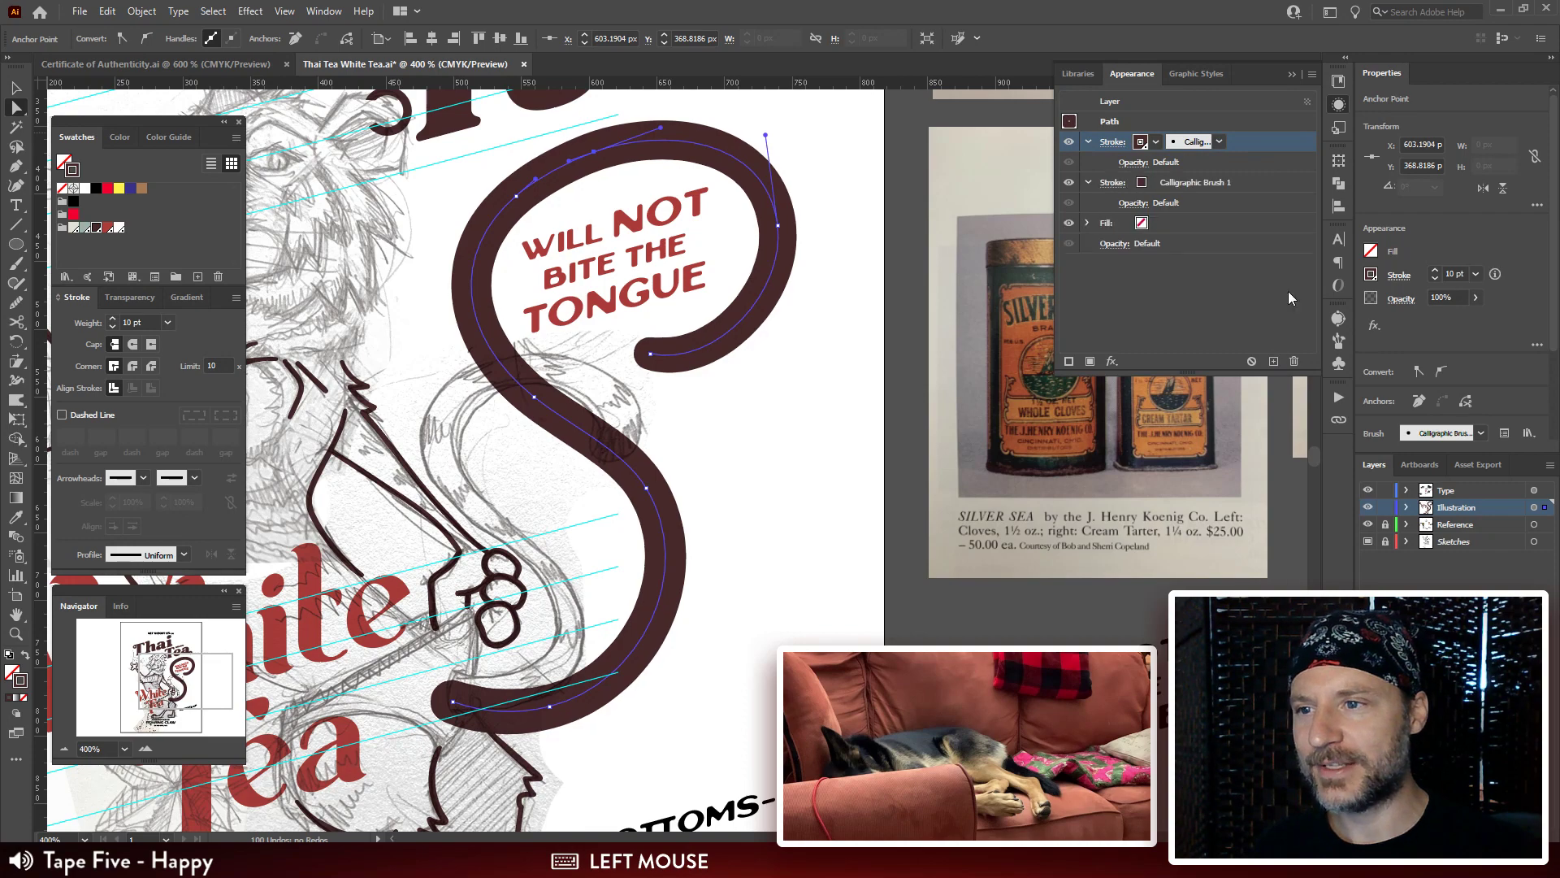
left_click(1156, 142)
left_click(1041, 209)
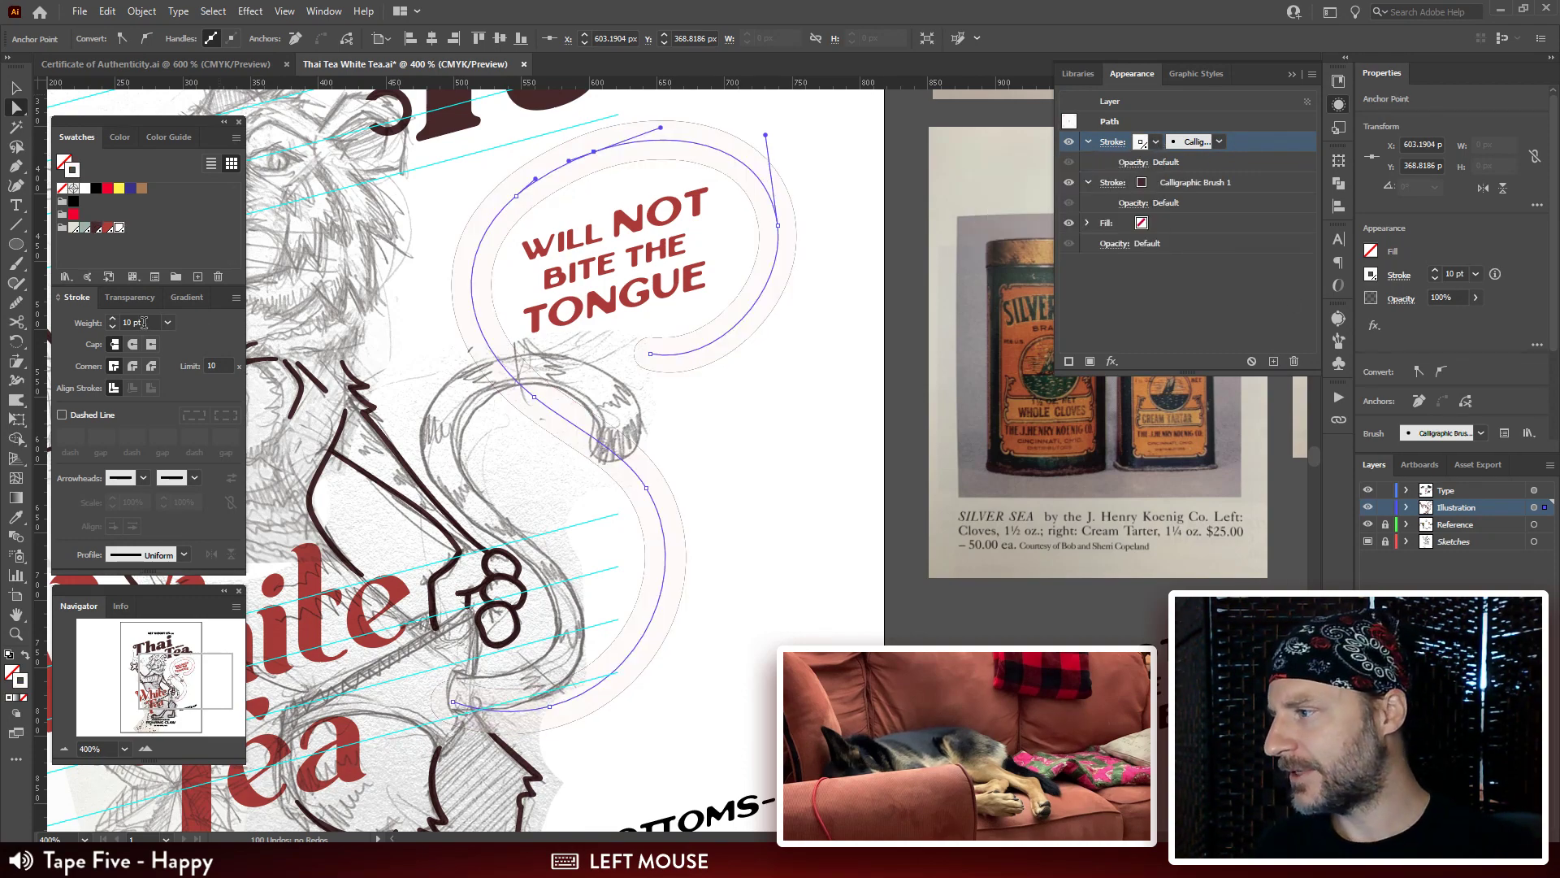
Reduce the white stroke's weight to 9 pt and further down to 6 pt so the dark stroke outlines the tail.
left_click_drag(144, 323, 11, 321)
type("9")
key("Return")
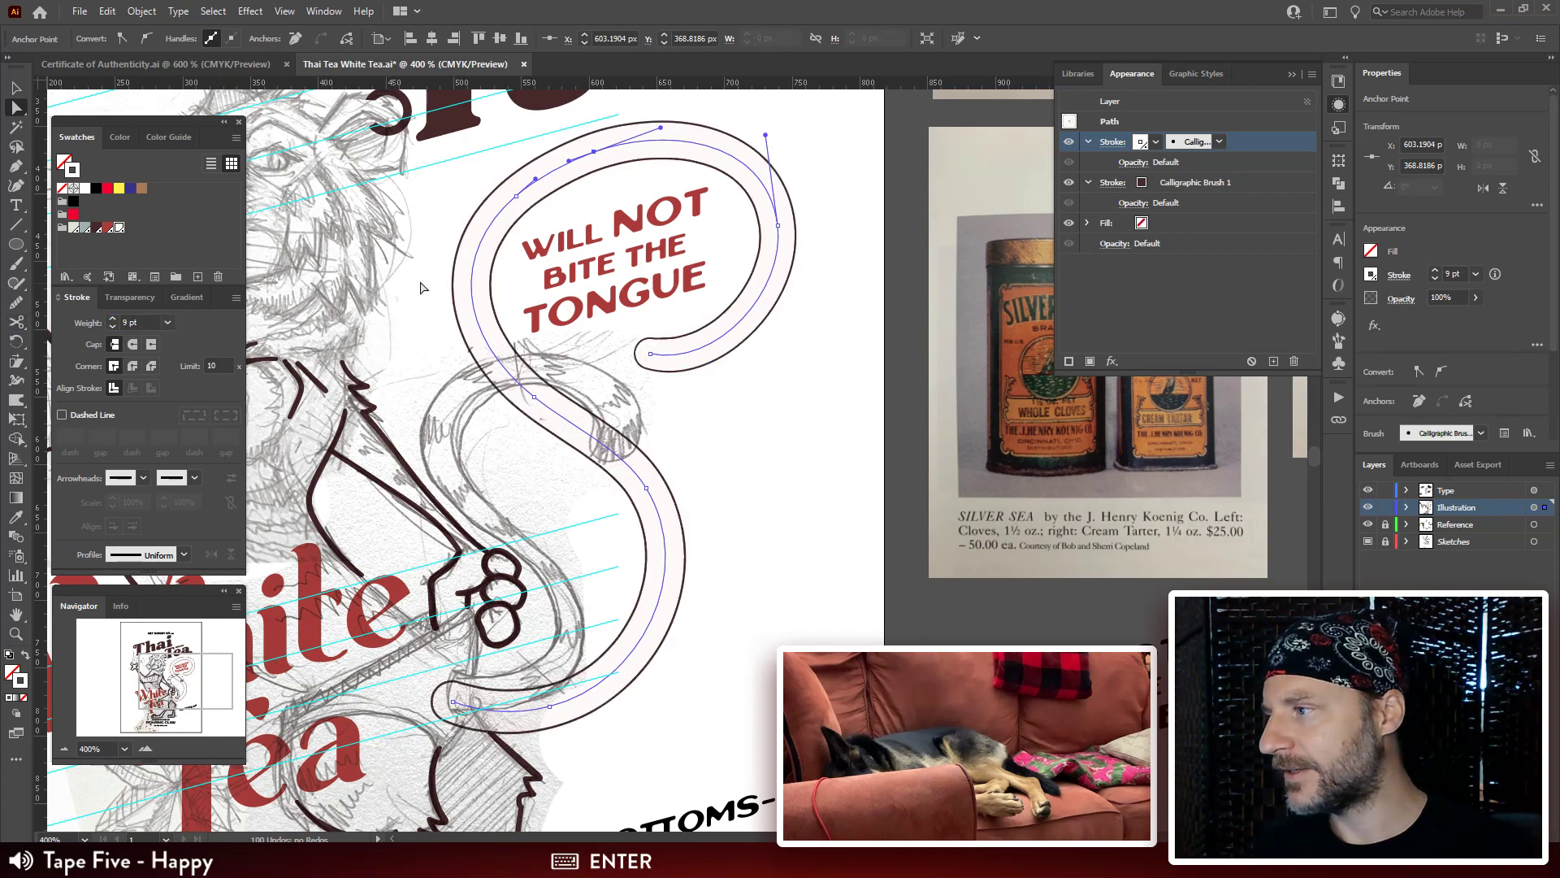
left_click(143, 322)
key("Down")
key("Down")
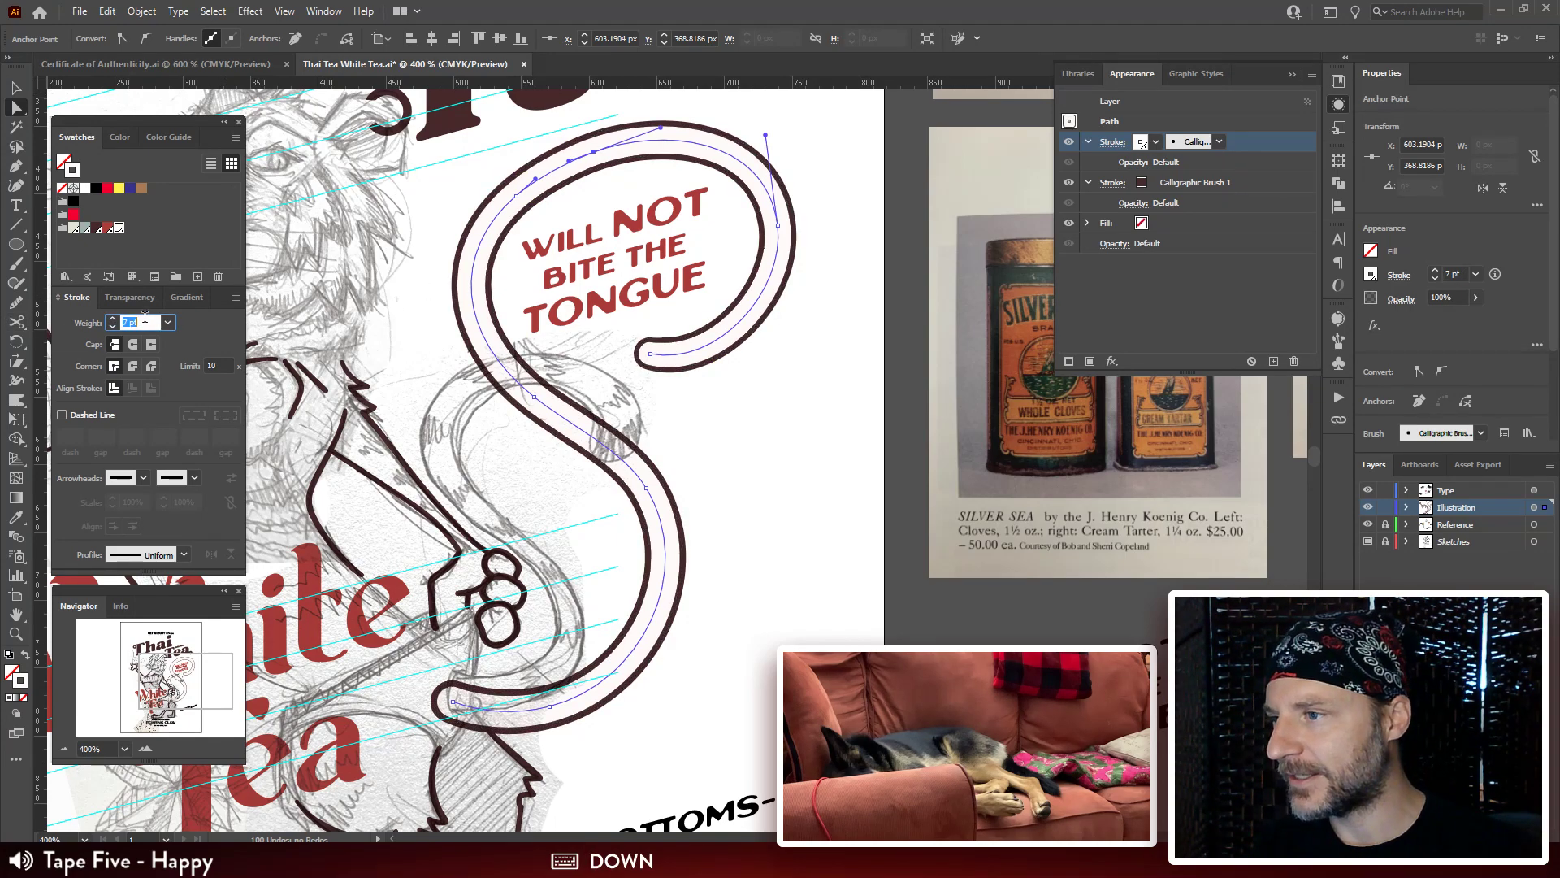
key("Down")
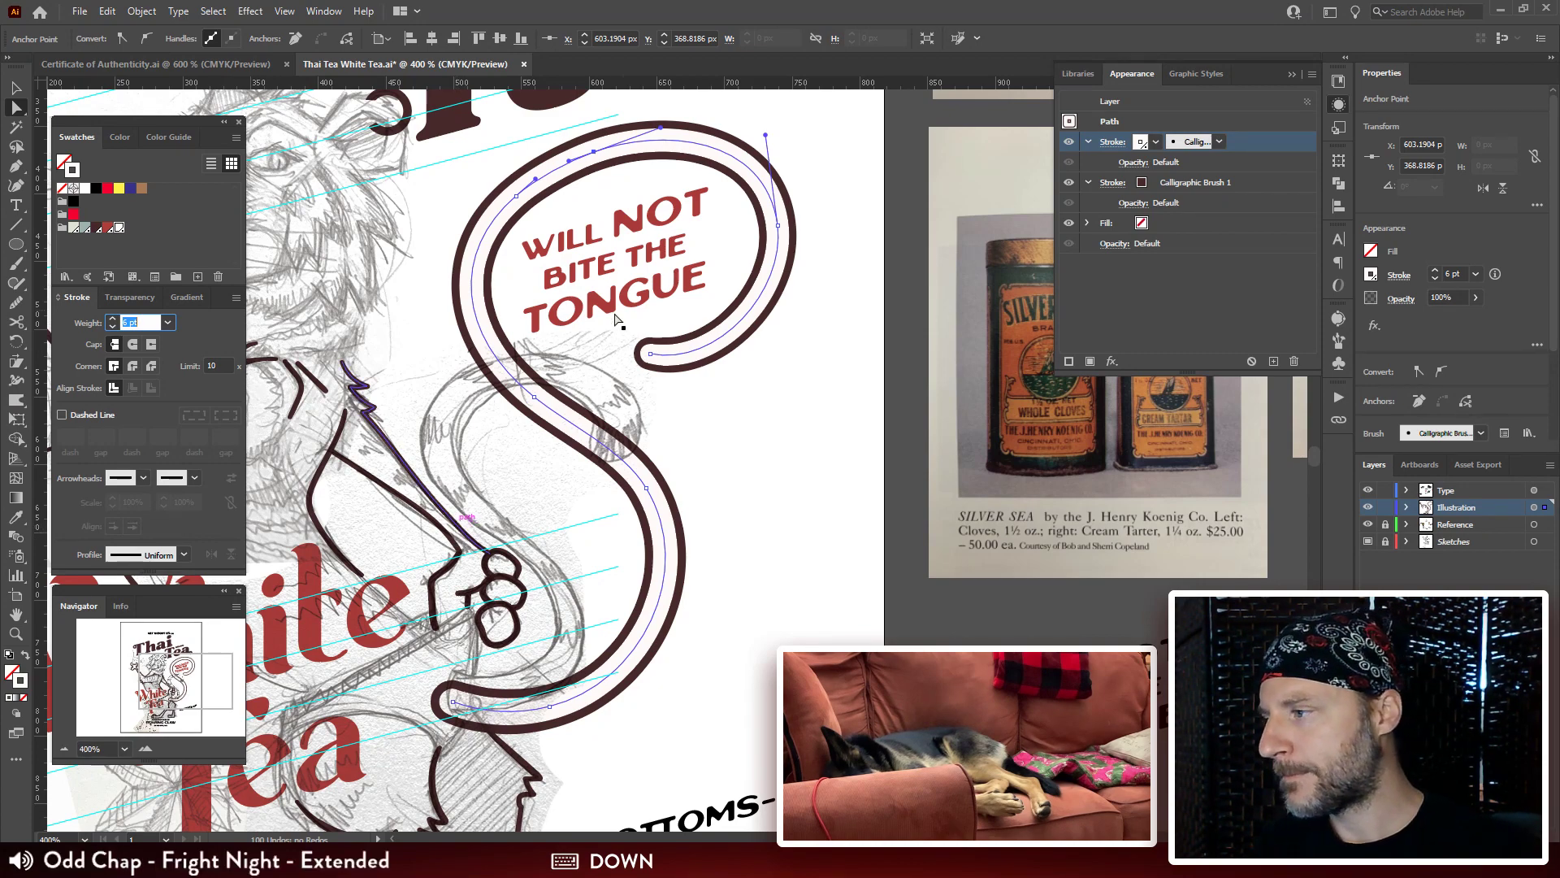
Select both tail strokes and apply the 5 pt. Round brush, switching the white stroke to the Basic brush.
left_click(1264, 186, "shift")
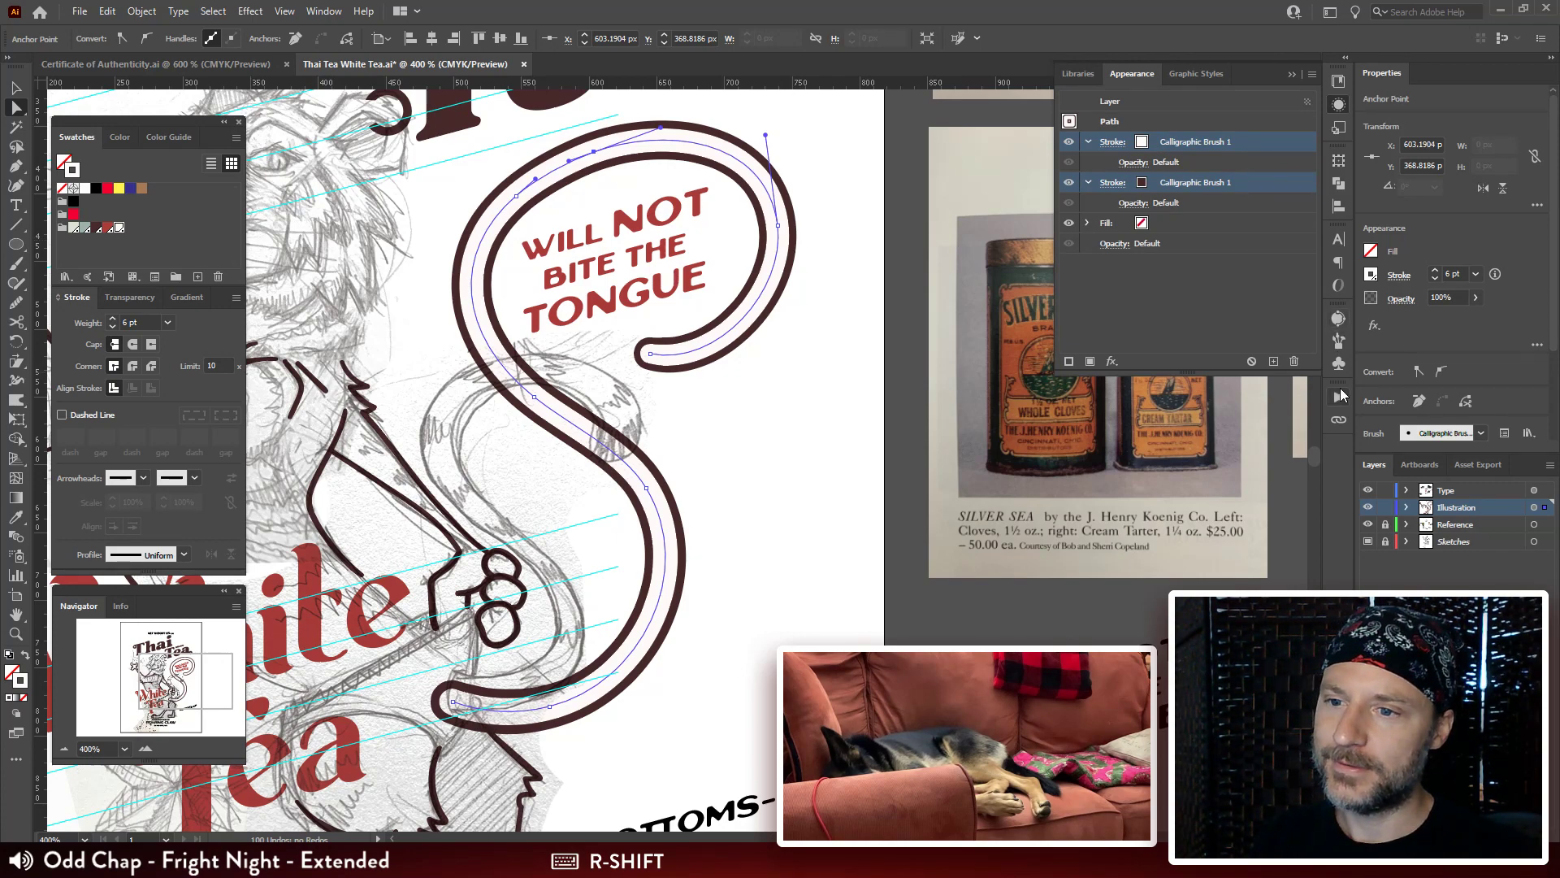
left_click(1339, 341)
left_click(1143, 346)
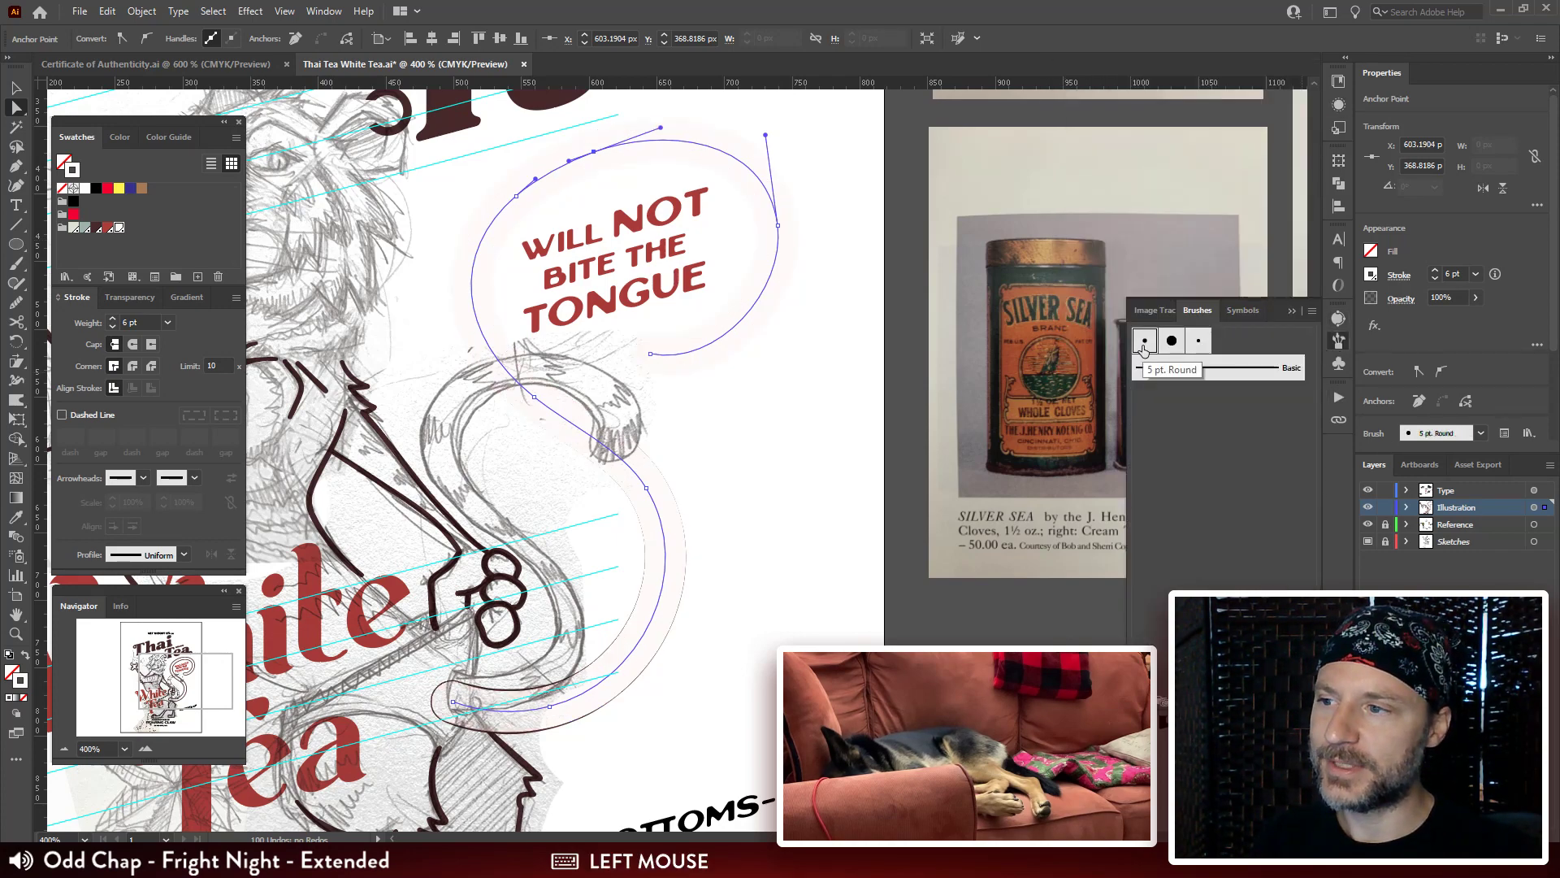
left_click(1177, 369)
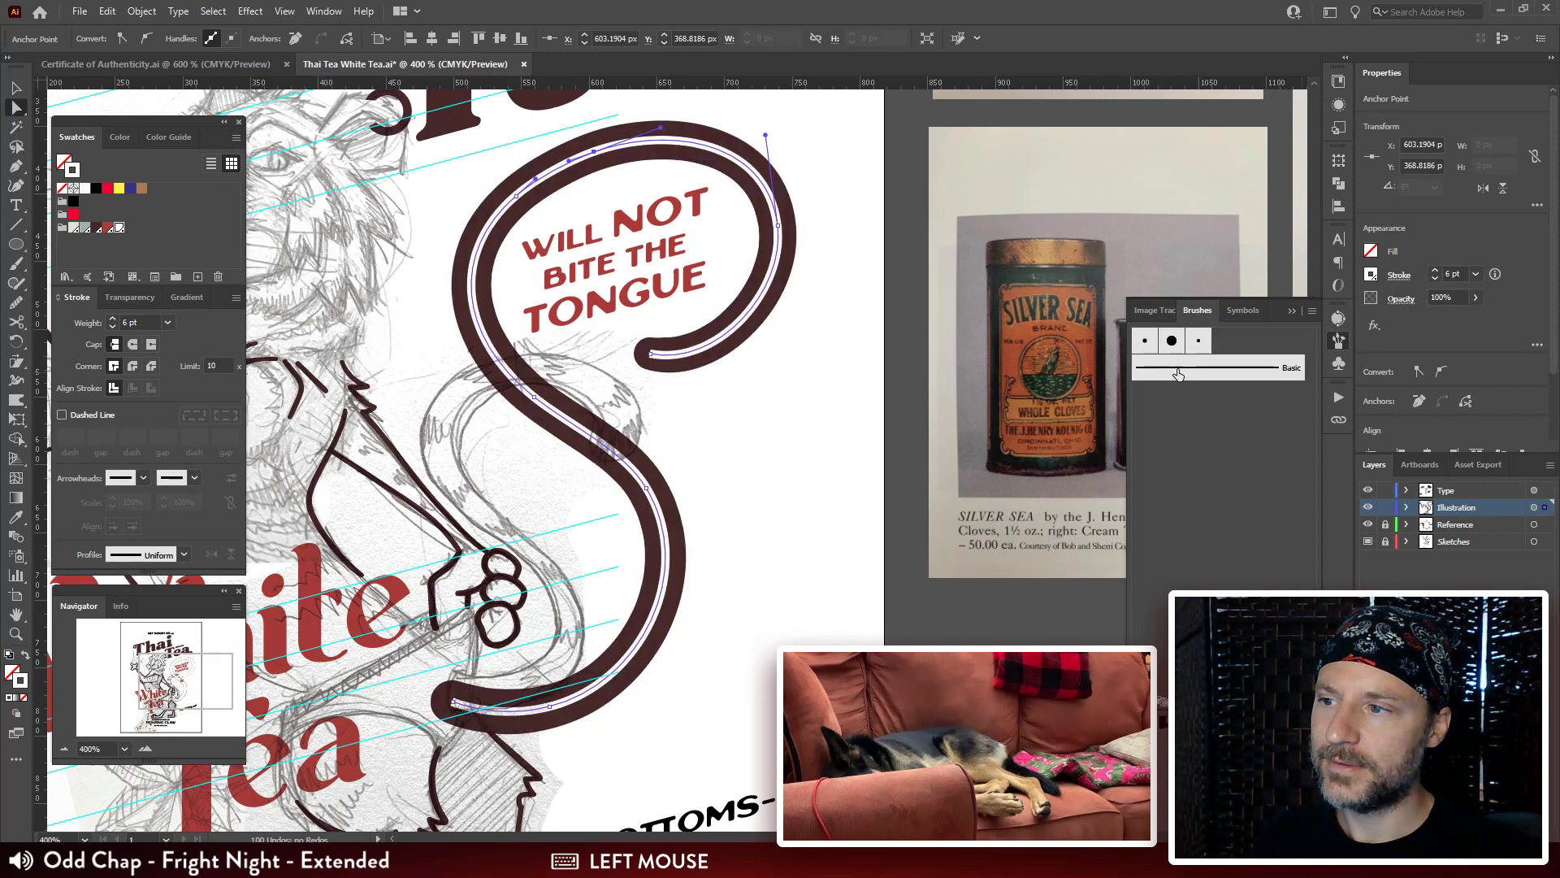
Apply a one-sided tapering width profile to the white tail stroke, flipping its direction and back again.
left_click(168, 553)
left_click_drag(179, 626, 179, 727)
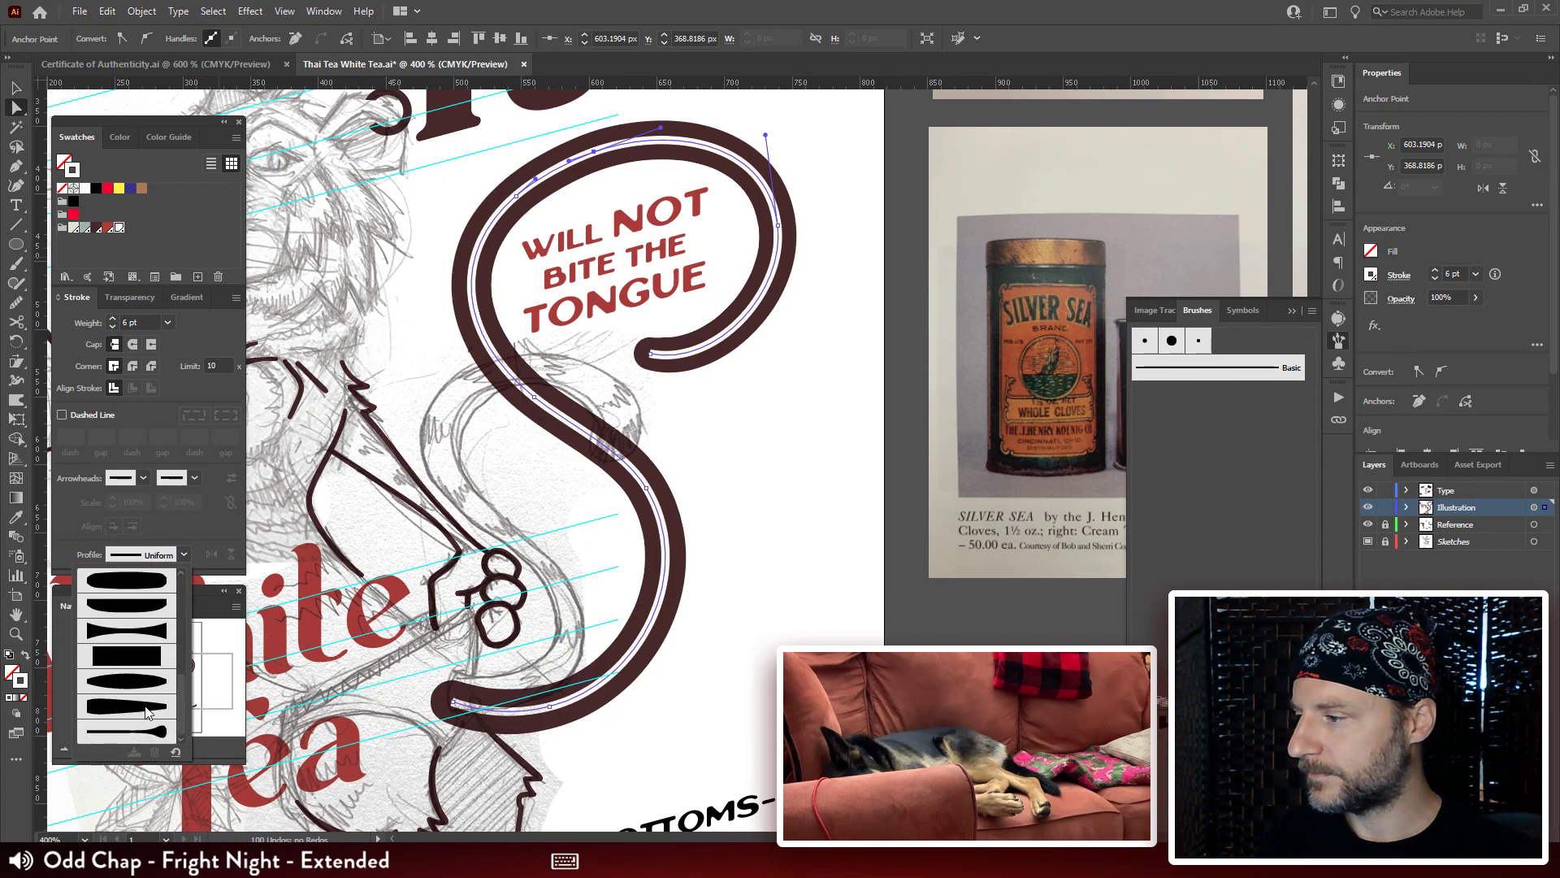
left_click(148, 710)
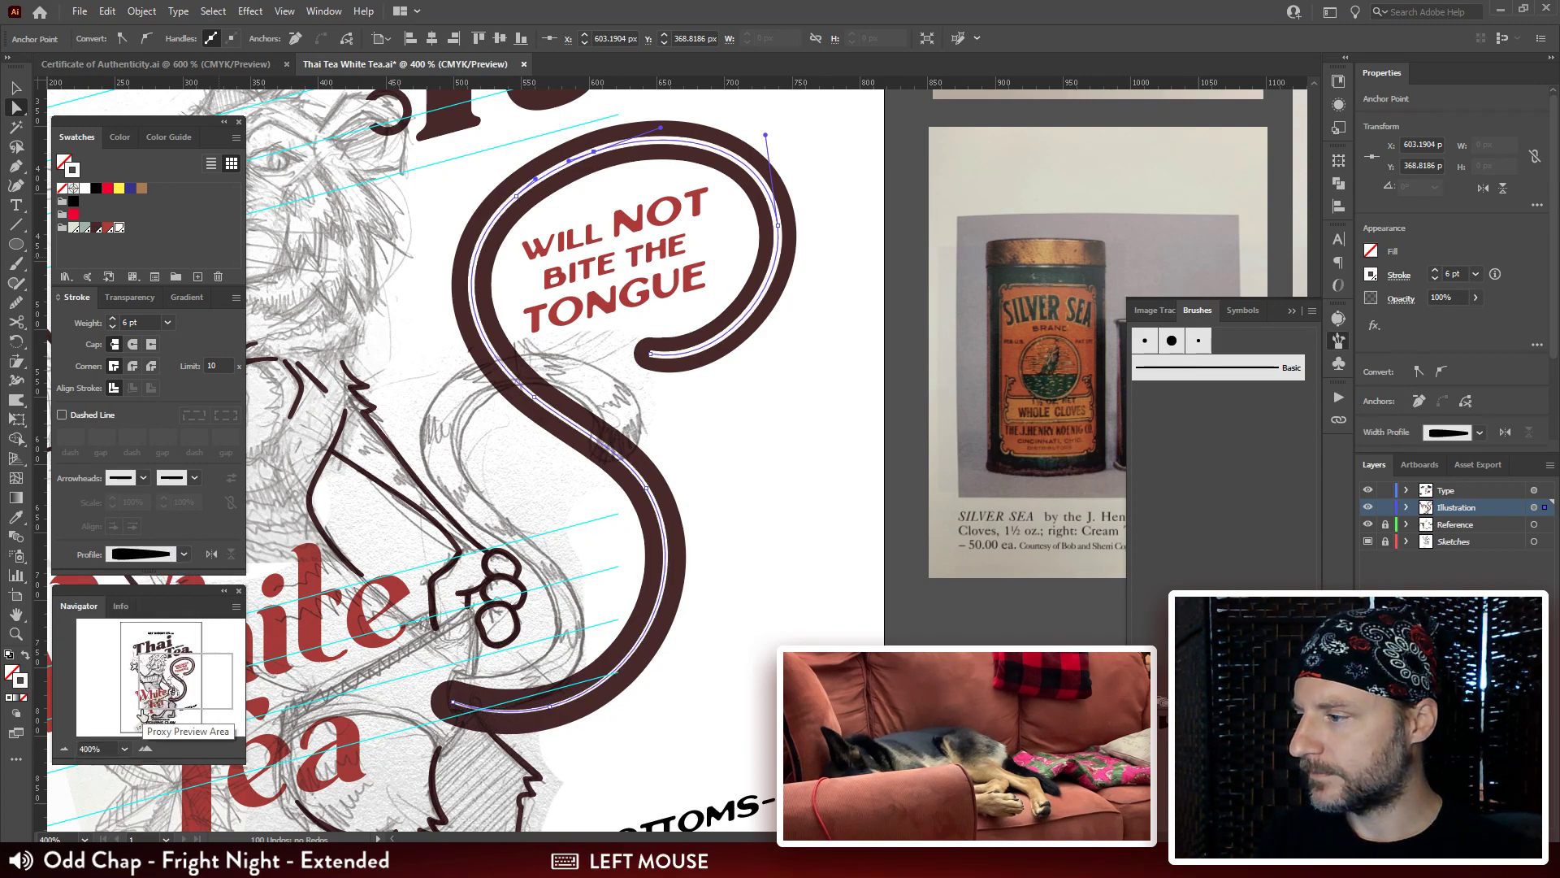
left_click(211, 554)
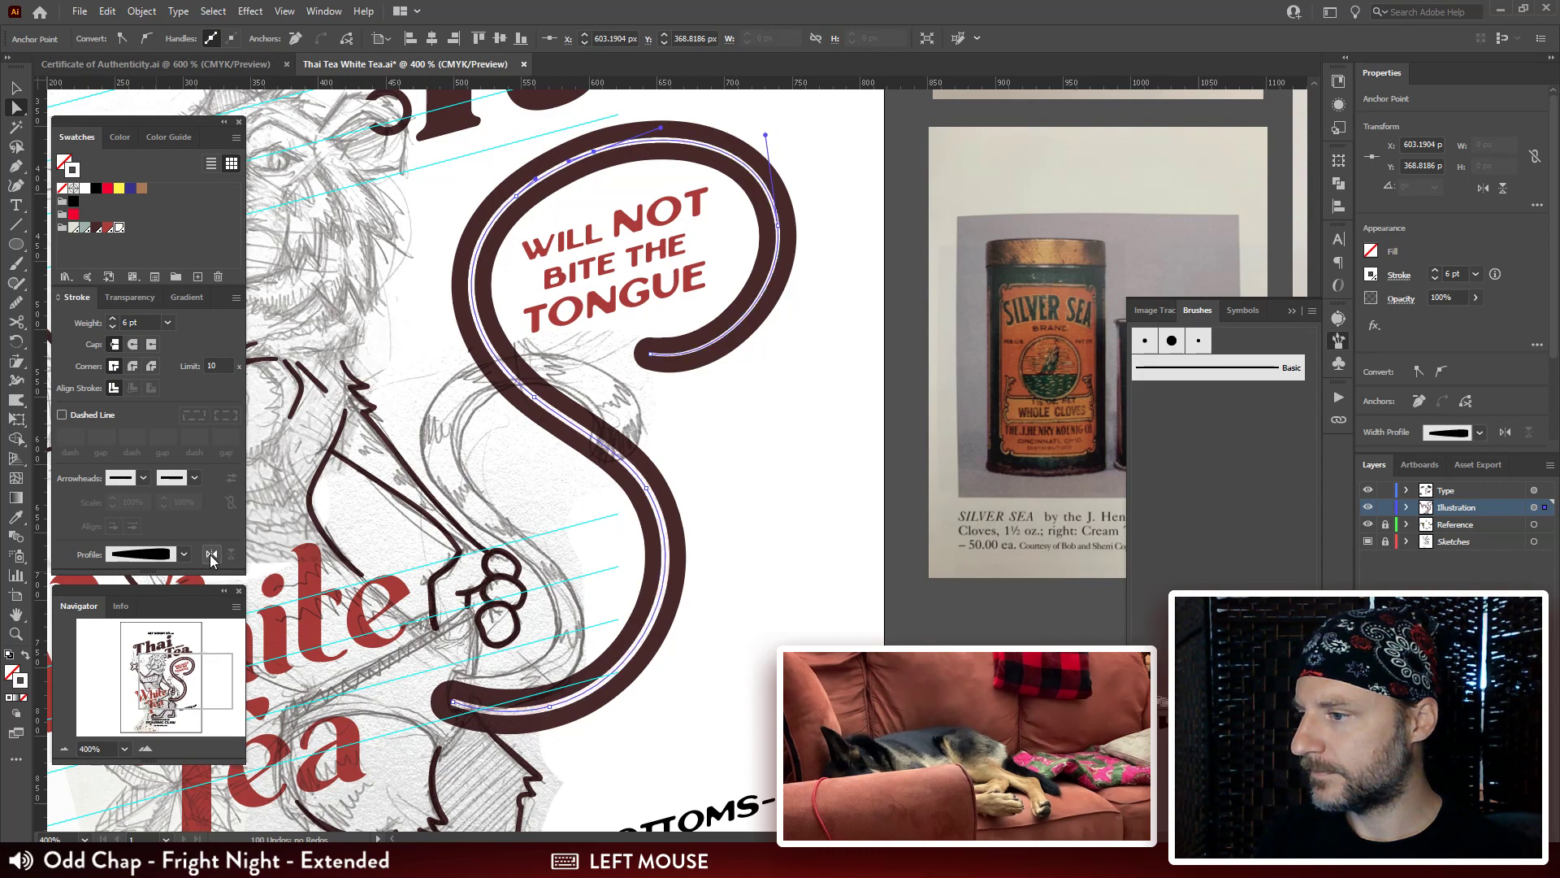
left_click(212, 556)
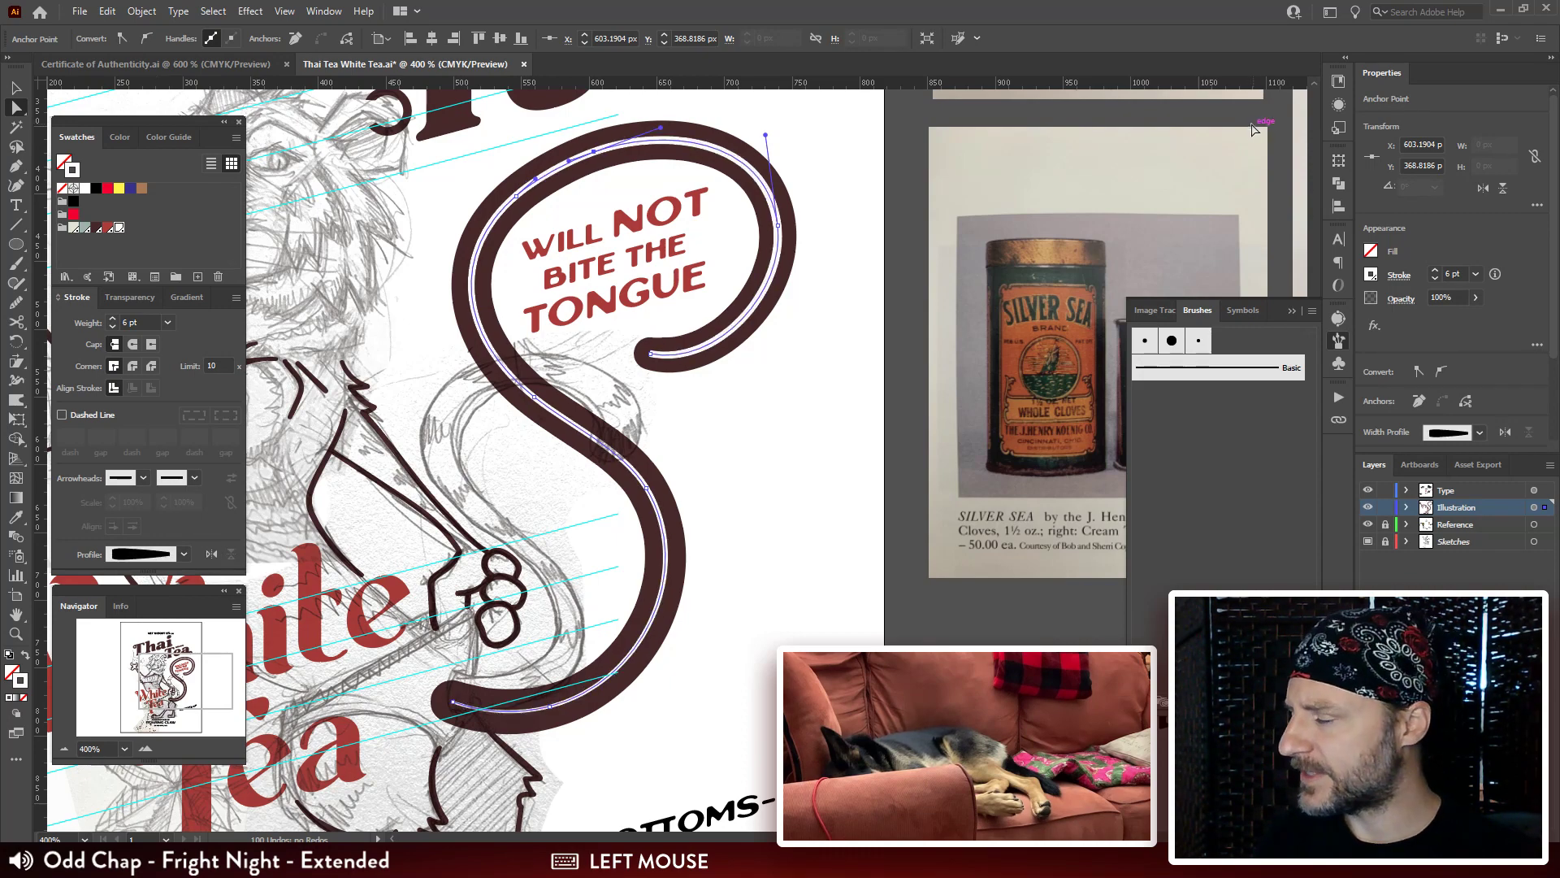
Select only the dark tail stroke in the path's appearance and apply the Basic brush to it.
left_click(1338, 104)
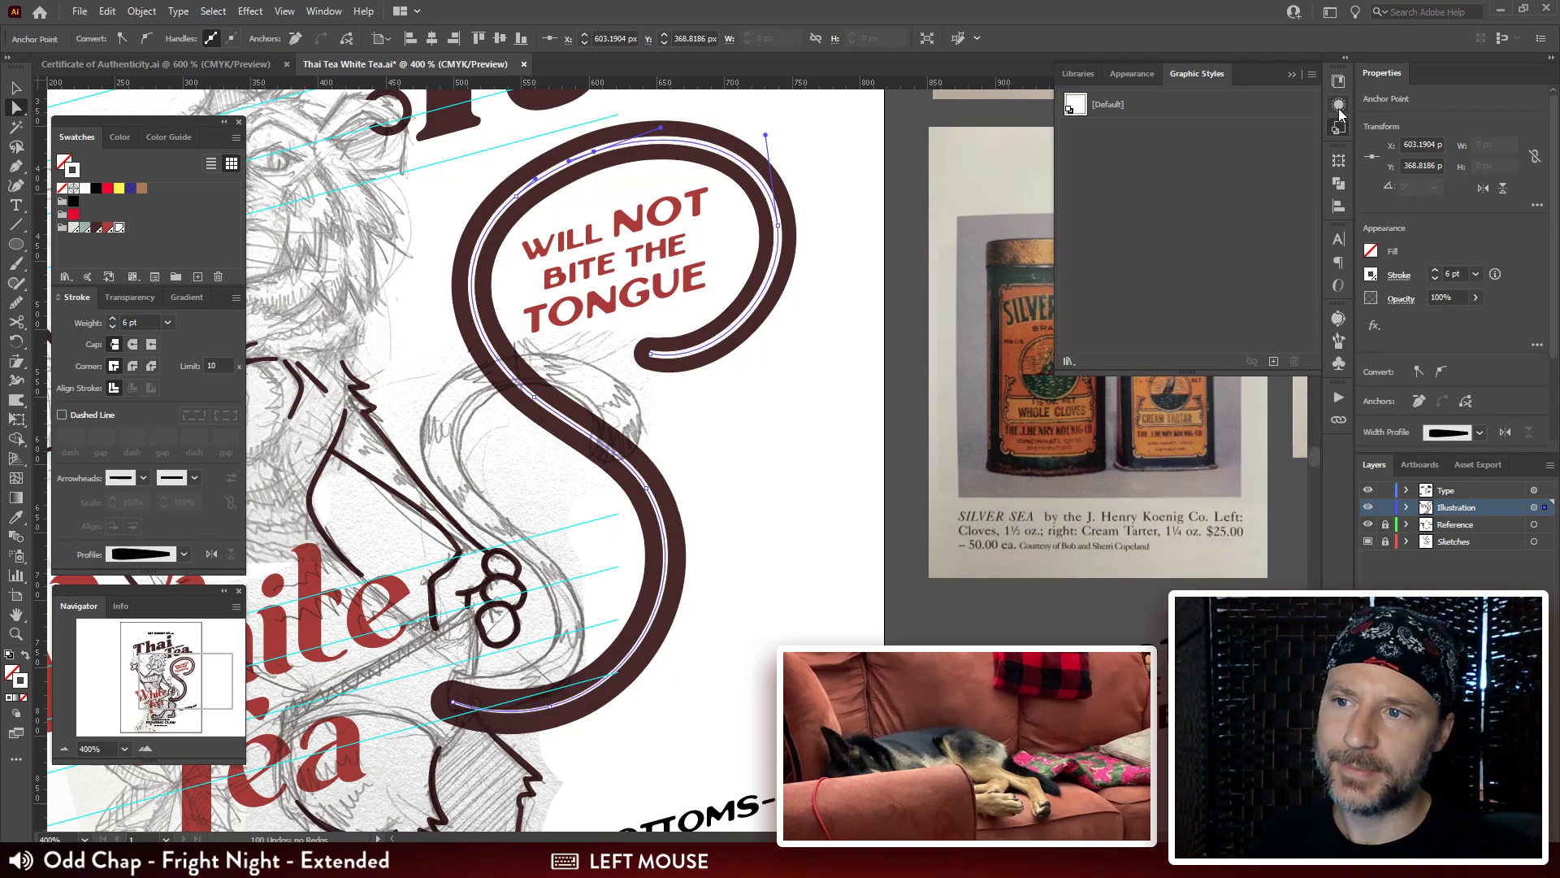
left_click(1203, 140)
left_click(1249, 188)
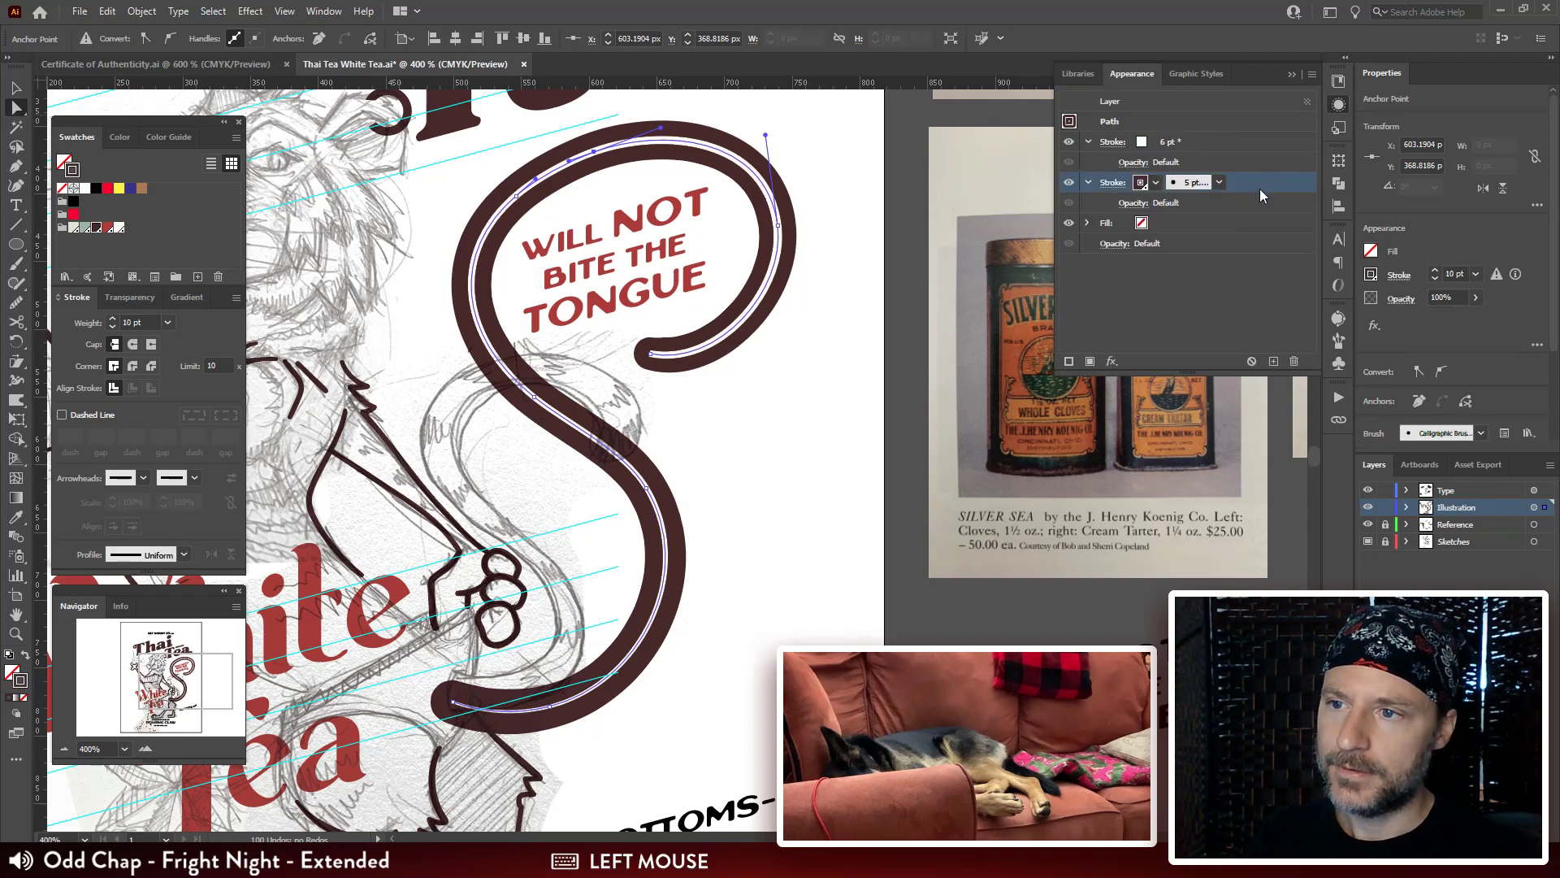
left_click(1339, 341)
left_click(1193, 369)
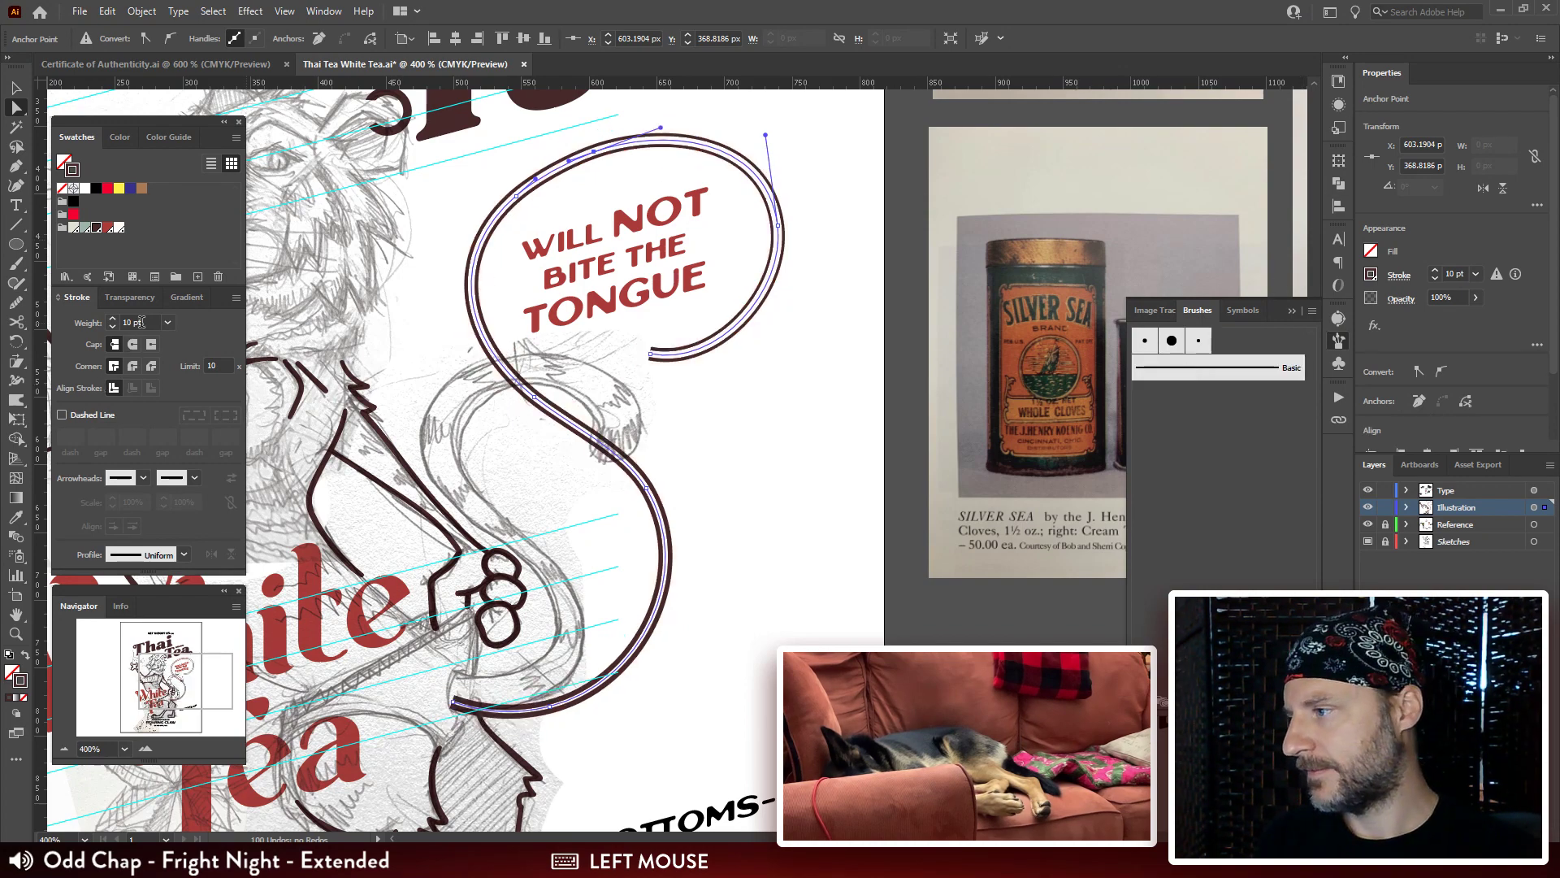
Set the dark tail stroke to 26 pt with a round cap and round join.
key("Up")
key("shift+Up")
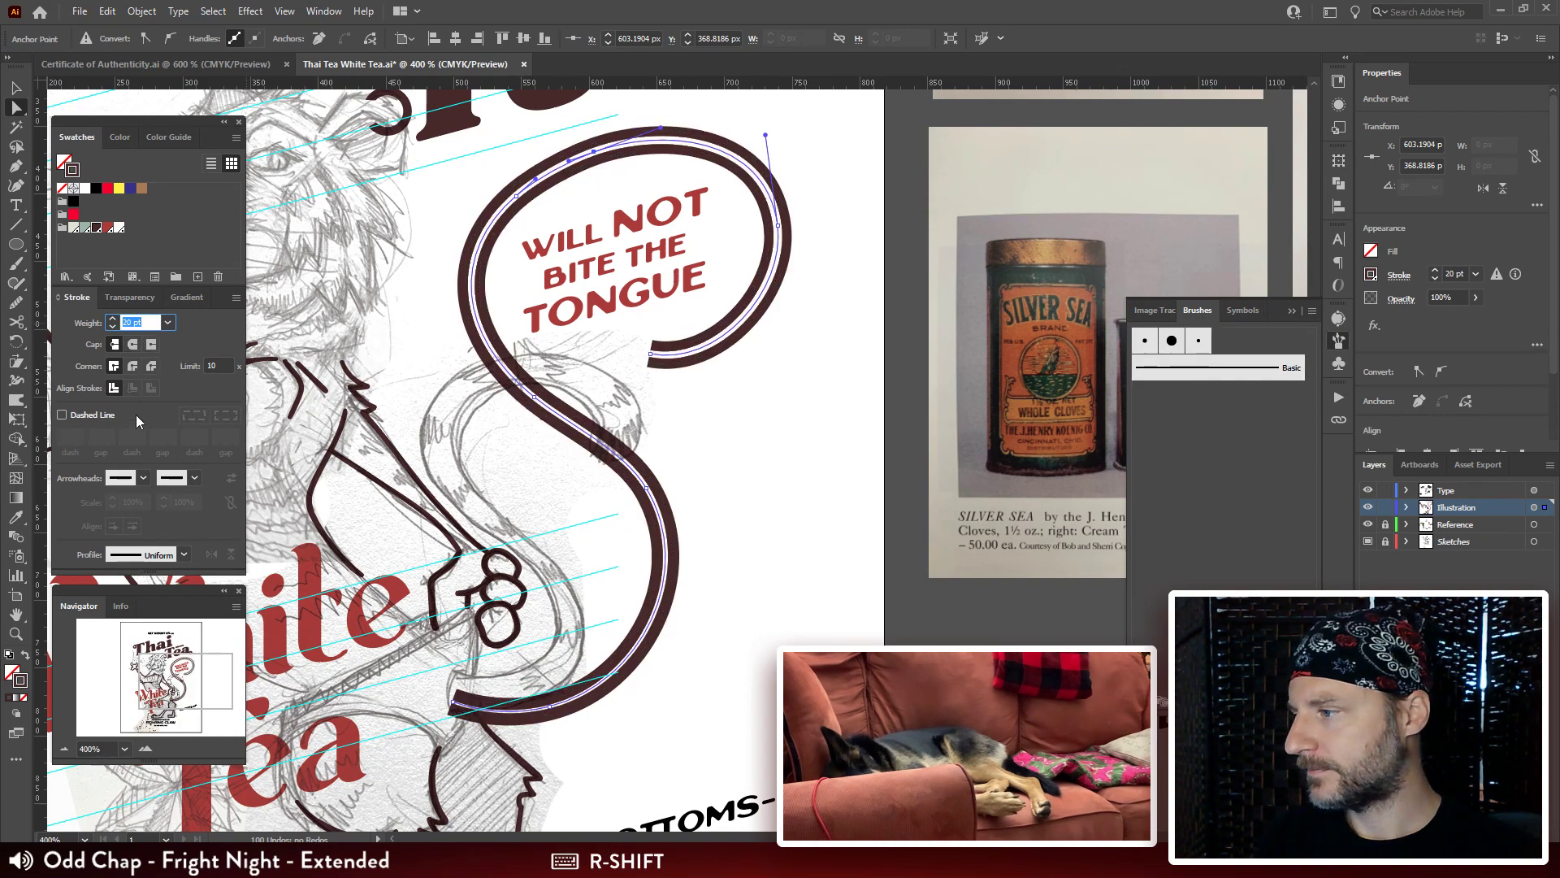
left_click(133, 366)
left_click(132, 343)
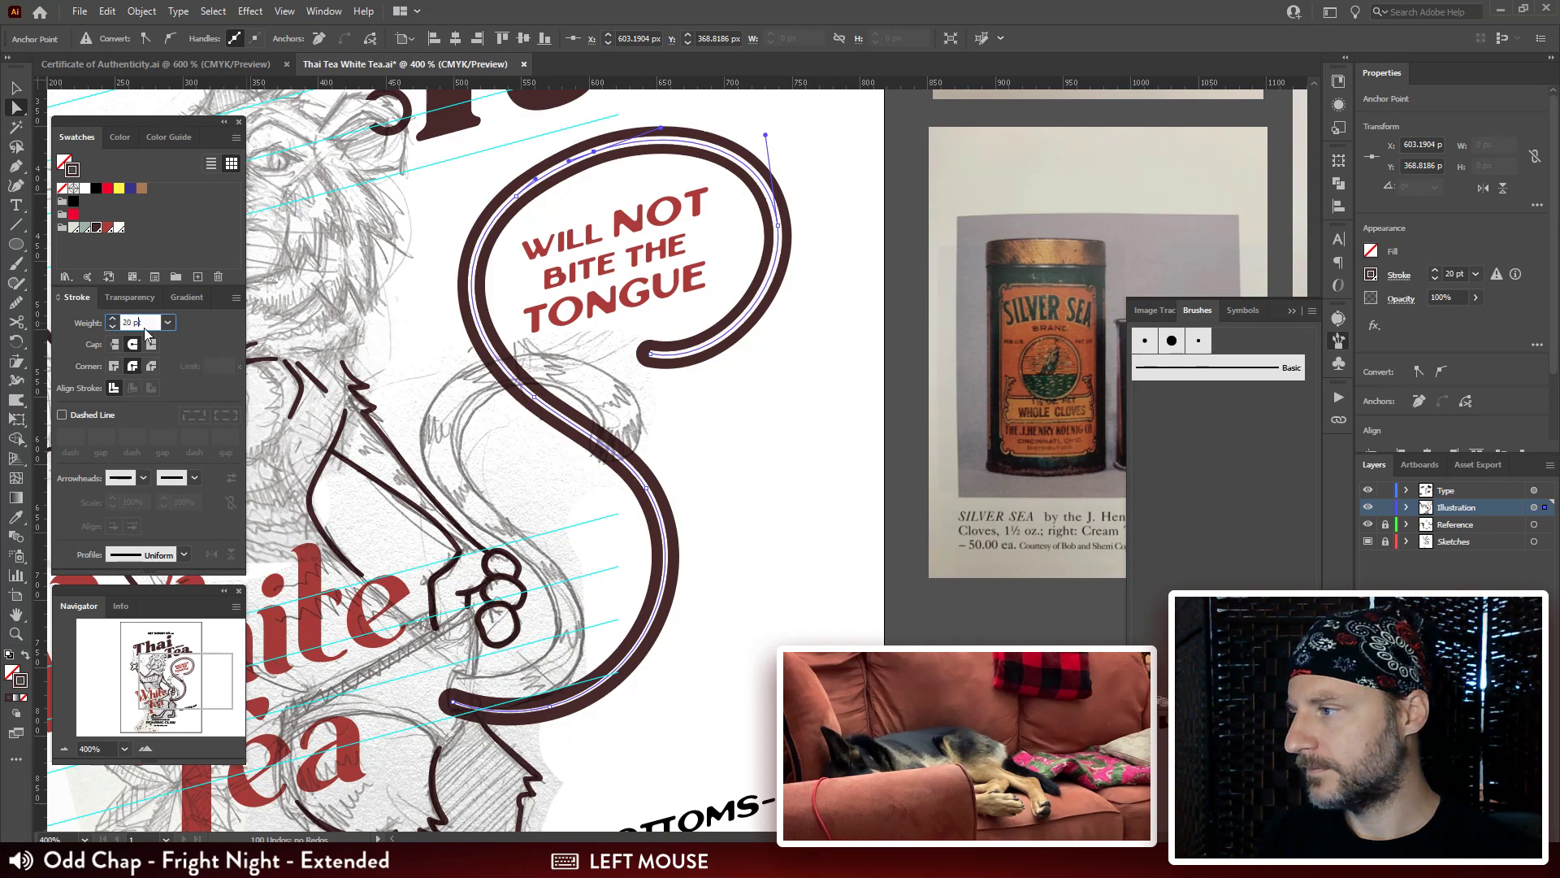
key("shift+Up")
key("Down")
key("Down")
key("Down")
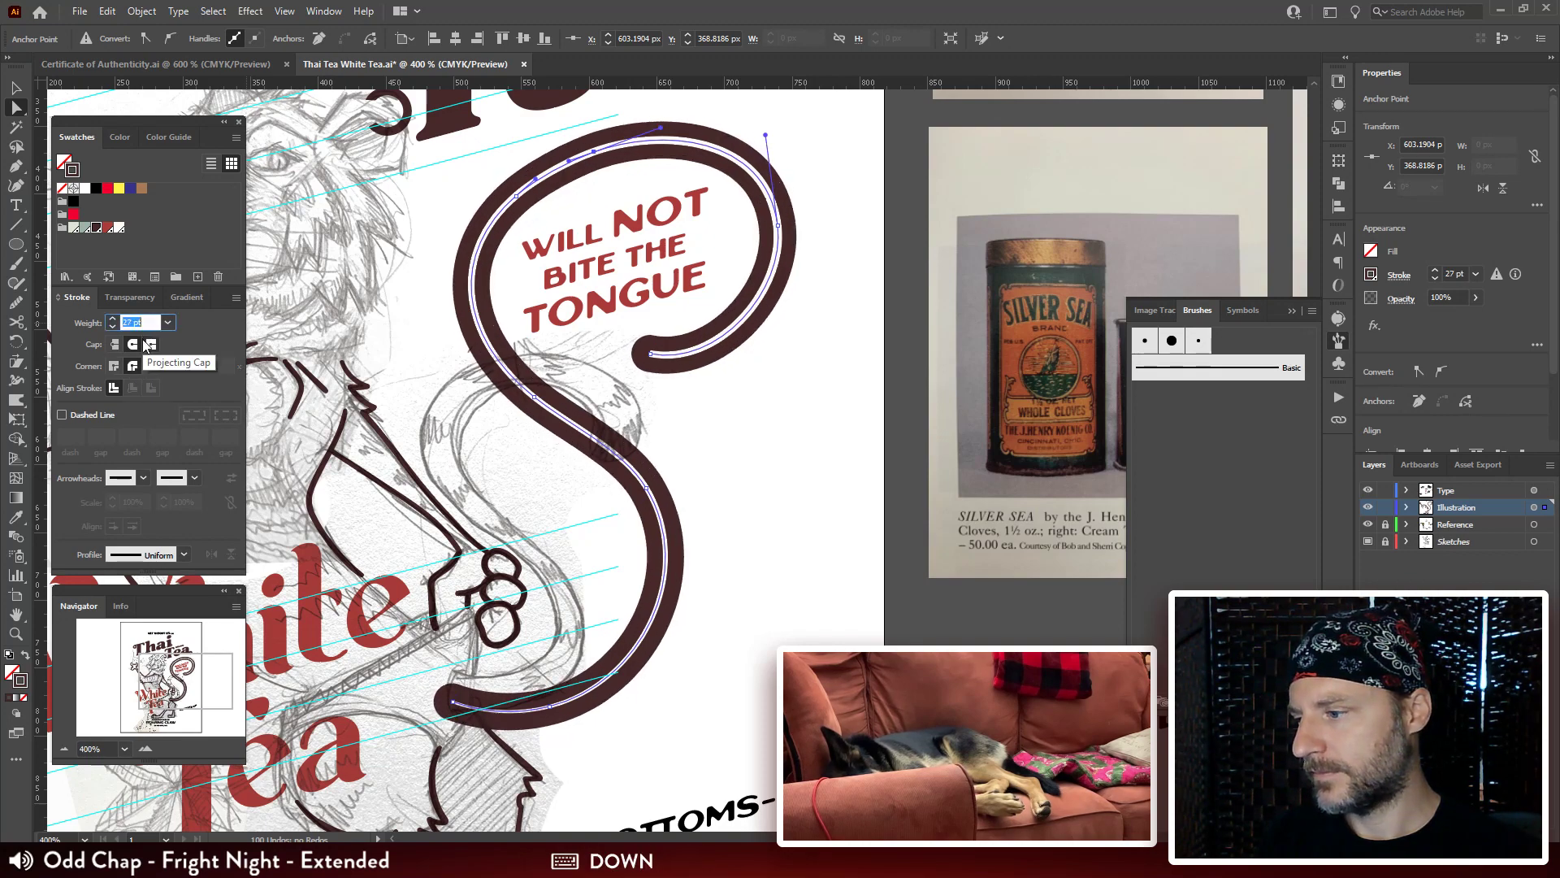
key("Down")
key("Up")
key("Up")
key("Down")
key("Down")
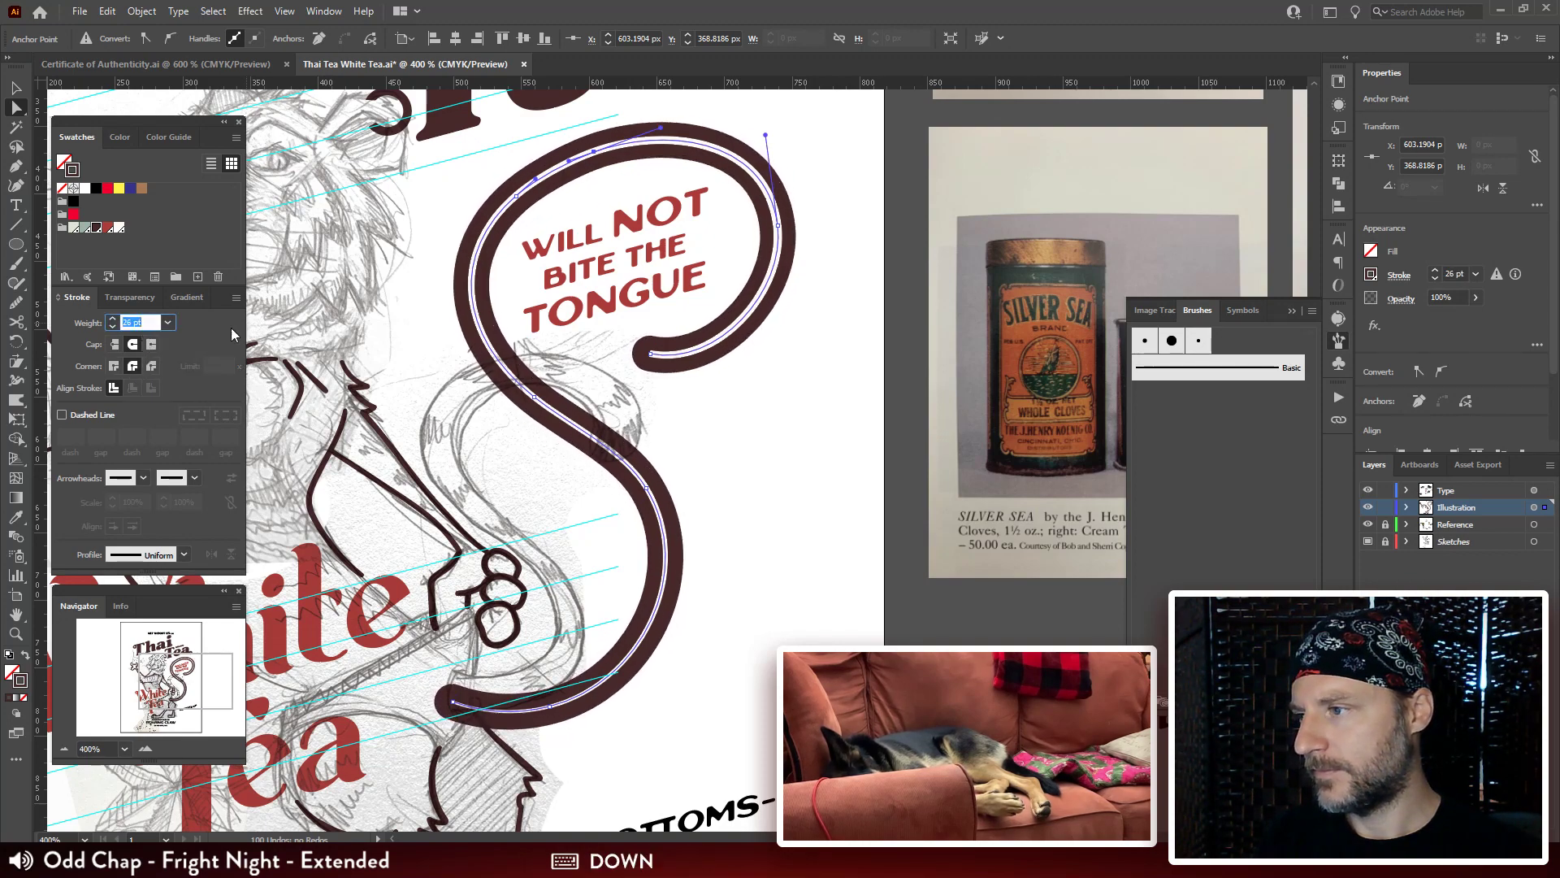
Set the white tail stroke to 15 pt with a round cap and round join.
left_click(1337, 128)
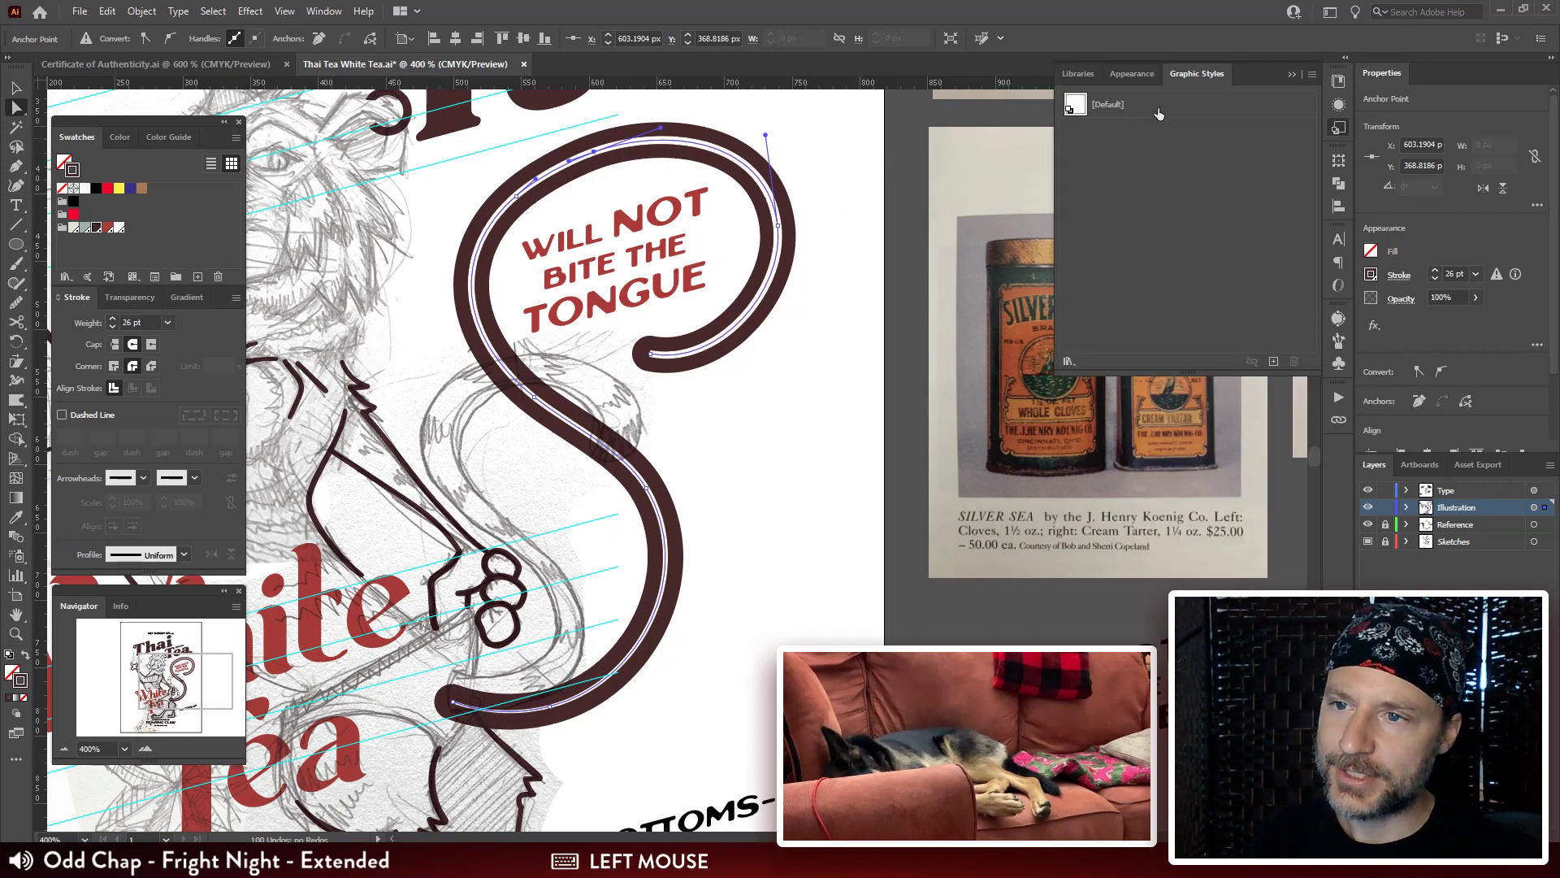
left_click(1338, 104)
left_click(1231, 141)
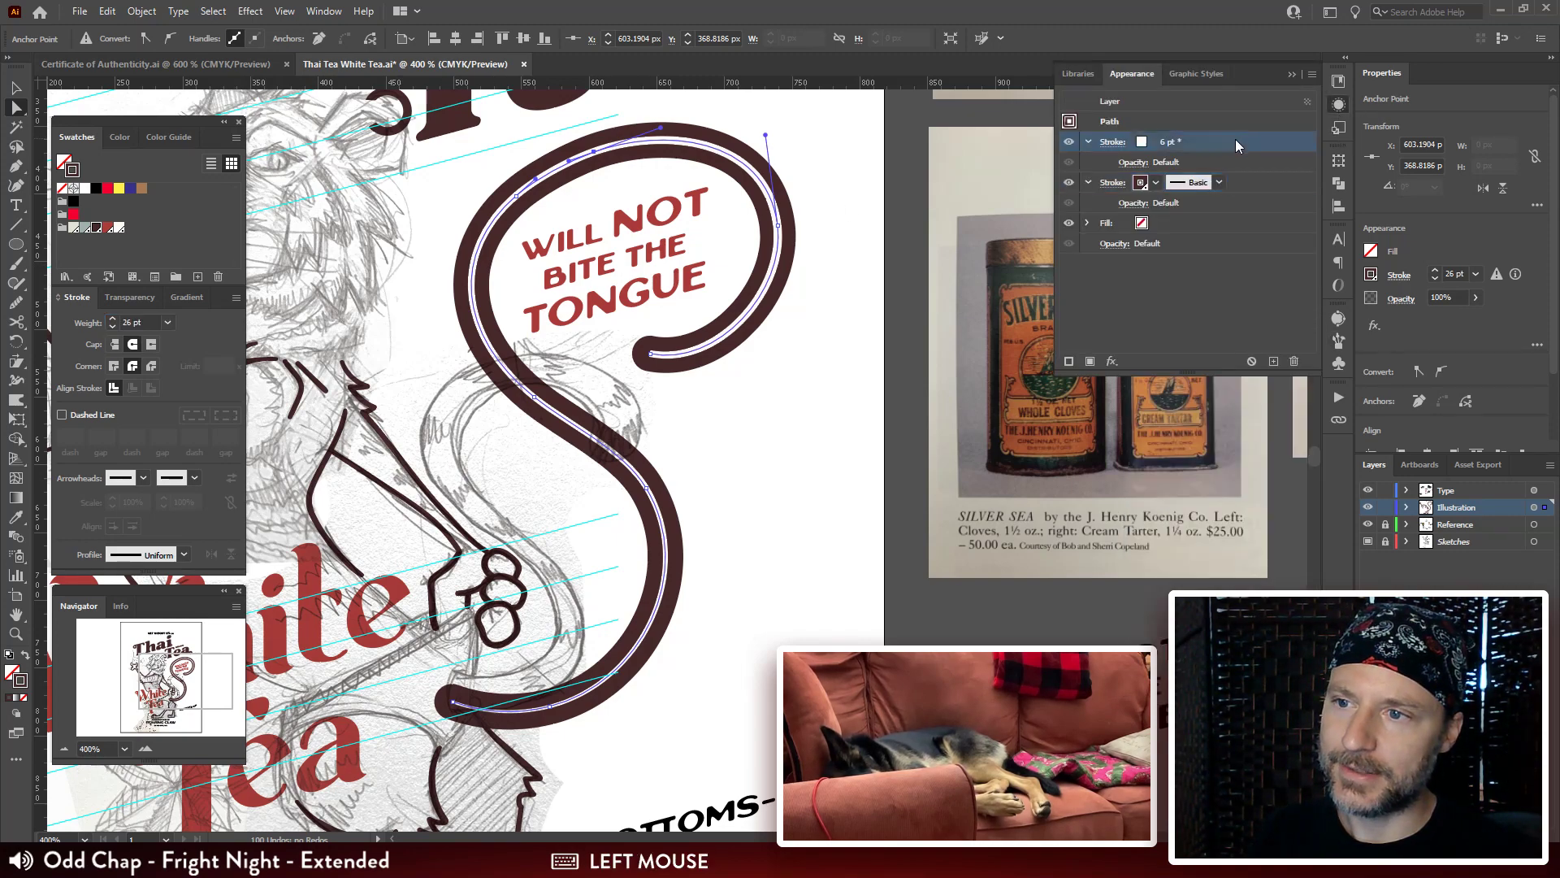
left_click(1203, 142)
key("shift+Up")
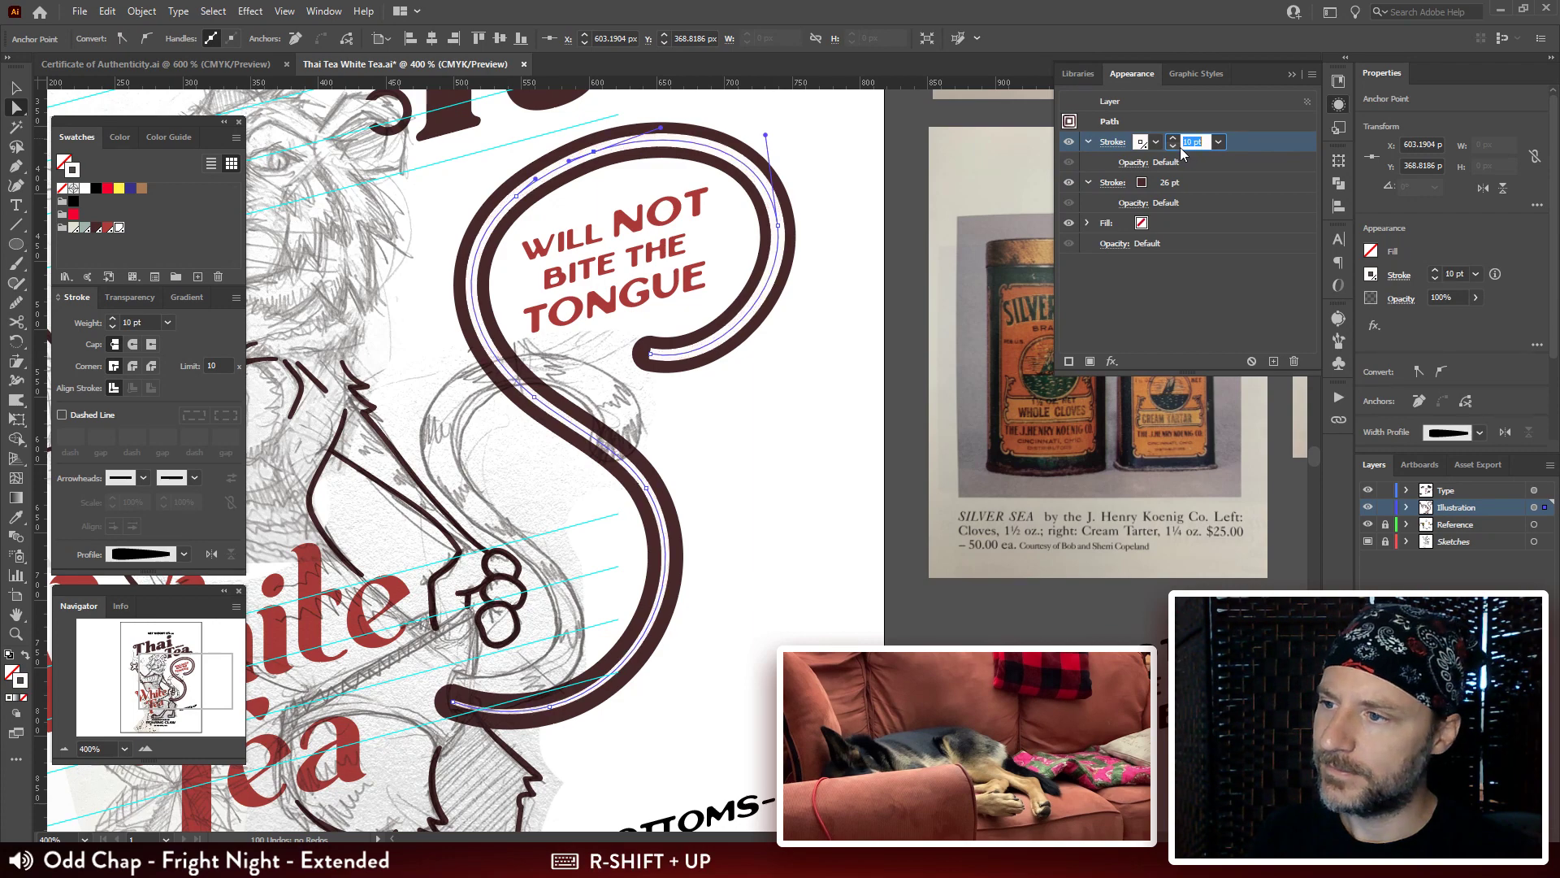
key("Up")
key("Up")
key("Up")
key("Up")
key("Up")
left_click(132, 344)
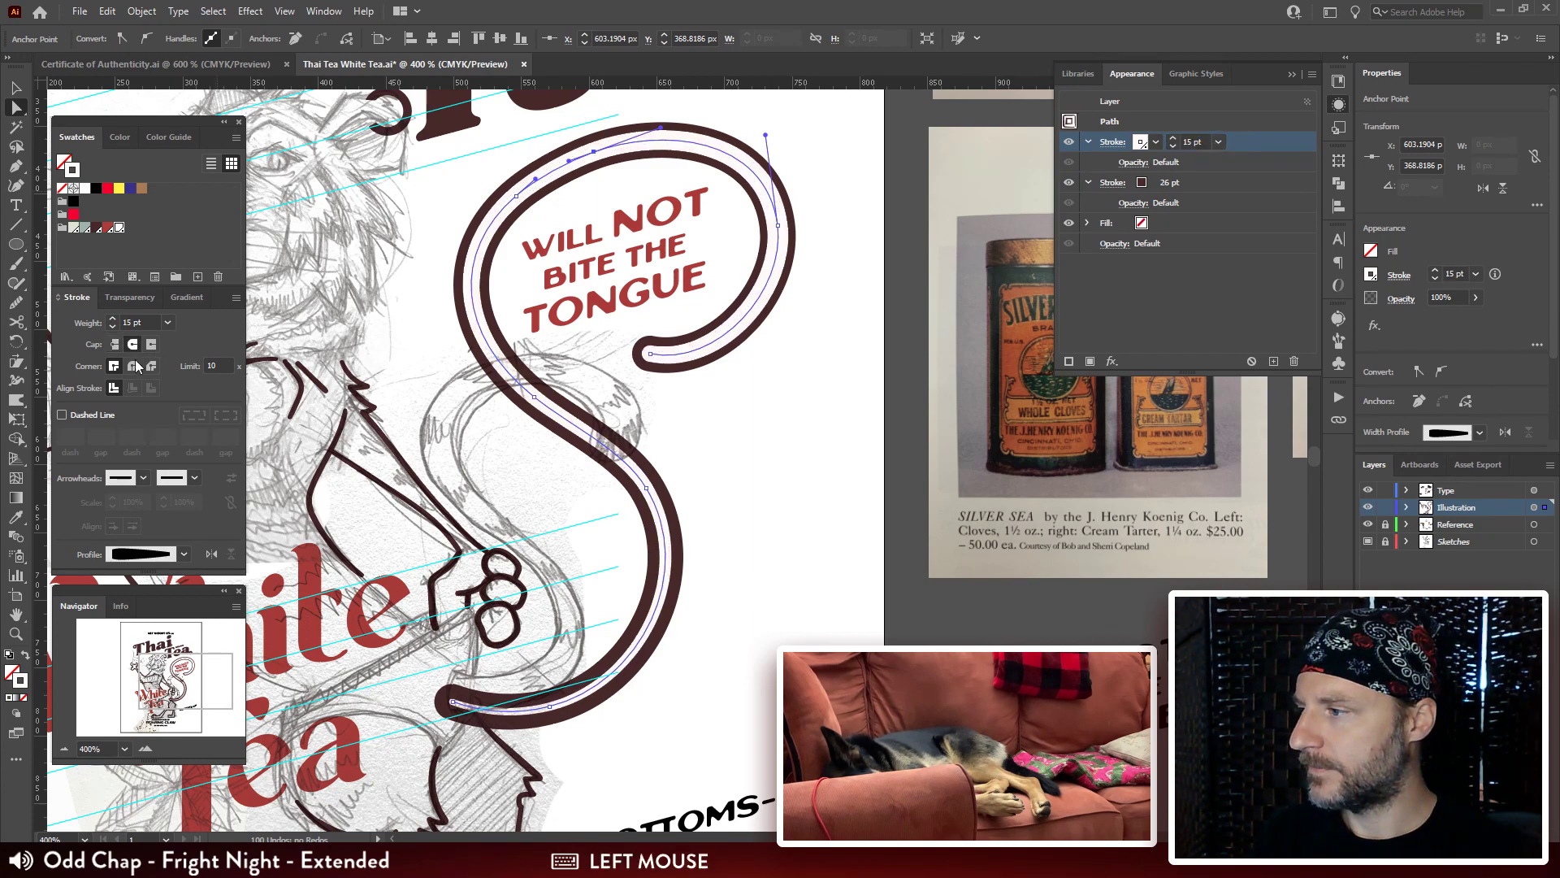
left_click(134, 364)
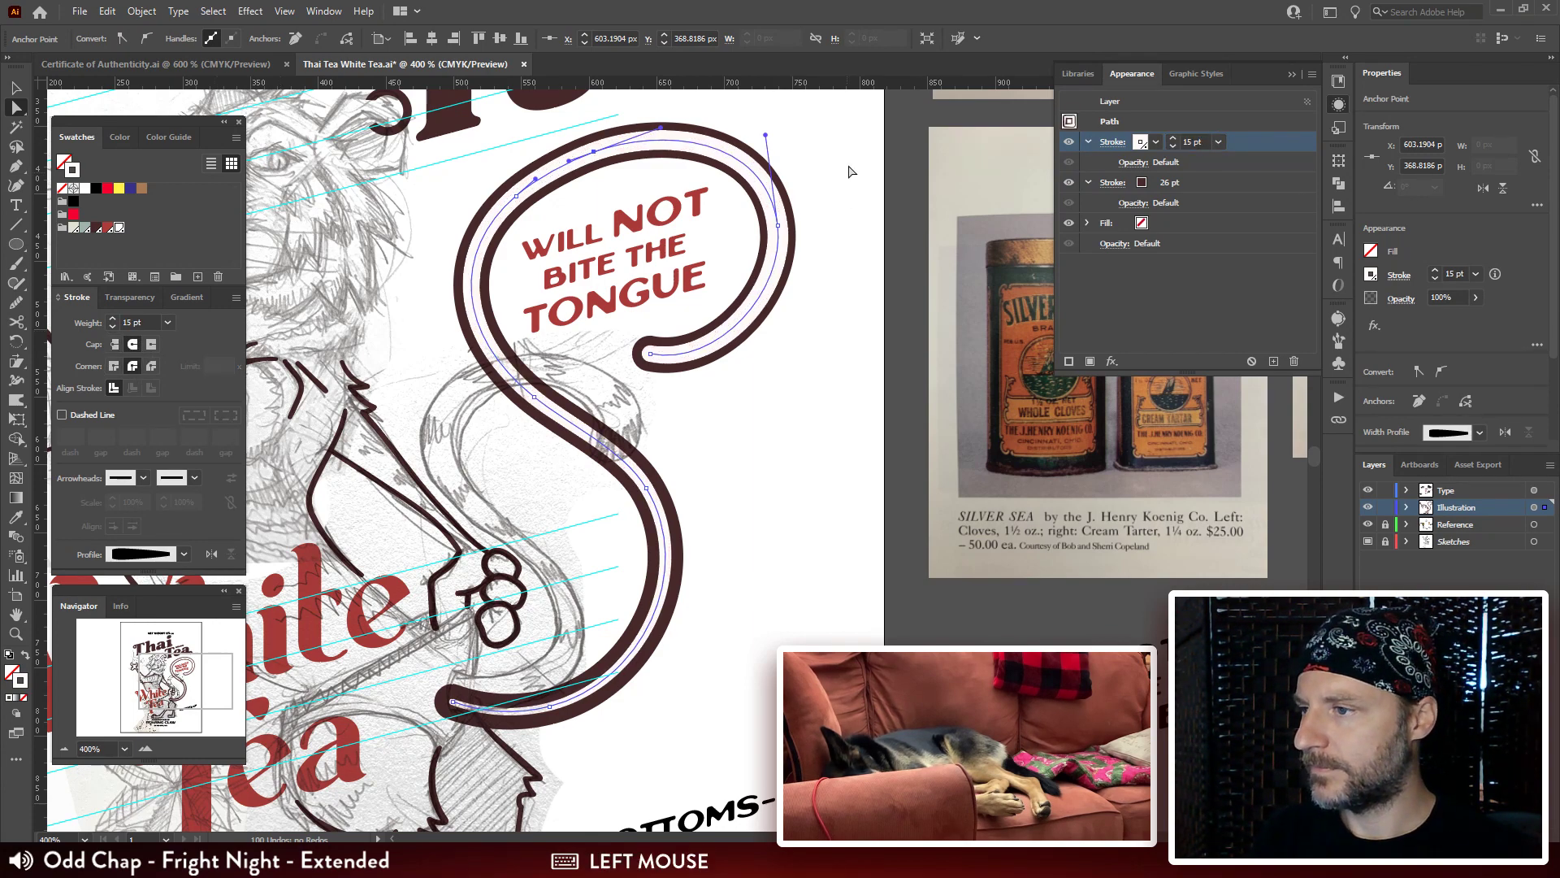
Nudge the selected top anchor point up slightly and increase the white tail stroke's weight to 18 pt.
key("Up")
left_click(1198, 148)
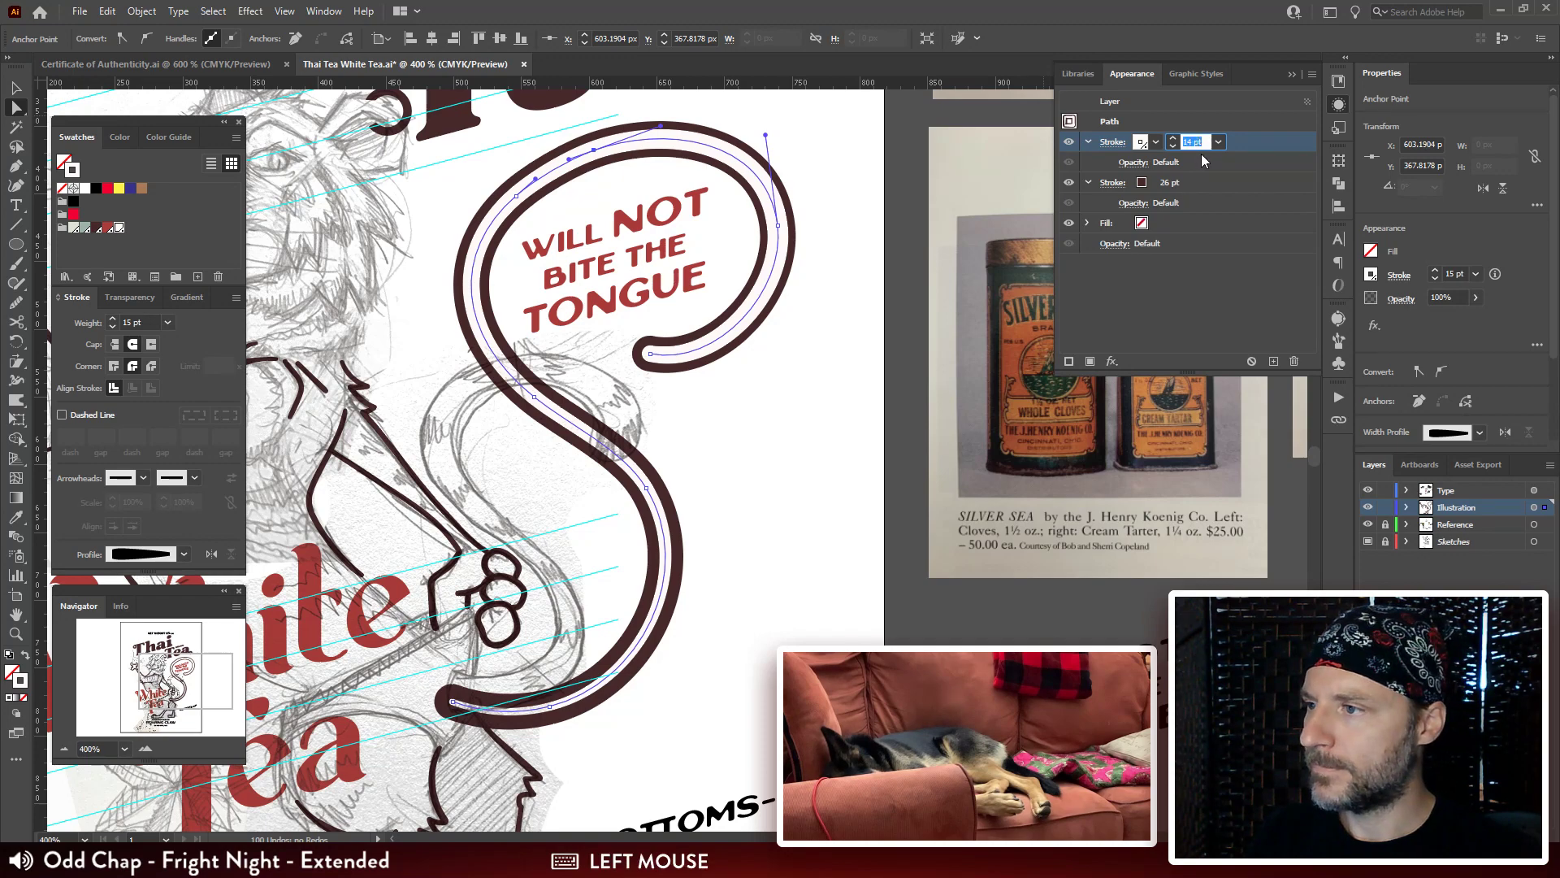
key("Down")
key("Up")
key("Up")
key("Up")
key("Up")
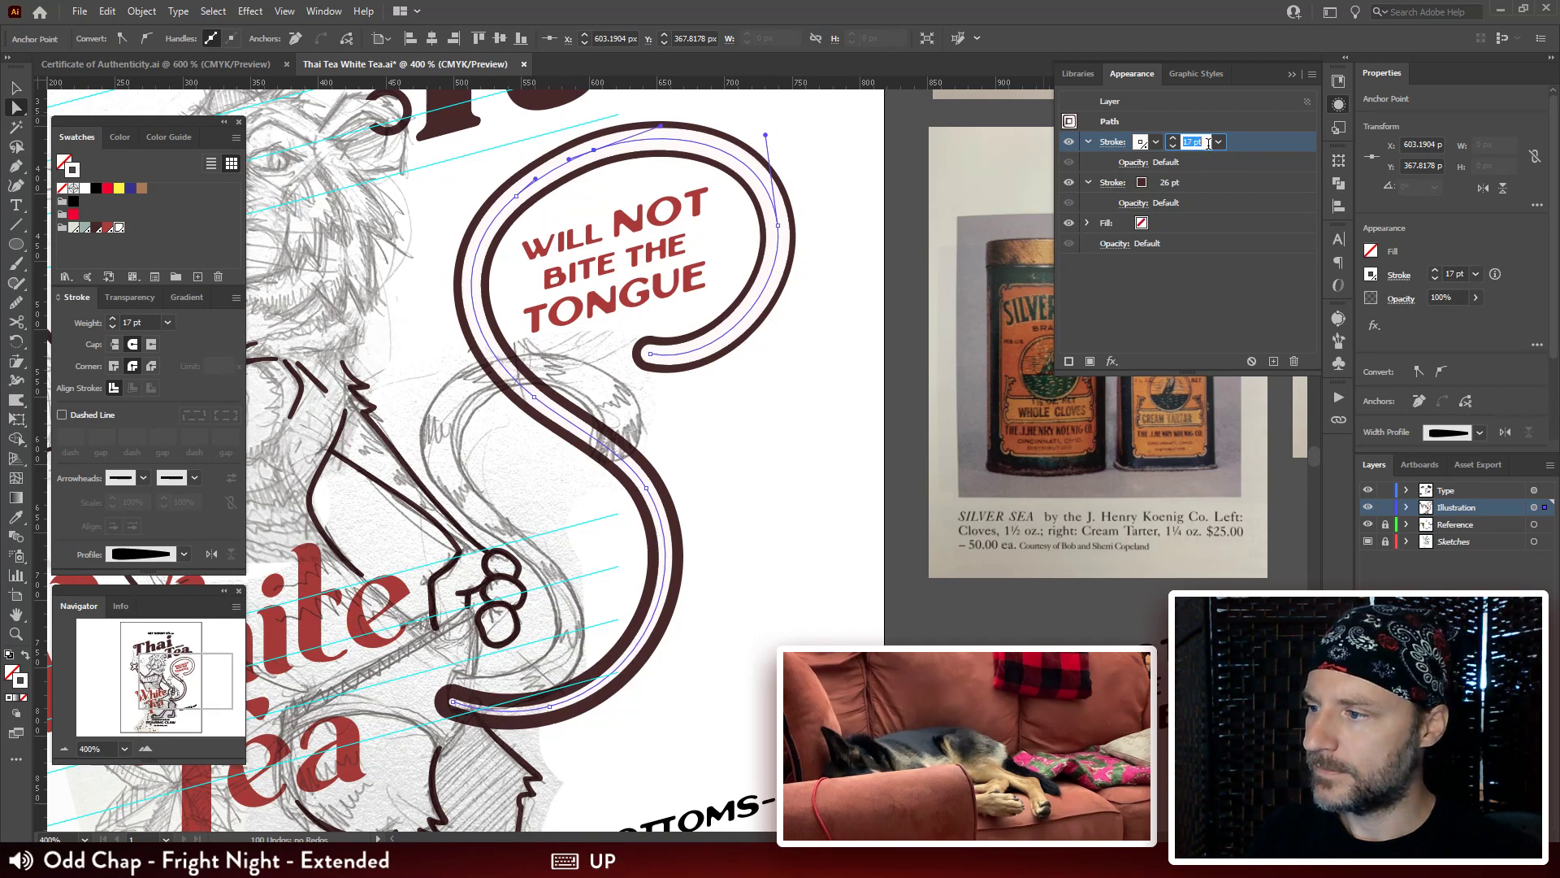
key("Up")
key("Down")
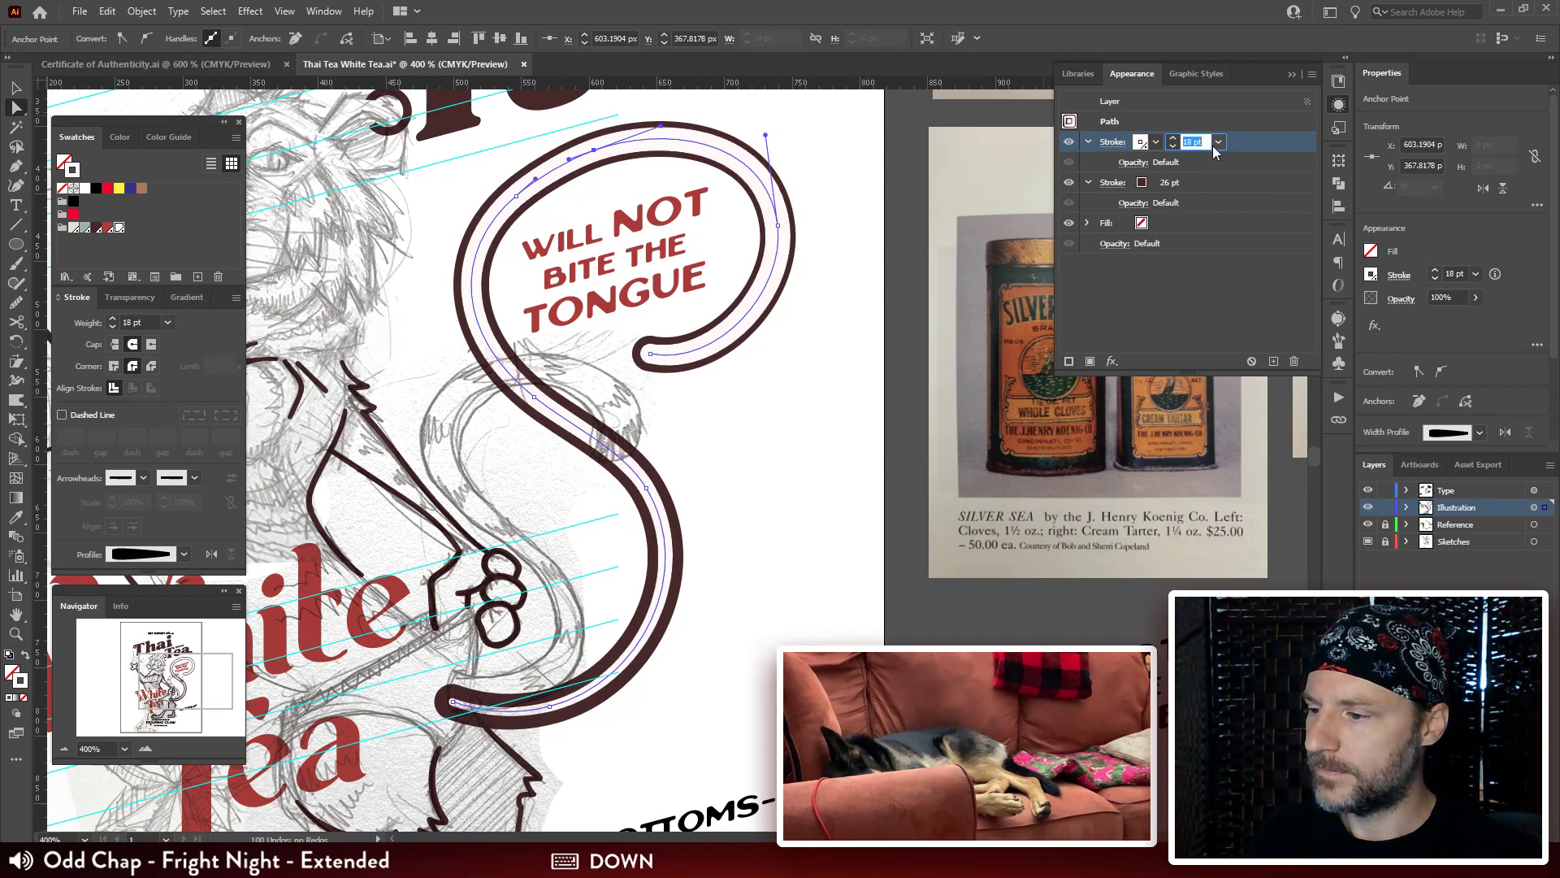
Apply the same tapering width profile to the dark 26 pt tail stroke.
left_click(1201, 187)
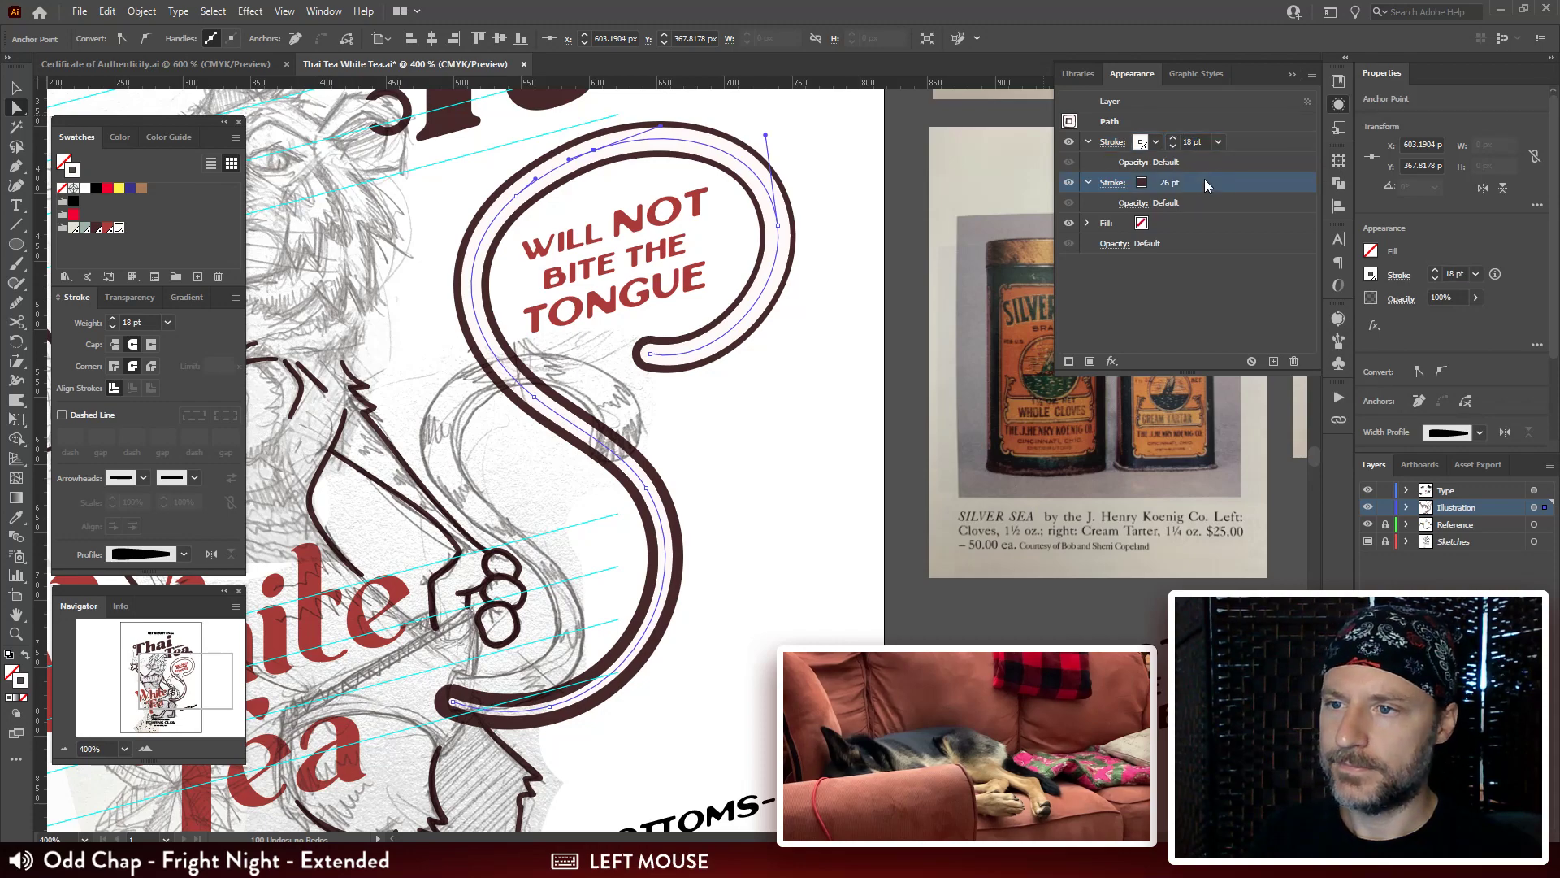
left_click(167, 555)
scroll(182, 705, "down", 5)
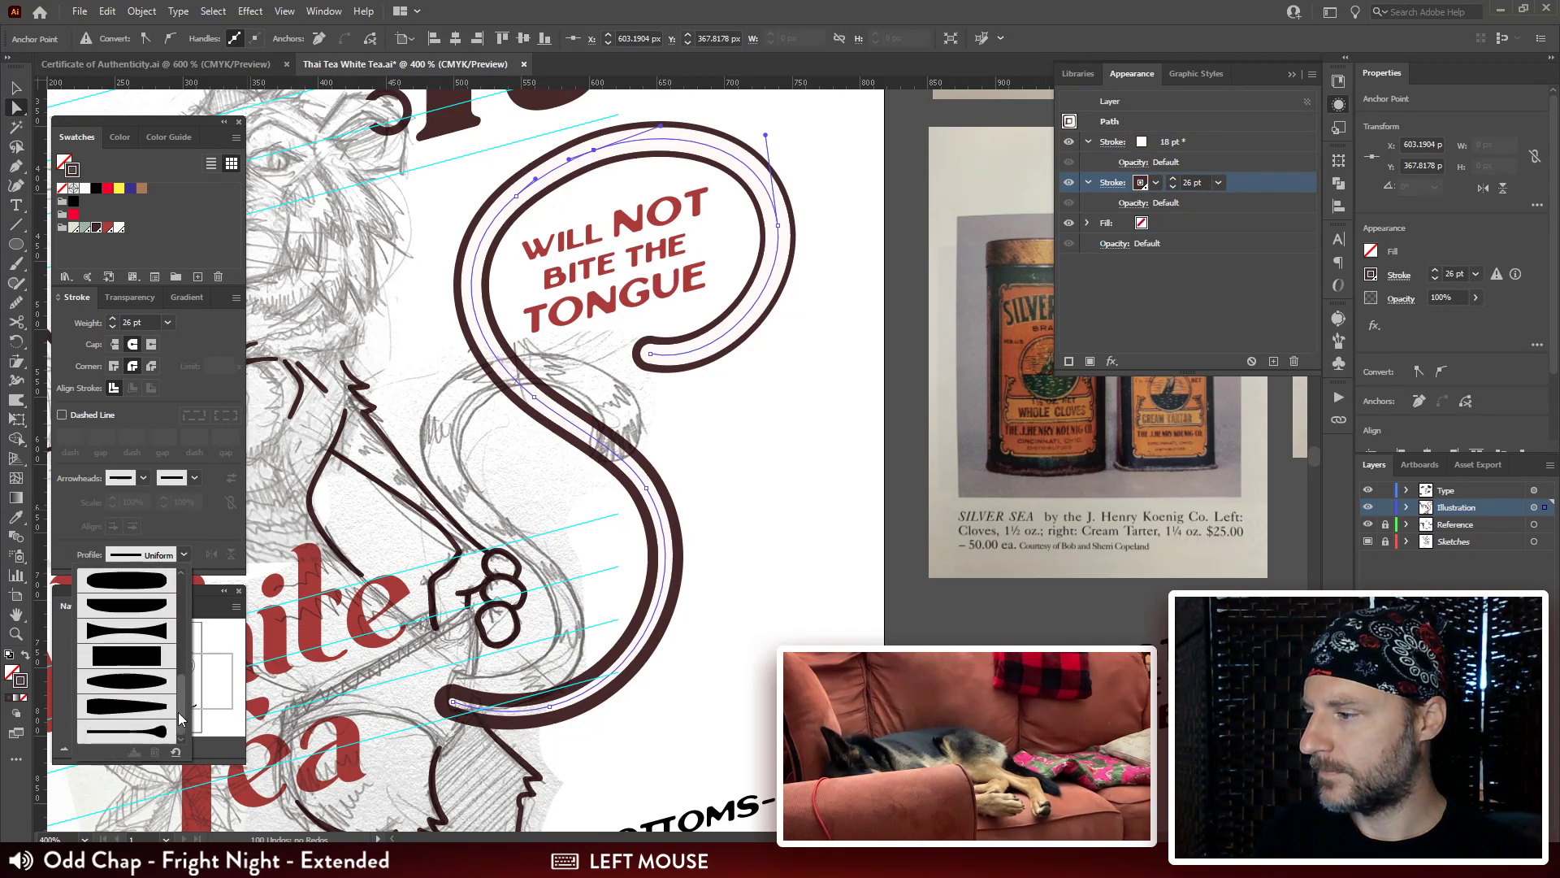
left_click(144, 704)
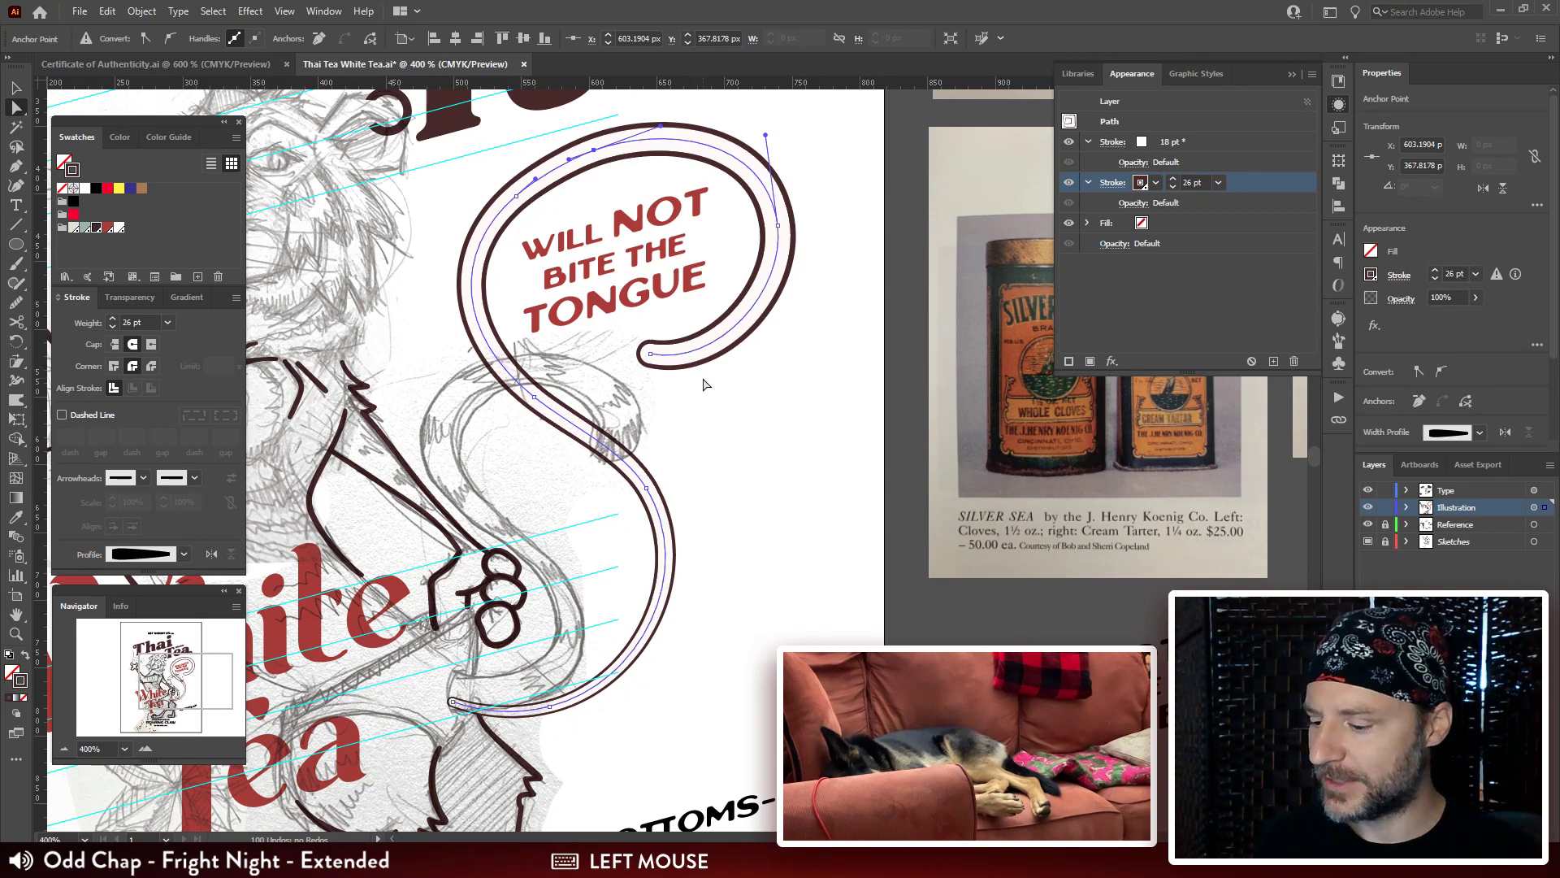
Undo the dark stroke's width profile and the white stroke's recent weight increases, redoing one so the white stroke is 16 pt.
key("ctrl+z")
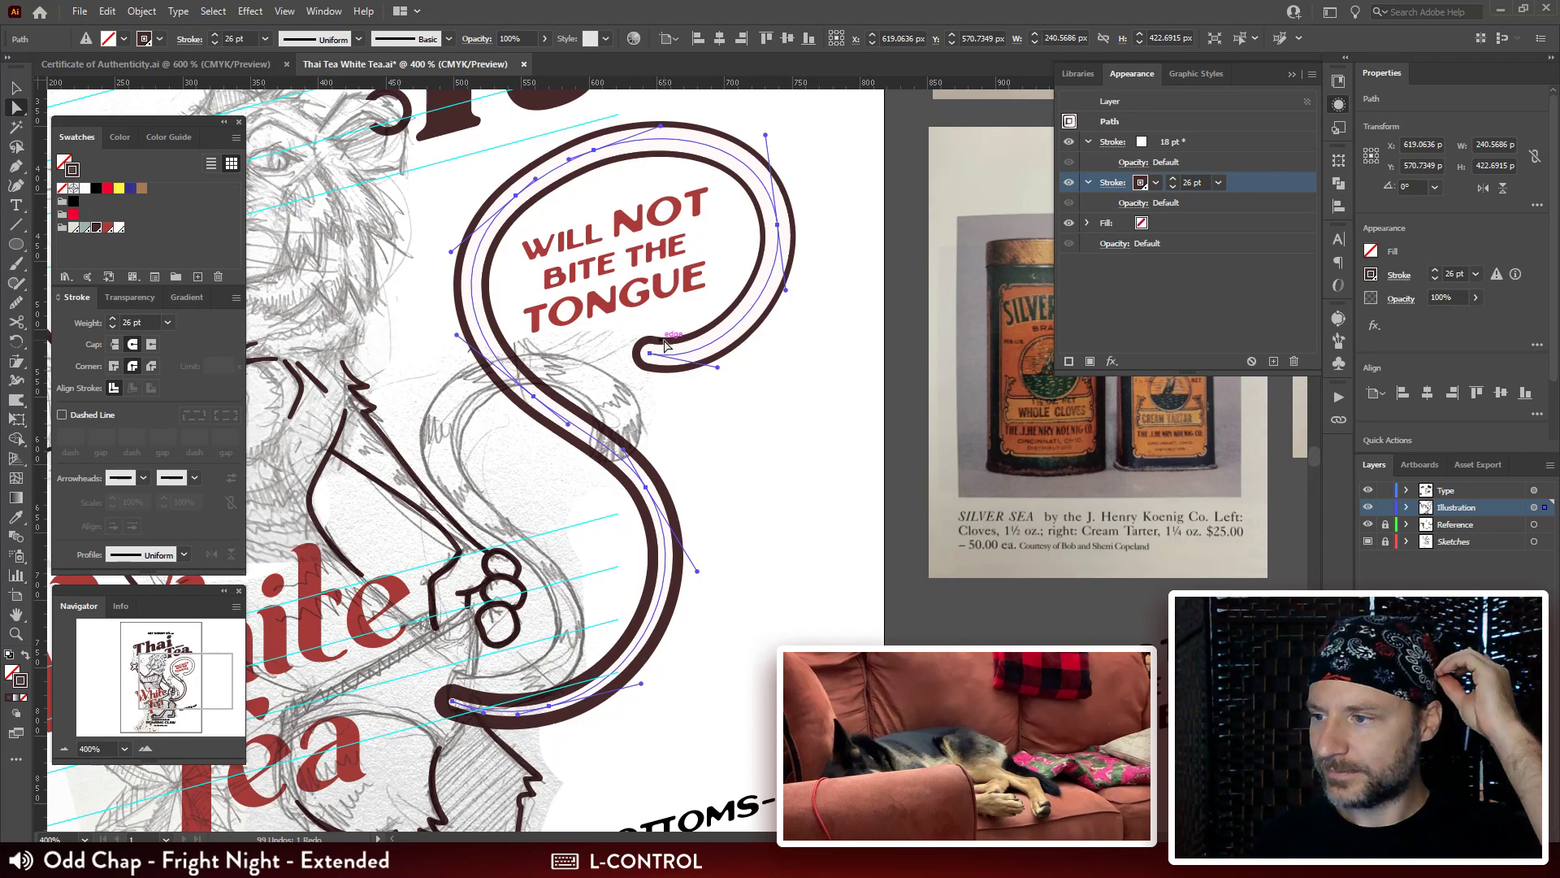
key("ctrl+z")
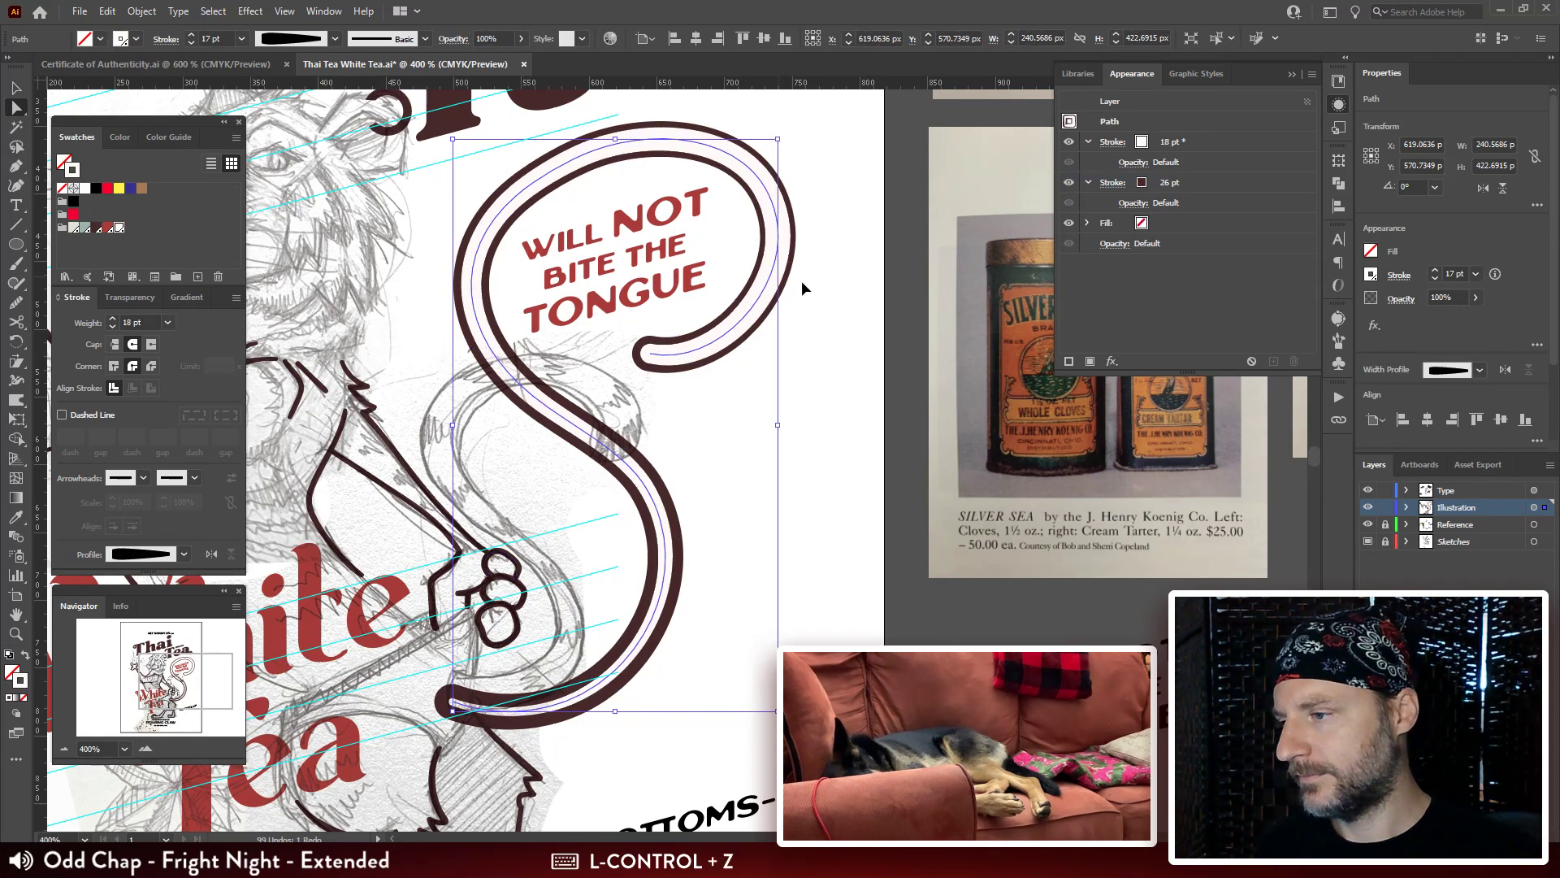
key("ctrl+z")
key("ctrl+z")
key("ctrl+z")
key("ctrl+z")
key("ctrl+z")
key("ctrl+z")
key("ctrl+z")
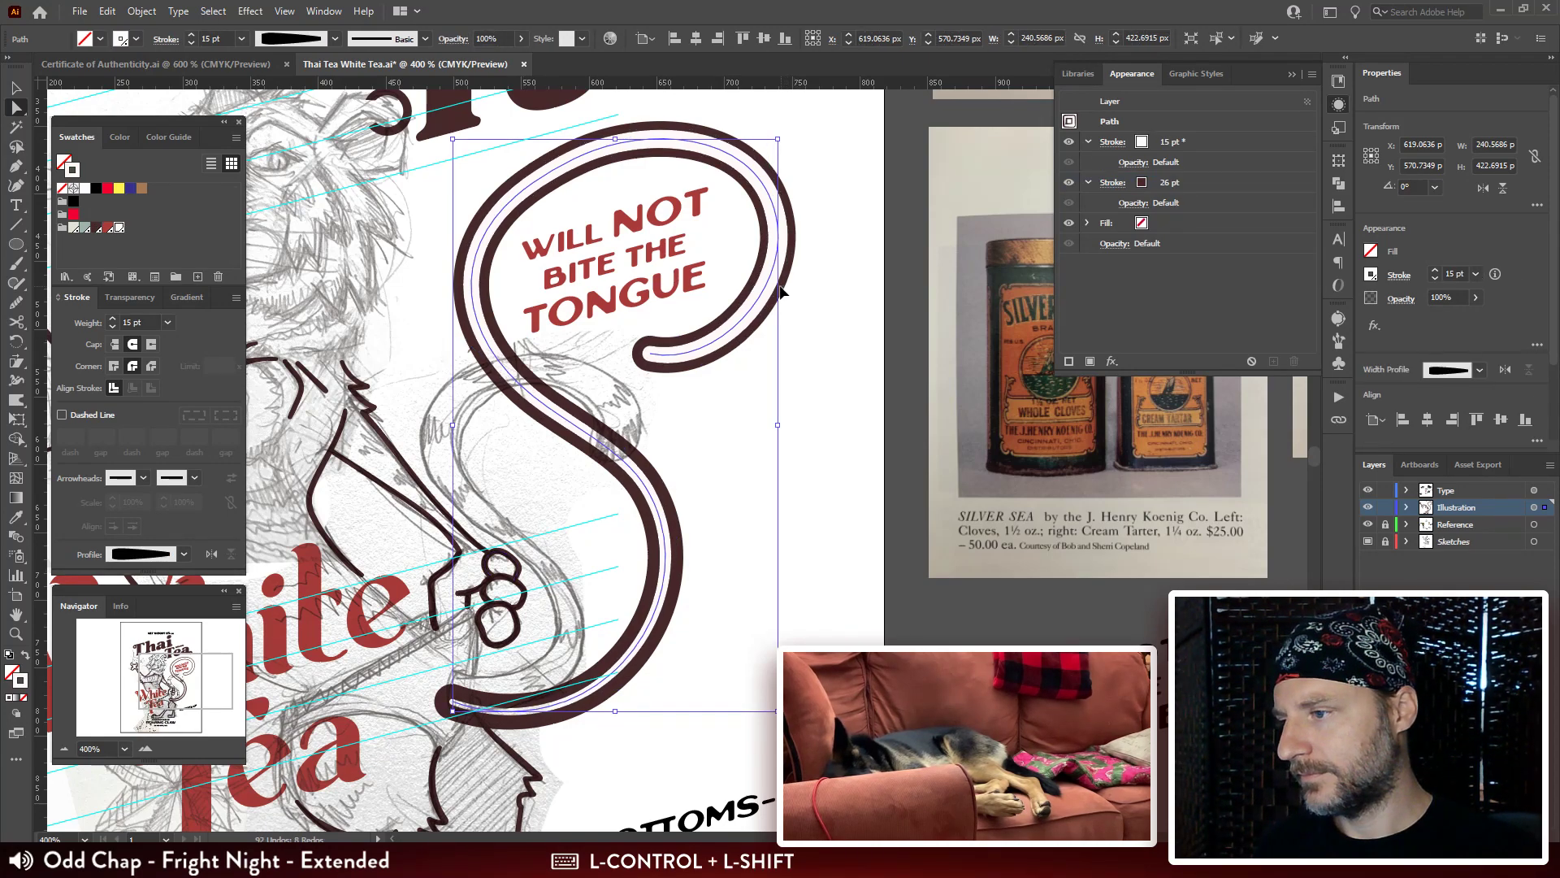
key("ctrl+shift+z")
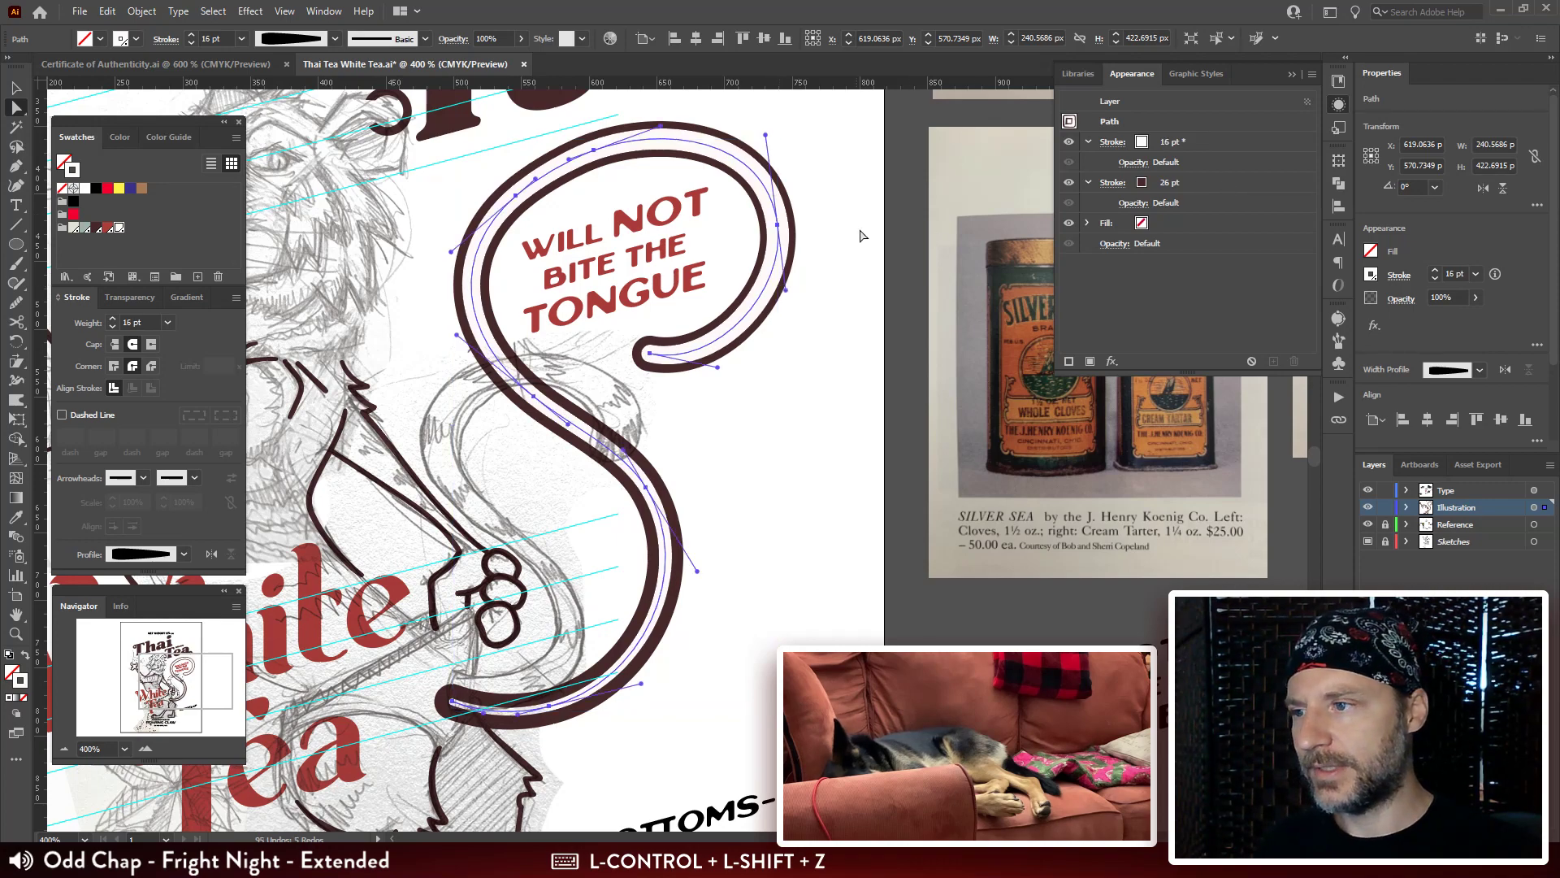
Set the white tail stroke to 20 pt with a uniform width profile.
left_click(1160, 149)
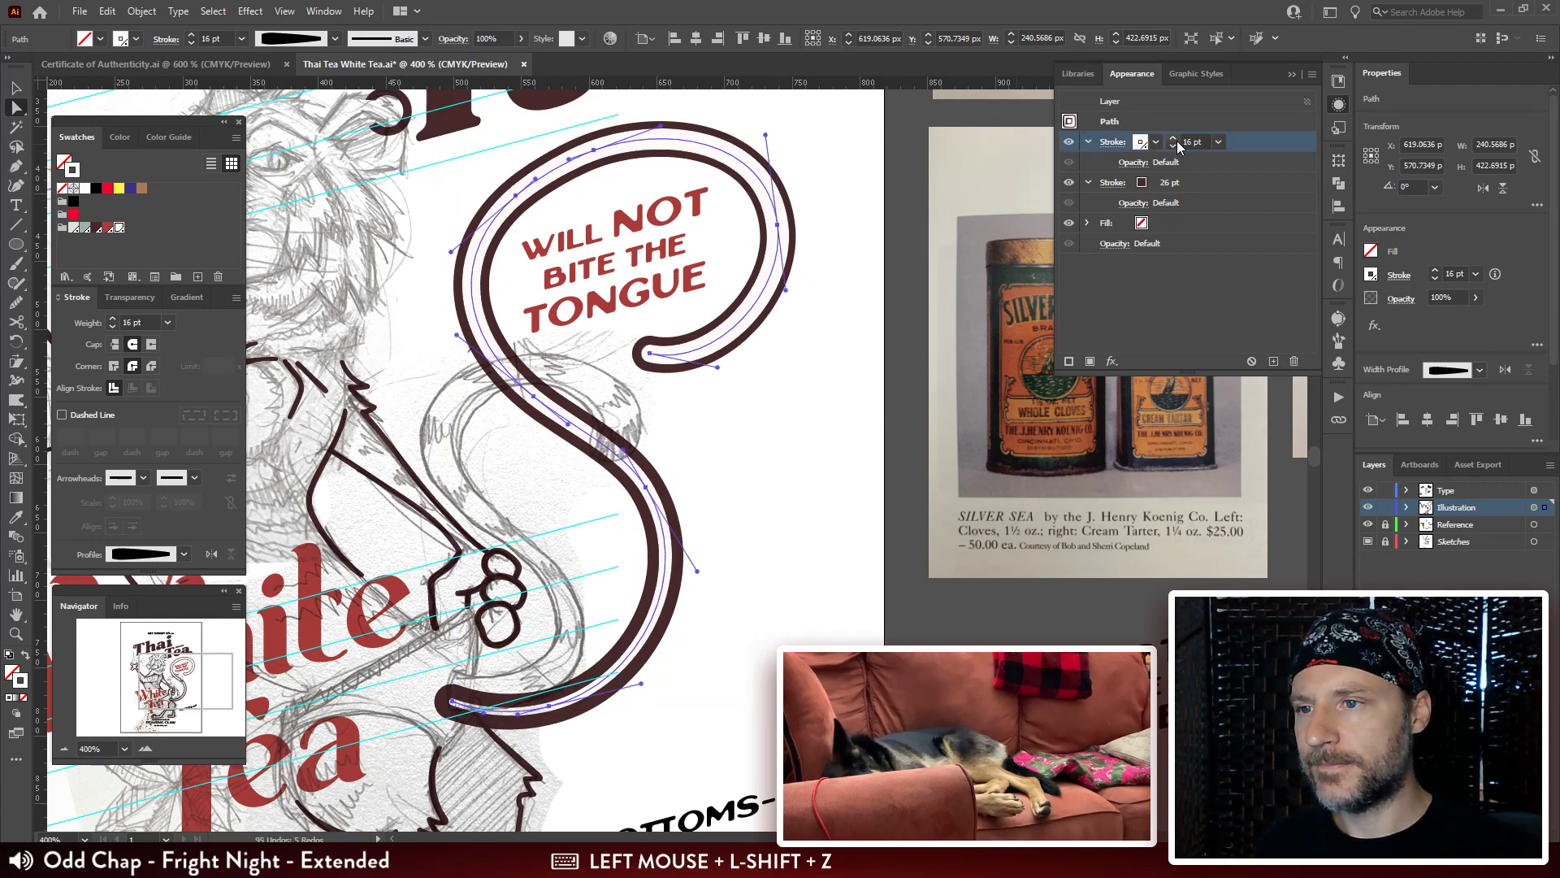
type("20")
key("Return")
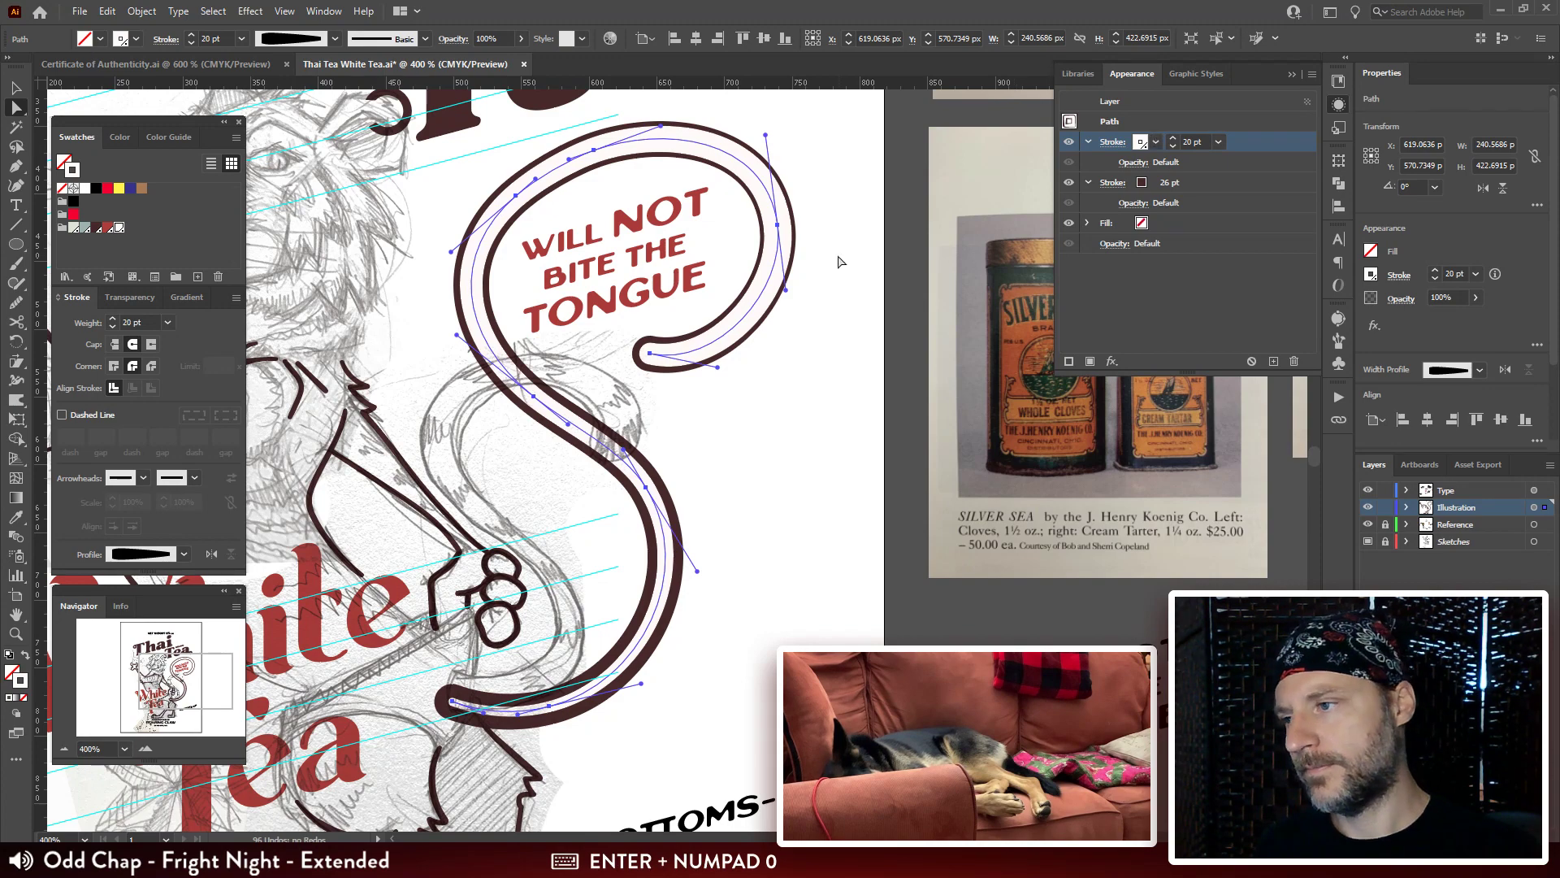
left_click(1206, 187)
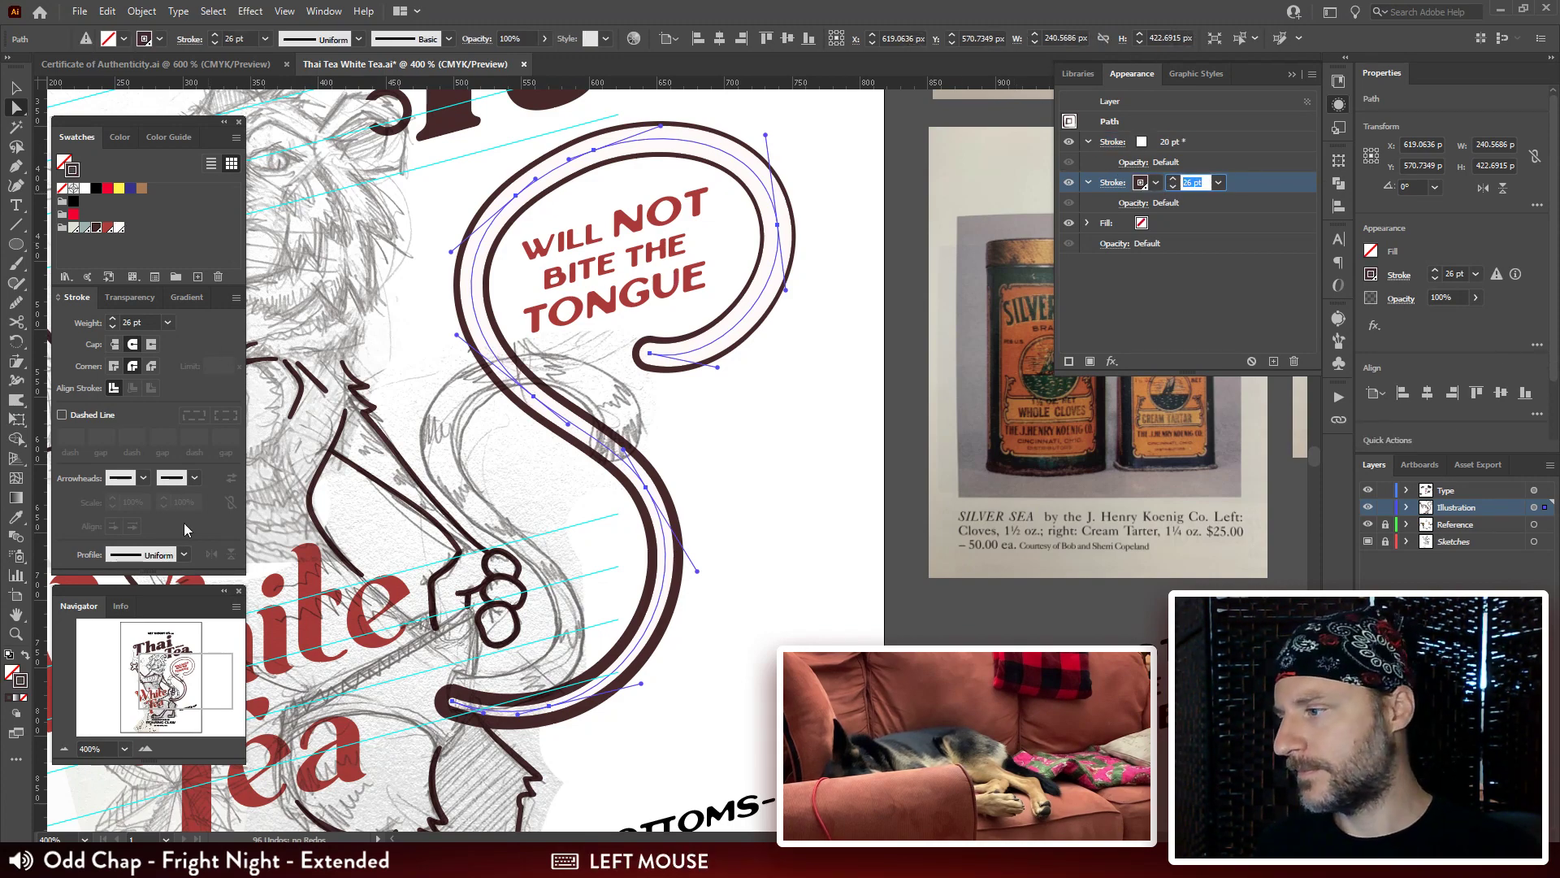
left_click(1235, 146)
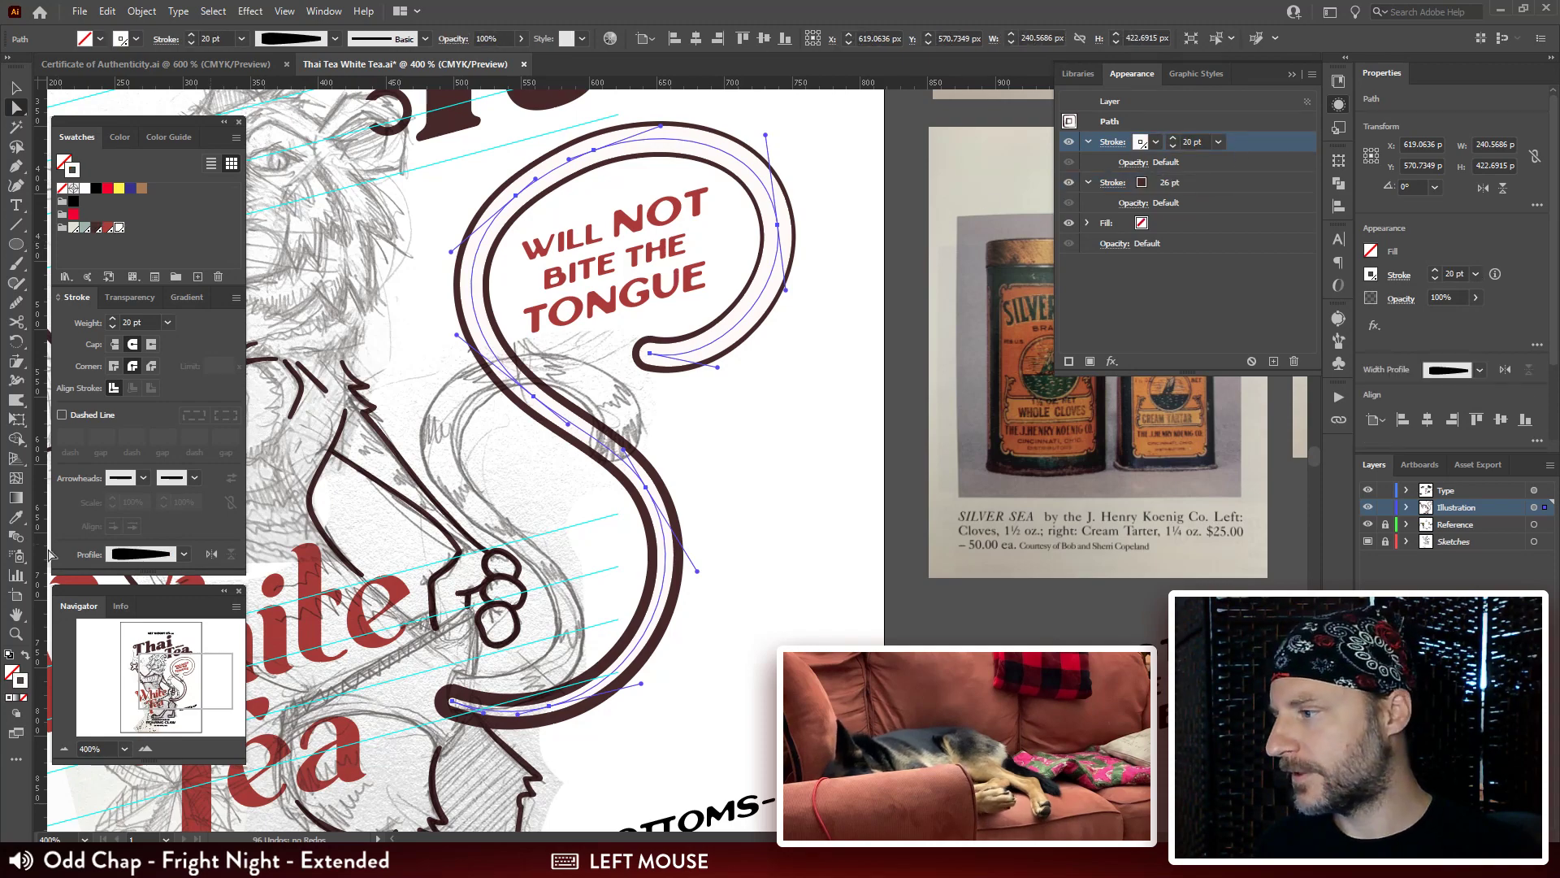
left_click(185, 555)
scroll(130, 642, "up", 3)
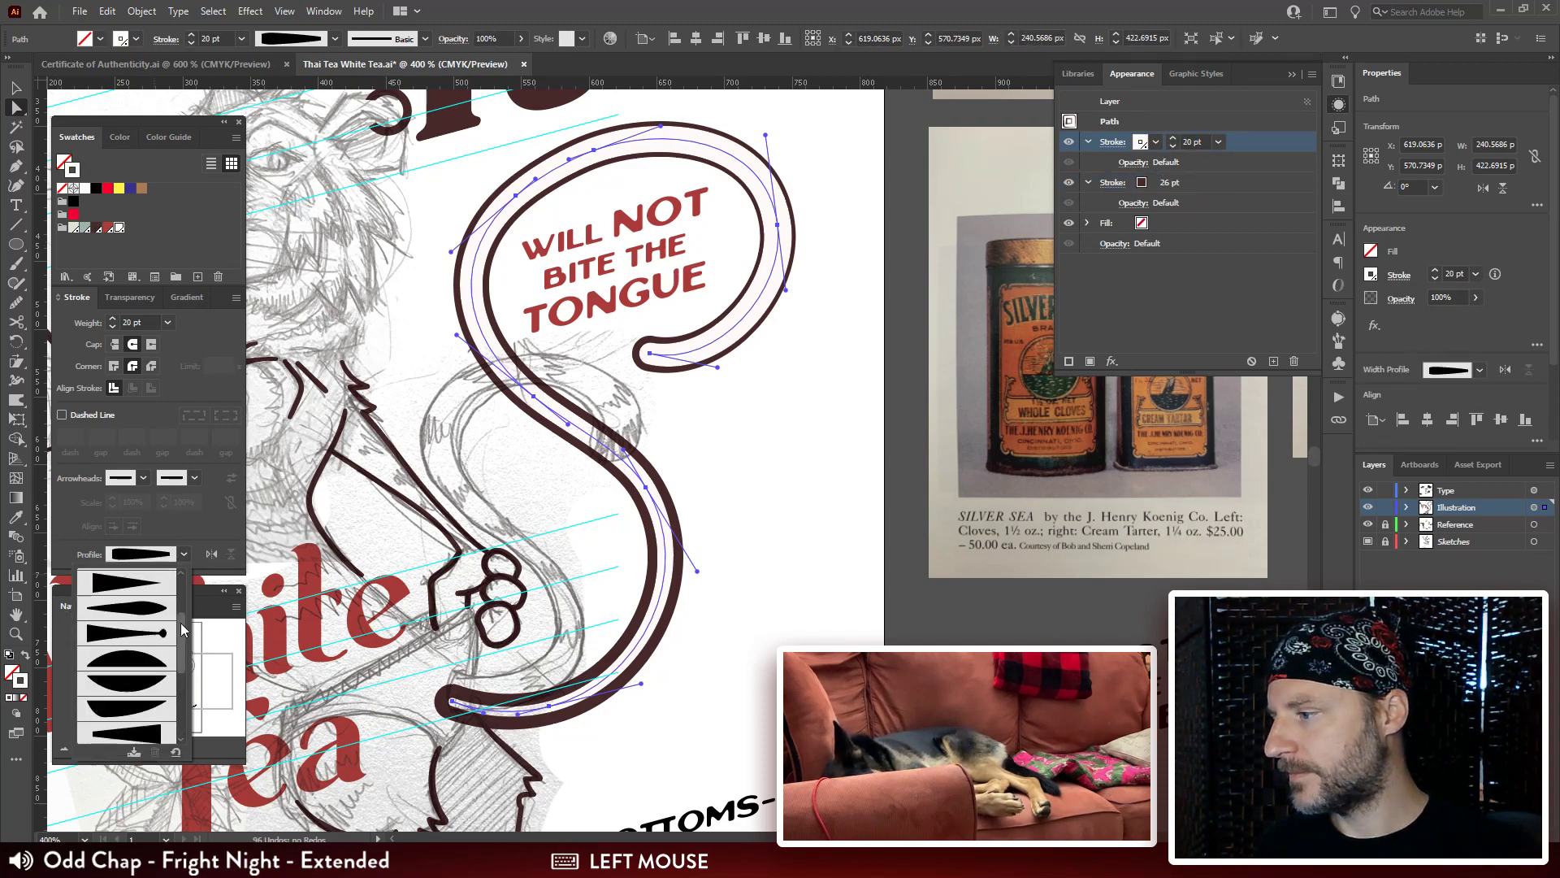
left_click(126, 579)
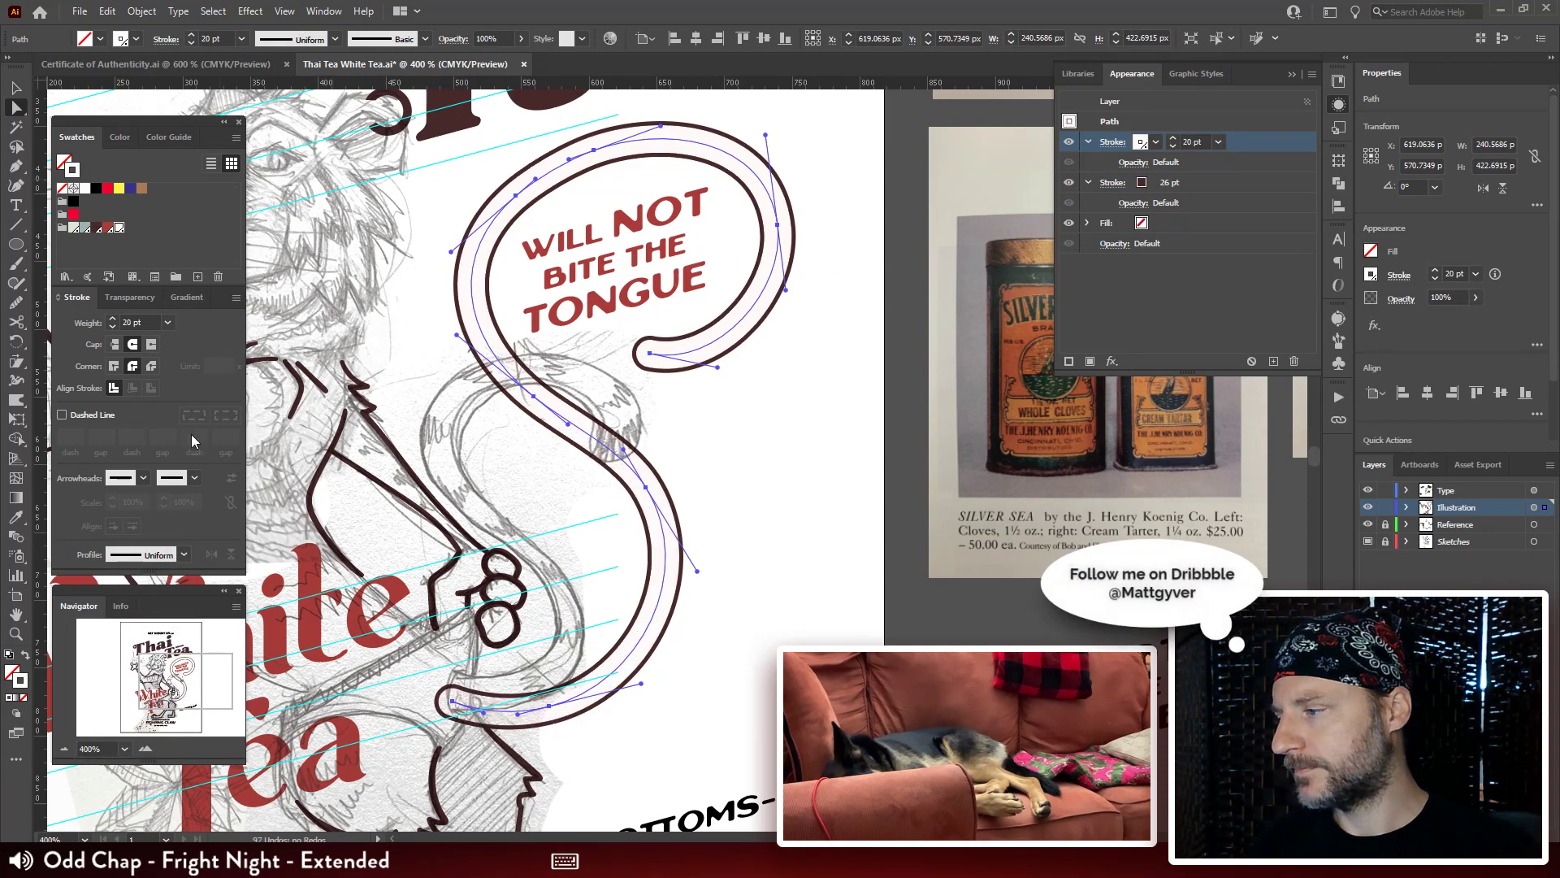
Increase the dark tail stroke's weight to 29 pt.
left_click(1206, 185)
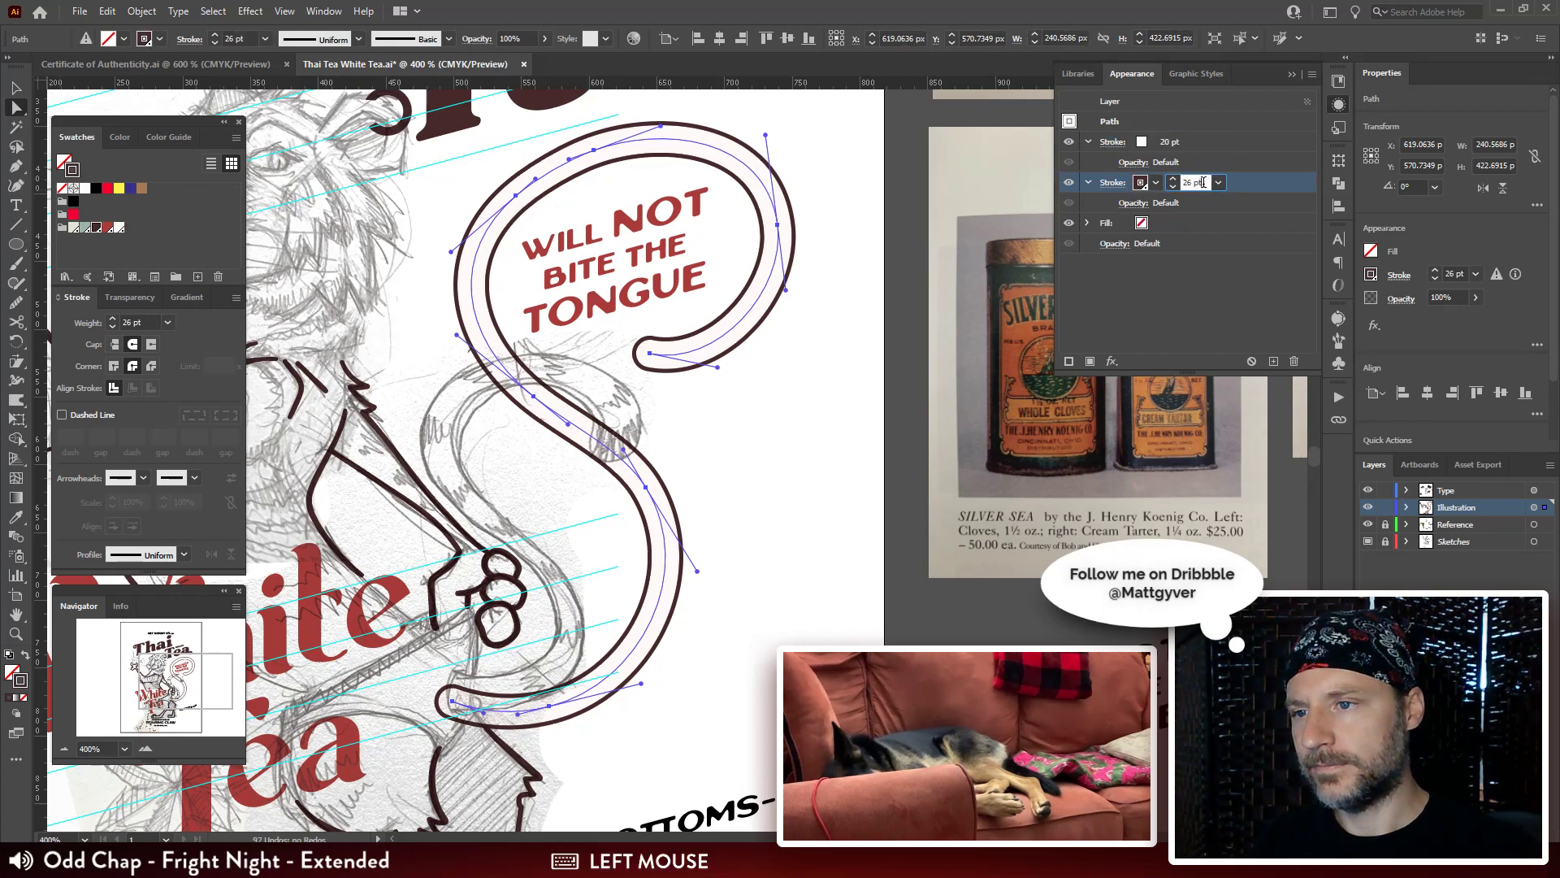
key("Up")
key("Up")
key("Up")
key("Up")
key("Down")
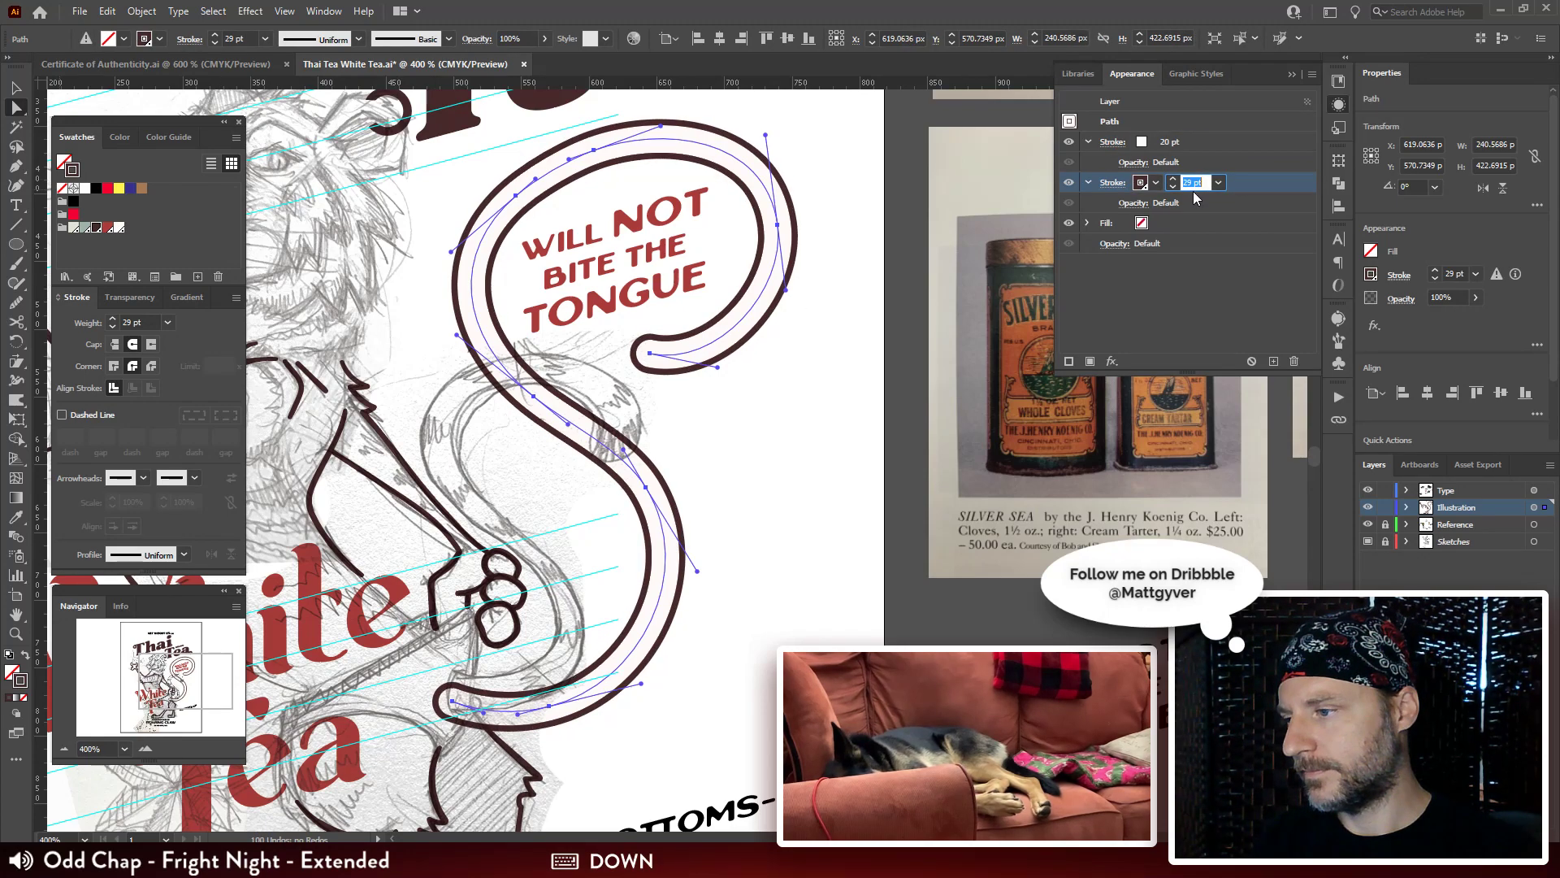
key("Up")
key("Down")
left_click(874, 400)
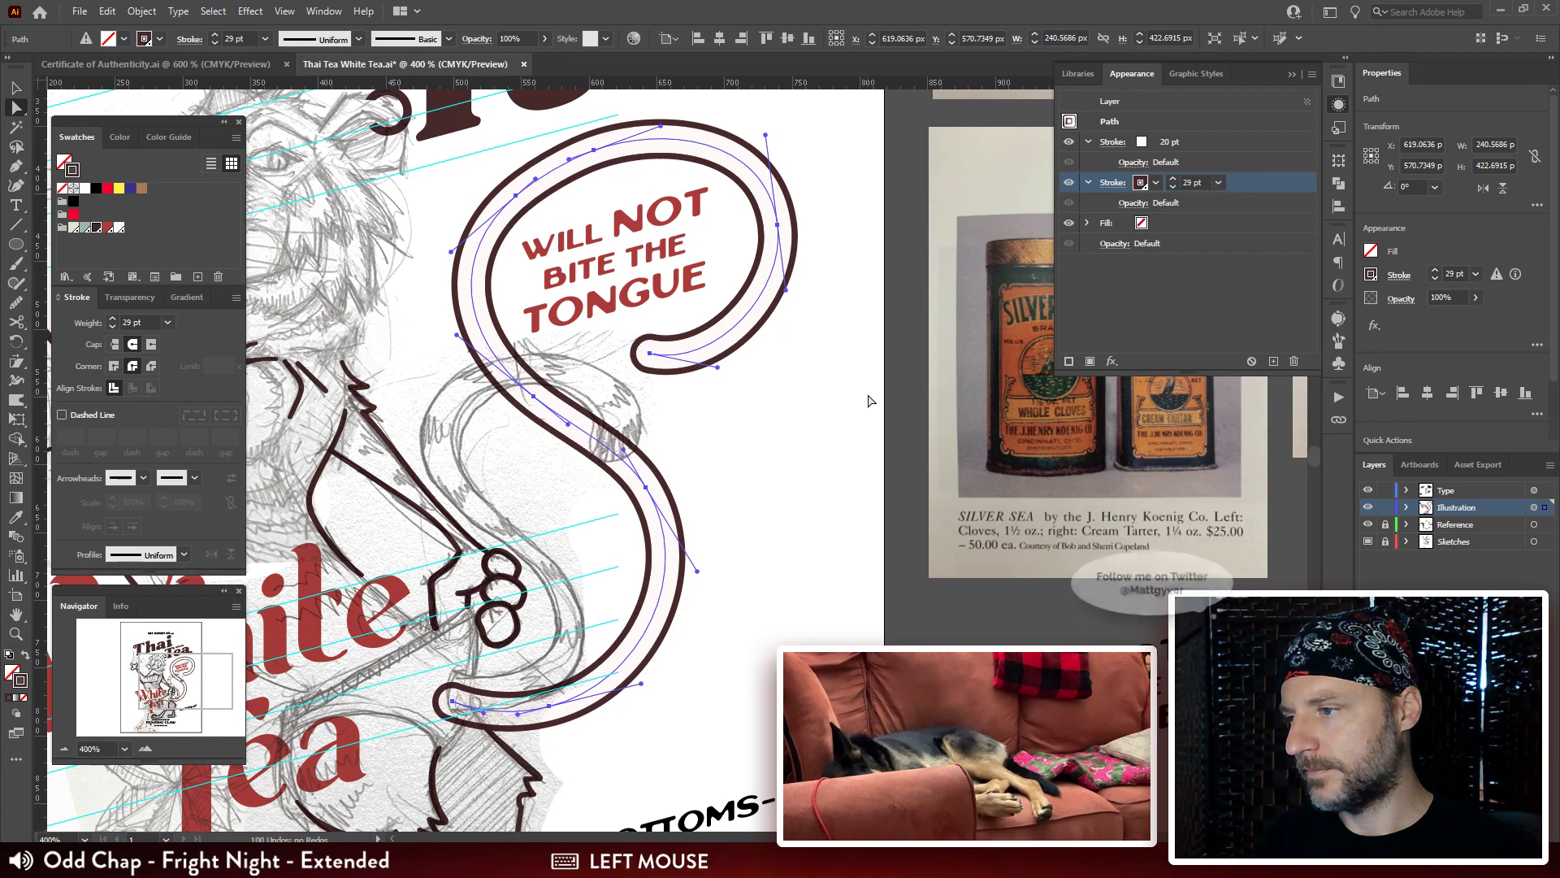
Reshape the tail loop around the slogan by moving its upper-left, top and right anchors, and extend the curled tip to the left.
left_click_drag(796, 439, 843, 393)
key("ctrl+minus")
key("ctrl+minus")
key("ctrl+minus")
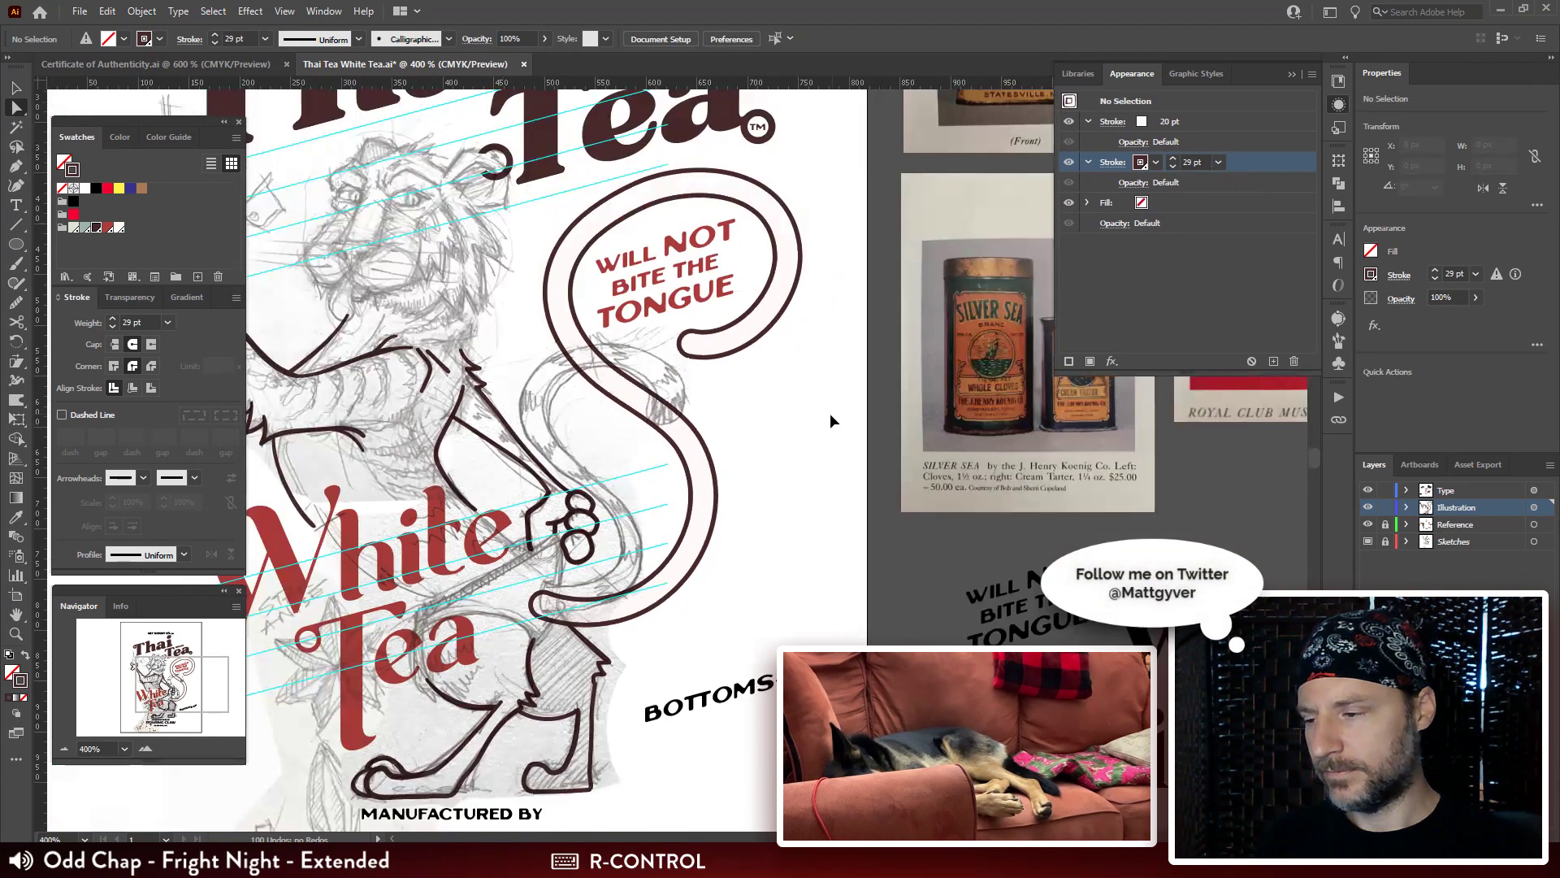
key("ctrl+plus")
key("ctrl+plus")
key("ctrl+plus")
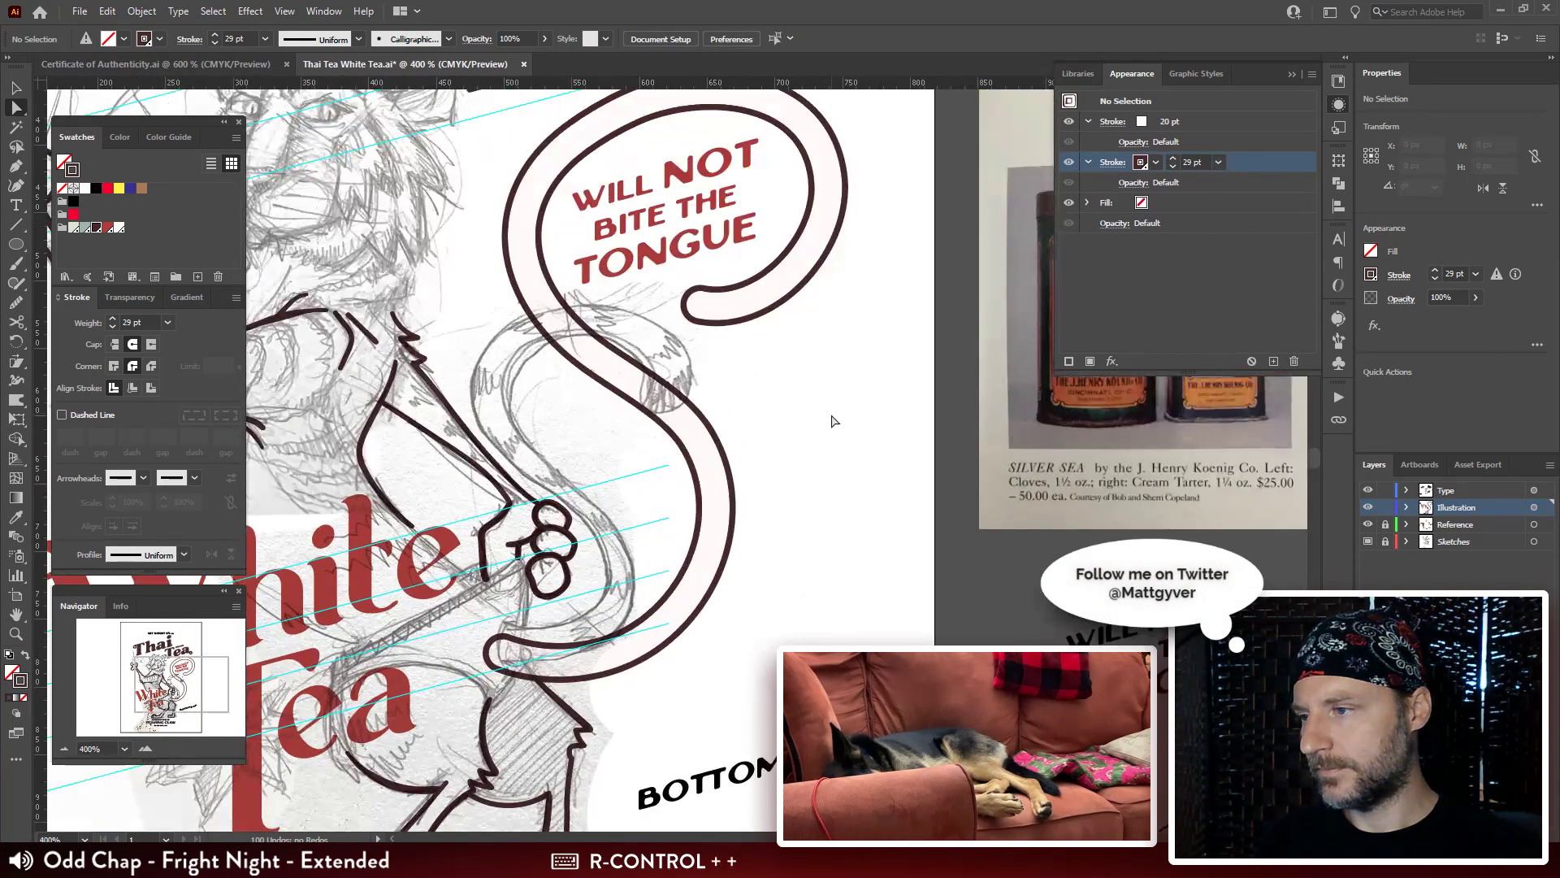
left_click_drag(822, 349, 837, 417)
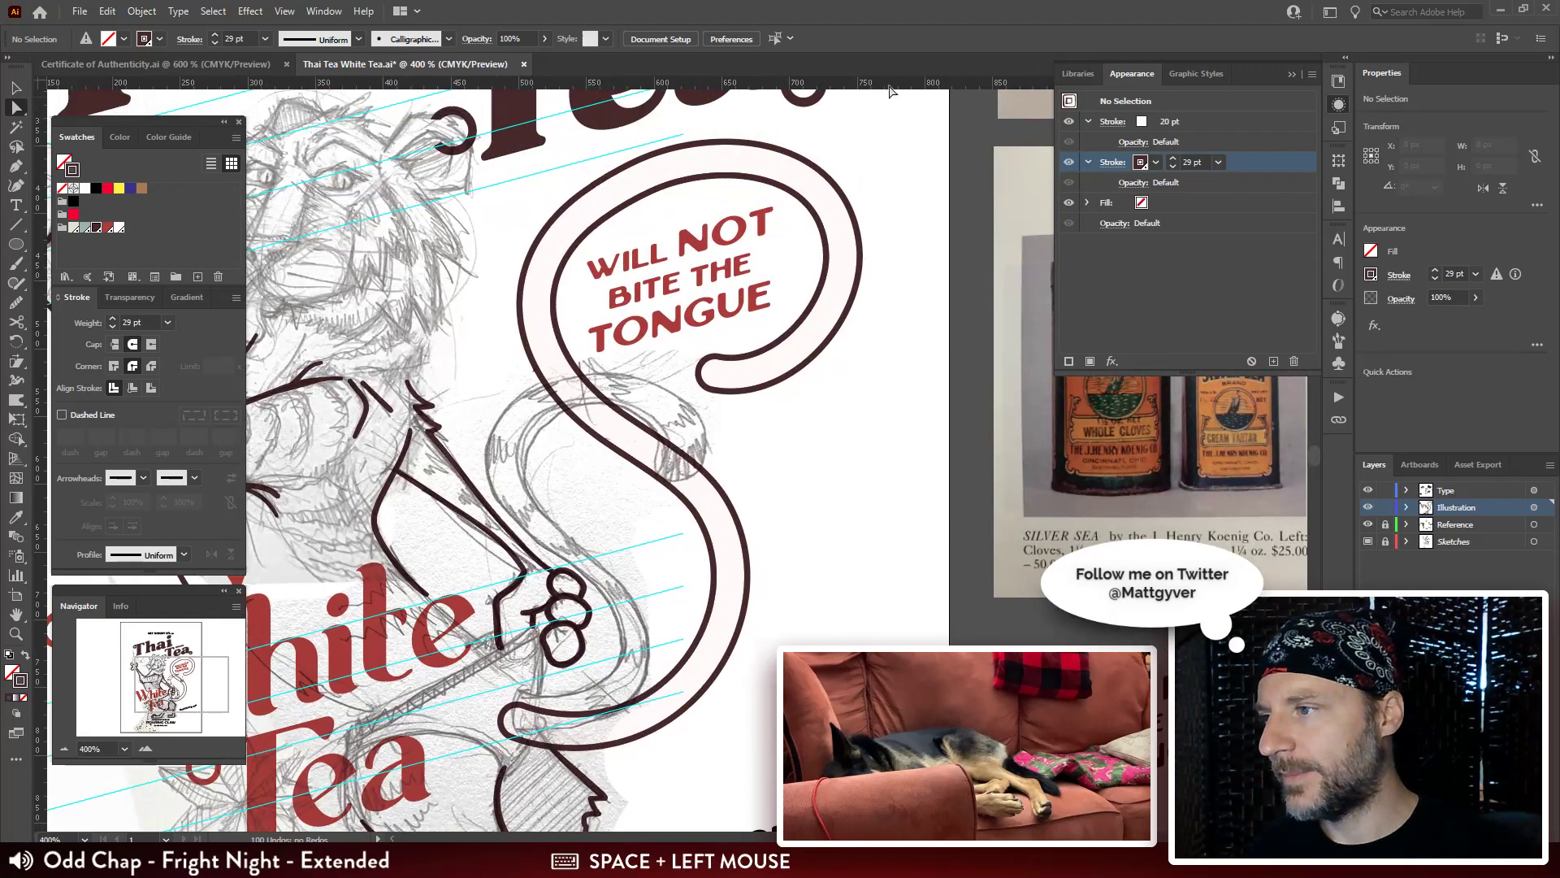
left_click(765, 159)
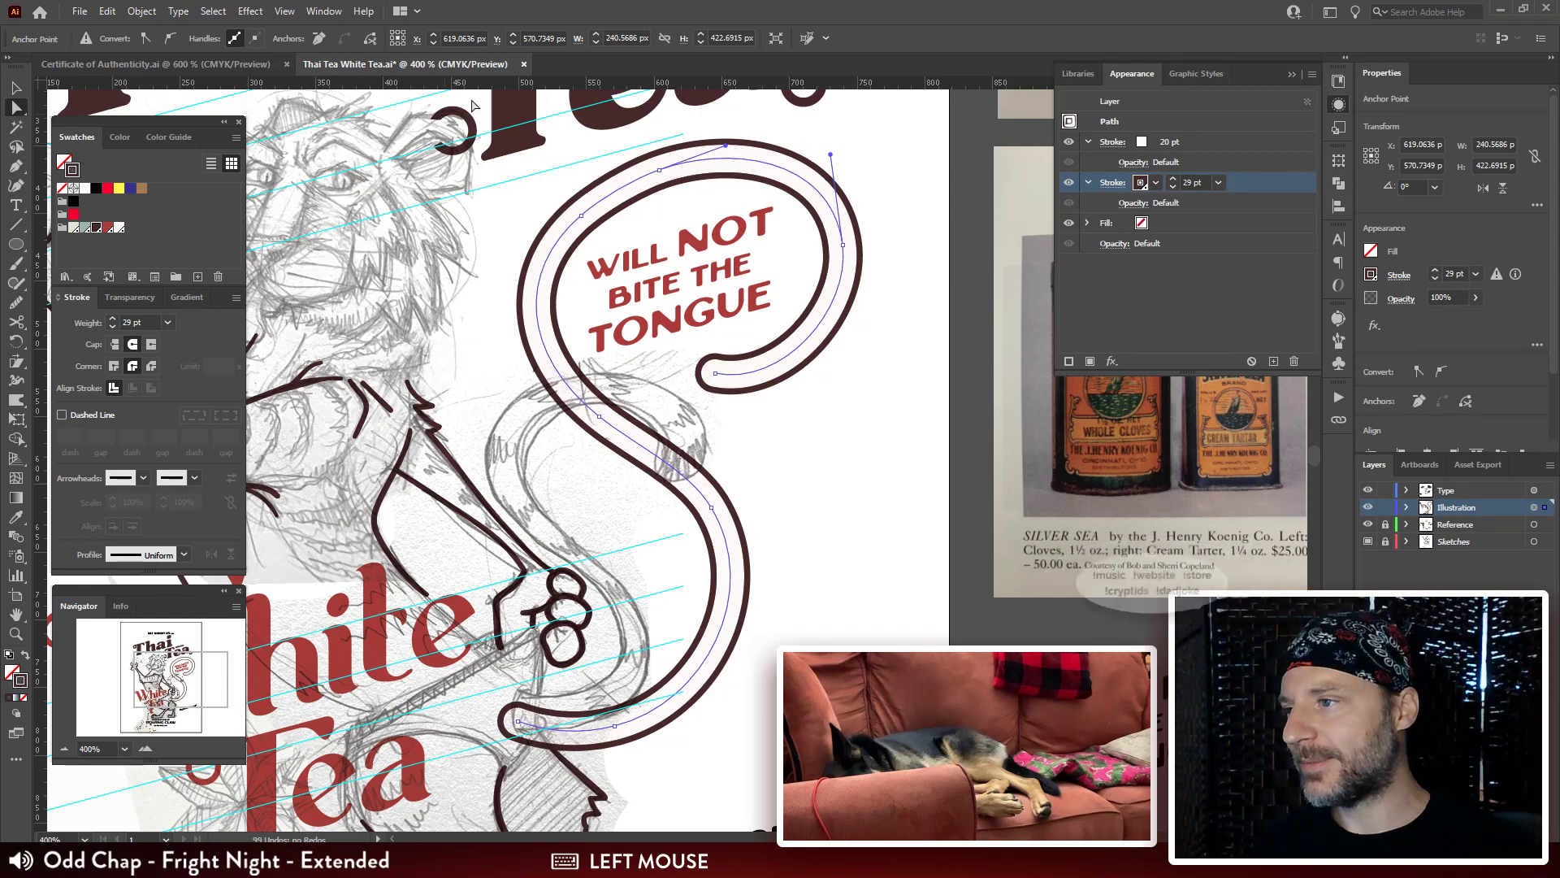
left_click_drag(582, 215, 573, 217)
mouse_move(659, 174)
left_mouse_down()
mouse_move(695, 182)
mouse_move(724, 148)
mouse_move(652, 177)
left_mouse_up()
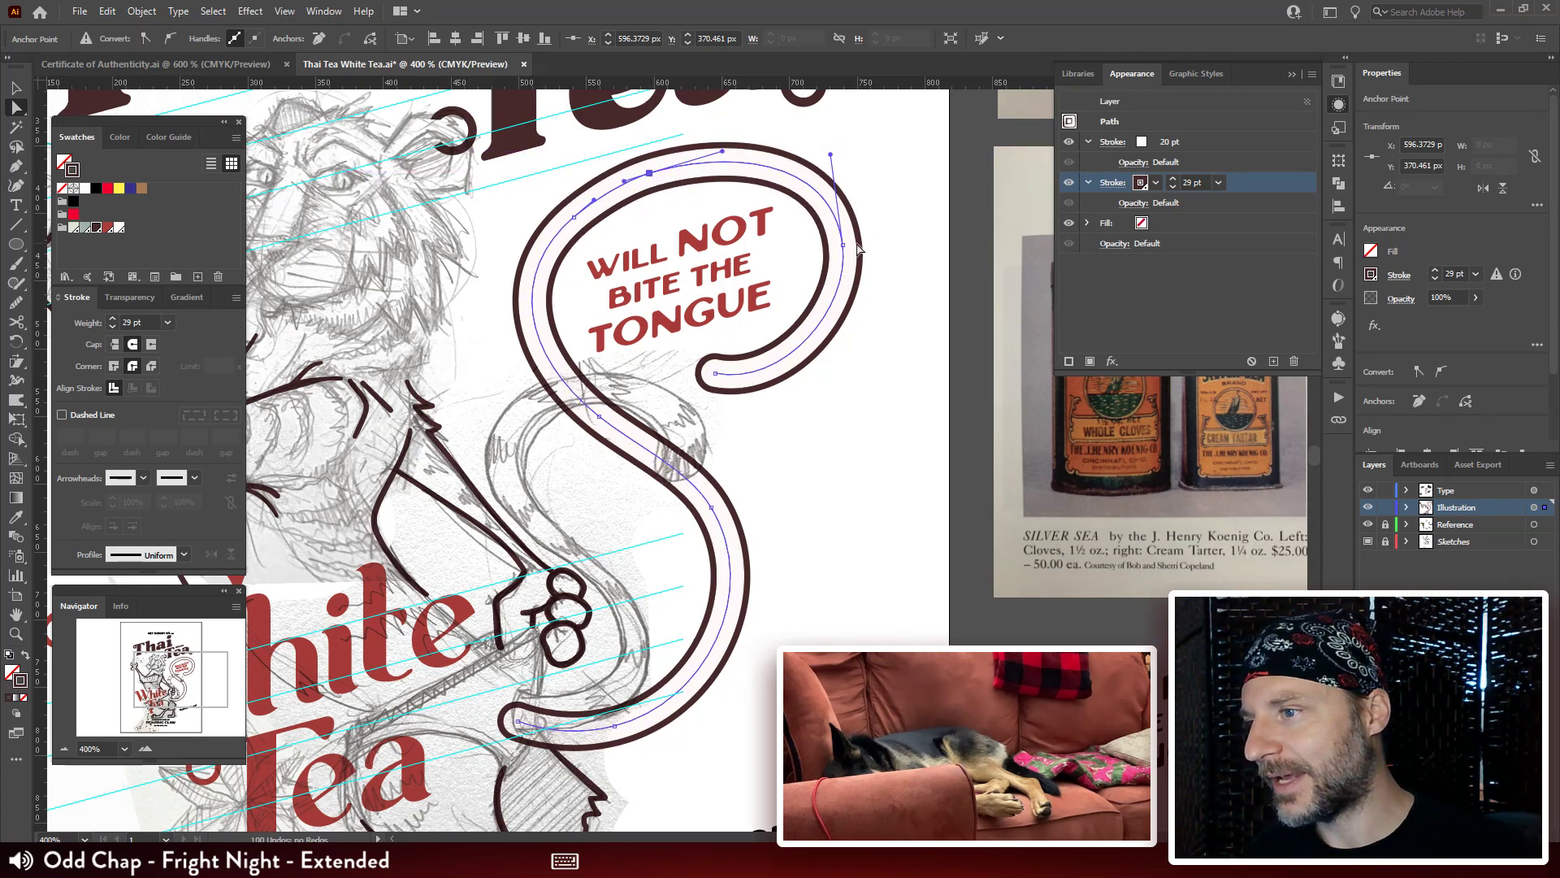
left_click_drag(843, 246, 837, 249)
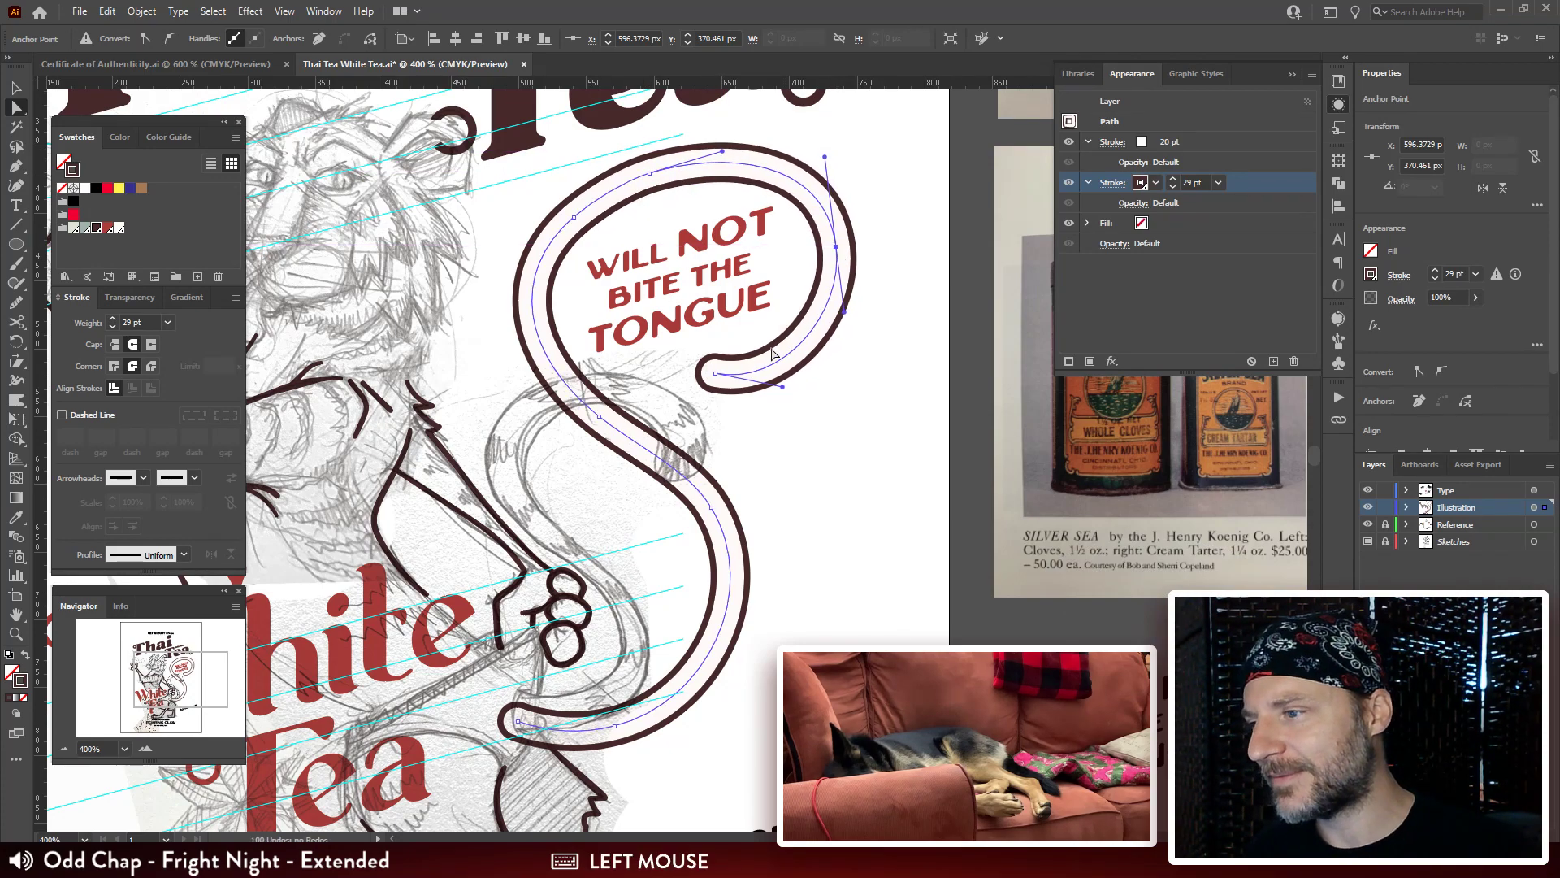
left_click_drag(715, 377, 843, 324)
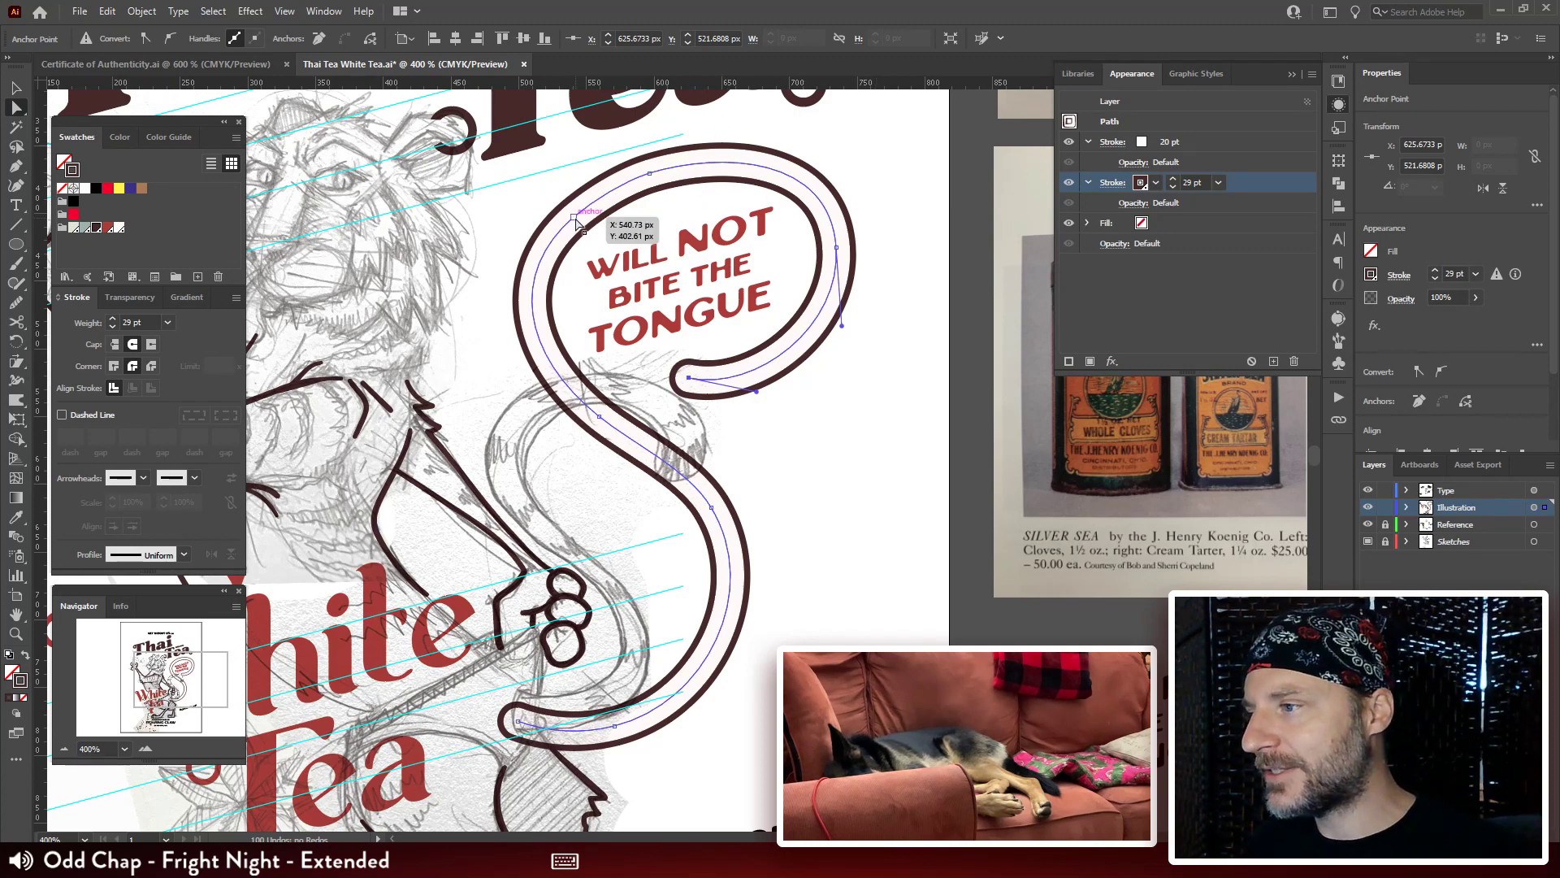
left_click(574, 217)
left_click_drag(649, 173, 746, 152)
Smooth the tail's lower S-curve by adjusting the anchors and handles below the loop, along the outer bend and at the tail's base.
left_click_drag(770, 543, 807, 417)
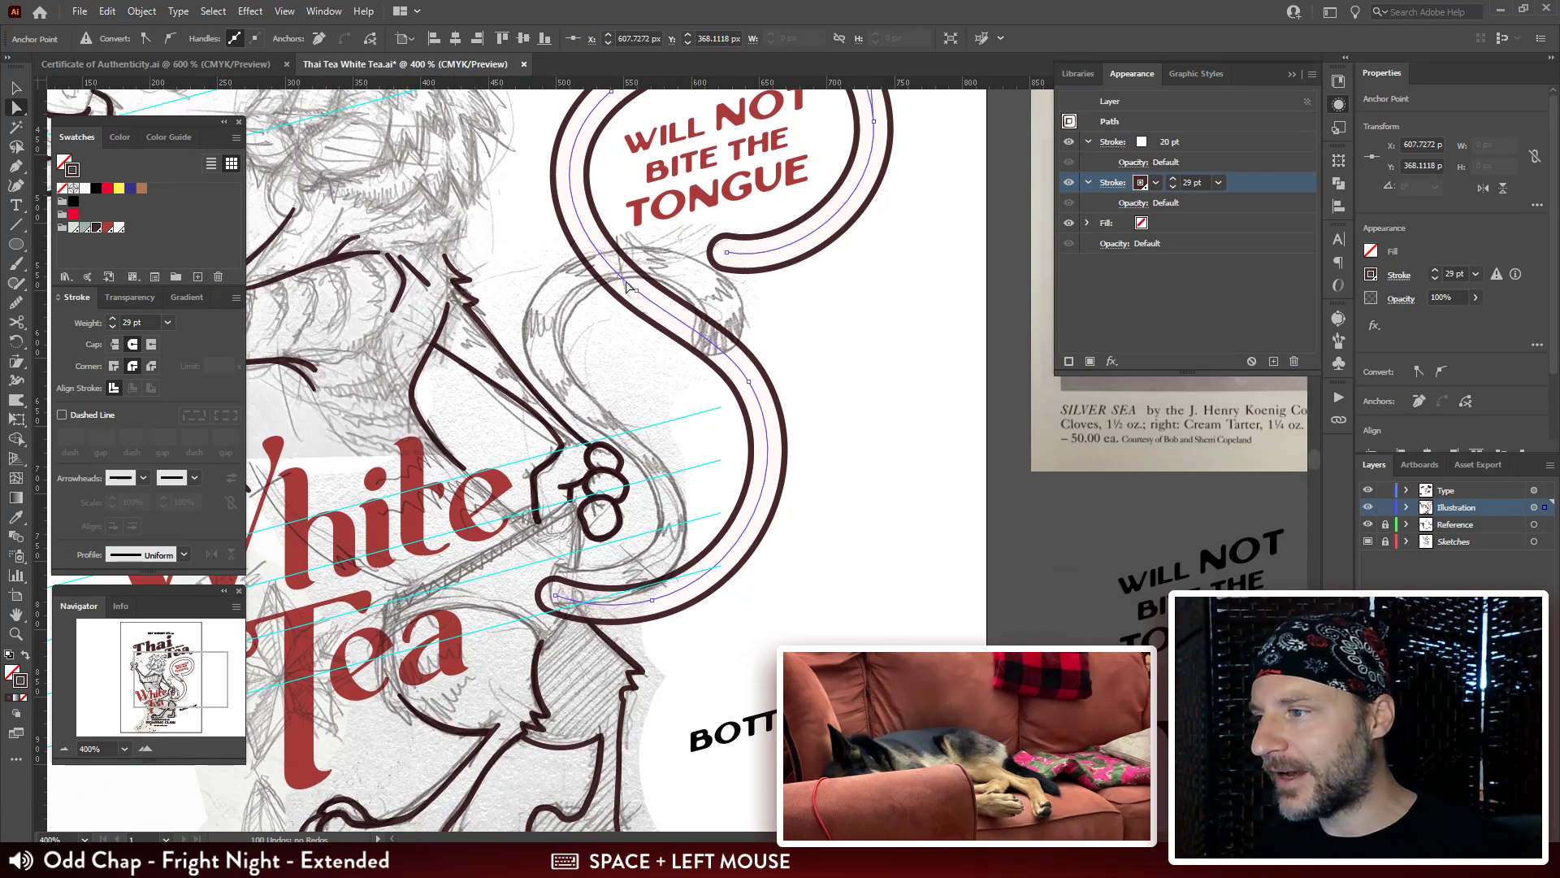
left_click_drag(653, 296, 637, 294)
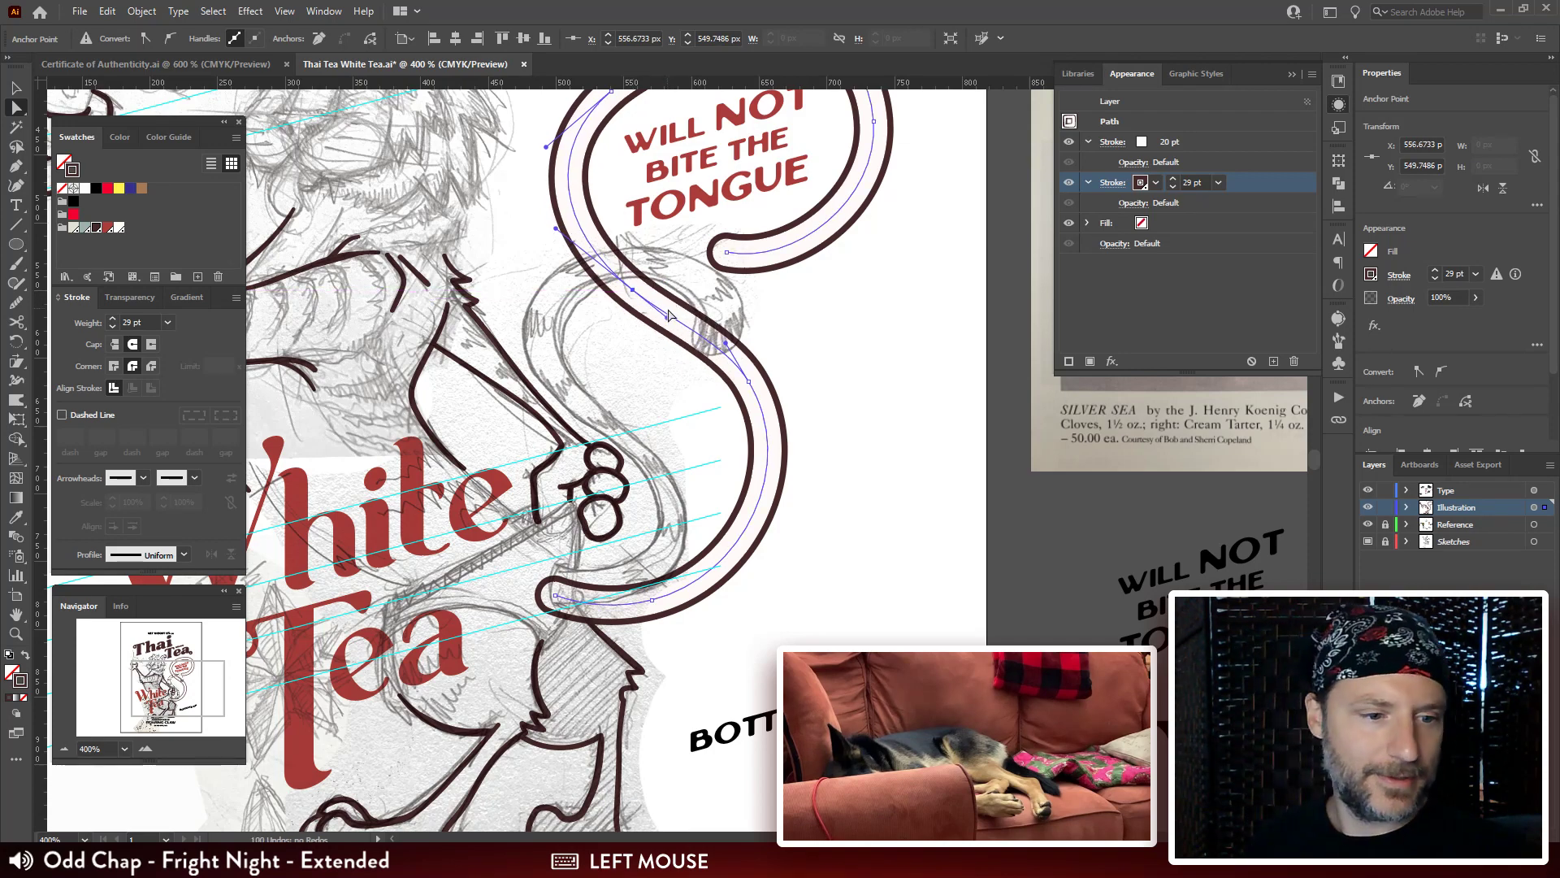
left_click_drag(725, 254, 642, 355)
left_click_drag(794, 526, 820, 429)
left_click_drag(498, 602, 503, 591)
left_click_drag(597, 611, 605, 598)
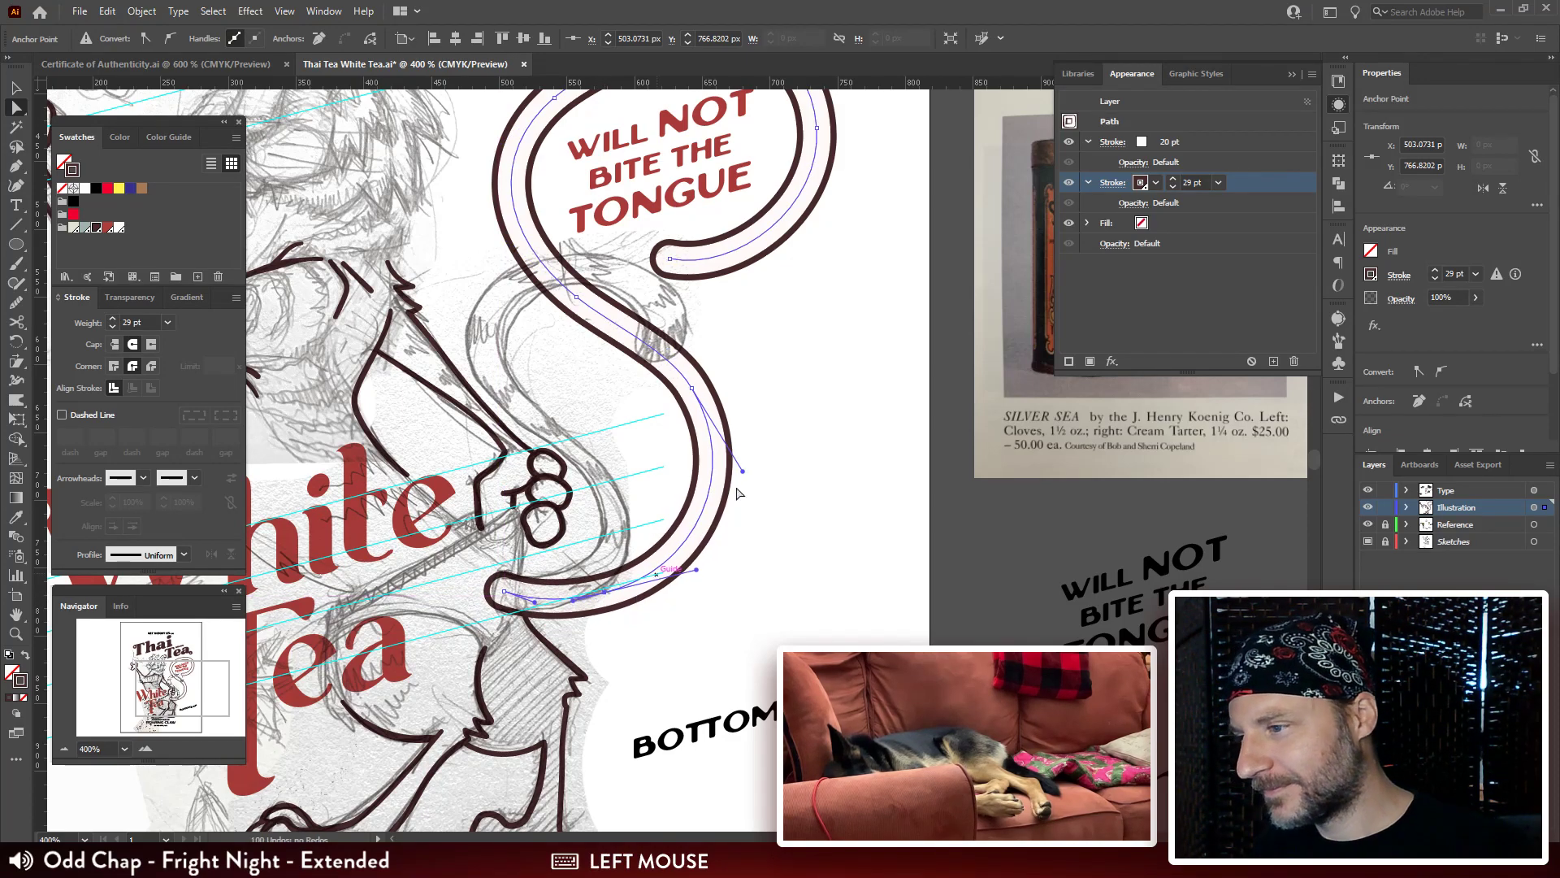
left_click_drag(689, 396, 705, 398)
mouse_move(736, 486)
left_mouse_down()
mouse_move(715, 455)
mouse_move(731, 473)
left_mouse_up()
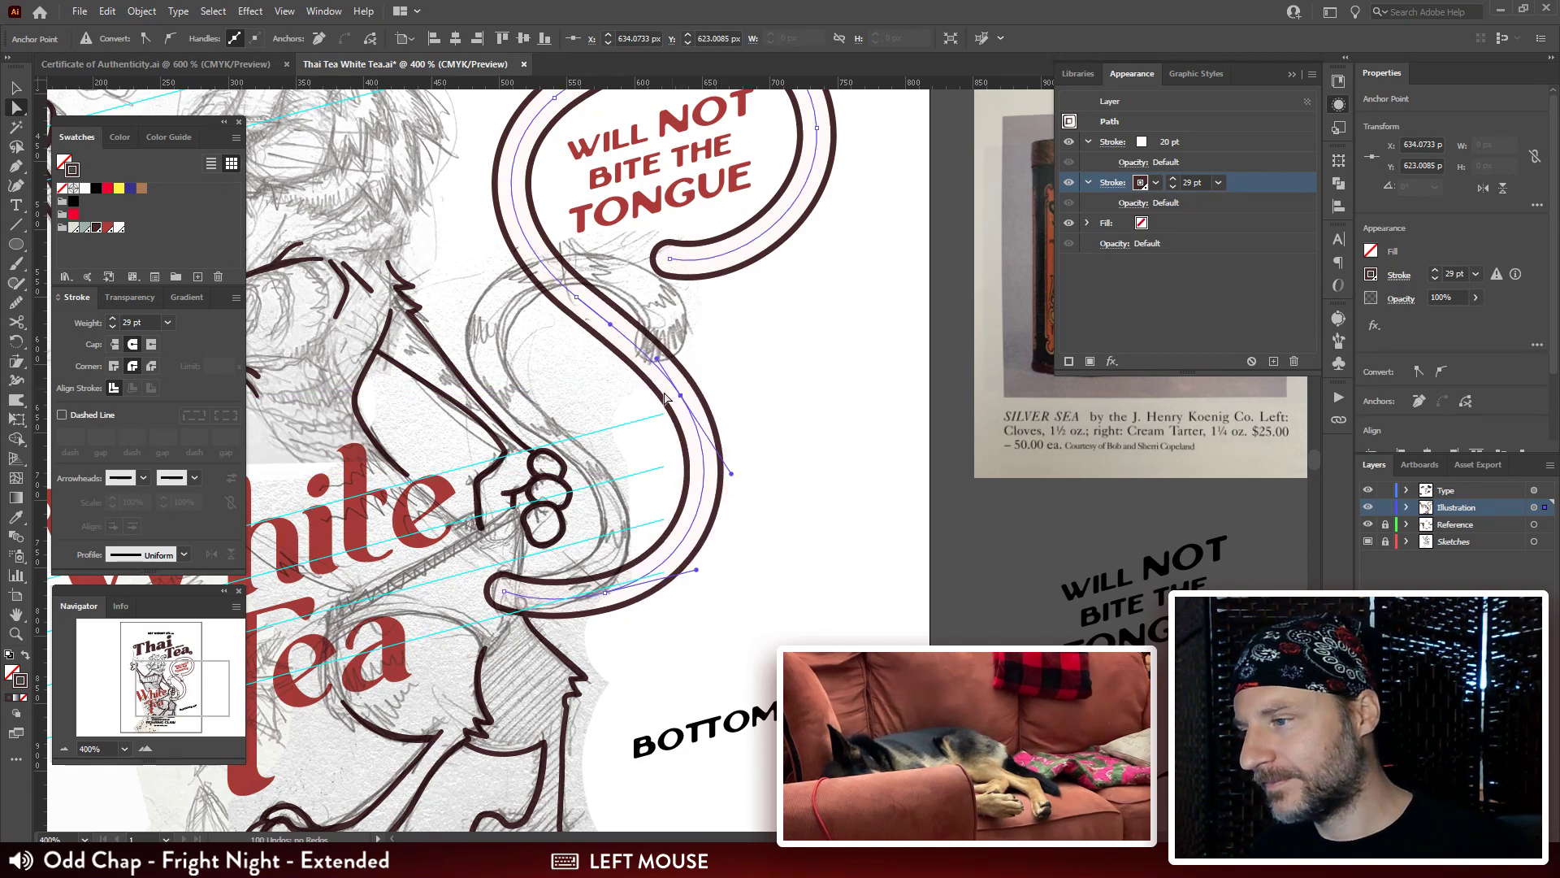
left_click(681, 397)
left_click_drag(681, 397, 714, 469)
left_click(829, 453)
Widen the dark tail stroke with the Width tool to about 55 pt near the curled tip and about 36 px at its end.
key("ctrl+minus")
key("ctrl+minus")
key("ctrl+minus")
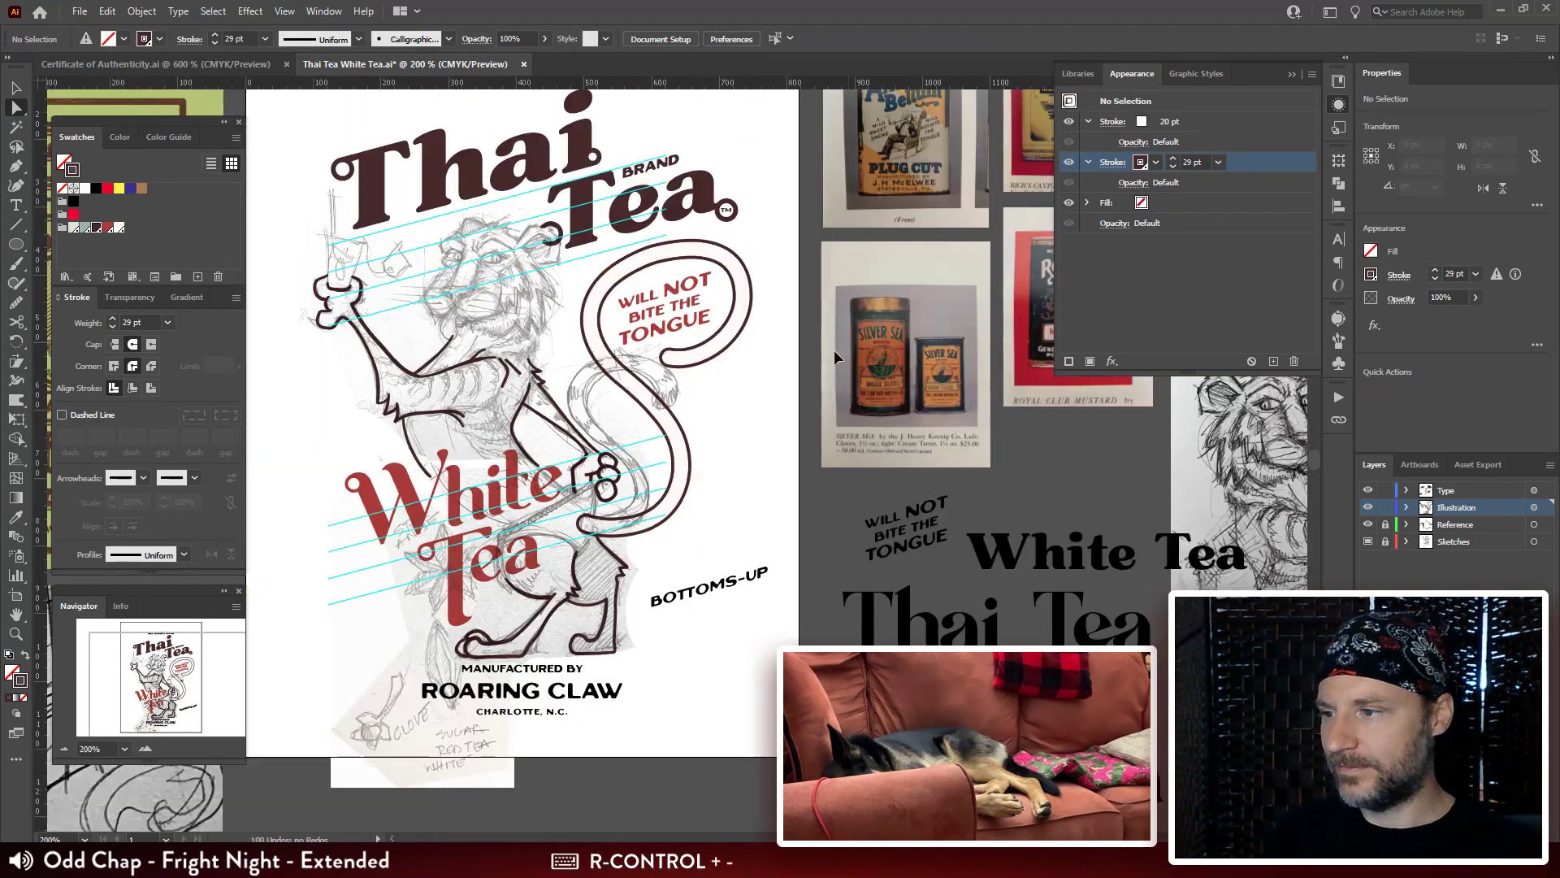
left_click_drag(694, 375, 727, 381)
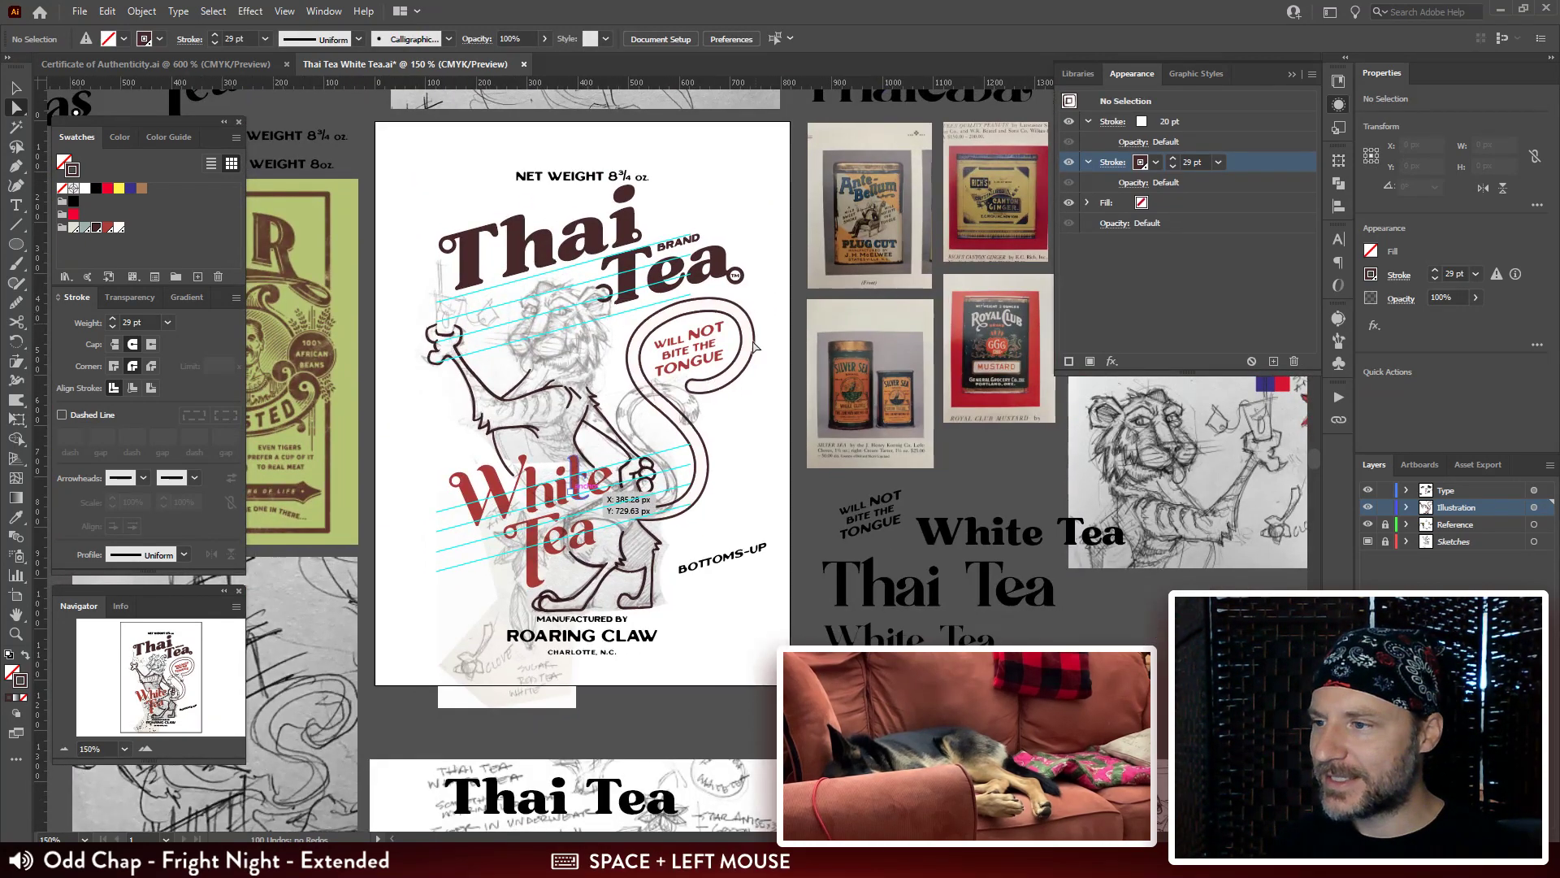
left_click(703, 393)
key("ctrl+plus")
key("ctrl+plus")
key("ctrl+plus")
key("ctrl+plus")
key("shift+w")
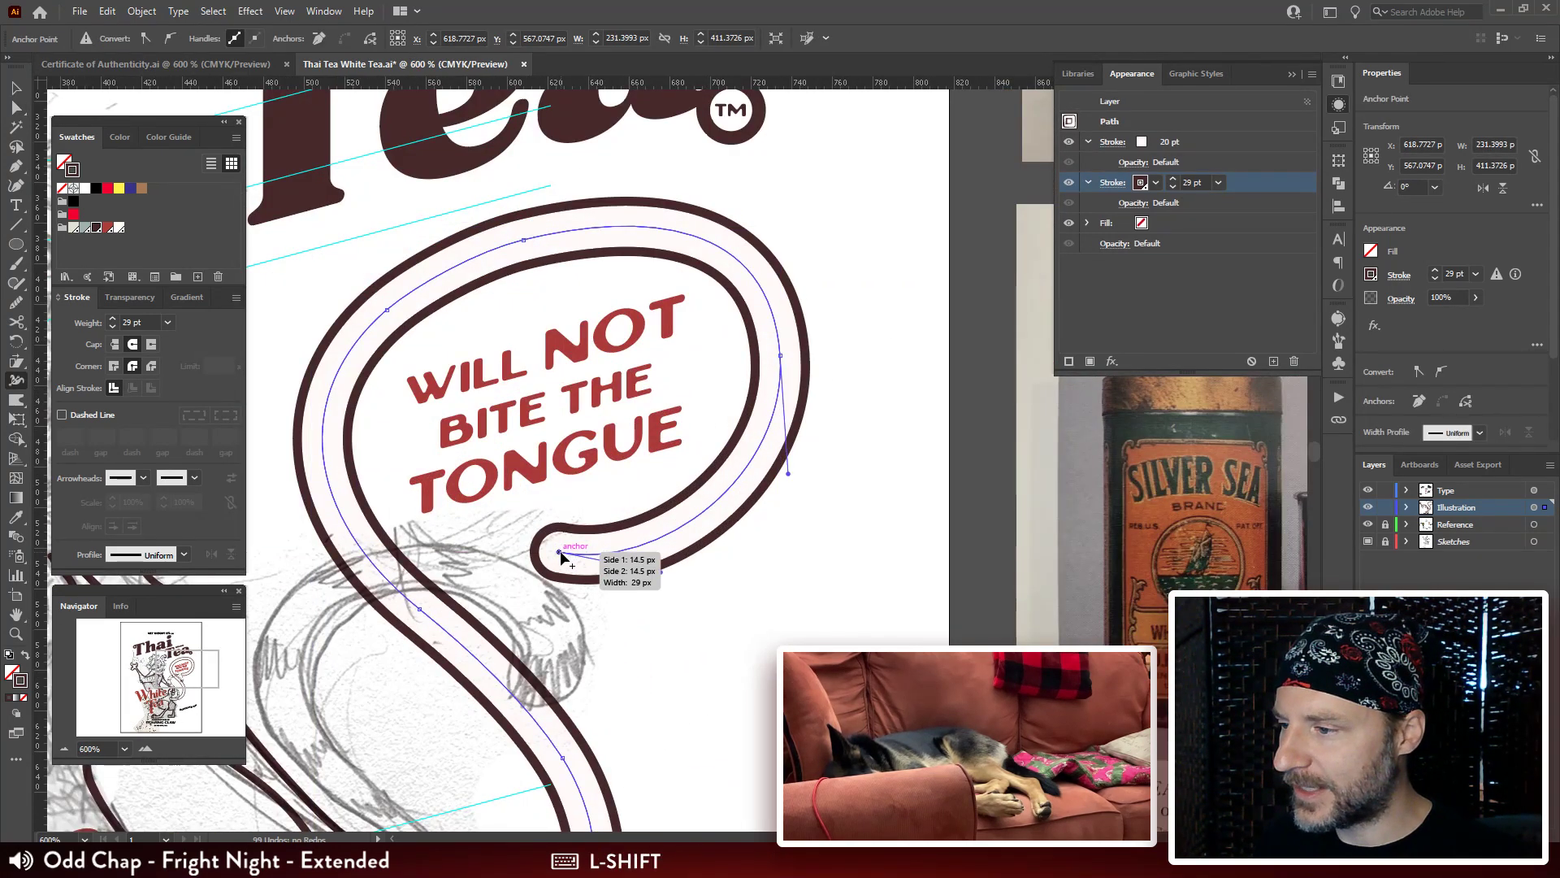
key("shift+w")
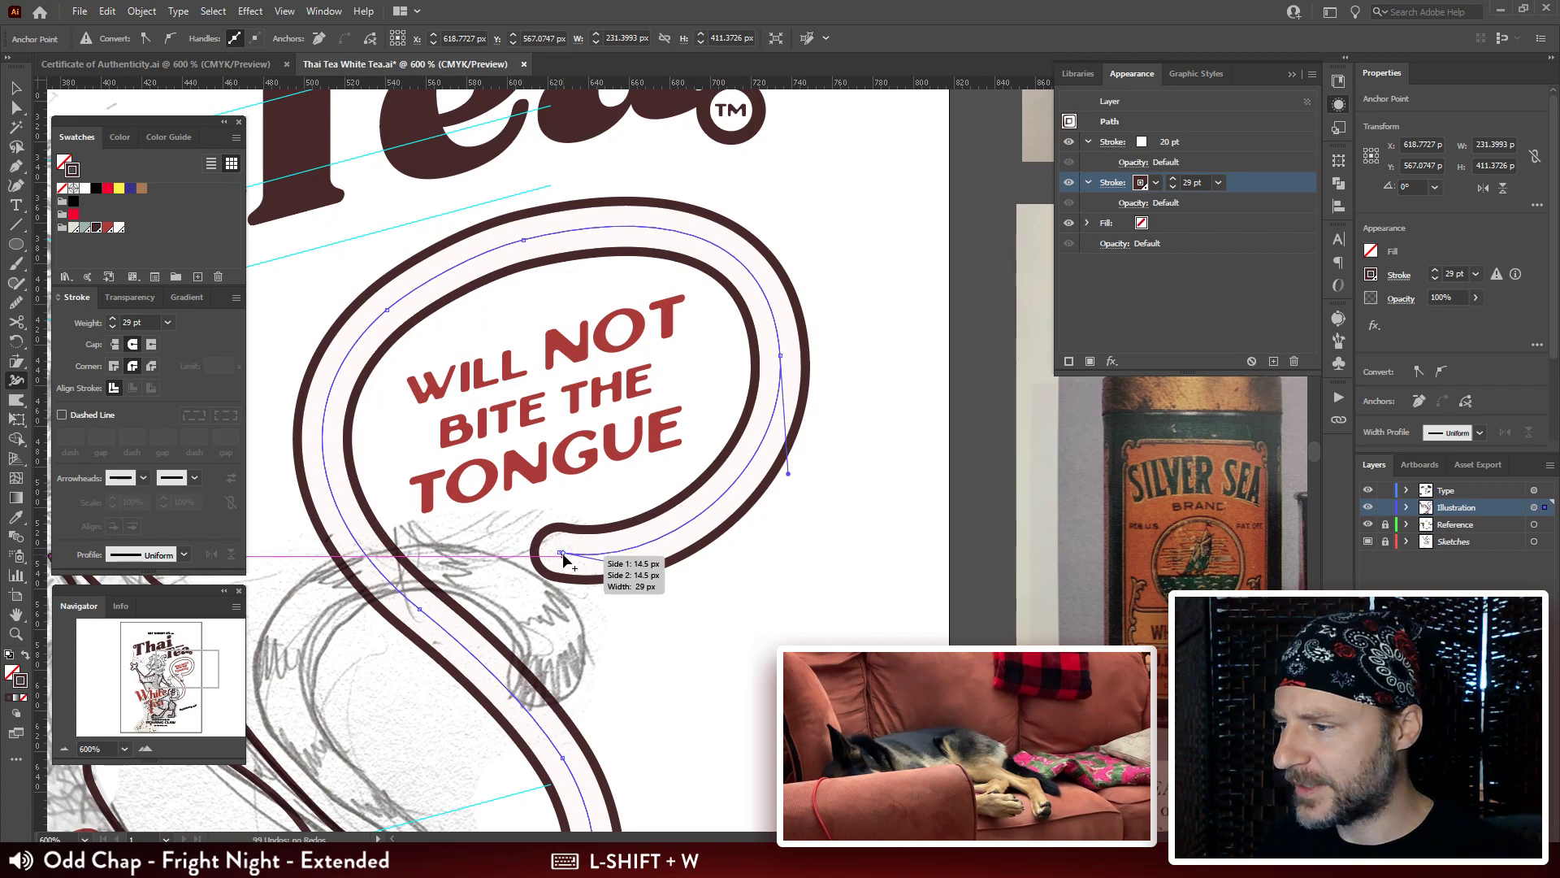
mouse_move(559, 551)
left_mouse_down()
mouse_move(569, 509)
mouse_move(614, 550)
mouse_move(637, 544)
mouse_move(557, 564)
mouse_move(566, 513)
left_mouse_up()
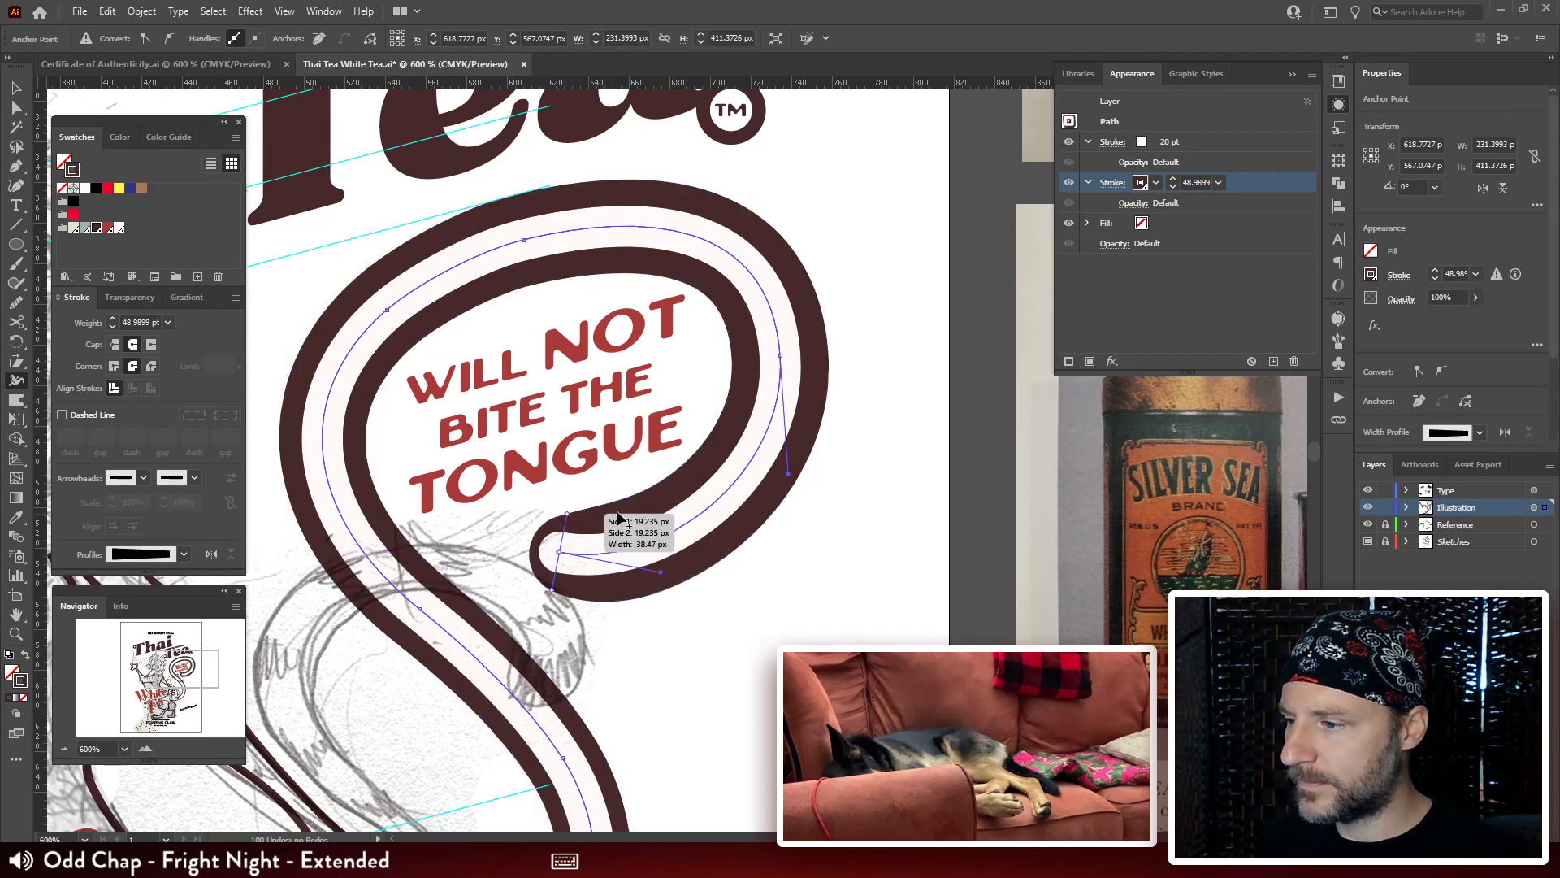
mouse_move(628, 577)
left_mouse_down()
mouse_move(604, 544)
mouse_move(613, 509)
mouse_move(587, 451)
mouse_move(557, 480)
mouse_move(556, 515)
mouse_move(534, 515)
mouse_move(618, 477)
left_mouse_up()
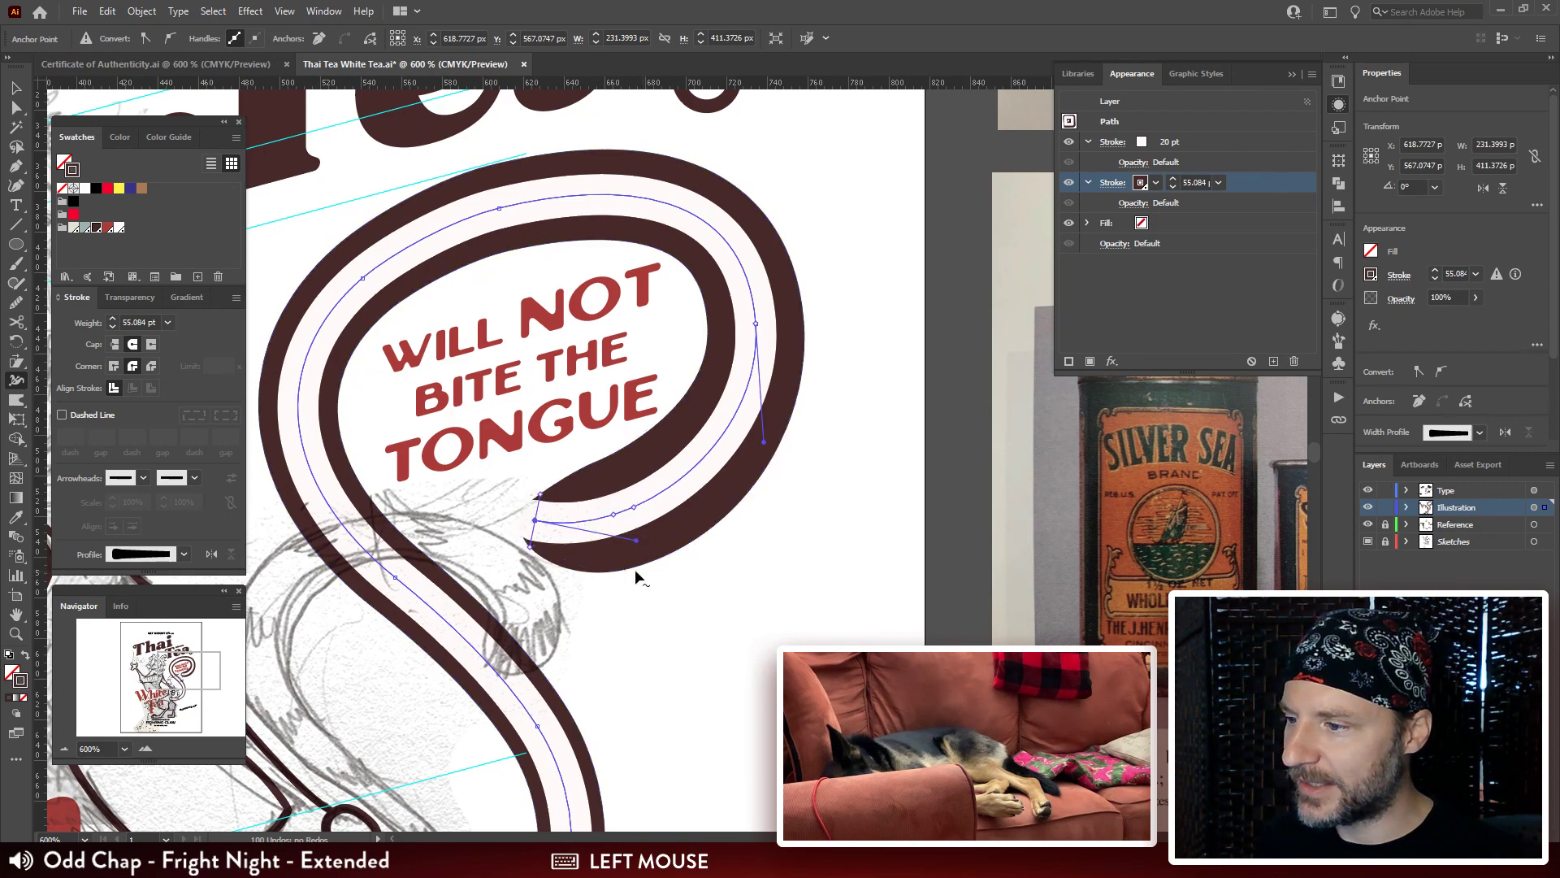
left_click_drag(572, 619, 520, 489)
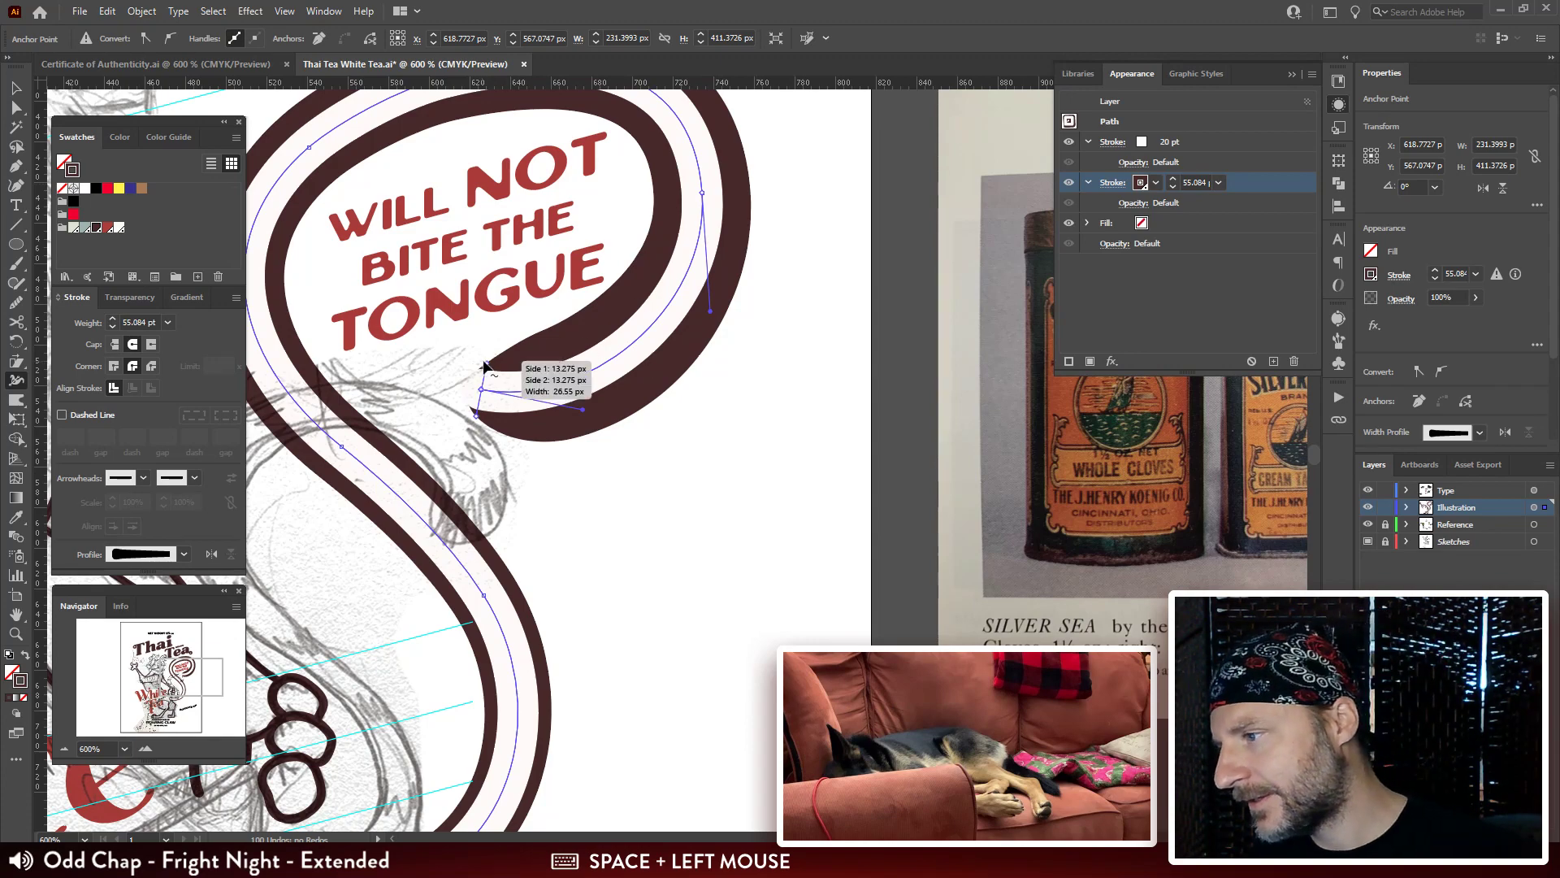
left_click_drag(486, 364, 490, 359)
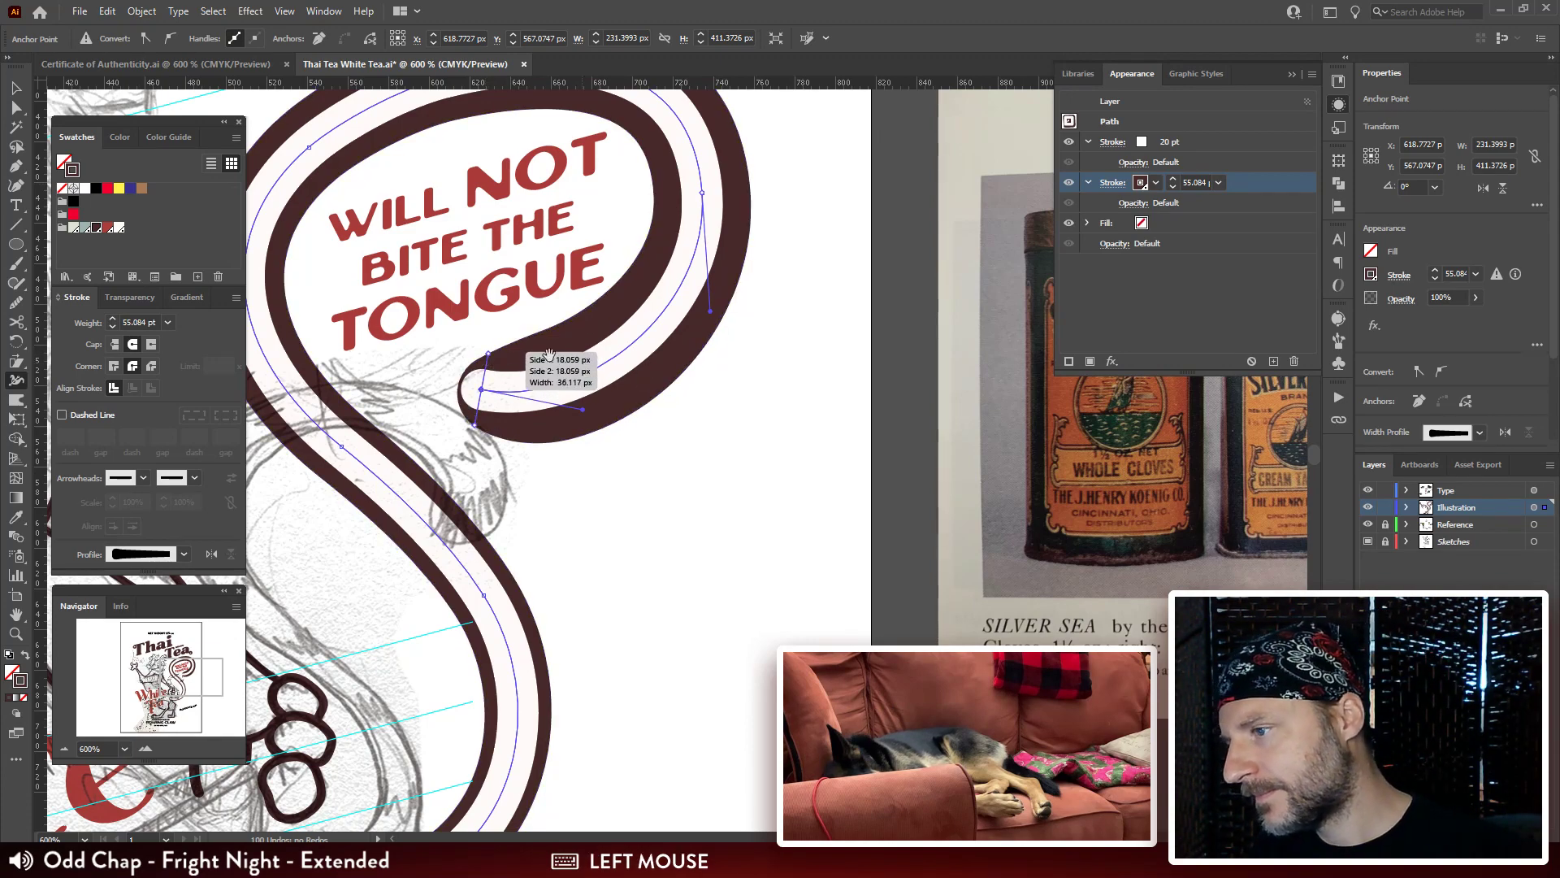
Widen the white tail stroke to about 45 pt just behind the curled tip and adjust its width at the end point.
left_click_drag(468, 492, 504, 531)
left_click(1206, 145)
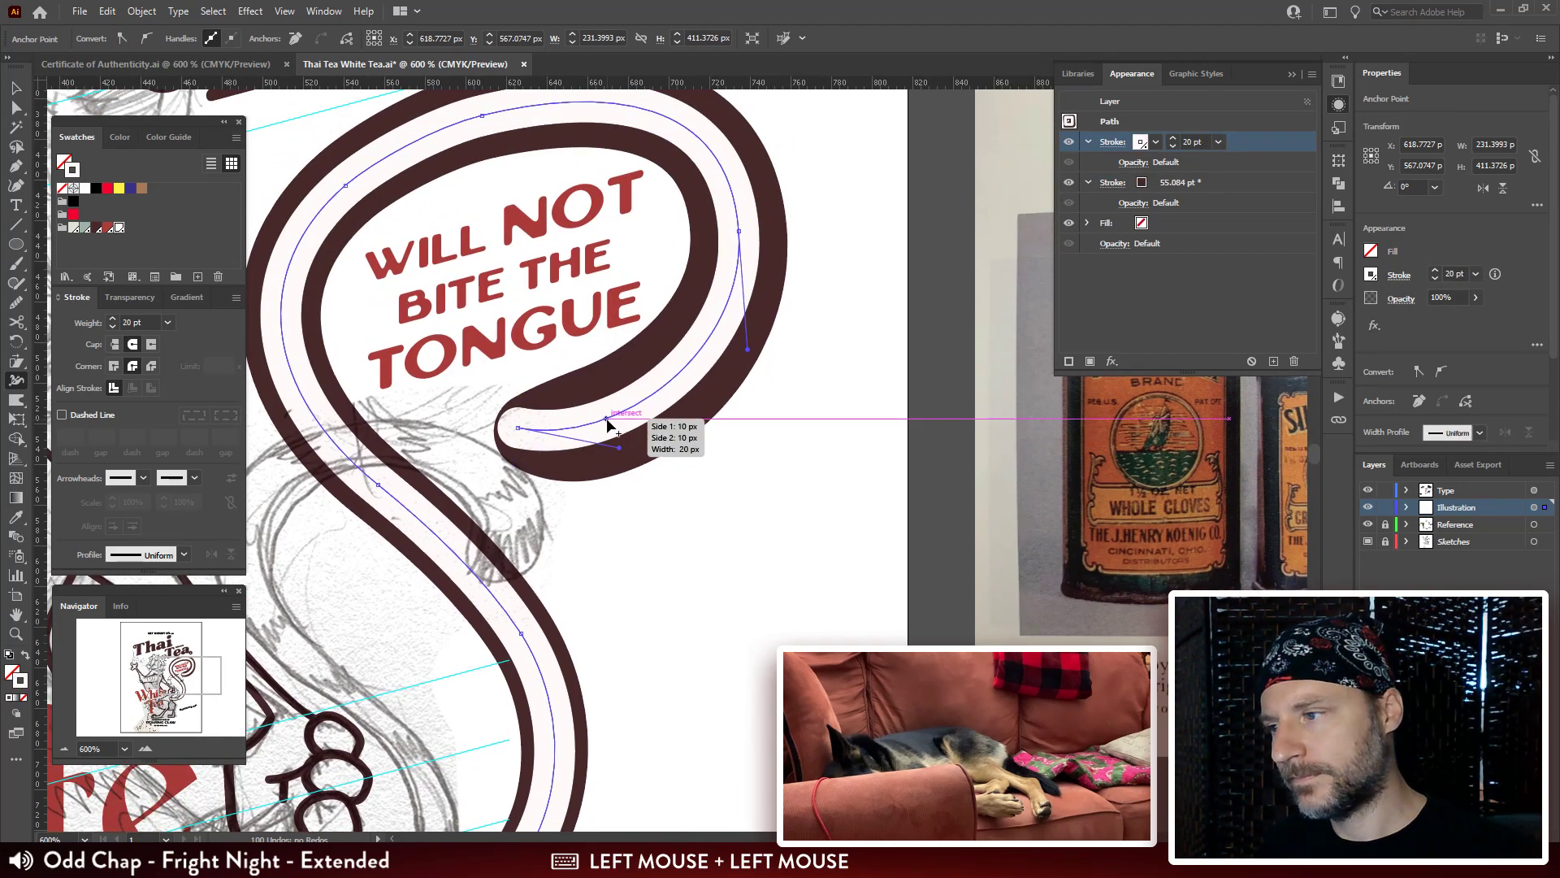
left_click_drag(603, 421, 603, 408)
left_click_drag(595, 378, 591, 371)
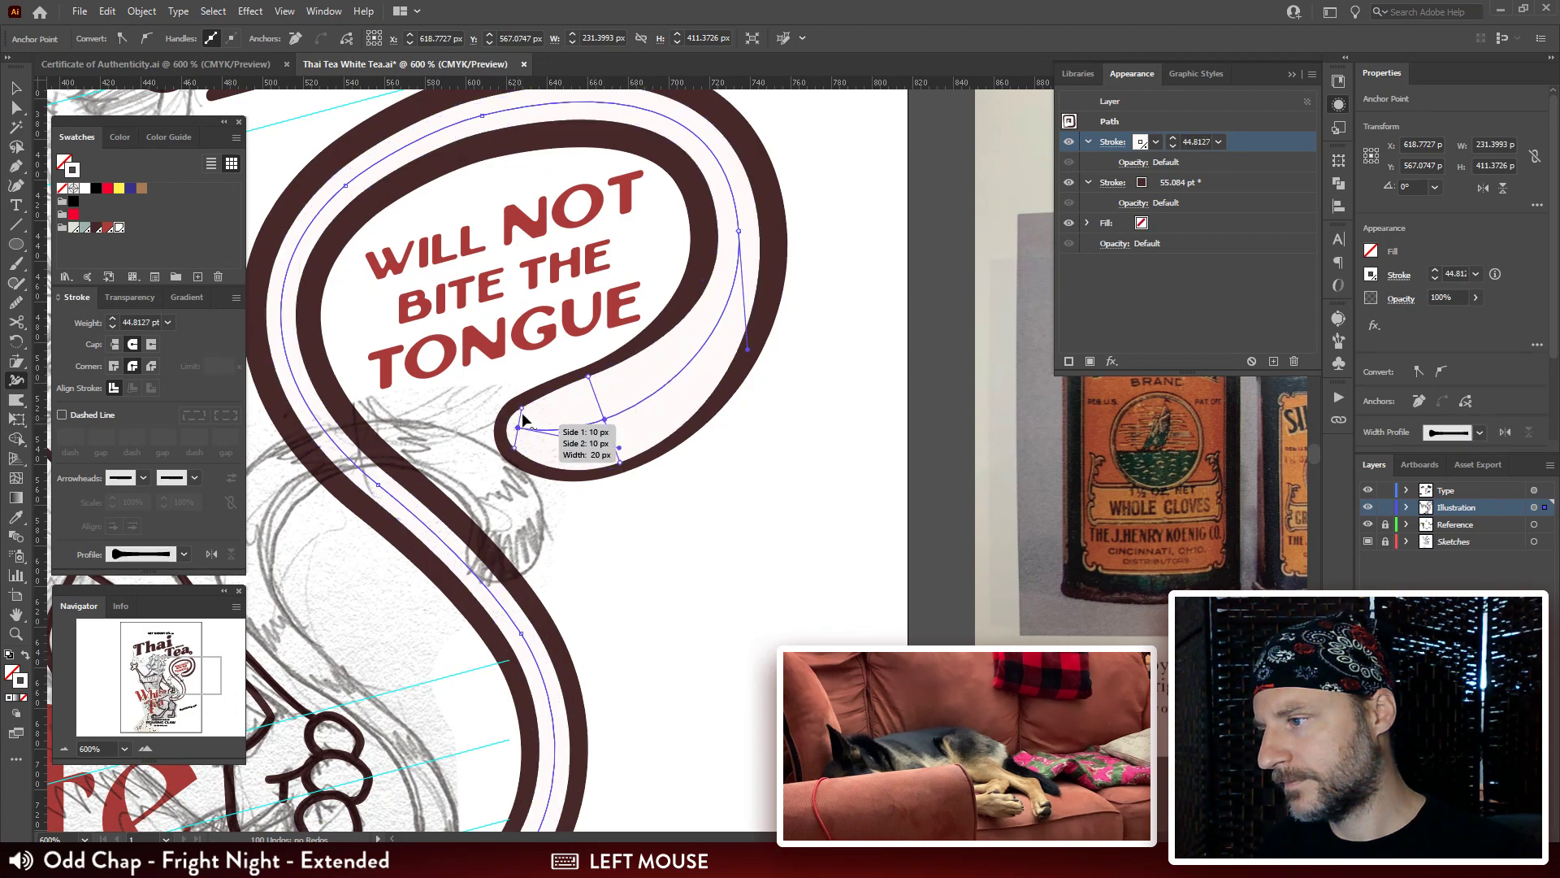
mouse_move(520, 409)
left_mouse_down()
mouse_move(621, 416)
mouse_move(516, 427)
left_mouse_up()
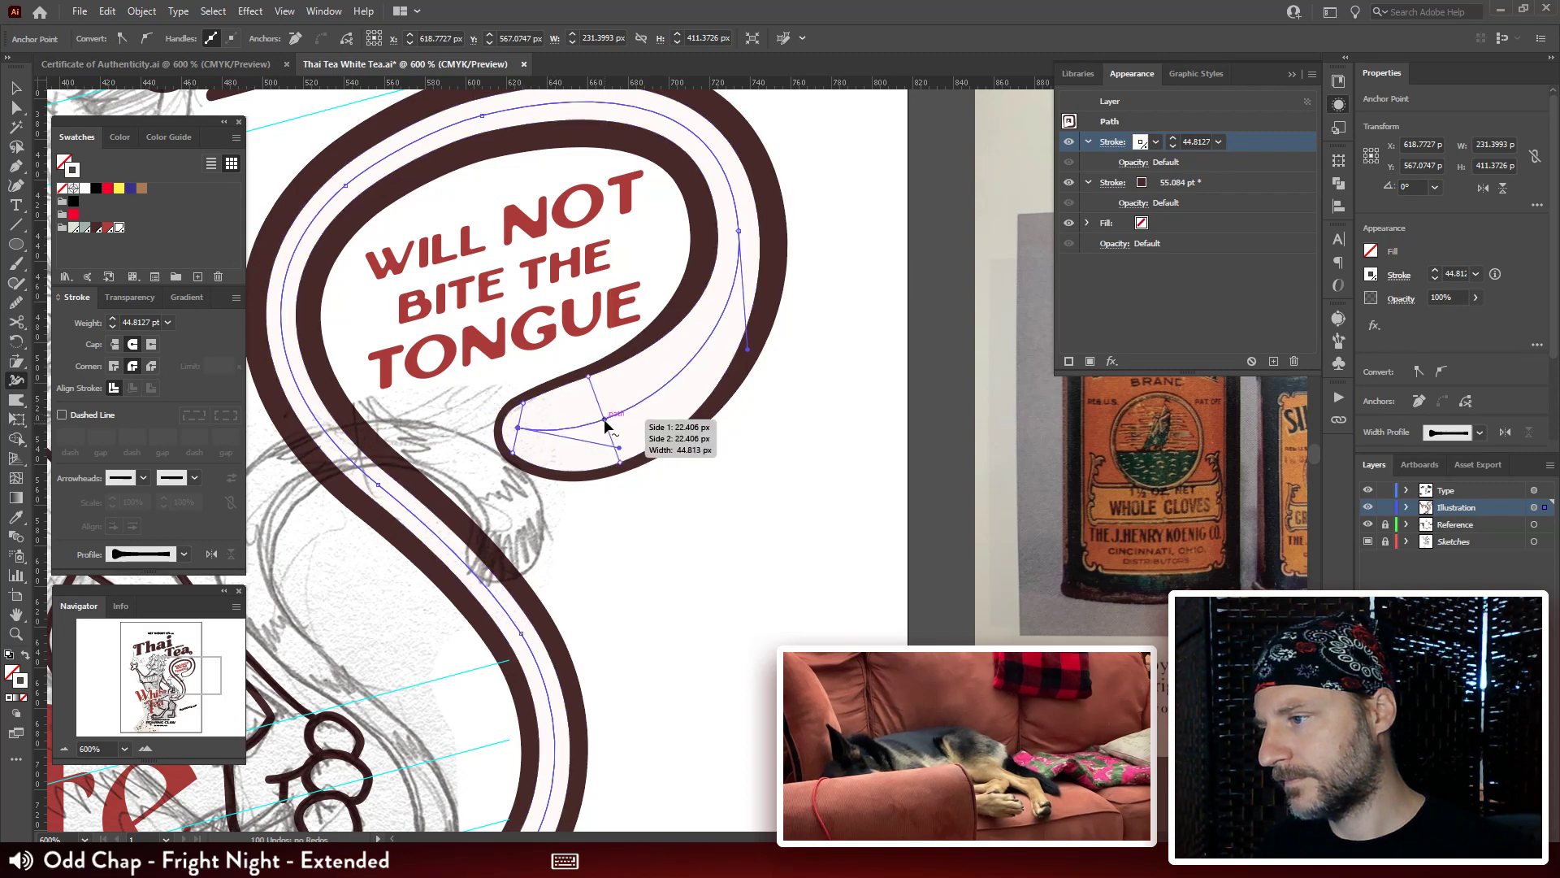
Shift the white tail stroke's width point along the curled tip and widen the stroke to about 33 px at the loop's outer bend.
mouse_move(627, 415)
left_mouse_down()
mouse_move(642, 402)
mouse_move(623, 412)
left_mouse_up()
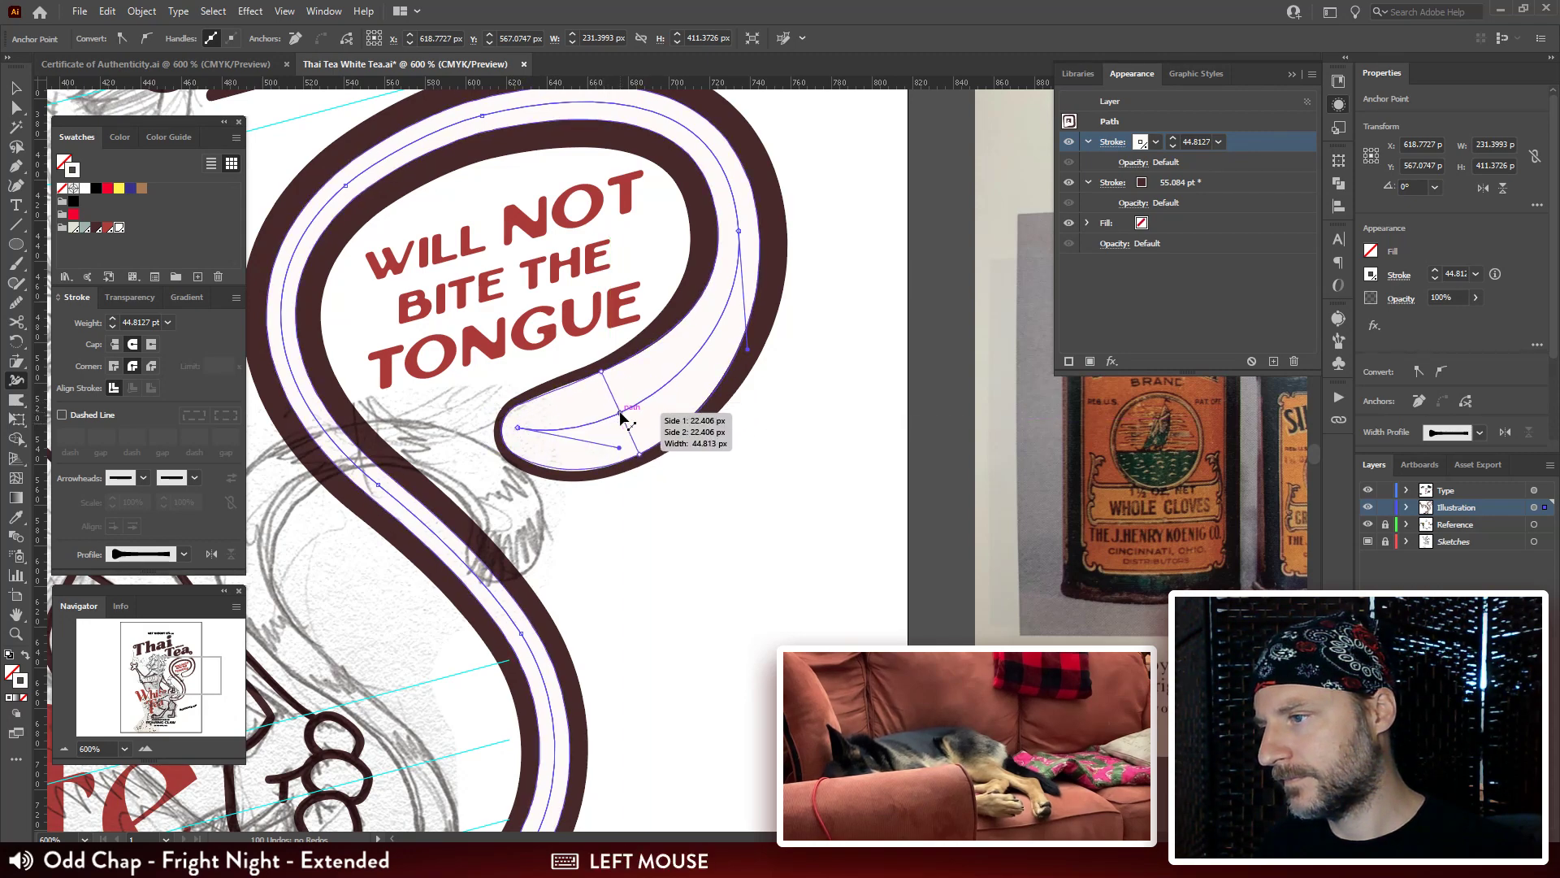
mouse_move(743, 230)
left_mouse_down()
mouse_move(720, 246)
mouse_move(696, 330)
mouse_move(663, 339)
left_mouse_up()
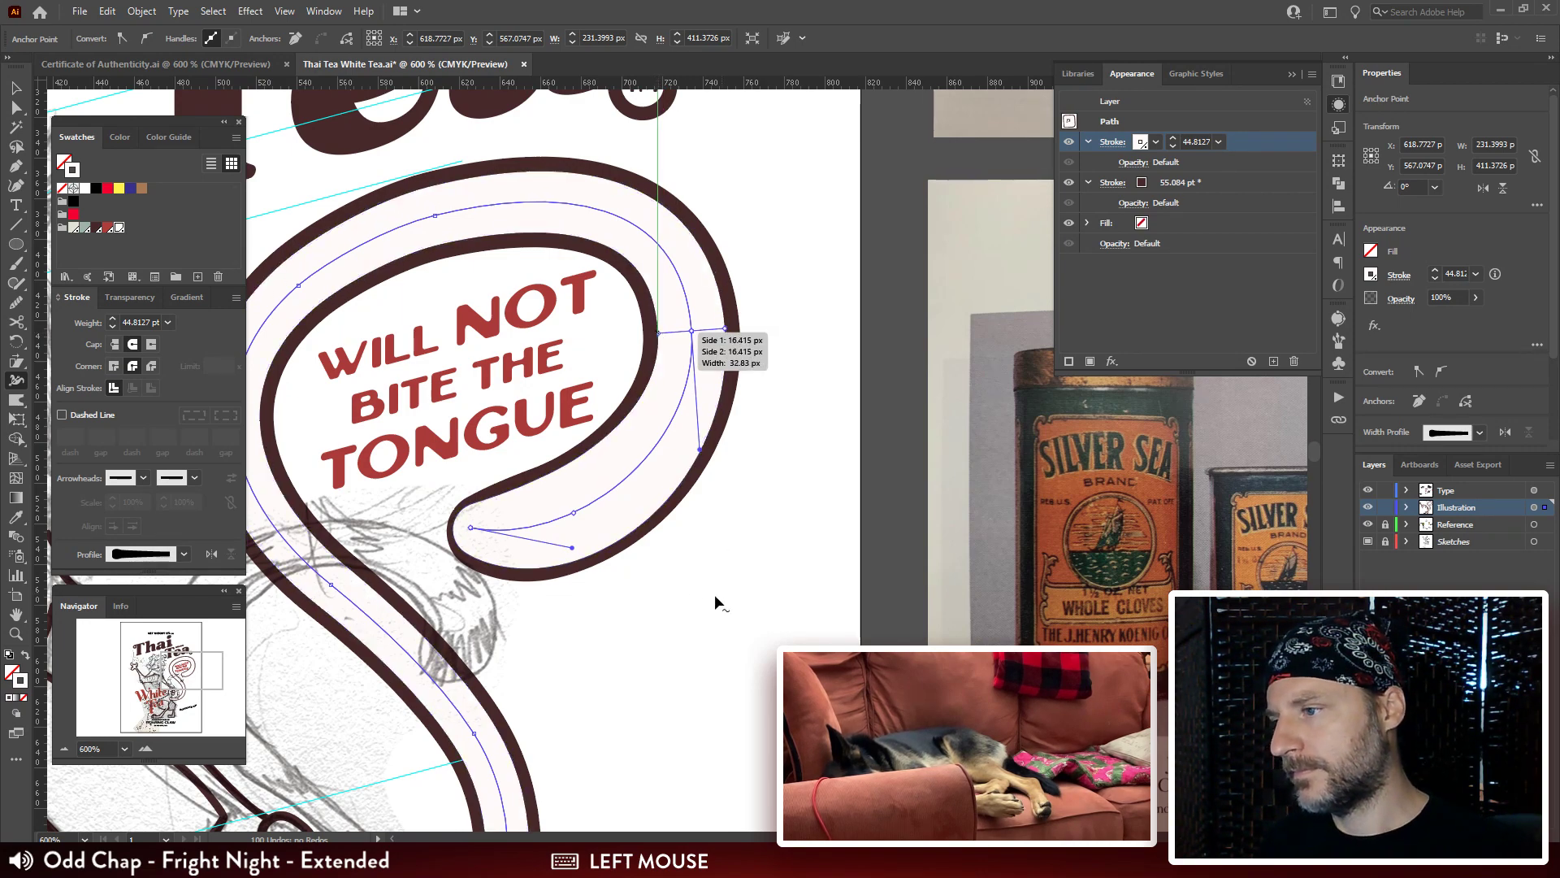
left_click_drag(716, 603, 808, 408)
key("v")
left_click(881, 426)
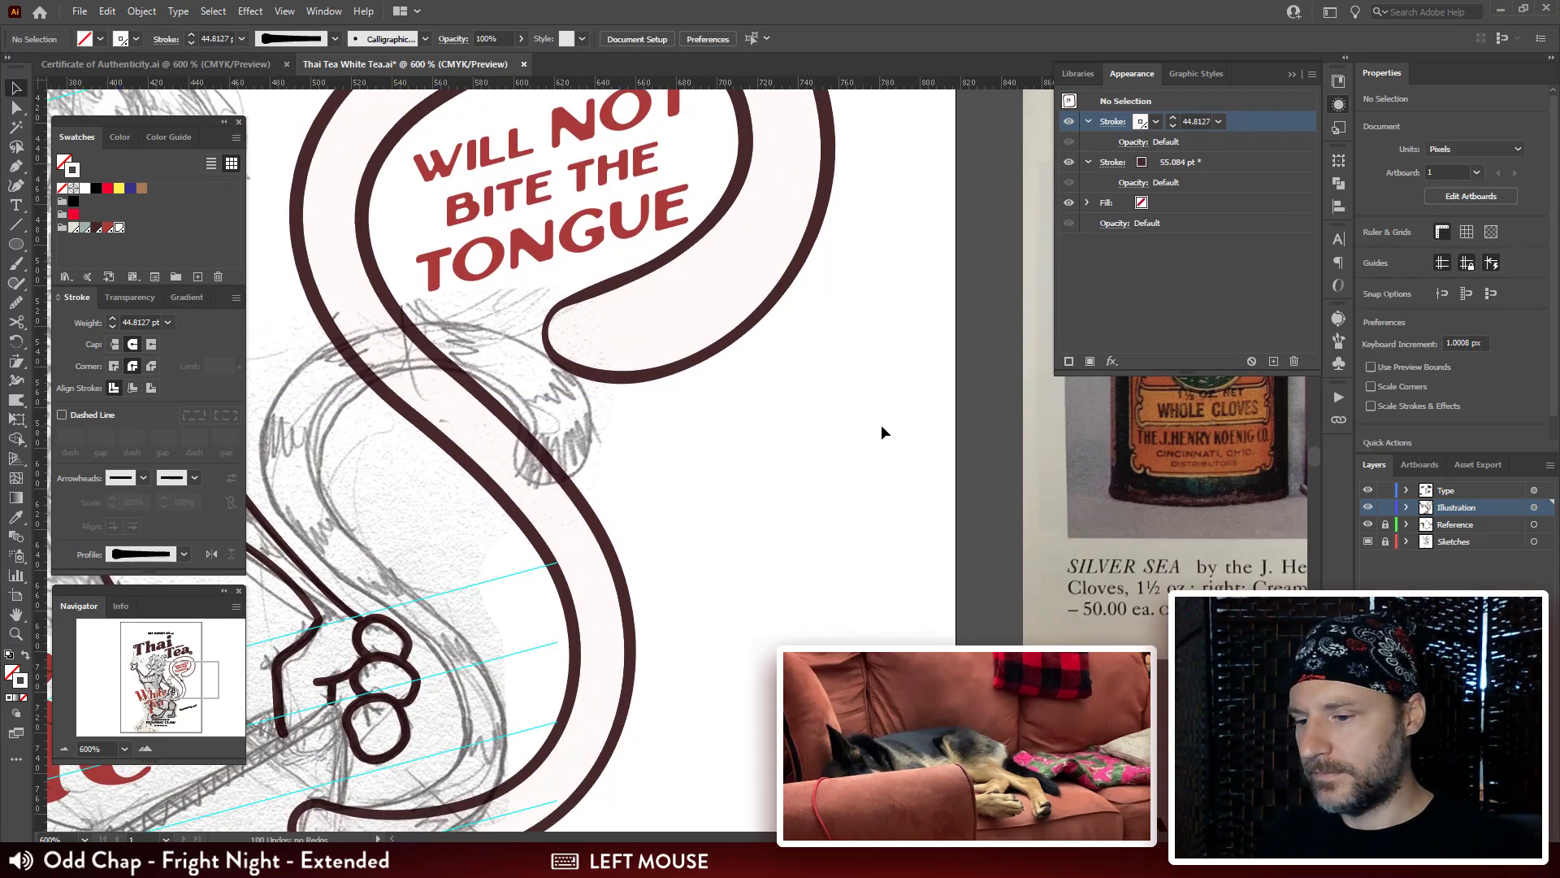
key("ctrl+minus")
key("ctrl+minus")
key("ctrl+minus")
key("ctrl+minus")
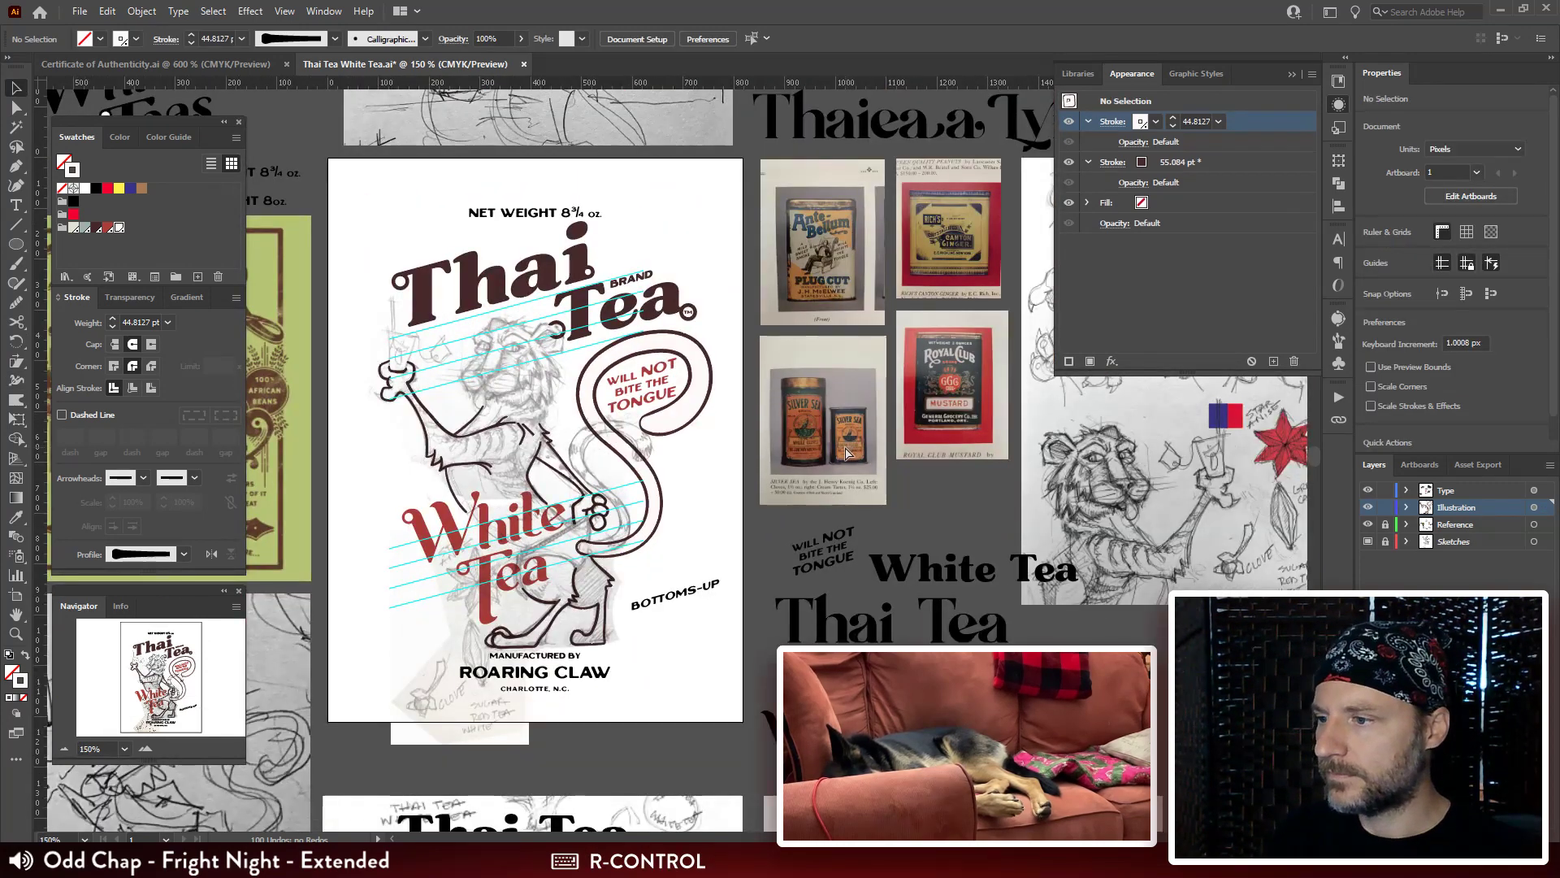
Select the tail path and set its dark outline stroke weight to 52 pt.
key("ctrl+plus")
key("ctrl+plus")
key("ctrl+plus")
key("ctrl+plus")
left_click_drag(804, 371, 917, 210)
left_click(808, 498)
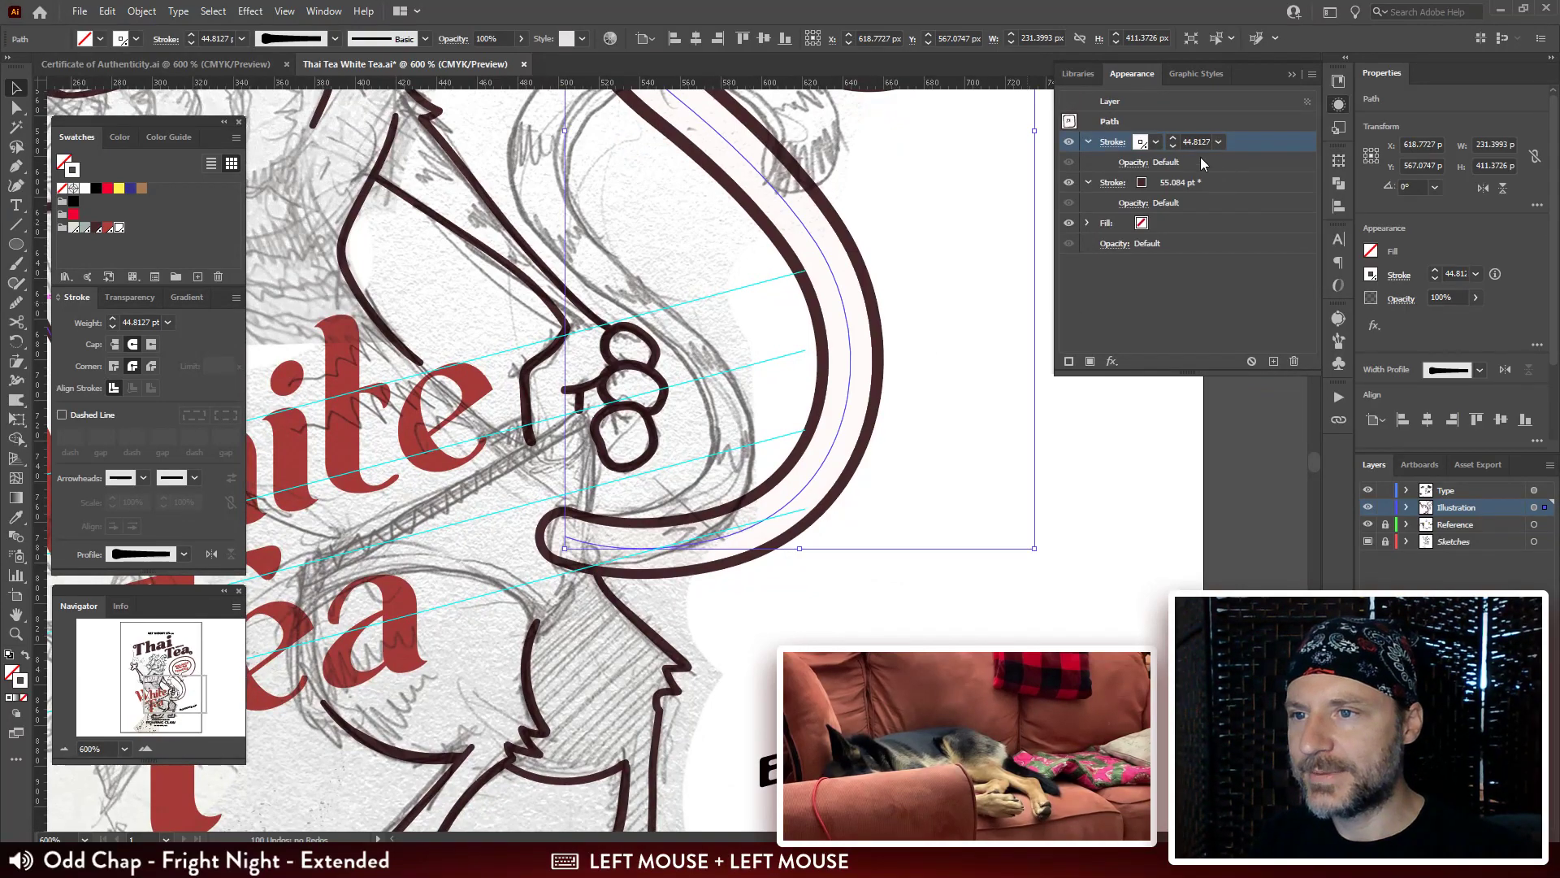
left_click(1196, 182)
key("Down")
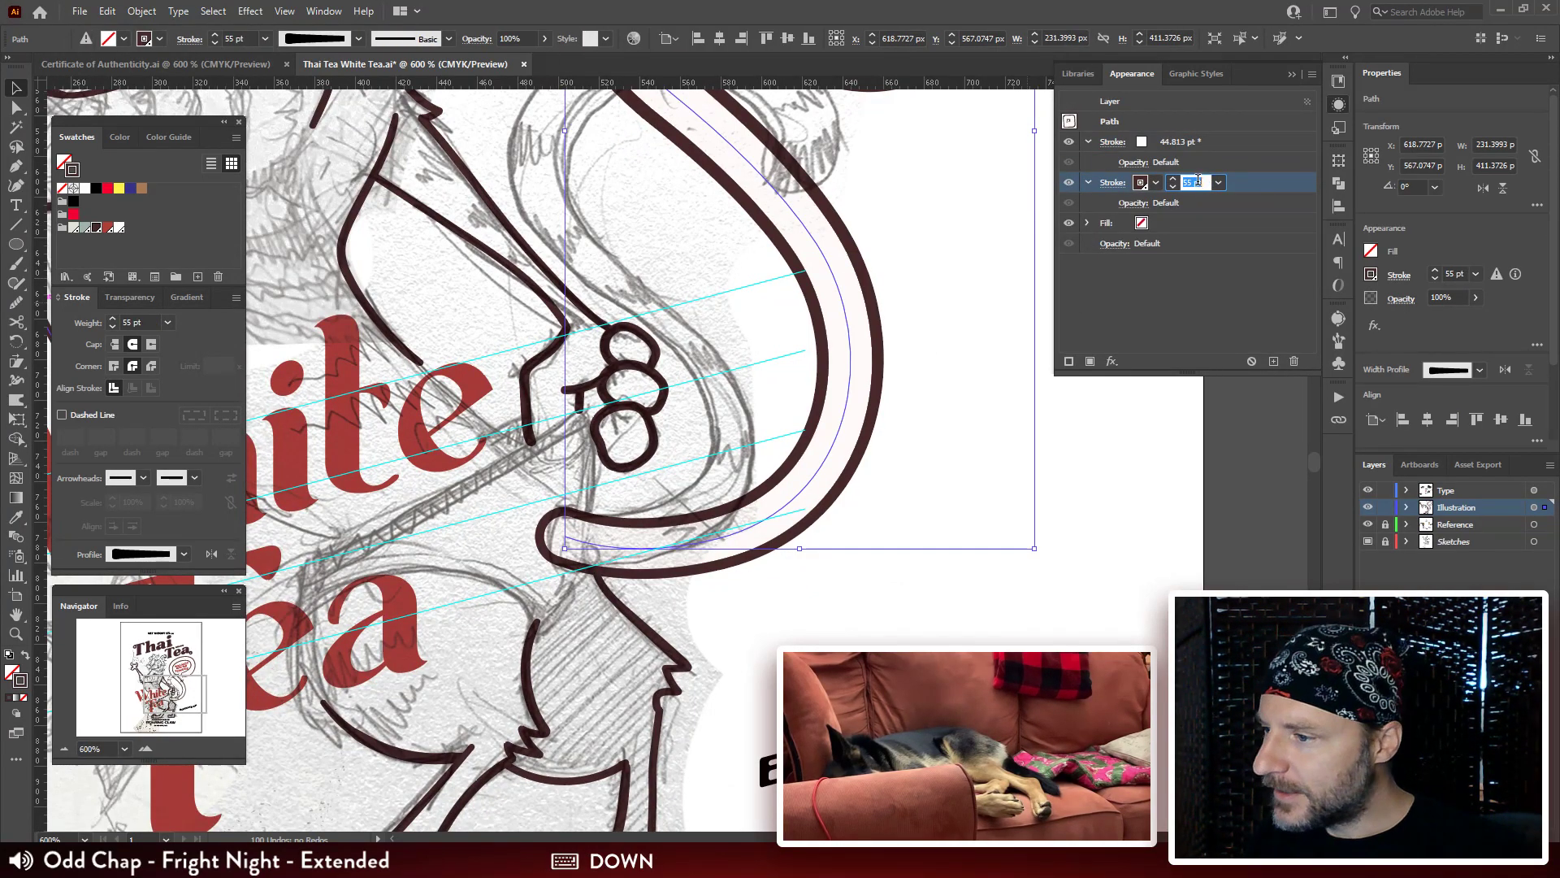
key("Down")
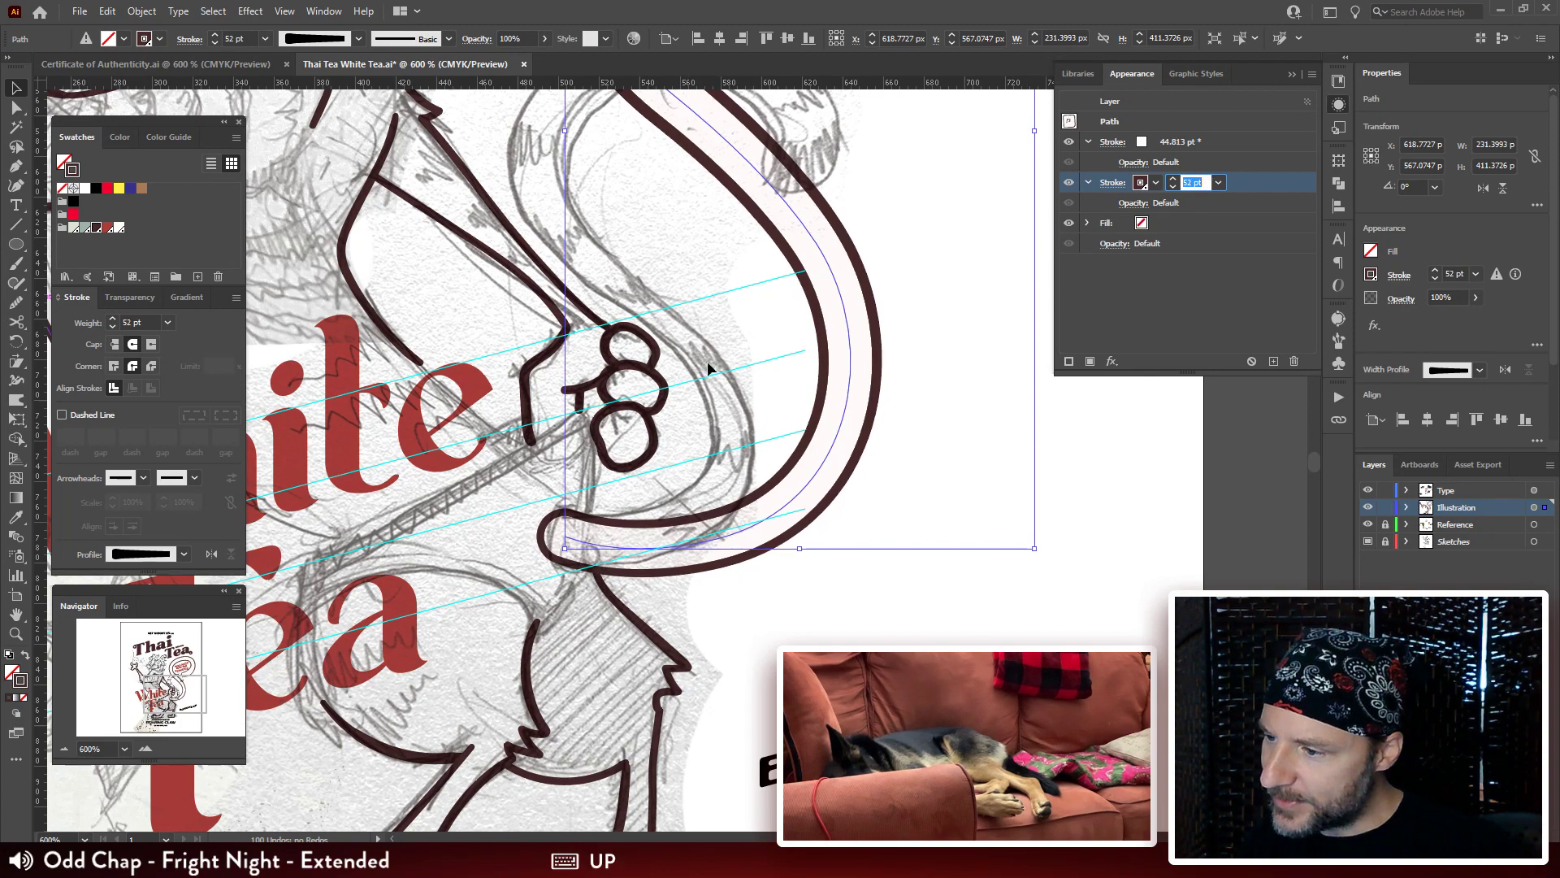
left_click_drag(944, 100, 720, 533)
left_click_drag(693, 147, 848, 270)
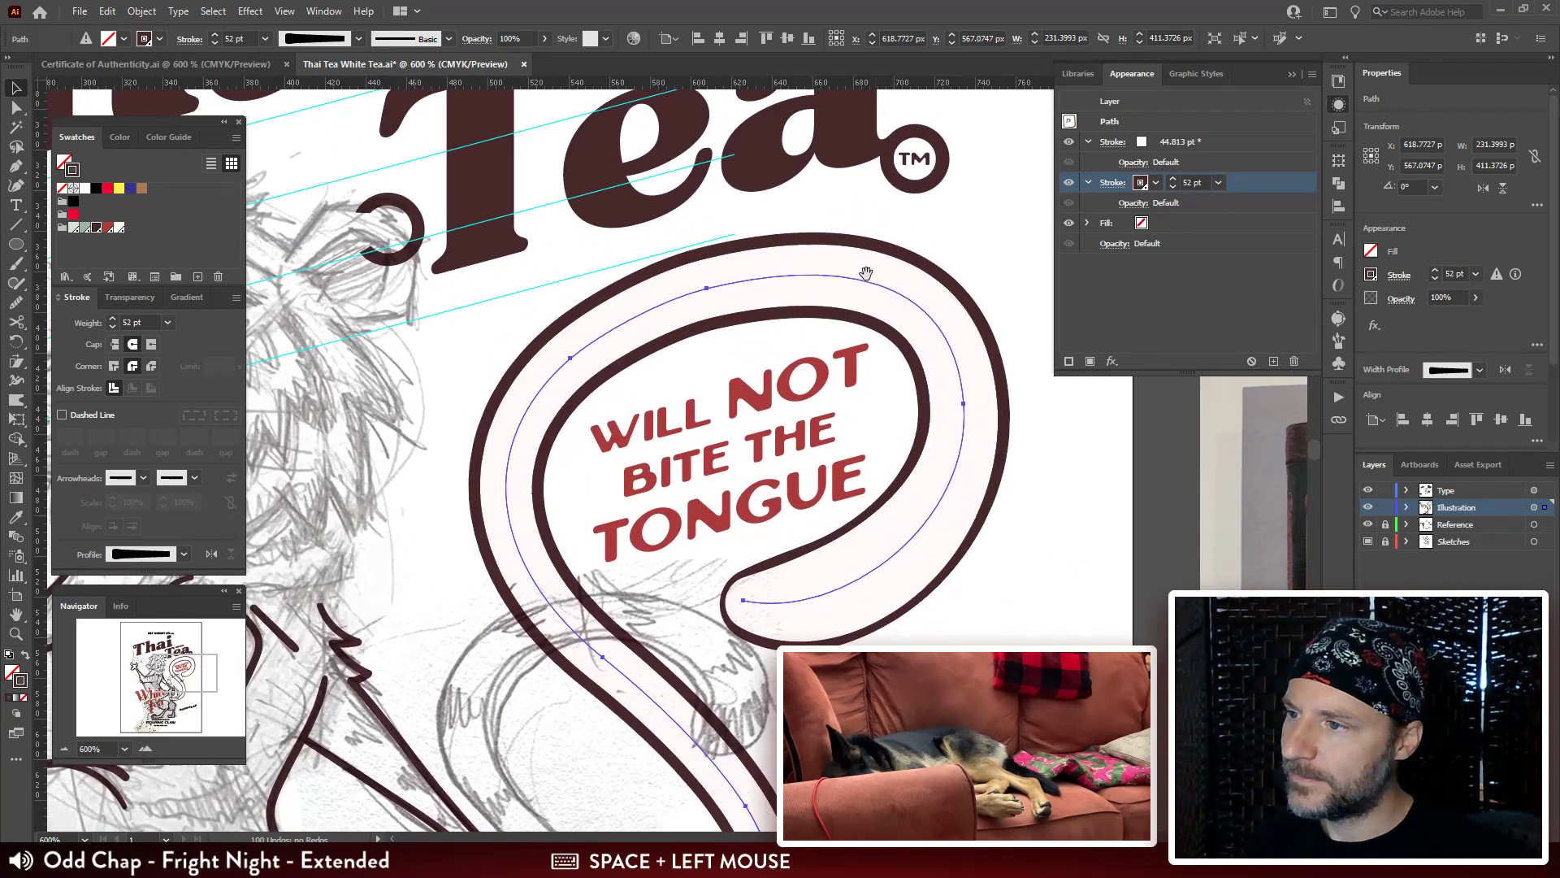
left_click(1016, 258)
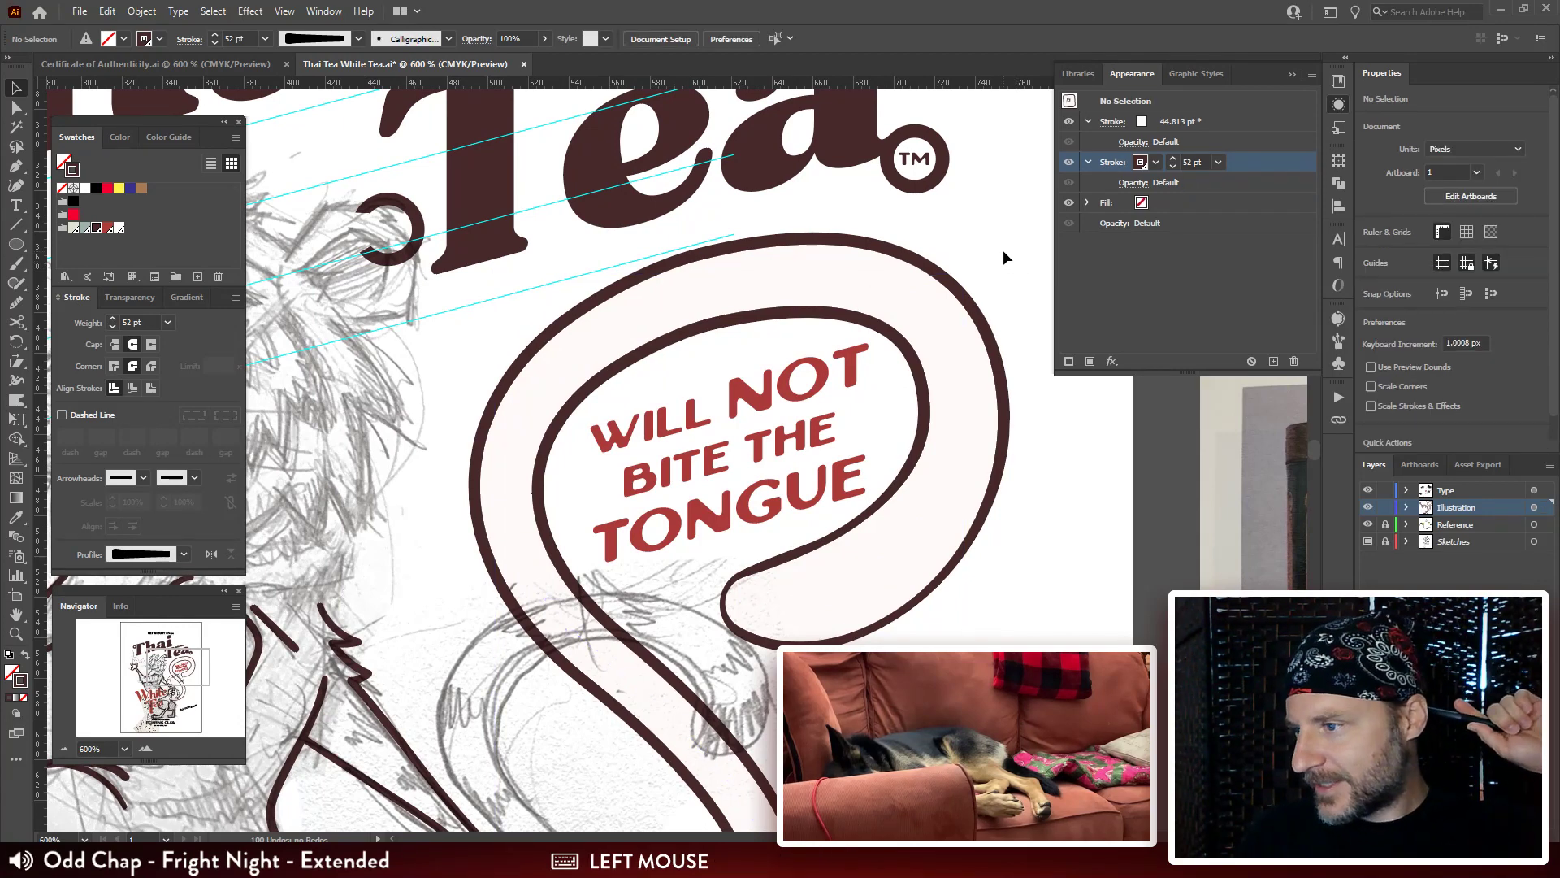
Move the slogan text slightly up and to the right to balance it inside the tail loop.
mouse_move(720, 410)
left_mouse_down()
mouse_move(743, 406)
mouse_move(738, 392)
left_mouse_up()
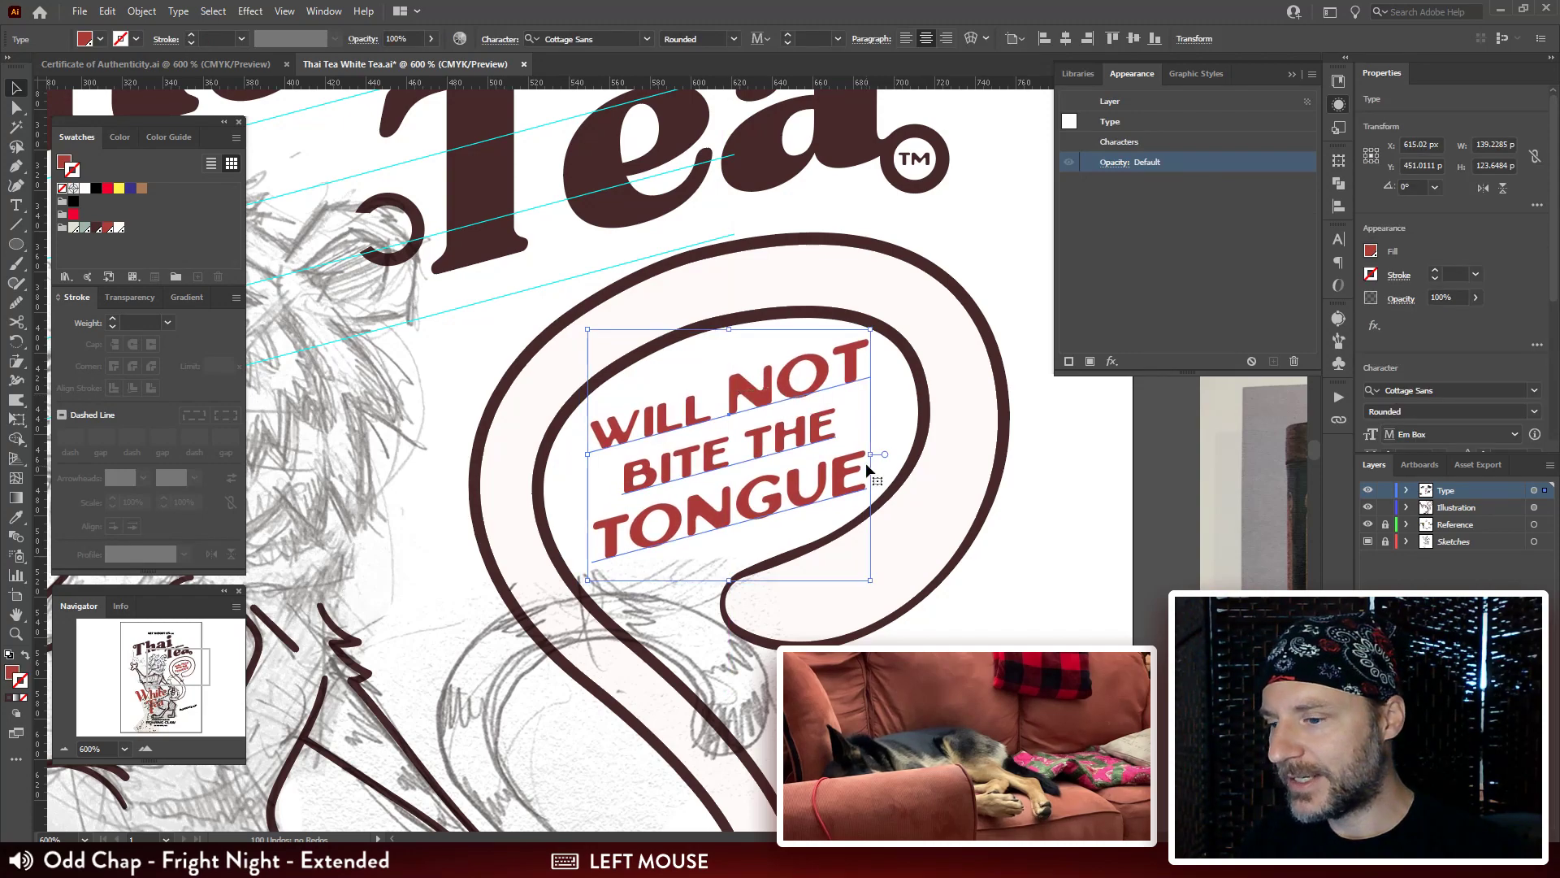
key("ctrl+minus")
key("ctrl+minus")
key("ctrl+minus")
left_click_drag(845, 460, 807, 393)
Refine the tail loop by nudging the curled tip's end anchor and the right and upper-left anchors and their handles.
key("a")
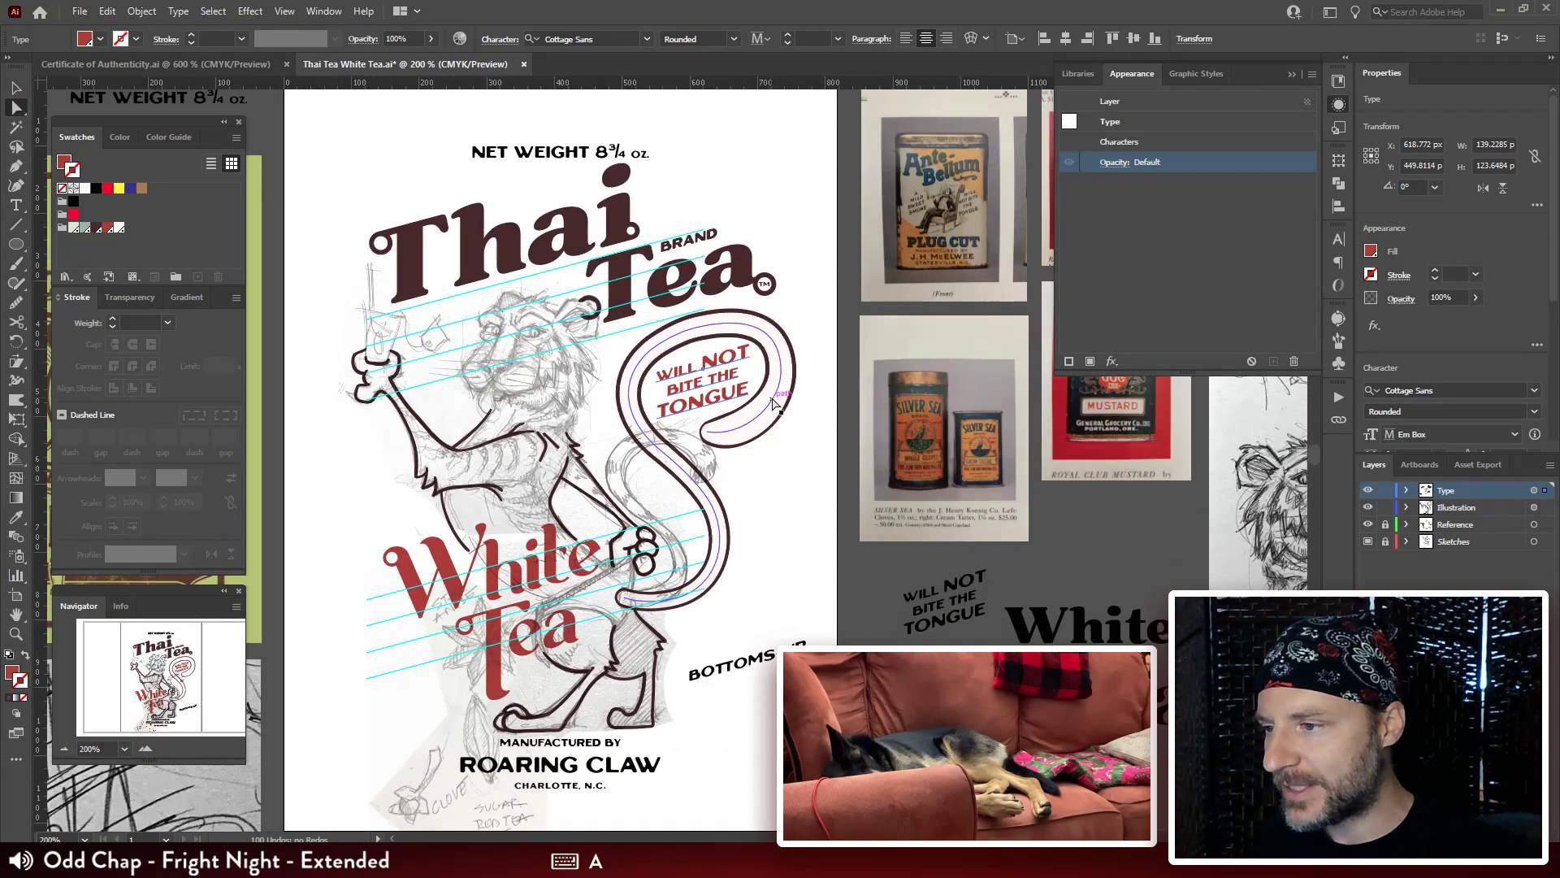
left_click(748, 439)
left_click(706, 431)
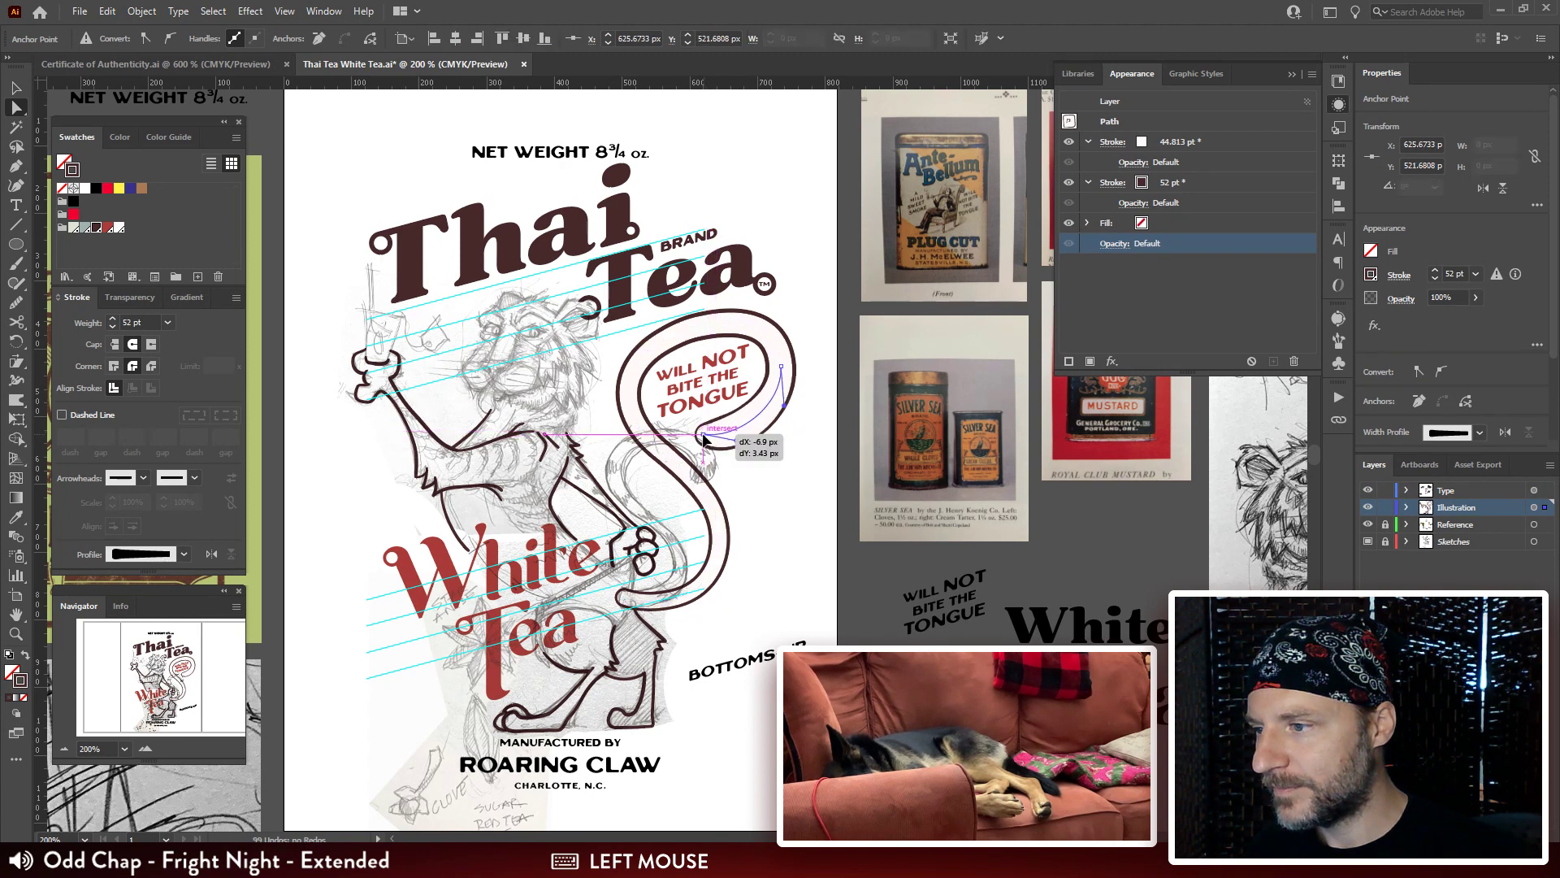
left_click(706, 431)
left_click(781, 366)
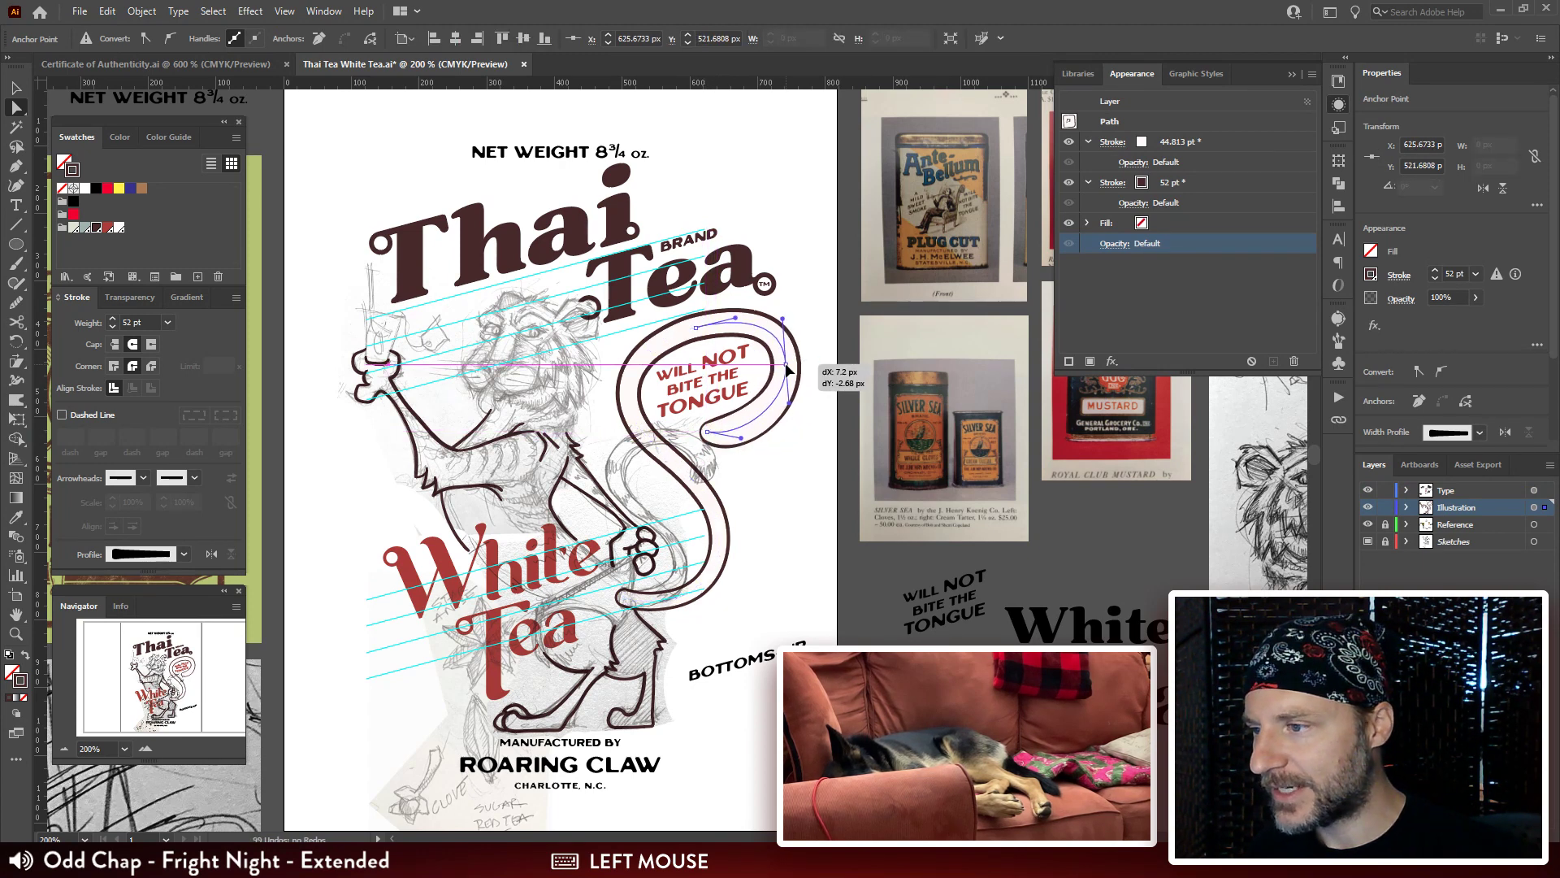
left_click_drag(708, 432, 707, 446)
left_click_drag(781, 367, 781, 366)
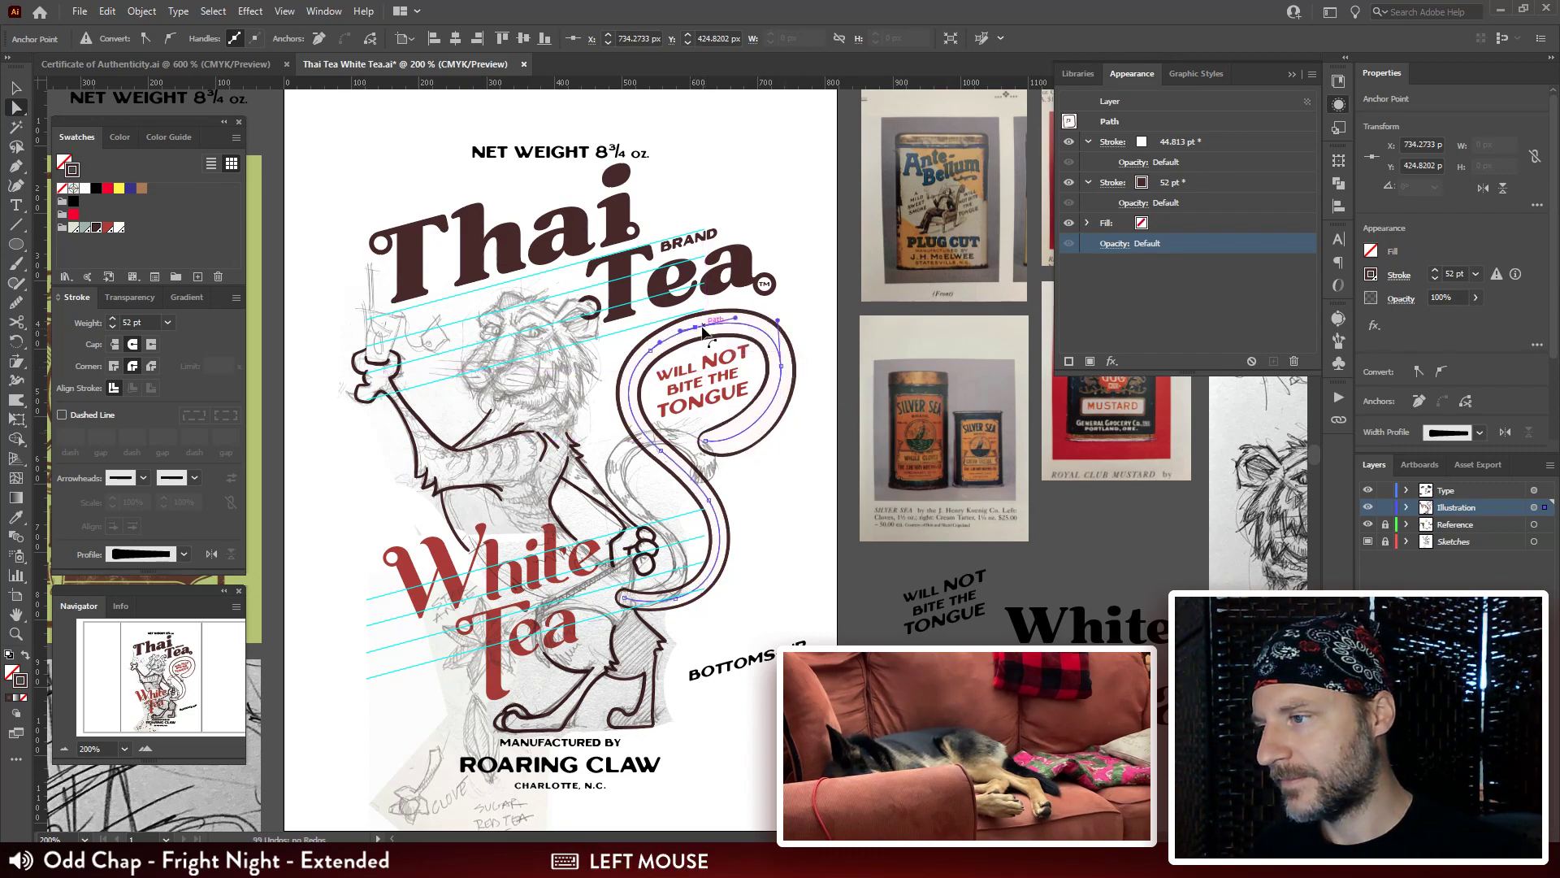
left_click(652, 353)
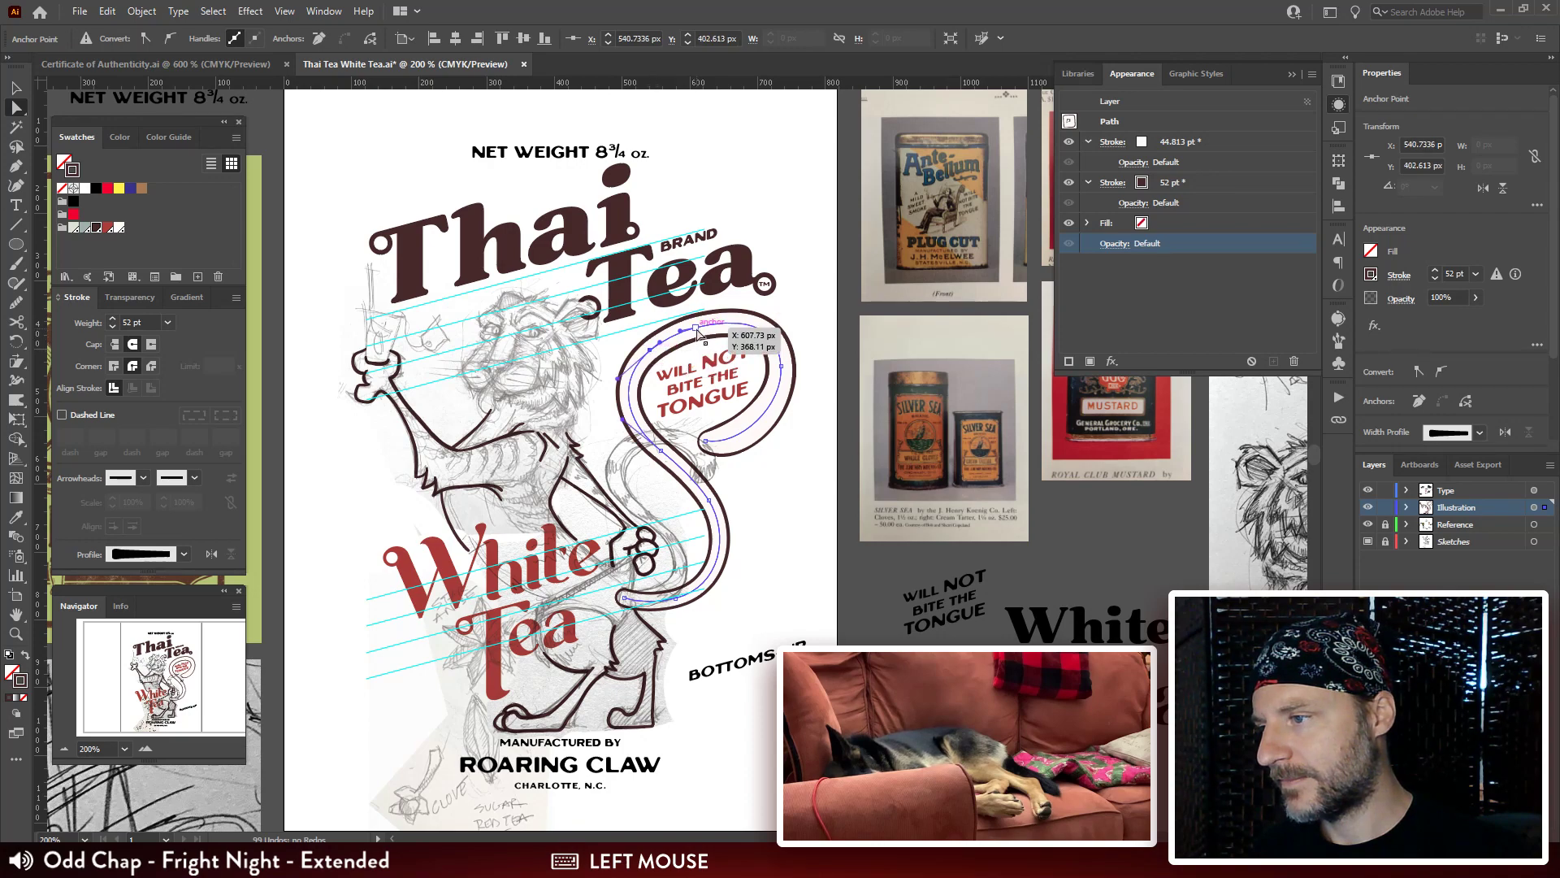
left_click(851, 361)
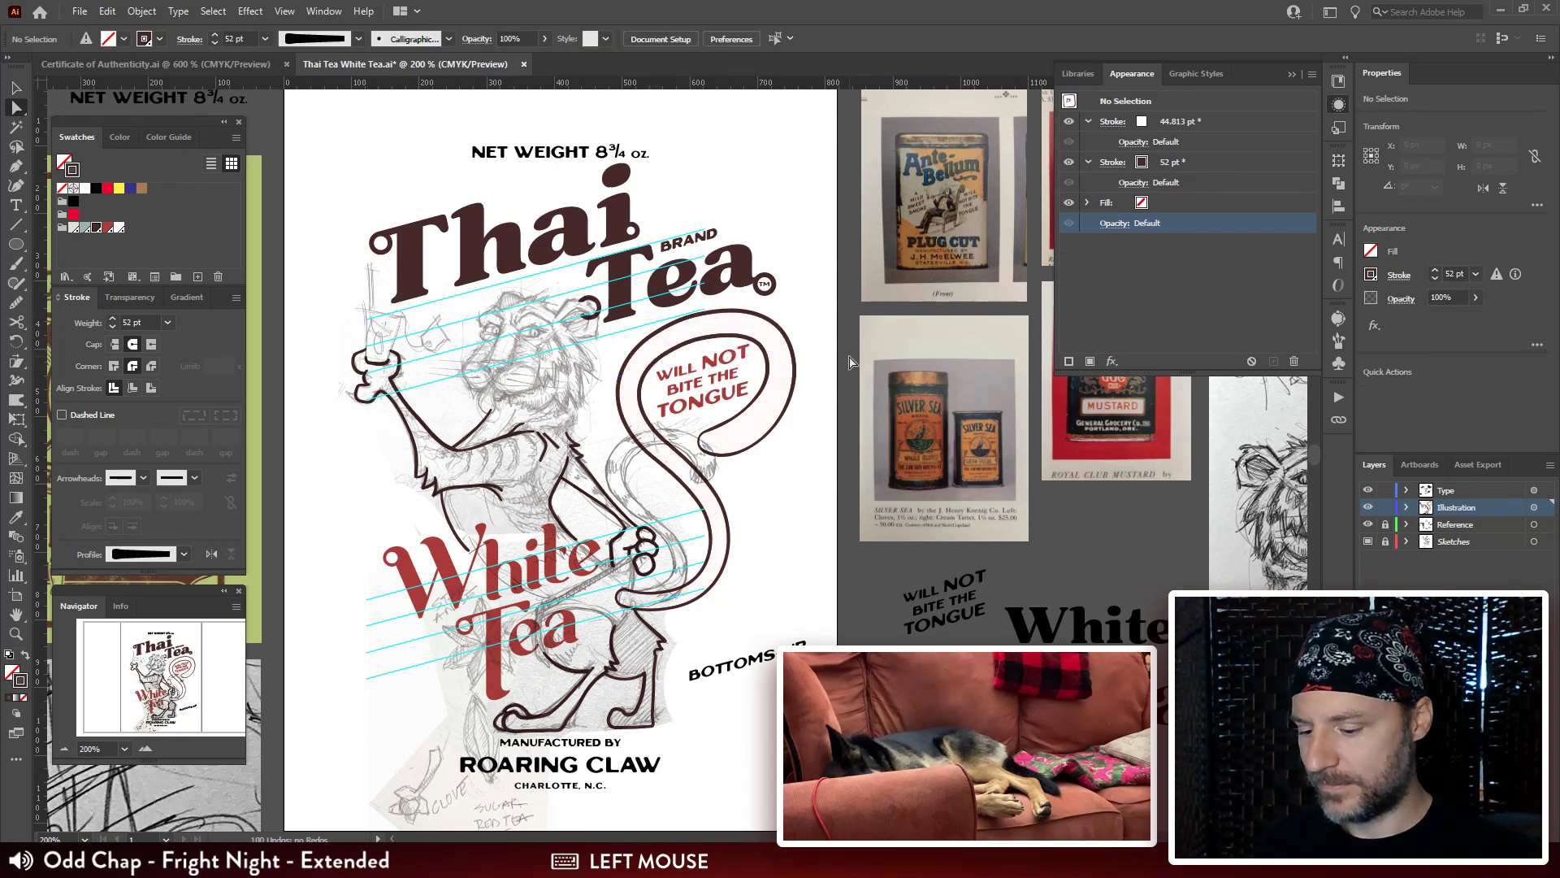
Paint the short lower end of the belly line and the hip curve running from the thigh to the tail's base with the Paintbrush.
key("b")
key("ctrl+plus")
key("ctrl+plus")
key("ctrl+plus")
mouse_move(772, 633)
left_mouse_down()
mouse_move(719, 571)
mouse_move(722, 522)
left_mouse_up()
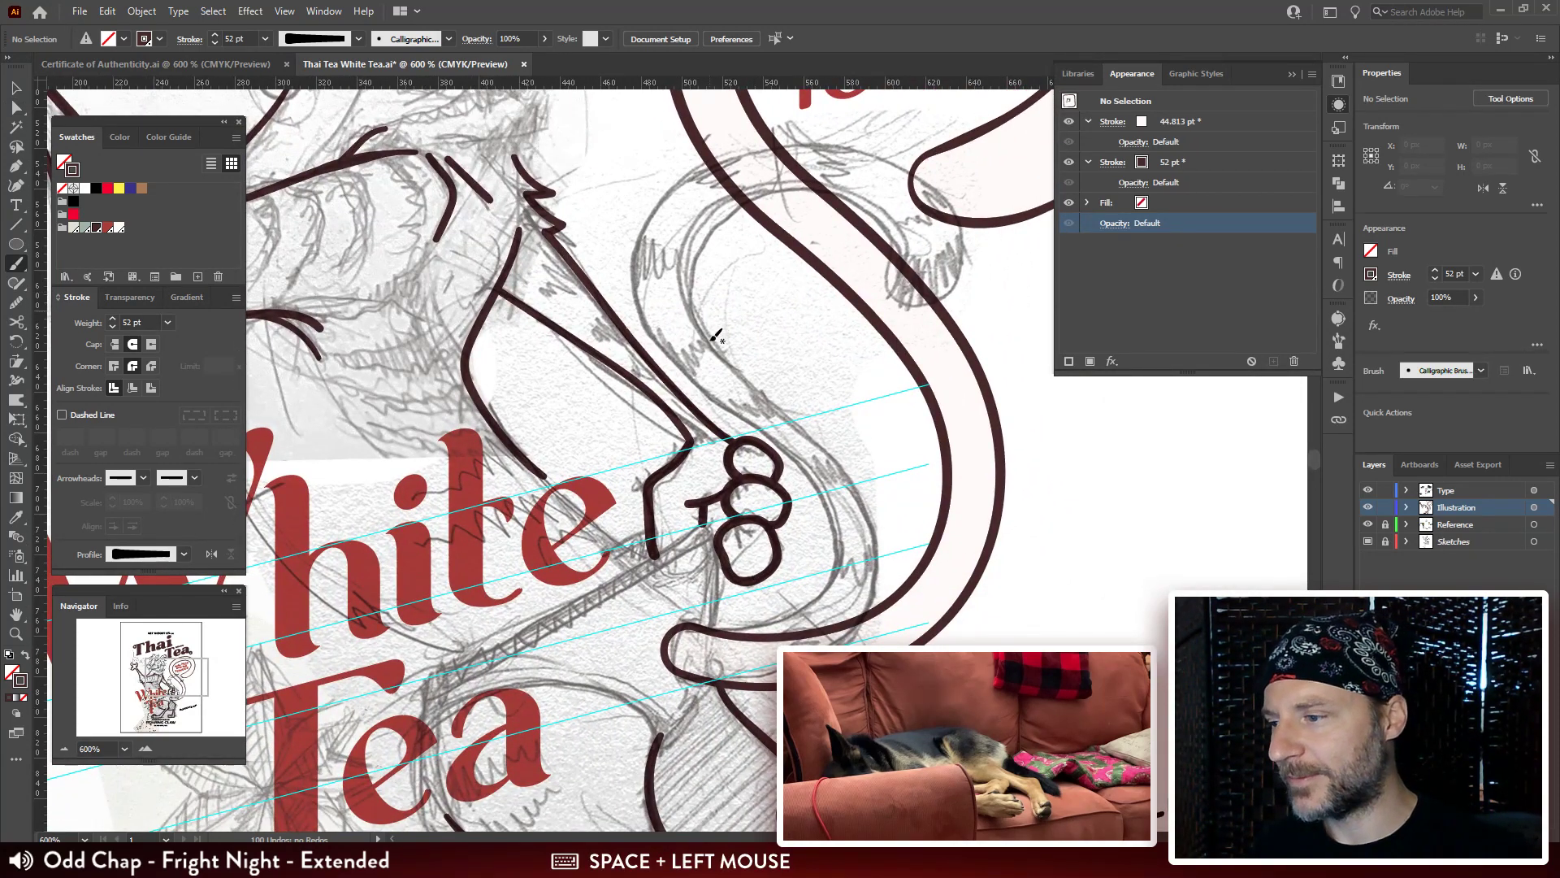
left_click_drag(716, 335, 748, 75)
left_click_drag(645, 401, 601, 585)
left_click_drag(707, 98, 508, 234)
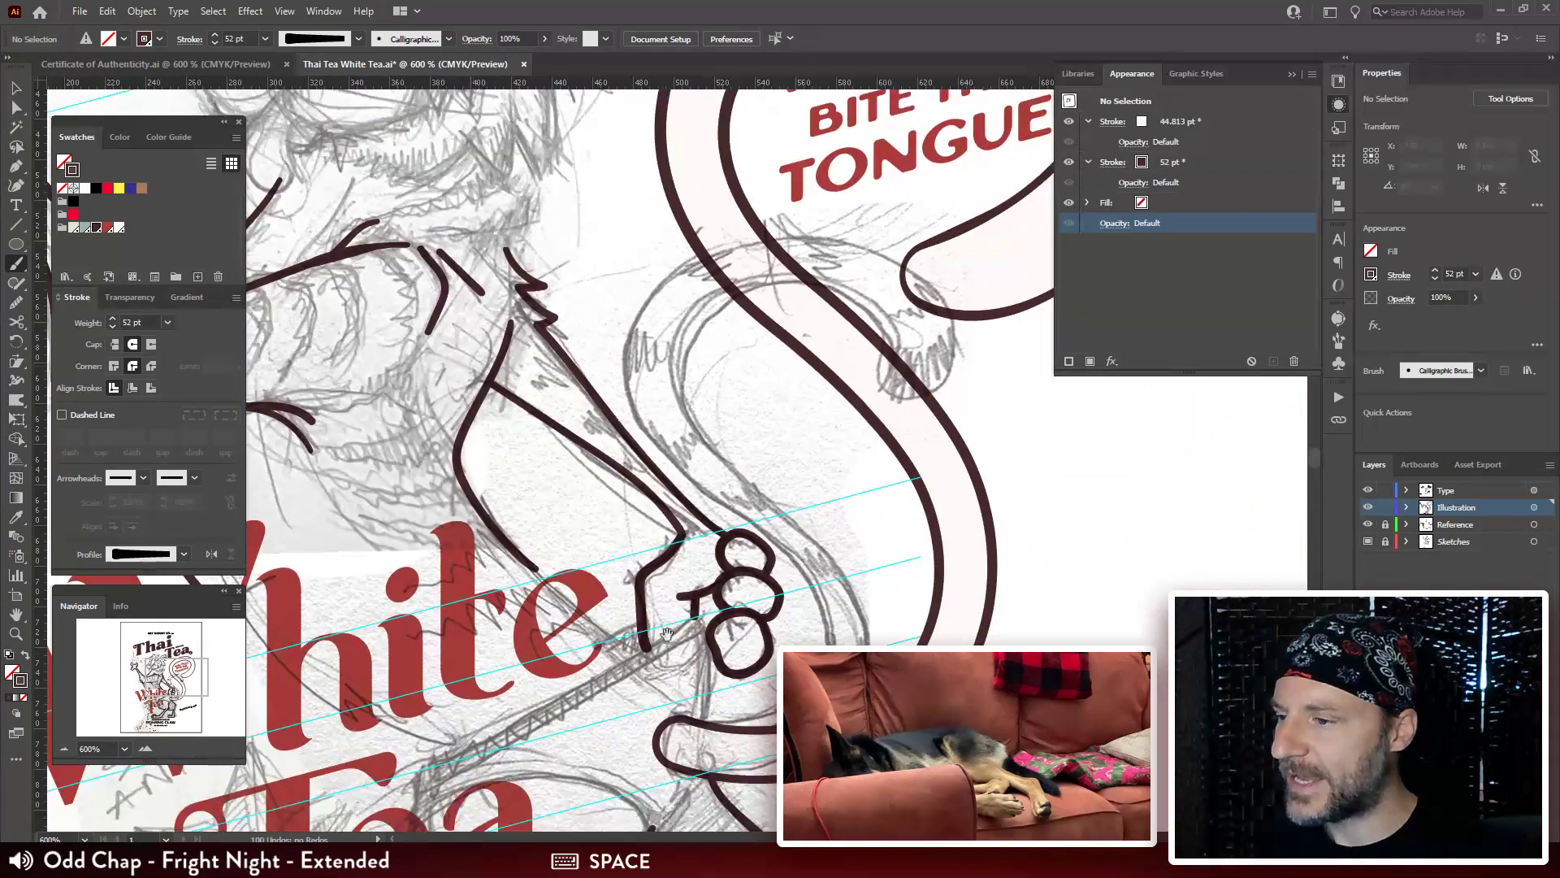
left_click_drag(666, 633, 494, 312)
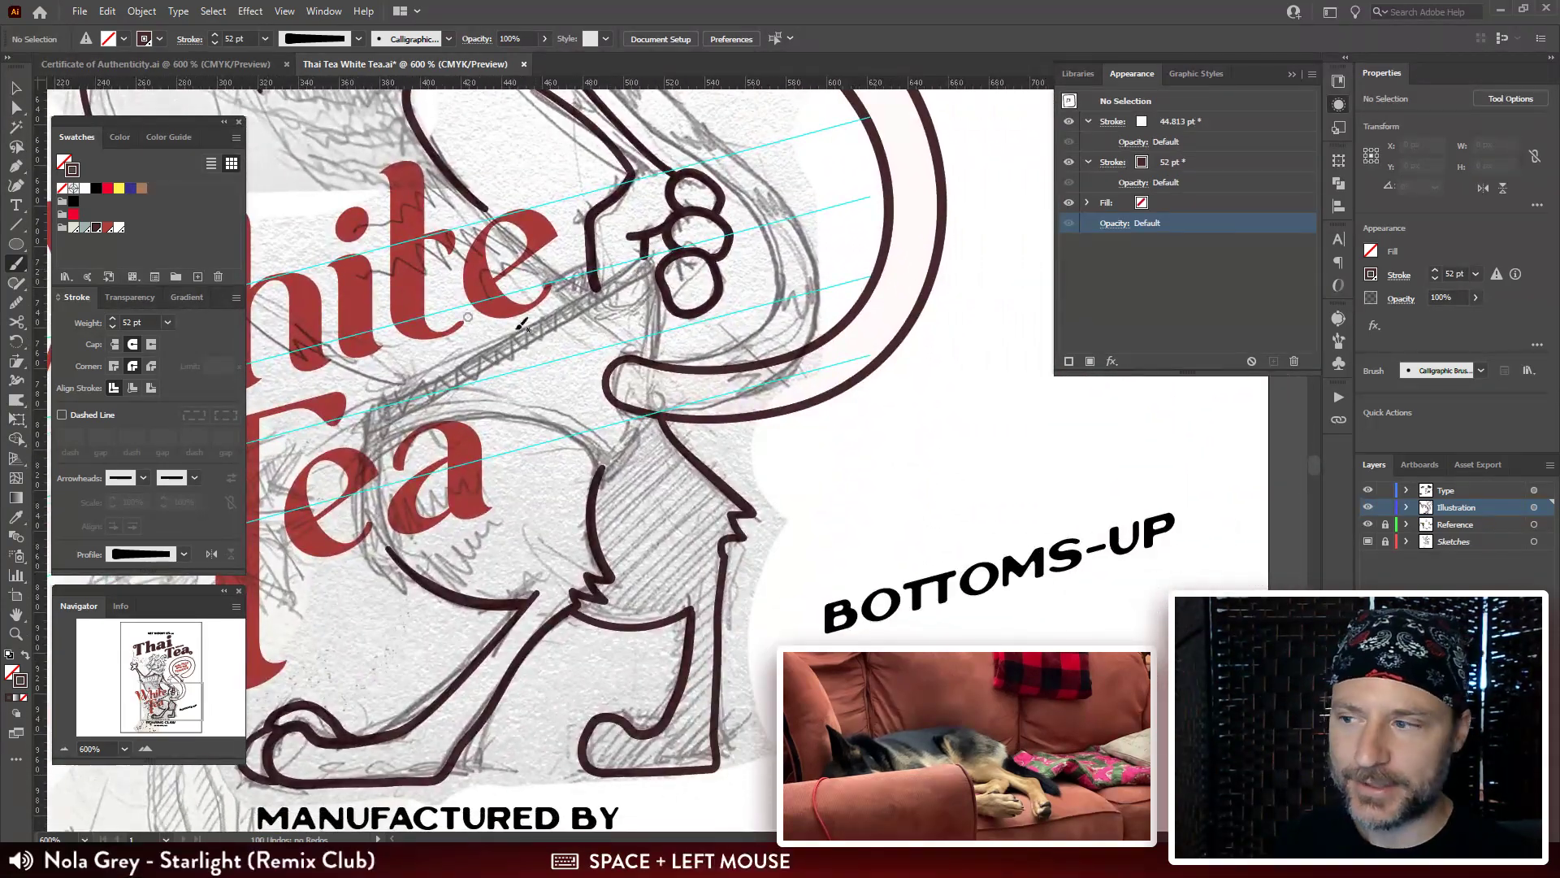
mouse_move(392, 402)
left_mouse_down()
mouse_move(532, 346)
mouse_move(551, 404)
left_mouse_up()
key("ctrl+z")
mouse_move(499, 343)
left_mouse_down()
mouse_move(441, 354)
mouse_move(516, 296)
left_mouse_up()
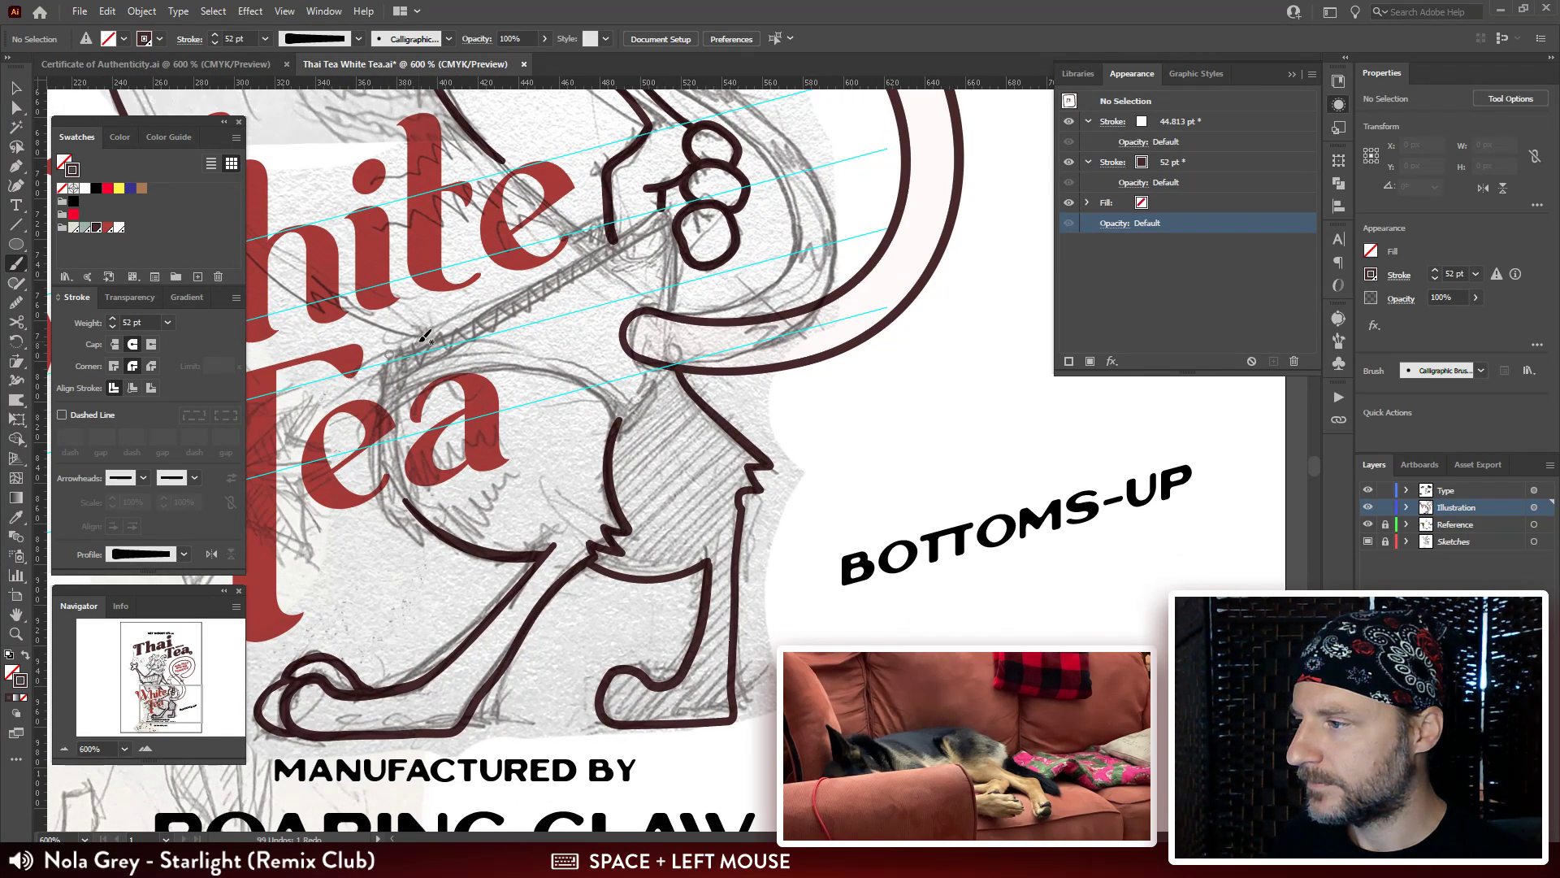
left_click_drag(361, 324, 444, 333)
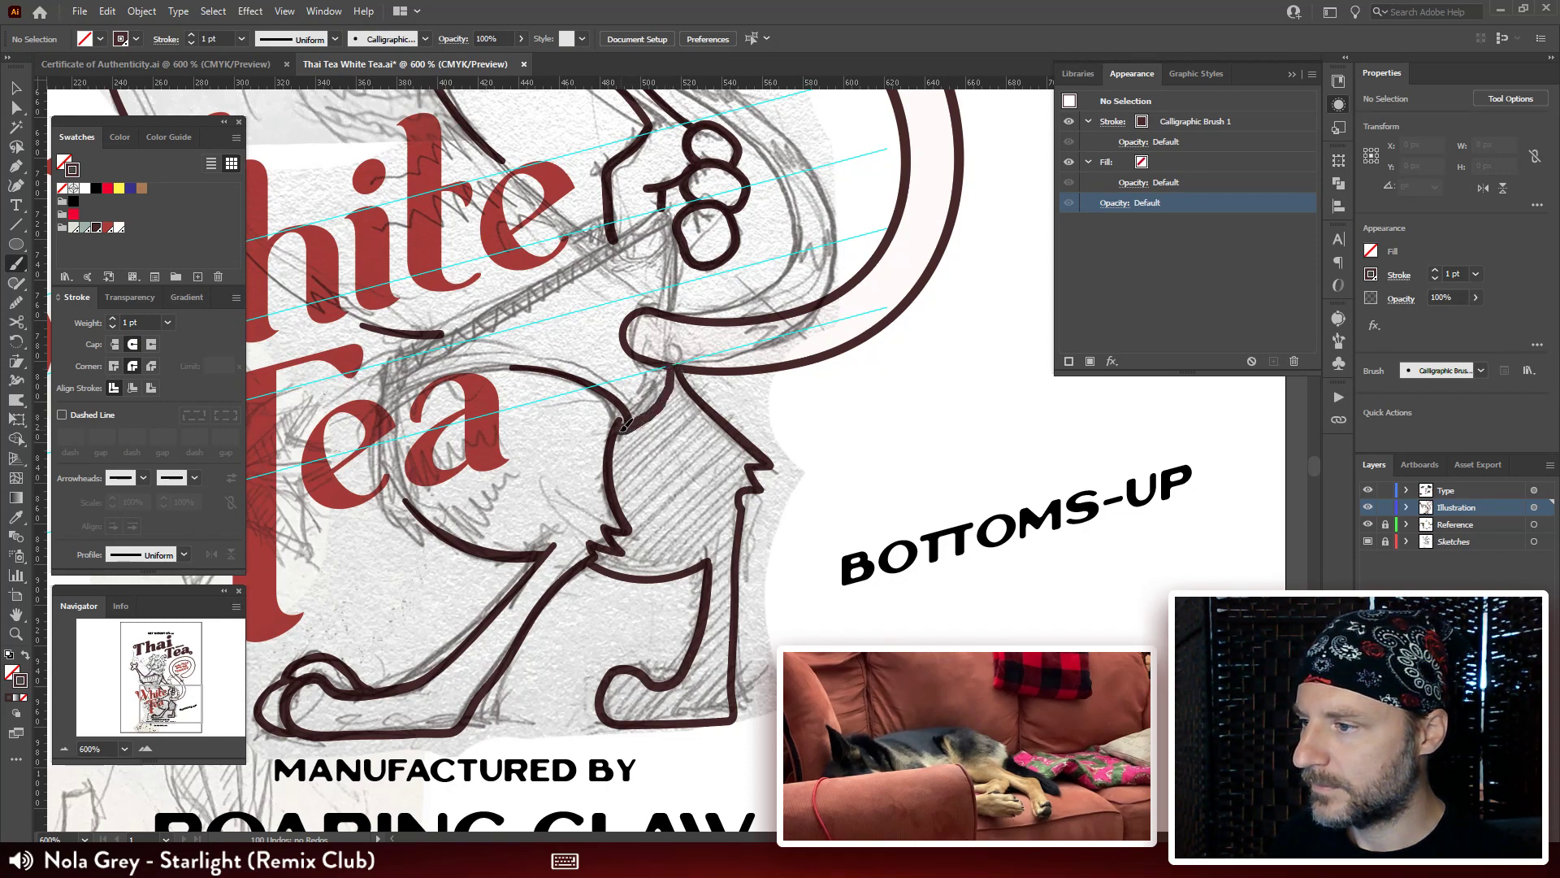
mouse_move(664, 378)
left_mouse_down()
mouse_move(631, 403)
mouse_move(676, 400)
left_mouse_up()
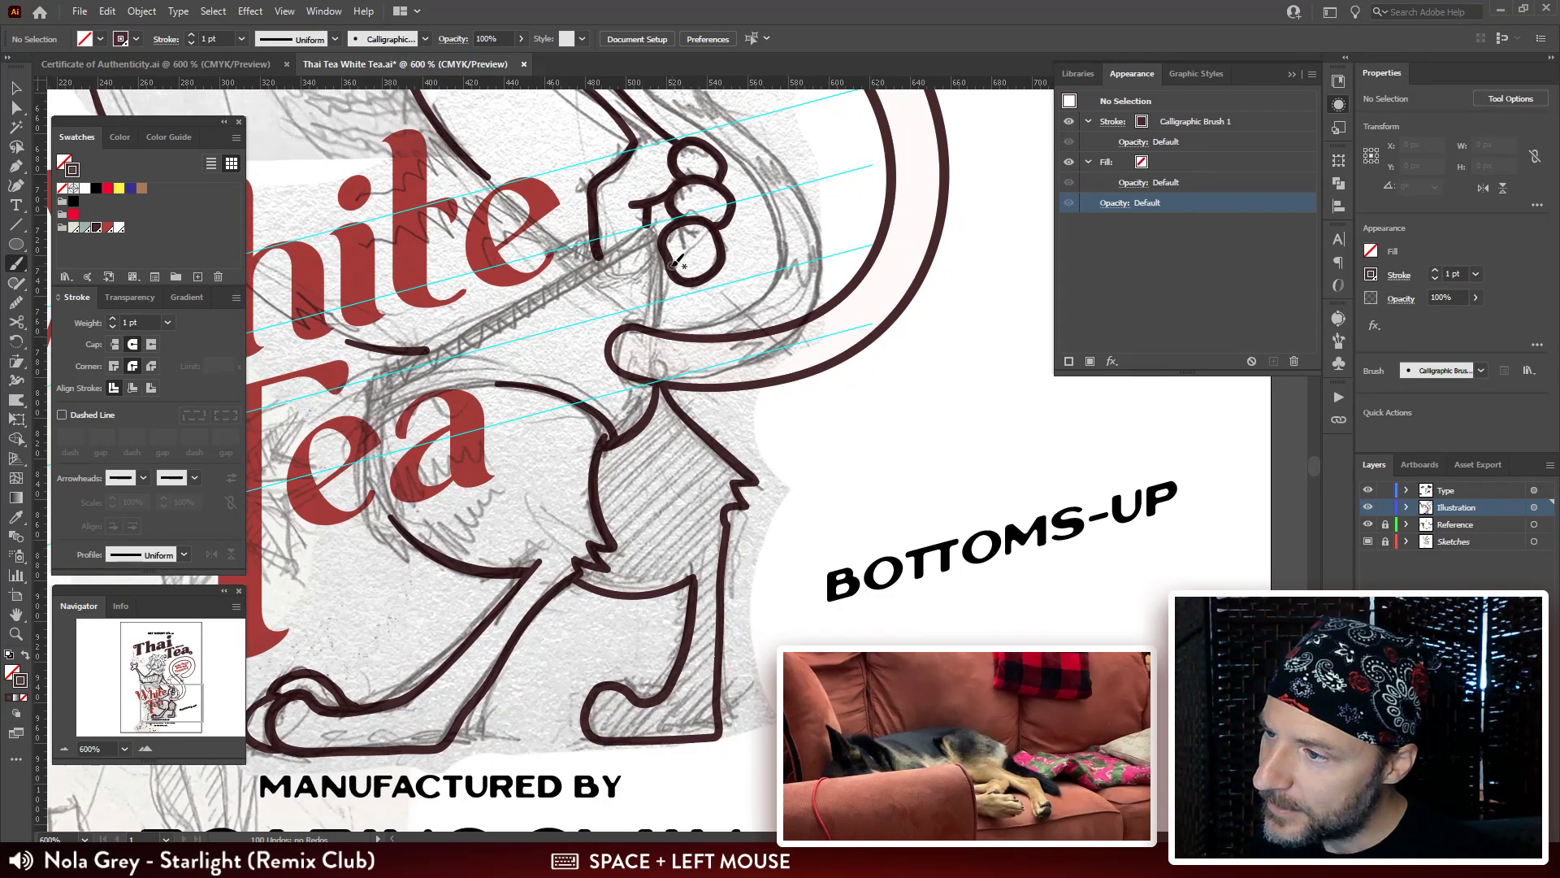
Paint the vertical line below the lower fist, the long diagonal edge from the waist to the hand, and the short line under the wrist.
mouse_move(676, 261)
left_mouse_down()
mouse_move(667, 332)
mouse_move(668, 301)
left_mouse_up()
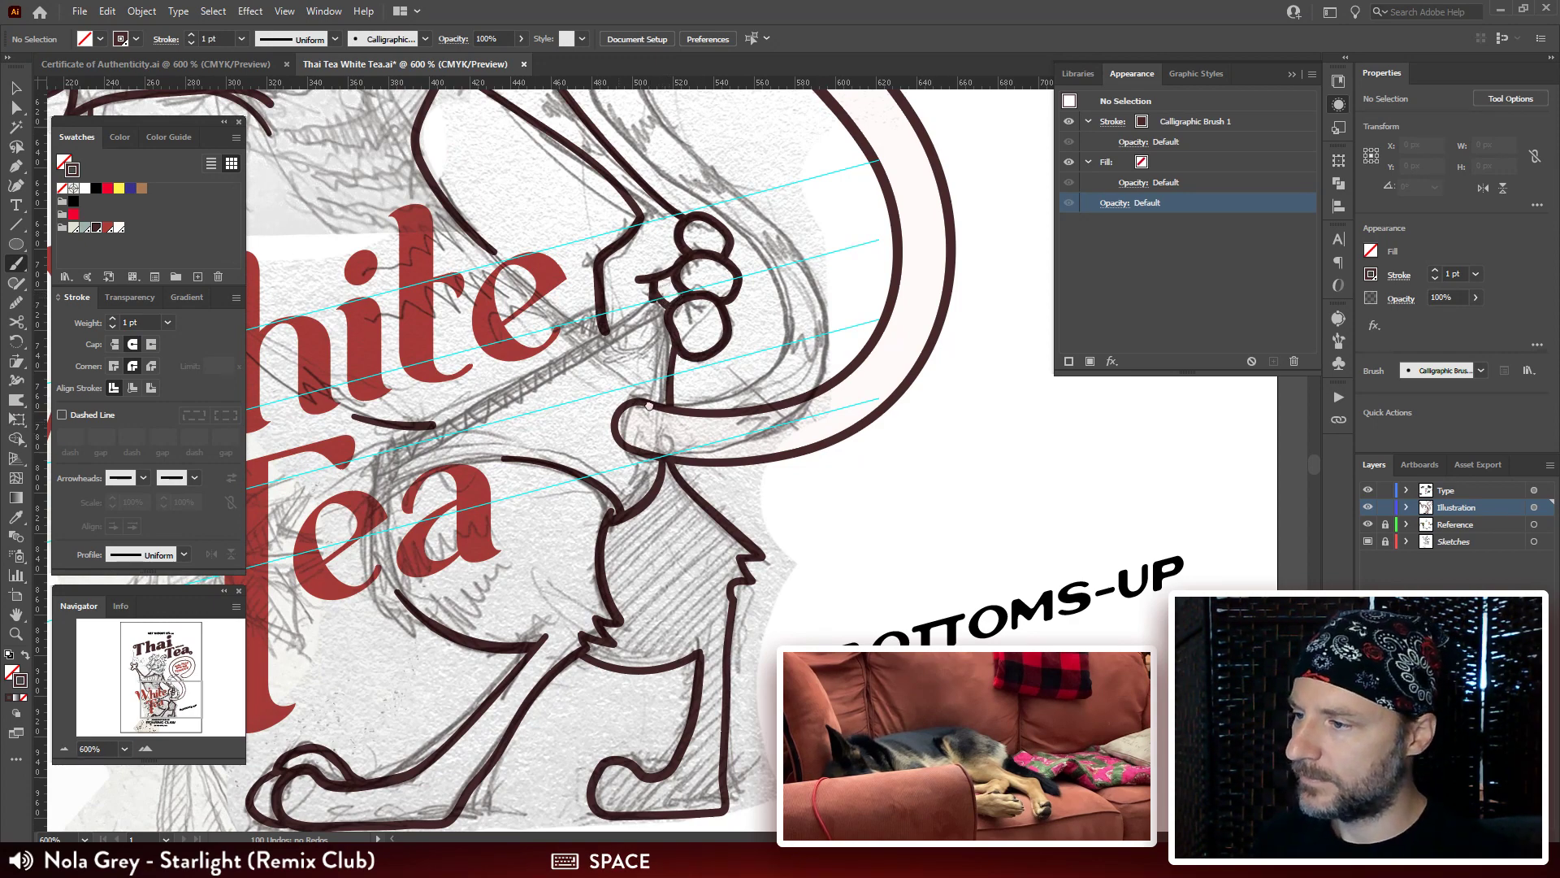
left_click_drag(541, 390, 518, 358)
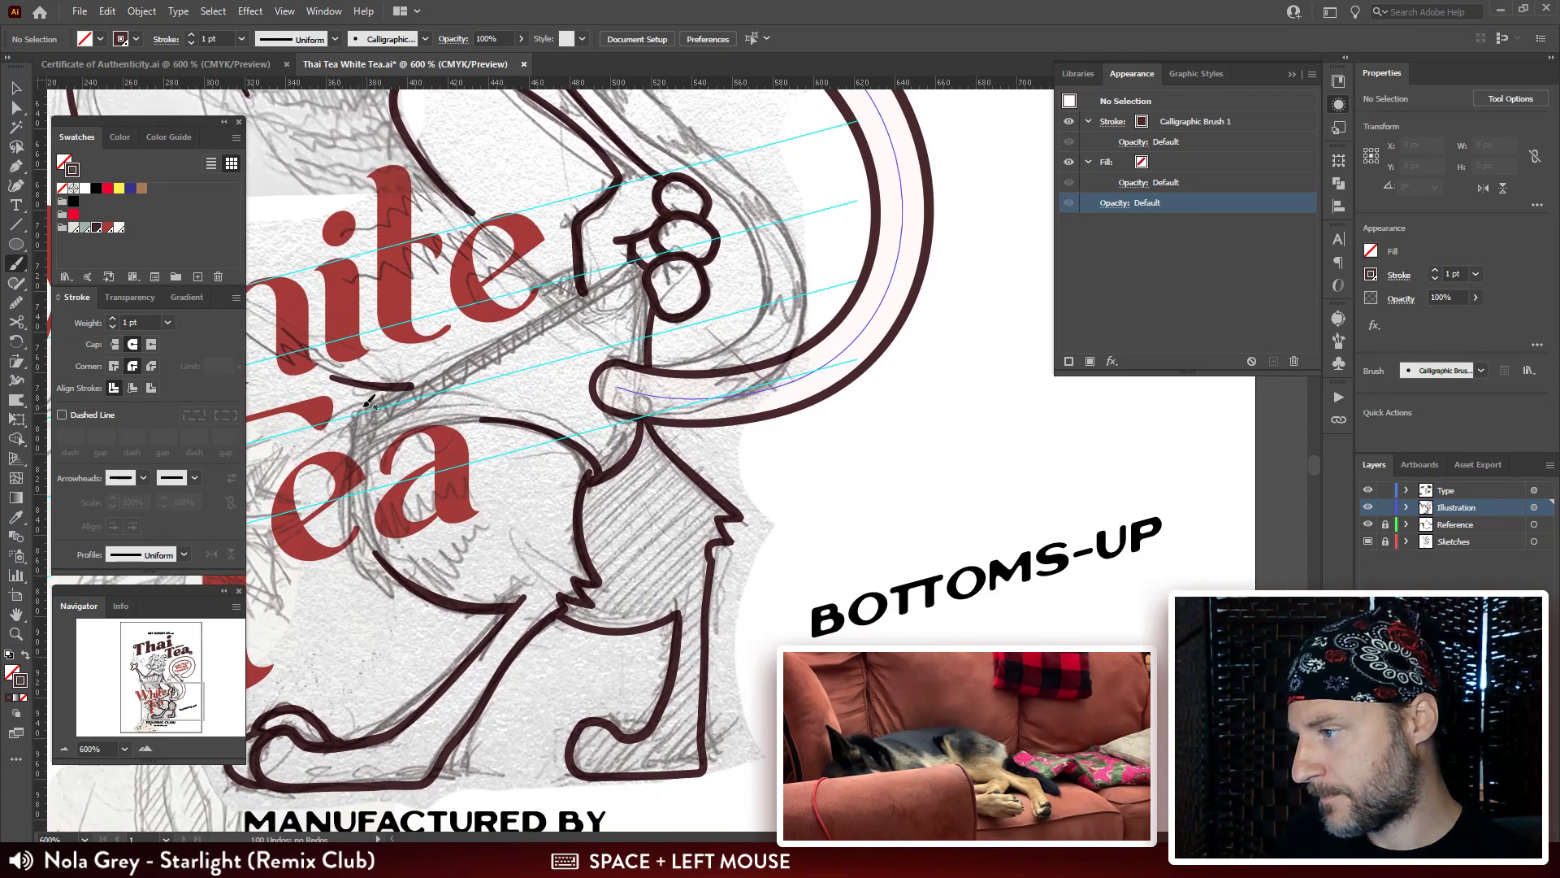
left_click_drag(353, 411, 416, 385)
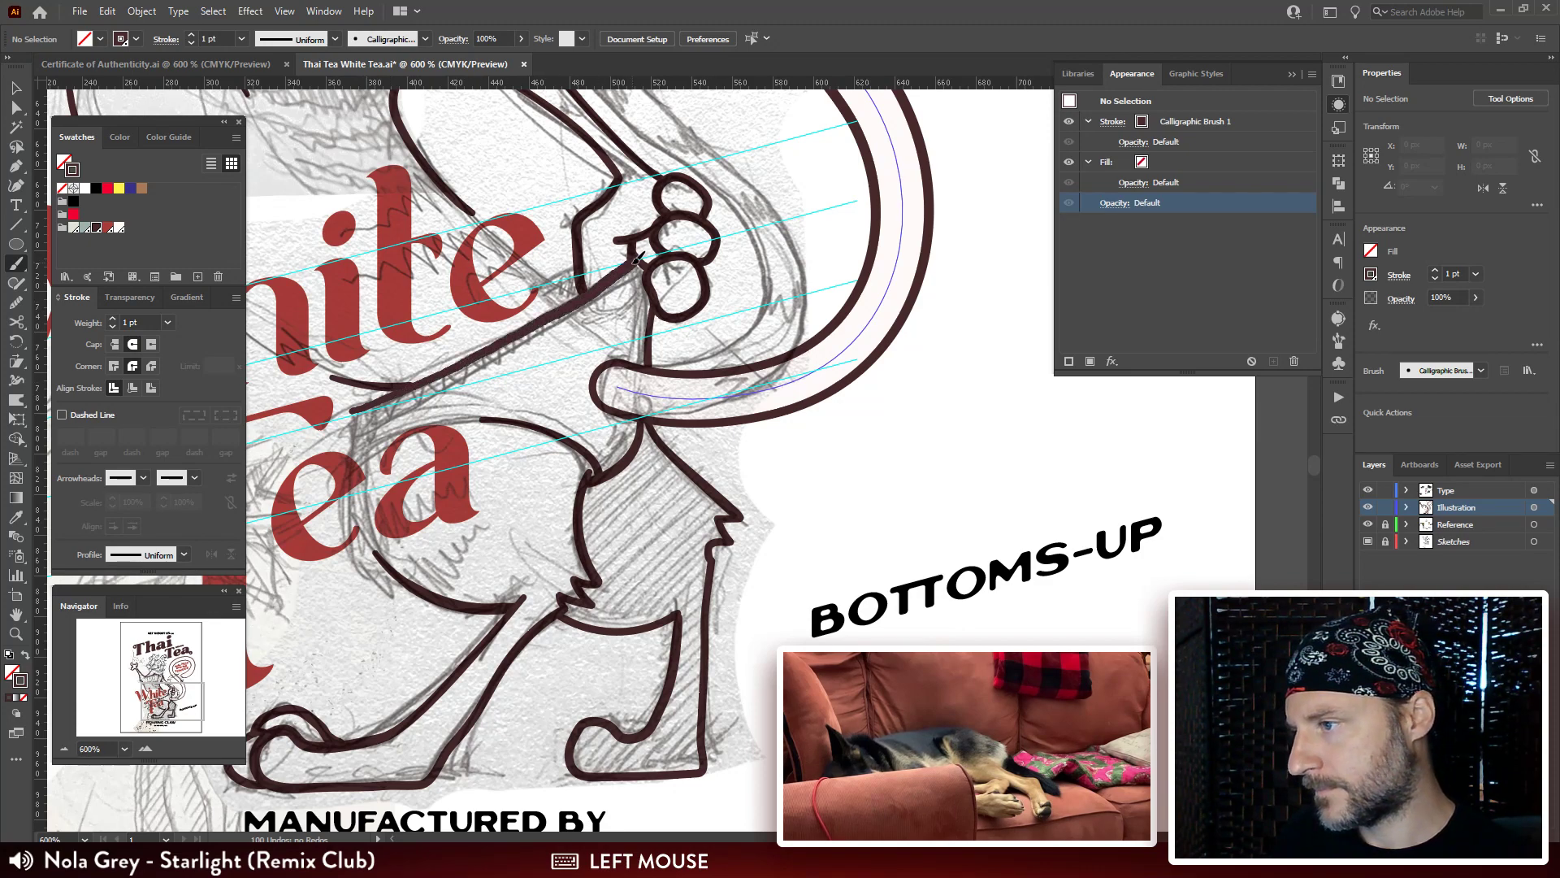
mouse_move(638, 258)
left_mouse_down()
mouse_move(611, 327)
mouse_move(589, 328)
left_mouse_up()
key("ctrl+z")
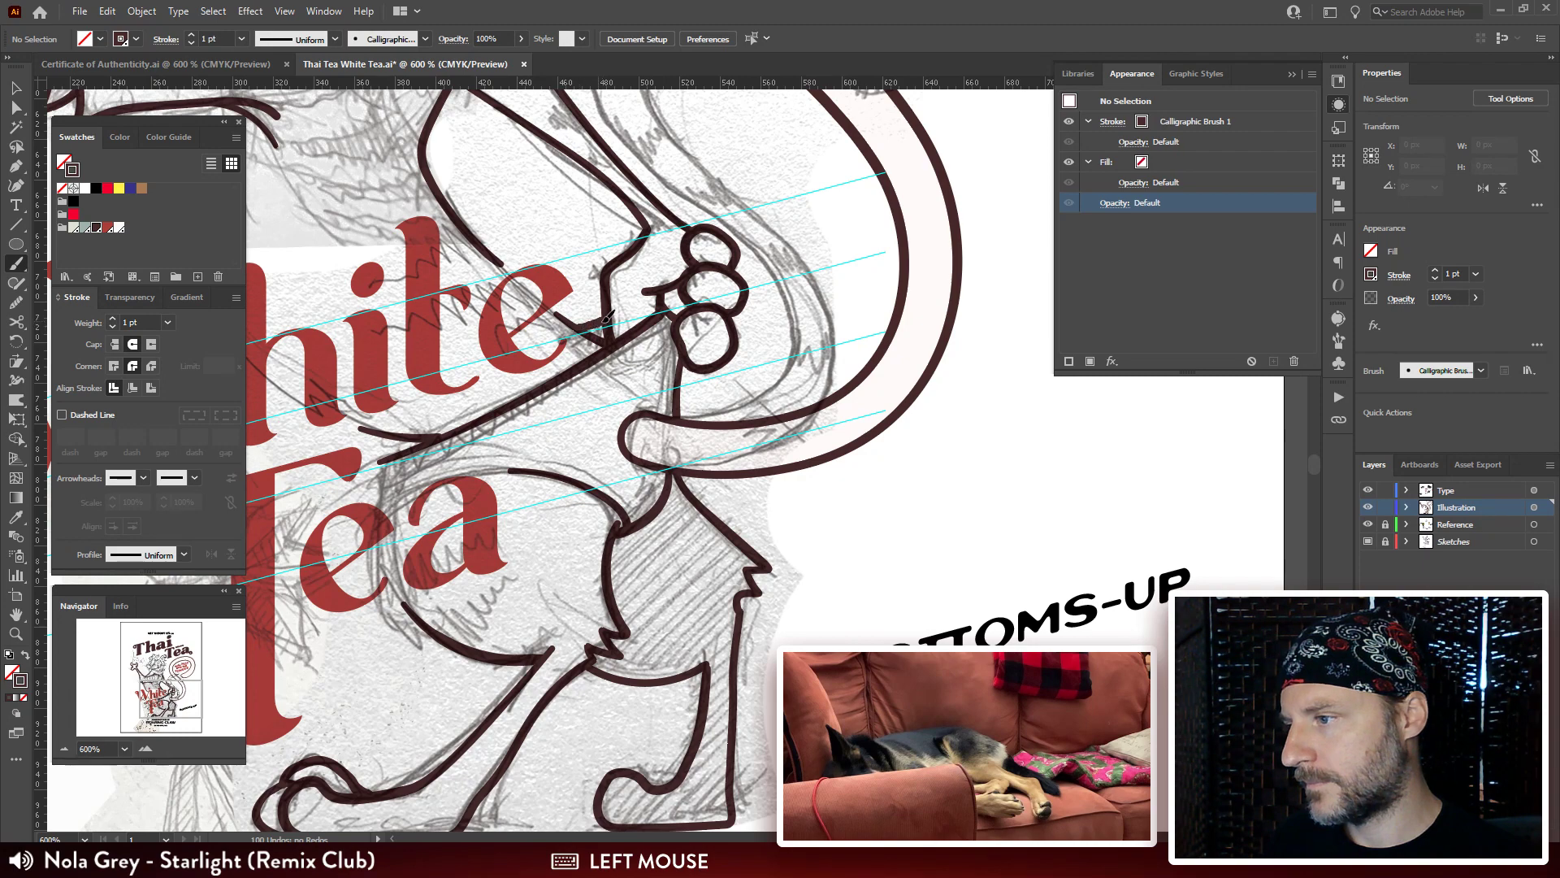
Join a short downward stroke to the lower end of the diagonal waist edge and reposition the corner anchor.
mouse_move(445, 421)
left_mouse_down()
mouse_move(488, 332)
mouse_move(430, 363)
mouse_move(432, 390)
mouse_move(455, 378)
left_mouse_up()
key("a")
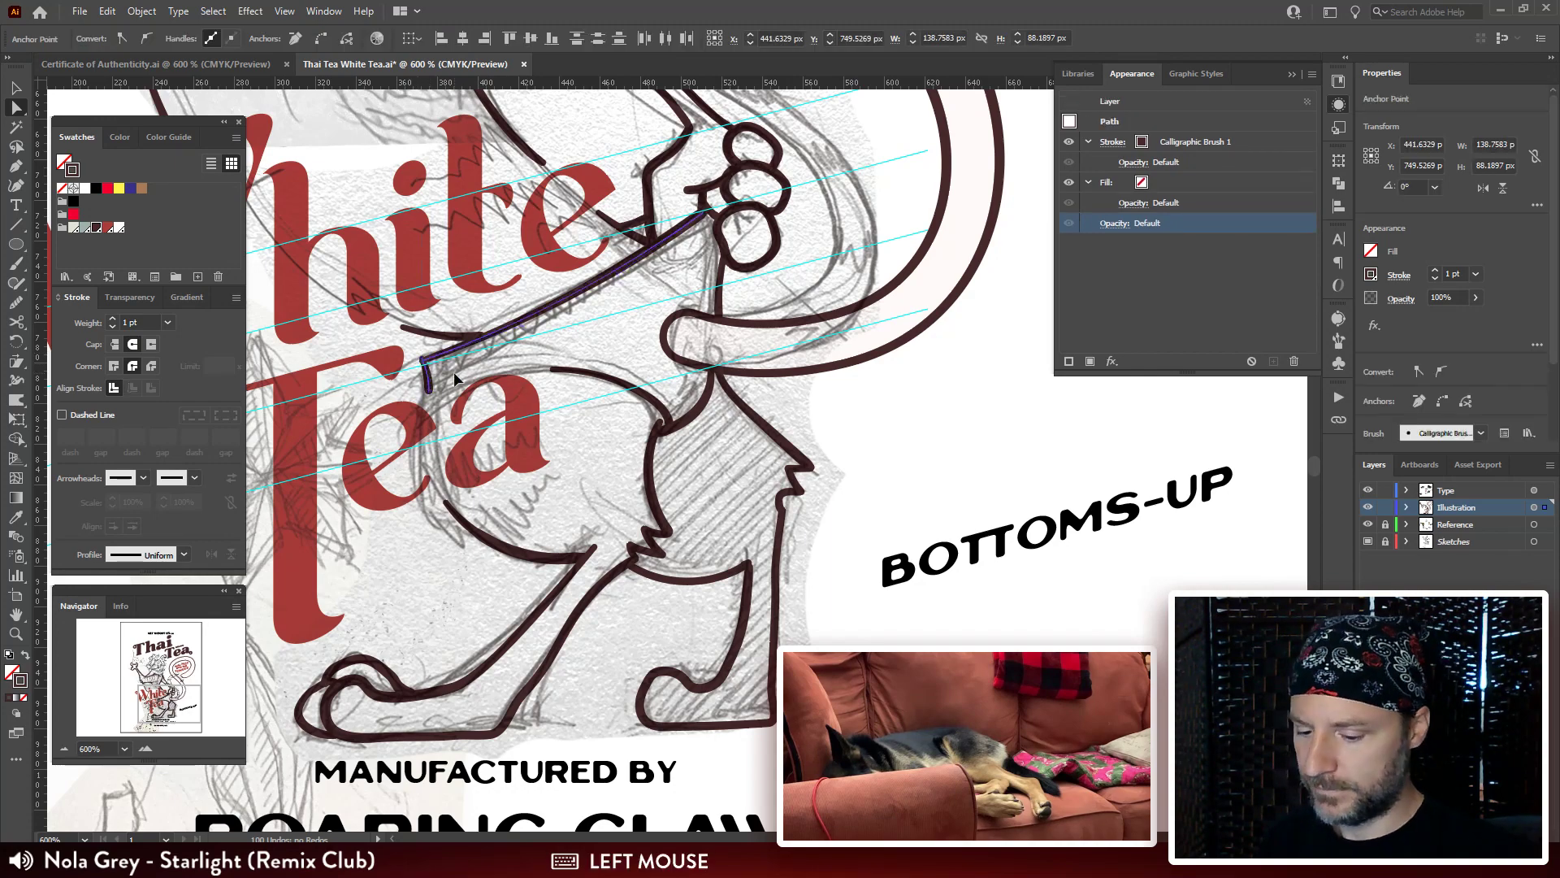
key("ctrl+alt+shift+j")
key("ctrl+=")
key("ctrl+=")
key("ctrl+=")
key("ctrl+=")
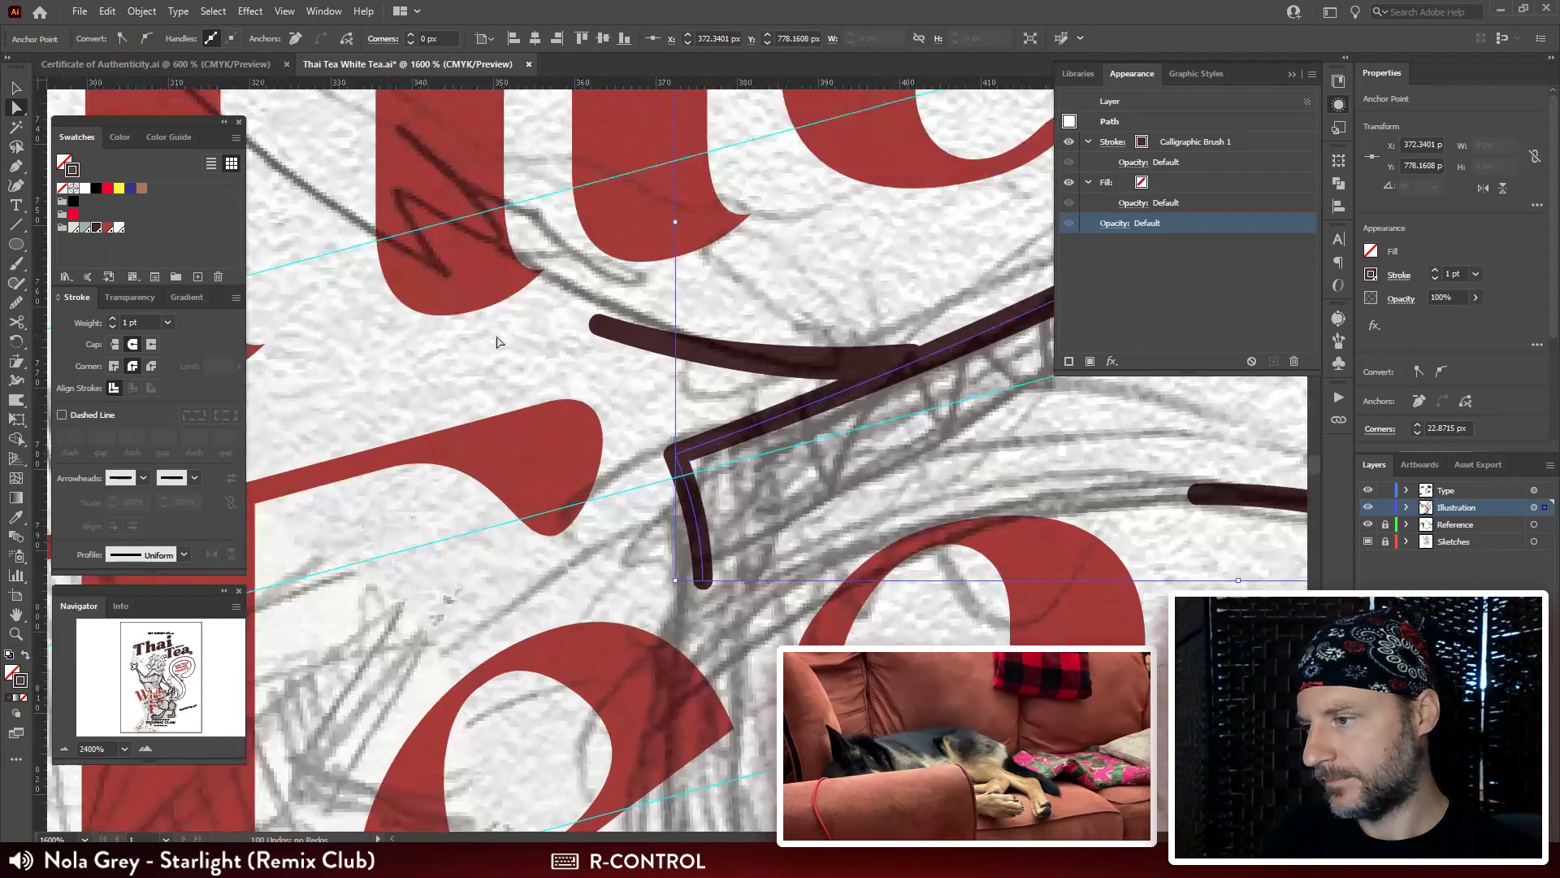
left_click_drag(764, 505, 573, 442)
left_click_drag(491, 396, 494, 393)
Try moving the short belly stroke's end anchor to meet the diagonal waist edge more cleanly.
left_click(658, 309)
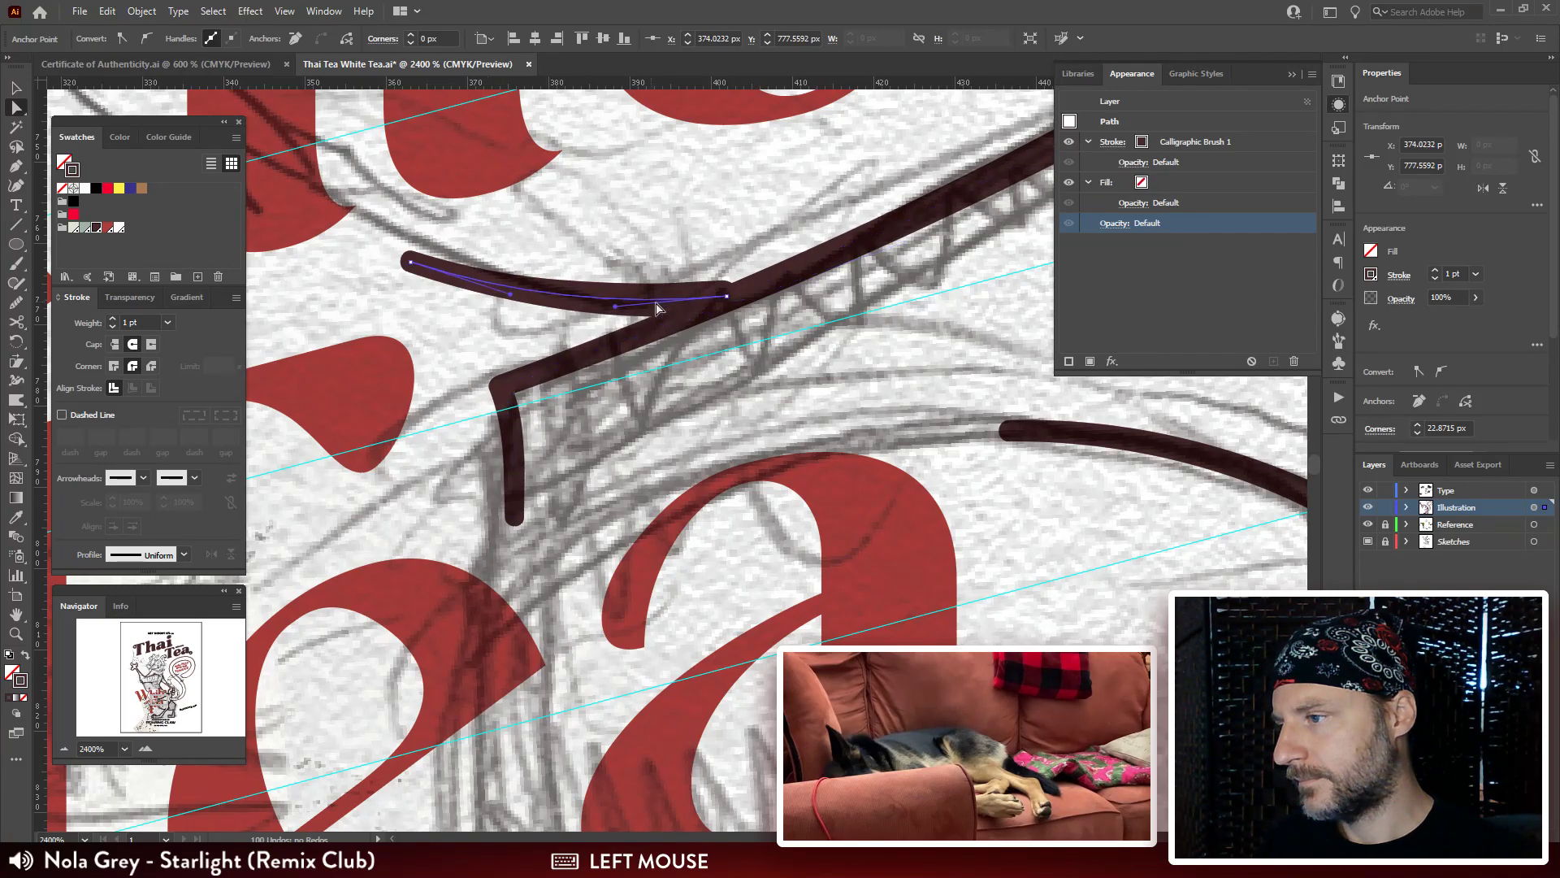
left_click_drag(727, 302, 666, 327)
key("ctrl+minus")
key("ctrl+minus")
key("ctrl+minus")
key("ctrl+minus")
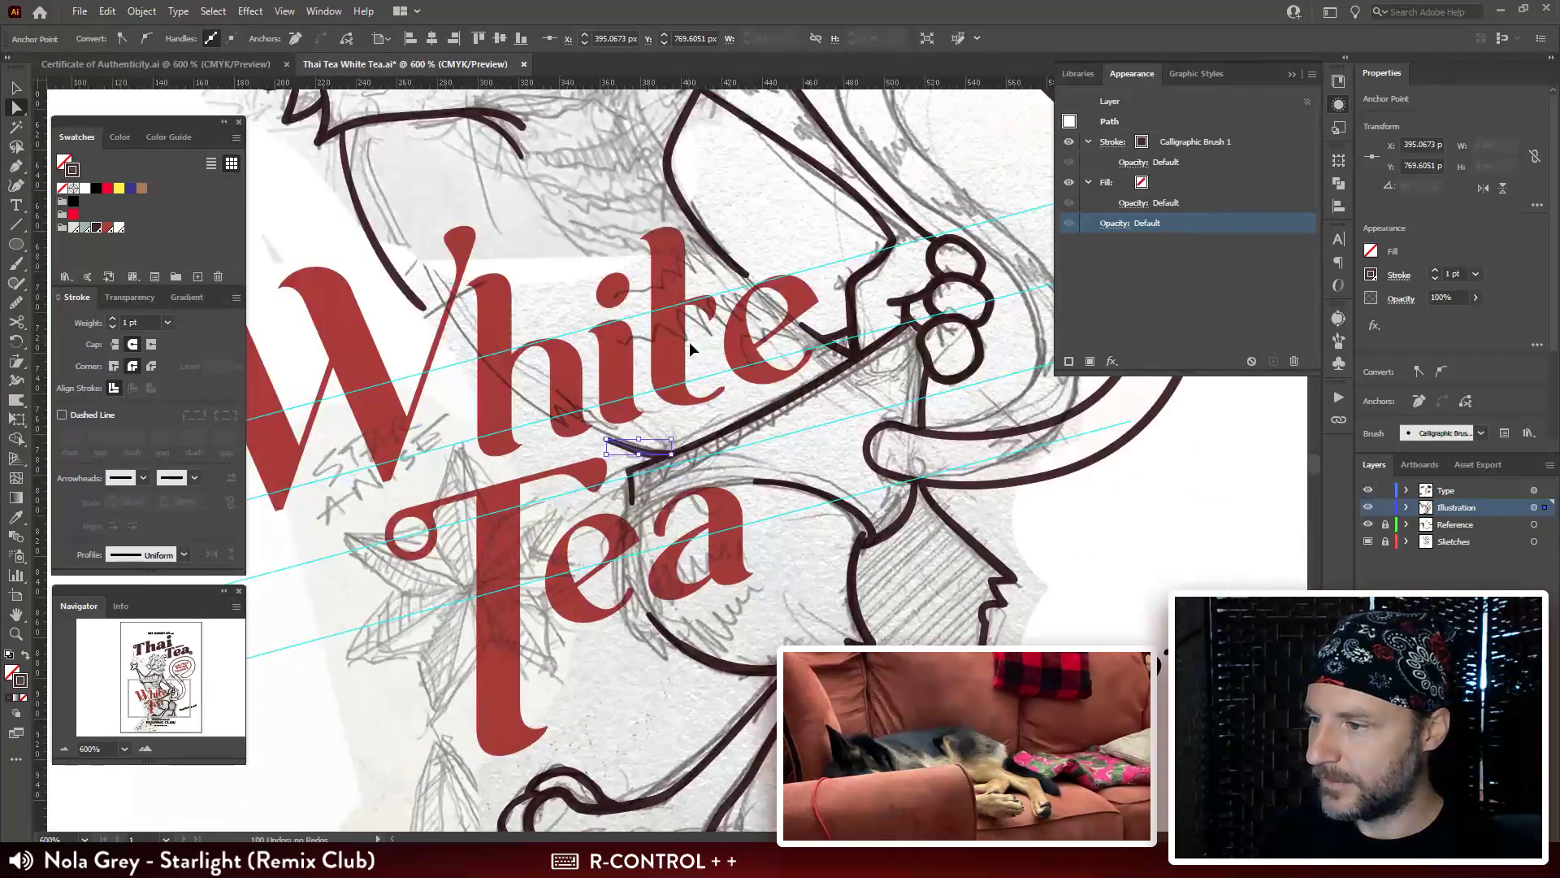
Delete the short belly stroke above the waist corner and repaint it along the sketch to meet the diagonal edge.
key("ctrl+plus")
key("ctrl+plus")
left_click_drag(531, 460, 698, 362)
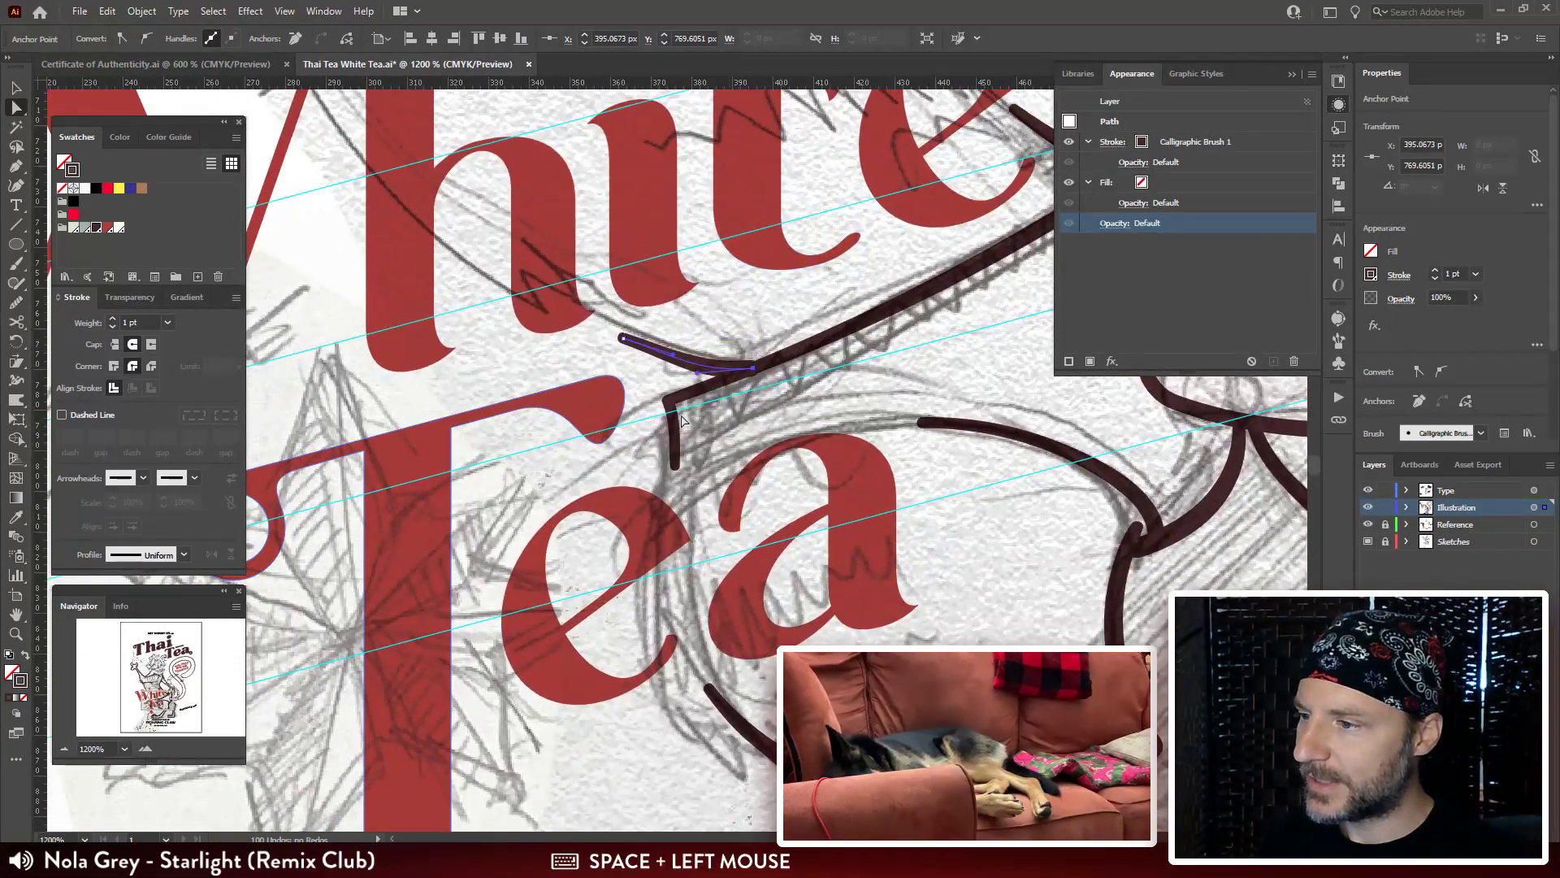
left_click(754, 369)
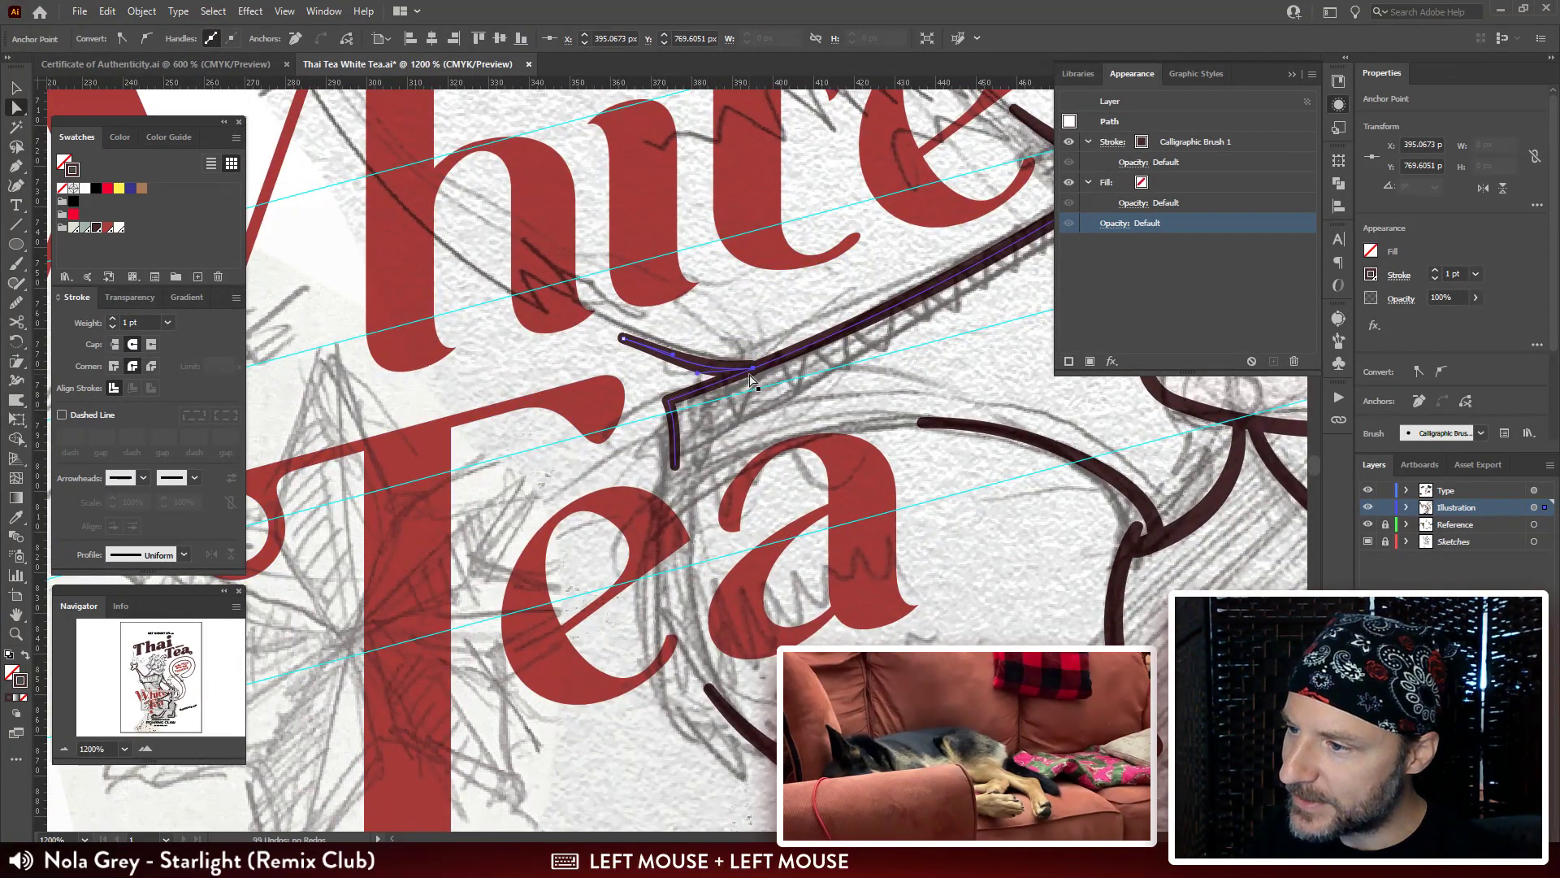
key("Delete")
key("Delete")
key("b")
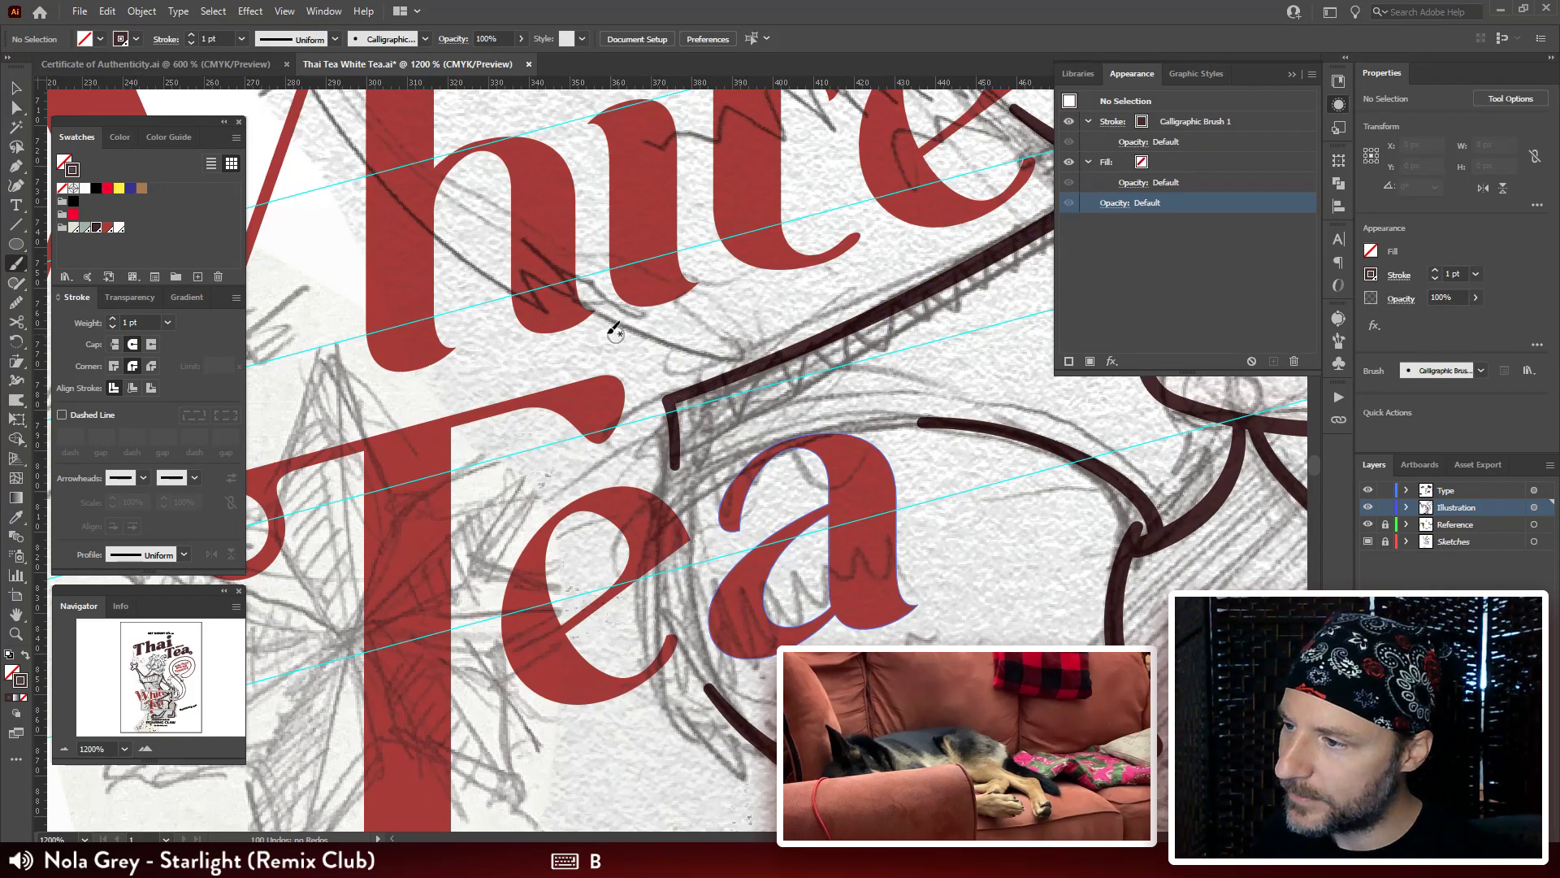
mouse_move(607, 328)
left_mouse_down()
mouse_move(650, 351)
mouse_move(674, 394)
mouse_move(764, 349)
mouse_move(817, 293)
mouse_move(816, 331)
mouse_move(877, 325)
left_mouse_up()
Toggle the Sketches layer's visibility to check the traced linework against the pencil sketch.
key("space")
key("ctrl+plus")
key("a")
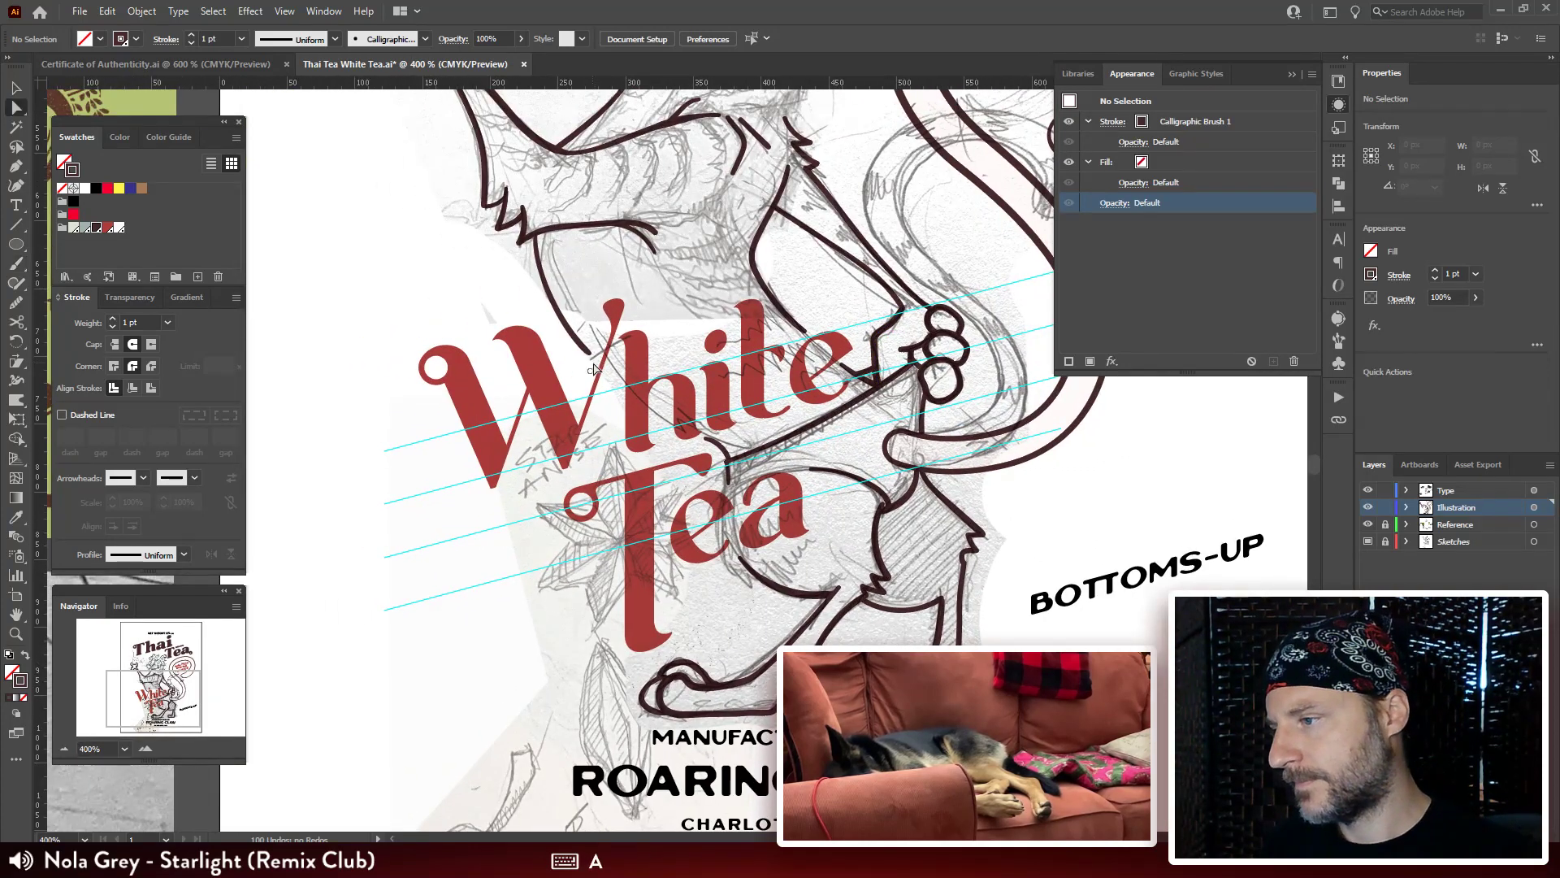
left_click_drag(881, 403, 766, 382)
left_click(1365, 542)
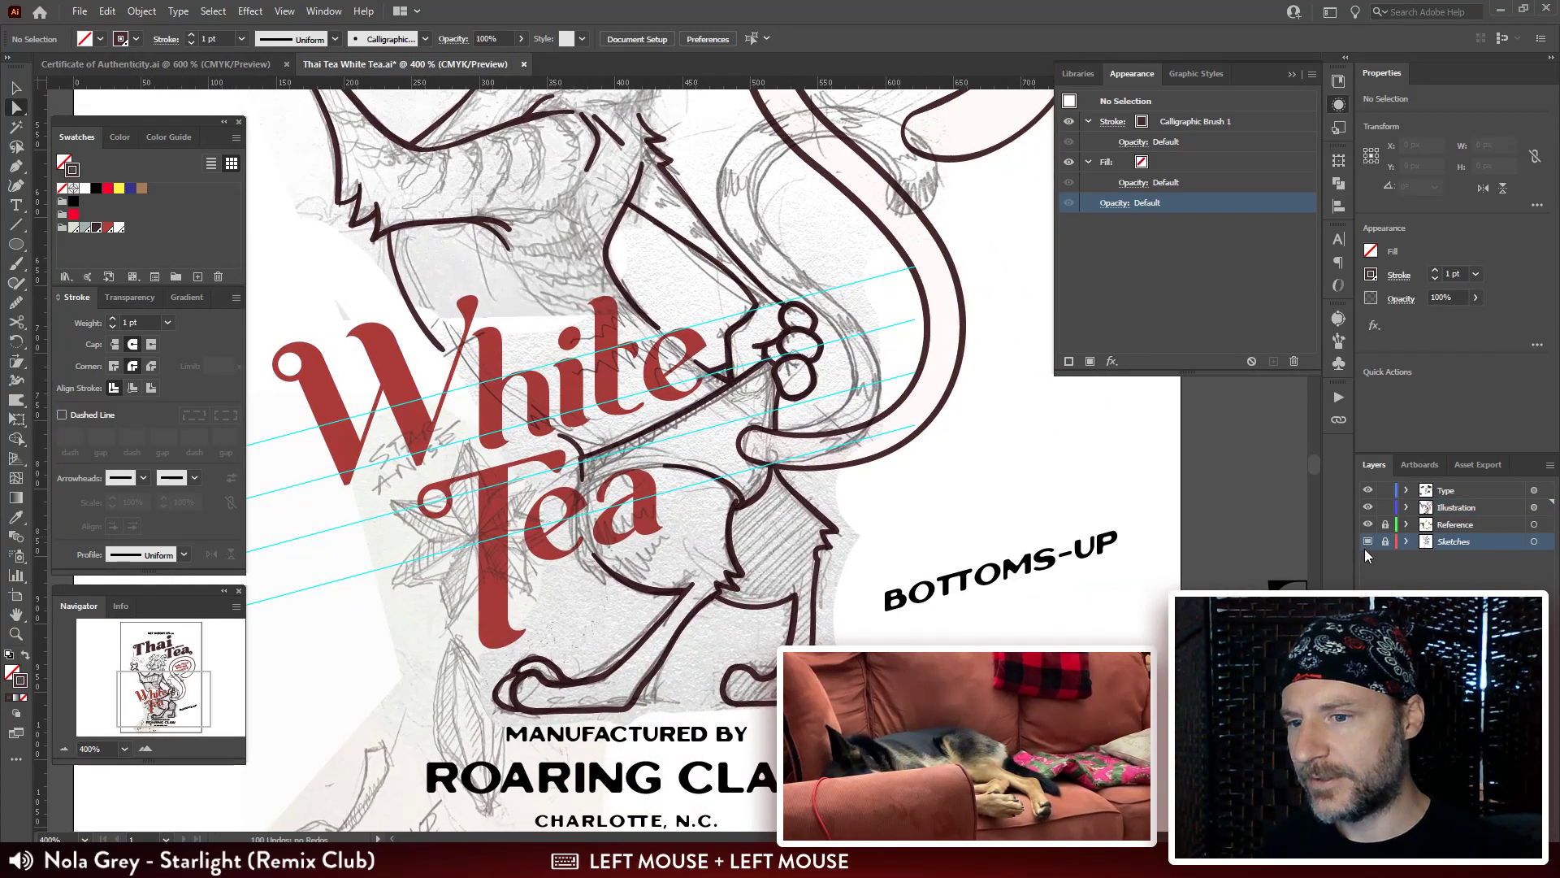
Hide the Sketches layer to review the traced tiger across the whole label, and show the layer again.
left_click(1365, 541)
key("ctrl+minus")
key("ctrl+minus")
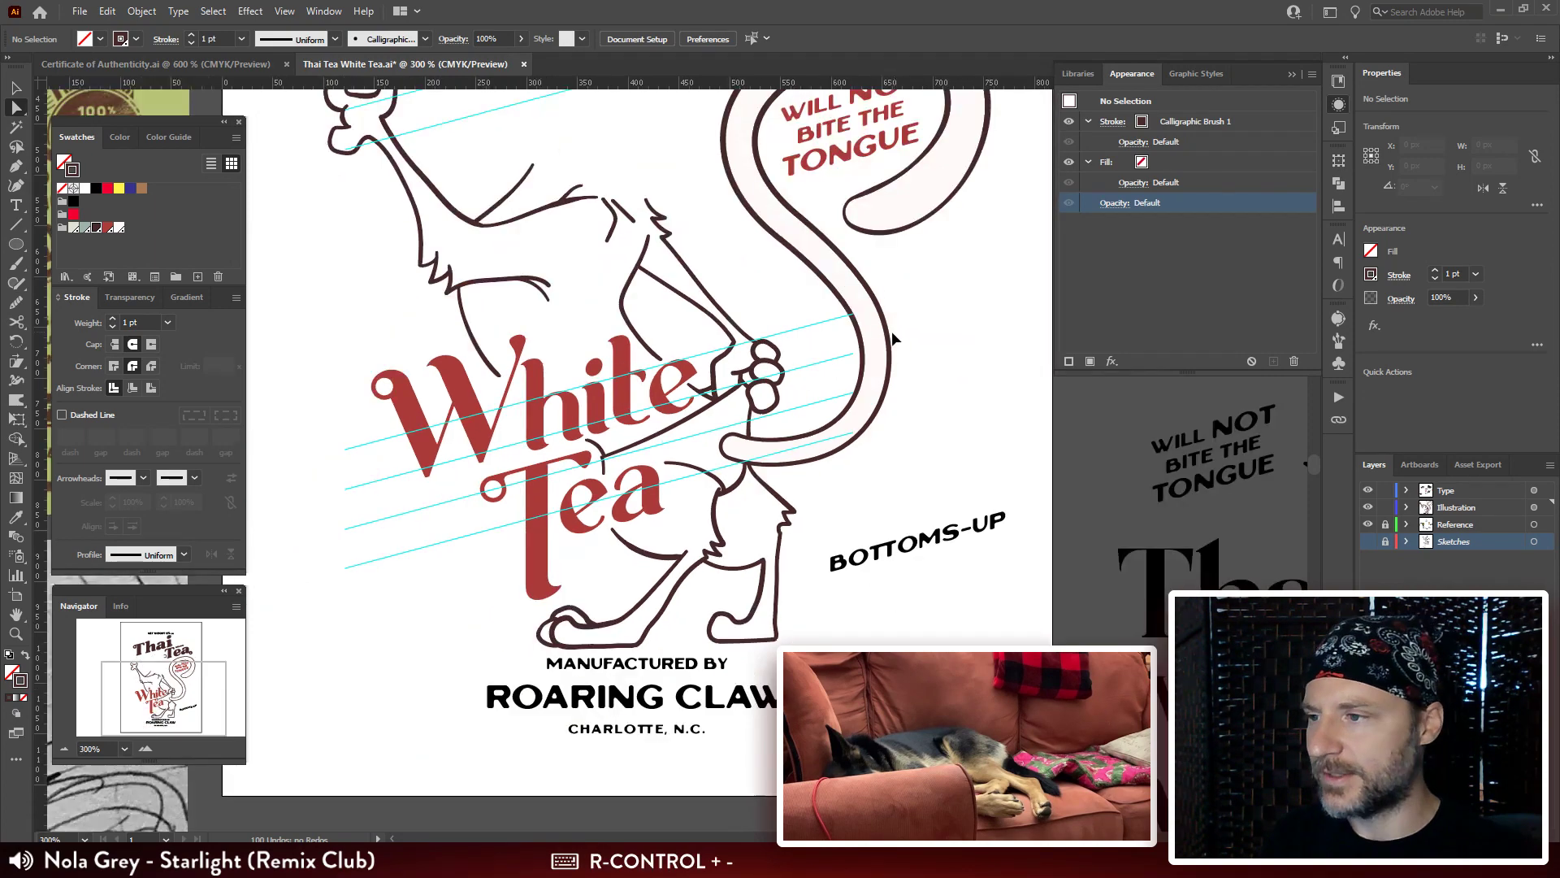
key("ctrl+minus")
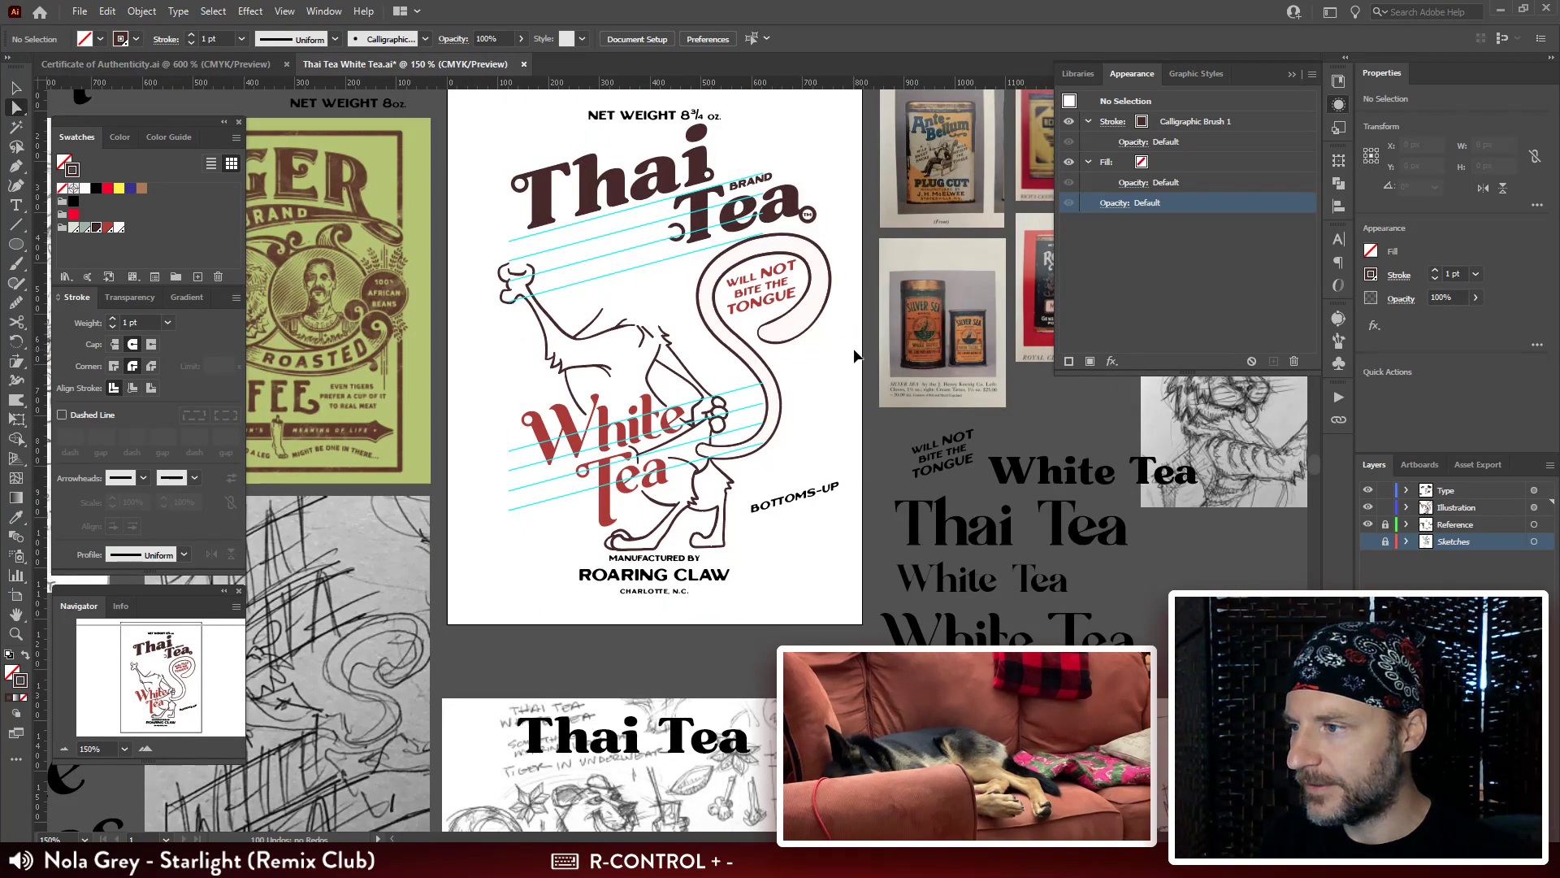
left_click_drag(877, 333, 810, 475)
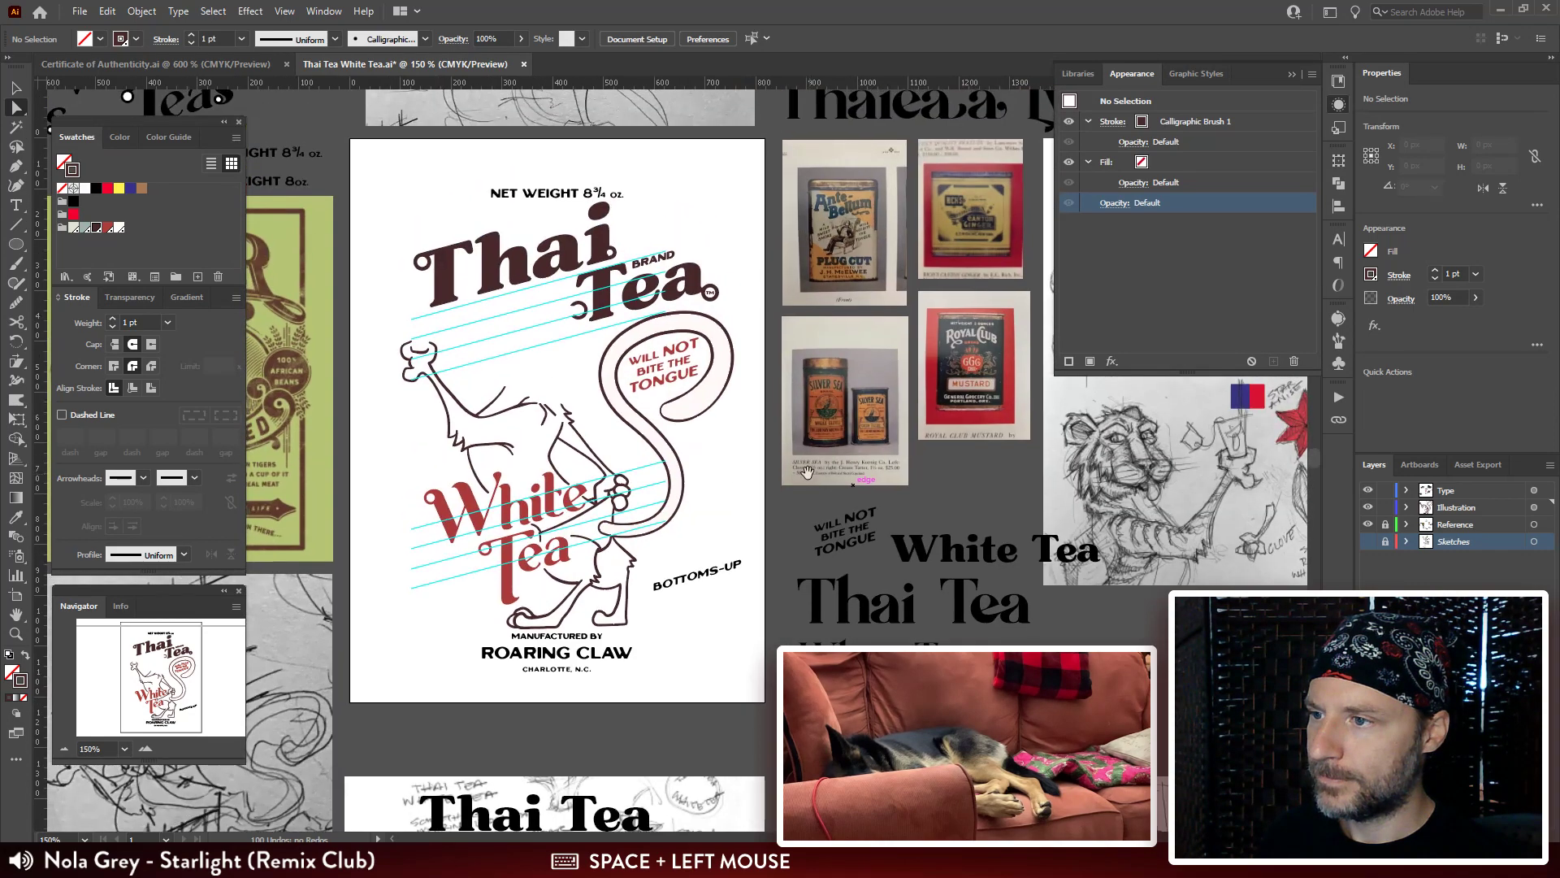
left_click(1368, 542)
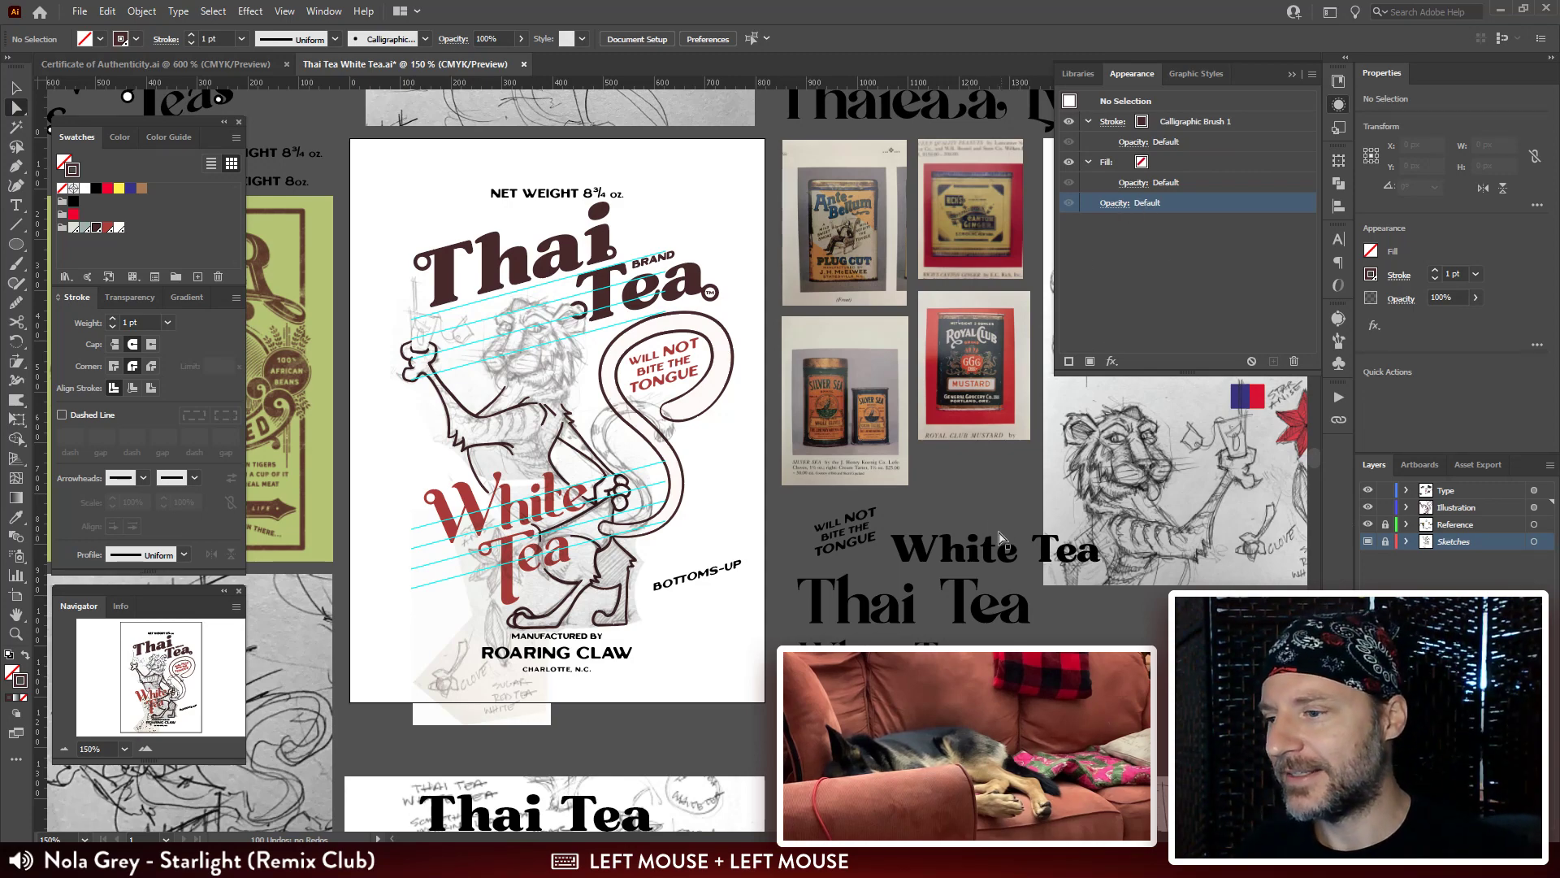
Reposition the lower end anchor of the short shoulder stroke to follow the sketch.
left_click_drag(666, 426, 795, 427)
key("ctrl+plus")
scroll(811, 338, "down", 3)
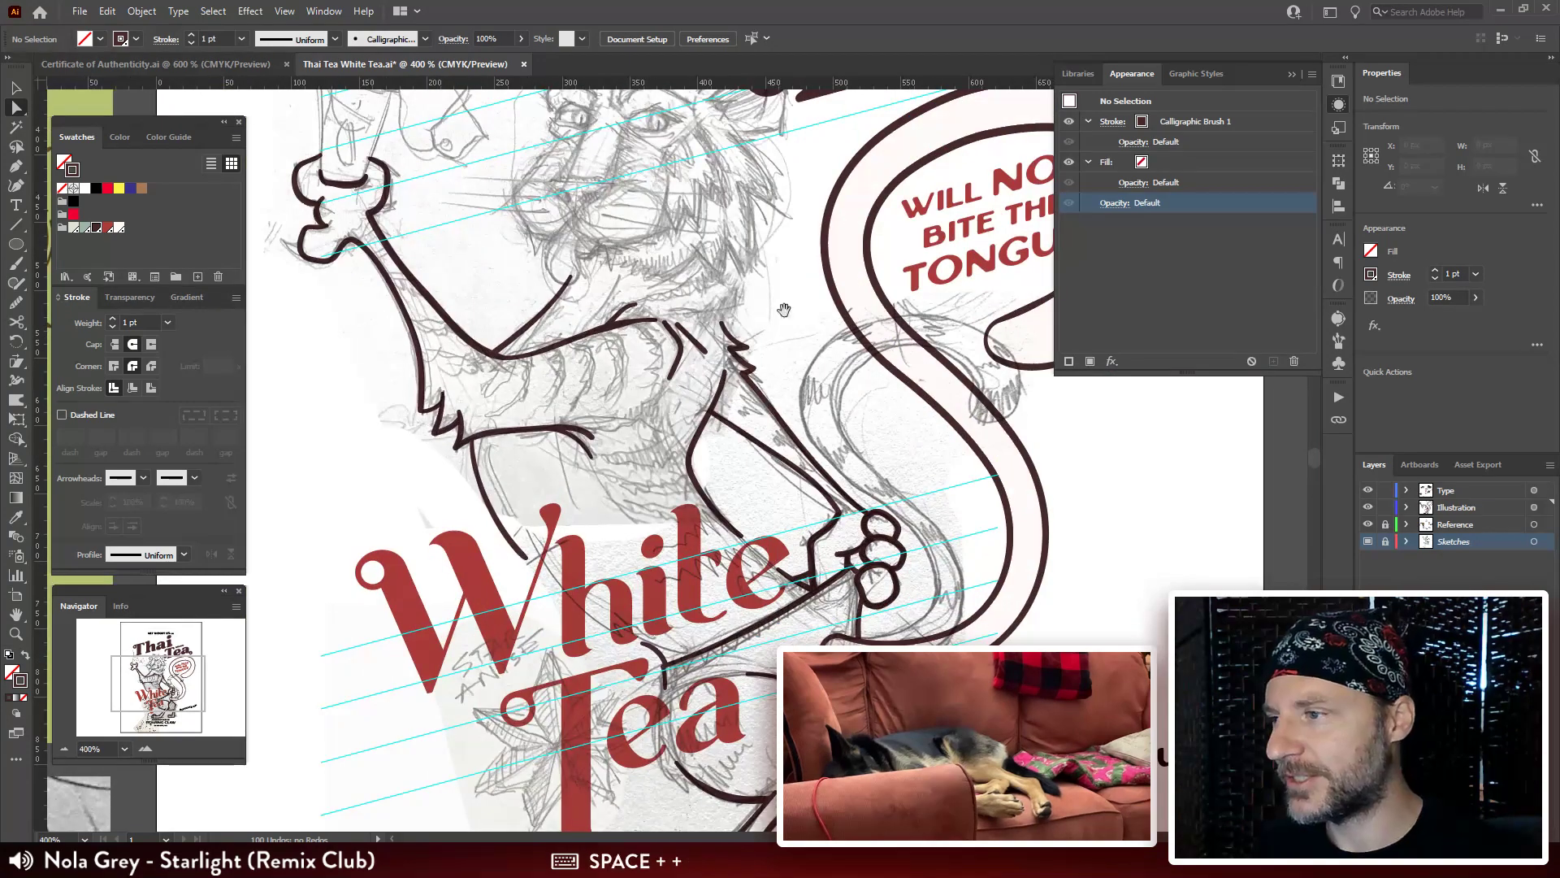
left_click_drag(811, 338, 811, 427)
key("ctrl+plus")
key("ctrl+plus")
key("ctrl+plus")
key("ctrl+plus")
mouse_move(618, 307)
left_mouse_down()
mouse_move(645, 304)
mouse_move(703, 359)
left_mouse_up()
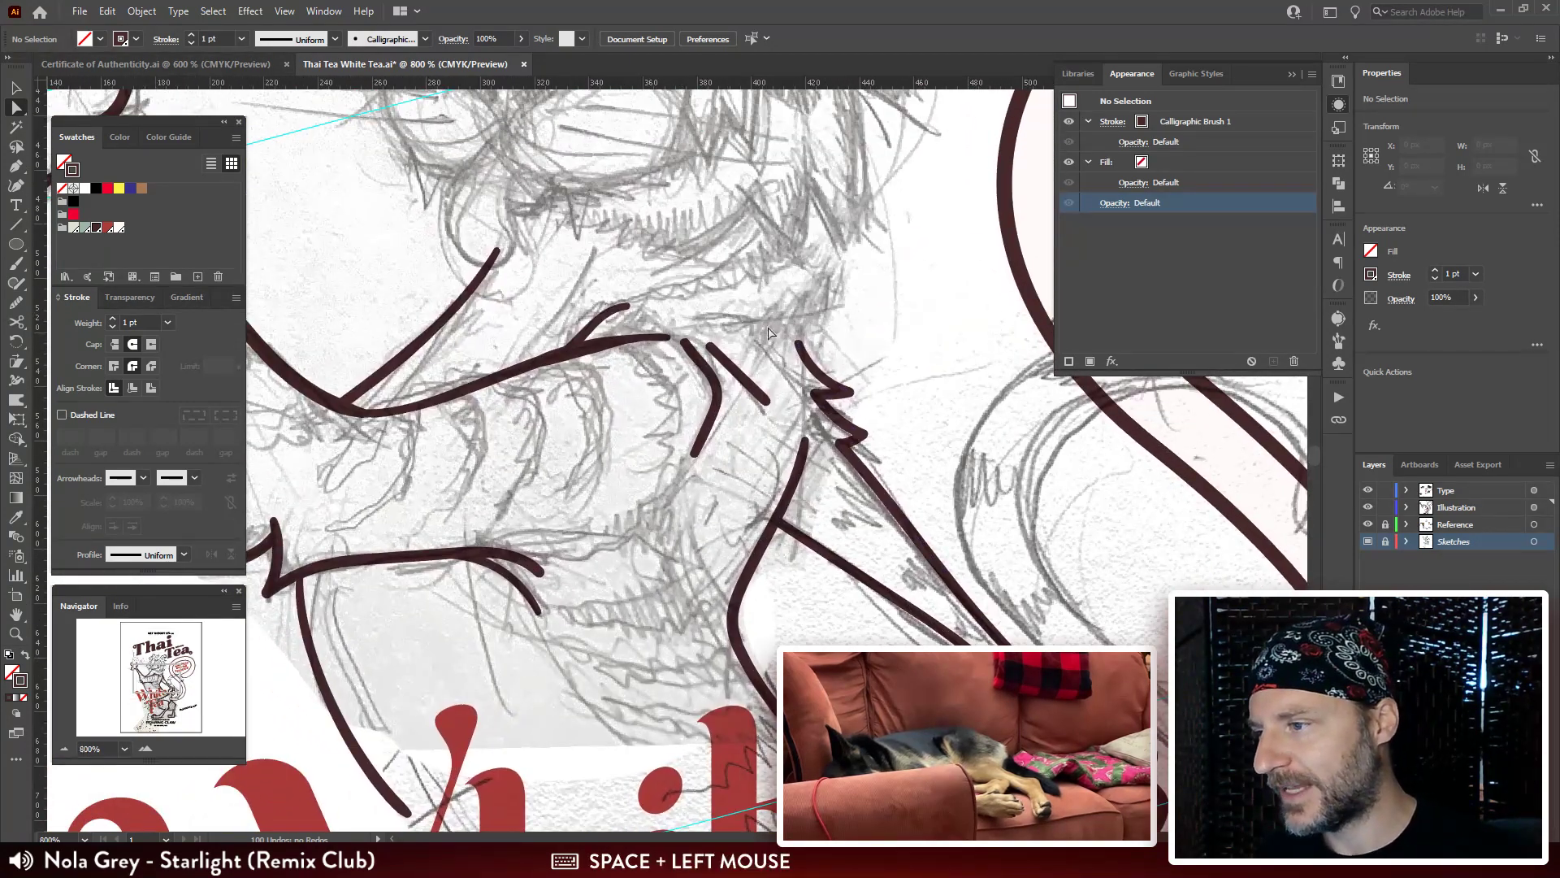
left_click_drag(767, 401, 741, 476)
Paint a curved neck stroke from beneath the chin down to the shoulder line with the Paintbrush.
key("b")
key("ctrl+minus")
key("ctrl+minus")
left_click_drag(736, 398, 781, 302)
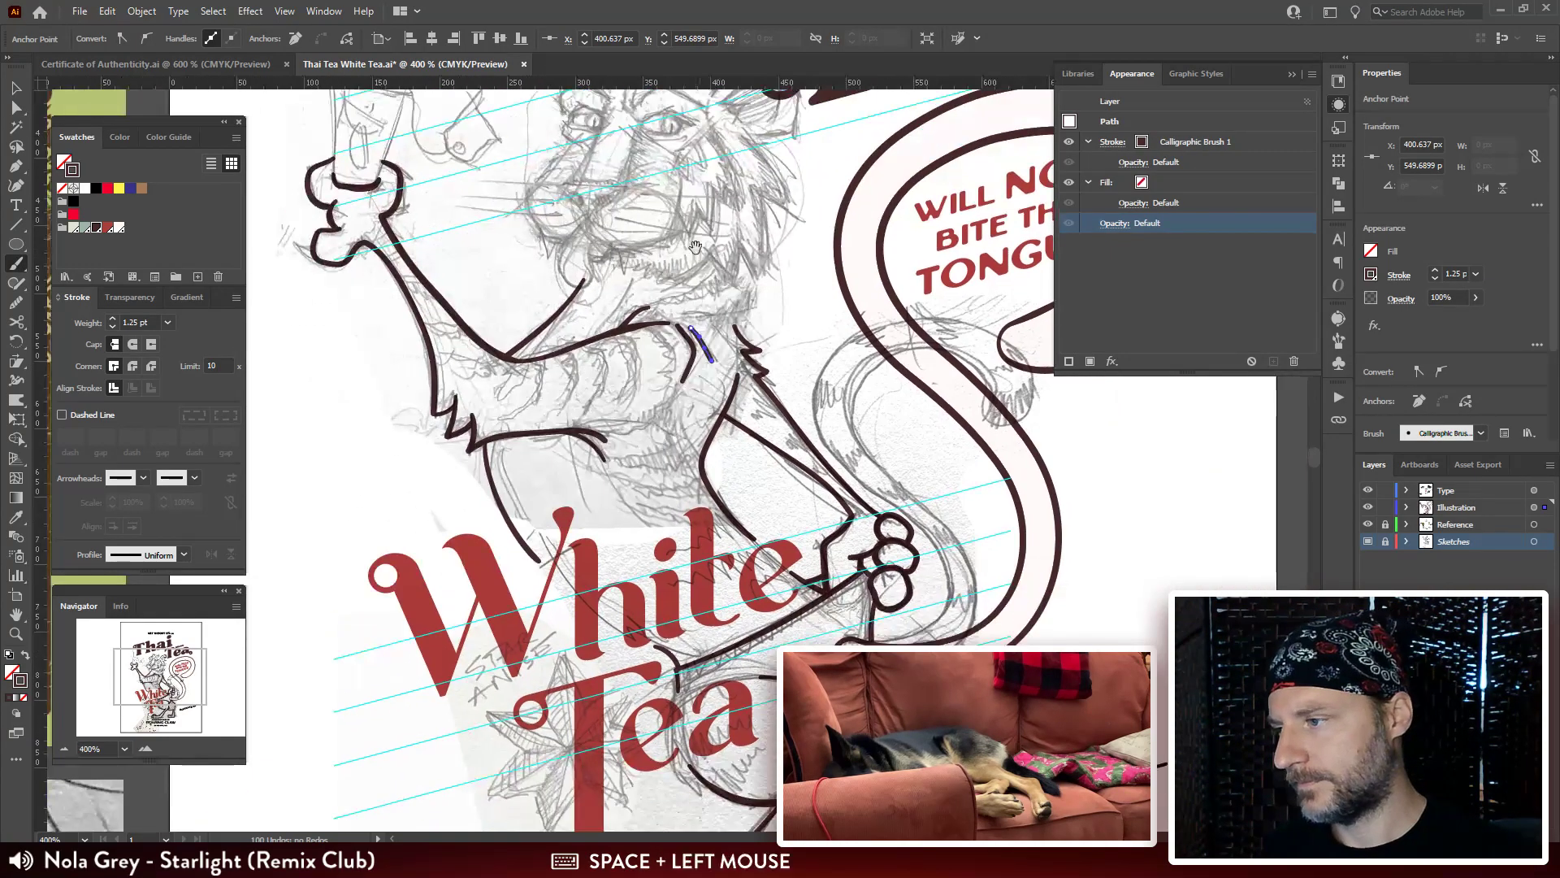
left_click_drag(676, 363, 679, 336)
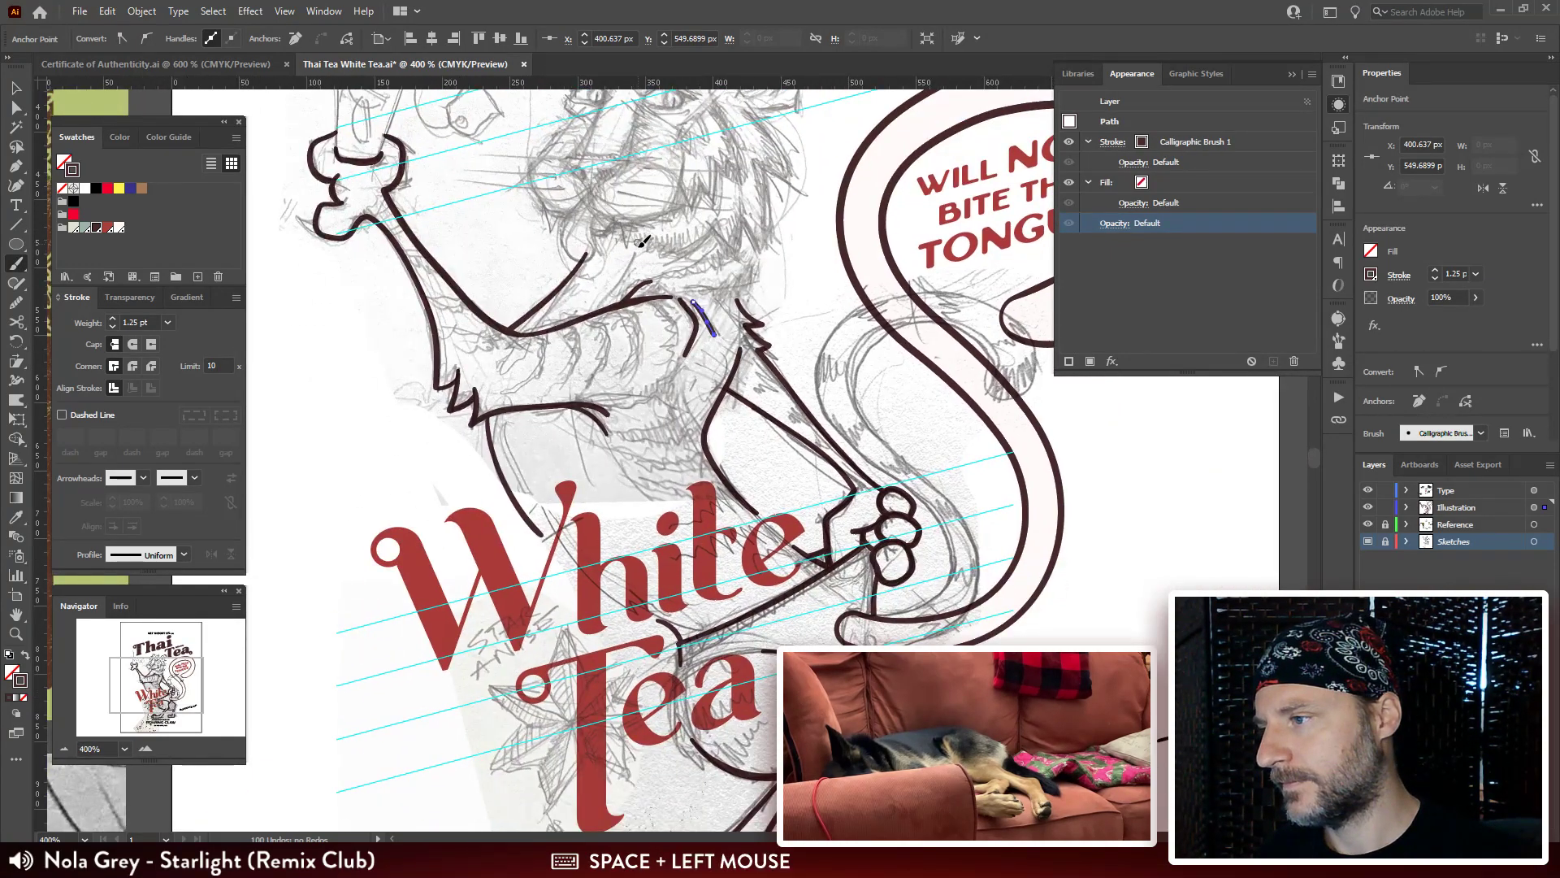
left_click_drag(641, 241, 622, 282)
left_click_drag(715, 335, 716, 339)
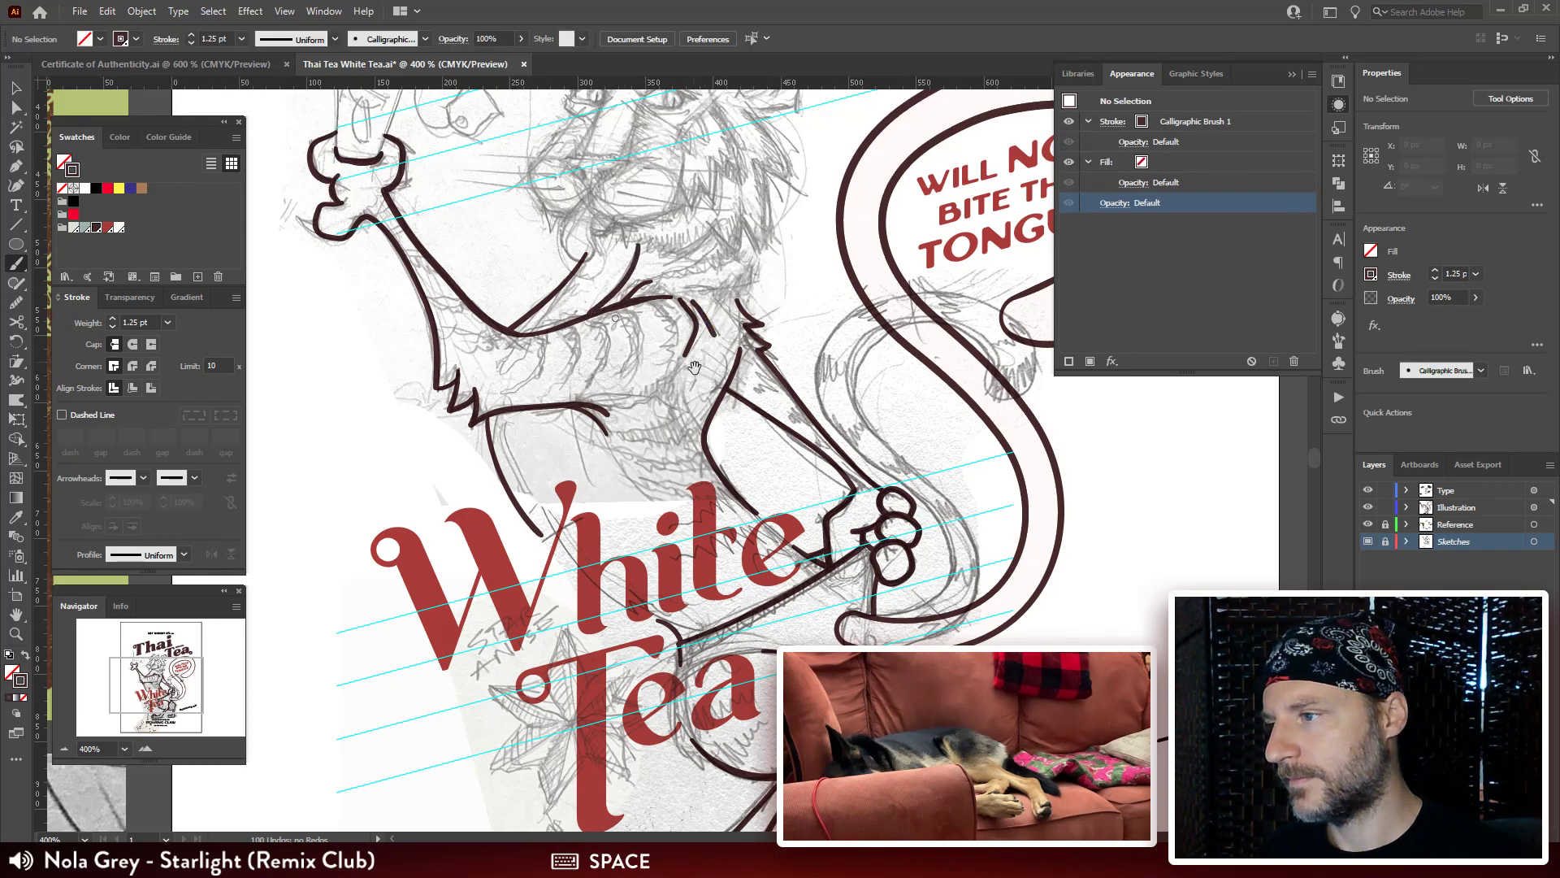
Paint the torso line from the end of the raised arm's lower edge down to the White lettering, redoing the first attempt.
mouse_move(591, 351)
left_mouse_down()
mouse_move(553, 392)
mouse_move(444, 255)
left_mouse_up()
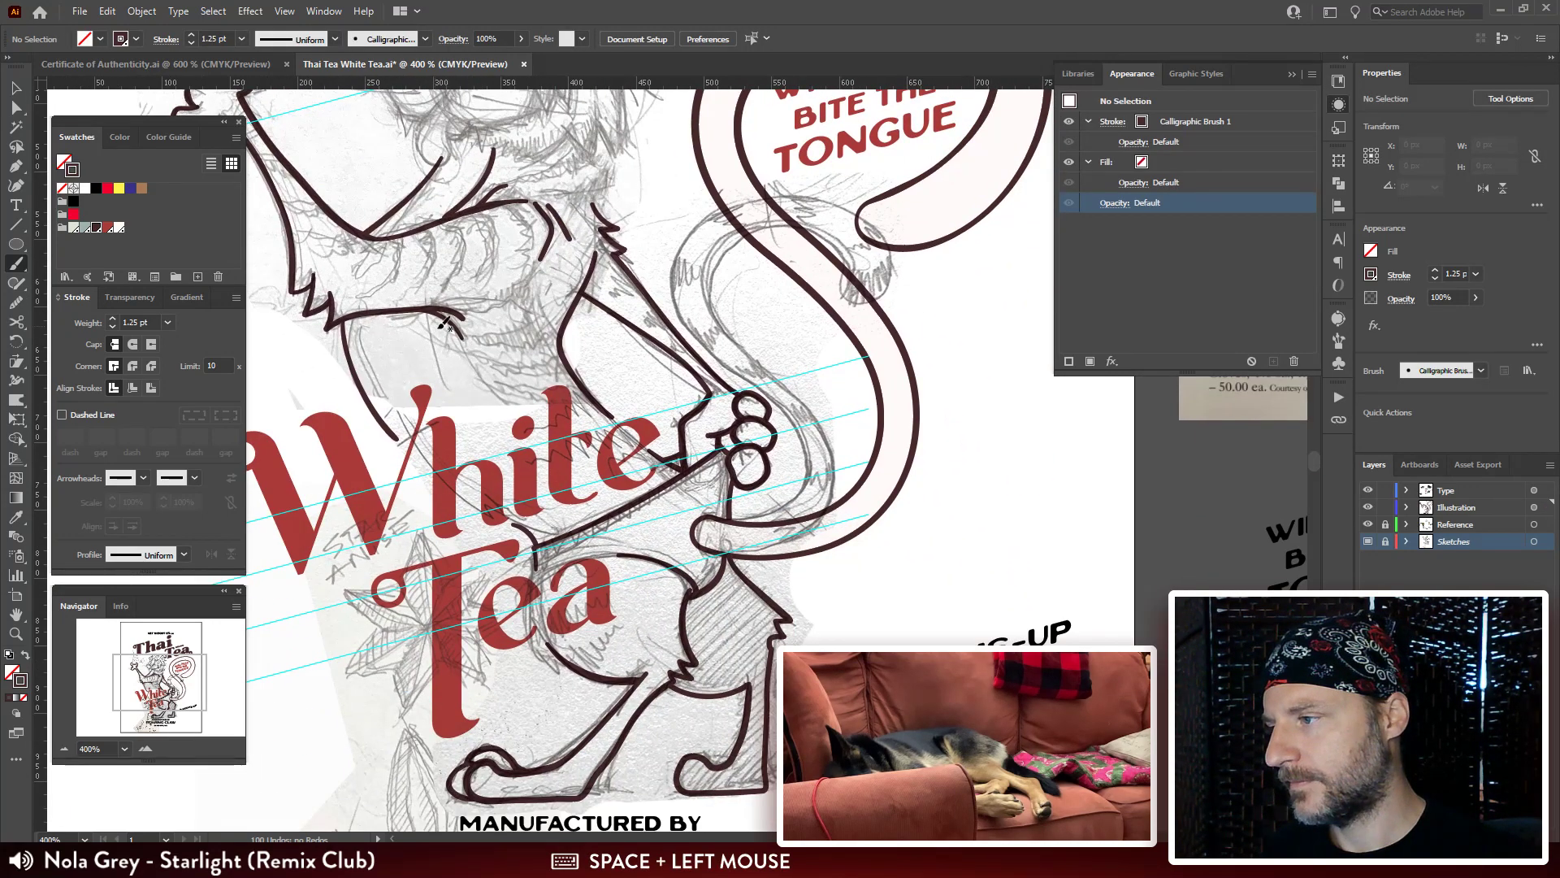
left_click_drag(444, 317, 471, 343)
key("ctrl+z")
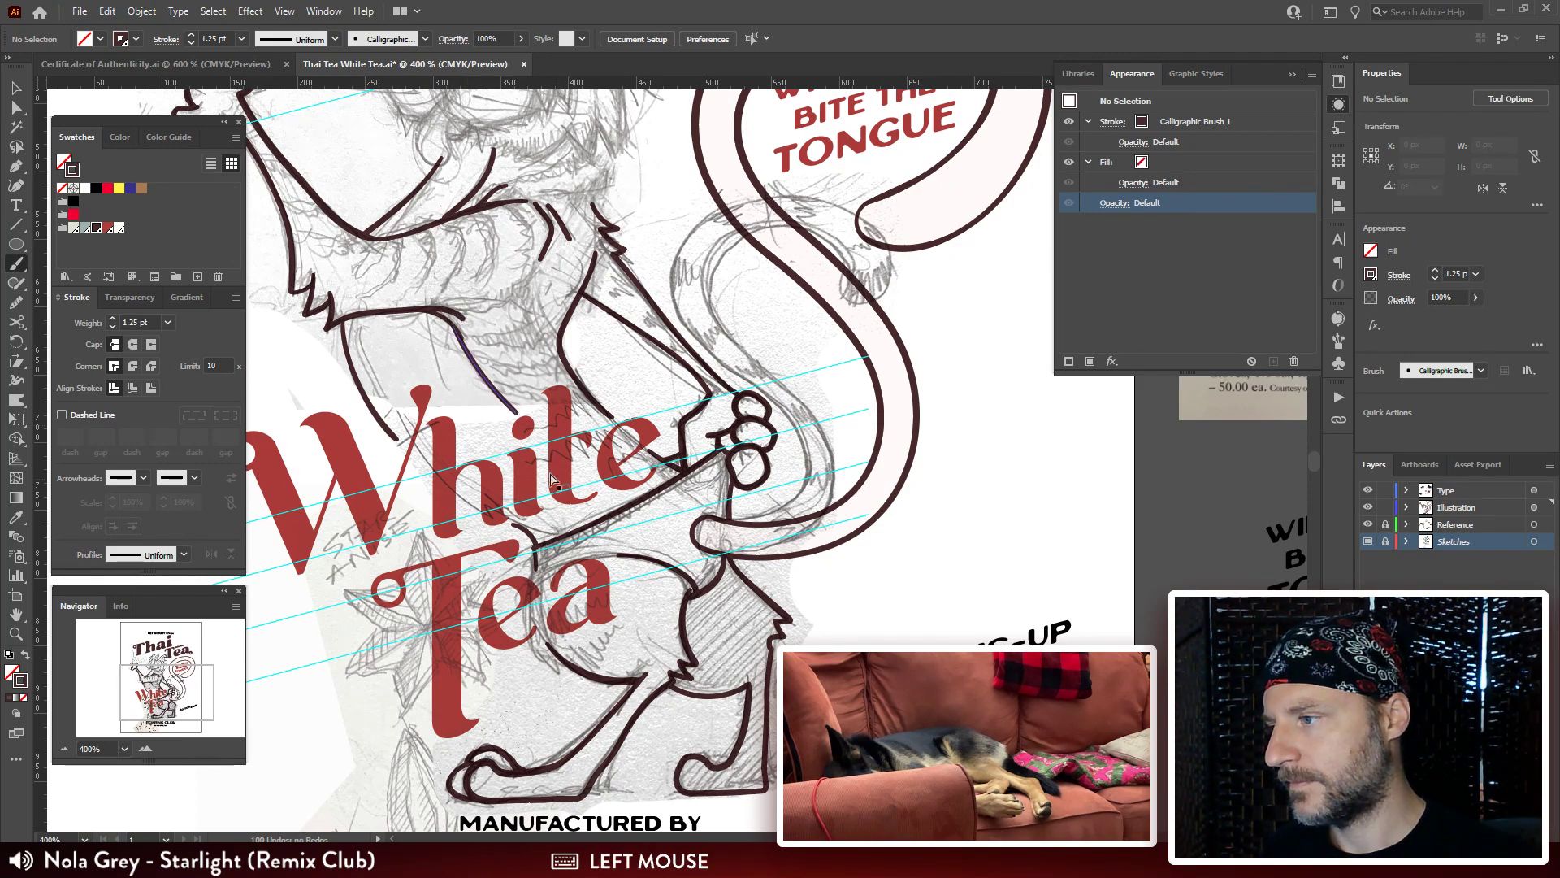
key("ctrl+z")
left_click_drag(444, 314, 452, 329)
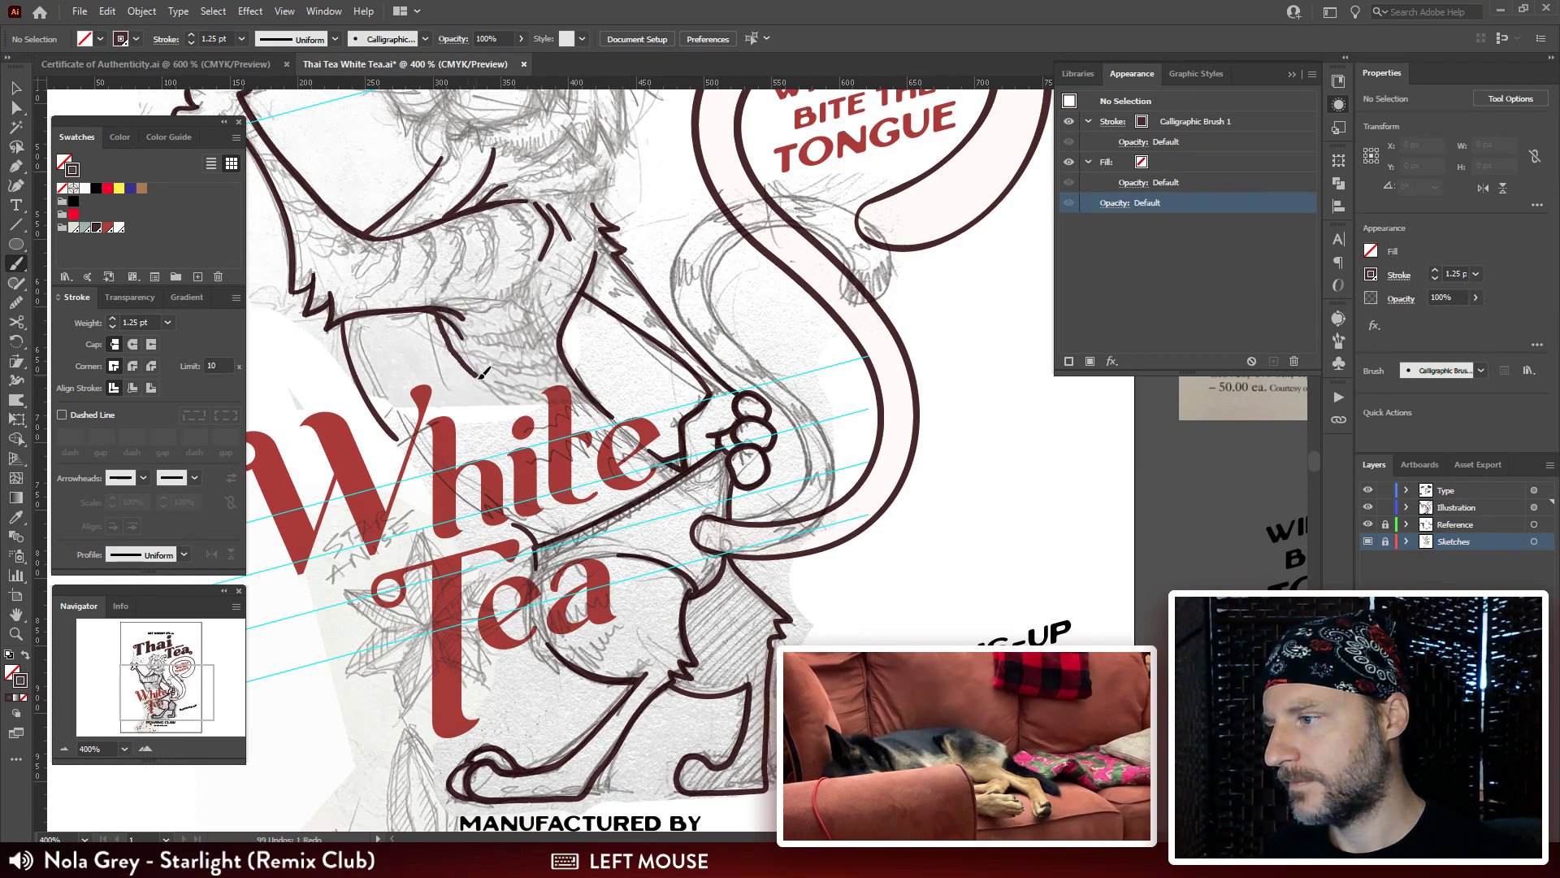
Paint the upper curve of the tiger's ear beside the Tea lettering, following the sketch.
left_click_drag(543, 550, 559, 483)
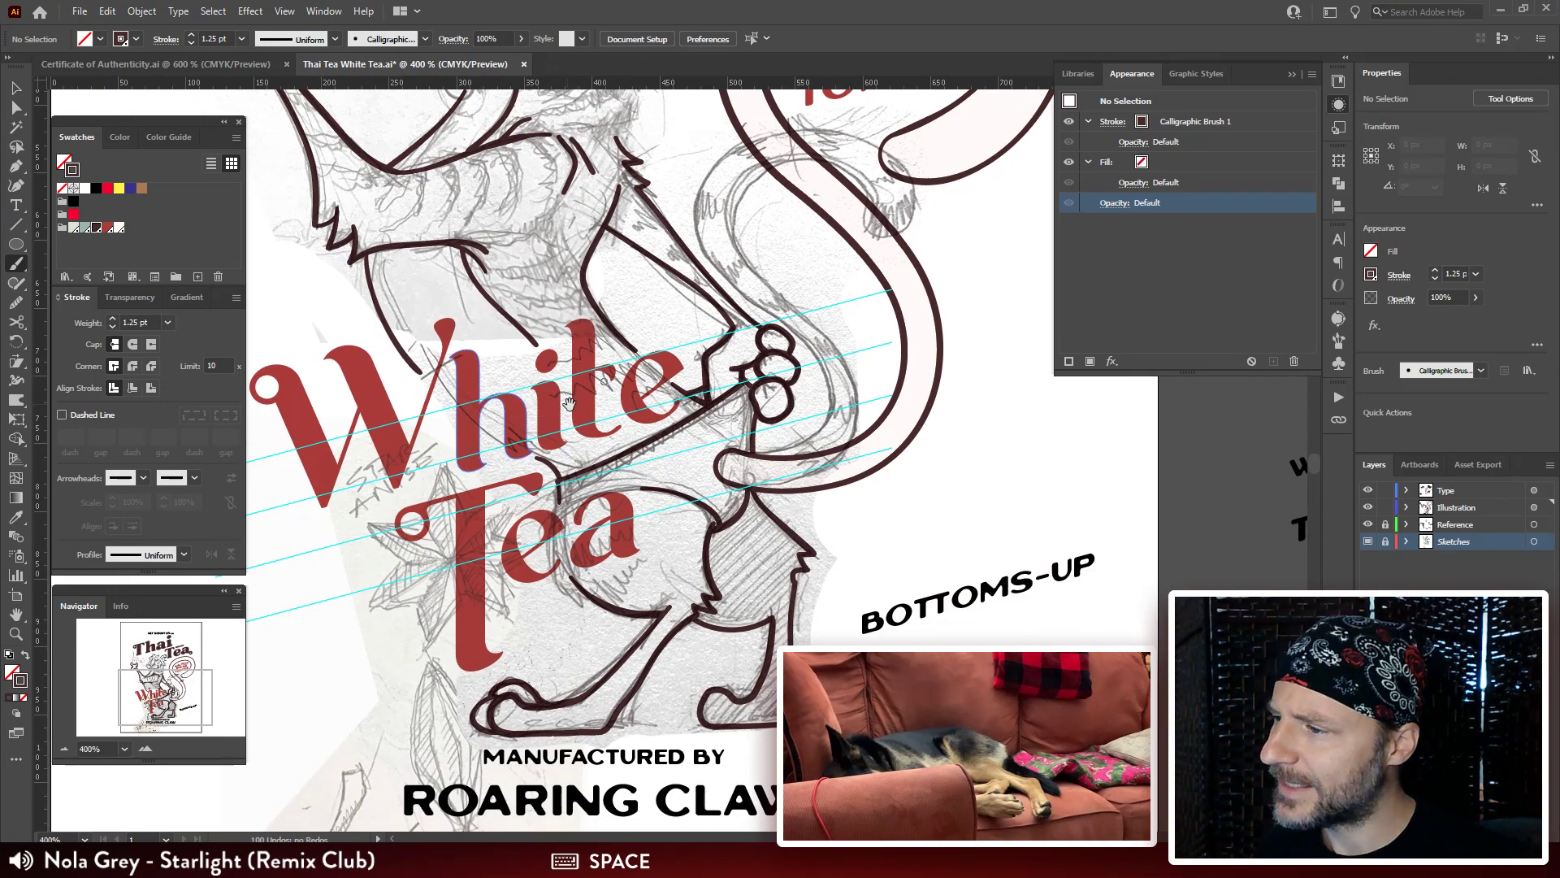
left_click_drag(482, 320, 491, 404)
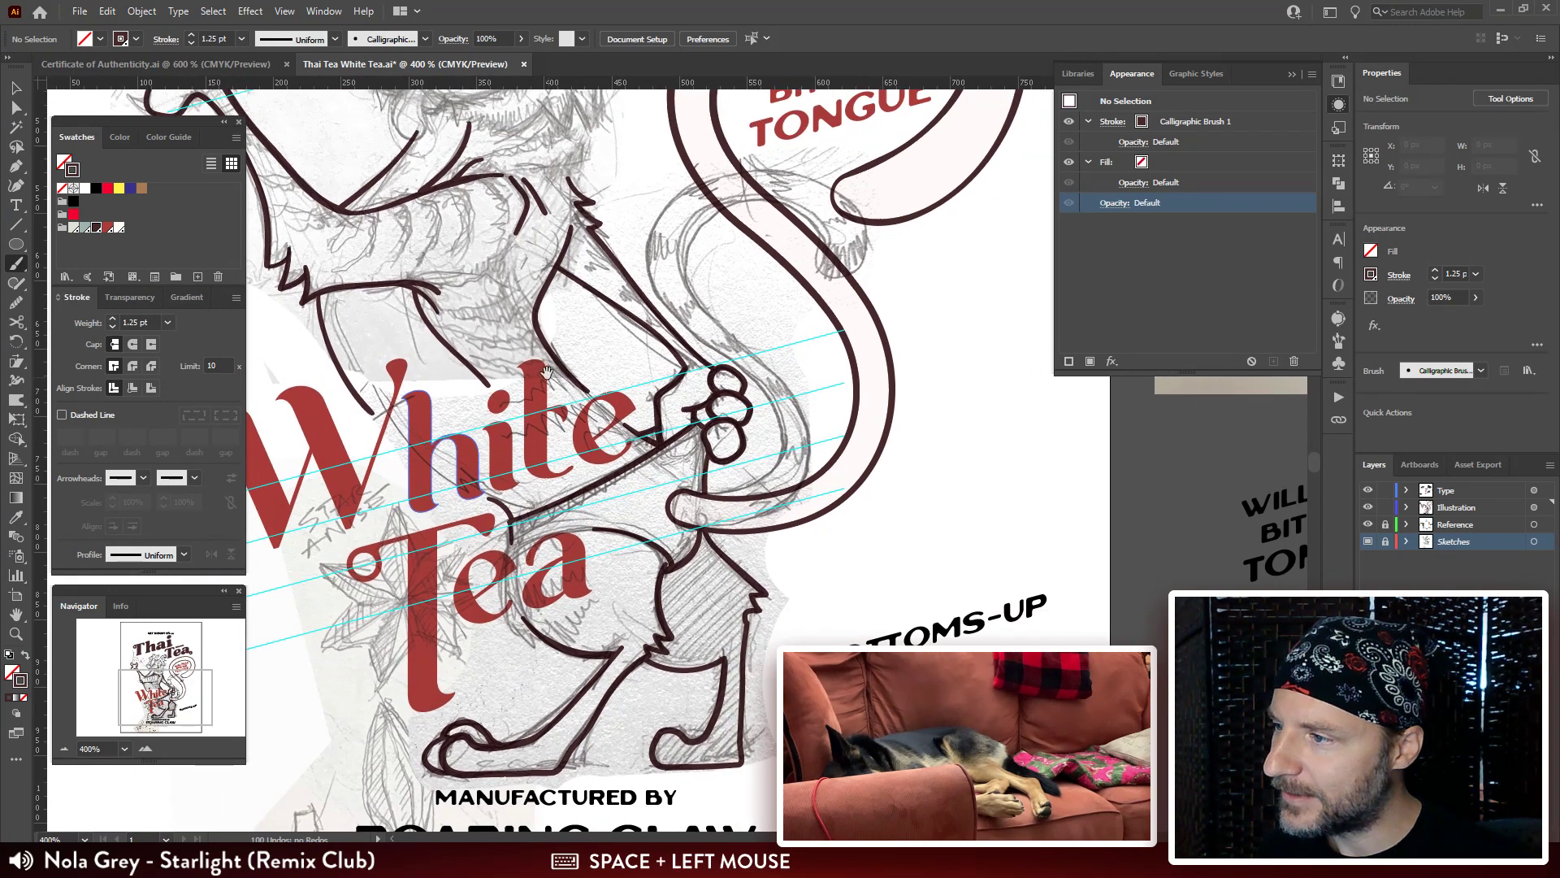
left_click_drag(565, 219, 577, 411)
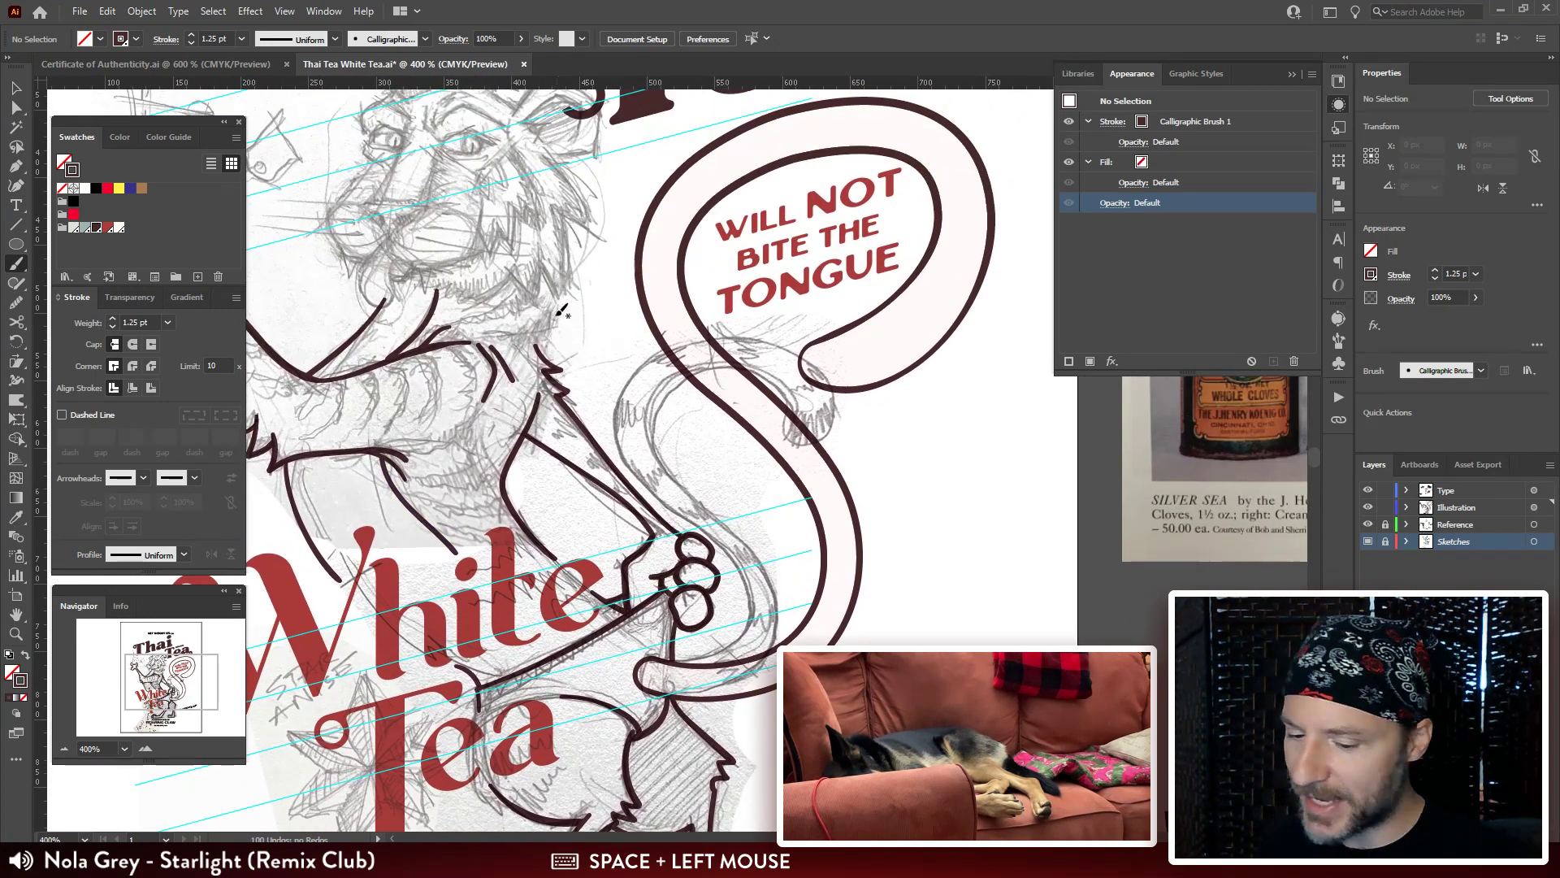
key("ctrl+plus")
key("ctrl+plus")
mouse_move(561, 209)
left_mouse_down()
mouse_move(666, 244)
mouse_move(869, 425)
mouse_move(784, 547)
mouse_move(680, 456)
left_mouse_up()
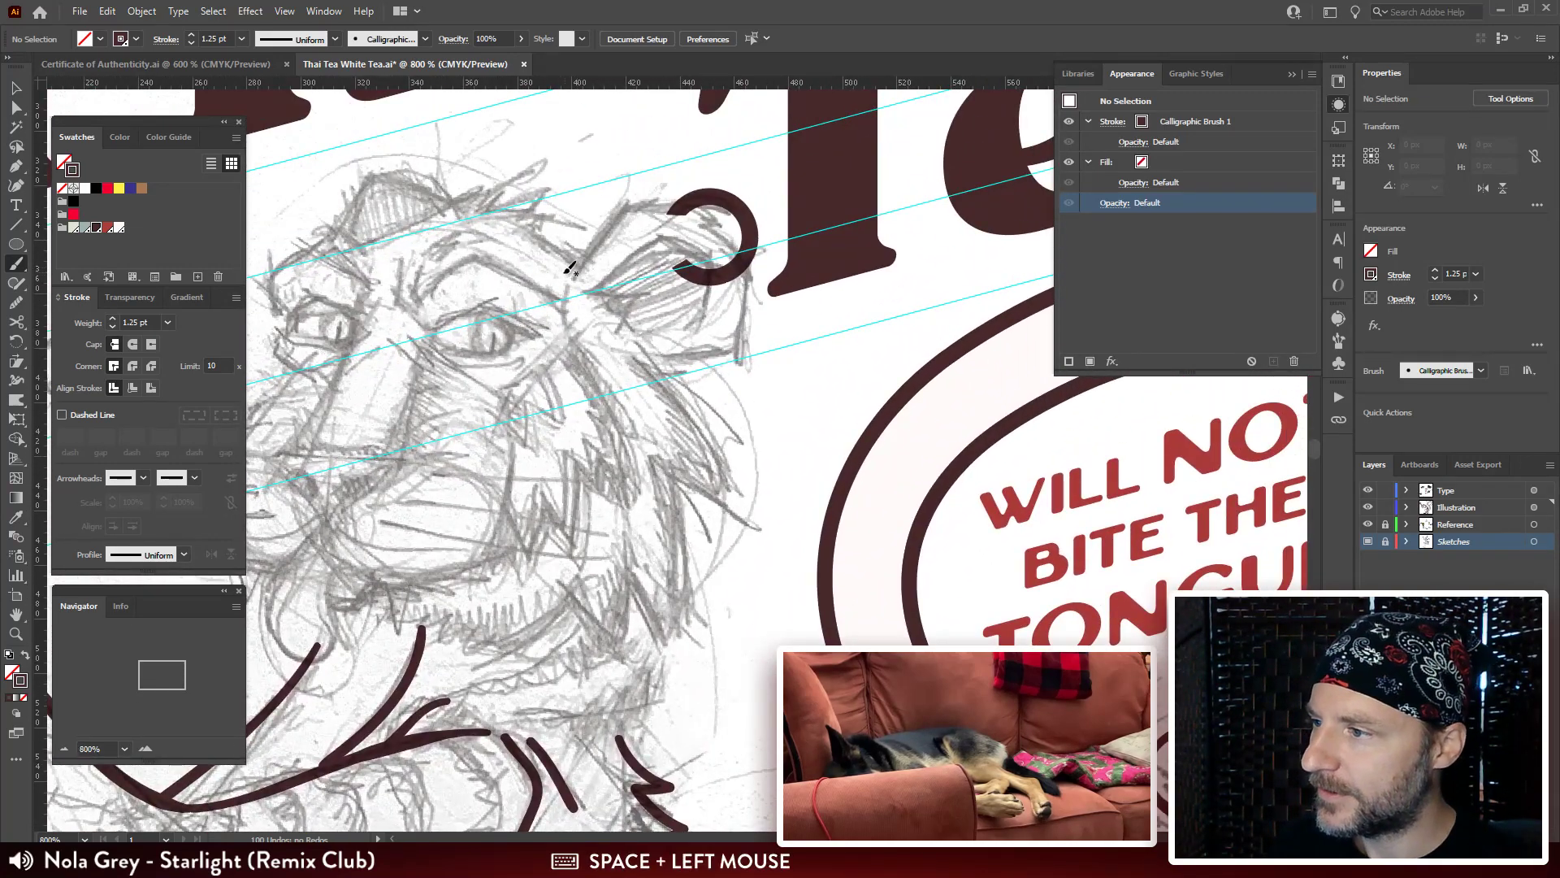
mouse_move(582, 253)
left_mouse_down()
mouse_move(602, 224)
mouse_move(581, 263)
left_mouse_up()
key("ctrl+z")
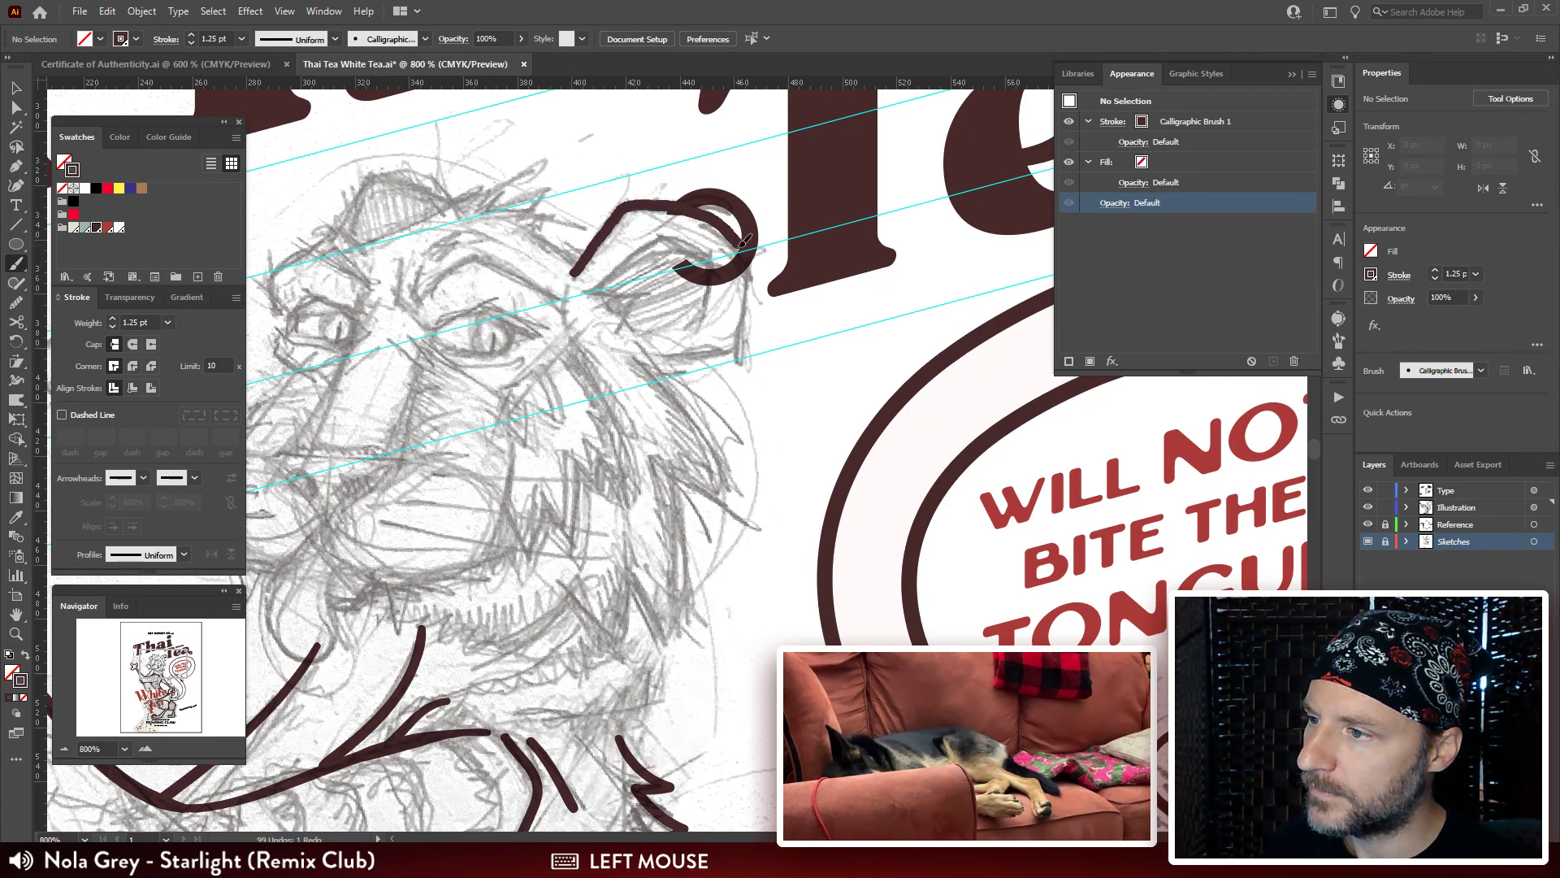
Paint the ear's outer side edge and carry it around the lower corner toward the head, redoing the first attempt.
left_click_drag(744, 242, 741, 251)
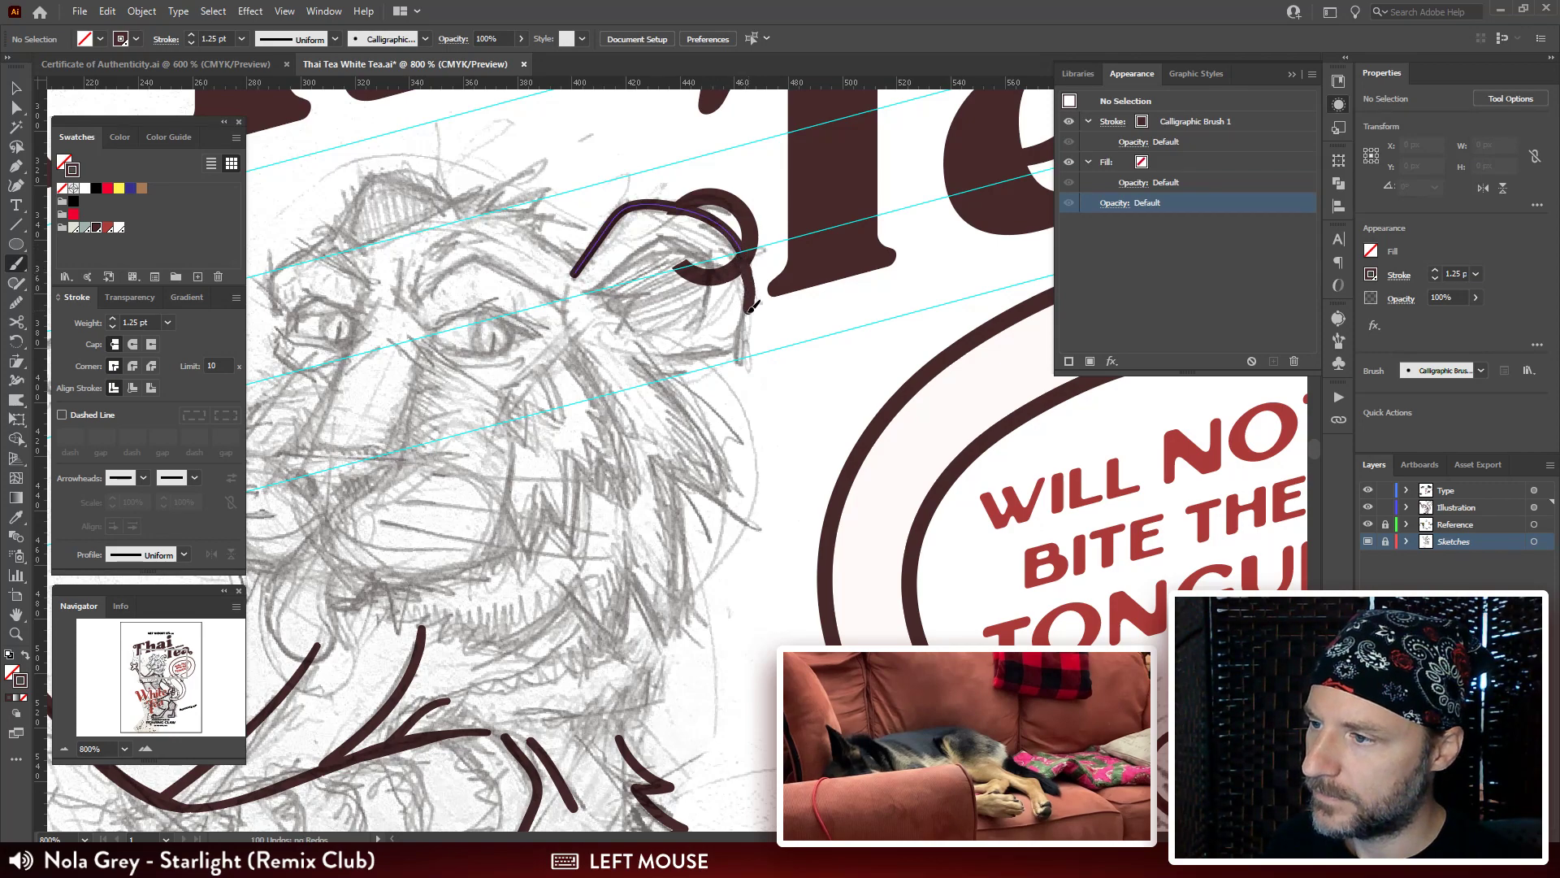
key("ctrl+z")
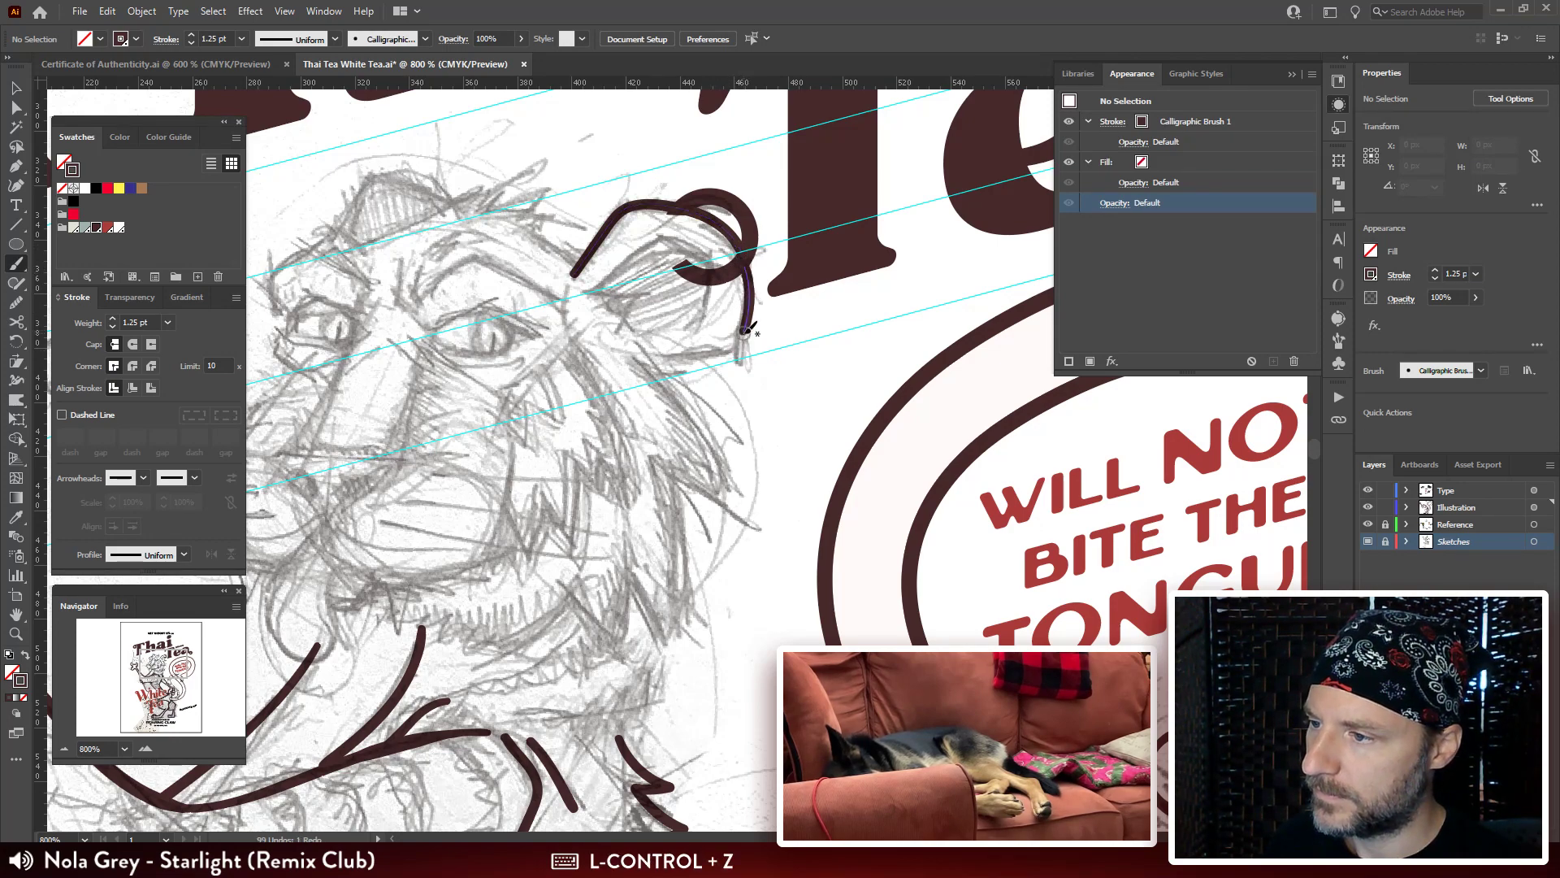
mouse_move(743, 331)
left_mouse_down()
mouse_move(733, 355)
mouse_move(681, 356)
mouse_move(732, 355)
left_mouse_up()
key("b")
Reposition and round the lower corner anchor of the ear's side stroke.
key("ctrl+alt+shift")
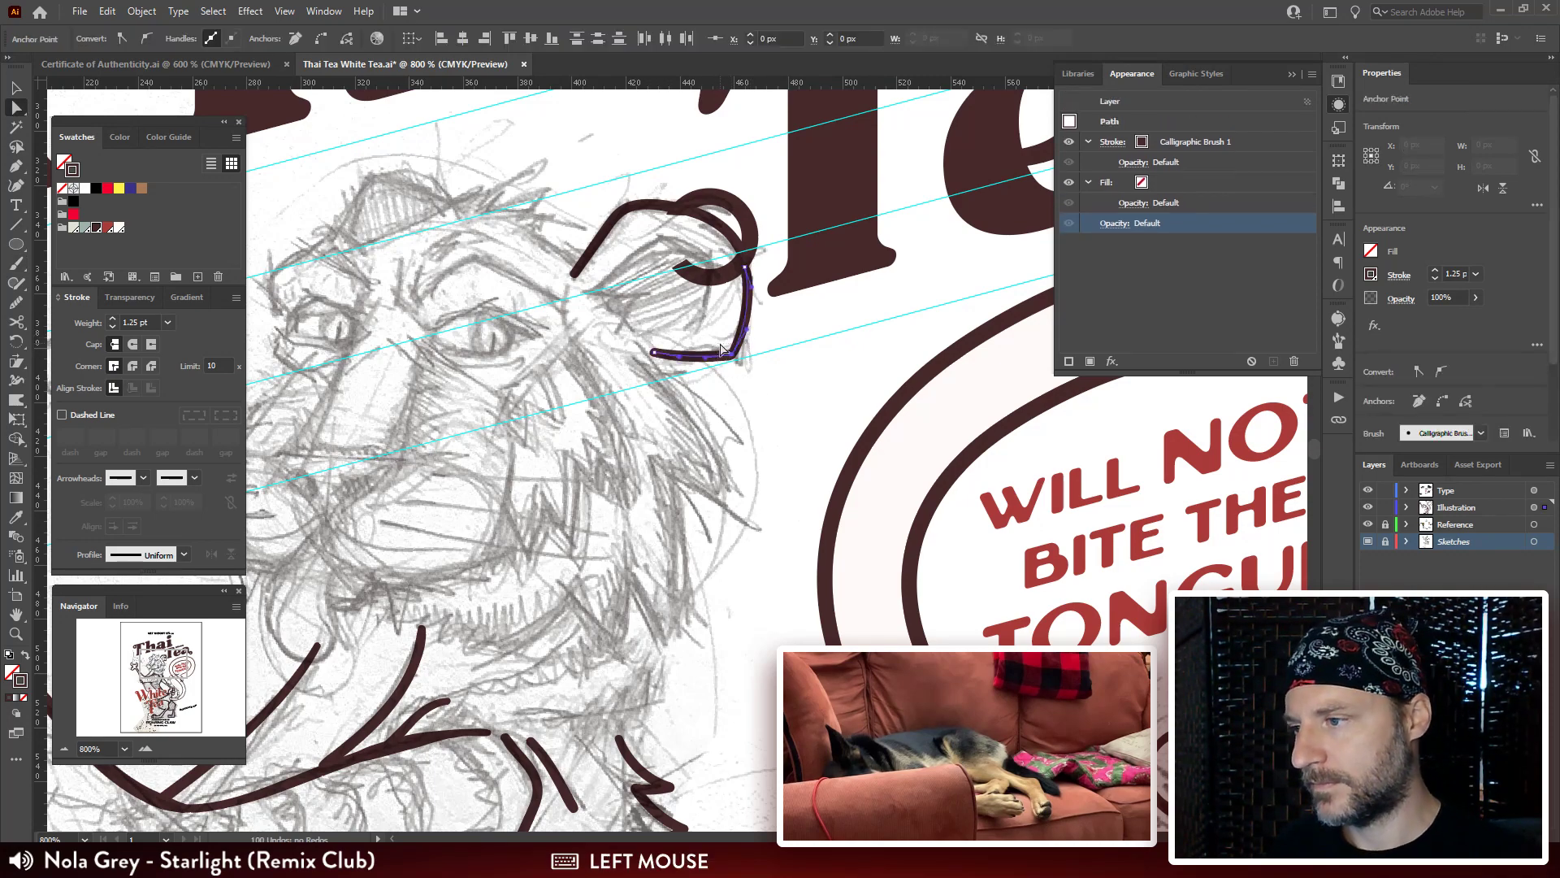
left_click(722, 350)
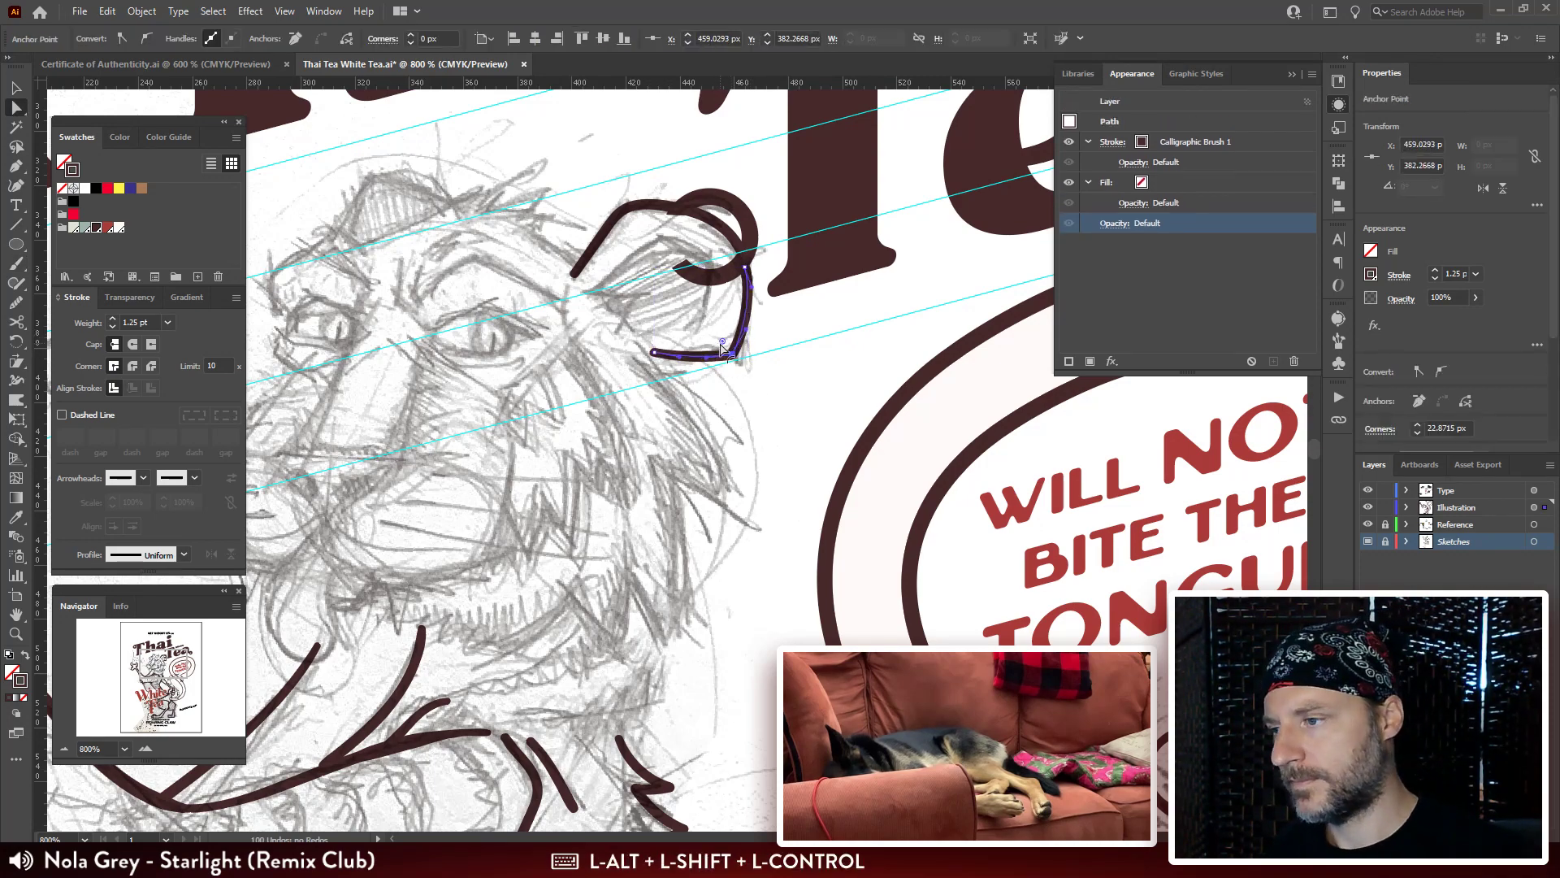
left_click(770, 373)
left_click(737, 353)
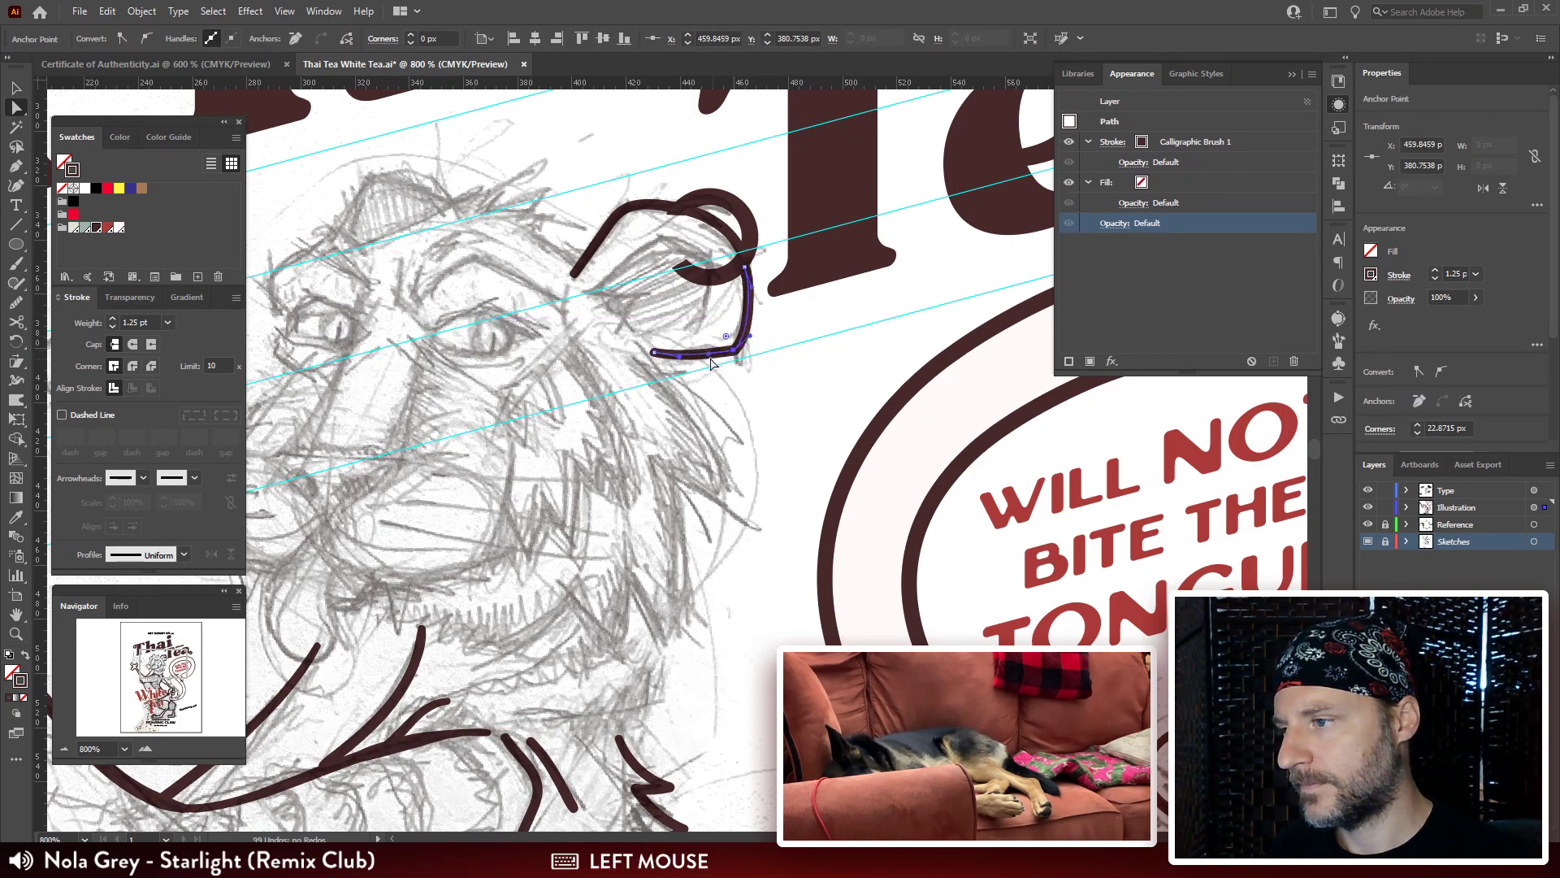
left_click_drag(715, 362, 716, 365)
left_click(789, 371)
Select the ear's upper curve and smooth it from the crest down its inner slope.
left_click_drag(793, 320, 810, 392)
left_click(705, 273)
left_click(716, 289)
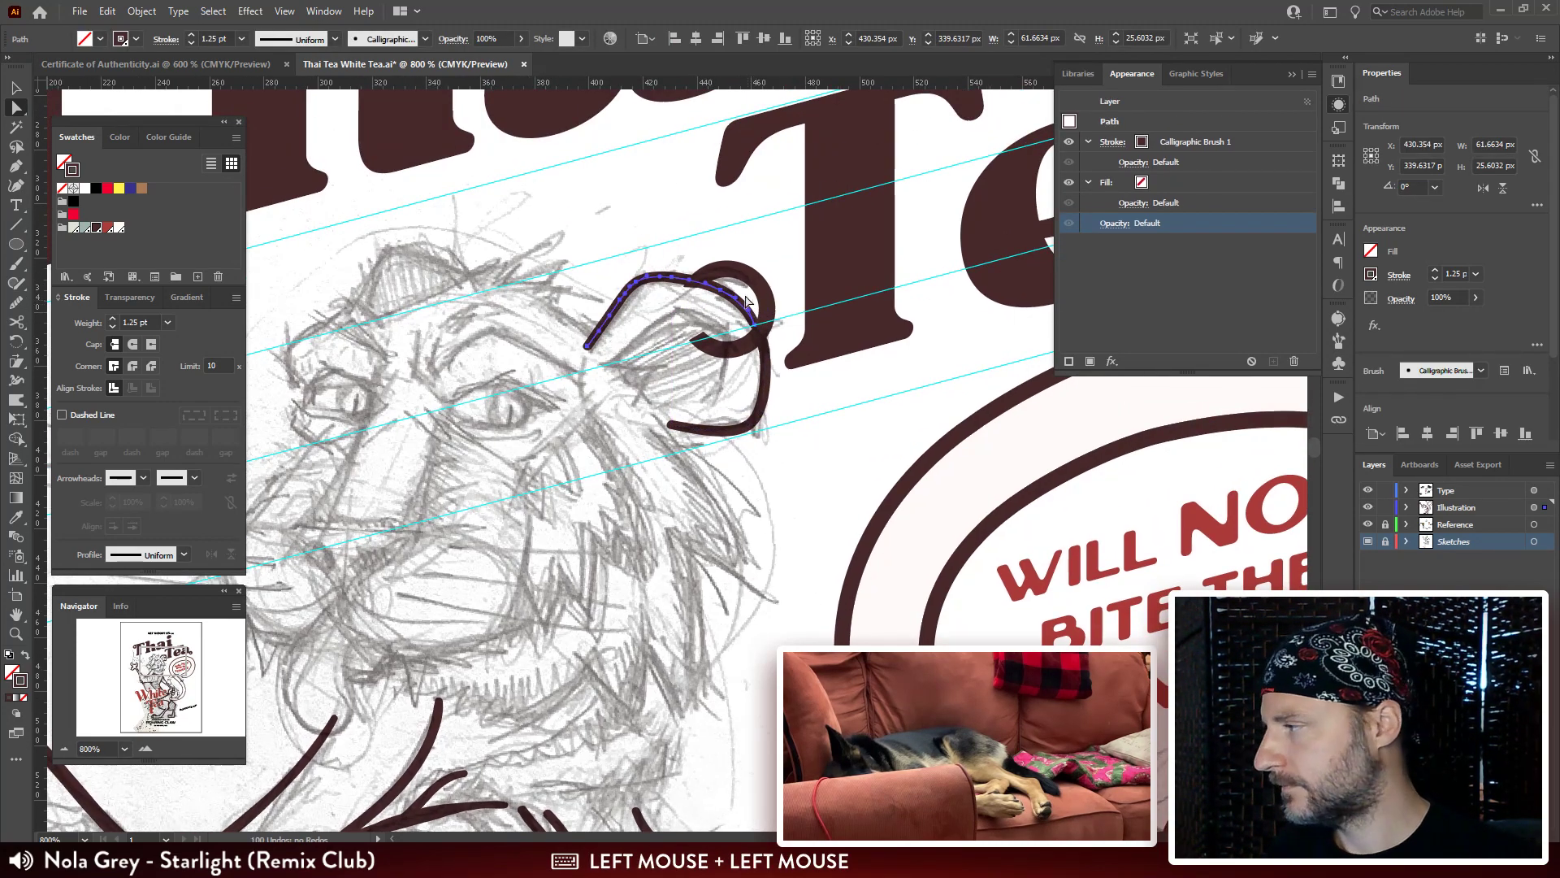
key("ctrl+z")
key("ctrl+plus")
key("ctrl+plus")
left_click_drag(714, 227, 718, 323)
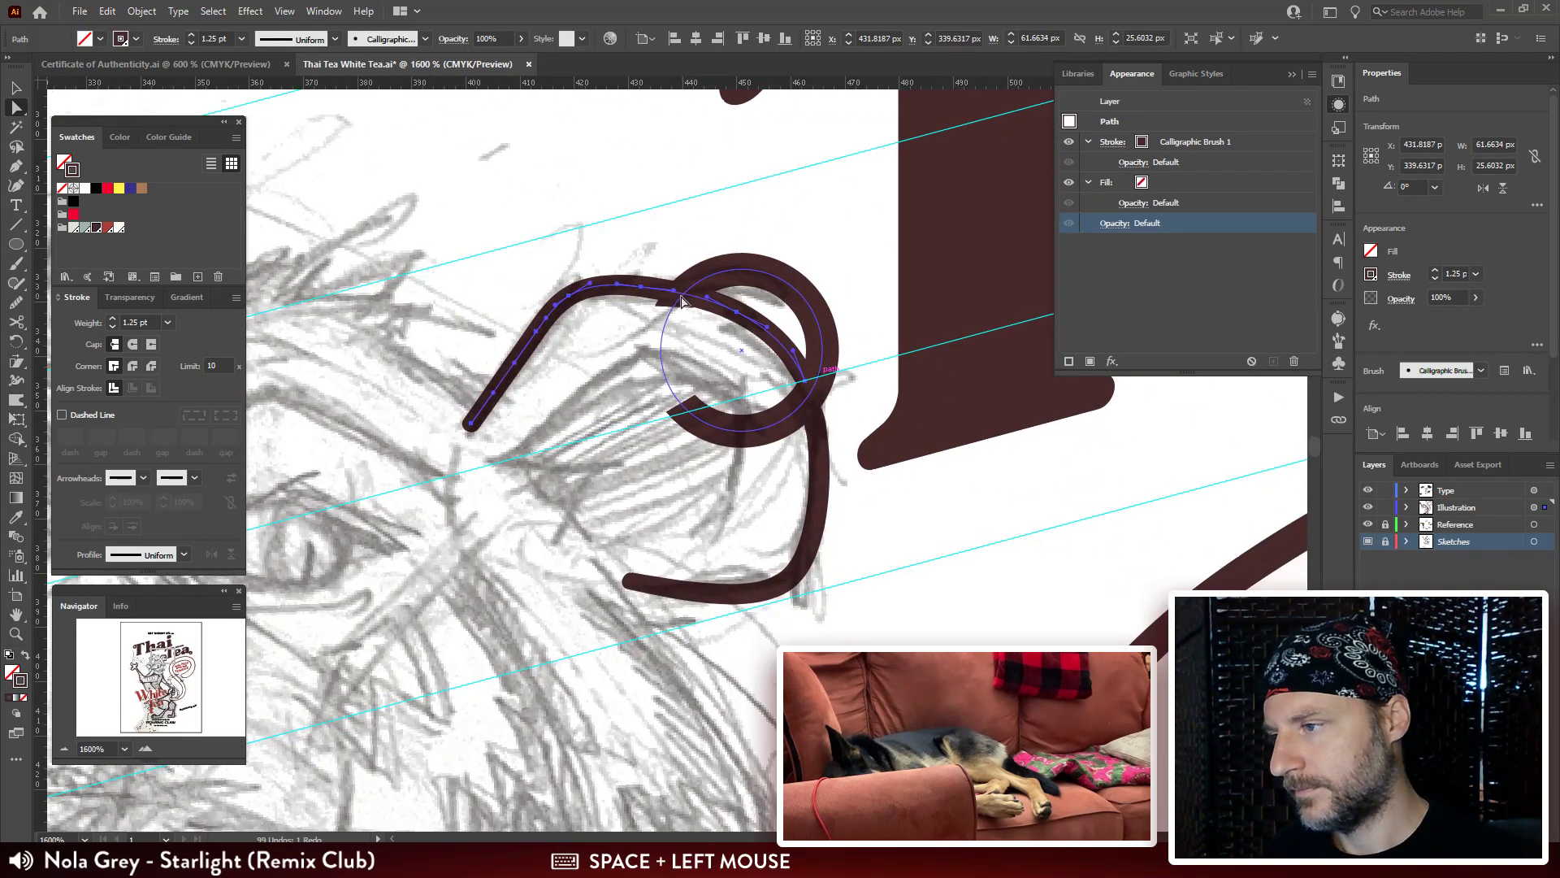
left_click(17, 302)
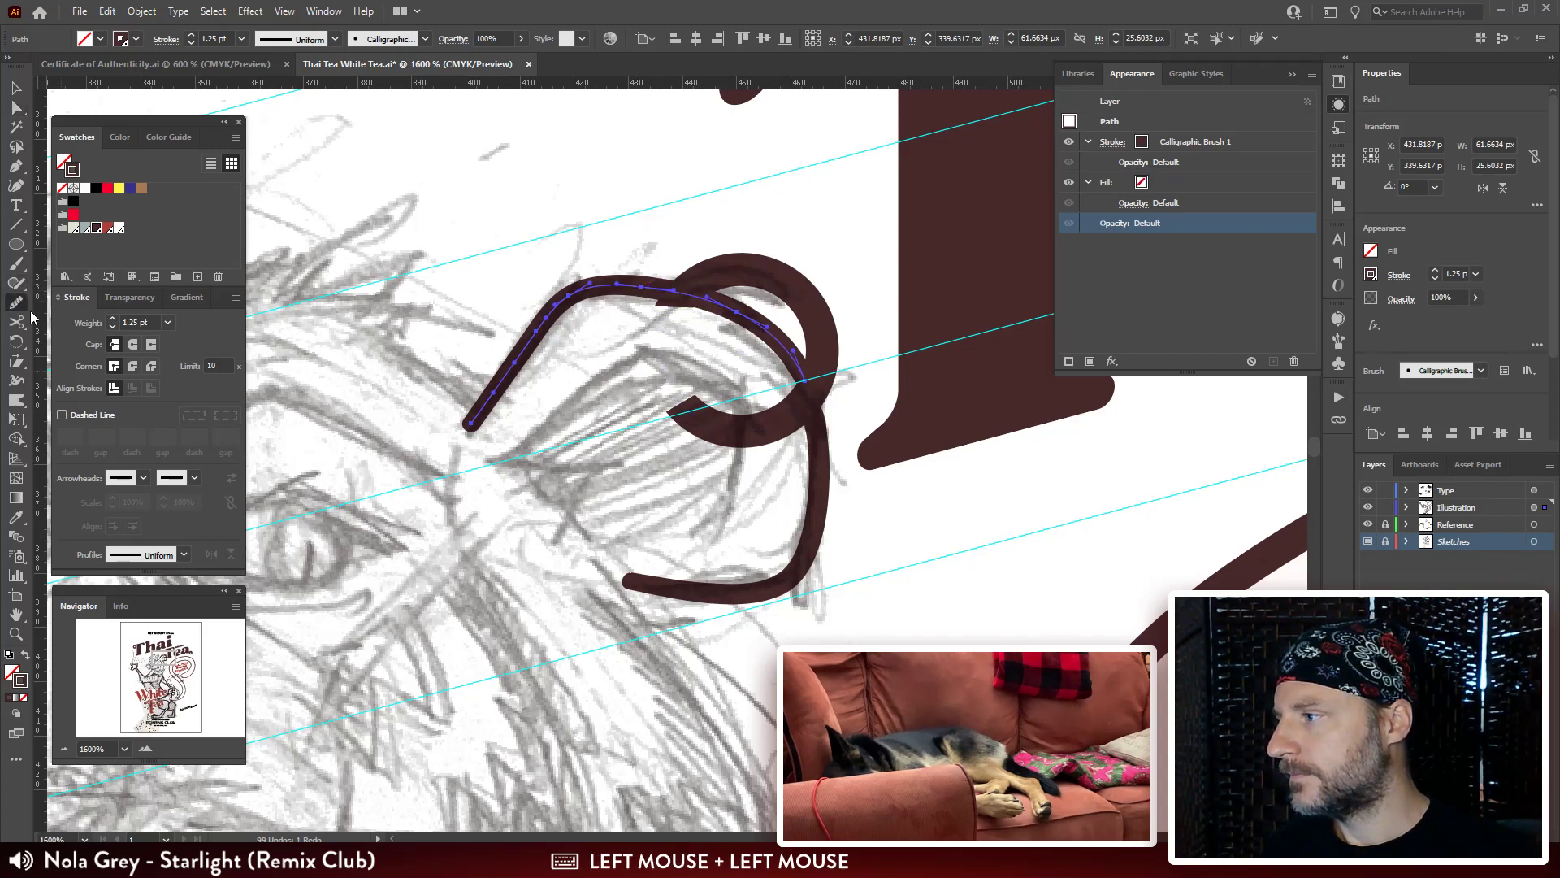
left_click(17, 267)
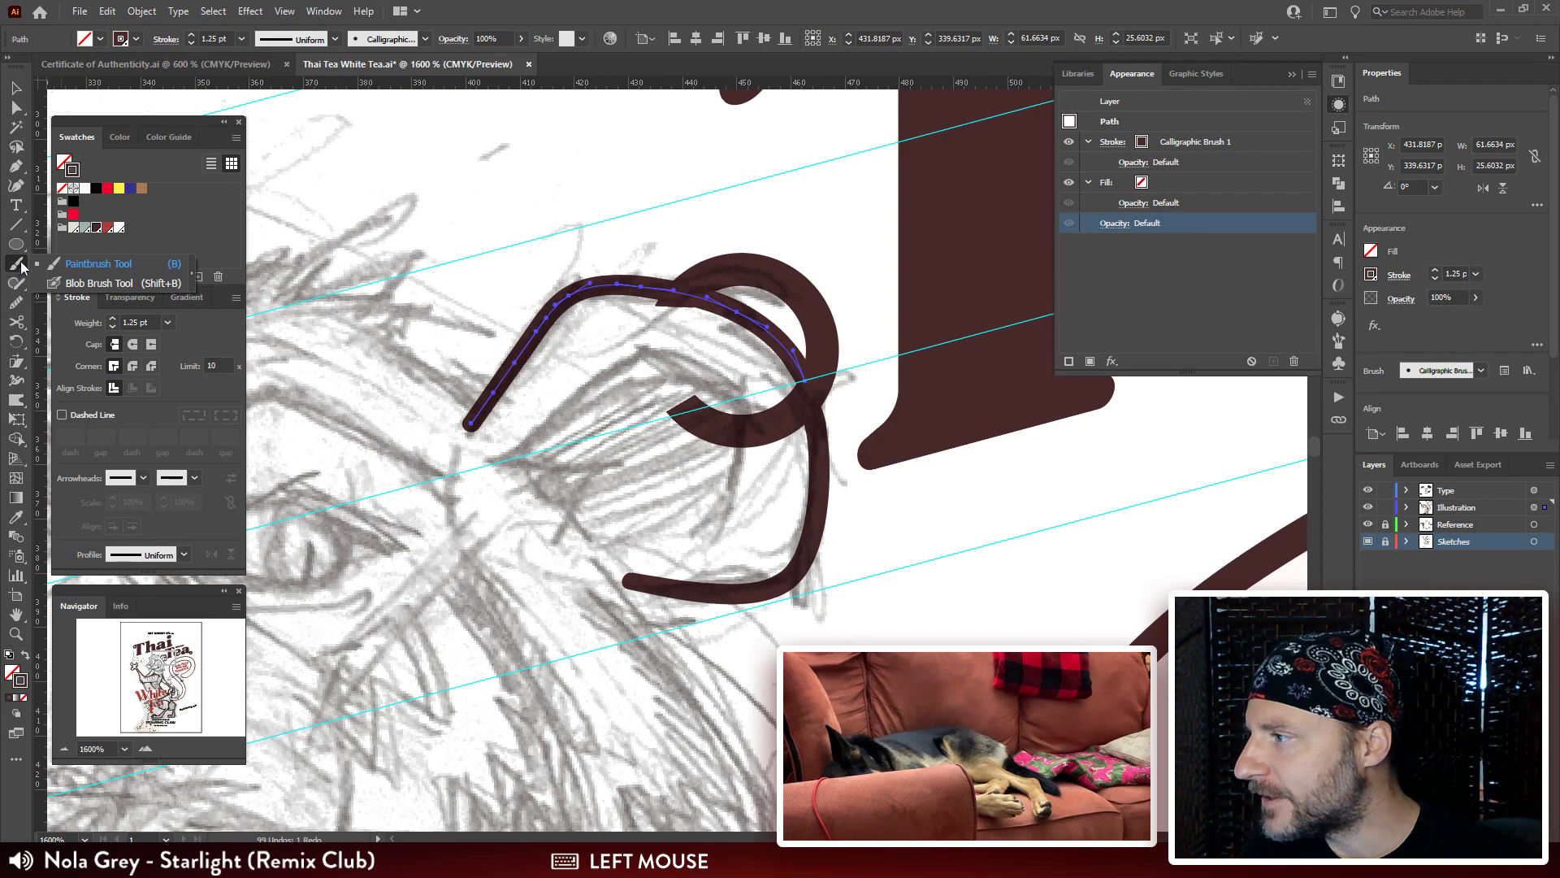
left_click(14, 305)
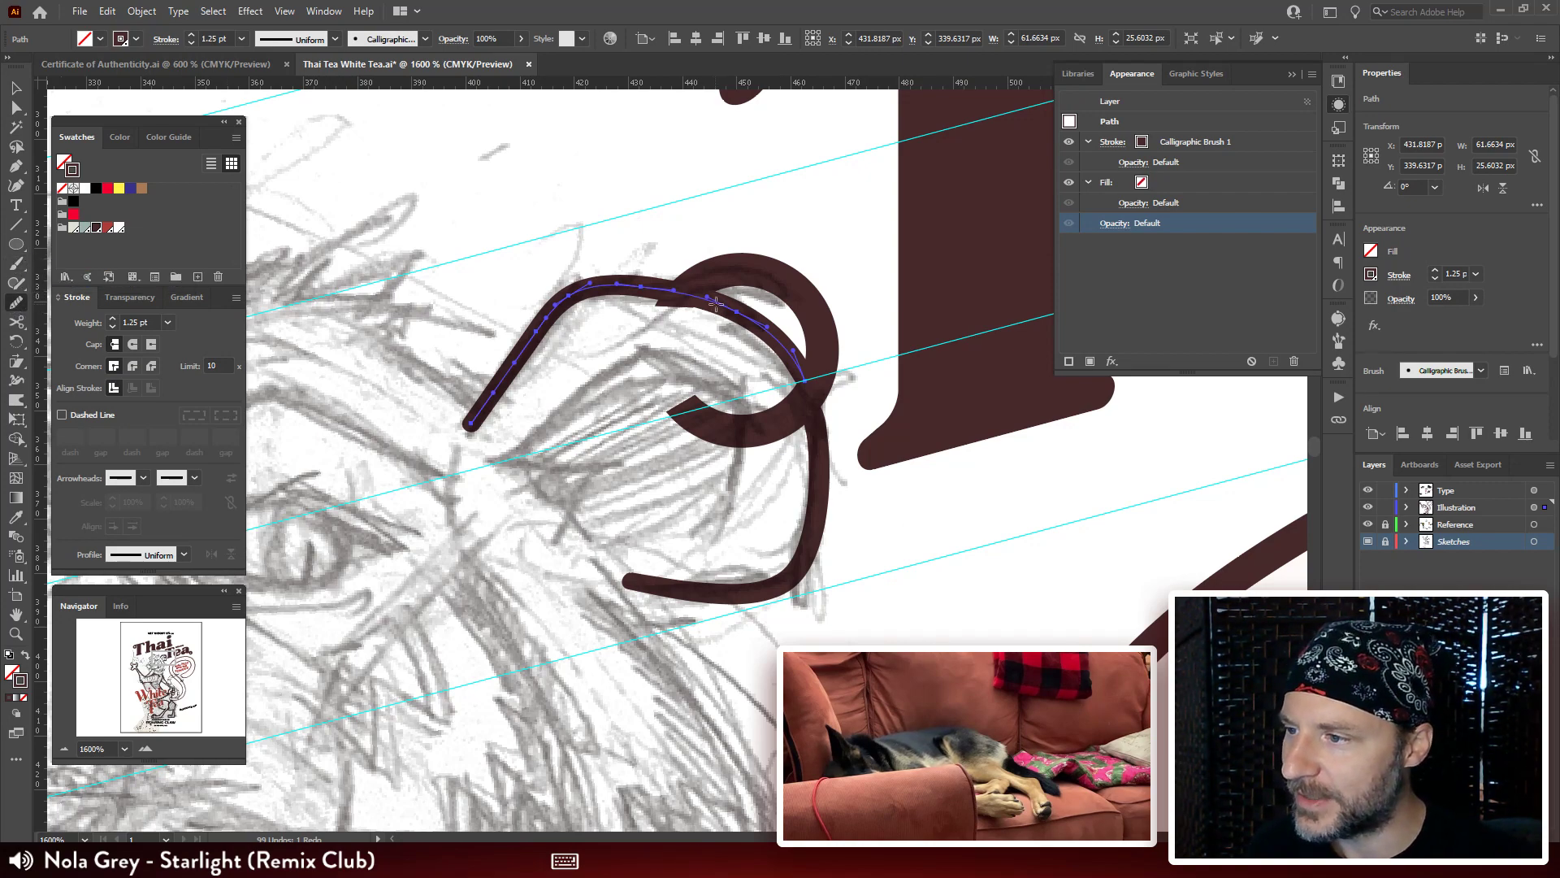
key("Caps_Lock")
mouse_move(717, 304)
left_mouse_down()
mouse_move(573, 291)
mouse_move(633, 291)
mouse_move(556, 305)
mouse_move(531, 331)
mouse_move(569, 310)
mouse_move(501, 366)
mouse_move(479, 411)
mouse_move(551, 309)
mouse_move(480, 403)
left_mouse_up()
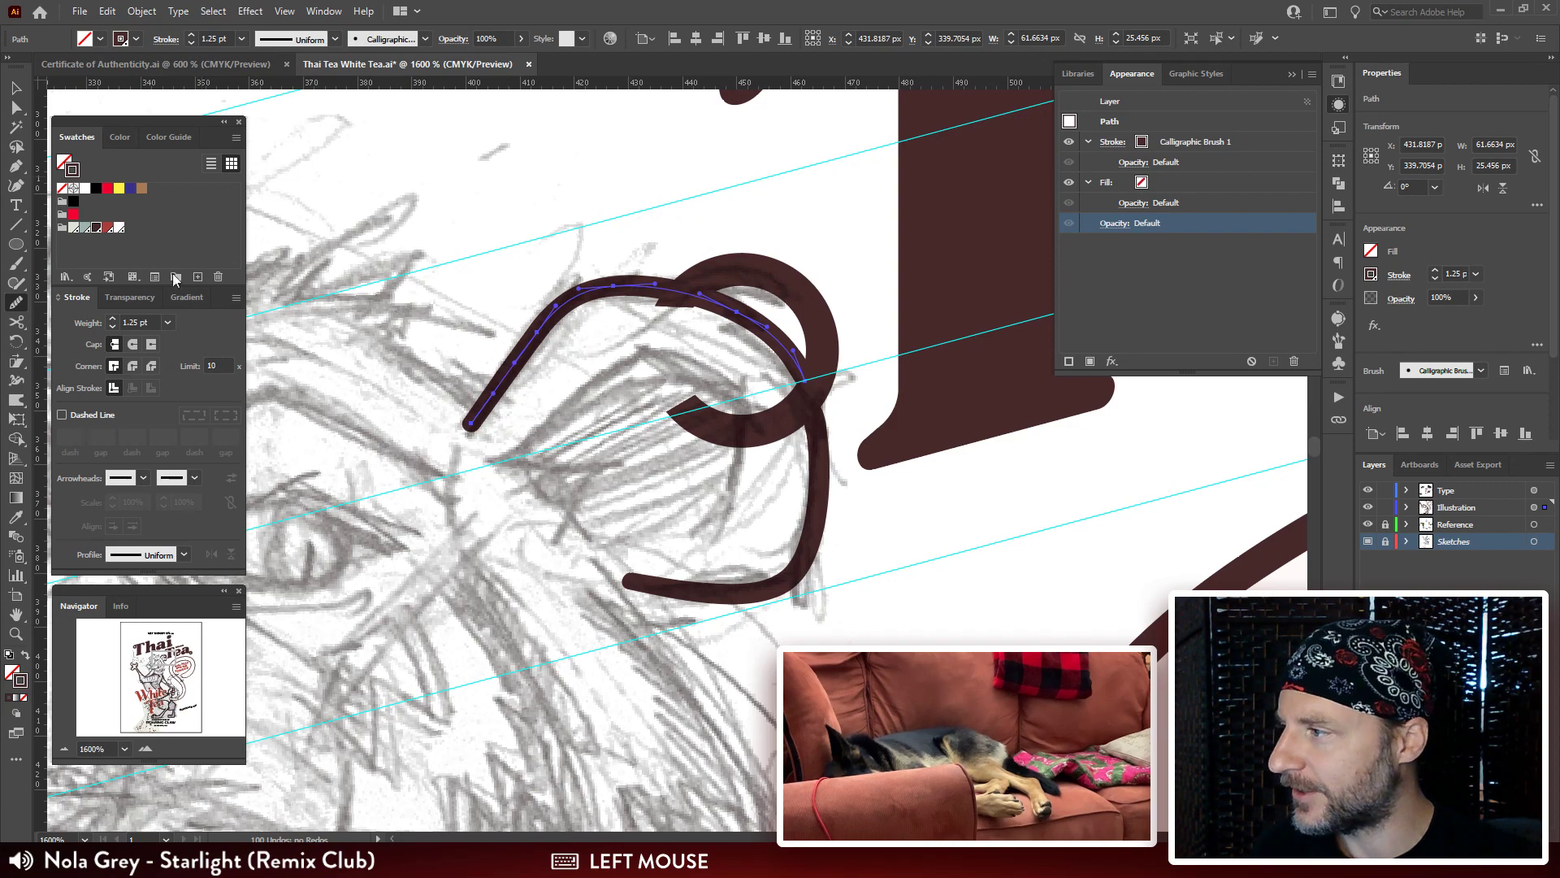
Smooth the outer half of the ear's upper curve with another pass.
left_click(16, 262)
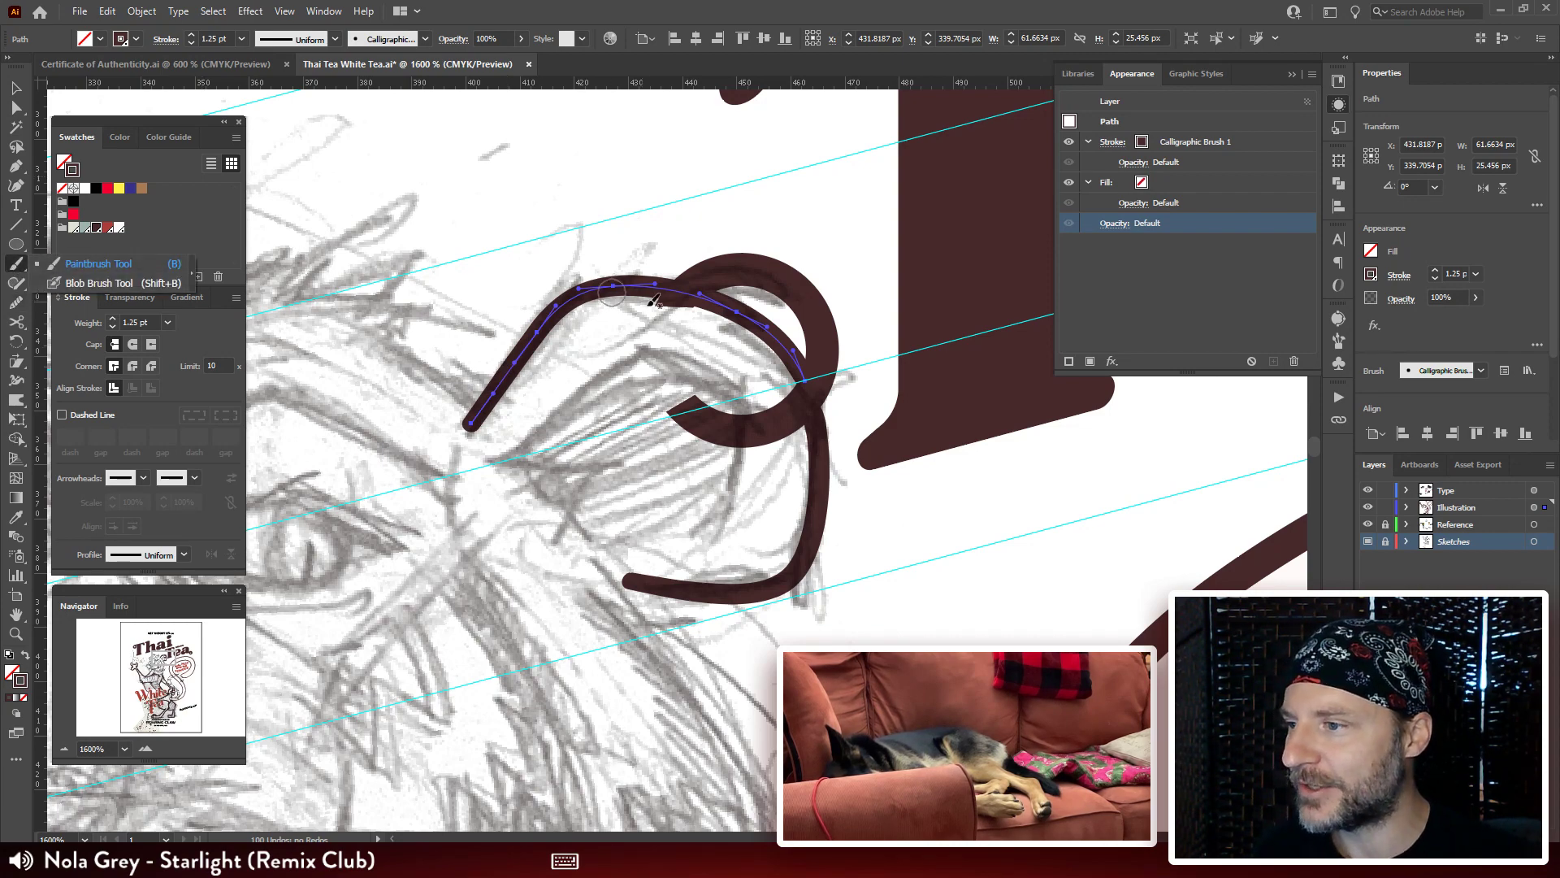
left_click(18, 306)
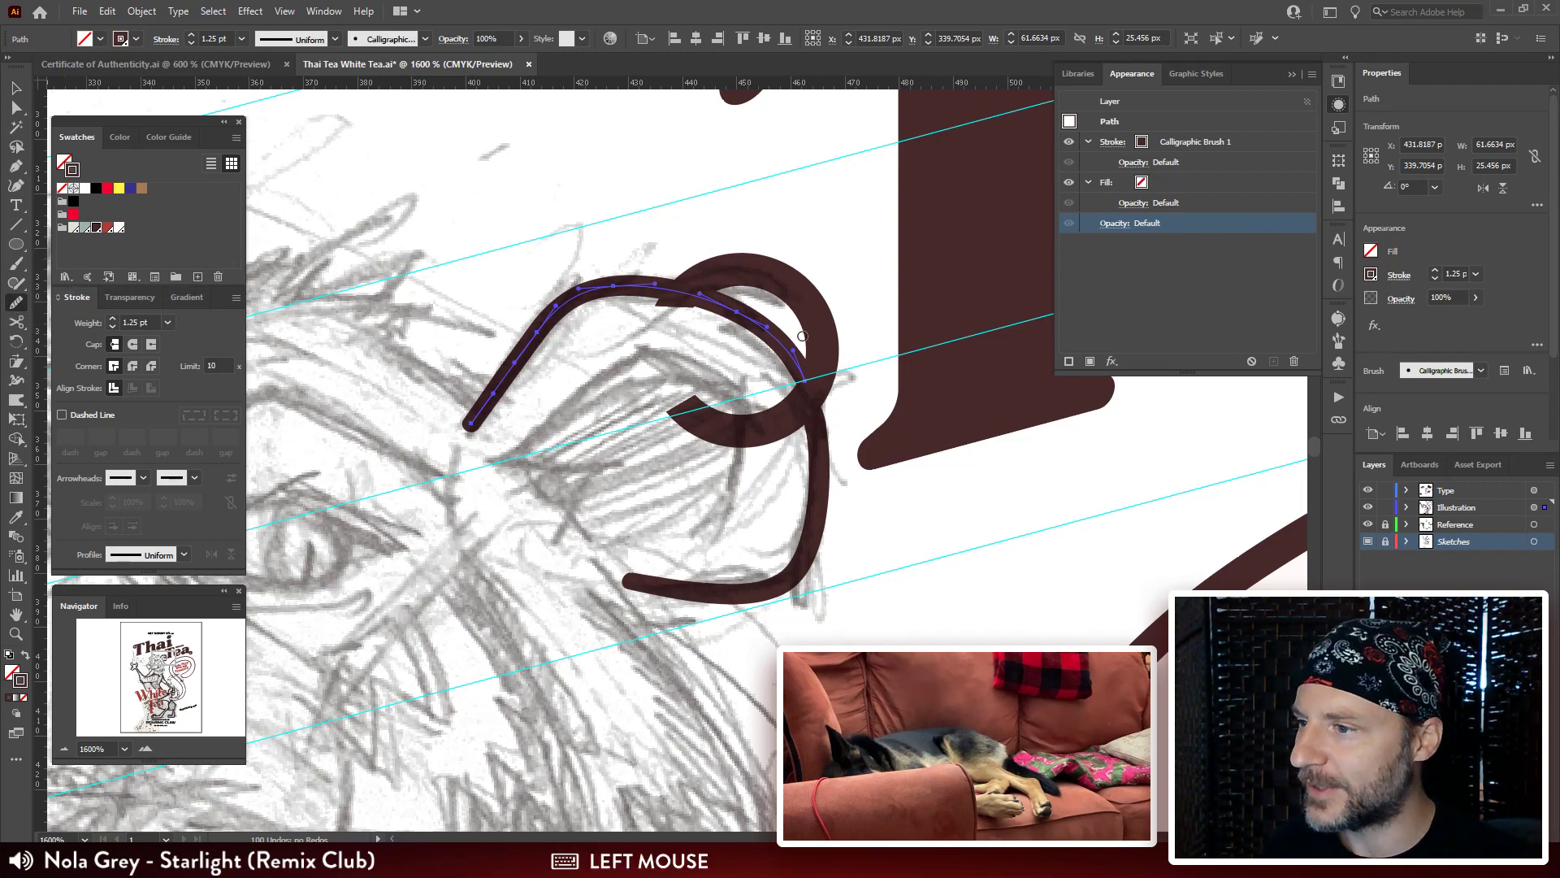
left_click_drag(732, 313, 704, 315)
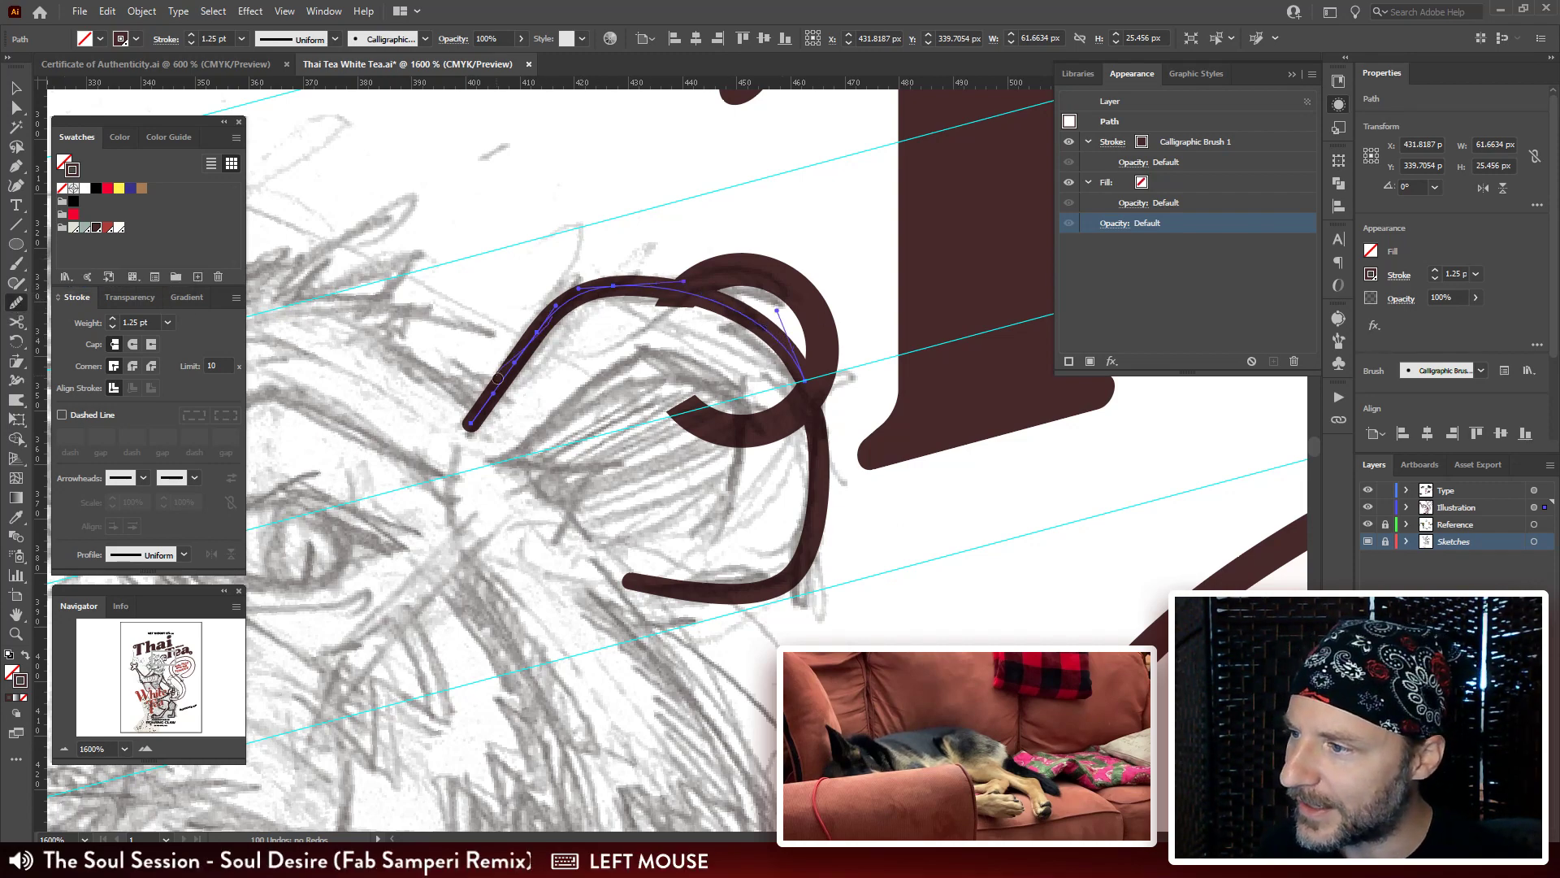
Refine the anchors on the ear's upper curve along its inner slope, crest and outer end for a cleaner arc.
key("a")
left_click(537, 334)
left_click_drag(538, 334, 542, 329)
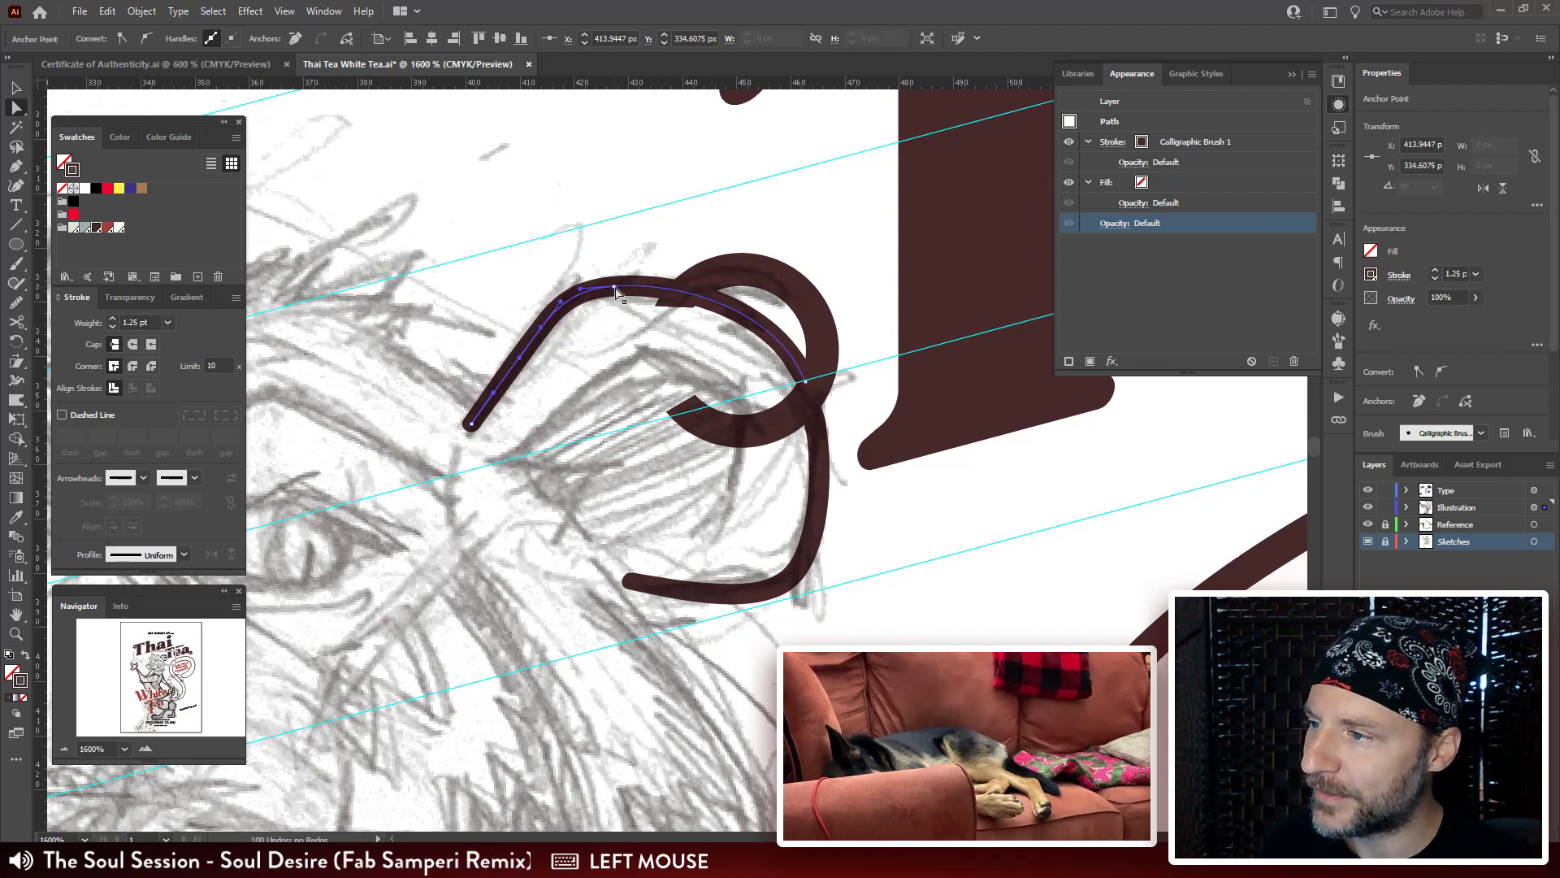
left_click_drag(616, 291, 681, 222)
left_click_drag(765, 303, 671, 455)
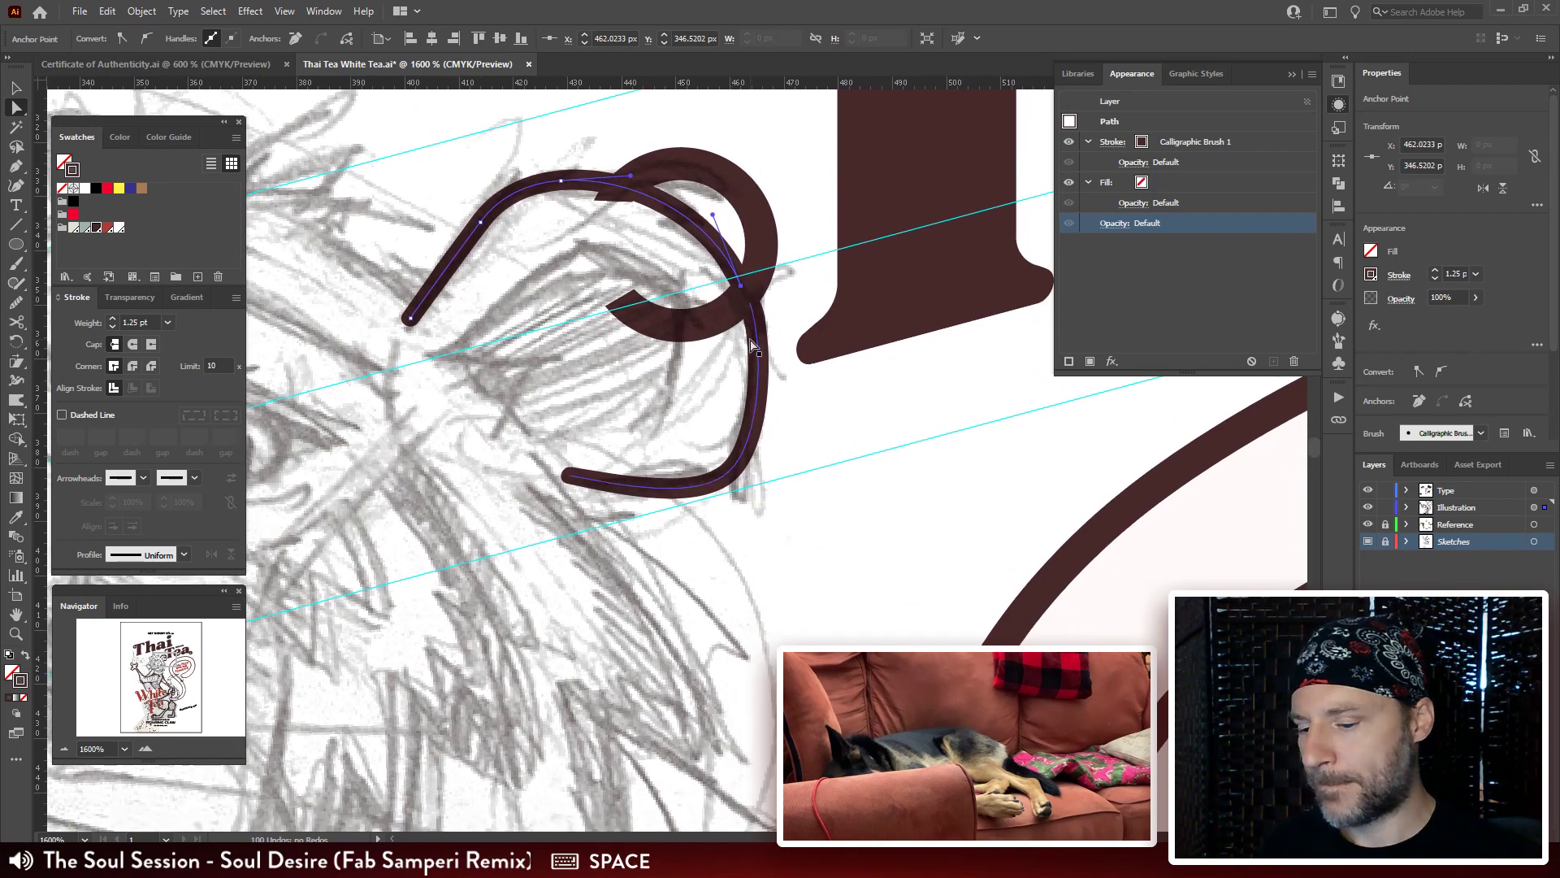
Set the stroke weight of the curved neck line directly below the tiger's chin to 1 pt.
key("ctrl+minus")
key("ctrl+minus")
key("ctrl+minus")
key("ctrl+minus")
left_click_drag(732, 394, 770, 382)
key("ctrl+plus")
key("ctrl+plus")
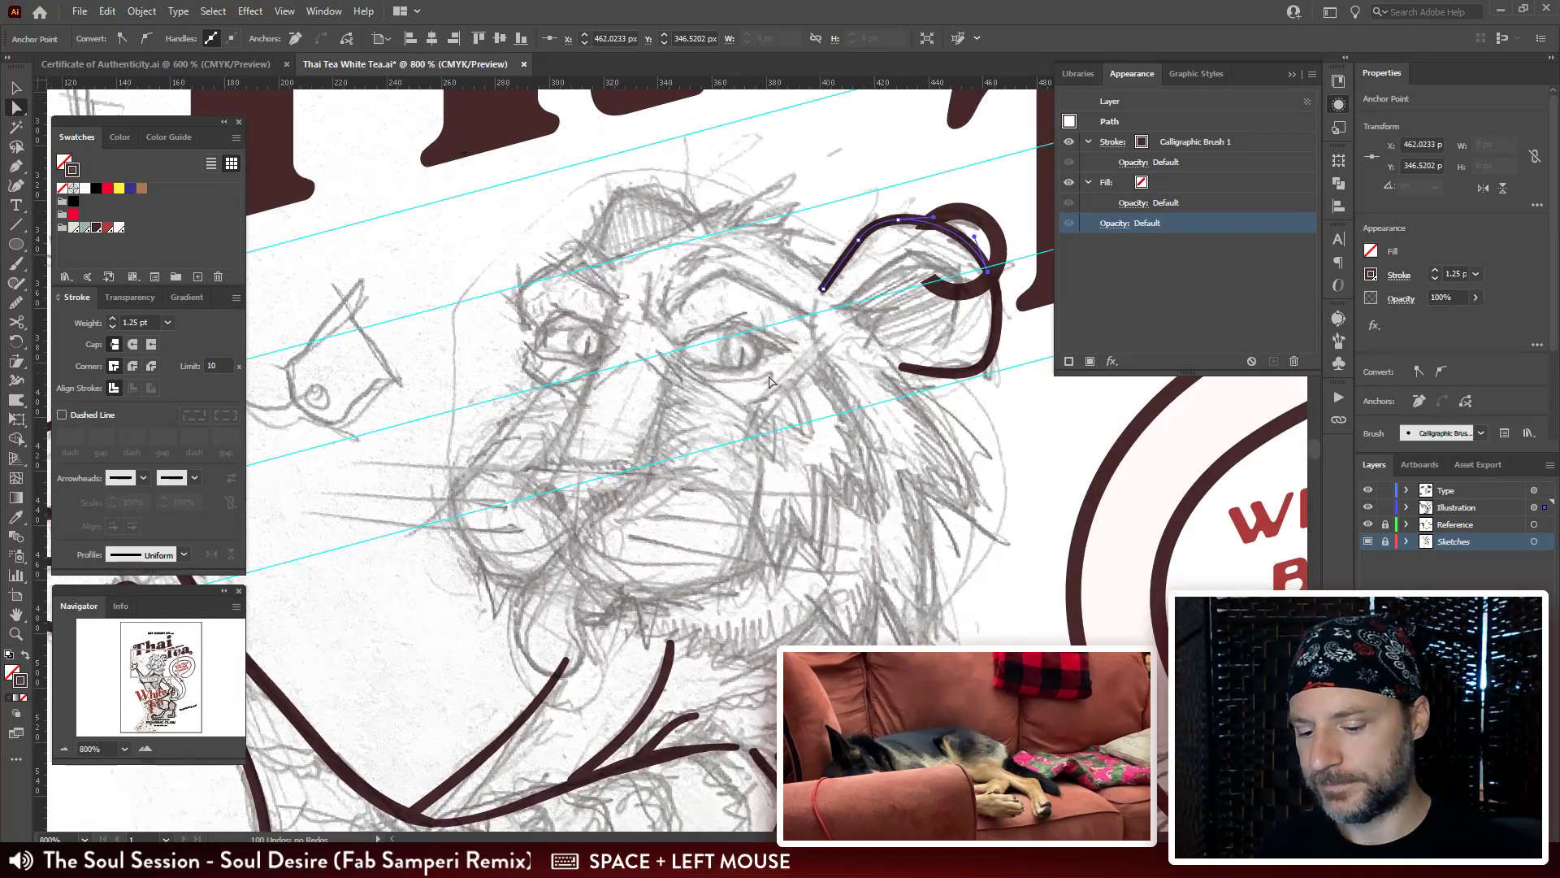
mouse_move(529, 792)
left_mouse_down()
mouse_move(512, 759)
mouse_move(573, 561)
mouse_move(583, 583)
left_mouse_up()
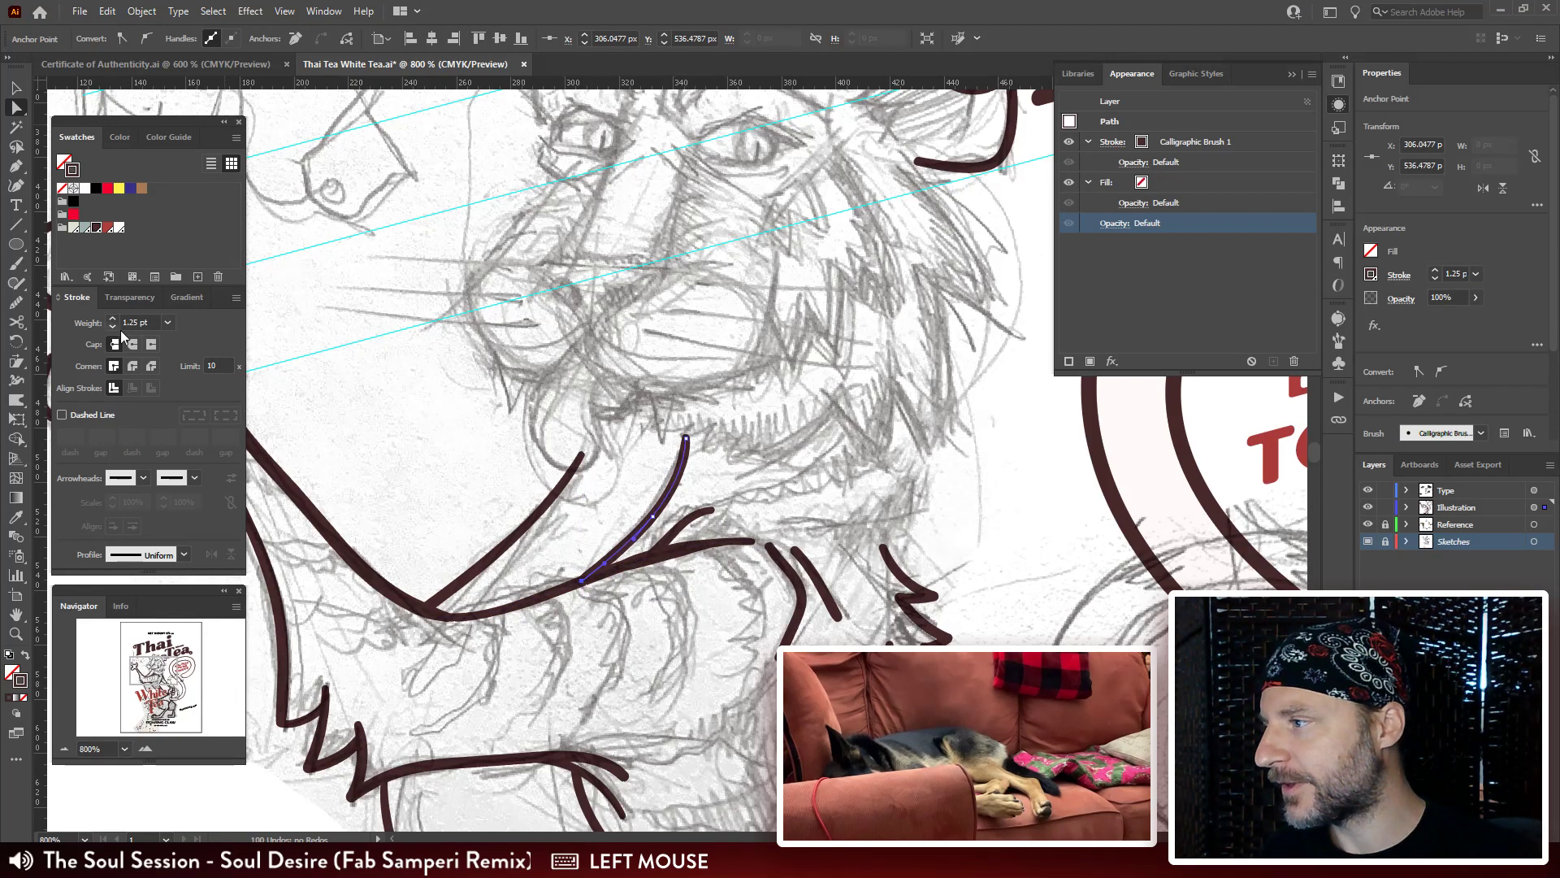
mouse_move(567, 403)
left_mouse_down()
mouse_move(498, 485)
mouse_move(637, 534)
left_mouse_up()
left_click(498, 485)
left_click_drag(152, 323, 24, 302)
type("1")
key("Return")
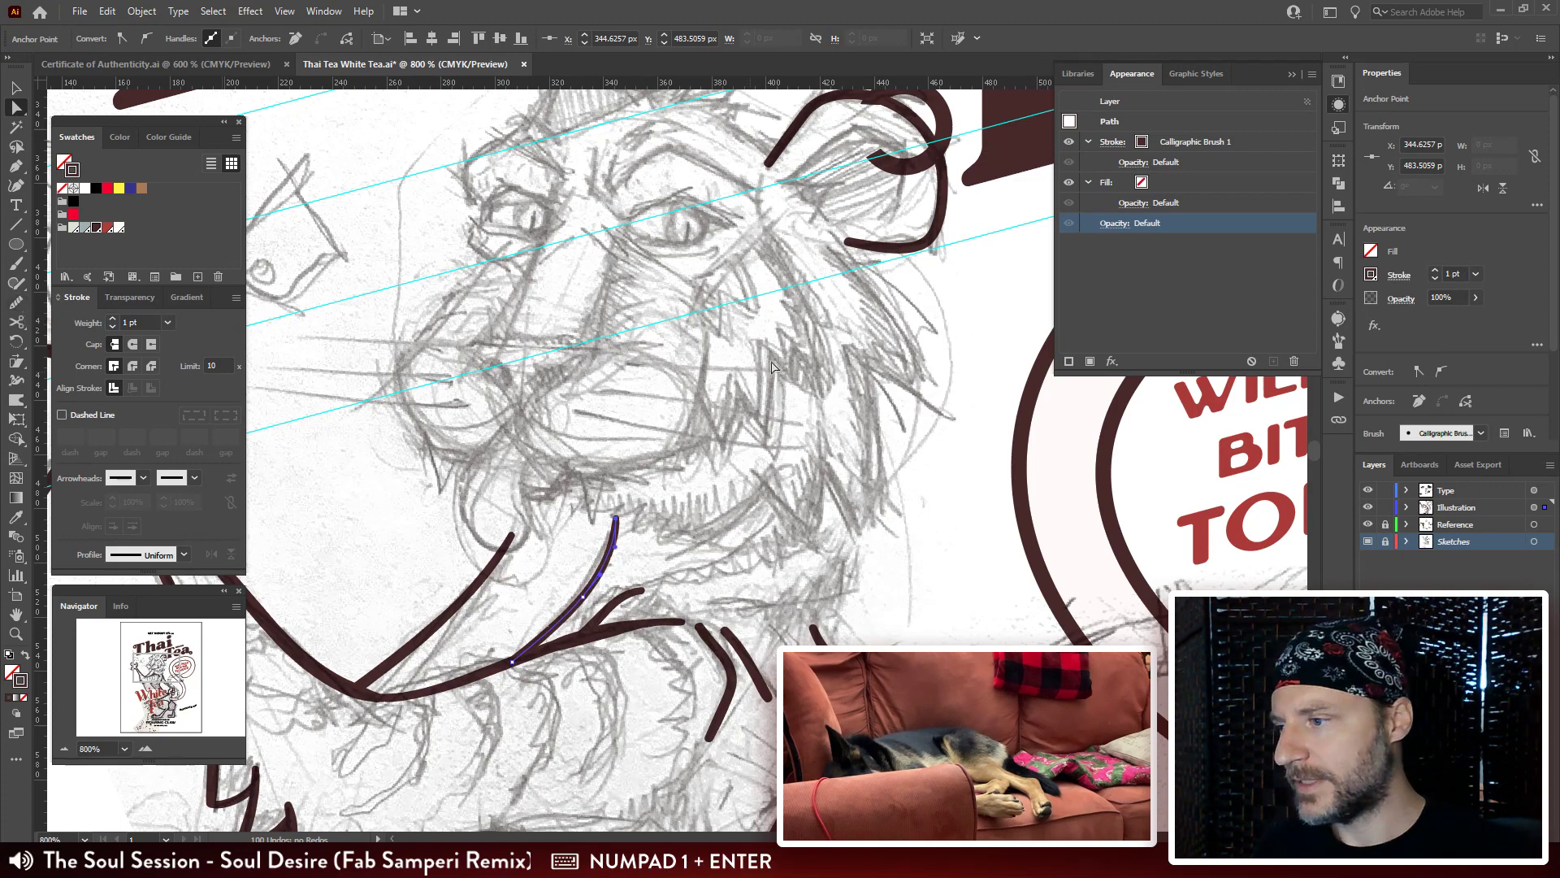
Set the stroke weight of the ear's outer side stroke to 1 pt.
left_click_drag(838, 288, 730, 360)
left_click(808, 317)
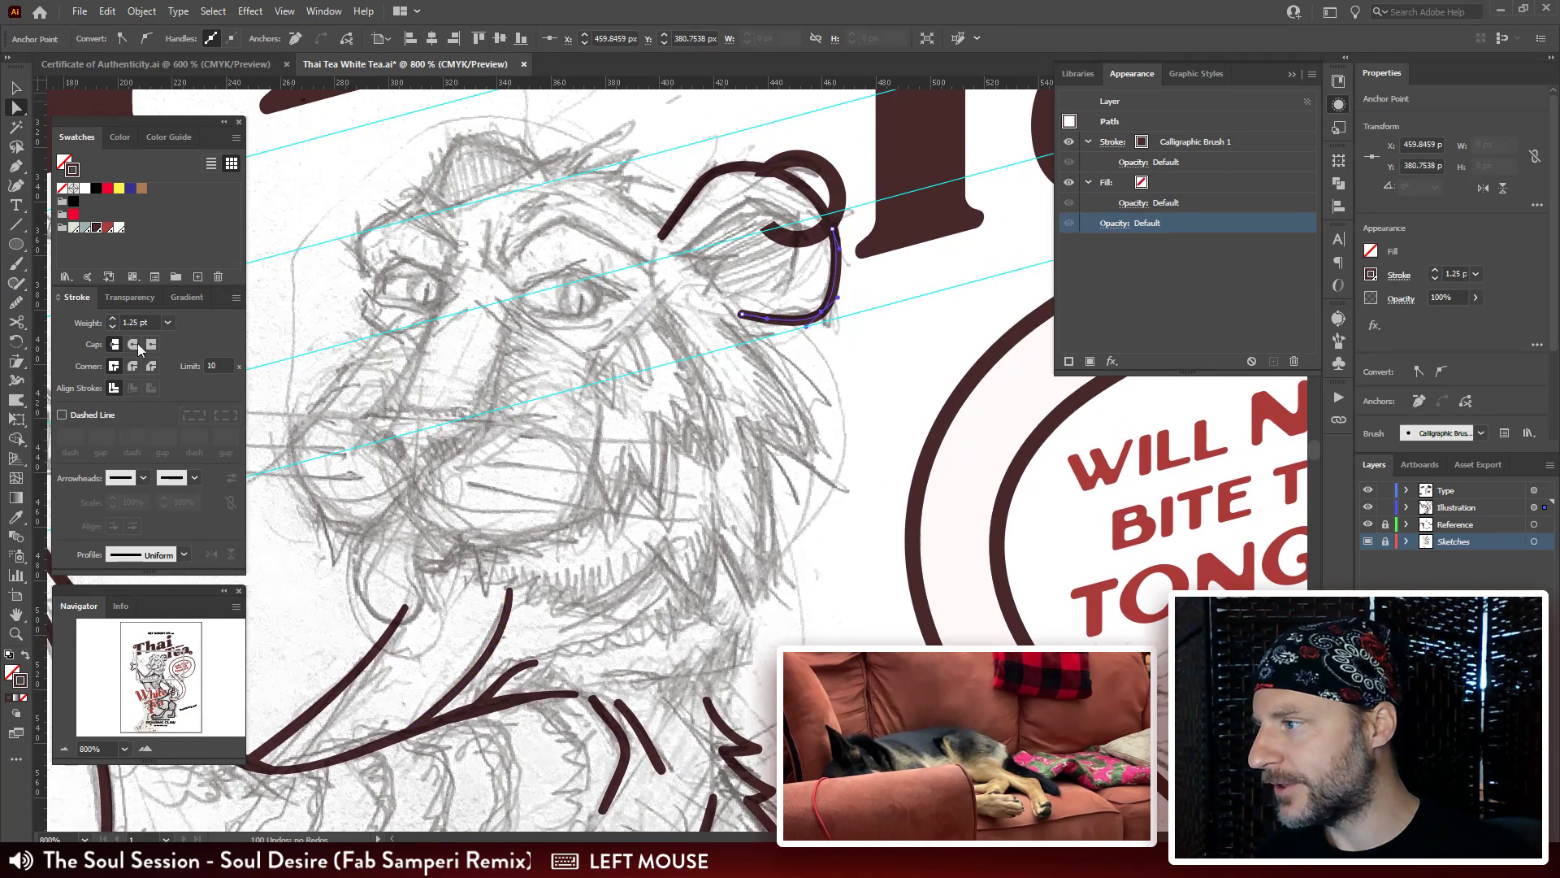
left_click_drag(163, 323, 107, 311)
type("1")
key("Return")
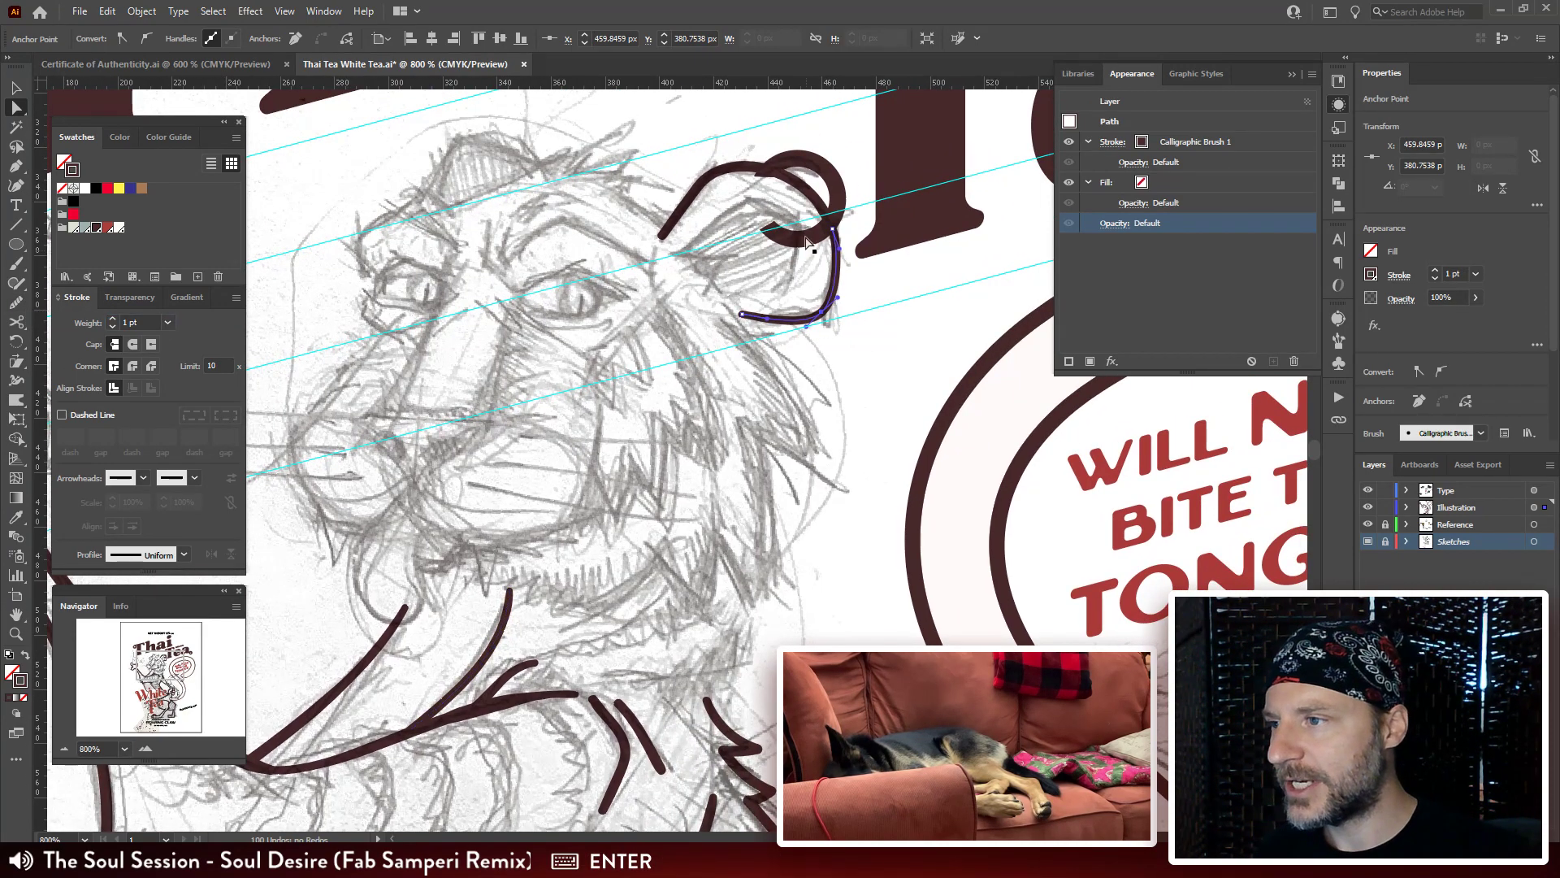
Set the stroke weight of the ear's upper curve to 1 pt and clear the selection.
left_click(687, 201)
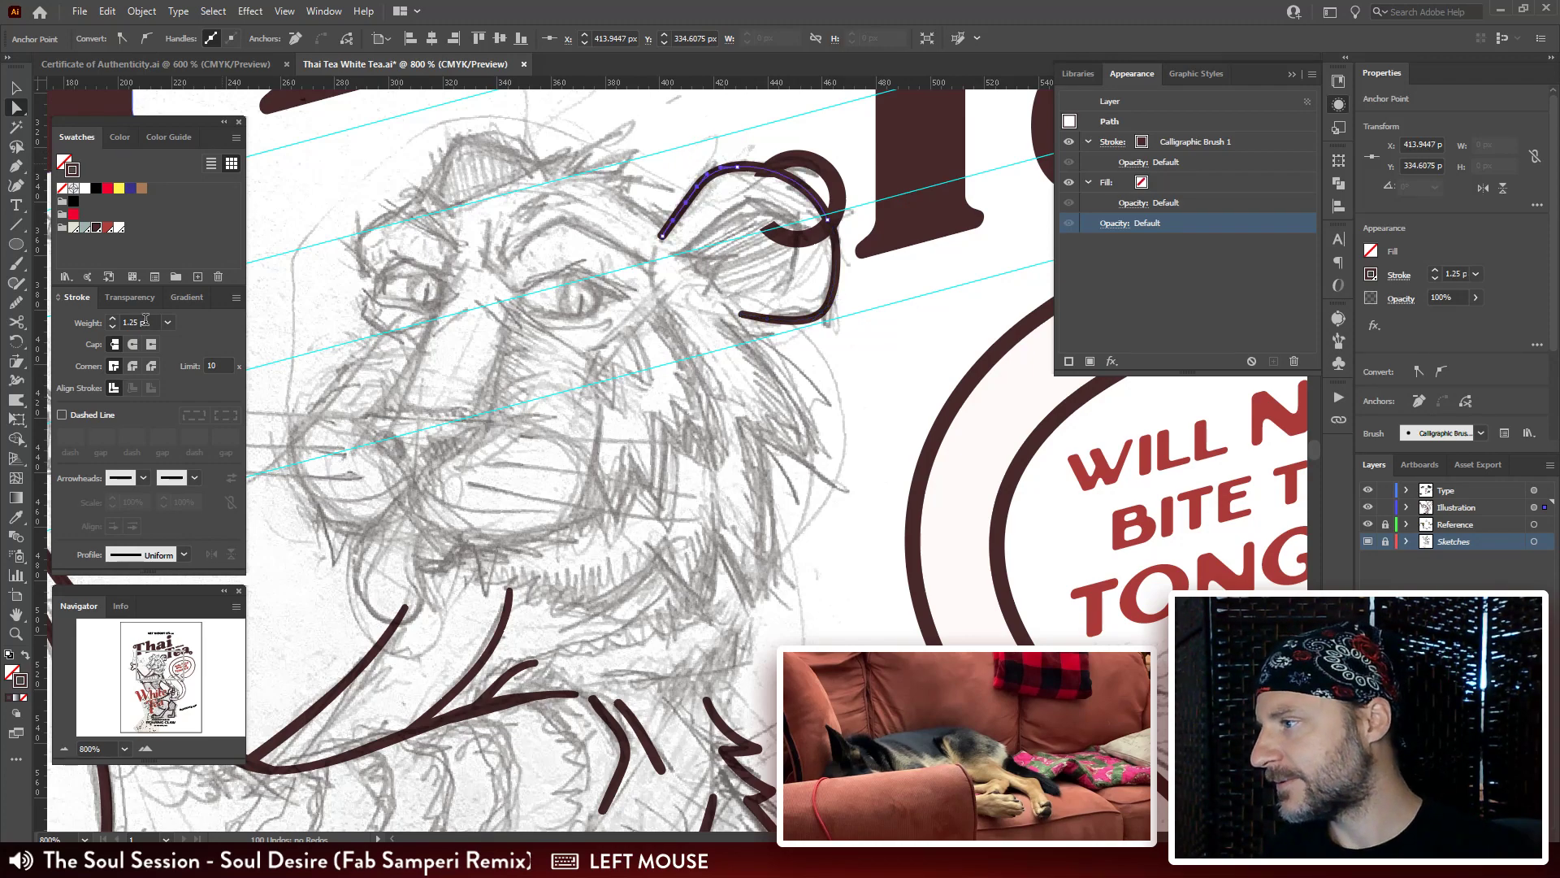
left_click_drag(145, 320, 41, 320)
type("1")
key("Return")
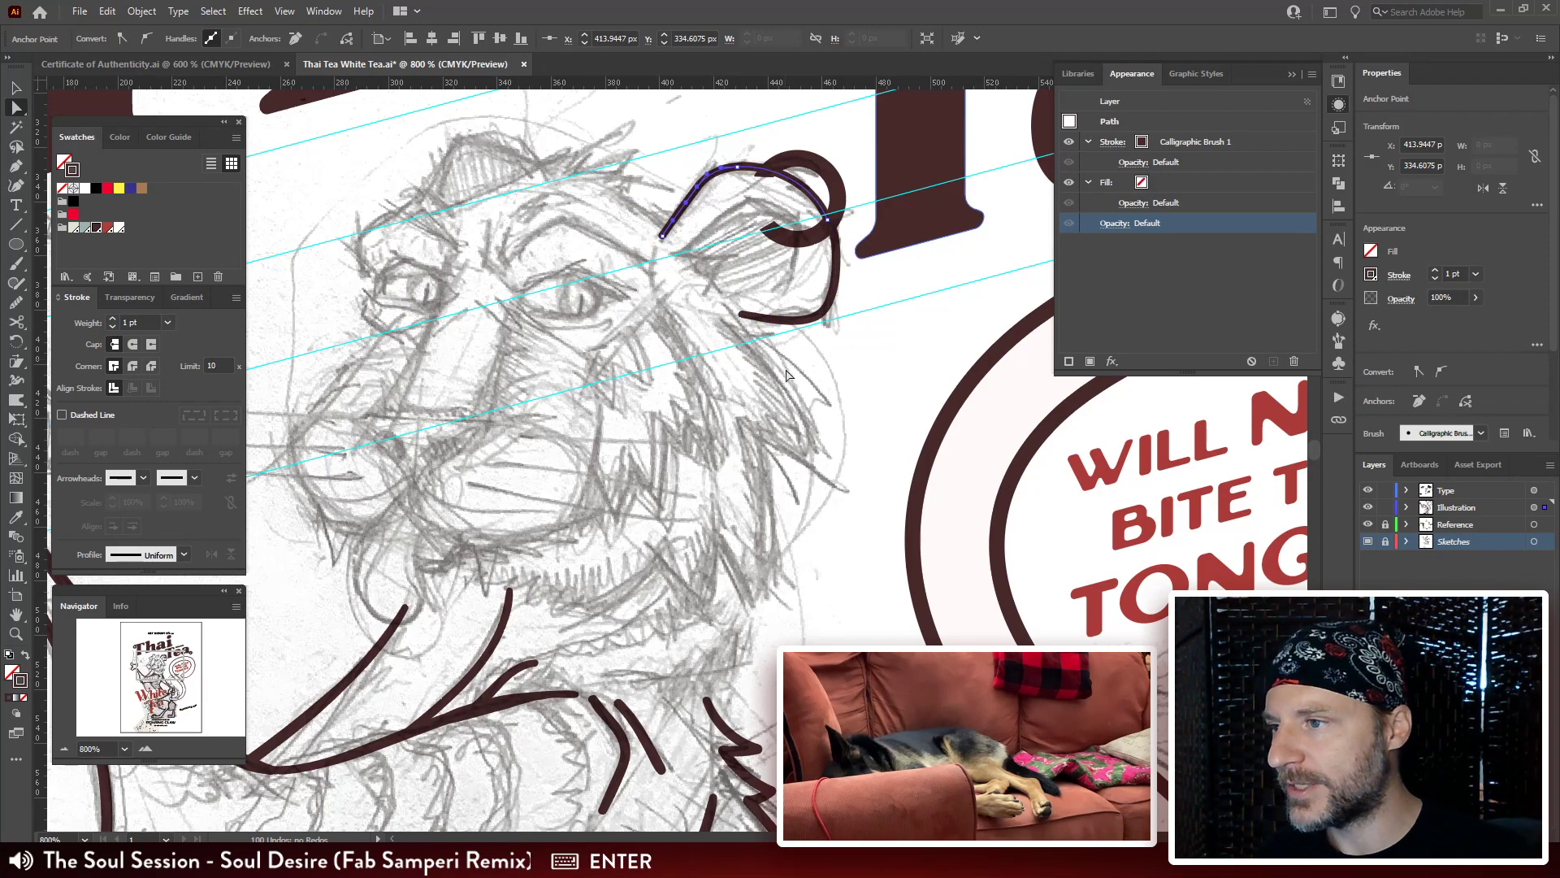
left_click(789, 375)
Select both strokes of the tiger's lowered arm, including the jagged fur edge at the shoulder.
key("ctrl+minus")
key("ctrl+minus")
key("ctrl+minus")
left_click_drag(398, 593, 455, 512)
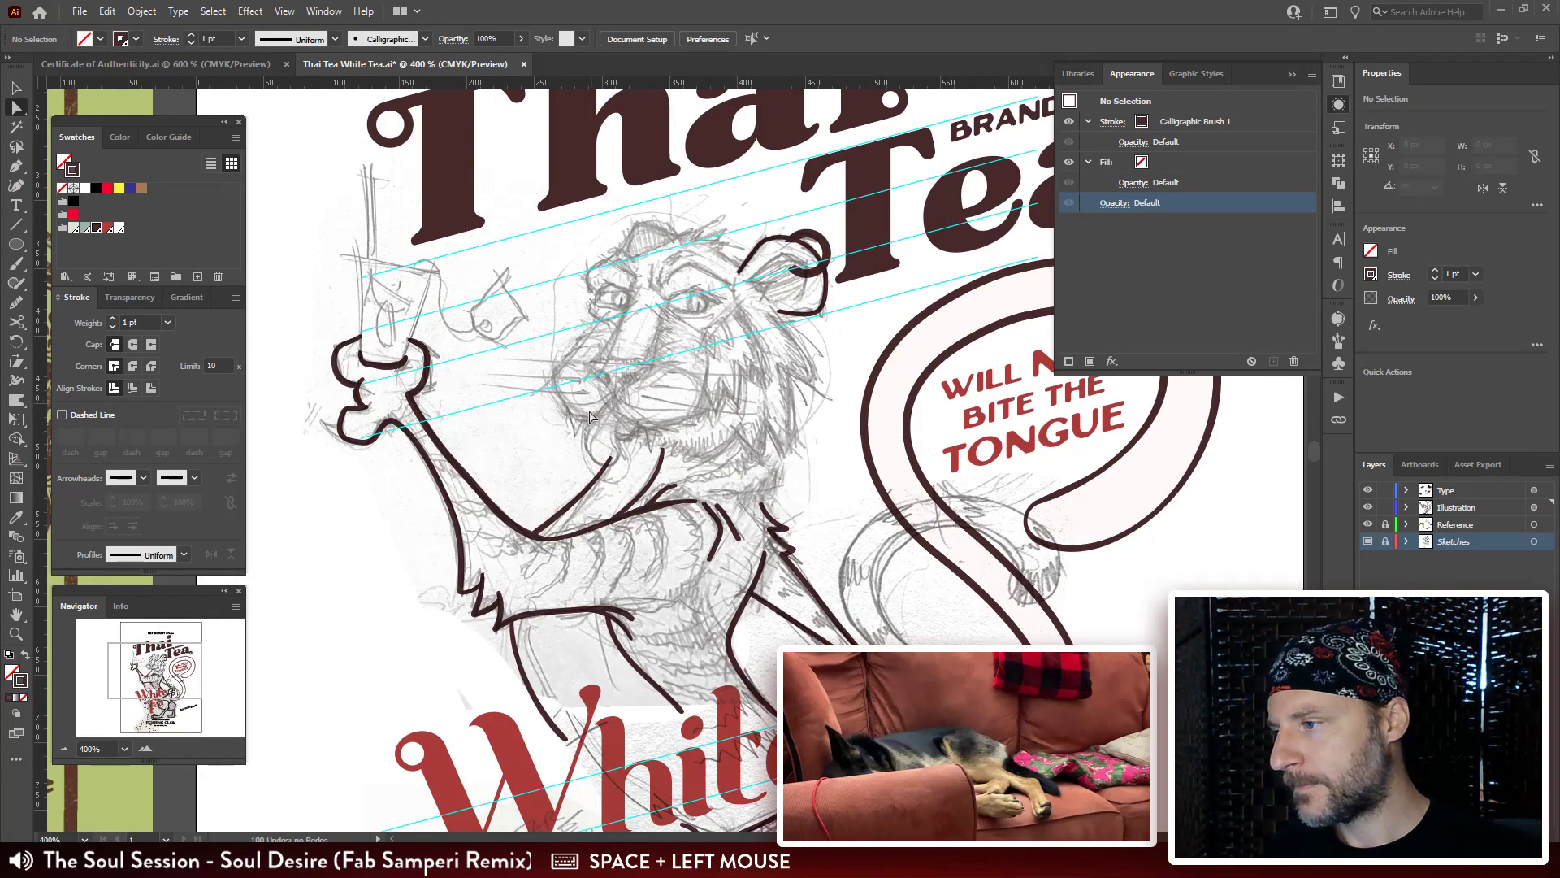
left_click(455, 512)
left_click_drag(756, 575, 681, 445)
left_click(724, 517)
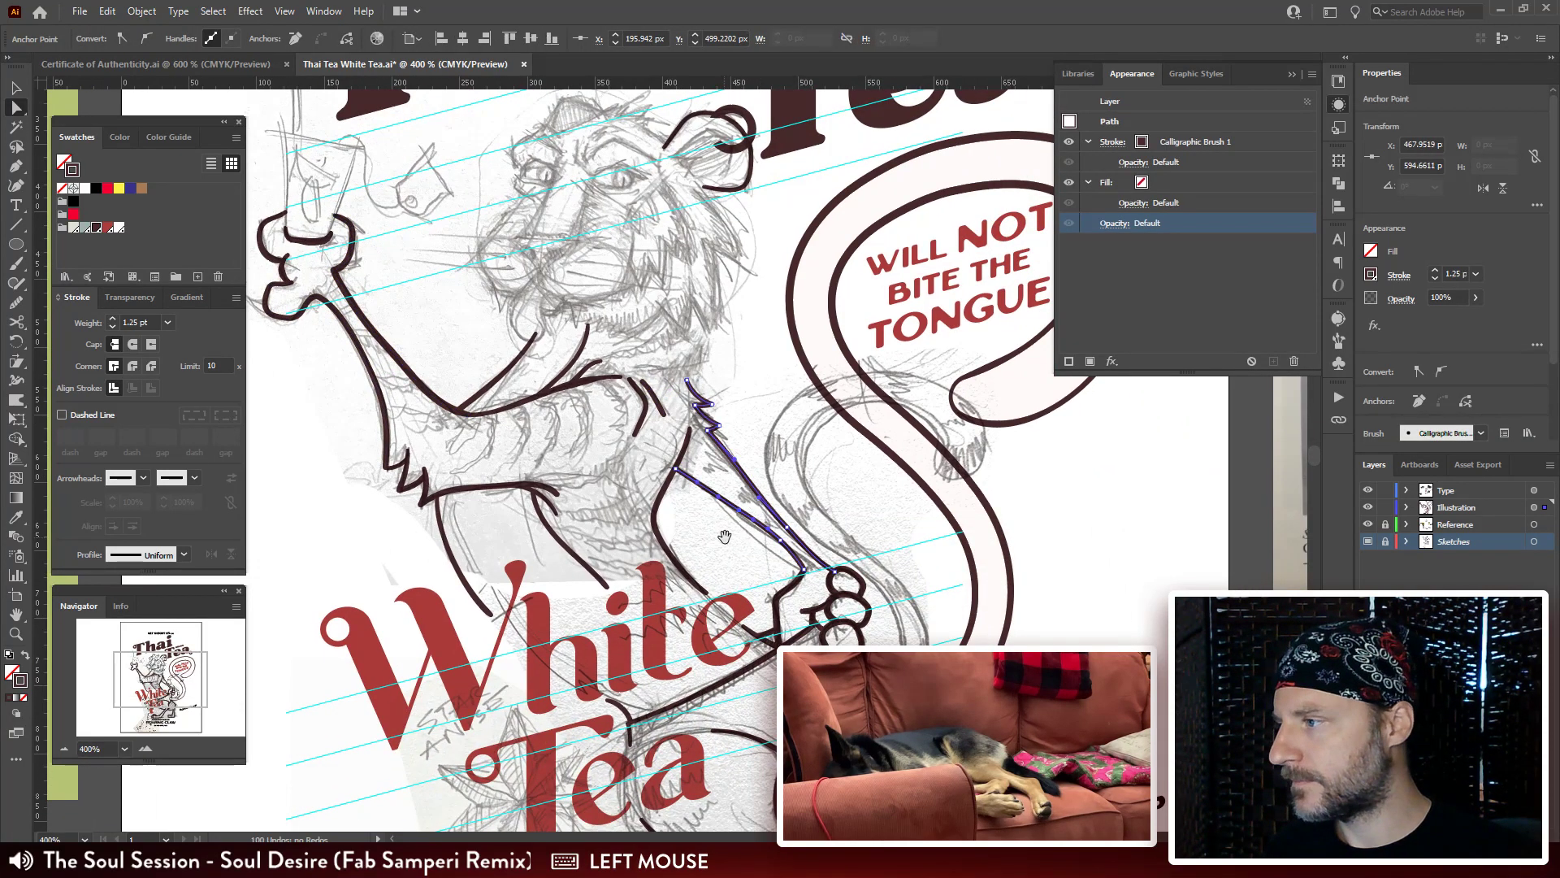
left_click_drag(511, 496, 439, 433)
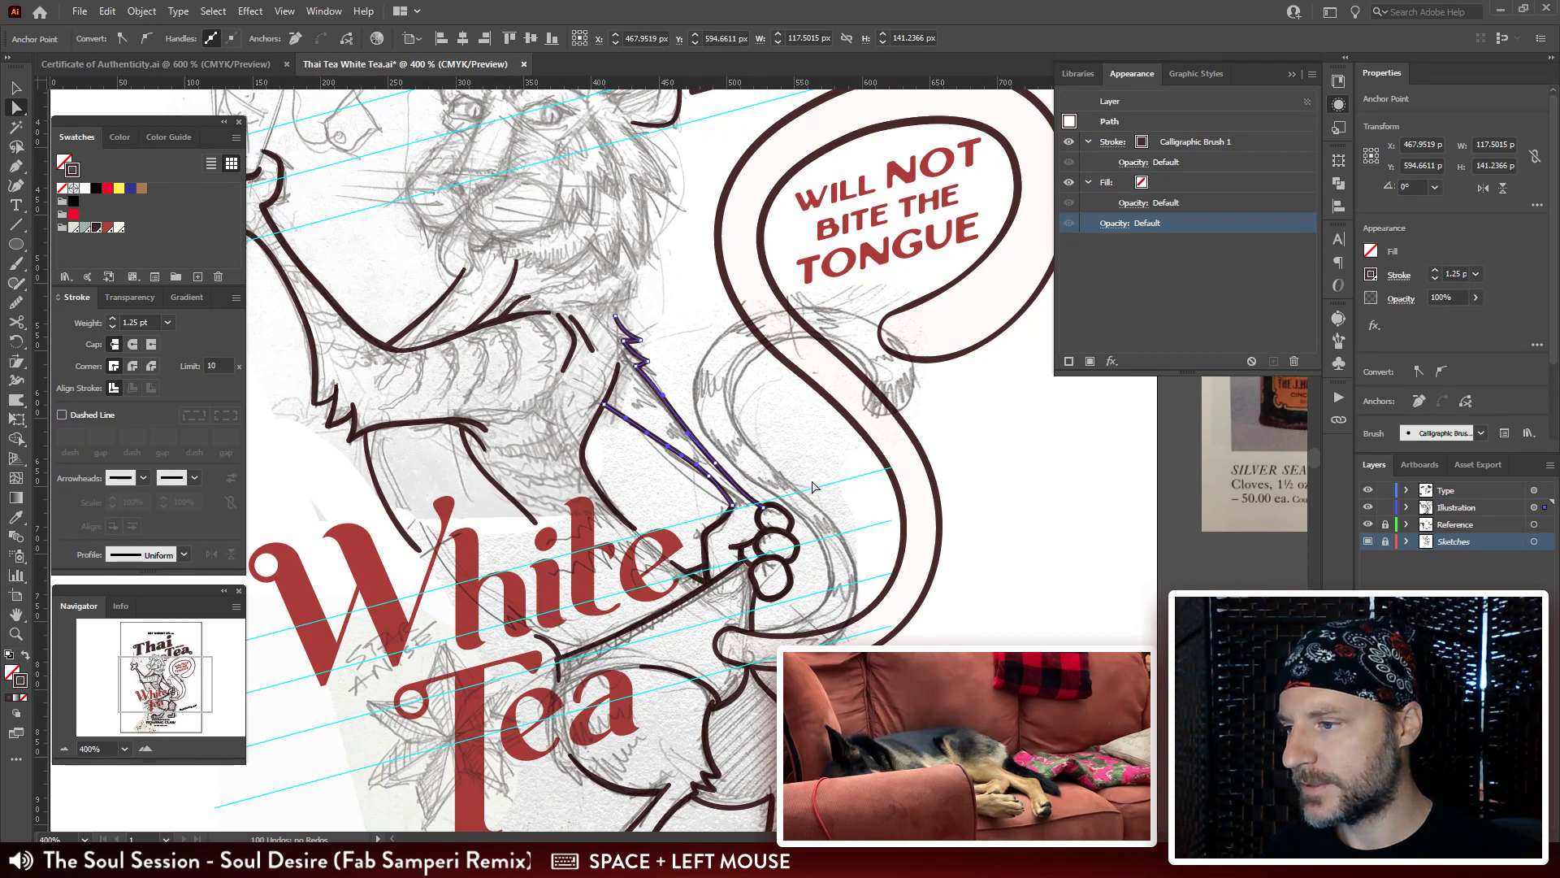
left_click(741, 546, "shift")
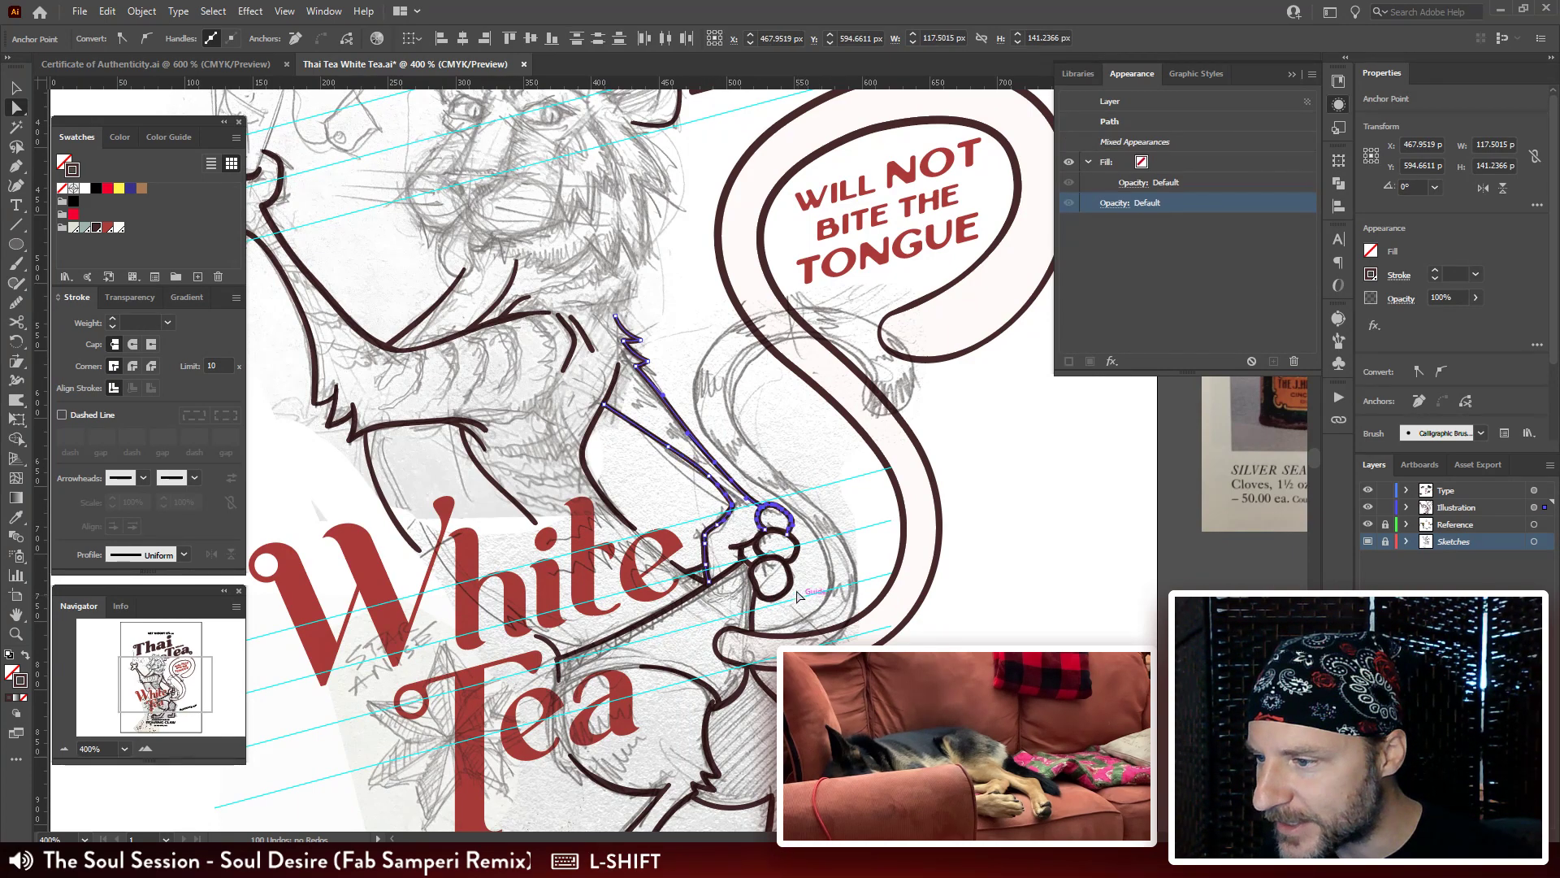
left_click(729, 539, "shift")
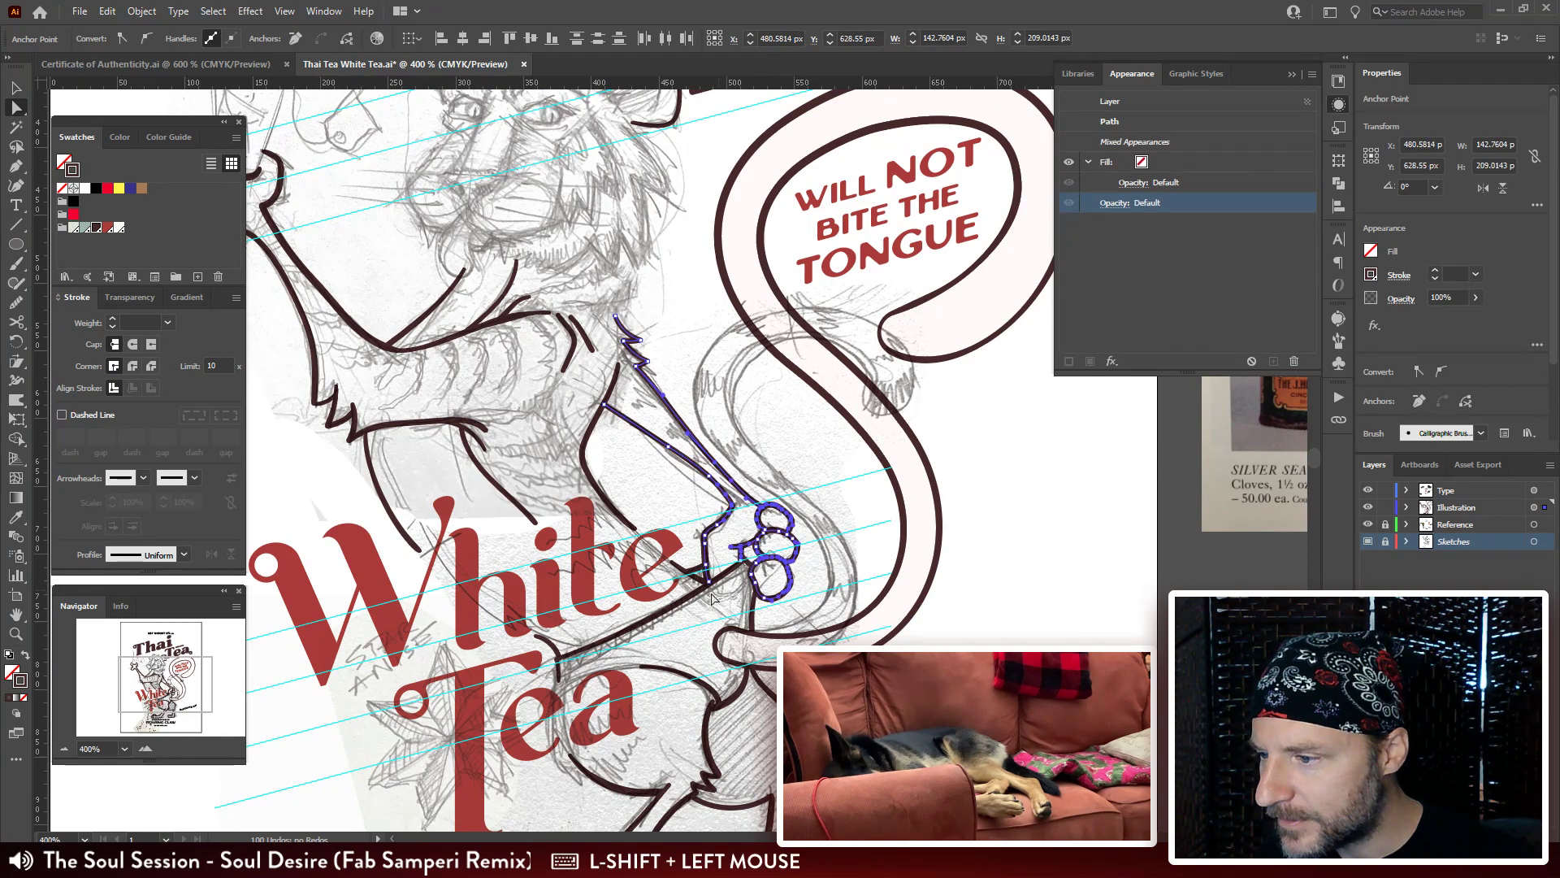
left_click(758, 659, "shift")
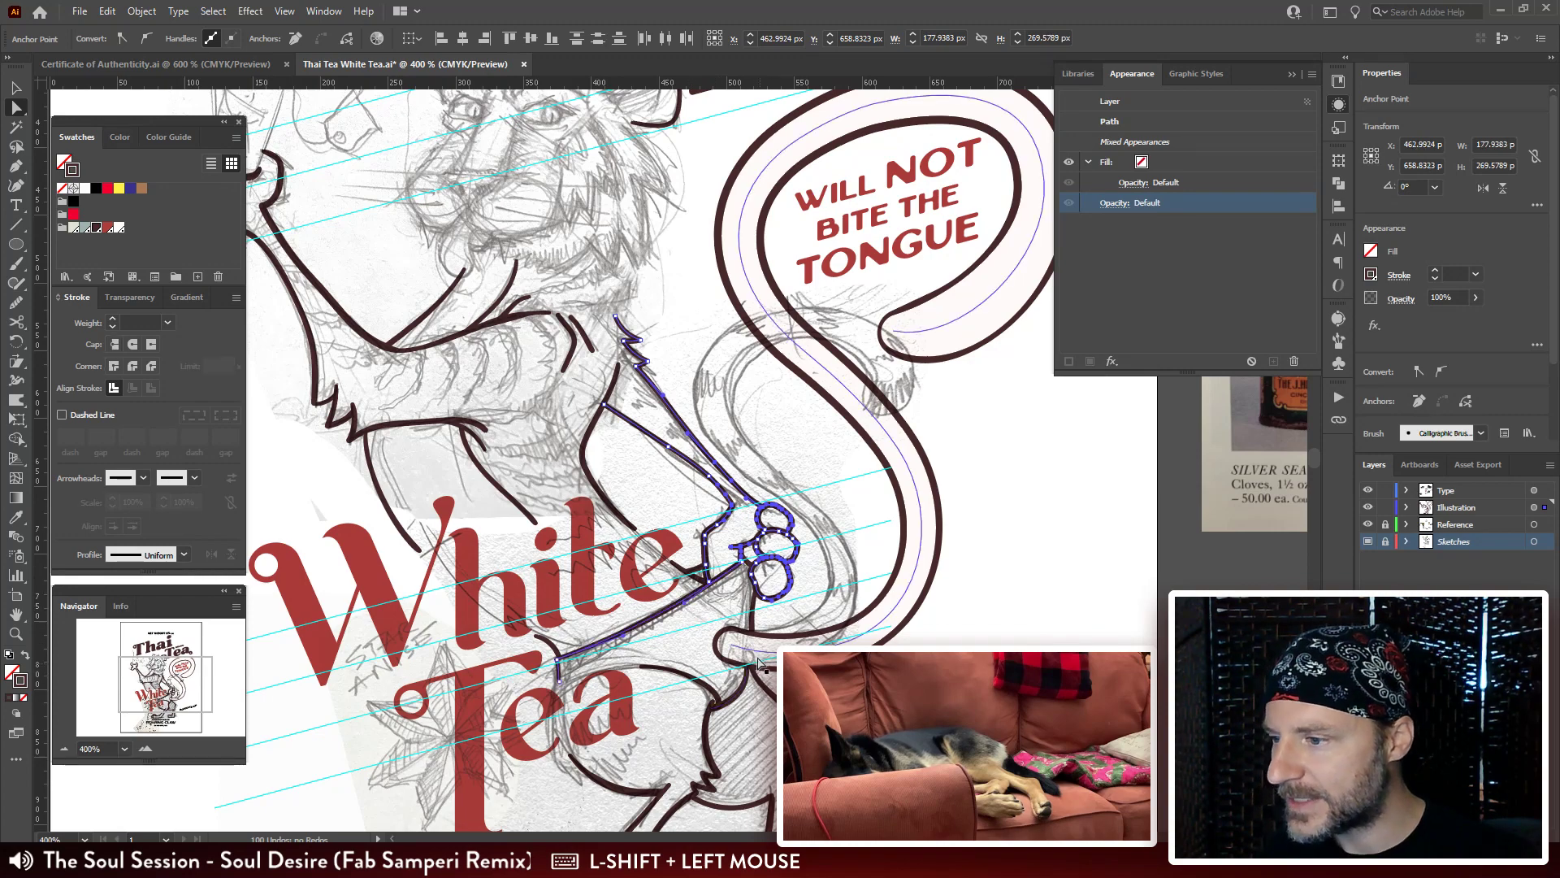
left_click_drag(809, 485, 722, 534)
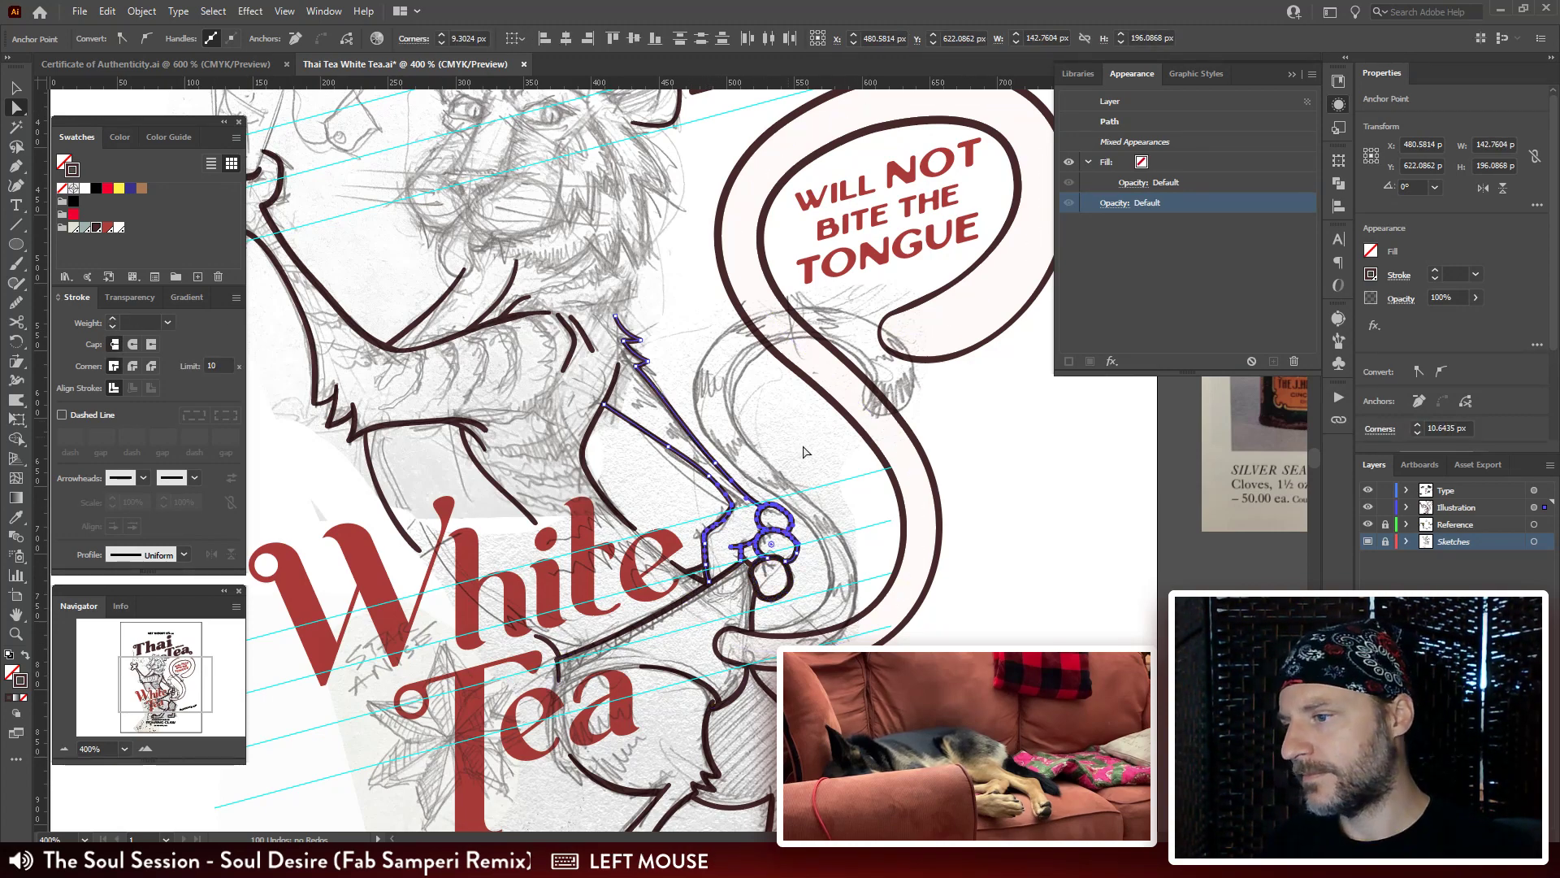
left_click(746, 453)
Set the stroke weight of the lowered arm's two strokes to 1 pt.
left_click_drag(679, 493, 637, 450)
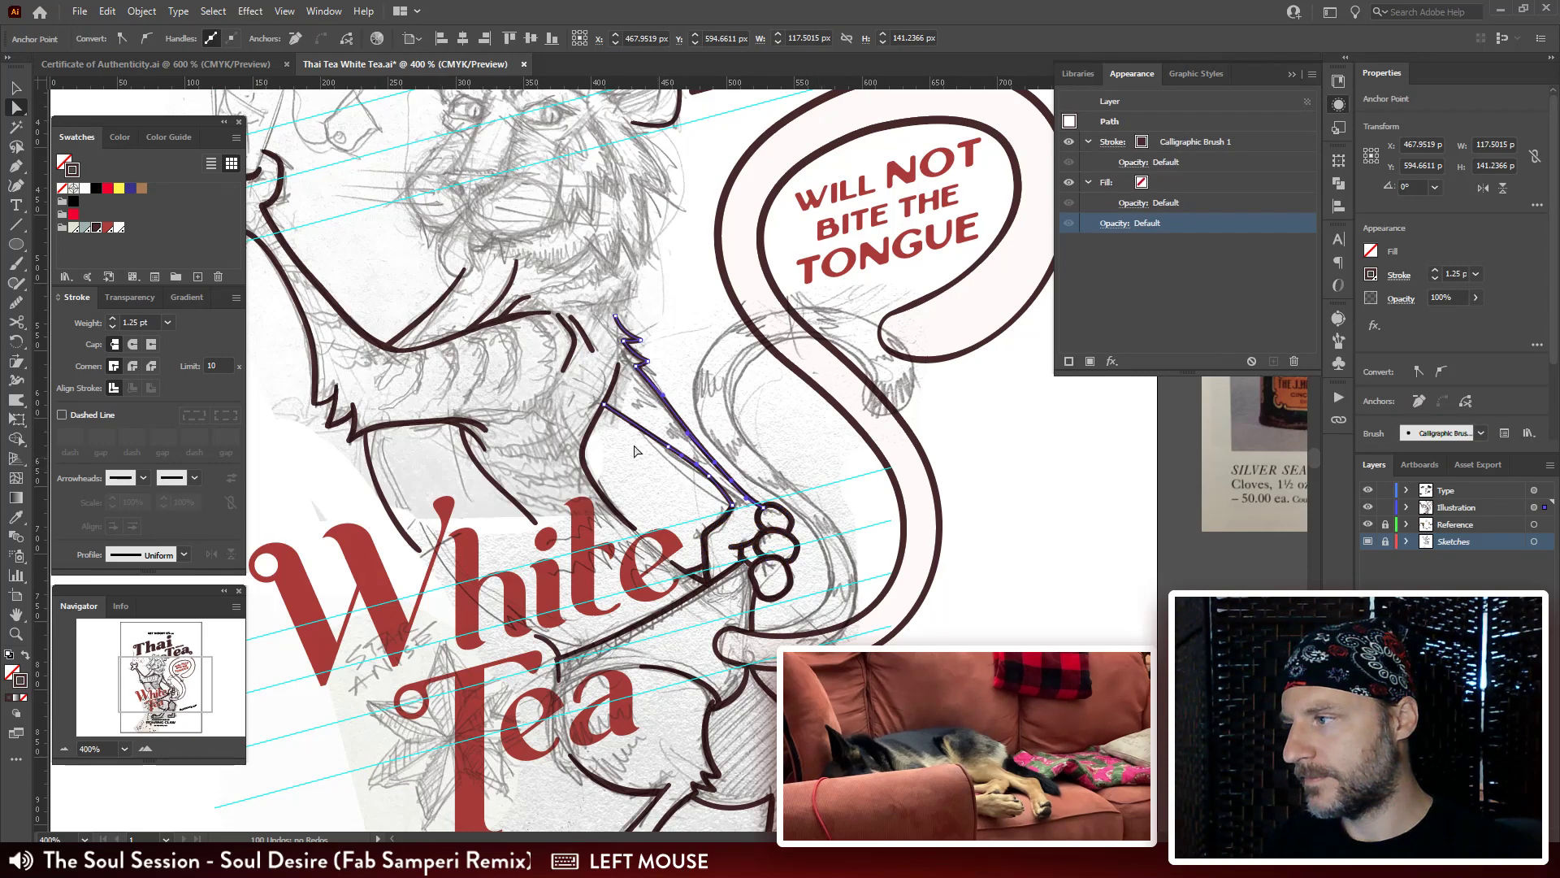
left_click(133, 321)
type("1")
key("Return")
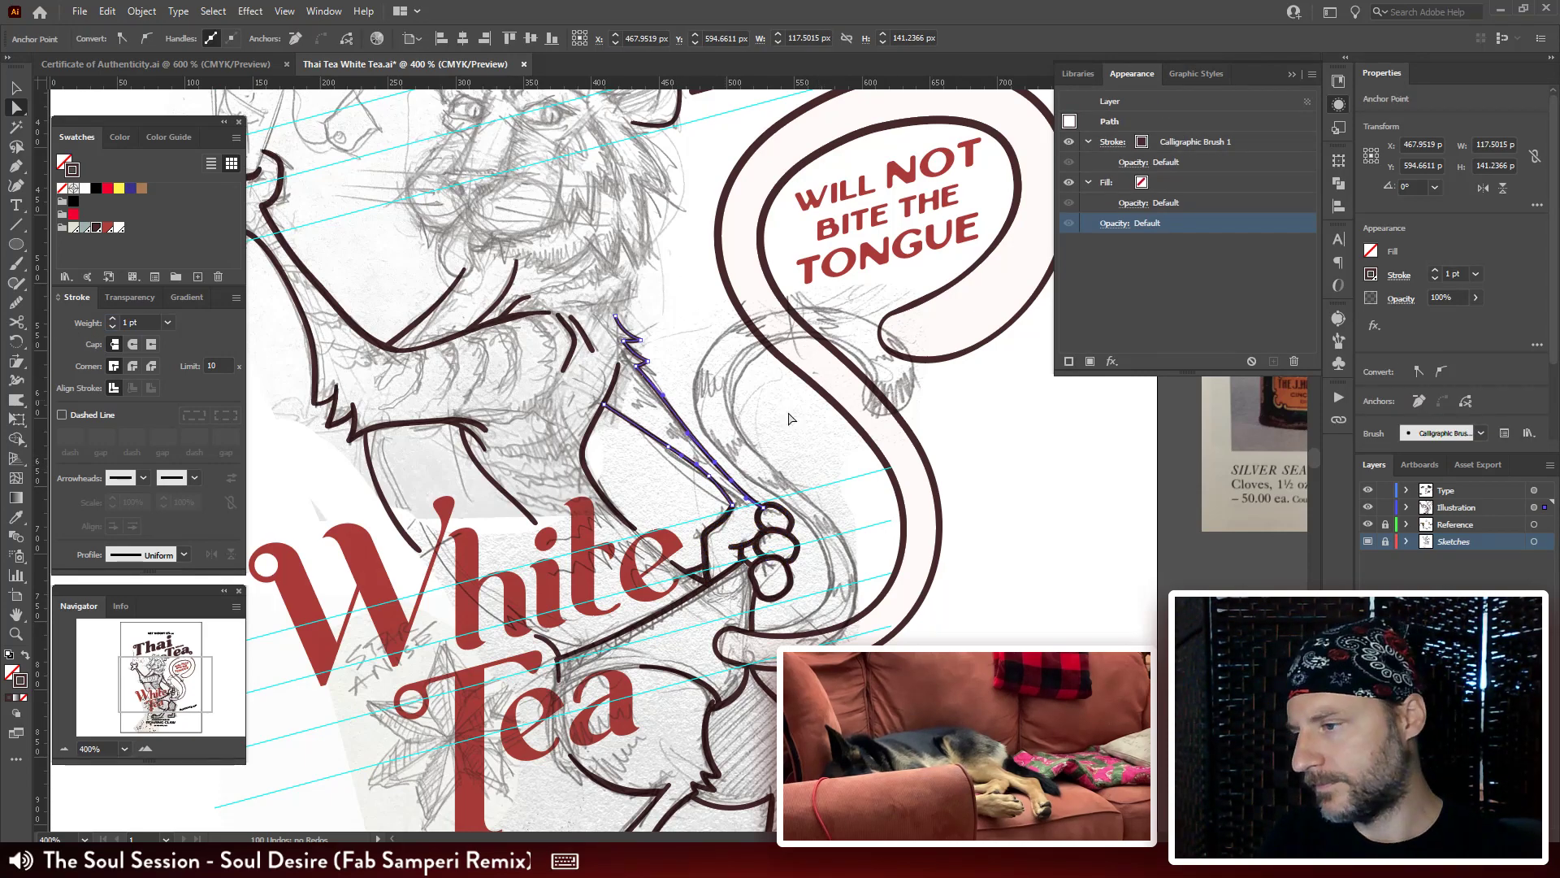
Select the outlines of the upper two fingers on the lowered paw.
left_click_drag(807, 493, 791, 543)
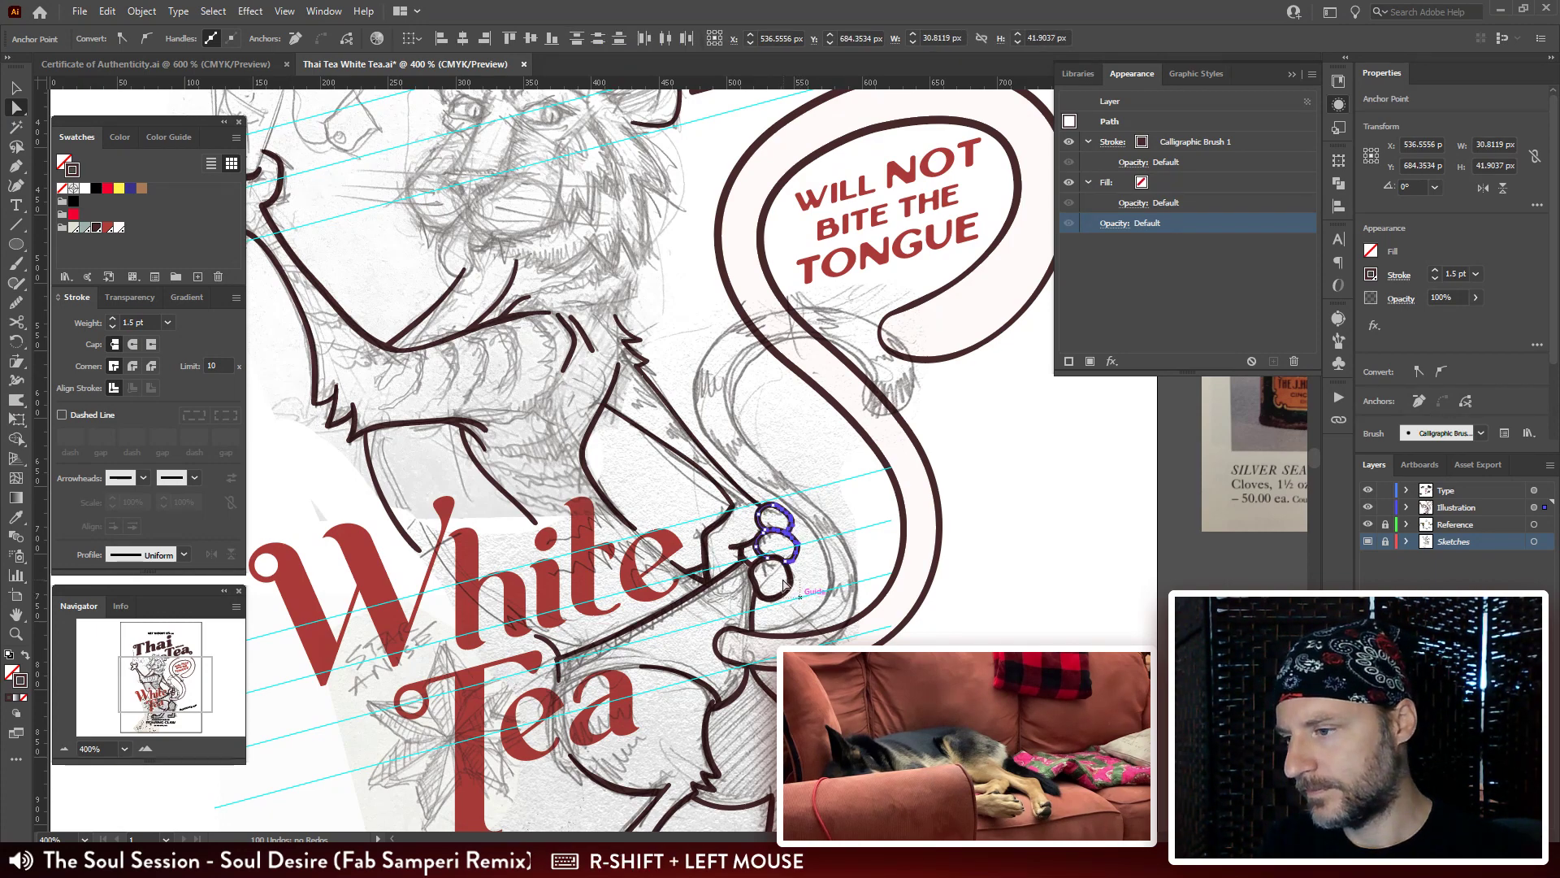
Set the stroke weight of the paw's three round finger outlines to 1 pt.
left_click(788, 581, "shift")
left_click(142, 323)
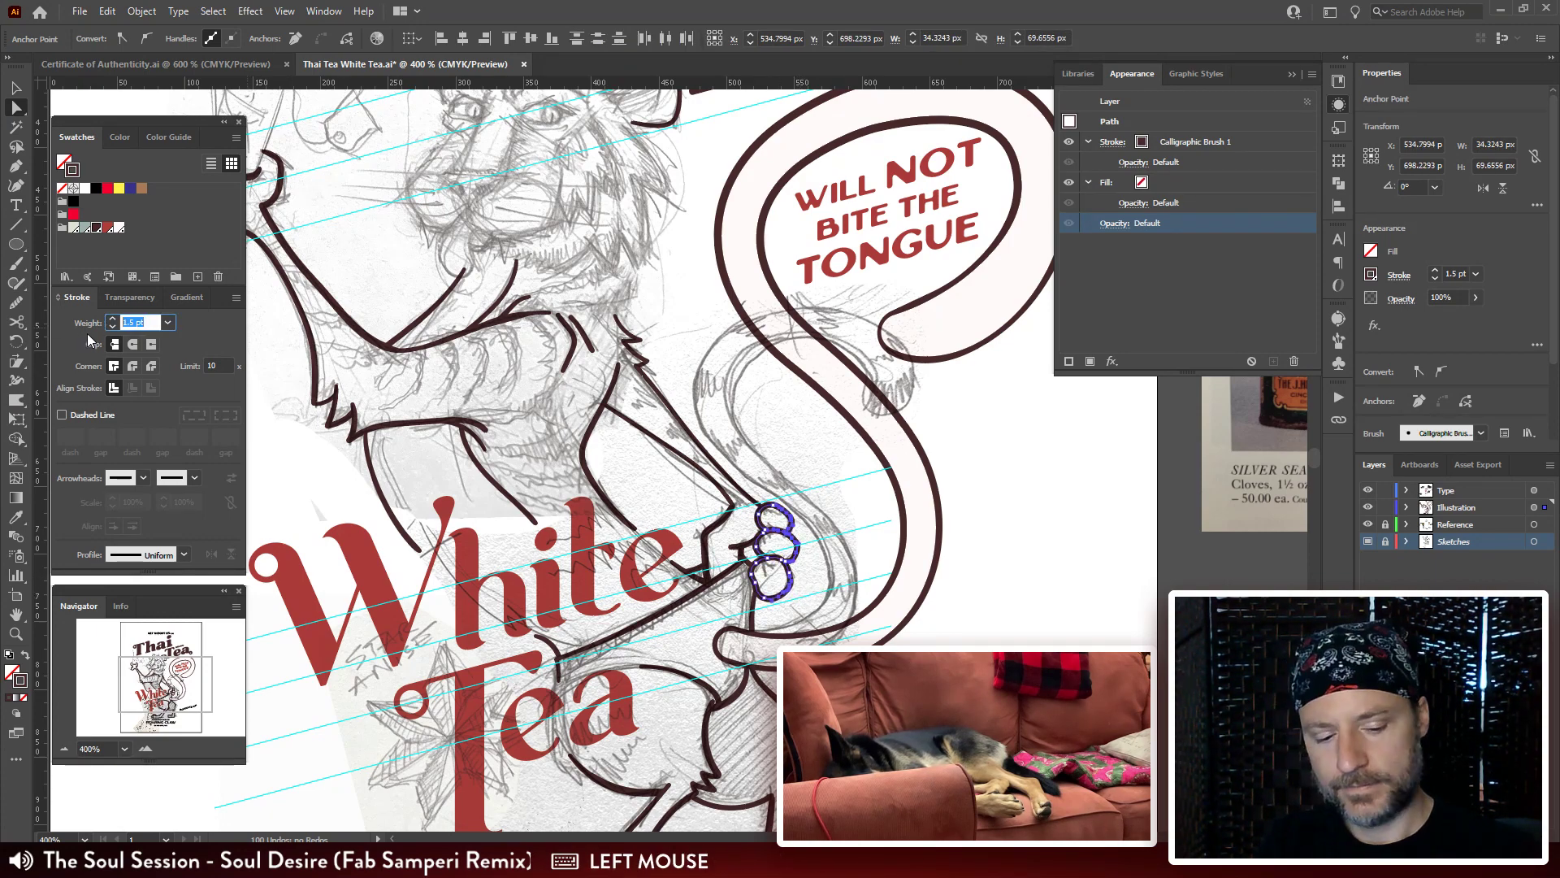
type("1")
key("Return")
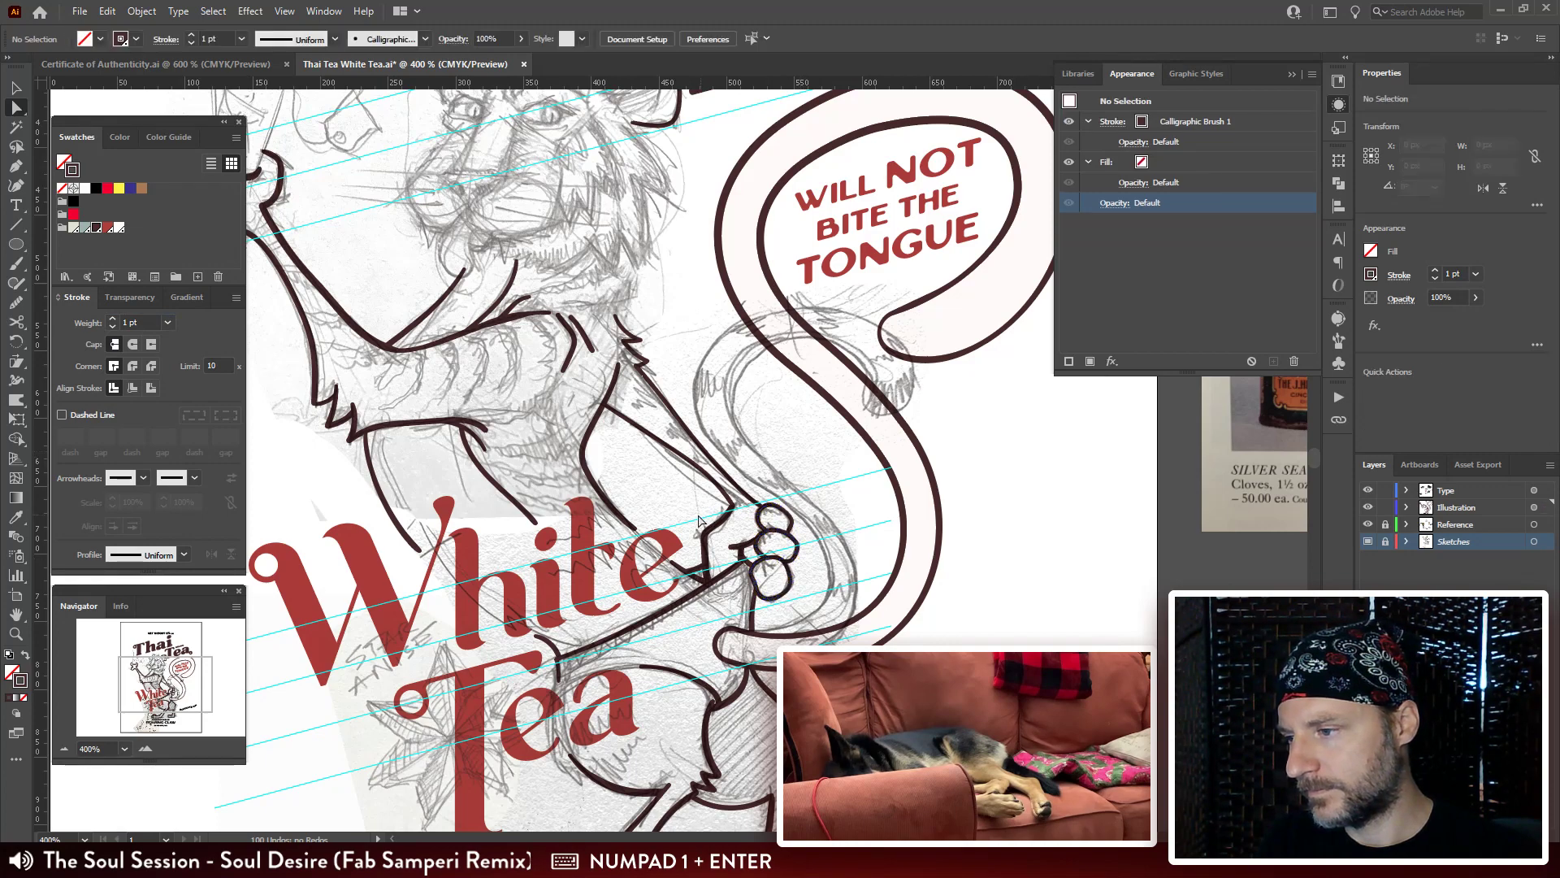
Set the stroke weight of the bent wrist outline beside the paw to 1 pt.
left_click(715, 540)
left_click(141, 322)
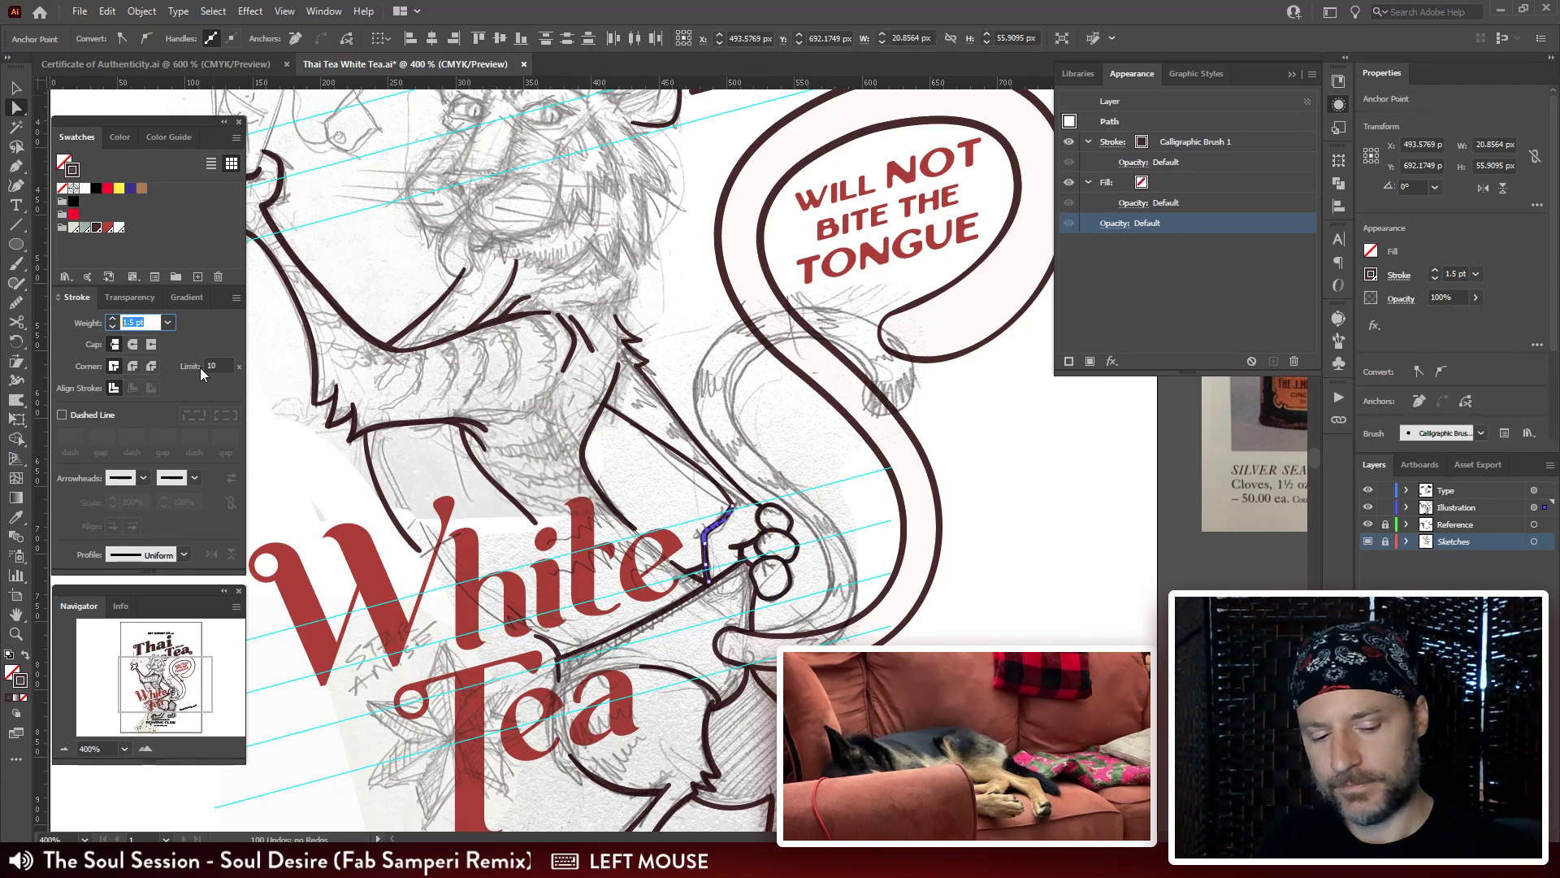
type("1")
key("Return")
Set the stroke weight of the short forked line next to the paw's fingers to 1 pt.
key("ctrl+plus")
key("ctrl+plus")
key("ctrl+plus")
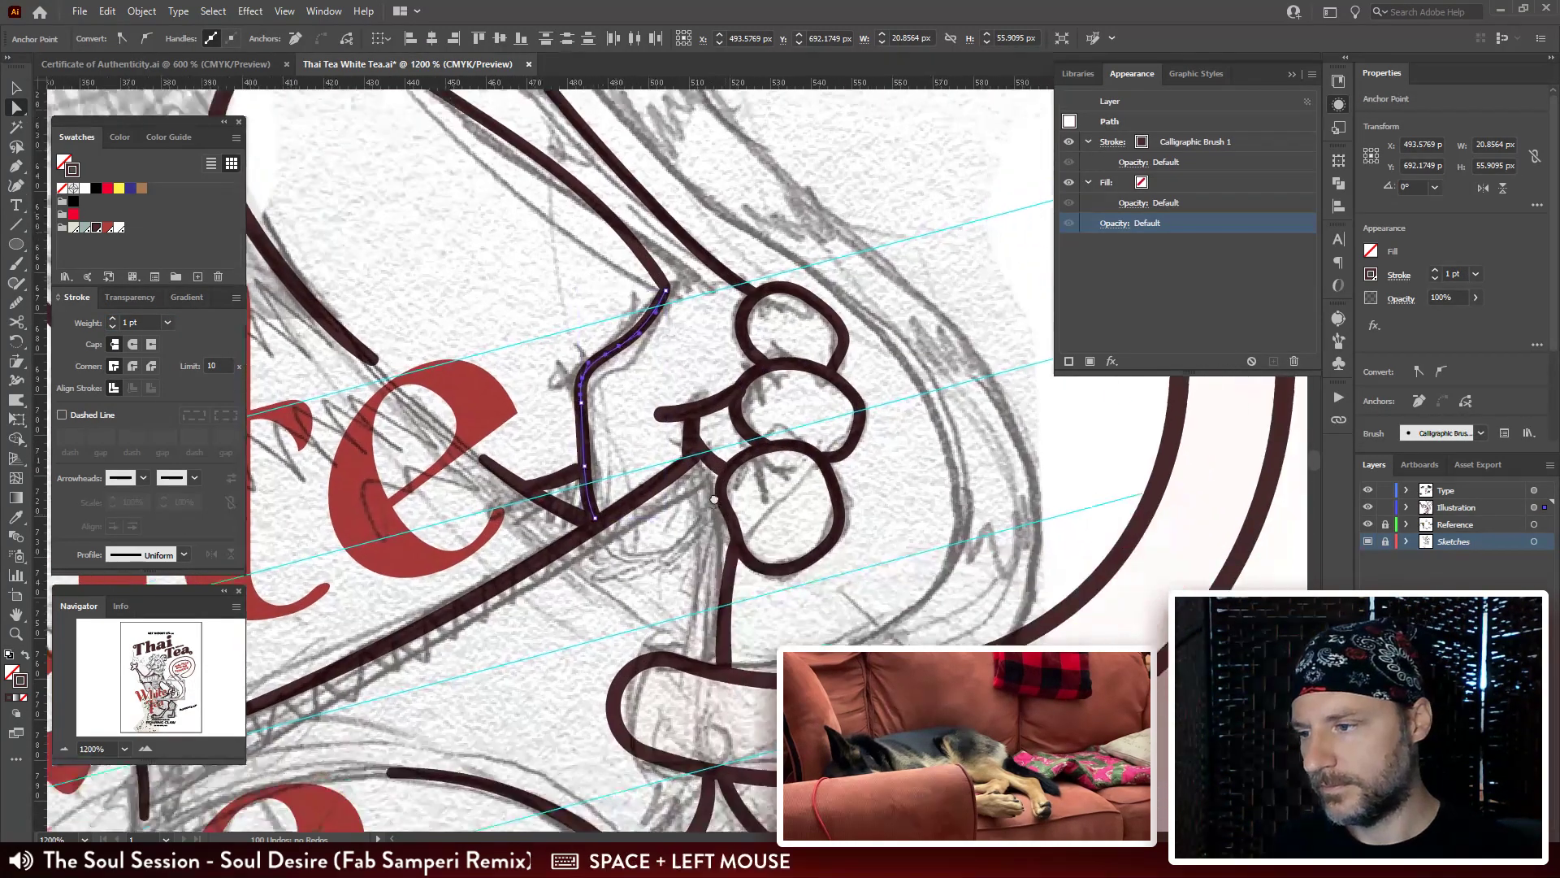
left_click_drag(691, 382, 671, 412)
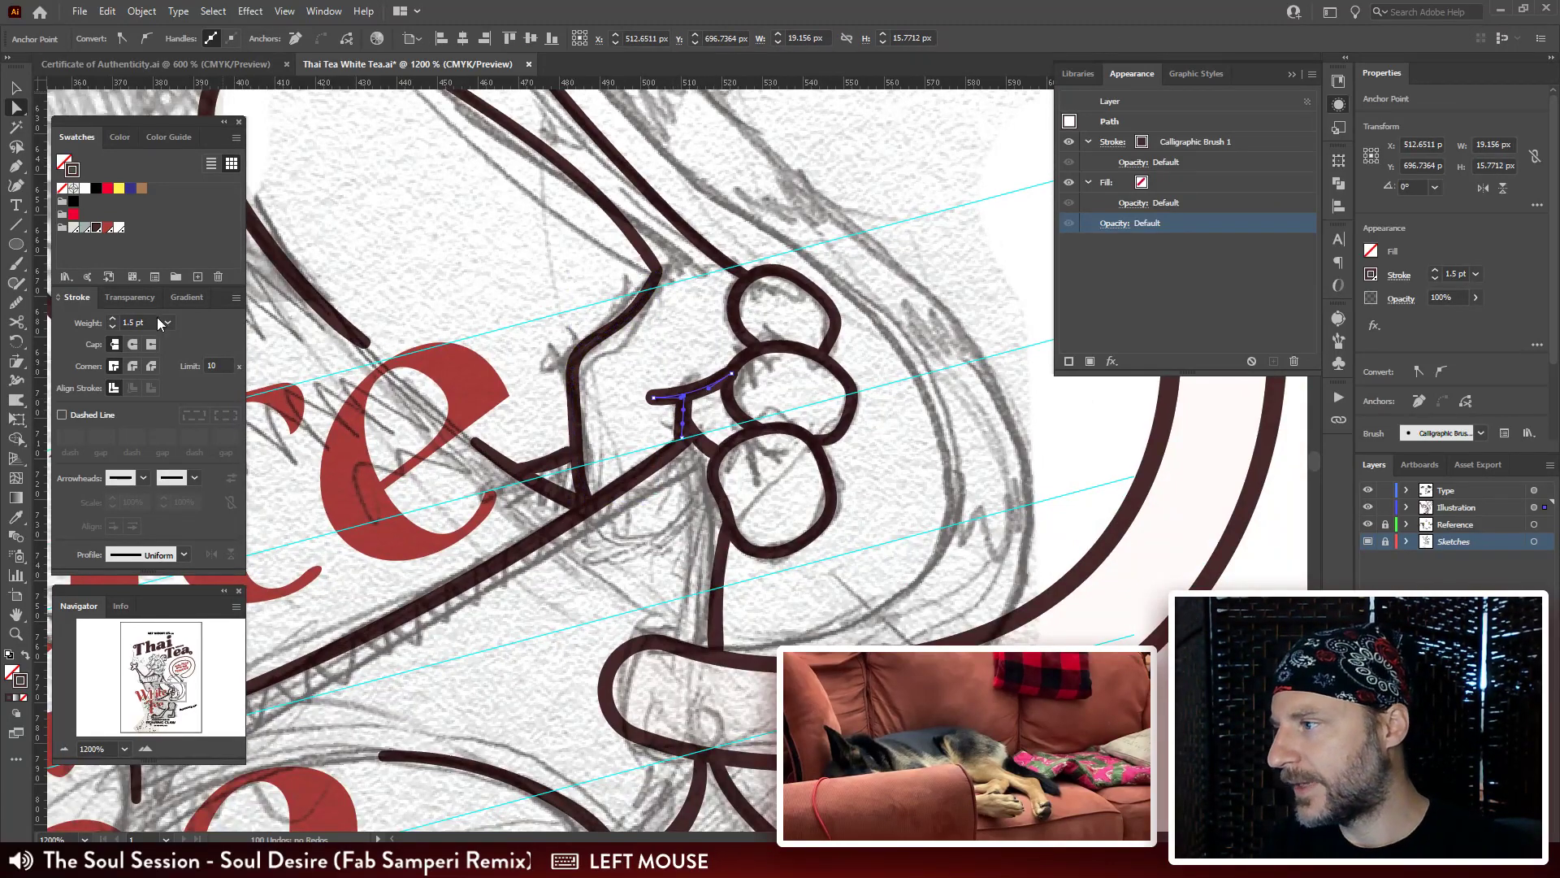
type("1")
key("Return")
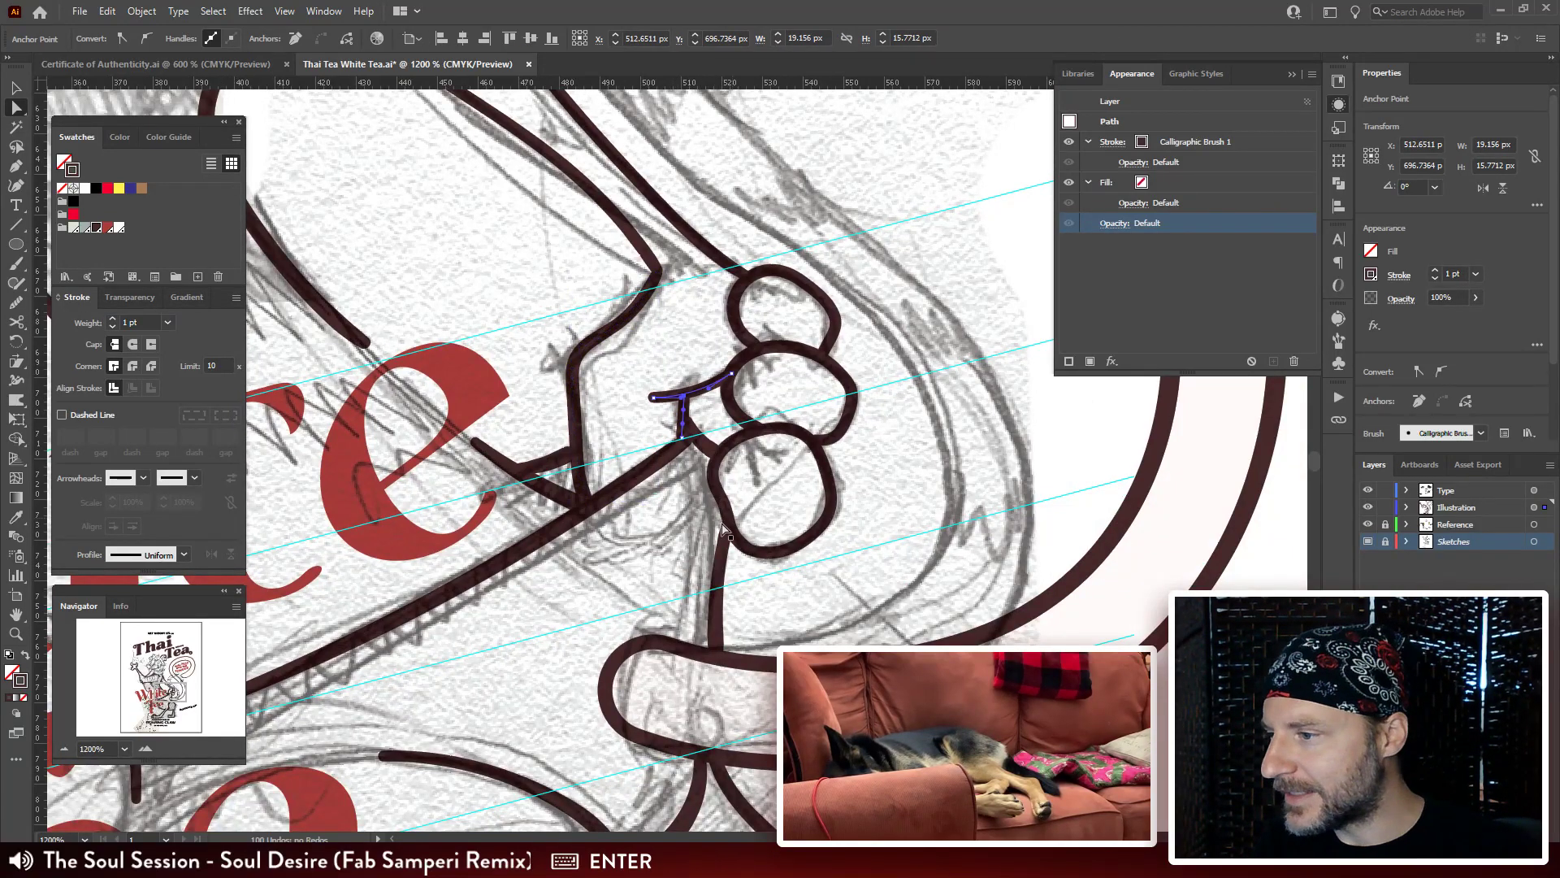
Check the small strokes by the wrist and set the curved line above the letter e of White to 1 pt.
left_click(546, 457)
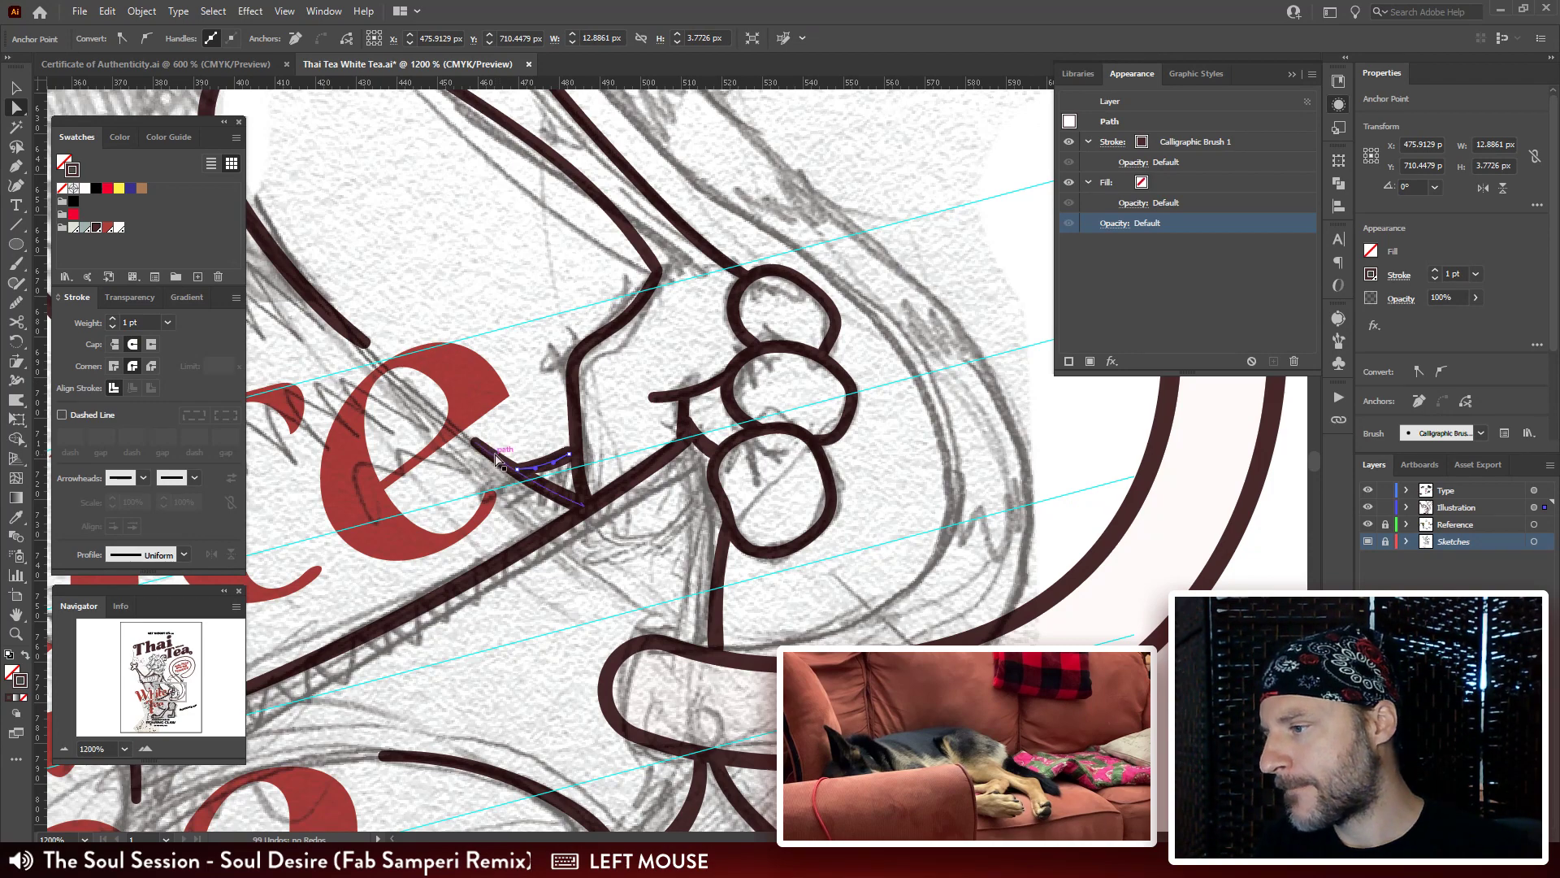
left_click_drag(498, 459, 476, 443)
left_click(351, 343)
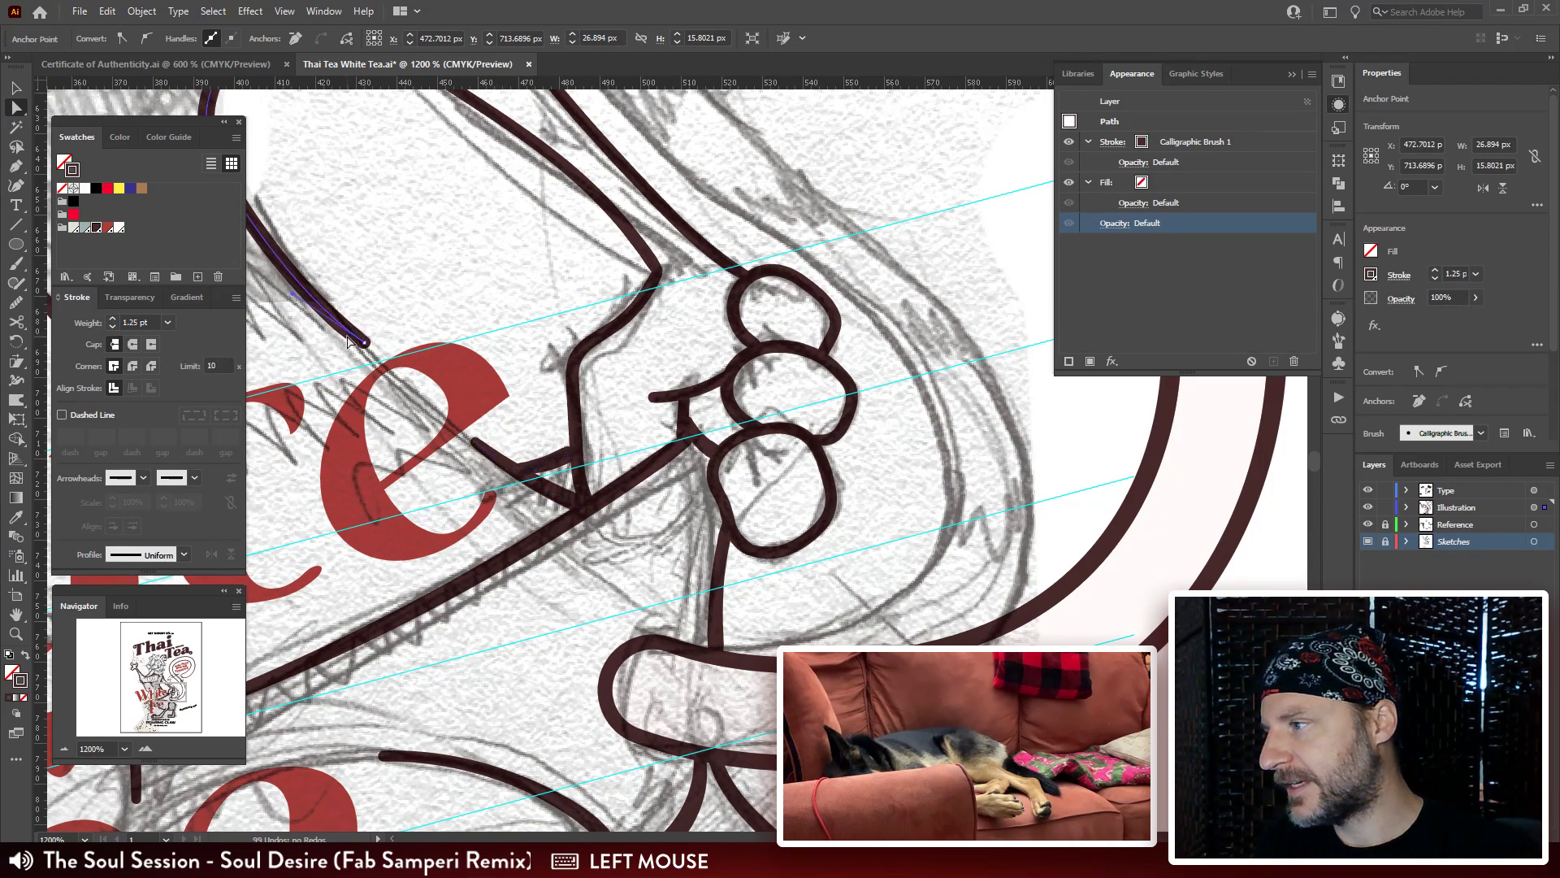
left_click(138, 322)
type("1")
key("Return")
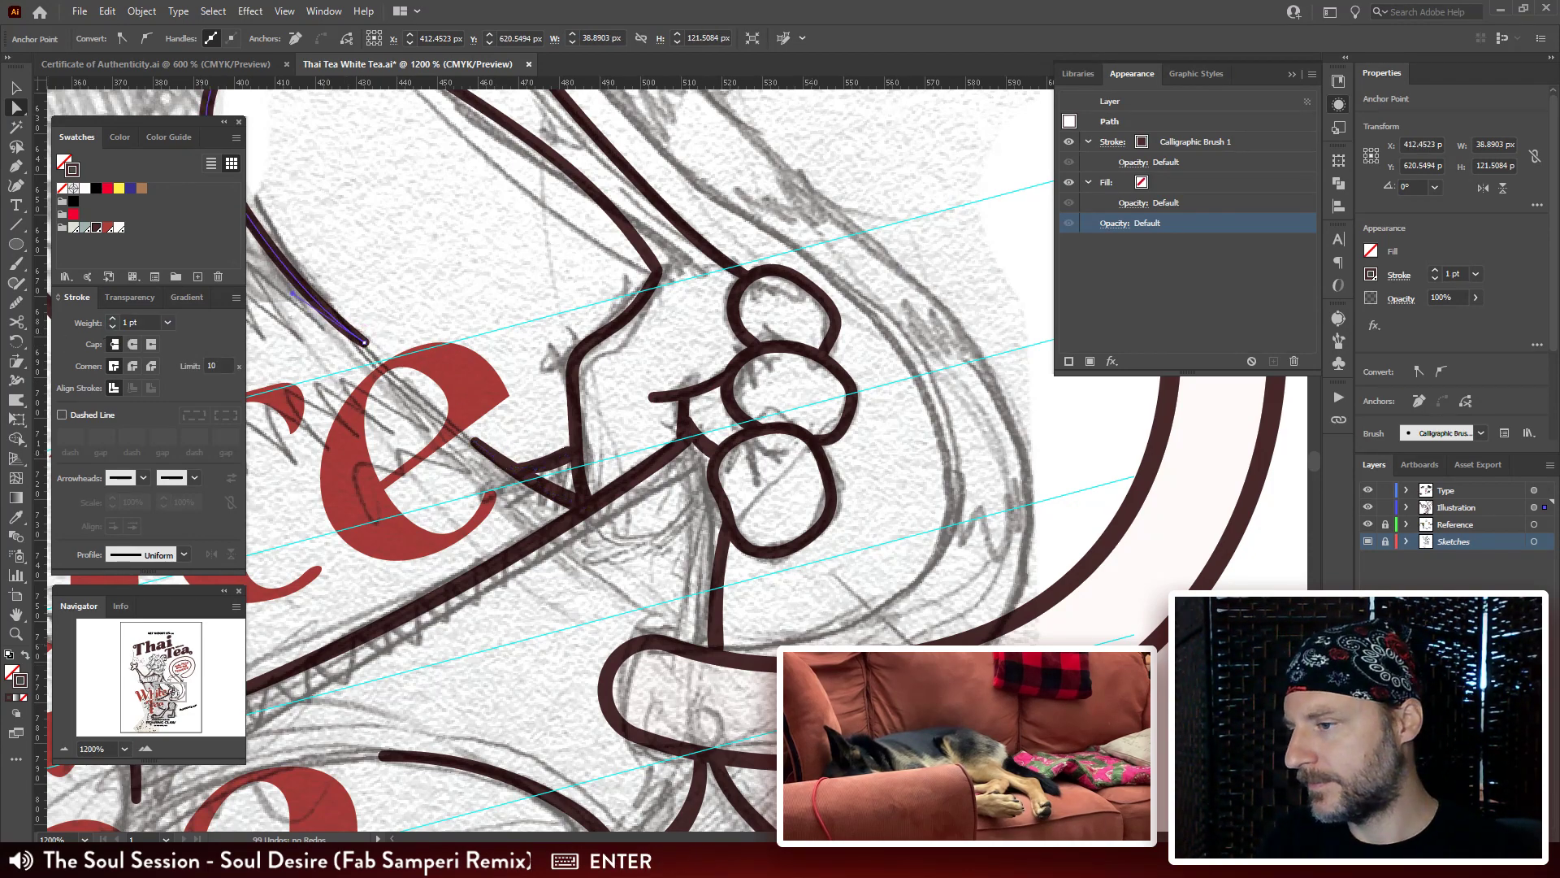
Fine-tune the anchors and handles of the short curve below the tail base and of the adjoining thigh line's end.
mouse_move(659, 813)
left_mouse_down()
mouse_move(699, 546)
mouse_move(743, 496)
left_mouse_up()
left_click(739, 491)
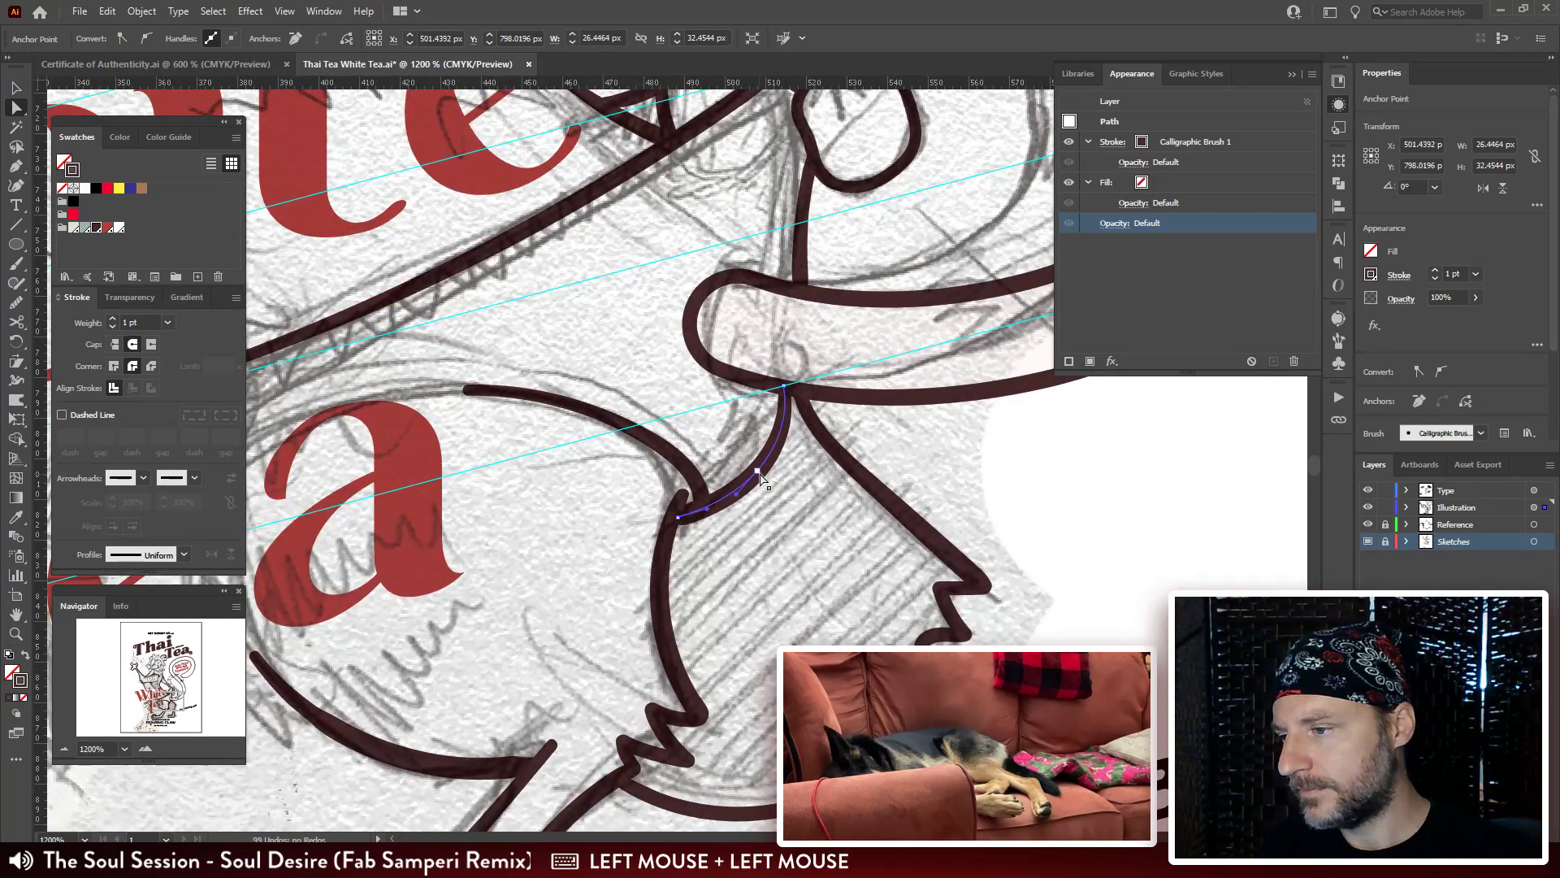
left_click(790, 406)
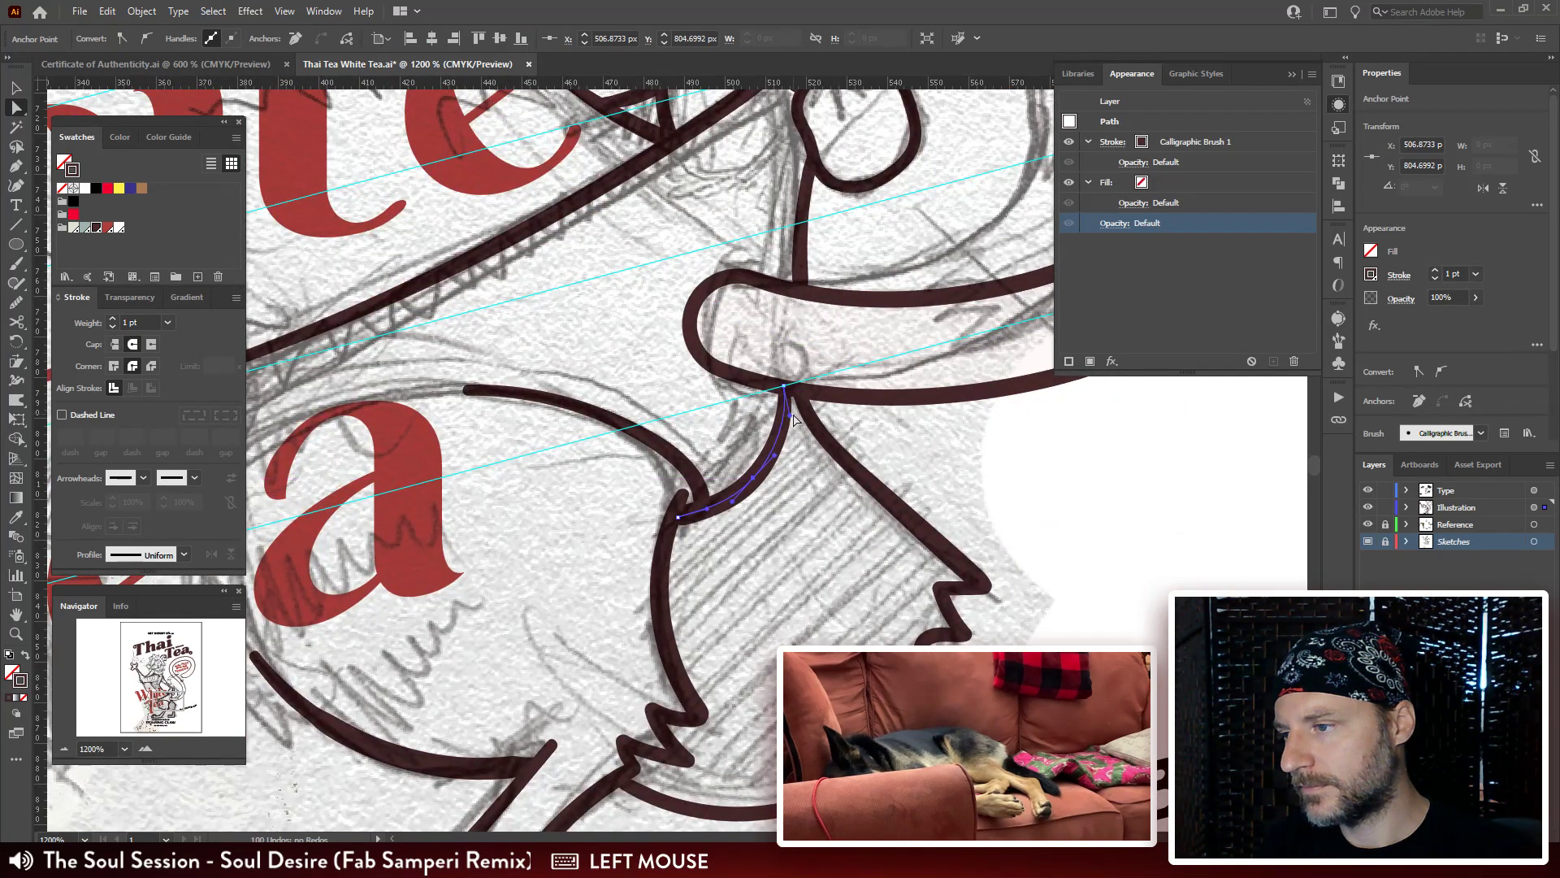
left_click_drag(753, 482, 749, 481)
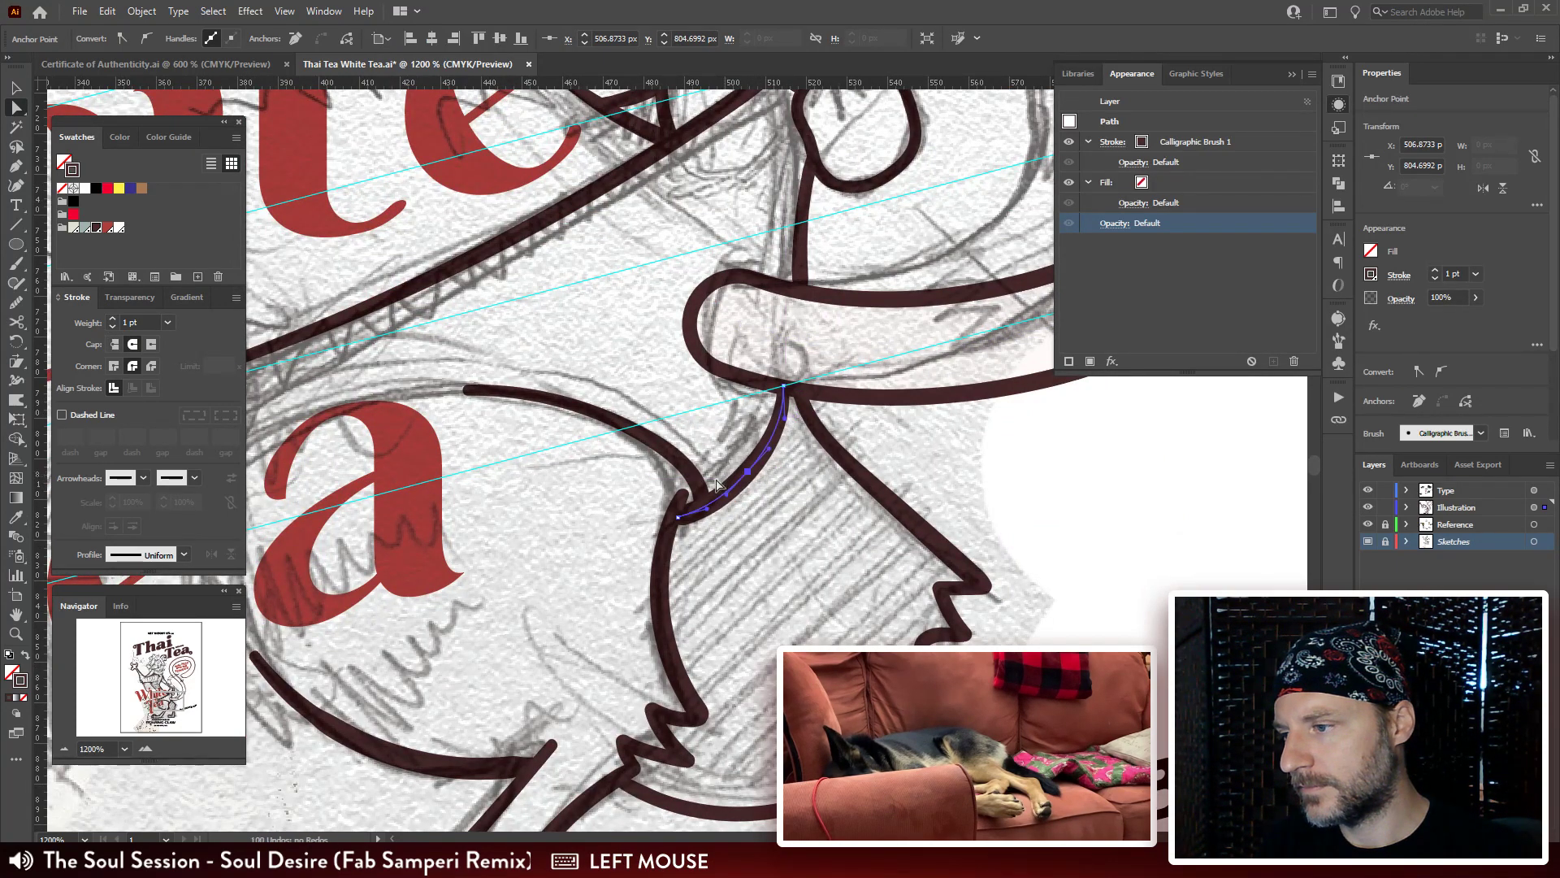
left_click(693, 467)
left_click(702, 505)
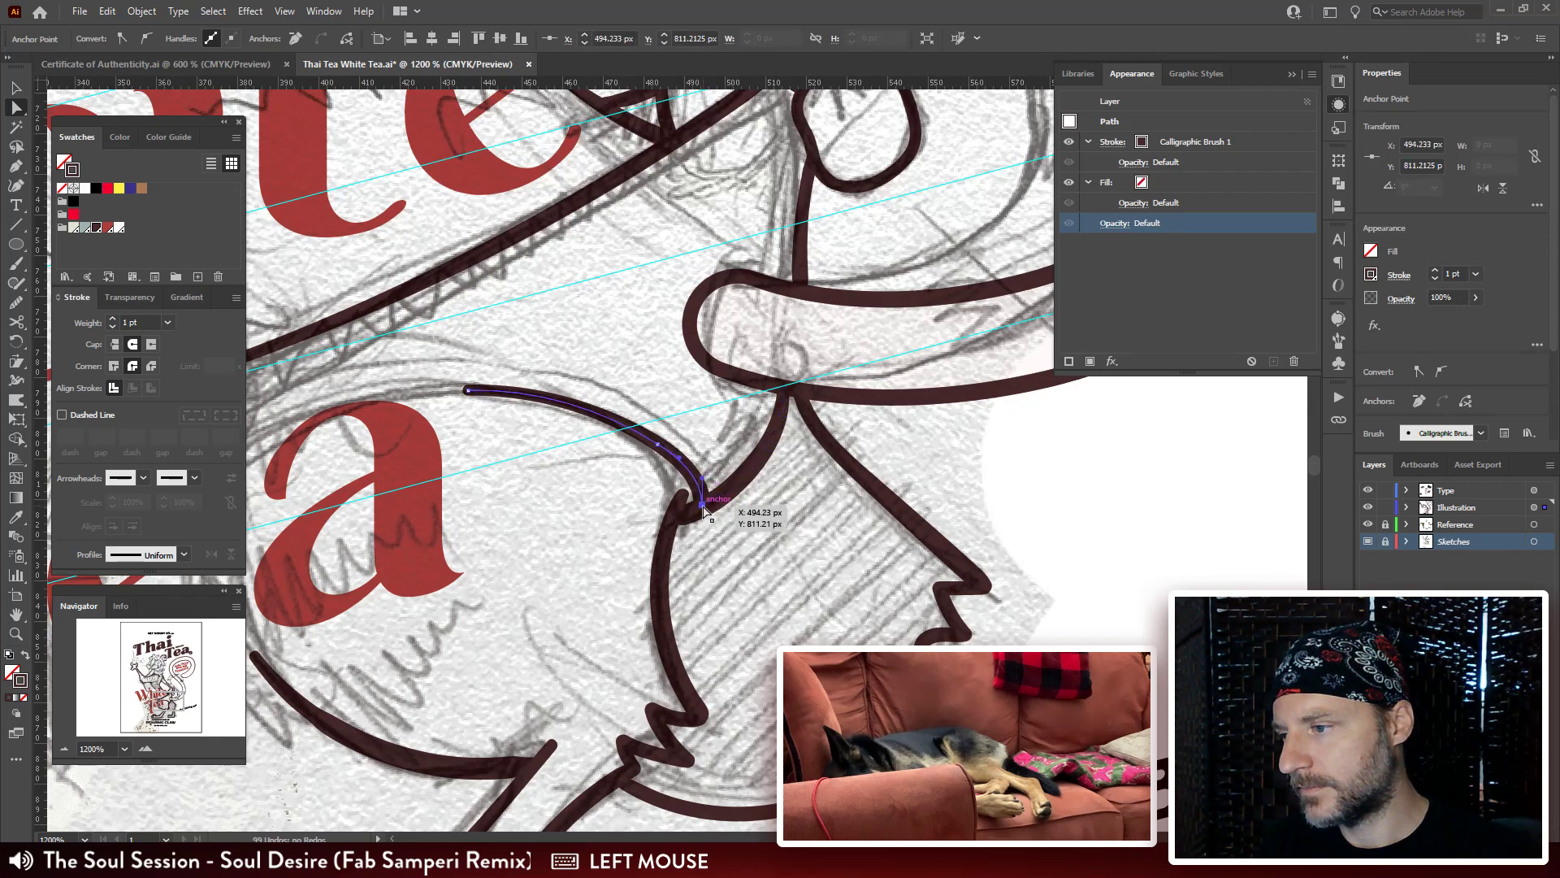
left_click_drag(704, 478, 700, 478)
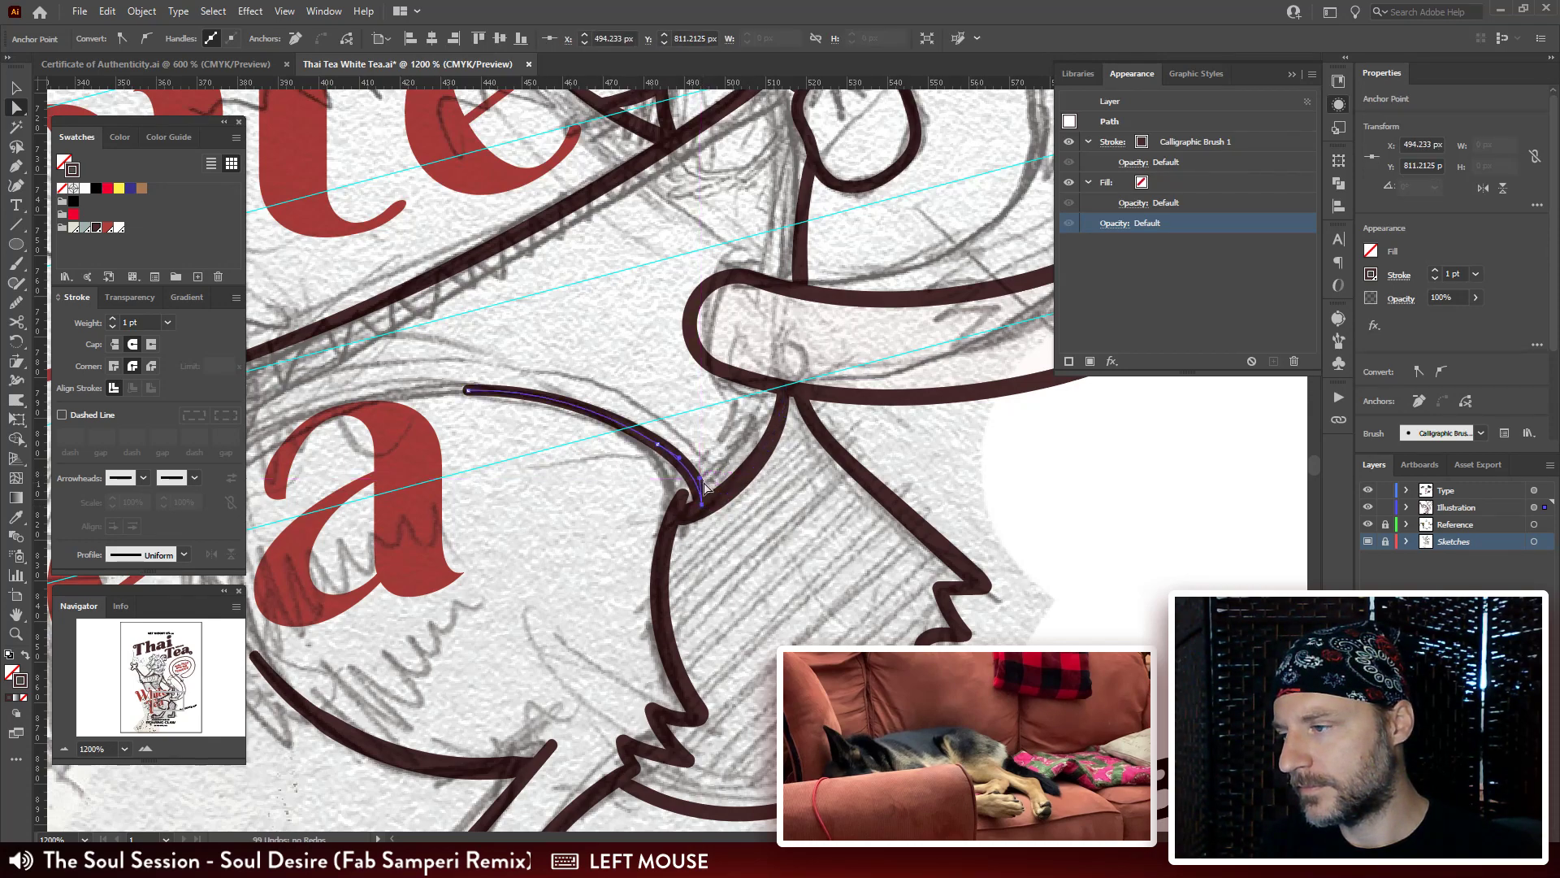
left_click(746, 471)
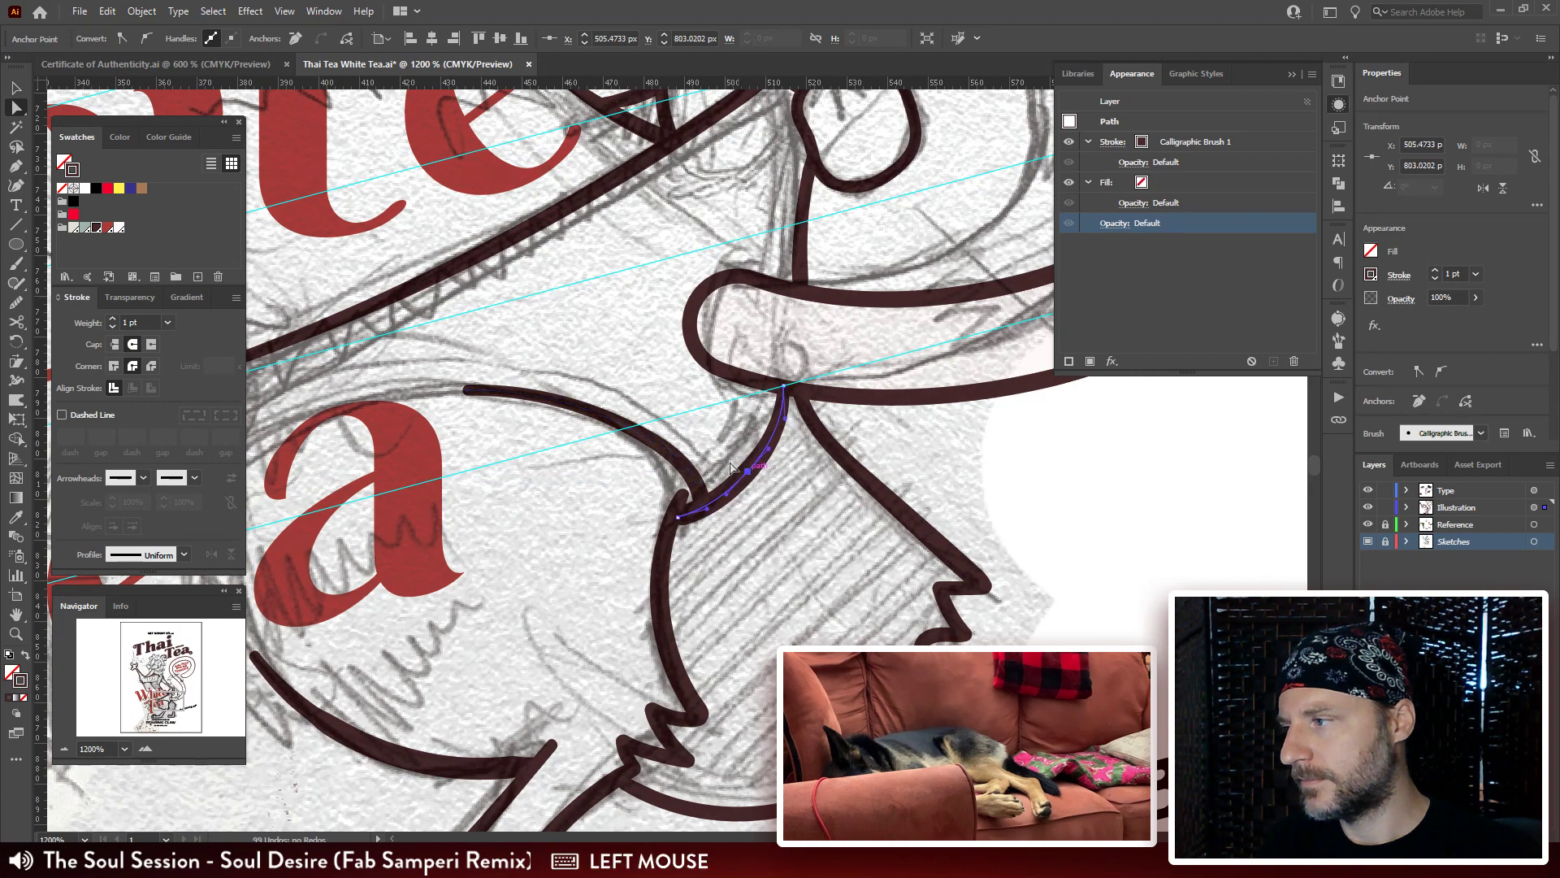
Set the stroke weight of the curved line running down to the jagged fur below the thigh to 1 pt.
left_click(660, 603)
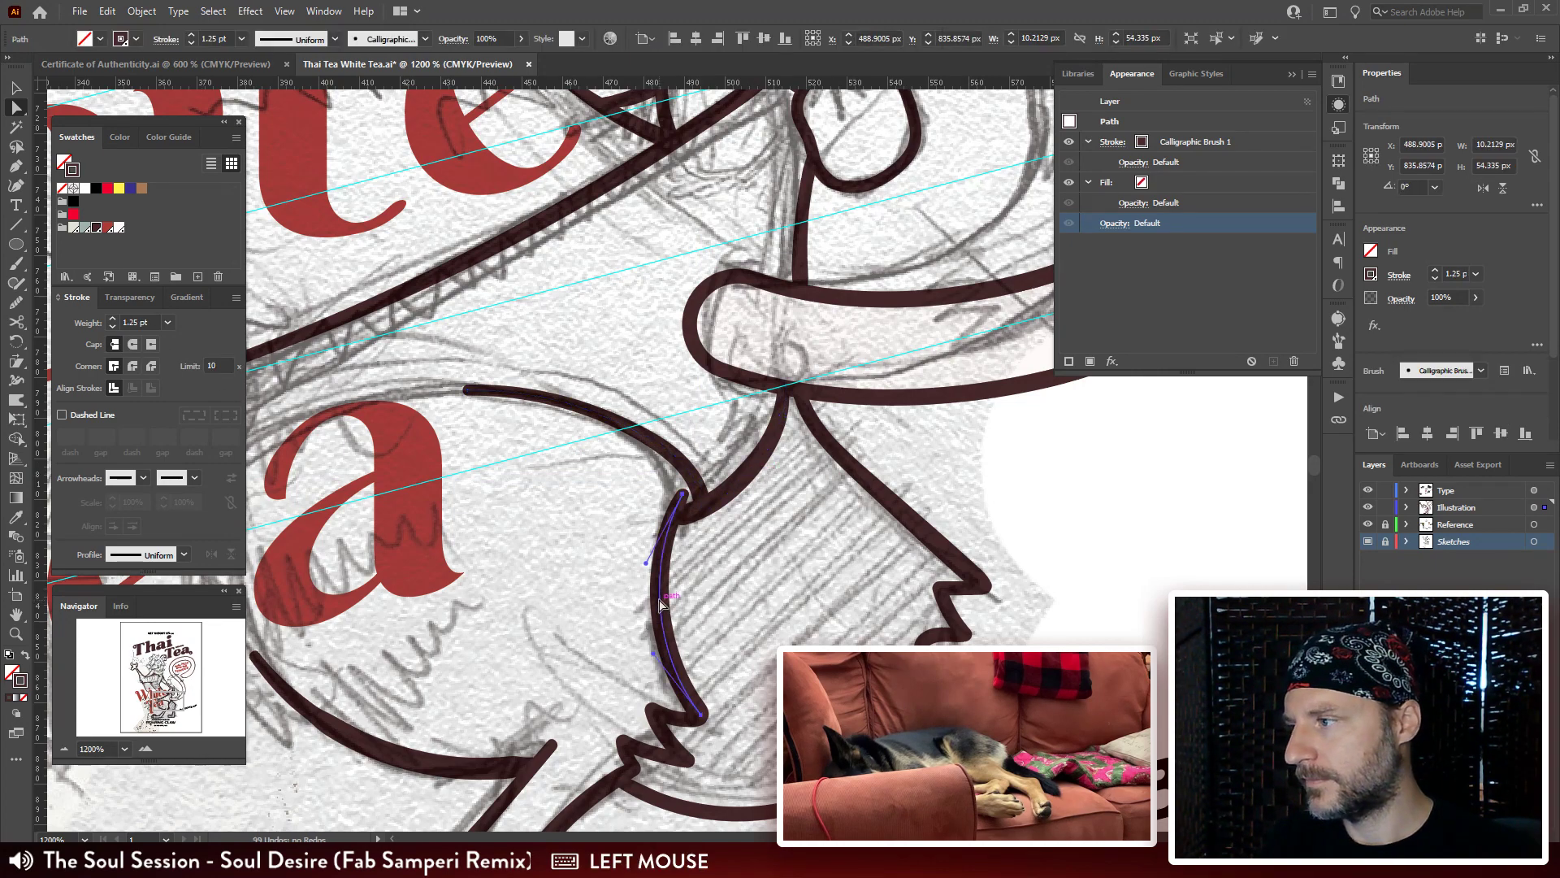
left_click(149, 321)
type("1")
key("Return")
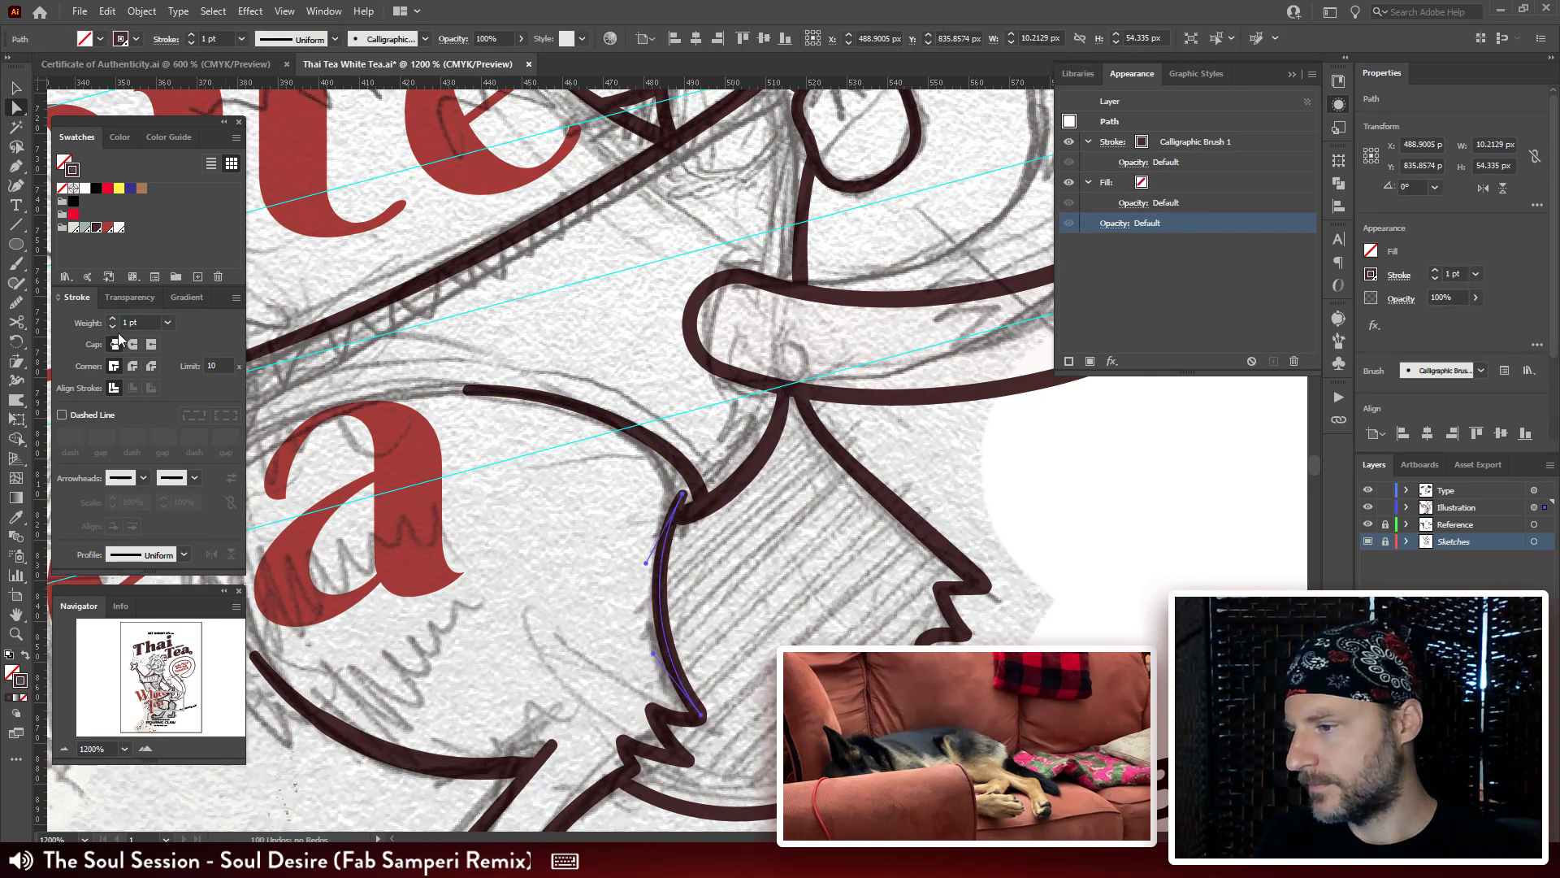
Check the stroke weights of the thigh line and the long diagonal line below the paw.
left_click(632, 418)
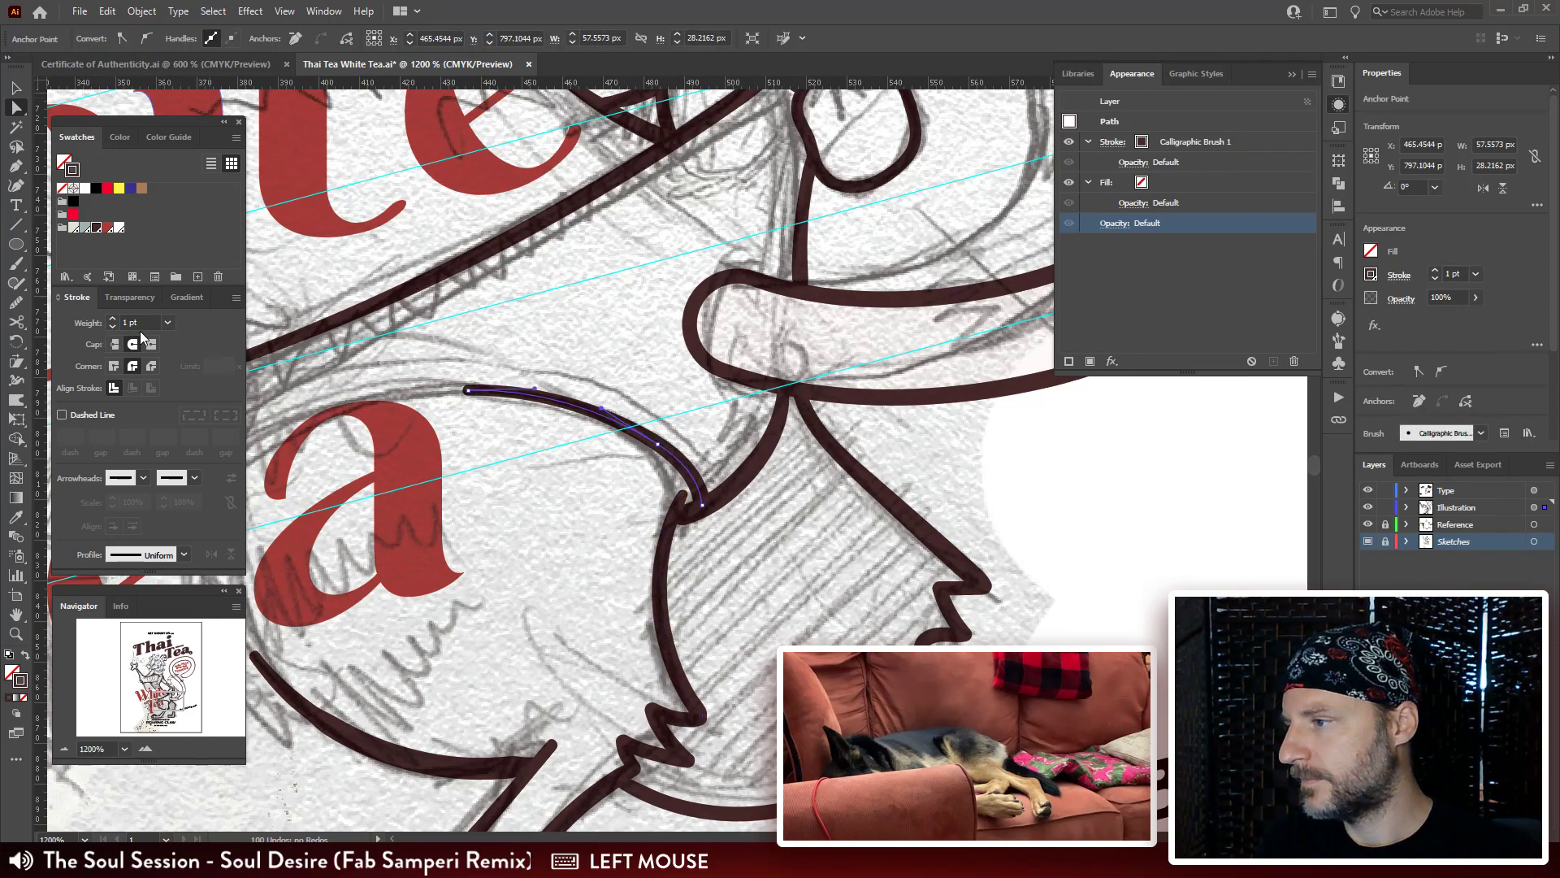
left_click_drag(349, 261, 311, 554)
left_click(489, 510)
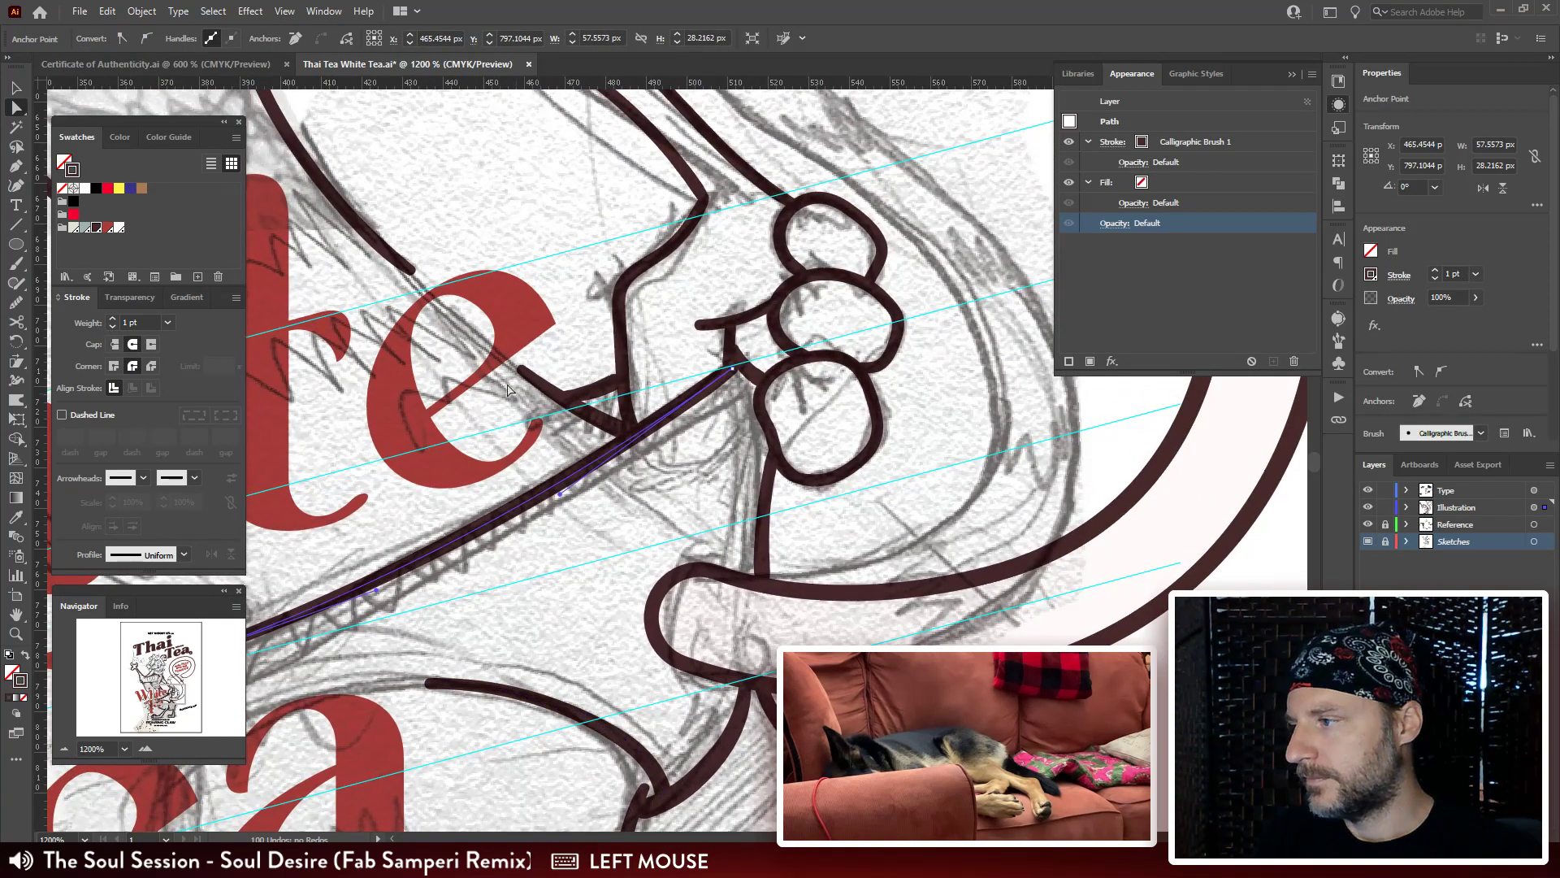
mouse_move(588, 396)
left_mouse_down()
mouse_move(622, 379)
mouse_move(607, 414)
left_mouse_up()
left_click(589, 363)
left_click(614, 381)
left_click(695, 424)
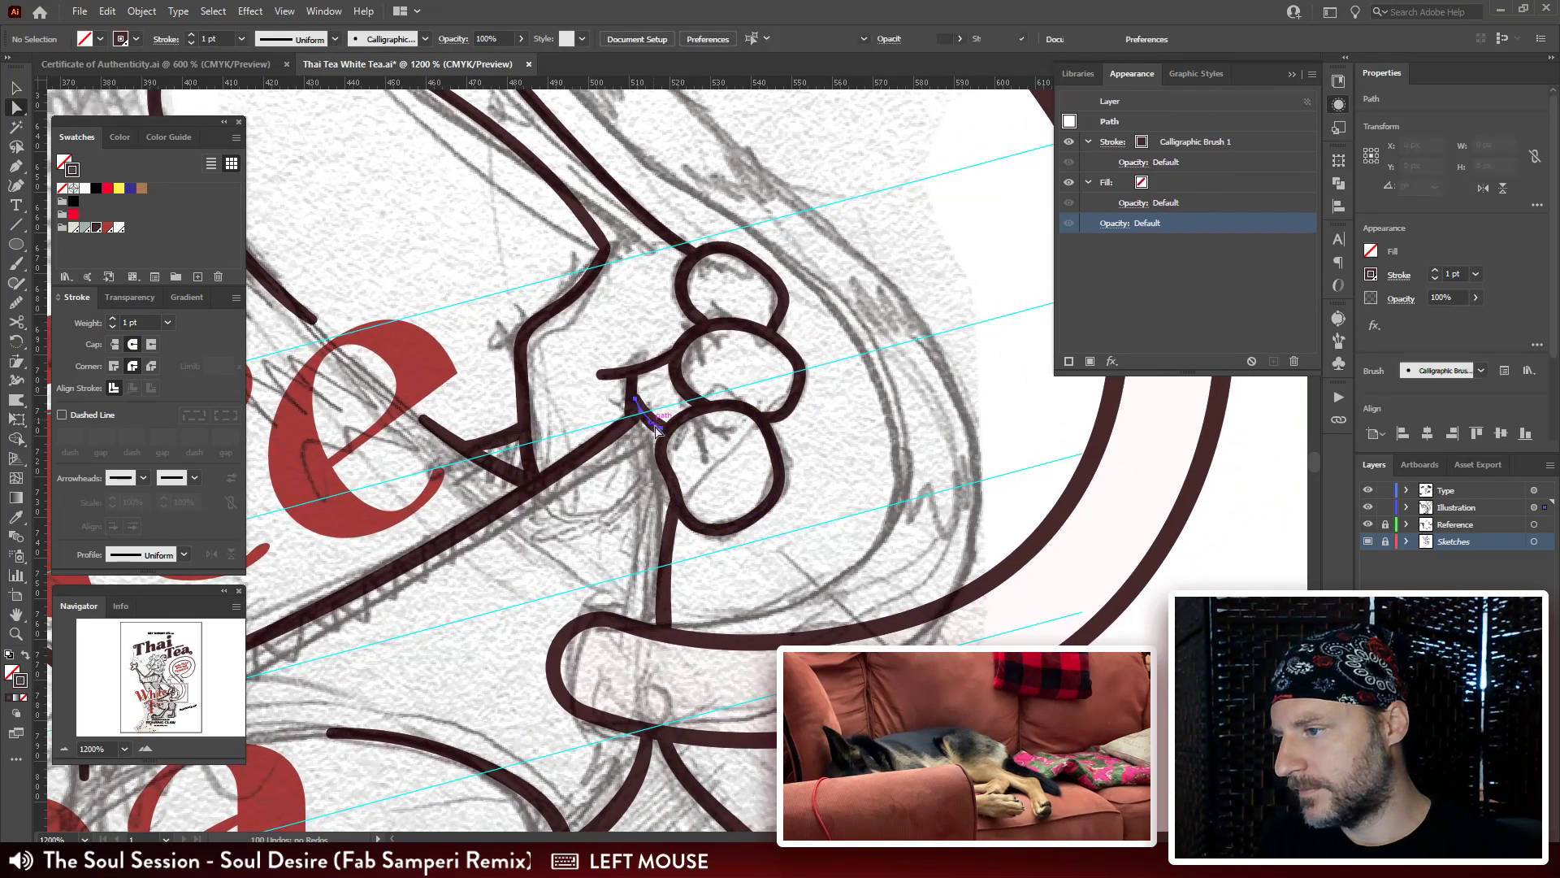
Reshape the short line beside the lowest finger so its end meets the finger's round outline.
left_click(656, 430)
mouse_move(631, 421)
left_mouse_down()
mouse_move(643, 408)
mouse_move(664, 445)
left_mouse_up()
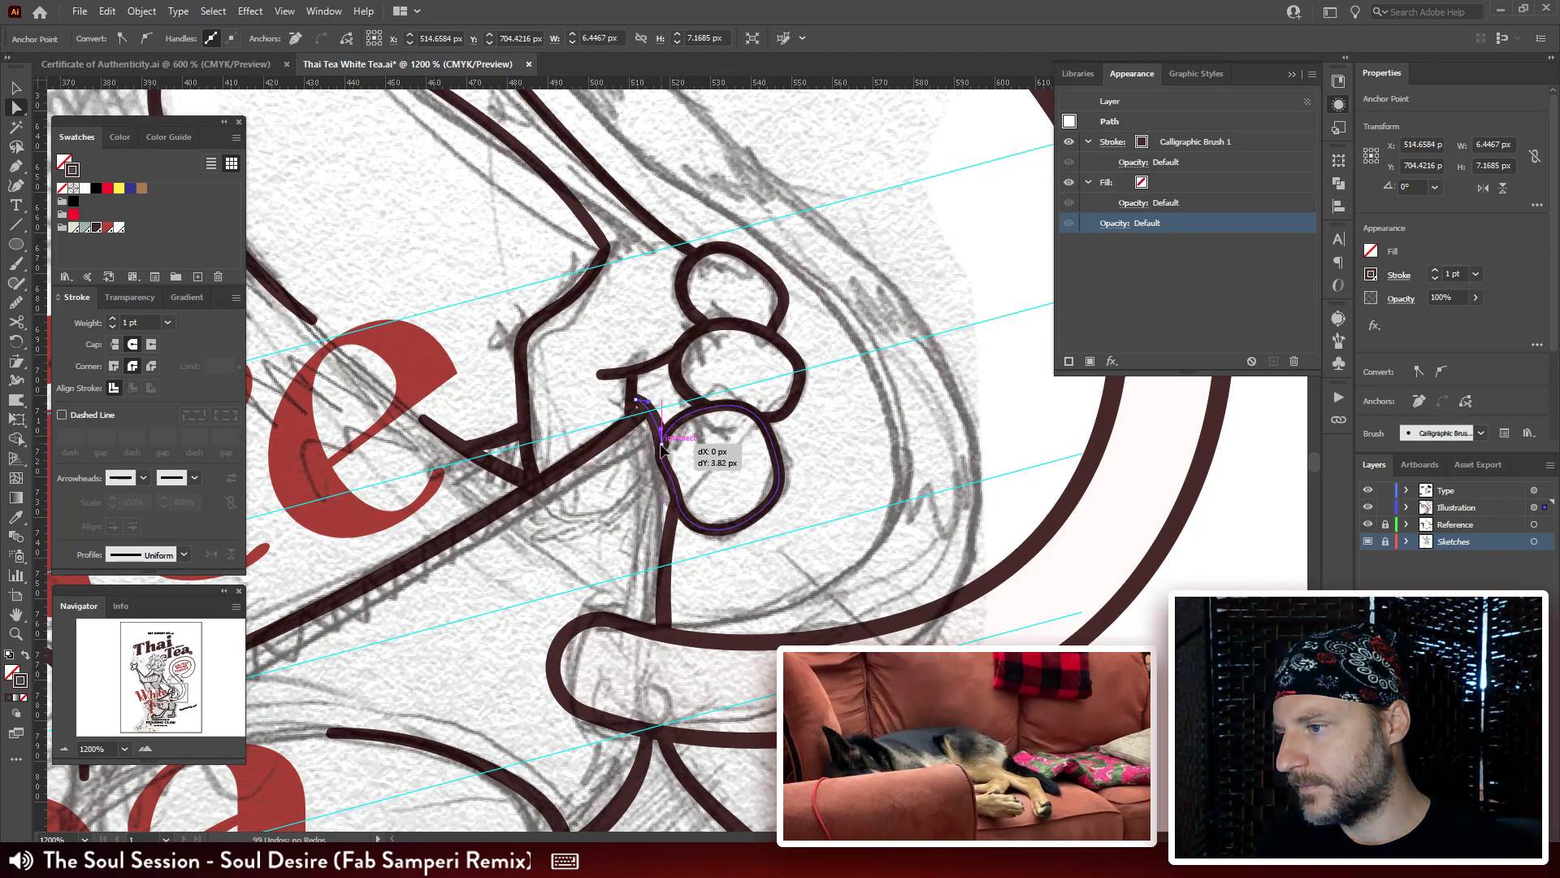
left_click(664, 451)
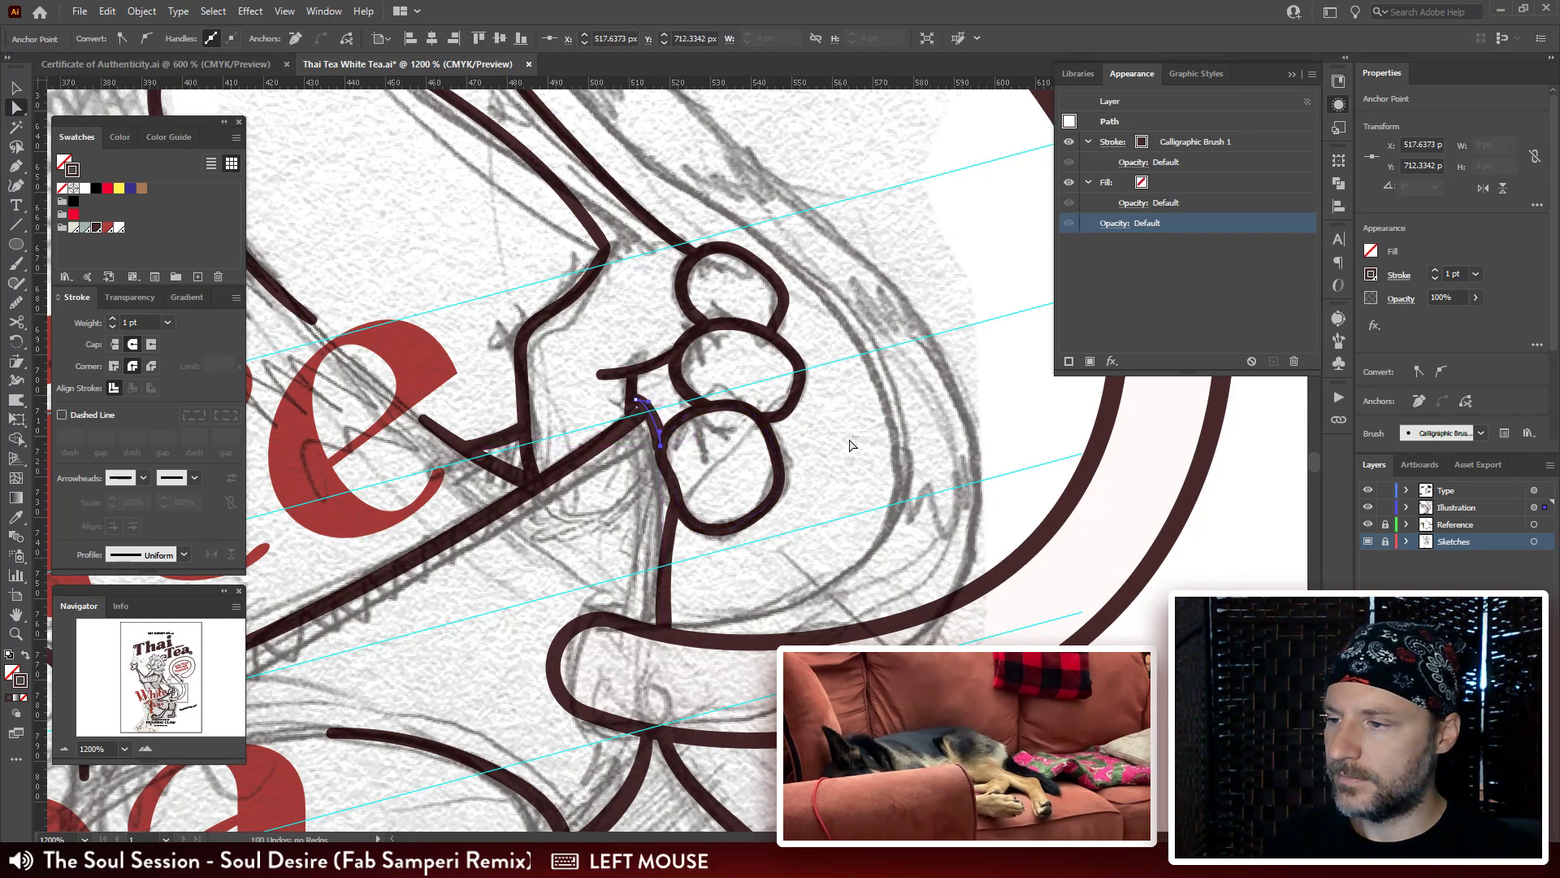
left_click_drag(658, 442, 648, 406)
left_click(659, 401)
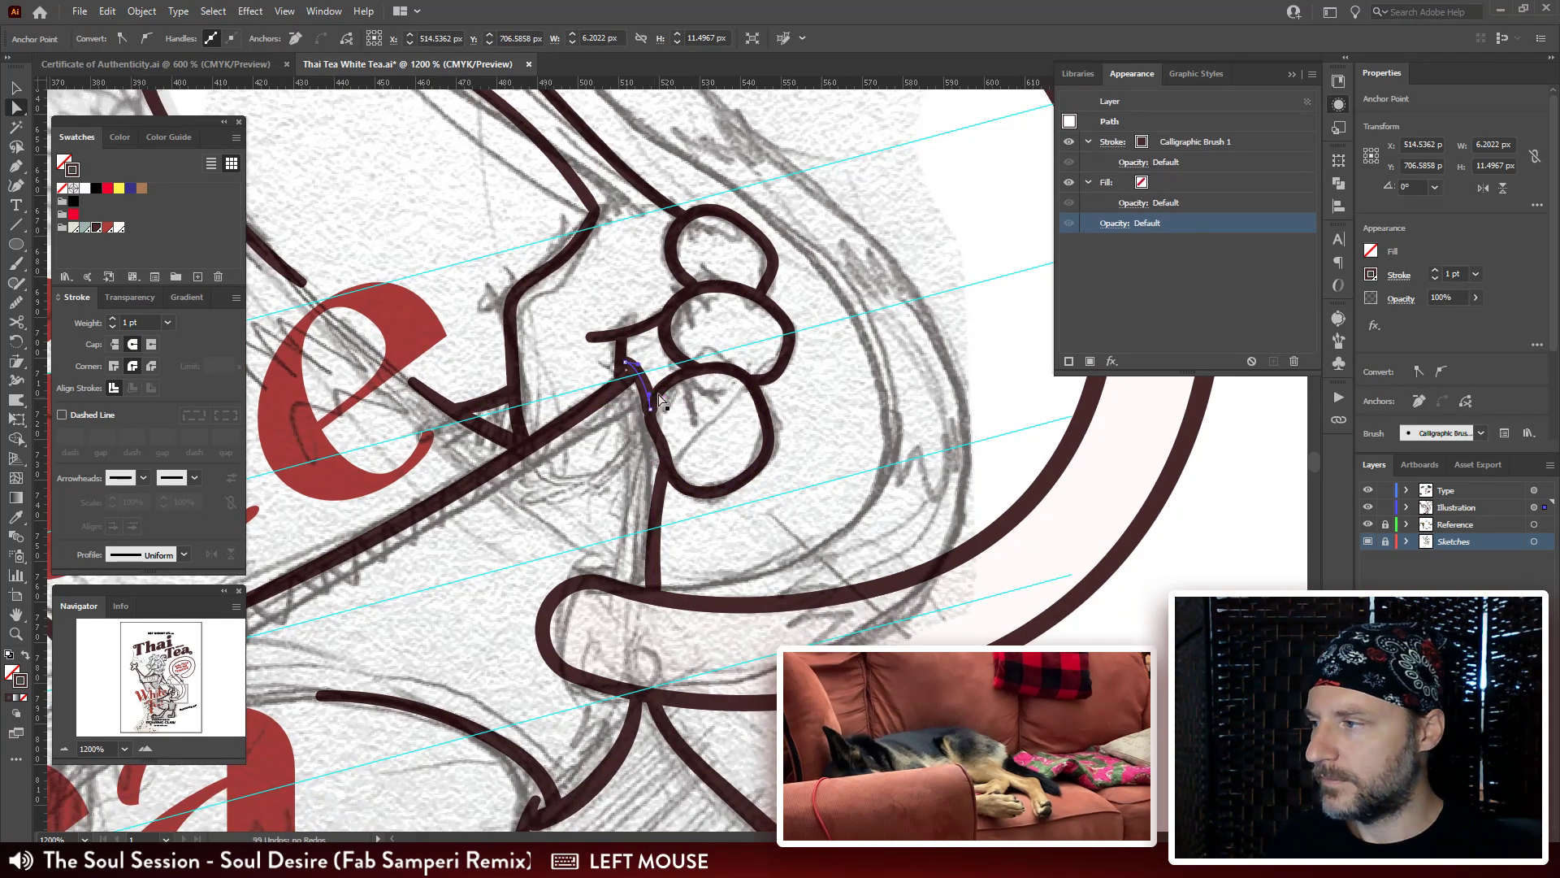
Clear the selection and switch to the Paintbrush tool for the area beneath the paw.
key("ctrl+minus")
mouse_move(696, 446)
left_mouse_down()
mouse_move(743, 325)
mouse_move(633, 379)
left_mouse_up()
key("p")
key("b")
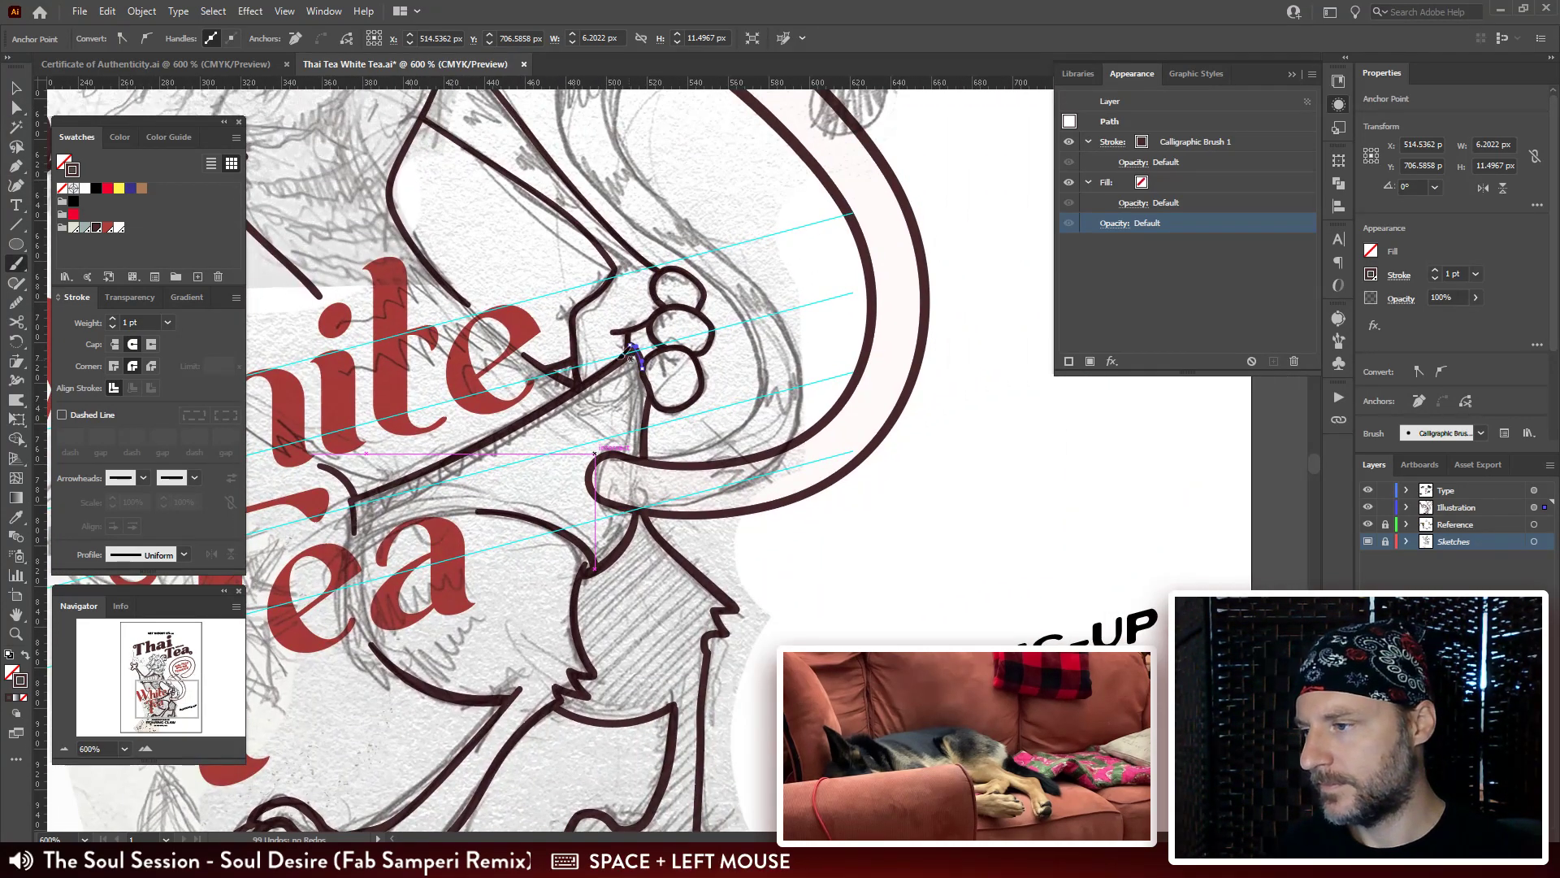
key("ctrl+shift+a")
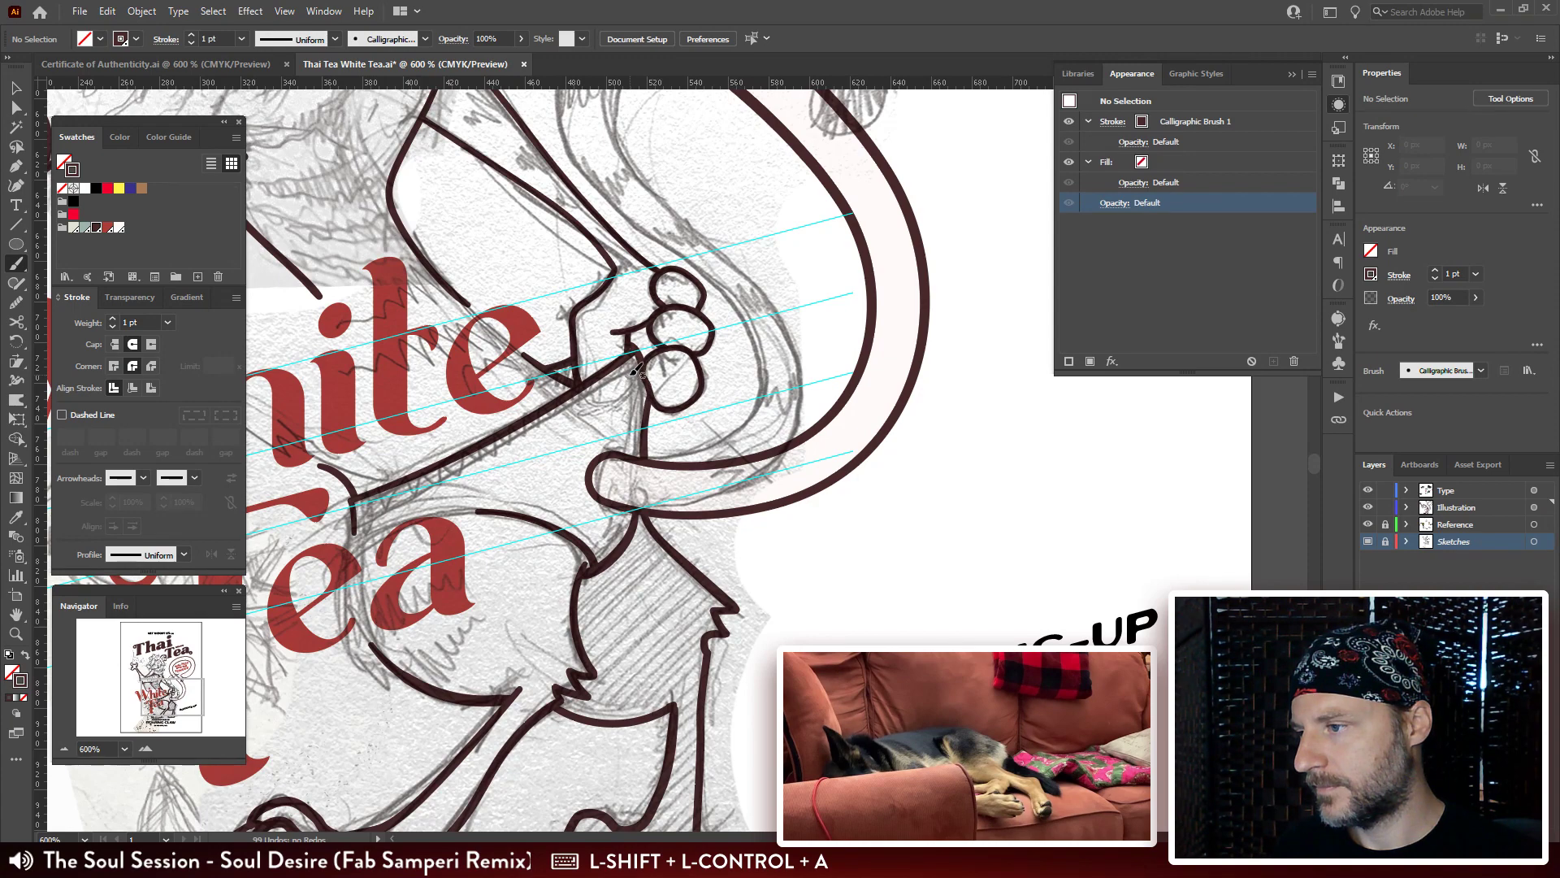
left_click_drag(630, 376, 552, 438)
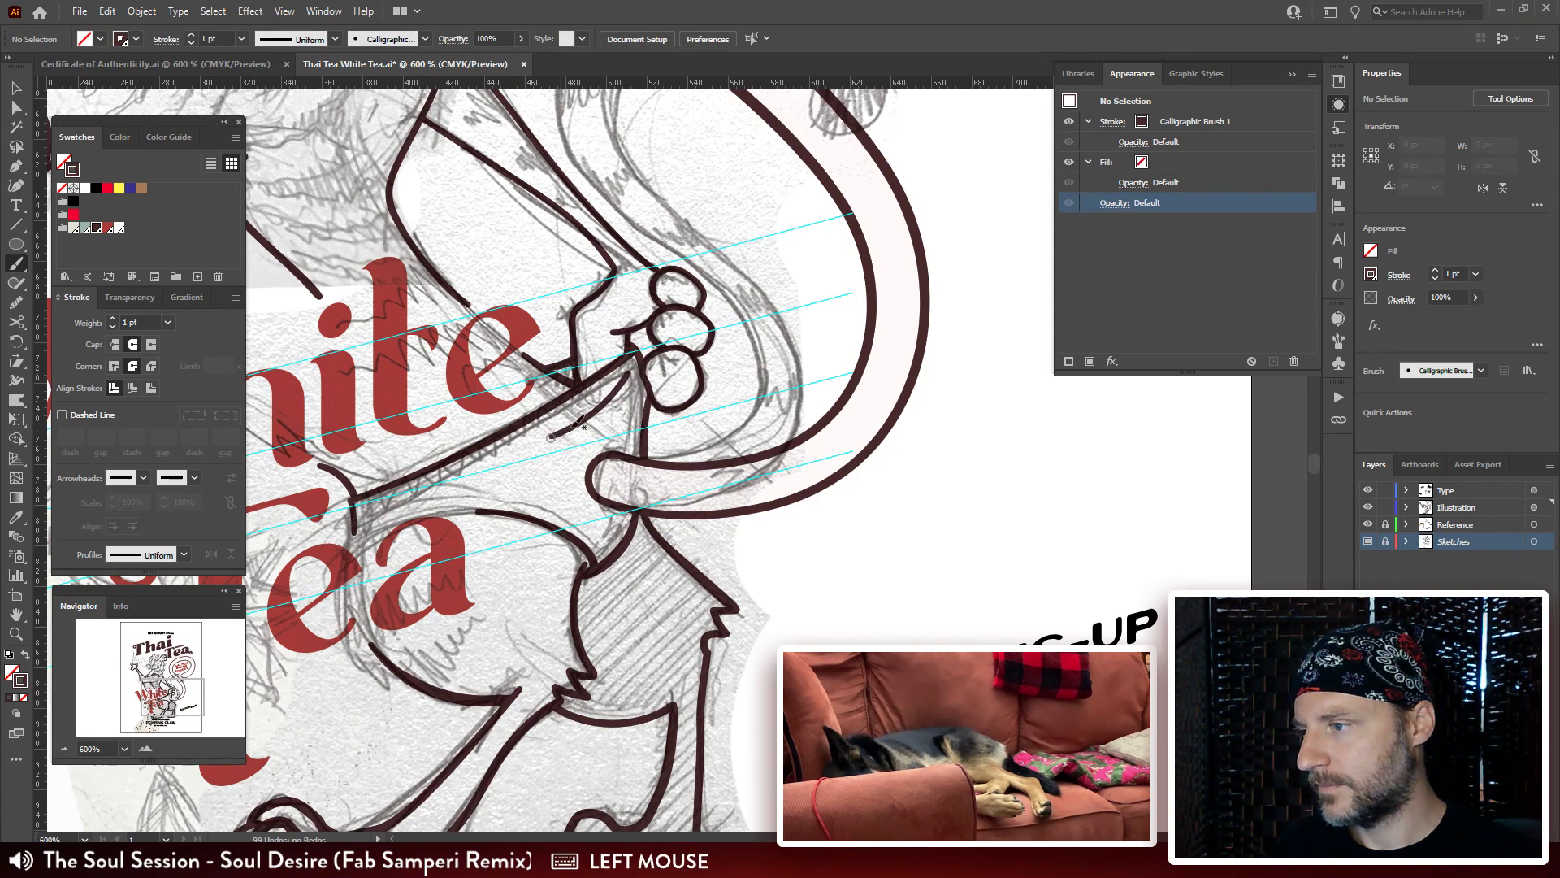
left_click_drag(634, 375, 634, 388)
key("ctrl+z")
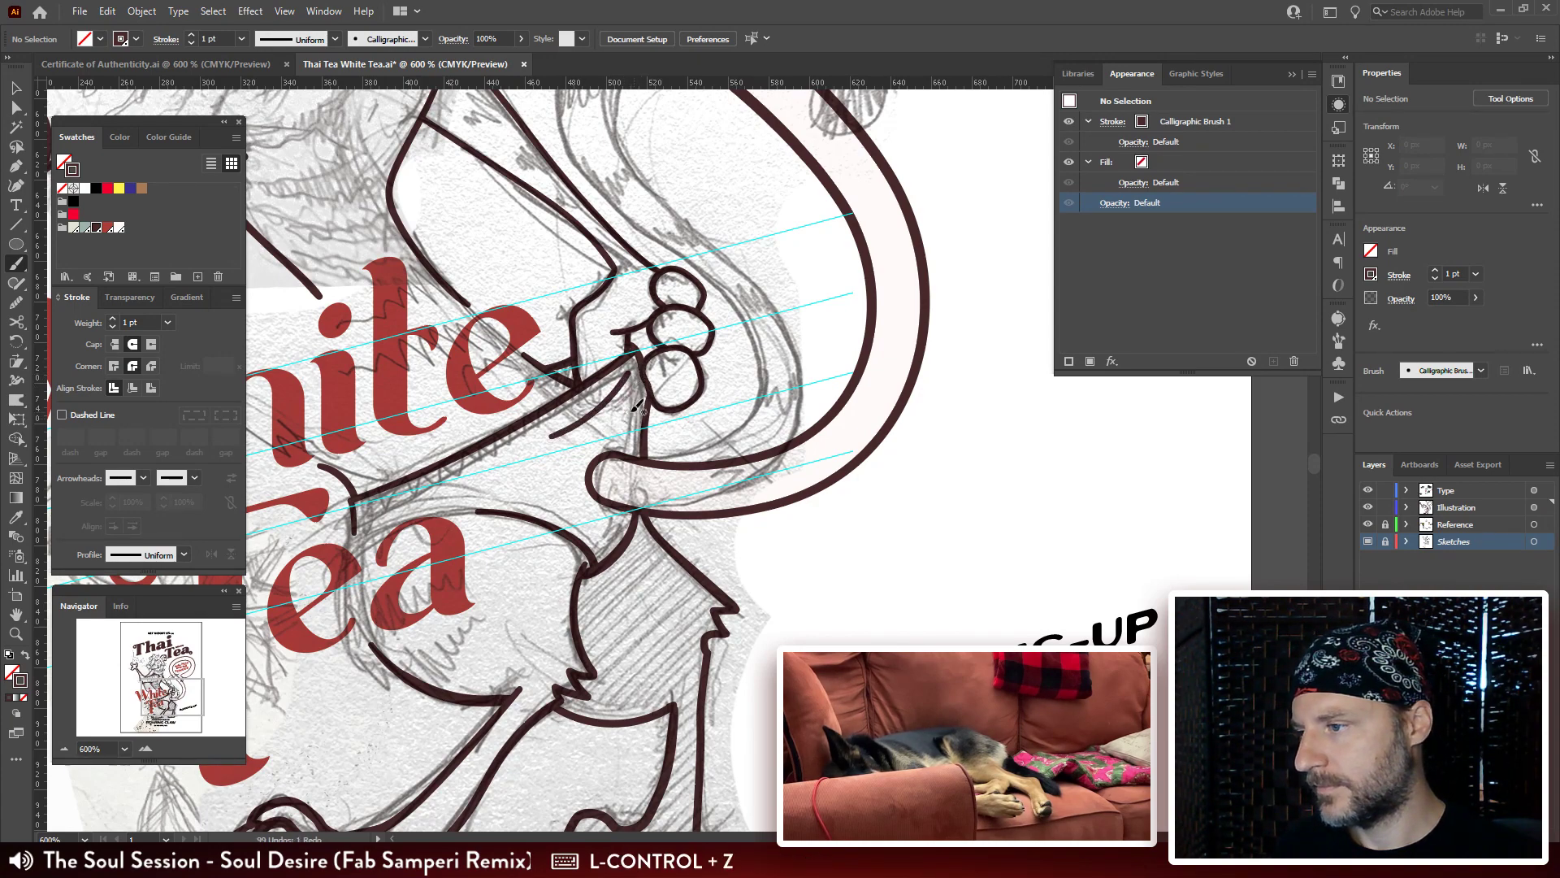
key("ctrl+z")
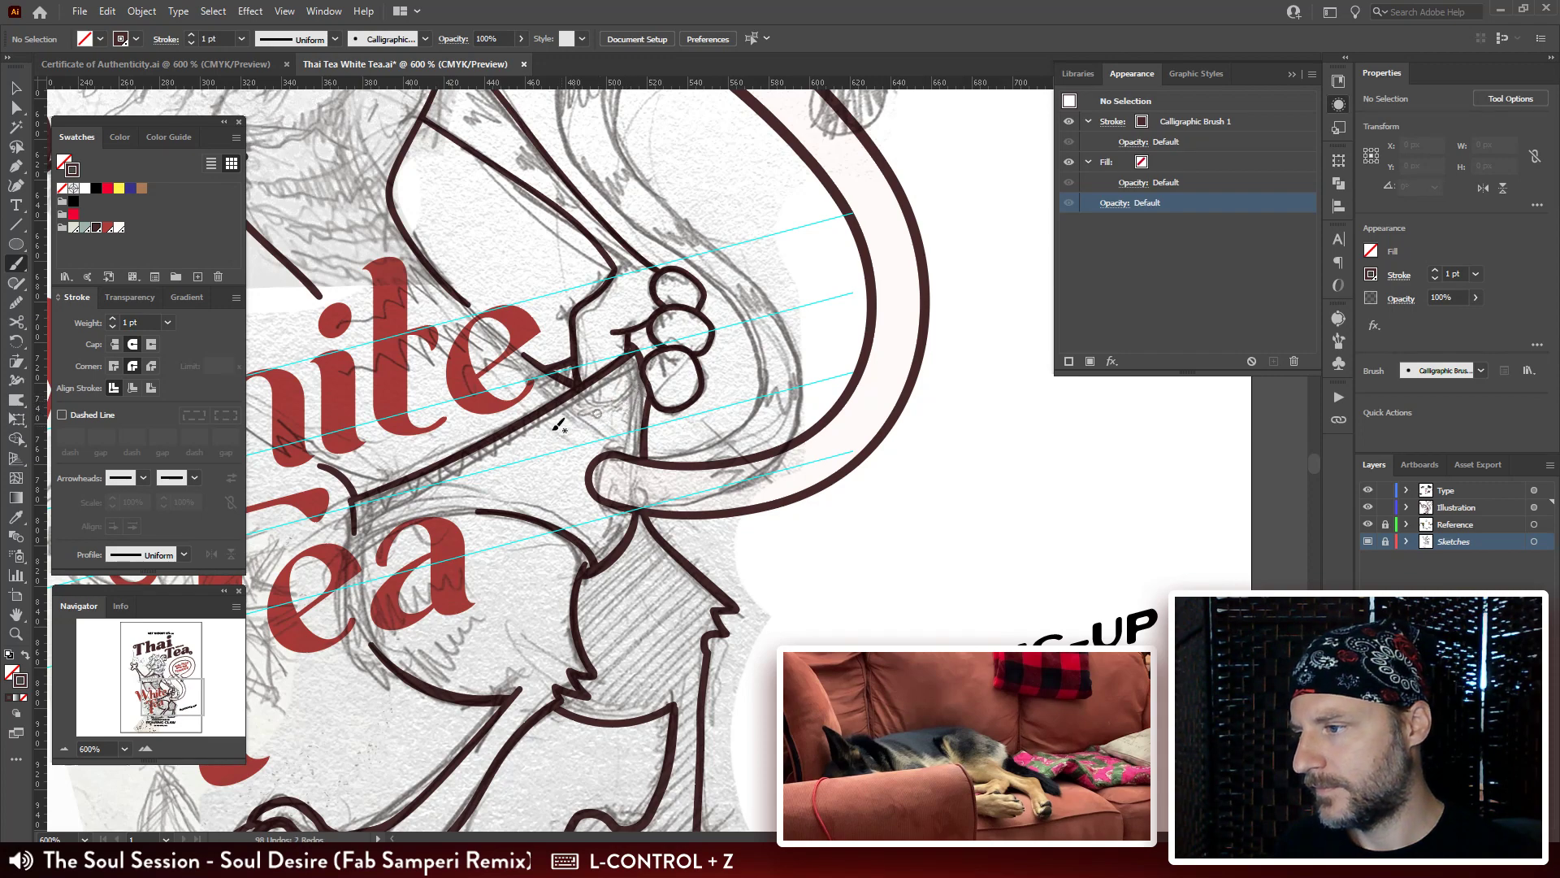
Paint two short shading strokes beneath the diagonal line, just below the paw.
left_click_drag(536, 437, 626, 384)
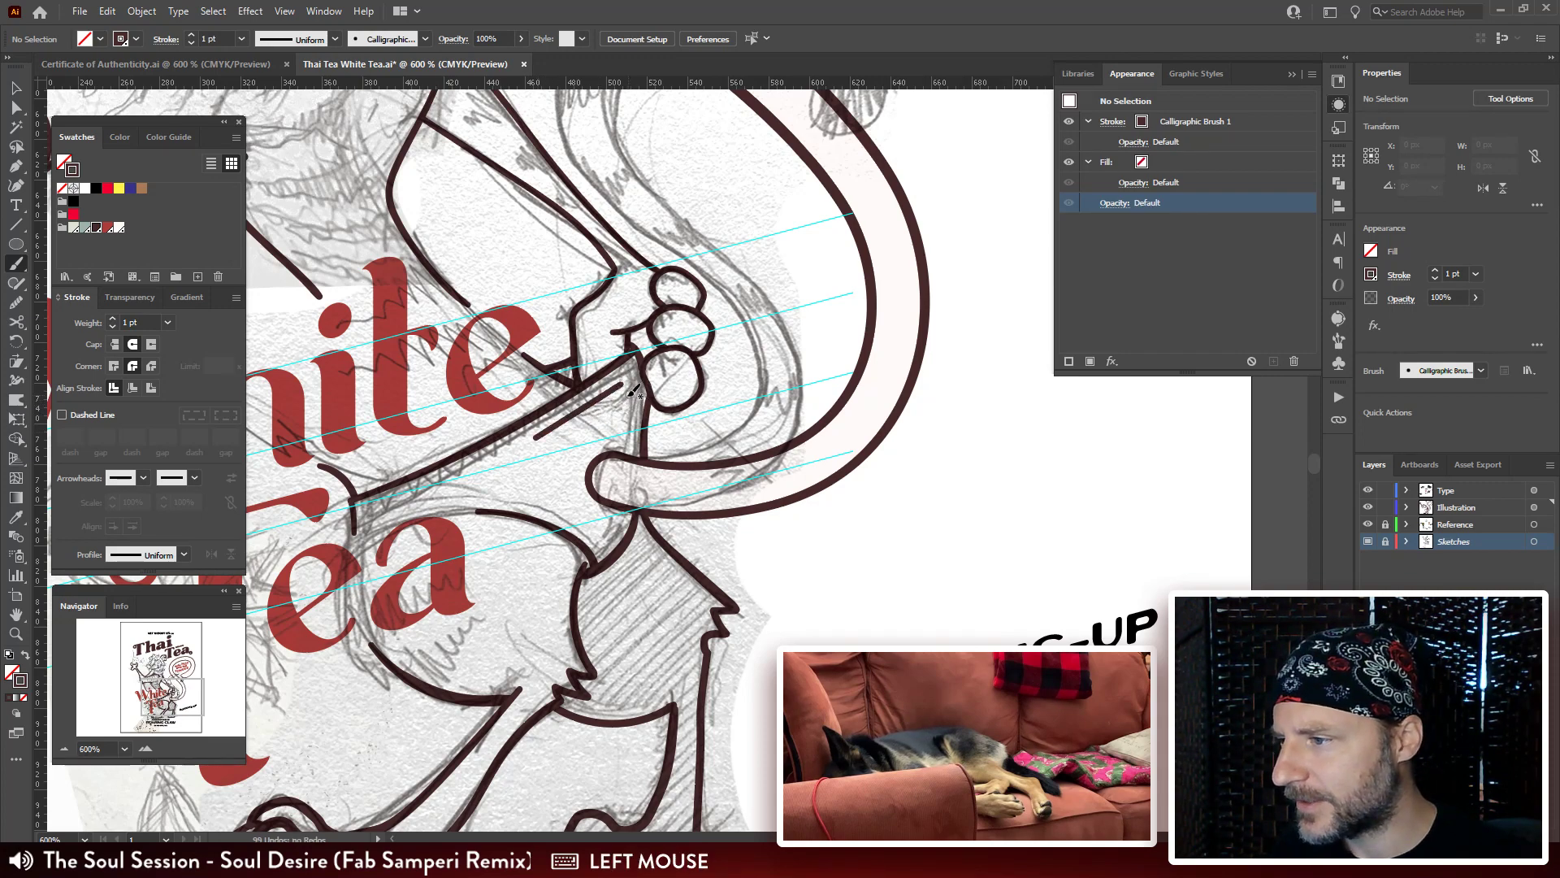
left_click_drag(613, 293, 712, 251)
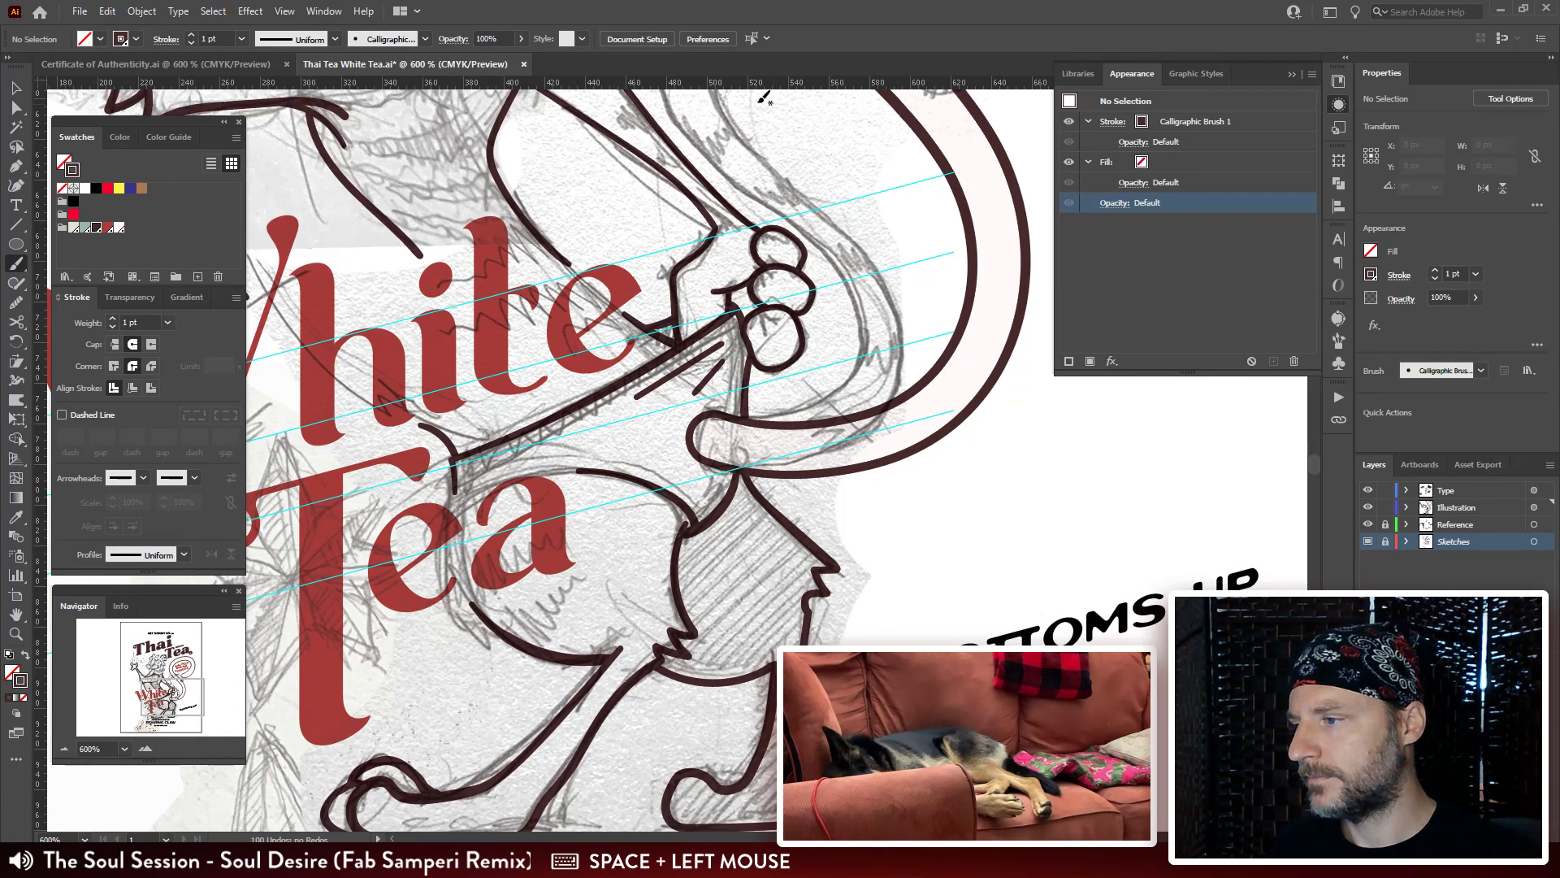
Examine the stroke weights of the diagonal line, the wrist and arm outlines, and the jagged fur line at the shoulder.
key("ctrl+plus")
key("ctrl+plus")
left_click_drag(803, 307, 560, 650)
key("a")
left_click(549, 506)
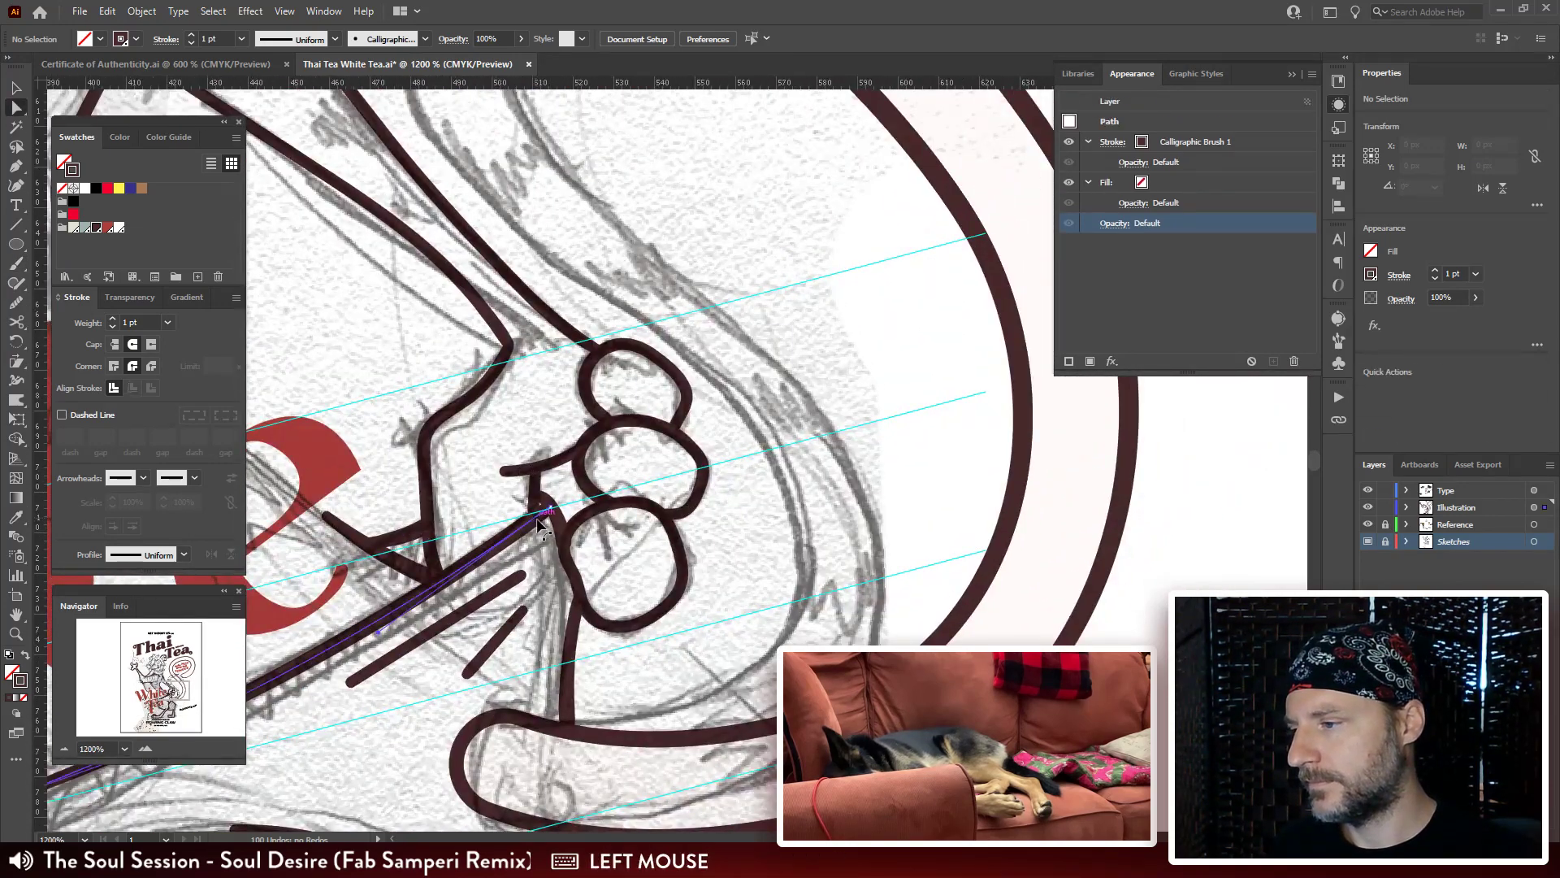
left_click_drag(527, 420, 618, 464)
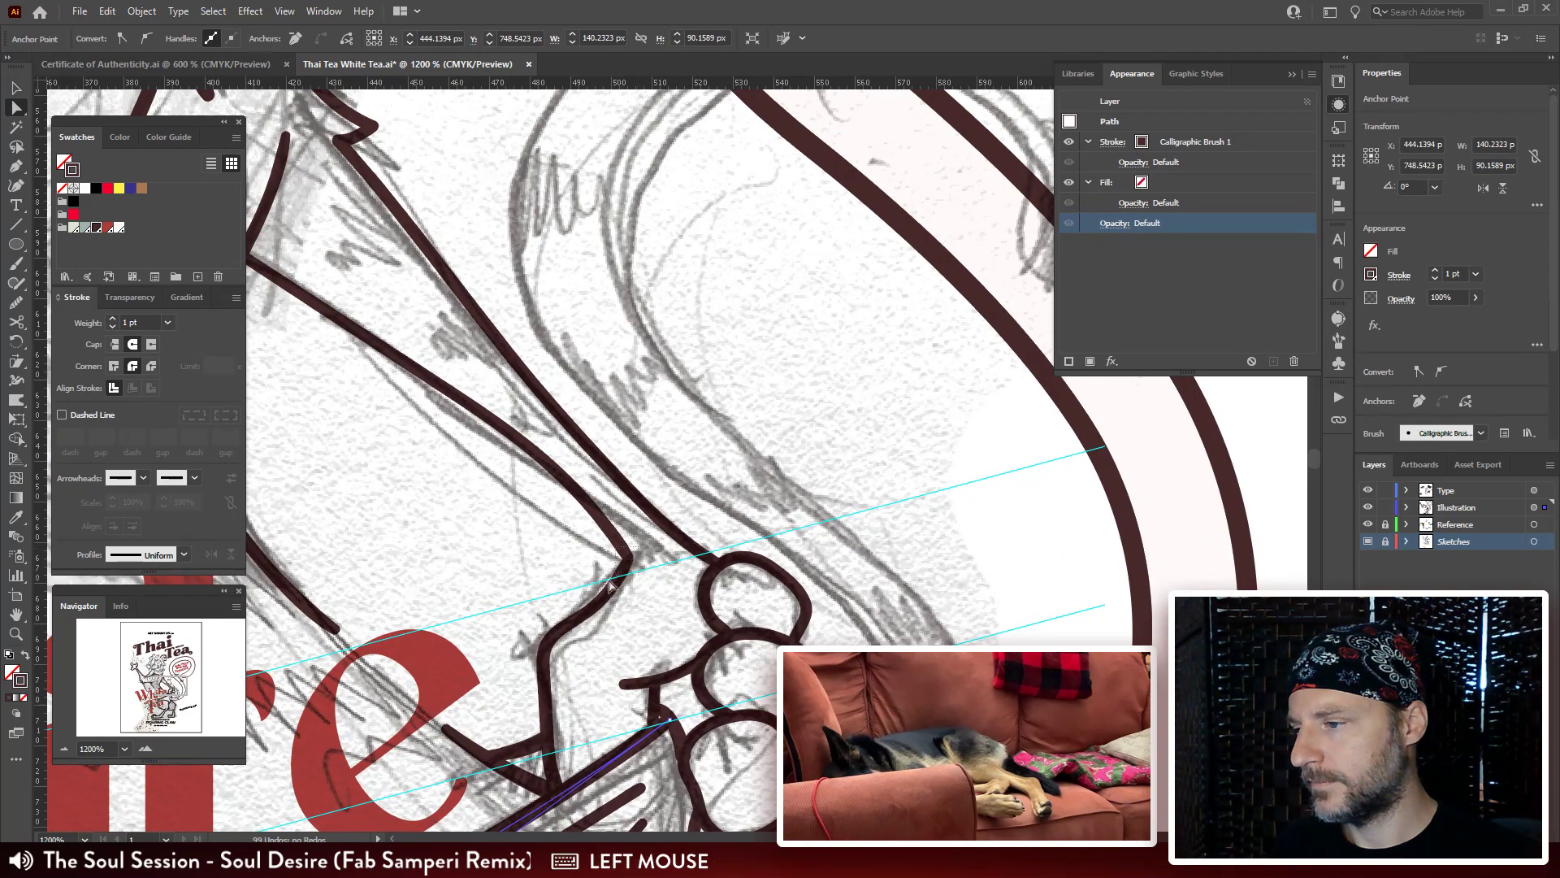
left_click(639, 582)
left_click(649, 559)
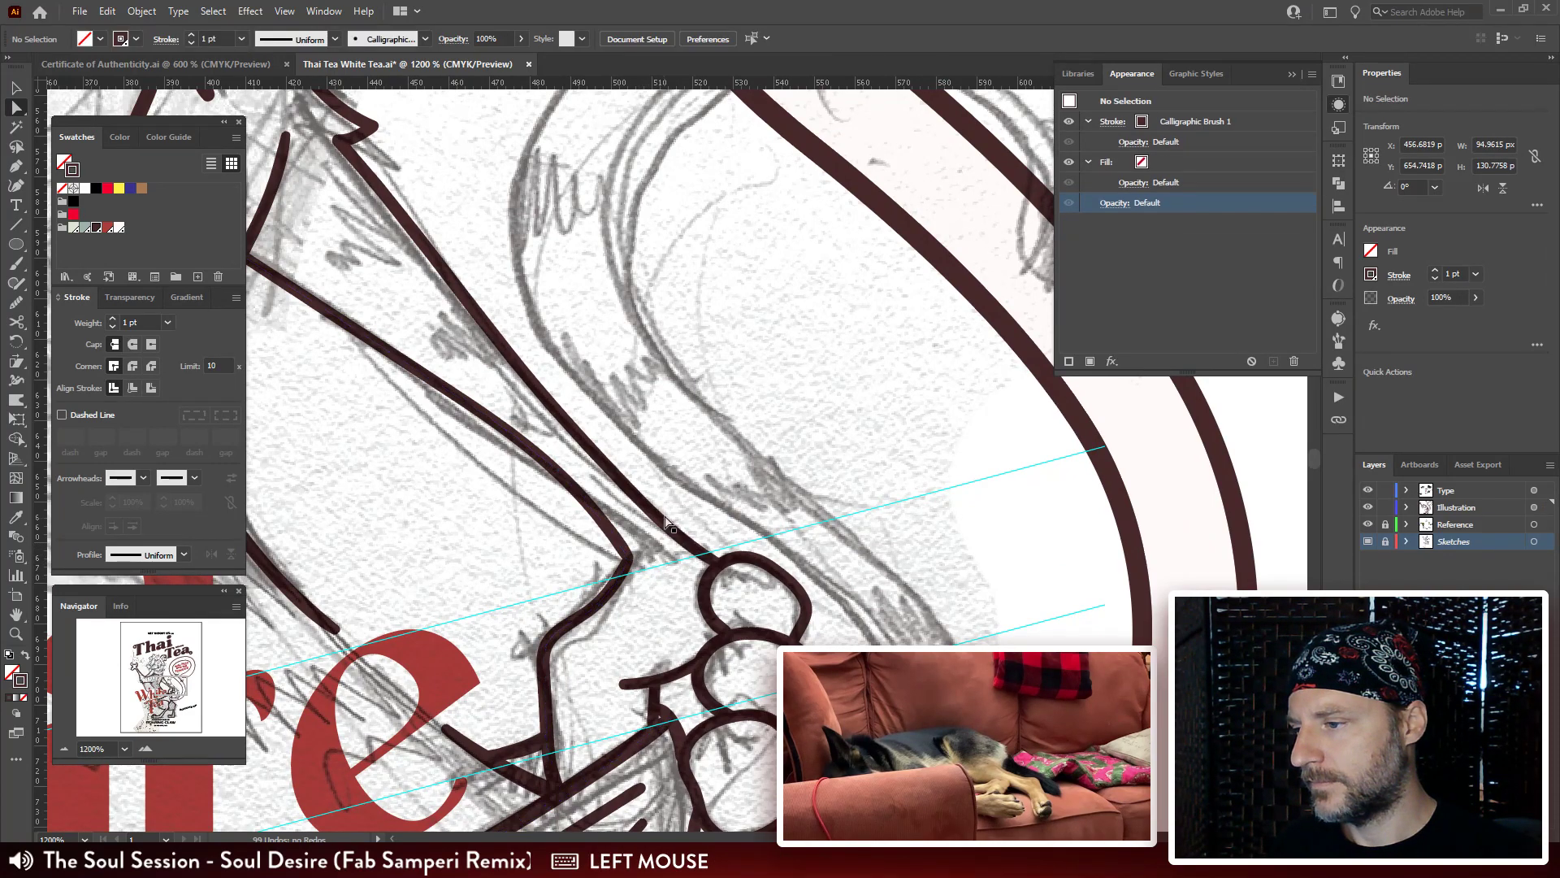
left_click(662, 547)
left_click_drag(662, 546, 759, 376)
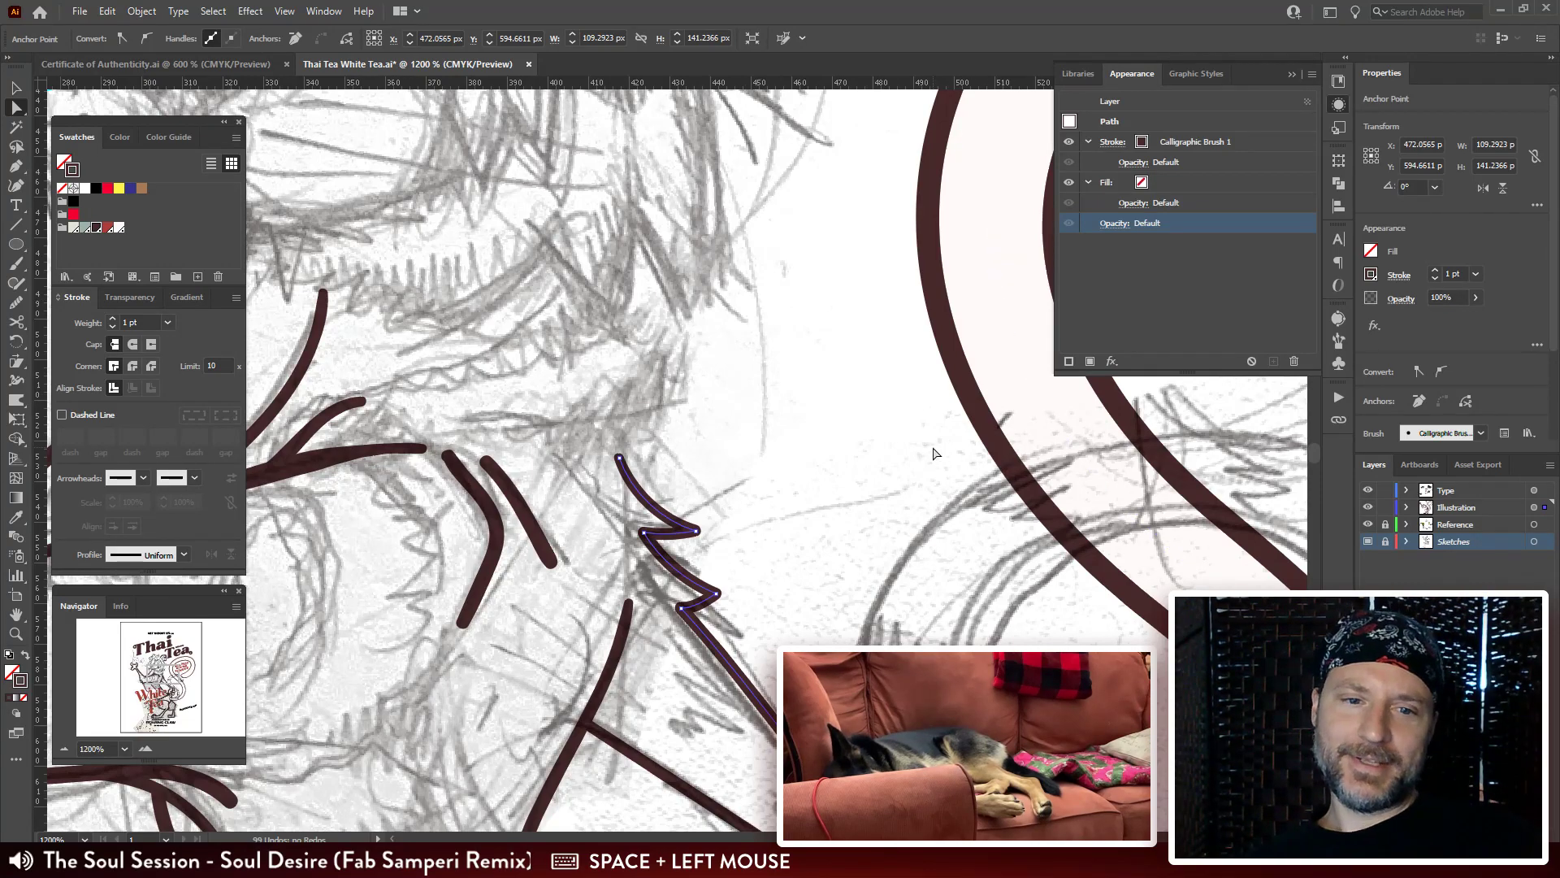
left_click_drag(510, 405, 857, 313)
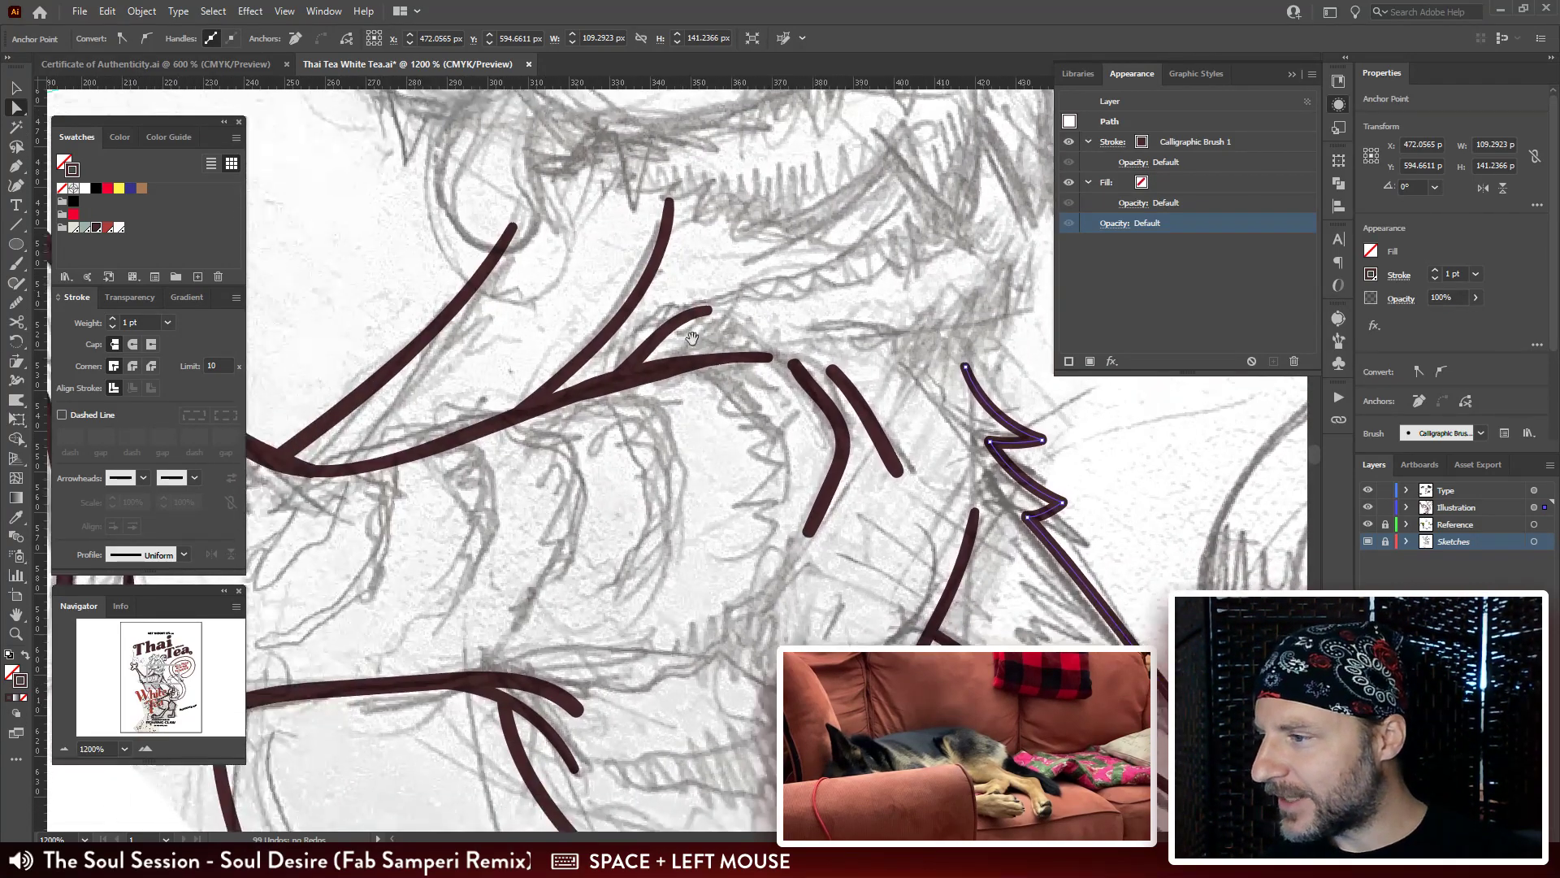
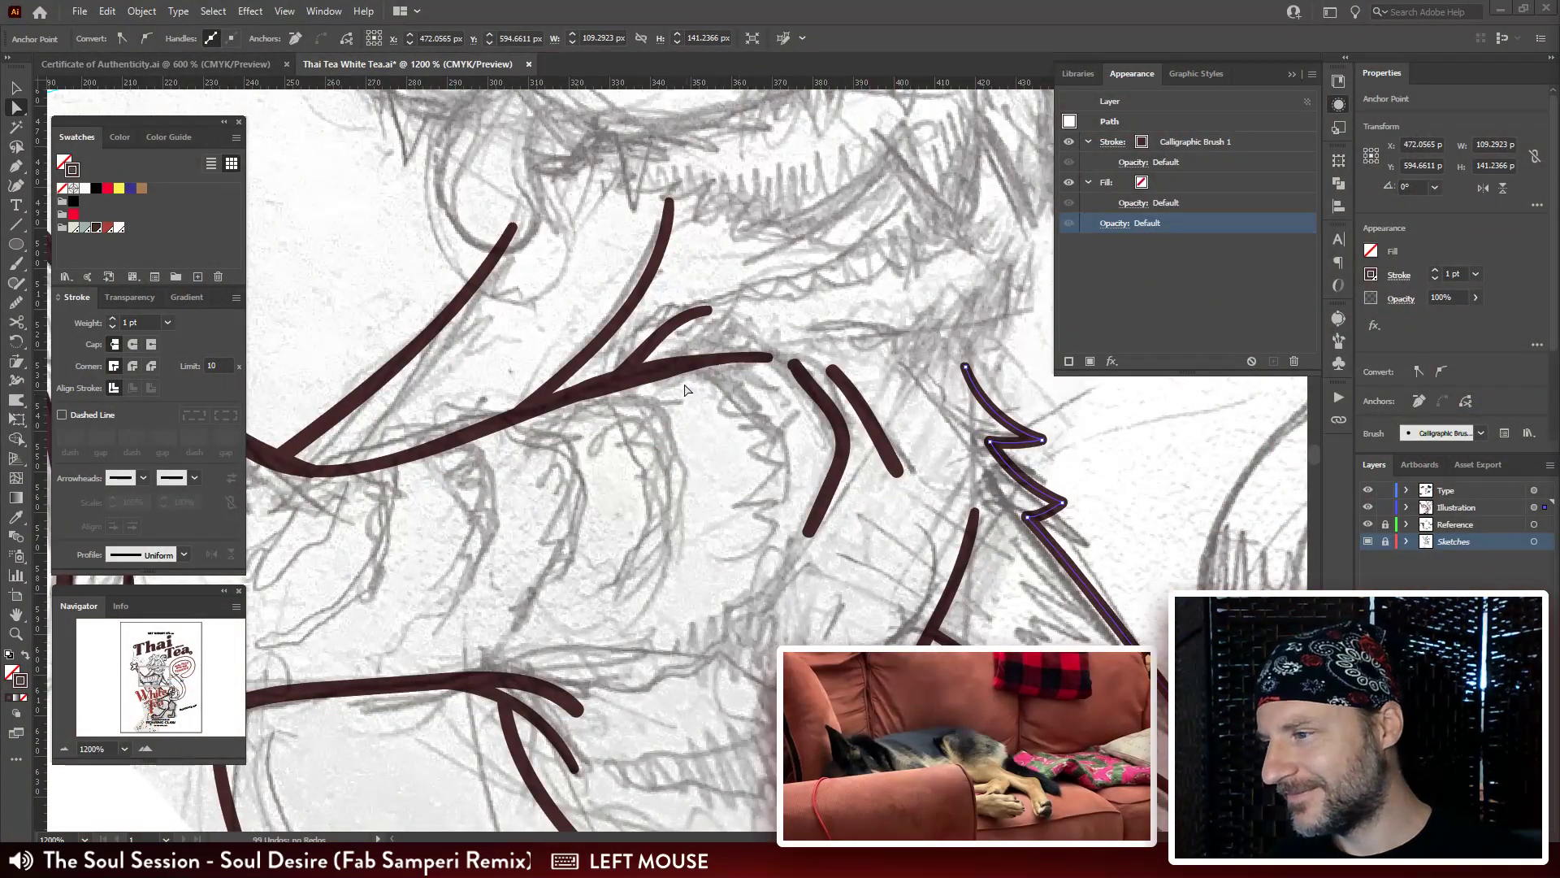
Examine the paths of the upper arm line, the adjoining neck line and the near ear's outline.
left_click(674, 373)
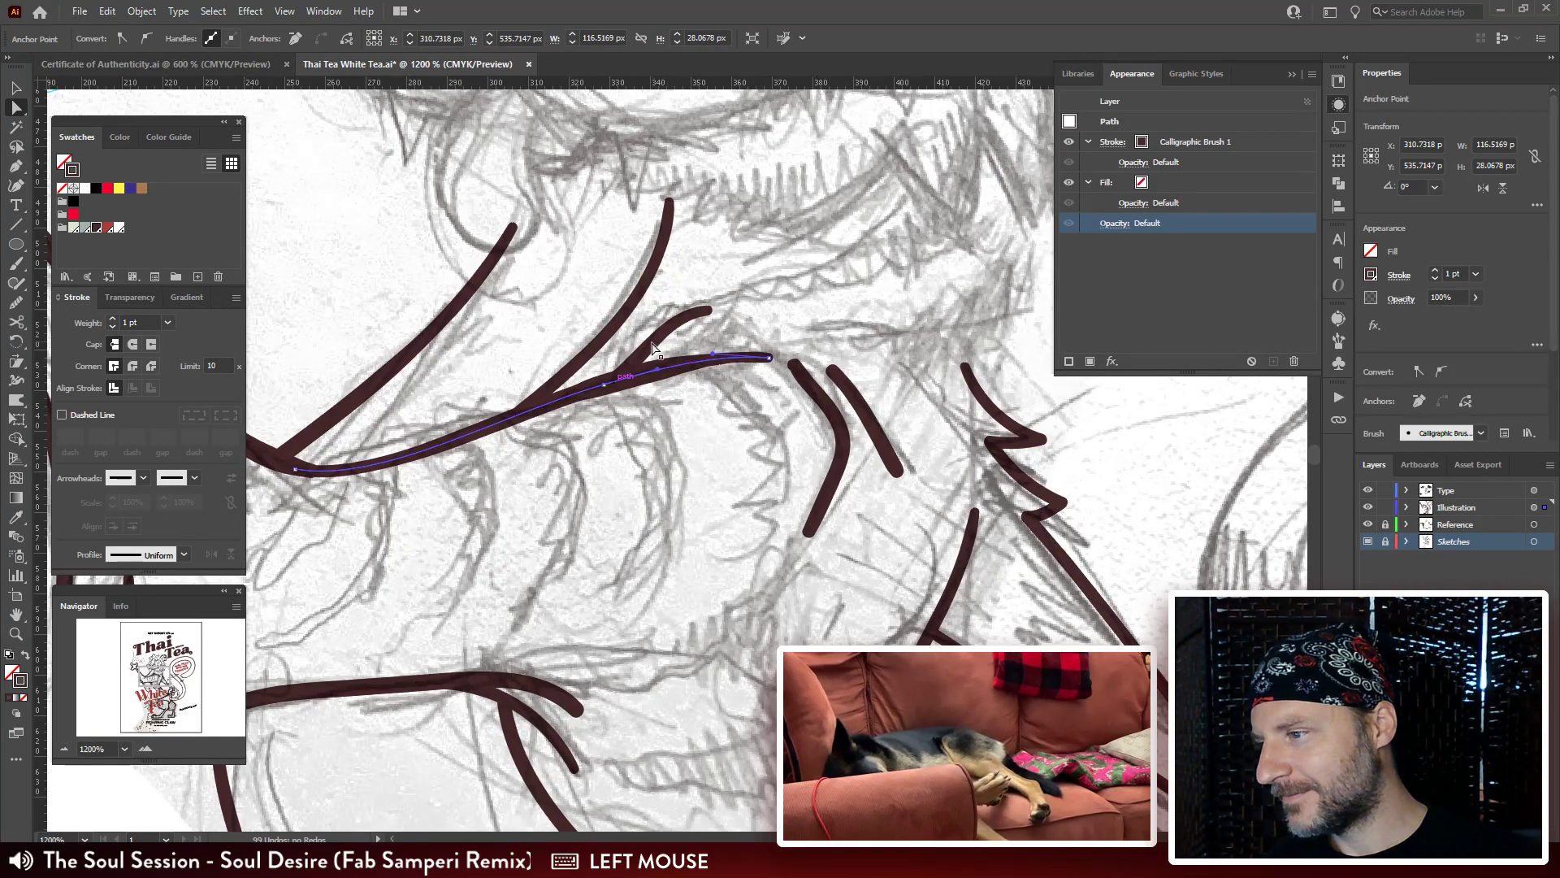
left_click(653, 348)
mouse_move(720, 253)
left_mouse_down()
mouse_move(725, 356)
mouse_move(675, 451)
left_mouse_up()
left_click(665, 357)
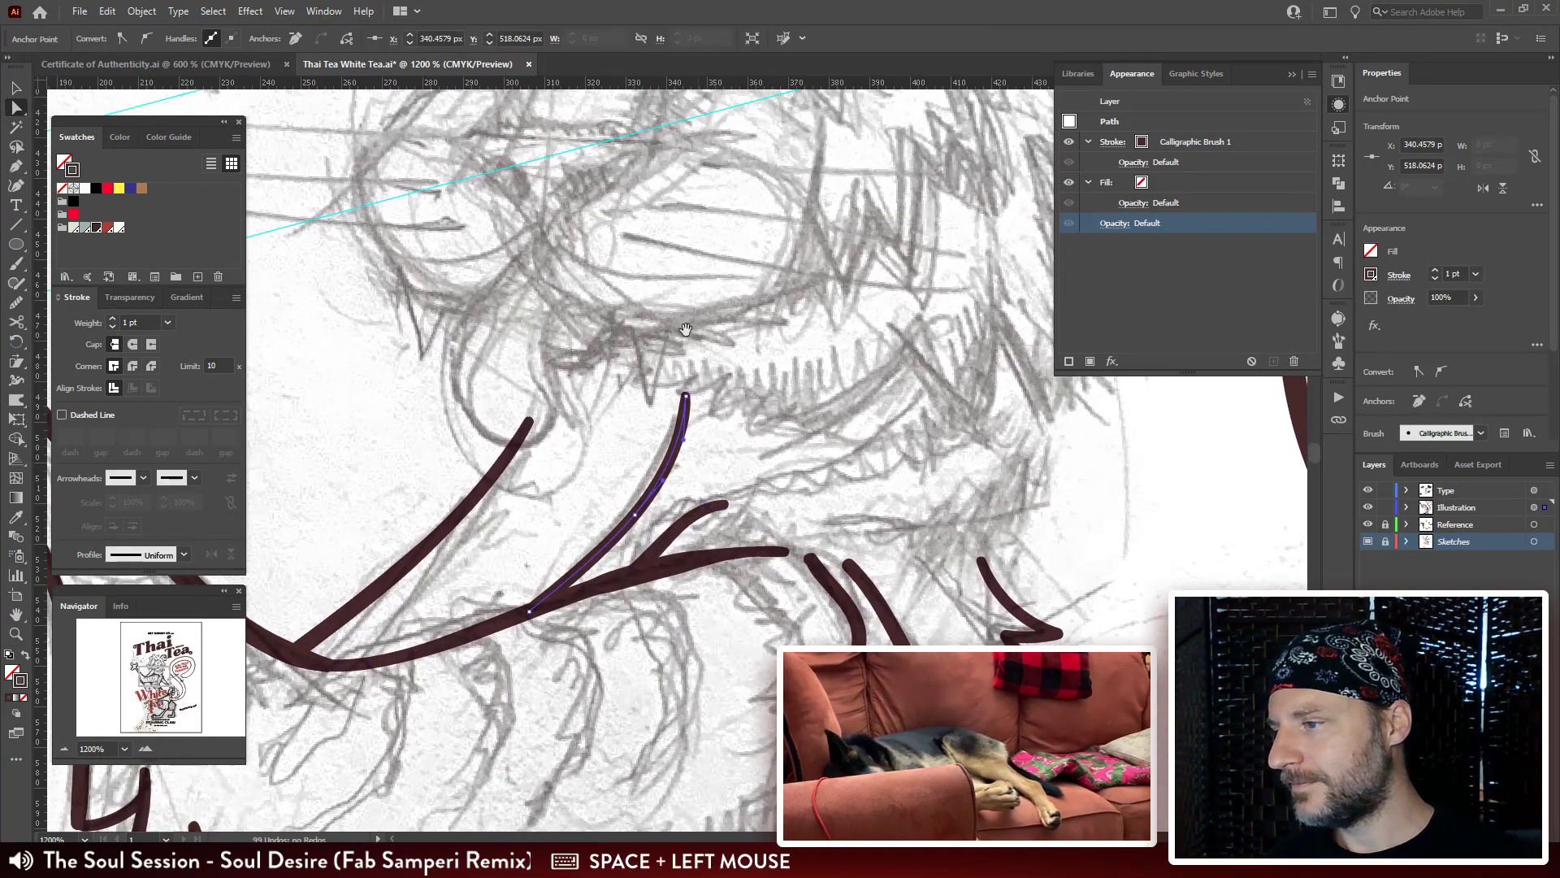
left_click(745, 358, "ctrl+alt")
left_click(744, 358, "ctrl+alt")
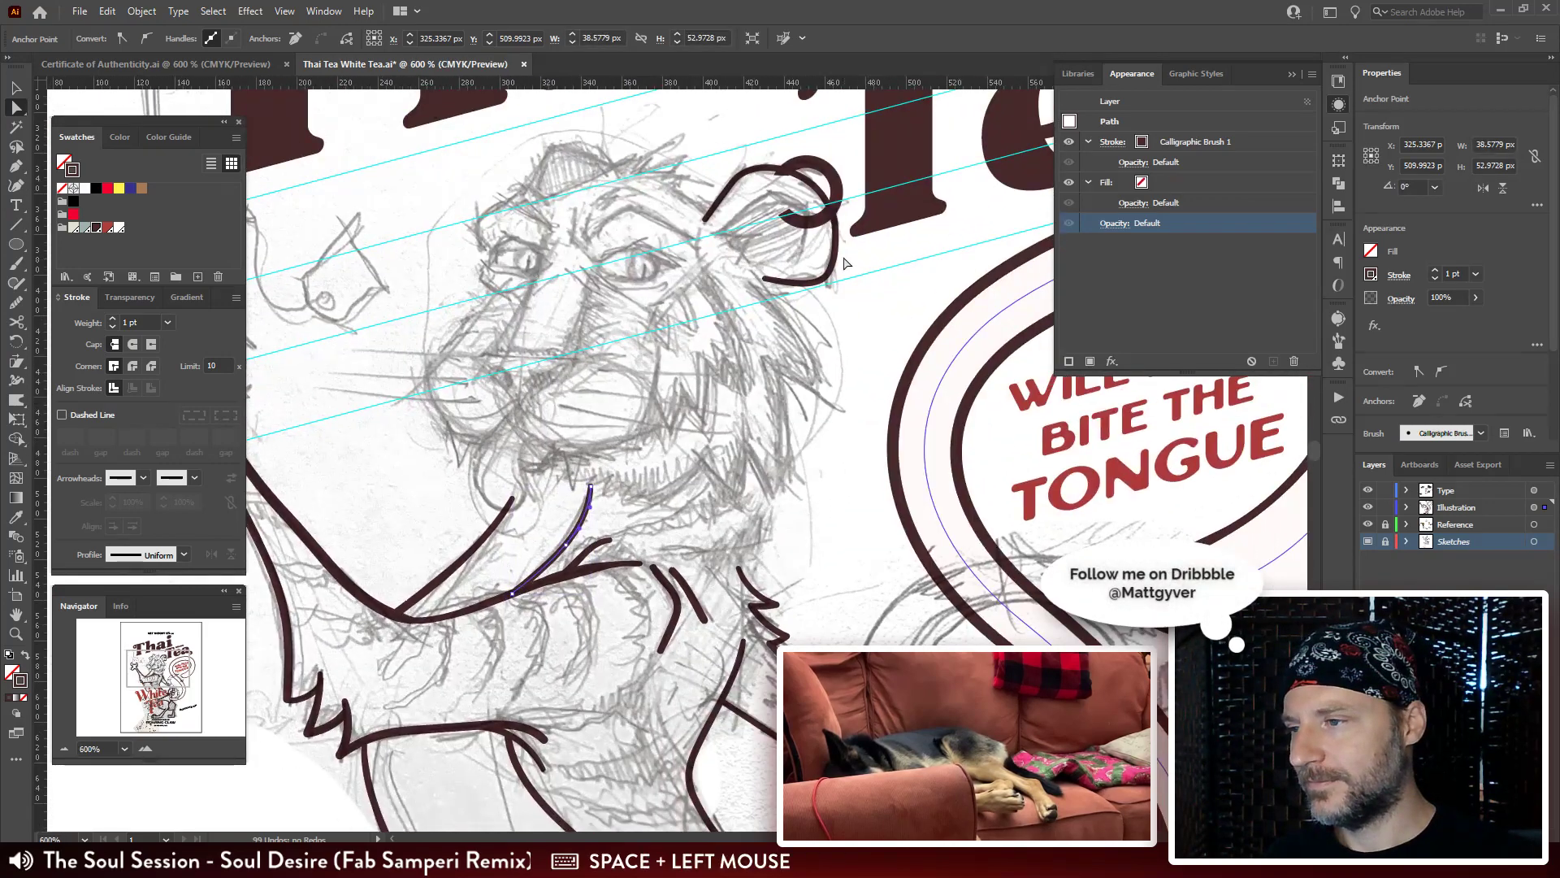
left_click(836, 268)
left_click_drag(458, 394, 486, 434)
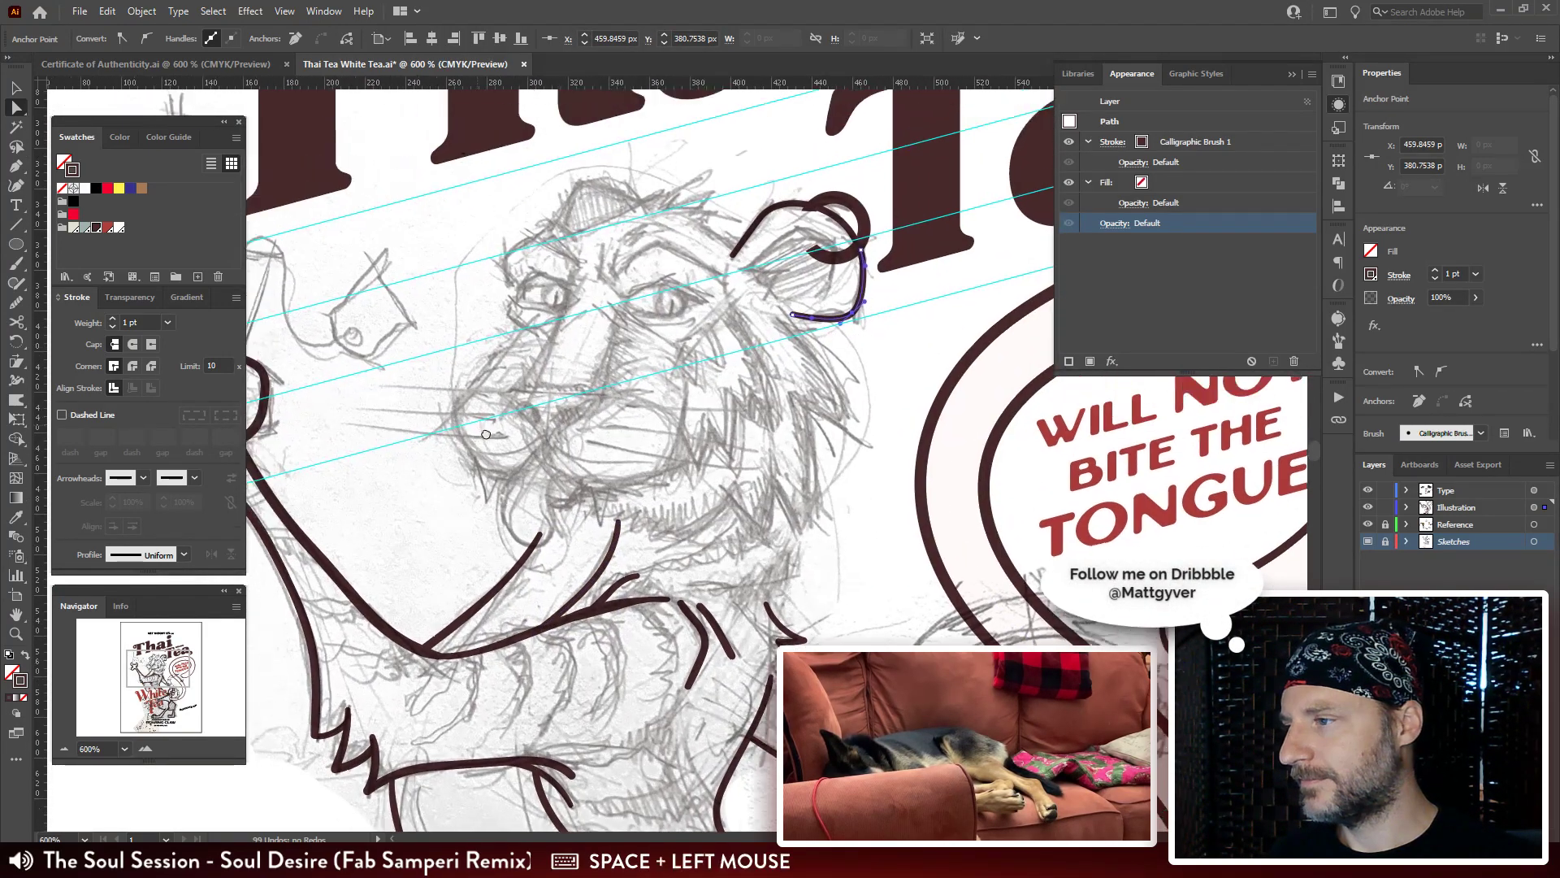
Paint the far ear's outline, the rounded brow curve and the short upper eyelid line of the far eye over the sketch.
key("b")
key("ctrl+shift+a")
left_click_drag(573, 392, 597, 342)
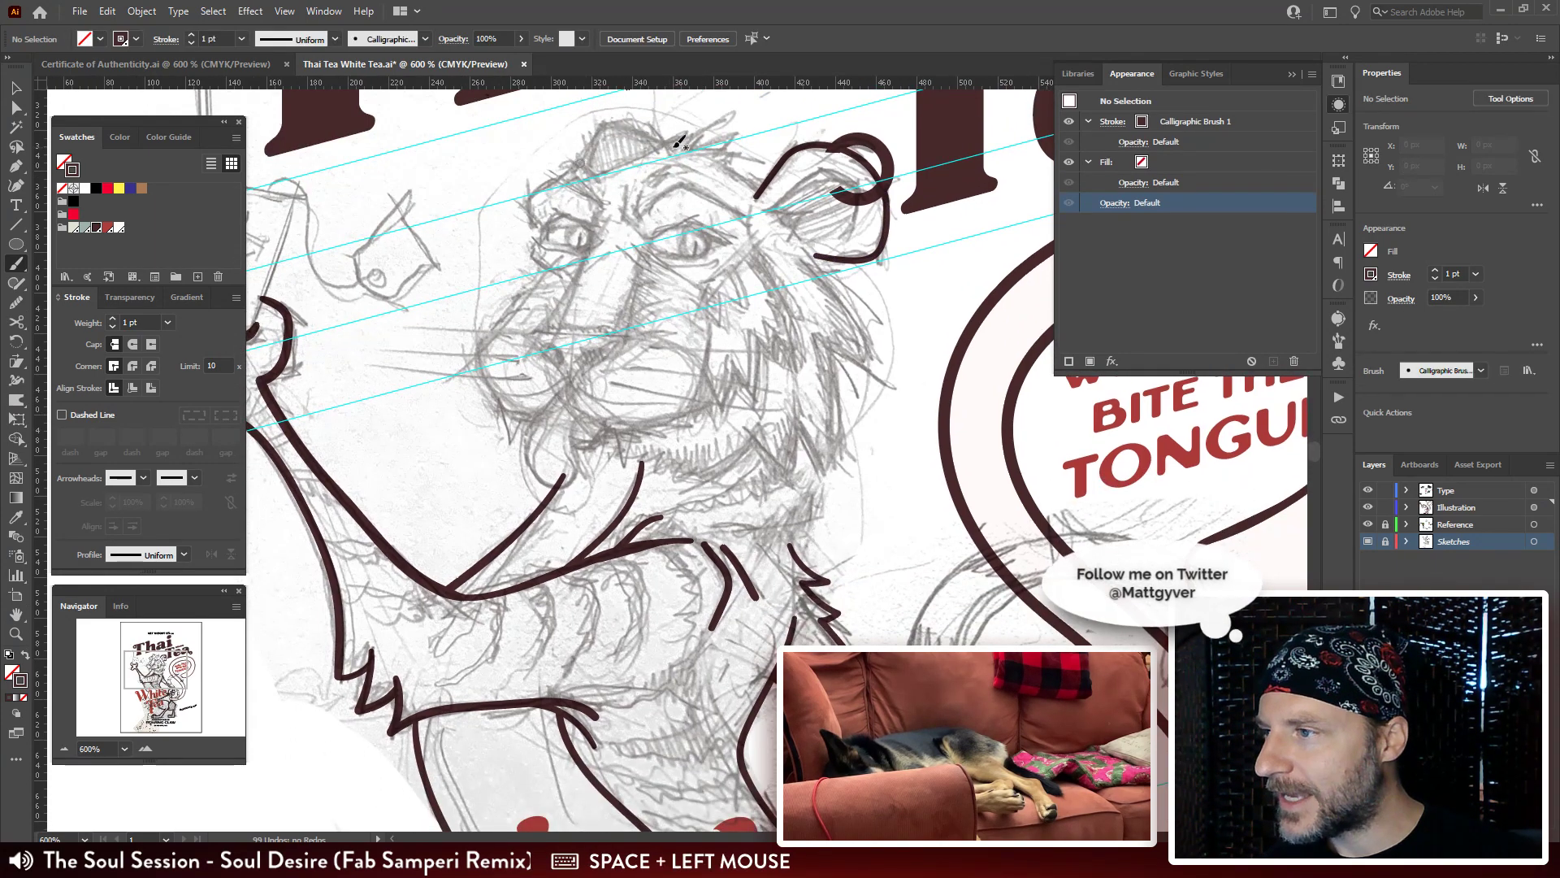
mouse_move(666, 140)
left_mouse_down()
mouse_move(616, 123)
mouse_move(592, 134)
mouse_move(577, 161)
mouse_move(485, 209)
mouse_move(483, 242)
left_mouse_up()
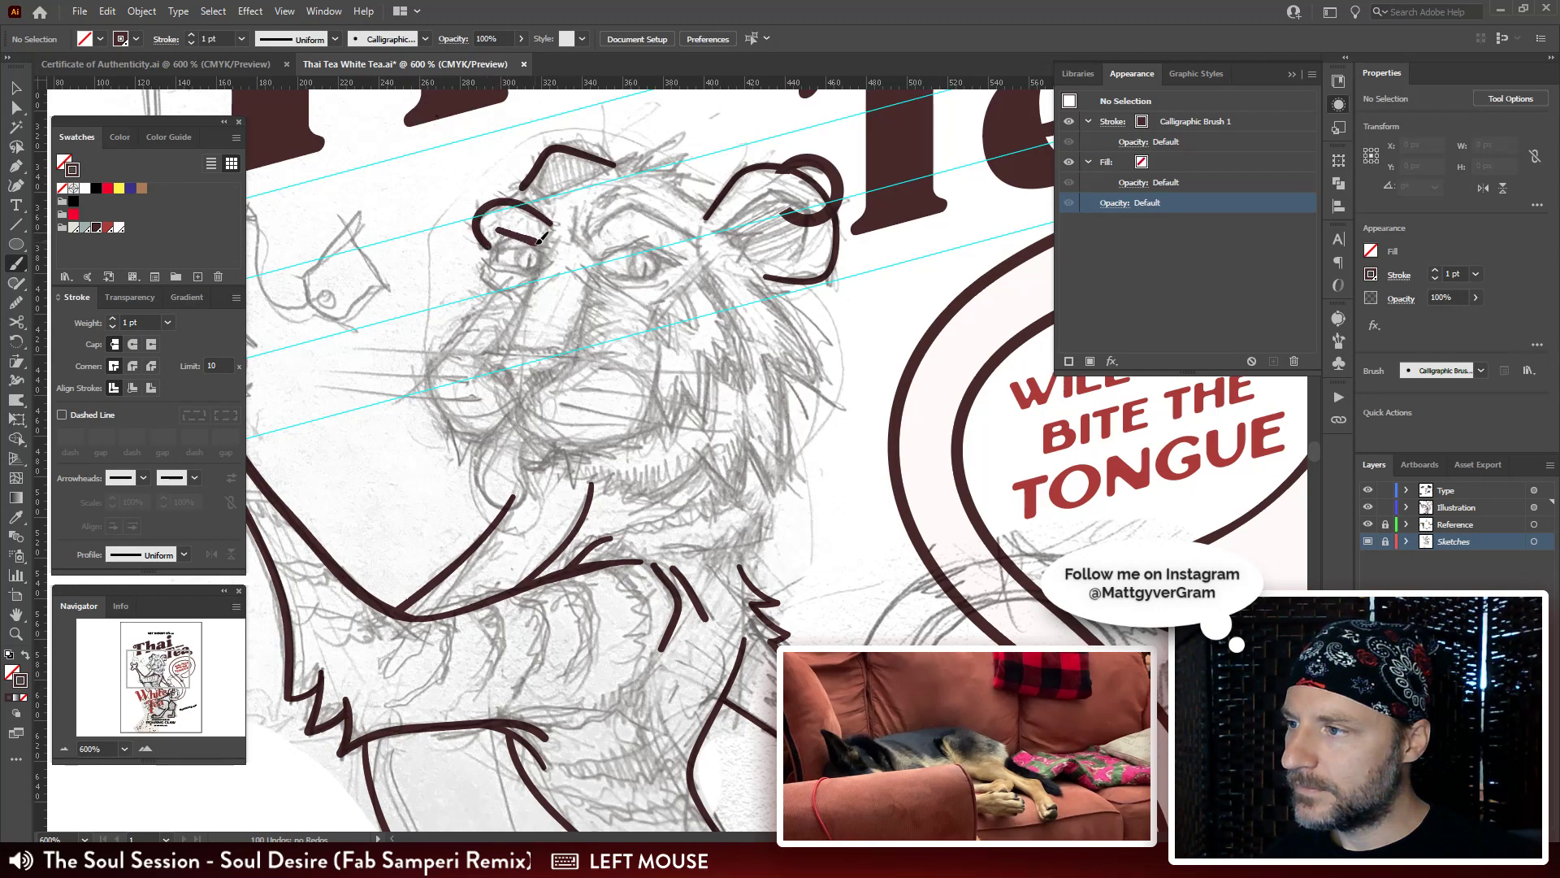
Paint the nose outline from the far eye down the bridge and around beneath the nose tip.
mouse_move(577, 272)
left_mouse_down()
mouse_move(556, 174)
mouse_move(499, 299)
left_mouse_up()
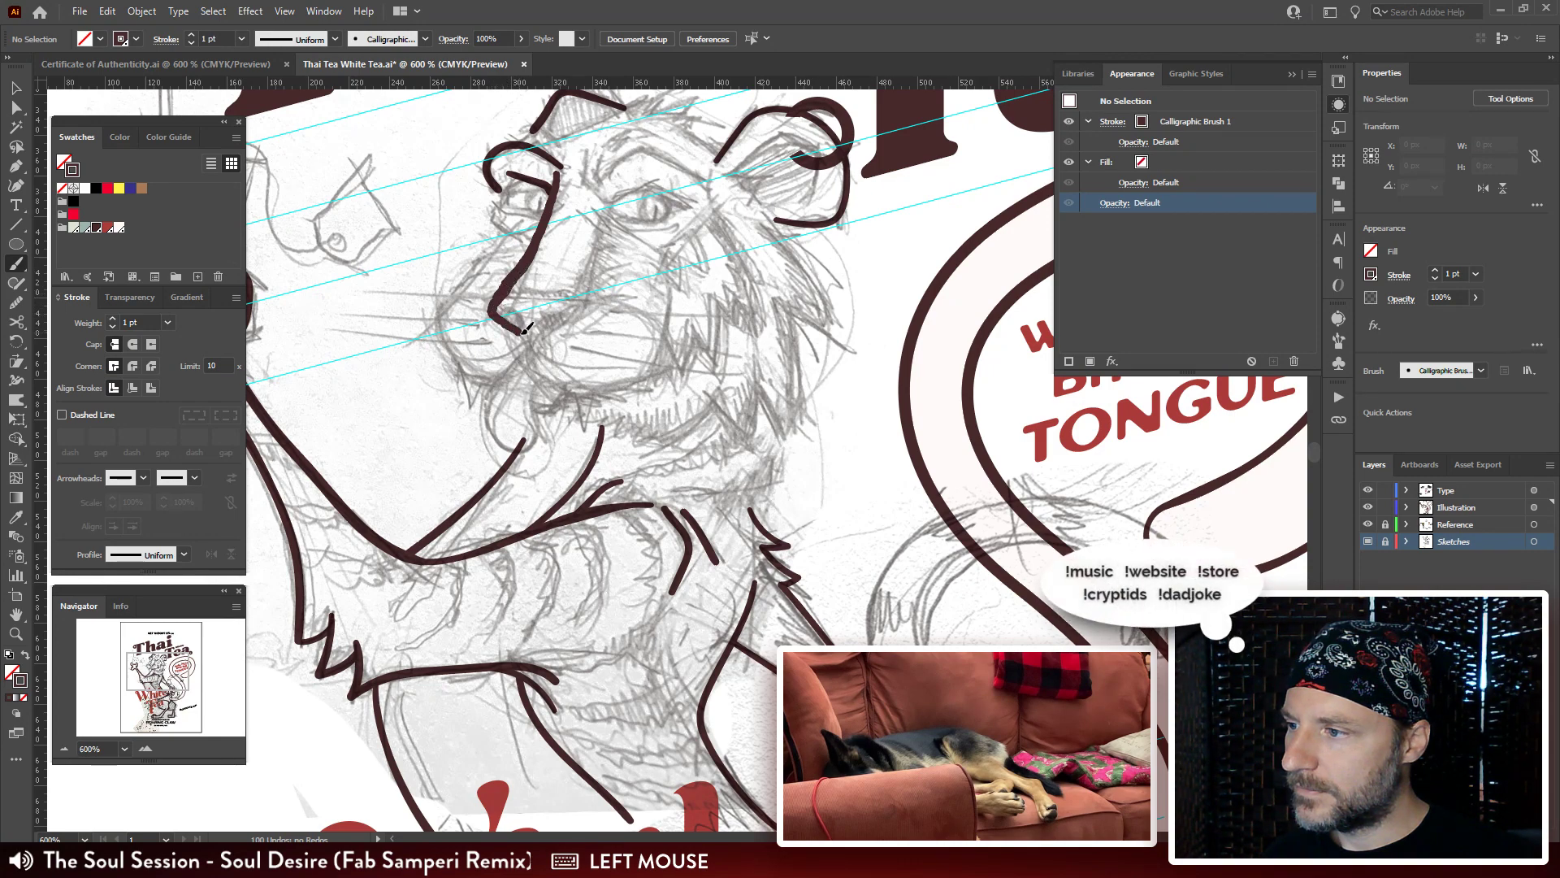
left_click_drag(586, 312, 588, 308)
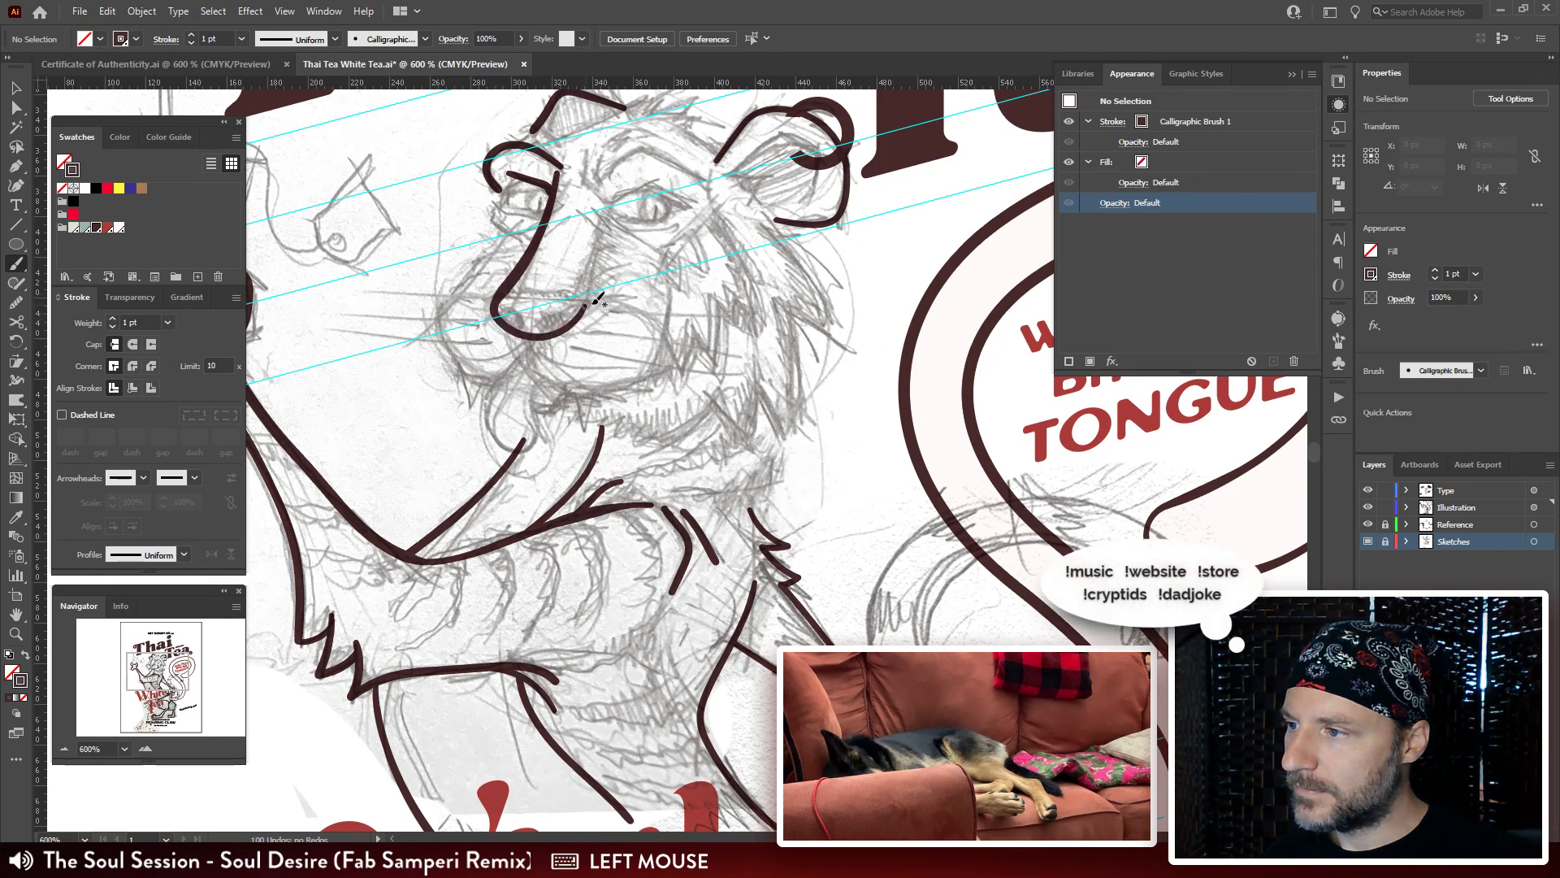
left_click_drag(705, 277, 703, 300)
Remove the extra anchor point from the far side of the curve beneath the nose tip.
key("a")
left_click(530, 364)
left_click(530, 370)
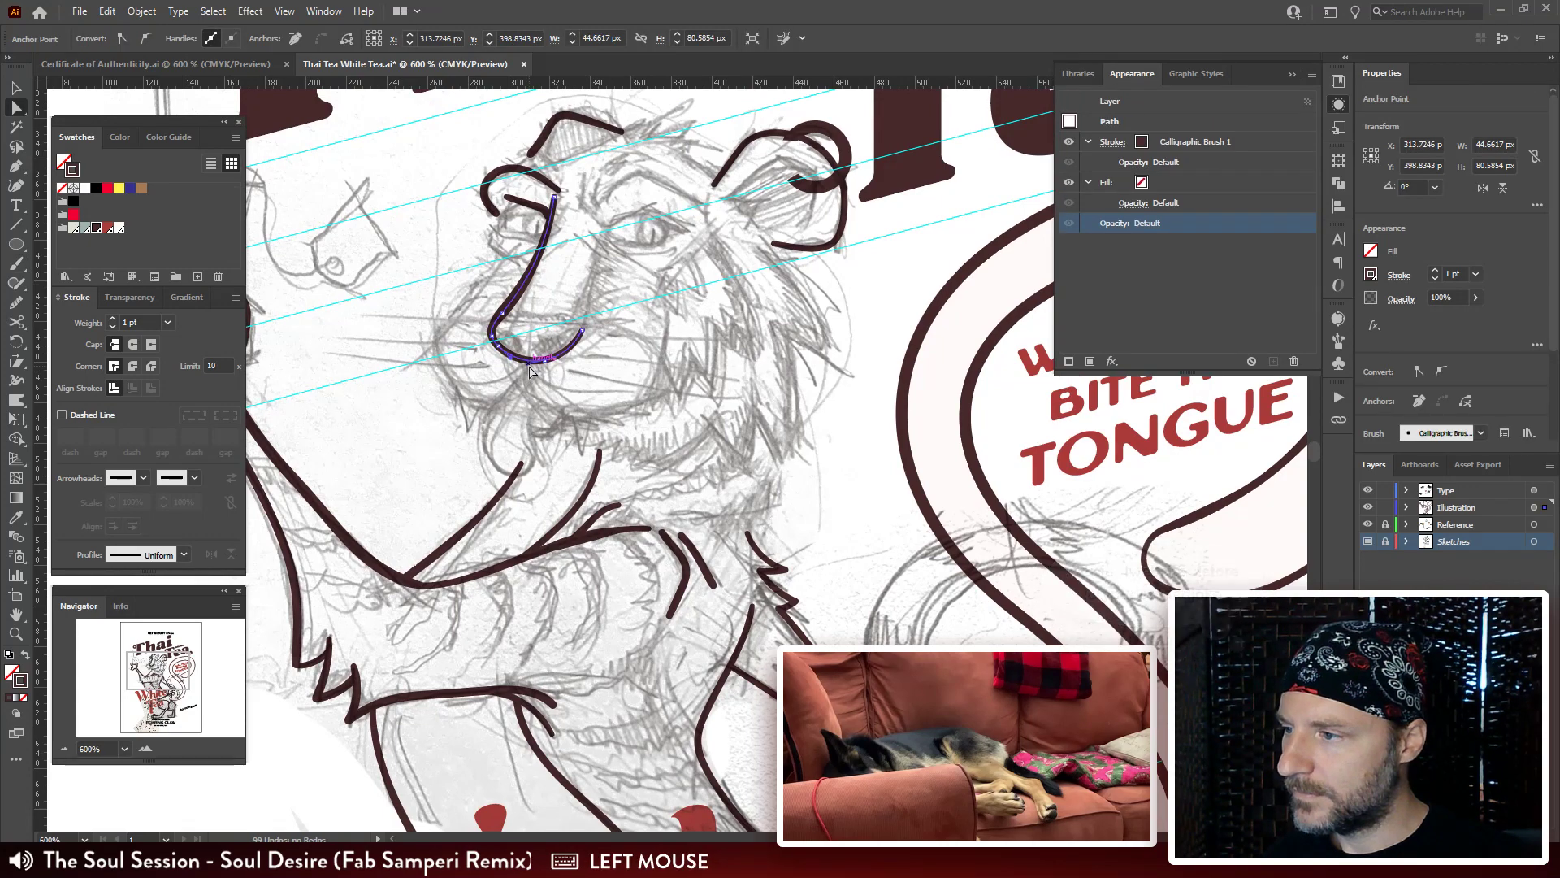
key("ctrl+plus")
key("ctrl+plus")
key("ctrl+plus")
left_click_drag(585, 406, 560, 368)
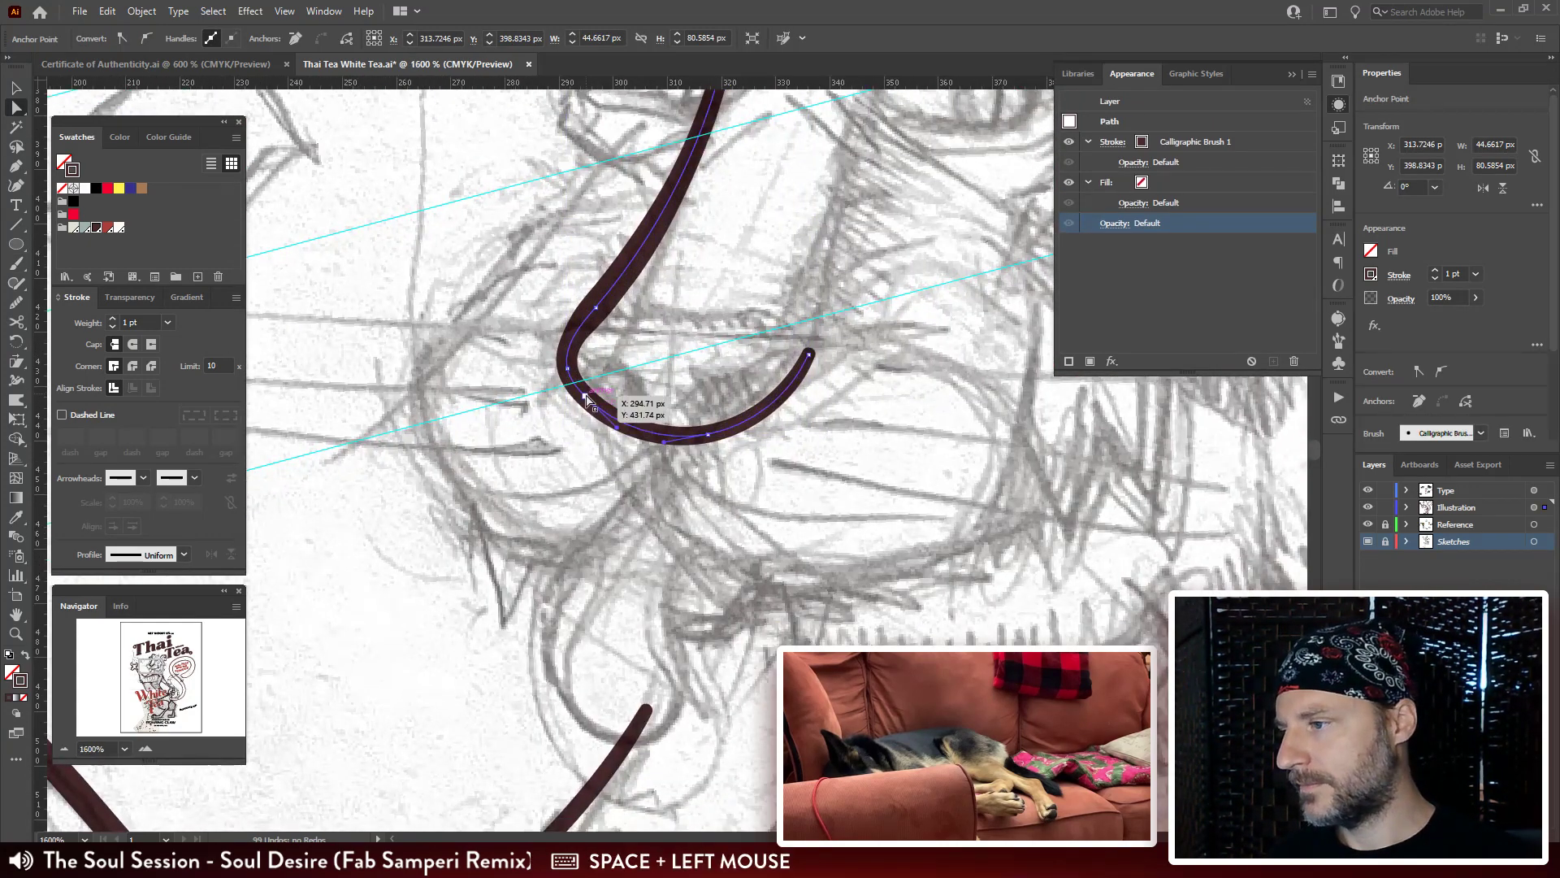
left_click(585, 396)
key("ctrl+r")
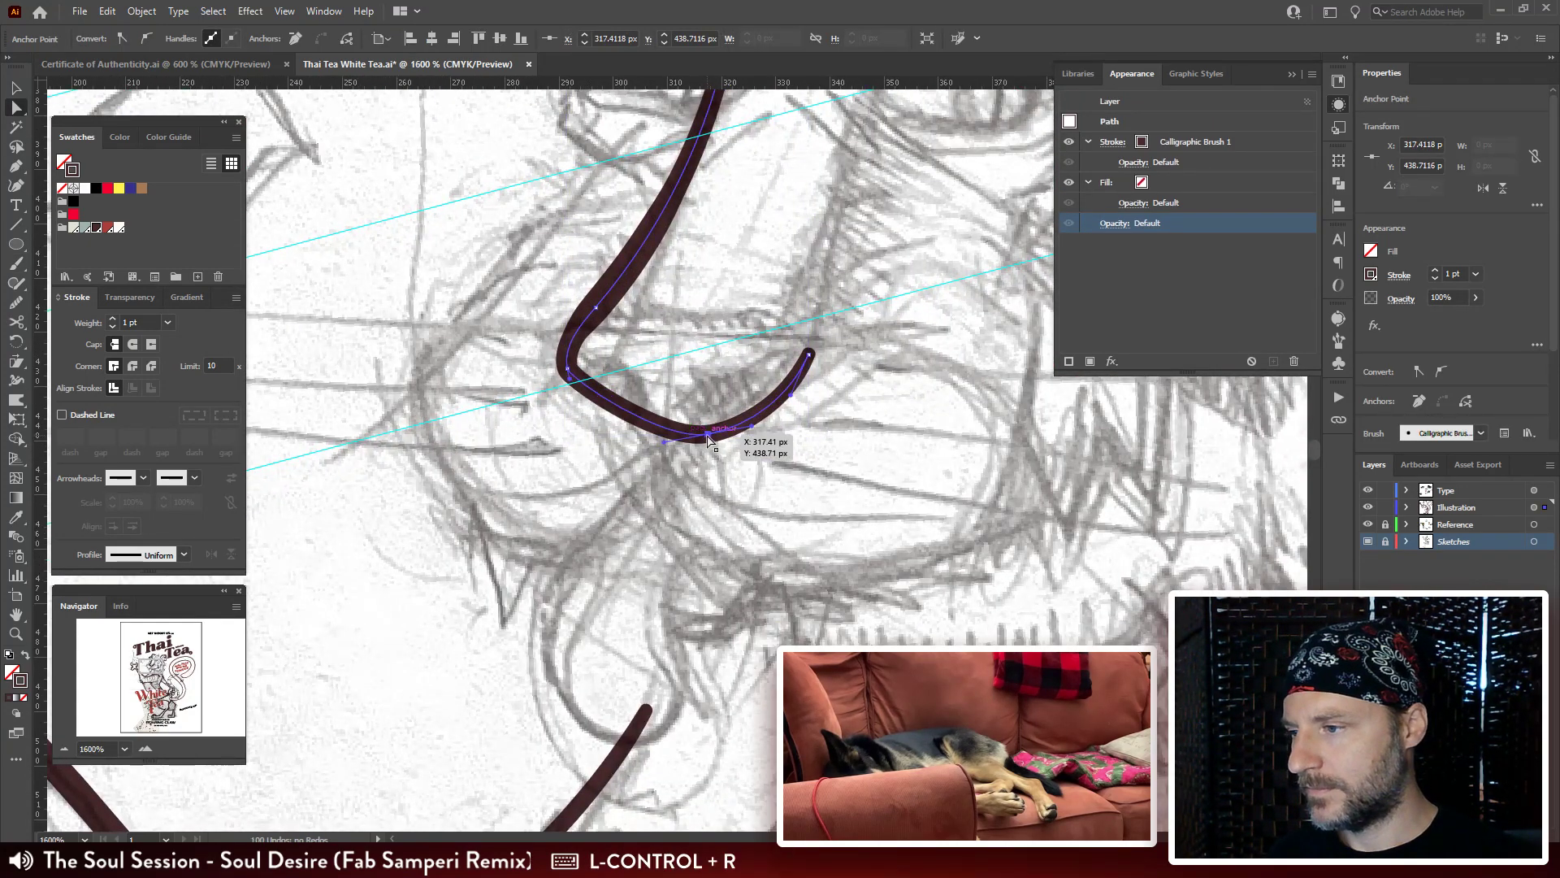
Reshape the curve beneath the nose into a narrower tip with straighter sides.
mouse_move(707, 438)
left_mouse_down()
mouse_move(663, 438)
mouse_move(710, 430)
left_mouse_up()
mouse_move(603, 438)
left_mouse_down()
mouse_move(600, 393)
mouse_move(560, 321)
mouse_move(581, 338)
mouse_move(563, 332)
left_mouse_up()
left_click_drag(732, 324, 606, 380)
left_click(726, 347)
key("ctrl+z")
key("ctrl+z")
left_click_drag(771, 263, 692, 416)
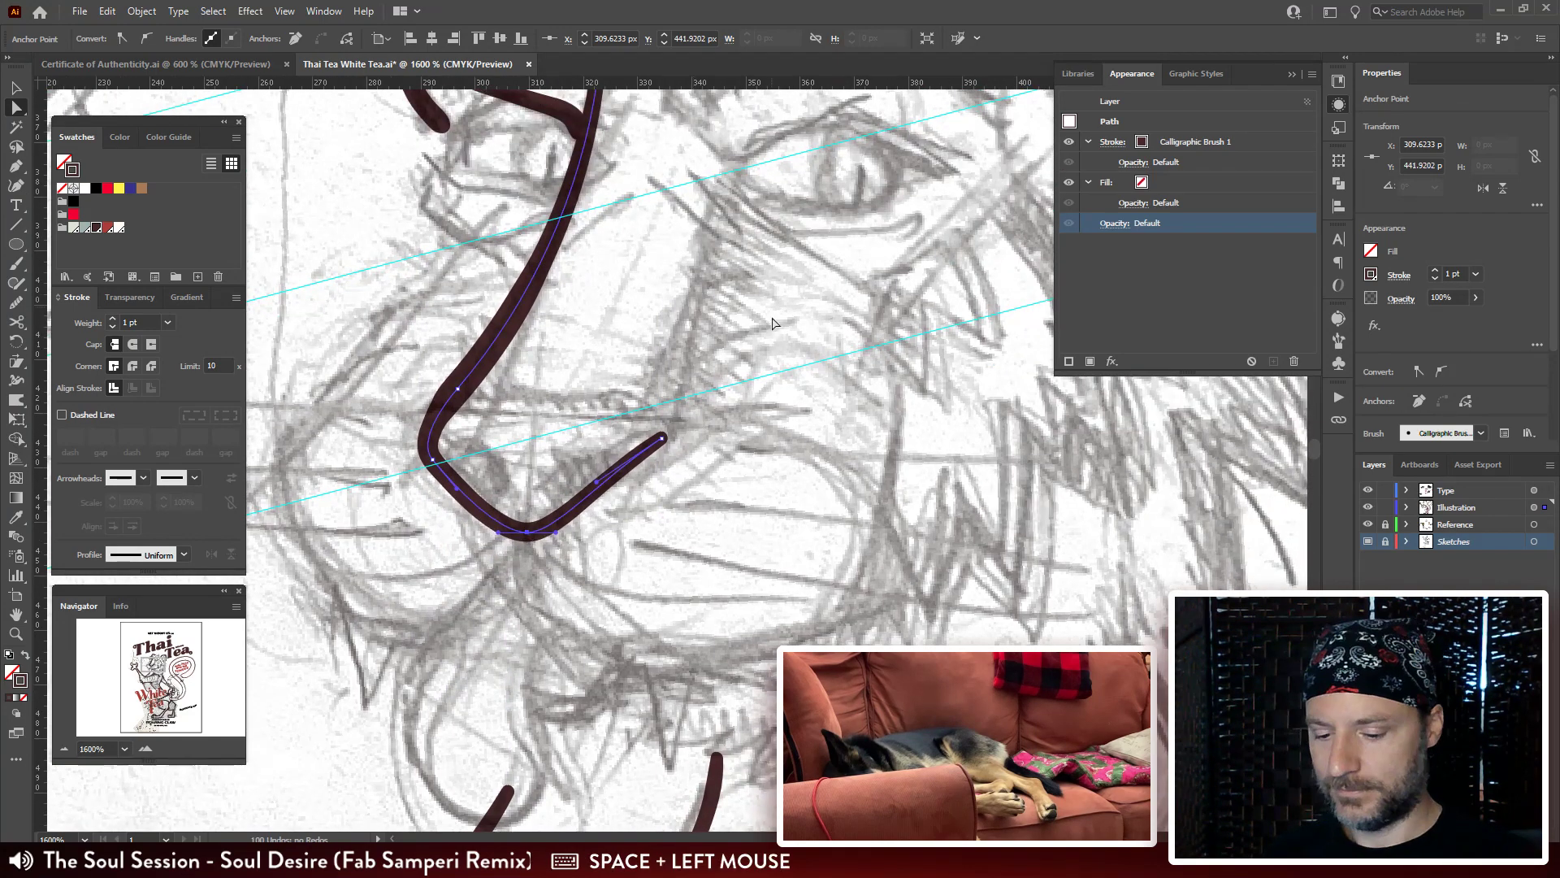
Adjust the upper end of the nose bridge line so it ends just below the brow curve, and clear the selection.
key("ctrl+minus")
left_click_drag(789, 263, 762, 307)
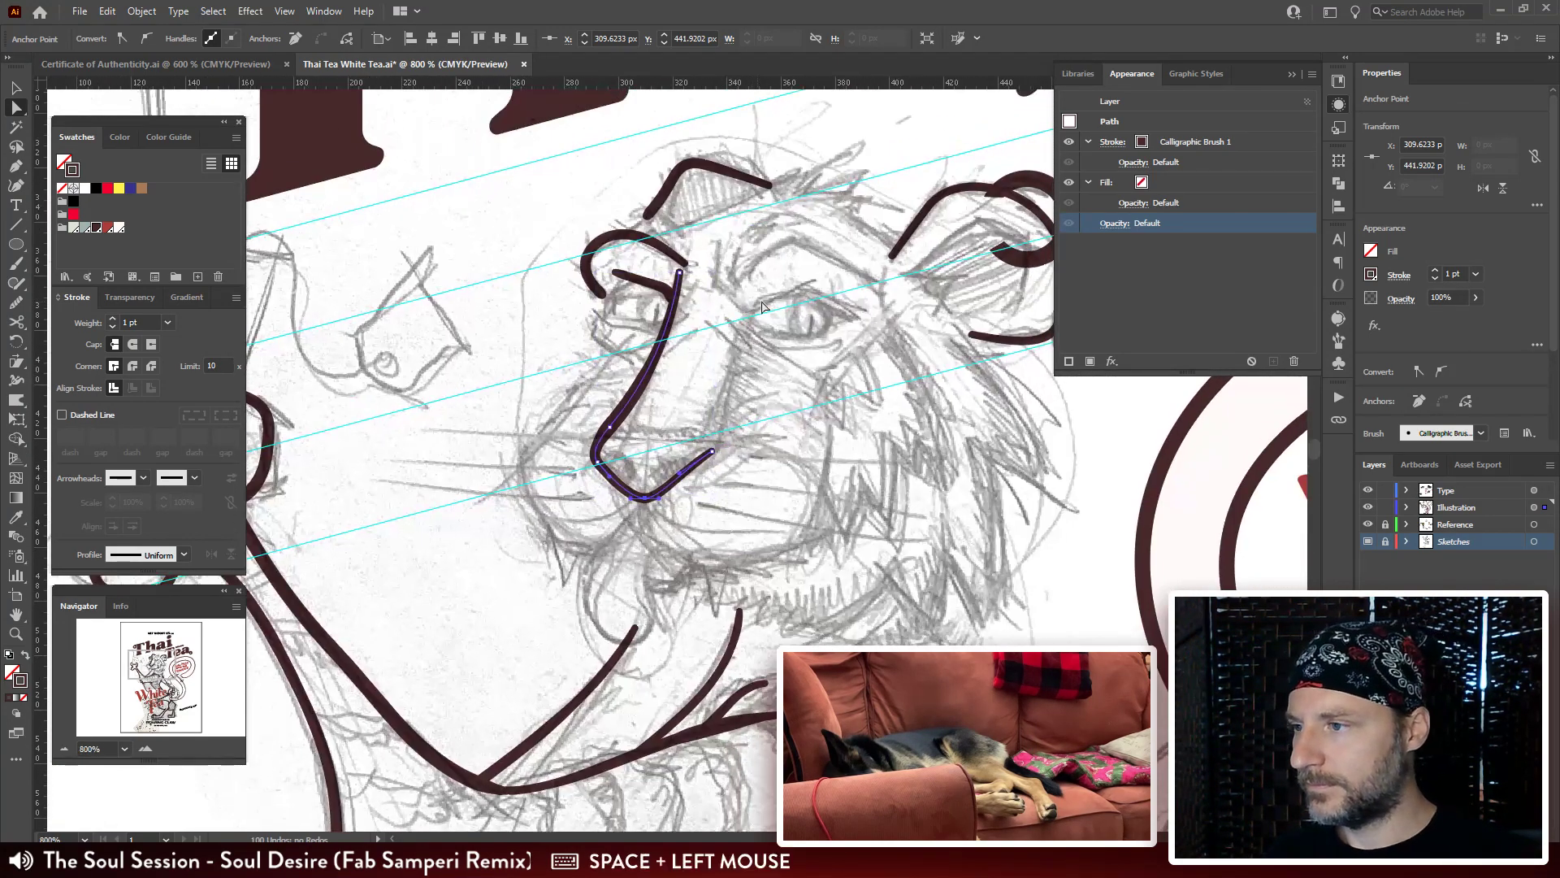
left_click(681, 273)
left_click_drag(681, 276, 704, 317)
key("ctrl+plus")
left_click(679, 306)
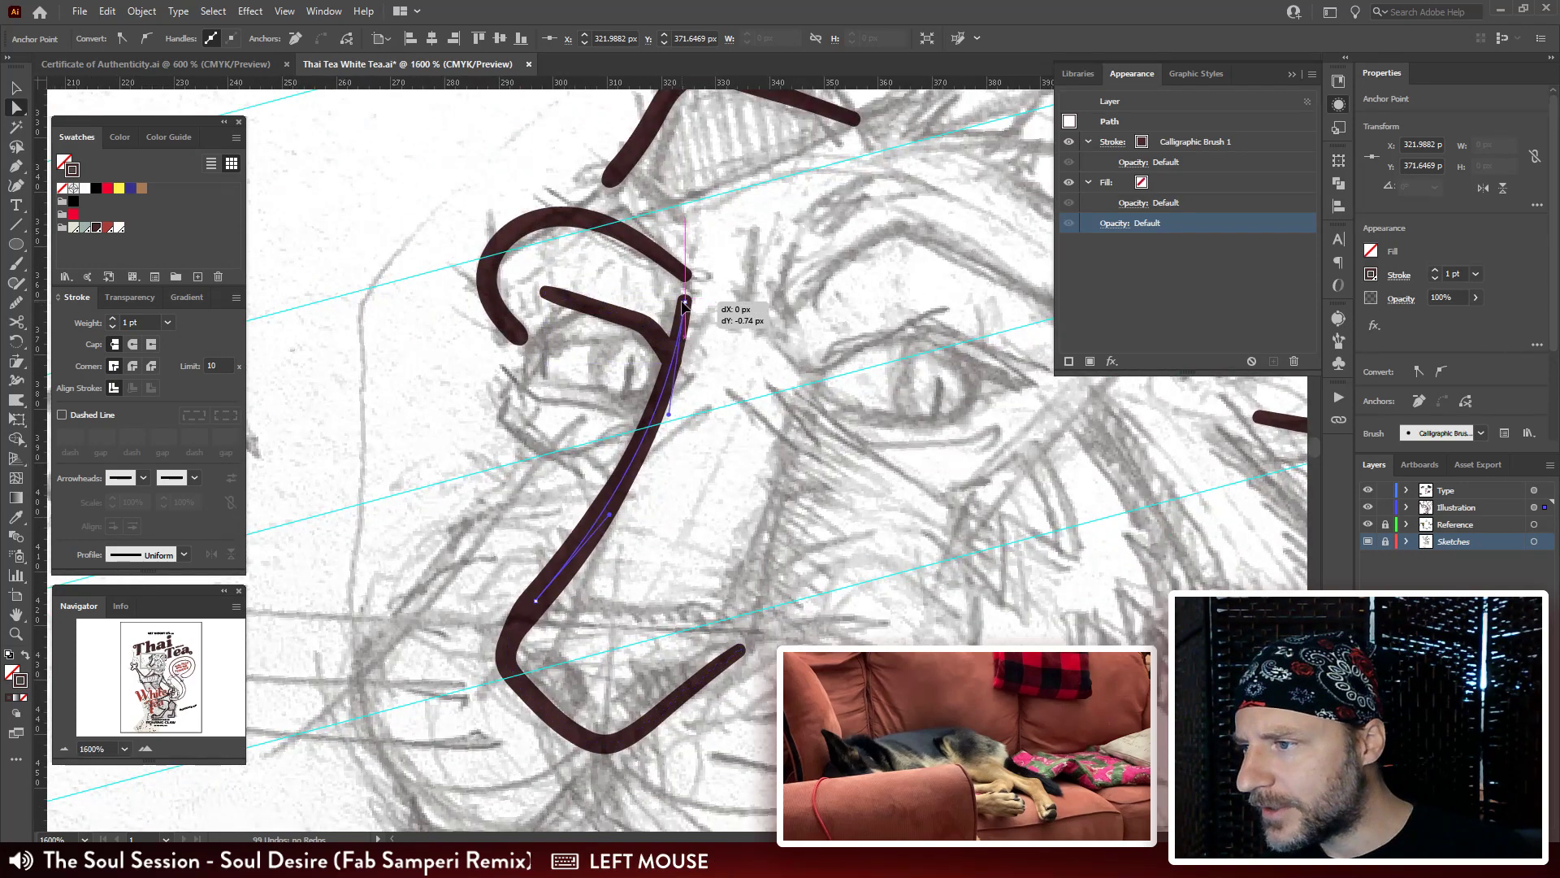
left_click(655, 334)
left_click_drag(673, 364, 665, 284)
left_click(550, 409)
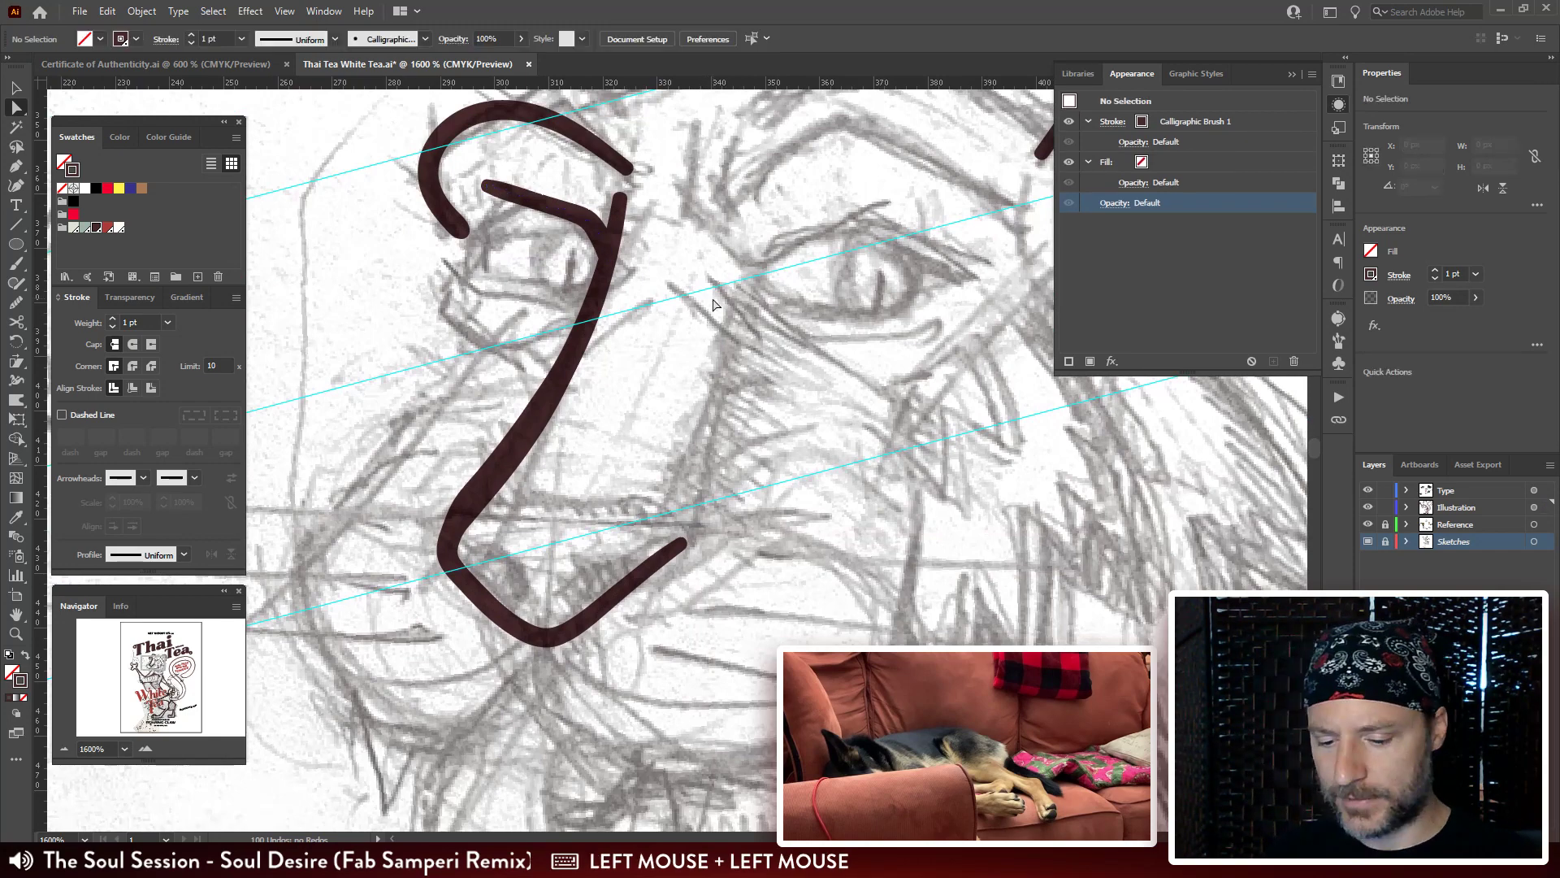
Paint the near side of the nose bridge from the inner eye to the nose outline, plus a second line just inside it.
key("ctrl+minus")
key("b")
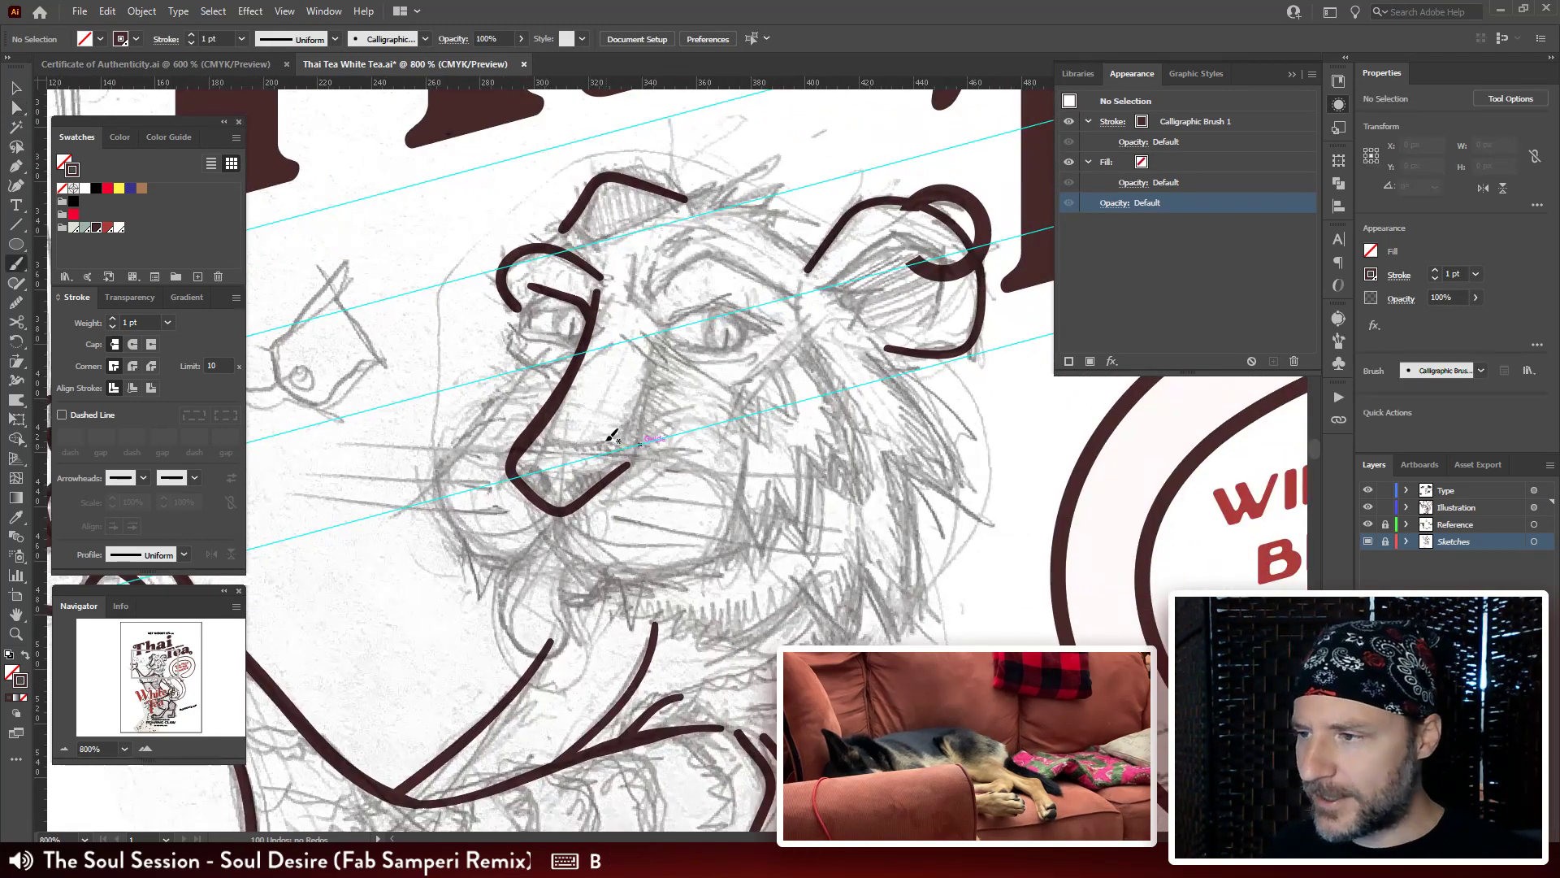
mouse_move(667, 372)
left_mouse_down()
mouse_move(642, 345)
mouse_move(649, 265)
left_mouse_up()
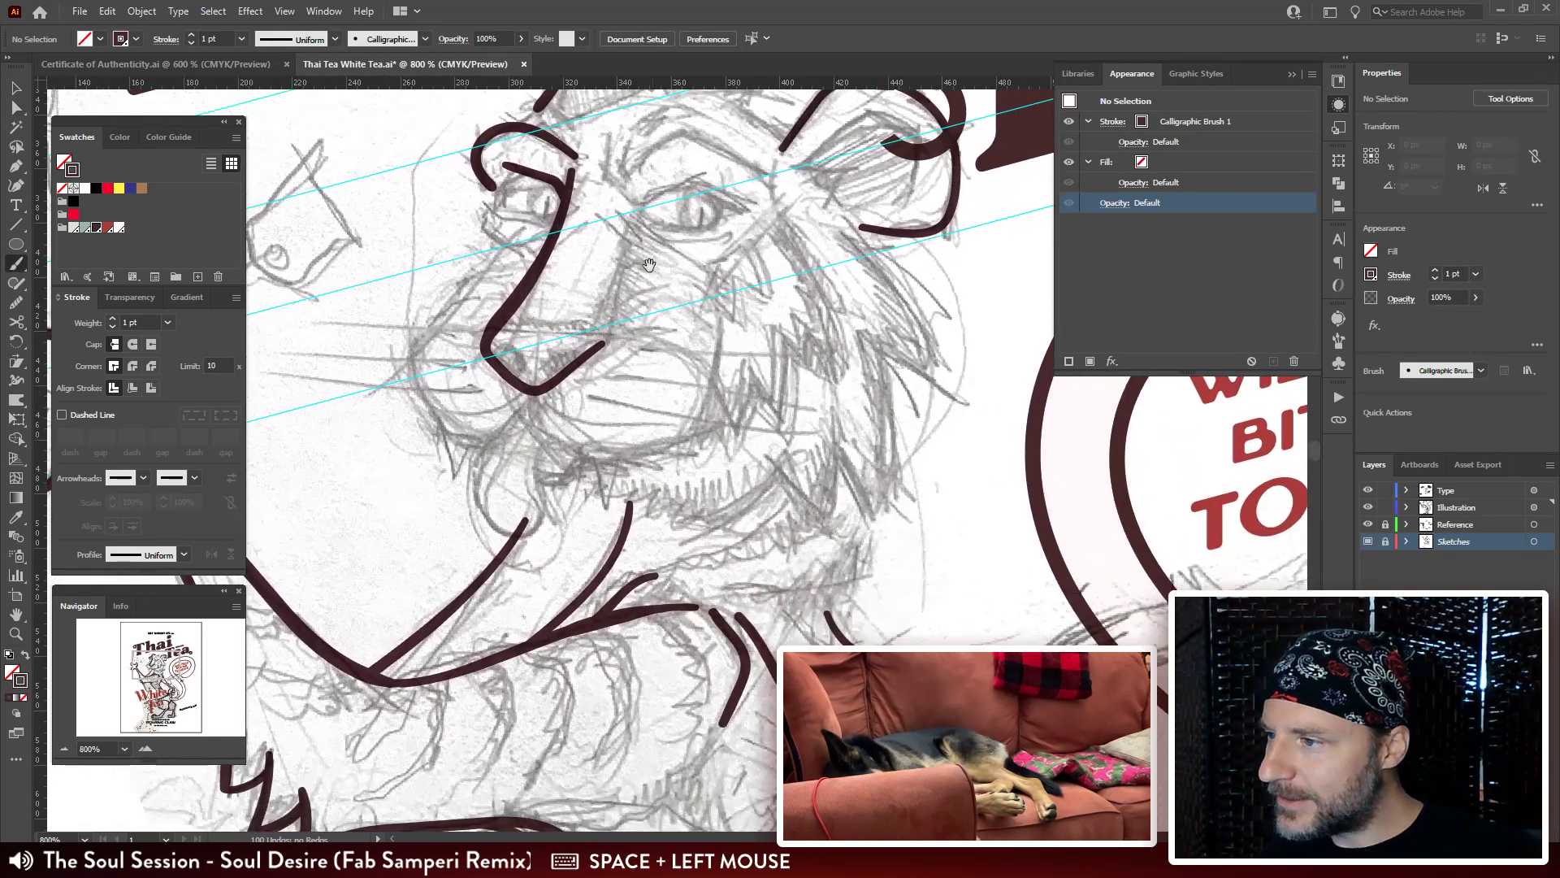
left_click_drag(634, 209, 618, 263)
key("ctrl+z")
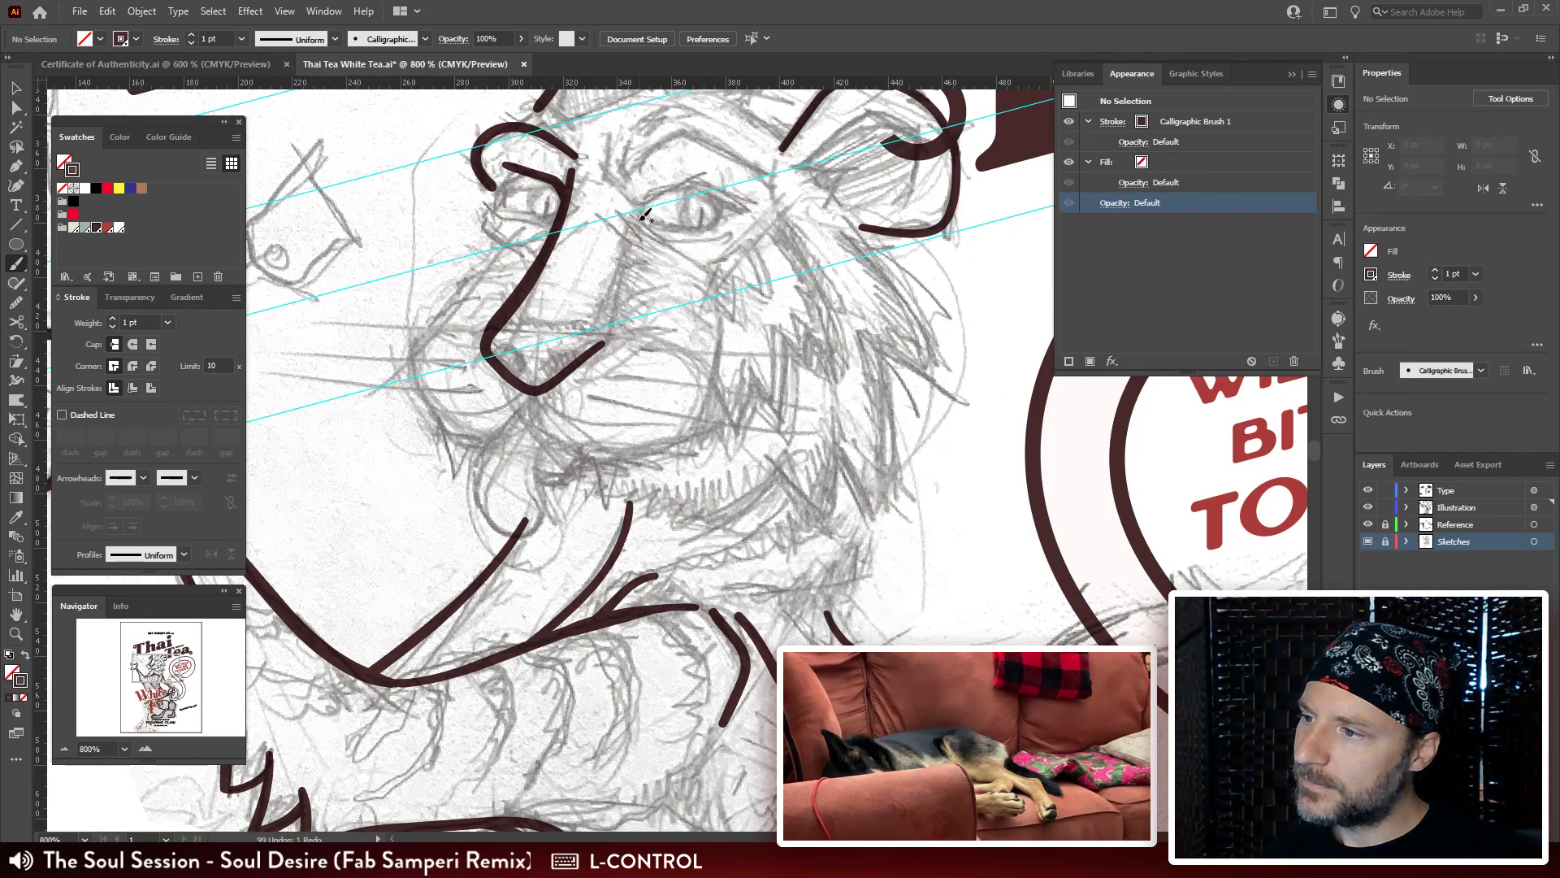
left_click_drag(637, 209, 623, 250)
left_click_drag(602, 313, 590, 334)
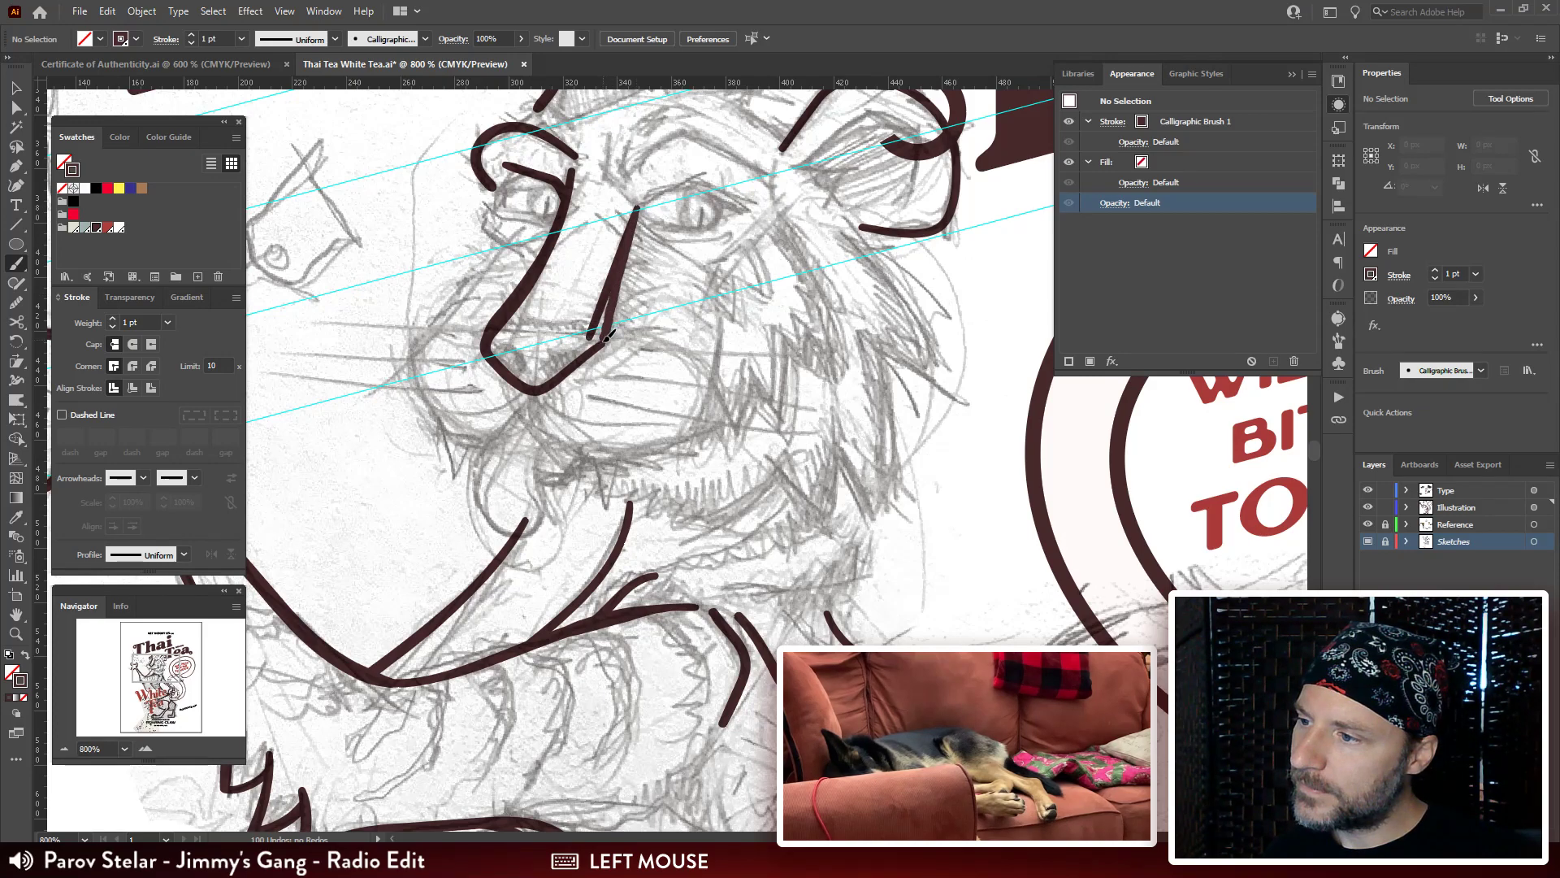
Try to join the near-side bridge line to the nose outline where their ends meet.
key("a")
left_click_drag(608, 336, 583, 379)
key("ctrl+alt+shift+j")
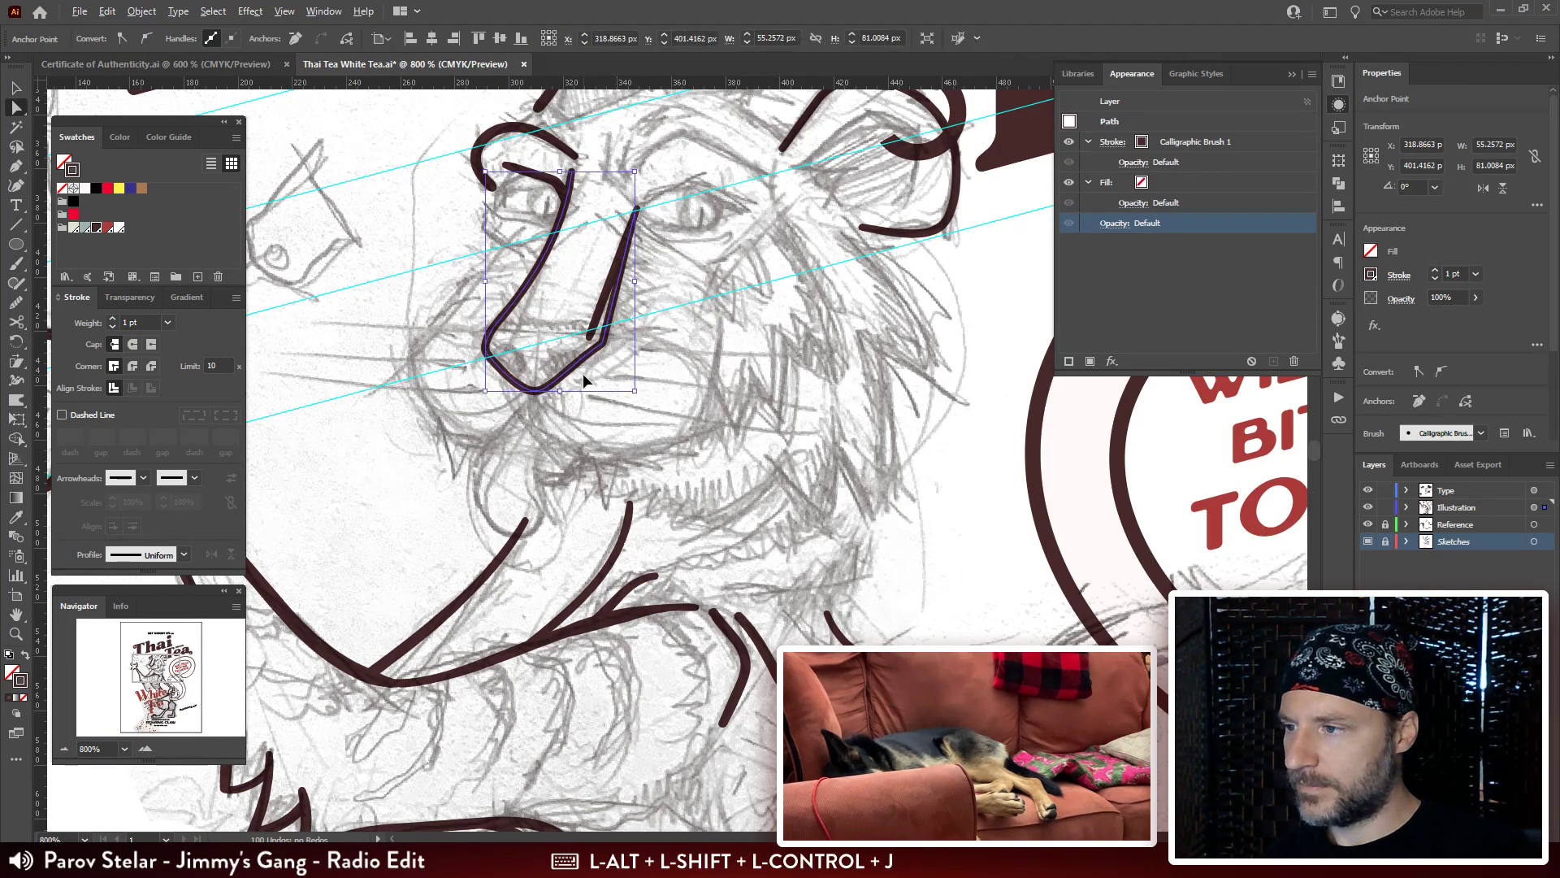
key("ctrl+z")
left_click(617, 345)
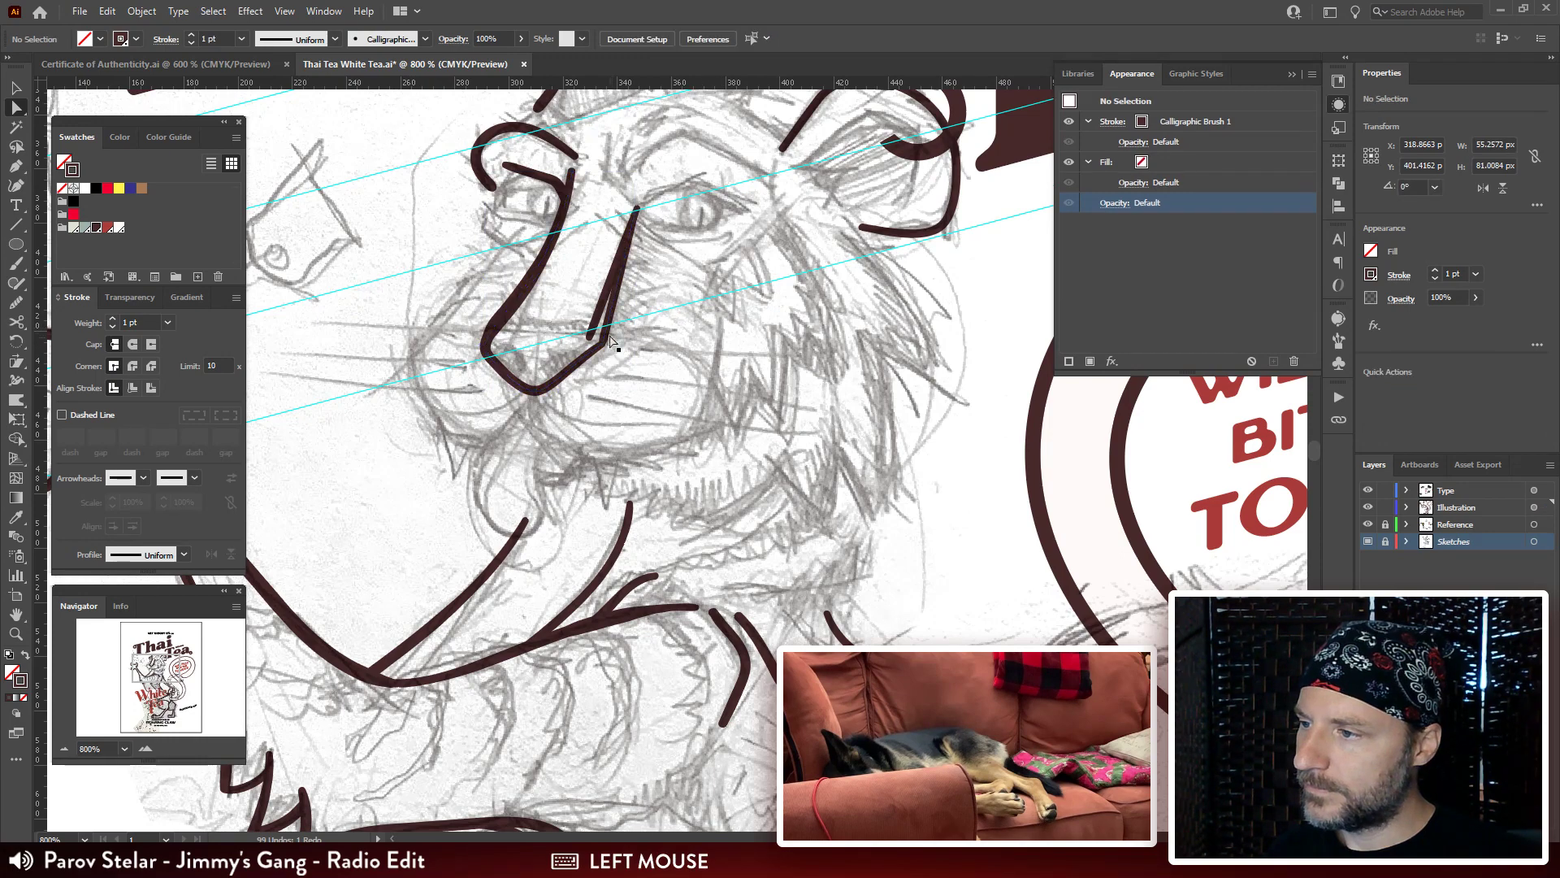
Try to move the inner bridge line's lower end and extend it with a Pen curve across the top of the nose.
left_click_drag(590, 340, 591, 339)
key("p")
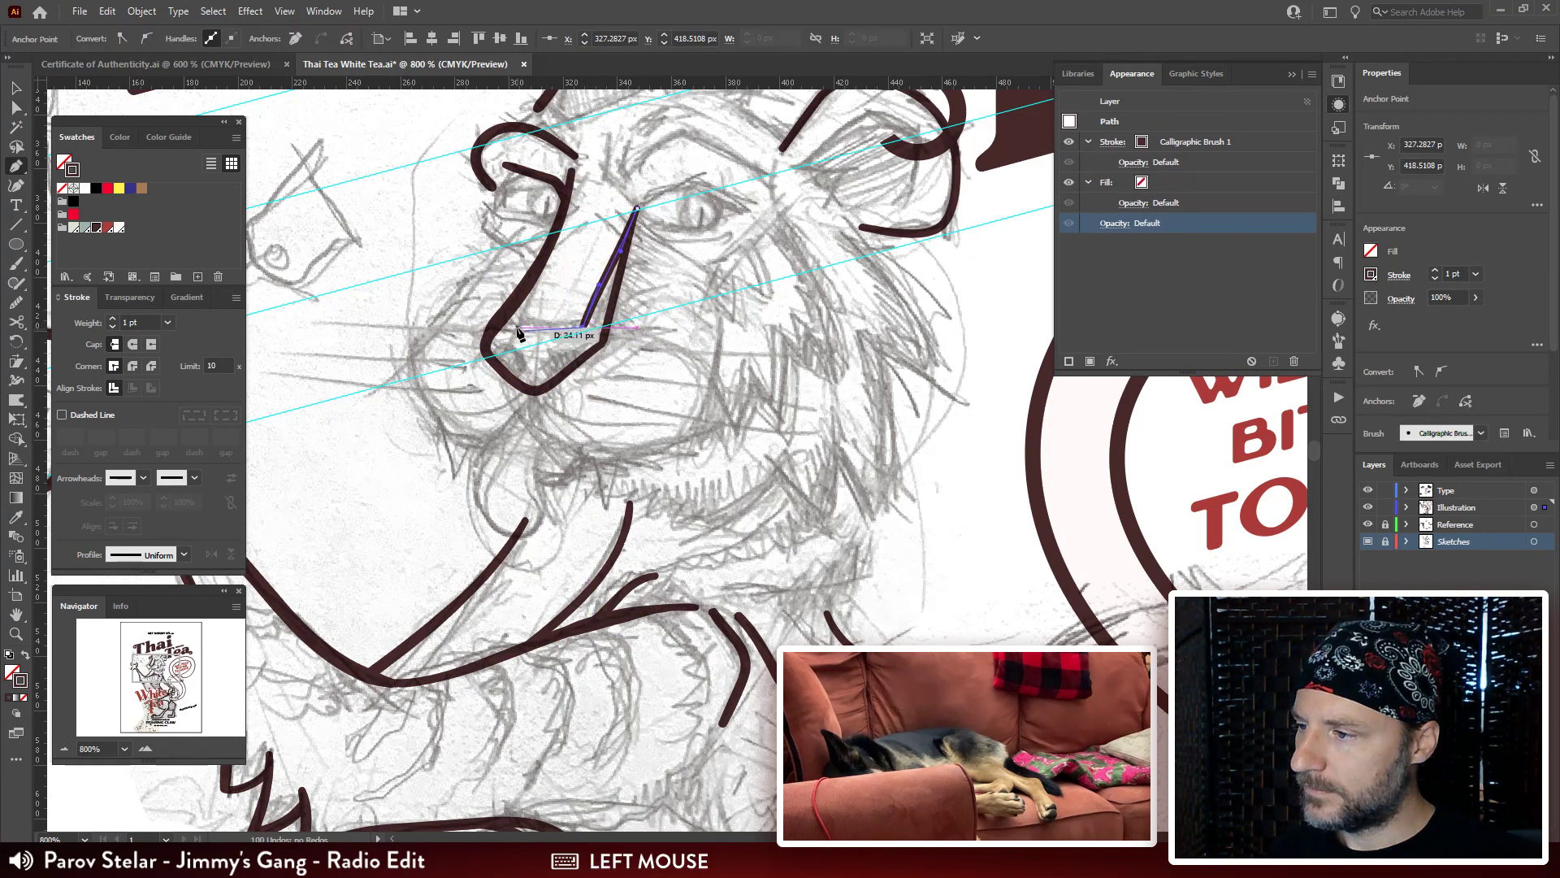
left_click(583, 327)
left_click_drag(487, 326, 461, 322)
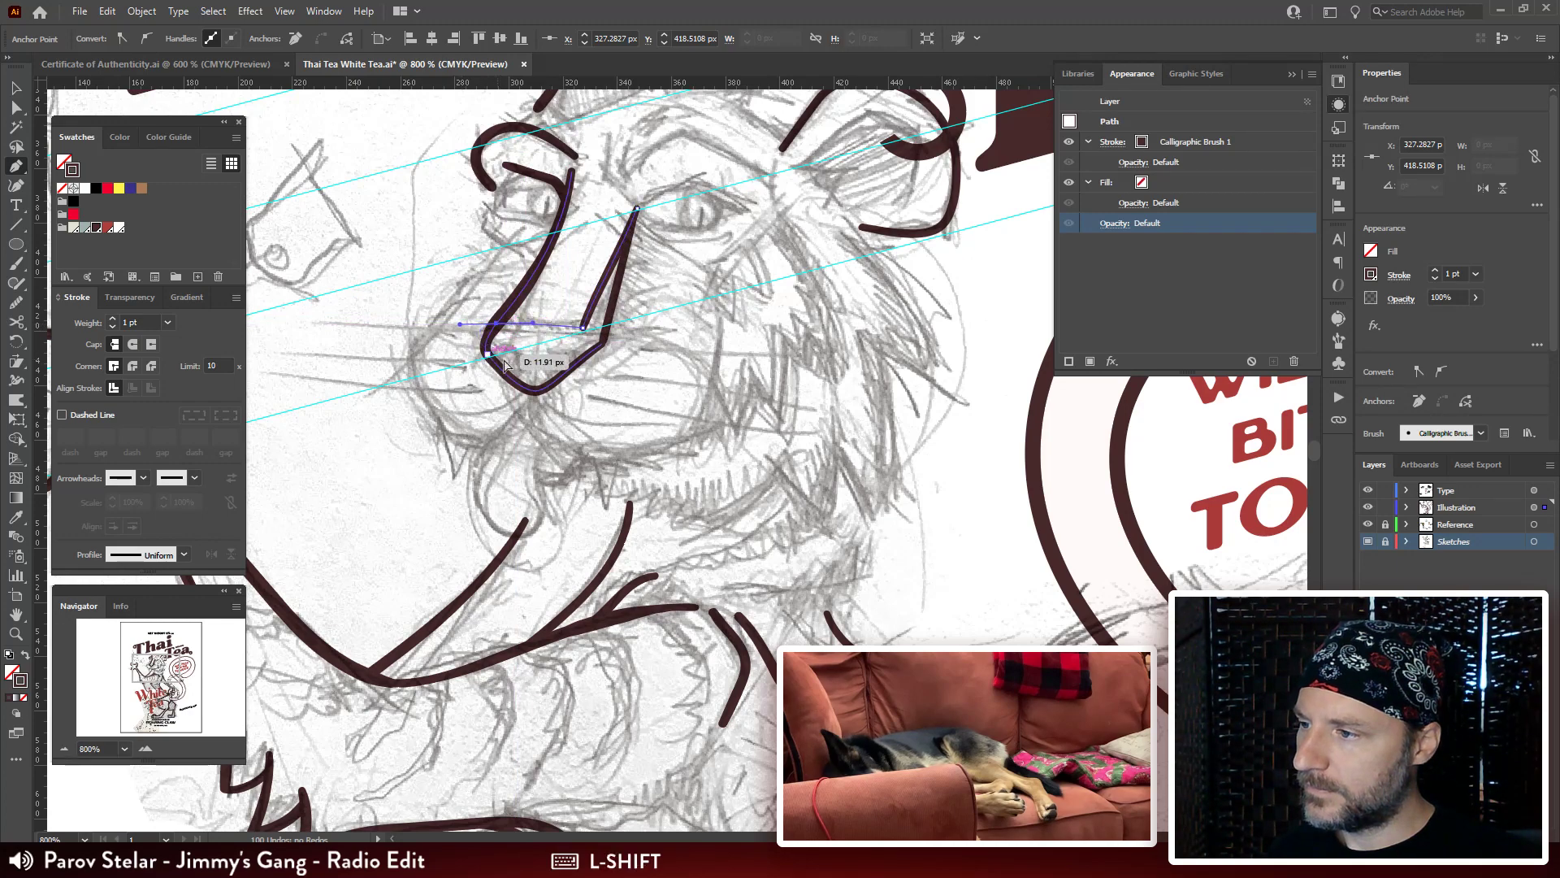
mouse_move(582, 328)
left_mouse_down()
mouse_move(575, 362)
mouse_move(560, 317)
mouse_move(561, 347)
left_mouse_up()
key("ctrl+shift+a")
left_click(576, 346)
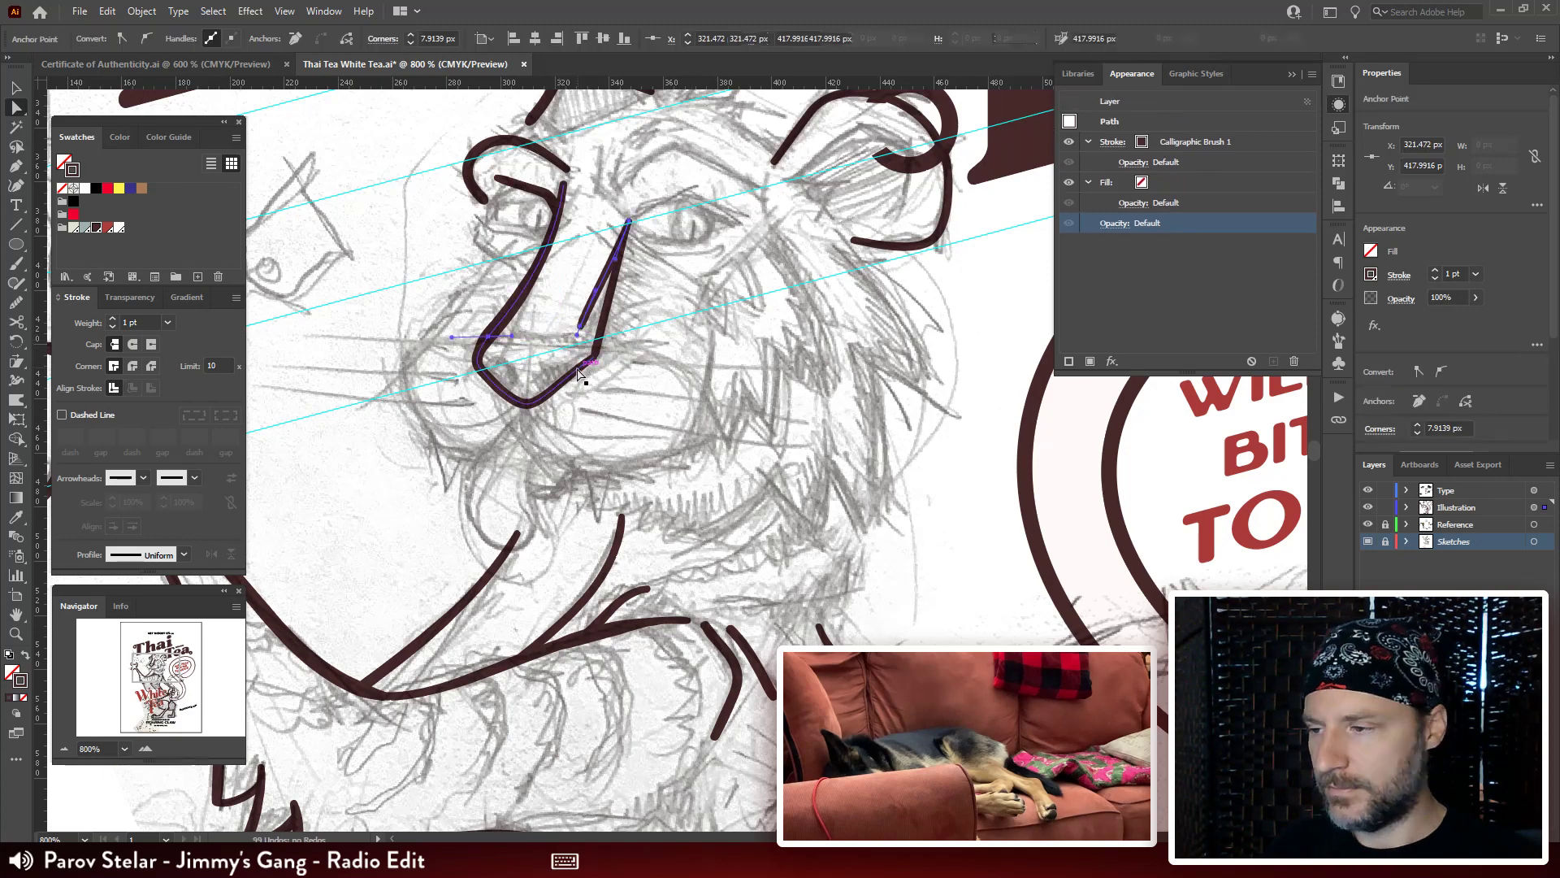
key("ctrl+shift+a")
Paint a short curve from the top of the brow to the base of the far ear.
mouse_move(678, 268)
left_mouse_down()
mouse_move(602, 345)
mouse_move(492, 366)
left_mouse_up()
key("b")
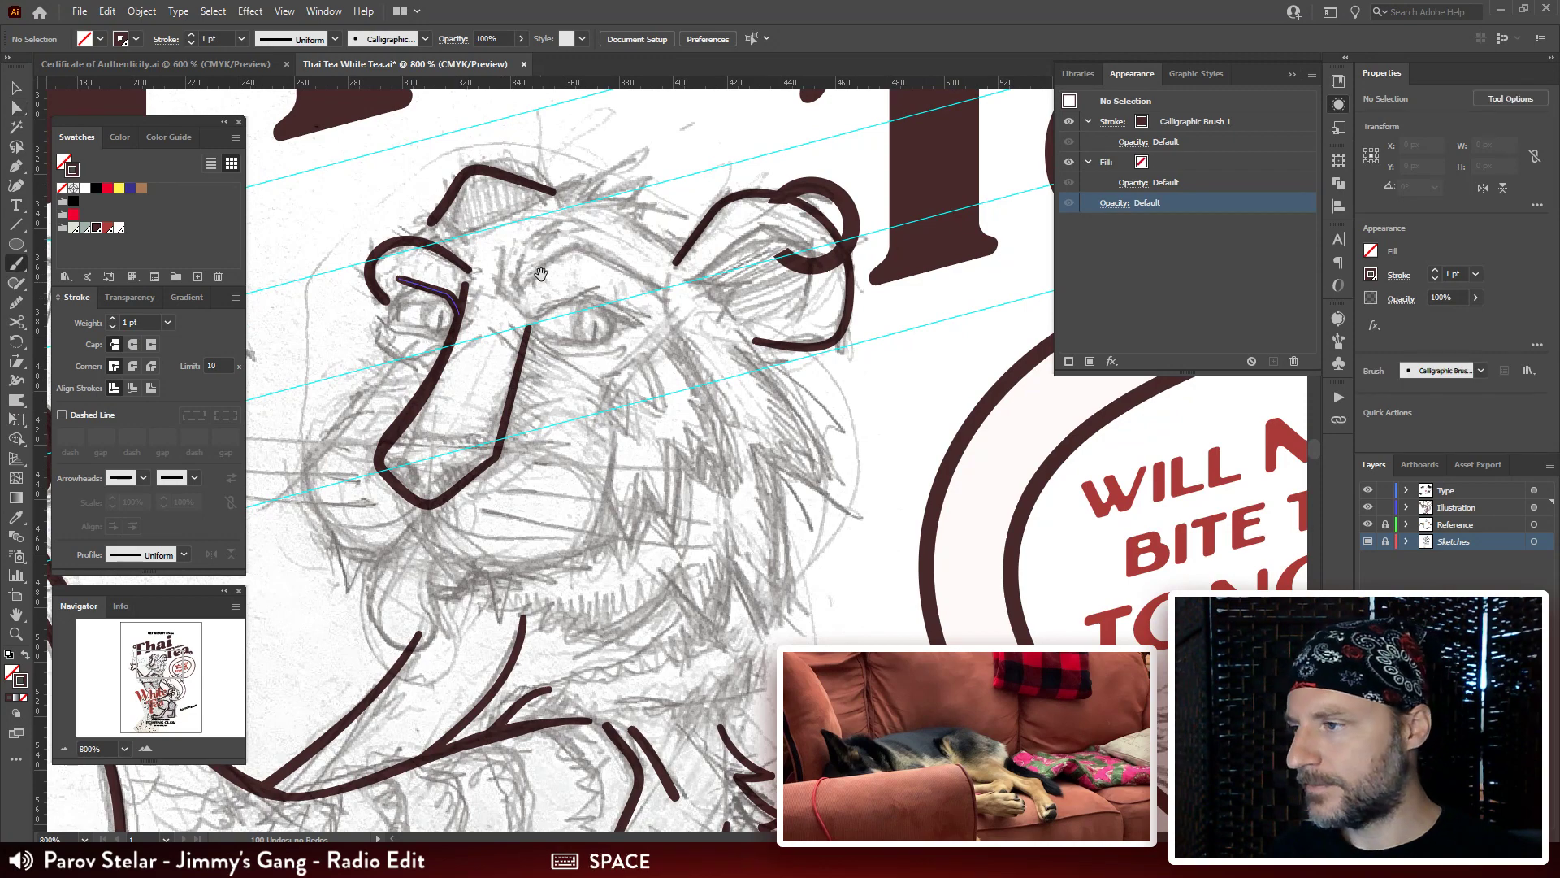
left_click_drag(540, 273, 544, 273)
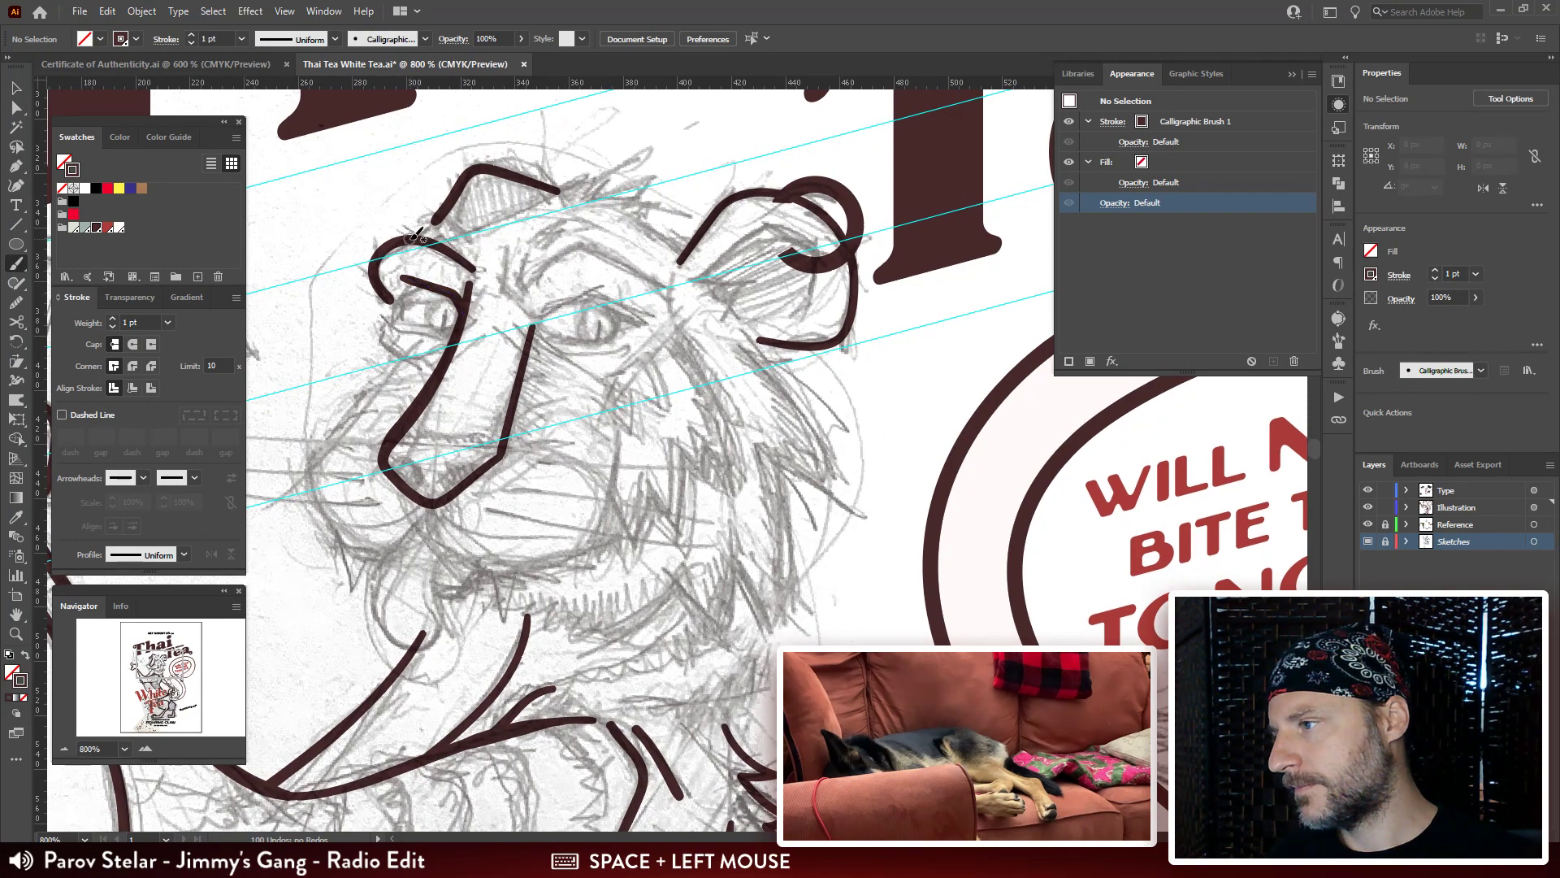
left_click_drag(414, 236, 437, 221)
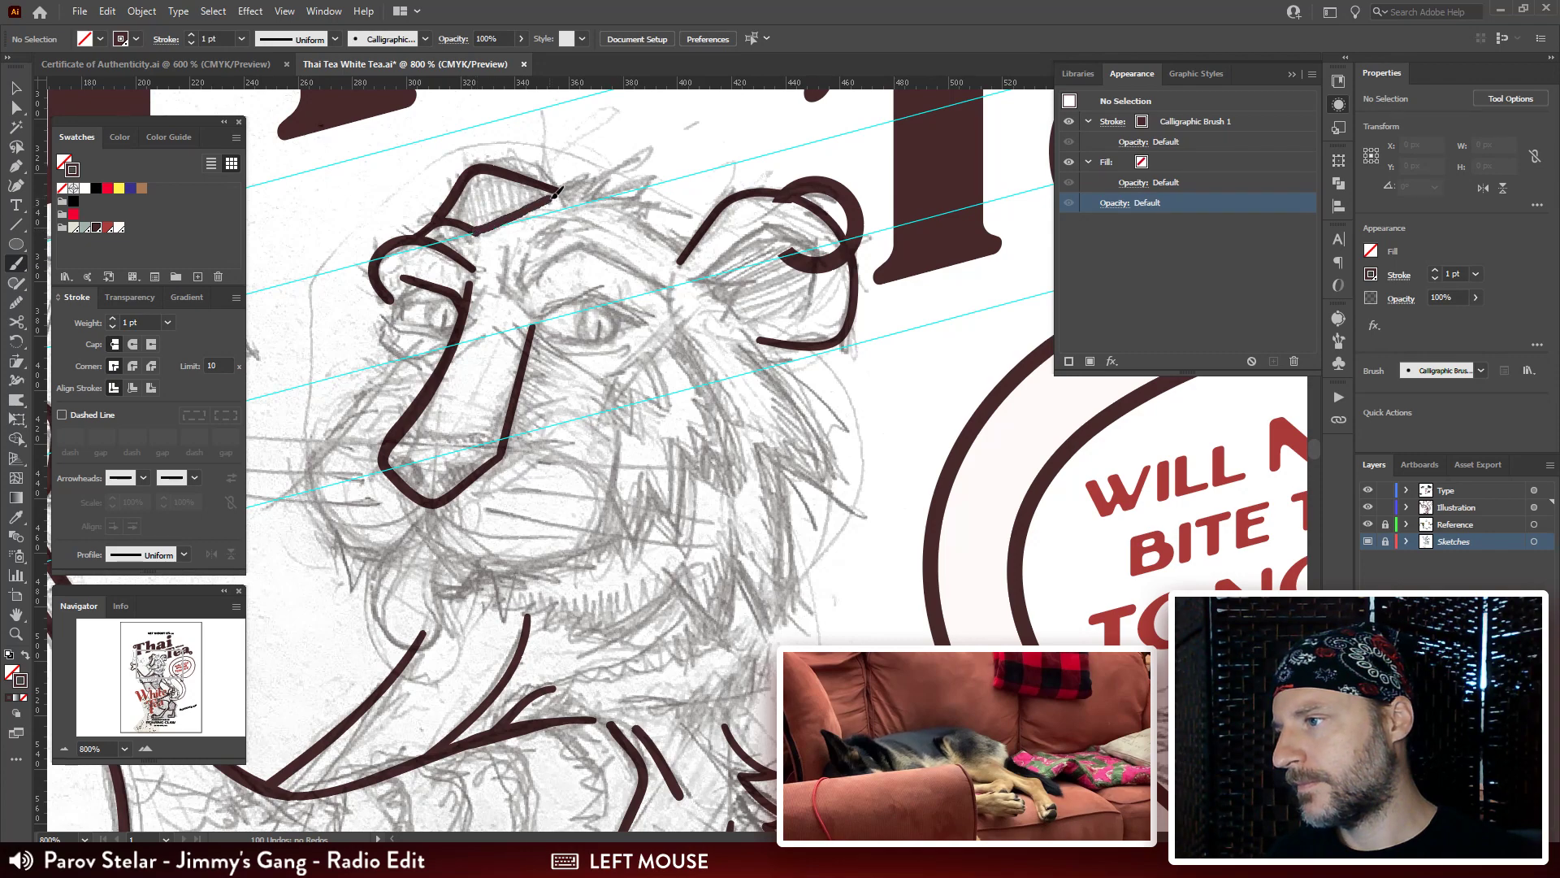
Paint the crown line from the far ear's base across to the near ear, with jagged hair tufts.
left_click_drag(599, 171, 598, 172)
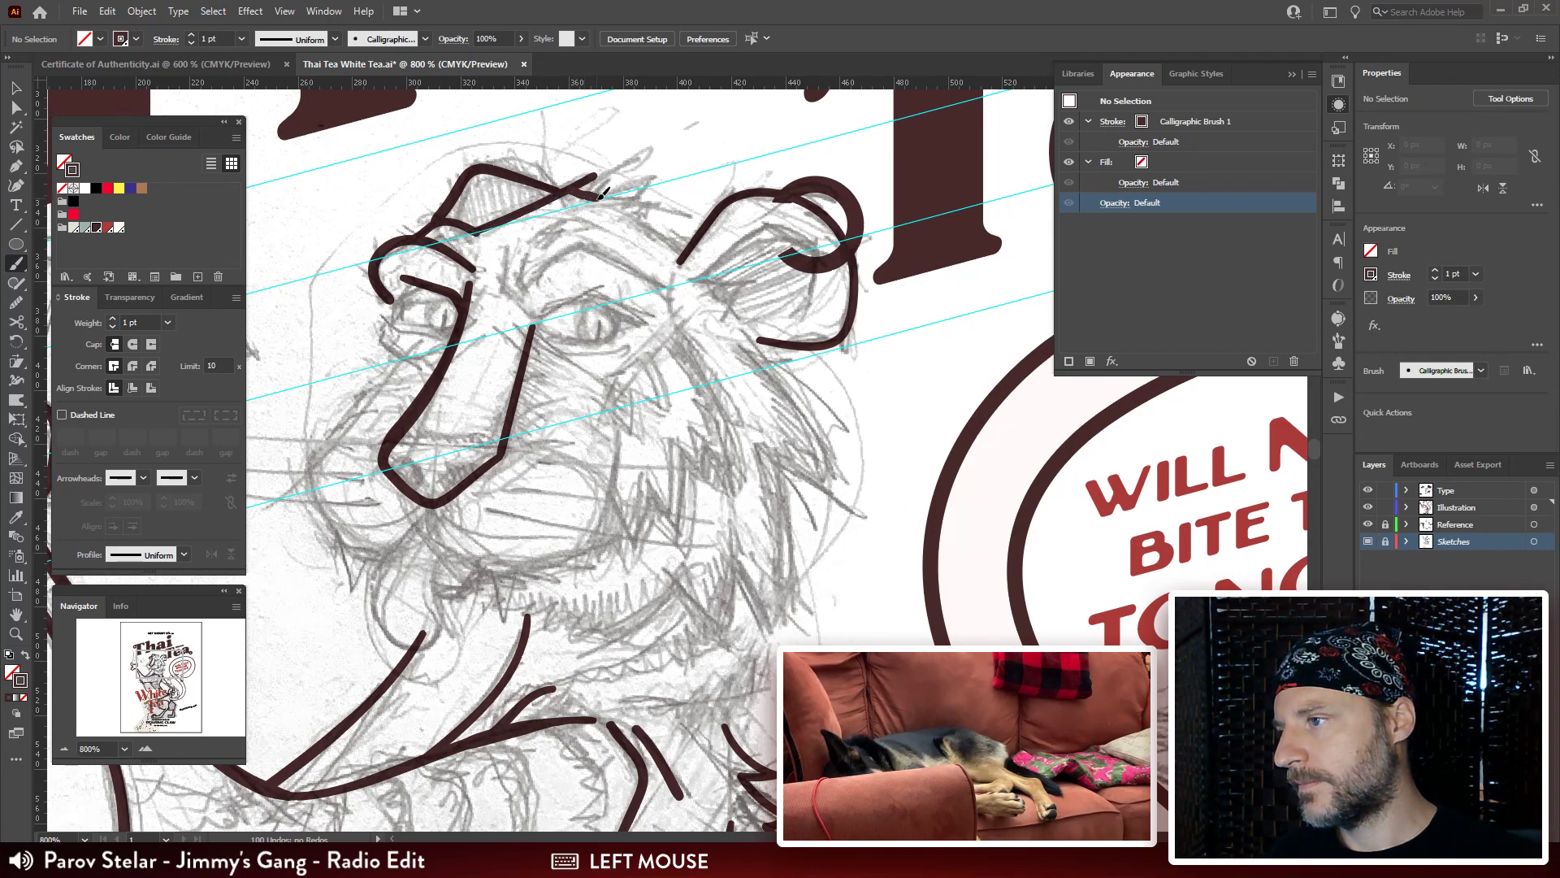
key("ctrl+z")
left_click_drag(597, 176, 598, 178)
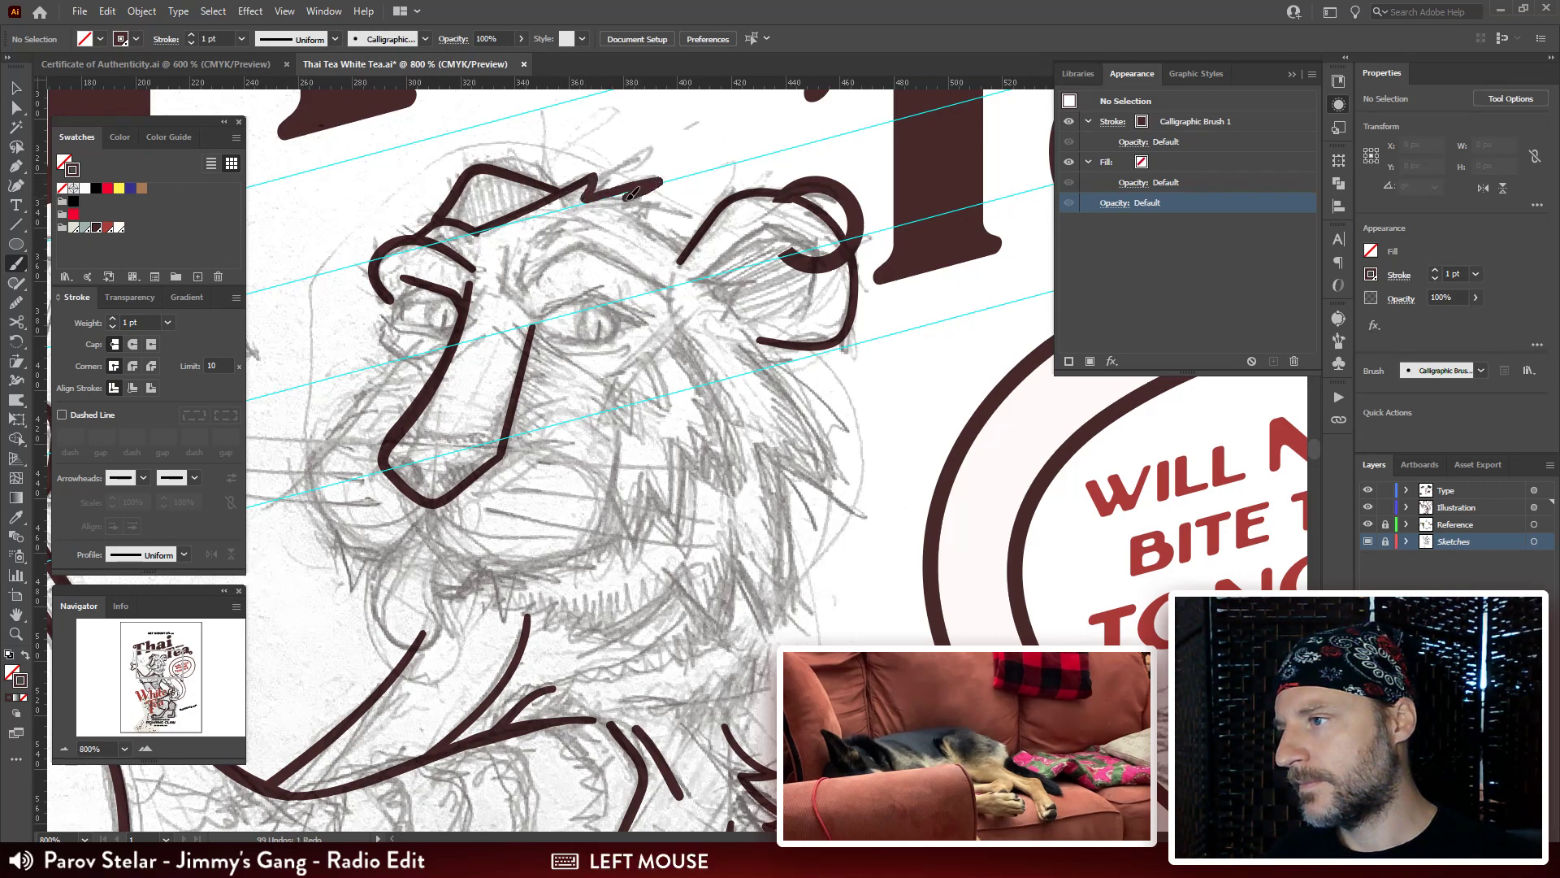
left_click_drag(689, 248, 748, 298)
Join the crown line and the jagged hair tuft line into one path.
key("a")
left_click(681, 248)
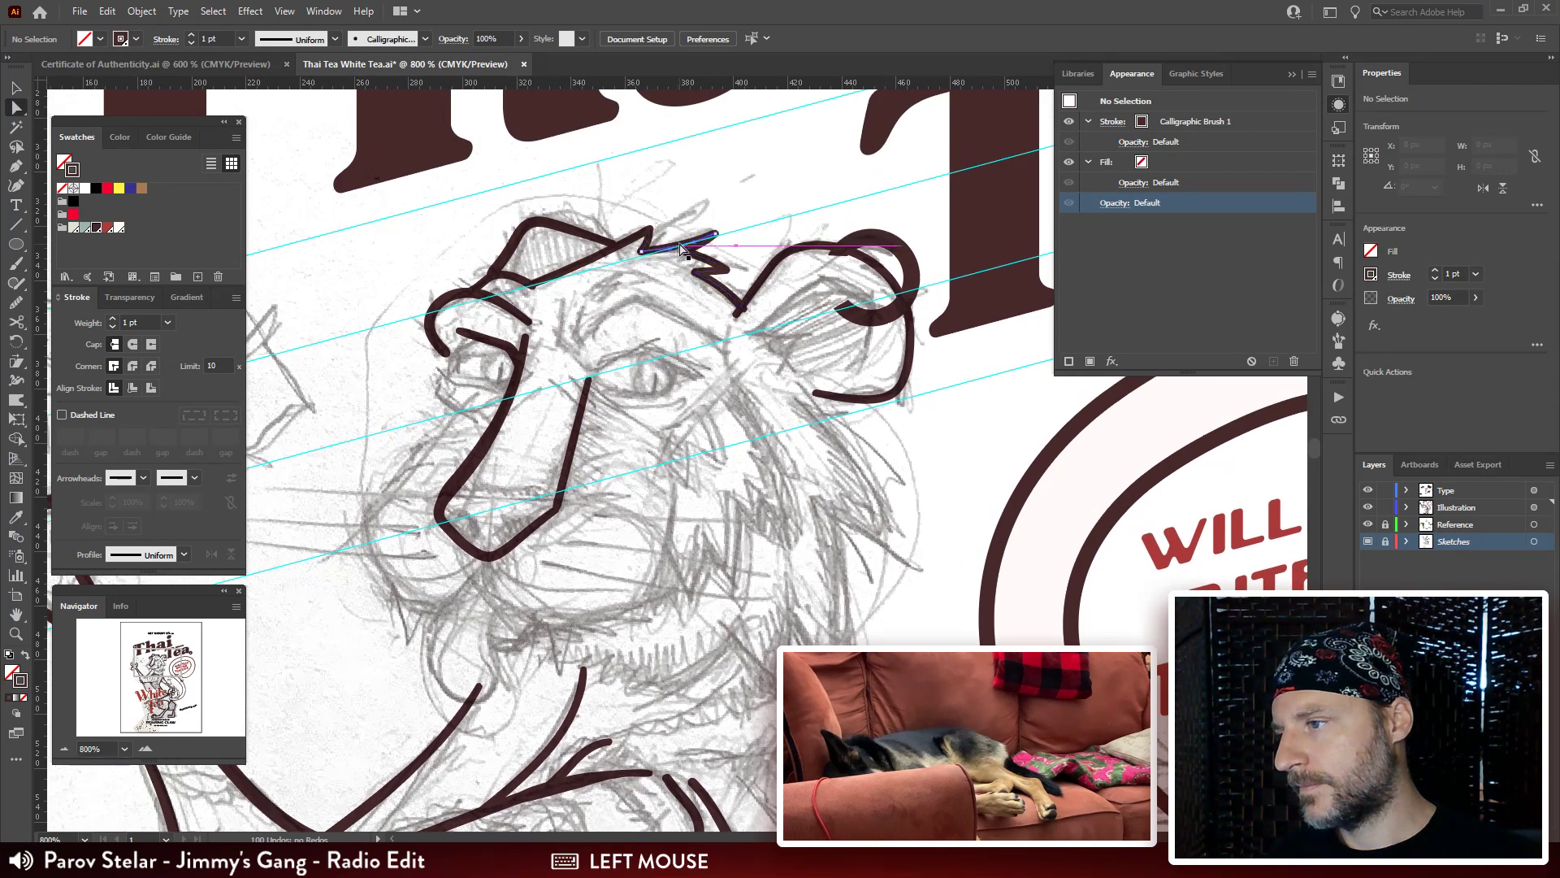
left_click(676, 243)
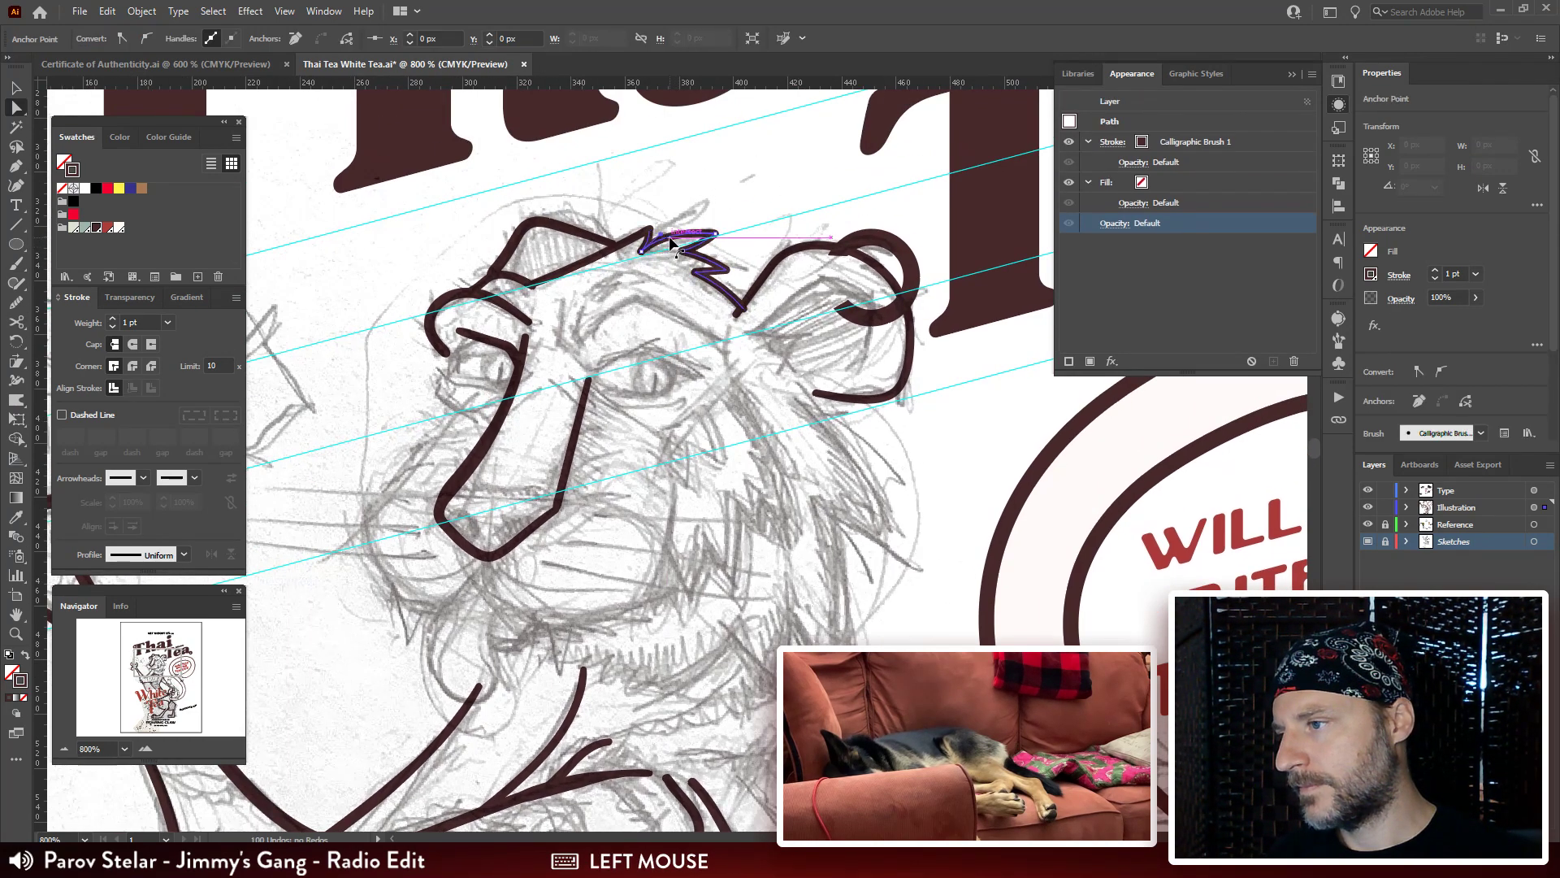
left_click(715, 260)
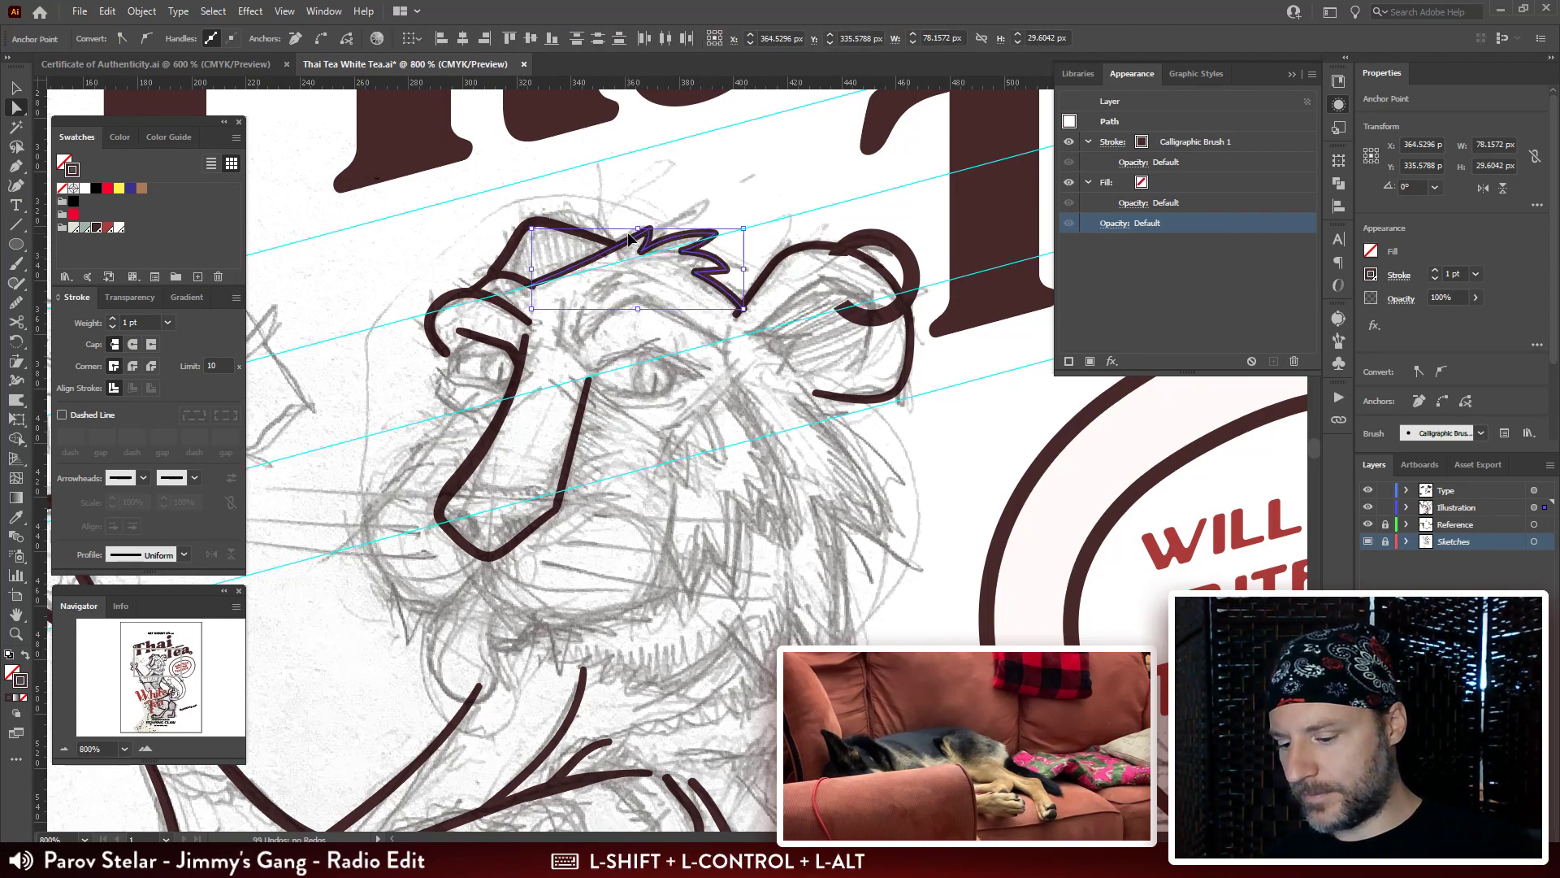
key("ctrl+alt+shift+j")
Reshape the crown line into a smoother curve leading up to the first hair tuft.
key("ctrl+plus")
key("ctrl+plus")
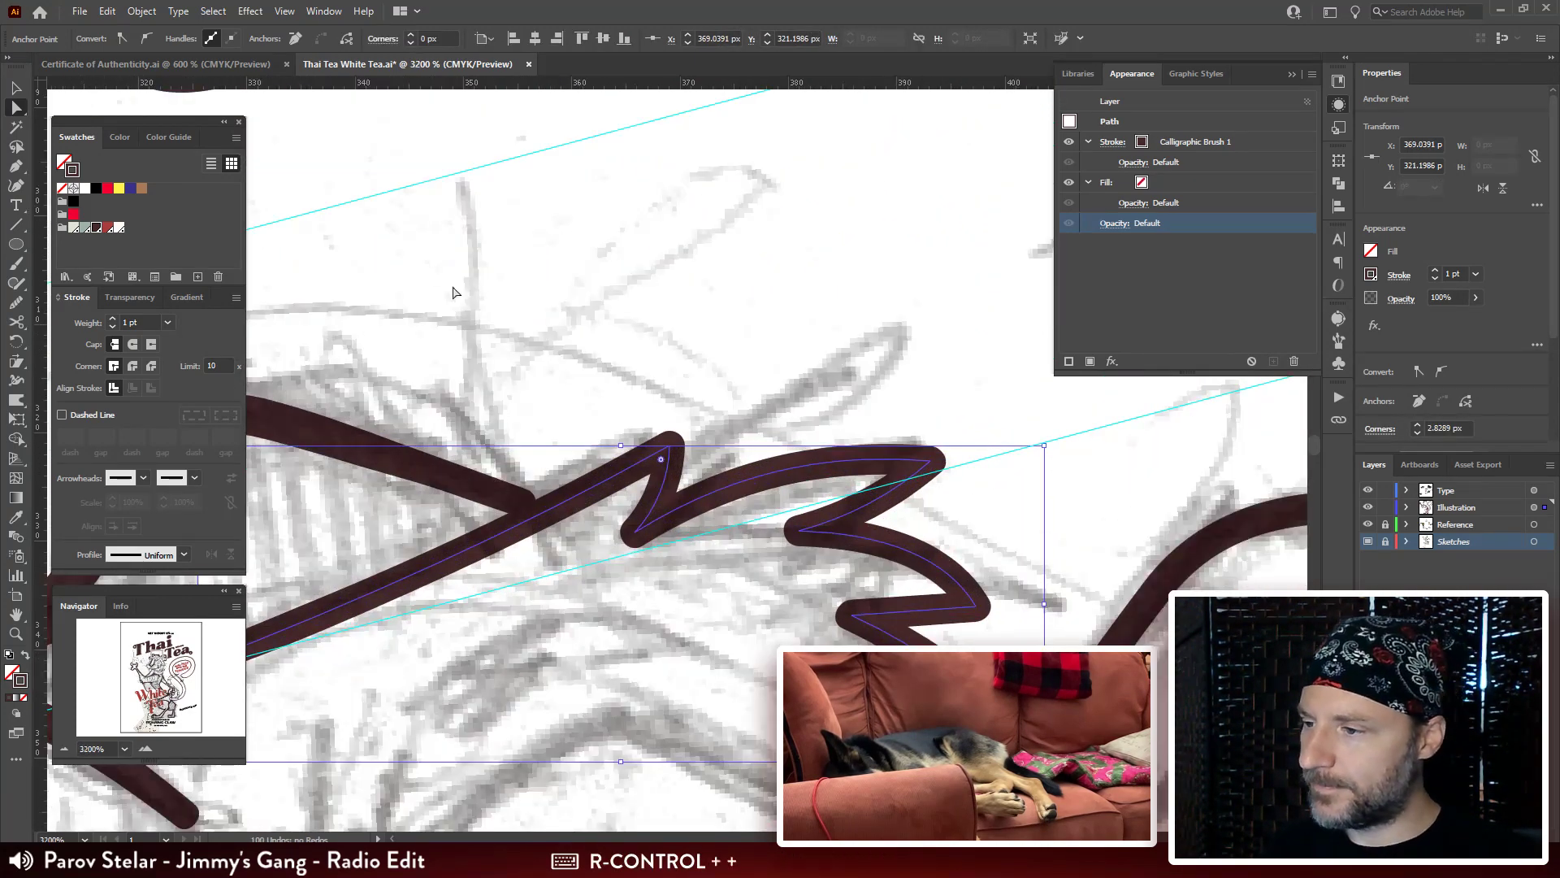
left_click_drag(569, 422, 647, 276)
left_click(742, 307)
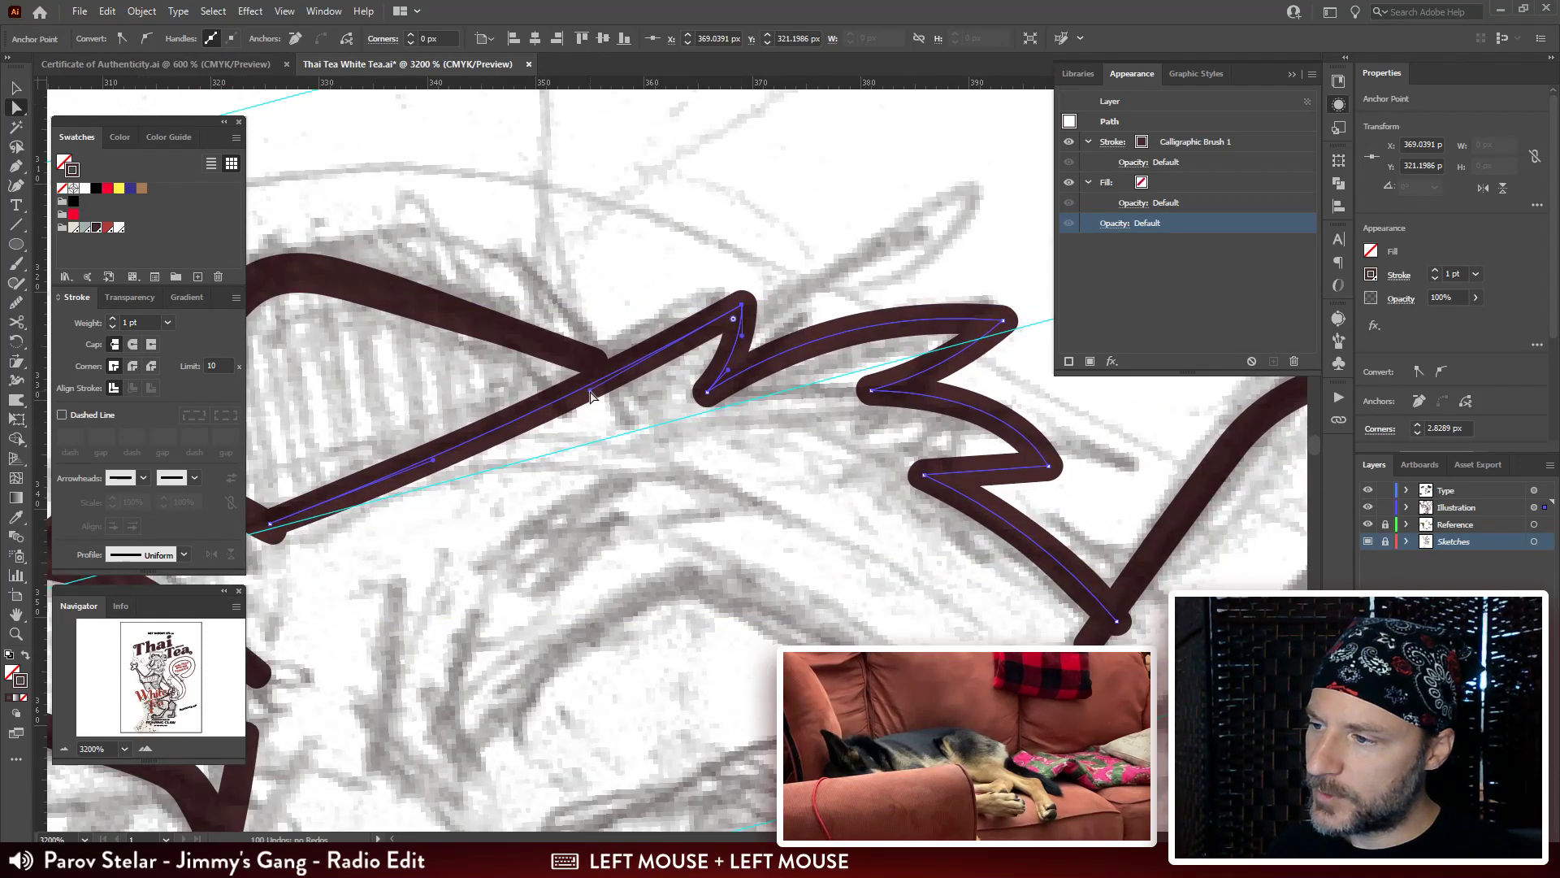
left_click_drag(590, 396, 672, 310)
left_click(785, 229)
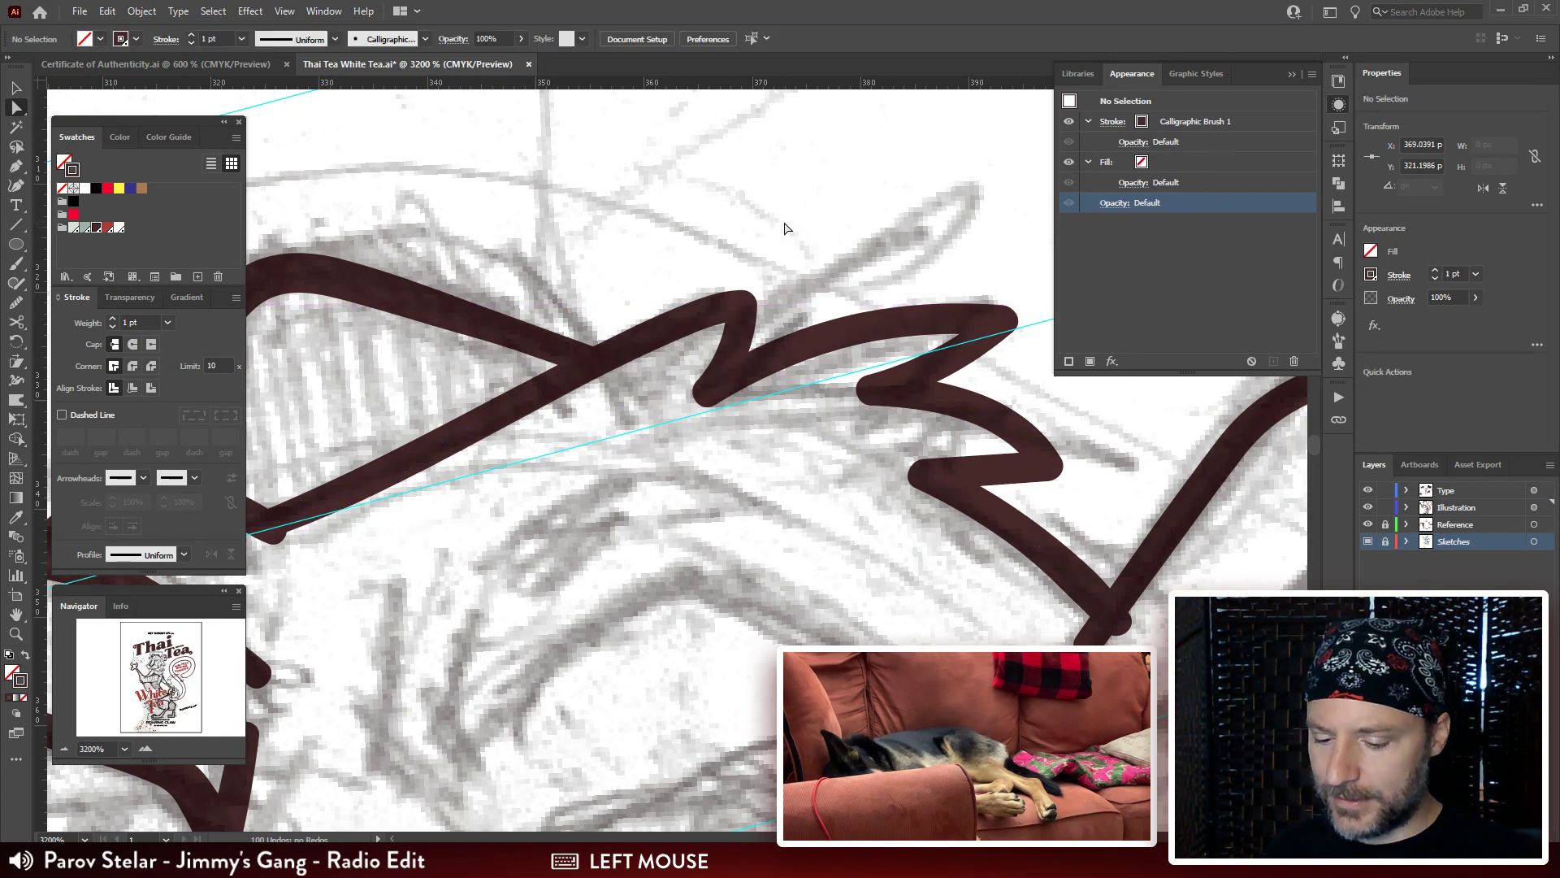
Paint two short test strokes above the hair tufts, leaving a small gap between their facing ends.
key("p")
left_click(574, 207)
key("ctrl+z")
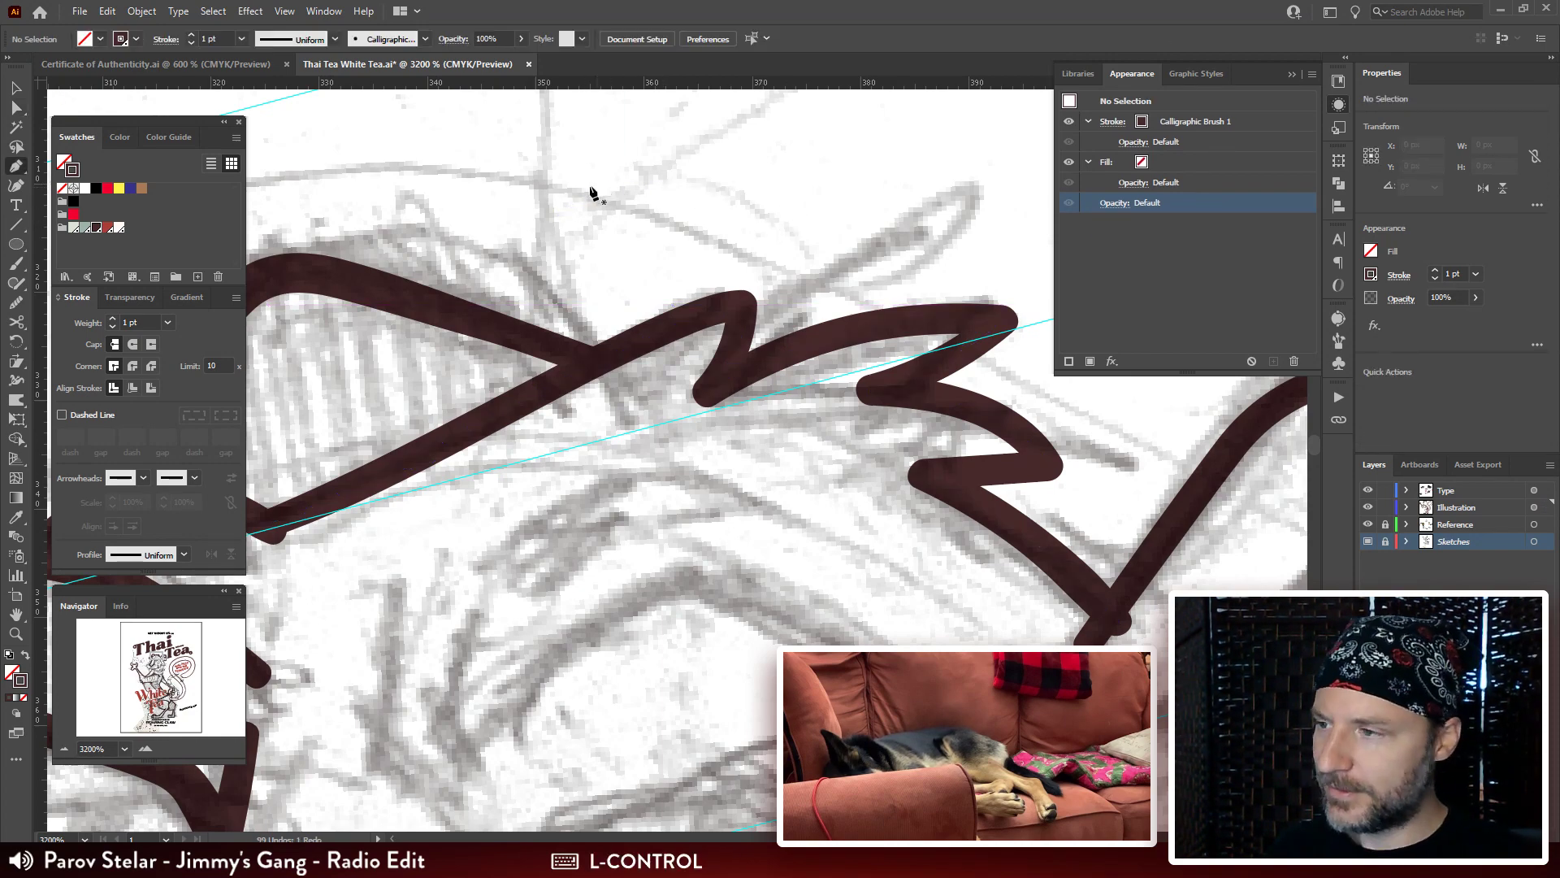
key("b")
mouse_move(481, 194)
left_mouse_down()
mouse_move(616, 147)
mouse_move(662, 188)
left_mouse_up()
left_click_drag(866, 144, 676, 203)
Join the two test strokes with a plain Join, move the joined point, and undo back to separate strokes.
key("a")
left_click(682, 205)
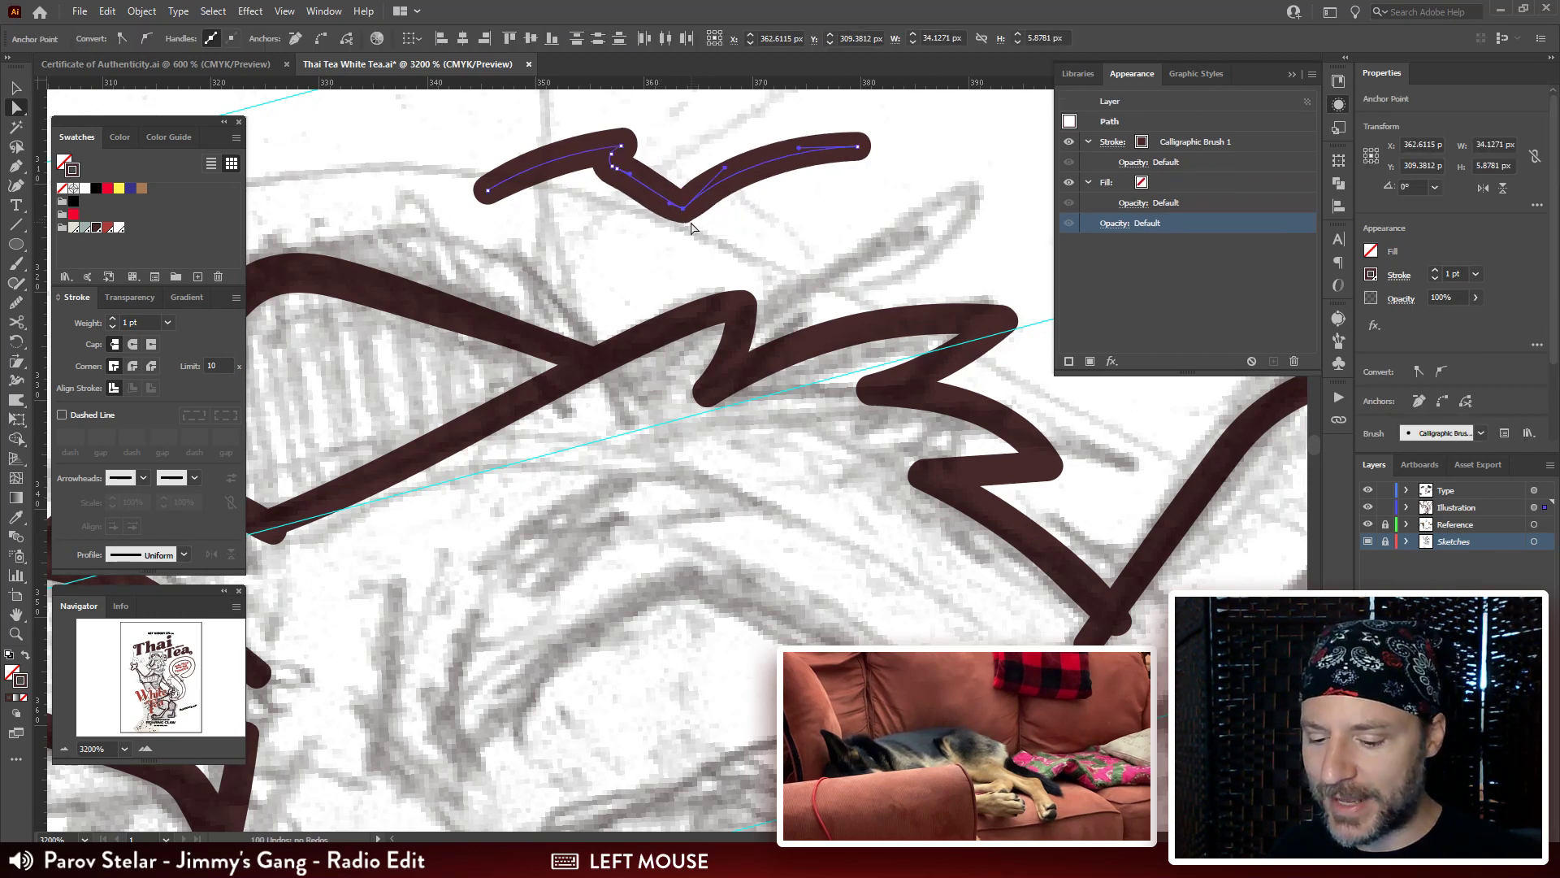
key("ctrl+j")
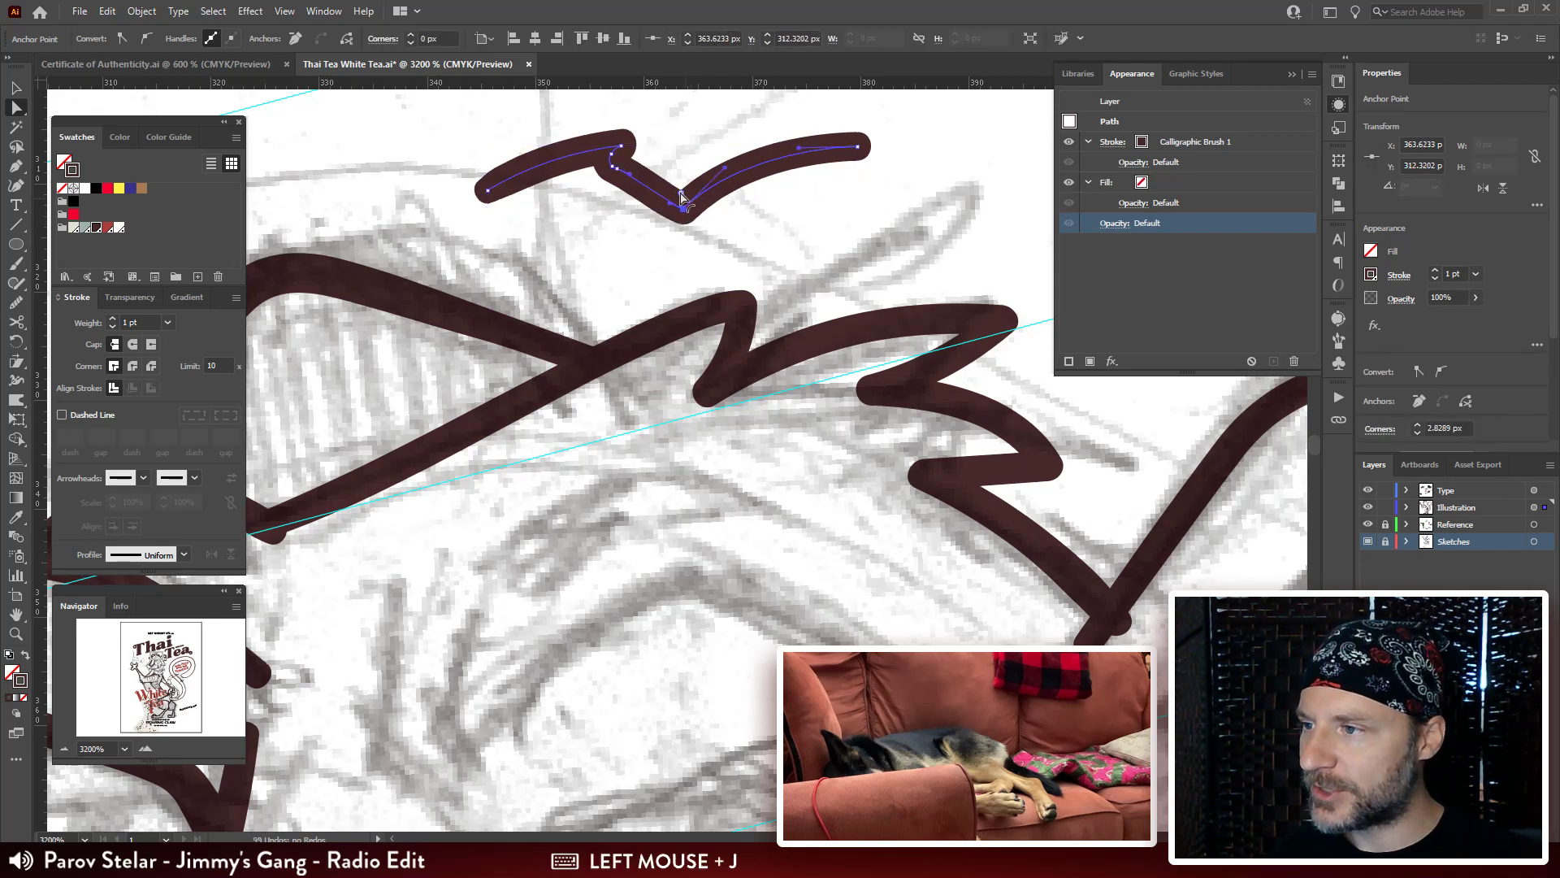
left_click_drag(681, 195, 691, 115)
key("ctrl+z")
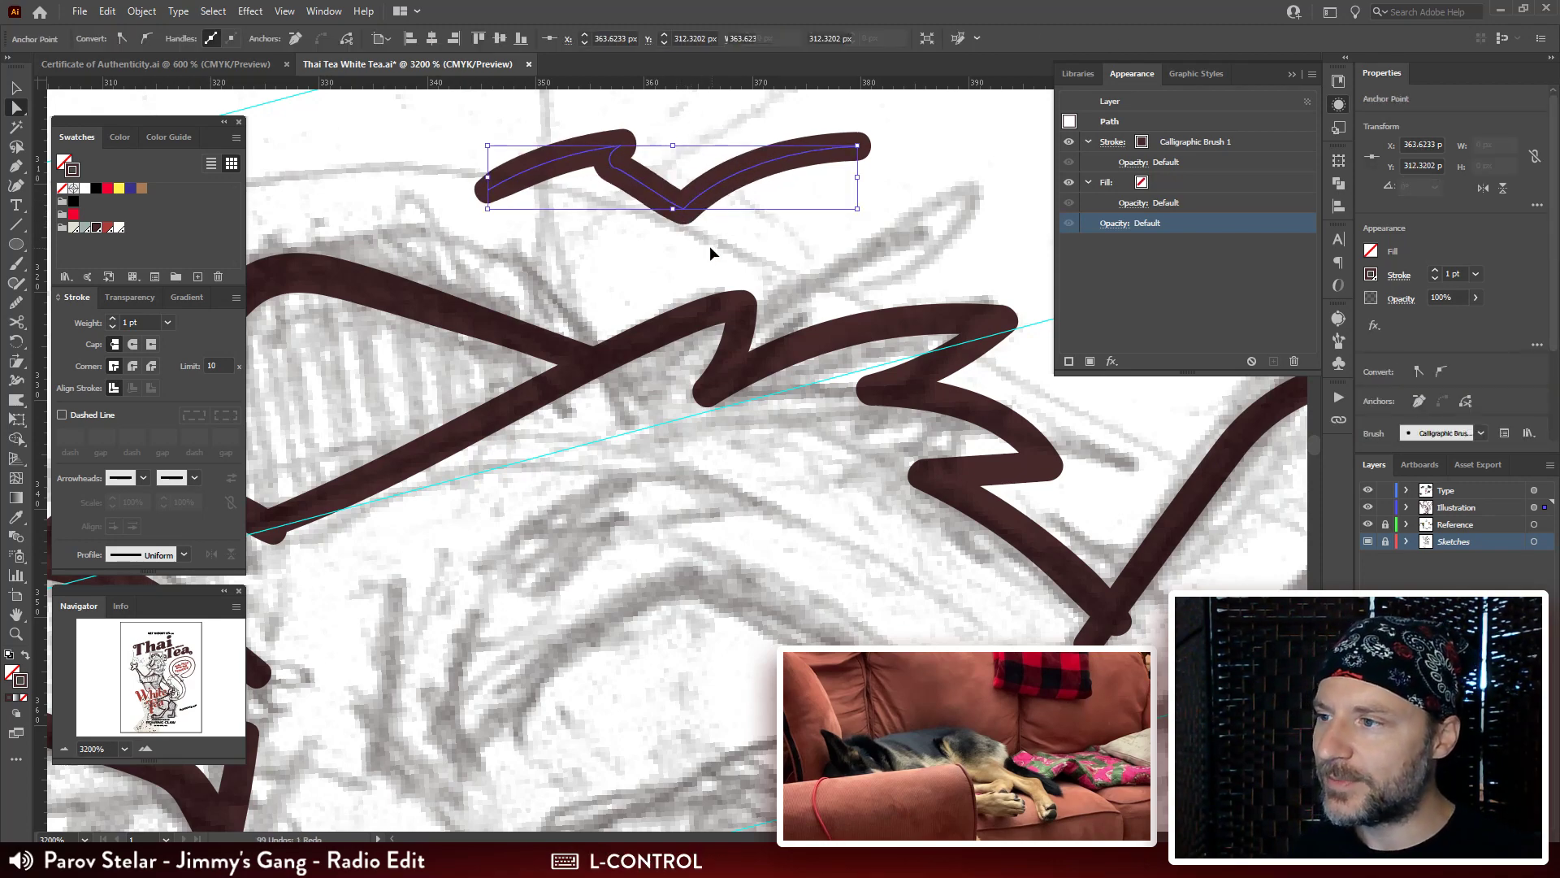
key("ctrl+z")
key("ctrl+z")
Average and join the facing ends of the two test strokes into a single shared point.
left_click(692, 209)
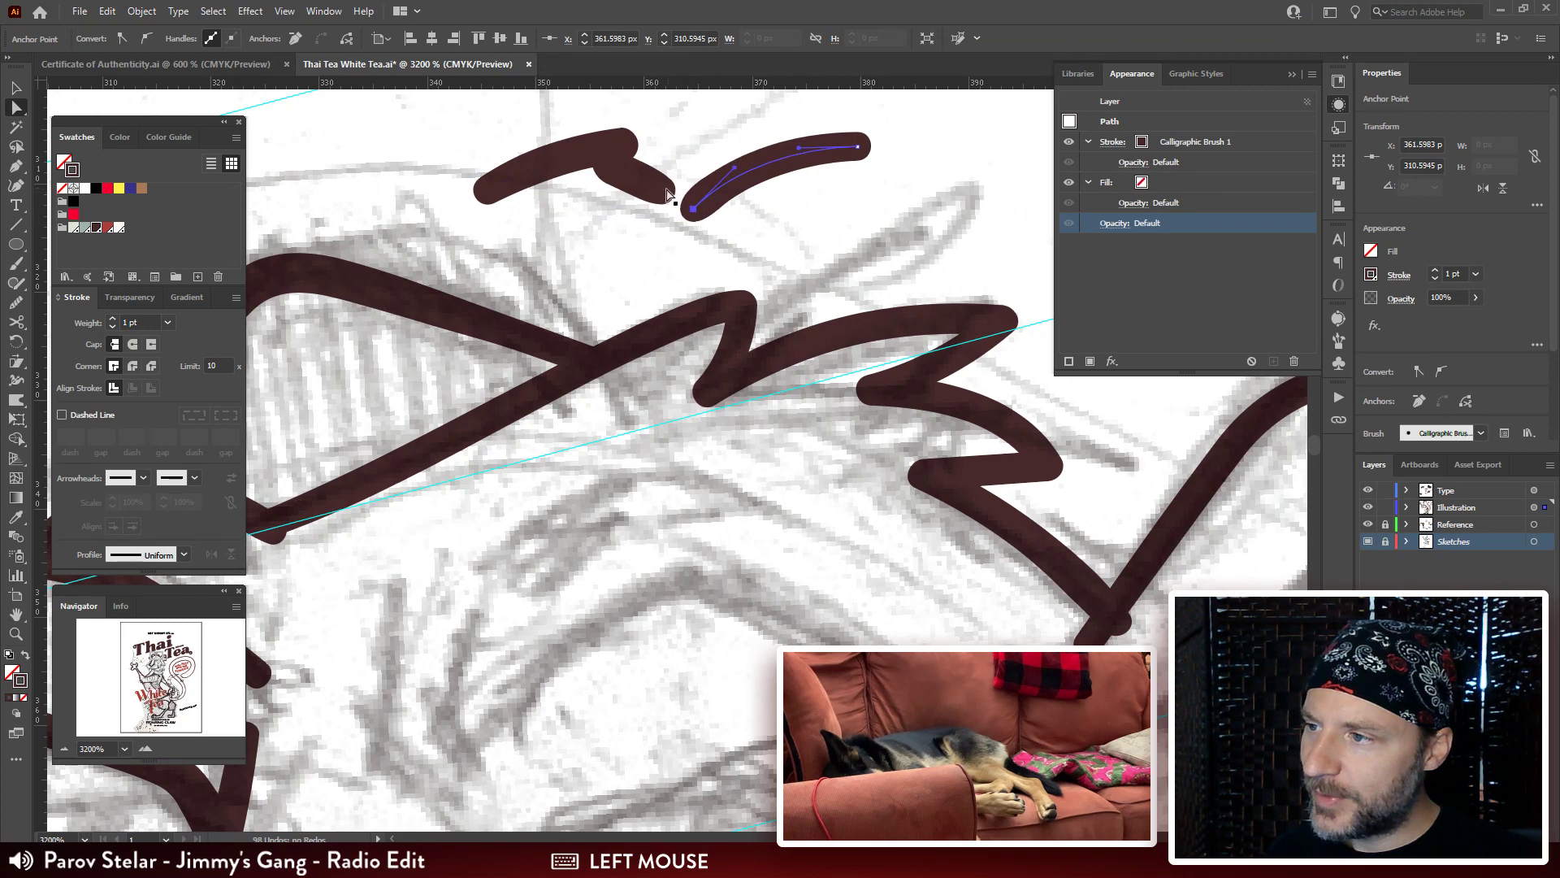
mouse_move(666, 195)
left_mouse_down()
mouse_move(665, 208)
mouse_move(655, 187)
left_mouse_up()
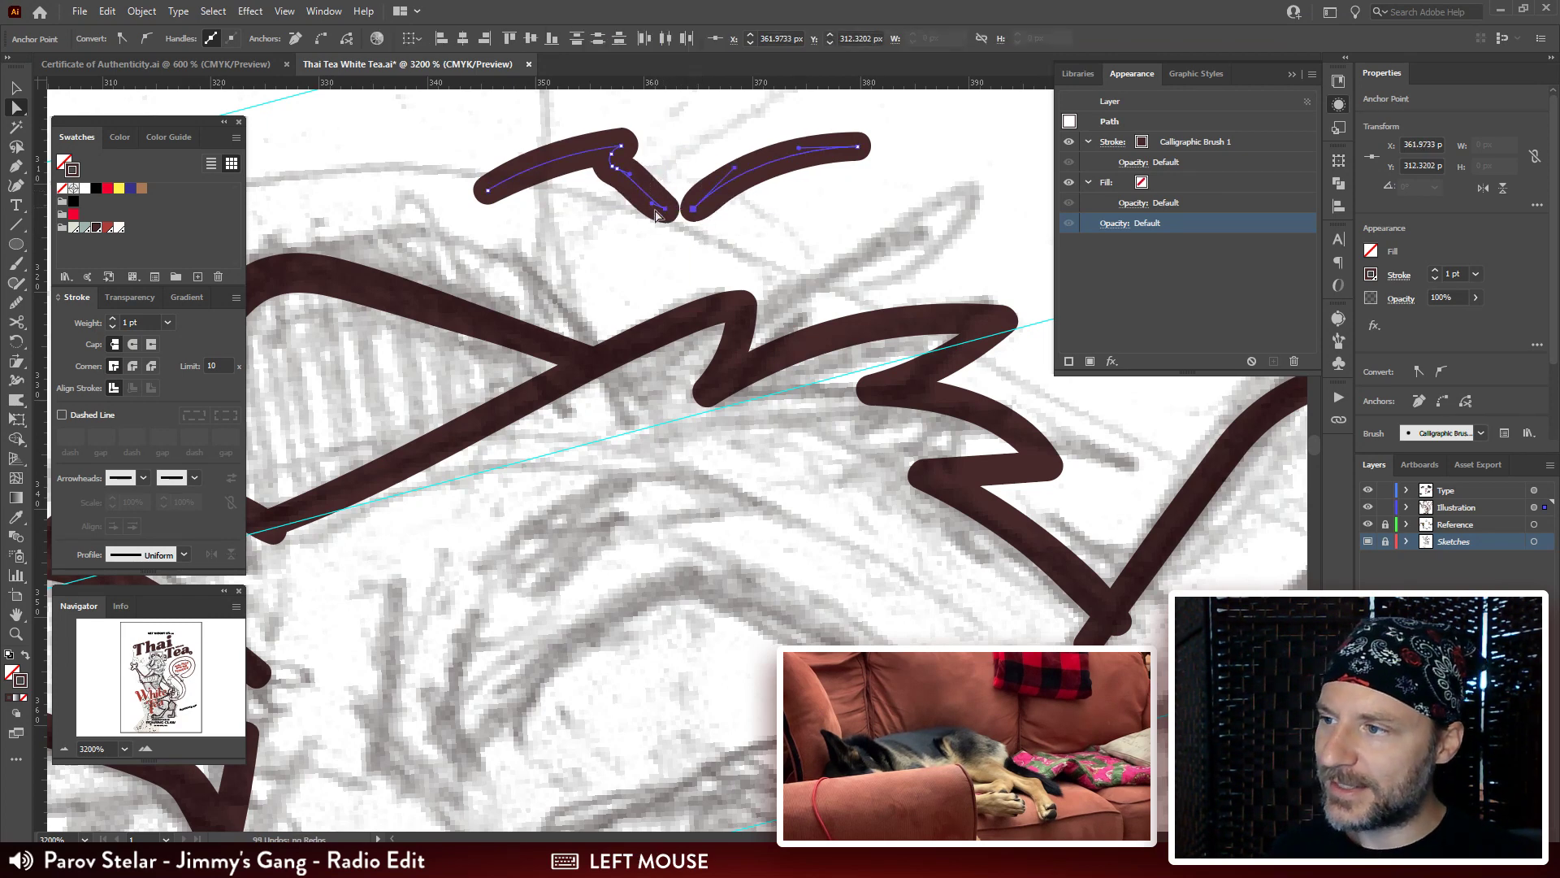
key("ctrl+j")
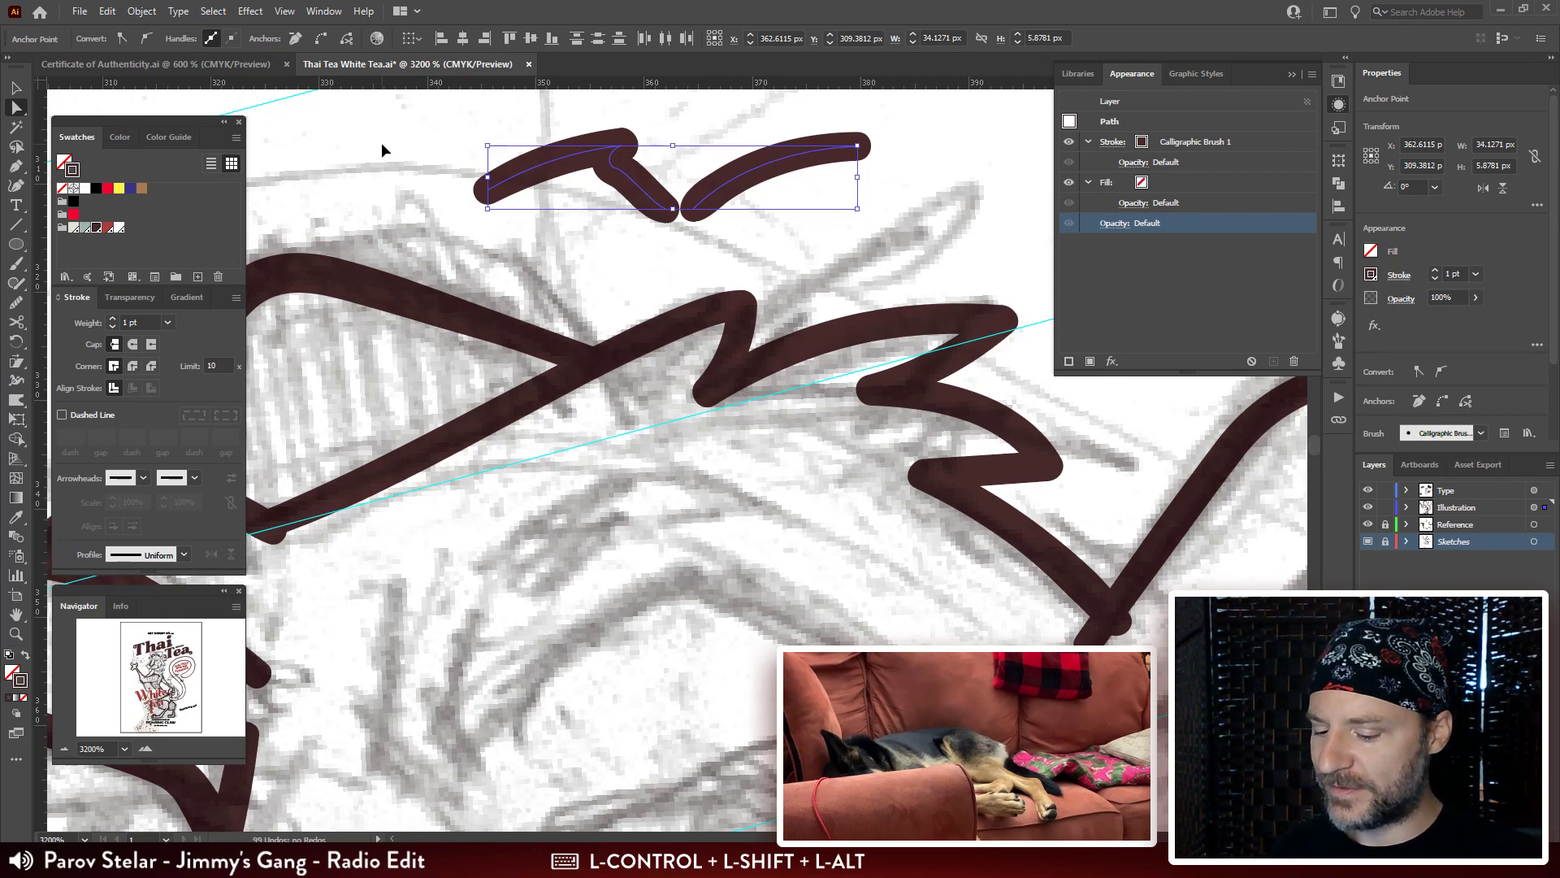
key("ctrl+shift+alt+j")
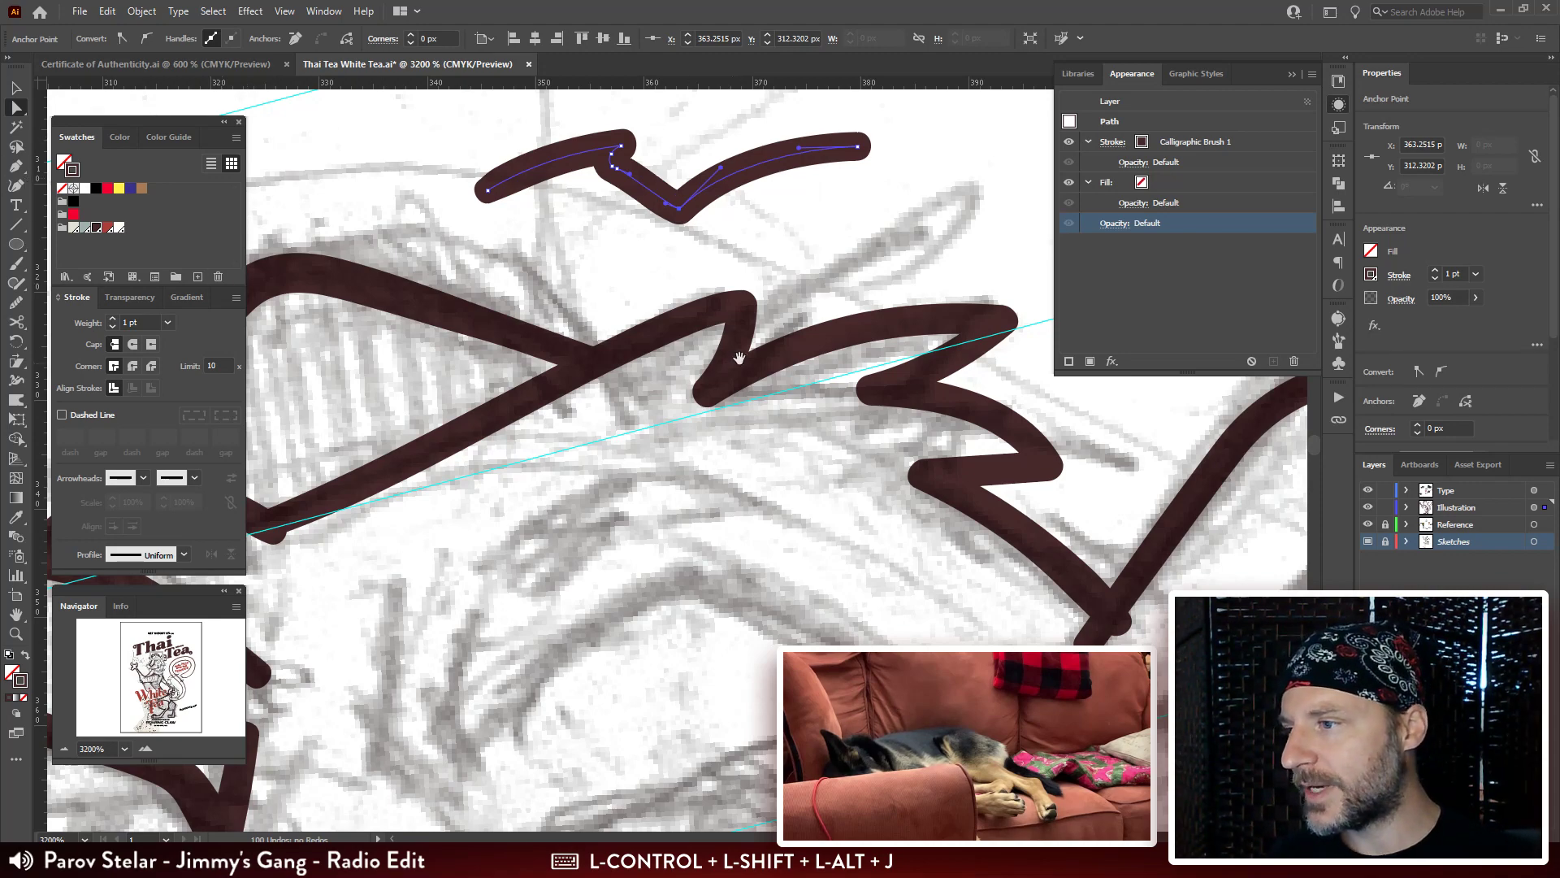
Average and join the crown line's lower end with the short brow curve at the far ear's base.
left_click_drag(738, 358, 801, 276)
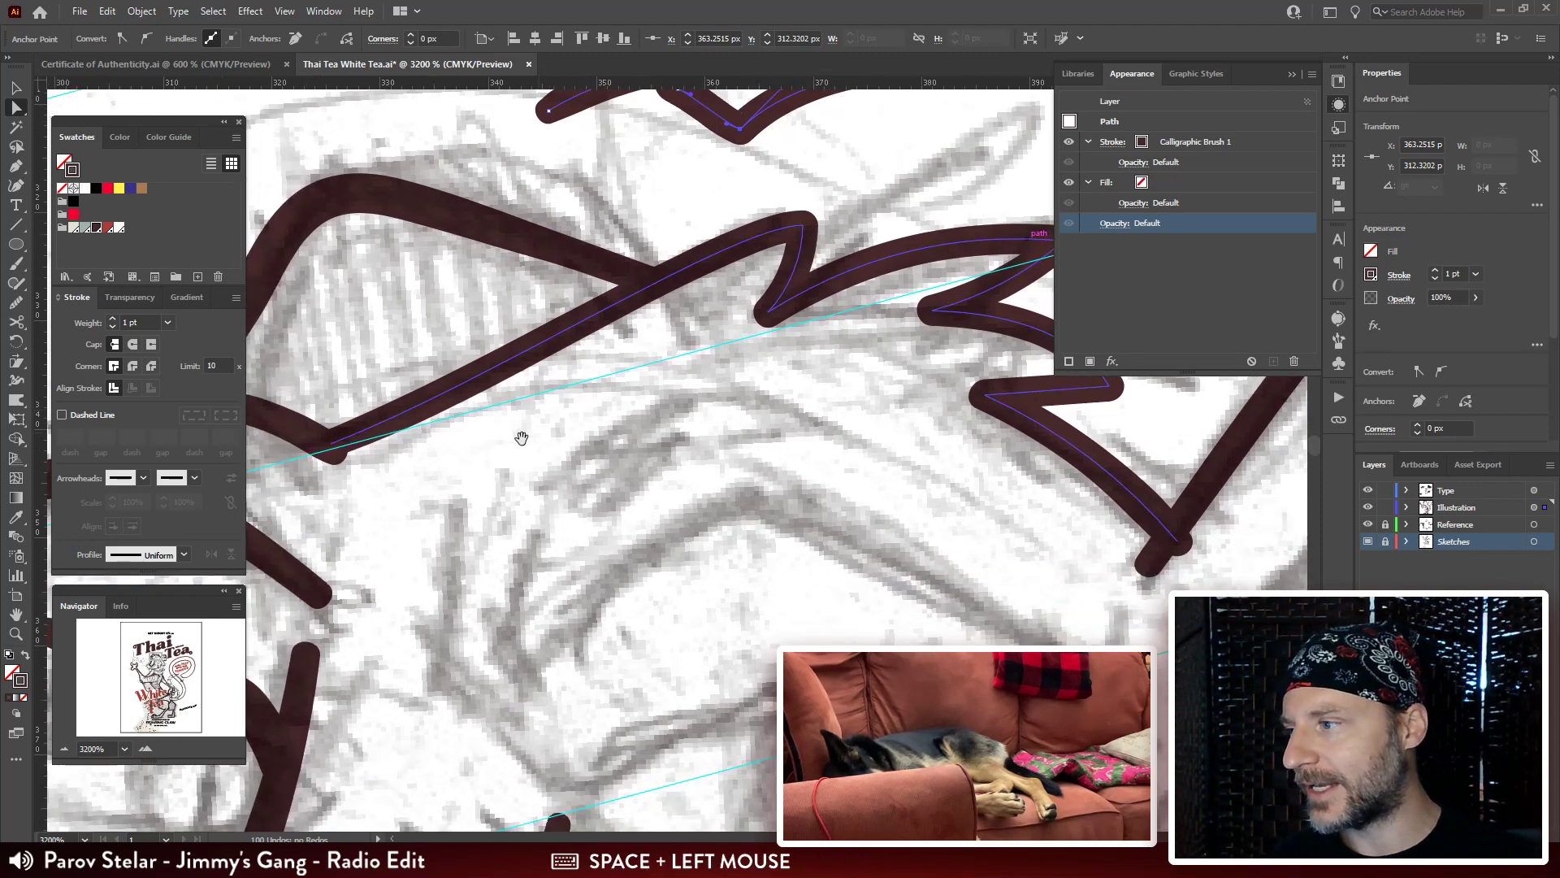
left_click_drag(351, 459, 594, 375)
left_click(588, 367)
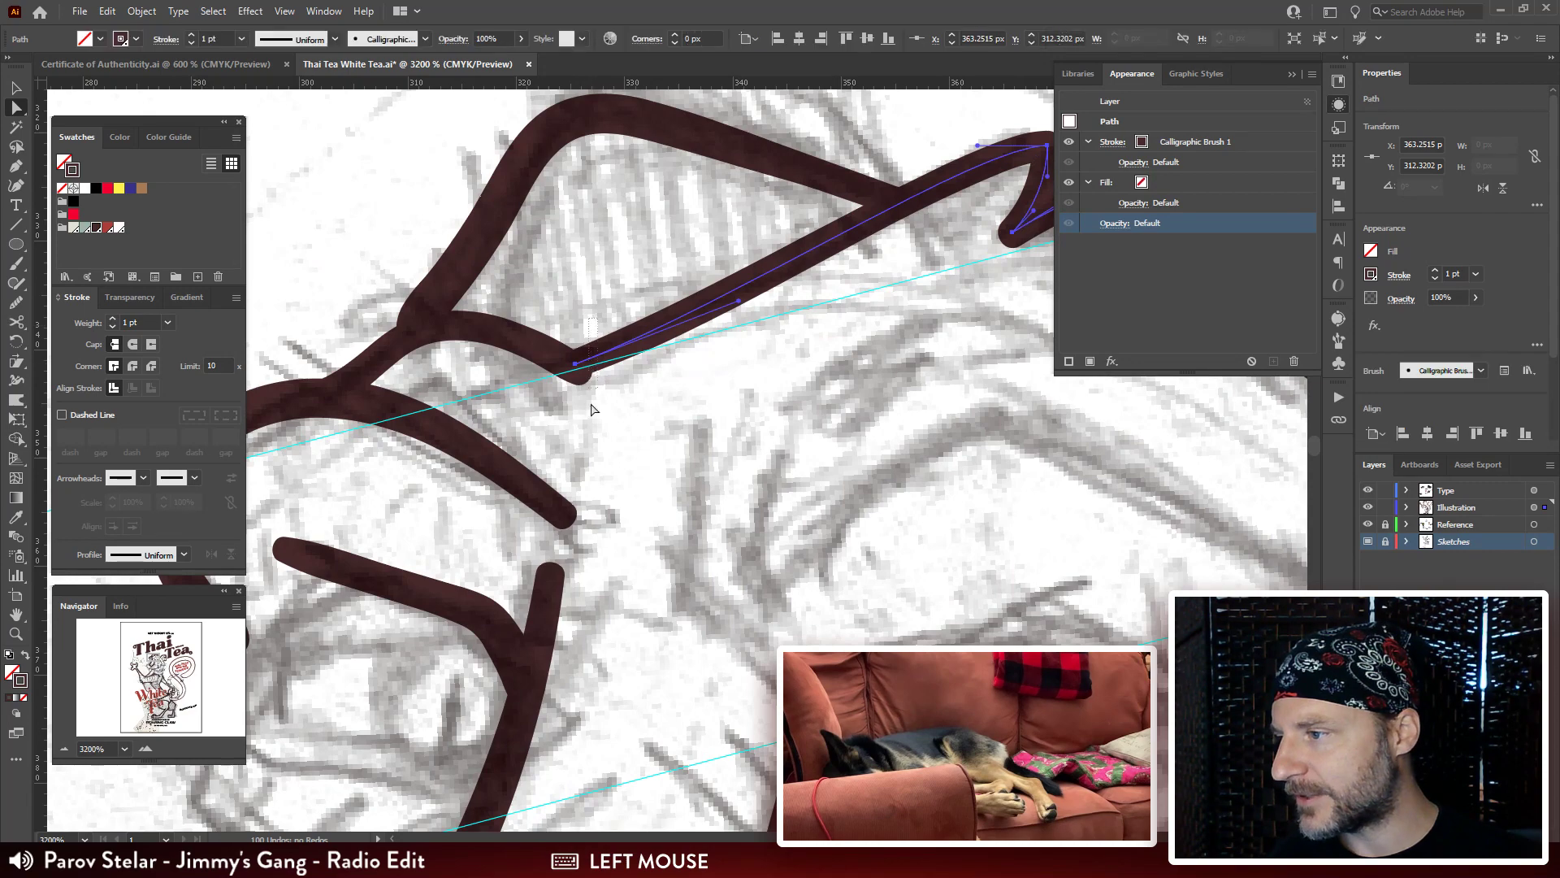
key("ctrl+alt+shift+j")
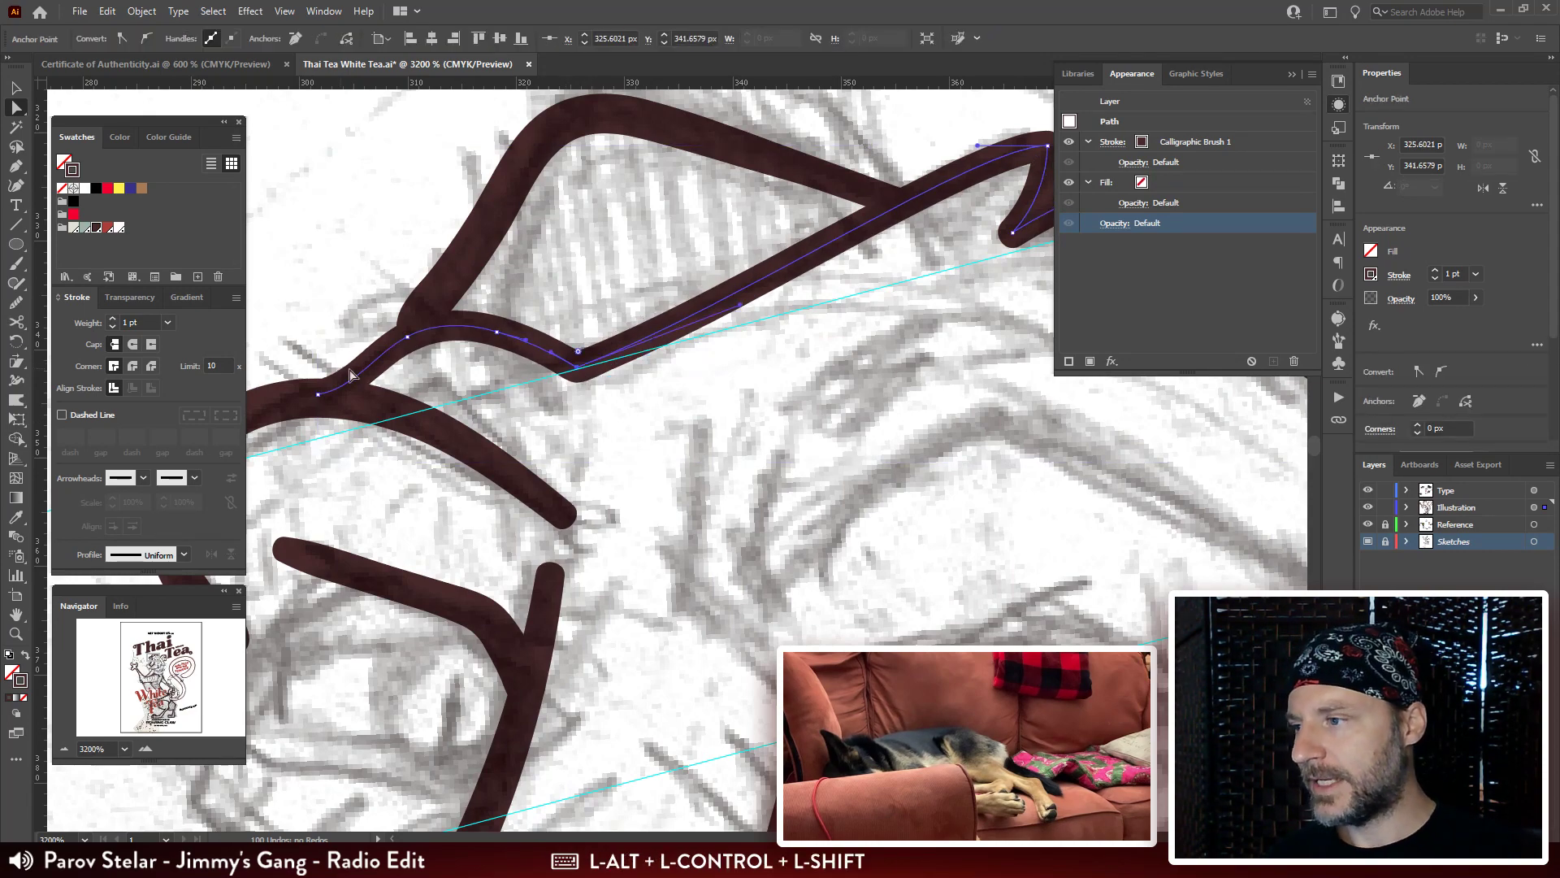
Move the far ear outline's lower end onto the brow curve and adjust its handle to blend in.
left_click(422, 309, "ctrl+shift")
left_click(422, 310)
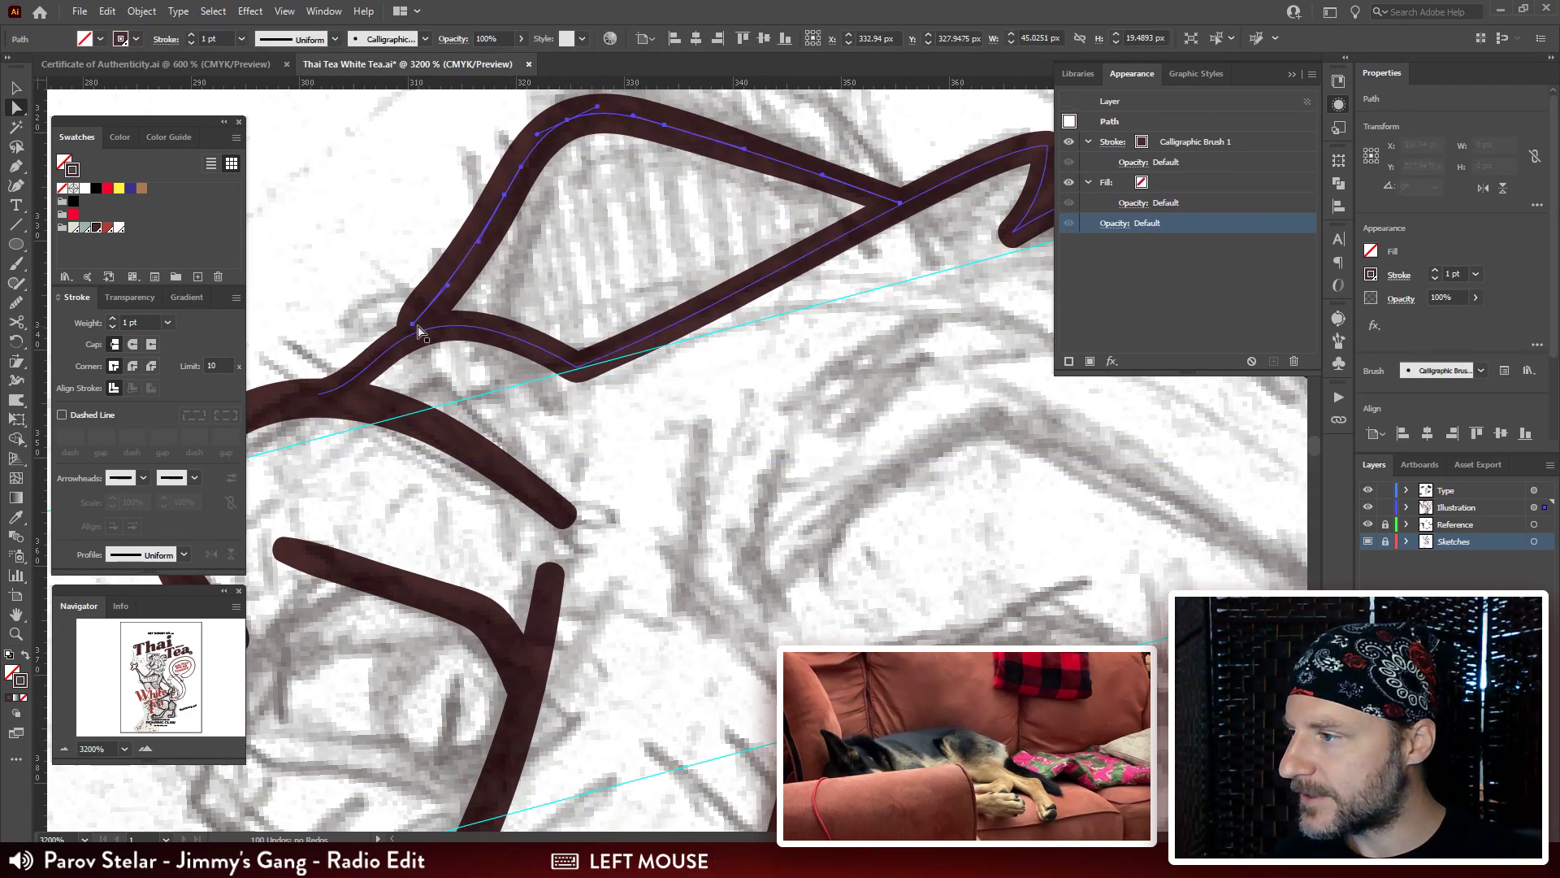
left_click(407, 335)
left_click_drag(442, 303, 456, 304)
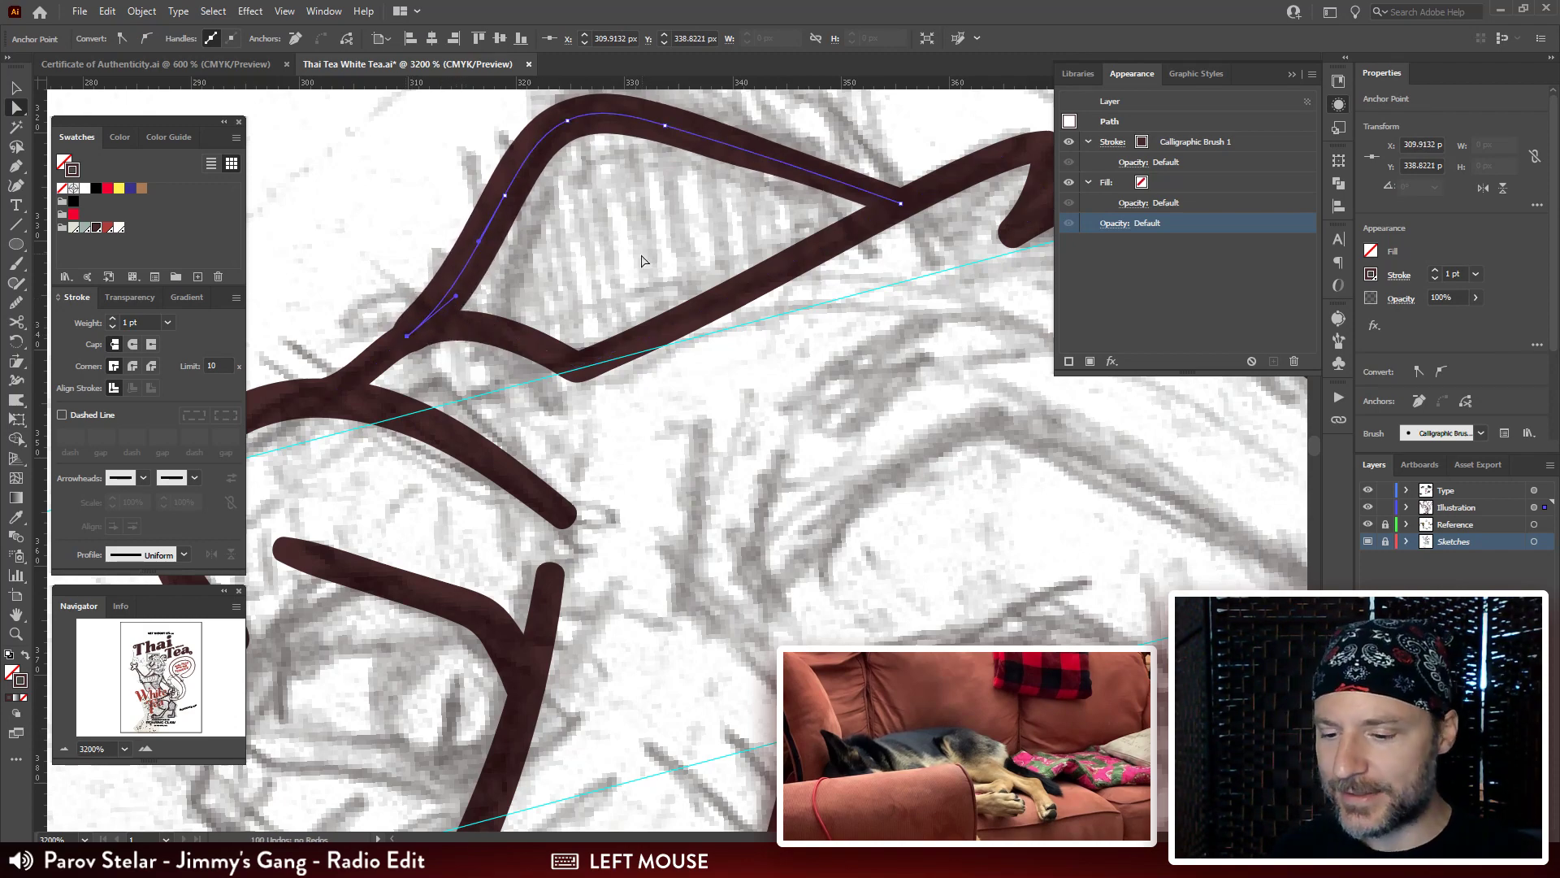
Delete the joined test strokes above the tiger's head.
key("ctrl+minus")
key("ctrl+minus")
key("ctrl+minus")
key("ctrl+minus")
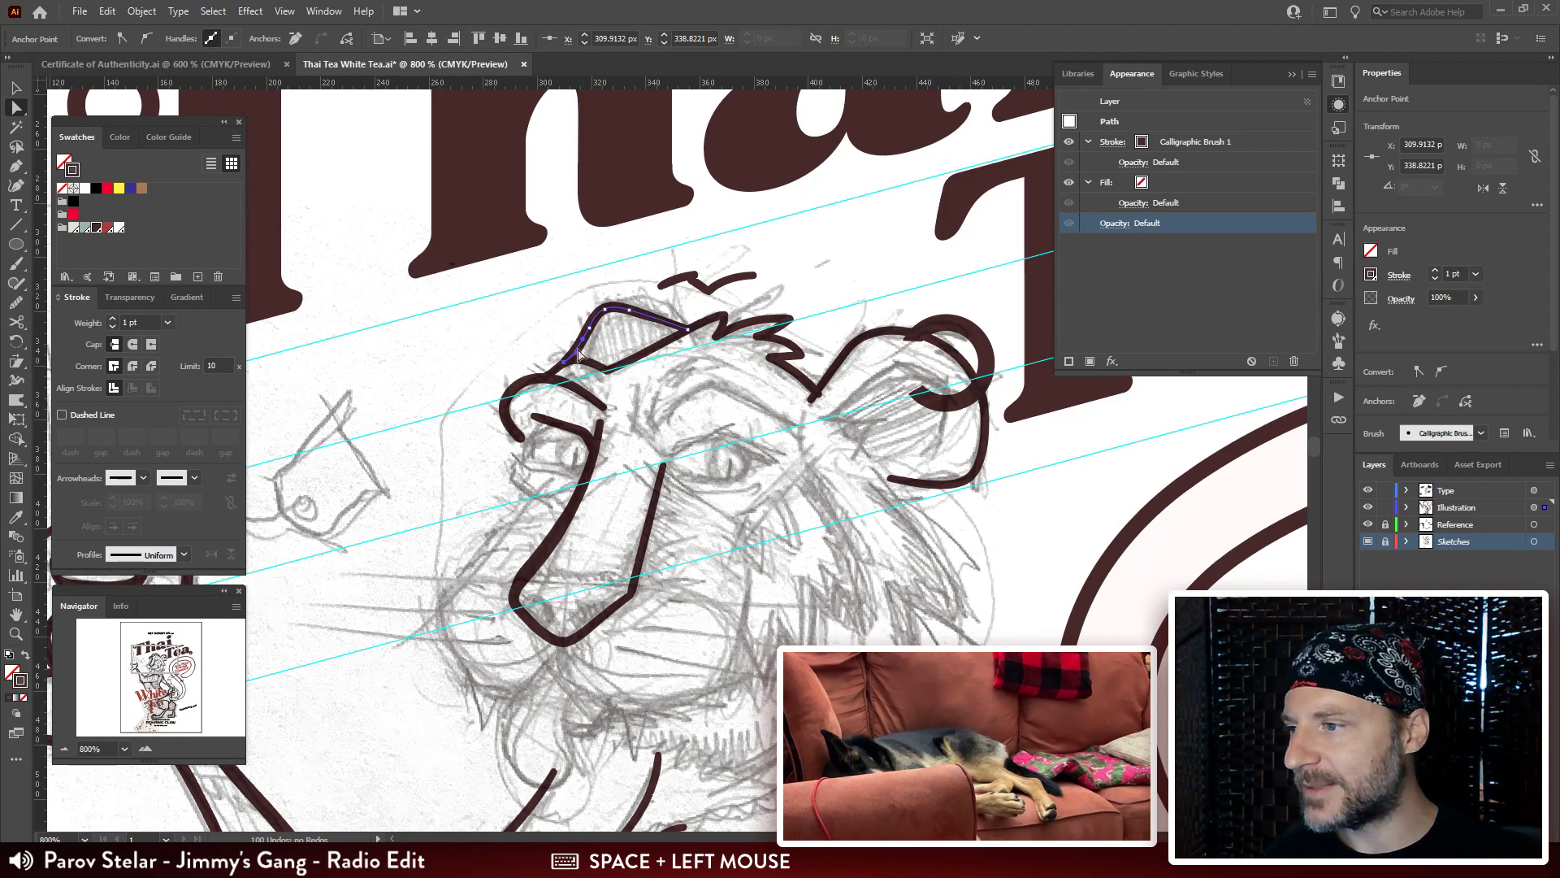
left_click(661, 278)
key("Delete")
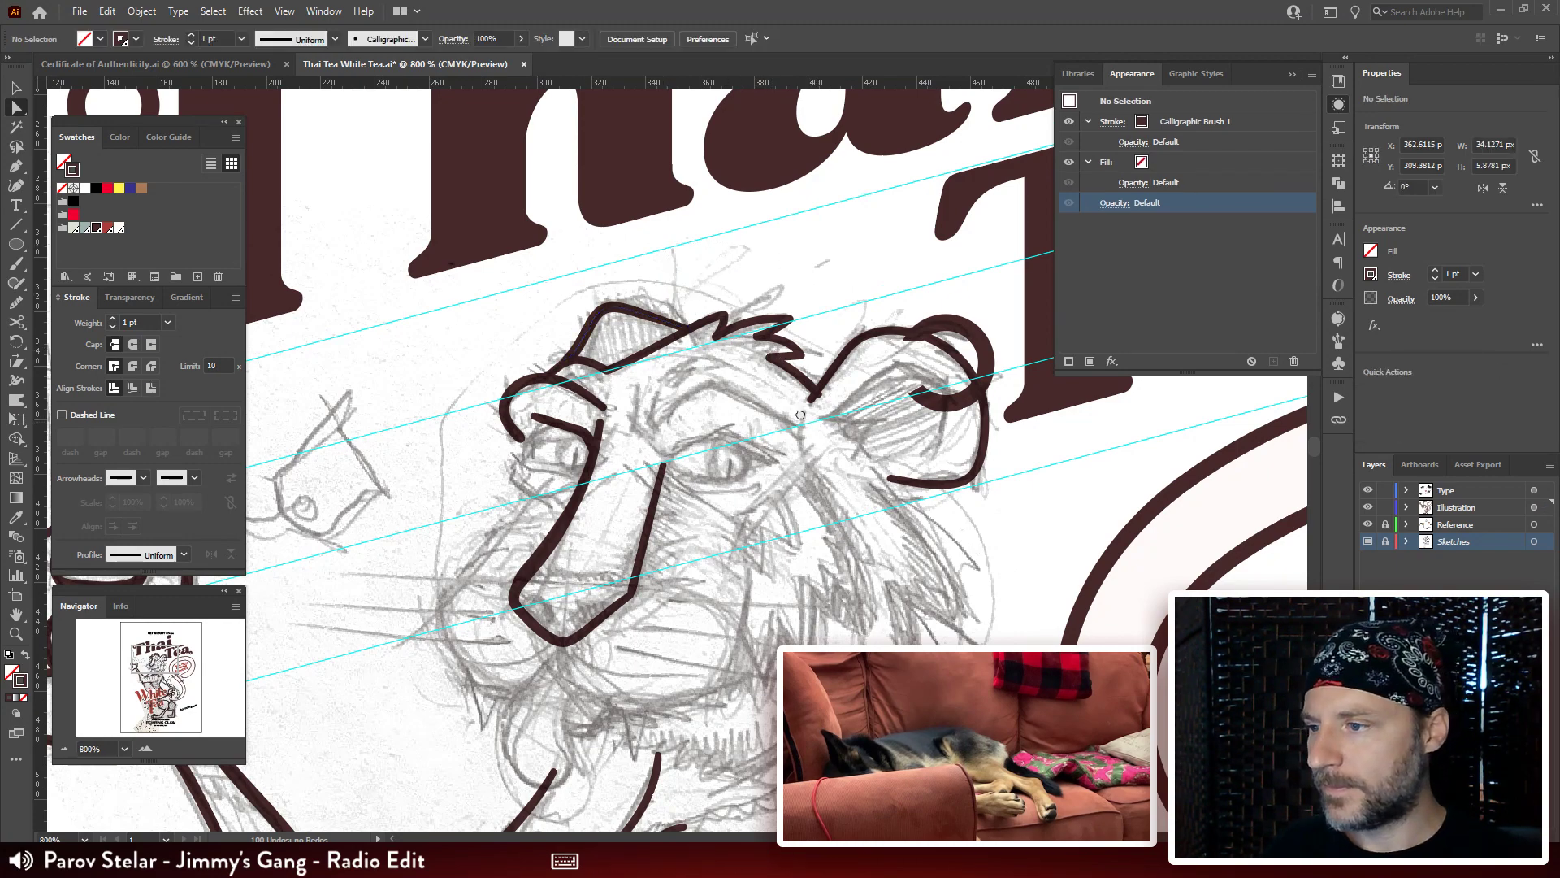
Move the hair tuft line's lower end onto the centre of the near ear's outline.
left_click_drag(811, 395, 805, 341)
left_click(806, 344)
key("ctrl+plus")
key("ctrl+plus")
key("ctrl+plus")
key("ctrl+plus")
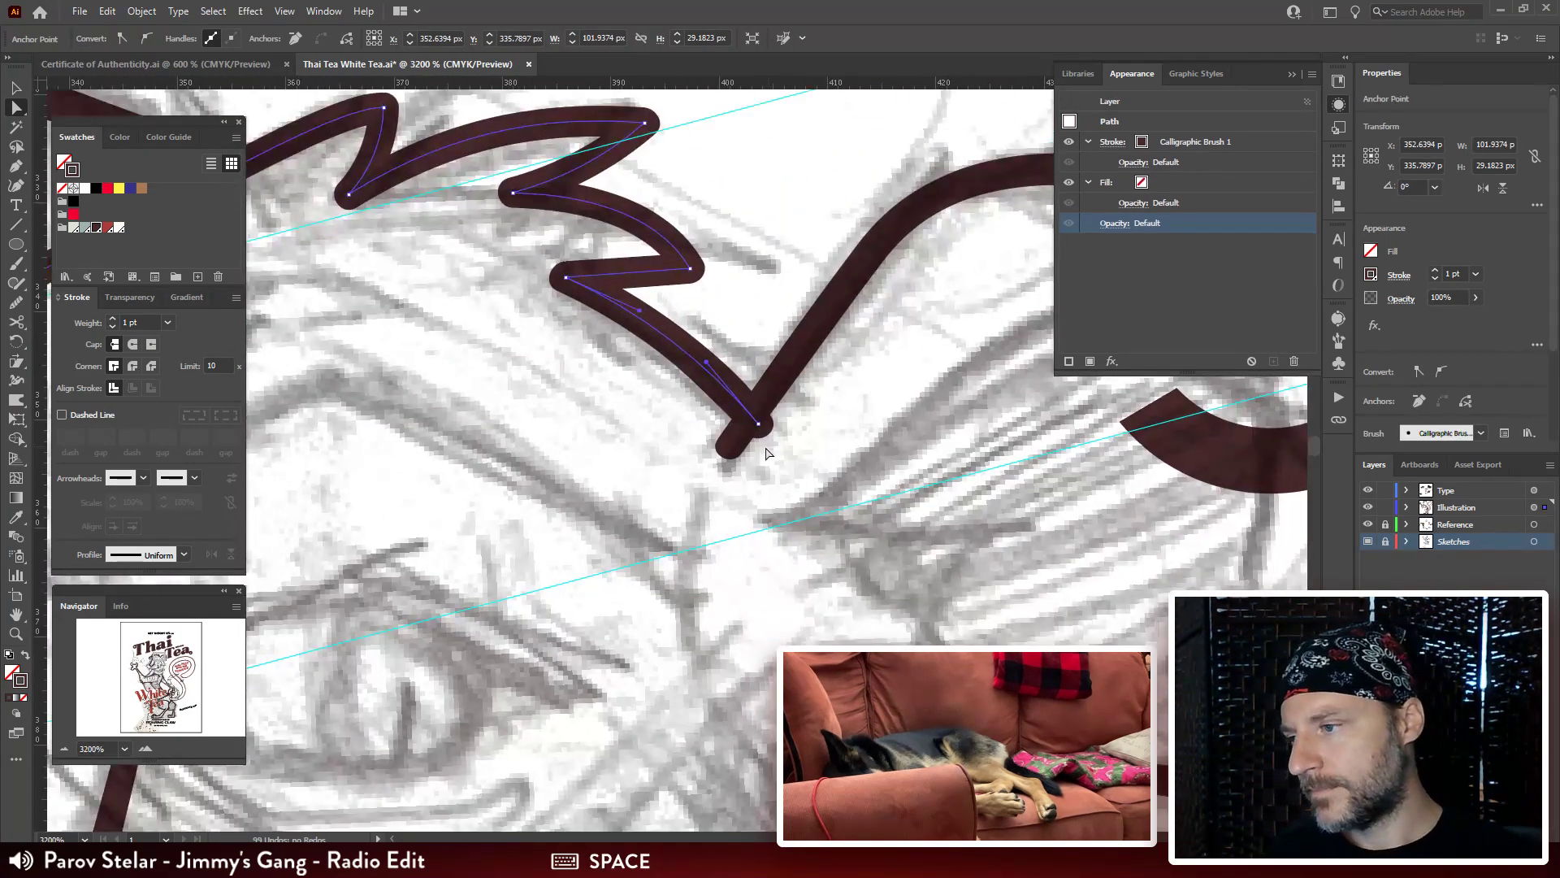
left_click_drag(758, 423, 745, 415)
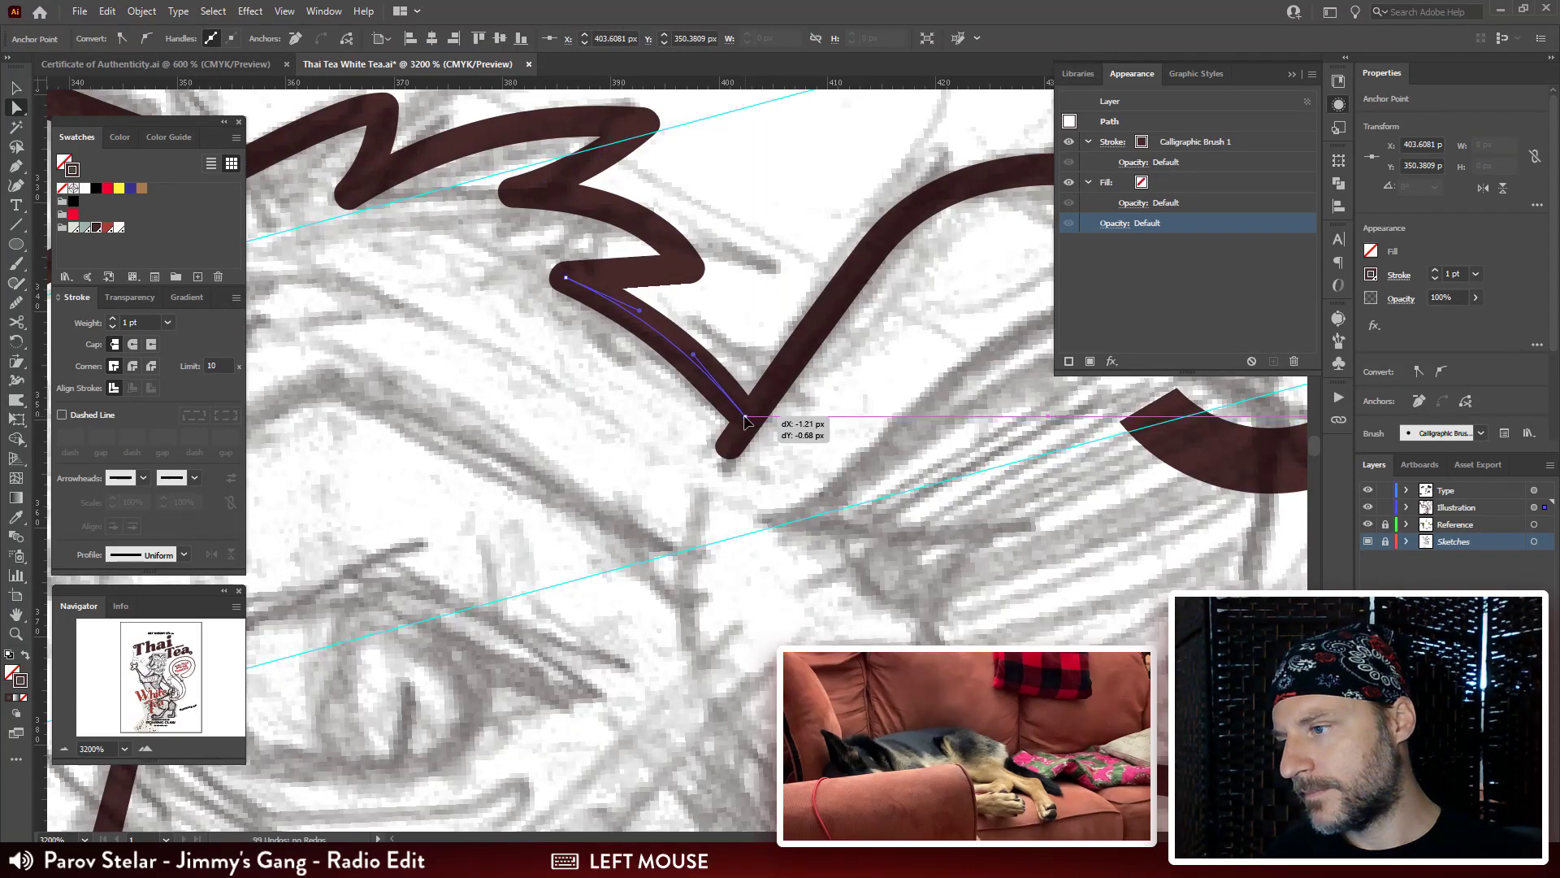
Paint a thick wavy test stroke and a thinner straight one in the space above the near ear.
left_click_drag(796, 276, 740, 447)
key("b")
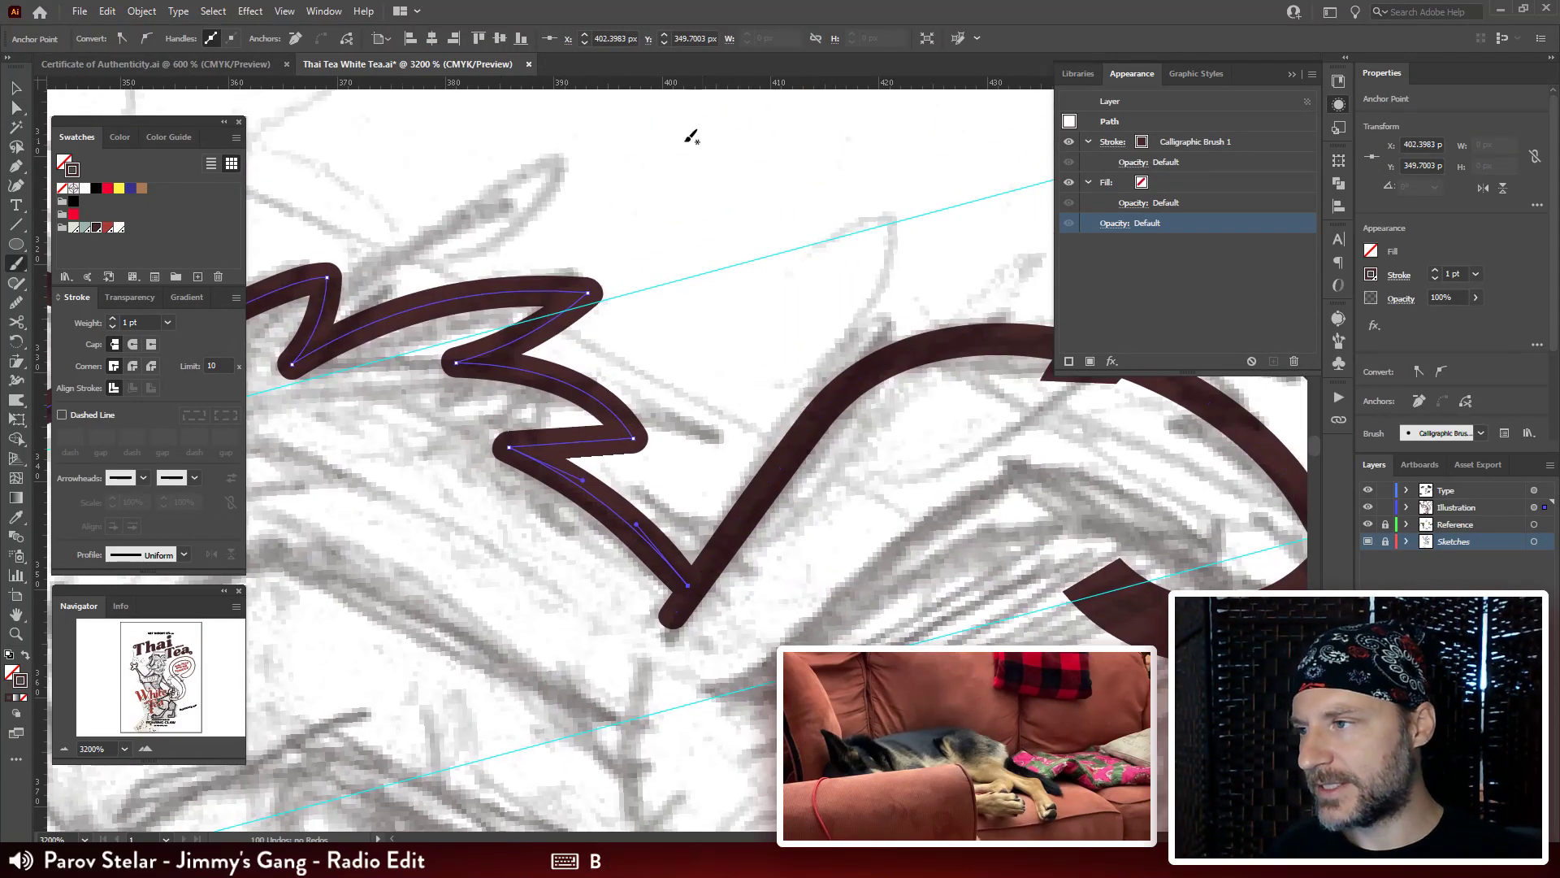
mouse_move(549, 172)
left_mouse_down()
mouse_move(669, 151)
mouse_move(724, 201)
mouse_move(785, 229)
left_mouse_up()
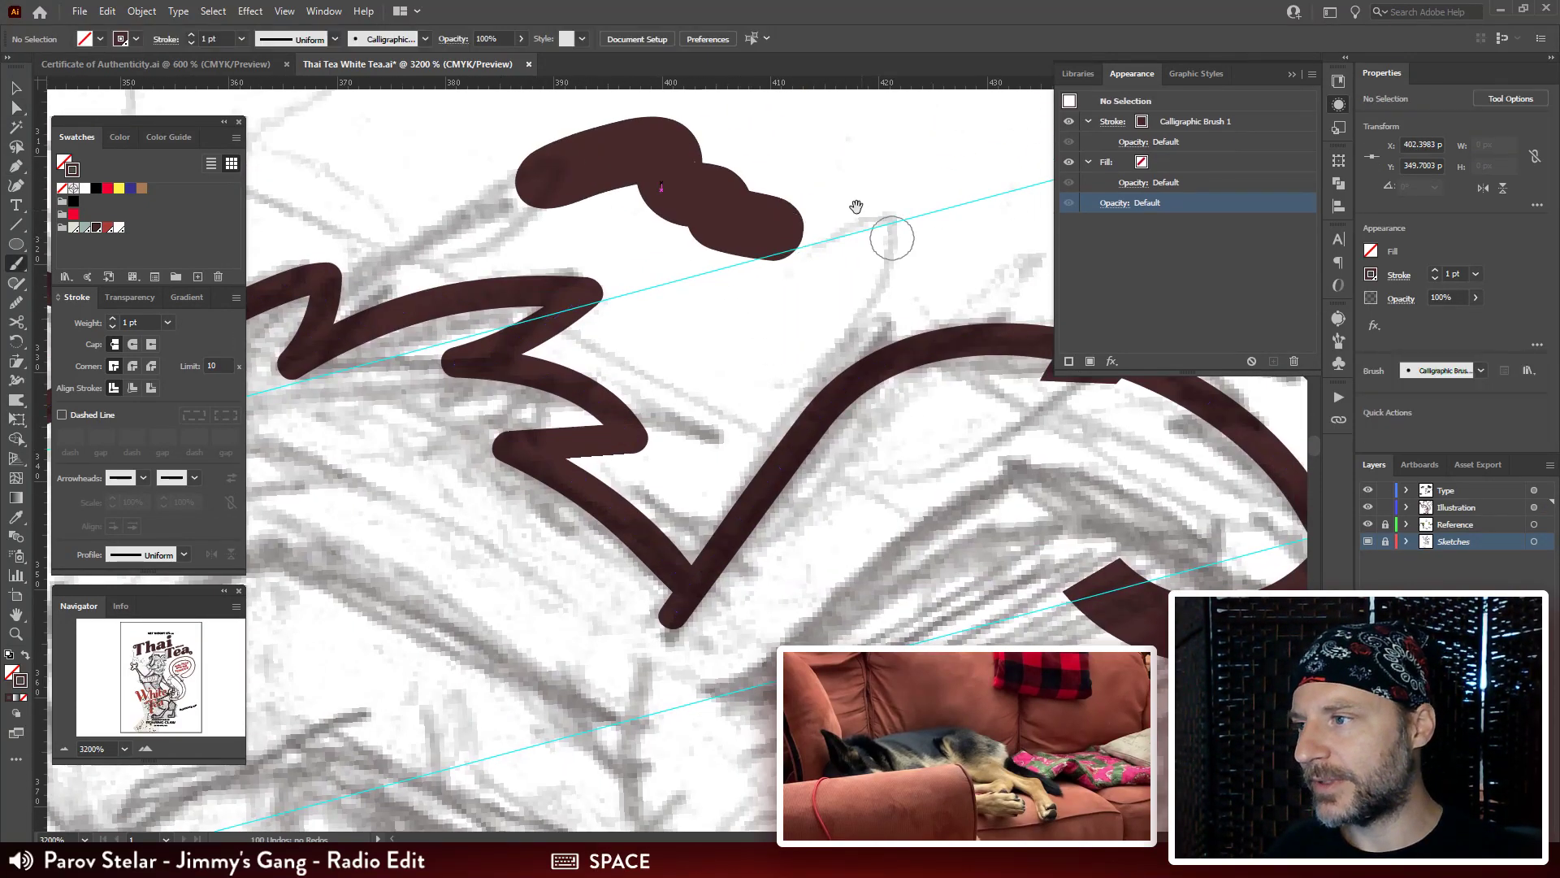
left_click_drag(993, 198, 811, 205)
left_click_drag(708, 188, 790, 181)
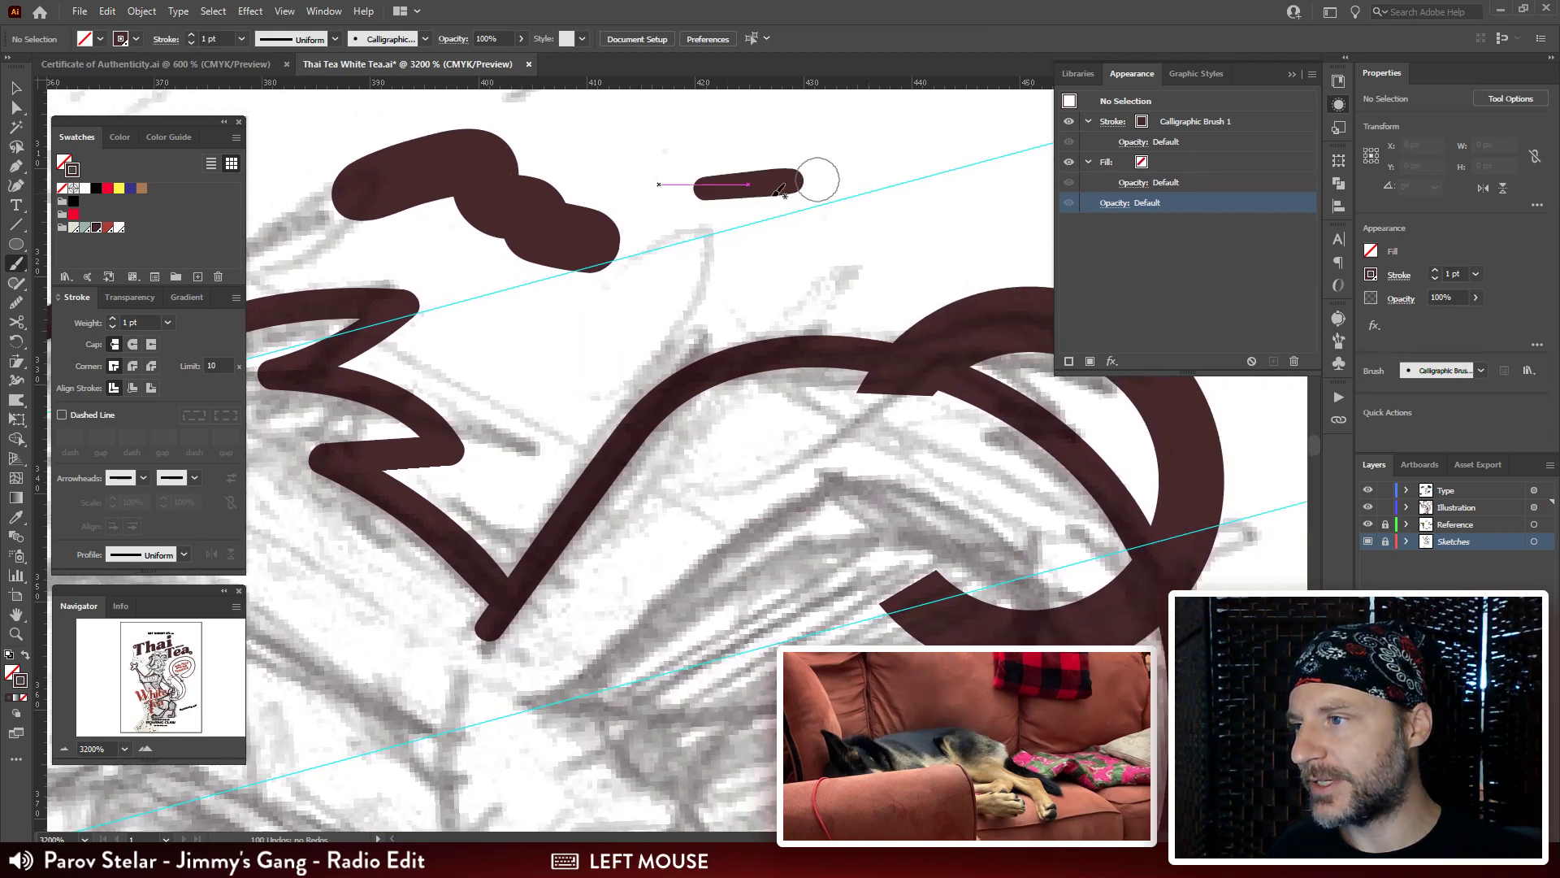
Move the thin test stroke's end next to the thick wavy one, and average and join the two ends.
key("a")
left_click(685, 198)
left_click_drag(685, 197, 624, 260)
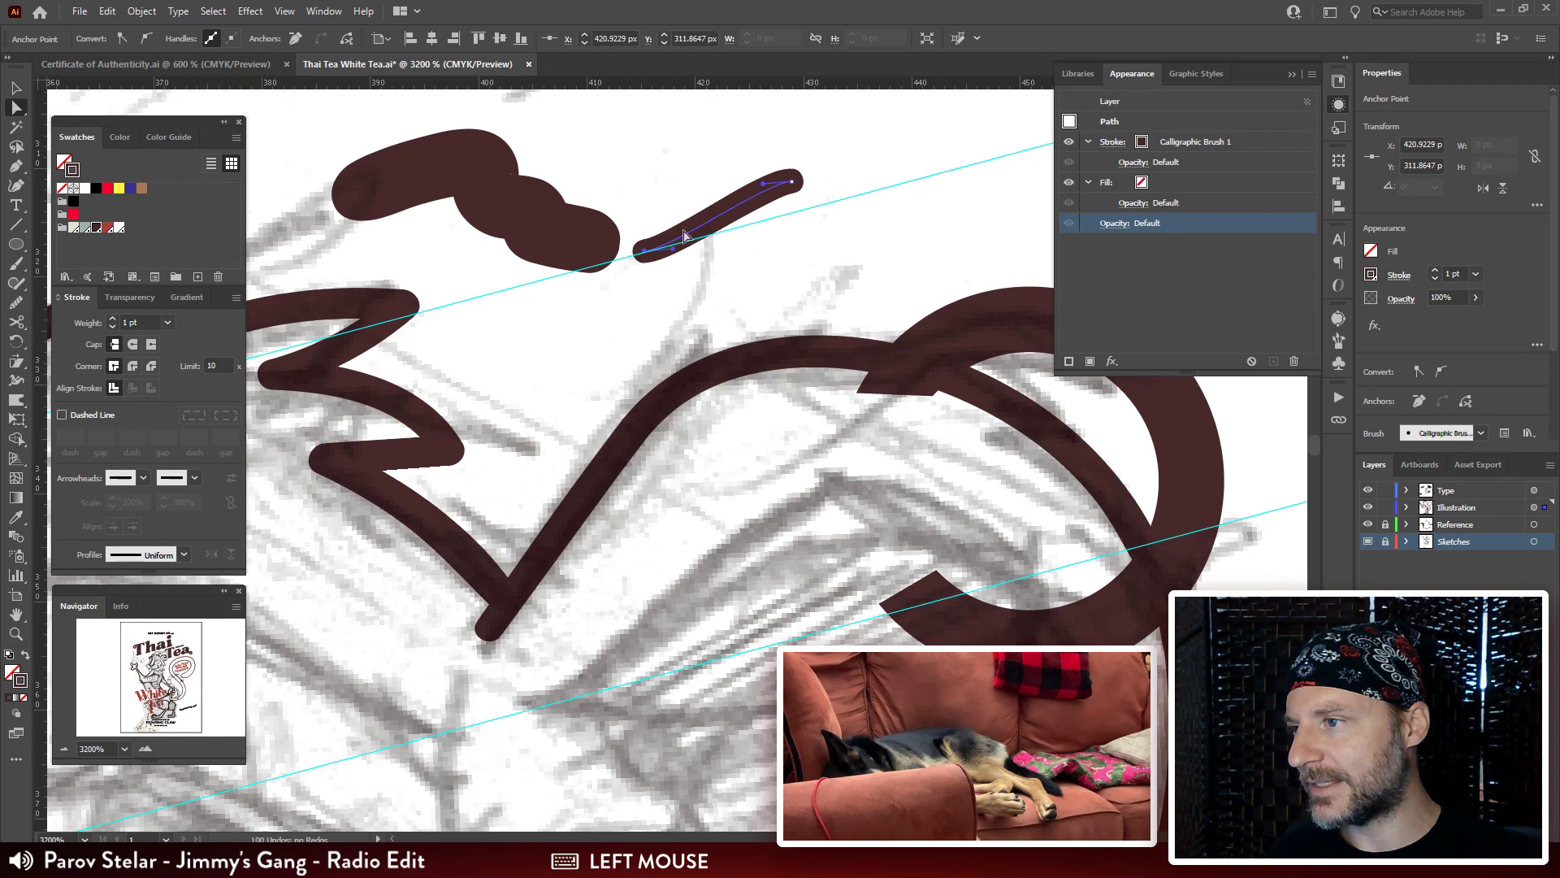
left_click(601, 204, "shift")
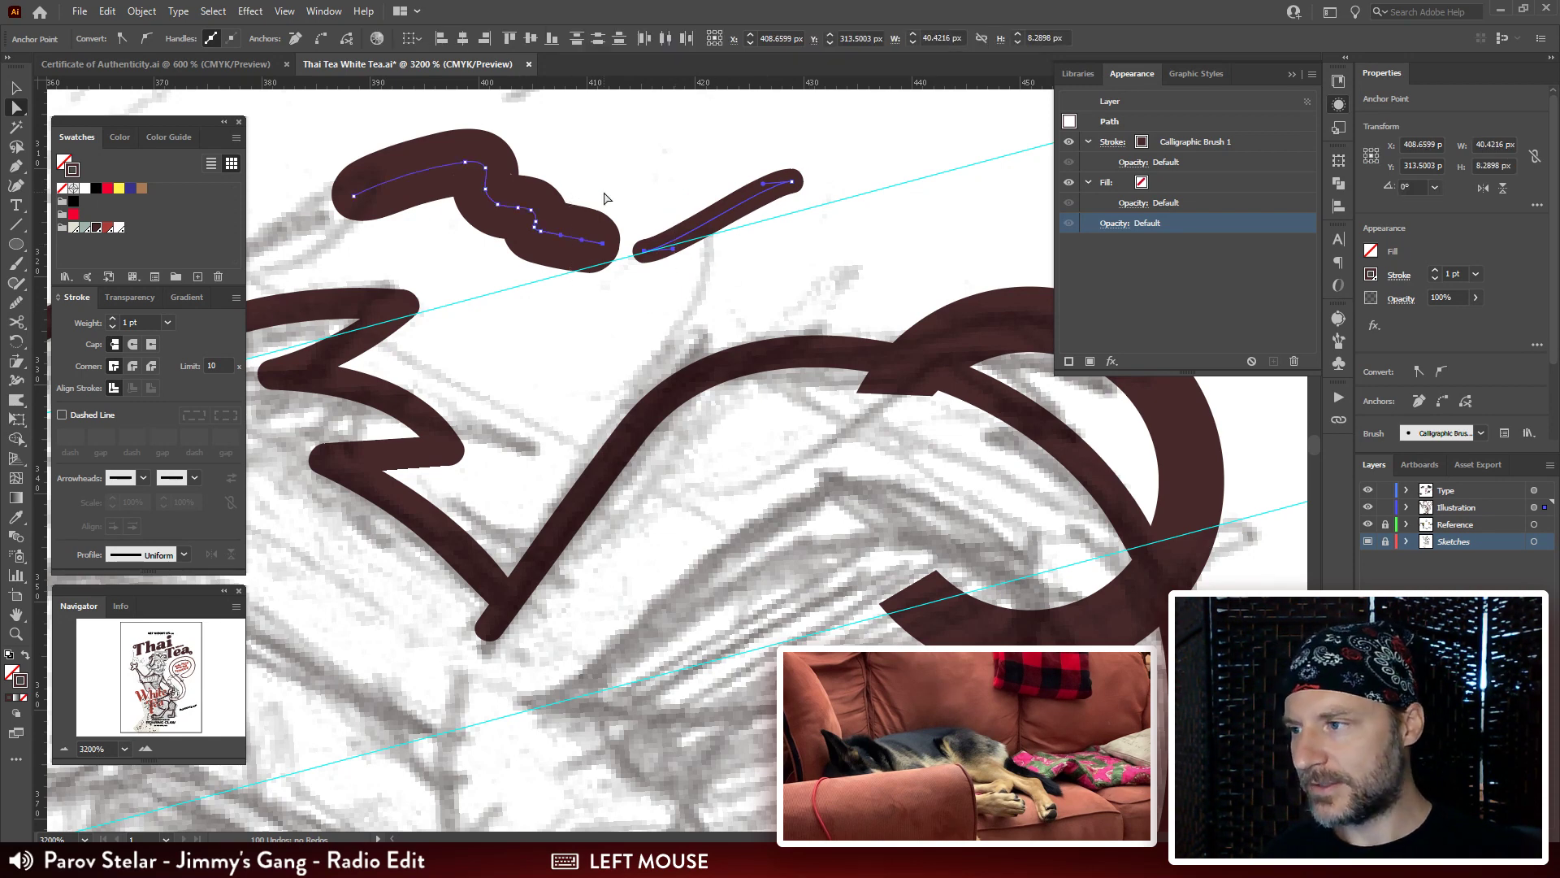
key("ctrl+shift+alt+j")
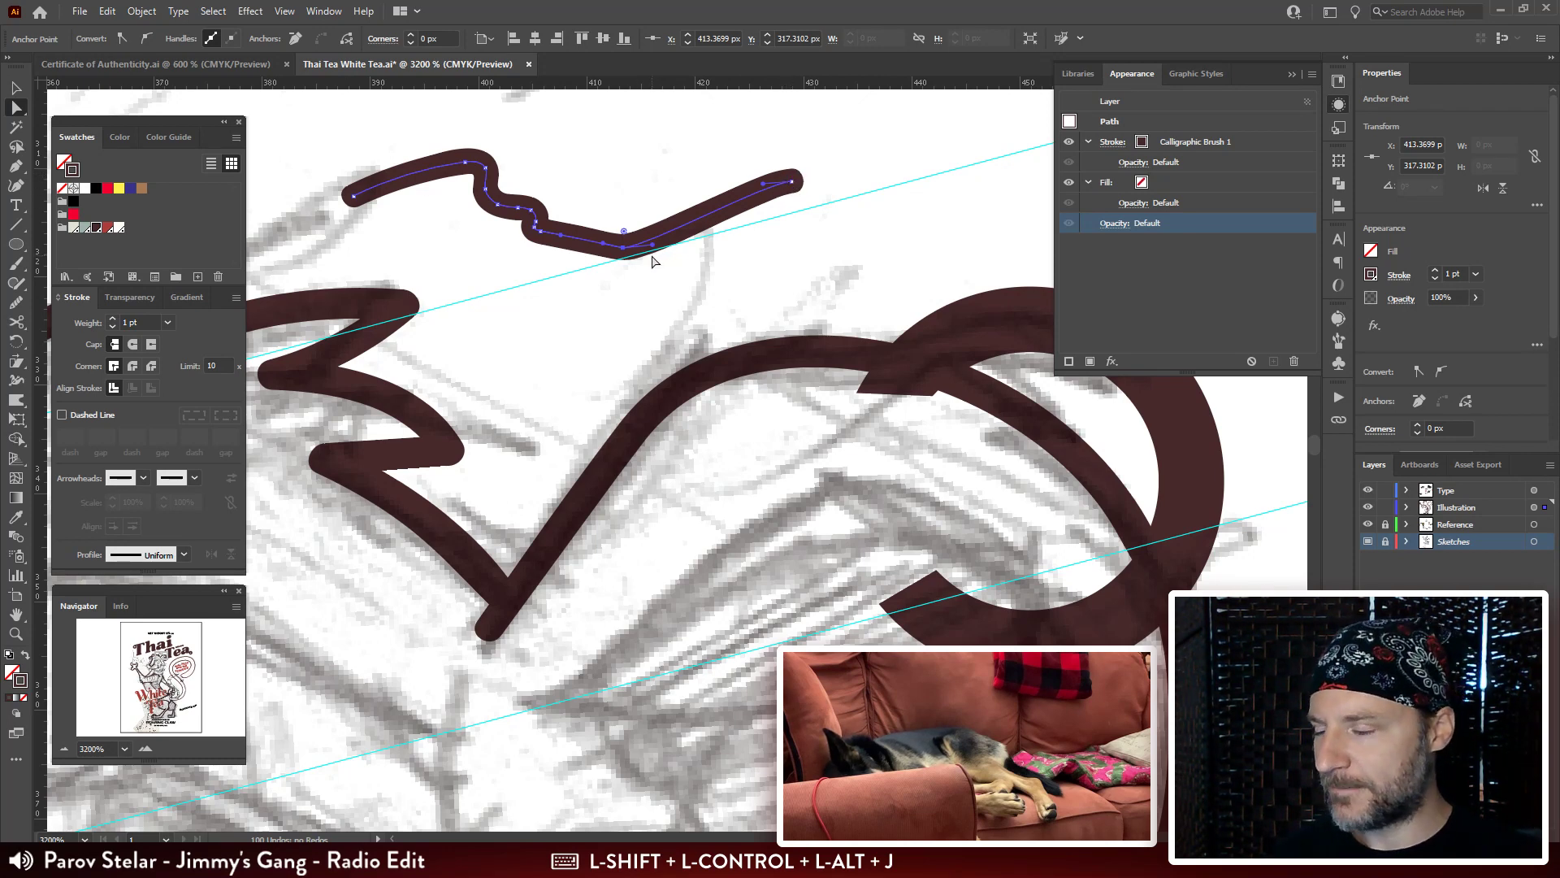
Delete the joined wavy test stroke above the near ear.
key("v")
key("ctrl+z")
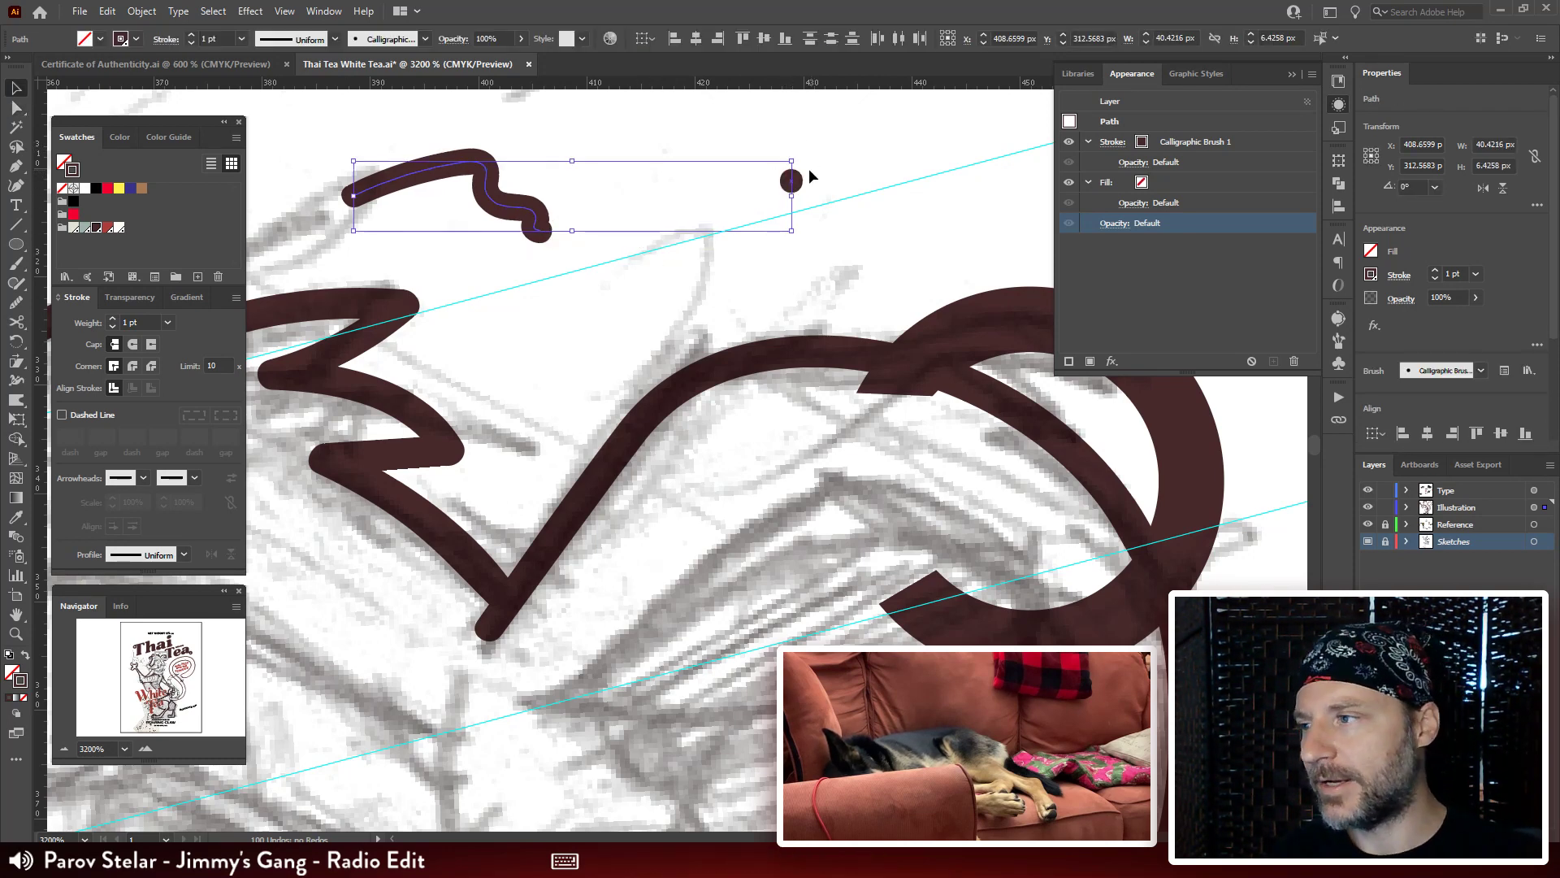
key("Delete")
Move the near ear outline's inner anchor point further up the curve to make the upper bend tighter.
mouse_move(582, 345)
left_mouse_down()
mouse_move(453, 184)
mouse_move(439, 190)
left_mouse_up()
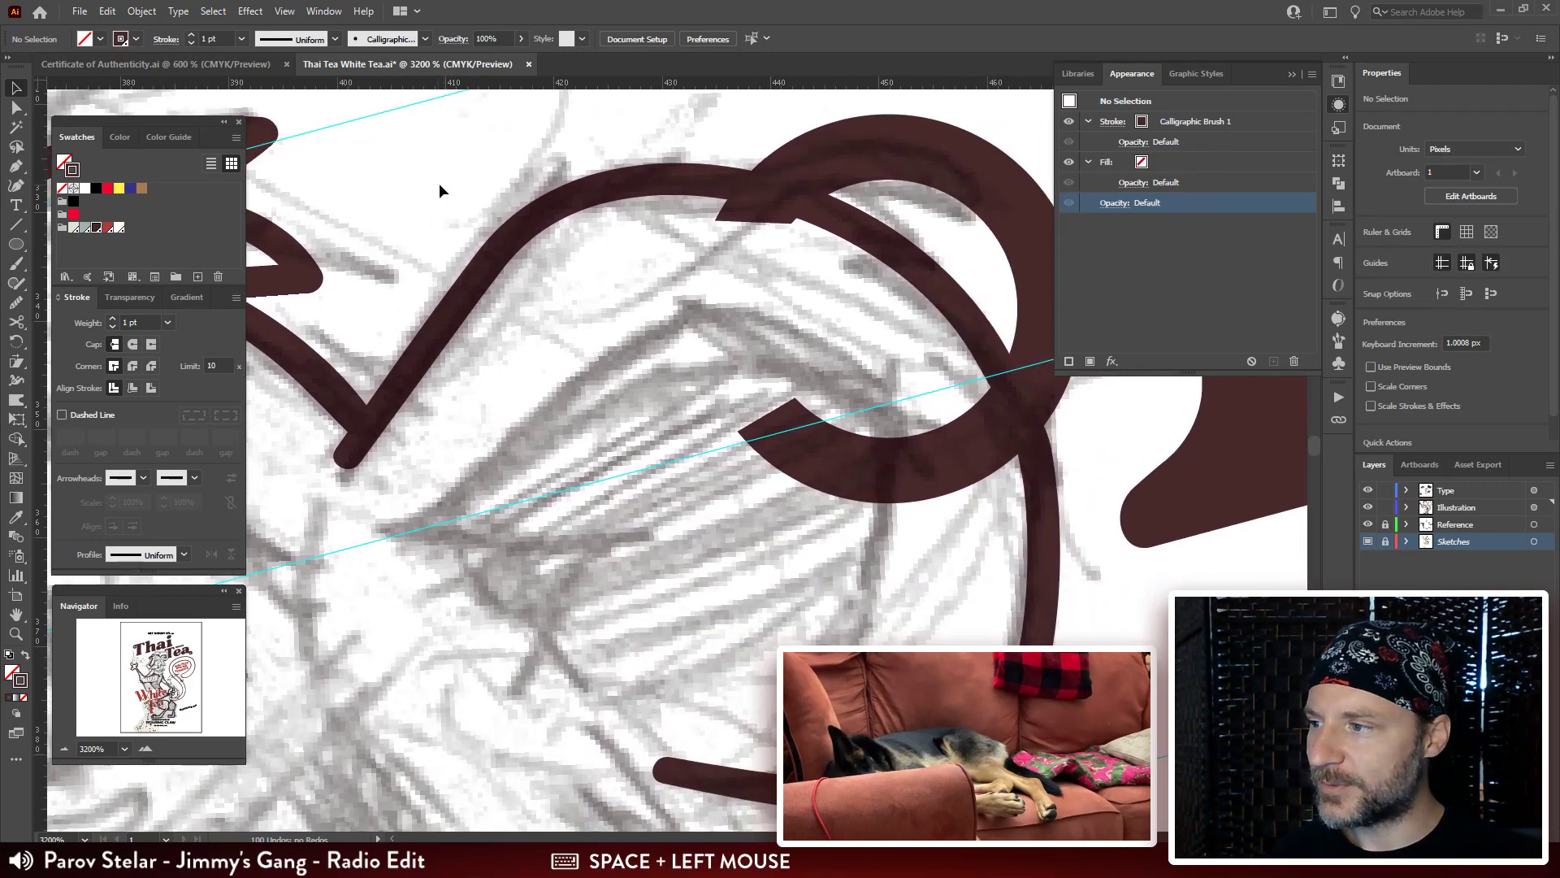
key("a")
left_click(567, 201)
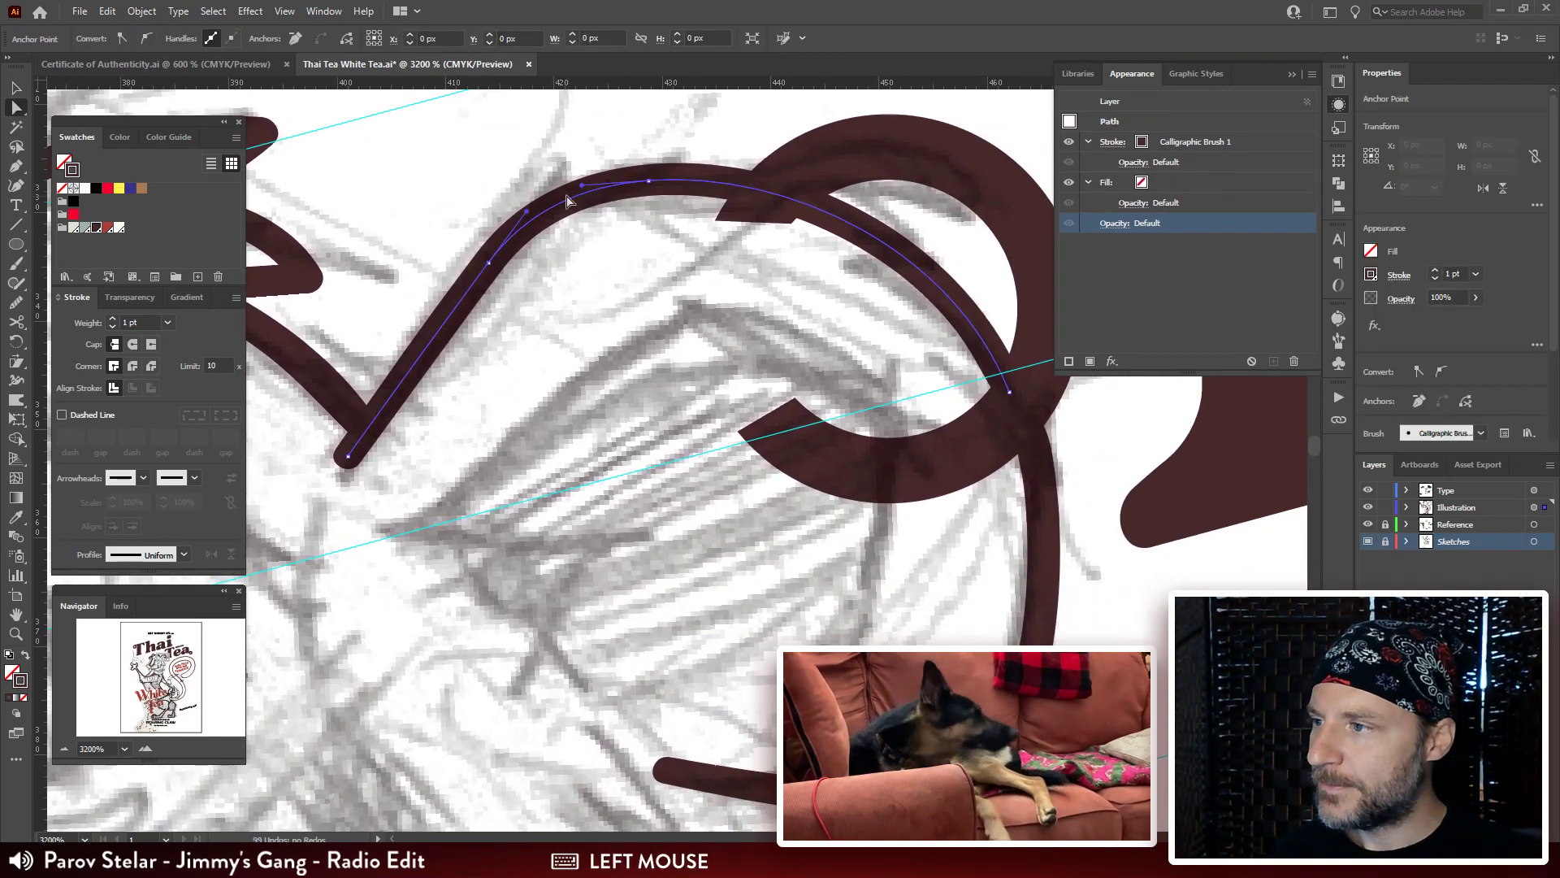
left_click(582, 185)
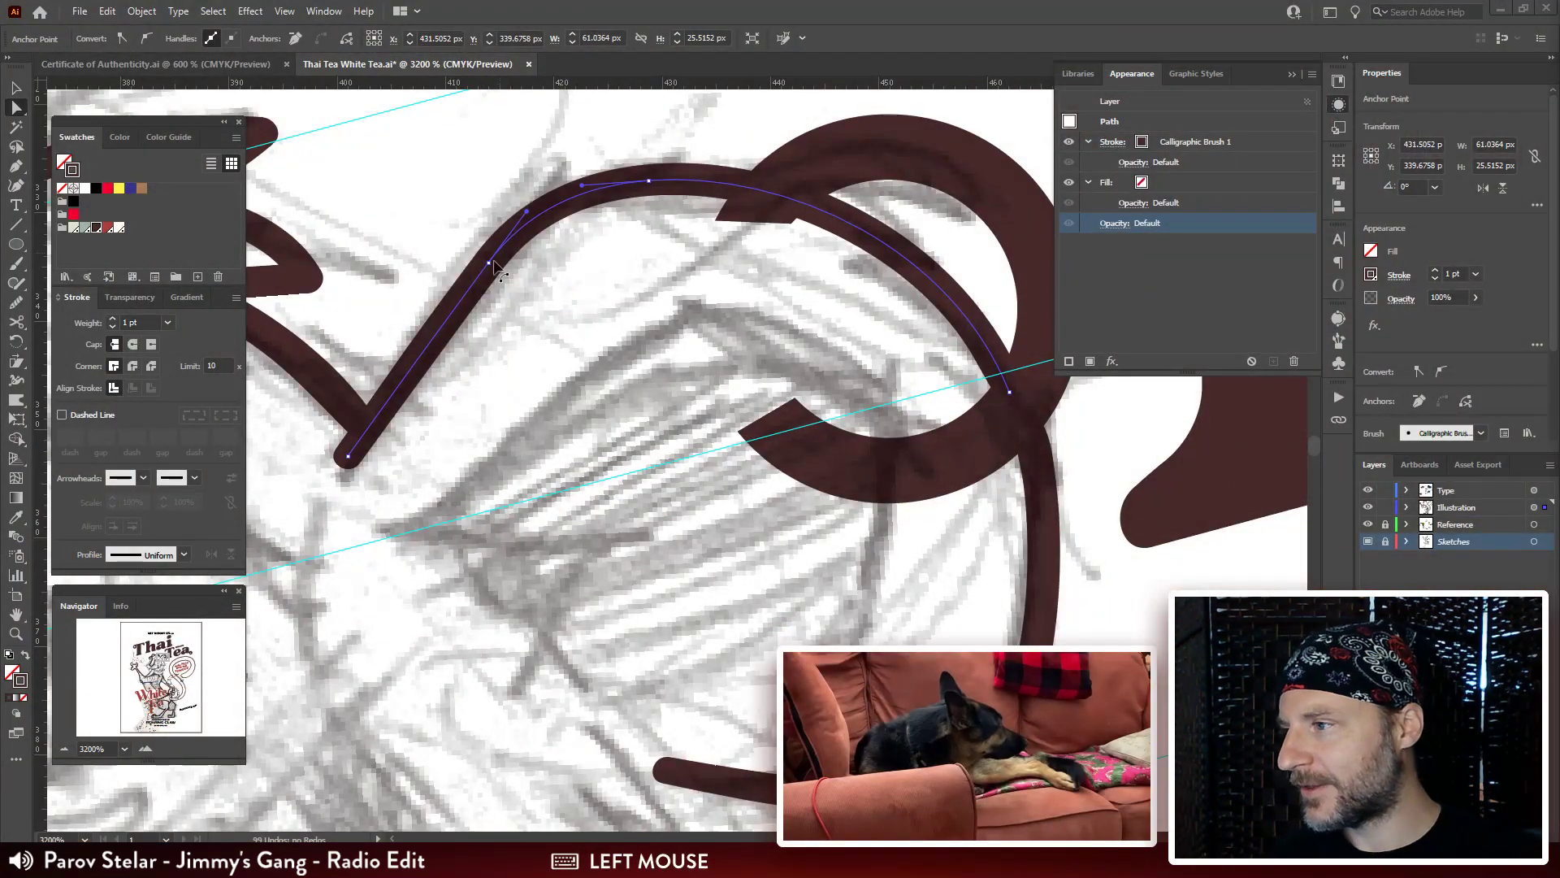
left_click(489, 262)
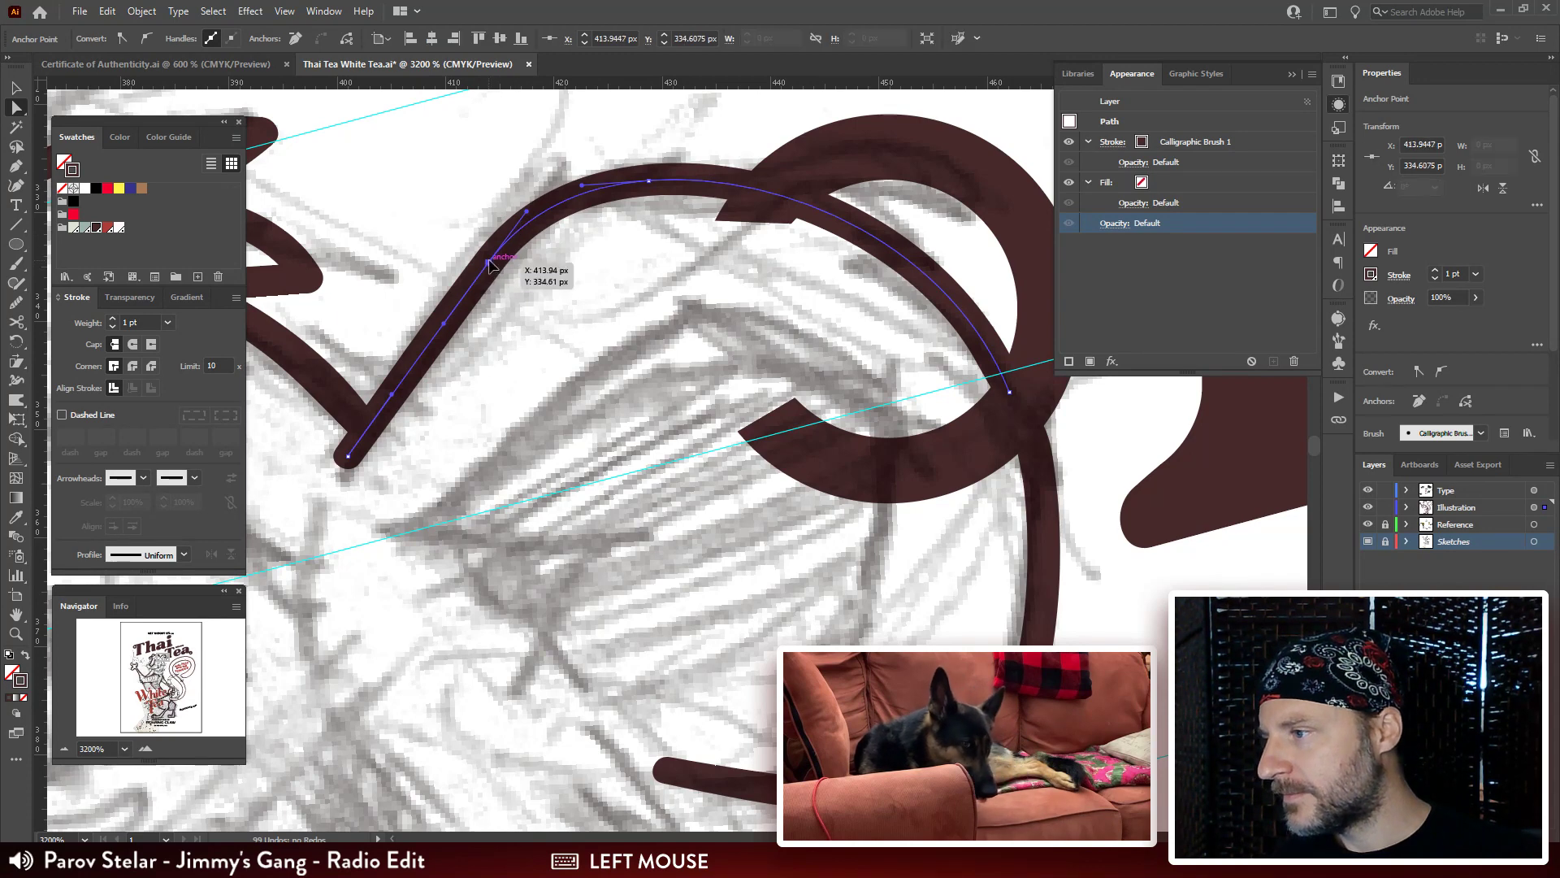
left_click_drag(490, 262, 512, 237)
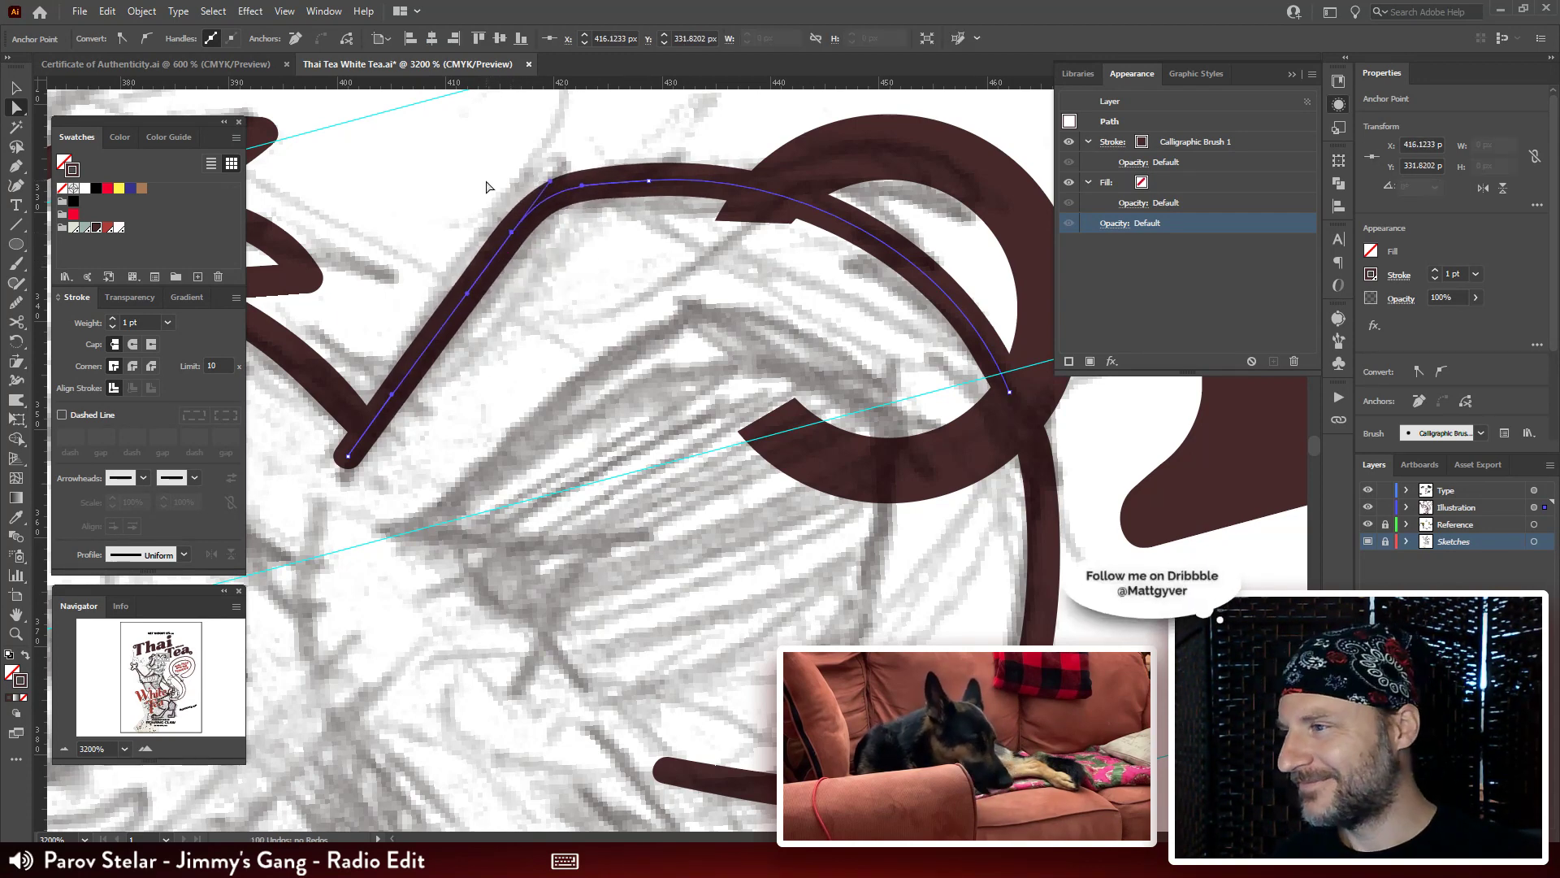
left_click(478, 158)
Ink the crease lines between the eyes and the arched brow above the tiger's near eye with the Paintbrush.
key("ctrl+minus")
key("ctrl+minus")
key("ctrl+minus")
key("ctrl+minus")
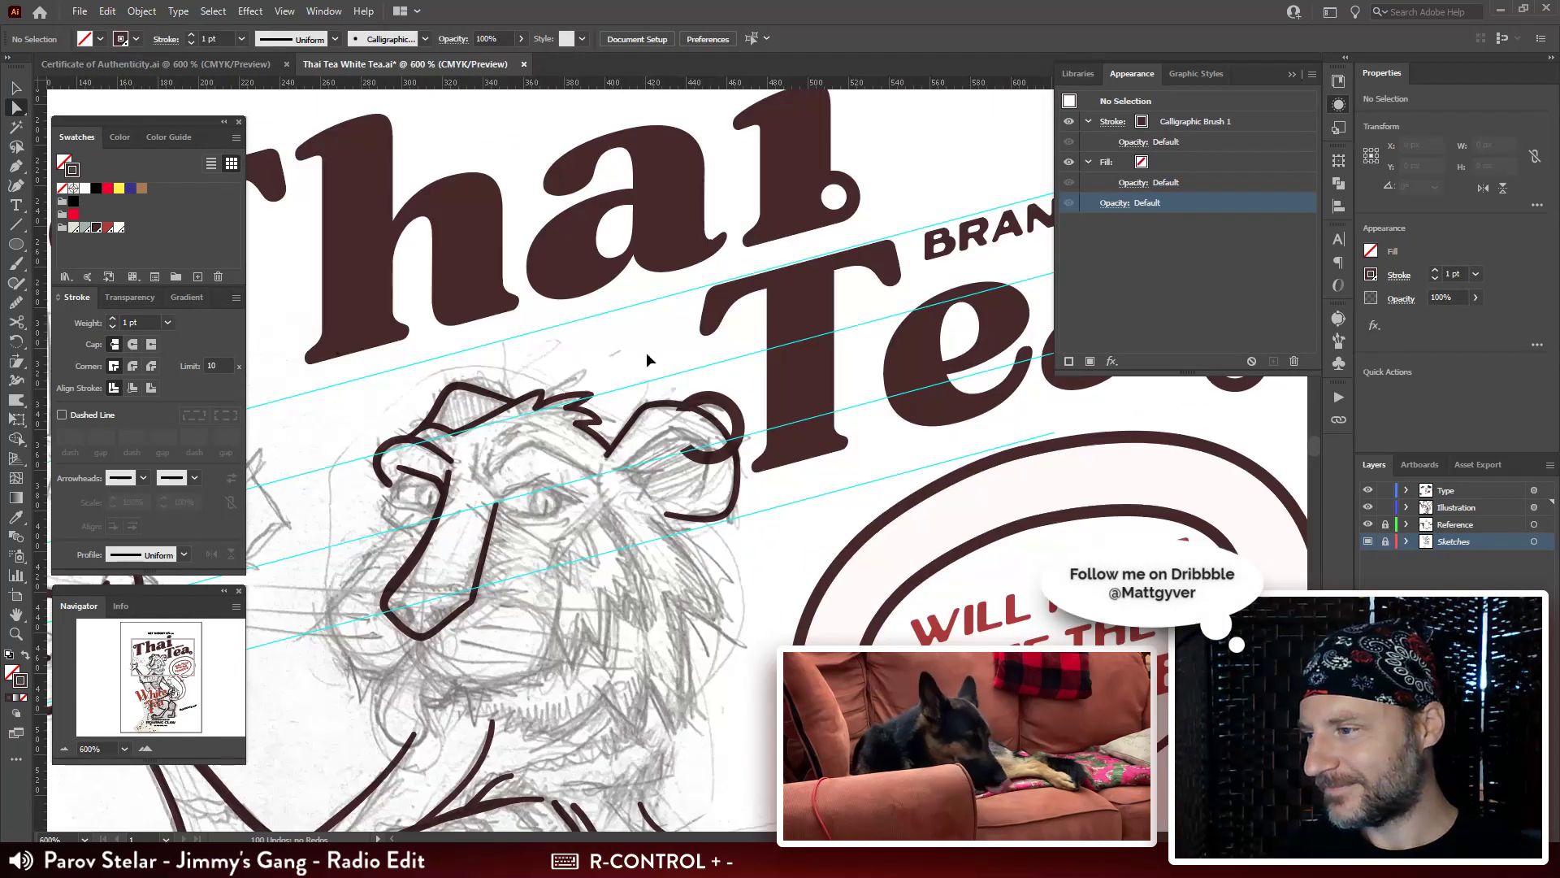
left_click_drag(642, 585, 702, 348)
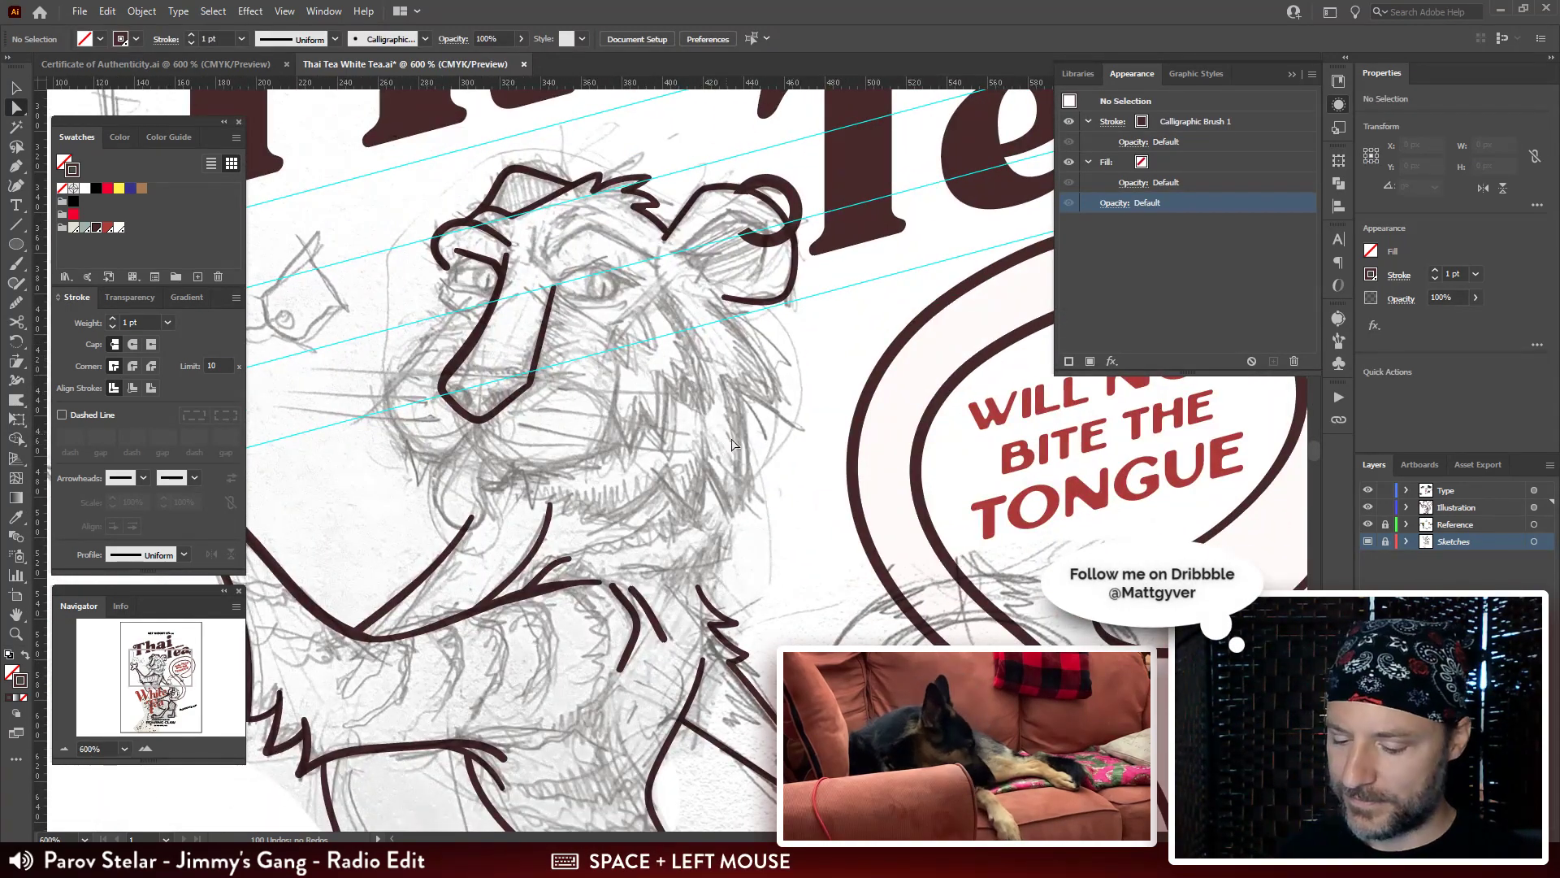
key("b")
key("ctrl+plus")
key("ctrl+plus")
mouse_move(607, 382)
left_mouse_down()
mouse_move(639, 609)
mouse_move(556, 500)
left_mouse_up()
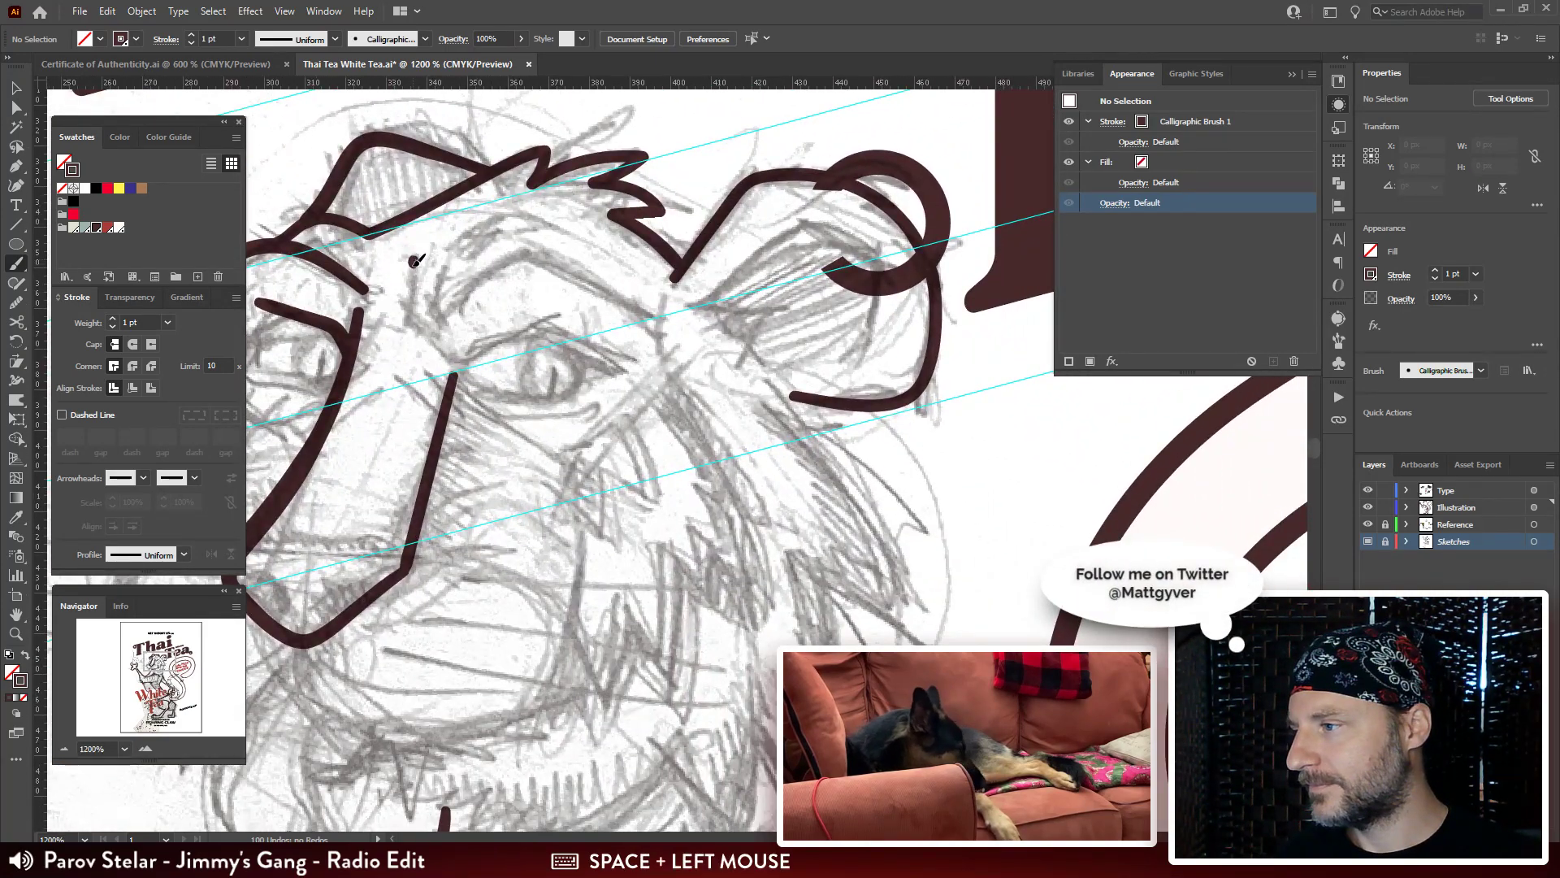
left_click_drag(414, 260, 411, 297)
left_click_drag(453, 349, 459, 374)
mouse_move(448, 270)
left_mouse_down()
mouse_move(423, 331)
mouse_move(515, 289)
mouse_move(630, 337)
left_mouse_up()
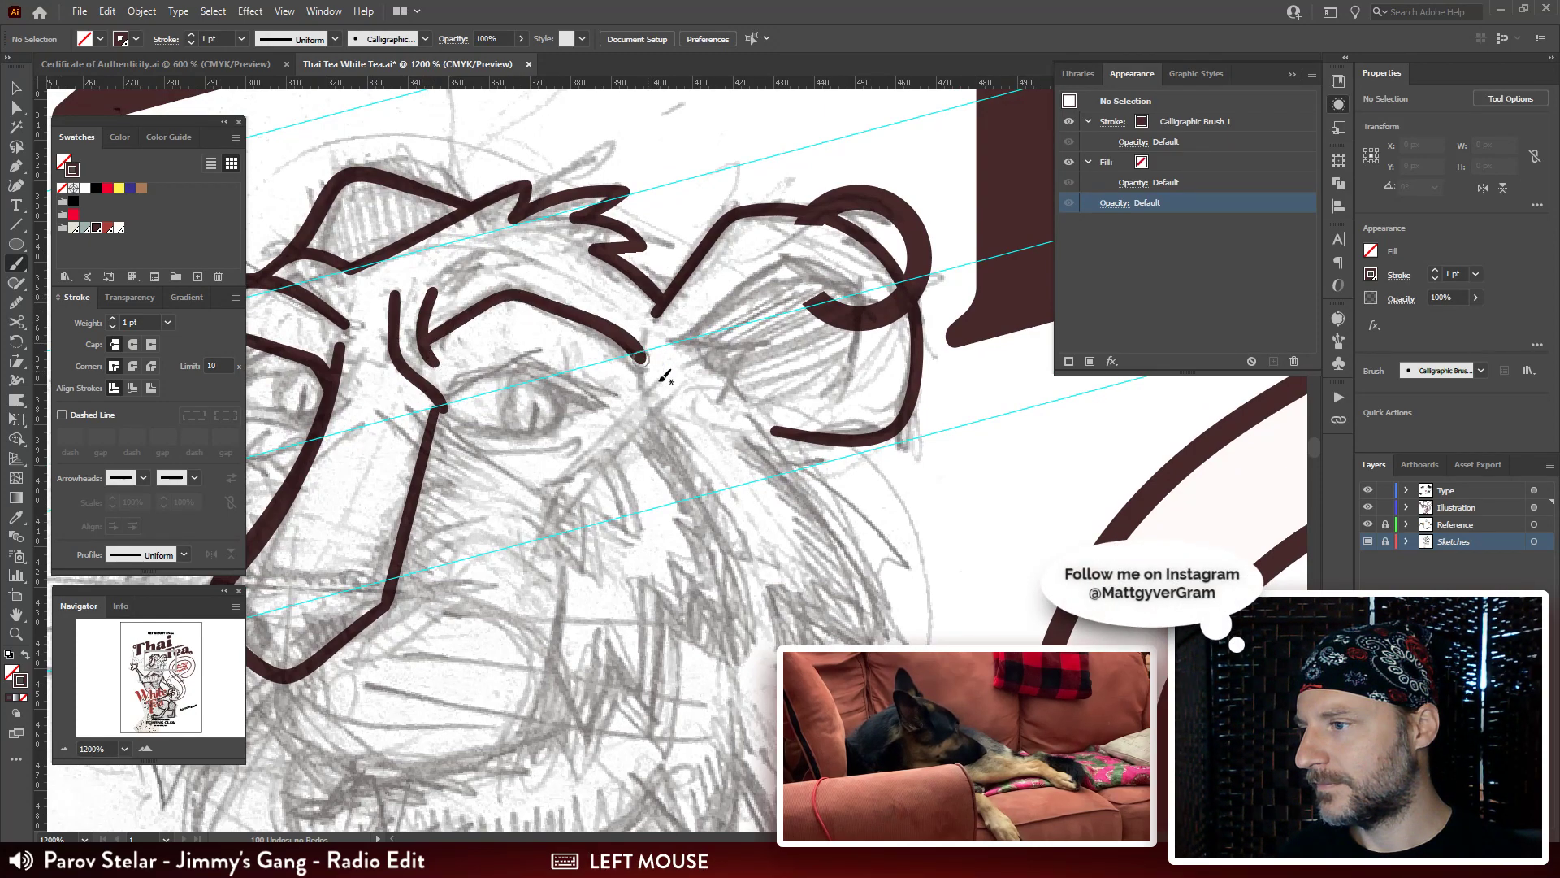
Ink the near ear's inner curve, a short stroke at its lower end, and the zigzag fur tuft inside the ear.
mouse_move(691, 288)
left_mouse_down()
mouse_move(579, 219)
mouse_move(585, 253)
mouse_move(630, 213)
mouse_move(727, 213)
mouse_move(744, 237)
mouse_move(730, 220)
mouse_move(737, 270)
mouse_move(712, 298)
left_mouse_up()
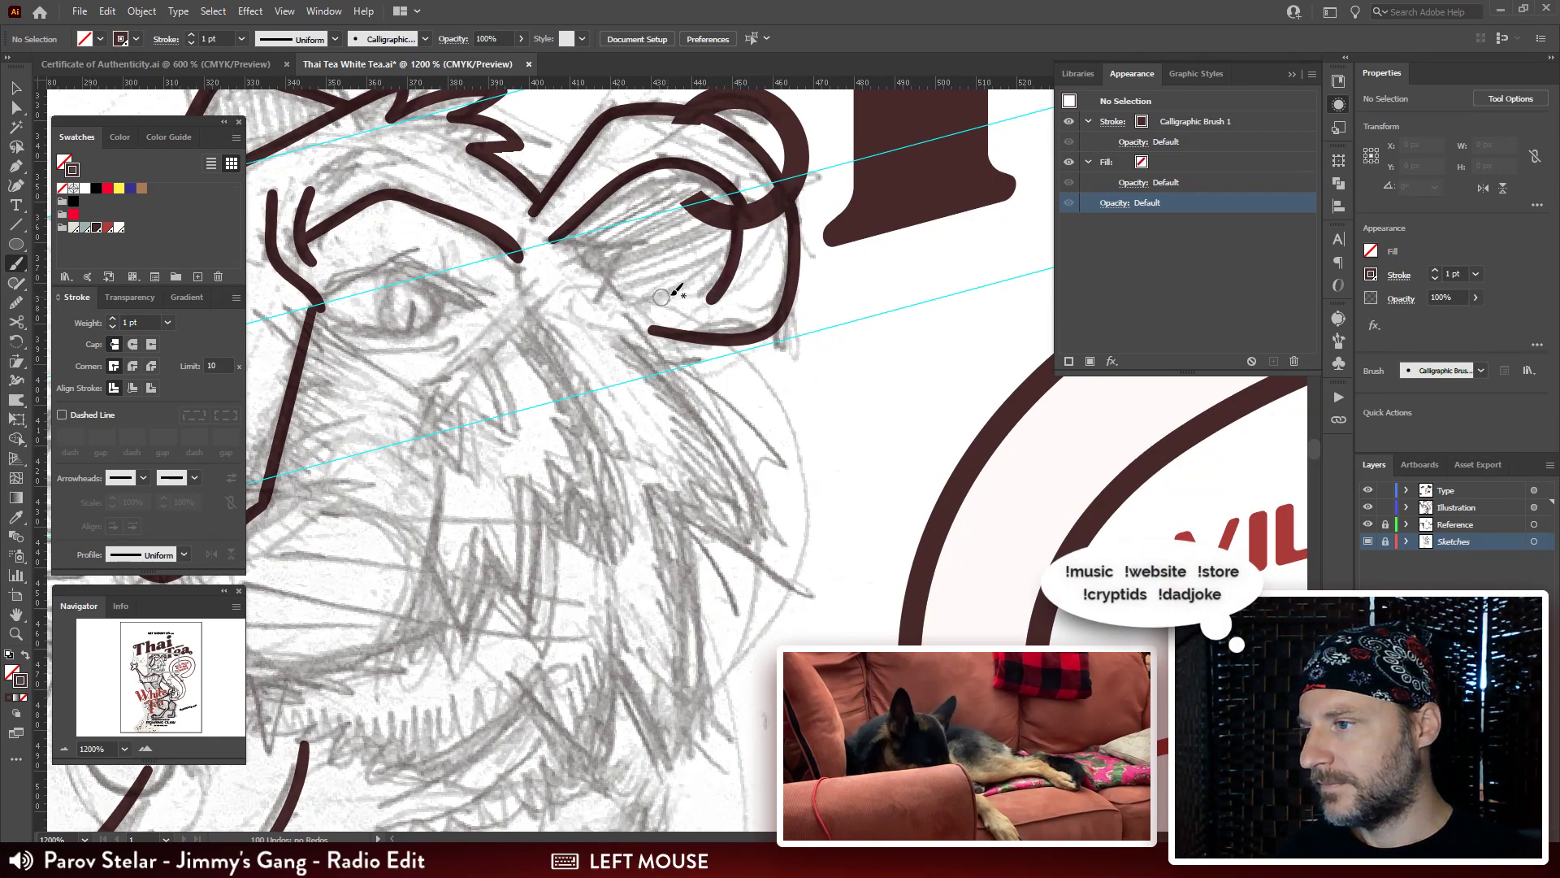
left_click_drag(590, 312, 605, 356)
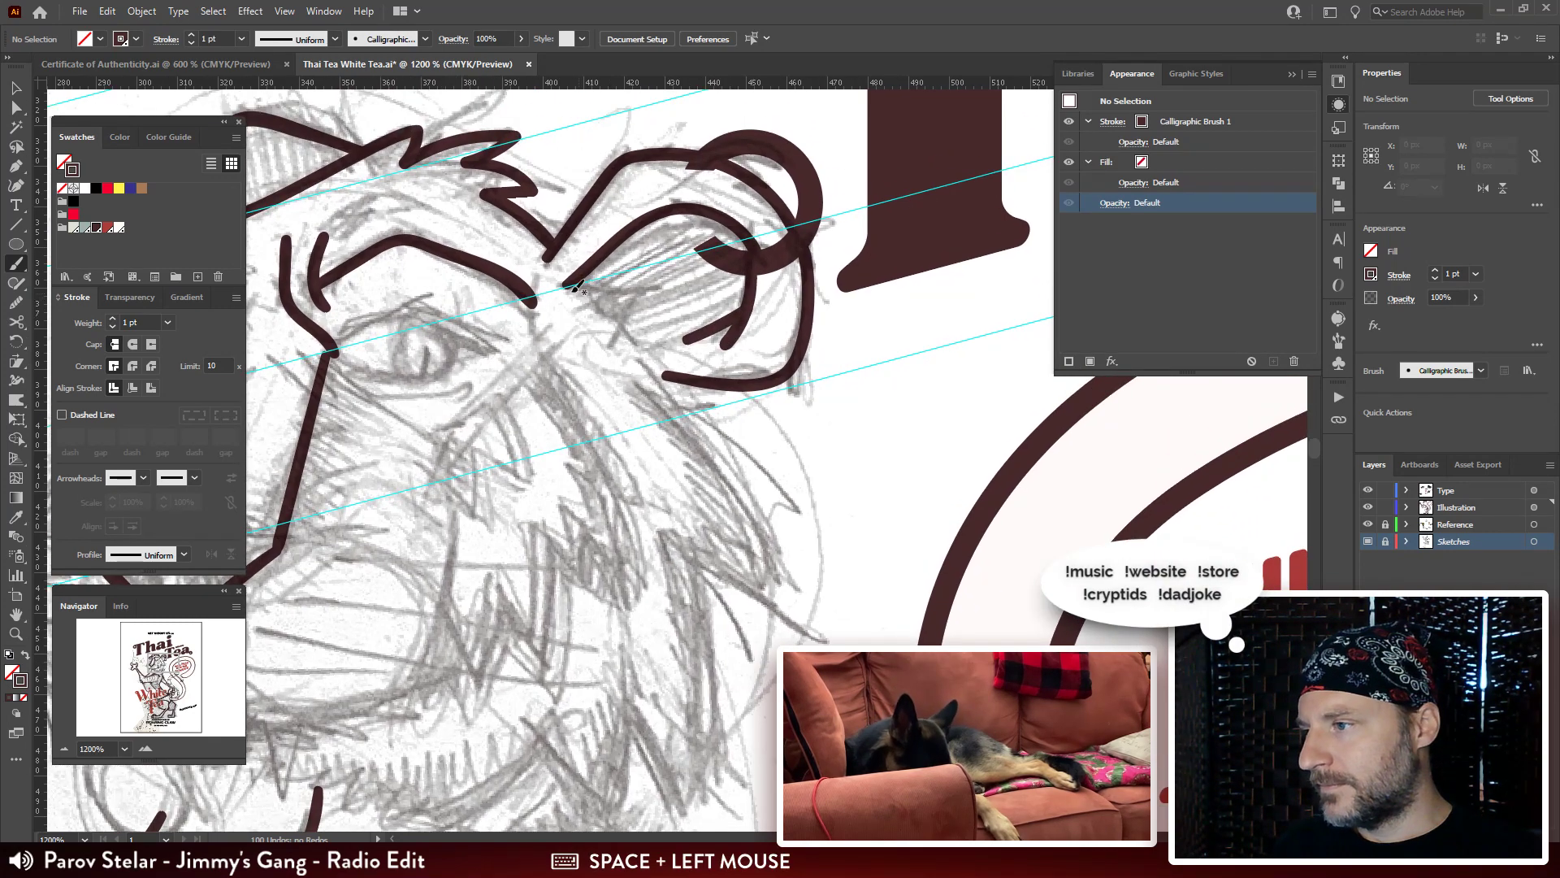
mouse_move(561, 286)
left_mouse_down()
mouse_move(660, 285)
mouse_move(617, 306)
mouse_move(651, 320)
mouse_move(642, 336)
mouse_move(606, 345)
left_mouse_up()
Average and join the inner ear curve and the fur tuft at their shared corner, and close the Navigator panel.
key("a")
left_click(641, 305)
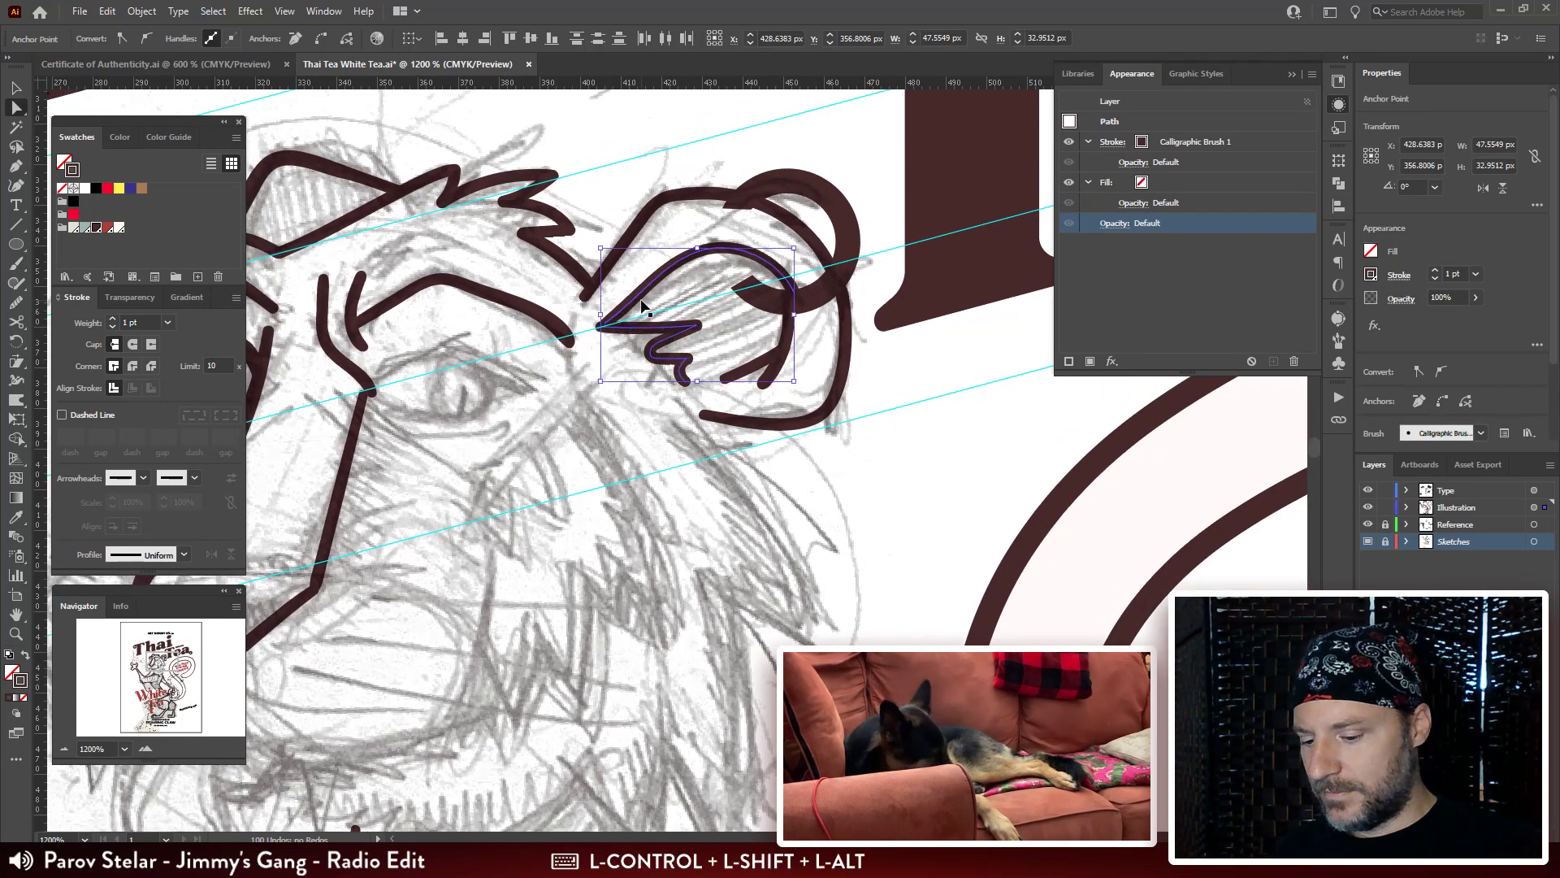
left_click_drag(642, 305, 655, 240)
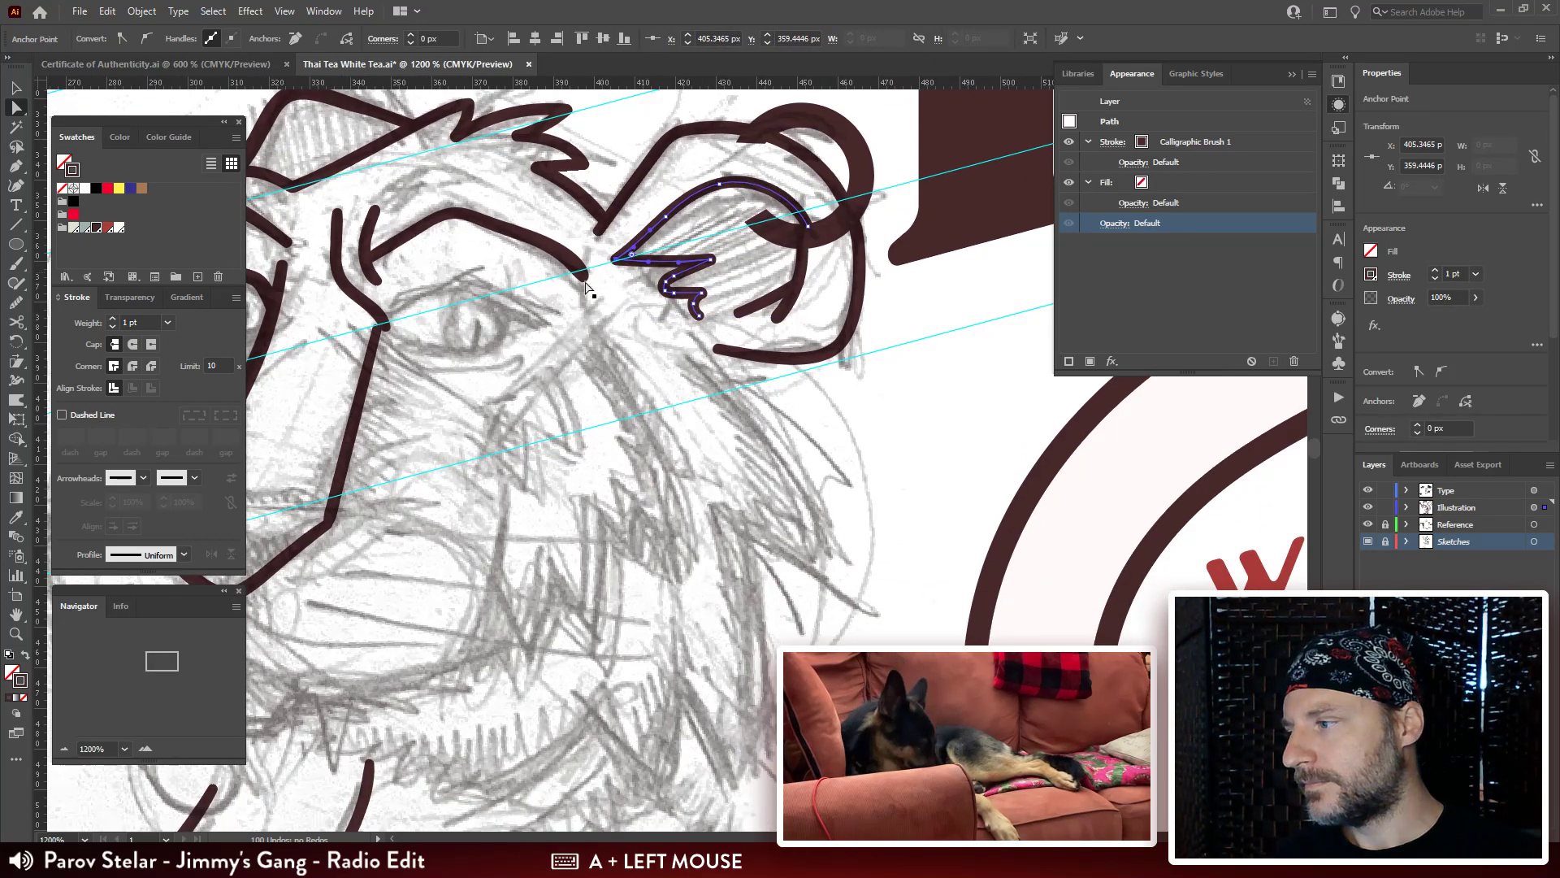
left_click(239, 590)
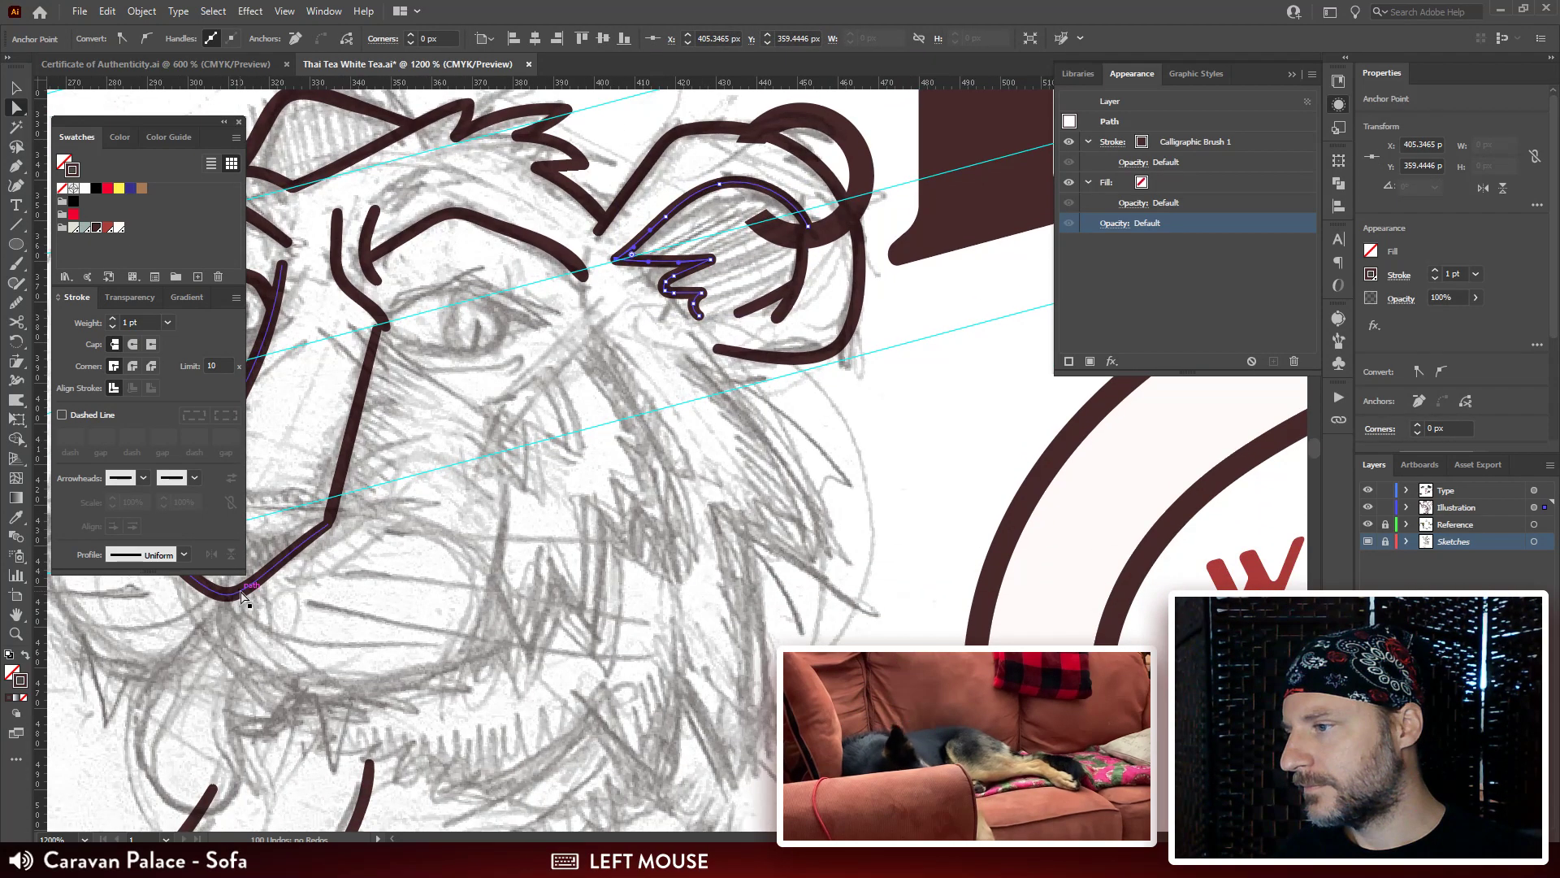
left_click_drag(697, 336, 657, 238)
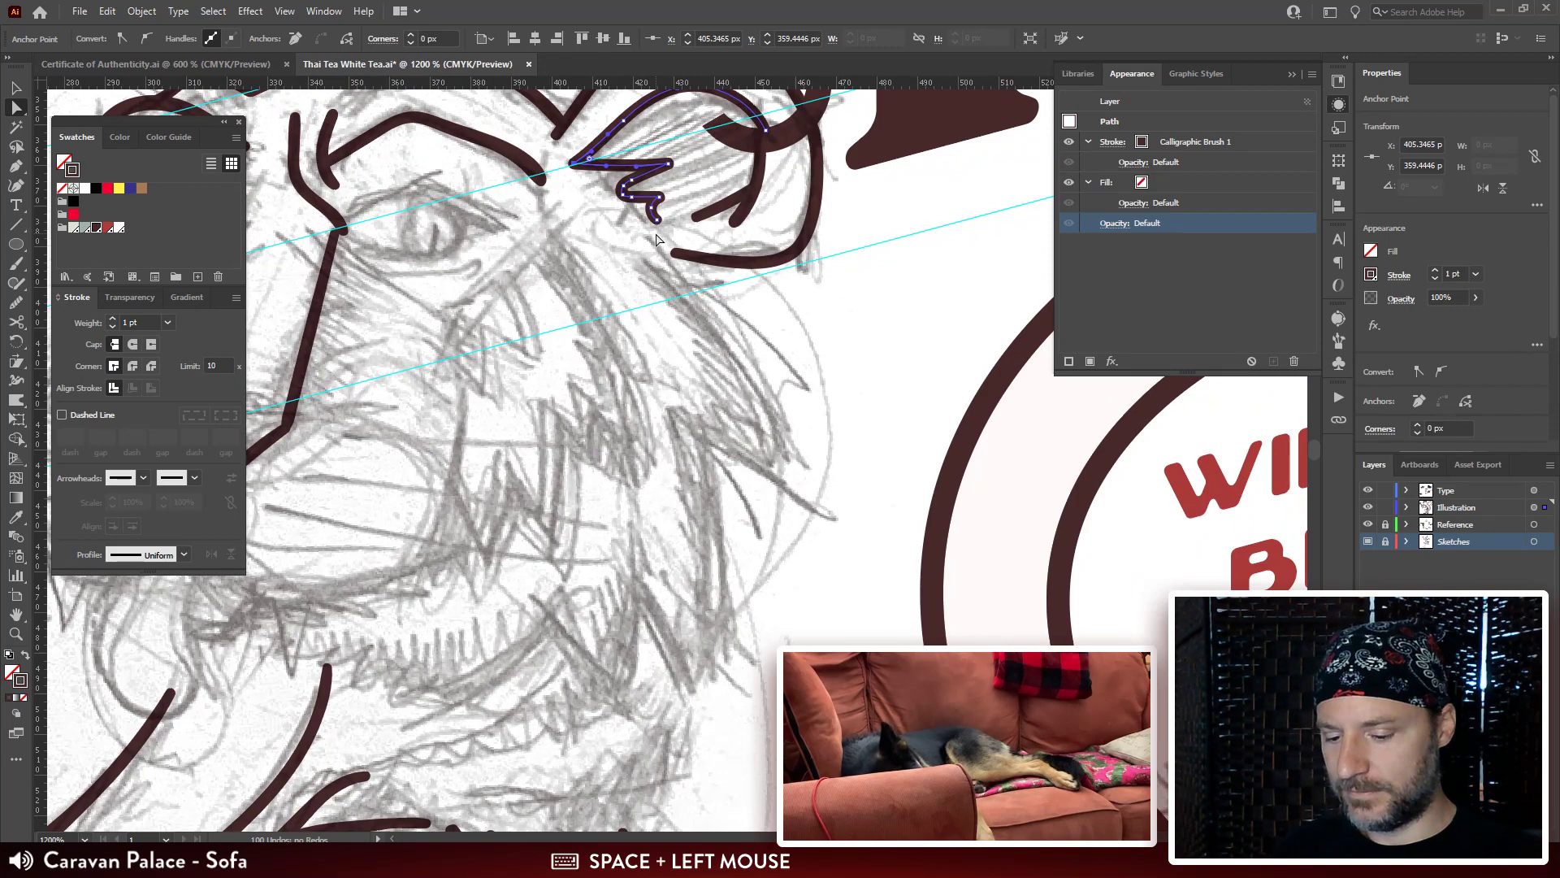
Deselect the ear path and paint a short accent arc on the forehead above the near brow.
key("ctrl+minus")
key("b")
mouse_move(566, 412)
left_mouse_down()
mouse_move(482, 293)
mouse_move(487, 252)
mouse_move(469, 232)
left_mouse_up()
key("ctrl+shift+a")
key("ctrl+z")
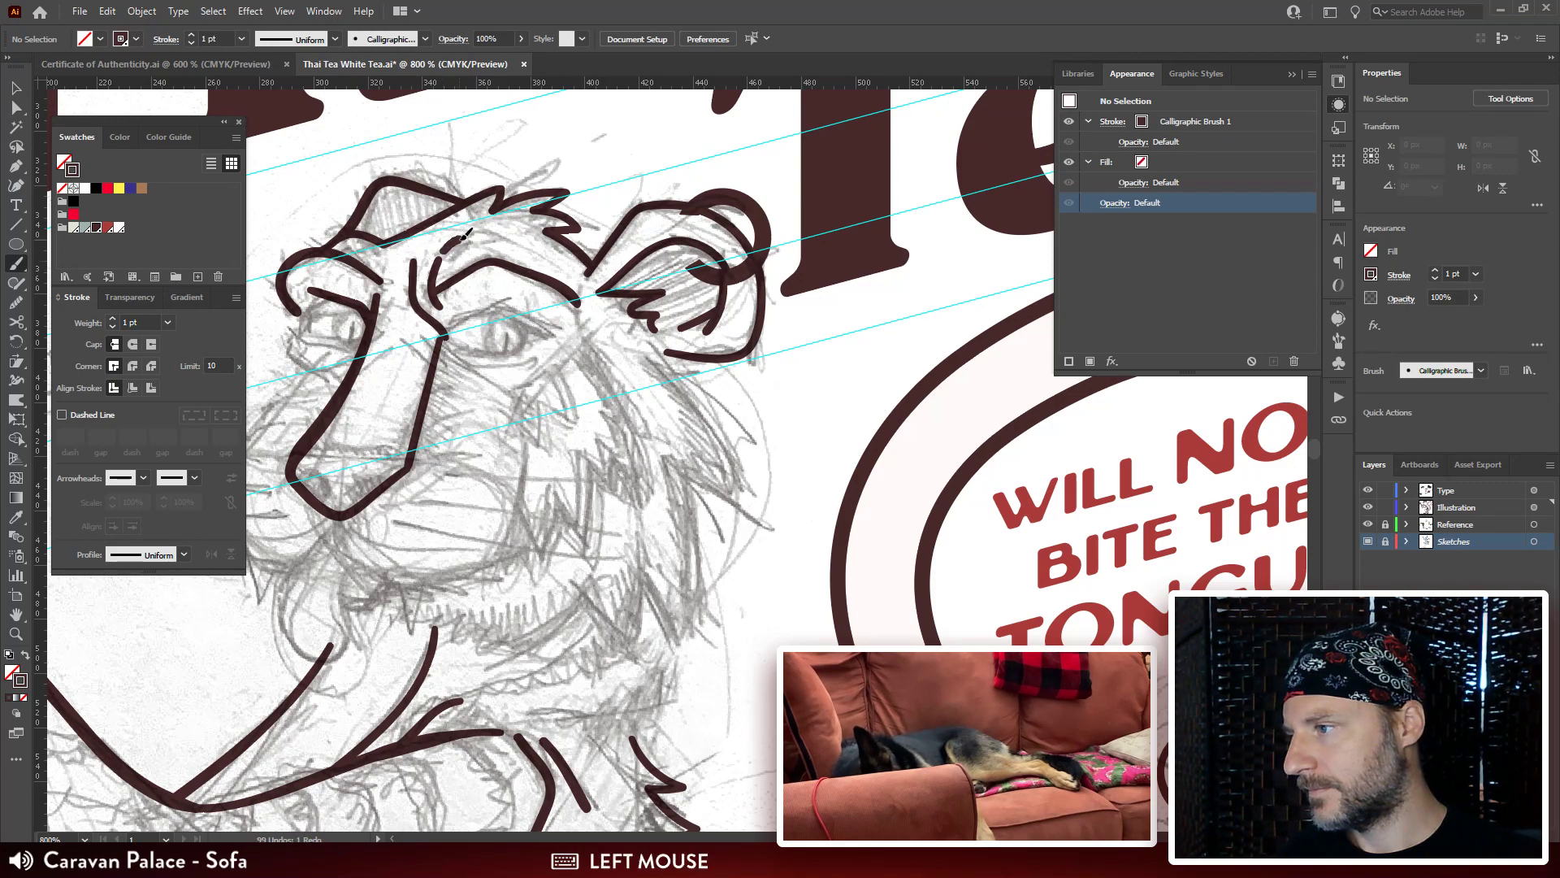
Ink the near eye's curved lower lid and its upper lid as two overlapping strokes over the sketch.
key("a")
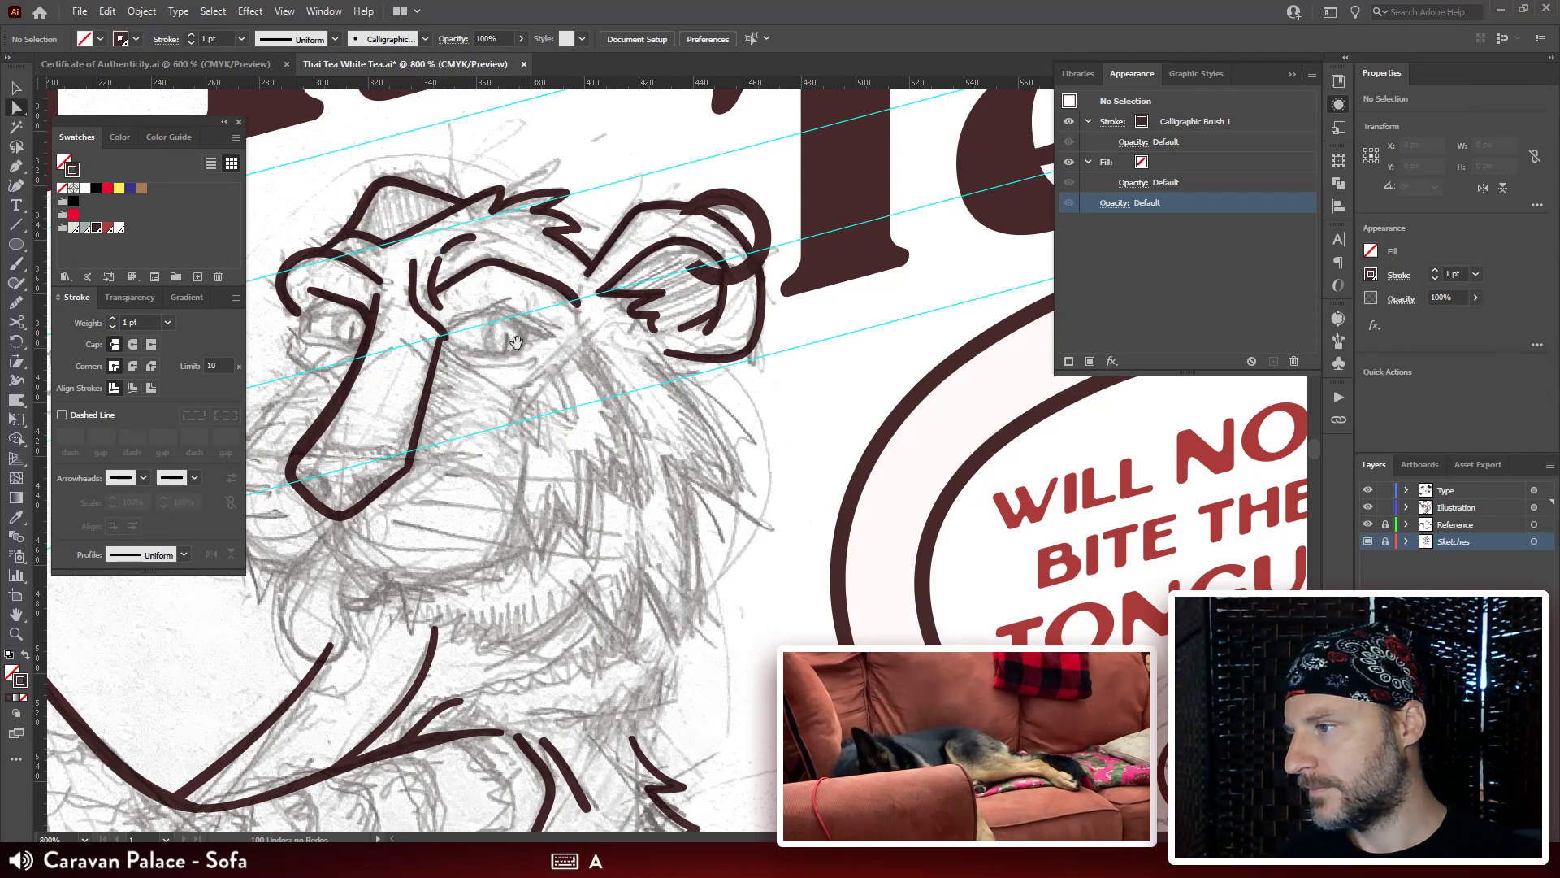
left_click_drag(516, 341, 646, 317)
left_click_drag(533, 307, 547, 211)
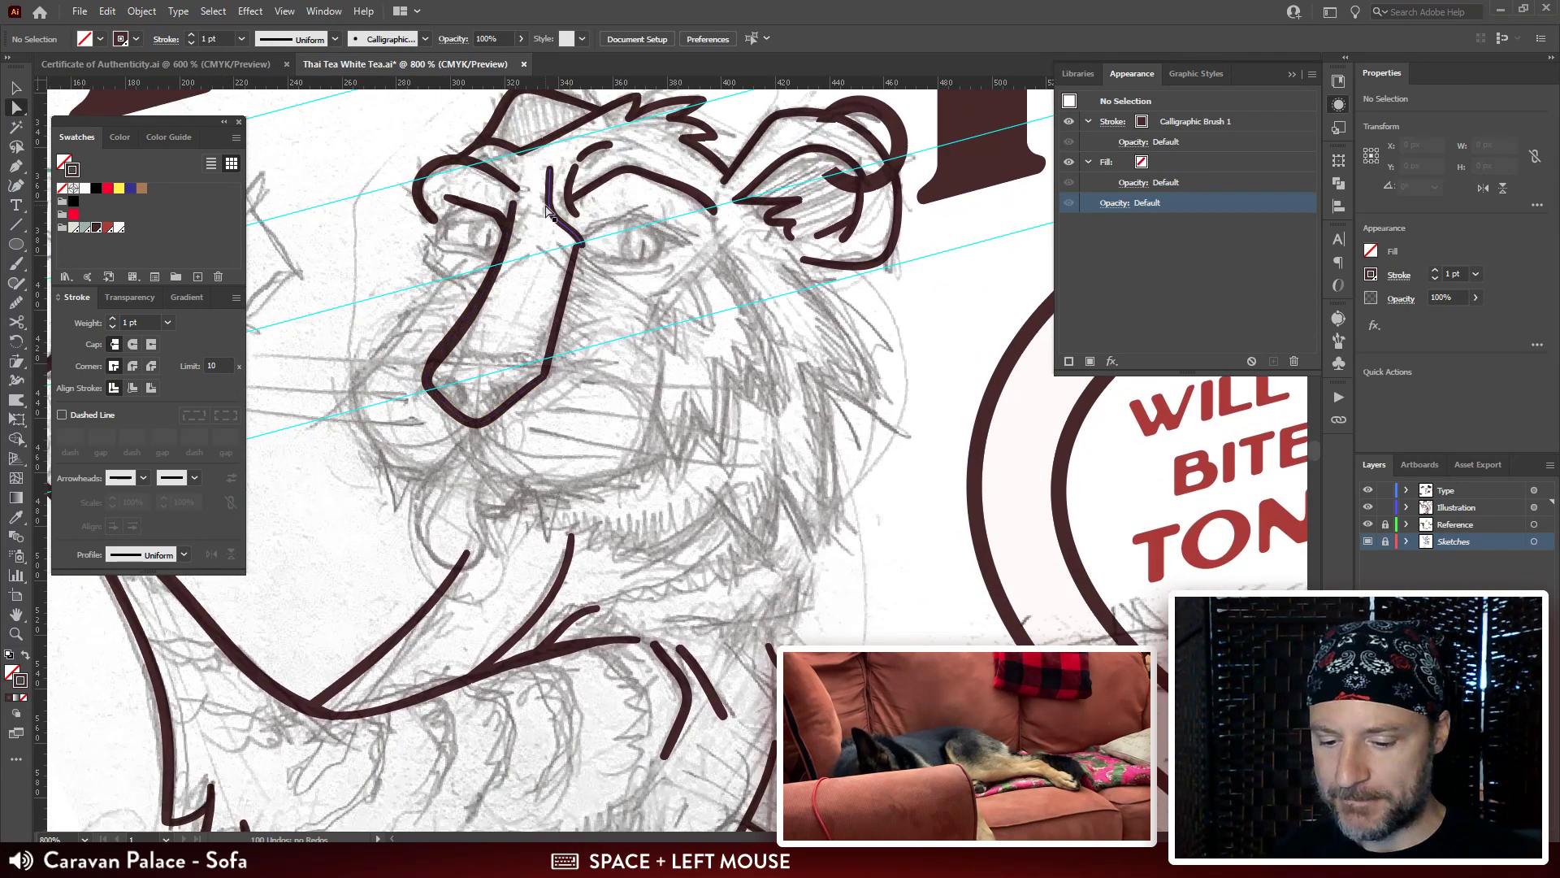
key("ctrl+plus")
mouse_move(619, 306)
left_mouse_down()
mouse_move(688, 445)
mouse_move(681, 417)
left_mouse_up()
key("b")
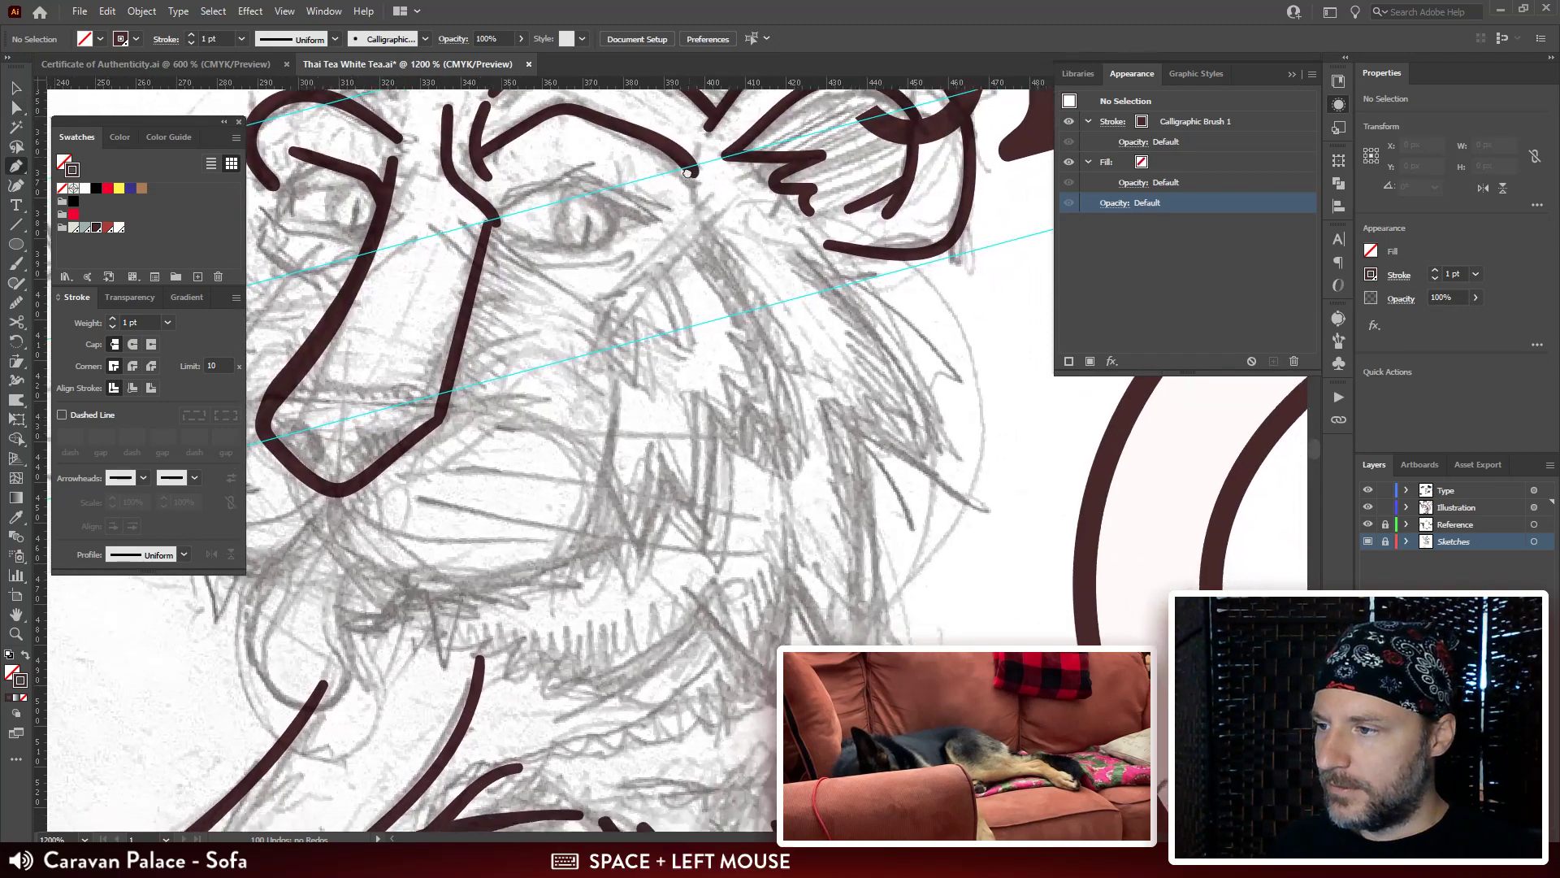
mouse_move(689, 173)
left_mouse_down()
mouse_move(662, 218)
mouse_move(515, 254)
mouse_move(502, 239)
mouse_move(526, 259)
left_mouse_up()
key("b")
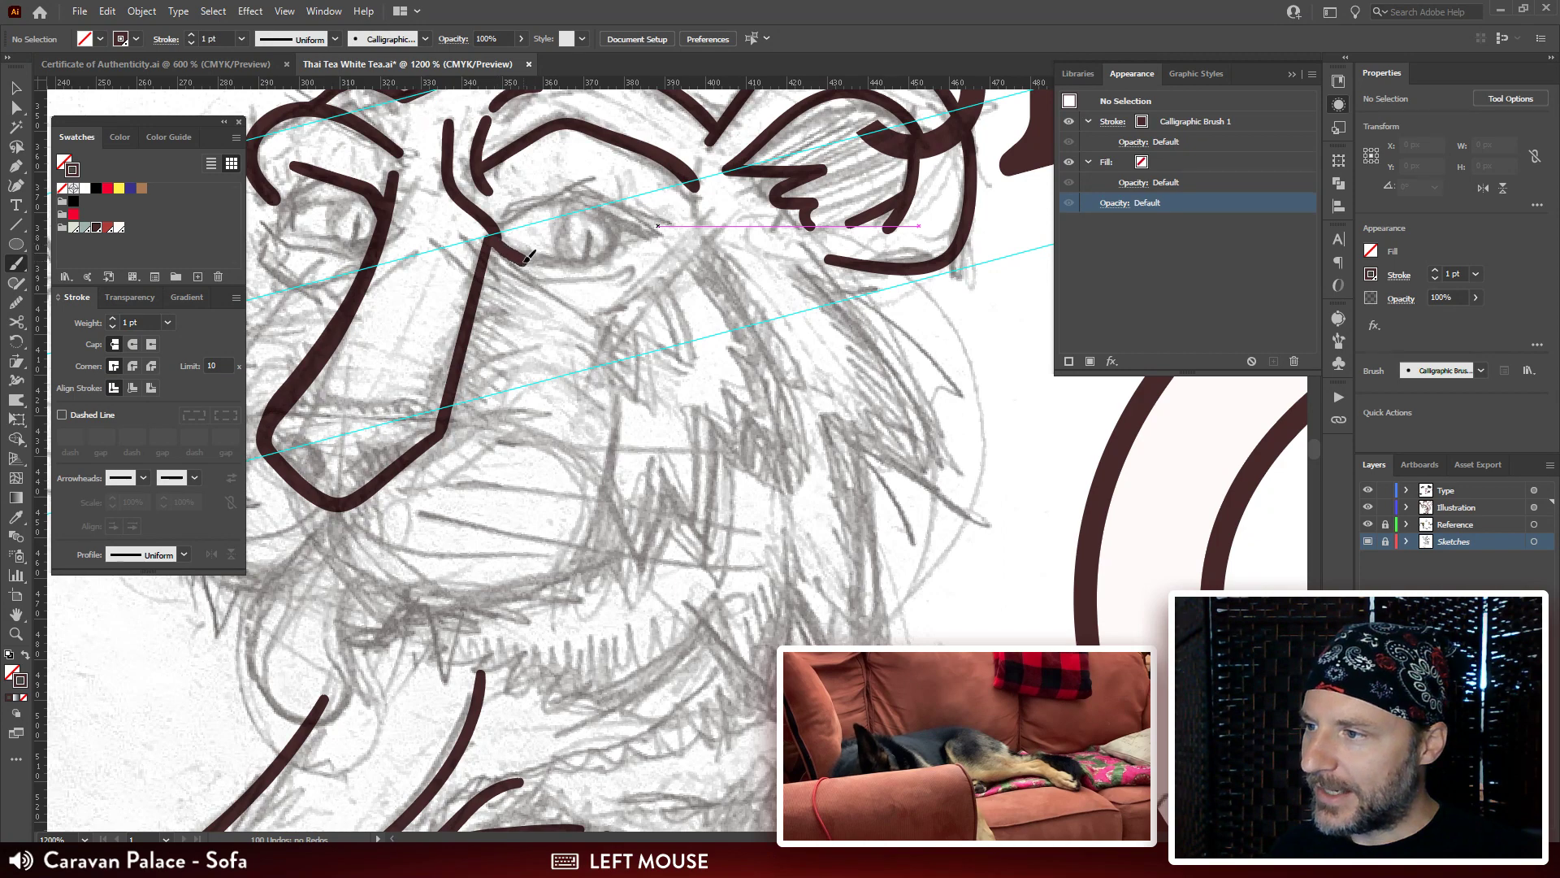
left_click_drag(635, 253, 653, 243)
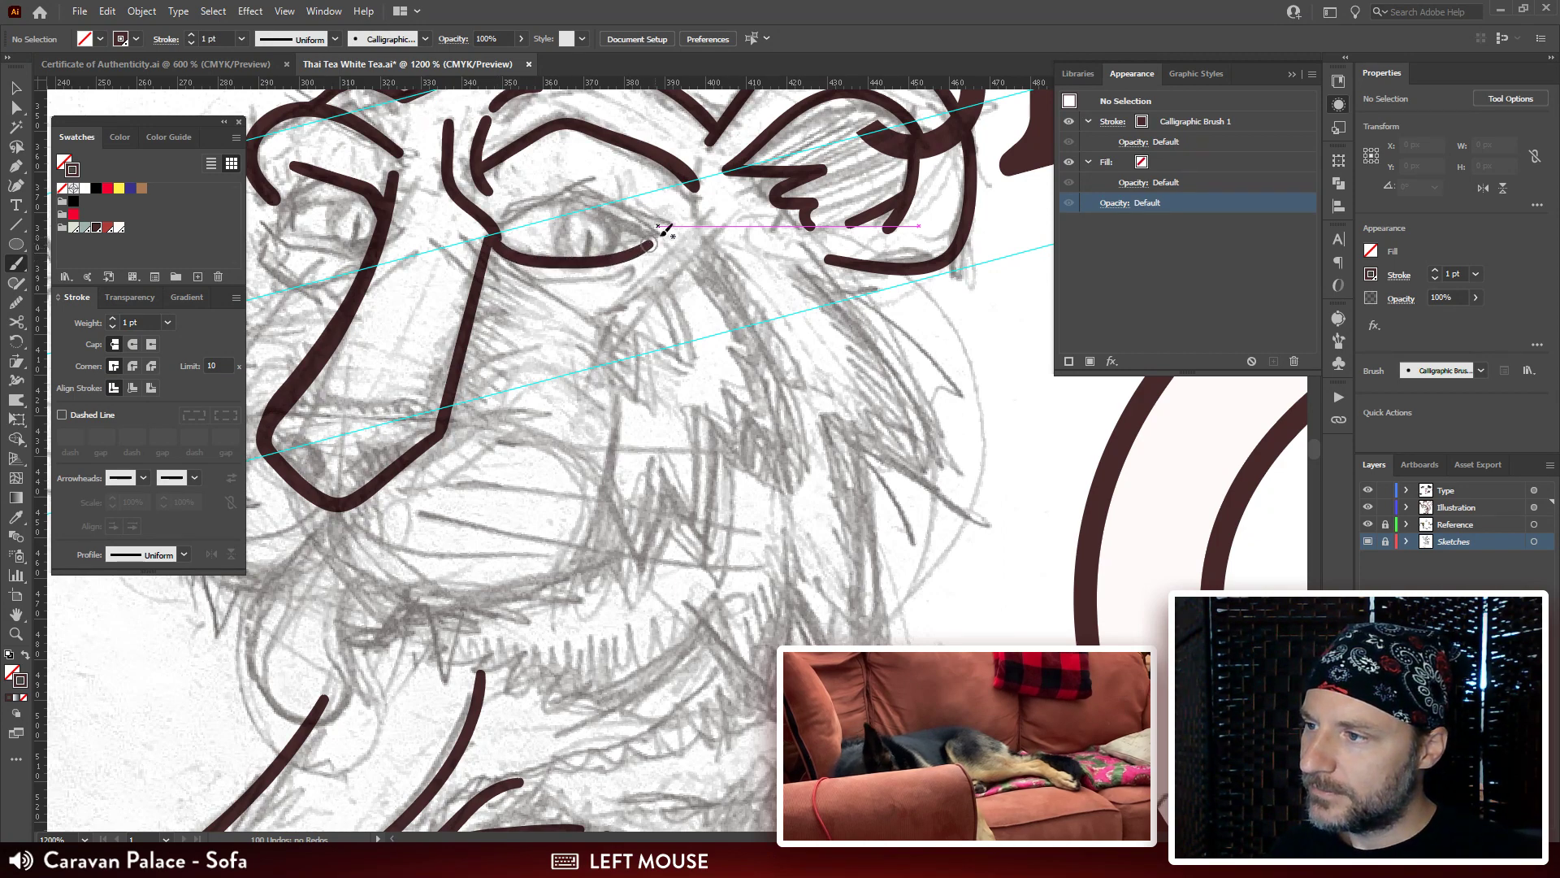
mouse_move(500, 225)
left_mouse_down()
mouse_move(520, 265)
mouse_move(617, 213)
left_mouse_up()
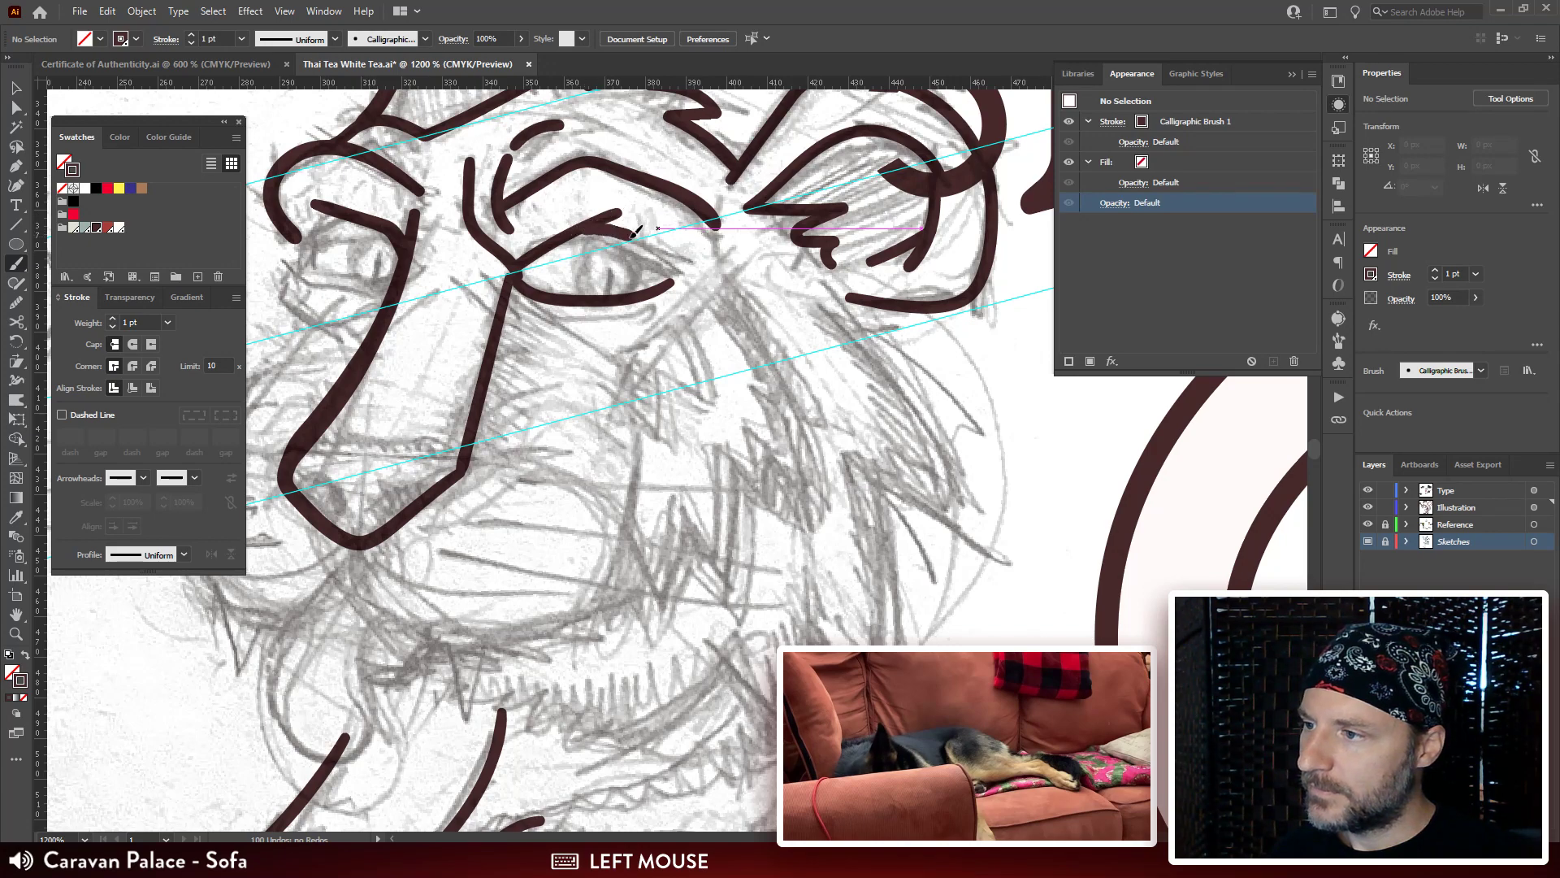
left_click_drag(692, 265, 726, 287)
Adjust the anchor points where the near eye's lids and the nose line meet at the inner eye corner.
key("a")
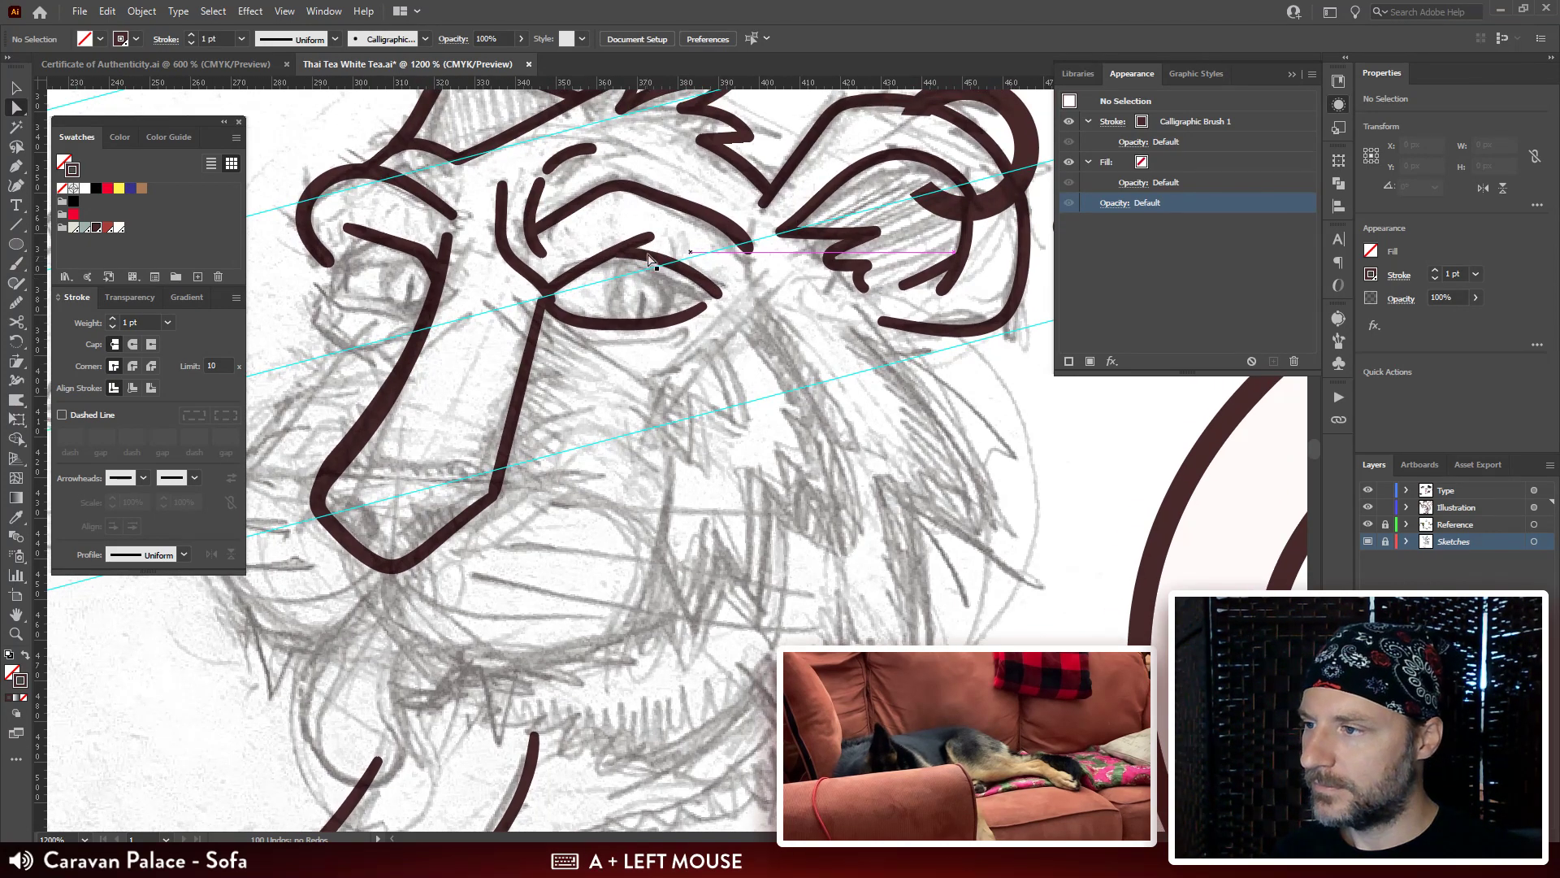
left_click(650, 237)
left_click_drag(515, 318, 536, 304)
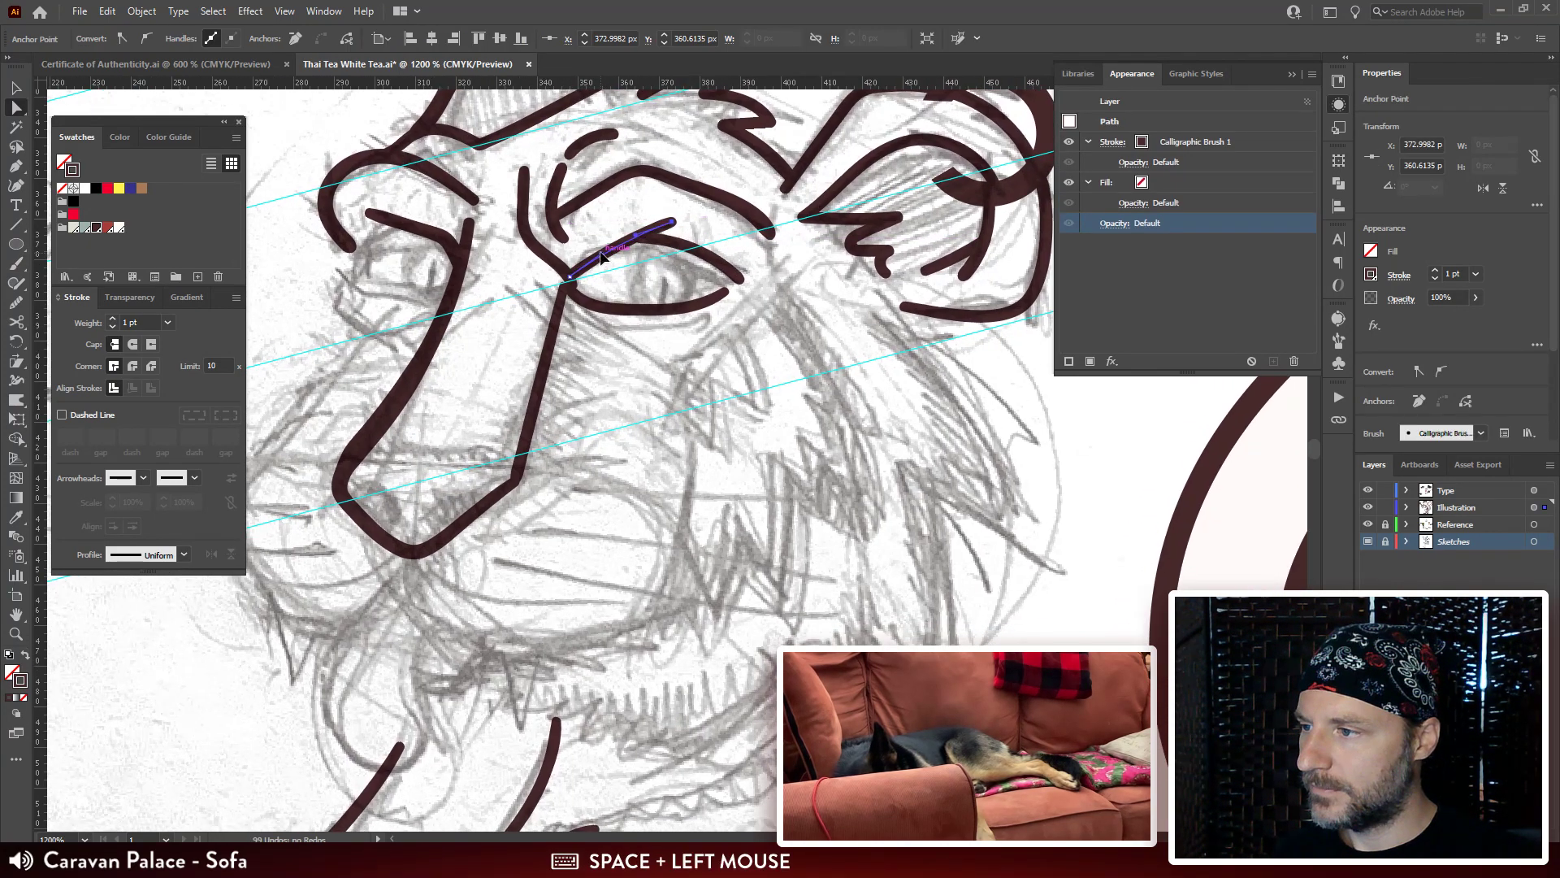
left_click(566, 287)
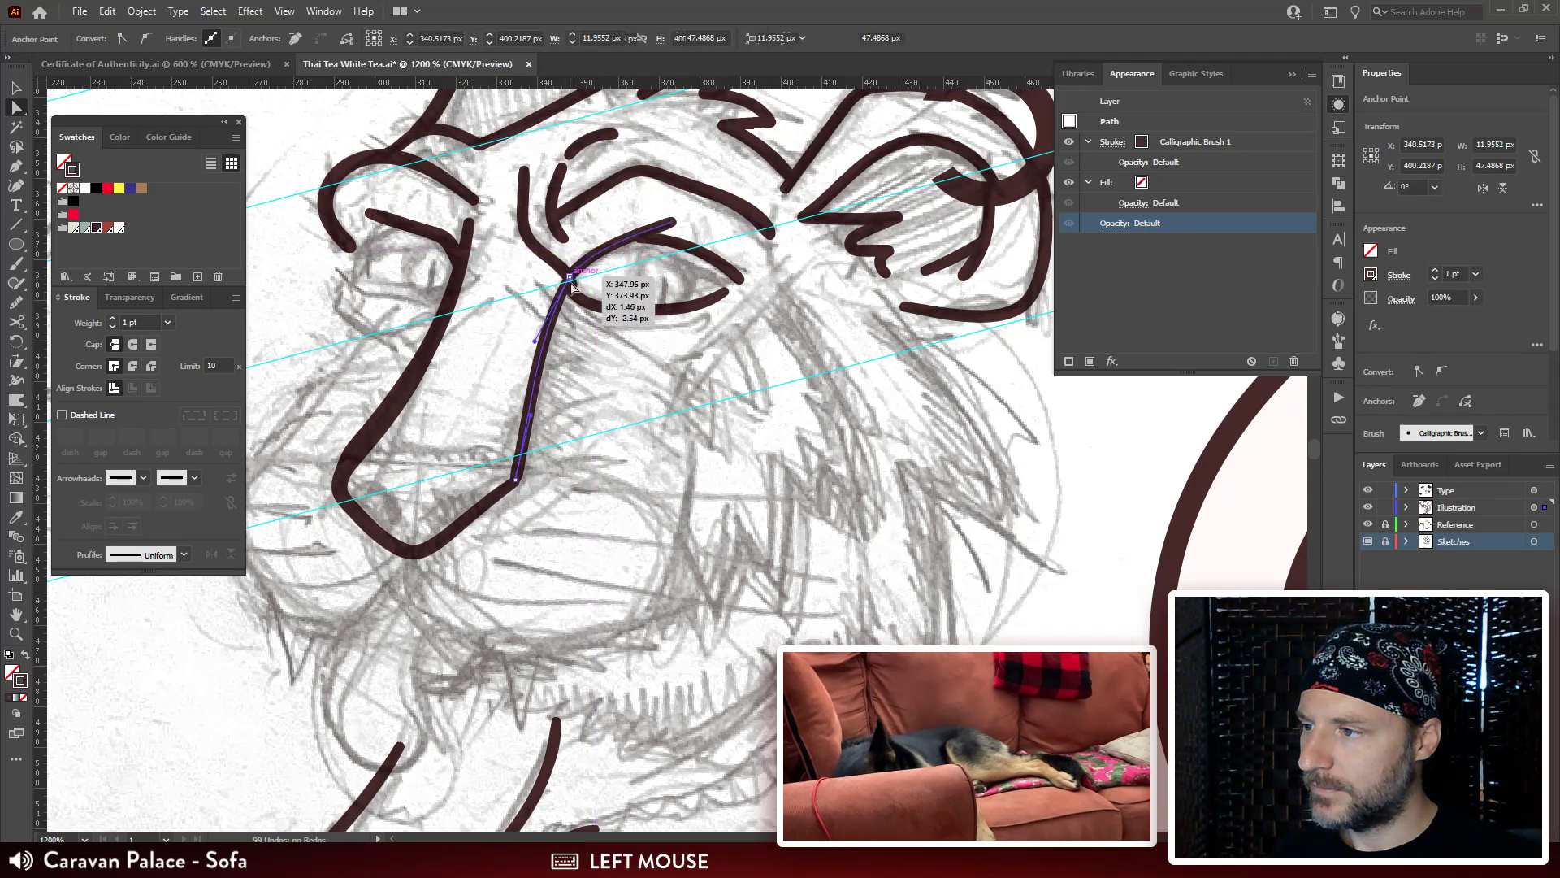
left_click(569, 293)
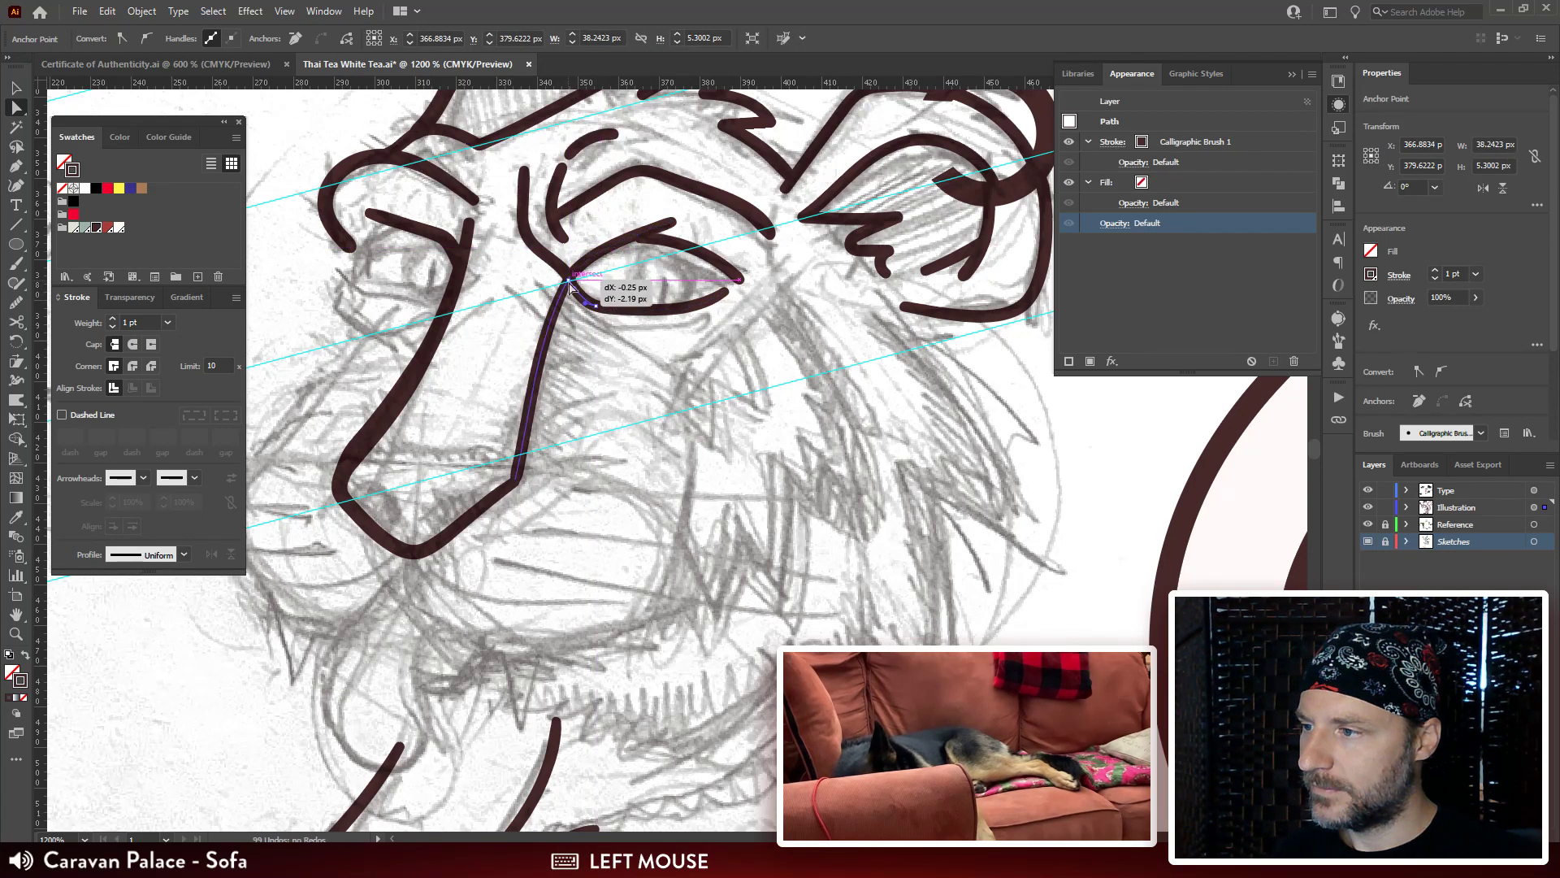
left_click_drag(602, 313, 590, 308)
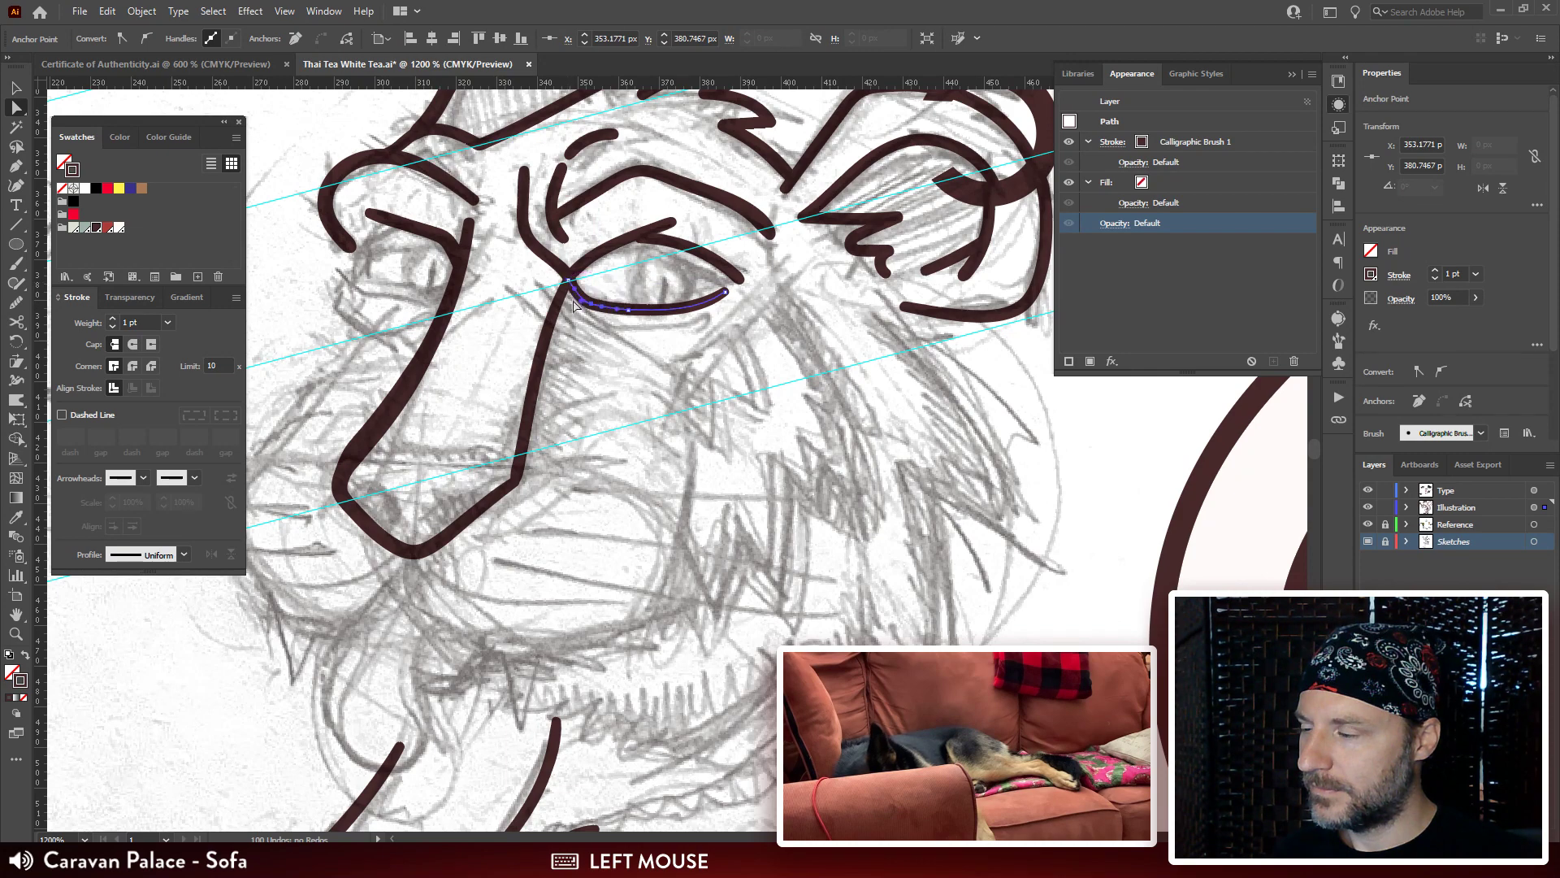
left_click(747, 301)
left_click_drag(747, 300, 743, 327)
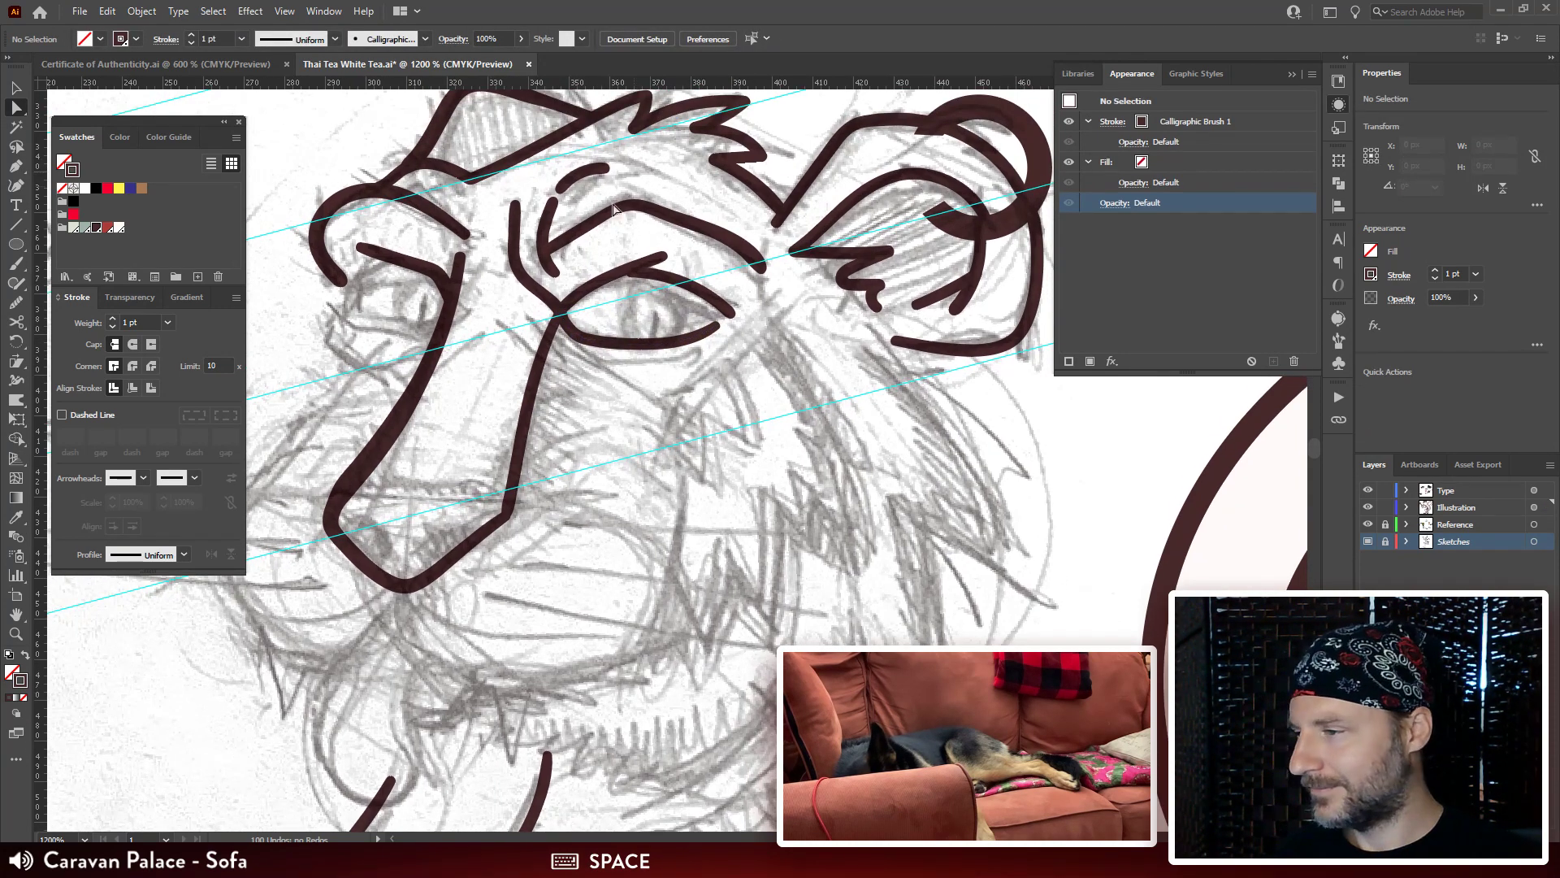
Ink the far eye's lower lid and its rounded upper lid beside the nose bridge.
left_click_drag(727, 310, 537, 292)
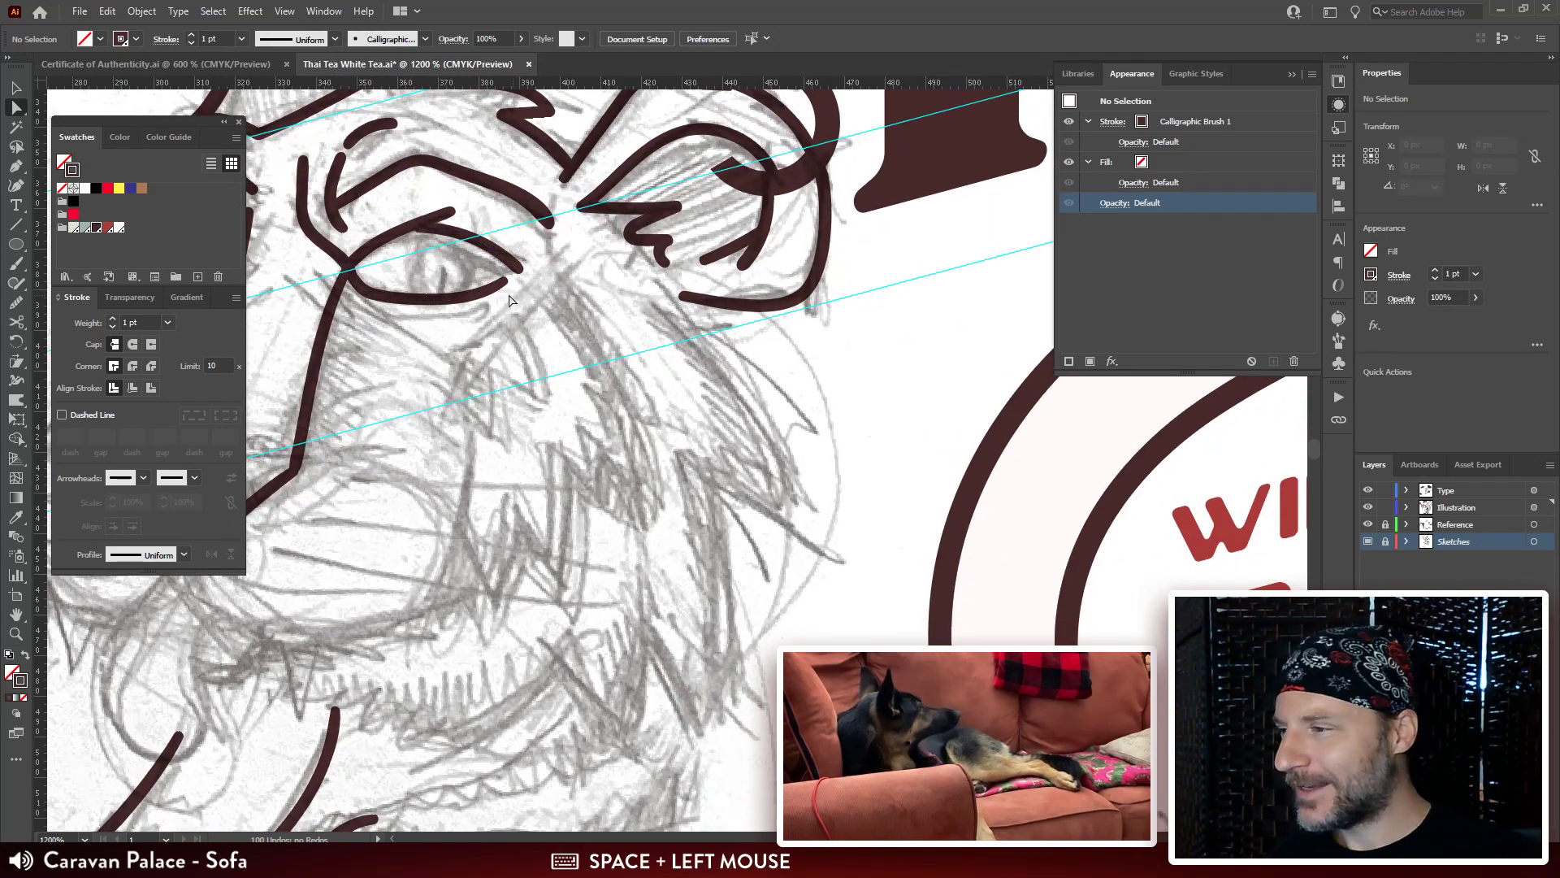
left_click_drag(690, 277, 703, 231)
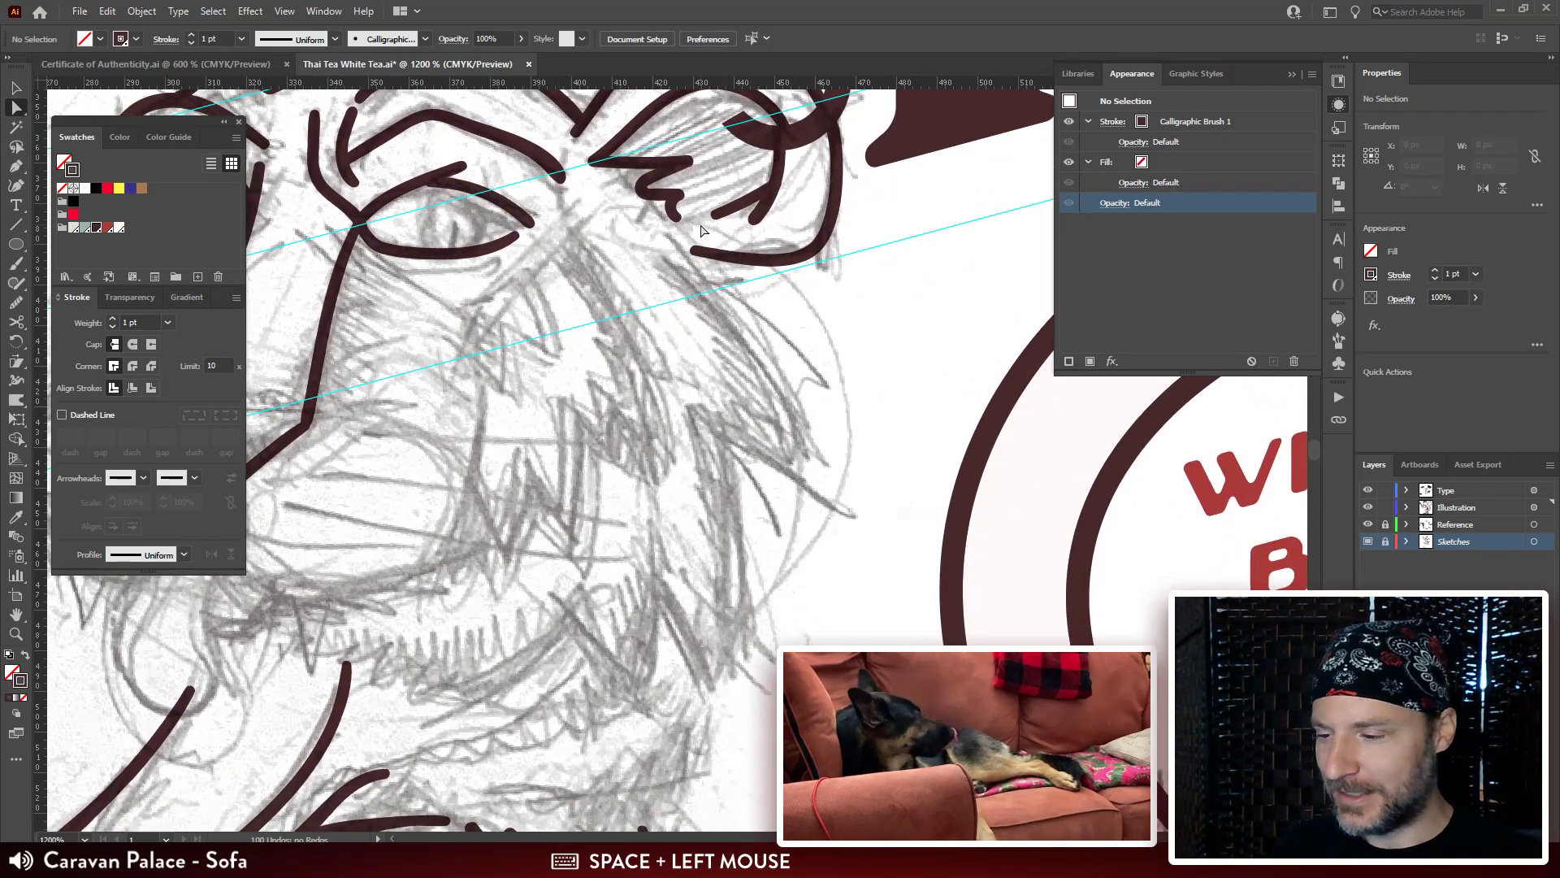
key("ctrl+minus")
key("ctrl+minus")
key("ctrl+minus")
key("ctrl+plus")
key("ctrl+plus")
key("ctrl+plus")
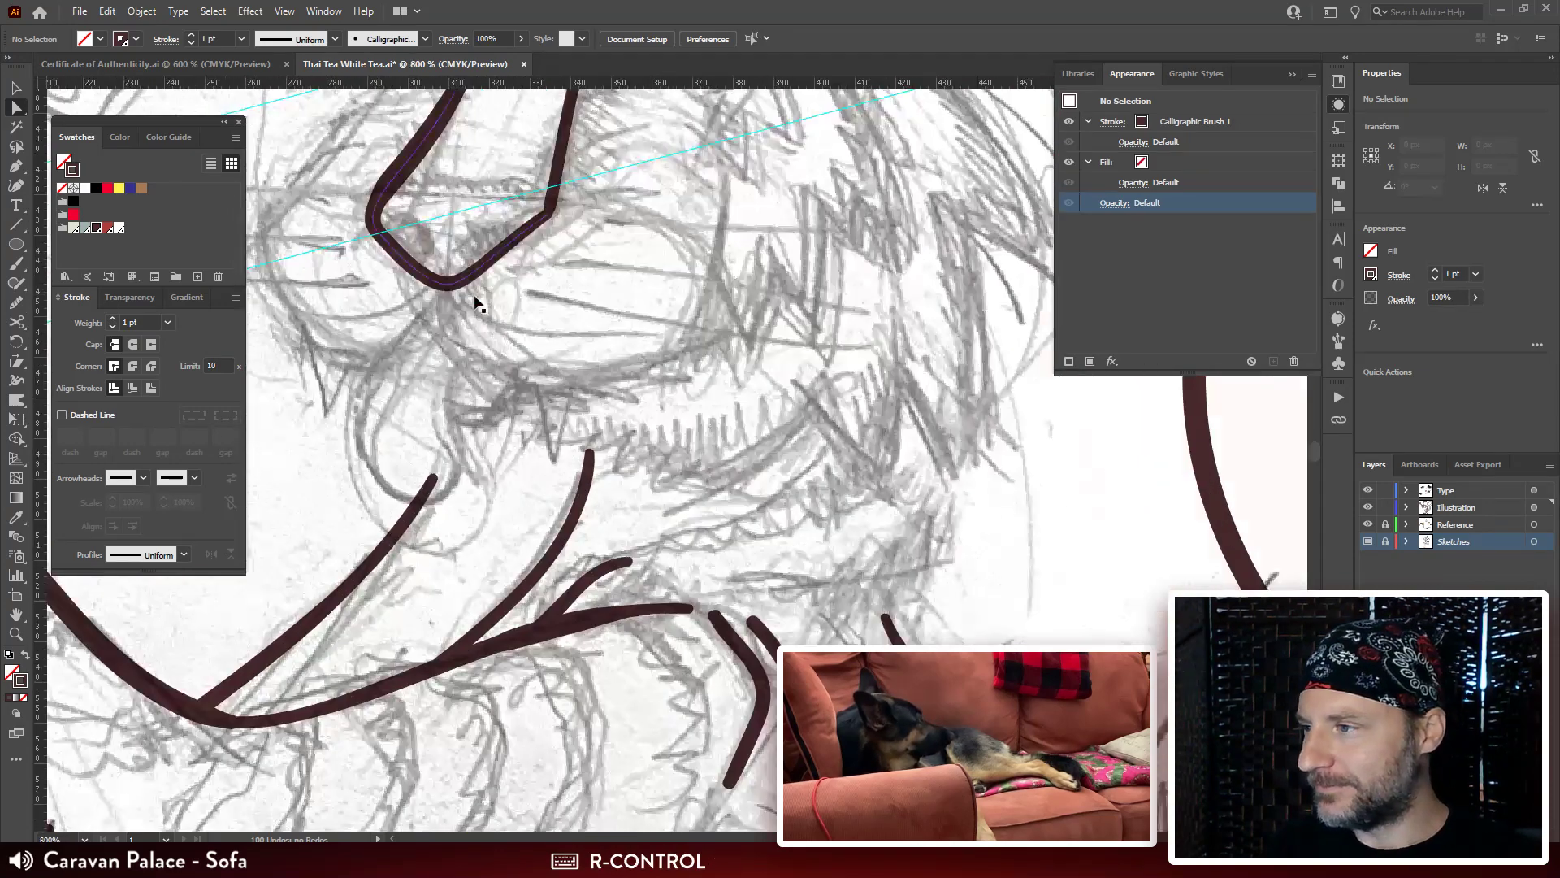
left_click_drag(477, 300, 582, 282)
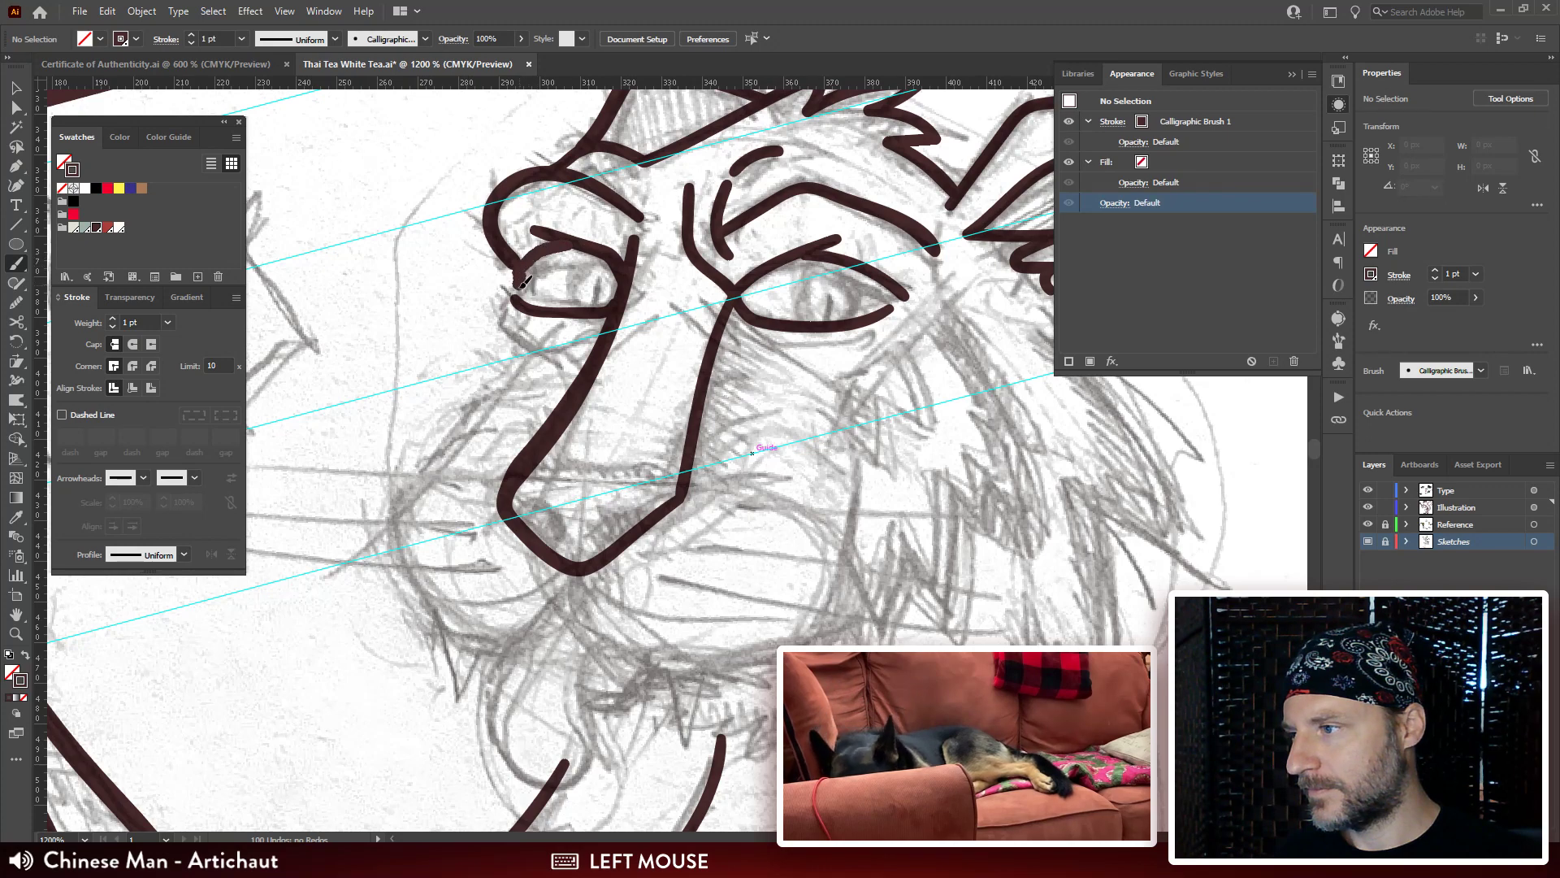
left_click_drag(521, 280, 566, 245)
left_click_drag(704, 284, 698, 270)
Move the far eye's lower lid end up to meet the upper lid at the outer corner.
key("a")
left_click(519, 297)
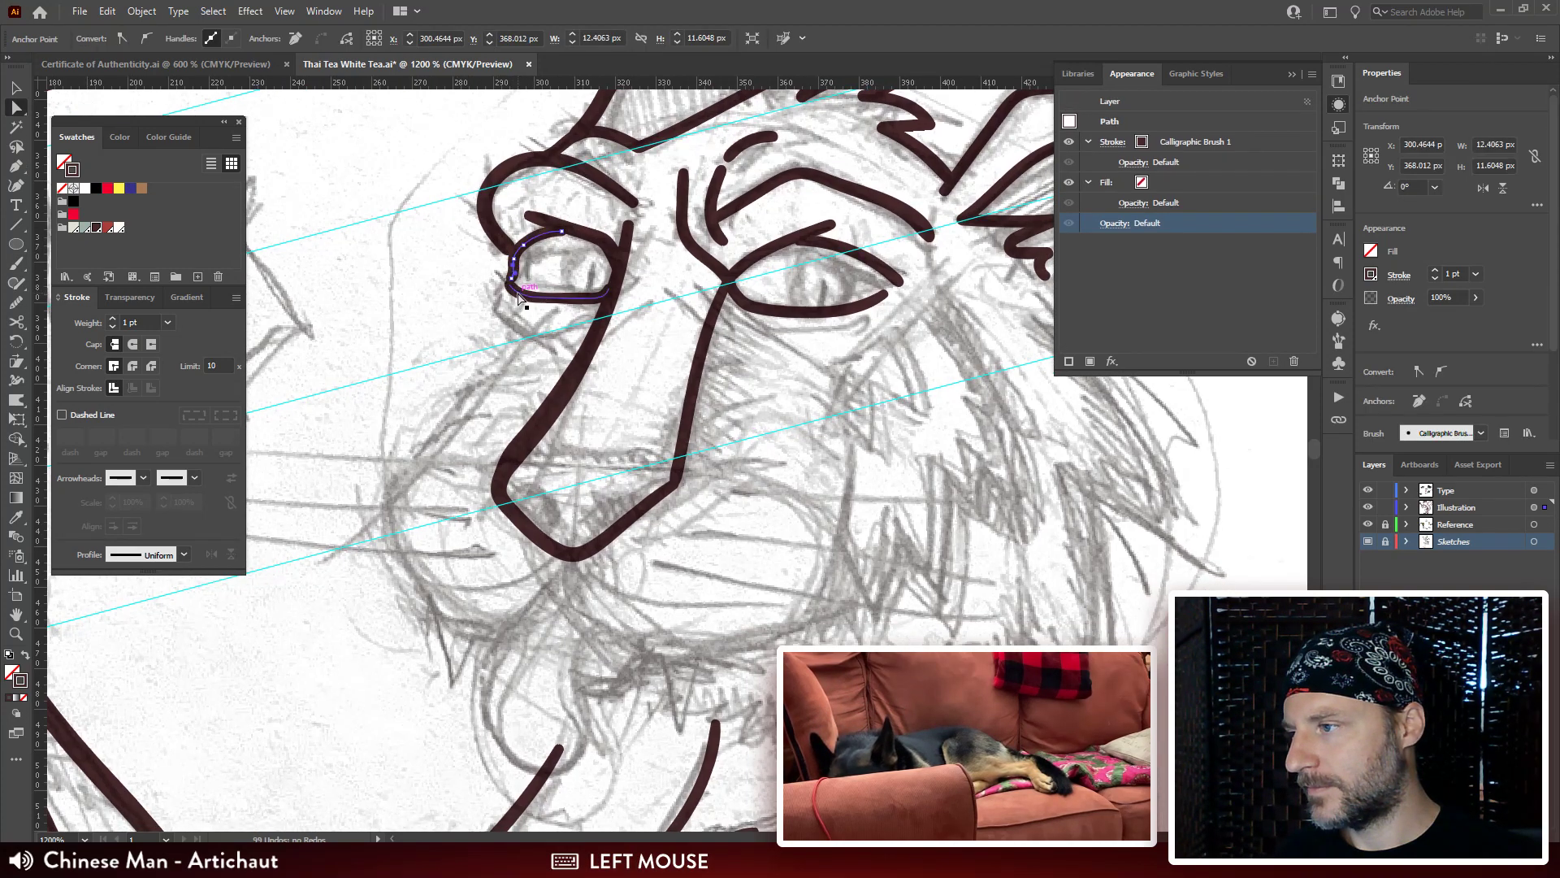
left_click(511, 281)
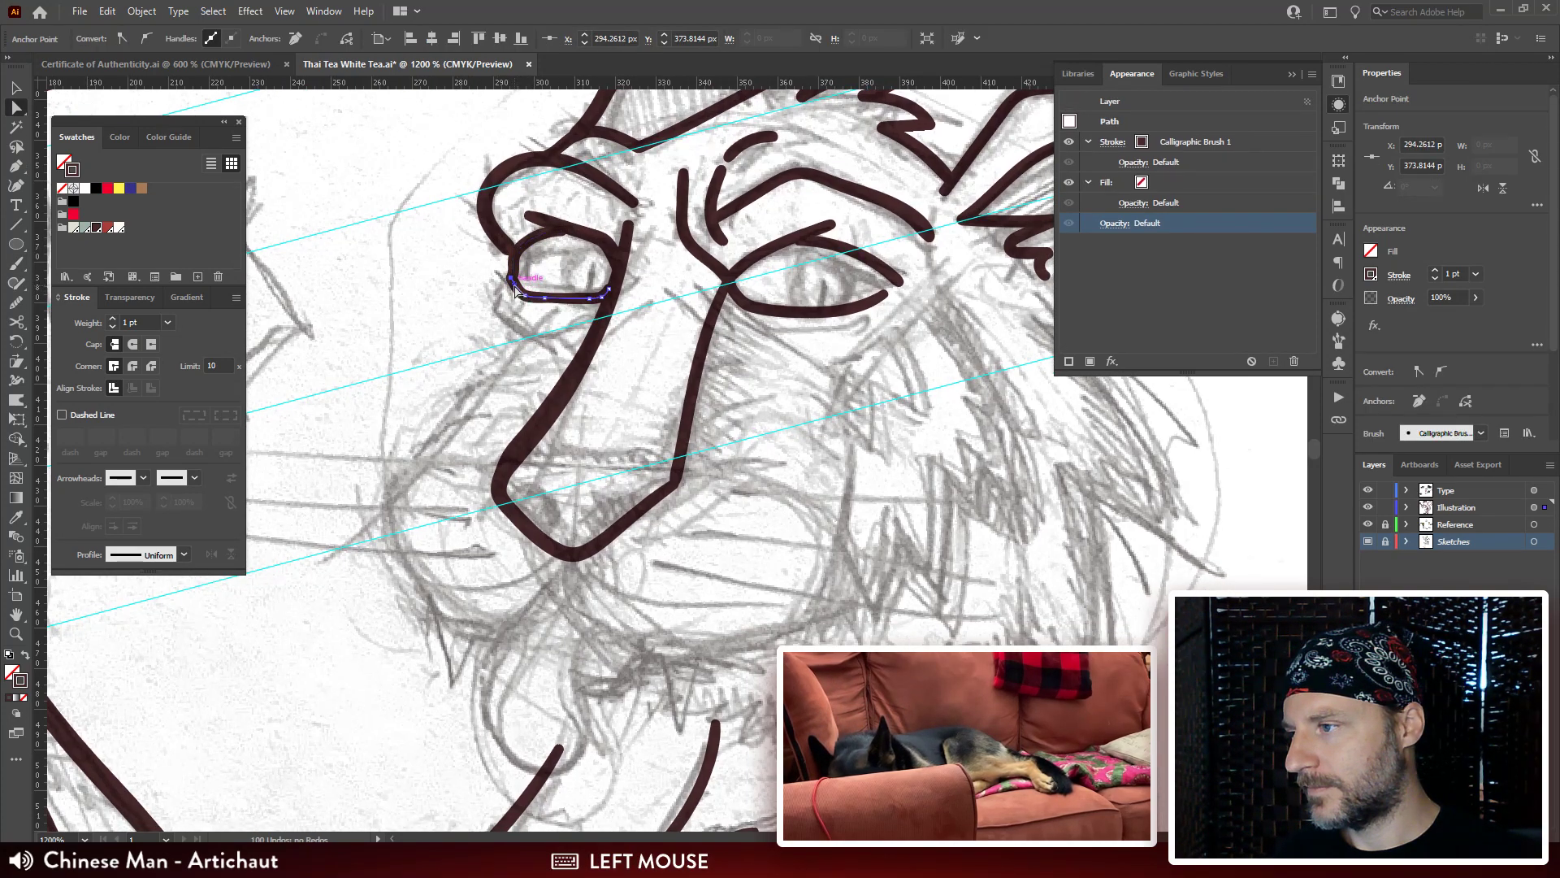
left_click_drag(515, 291, 512, 273)
left_click(455, 356)
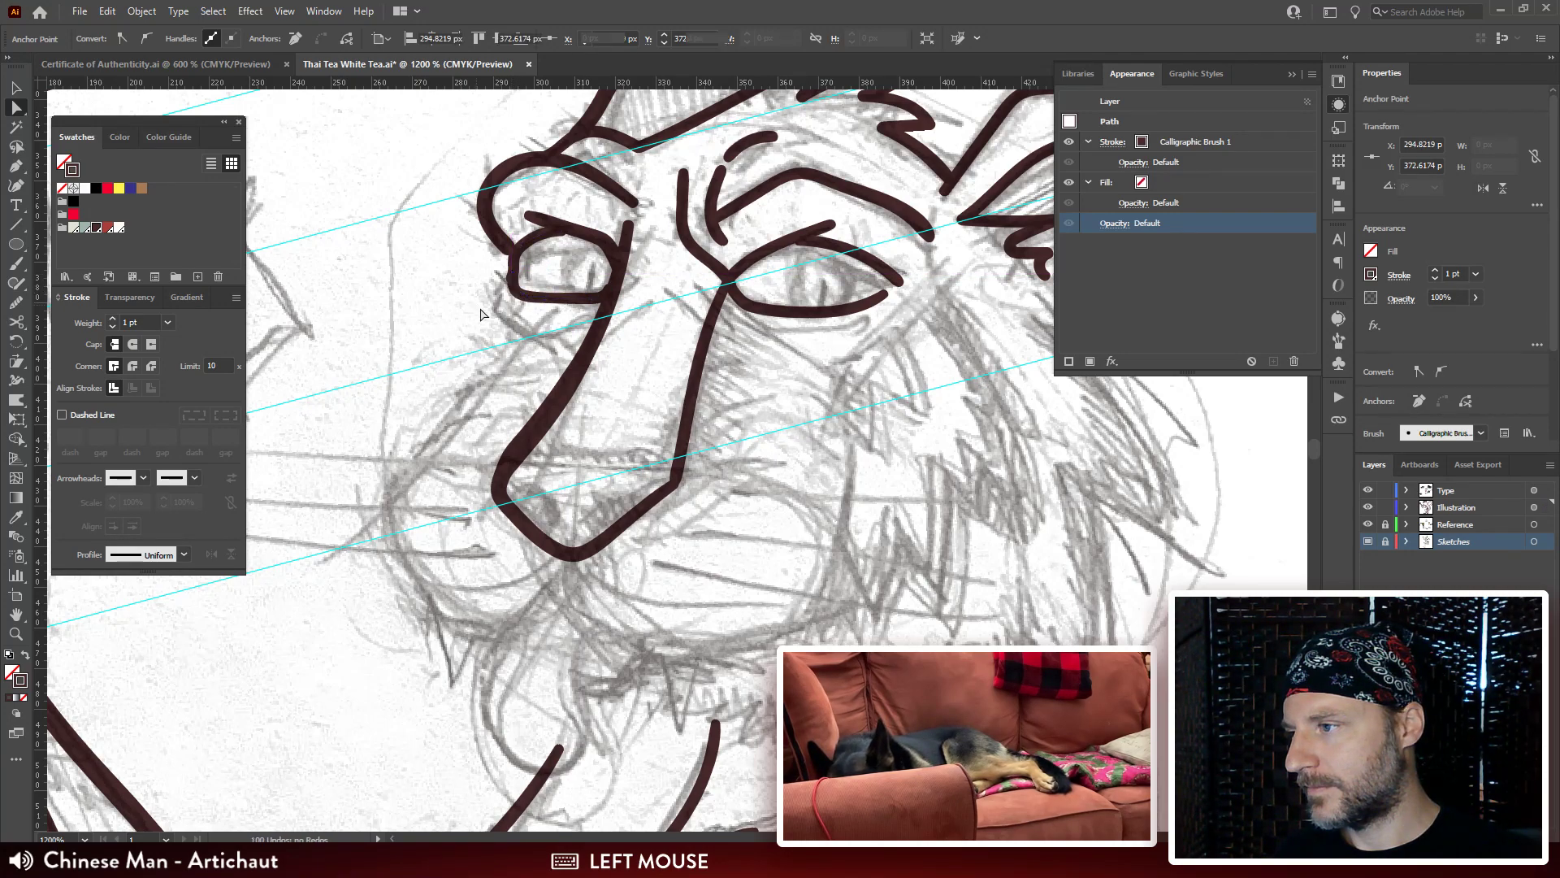
left_click_drag(455, 356, 403, 363)
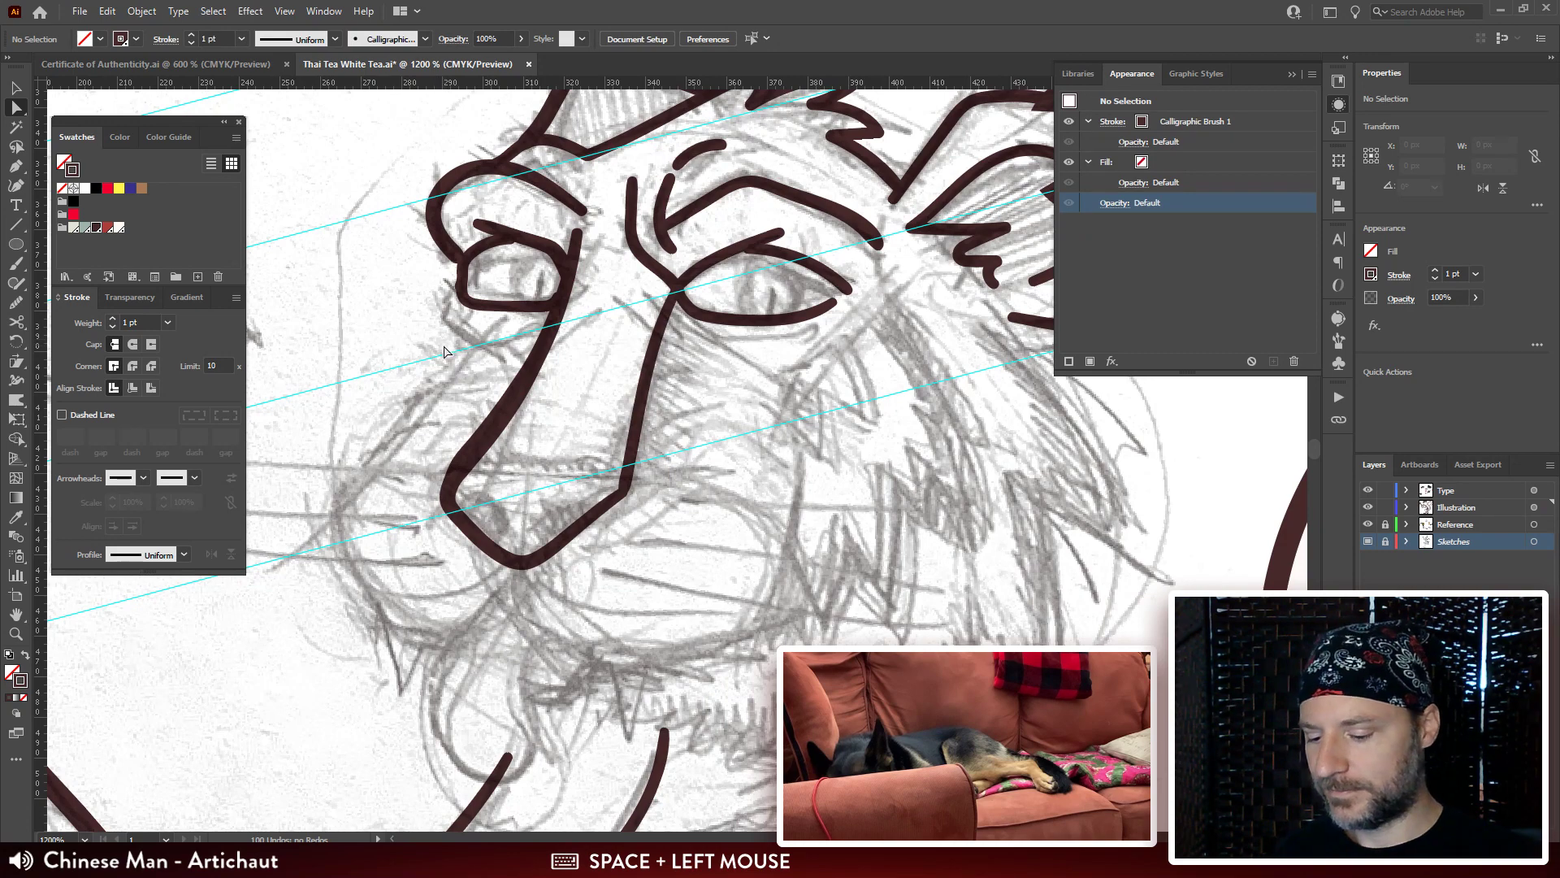
Hide the panels and examine the whole poster alongside the vintage packaging references and tiger sketches.
key("b")
left_click_drag(546, 408, 604, 387)
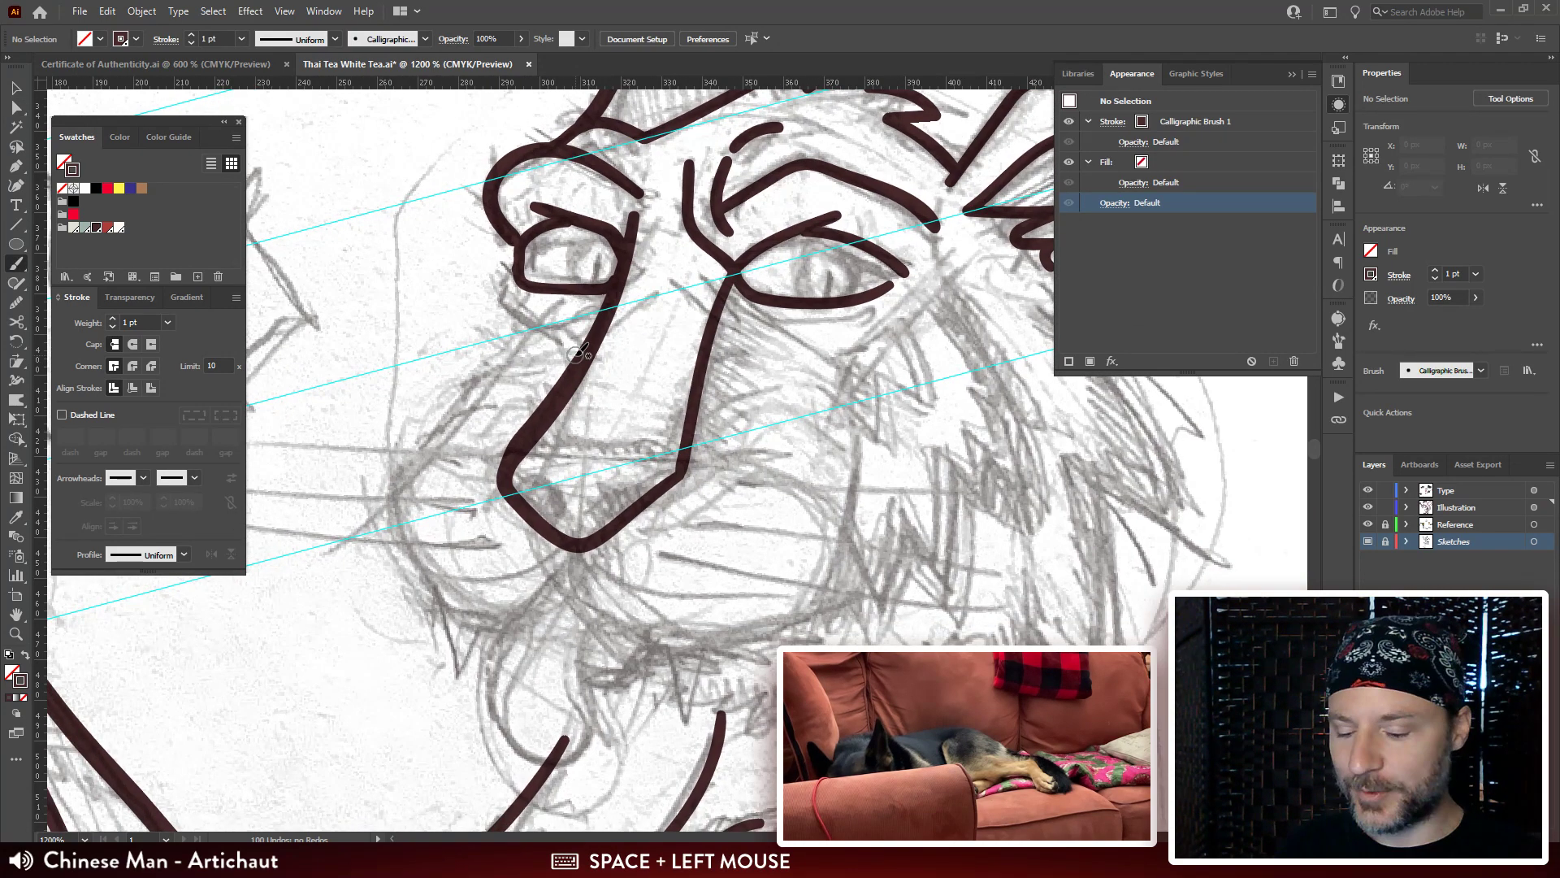
key("ctrl+minus")
key("ctrl+minus")
key("ctrl+minus")
key("ctrl+minus")
key("ctrl+minus")
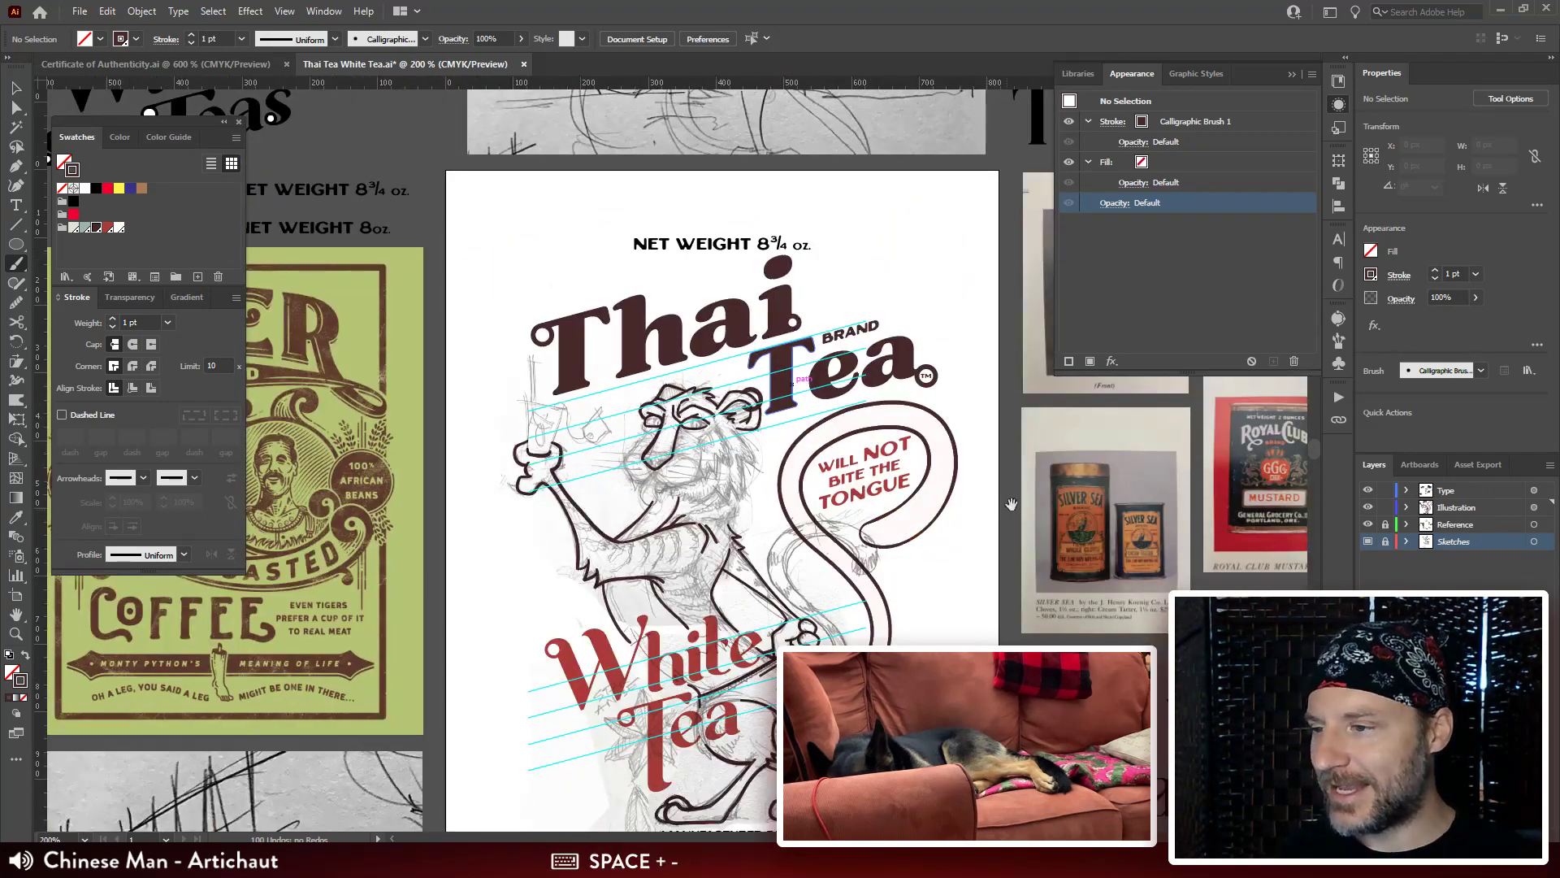
left_click_drag(1012, 504, 776, 382)
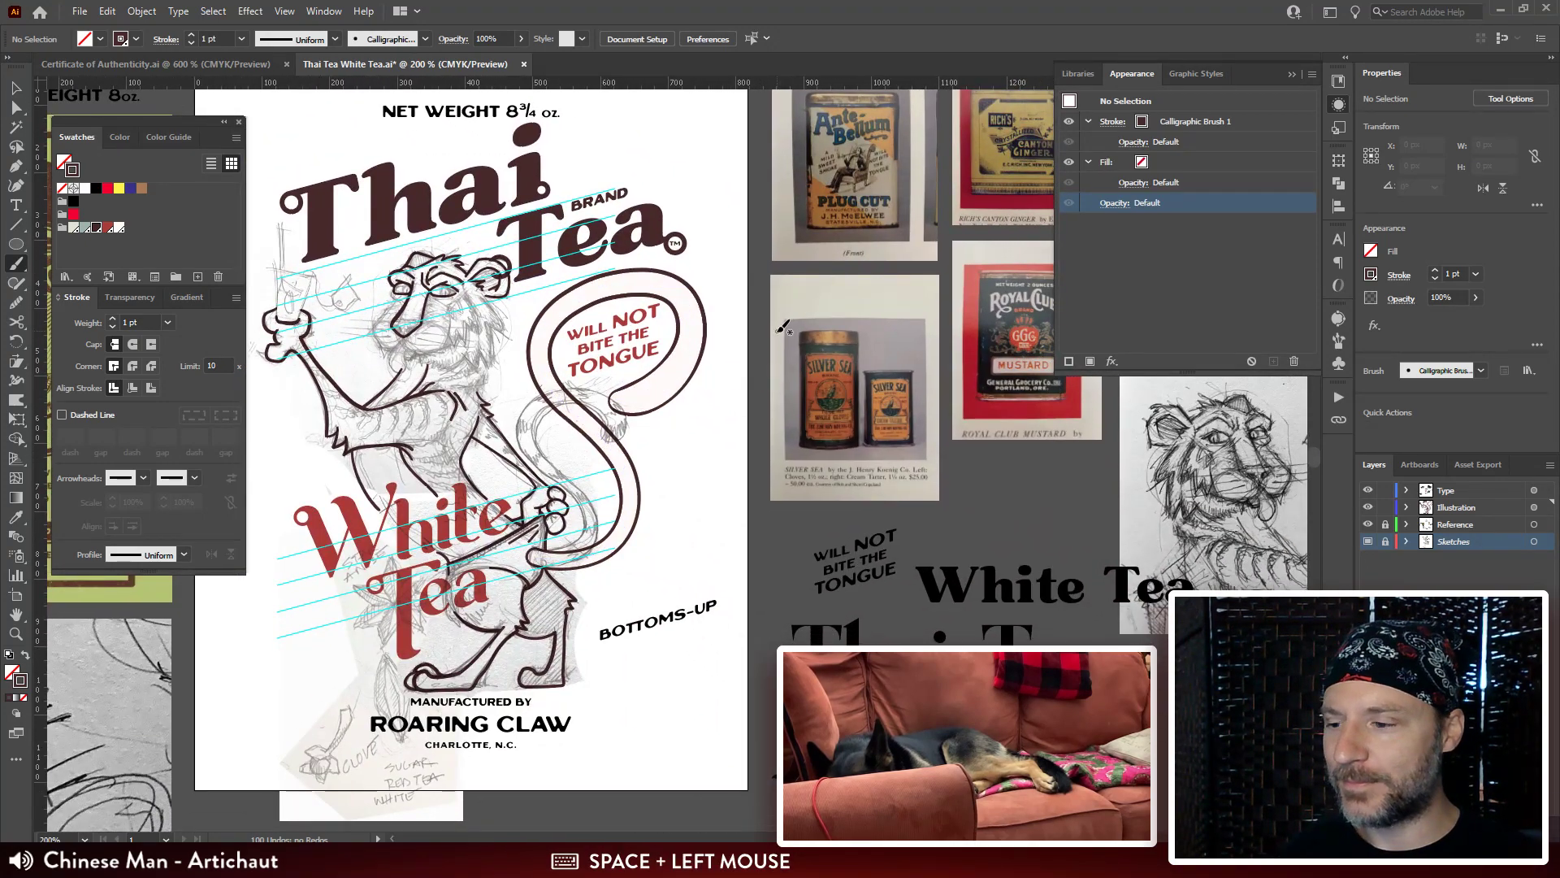
key("Tab")
left_click_drag(1064, 291, 922, 336)
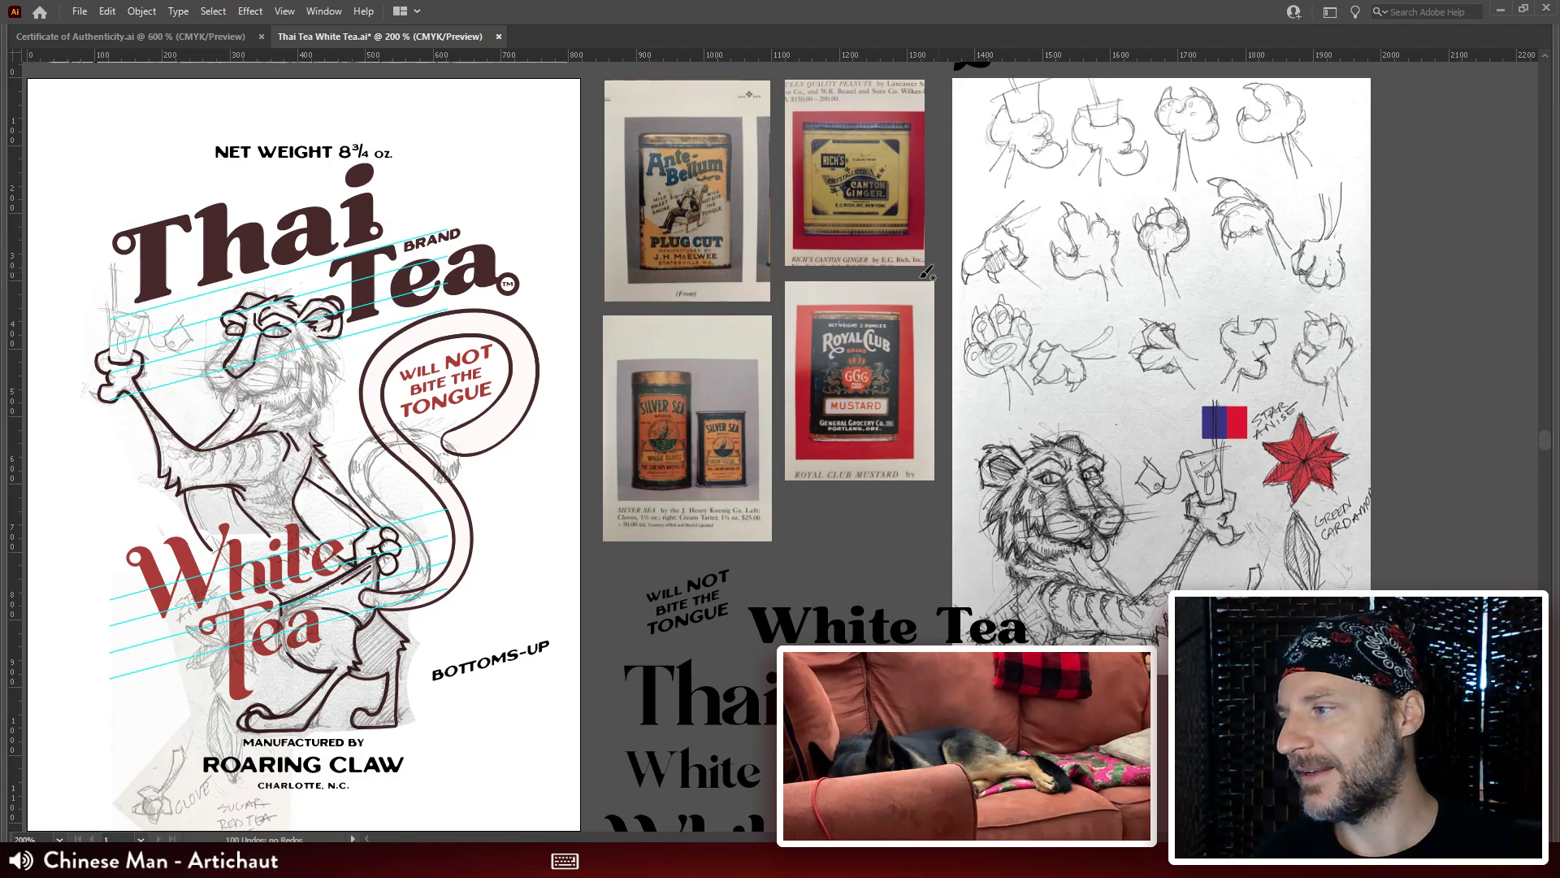
Nudge the red "WILL NOT BITE THE TONGUE" tagline slightly down and to the right inside the tail's curl.
left_click_drag(654, 298, 705, 266)
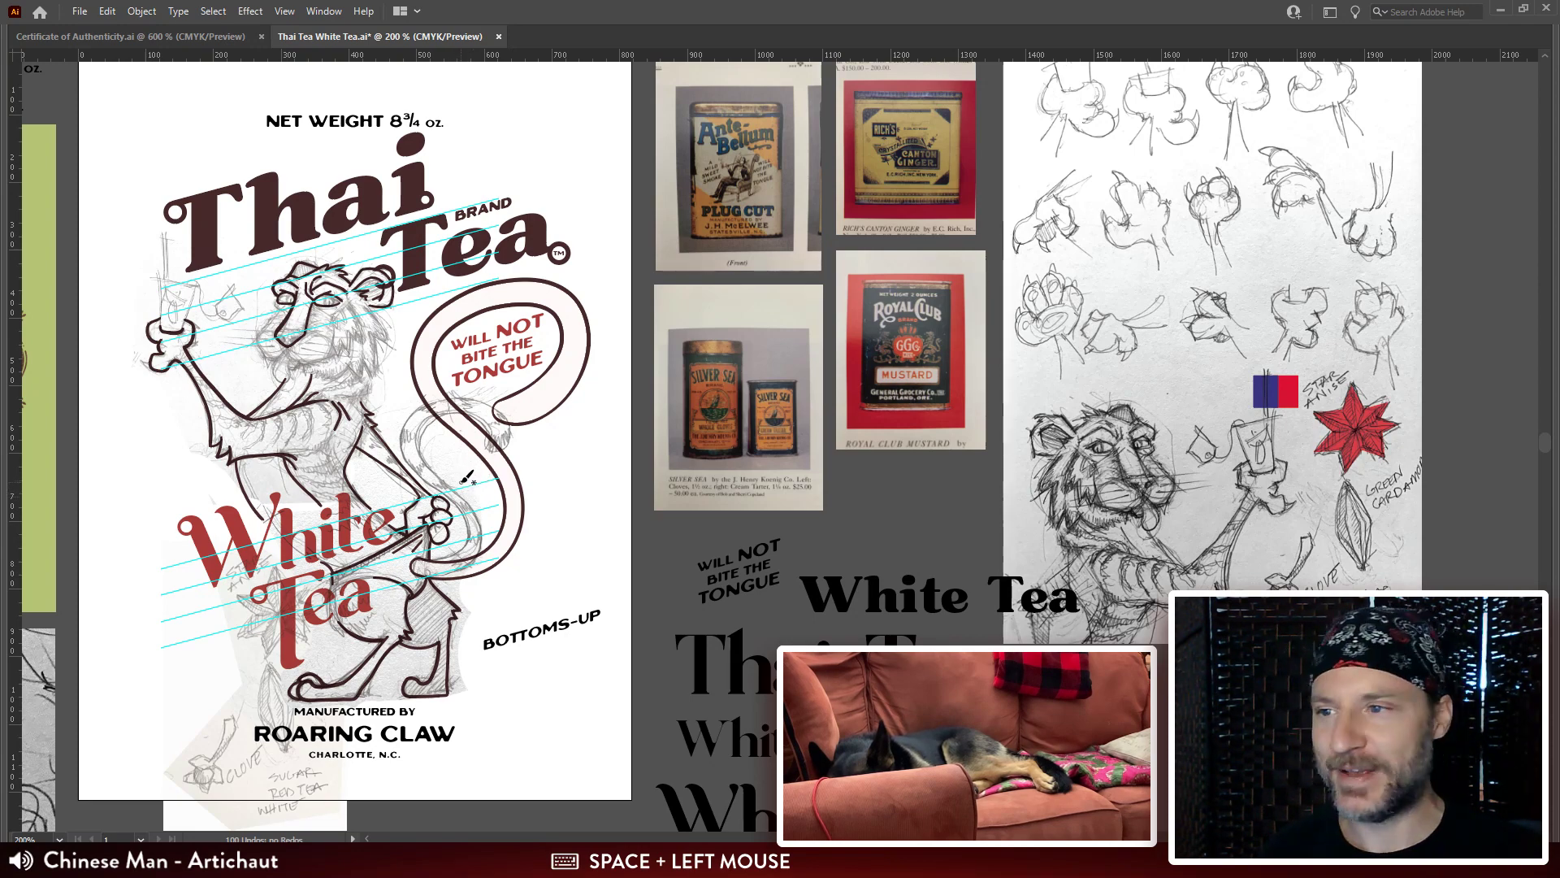
left_click_drag(493, 461, 448, 455)
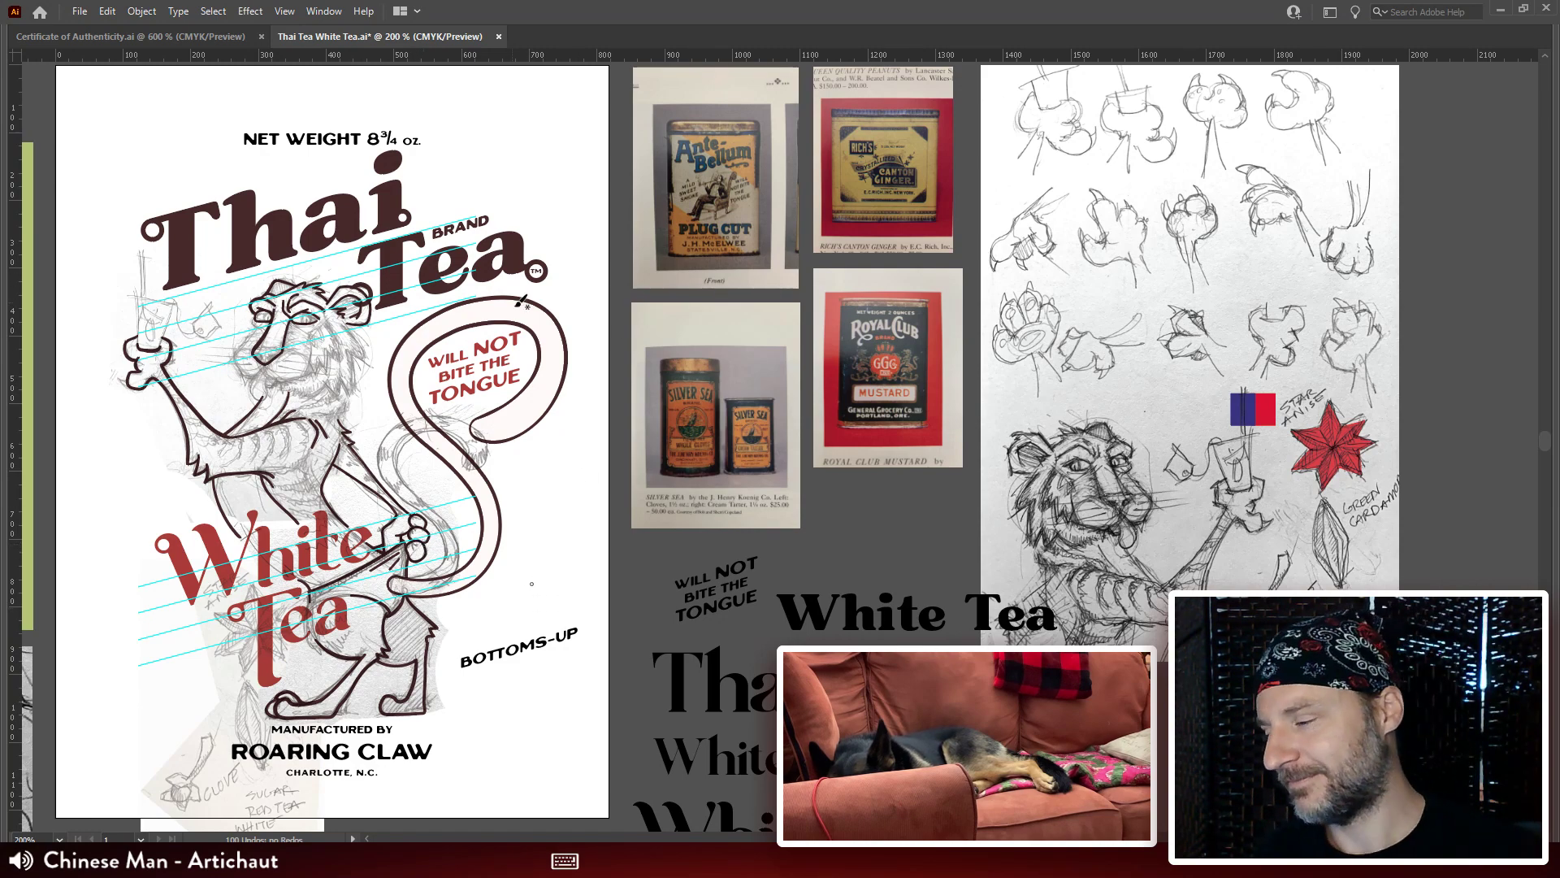
key("v")
mouse_move(474, 370)
left_mouse_down()
mouse_move(542, 338)
mouse_move(493, 344)
left_mouse_up()
left_click(611, 334)
key("Down")
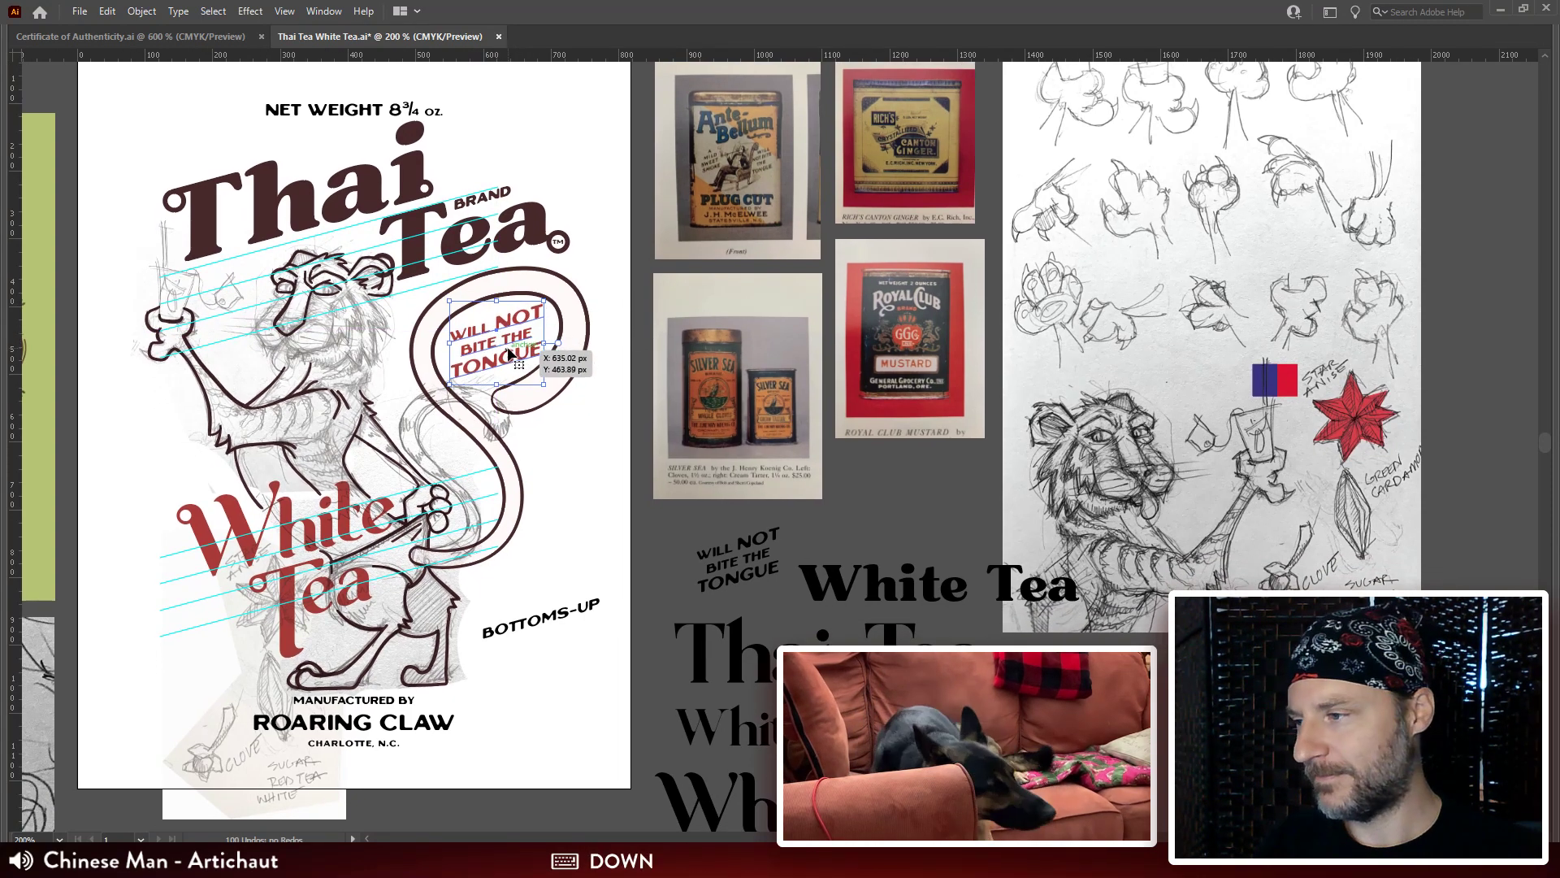
key("Right")
left_click_drag(376, 333, 329, 331)
left_click(202, 399)
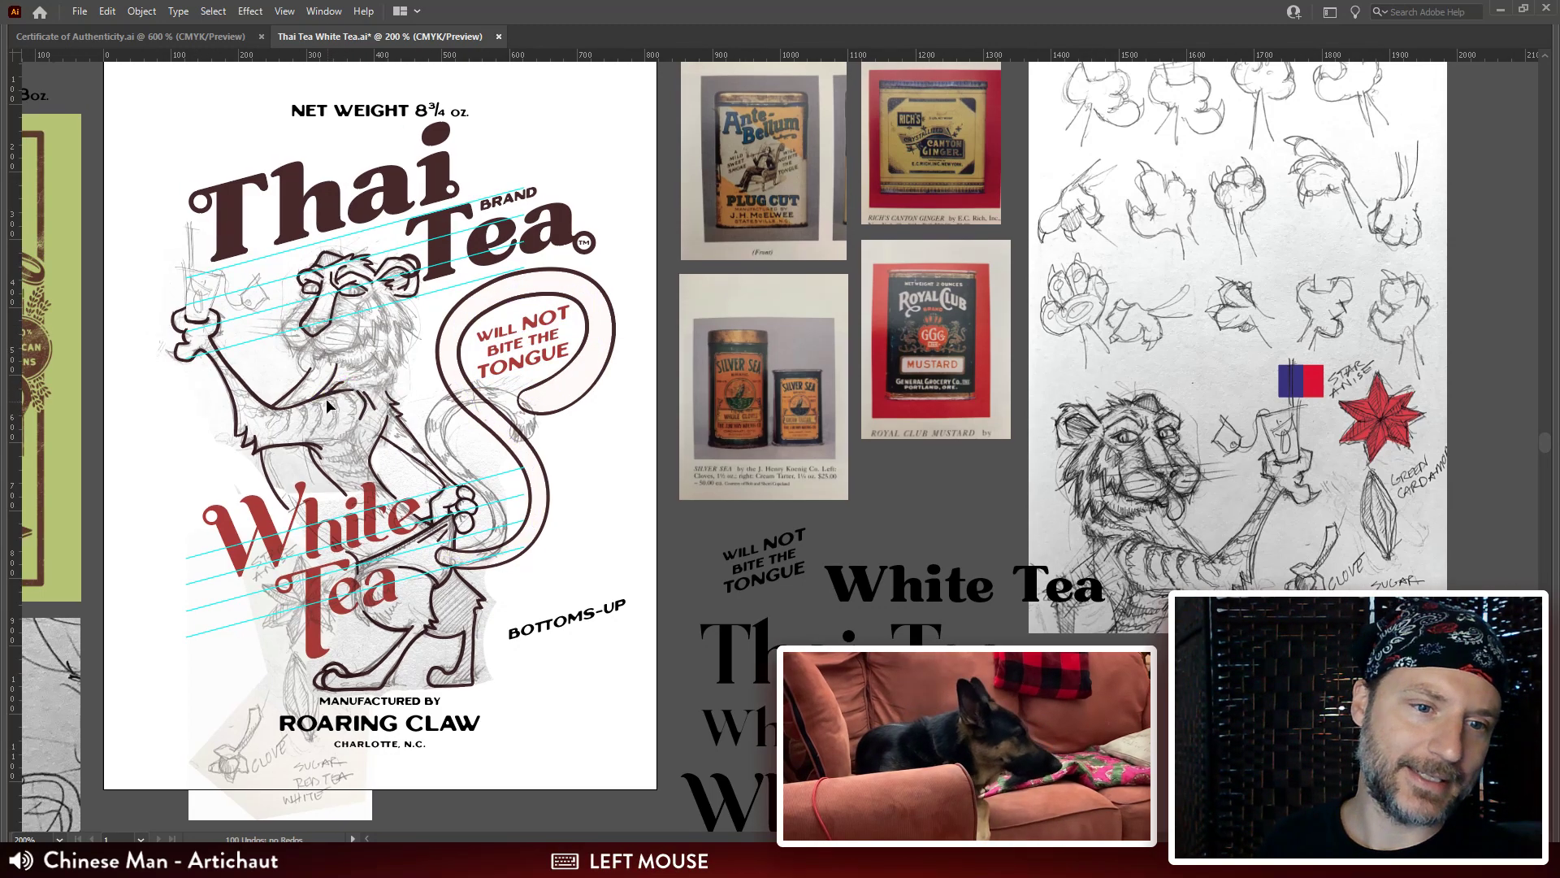
Examine the green Tiger Brand coffee label beside the Thai Tea poster.
left_click_drag(259, 358, 518, 348)
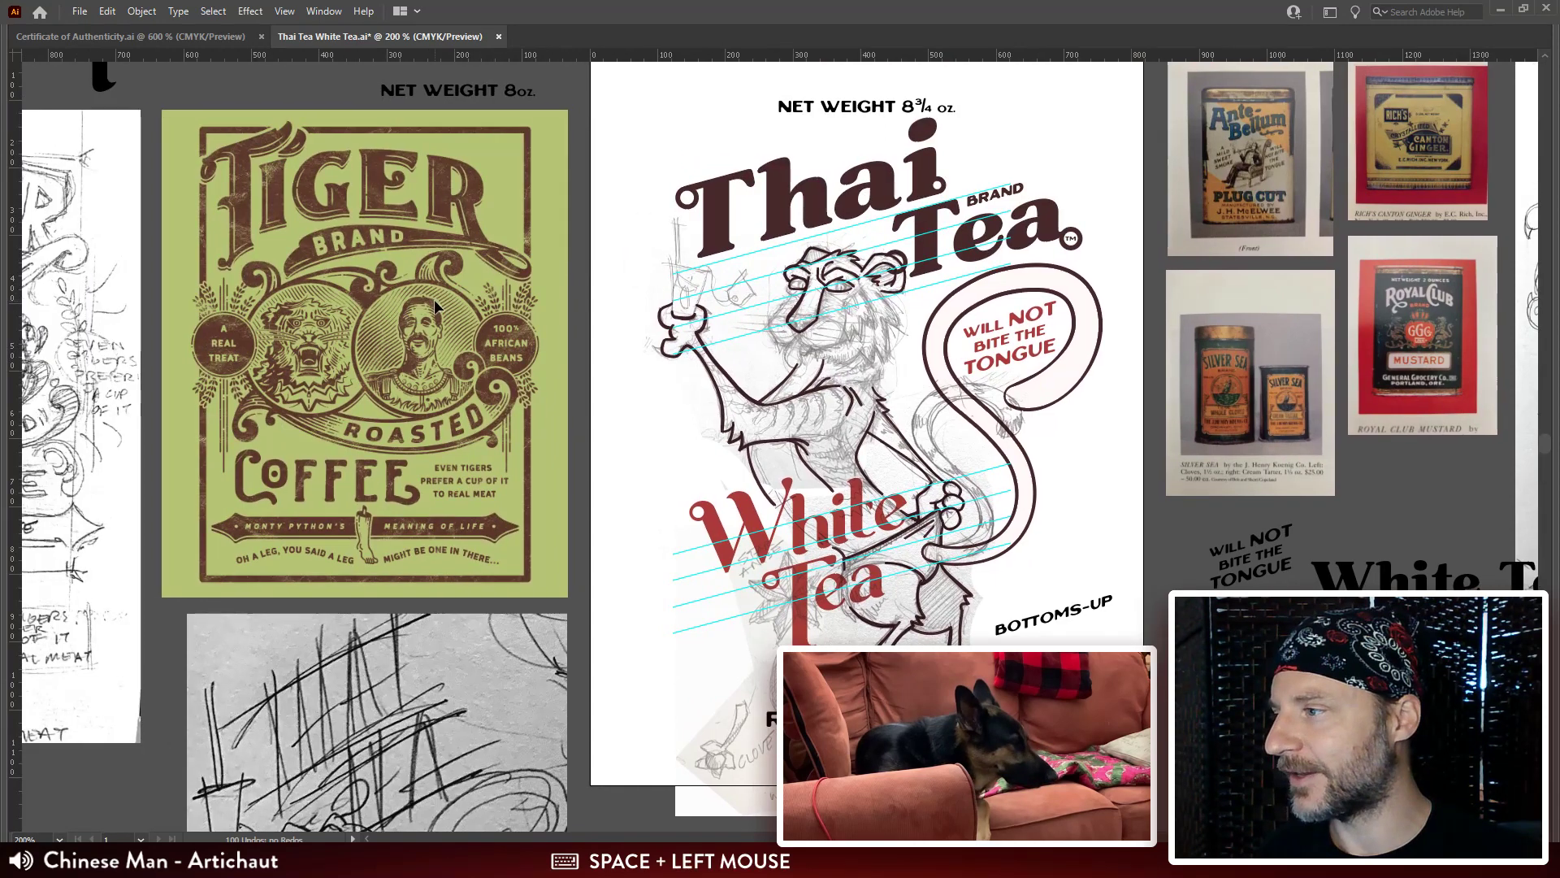
left_click(471, 289)
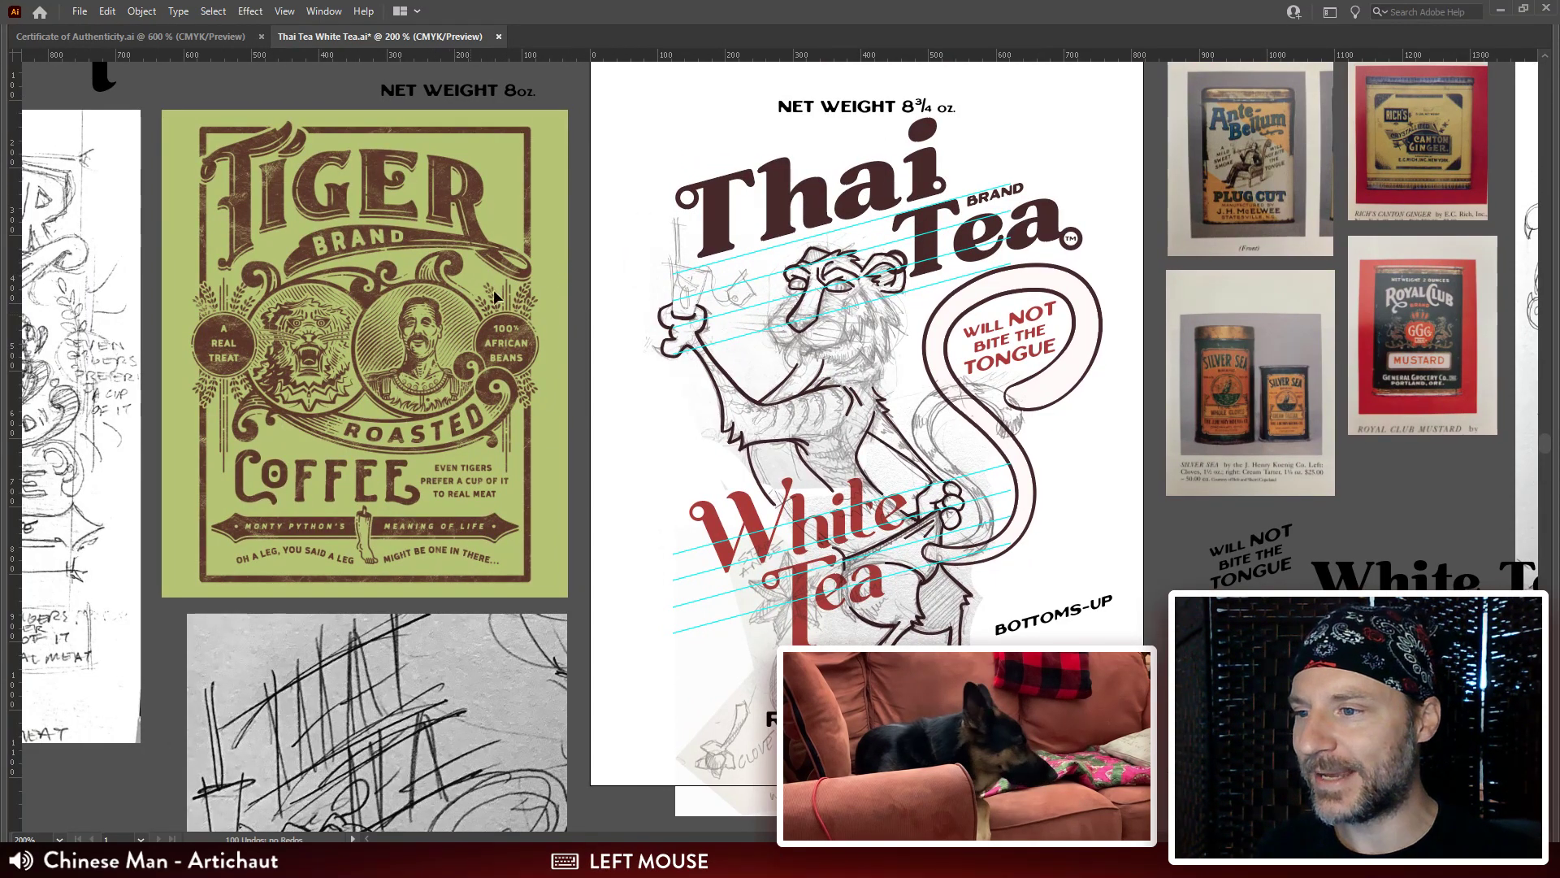
left_click_drag(884, 295, 793, 301)
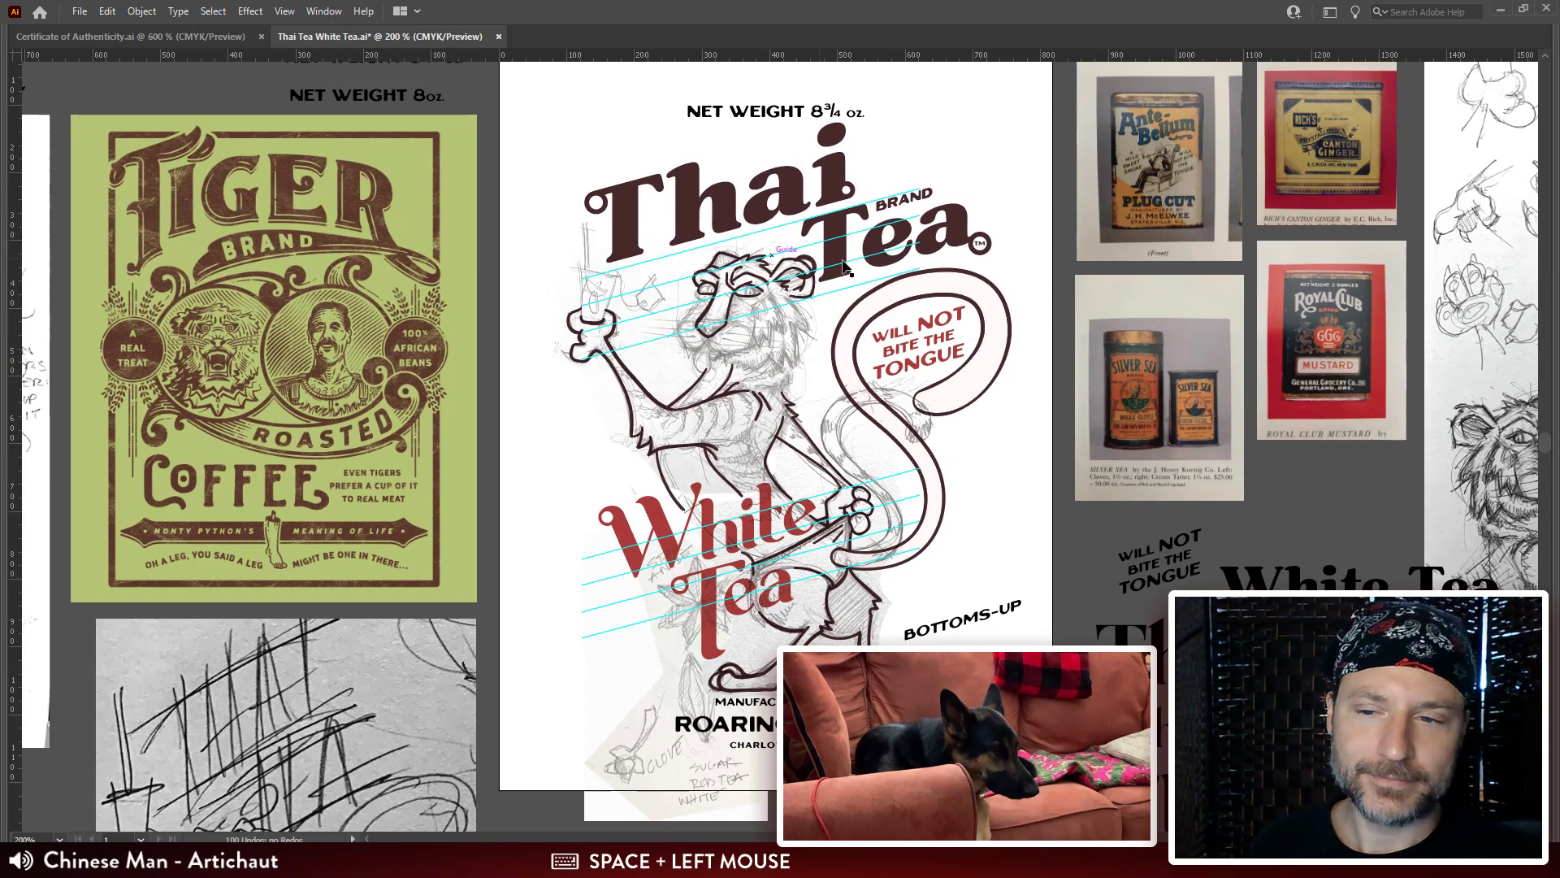
Bring back the hidden panels and ready the Paintbrush over the tiger's face.
left_click_drag(1056, 283, 1044, 277)
key("ctrl+plus")
key("ctrl+plus")
key("ctrl+plus")
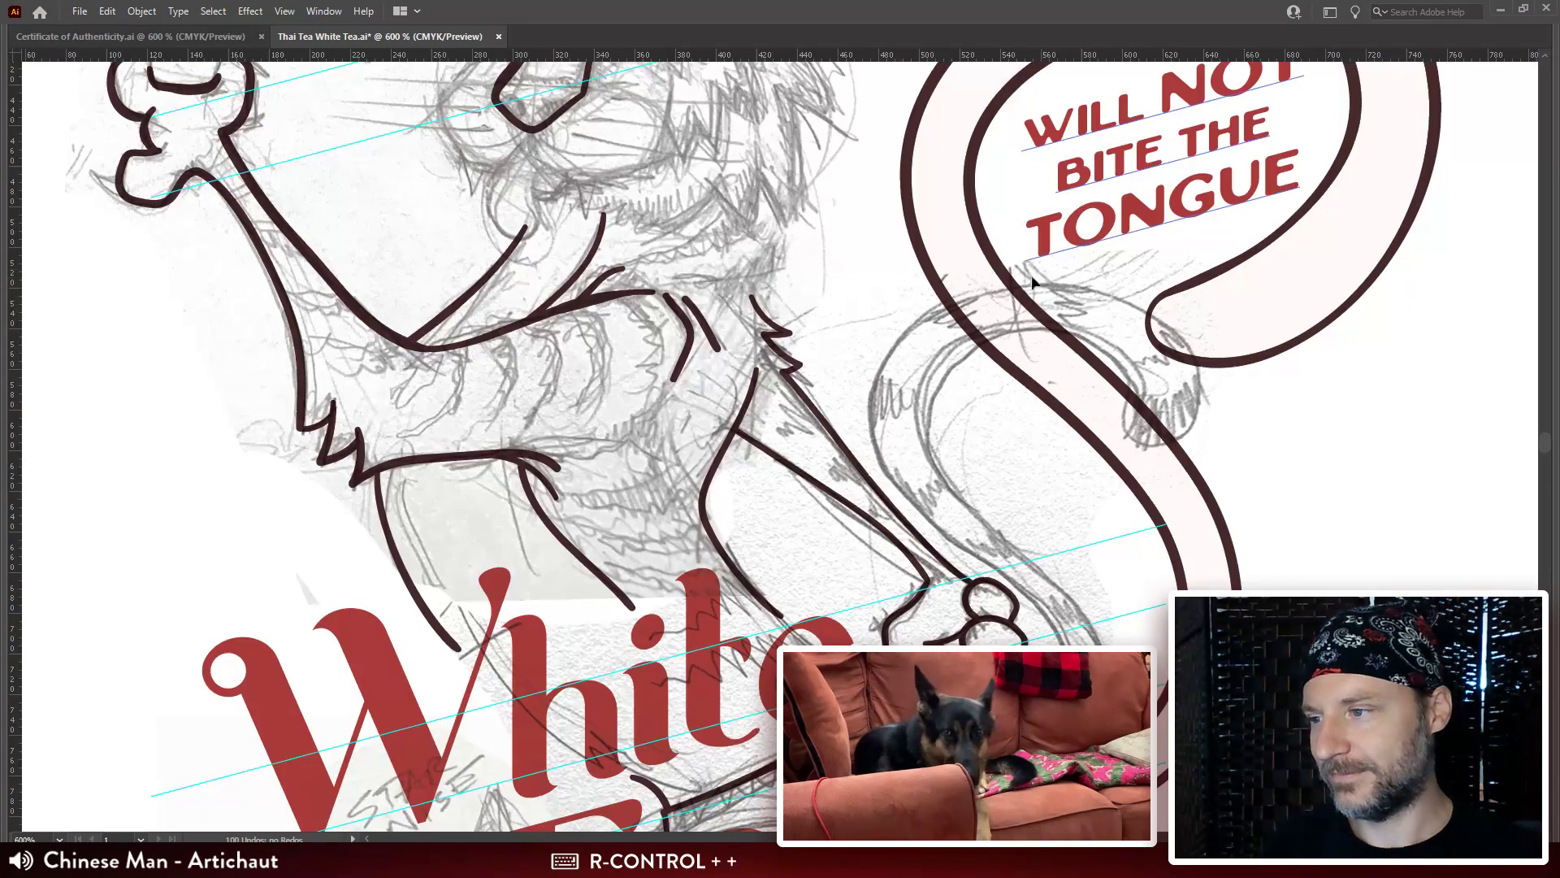
mouse_move(820, 208)
left_mouse_down()
mouse_move(809, 376)
mouse_move(671, 512)
left_mouse_up()
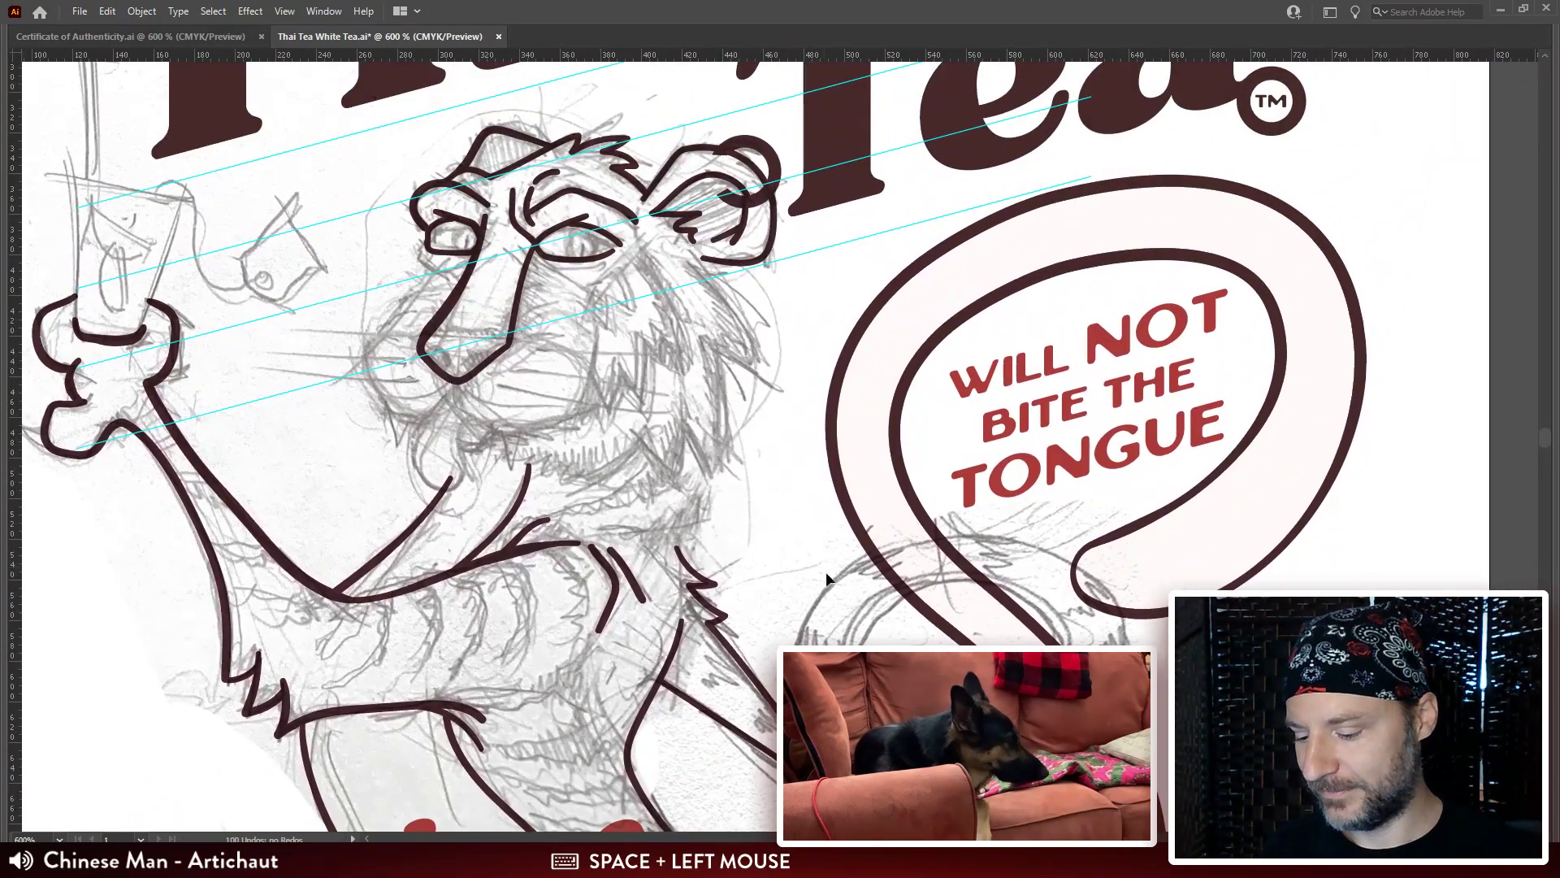
key("b")
key("Tab")
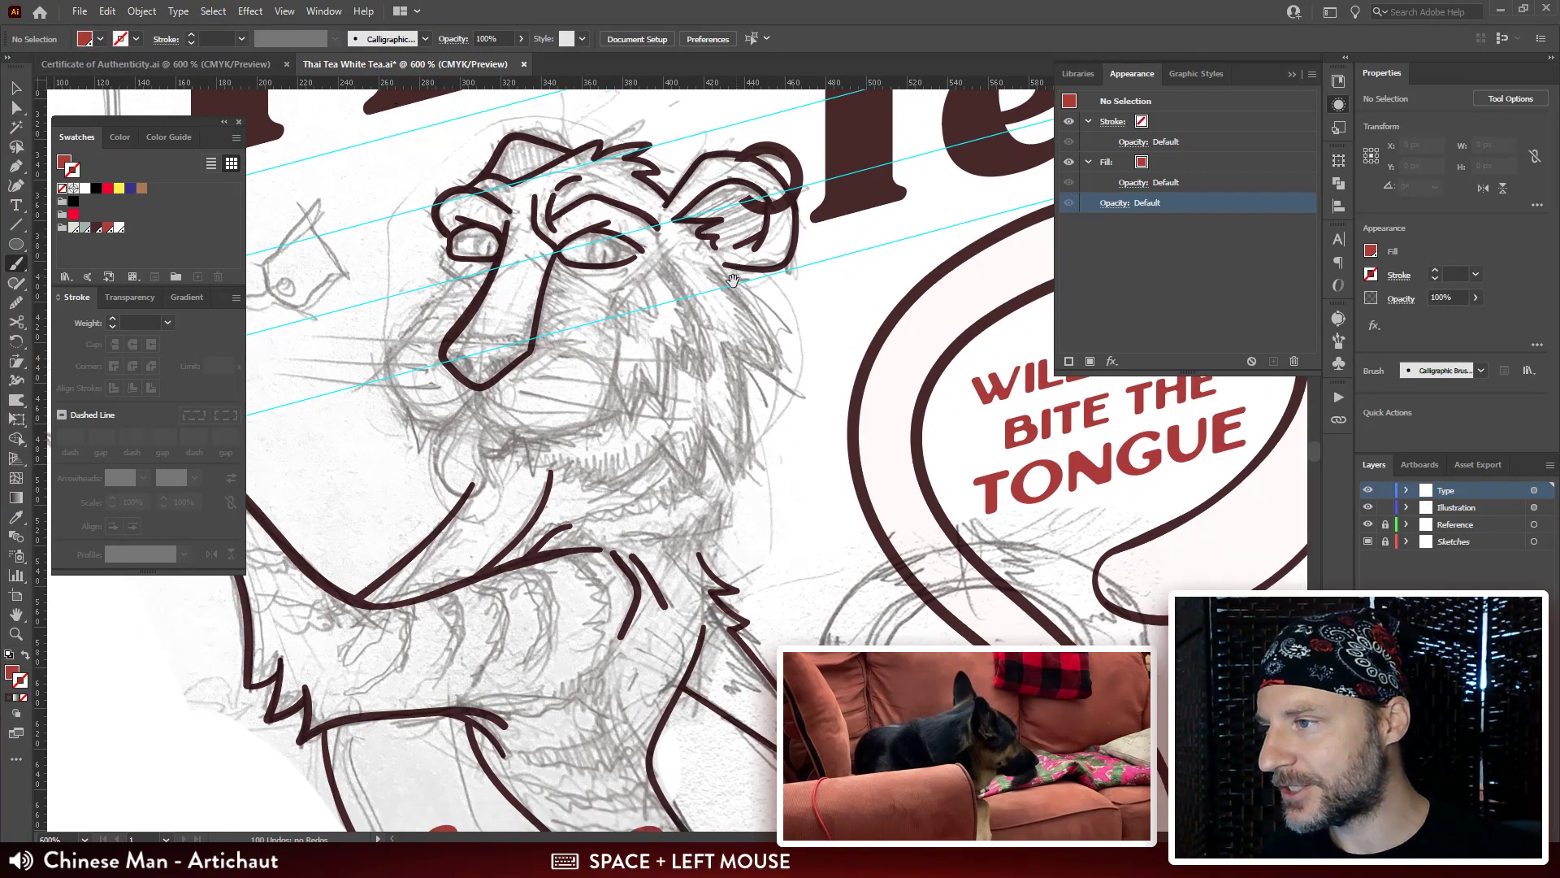
left_click_drag(538, 192, 572, 163)
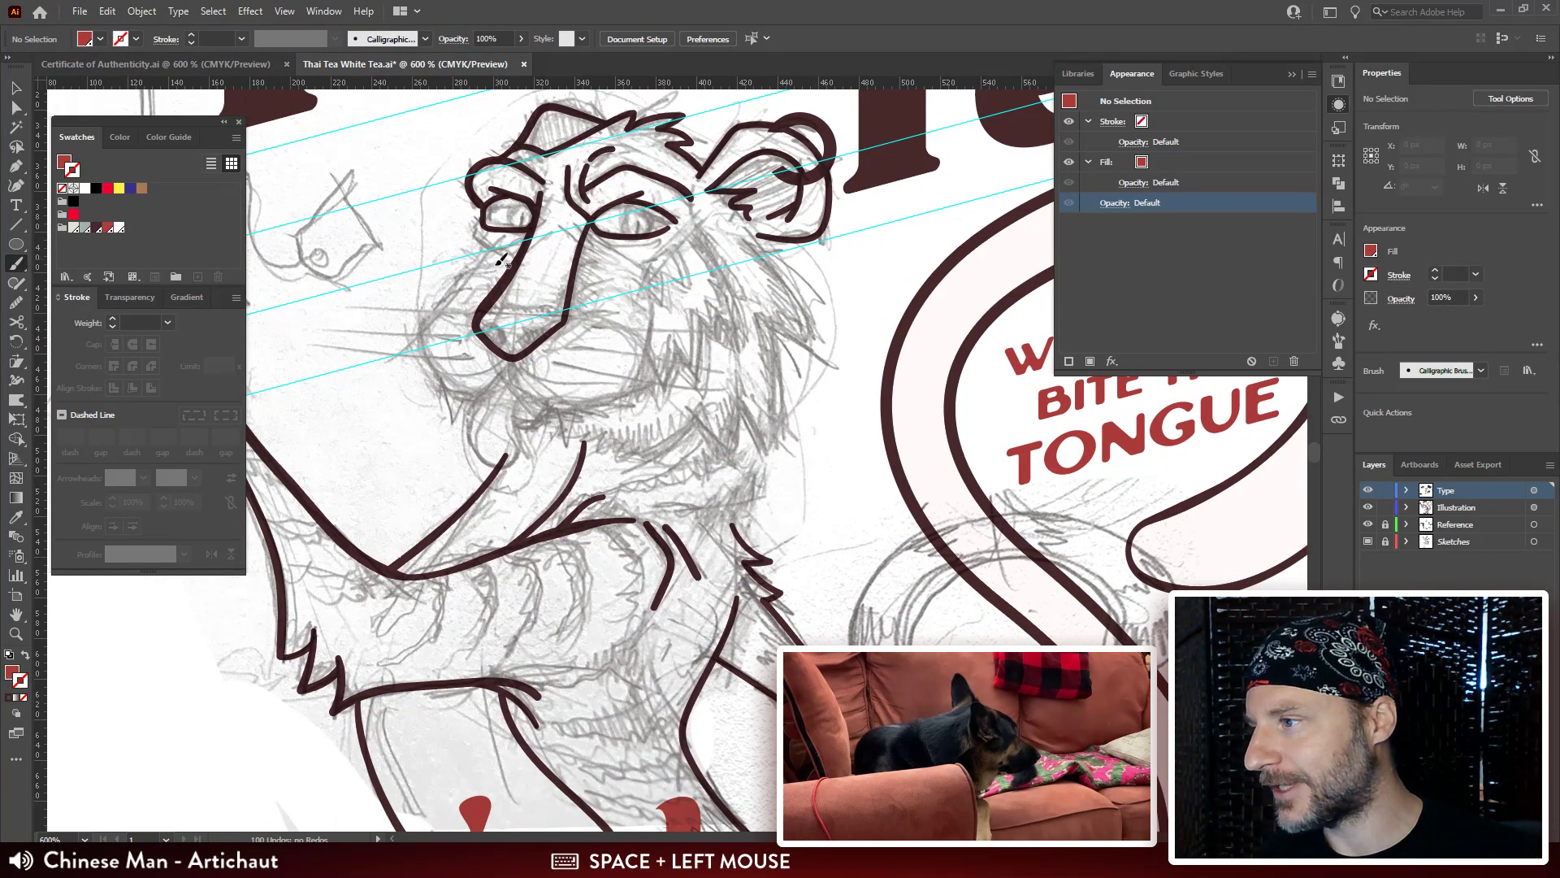
key("ctrl+plus")
key("ctrl+plus")
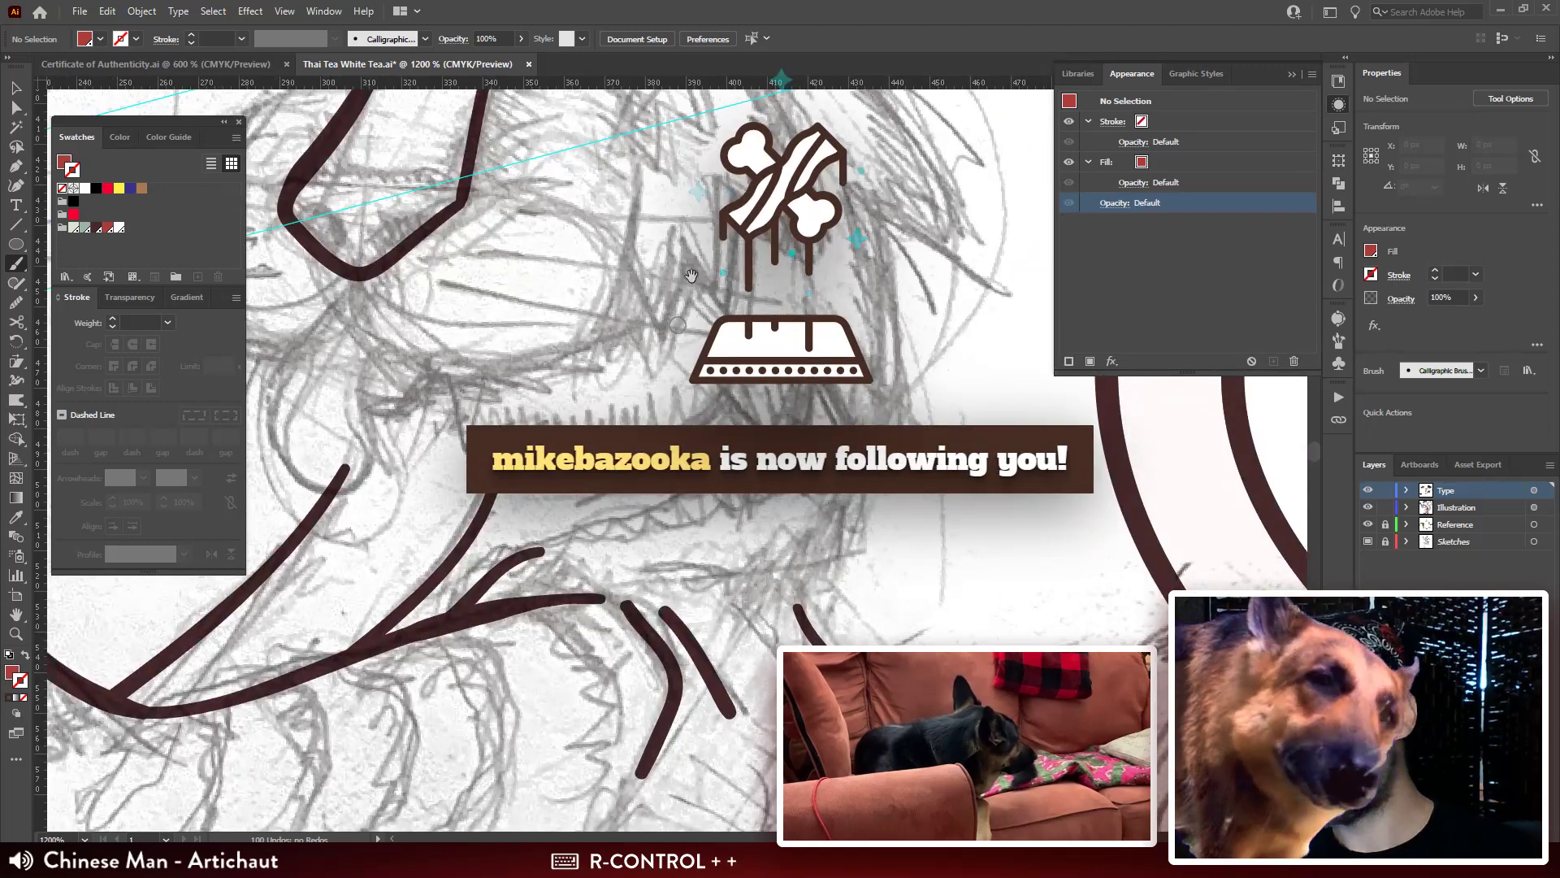
left_click_drag(305, 89, 576, 202)
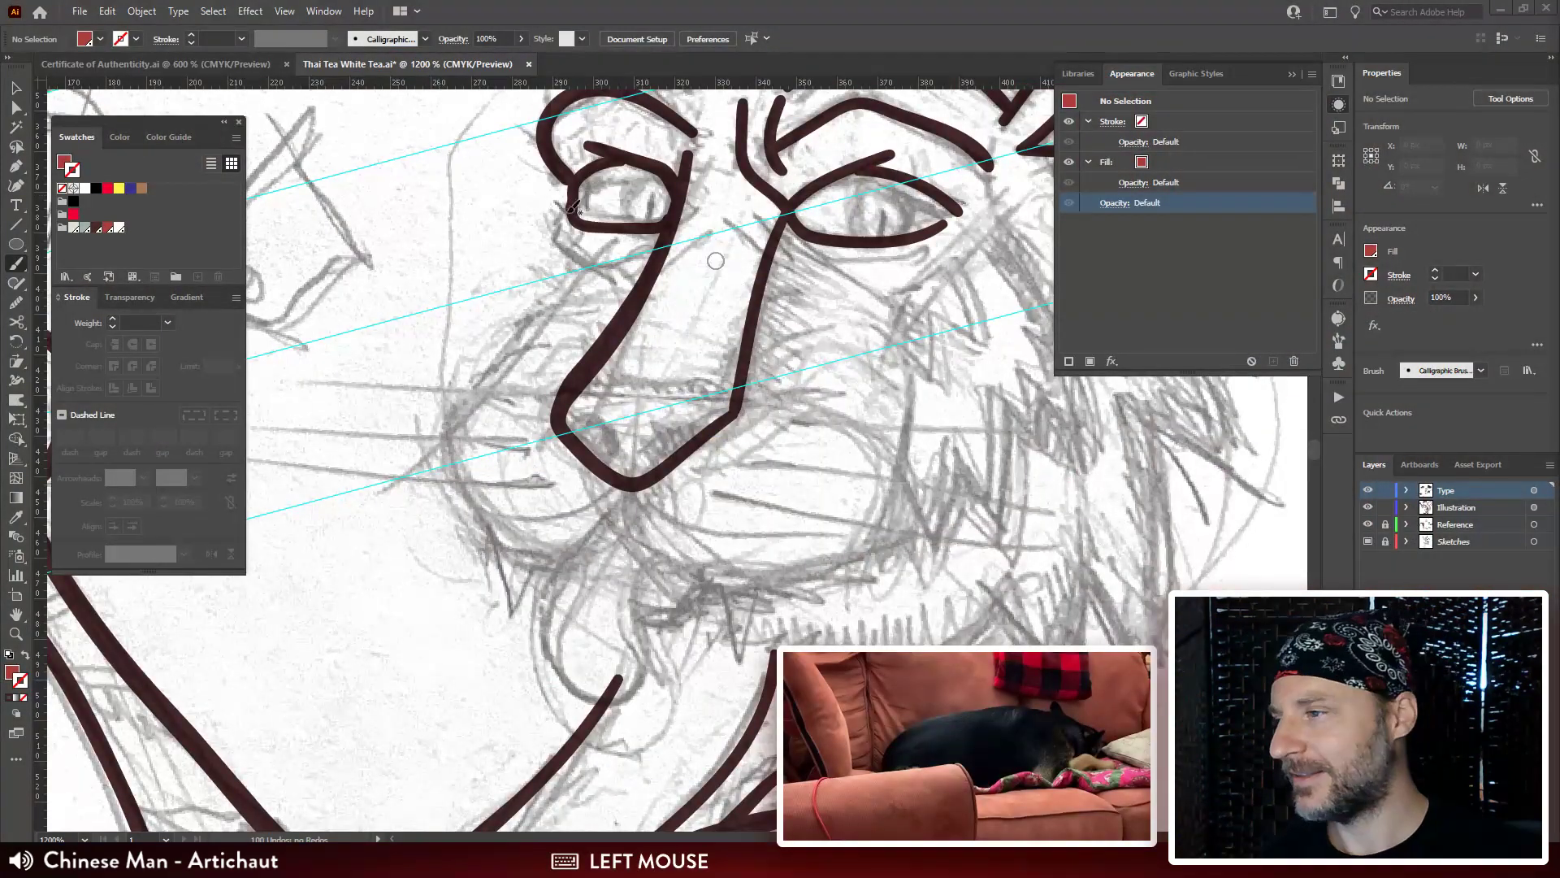
Adjust the far brow's lower end anchor where it meets the far eye's outer corner.
left_click_drag(573, 209, 544, 254)
key("a")
key("ctrl+alt+shift+j")
left_click_drag(588, 192, 586, 193)
left_click(537, 215)
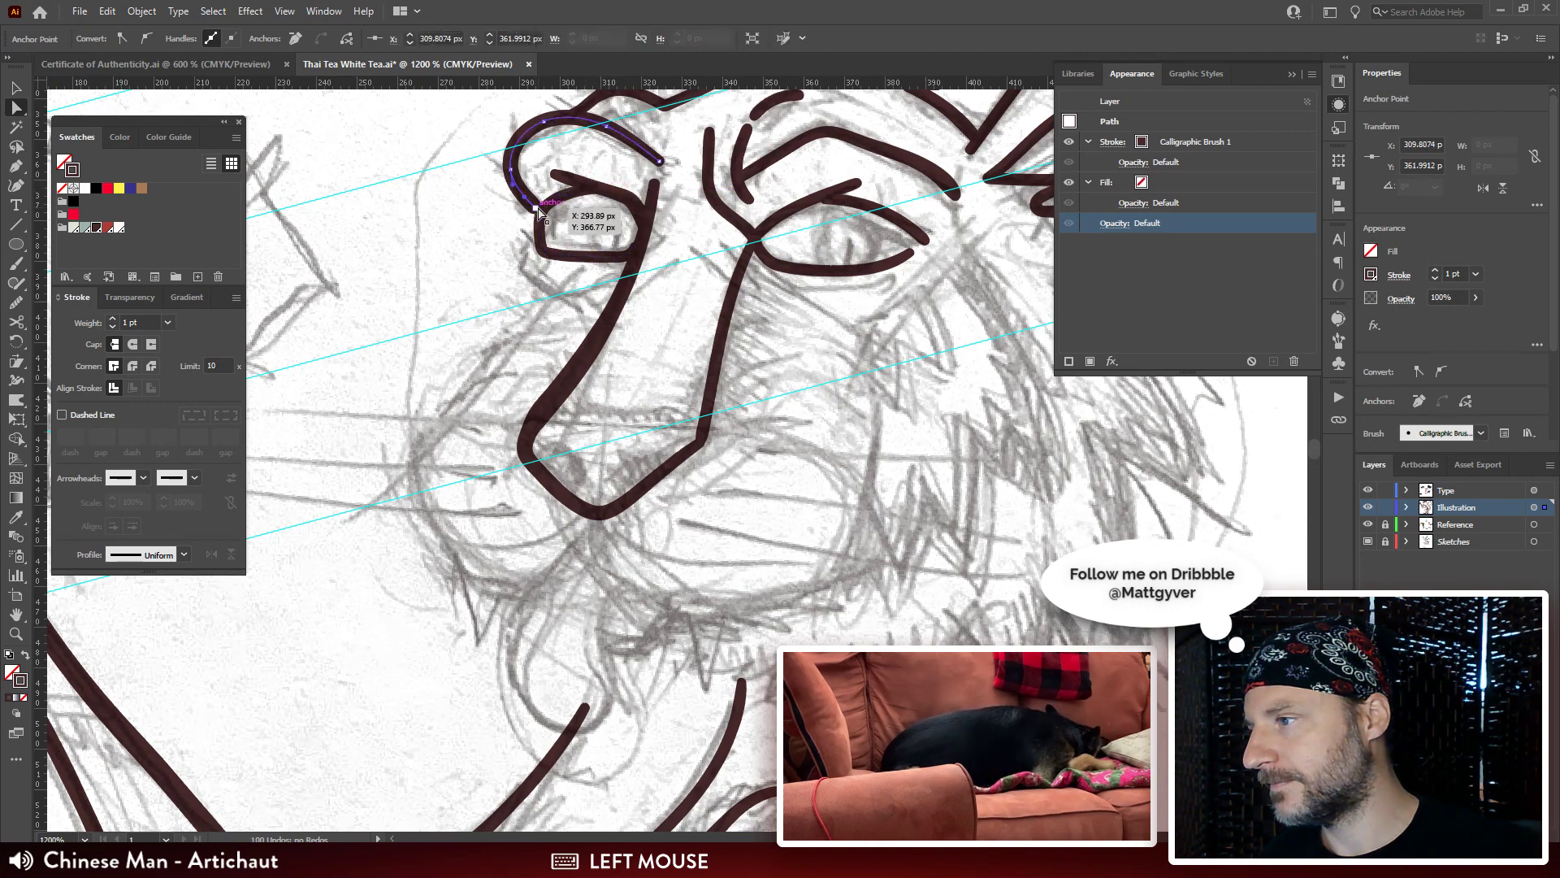
left_click(507, 222)
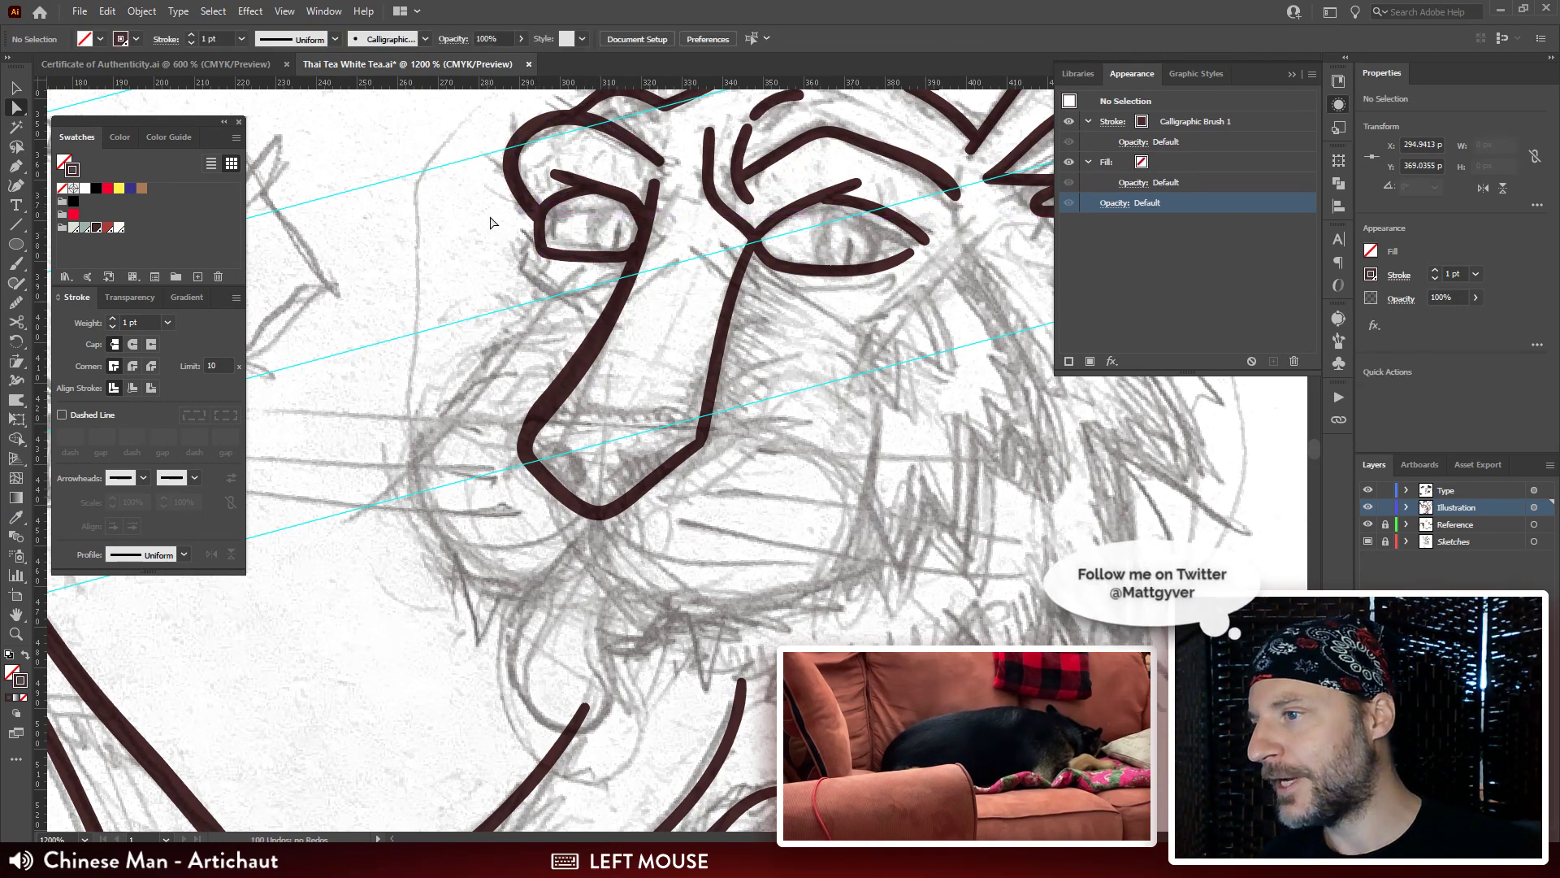
Switch to the Certificate of Authenticity document, hide the panels and examine the Comic Sans and Papyrus coin artwork.
left_click(198, 70)
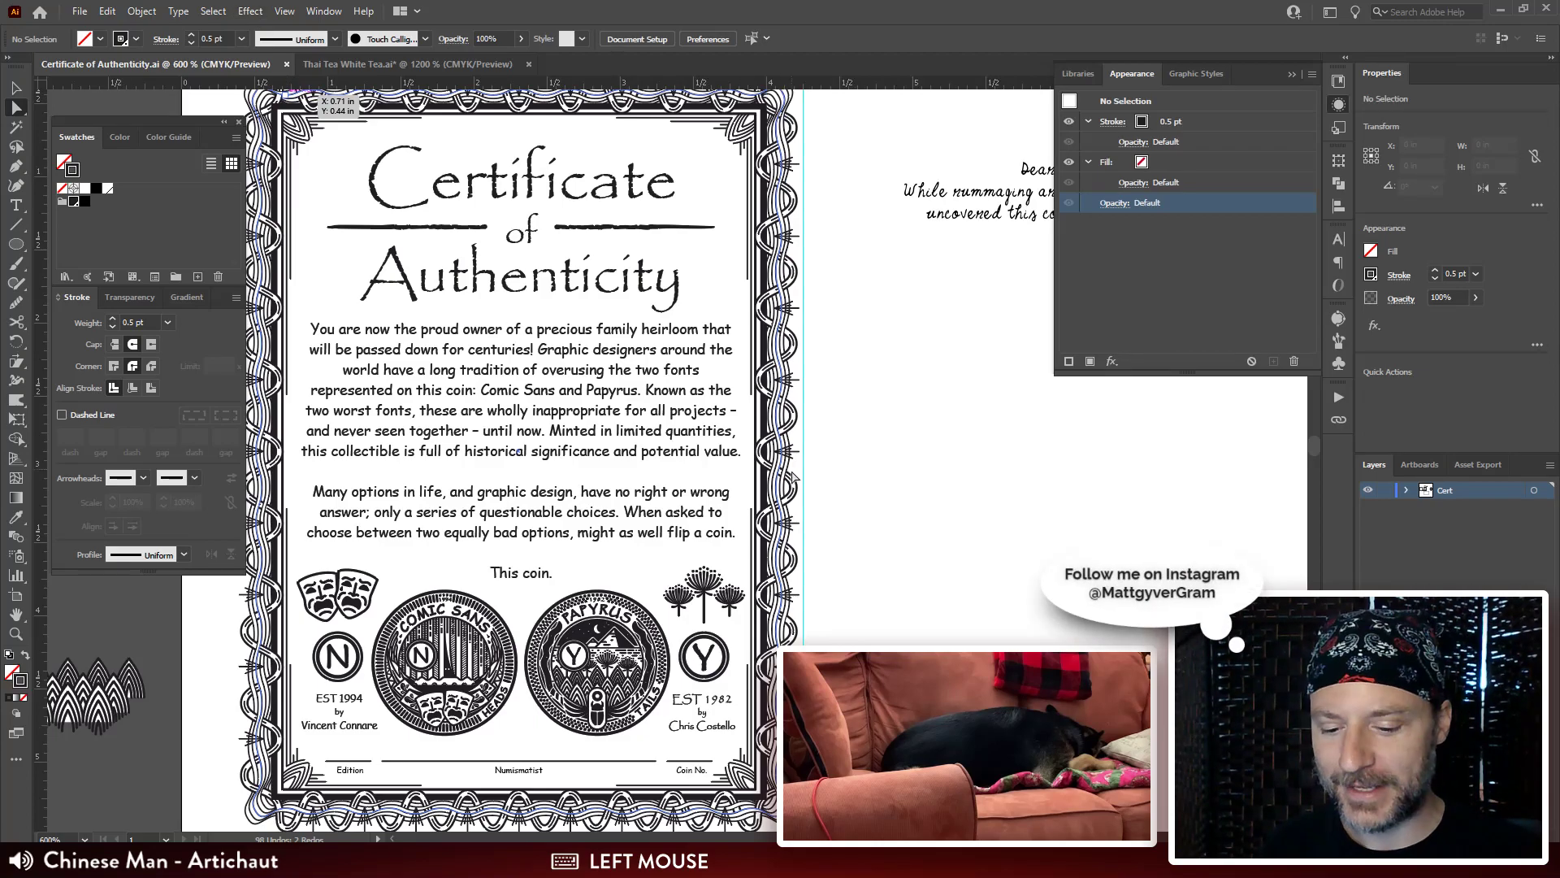
key("ctrl+equal")
key("ctrl+equal")
left_click_drag(572, 572, 627, 88)
key("Tab")
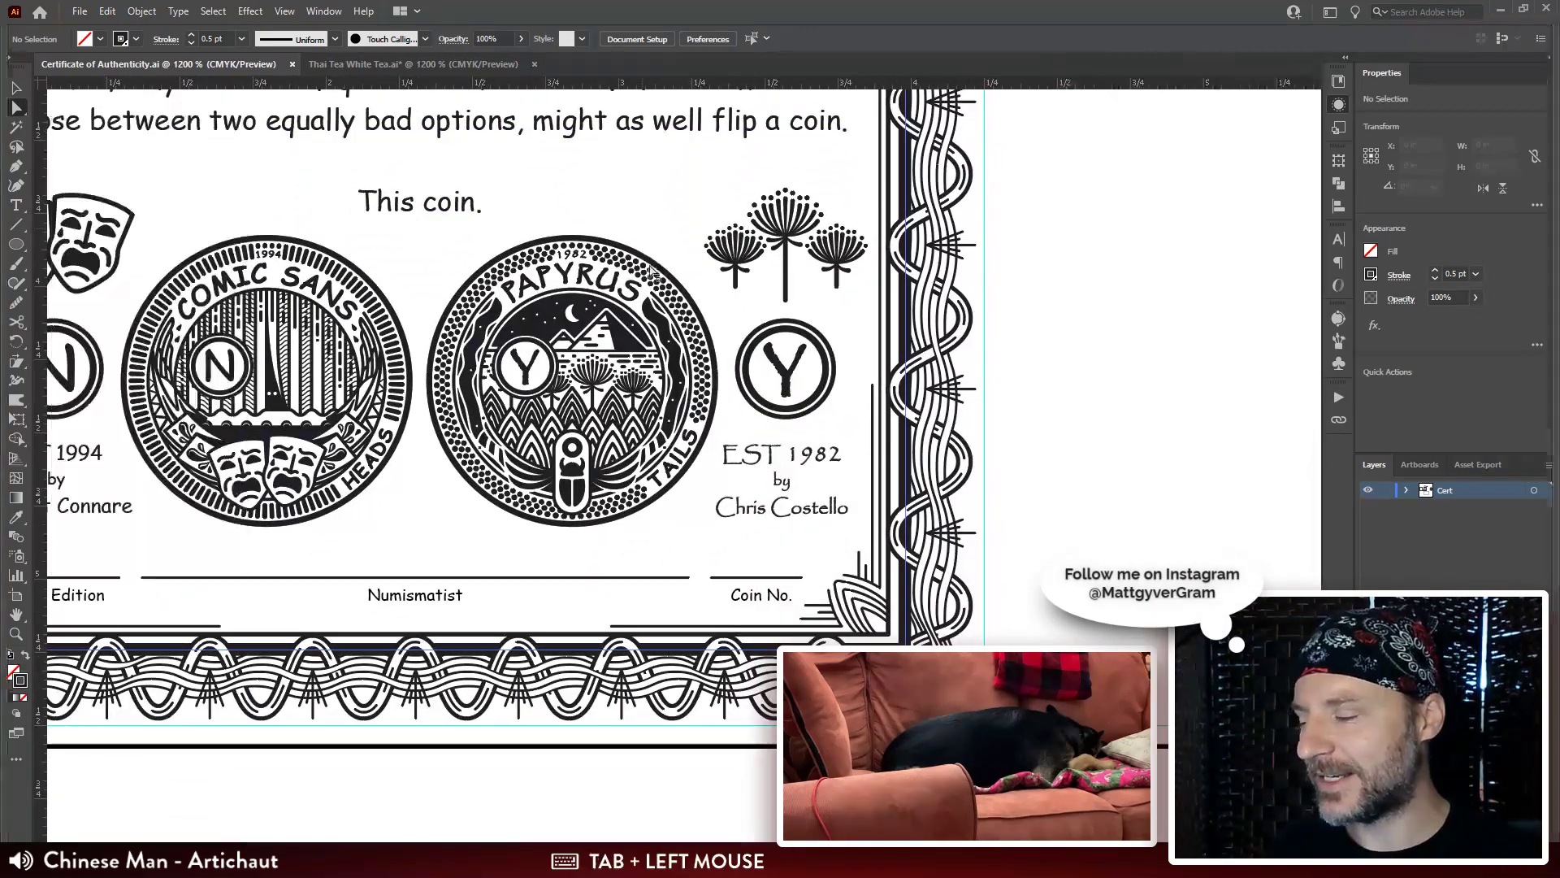
left_click_drag(650, 271, 697, 205)
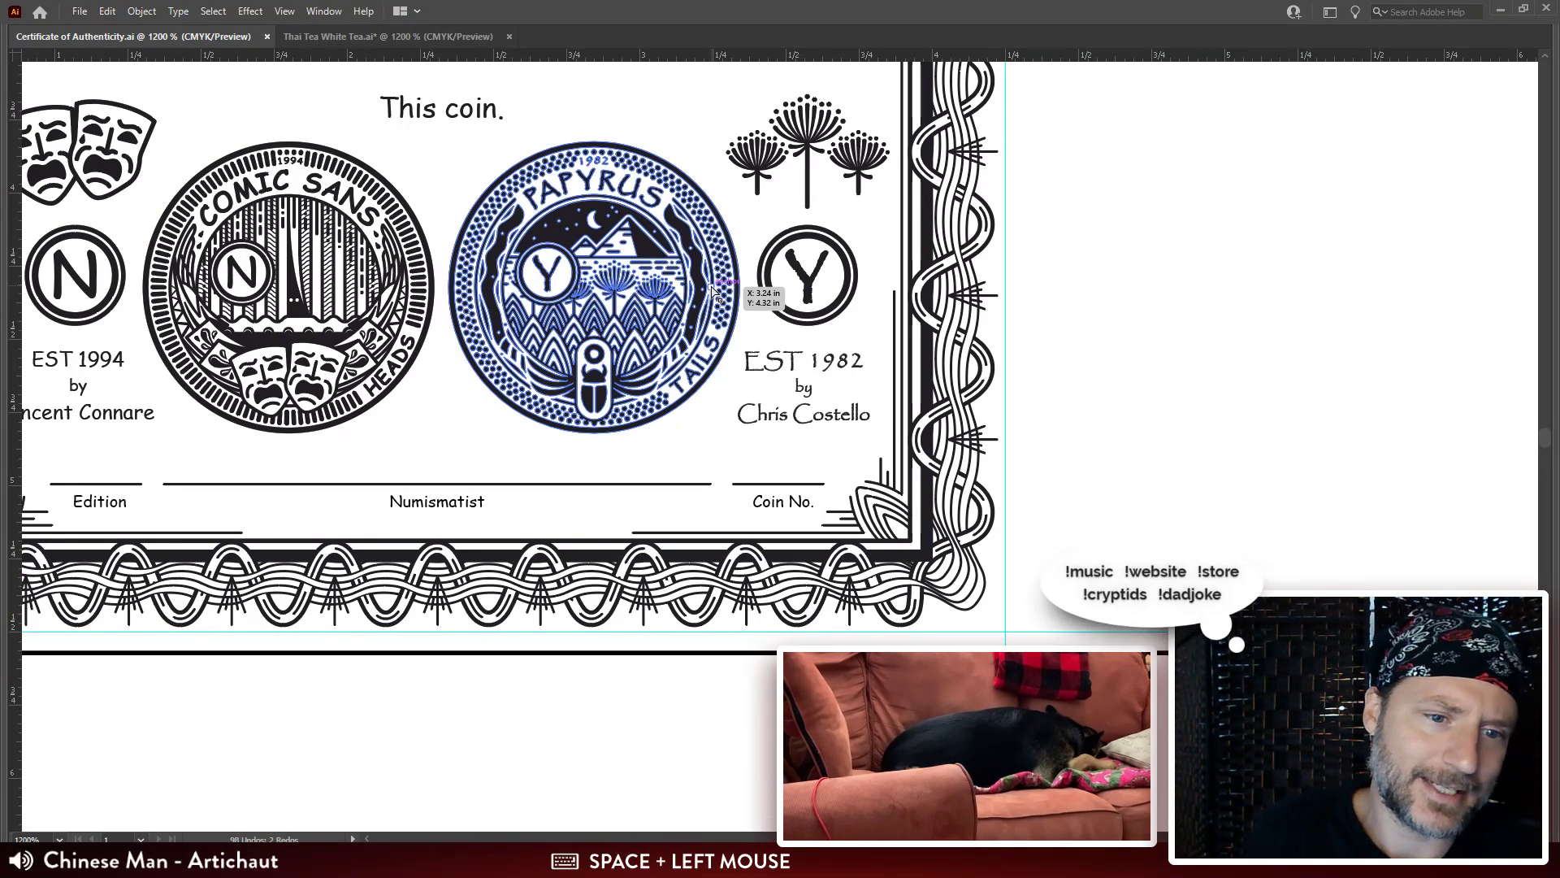
left_click(1111, 187)
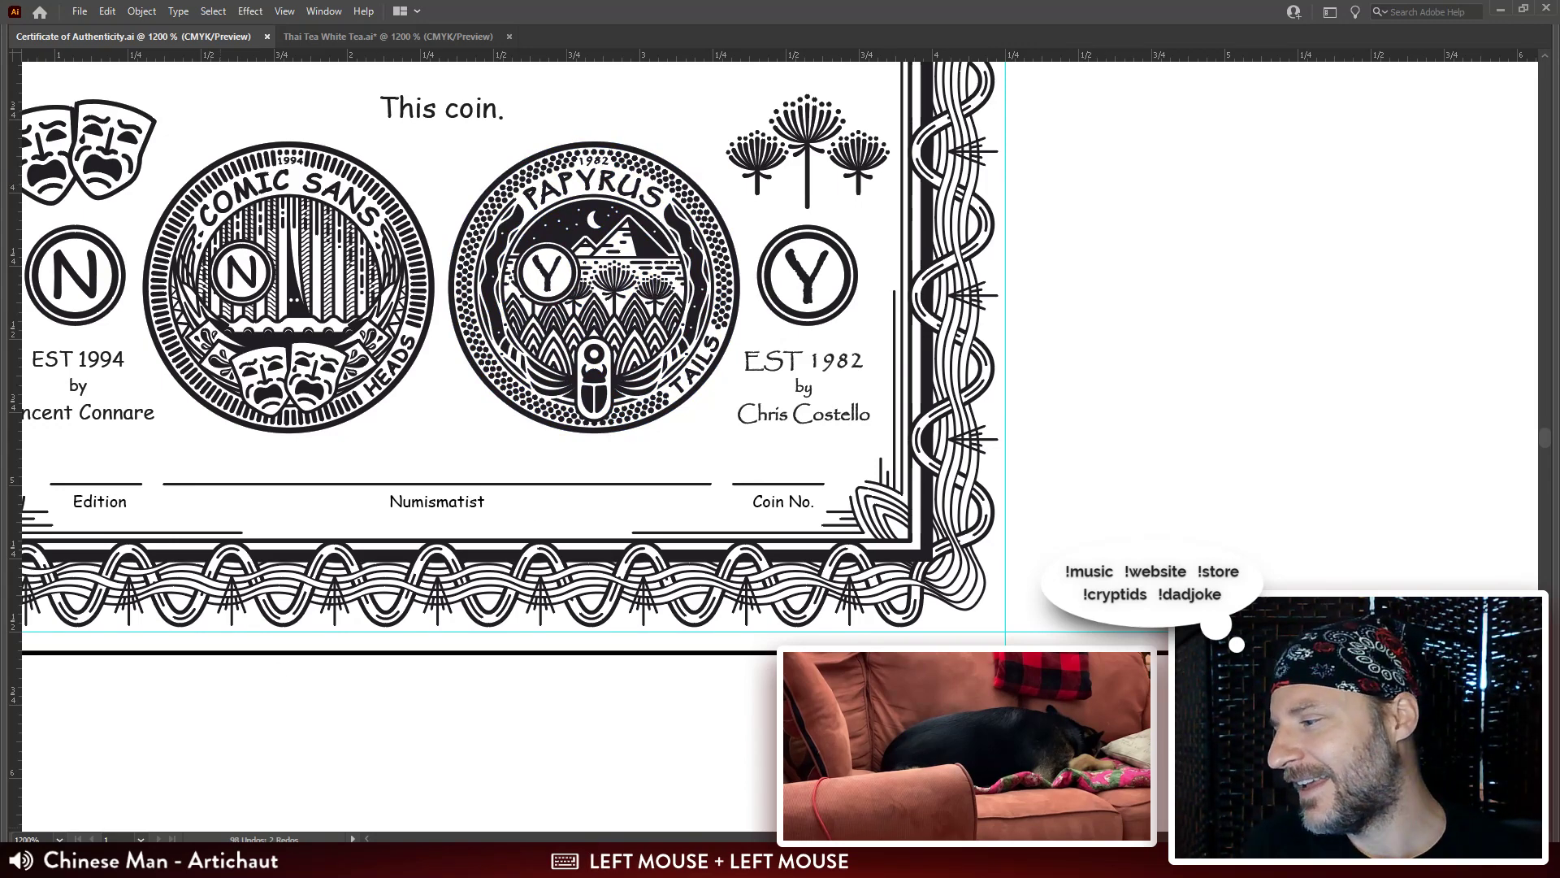
Preview Rotating Coin.mp4 from the Coin Animation_AME folder in File Explorer, close it and return to the certificate in Illustrator.
left_click(213, 859)
left_click(1112, 282)
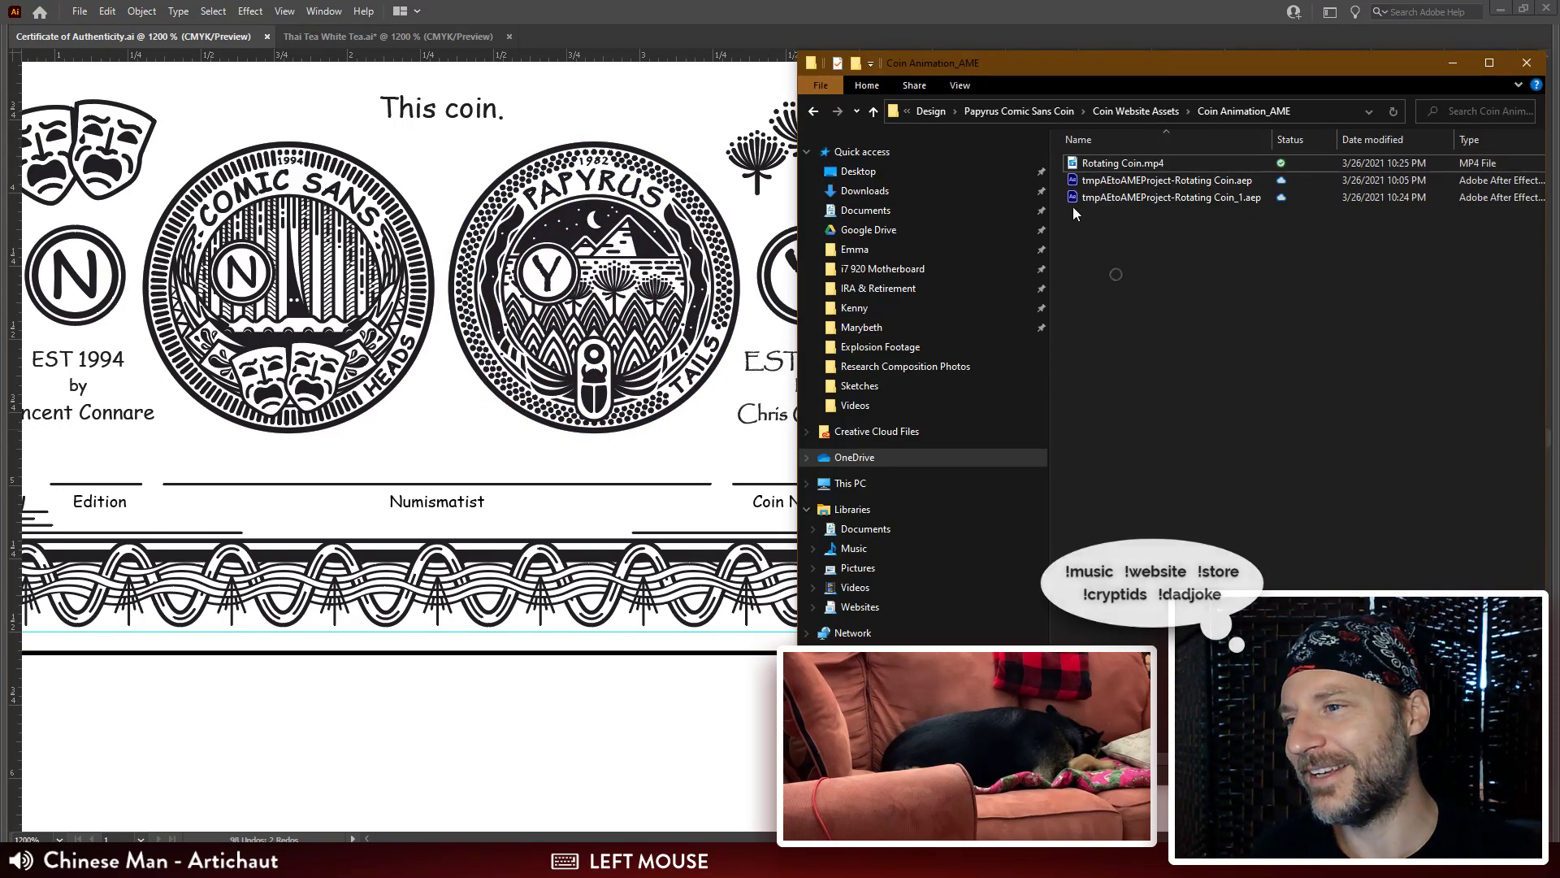
left_click(1074, 166)
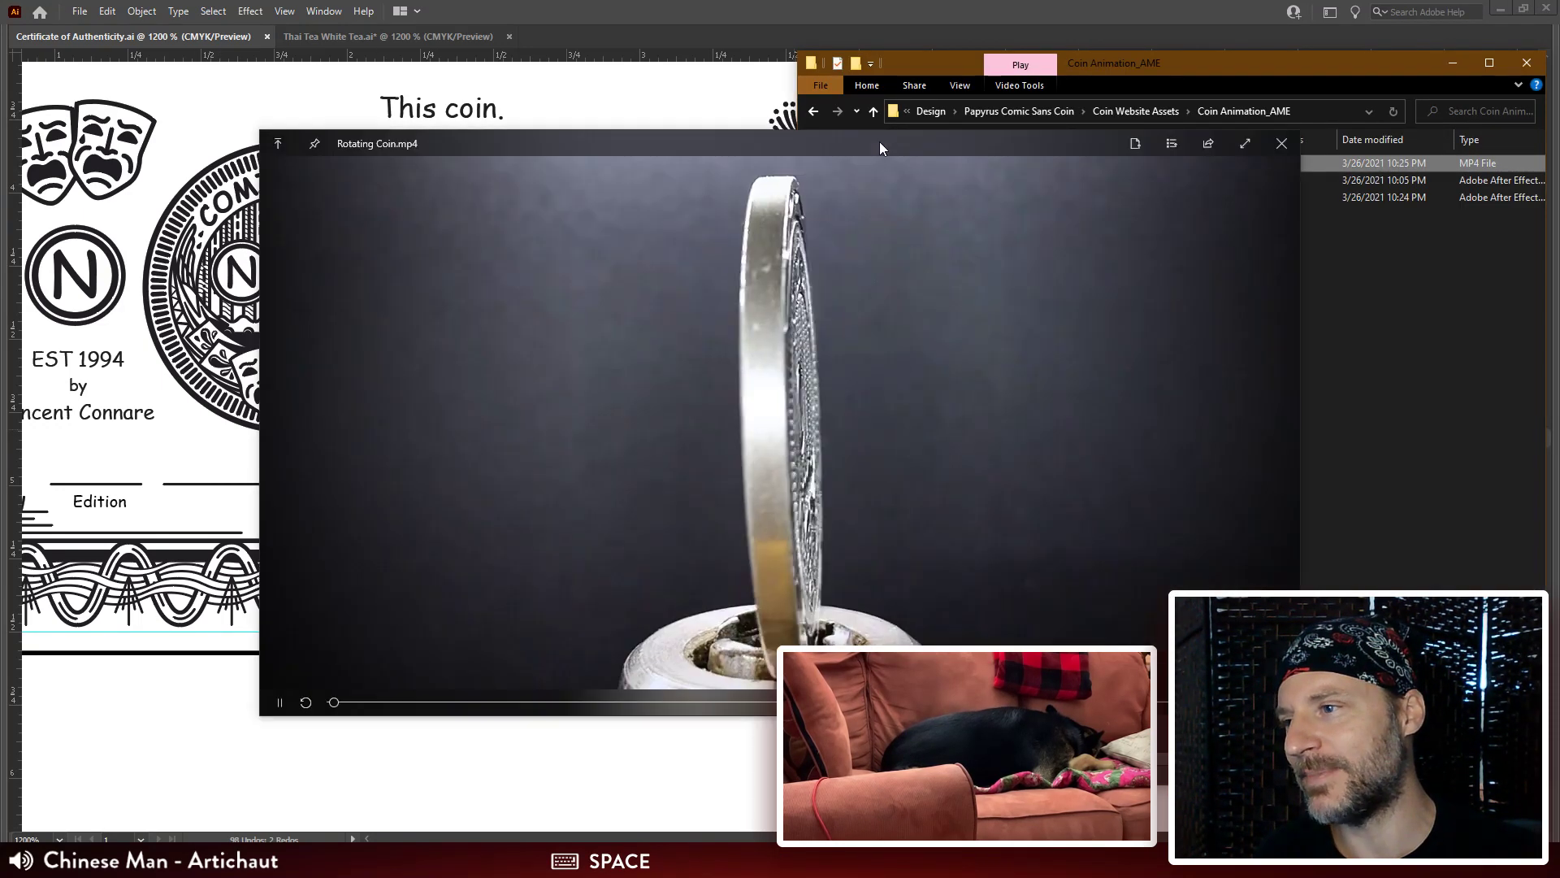
left_click_drag(879, 142, 1221, 20)
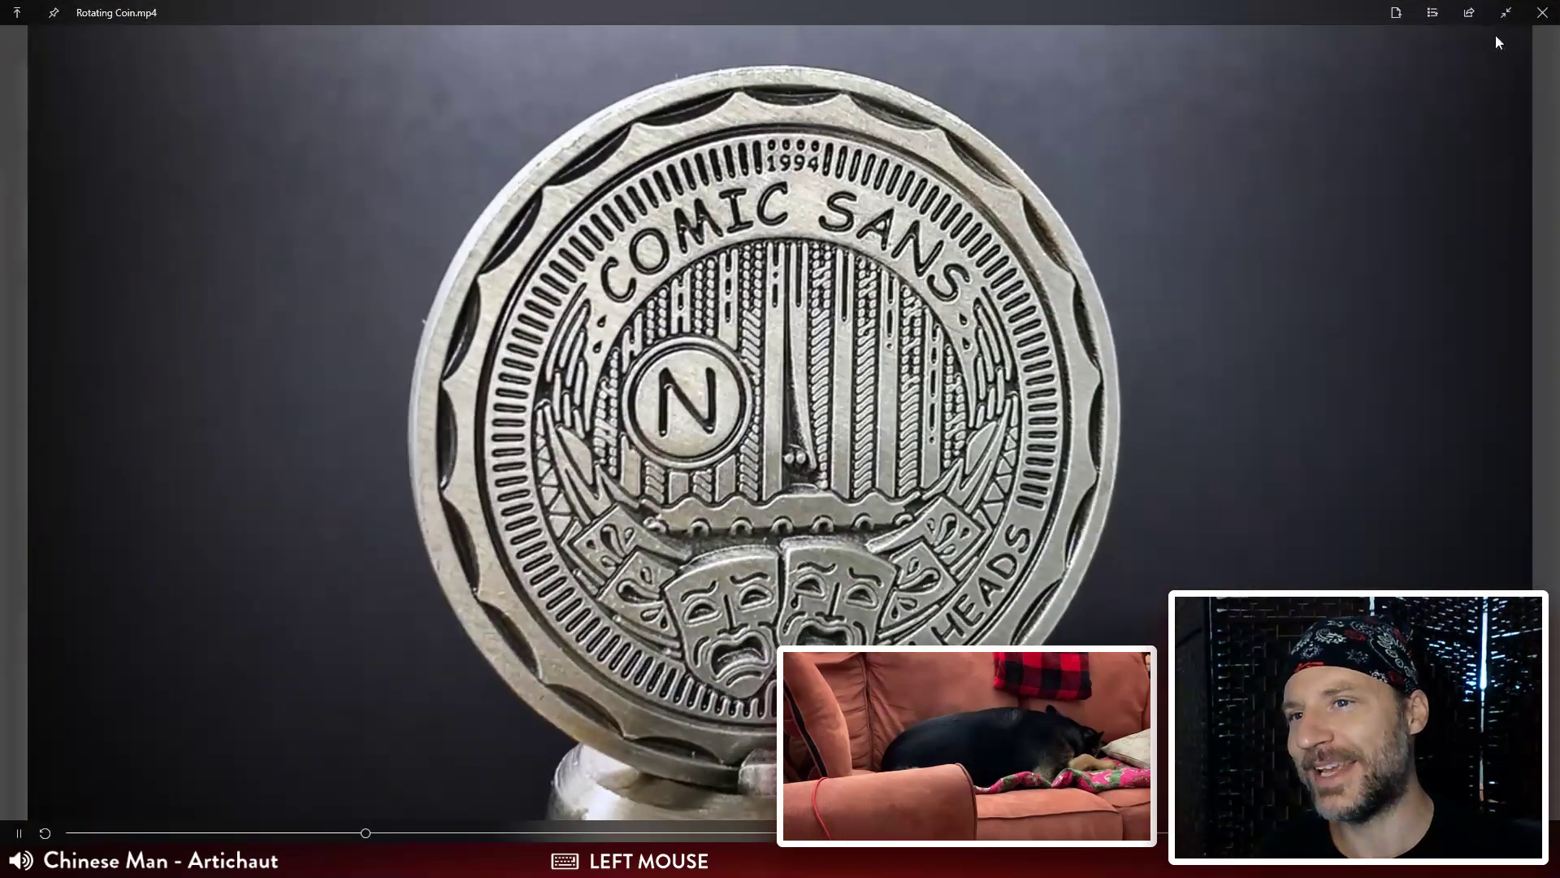
left_click(1504, 18)
left_click_drag(999, 144, 1342, 28)
left_click(1504, 14)
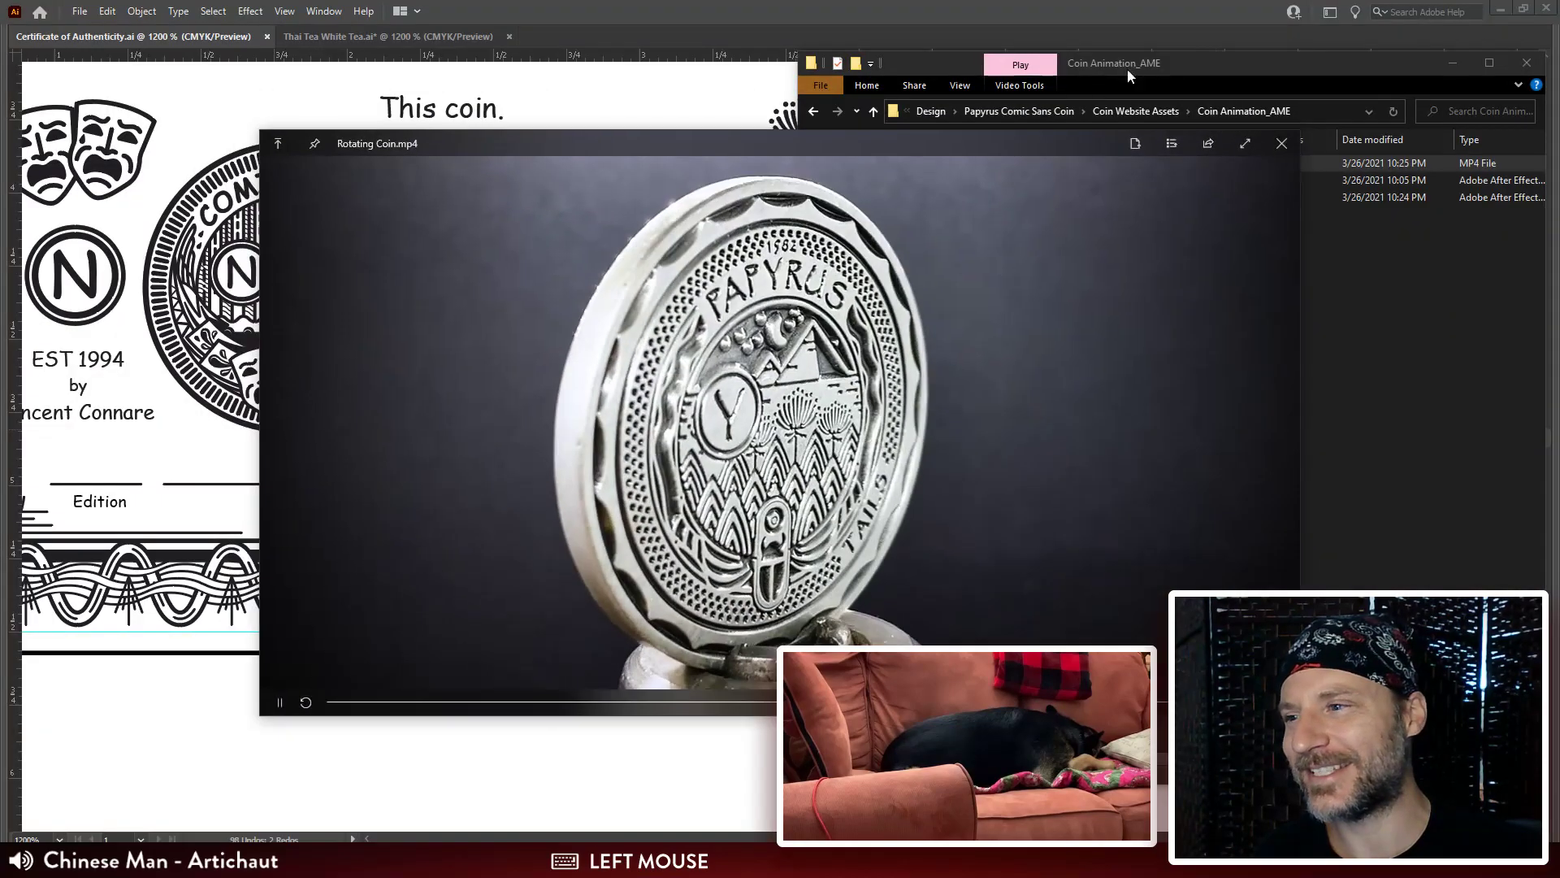
left_click_drag(960, 146, 1256, 27)
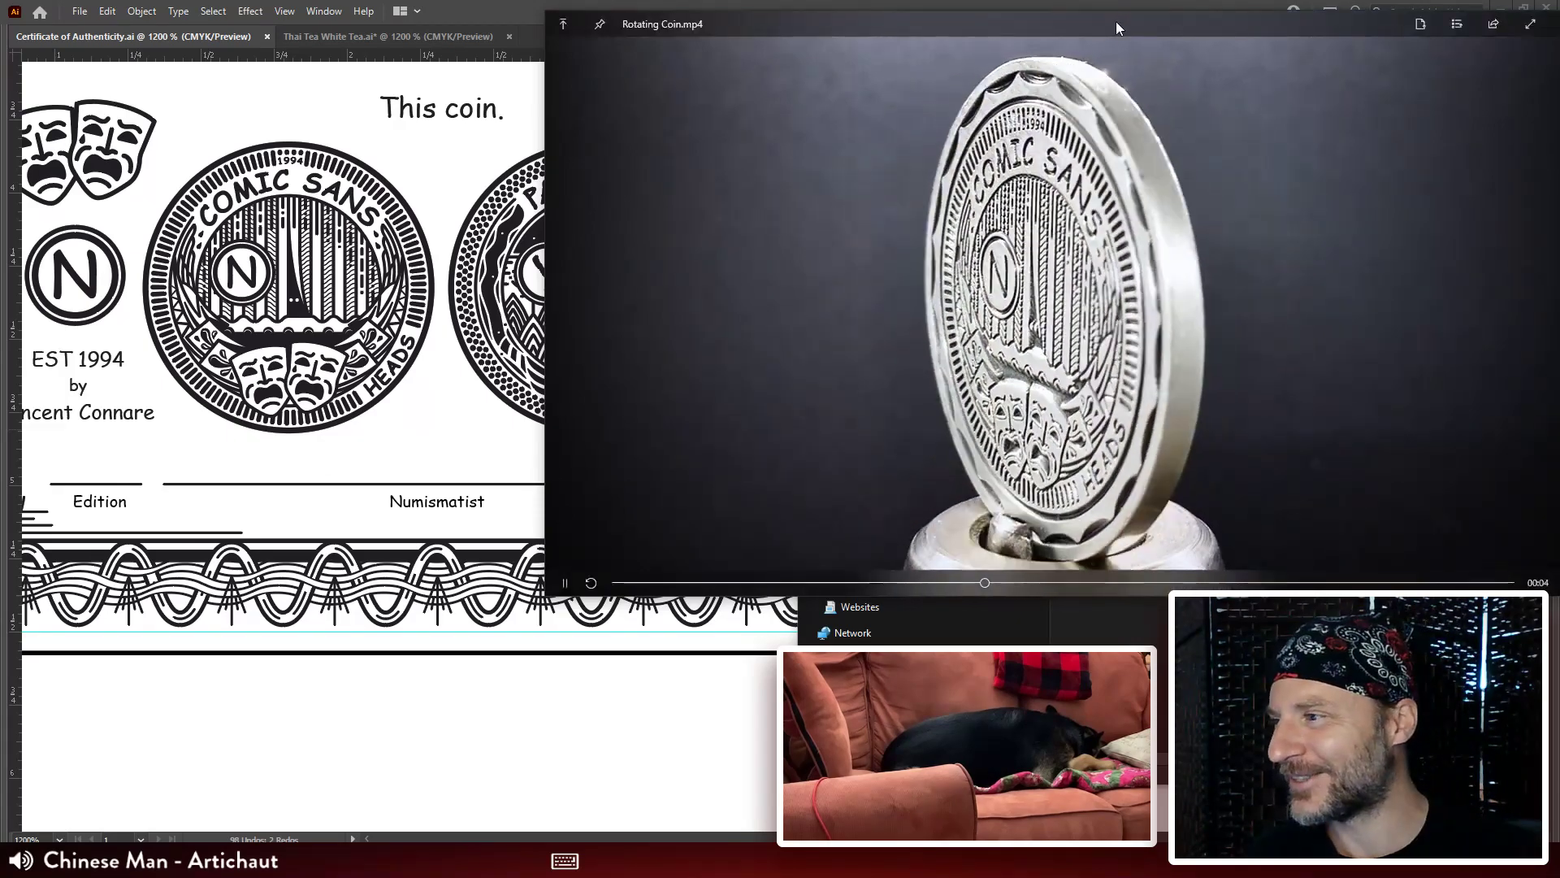
left_click_drag(1118, 21, 1076, 25)
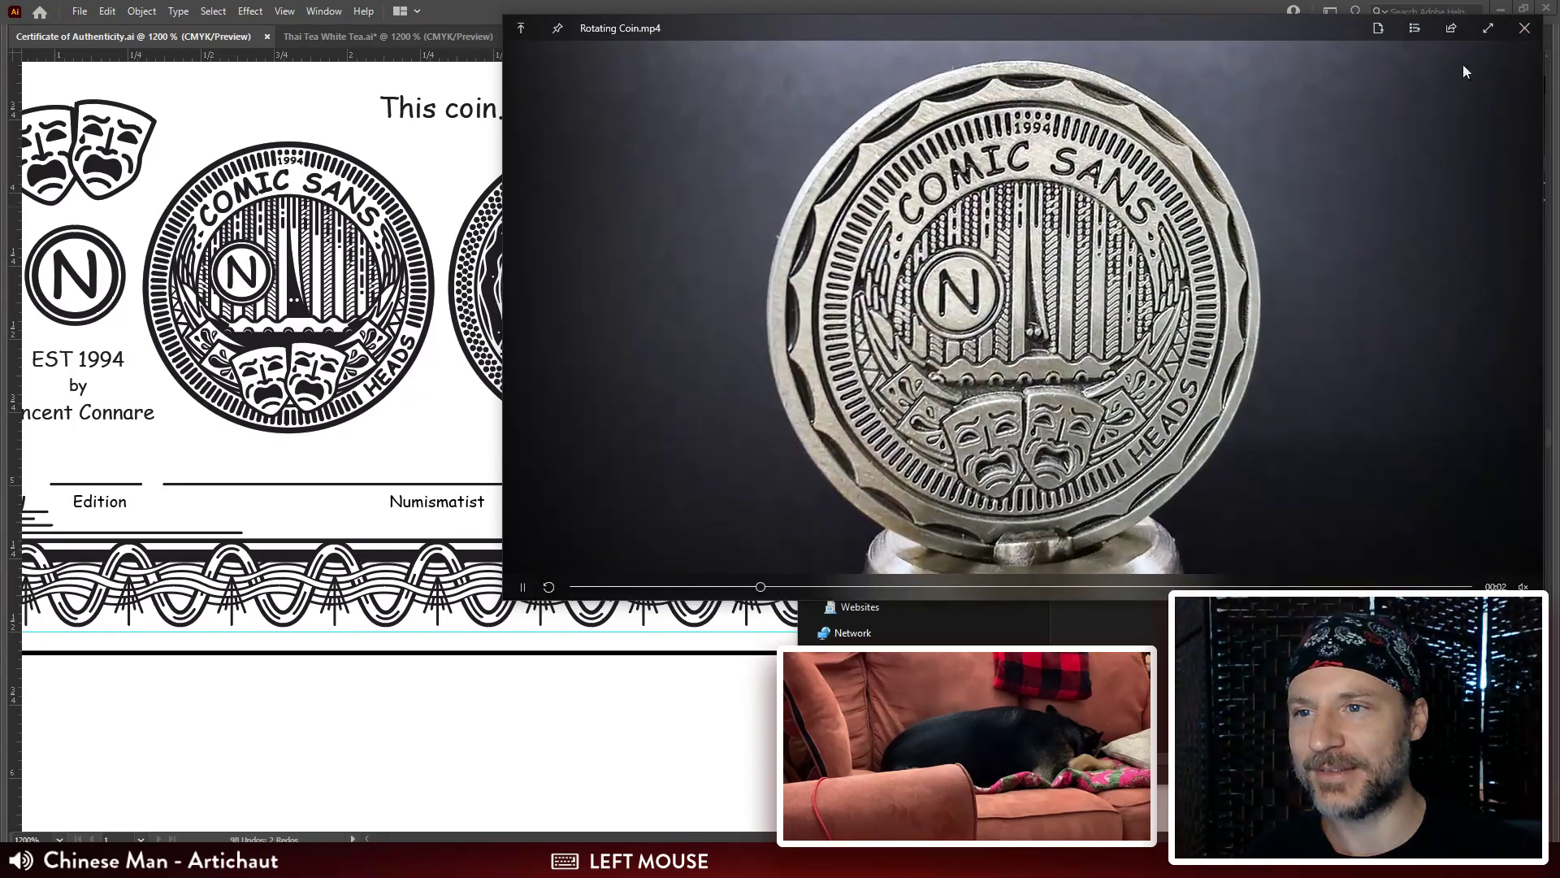
left_click(1526, 31)
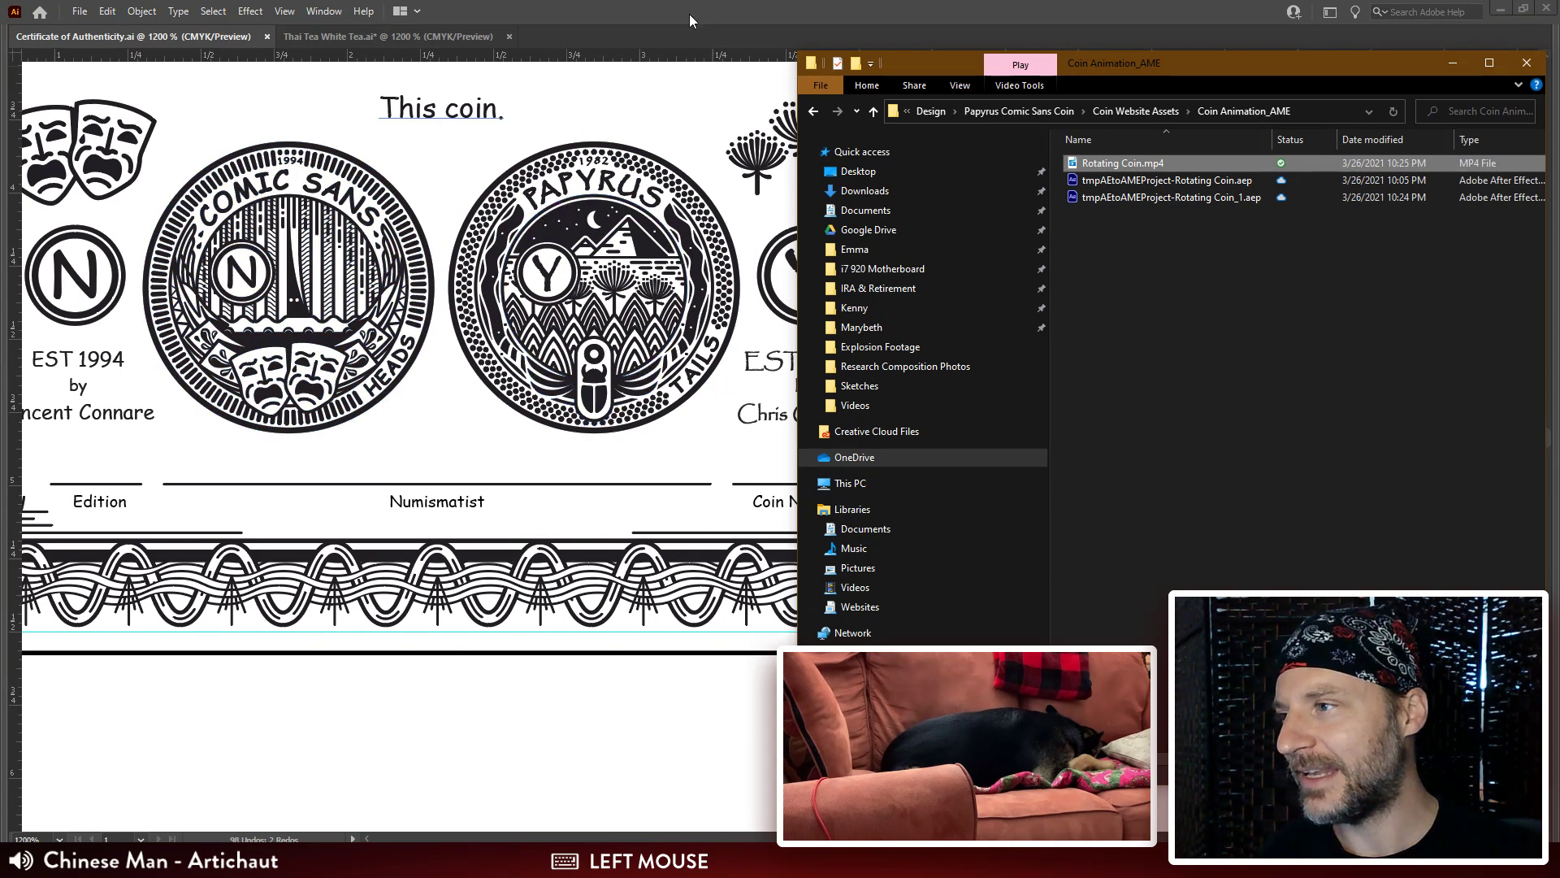
left_click(642, 111)
left_click_drag(735, 165, 751, 227)
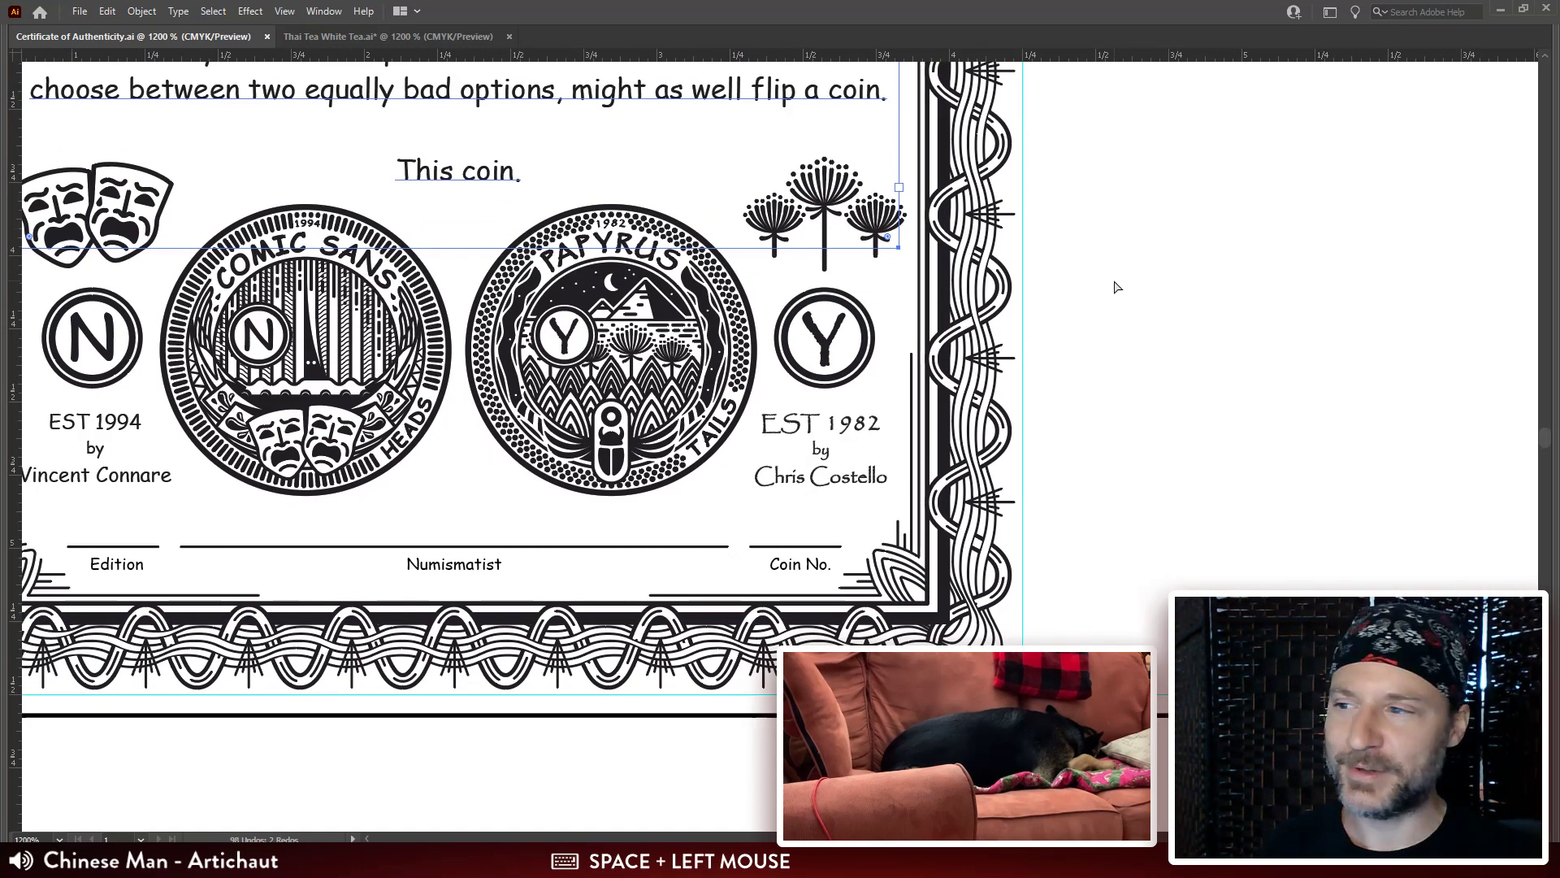
Return to the Thai Tea White Tea document and move the near brow crease's lower end up to the brow line.
left_click(368, 37)
left_click_drag(1057, 397, 941, 514)
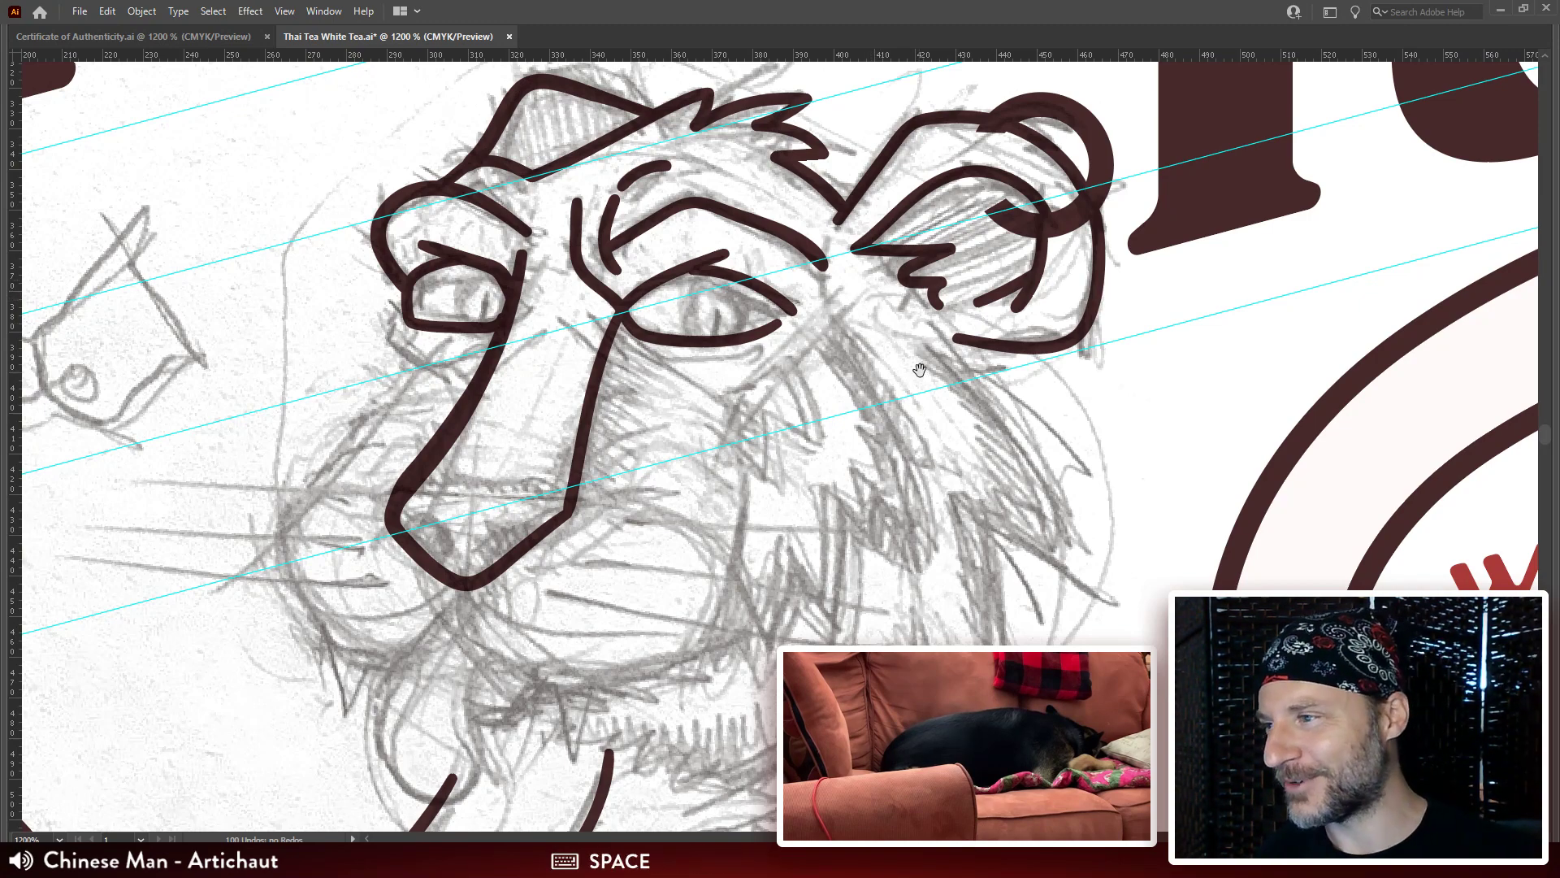
left_click_drag(971, 353, 955, 248)
left_click_drag(745, 167, 753, 272)
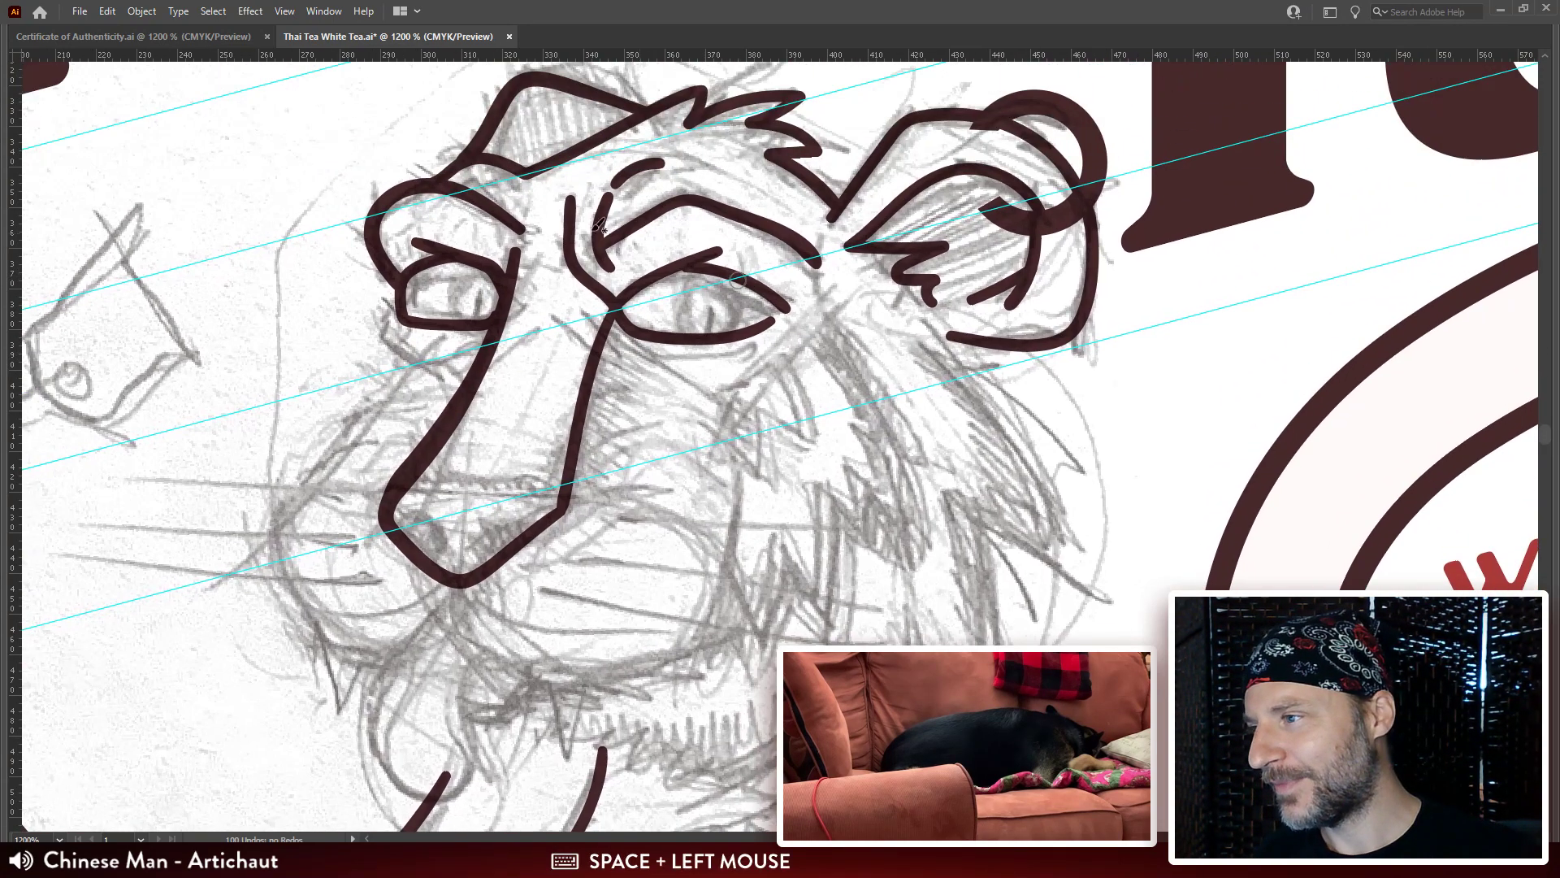
key("a")
left_click(615, 275)
mouse_move(611, 272)
left_mouse_down()
mouse_move(609, 248)
mouse_move(641, 252)
mouse_move(611, 240)
left_mouse_up()
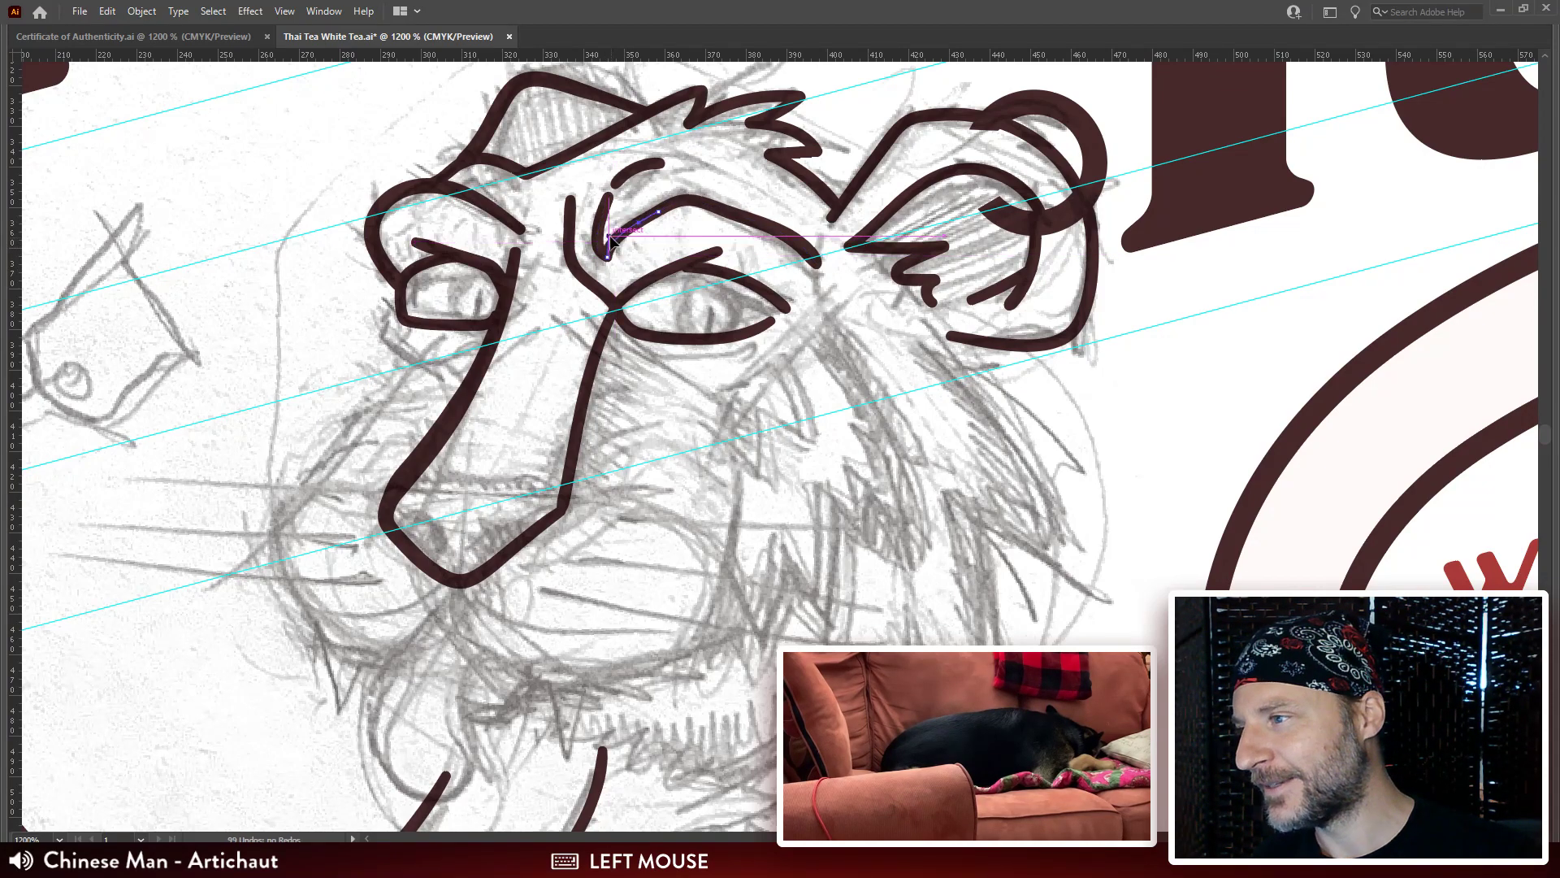
Select the short crease stroke above the near brow and review the tiger's head together with its body.
left_click_drag(1060, 449, 1056, 389)
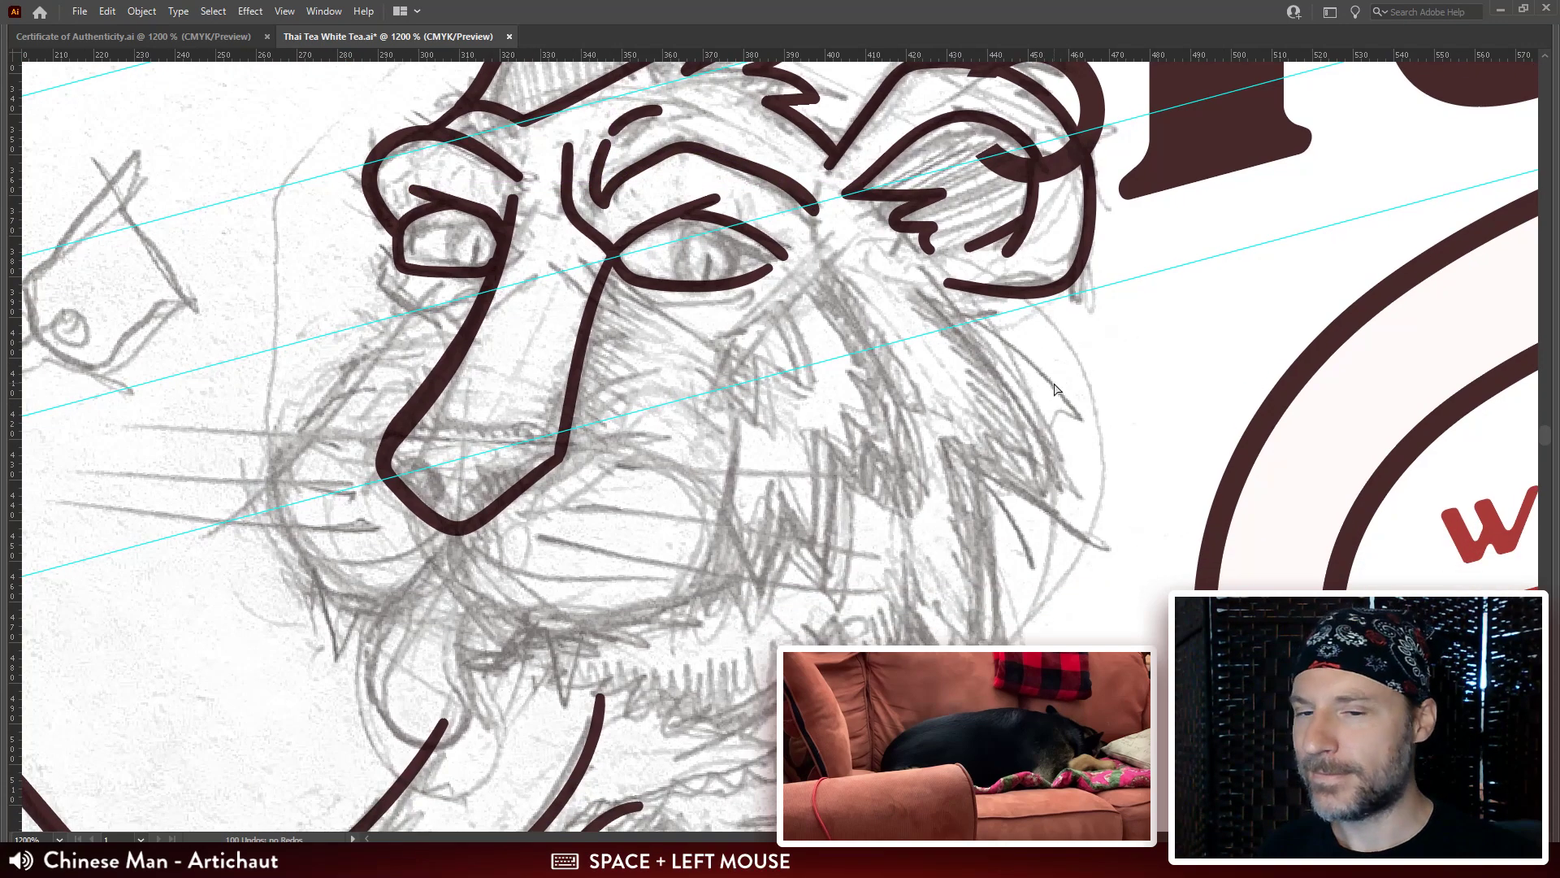
left_click_drag(949, 280, 940, 341)
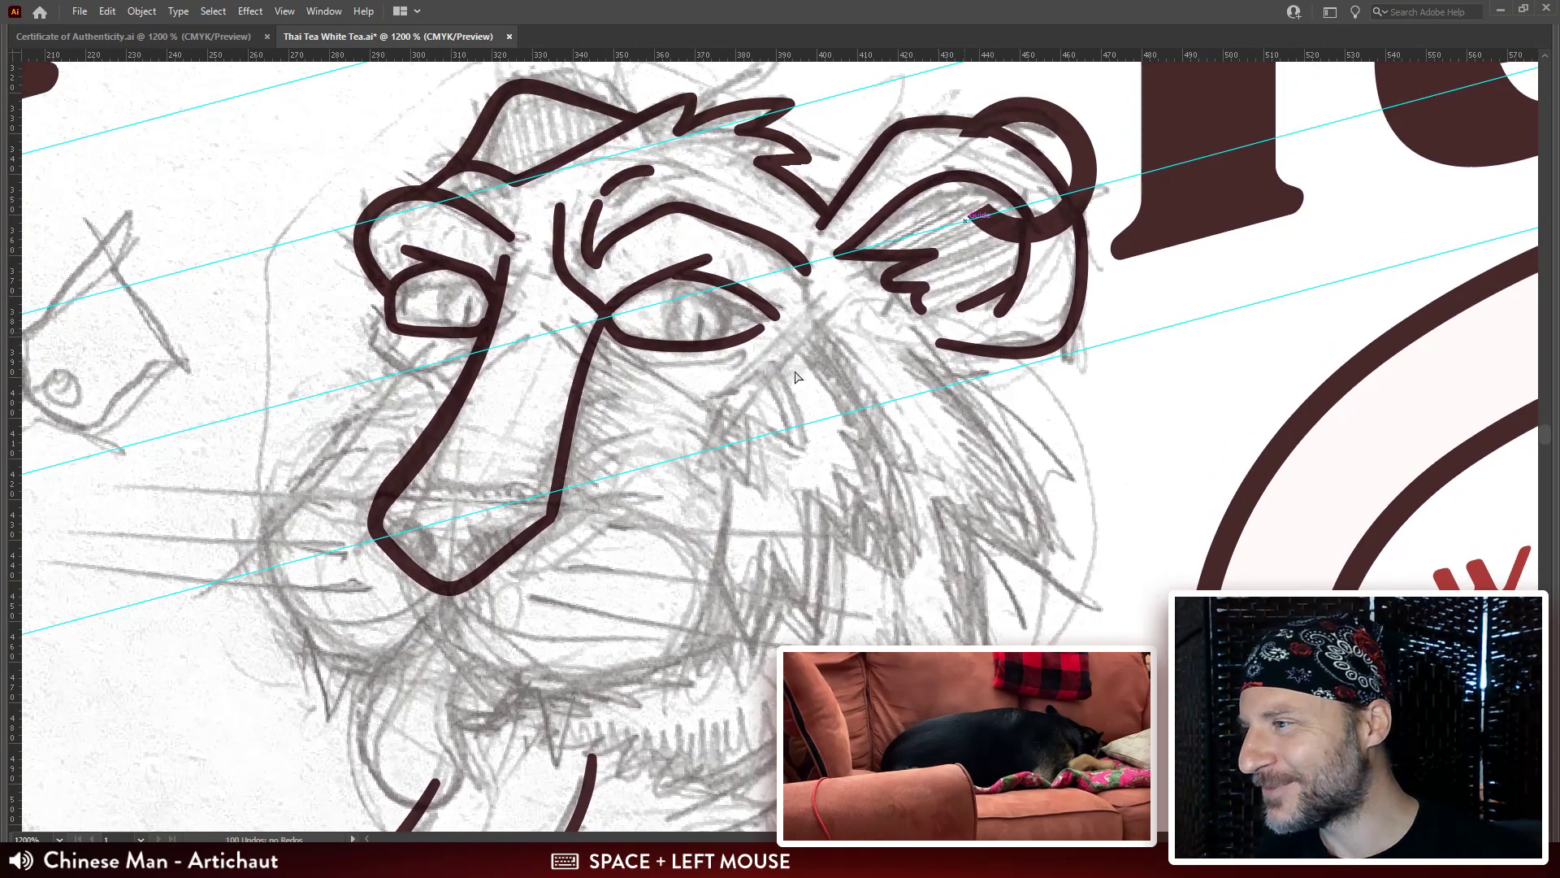
left_click(621, 185)
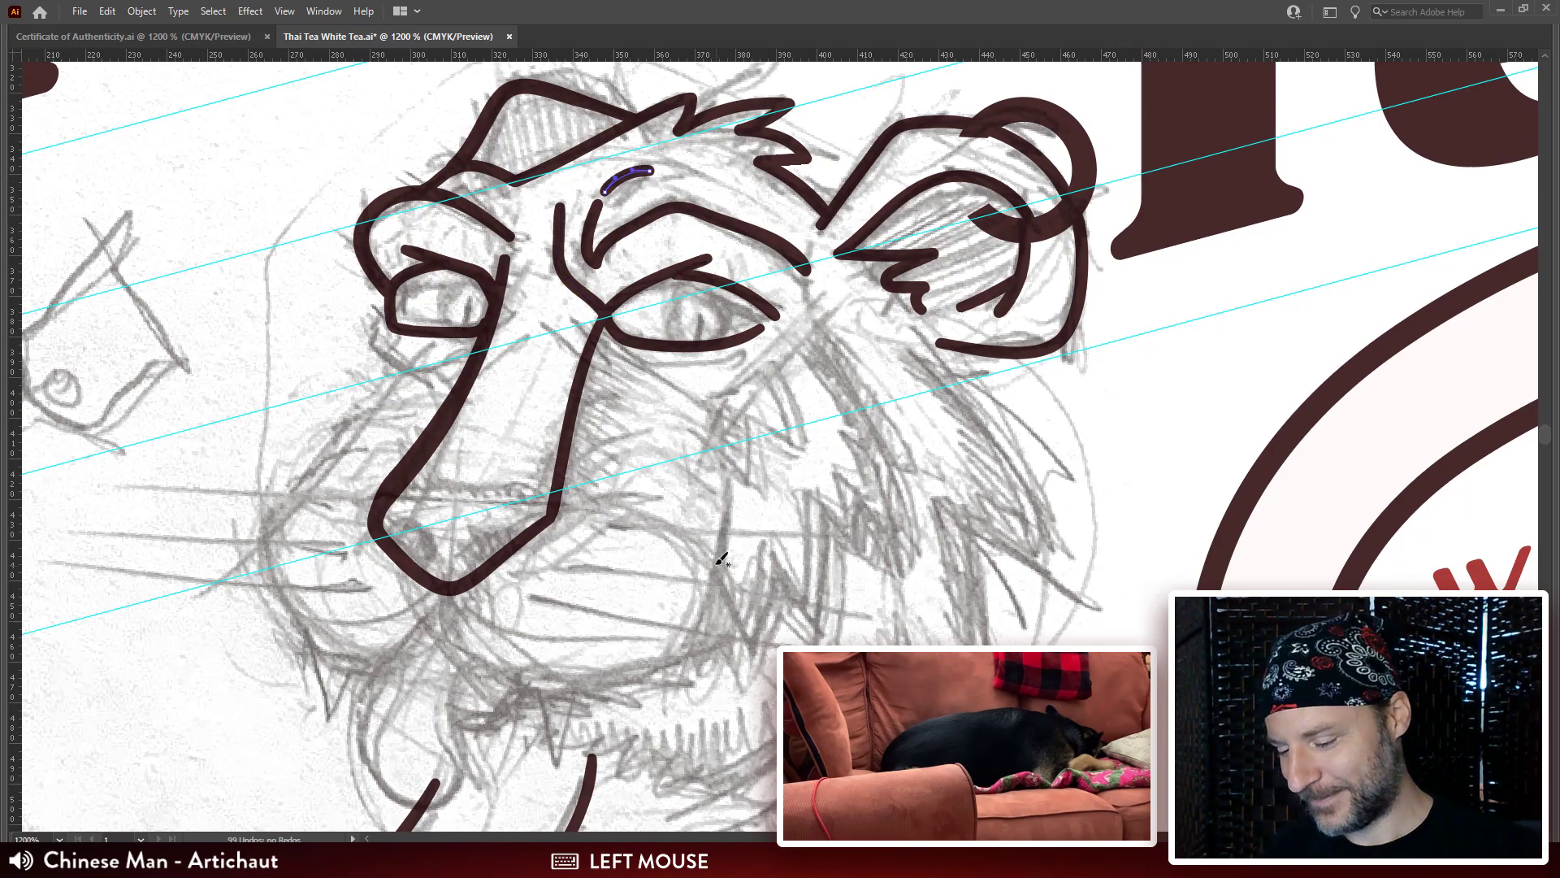
key("ctrl+minus")
key("ctrl+minus")
left_click_drag(894, 536, 661, 225)
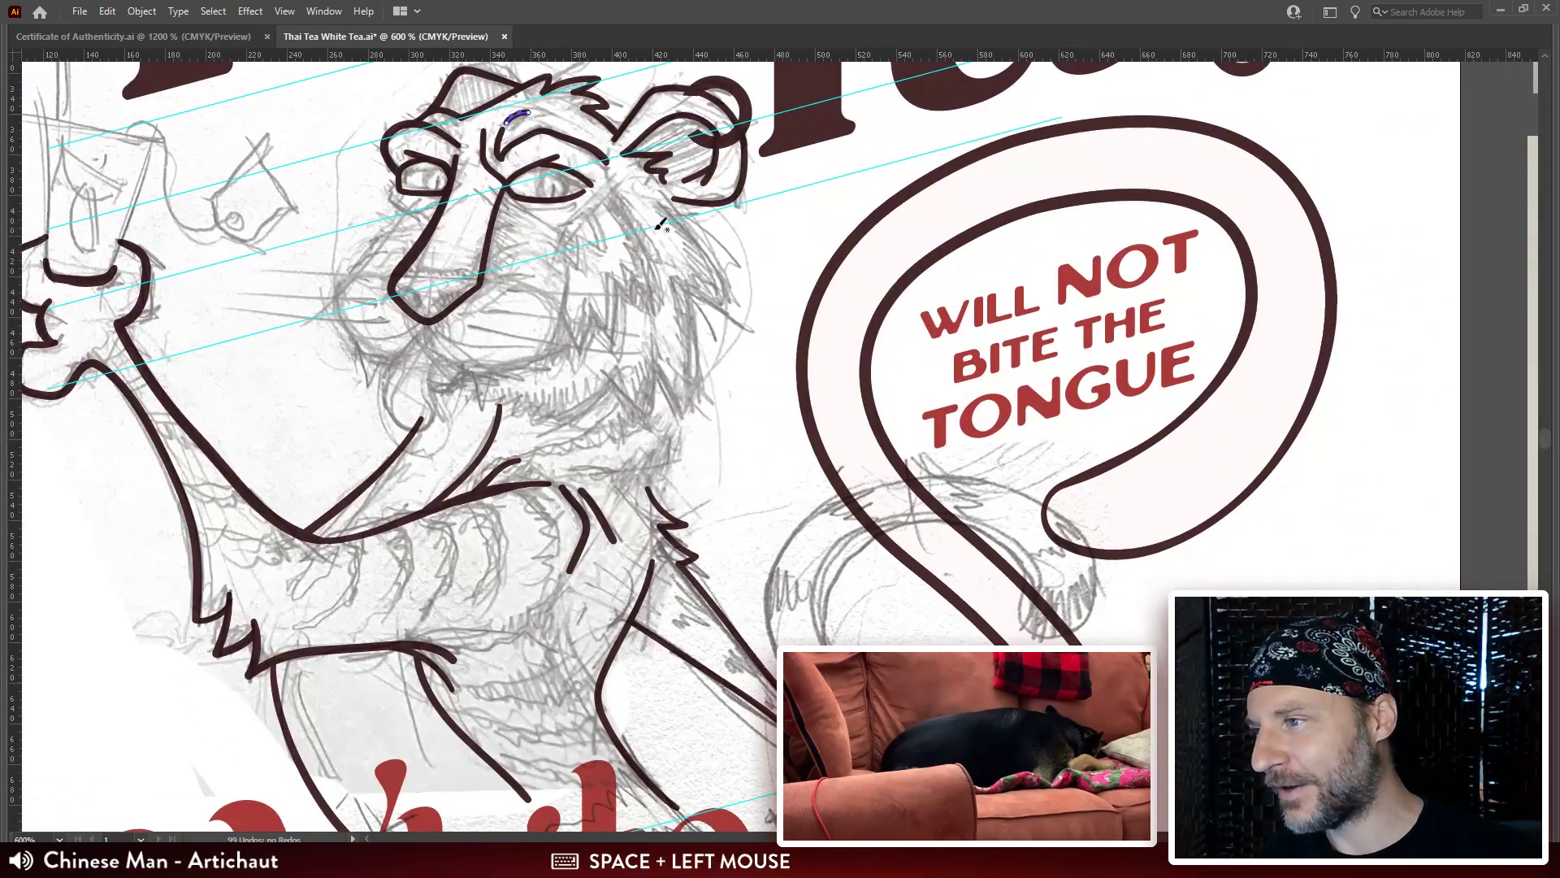
scroll(642, 219, "down", 1)
scroll(536, 199, "left", 2)
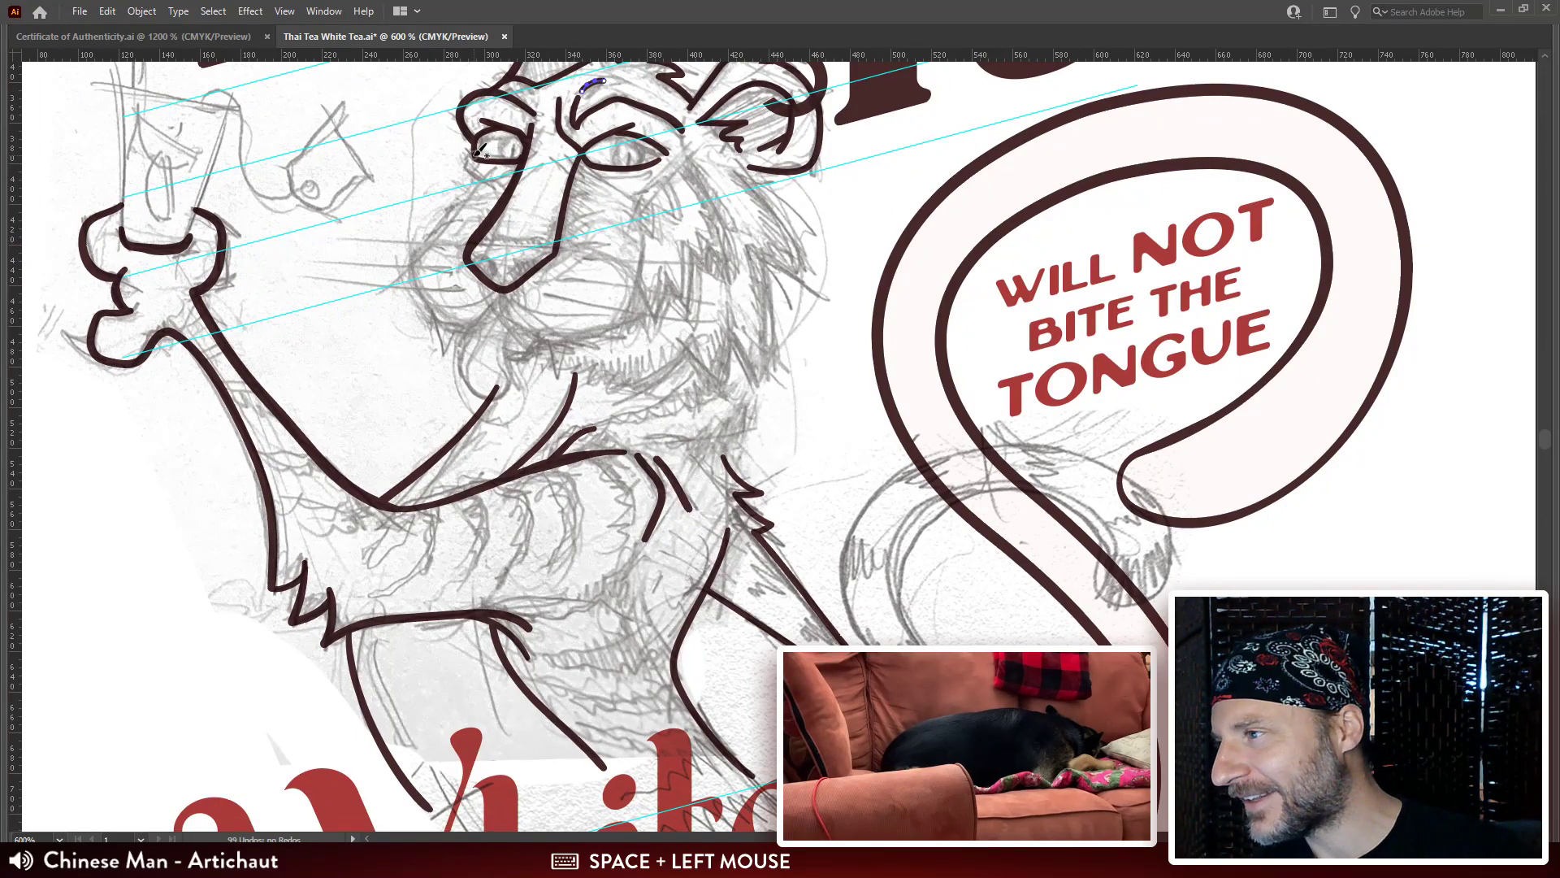
Paint a short curved bag stroke beneath the far eye, bulging outward from the outer end of its lower lid.
key("ctrl+plus")
left_click_drag(602, 321, 522, 121)
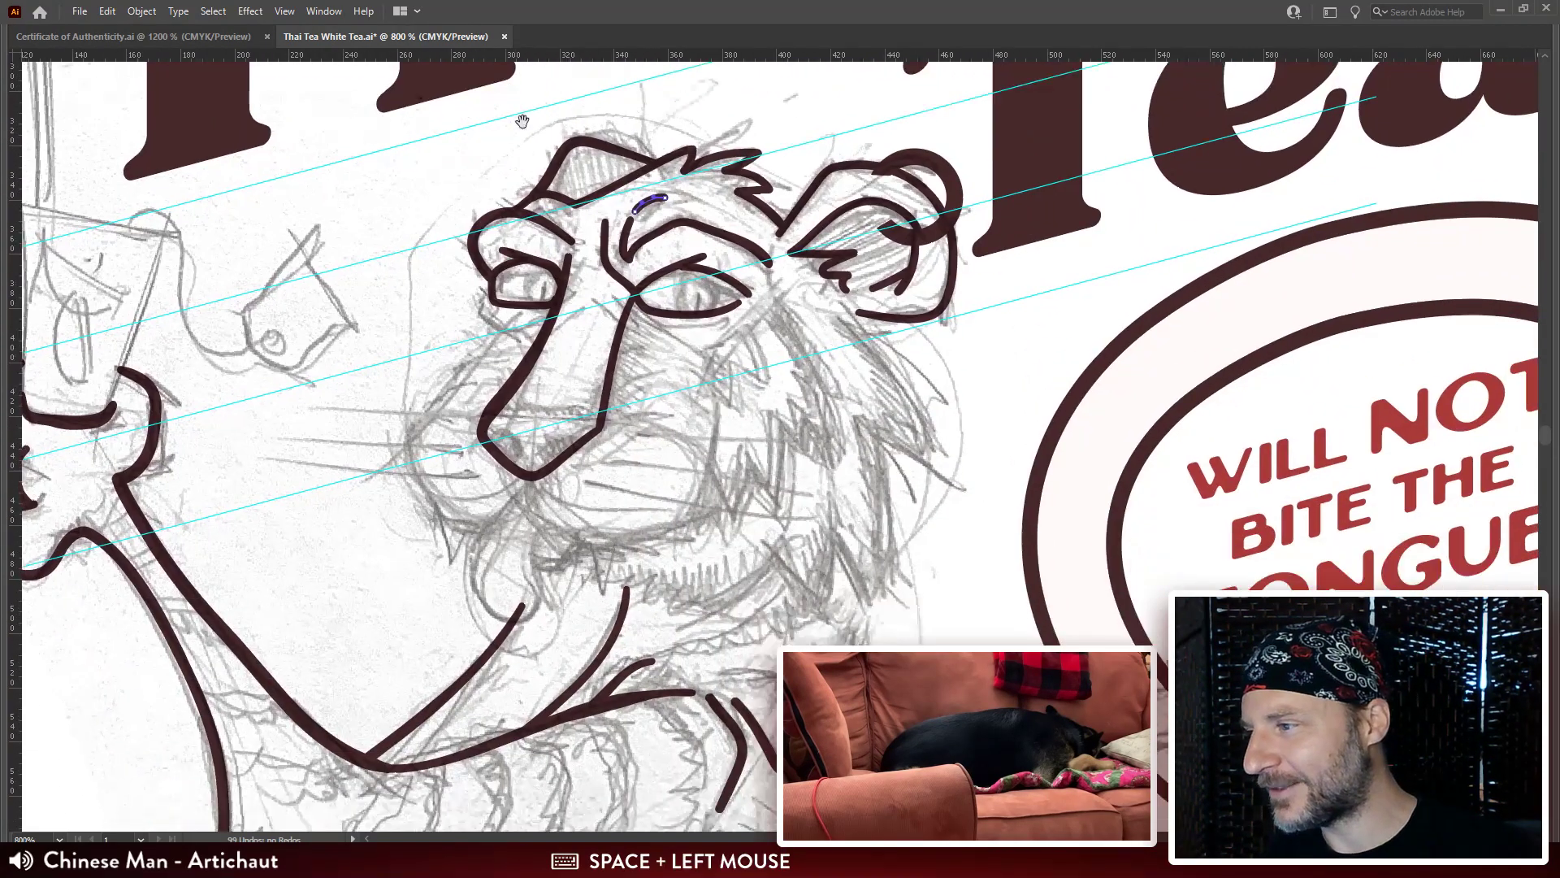
left_click_drag(492, 318, 498, 224)
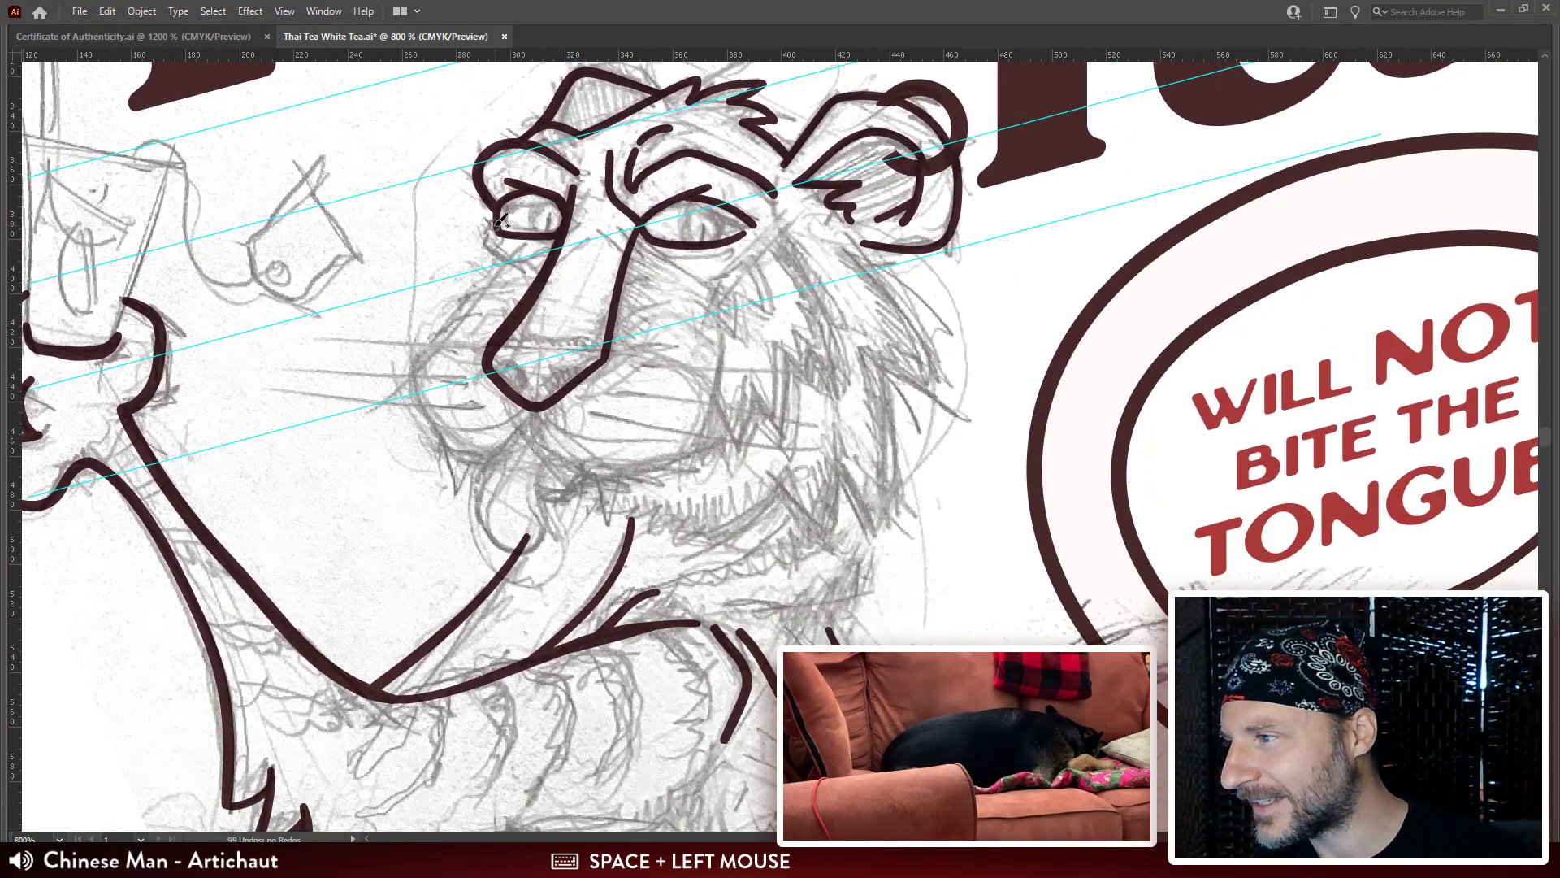
left_click(499, 221)
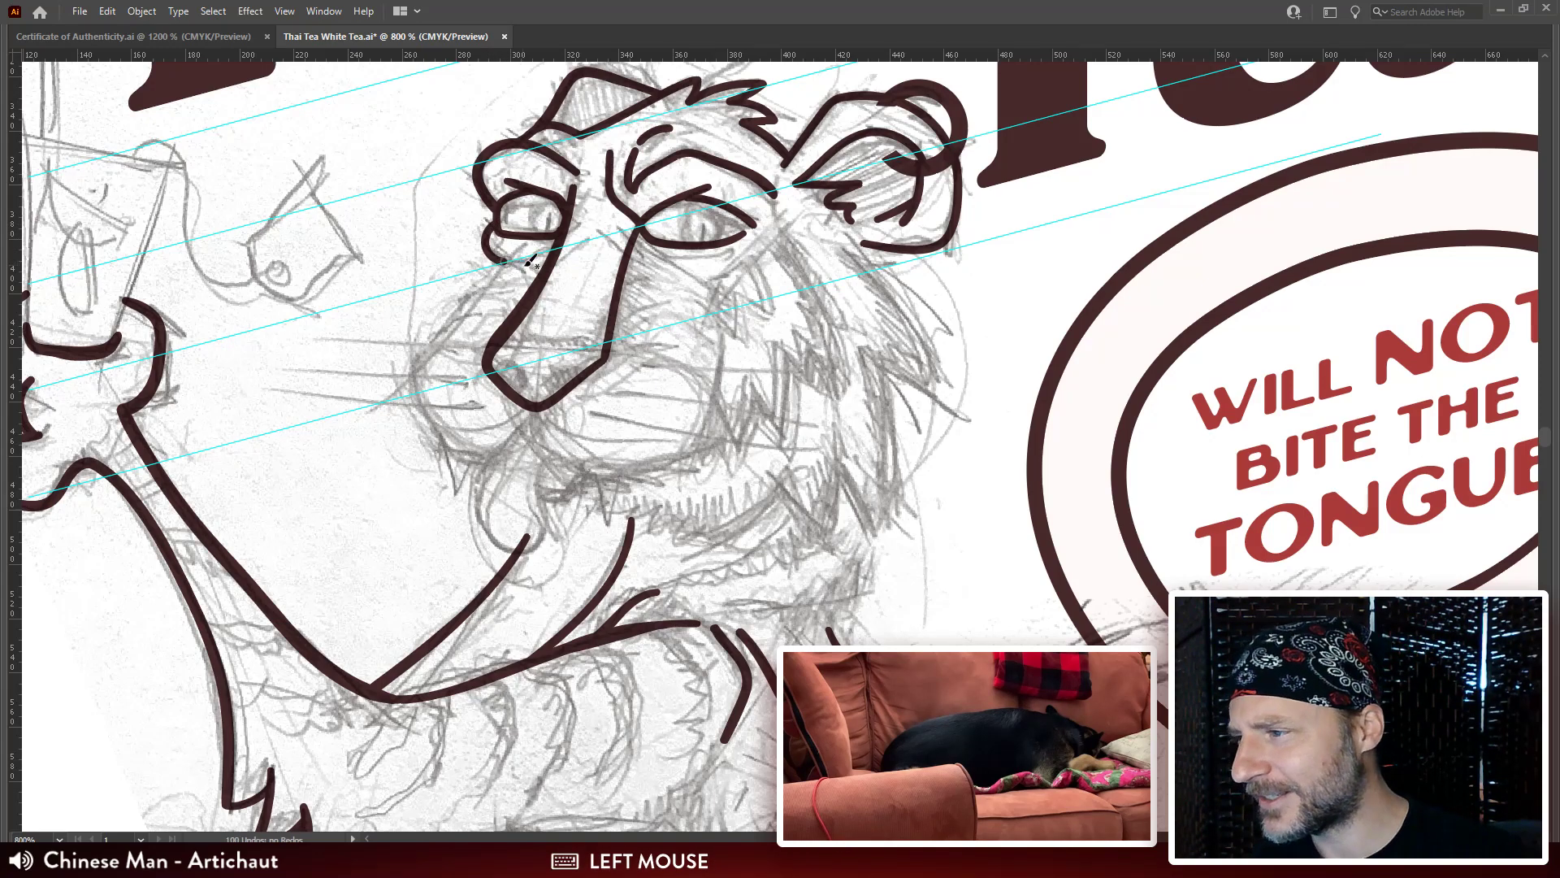
left_click_drag(528, 289, 546, 298)
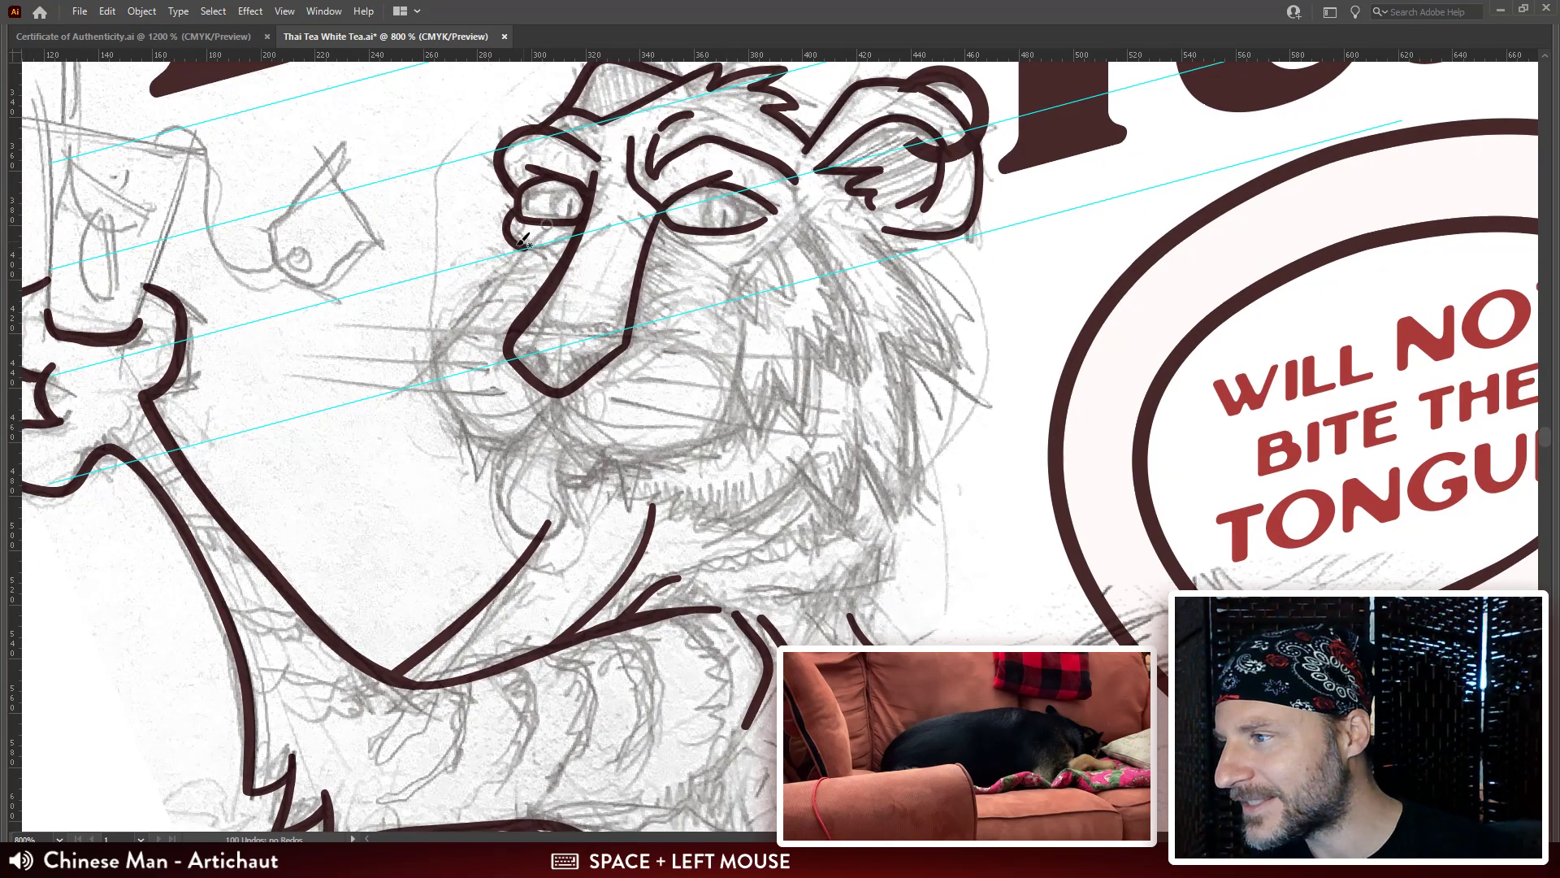
Ink the far side of the muzzle from under the far eye's bag down toward the mouth and smooth its curve by adjusting anchors.
left_click_drag(530, 237, 522, 251)
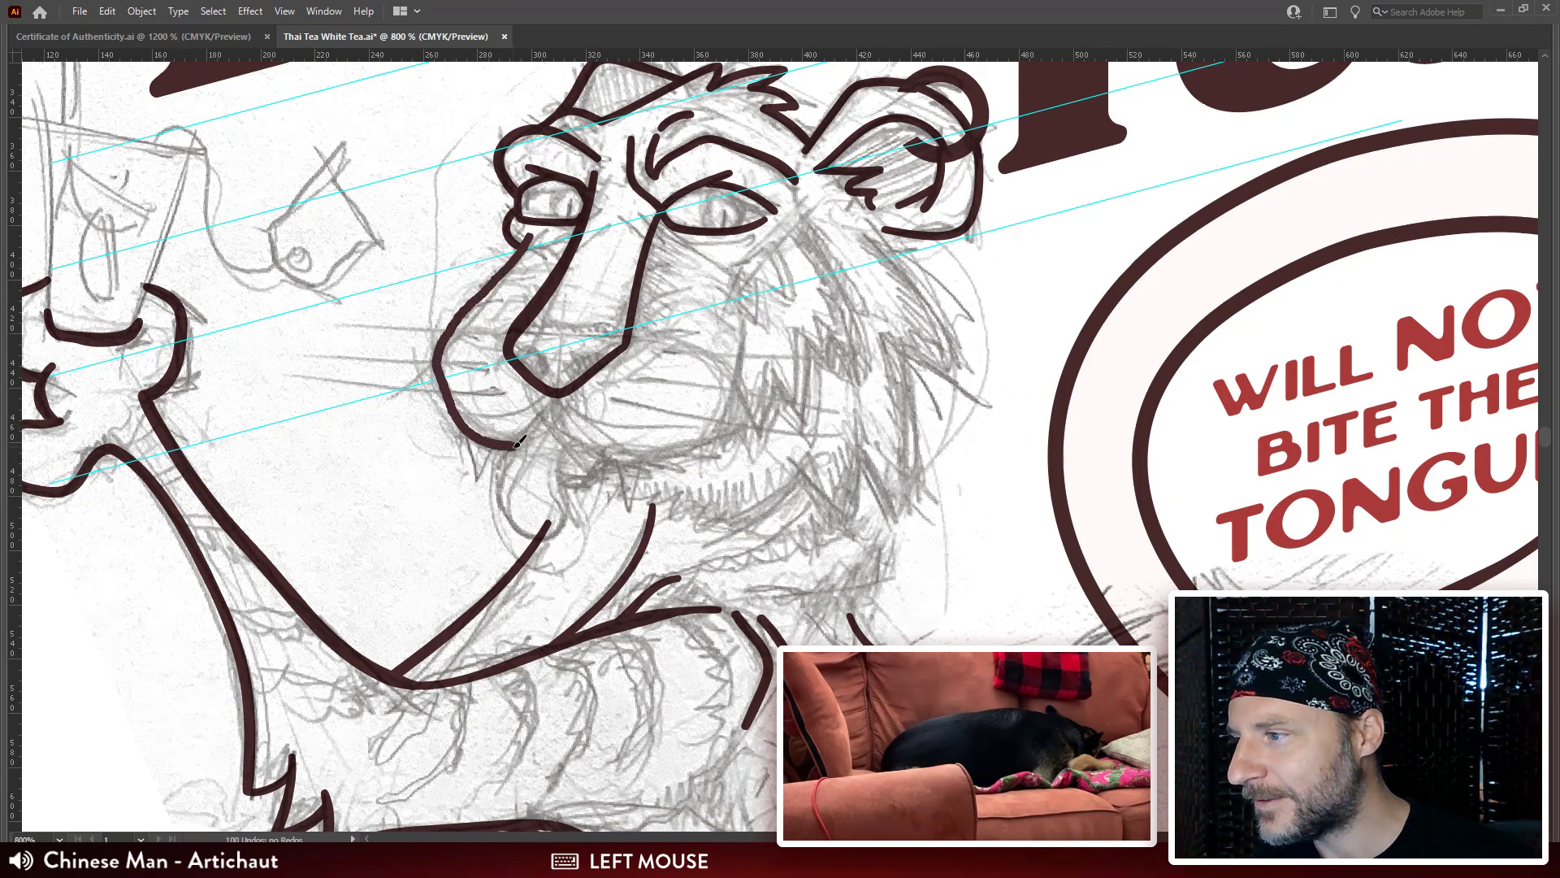
left_click_drag(517, 441, 581, 420)
key("a")
mouse_move(492, 291)
left_mouse_down()
mouse_move(536, 336)
mouse_move(504, 336)
left_mouse_up()
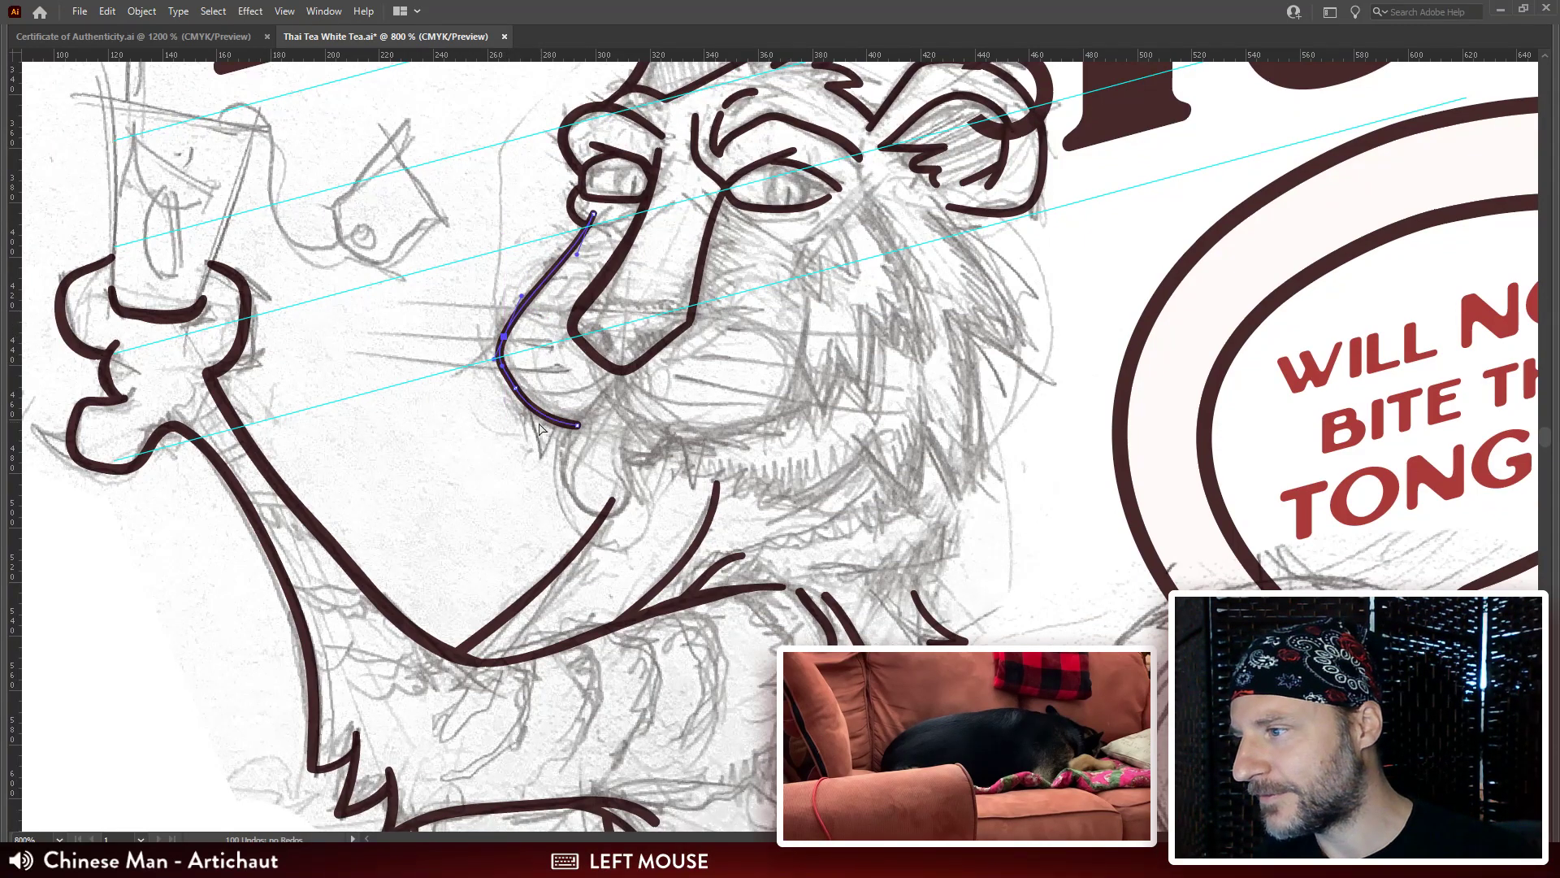
left_click(517, 392)
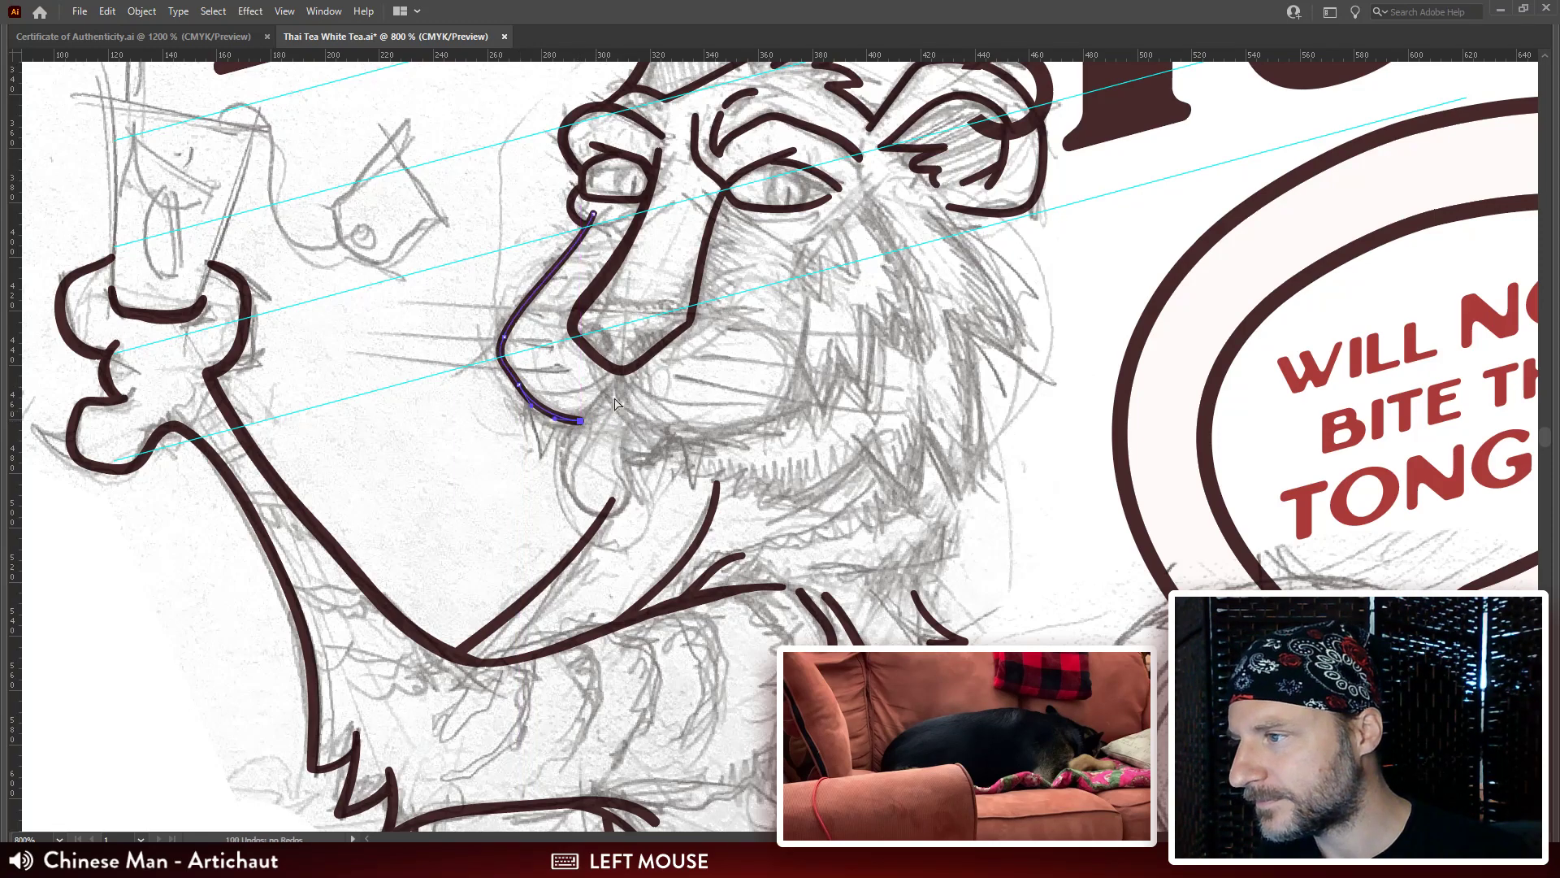
left_click(593, 216)
left_click_drag(593, 216, 567, 276)
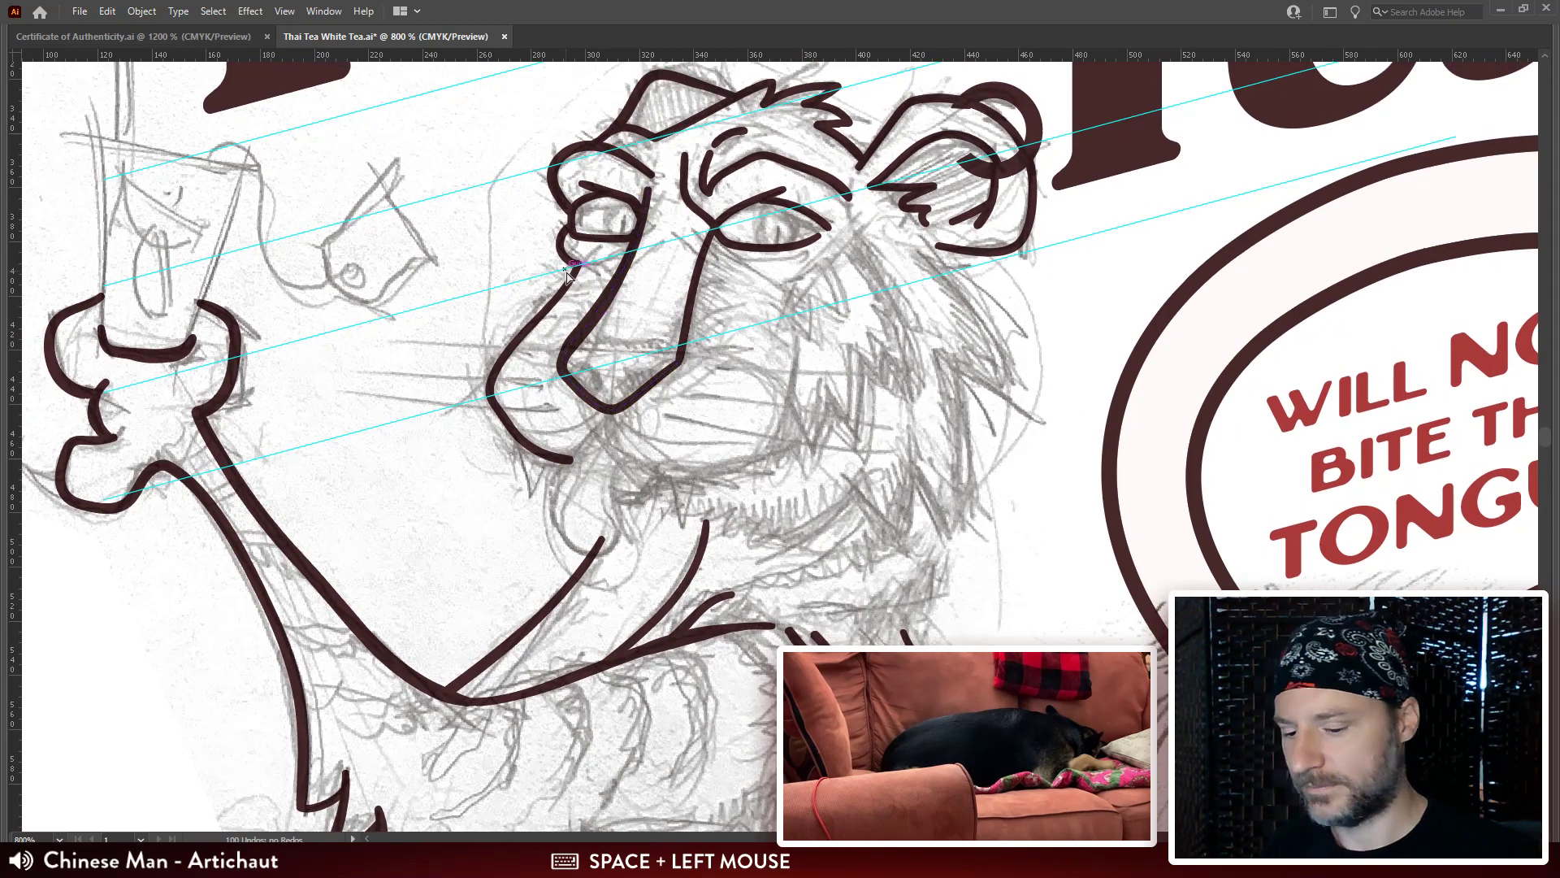
left_click(573, 282, "ctrl")
Extend the far eye's bag stroke inward toward the nose bridge and adjust its curve with the guides hidden.
left_click_drag(569, 106, 601, 382)
left_click_drag(598, 181, 655, 291)
key("b")
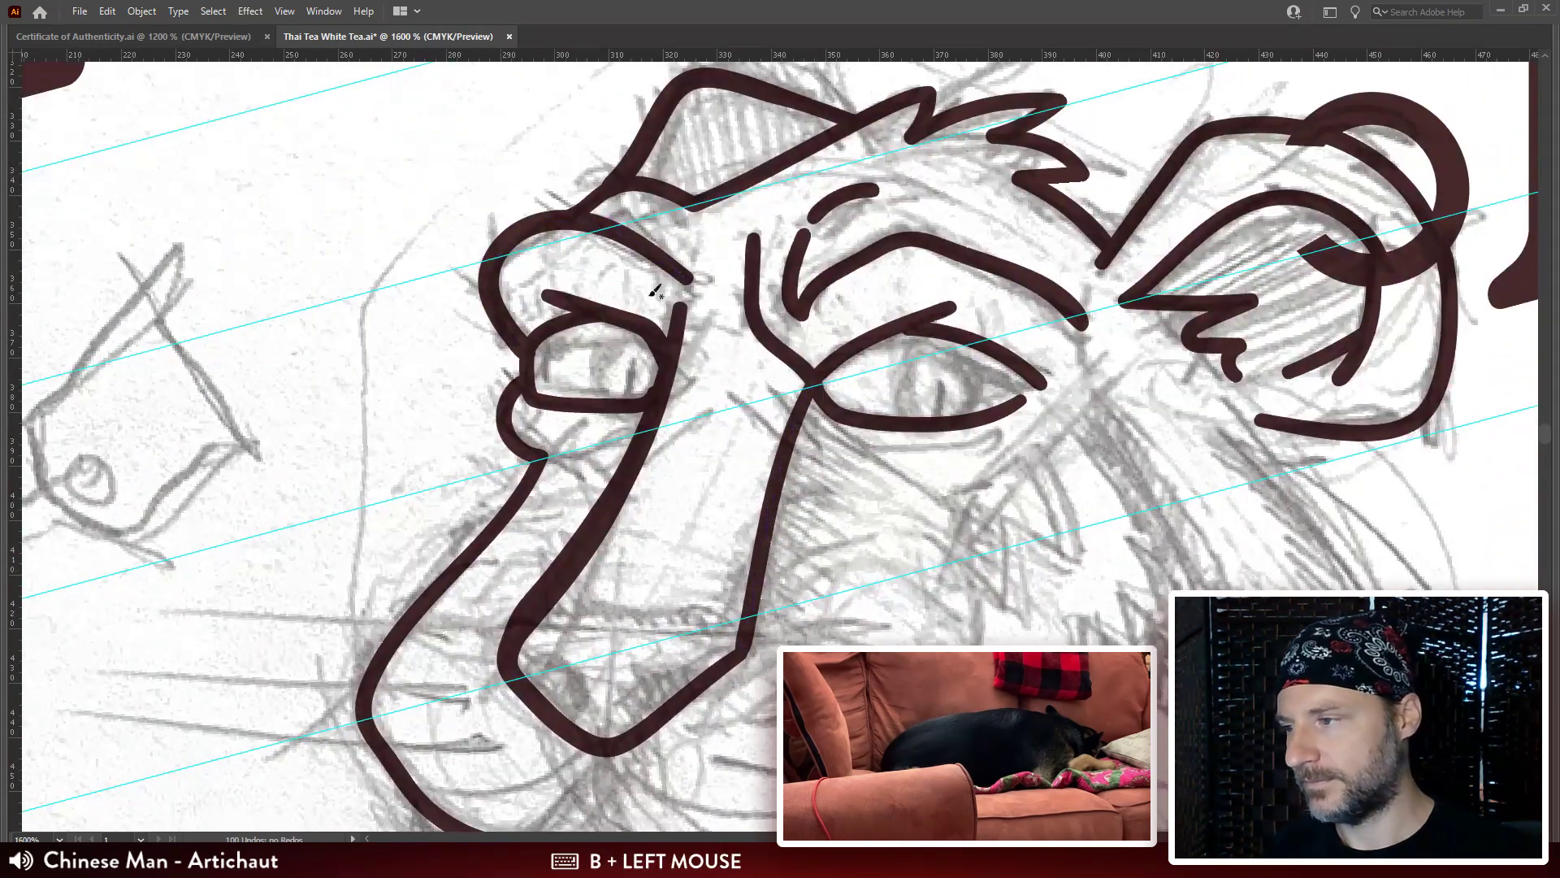
mouse_move(541, 462)
left_mouse_down()
mouse_move(591, 453)
mouse_move(528, 463)
left_mouse_up()
left_click_drag(593, 455, 607, 451)
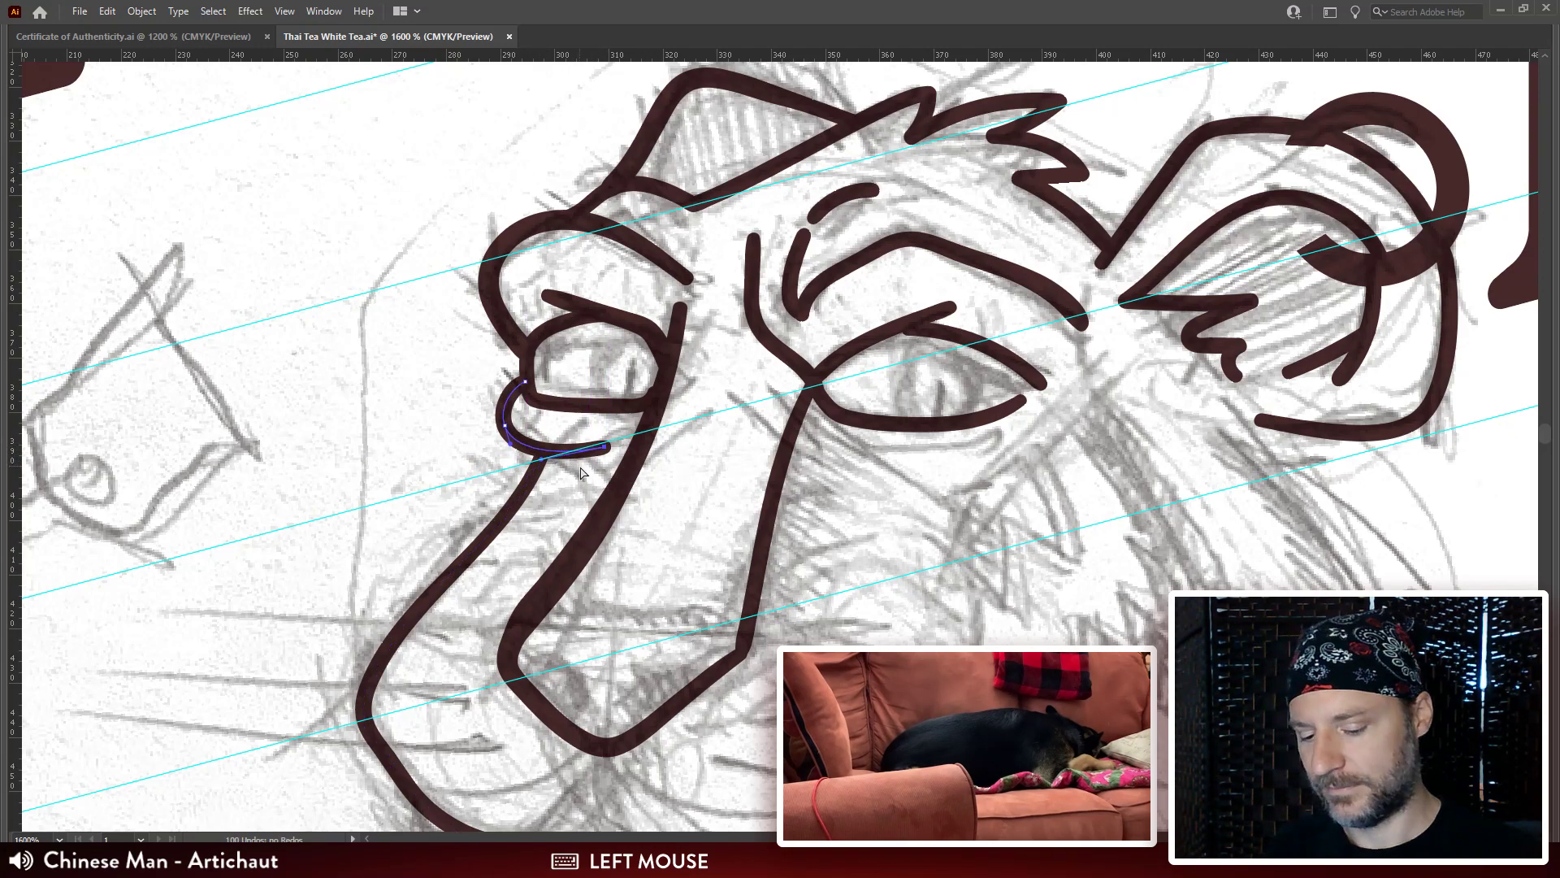
key("ctrl+semicolon")
left_click_drag(542, 459, 499, 470)
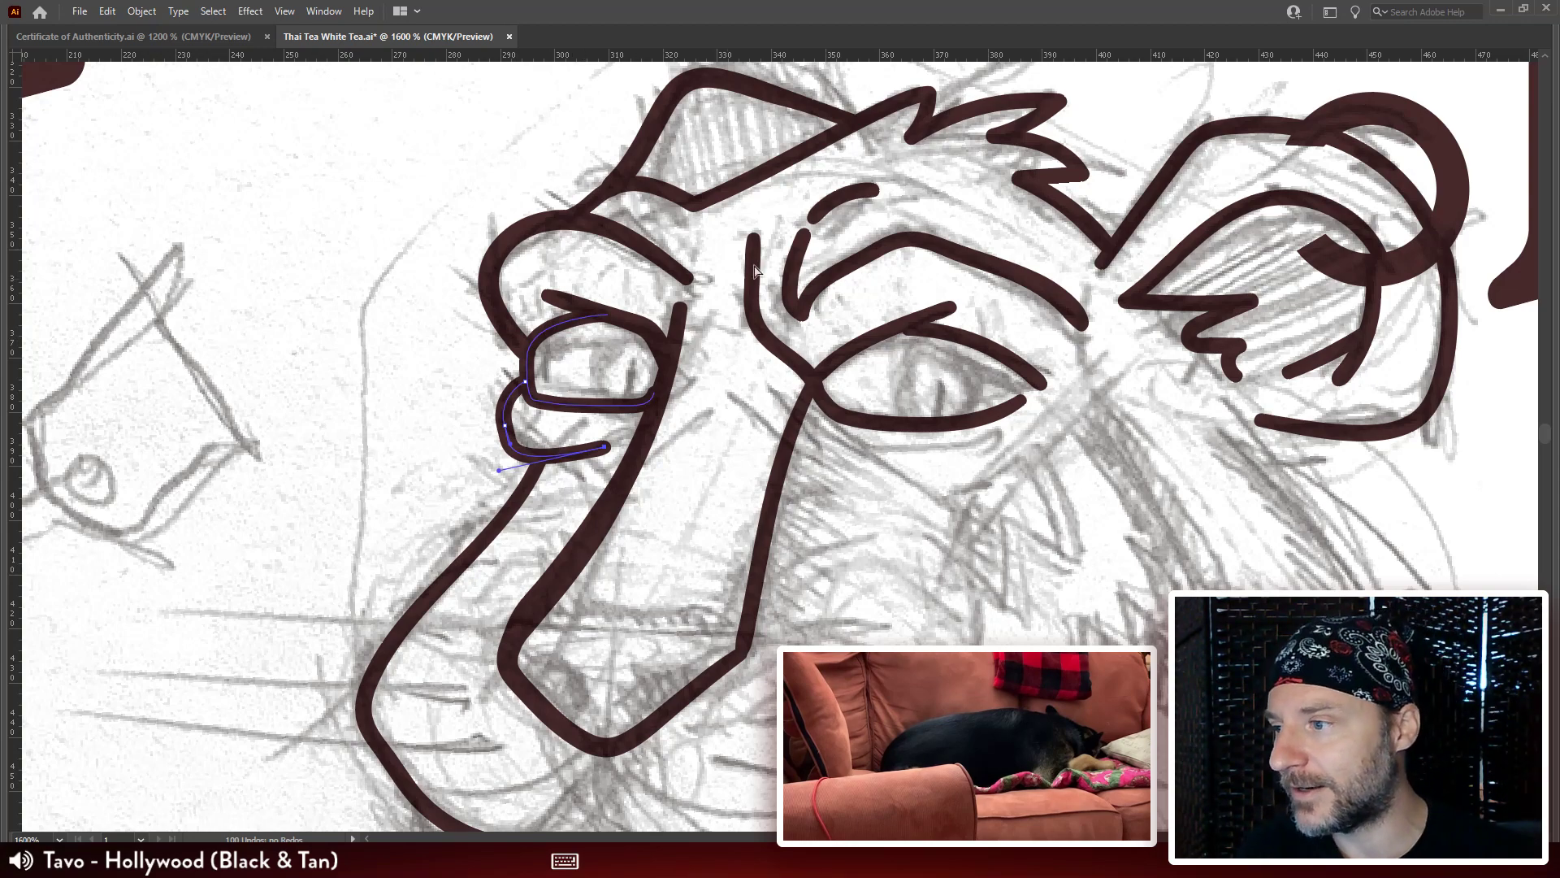
Remove the surplus anchor from the far eye outline's lower inner corner and reshape the corner against the nose bridge.
mouse_move(640, 410)
left_mouse_down()
mouse_move(662, 390)
mouse_move(643, 404)
left_mouse_up()
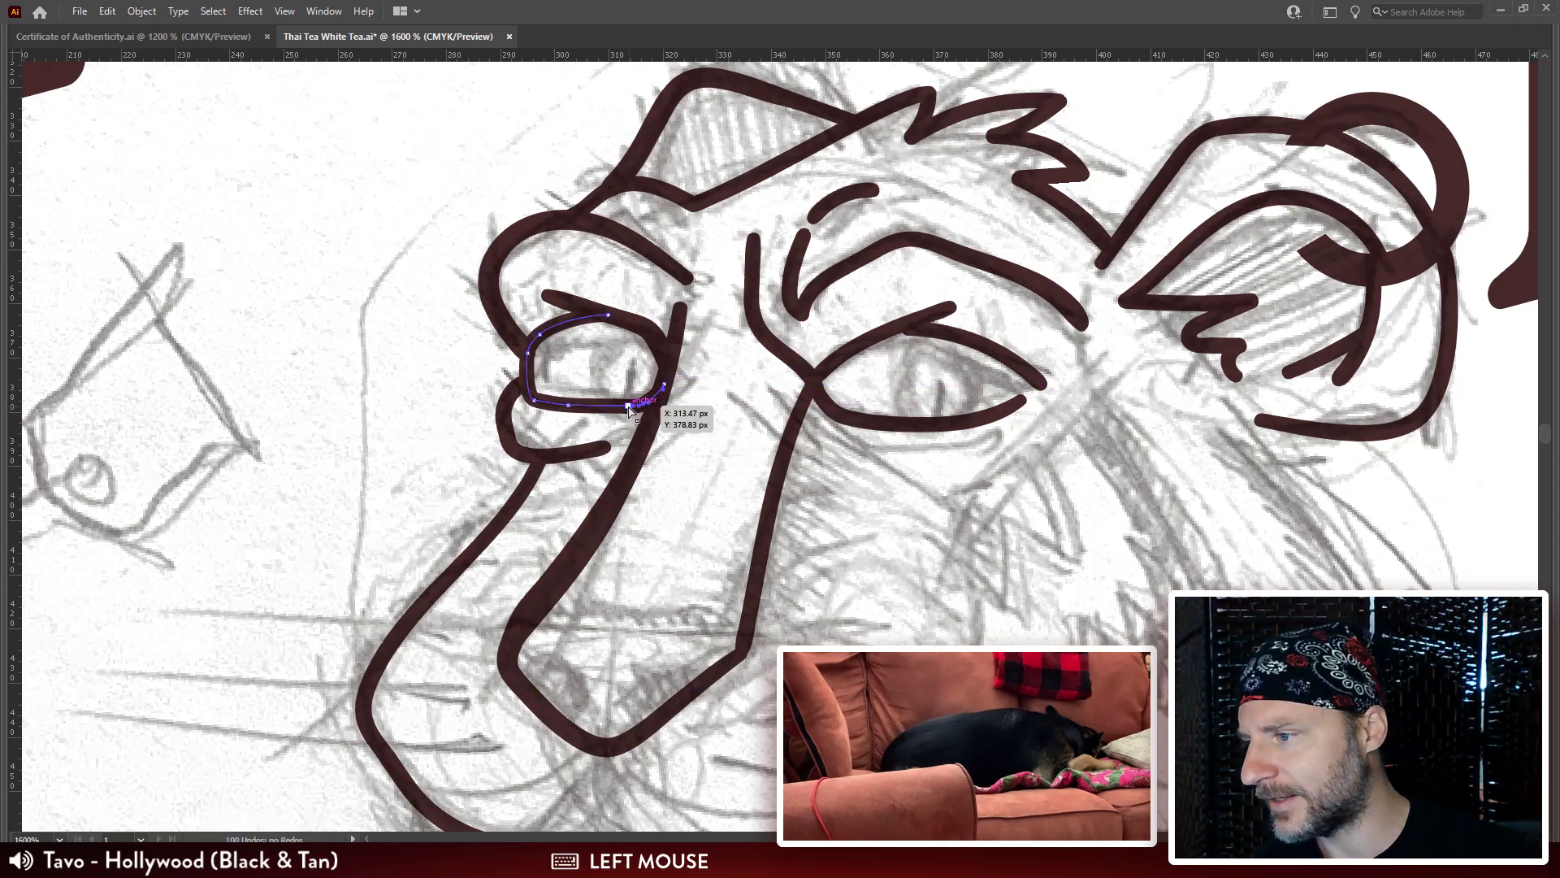
left_click(629, 406)
left_click(642, 405, "ctrl")
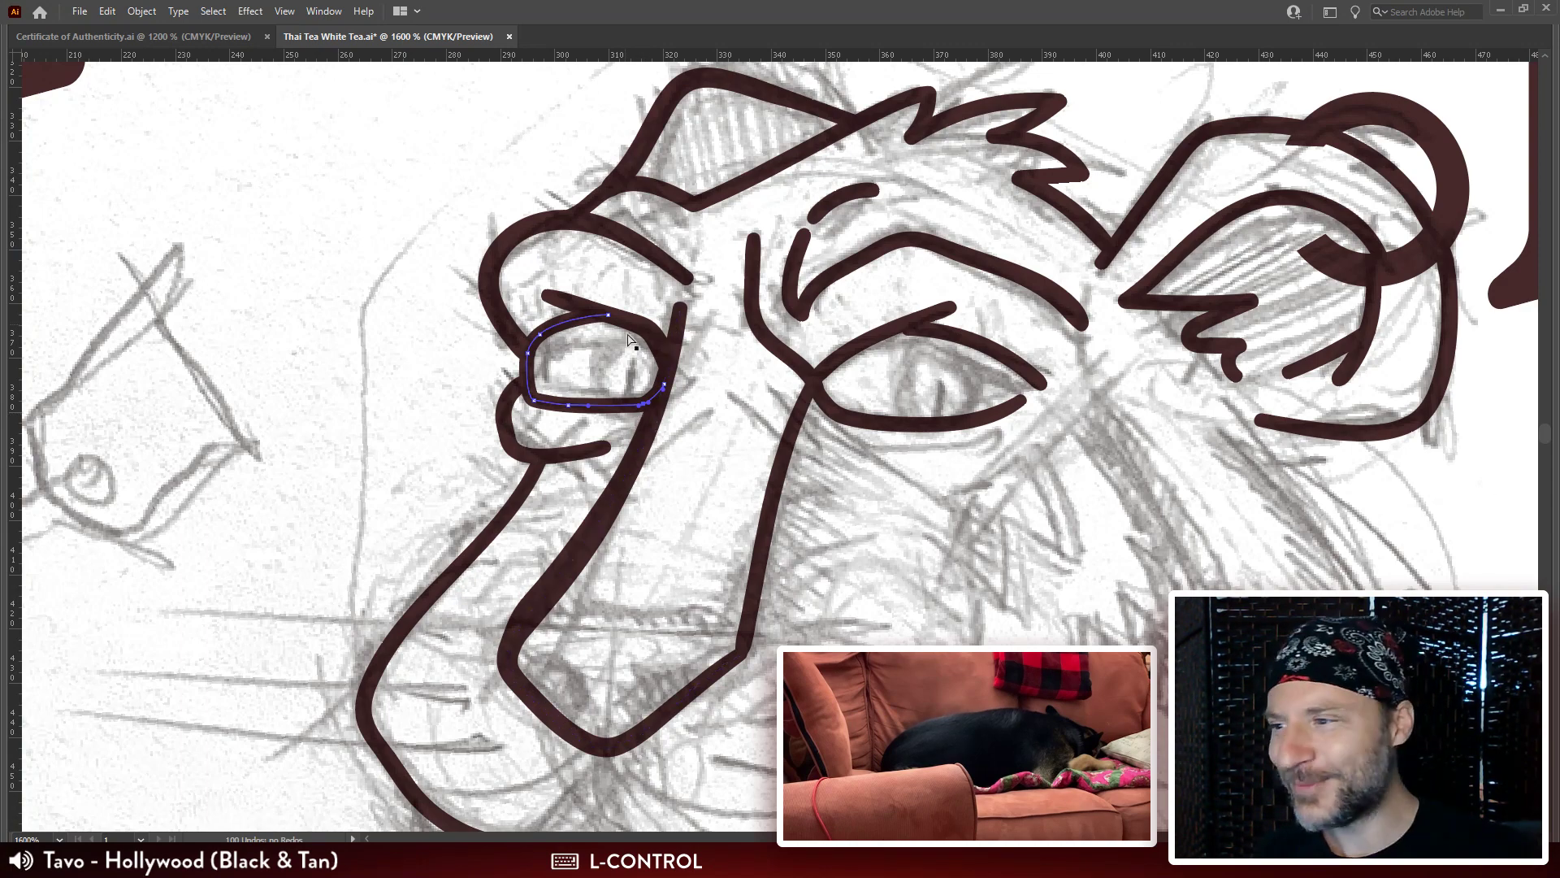
left_click(642, 405)
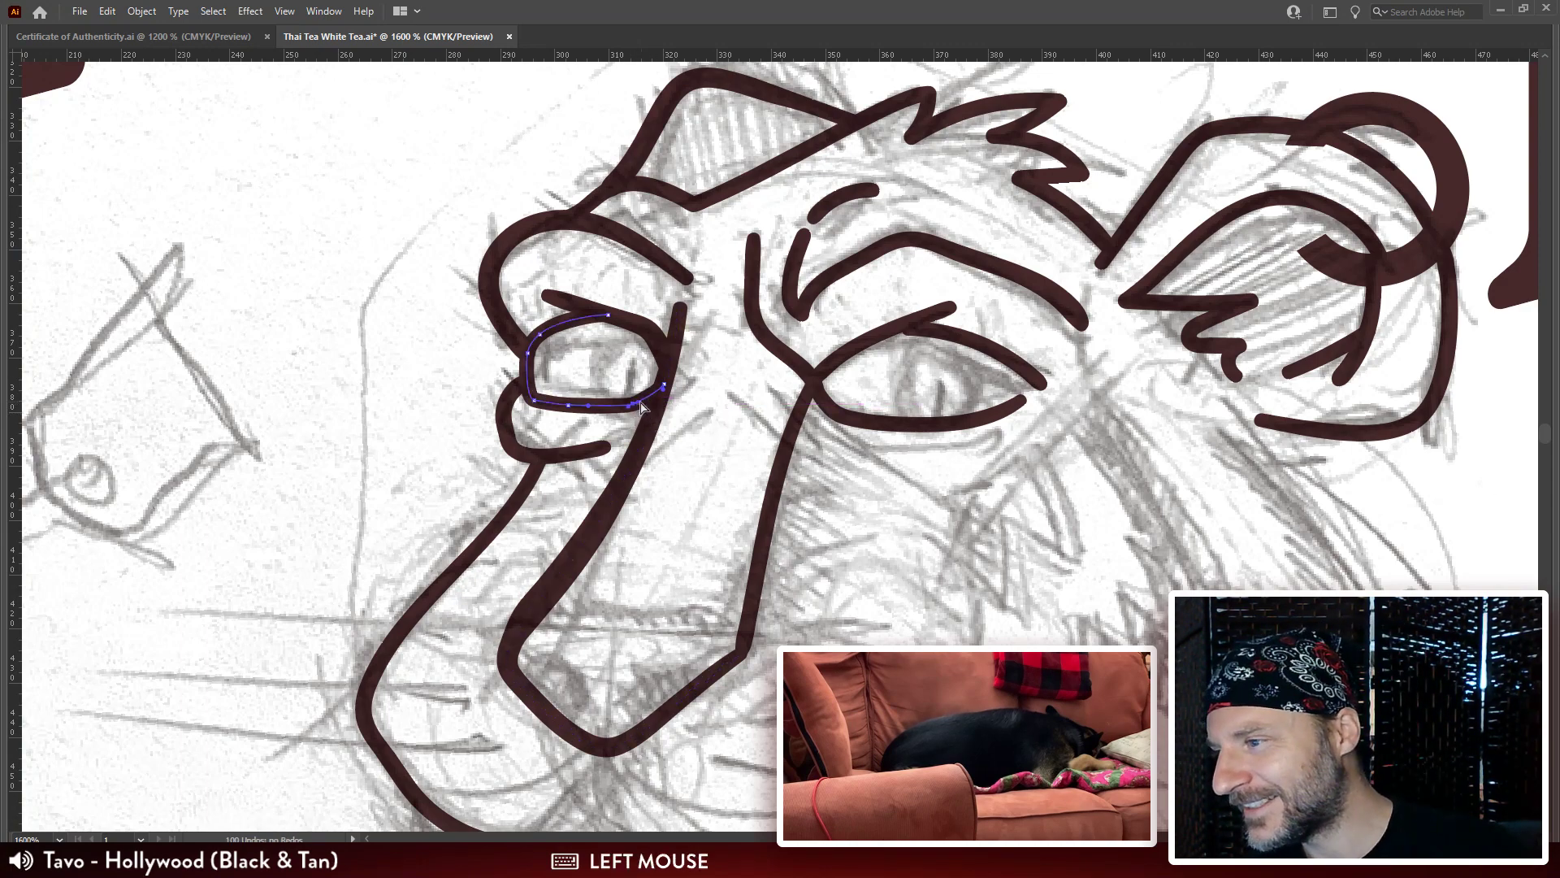
left_click_drag(642, 406, 666, 370)
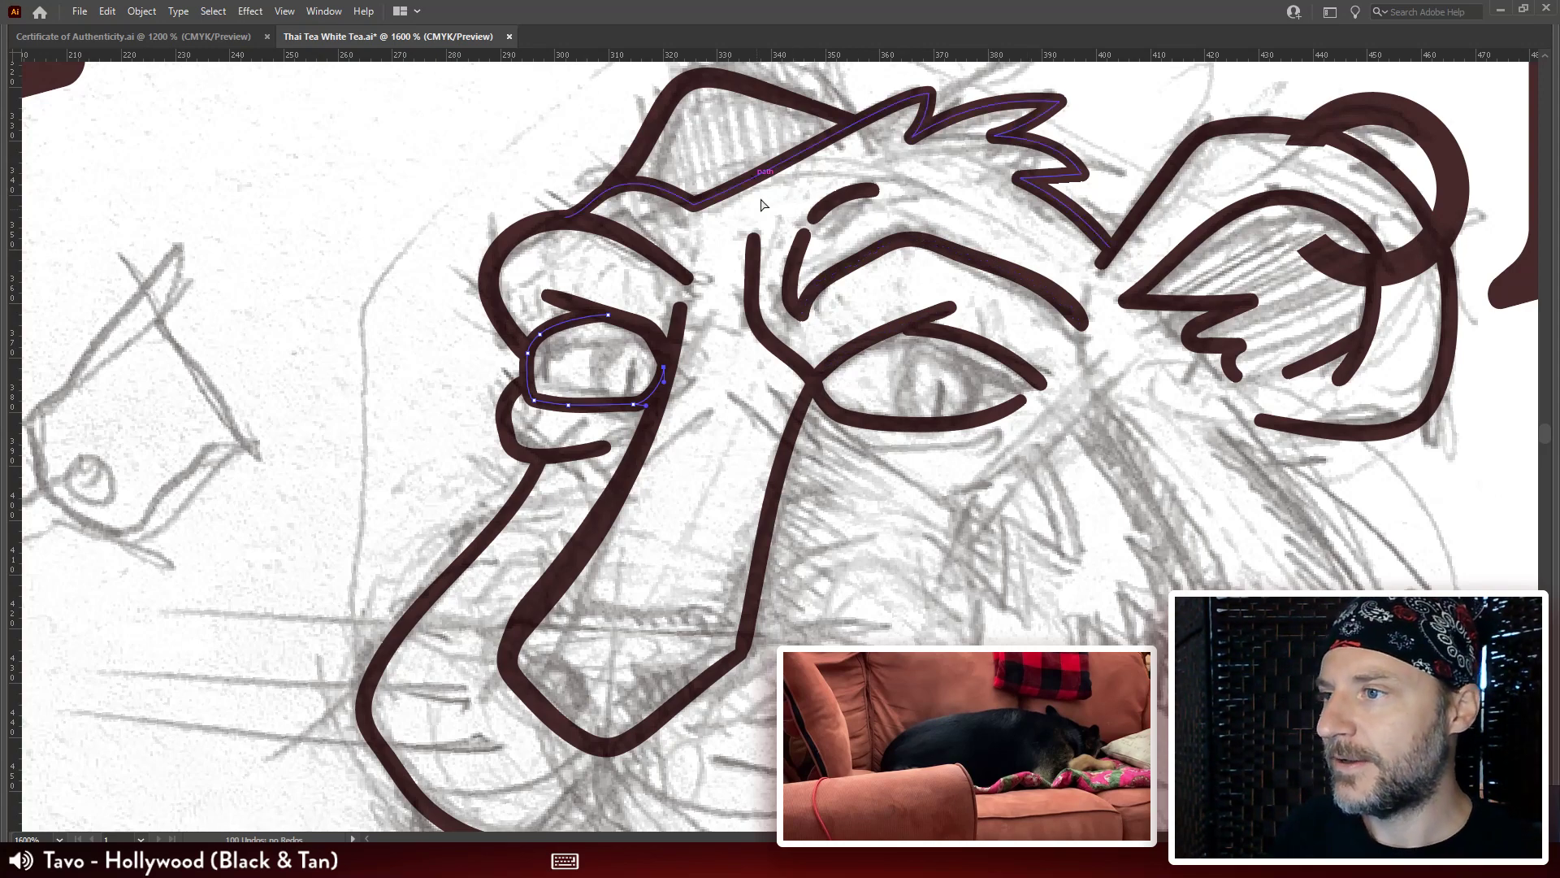
Reshape the near eye's upper lid line into a straighter slope down to its outer corner.
left_click_drag(597, 350, 506, 258)
left_click_drag(751, 217, 738, 216)
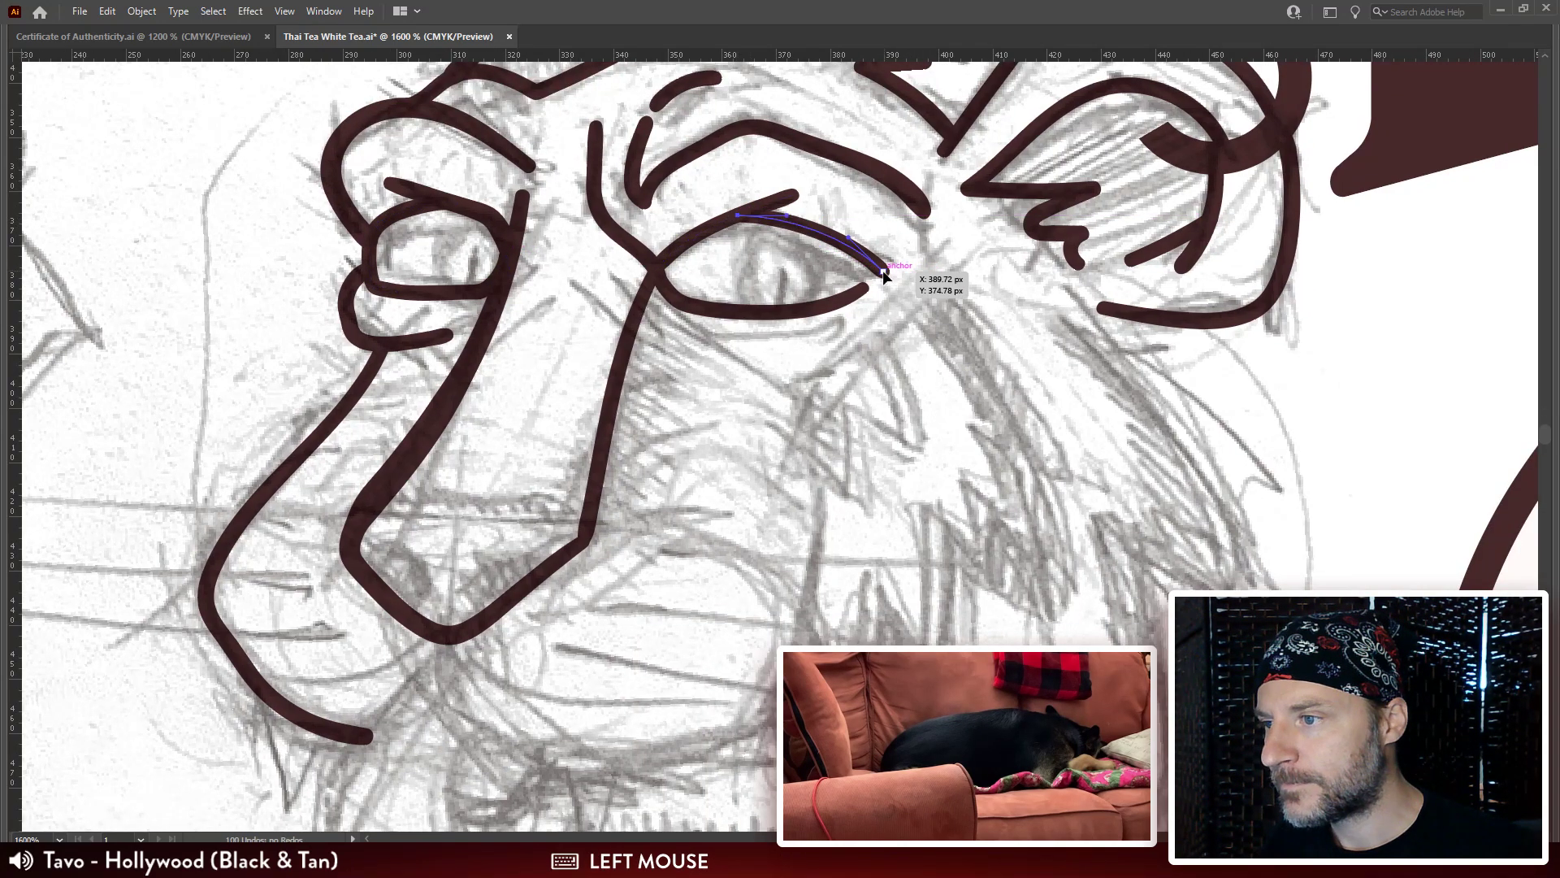
left_click_drag(885, 272, 849, 257)
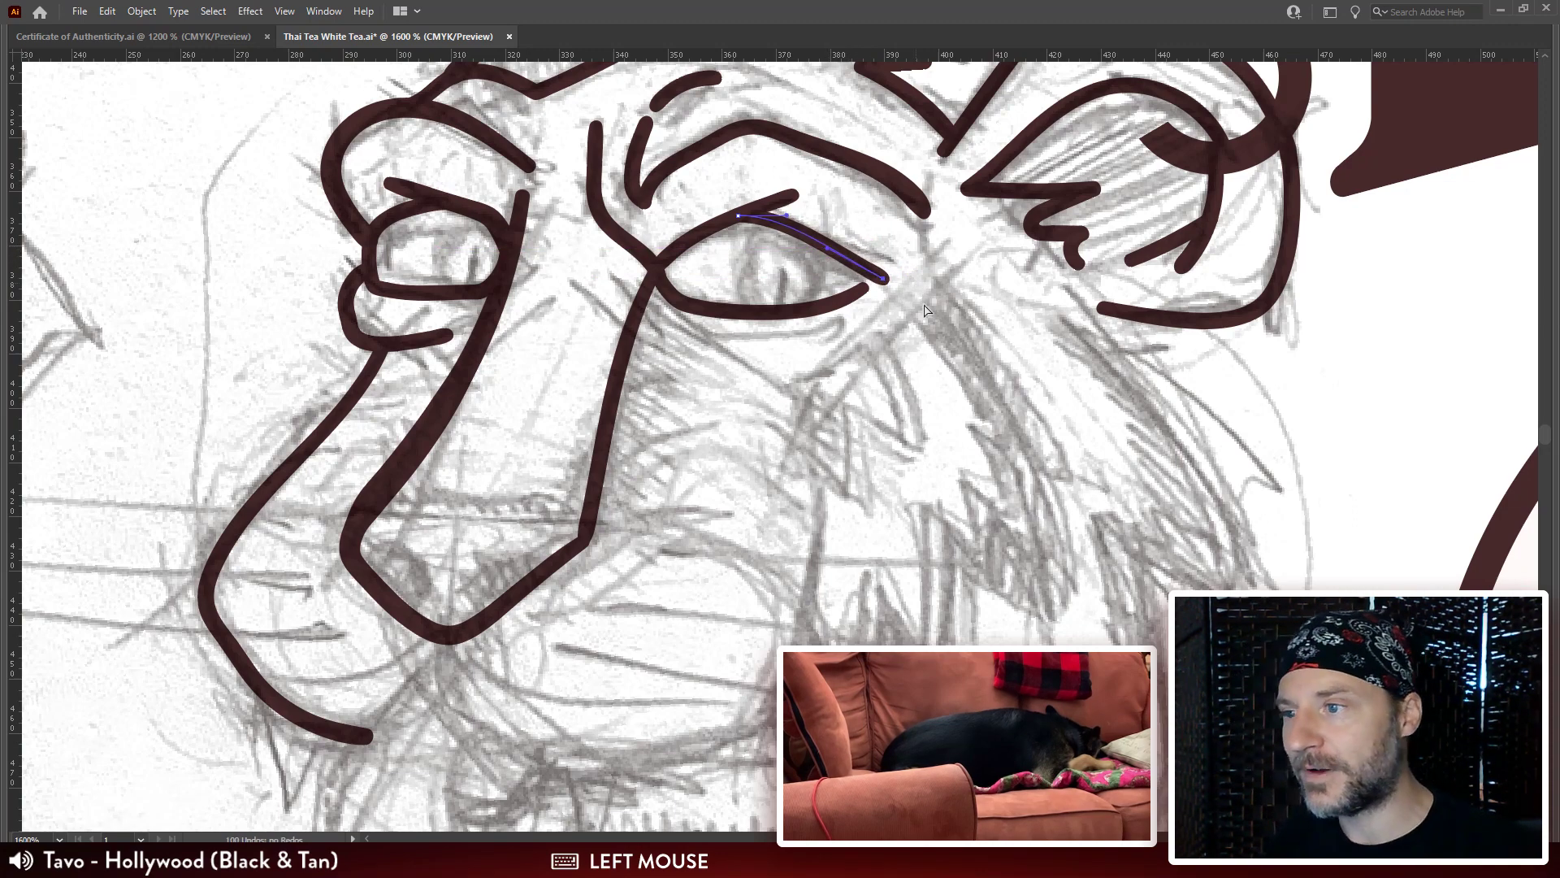
key("ctrl+minus")
key("ctrl+minus")
left_click_drag(872, 505, 872, 400)
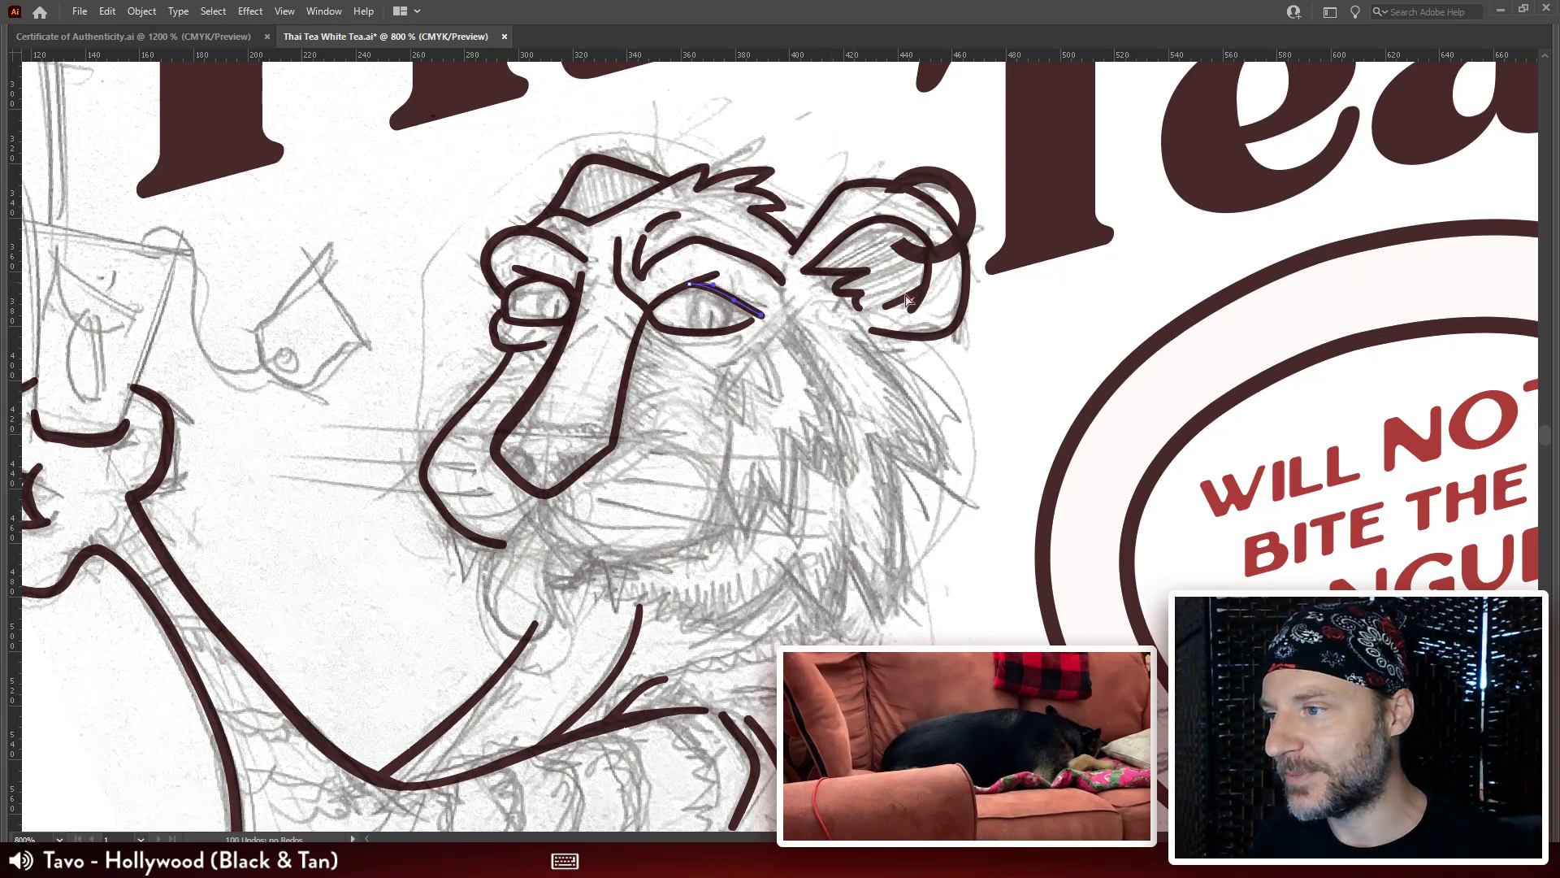
left_click(1029, 339)
Paint a bag stroke beneath the near eye, running along the lower lid and turning up at the outer corner.
key("ctrl+plus")
key("ctrl+plus")
key("ctrl+plus")
mouse_move(661, 393)
left_mouse_down()
mouse_move(735, 437)
mouse_move(584, 285)
mouse_move(670, 298)
left_mouse_up()
key("ctrl+minus")
key("ctrl+minus")
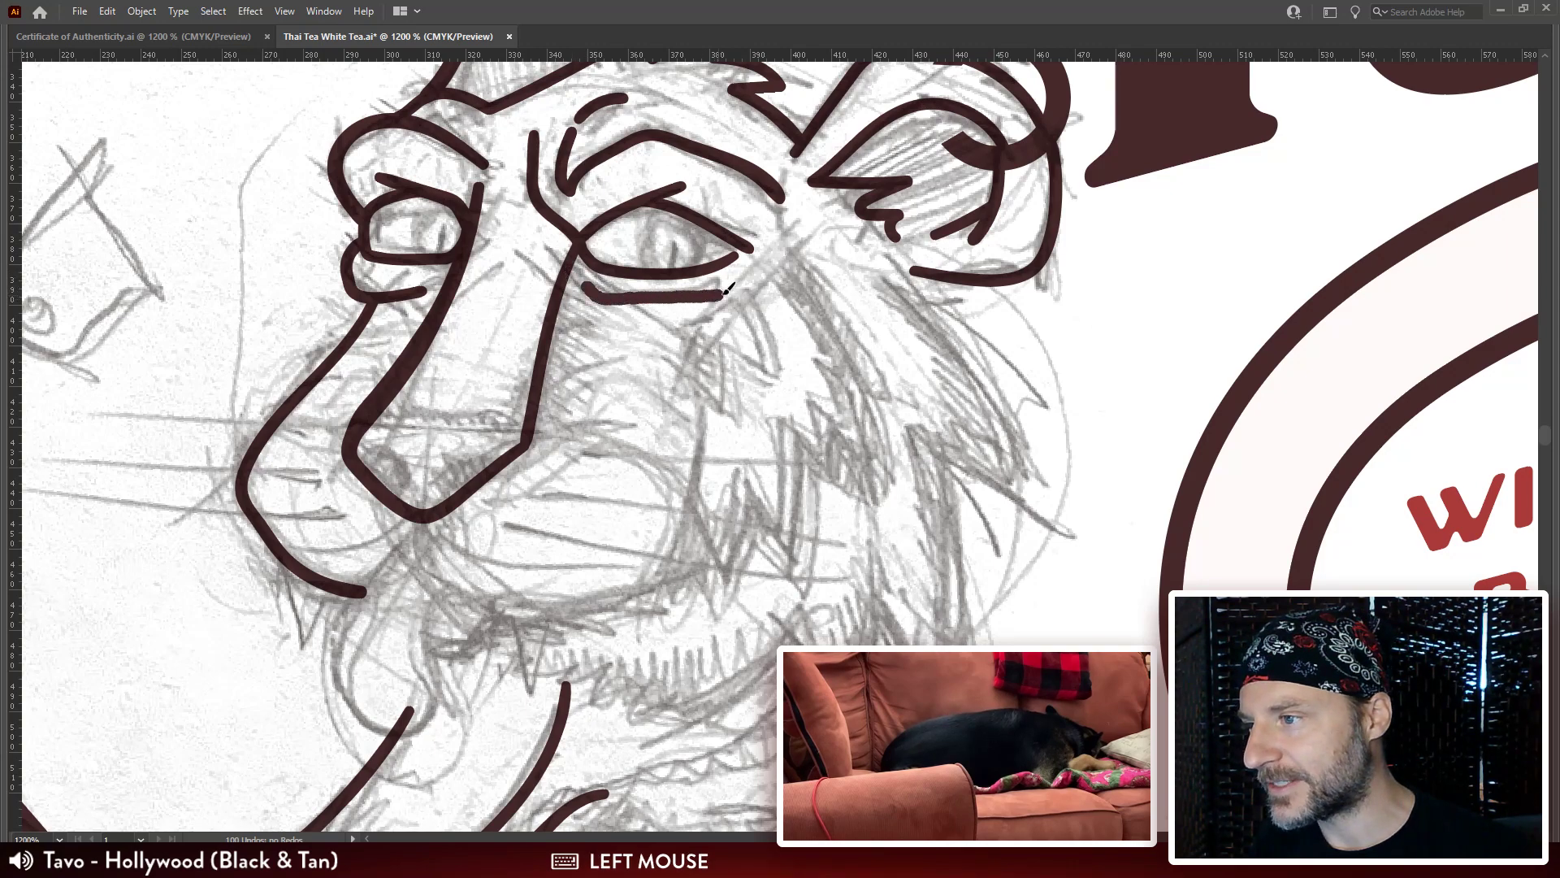
left_click_drag(759, 274, 803, 284)
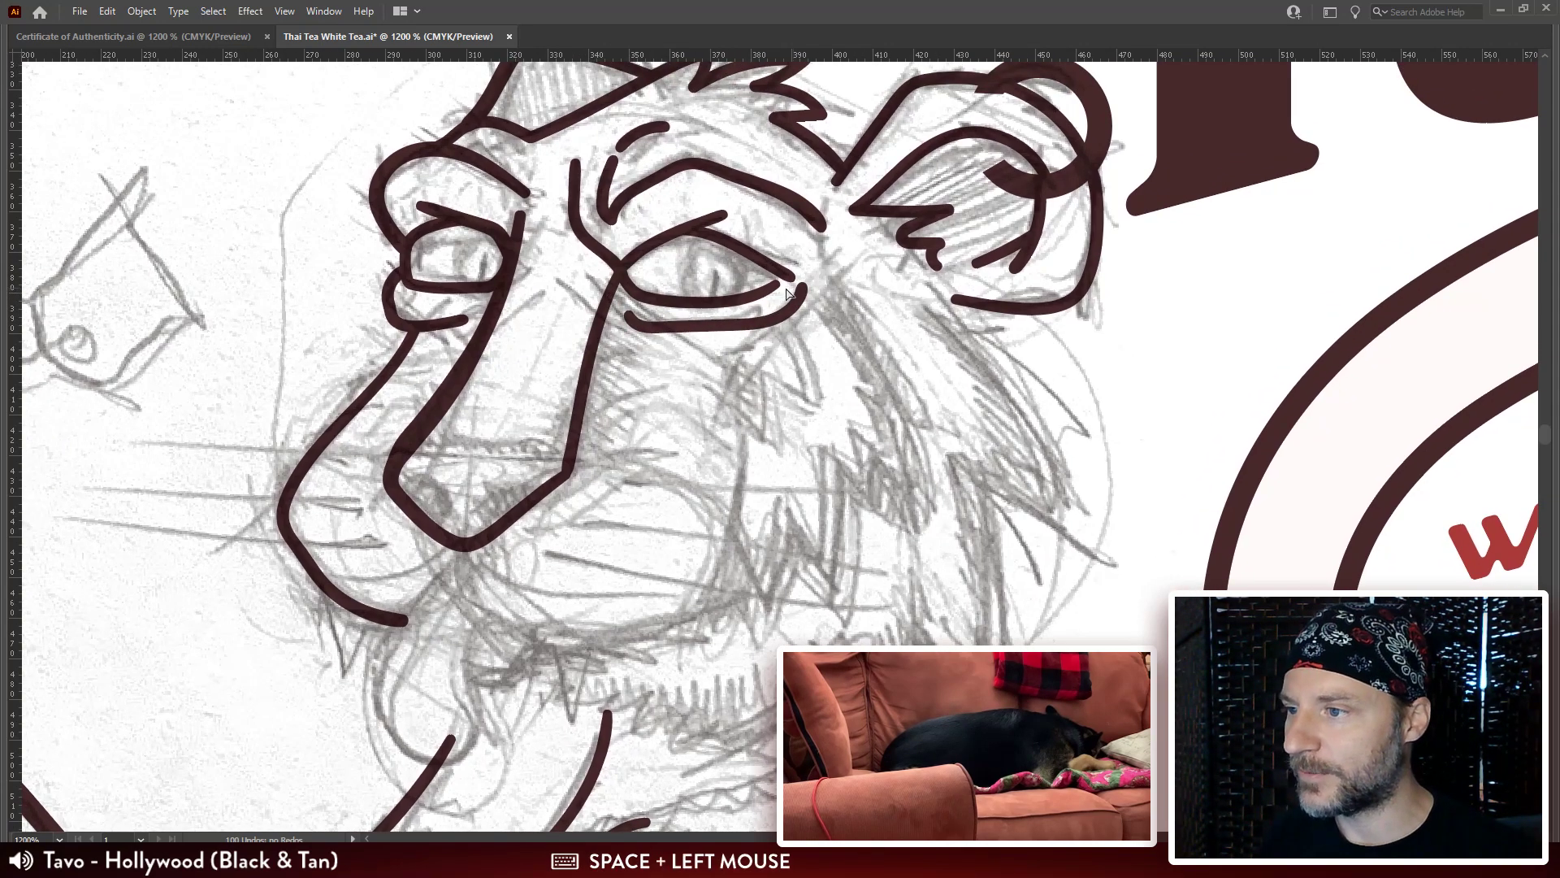
Try to average and join the outer ends of the near eye's upper lid and bag strokes.
key("a")
left_click(804, 286)
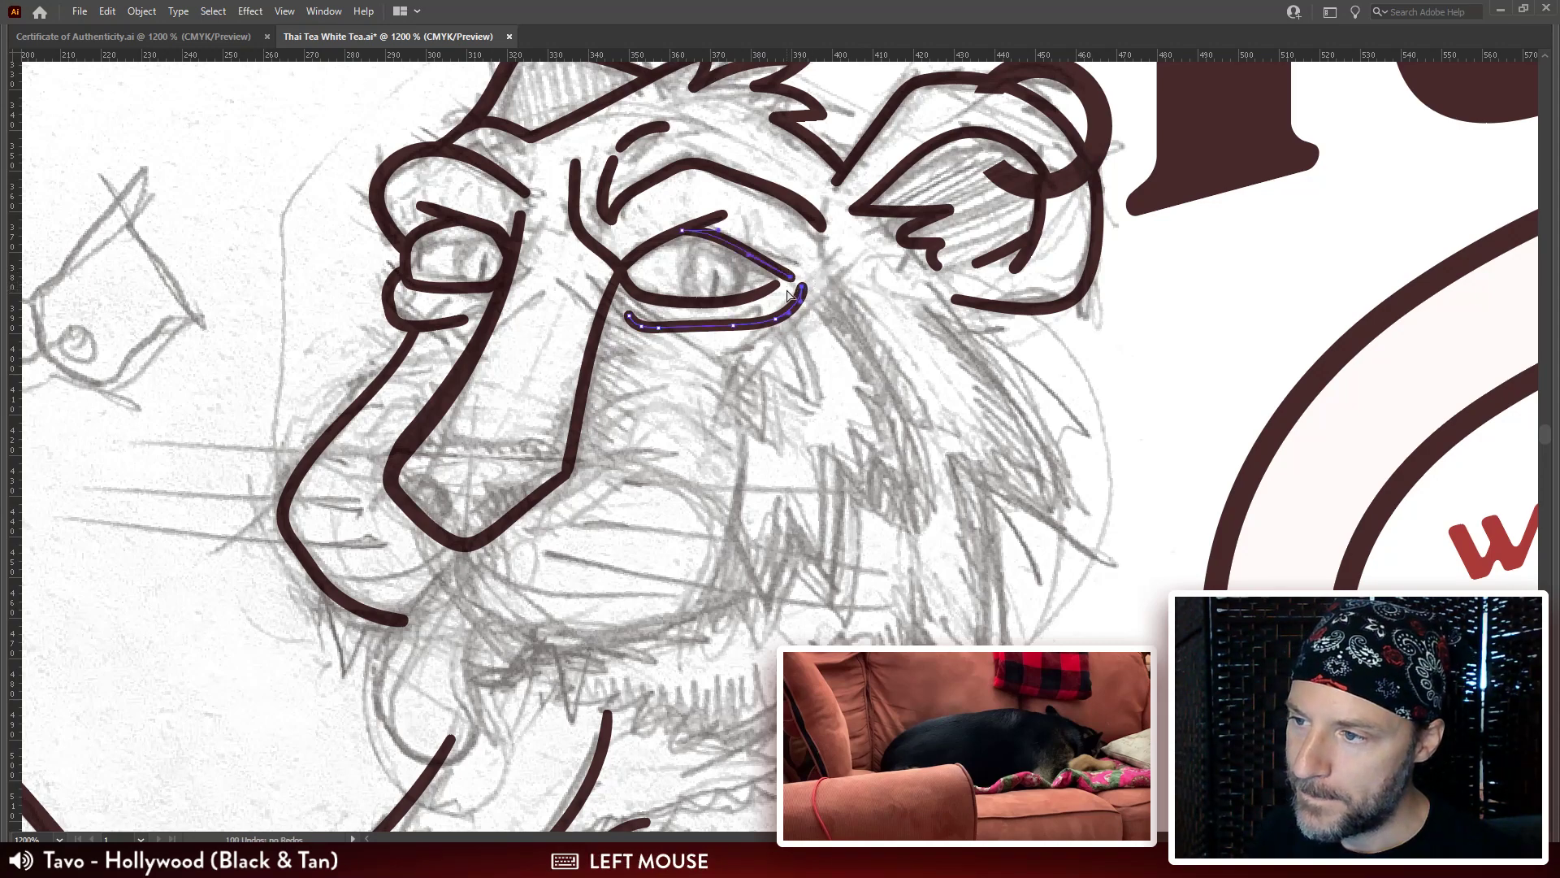
key("ctrl+shift+alt+j")
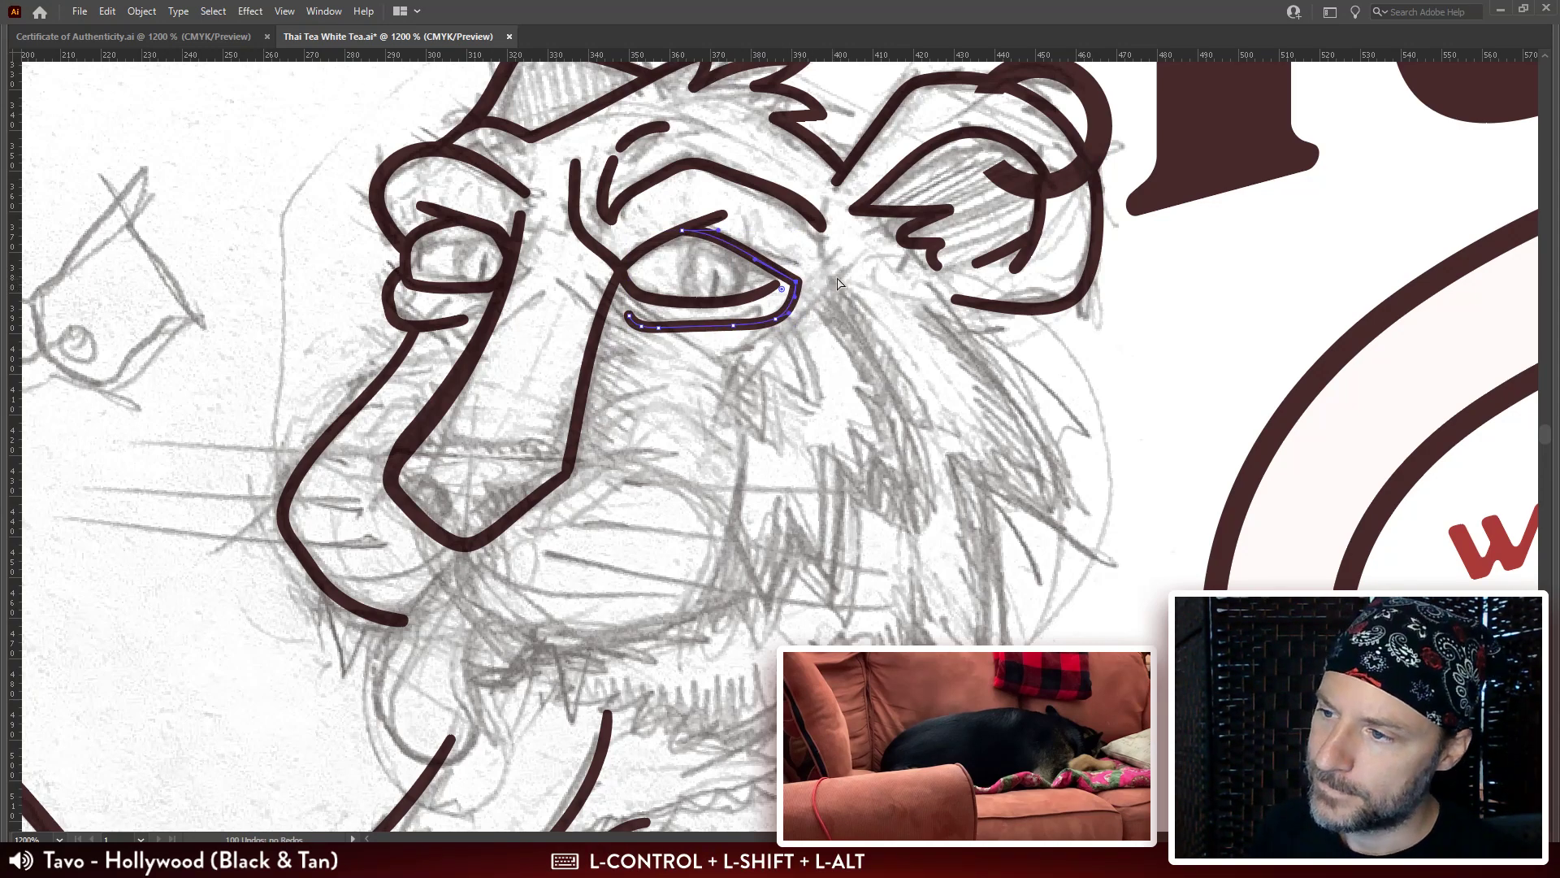
Try reshaping the joined outer corner of the near eye and undo the last adjustments.
left_click(764, 295)
mouse_move(778, 285)
left_mouse_down()
mouse_move(788, 277)
mouse_move(745, 312)
mouse_move(846, 312)
mouse_move(777, 272)
mouse_move(813, 264)
mouse_move(784, 256)
mouse_move(774, 285)
mouse_move(714, 307)
mouse_move(749, 314)
mouse_move(704, 305)
mouse_move(754, 294)
mouse_move(724, 318)
mouse_move(622, 301)
mouse_move(699, 315)
left_mouse_up()
key("space")
left_click(777, 272)
key("ctrl")
key("ctrl+z")
key("ctrl+z")
key("ctrl+z")
key("ctrl+z")
Cut the joined path at the bag's outer anchor and delete the segment linking the bag to the near eye's upper lid.
key("ctrl+r")
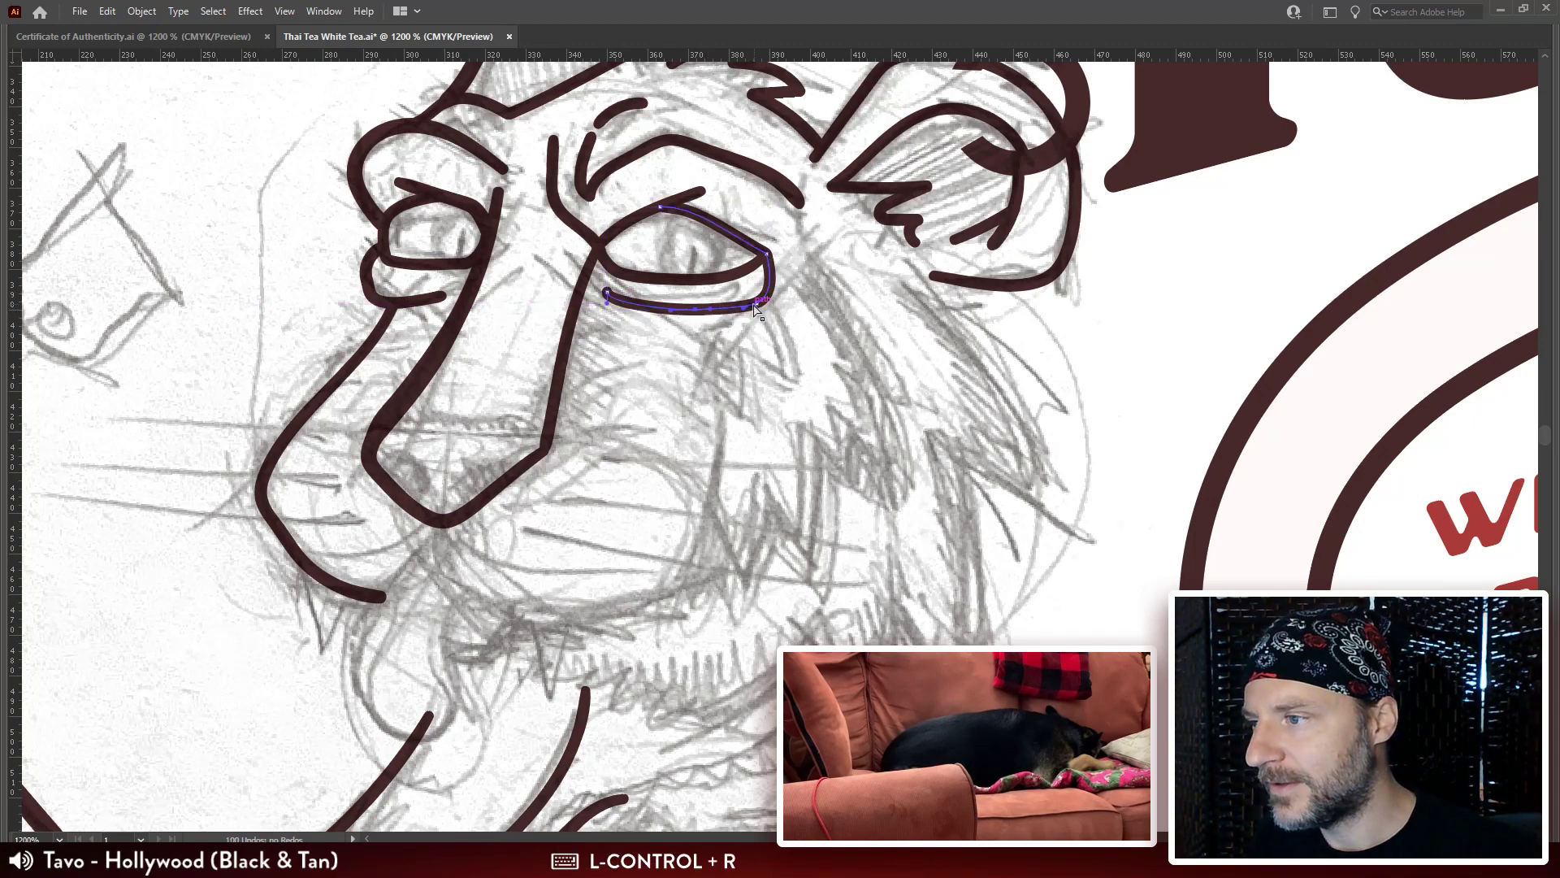
left_click(650, 319)
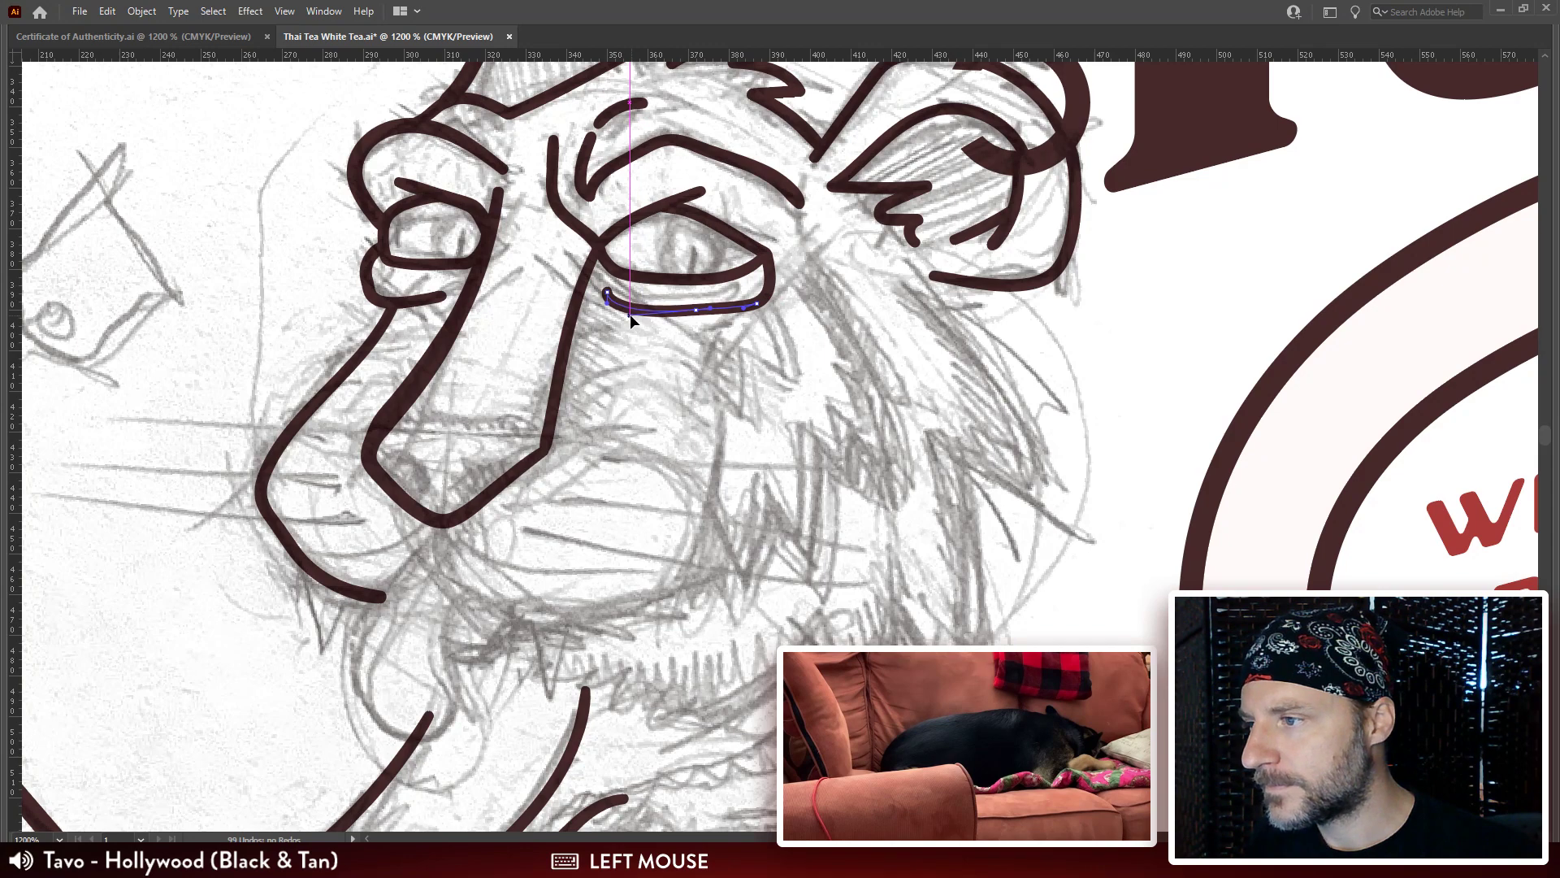
left_click(630, 313)
left_click(785, 278)
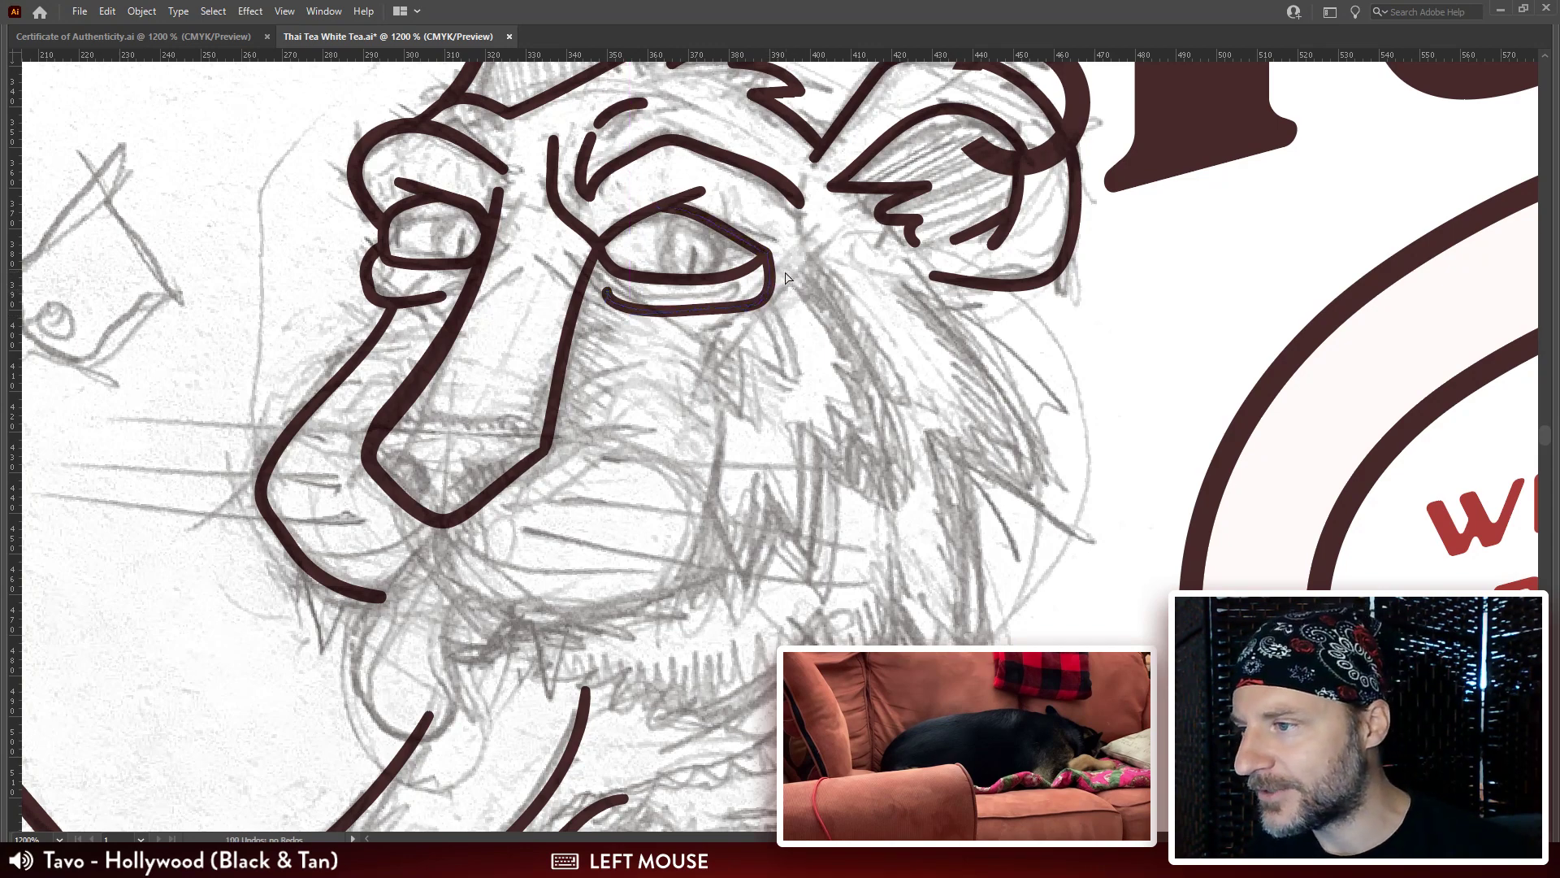
left_click(774, 302)
left_click(785, 267)
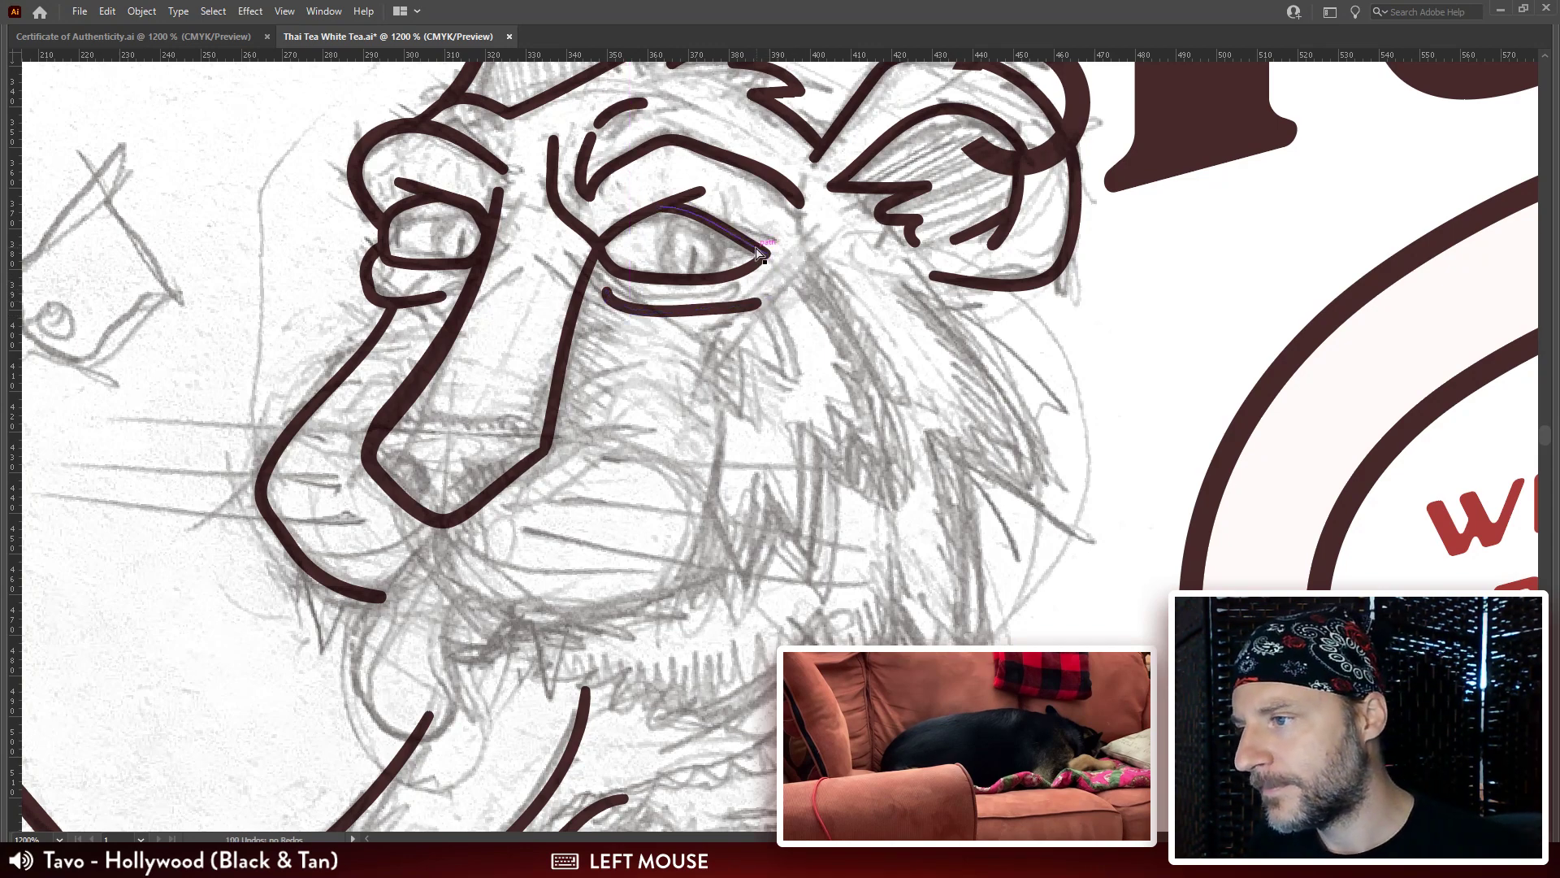
Extend the near eye's upper lid past the outer corner and bend the bag stroke into a deeper curve below it.
mouse_move(772, 256)
left_mouse_down()
mouse_move(785, 264)
mouse_move(766, 313)
mouse_move(694, 322)
mouse_move(772, 301)
left_mouse_up()
left_click(776, 252)
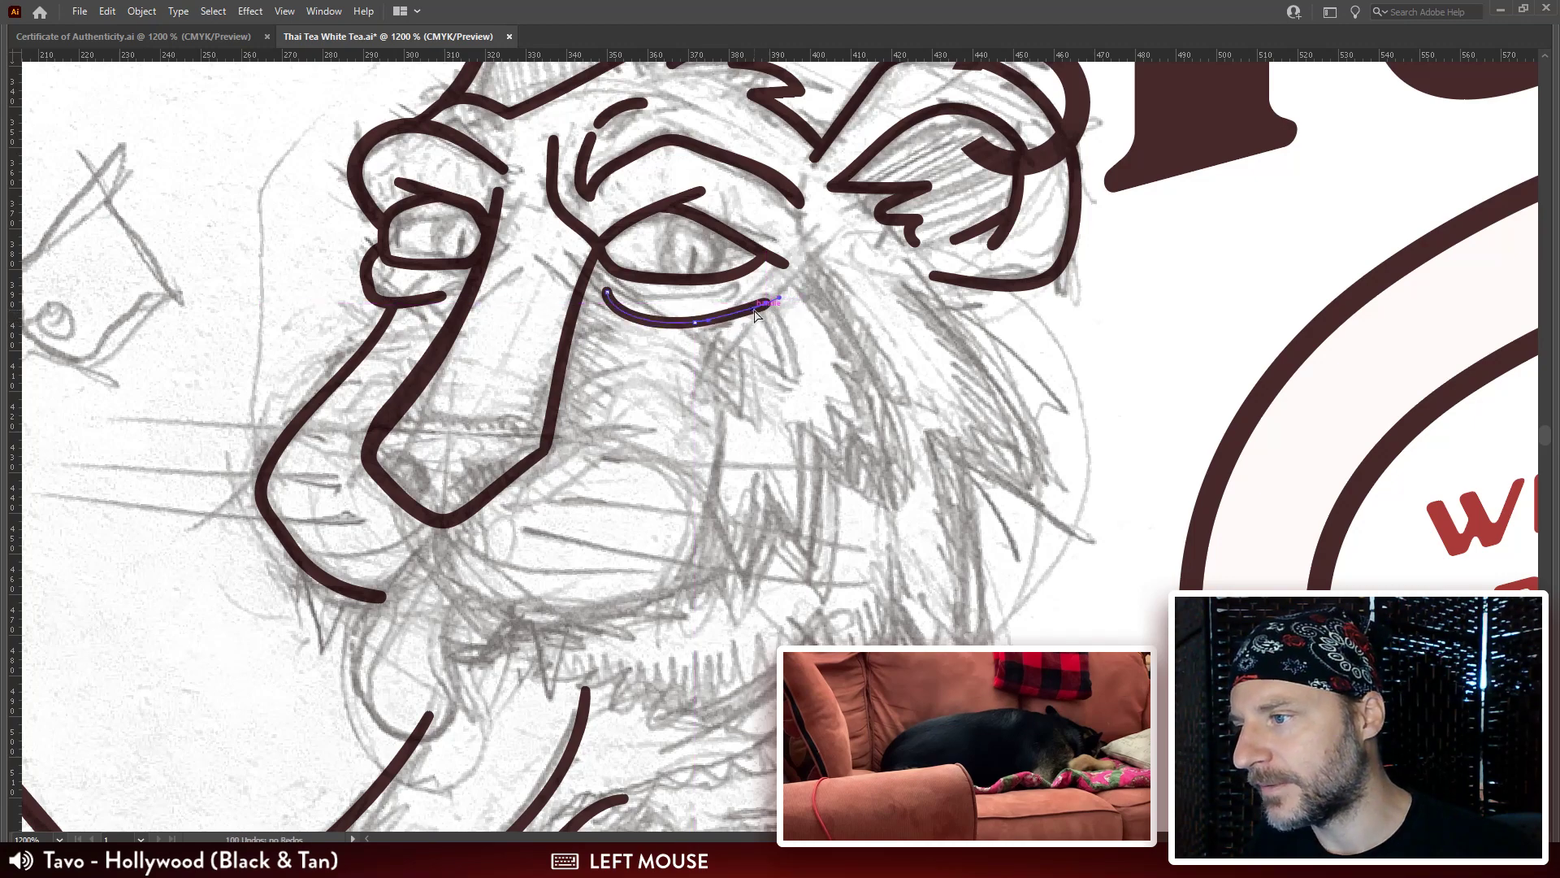
left_click_drag(616, 310, 629, 327)
Review the inked tiger head as a whole and show the hidden panels.
left_click_drag(691, 377, 623, 409)
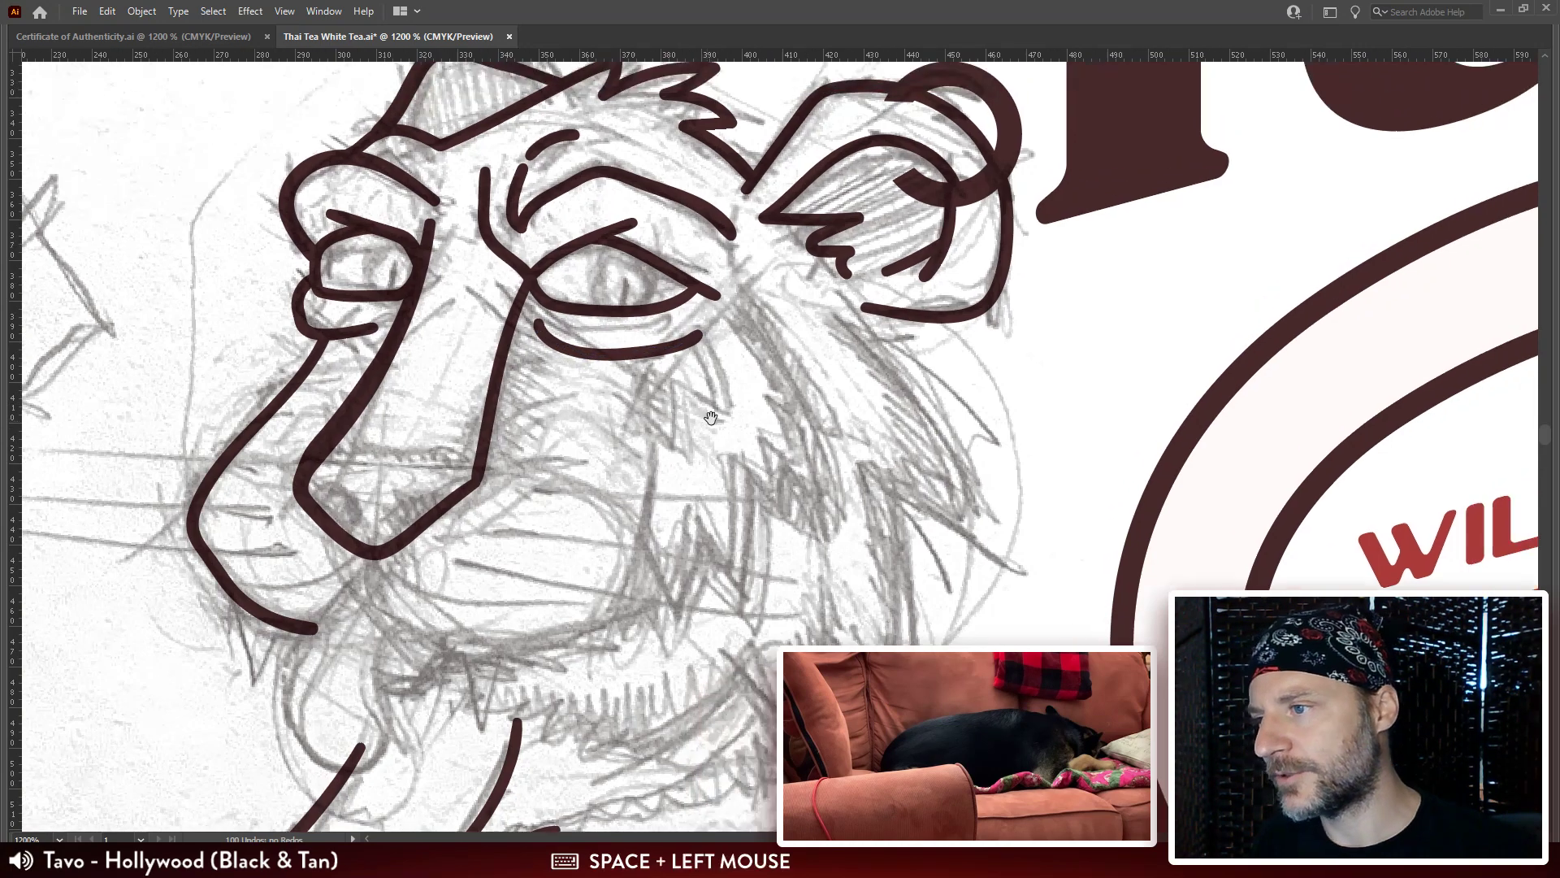
key("ctrl+minus")
key("ctrl+minus")
key("ctrl+minus")
key("ctrl+plus")
key("ctrl+plus")
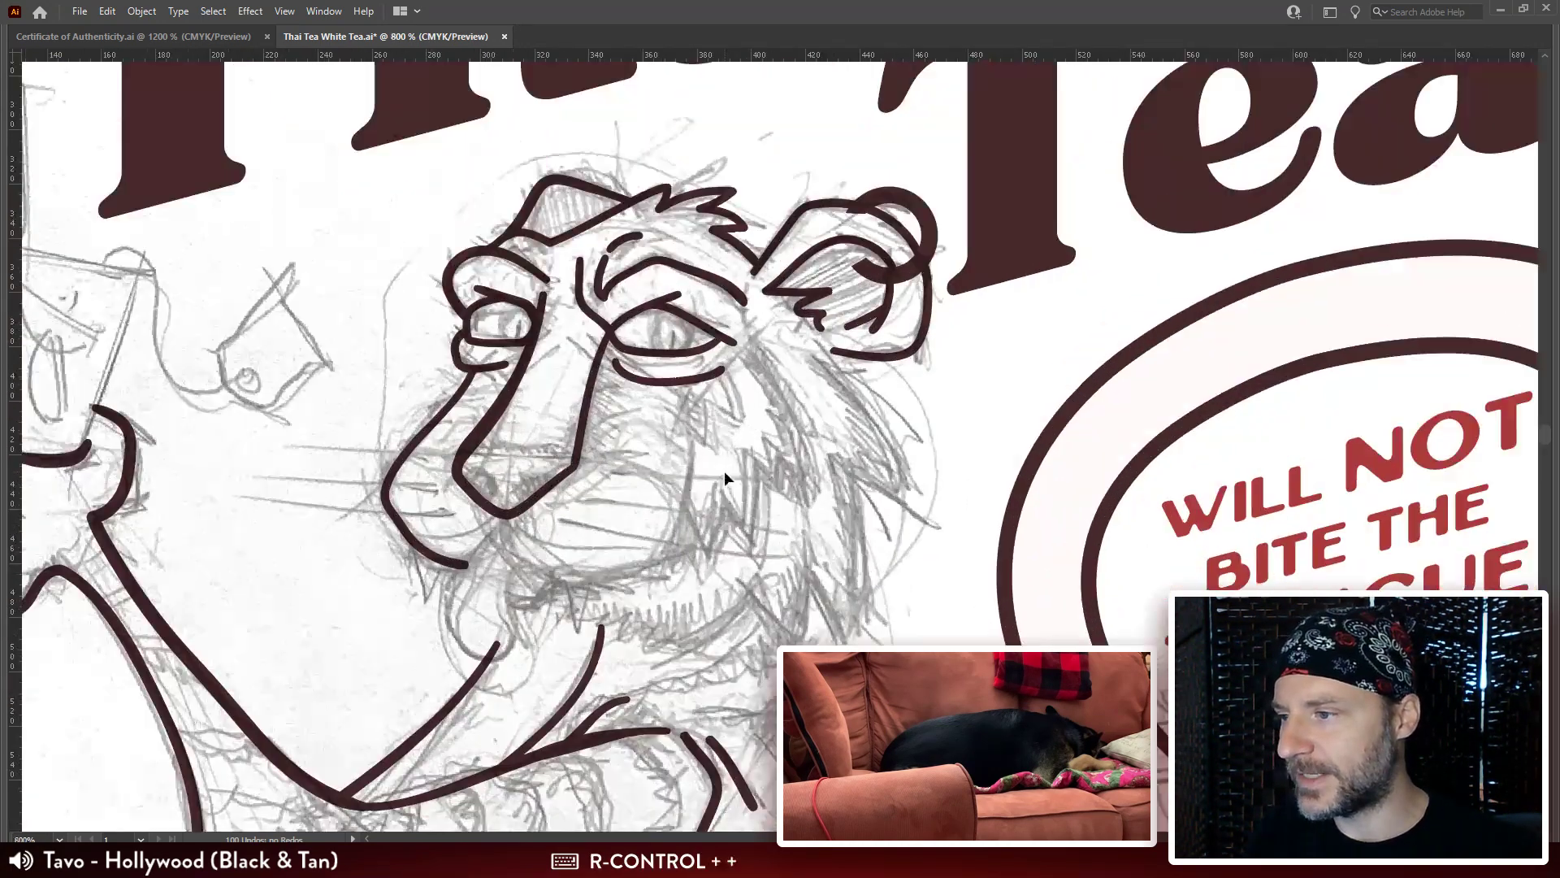
left_click_drag(724, 470, 632, 323)
key("Tab")
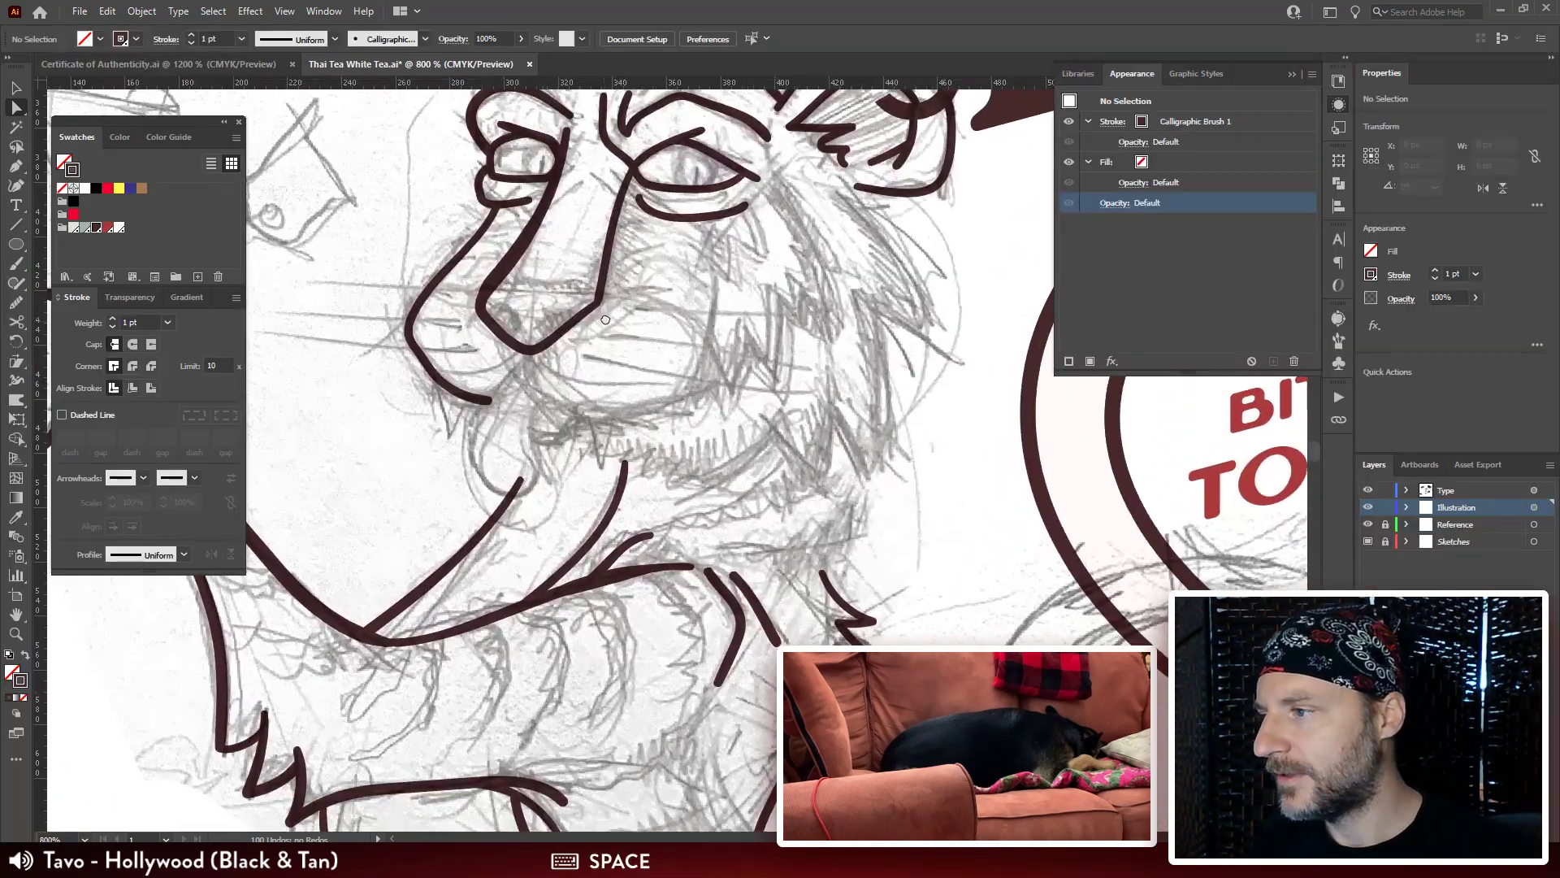
Try to average and join the nose bridge's near side with the nose tip stroke at their shared corner, and undo the join.
key("a")
left_click(642, 301)
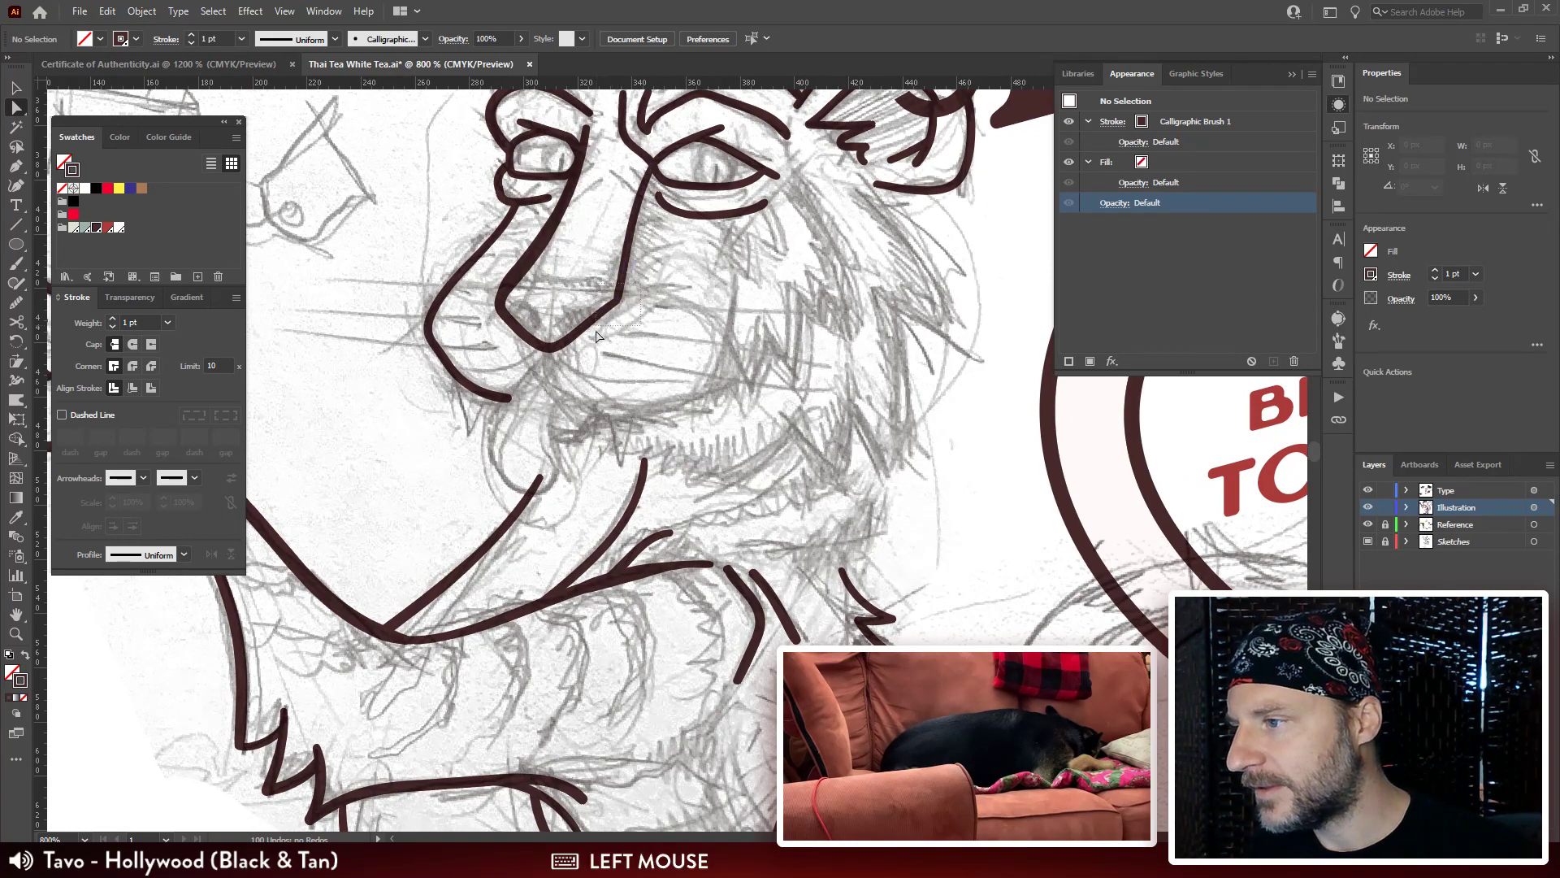
left_click_drag(642, 300, 605, 356)
key("ctrl+alt+shift+j")
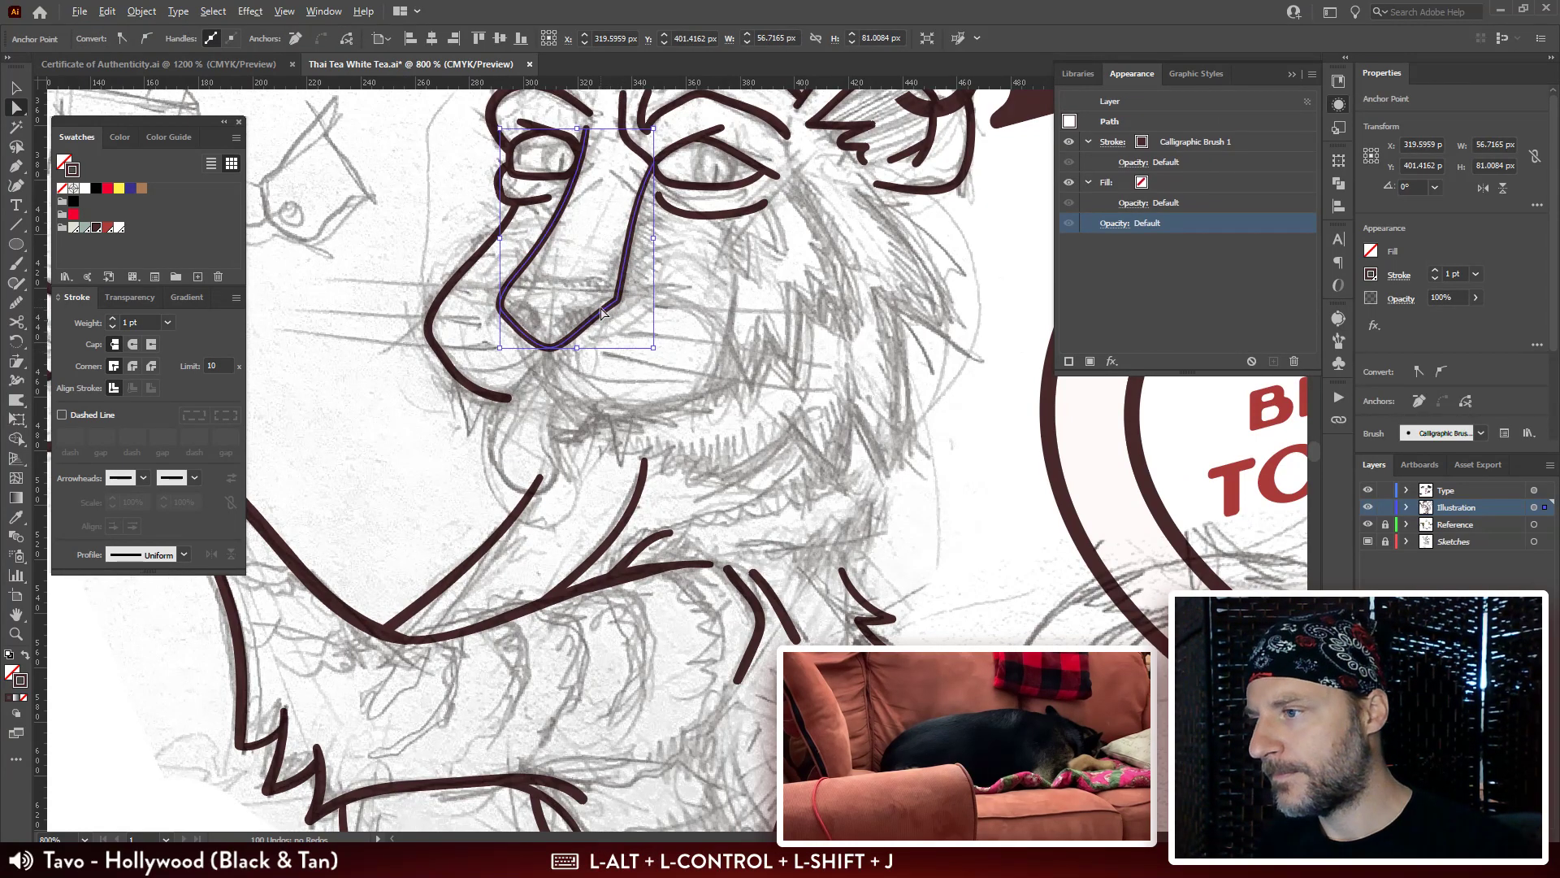
key("ctrl+z")
left_click(669, 342)
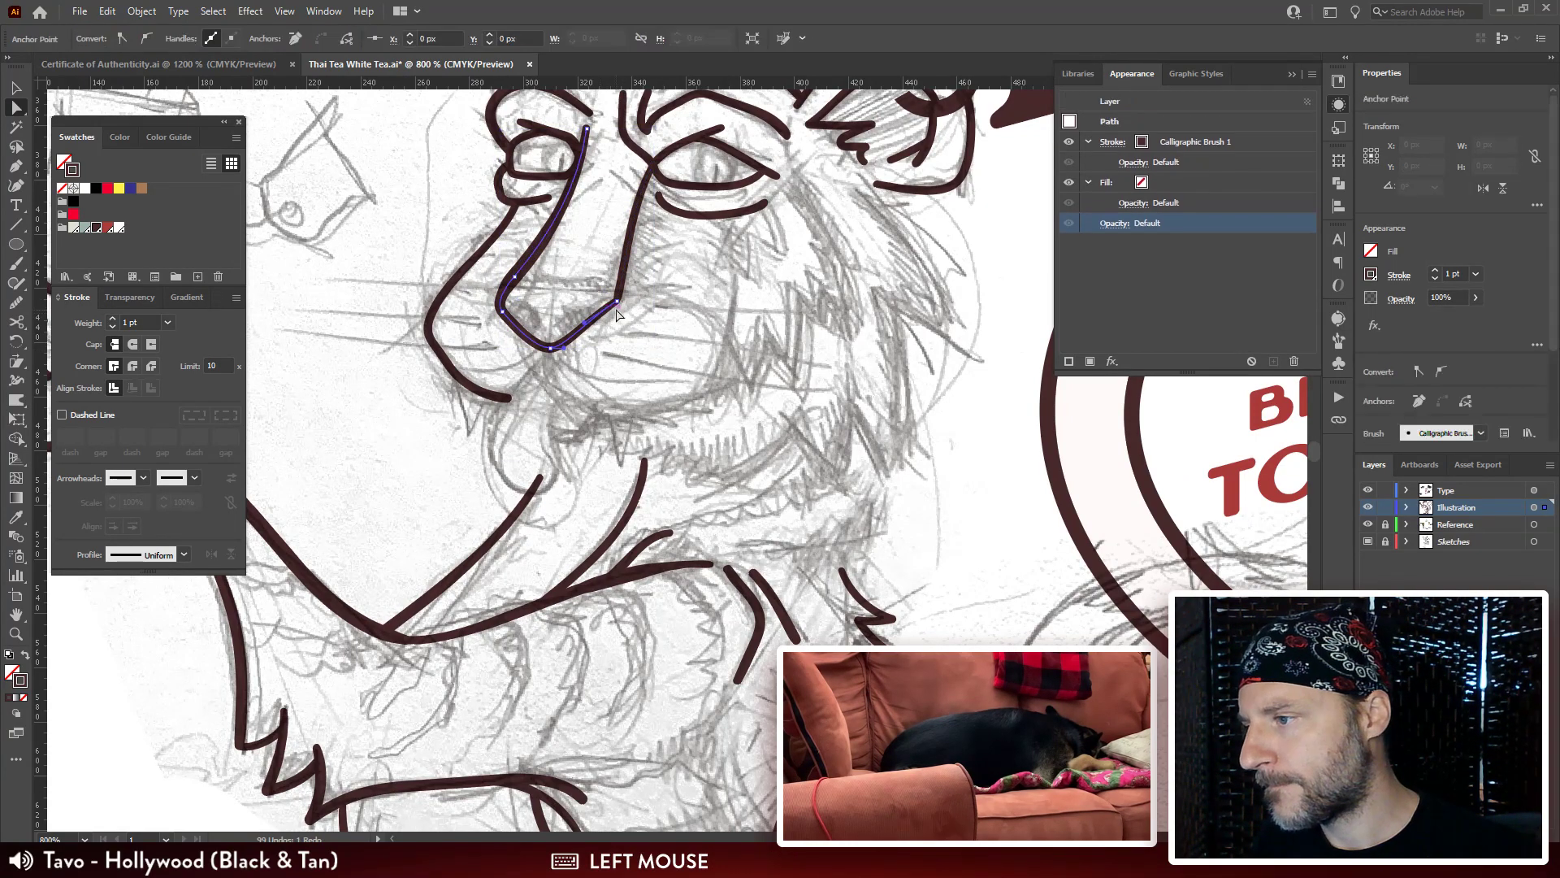
left_click(618, 306)
left_click(624, 371)
Paint the mouth line from the far muzzle up to the nose tip and the near muzzle curve around to the cheek.
mouse_move(744, 400)
left_mouse_down()
mouse_move(752, 354)
mouse_move(593, 328)
left_mouse_up()
key("b")
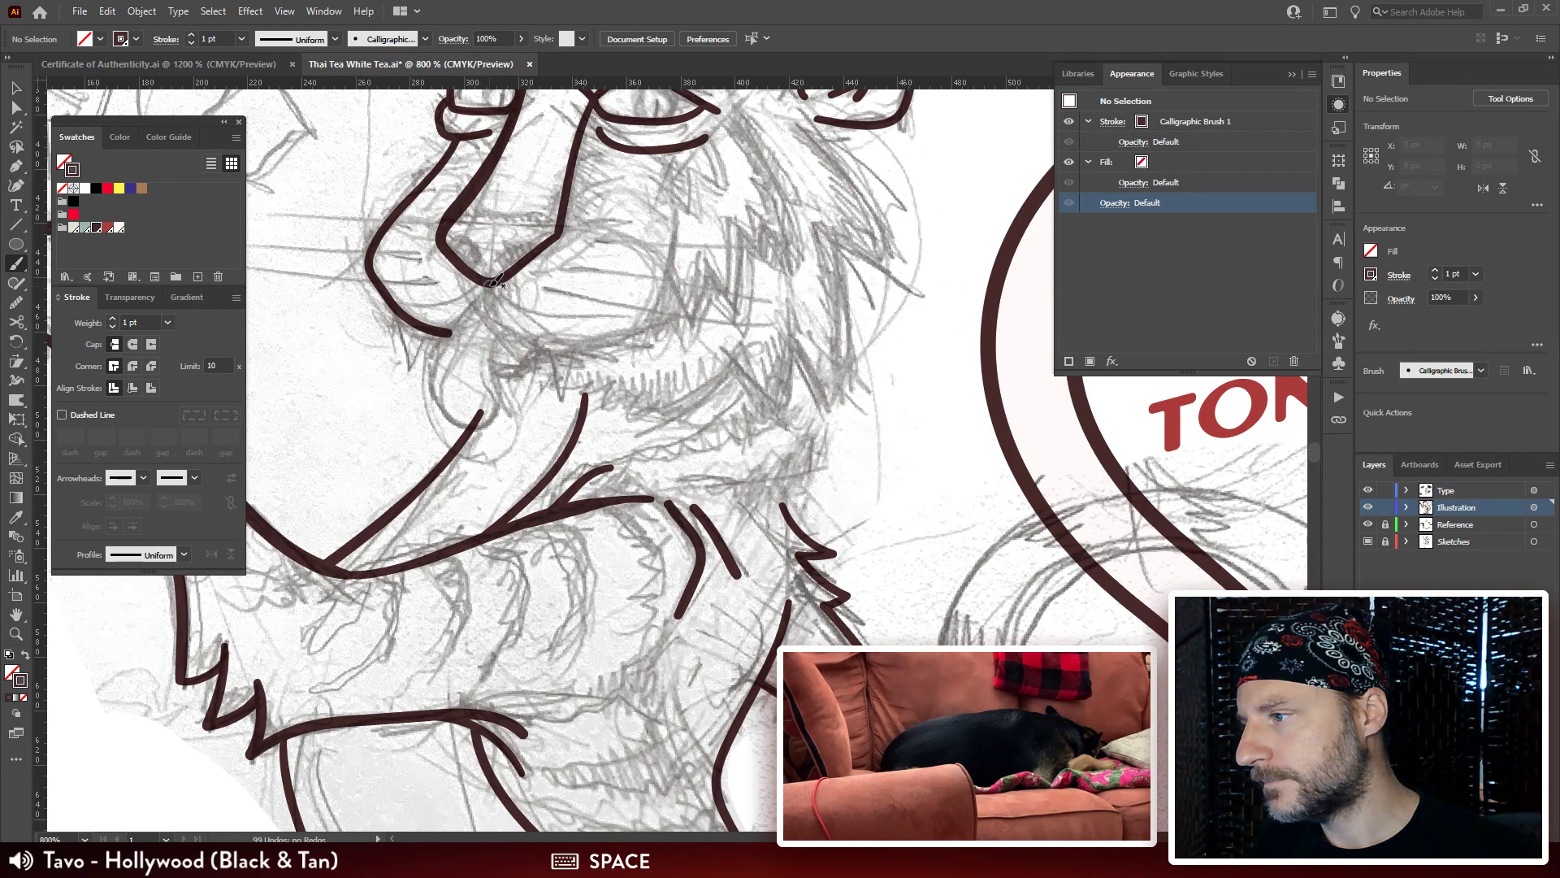
left_click_drag(493, 281, 453, 331)
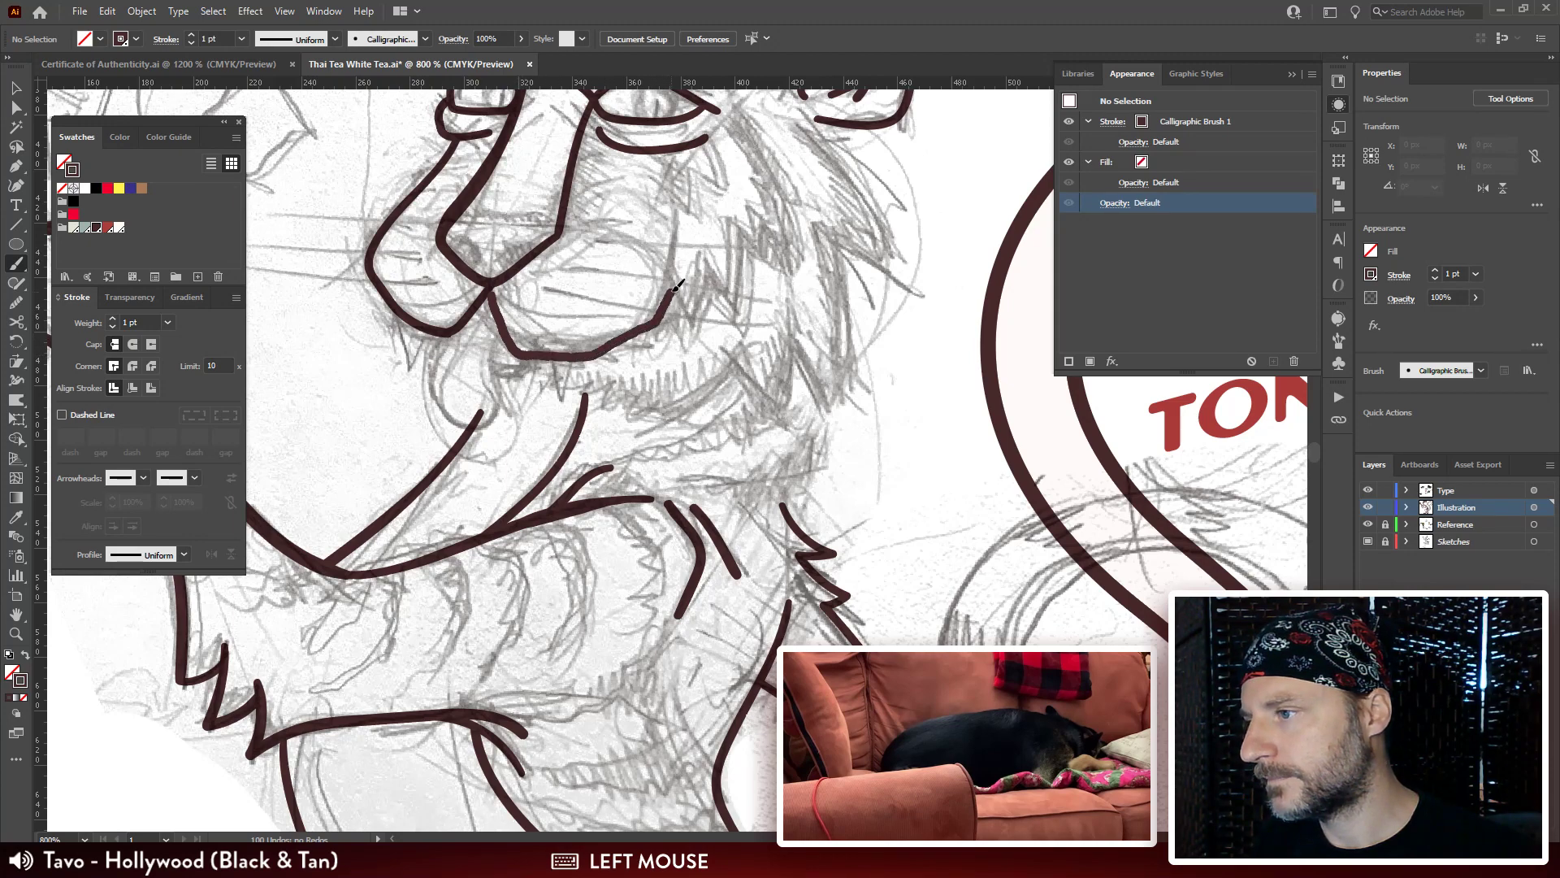
Finish the near muzzle curve up the cheek side and bend its upper end inward over the whisker pad.
left_click_drag(673, 289, 676, 269)
left_click_drag(678, 215, 676, 214)
key("space")
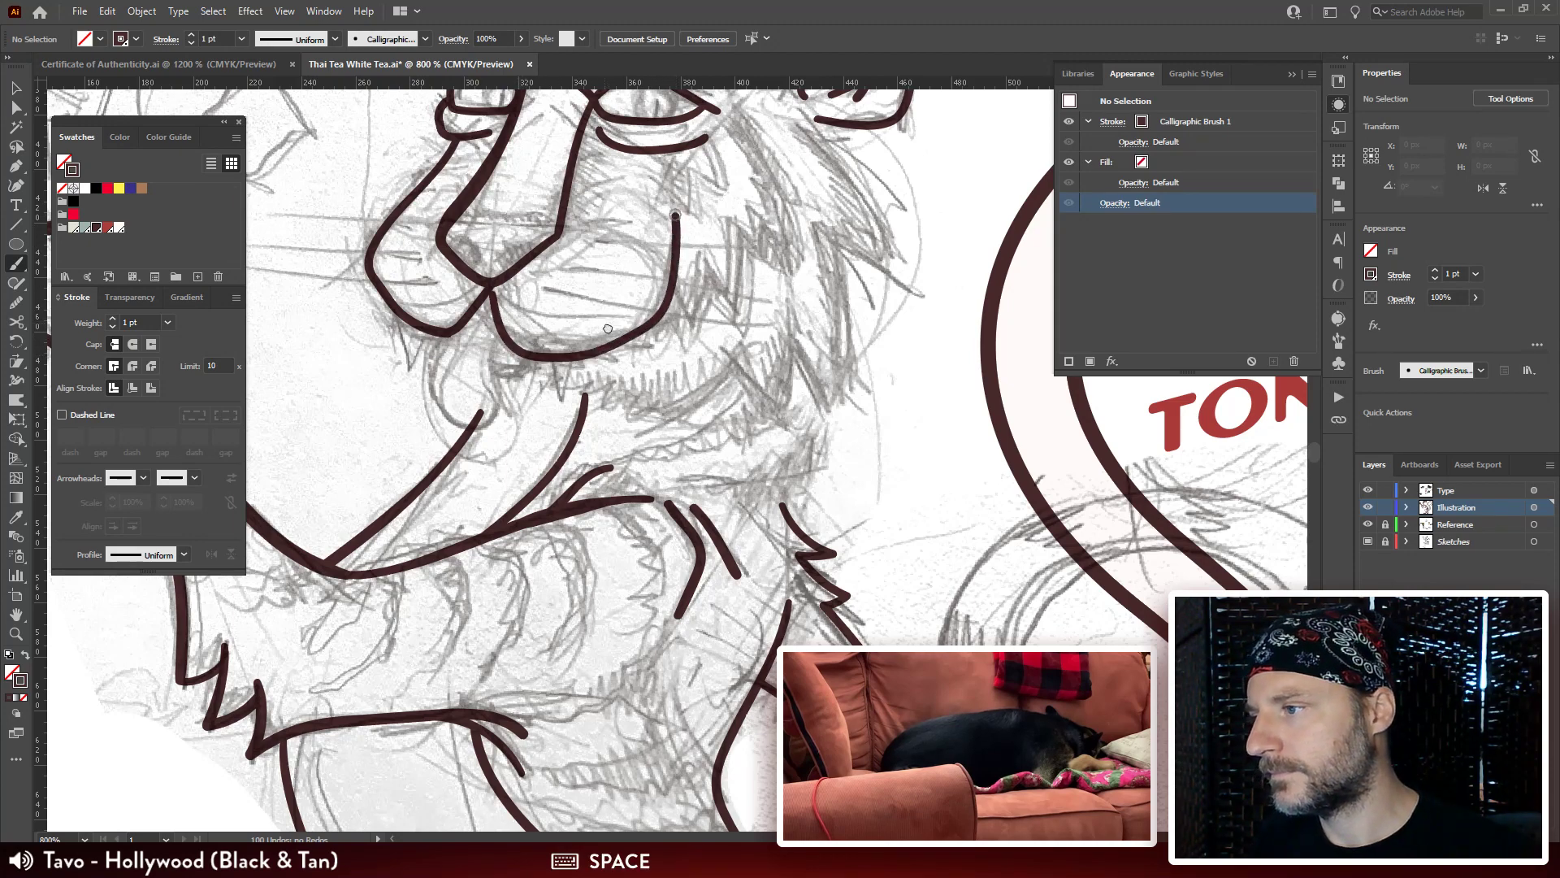
key("a")
left_click_drag(611, 366, 687, 391)
key("space")
mouse_move(732, 324)
left_mouse_down()
mouse_move(679, 362)
mouse_move(689, 349)
left_mouse_up()
left_click_drag(697, 322, 693, 315)
left_click_drag(700, 256, 615, 277)
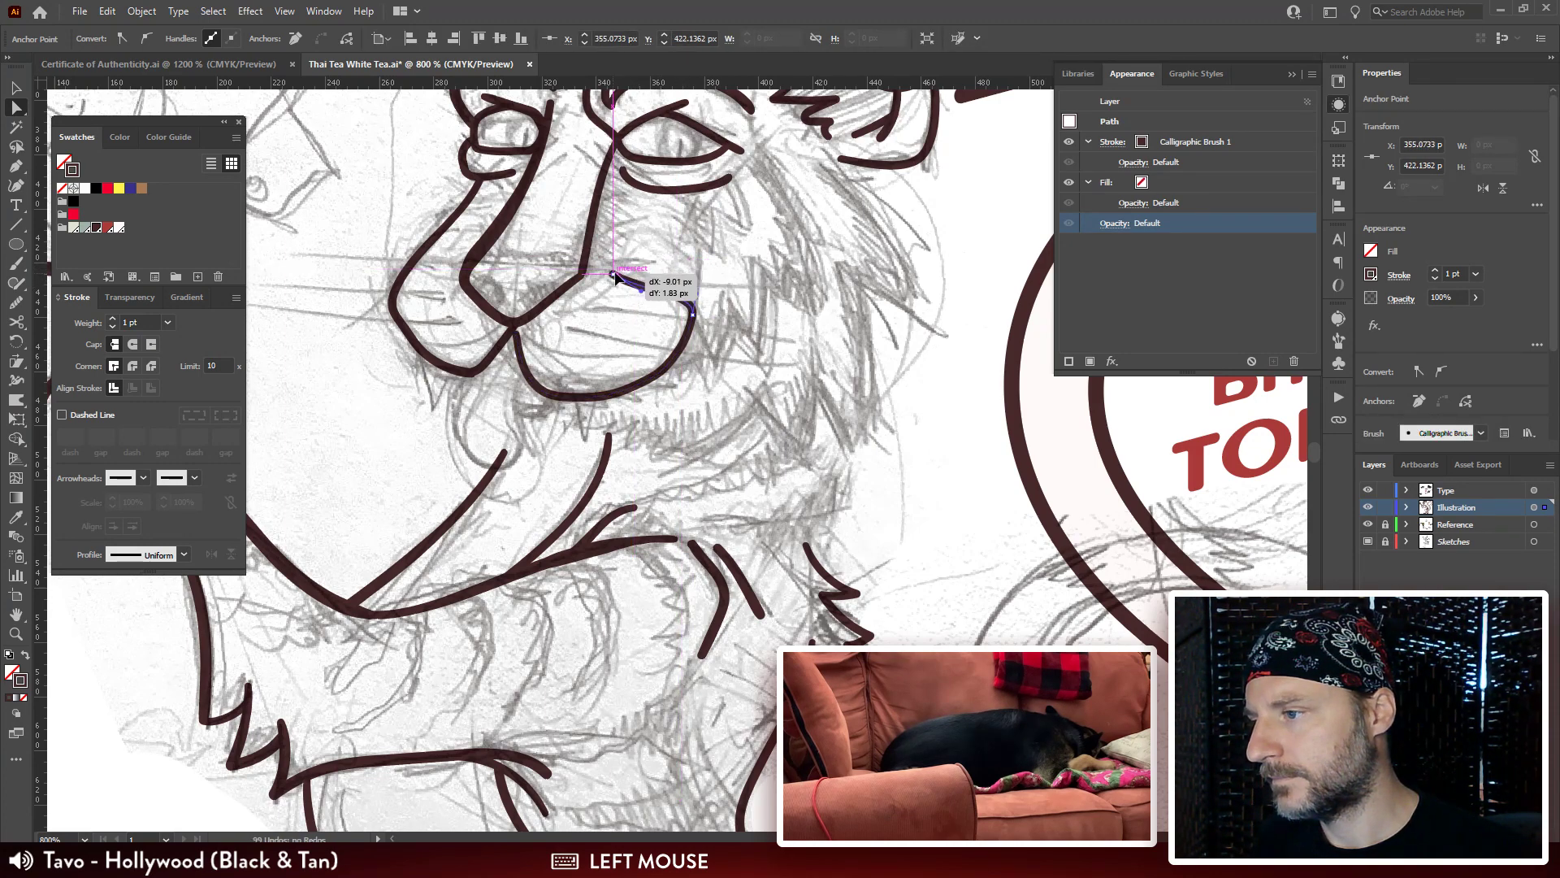
left_click_drag(691, 323, 689, 325)
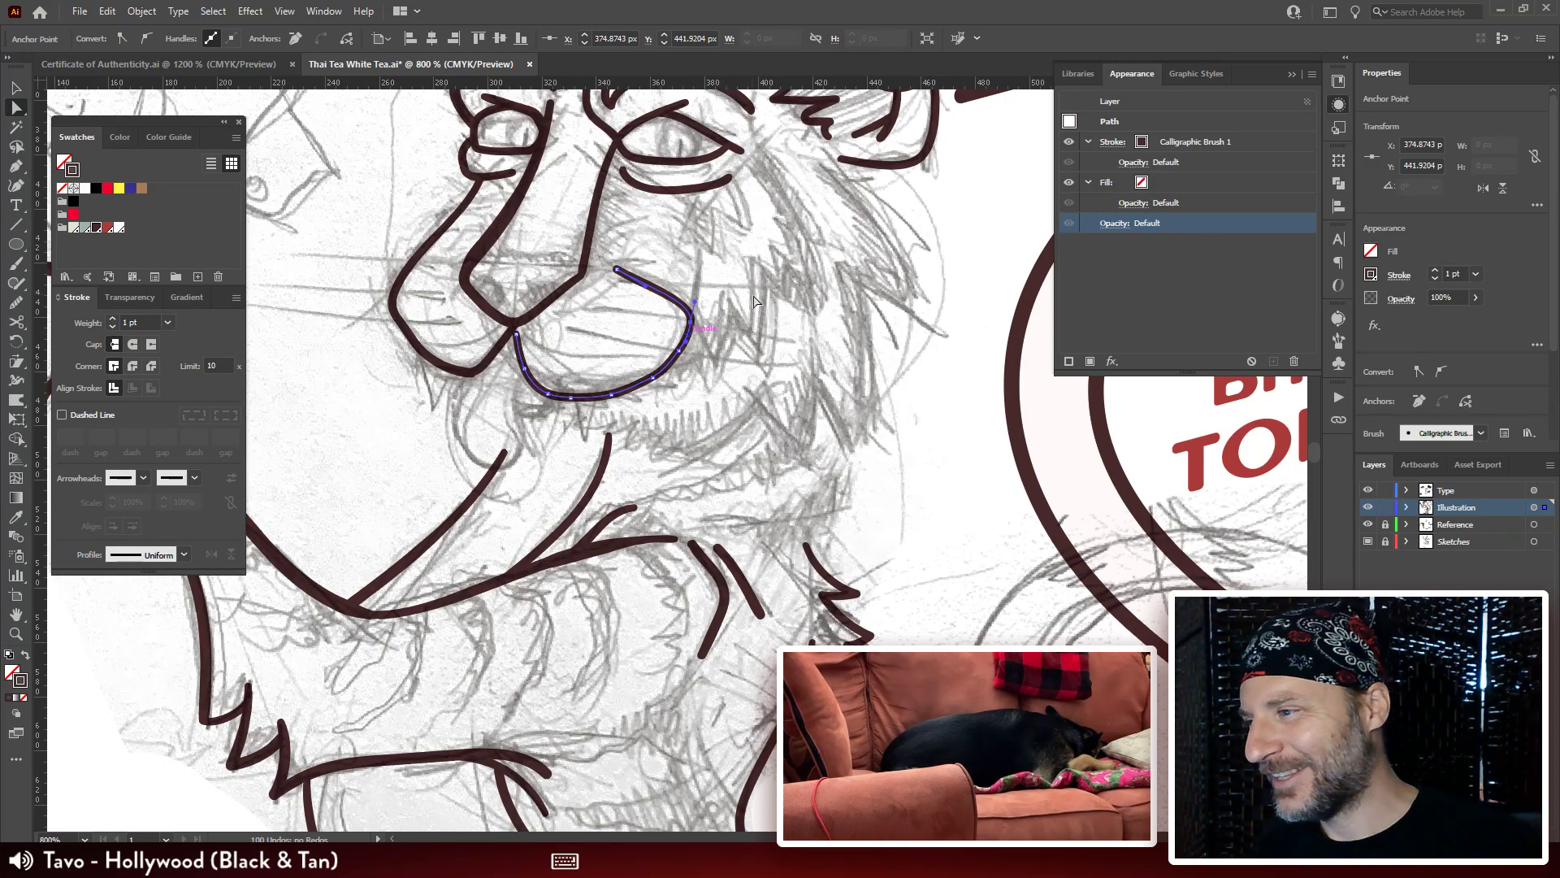
Reposition the anchors along the bottom and outer side of the near muzzle curve to even out its contour.
key("space")
left_click_drag(725, 288, 788, 268)
left_click_drag(582, 317, 579, 306)
key("space")
left_click_drag(615, 372, 622, 349)
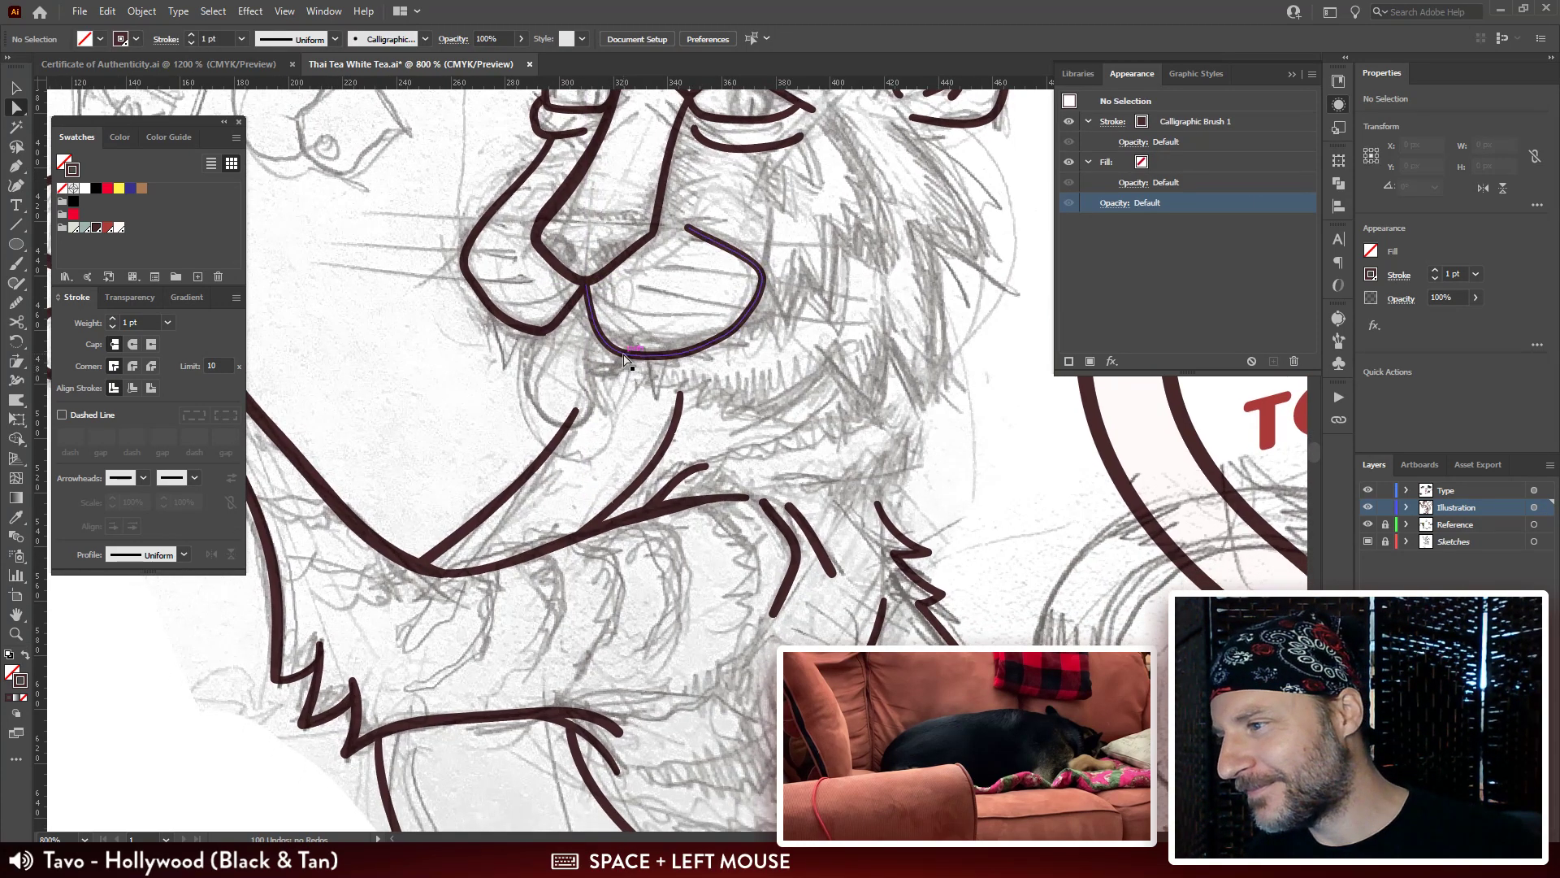
left_click(625, 355)
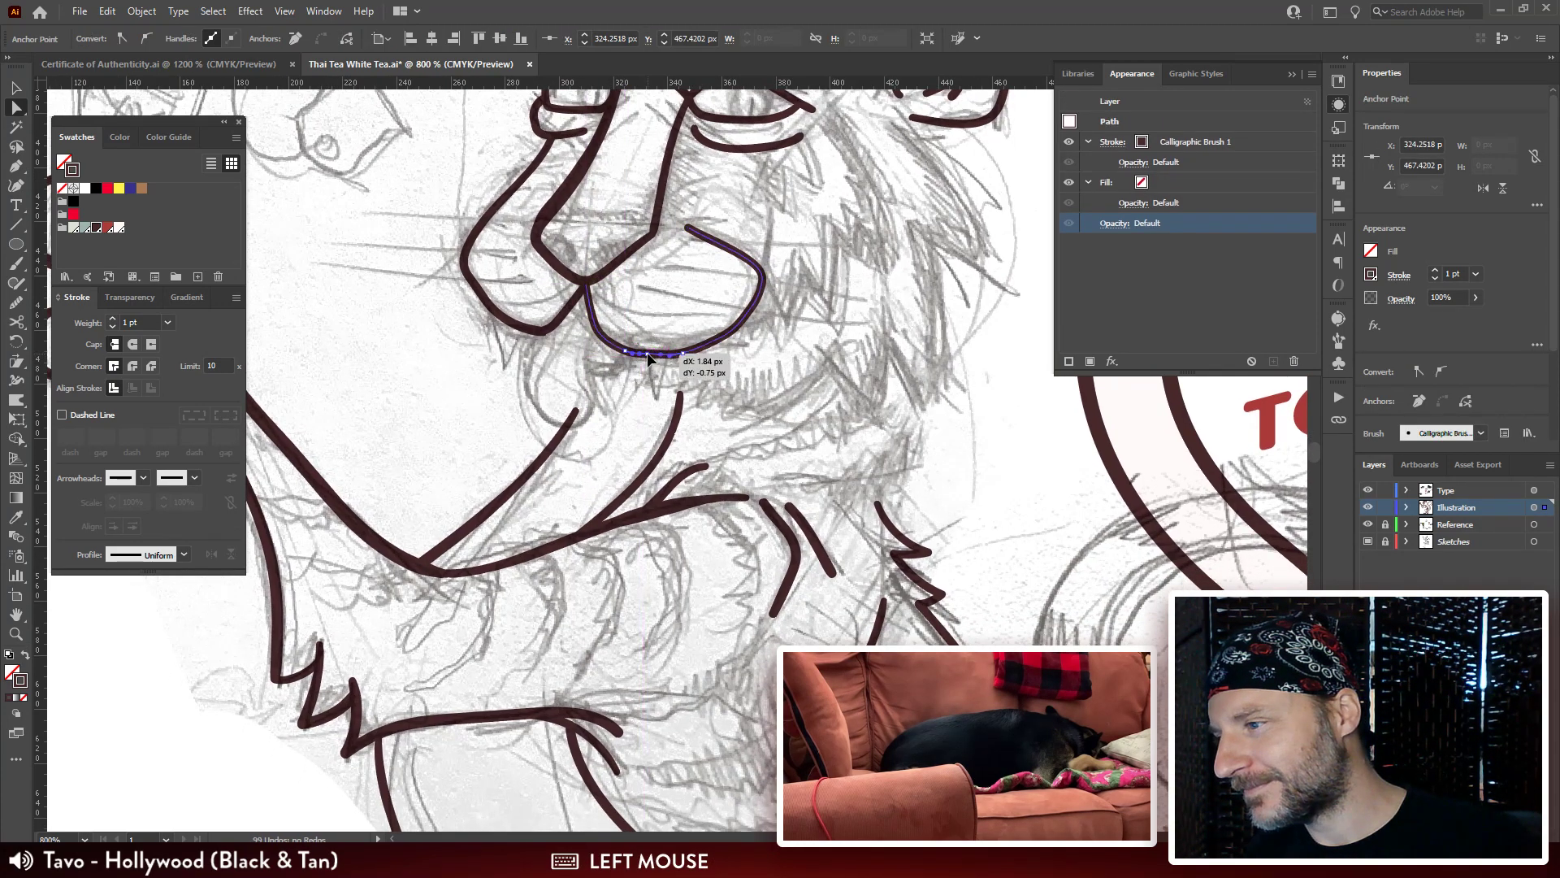
left_click(647, 354)
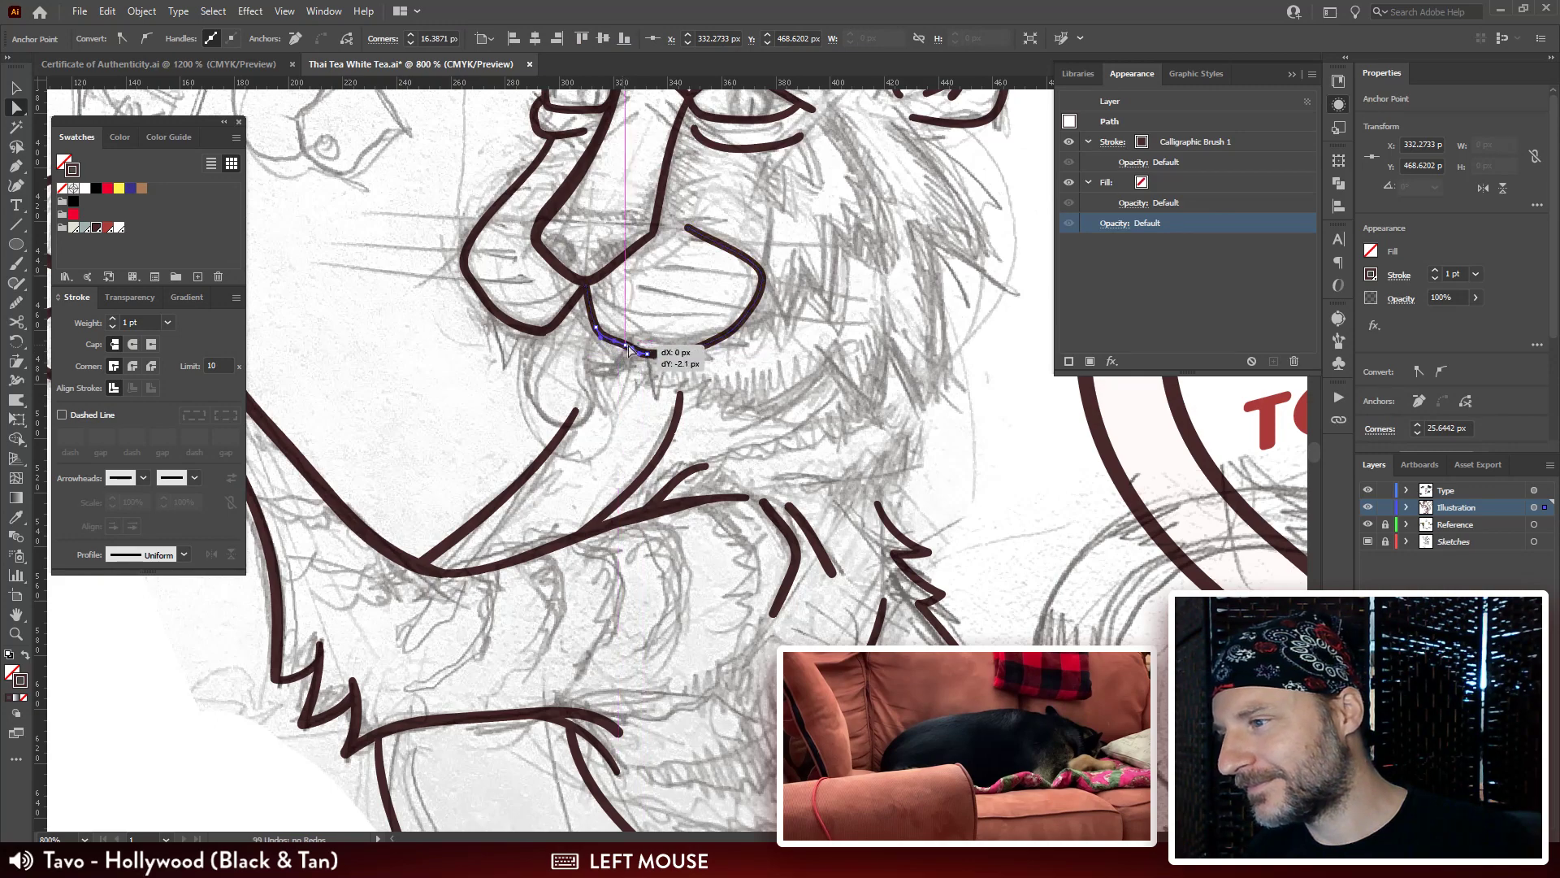
left_click_drag(676, 357, 753, 338)
key("ctrl+r")
key("space")
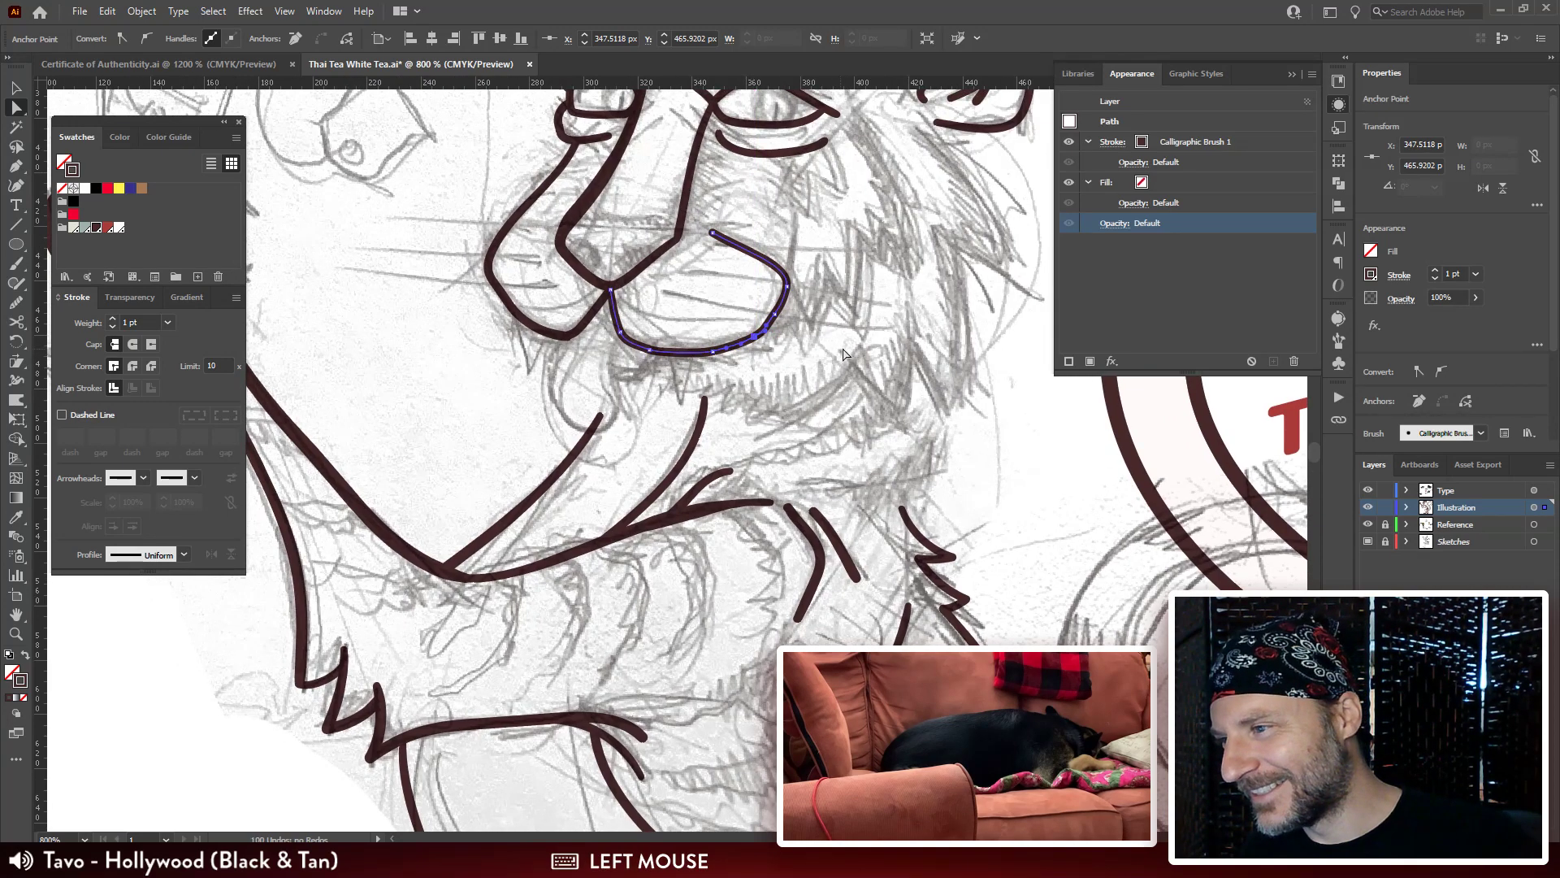
Pull the far muzzle's lower corner down and move the mouth line's end to meet it.
left_click(570, 354)
key("ctrl+plus")
key("space")
left_click_drag(570, 354, 611, 374)
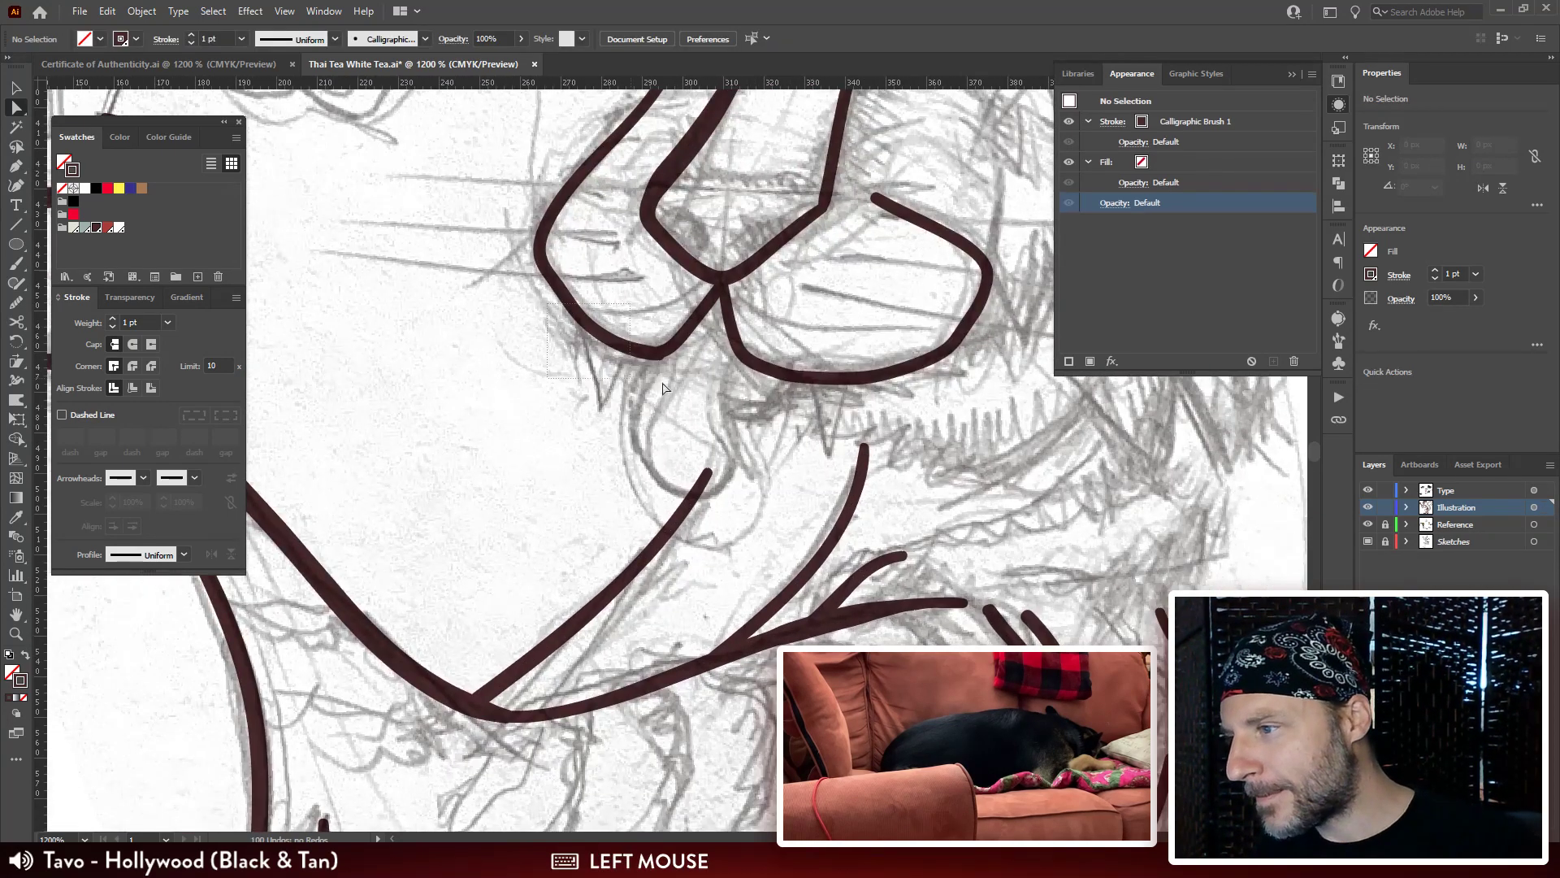
left_click(659, 355)
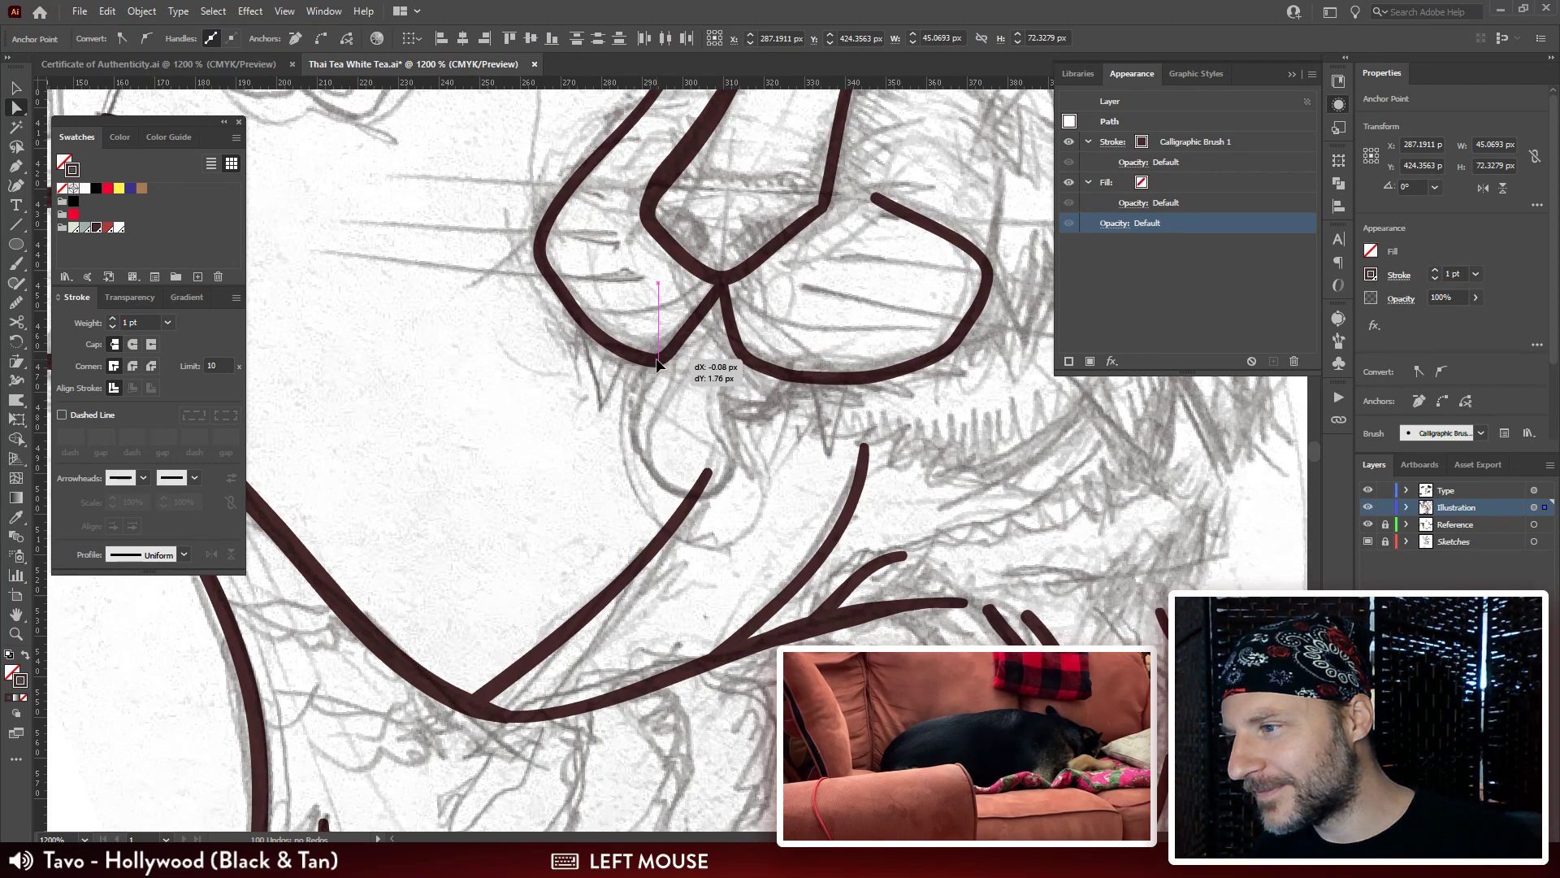
left_click_drag(657, 364, 656, 365)
left_click(660, 370)
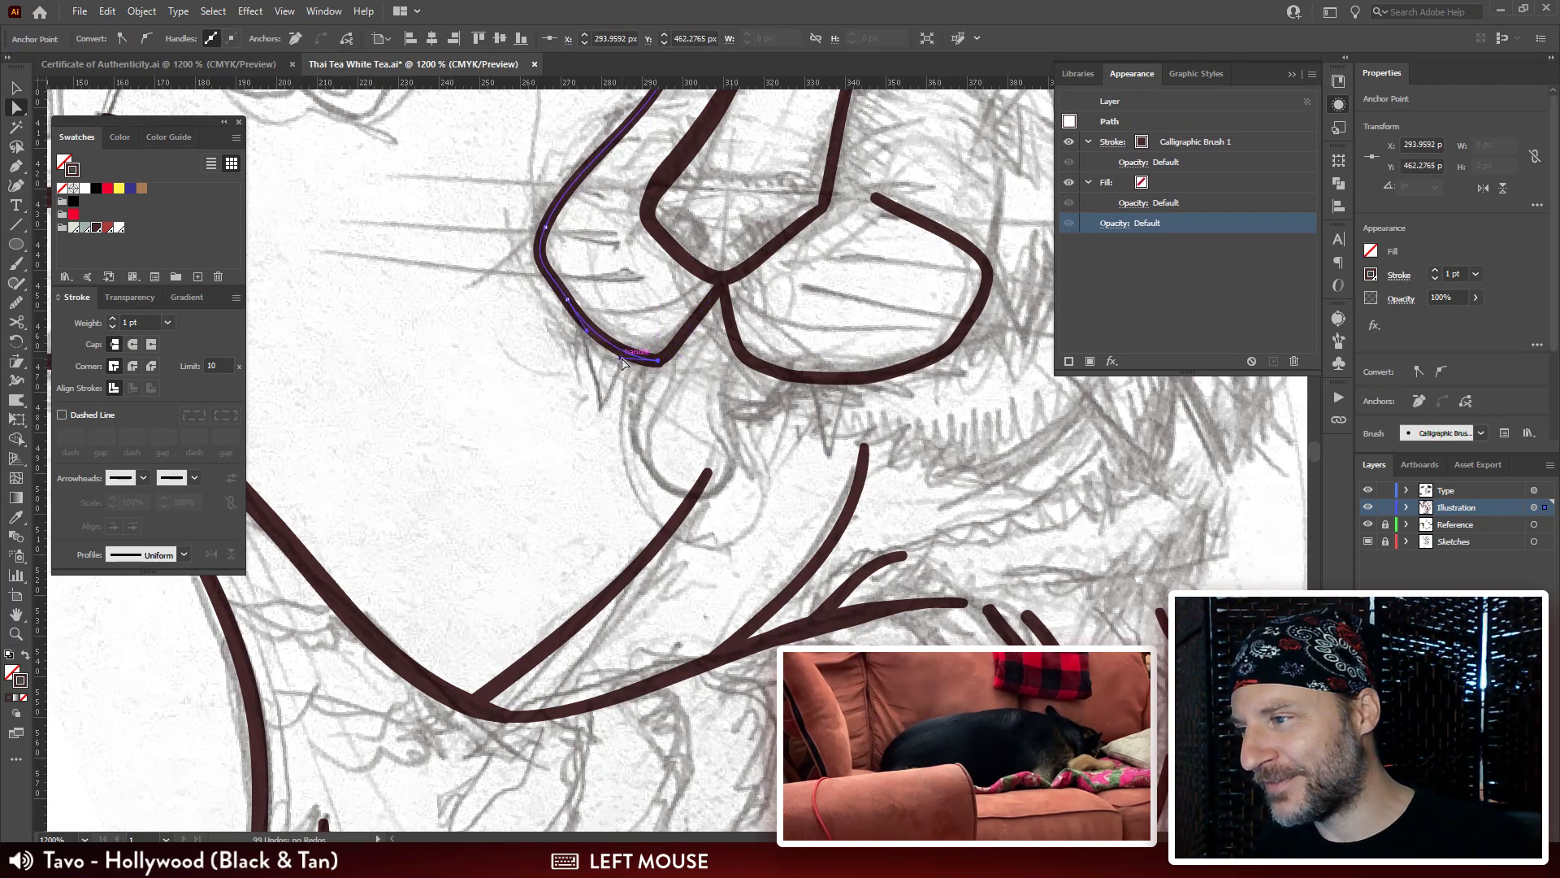
left_click_drag(621, 358, 662, 364)
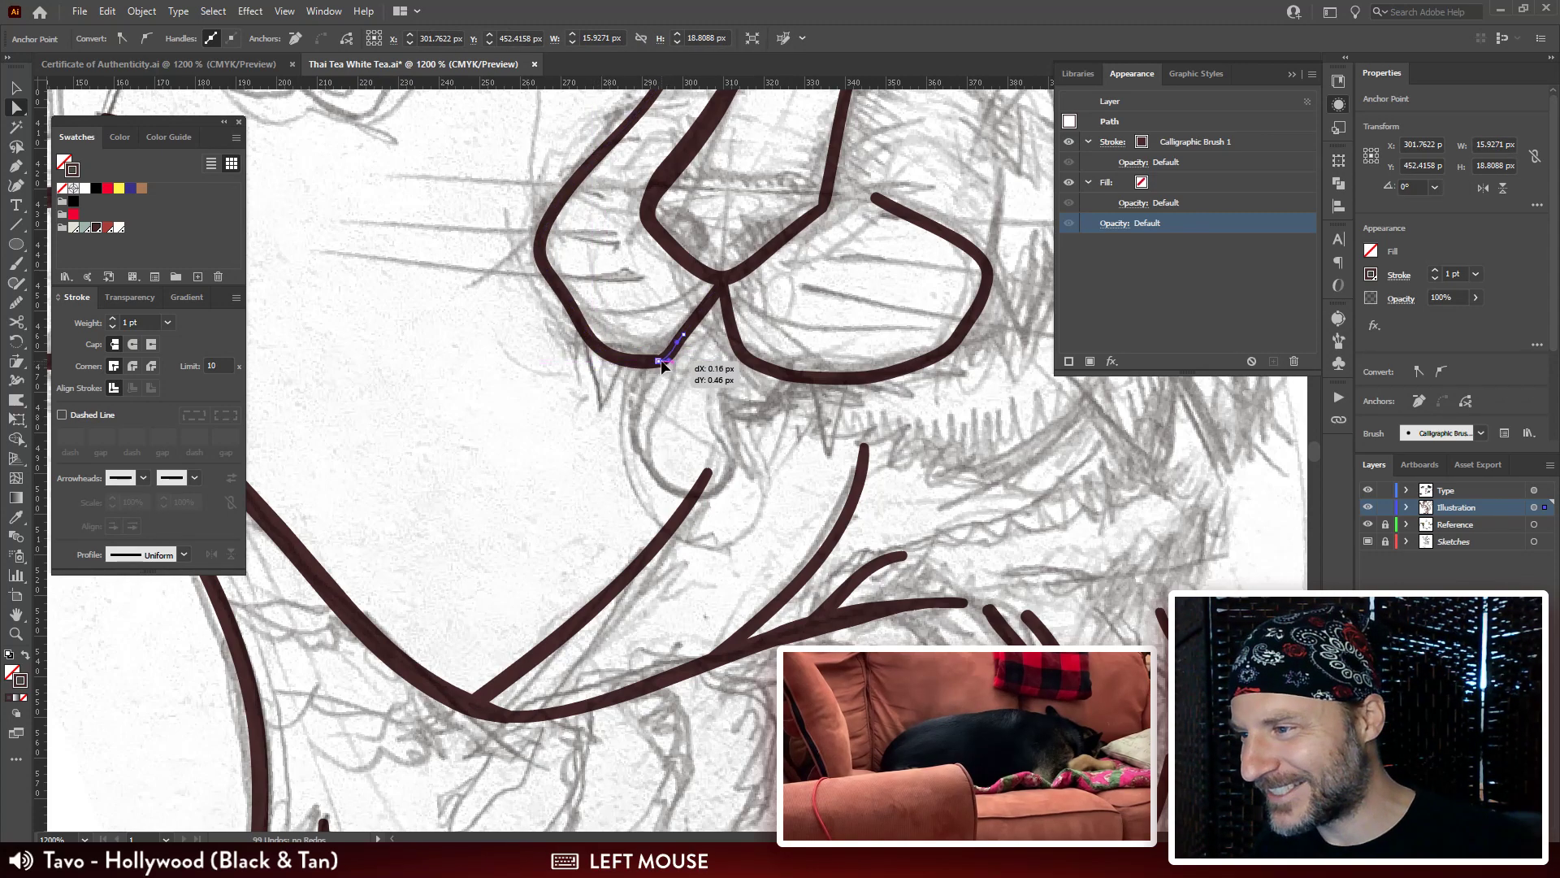
Clean up the corner where the far muzzle curve meets the mouth line so the two strokes overlap neatly.
left_click(682, 400)
key("ctrl+plus")
key("ctrl+plus")
key("ctrl+plus")
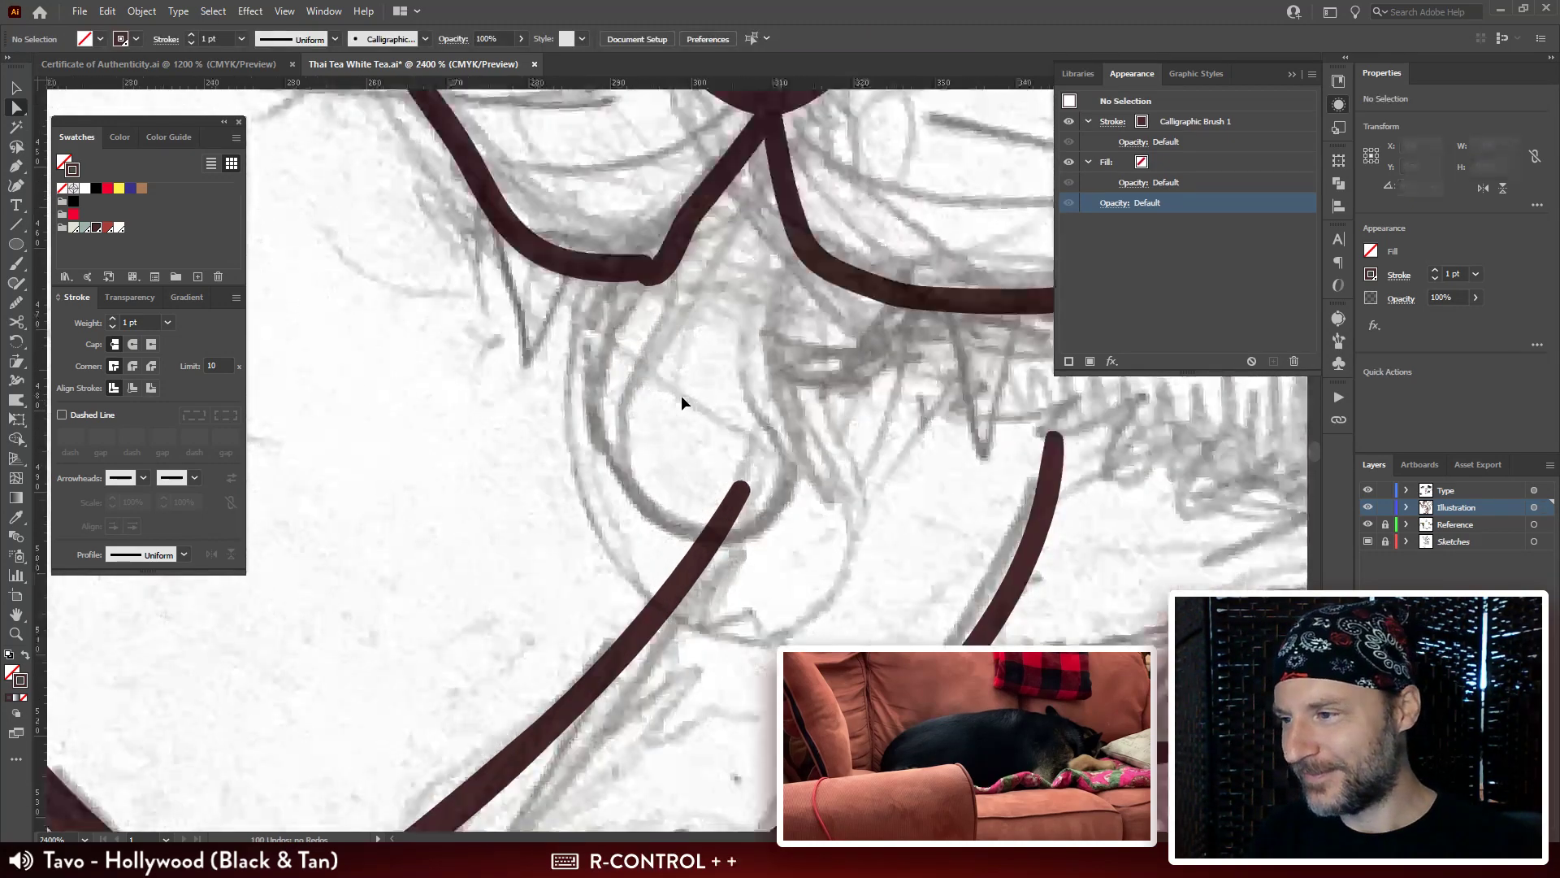
left_click_drag(643, 275, 589, 346)
left_click(626, 331)
left_click(622, 398)
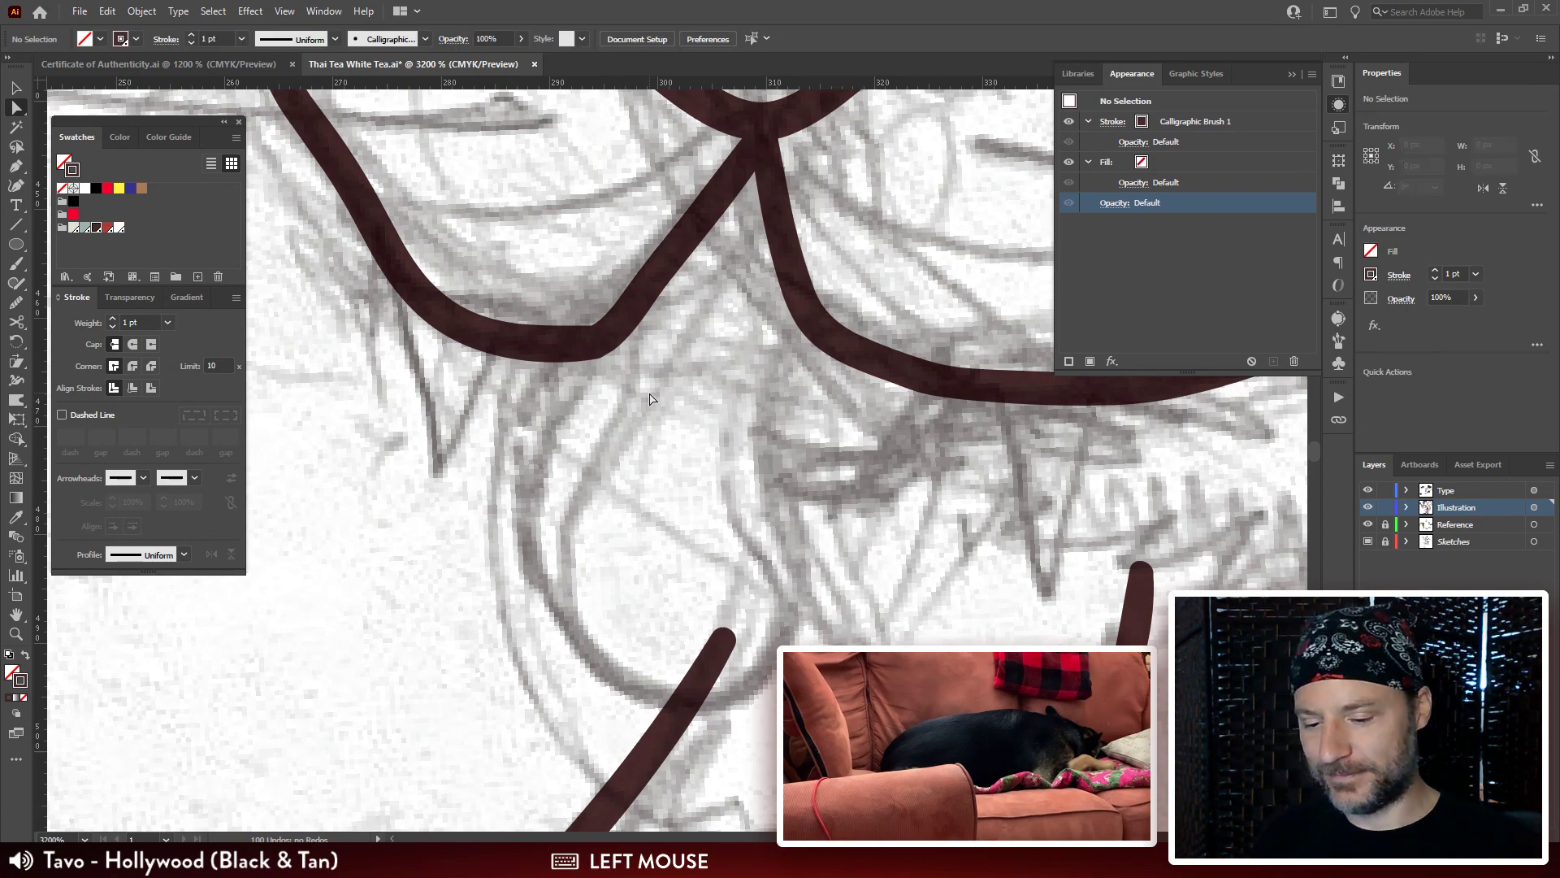
Review the inked tiger as a whole within the poster layout.
key("ctrl+minus")
key("ctrl+minus")
key("ctrl+minus")
key("ctrl+minus")
key("ctrl+minus")
key("ctrl+minus")
key("ctrl+minus")
key("ctrl+minus")
key("ctrl+plus")
key("ctrl+plus")
key("ctrl+plus")
key("ctrl+plus")
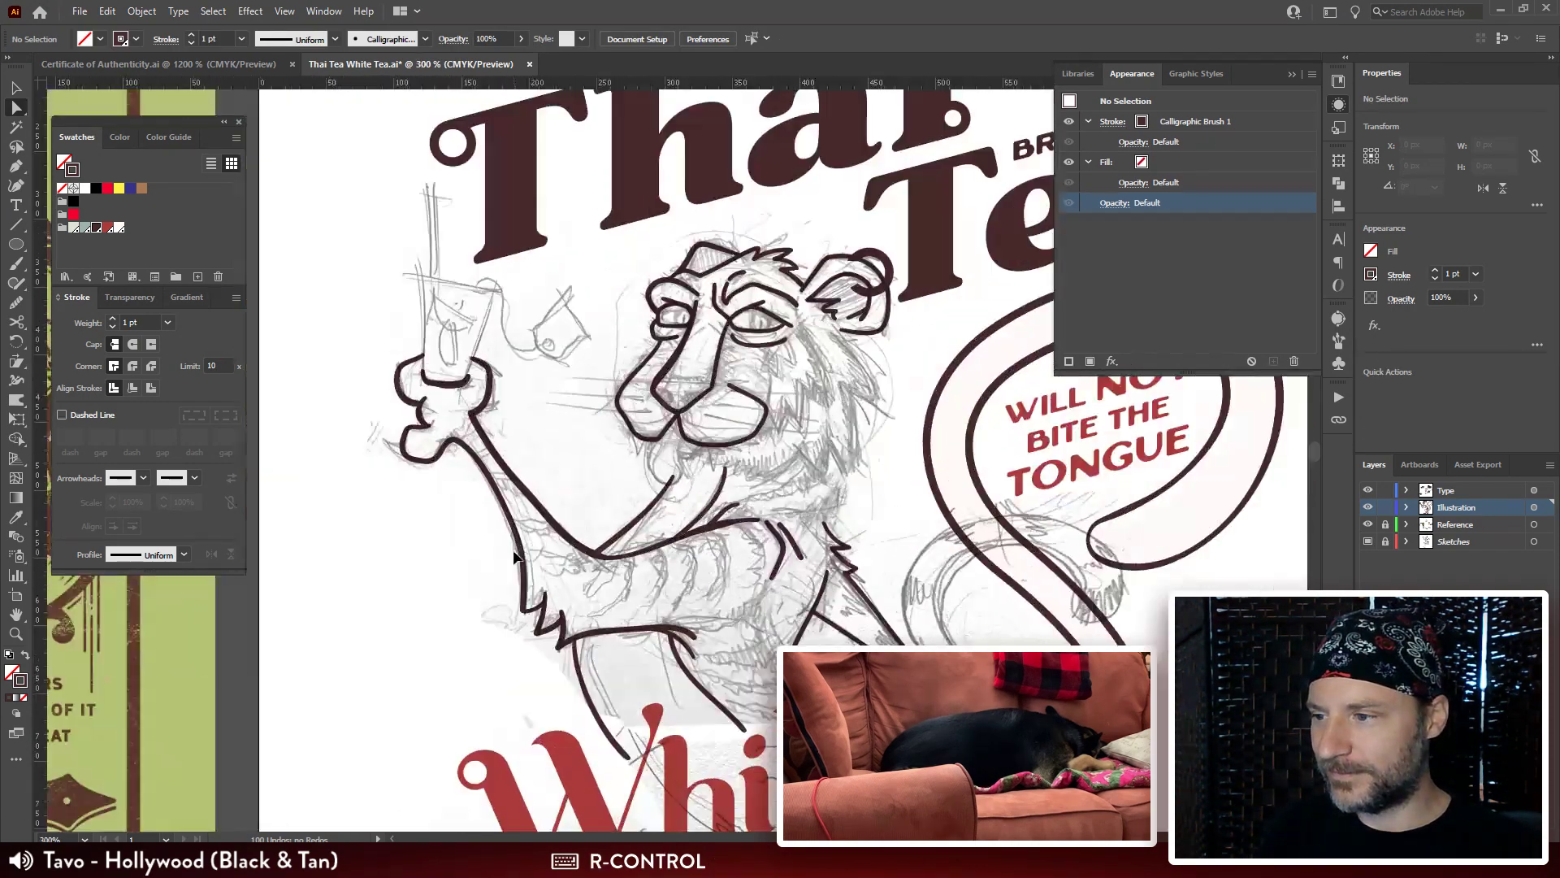
Paint the tongue outline hanging from the far muzzle corner around to the near muzzle curve, and adjust its lower curve.
left_click_drag(715, 459, 664, 313)
key("p")
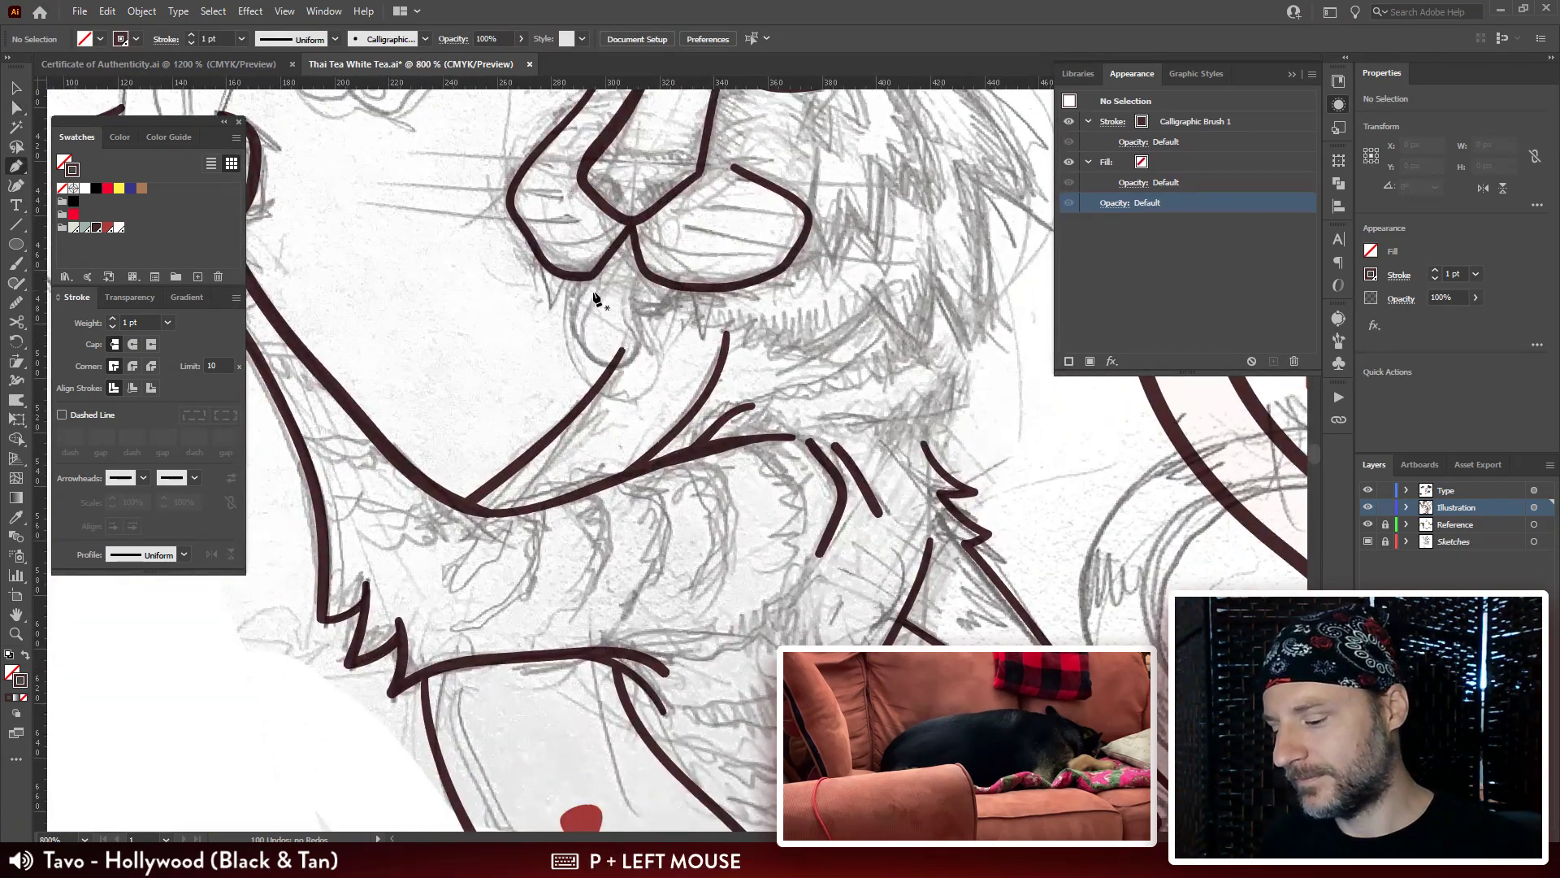
key("b")
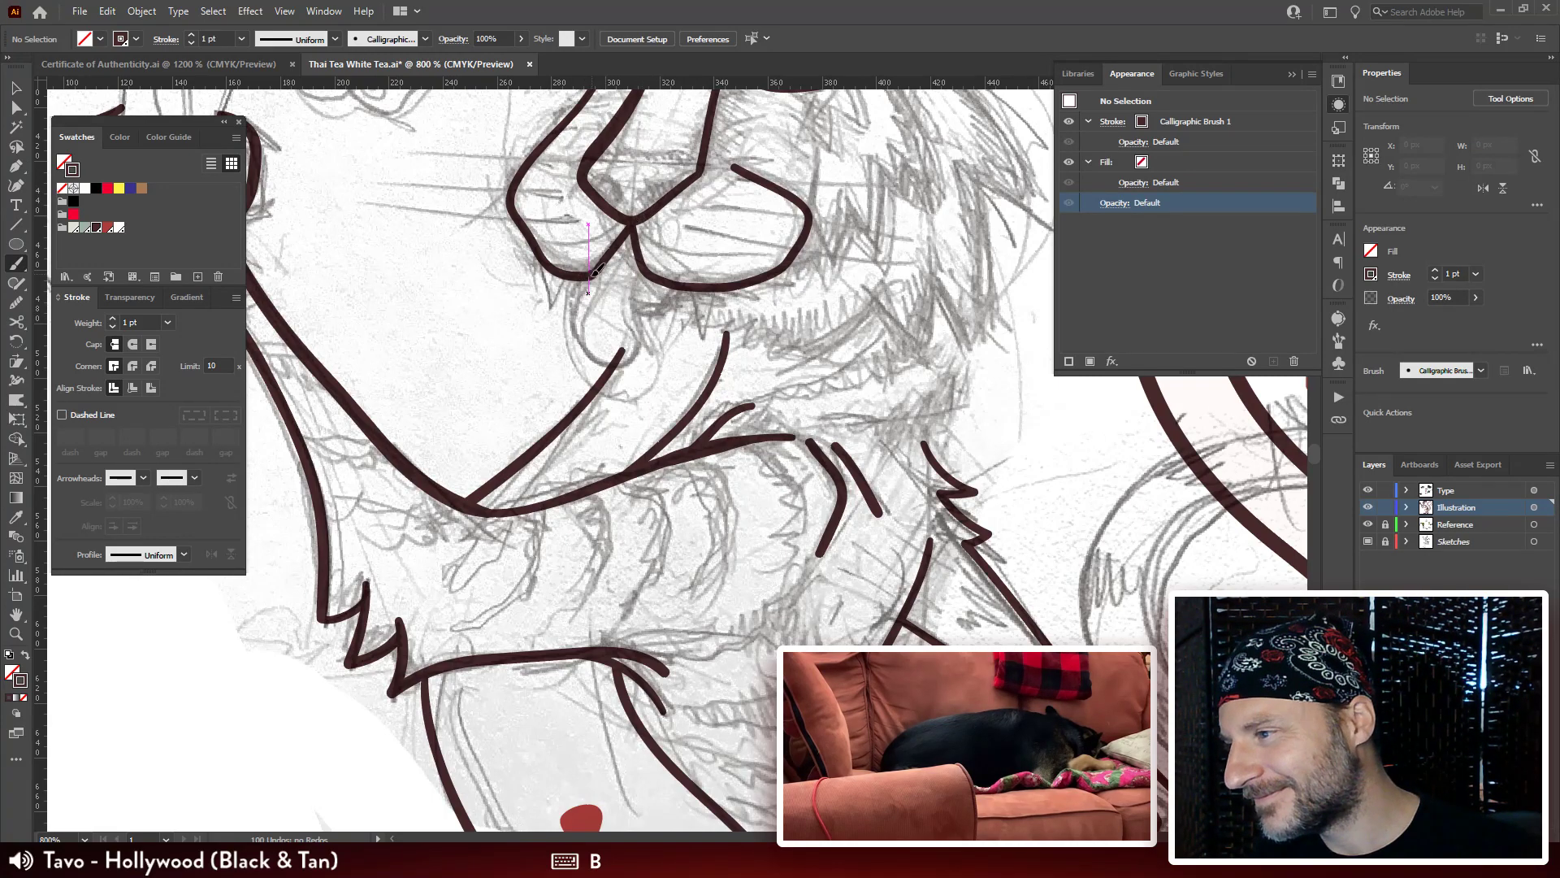
left_click_drag(590, 276, 582, 304)
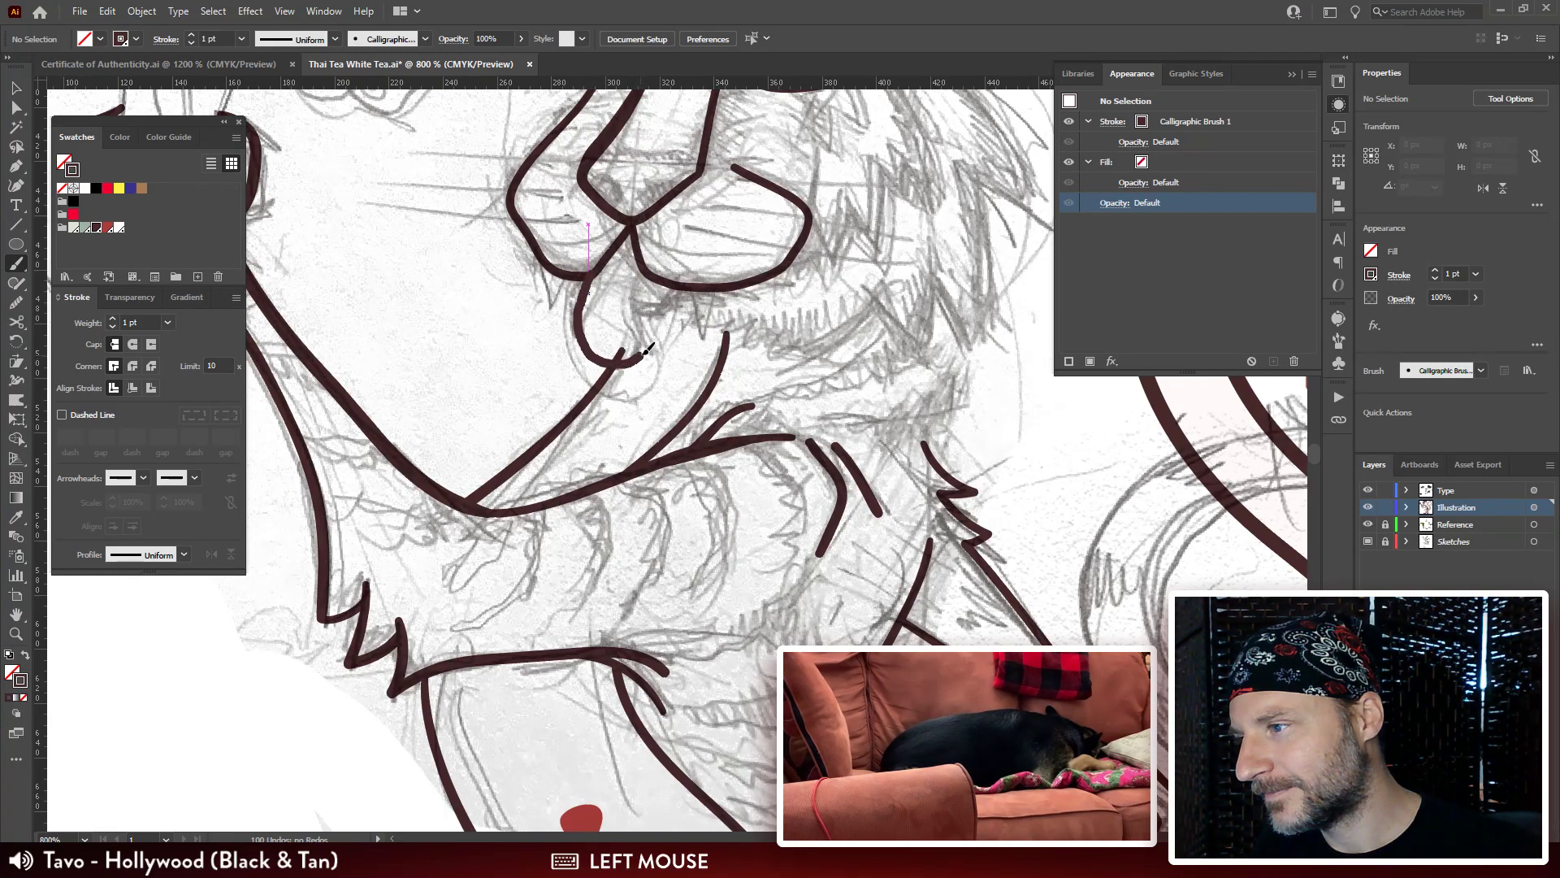
left_click_drag(642, 302, 652, 281)
key("ctrl+z")
key("a")
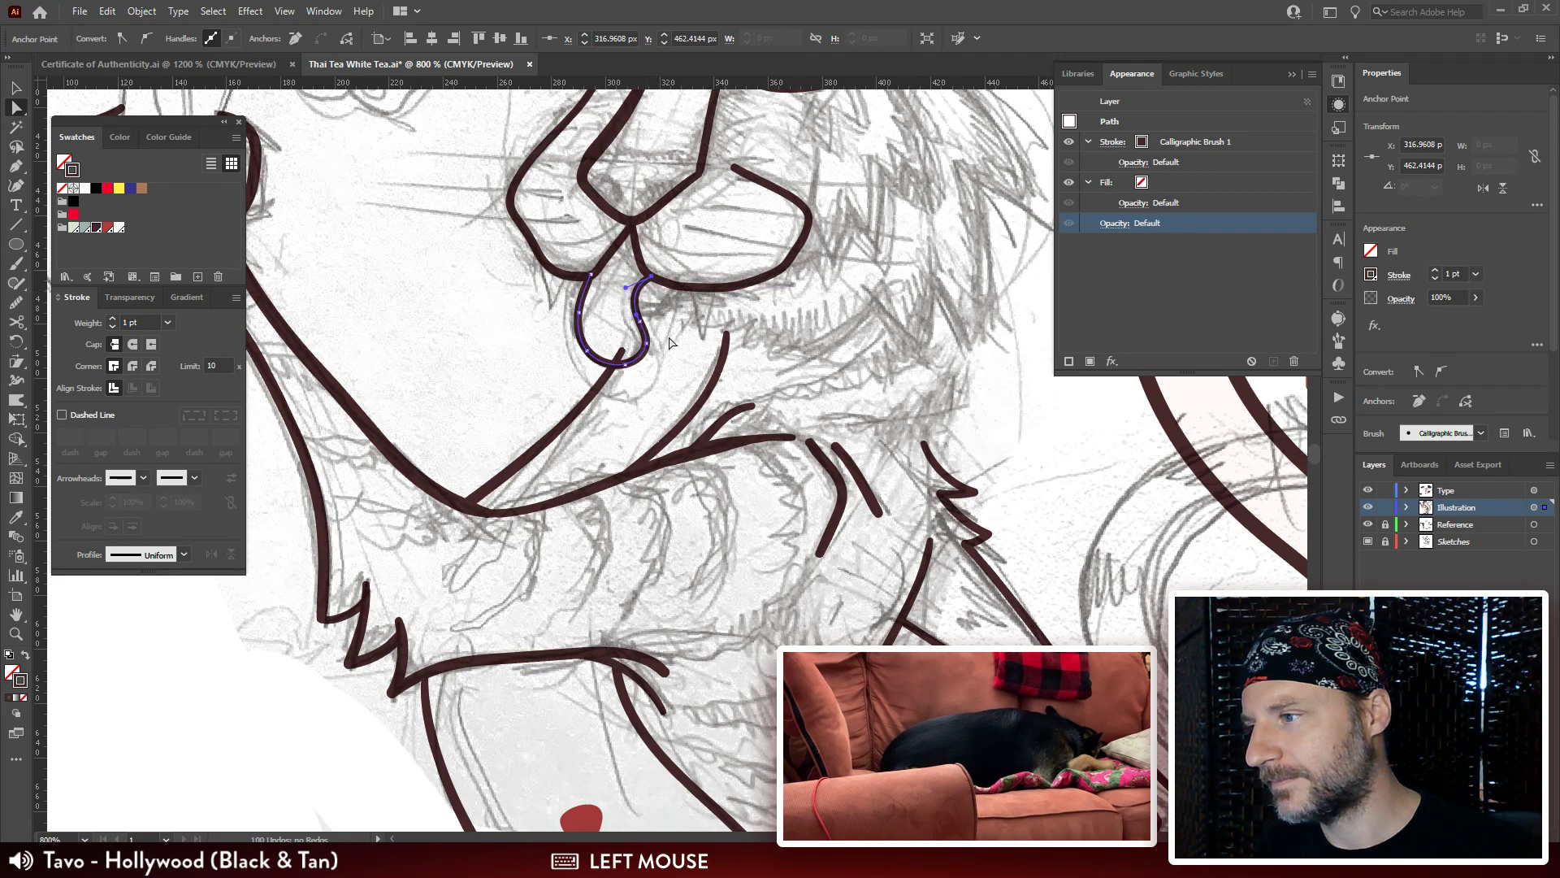
key("space")
left_click_drag(671, 343, 664, 356)
left_click(647, 342)
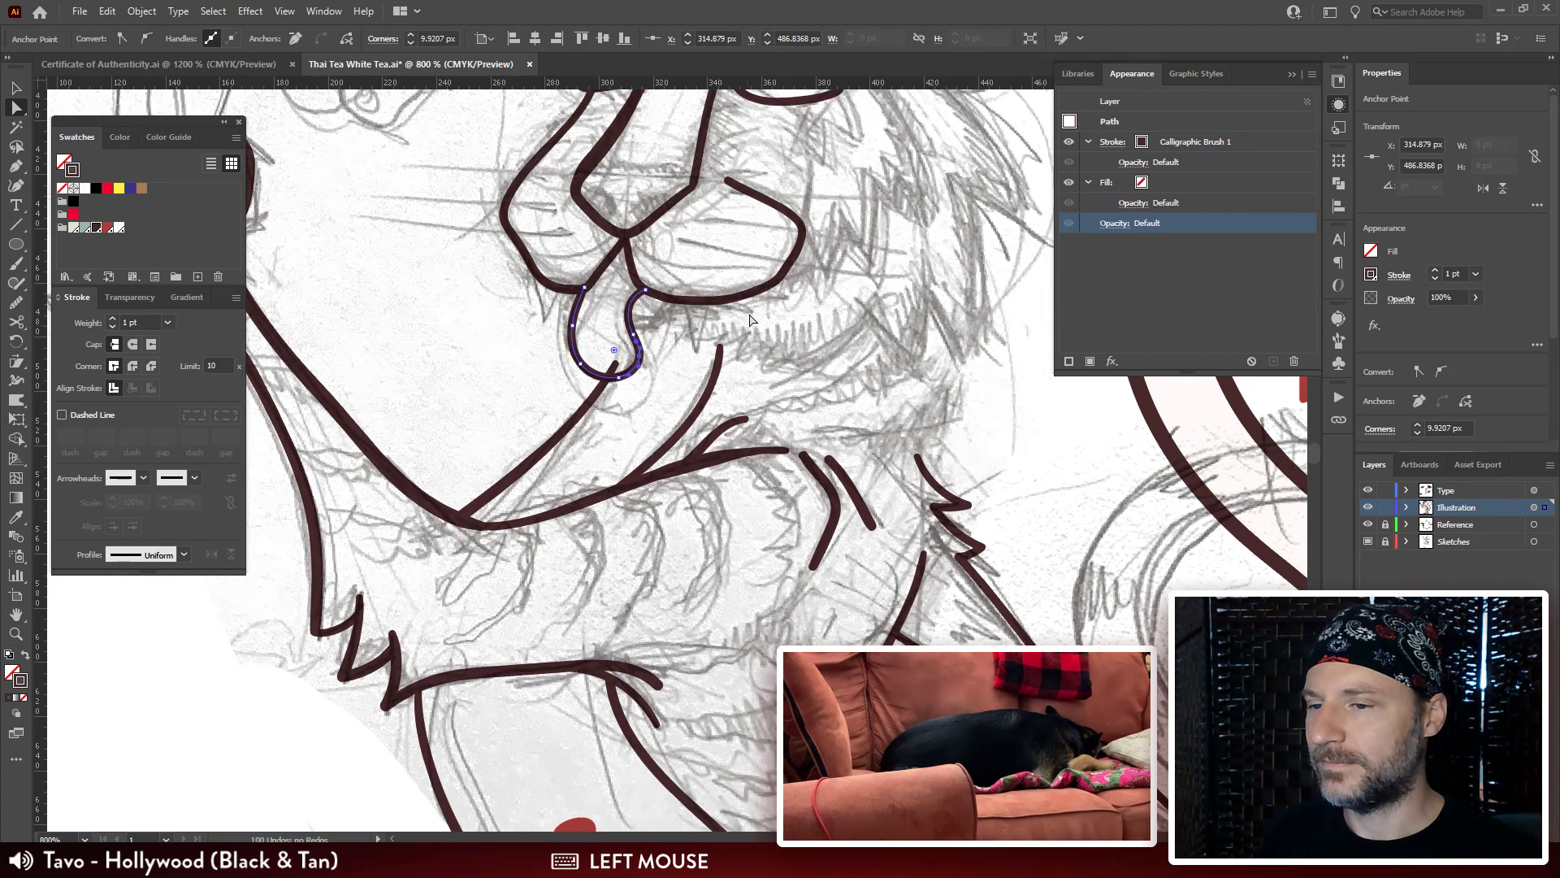
Fill the tongue shape with white.
left_click(64, 165)
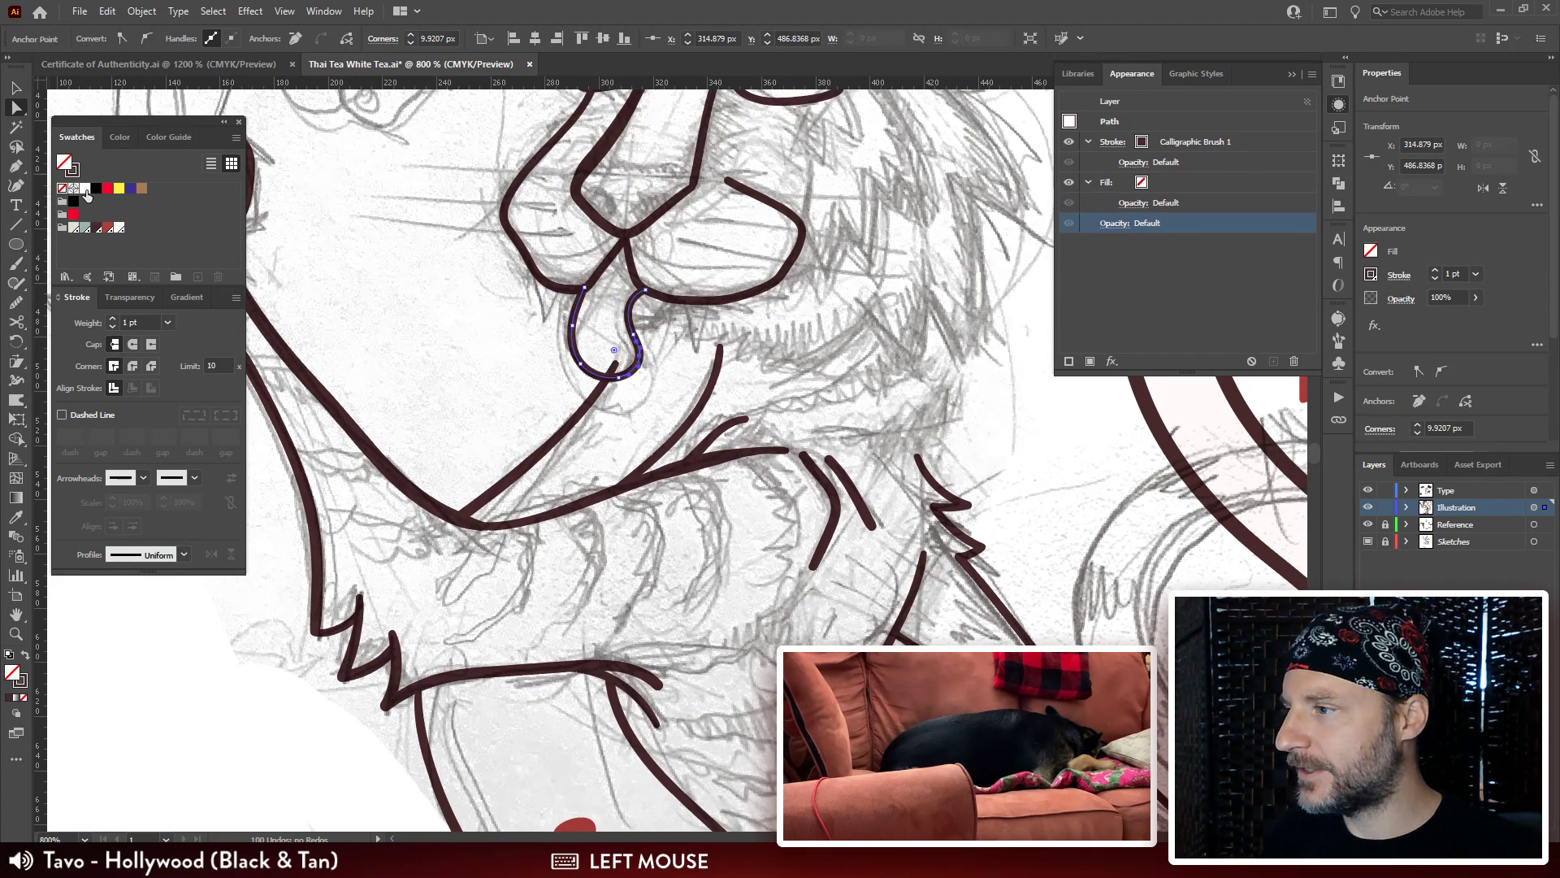
left_click(85, 190)
key("space")
left_click_drag(675, 334, 674, 378)
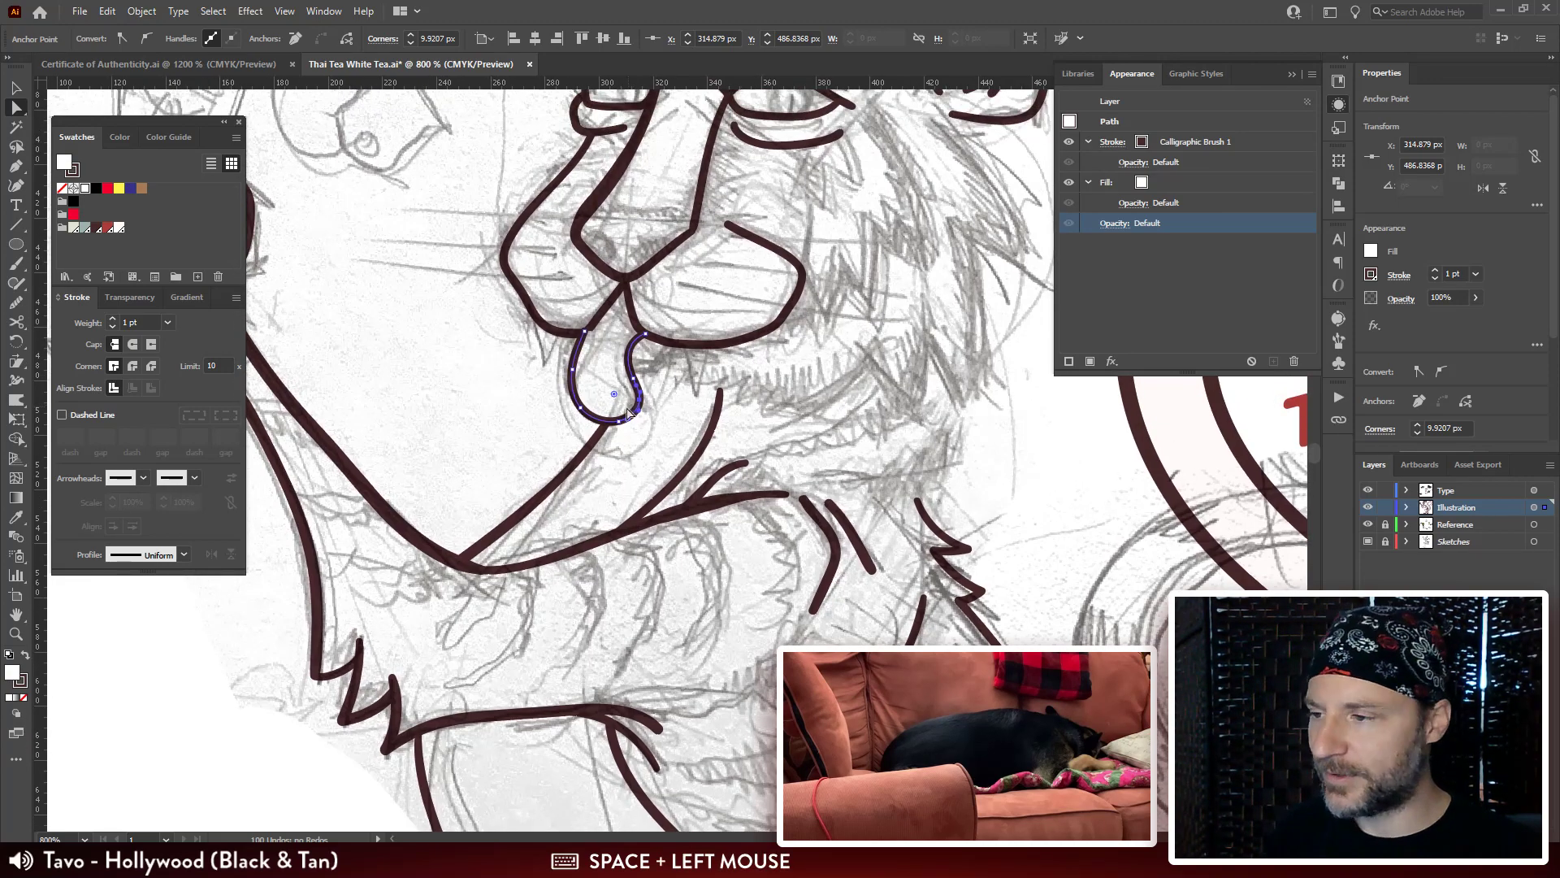
key("ctrl+shift+bracketleft")
Move both open ends of the tongue up onto the mouth lines so it tucks under the muzzle.
left_click_drag(547, 463, 661, 422)
key("space")
left_click(581, 386)
left_click_drag(582, 385, 607, 357)
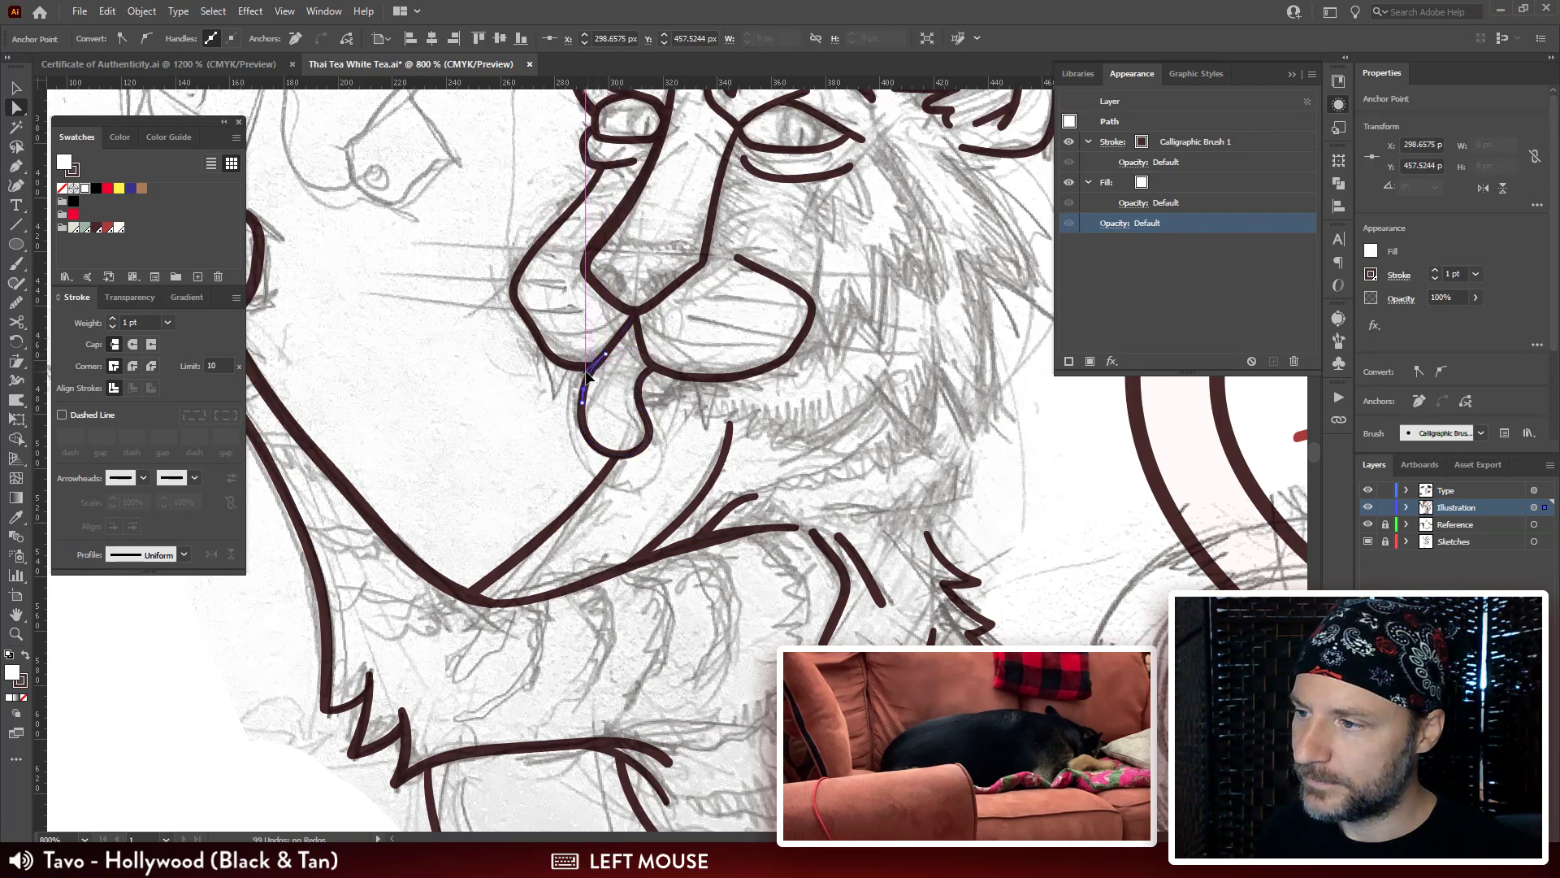
key("space")
left_click_drag(730, 426, 710, 462)
left_click(635, 408)
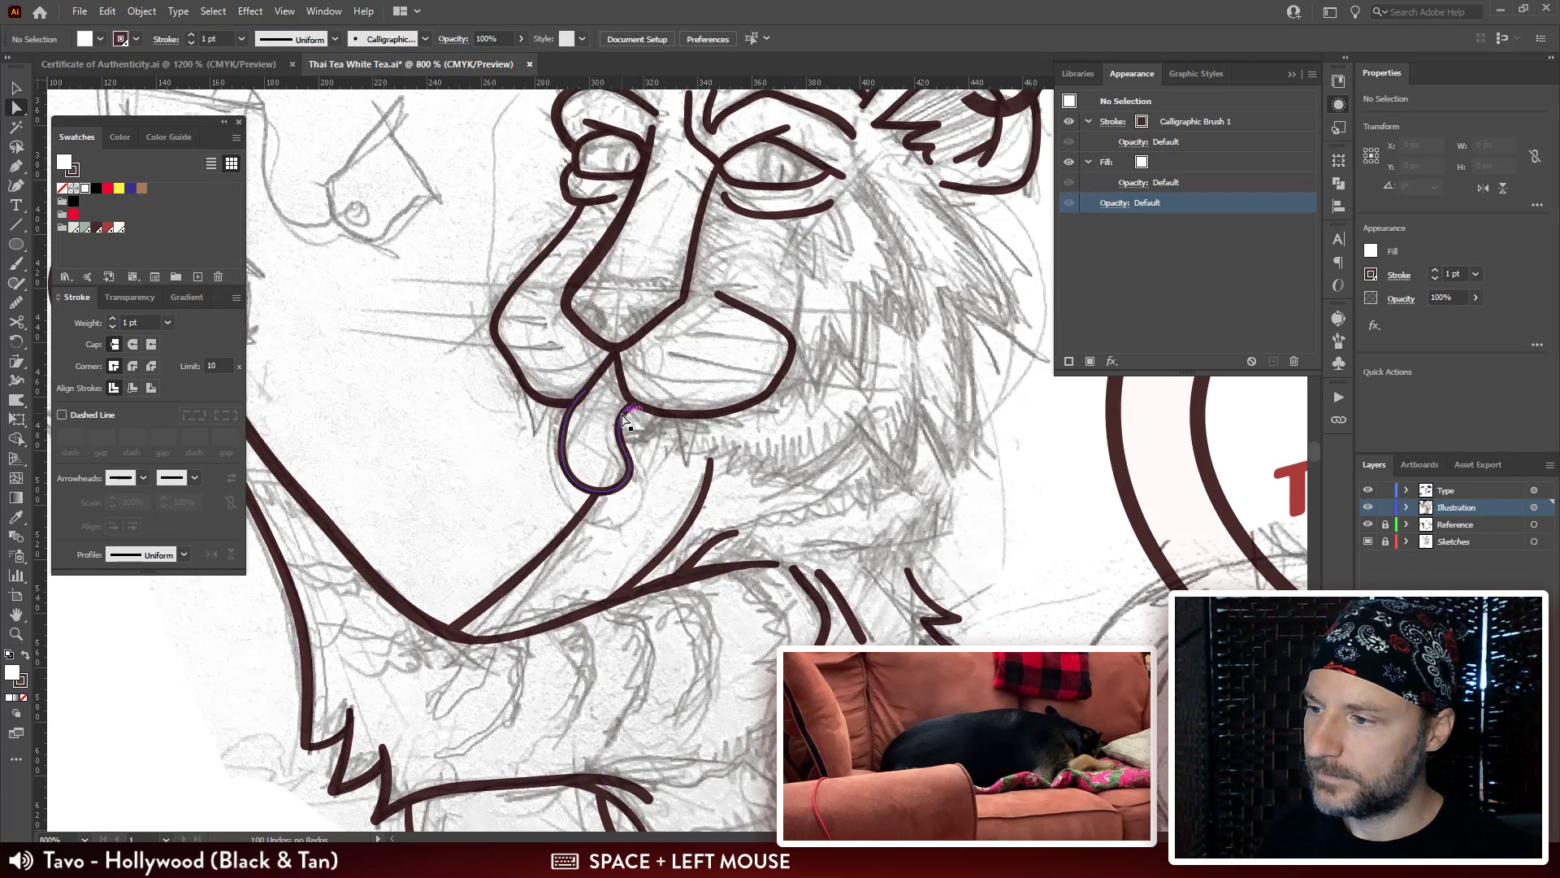
left_click_drag(635, 408, 625, 397)
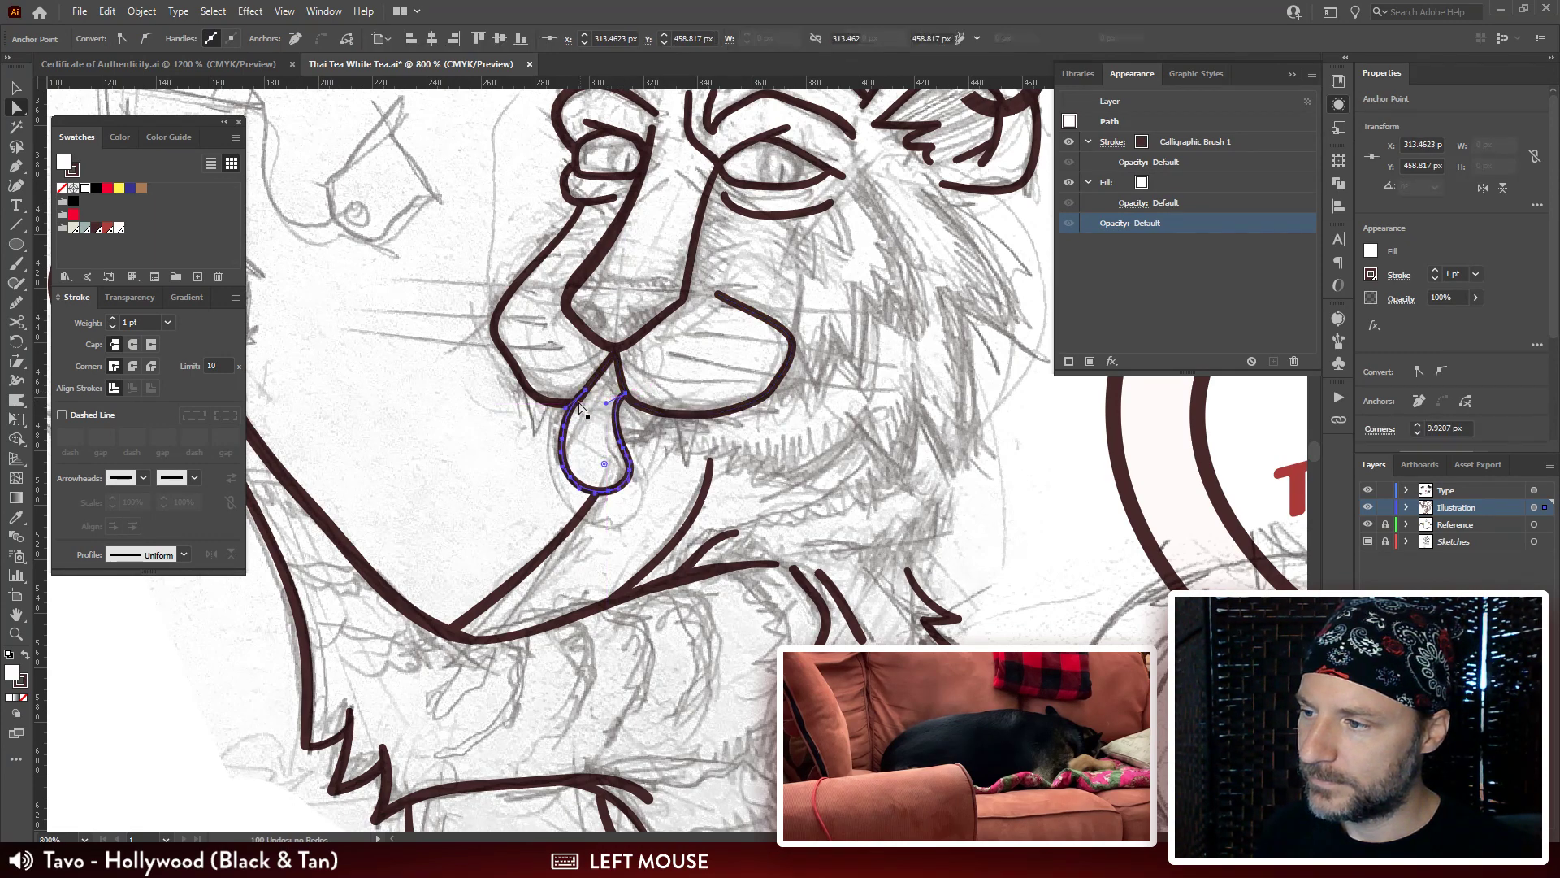
left_click(566, 413)
left_click_drag(567, 411, 569, 413)
left_click(550, 442)
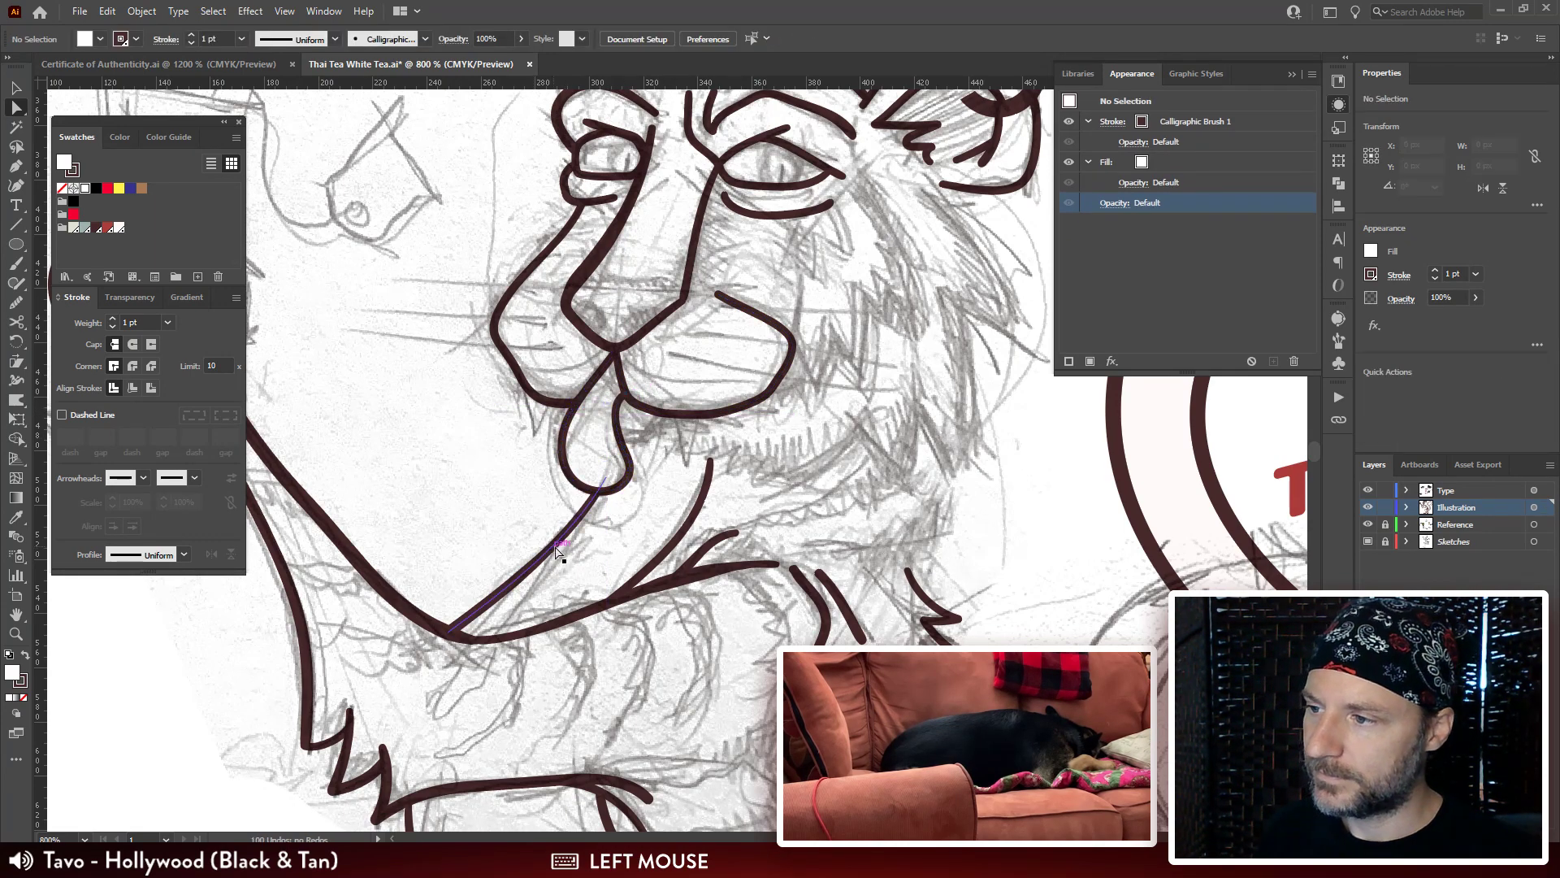
Align the tongue's near end with the muzzle stroke and smooth the anchor along its near side.
left_click(615, 418)
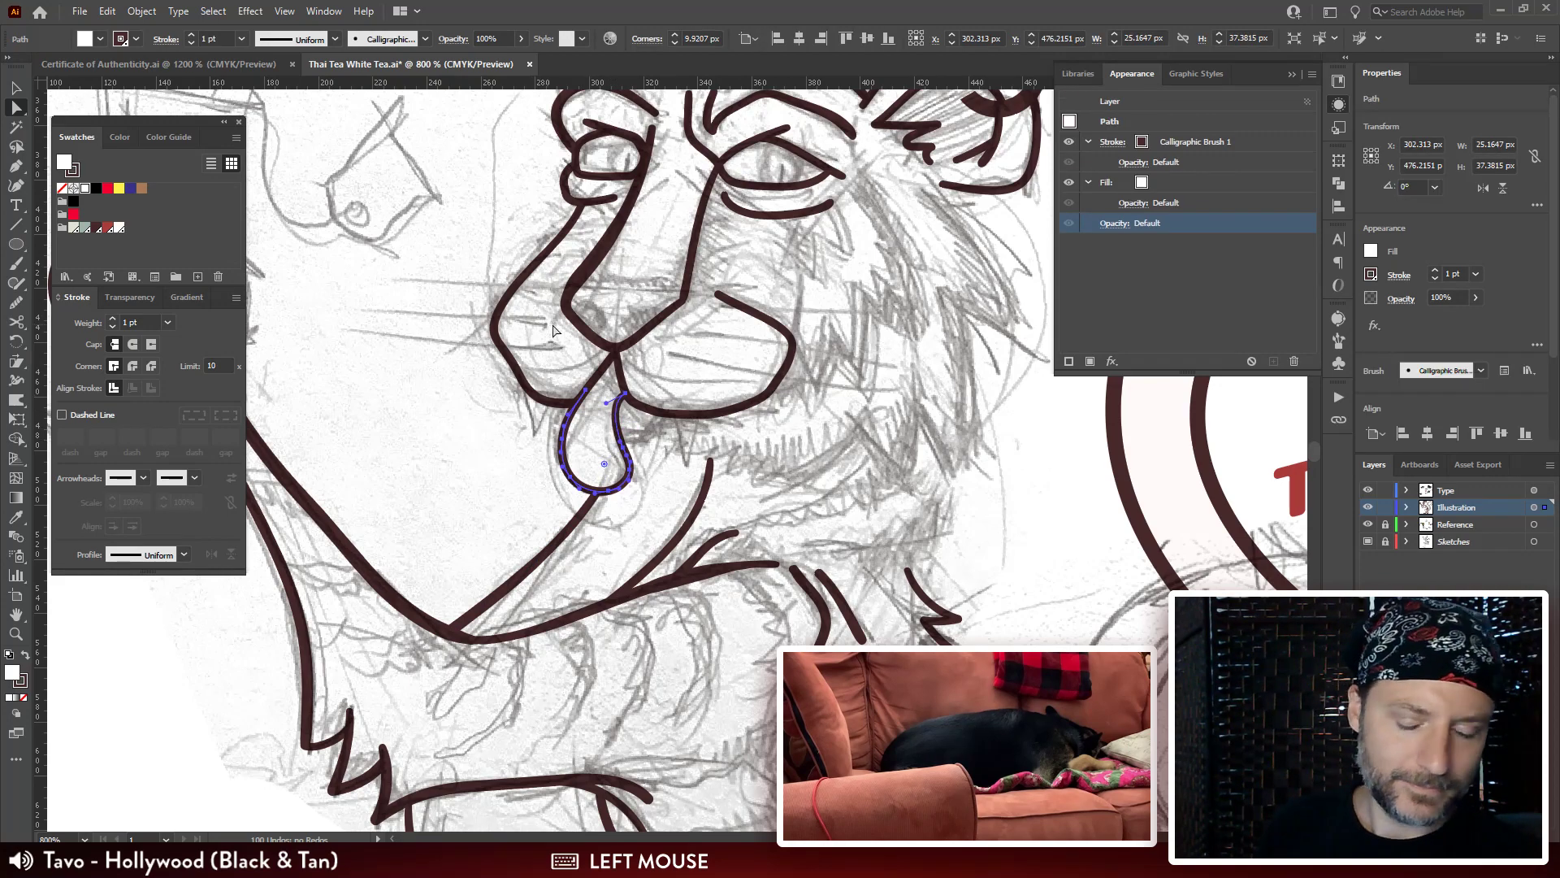
key("ctrl+plus")
key("ctrl+plus")
key("ctrl+plus")
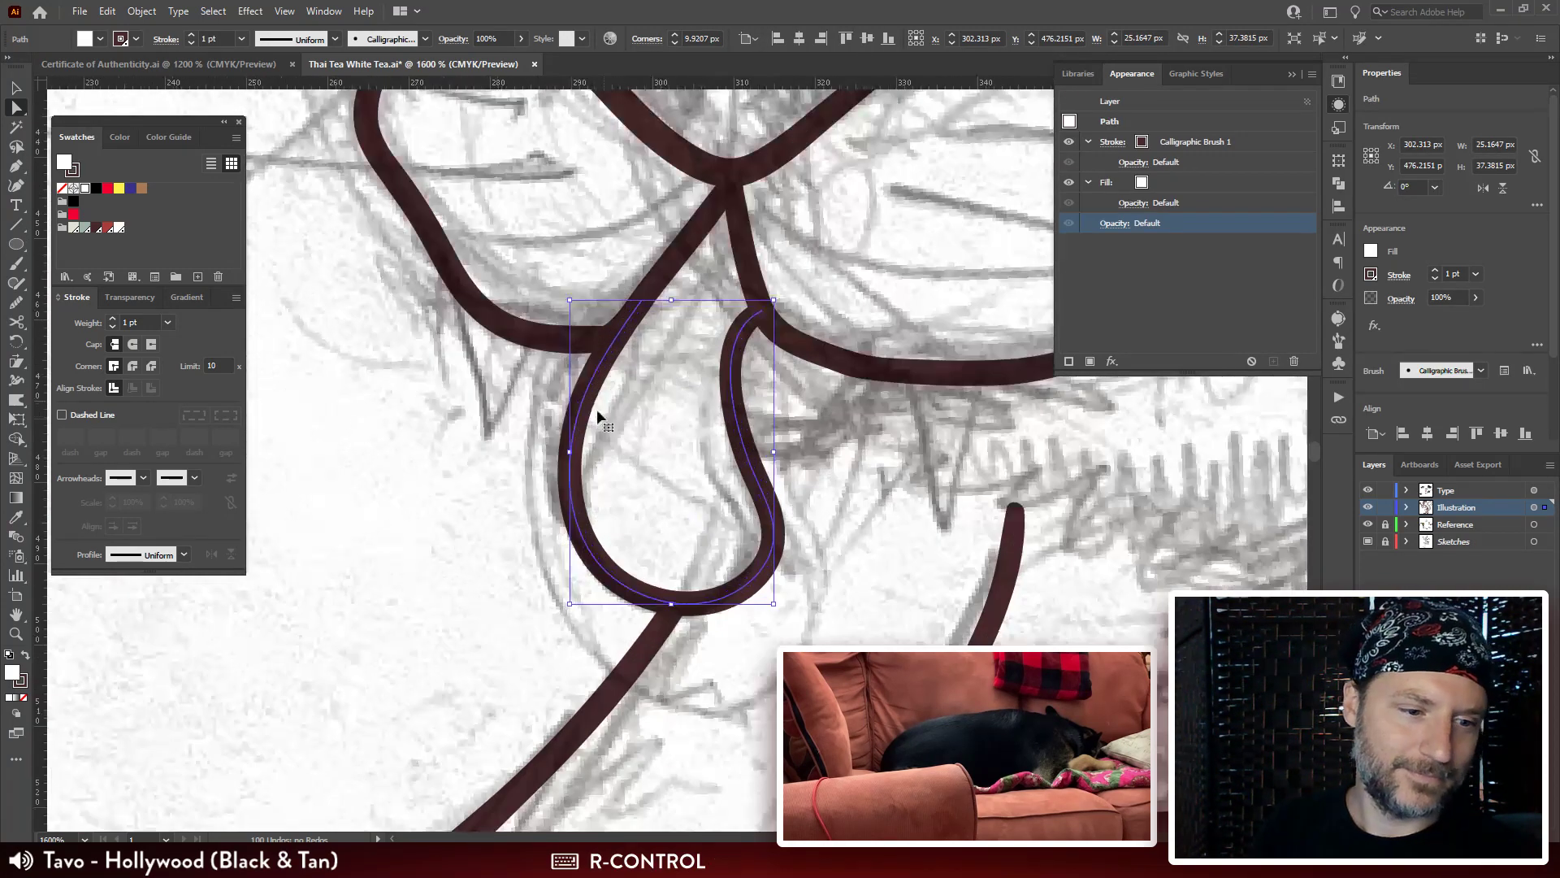
left_click_drag(682, 453, 569, 453)
left_click_drag(649, 311, 650, 313)
key("ctrl+z")
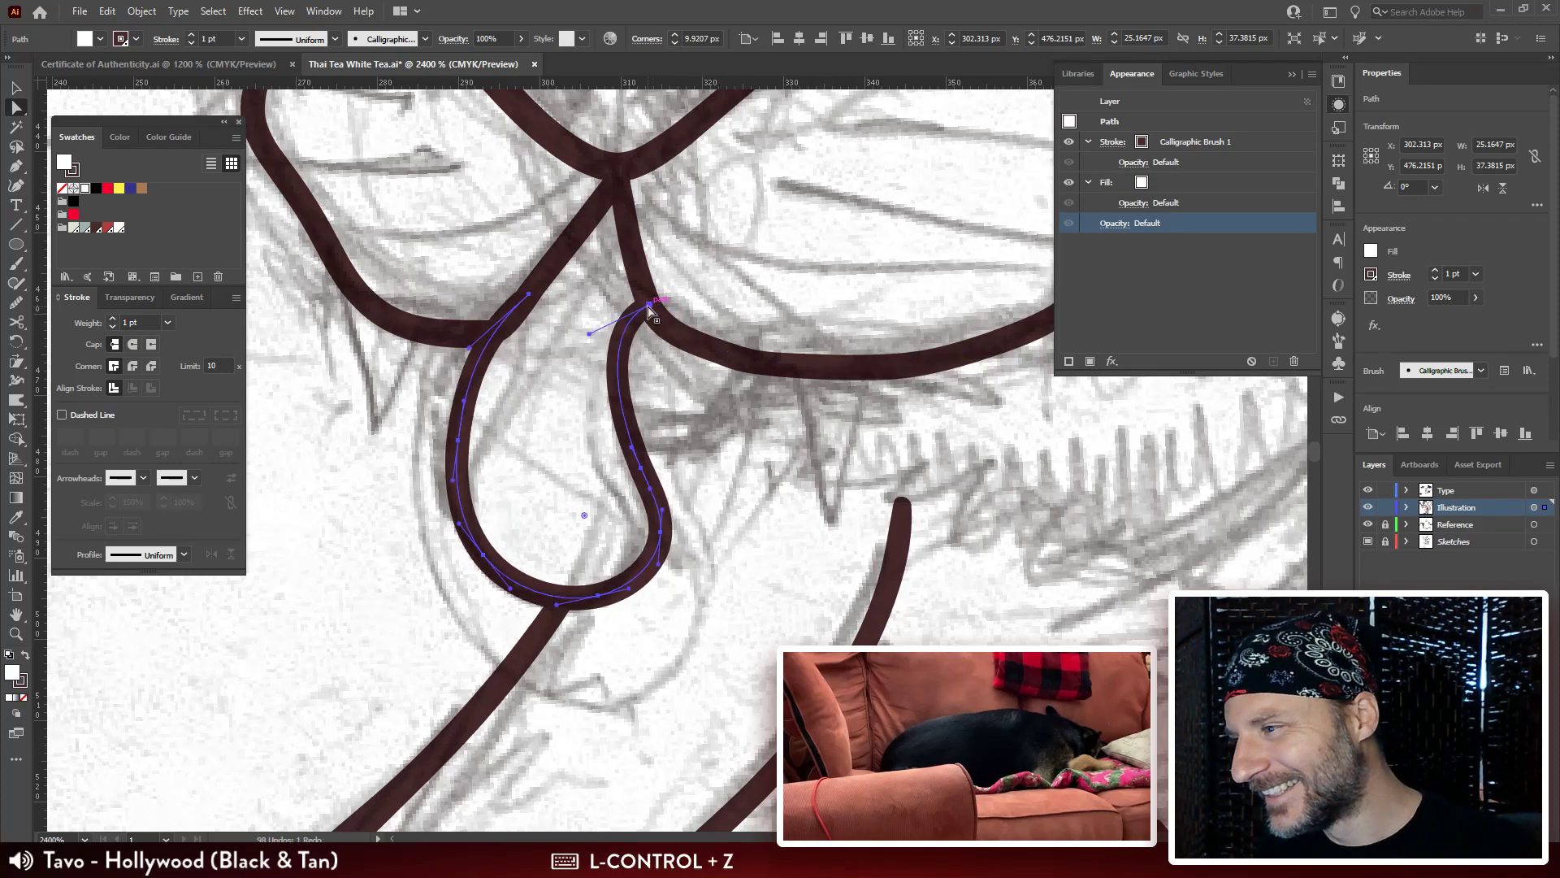
left_click_drag(470, 350, 477, 361)
left_click(650, 309)
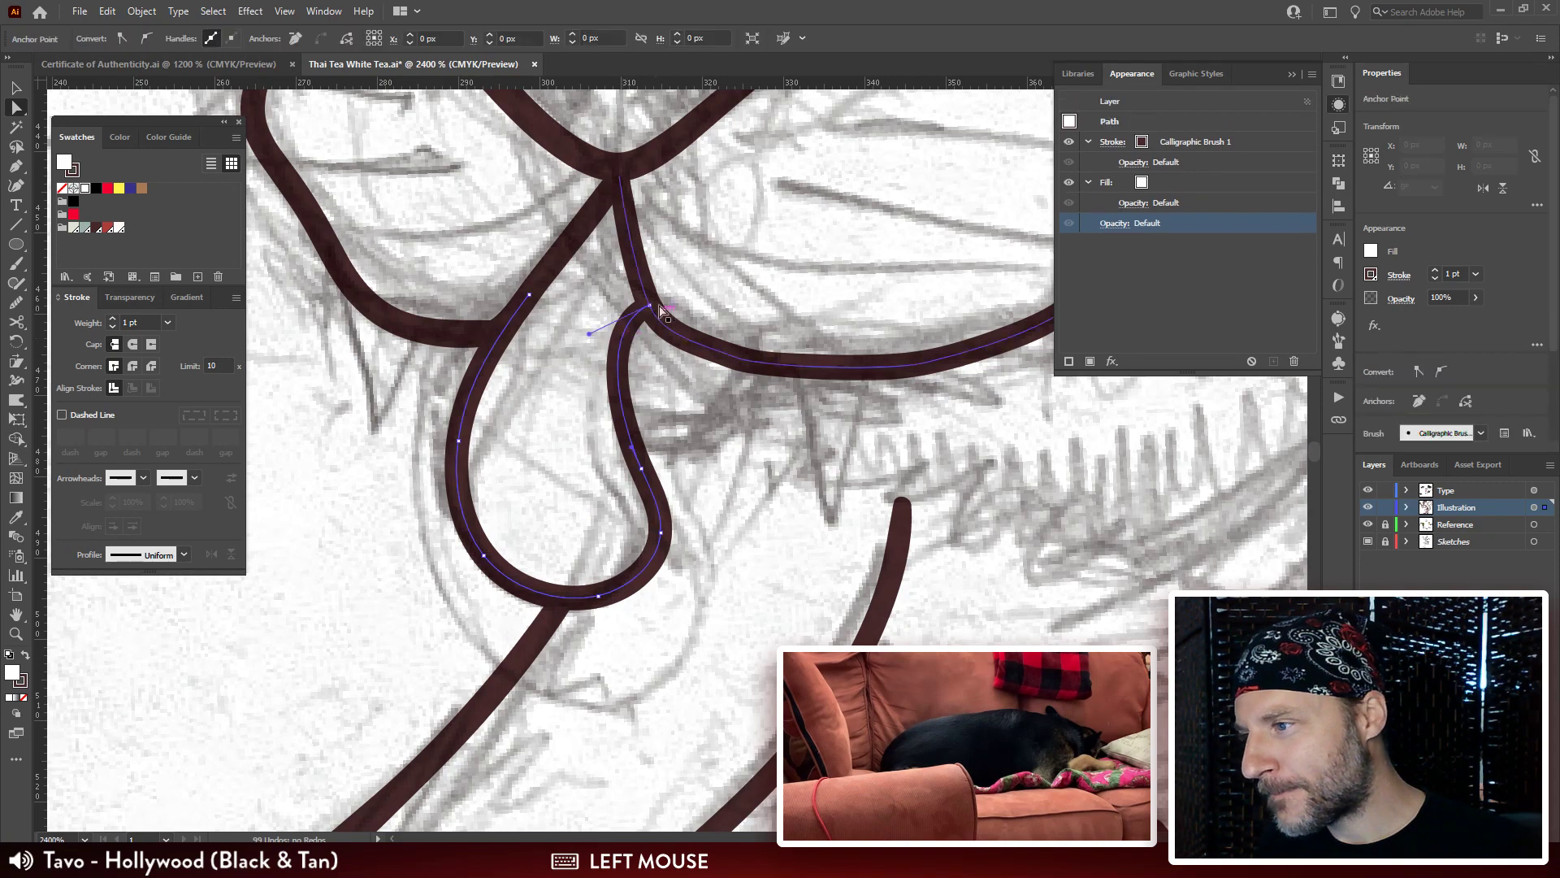
left_click_drag(650, 309, 653, 312)
left_click(640, 462)
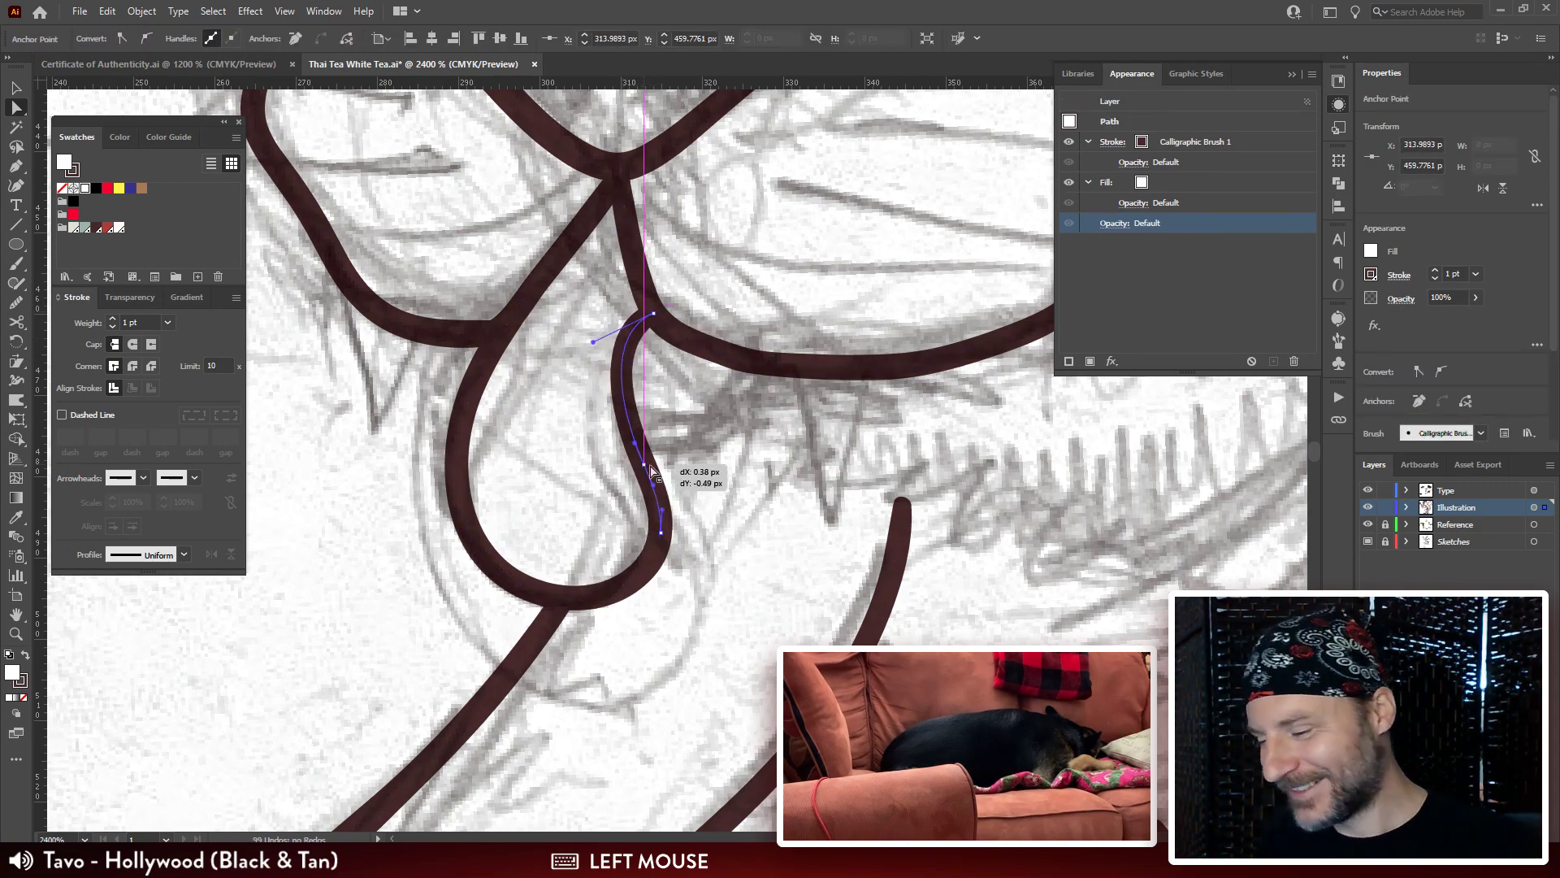
Enlarge the tongue to about 29 by 43 px and nudge it slightly toward the far muzzle.
key("ctrl+minus")
key("ctrl+minus")
key("ctrl+minus")
left_click_drag(625, 457, 615, 415)
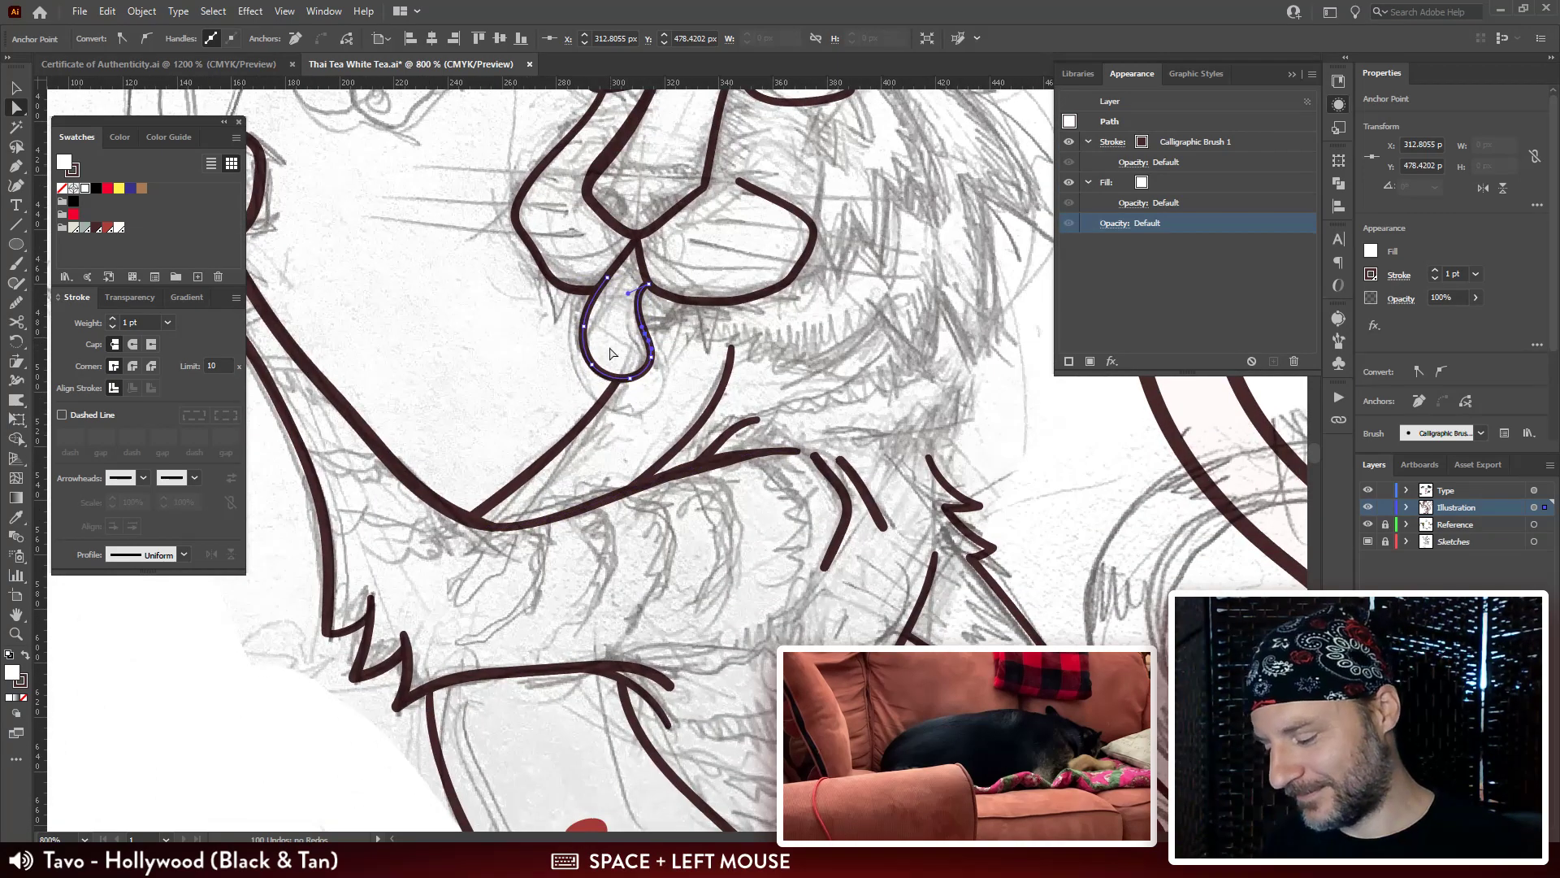
key("v")
left_click(654, 383)
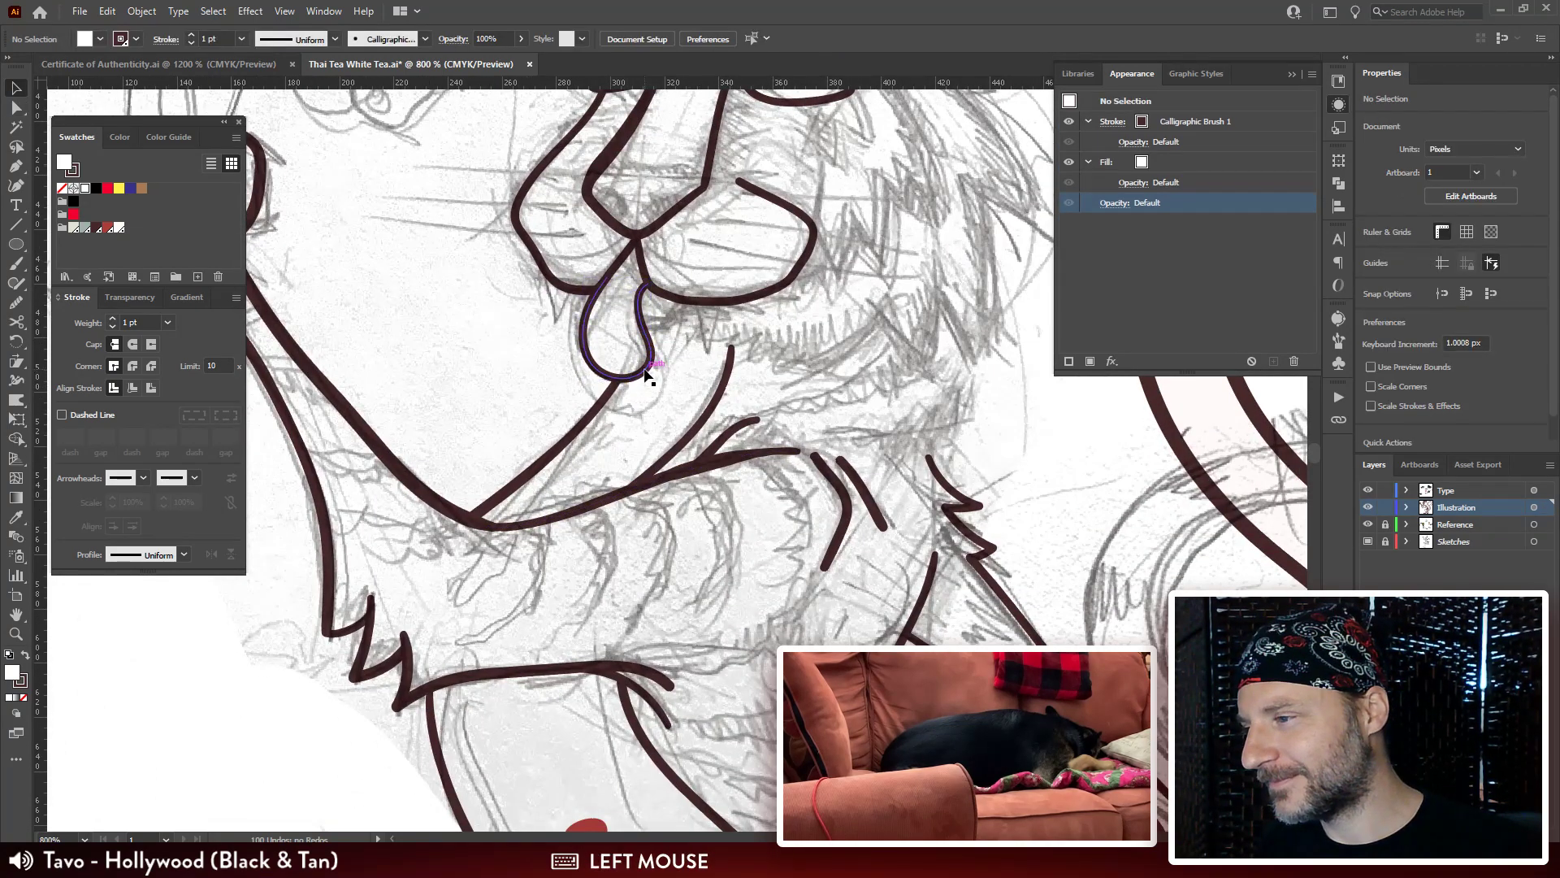
left_click_drag(652, 381, 686, 390)
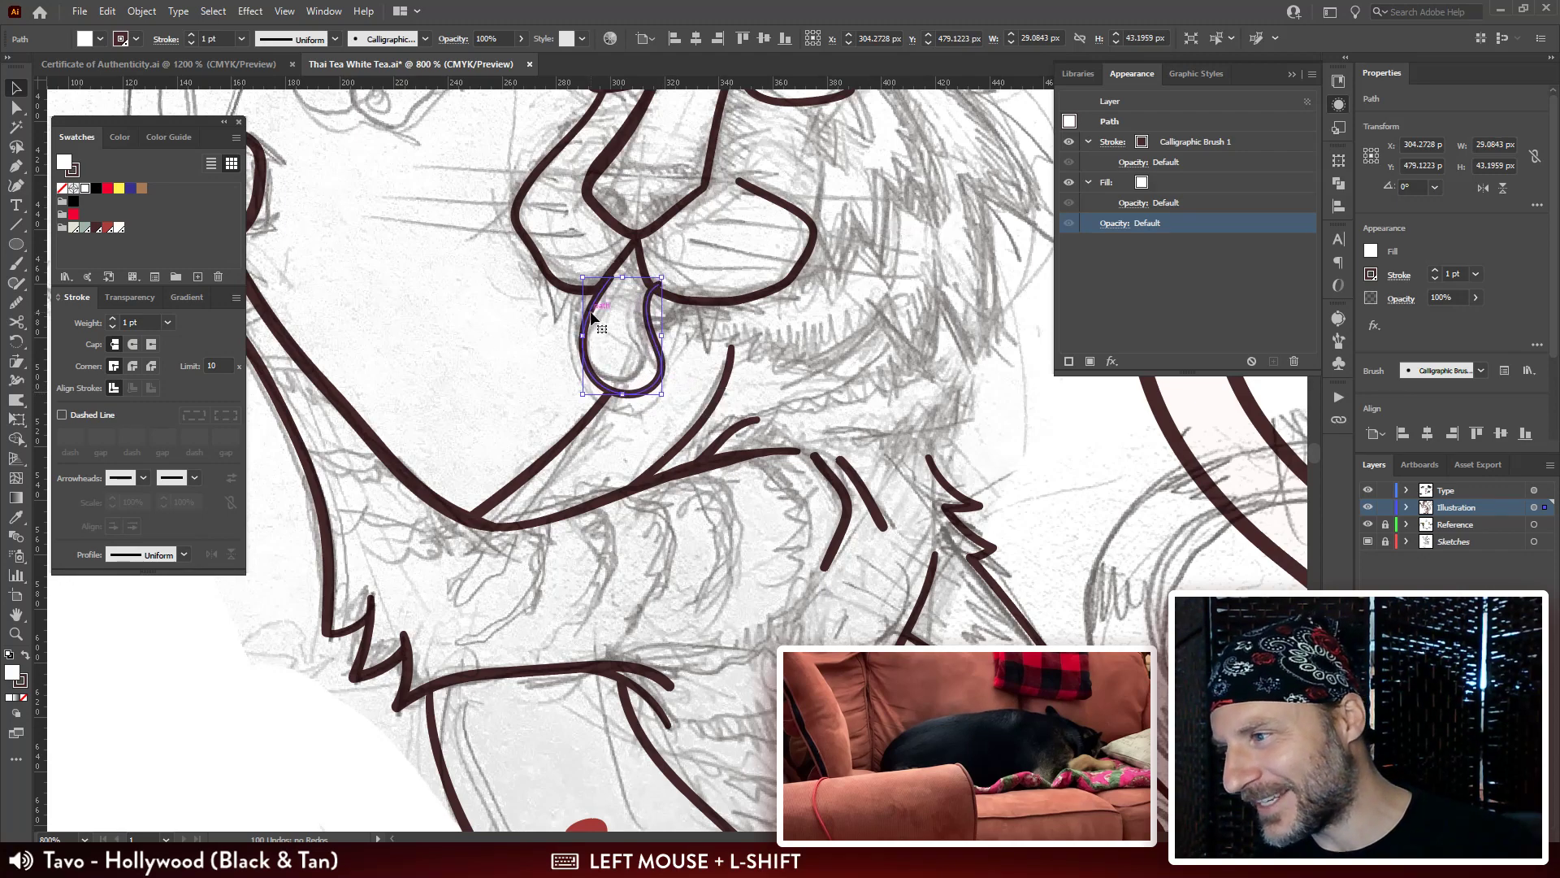
left_click_drag(592, 317, 600, 325)
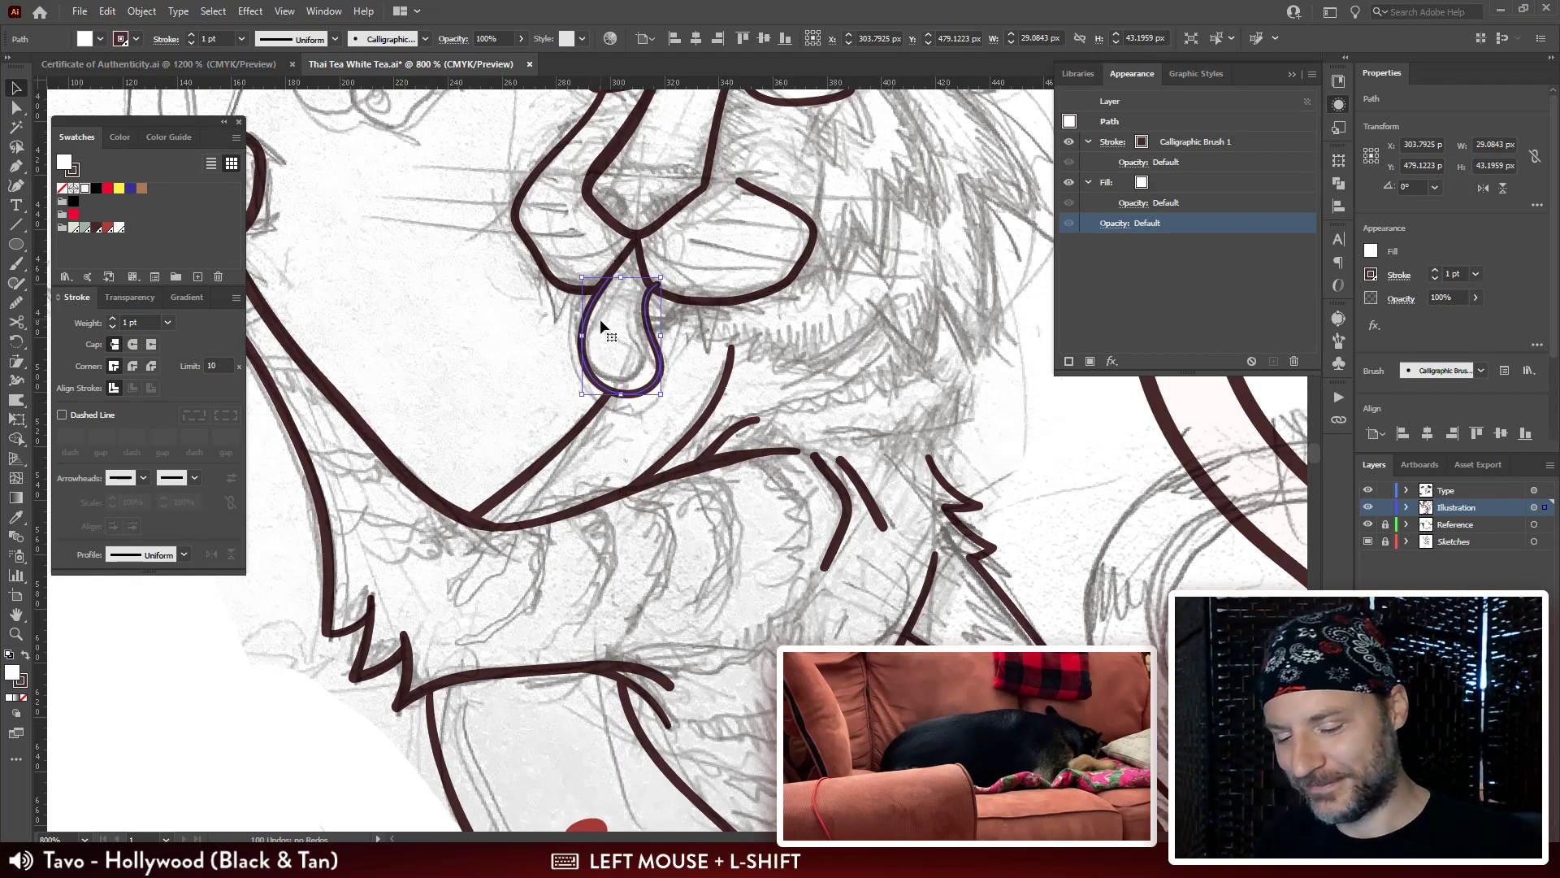
Reposition both open end anchors of the tongue and adjust the far one's handle so the ends sit on the muzzle lines.
key("ctrl+equal")
key("ctrl+equal")
key("ctrl+equal")
left_click_drag(691, 298, 689, 261)
key("a")
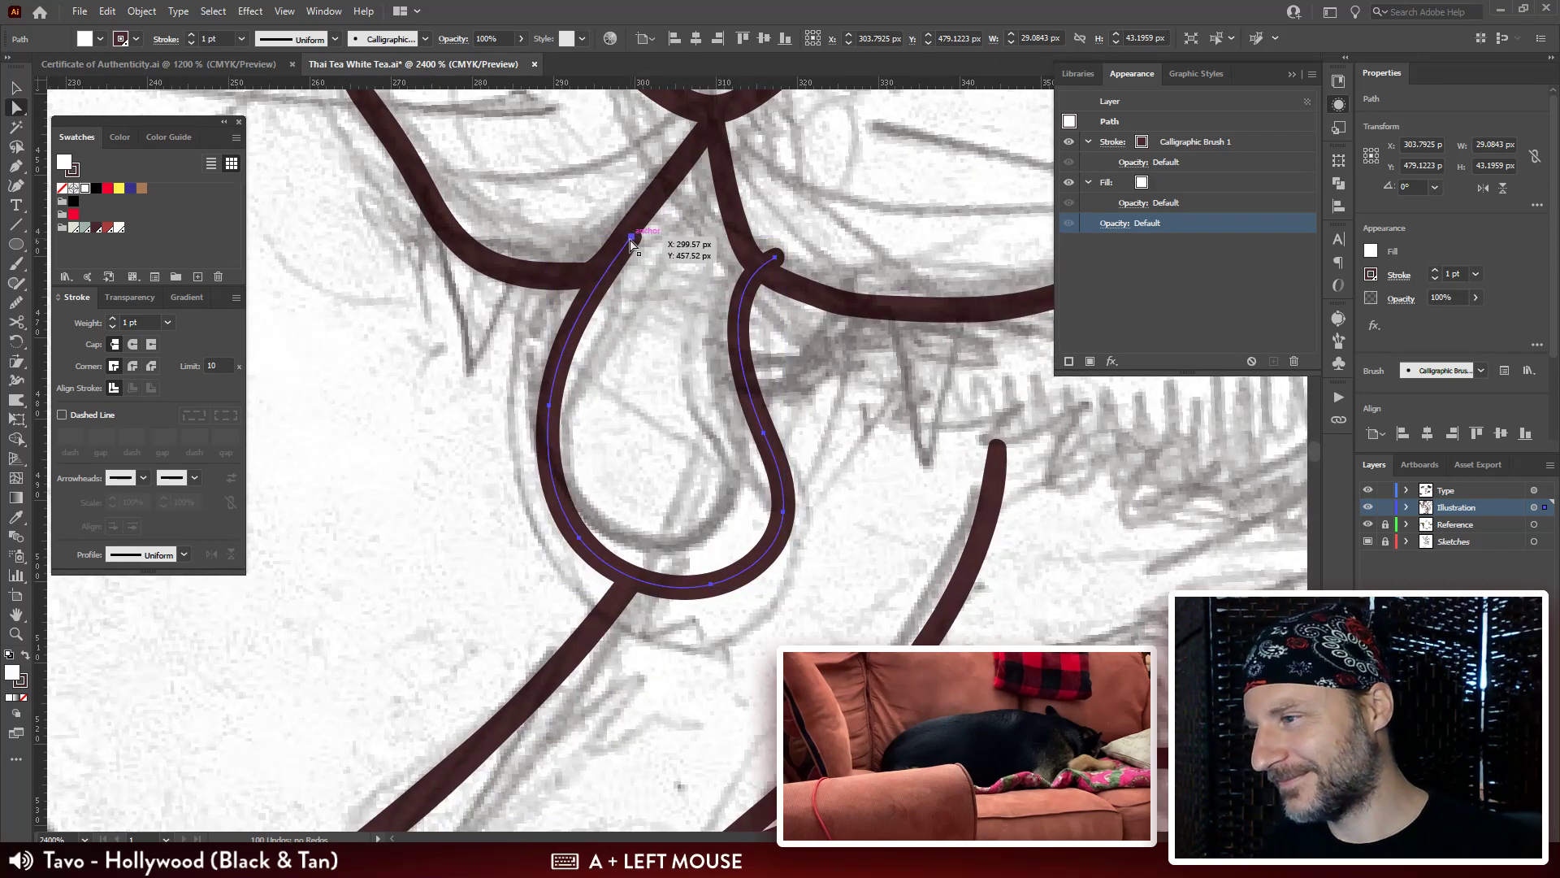
left_click(631, 238)
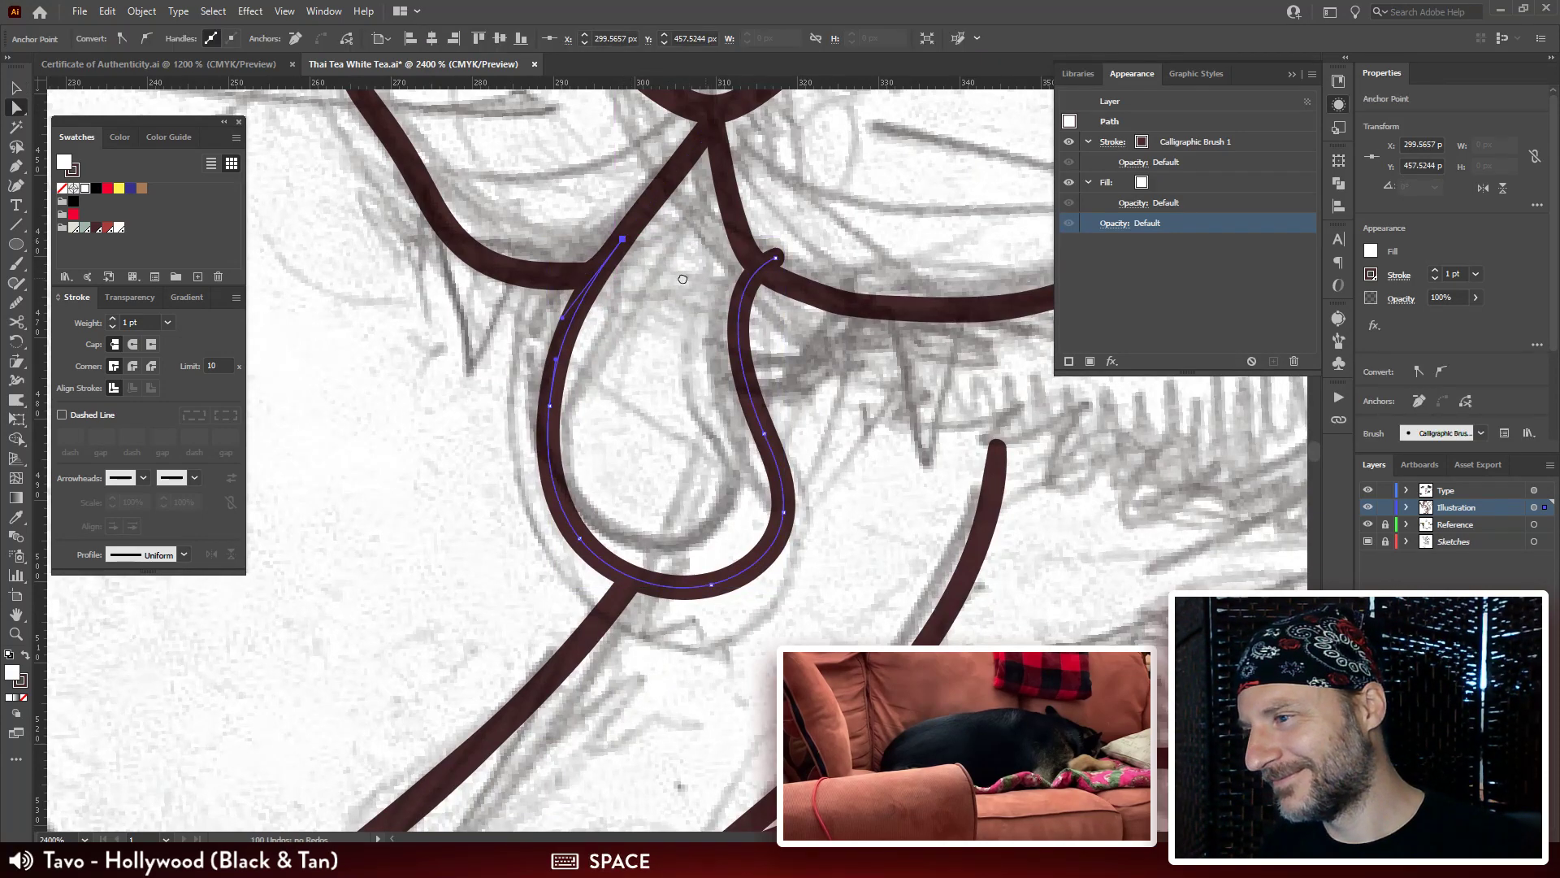
mouse_move(682, 279)
left_mouse_down()
mouse_move(597, 286)
mouse_move(684, 268)
mouse_move(686, 286)
left_mouse_up()
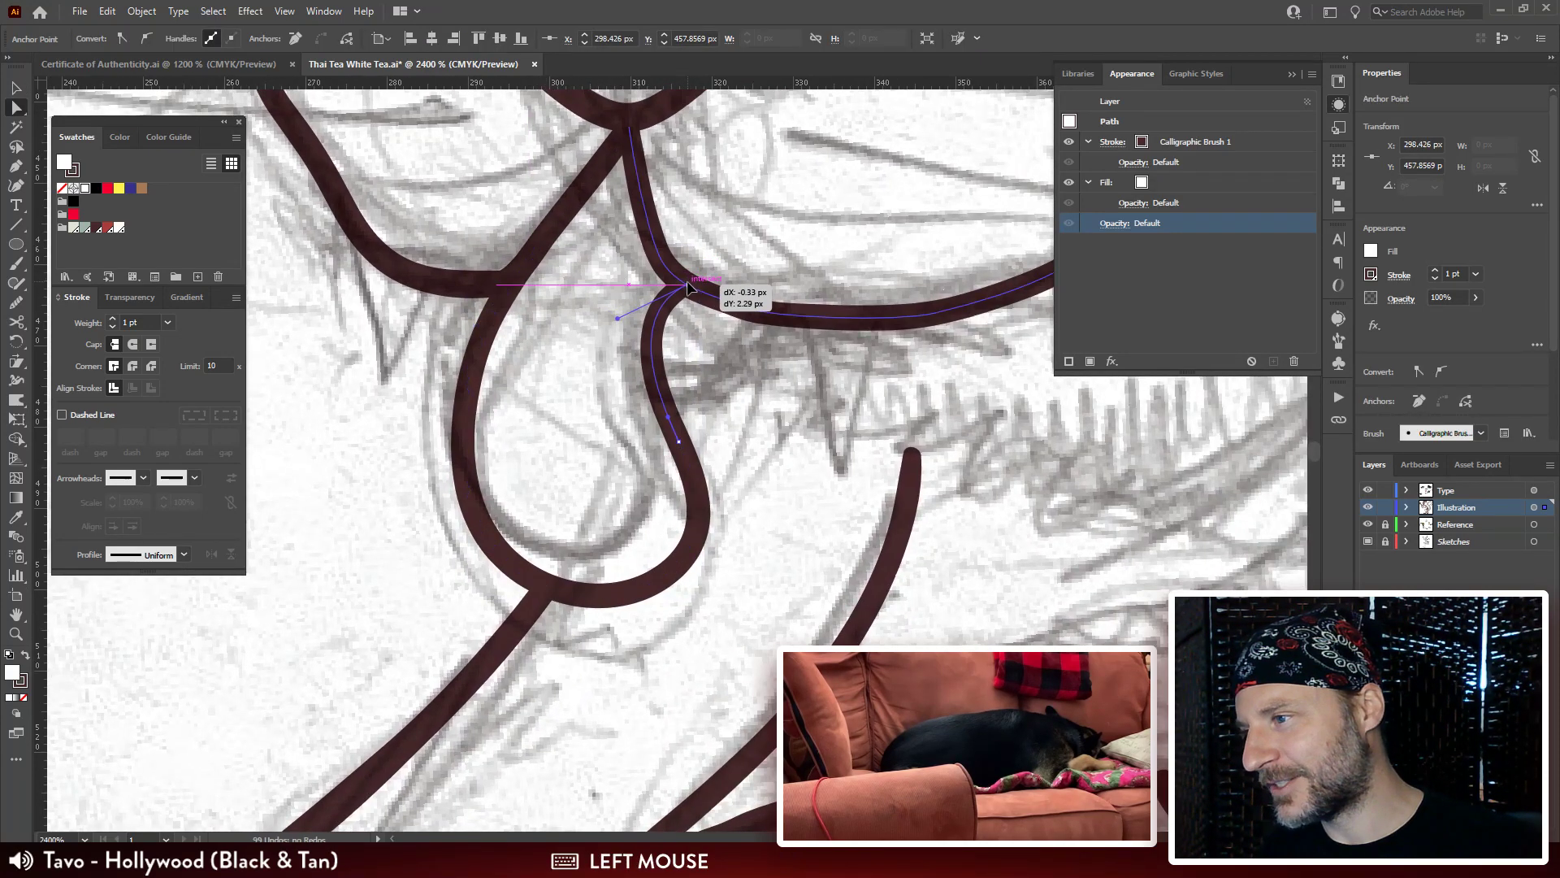
left_click_drag(619, 325, 621, 315)
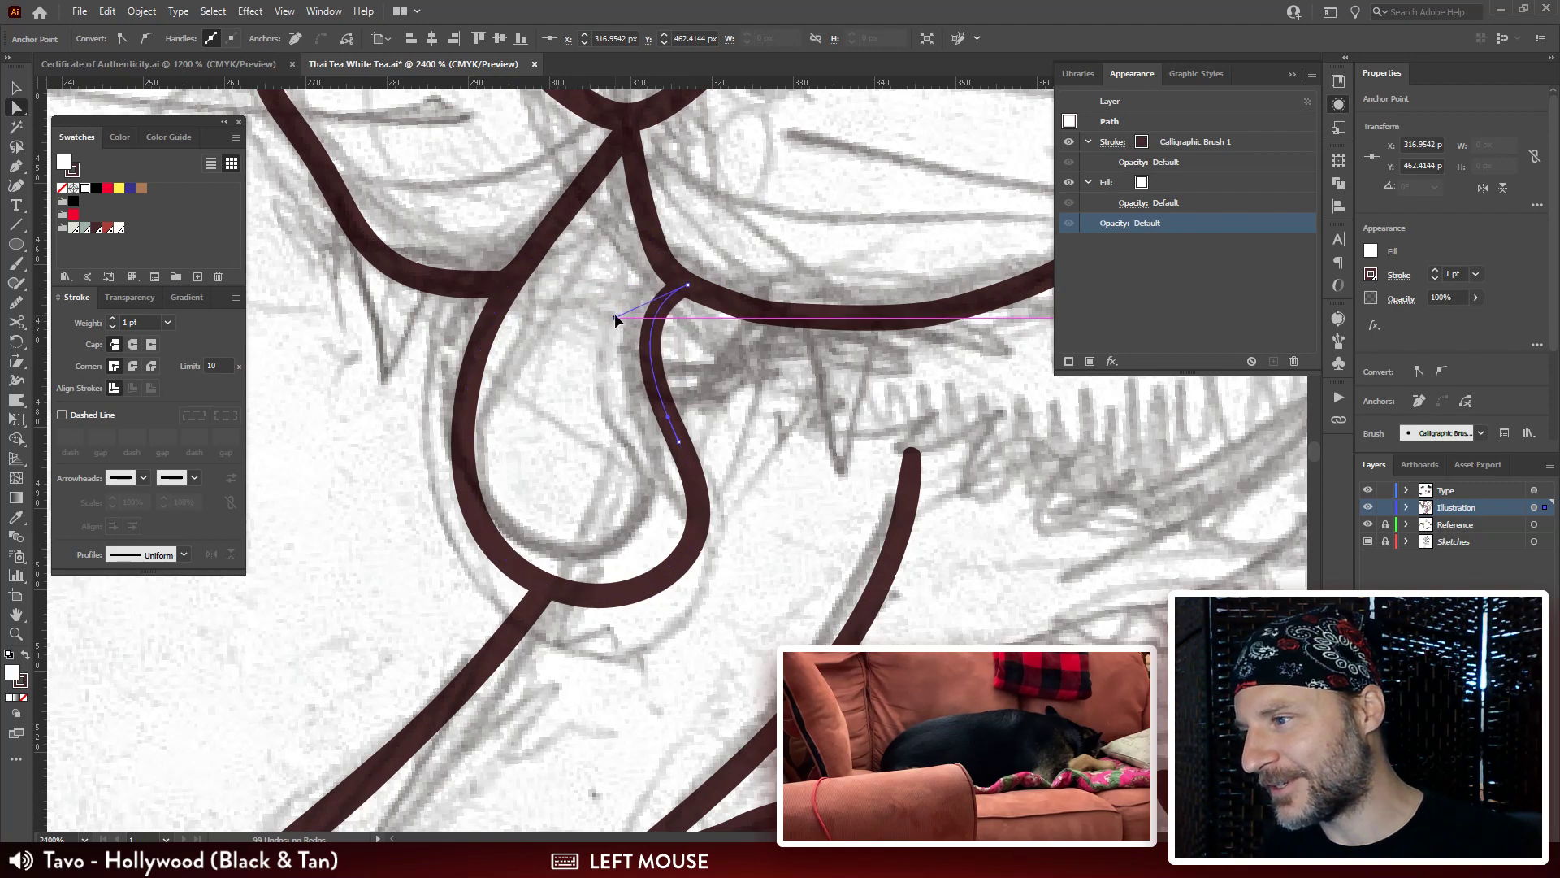
left_click(787, 512)
Try to ink the jagged cheek fur downward from the lower edge of the tiger's ear, then undo the strokes.
key("ctrl+minus")
key("ctrl+minus")
key("ctrl+minus")
key("ctrl+minus")
key("ctrl+minus")
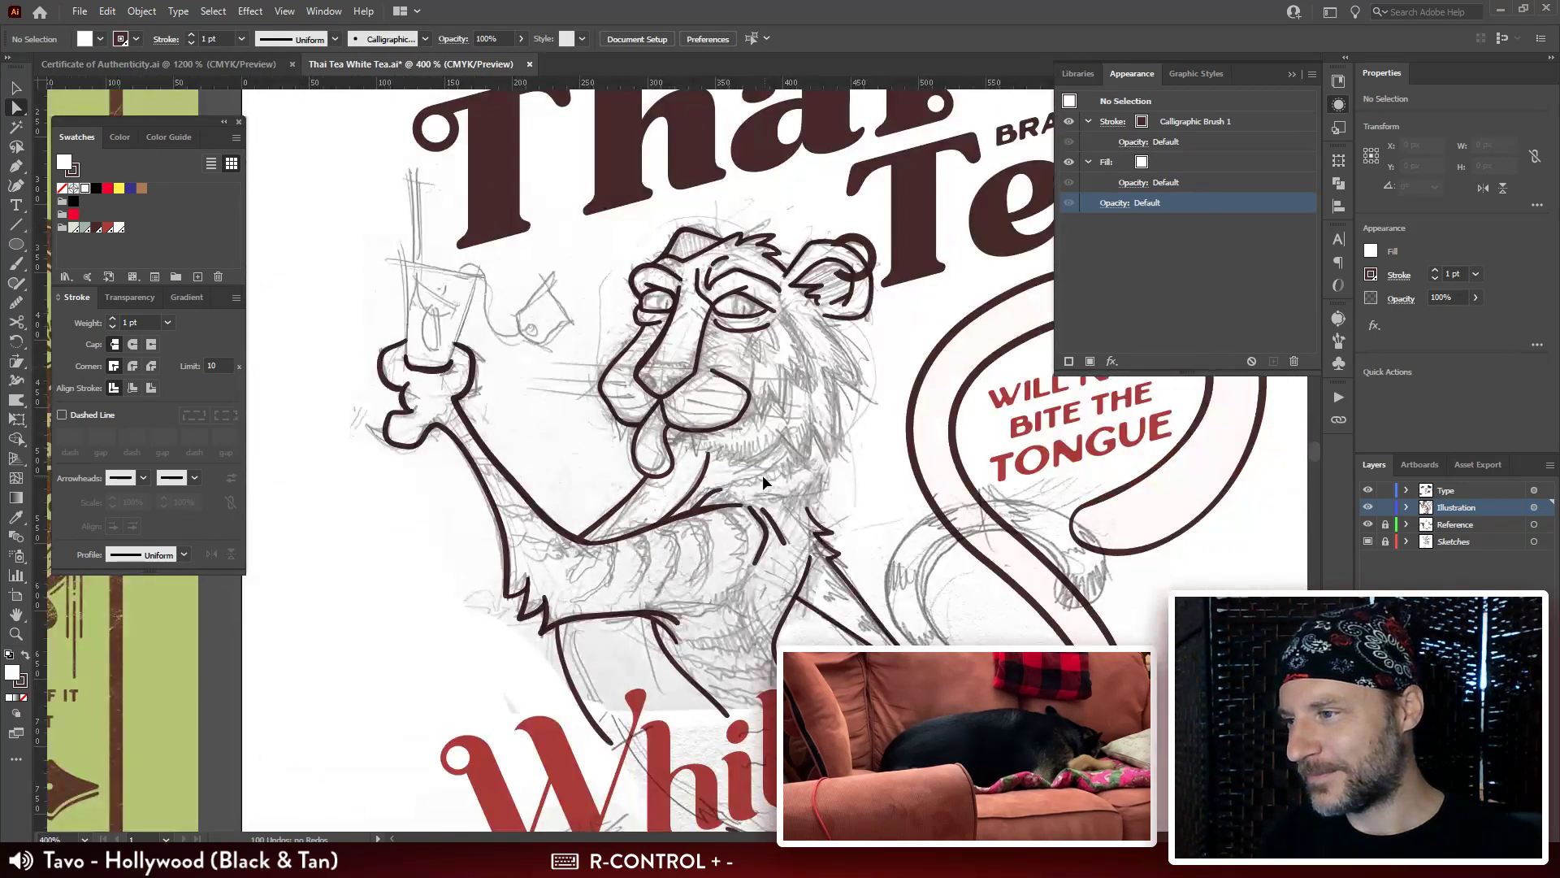
left_click_drag(832, 297, 800, 264)
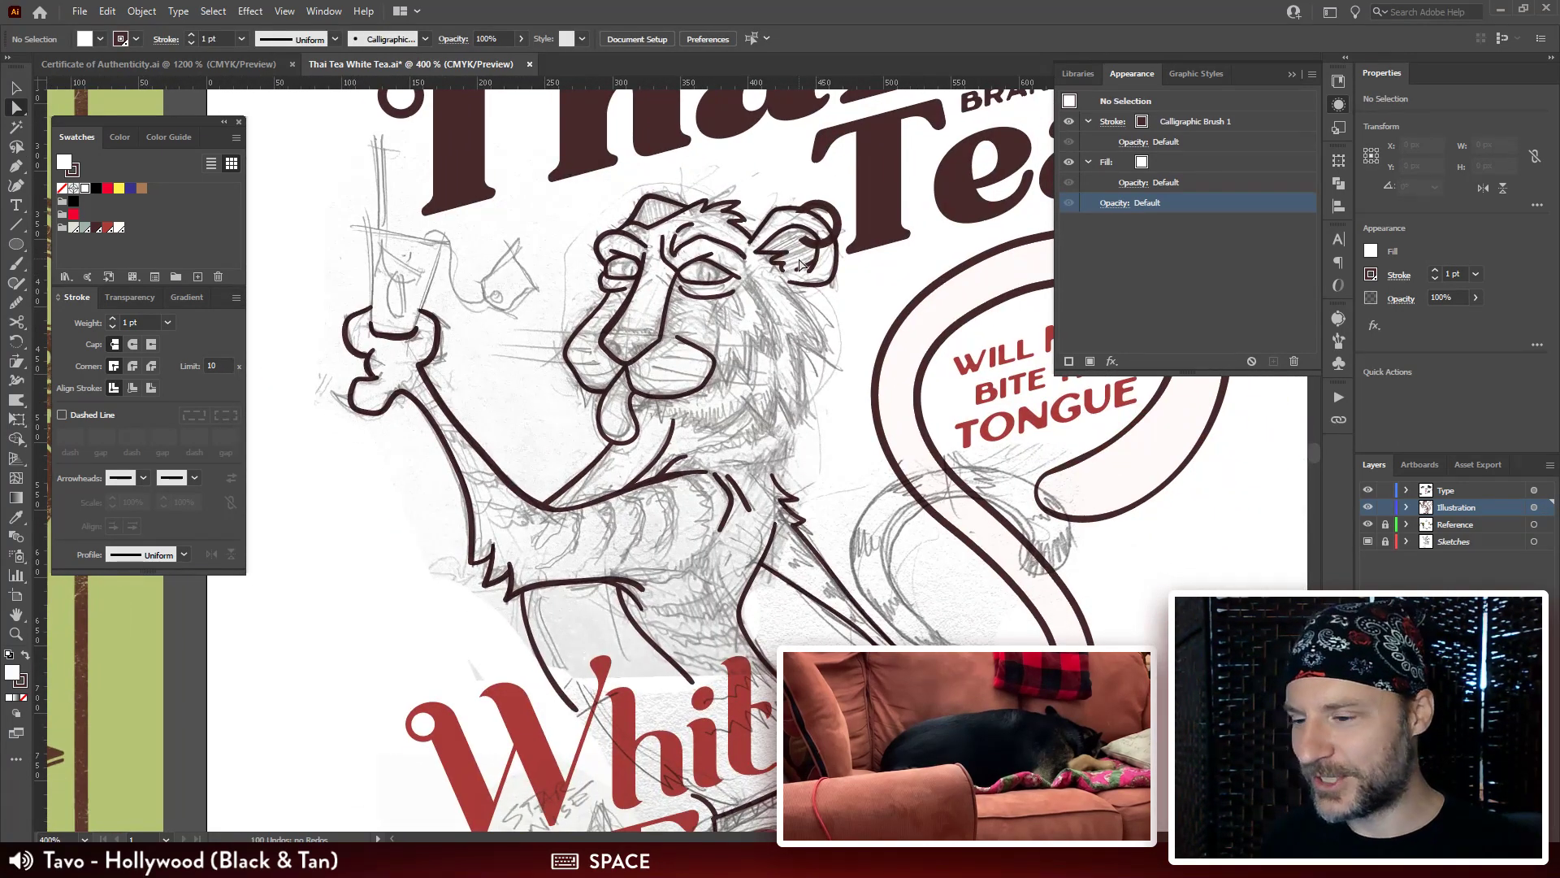
left_click_drag(779, 360, 708, 324)
key("ctrl+plus")
key("ctrl+plus")
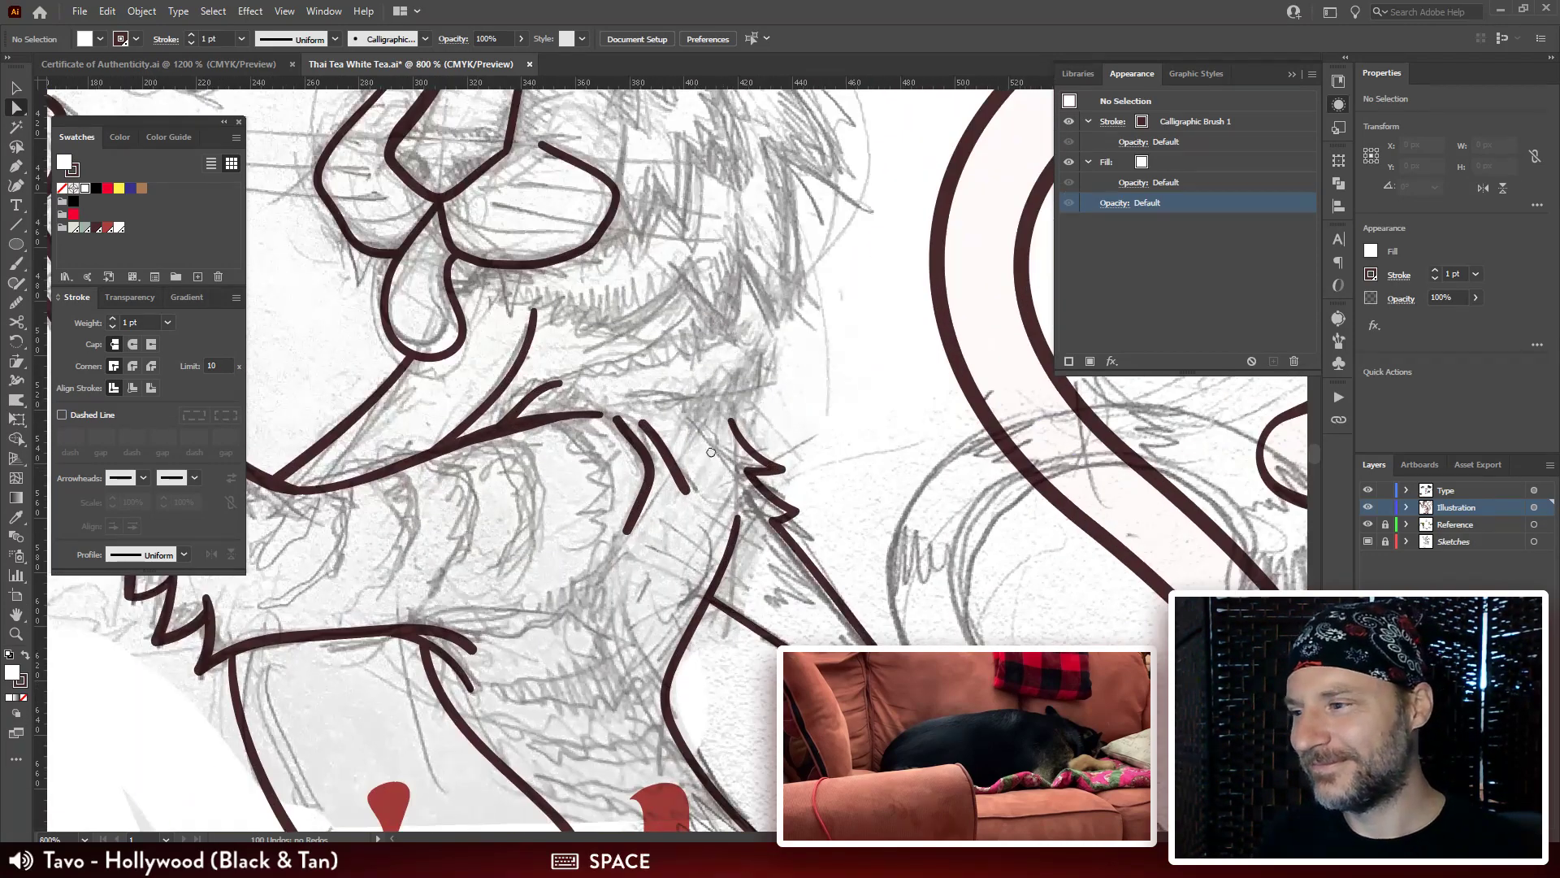
left_click_drag(812, 411, 668, 442)
key("b")
left_click_drag(882, 152, 800, 403)
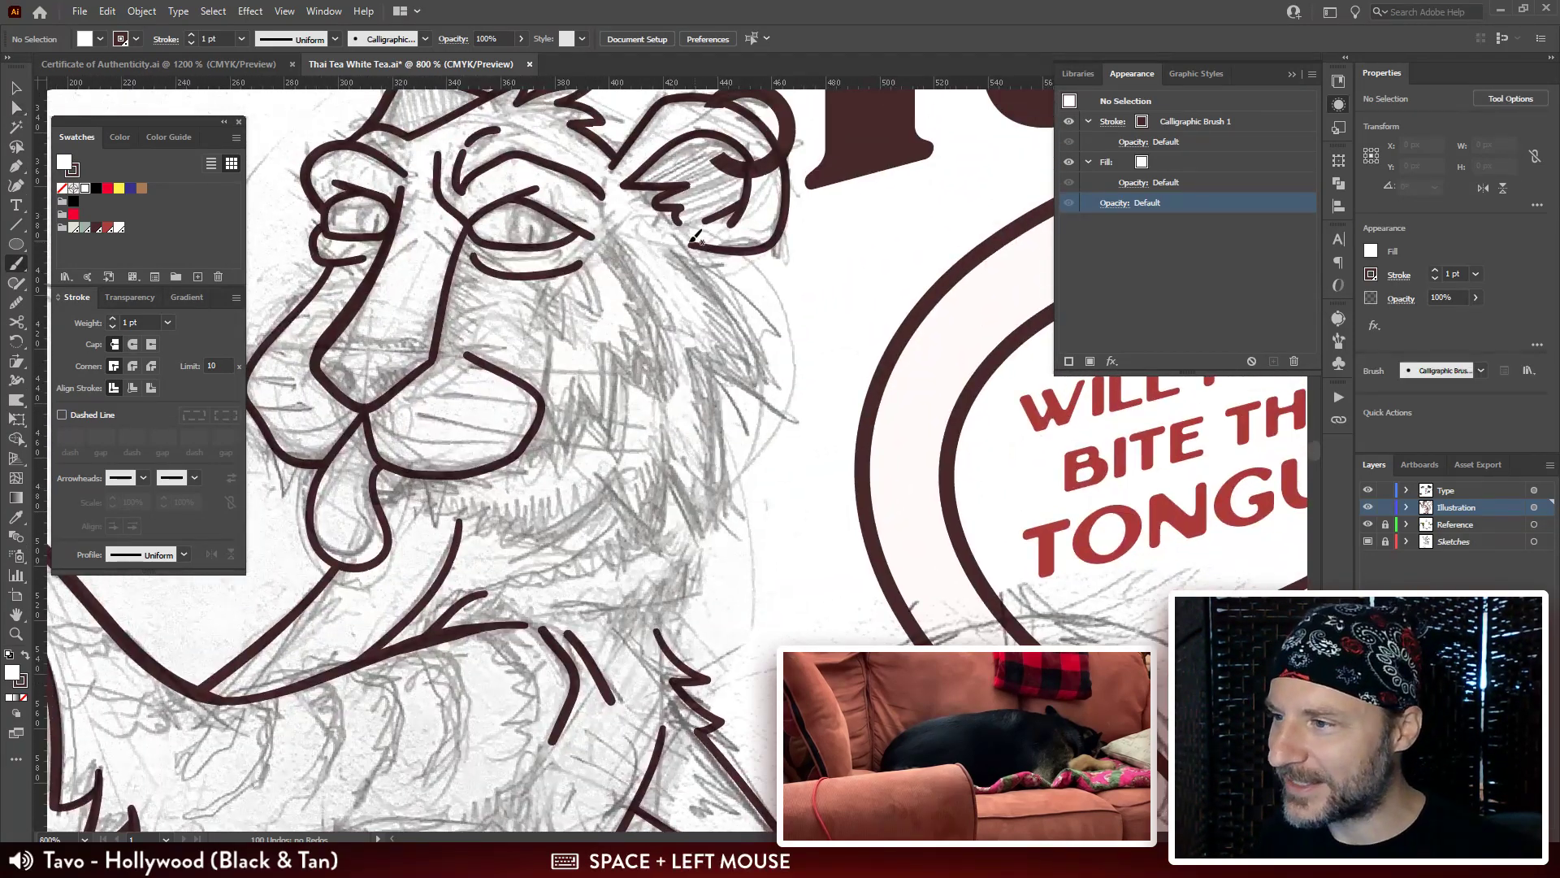
left_click_drag(688, 239, 776, 350)
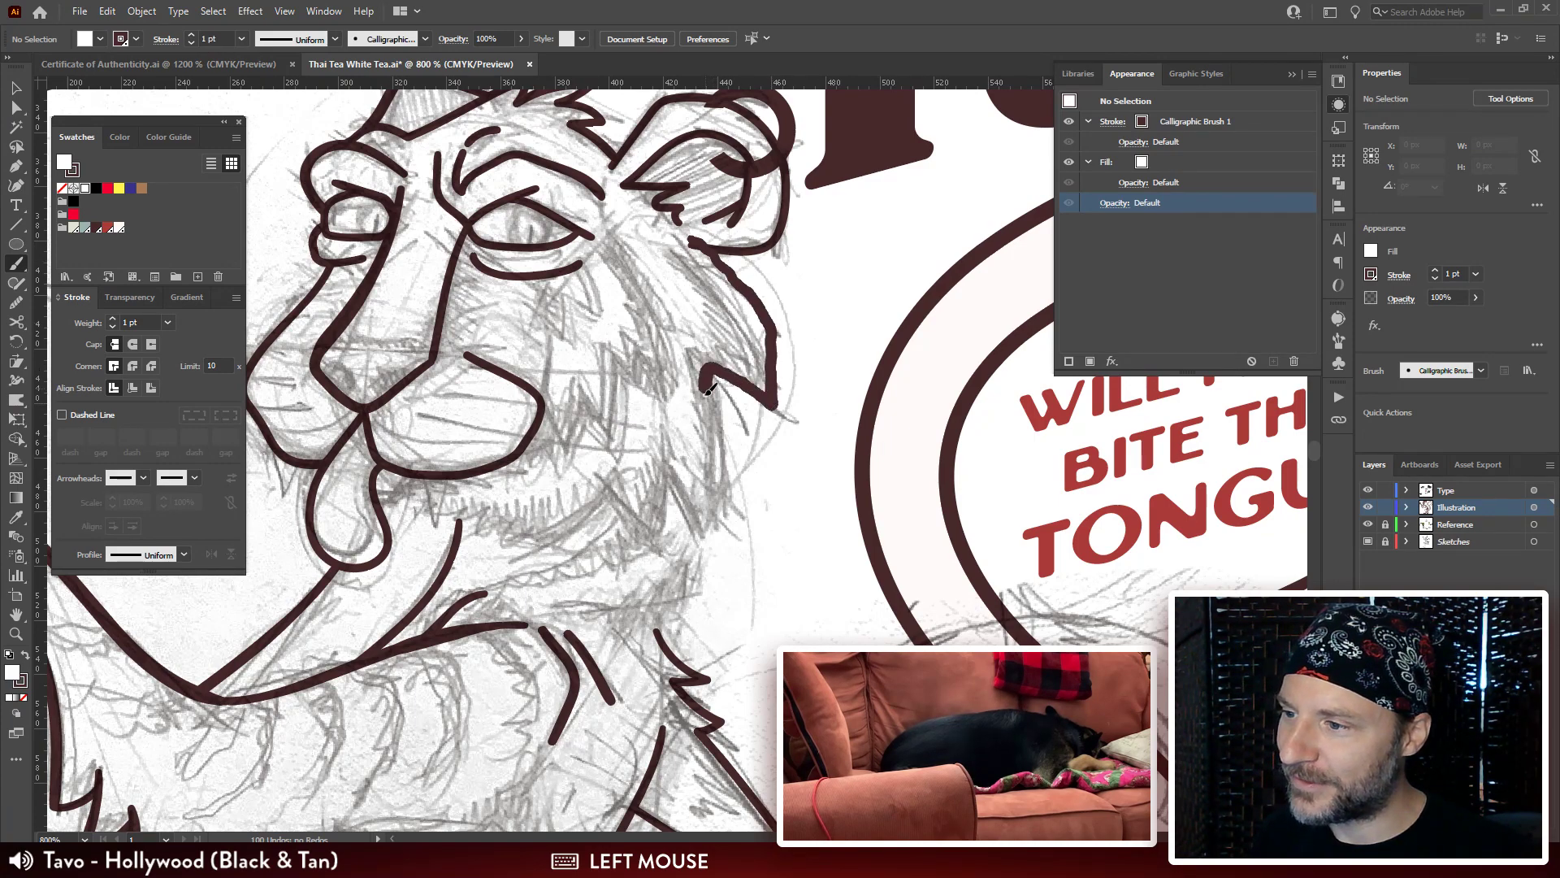
left_click_drag(709, 391, 713, 523)
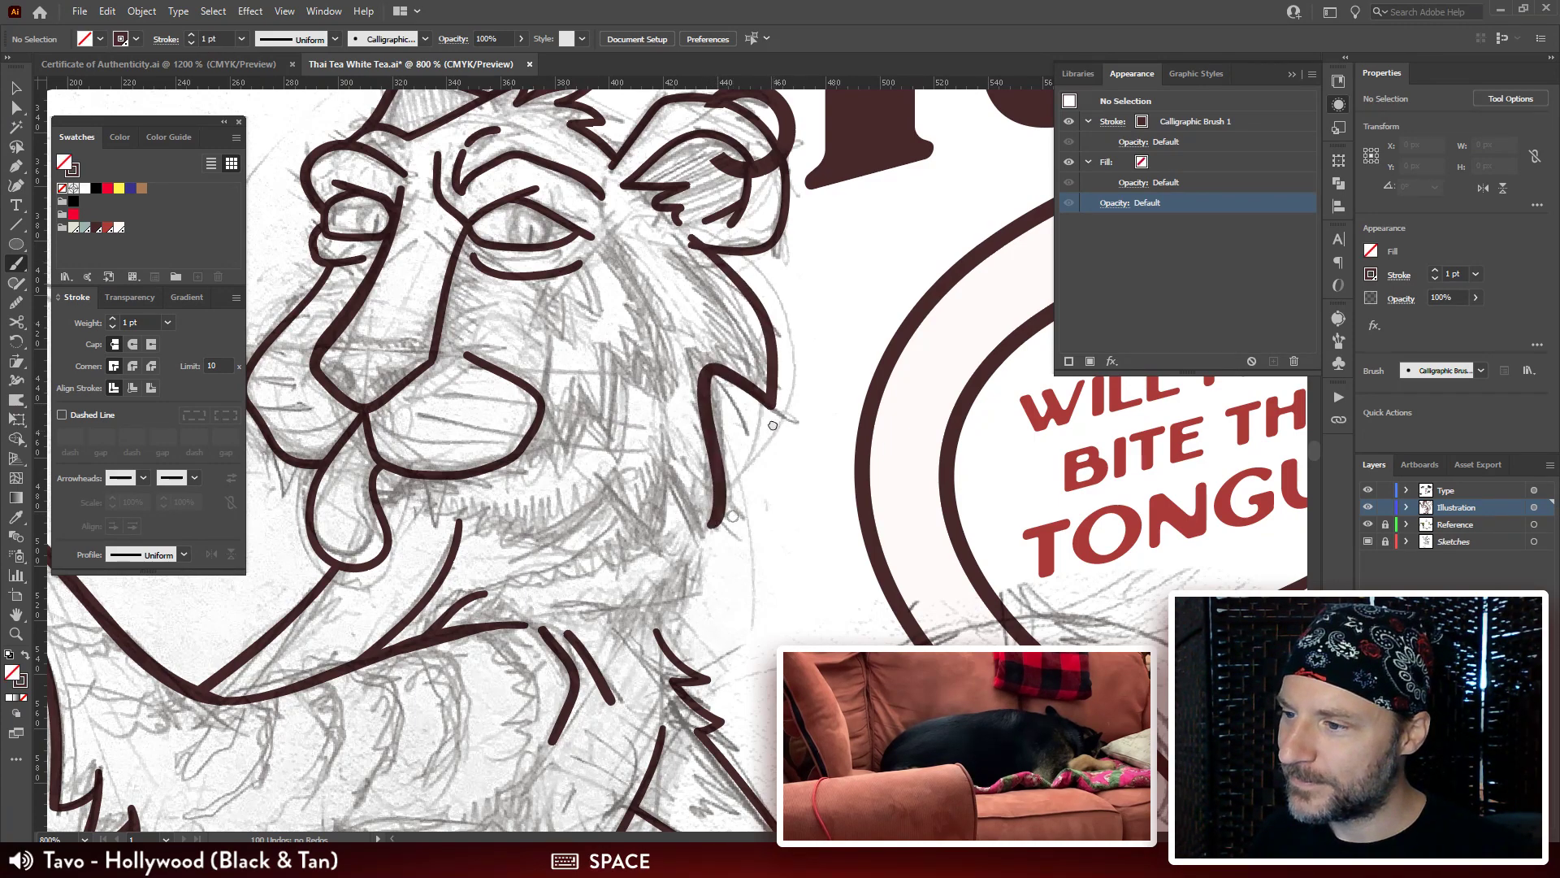
key("ctrl+z")
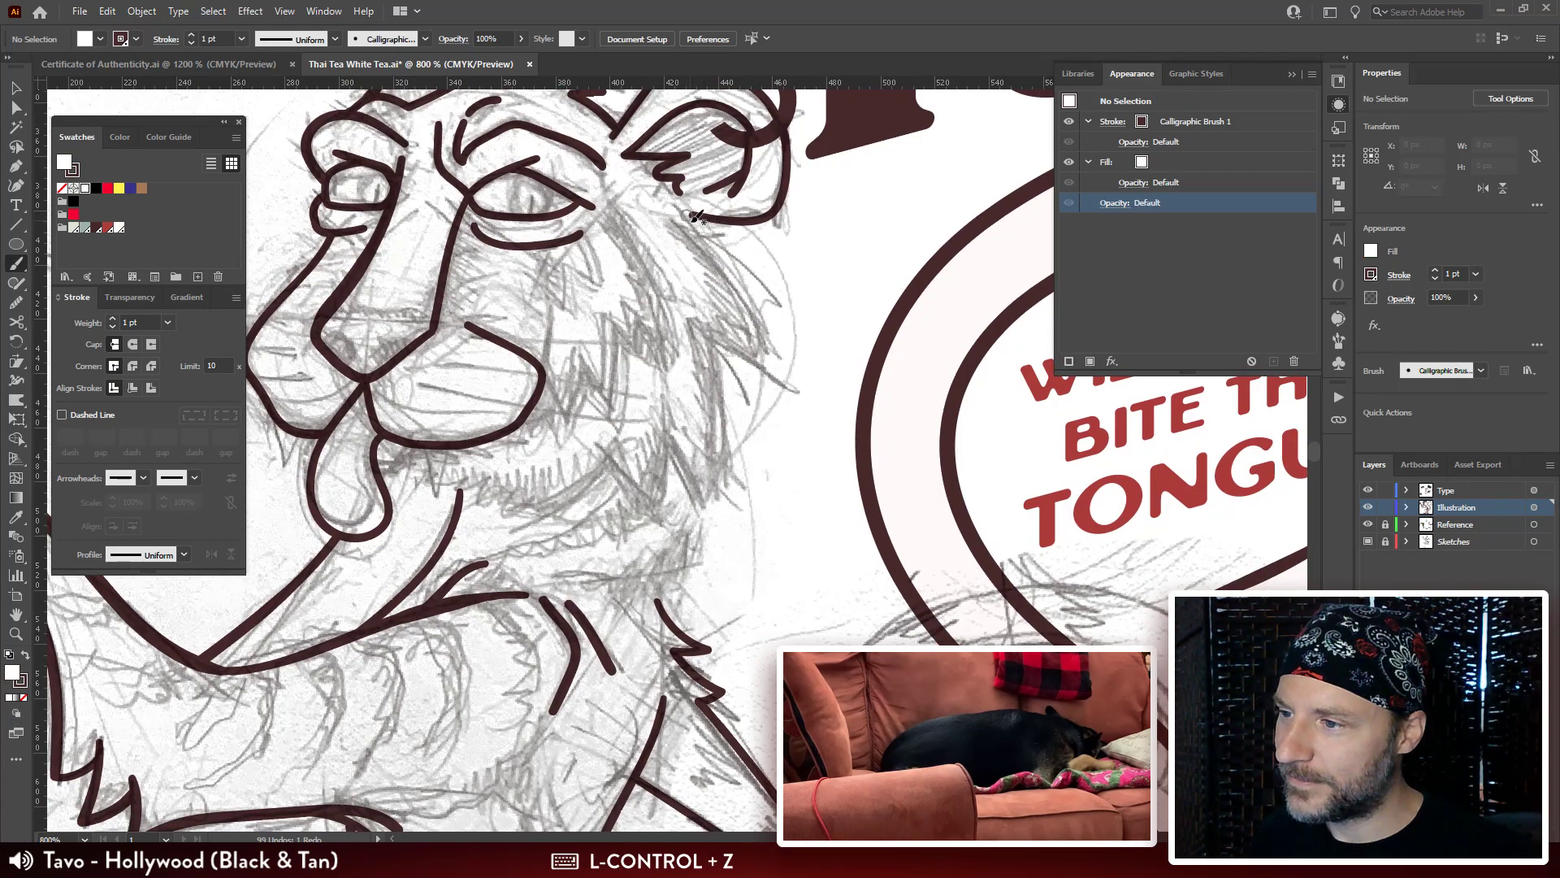
left_click_drag(696, 218, 761, 296)
key("ctrl+z")
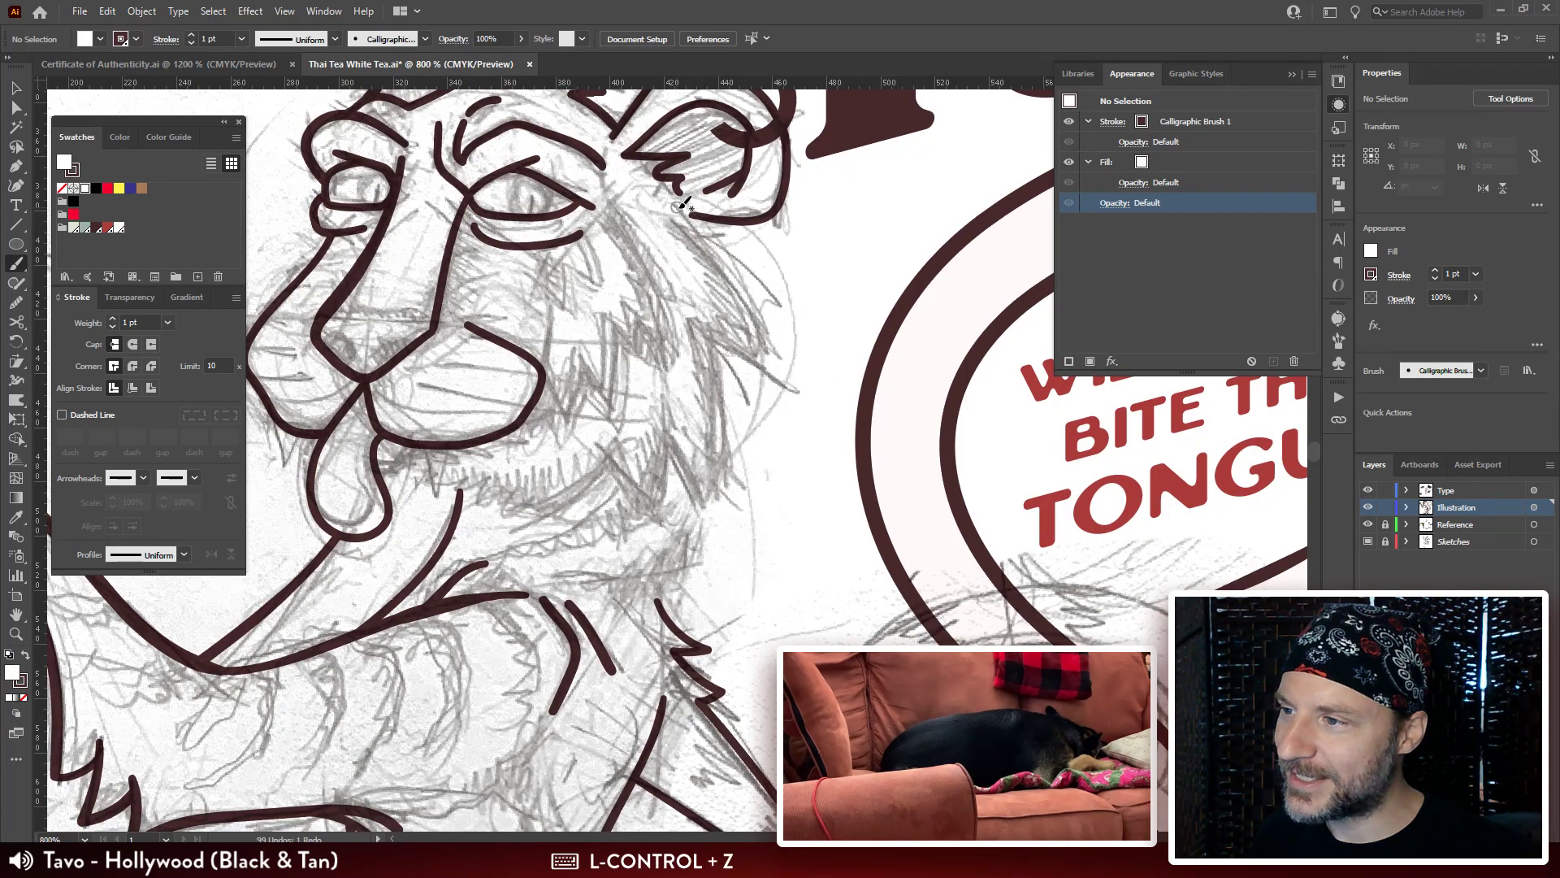
Ink the tiger's cheek fur as one zigzag outline from below the ear down around the jaw toward the chin.
left_click_drag(674, 209, 676, 243)
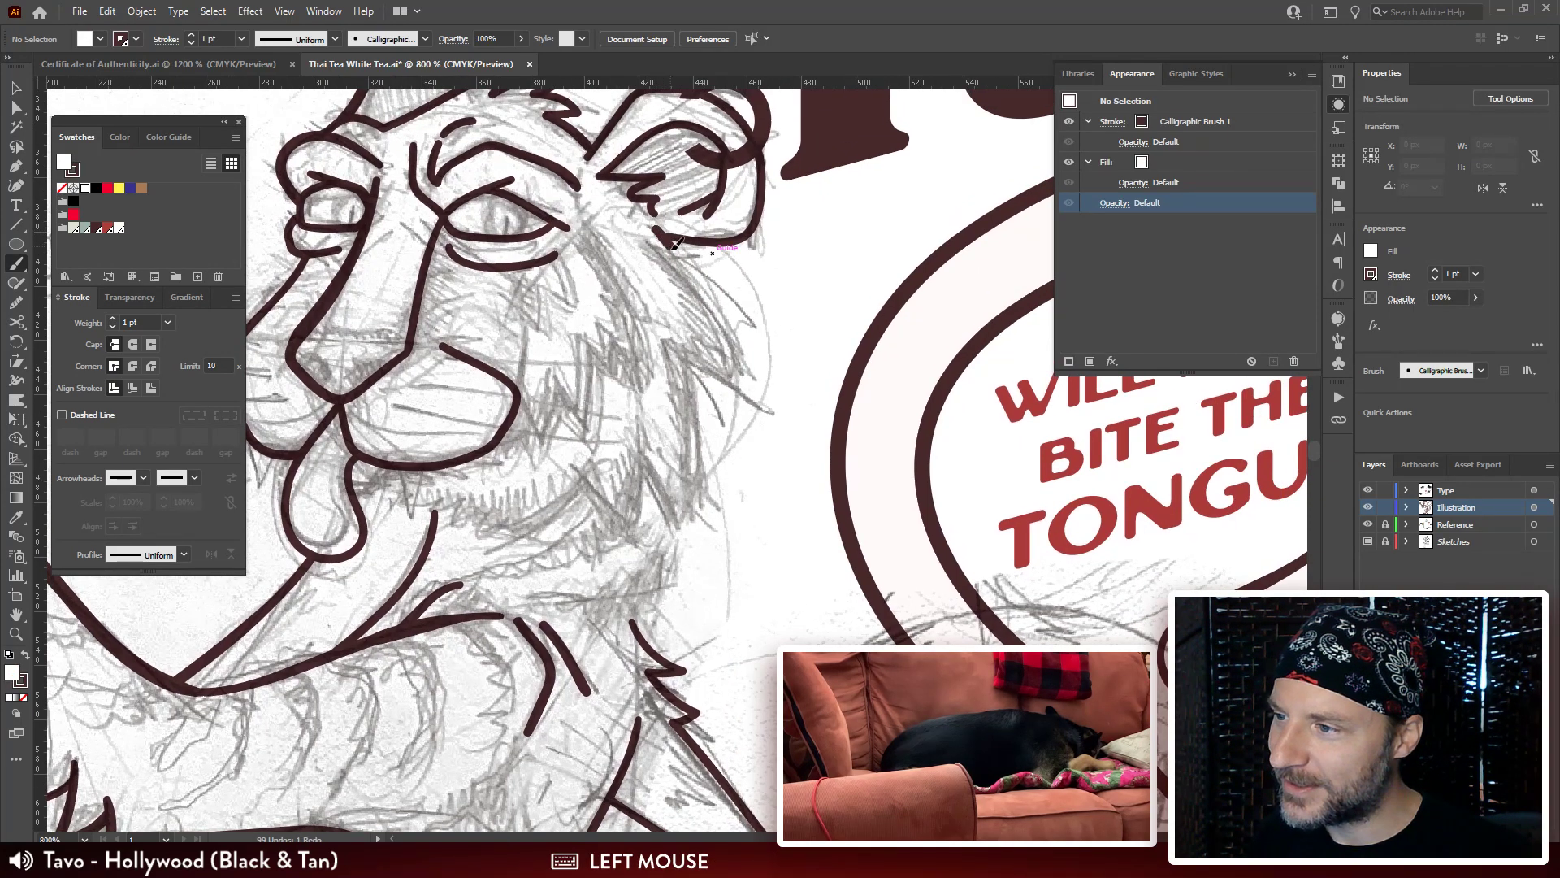
left_click_drag(741, 333, 746, 374)
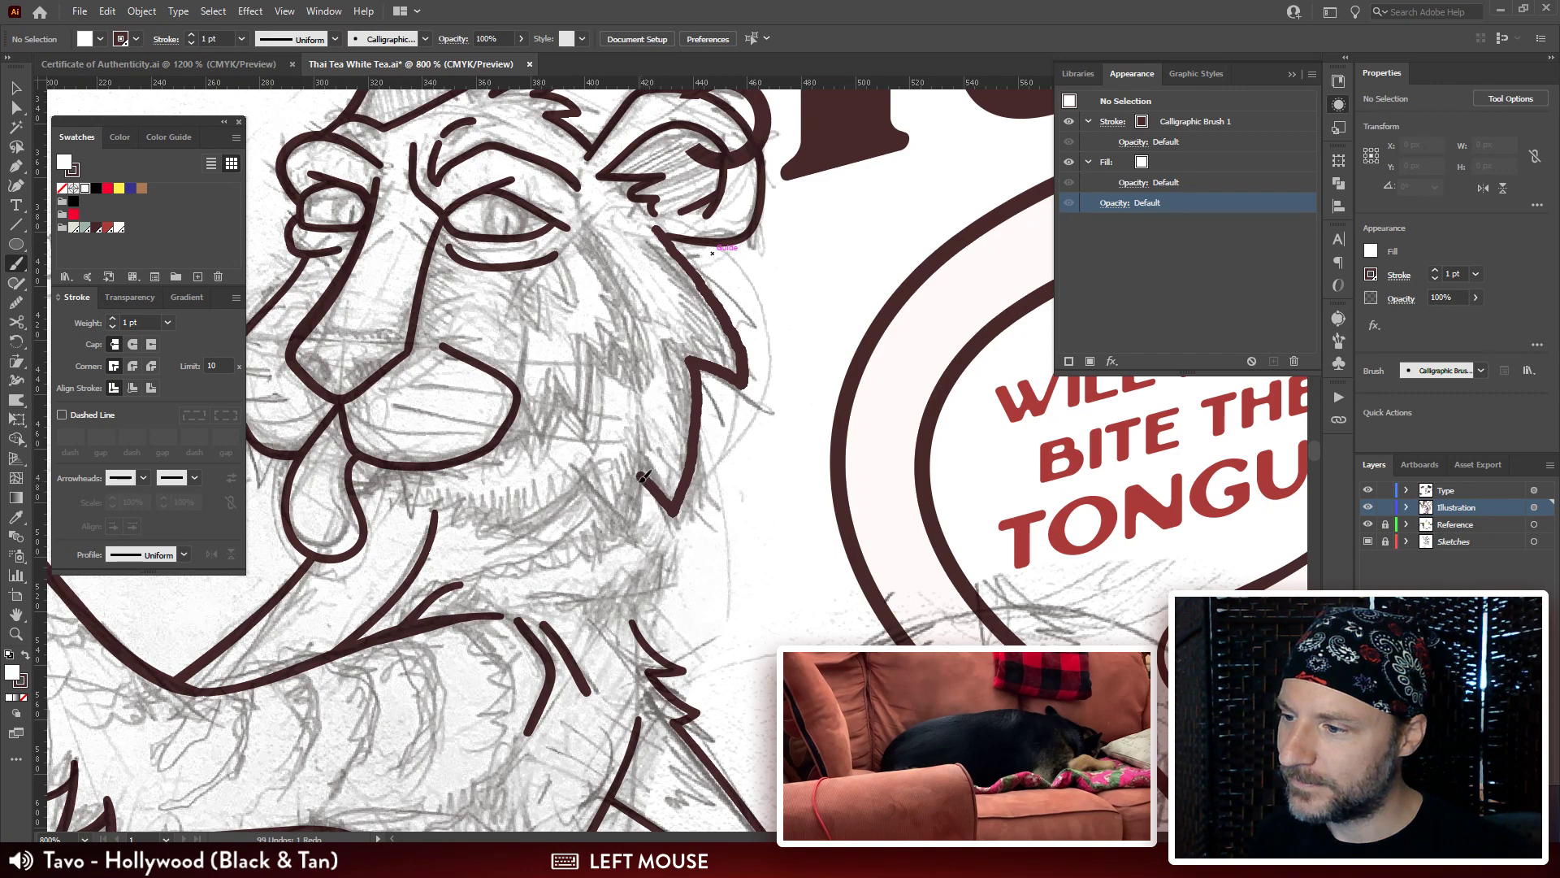
mouse_move(602, 502)
left_mouse_down()
mouse_move(579, 486)
mouse_move(481, 526)
left_mouse_up()
mouse_move(515, 462)
left_mouse_down()
mouse_move(685, 452)
mouse_move(677, 415)
left_mouse_up()
left_click_drag(476, 347, 398, 286)
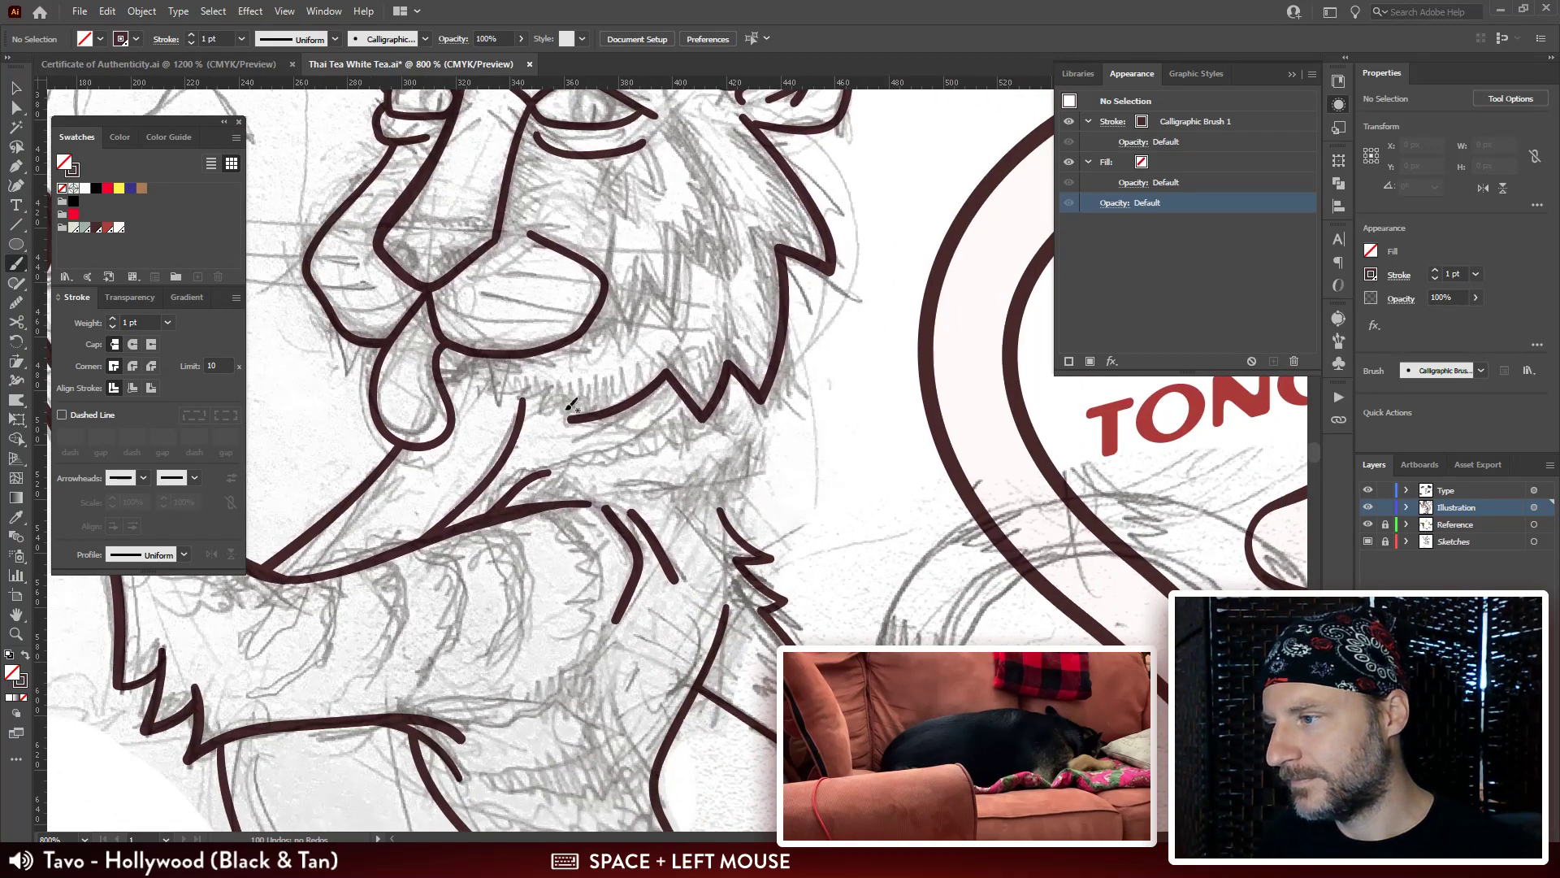
Ink a short curved chin line from beneath the muzzle down to the open end of the cheek fur outline.
left_click_drag(608, 446, 625, 391)
key("a")
left_click(520, 309)
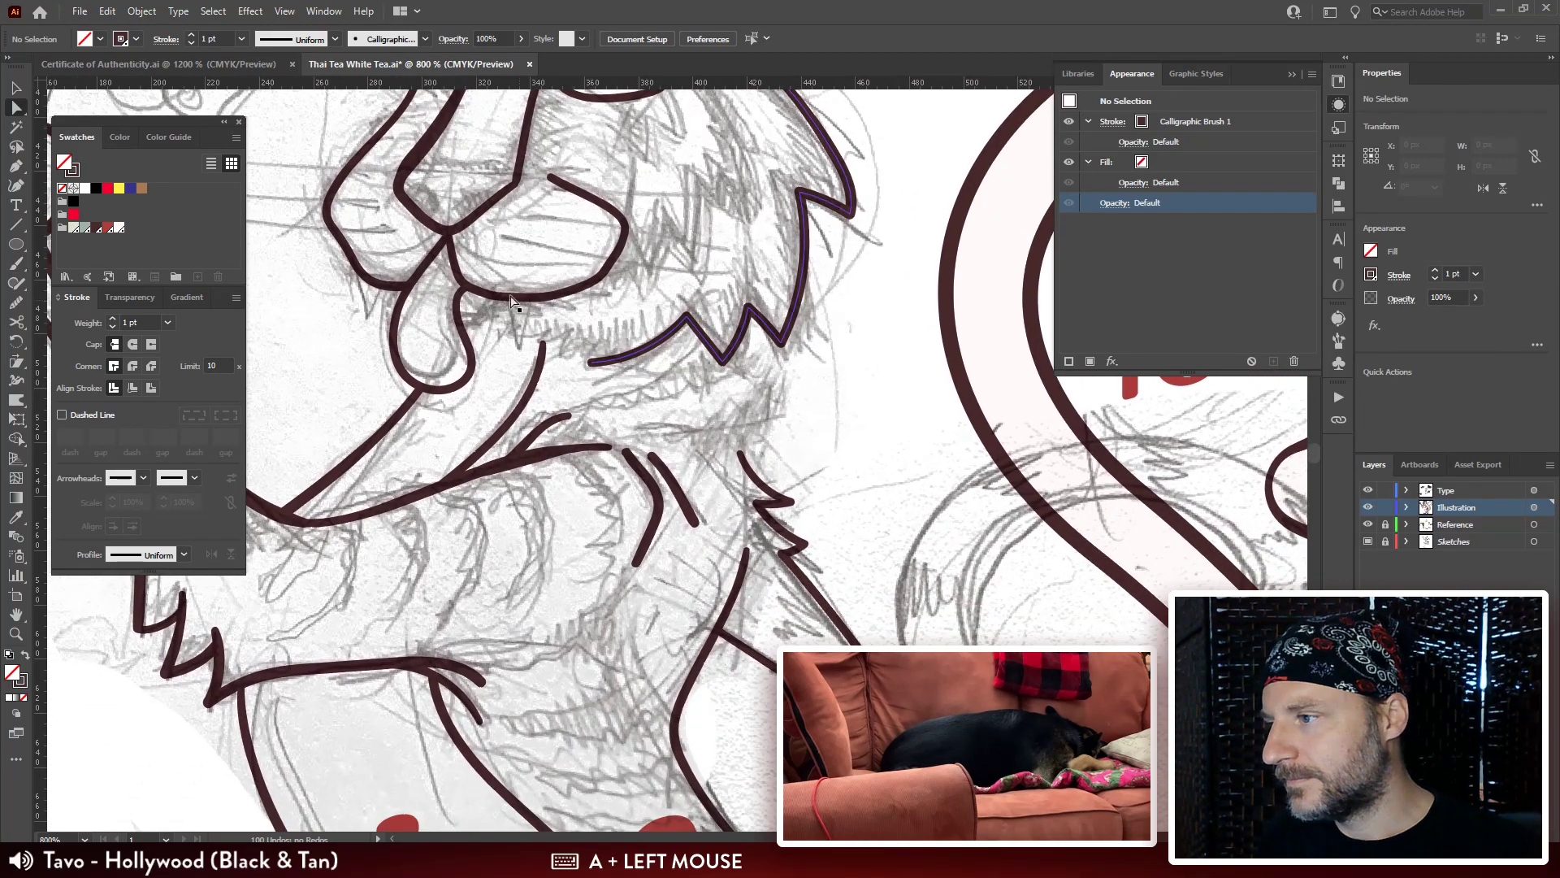
key("p")
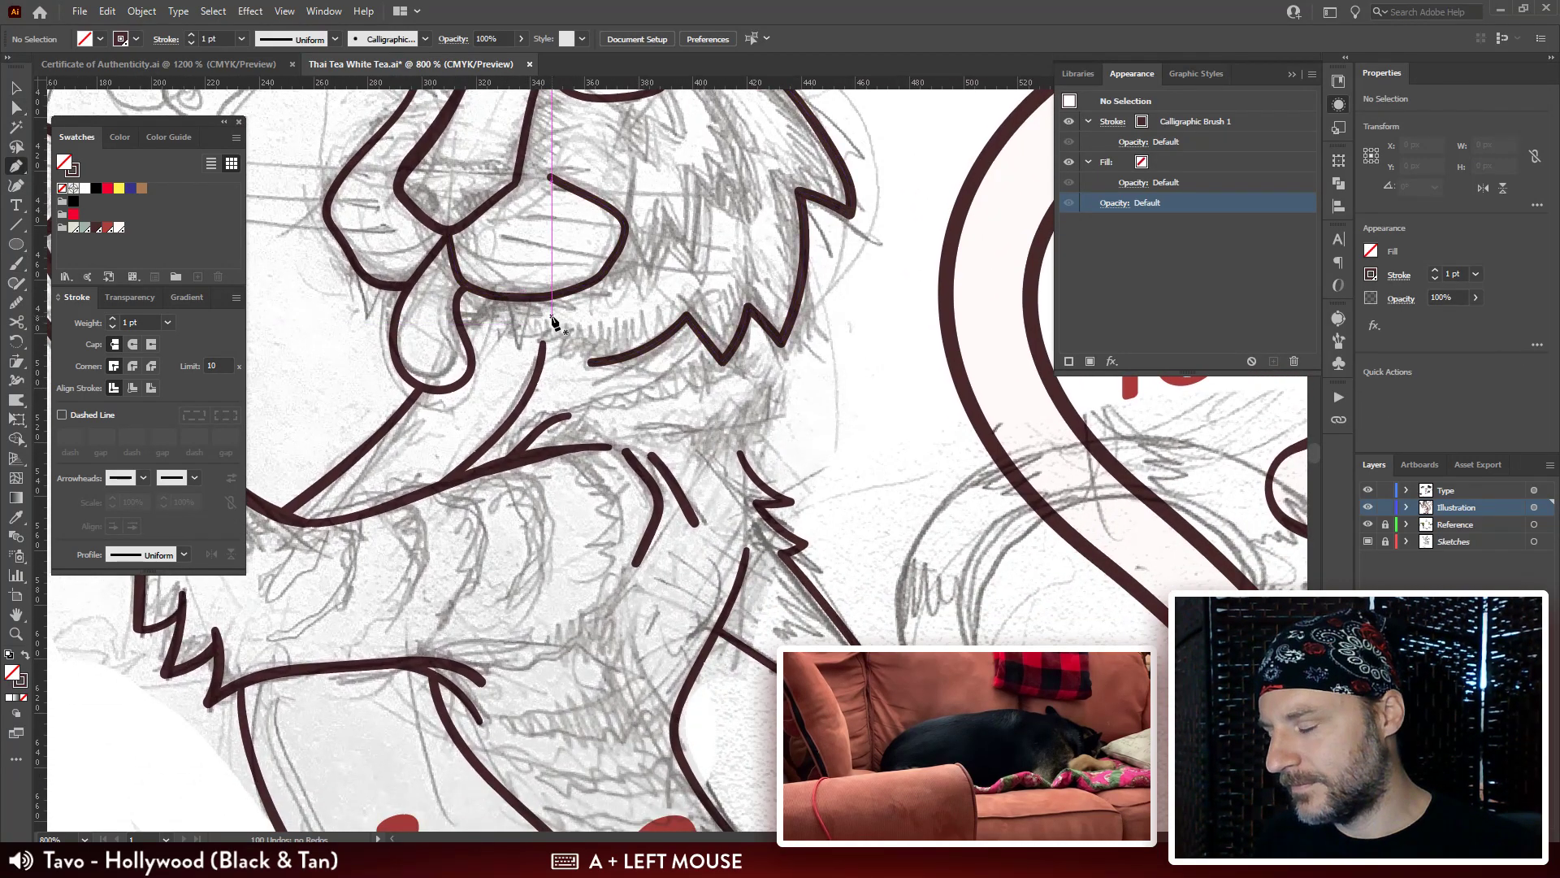
key("b")
left_click_drag(554, 317, 569, 351)
key("ctrl+minus")
key("ctrl+minus")
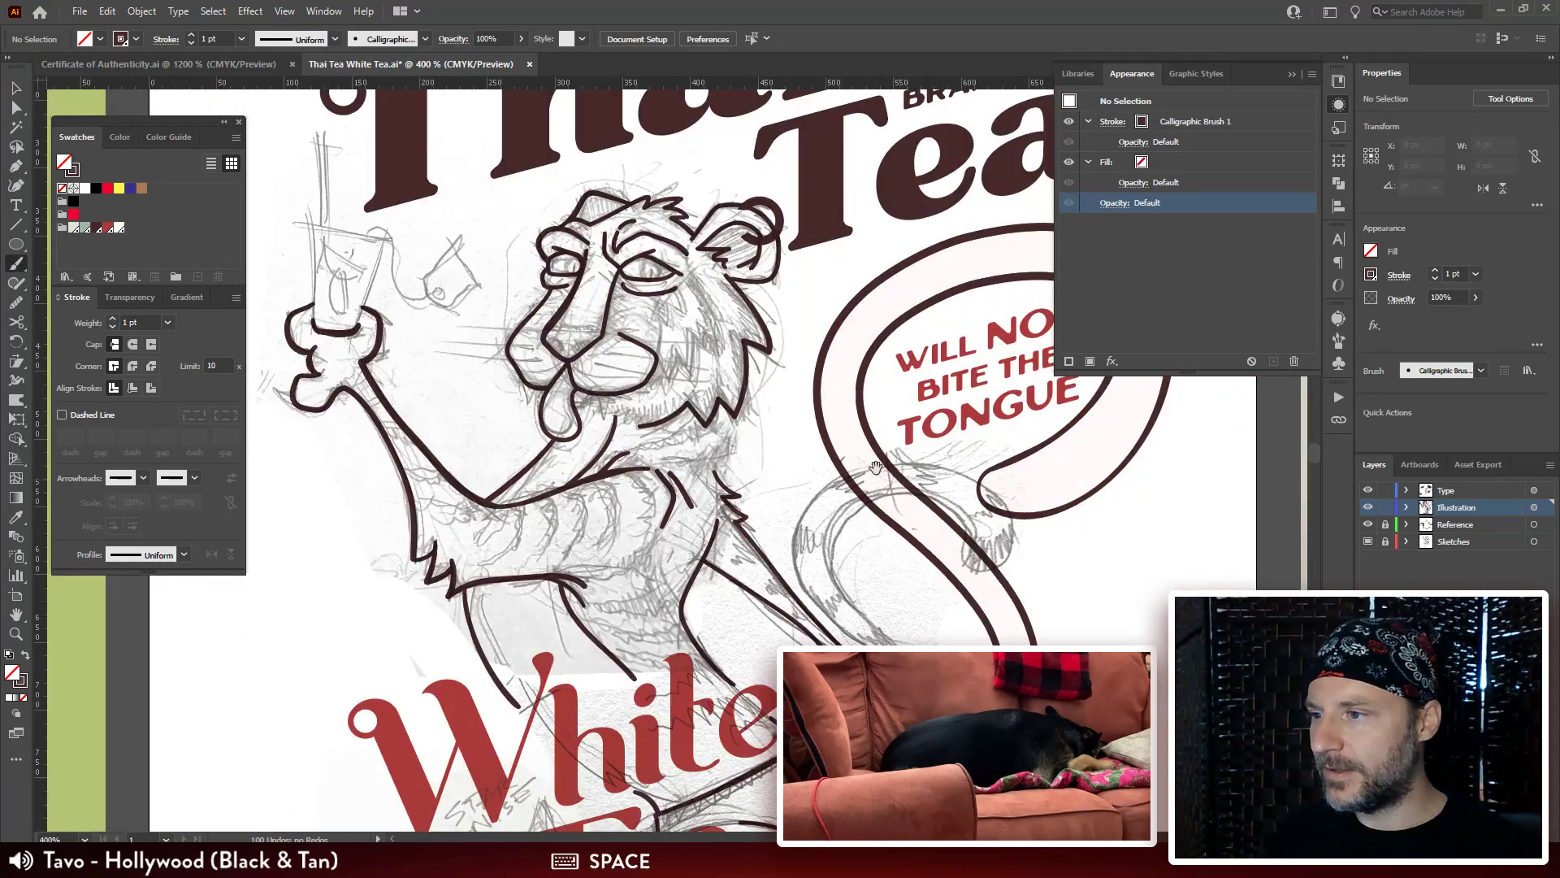
left_click_drag(927, 528, 871, 378)
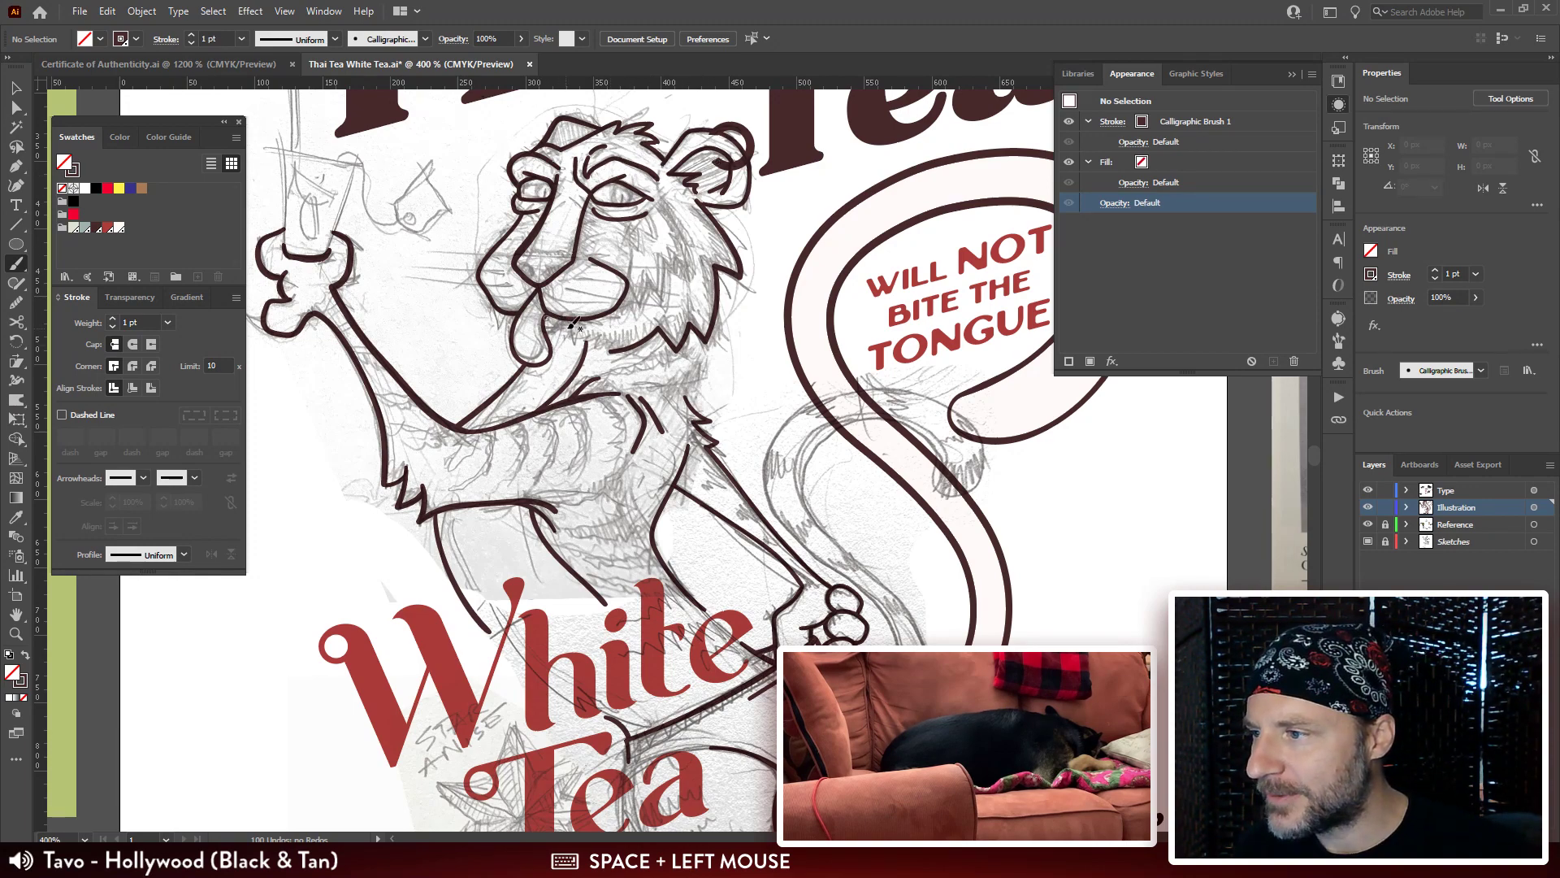
left_click(642, 357, "ctrl")
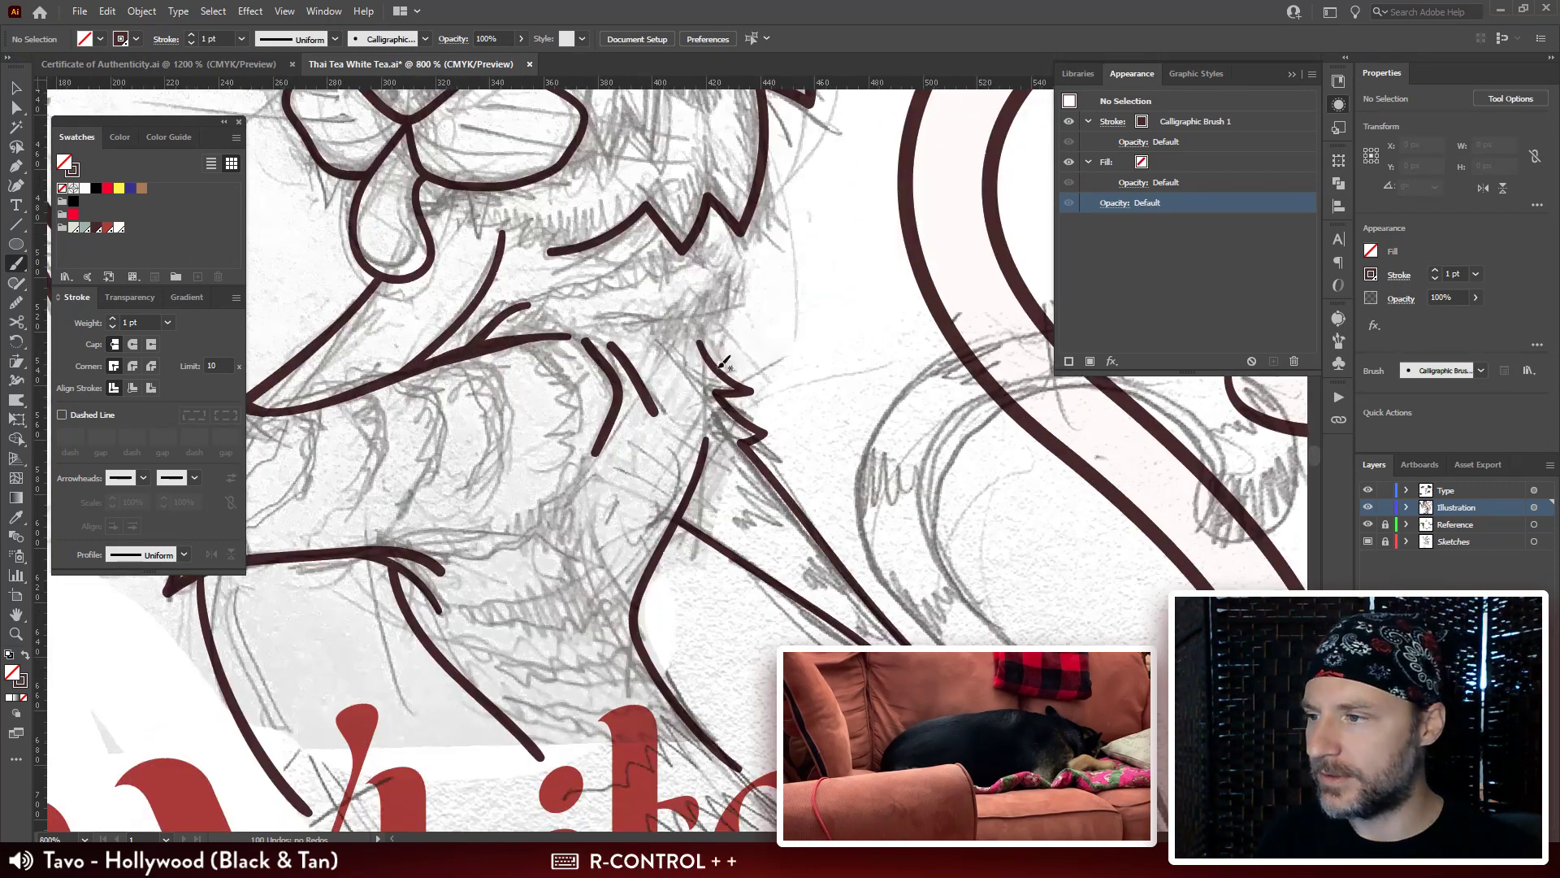
left_click_drag(699, 358, 726, 382)
left_click_drag(642, 282, 681, 307)
Average and join the lower end of the chin line with the open end of the cheek fur outline.
key("a")
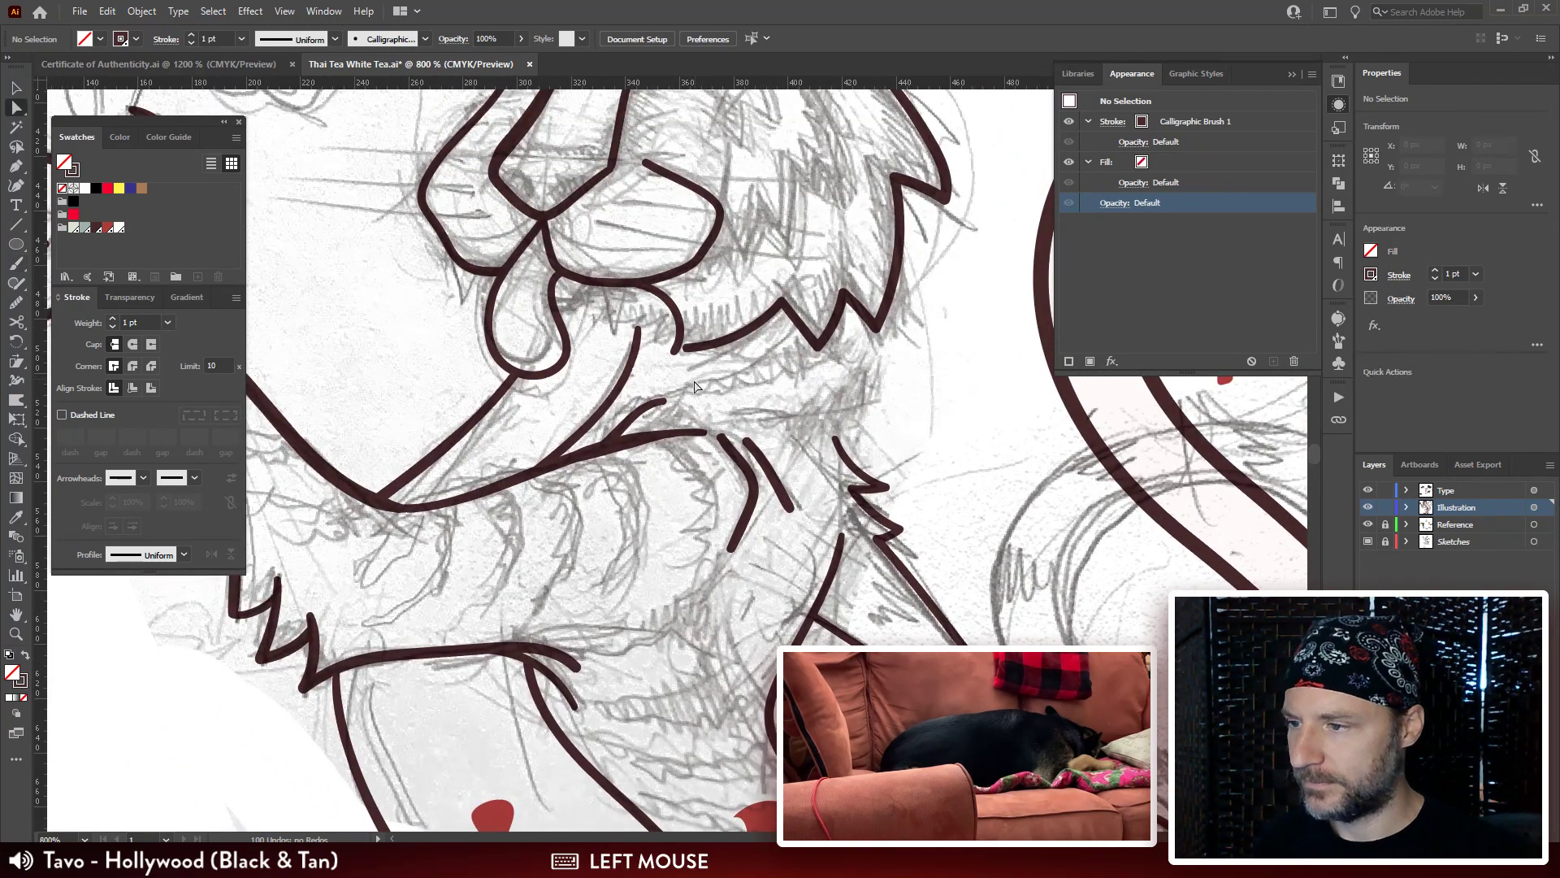
left_click_drag(693, 378, 672, 332)
key("ctrl+alt+shift+j")
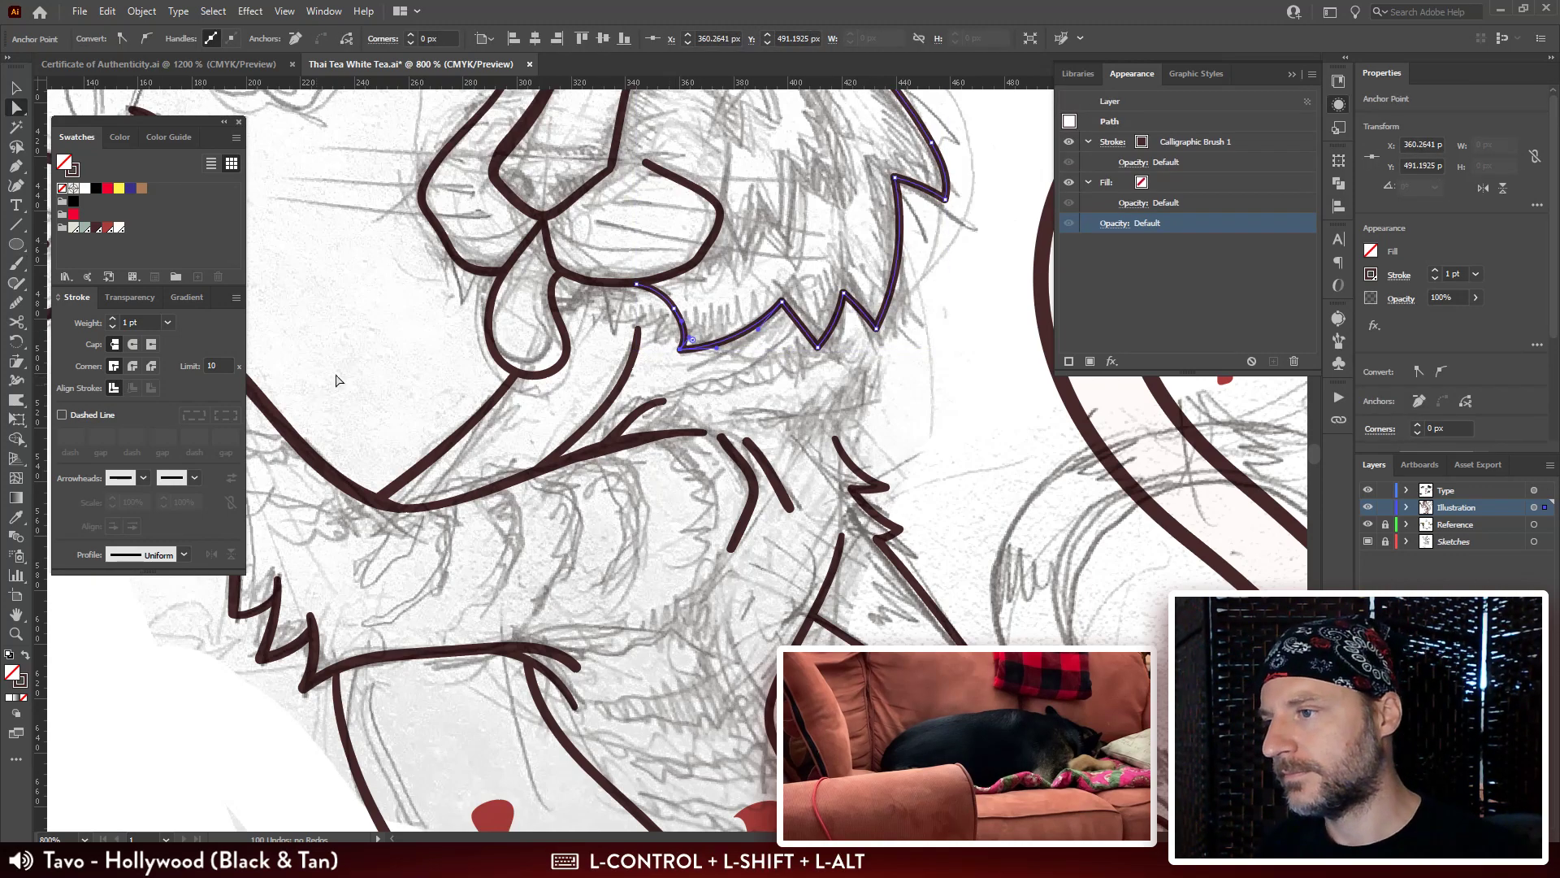
left_click_drag(780, 431, 796, 554)
left_click(1017, 451)
Adjust the open end of the ear's lower line so it meets the top of the cheek fur outline.
left_click_drag(972, 443, 807, 460)
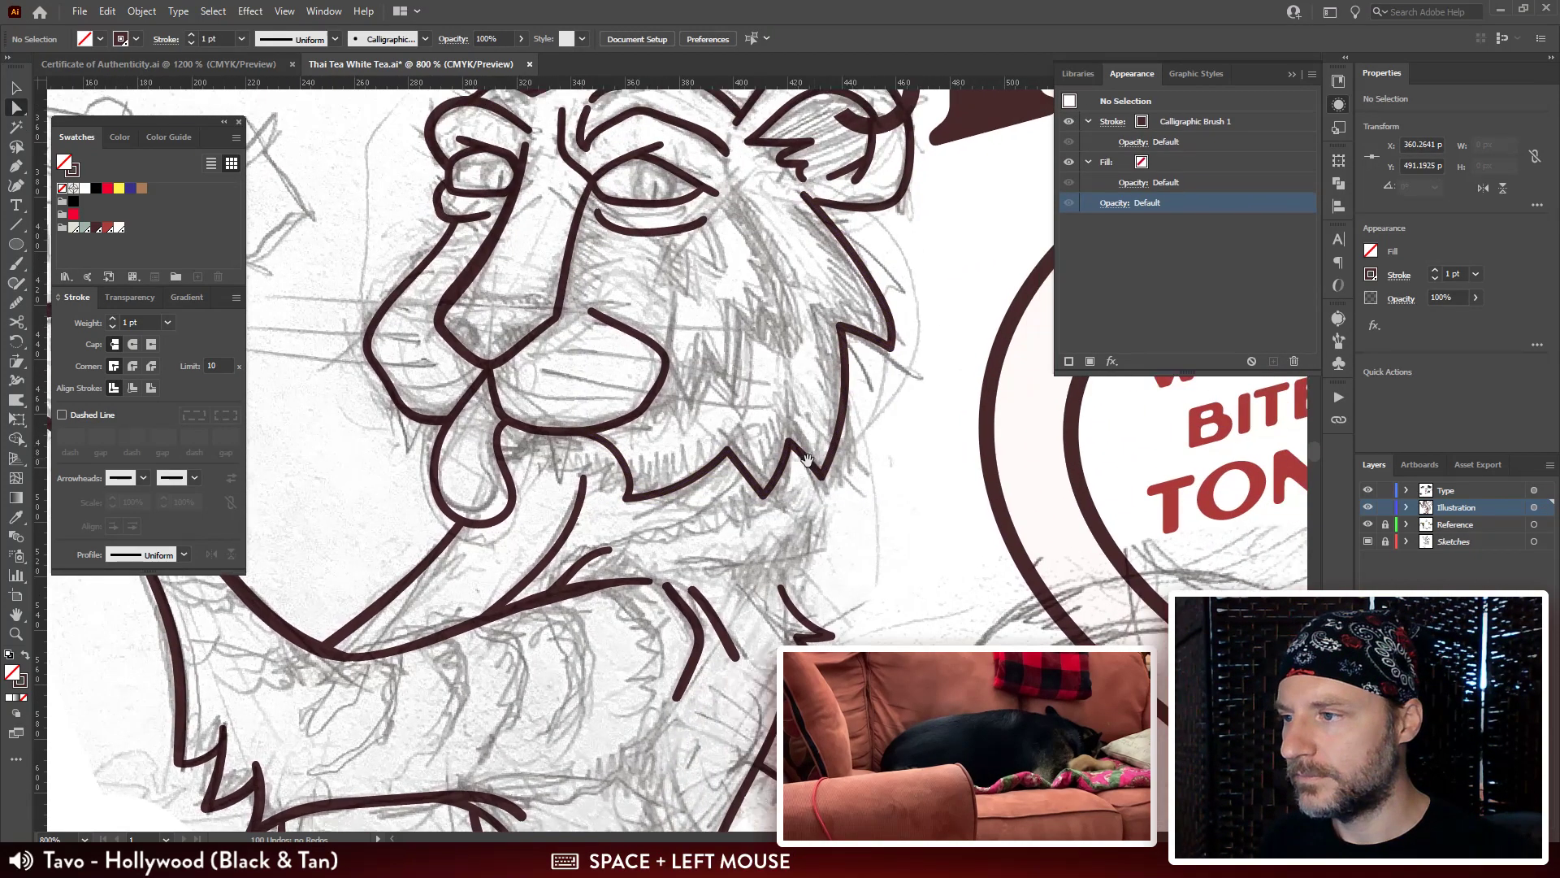
left_click_drag(845, 264, 795, 368)
left_click(784, 310)
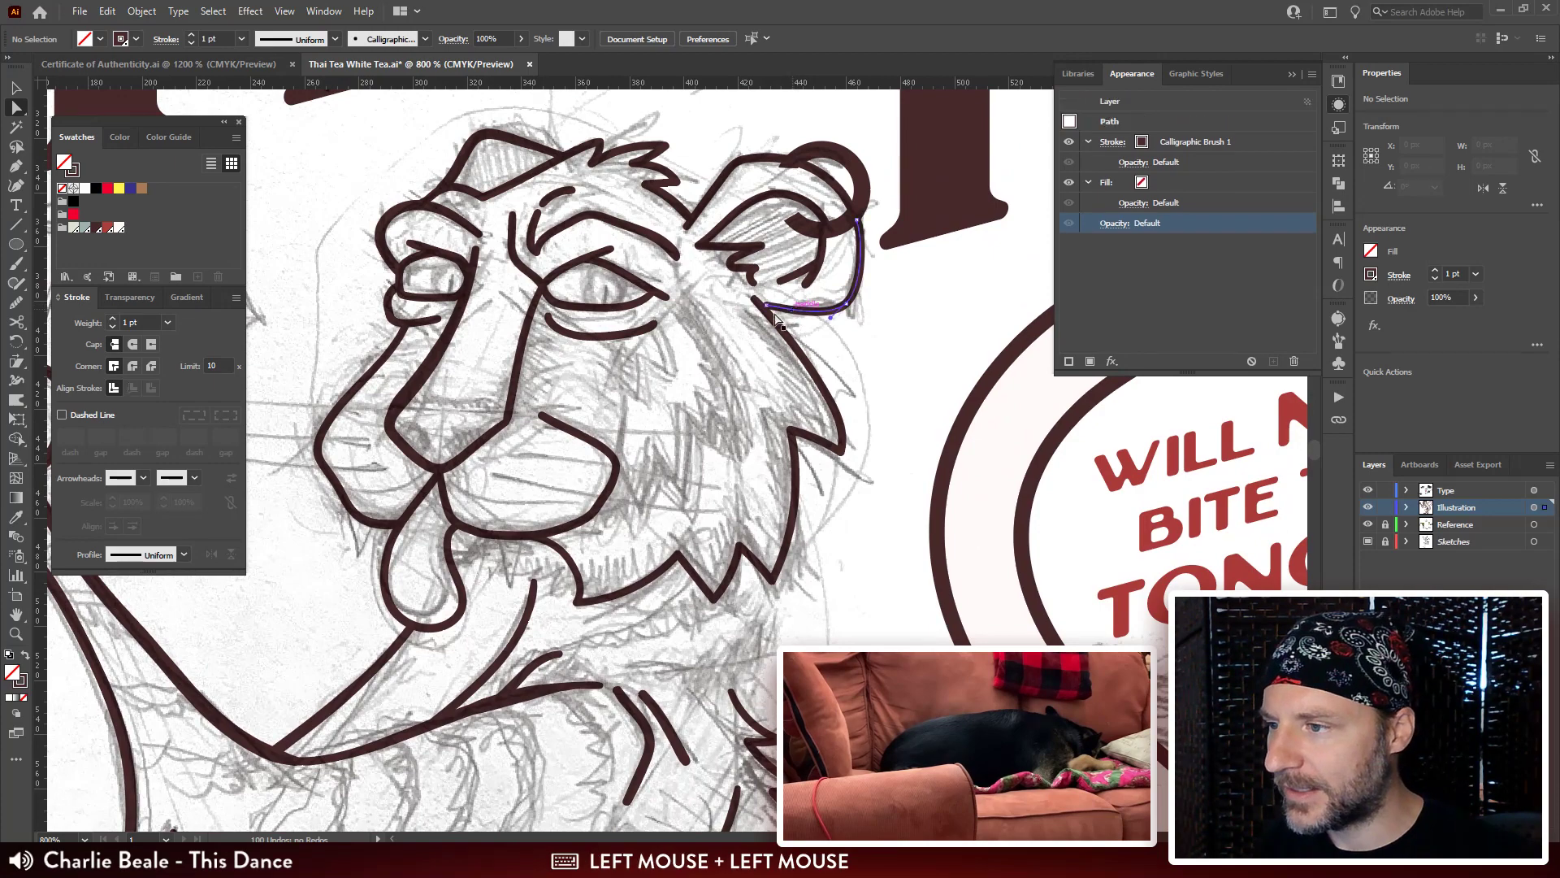
left_click_drag(766, 305, 766, 313)
left_click(899, 362)
left_click(766, 317)
left_click(896, 381)
Examine the inked head and cheek fur up close and within the overall poster.
key("space")
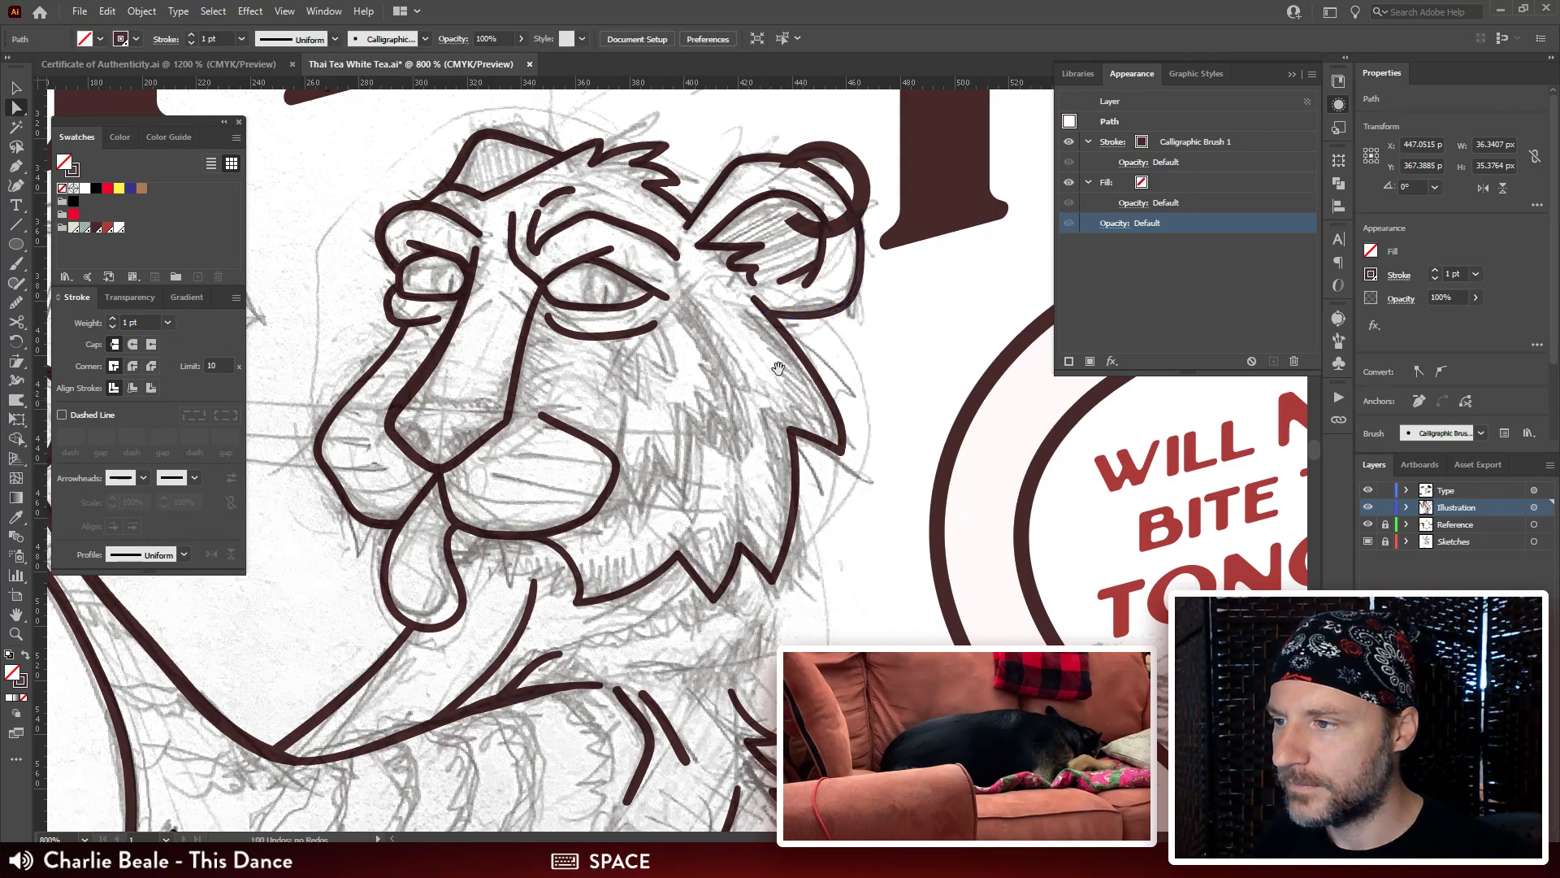
left_click_drag(764, 373, 758, 383)
key("ctrl+minus")
key("ctrl+minus")
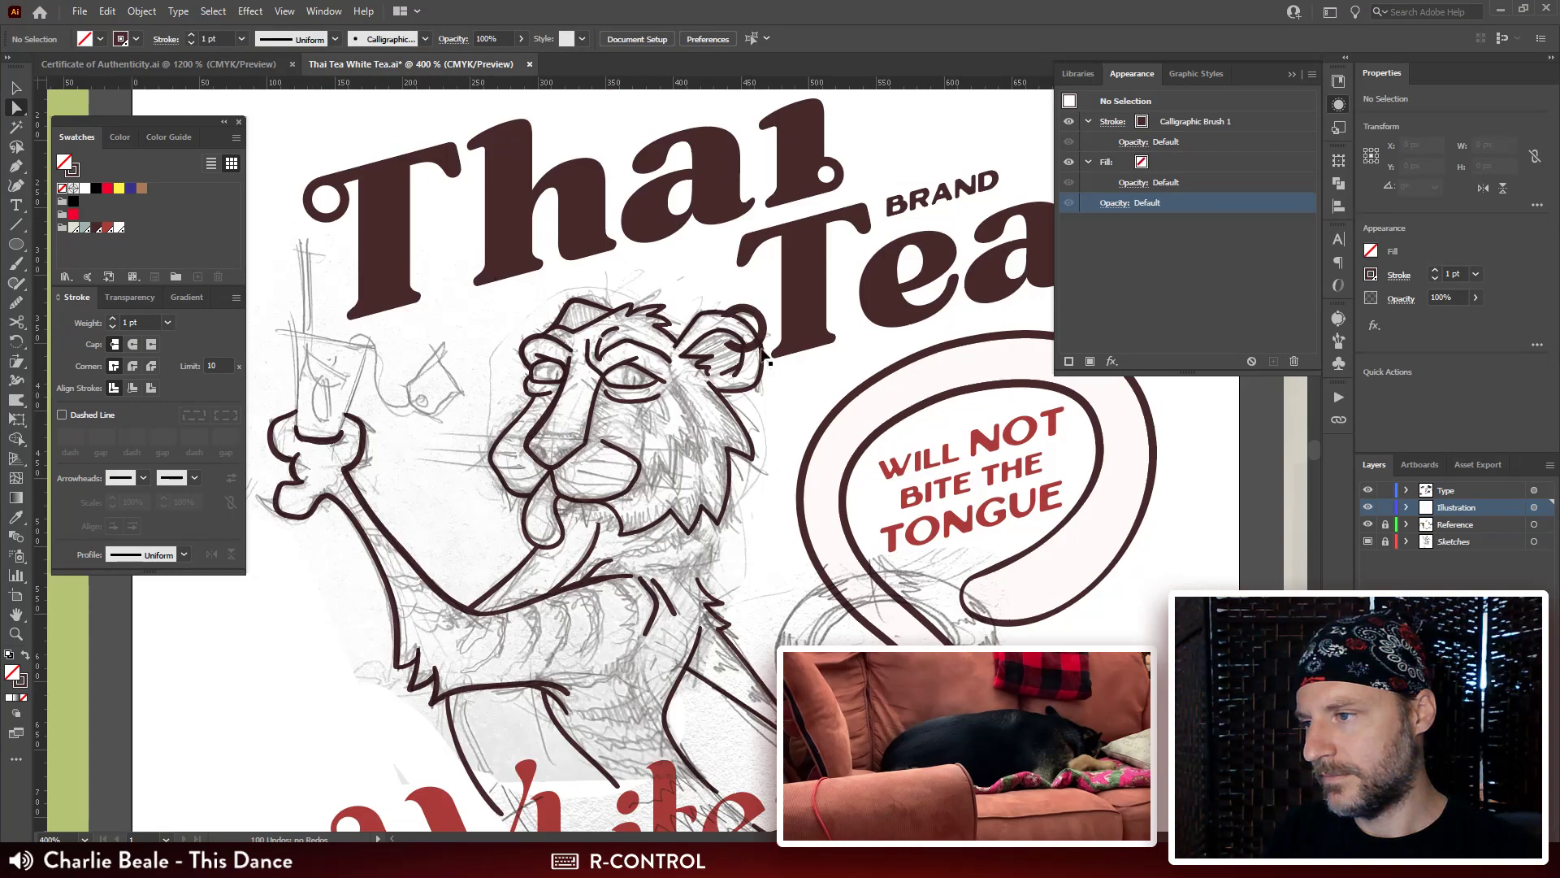
key("ctrl+plus")
key("ctrl+plus")
key("ctrl+plus")
key("space")
left_click_drag(869, 215, 906, 316)
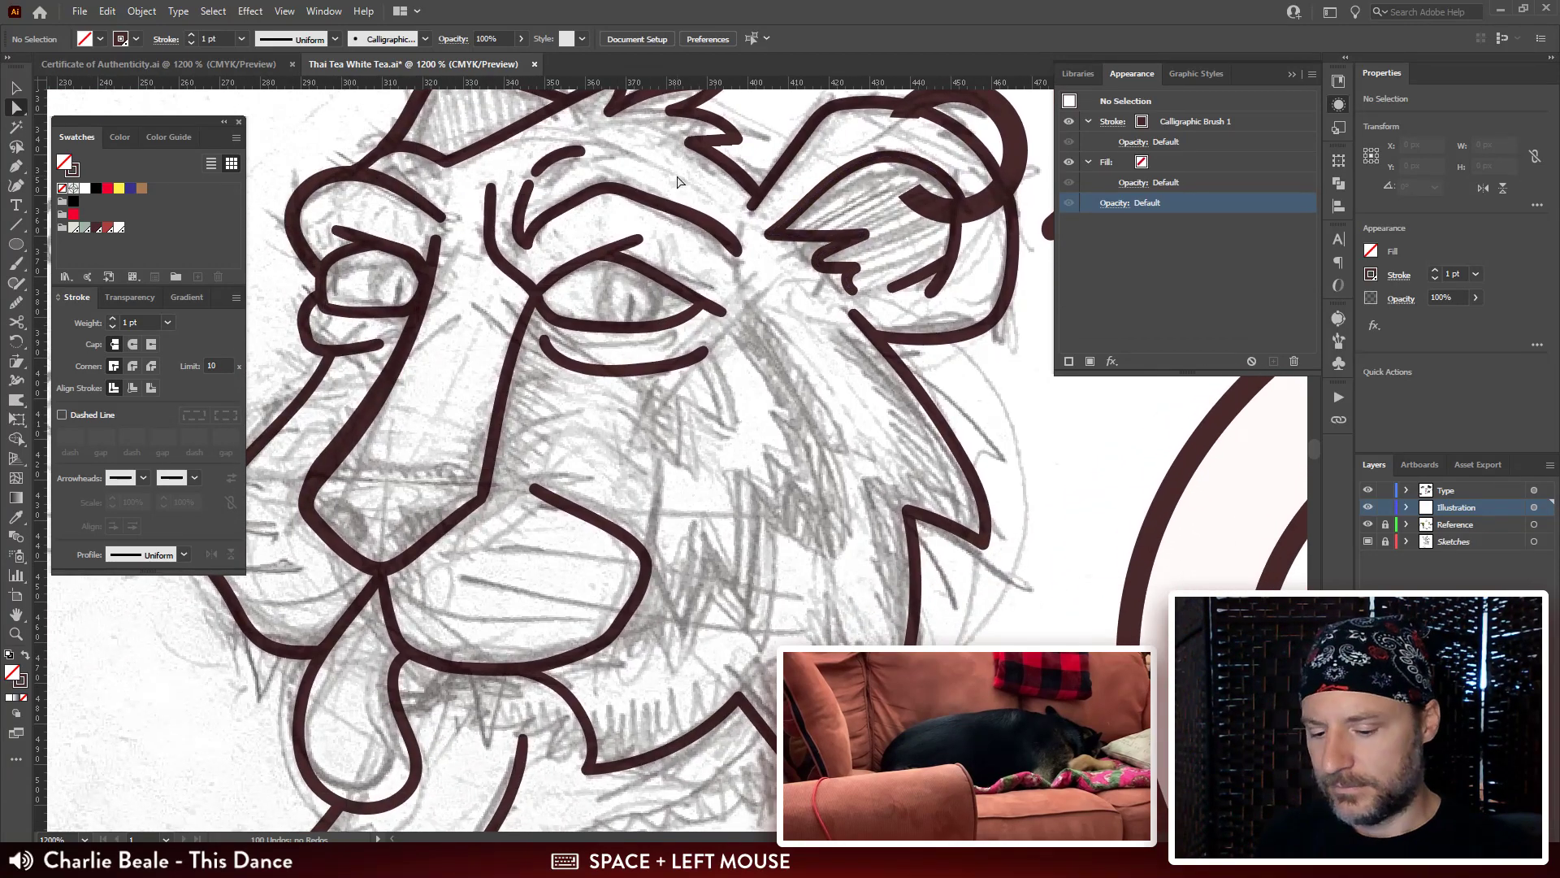
key("ctrl+minus")
key("ctrl+minus")
left_click_drag(749, 509, 752, 475)
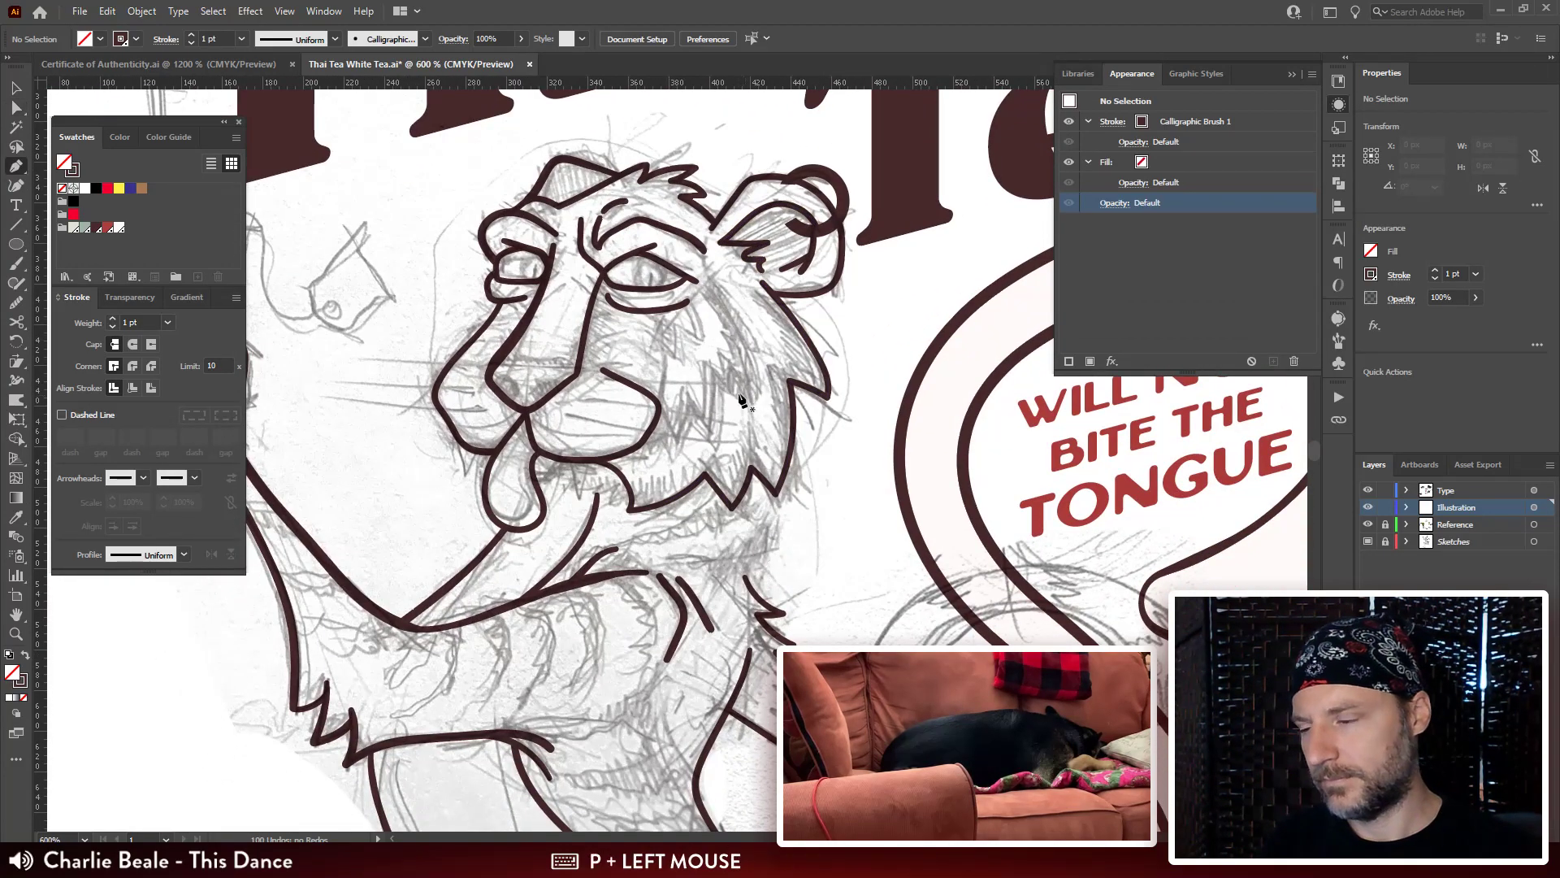
Ink a cheek line about 37 px tall rising from the far side of the muzzle and refine its curve.
mouse_move(678, 383)
left_mouse_down()
mouse_move(686, 282)
mouse_move(674, 313)
mouse_move(719, 307)
mouse_move(640, 345)
left_mouse_up()
key("b")
key("a")
left_click(643, 333)
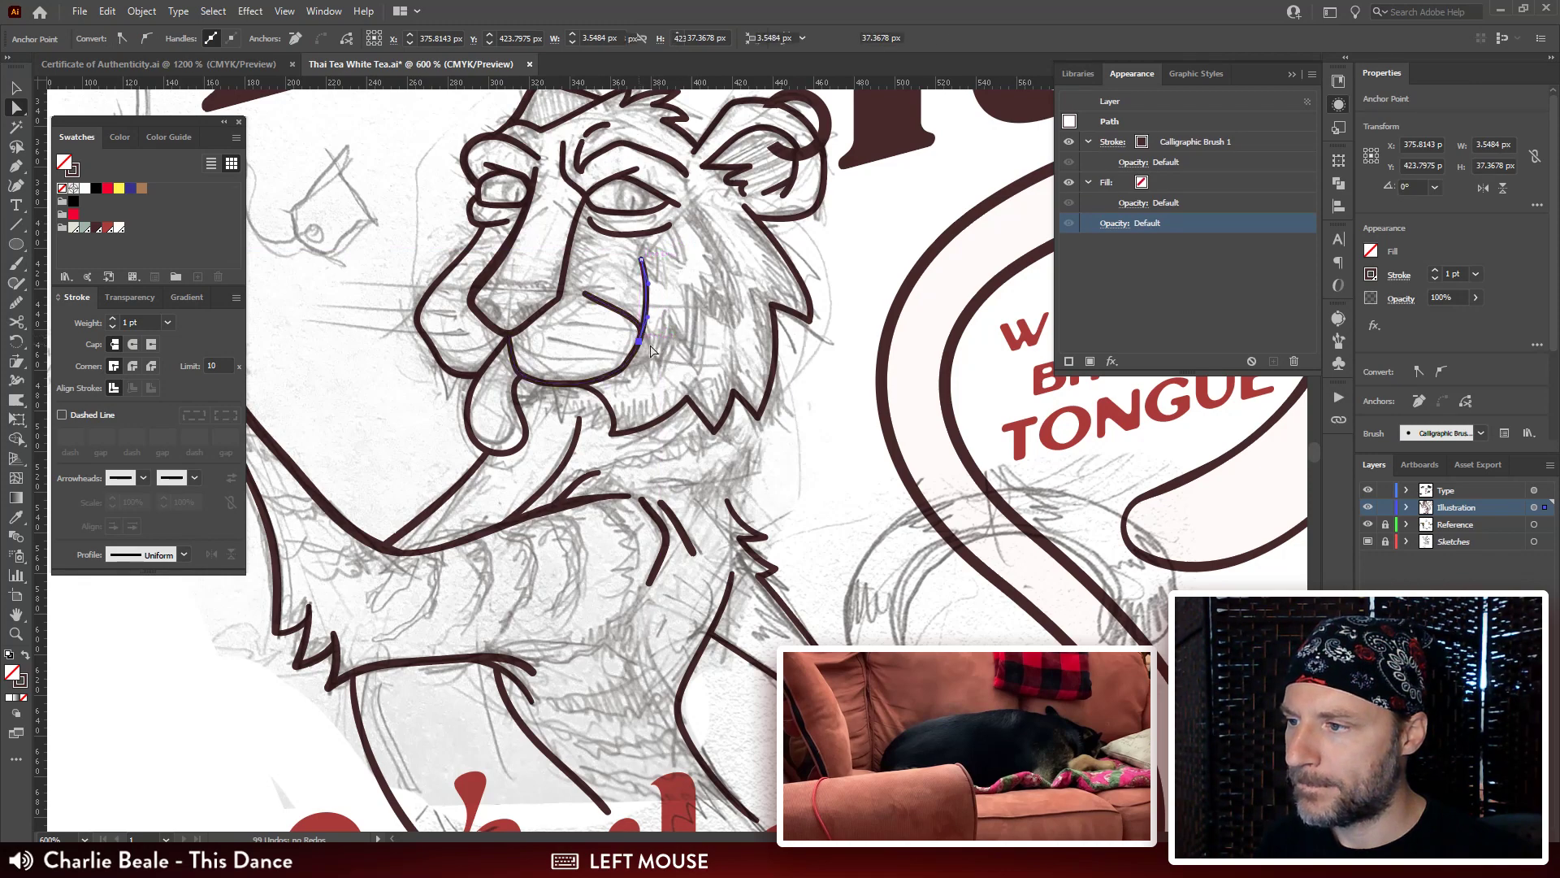
left_click(857, 306)
left_click_drag(750, 309, 774, 281)
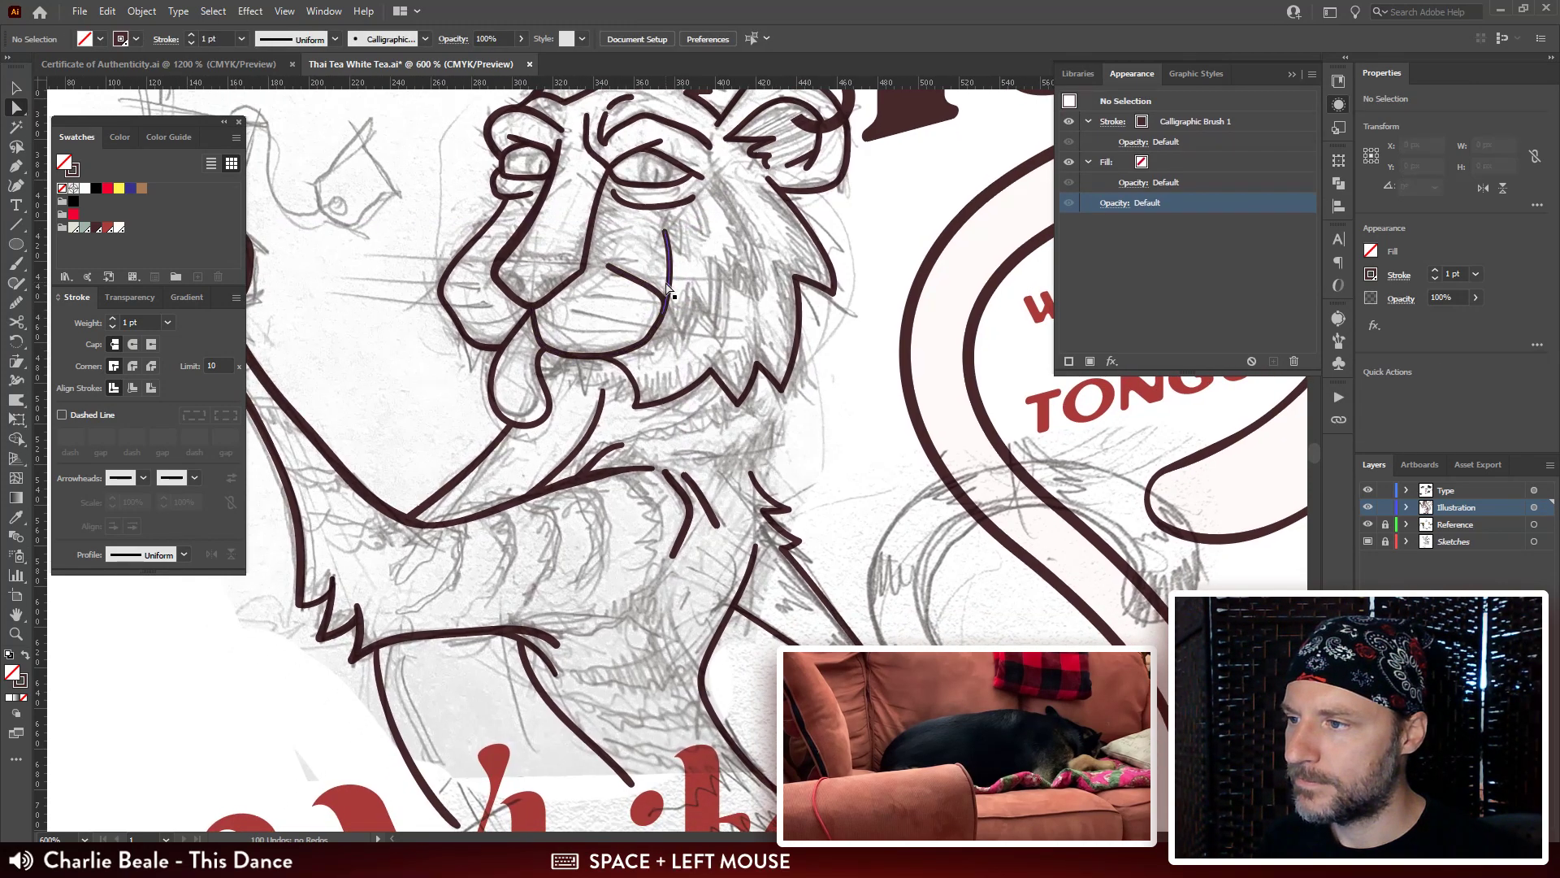
left_click(671, 276)
left_click_drag(673, 258, 634, 306)
left_click(712, 282)
Ink a zigzag fur tuft on the cheek below the far eye and join it to the upper end of the cheek line.
key("b")
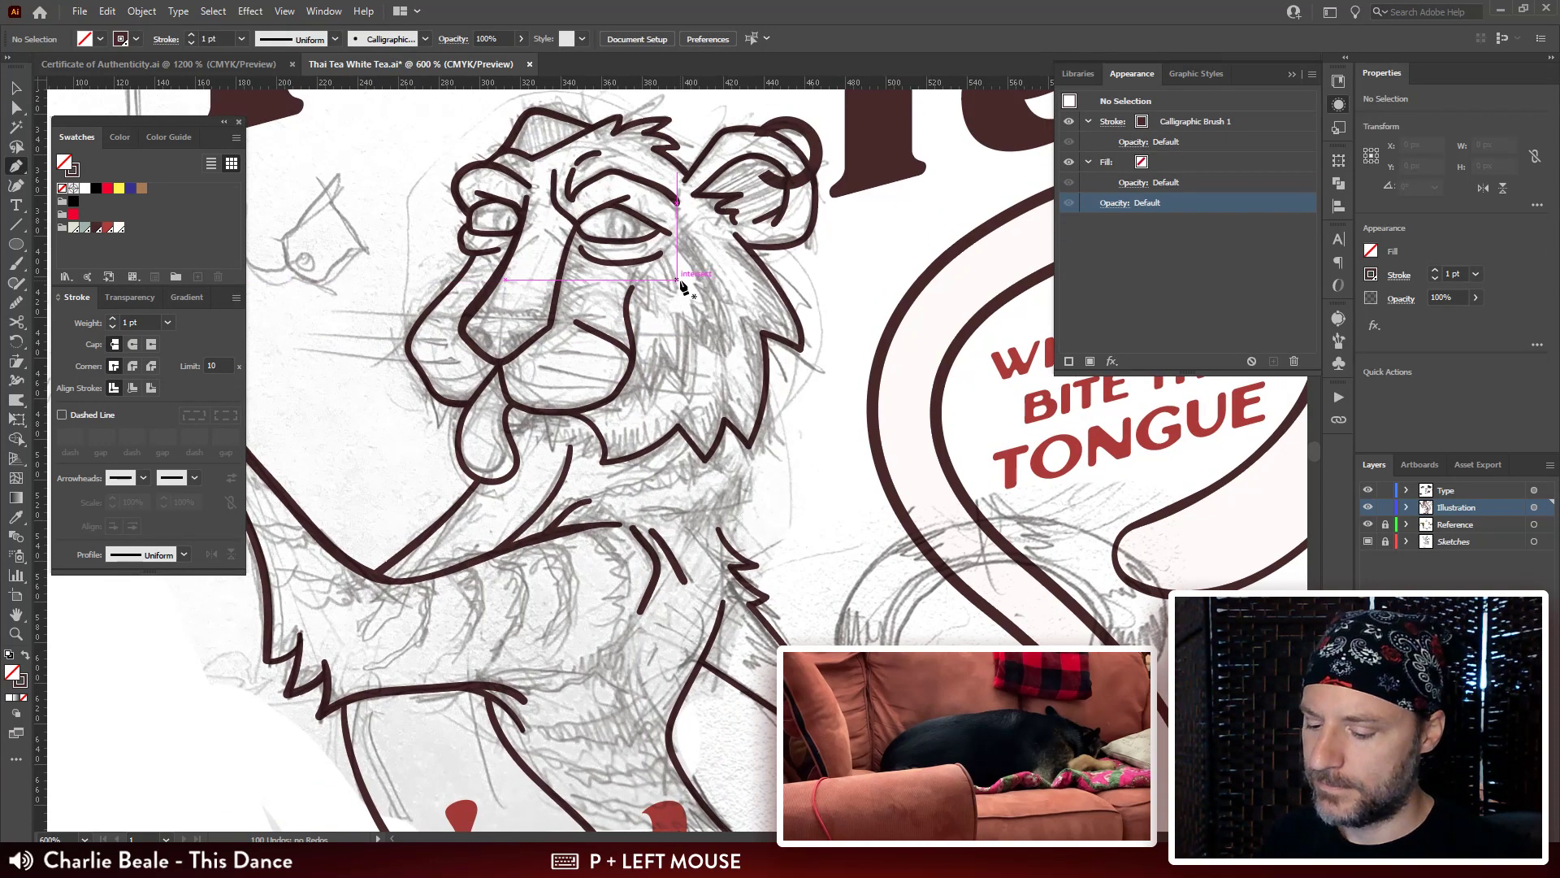
mouse_move(692, 260)
left_mouse_down()
mouse_move(697, 238)
mouse_move(673, 229)
mouse_move(680, 248)
left_mouse_up()
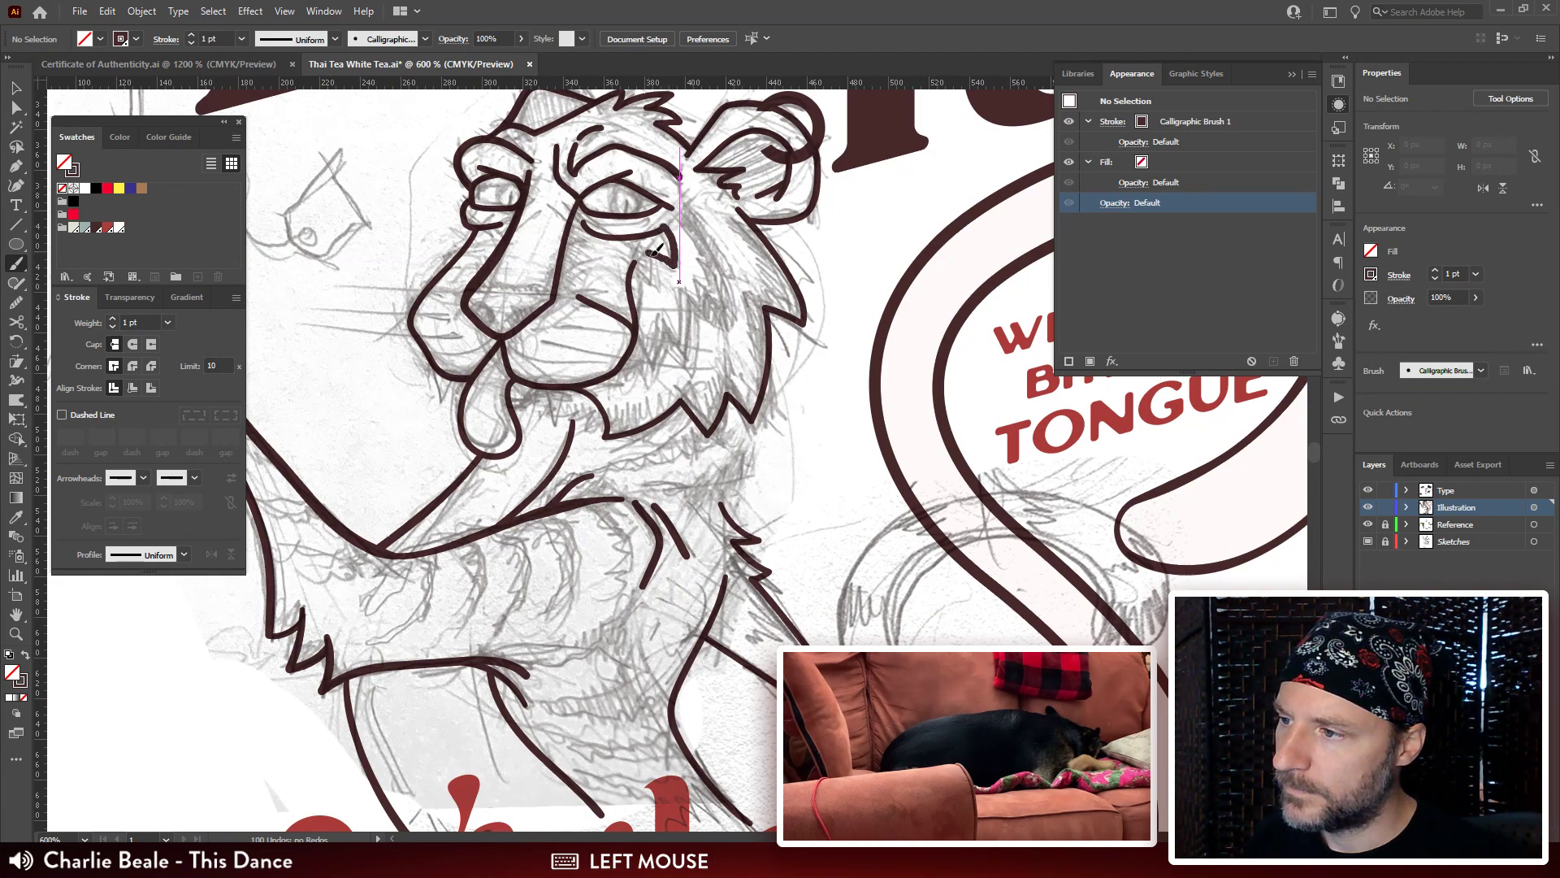
left_click_drag(633, 333, 630, 341)
key("a")
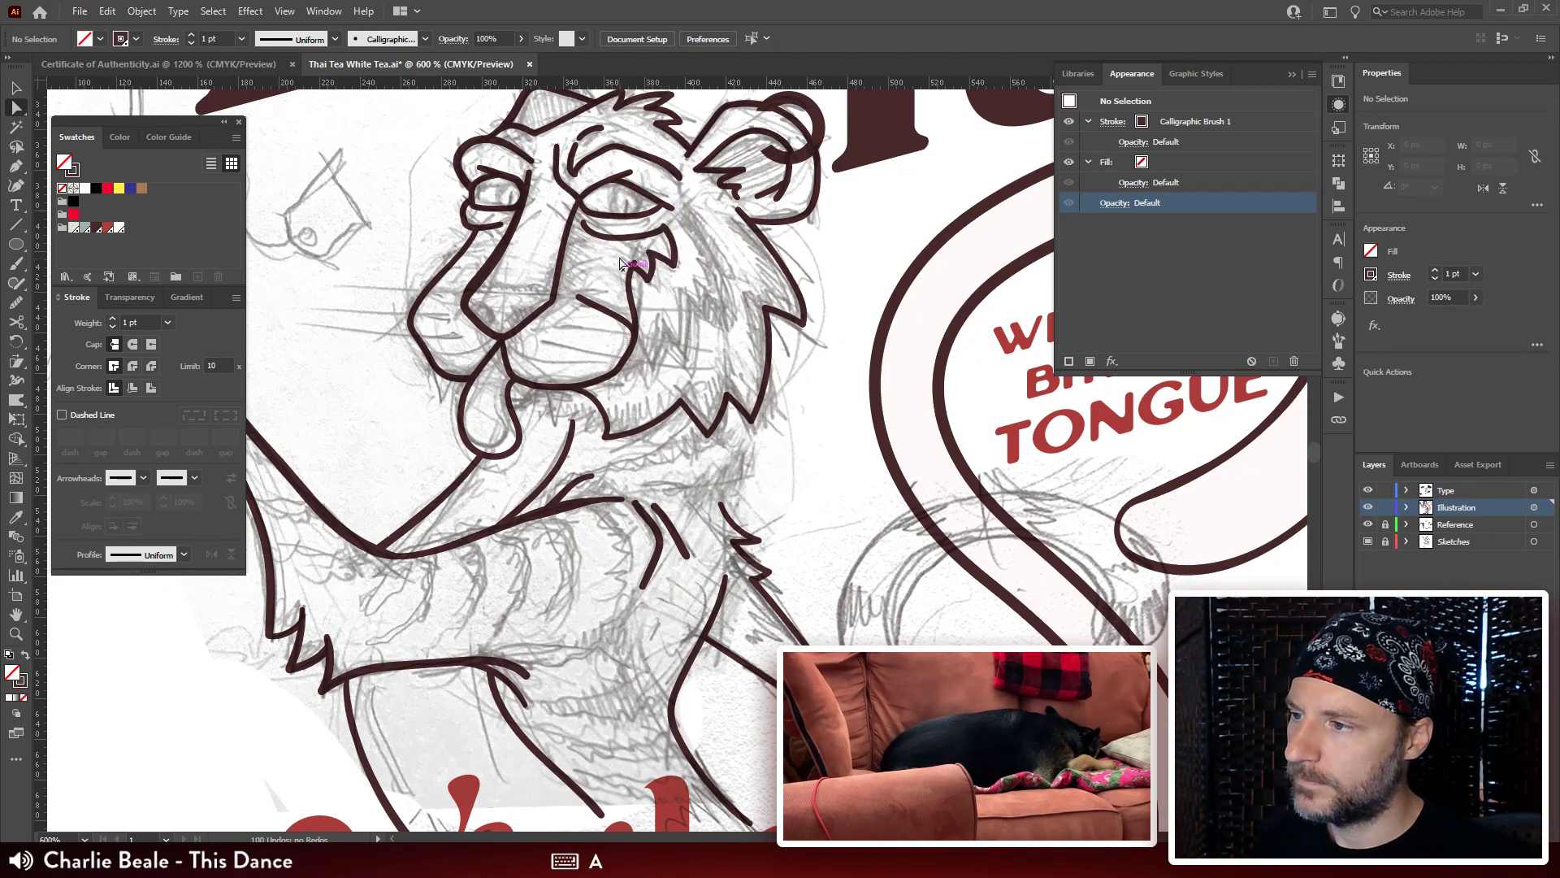
left_click(642, 276)
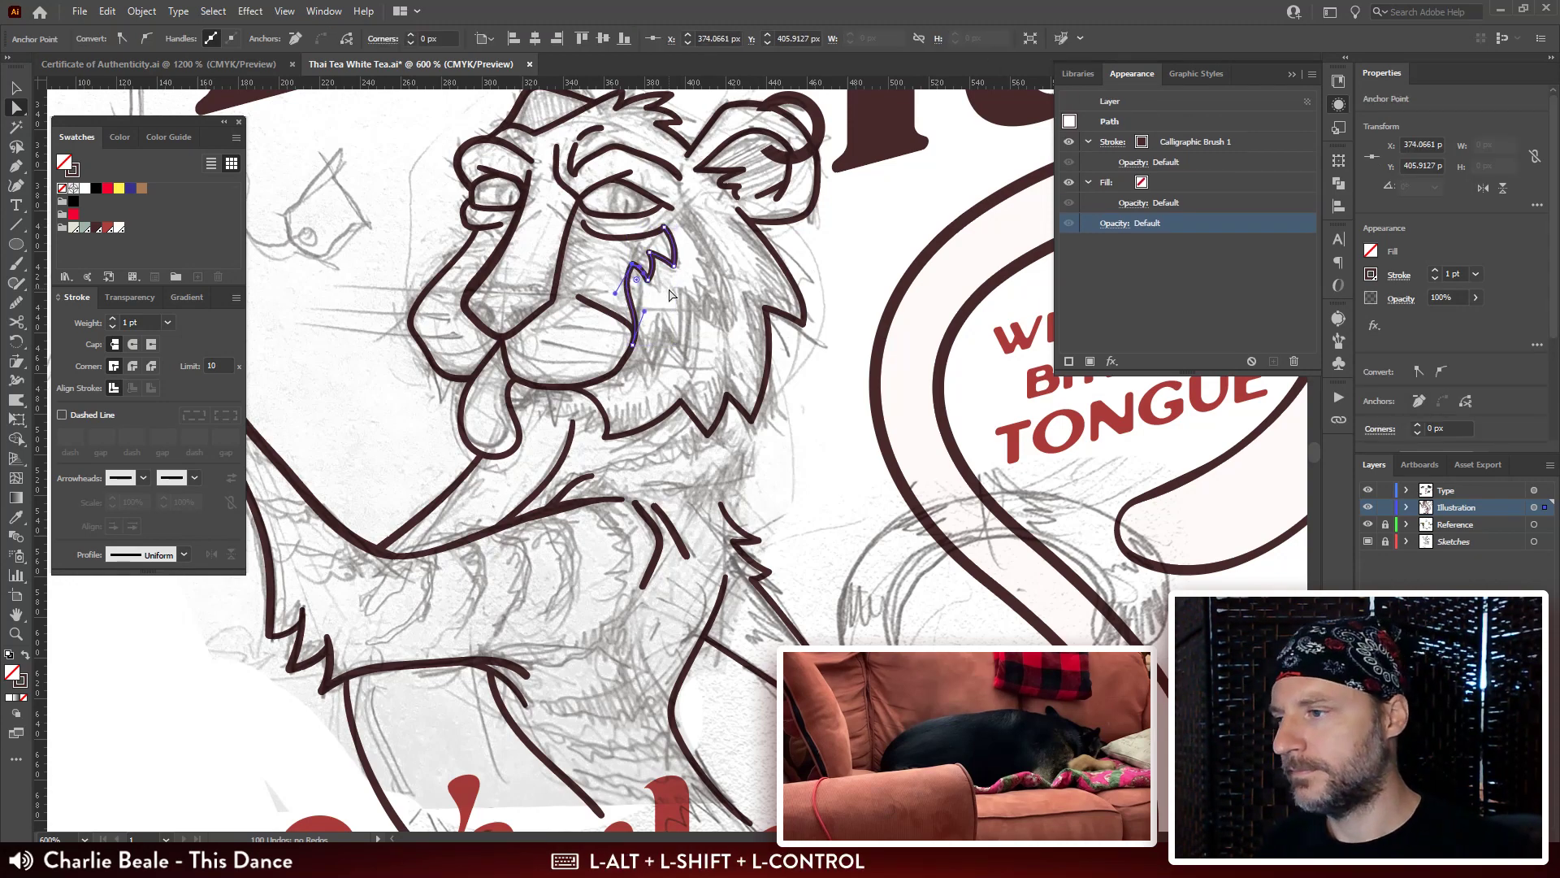
left_click(730, 341)
left_click_drag(672, 226, 676, 215)
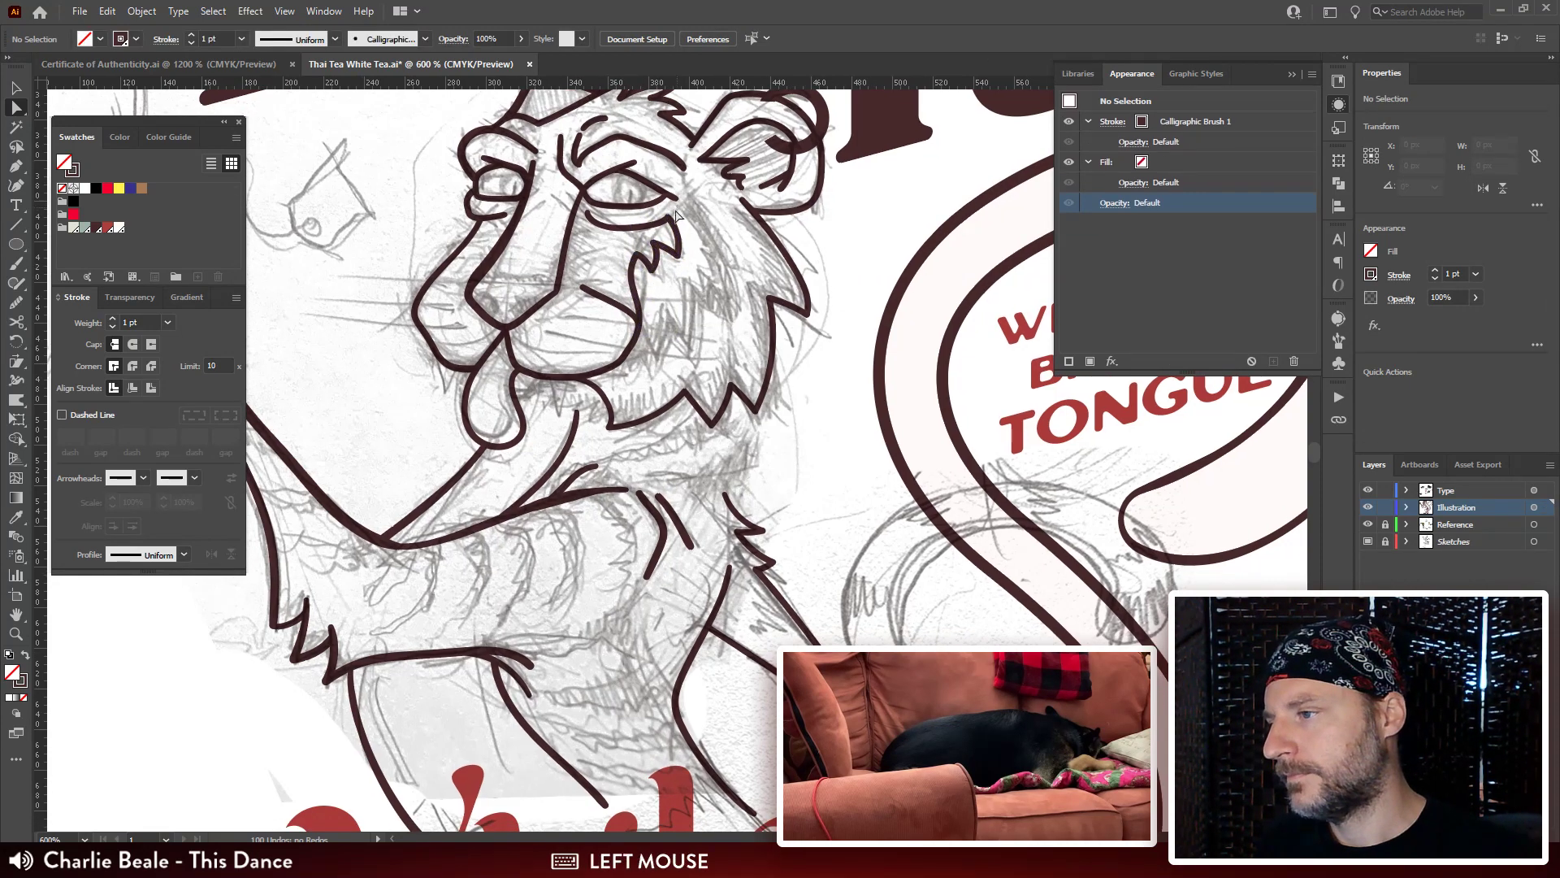
Examine the inked cheek fur, torso and paws up close and within the overall poster.
left_click(673, 244)
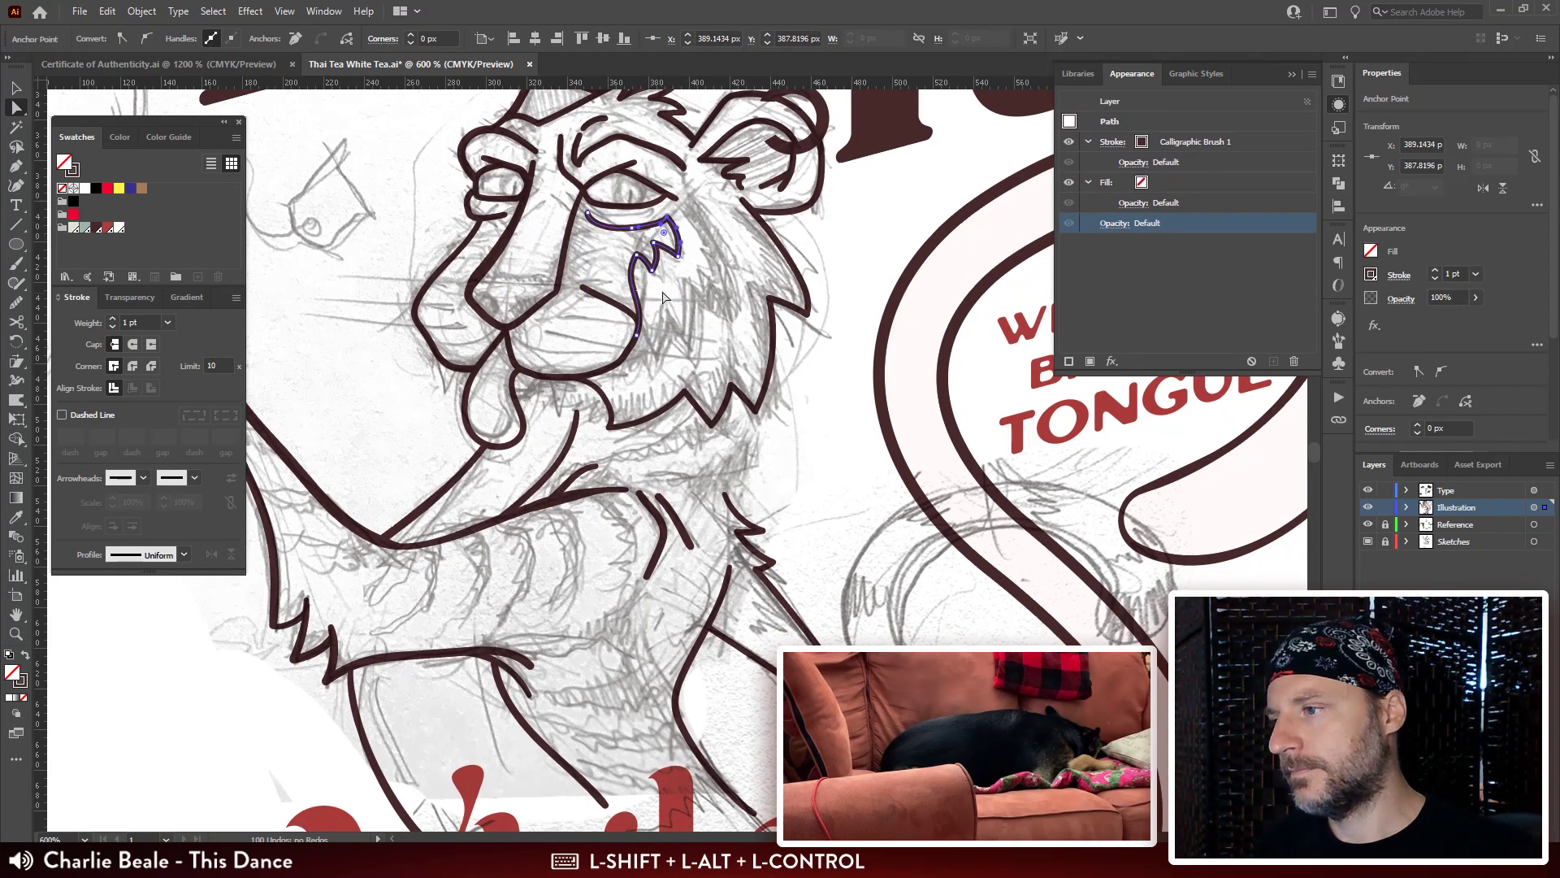
left_click(857, 252)
left_click_drag(857, 252, 835, 236)
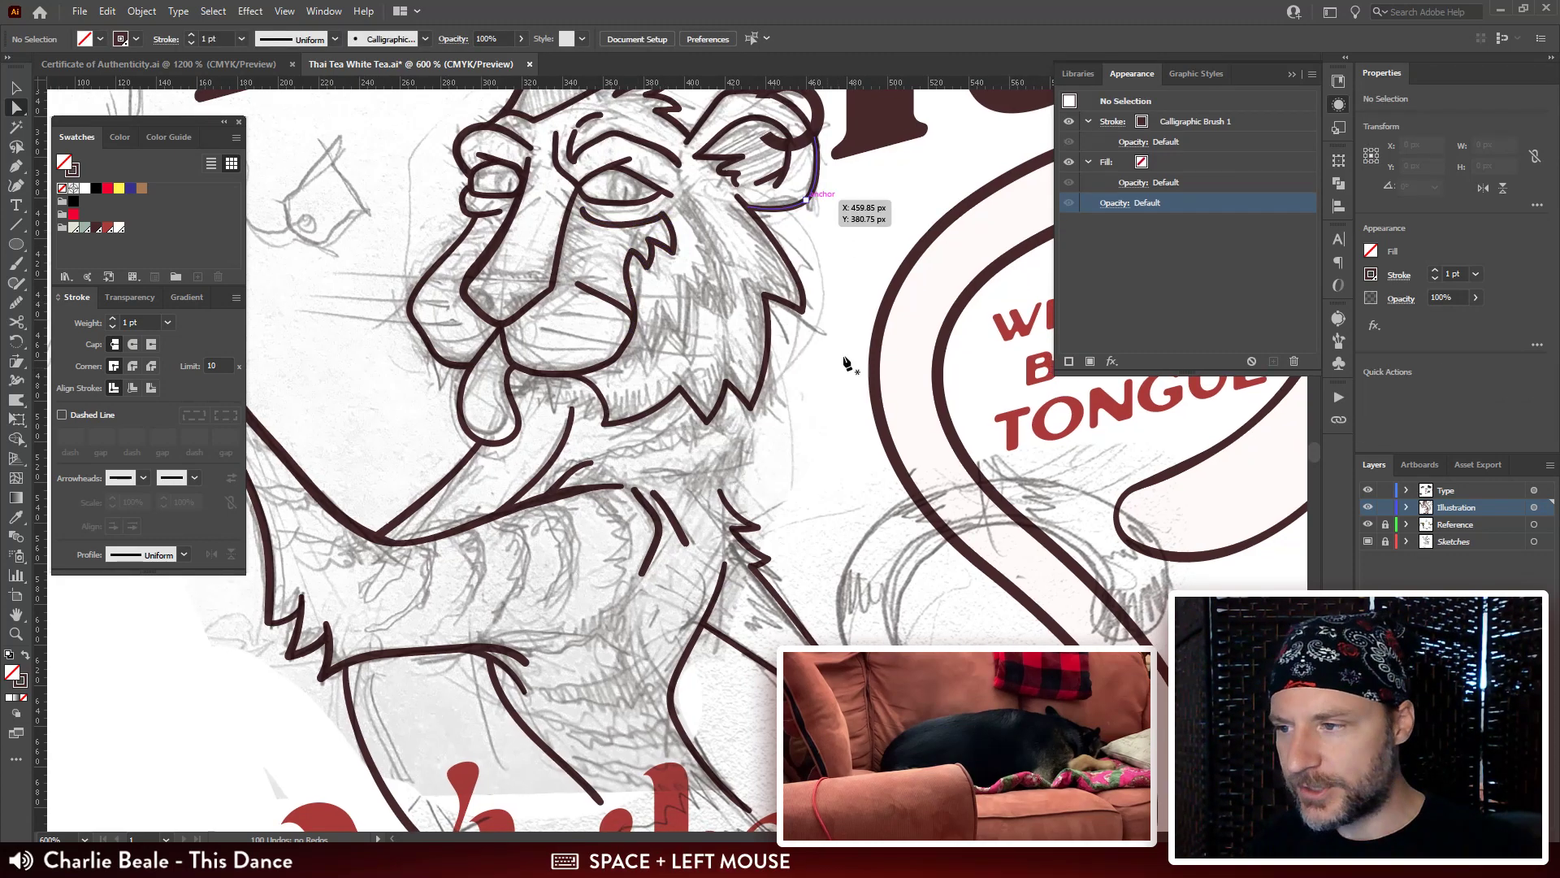
key("p")
key("b")
left_click_drag(686, 210, 679, 180)
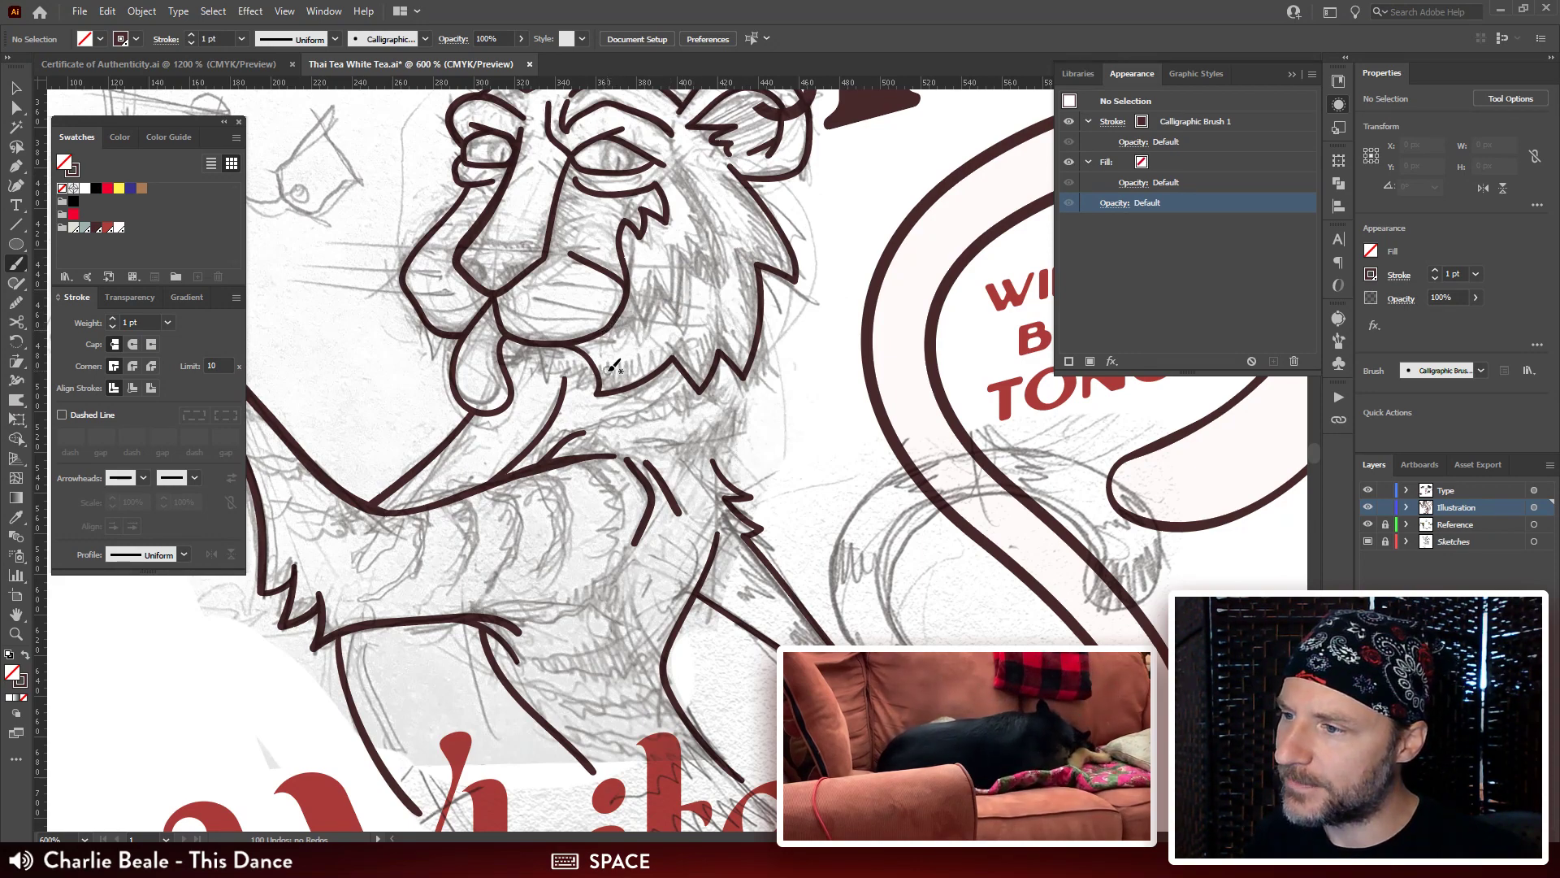
left_click_drag(665, 284, 618, 344)
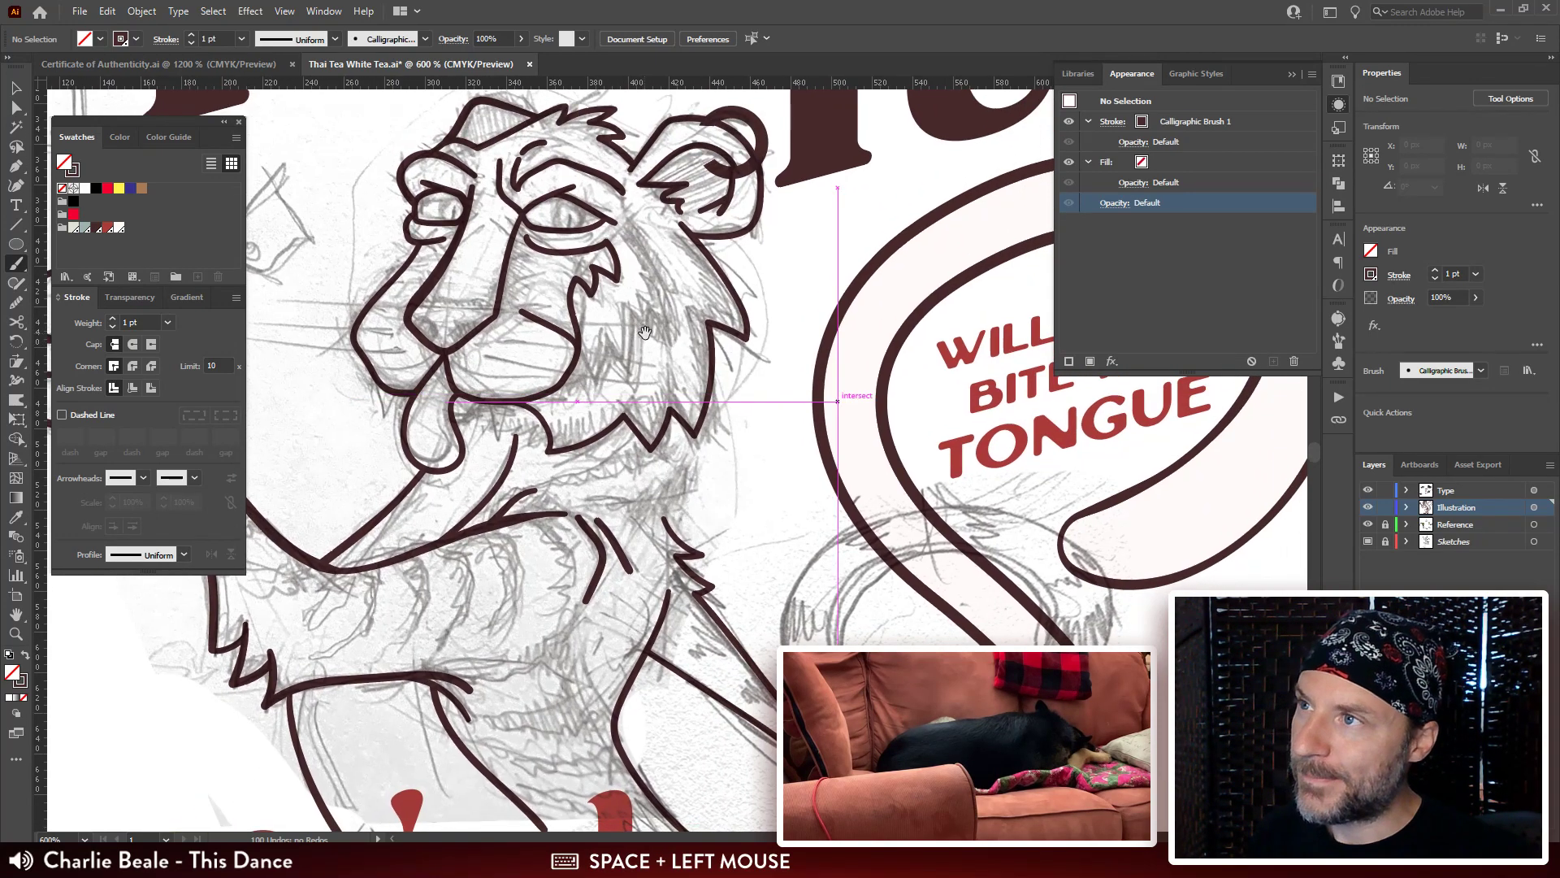
left_click_drag(649, 505, 791, 221)
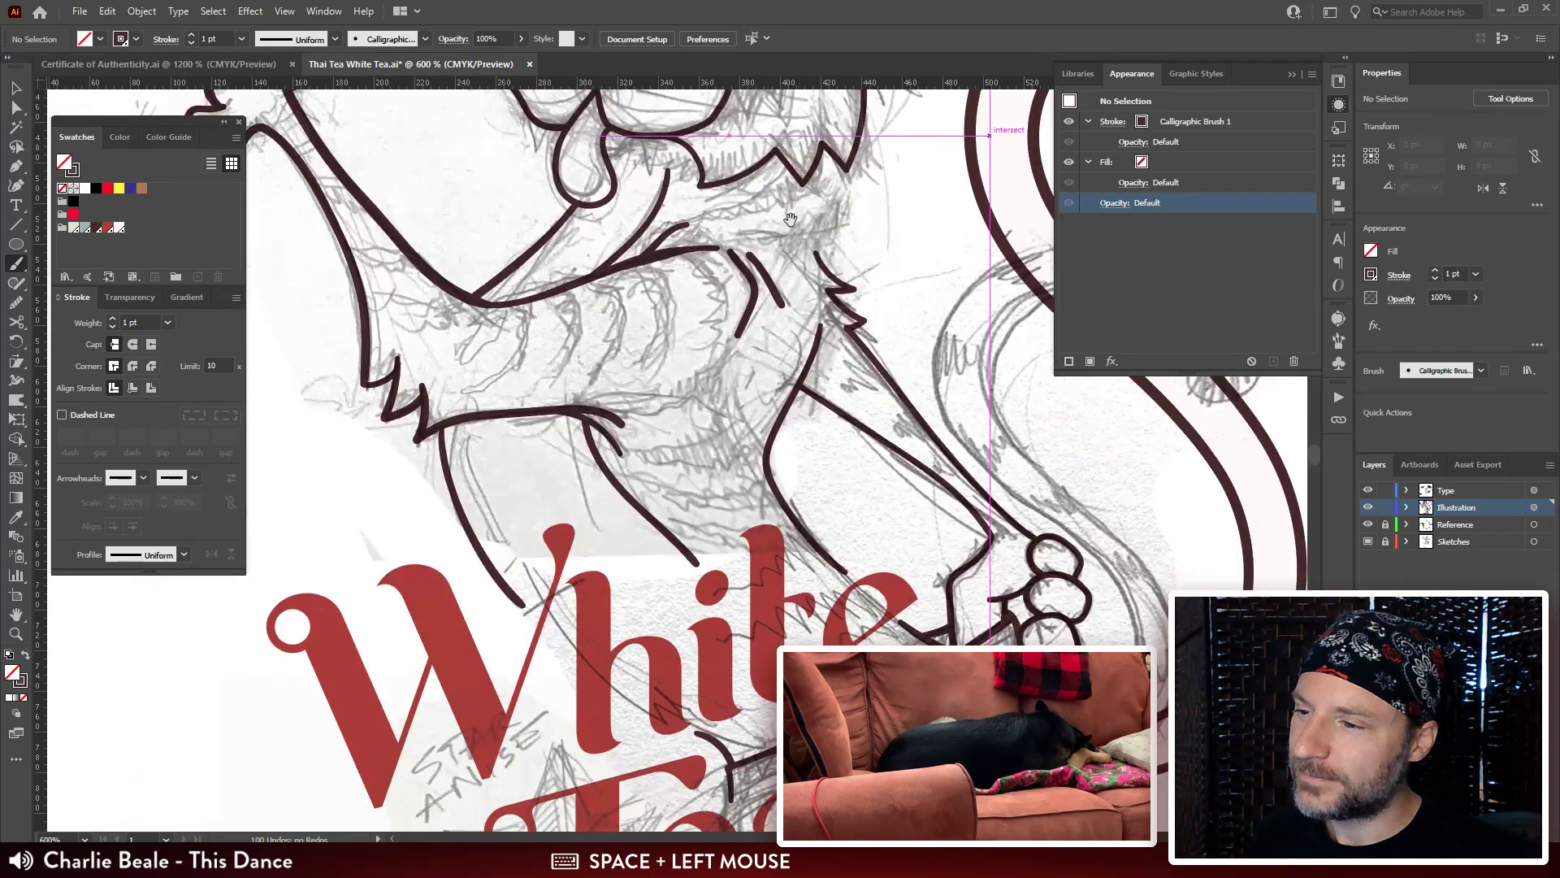
left_click_drag(715, 310, 634, 199)
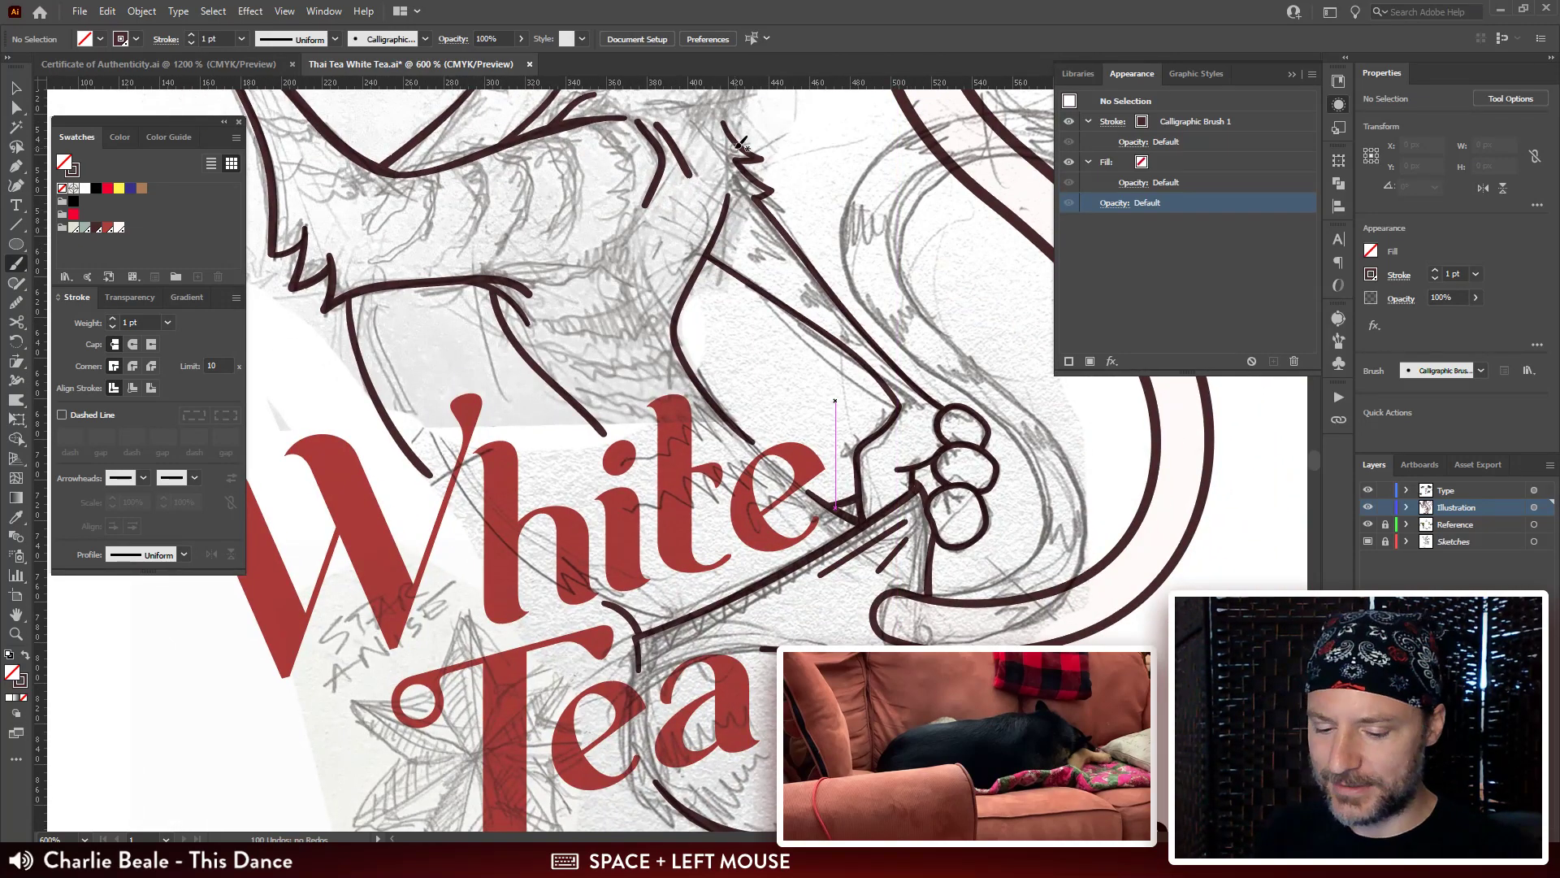
key("ctrl+minus")
key("ctrl+minus")
key("ctrl+minus")
left_click_drag(729, 303, 686, 338)
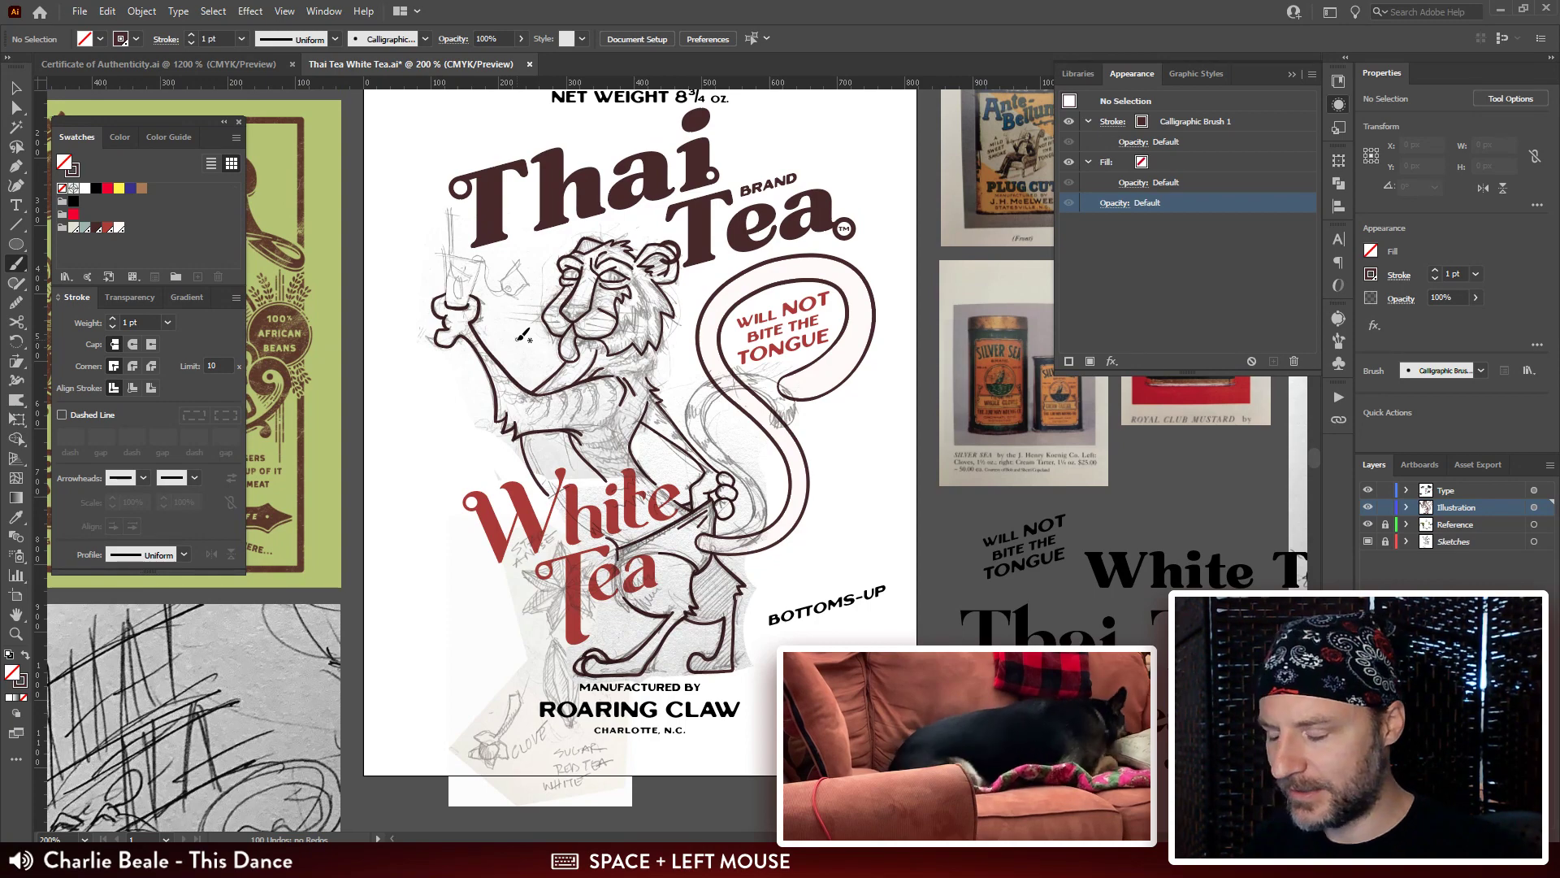
Lock the Type layer and set the stroke weight of all the tiger's lines except the tail to 1.5 pt.
key("v")
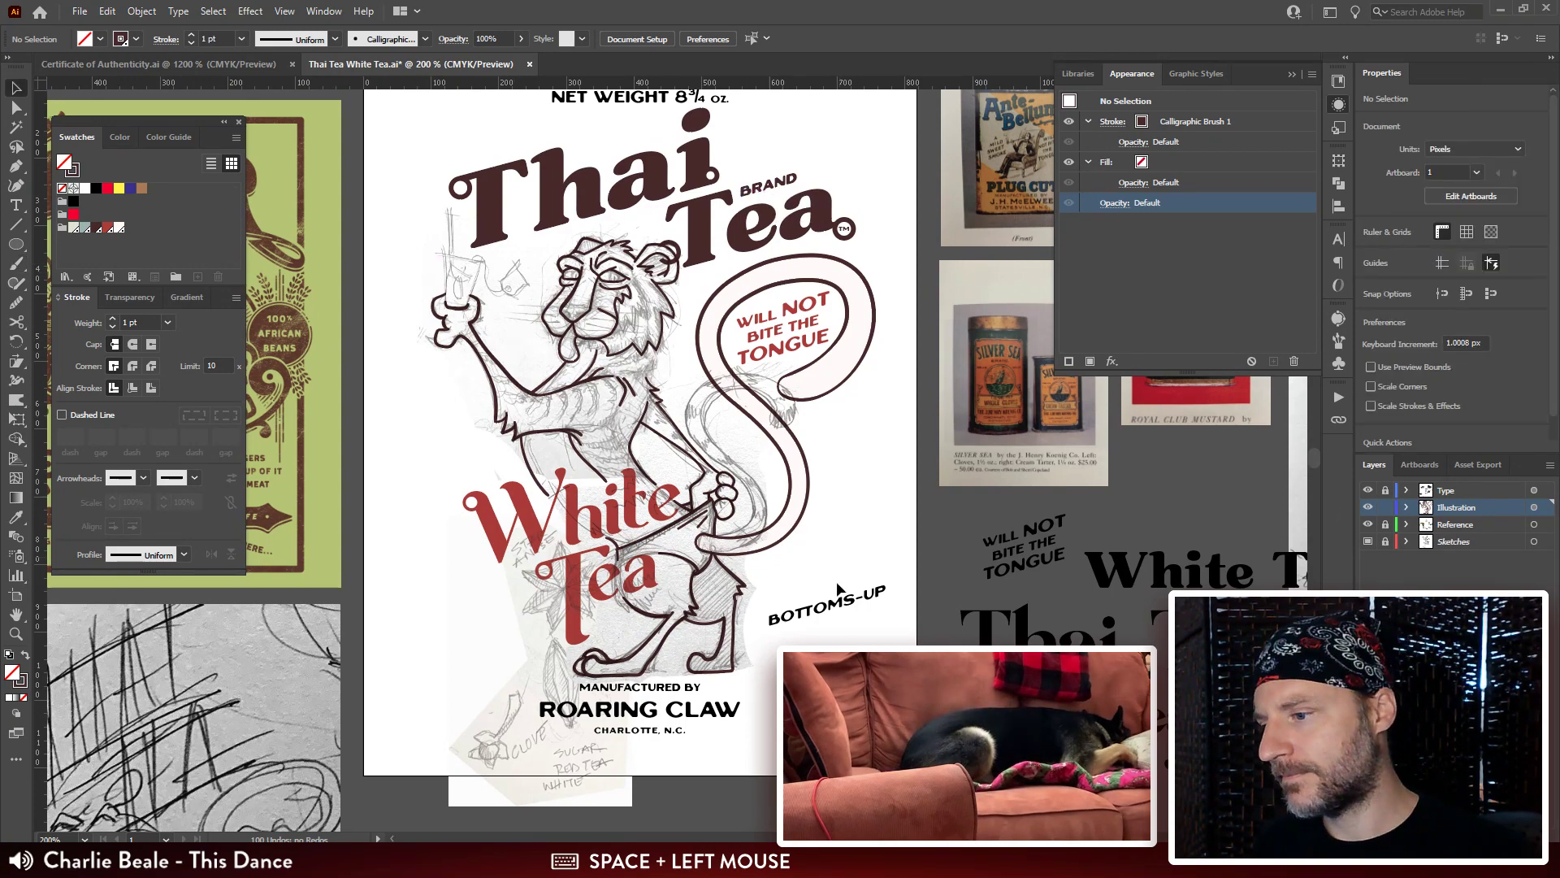
left_click_drag(382, 162, 504, 695)
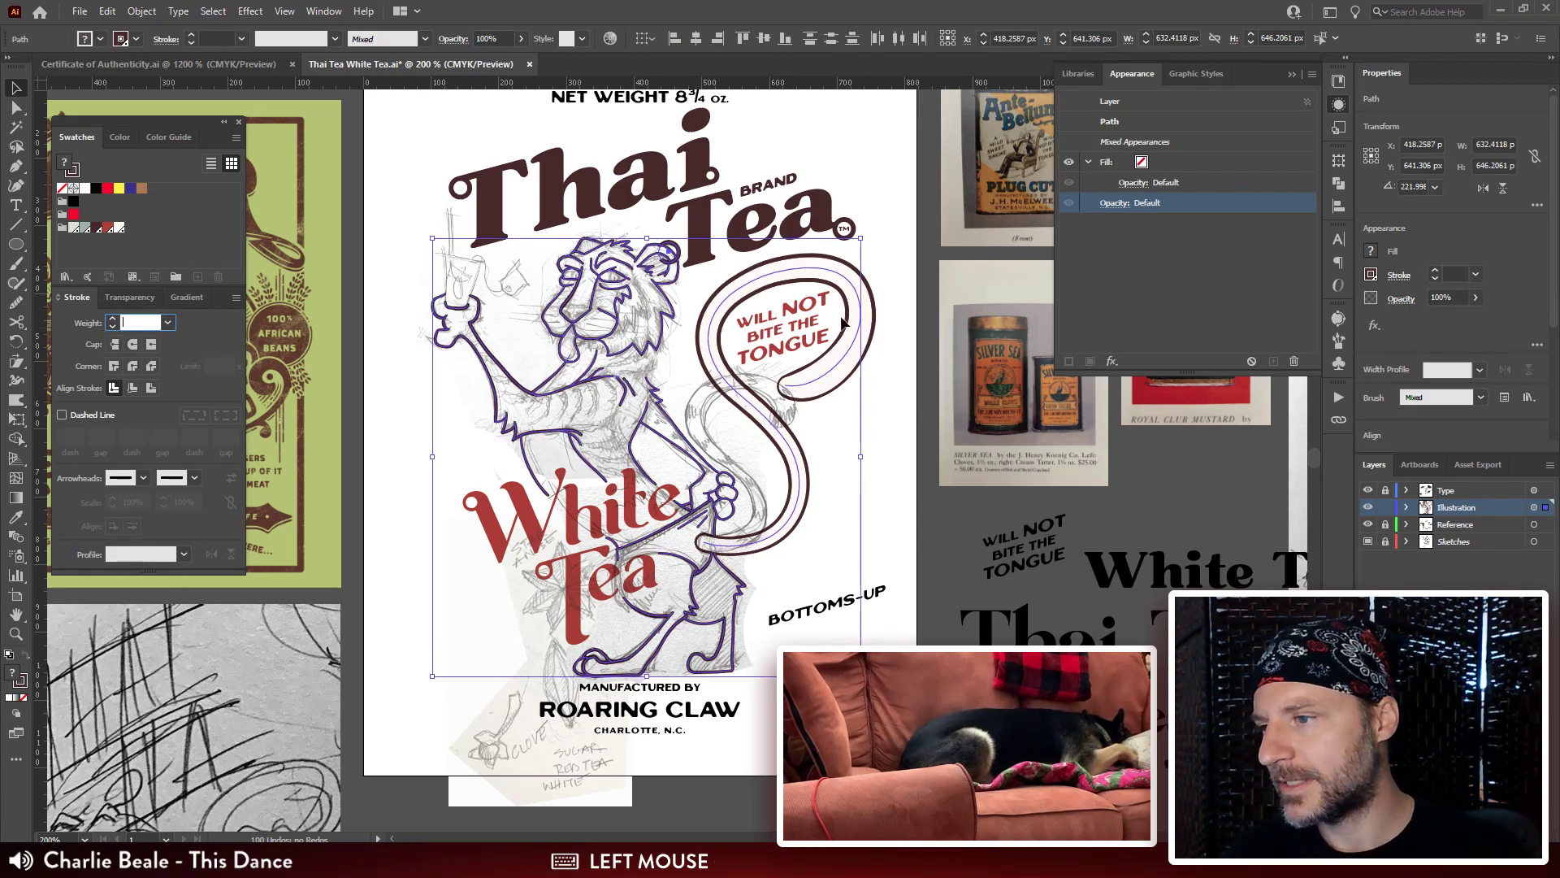
left_click(817, 346, "shift")
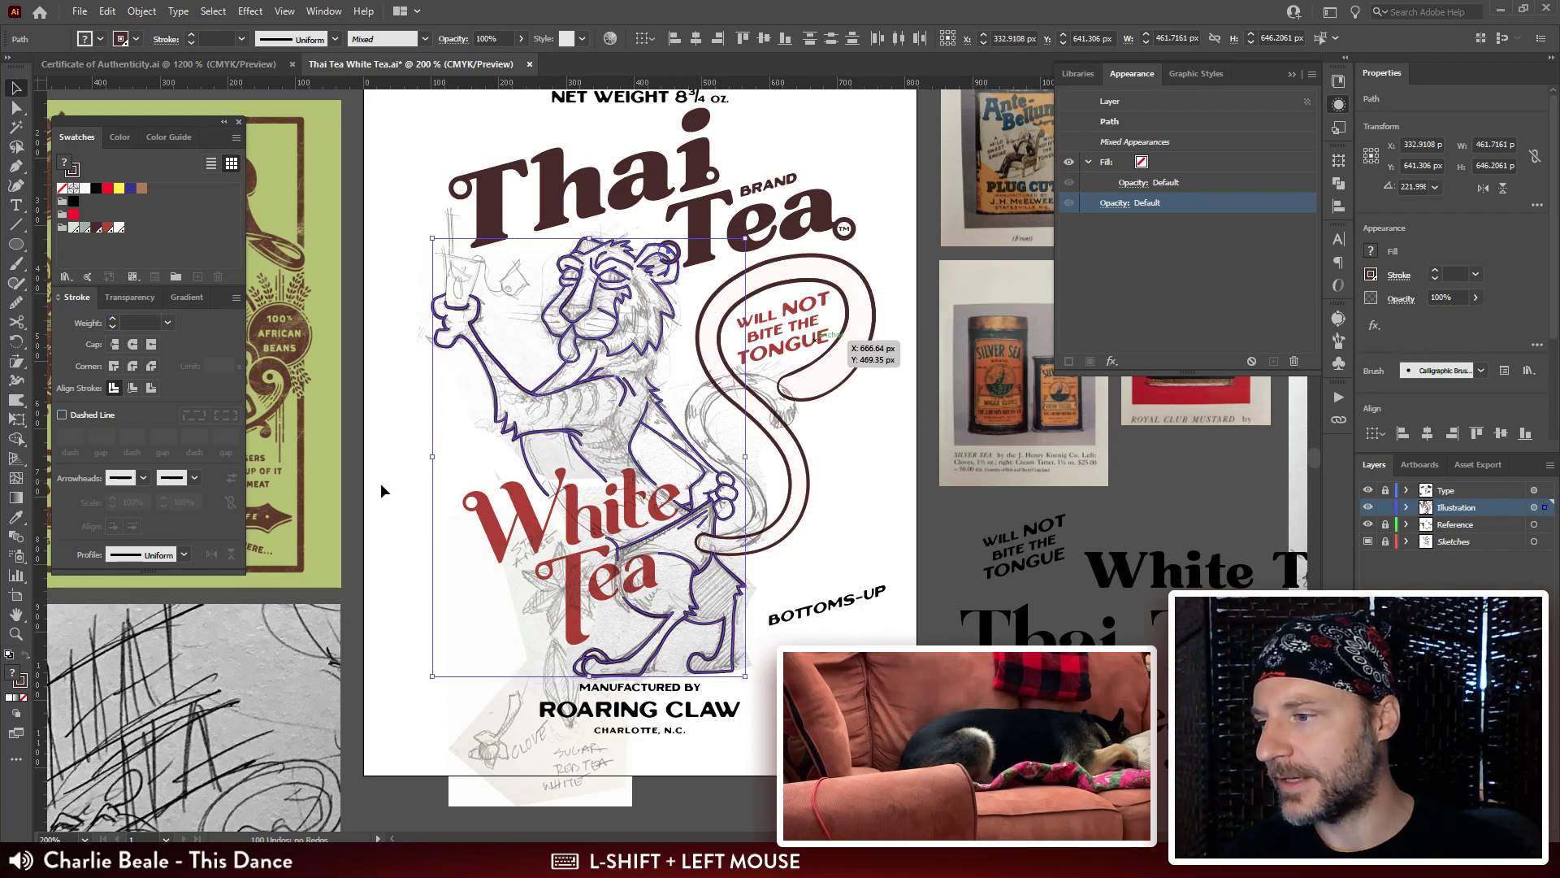
double_click(124, 323)
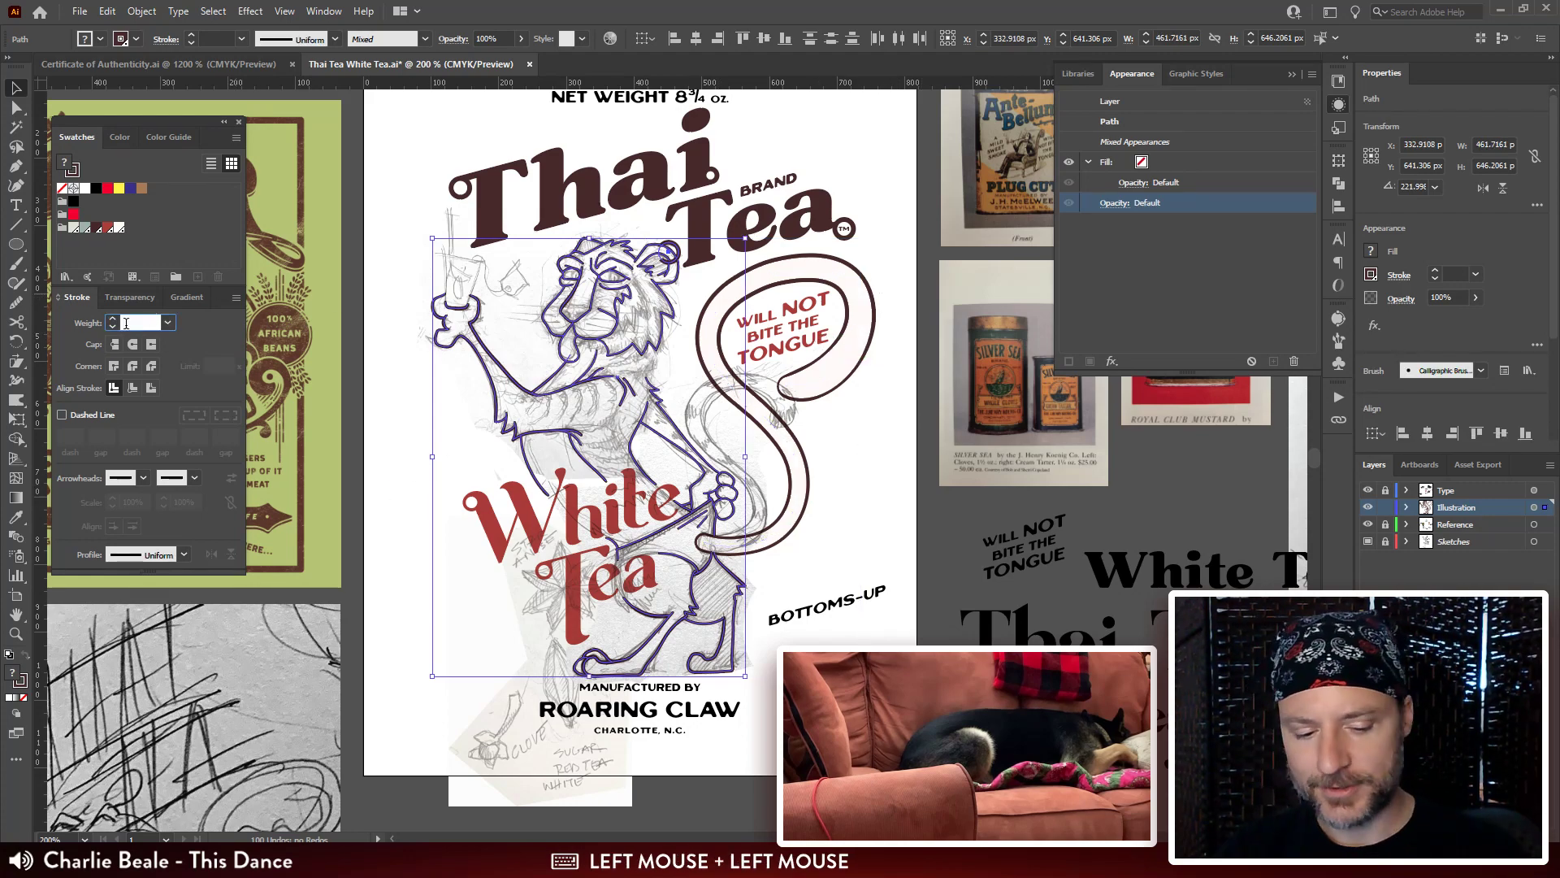
type("1.5")
key("Return")
left_click(849, 243)
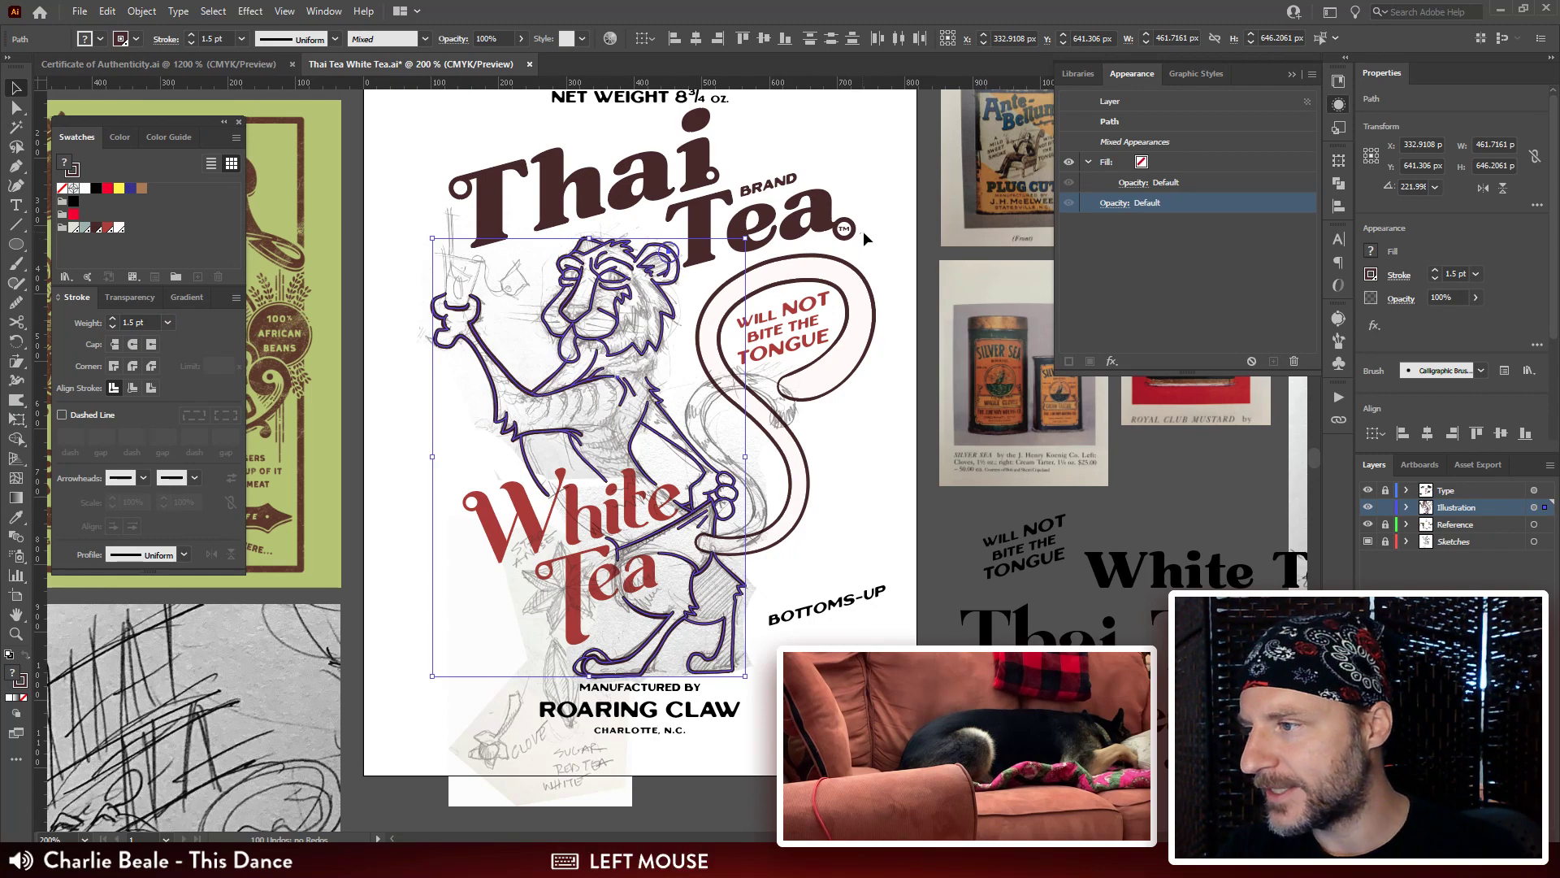
Delete the short forehead mark above the tiger's far brow.
key("ctrl+plus")
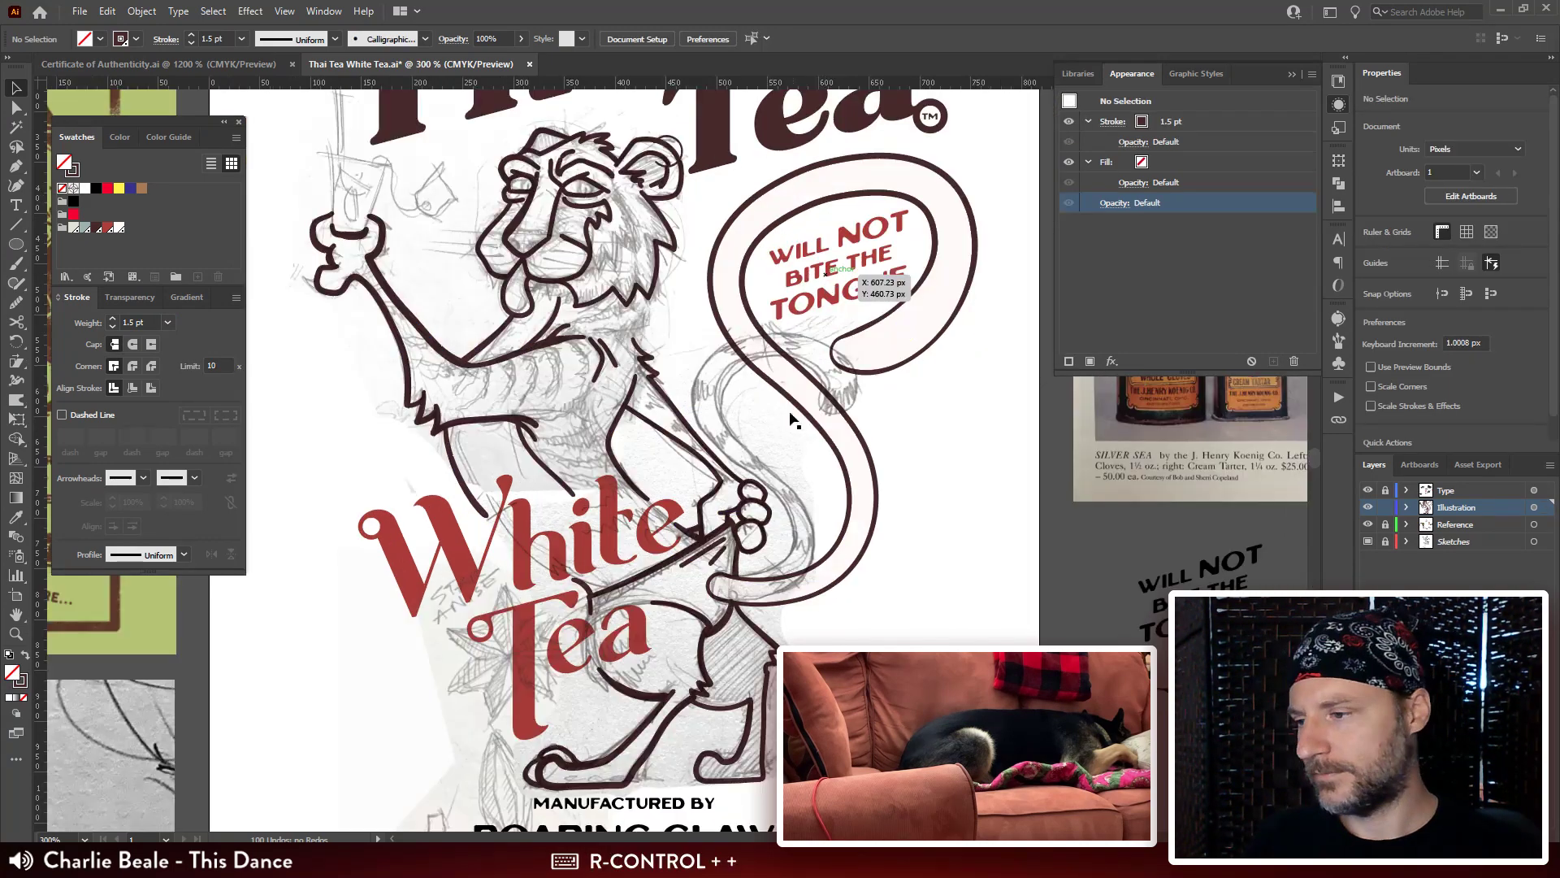
left_click_drag(827, 590, 829, 605)
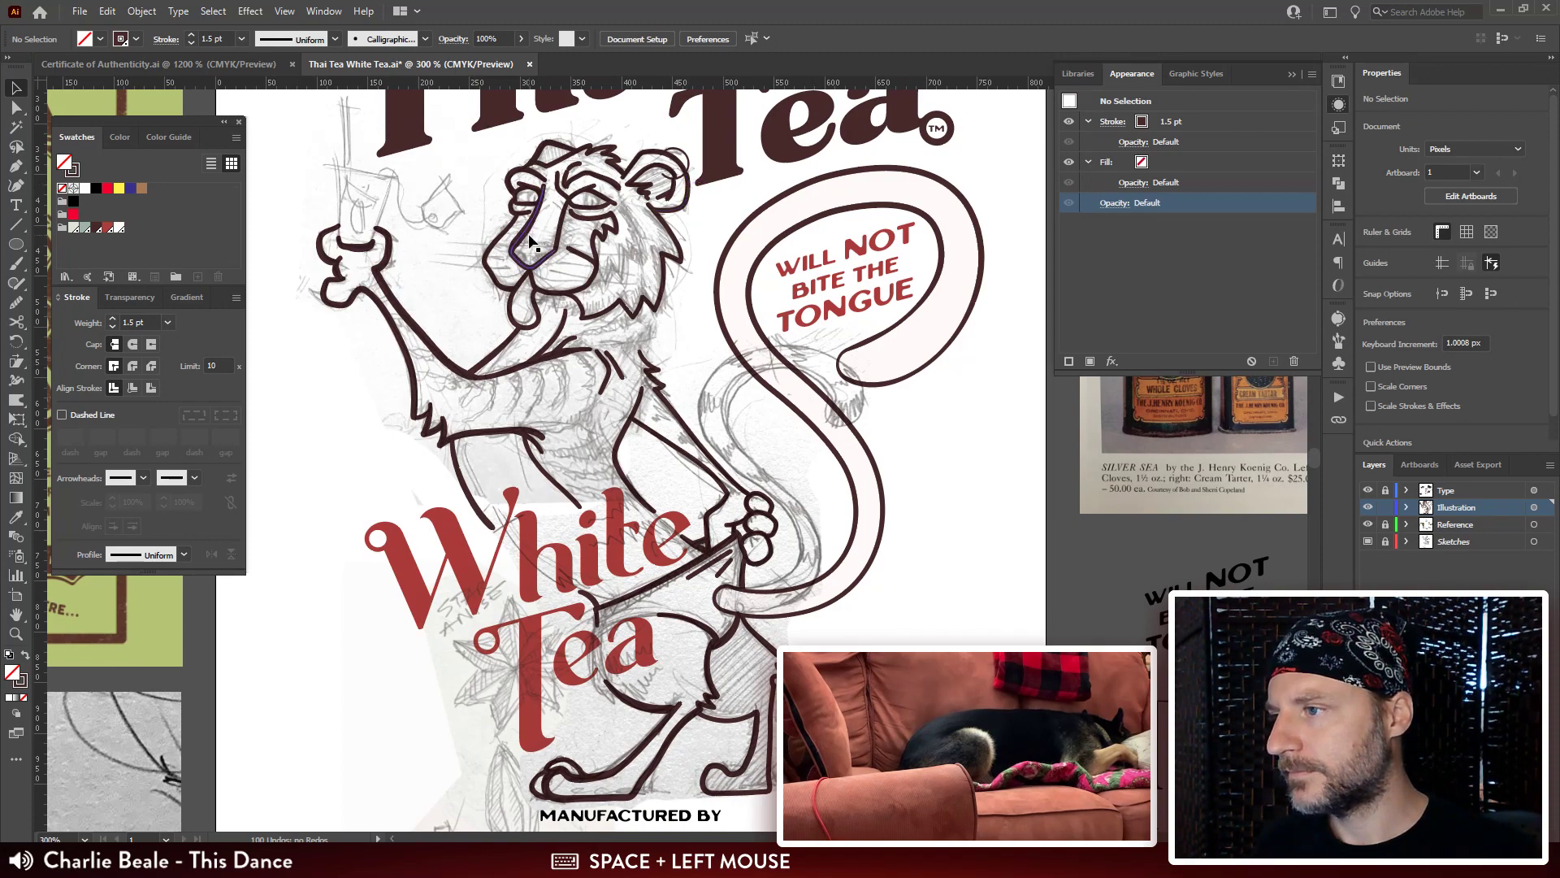
left_click(576, 168)
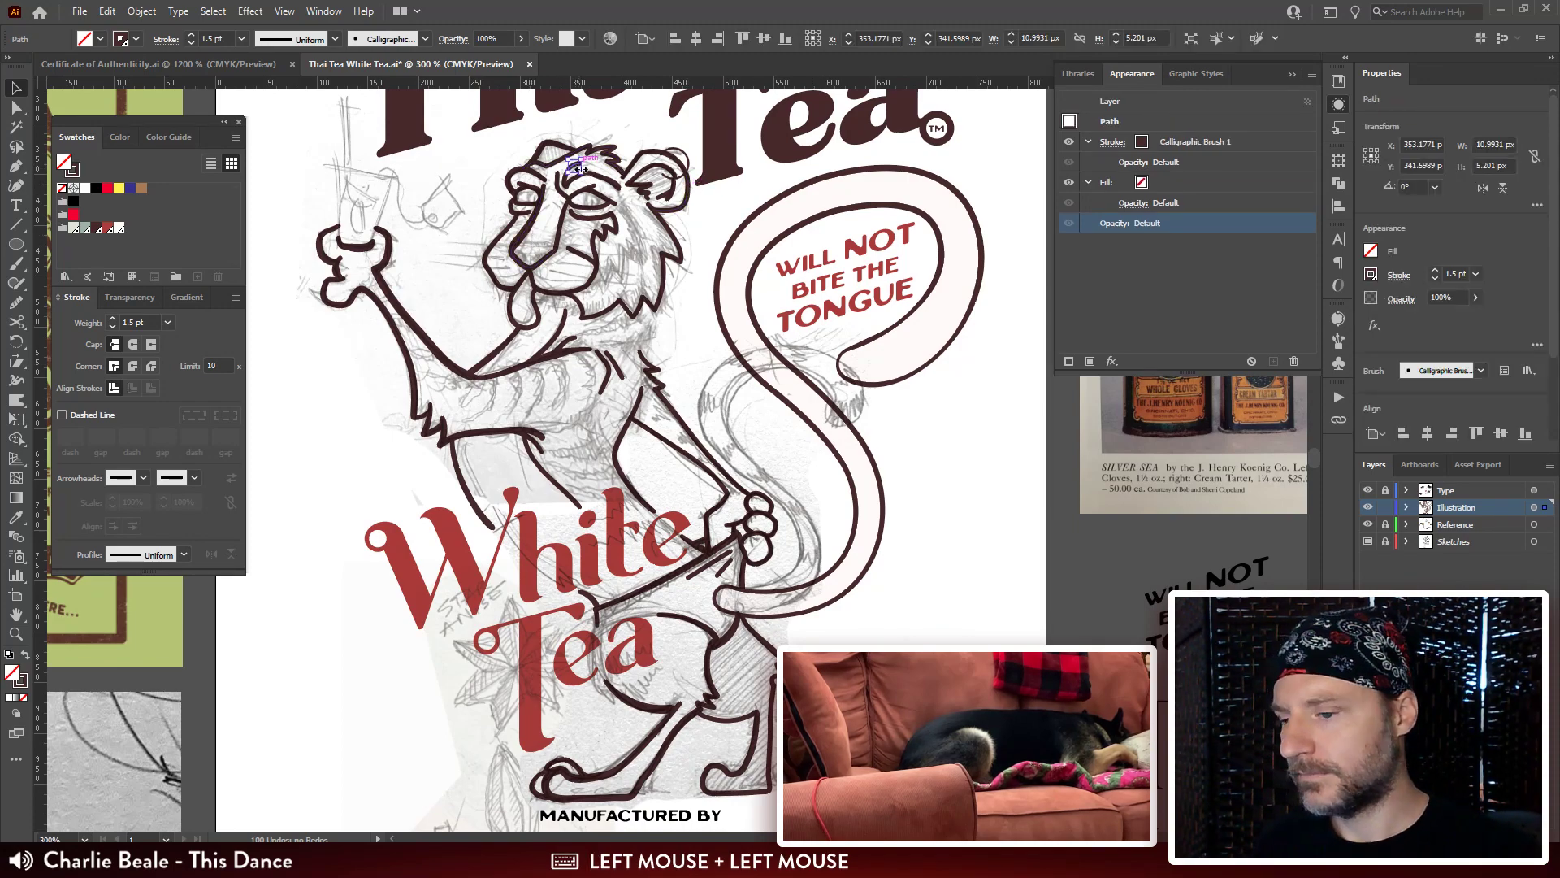
left_click(620, 196)
left_click_drag(596, 174, 592, 212)
Join the short upright forehead mark to the inner end of the far brow line with a corner point.
key("a")
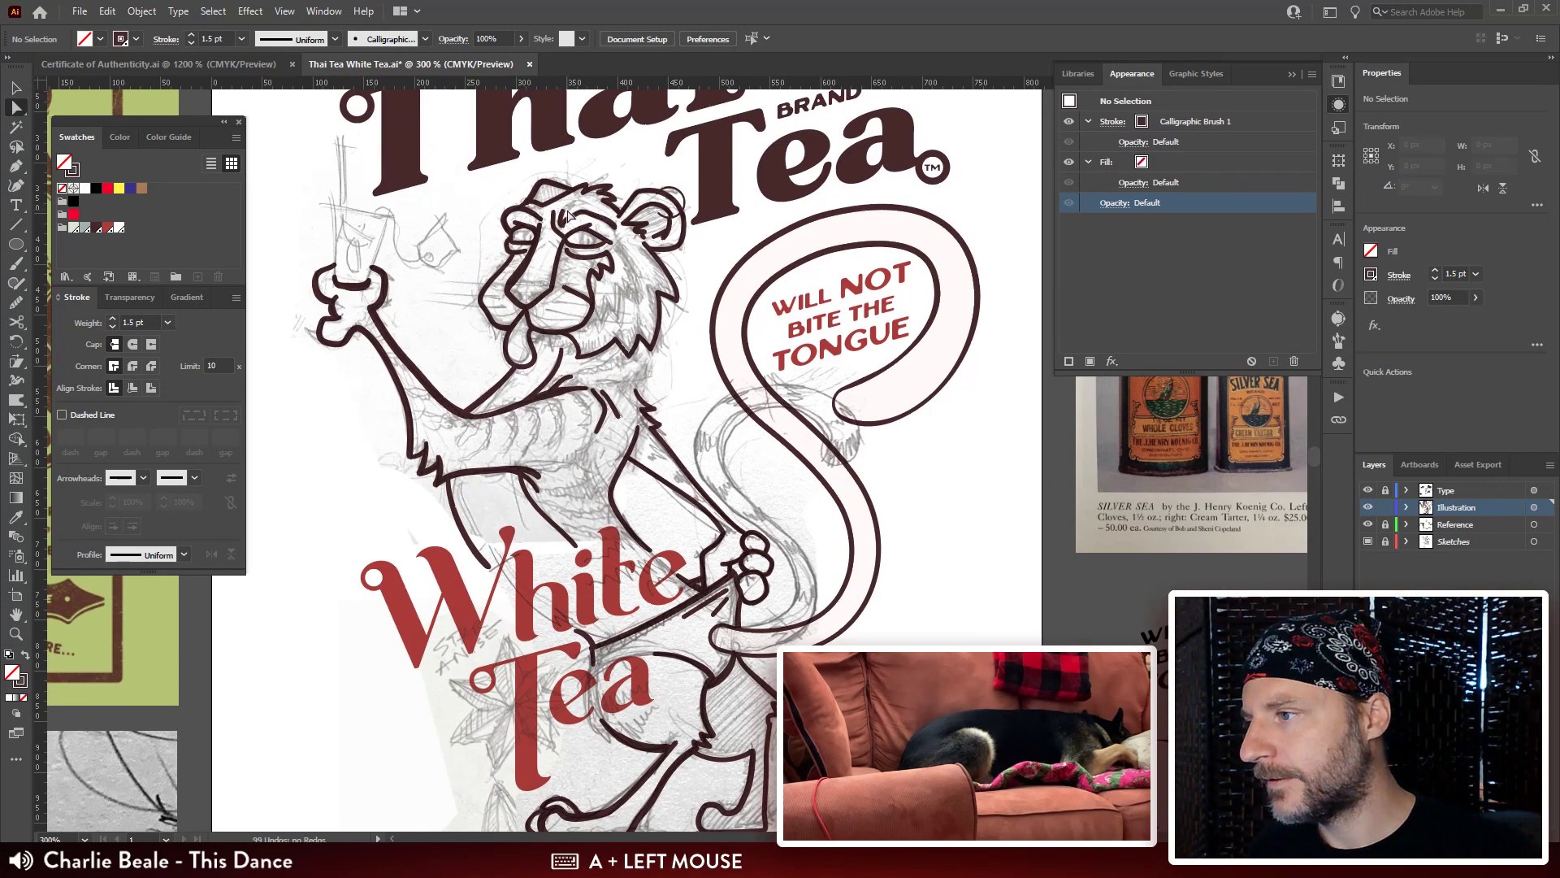
left_click(562, 215)
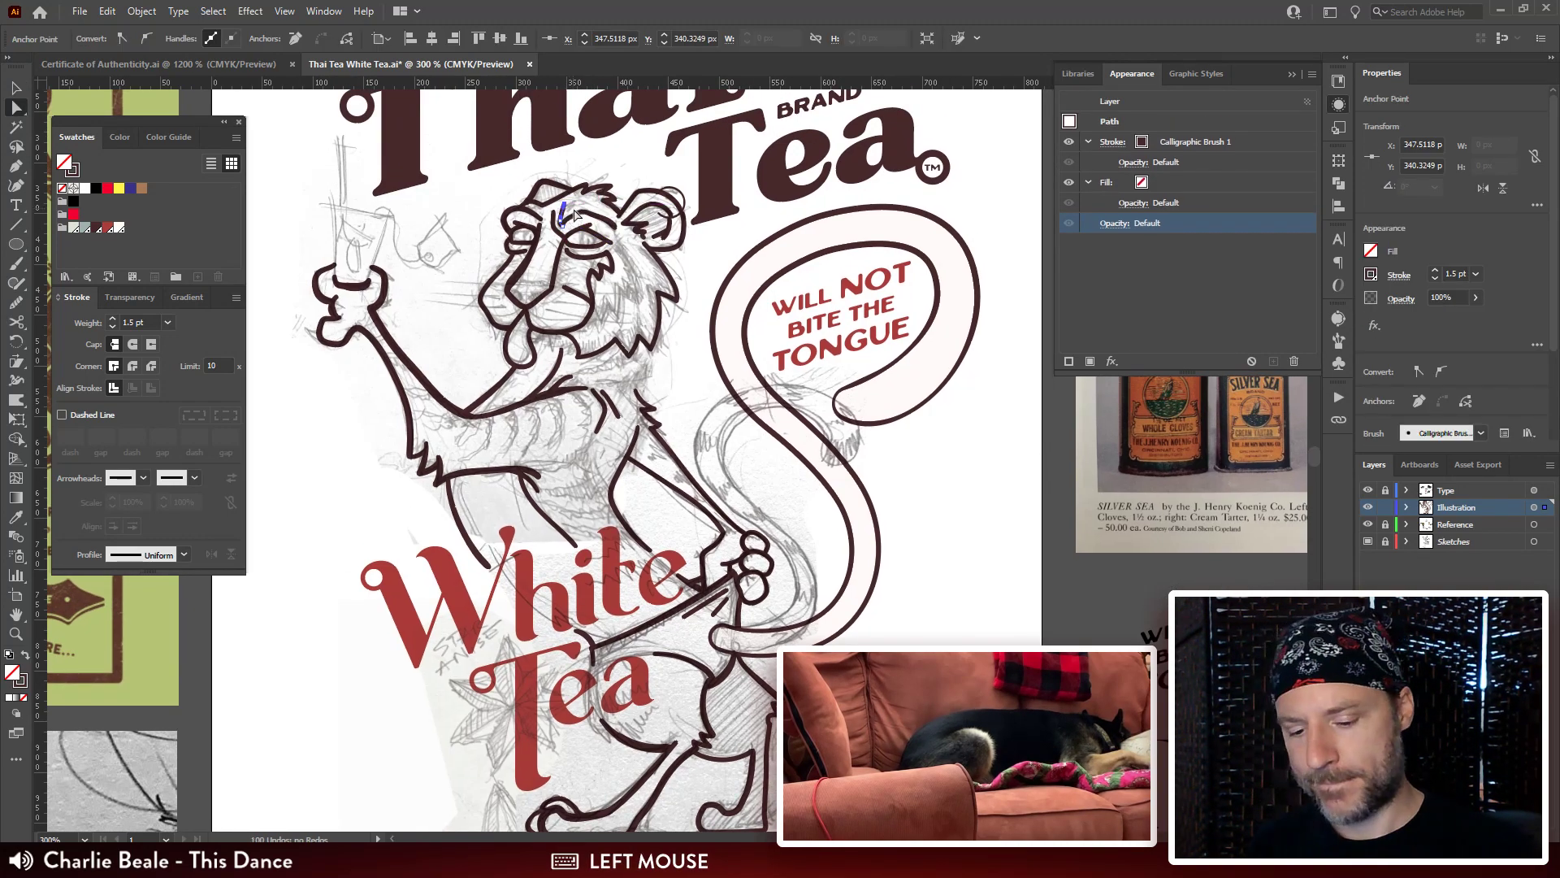
left_click(571, 214, "ctrl")
left_click(571, 215, "ctrl")
left_click(638, 219, "ctrl")
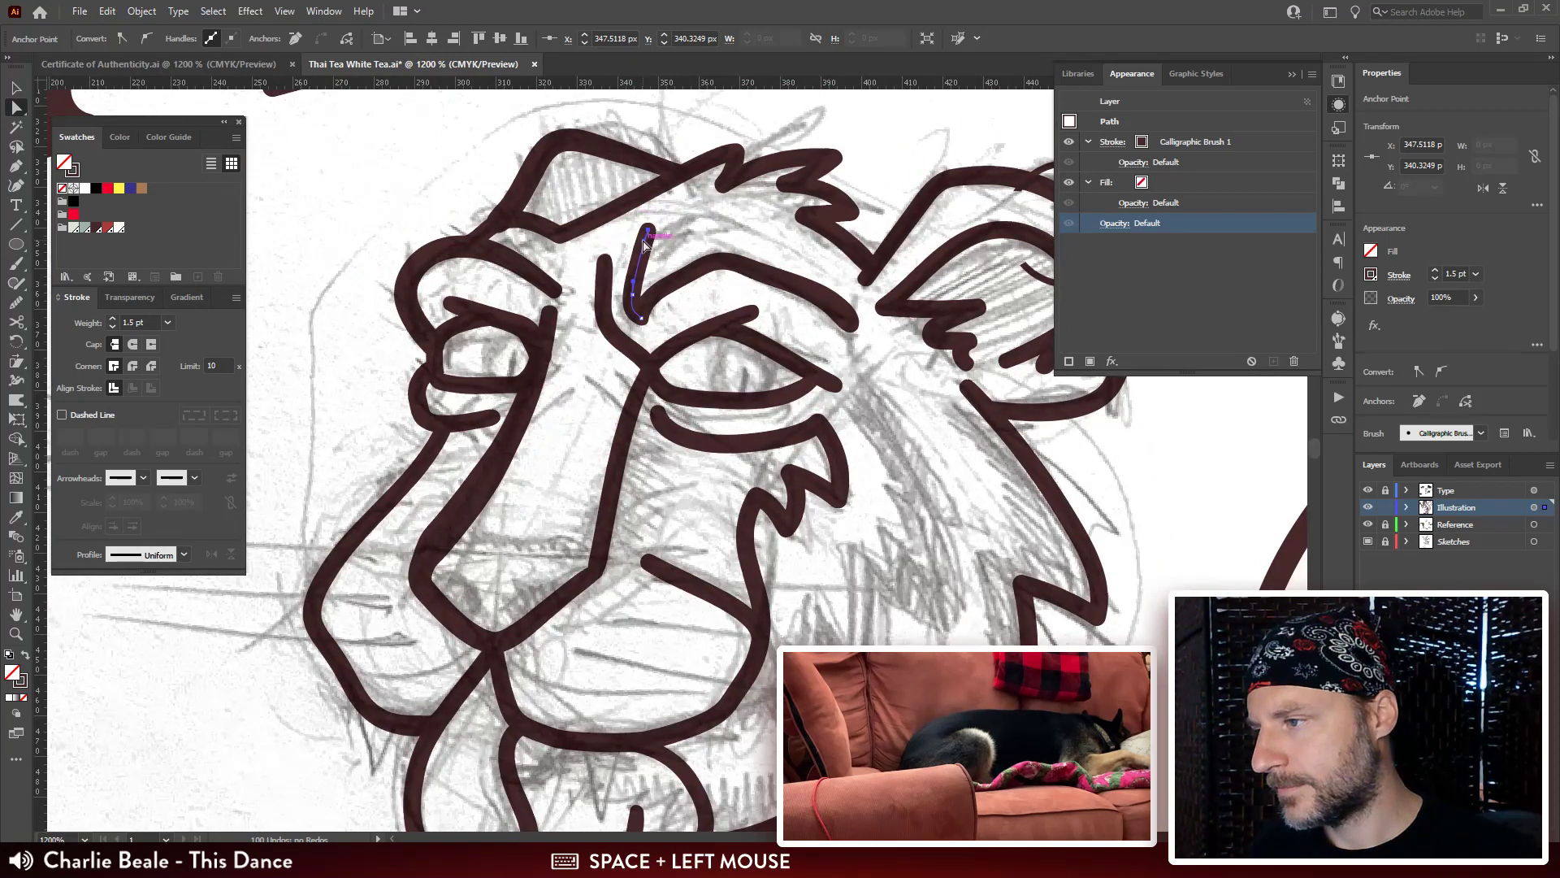
left_click_drag(643, 244, 647, 248)
key("ctrl+z")
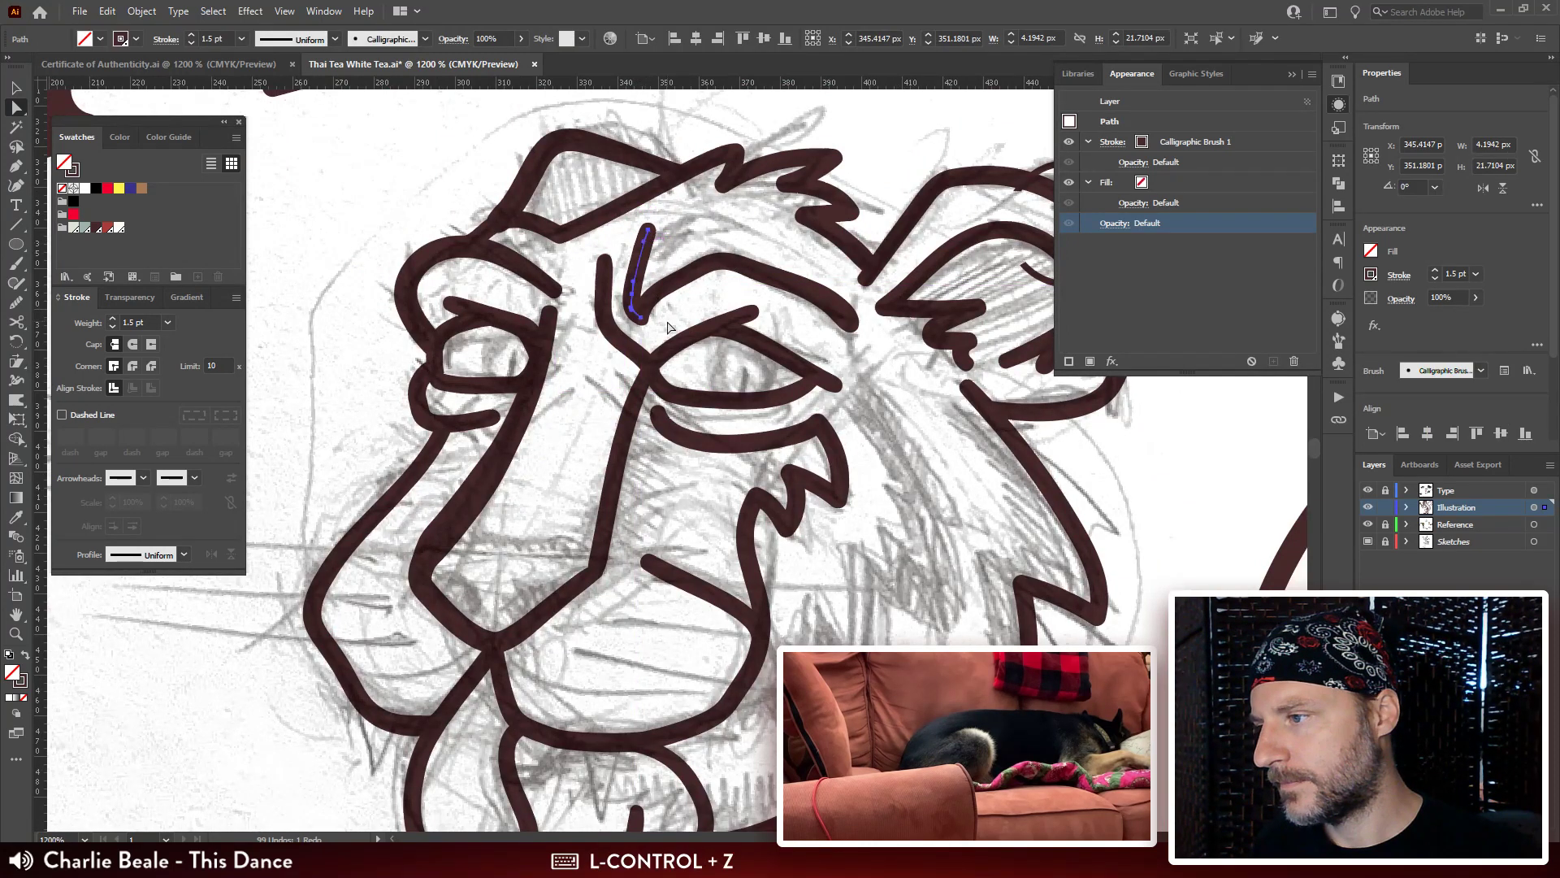
left_click_drag(665, 328, 619, 308)
key("ctrl+shift+alt+j")
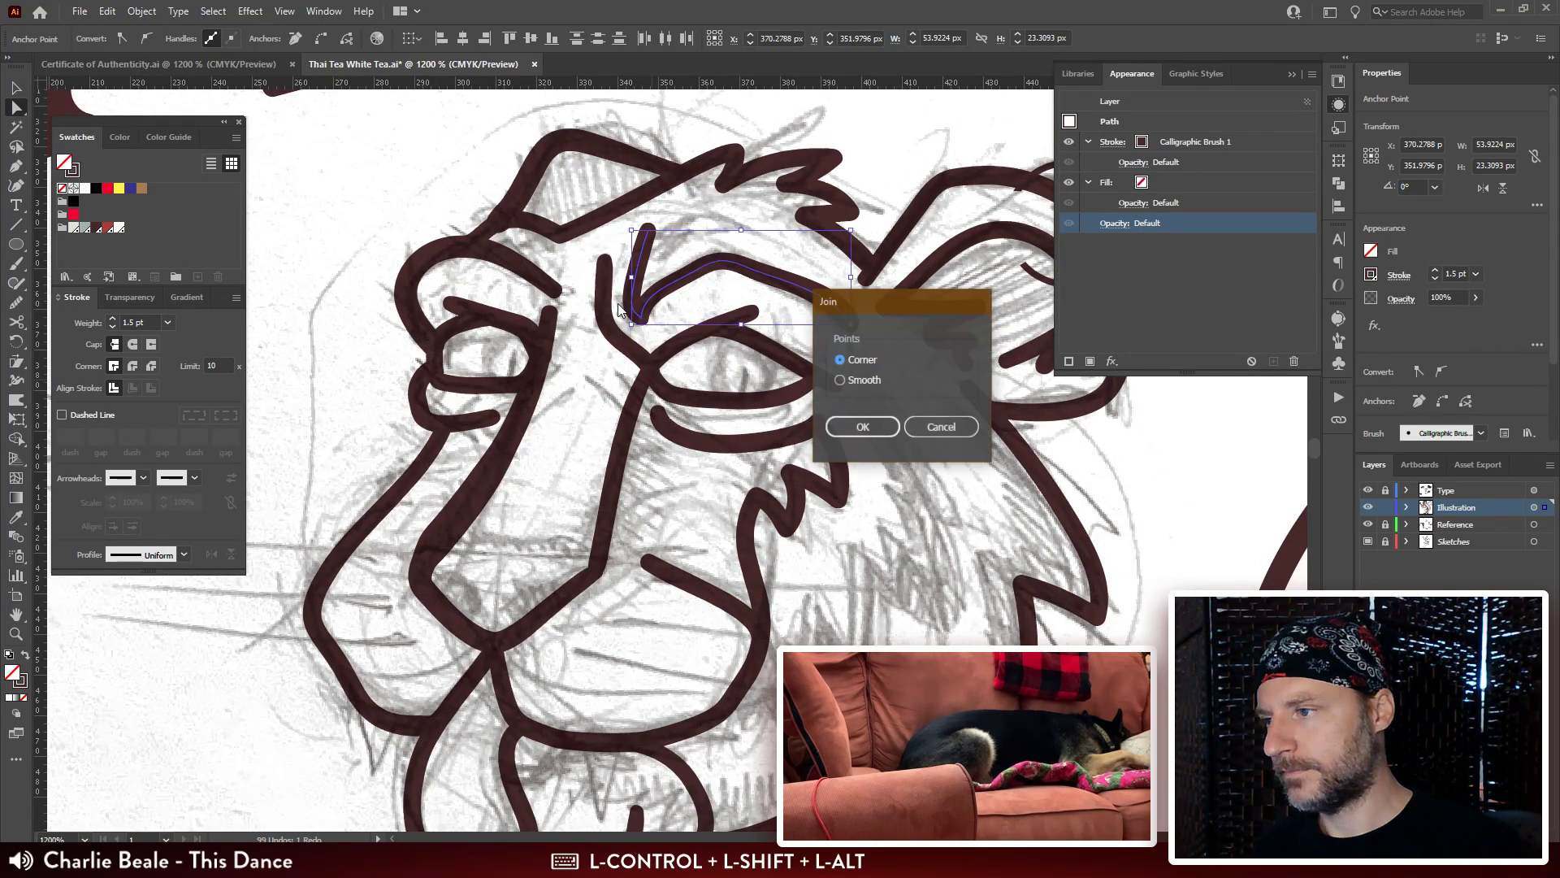
left_click(862, 427)
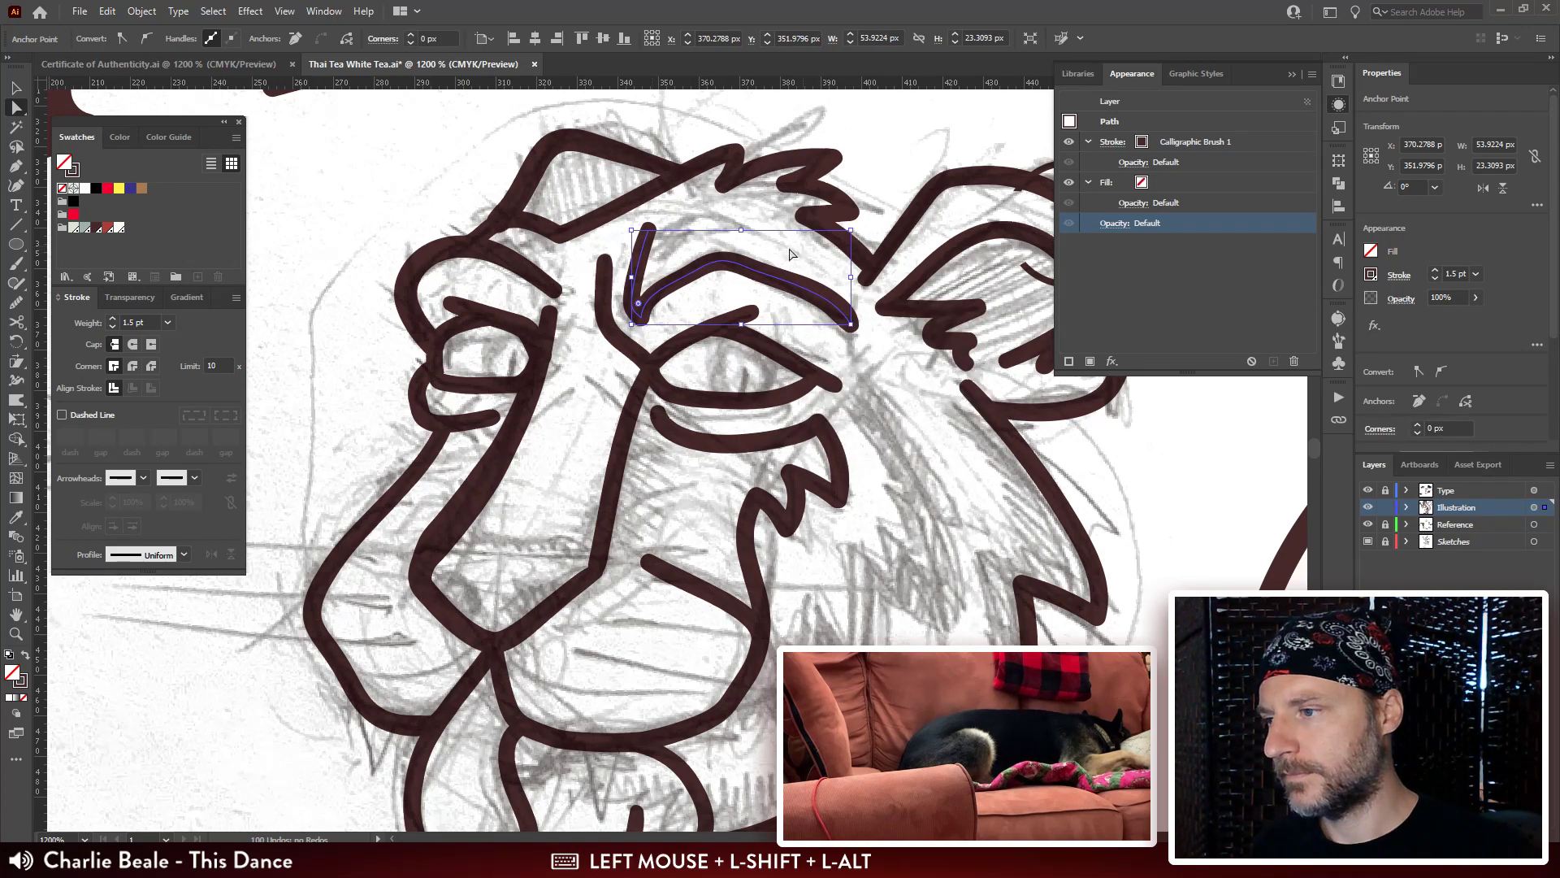
Shift the upper end of the joined brow line outward so that it curves away from the nose.
left_click(651, 230)
left_click_drag(651, 230, 647, 252)
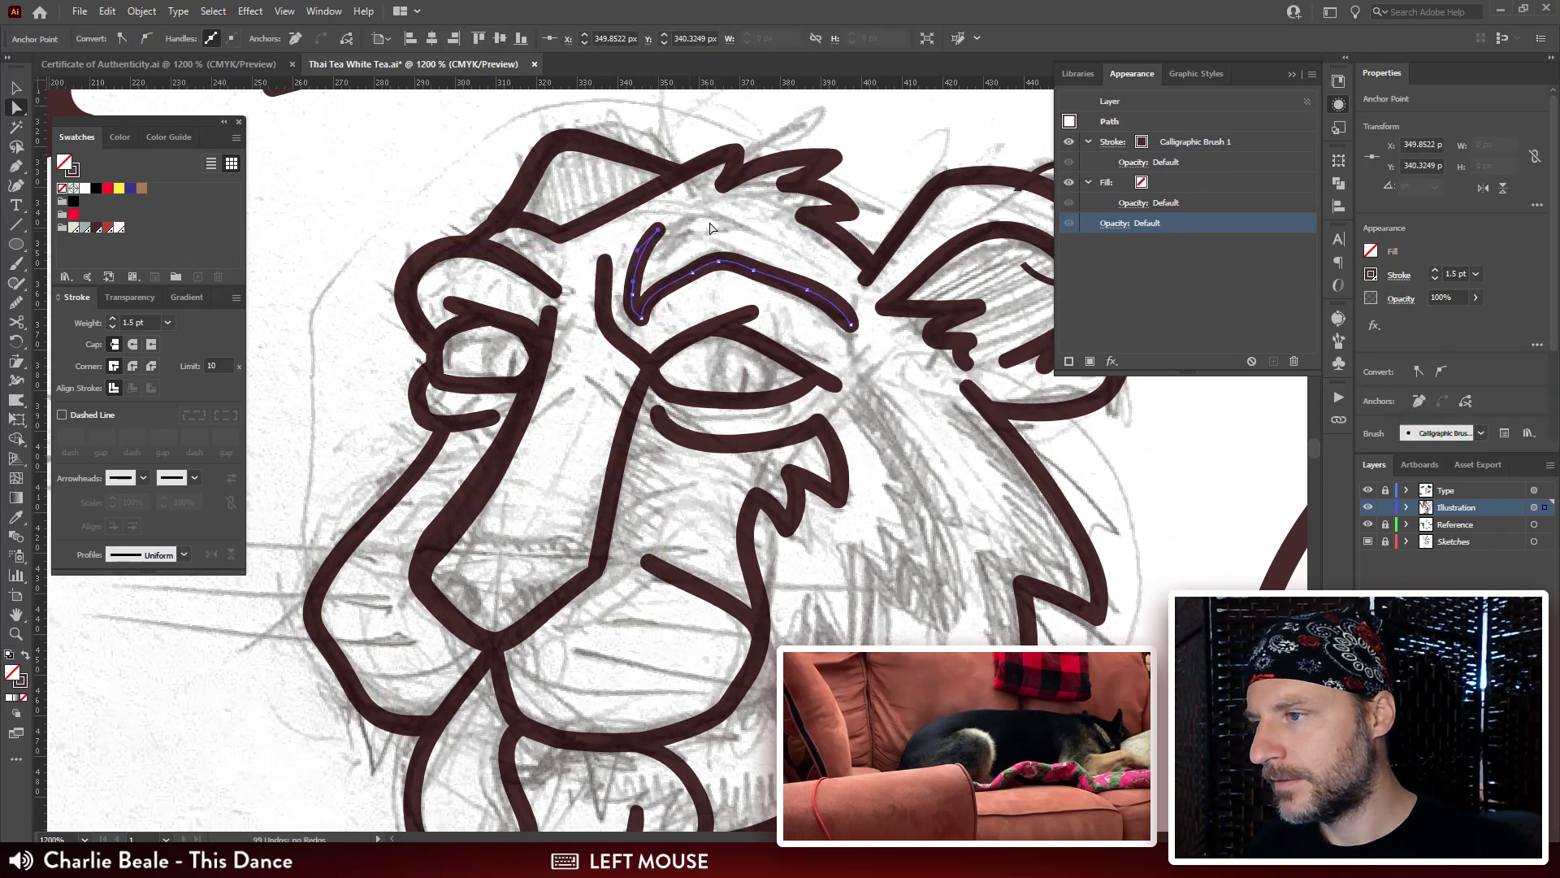
left_click(887, 138)
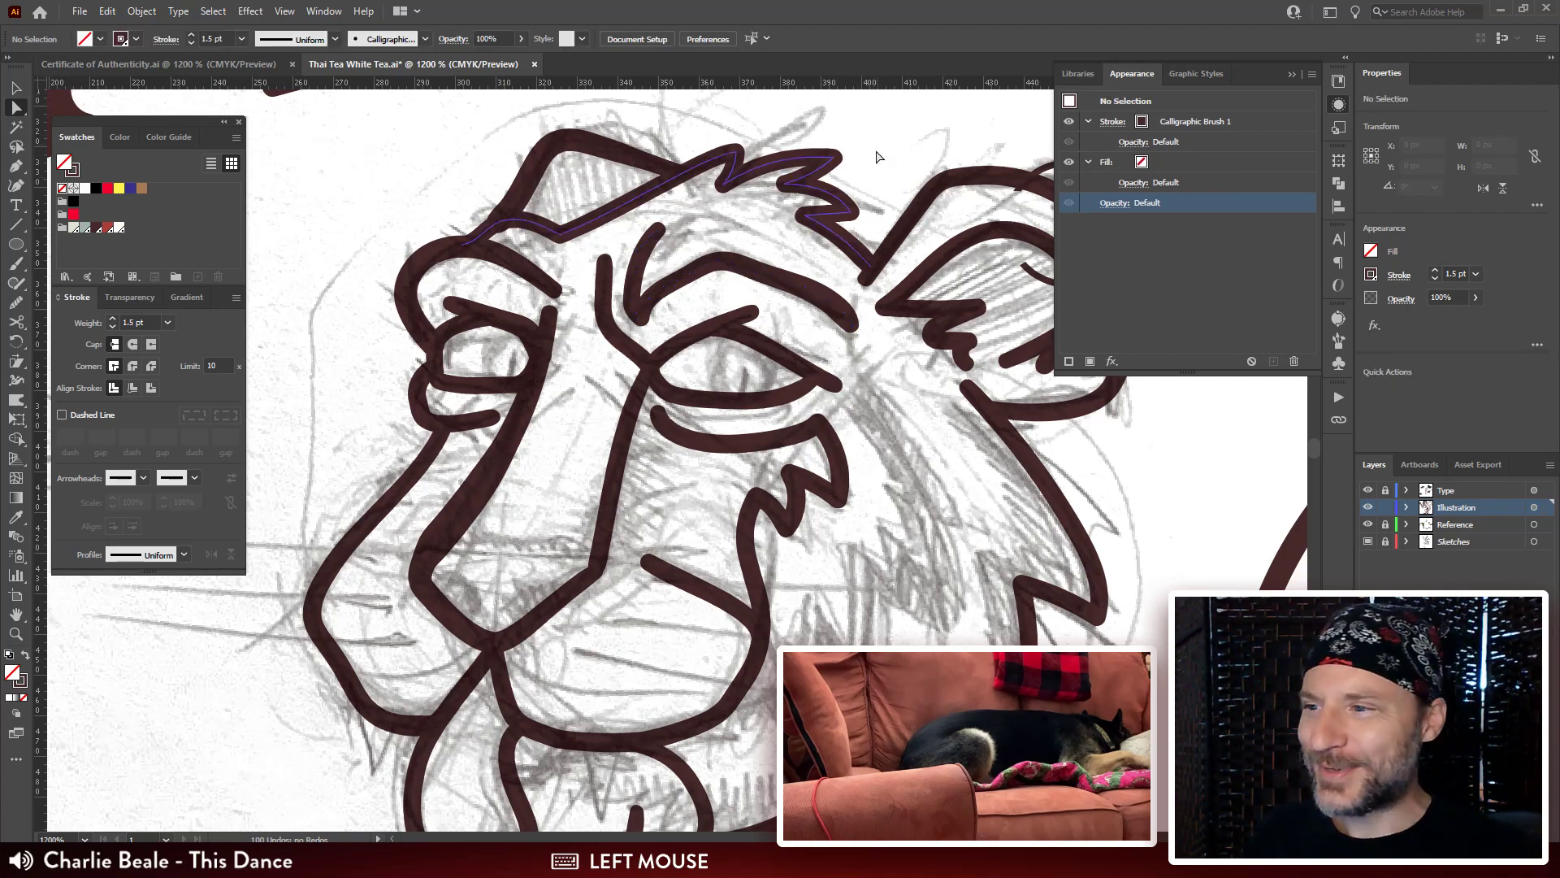
Reshape the jagged forehead fur by repositioning its tuft points and refining the corner of the first notch.
mouse_move(726, 189)
left_mouse_down()
mouse_move(772, 183)
mouse_move(860, 215)
mouse_move(821, 227)
left_mouse_up()
mouse_move(736, 152)
left_mouse_down()
mouse_move(741, 188)
mouse_move(738, 165)
left_mouse_up()
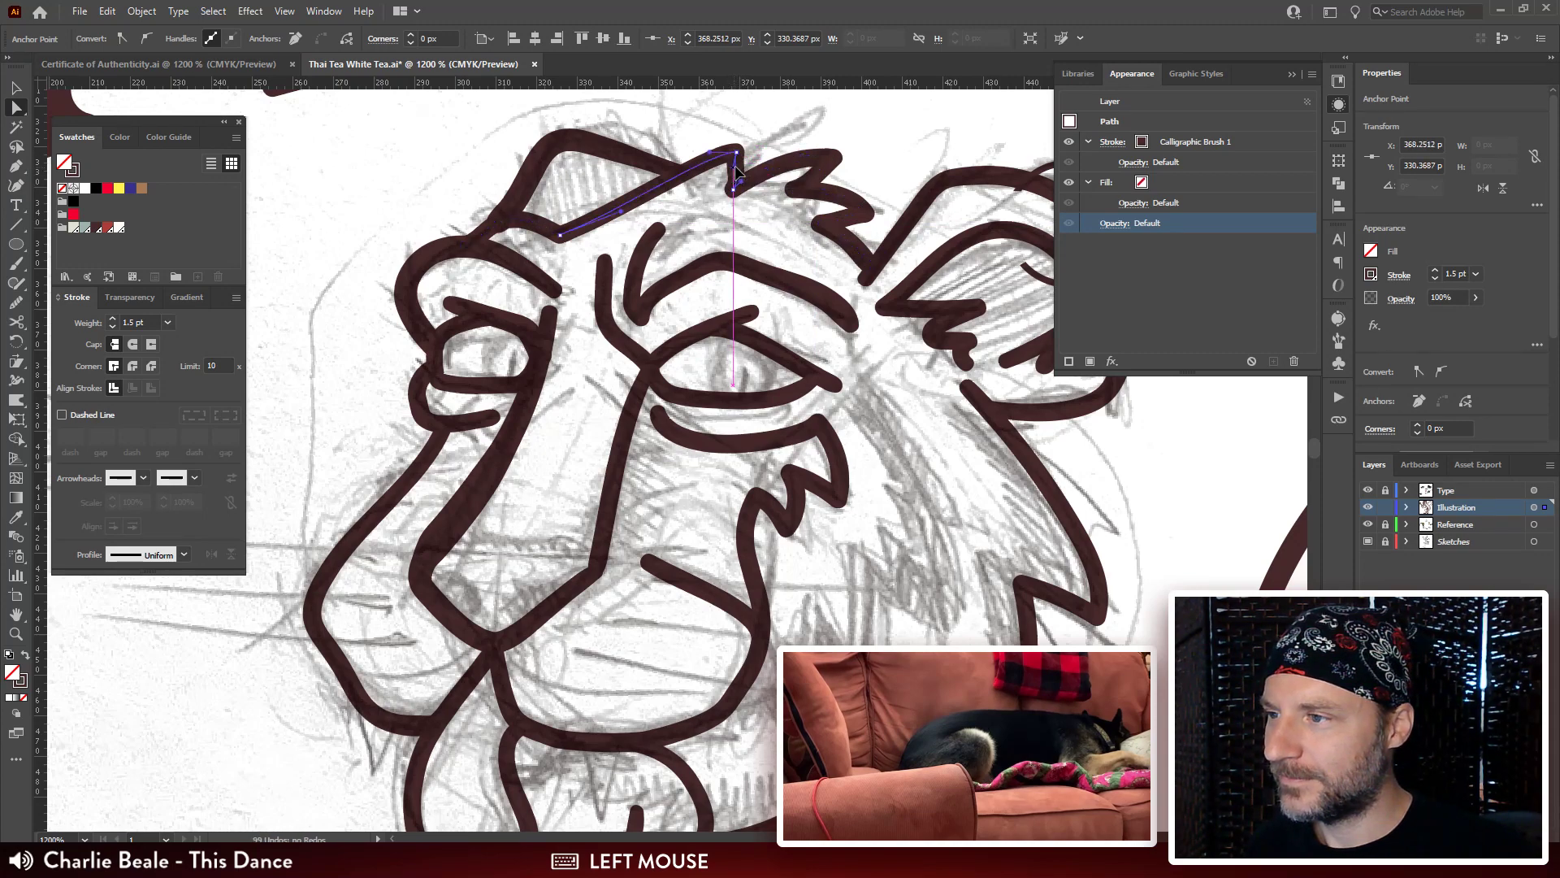
left_click(742, 185)
key("ctrl+plus")
key("ctrl+plus")
key("ctrl+plus")
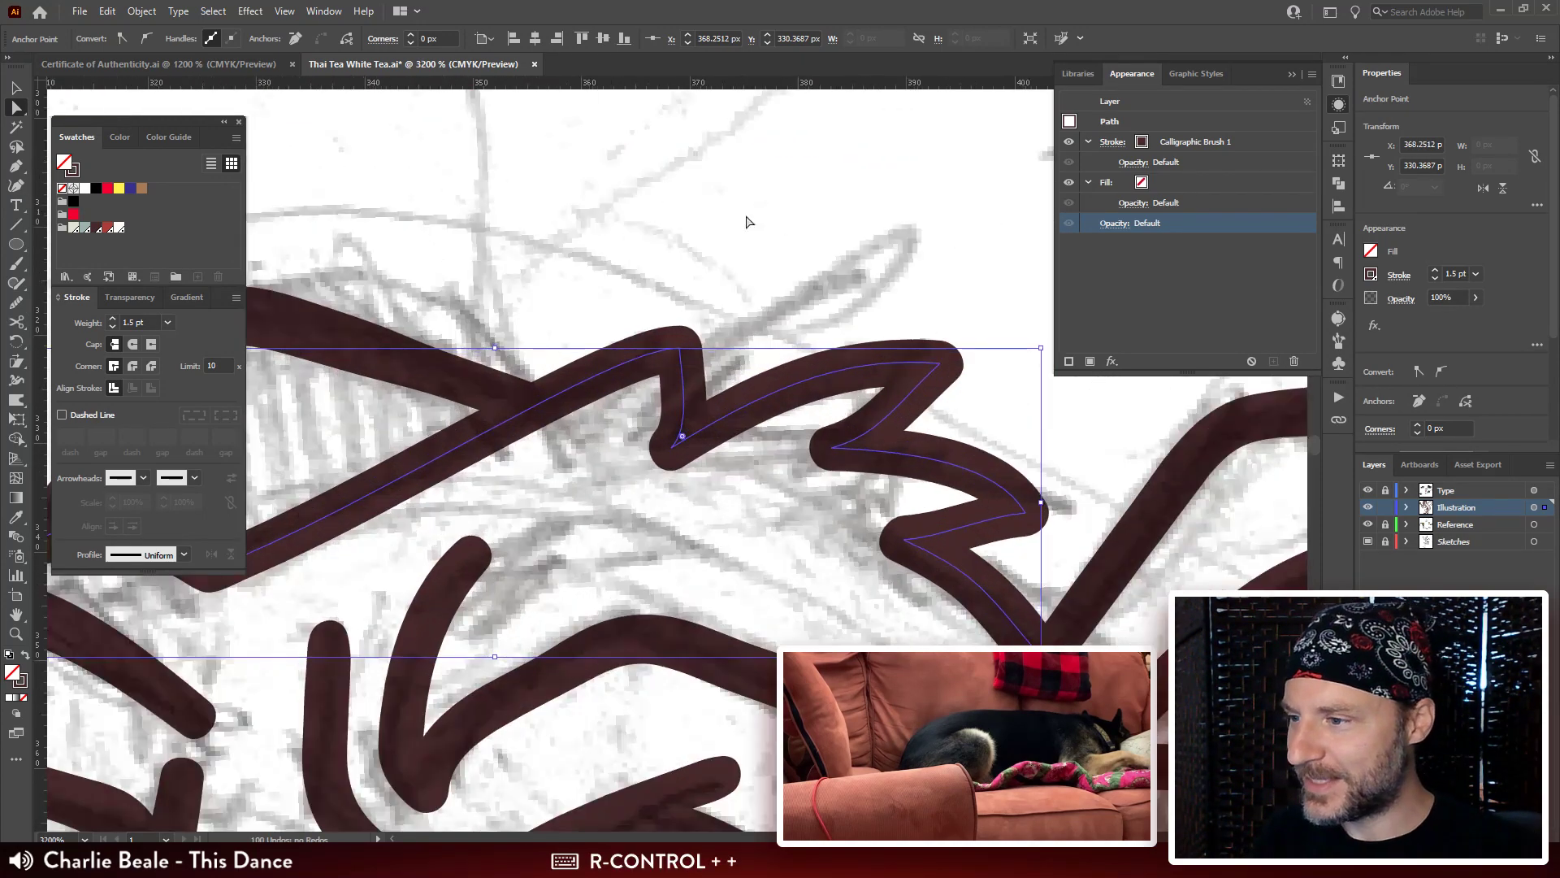
left_click_drag(723, 458, 747, 284)
left_click(726, 257)
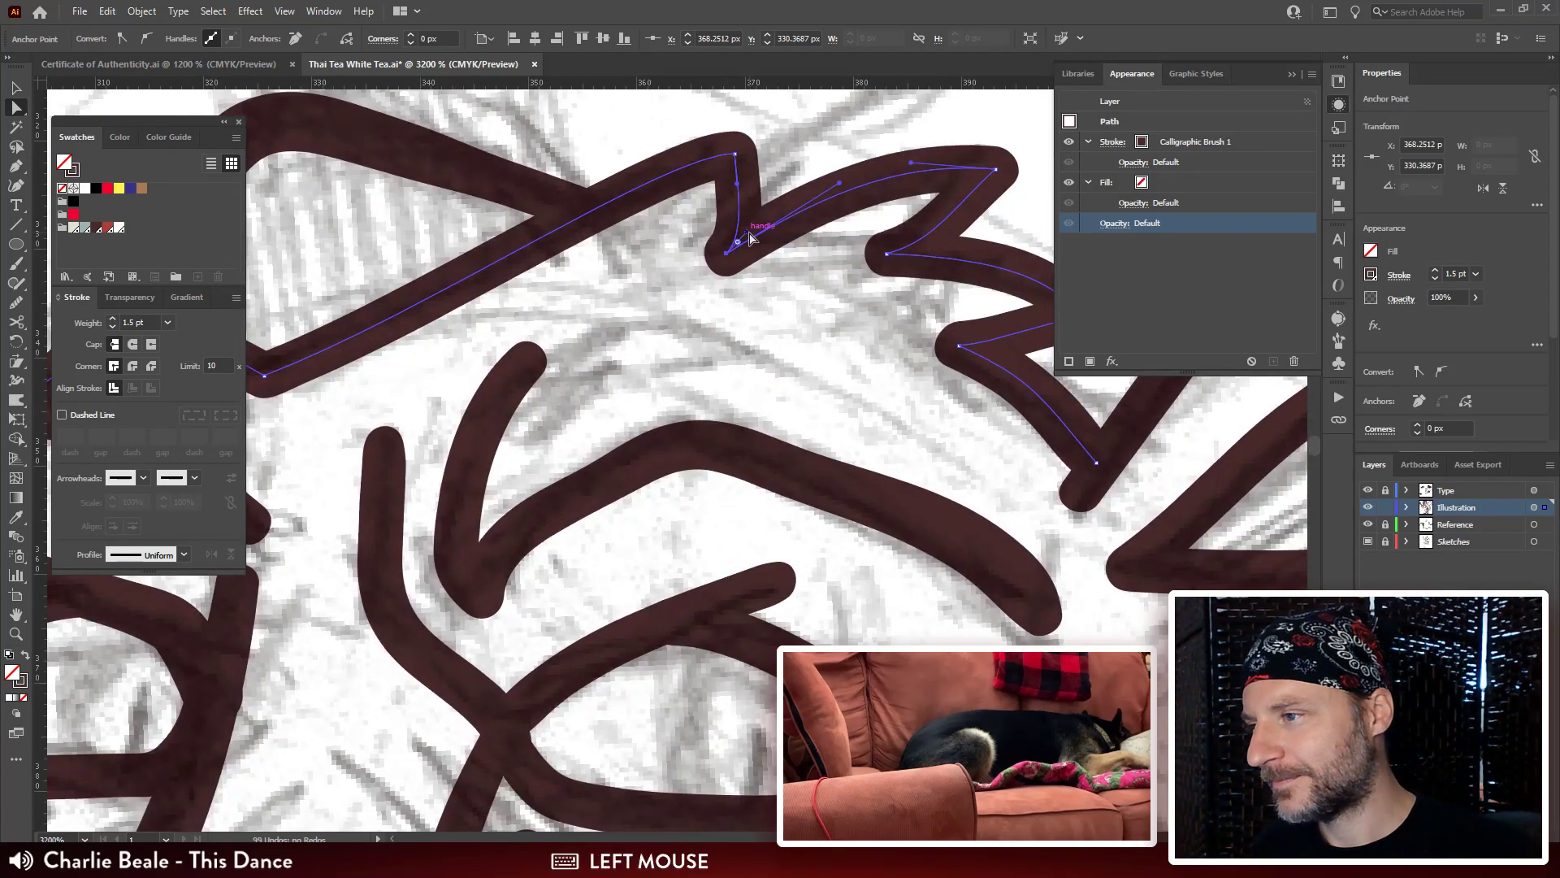
left_click(813, 244)
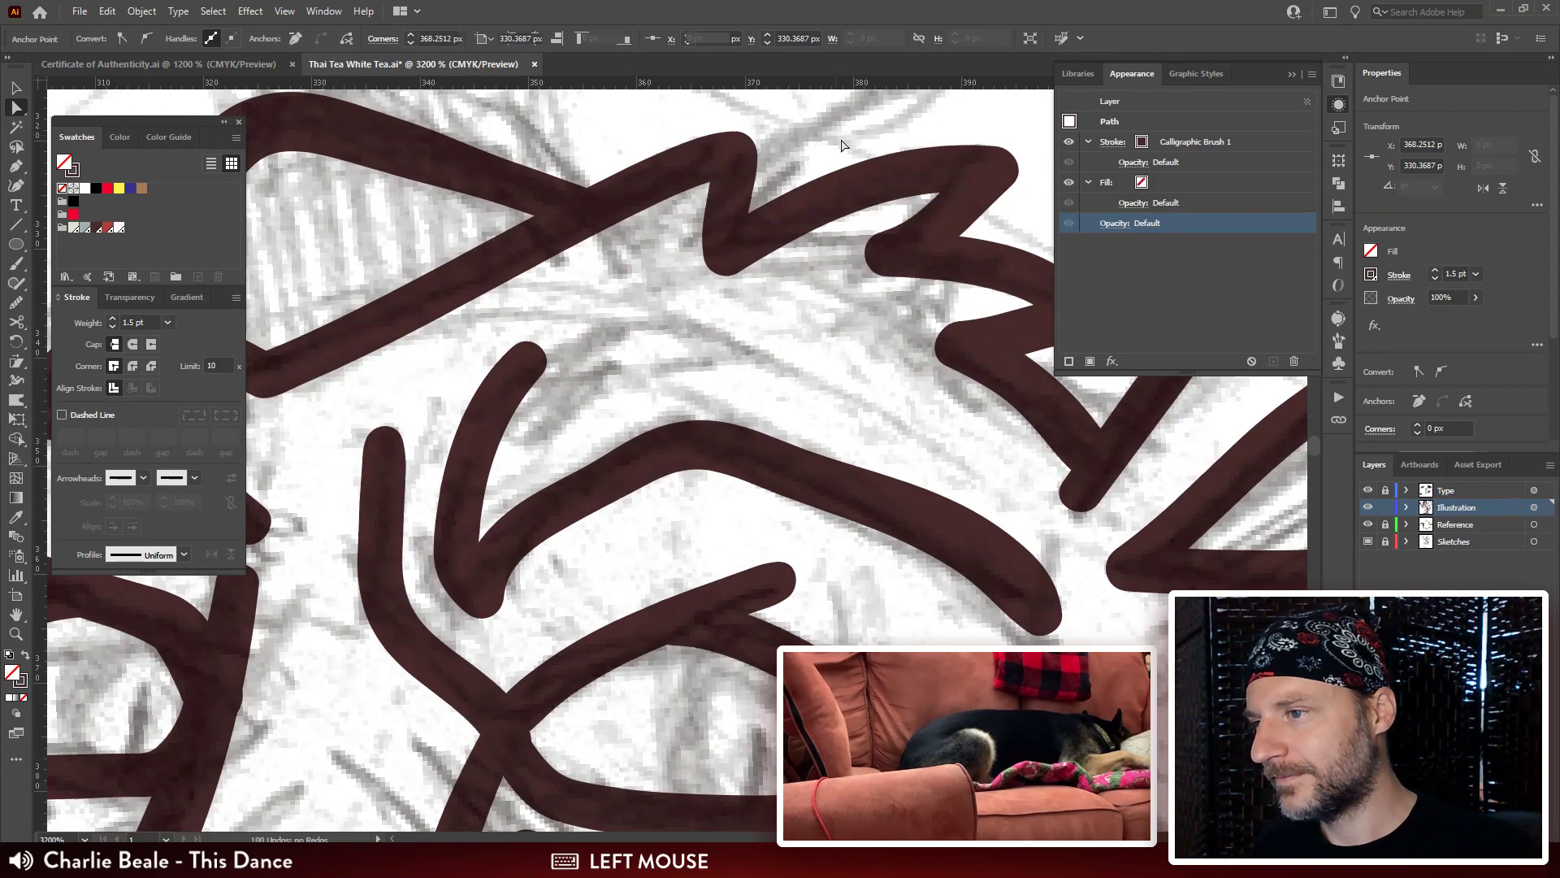
Adjust the end of the forehead fur line where it meets the base of the ear.
key("ctrl+minus")
key("ctrl+minus")
key("ctrl+minus")
key("ctrl+minus")
key("ctrl+plus")
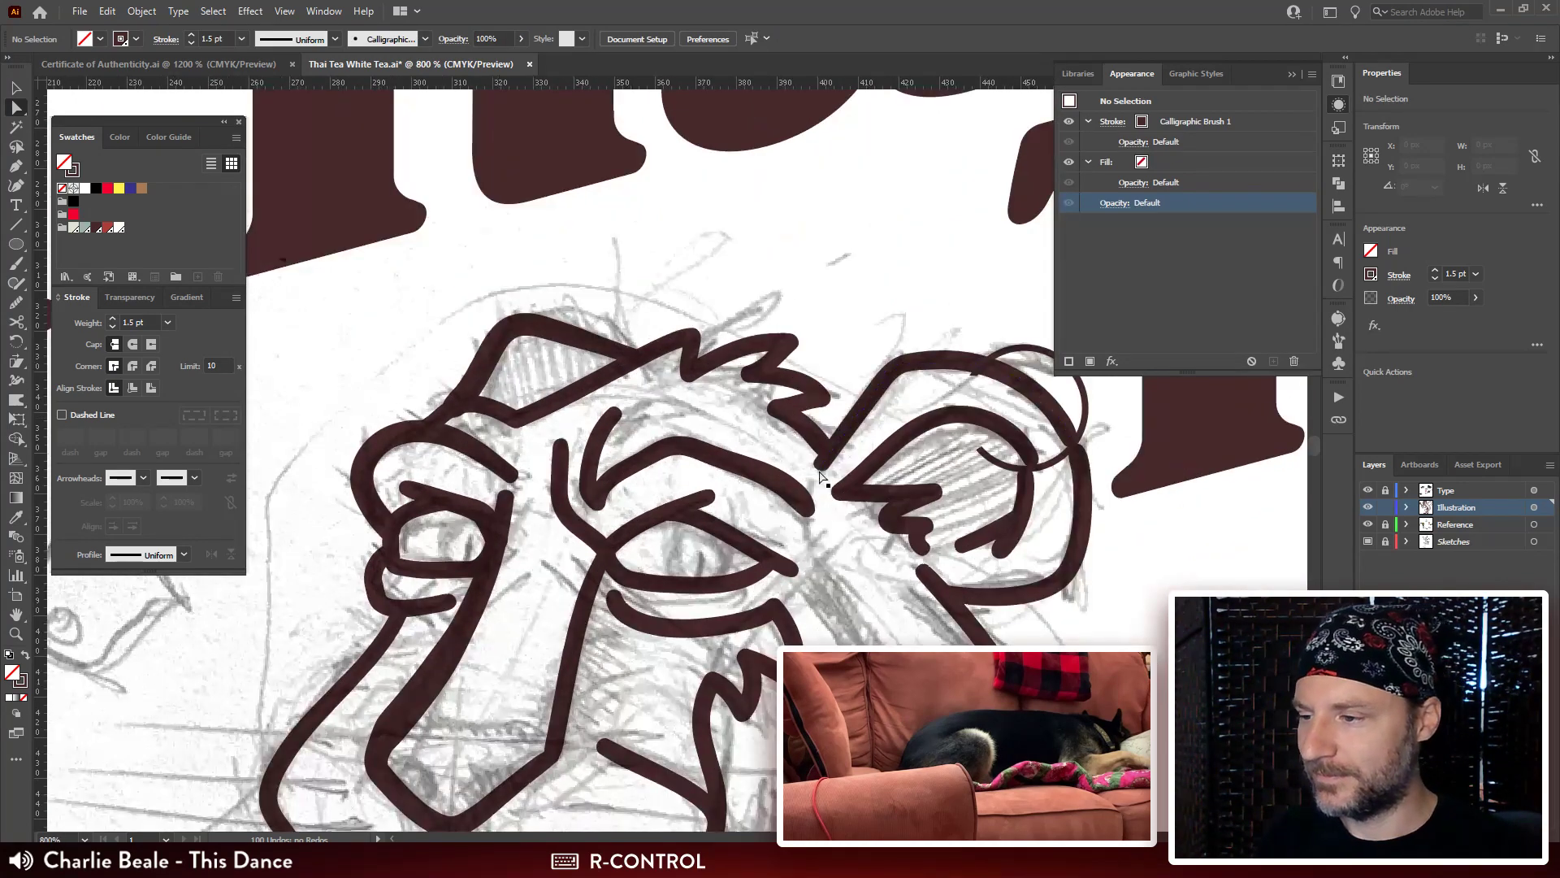
left_click_drag(865, 378, 723, 268)
left_click(720, 273)
left_click_drag(880, 422, 841, 388)
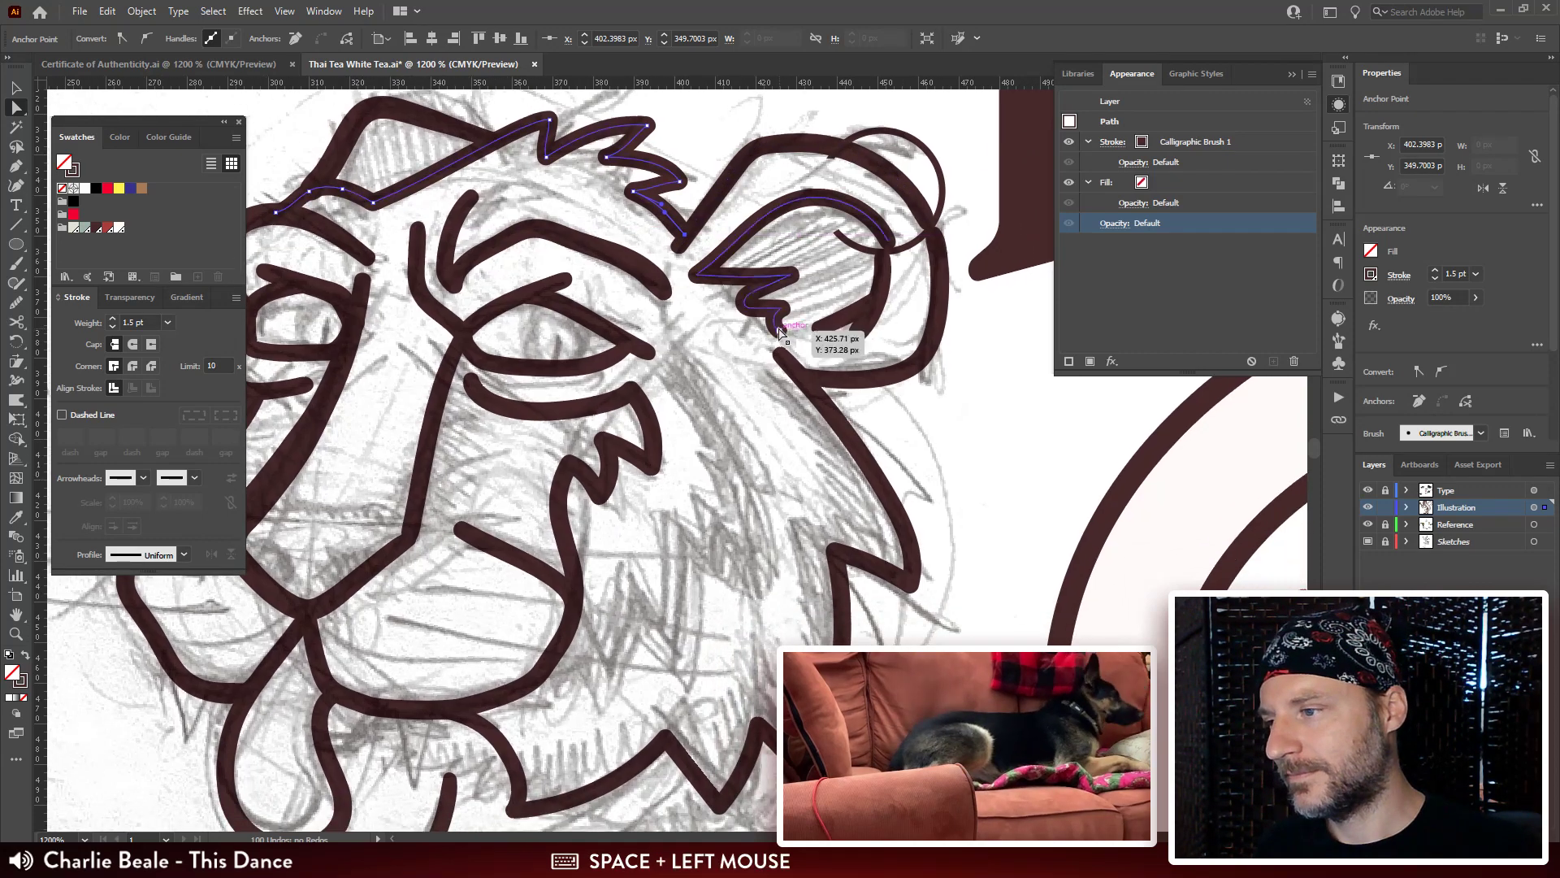
Move the inner notch of the ear's zigzag fur about 2.4 px toward the face.
left_click(746, 323)
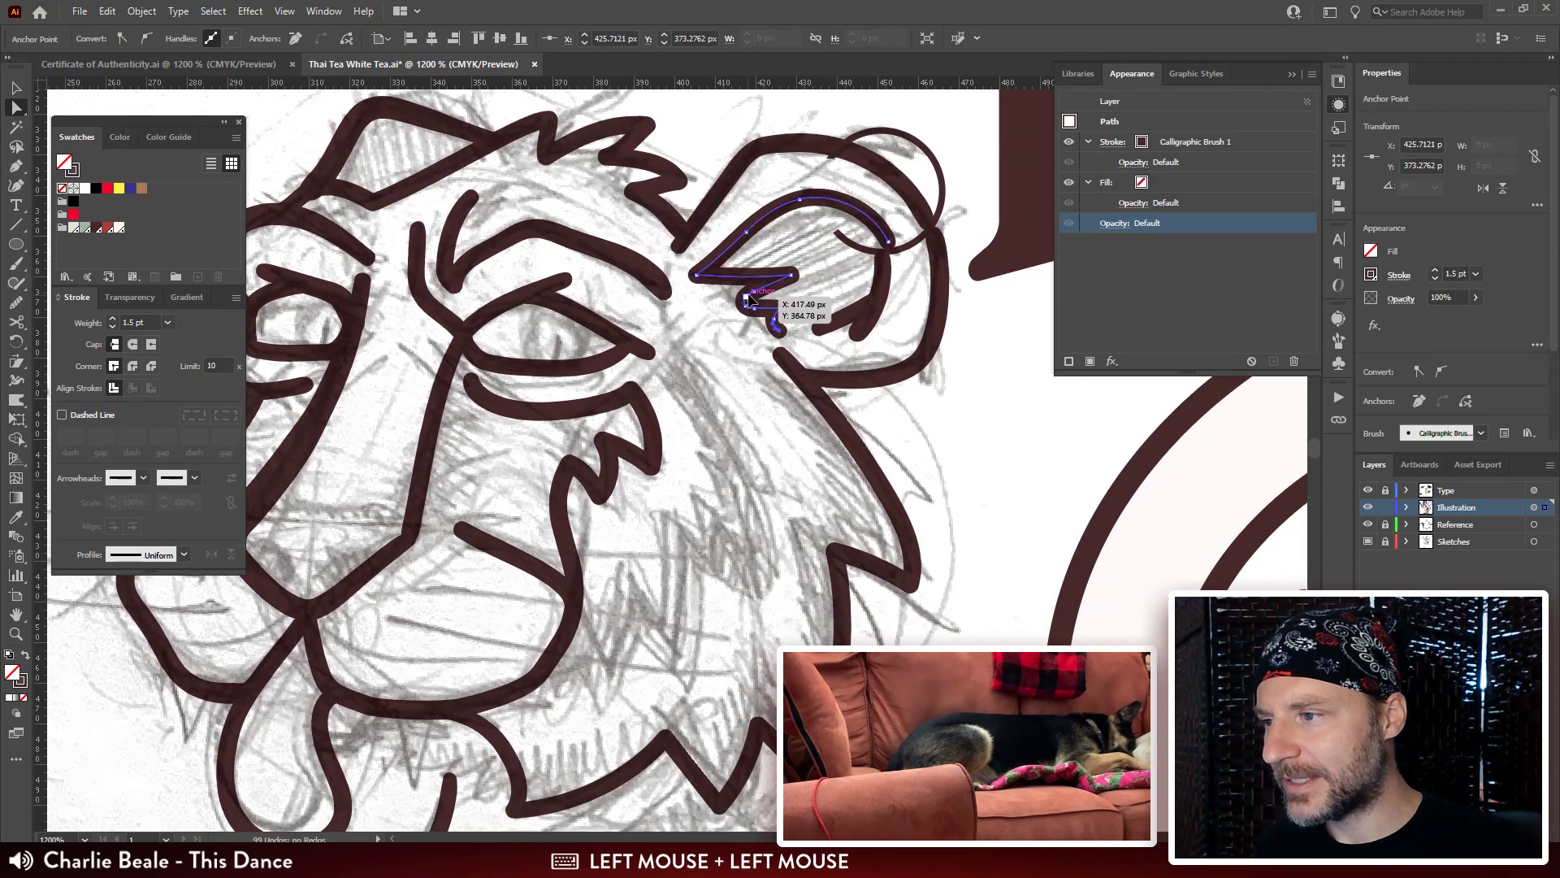
left_click(746, 298)
left_click(754, 293, "shift")
key("ctrl+BackSpace")
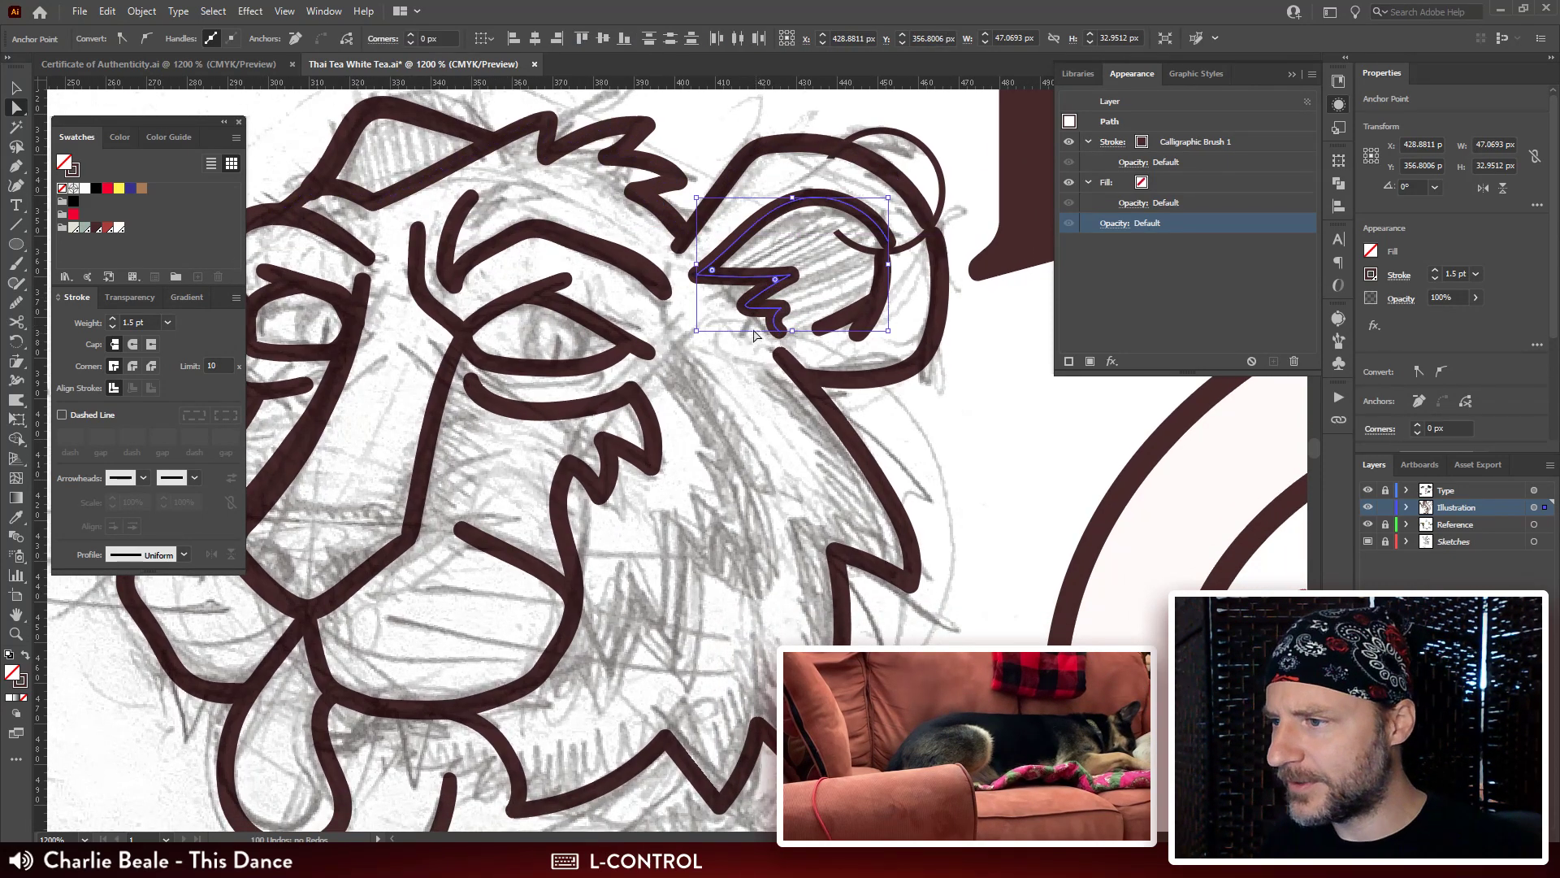
left_click(755, 309)
key("ctrl+r")
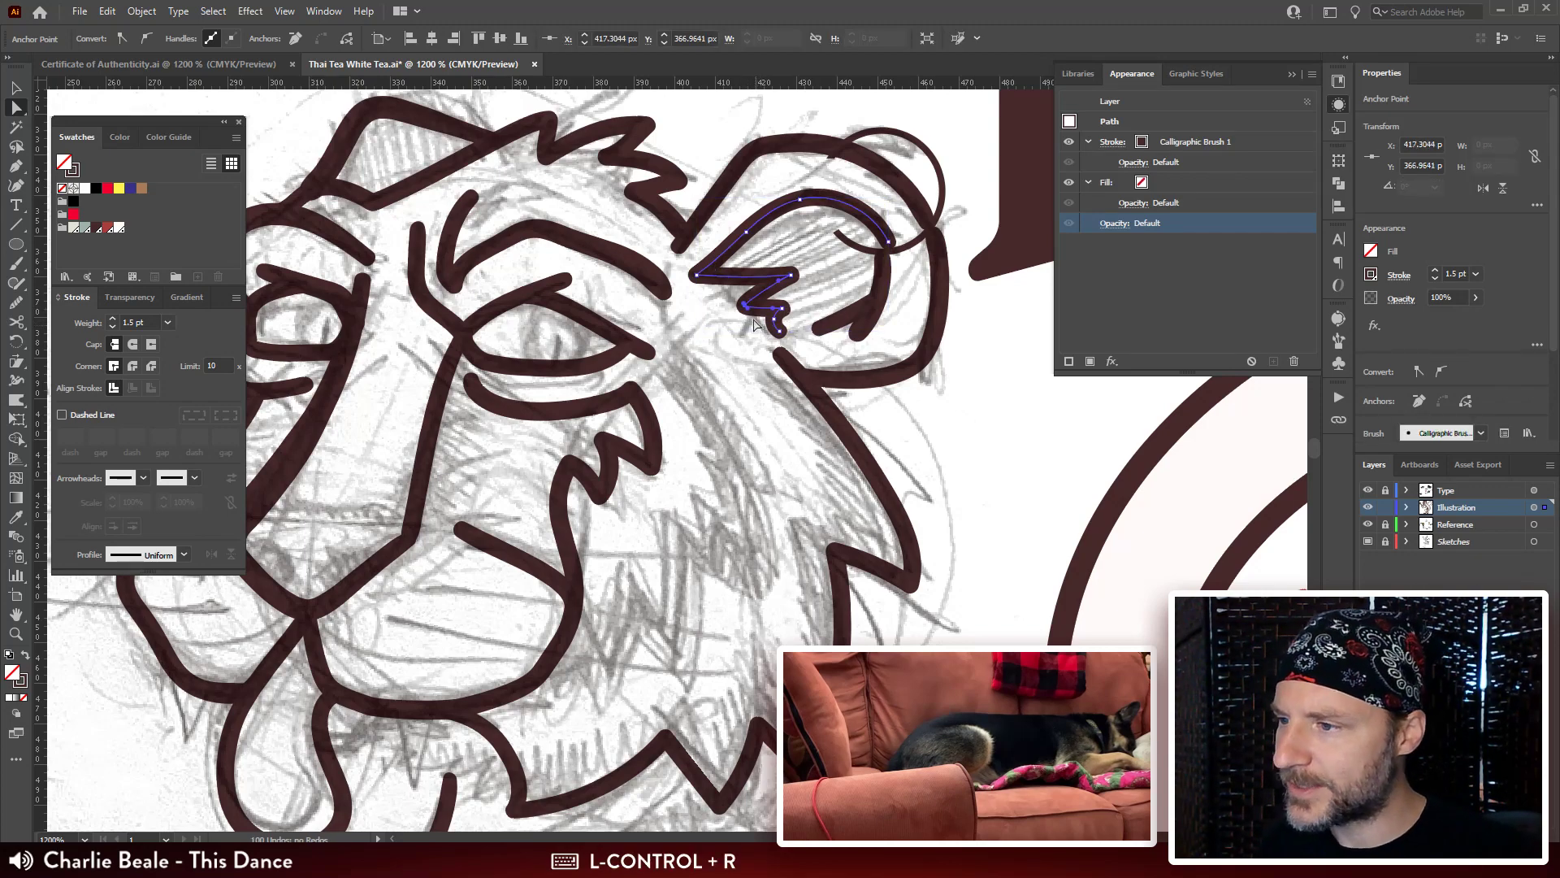
left_click_drag(759, 308, 733, 311)
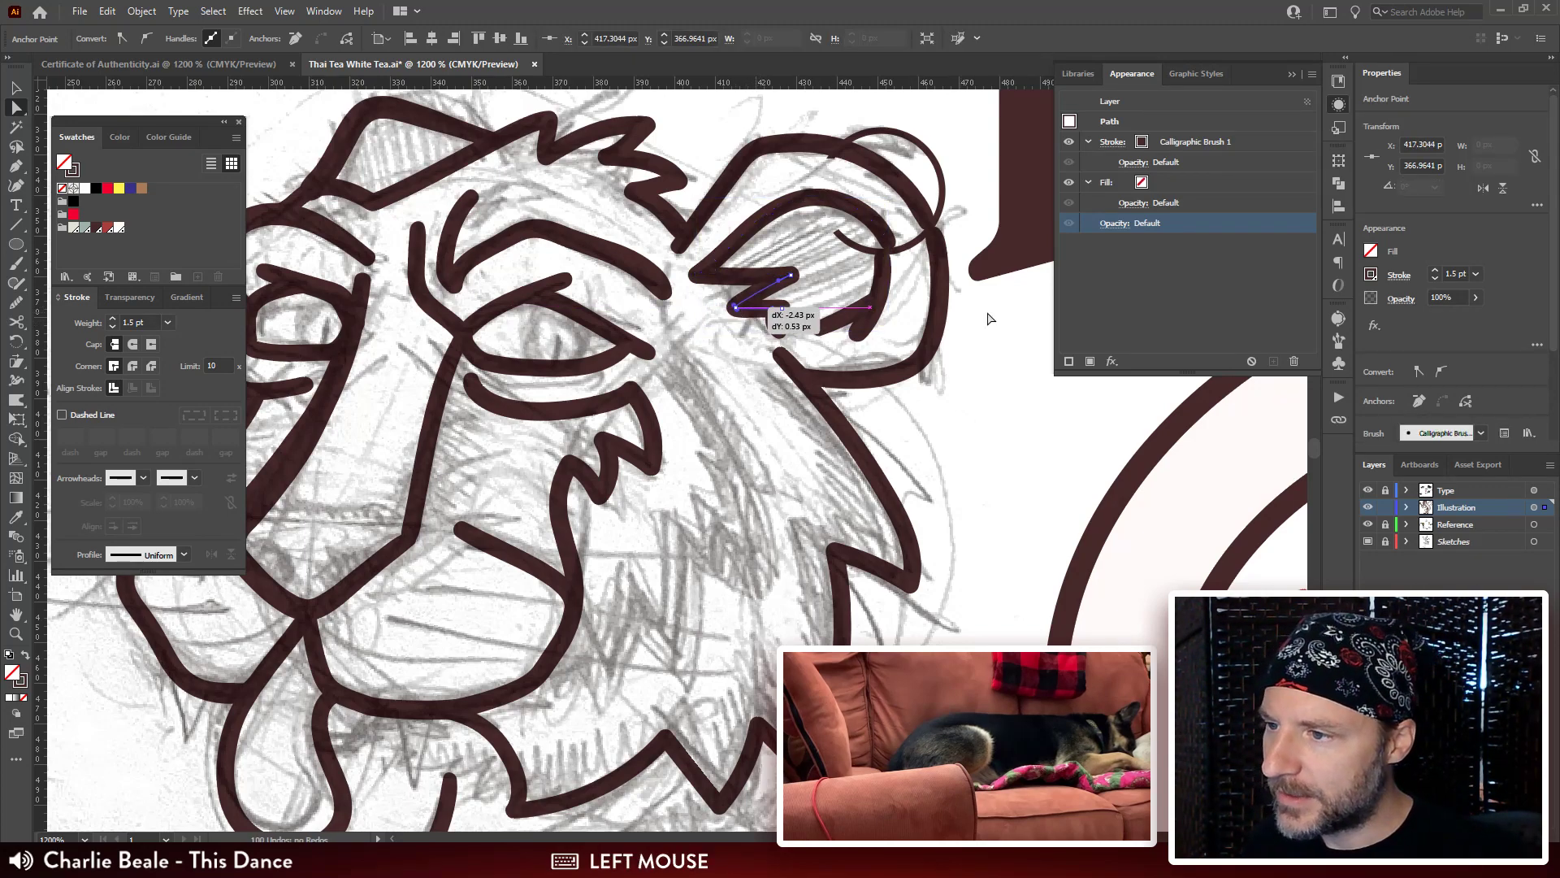
Set the stroke weight of the small circle overlapping the ear to 4 pt.
left_click_drag(845, 268, 808, 302)
left_click(877, 297)
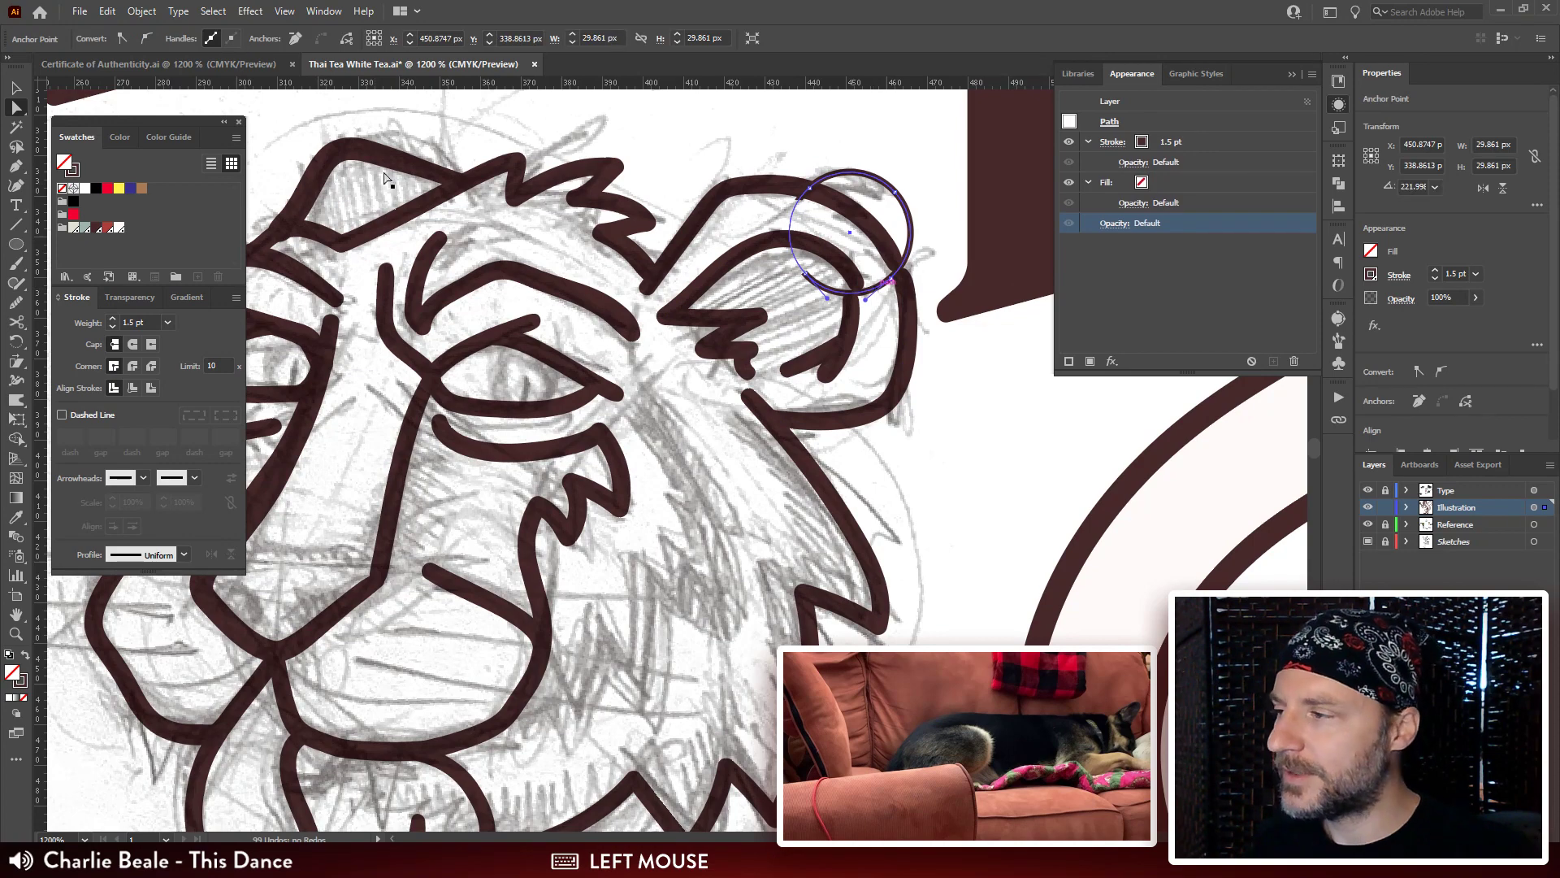
left_click(154, 323)
key("Up")
key("Up")
key("Up")
key("Up")
key("Up")
key("Up")
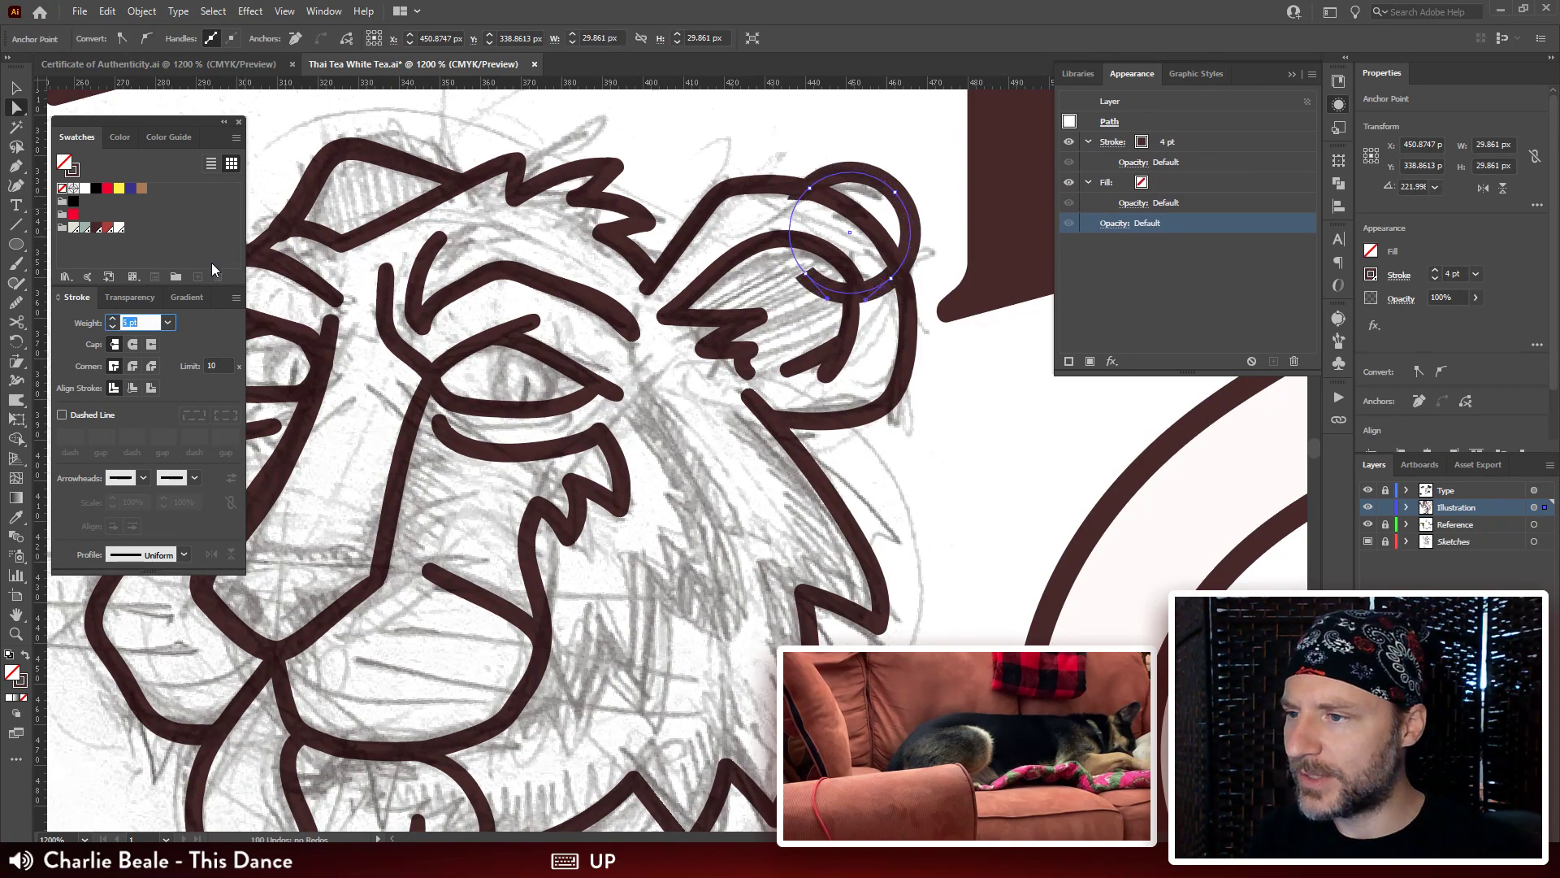
Set the stroke weight of the circle overlapping the ear to 8 pt.
key("Up")
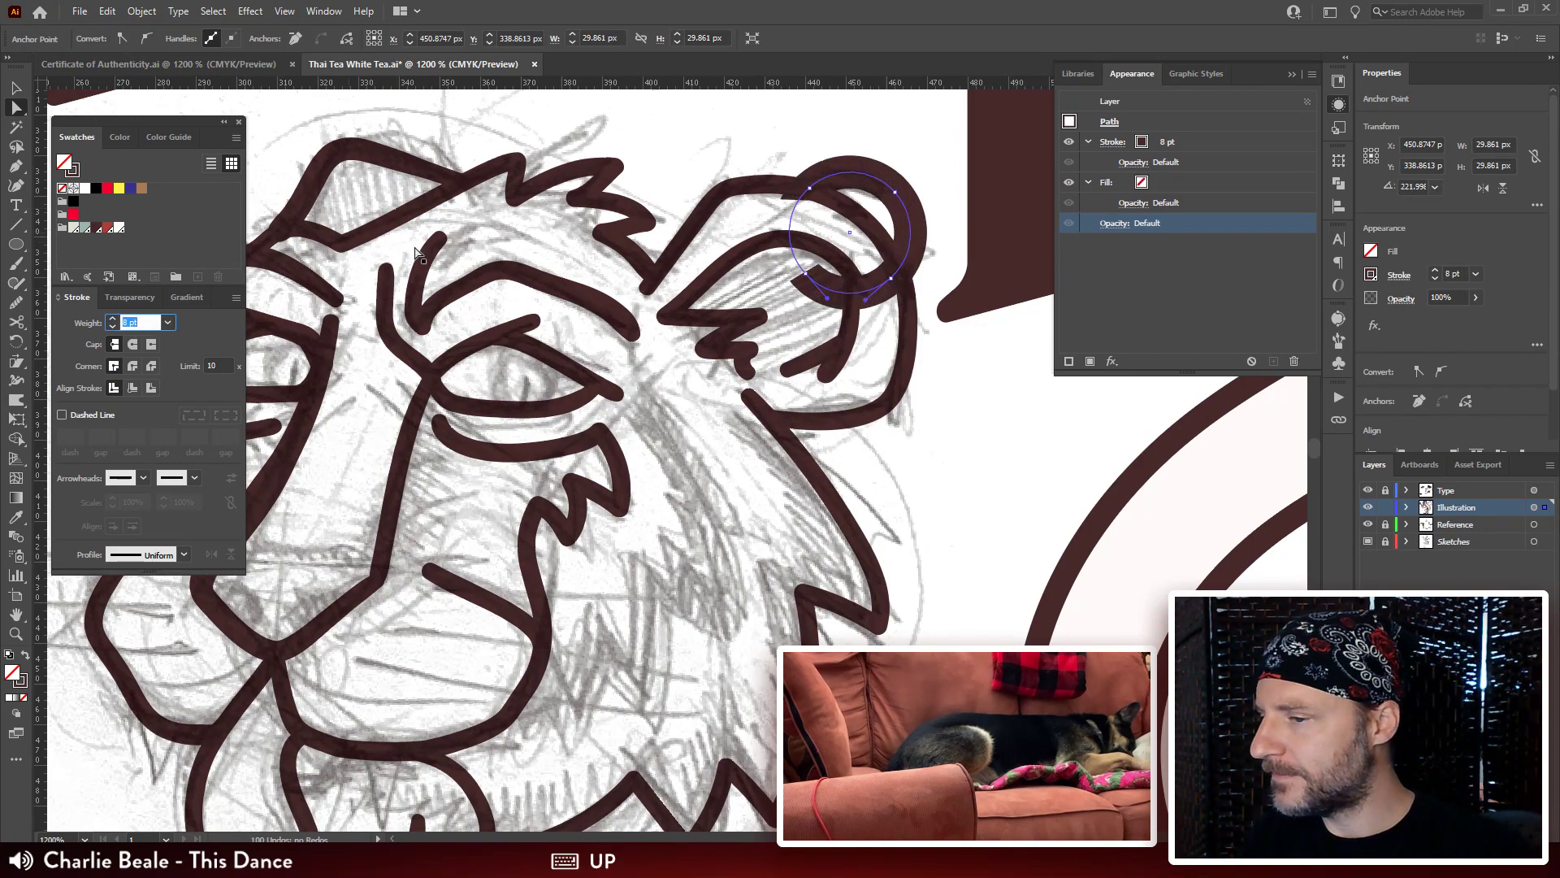
left_click(1000, 473)
mouse_move(860, 165)
left_mouse_down()
mouse_move(706, 295)
mouse_move(708, 327)
mouse_move(684, 331)
left_mouse_up()
left_click(684, 338)
left_click(571, 359)
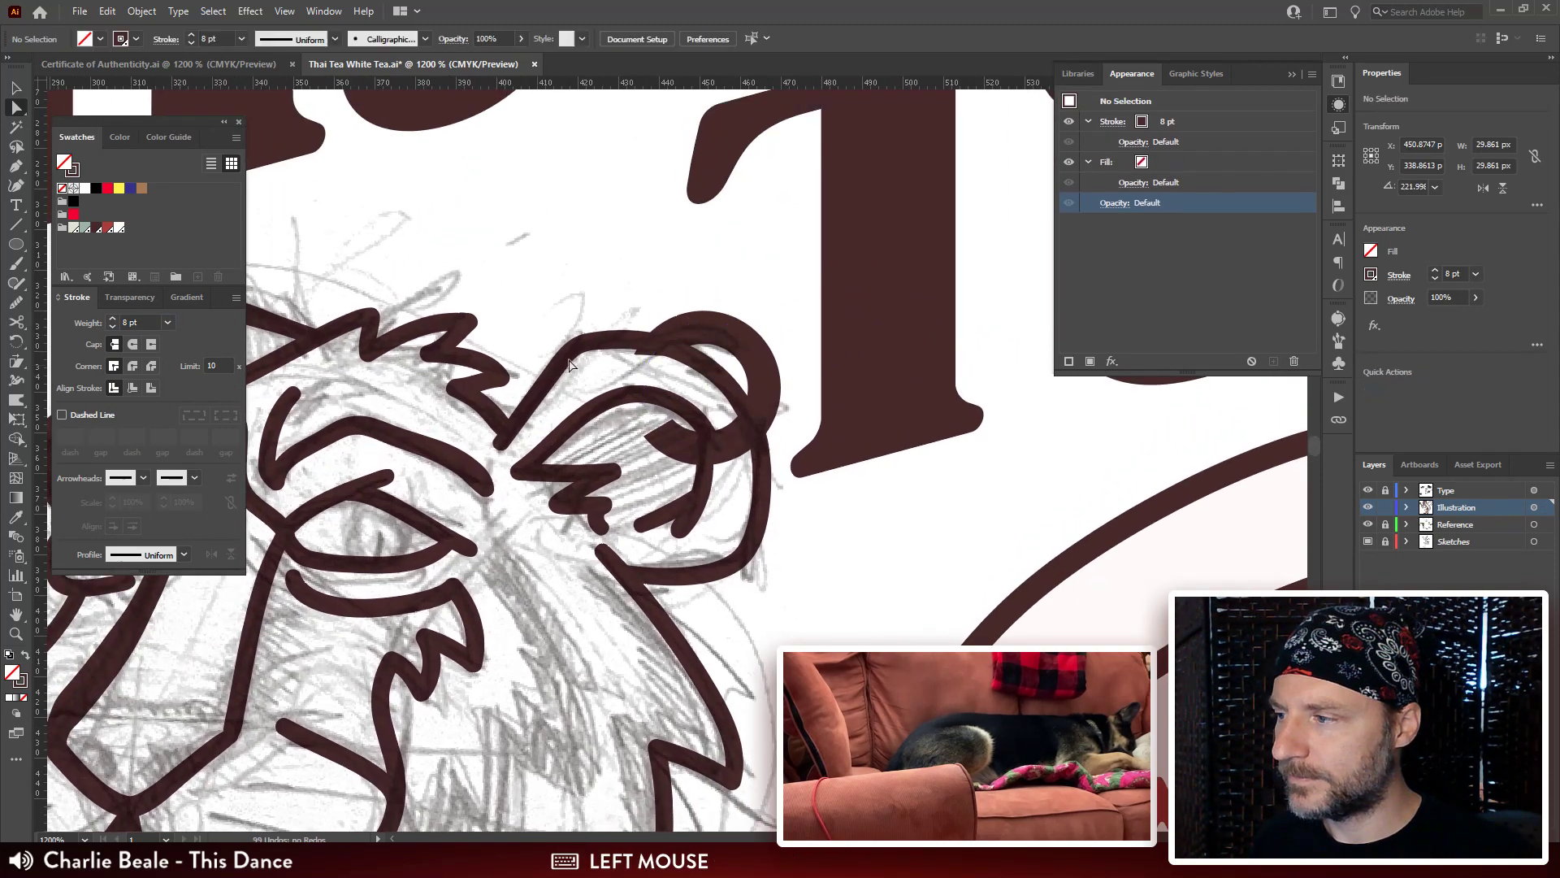
Reshape the black shape in the circle's opacity mask by pulling its lower corners in toward the inner ear line.
left_click(145, 301)
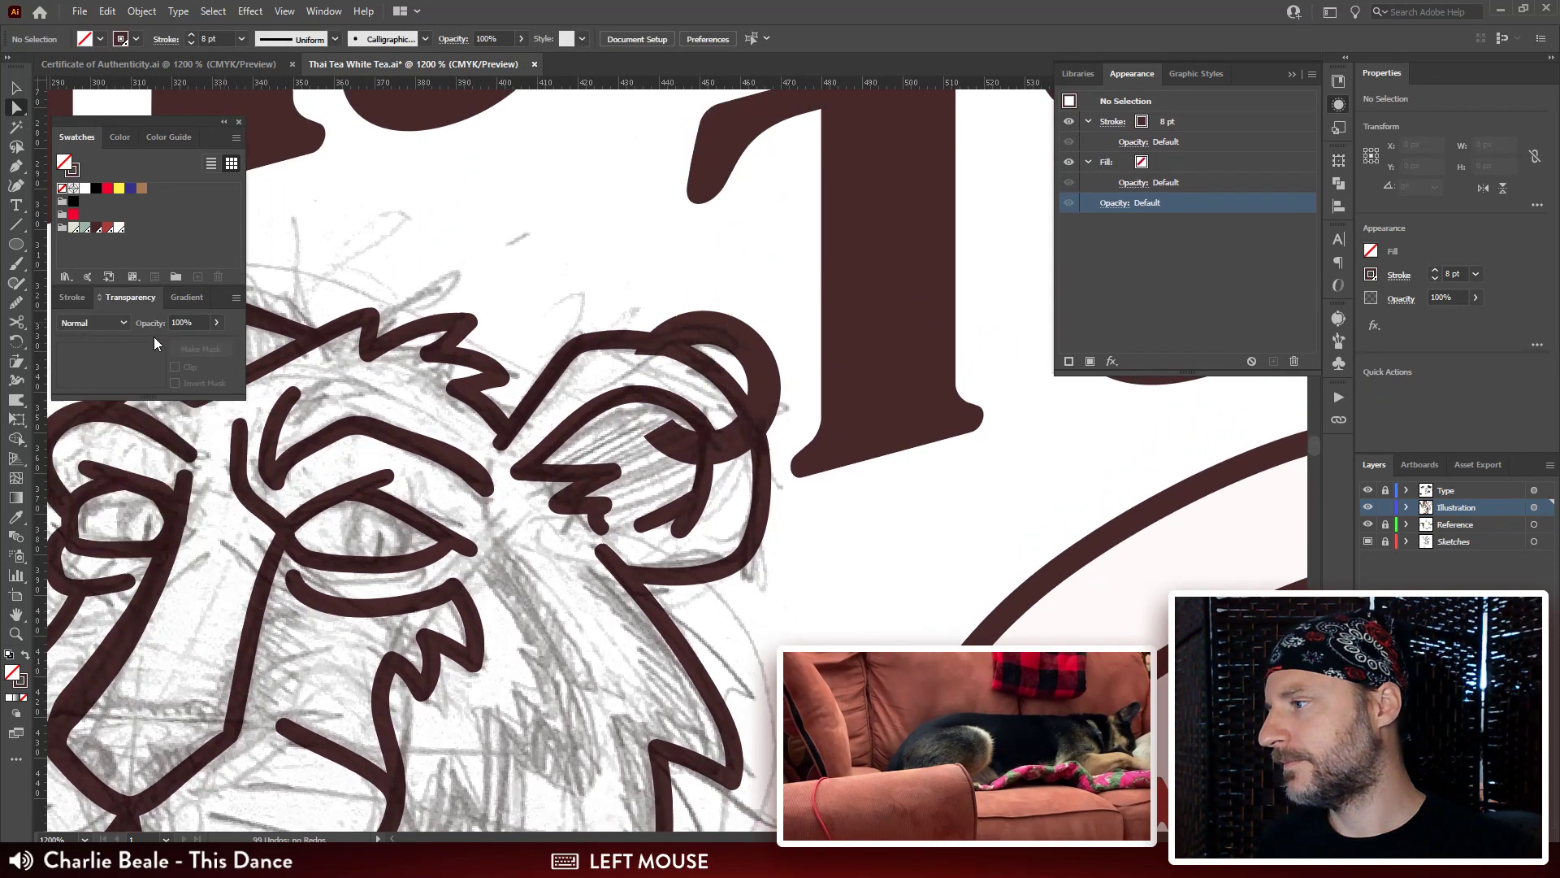
left_click(71, 297)
left_click(130, 297)
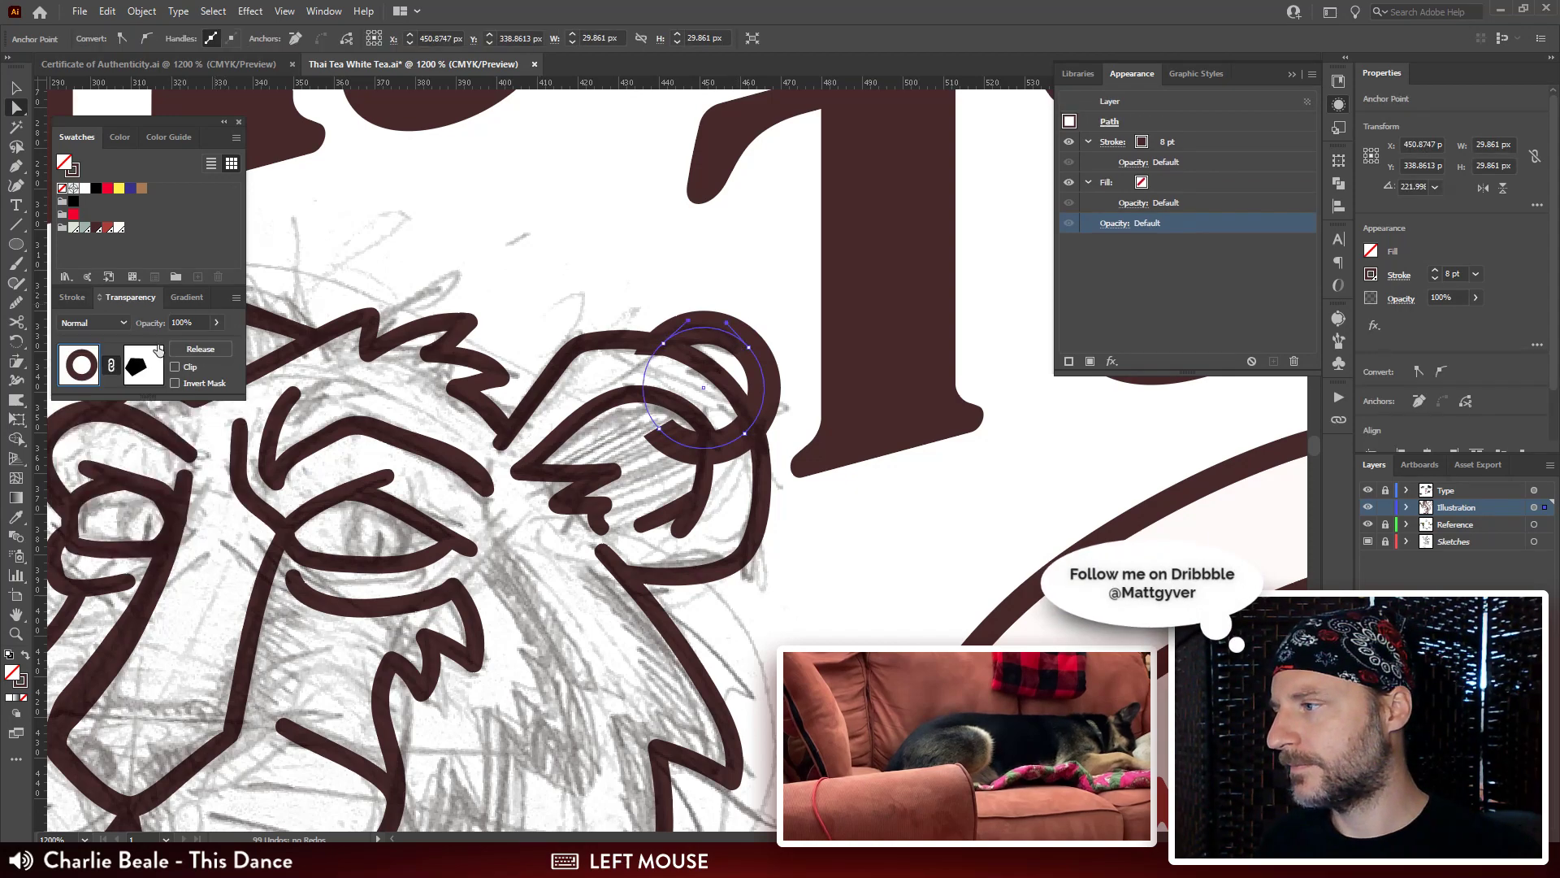
left_click(143, 364)
left_click_drag(683, 369, 634, 342)
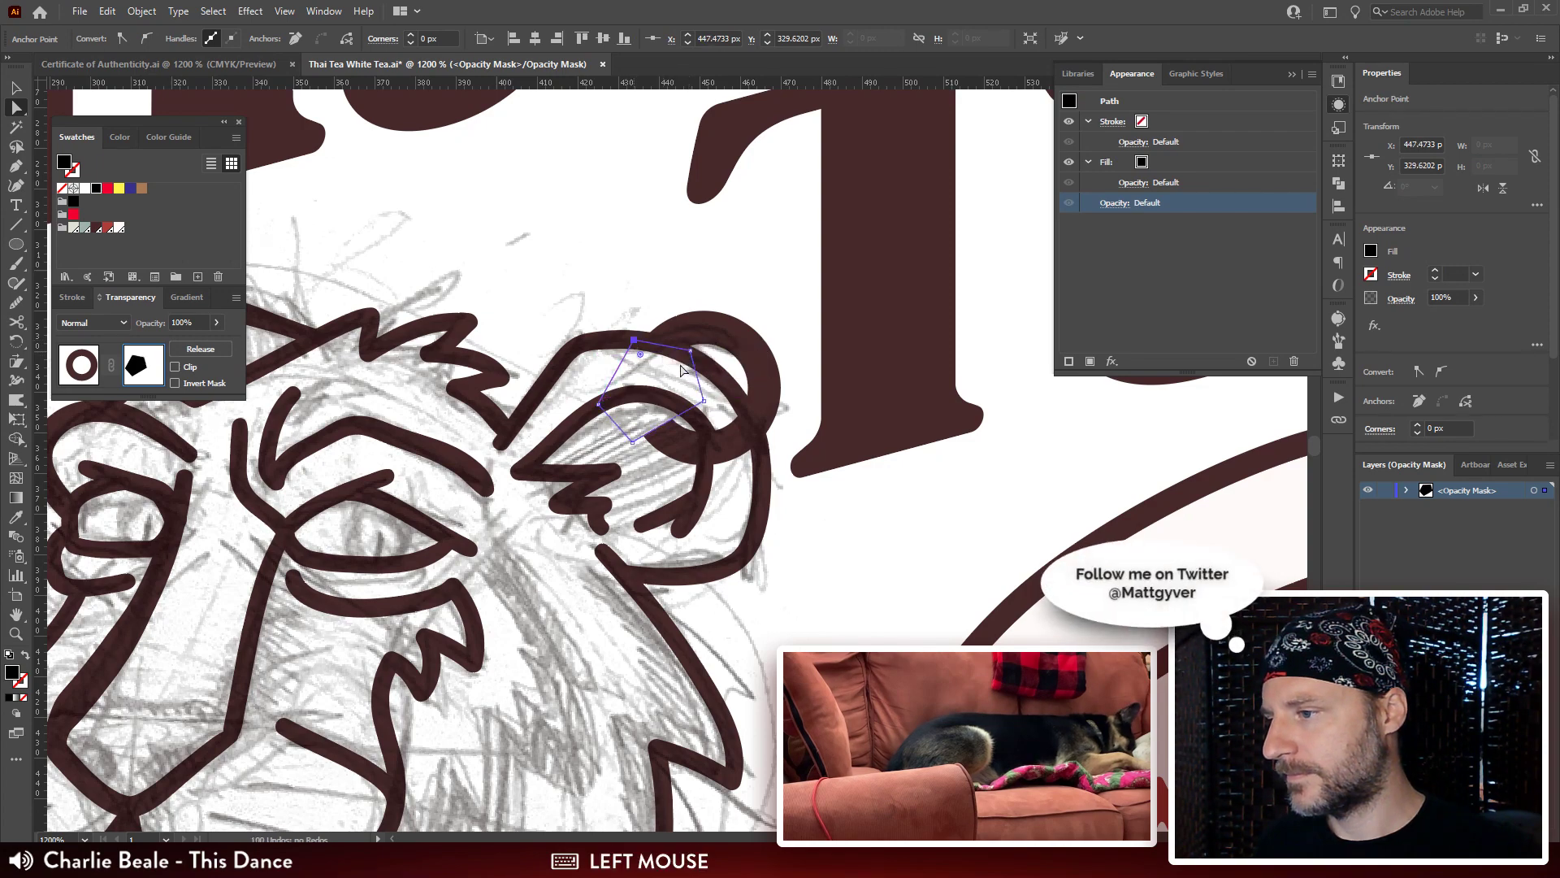
key("ctrl+z")
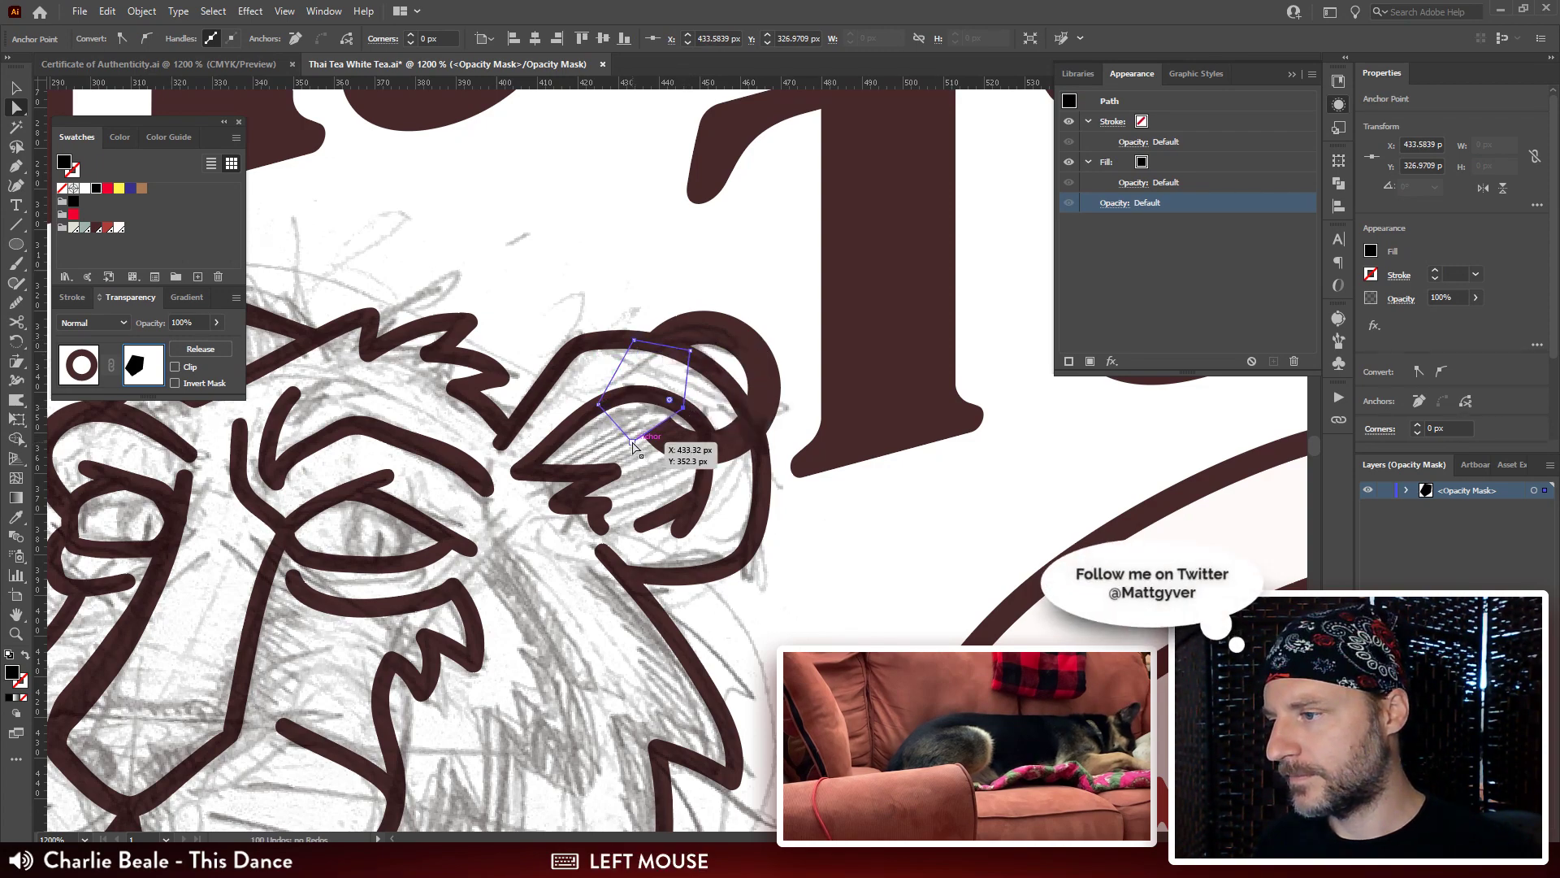
left_click_drag(632, 443, 612, 398)
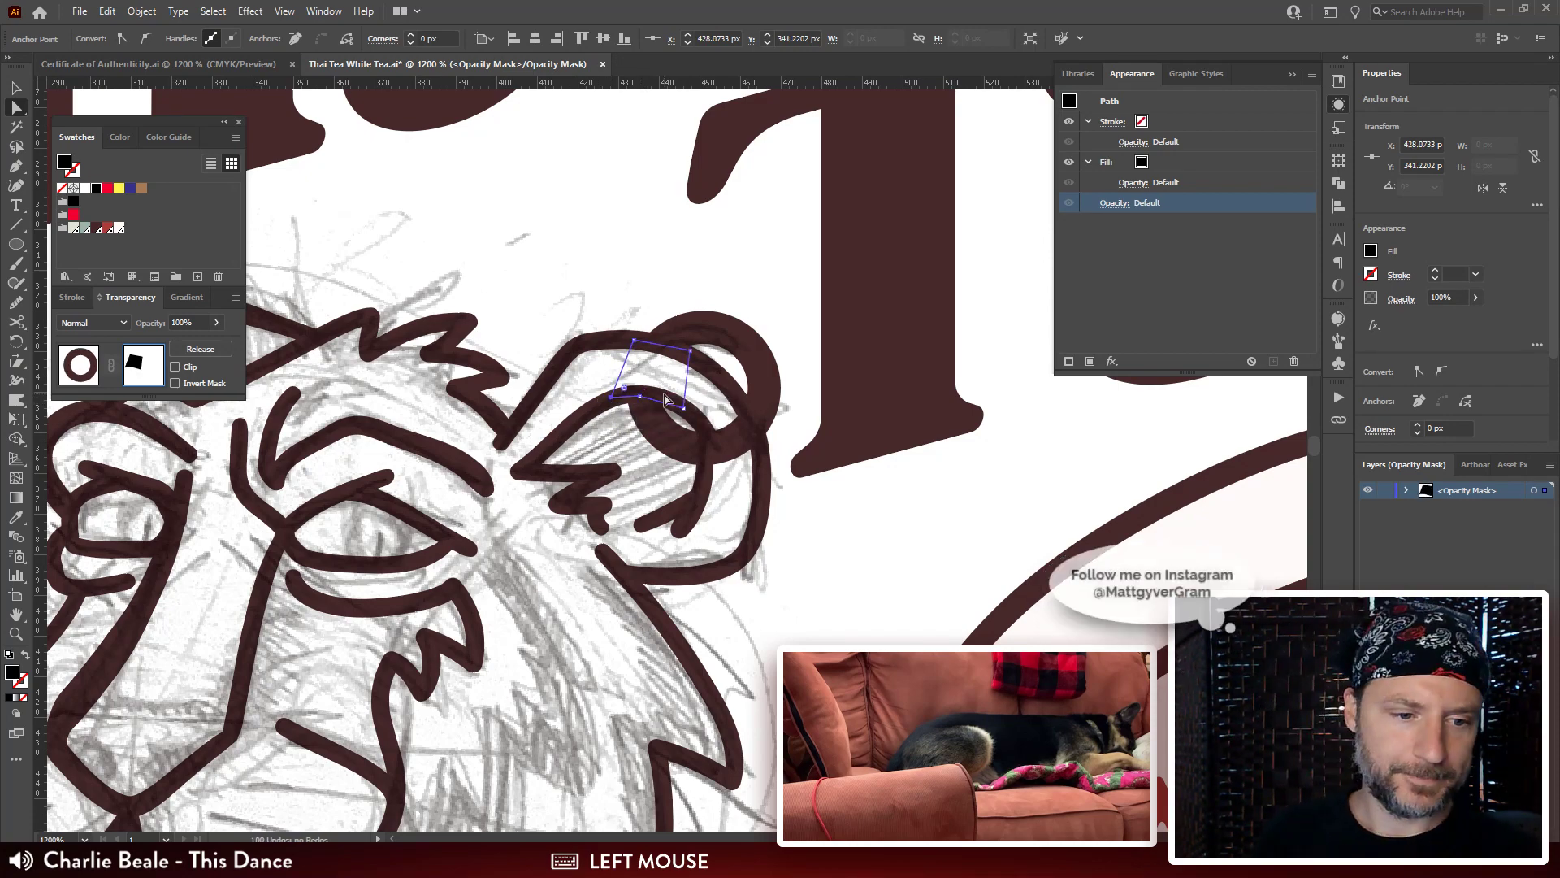
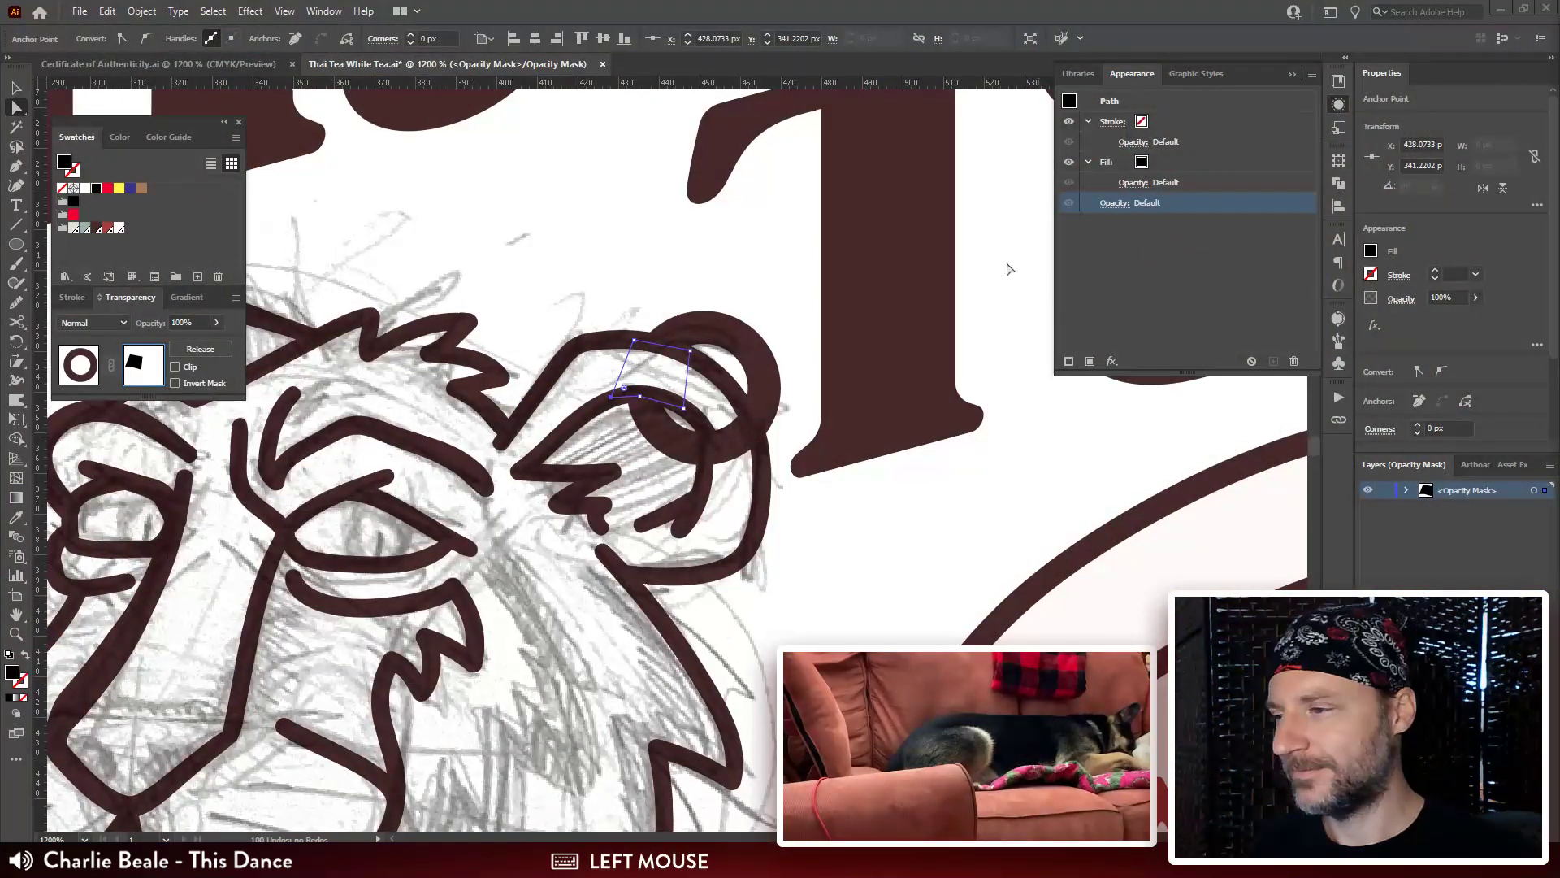
Return from the opacity mask to the circle artwork and recolor the circle's stroke with the pale grey-green swatch.
left_click(748, 254)
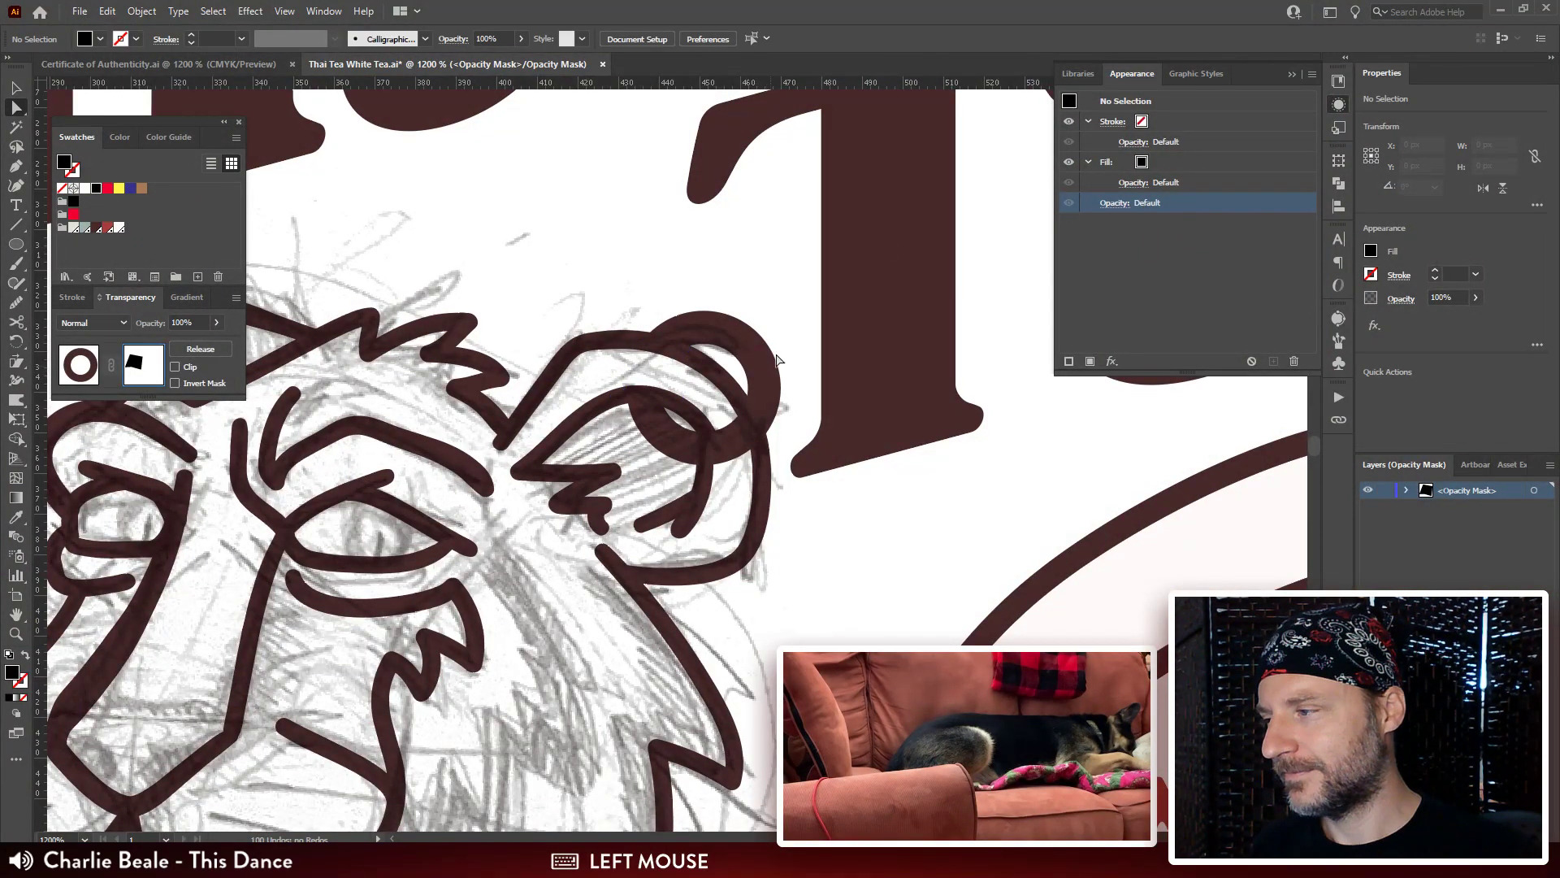
left_click(72, 298)
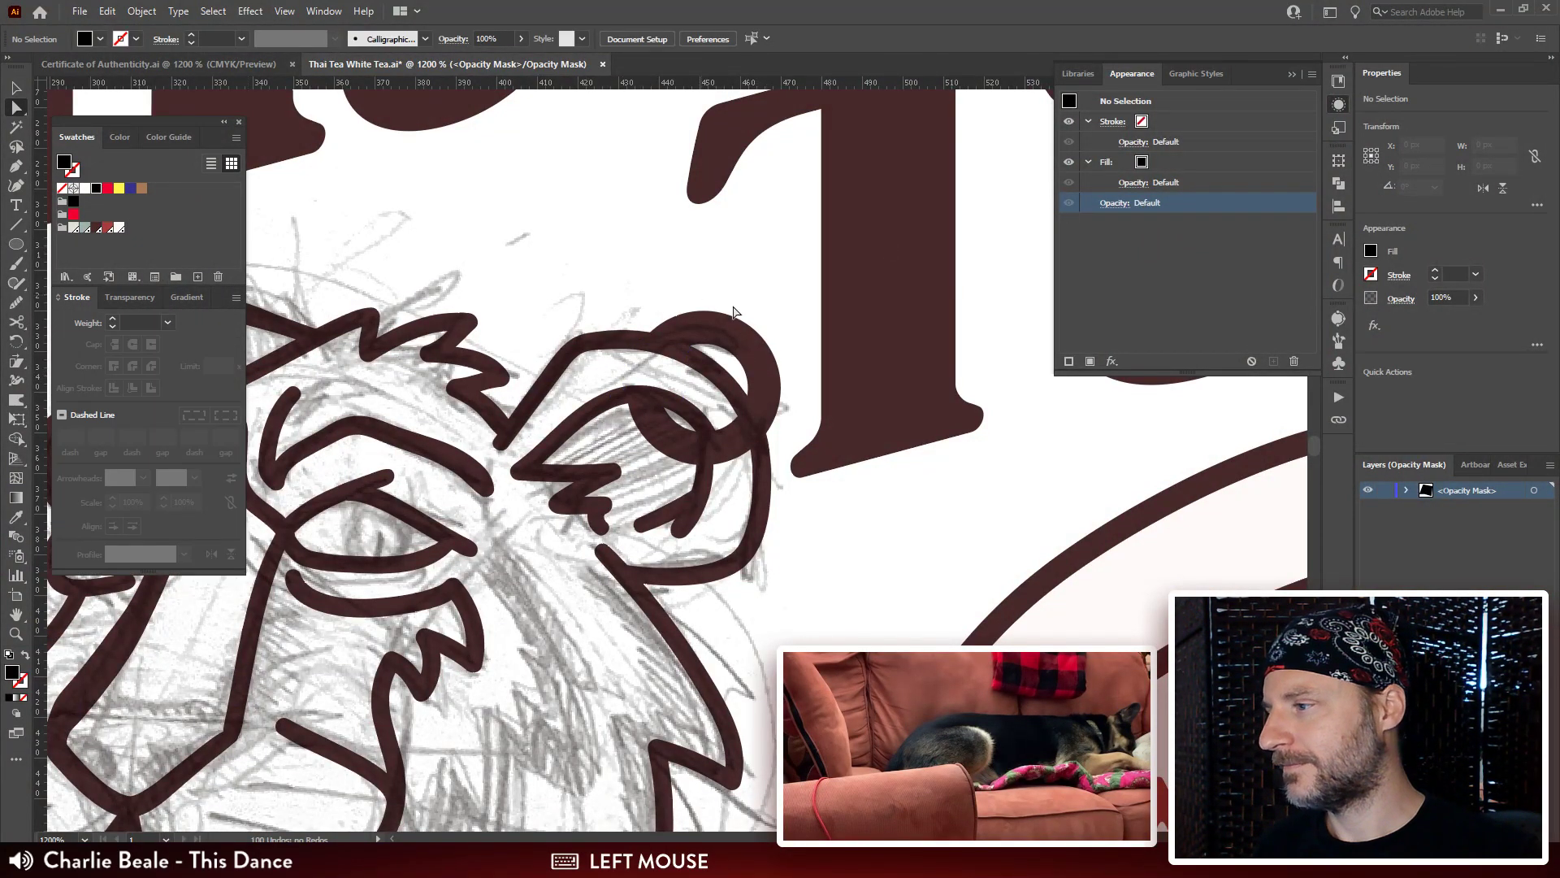
left_click(116, 299)
left_click(81, 366)
left_click(72, 297)
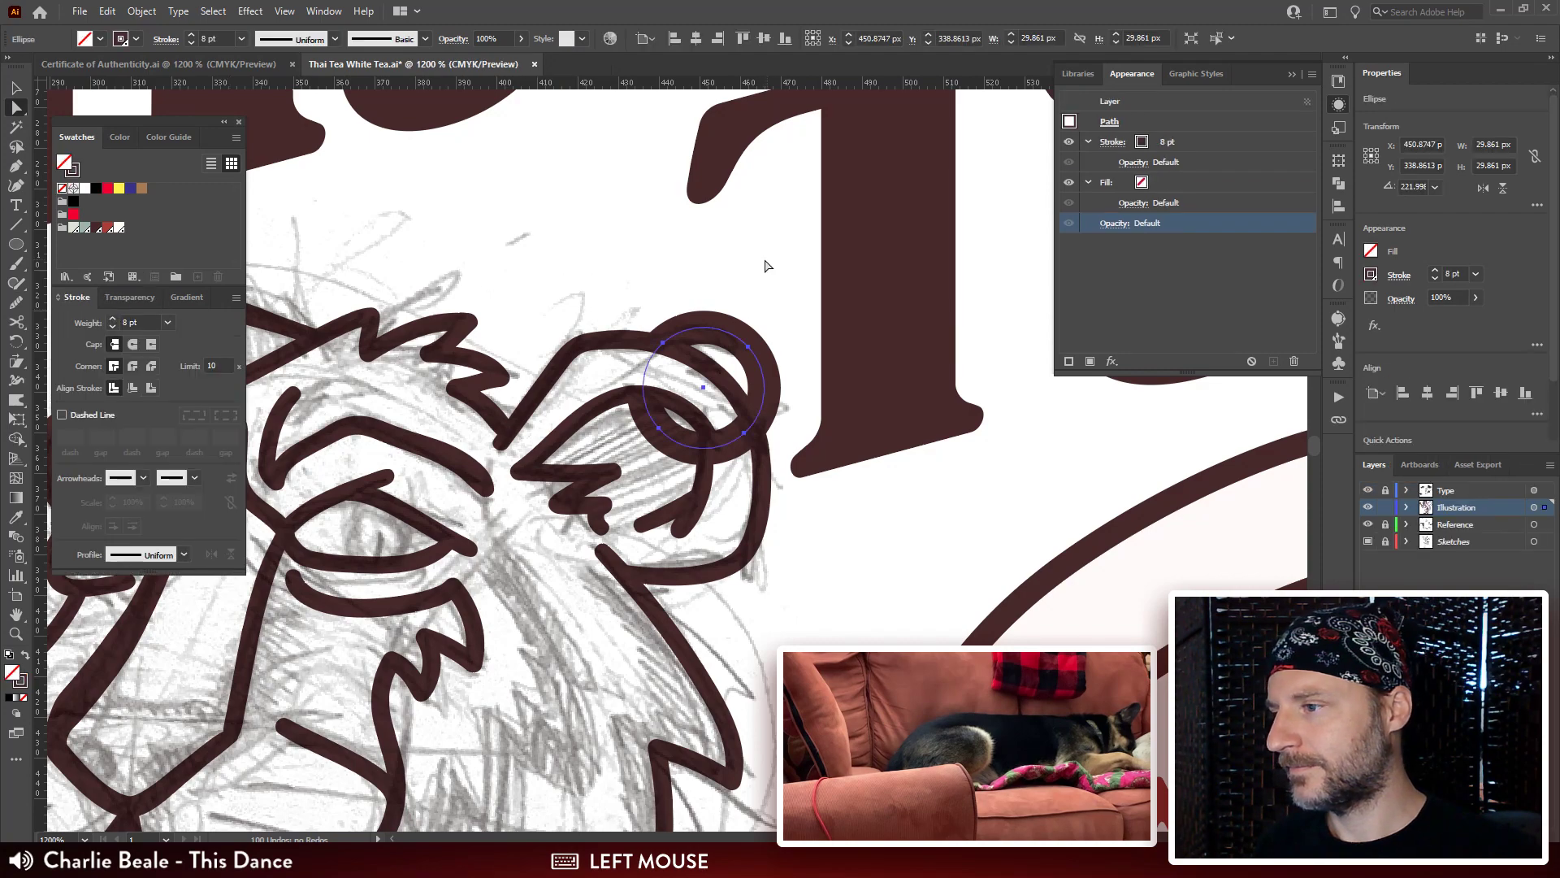
left_click(752, 354)
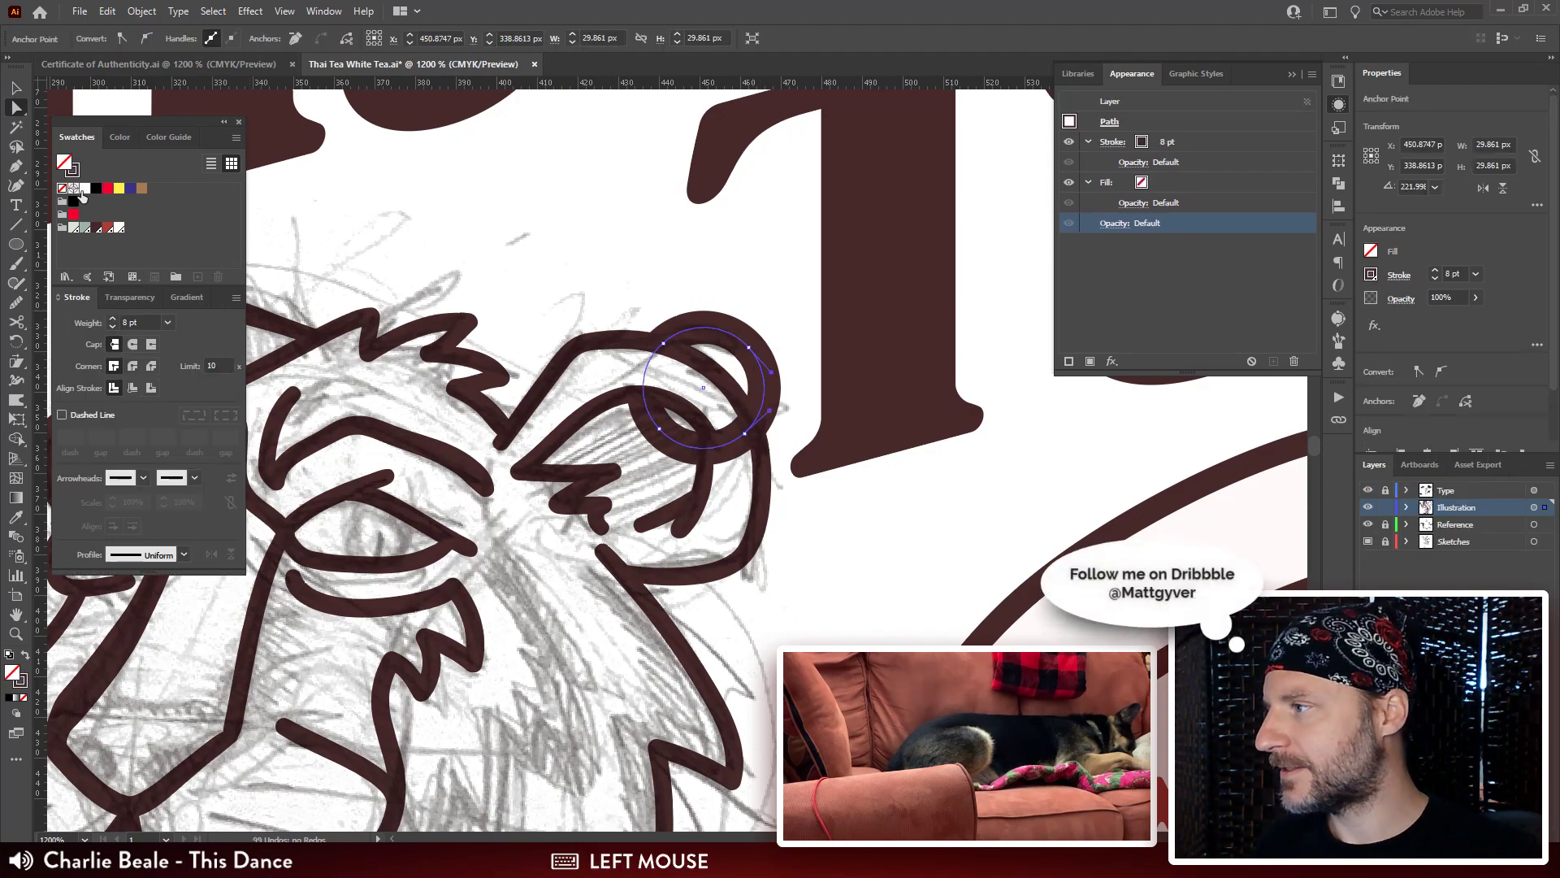
left_click(86, 228)
left_click(760, 322)
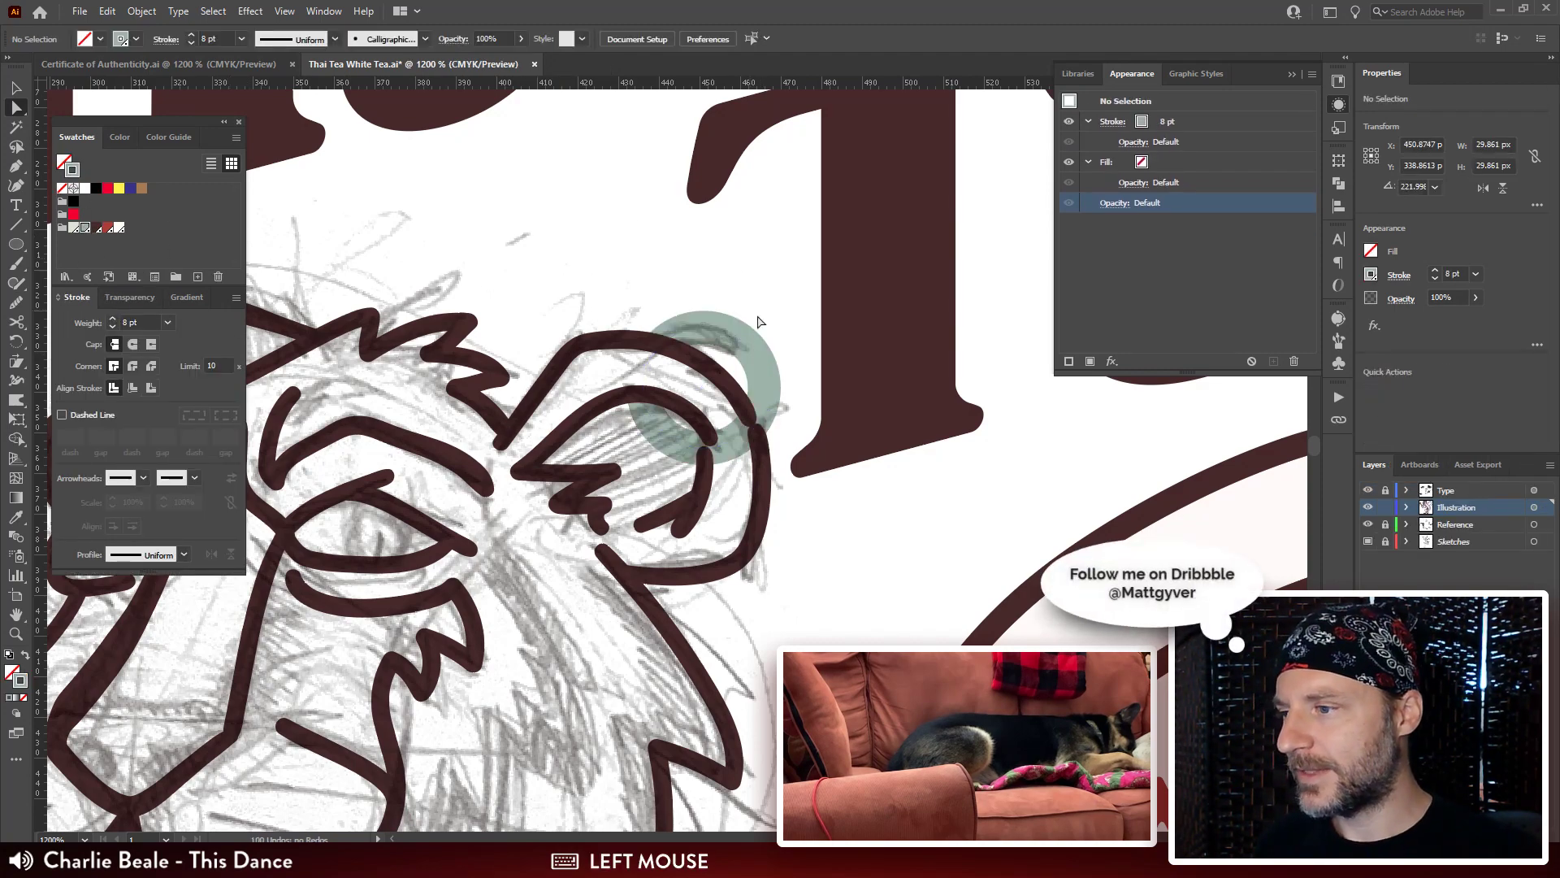
Examine up close where the grey-green circle overlaps the outer ear outline.
key("v")
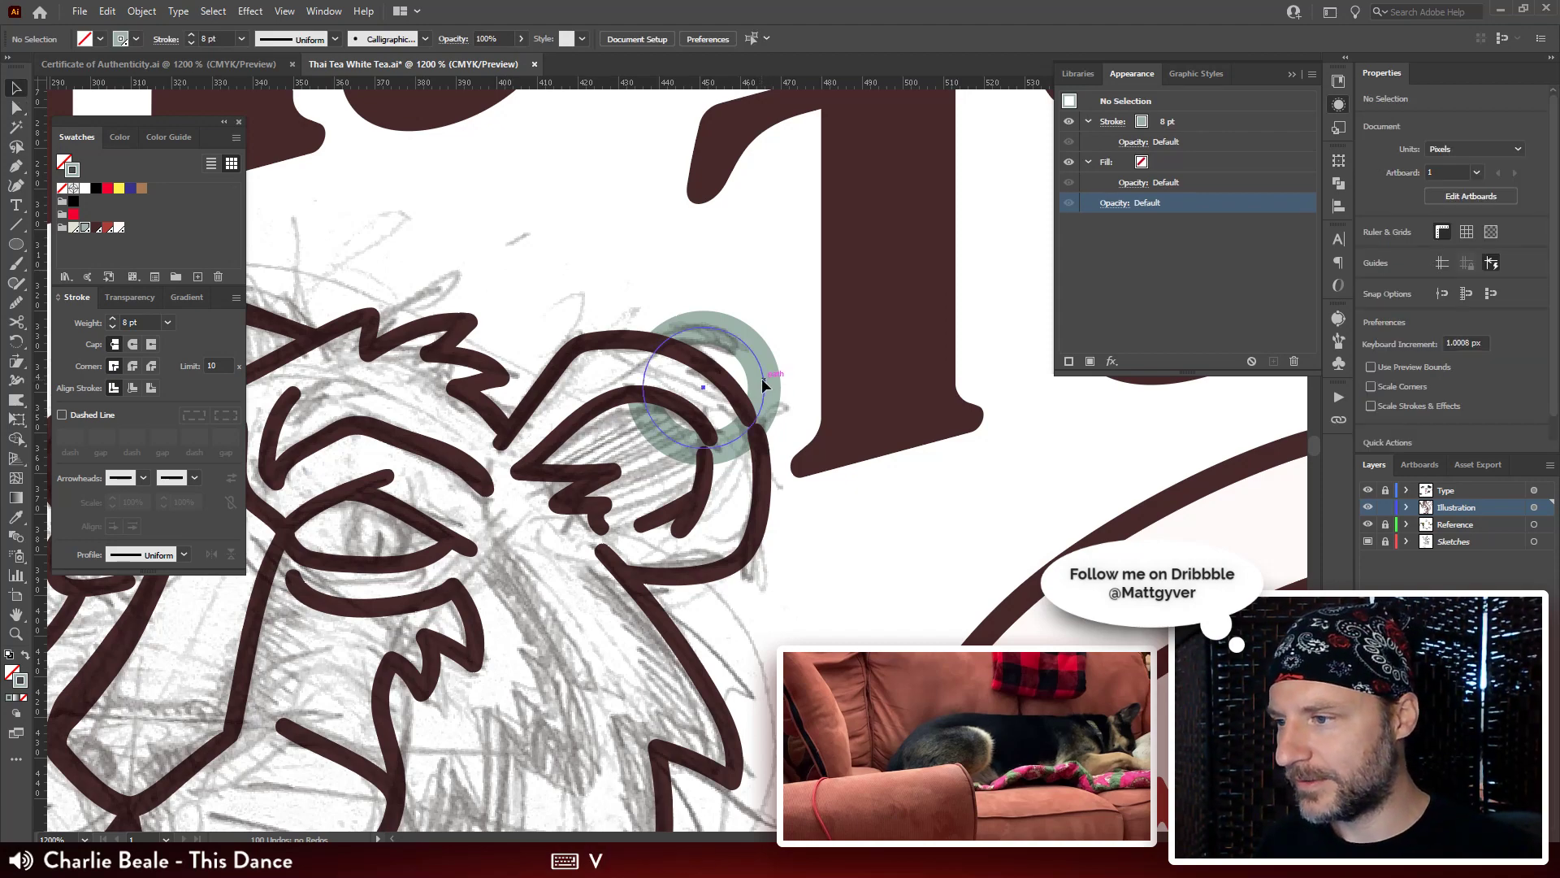
left_click(762, 385)
key("a")
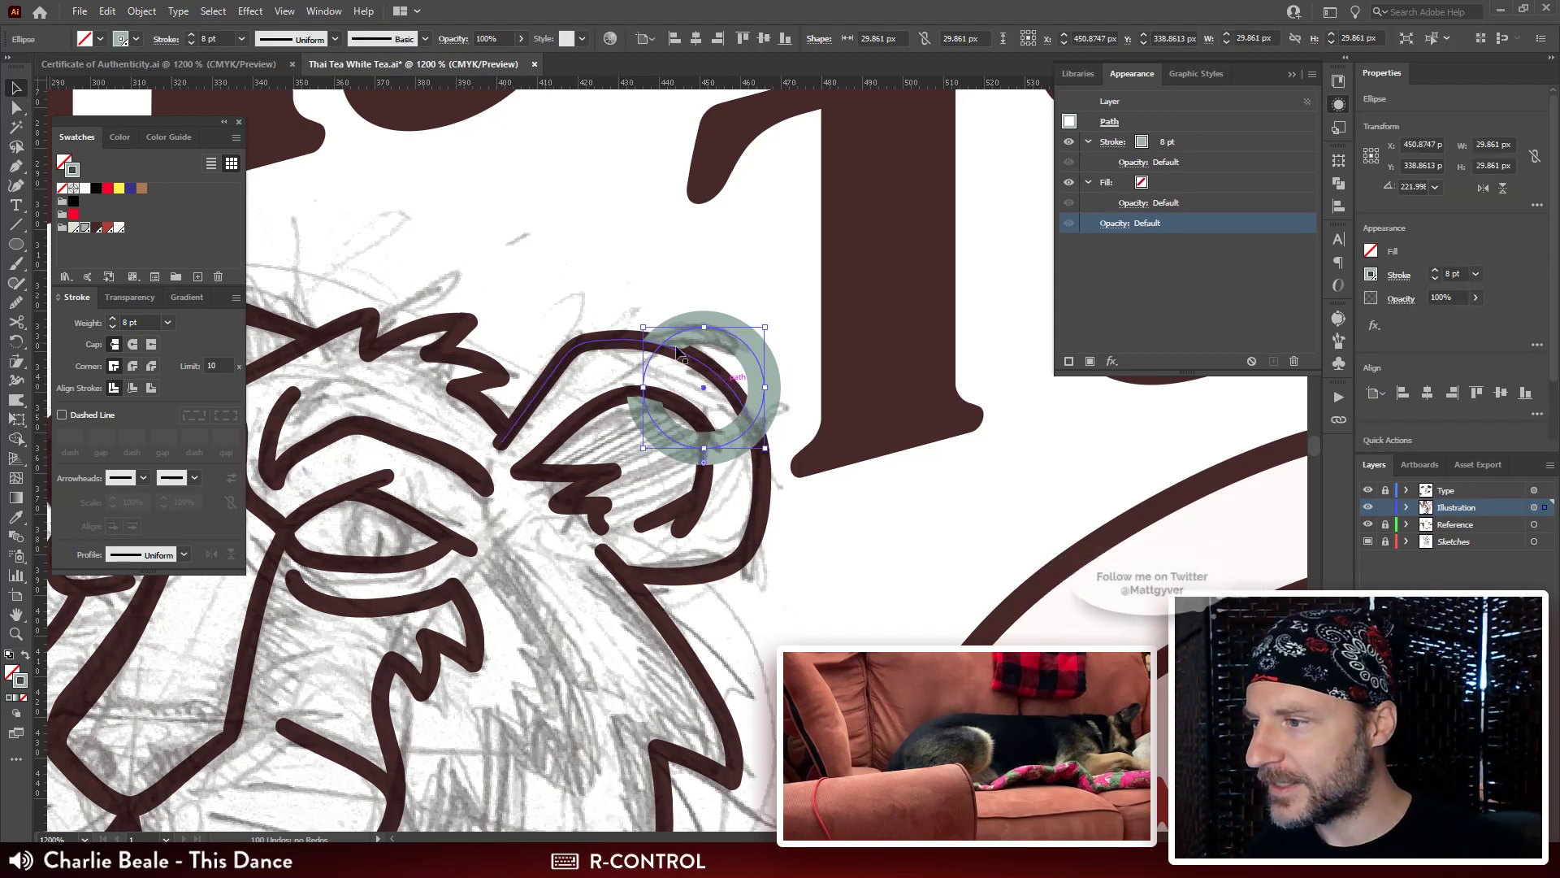
left_click(716, 334)
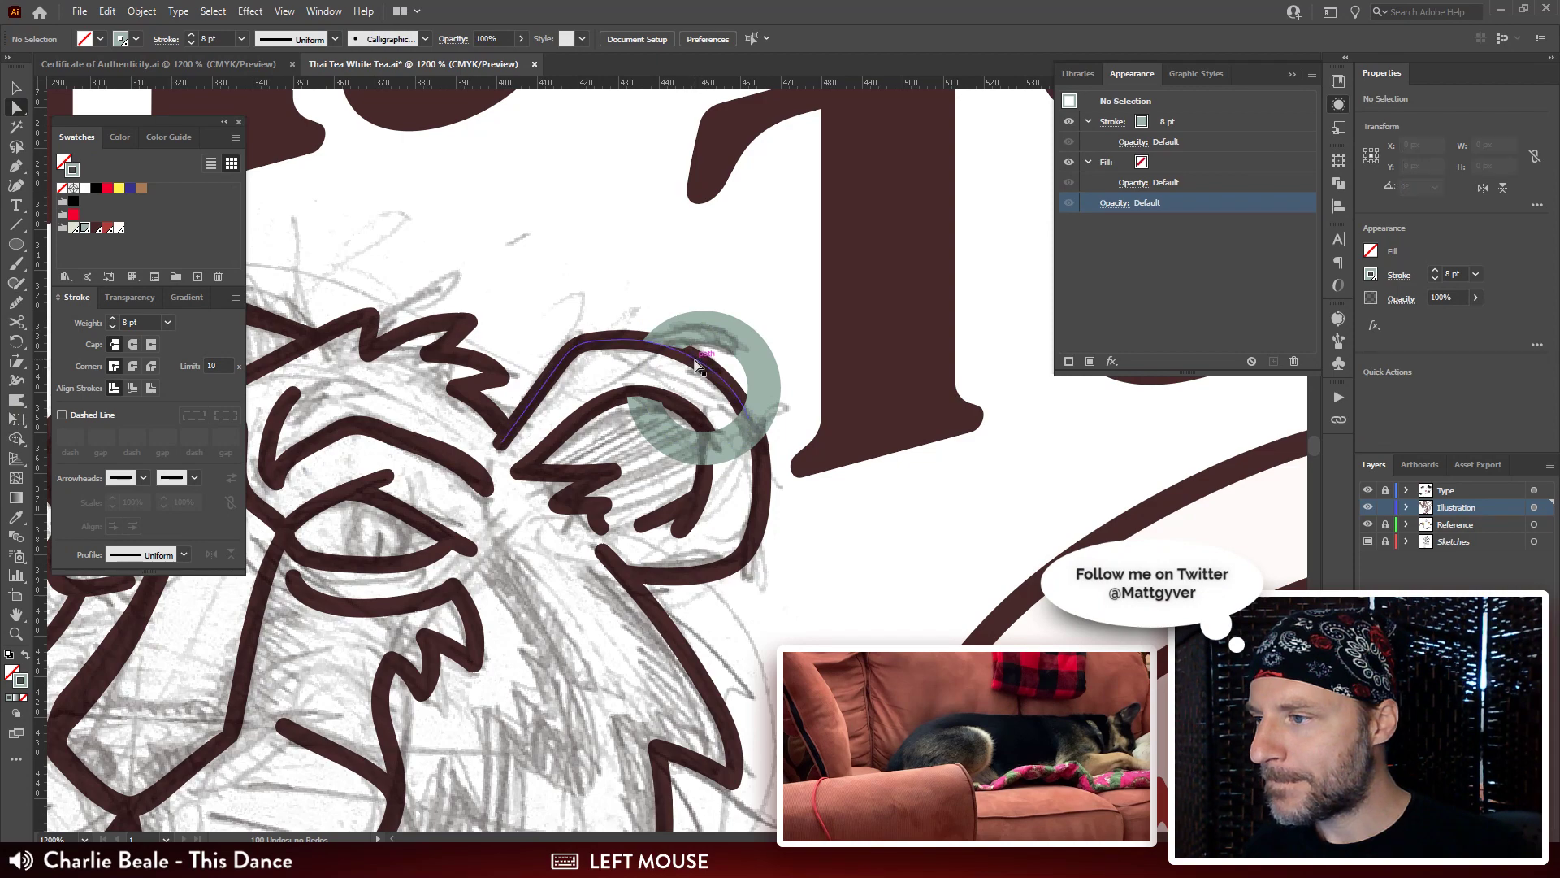
left_click(700, 365)
key("ctrl+plus")
key("ctrl+plus")
key("ctrl+plus")
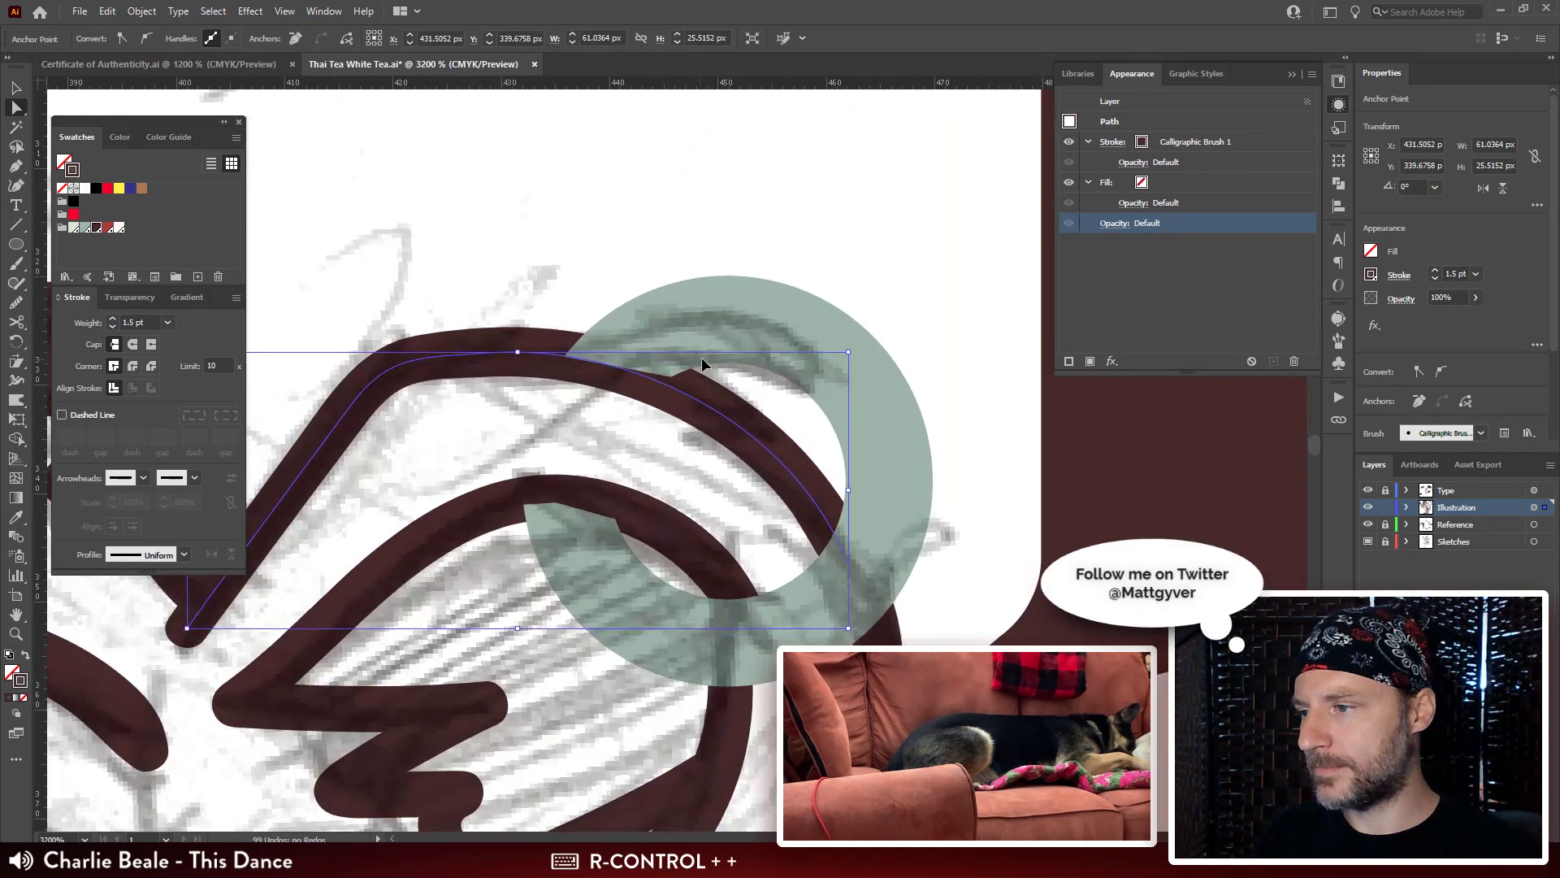
left_click_drag(700, 362, 756, 335)
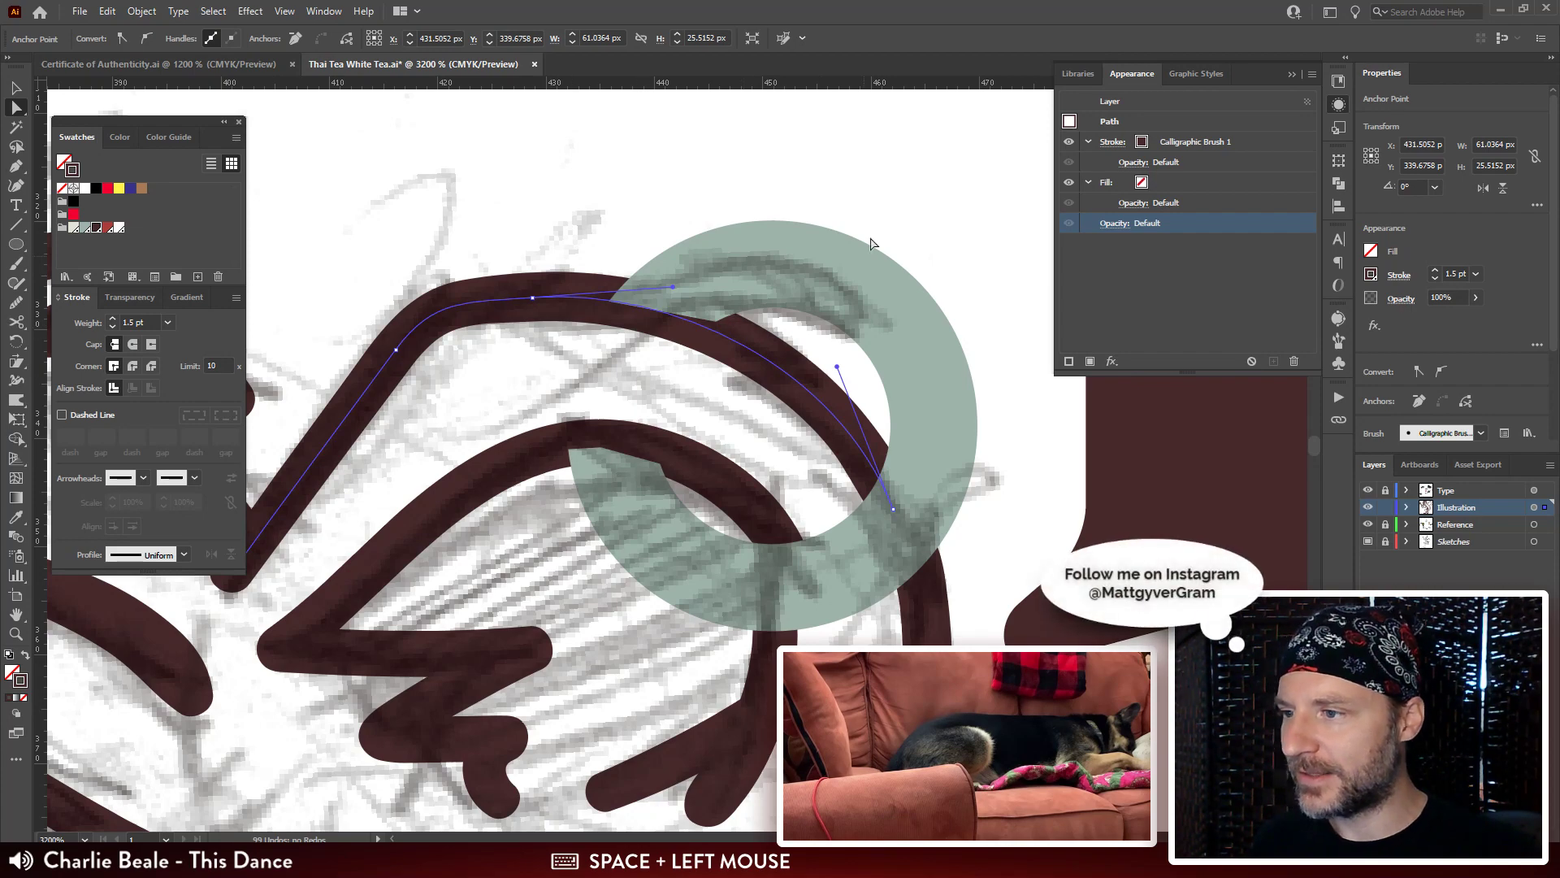
Set the weight of the light inner stroke on the tiger's tail to 40 pt, leaving its dark outline stroke as is.
key("ctrl+minus")
key("ctrl+minus")
key("ctrl+minus")
key("ctrl+minus")
key("ctrl+minus")
key("ctrl+minus")
key("ctrl+minus")
key("ctrl+minus")
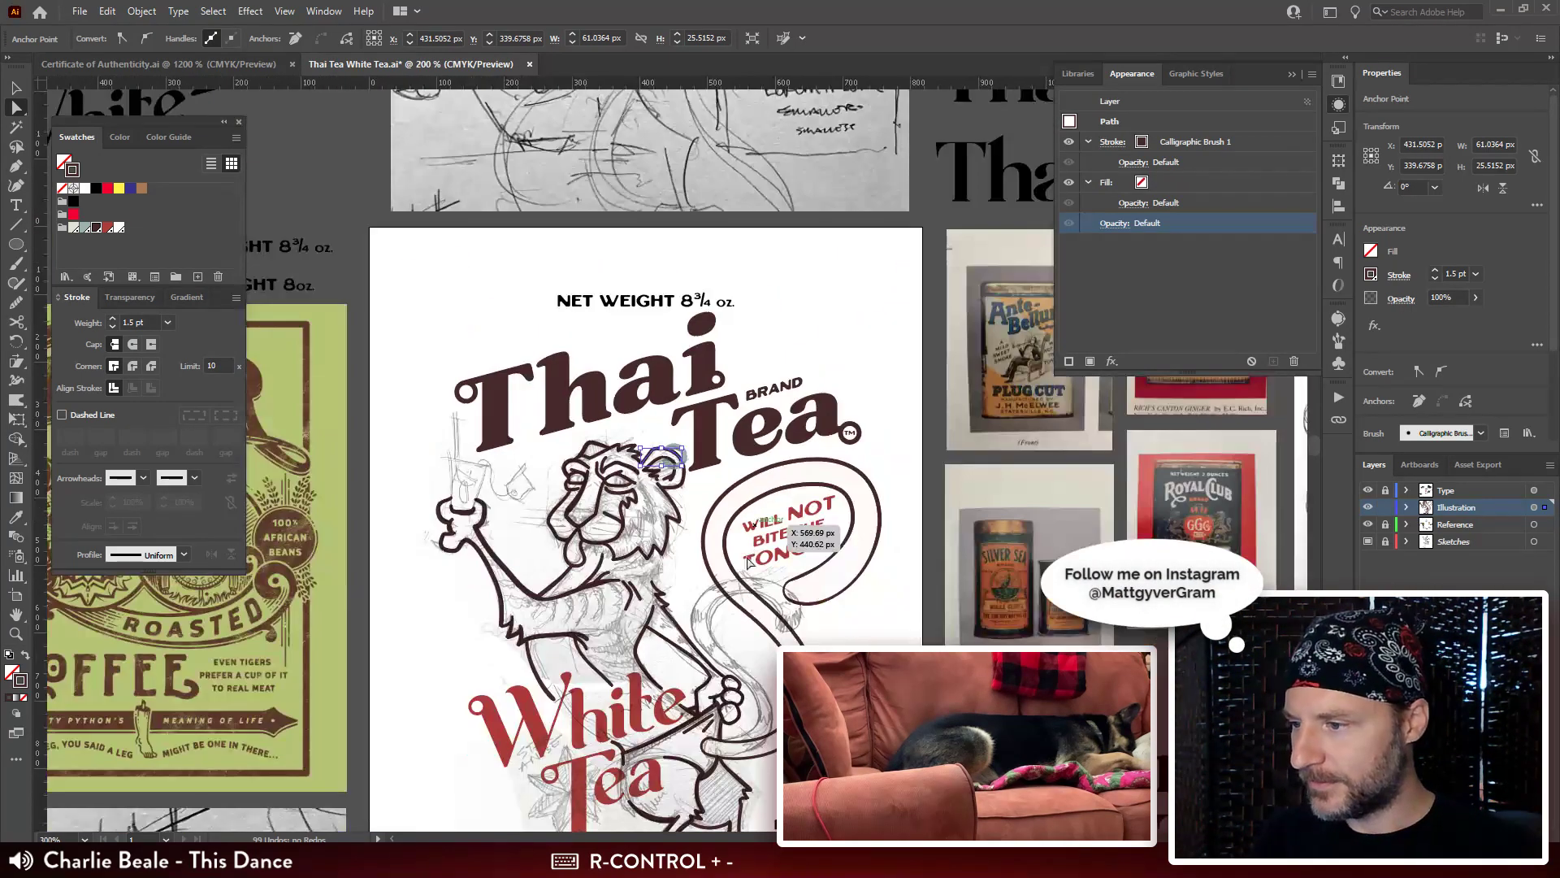
left_click_drag(778, 609, 708, 530)
left_click(799, 489)
left_click_drag(799, 489, 902, 355)
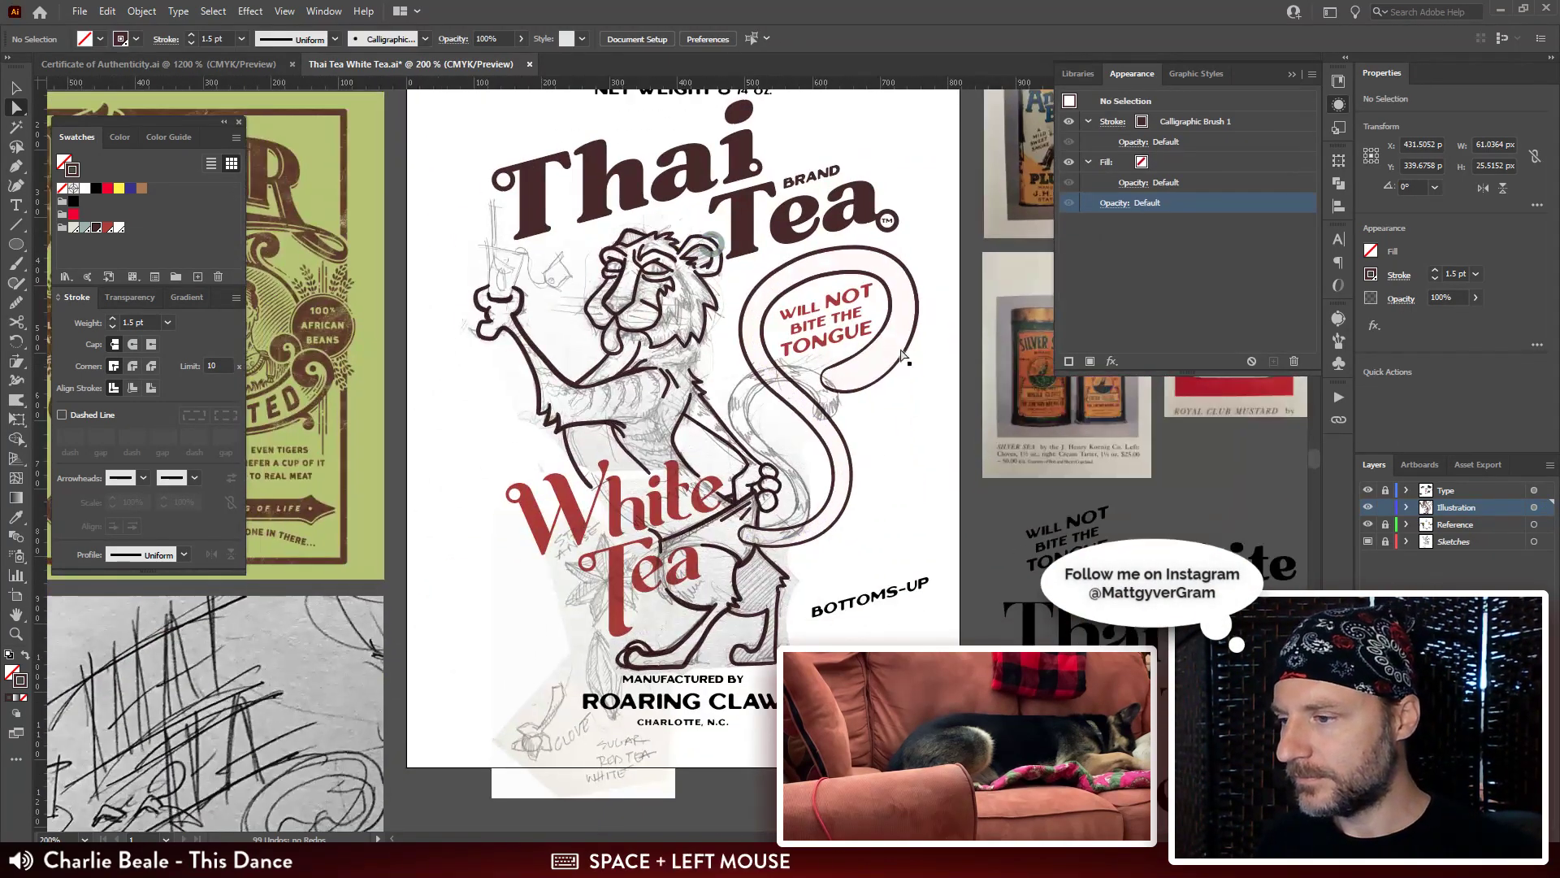
left_click(830, 537)
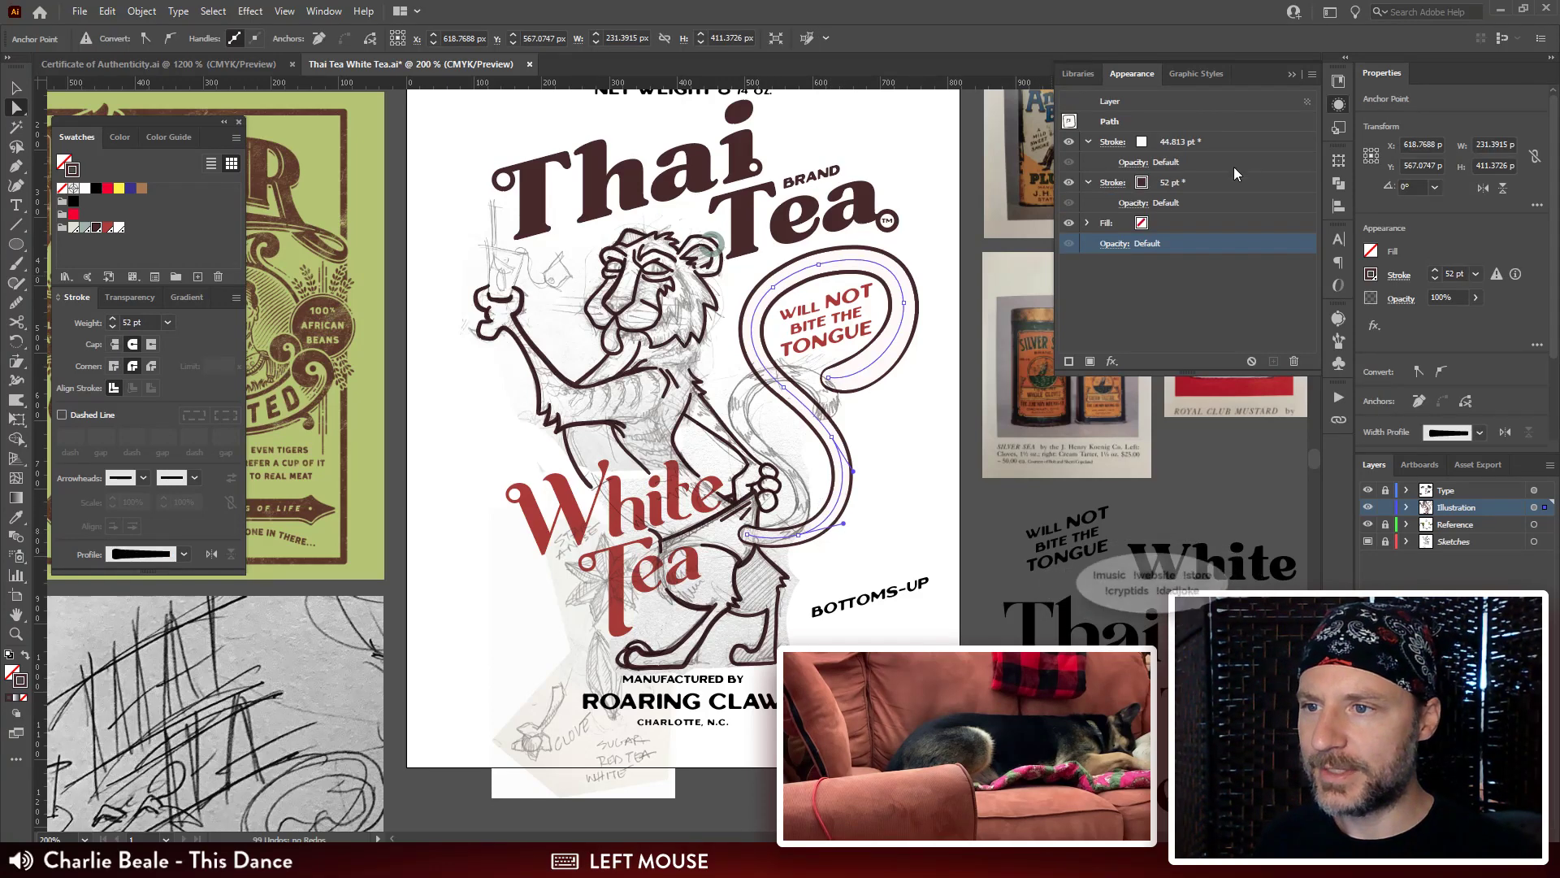
left_click(1170, 184)
left_click(1175, 144)
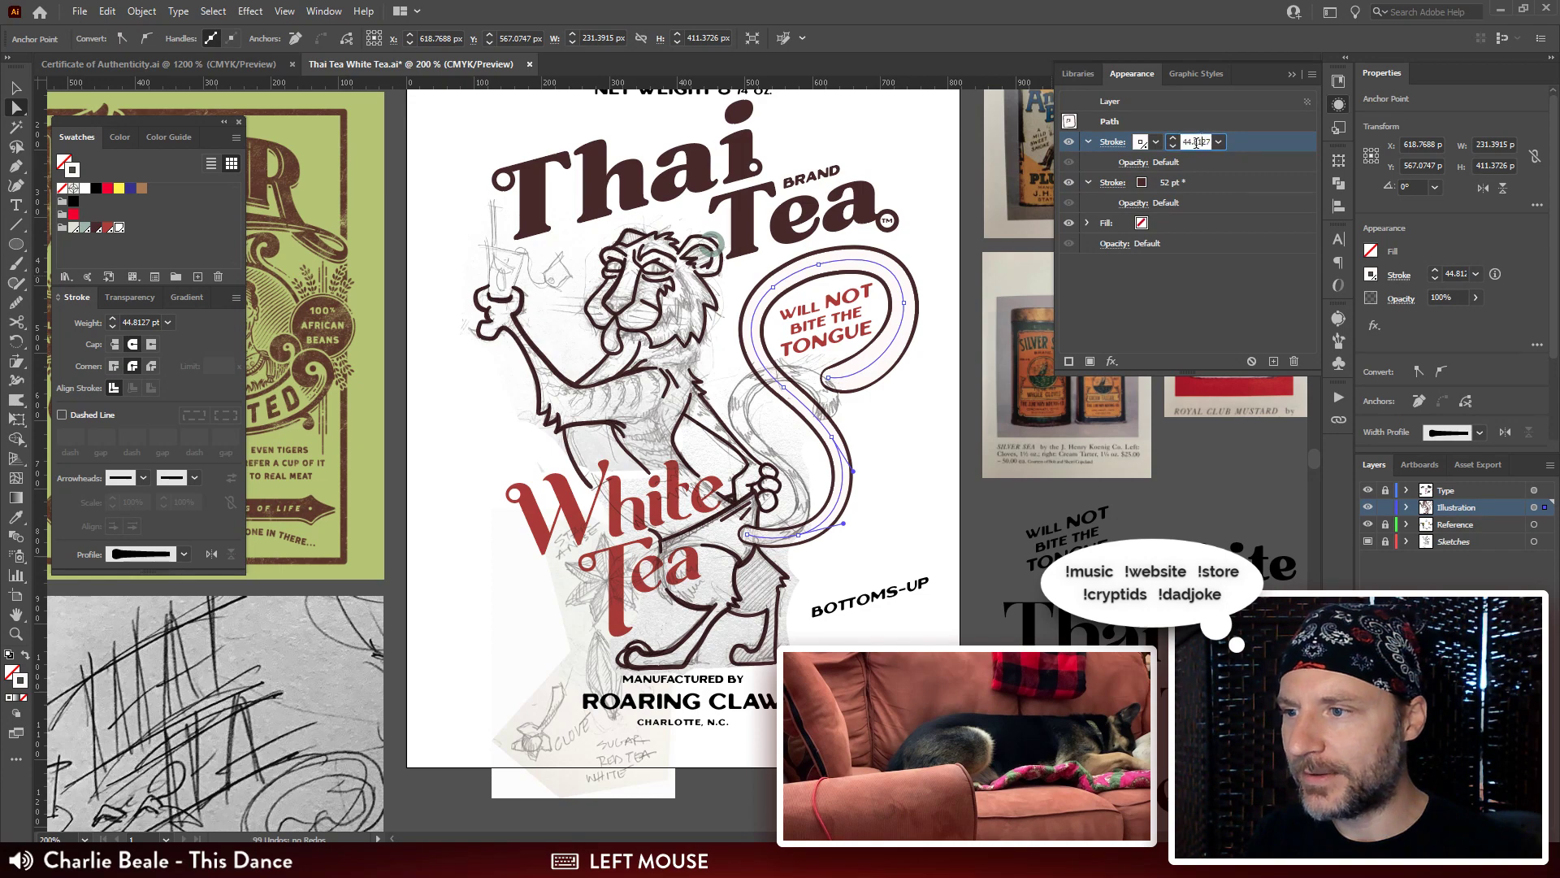
key("Down")
key("Down")
key("Down")
key("Down")
key("Down")
key("Down")
key("Down")
key("Down")
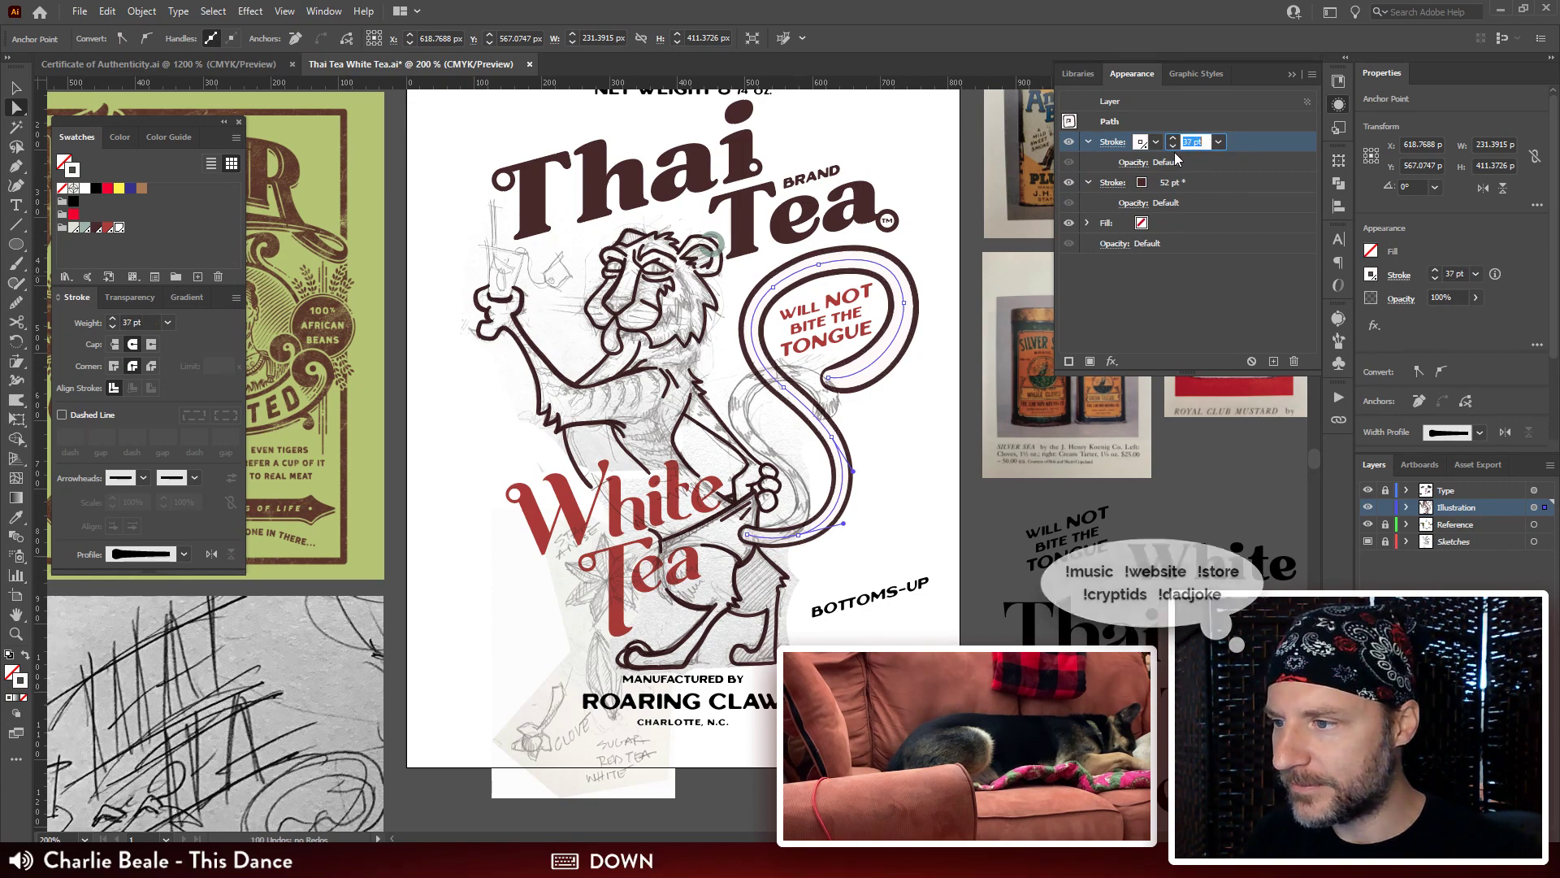
key("Up")
key("Up")
key("Up")
key("Return")
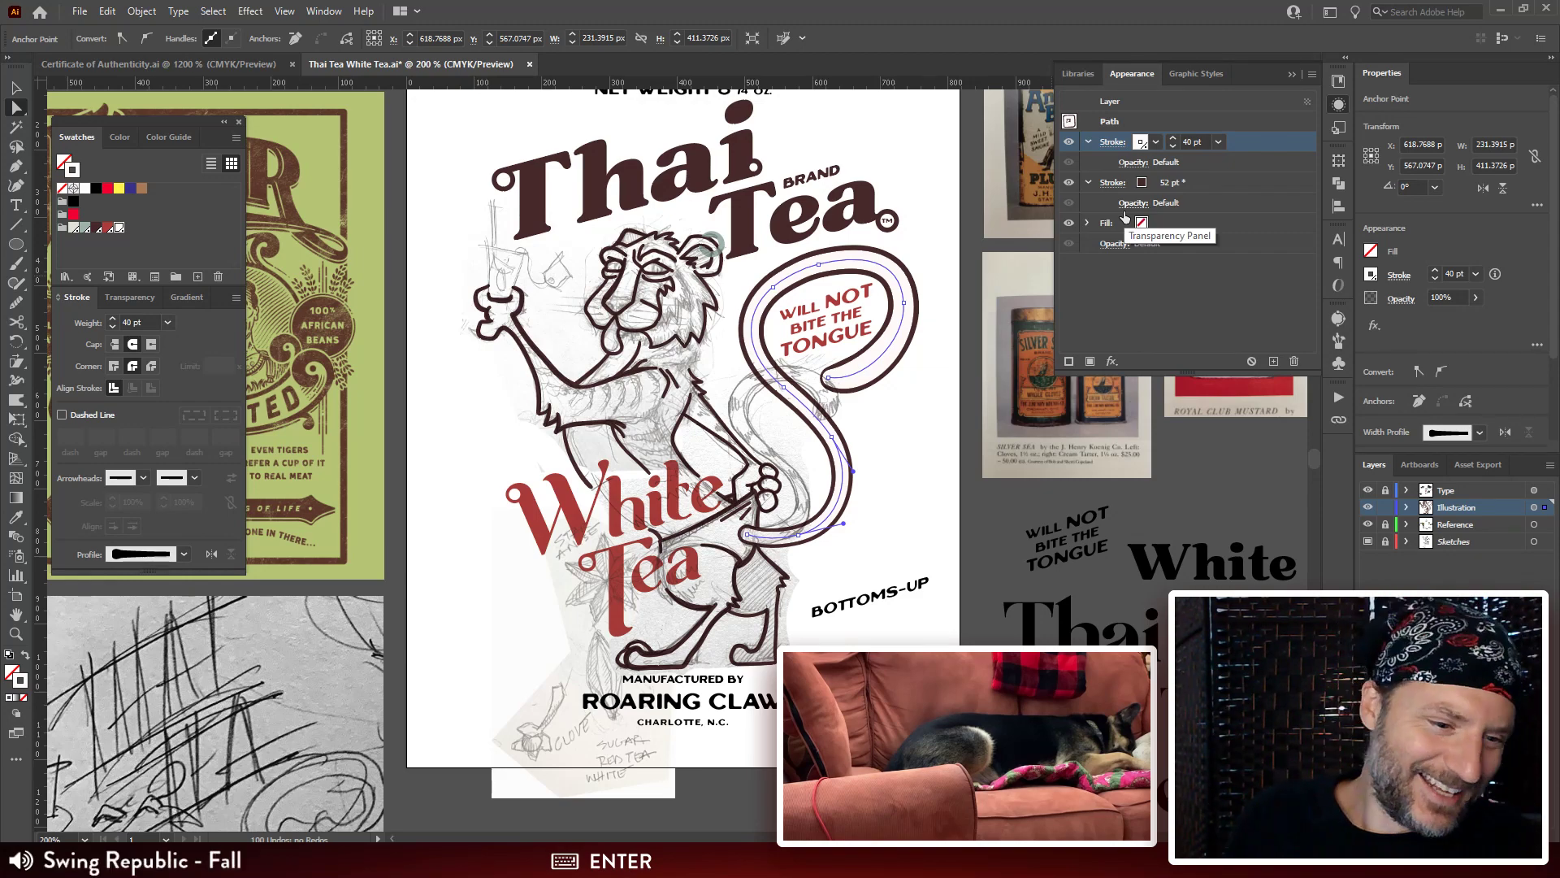
left_click(922, 177)
Reposition the short accent strokes just below the diagonal cane near the tiger's lower hand.
left_click_drag(725, 217, 799, 276)
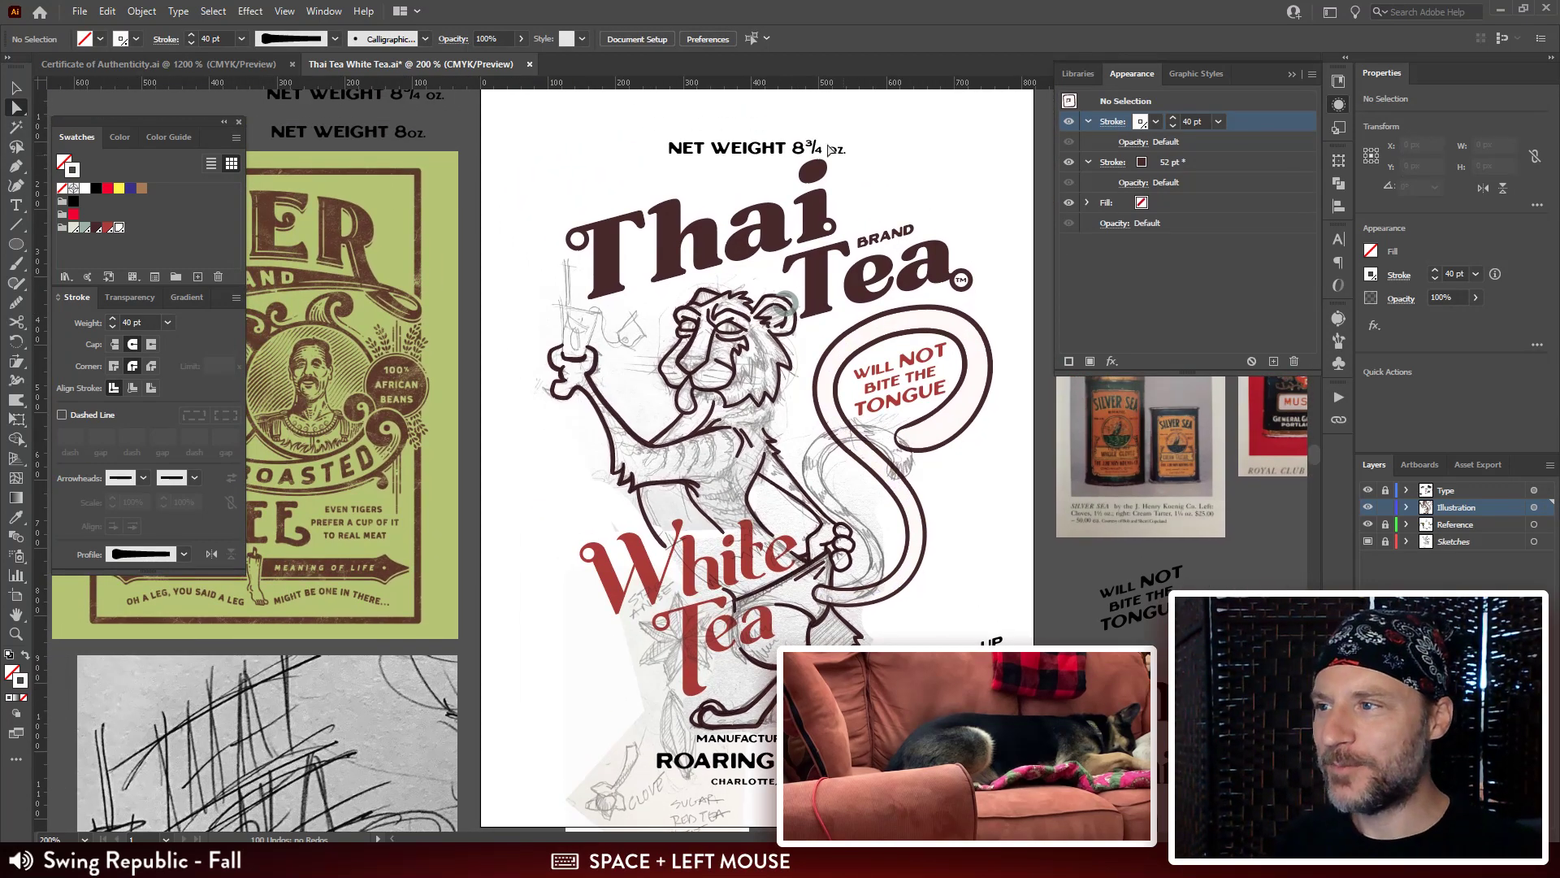
left_click_drag(633, 310, 643, 262)
key("ctrl+plus")
key("ctrl+plus")
key("ctrl+plus")
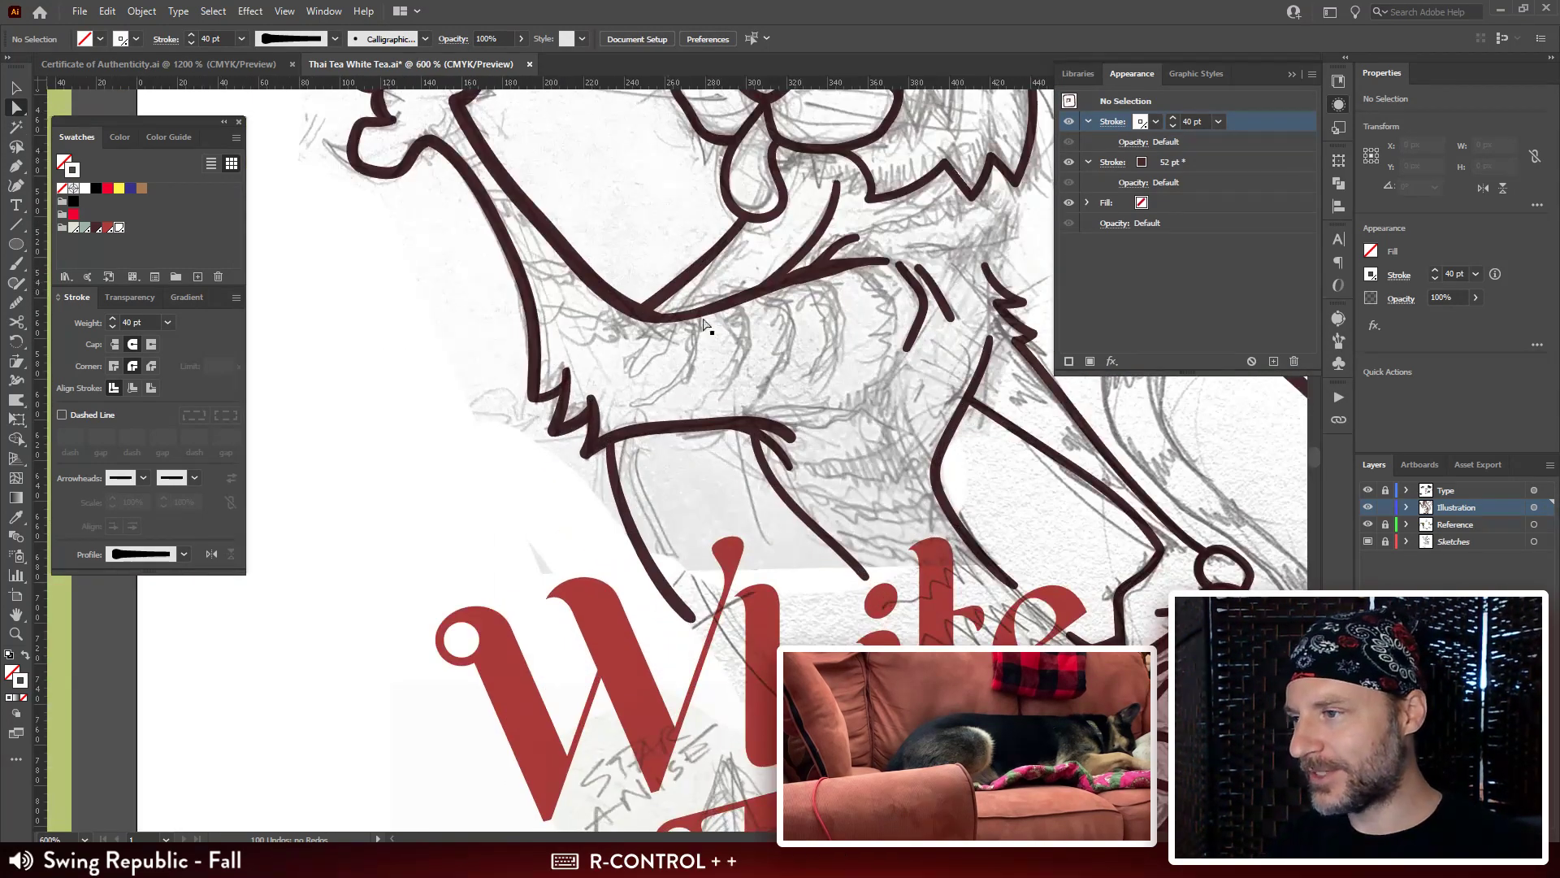
left_click_drag(706, 367, 451, 305)
left_click_drag(757, 610, 722, 284)
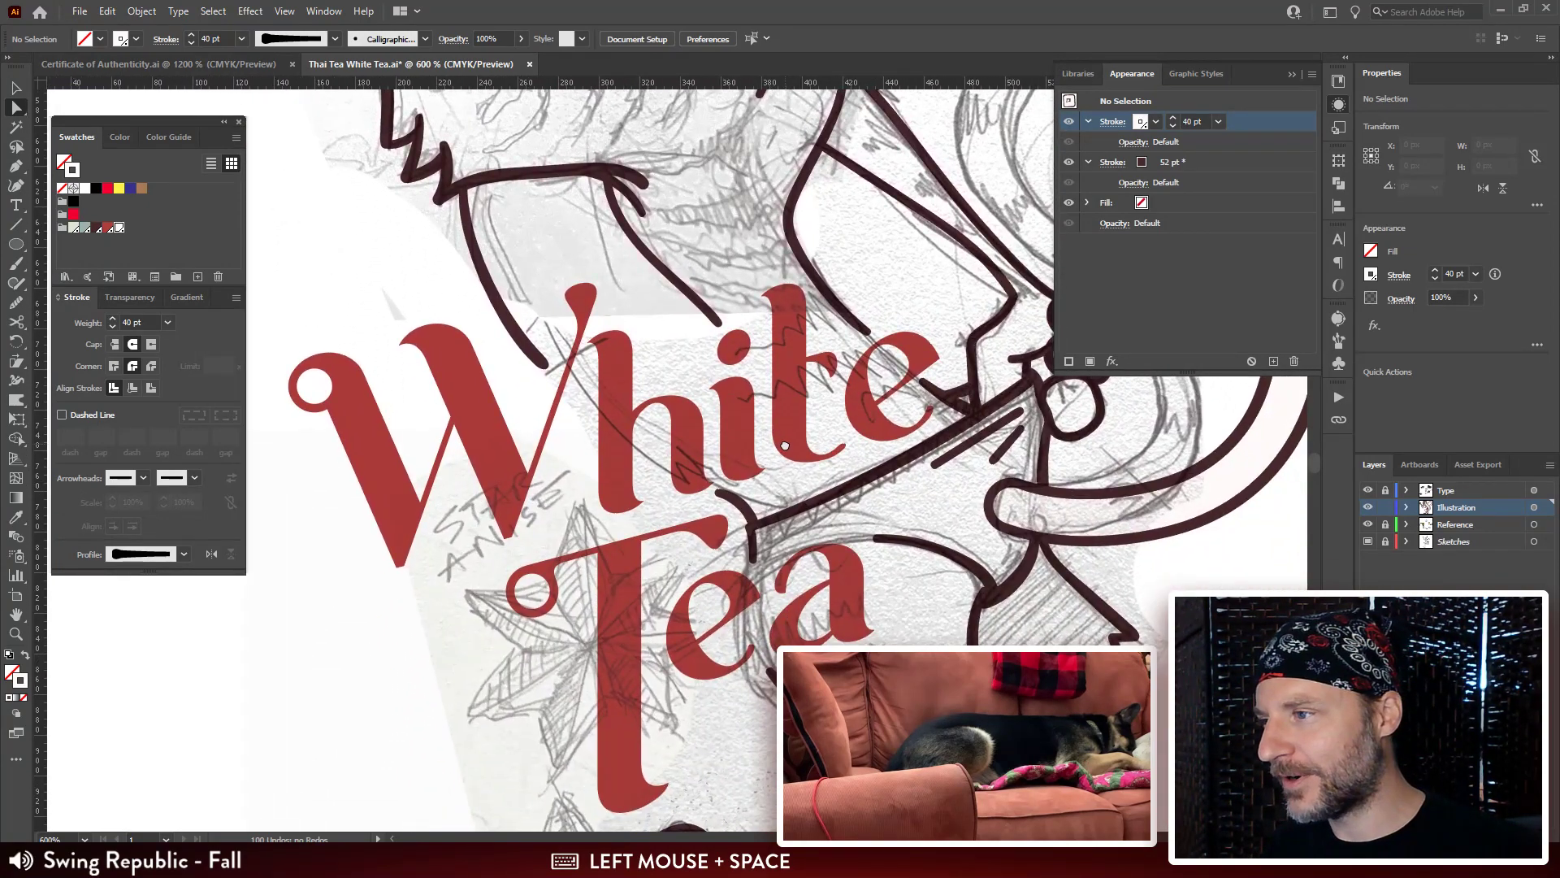
left_click_drag(784, 446, 676, 354)
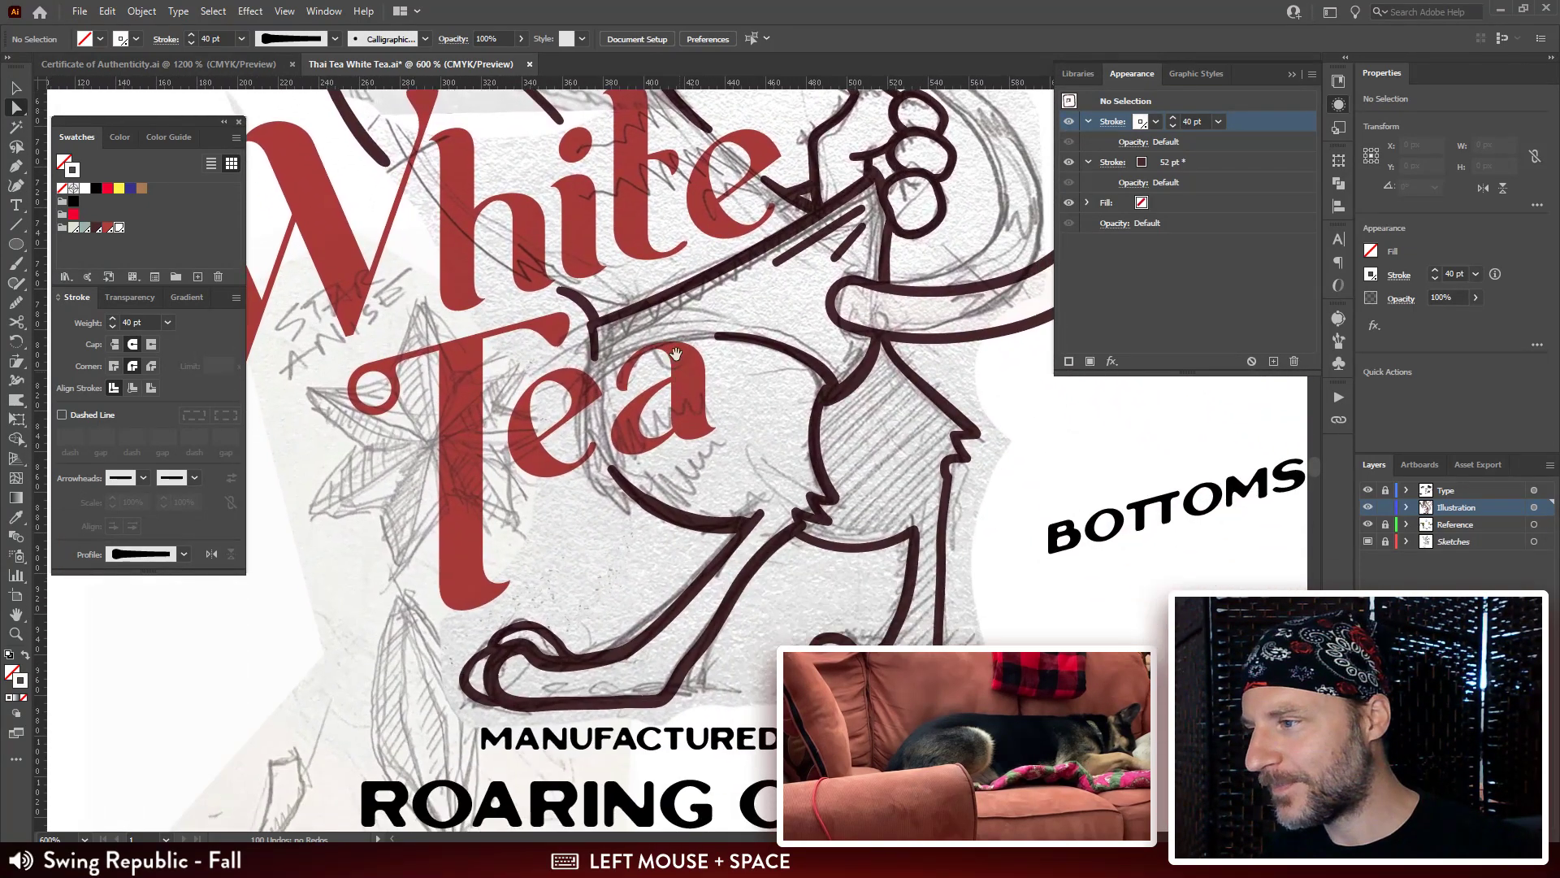
key("v")
left_click(816, 241)
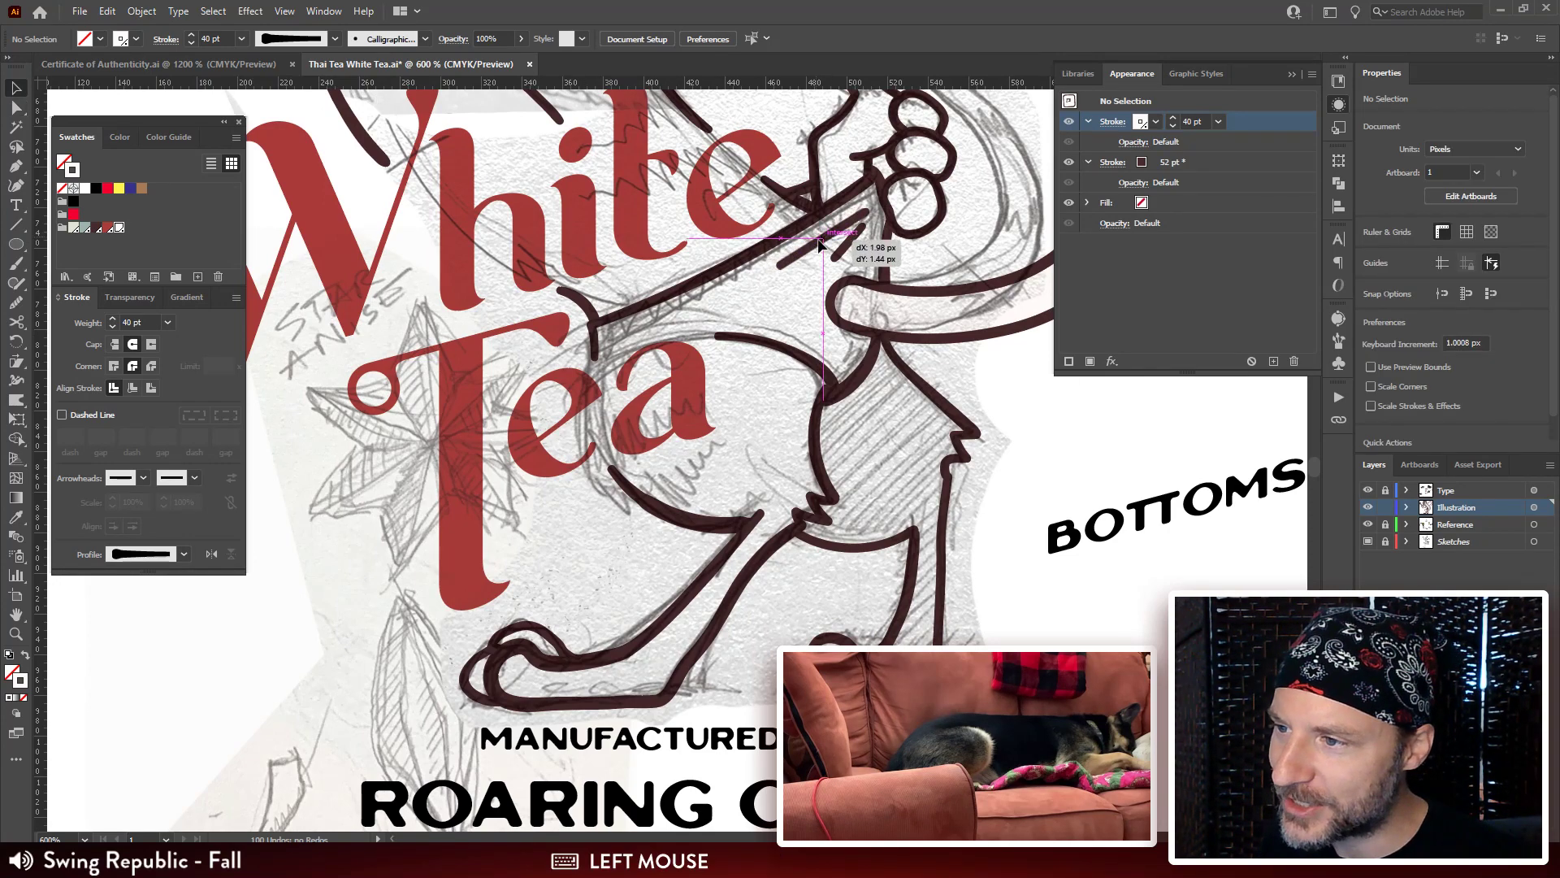
mouse_move(847, 246)
left_mouse_down()
mouse_move(833, 244)
mouse_move(878, 280)
mouse_move(846, 254)
left_mouse_up()
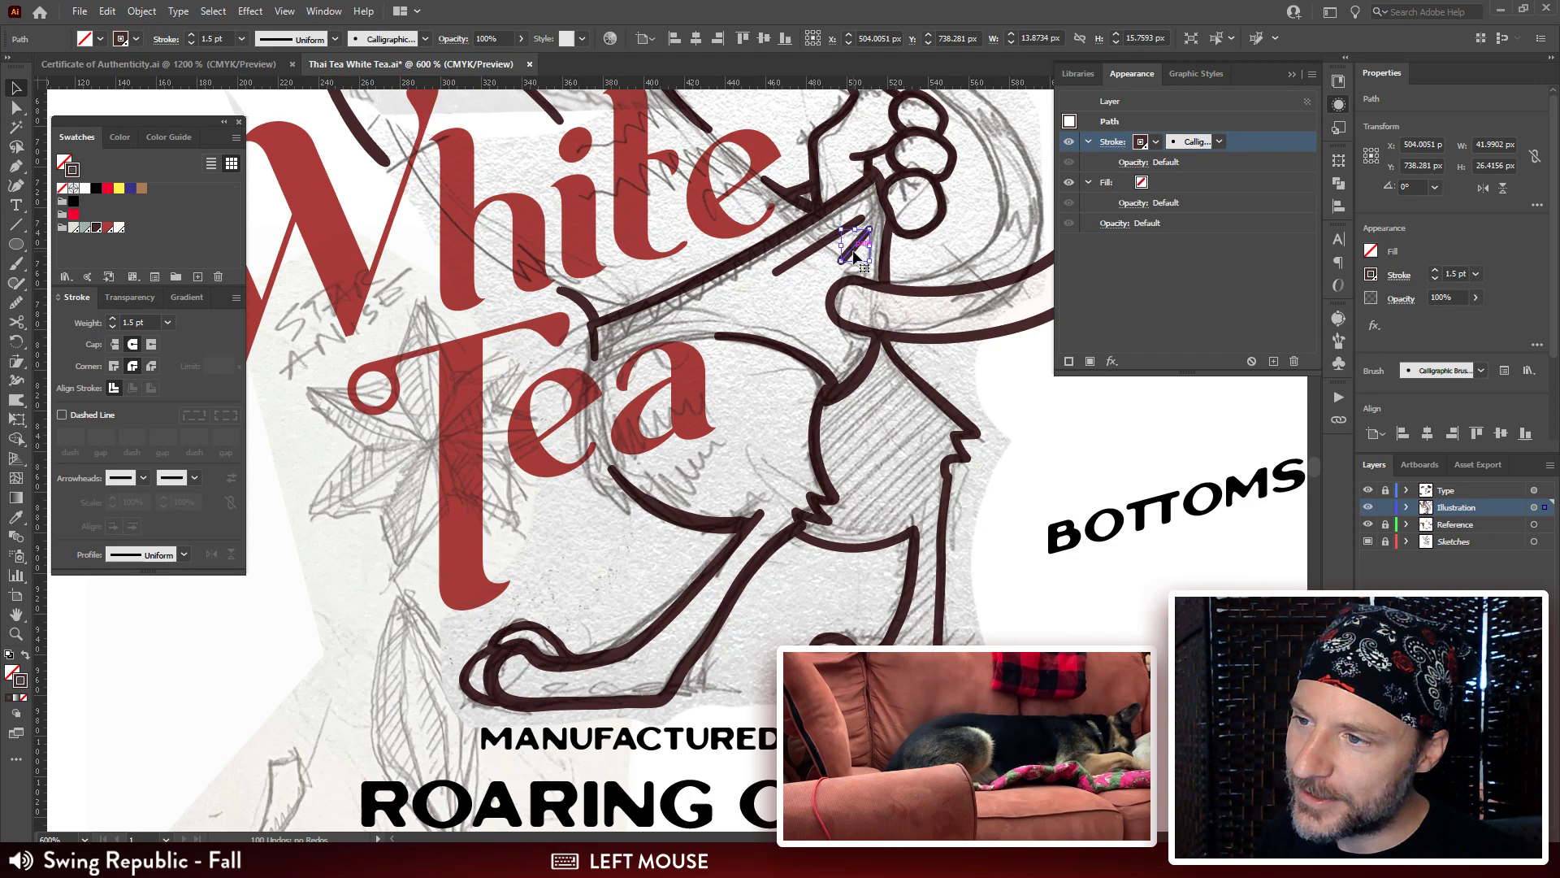
left_click(1037, 382)
Move the upper end of the curved thigh line up to the junction with the hip line and reshape its curve.
left_click_drag(829, 375, 807, 270)
key("a")
left_click(806, 271)
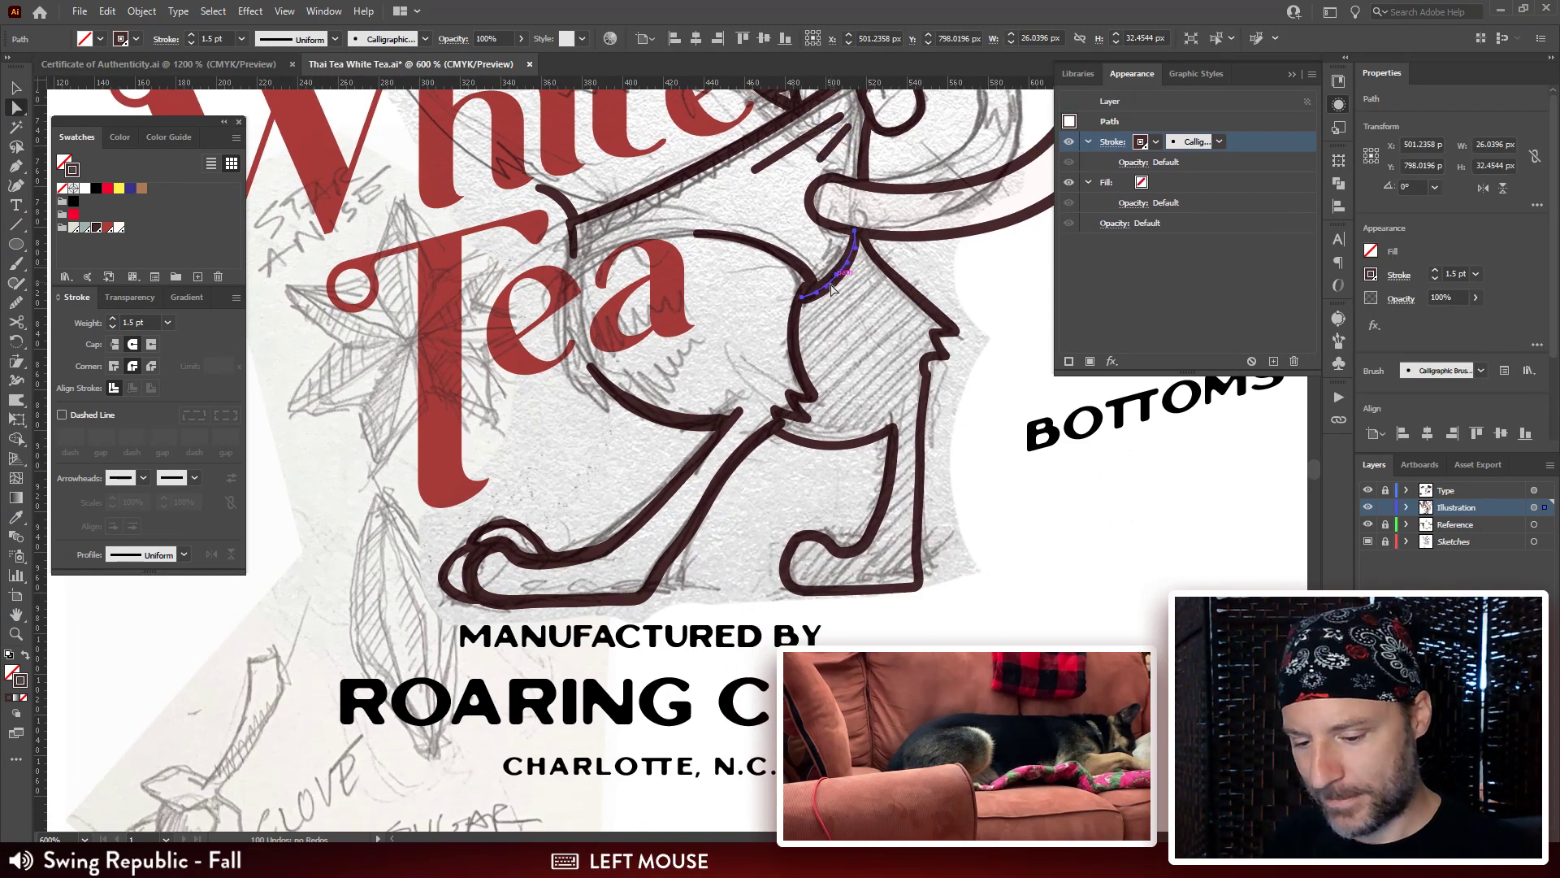
key("ctrl+plus")
key("ctrl+plus")
key("ctrl+plus")
left_click_drag(725, 537, 780, 385)
left_click_drag(661, 356, 681, 346)
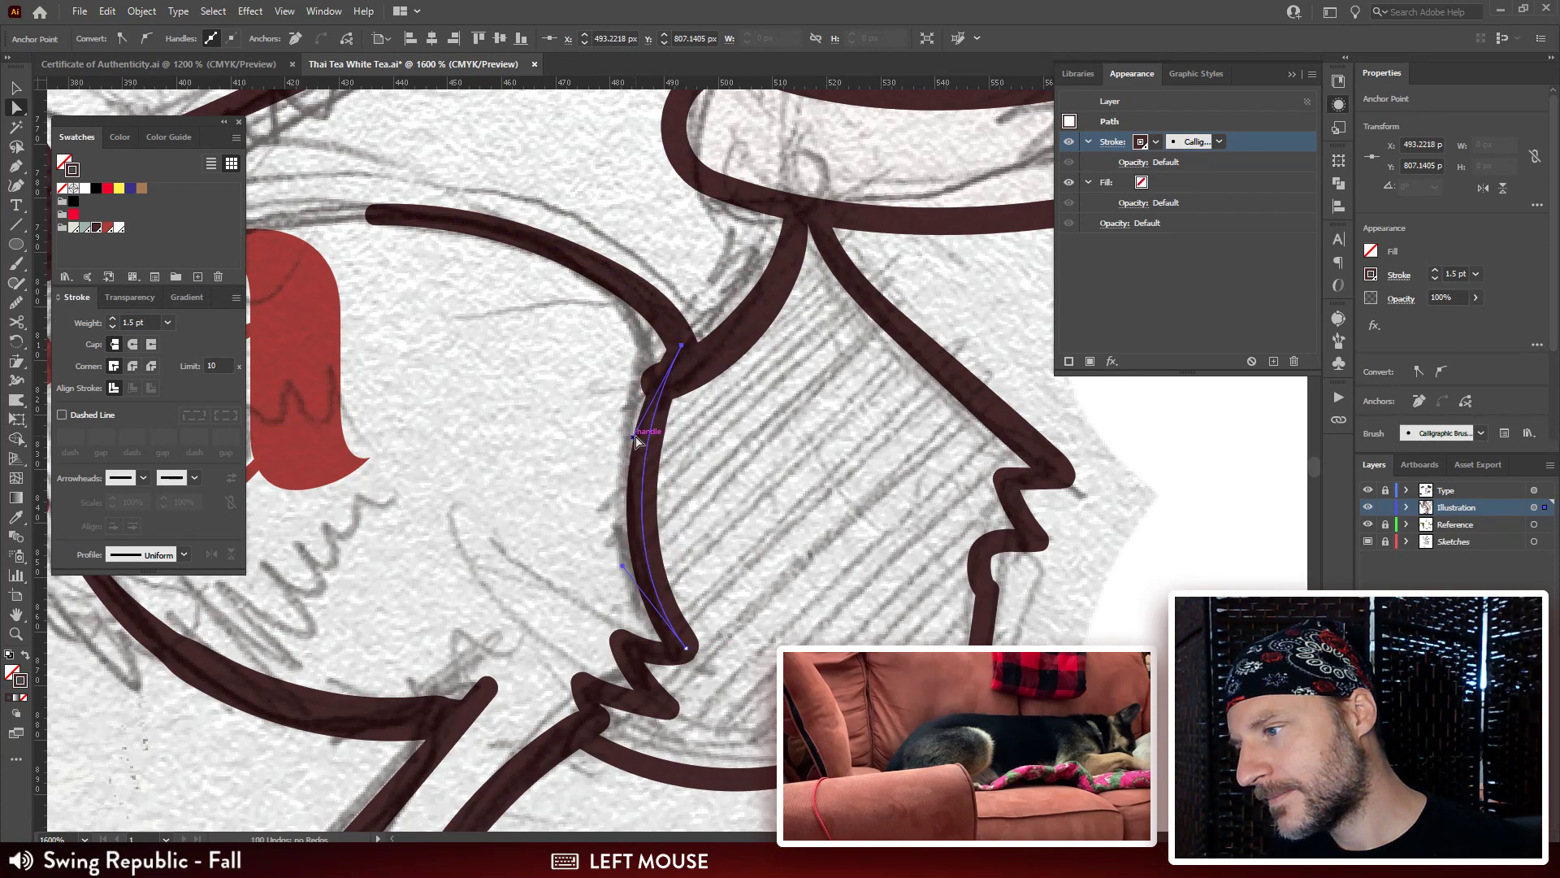
left_click_drag(628, 439, 612, 388)
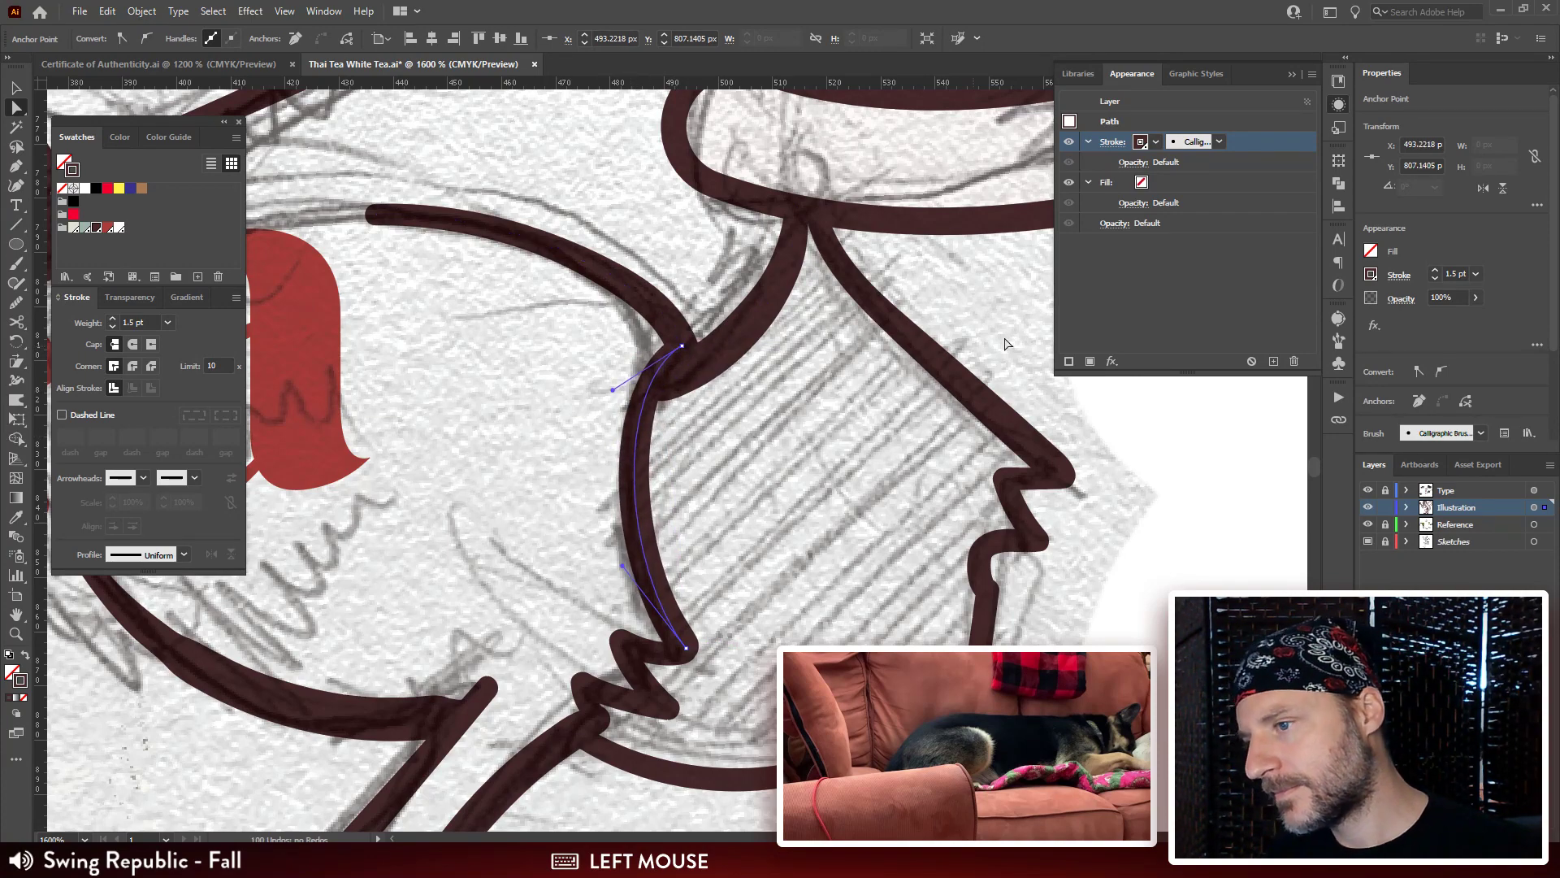
left_click(1022, 338)
Lower the sole of the tiger's smaller foot, under the hatched thigh, to sit on the horizontal guide.
key("ctrl+minus")
key("ctrl+minus")
key("ctrl+minus")
key("ctrl+minus")
key("ctrl+minus")
key("ctrl+minus")
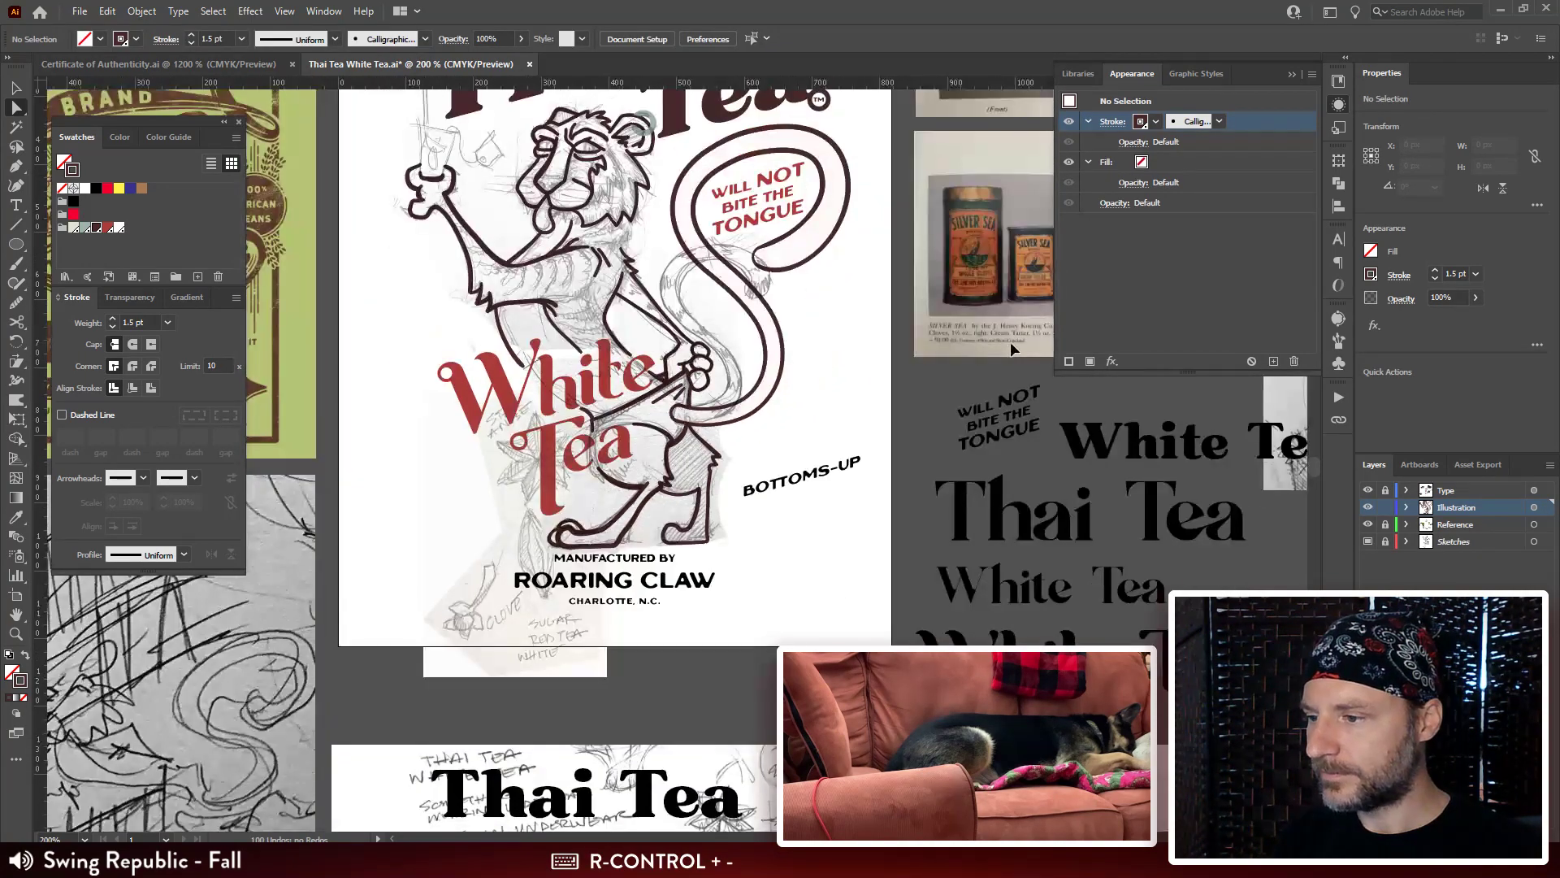
key("ctrl+plus")
left_click_drag(788, 618, 810, 375)
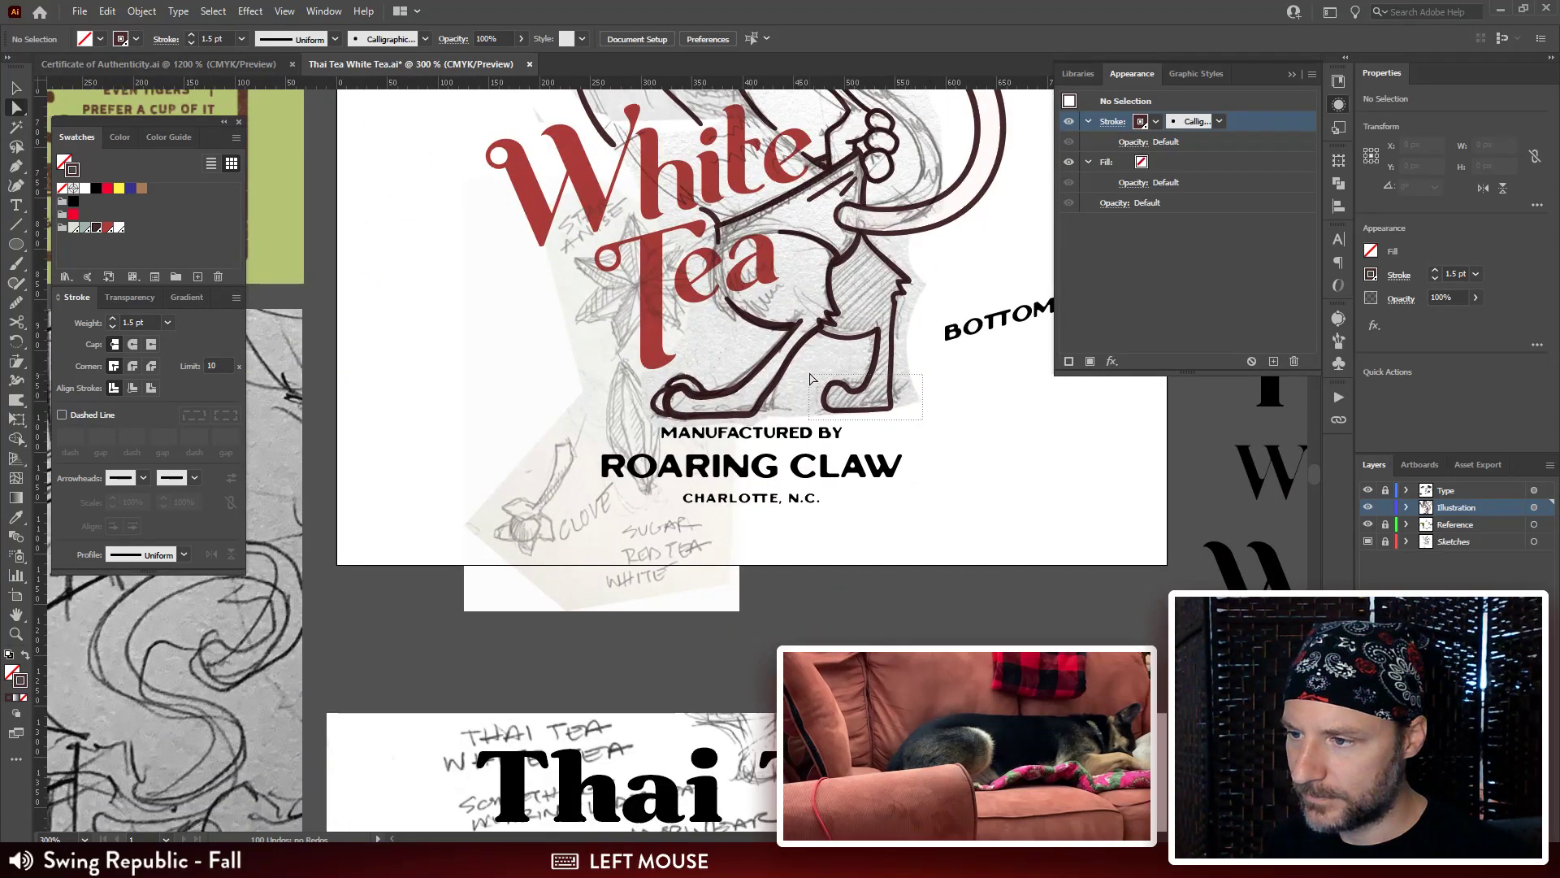
left_click_drag(813, 432, 839, 415)
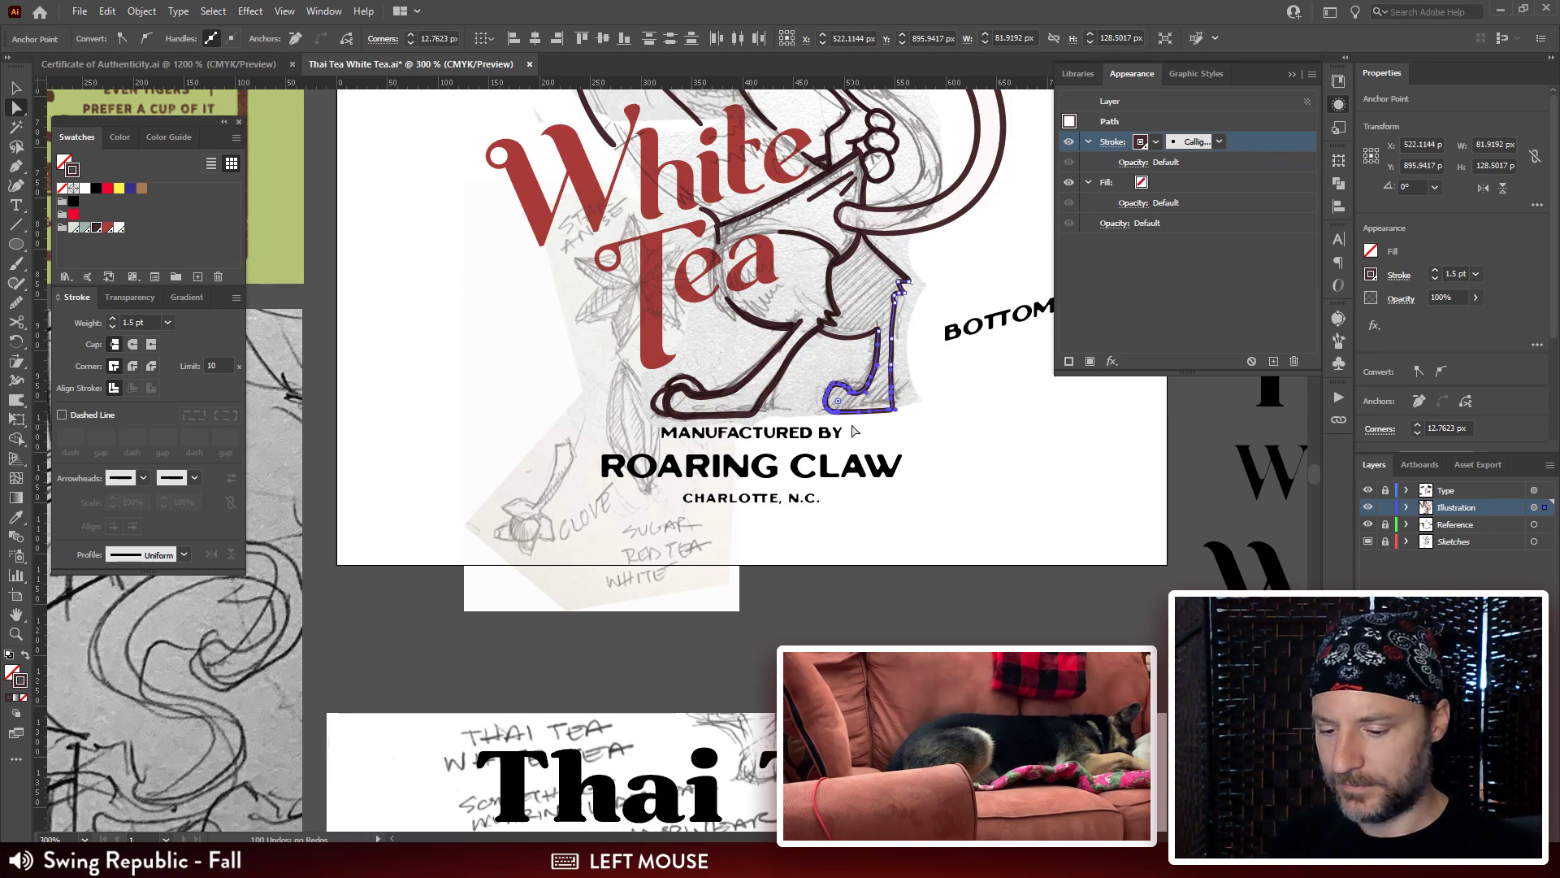
key("ctrl+plus")
key("ctrl+plus")
key("ctrl+plus")
left_click_drag(847, 435, 856, 402)
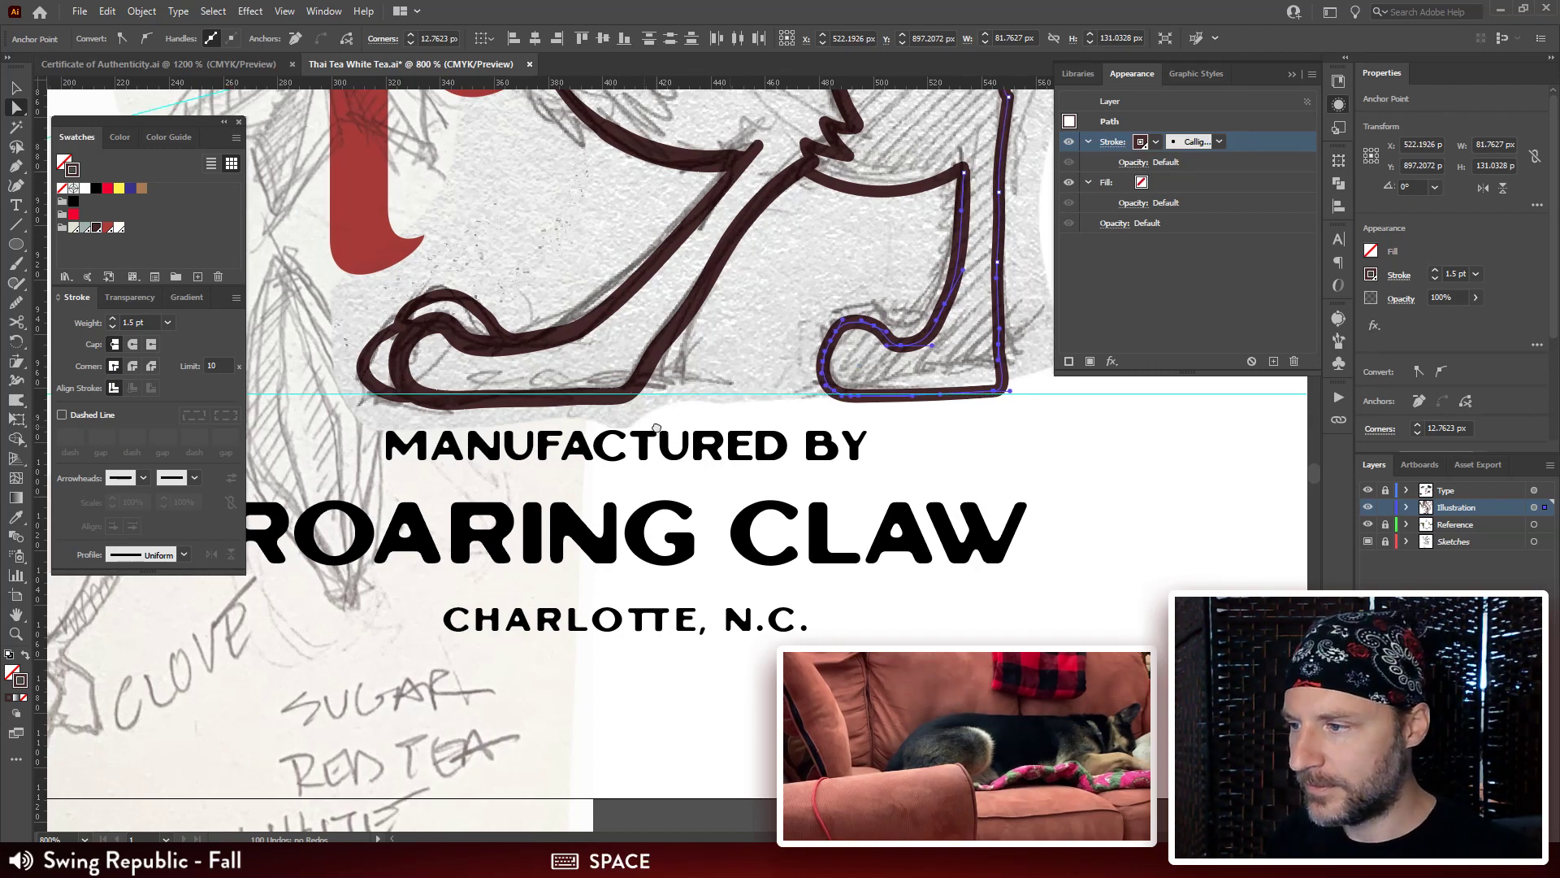
Reshape the underside of the longer foot's toe into a rounder curve that meets the sole at the horizontal guide.
left_click_drag(654, 421, 566, 406)
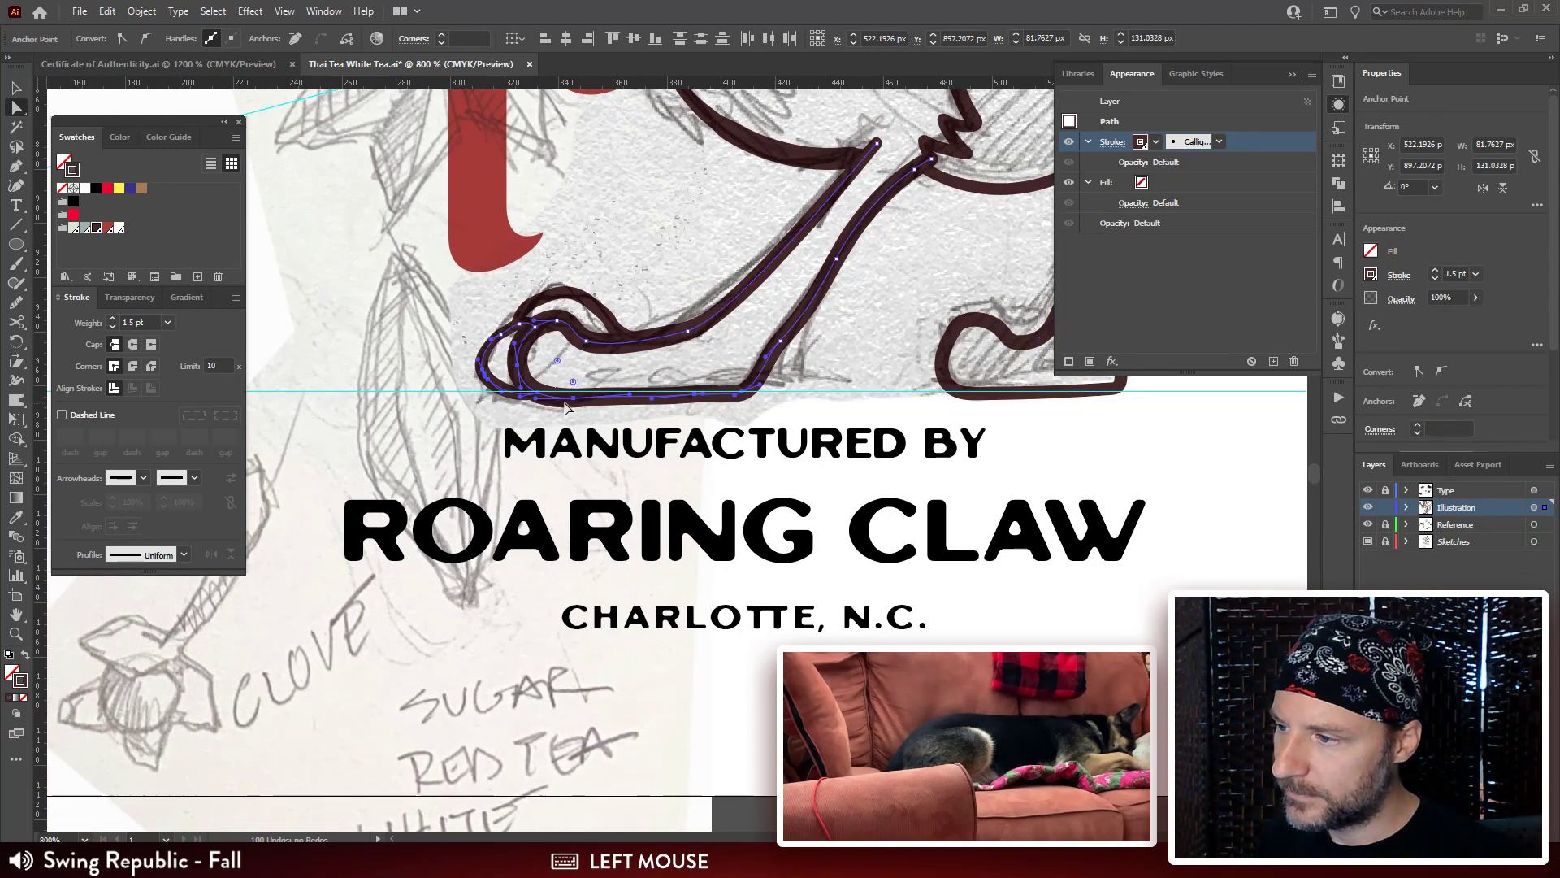
left_click(573, 401)
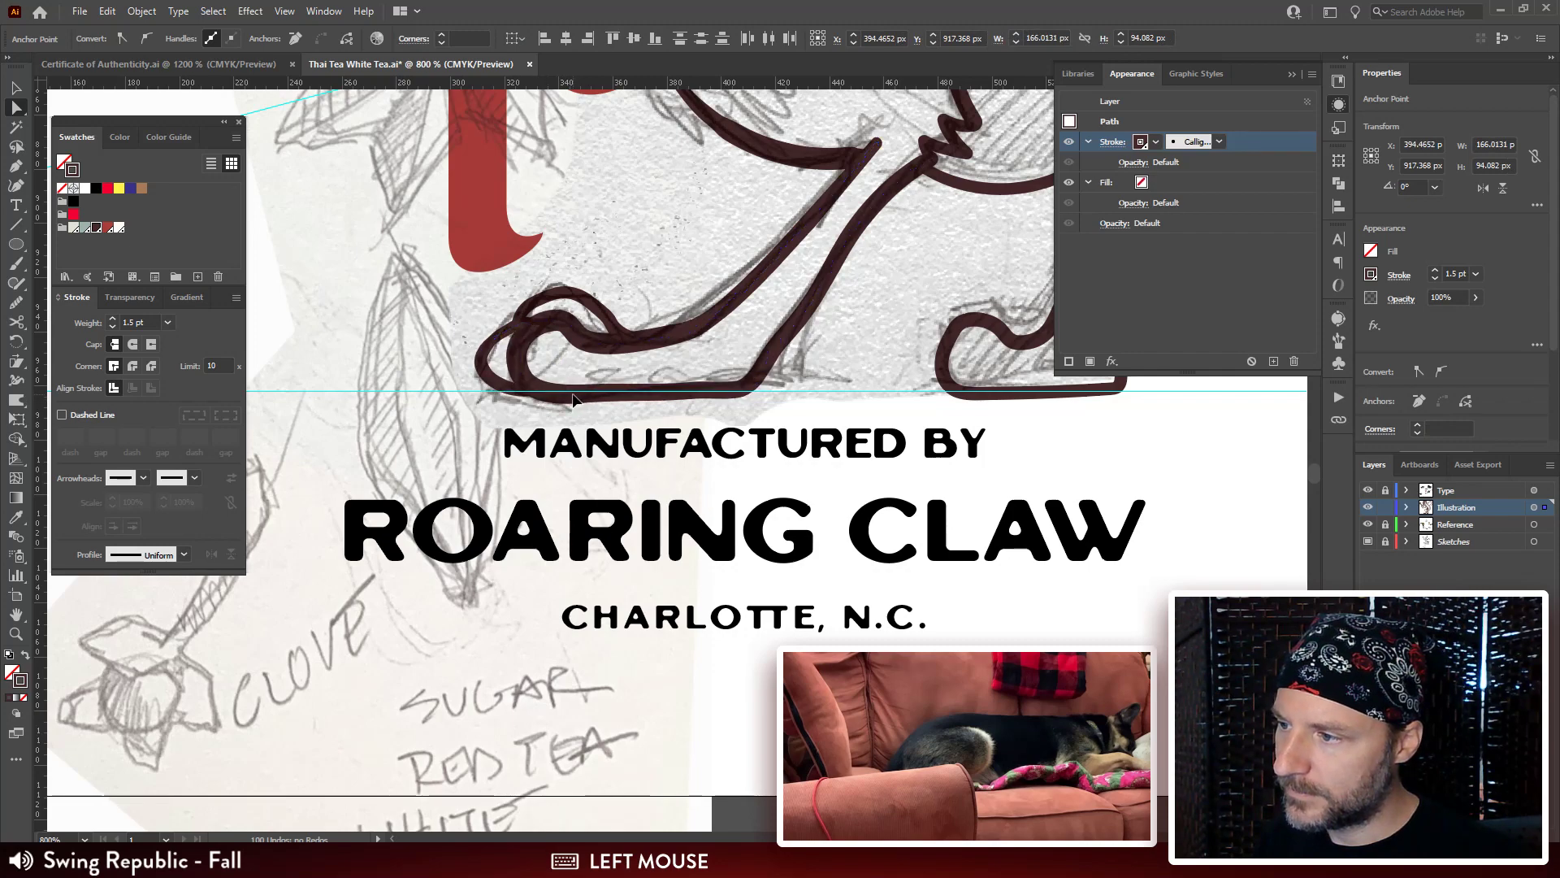
left_click(488, 380)
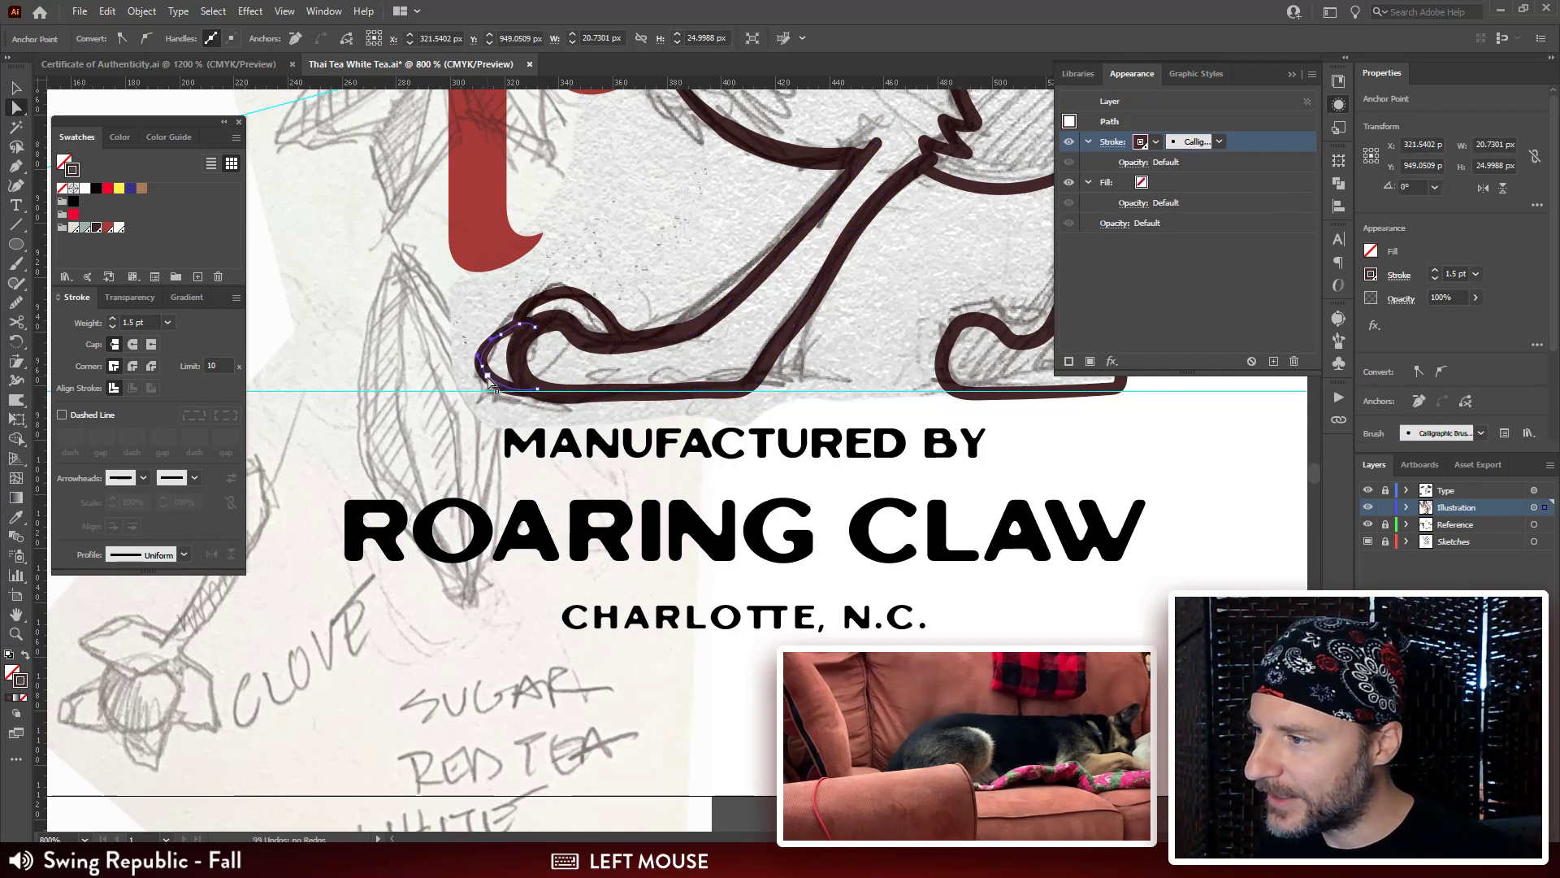
left_click(488, 379)
key("ctrl+Delete")
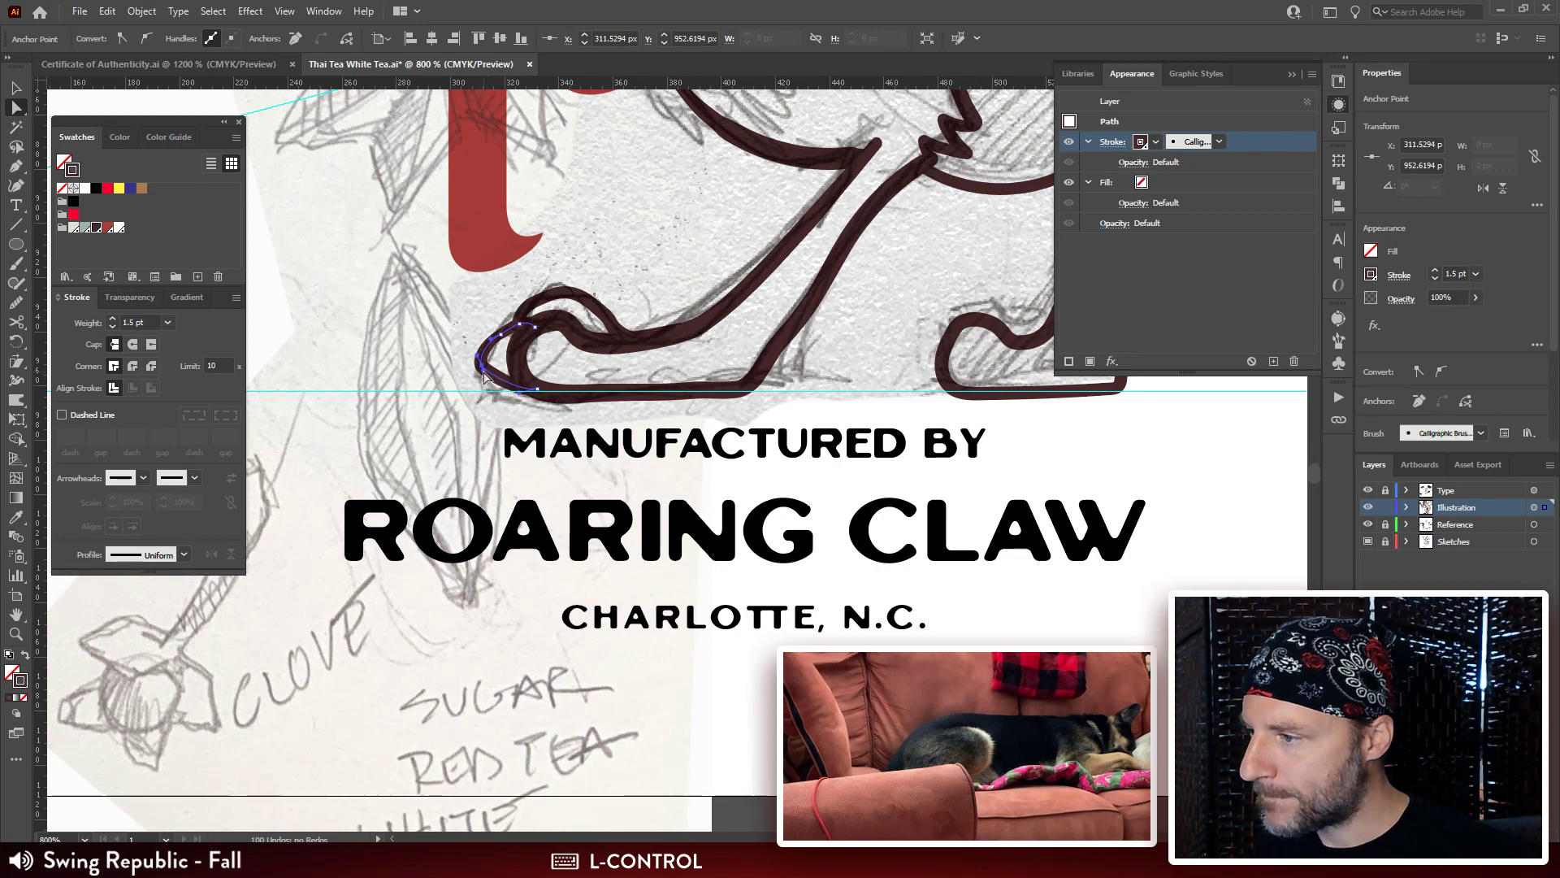
left_click_drag(484, 373, 538, 394)
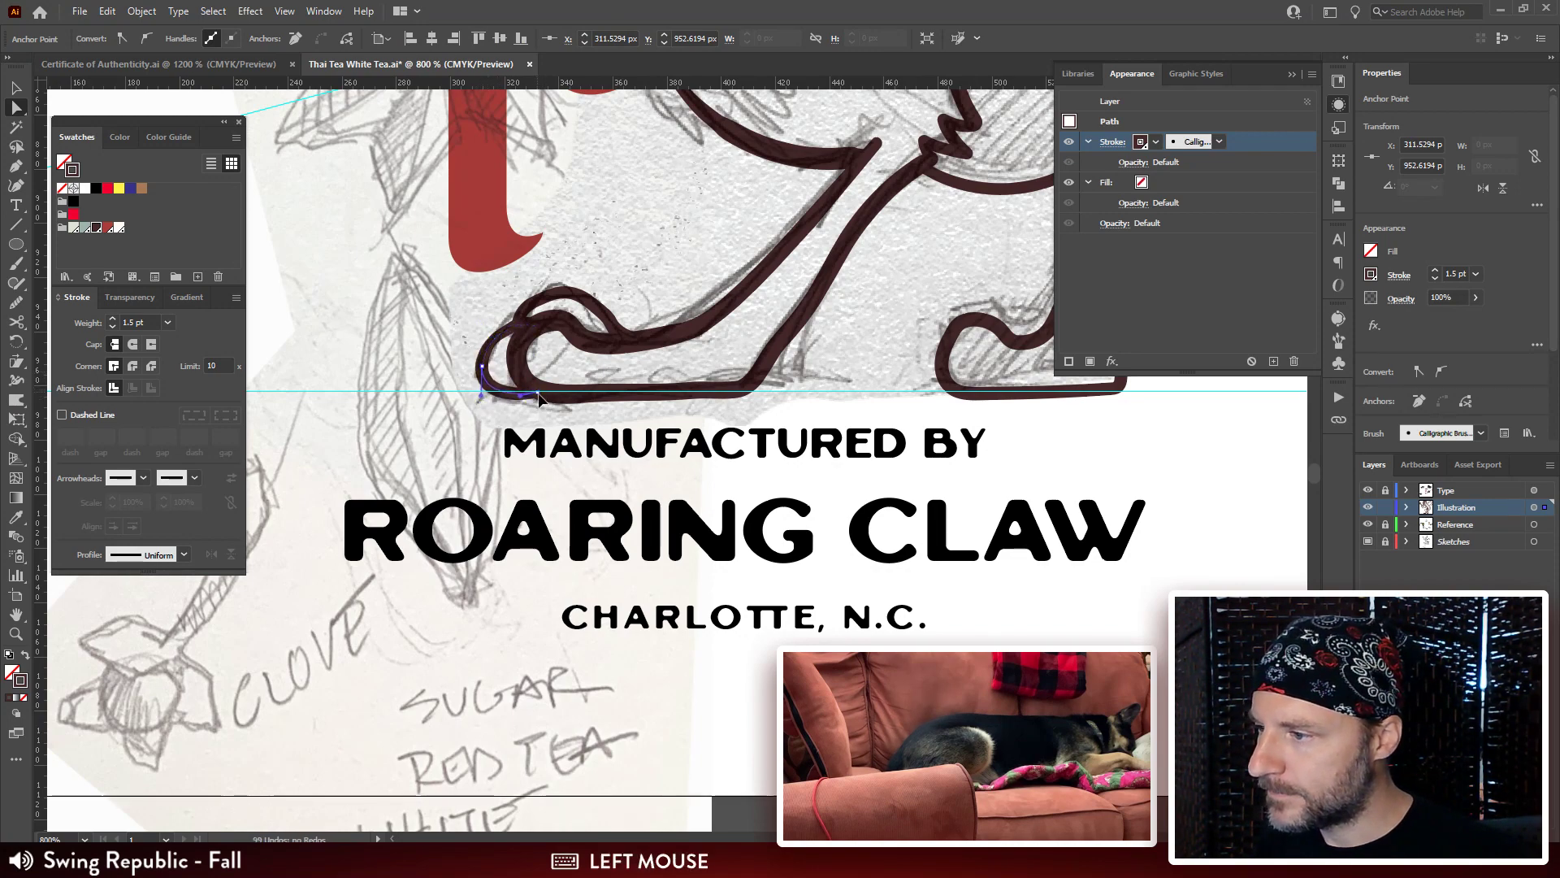
mouse_move(1120, 394)
left_mouse_down()
mouse_move(762, 400)
mouse_move(847, 586)
left_mouse_up()
left_click(764, 396)
left_click(793, 405)
Lock the grey-green circle at the tiger's ear and the curled tail around the tongue slogan.
key("ctrl+minus")
key("ctrl+minus")
key("ctrl+minus")
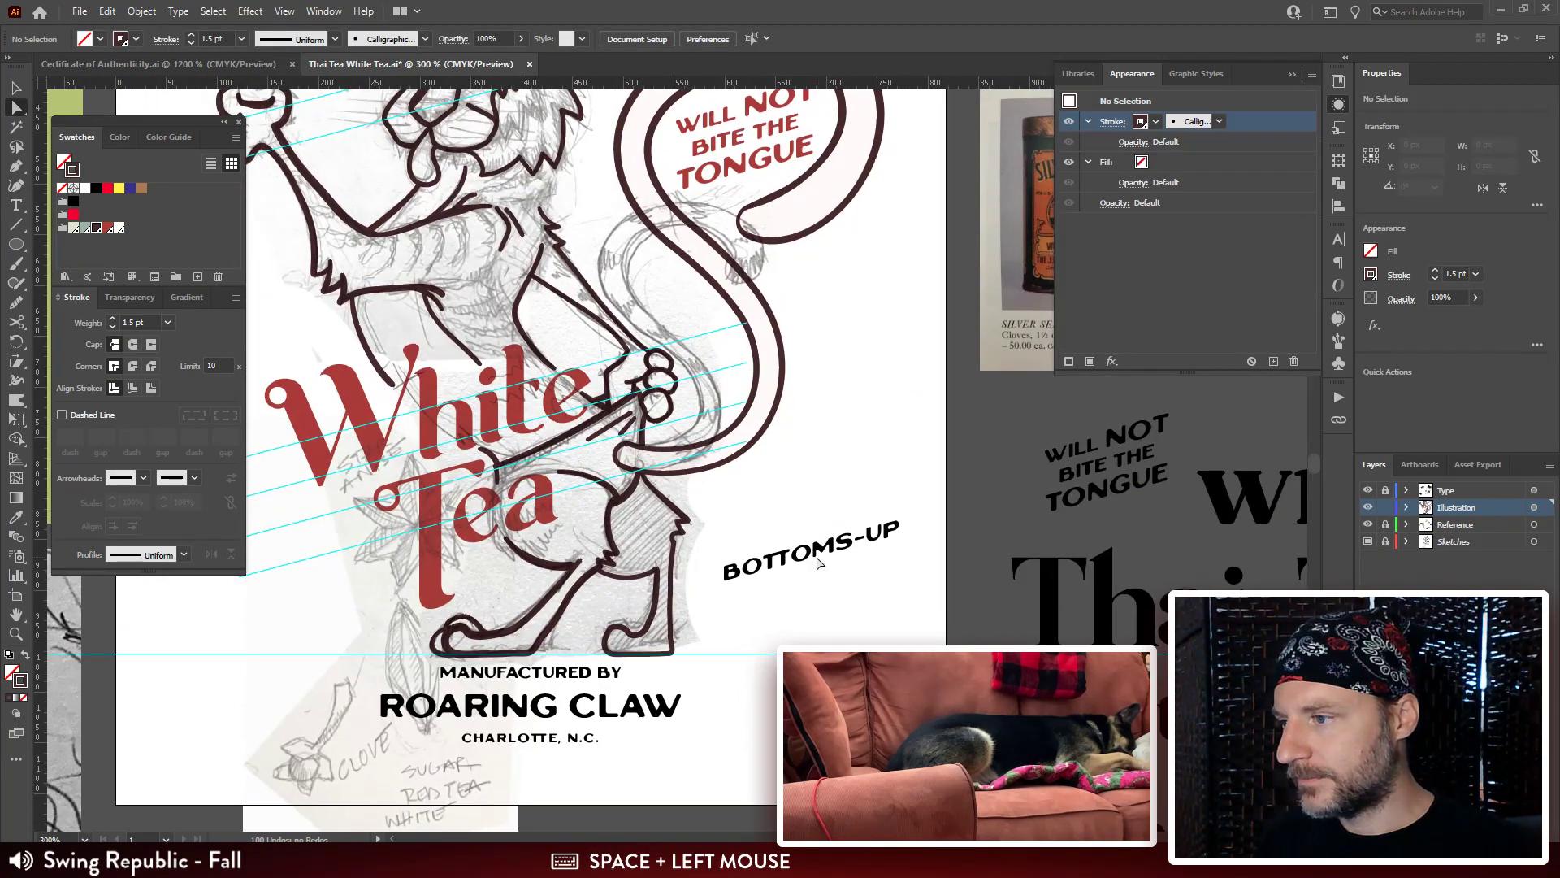
left_click_drag(706, 396, 700, 381)
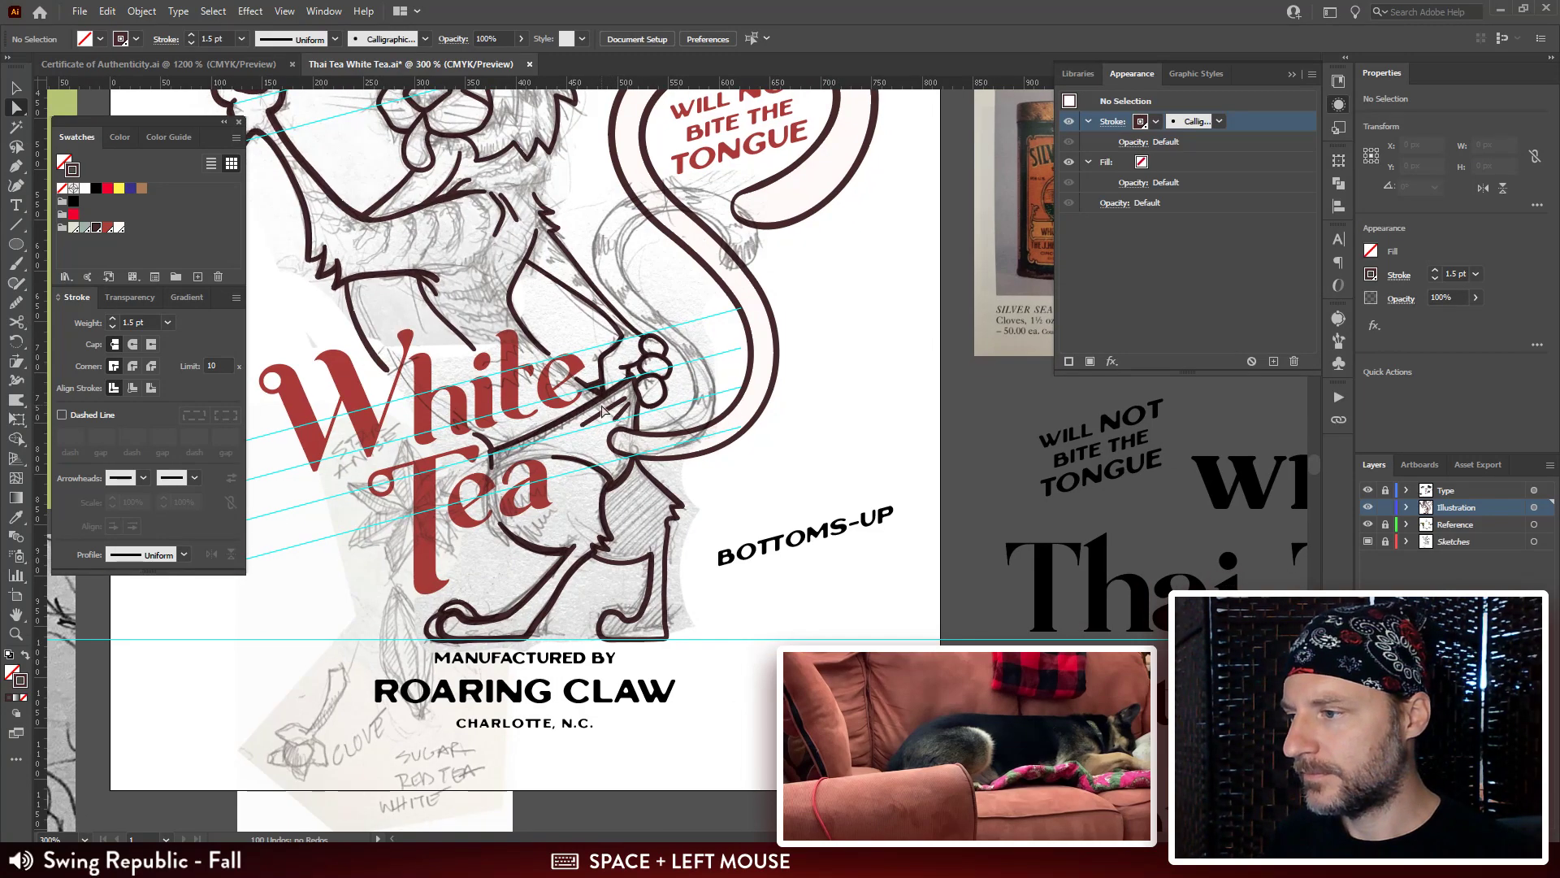
left_click_drag(614, 358, 747, 467)
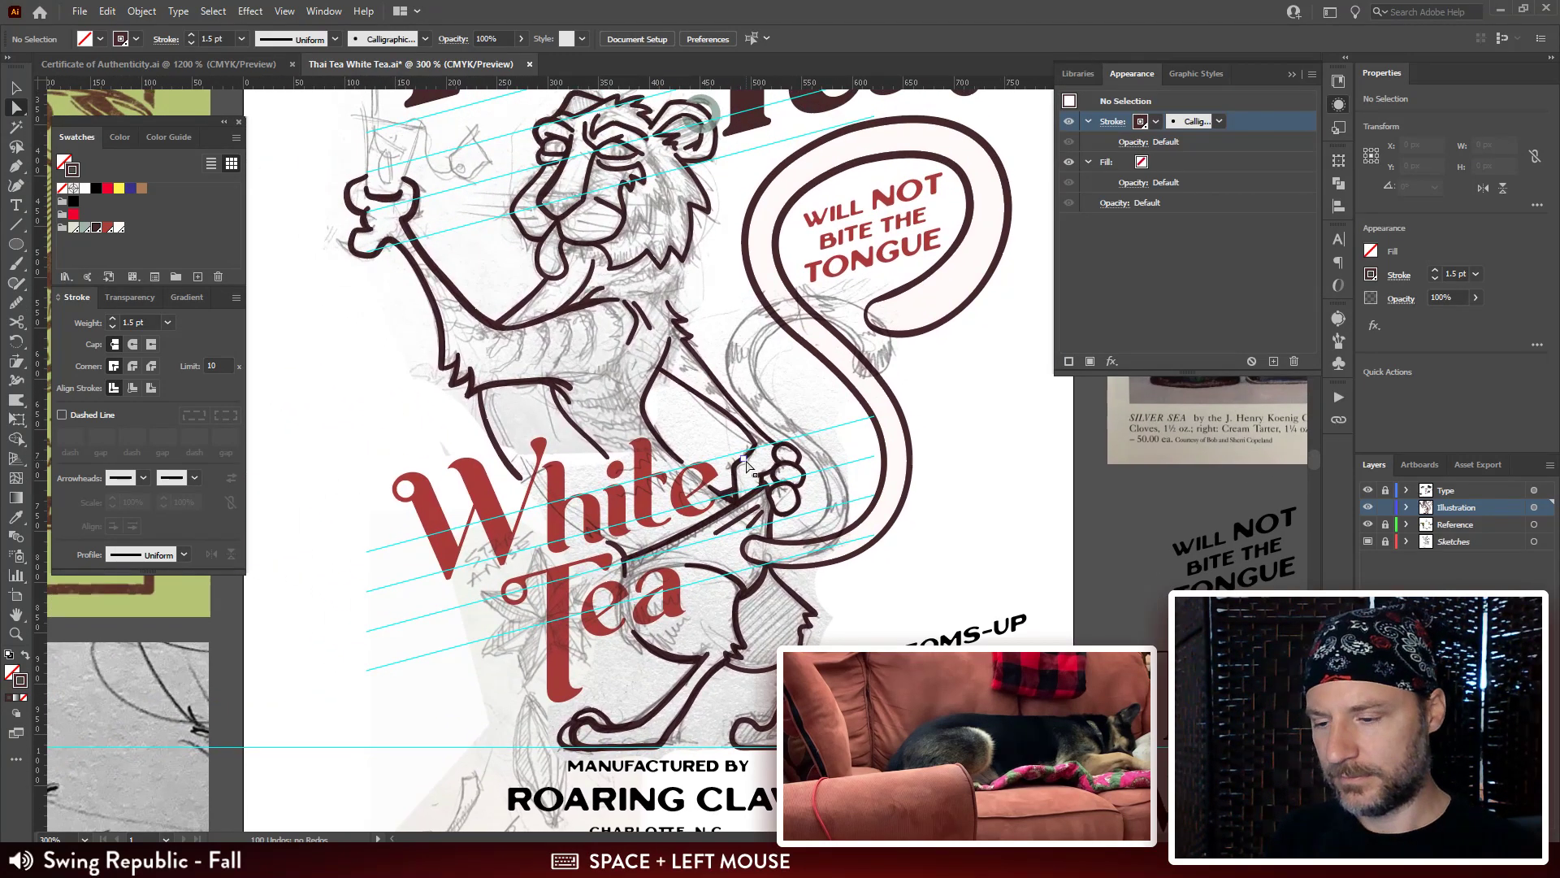
key("ctrl+minus")
key("ctrl+minus")
left_click_drag(697, 341, 689, 351)
key("v")
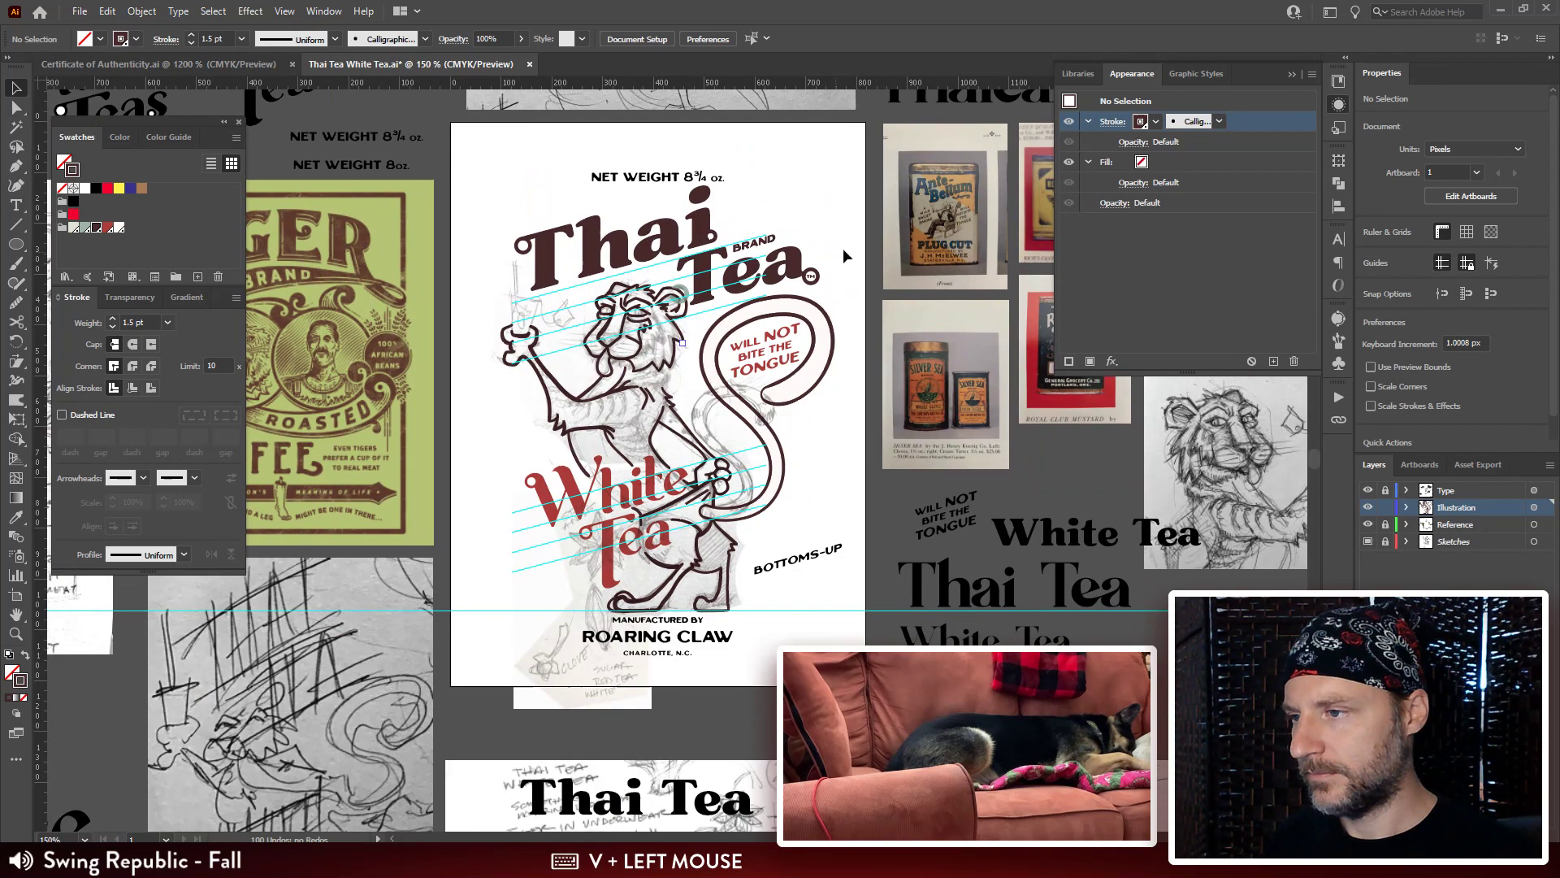
left_click(687, 296)
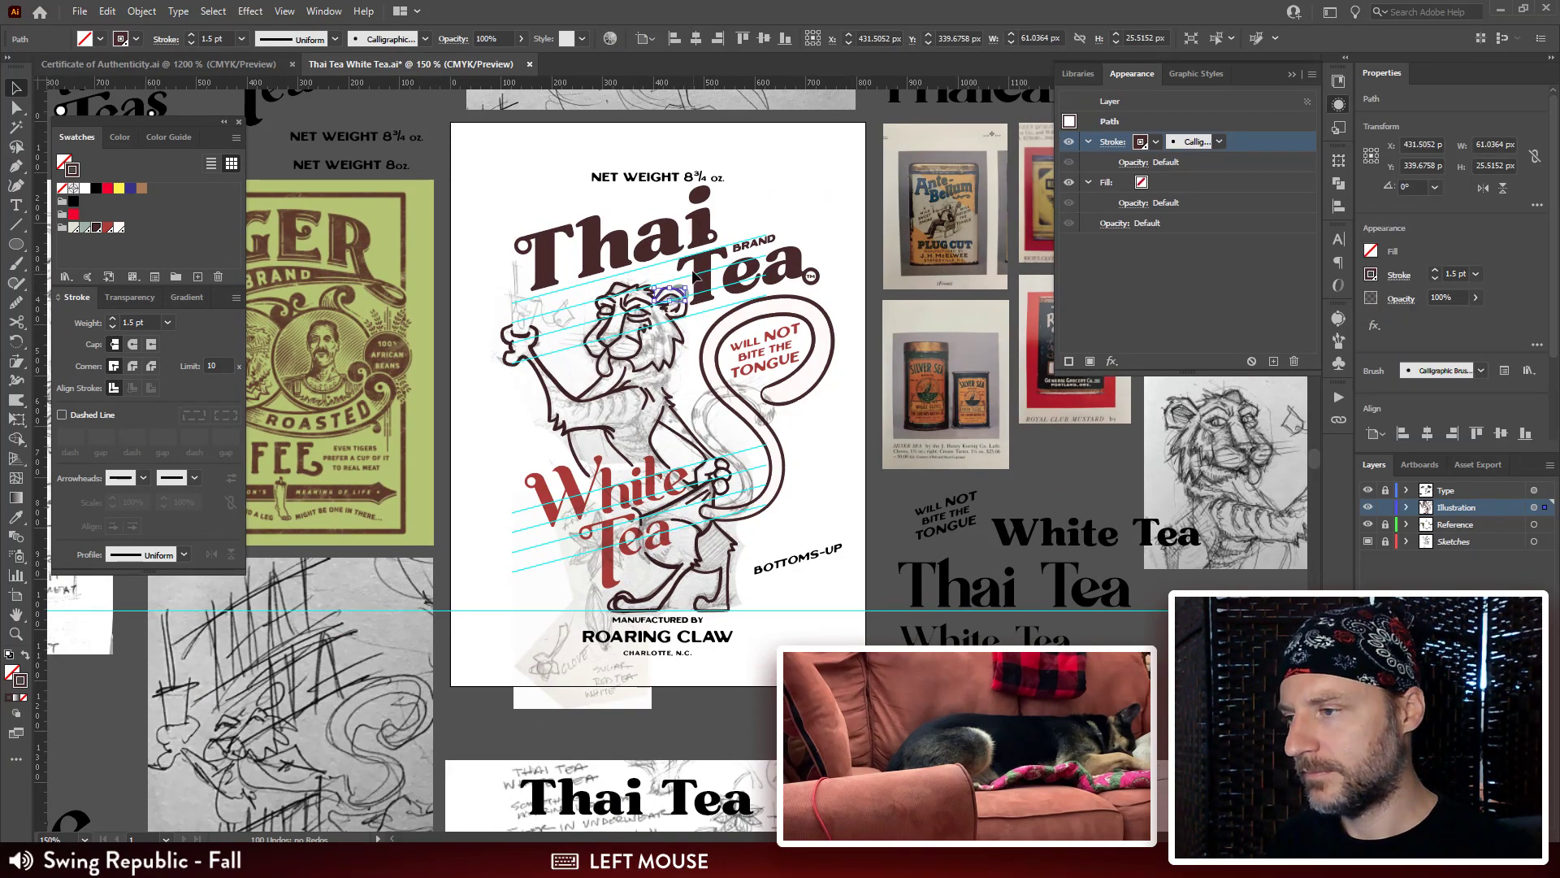
left_click(687, 296)
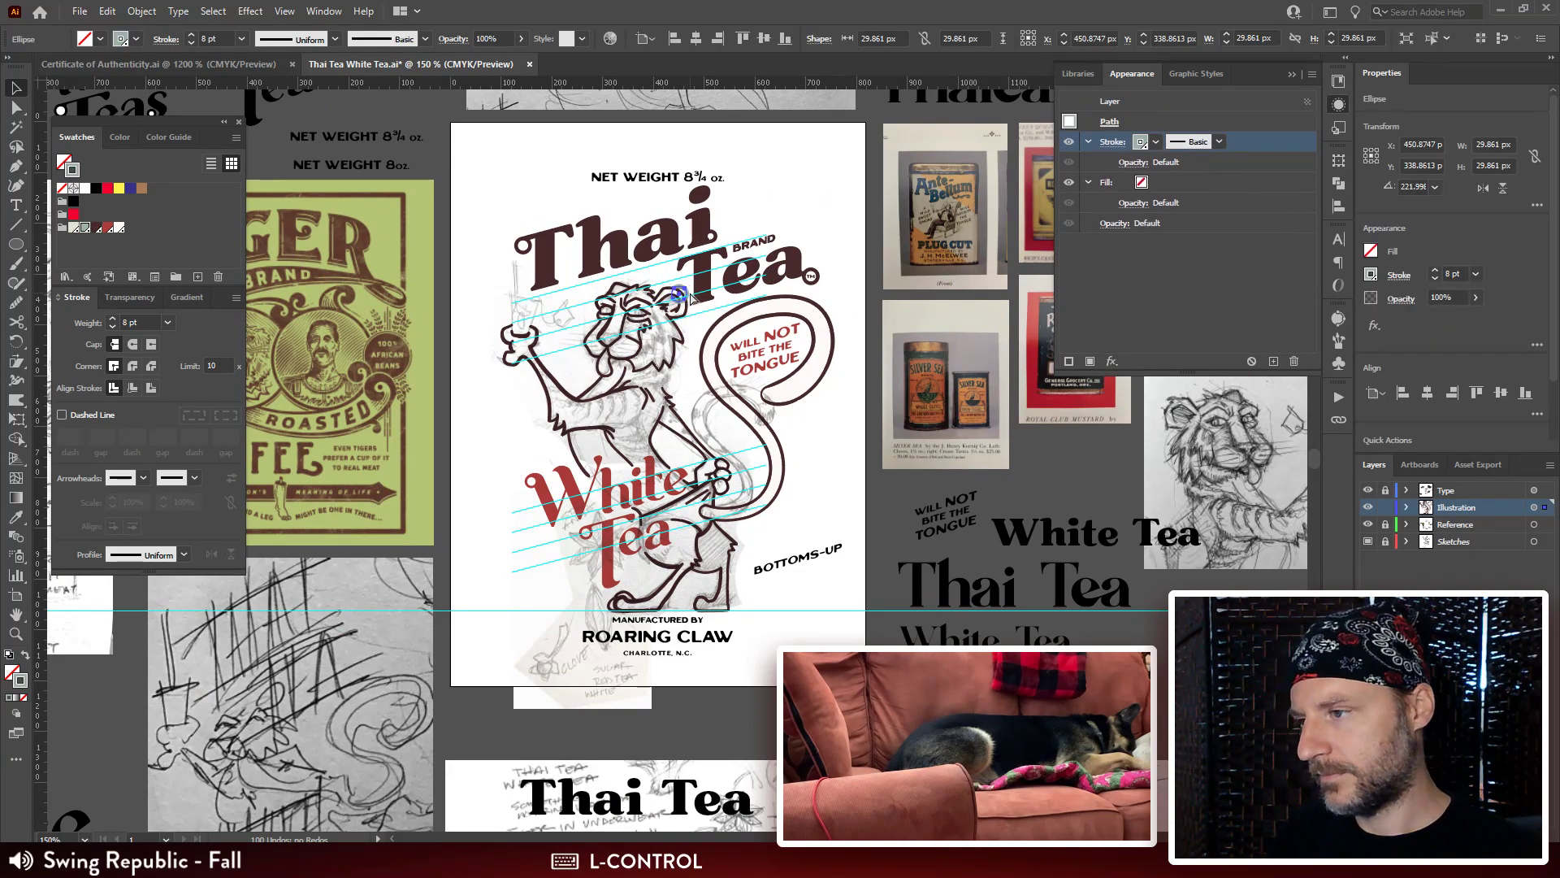
key("ctrl+2")
left_click(809, 303)
key("ctrl+2")
Try a 2 pt stroke weight on all of the tiger's body outlines.
left_click_drag(808, 302, 822, 242)
left_click_drag(859, 155, 571, 584)
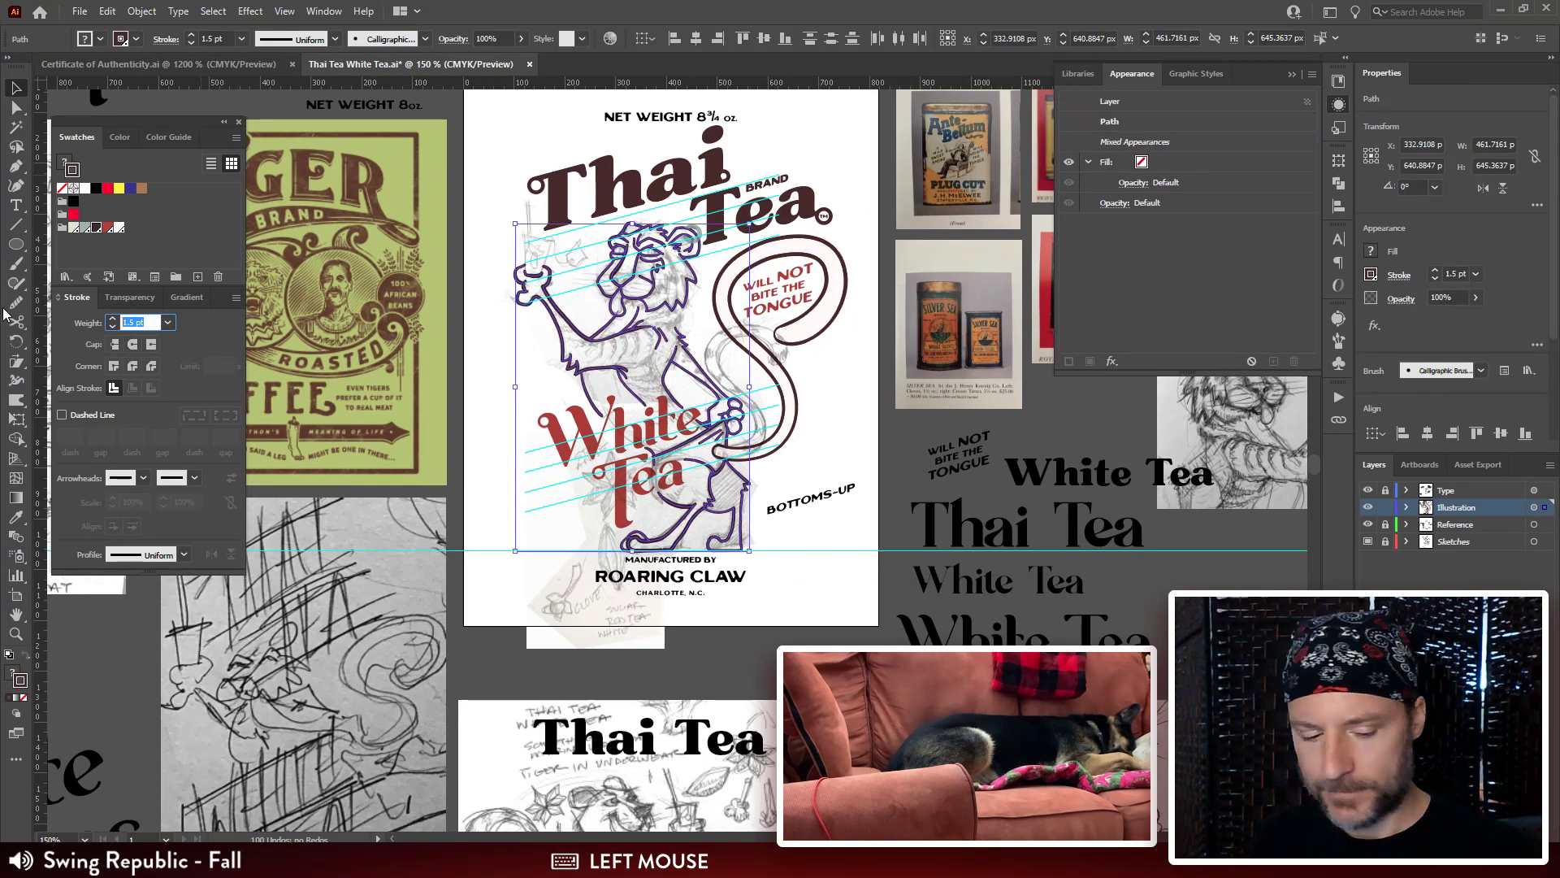
type("2")
key("Return")
left_click(884, 394)
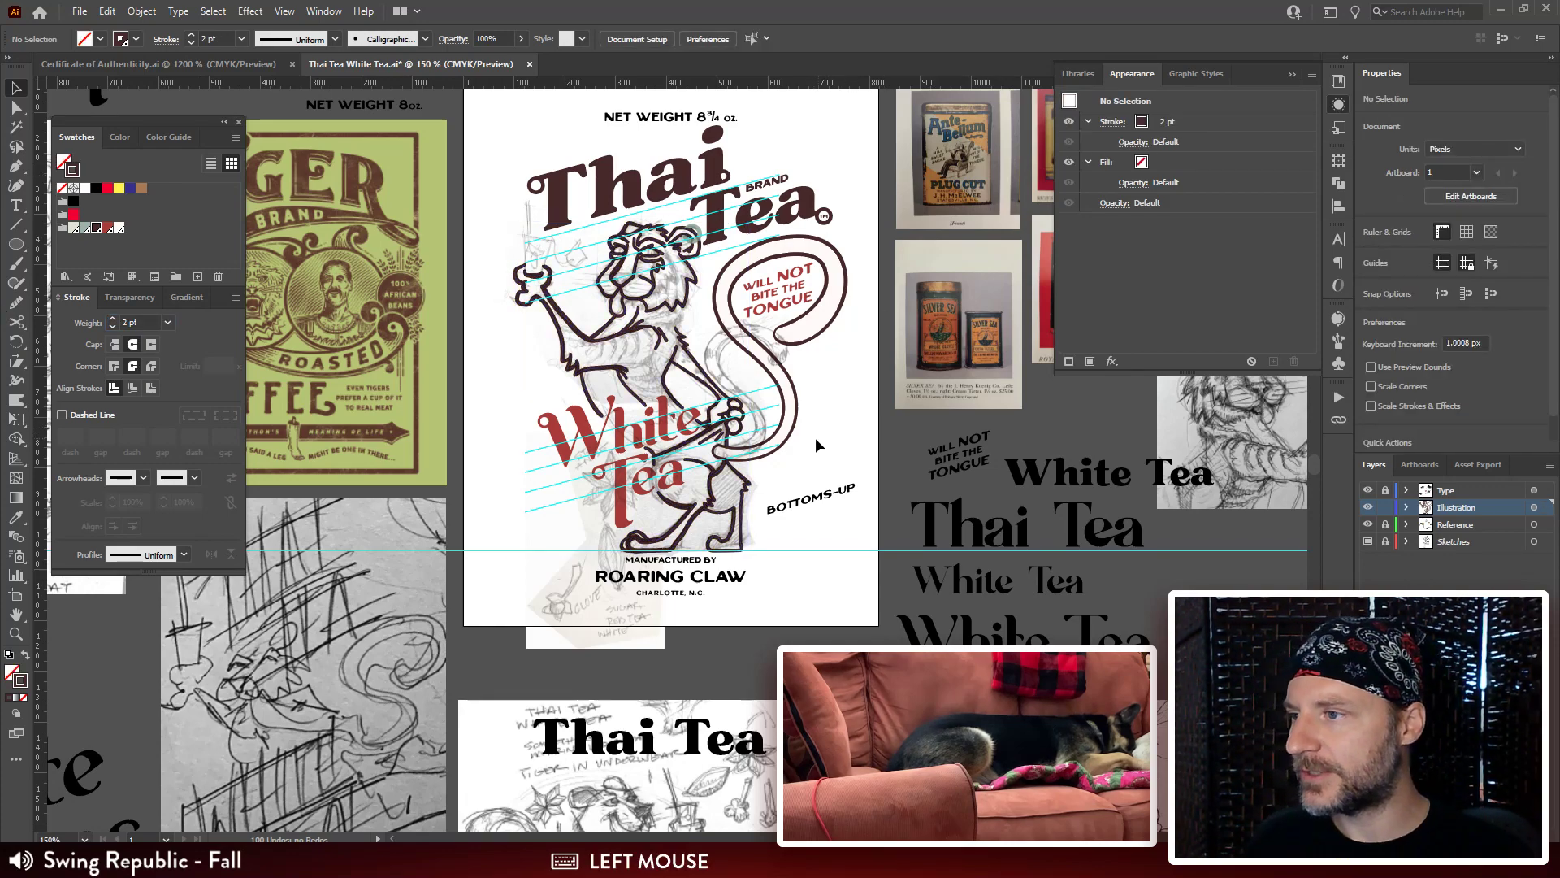
key("ctrl+z")
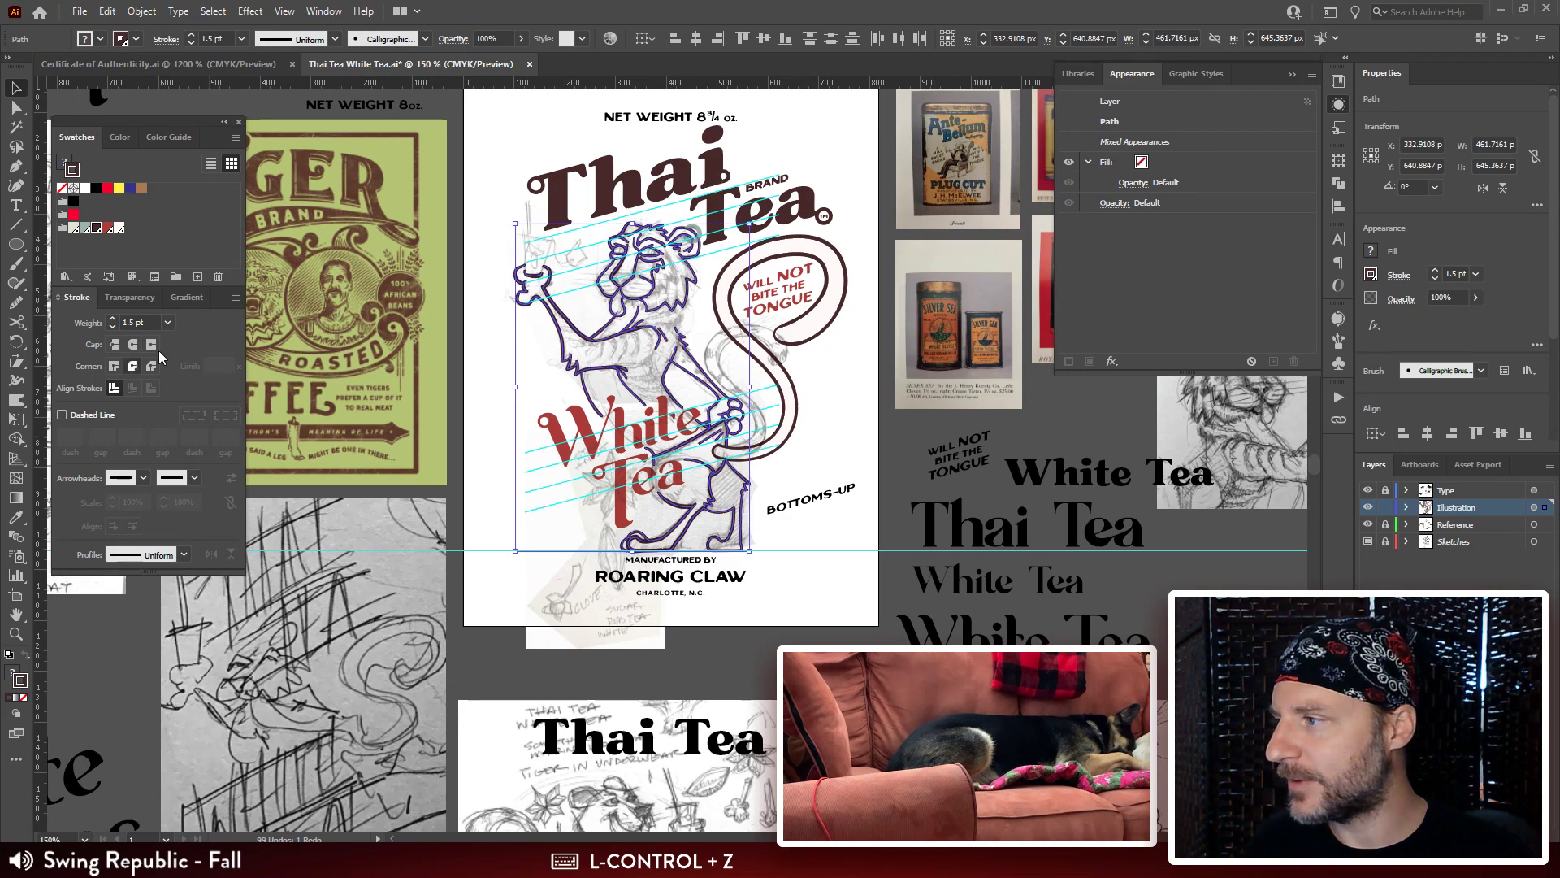
Try a 1.25 pt stroke weight on the selected tiger outlines, undo it and clear the selection.
left_click(150, 322)
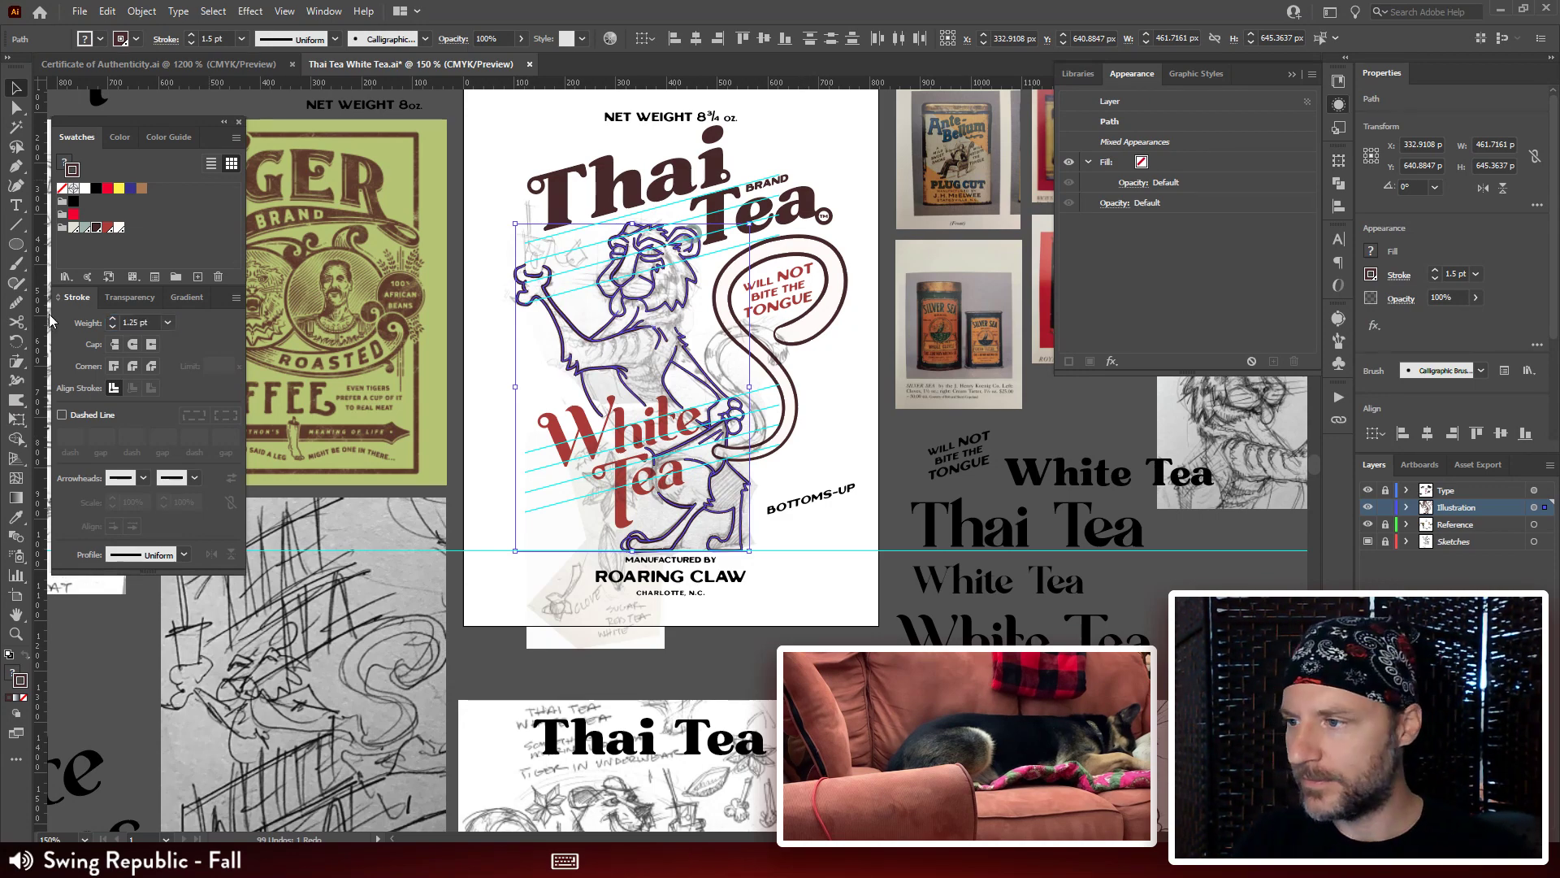
key("Return")
left_click(868, 260)
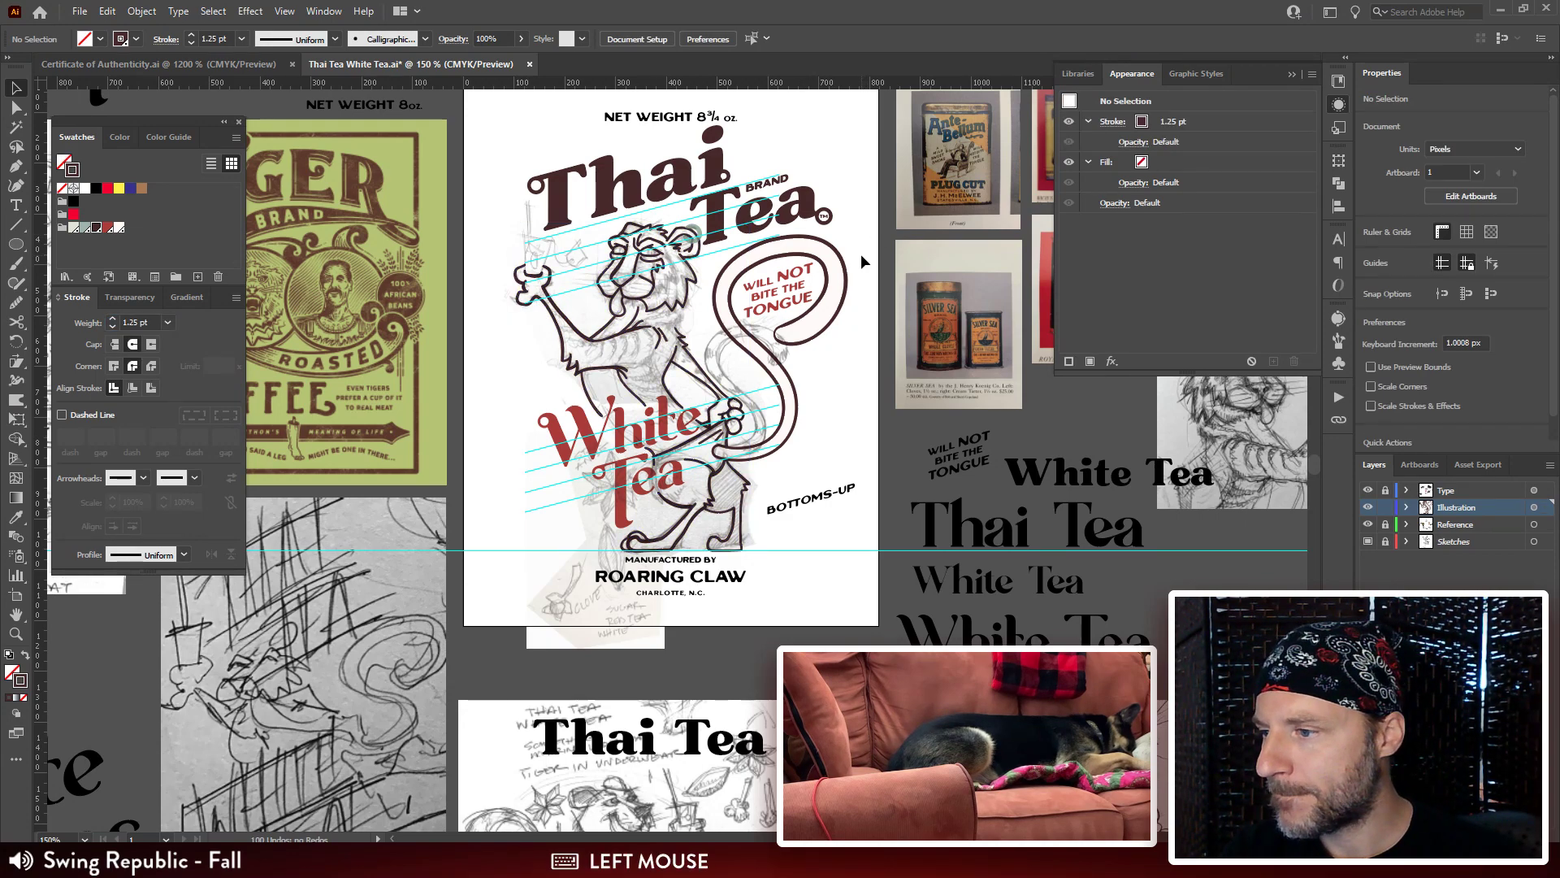
key("ctrl+z")
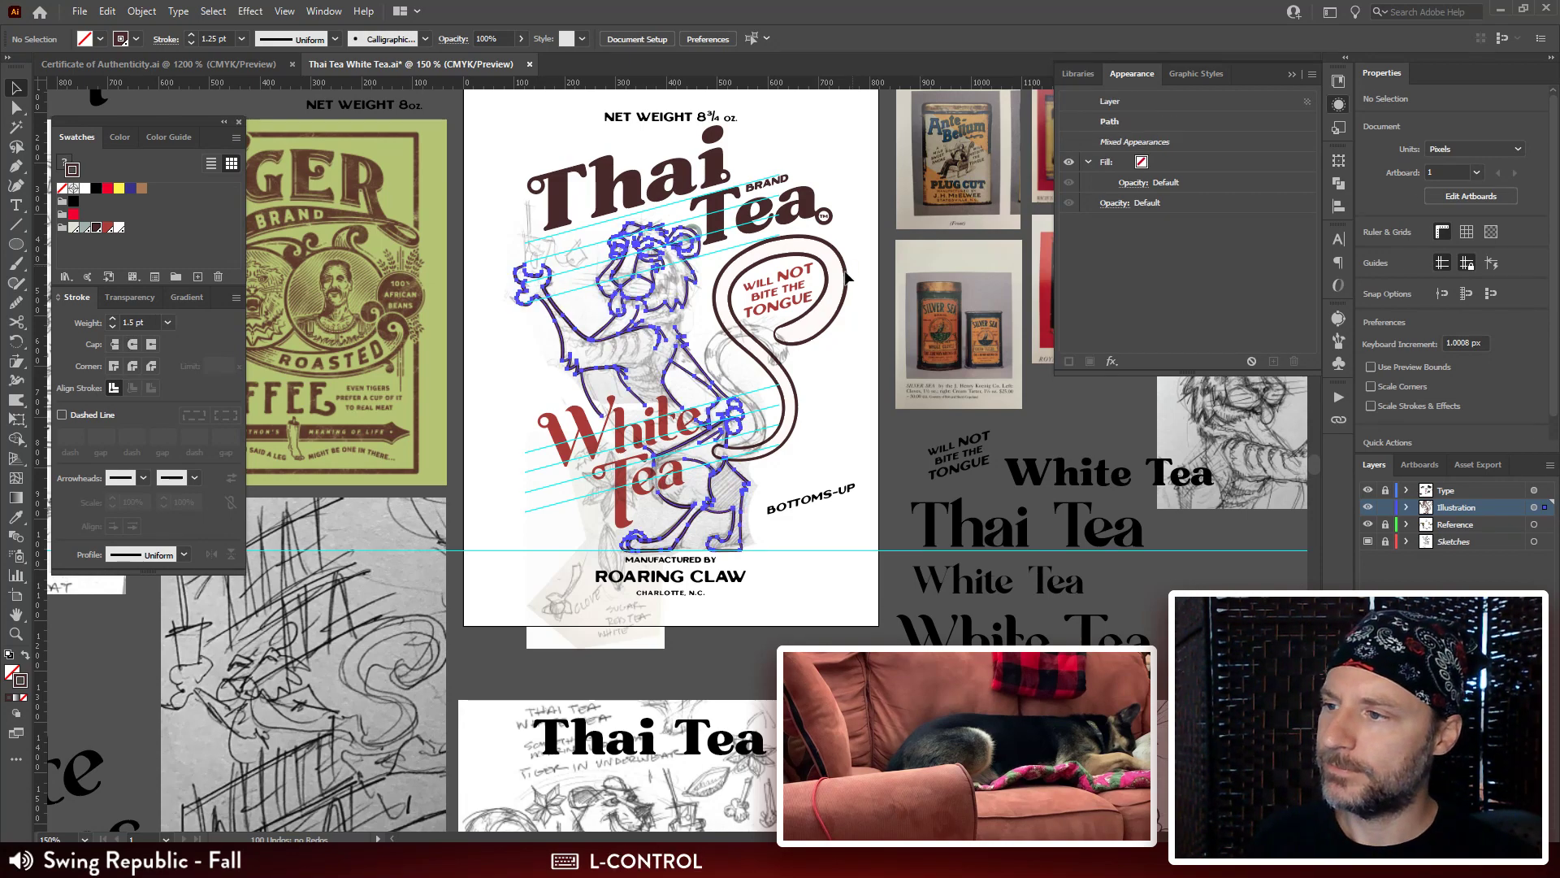
left_click(847, 434)
Examine the tiger's hind legs up close and check the stroke settings of the rear leg outline.
key("ctrl+equal")
key("ctrl+equal")
key("ctrl+equal")
key("ctrl+equal")
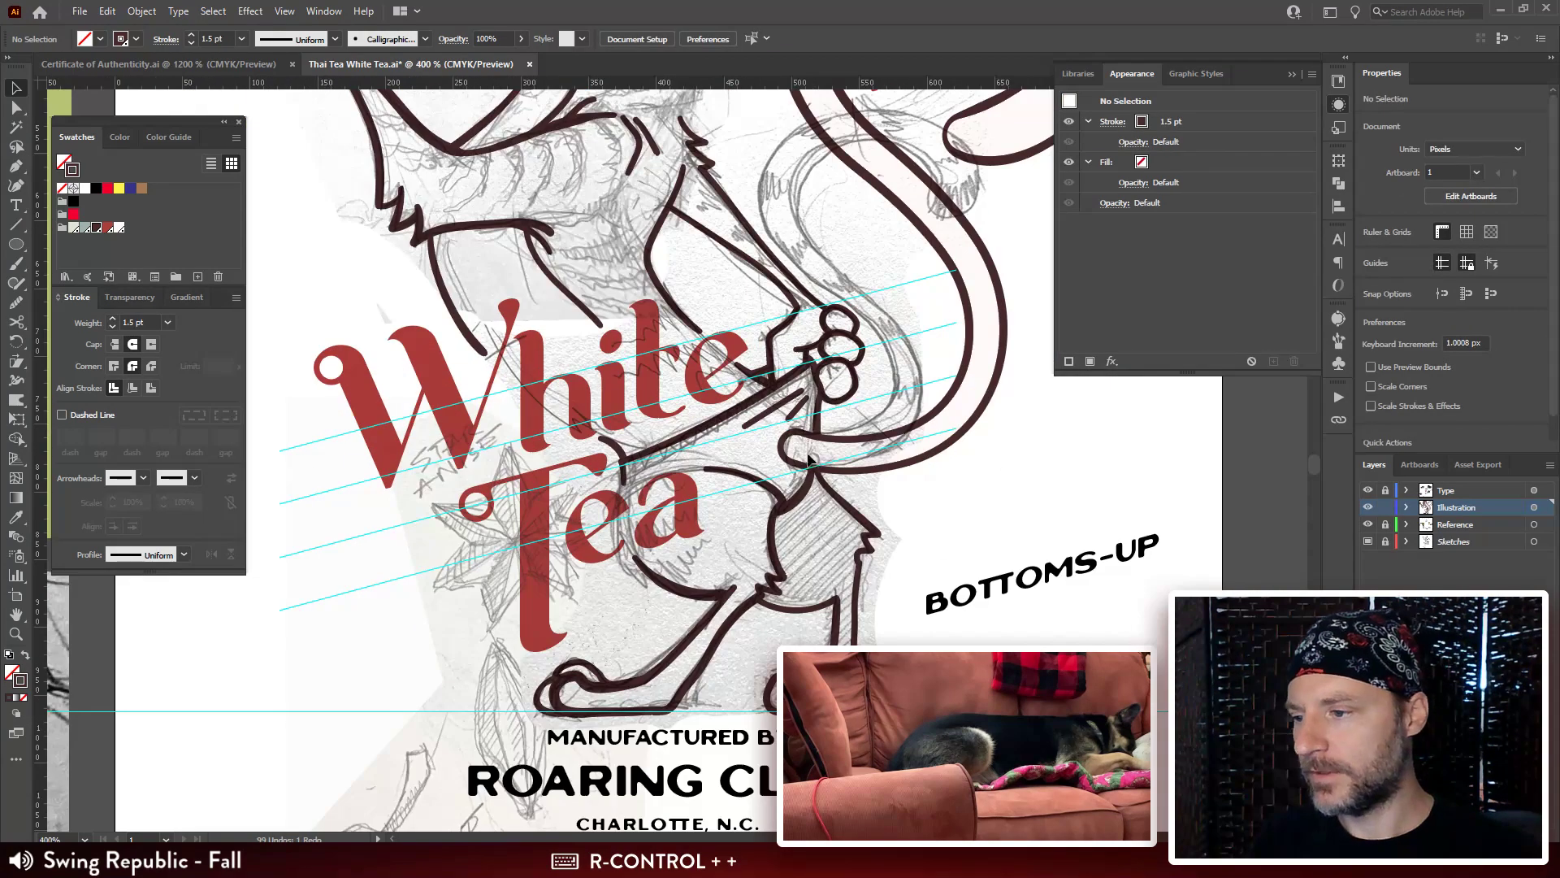
left_click_drag(799, 550, 702, 369)
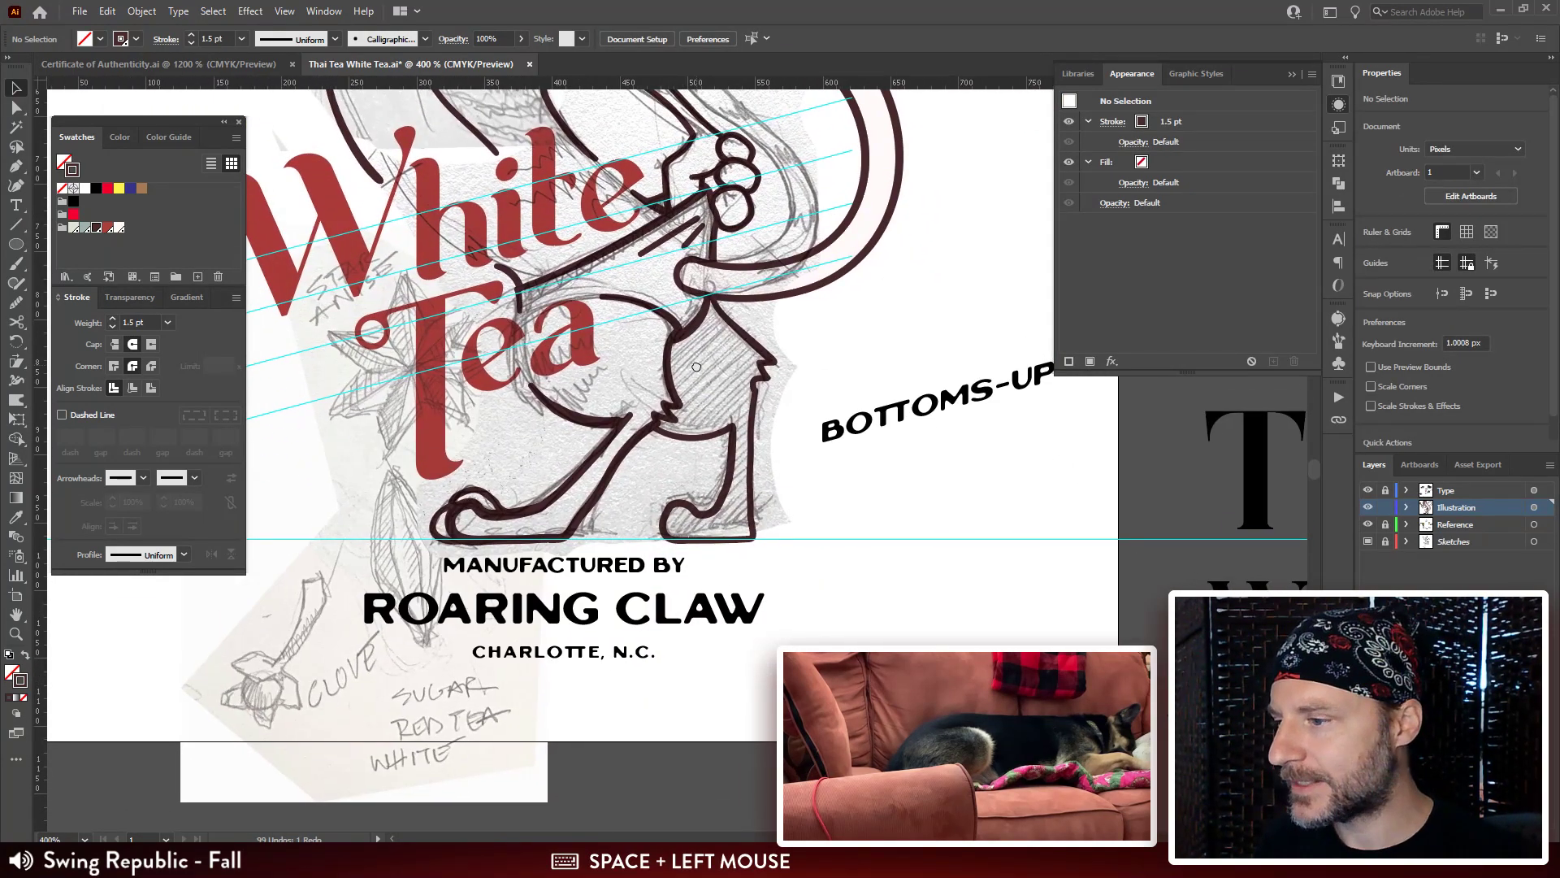
key("ctrl+equal")
left_click_drag(792, 343, 836, 328)
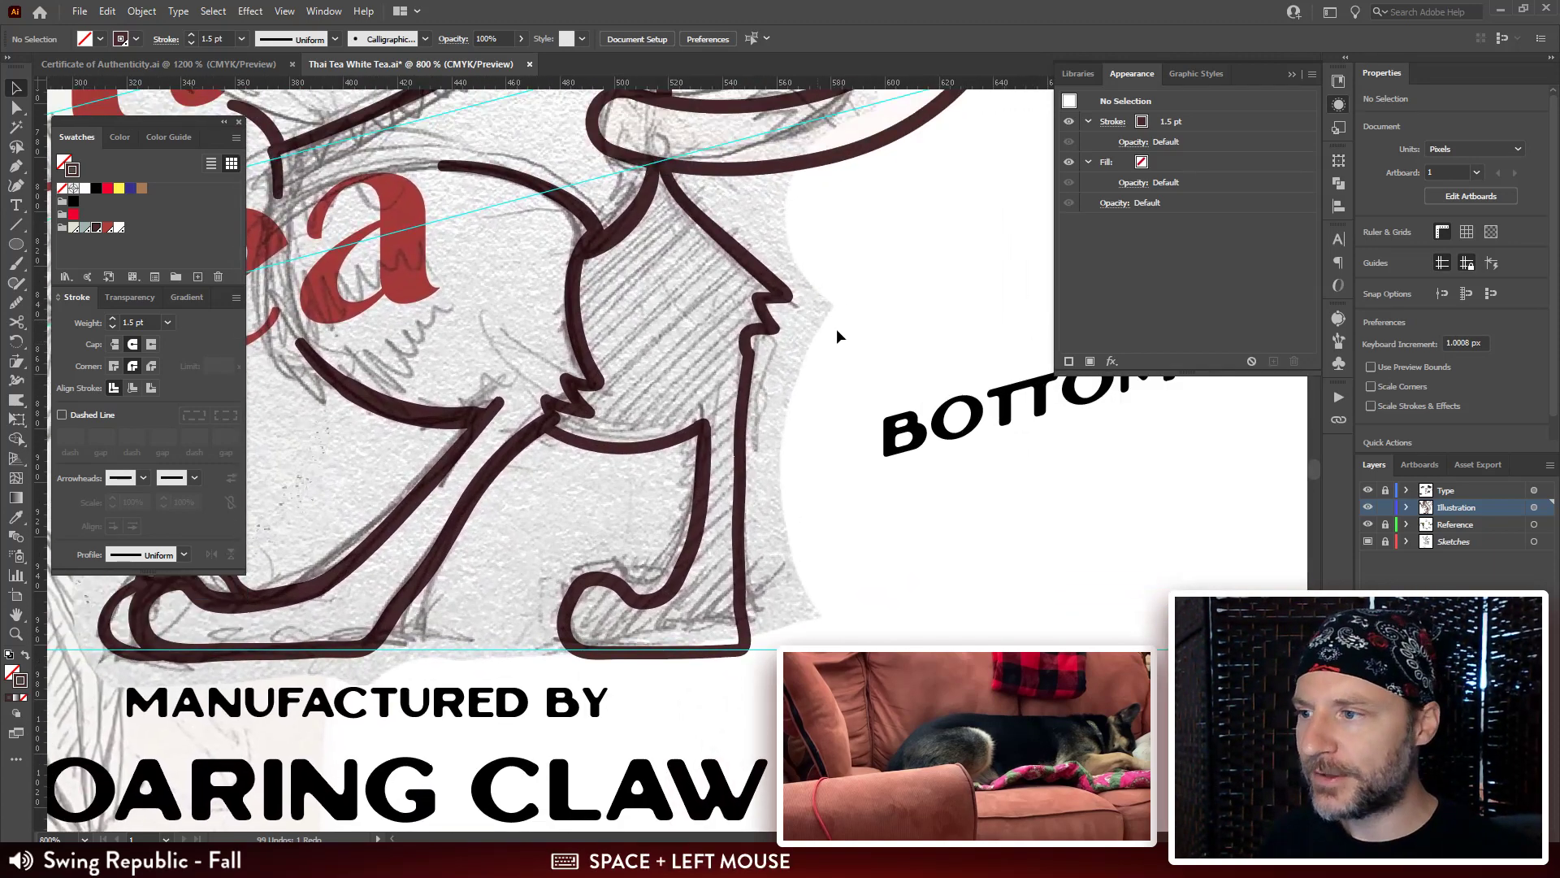
left_click(676, 367)
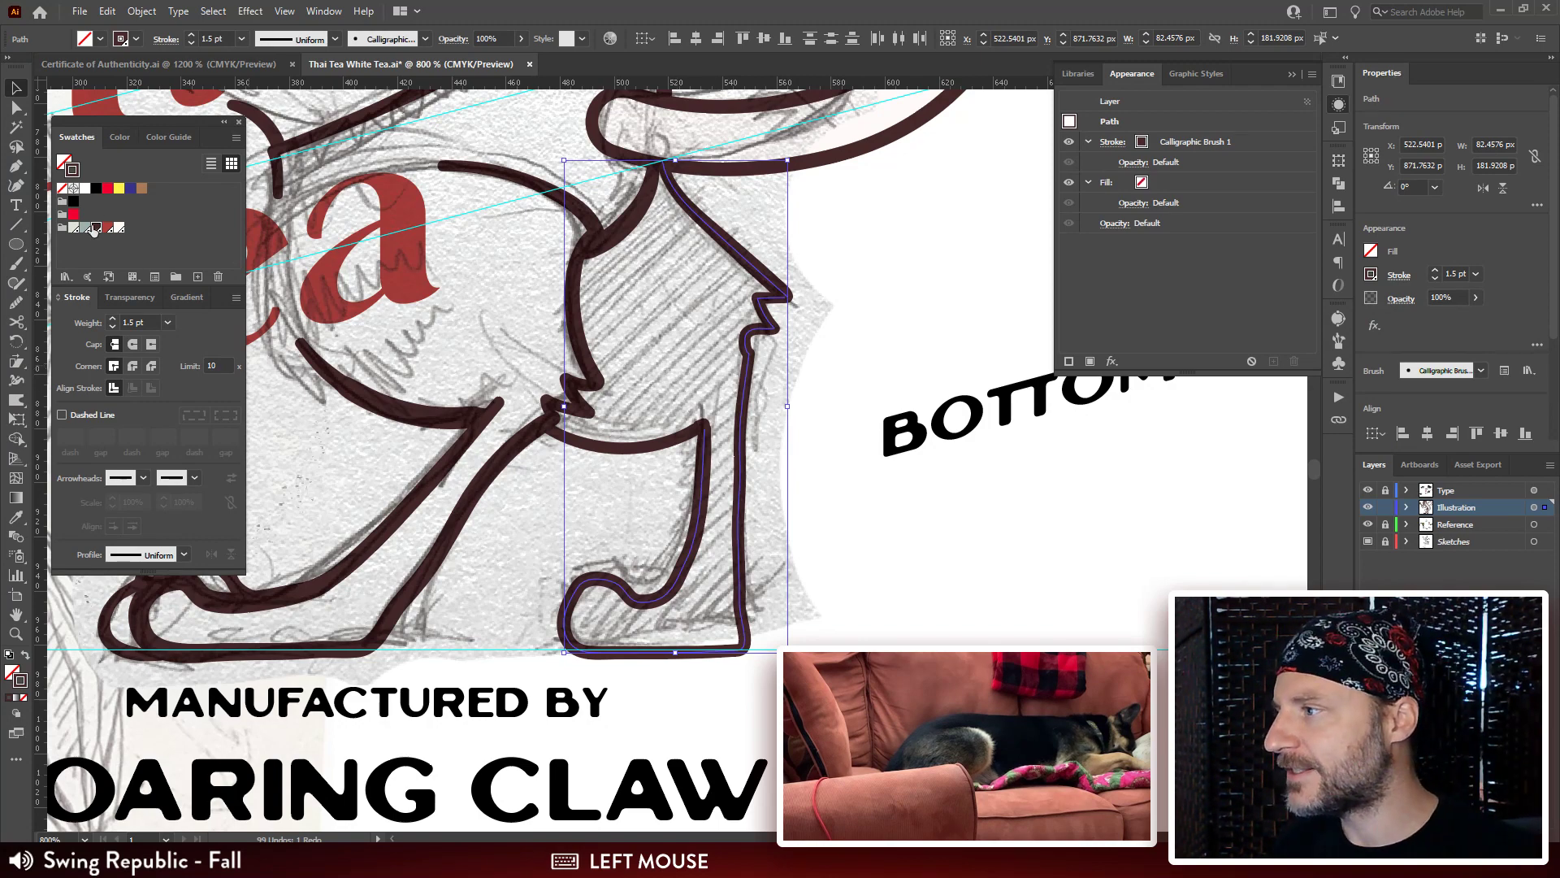
left_click(866, 278)
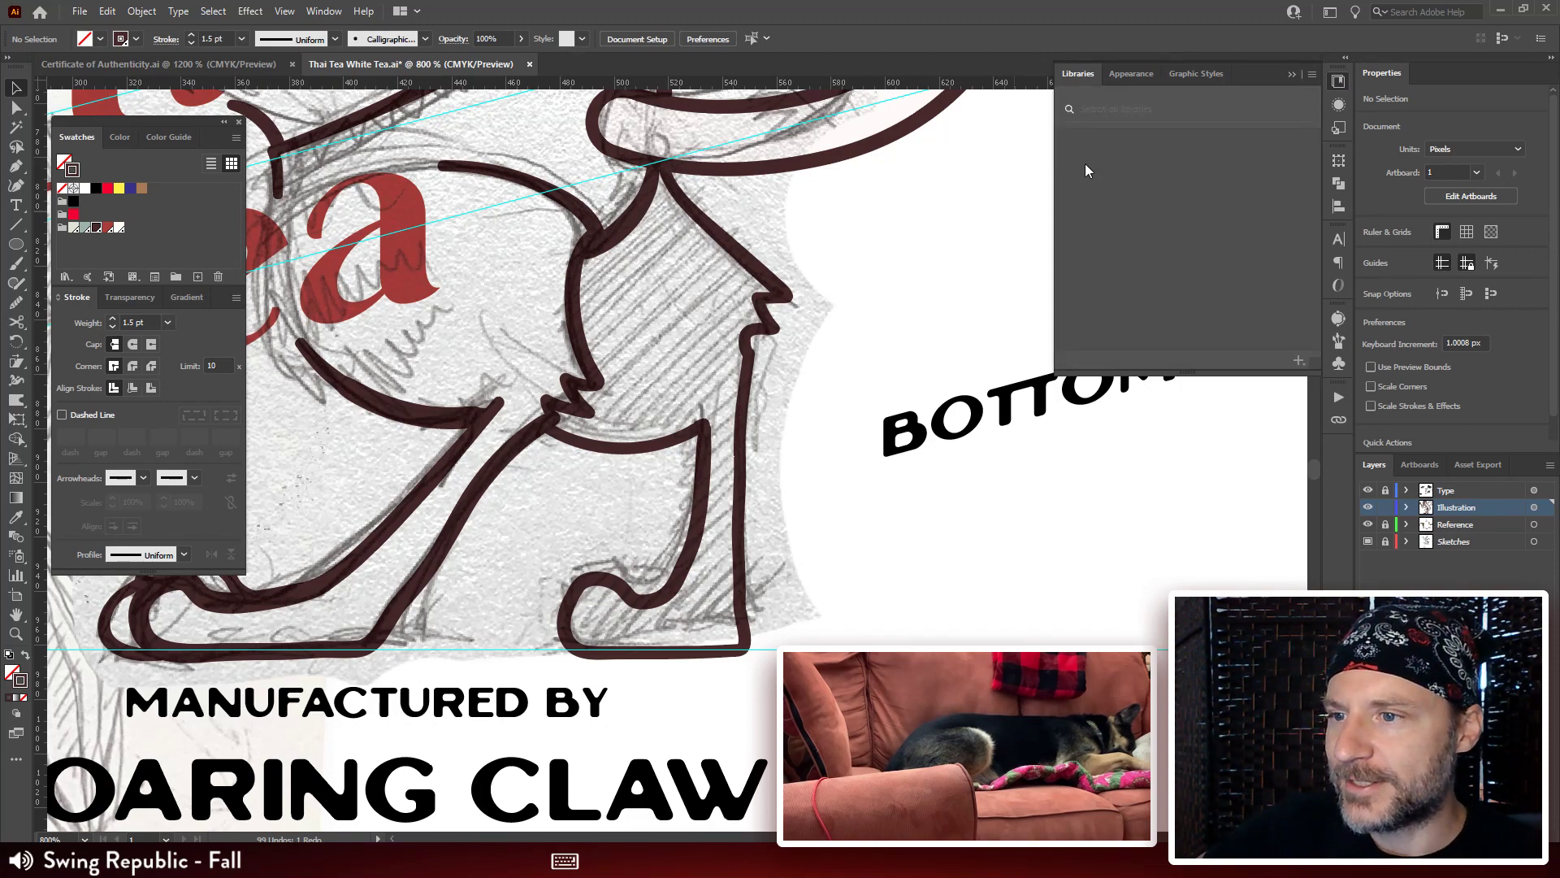
Open the Scandinavian Themes colour library and enlarge its display to show more colour themes.
left_click(1317, 206)
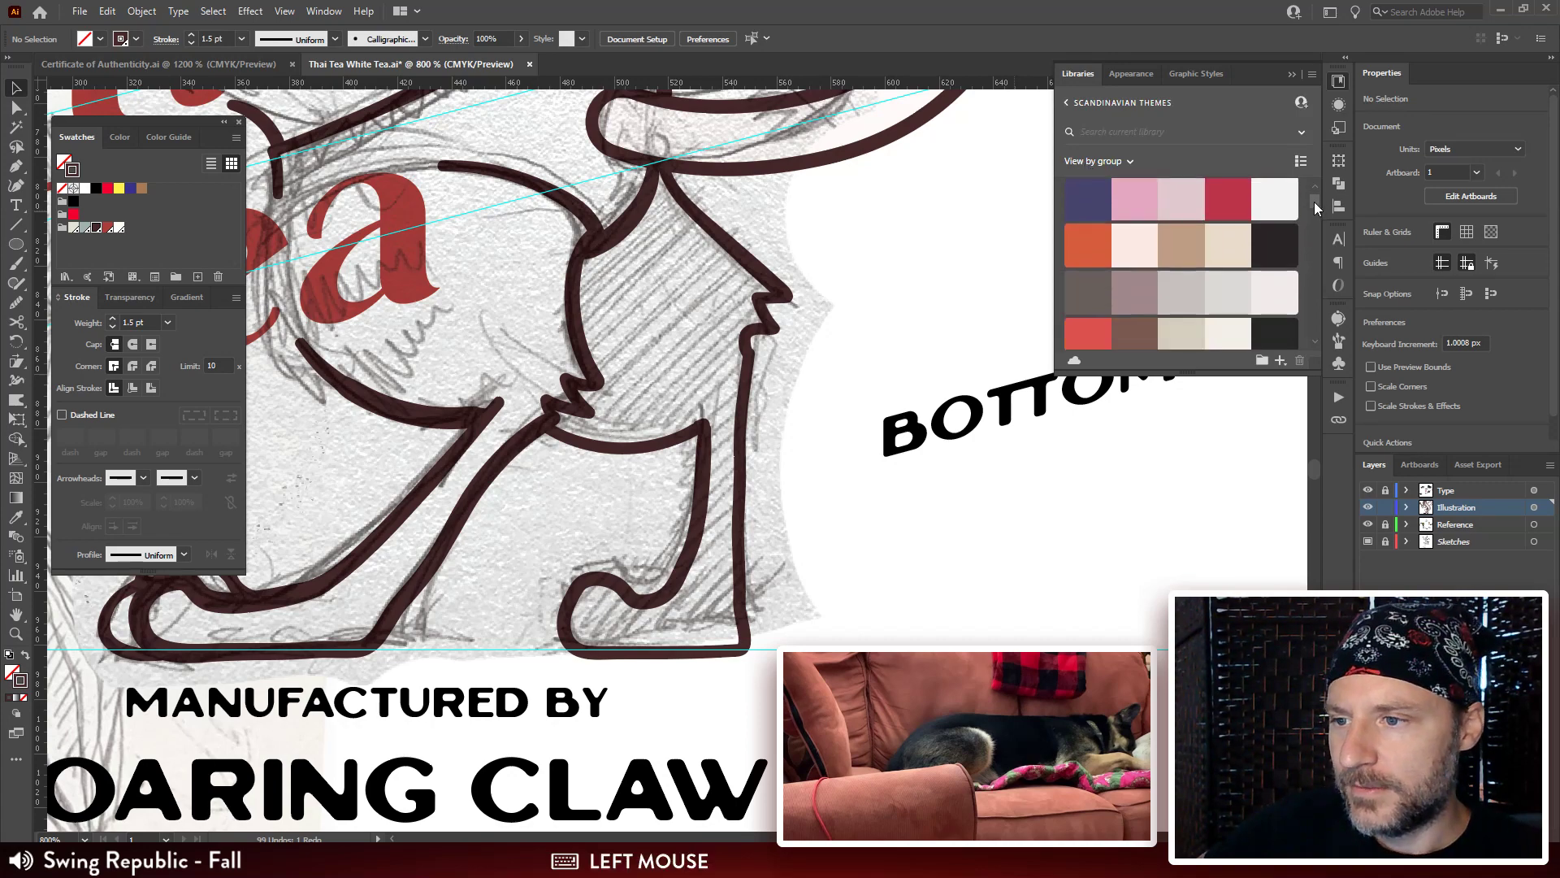
left_click_drag(1194, 371, 1195, 646)
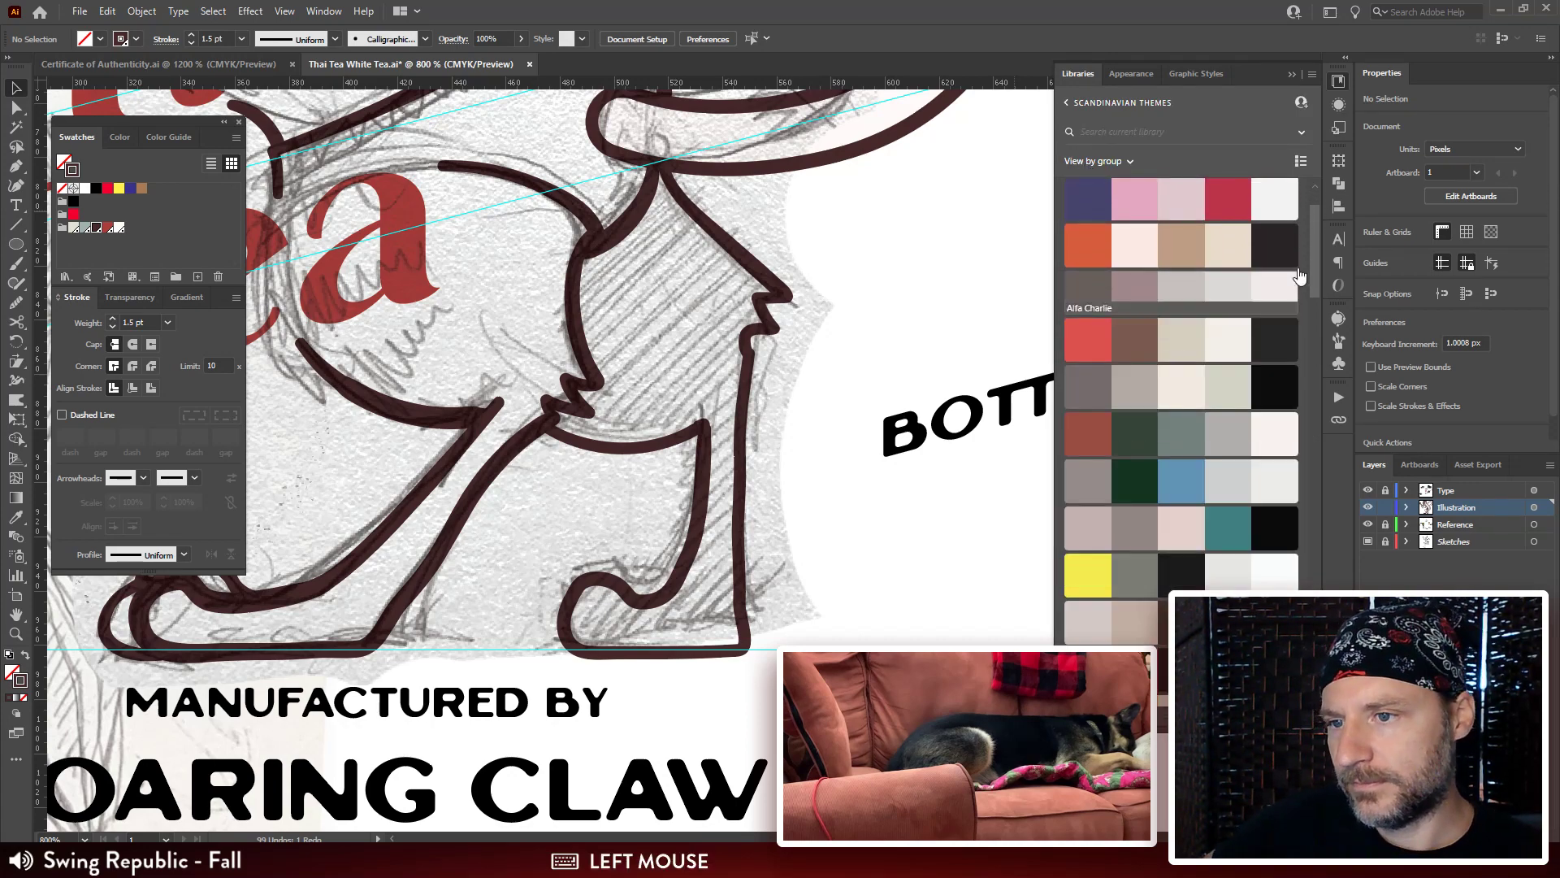
scroll(1318, 241, "down", 1)
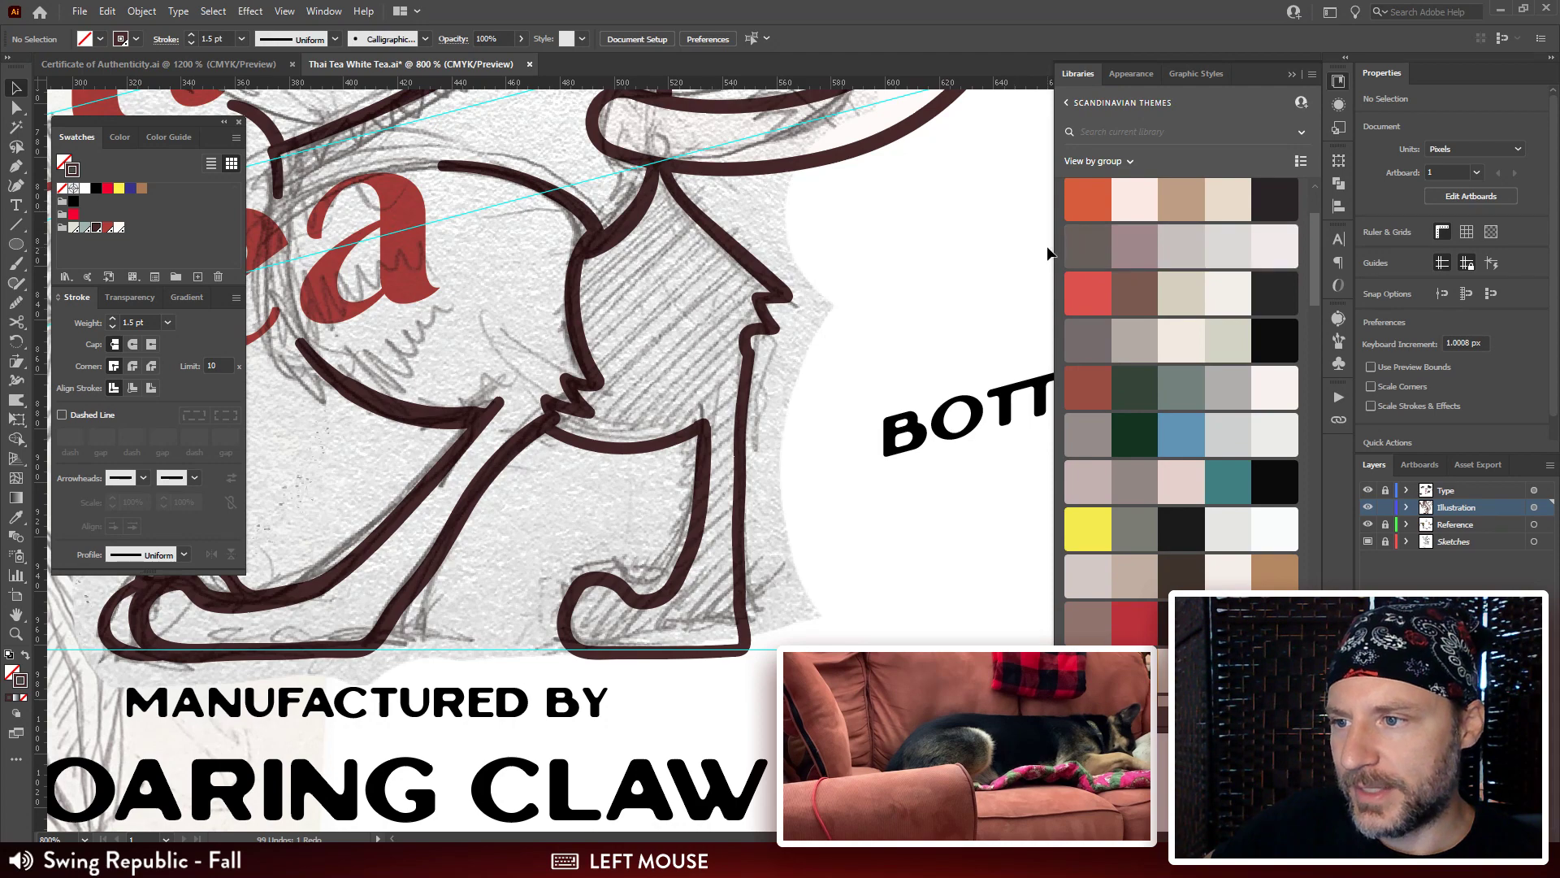
mouse_move(1052, 246)
left_mouse_down()
mouse_move(1122, 244)
mouse_move(1069, 244)
left_mouse_up()
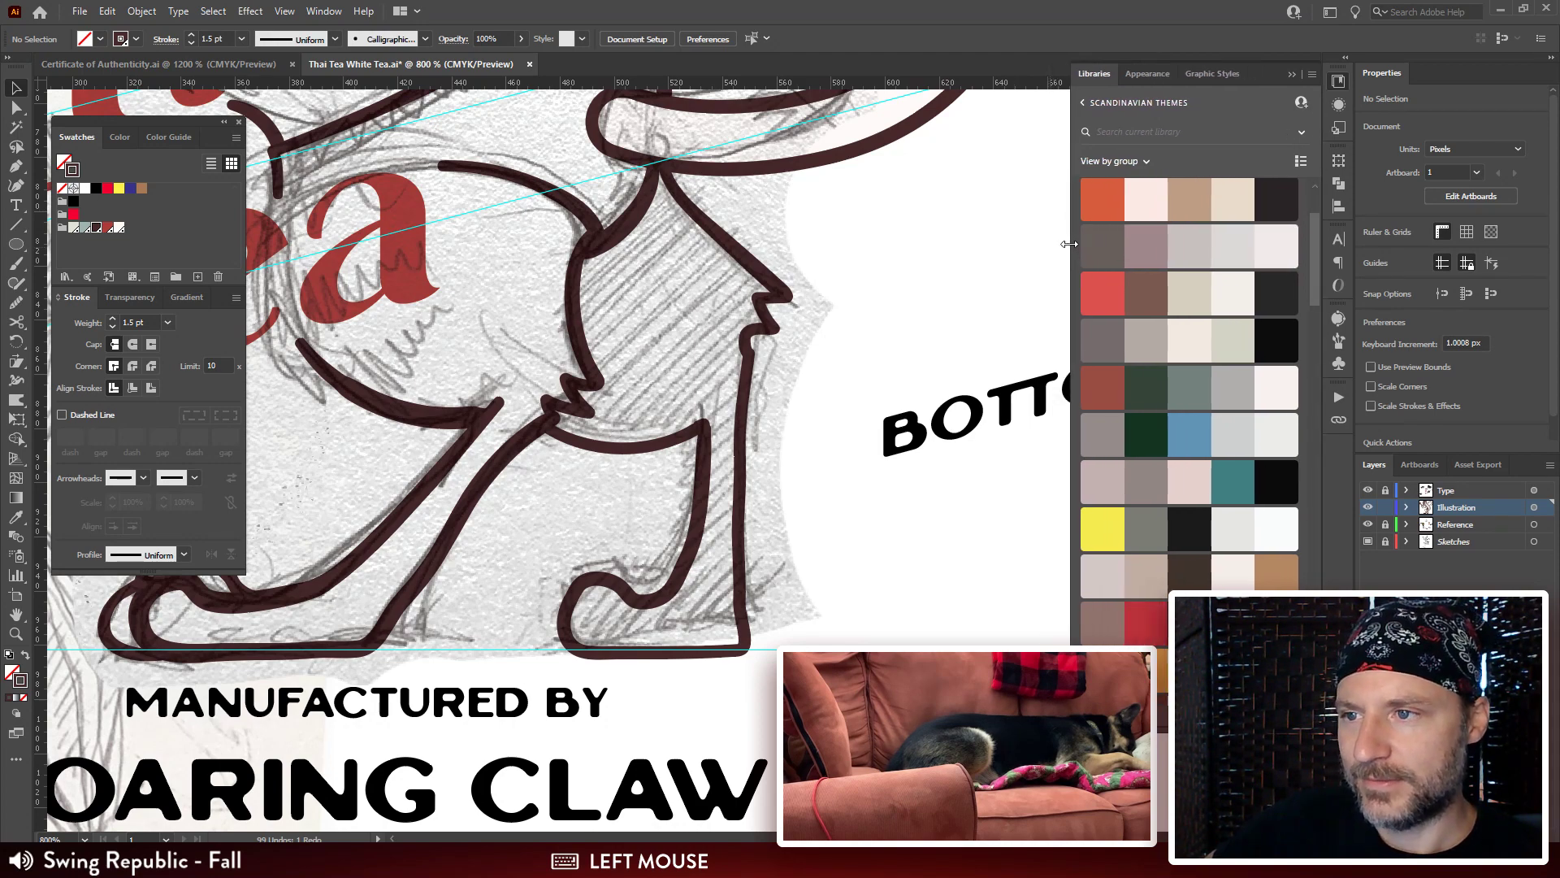
left_click(1299, 162)
left_click(1301, 162)
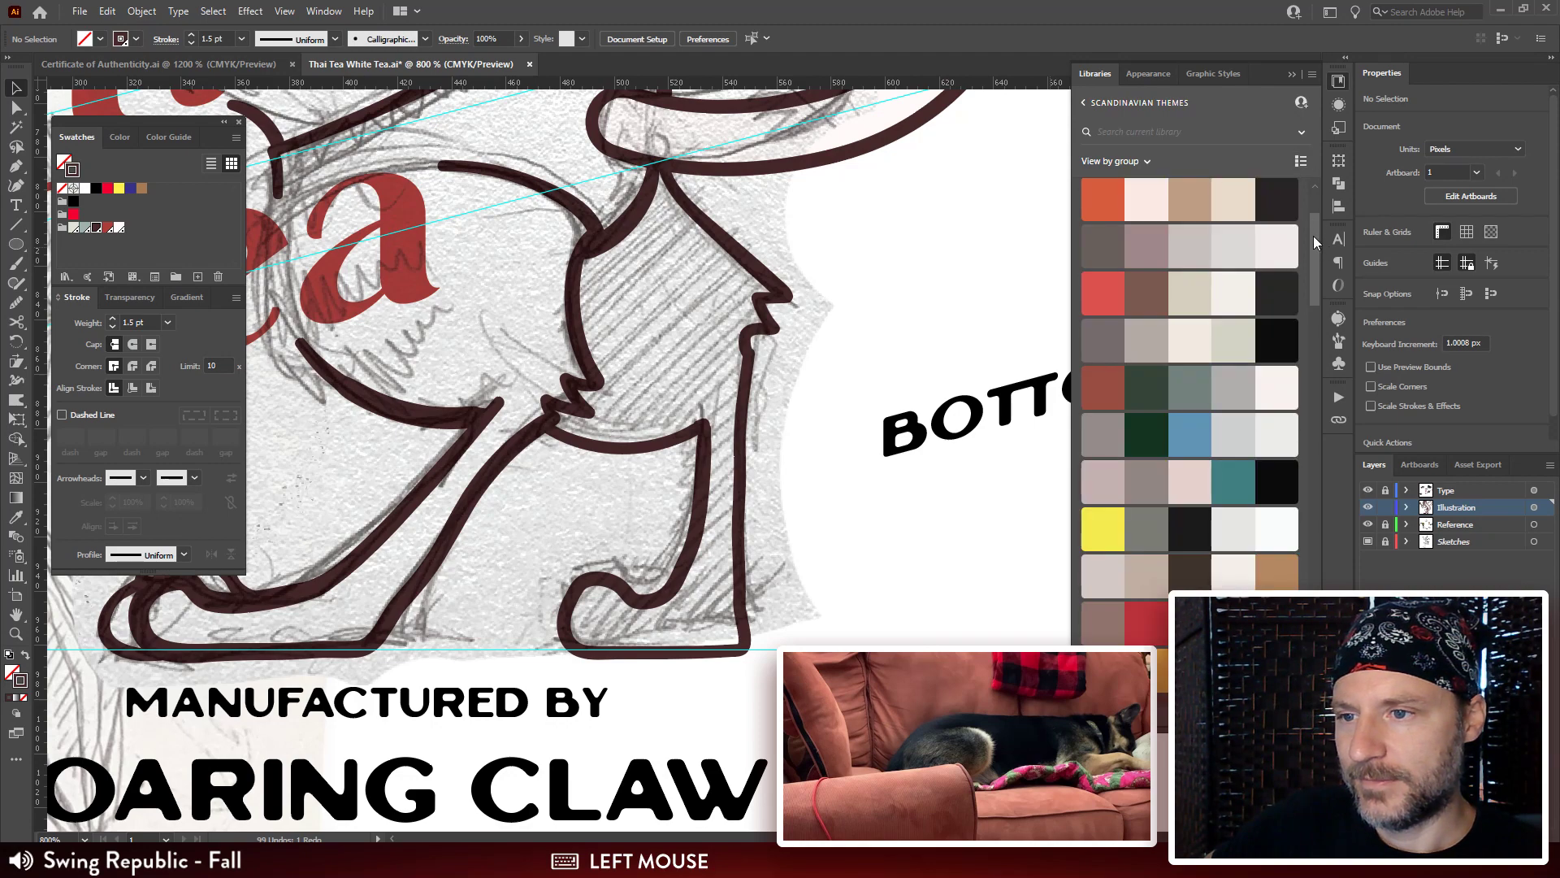
Add the brick red, golden yellow, cream and near-black colour theme from the library to the document swatches.
left_click_drag(1313, 236, 1307, 298)
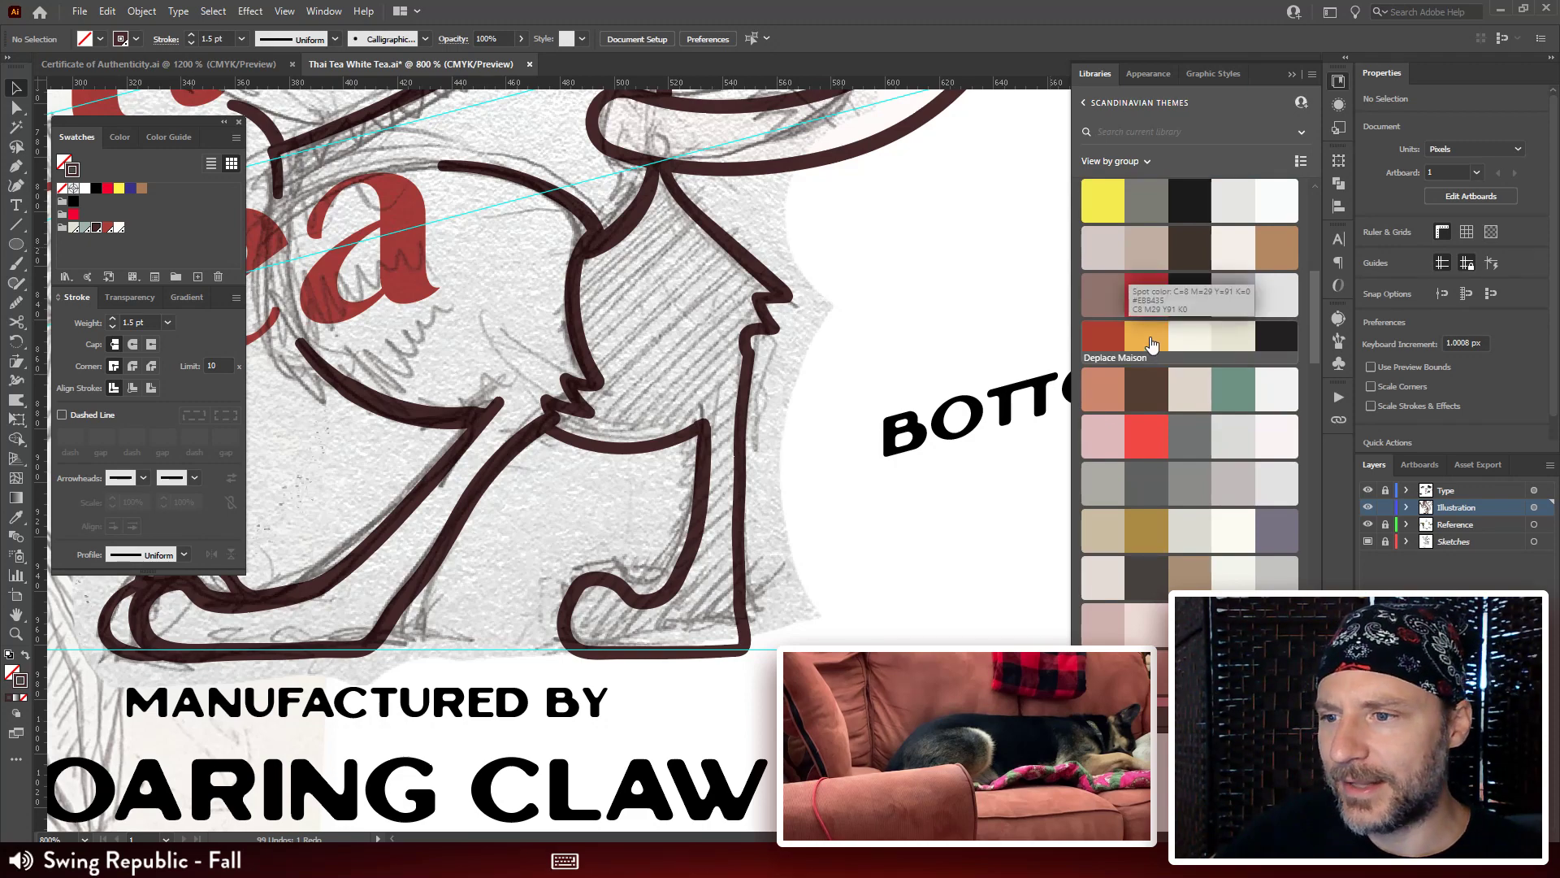
right_click(1139, 337)
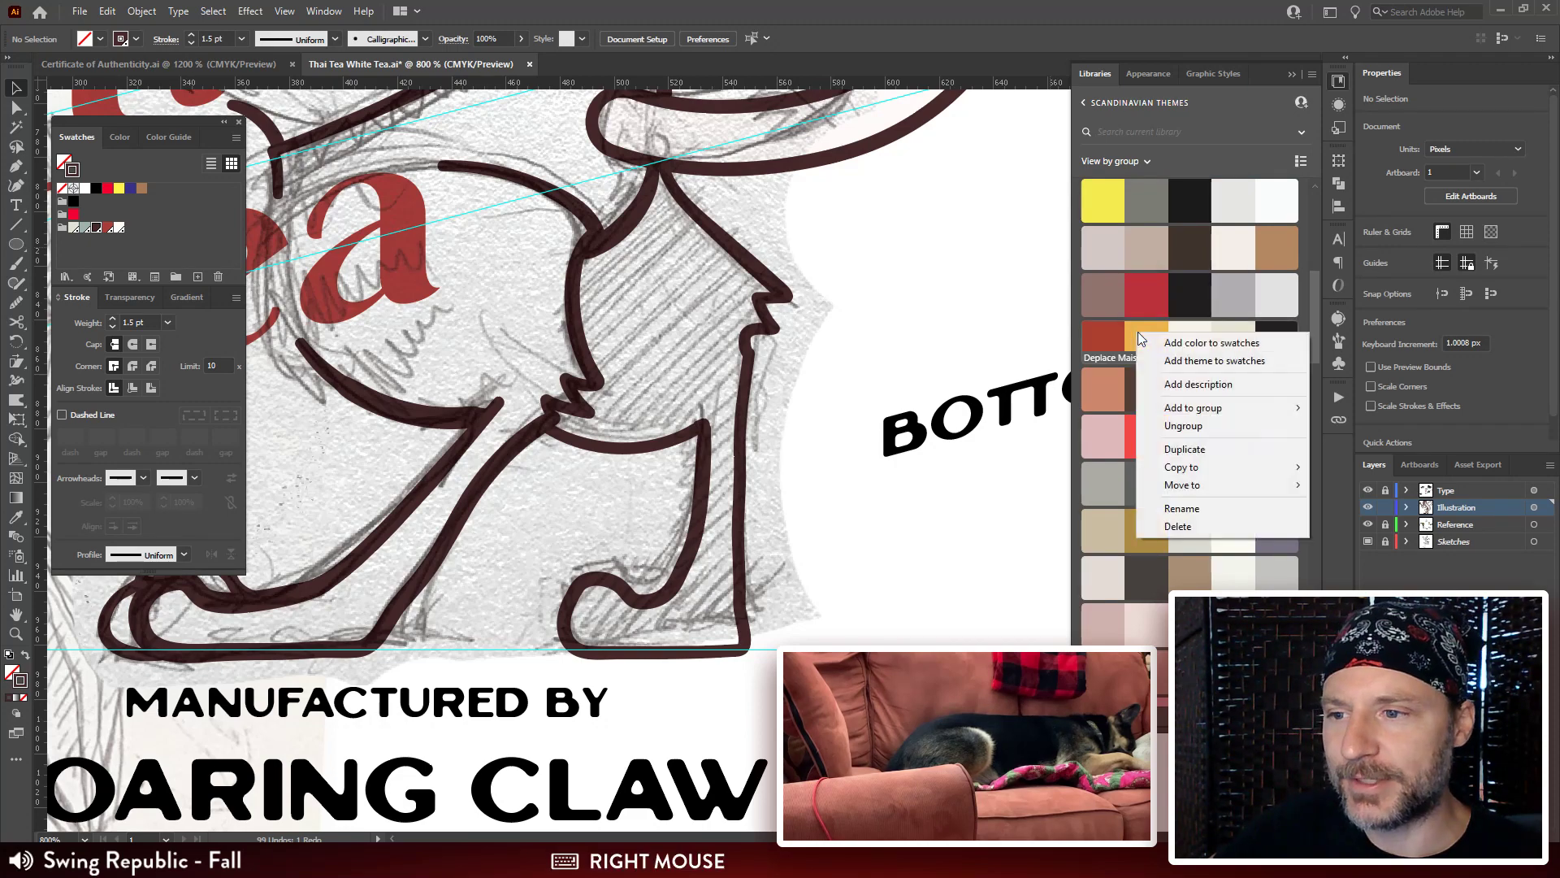
left_click(1213, 360)
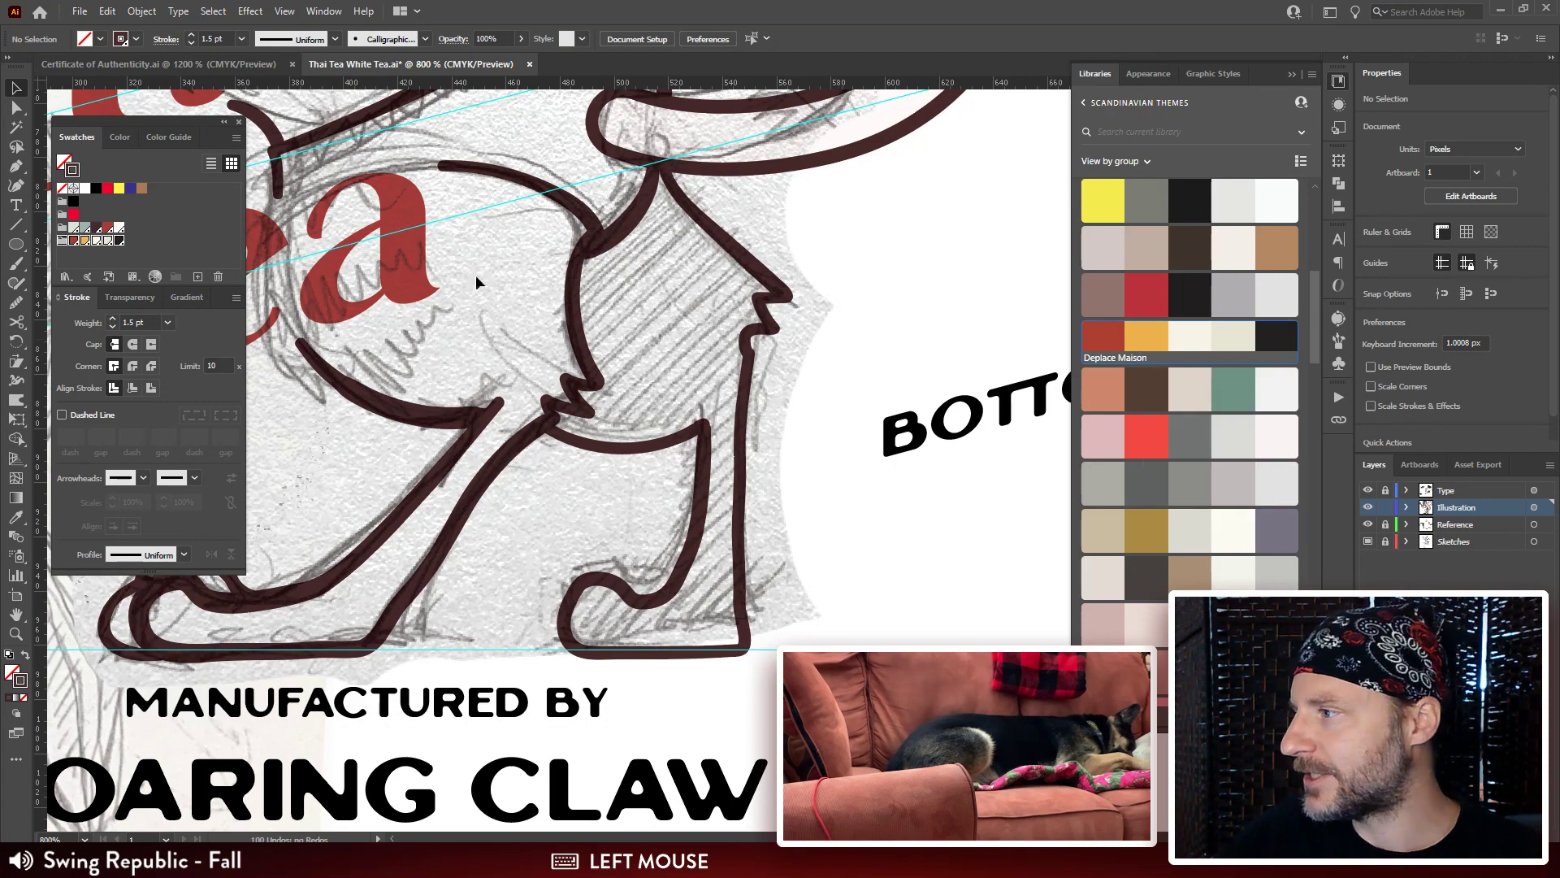
left_click(138, 241)
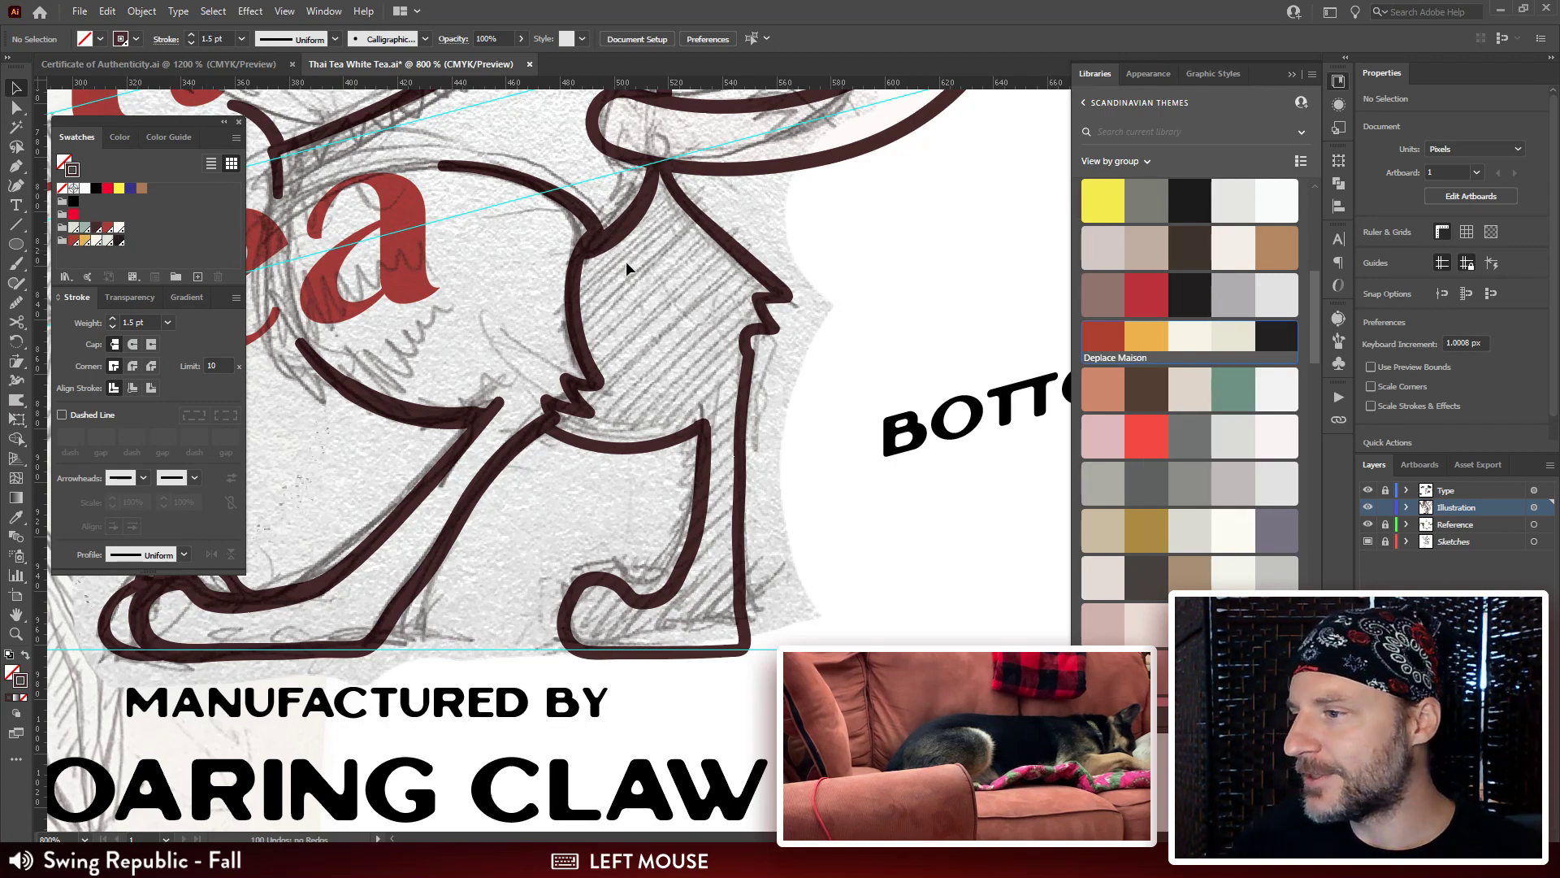
left_click(778, 320)
left_click_drag(778, 320, 819, 344)
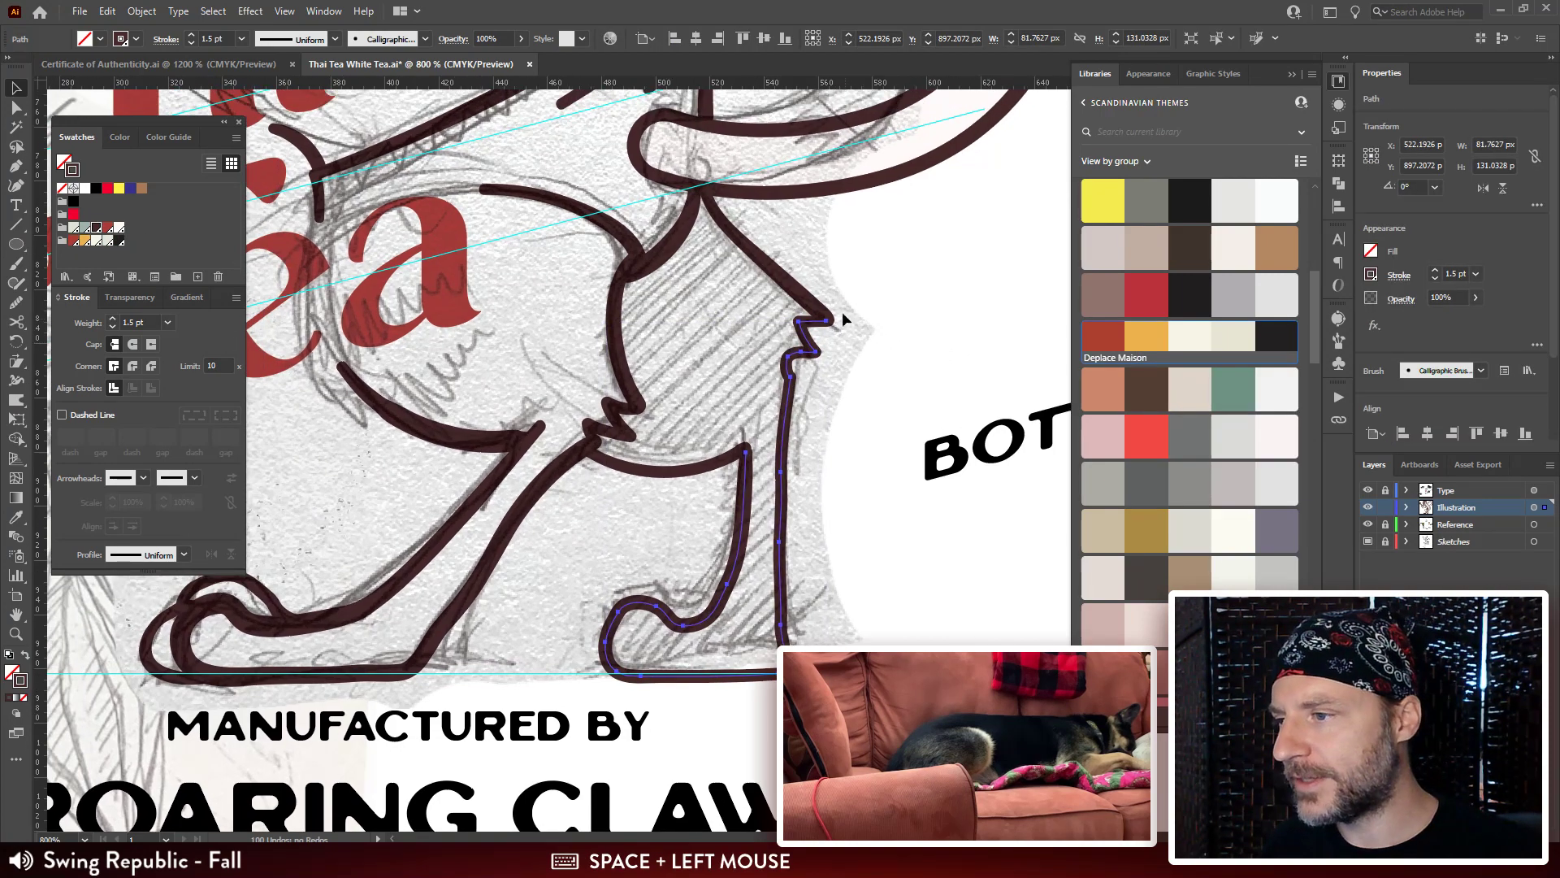
left_click(782, 280)
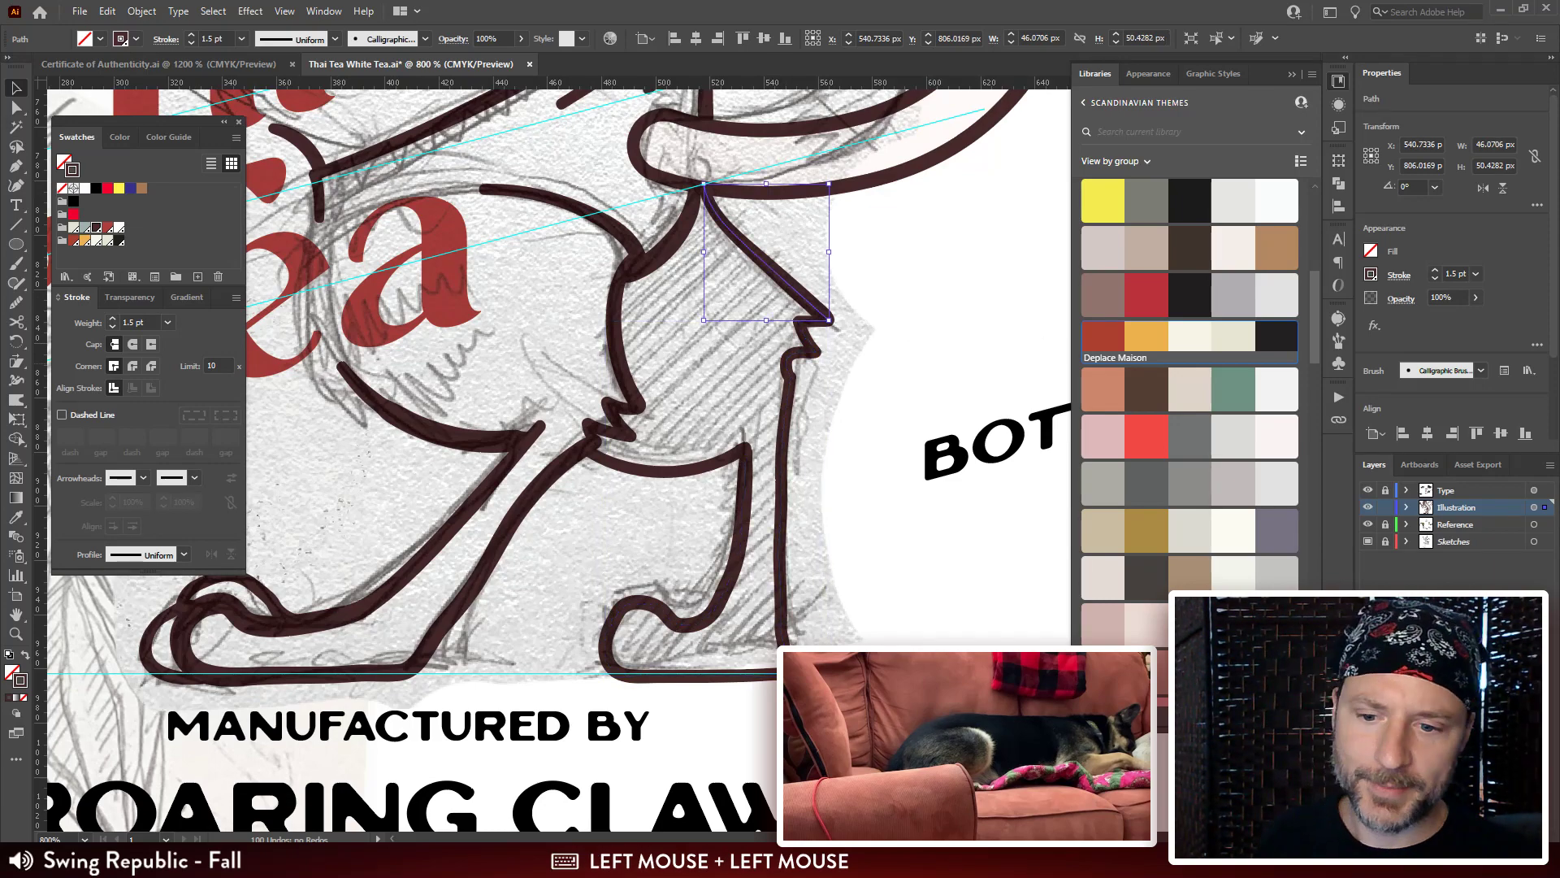
Add a new layer directly below the Illustration layer and name it Color Fills.
left_click(1525, 835)
left_click_drag(1479, 509, 1474, 533)
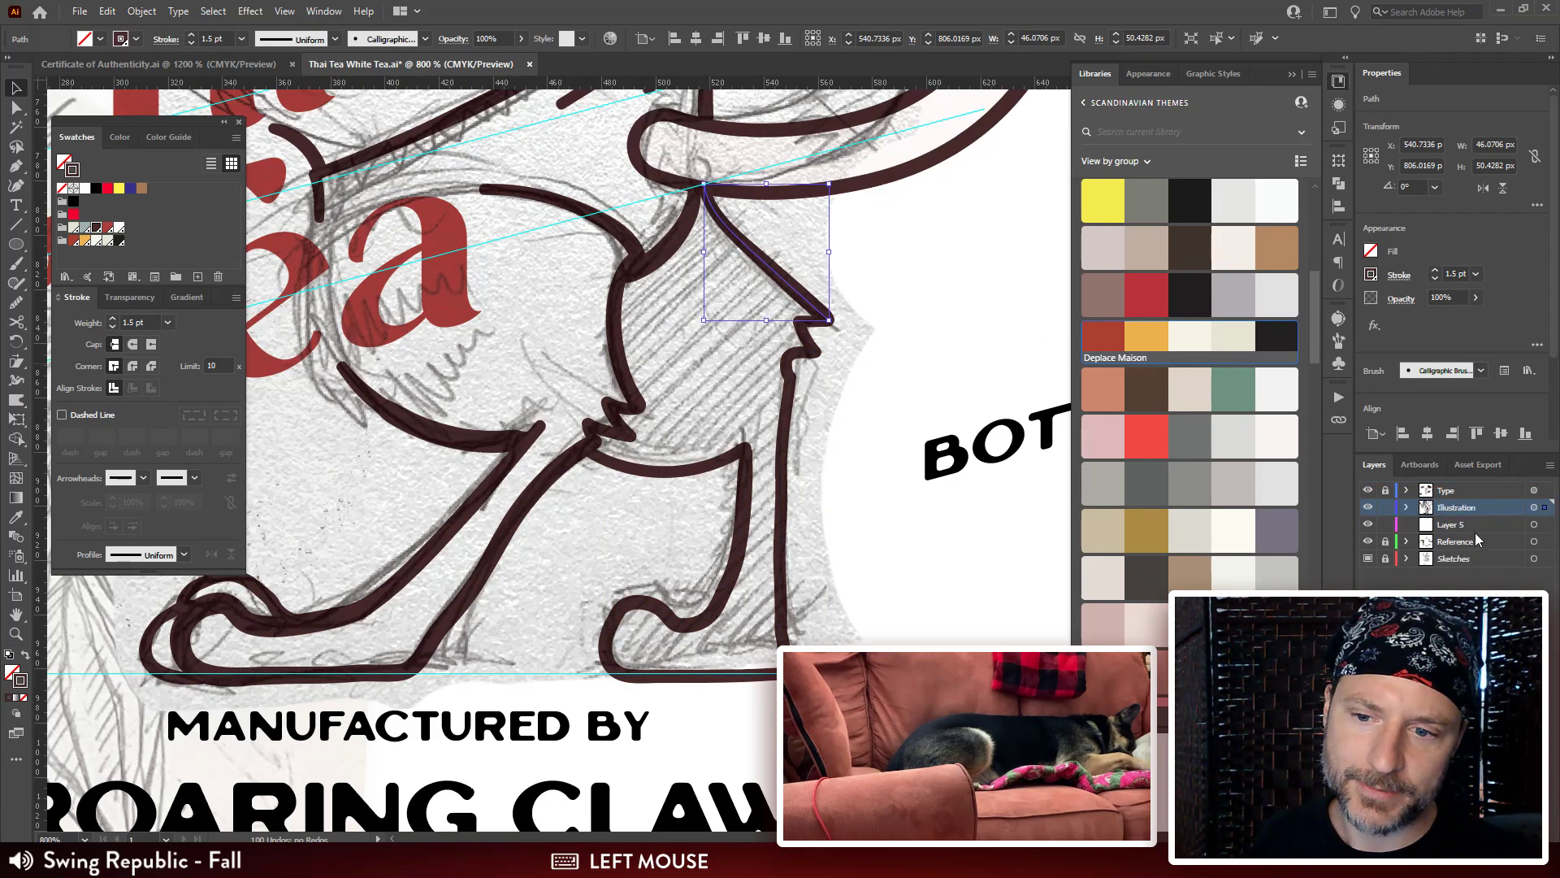
double_click(1459, 524)
type("Color")
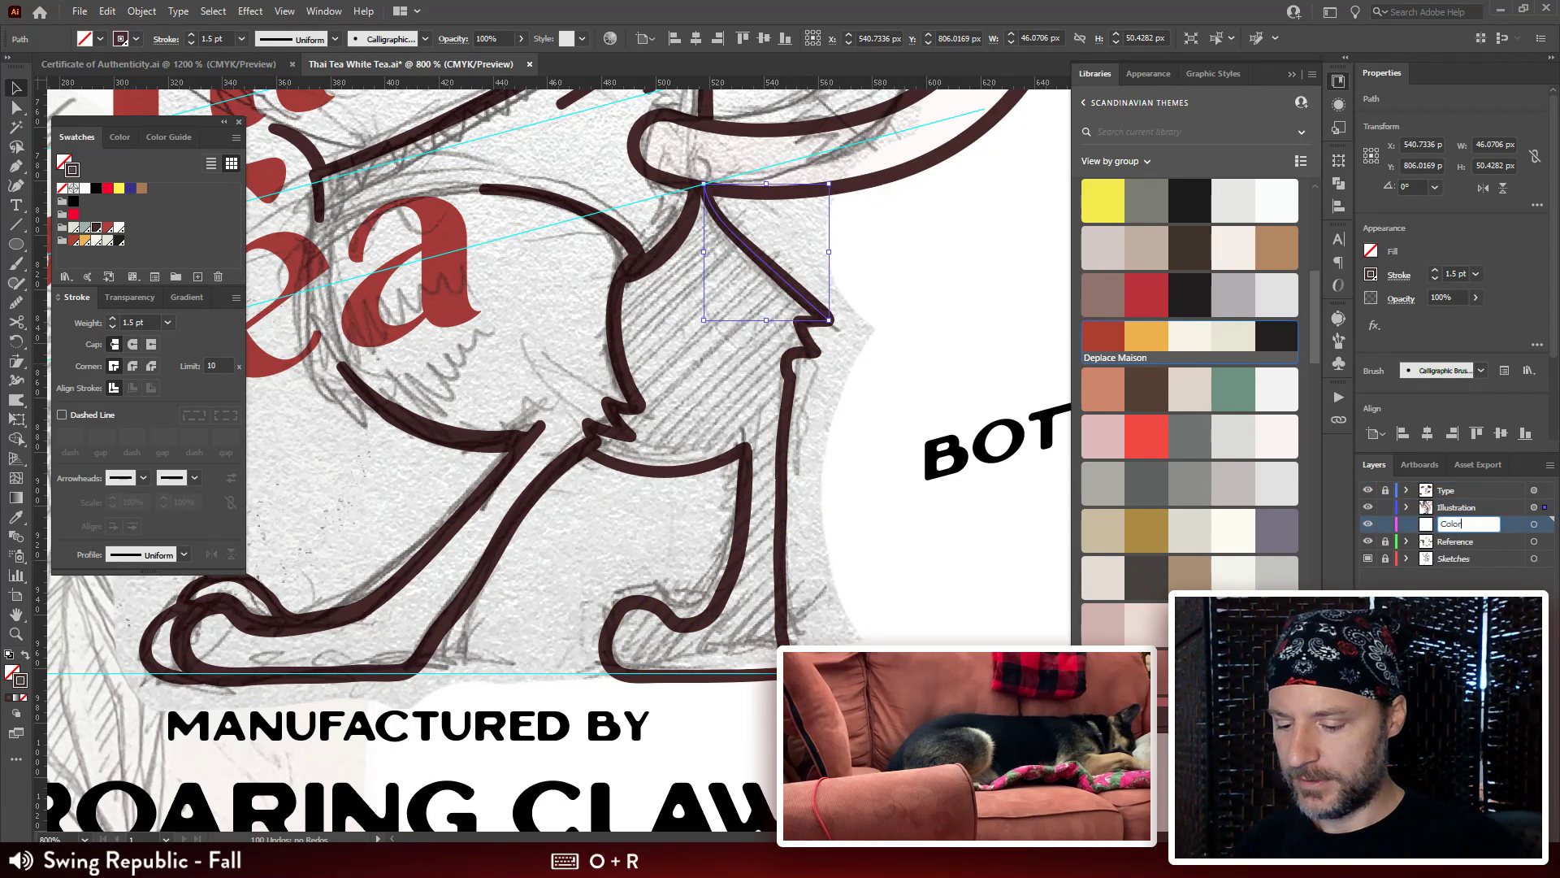
type(" Fills")
key("Return")
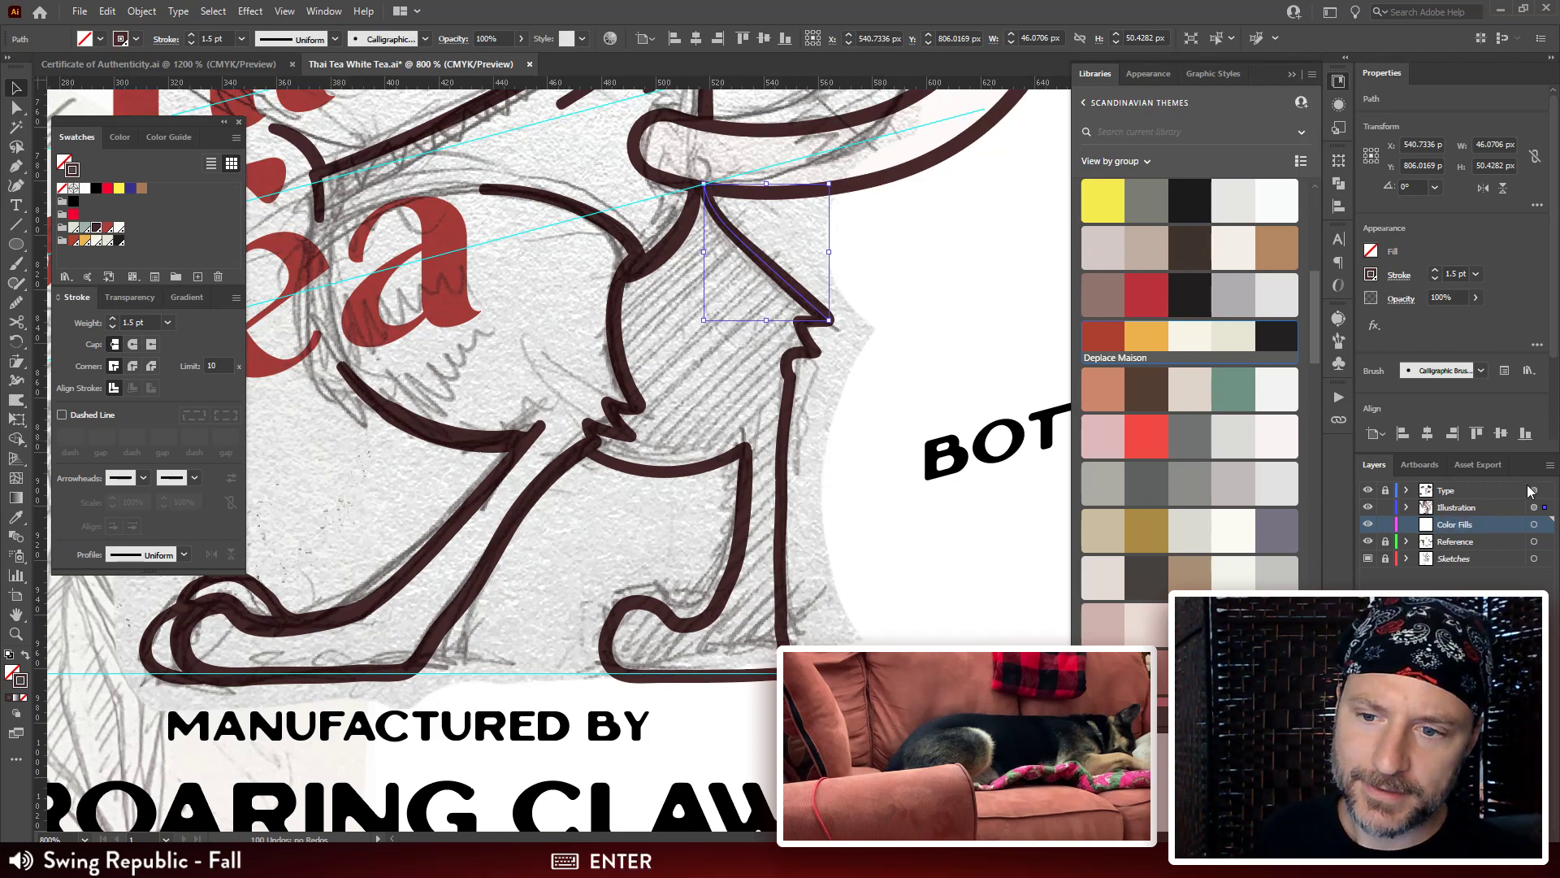
Rename the Illustration layer as Line Art.
double_click(1458, 507)
type("L")
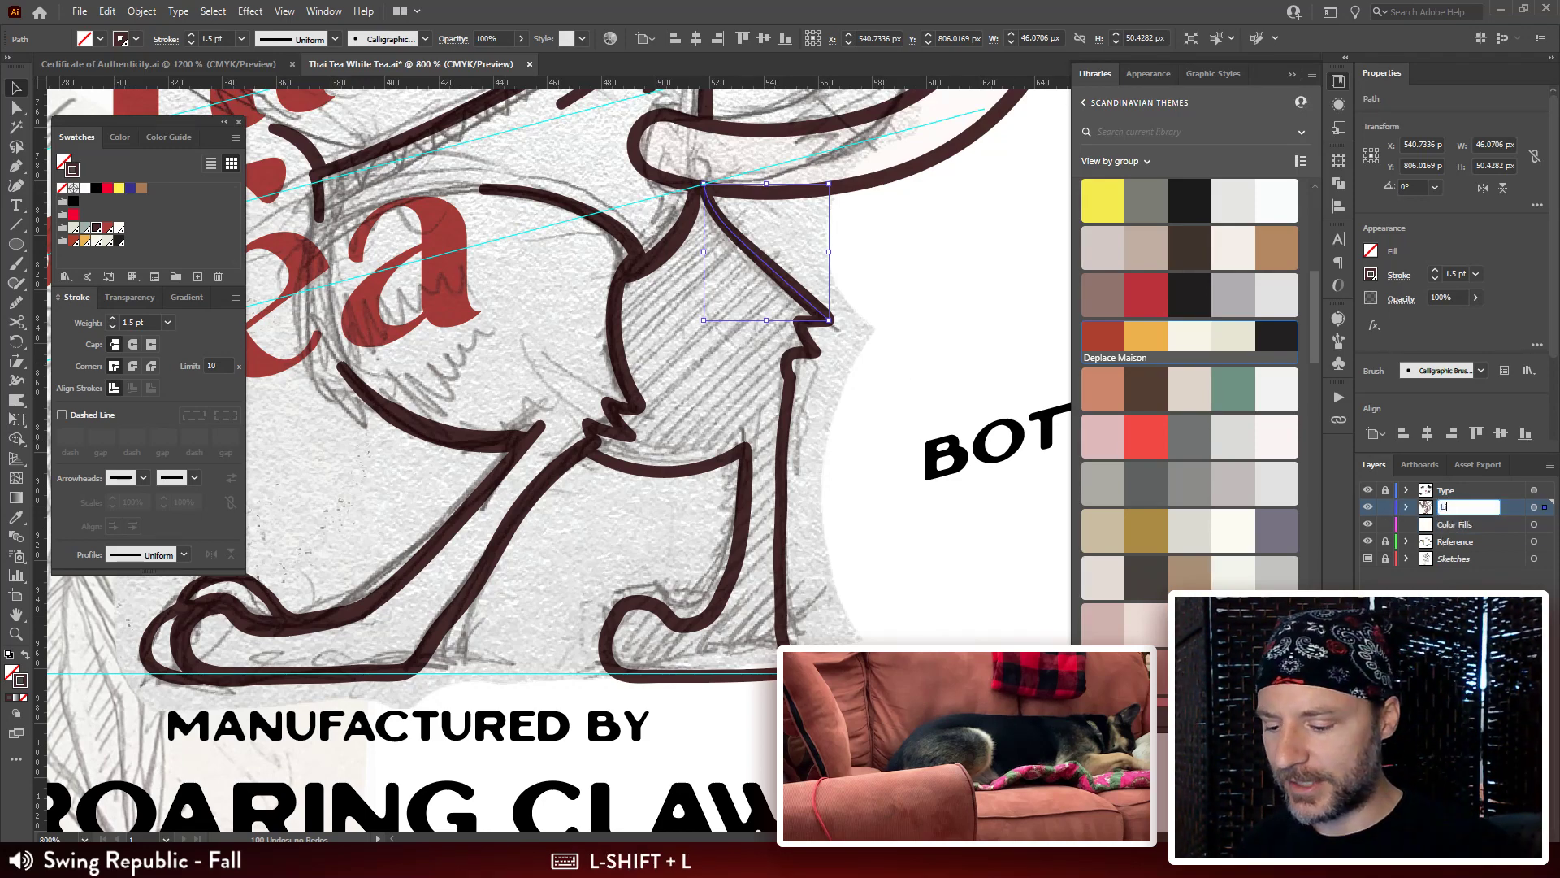
type("ine Art")
key("Return")
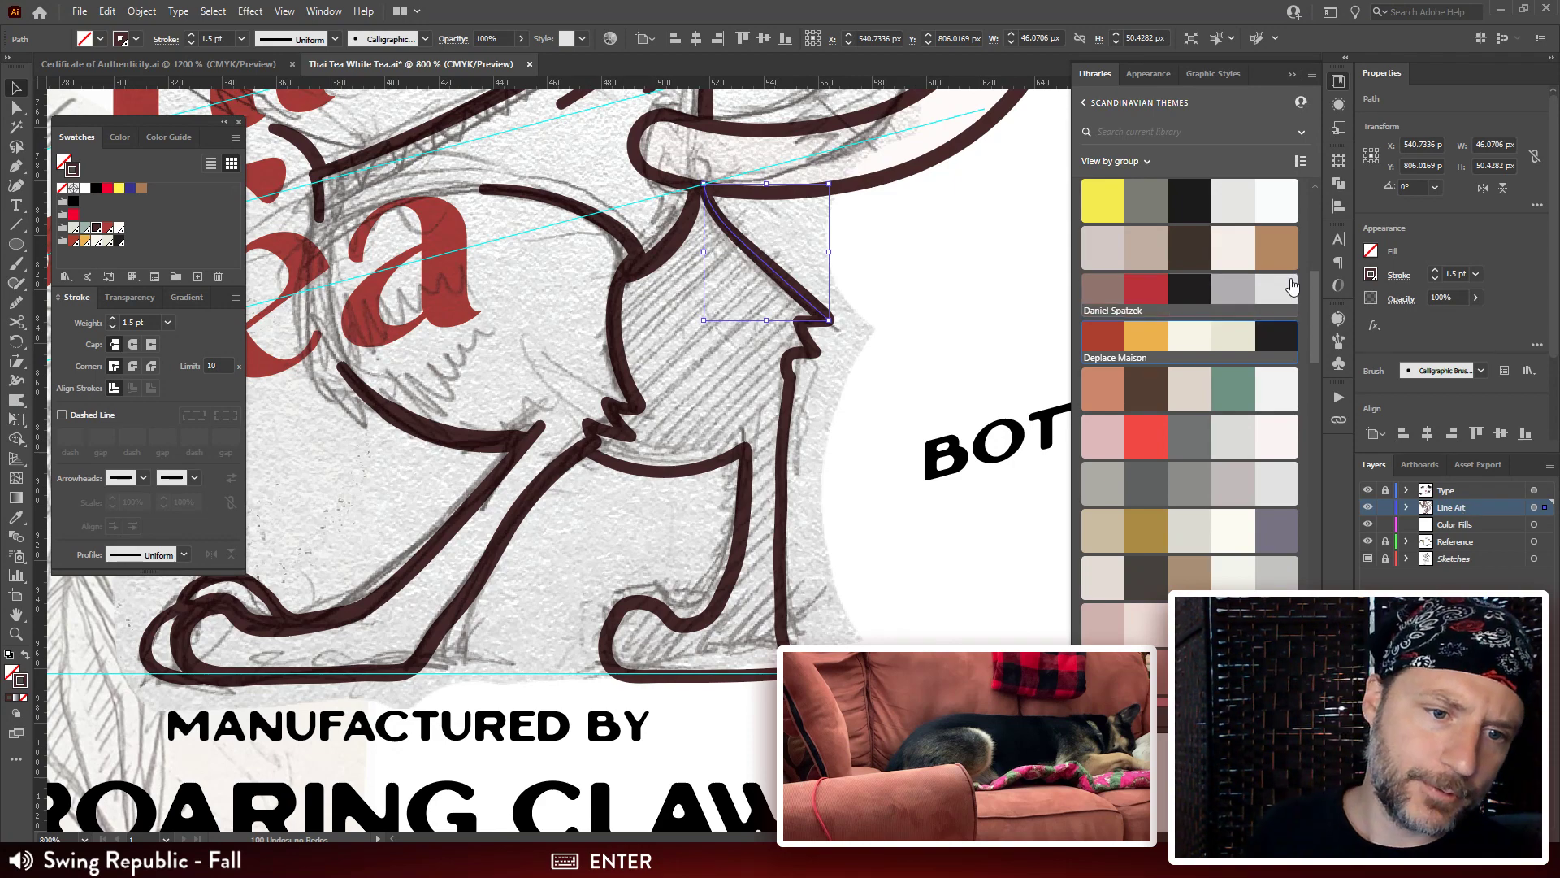
Clear the selection, activate the Pen tool, lock the Line Art layer and make Color Fills the active layer.
left_click(876, 293)
left_click_drag(886, 258, 842, 406)
key("ctrl+=")
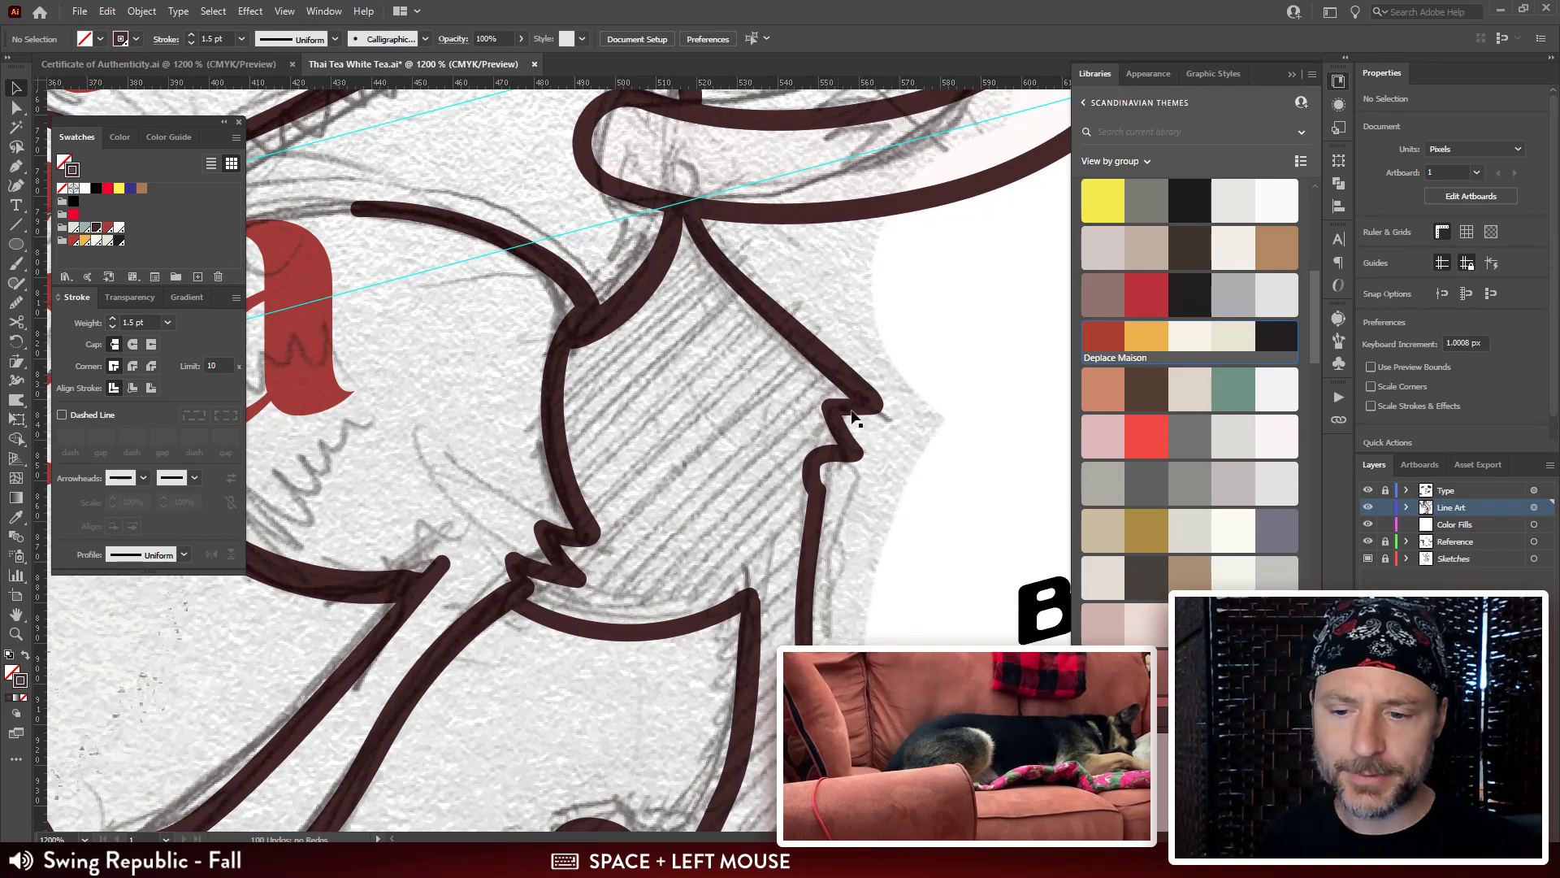
left_click_drag(707, 250, 763, 226)
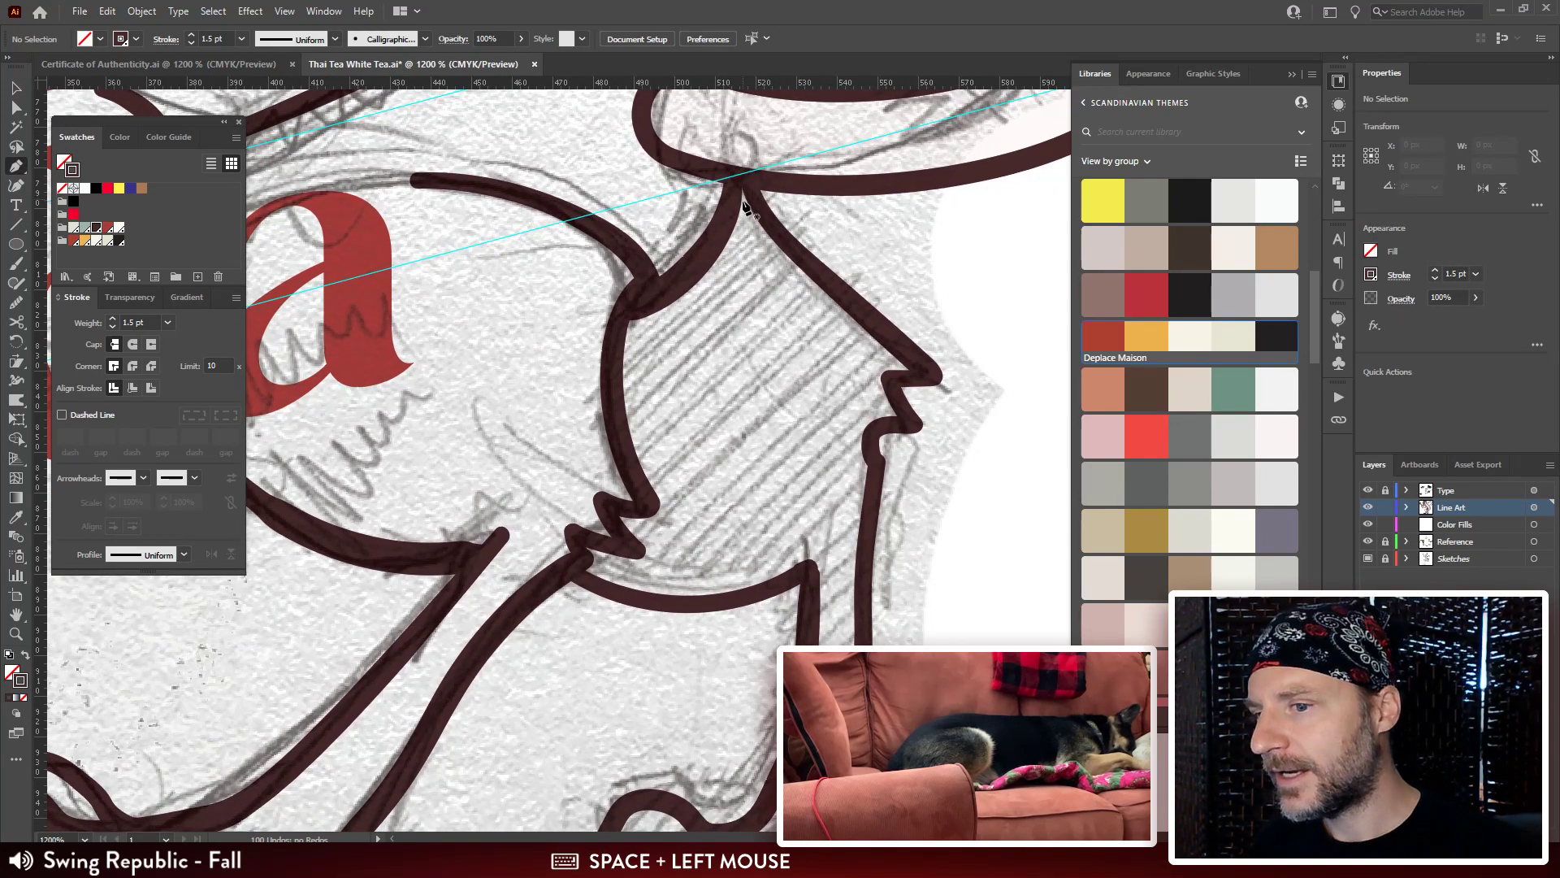
left_click(1386, 507)
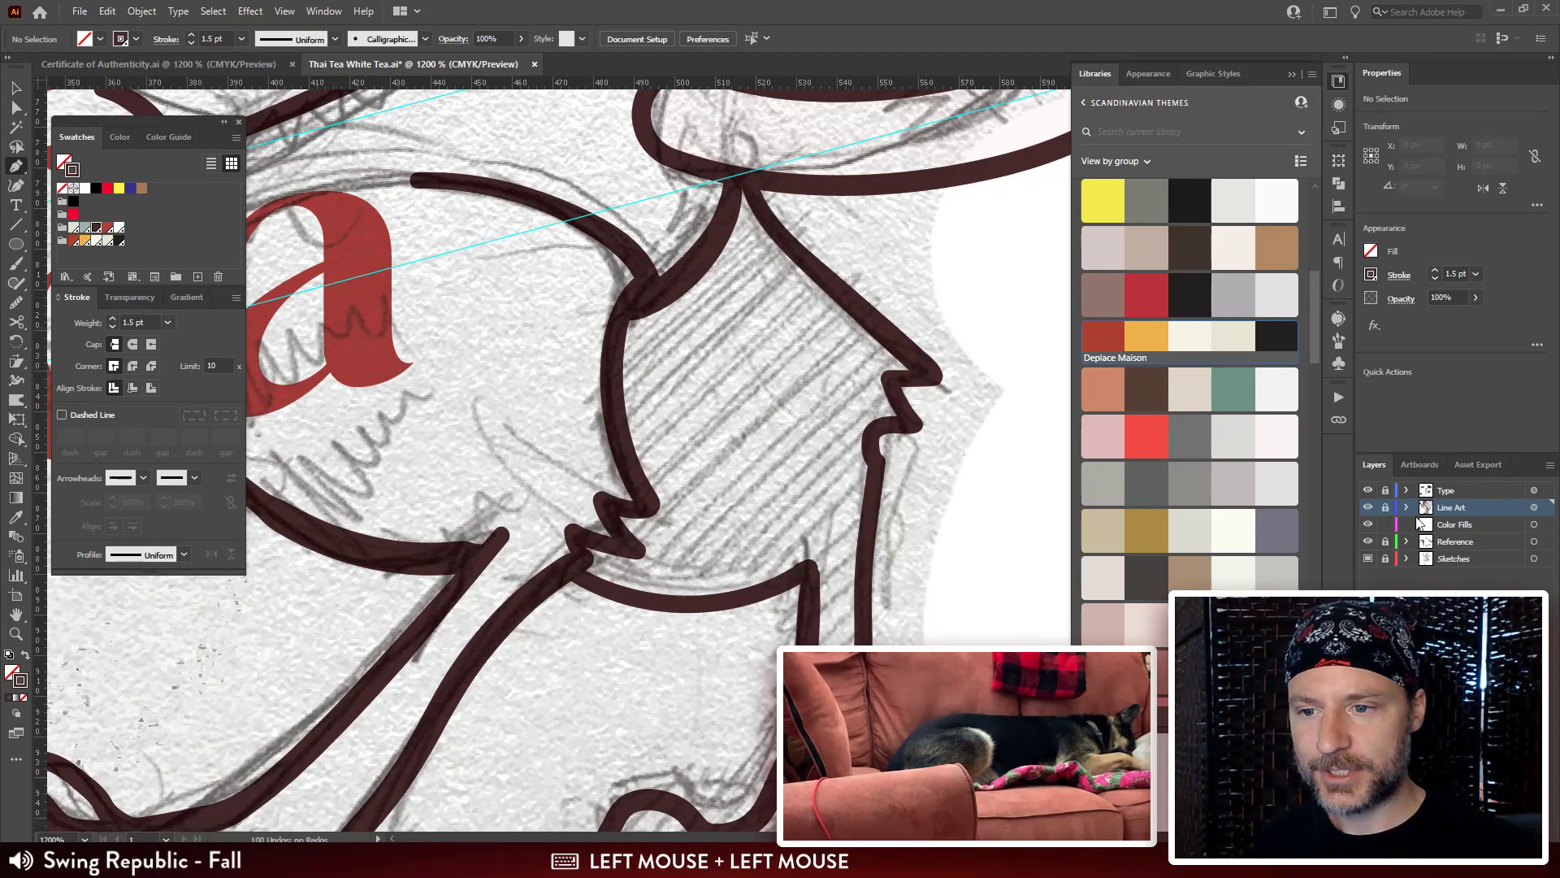
left_click(1490, 524)
left_click_drag(760, 231, 744, 221)
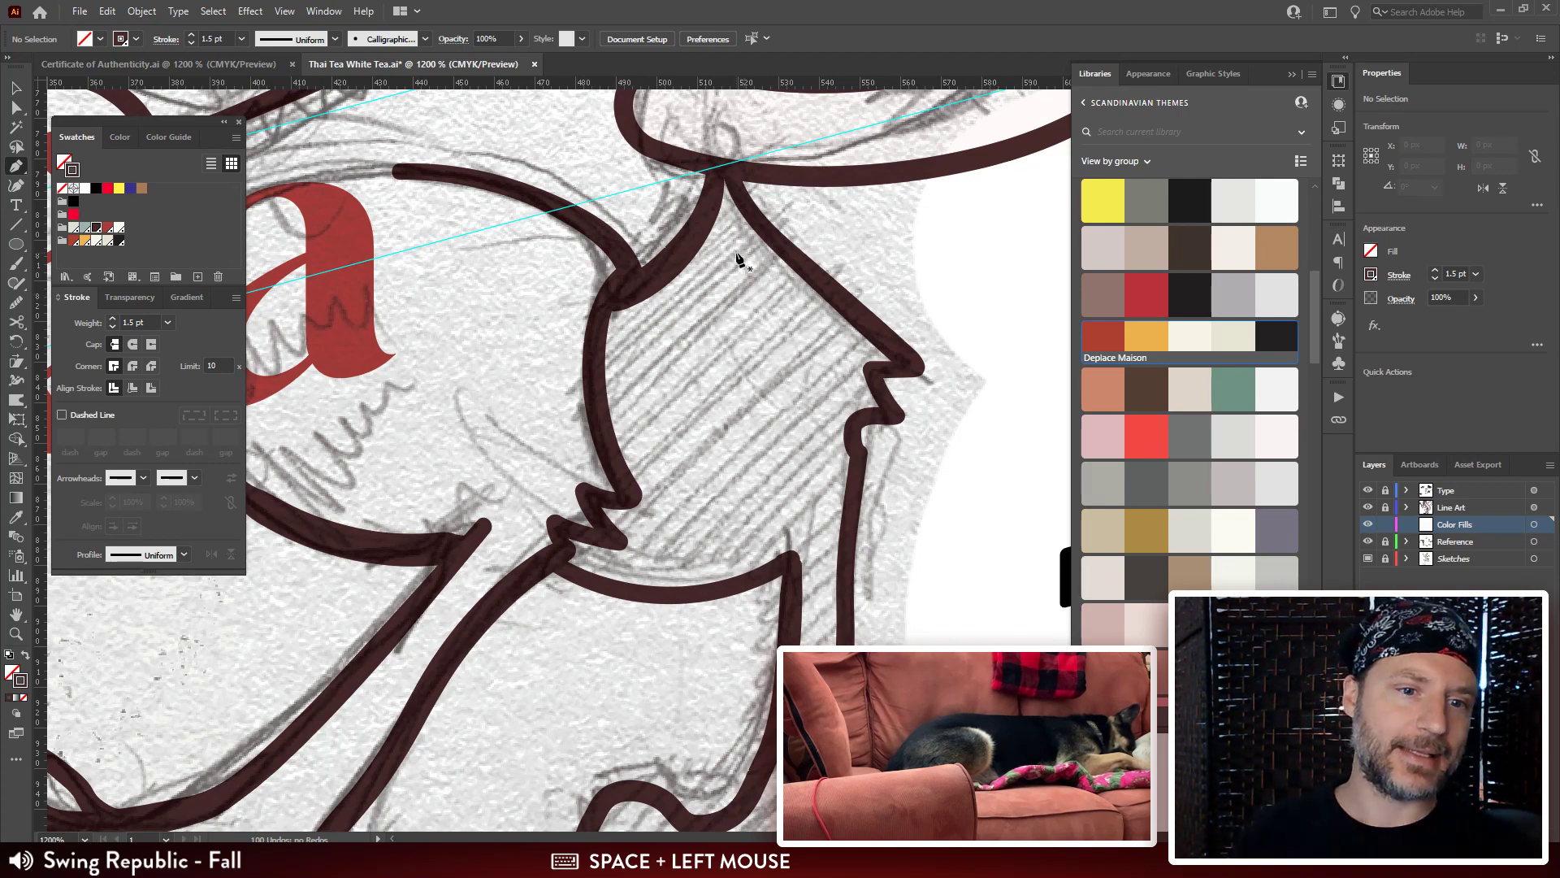
left_click_drag(560, 213, 774, 349)
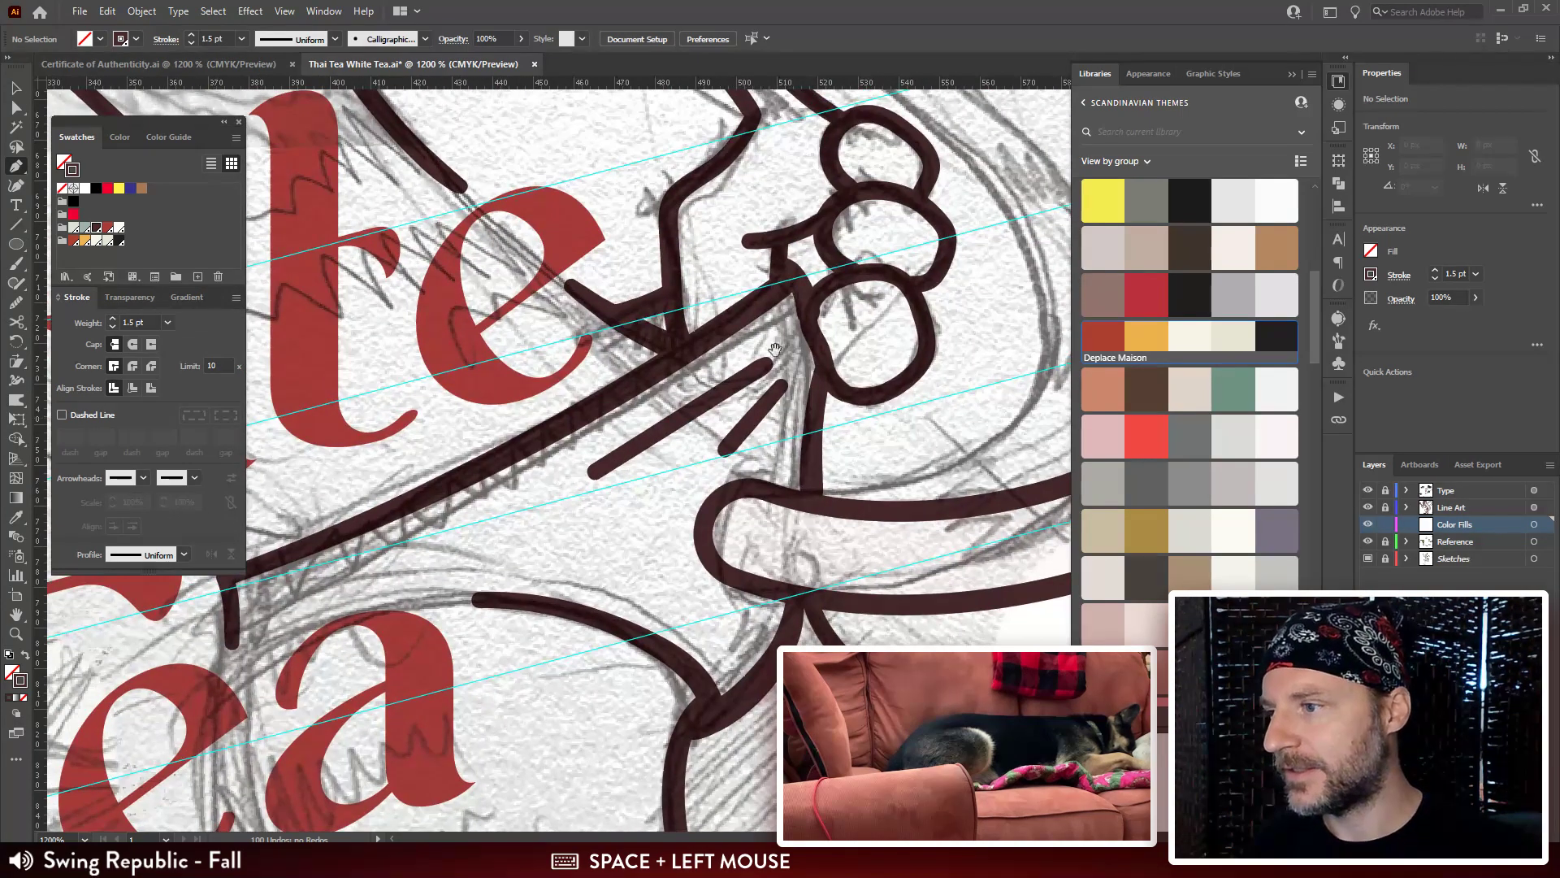
mouse_move(734, 416)
left_mouse_down()
mouse_move(666, 202)
mouse_move(654, 356)
left_mouse_up()
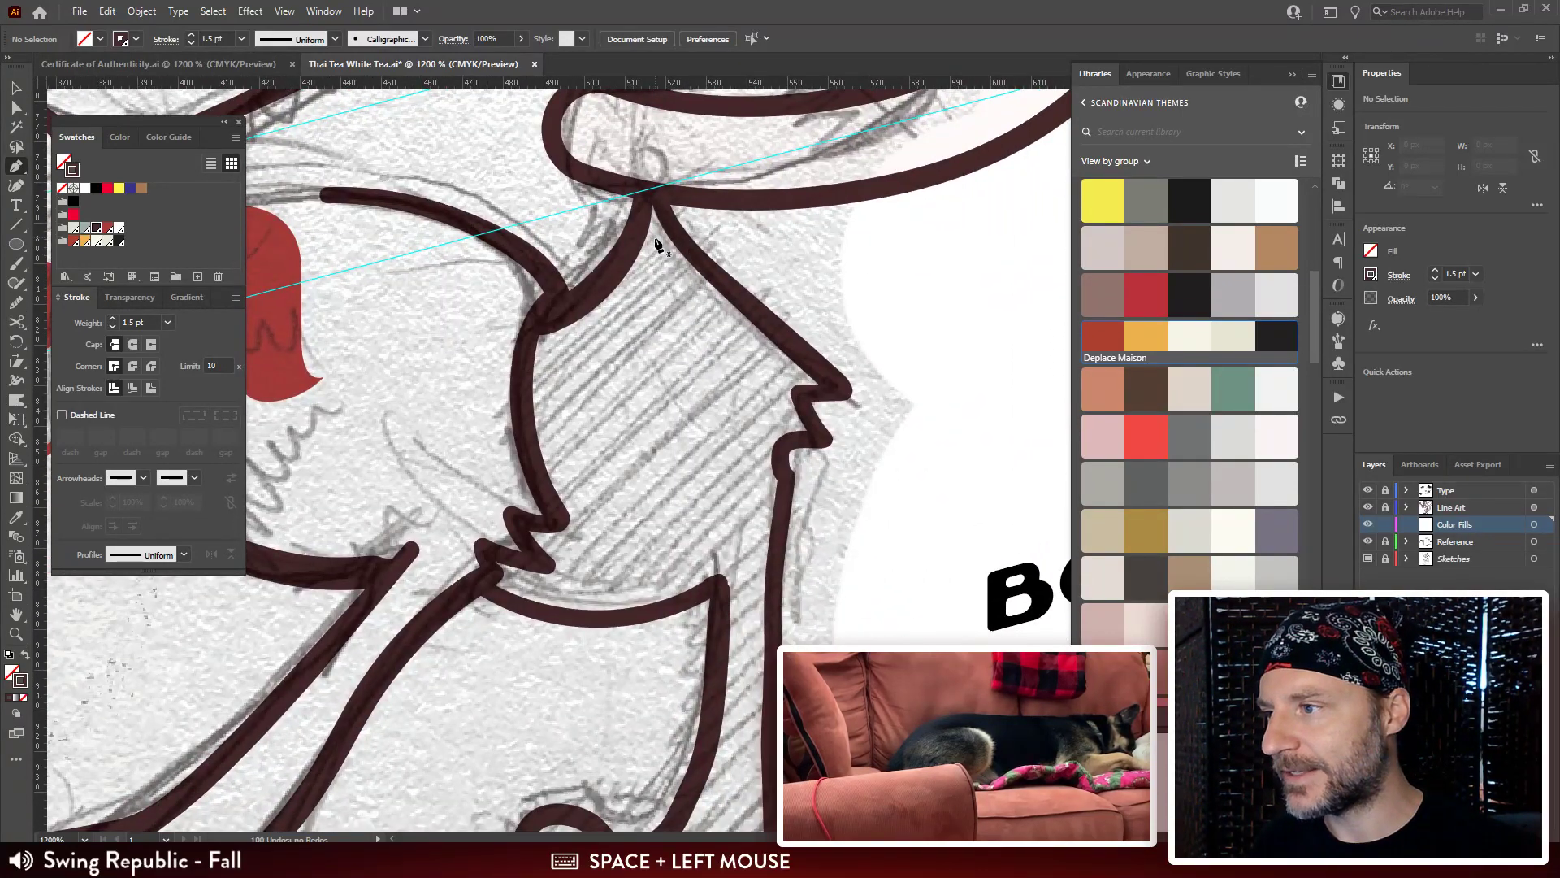
left_click_drag(683, 286, 669, 269)
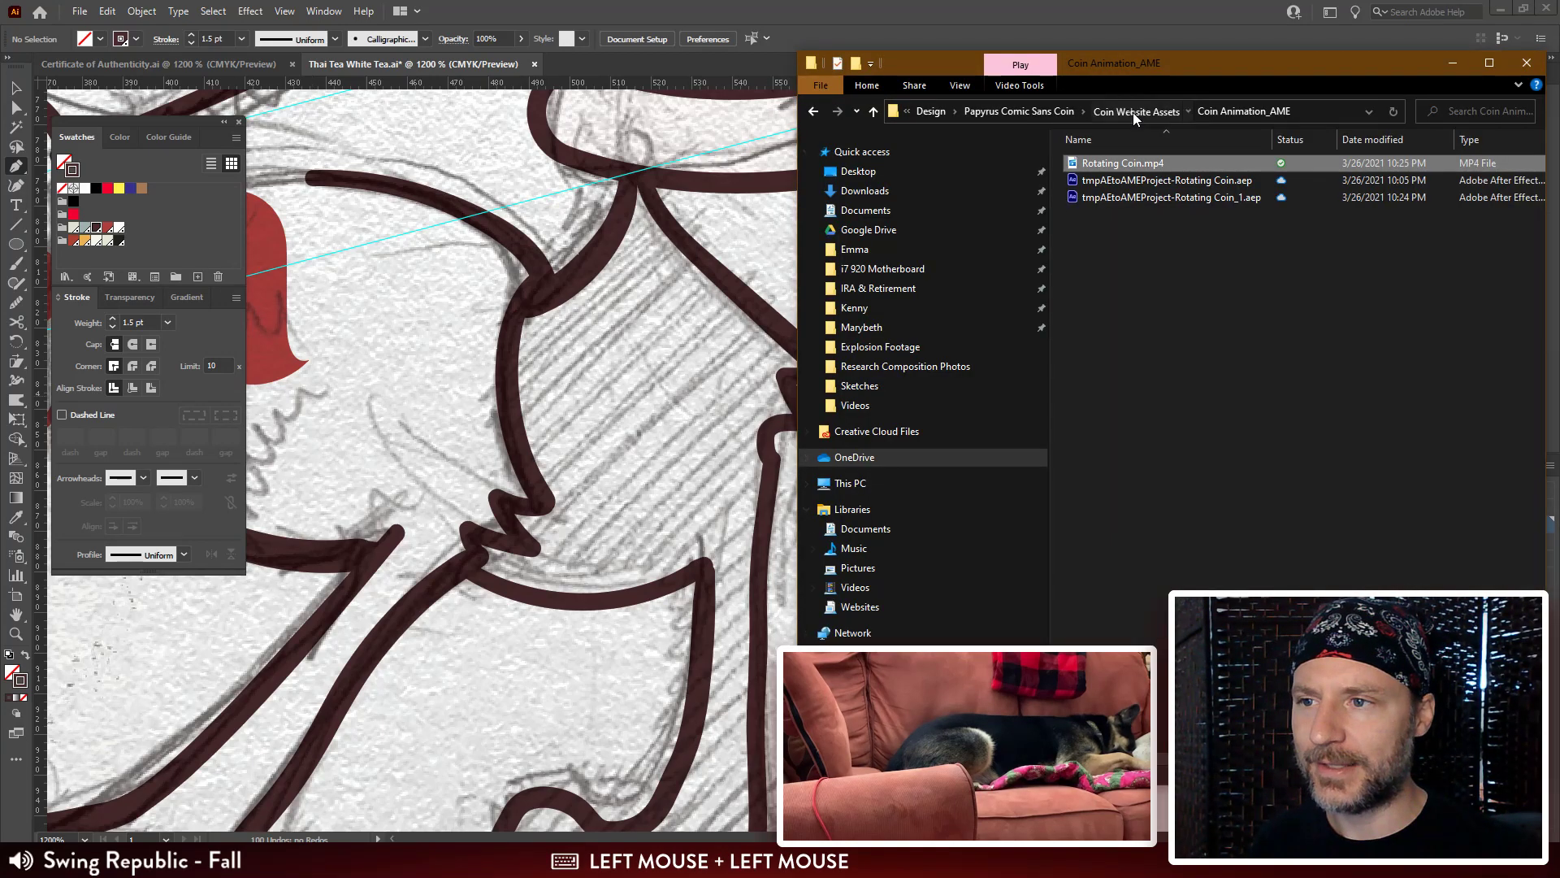
In File Explorer, preview the video Rotating Coin.mp4 from the Coin Animation_AME folder.
left_click(1132, 112)
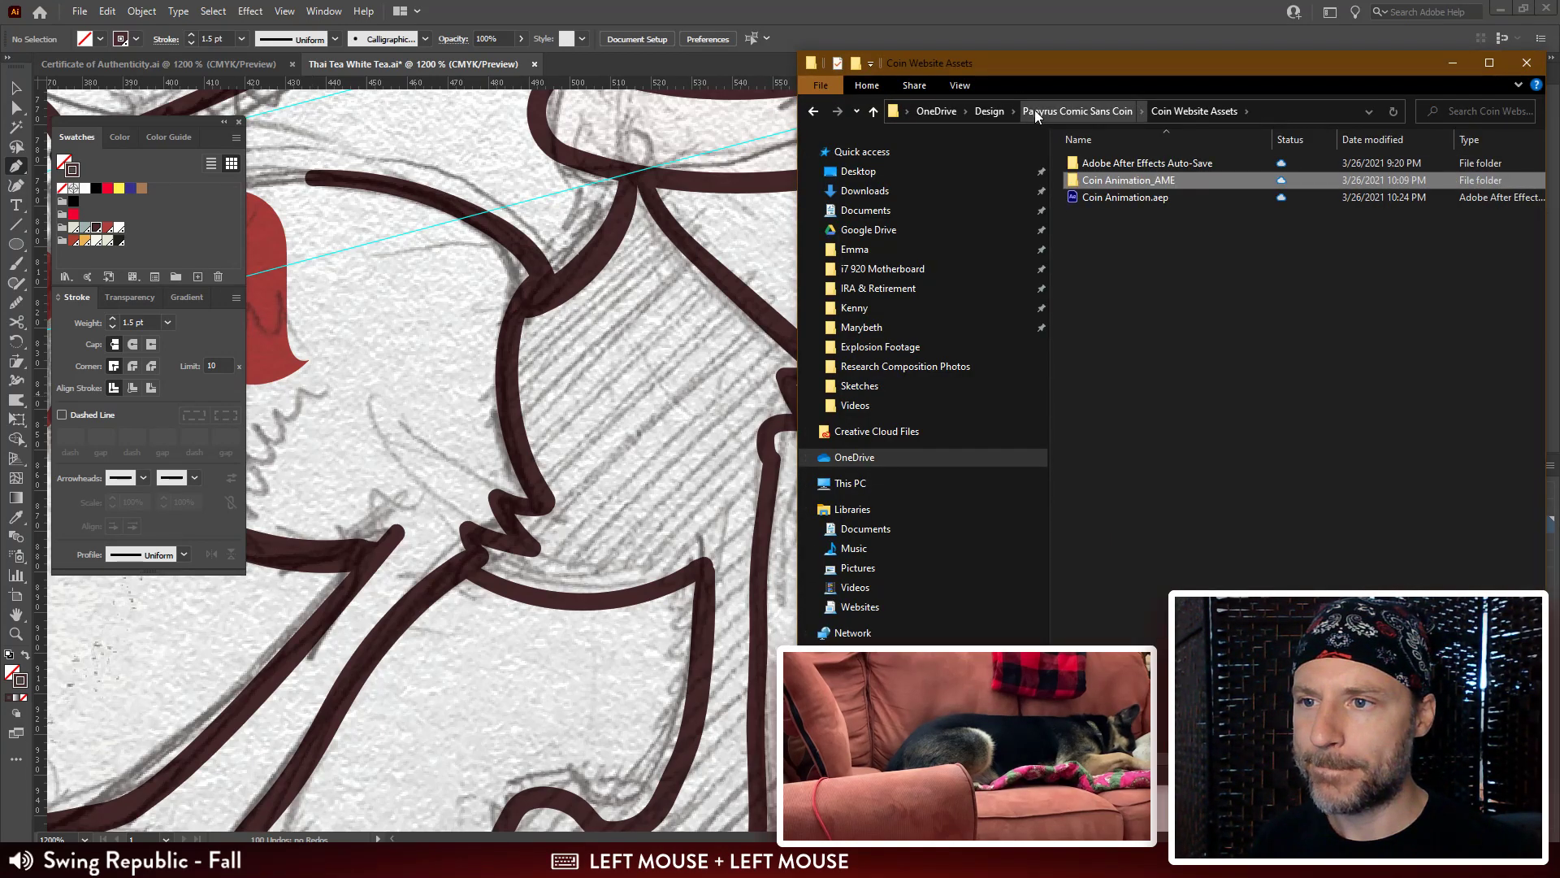
double_click(1141, 180)
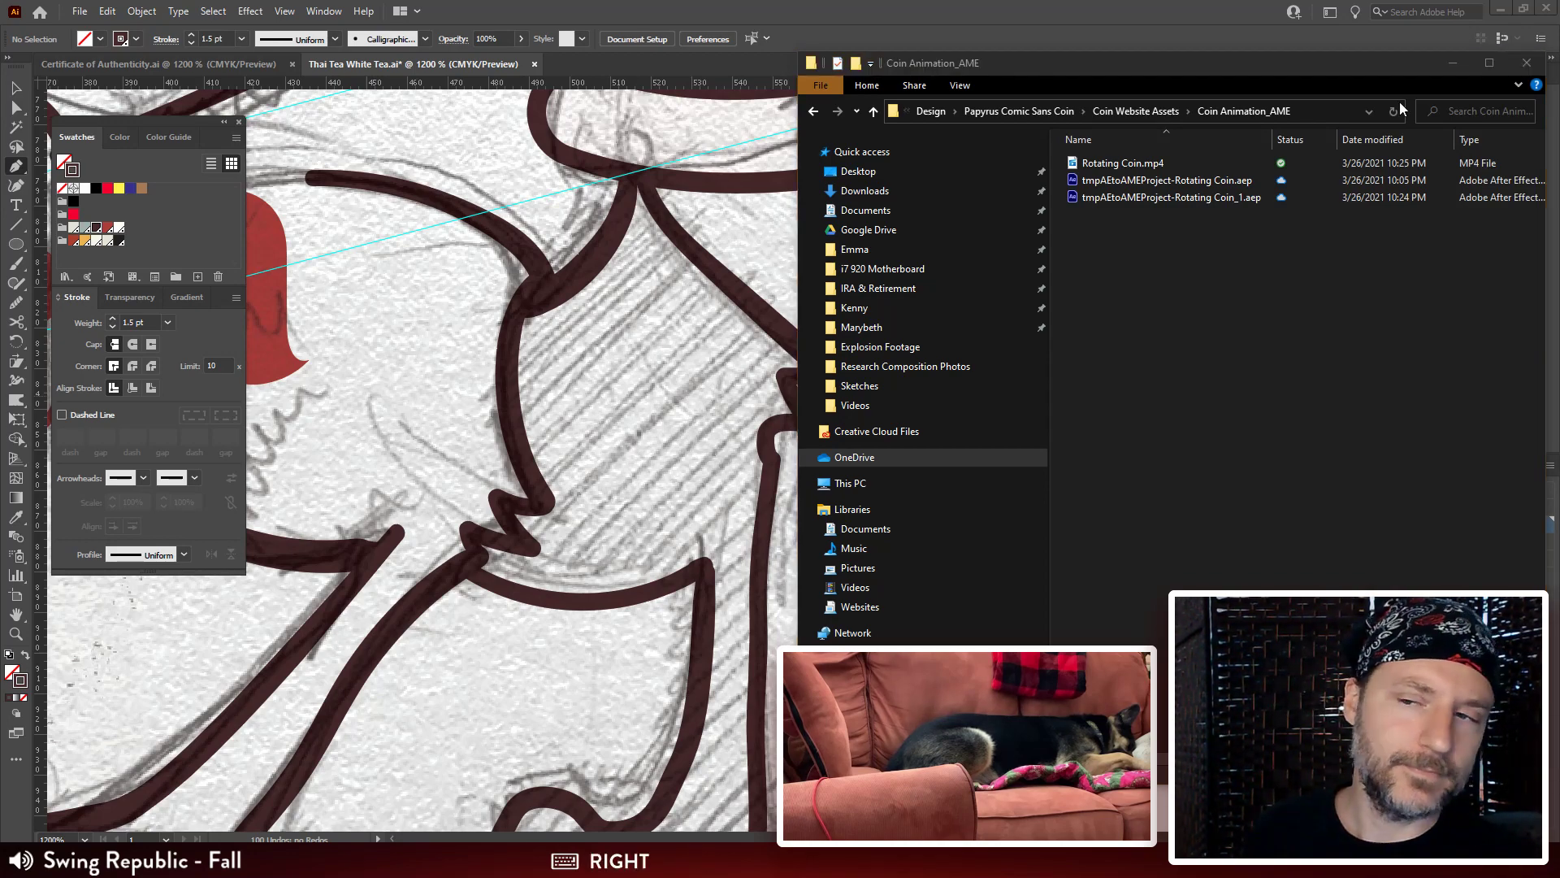
left_click(1132, 164)
key("space")
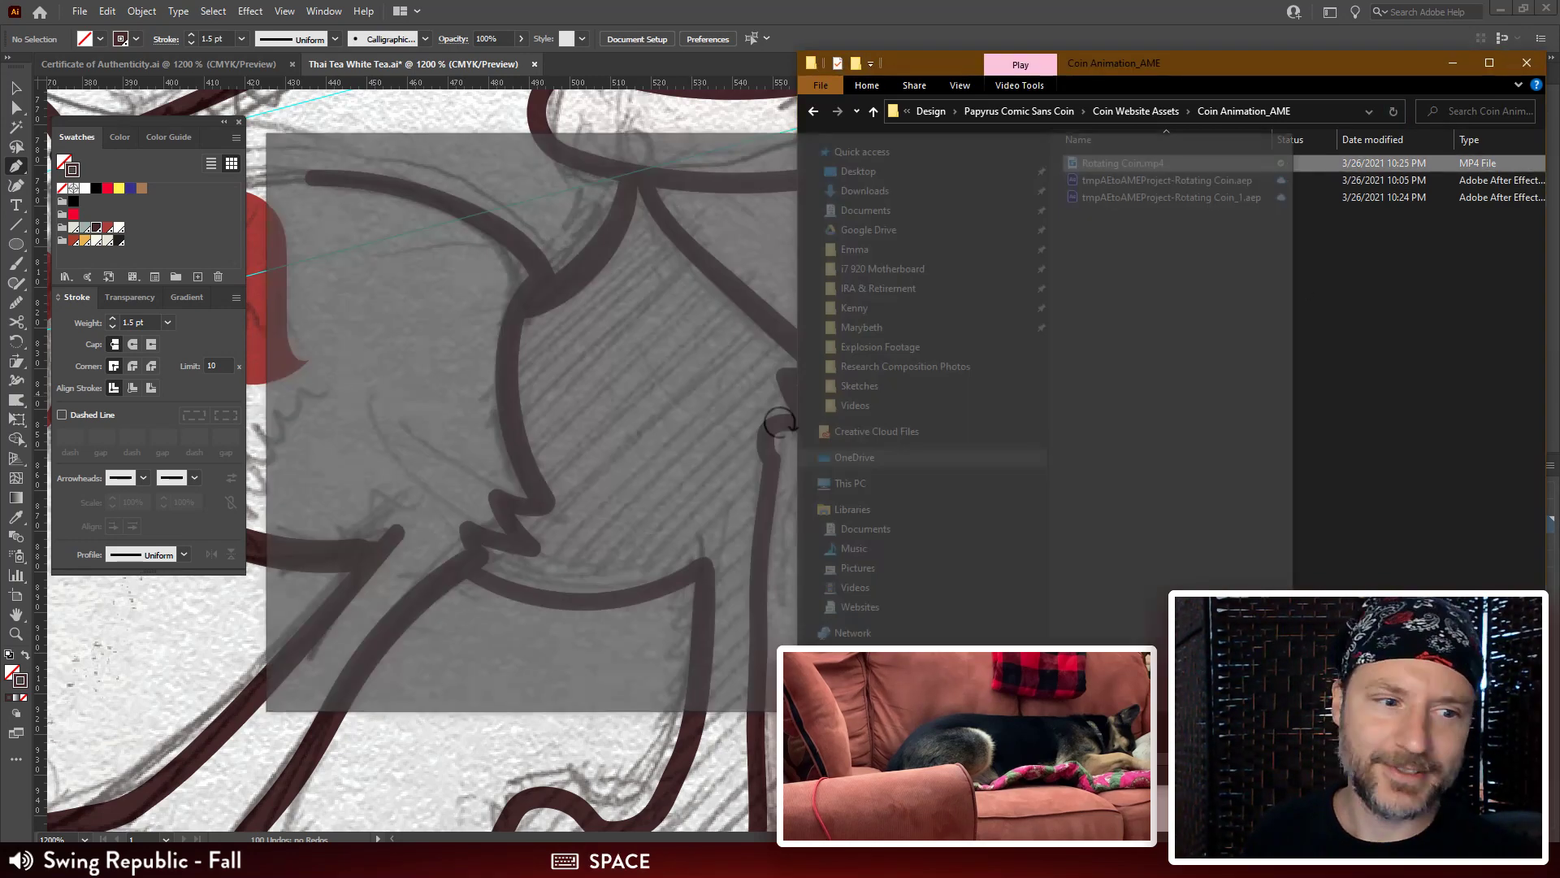
View the Rotating Coin.mp4 preview, close it, and return to the Design folder.
left_click_drag(1020, 140, 1232, 41)
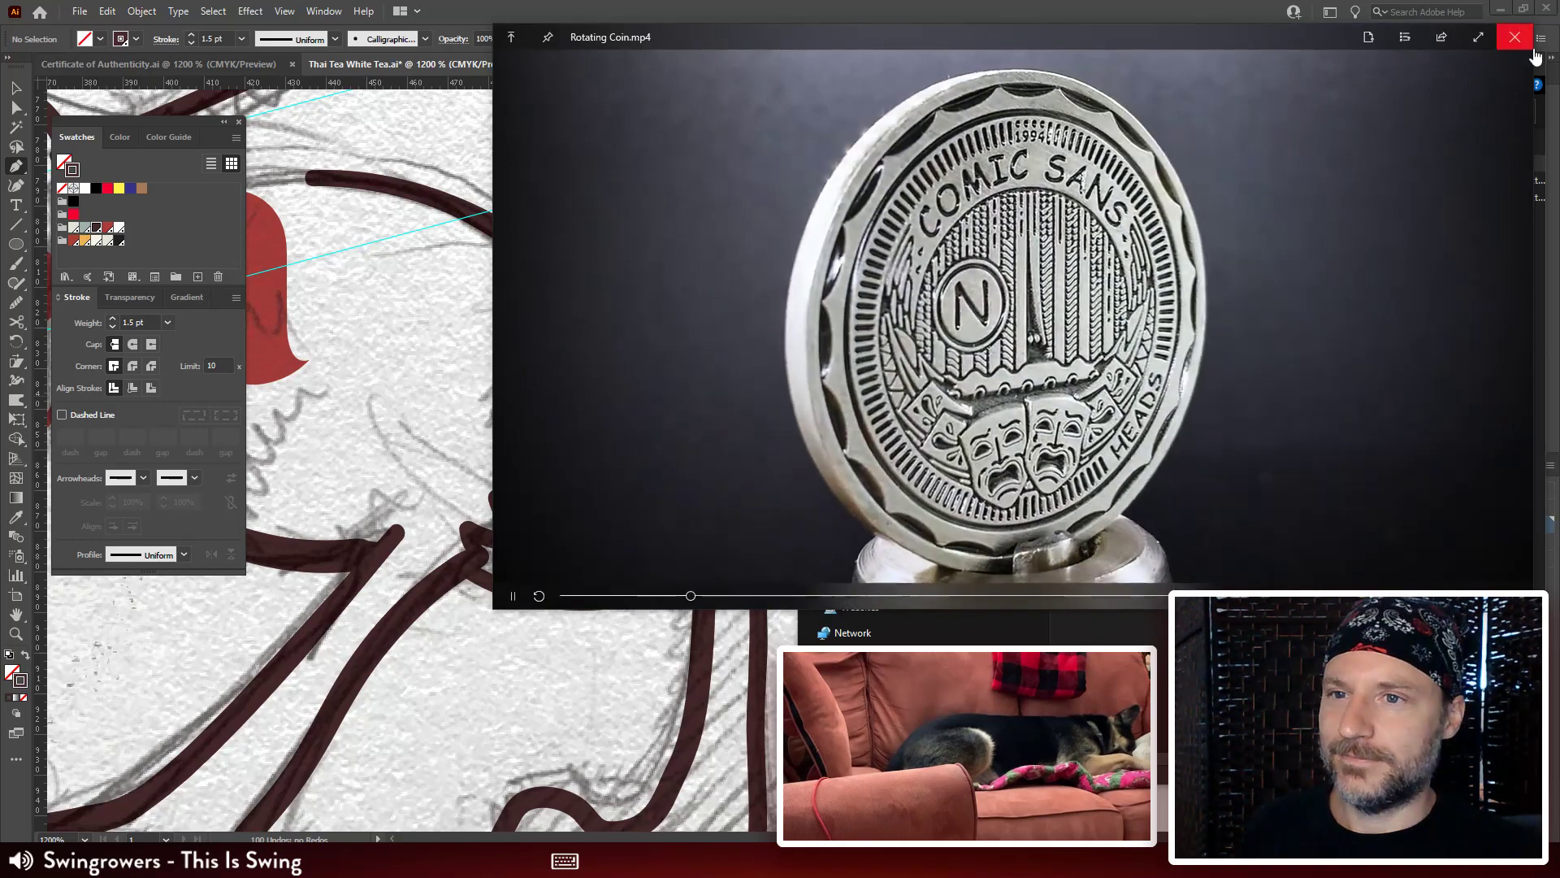
left_click(1520, 45)
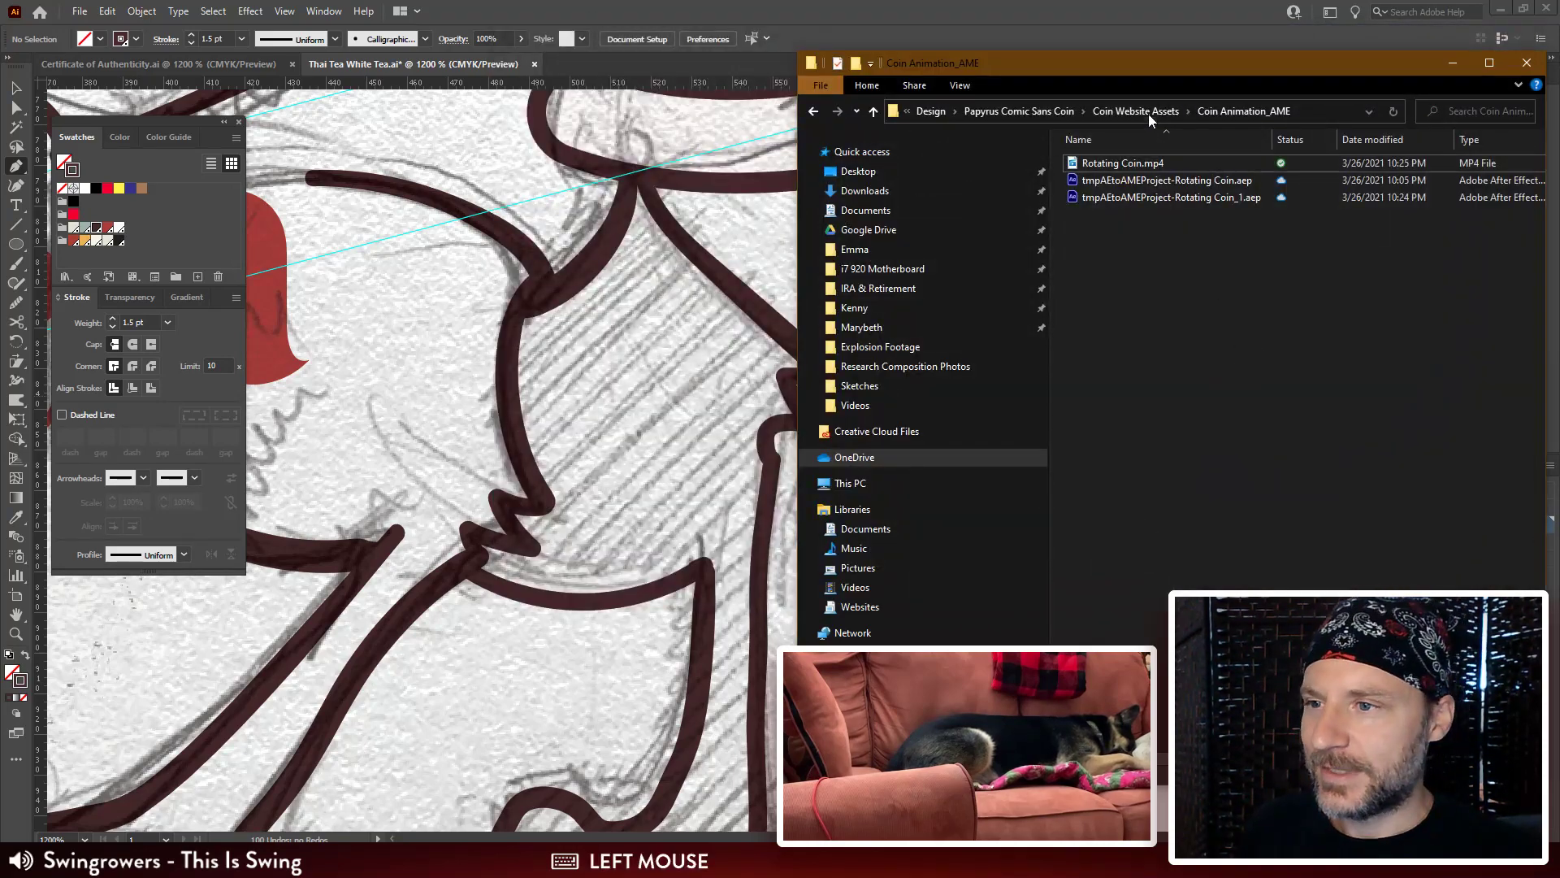
left_click(1148, 111)
left_click(1038, 111)
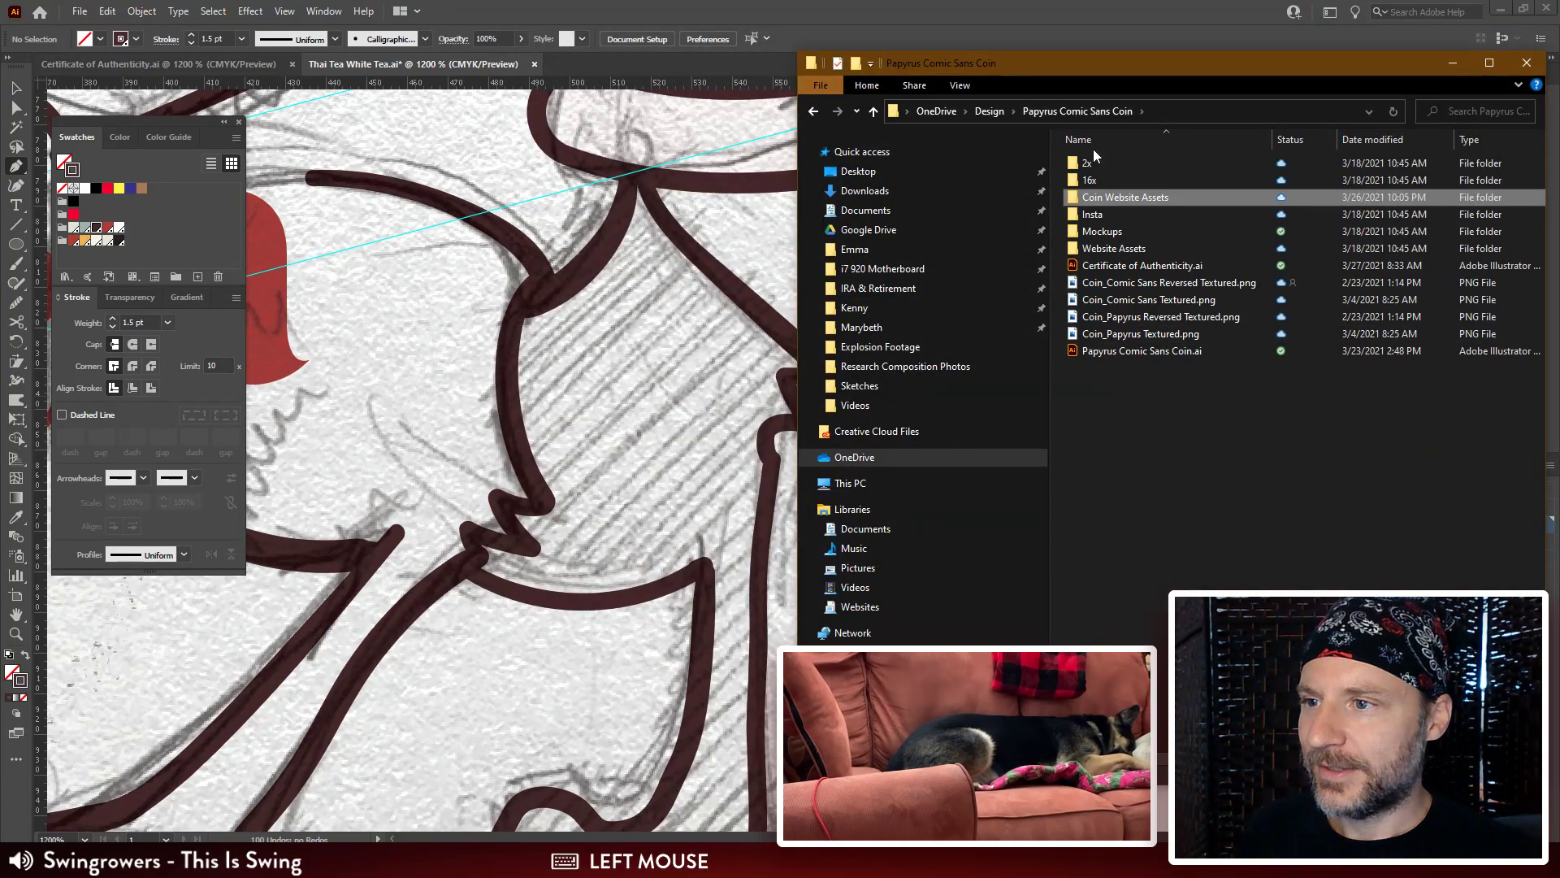
left_click(988, 111)
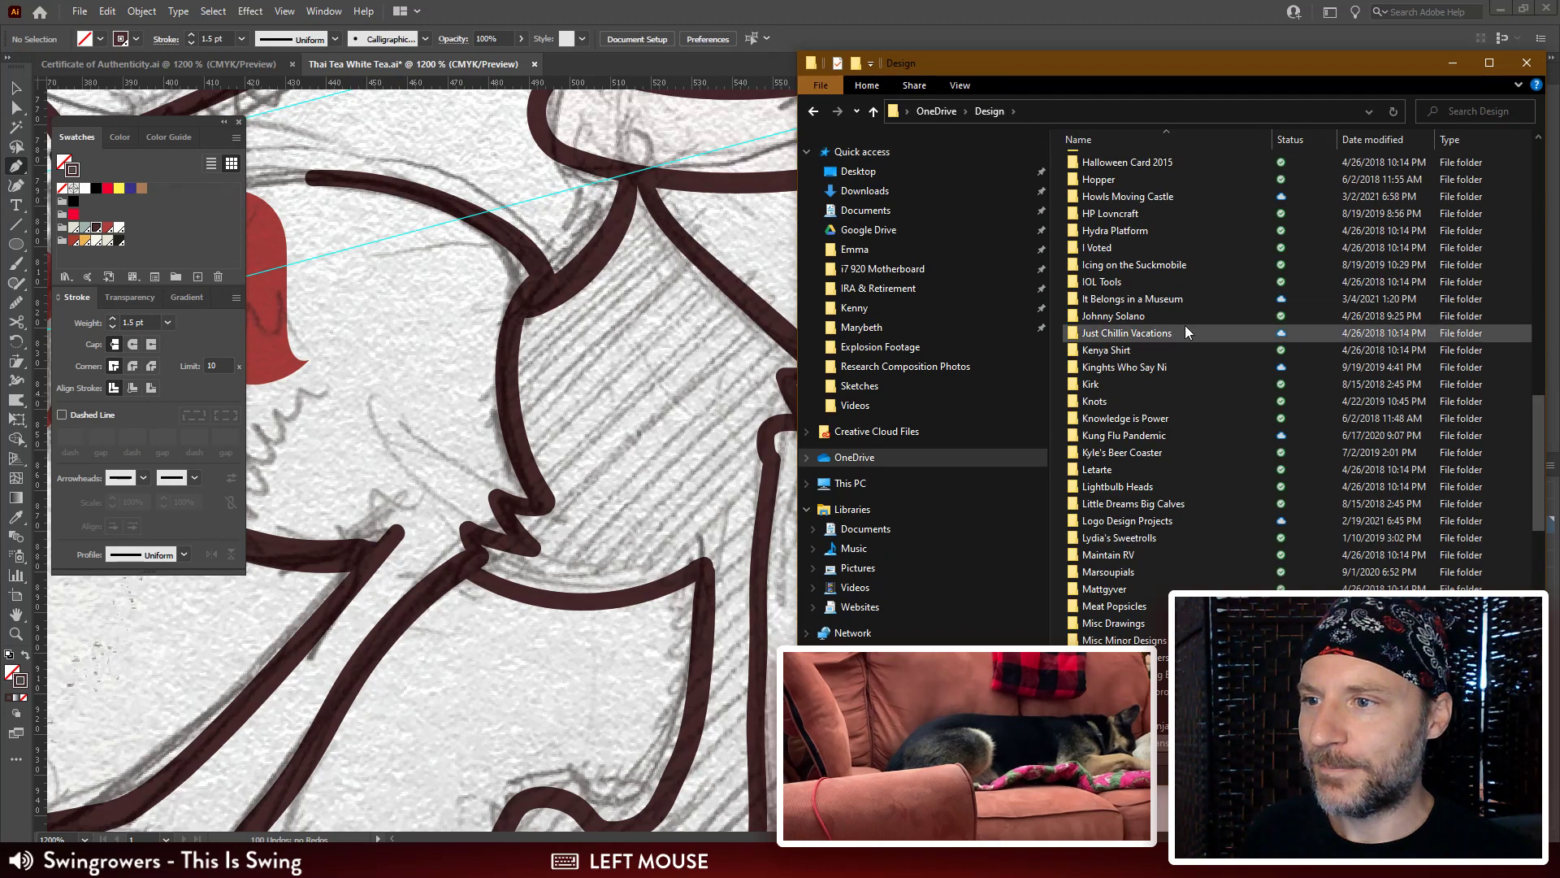
Find the Dribbble Weekly Warmup folder and open its No. 11 — Playing Card subfolder 1600w.
scroll(1185, 325, "up", 3)
scroll(1185, 325, "up", 10)
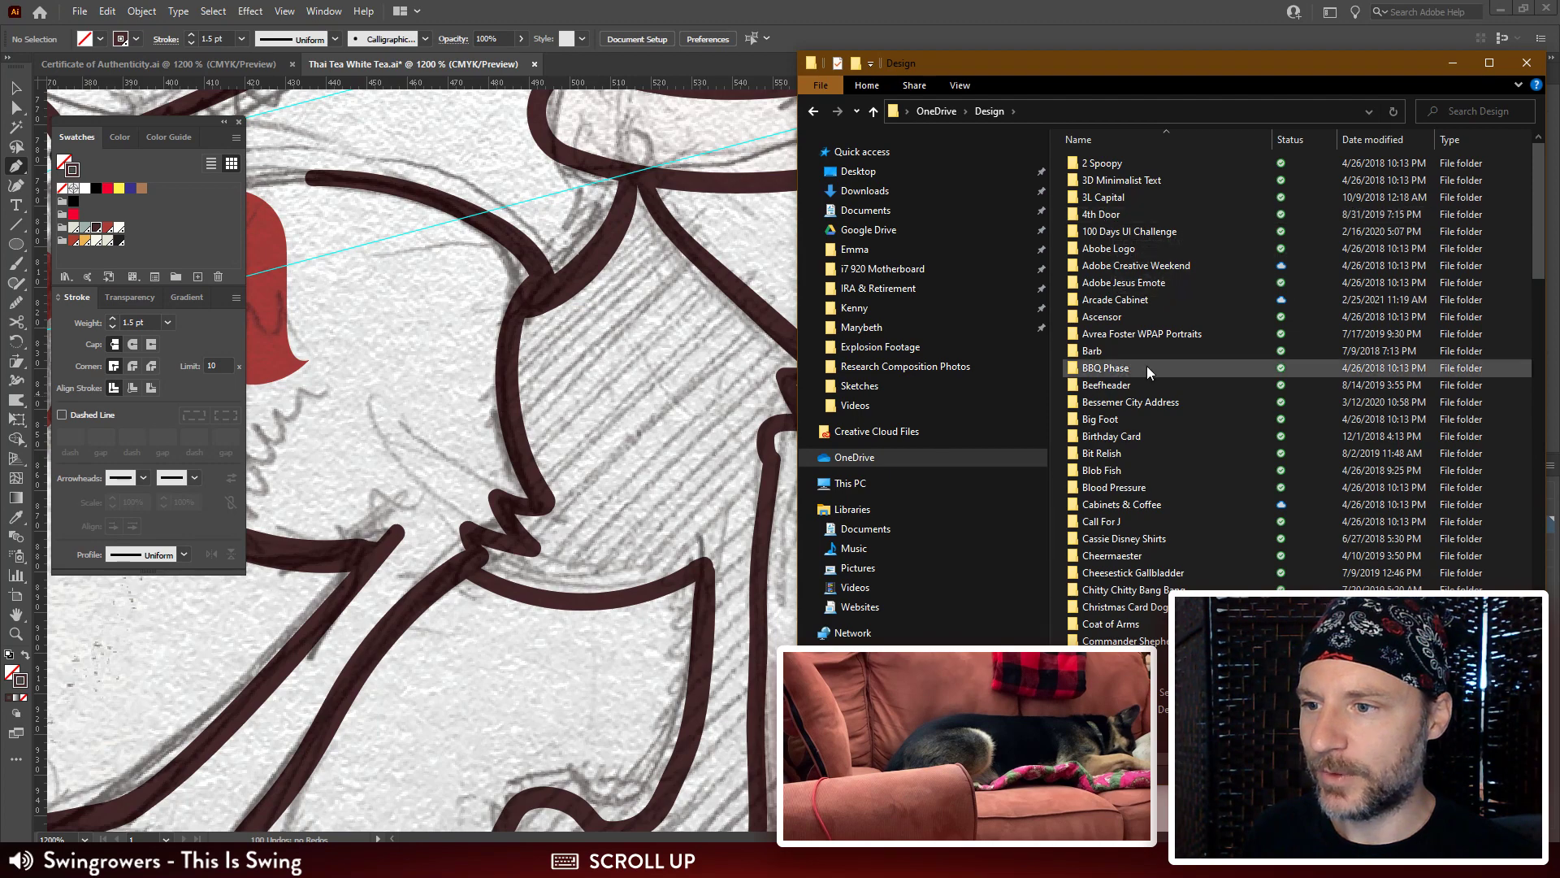
scroll(1252, 333, "down", 15)
left_click(1533, 180)
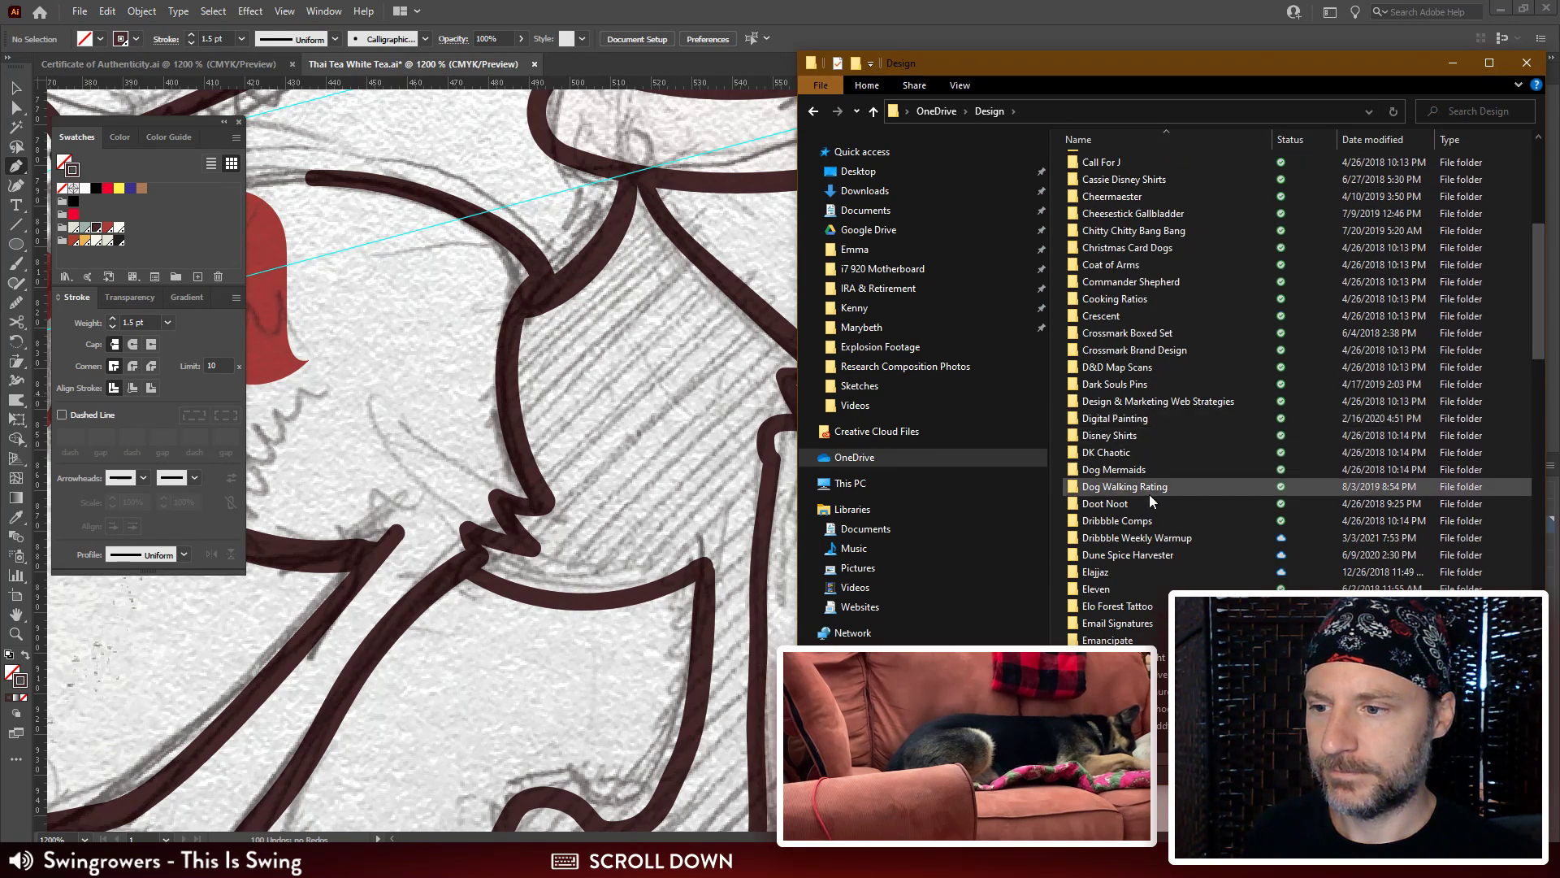
double_click(1141, 538)
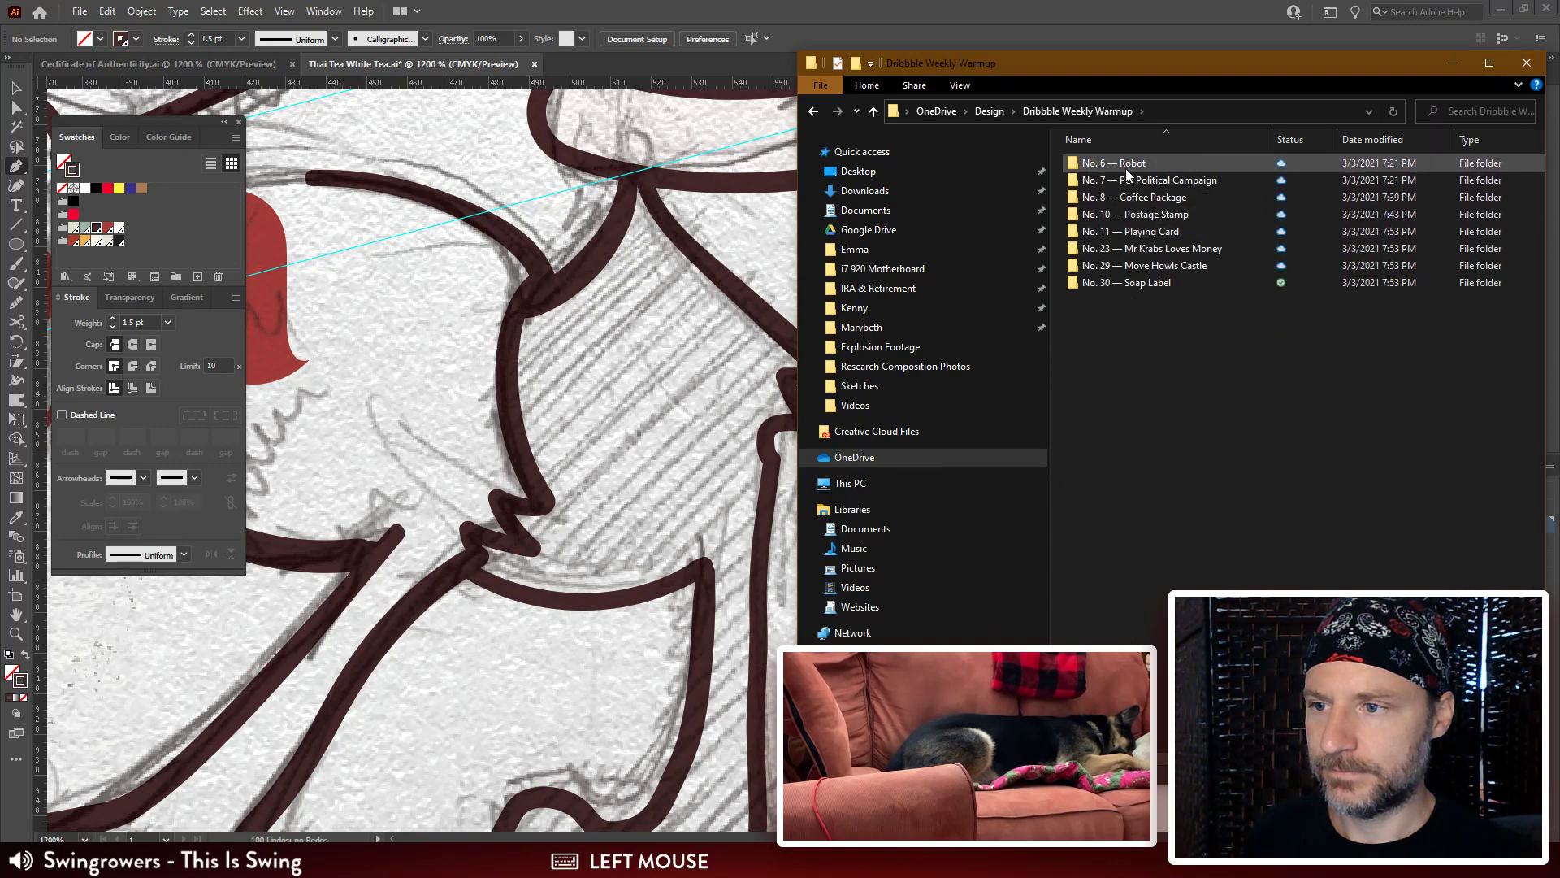
double_click(1127, 231)
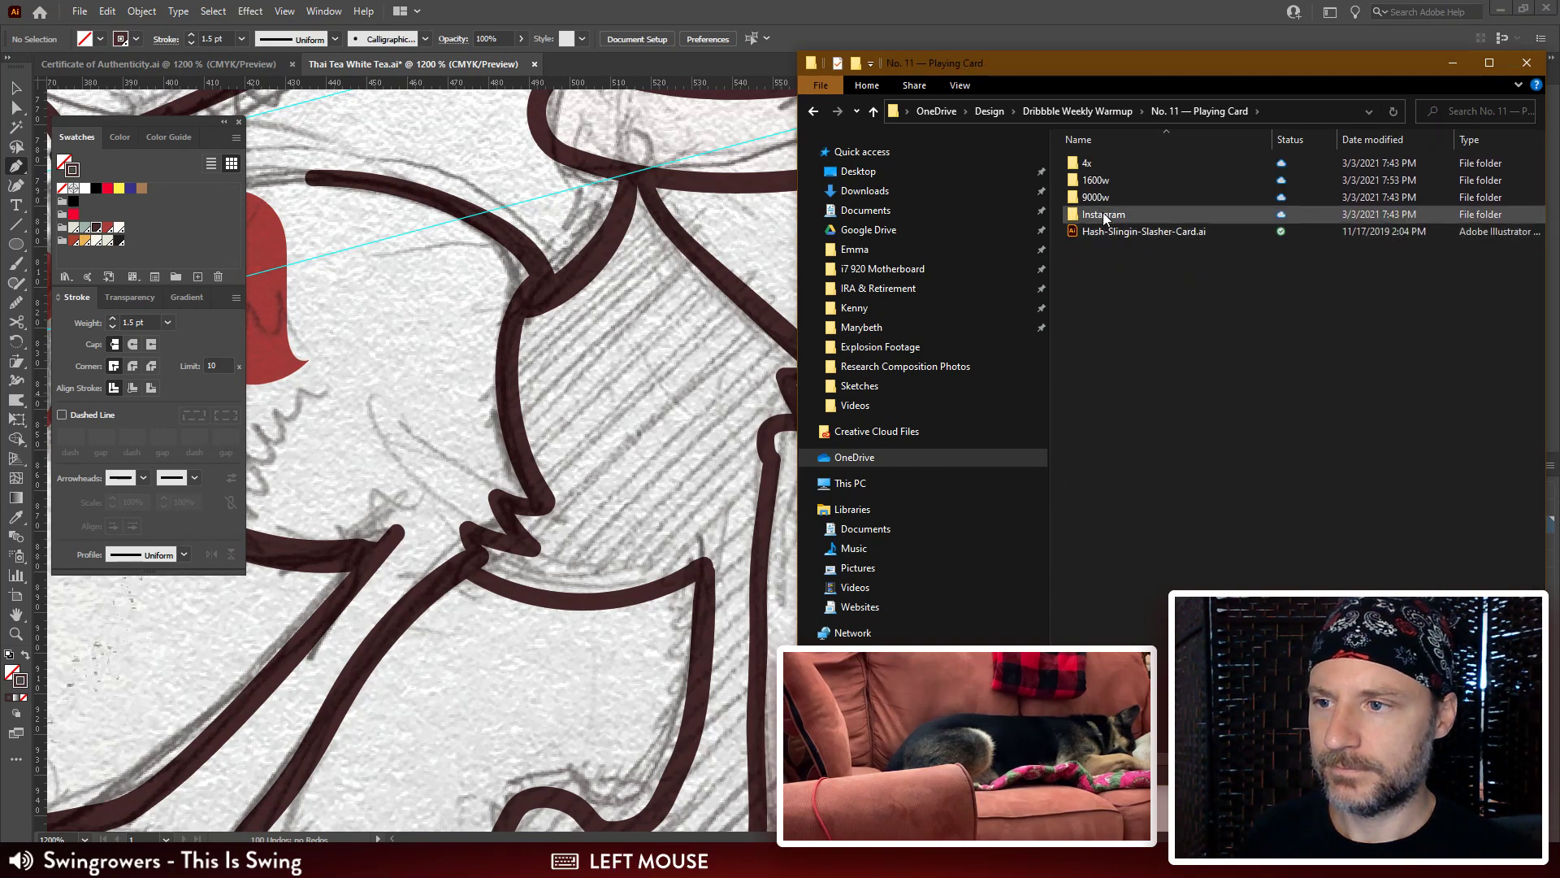
double_click(1099, 181)
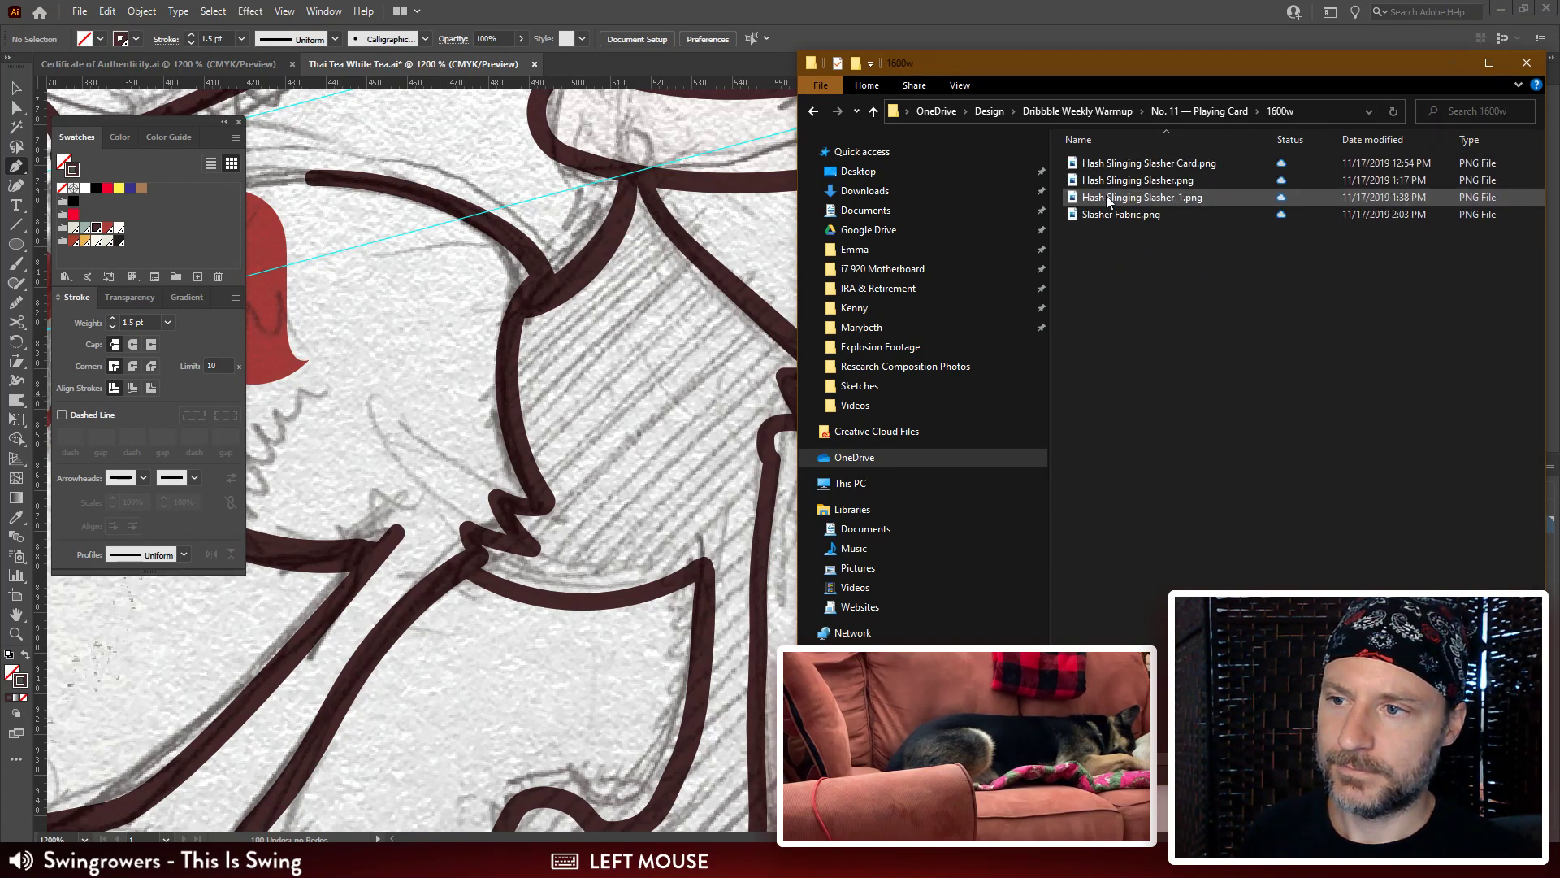
Preview the 1600w images one by one, from Hash Slinging Slasher.png through Slasher Fabric.png and back to Hash Slinging Slasher Card.png.
left_click(1105, 180)
key("space")
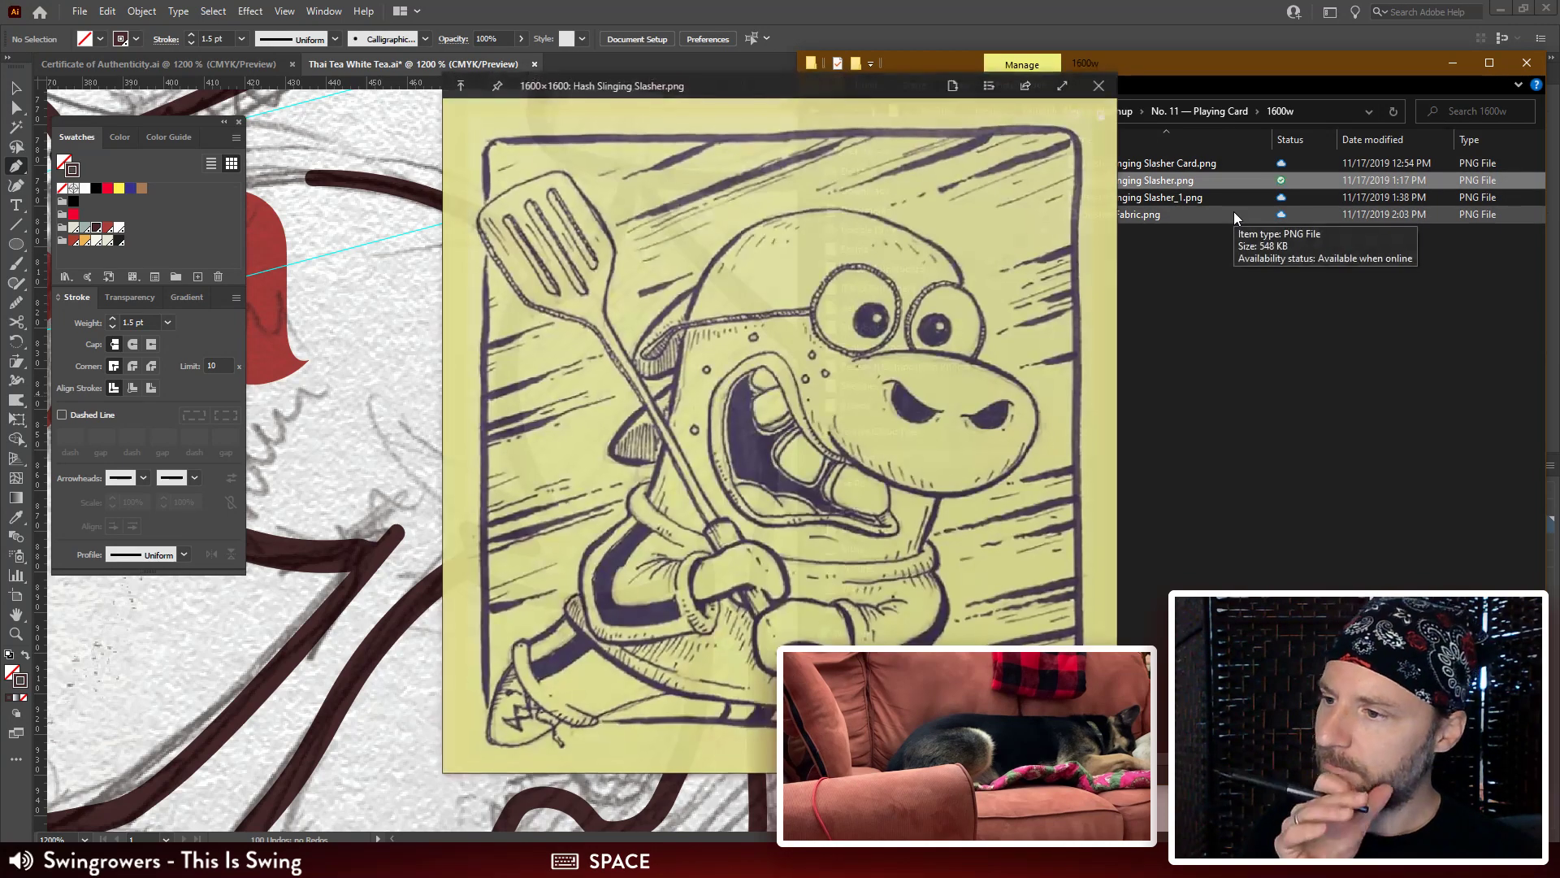
key("Down")
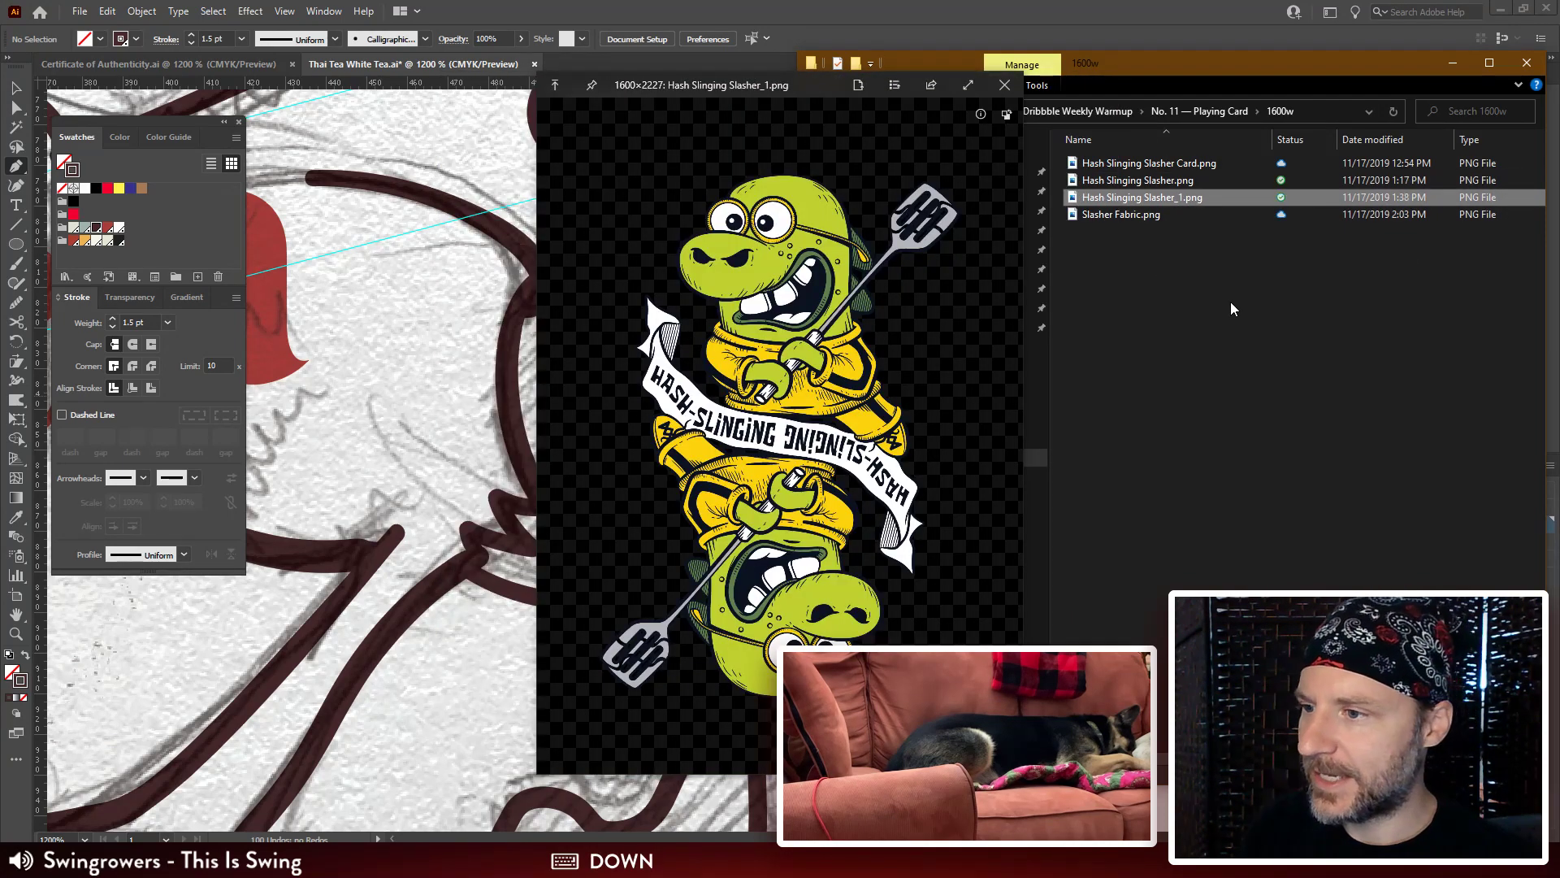
key("Down")
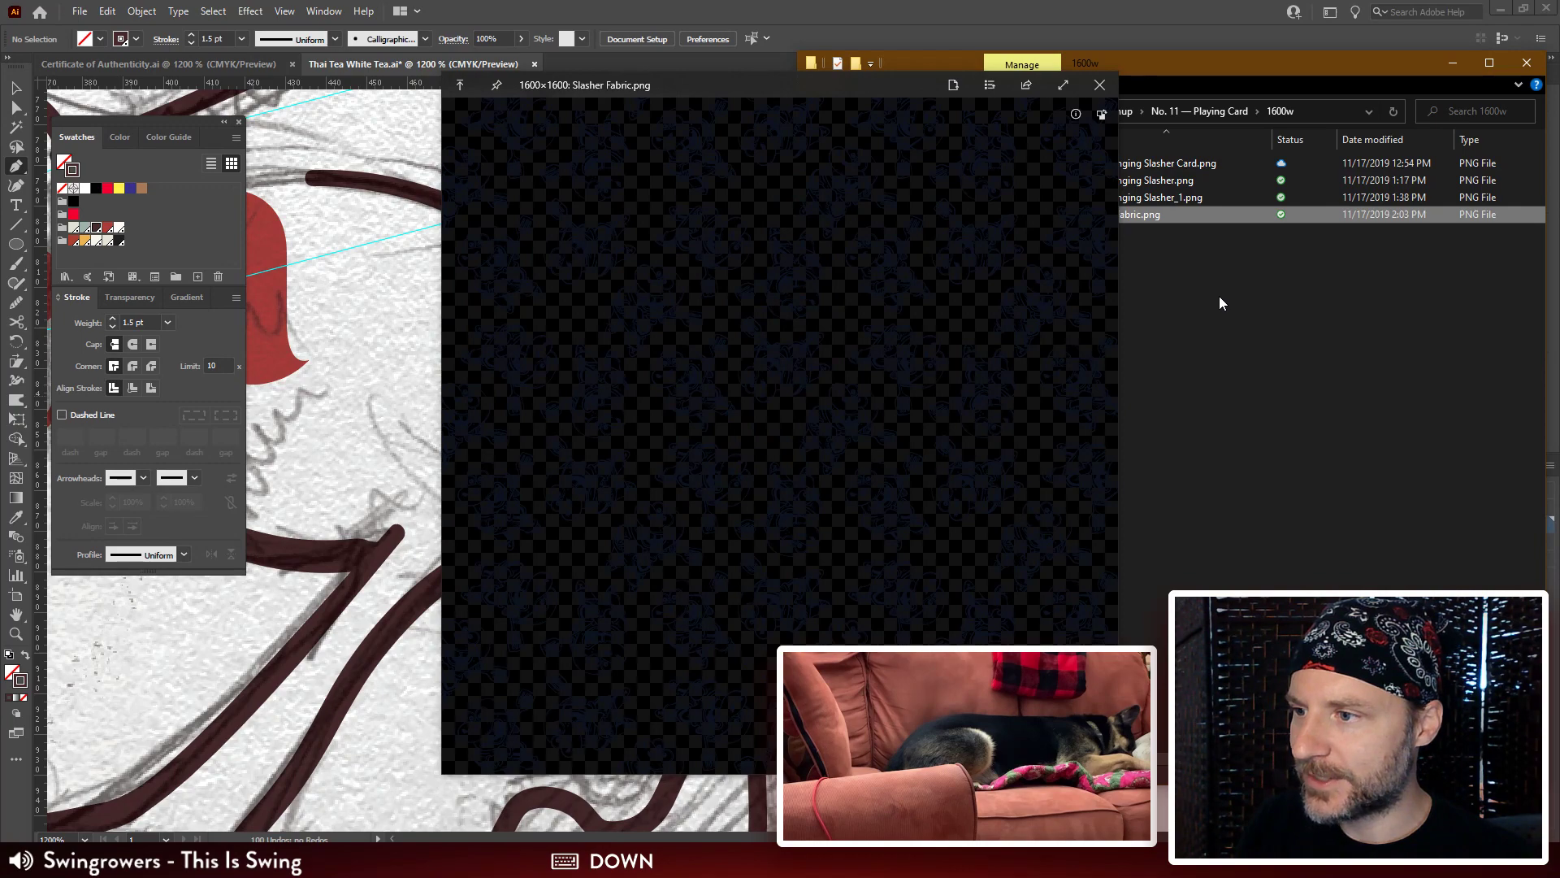
key("Up")
key("Up")
key("Up")
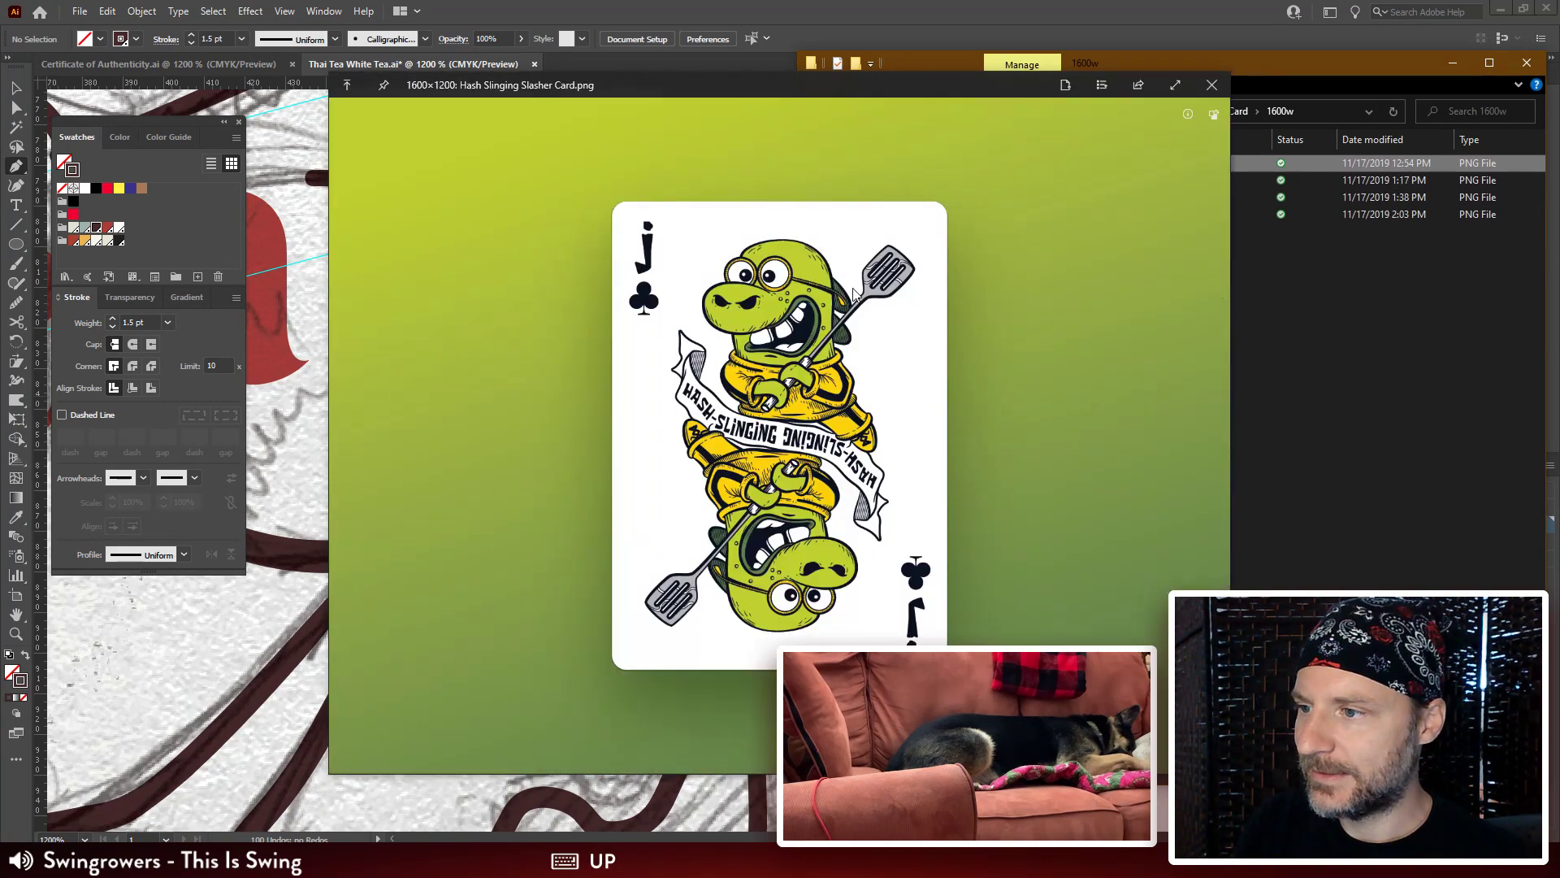
Examine the line work and banner of the Hash Slinging Slasher Card artwork up close, then close the preview.
scroll(853, 294, "up", 6)
left_click_drag(910, 568, 859, 237)
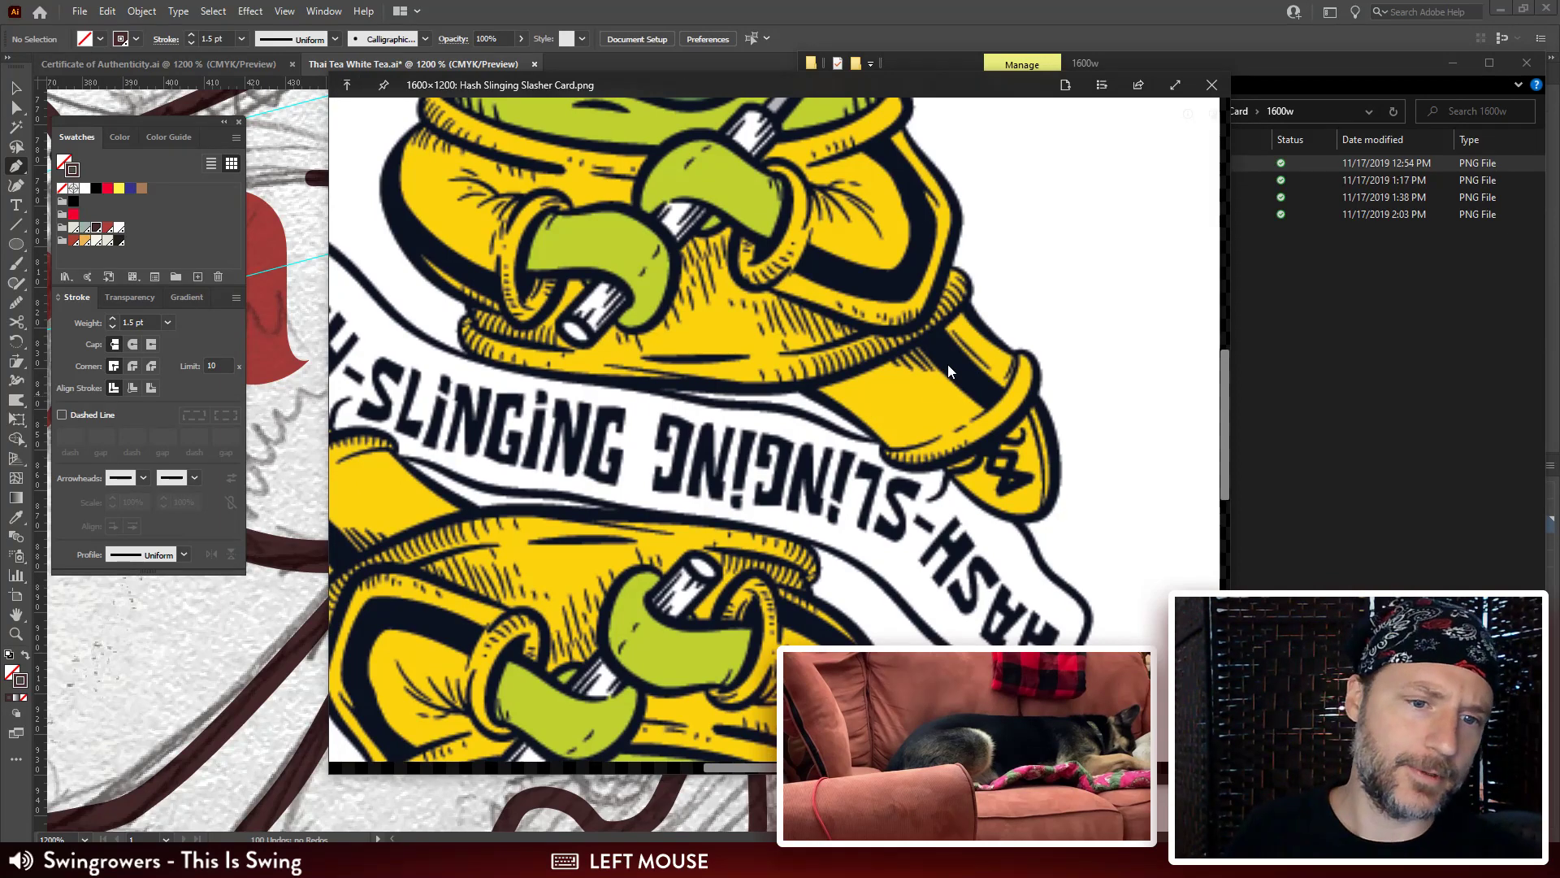
scroll(953, 362, "down", 2)
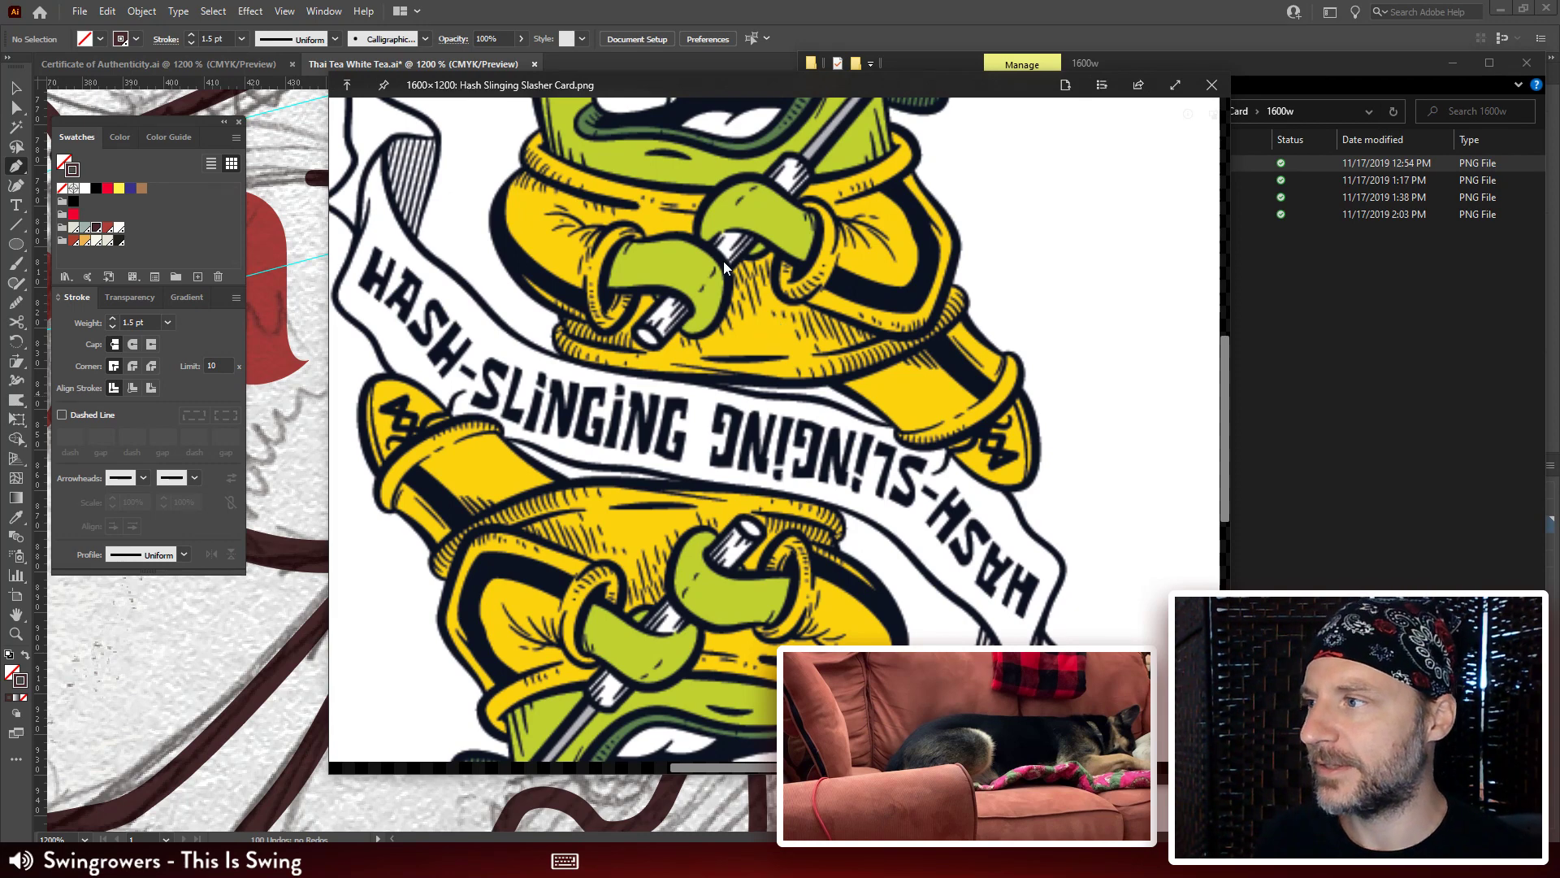
left_click(1211, 84)
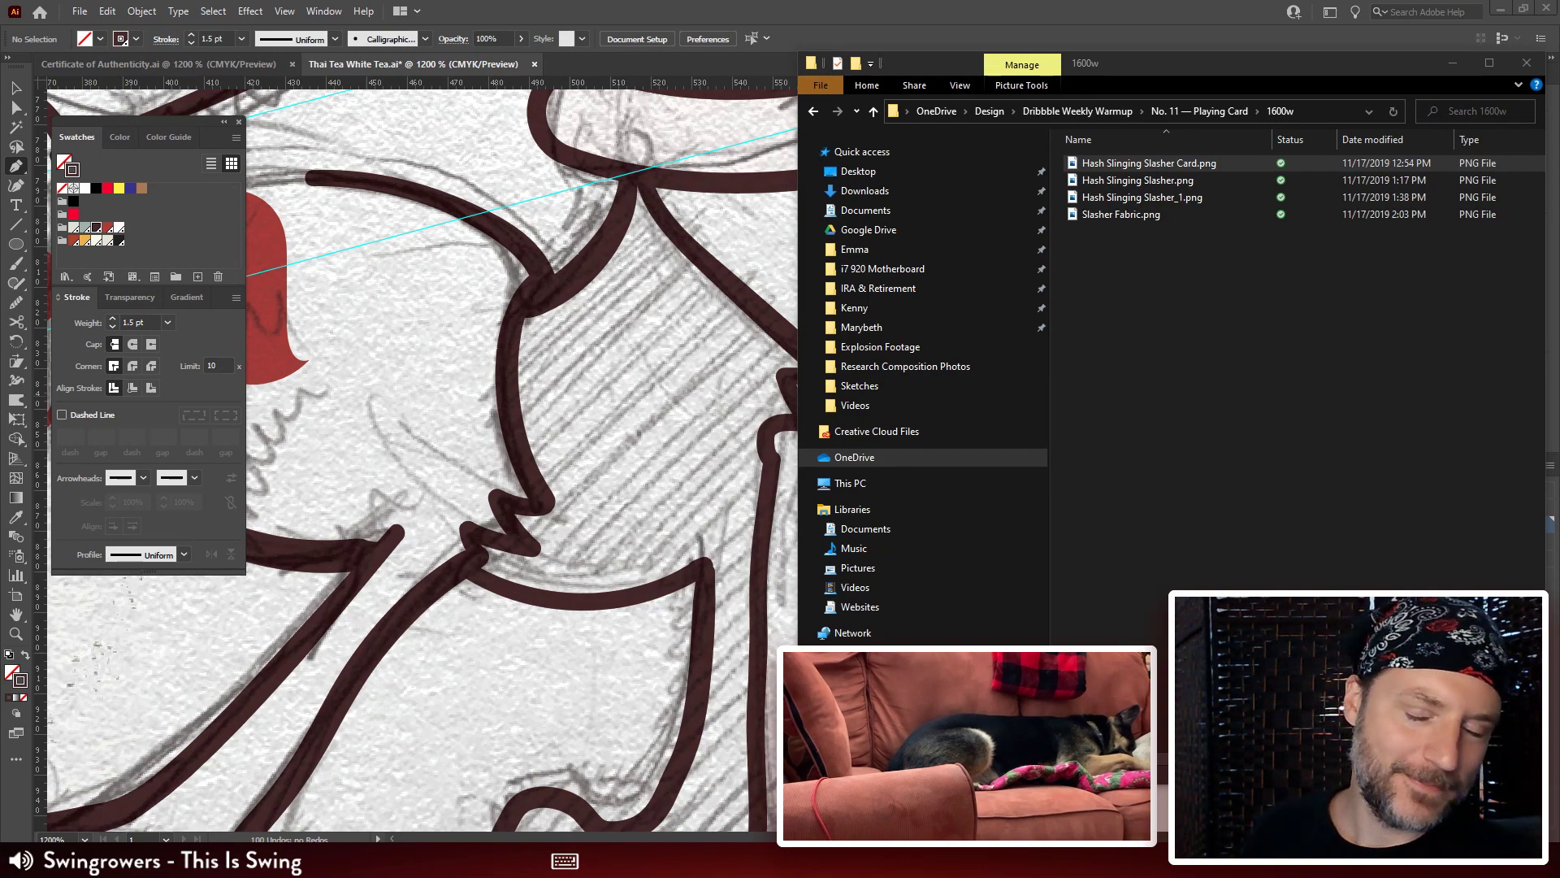
Switch back to Illustrator and continue the Pen path just inside the hatched shape's right outline down to the foot's bottom corner.
left_click(1058, 18)
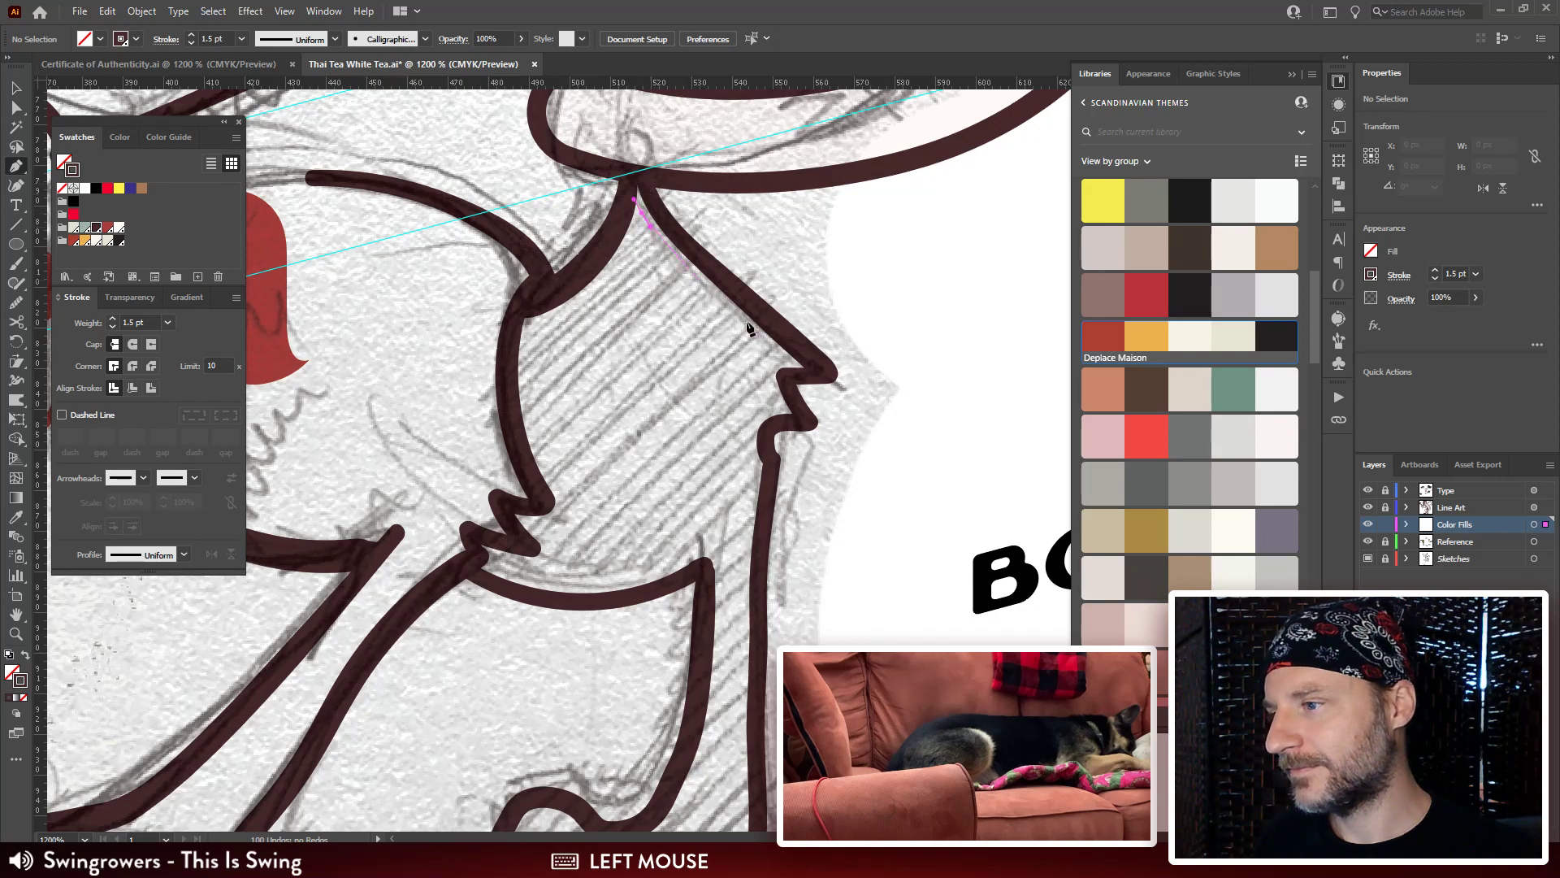
mouse_move(748, 327)
left_mouse_down()
mouse_move(792, 375)
mouse_move(756, 360)
mouse_move(782, 408)
mouse_move(767, 411)
mouse_move(766, 486)
left_mouse_up()
left_click_drag(771, 770, 783, 412)
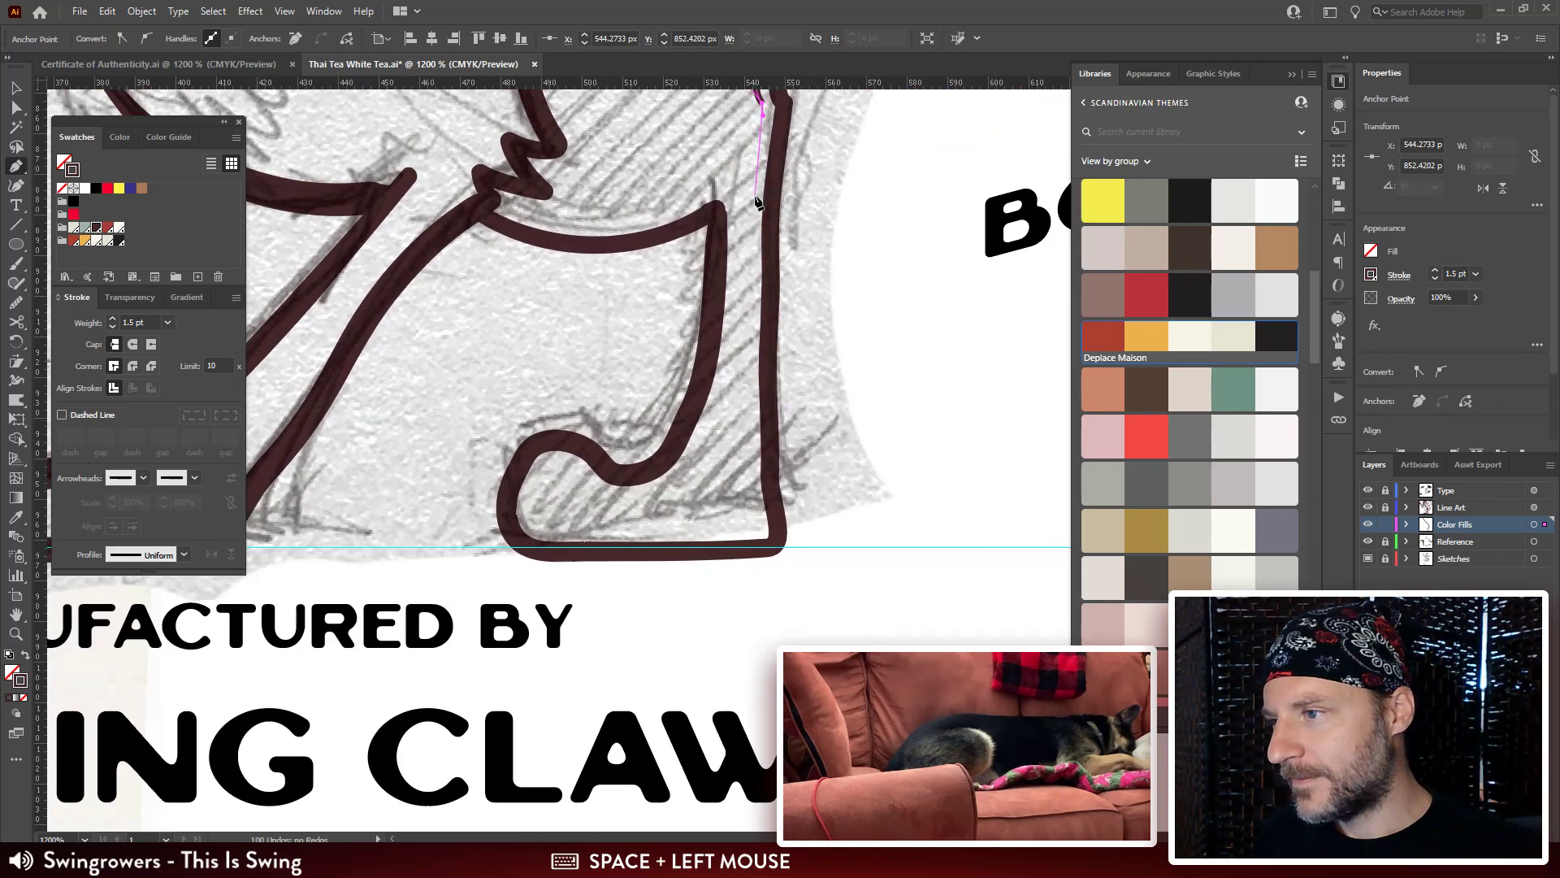
left_click_drag(751, 243, 751, 246)
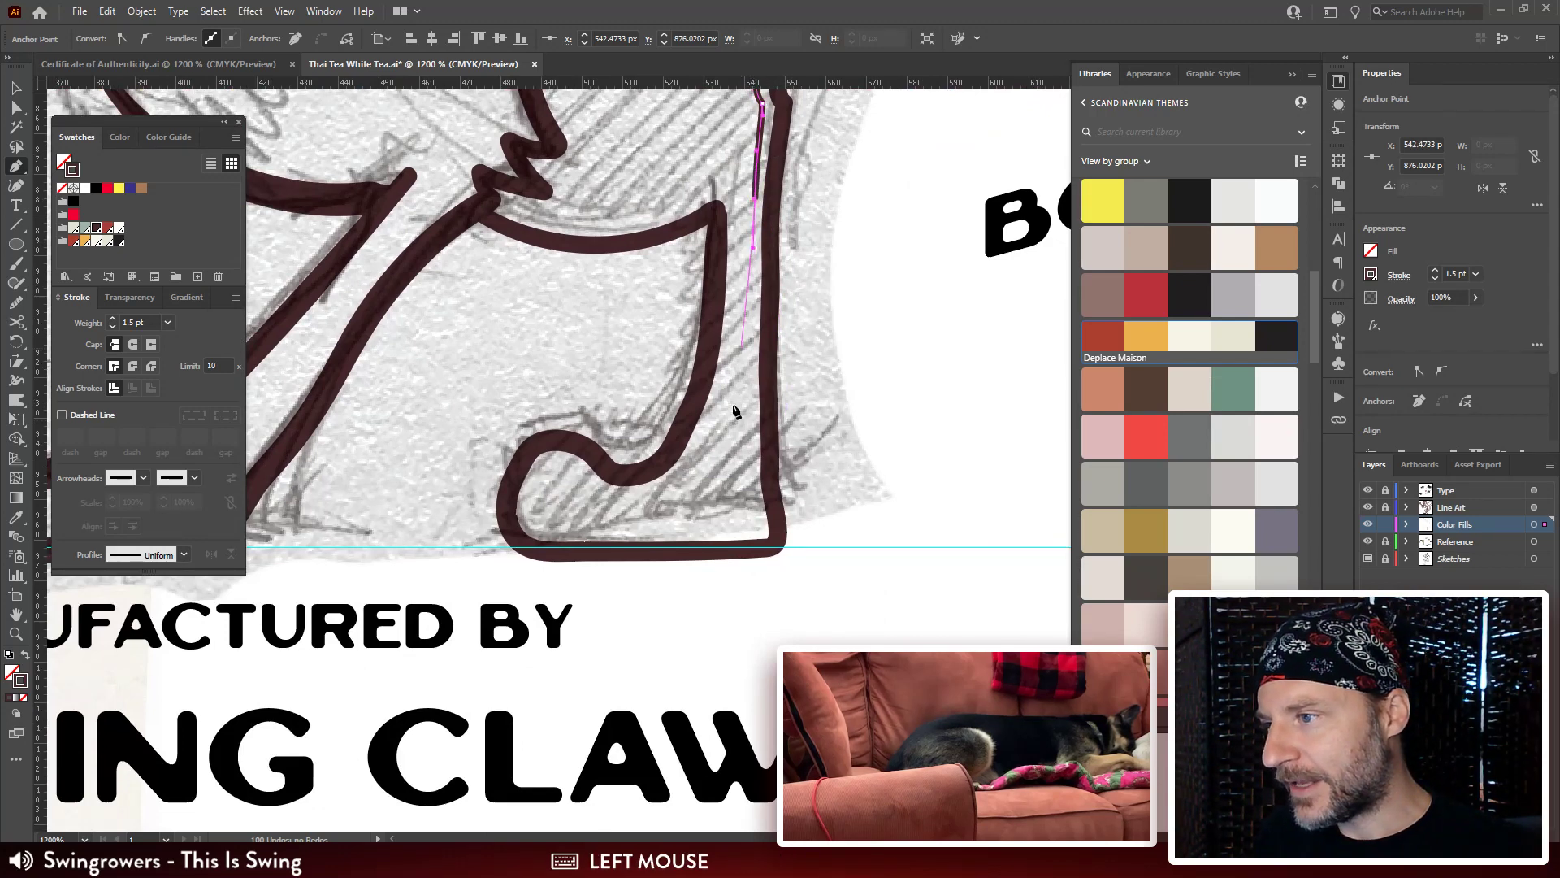
left_click(748, 439)
left_click_drag(750, 441, 762, 543)
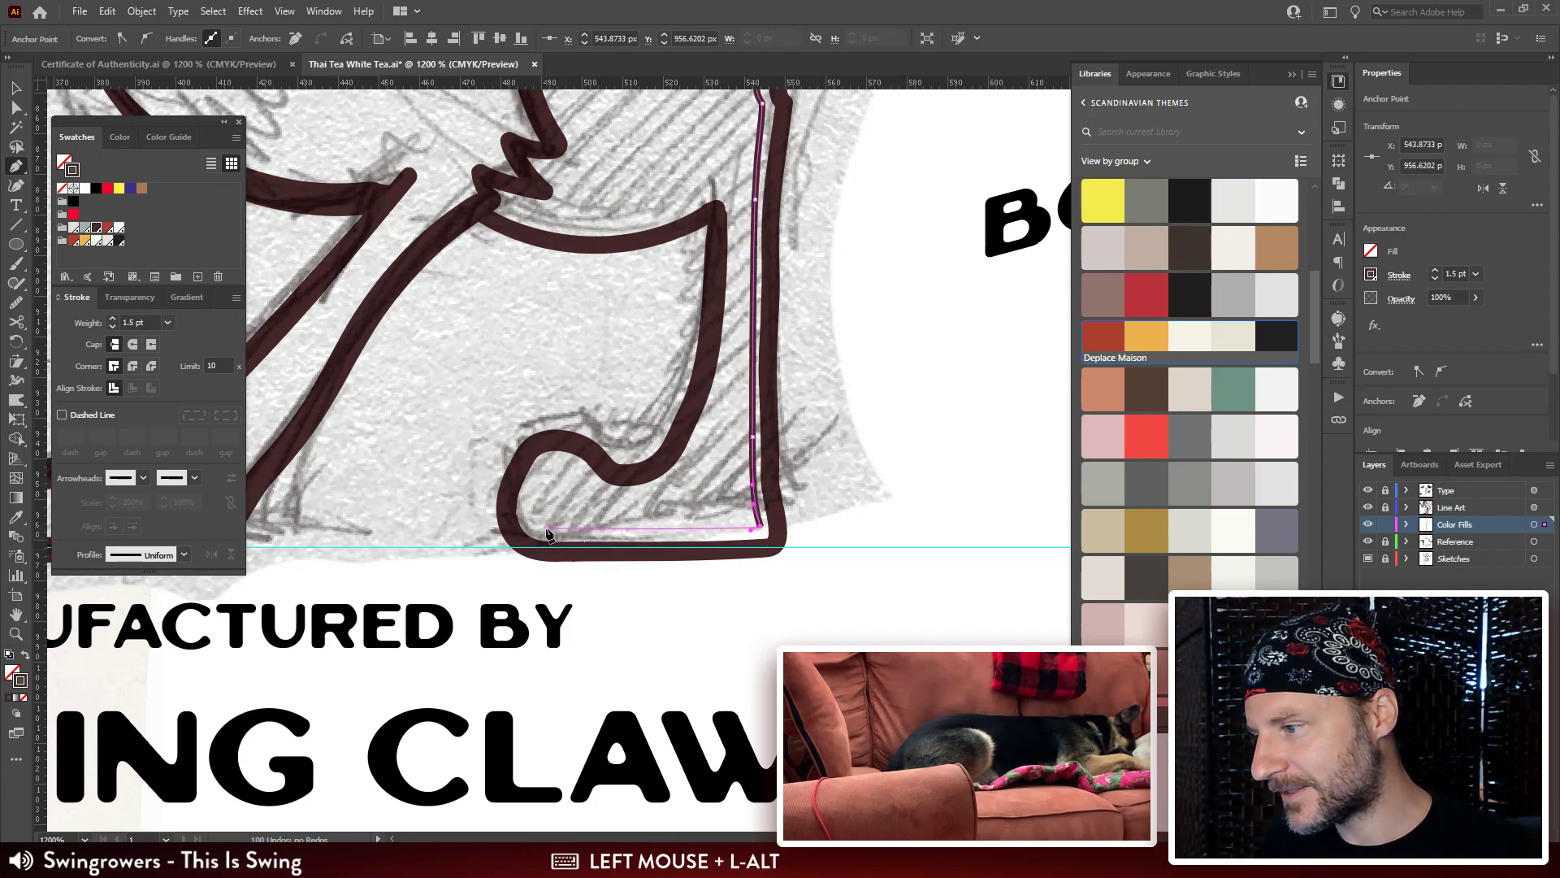
Trace the Pen path along the foot's base and around the inside of its curled tip.
left_click_drag(546, 536, 533, 524)
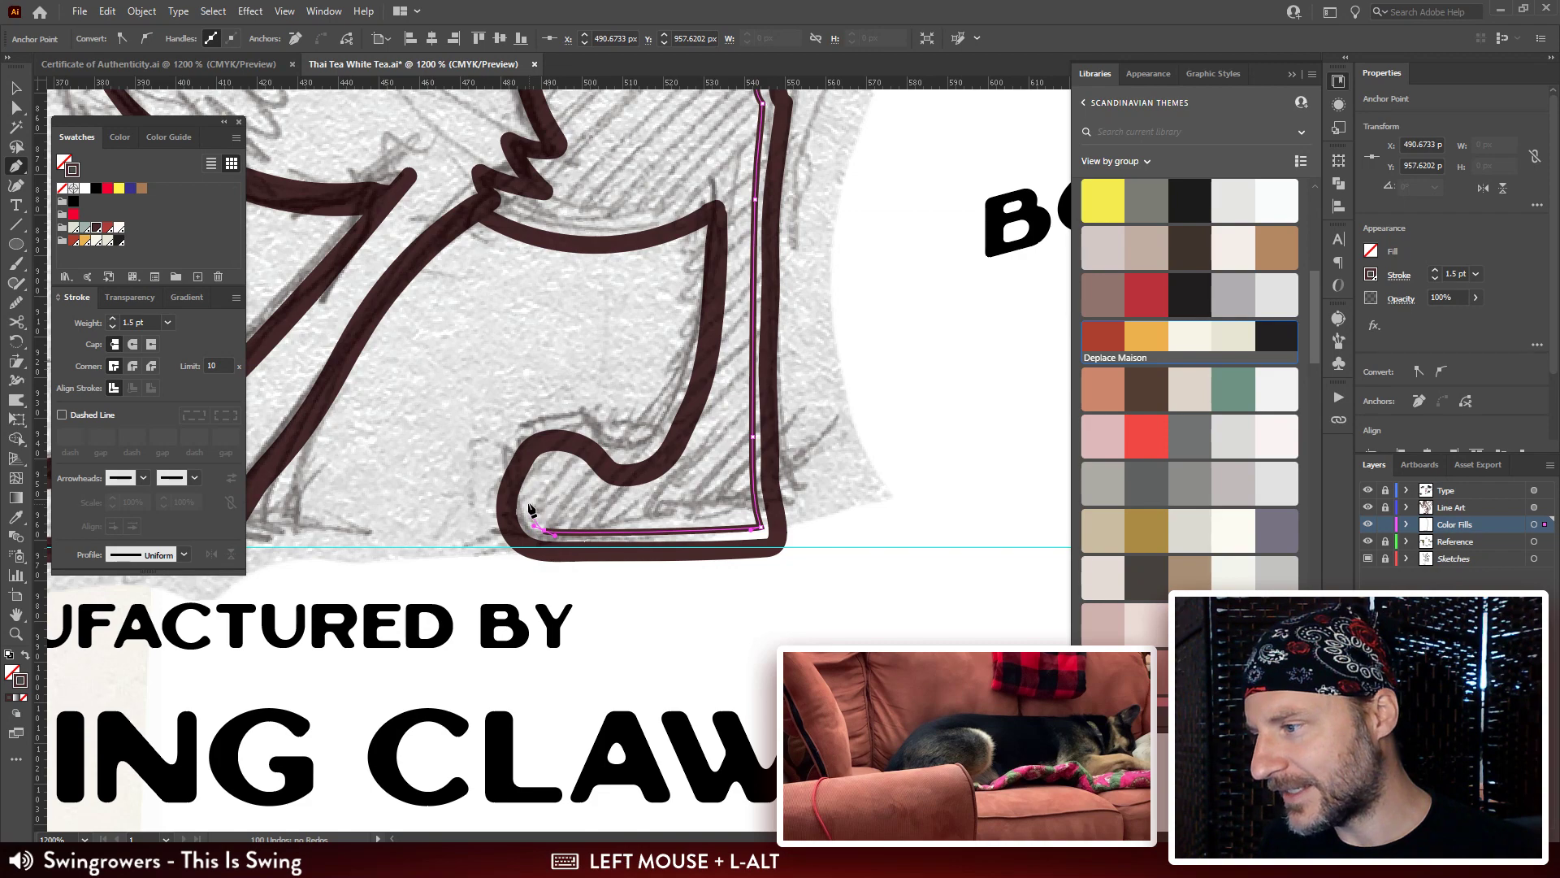
left_click(530, 481)
left_click_drag(536, 457, 563, 461)
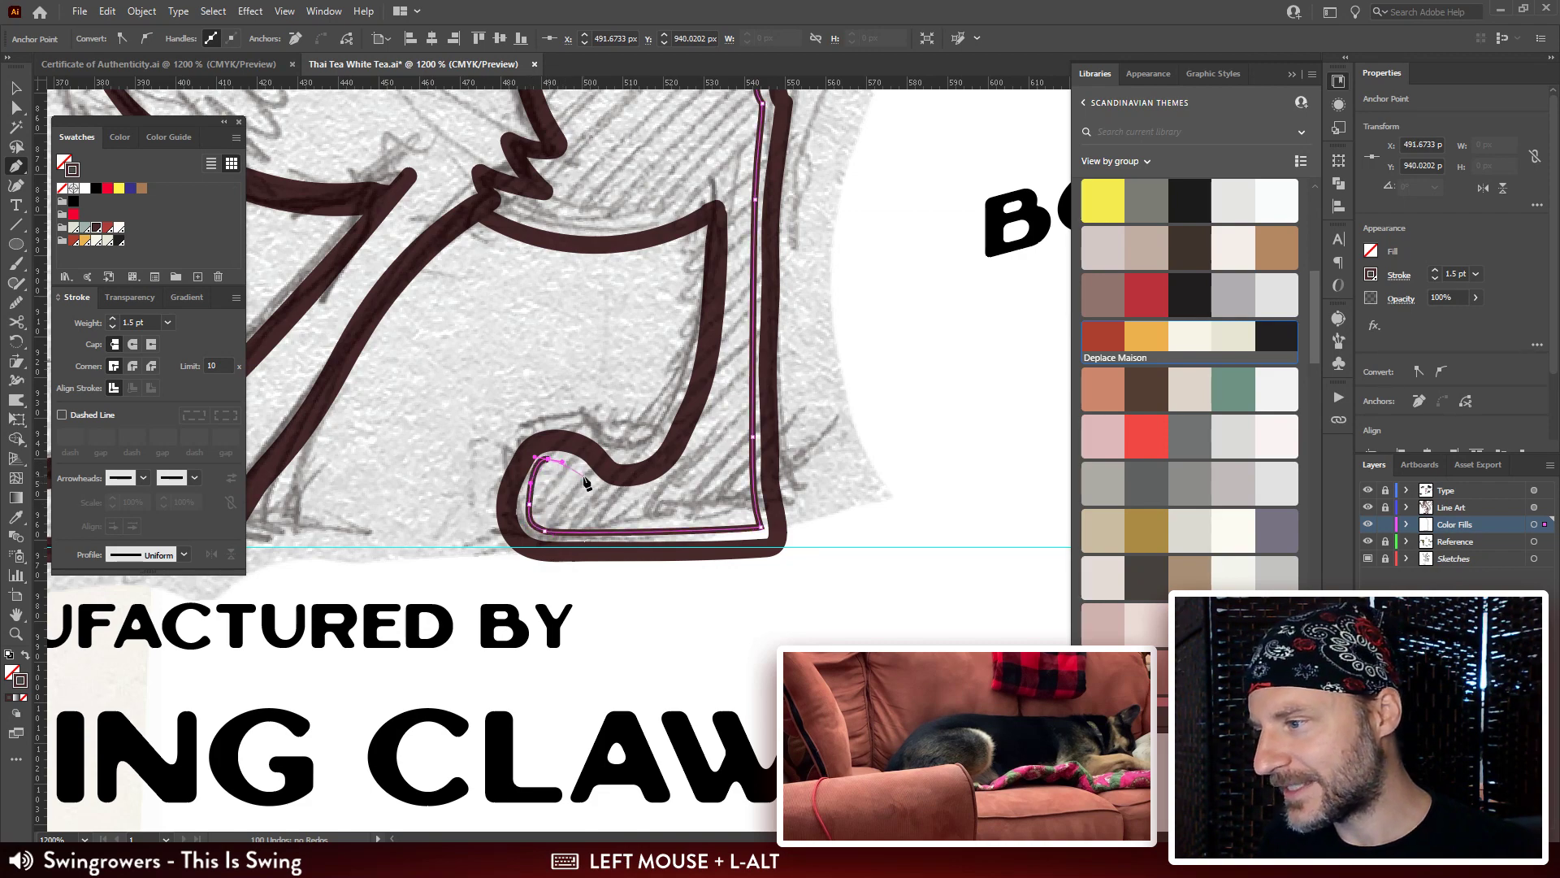
left_click(594, 492)
Trace the Pen path up the narrow leg's inner edge and around onto the curved lower edge of the hatched body.
left_click_drag(637, 511, 684, 460)
mouse_move(713, 400)
left_mouse_down()
mouse_move(715, 371)
mouse_move(693, 507)
left_mouse_up()
left_click_drag(698, 382, 602, 395)
left_click(599, 396)
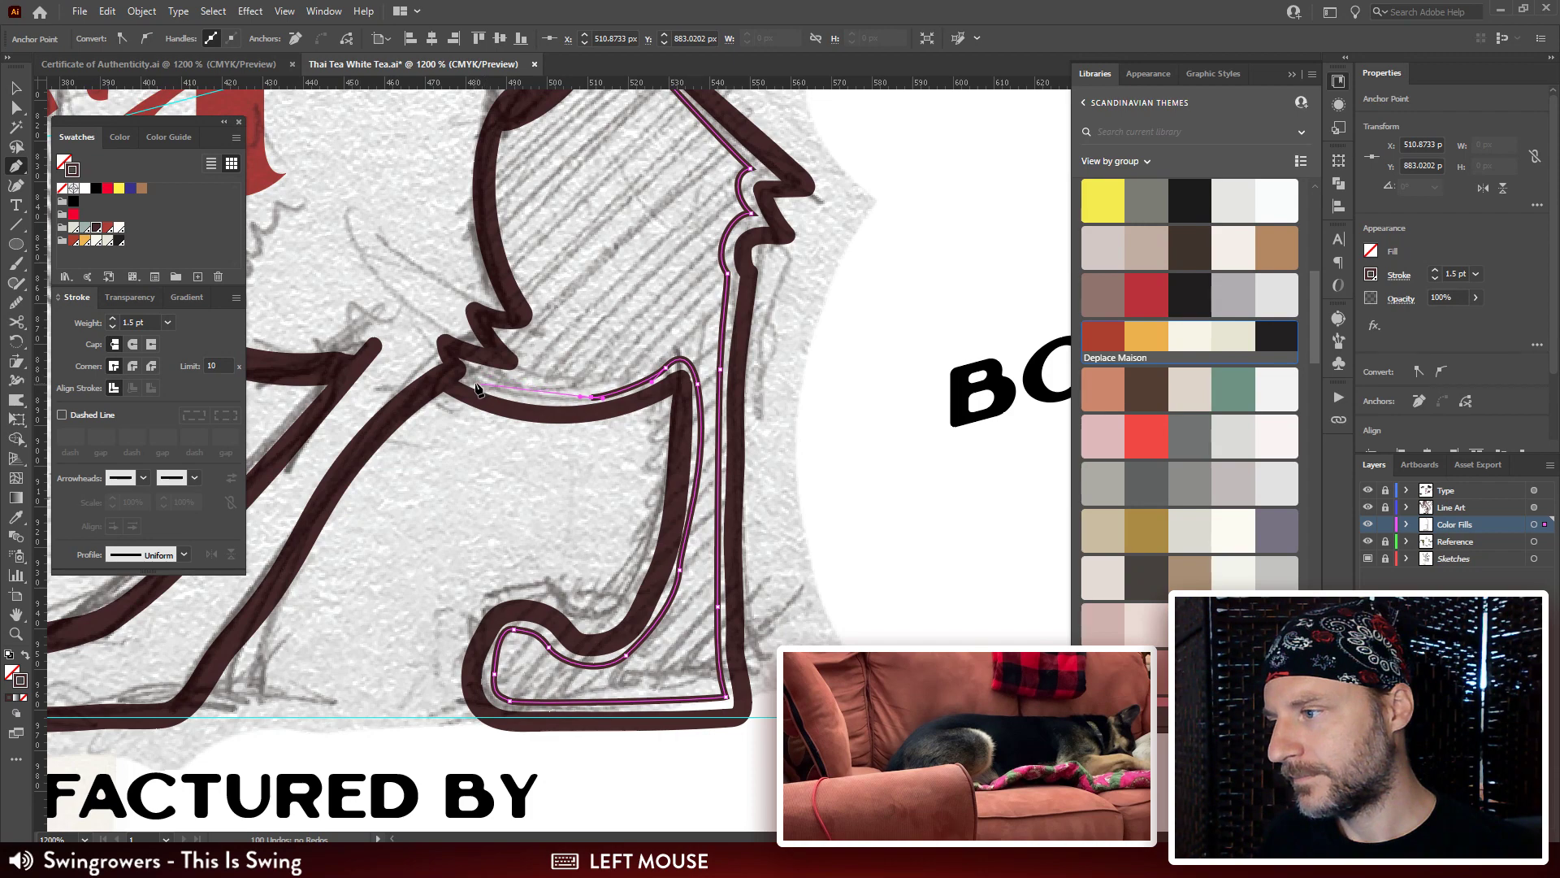
Trace the Pen path around the left zigzag and up the body's left edge, closing it at the top point.
left_click_drag(481, 387, 538, 302)
left_click_drag(558, 313, 581, 411)
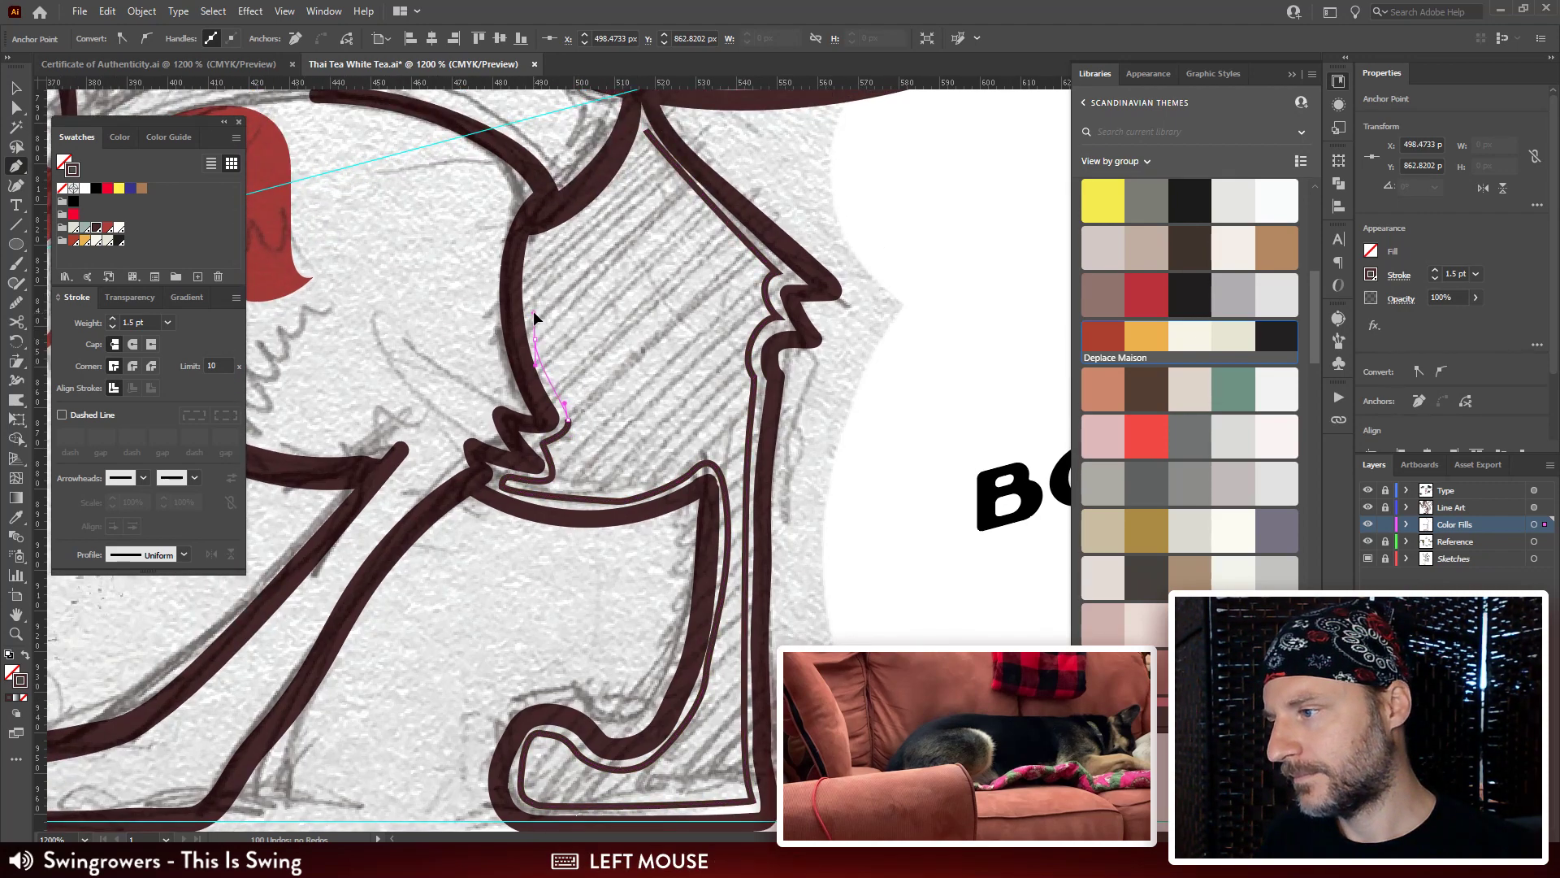
mouse_move(533, 310)
left_mouse_down()
mouse_move(523, 269)
mouse_move(522, 343)
mouse_move(534, 301)
left_mouse_up()
left_click(601, 269)
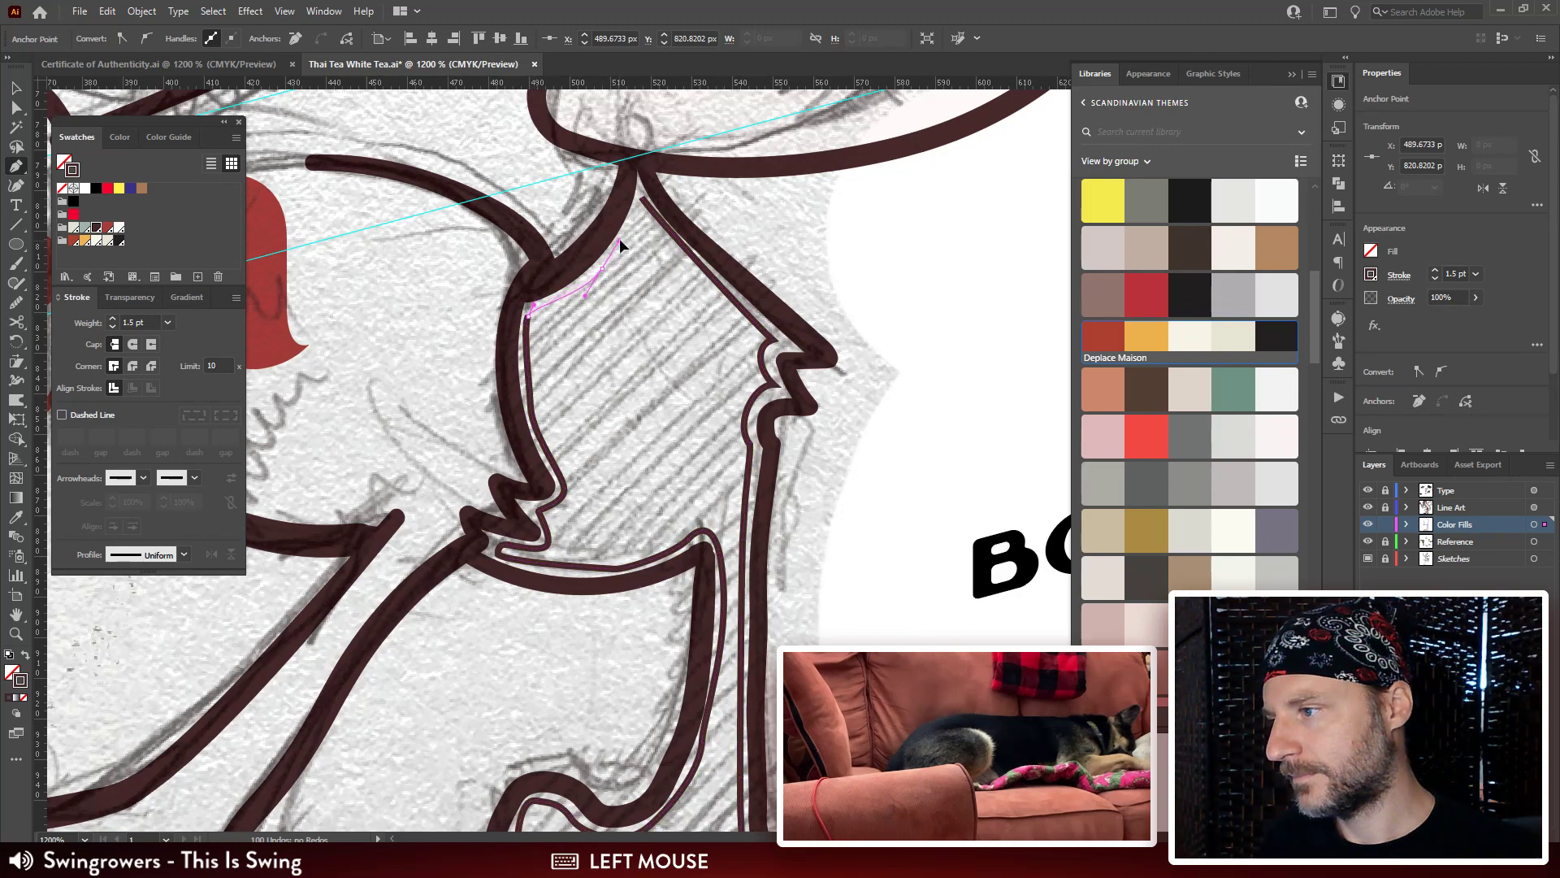
left_click(642, 200)
mouse_move(643, 203)
left_mouse_down()
mouse_move(645, 182)
mouse_move(668, 252)
left_mouse_up()
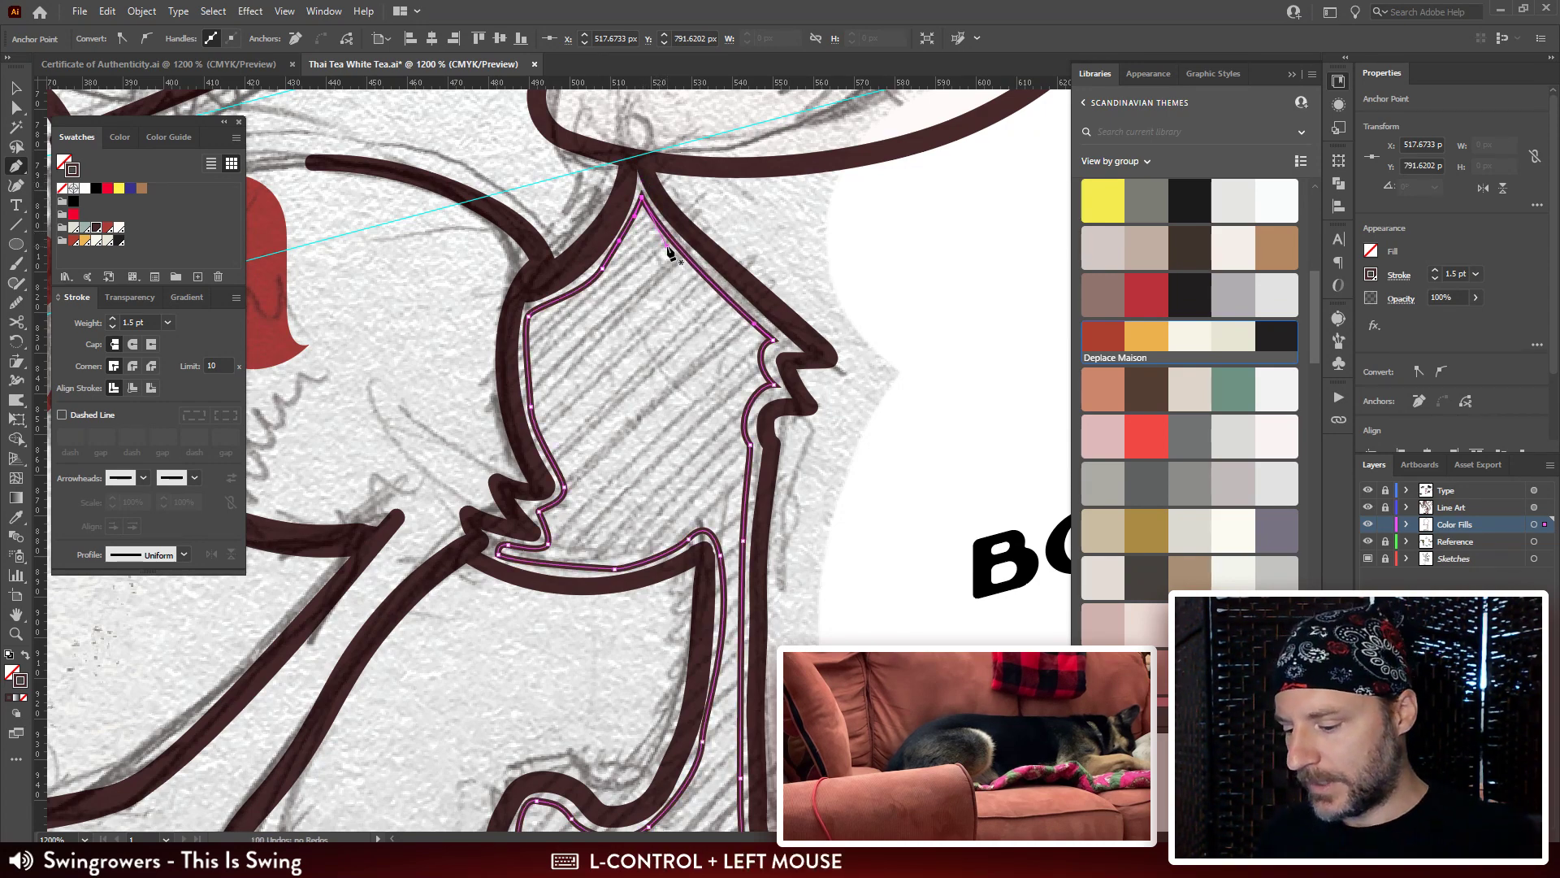
Swap the closed shape's stroke colour to its fill and adjust the anchor points beside the right zigzag.
key("shift+x")
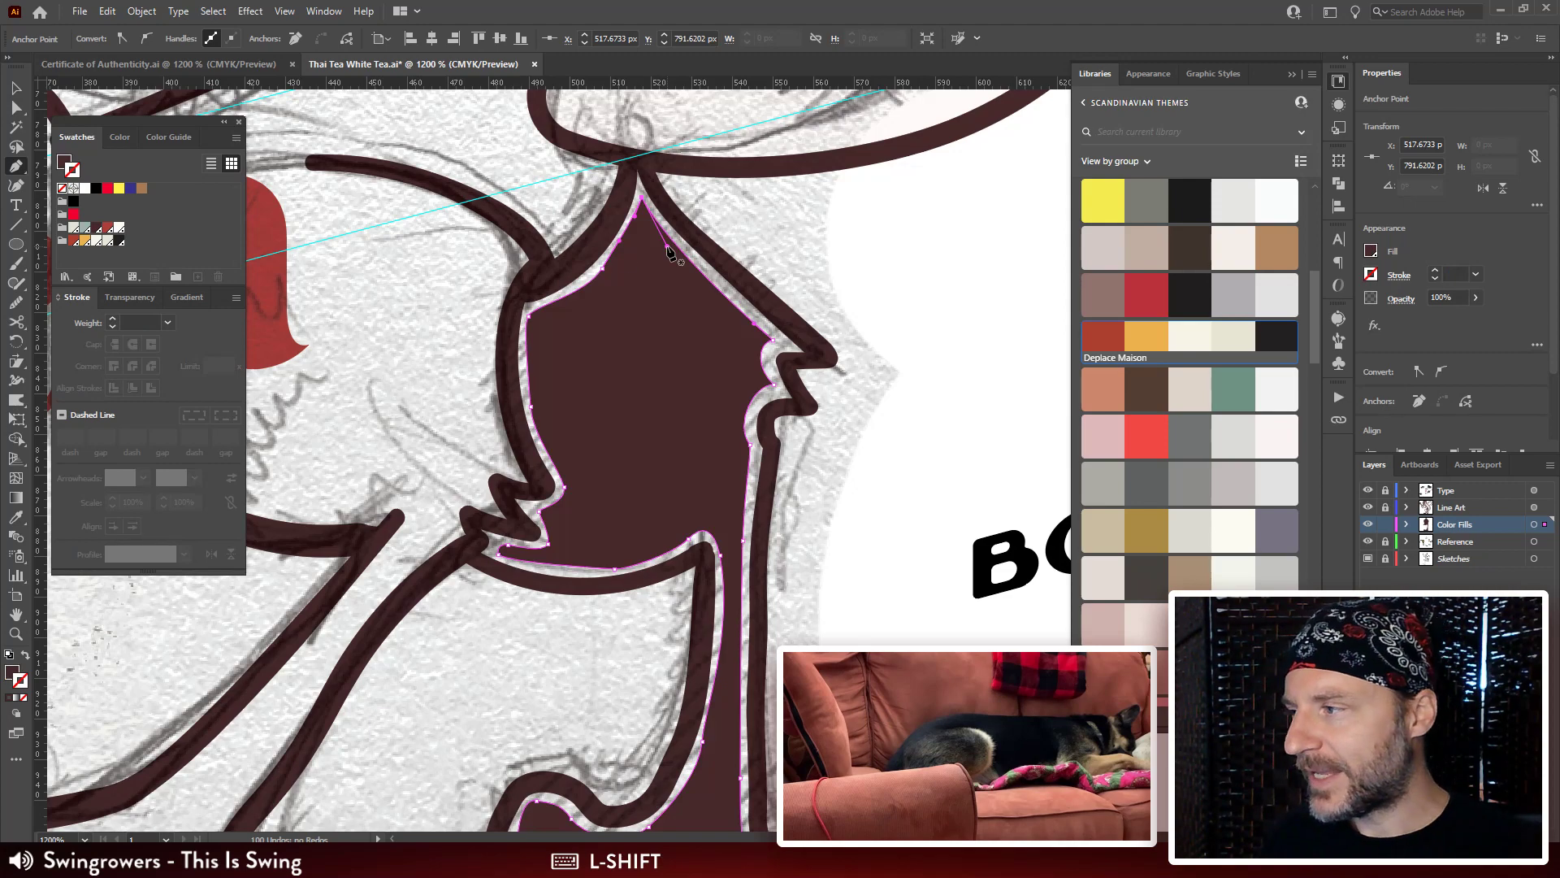
key("a")
left_click(749, 393)
left_click_drag(758, 338, 754, 340)
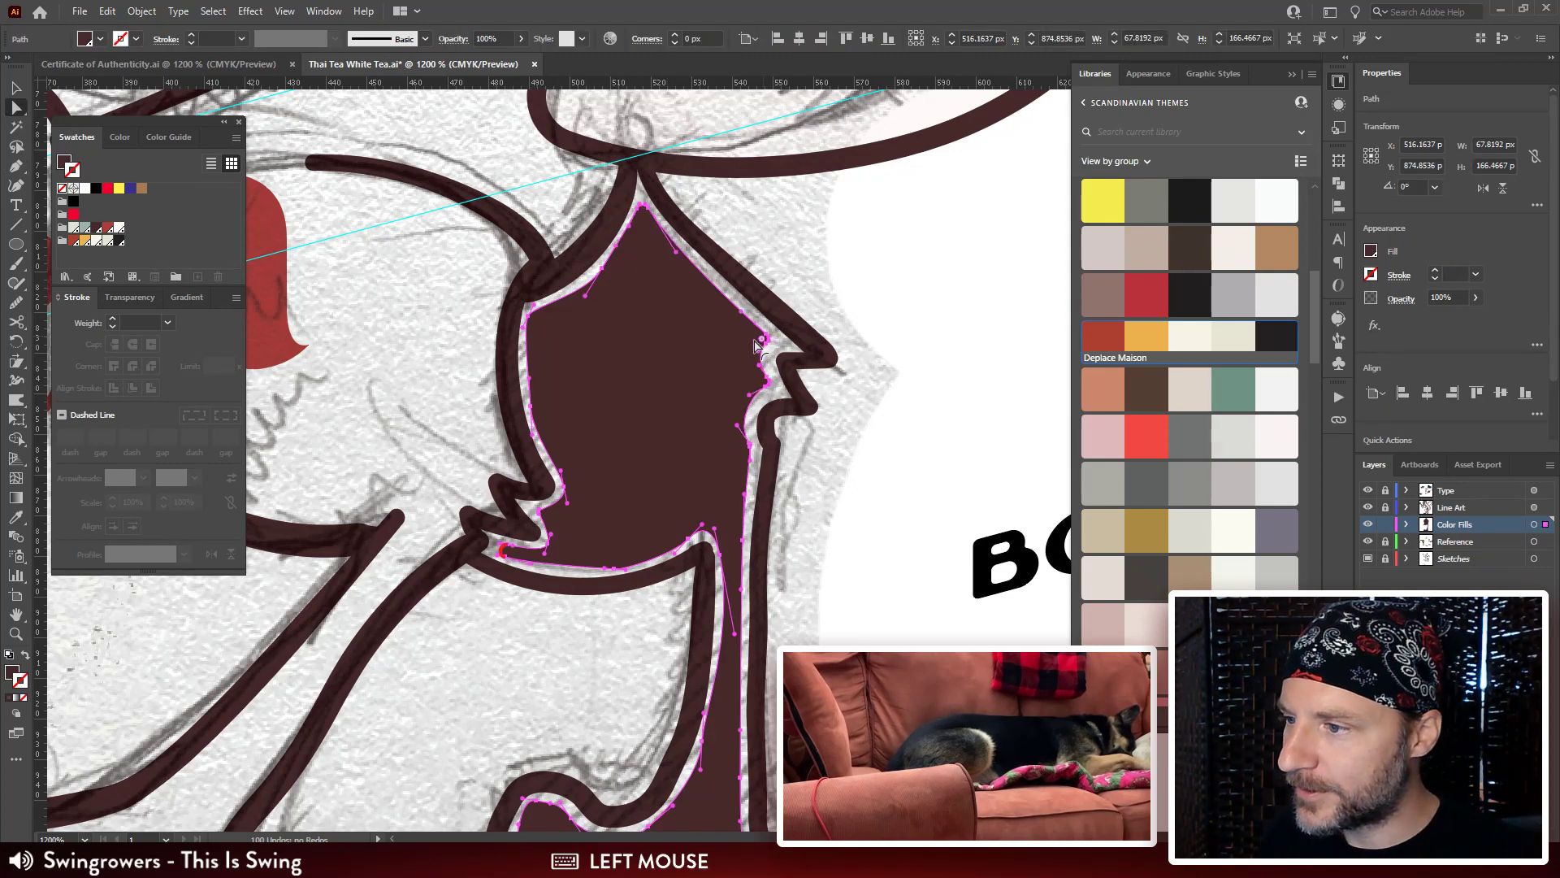
Try a red fill on the hatched body shape, then switch back to the dark brown swatch.
key("space")
left_click_drag(677, 405, 661, 261)
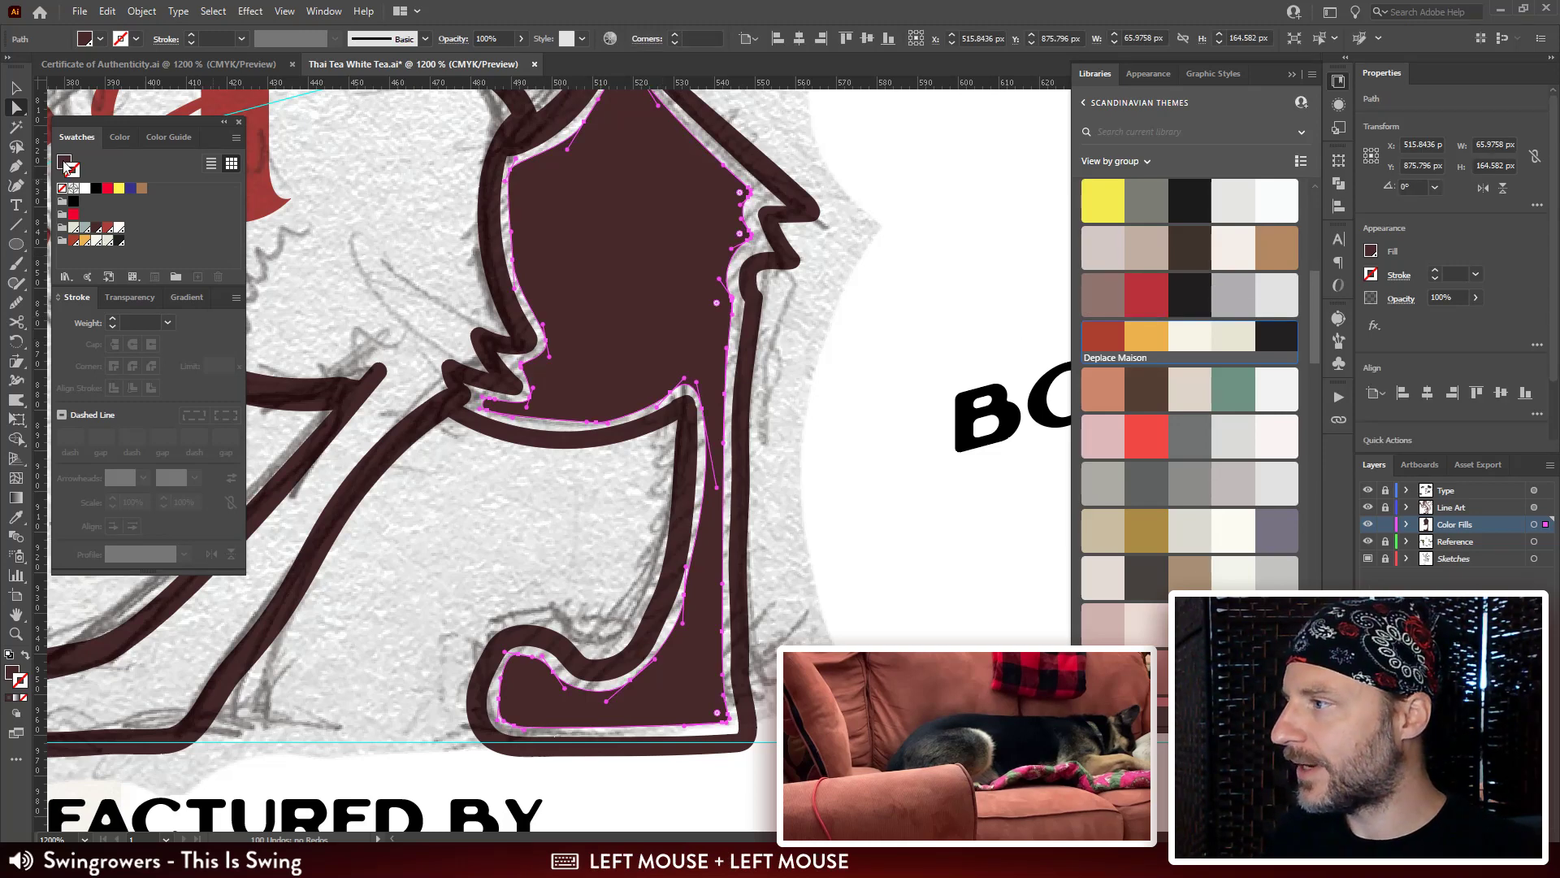
left_click(107, 229)
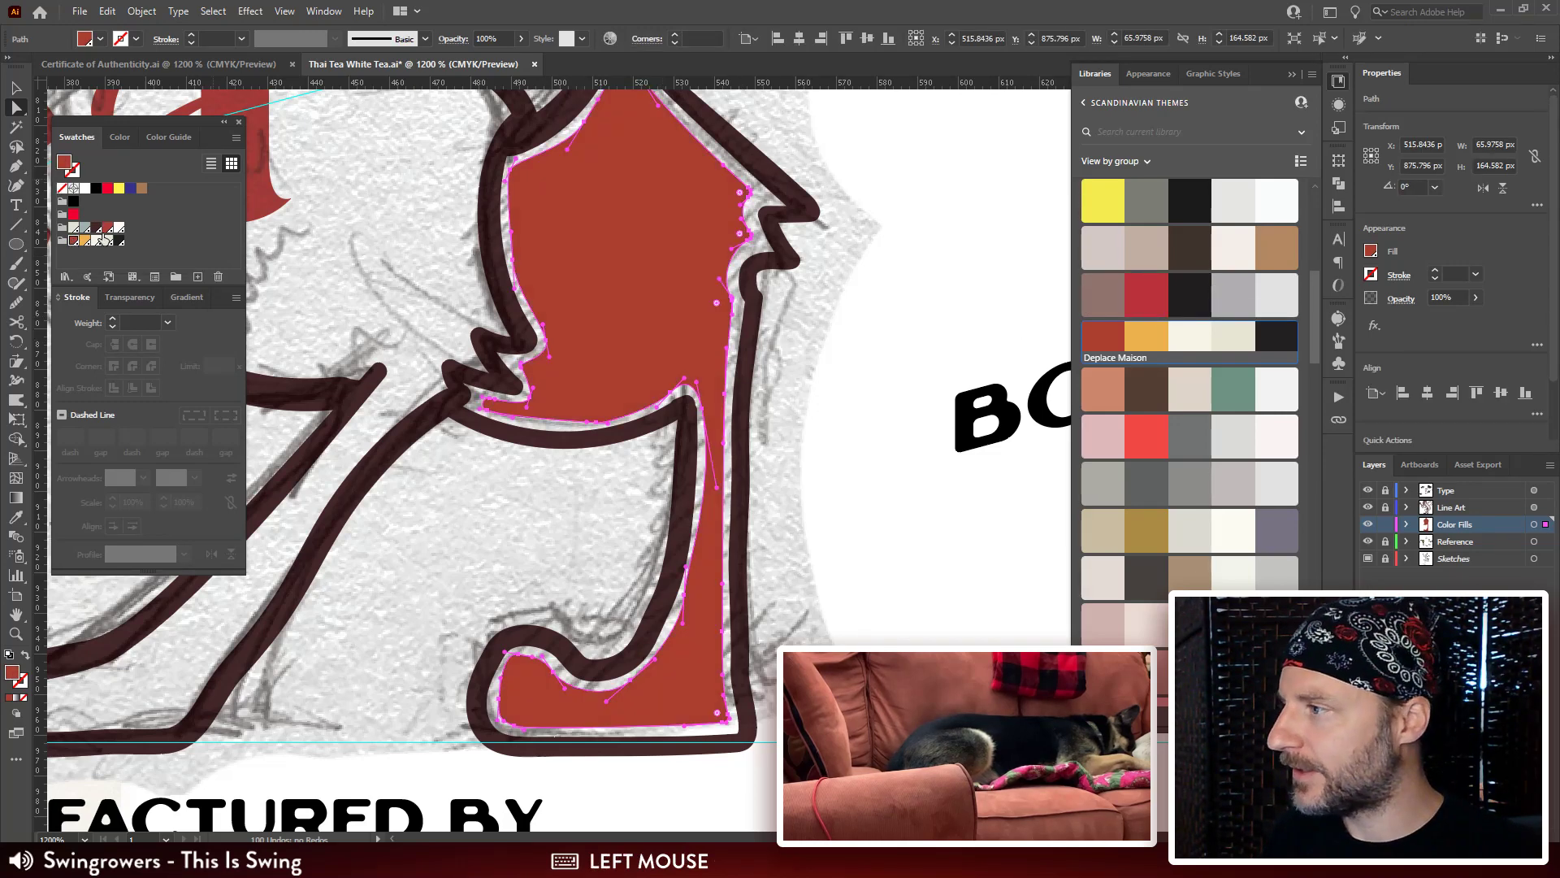
left_click(96, 228)
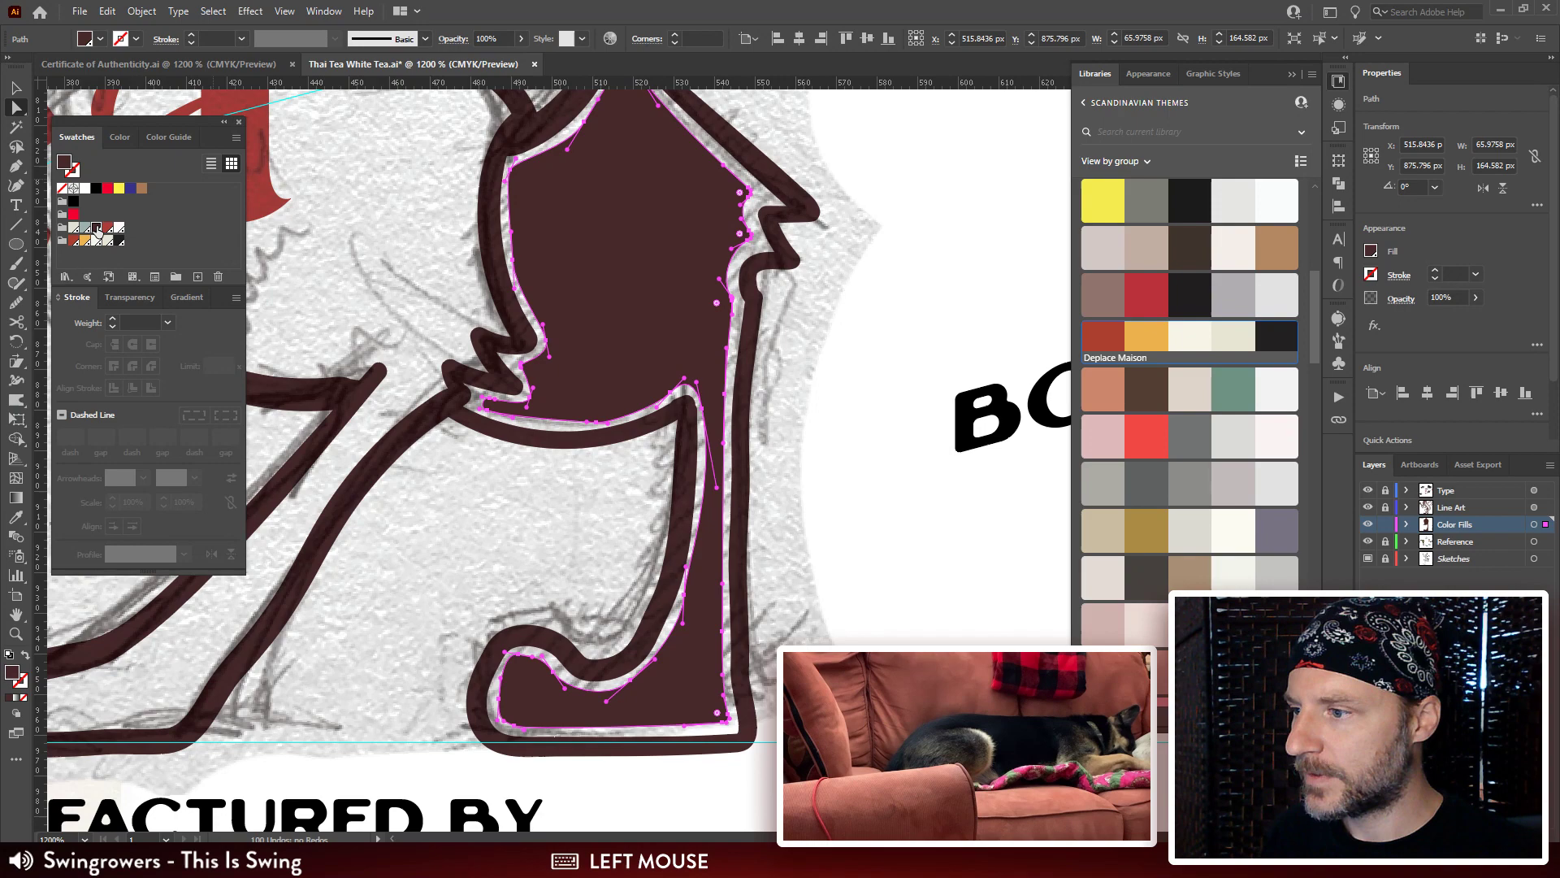
Reshape the fill's inner leg curve by repositioning its middle anchor point and adjusting its handles, then deselect the shape.
left_click(924, 328)
left_click_drag(923, 327, 935, 222)
left_click(699, 493)
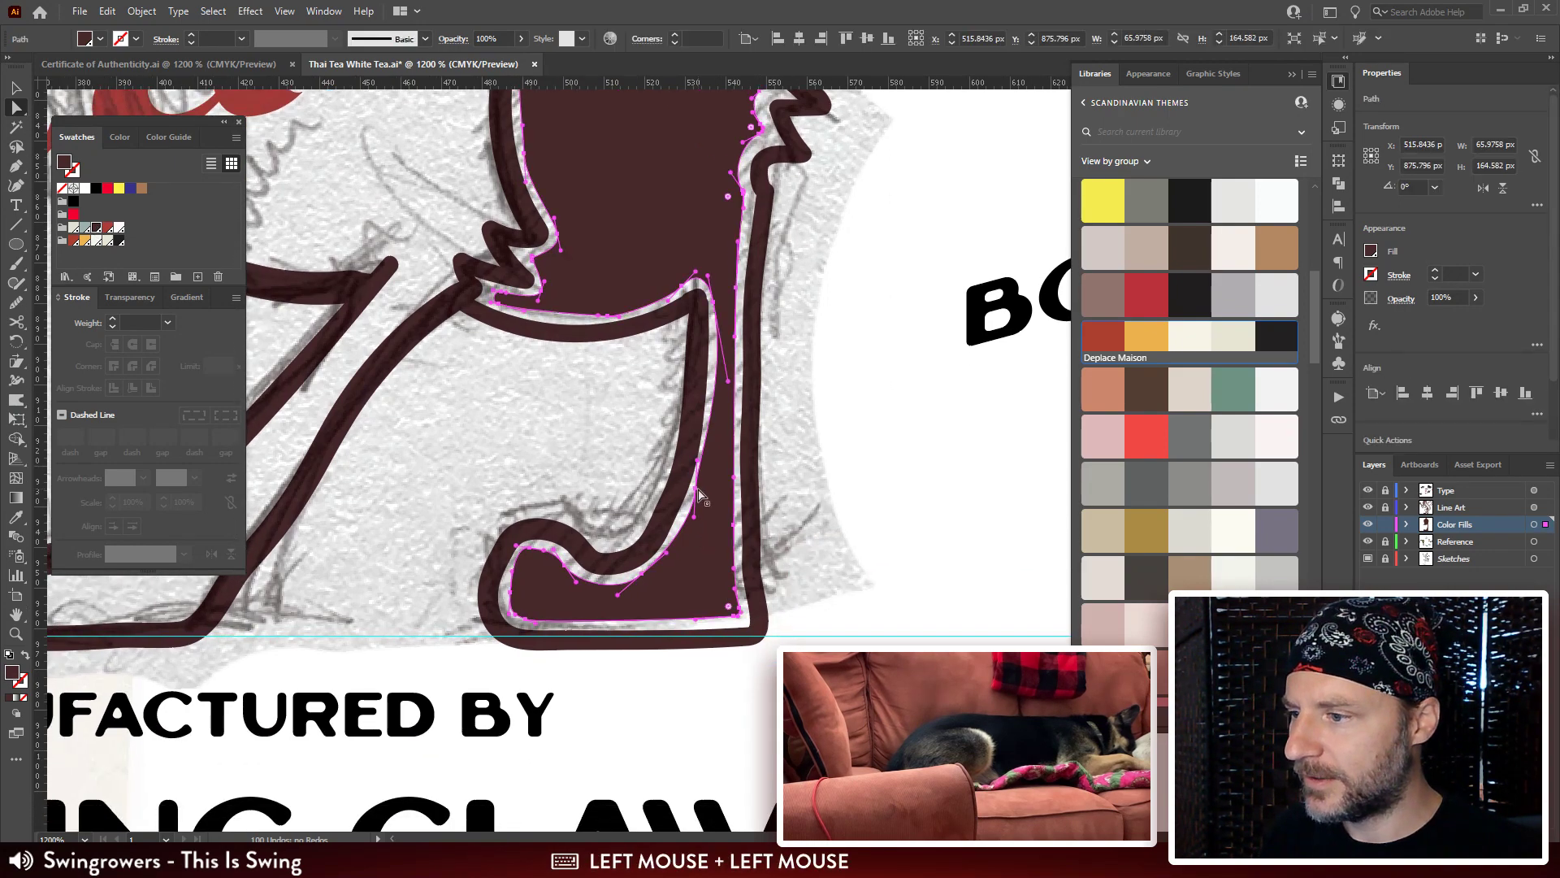
left_click(698, 493)
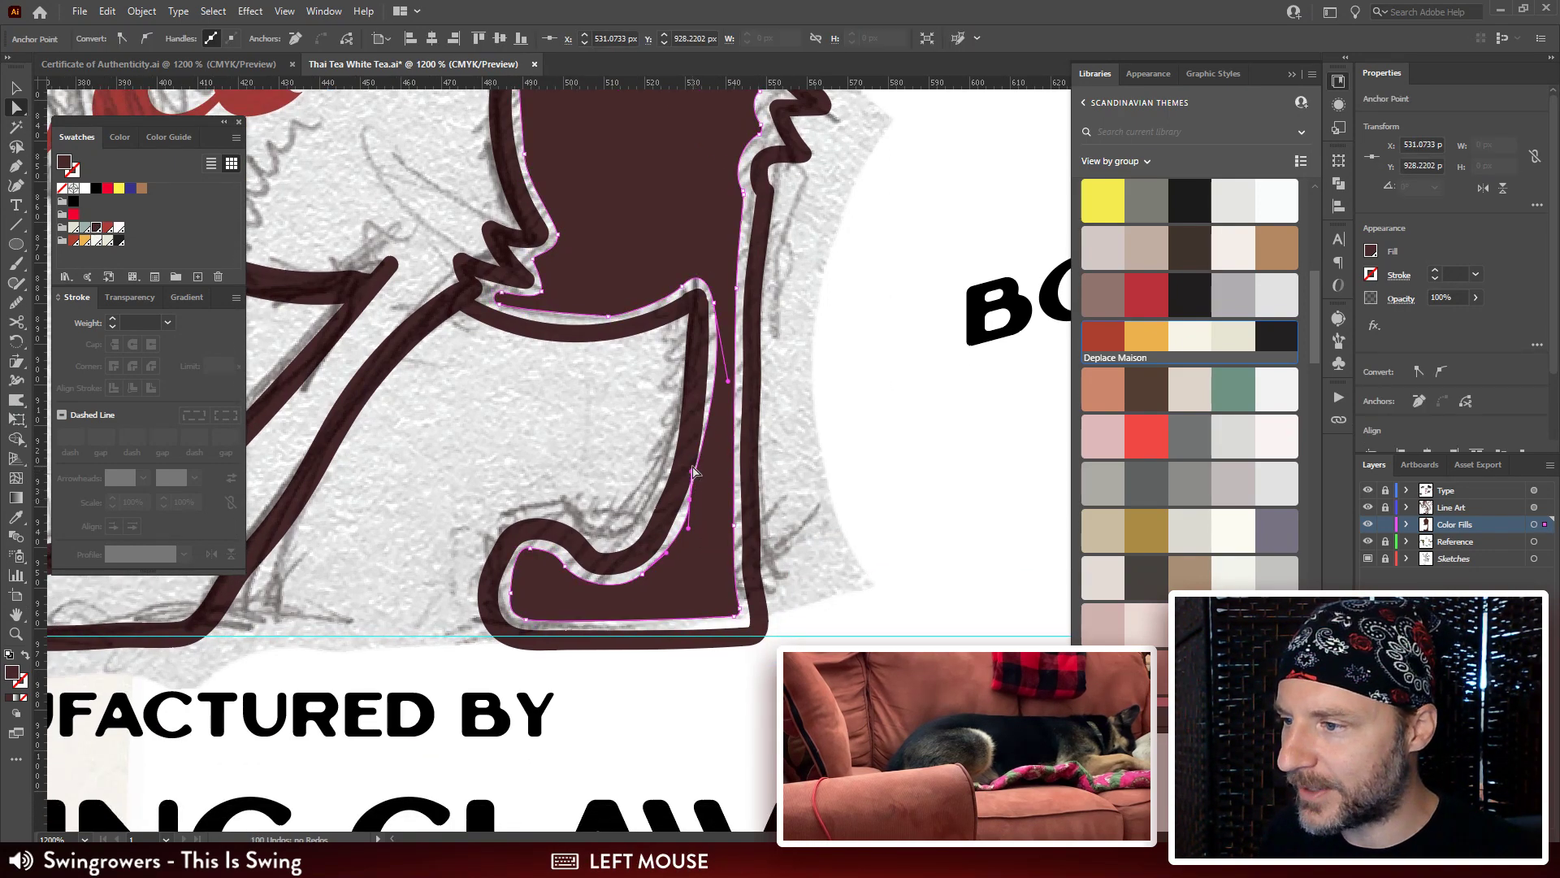
left_click(691, 508)
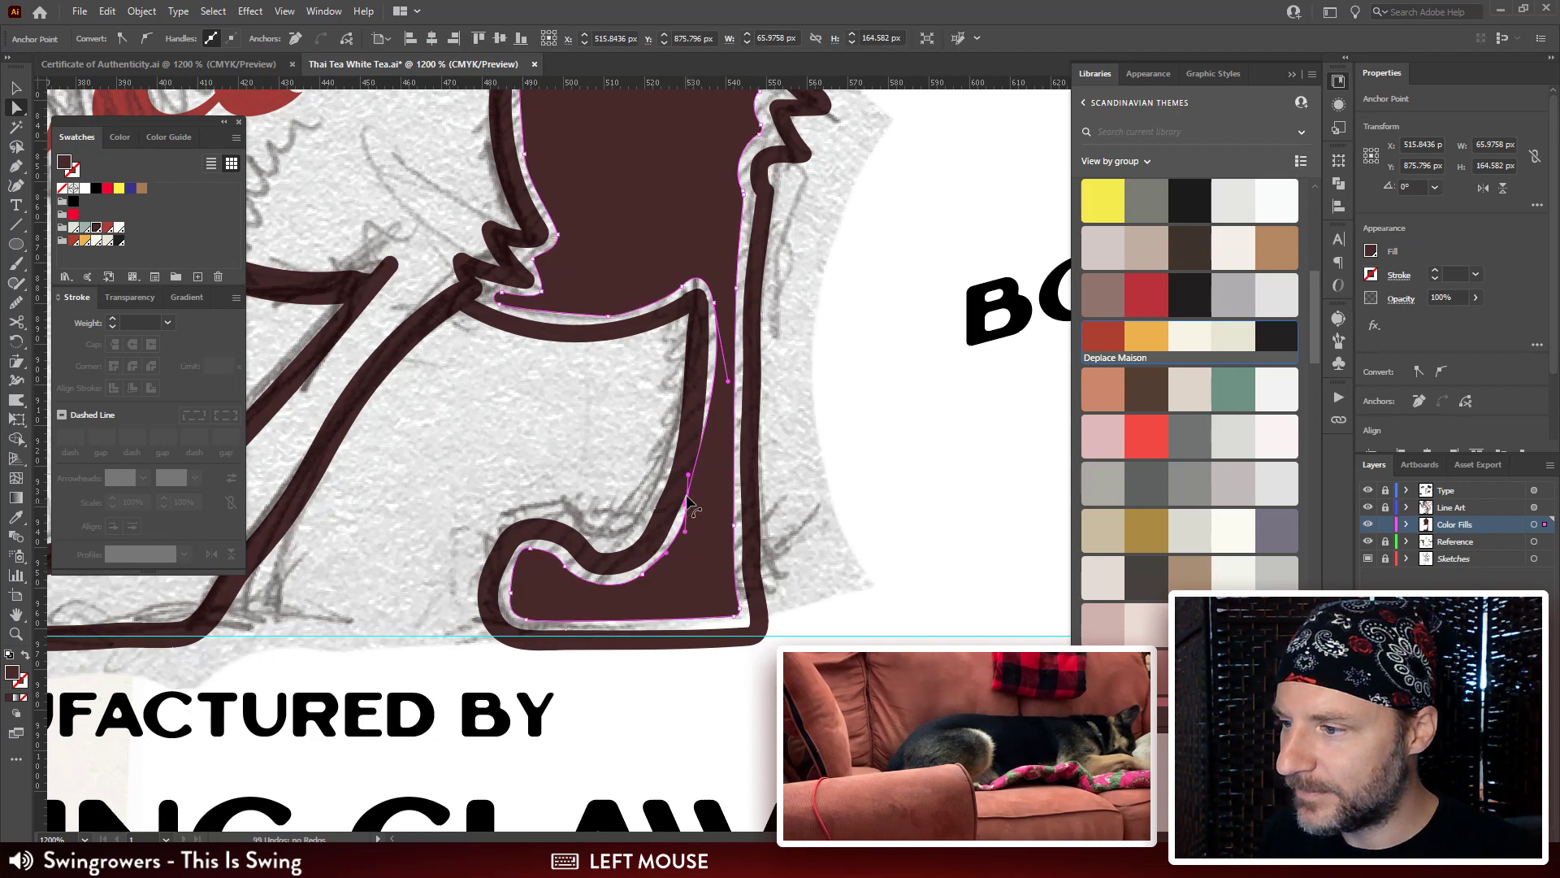
left_click_drag(688, 474, 707, 436)
left_click(749, 466)
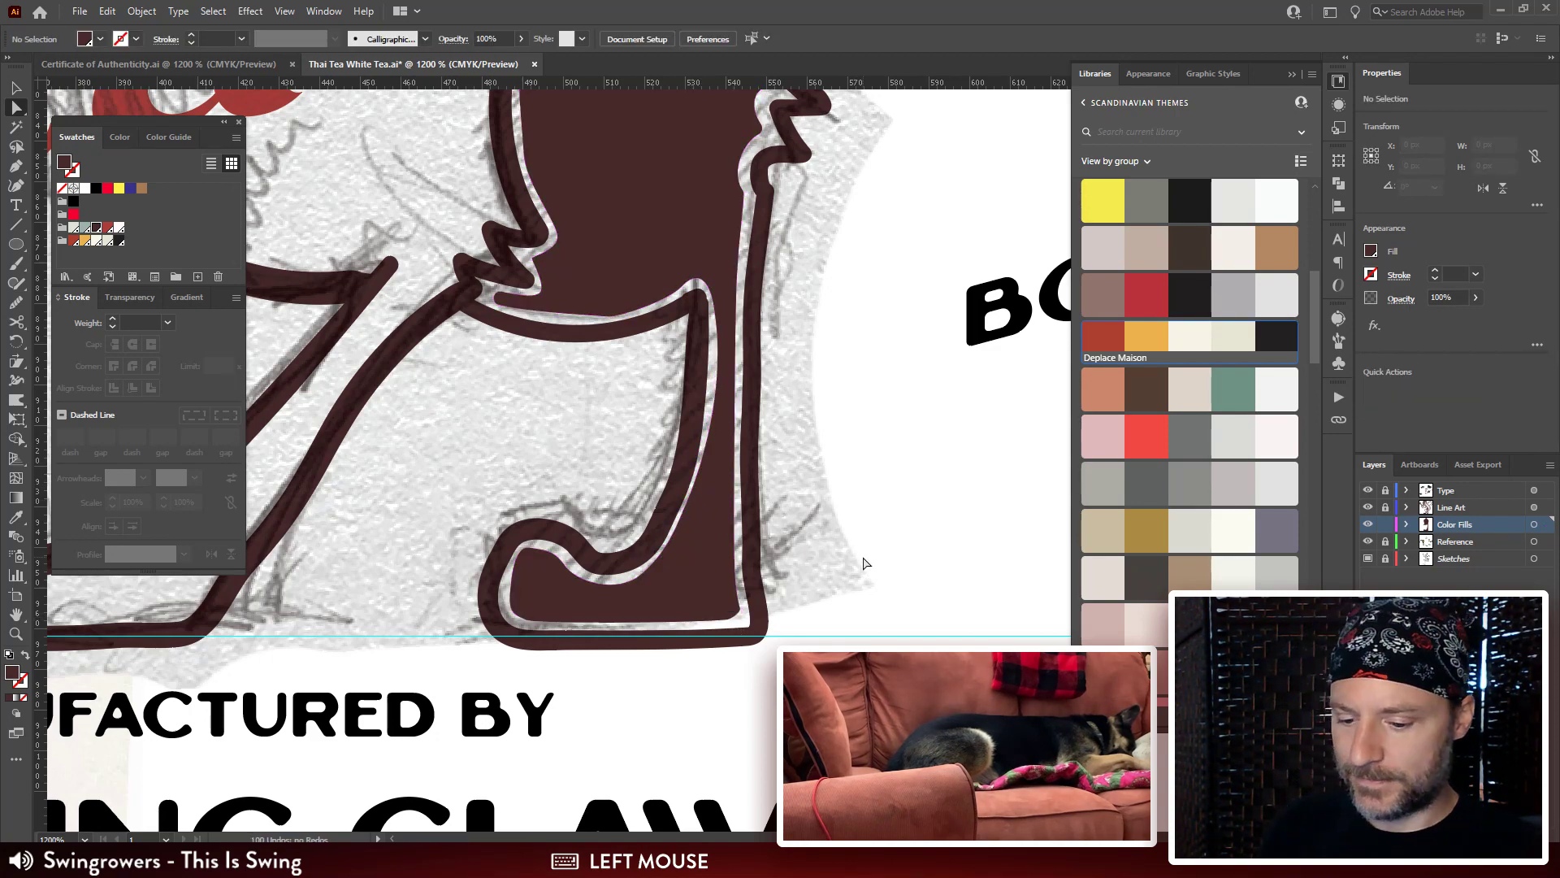
Recolour the dark brown leg fill shape with the dark red swatch that matches the lettering.
key("ctrl+minus")
key("ctrl+minus")
key("ctrl+minus")
key("ctrl+minus")
key("ctrl+minus")
key("ctrl+plus")
key("ctrl+plus")
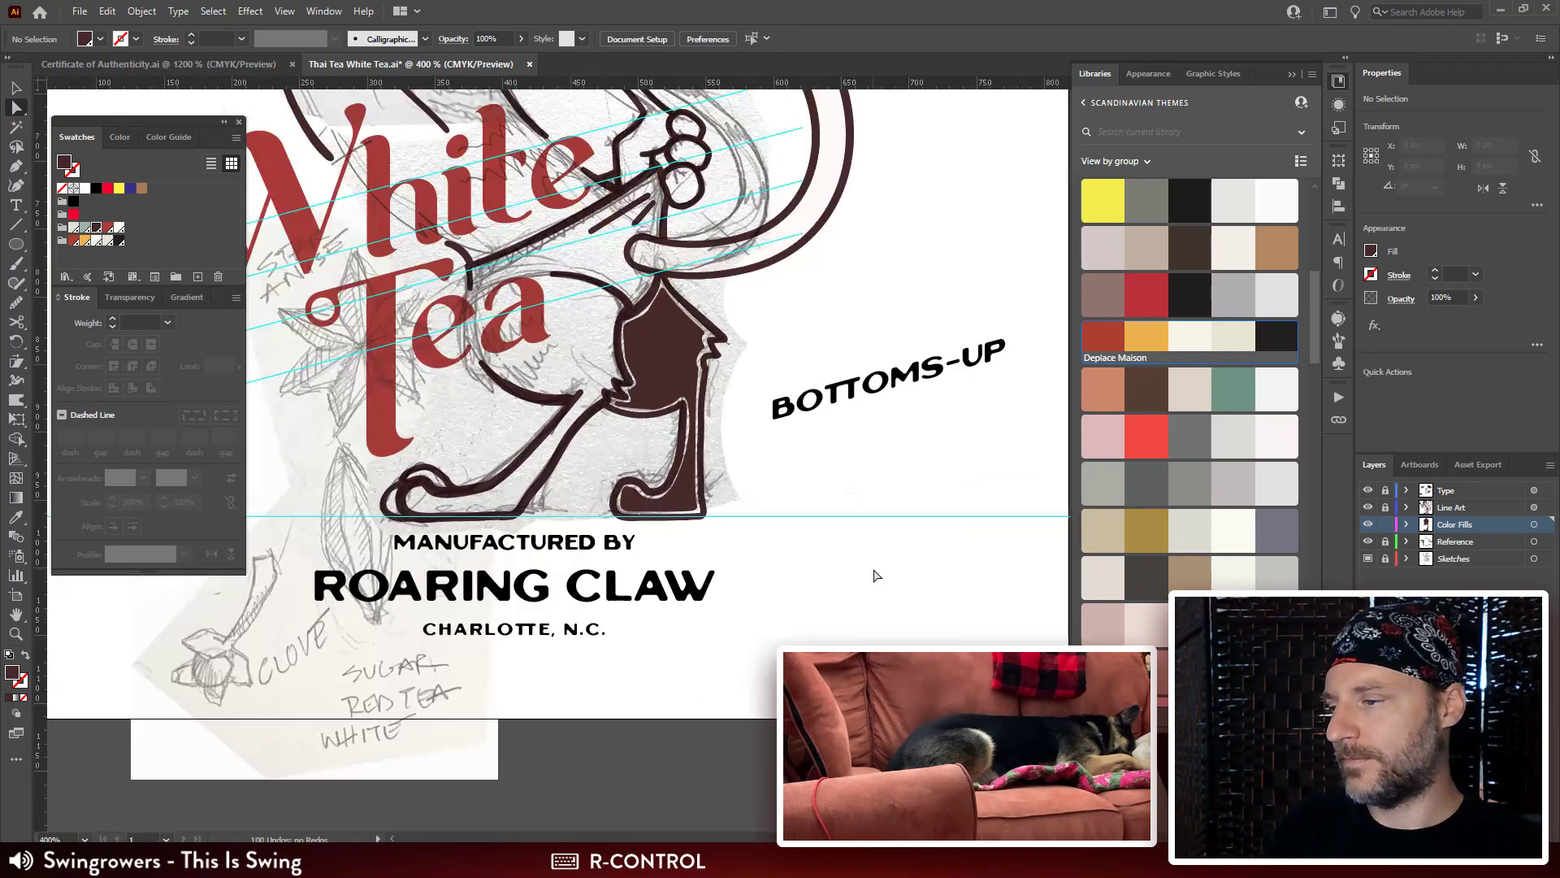
left_click_drag(876, 575, 917, 675)
left_click(695, 455)
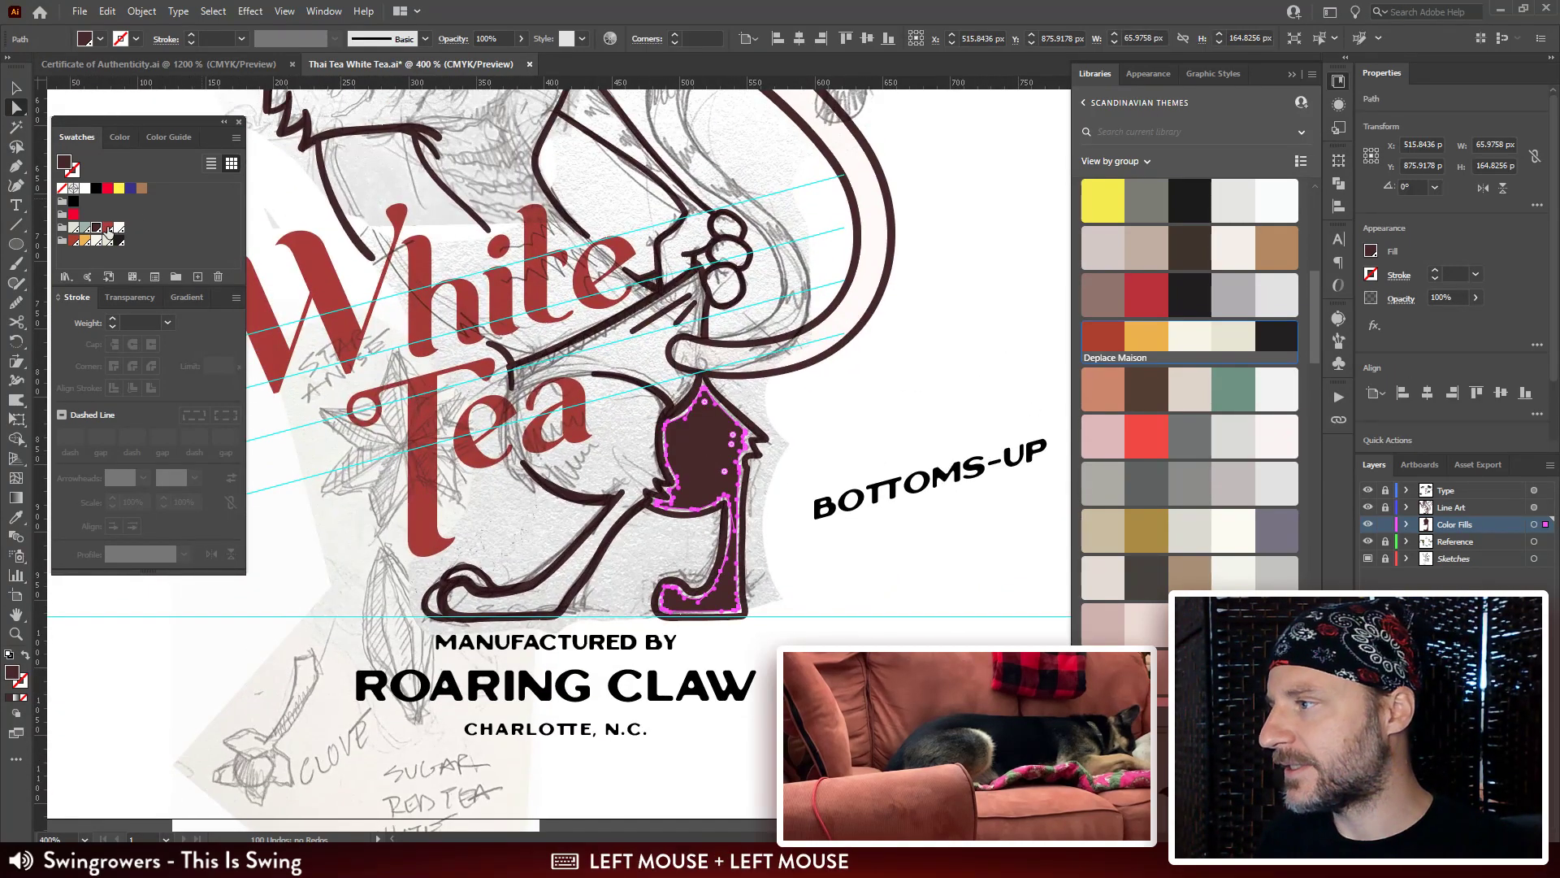
left_click(108, 229)
left_click_drag(725, 465, 780, 587)
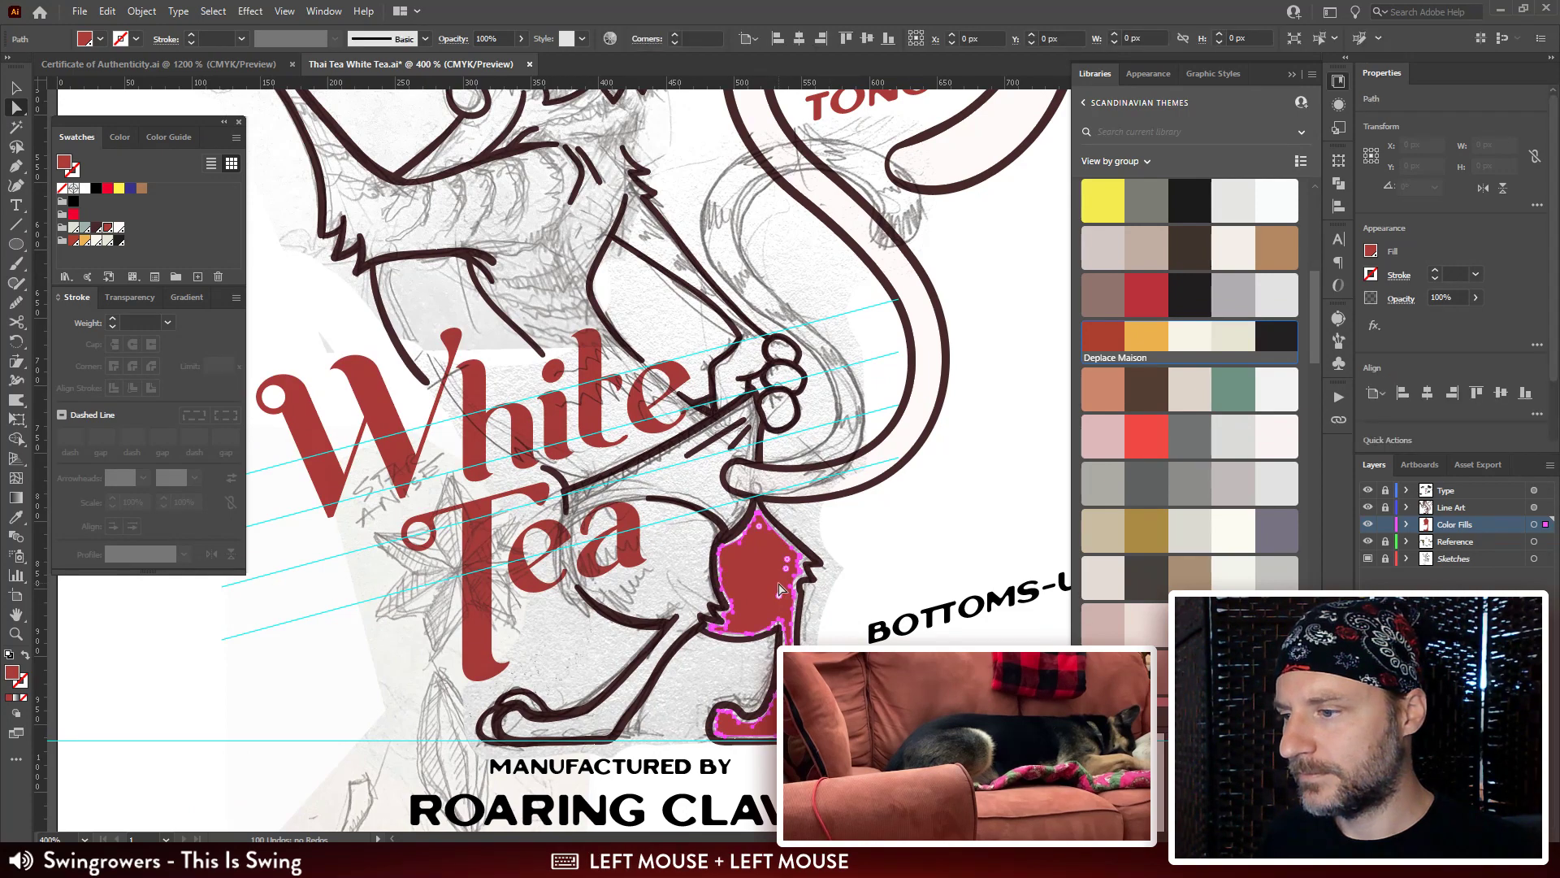
Bring up the leg shape's appearance attributes and give it a 1 pt stroke in the same dark red as its fill.
key("ctrl+plus")
key("ctrl+plus")
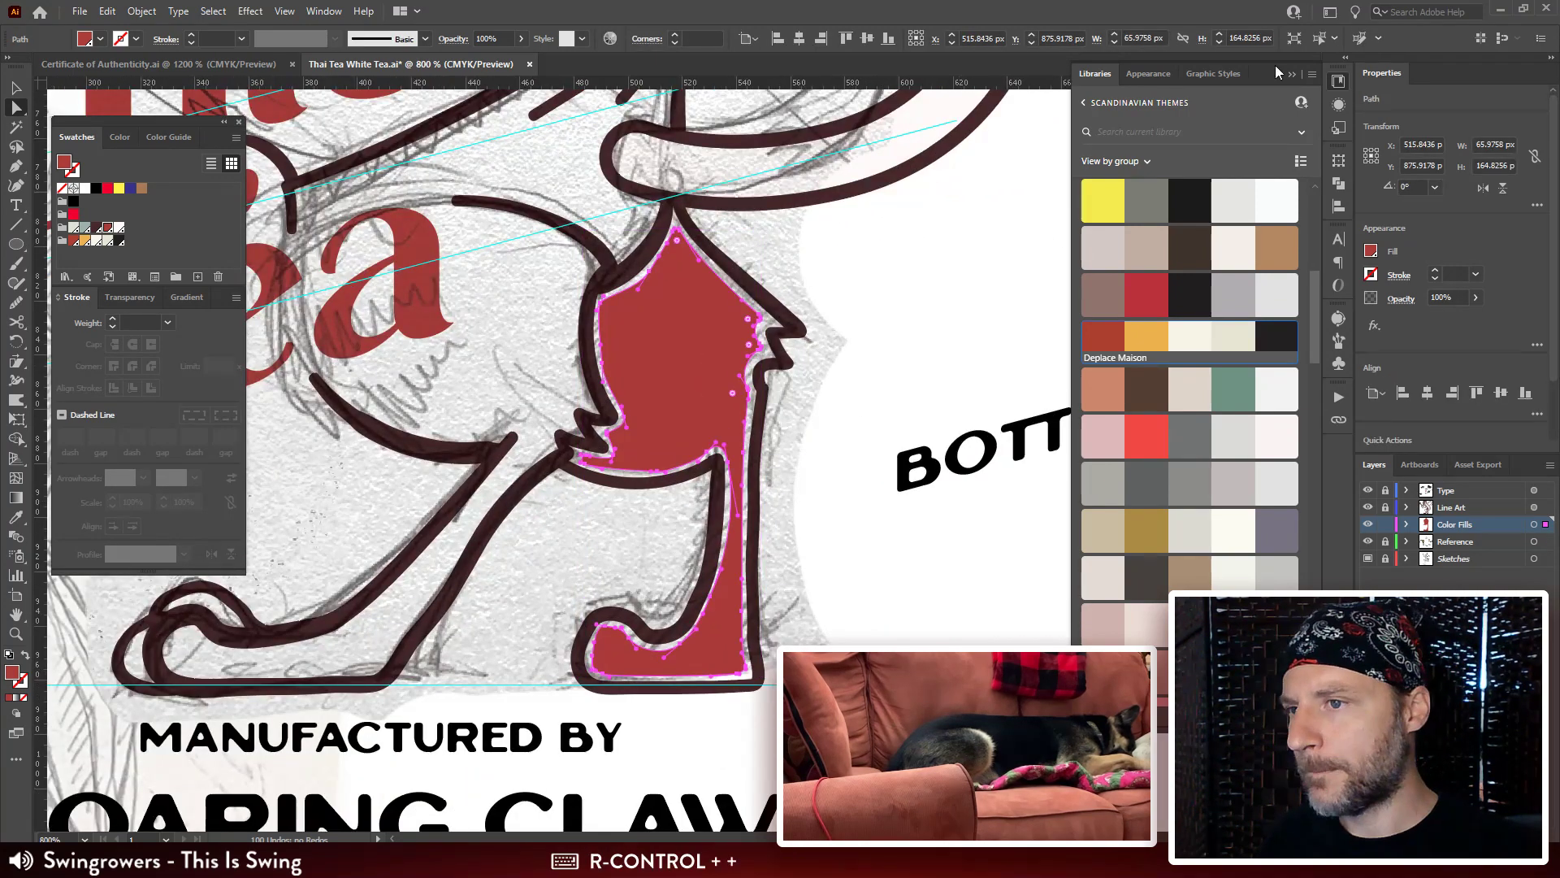
left_click(1346, 129)
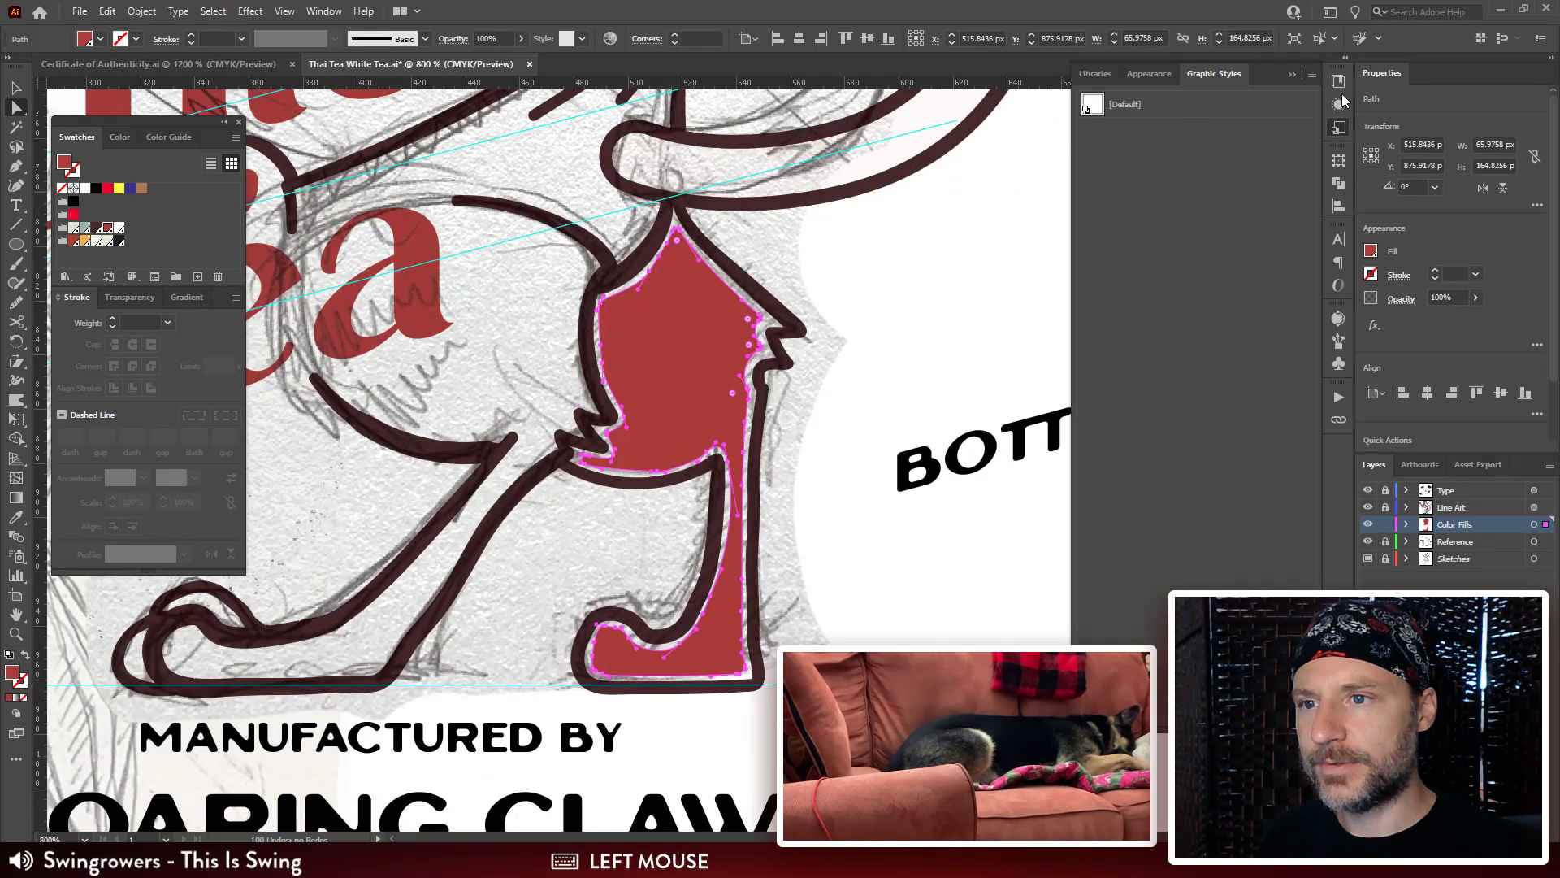
left_click(1340, 104)
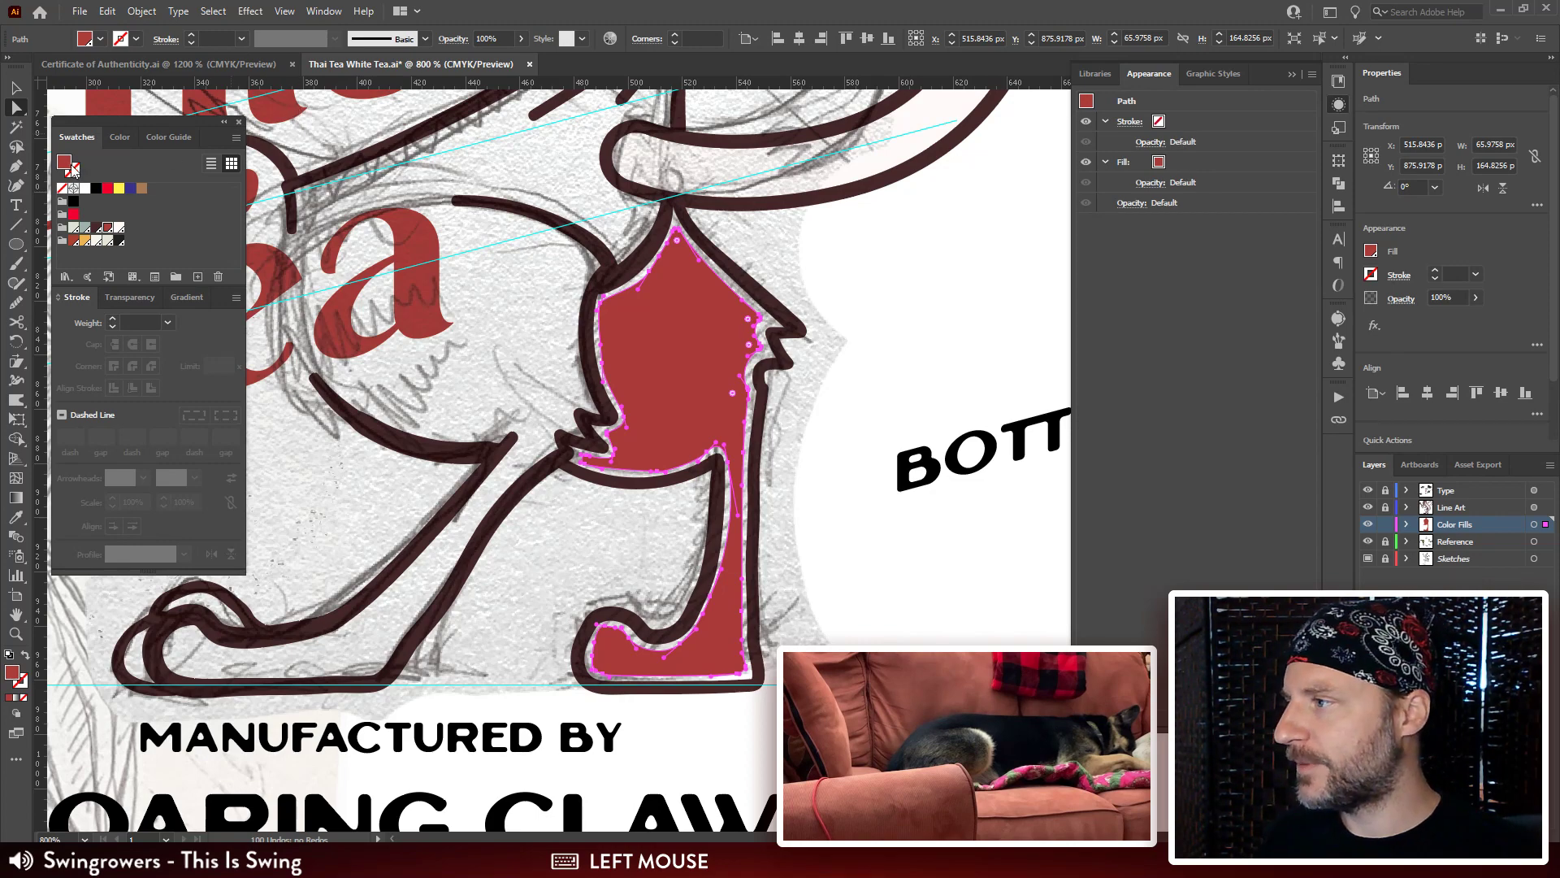
left_click_drag(73, 173, 75, 174)
left_click(143, 323)
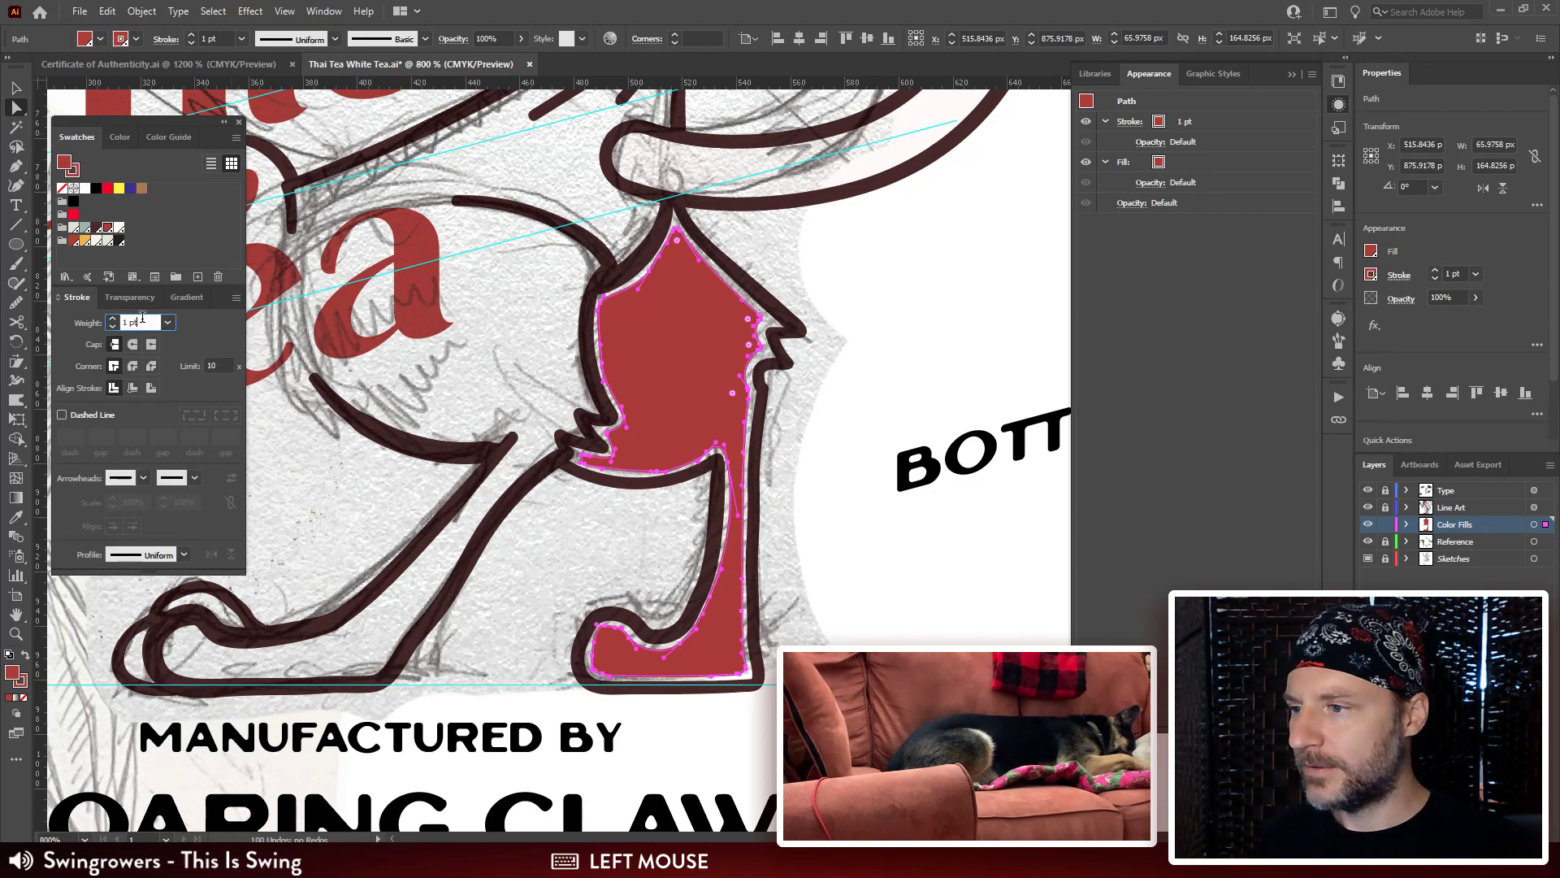
Try thickening the leg shape's red stroke in increments up to 18 pt, and deselect the shape.
key("Up")
key("Up")
key("Up")
key("Up")
key("Up")
key("Up")
key("Up")
key("Up")
key("Up")
key("Up")
key("Up")
key("Up")
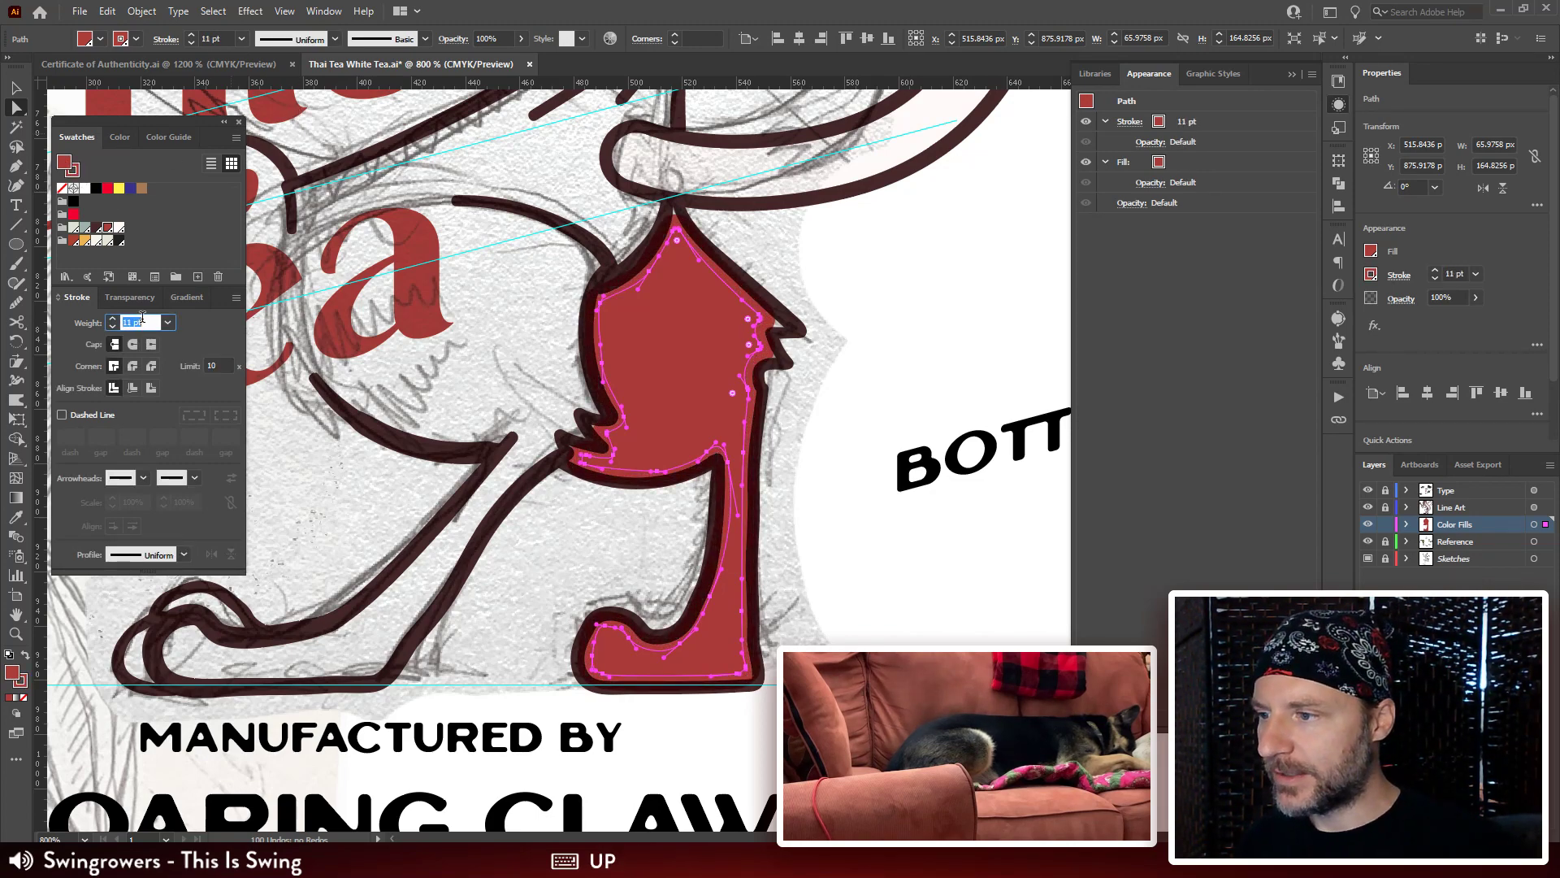
key("Up")
key("Down")
key("Up")
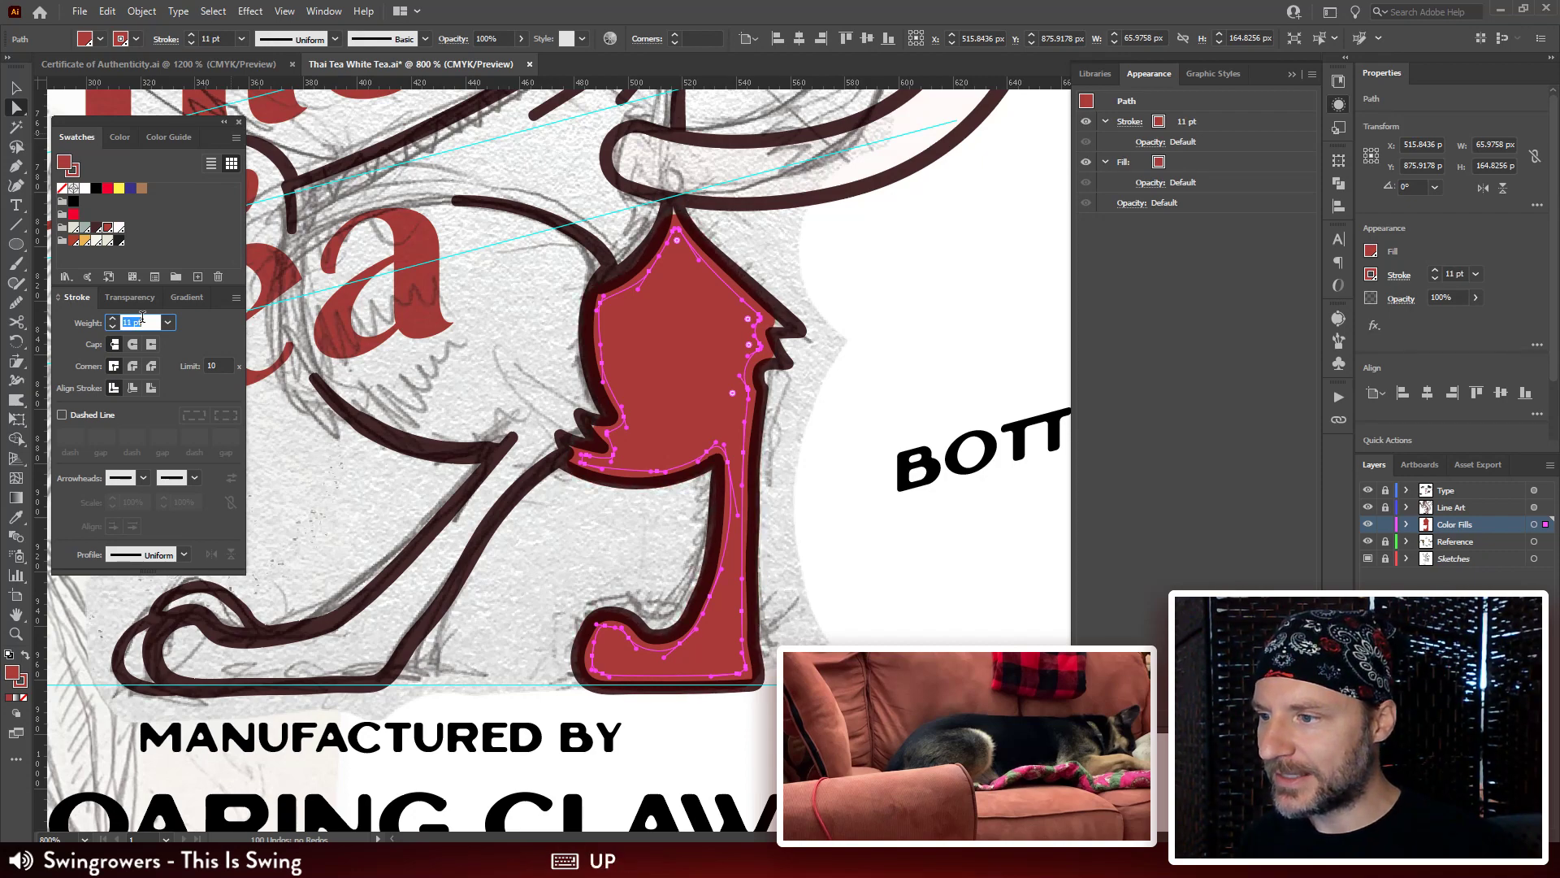
key("Up")
key("Up")
key("Up")
key("Down")
key("Up")
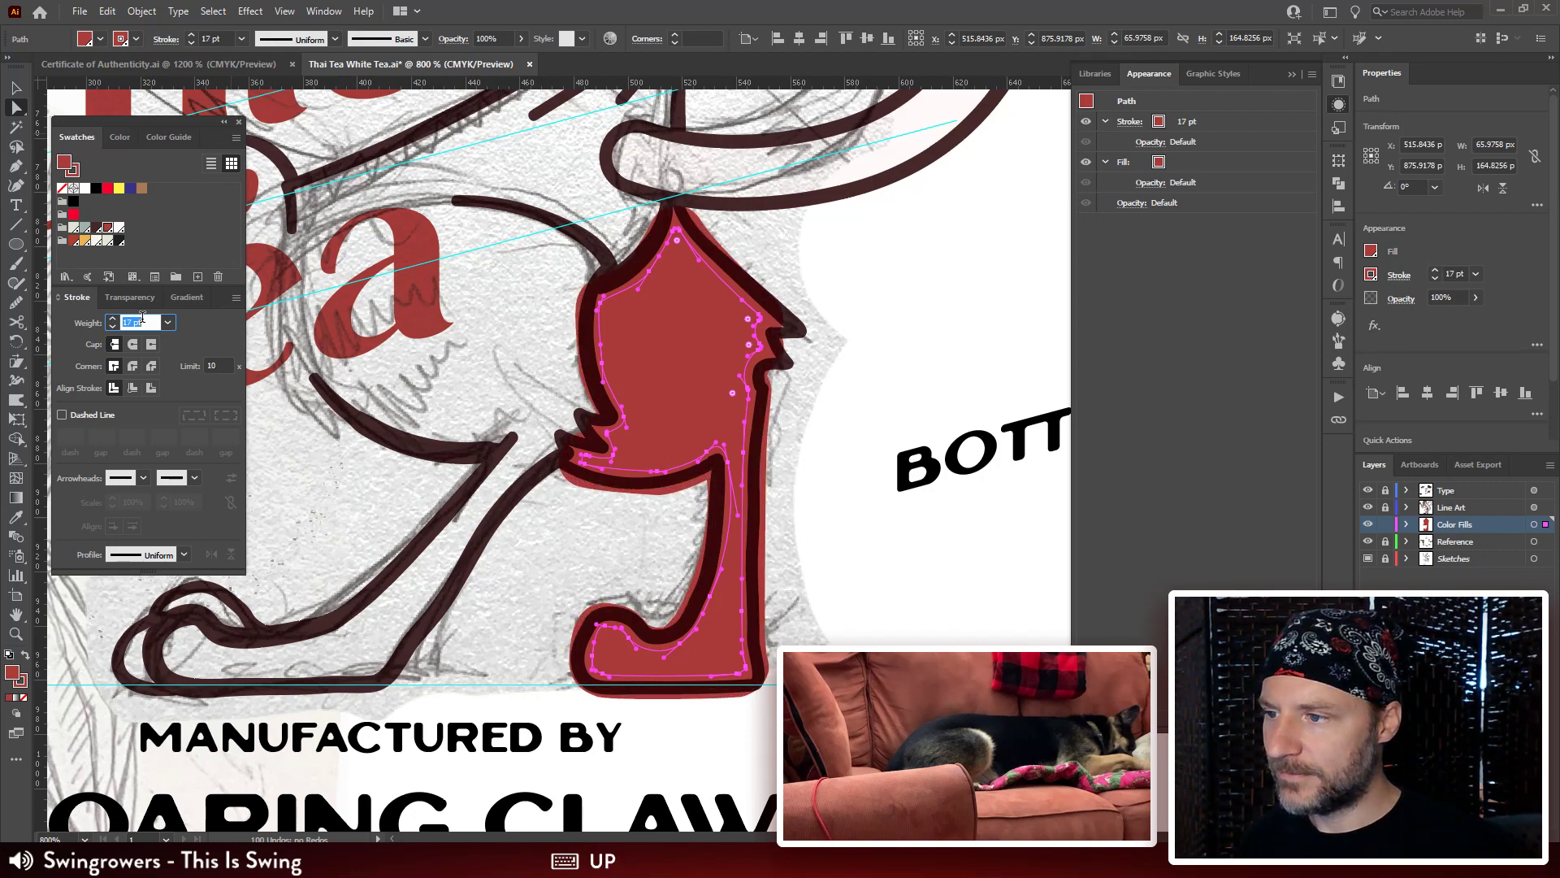
key("Up")
left_click(1000, 376)
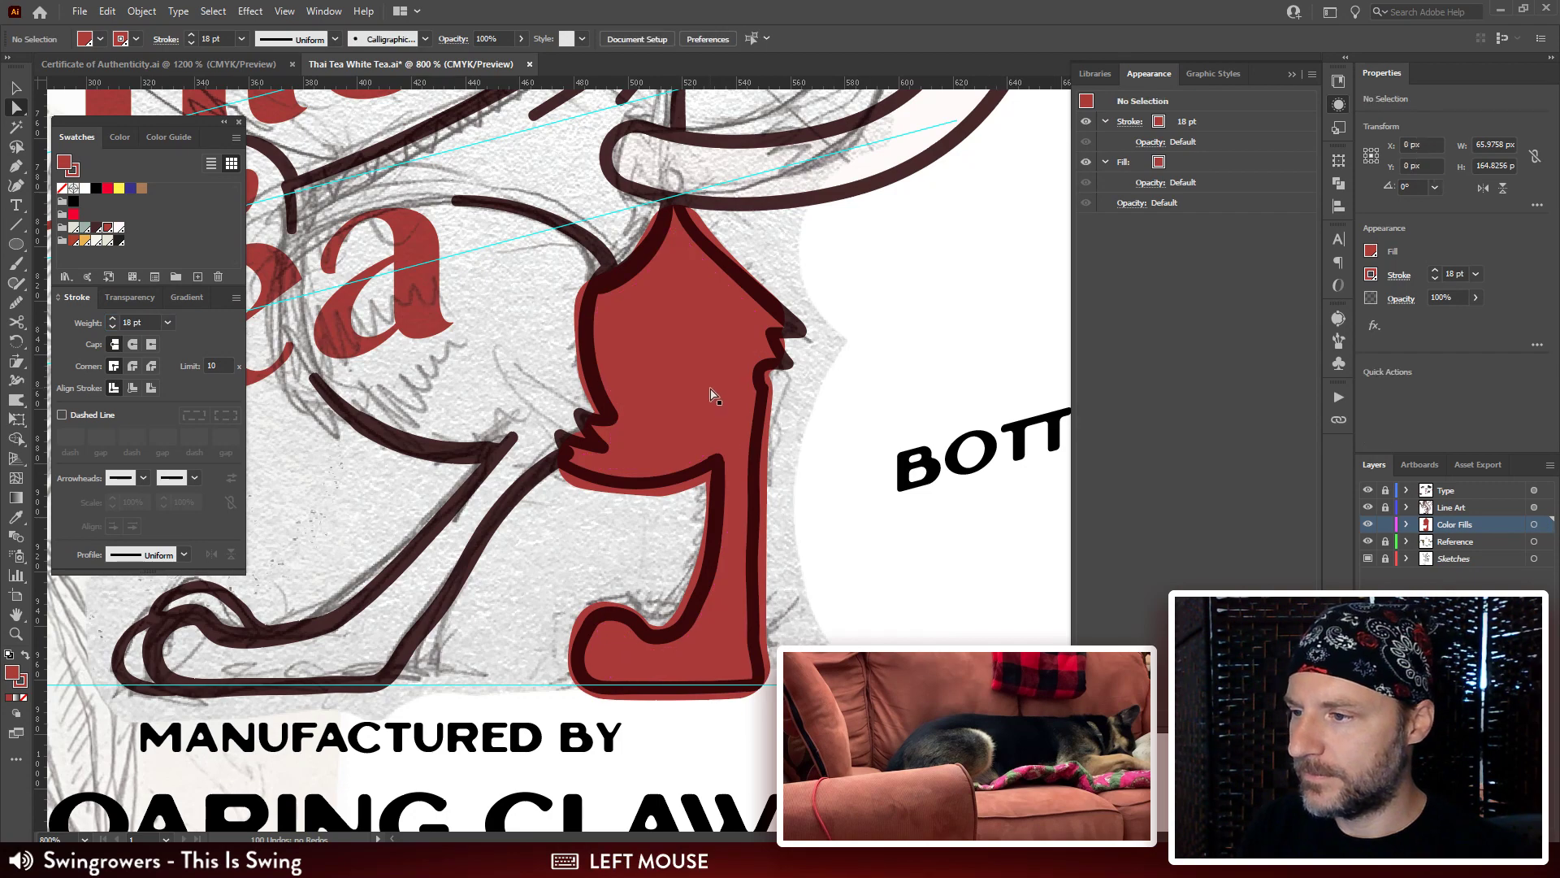
Examine how far the thickened leg fill extends past the line art, both in the whole figure and close up.
left_click(714, 398)
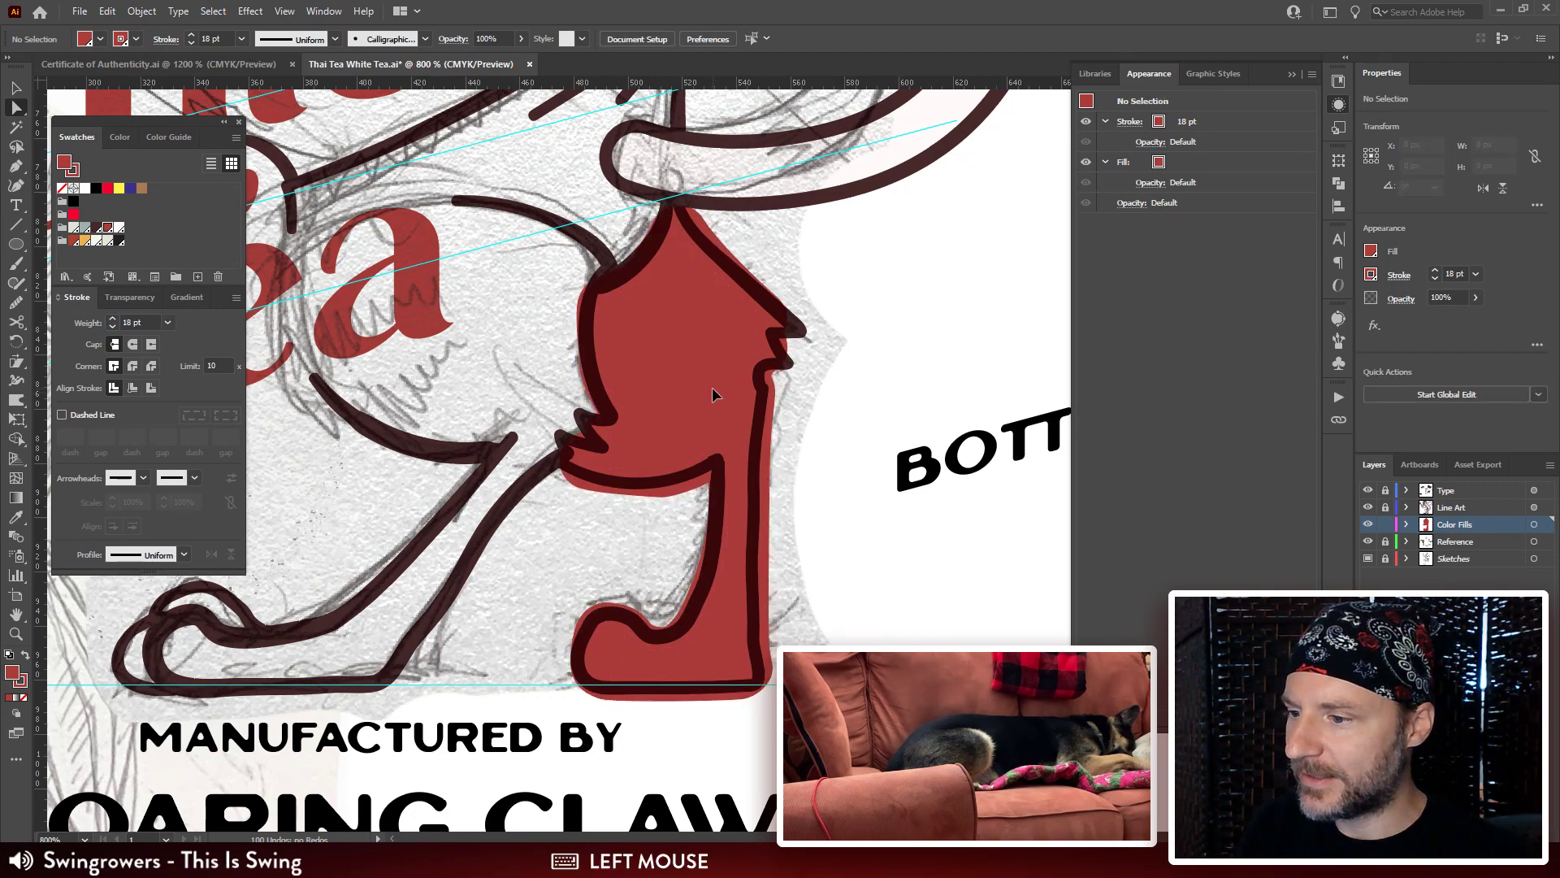
left_click(939, 332)
key("ctrl+minus")
key("ctrl+minus")
key("ctrl+minus")
key("ctrl+minus")
key("ctrl+minus")
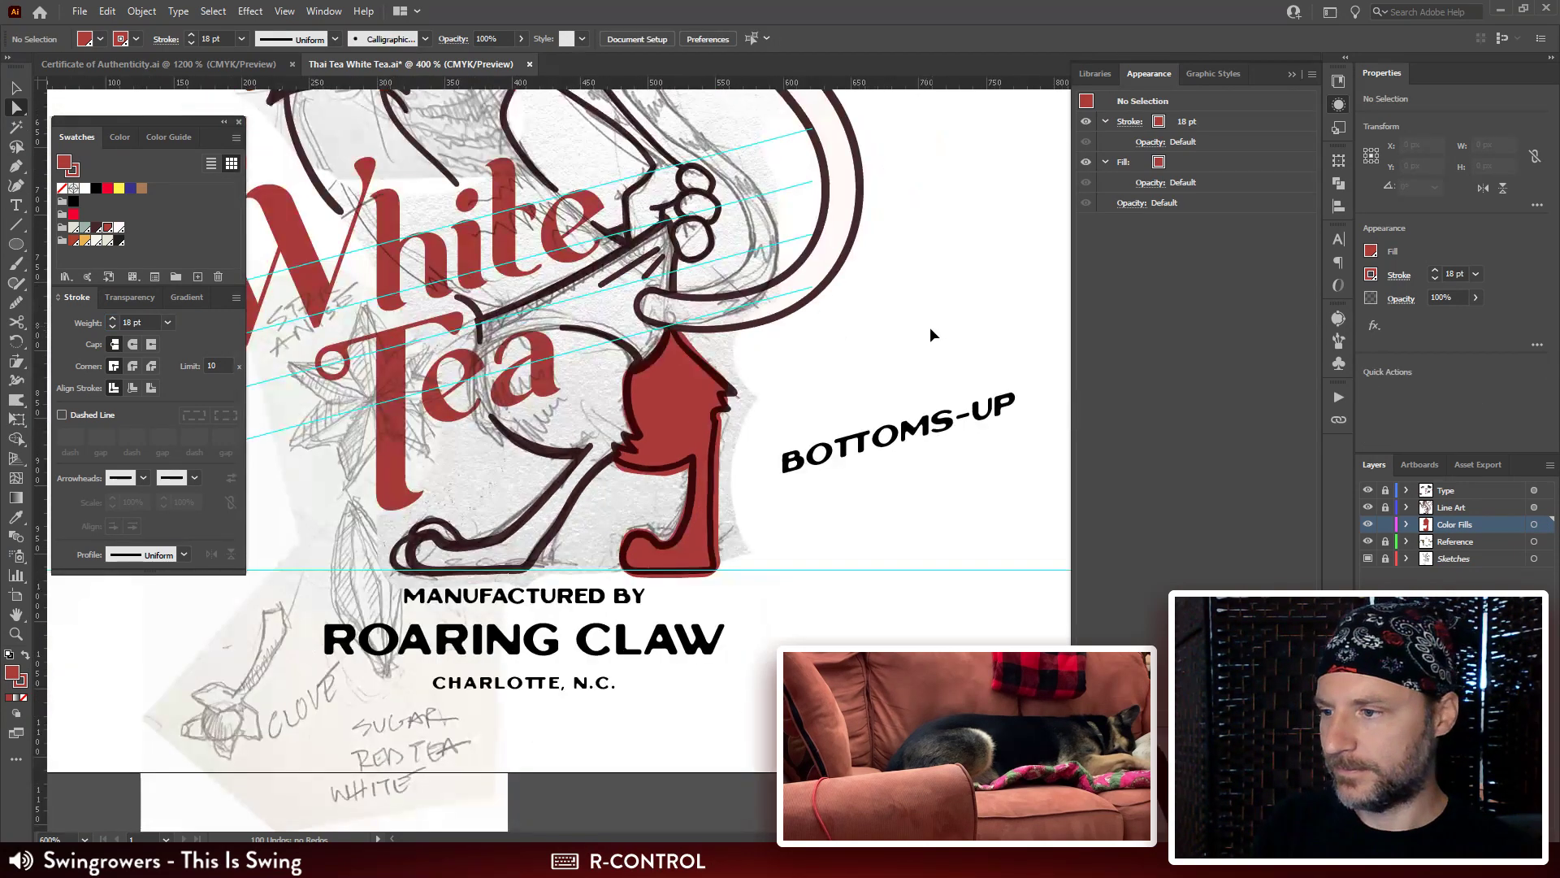
key("ctrl+plus")
key("ctrl+plus")
key("ctrl+plus")
key("ctrl+plus")
key("ctrl+plus")
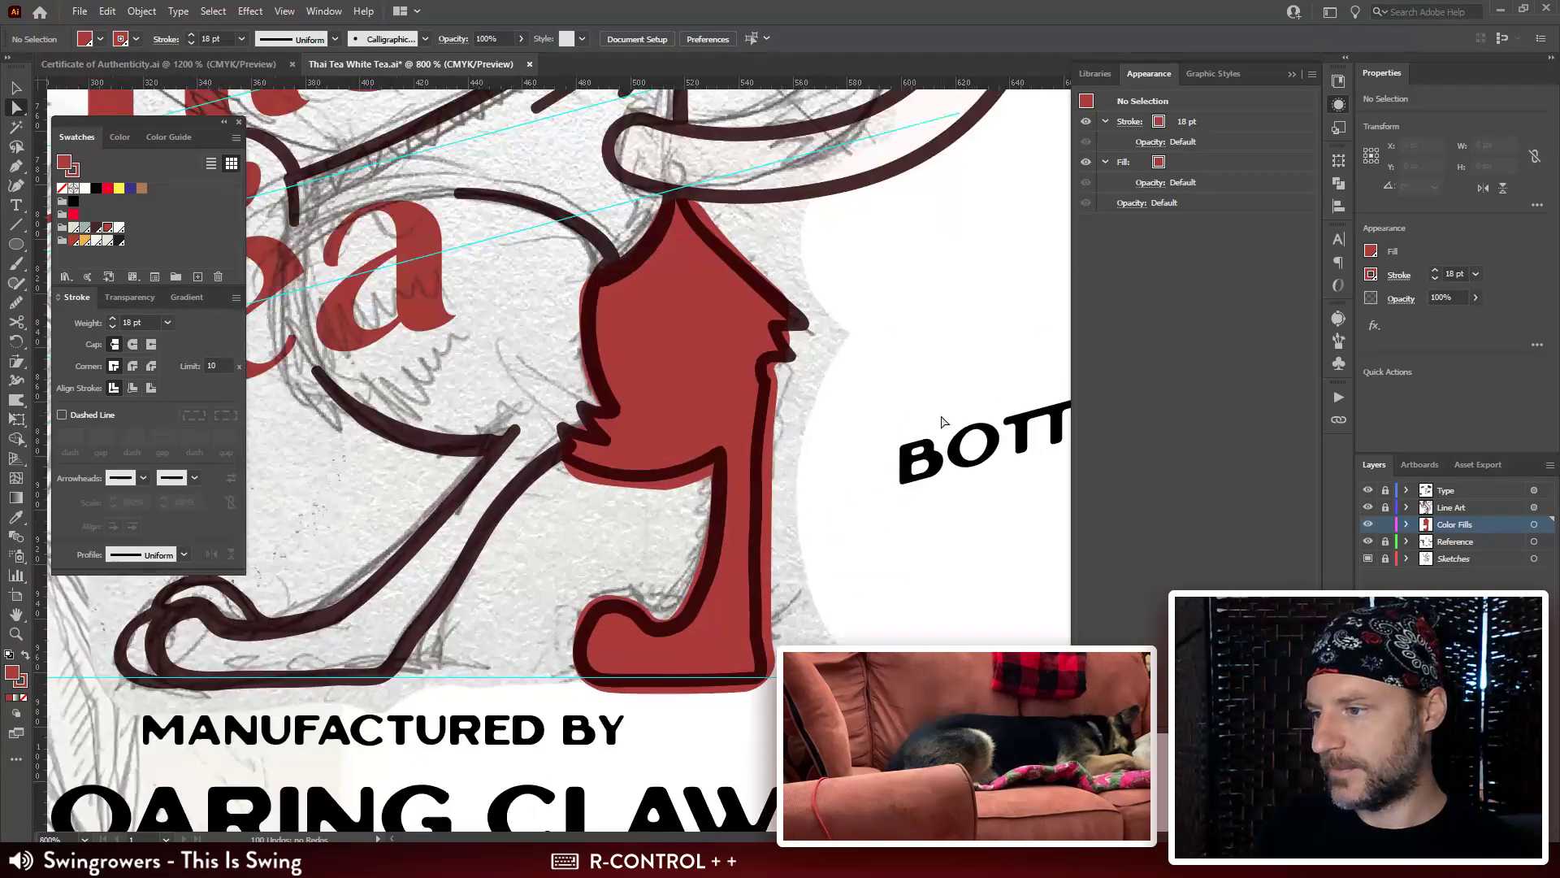
Set the leg shape's stroke weight to 10 pt.
left_click_drag(771, 518, 779, 491)
left_click(658, 351)
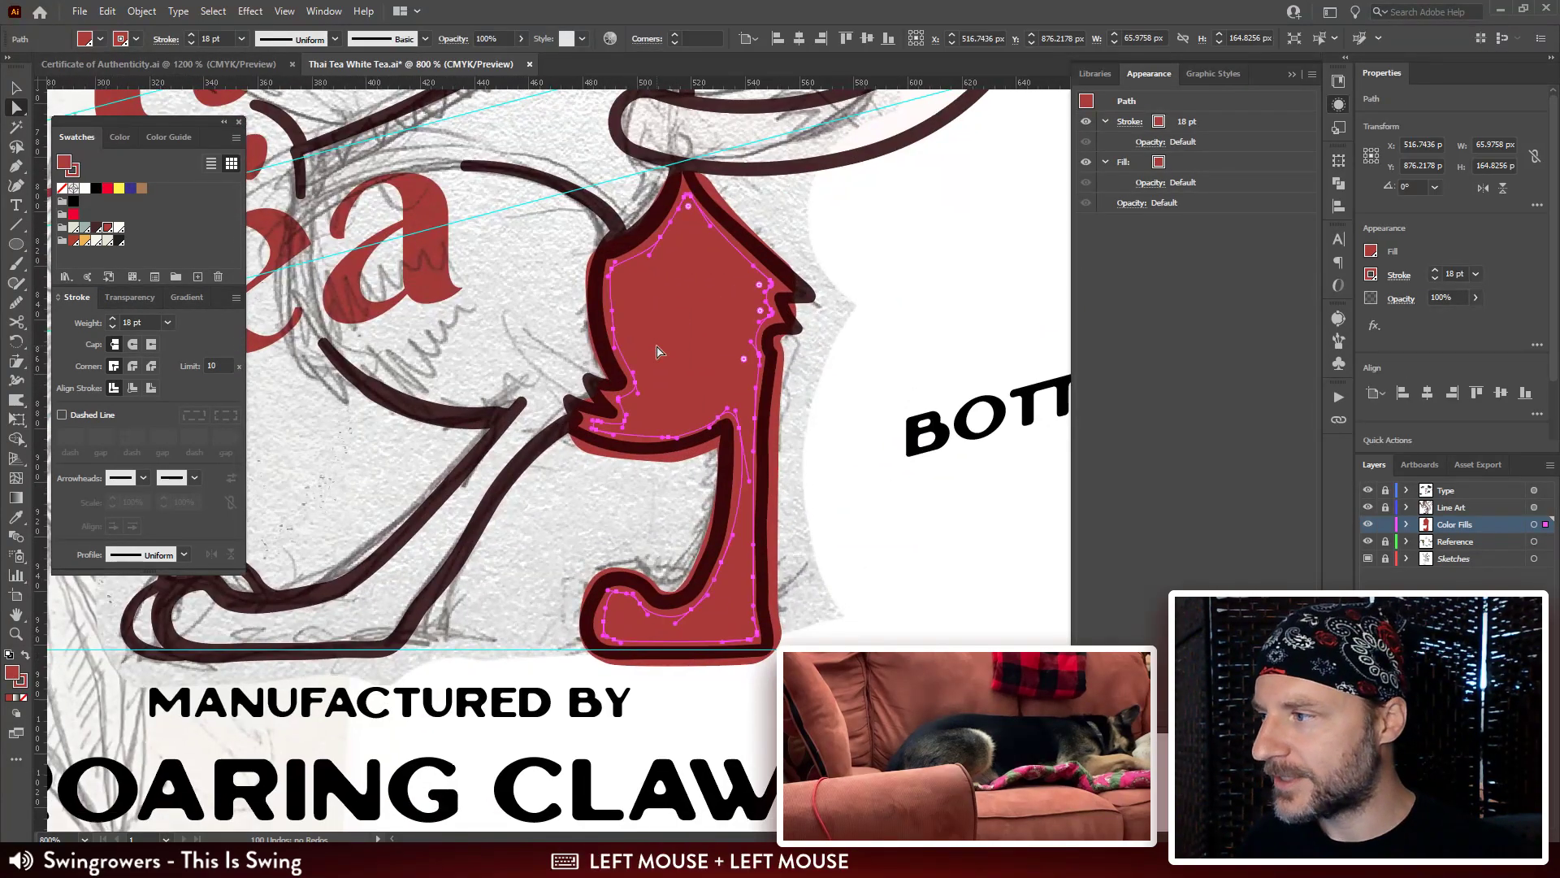
left_click(140, 323)
type("10")
key("Return")
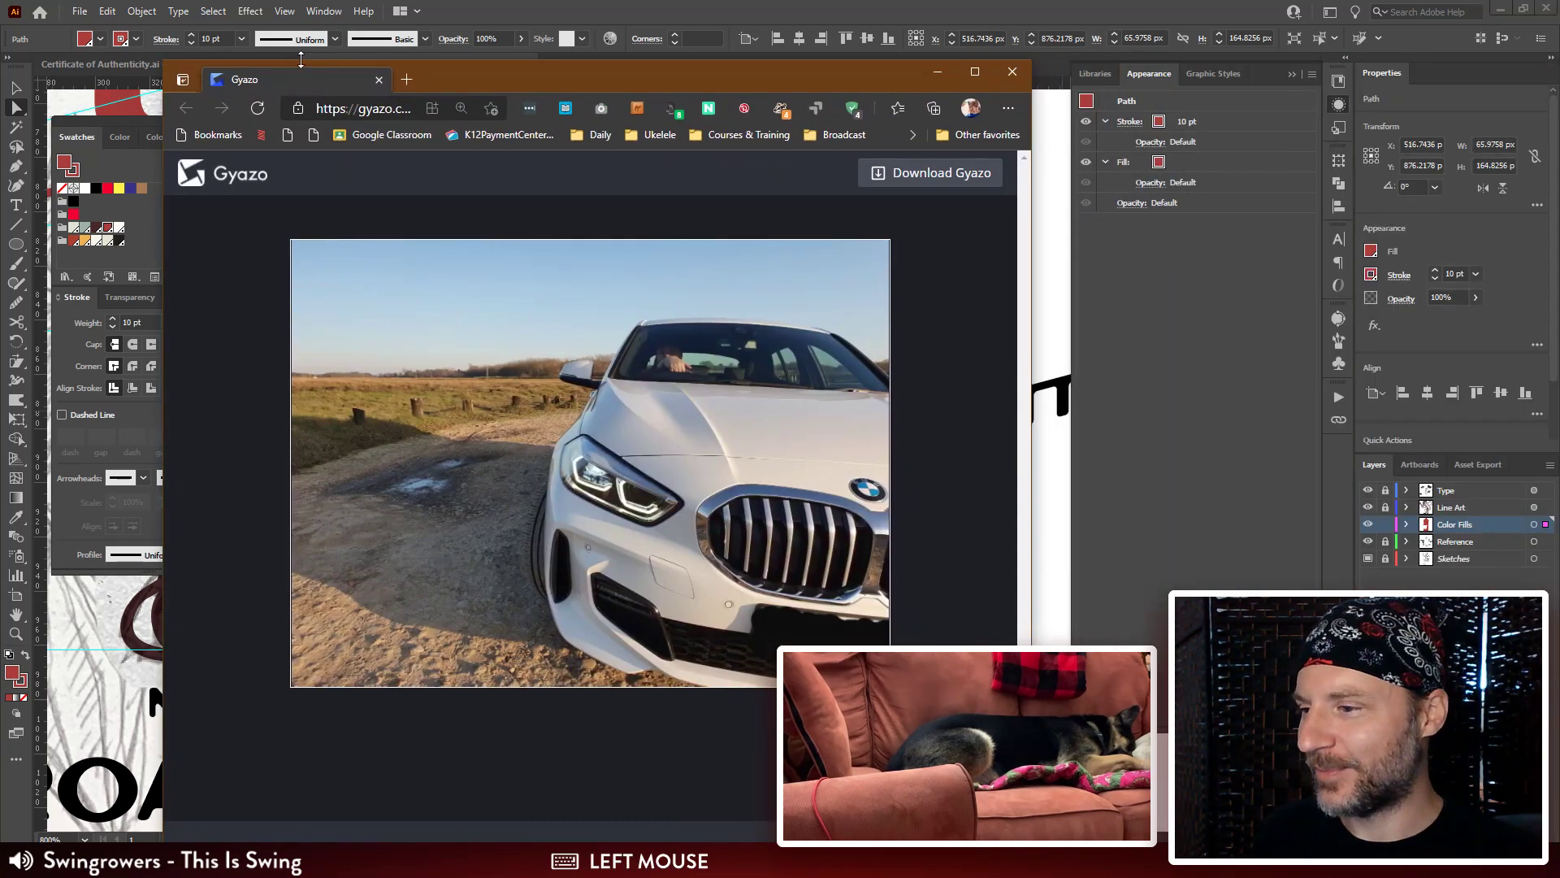
View the car photo on the Gyazo page in the browser and close its tab.
left_click_drag(728, 75, 666, 65)
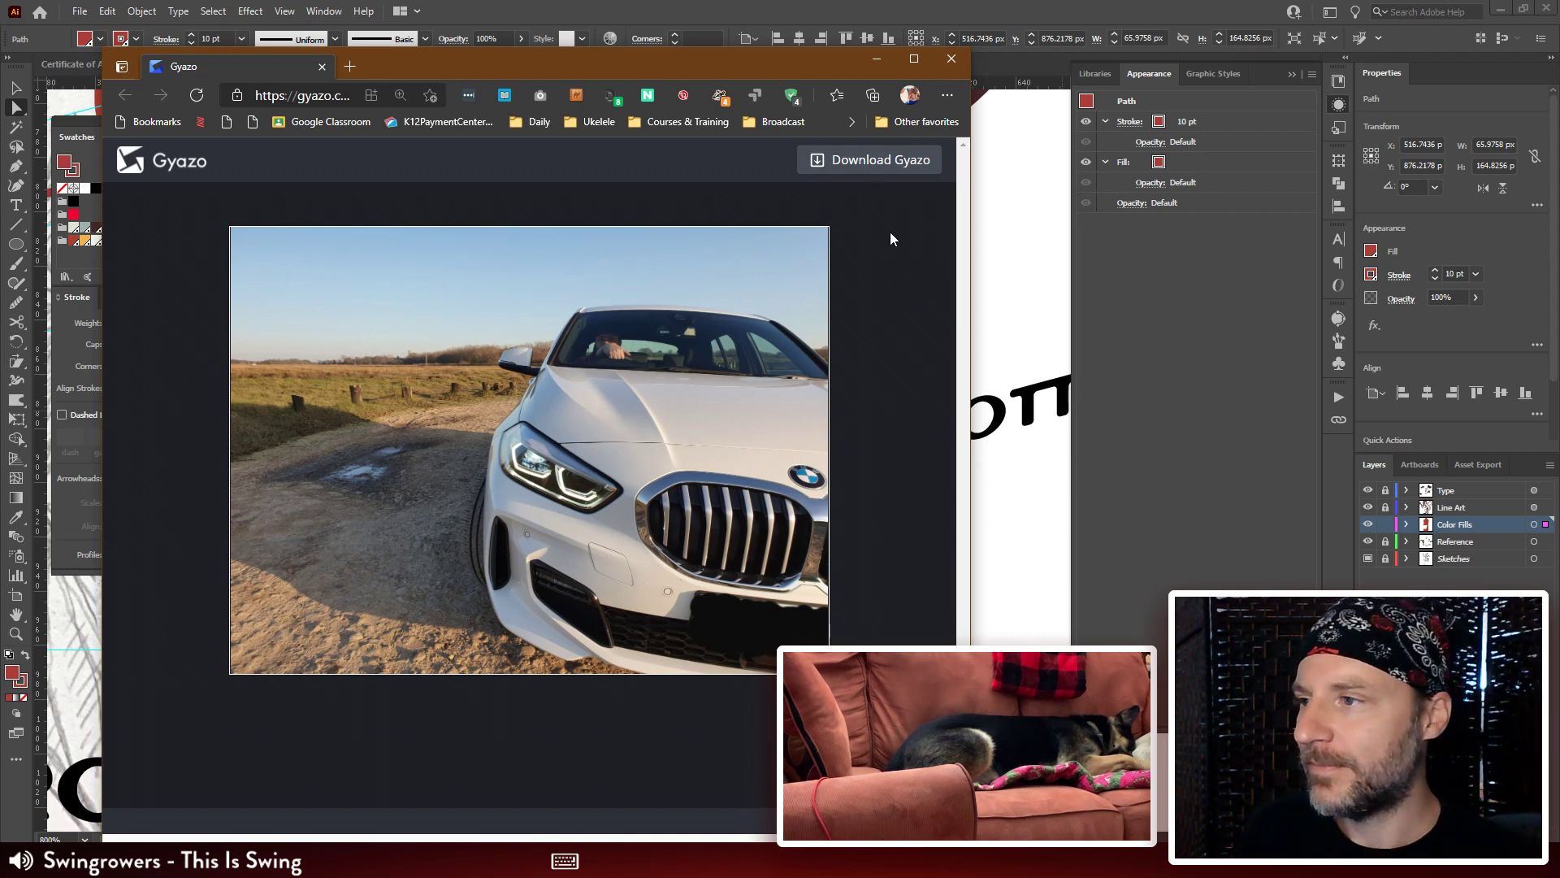
left_click(320, 70)
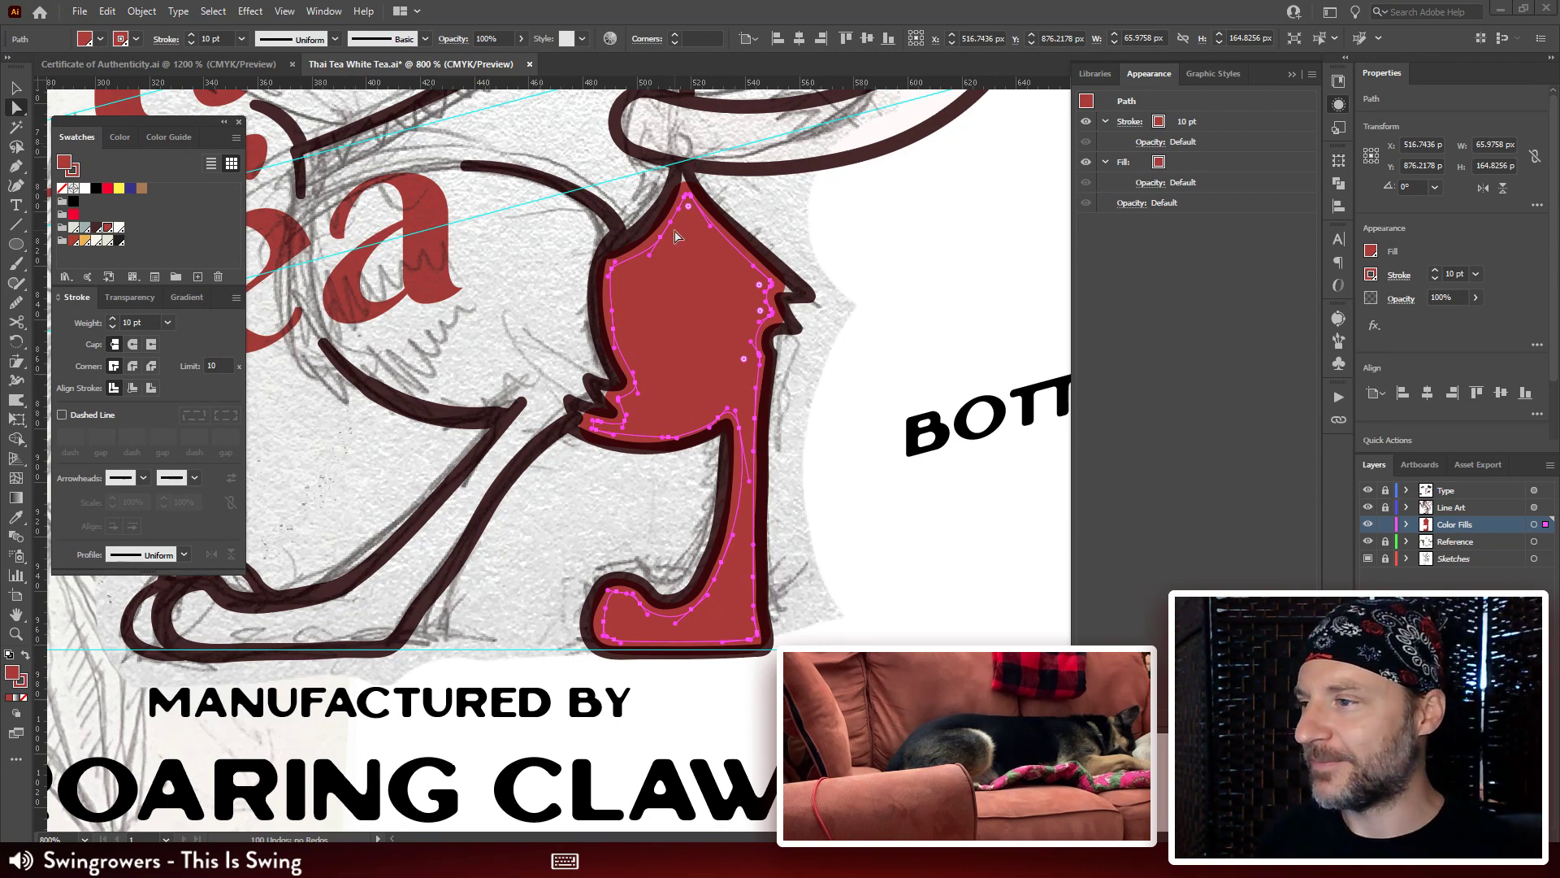
Move the leg fill's peak anchor up into the line art's tip, adjust its handle, and extend the left zigzag anchor points under the outline.
left_click(685, 195)
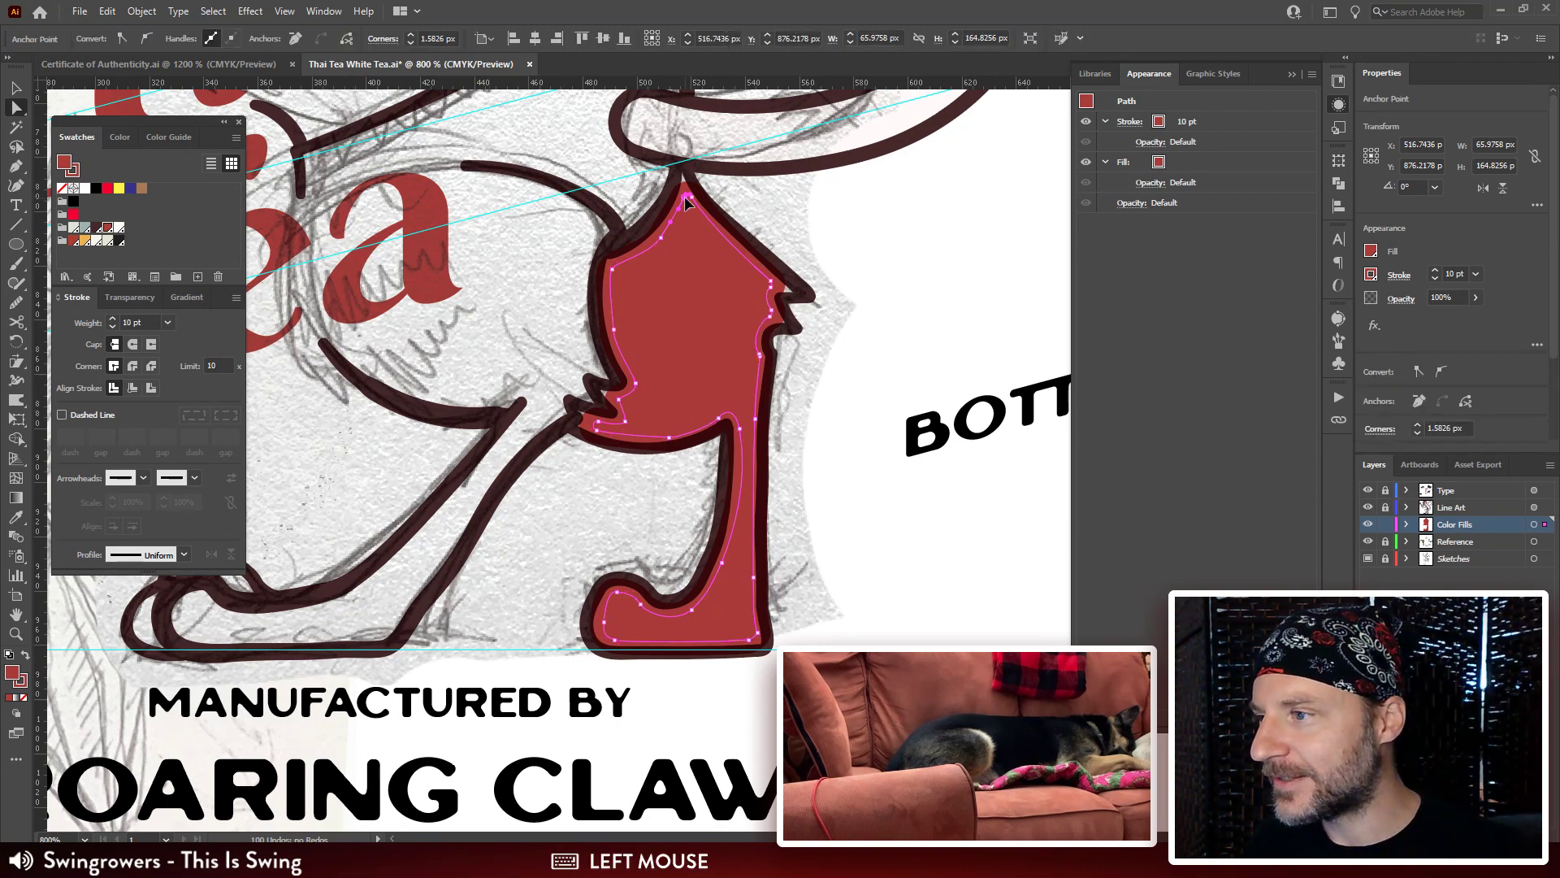
left_click_drag(683, 183, 684, 182)
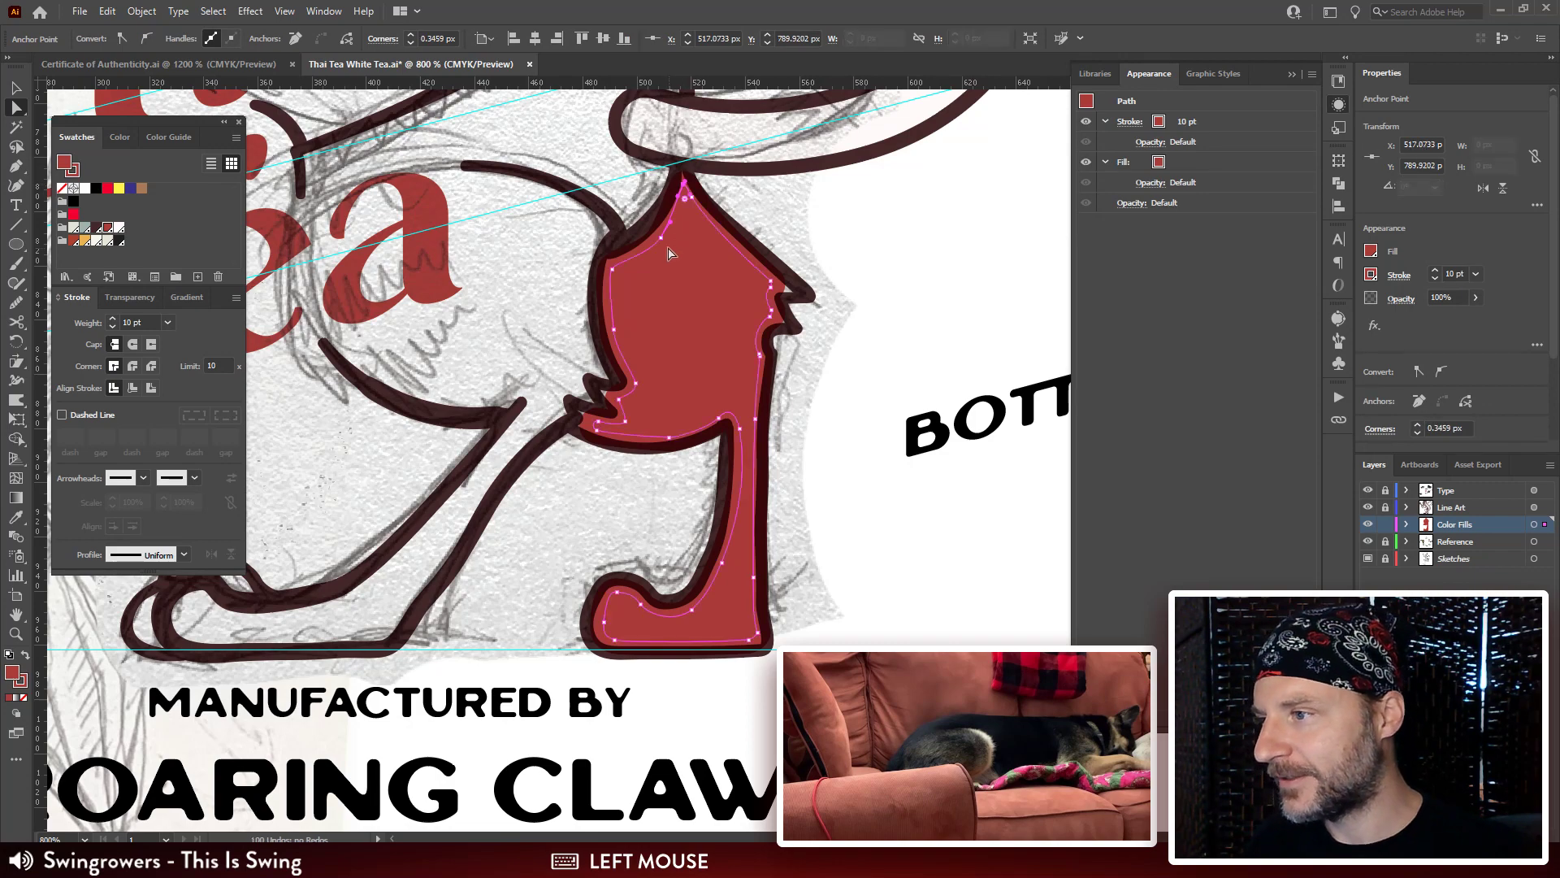
left_click_drag(661, 238, 663, 228)
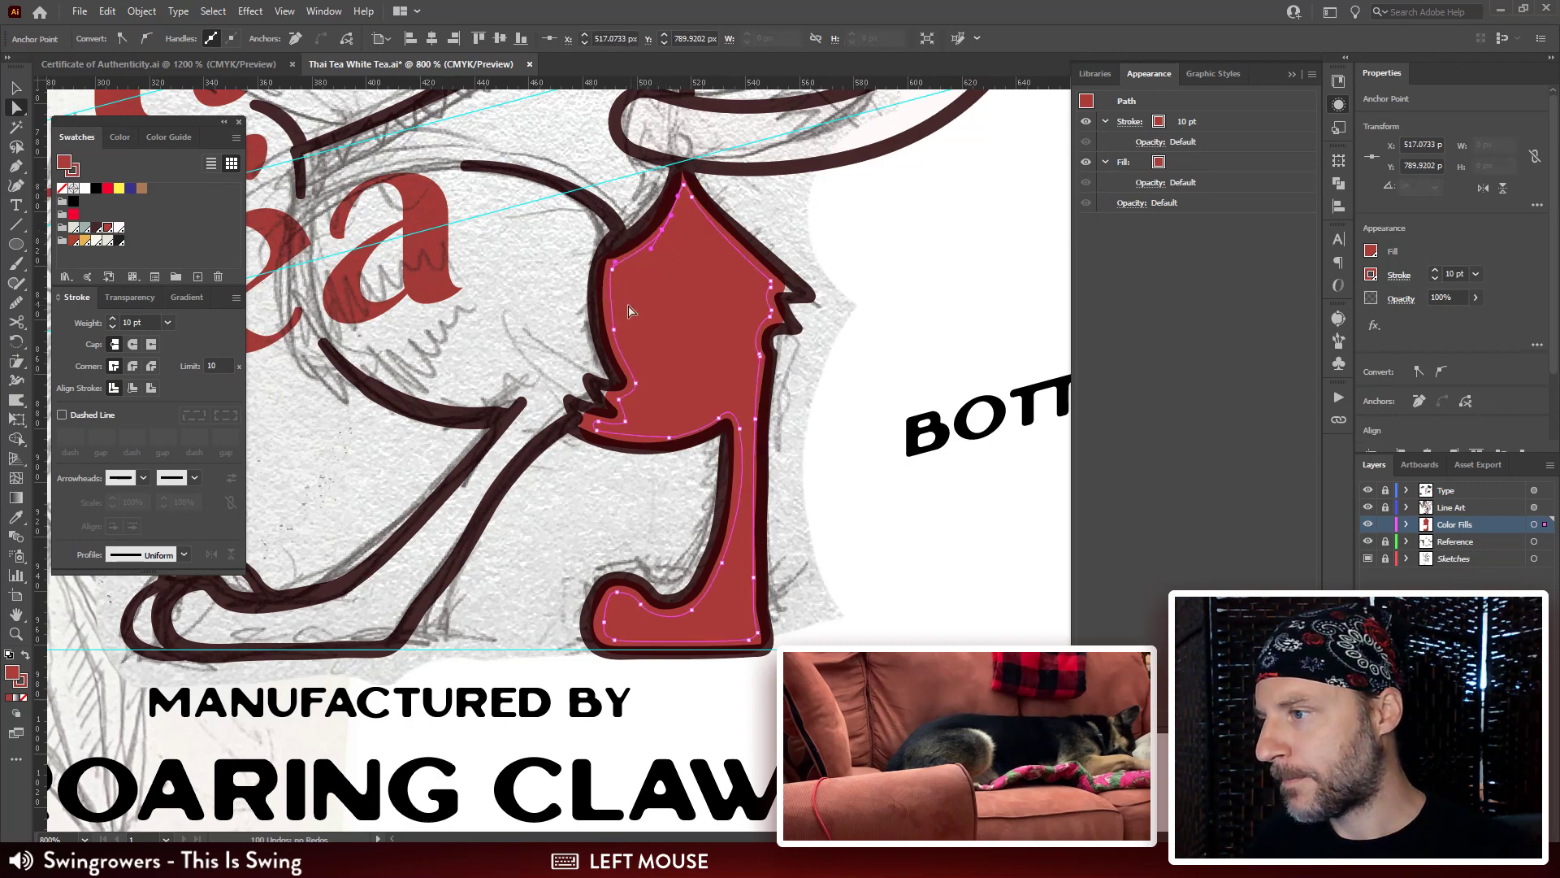
left_click_drag(630, 389, 646, 362)
left_click(632, 368)
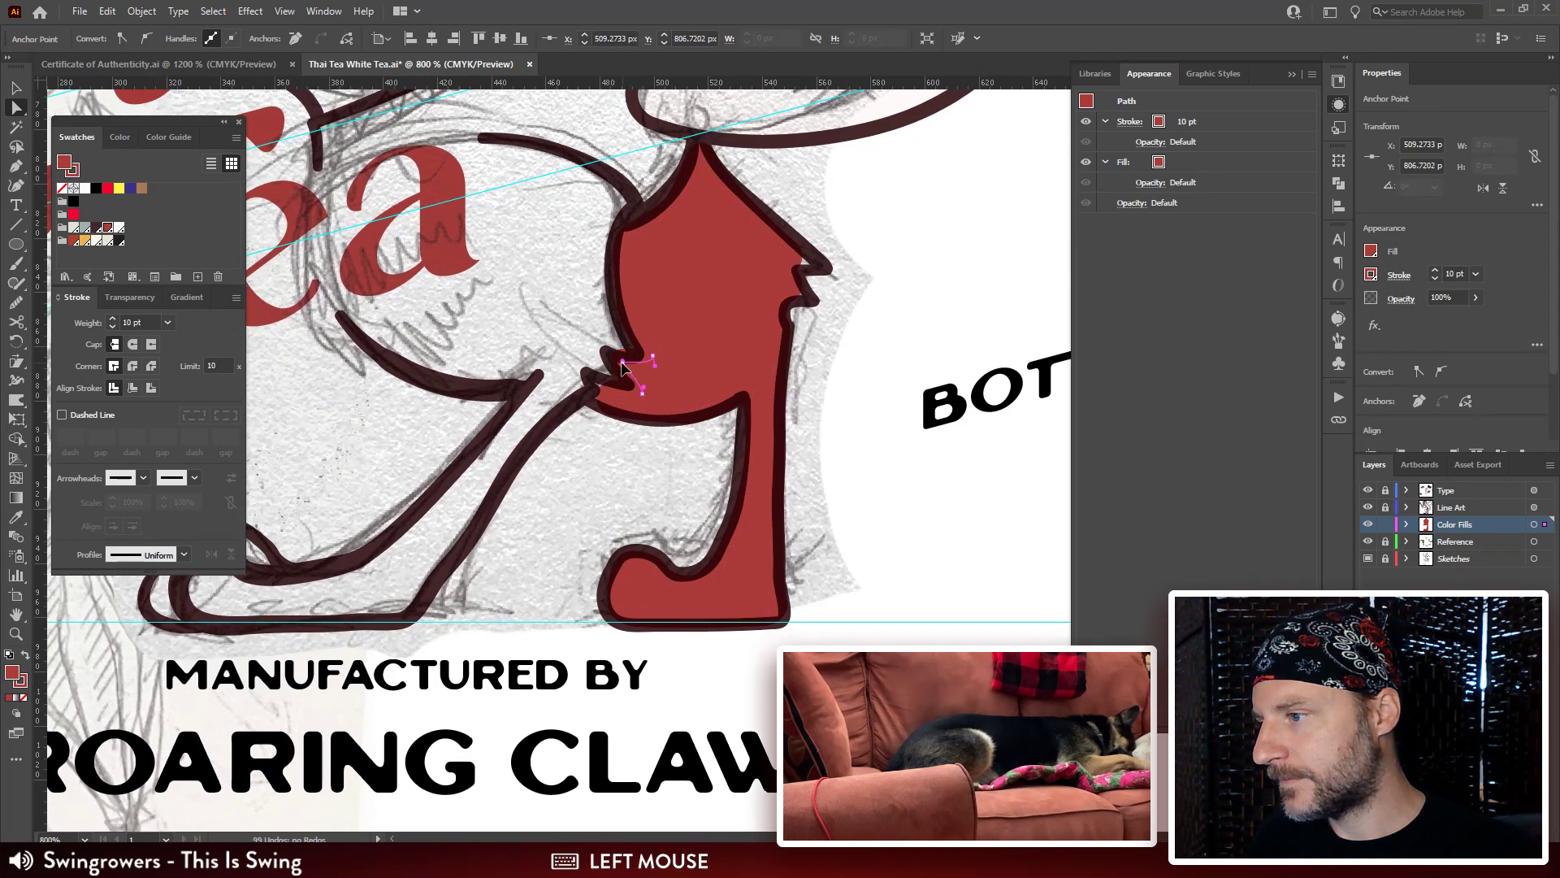
left_click_drag(602, 390, 598, 387)
Reposition the anchor points along the inner leg curve and the right zigzag to fit the fill to the line art, and deselect it.
left_click_drag(757, 403, 757, 374)
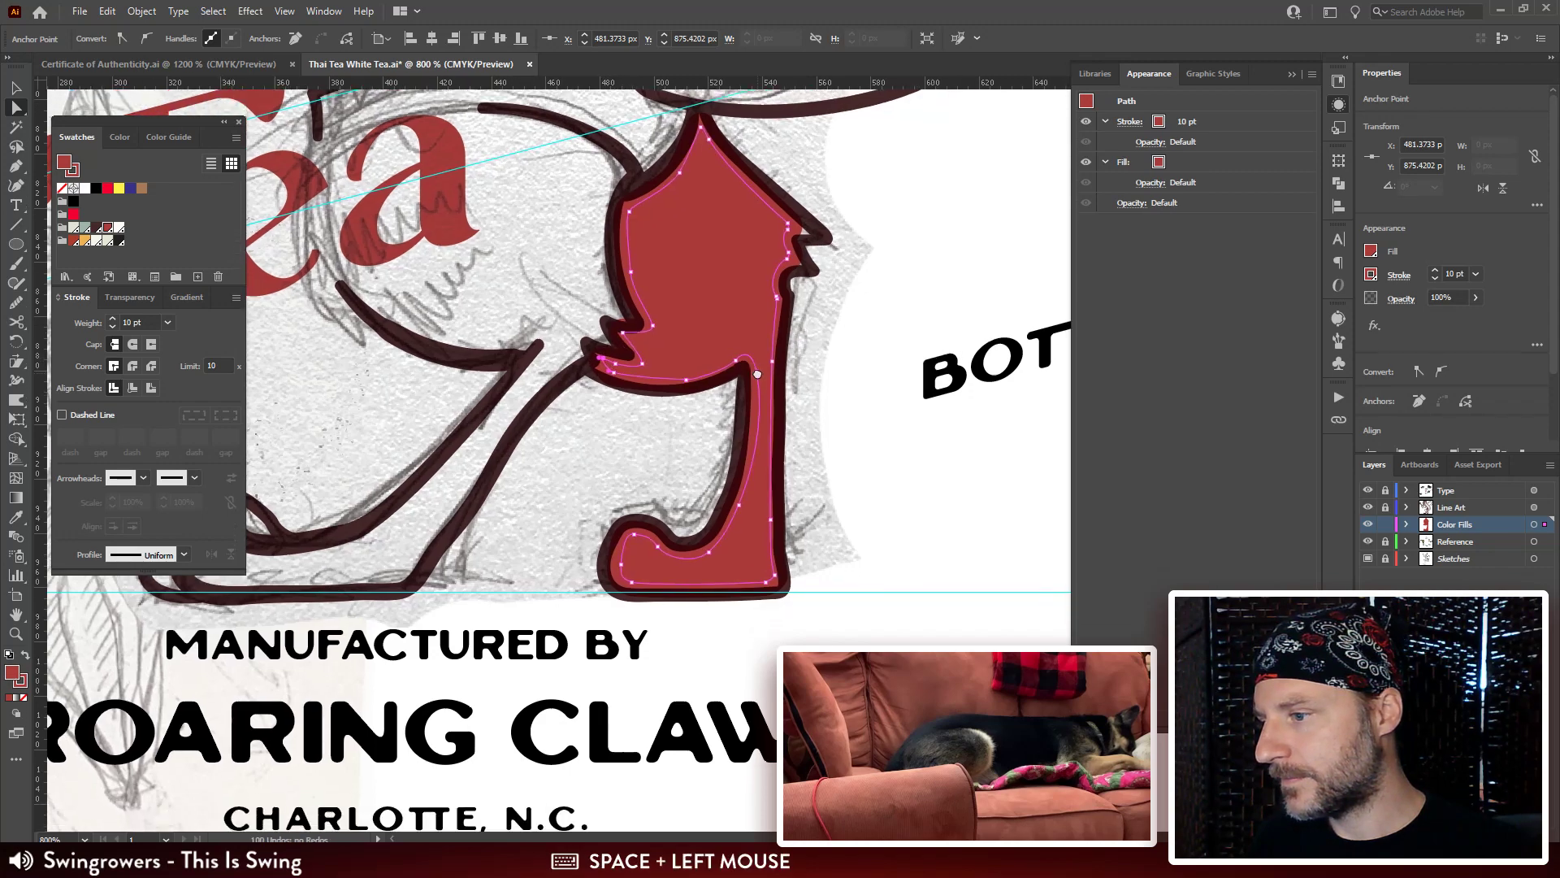
left_click_drag(739, 504, 737, 504)
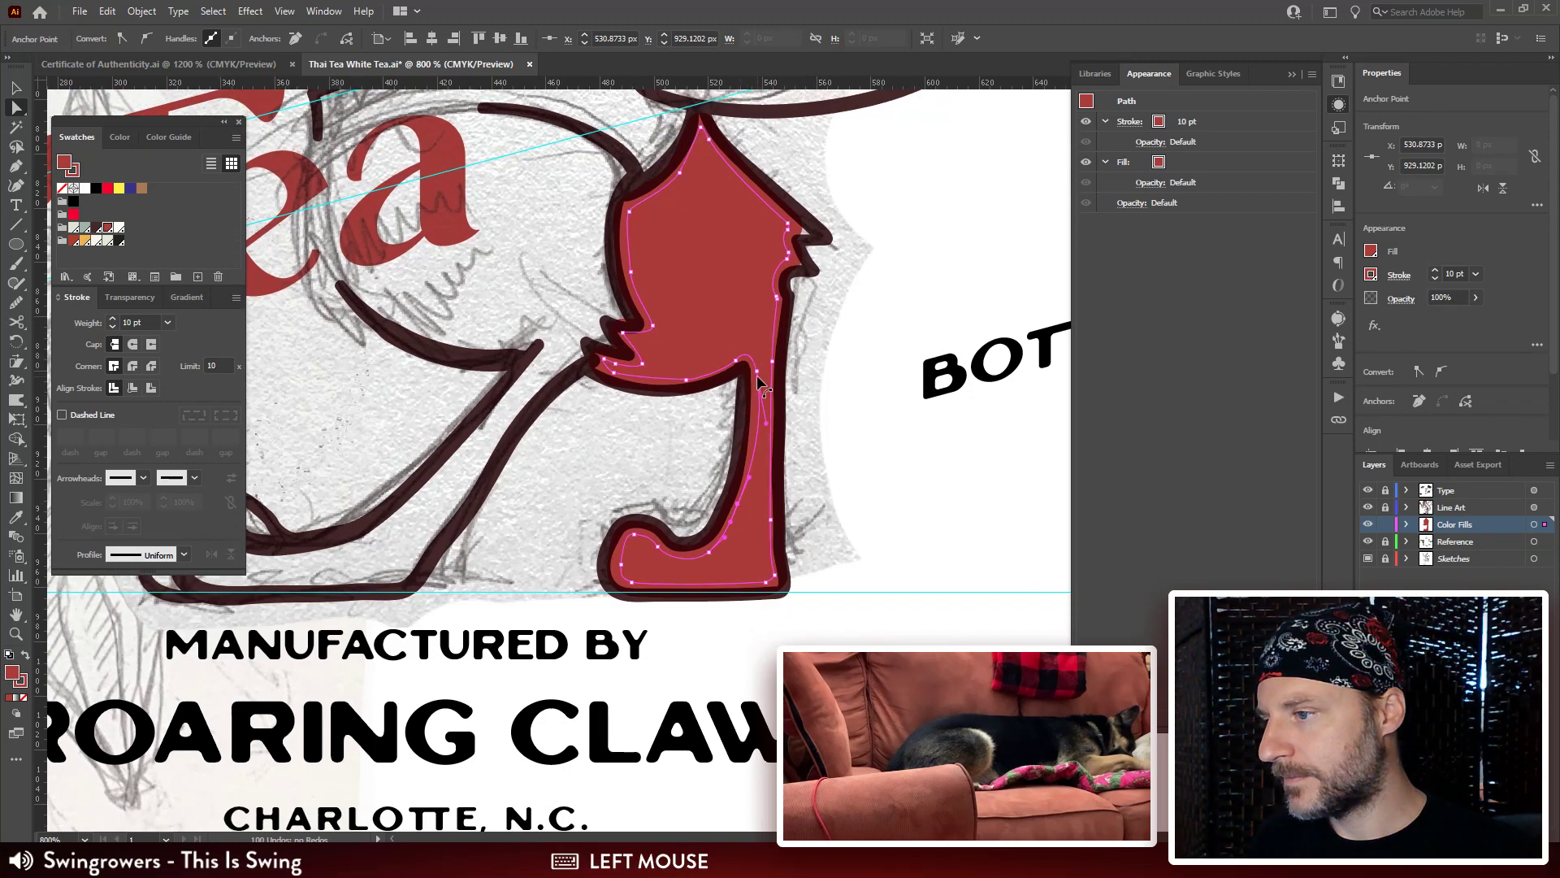
left_click(754, 373)
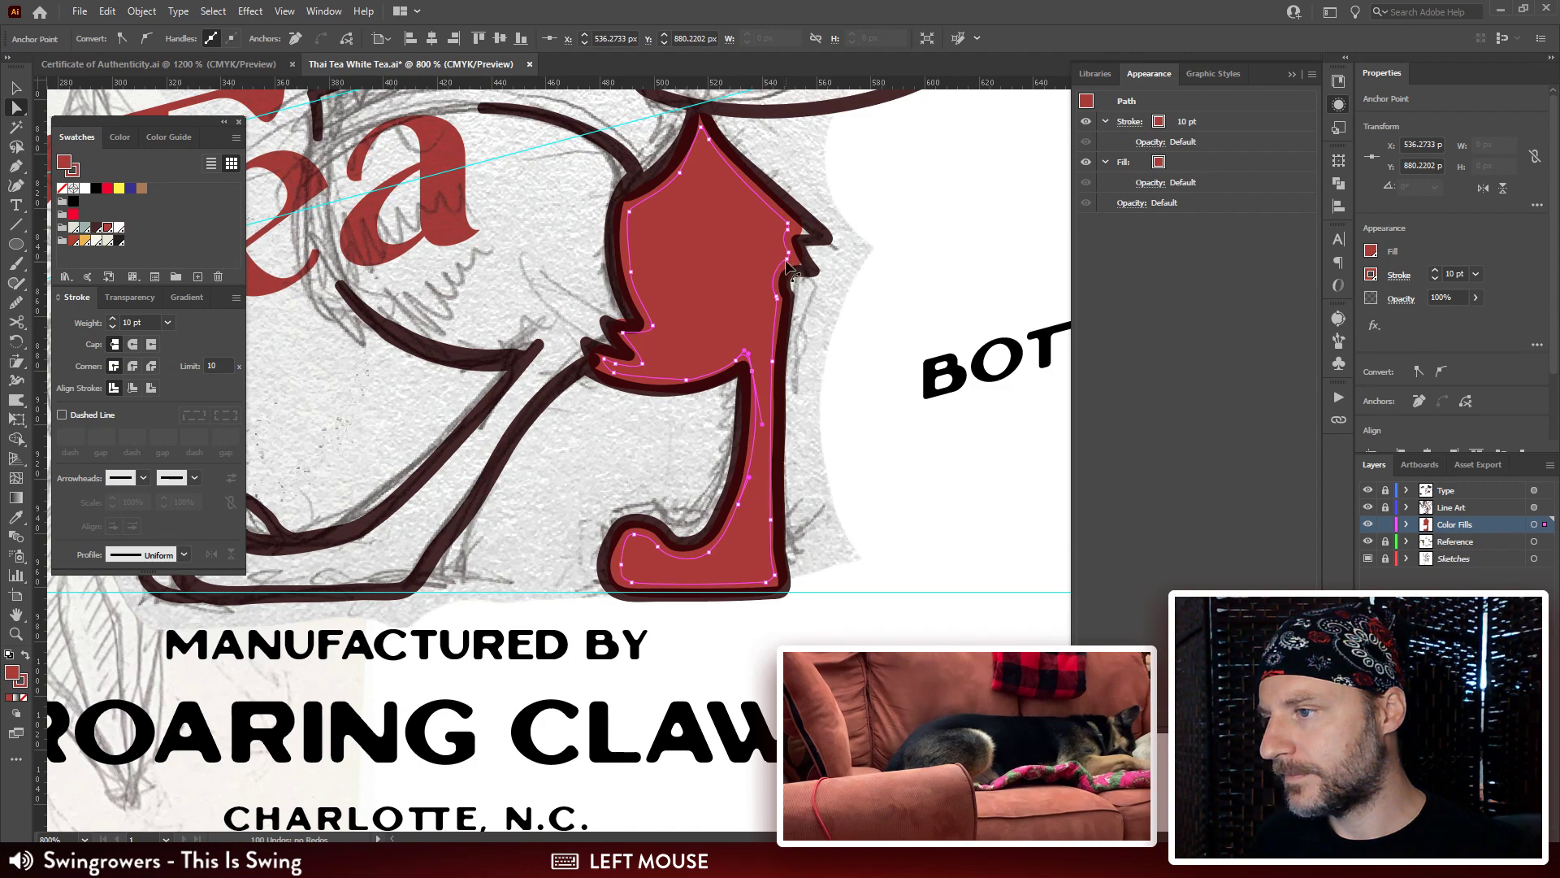
left_click(787, 258)
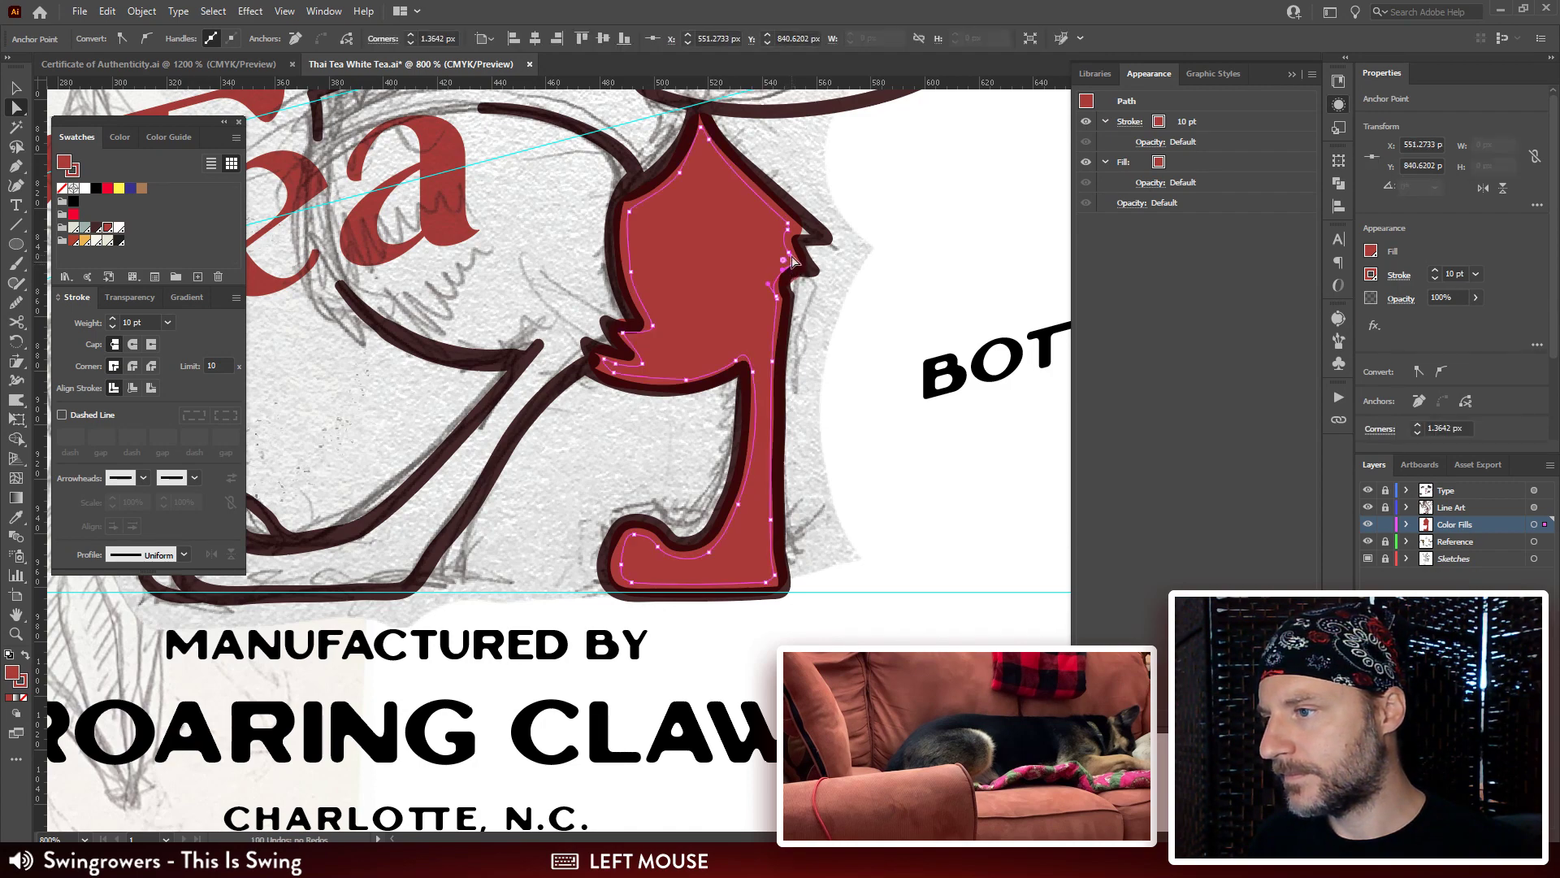
left_click(789, 252)
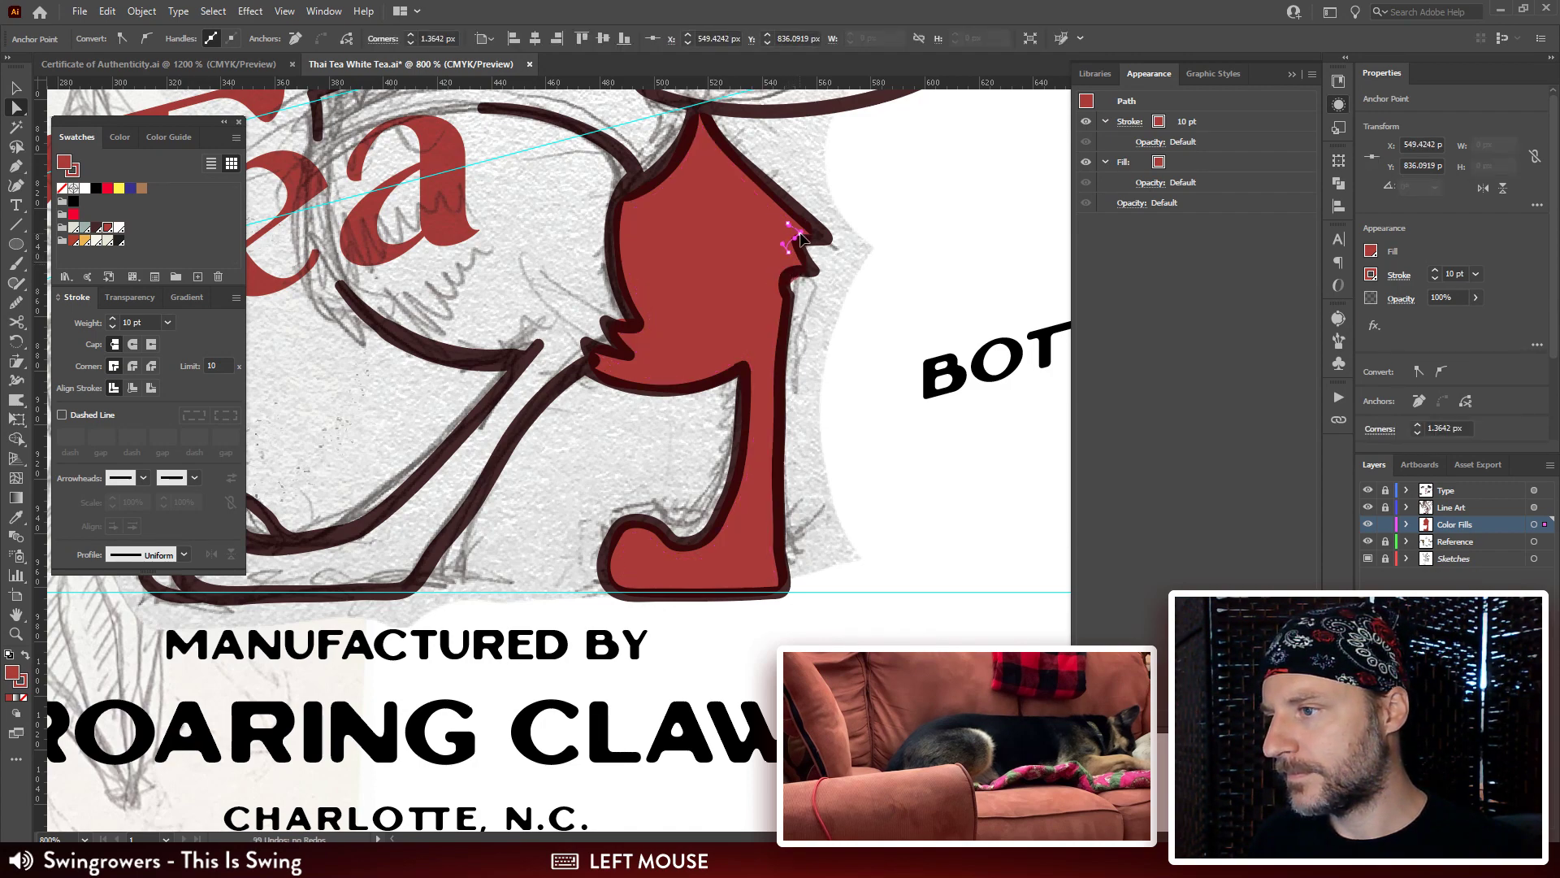
left_click(888, 348)
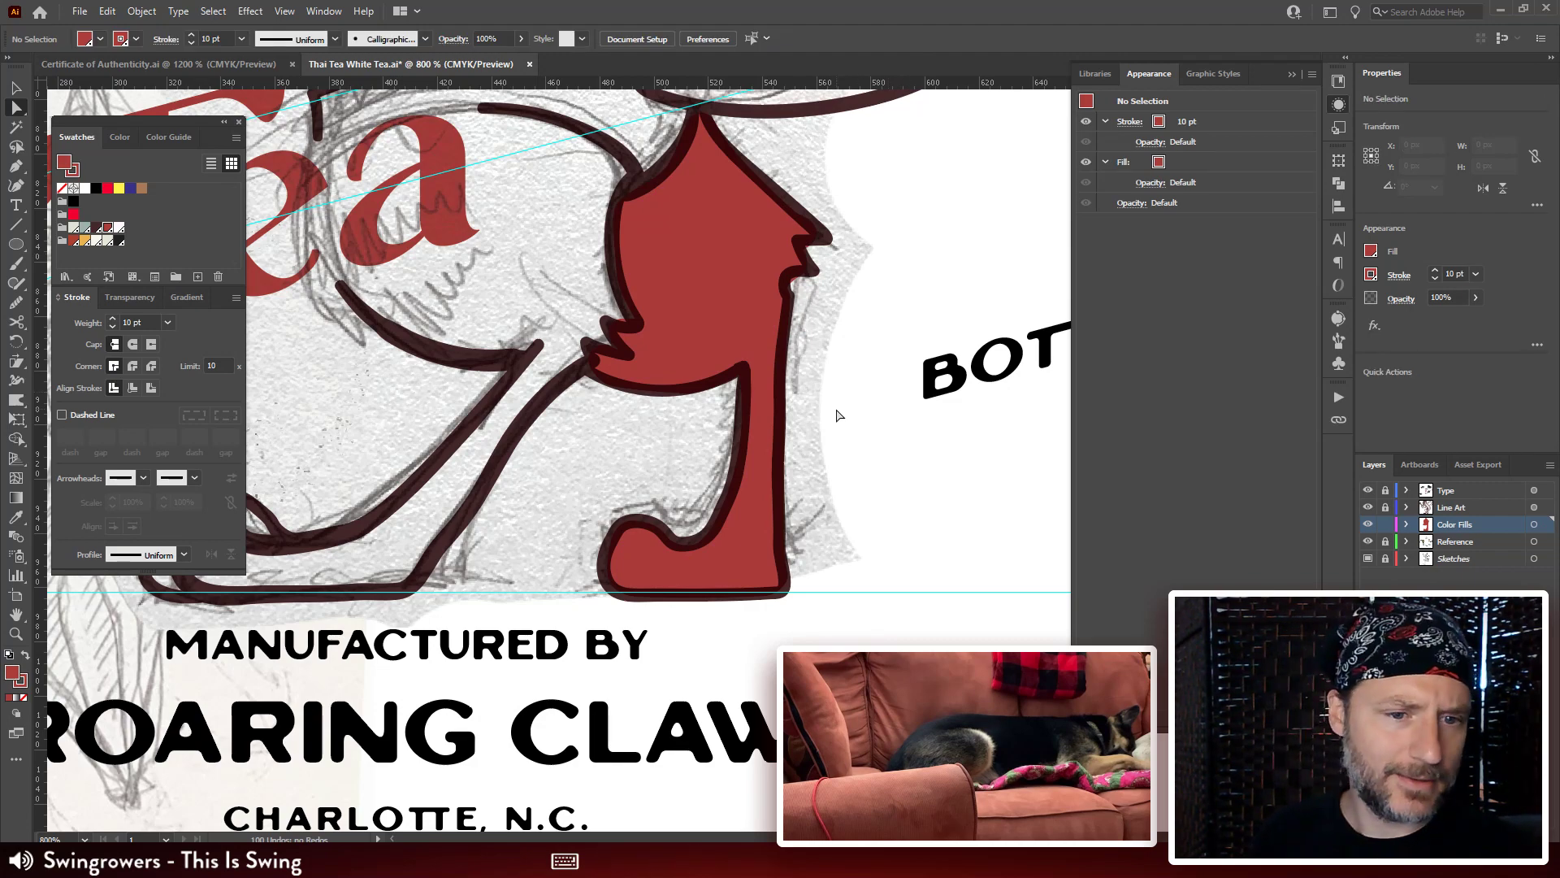
left_click(868, 321)
Try the orange-red swatch as the leg shape's fill, compare it with the lettering, and return the fill to dark red.
key("ctrl+minus")
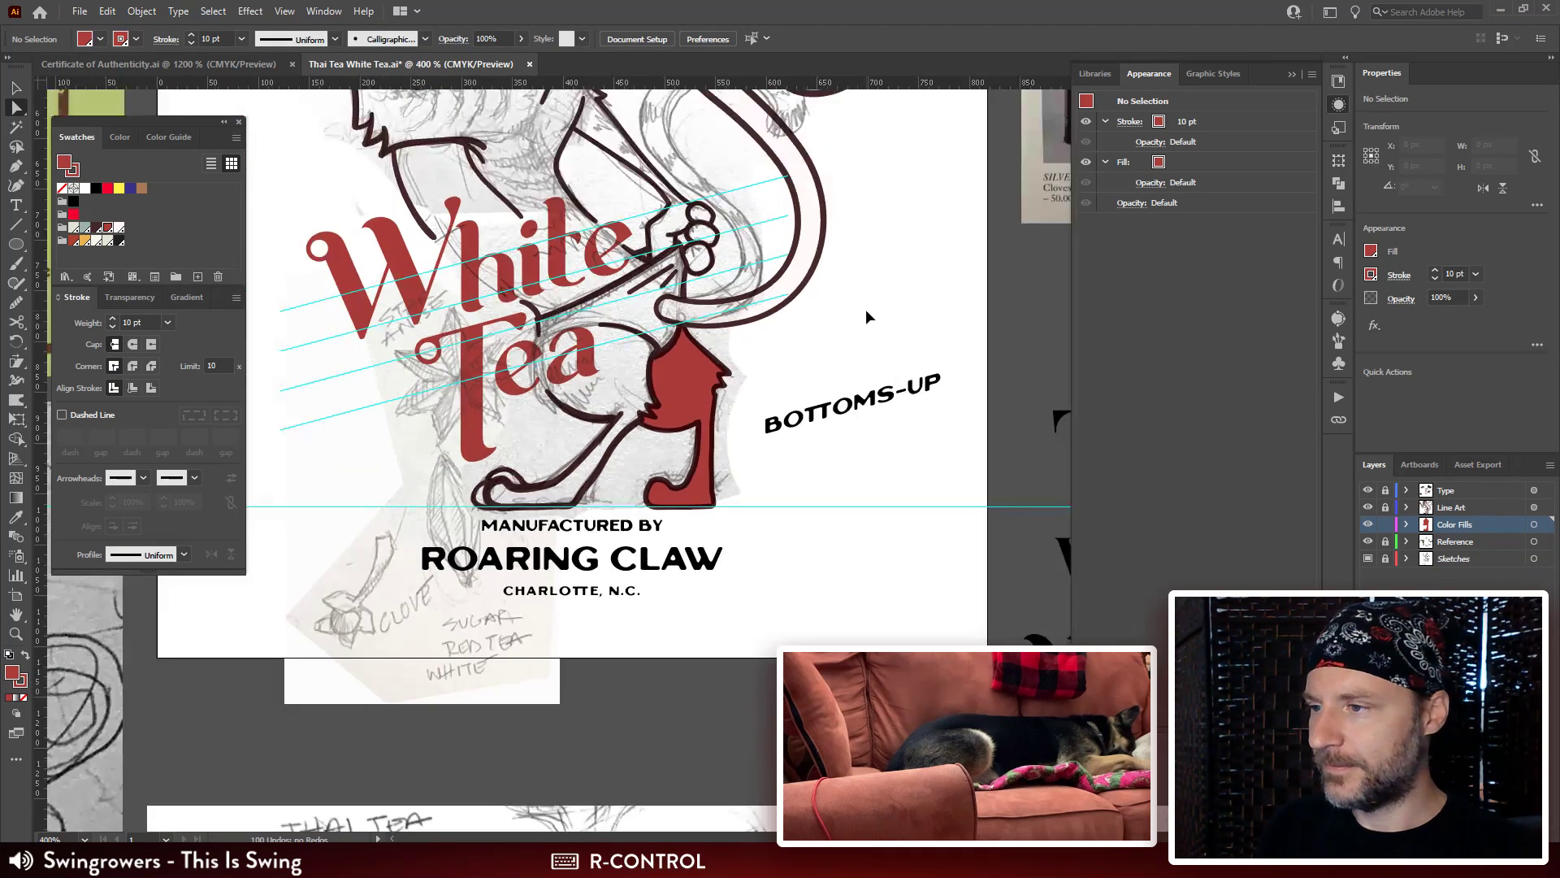
key("ctrl+minus")
key("ctrl+plus")
left_click_drag(829, 430, 867, 445)
left_click(723, 471)
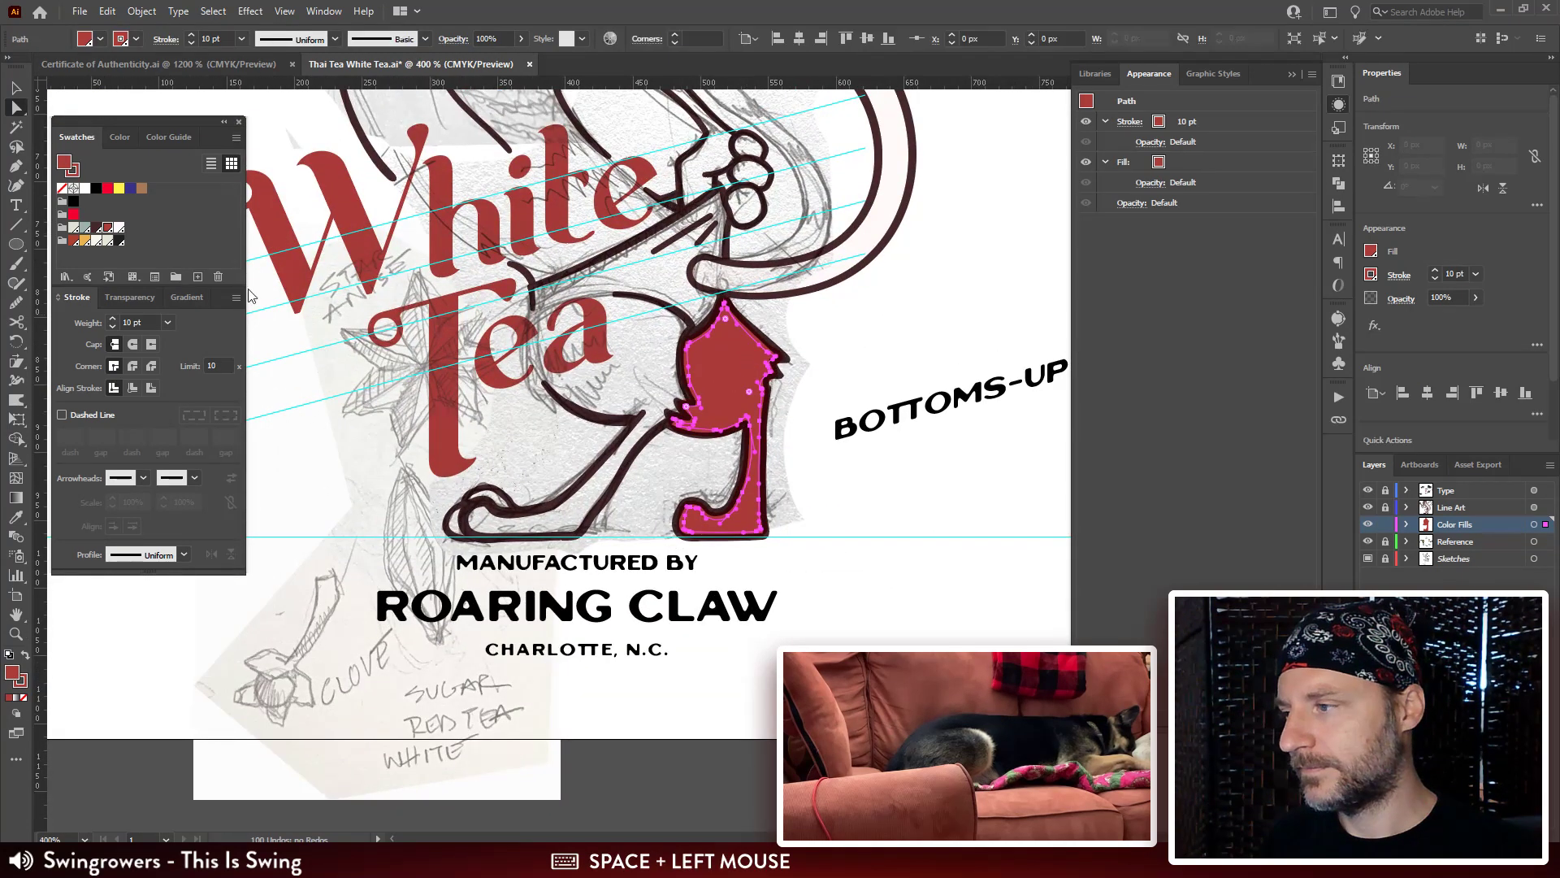
left_click(76, 241)
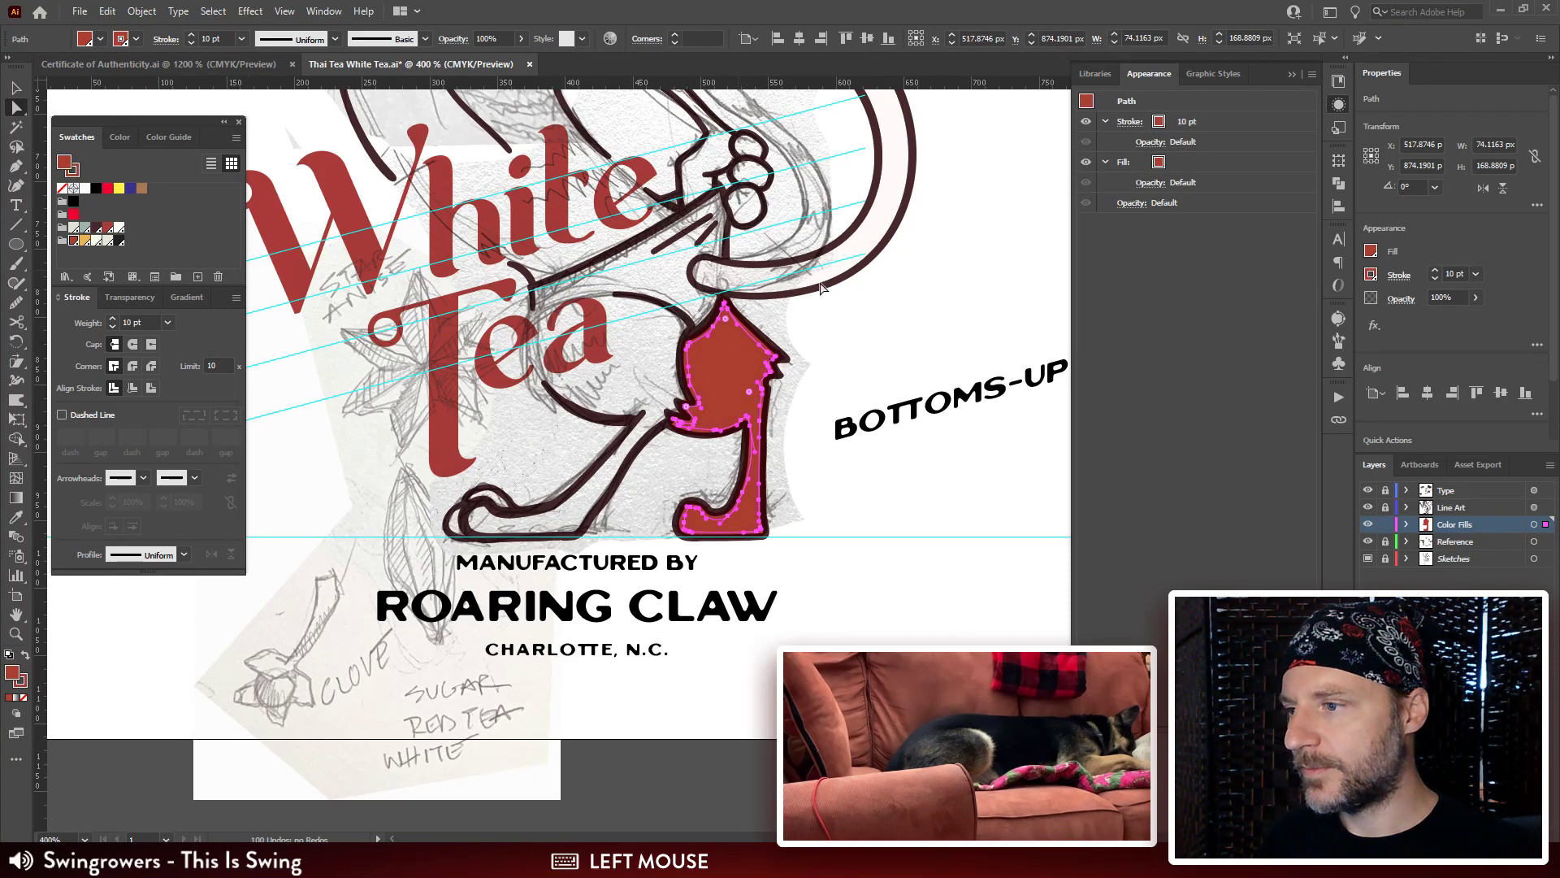
left_click(849, 302)
left_click(726, 365)
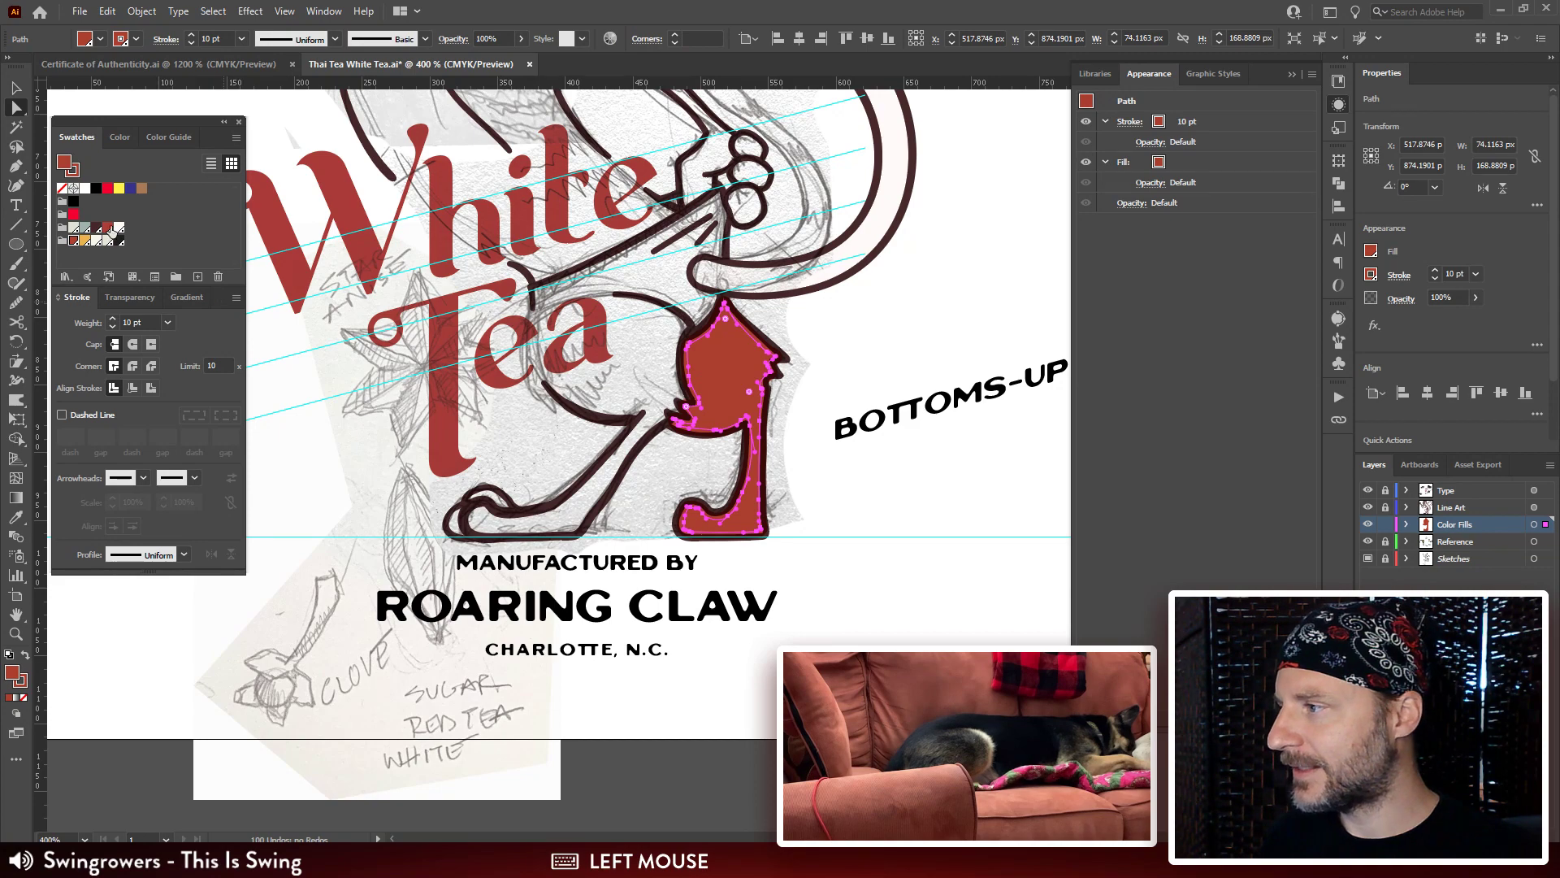
left_click(902, 317)
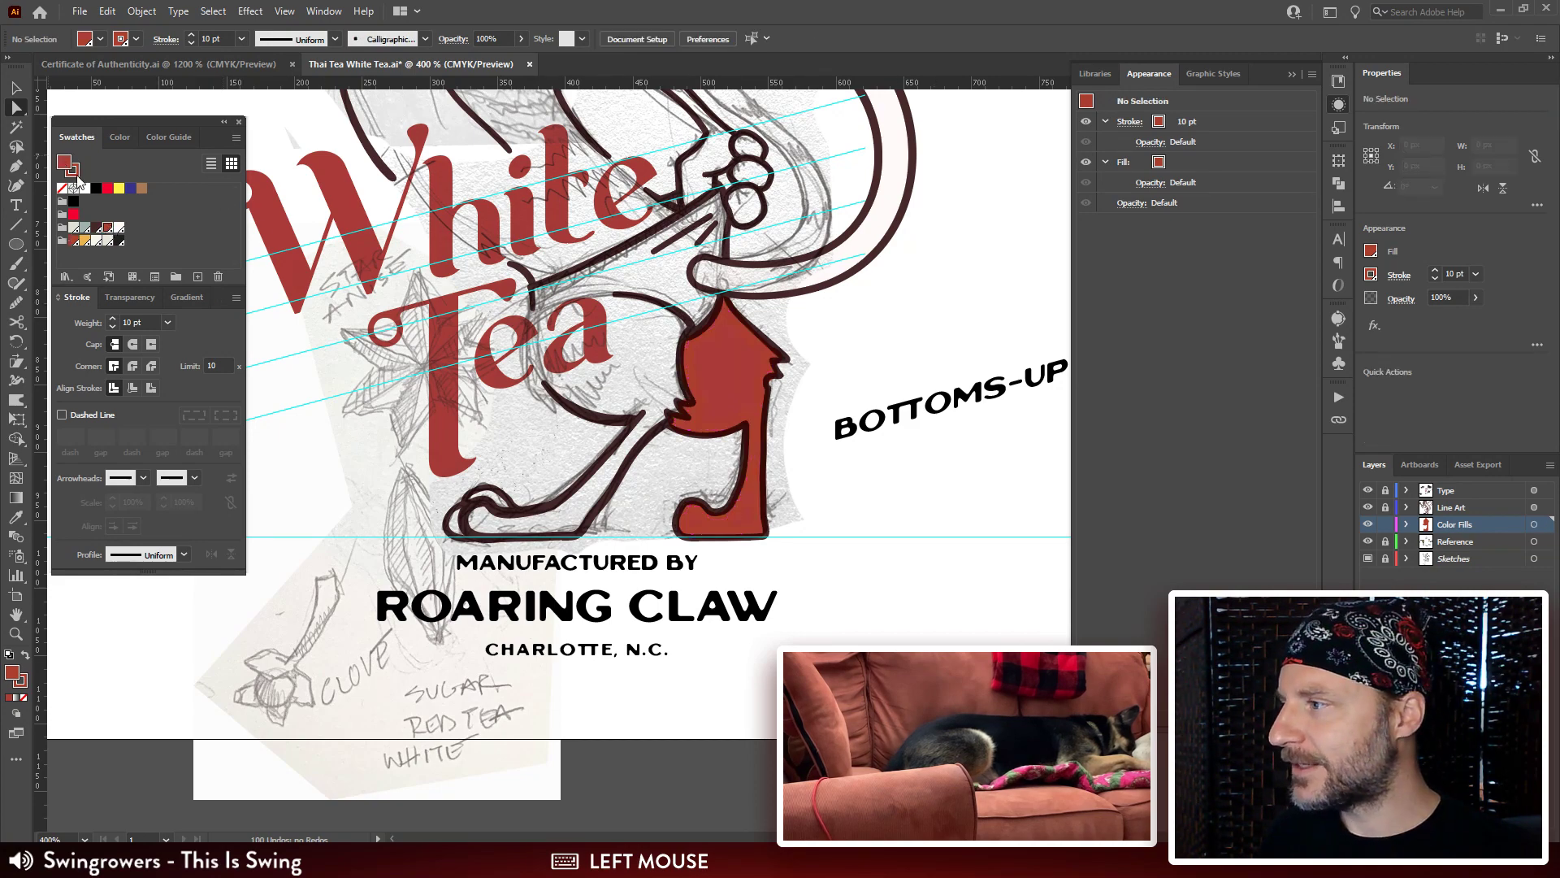
left_click(731, 388)
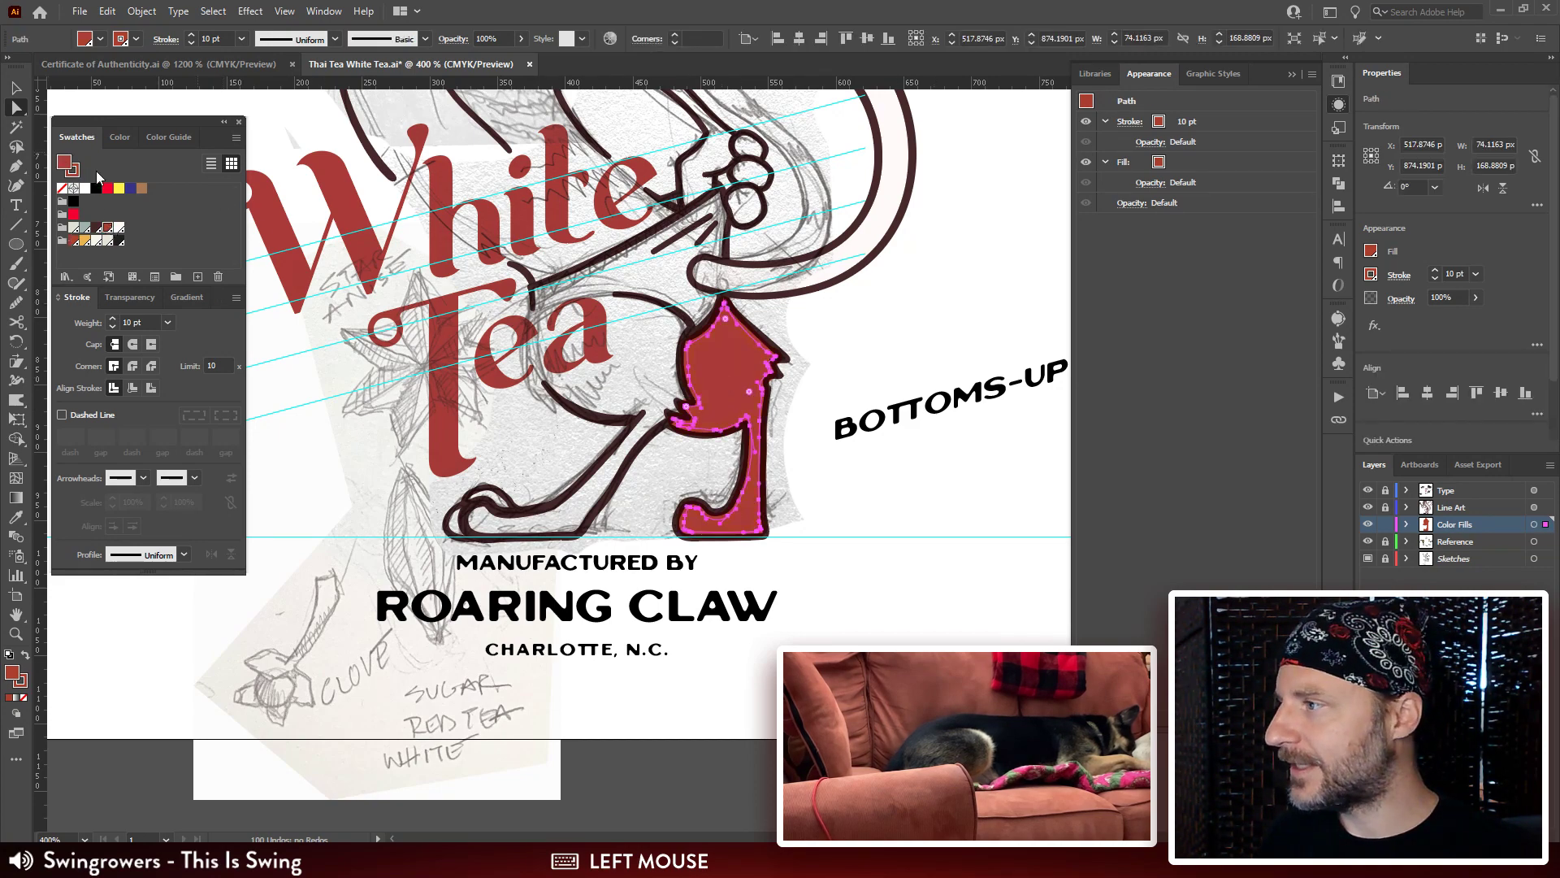
left_click(68, 165)
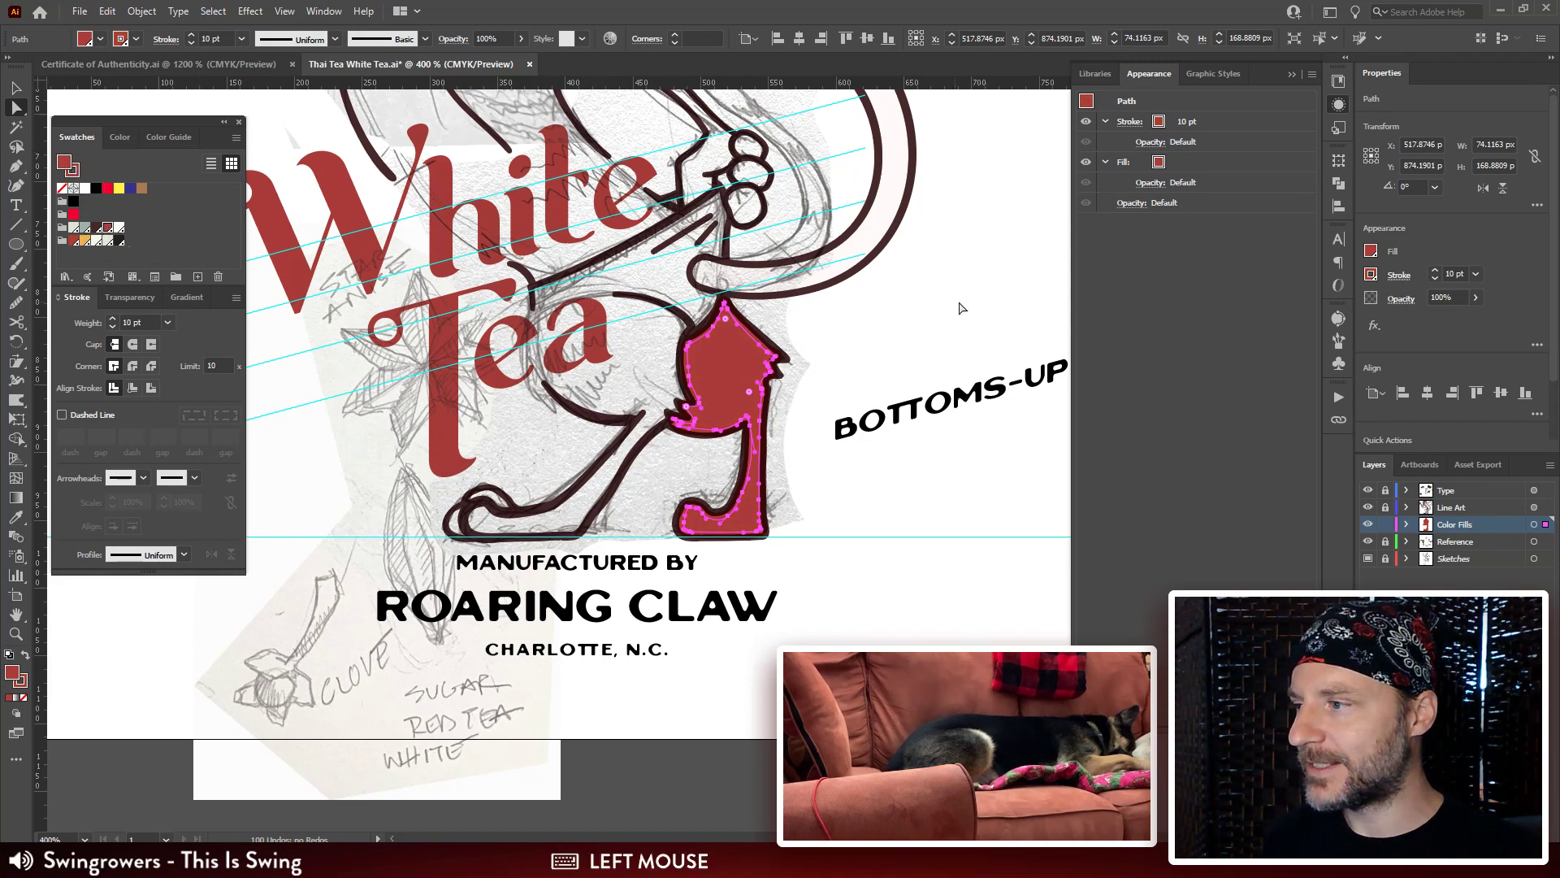
Try the dark brown swatch on the leg shape's fill and stroke, and deselect it to judge the colour.
left_click_drag(920, 324, 891, 517)
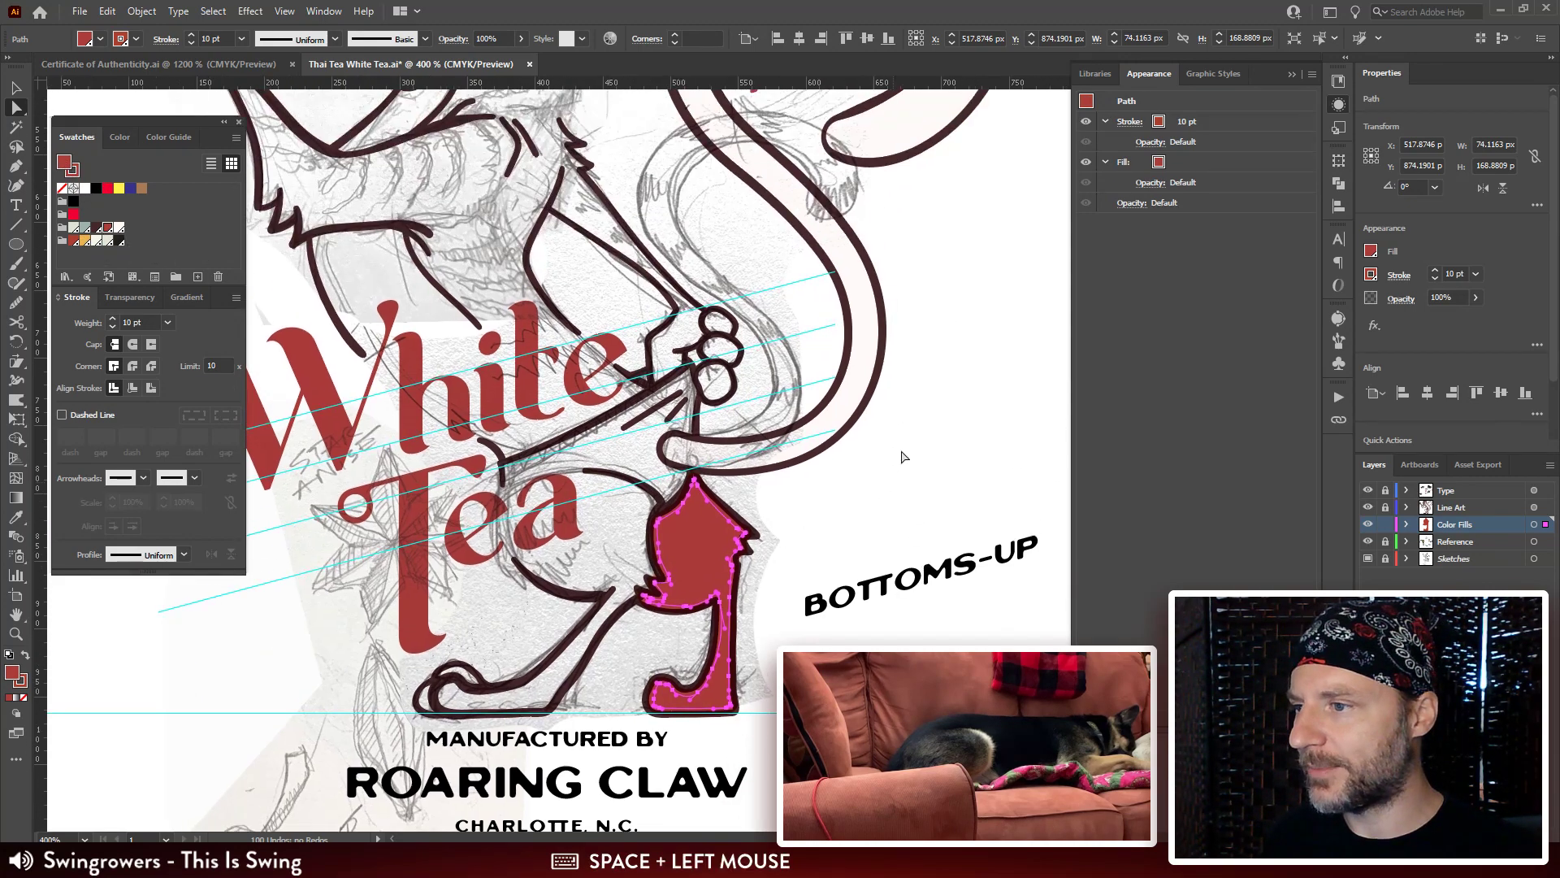
left_click(891, 517)
left_click_drag(775, 493, 766, 415)
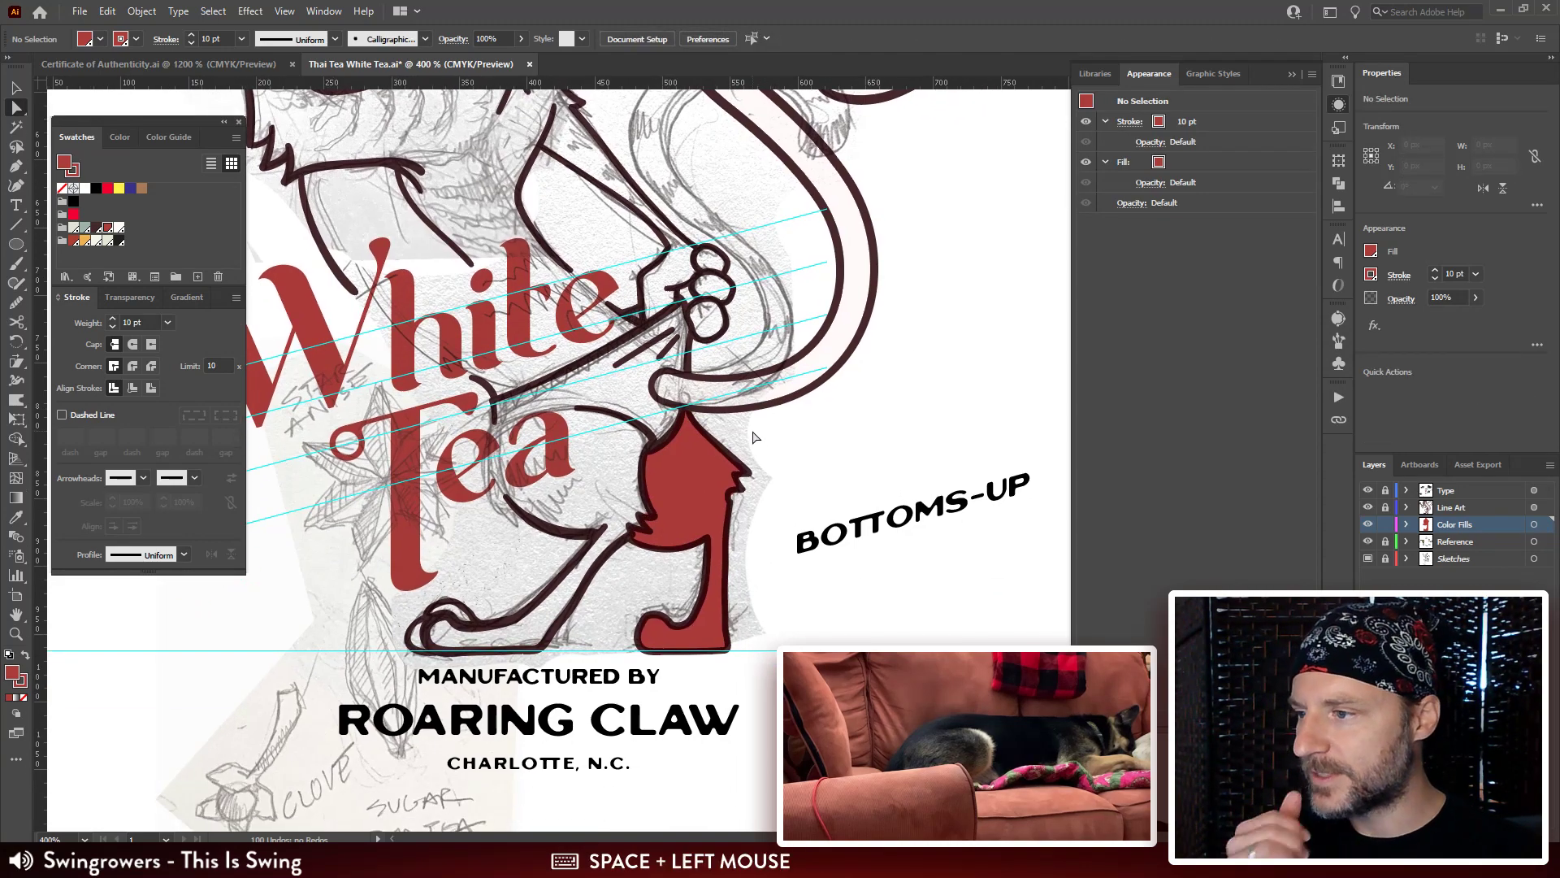
left_click(687, 494)
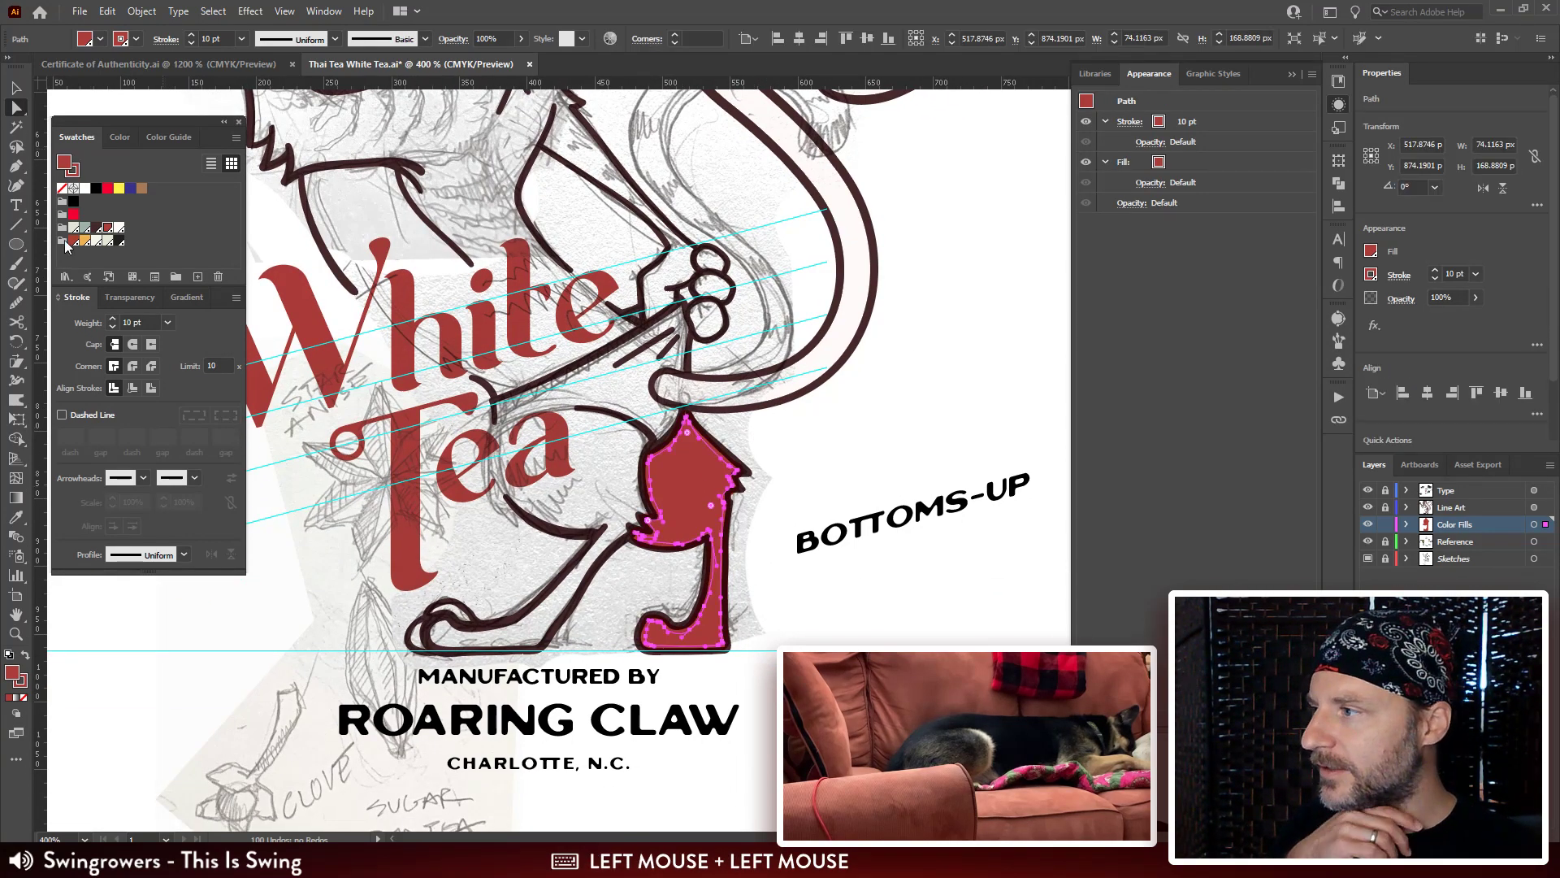
left_click(96, 228)
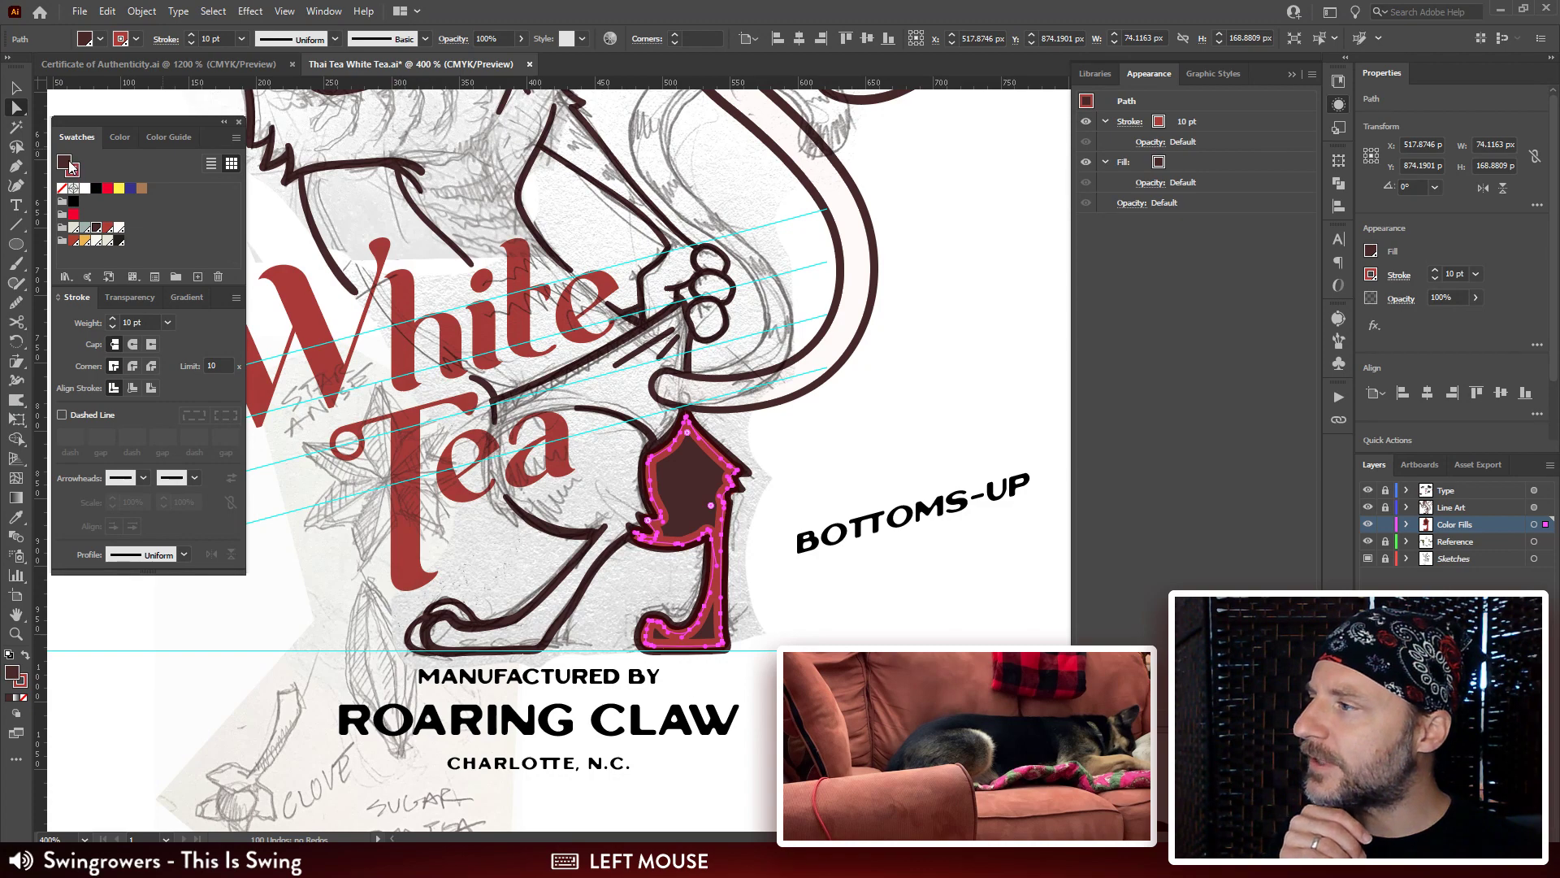
left_click(922, 354)
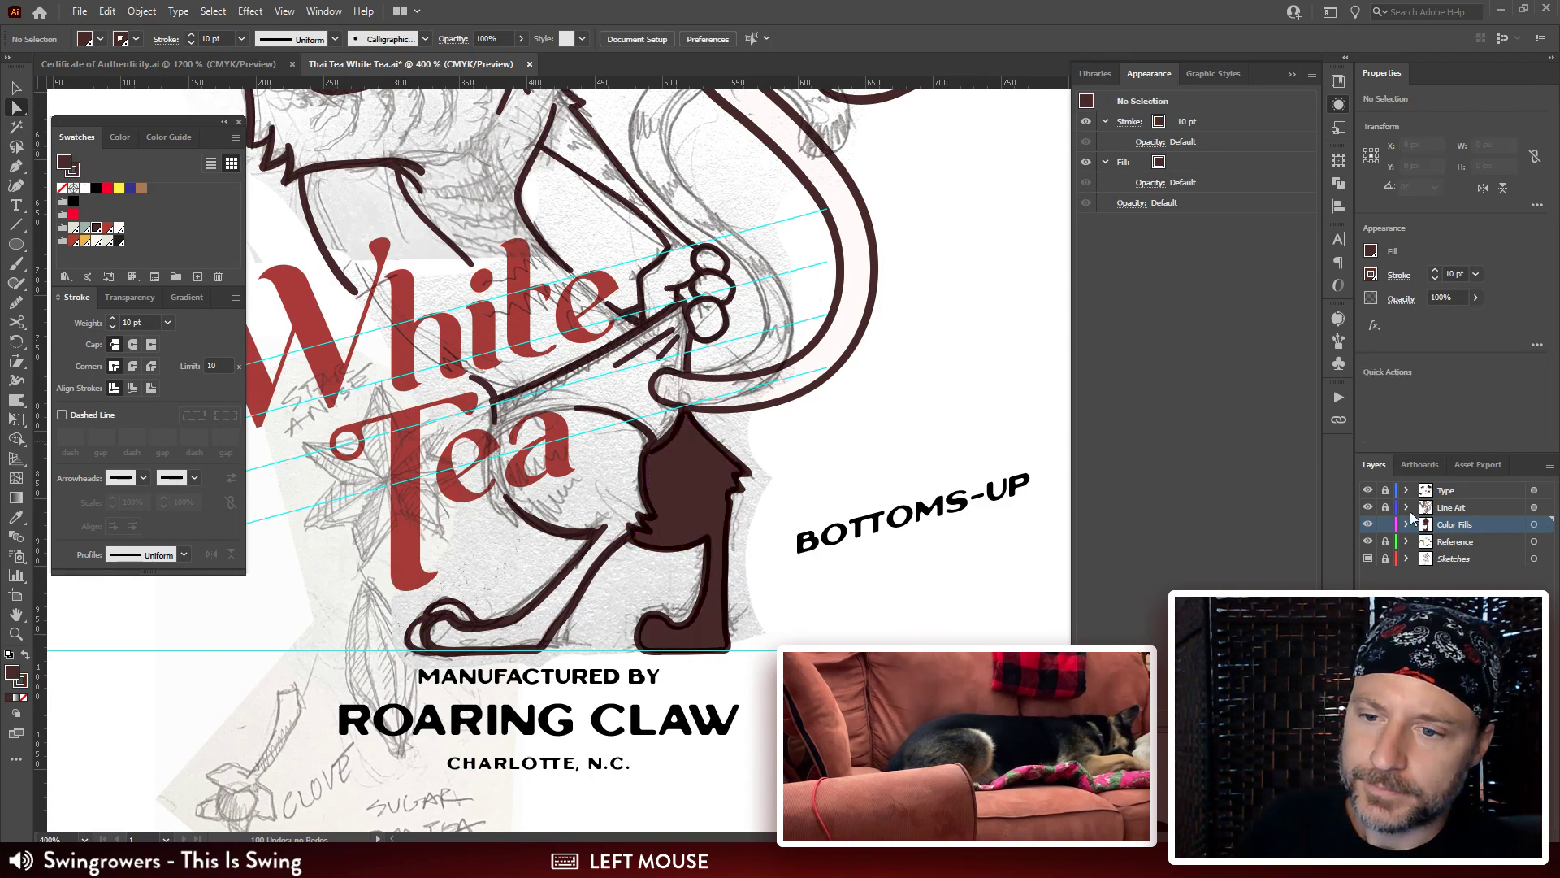
Try Normal blending on the Line Art layer over the dark brown leg, and undo the blending change.
left_click(1533, 507)
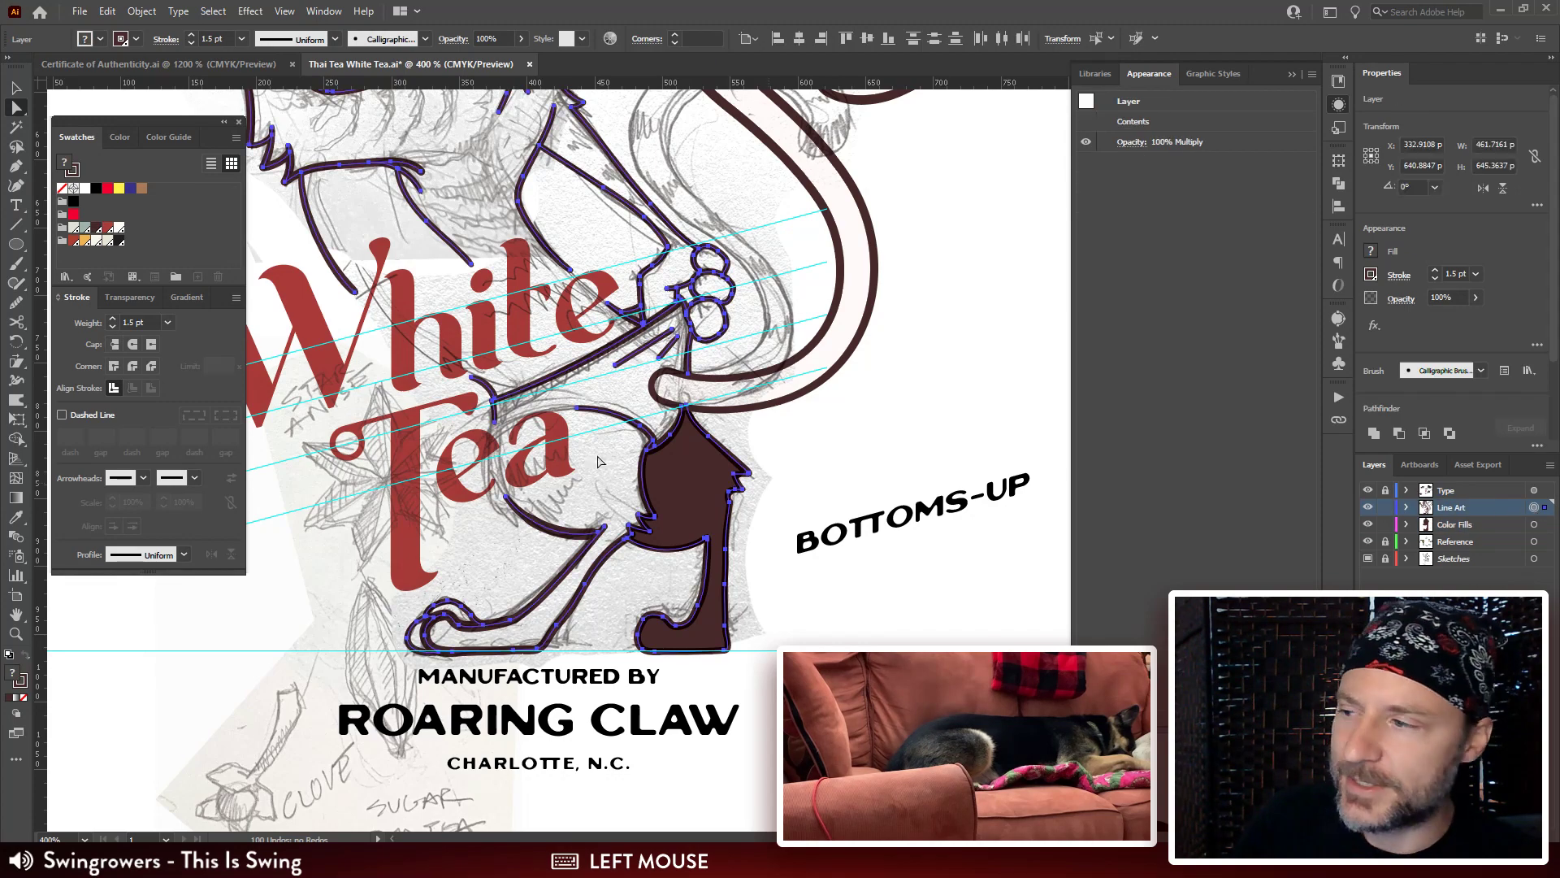
left_click(130, 296)
left_click(93, 322)
left_click(77, 340)
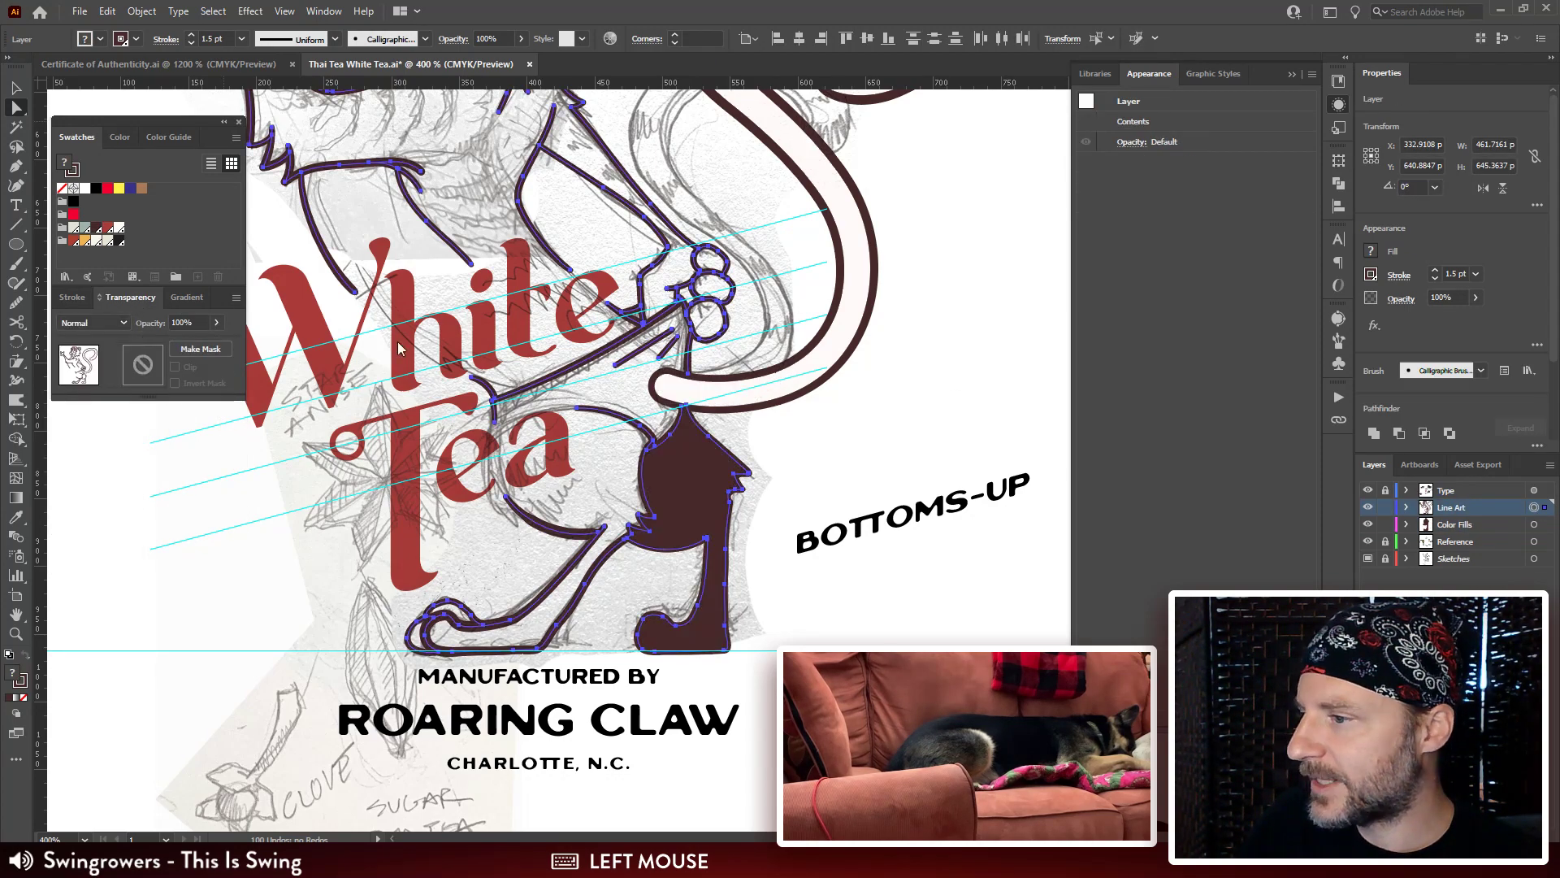
left_click(997, 399)
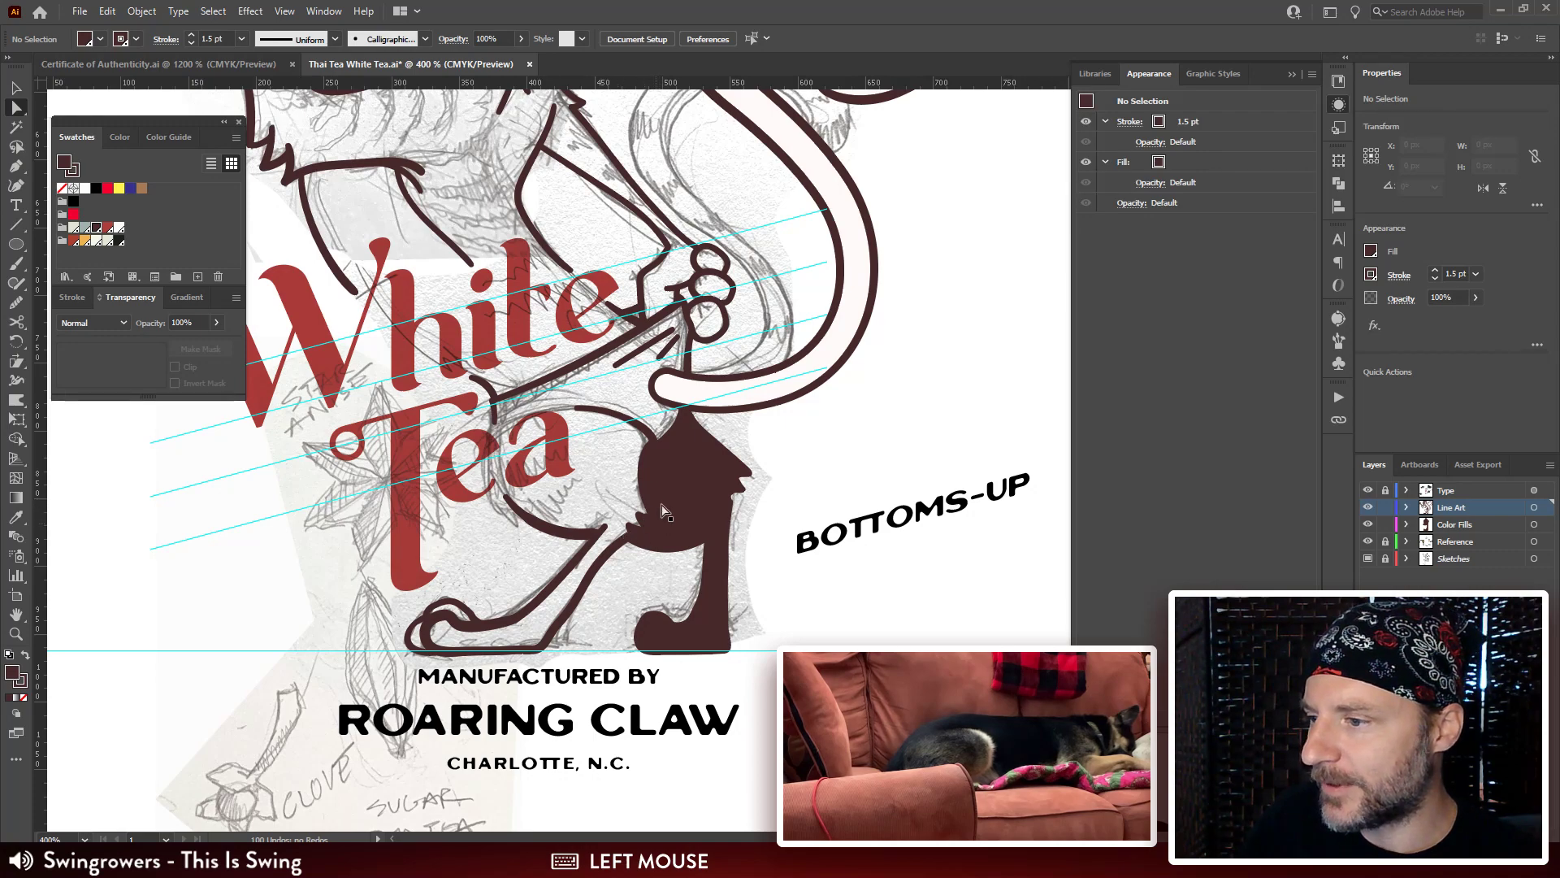
key("ctrl+z")
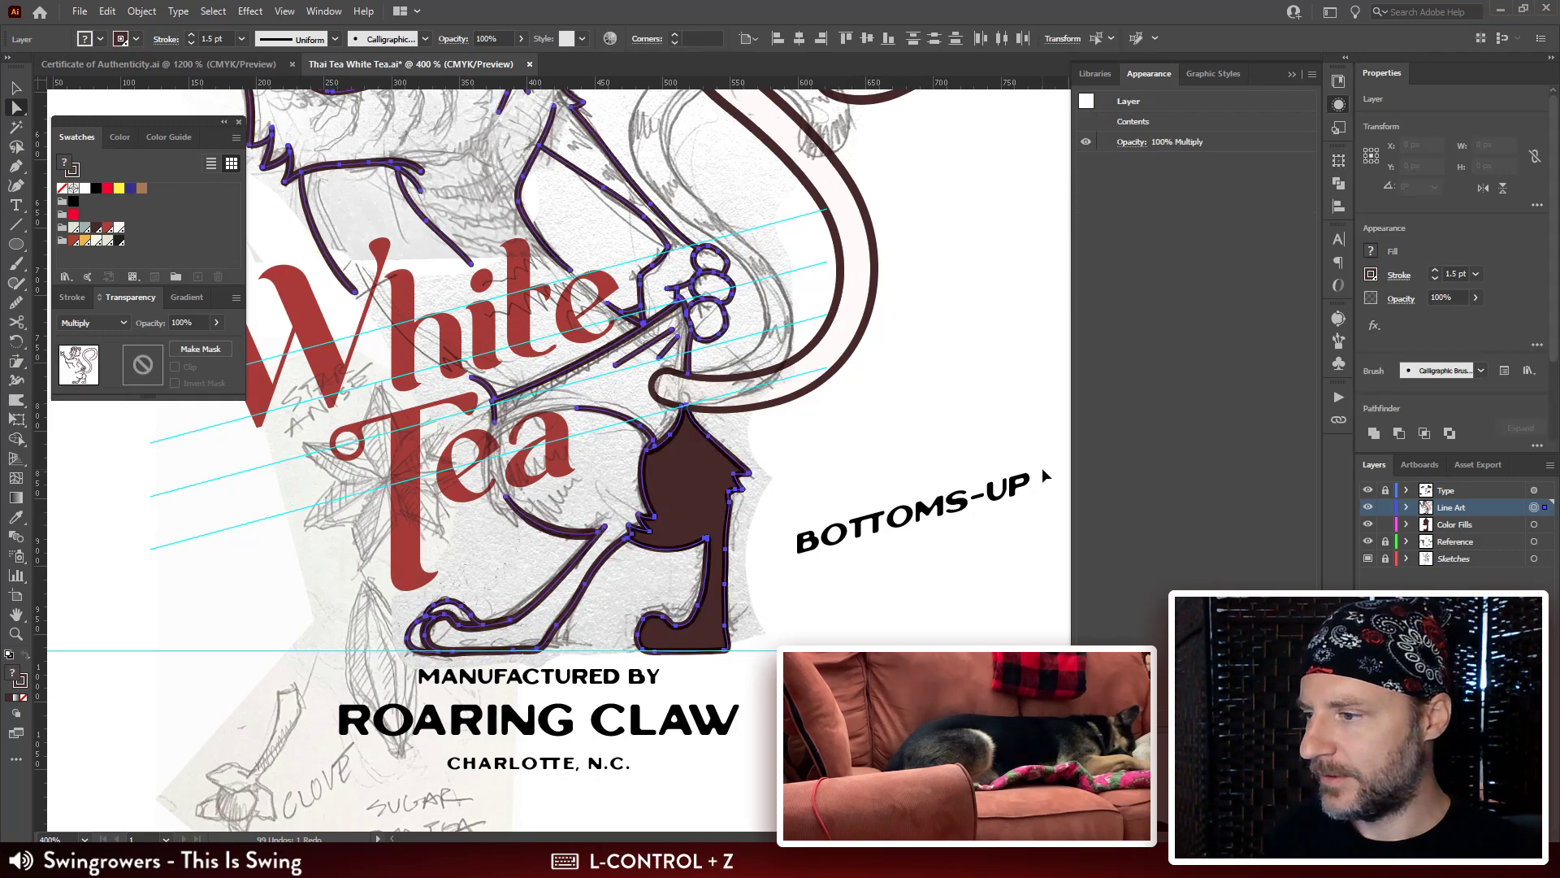
left_click(671, 497)
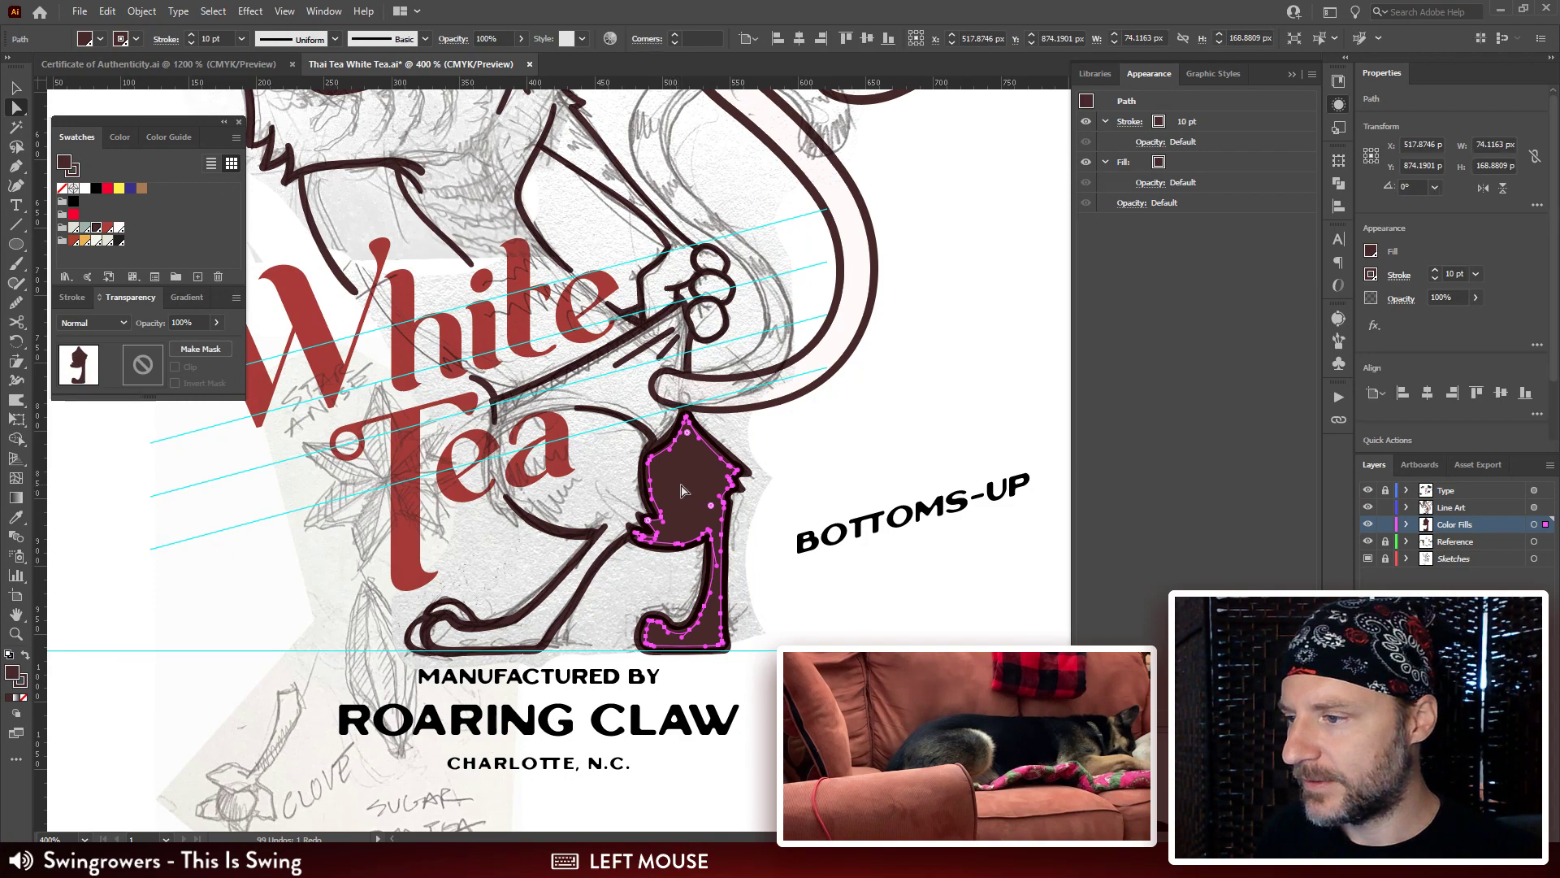
left_click_drag(714, 511, 691, 509)
key("ctrl+z")
left_click(926, 432)
left_click_drag(817, 484, 932, 523)
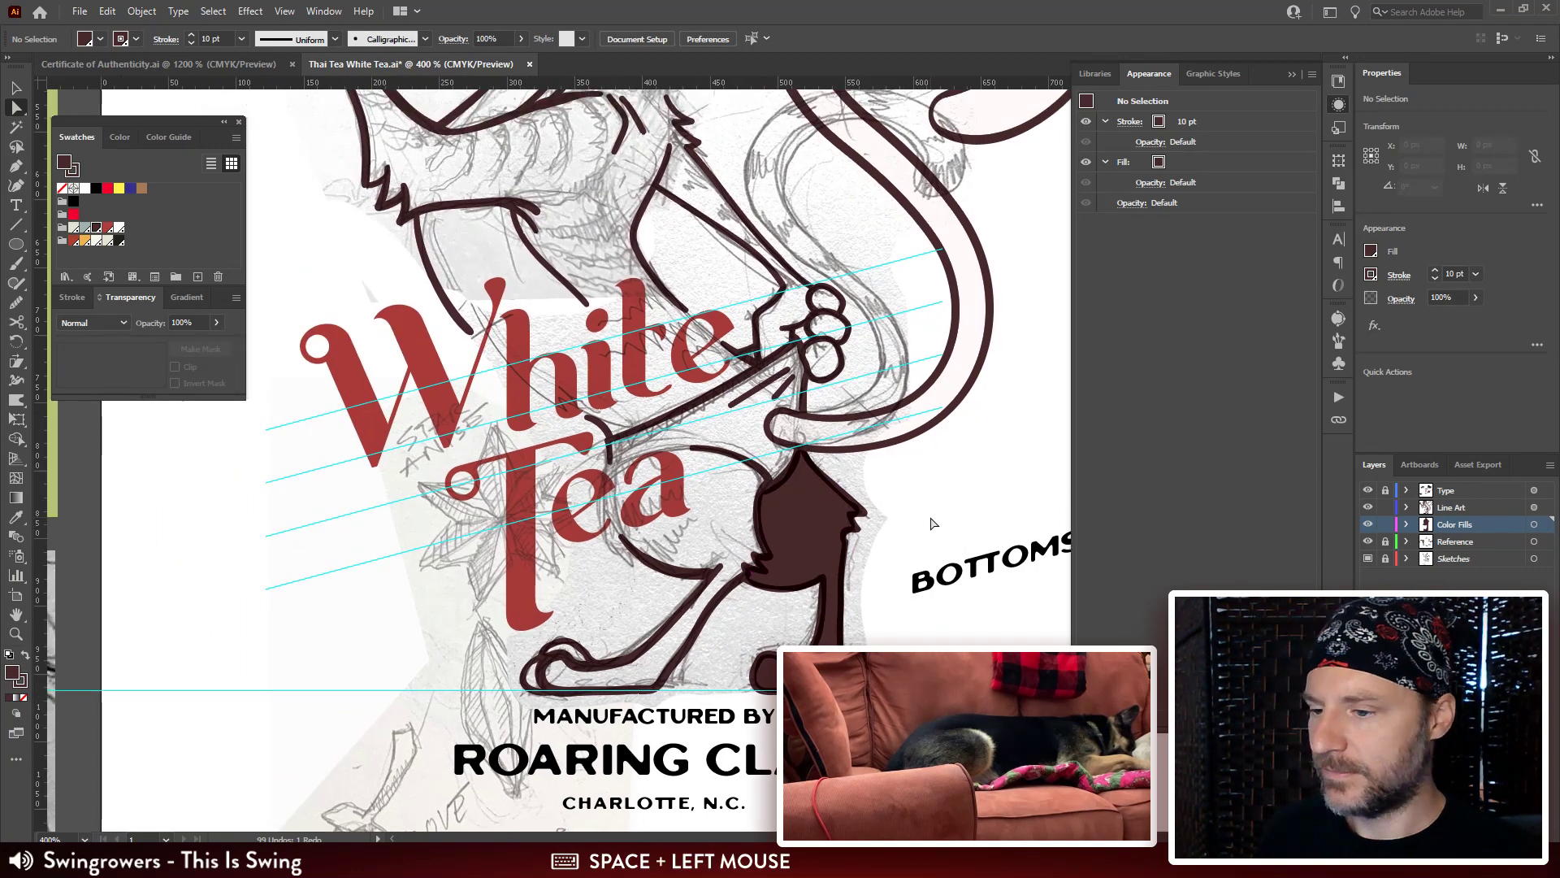
Return the leg shape's fill and stroke to the dark red swatch and deselect it.
key("ctrl+equal")
left_click_drag(855, 560, 744, 388)
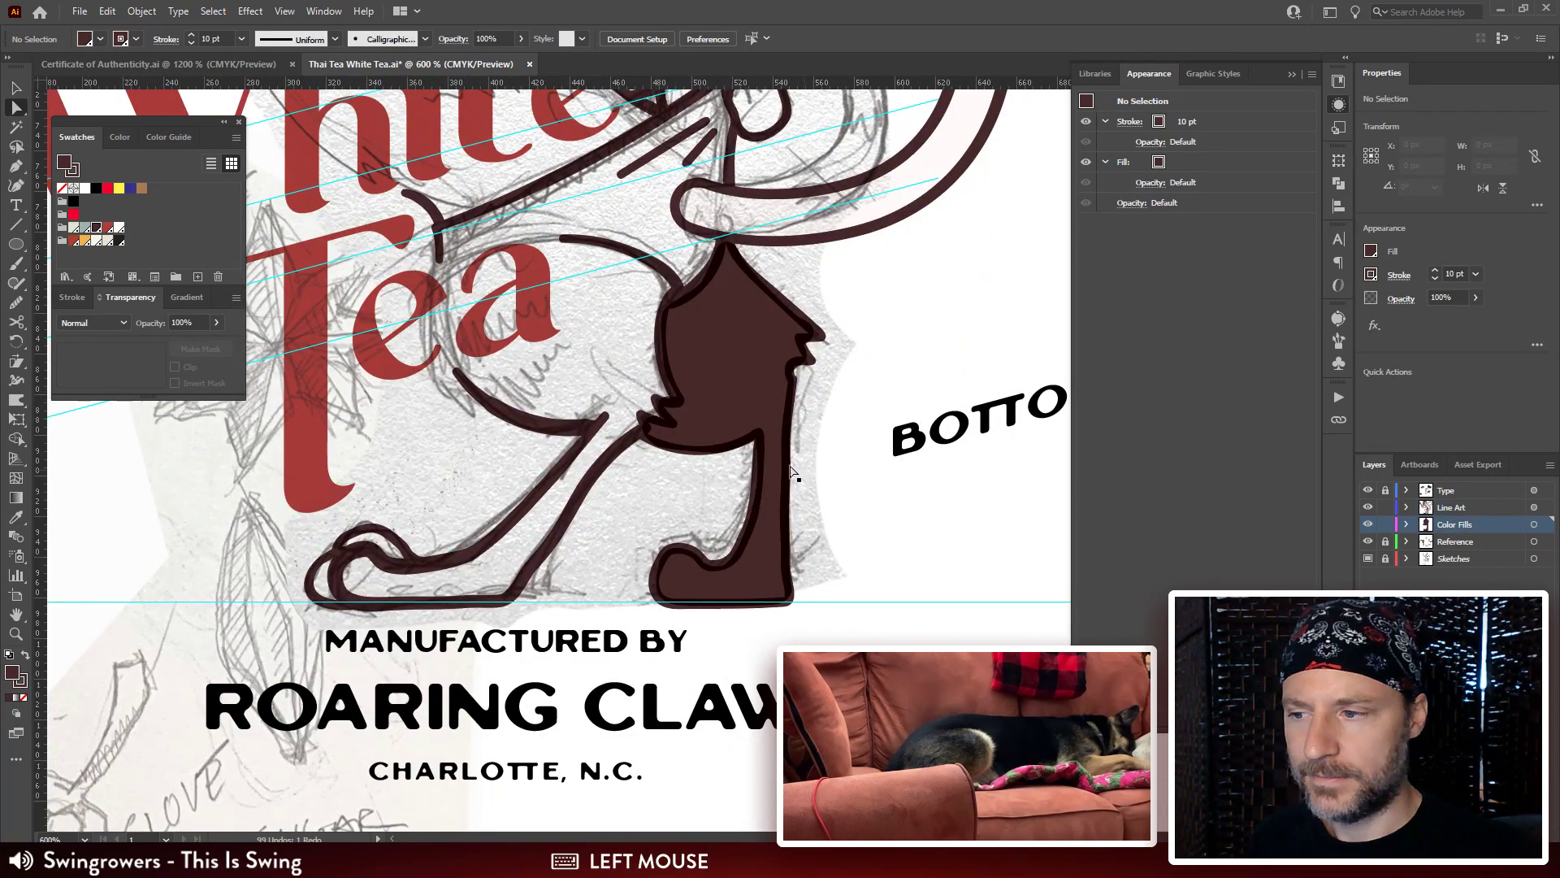
left_click(736, 383)
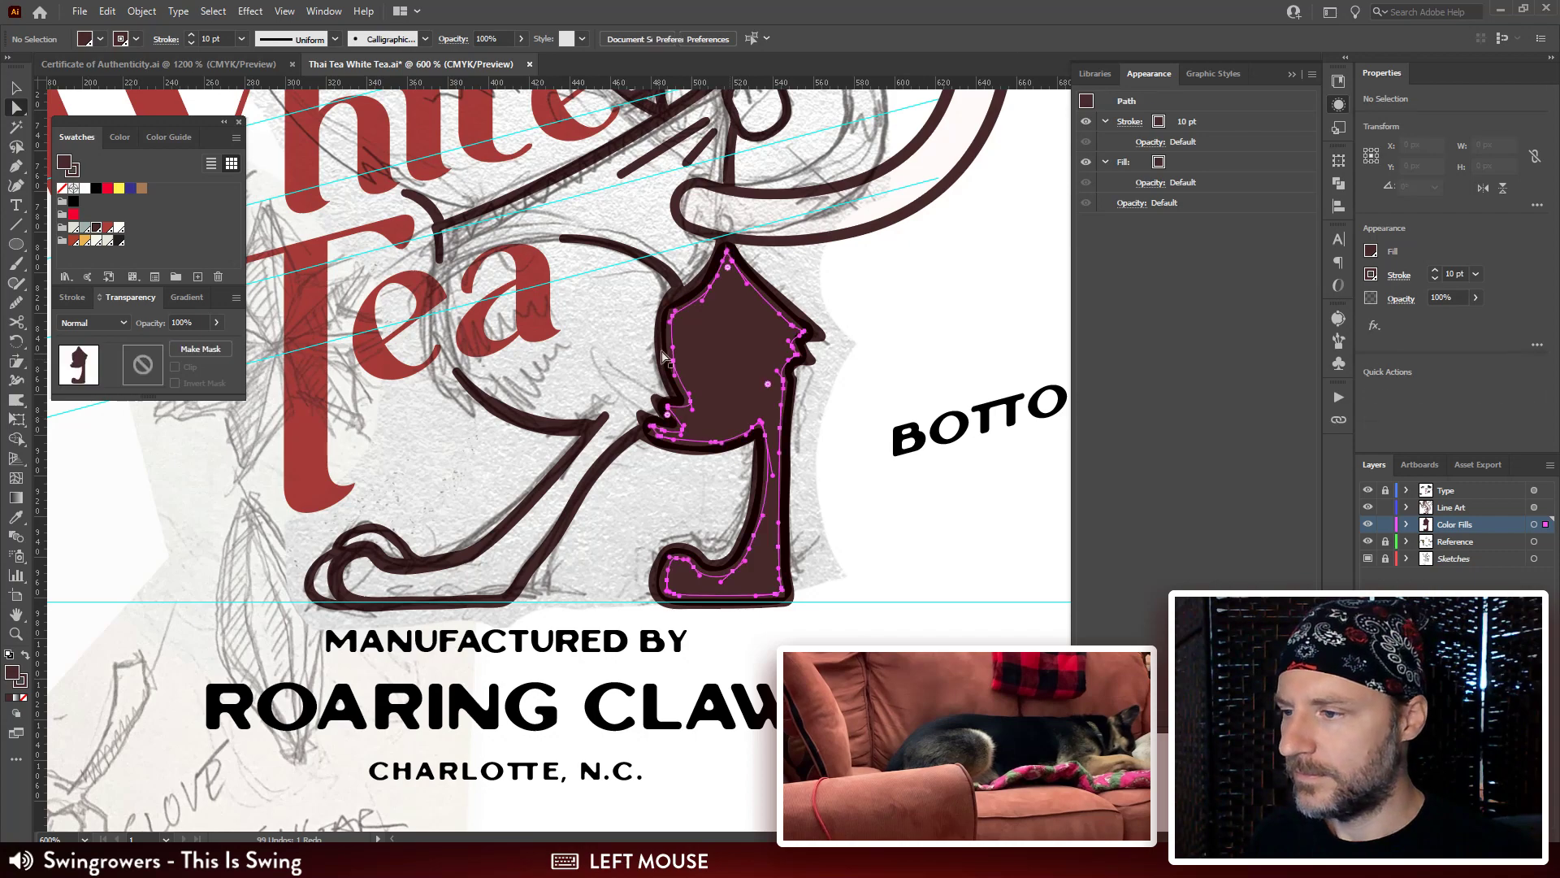
left_click(107, 228)
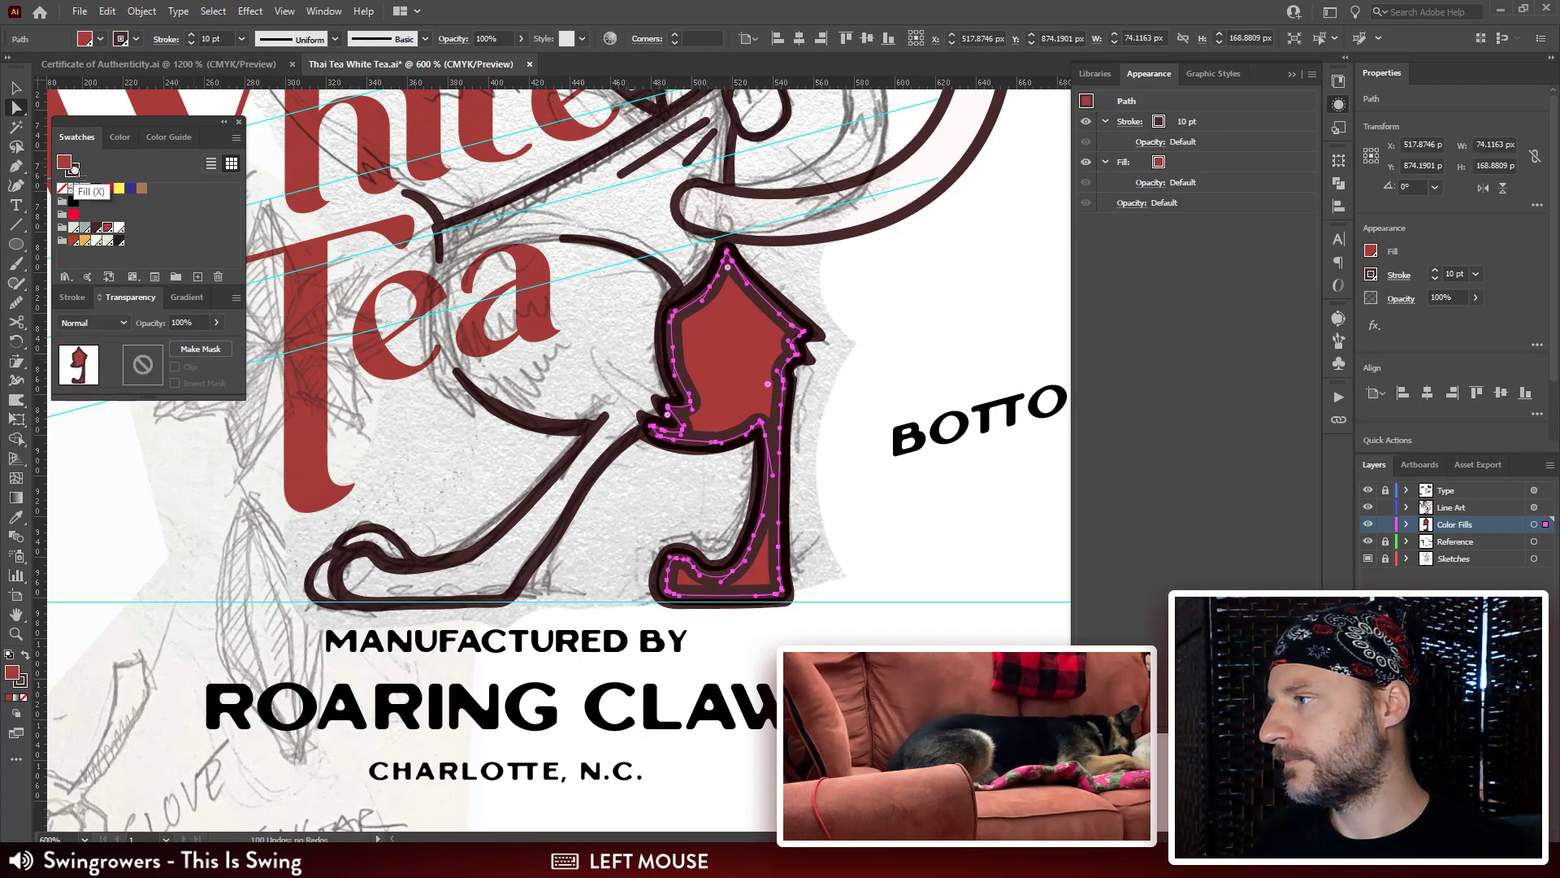
left_click(1032, 303)
left_click_drag(948, 289, 1051, 282)
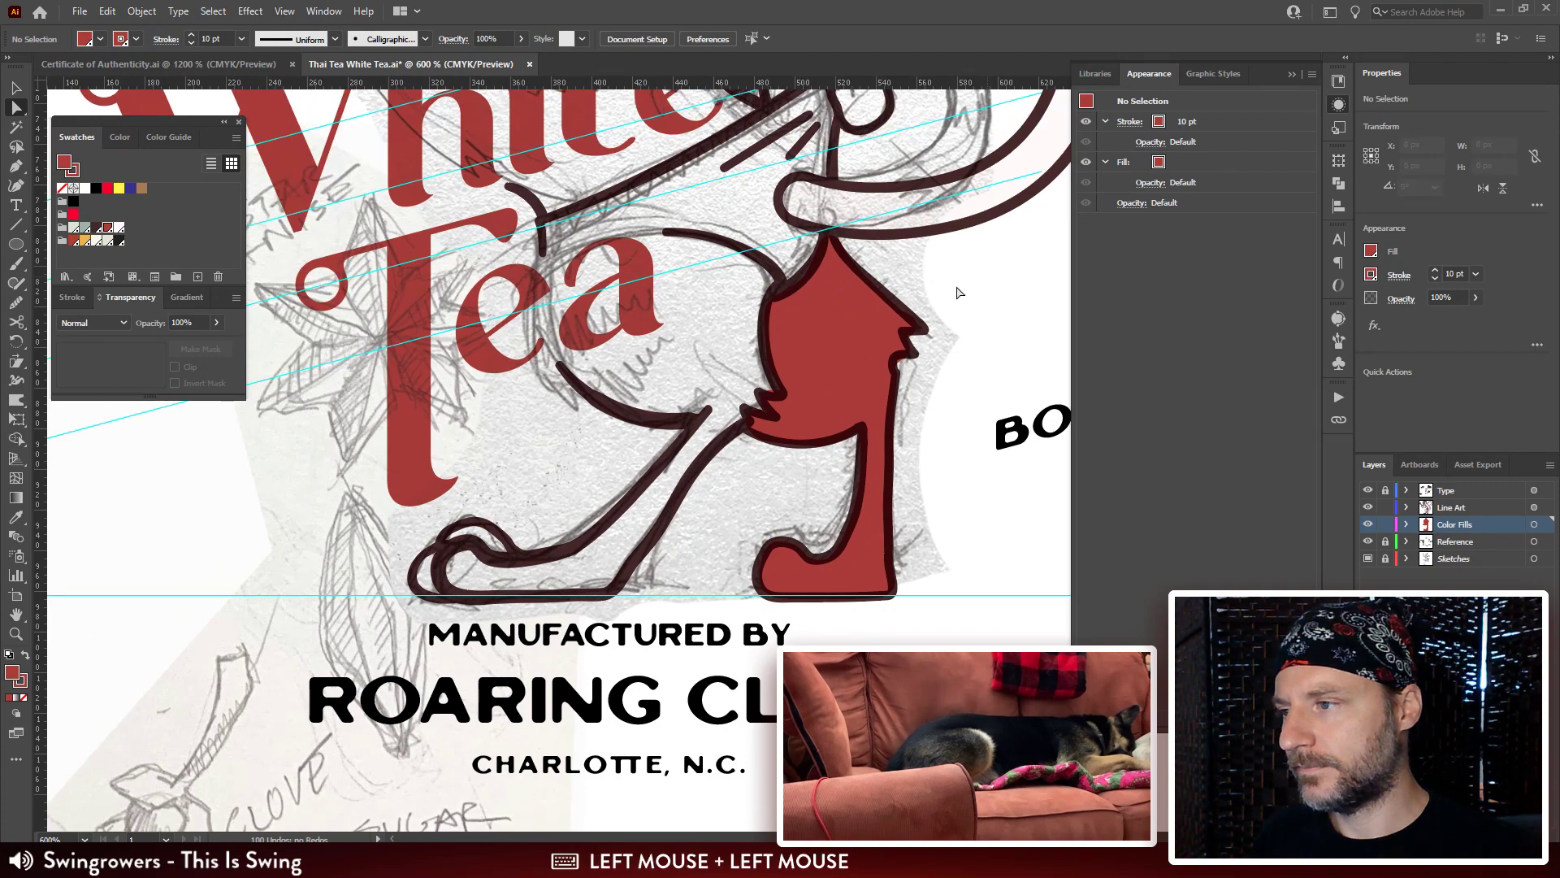
Lock the Line Art layer so that only the Color Fills artwork gets edited.
key("p")
left_click_drag(601, 514, 662, 488)
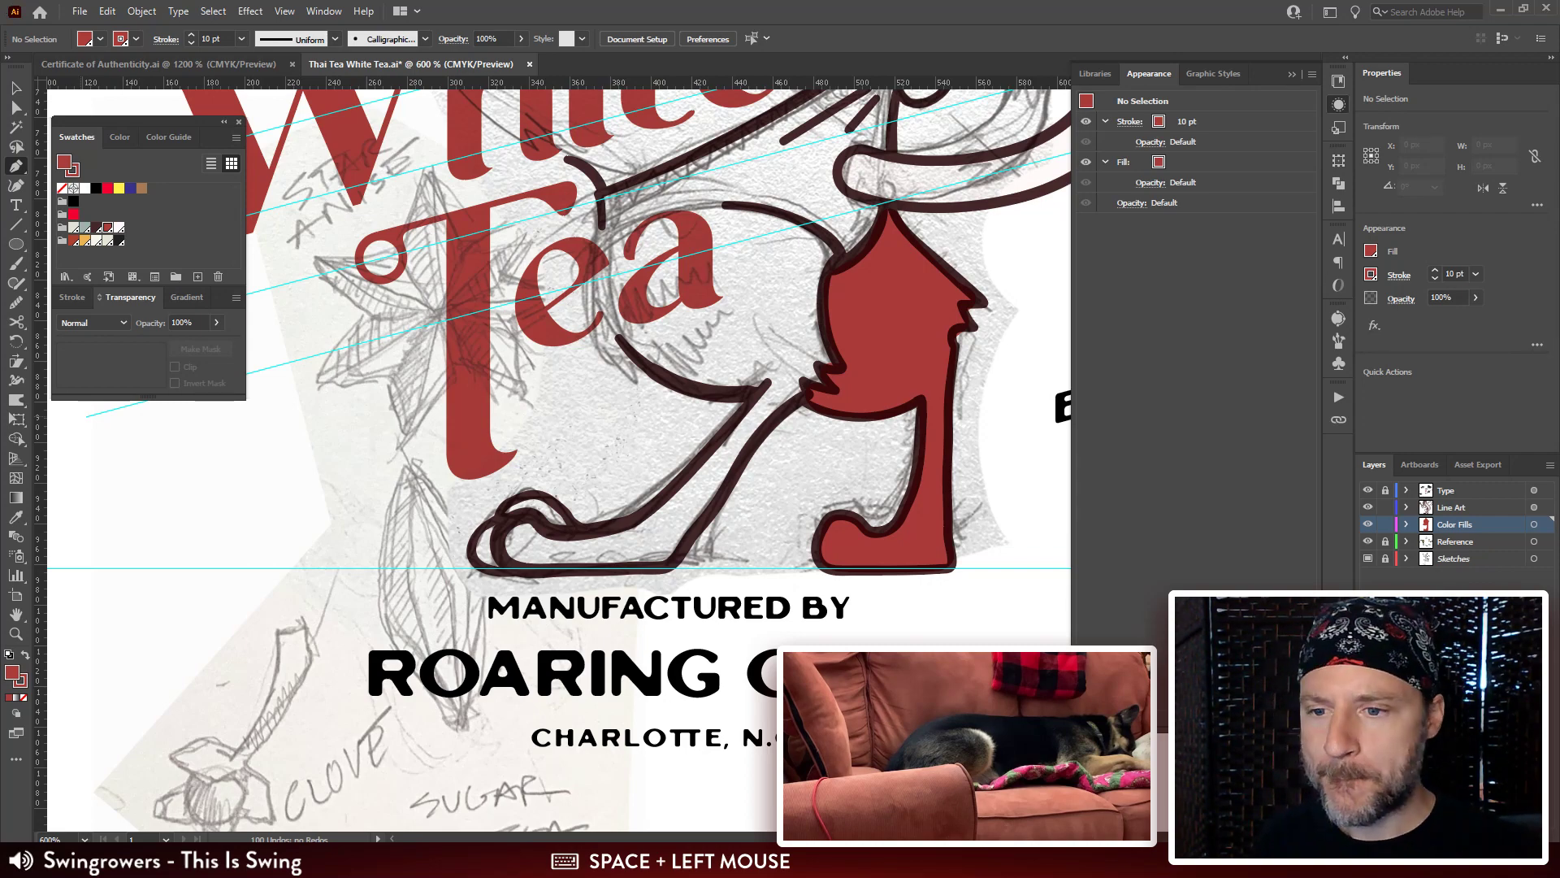
left_click(1386, 507)
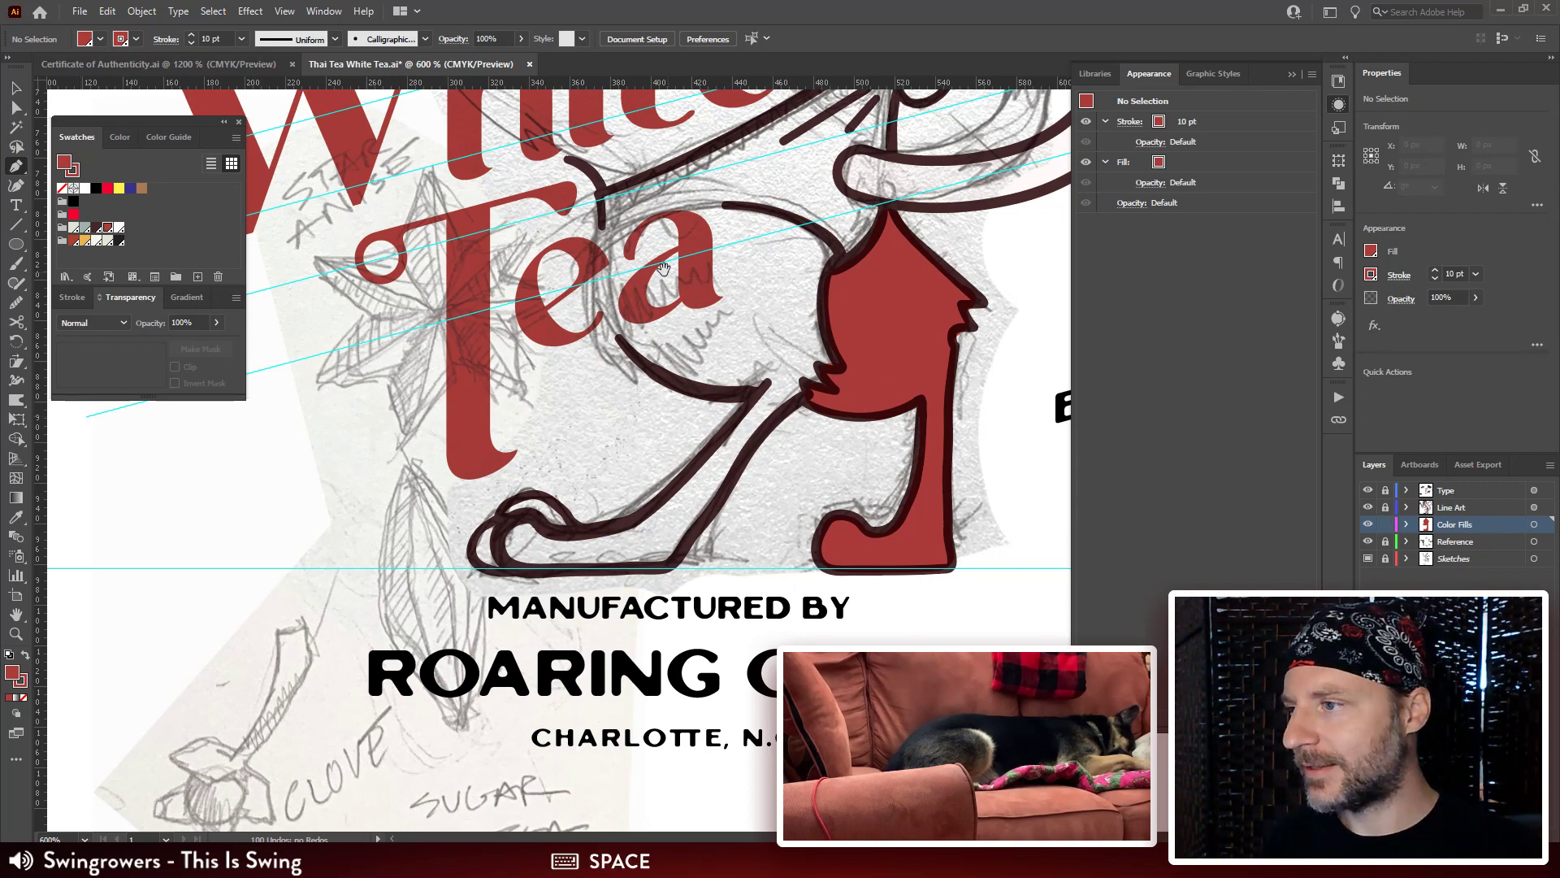
Paint a dark red Blob Brush patch inside the upper forearm, following its lower outline, and select it.
left_click_drag(757, 323, 687, 282)
key("ctrl+plus")
left_click_drag(751, 395, 749, 338)
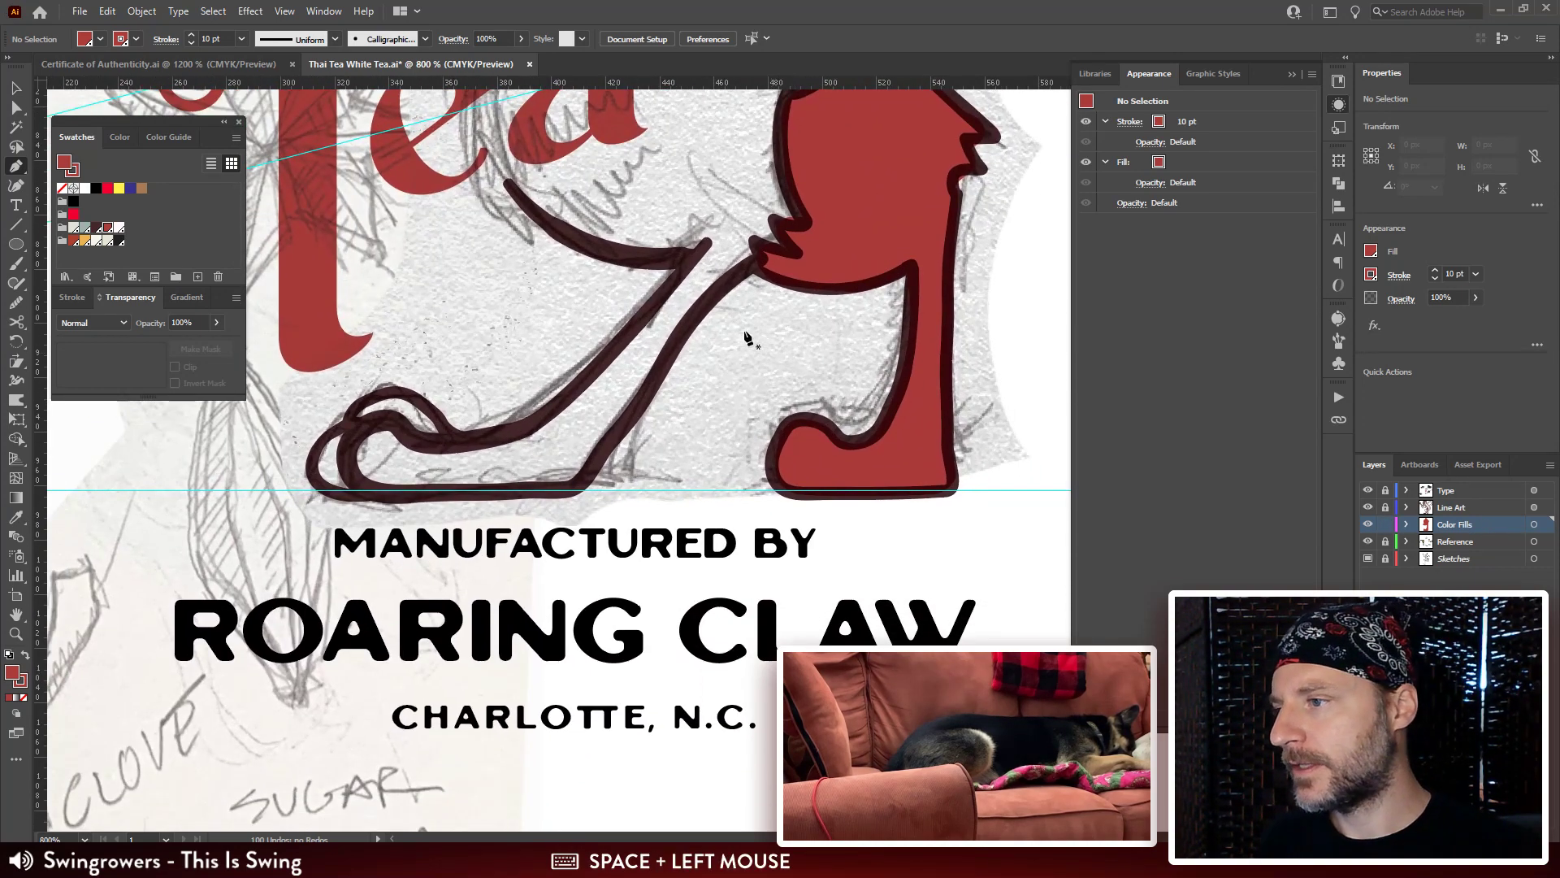
left_click_drag(723, 194, 911, 638)
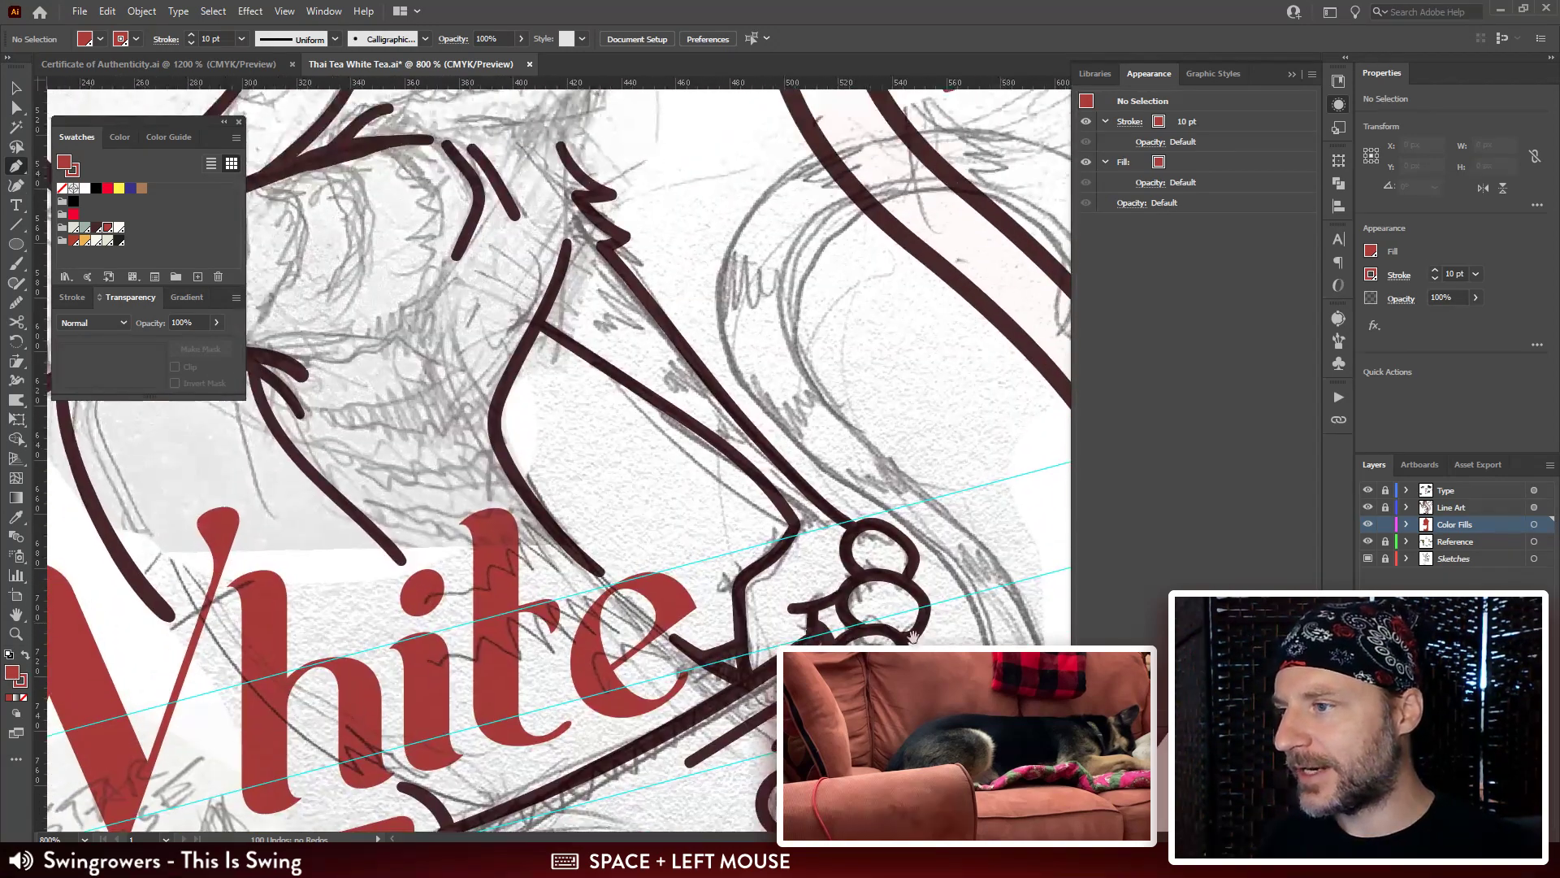
left_click_drag(706, 371, 573, 301)
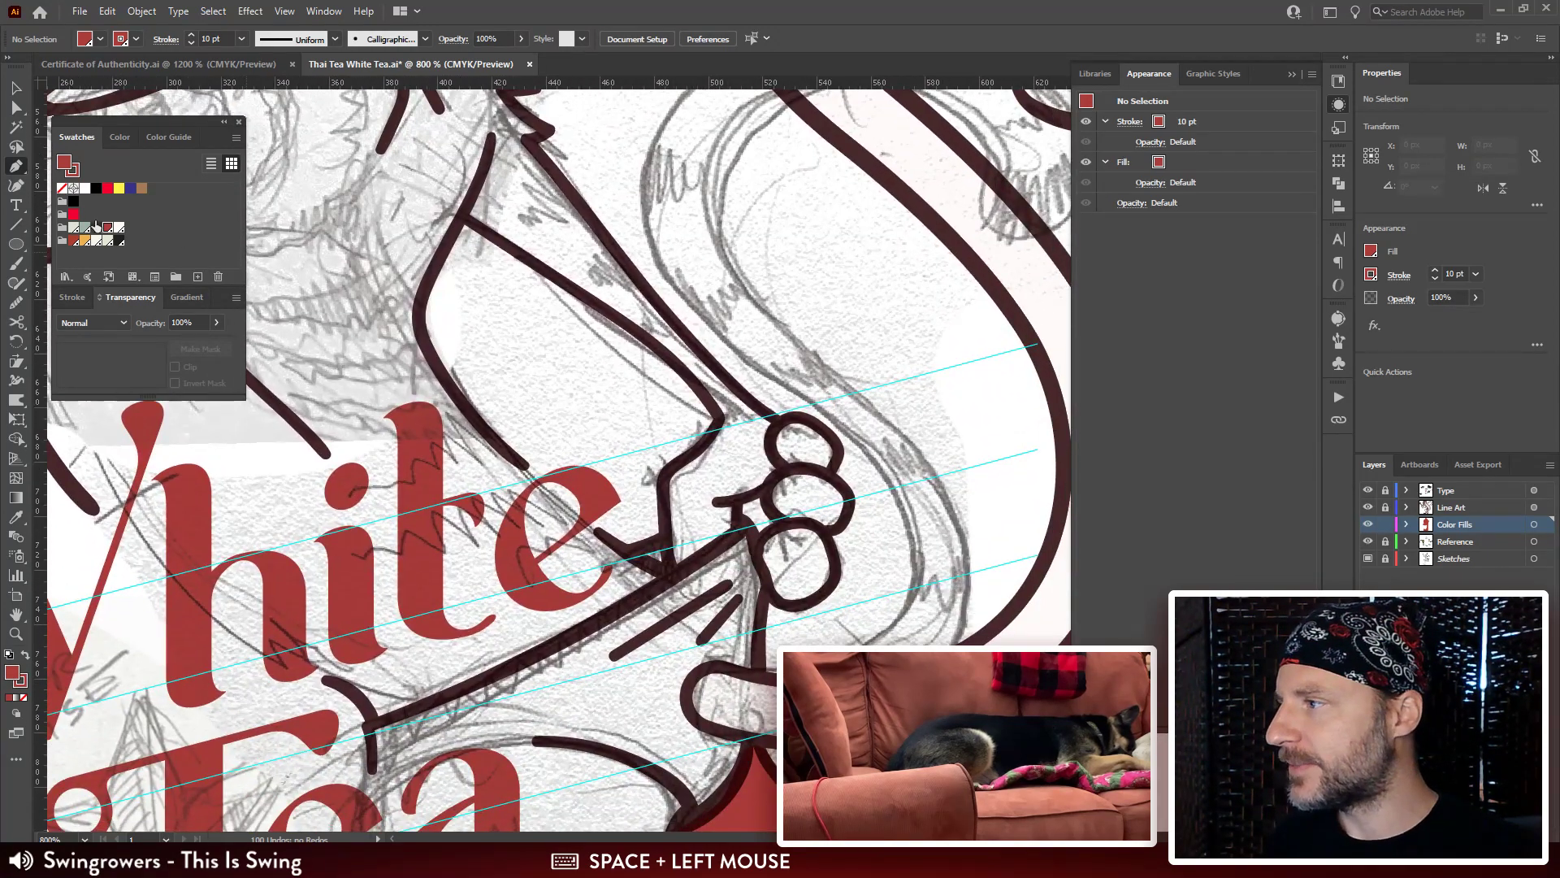
key("shift+b")
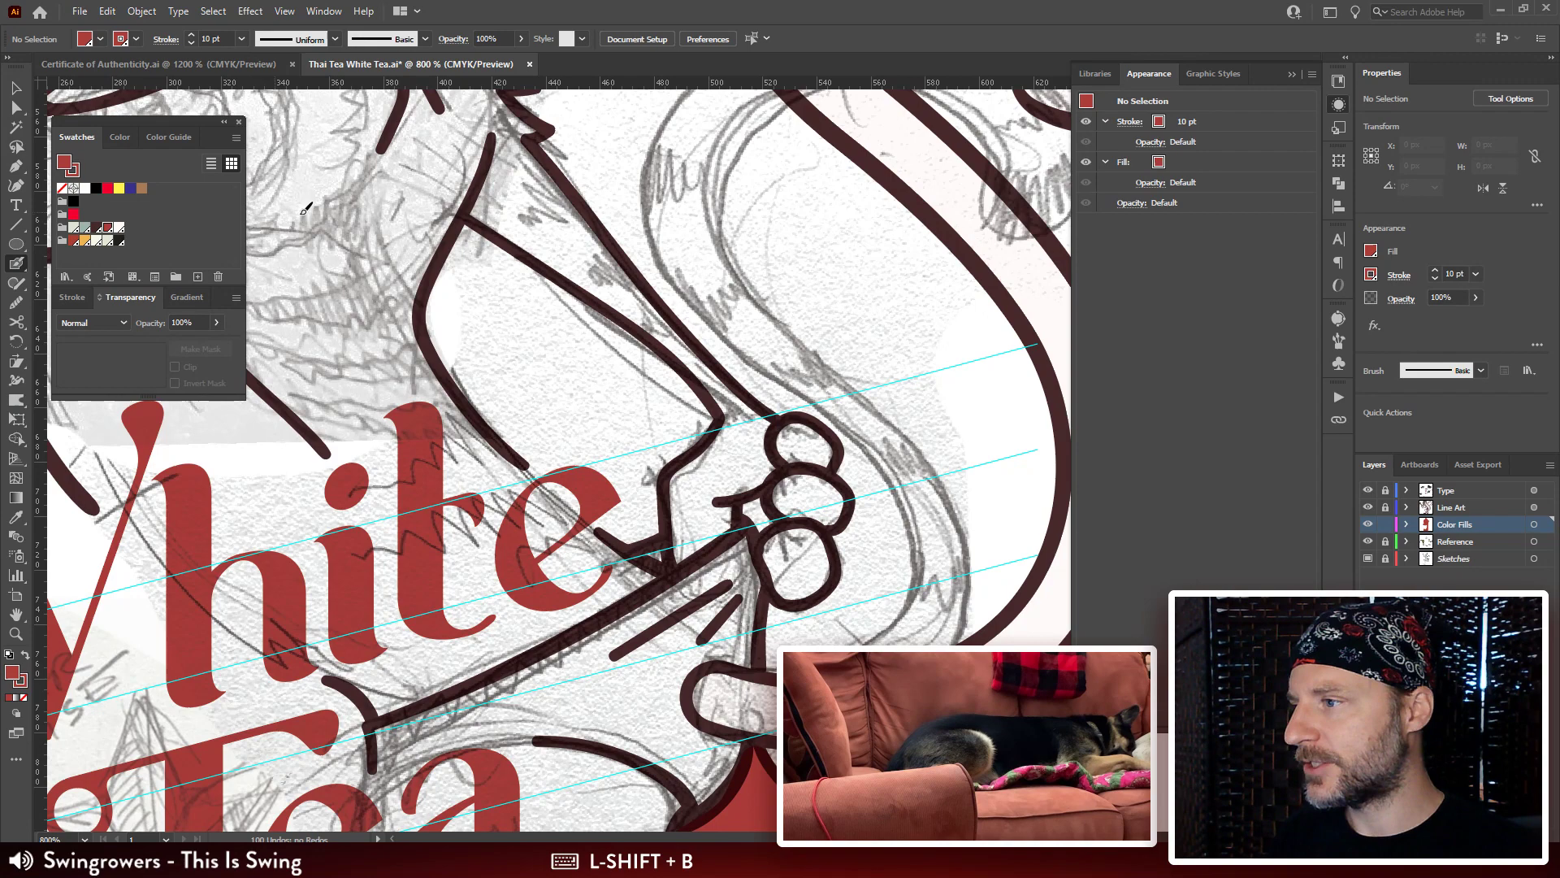
mouse_move(504, 197)
left_mouse_down()
mouse_move(519, 195)
mouse_move(506, 138)
mouse_move(486, 201)
mouse_move(626, 297)
left_mouse_up()
mouse_move(544, 241)
left_mouse_down()
mouse_move(504, 222)
mouse_move(503, 198)
mouse_move(615, 276)
mouse_move(524, 195)
left_mouse_up()
left_click(507, 176, "ctrl")
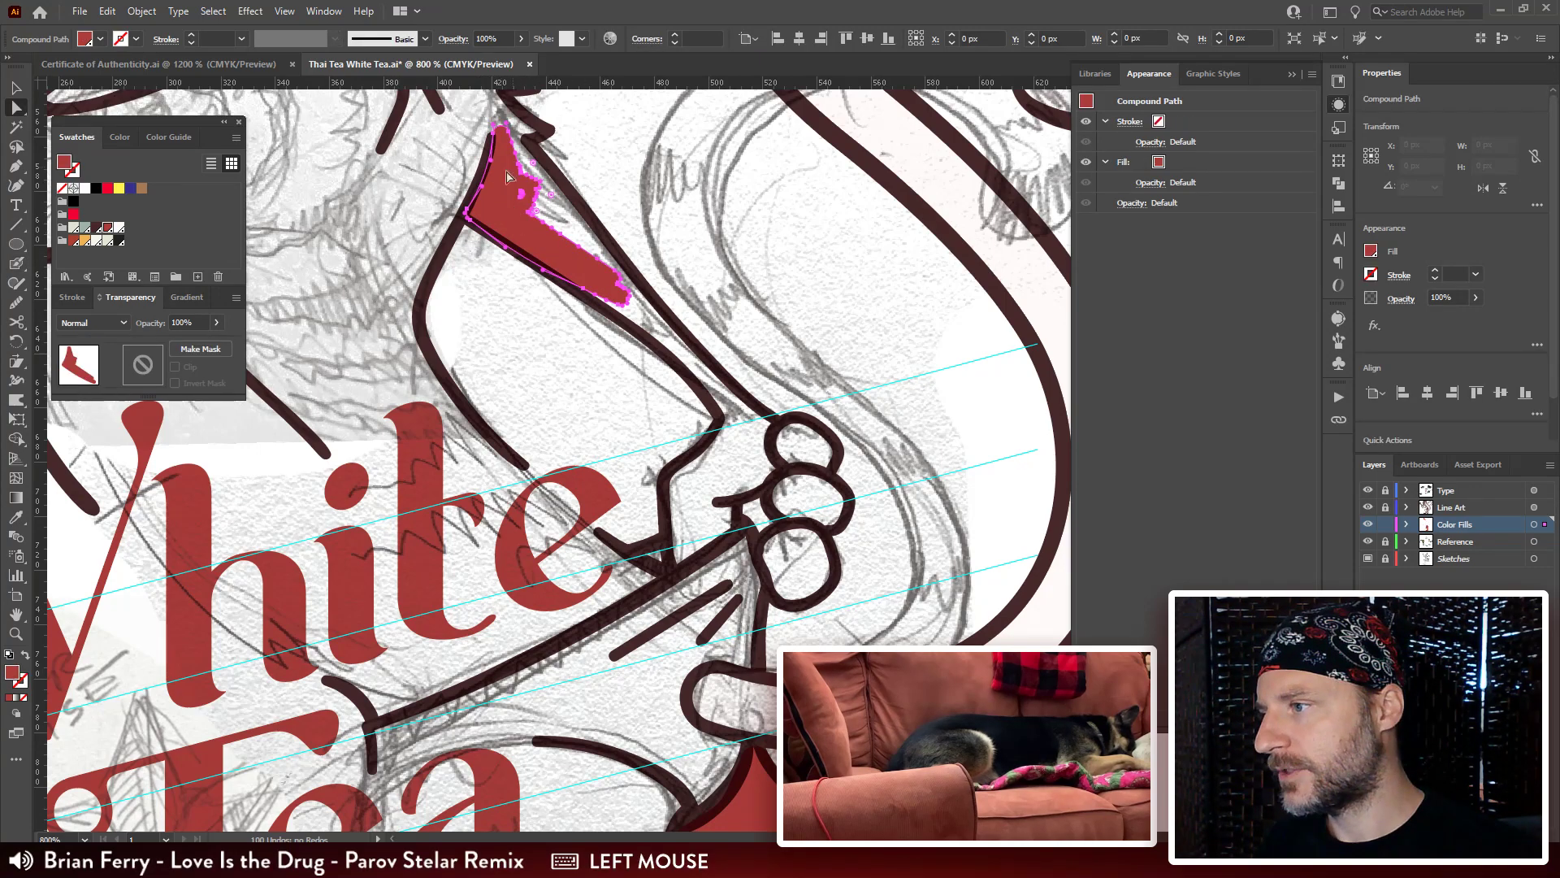
Try to fill the whole forearm with long dark red Blob Brush strokes, and undo those strokes.
left_click_drag(556, 325, 481, 392)
key("shift+b")
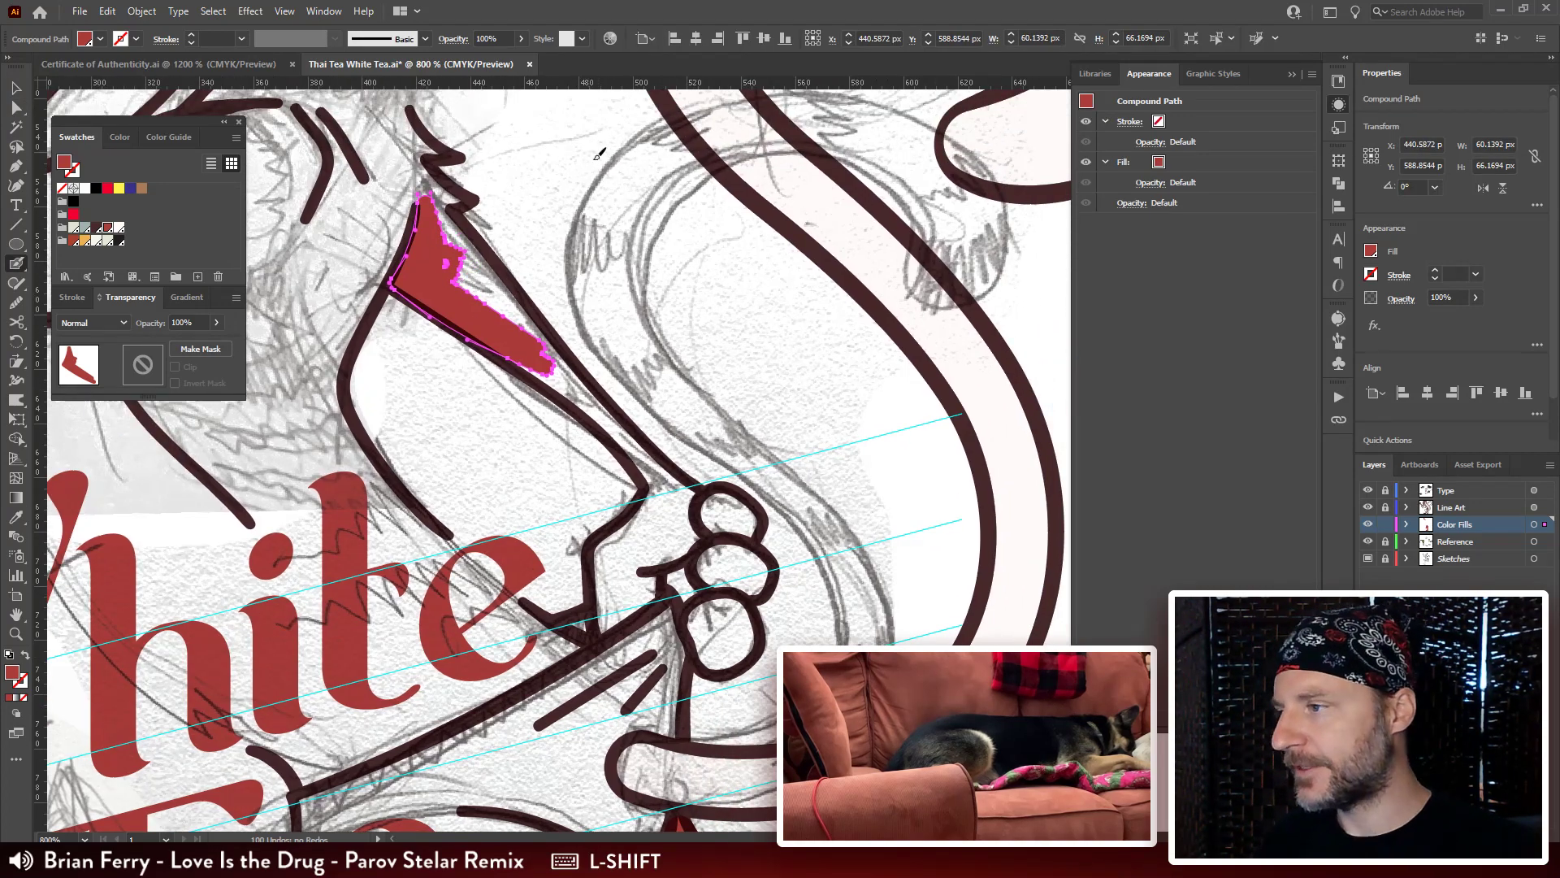
mouse_move(433, 197)
left_mouse_down()
mouse_move(462, 199)
mouse_move(441, 203)
mouse_move(509, 291)
mouse_move(693, 496)
mouse_move(624, 441)
mouse_move(674, 493)
left_mouse_up()
left_click_drag(634, 443, 479, 324)
left_click_drag(398, 93, 959, 638)
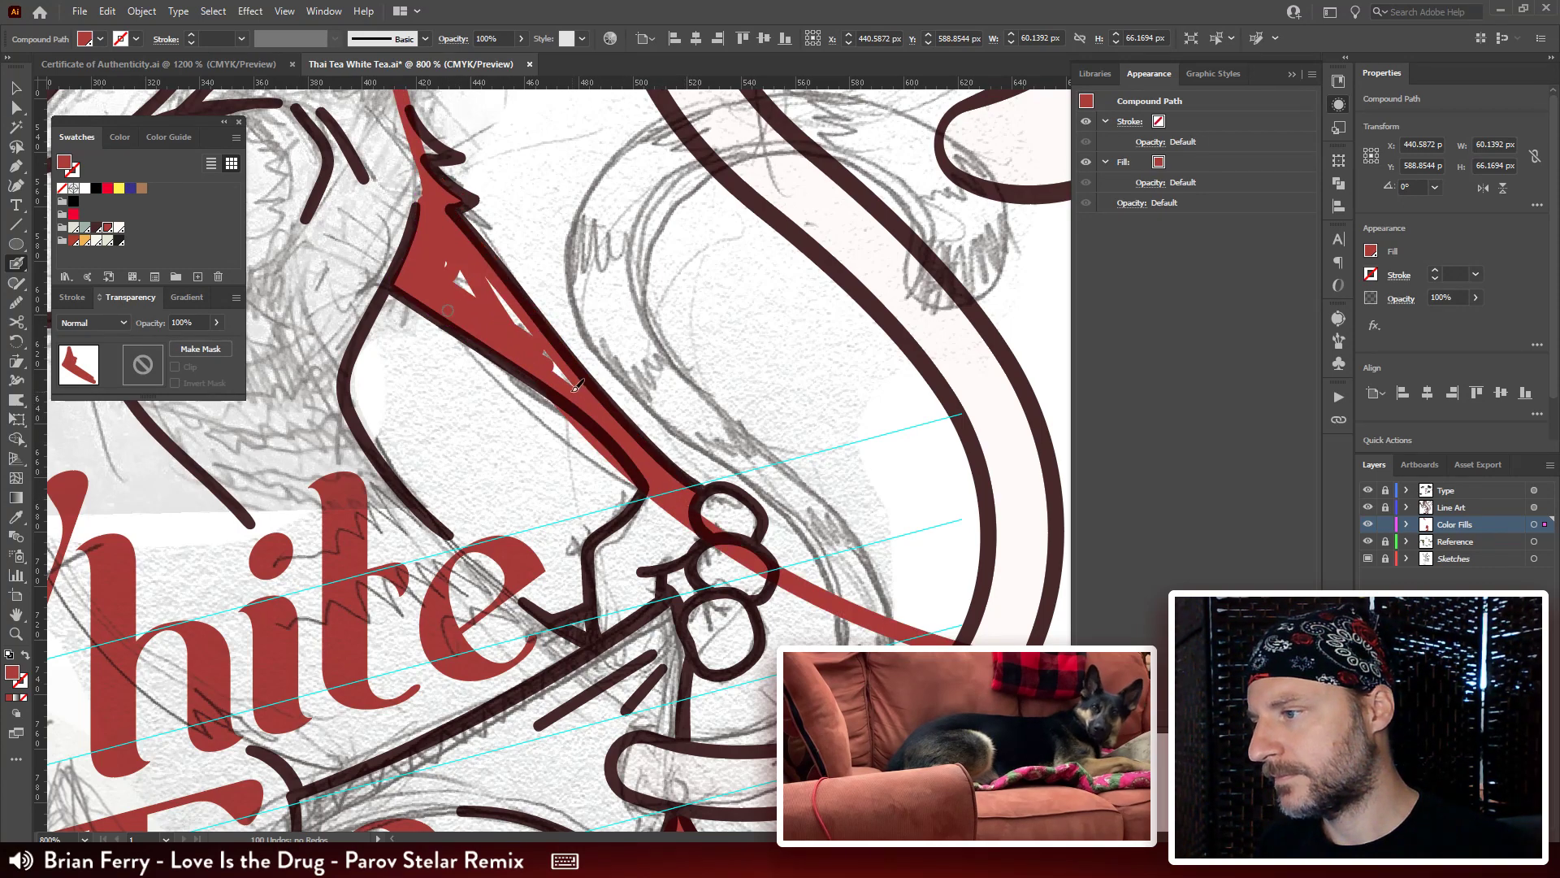
left_click_drag(1032, 595, 624, 294)
left_click(406, 601, "ctrl")
left_click_drag(406, 601, 382, 350)
left_click_drag(495, 349, 668, 363)
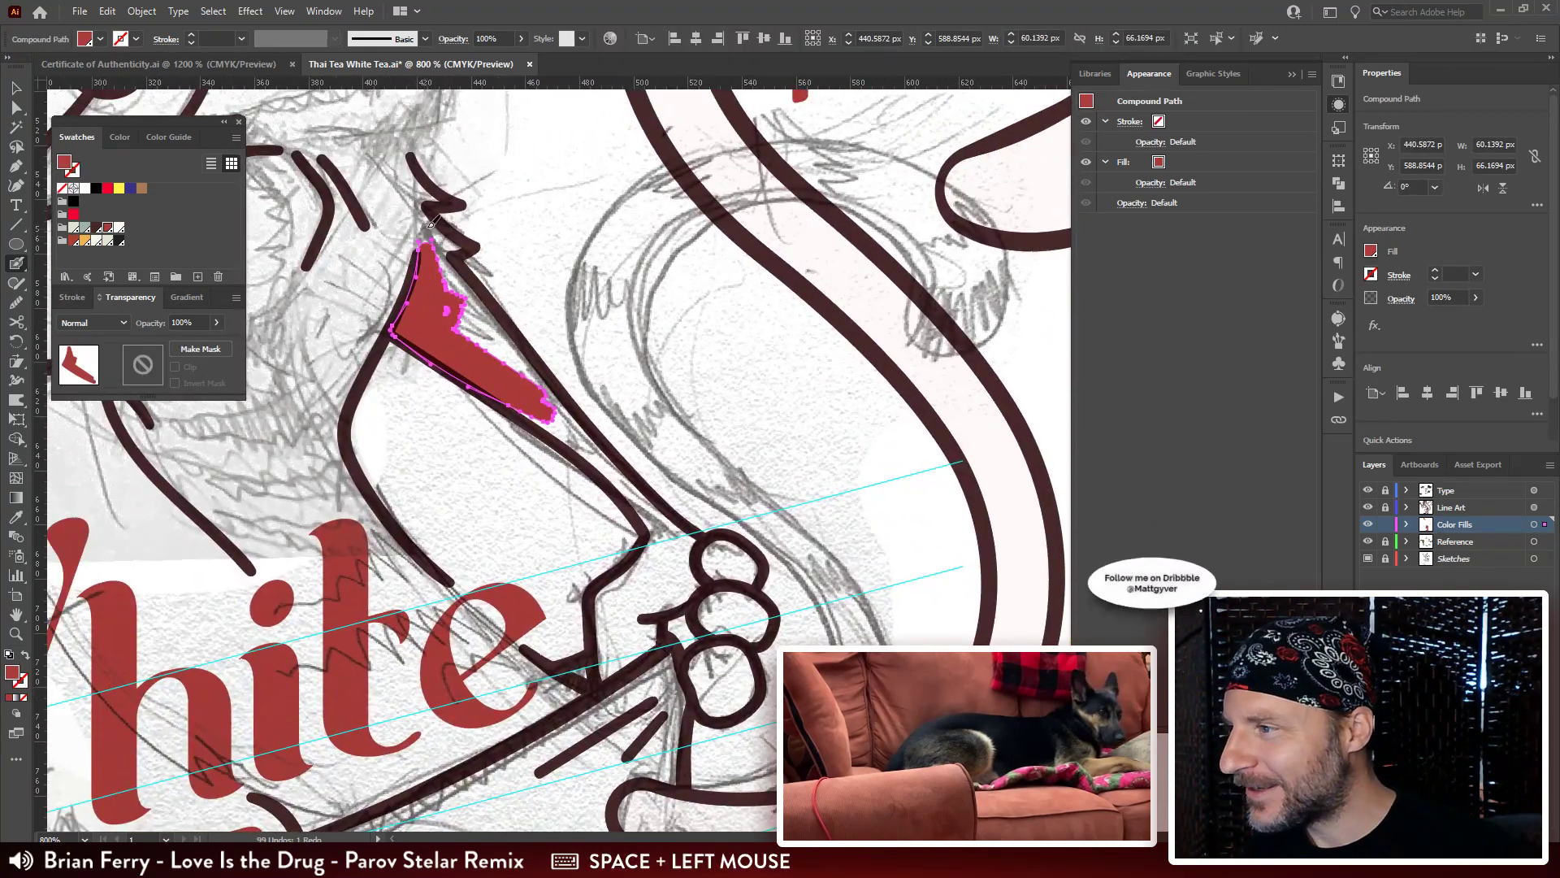
Paint dark red into the zigzag fur at the elbow and down the forearm's outer outline towards the paw.
mouse_move(421, 240)
left_mouse_down()
mouse_move(431, 210)
mouse_move(432, 244)
mouse_move(463, 238)
mouse_move(455, 262)
mouse_move(430, 186)
left_mouse_up()
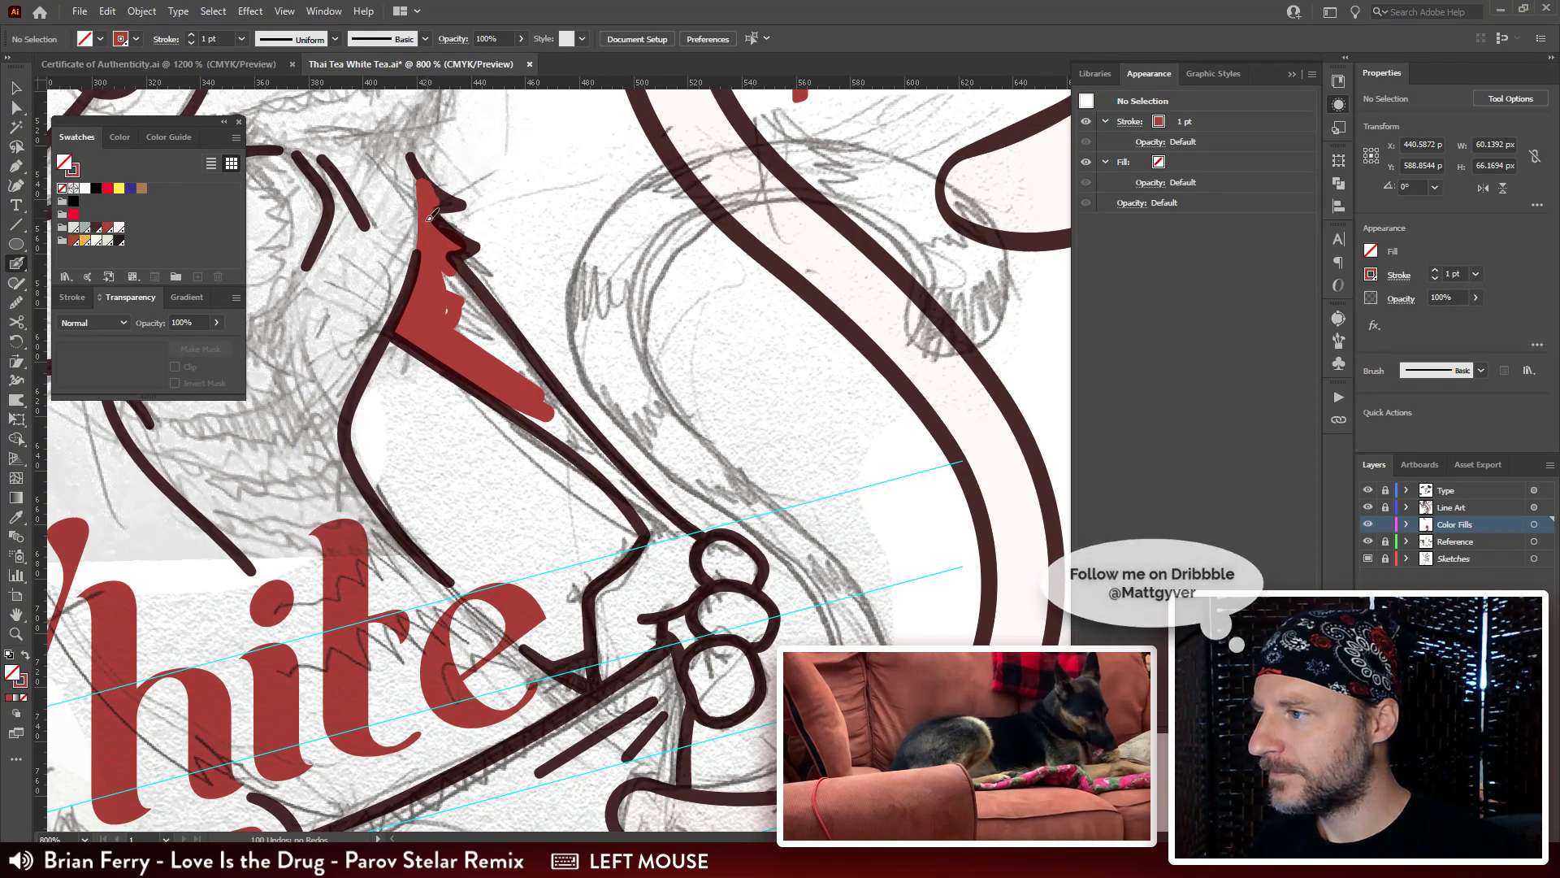
mouse_move(475, 286)
left_mouse_down()
mouse_move(424, 217)
mouse_move(548, 380)
mouse_move(422, 237)
mouse_move(527, 351)
left_mouse_up()
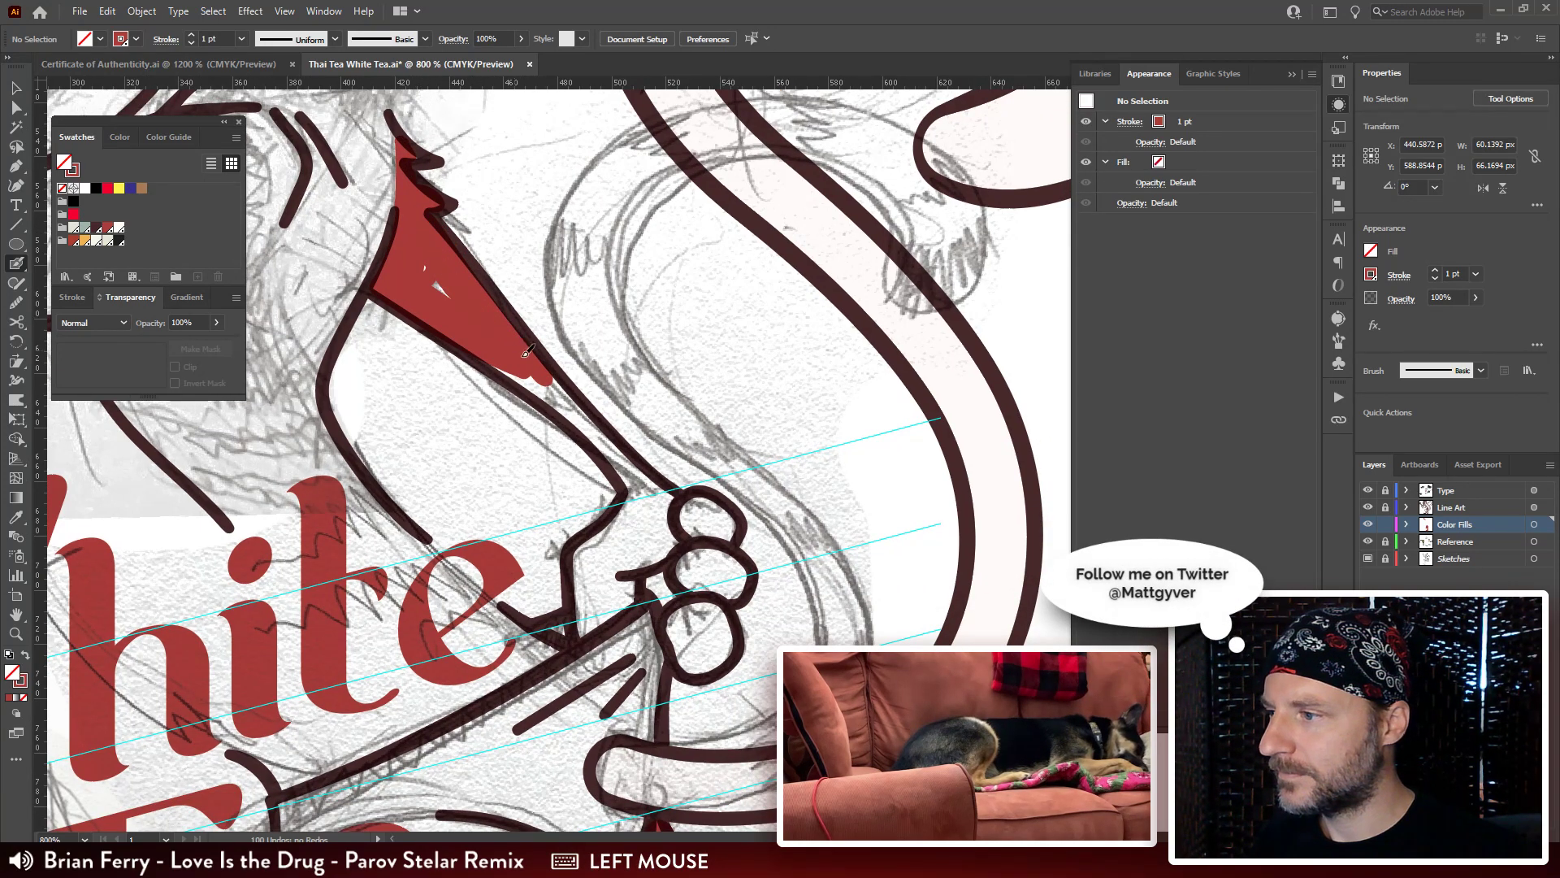
left_click_drag(419, 242, 507, 346)
mouse_move(507, 346)
left_mouse_down()
mouse_move(540, 383)
mouse_move(453, 322)
mouse_move(478, 323)
mouse_move(580, 431)
left_mouse_up()
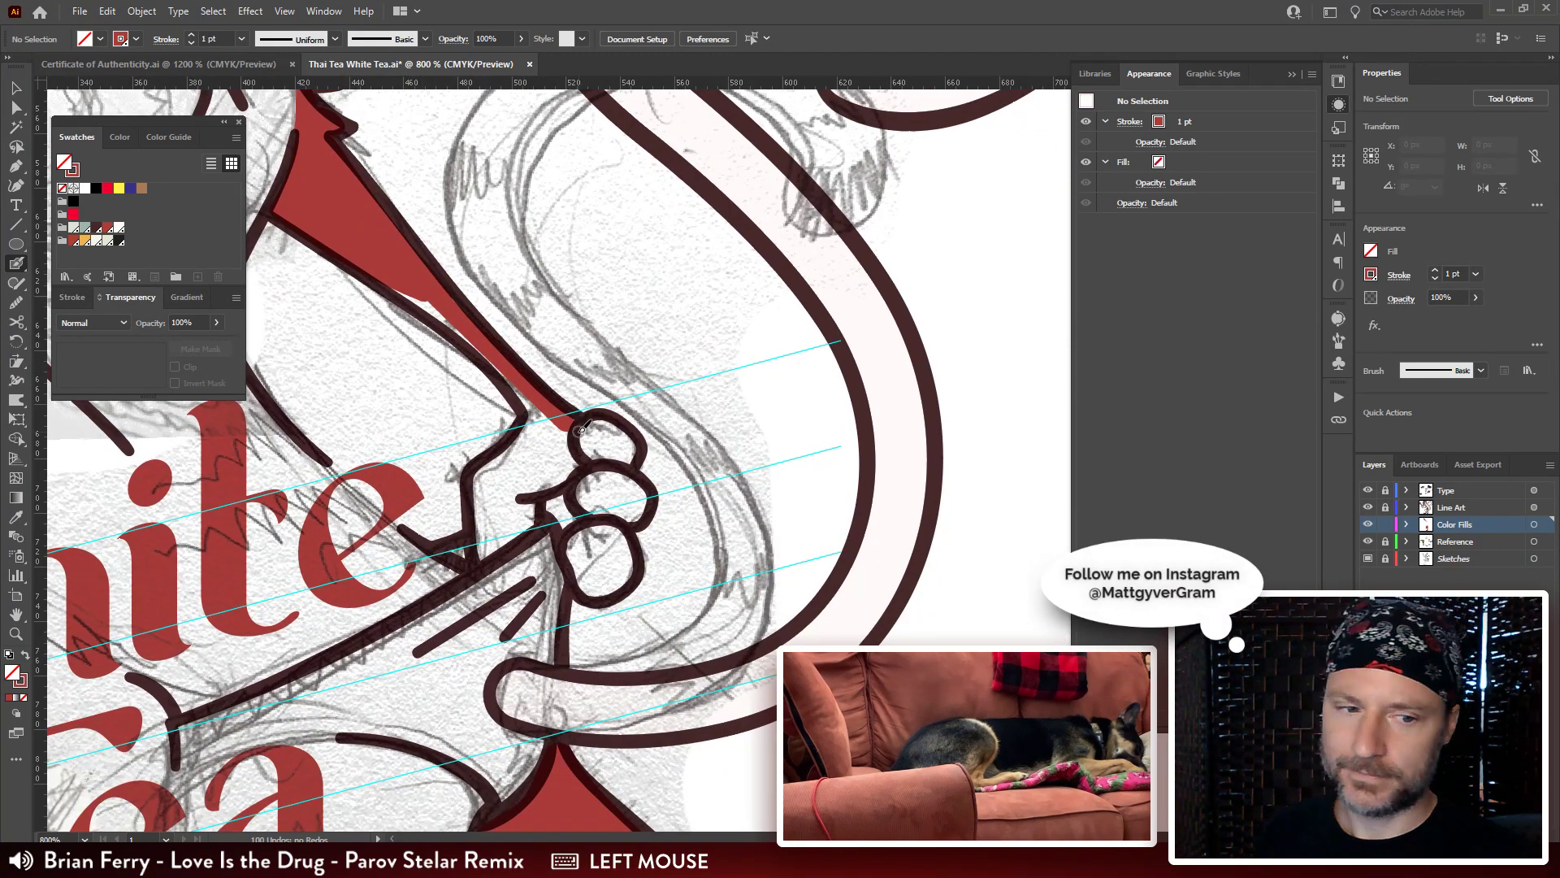
Paint the rest of the forearm, the wrist and the palm dark red up to the finger outlines.
mouse_move(423, 270)
left_mouse_down()
mouse_move(507, 250)
mouse_move(483, 262)
mouse_move(572, 329)
mouse_move(643, 432)
mouse_move(693, 329)
left_mouse_up()
mouse_move(659, 266)
left_mouse_down()
mouse_move(683, 295)
mouse_move(682, 340)
mouse_move(616, 347)
mouse_move(646, 286)
mouse_move(596, 338)
mouse_move(607, 358)
mouse_move(656, 302)
mouse_move(647, 334)
left_mouse_up()
left_click_drag(715, 372, 736, 234)
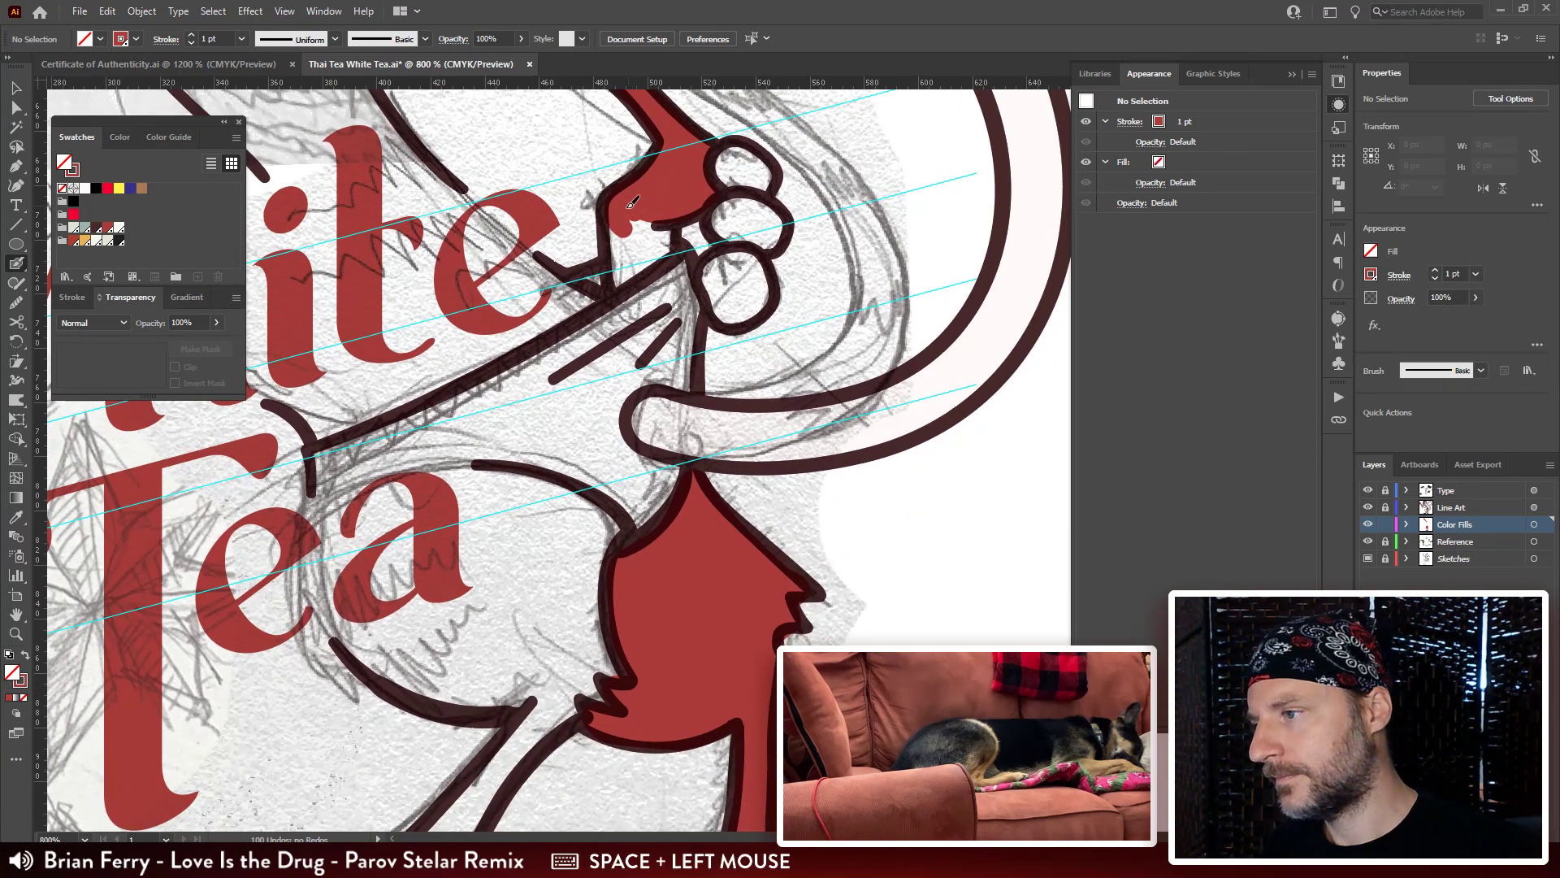
mouse_move(632, 200)
left_mouse_down()
mouse_move(621, 282)
mouse_move(663, 257)
mouse_move(666, 234)
mouse_move(658, 219)
mouse_move(627, 250)
left_mouse_up()
left_click_drag(655, 221, 661, 268)
key("space")
mouse_move(674, 234)
left_mouse_down()
mouse_move(599, 256)
mouse_move(627, 240)
mouse_move(578, 244)
mouse_move(596, 275)
mouse_move(632, 258)
mouse_move(621, 248)
mouse_move(560, 278)
left_mouse_up()
key("space")
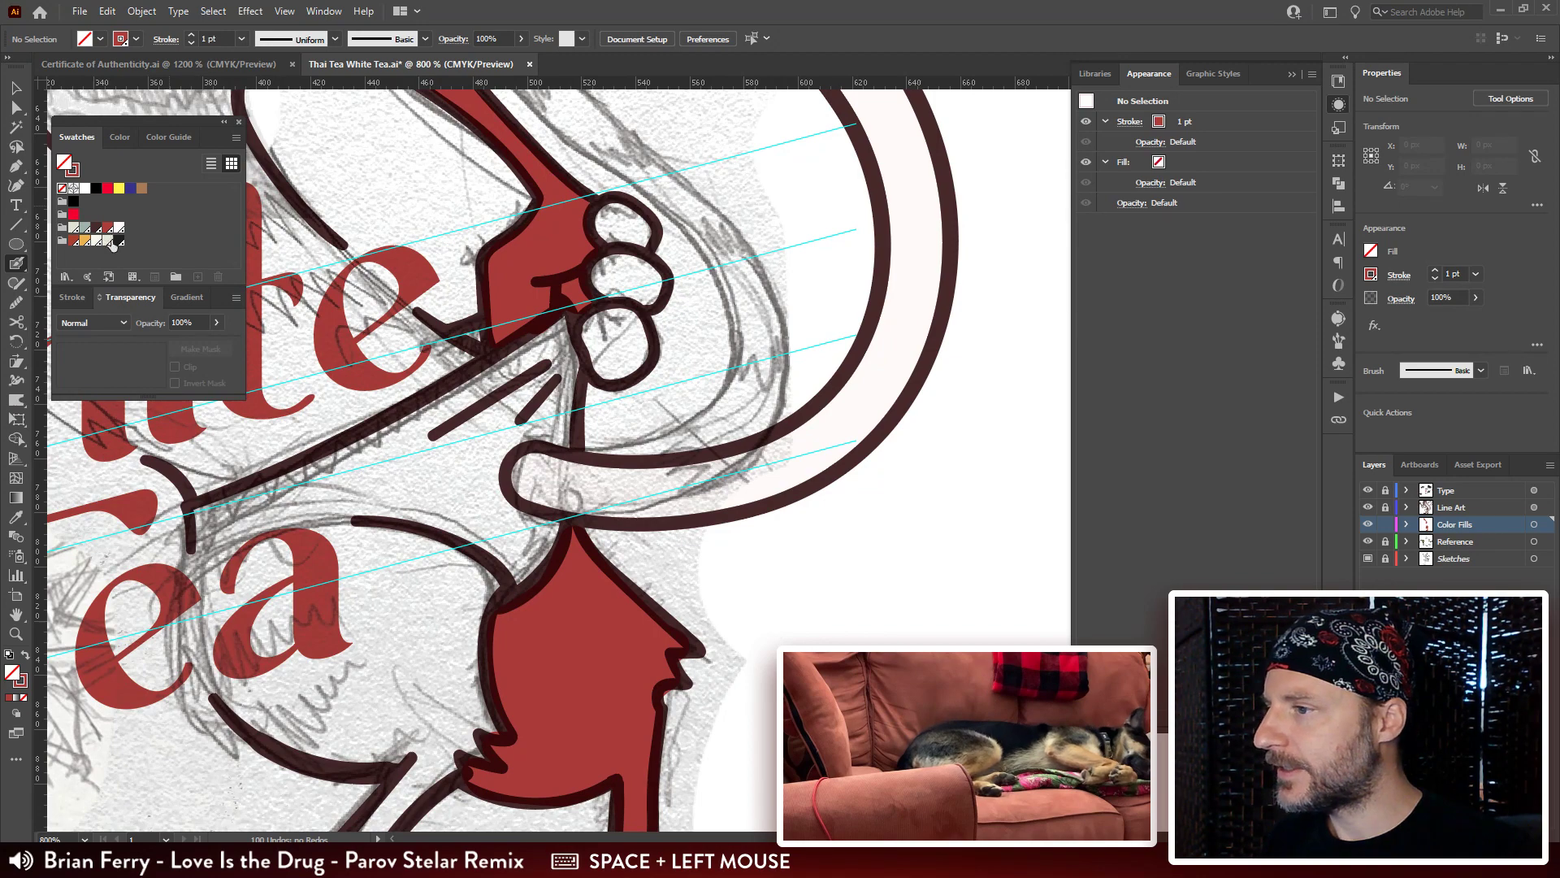
Set the brush's stroke colour to the golden yellow swatch and paint the paw's three round fingers.
left_click(83, 242)
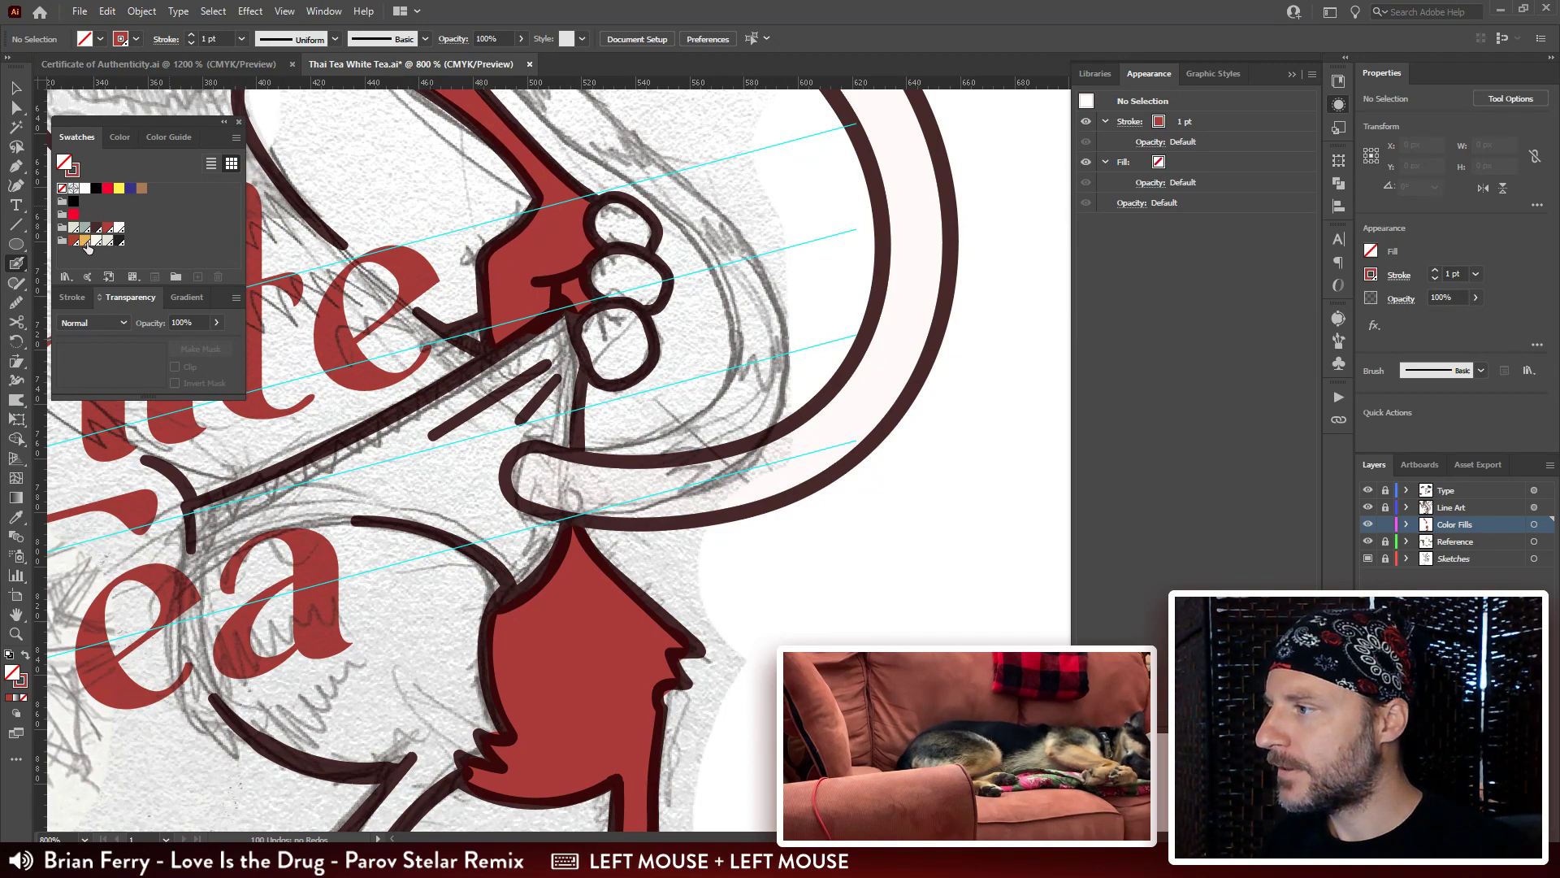
key("ctrl+z")
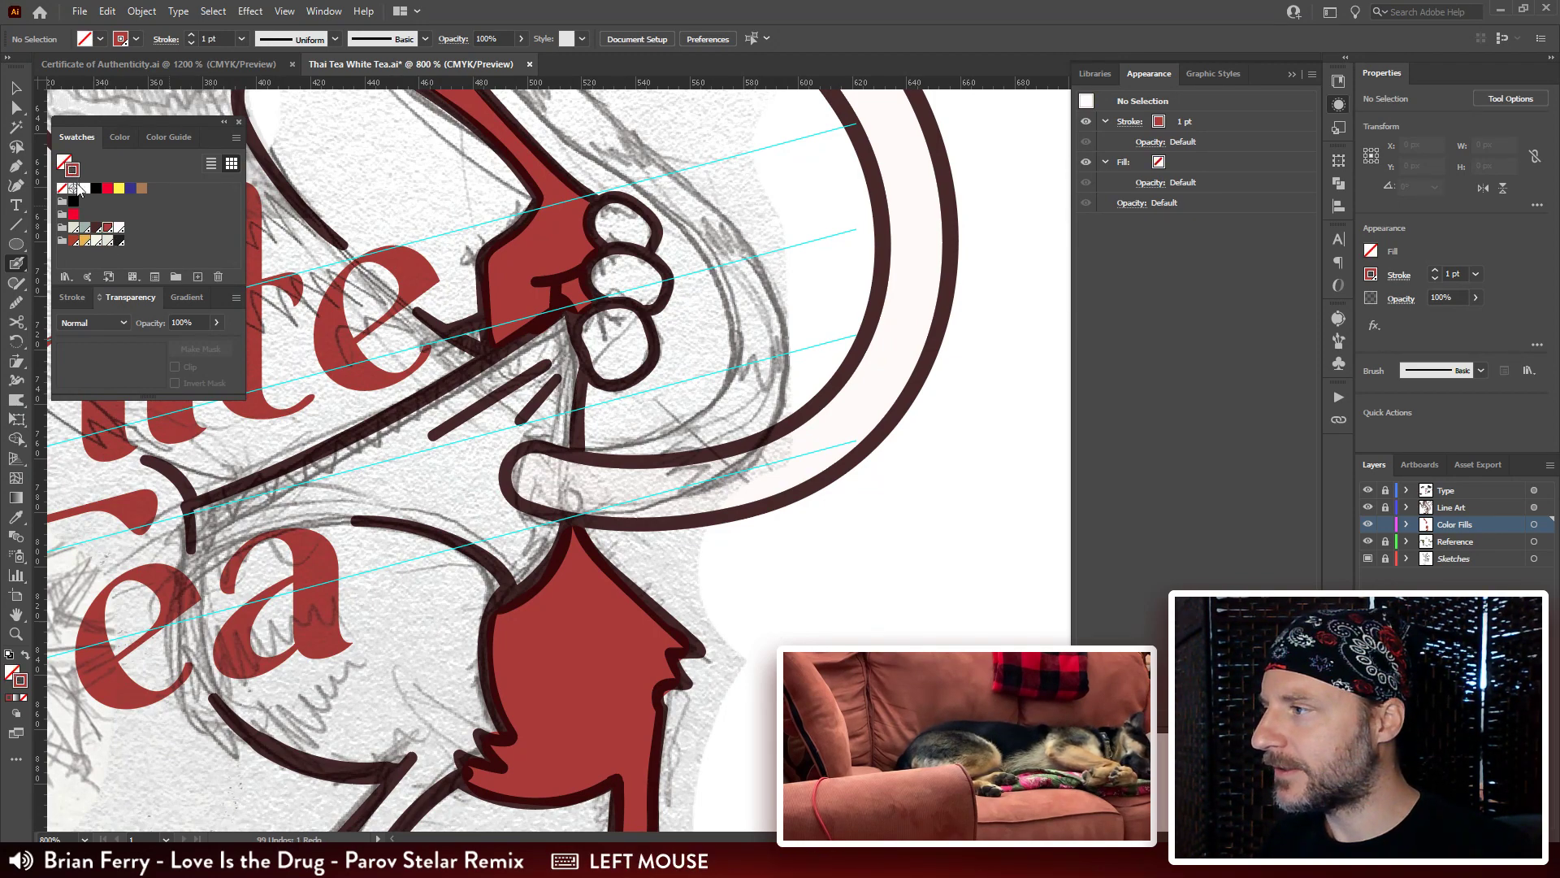
left_click(84, 242)
left_click_drag(654, 285, 617, 237)
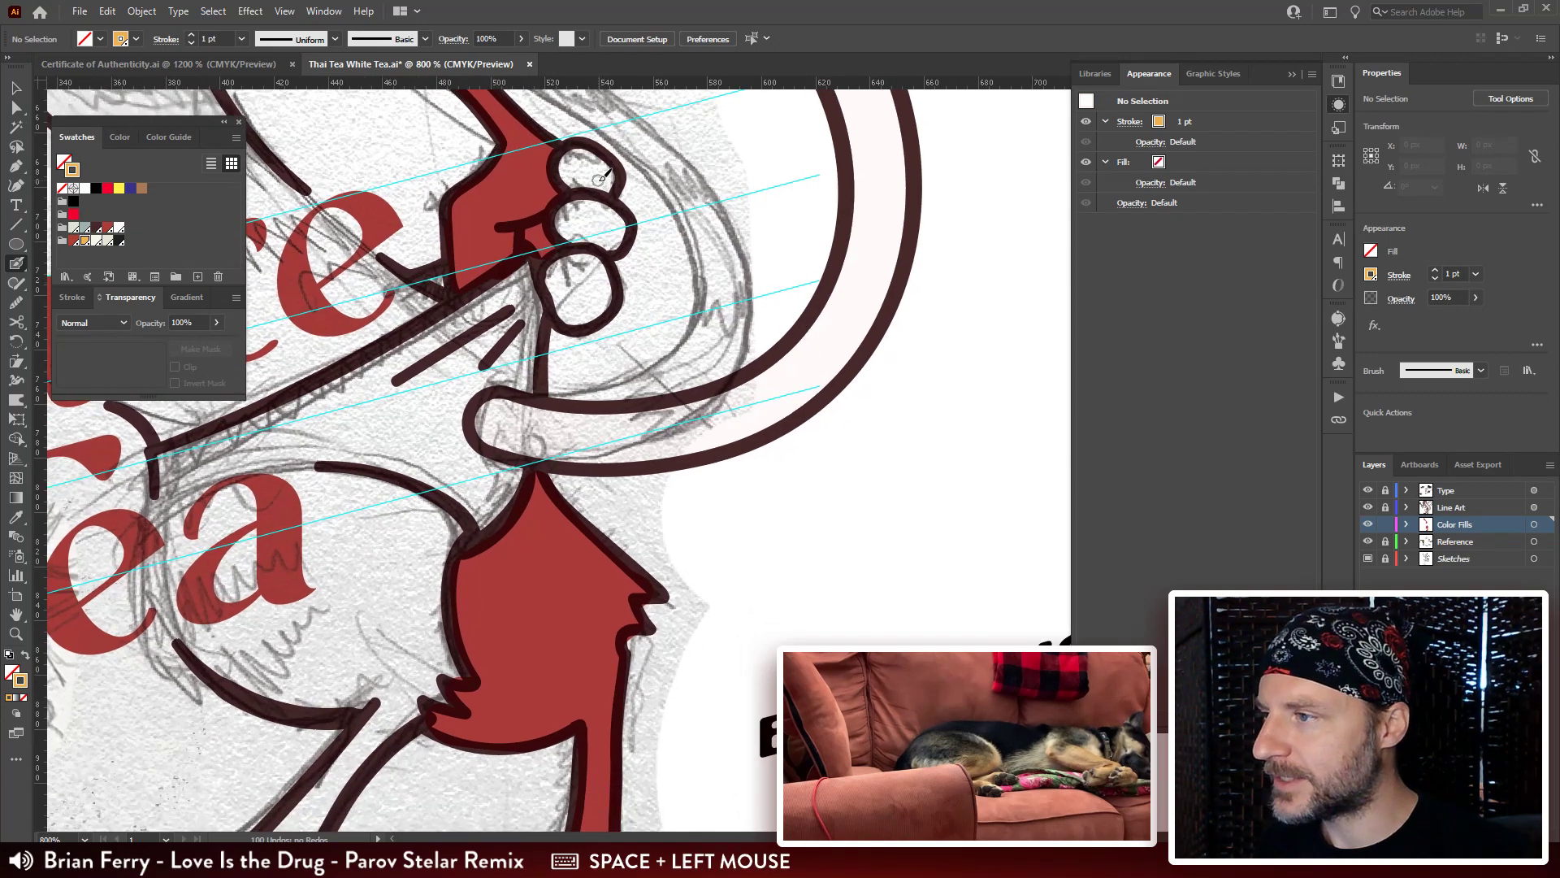
mouse_move(603, 176)
left_mouse_down()
mouse_move(566, 166)
mouse_move(590, 184)
mouse_move(607, 169)
mouse_move(588, 161)
mouse_move(600, 209)
mouse_move(569, 205)
mouse_move(558, 228)
mouse_move(615, 237)
mouse_move(607, 207)
mouse_move(571, 208)
mouse_move(607, 242)
mouse_move(620, 235)
mouse_move(620, 270)
mouse_move(627, 214)
mouse_move(587, 230)
mouse_move(610, 273)
mouse_move(637, 263)
mouse_move(637, 233)
mouse_move(623, 217)
mouse_move(589, 231)
mouse_move(627, 222)
mouse_move(605, 251)
left_mouse_up()
Delete the dark red fill shape of the rear leg, leaving its line art in place.
mouse_move(668, 545)
left_mouse_down()
mouse_move(659, 465)
mouse_move(597, 522)
left_mouse_up()
key("ctrl+minus")
key("ctrl+minus")
key("a")
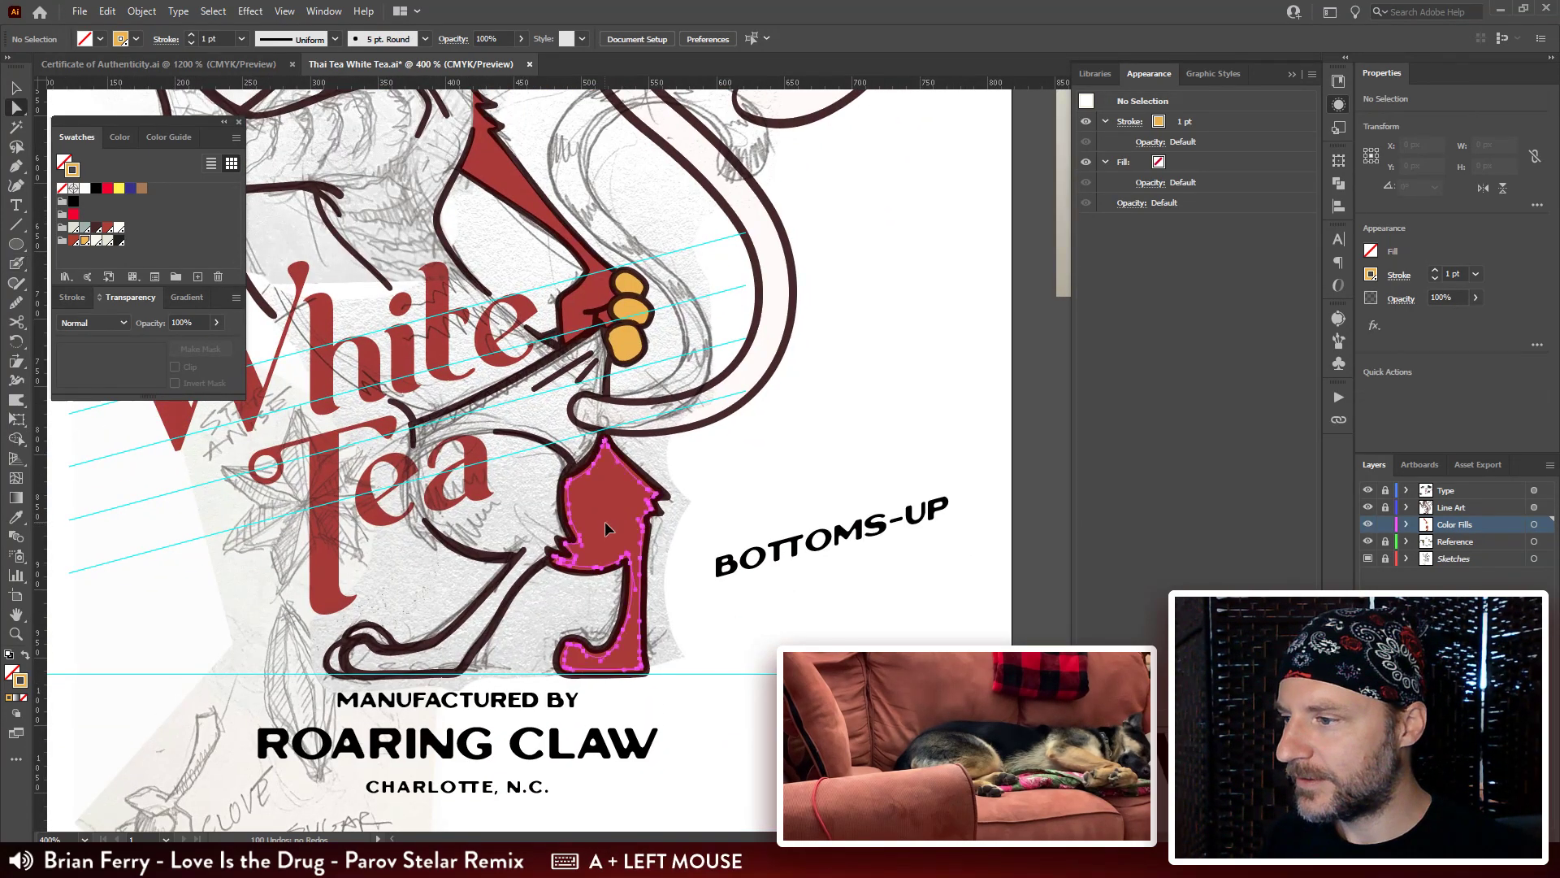
left_click(604, 520)
key("Delete")
left_click_drag(662, 500, 682, 443)
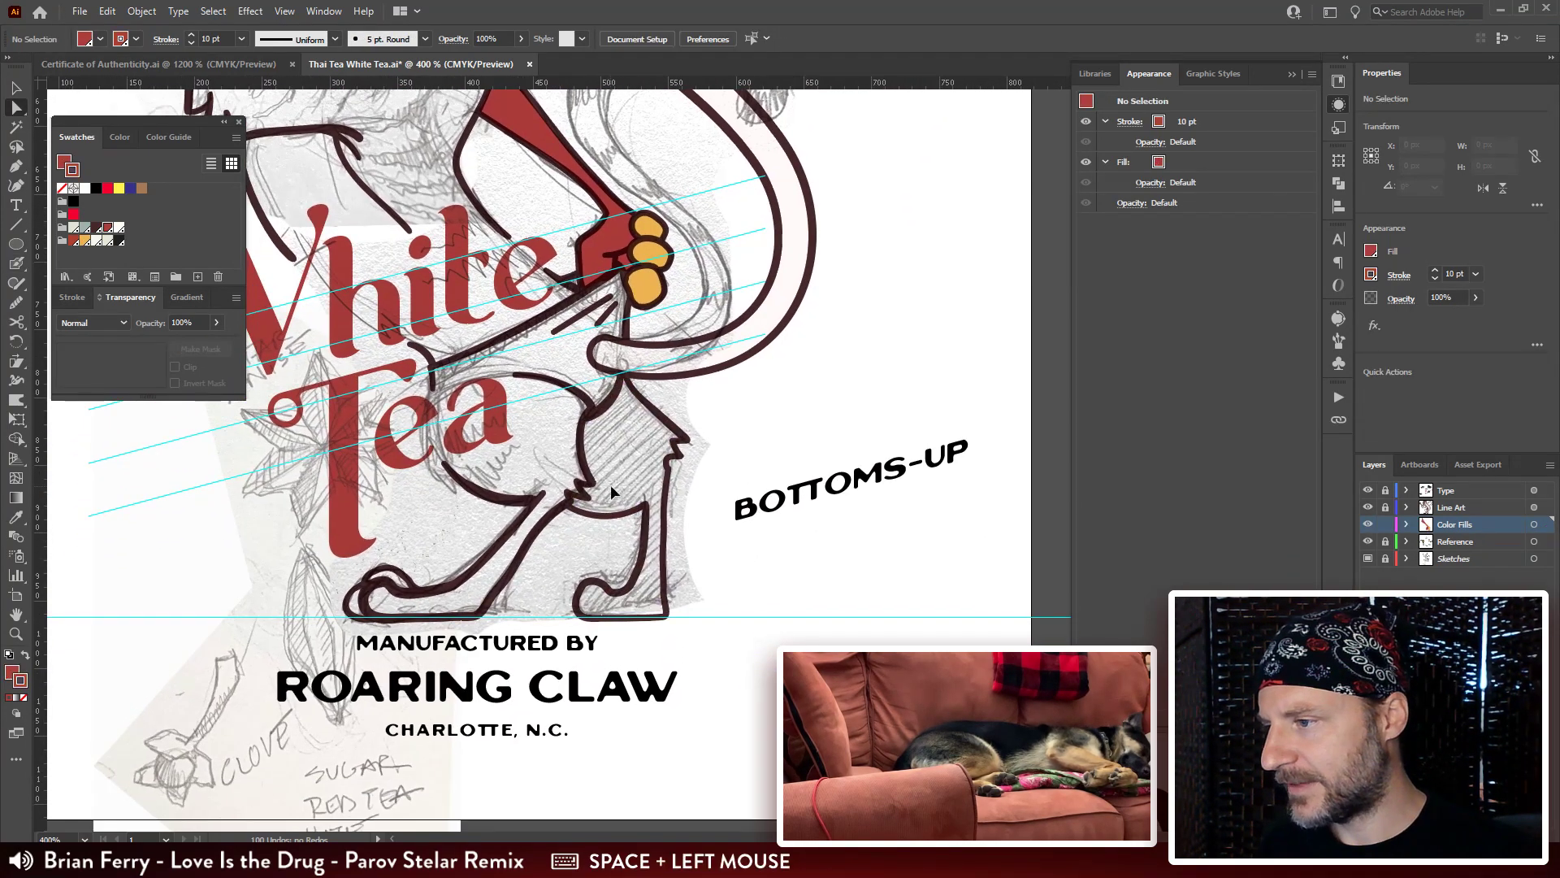
Undo the deletion of the rear leg's dark red fill and expand its fill and stroke into shapes.
key("ctrl+z")
left_click(141, 11)
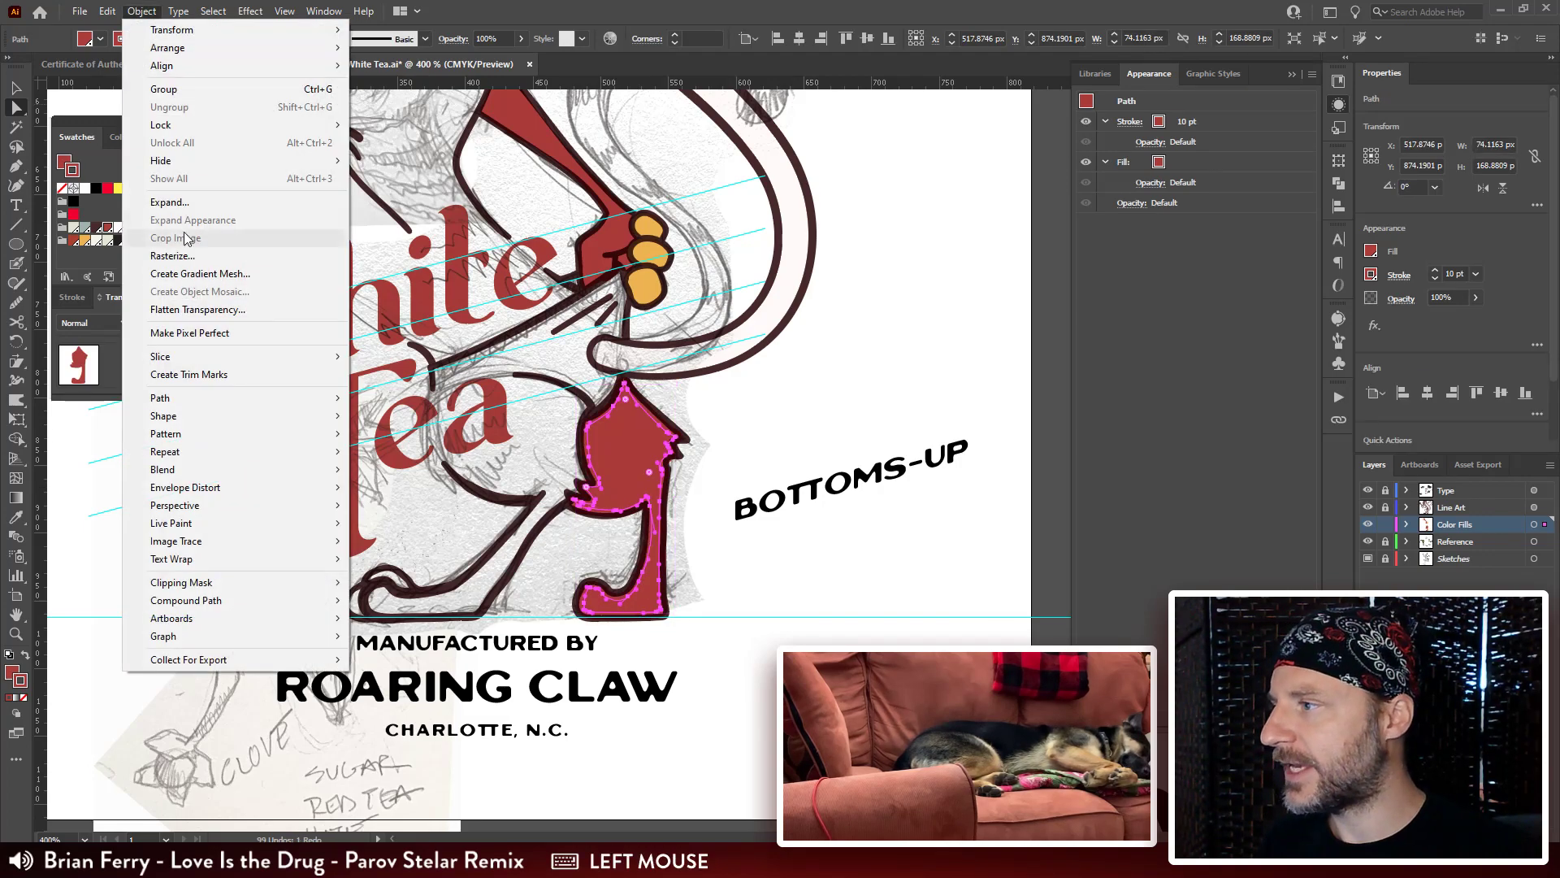
left_click(260, 207)
left_click(987, 328)
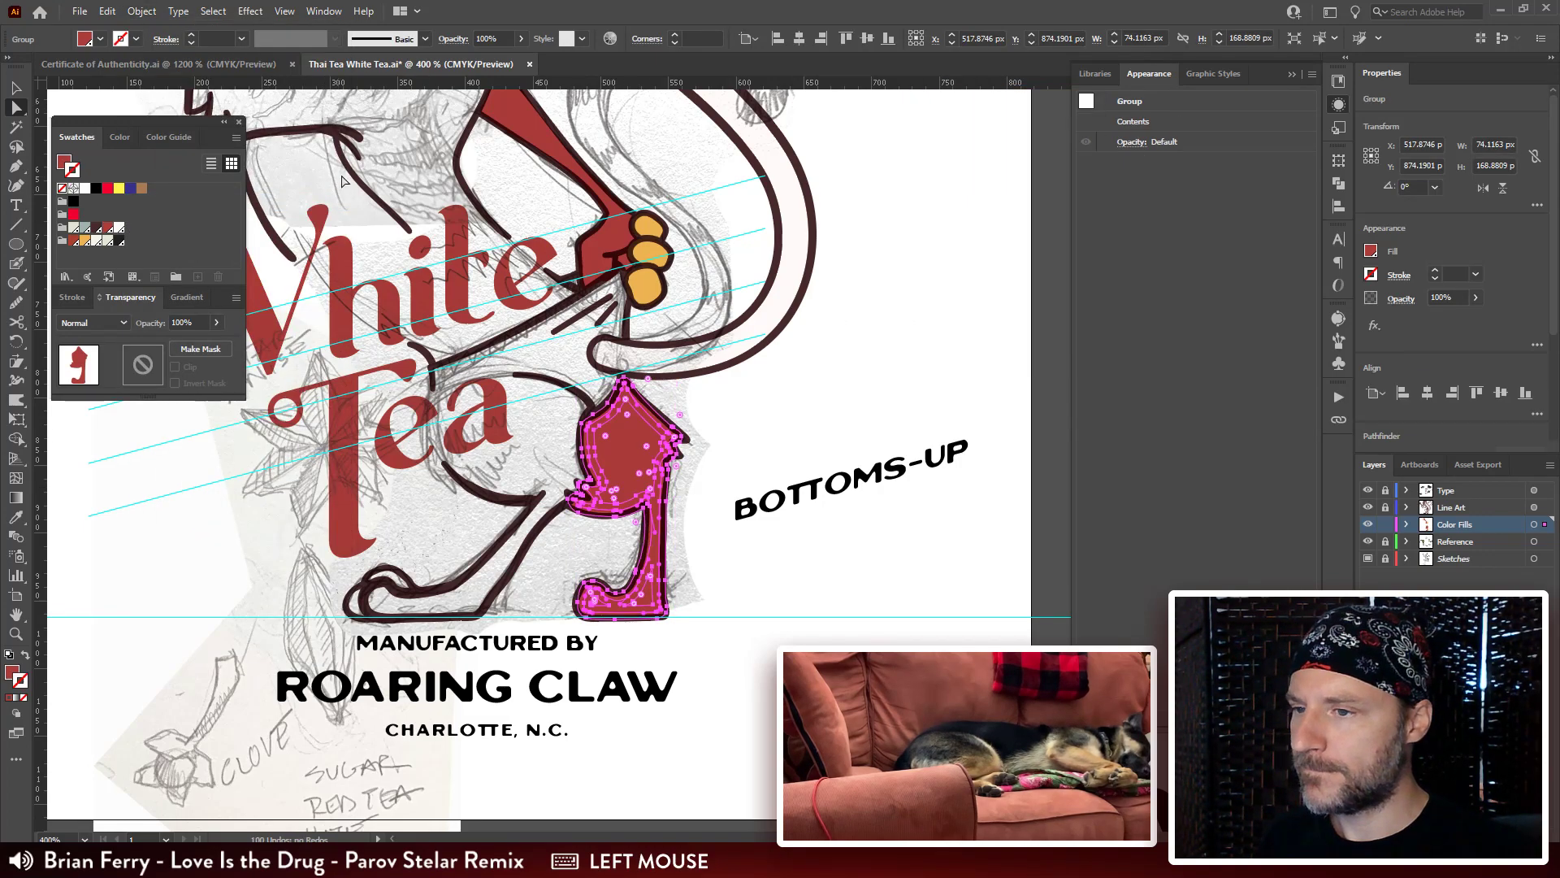
Try to merge the expanded rear-leg shapes with Pathfinder, check the path's anchor points, and undo the merge.
left_click(1338, 183)
left_click(1210, 238)
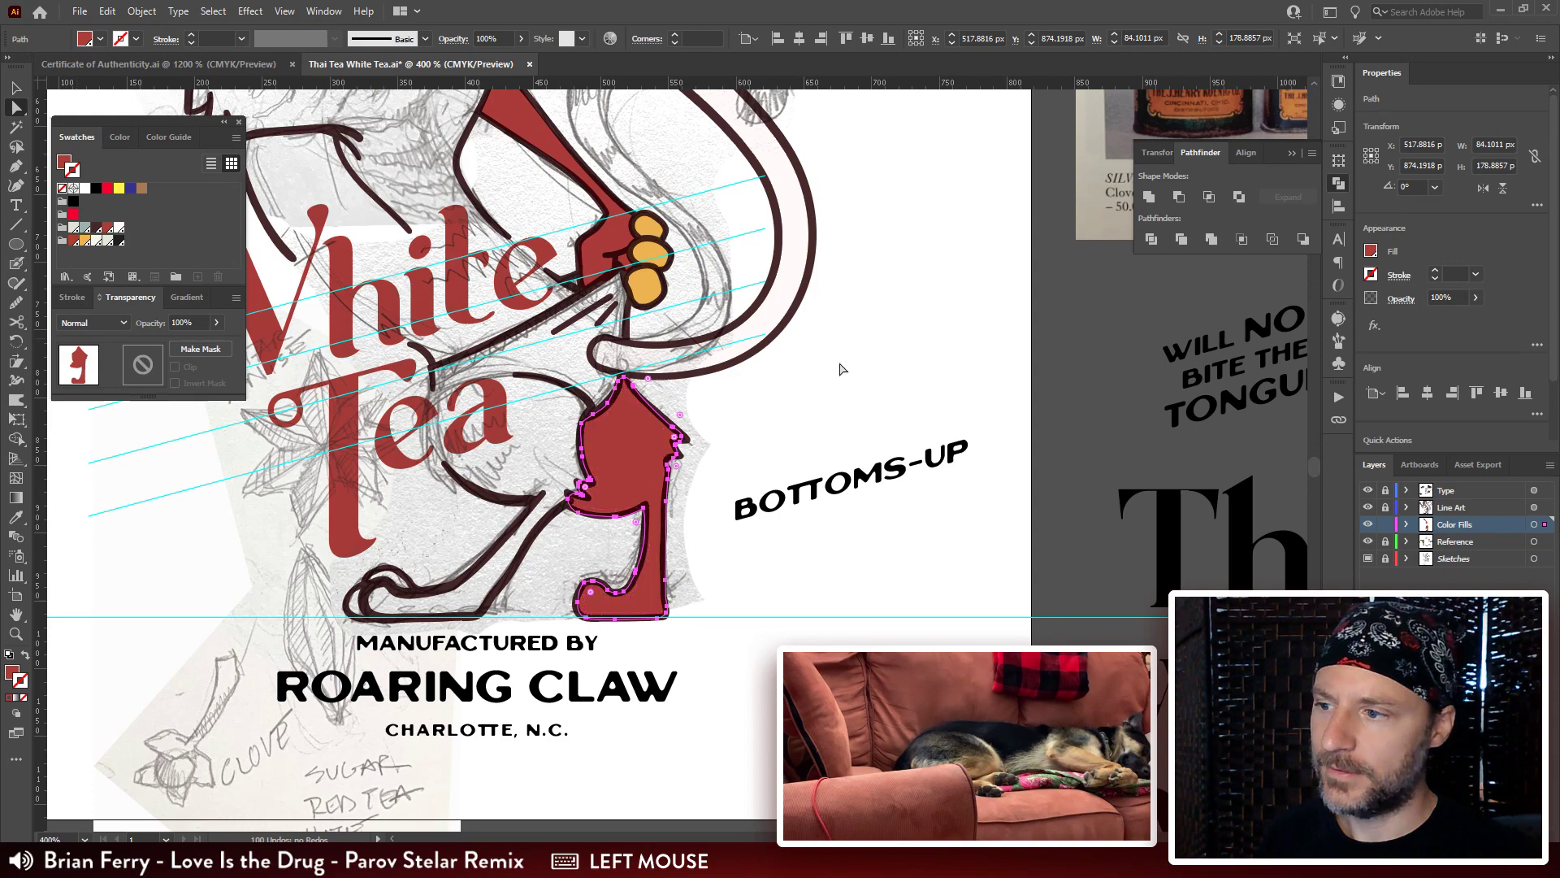
key("ctrl+plus")
key("ctrl+plus")
key("ctrl+plus")
key("ctrl+plus")
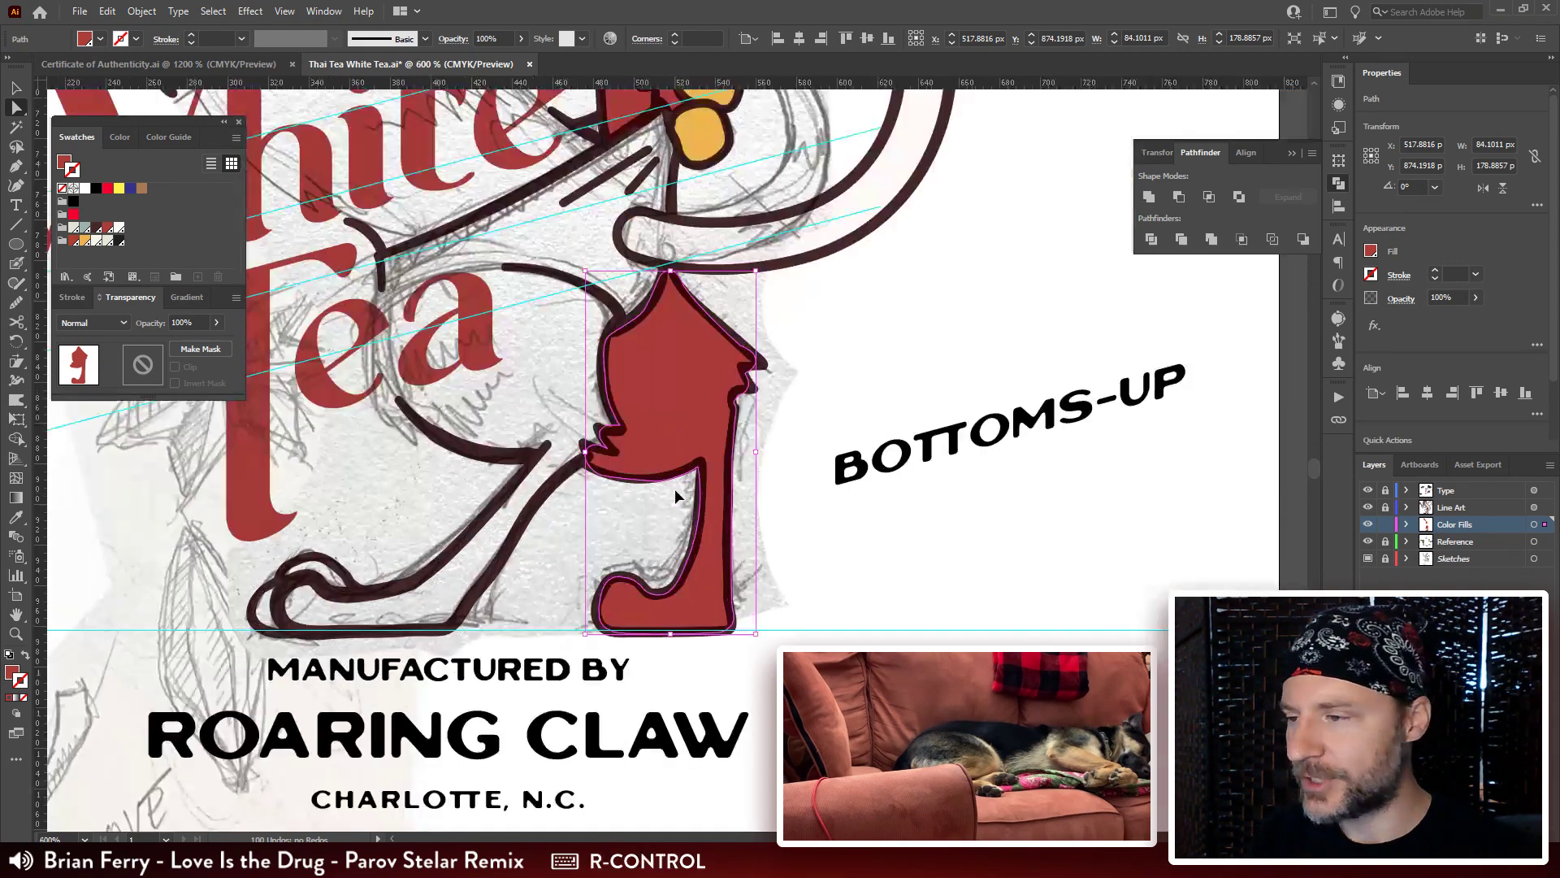
left_click_drag(696, 470, 723, 473)
left_click(522, 393)
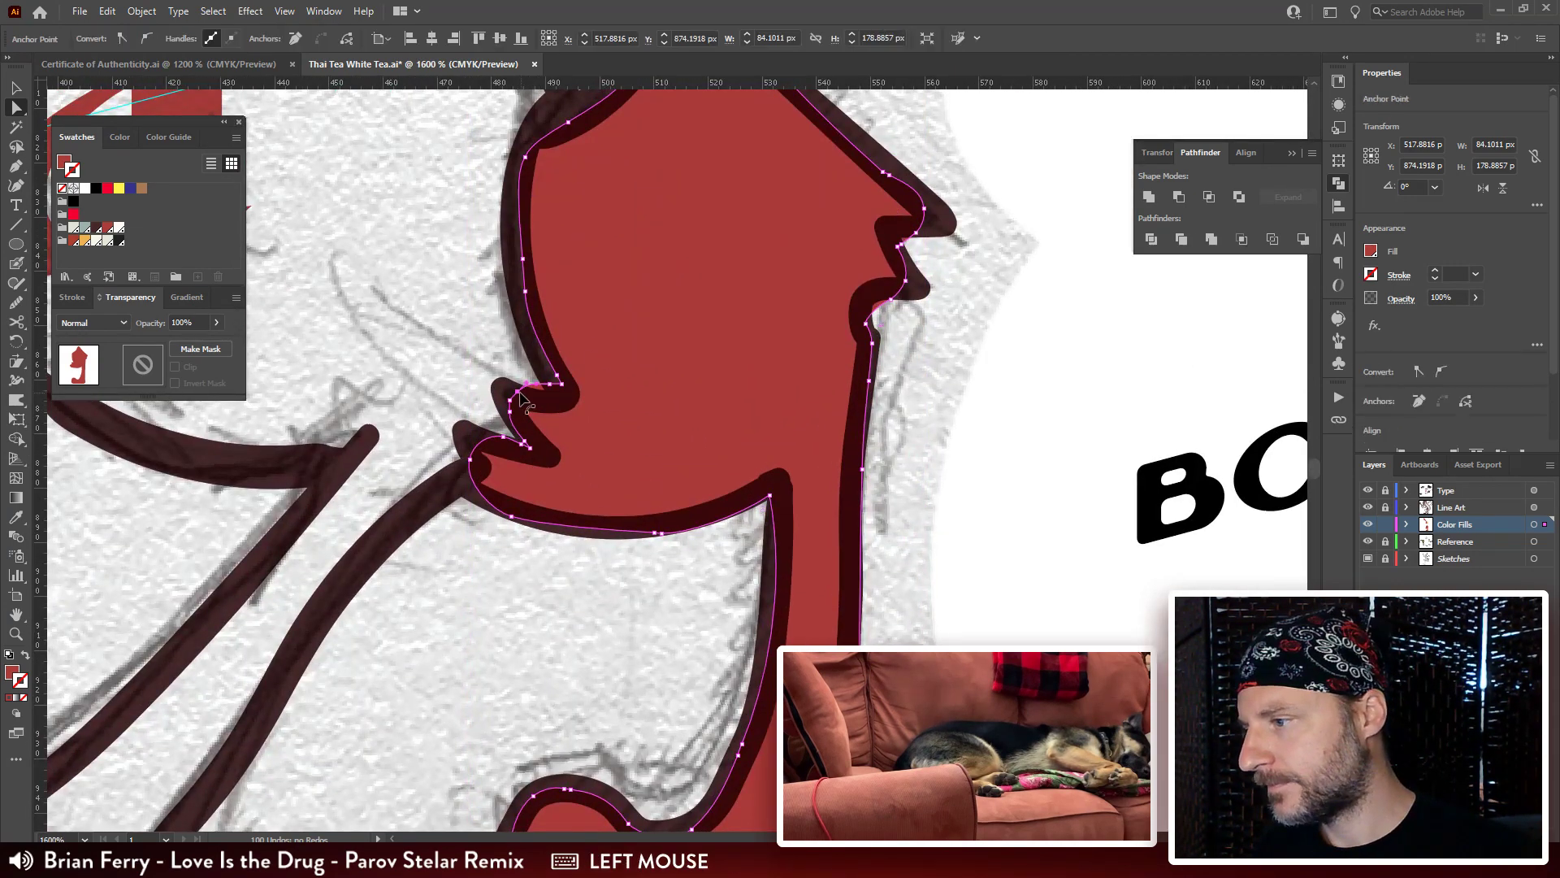
key("ctrl+z")
left_click(521, 395)
left_click(602, 437)
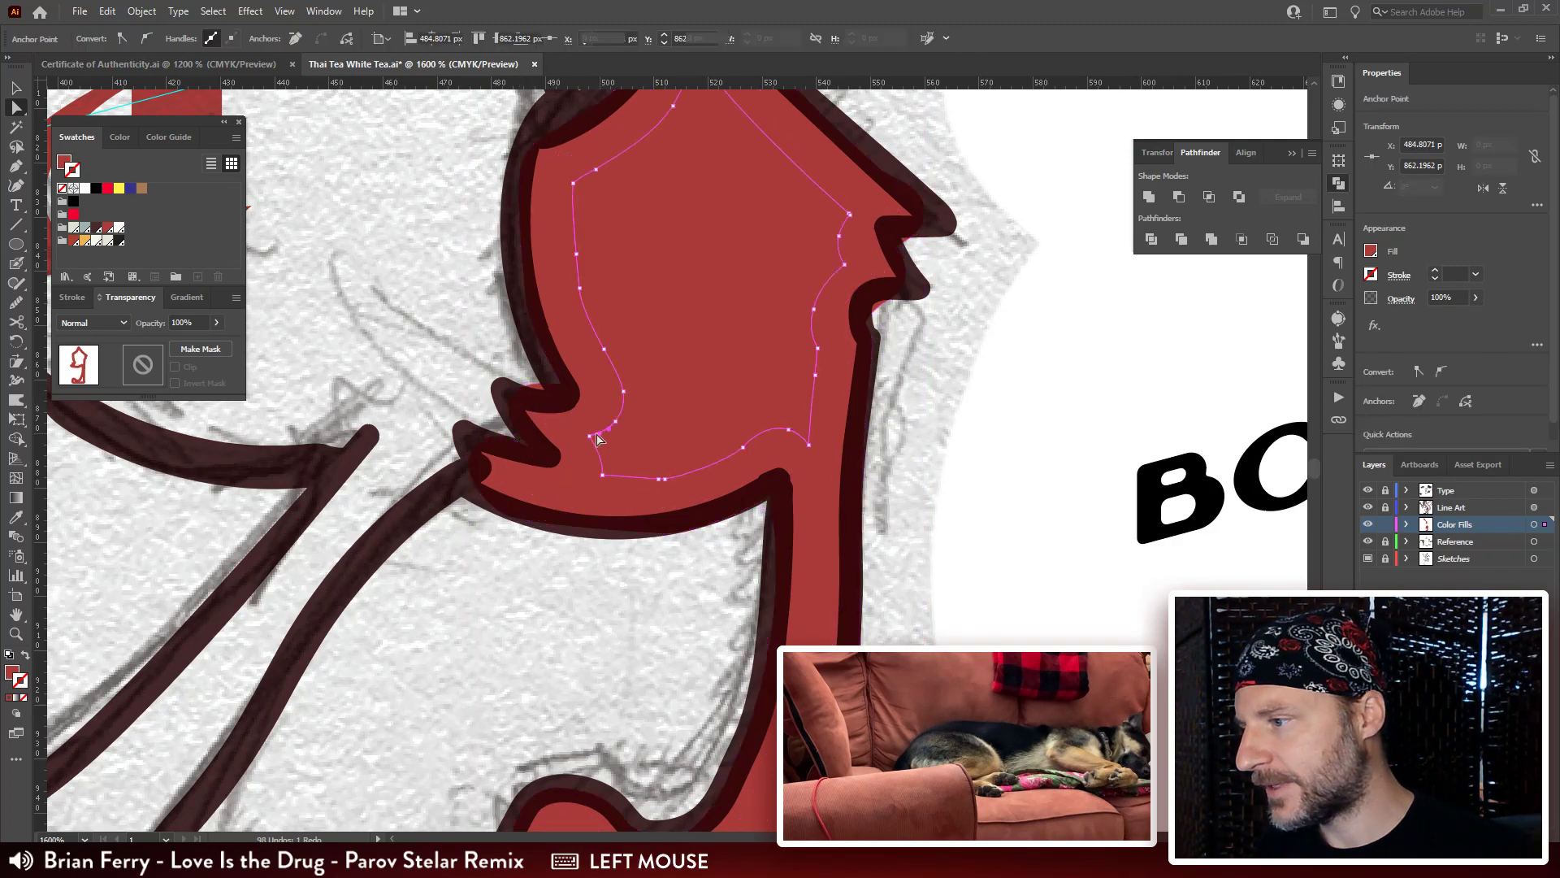
left_click(661, 439)
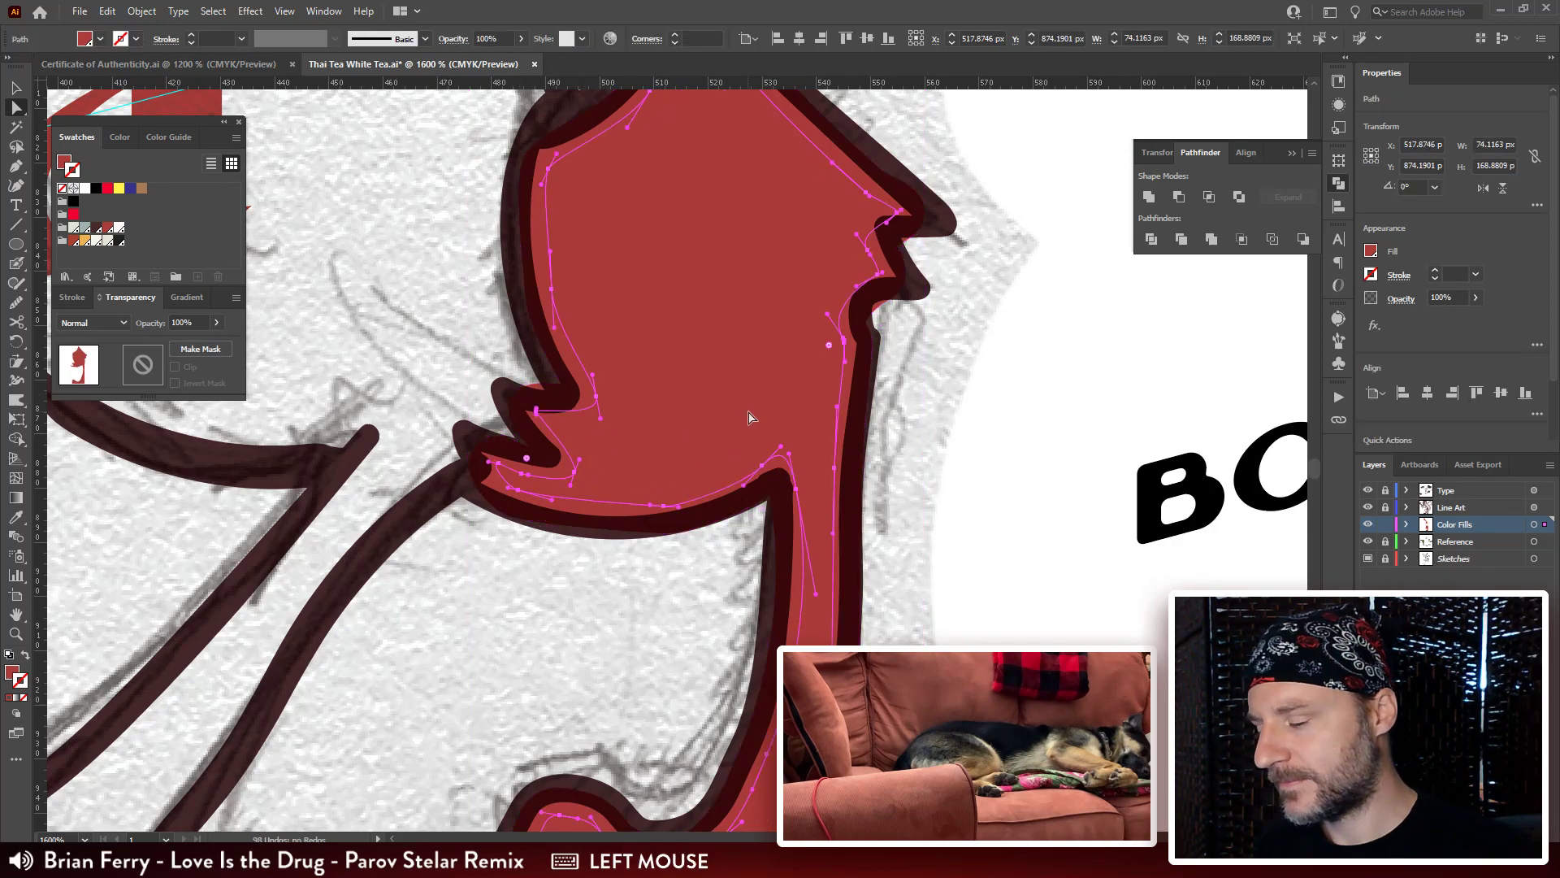
Select the whole expanded rear-leg group and unite its shapes into a single path.
key("v")
left_click(793, 378)
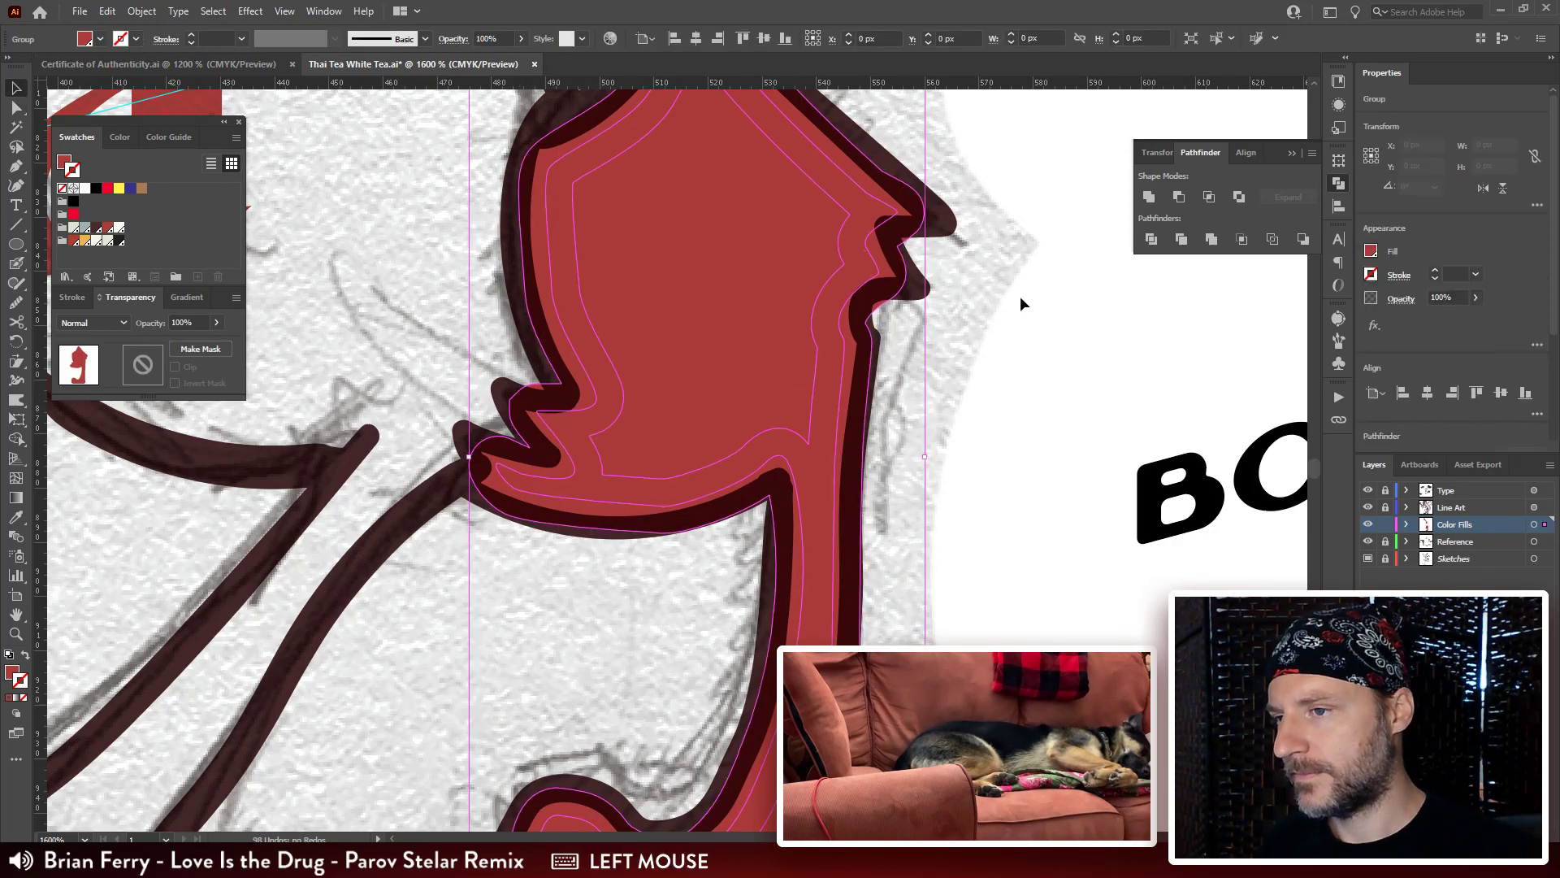
left_click(1148, 202)
left_click(977, 395)
Pull the rear-leg fill's edge under the line art at the notch below the outer fur tuft.
left_click_drag(877, 317, 879, 369)
key("a")
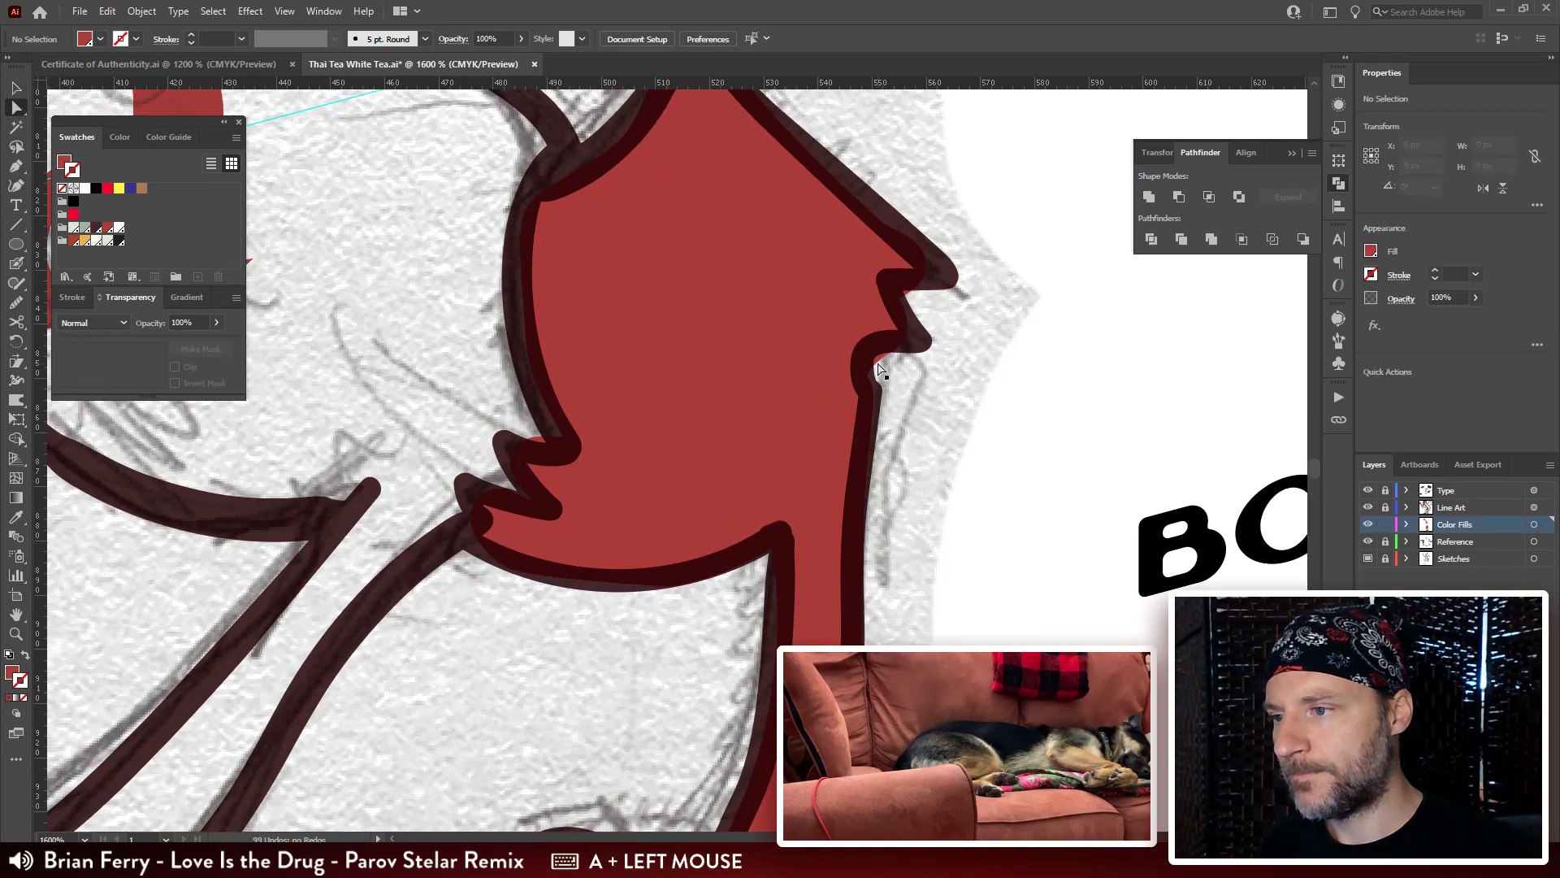
left_click(880, 369)
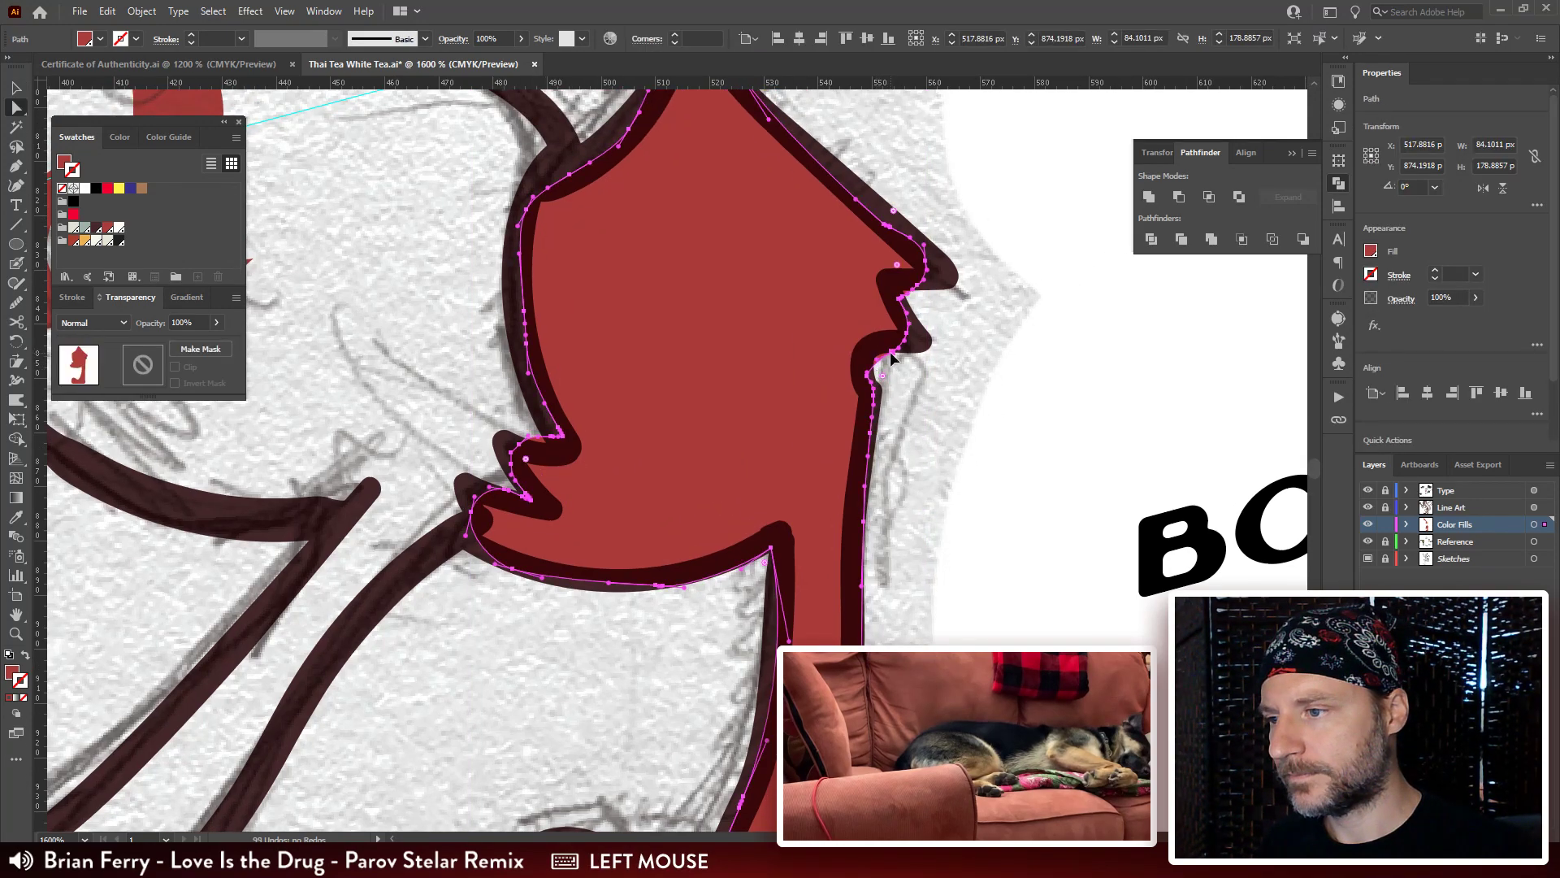
left_click_drag(889, 351, 884, 345)
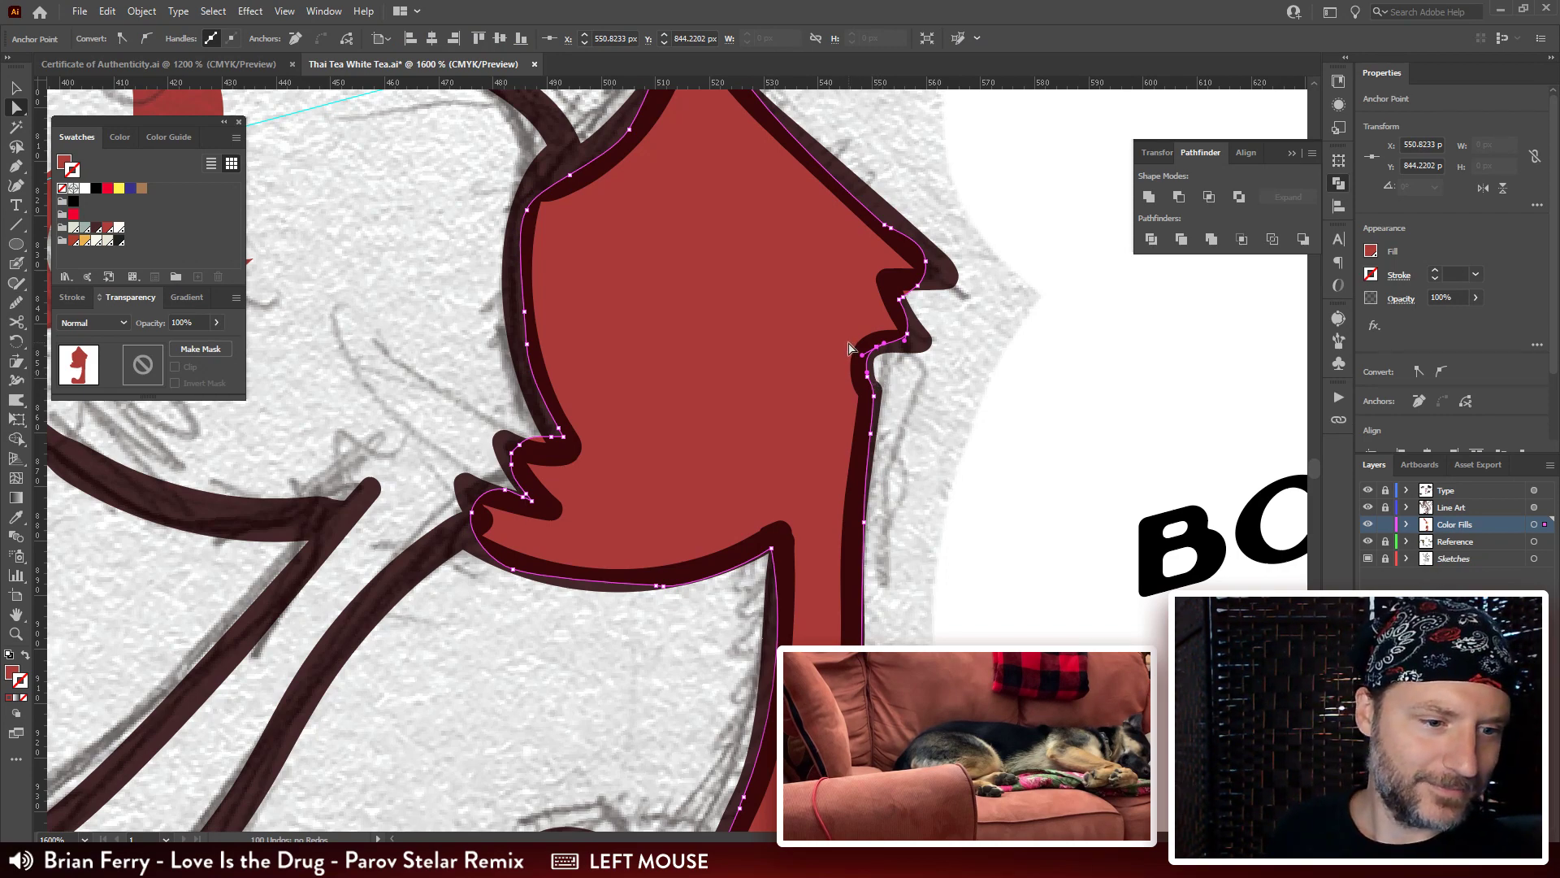
Adjust the rear-leg fill's anchor points around the pointed outer fur tip and along the slope leading into it.
left_click_drag(1117, 266, 1088, 396)
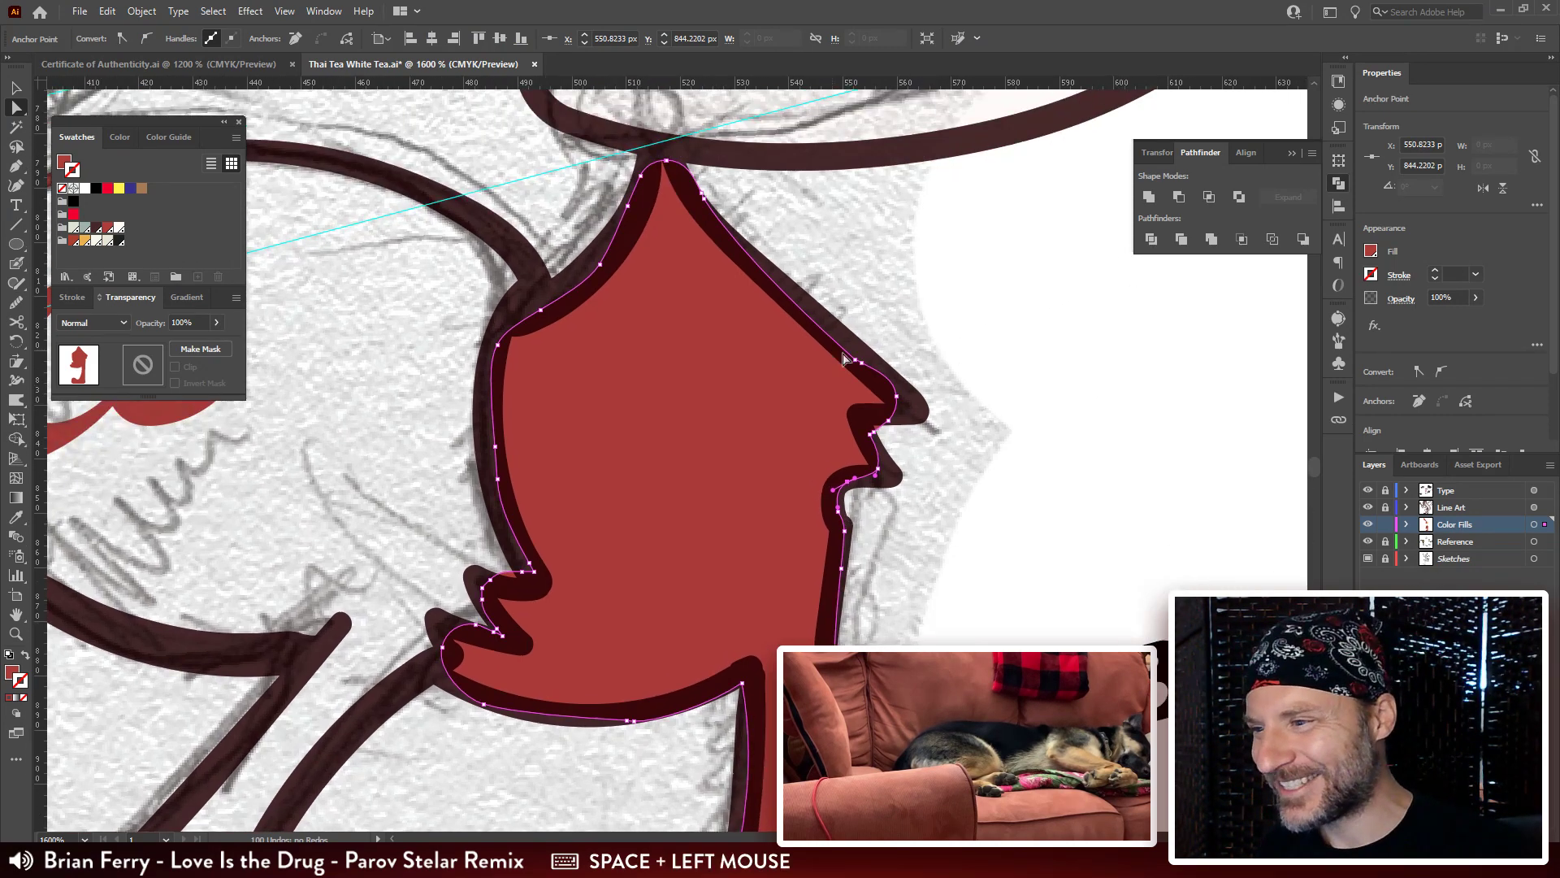
left_click(898, 418)
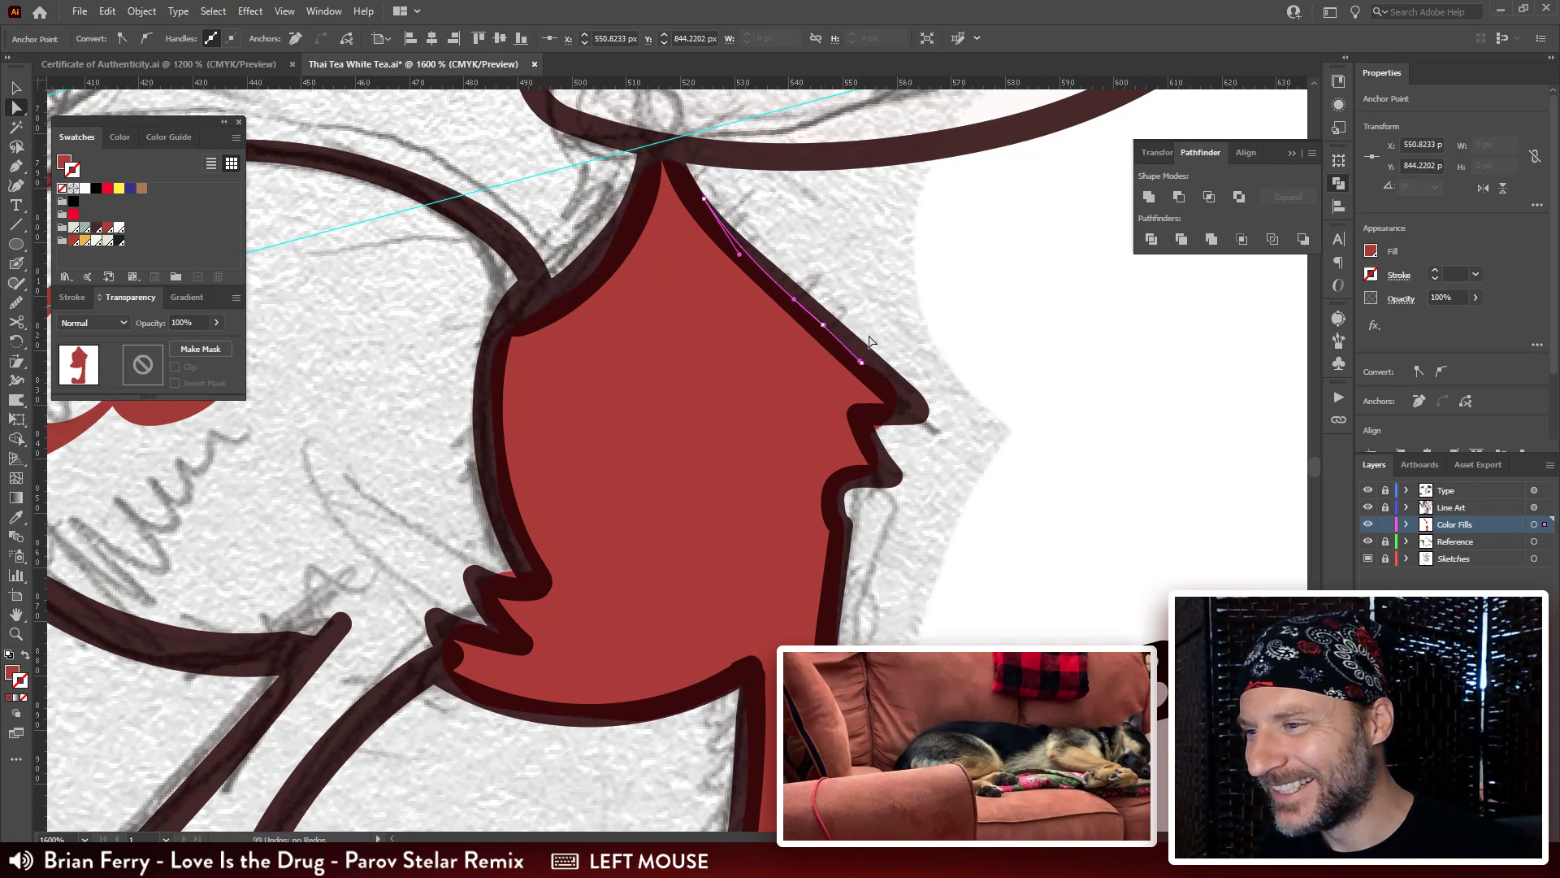
left_click(875, 431)
left_click(913, 418)
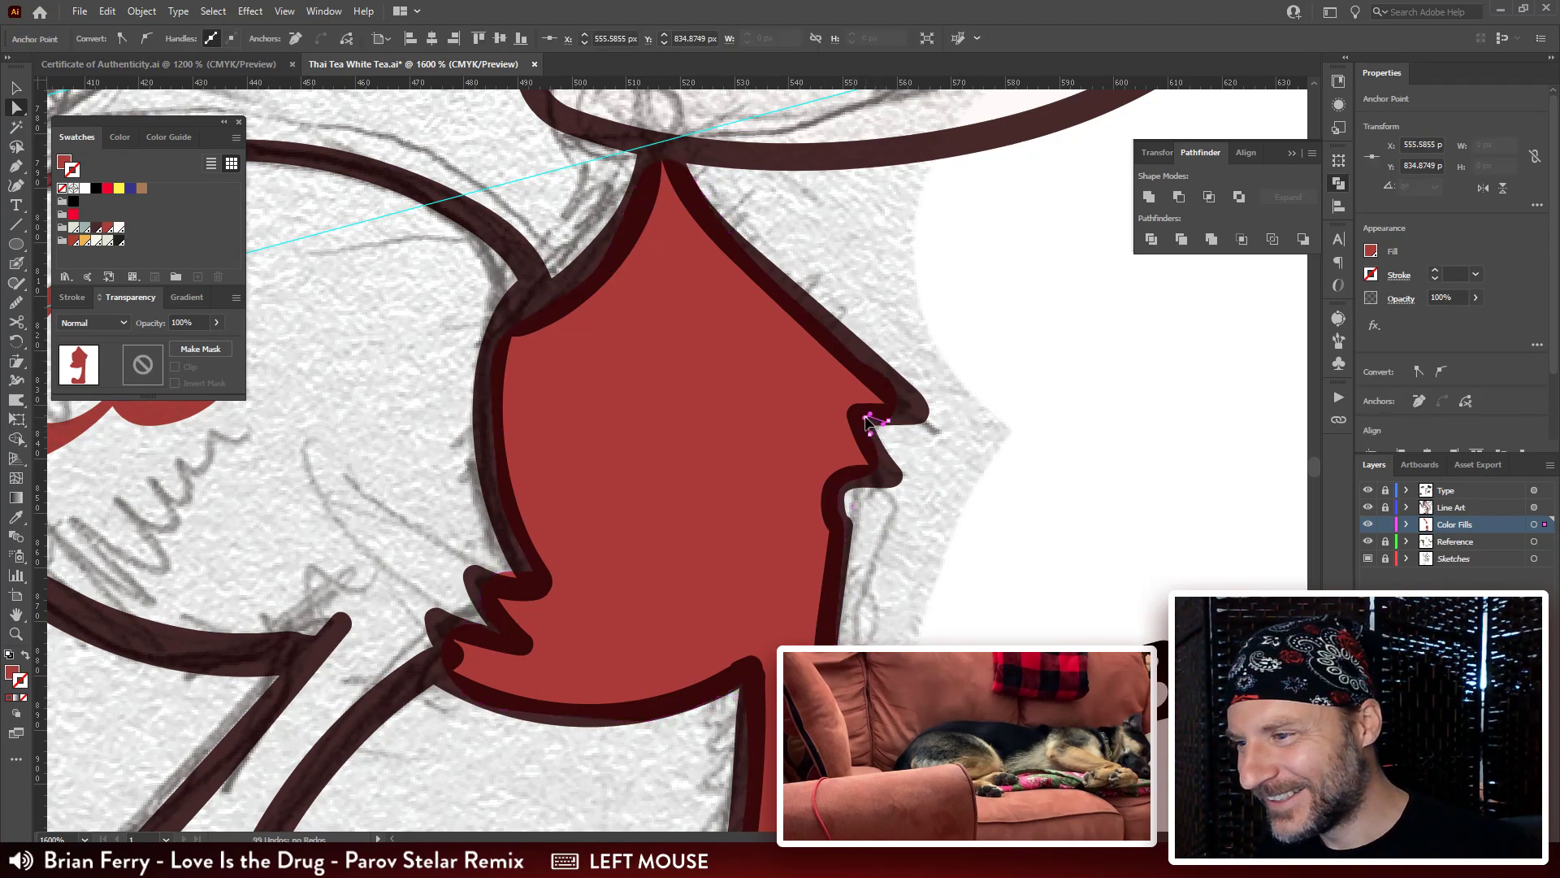
left_click(866, 415)
left_click(892, 425)
left_click(895, 404)
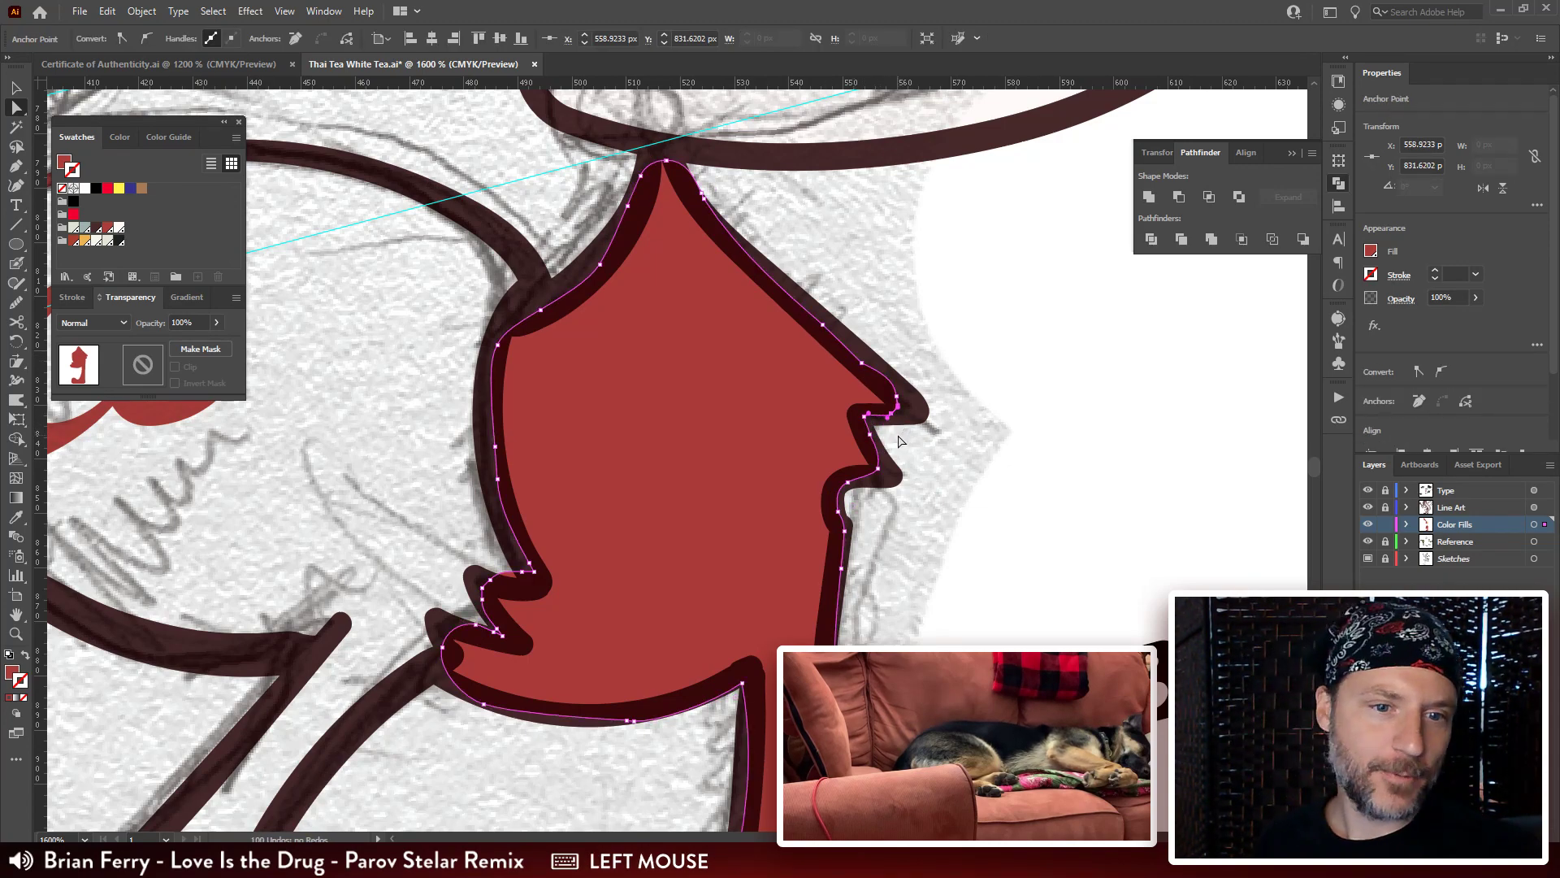
Reshape the rear-leg fill's peak below the tail and its upper outer slope to follow the line art.
left_click_drag(657, 171, 650, 203)
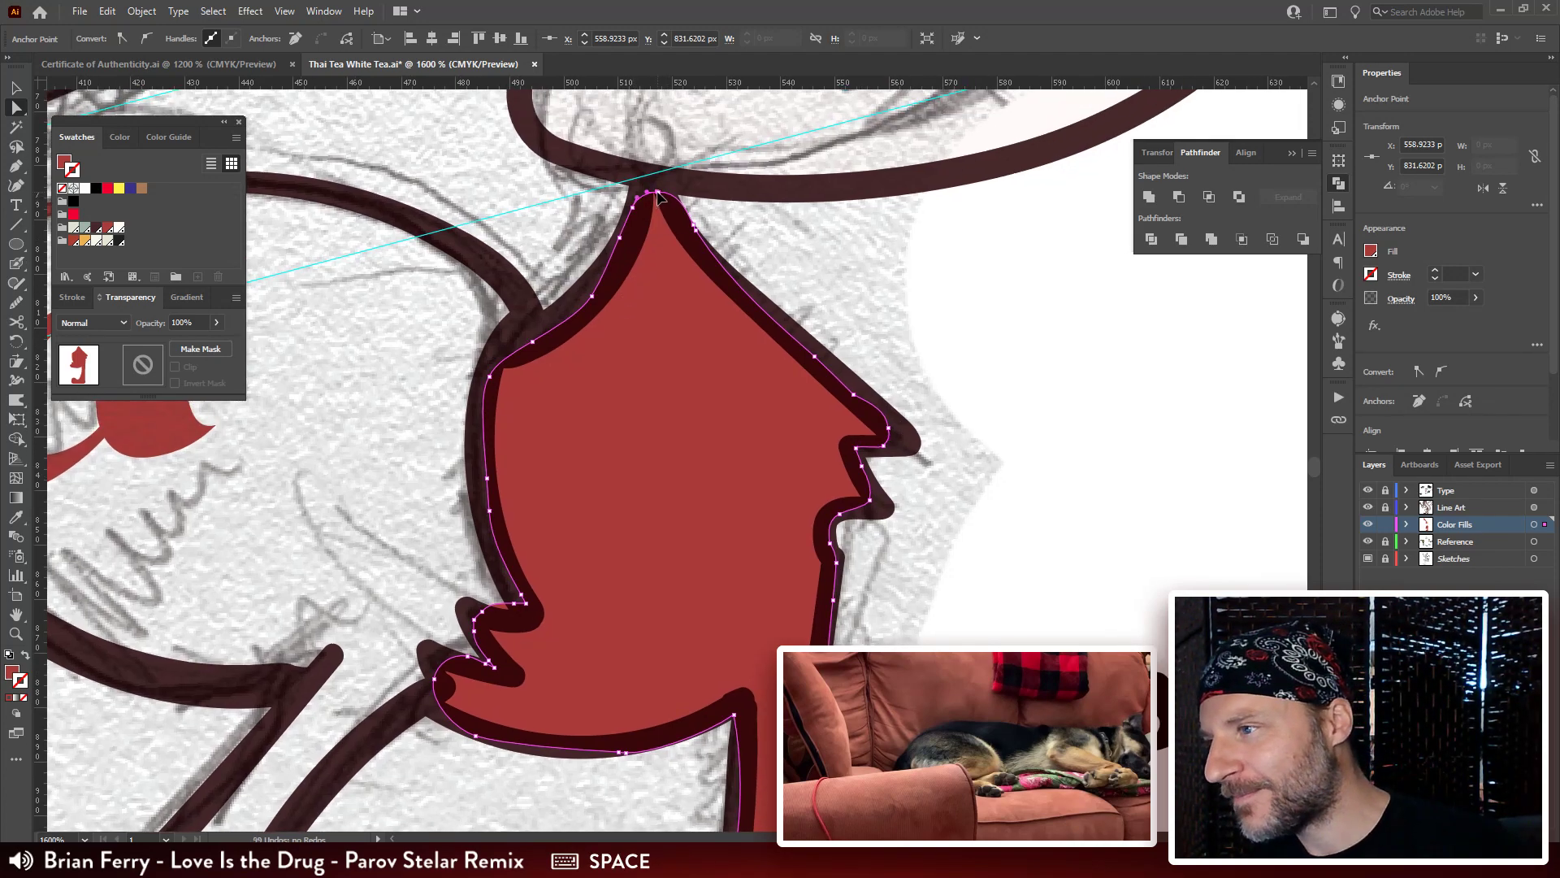
left_click(650, 180)
left_click(660, 179)
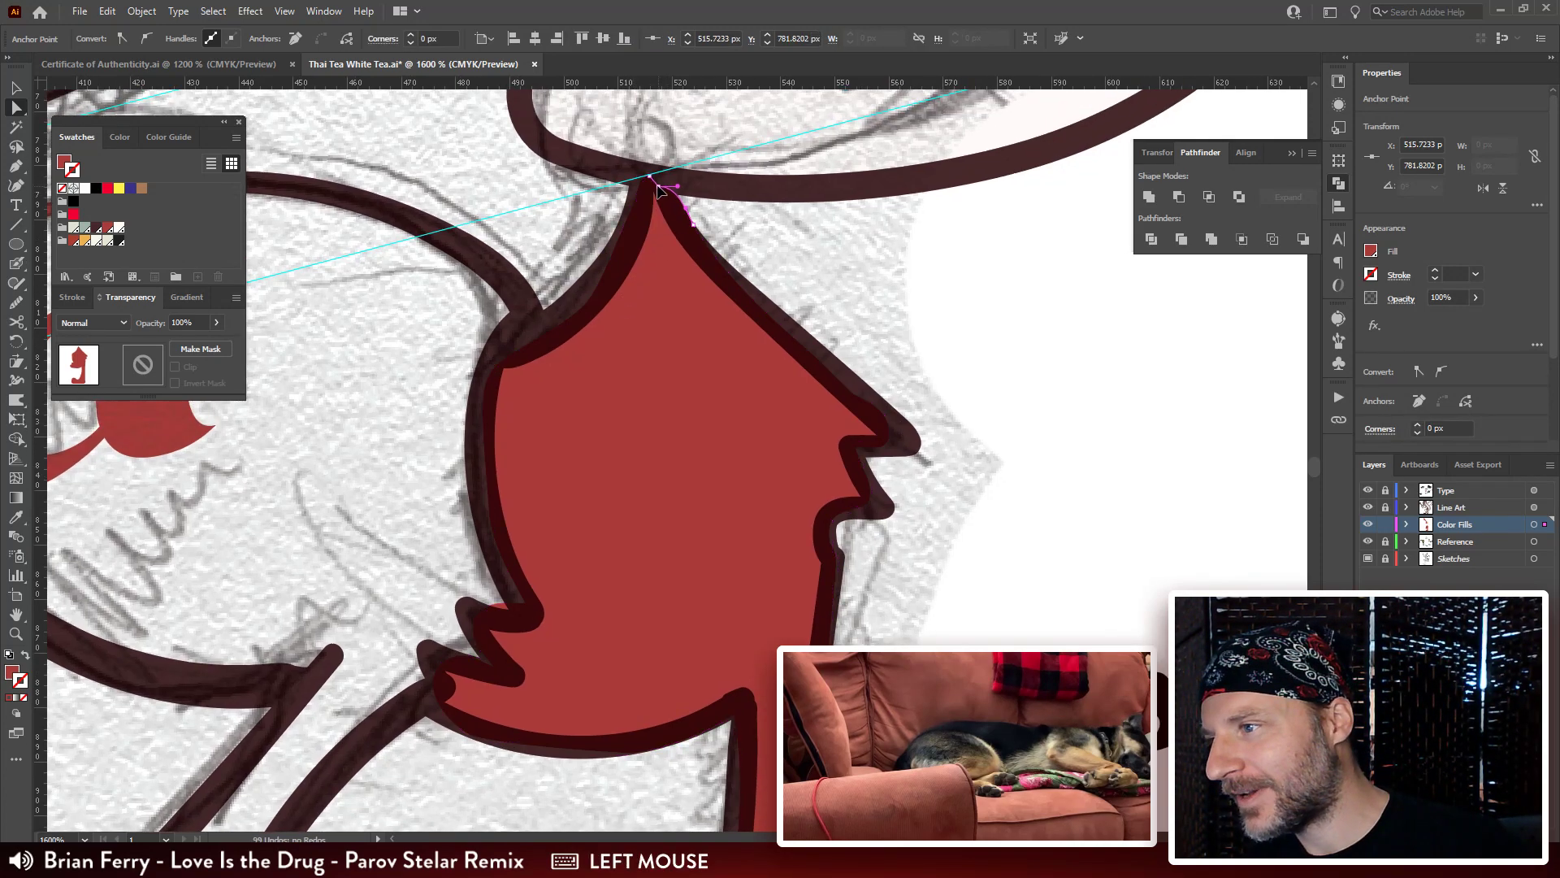
left_click(694, 235)
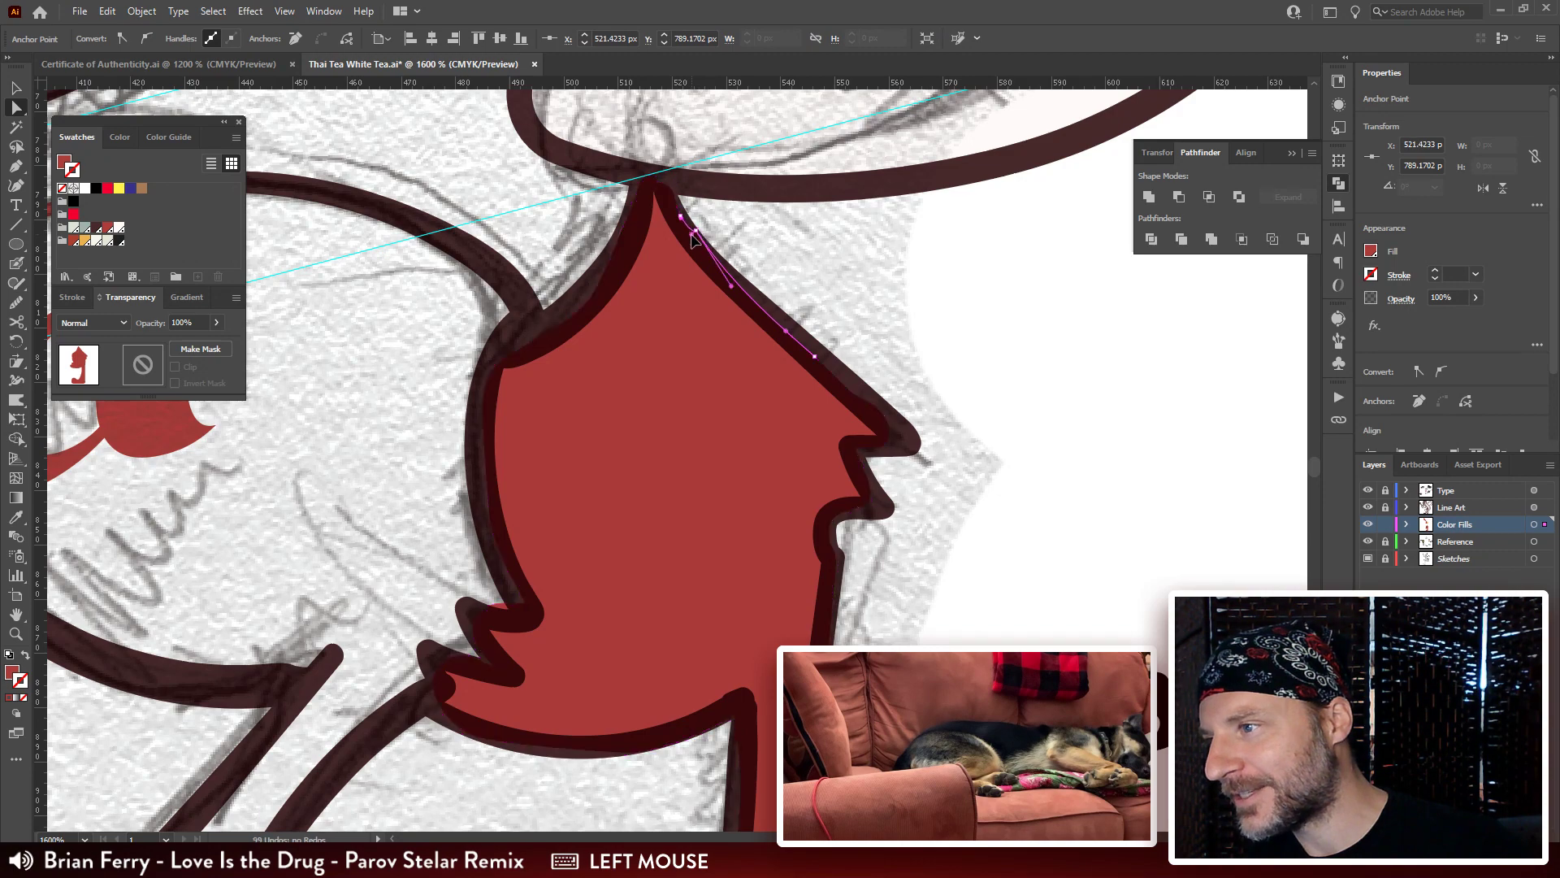
left_click_drag(696, 236, 725, 260)
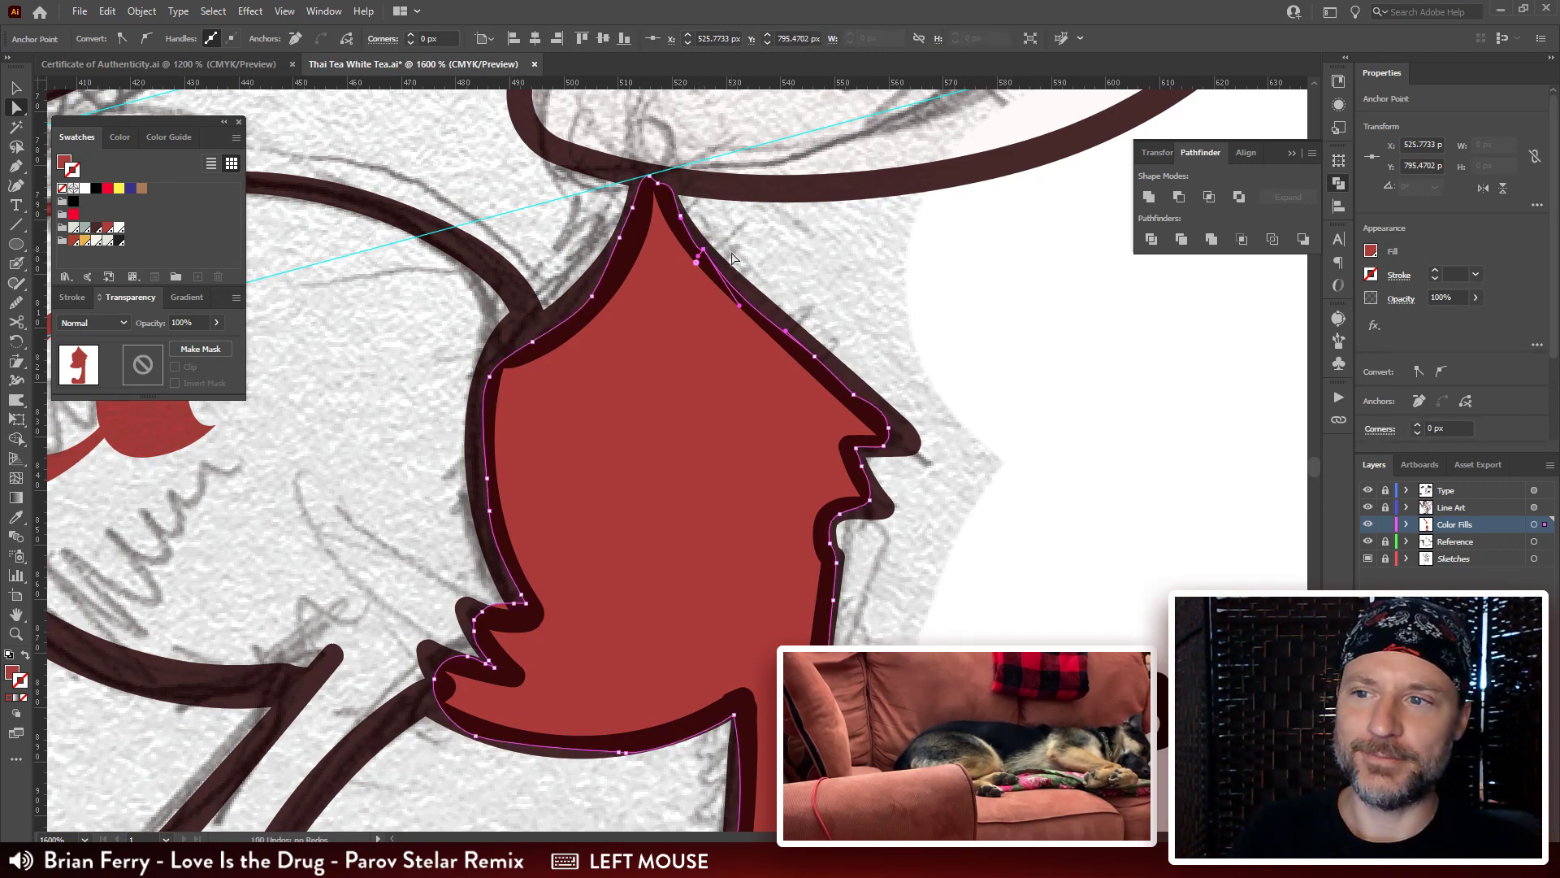
Move the anchor points at the inner knee corner and along the thigh's underside beneath the line art.
left_click_drag(709, 451, 908, 196)
left_click(732, 385)
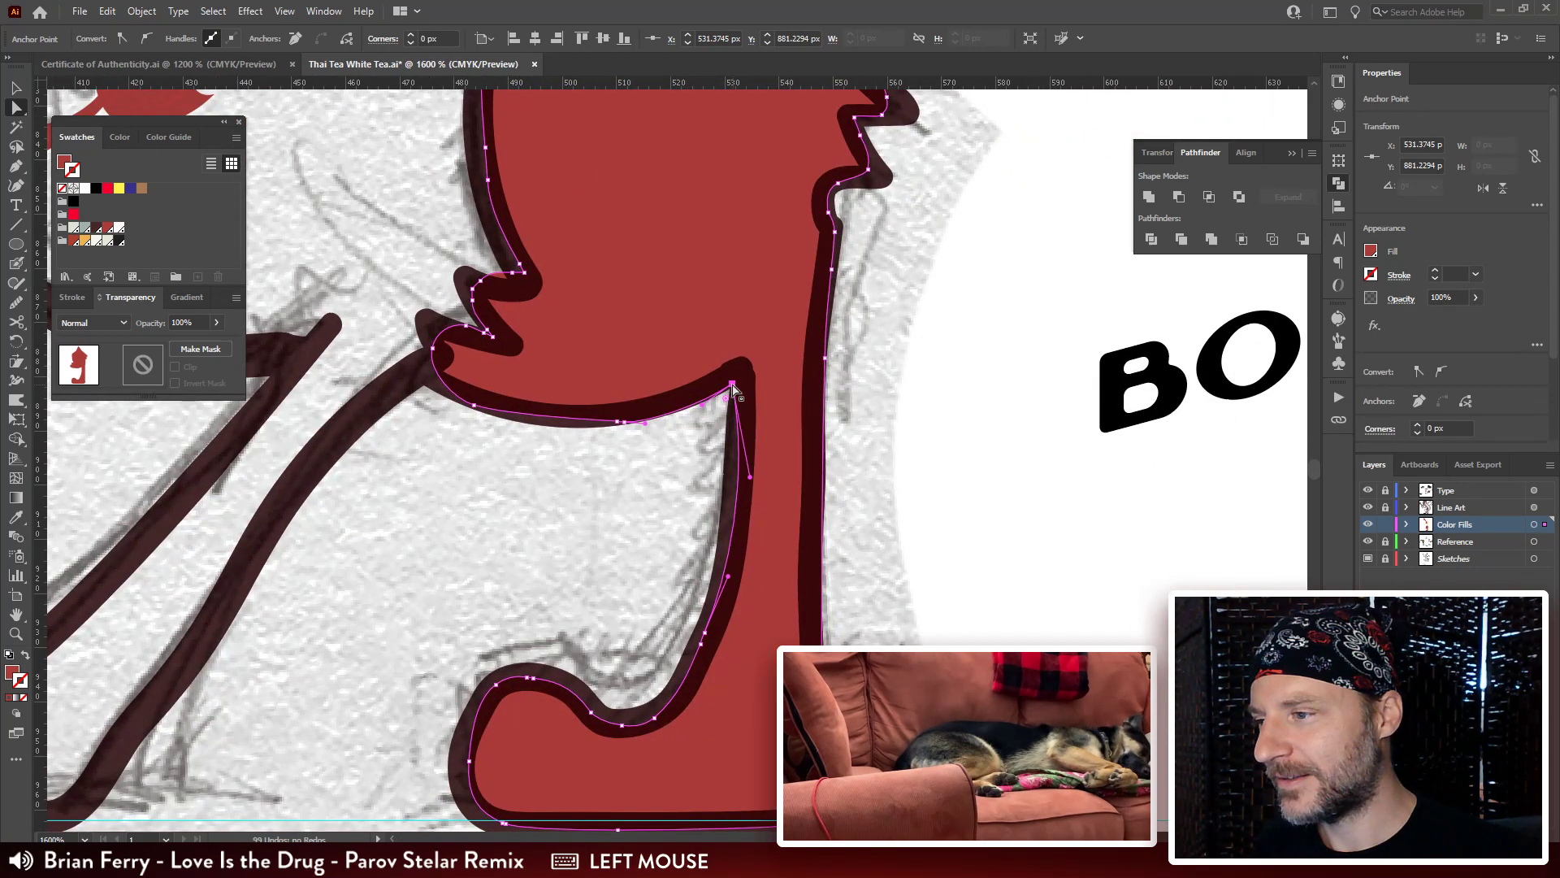
left_click_drag(732, 385, 736, 373)
left_click_drag(625, 423, 659, 395)
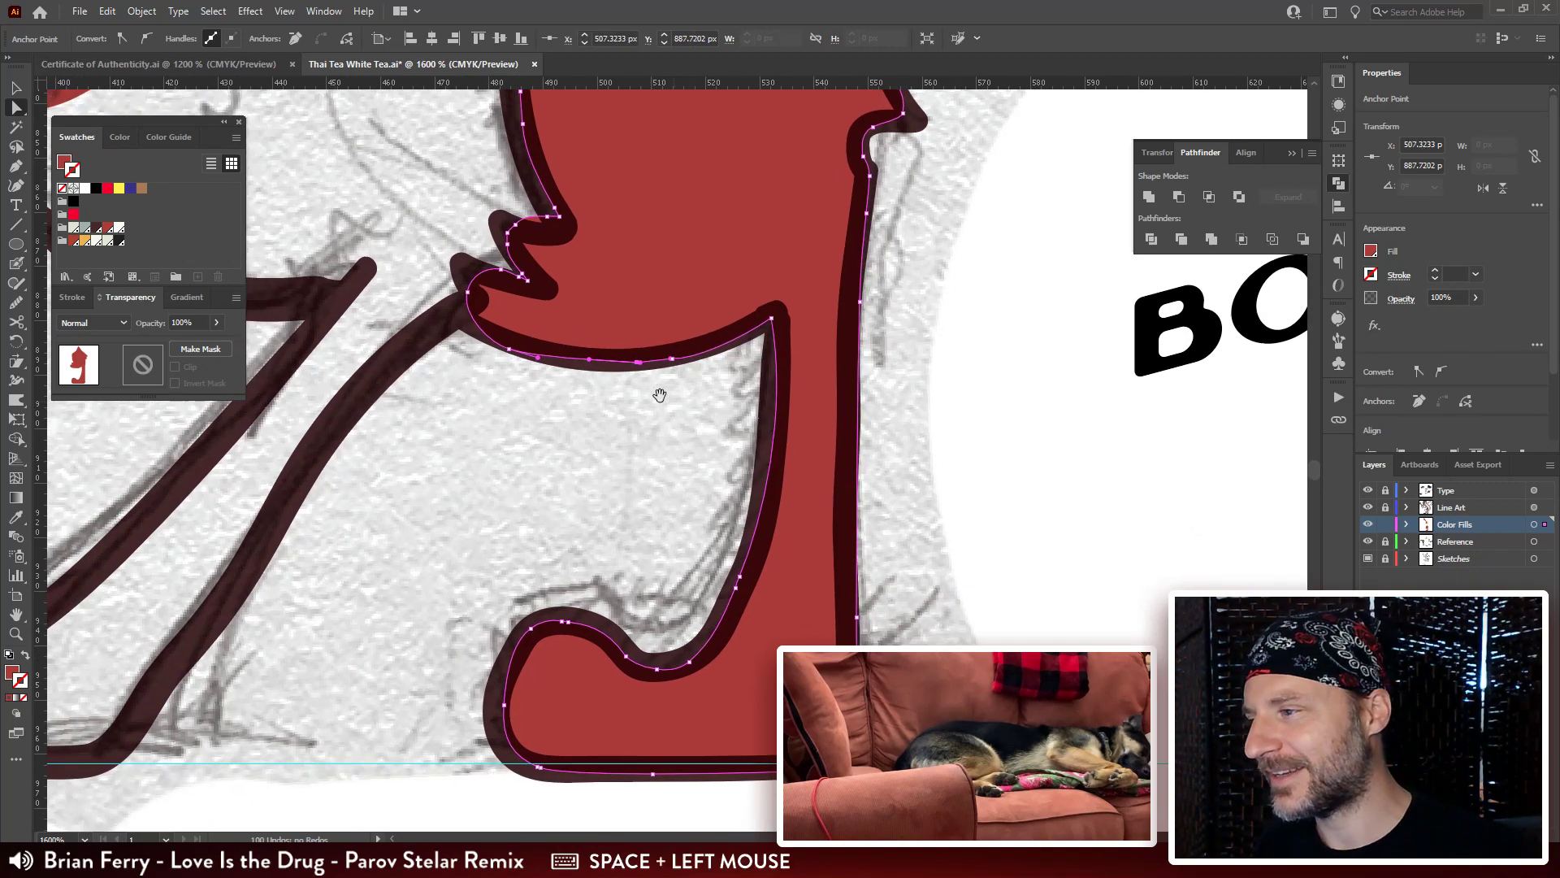
Move the anchor points of the zigzag inner fur to match the line art, undoing the accidental shift of the shape.
left_click(468, 297)
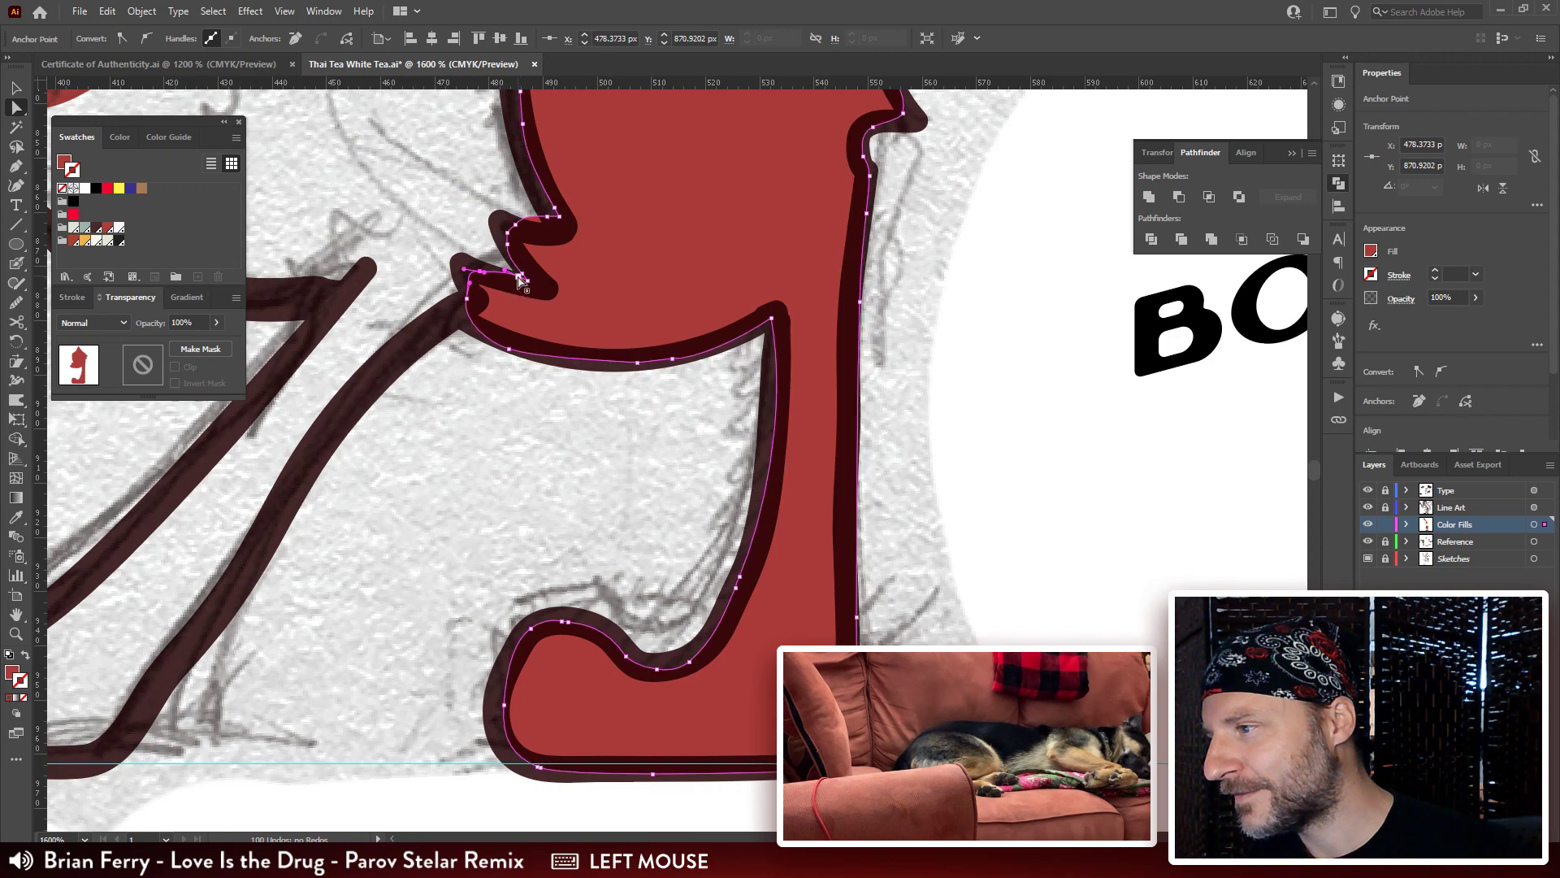
left_click(524, 281)
left_click_drag(527, 281, 522, 267)
left_click(512, 232)
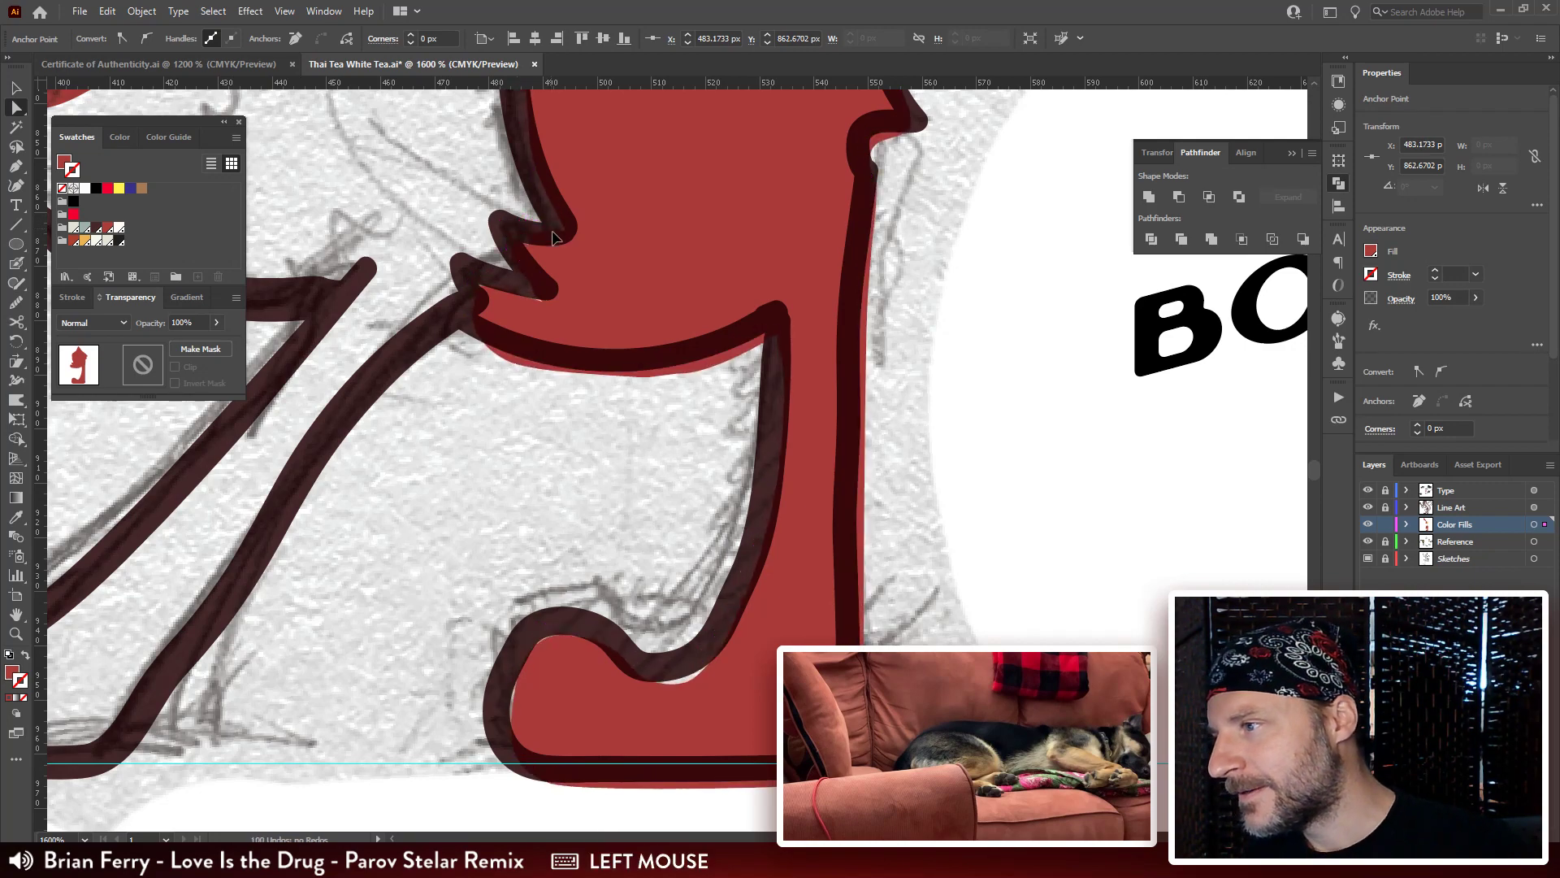
key("ctrl+z")
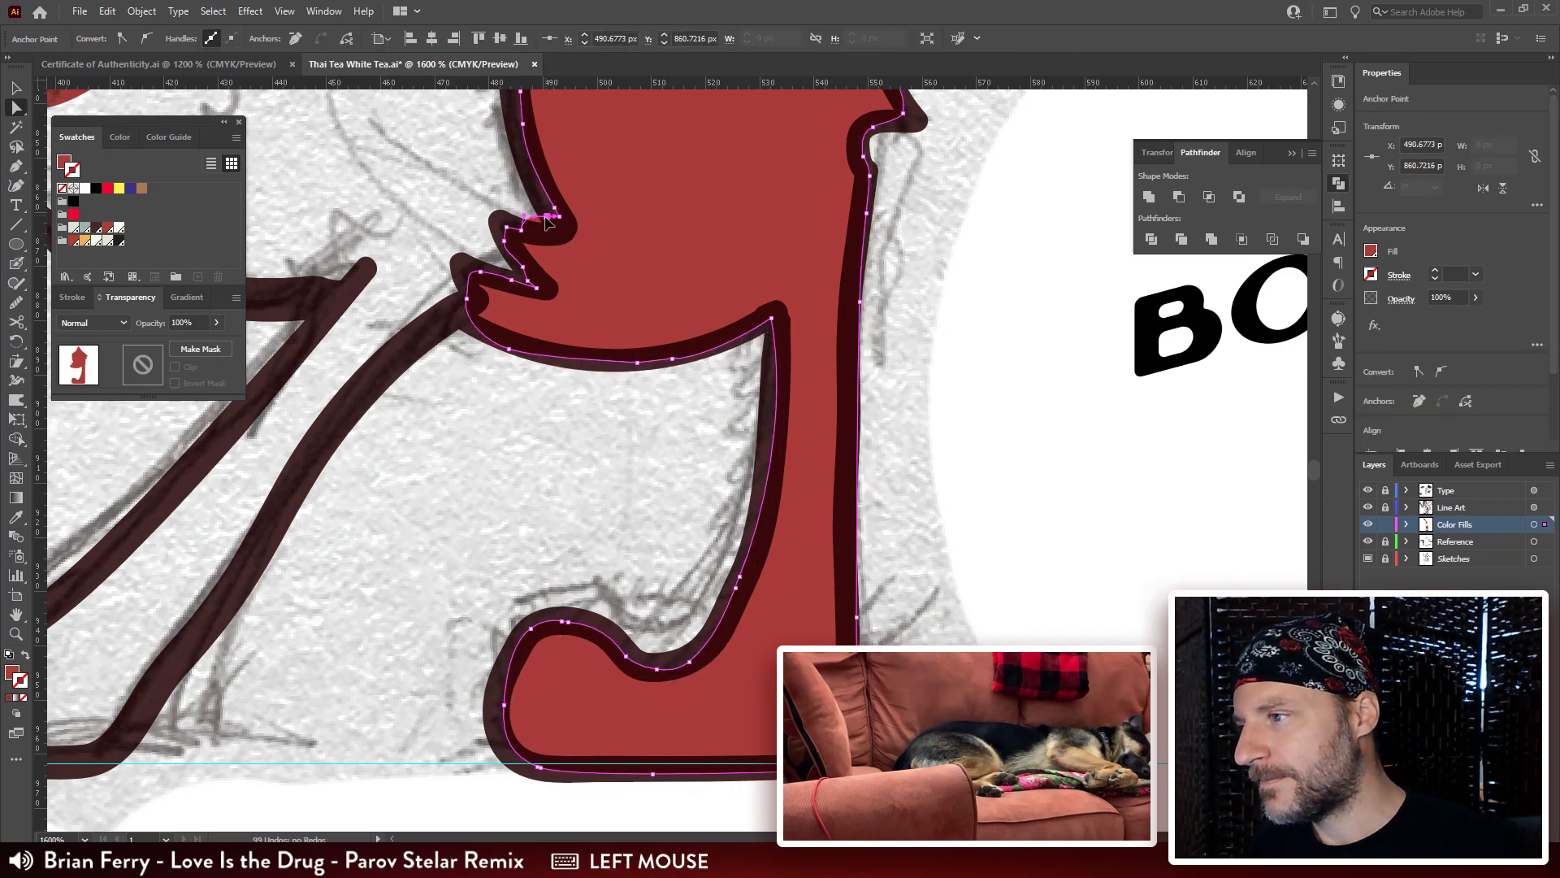
left_click_drag(548, 221, 552, 233)
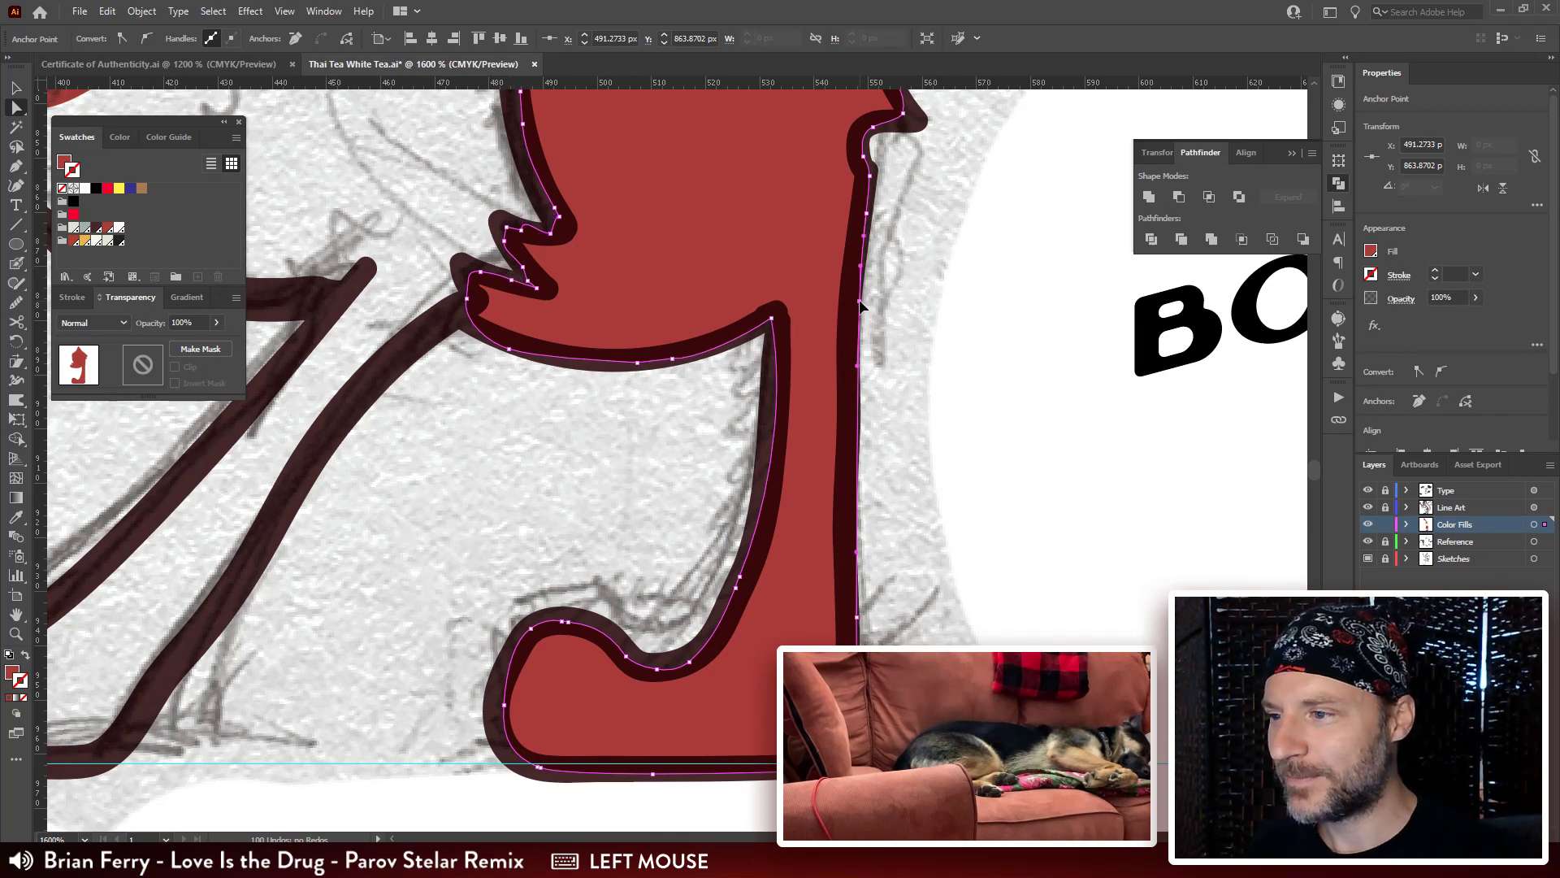
Align the rear-leg fill's back edge with the line art down to the heel and deselect the path.
left_click_drag(859, 302, 821, 140)
left_click(800, 434)
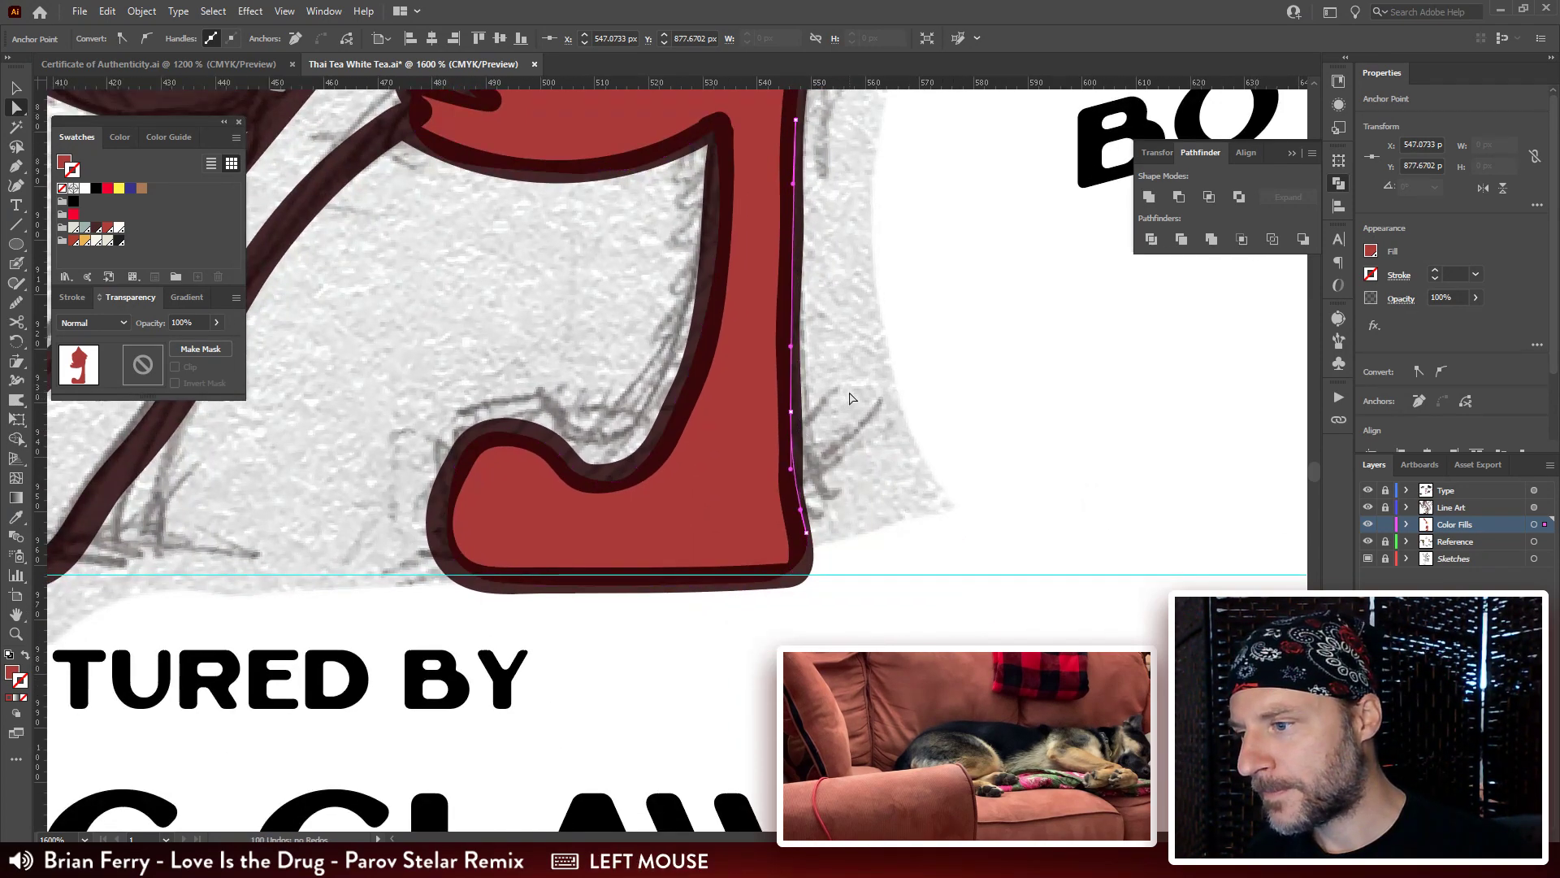
left_click(804, 553)
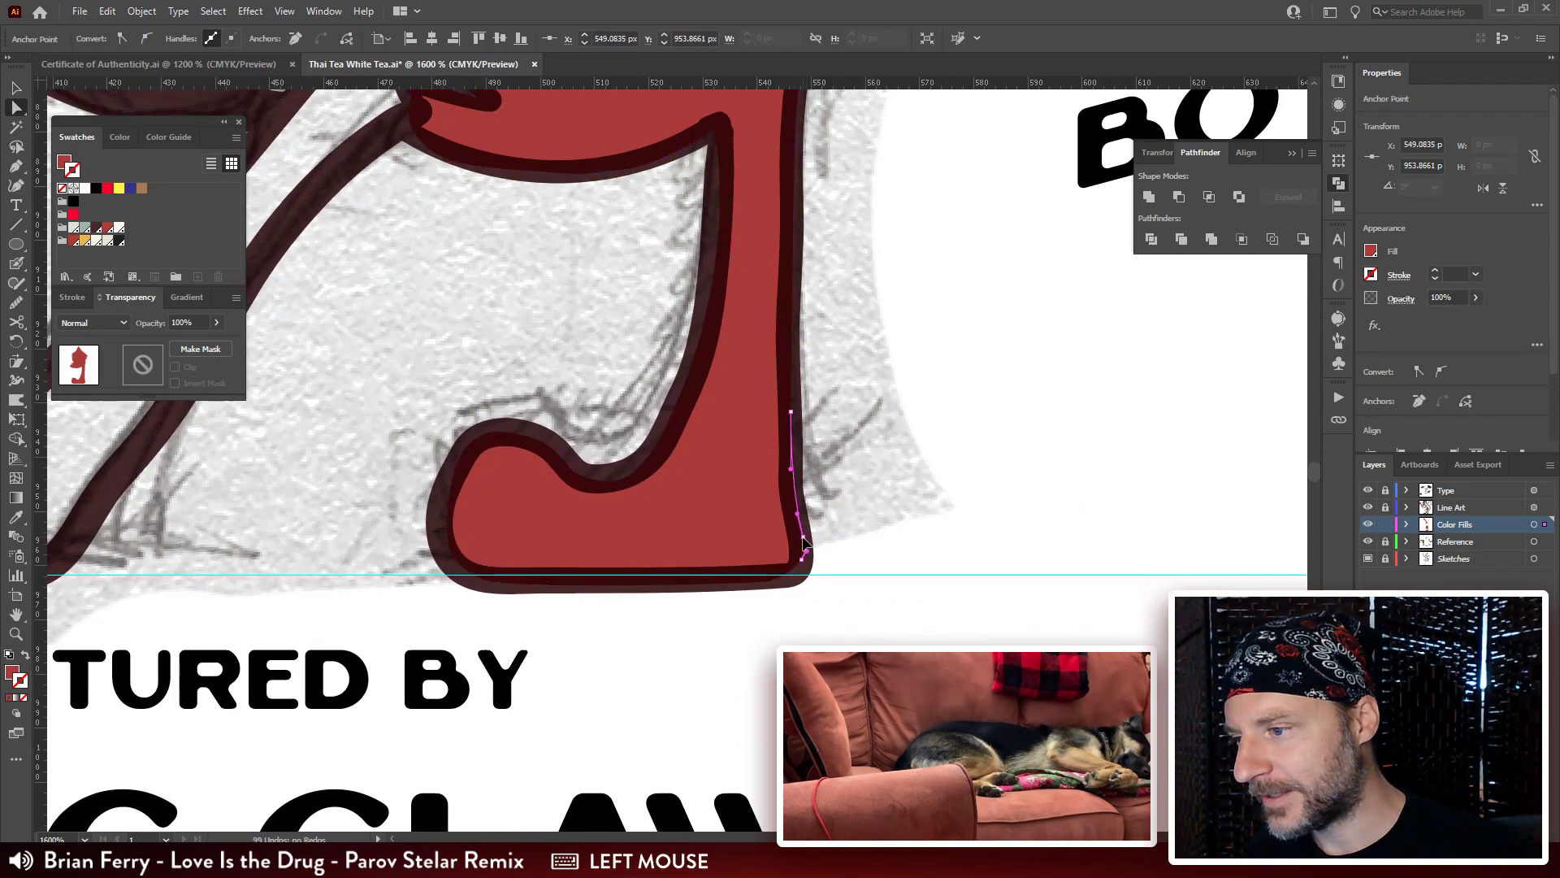
left_click(878, 511)
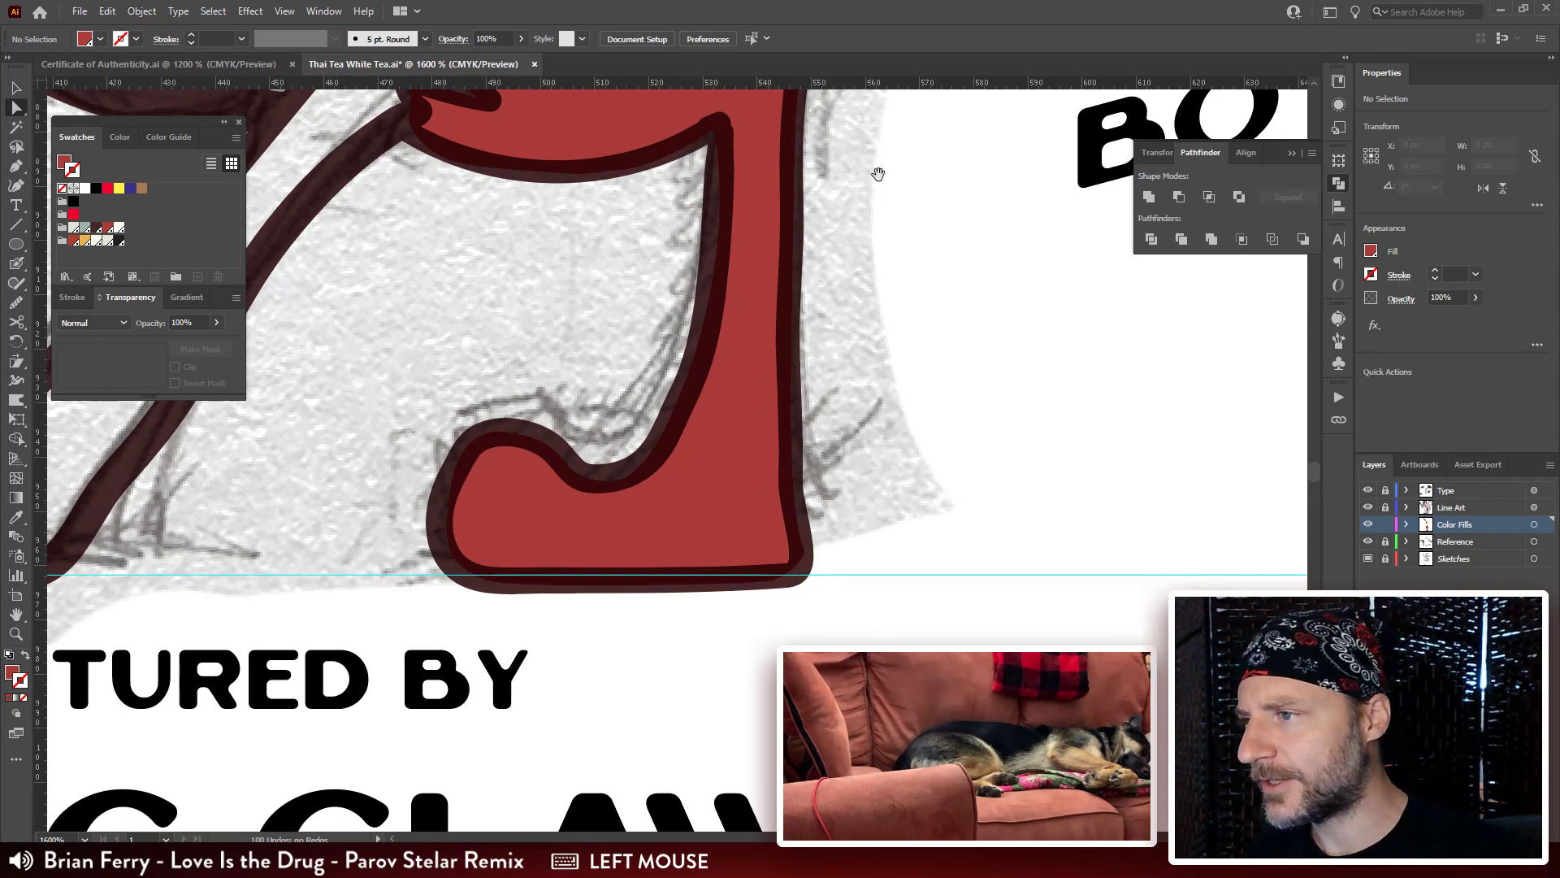
Adjust the rear-leg fill's anchor point where the thigh's upper inner edge meets the belly line.
left_click_drag(878, 174, 835, 528)
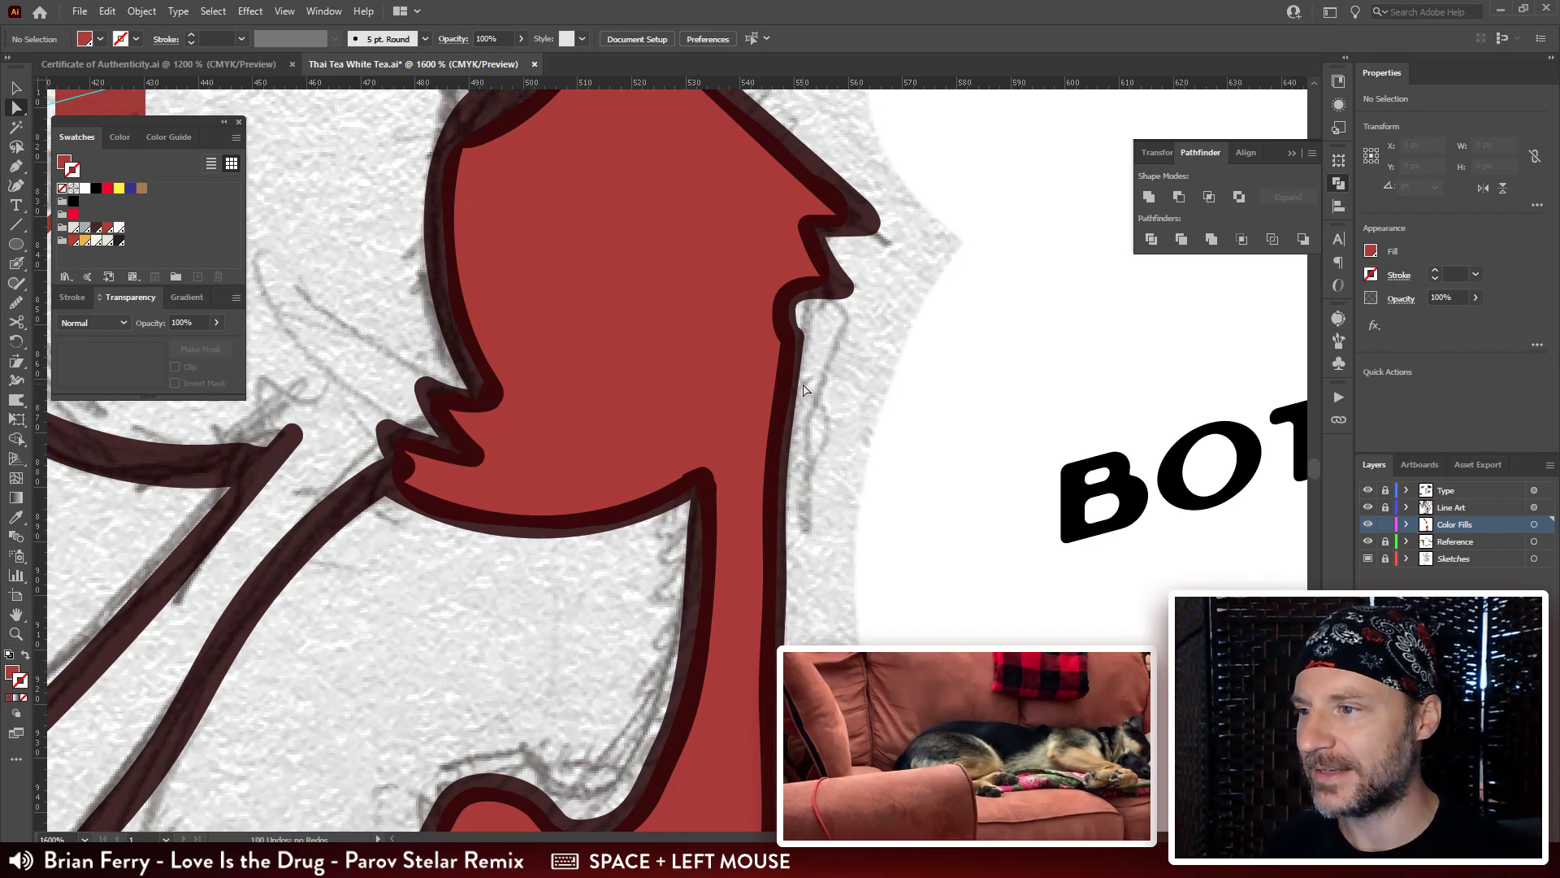
left_click_drag(882, 99, 955, 444)
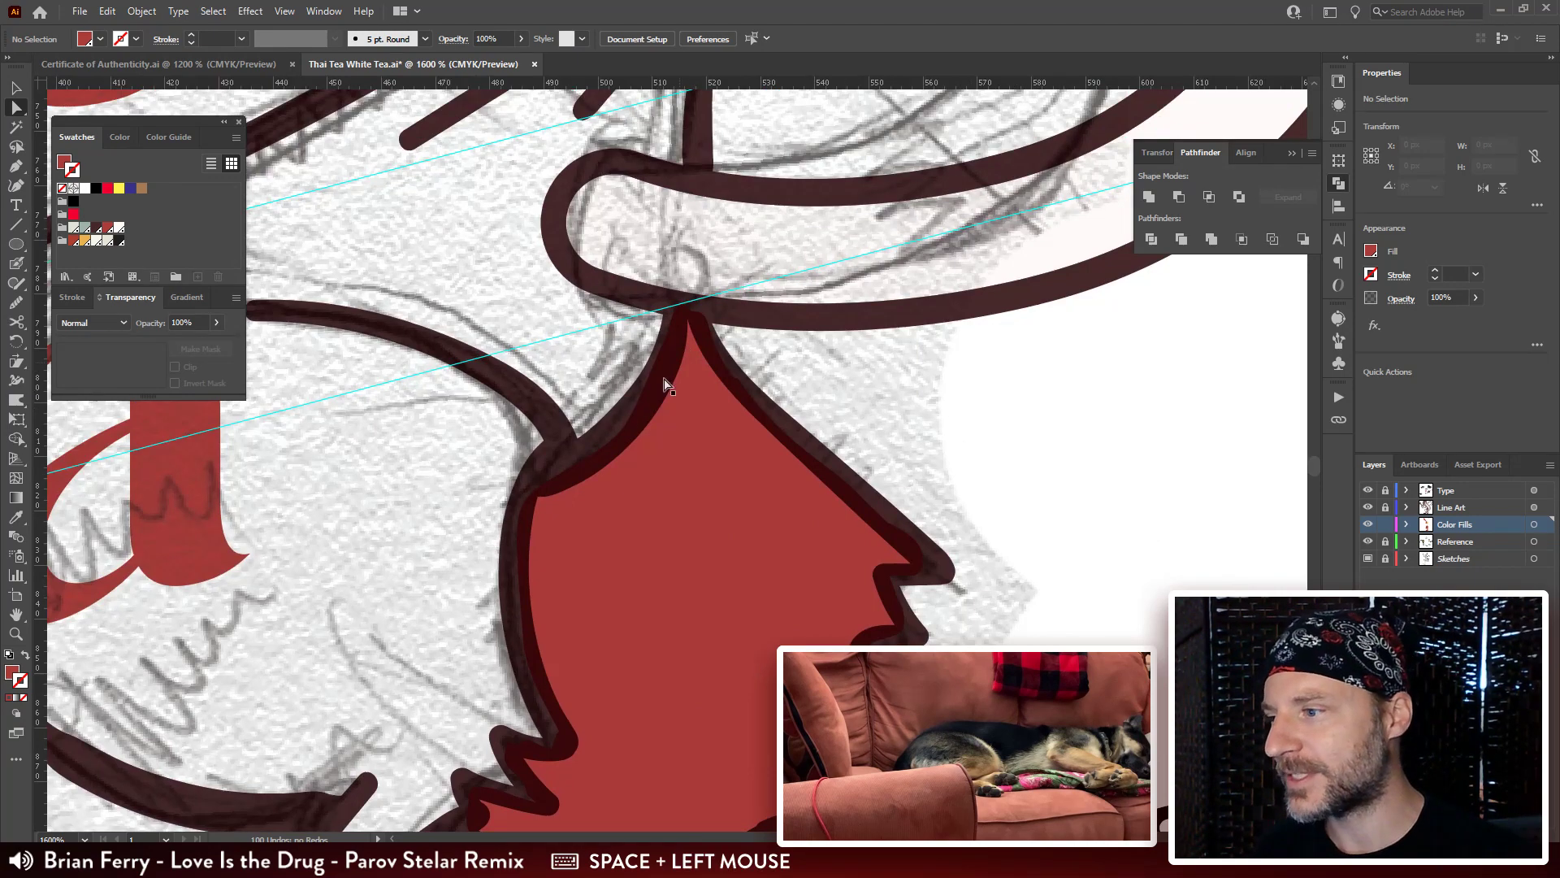
left_click_drag(585, 482, 552, 461)
left_click(566, 460)
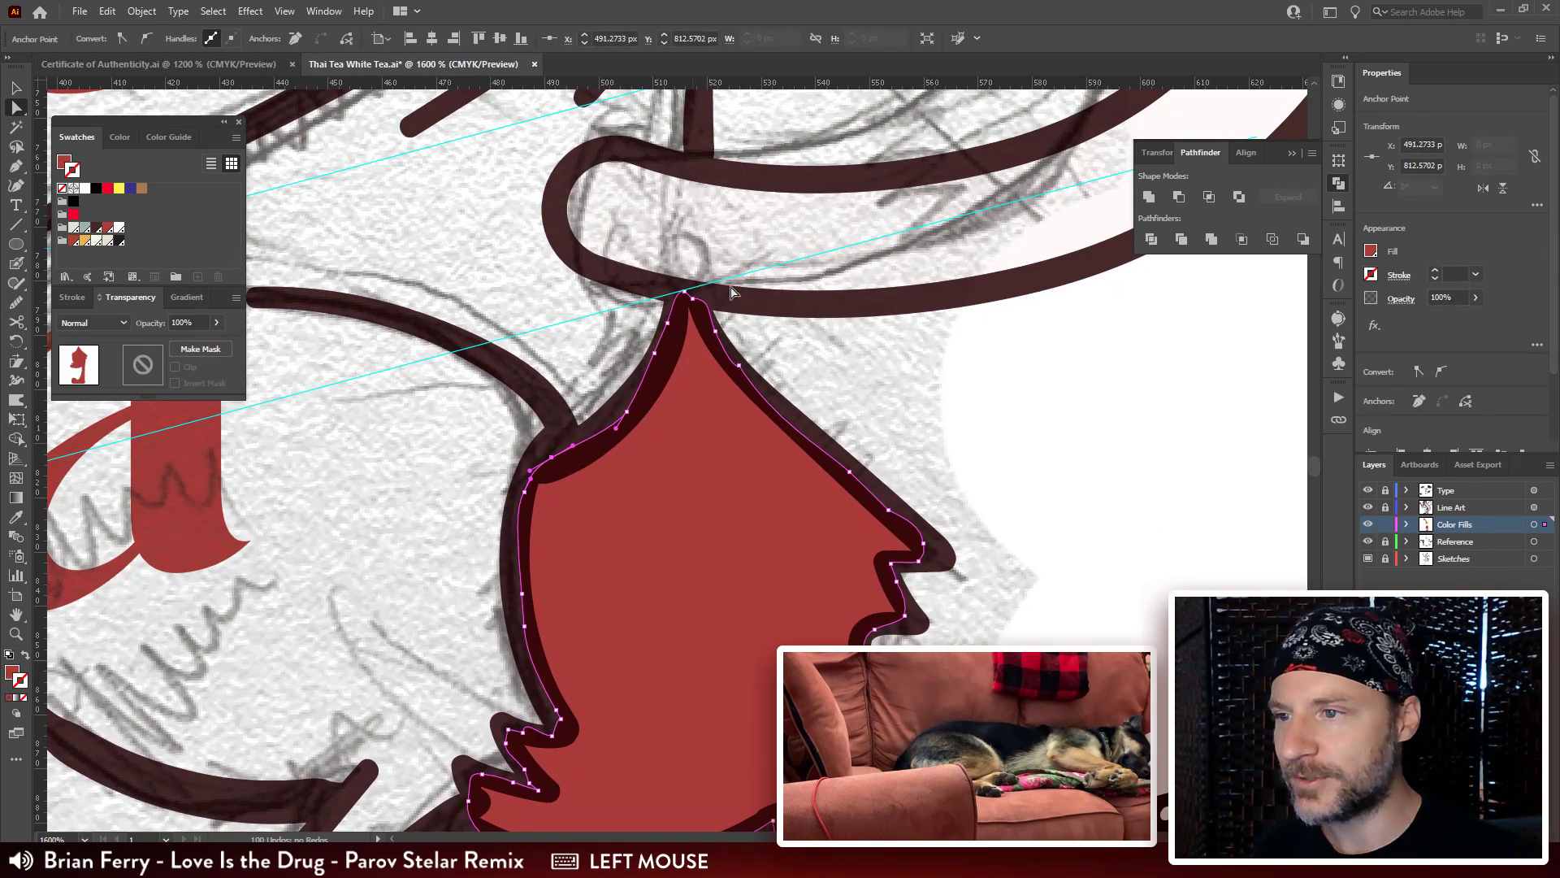
Tuck the inner slope of the rear-leg fill's peak and its tip under the line art beneath the tail.
left_click_drag(832, 339, 822, 531)
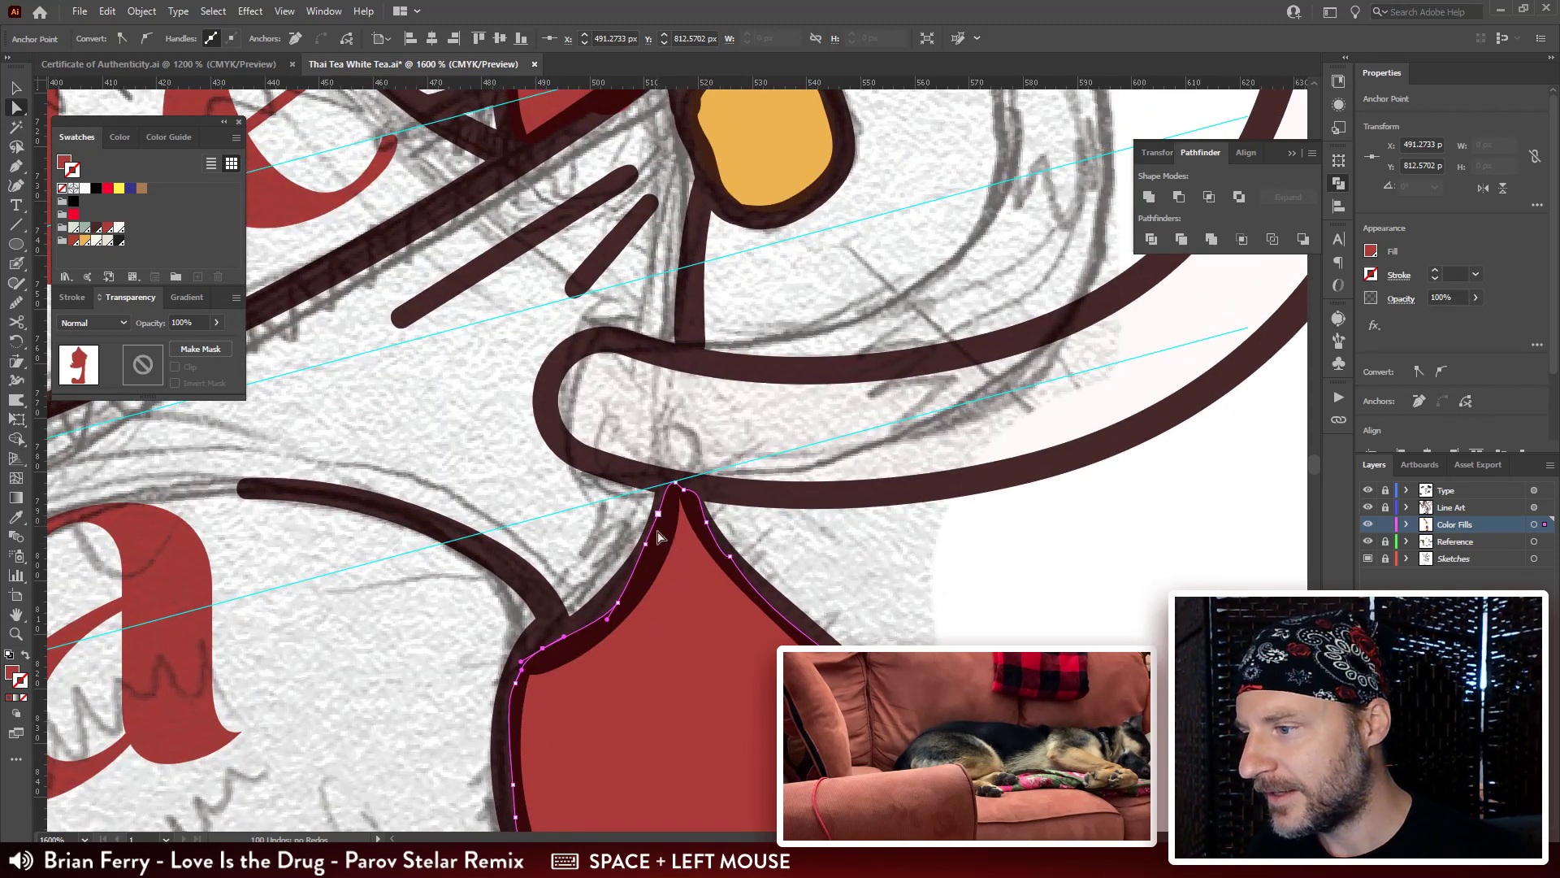
left_click_drag(648, 551, 660, 518)
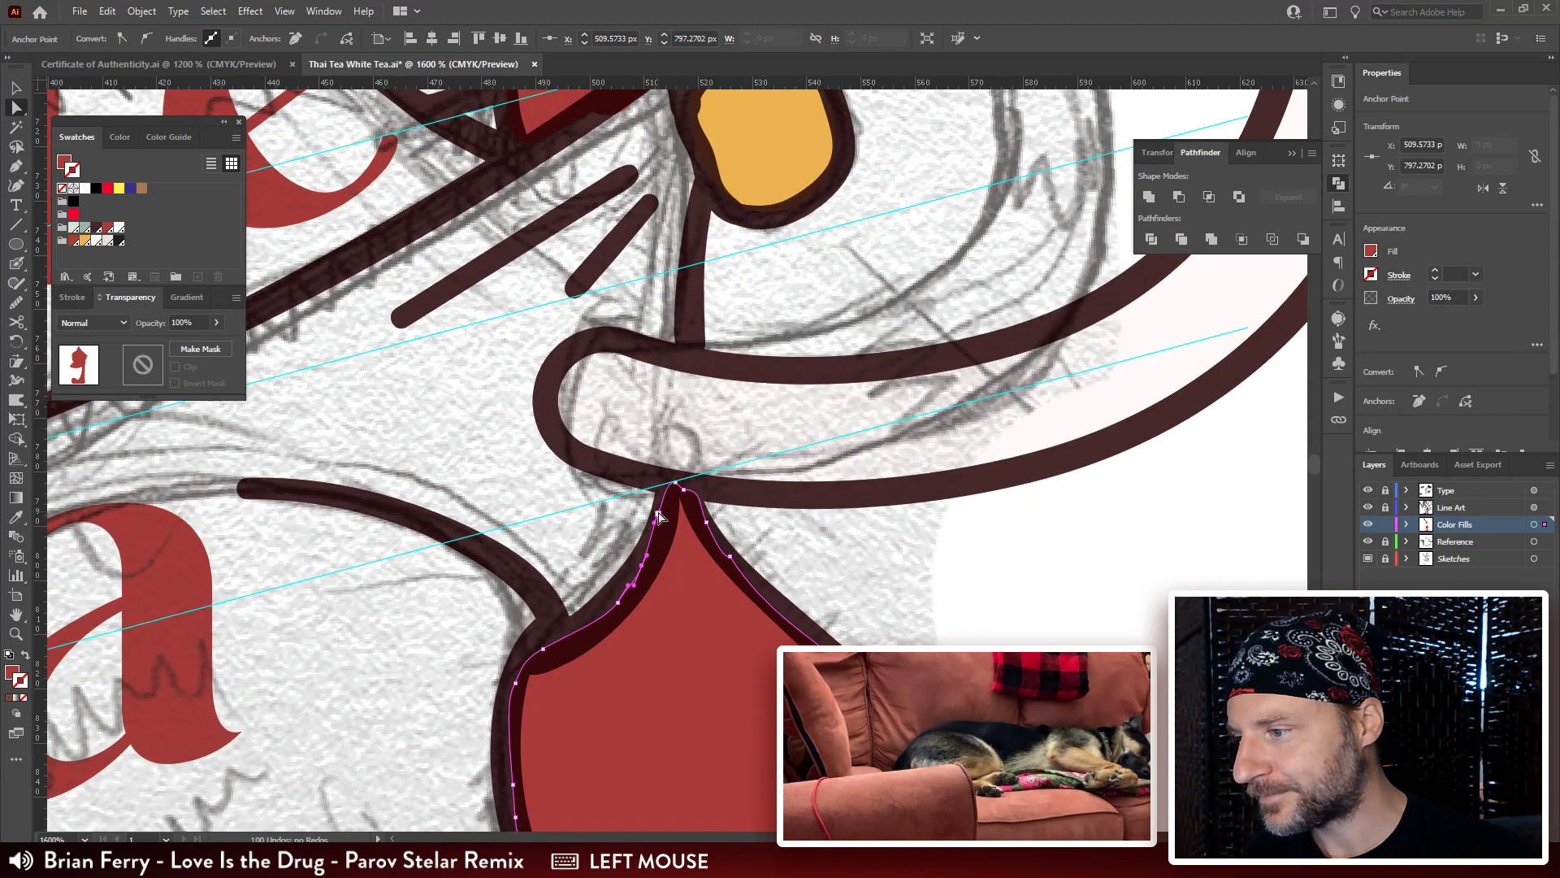
left_click(708, 558)
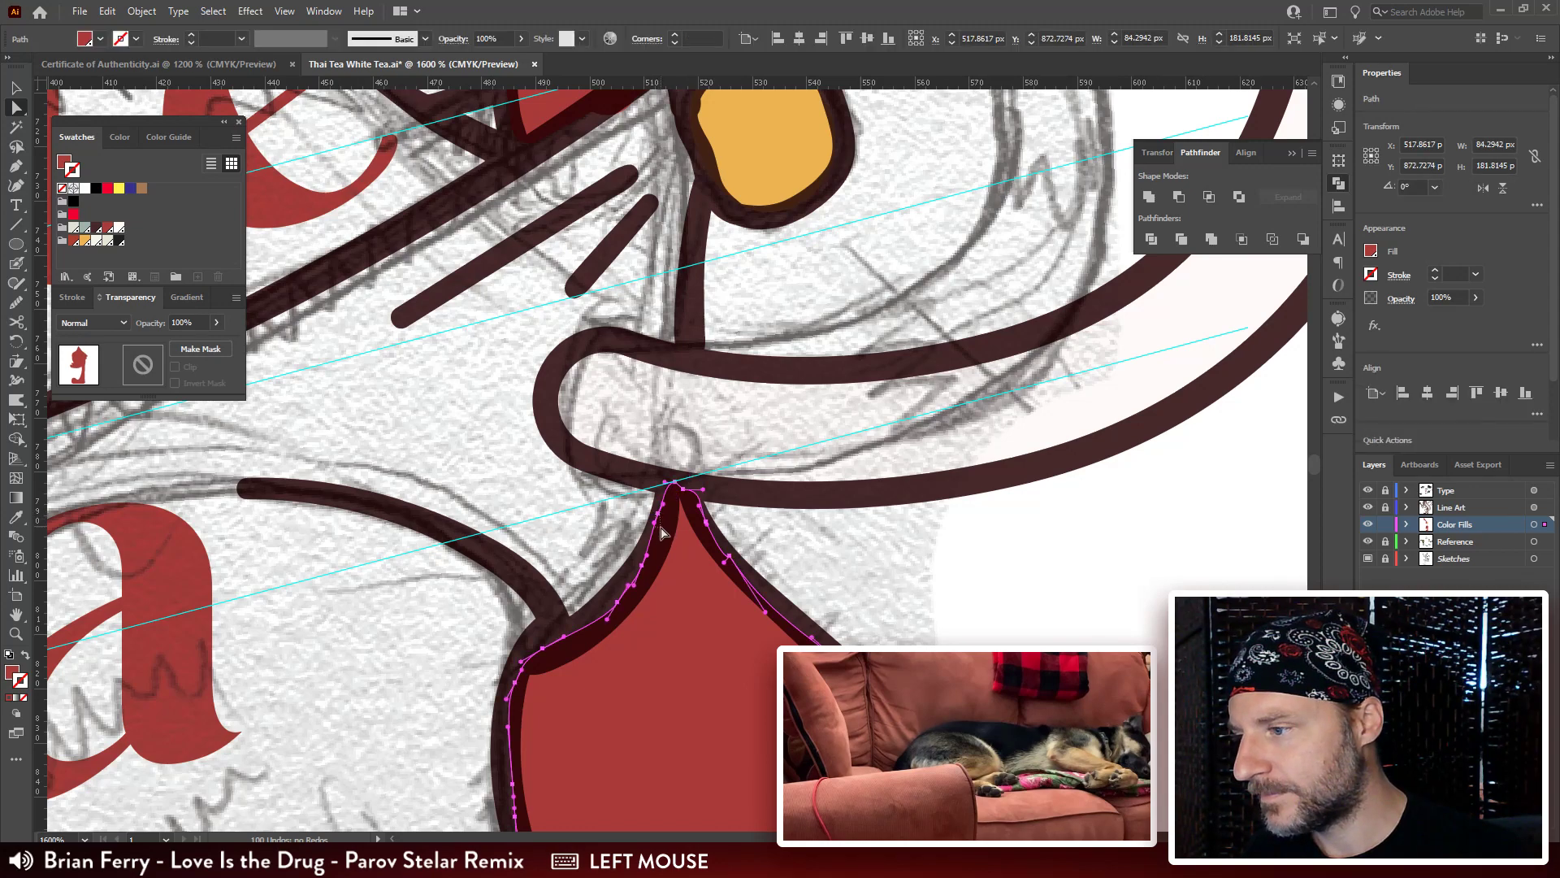
left_click(659, 515)
left_click_drag(660, 518, 700, 495)
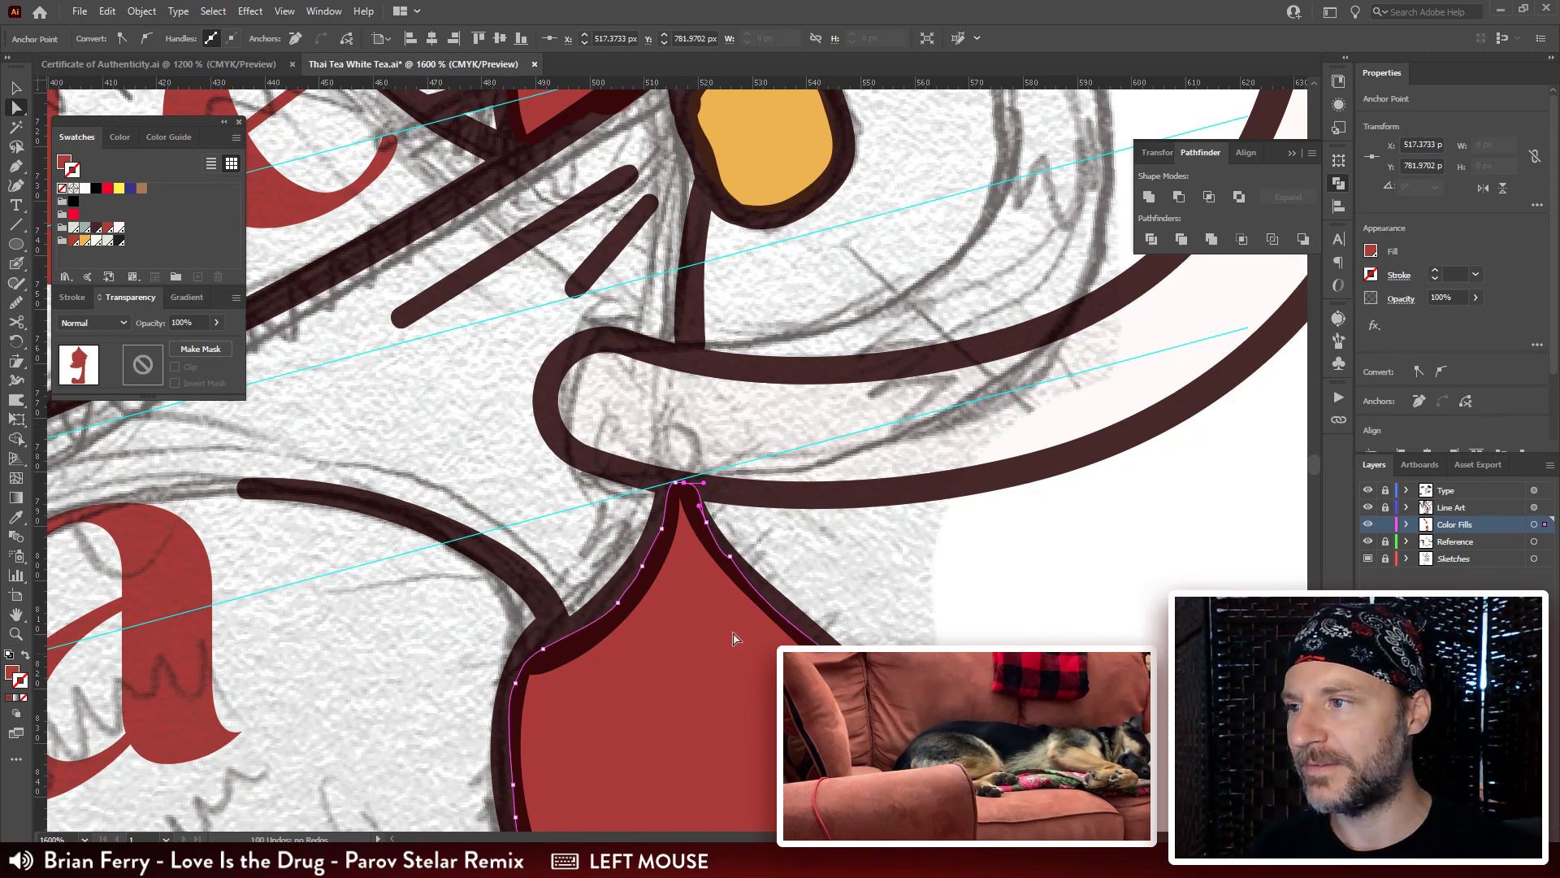
Deselect the rear-leg fill and move the anchor point on the arm fill's underside to sit under the line art.
left_click(858, 266)
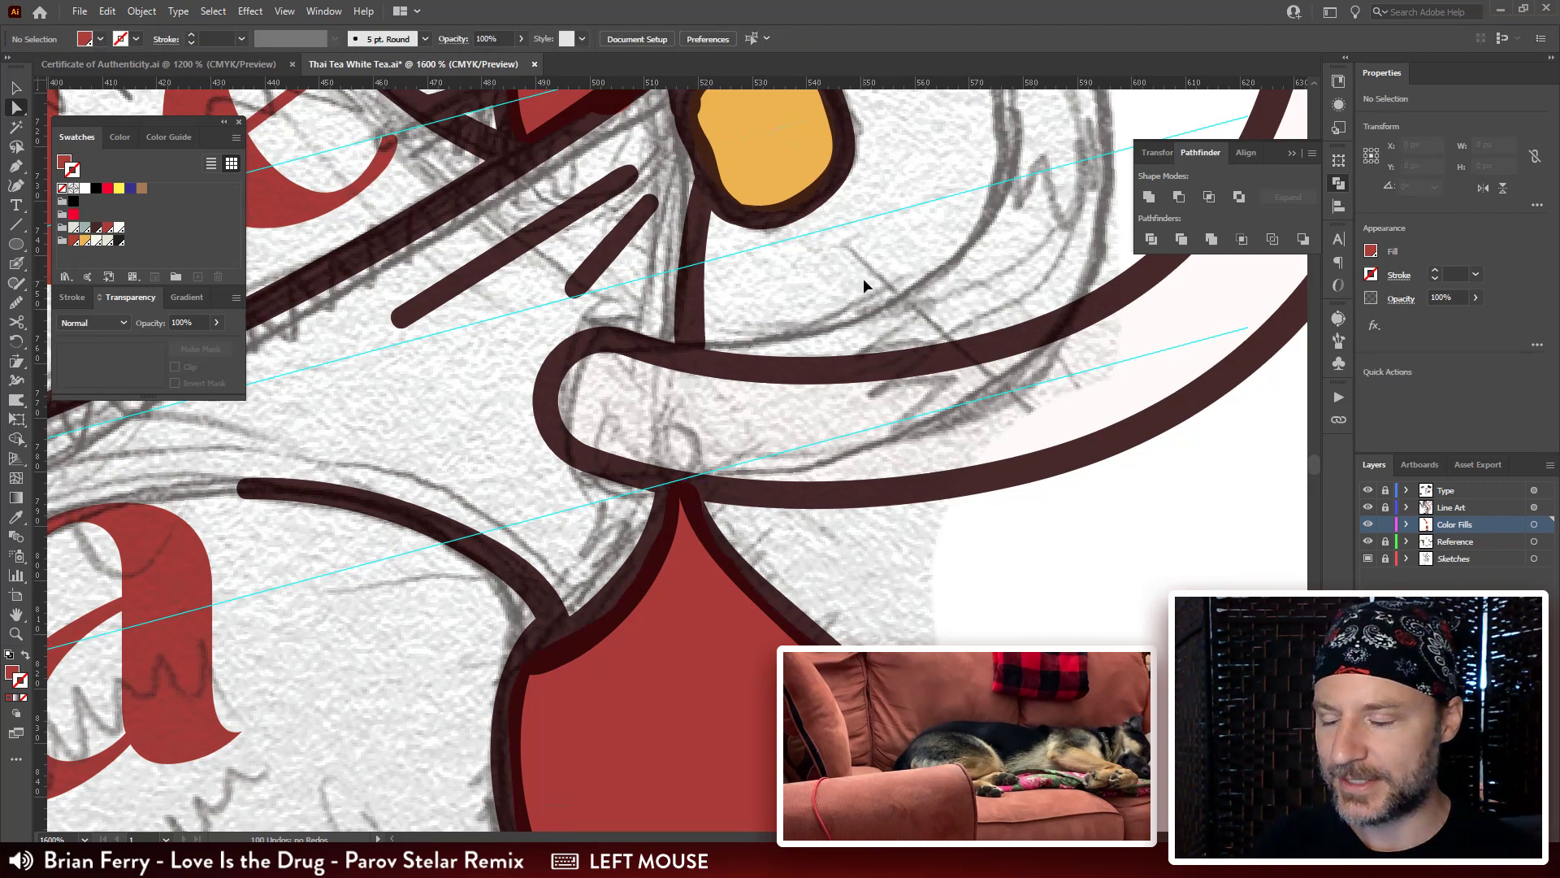
key("ctrl+minus")
key("ctrl+minus")
key("ctrl+minus")
left_click_drag(655, 273, 535, 139)
left_click(723, 290)
key("ctrl+equal")
key("ctrl+equal")
key("ctrl+equal")
key("ctrl+equal")
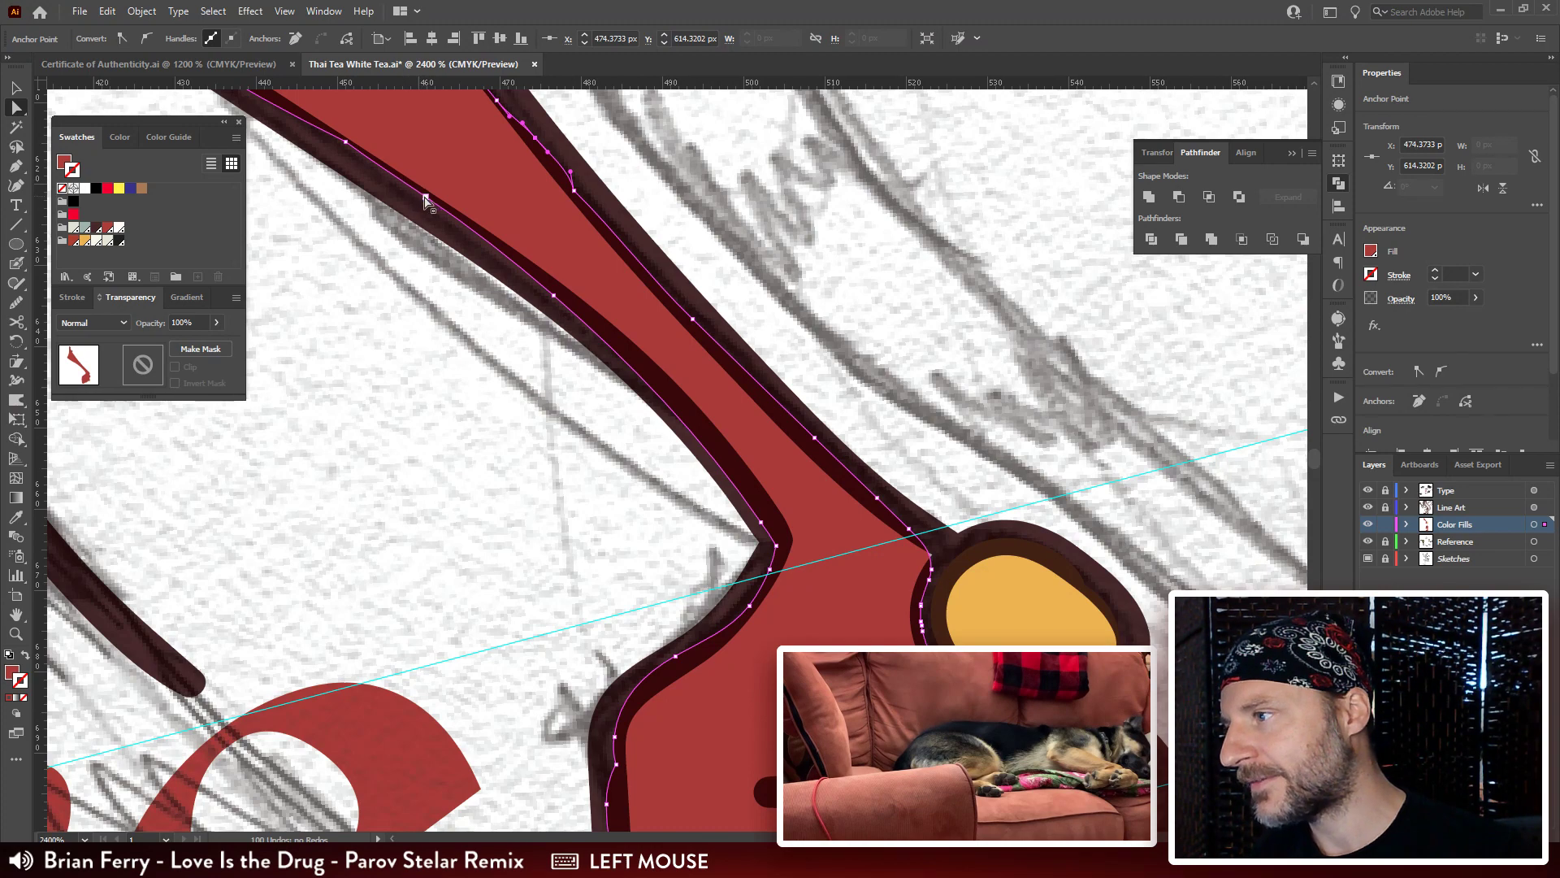
left_click(331, 148)
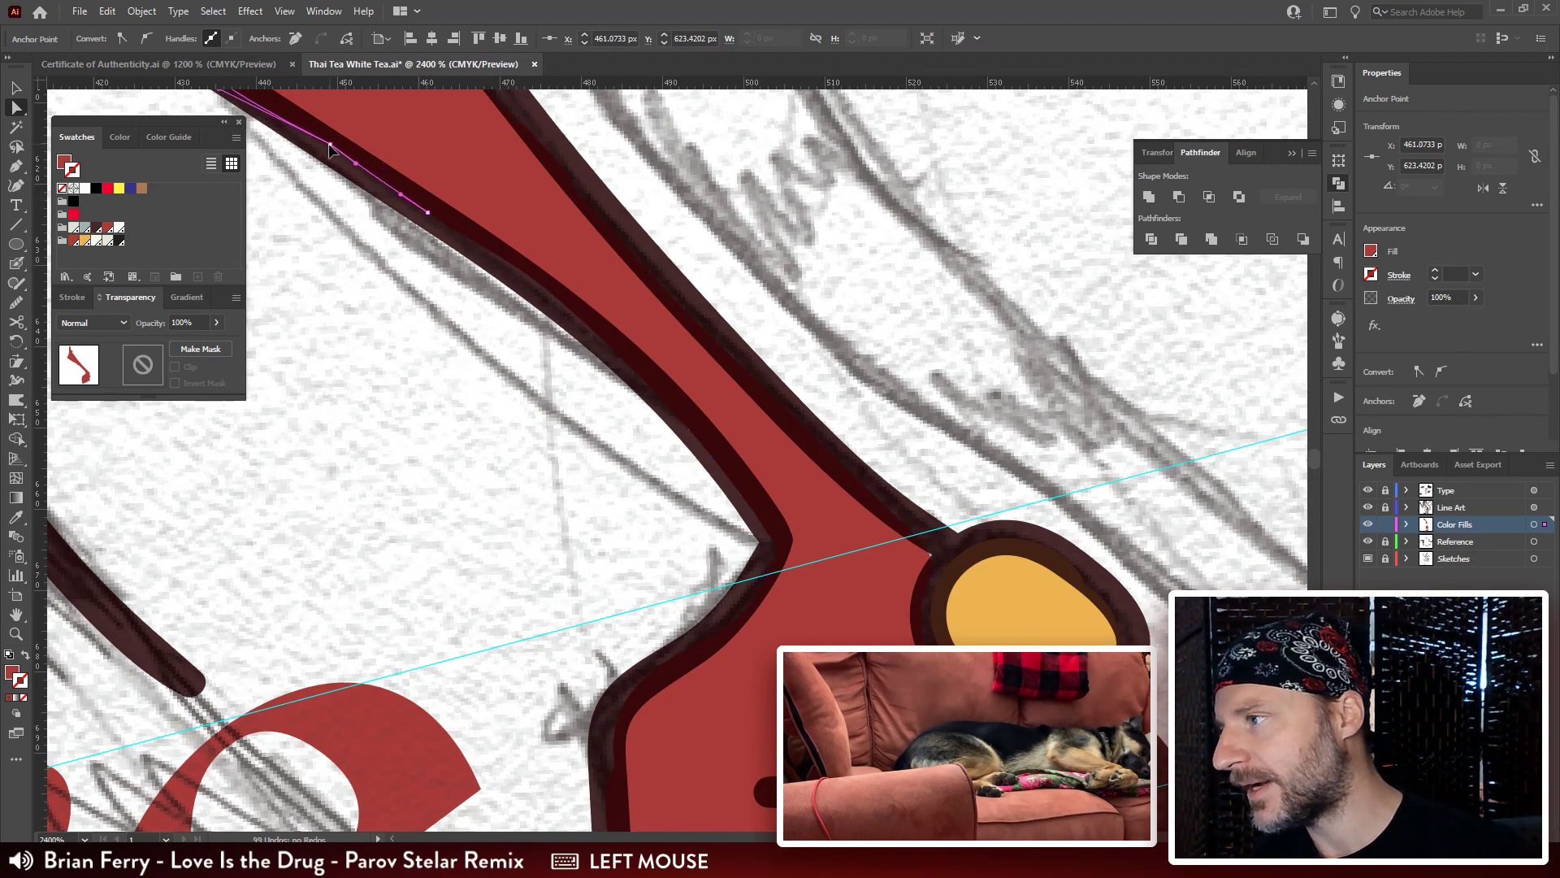
Adjust the arm fill's anchors at the inner wrist bend and where the wrist meets the first toe.
left_click_drag(747, 559, 662, 363)
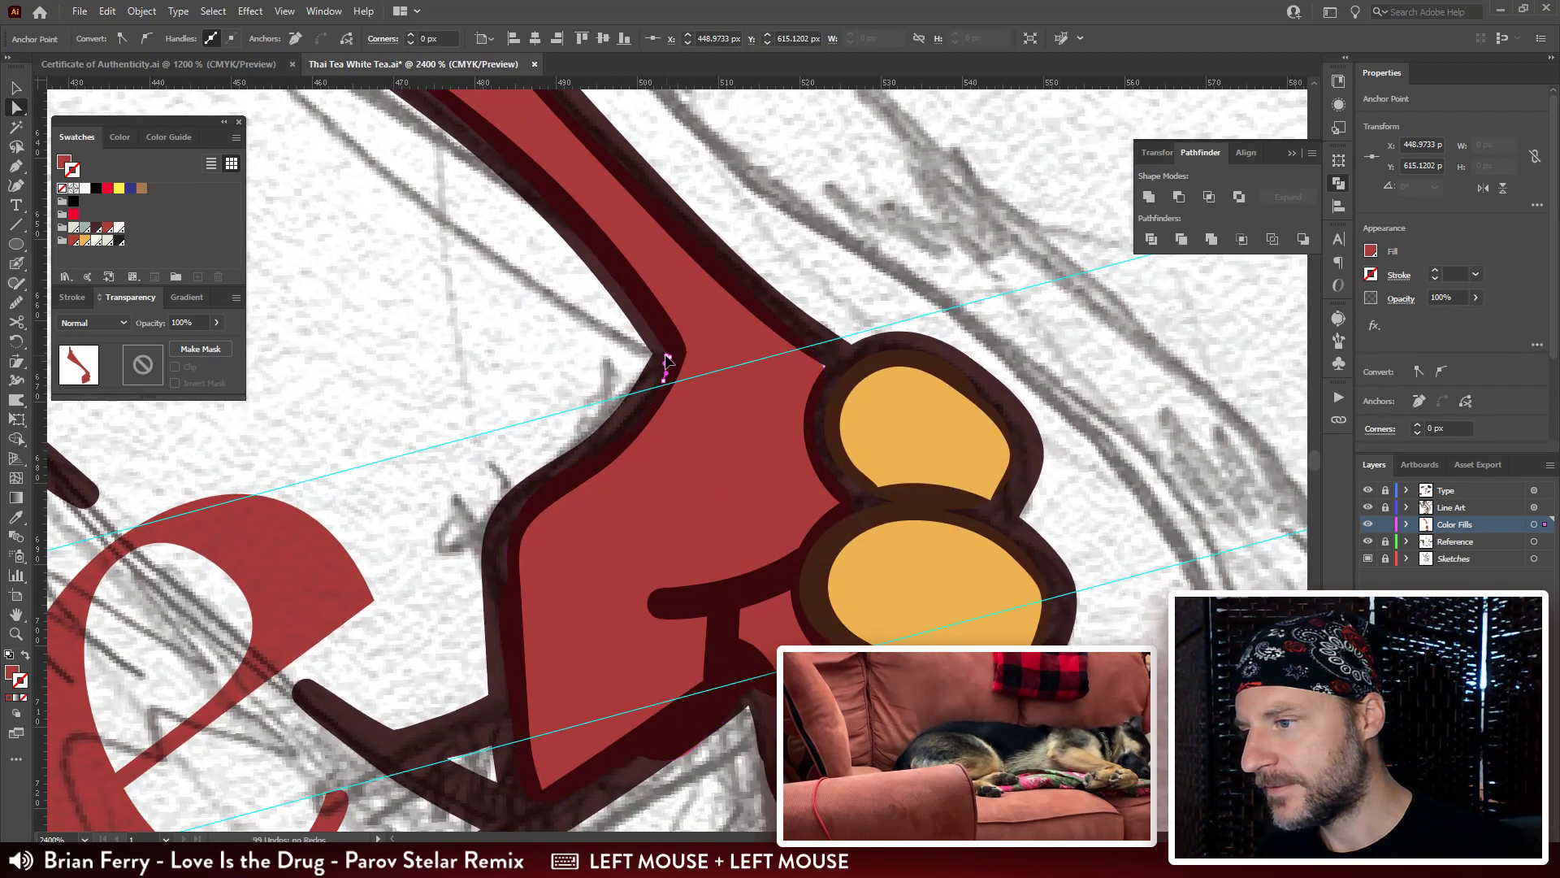
left_click(836, 372)
left_click(836, 370)
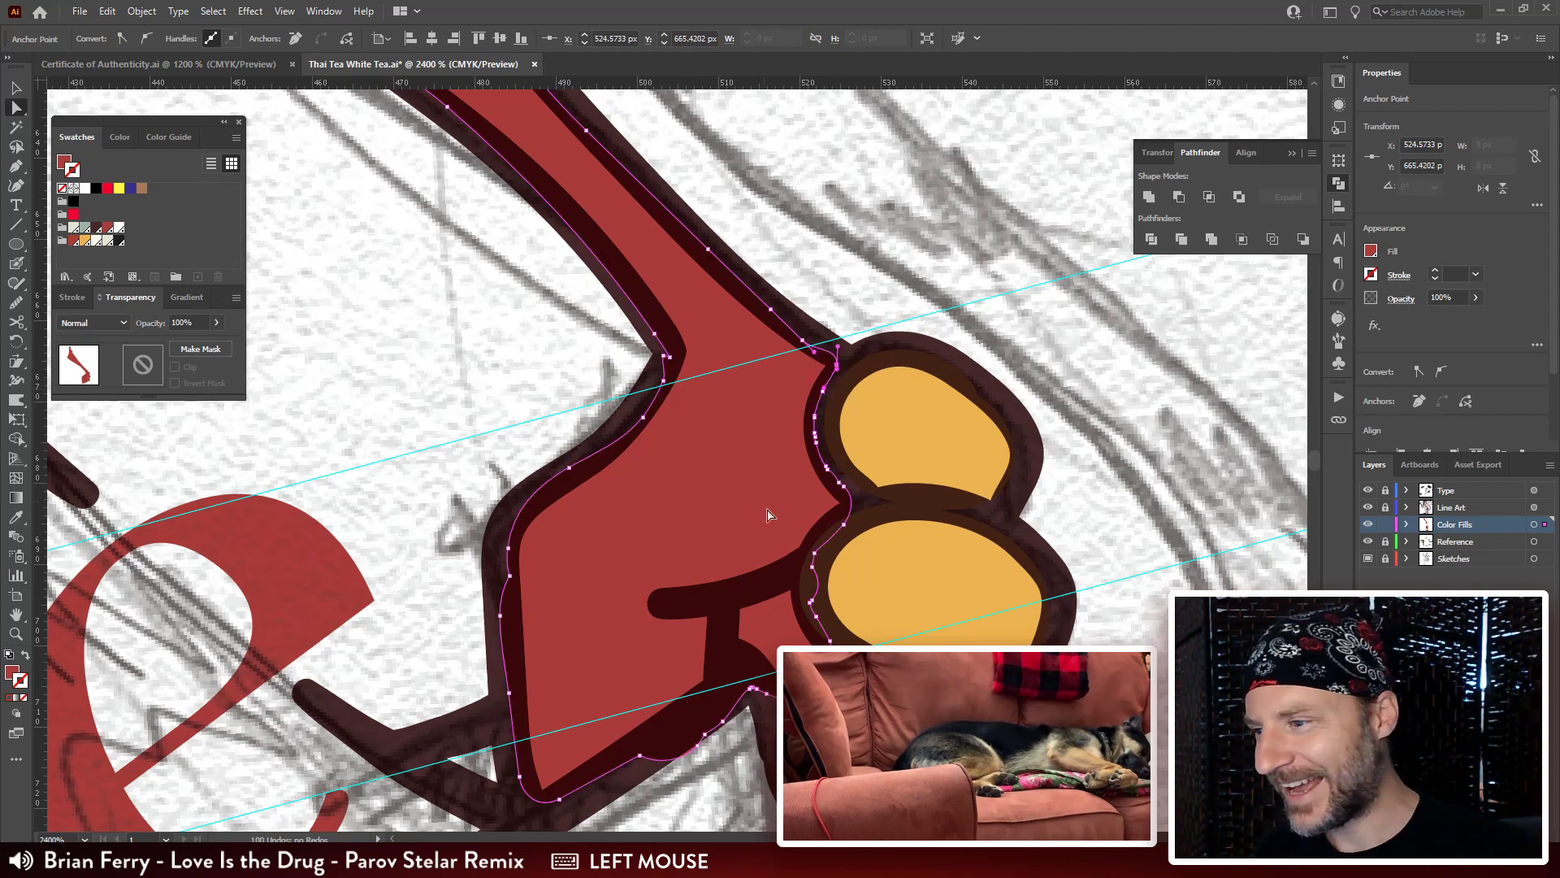
Smooth the paw fill's edge beside the yellow toe pads with the Smooth tool.
left_click_drag(769, 514, 756, 299)
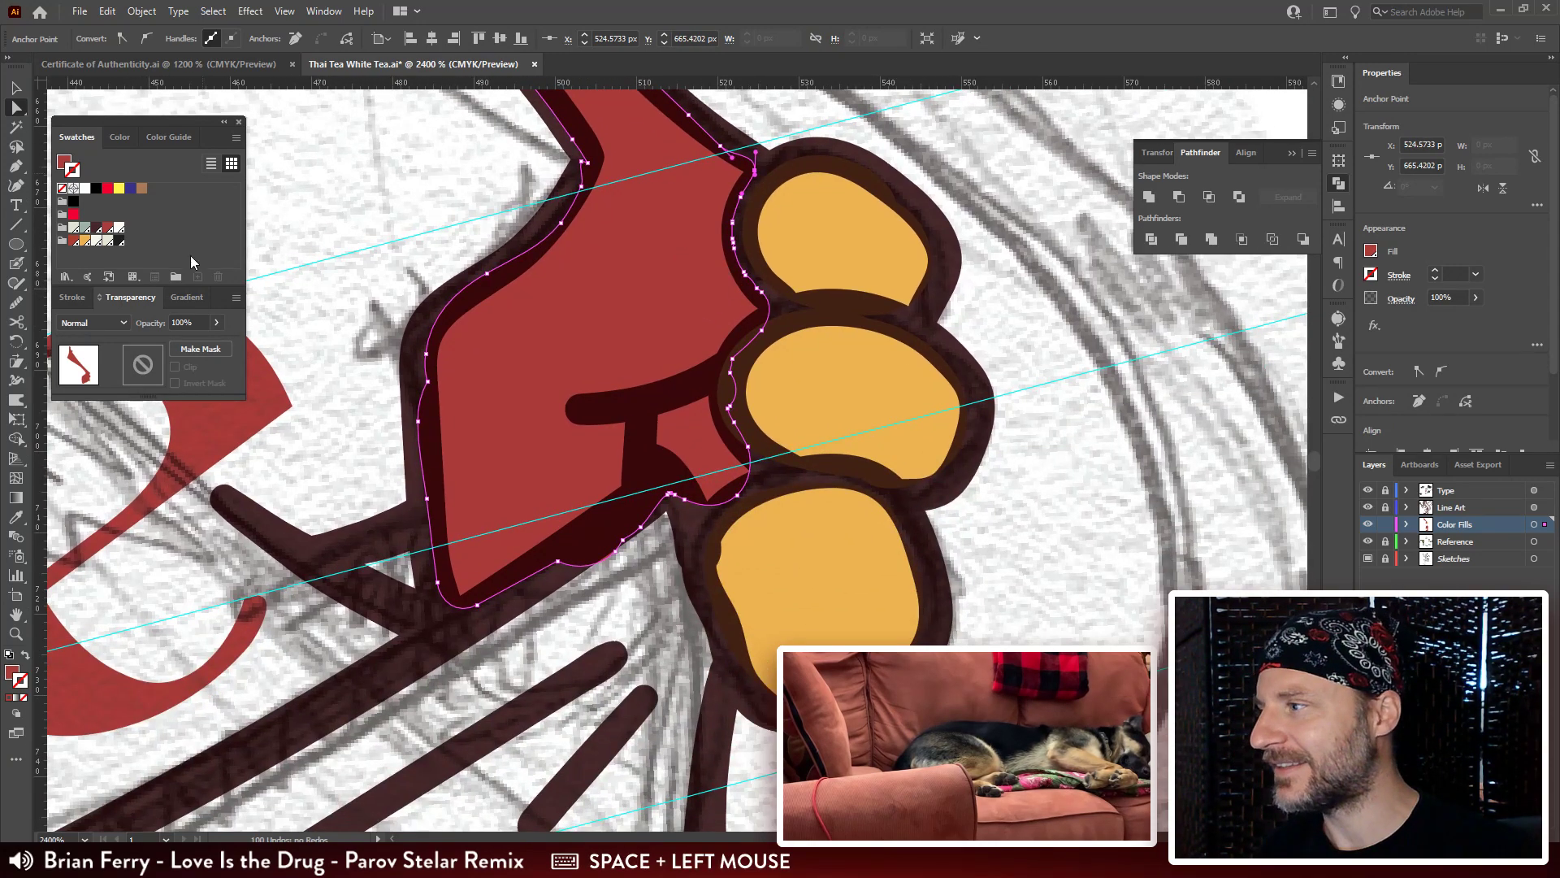
left_click(674, 281)
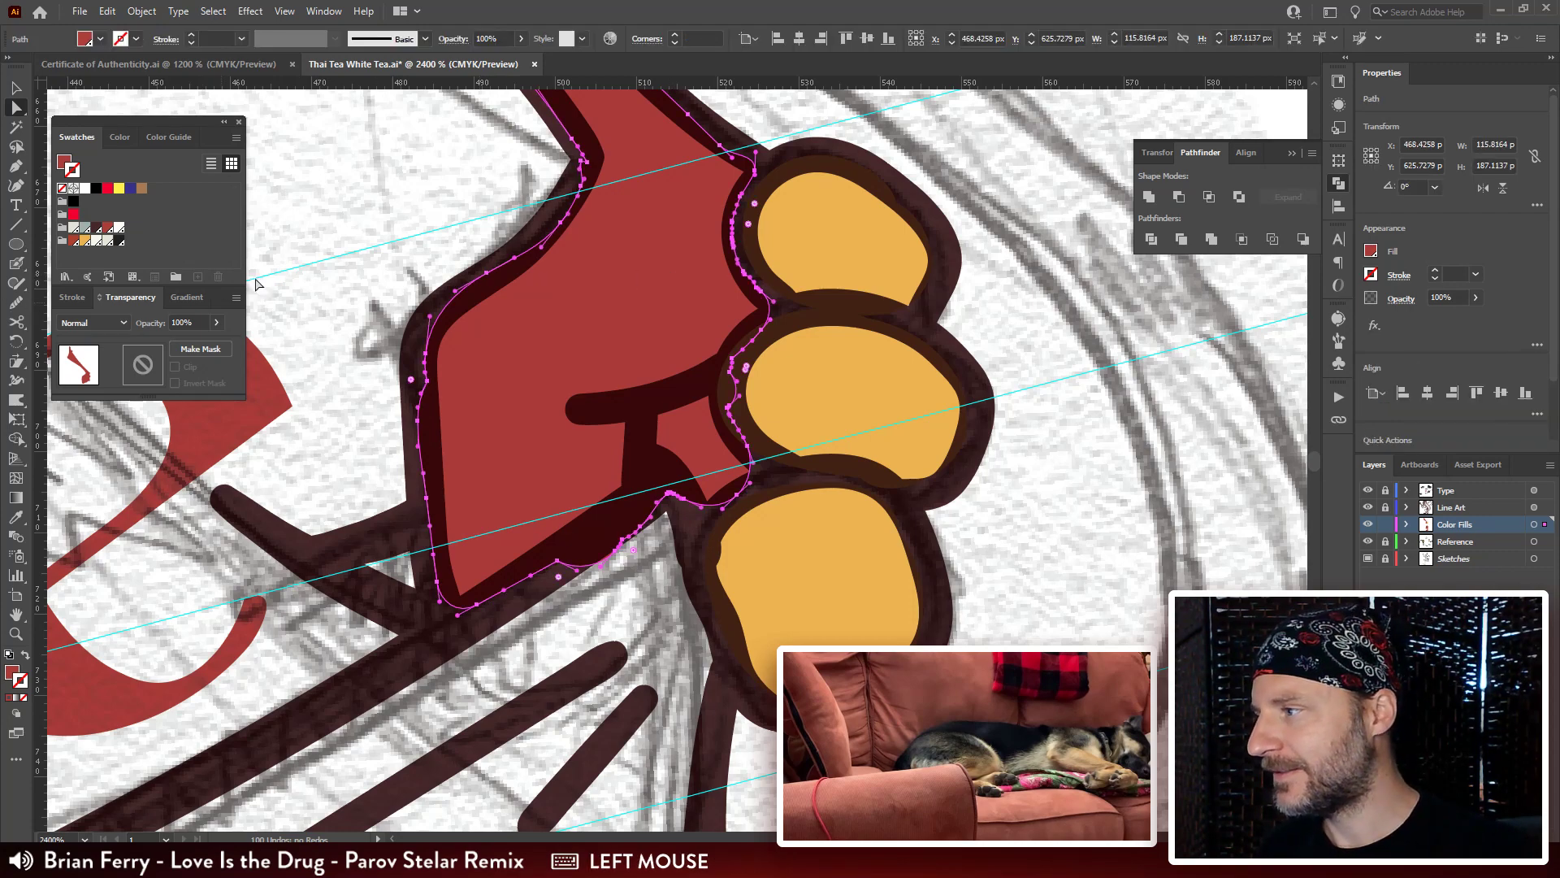
left_click(13, 303)
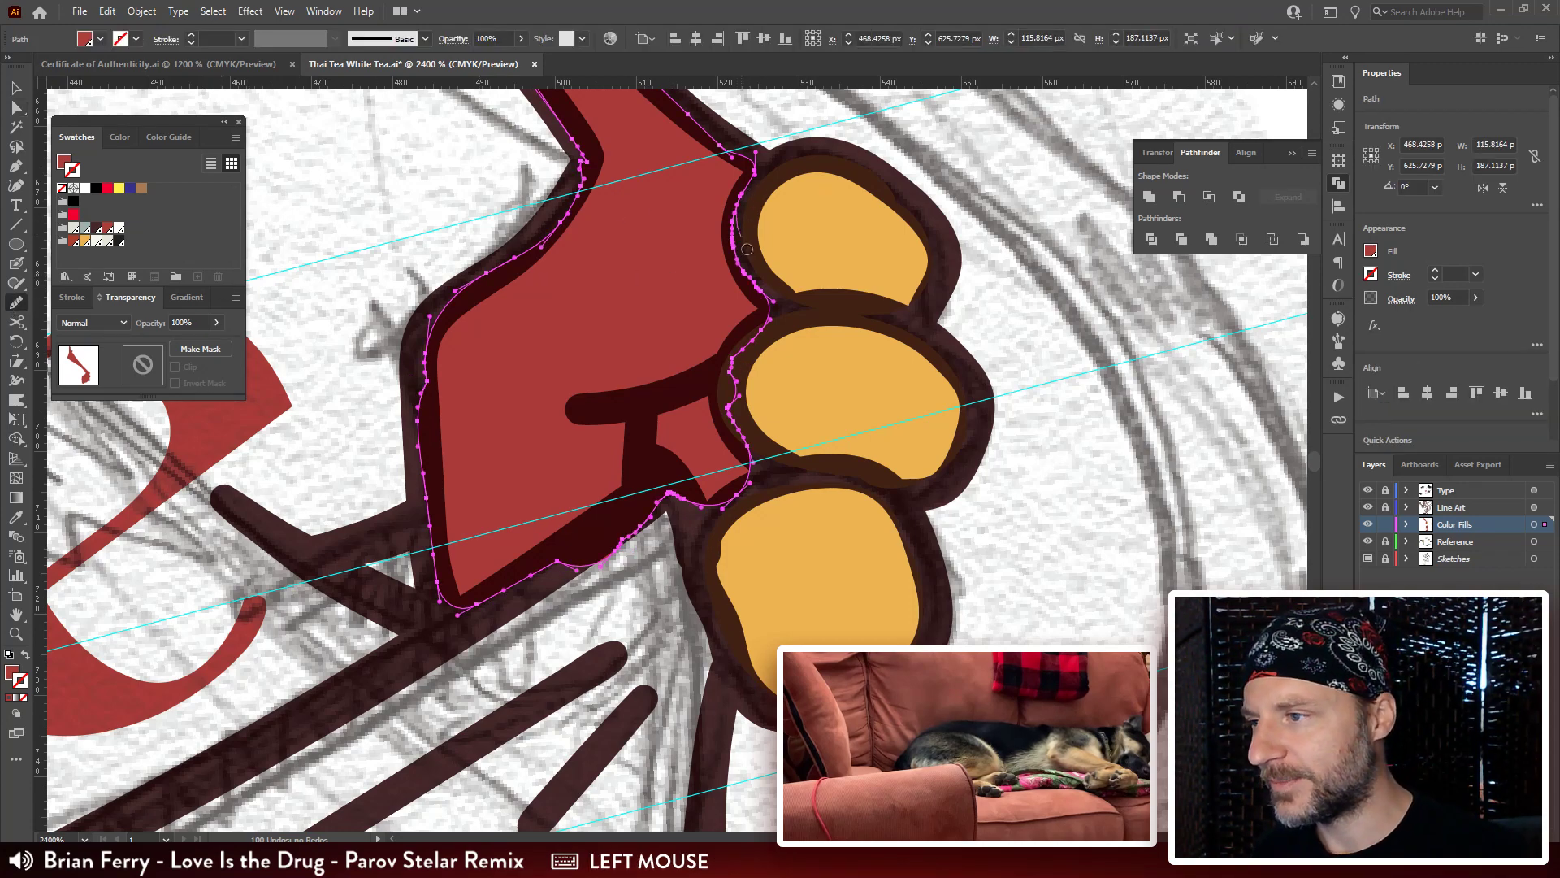
left_click_drag(747, 249, 744, 281)
mouse_move(748, 190)
left_mouse_down()
mouse_move(737, 361)
mouse_move(762, 500)
mouse_move(796, 349)
mouse_move(681, 381)
mouse_move(662, 409)
mouse_move(648, 385)
mouse_move(620, 394)
left_mouse_up()
key("space")
Reposition the paw fill's anchor points along its lower edge and between the toes so they stay under the line art.
key("a")
left_click(661, 400)
left_click(620, 413)
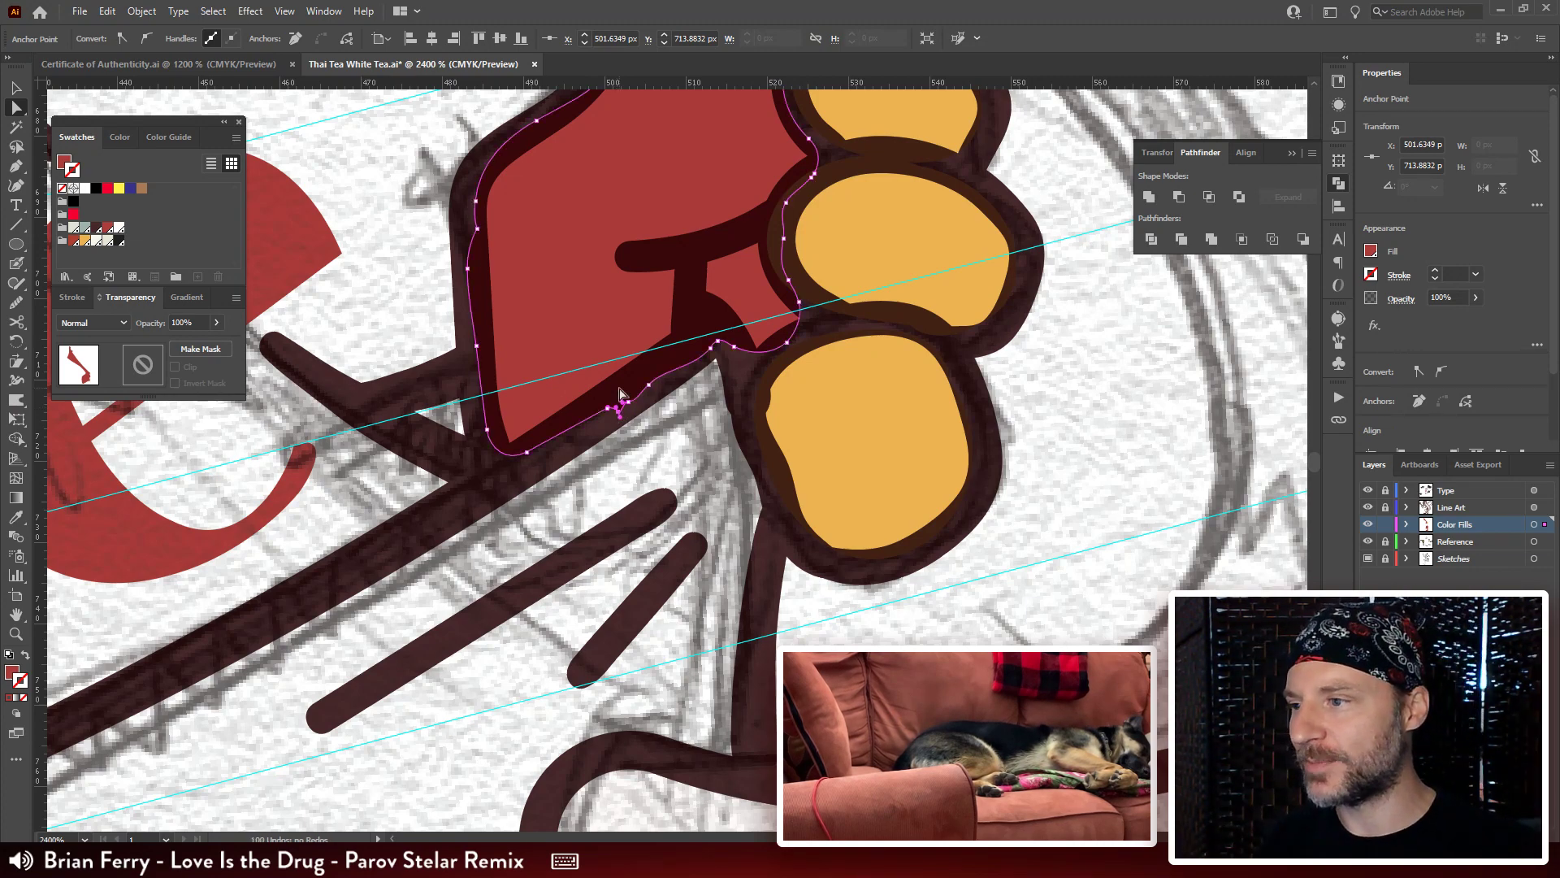
left_click_drag(735, 349, 739, 363)
left_click(800, 305)
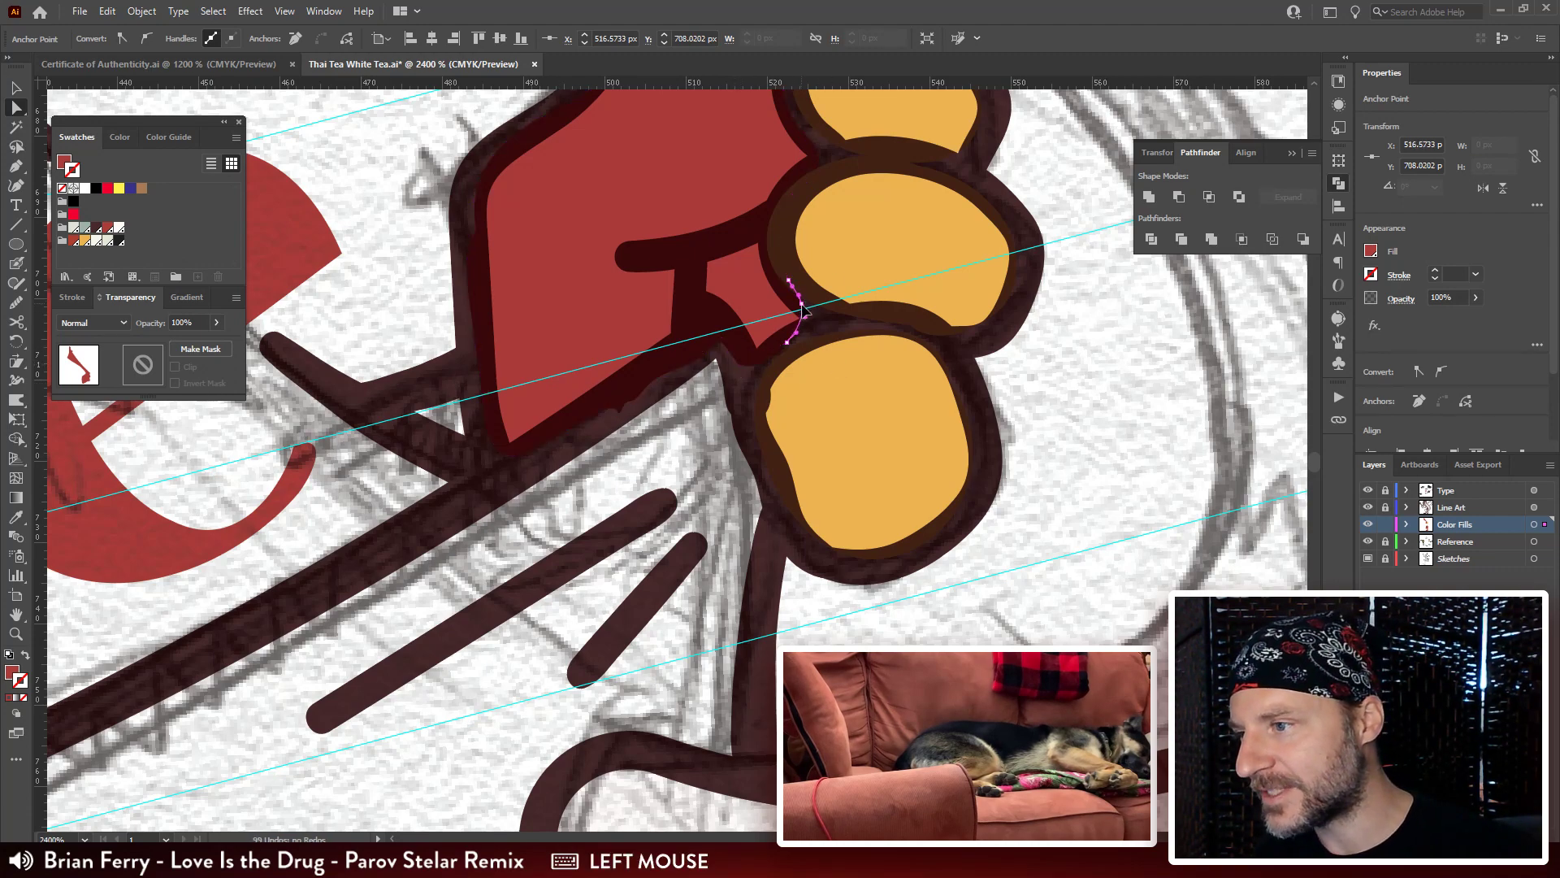
left_click_drag(793, 309, 841, 439)
Move the anchor at the wrist bend and even out the arm fill's outer edge beneath the outline.
left_click_drag(711, 150, 757, 406)
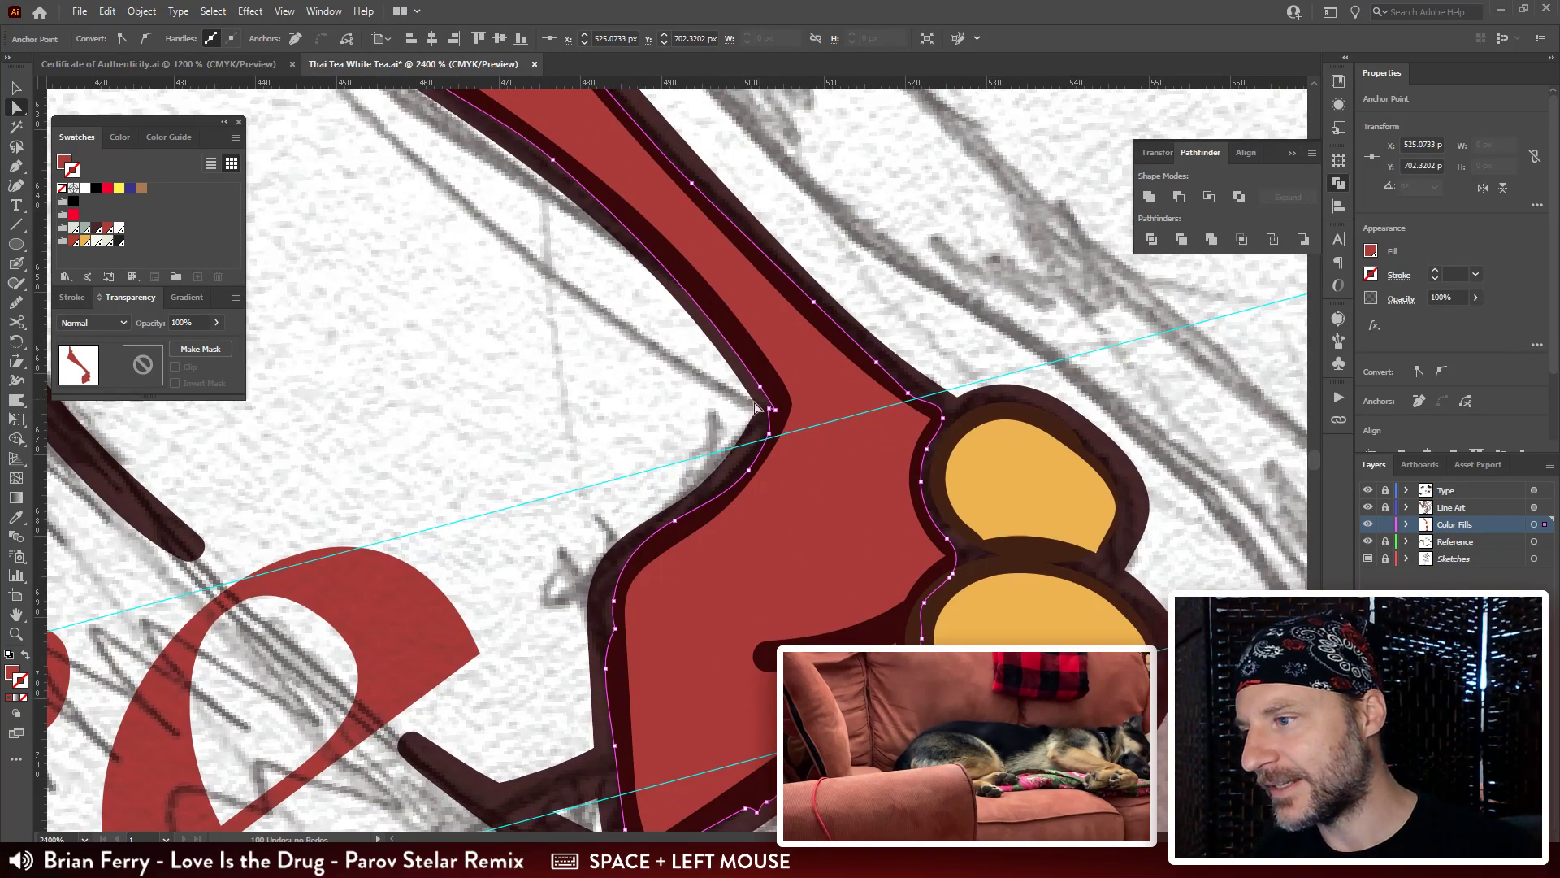
left_click(771, 415)
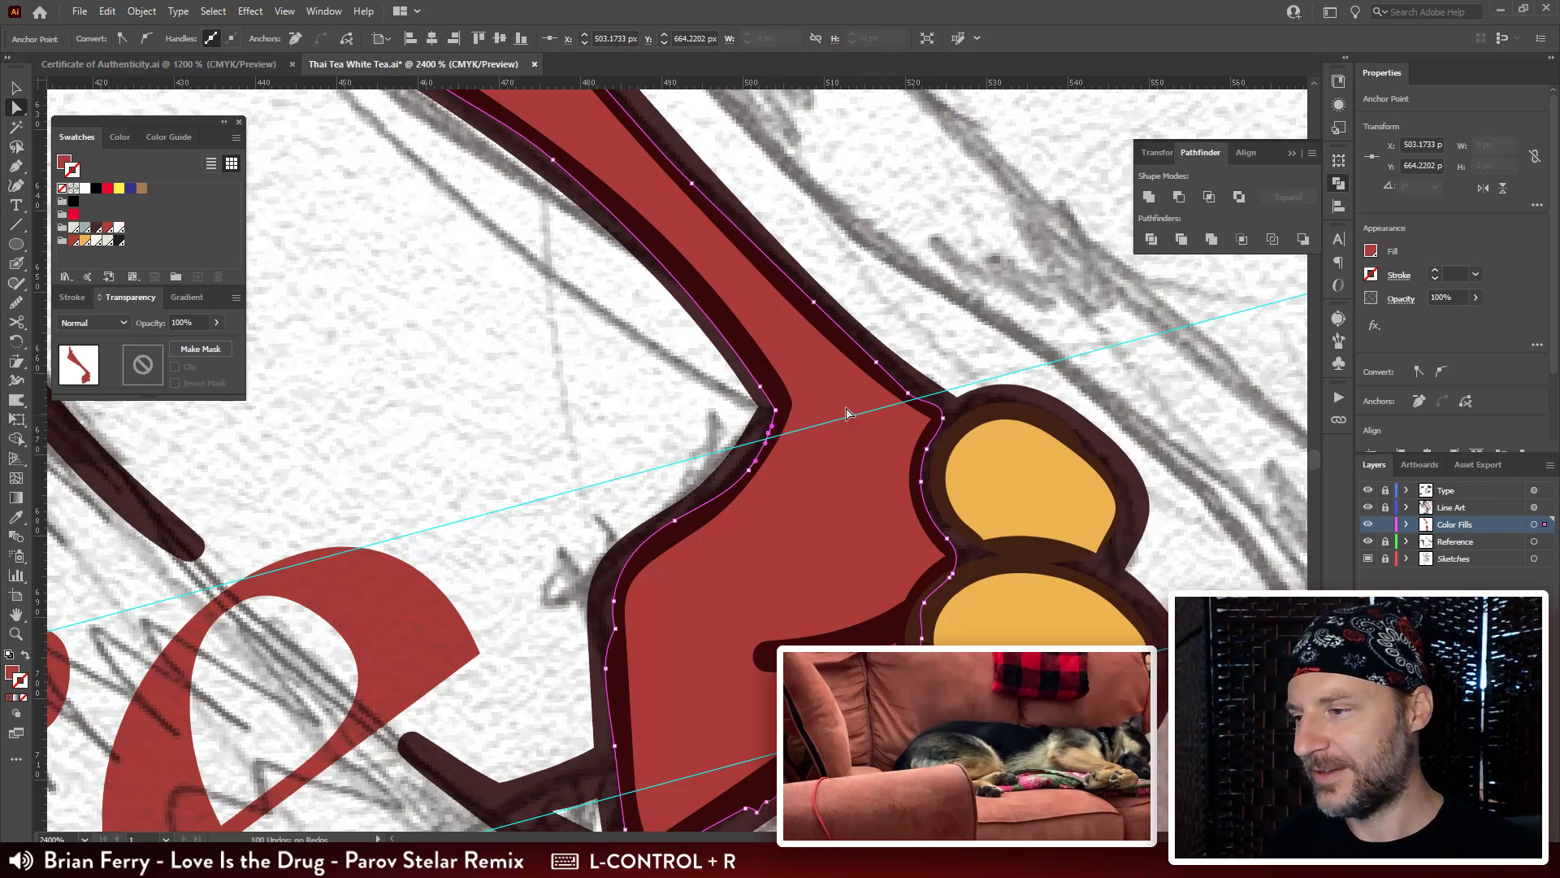
left_click_drag(643, 180, 885, 685)
left_click_drag(441, 324, 598, 409)
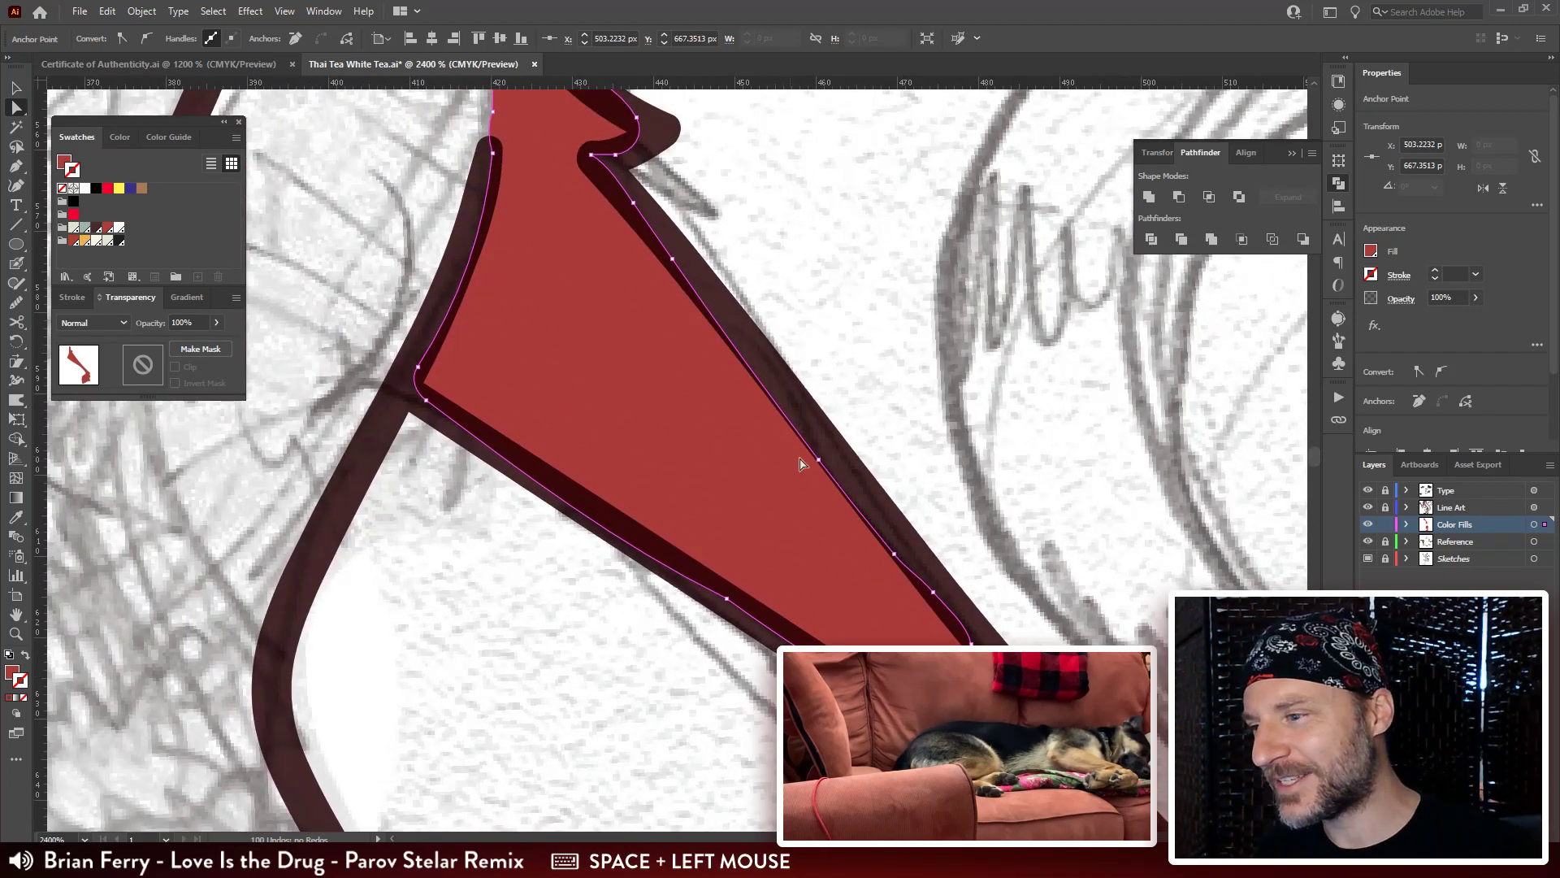
left_click(819, 460)
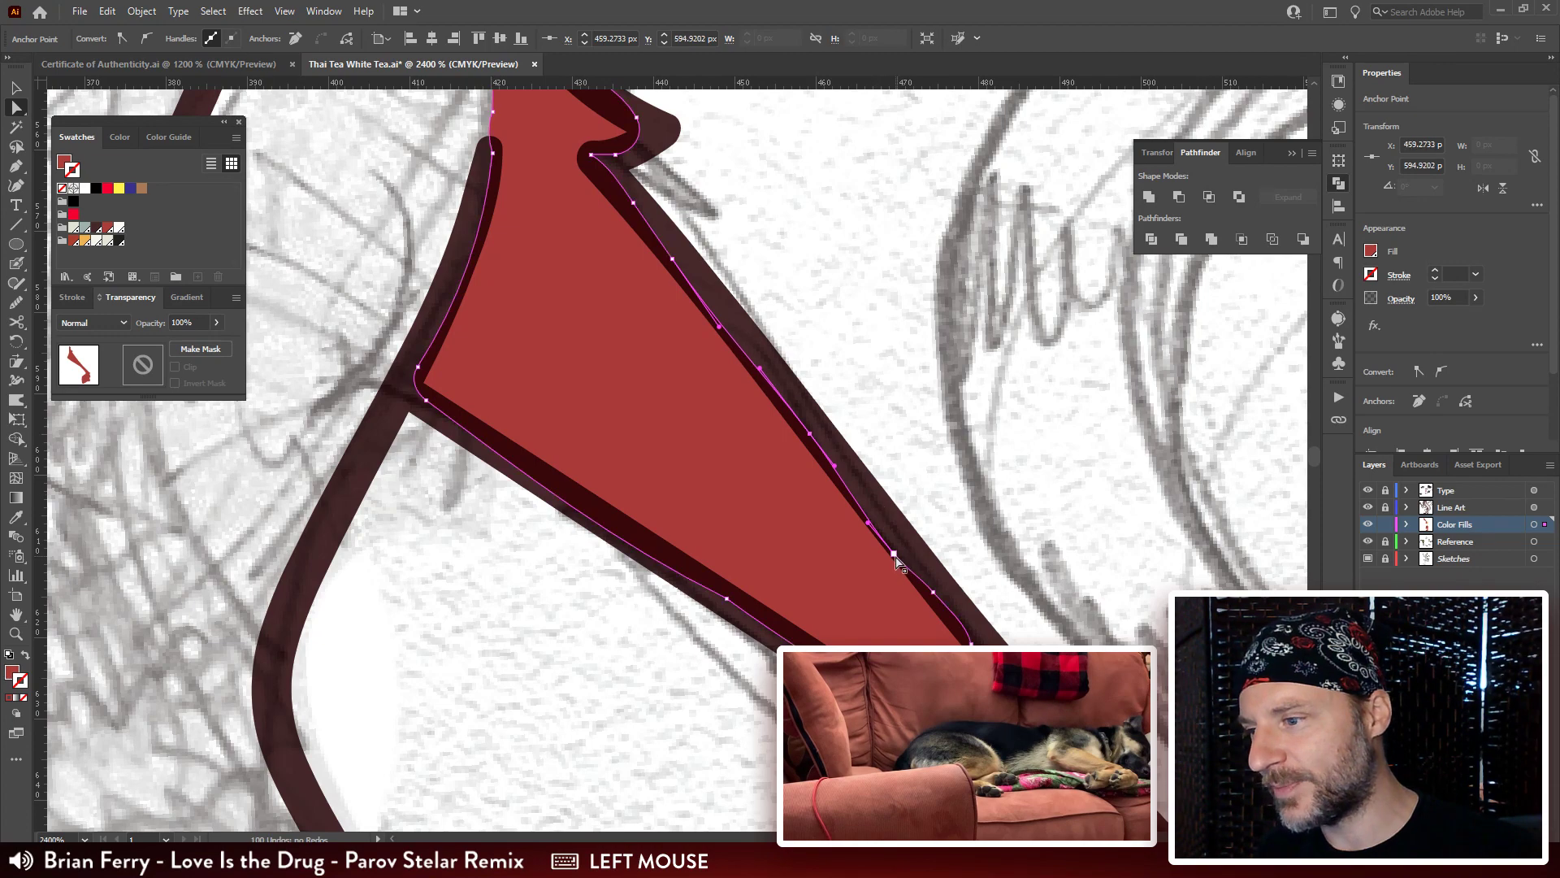
left_click_drag(894, 553, 885, 532)
Fit the arm fill's anchors at the two fur tufts under the line art, undoing one misplaced move, and deselect the path.
left_click_drag(801, 201, 875, 480)
mouse_move(596, 342)
left_mouse_down()
mouse_move(619, 342)
mouse_move(602, 357)
left_mouse_up()
key("ctrl+z")
left_click(604, 343)
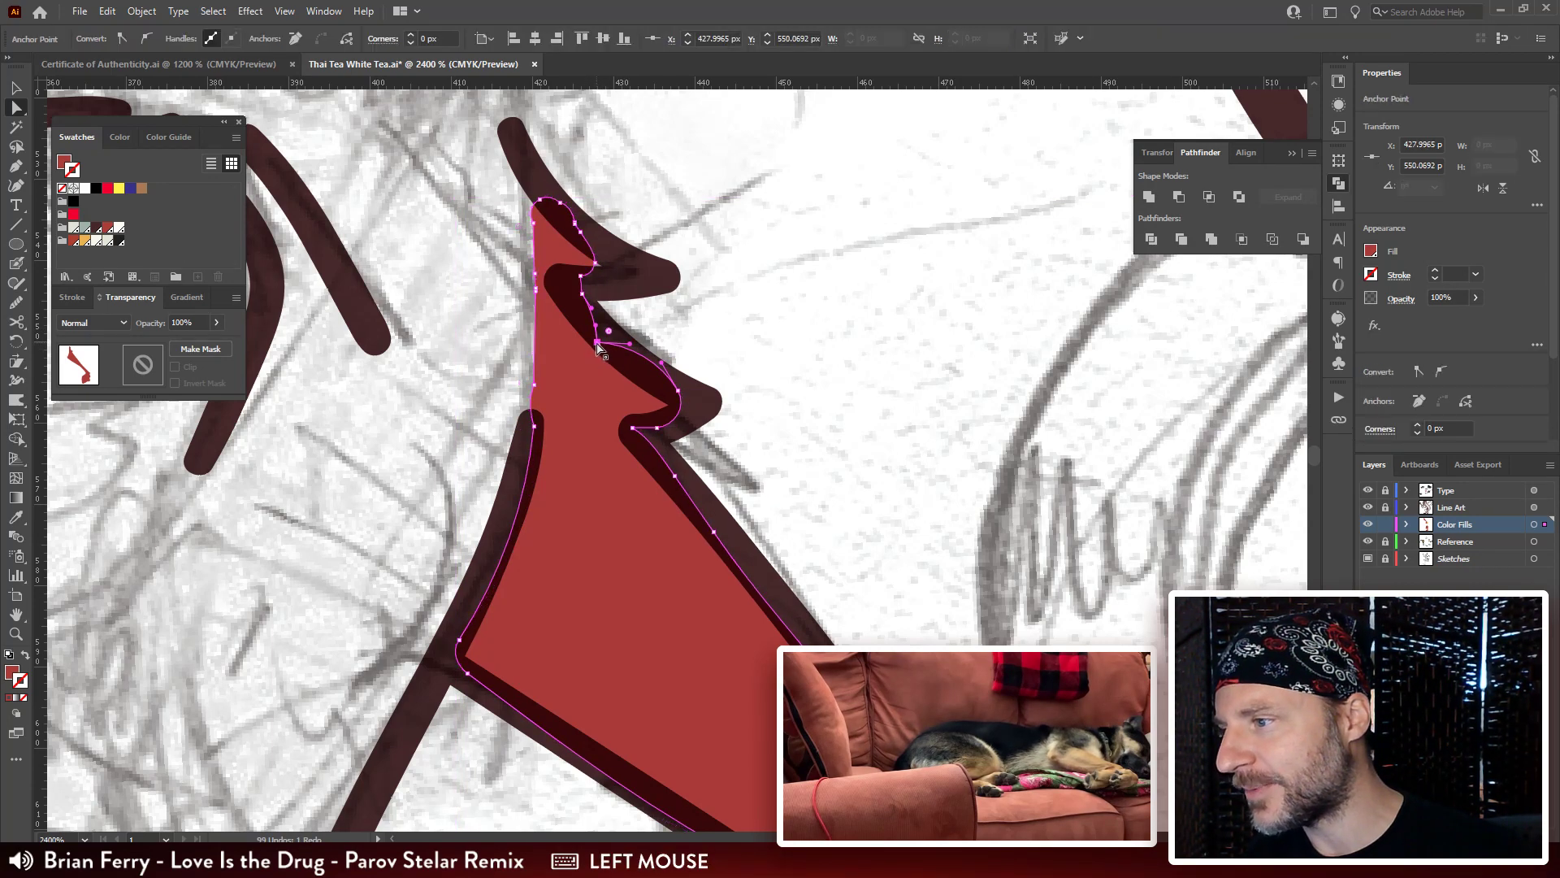
left_click(601, 281)
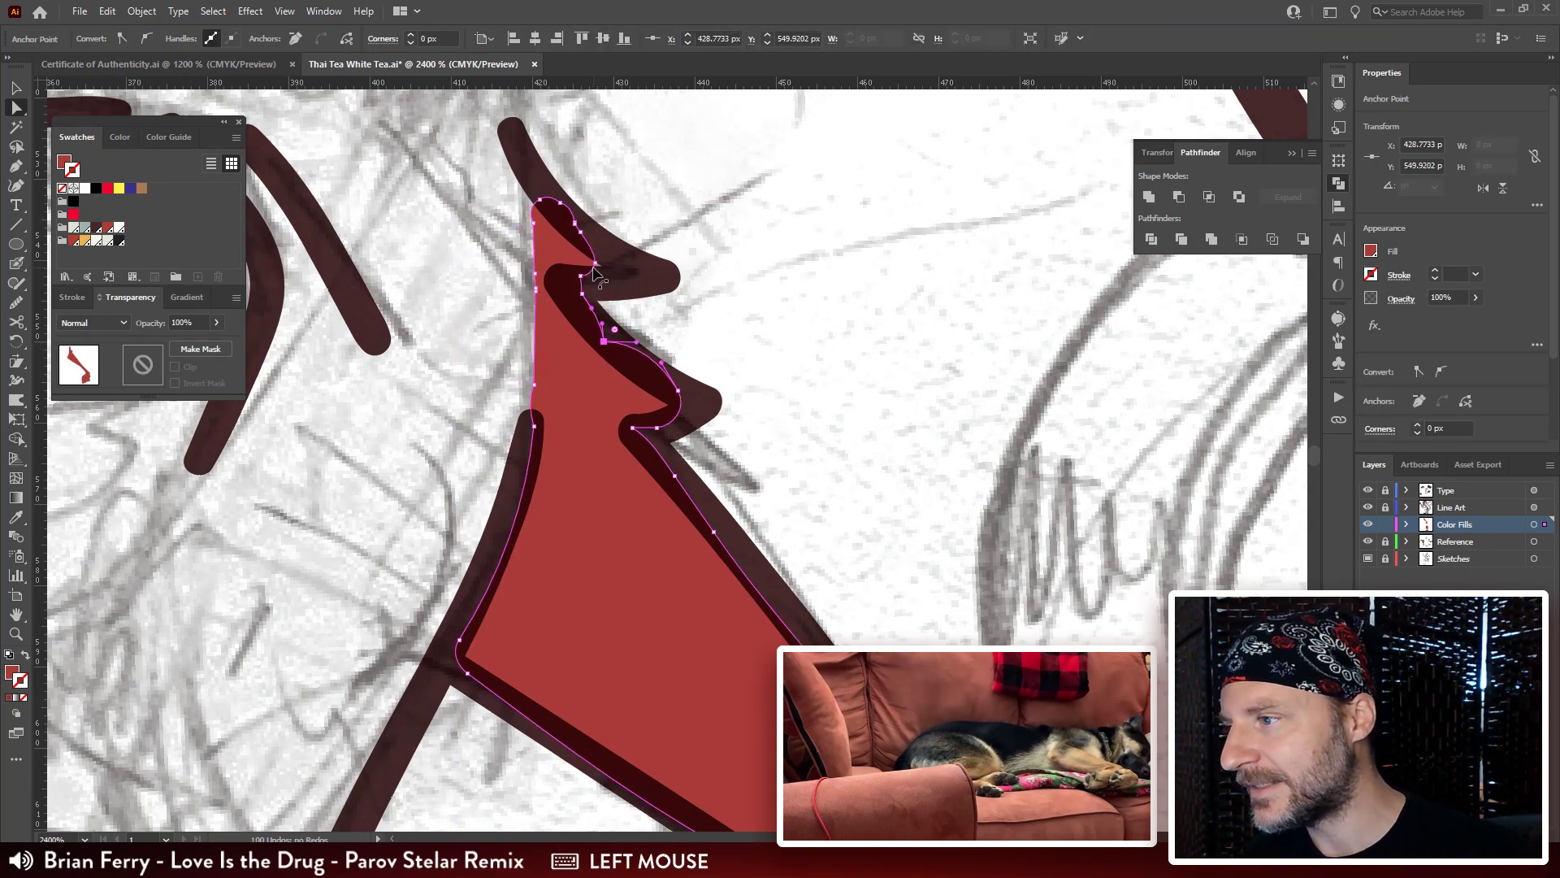
left_click(624, 275)
left_click_drag(625, 272, 635, 272)
left_click(776, 245)
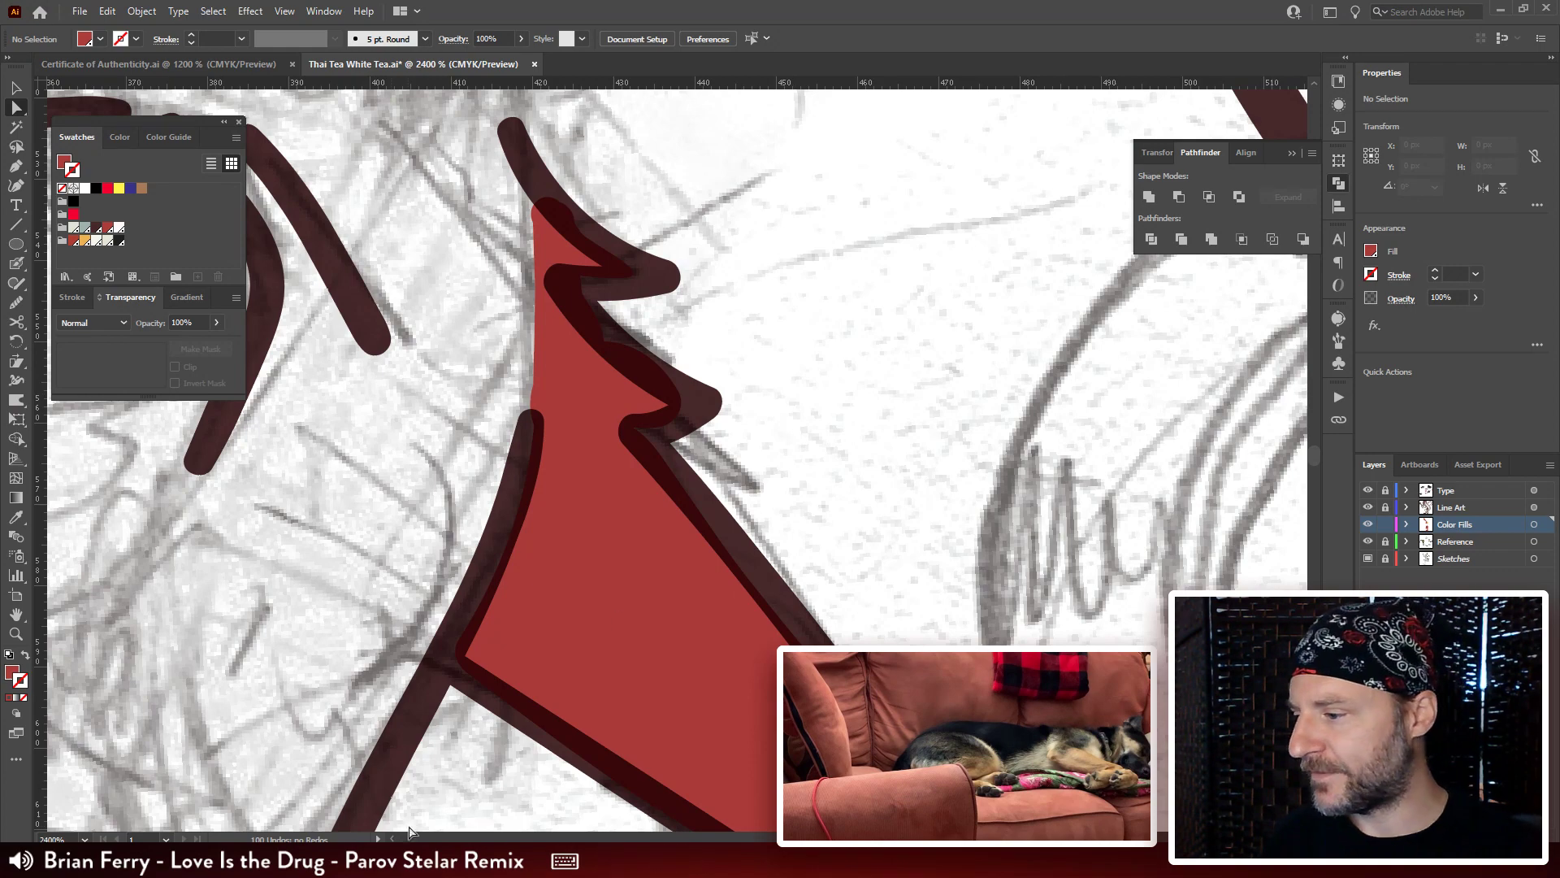
Search the installed apps for Premiere, switch to Adobe Premiere Rush and check the sort options for its projects.
left_click(20, 861)
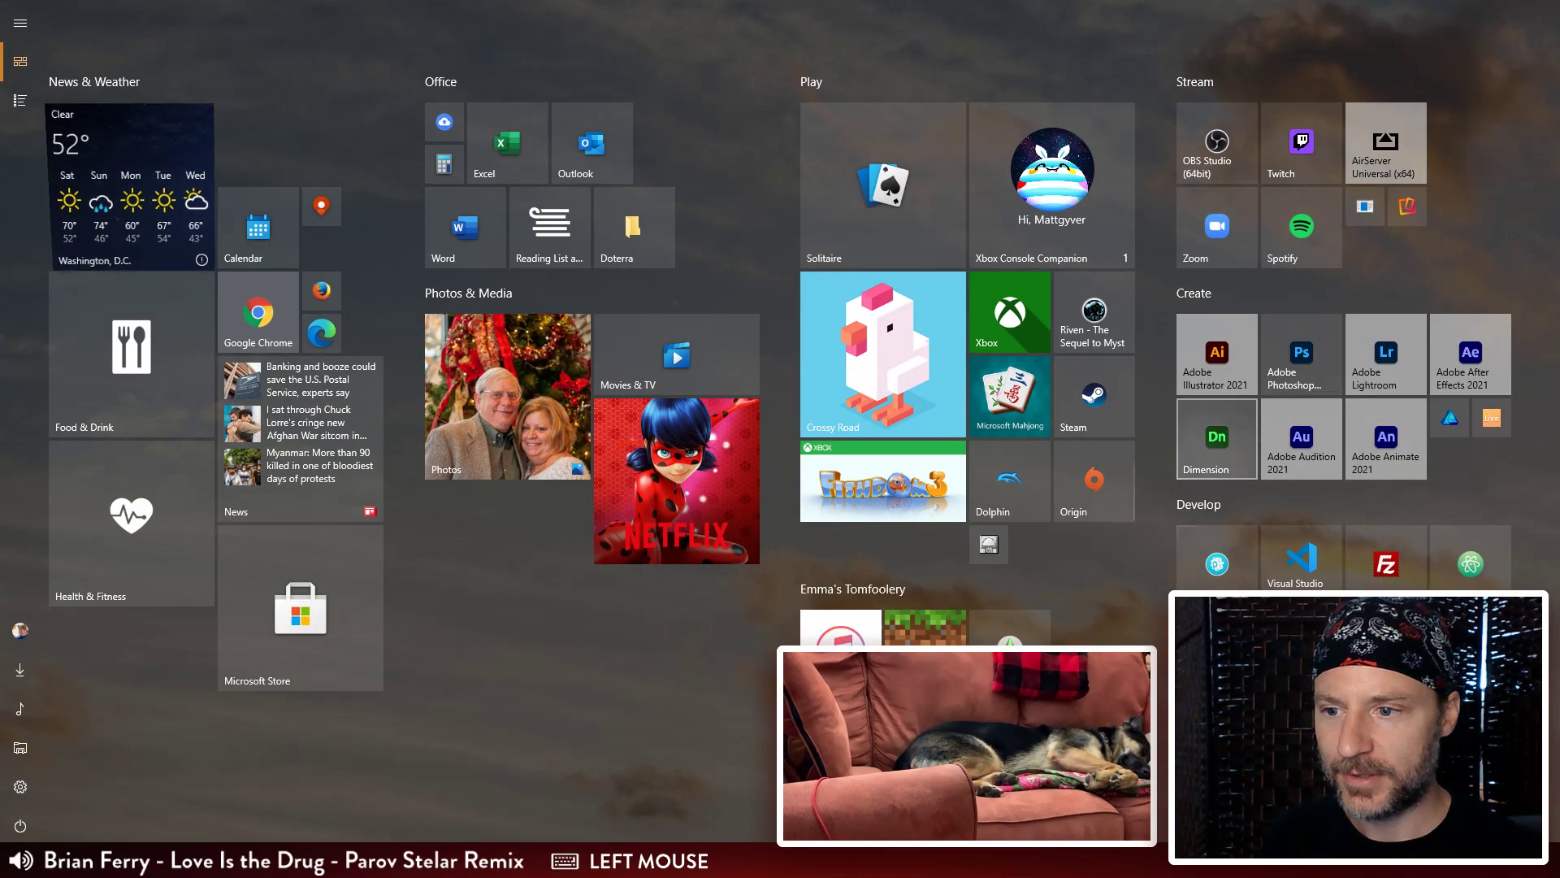
type("prem")
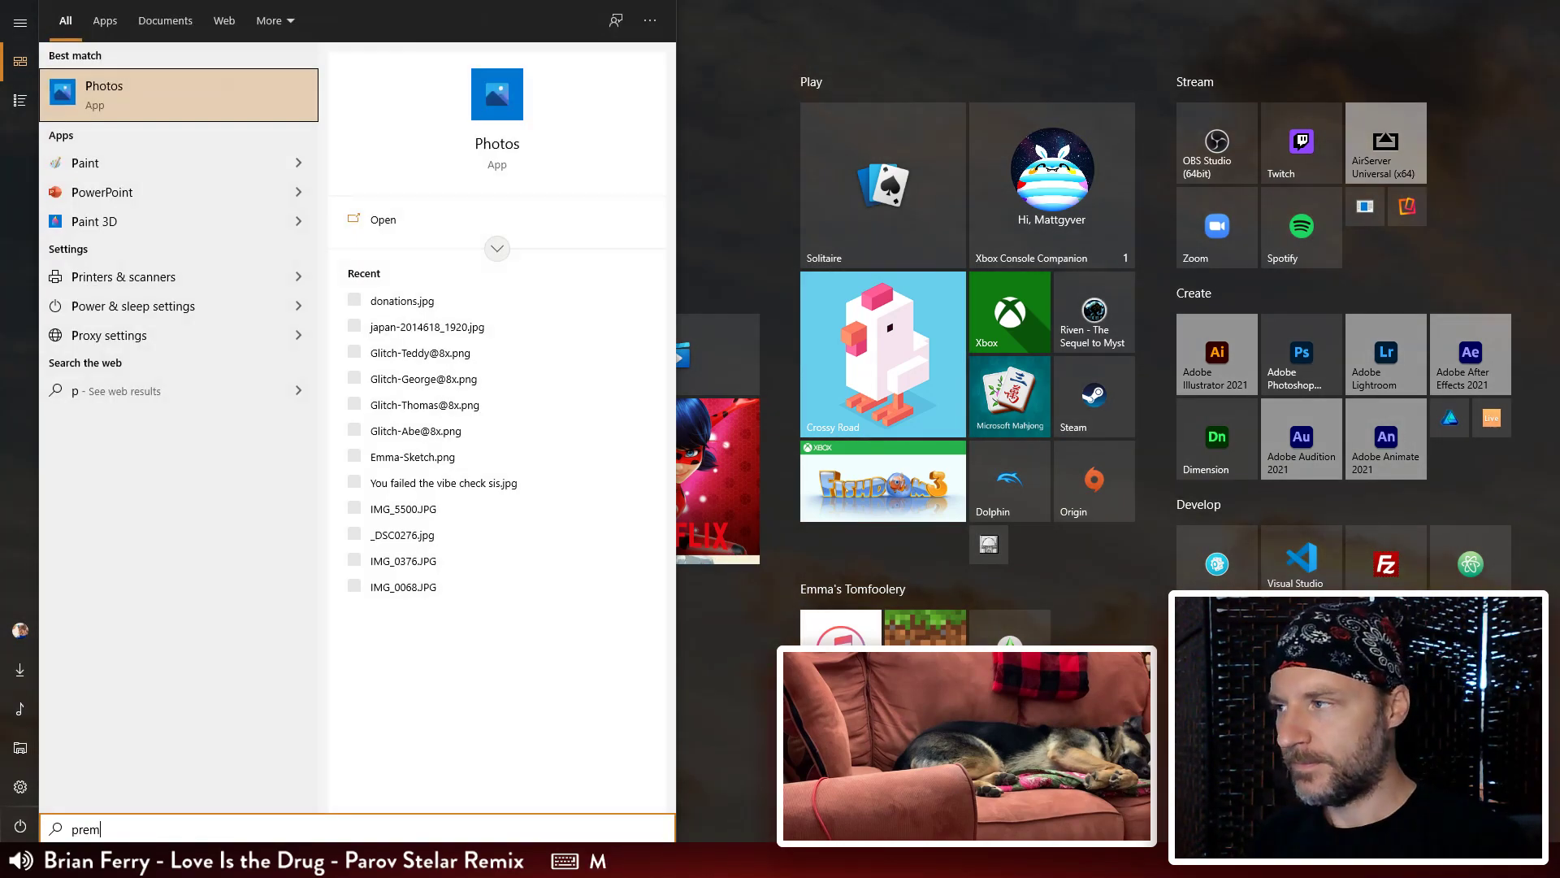
key("Escape")
key("Escape")
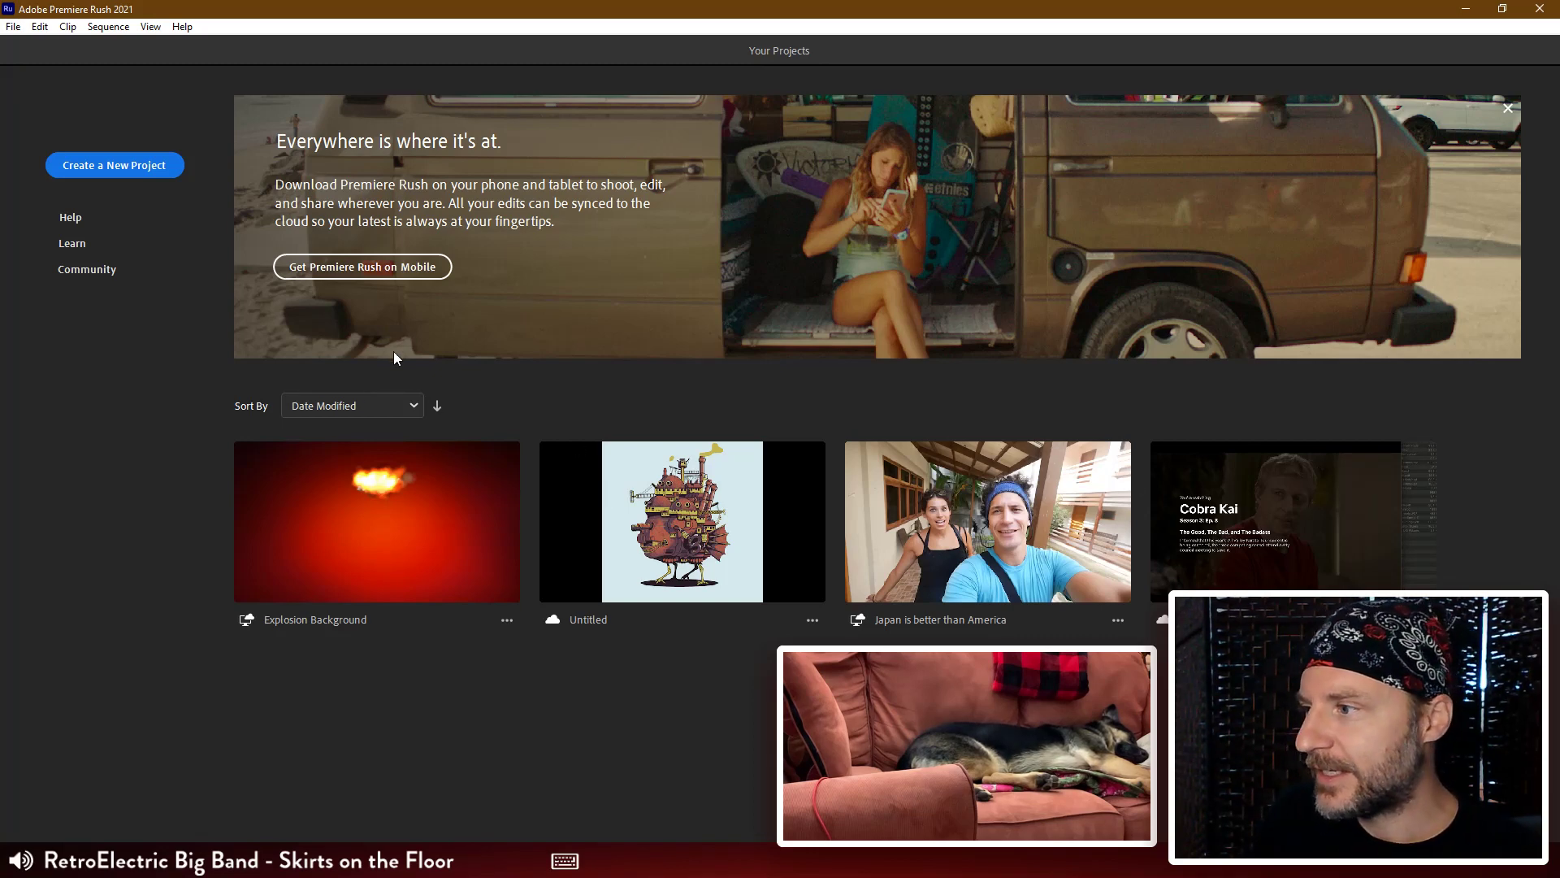
left_click(382, 406)
left_click(195, 427)
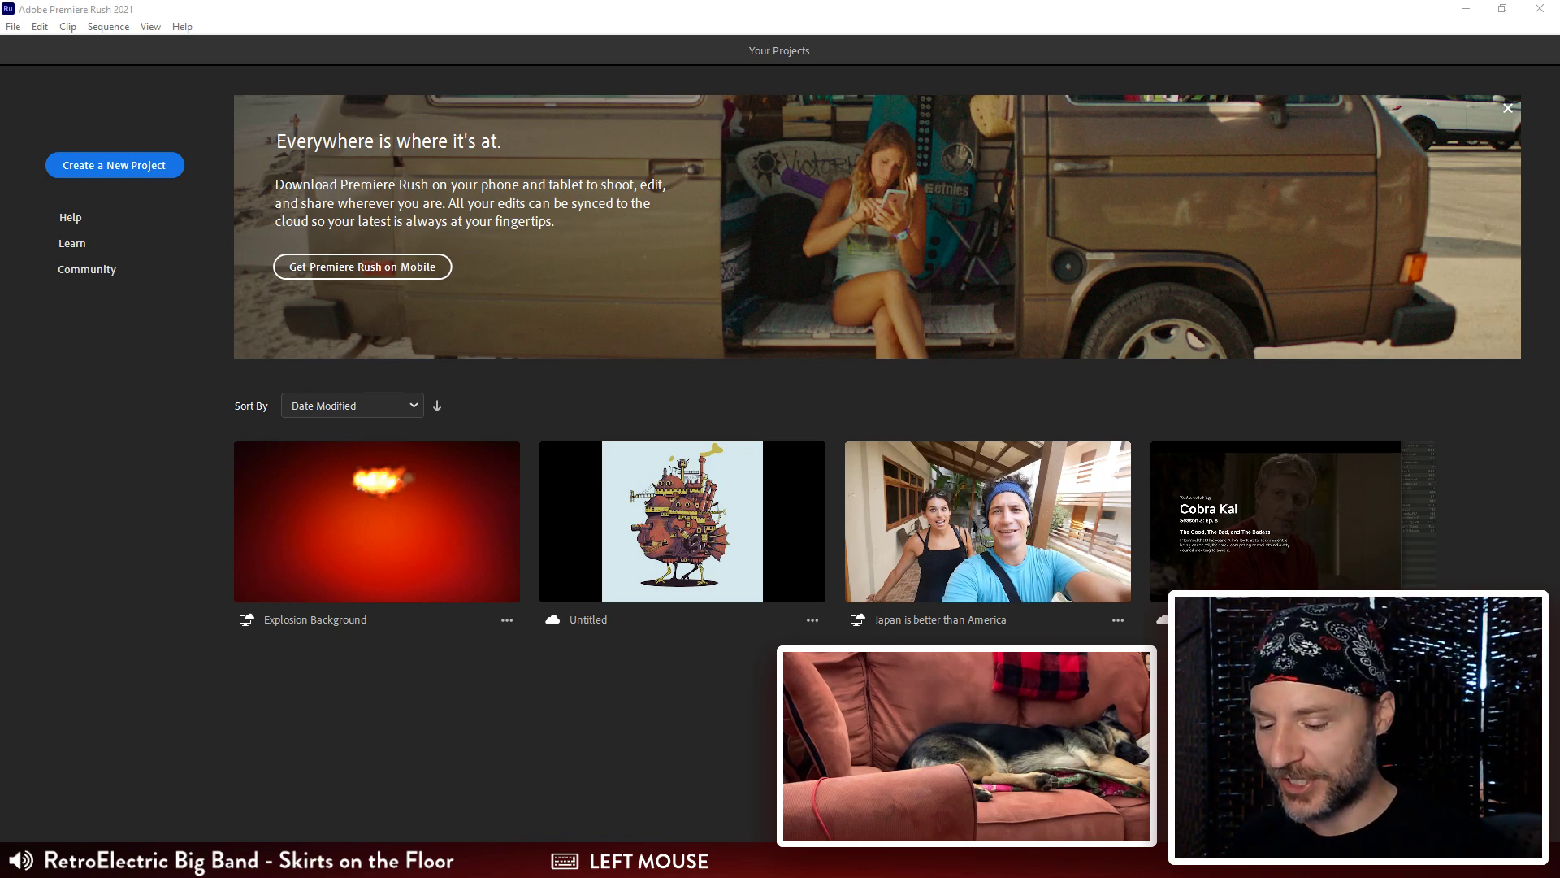
key("t")
key("Right")
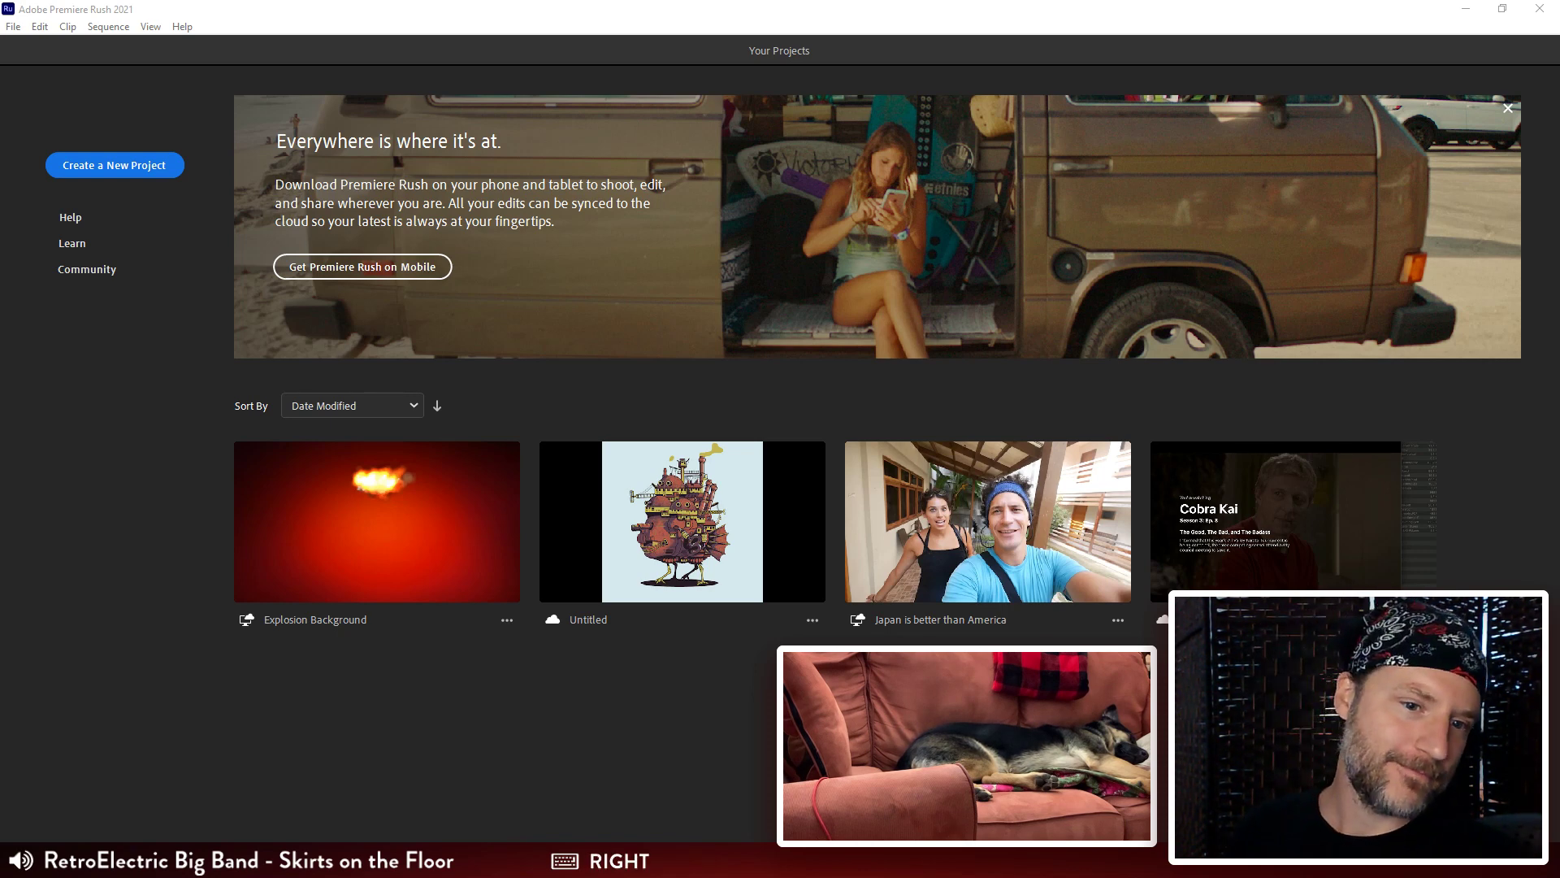
key("Return")
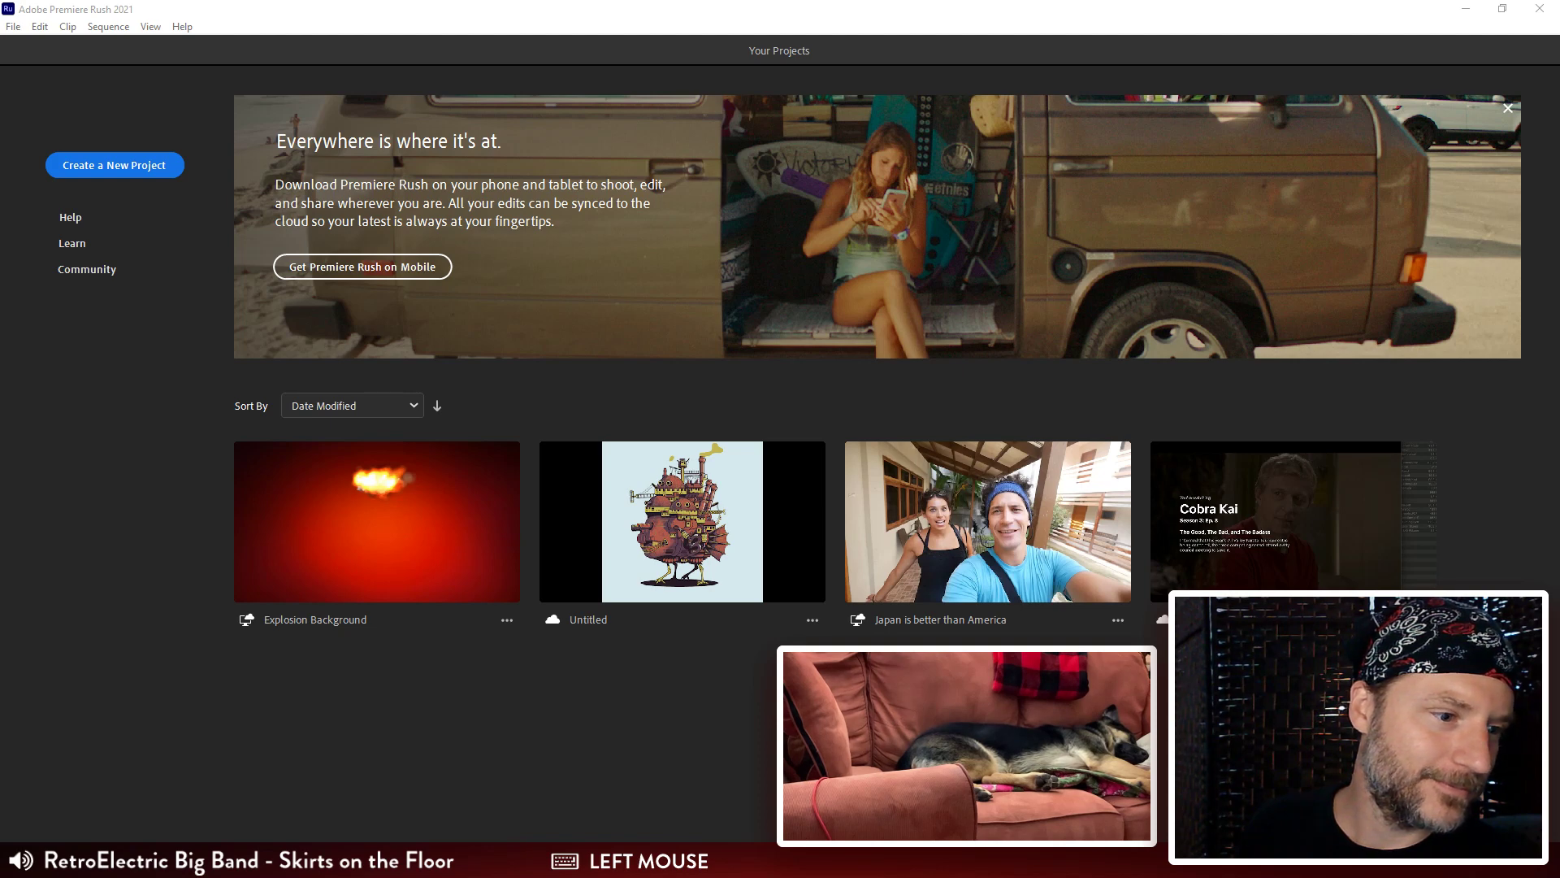
scroll(780, 439, "down", 1)
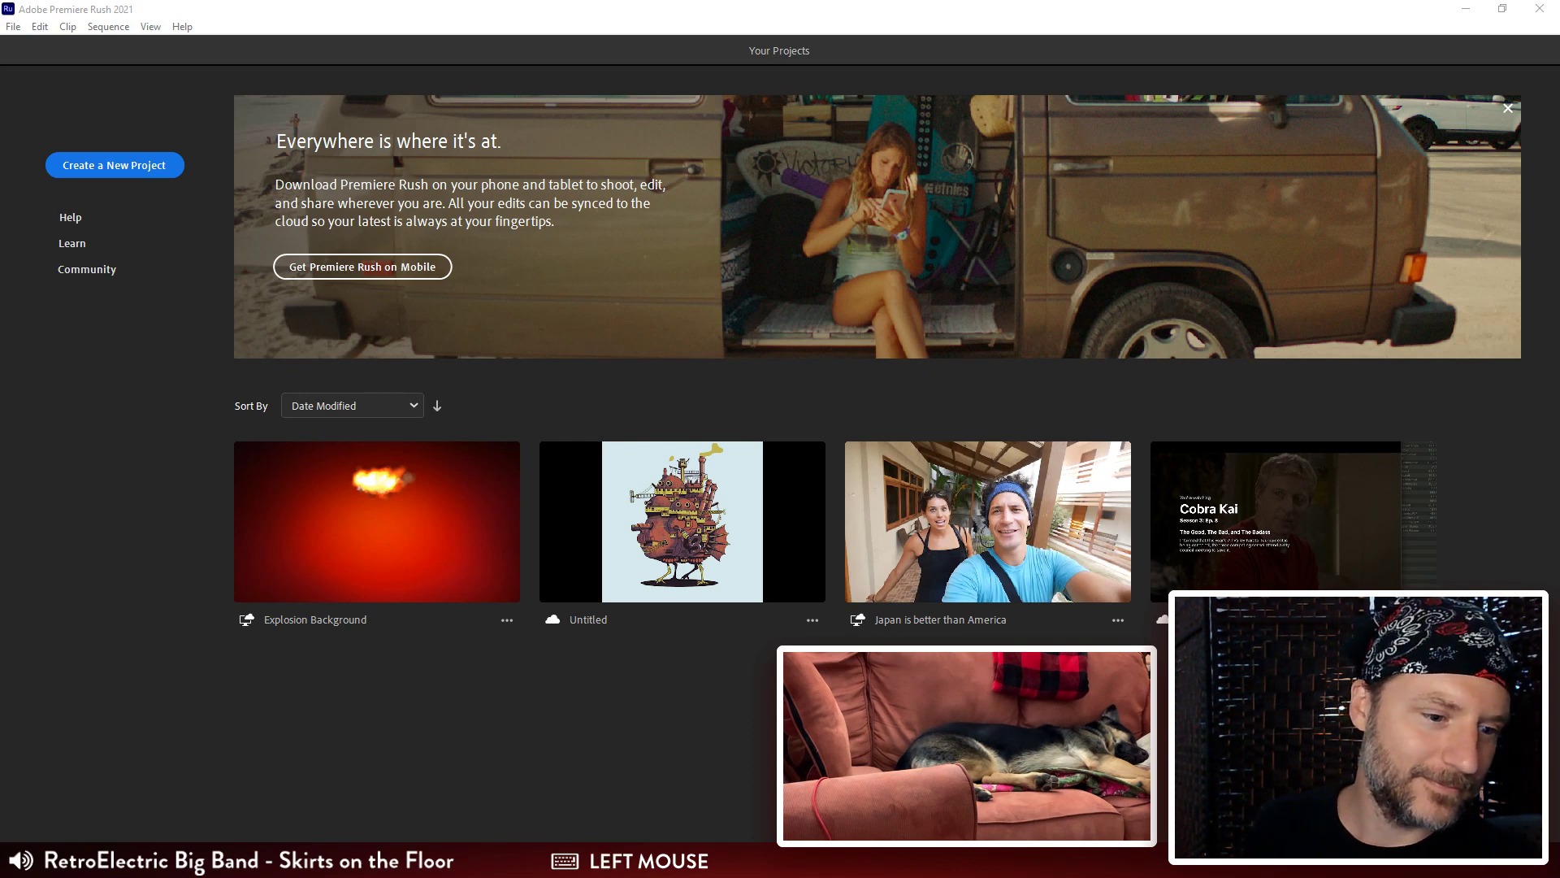
key("ctrl")
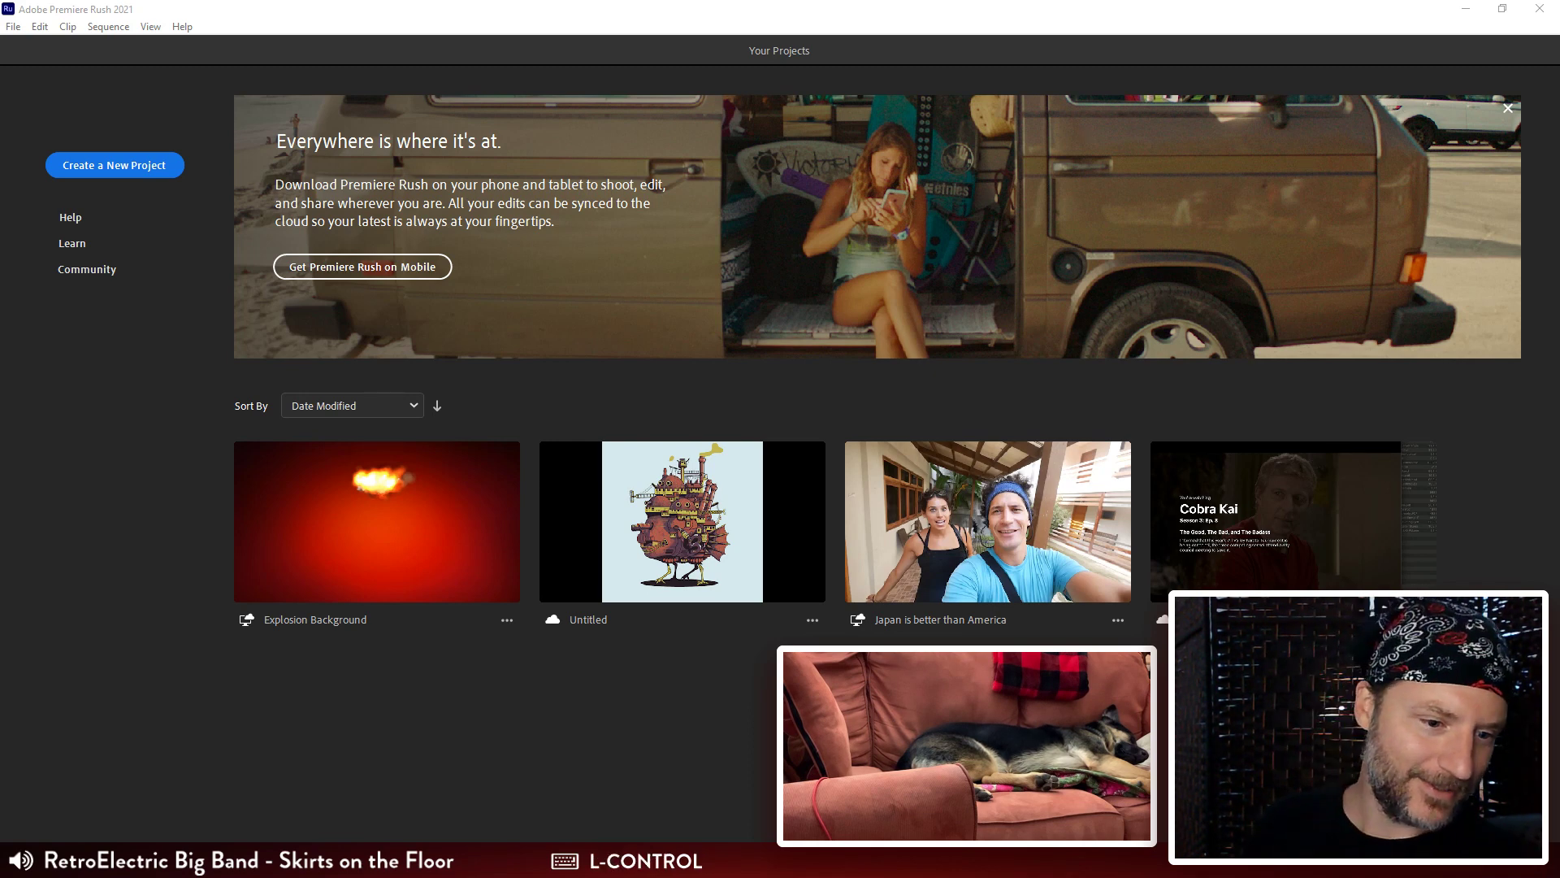
key("Return")
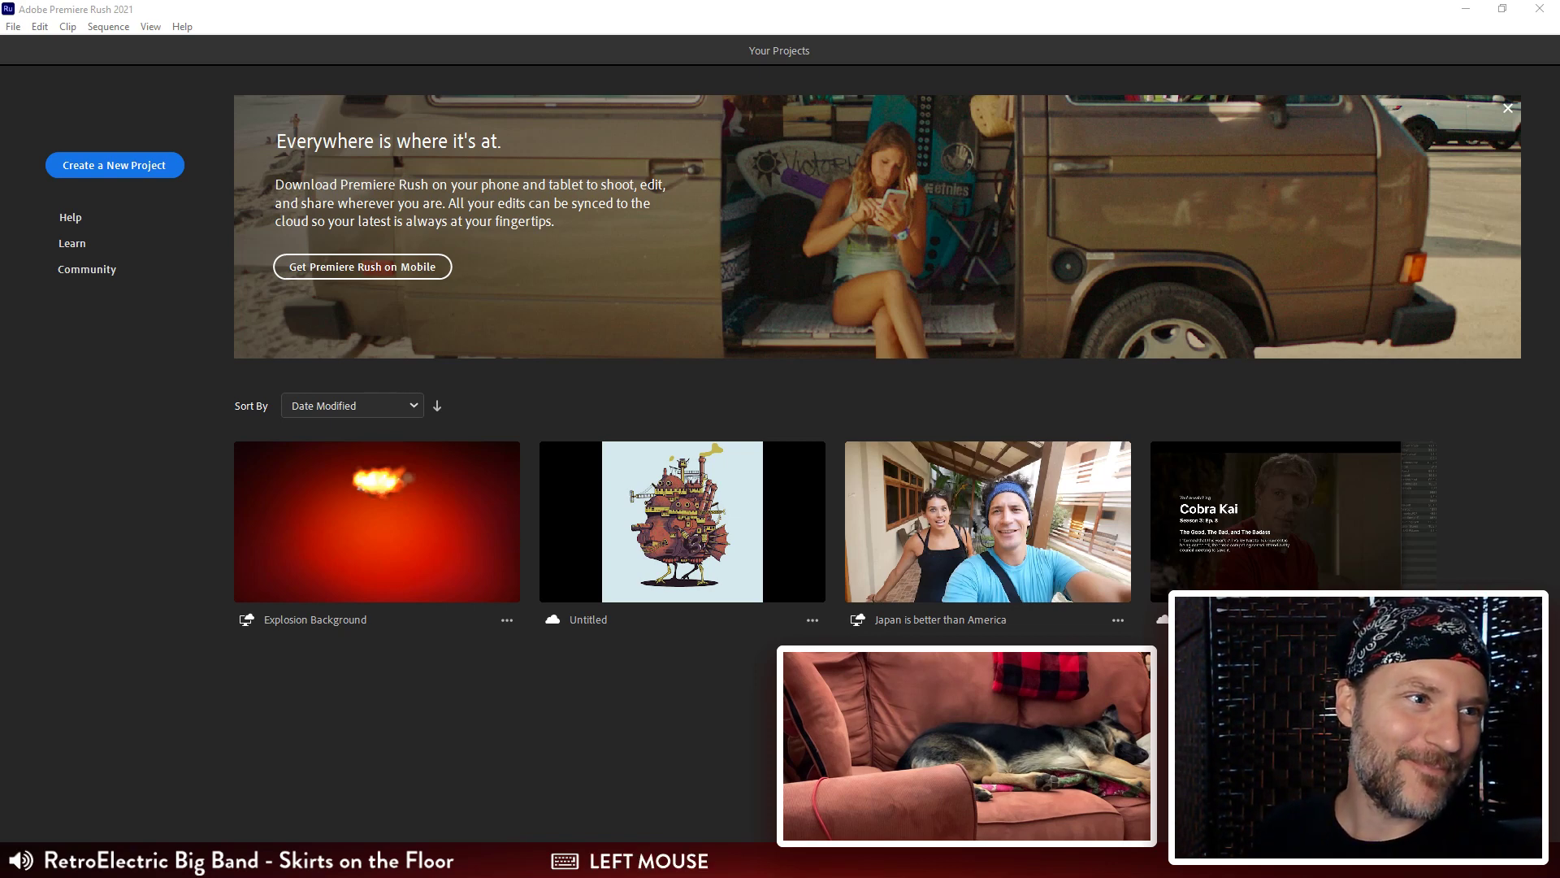
Close Adobe Premiere Rush and switch back to the Thai Tea White Tea artwork in Illustrator.
left_click(535, 751)
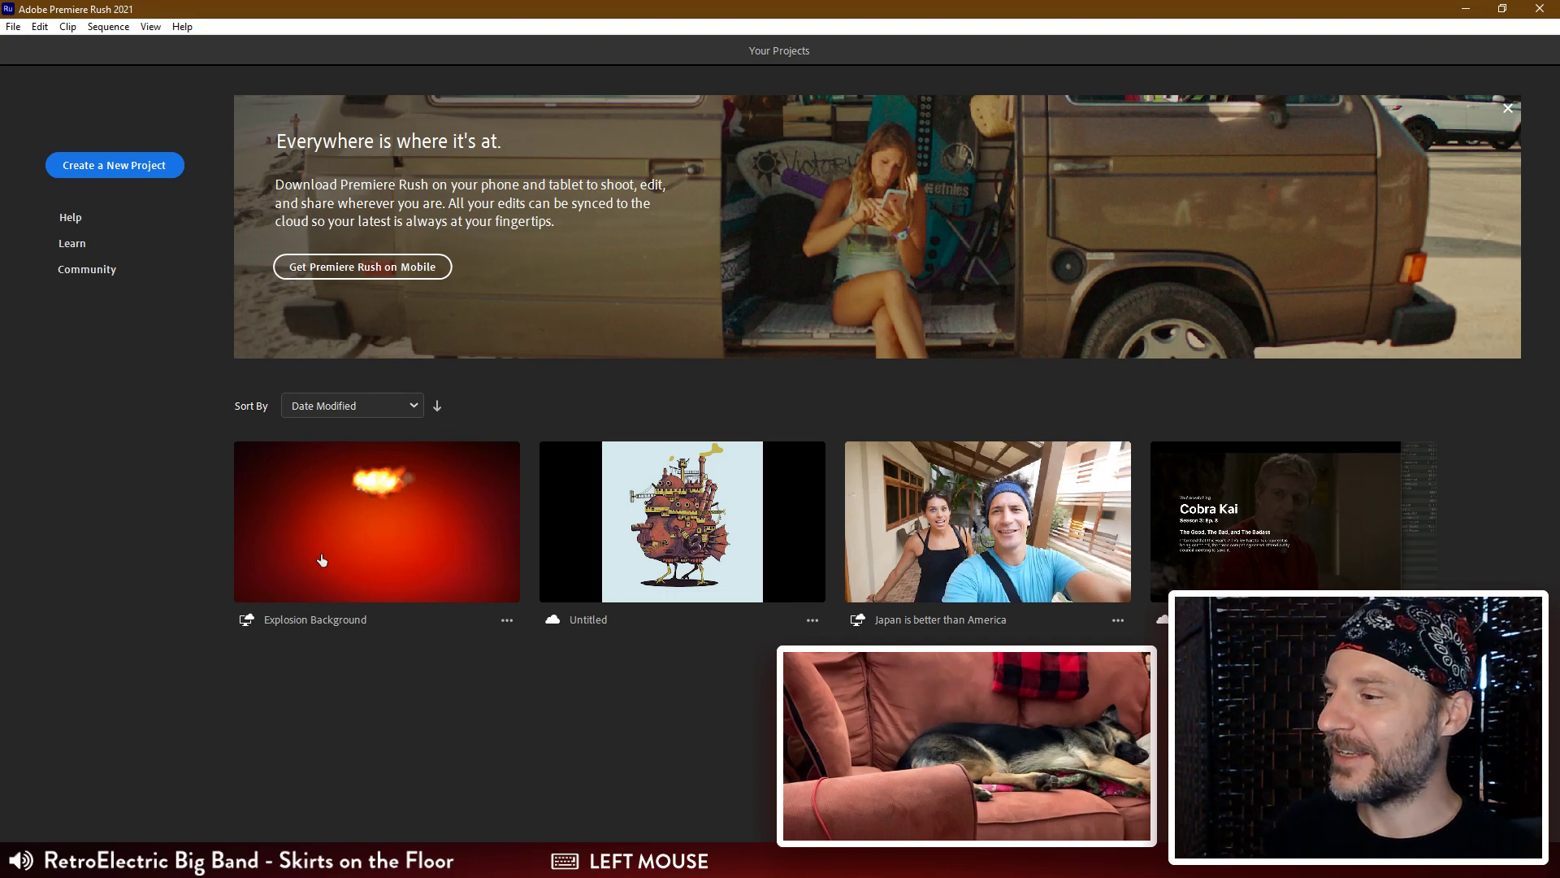
left_click(1538, 14)
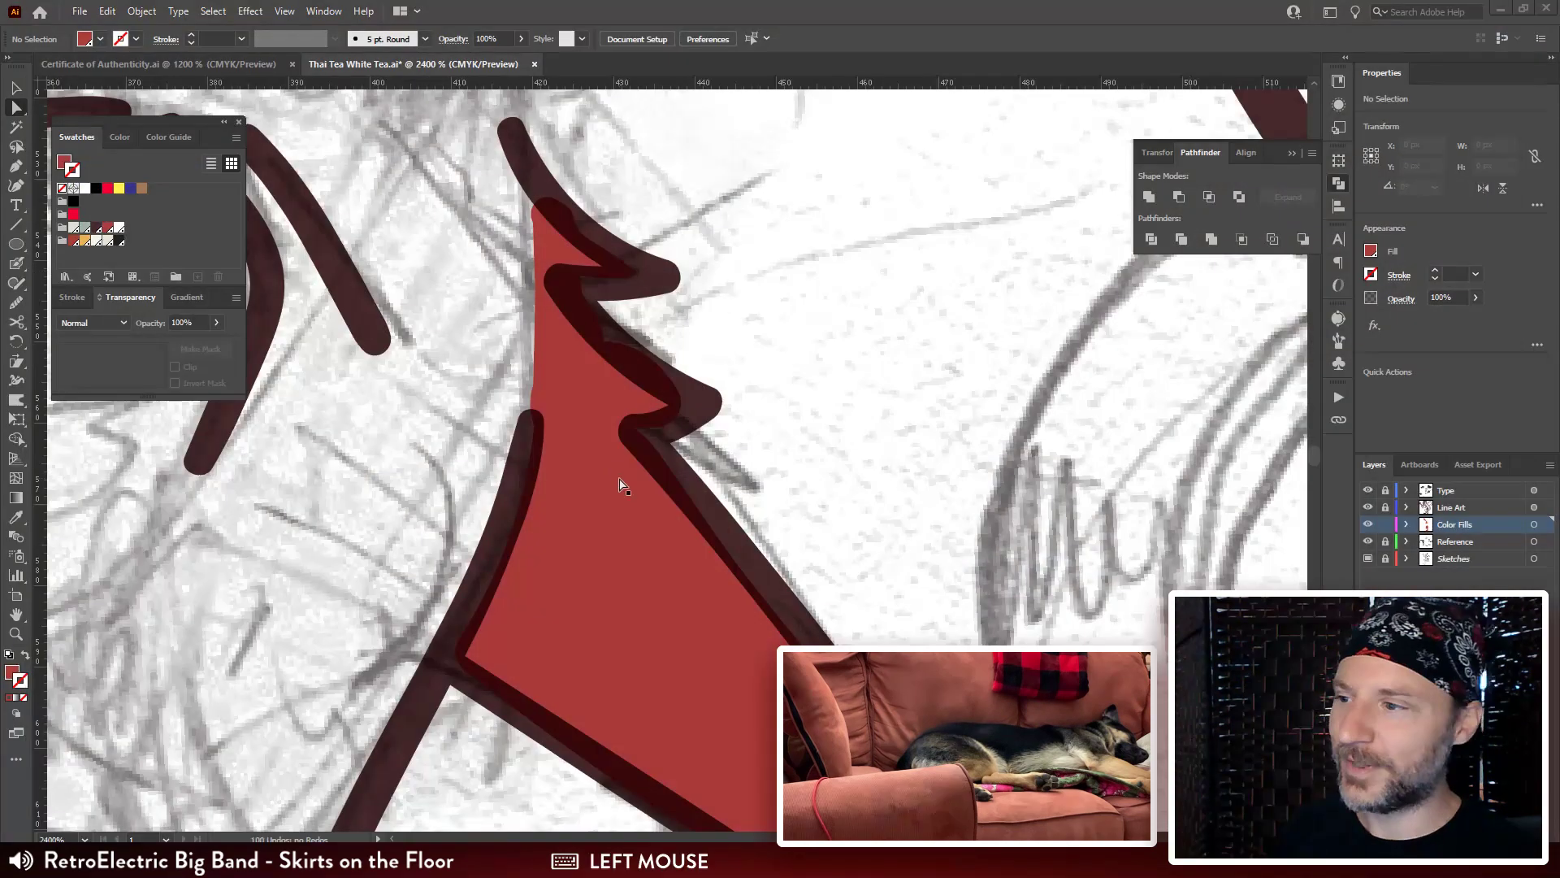
Move the notch anchor between the fur tufts, delete the surplus anchor on the arm fill's inner edge and rejoin the path.
left_click(613, 349)
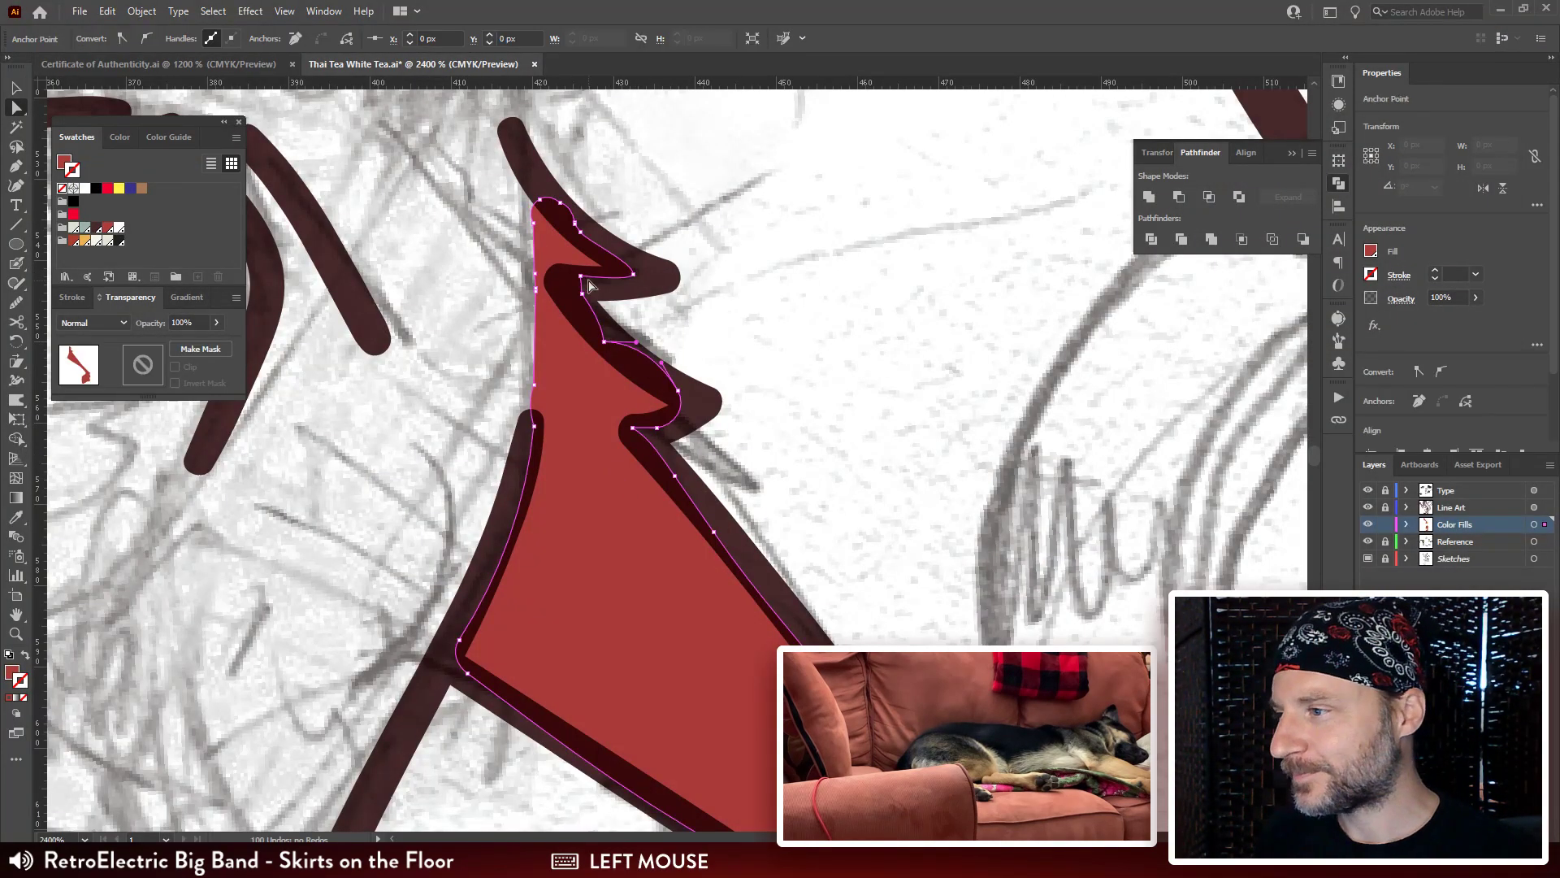
left_click(593, 286)
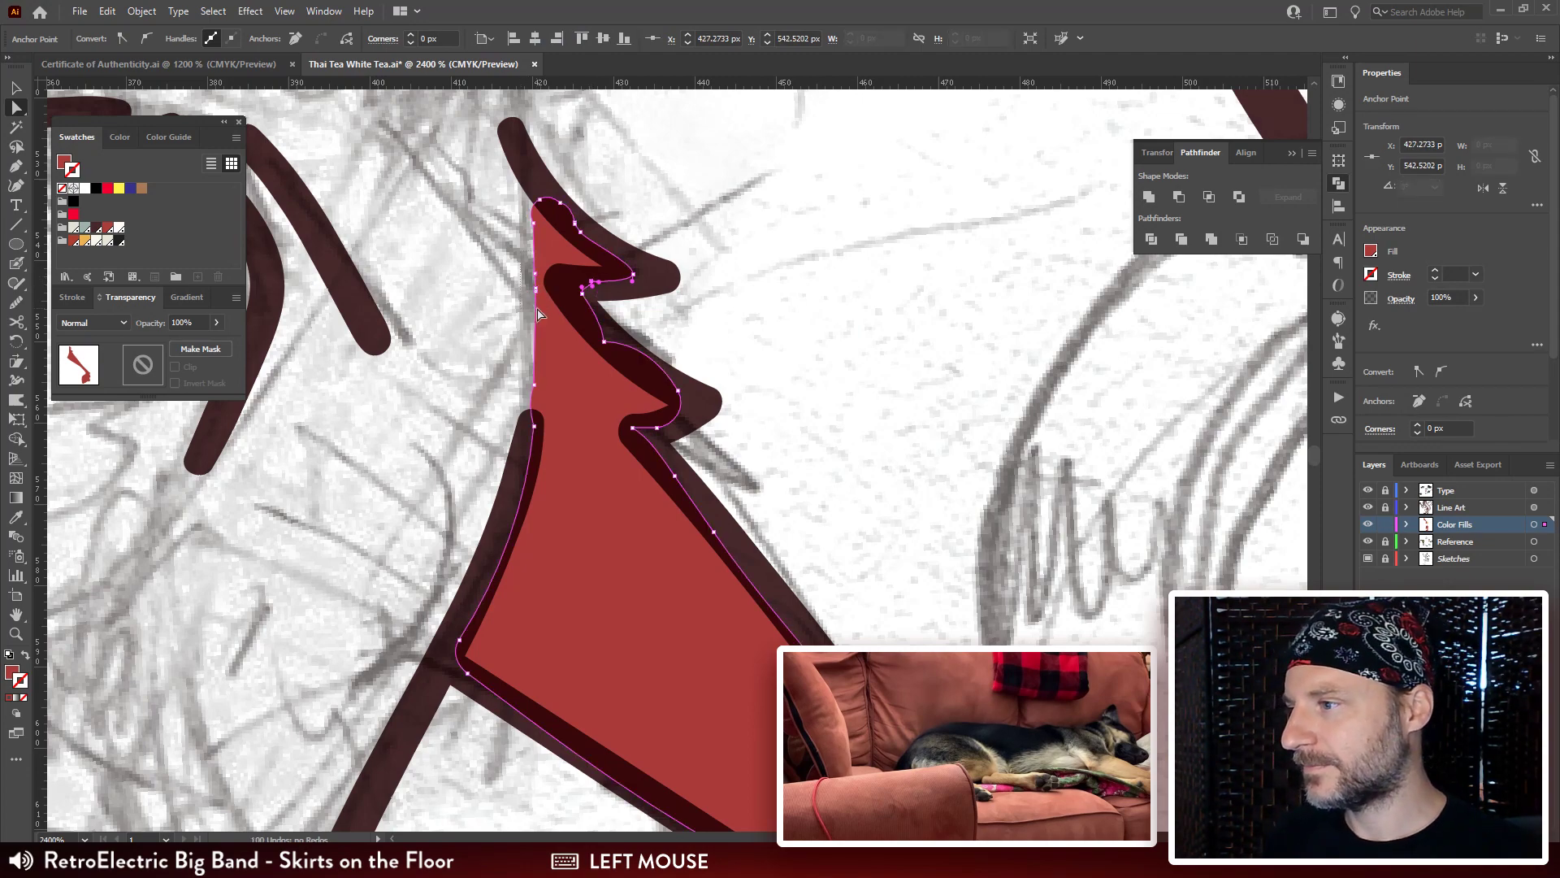
left_click_drag(537, 309, 541, 307)
key("Delete")
key("ctrl+j")
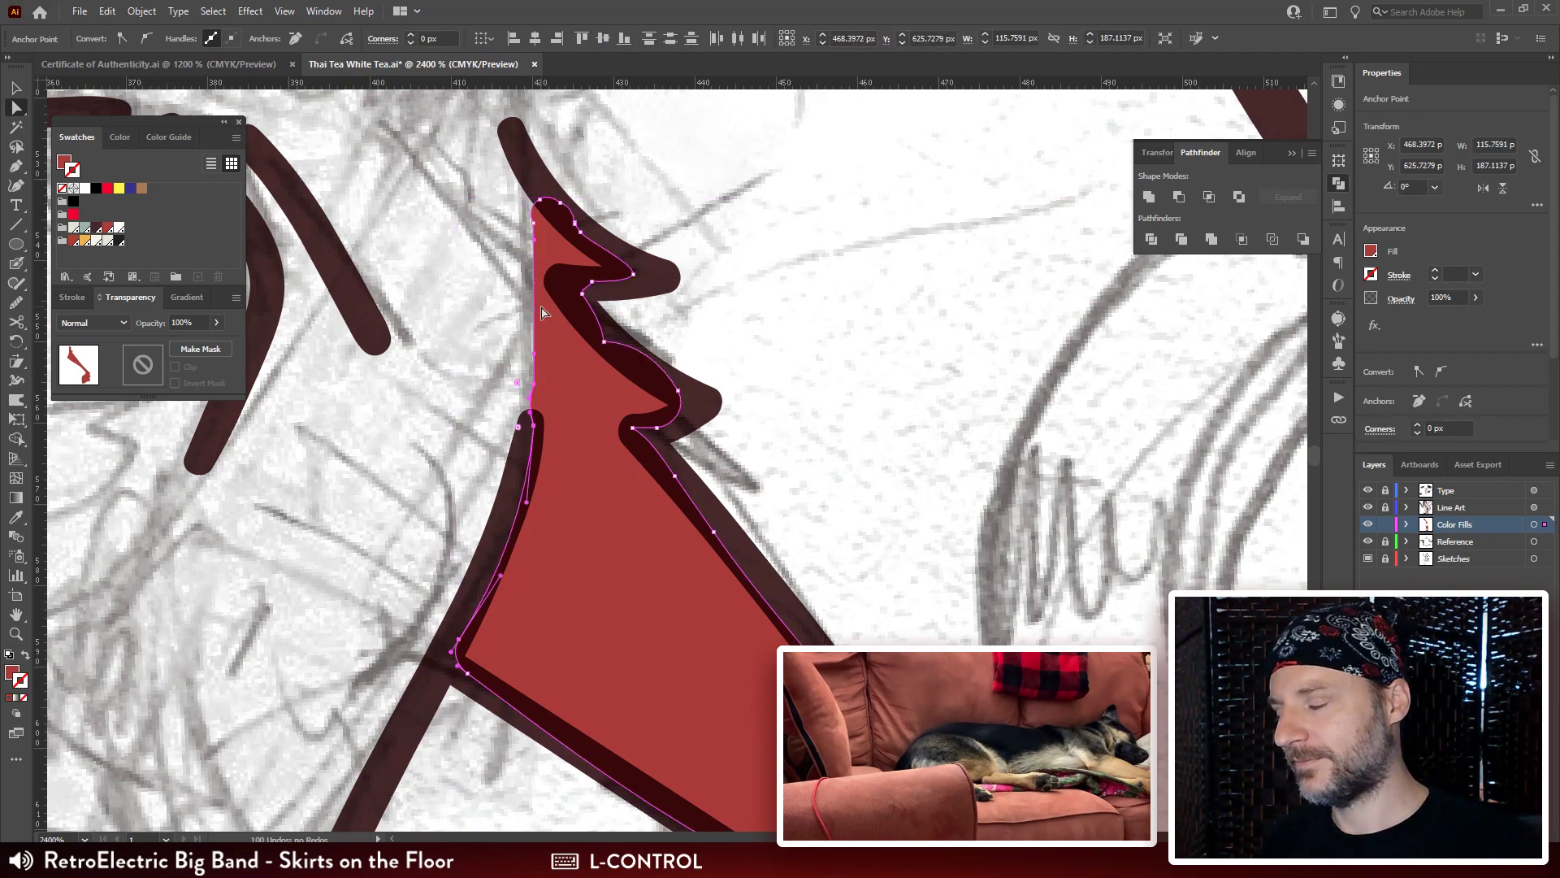
left_click(837, 246)
Extend the arm fill's top point up to the tip of the upper fur stroke and adjust the anchor just below it.
key("ctrl+minus")
key("ctrl+minus")
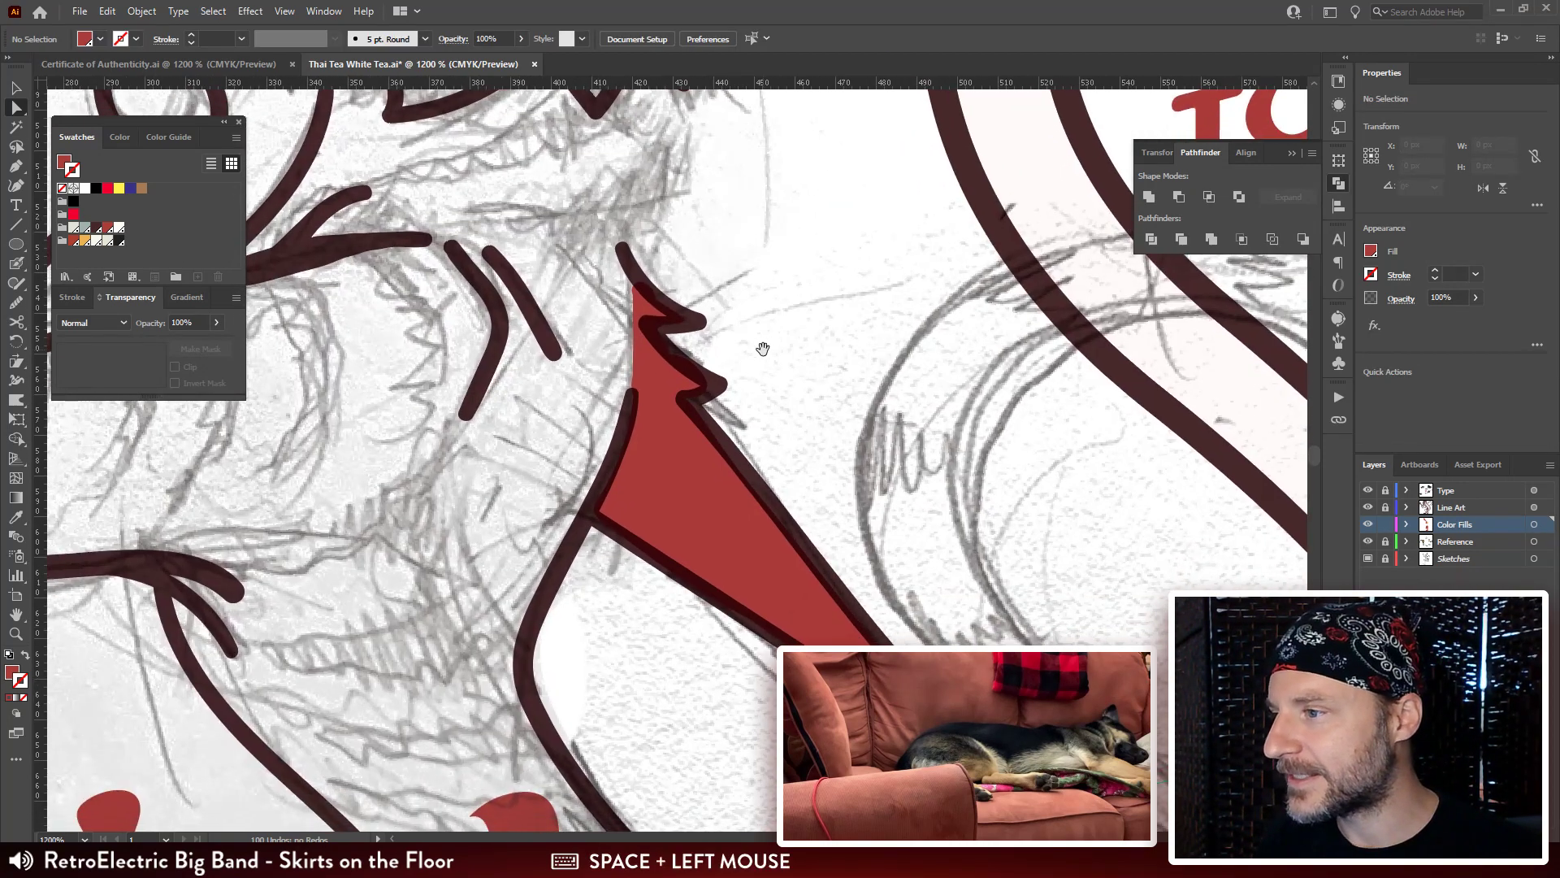
left_click_drag(728, 393, 763, 350)
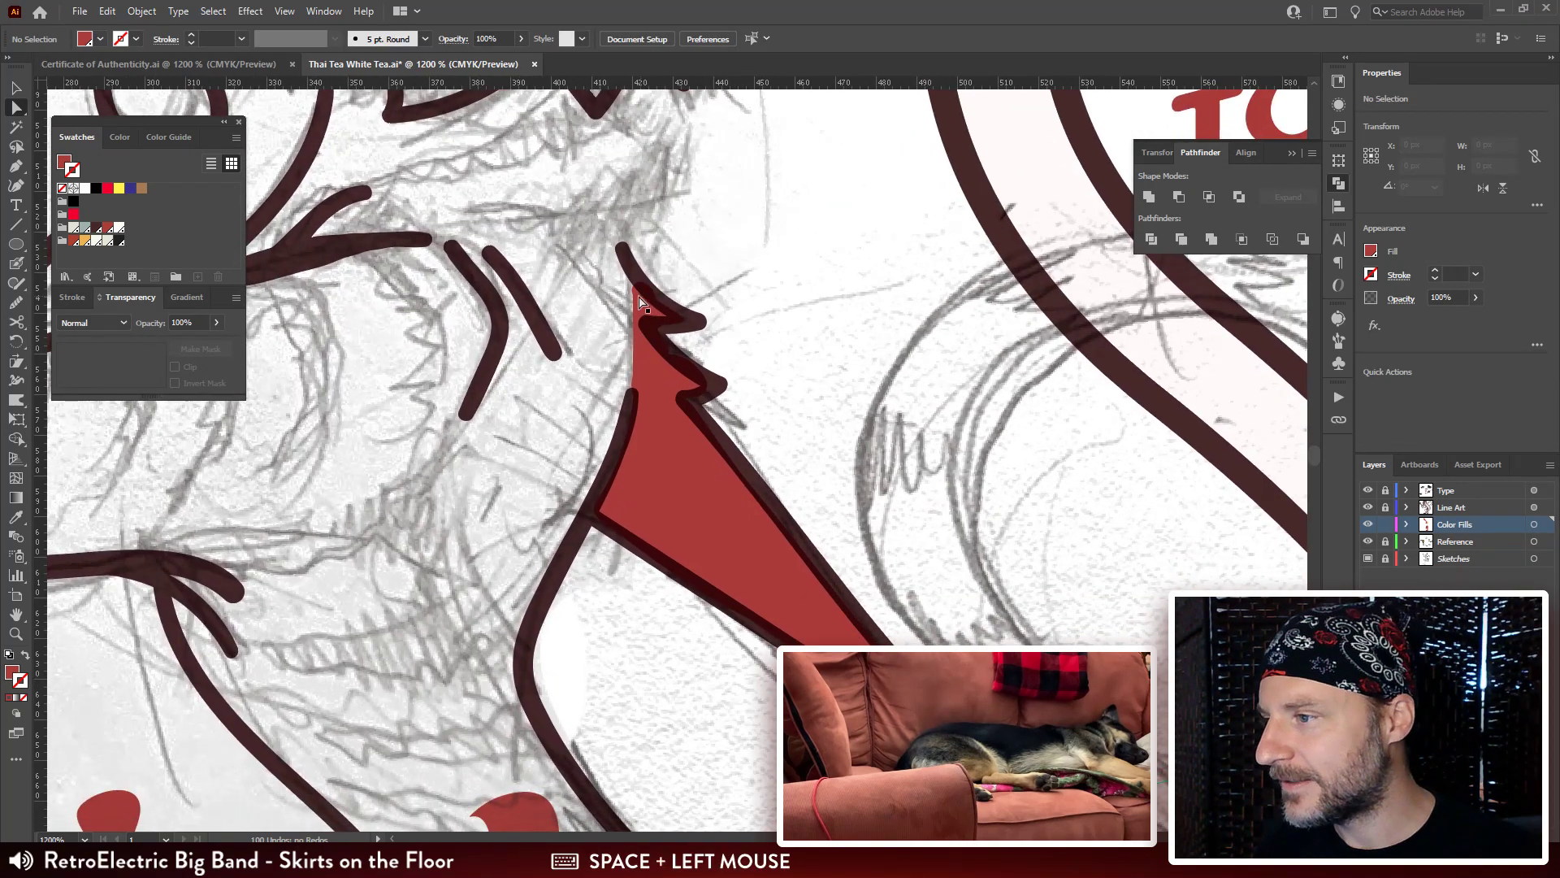
left_click(640, 303)
left_click(631, 286)
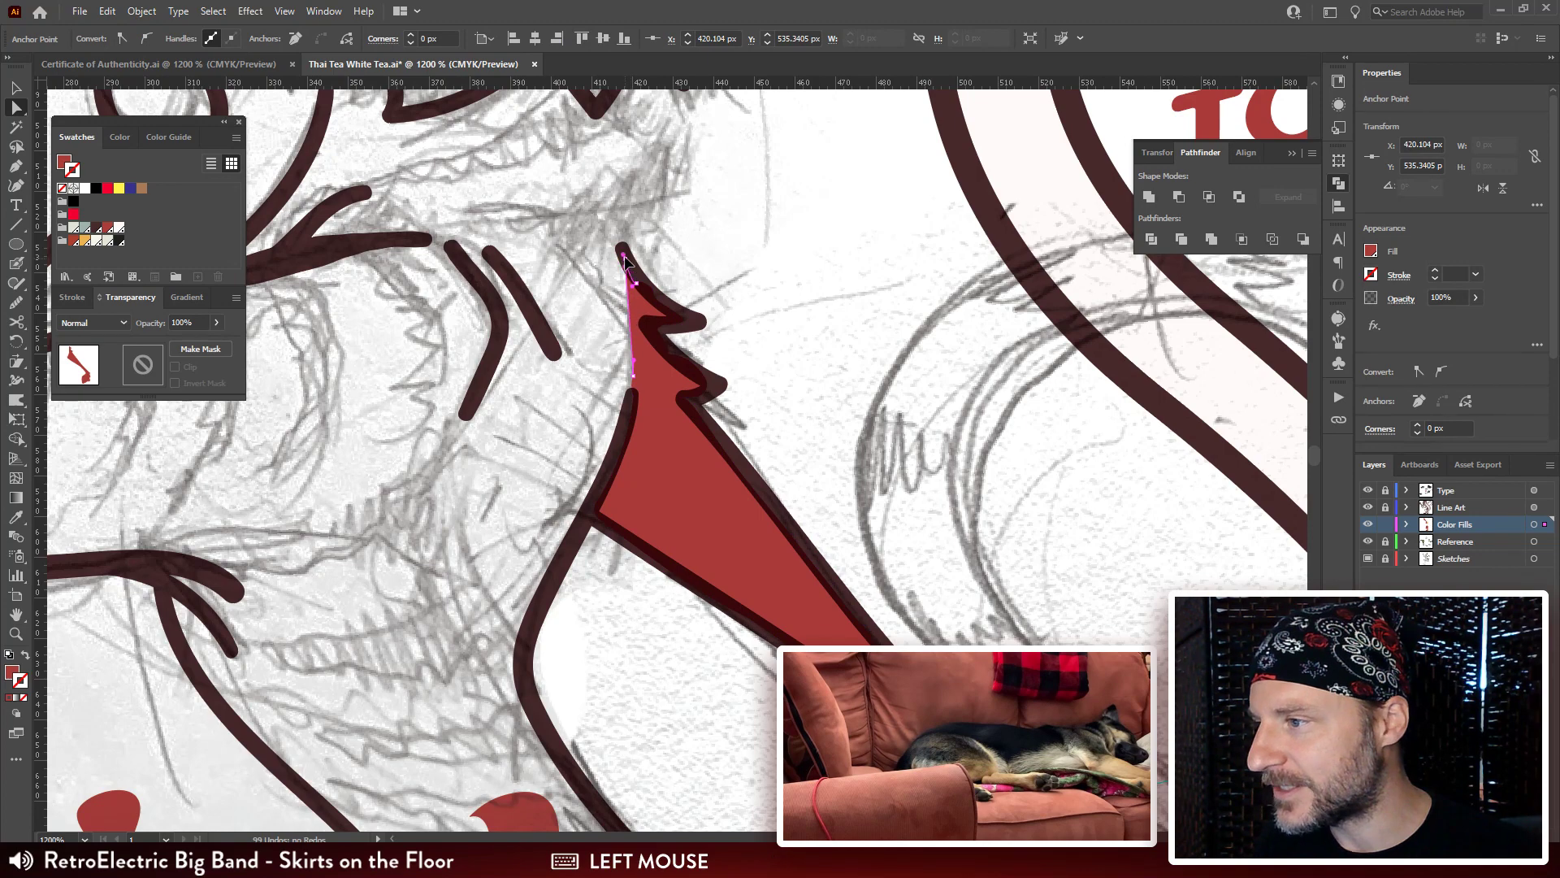
left_click(637, 286)
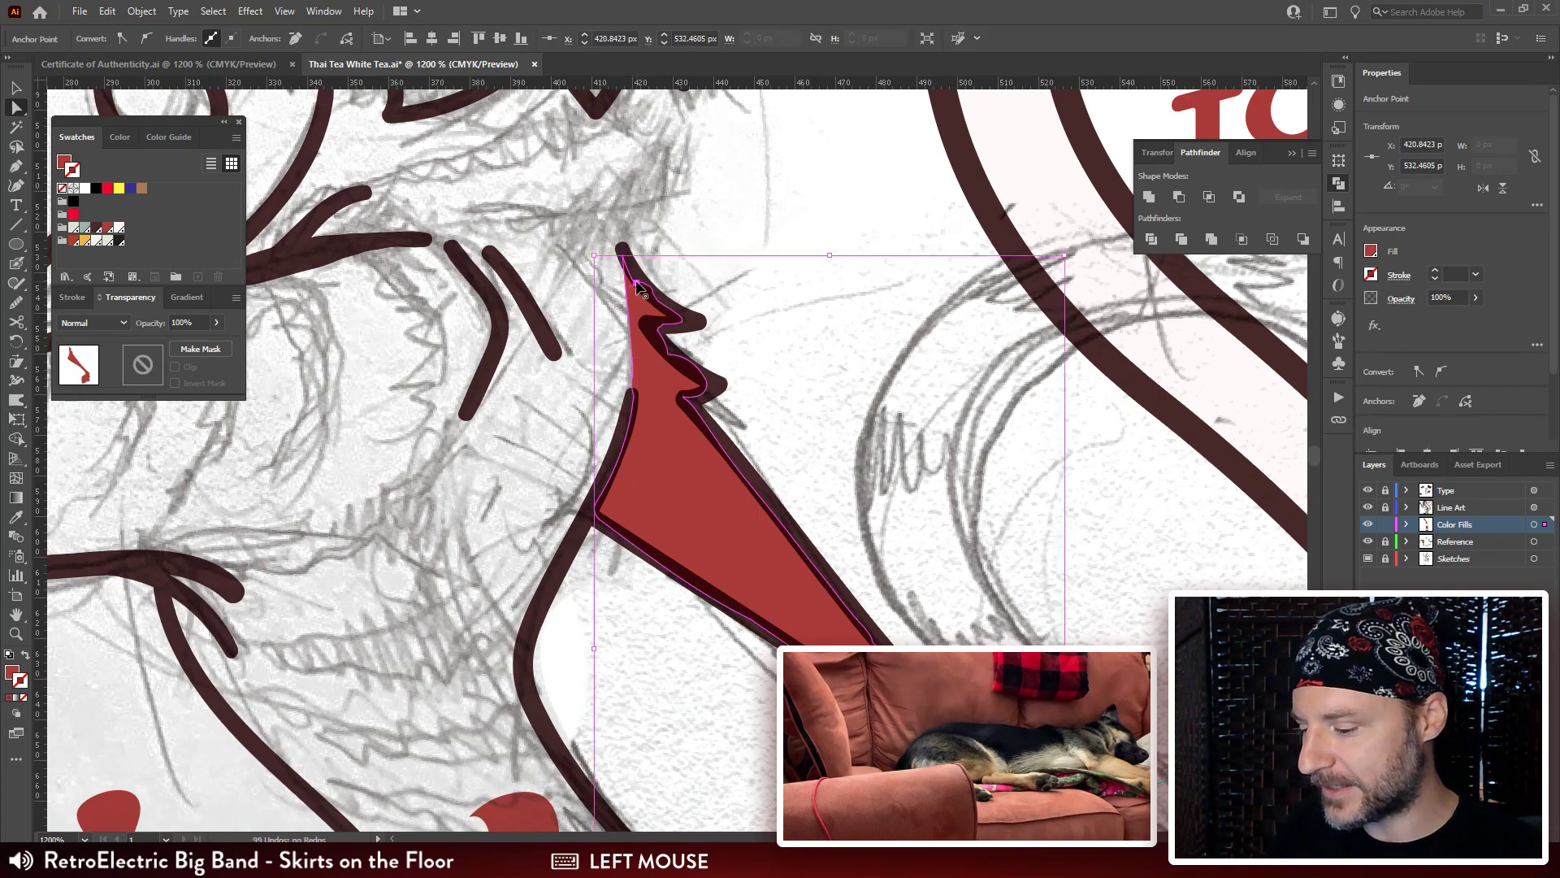
Adjust the anchor just below the arm fill's top point and refine the fill's inner edge beneath it.
key("ctrl+r")
left_click_drag(648, 286, 657, 302)
left_click(764, 298)
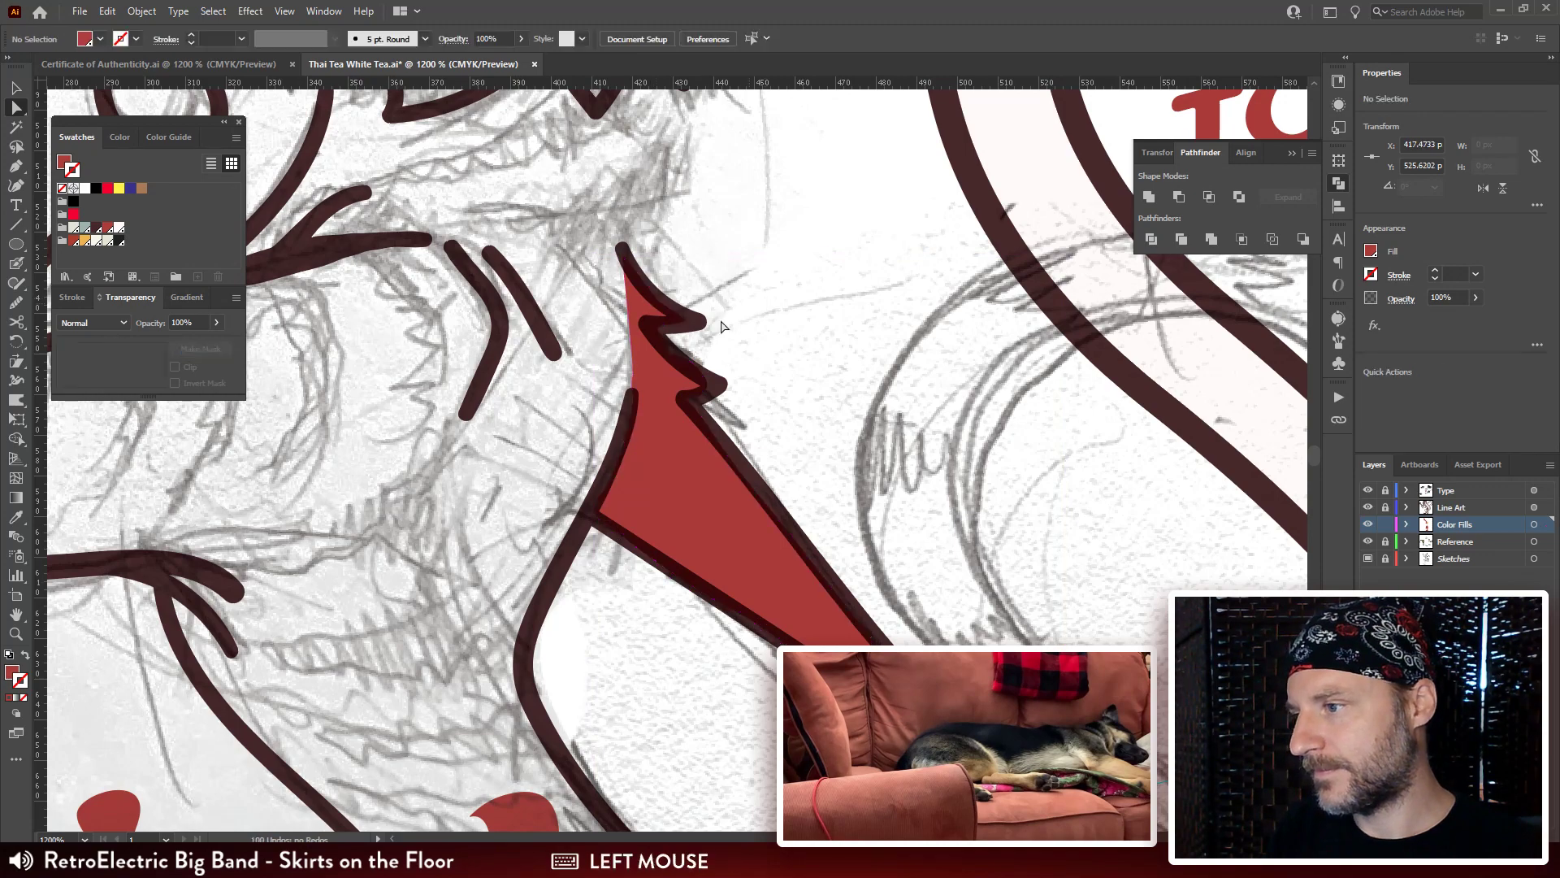
left_click(634, 392)
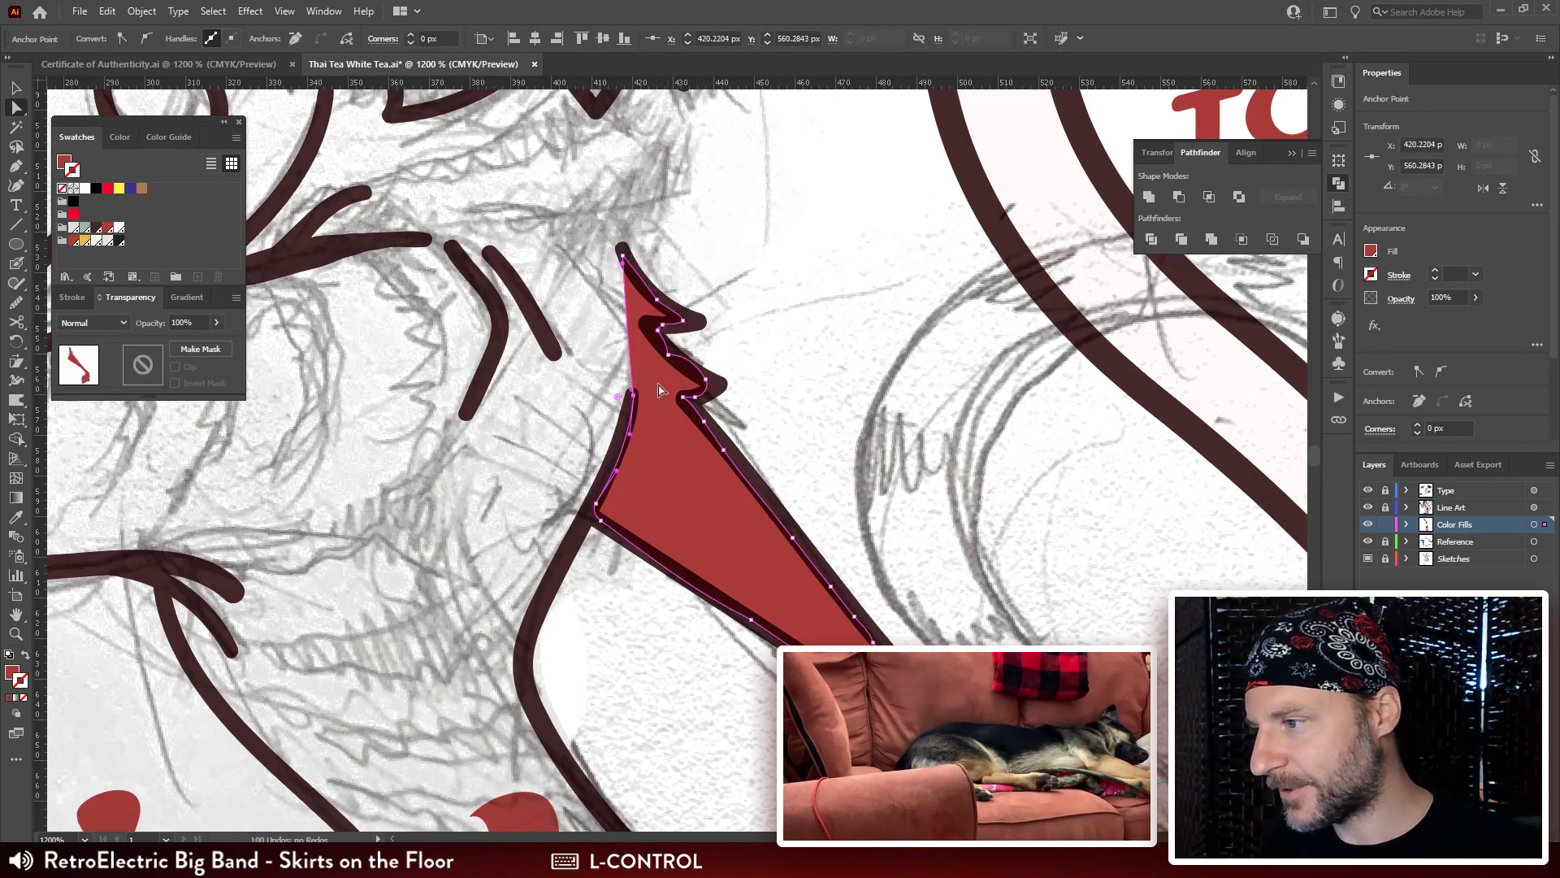
left_click(635, 344)
left_click(870, 328)
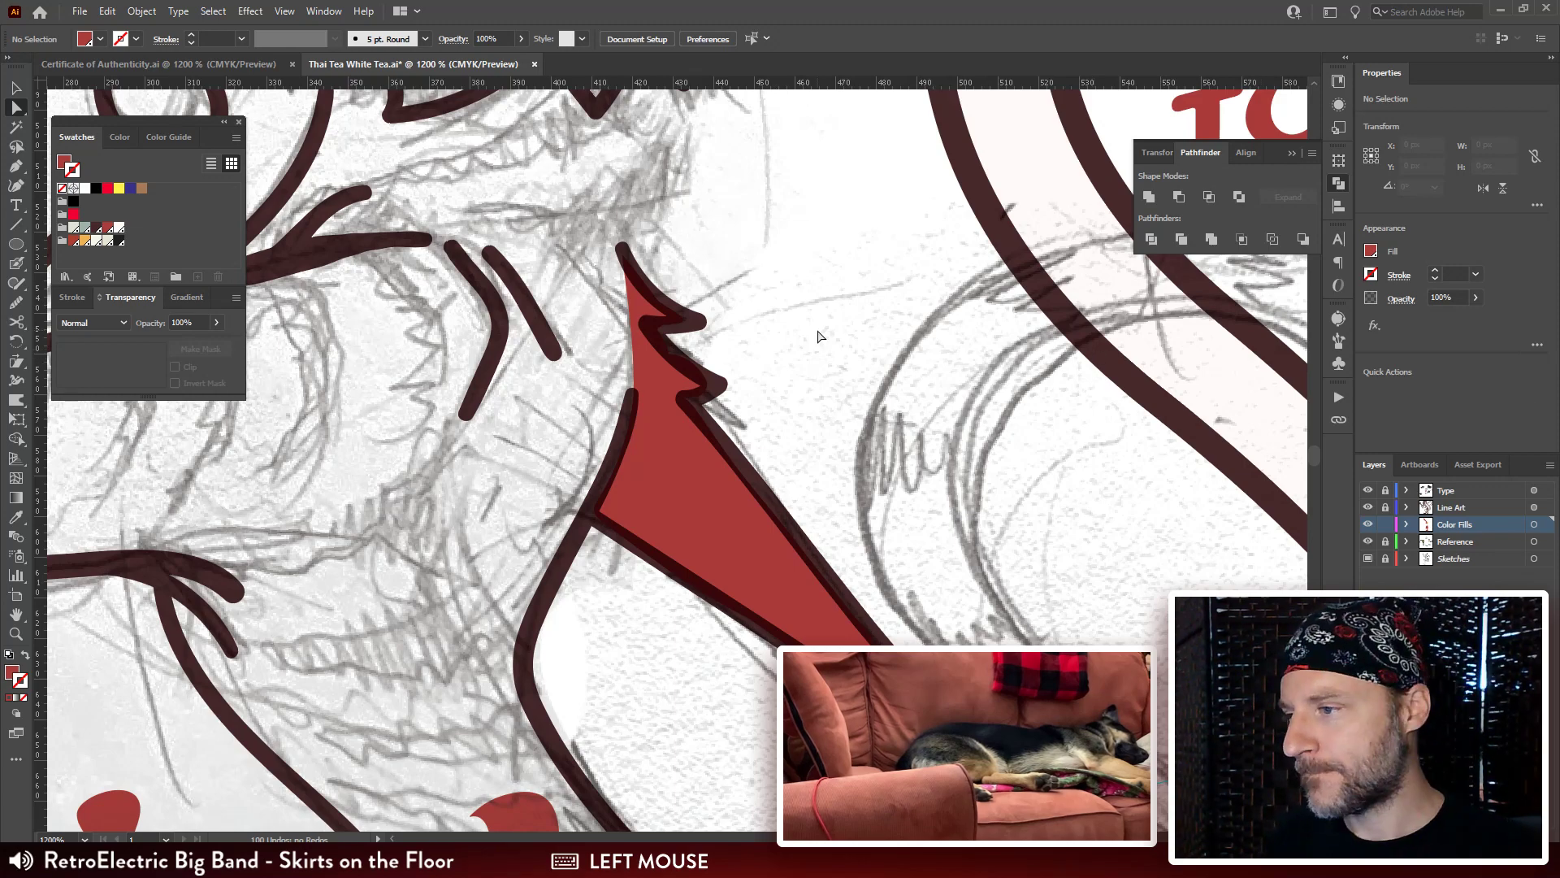
Examine the arm, paw and hind leg fills against the line art, from the whole label down to the leg.
key("ctrl+minus")
key("ctrl+minus")
key("ctrl+minus")
key("ctrl+minus")
key("ctrl+minus")
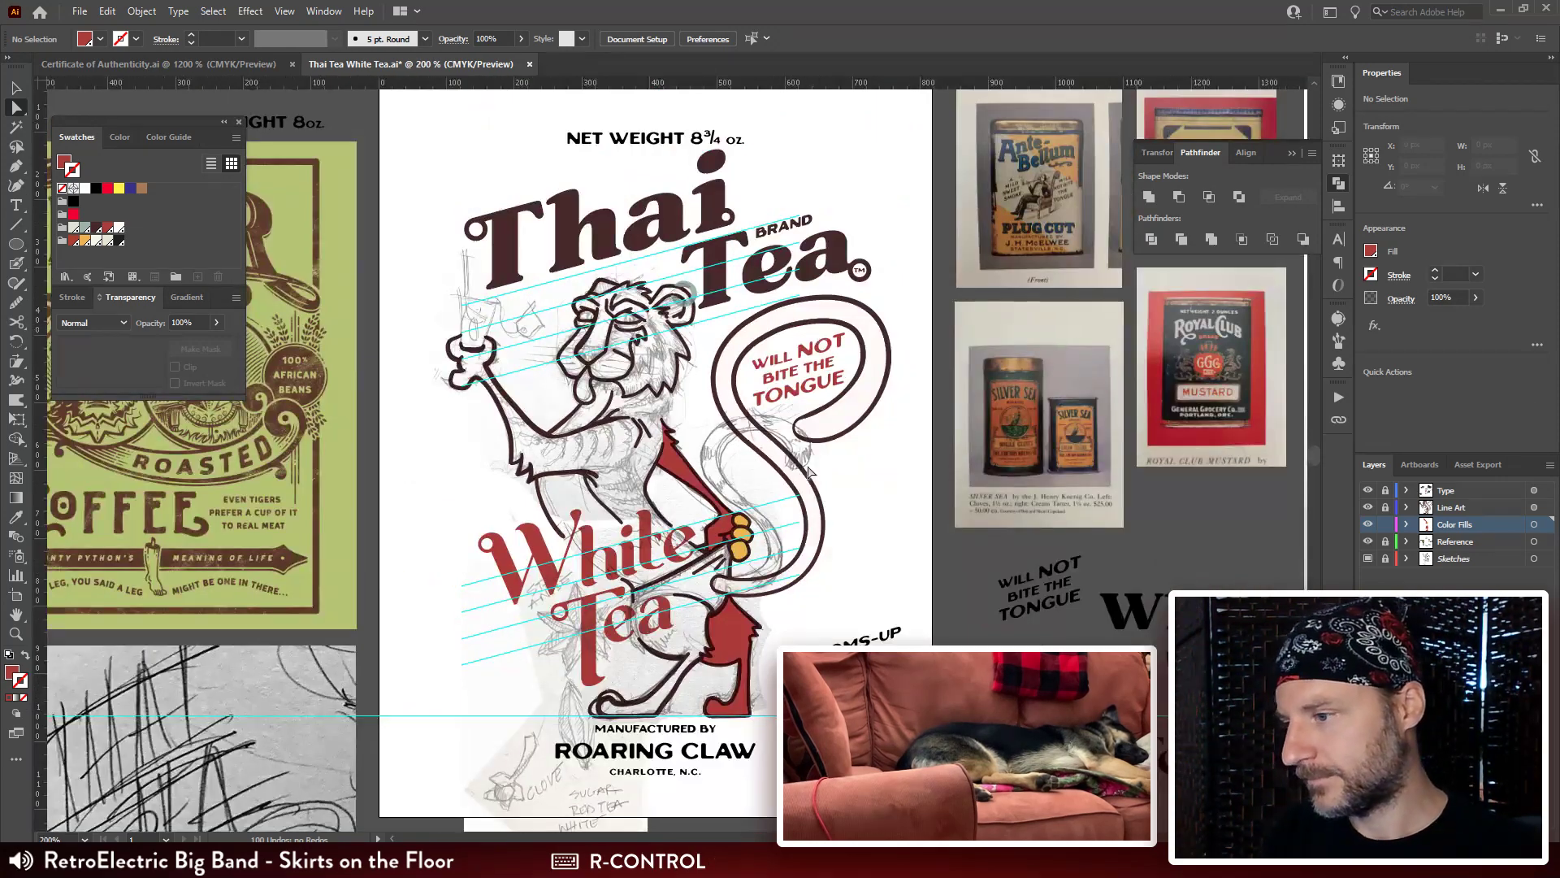
left_click_drag(806, 556, 818, 396)
left_click(717, 457)
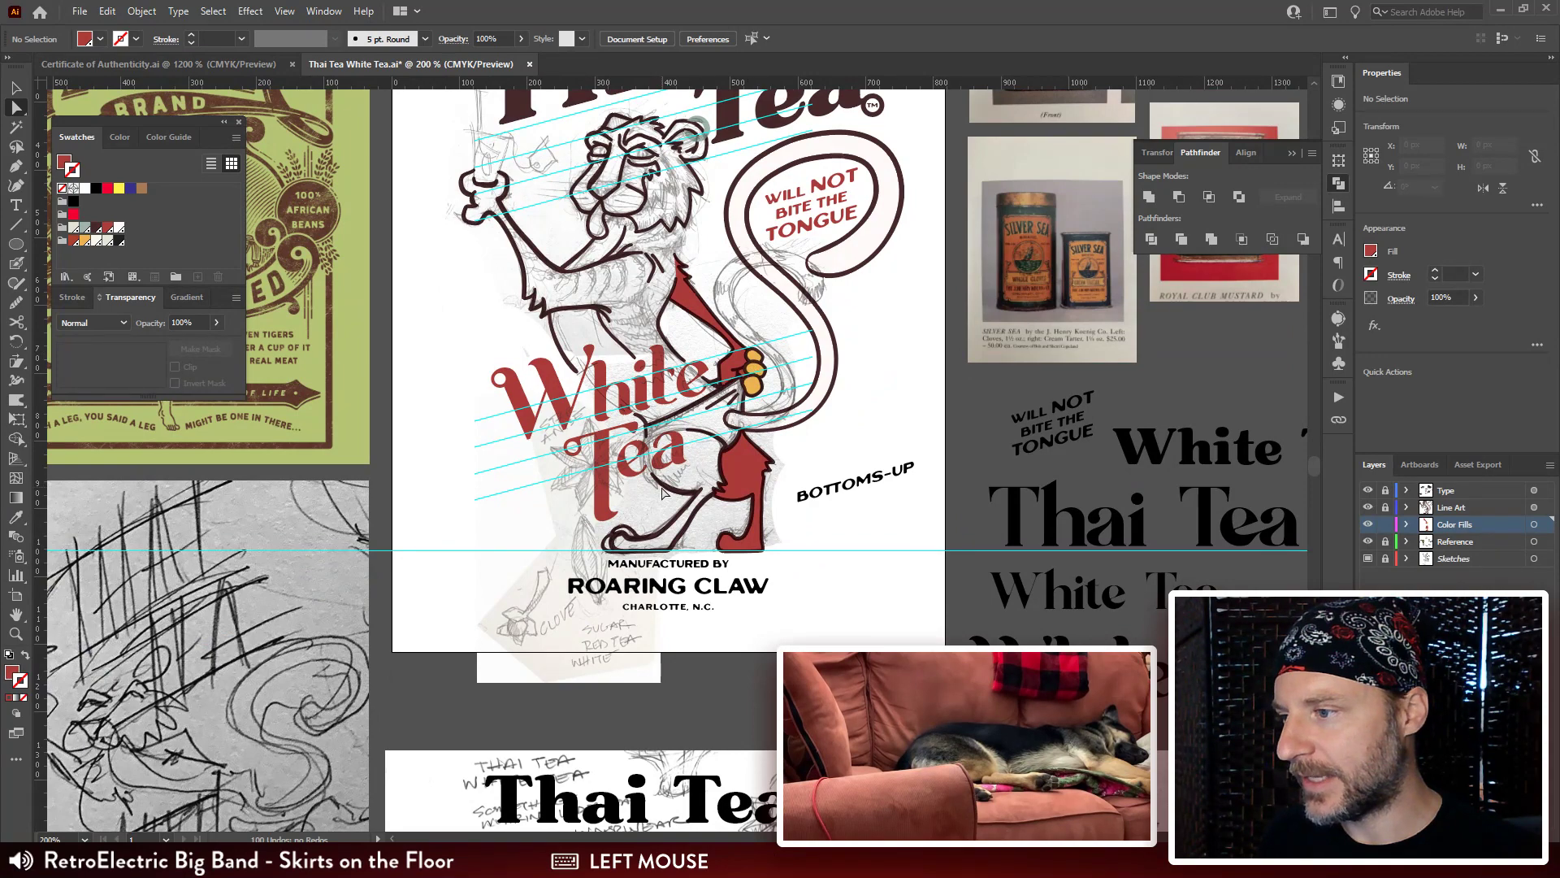
left_click(752, 465)
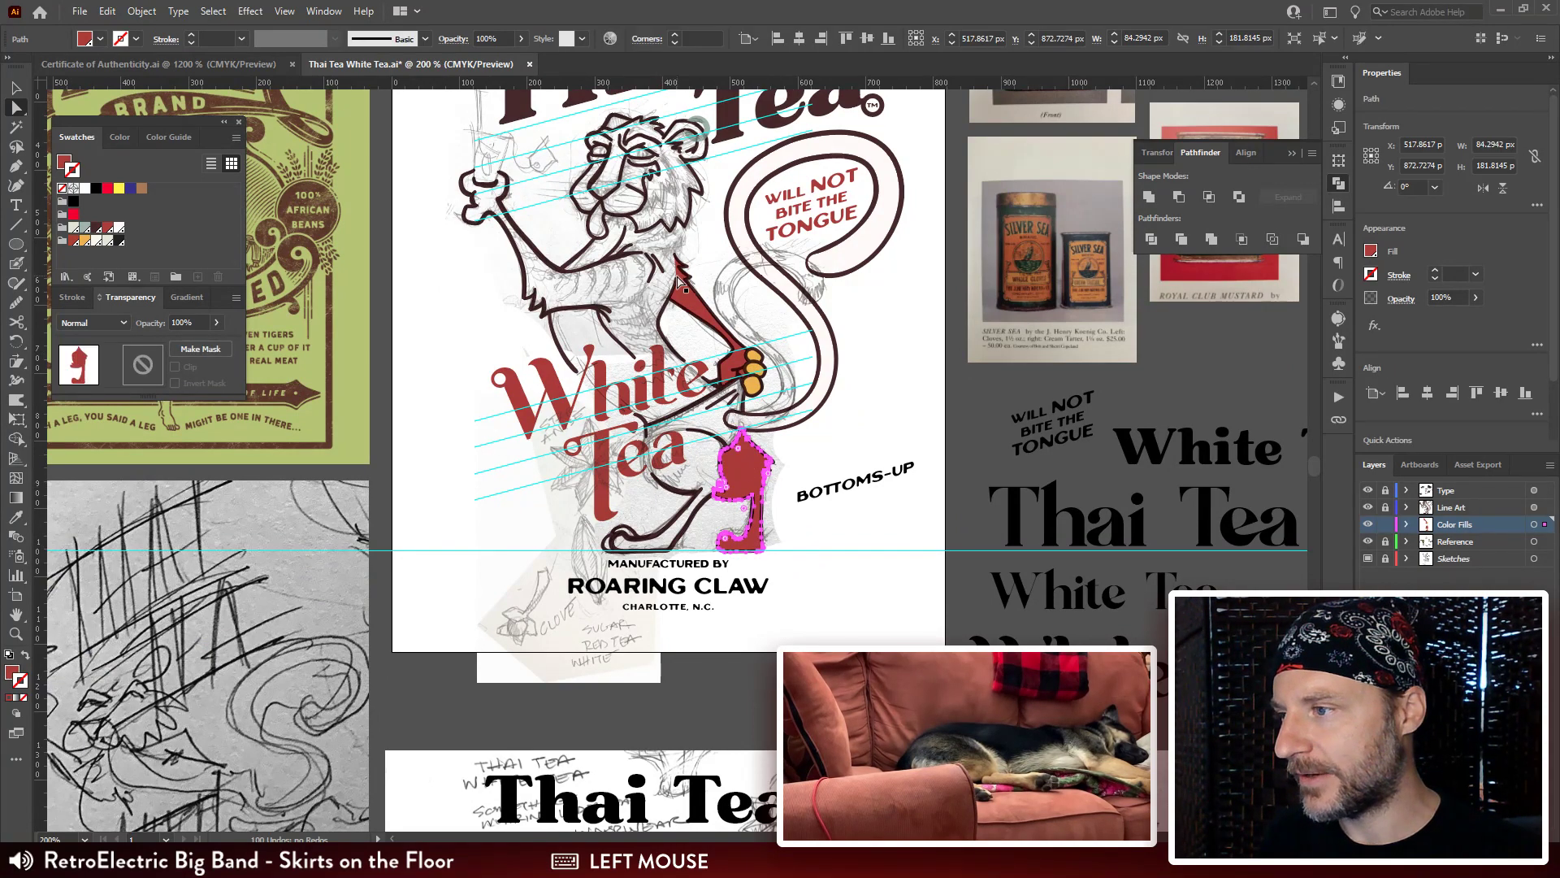
key("ctrl+plus")
key("ctrl+plus")
left_click_drag(650, 426, 709, 505)
key("ctrl+plus")
key("ctrl+plus")
left_click_drag(688, 275, 888, 596)
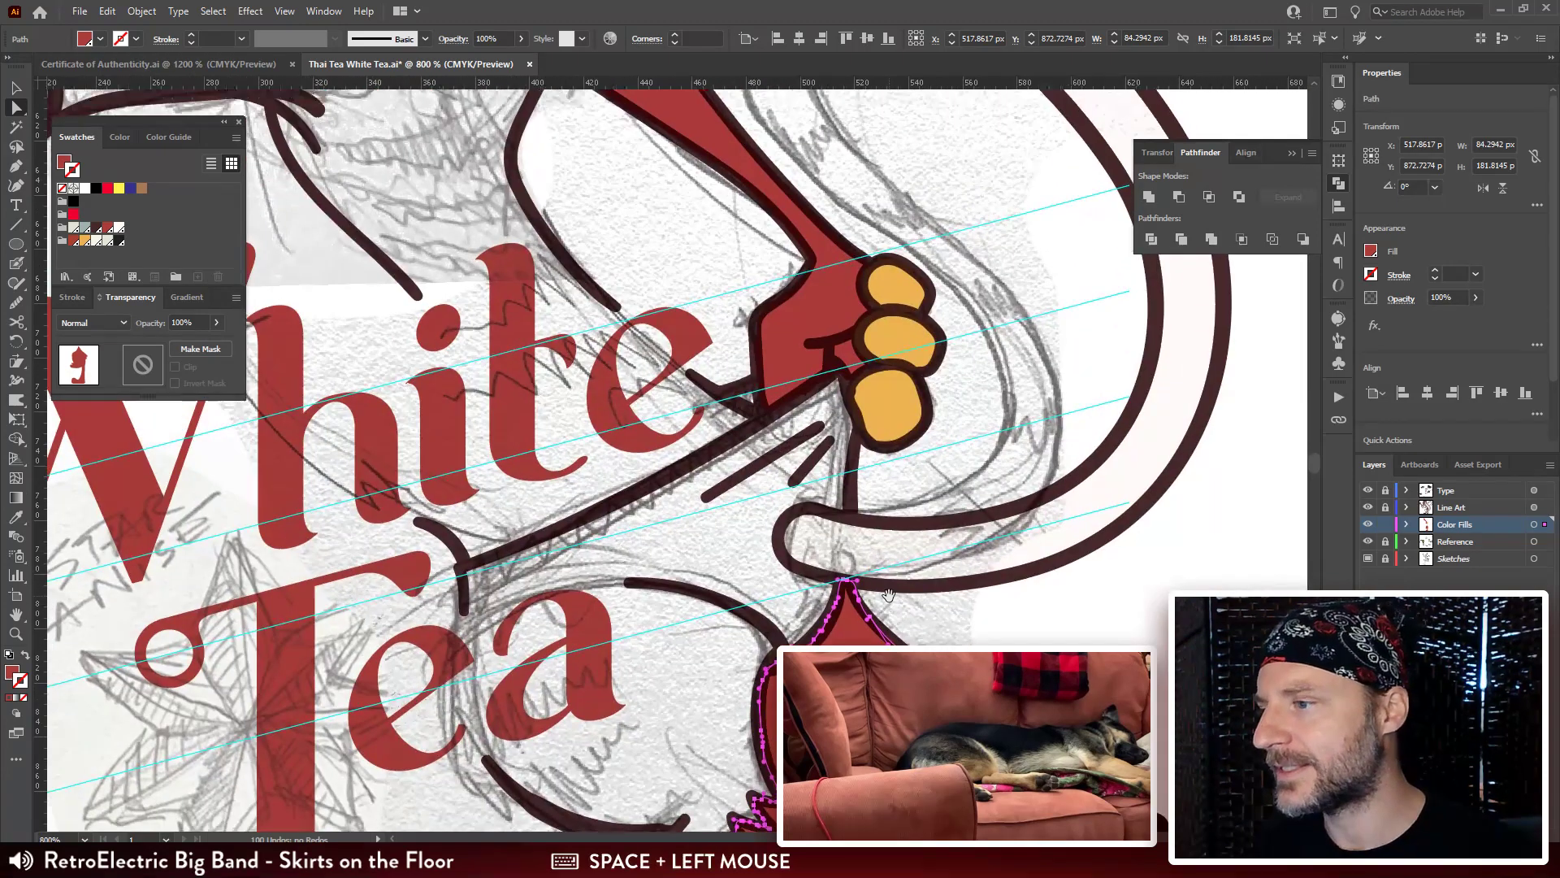
left_click_drag(665, 564, 632, 397)
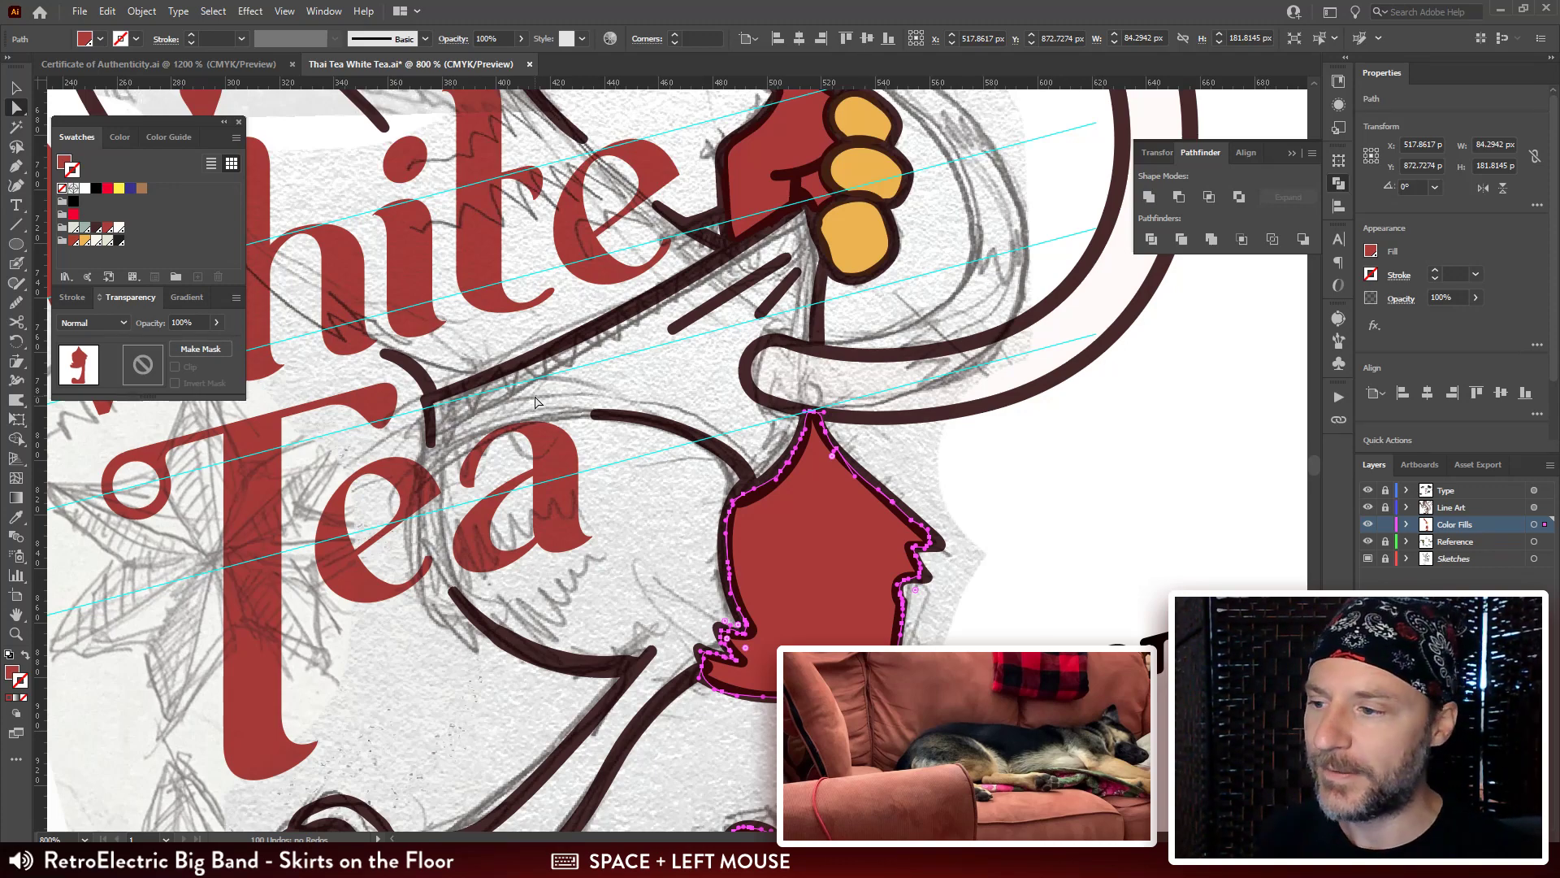
left_click(1014, 512)
left_click_drag(914, 565, 755, 363)
left_click(683, 358)
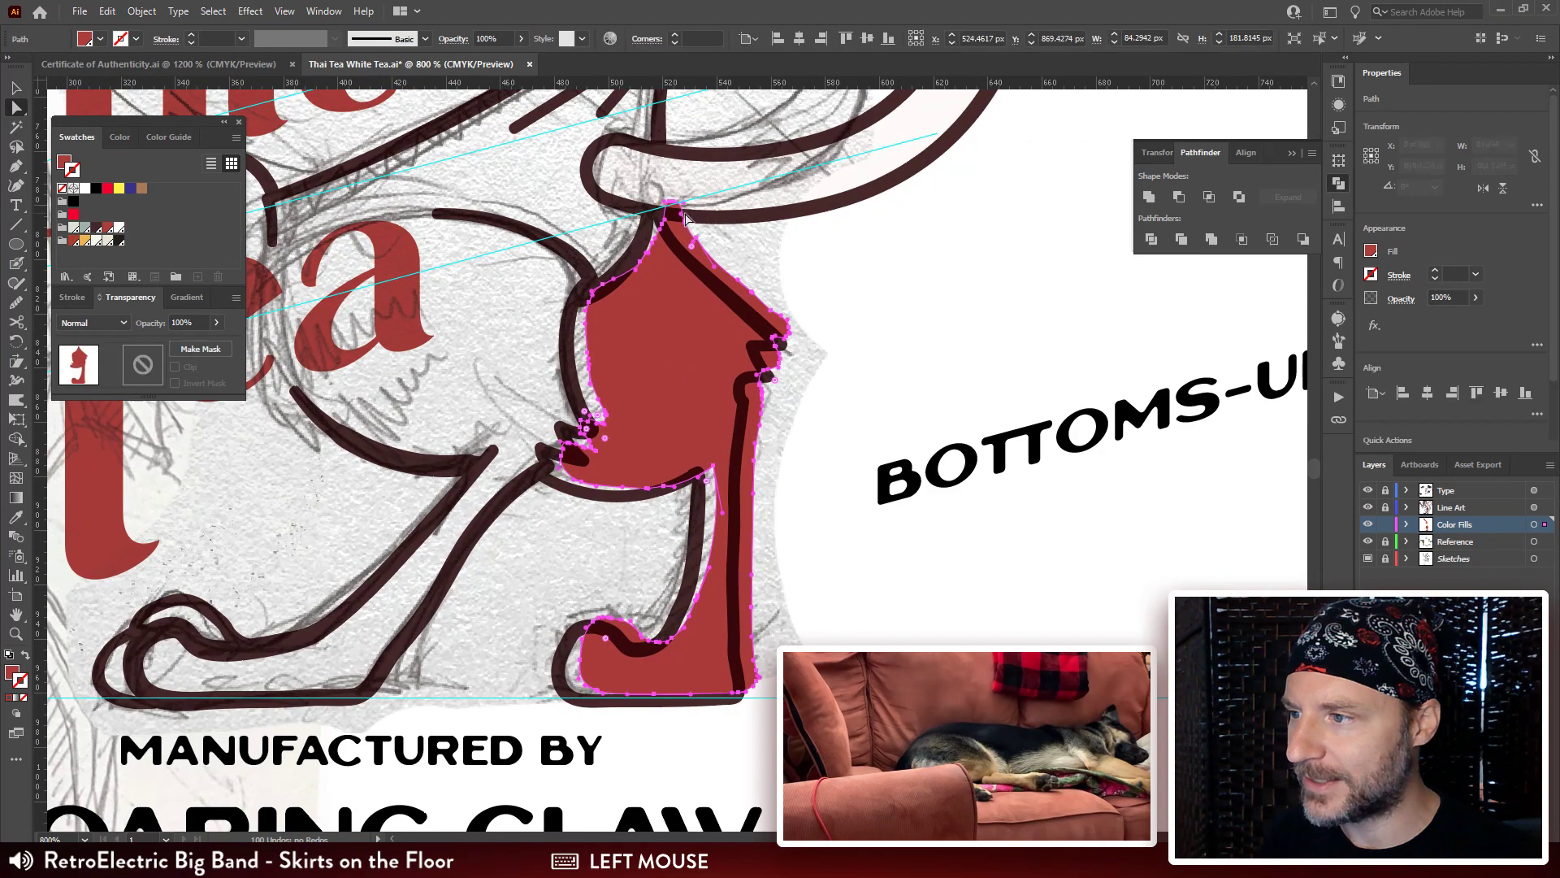
key("ctrl+z")
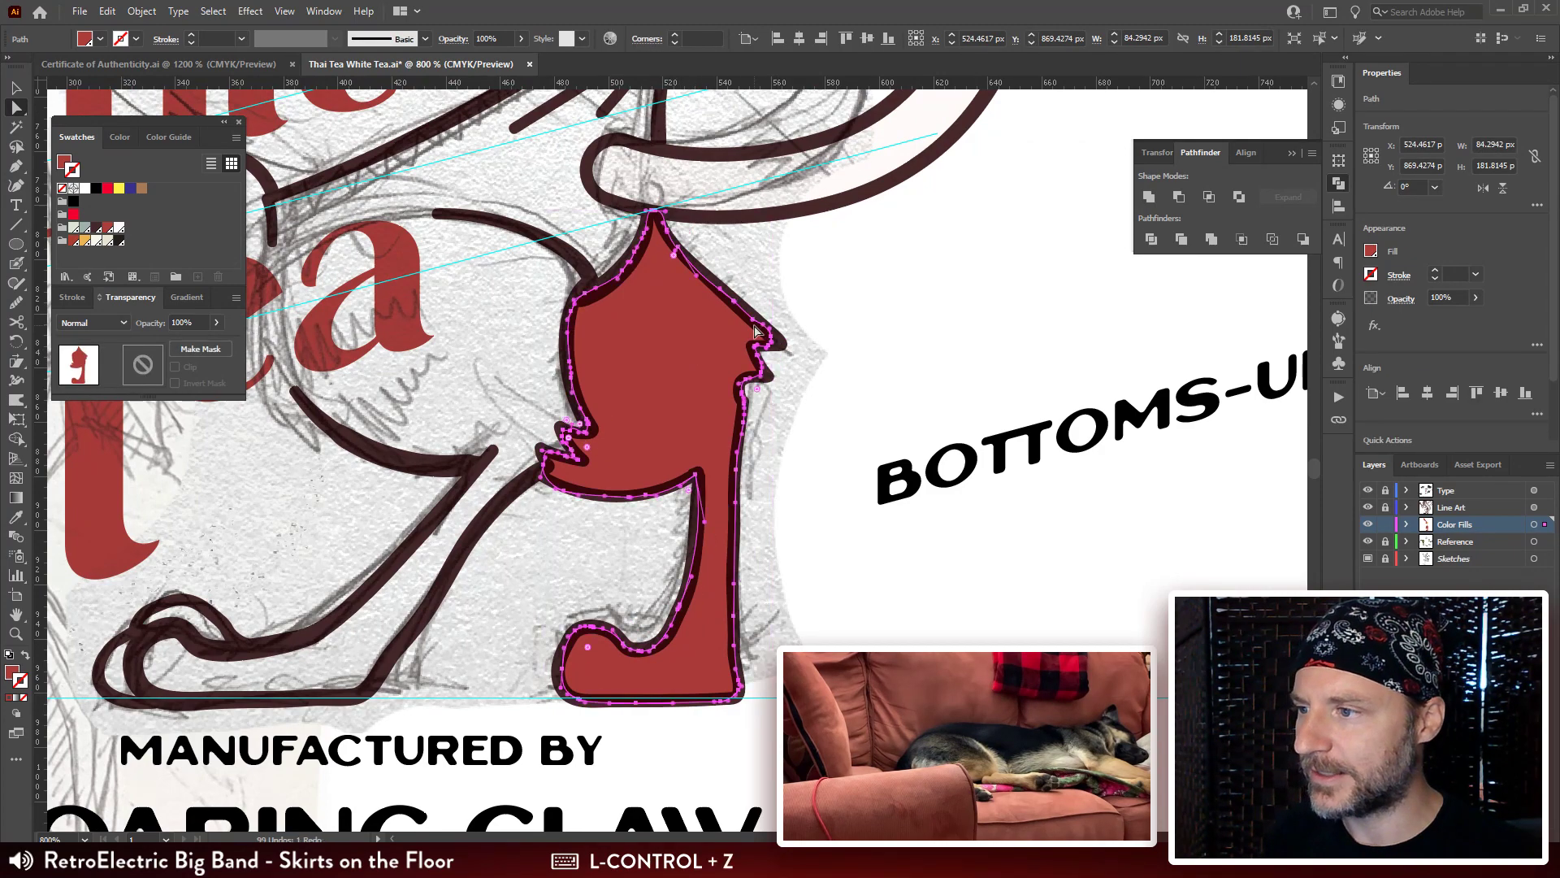
left_click(846, 348)
left_click_drag(797, 399, 861, 398)
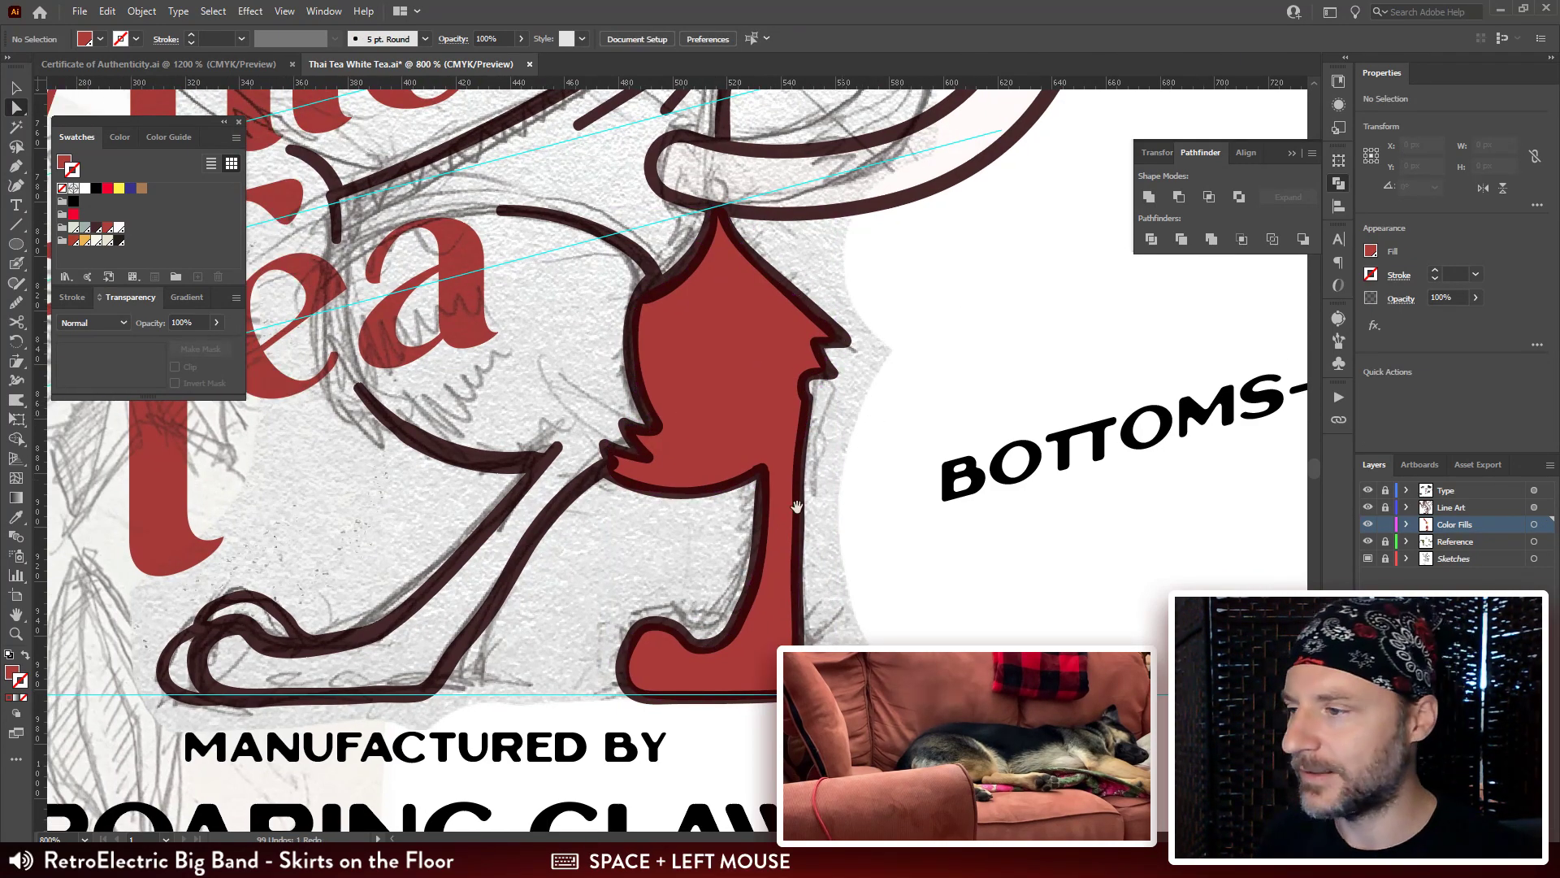
key("space")
left_click_drag(796, 507, 993, 625)
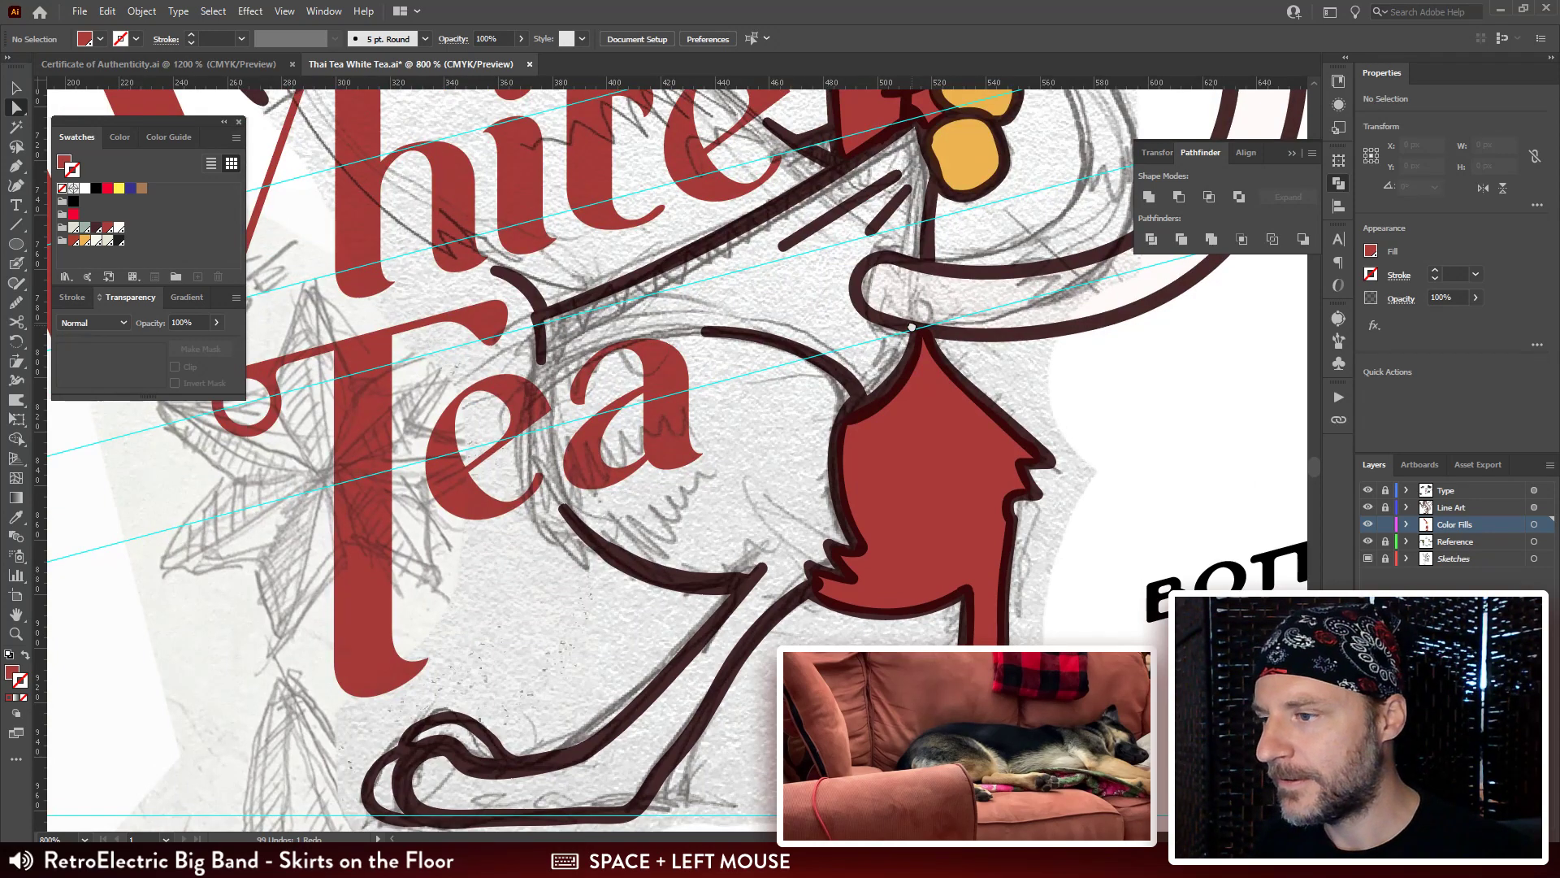
left_click_drag(907, 448, 912, 432)
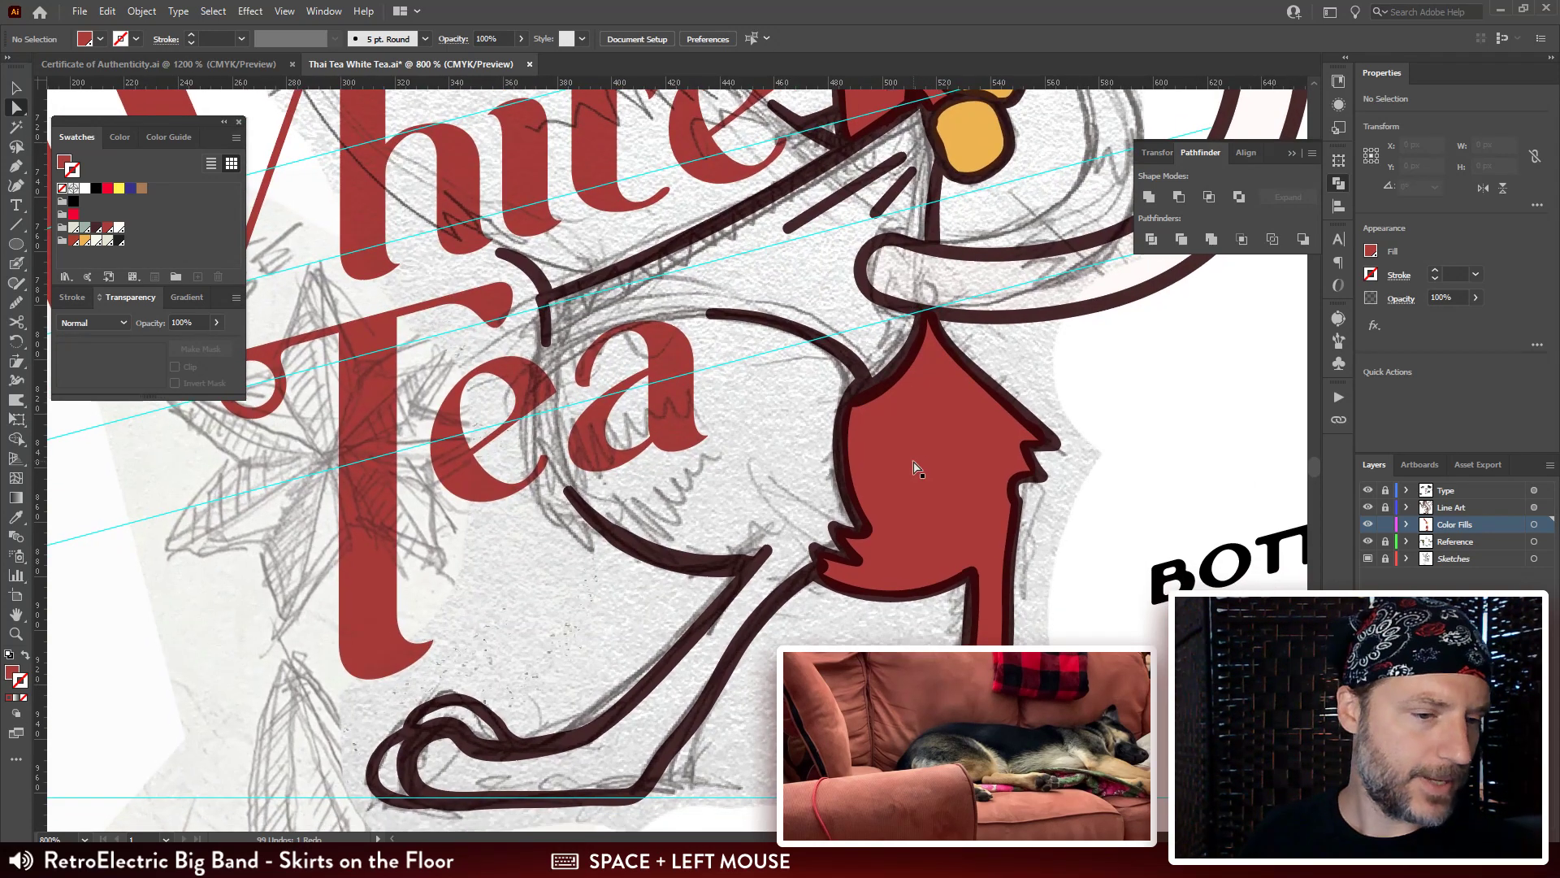
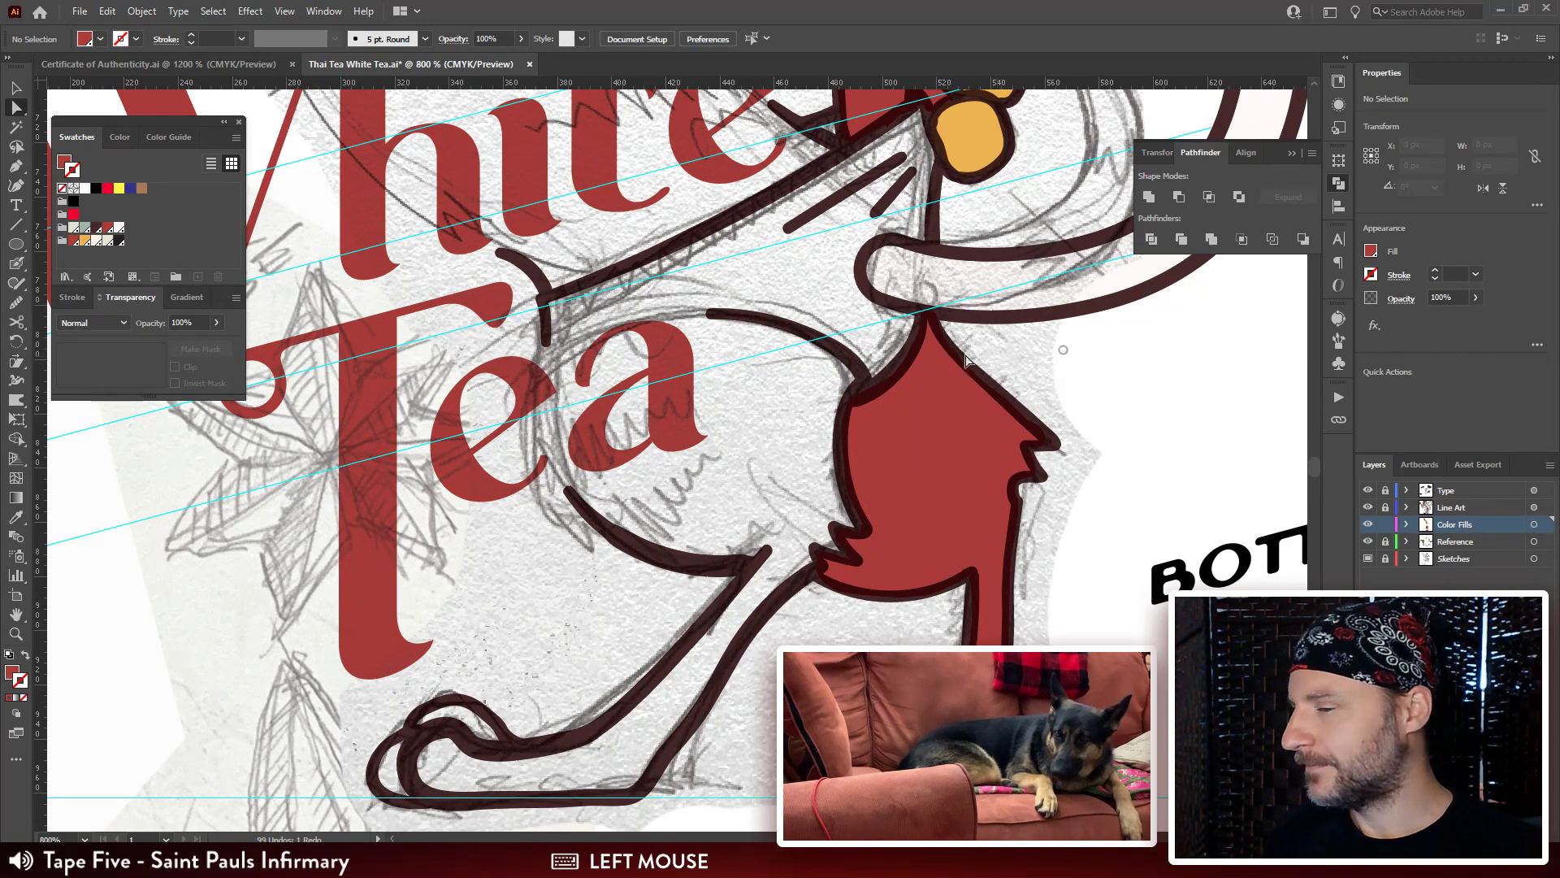
left_click_drag(783, 389, 688, 284)
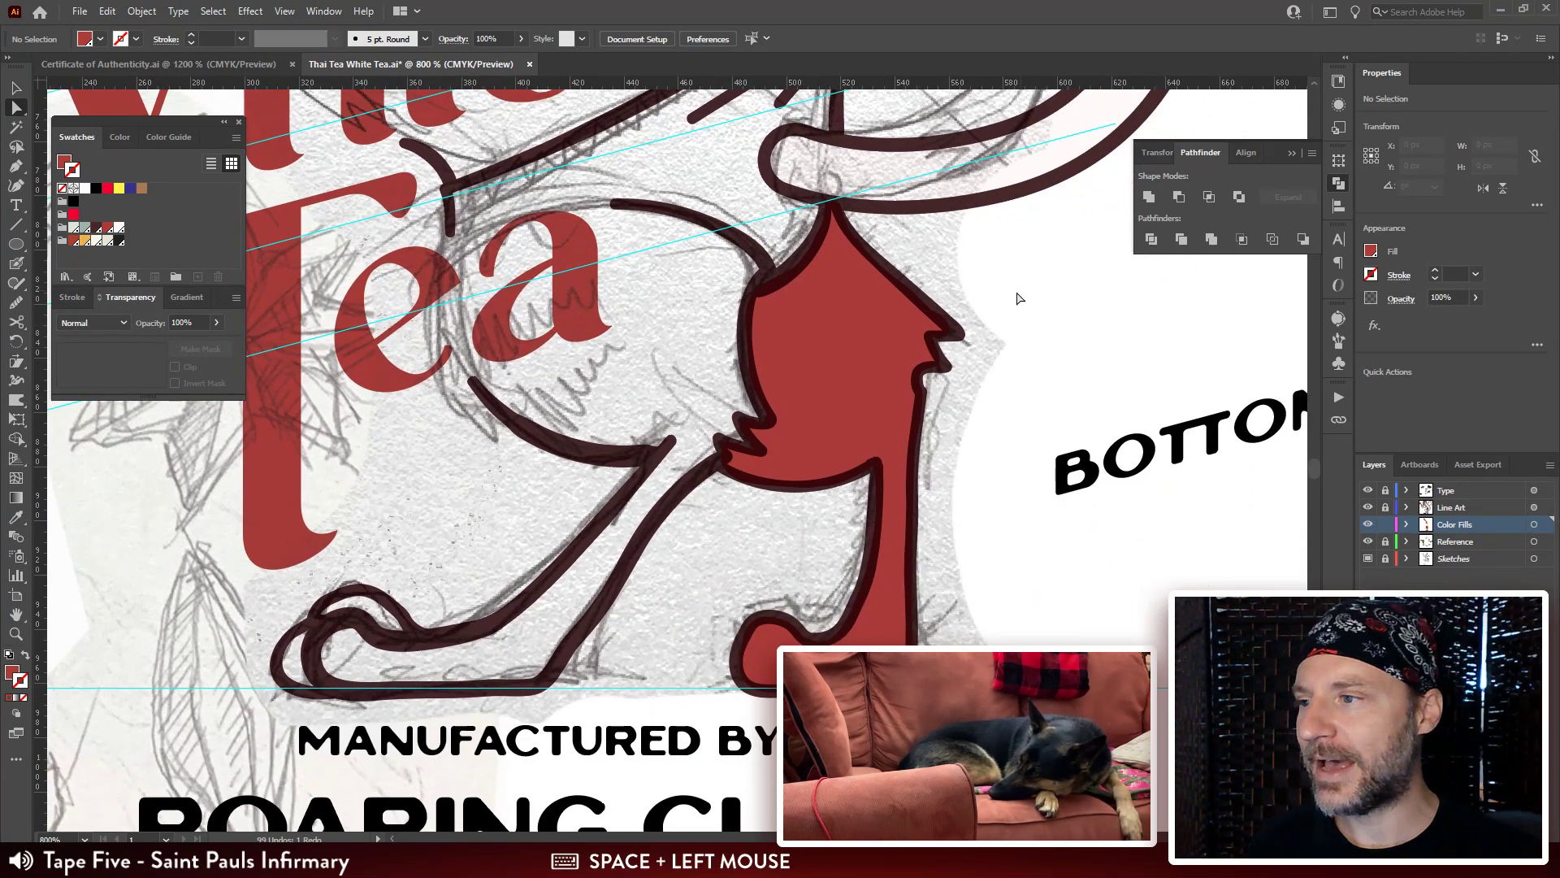
left_click_drag(804, 329, 836, 299)
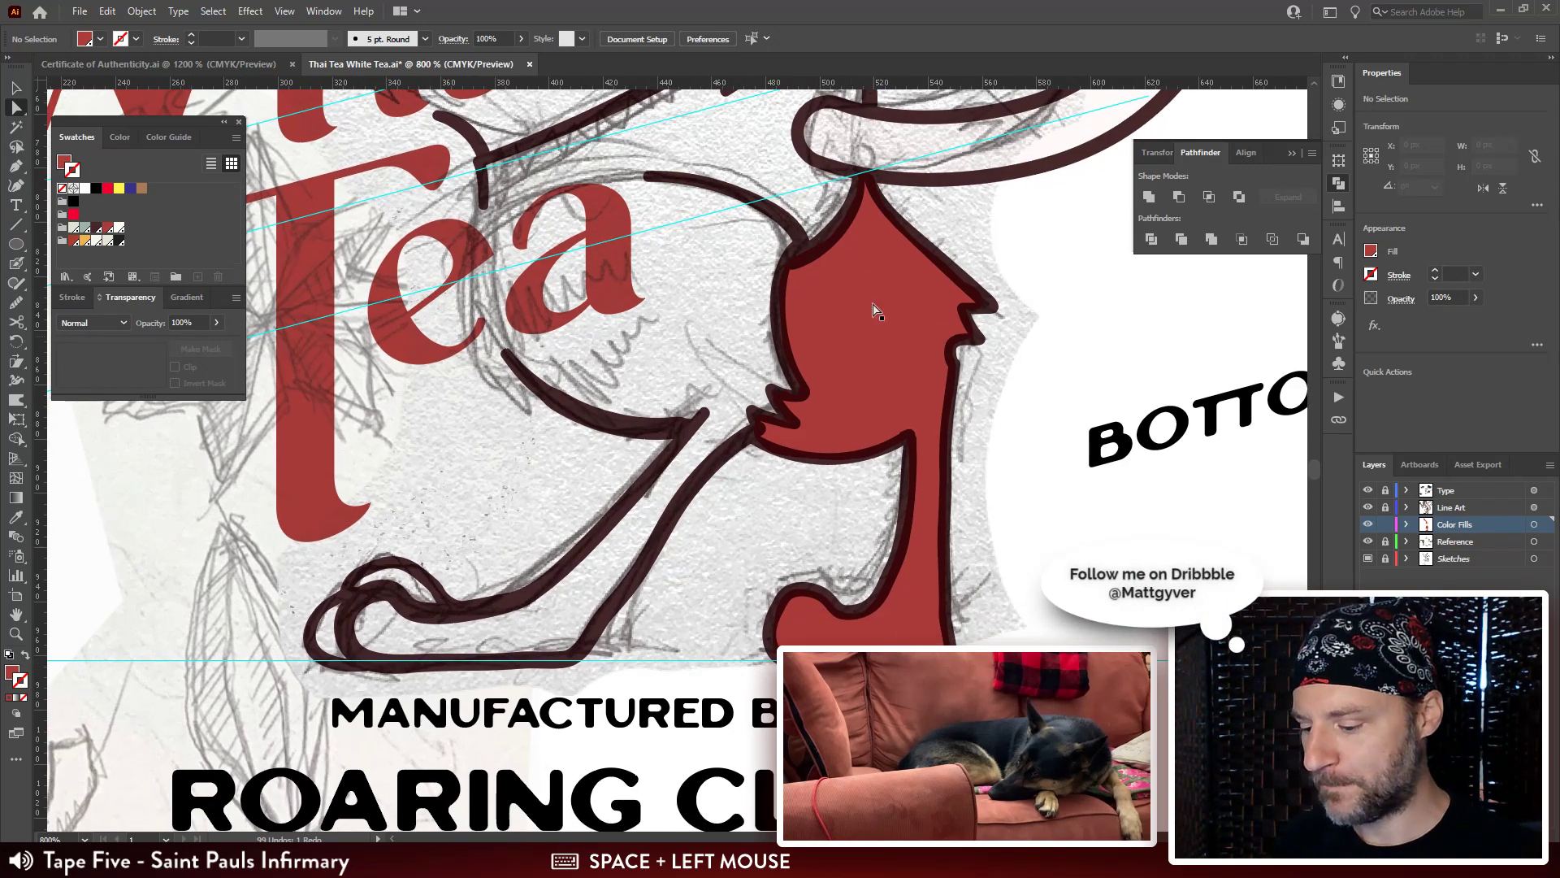
Choose the pale grey-green swatch for the Blob Brush and paint a first patch under the short fold lines below the paw.
key("shift+b")
left_click_drag(707, 207, 719, 227)
left_click_drag(790, 481, 649, 479)
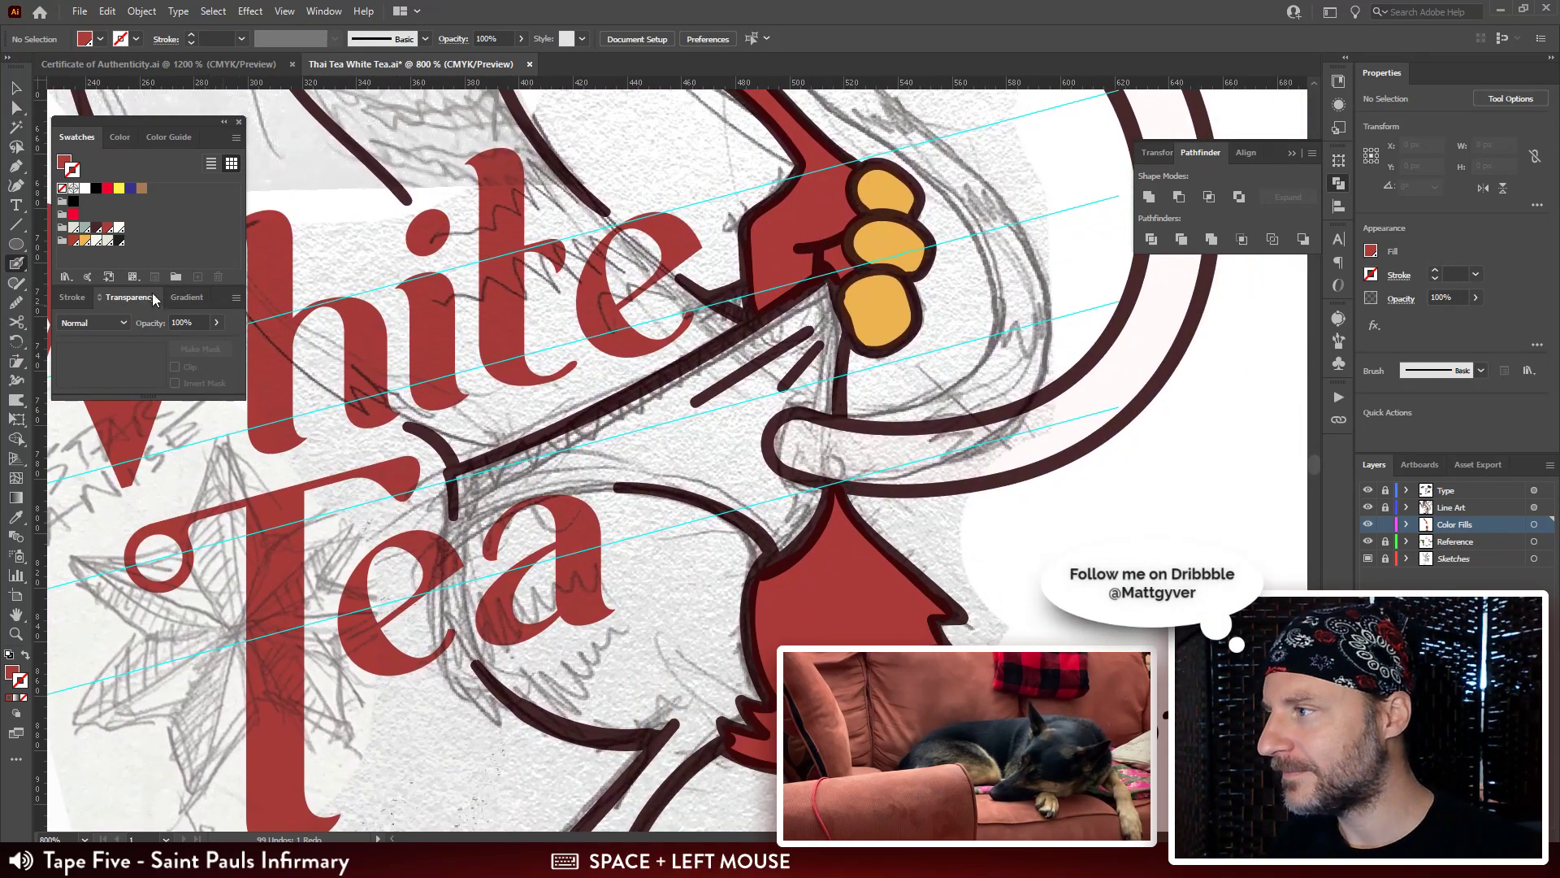
left_click(84, 229)
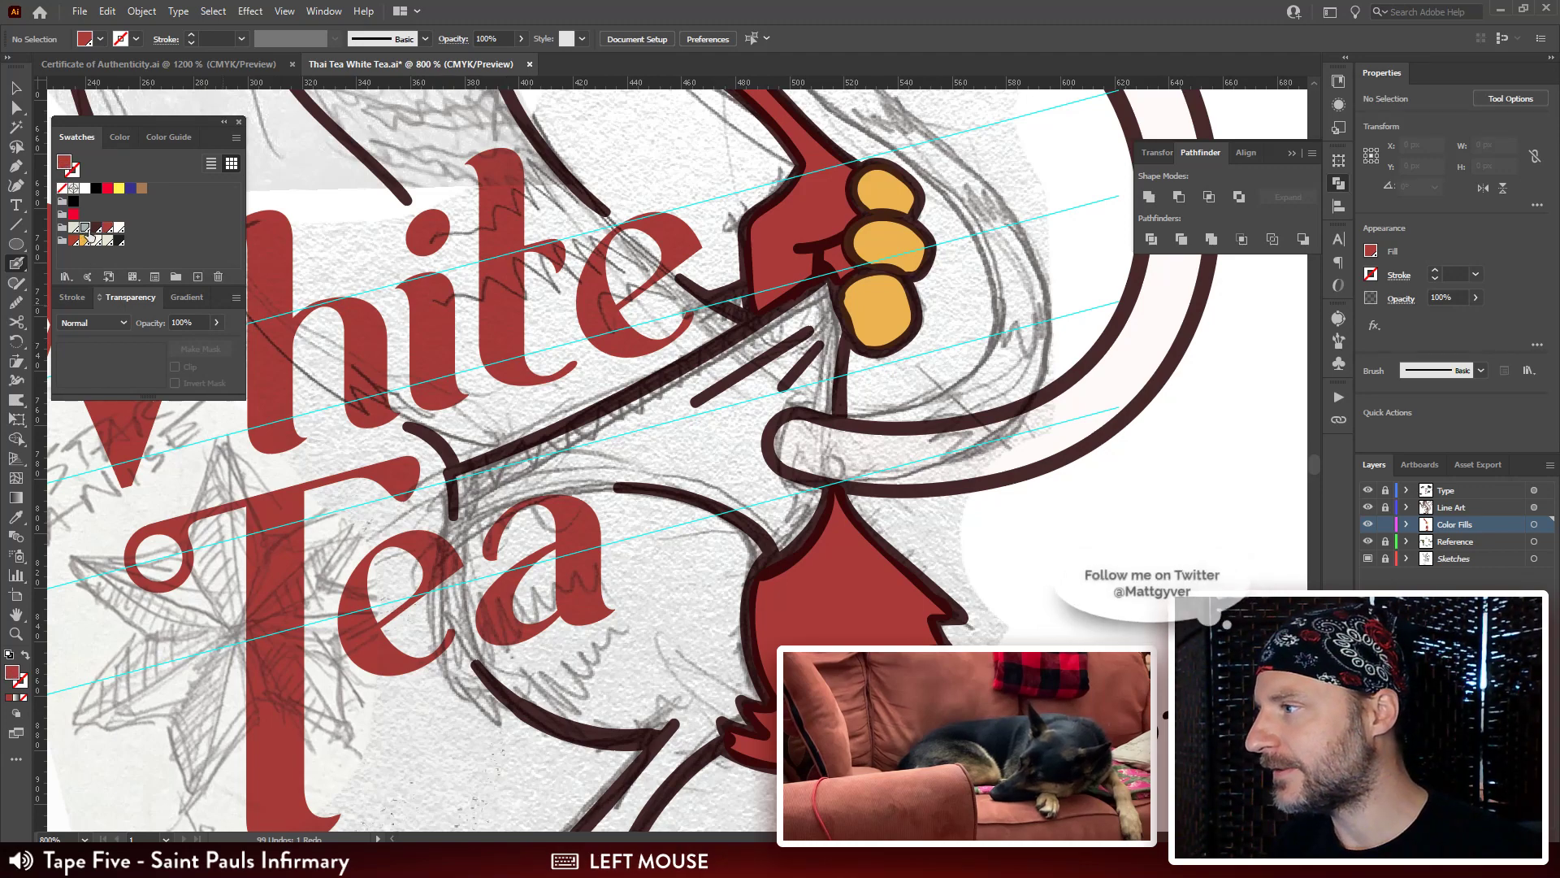
mouse_move(804, 490)
left_mouse_down()
mouse_move(804, 416)
mouse_move(831, 381)
left_mouse_up()
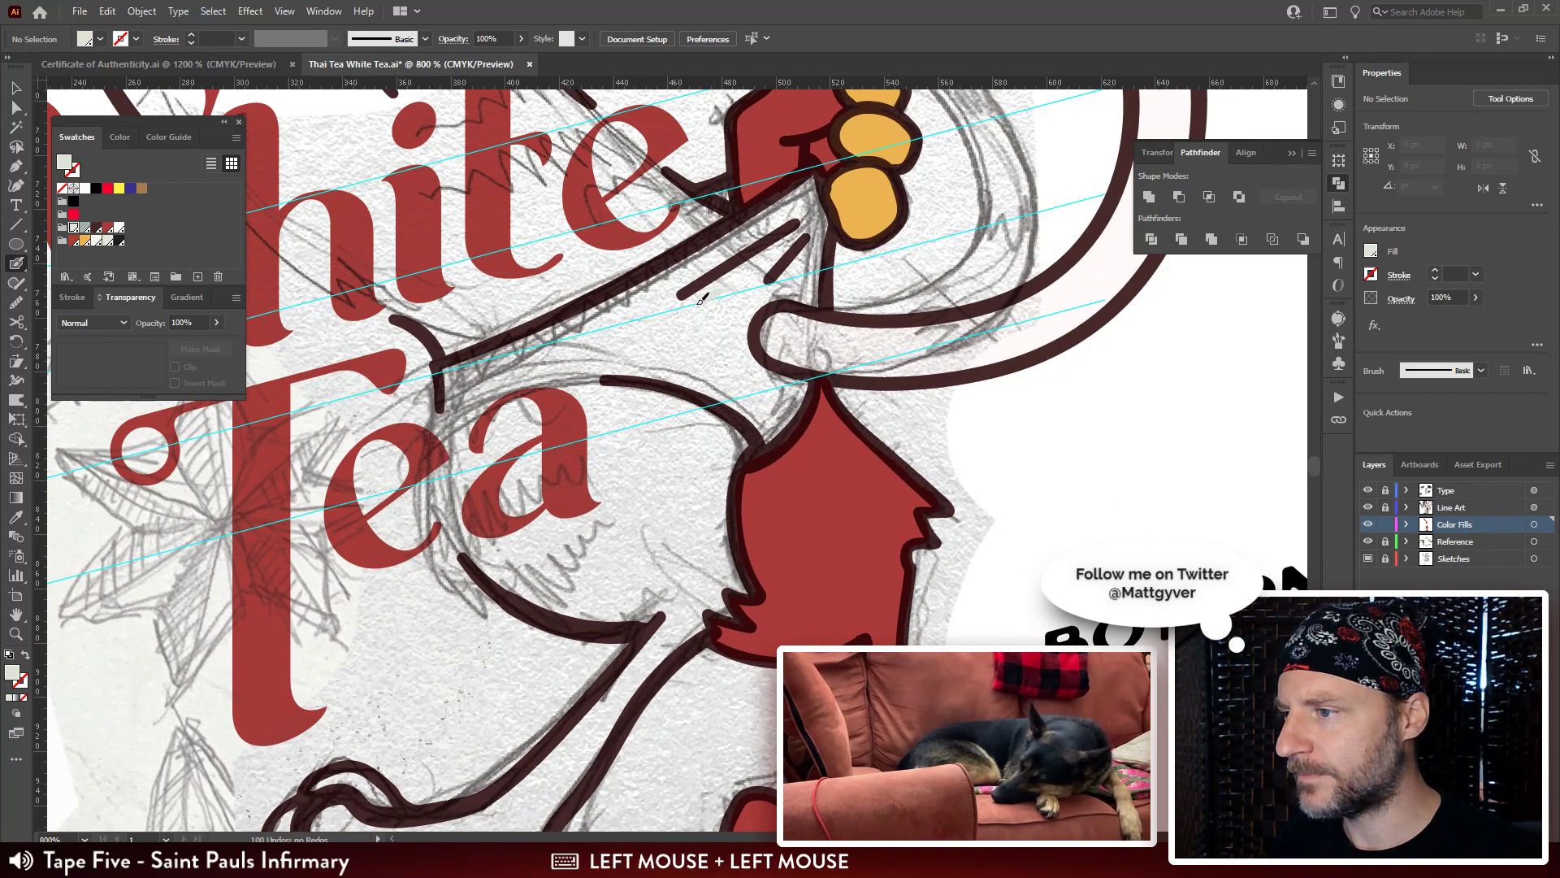
mouse_move(657, 325)
left_mouse_down()
mouse_move(718, 281)
mouse_move(641, 288)
left_mouse_up()
key("shift+x")
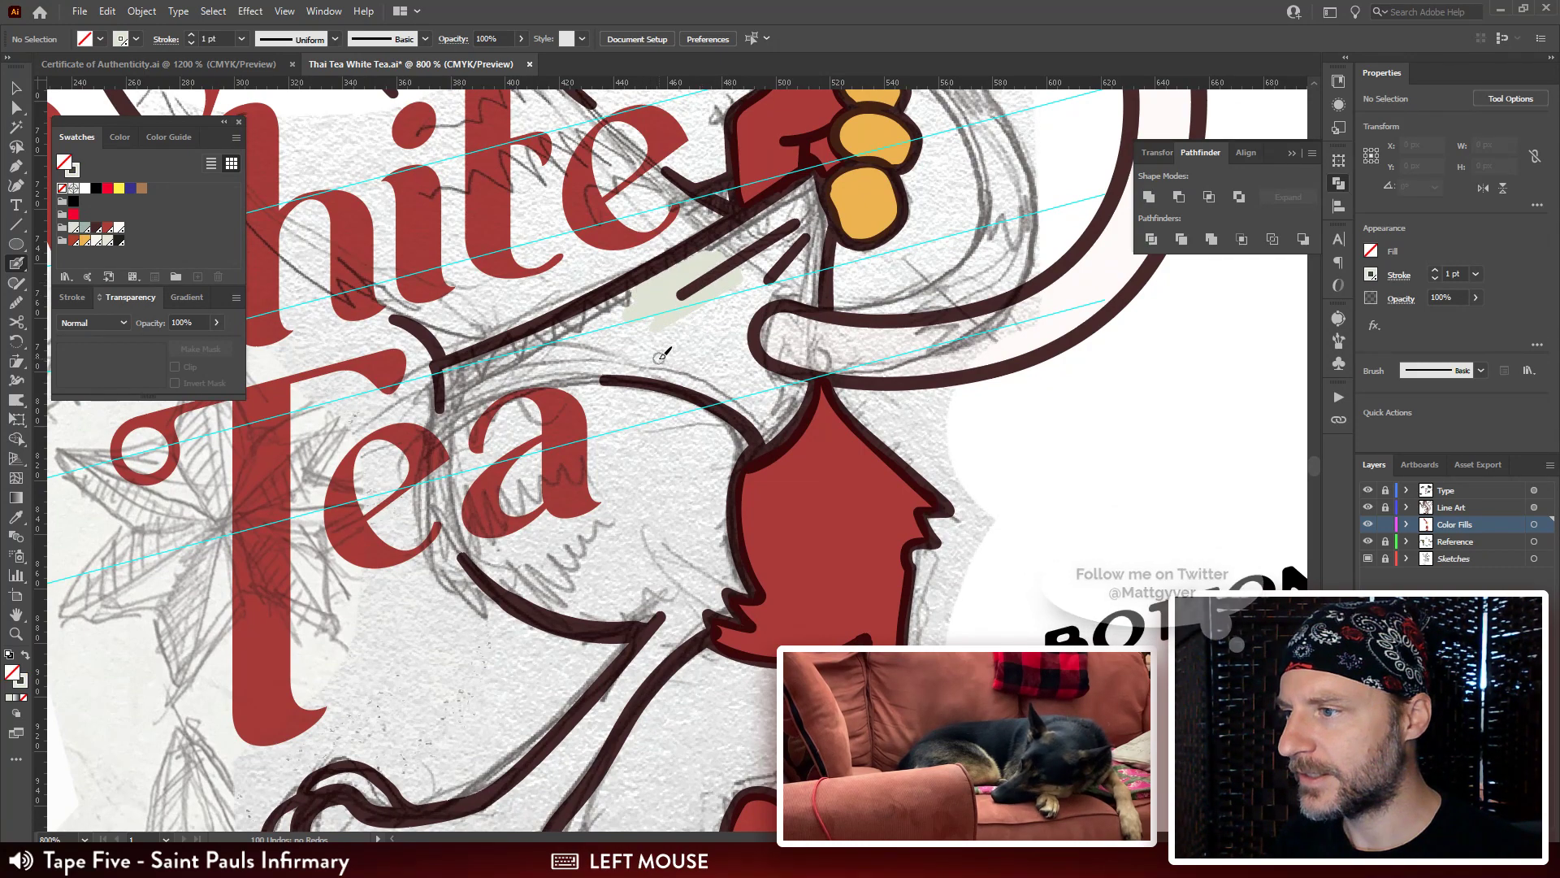
Paint the narrow upper corner beside the lowest yellow finger and along the long diagonal stroke in pale grey-green, and save the artwork.
left_click_drag(662, 358, 612, 323)
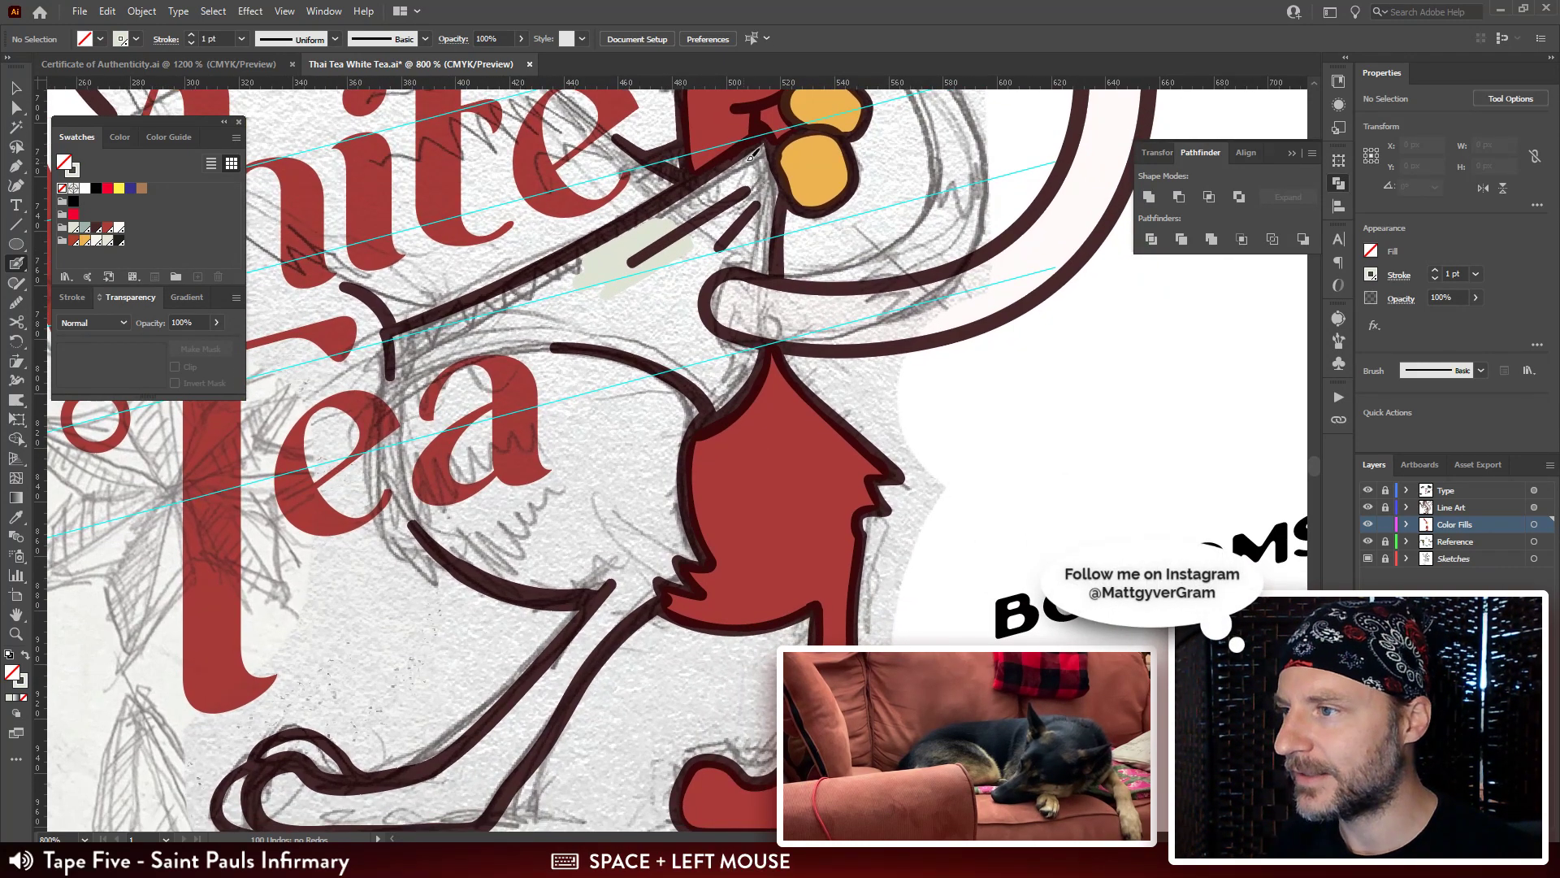
left_click_drag(768, 143, 766, 148)
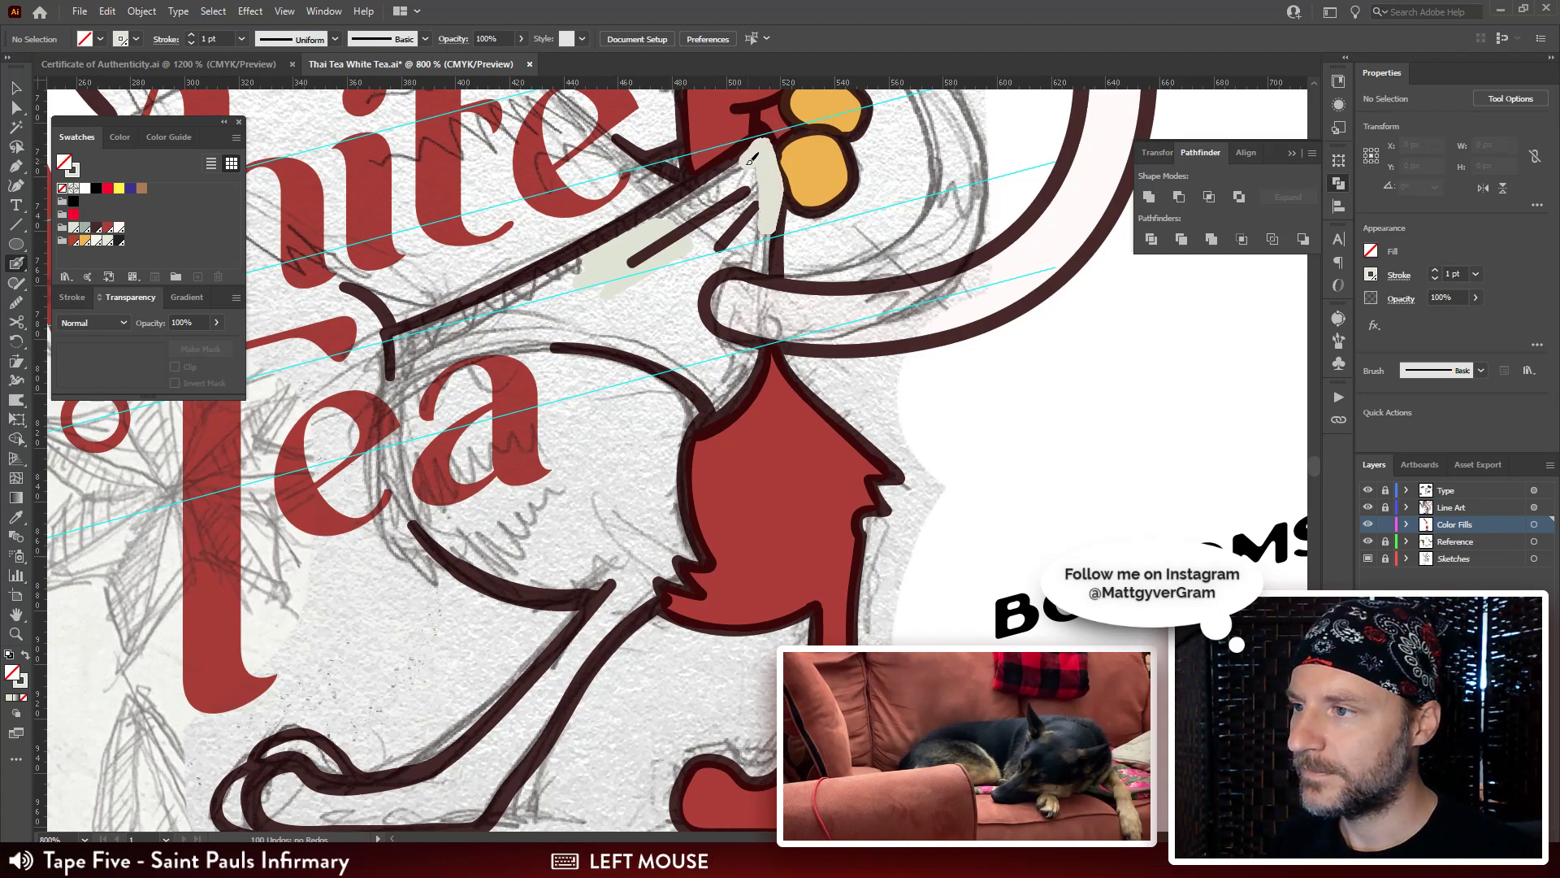
mouse_move(720, 180)
left_mouse_down()
mouse_move(682, 210)
mouse_move(758, 191)
left_mouse_up()
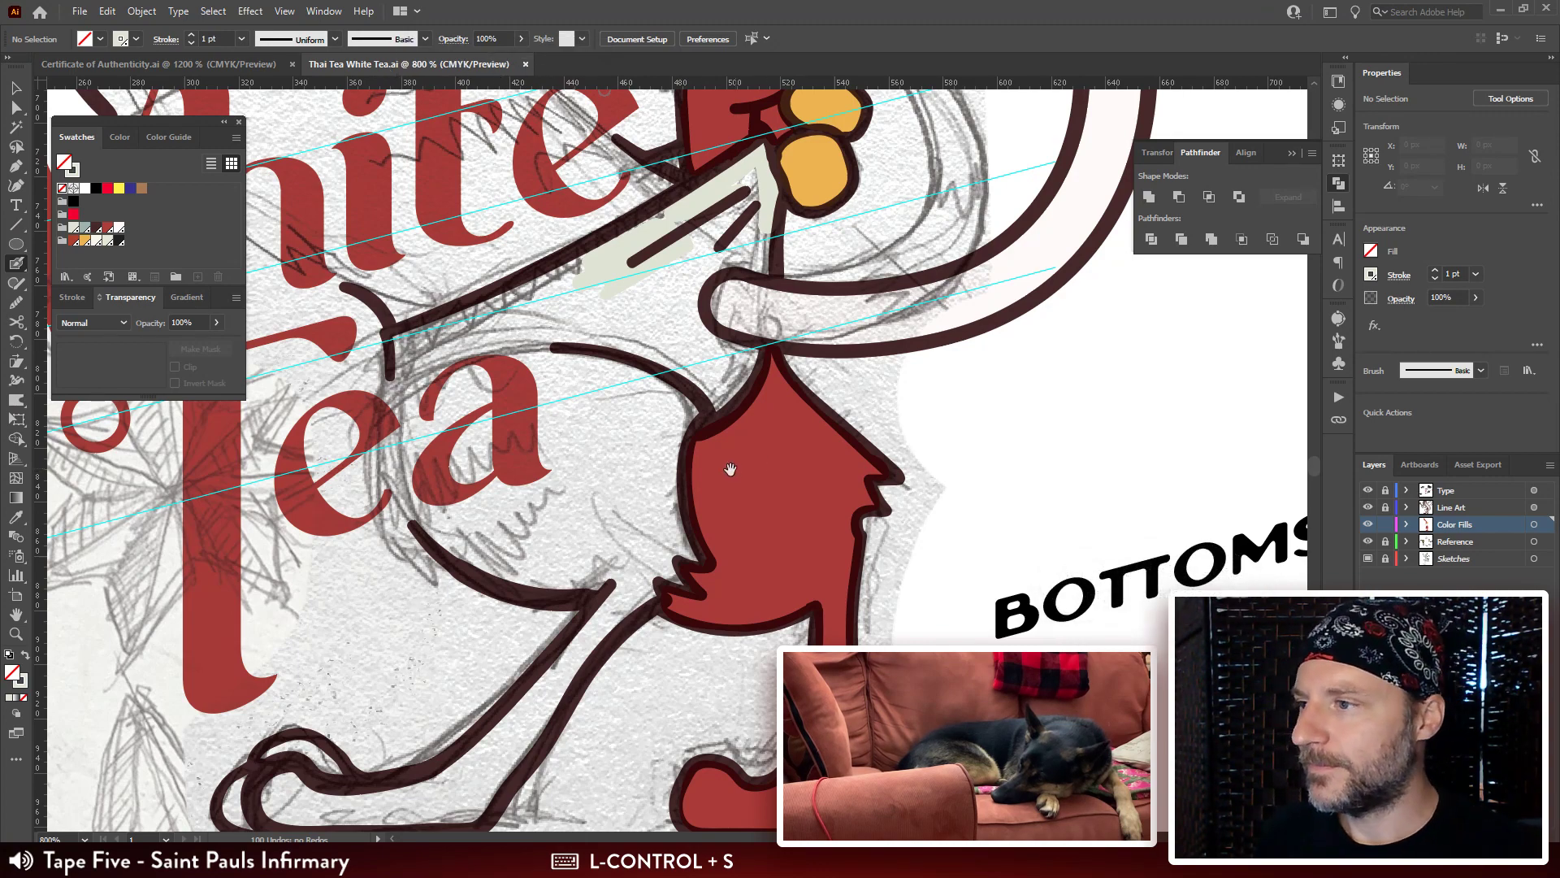
Enlarge the brush and fill the rest of the area between the diagonal stroke, the tail tip and the red leg in pale grey-green.
left_click_drag(730, 469, 715, 432)
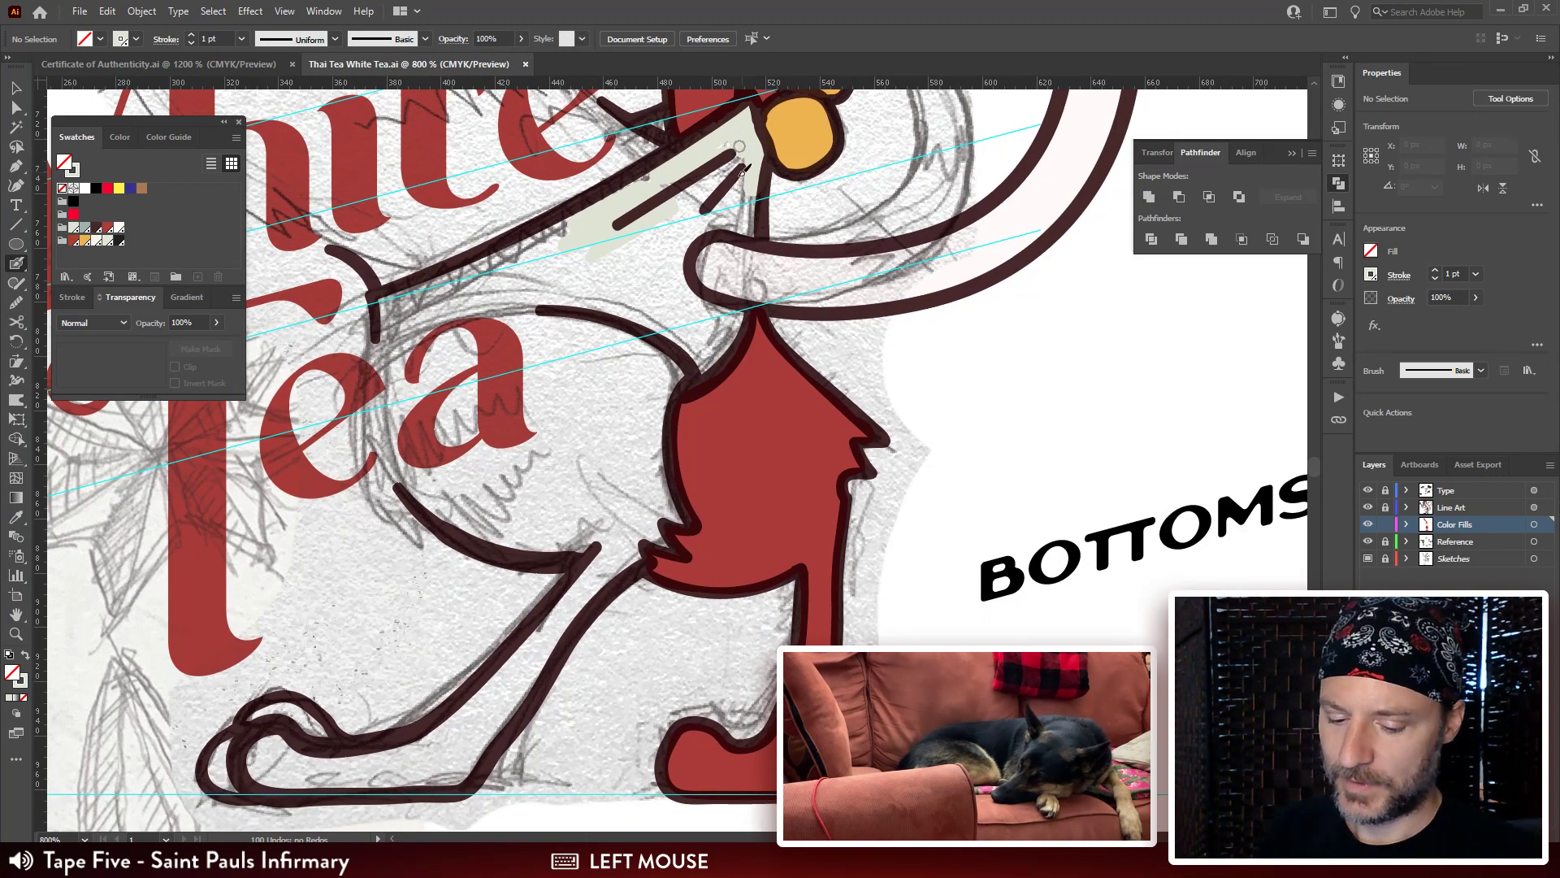
key("]")
left_click_drag(737, 163, 664, 191)
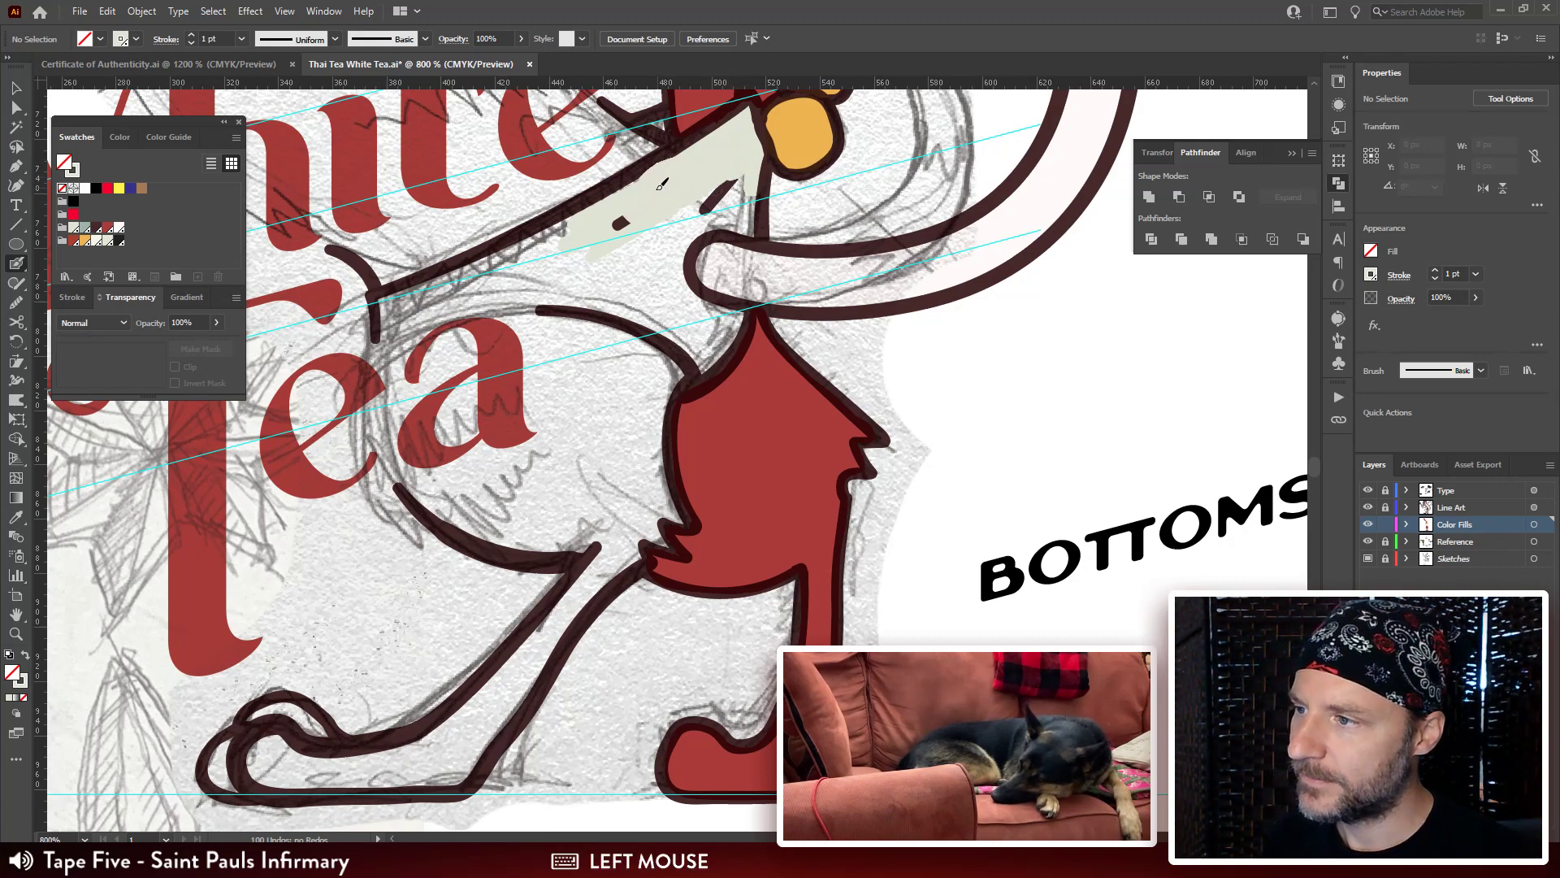
mouse_move(573, 232)
left_mouse_down()
mouse_move(412, 304)
mouse_move(391, 332)
left_mouse_up()
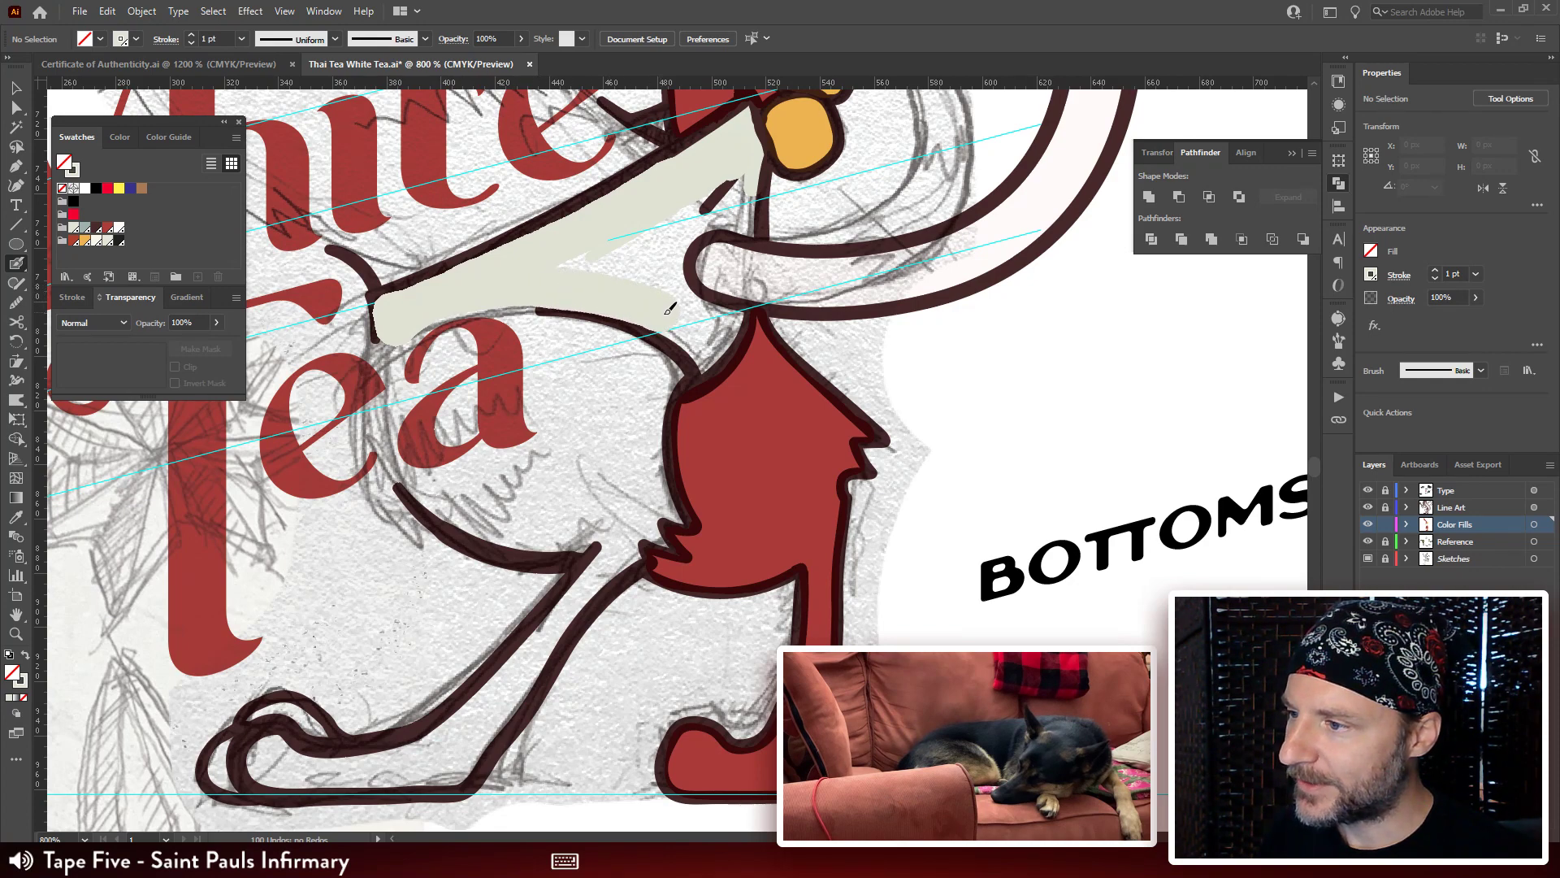
mouse_move(695, 325)
left_mouse_down()
mouse_move(714, 344)
mouse_move(728, 330)
left_mouse_up()
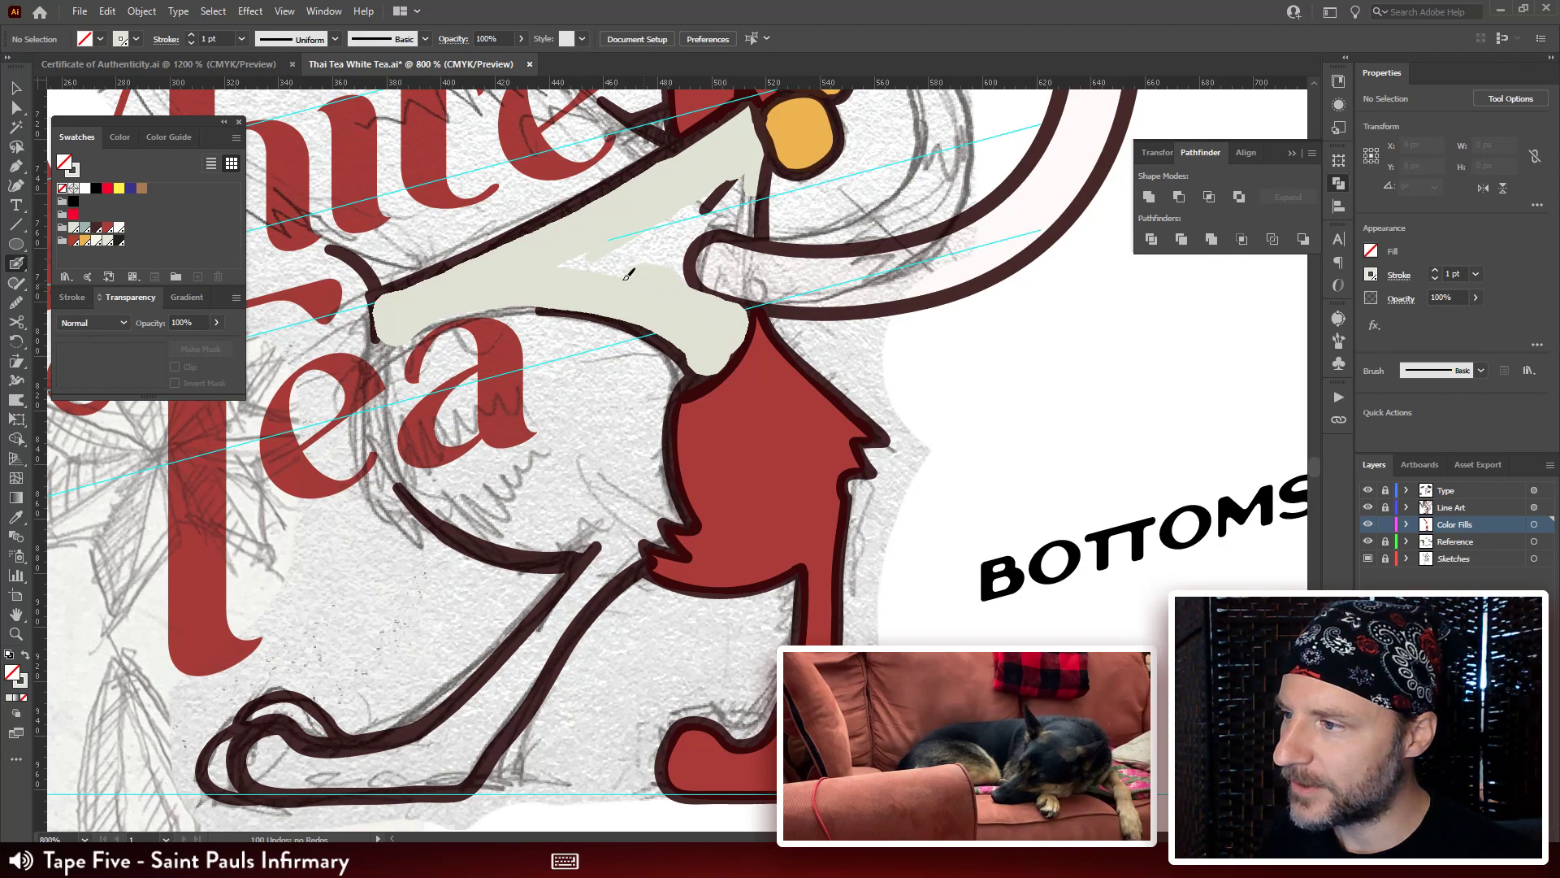
mouse_move(628, 274)
left_mouse_down()
mouse_move(622, 240)
mouse_move(731, 177)
mouse_move(744, 195)
left_mouse_up()
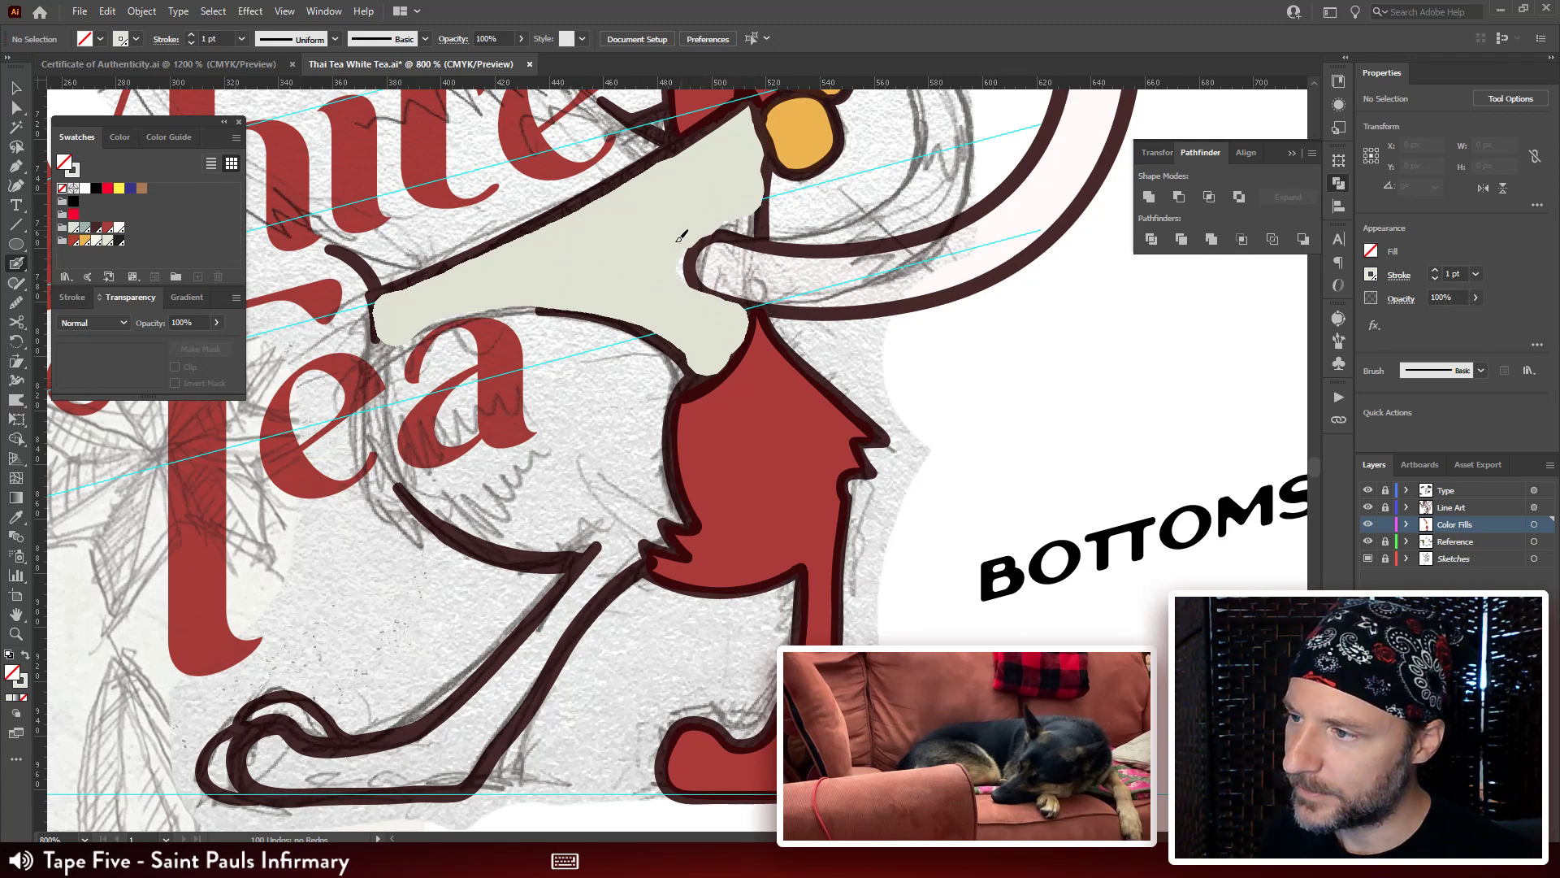
left_click_drag(674, 289, 400, 333)
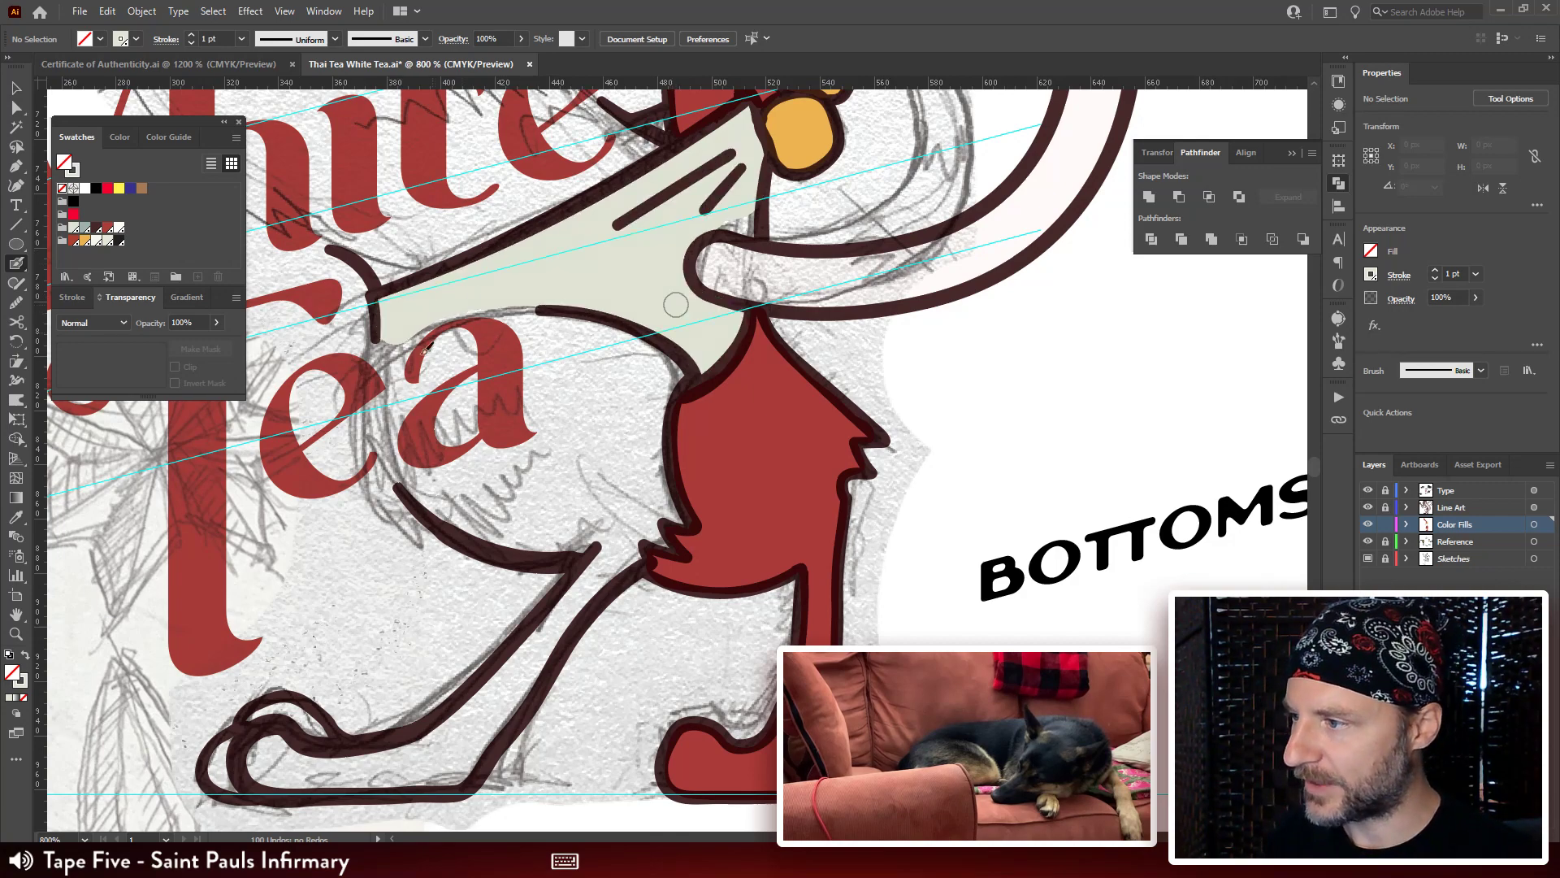
Shrink the brush and touch up the gap in the pale fill between the lowest finger and the tail tip.
left_click_drag(627, 289, 542, 345)
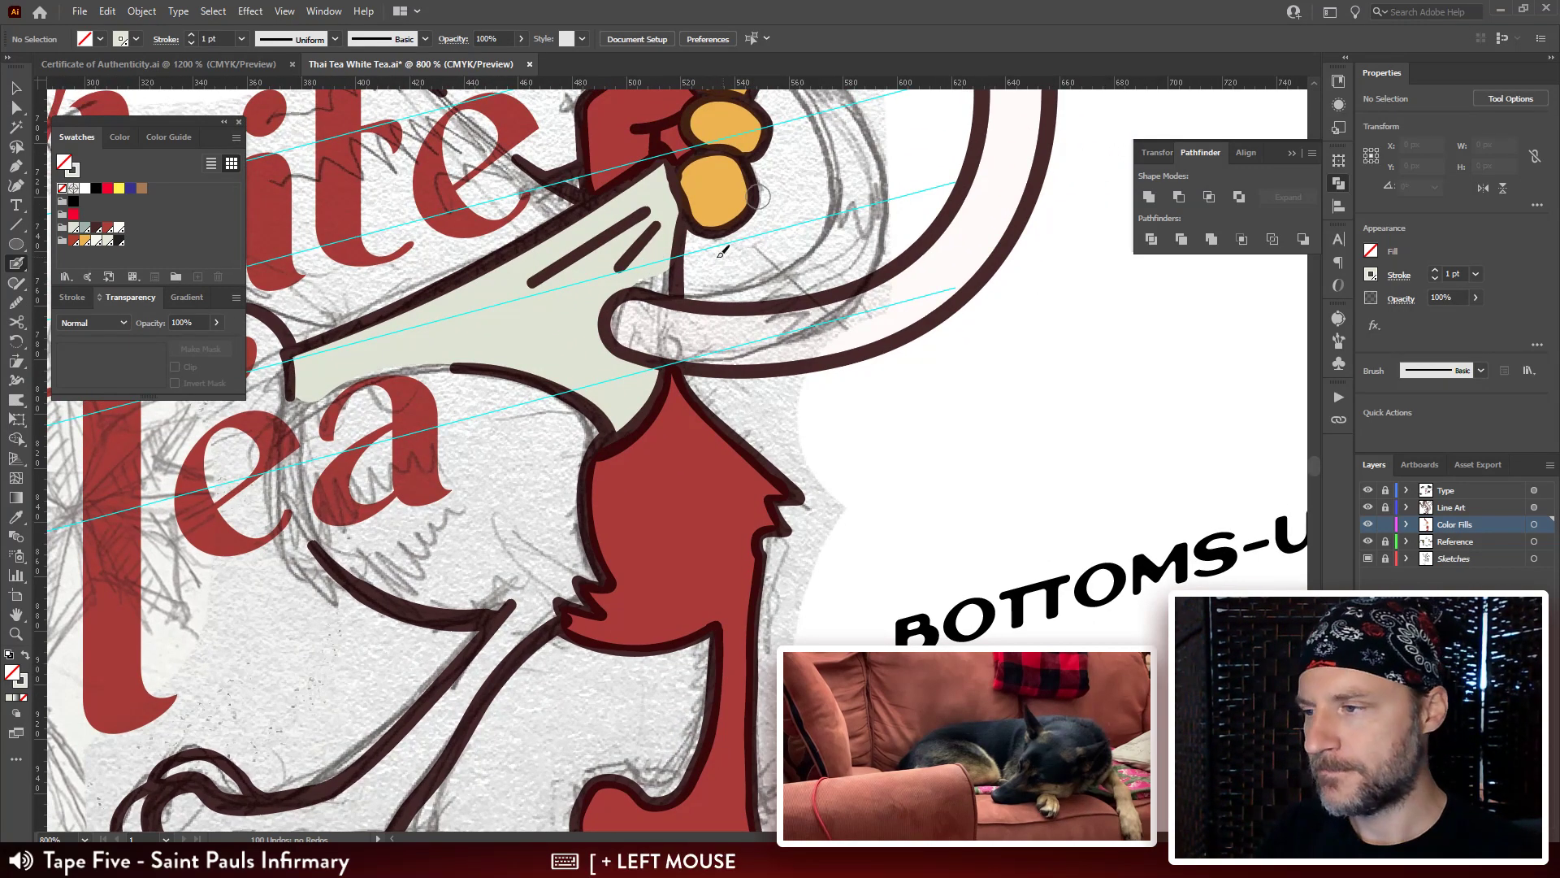
left_click_drag(652, 277, 658, 273)
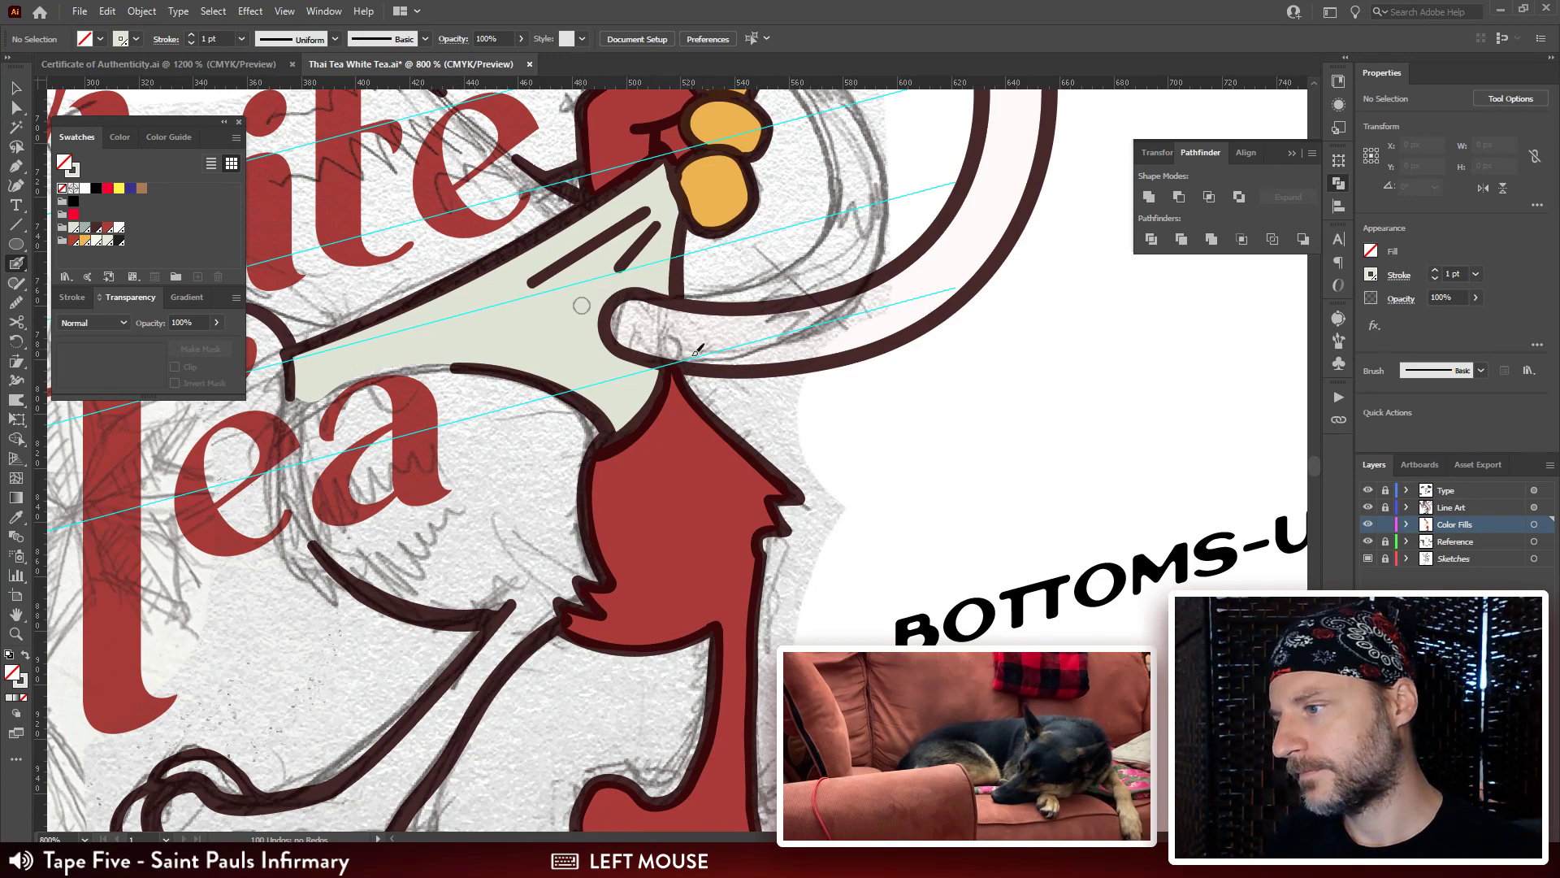
left_click_drag(575, 412, 499, 419)
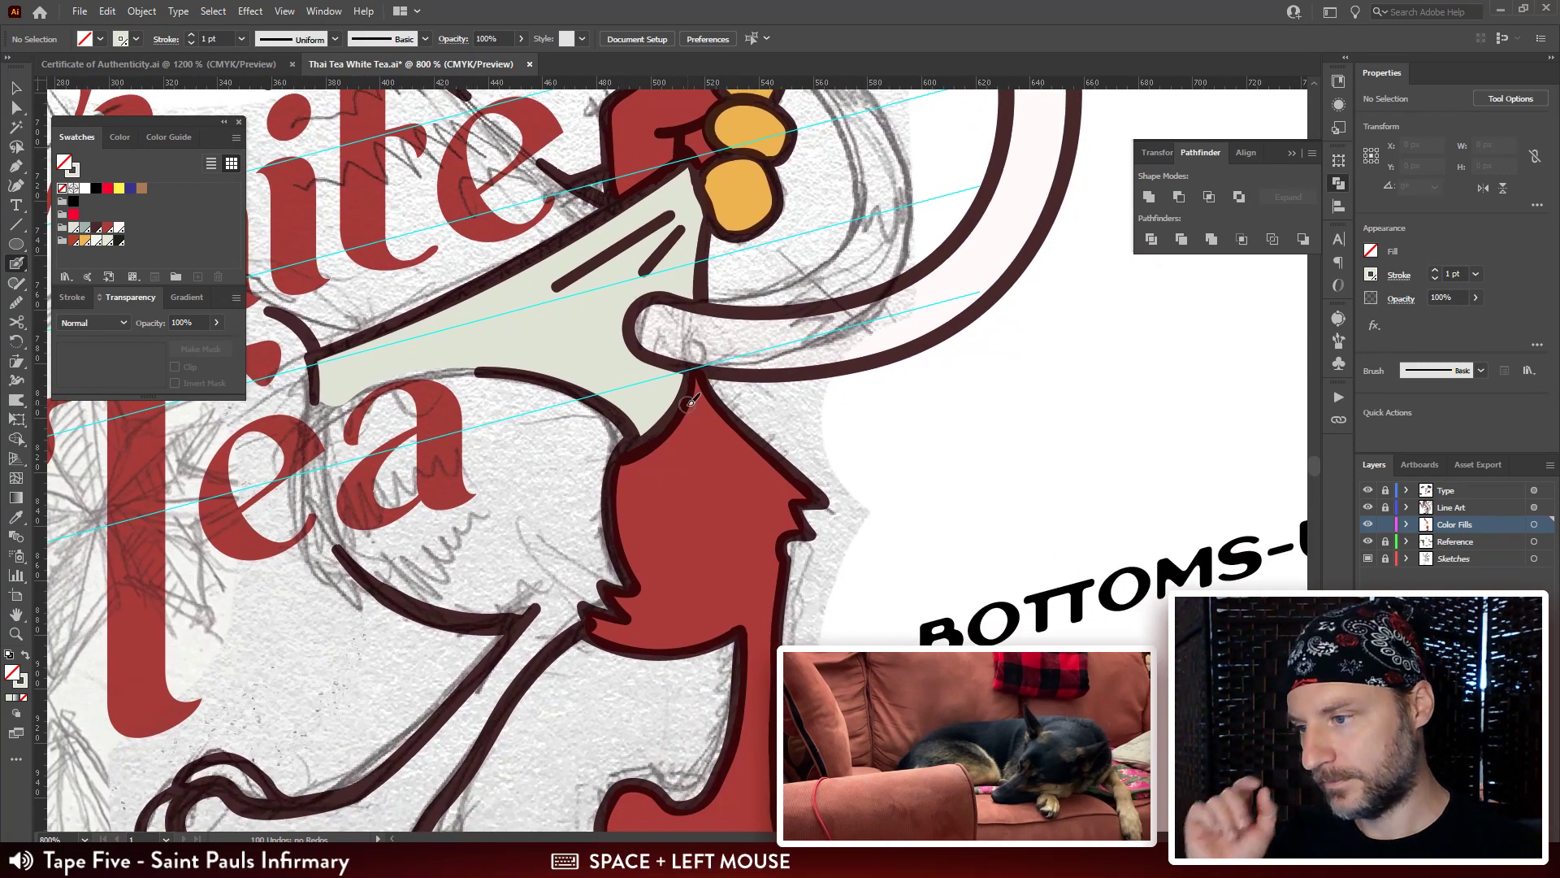
left_click_drag(656, 327, 597, 397)
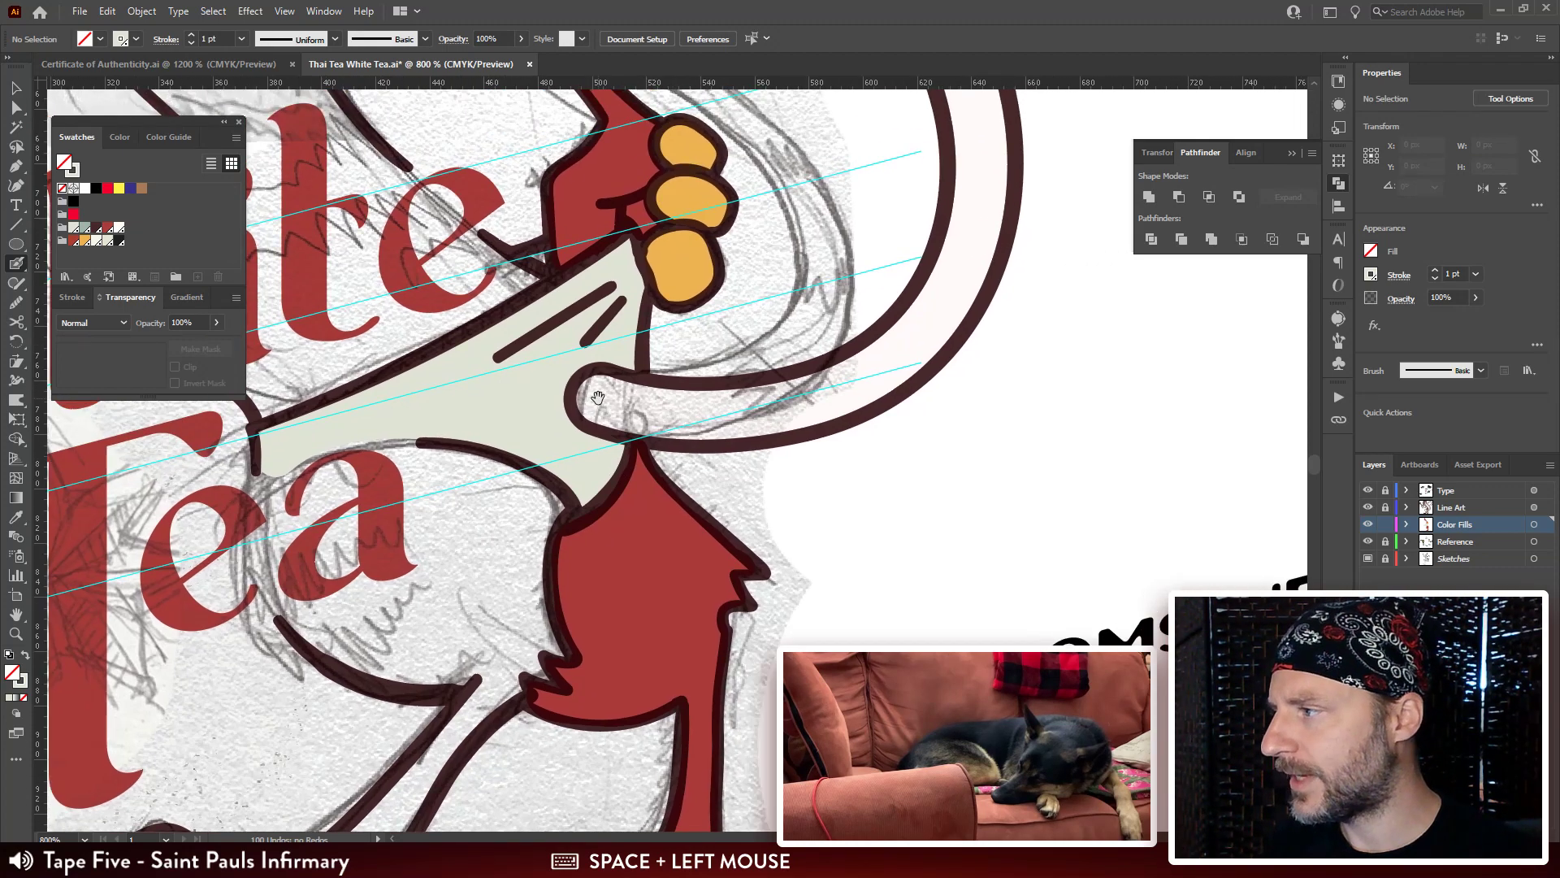
Choose the dark brown swatch, scribble a Blob Brush test stroke on the empty area beside the tail, and select it to inspect its anchors.
left_click(87, 233)
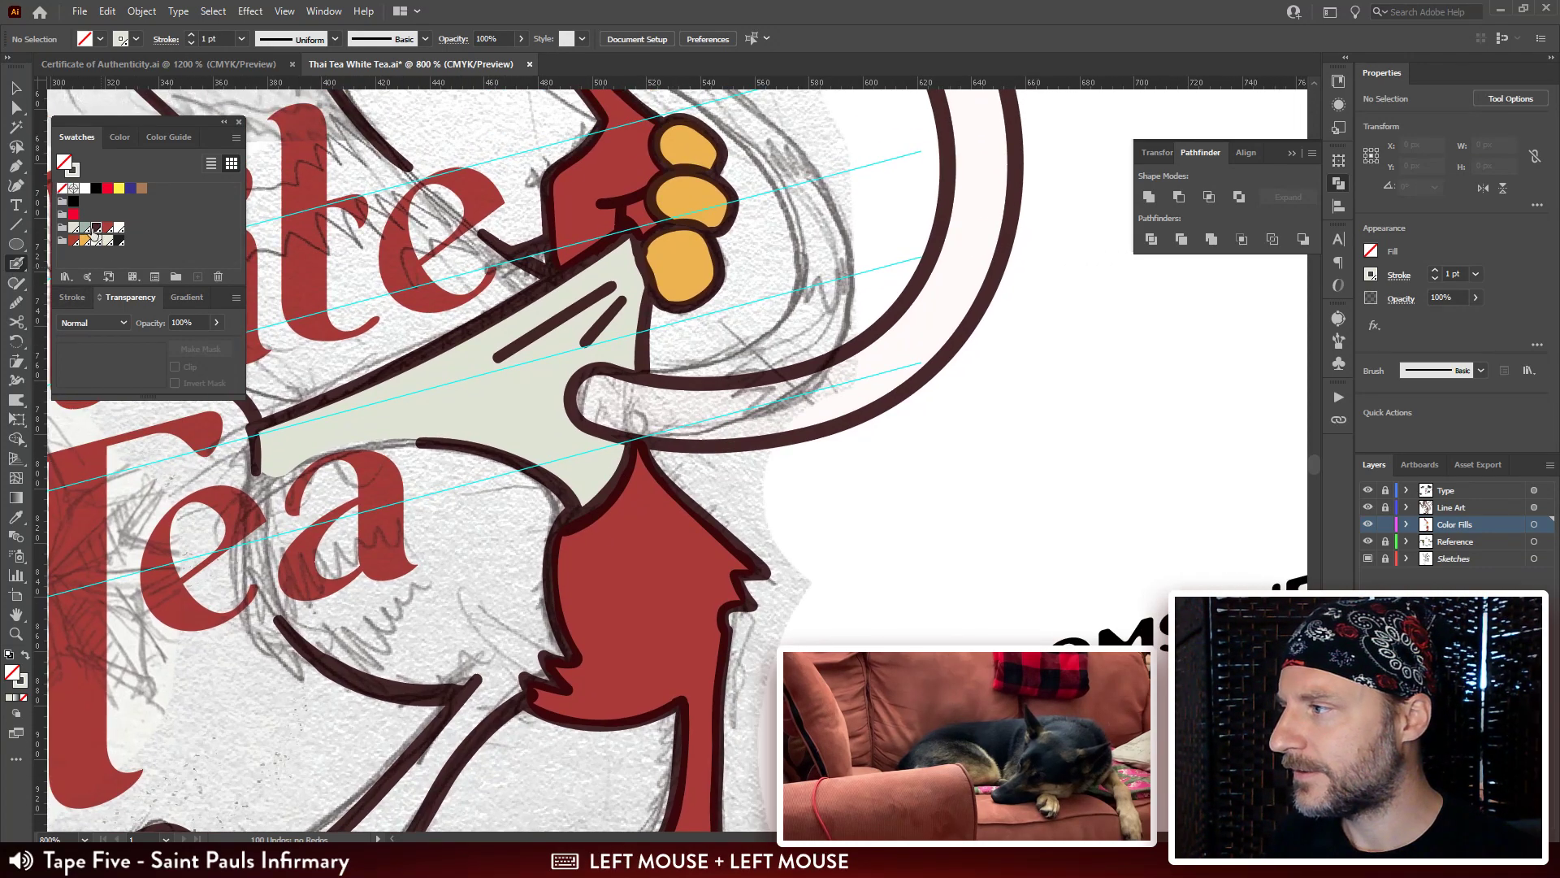
left_click(89, 214)
key("ctrl+z")
left_click(74, 173)
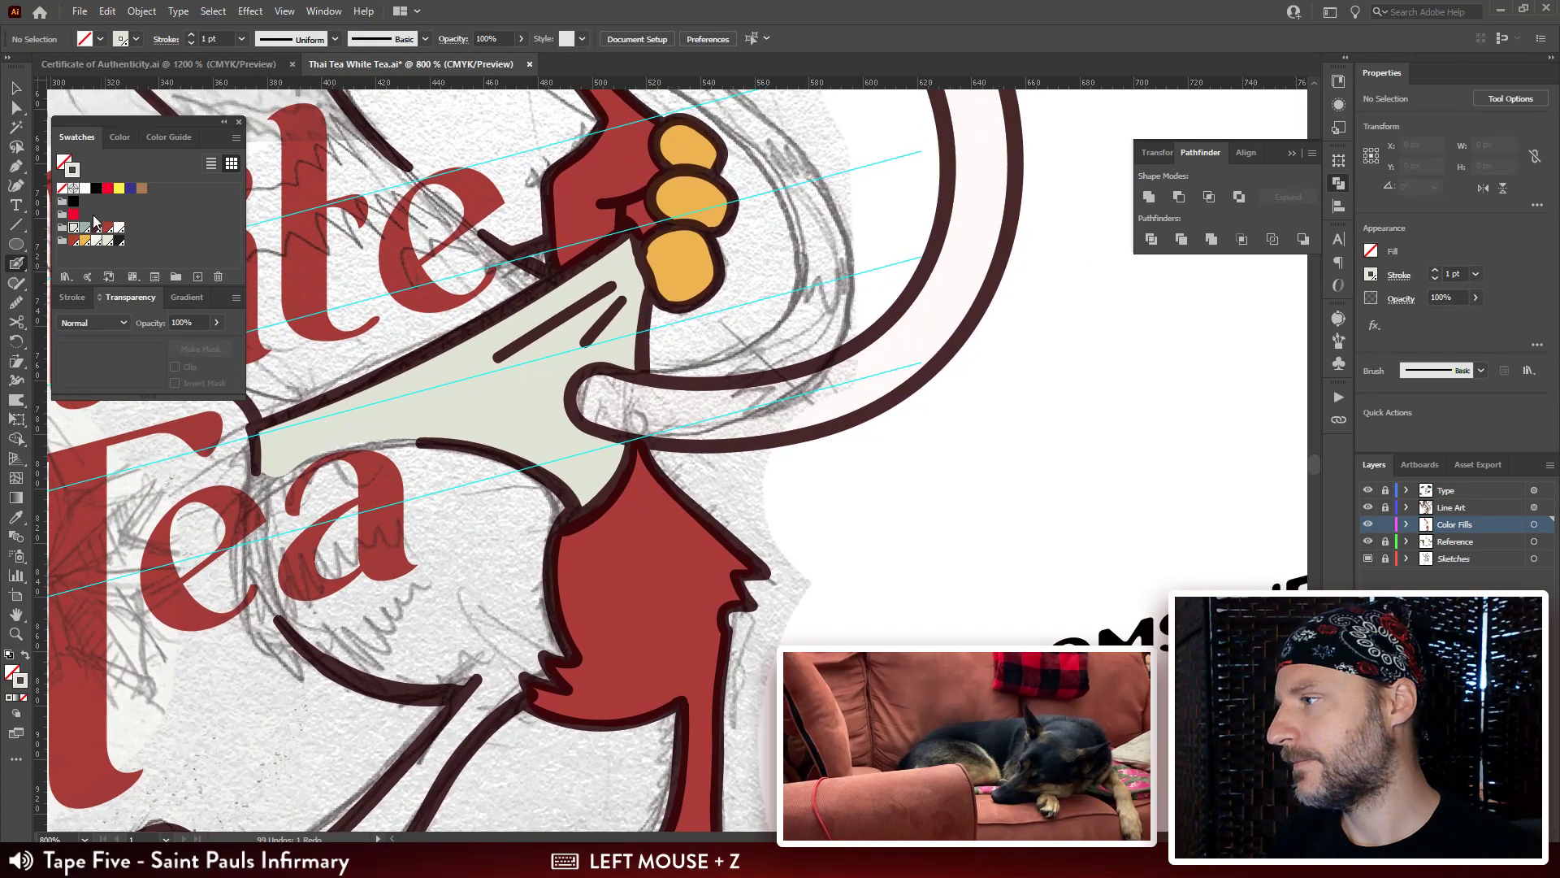
left_click(97, 230)
left_click_drag(905, 110, 613, 261)
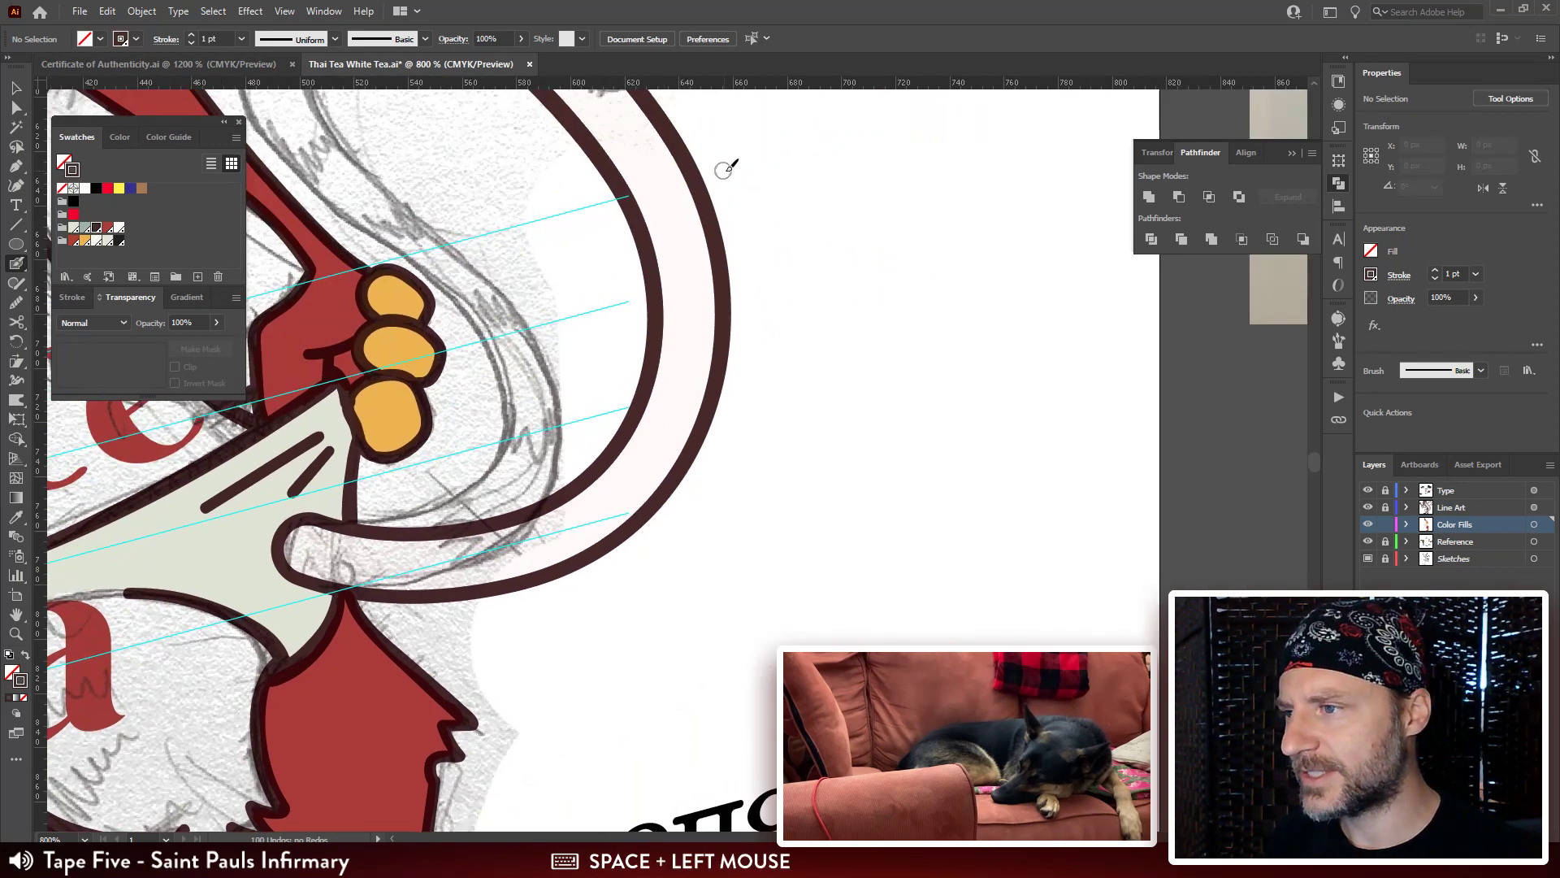
mouse_move(764, 169)
left_mouse_down()
mouse_move(949, 149)
mouse_move(862, 180)
mouse_move(871, 200)
mouse_move(937, 211)
mouse_move(837, 256)
mouse_move(918, 287)
left_mouse_up()
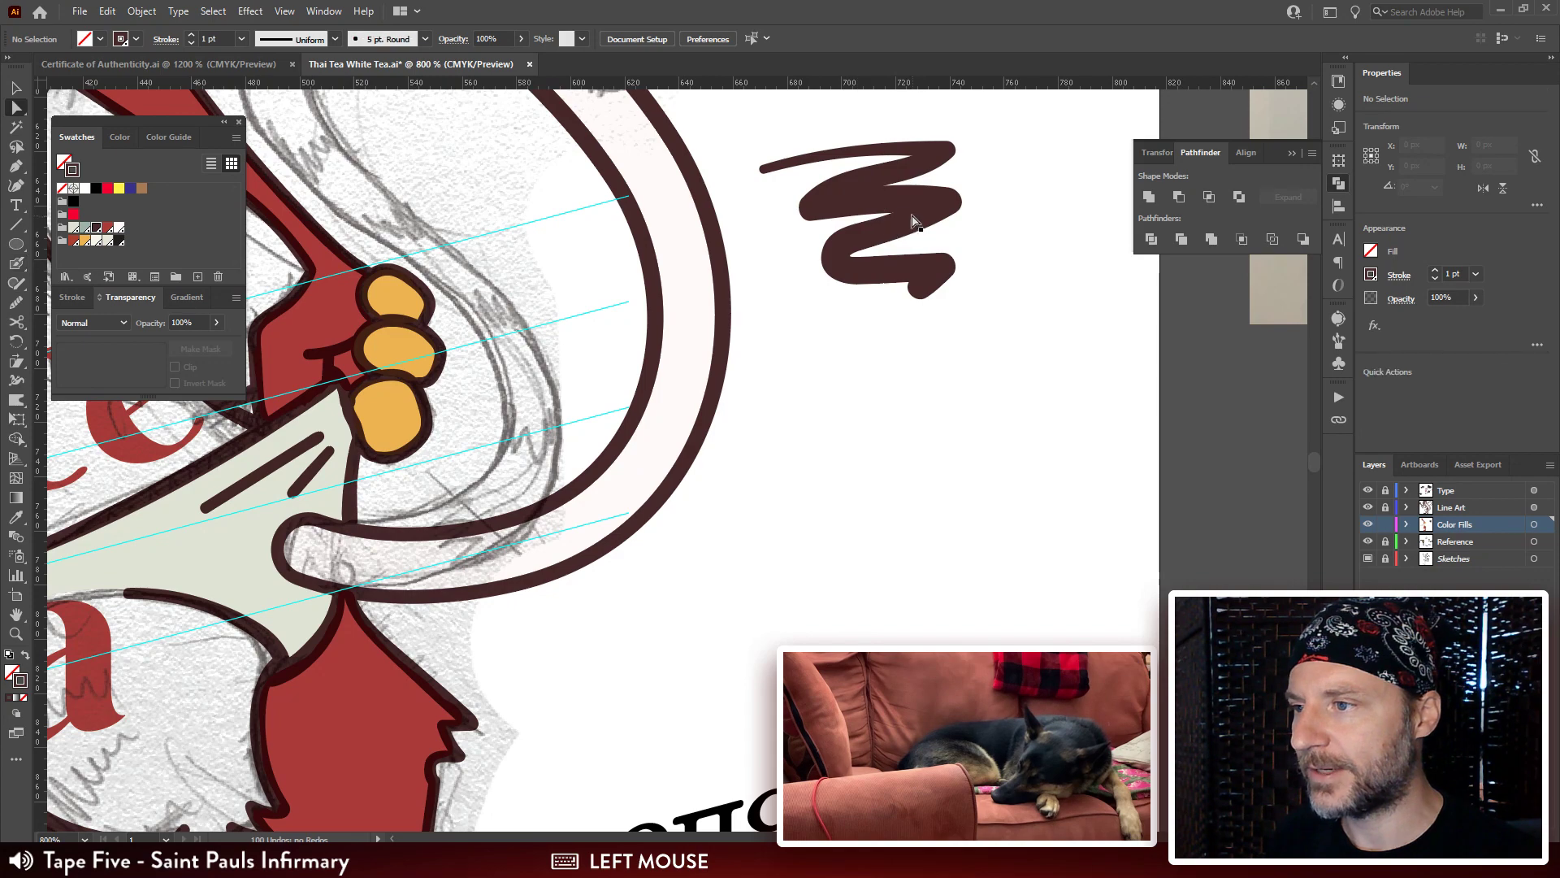
key("a")
left_click(791, 172)
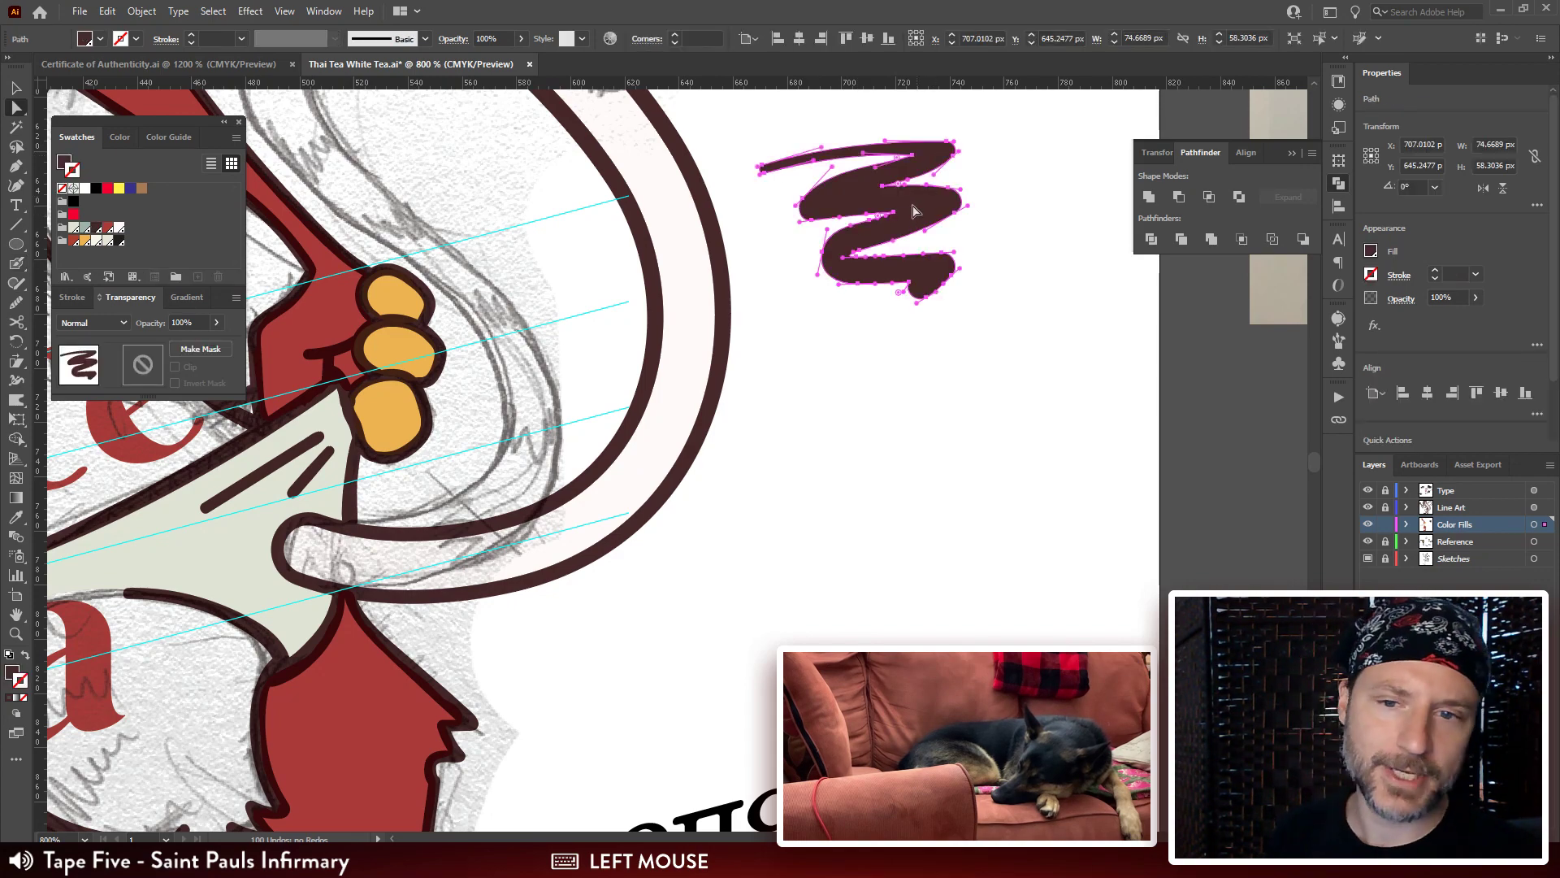
left_click_drag(882, 340, 856, 320)
Scribble a second dark brown test stroke with the Paintbrush tool below the Blob Brush one.
key("shift+b")
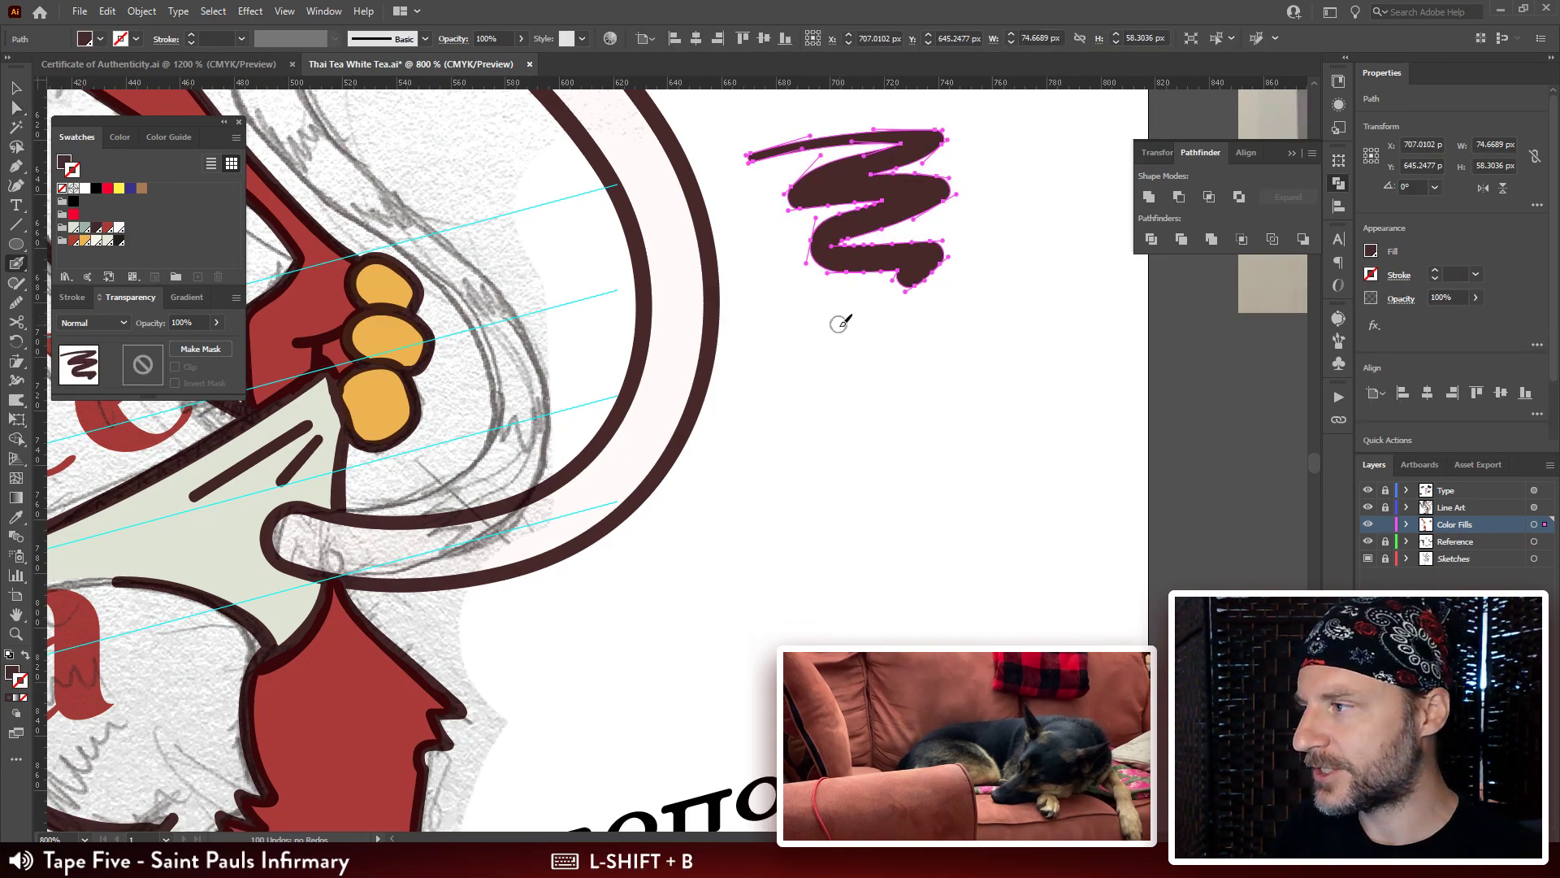
key("b")
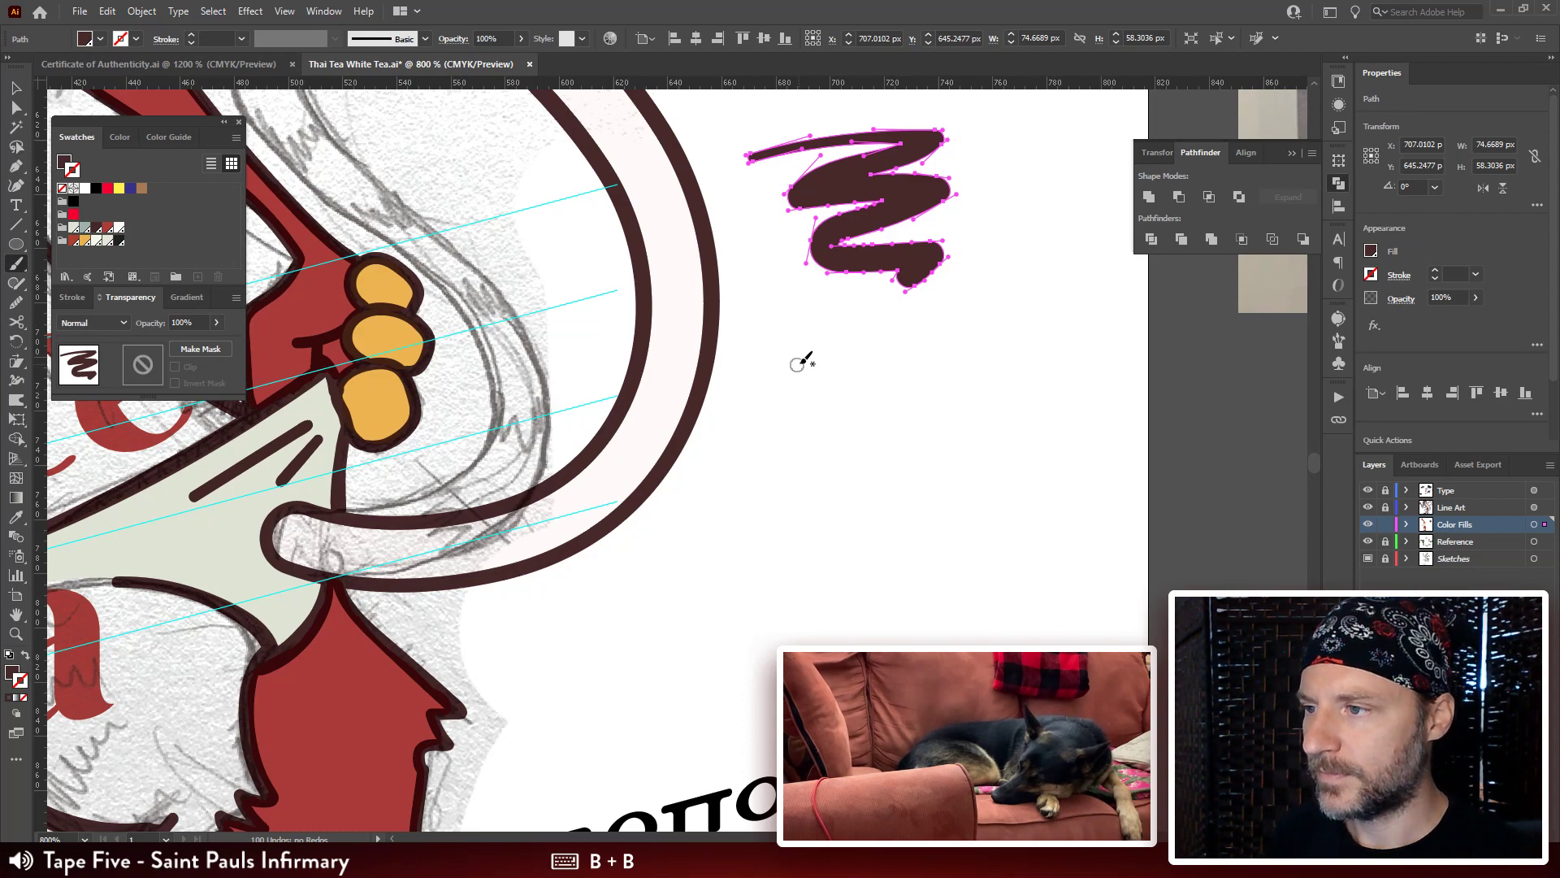
mouse_move(799, 363)
left_mouse_down()
mouse_move(919, 338)
mouse_move(914, 360)
mouse_move(819, 398)
mouse_move(921, 395)
mouse_move(826, 439)
mouse_move(899, 434)
mouse_move(867, 454)
mouse_move(923, 512)
left_mouse_up()
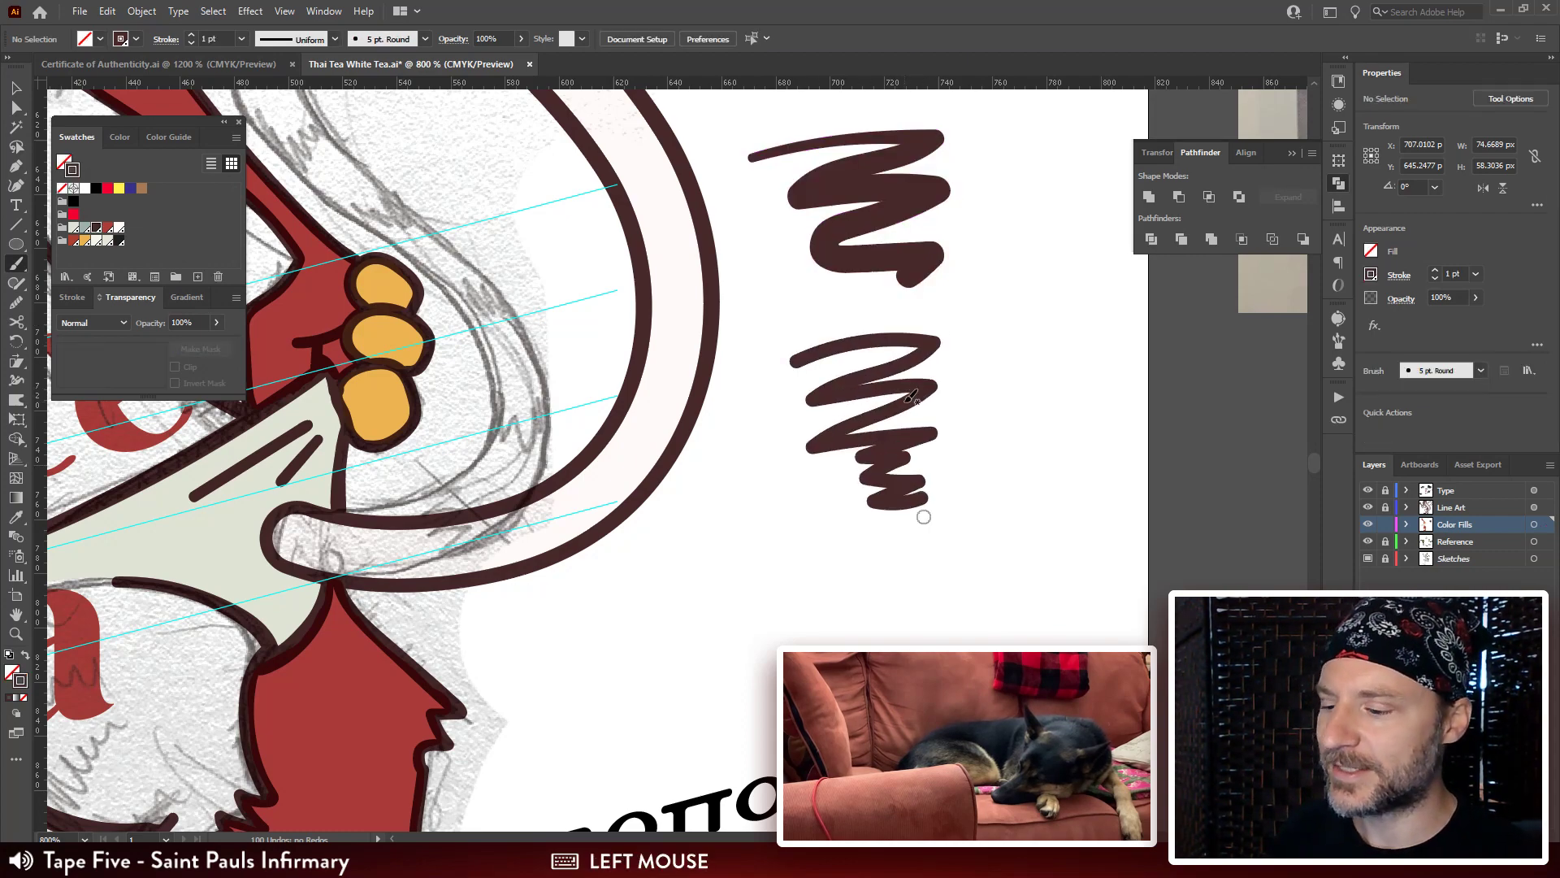
Compare the anchors of the two scribbles and reshape the upper end of the Paintbrush stroke by moving its bend point.
key("v")
left_click(850, 195)
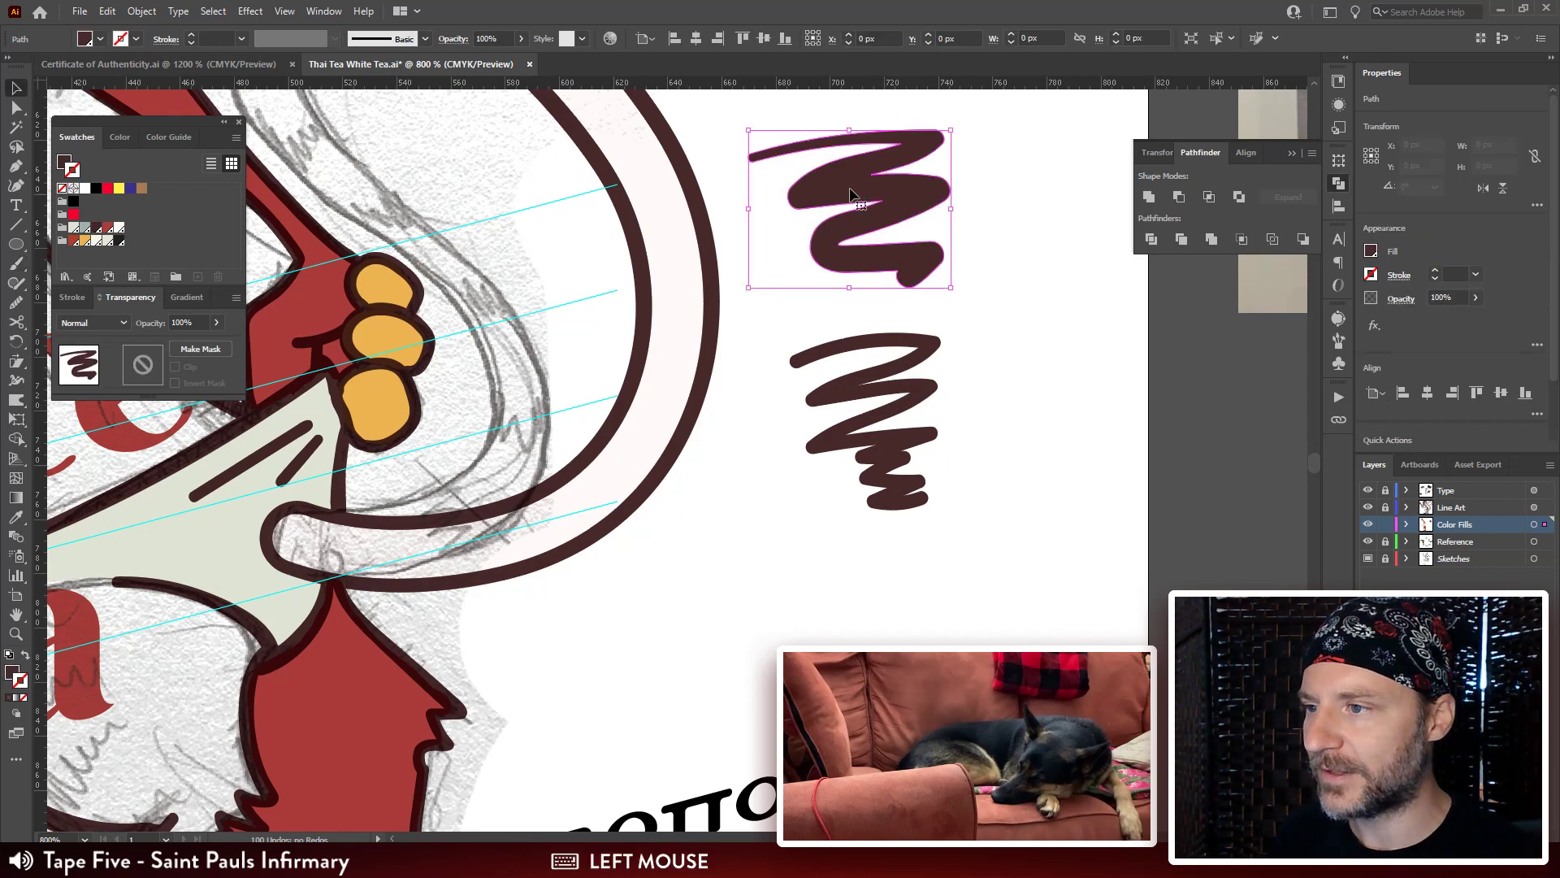
key("a")
left_click_drag(987, 352, 863, 445)
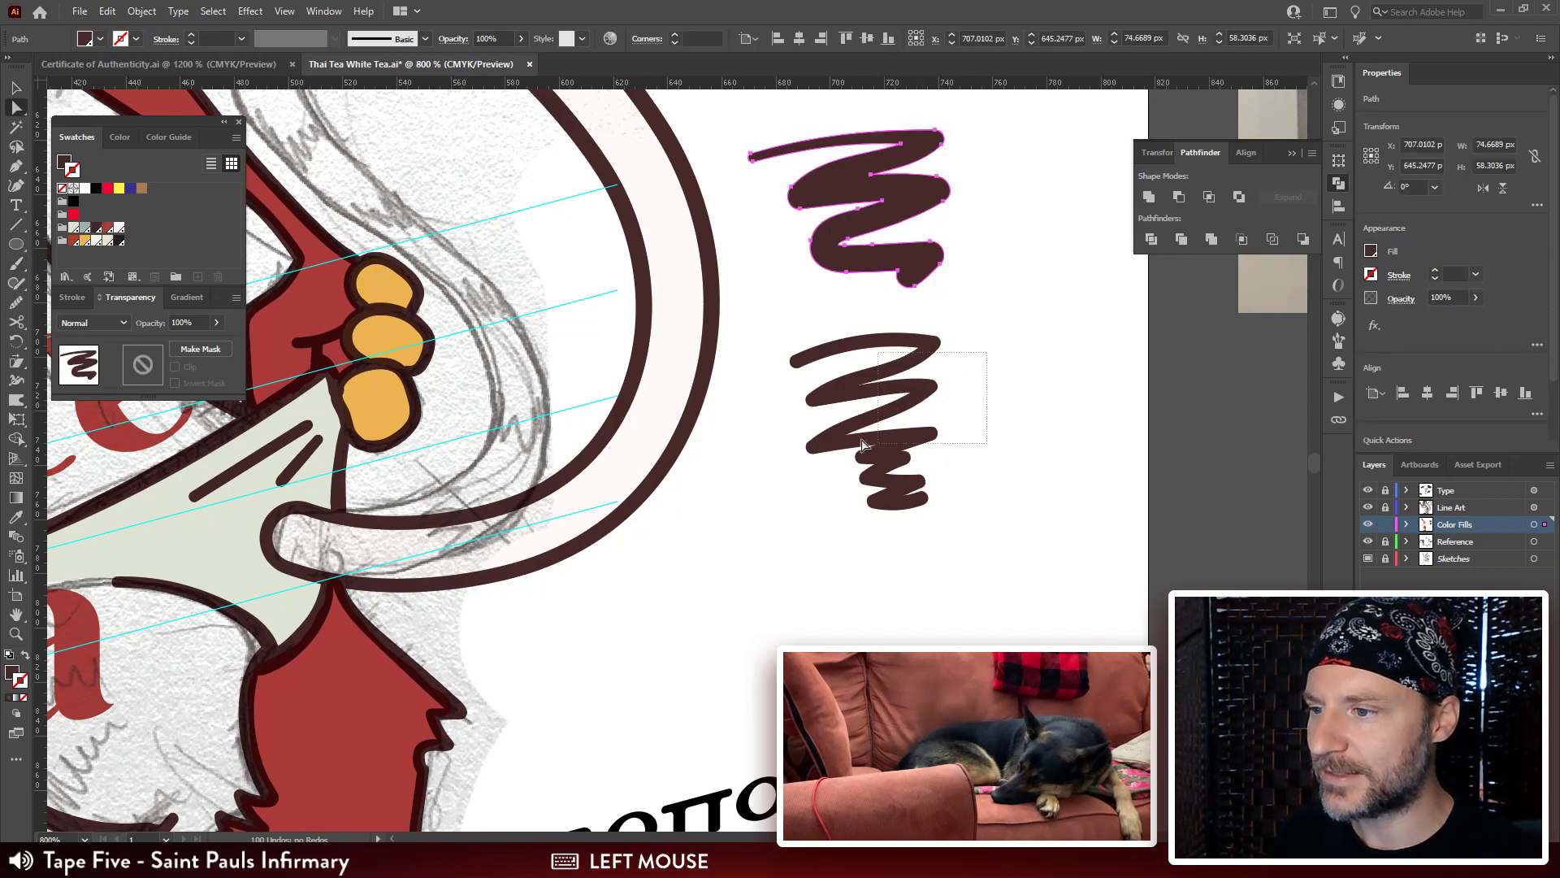
left_click_drag(801, 358, 801, 359)
left_click_drag(934, 346, 919, 321)
left_click(990, 447)
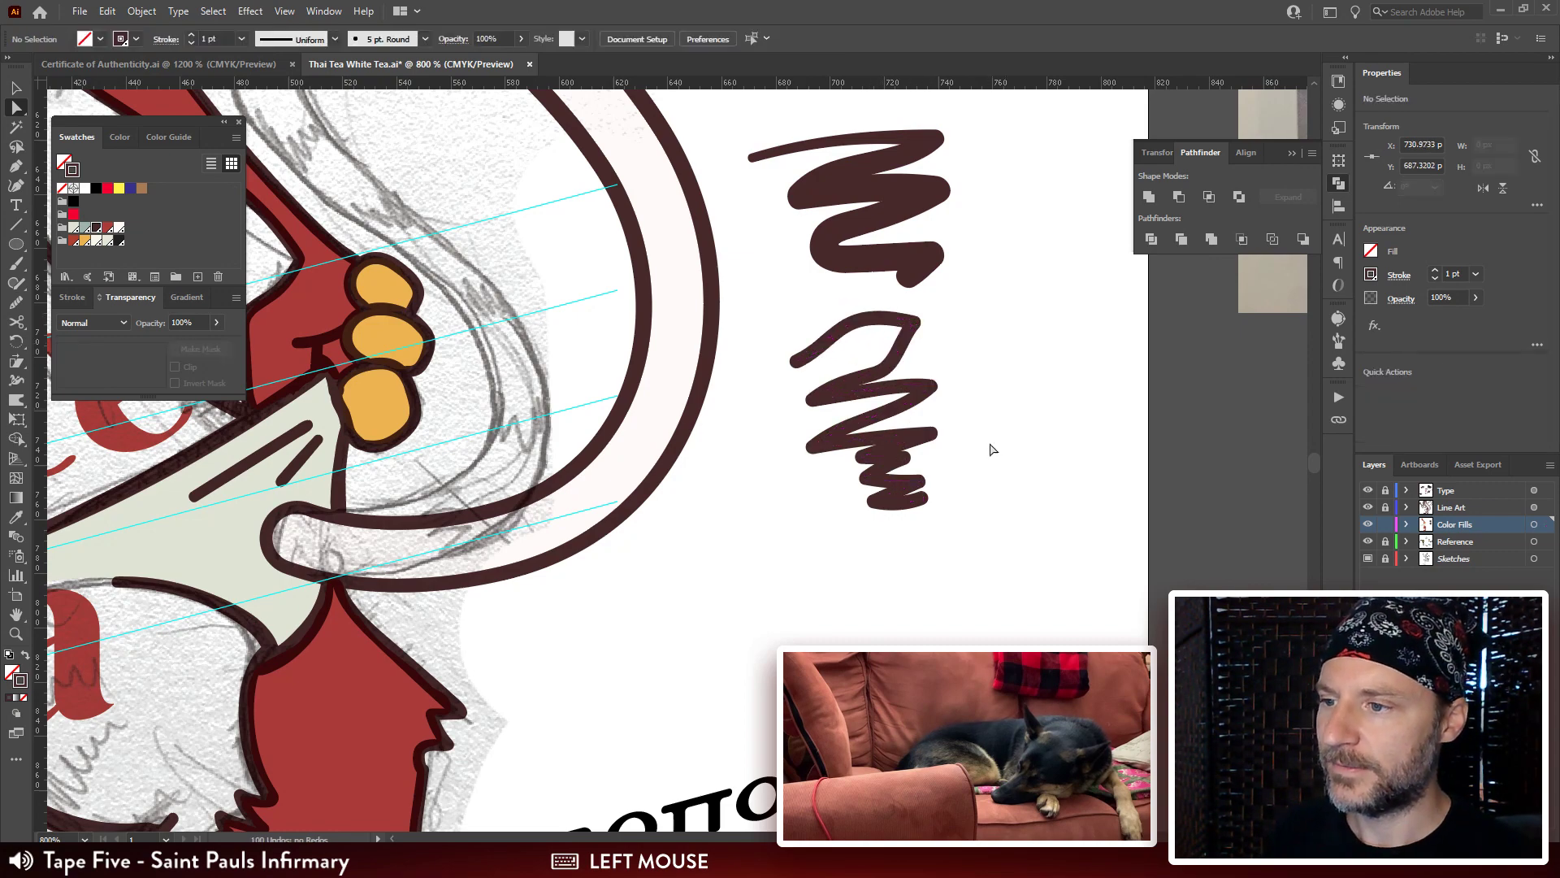
Select both test scribbles and delete them.
key("v")
left_click_drag(961, 587, 870, 189)
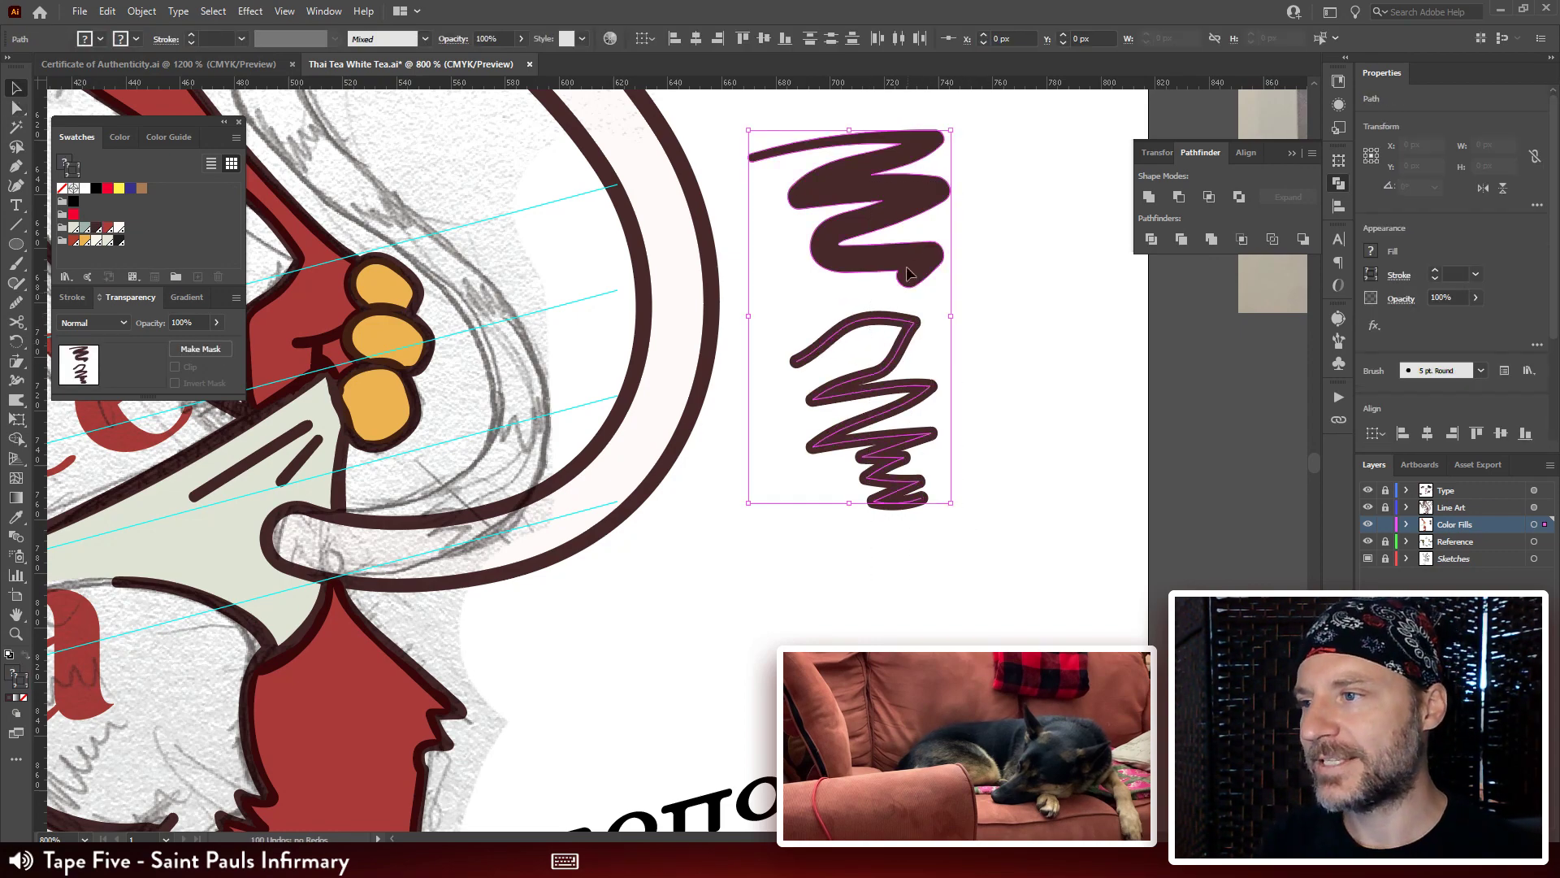
key("Delete")
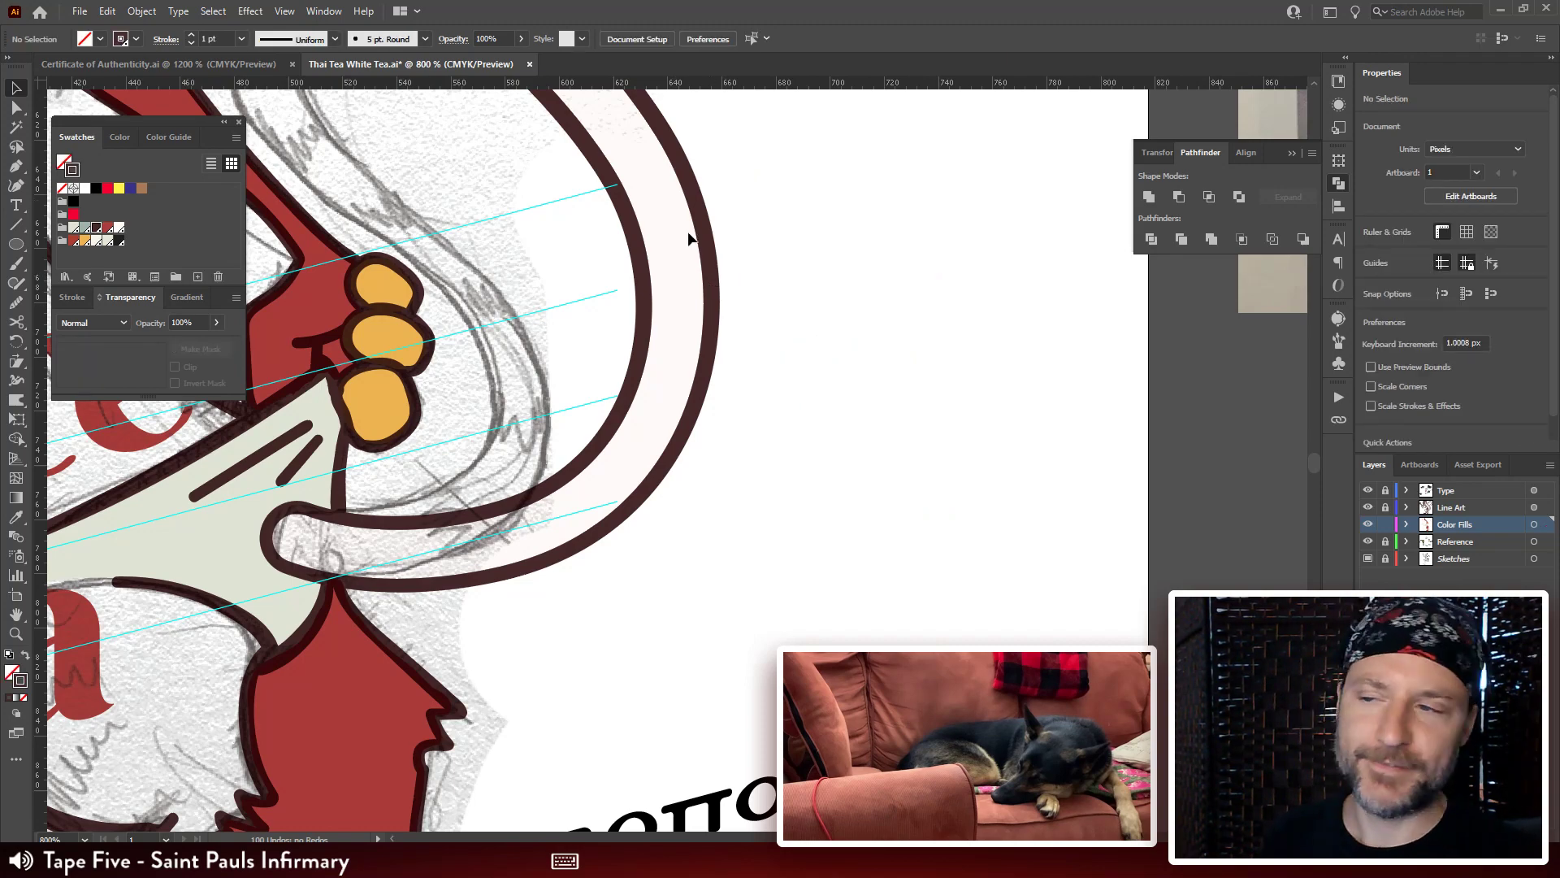
Choose the golden yellow swatch for the Blob Brush and paint the paw of the outstretched arm inside its outlines.
left_click_drag(408, 376, 873, 236)
left_click_drag(697, 453, 790, 696)
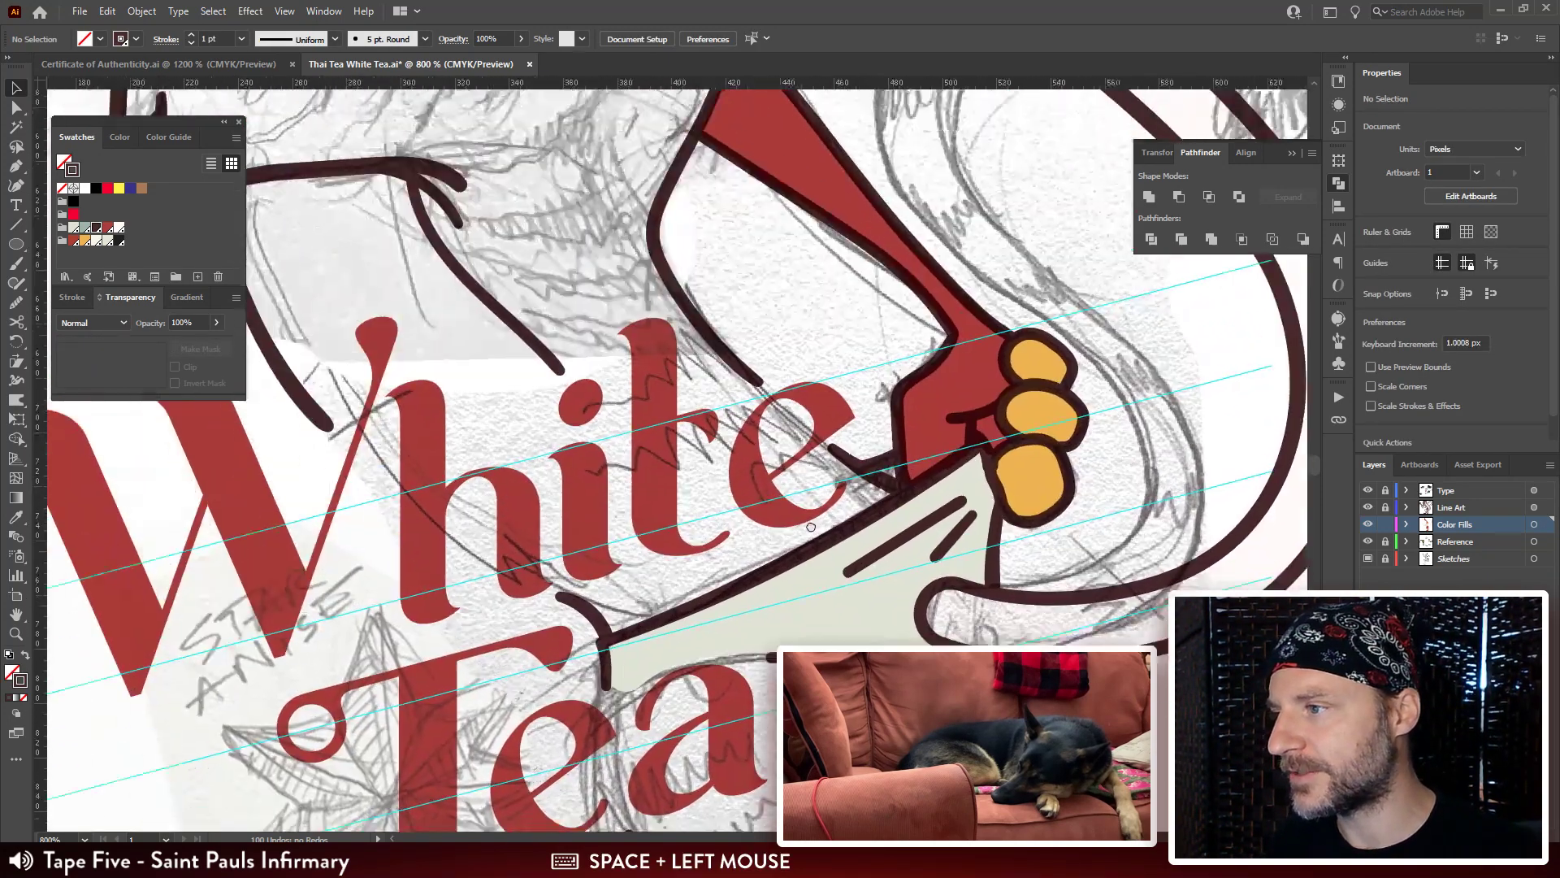
left_click_drag(436, 333, 619, 460)
left_click_drag(390, 292, 778, 549)
left_click_drag(505, 522, 723, 650)
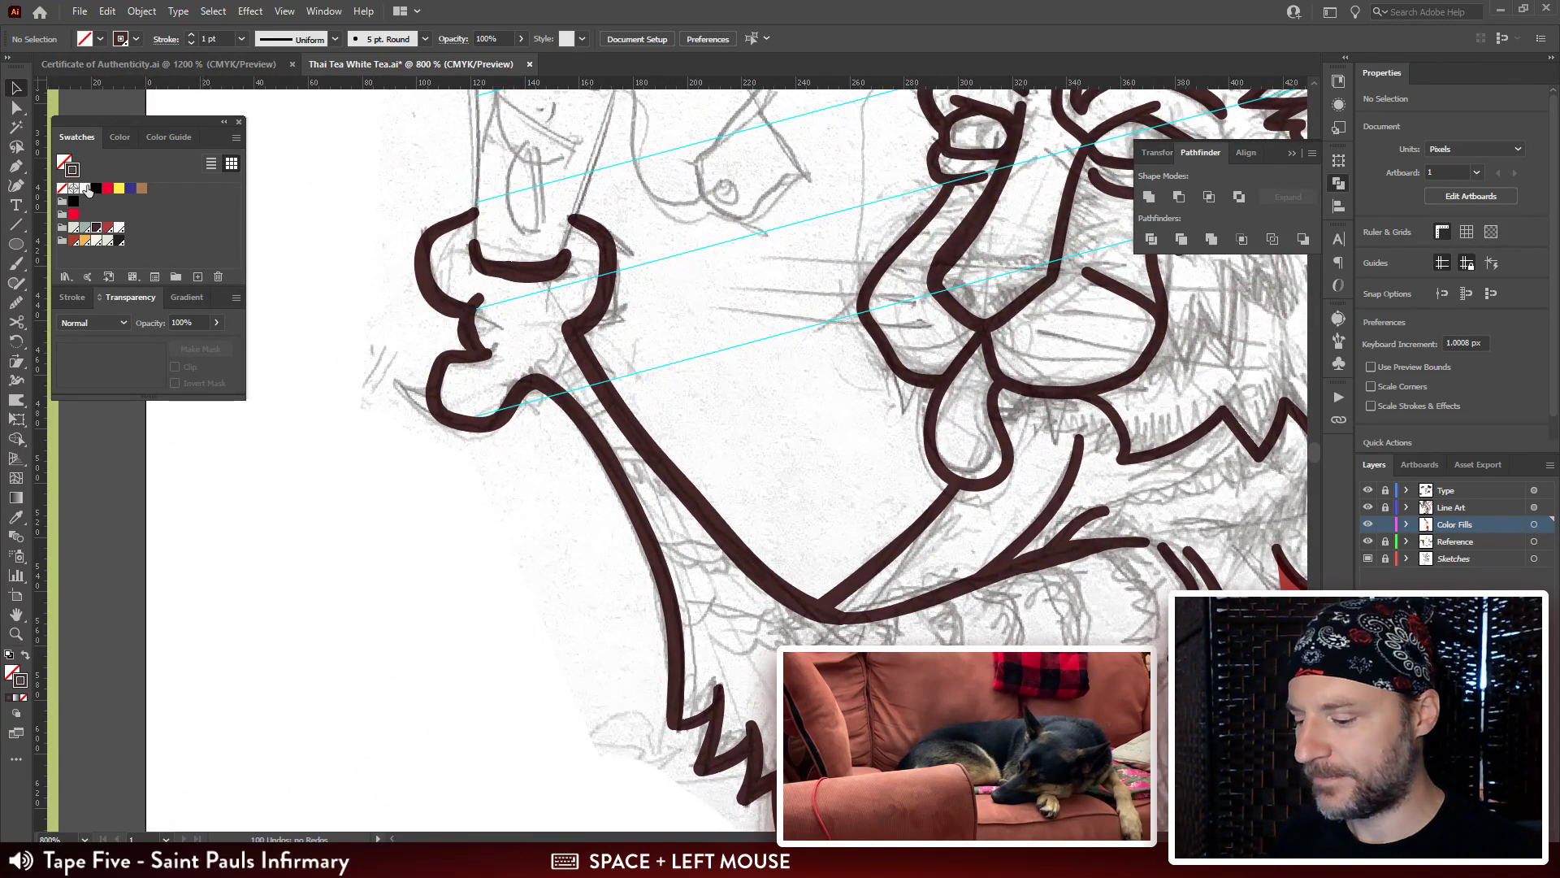
key("shift+b")
left_click(85, 241)
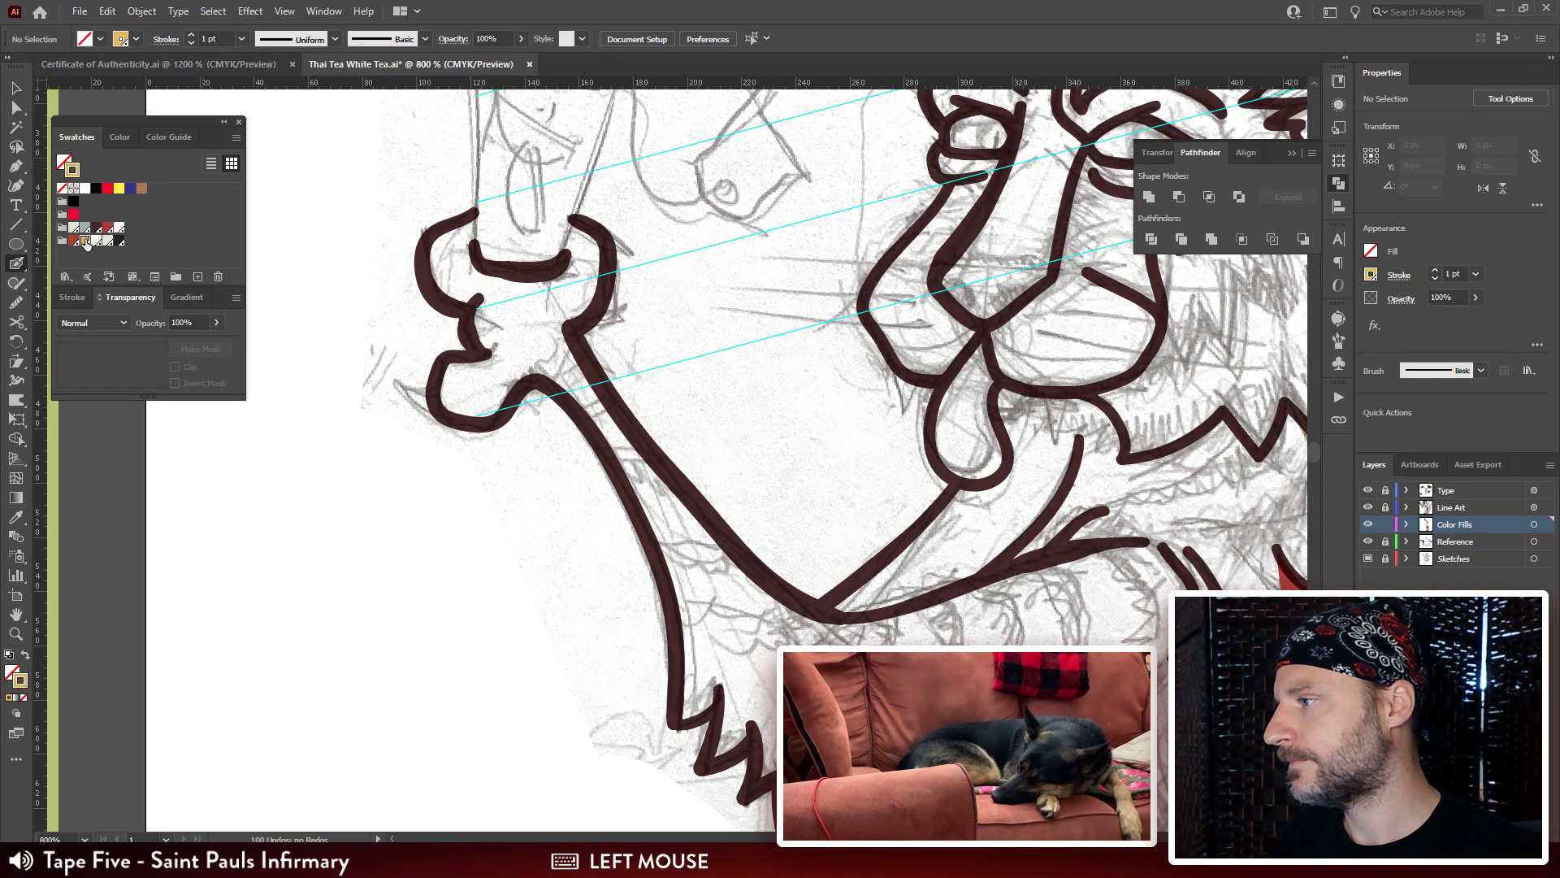
mouse_move(421, 240)
left_mouse_down()
mouse_move(431, 270)
mouse_move(390, 242)
mouse_move(439, 230)
mouse_move(402, 274)
mouse_move(439, 286)
mouse_move(438, 241)
mouse_move(445, 278)
mouse_move(410, 264)
mouse_move(496, 258)
mouse_move(427, 293)
mouse_move(388, 290)
mouse_move(423, 304)
mouse_move(481, 264)
mouse_move(460, 251)
mouse_move(469, 213)
mouse_move(420, 254)
left_mouse_up()
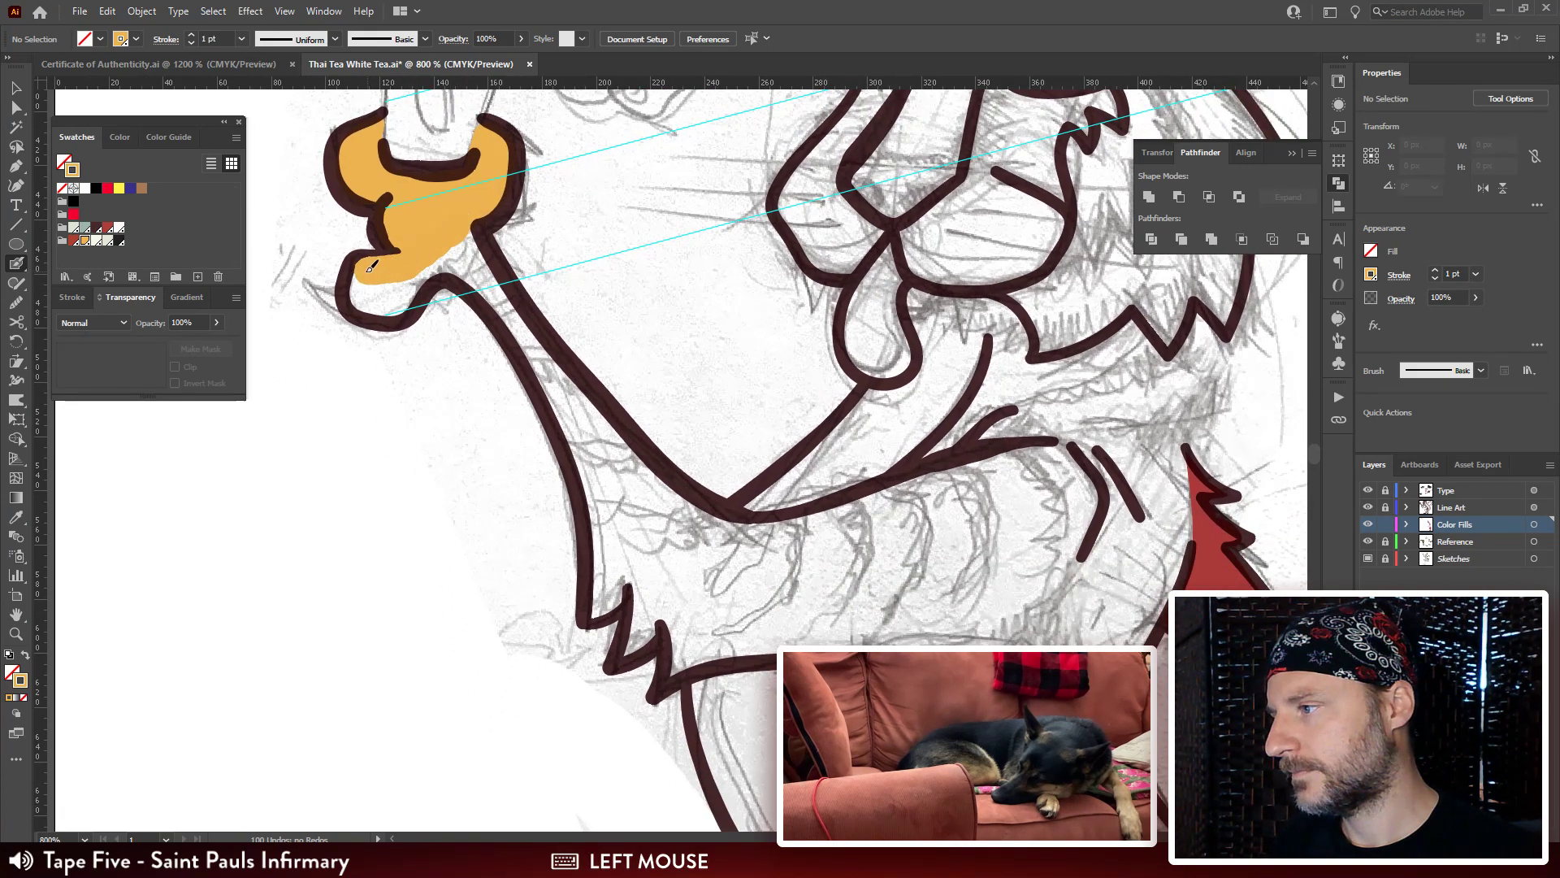
mouse_move(379, 303)
left_mouse_down()
mouse_move(435, 265)
mouse_move(379, 289)
left_mouse_up()
mouse_move(509, 223)
left_mouse_down()
mouse_move(410, 286)
mouse_move(393, 390)
mouse_move(460, 285)
left_mouse_up()
Fill the wrist and the narrow upper forearm between the two arm outlines in golden yellow.
left_click_drag(406, 355, 604, 327)
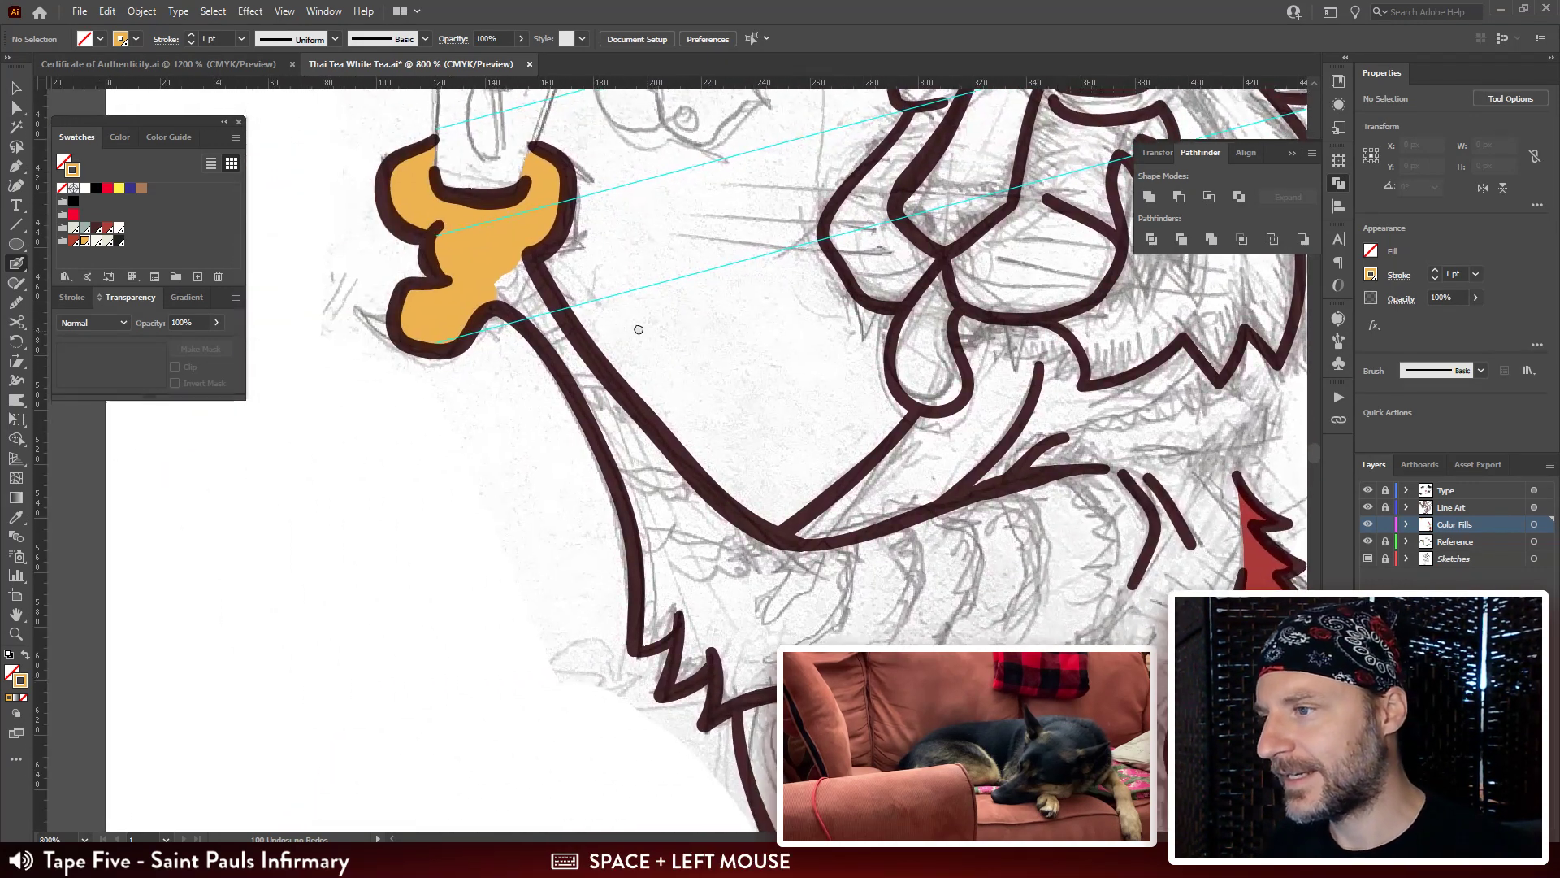
left_click_drag(555, 221, 492, 182)
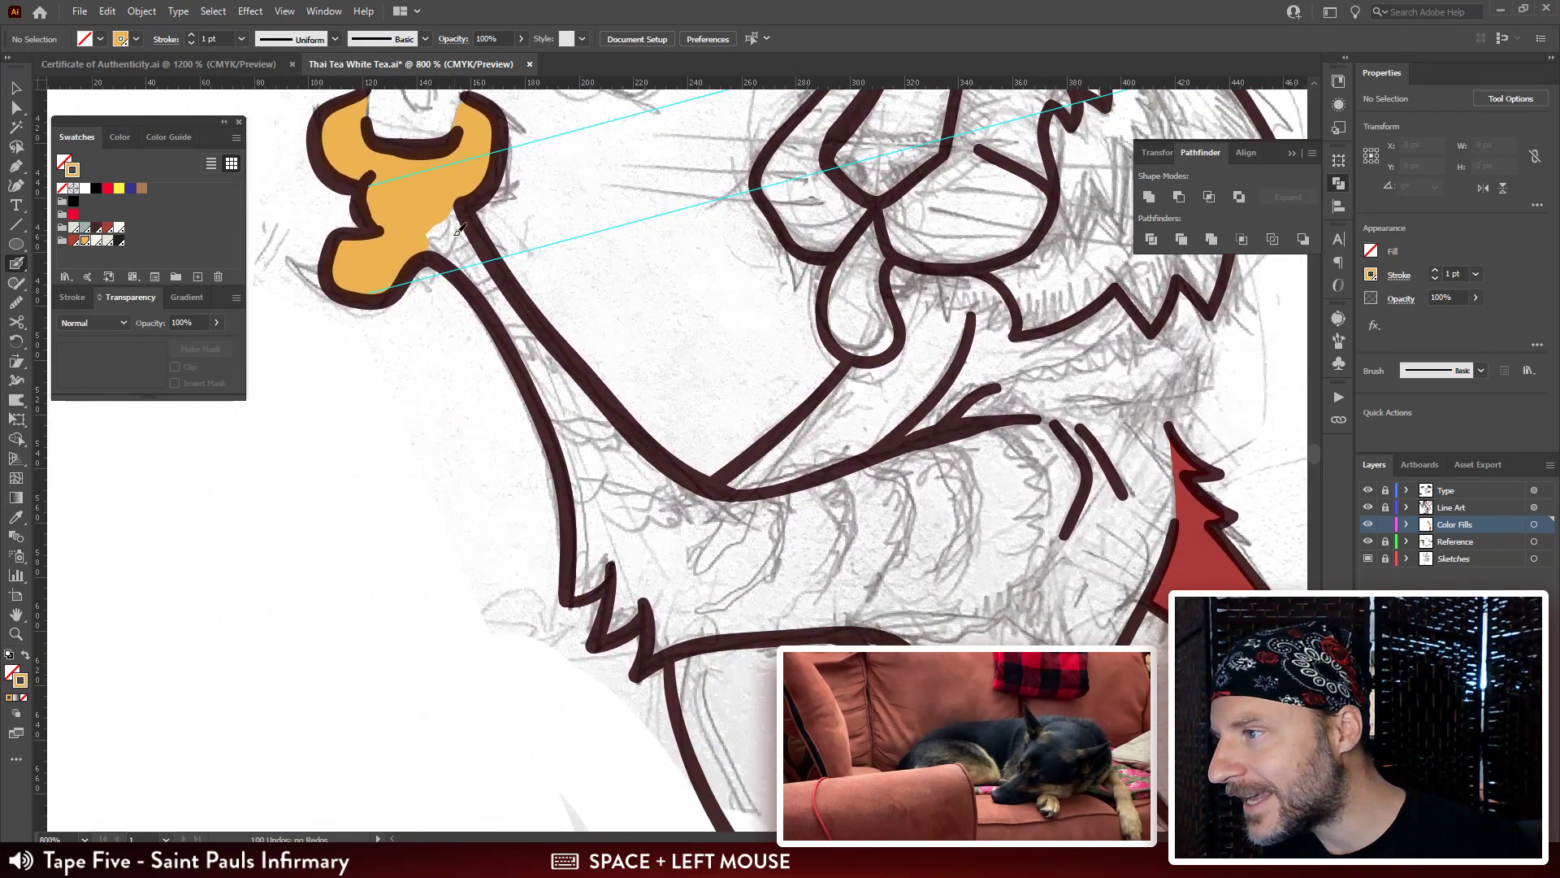
mouse_move(443, 231)
left_mouse_down()
mouse_move(423, 248)
mouse_move(437, 237)
mouse_move(497, 286)
mouse_move(587, 396)
mouse_move(640, 383)
left_mouse_up()
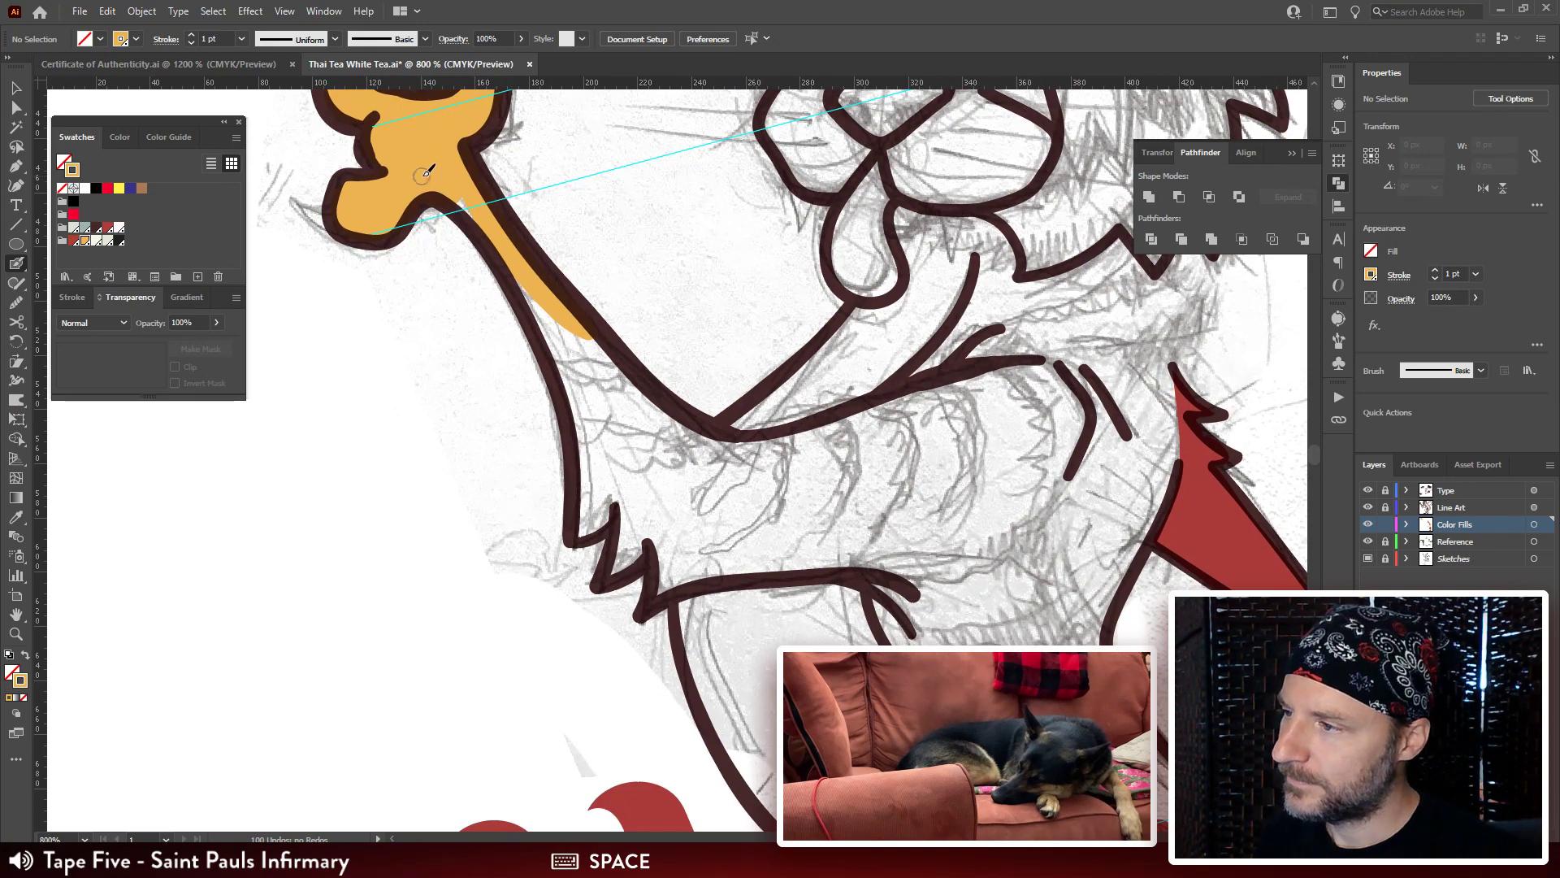
mouse_move(426, 172)
left_mouse_down()
mouse_move(544, 299)
mouse_move(576, 380)
mouse_move(538, 231)
left_mouse_up()
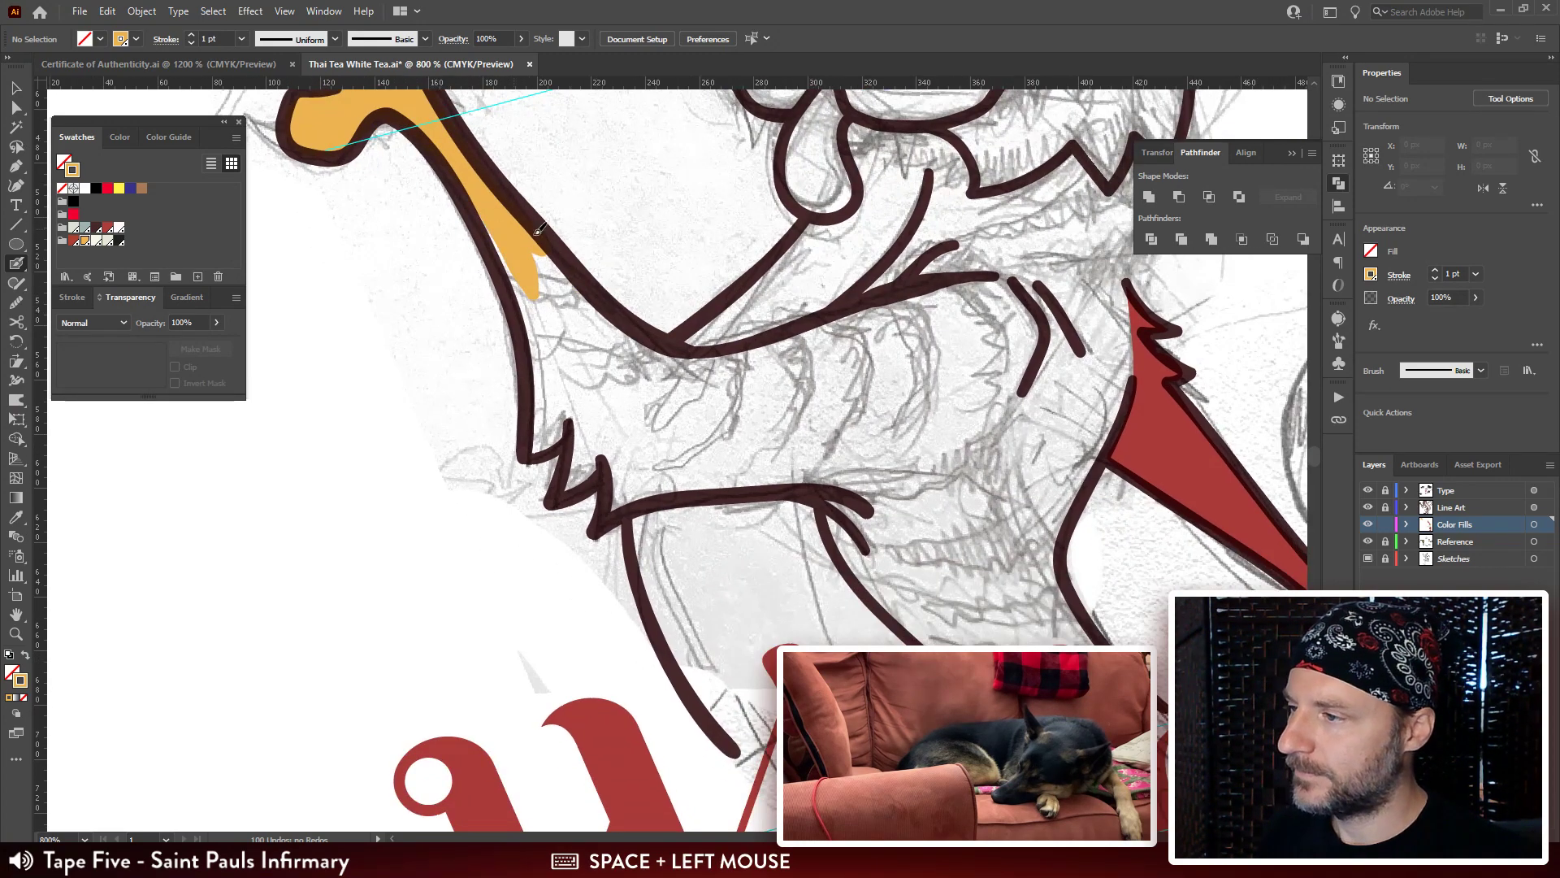
left_click_drag(462, 168, 466, 176)
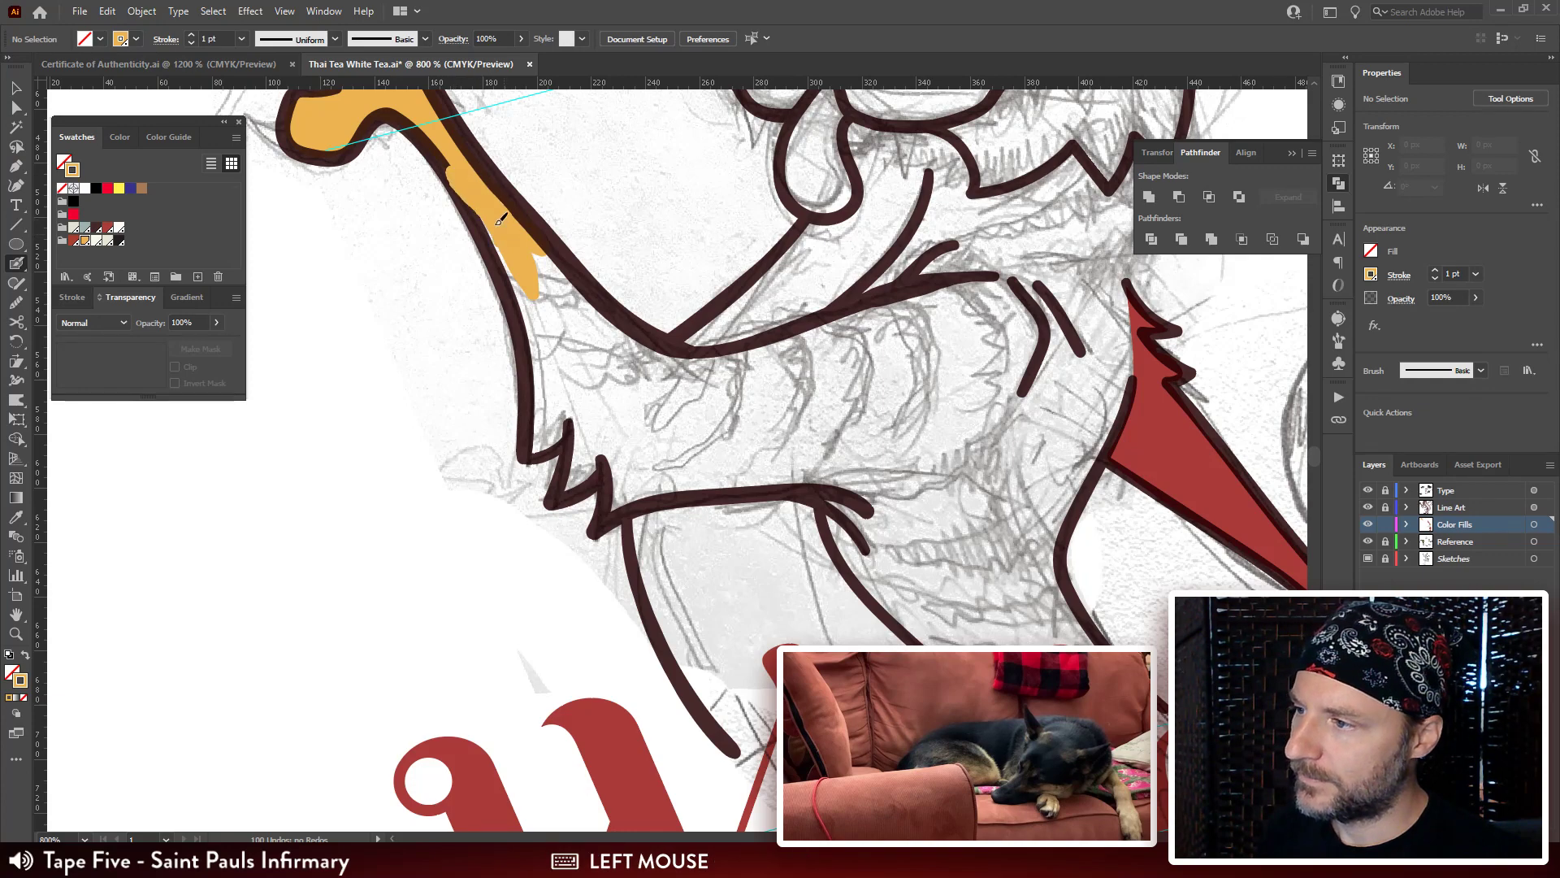
Paint golden yellow down the forearm's outer edge to the elbow fur, along the arm's upper outline, and into the shoulder end.
mouse_move(526, 279)
left_mouse_down()
mouse_move(542, 441)
mouse_move(582, 416)
left_mouse_up()
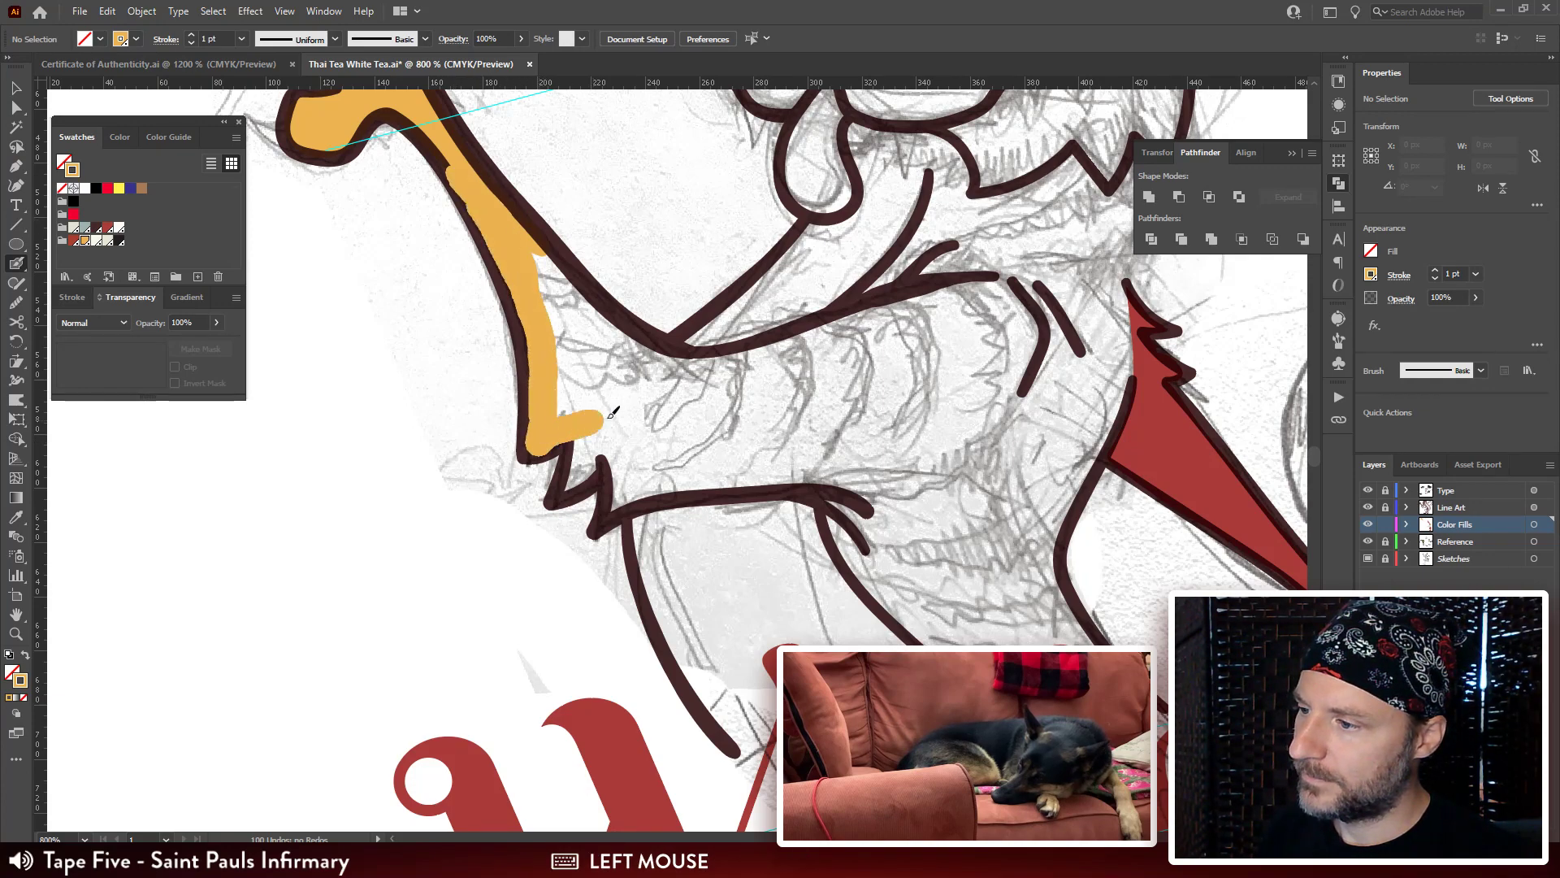
left_click_drag(554, 317, 537, 302)
mouse_move(508, 213)
left_mouse_down()
mouse_move(552, 270)
mouse_move(669, 357)
mouse_move(979, 268)
left_mouse_up()
left_click_drag(769, 432, 744, 378)
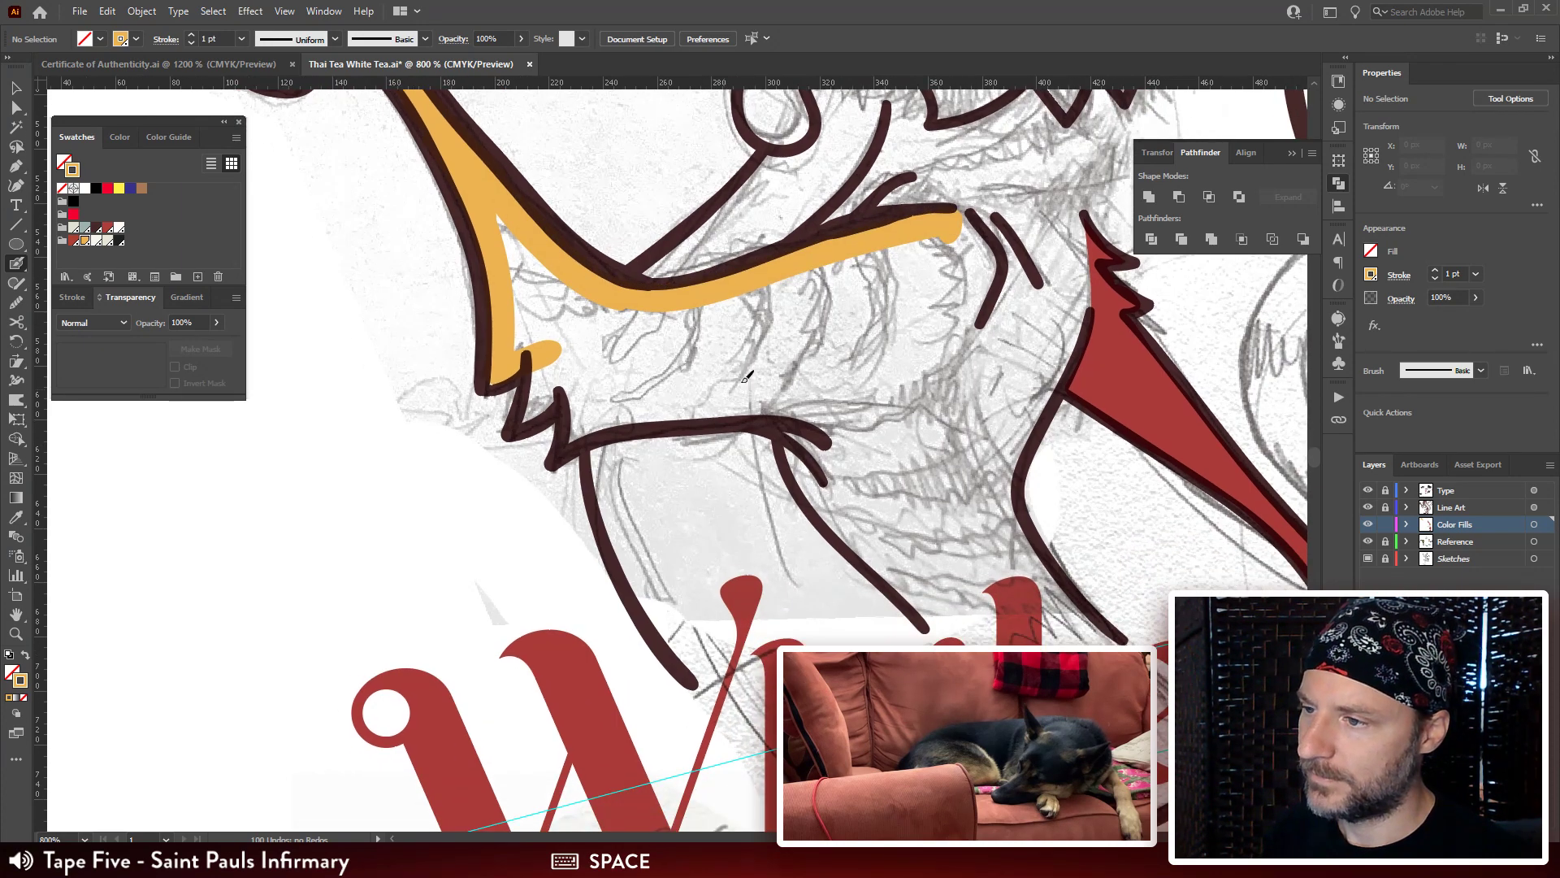
mouse_move(941, 252)
left_mouse_down()
mouse_move(756, 301)
mouse_move(959, 284)
mouse_move(898, 346)
left_mouse_up()
Target the whole Color Fills layer and set its blending mode to Multiply.
left_click_drag(911, 554, 628, 457)
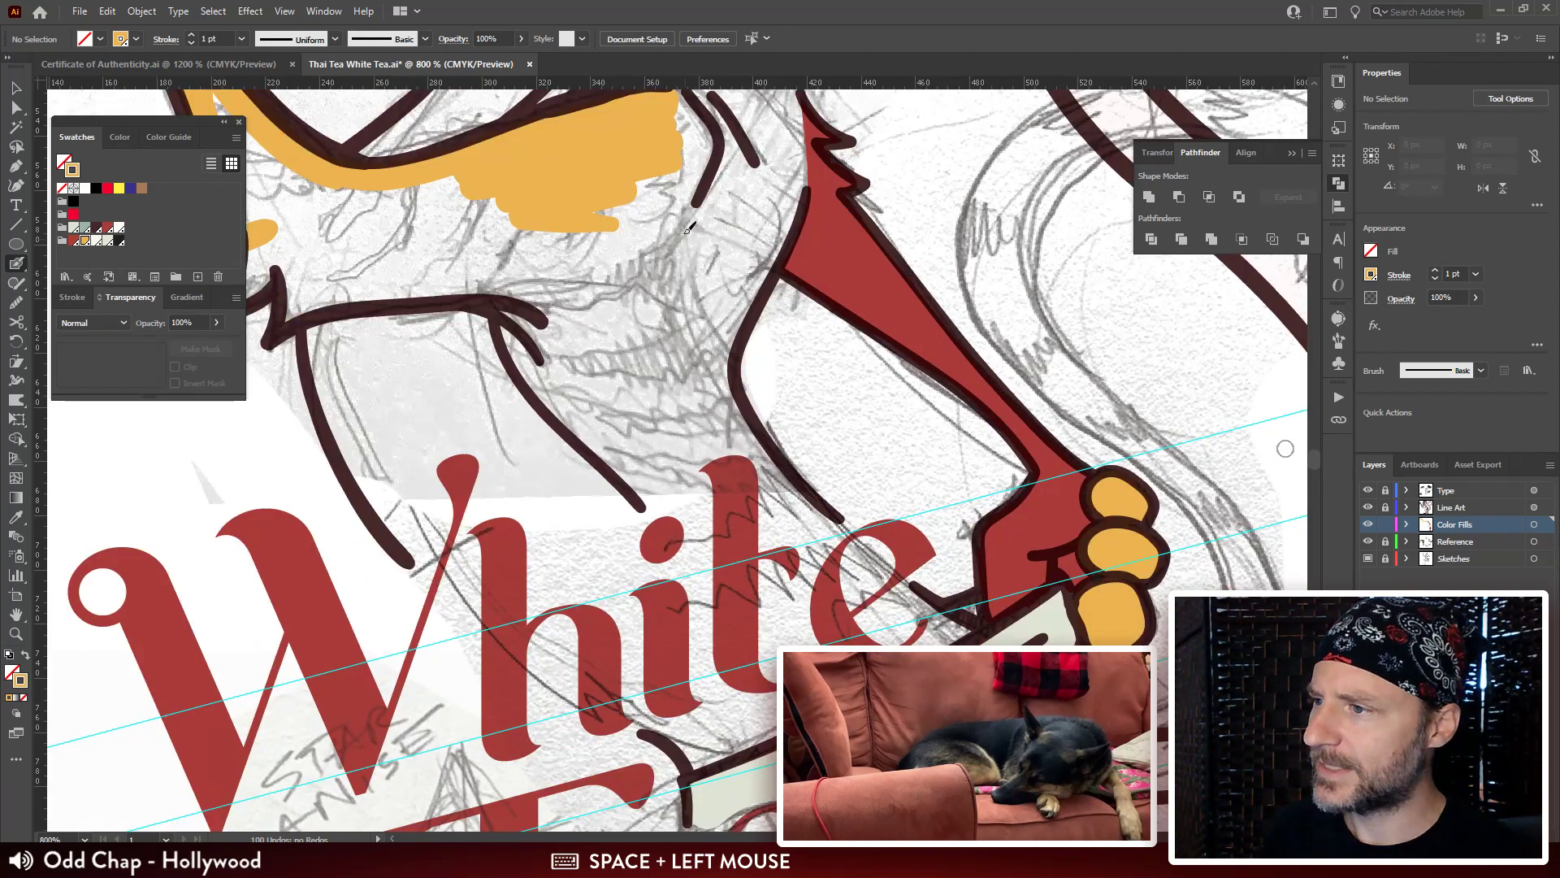
left_click(1533, 525)
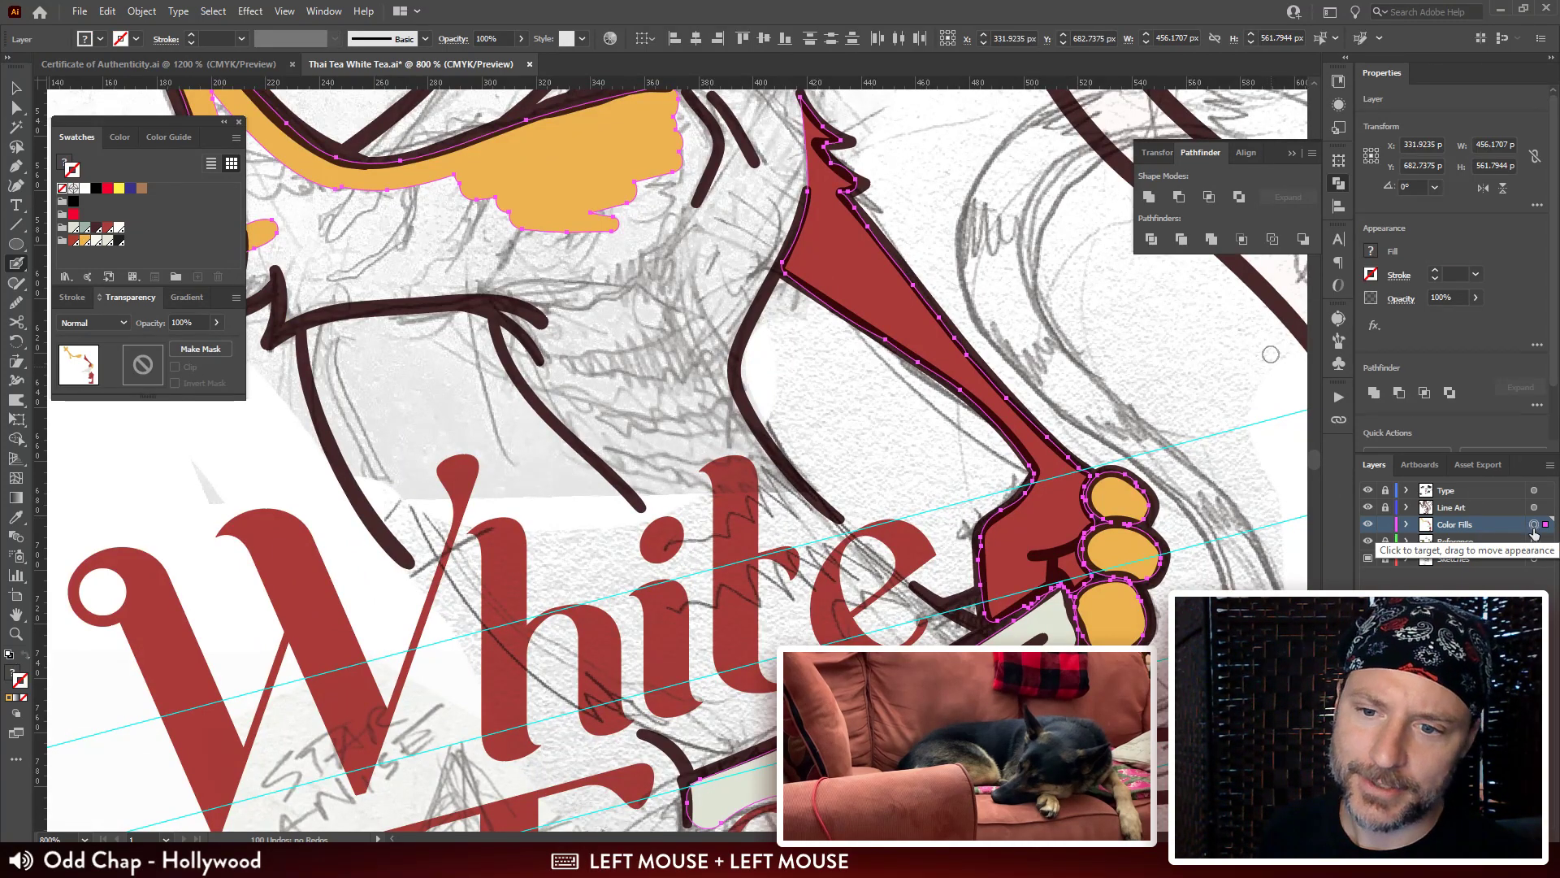
left_click(105, 323)
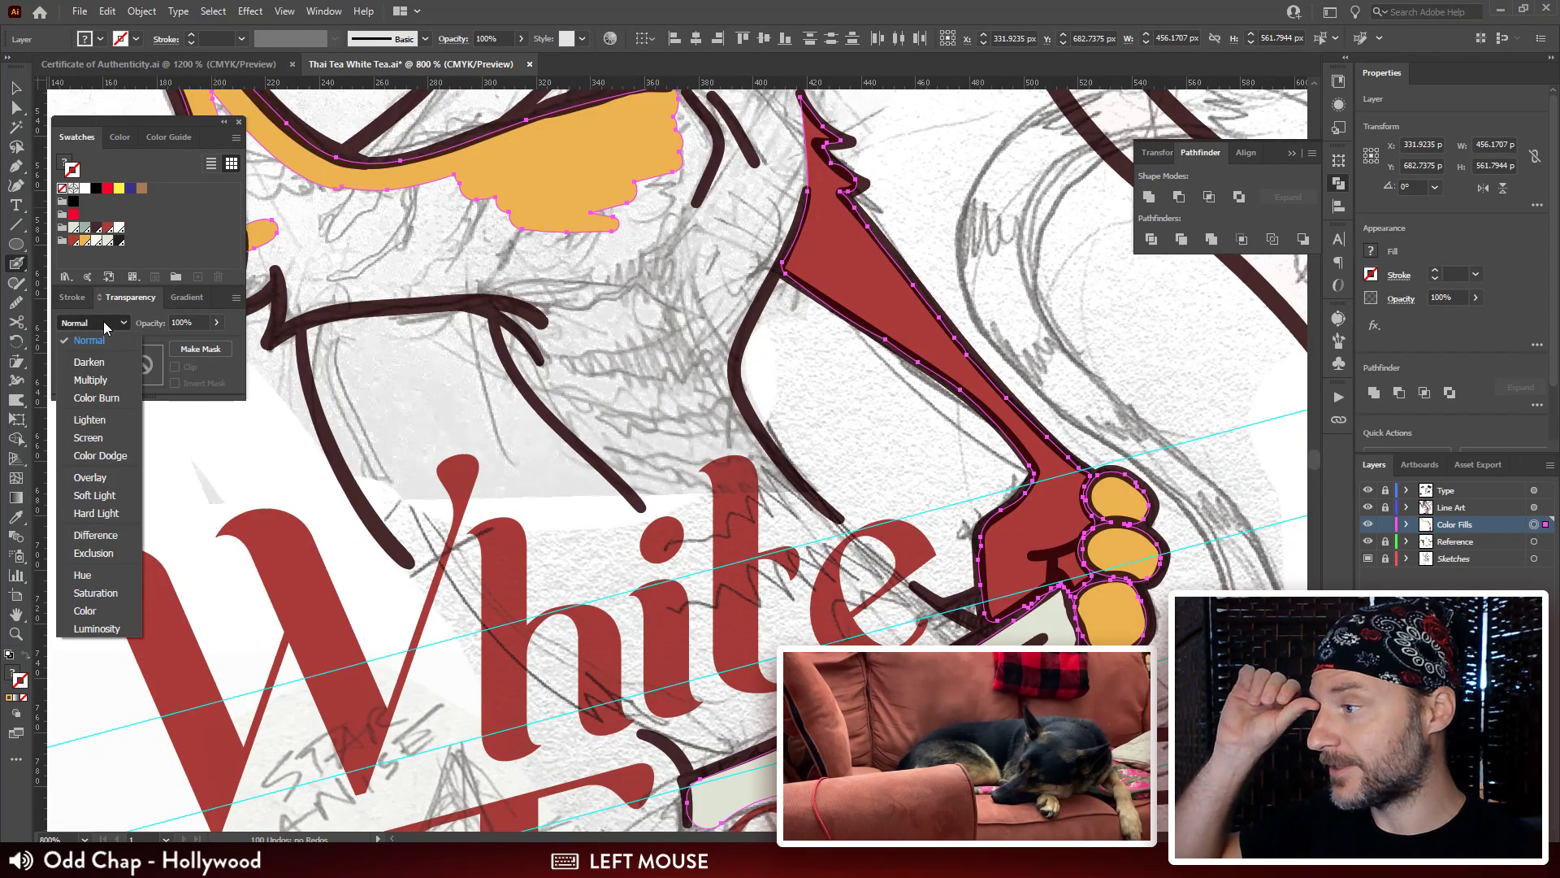
left_click(90, 380)
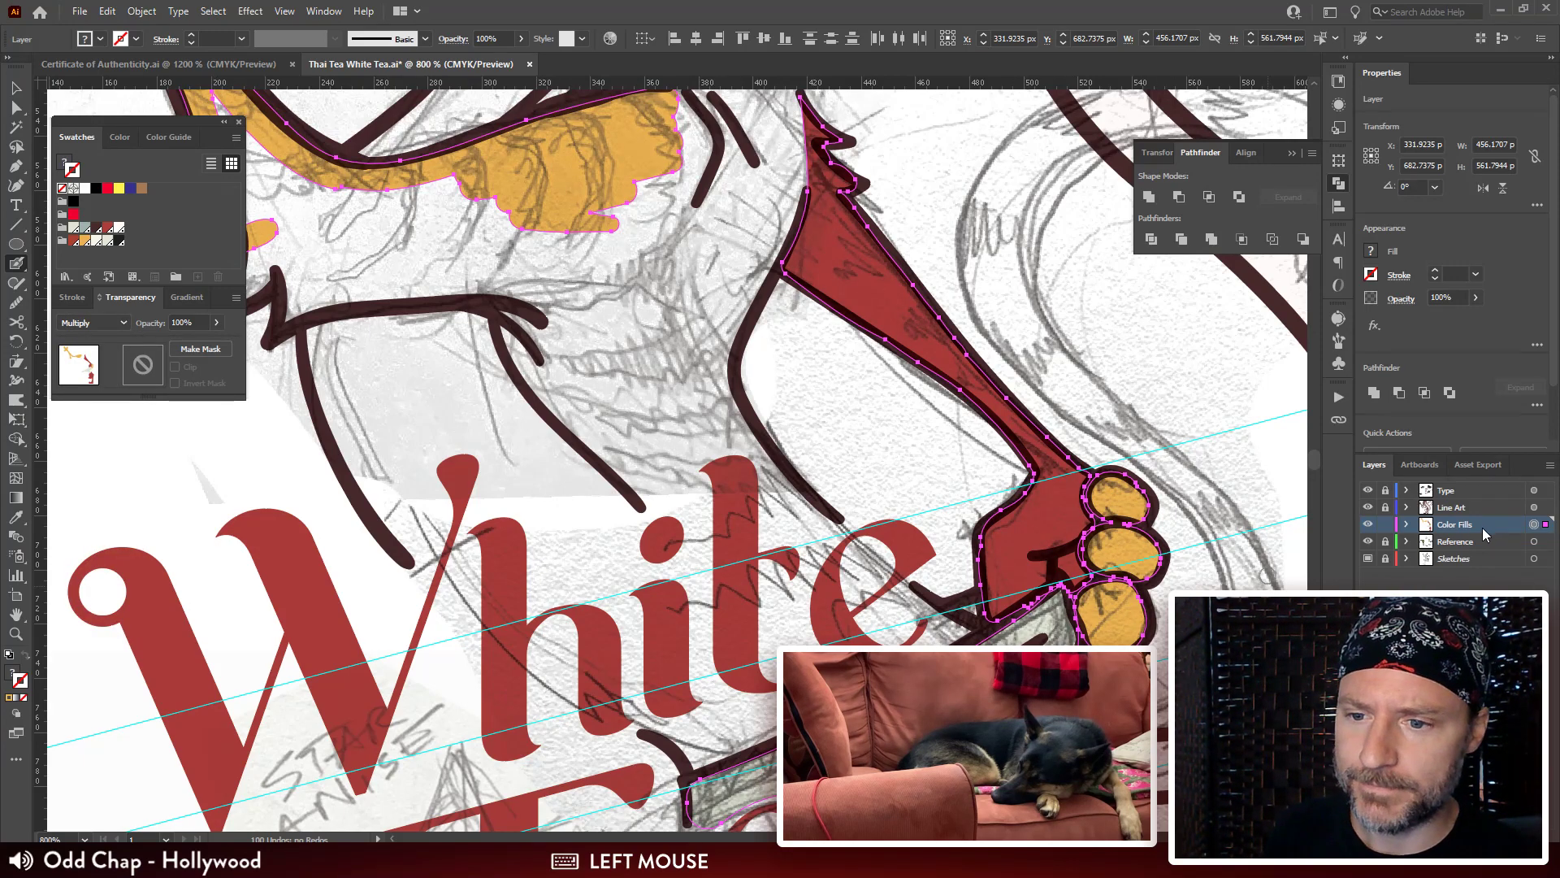
Enlarge the brush and fill the rest of the arm in golden yellow, from the elbow fur along the lower outline towards the shoulder.
mouse_move(562, 200)
left_mouse_down()
mouse_move(753, 225)
mouse_move(605, 281)
mouse_move(767, 331)
mouse_move(735, 334)
mouse_move(751, 366)
mouse_move(685, 325)
left_mouse_up()
left_click_drag(439, 235, 524, 281)
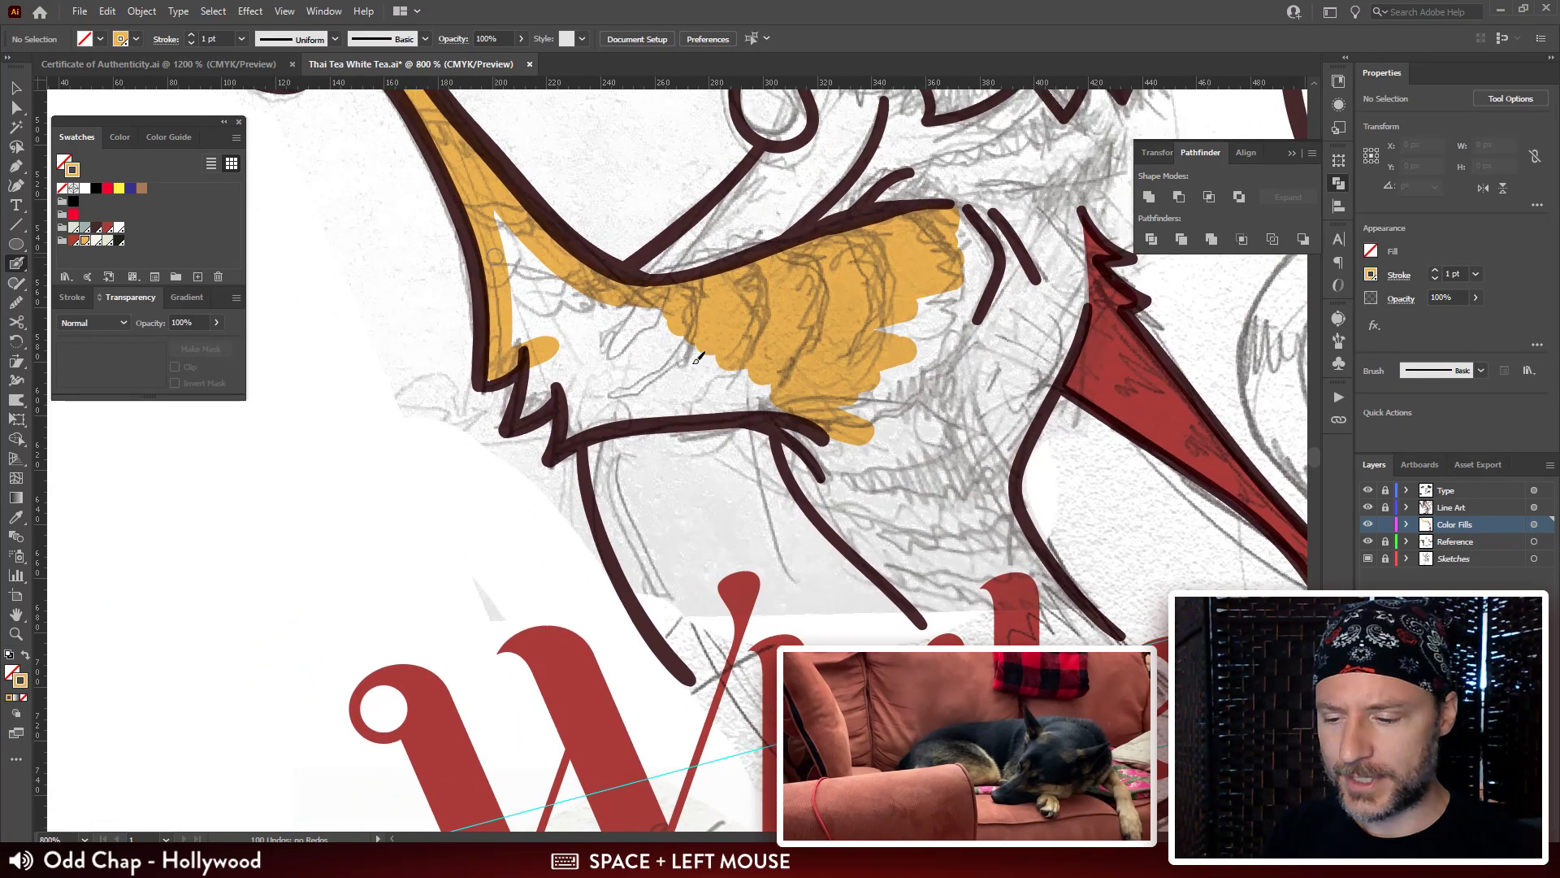
key("bracketright")
mouse_move(497, 202)
left_mouse_down()
mouse_move(540, 284)
mouse_move(780, 342)
mouse_move(508, 312)
mouse_move(564, 351)
mouse_move(861, 406)
mouse_move(594, 399)
left_mouse_up()
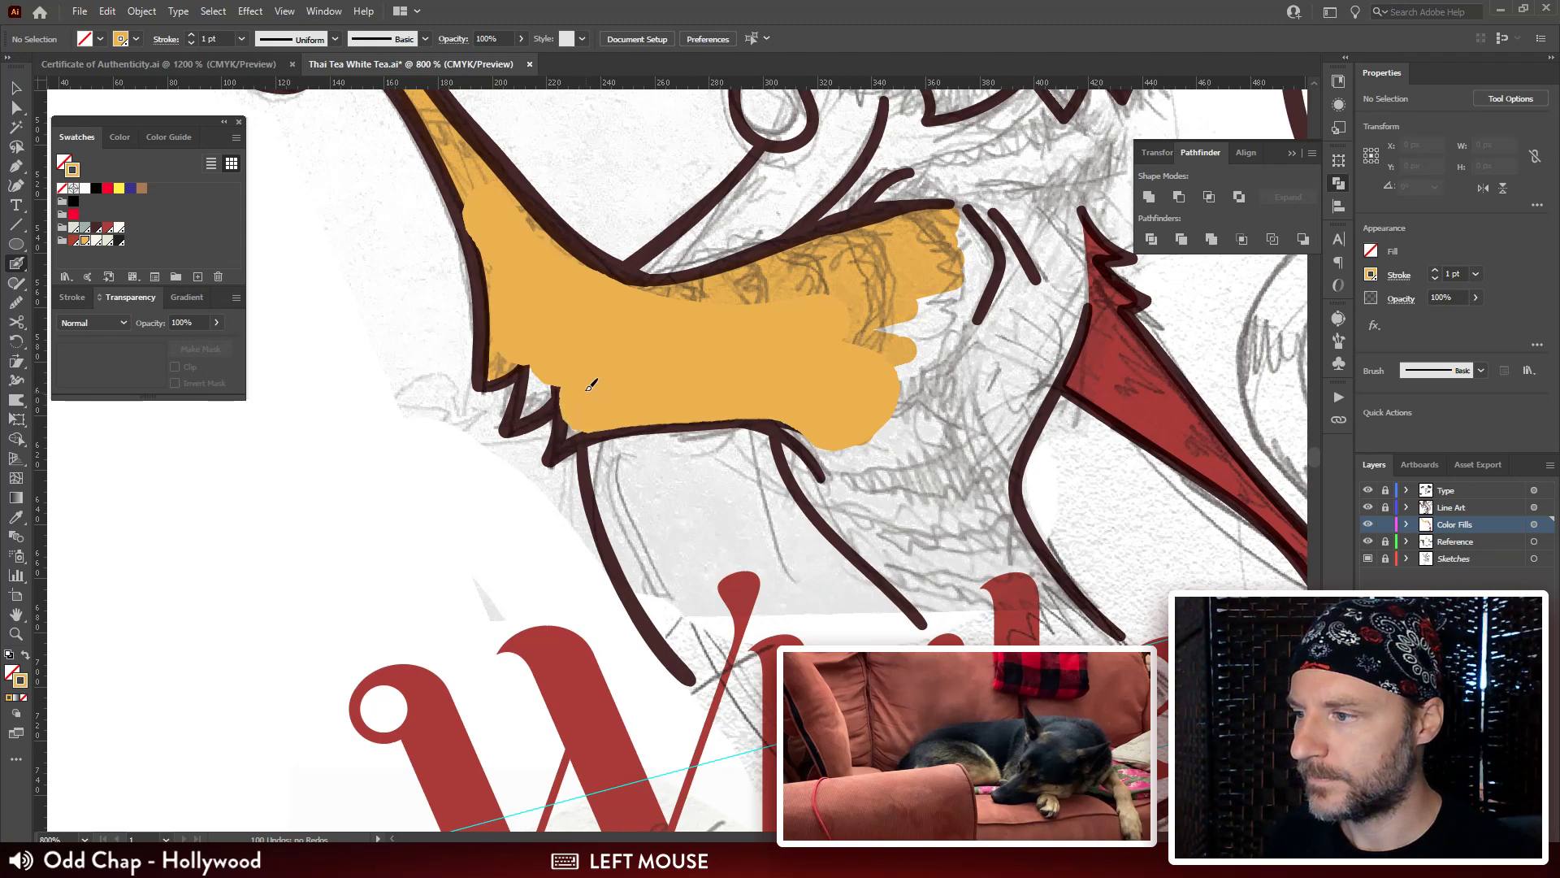
left_click_drag(744, 390, 746, 389)
key("space")
left_click_drag(746, 390, 705, 353)
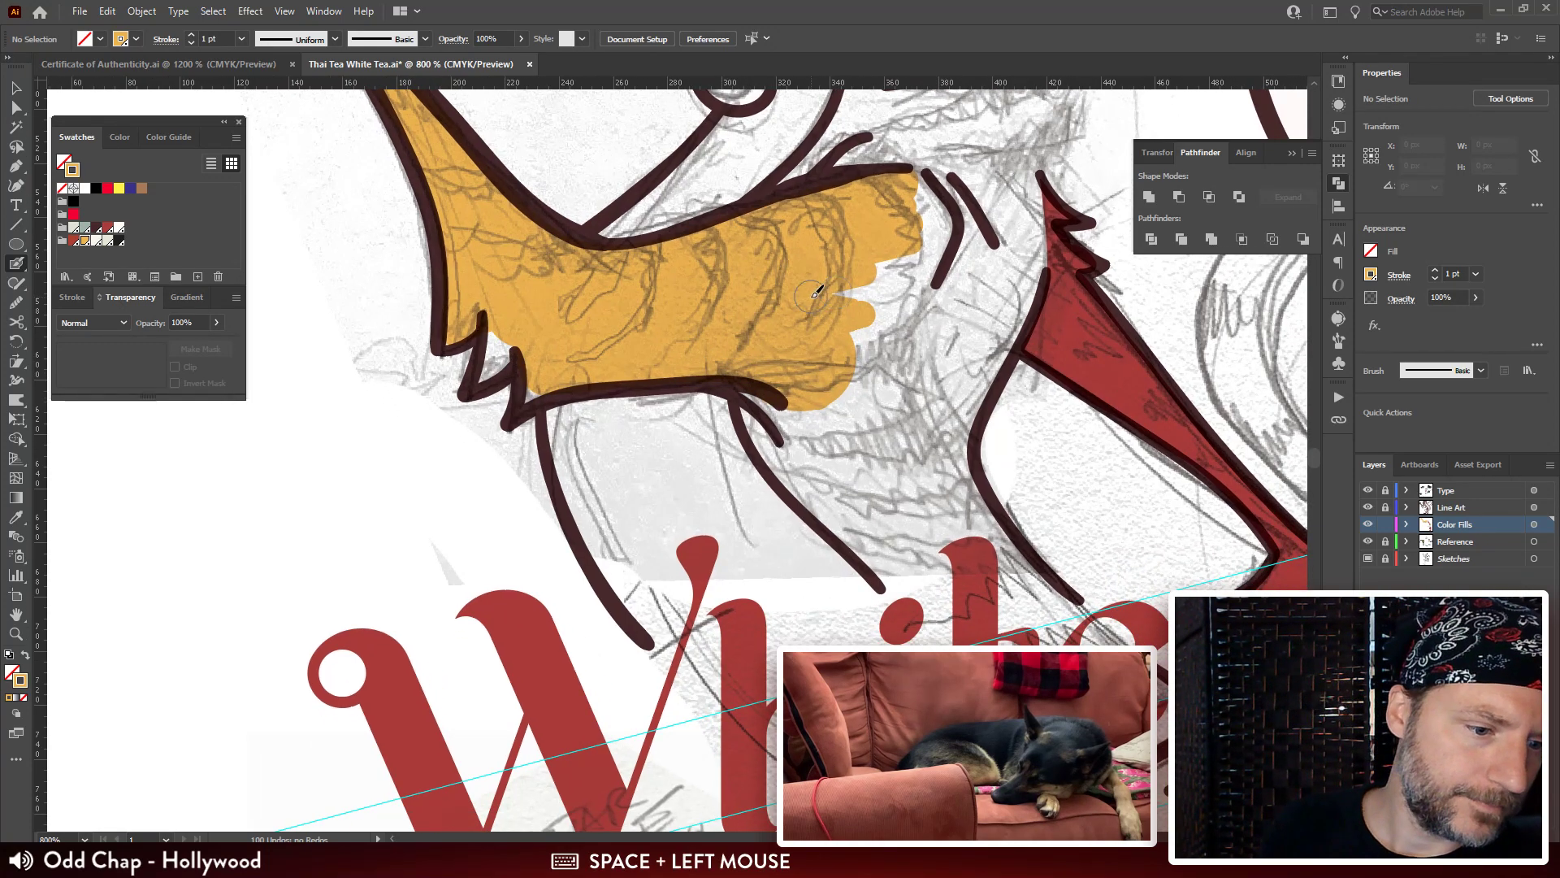
Recolour the pale grey-green shape below the red hand with the off-white swatch and check the Sketches layer's visibility.
key("bracketleft")
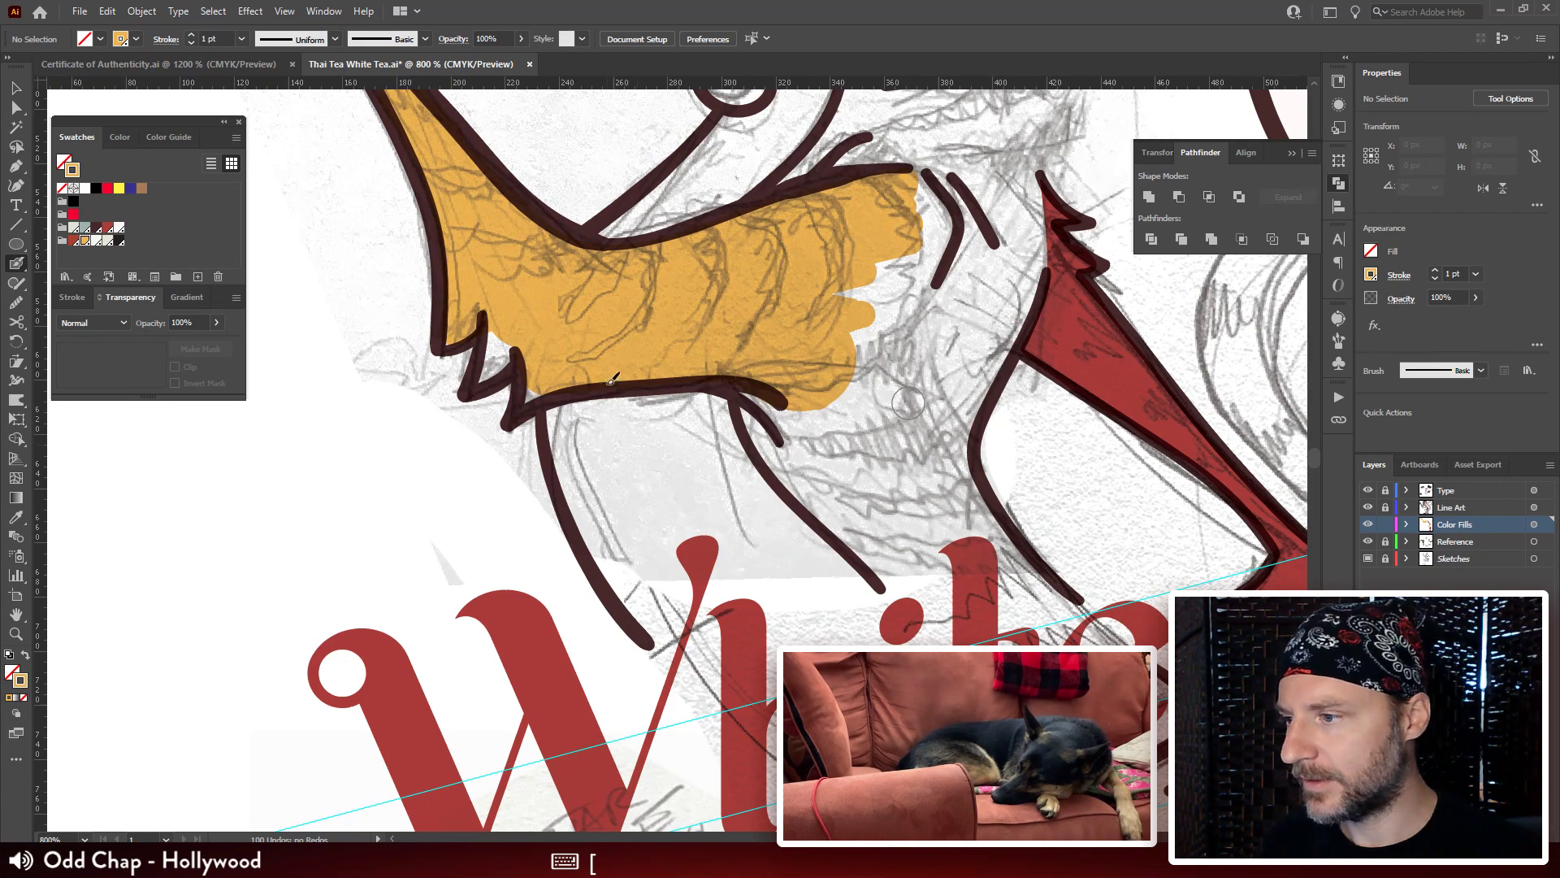
key("space")
left_click_drag(908, 401, 871, 604)
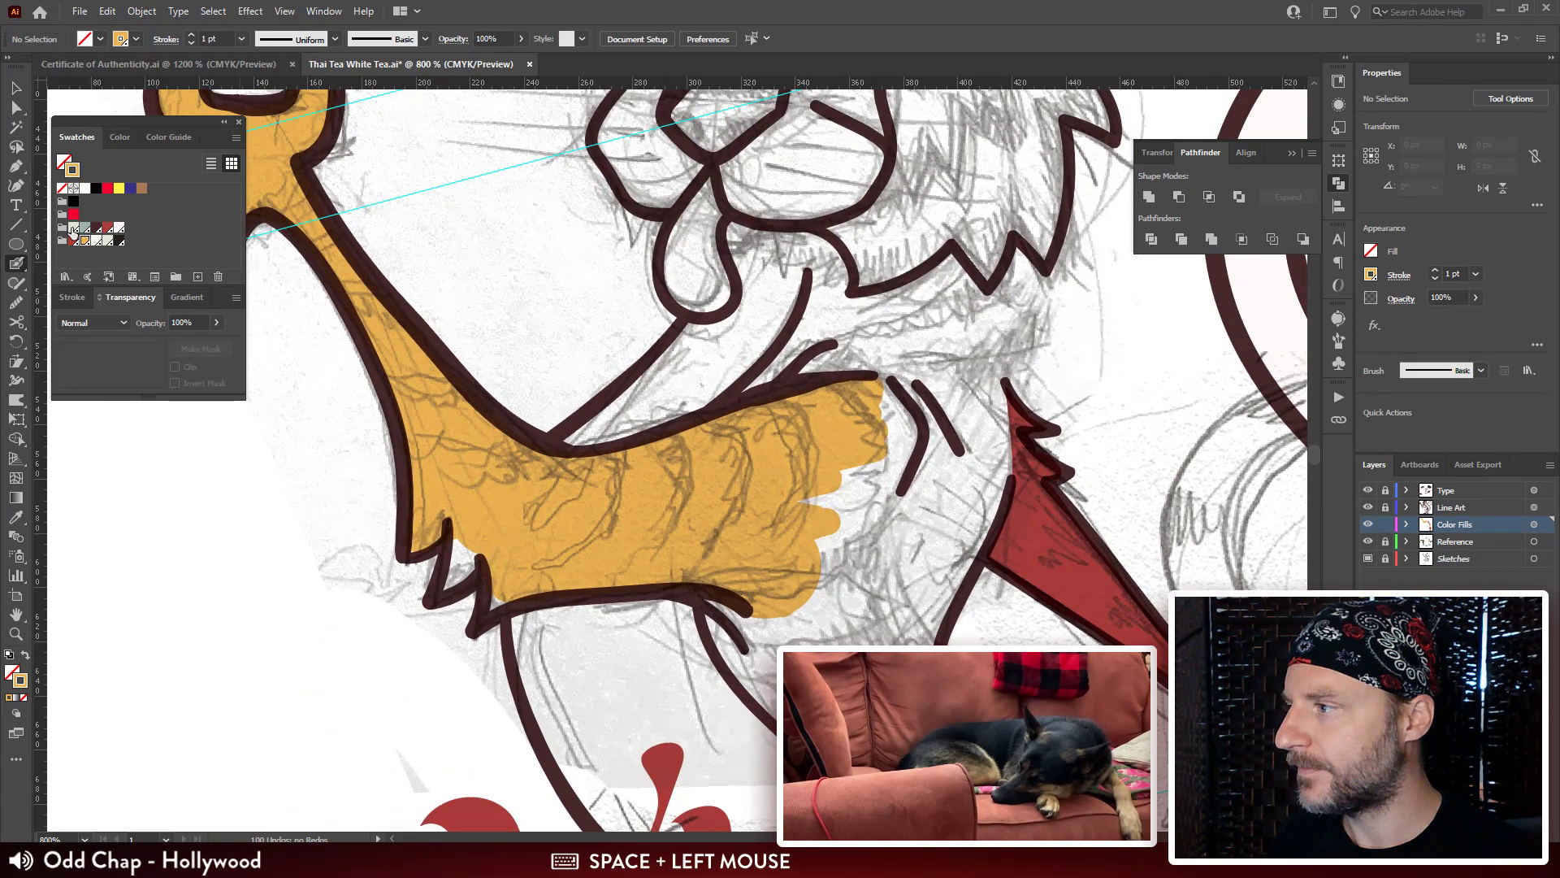
key("space")
left_click_drag(1057, 650, 802, 412)
key("a")
left_click(801, 407)
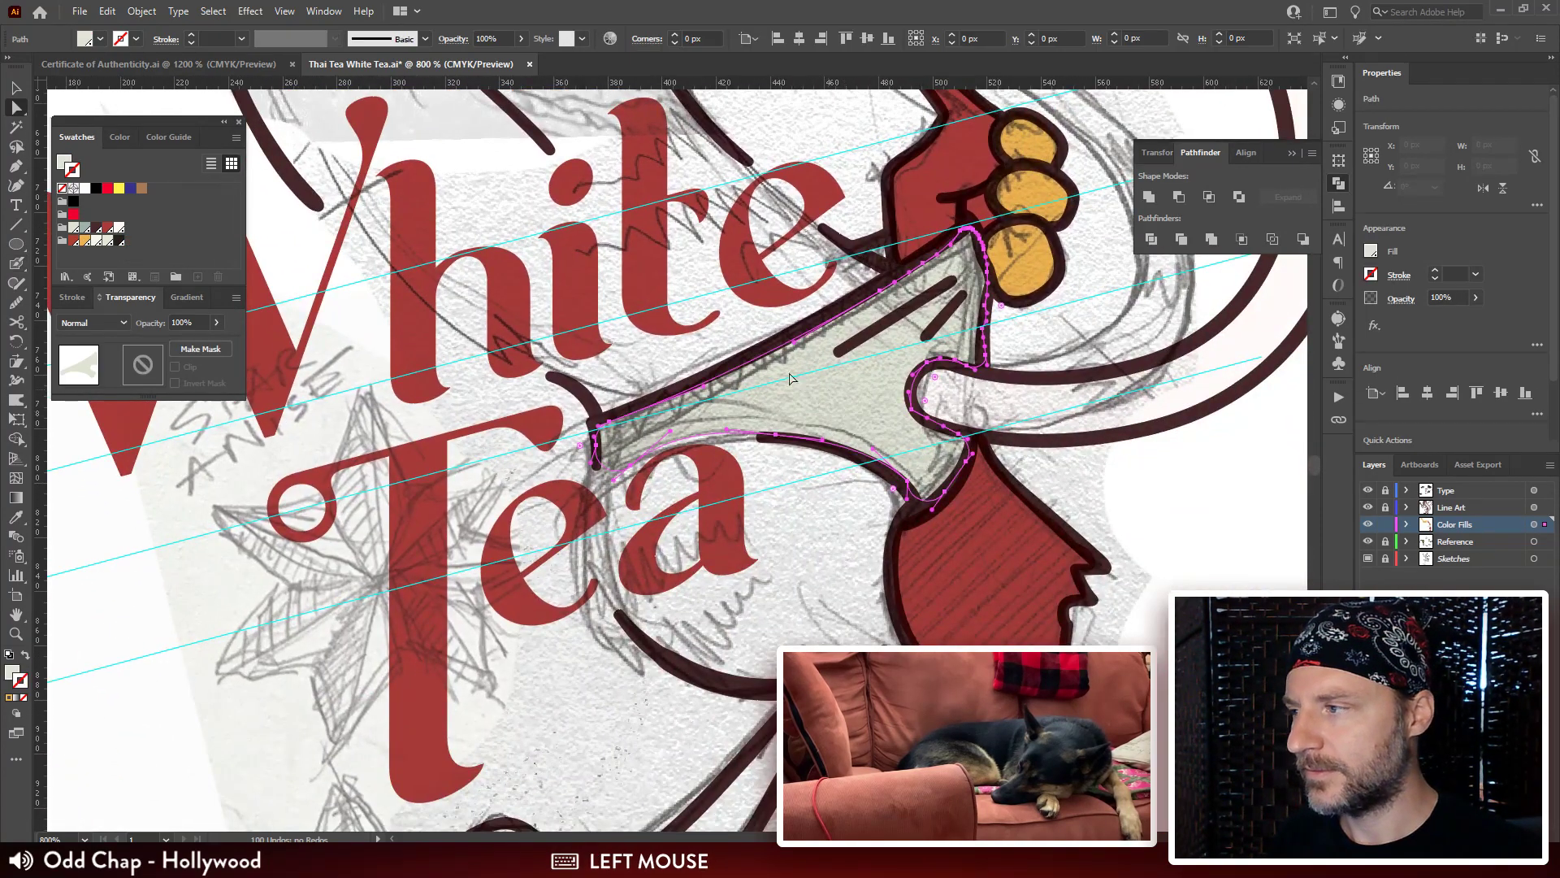
left_click(119, 229)
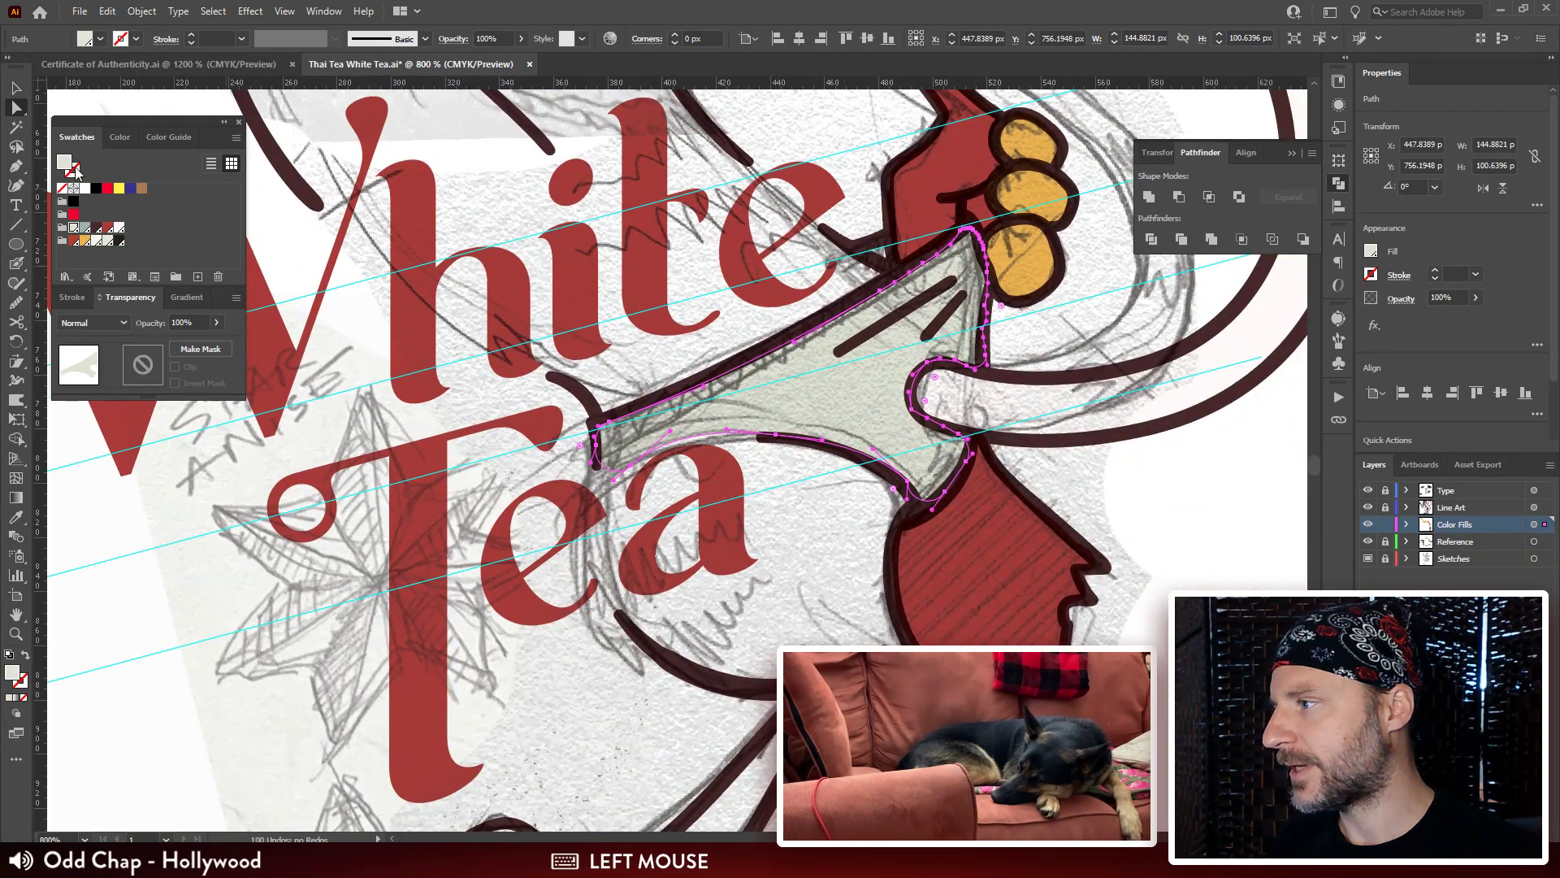
left_click(121, 229)
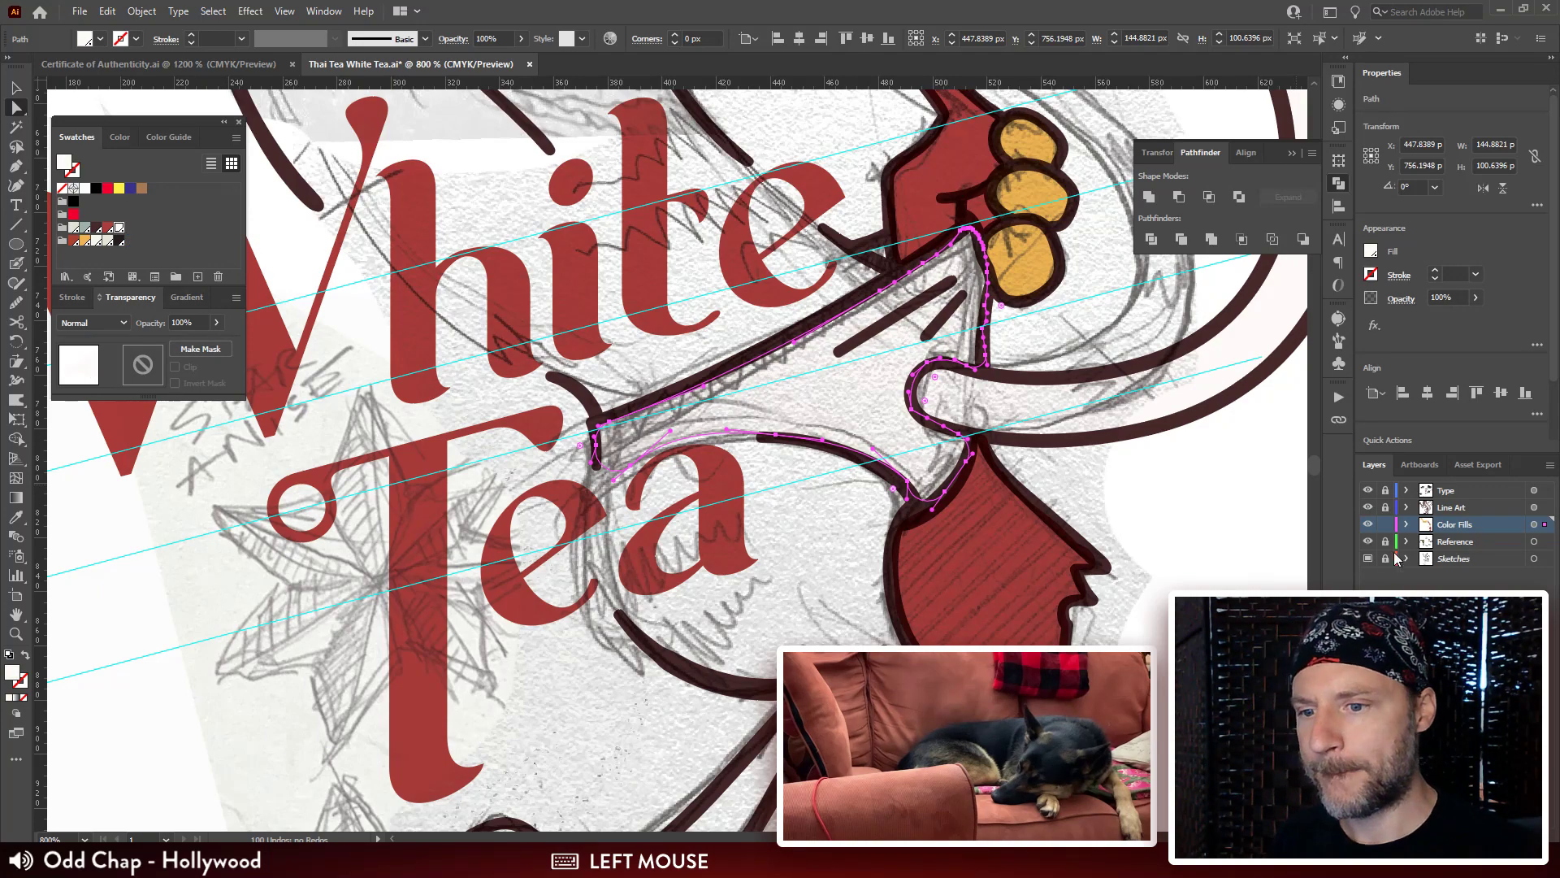
left_click(1368, 558)
left_click(1369, 559)
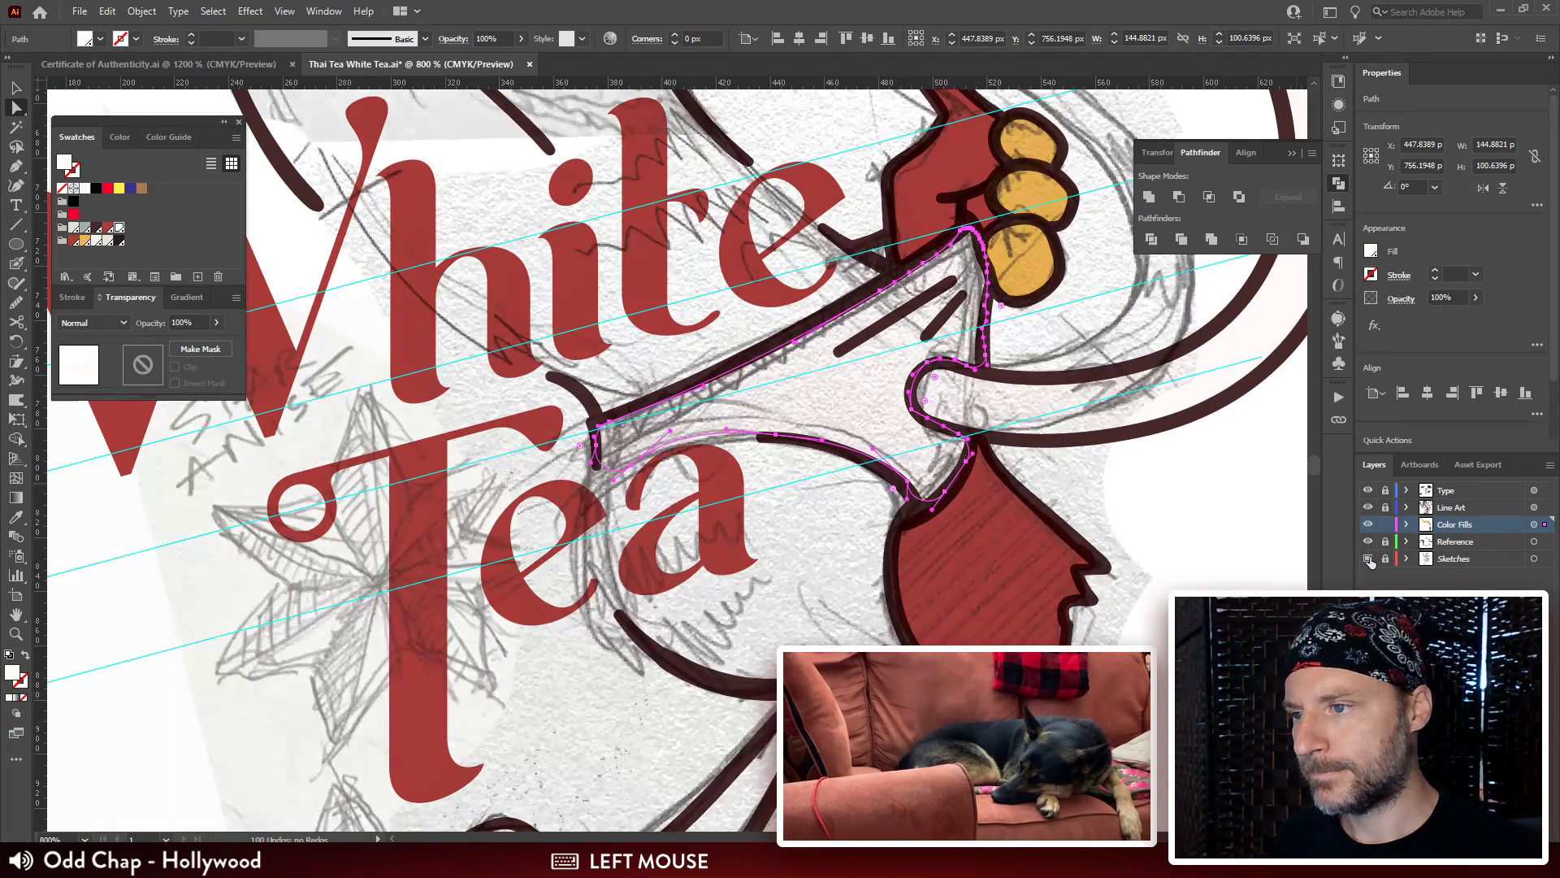
left_click_drag(715, 291, 686, 430)
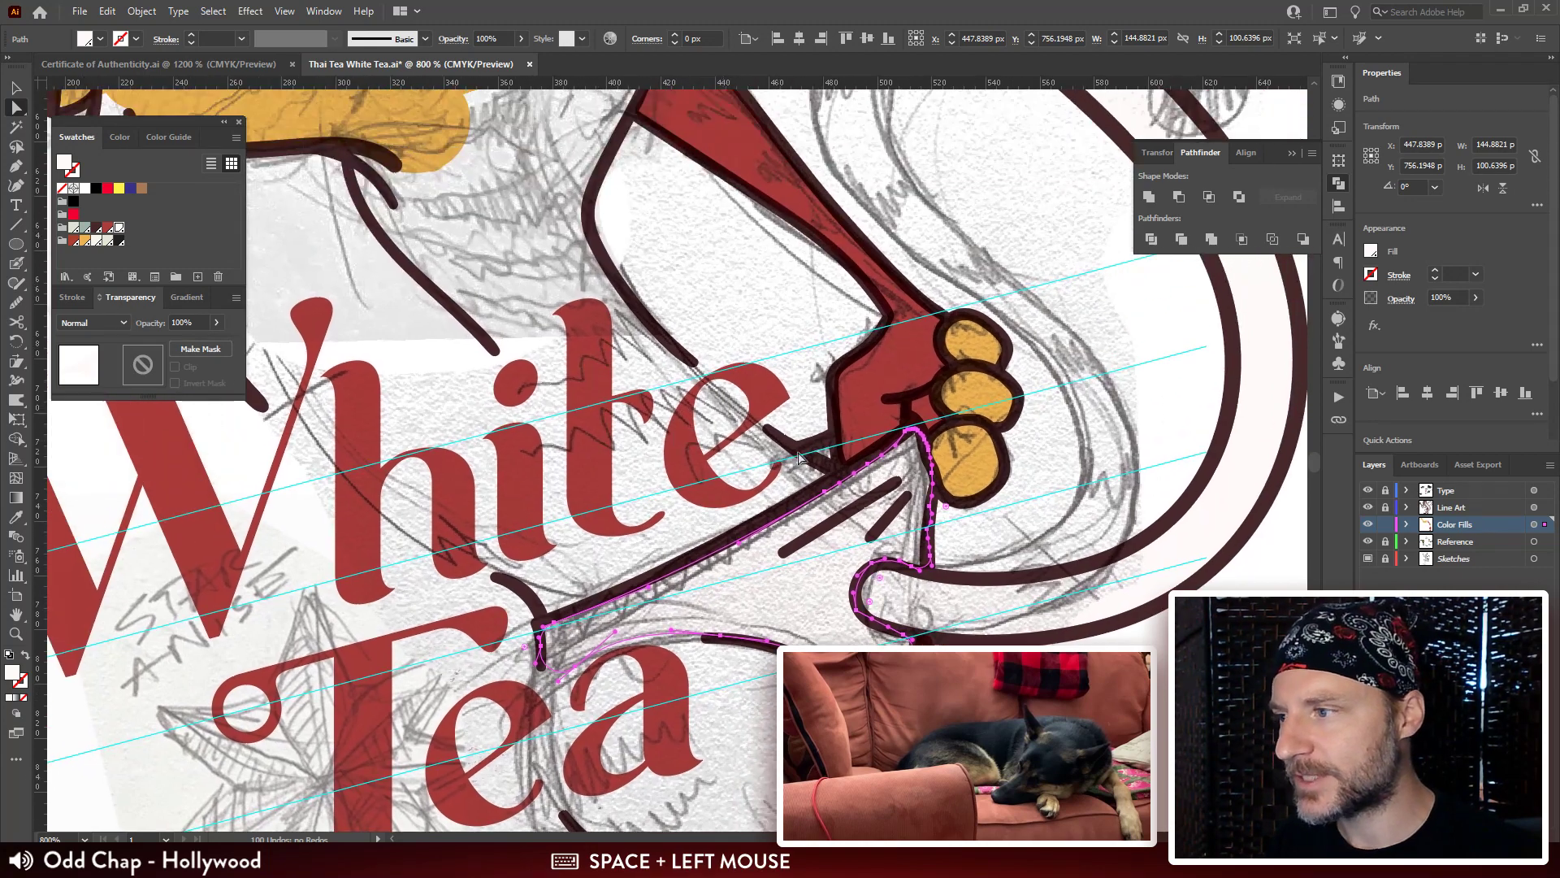
left_click_drag(413, 279, 802, 581)
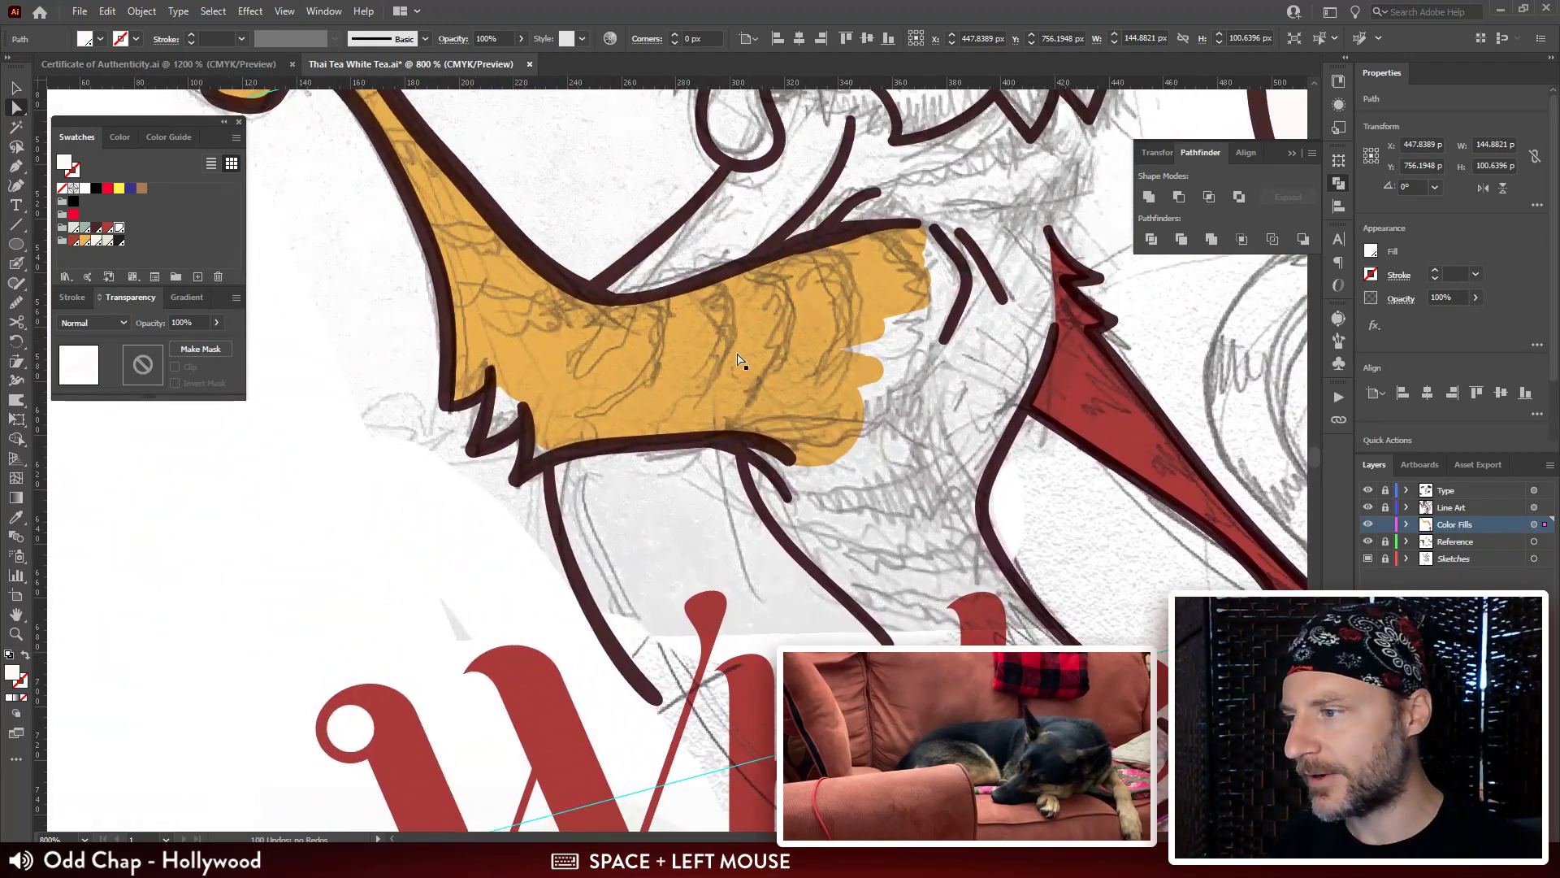
left_click_drag(534, 357, 482, 253)
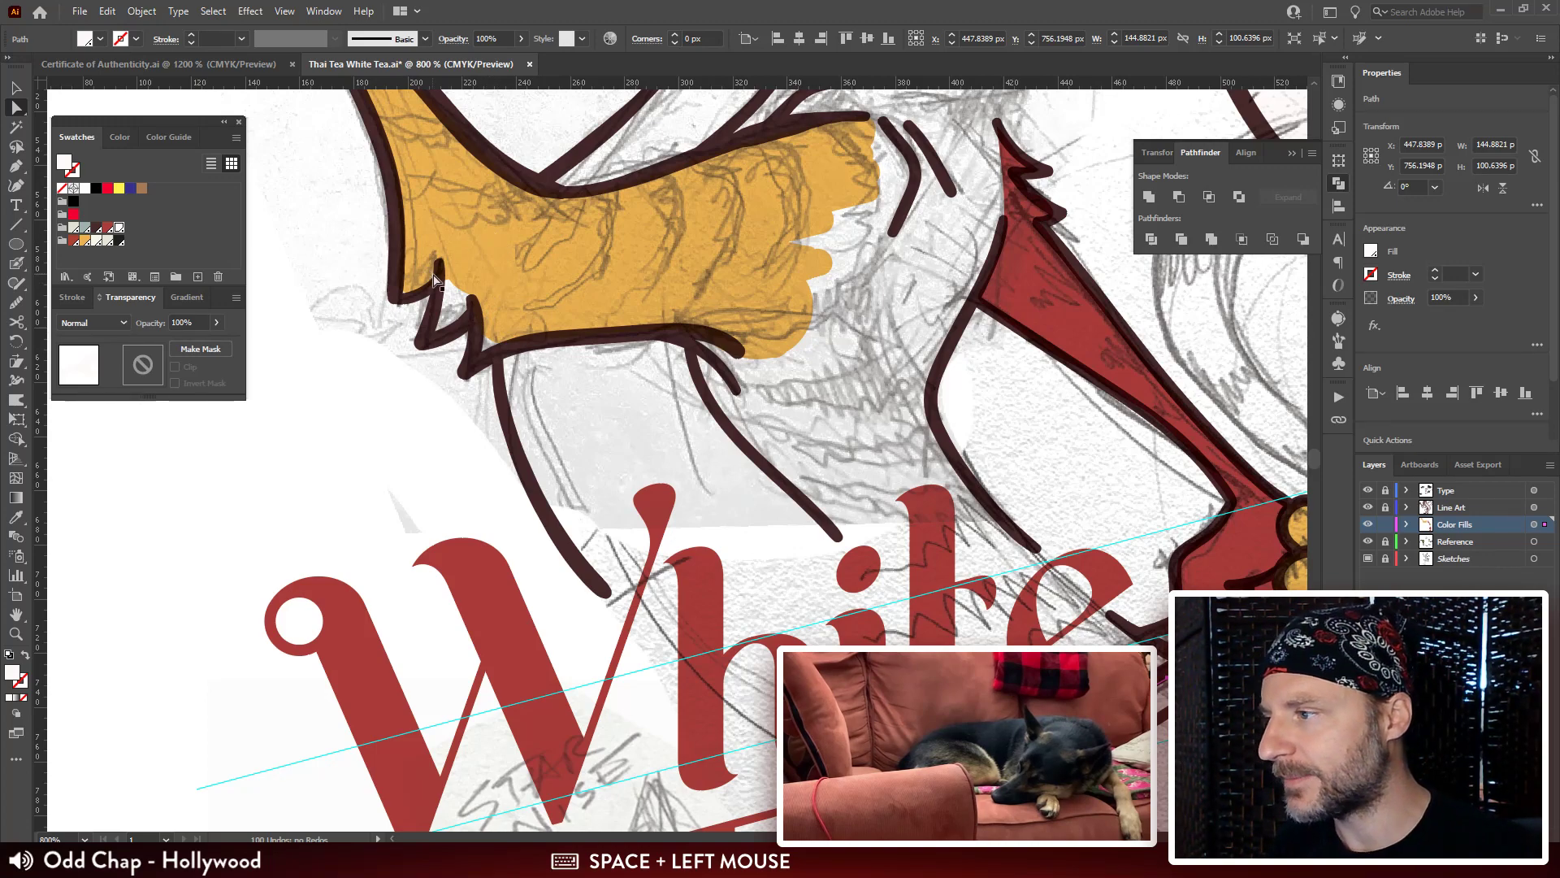
key("shift+b")
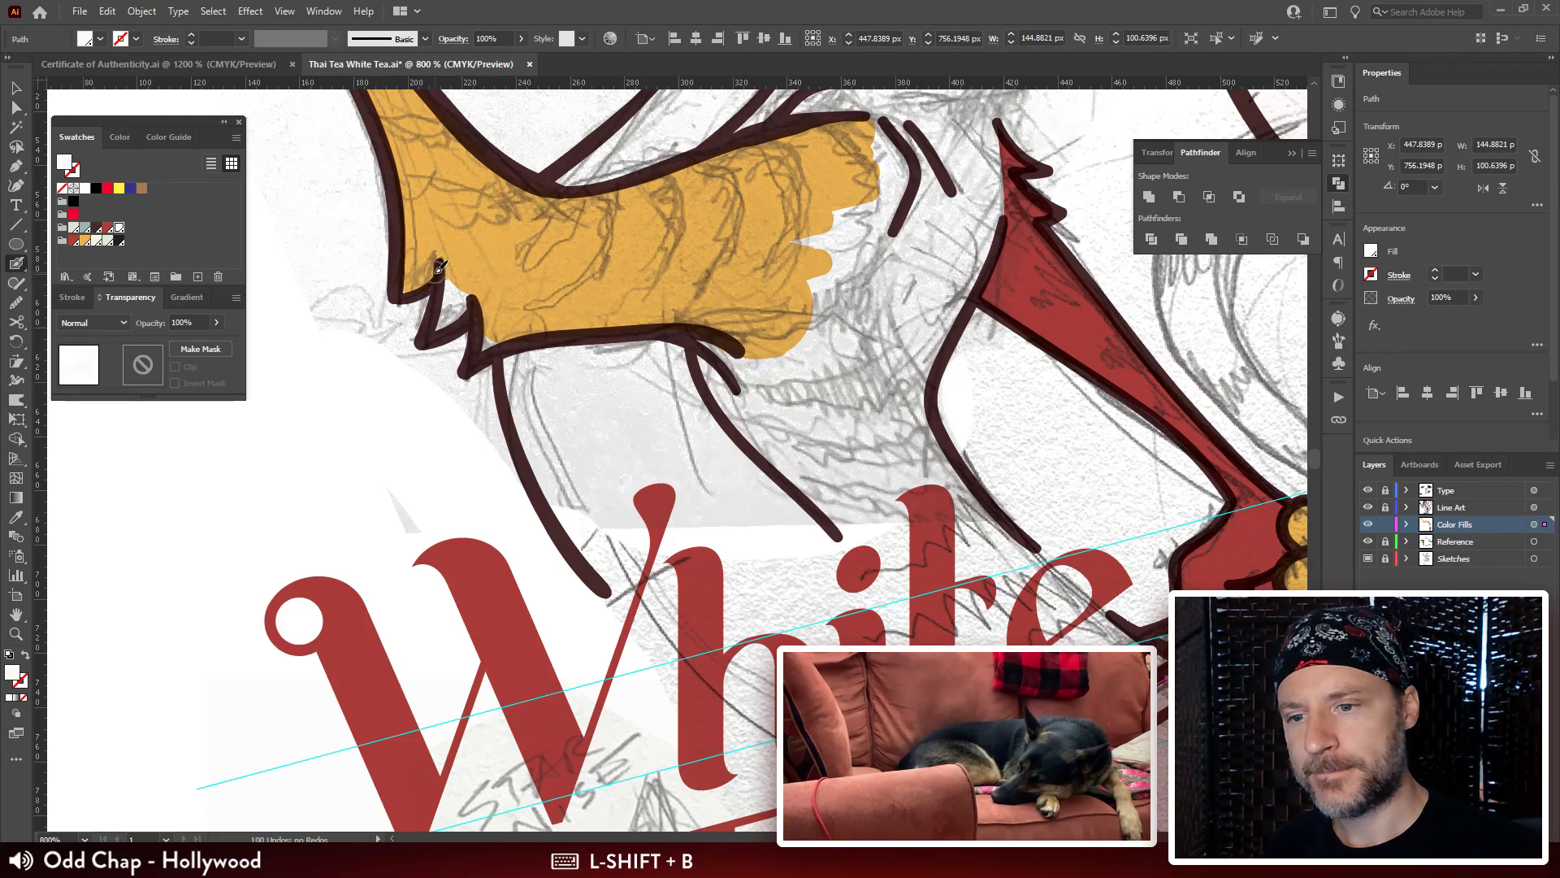
left_click_drag(459, 266, 453, 280)
key("ctrl+z")
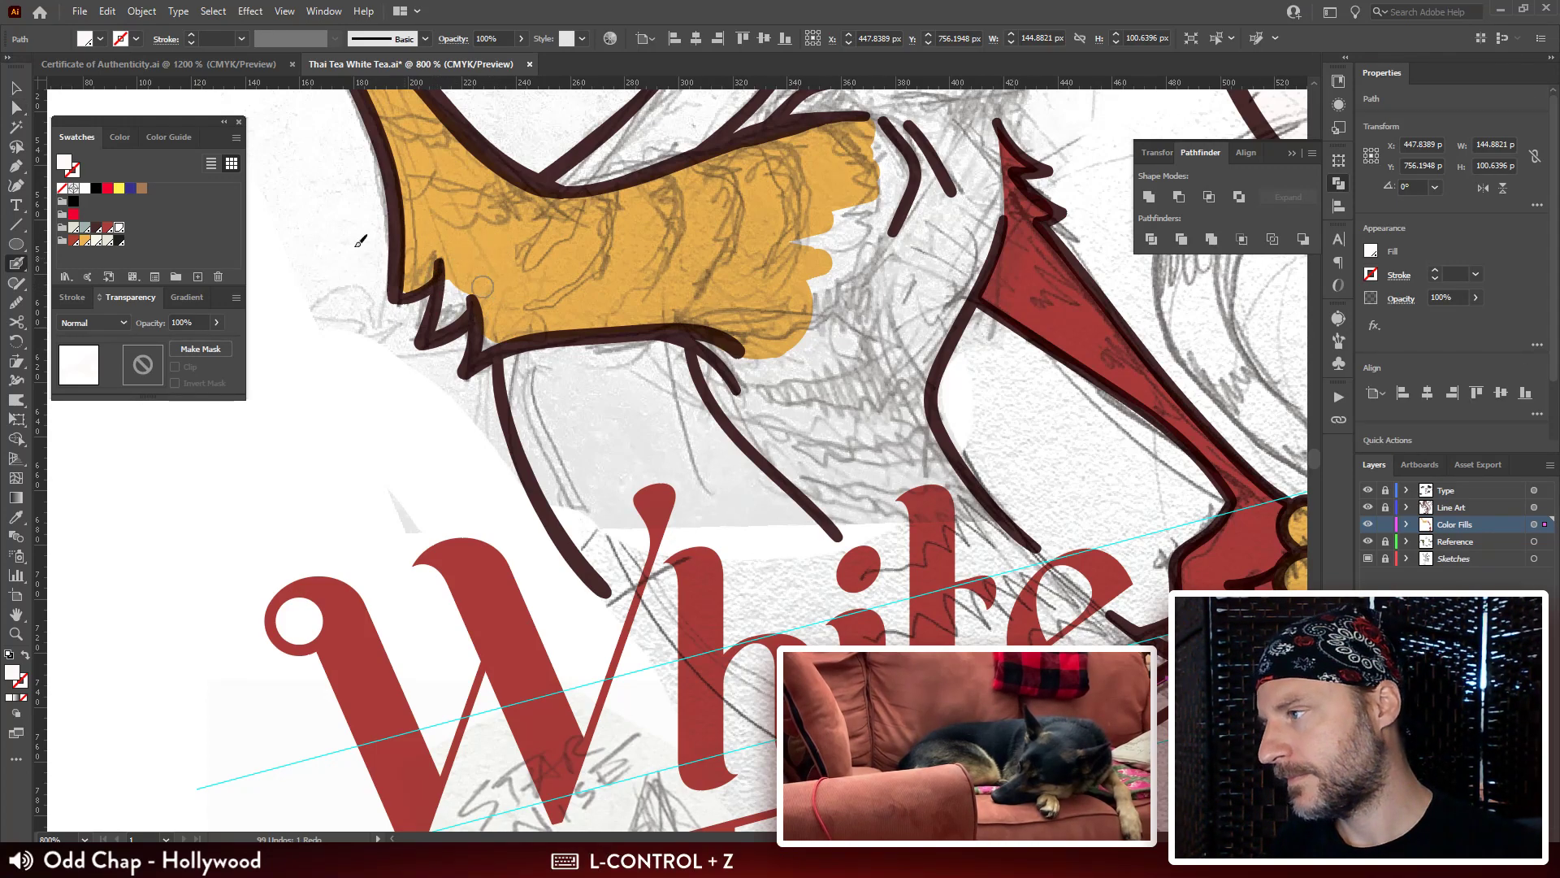
left_click(85, 240)
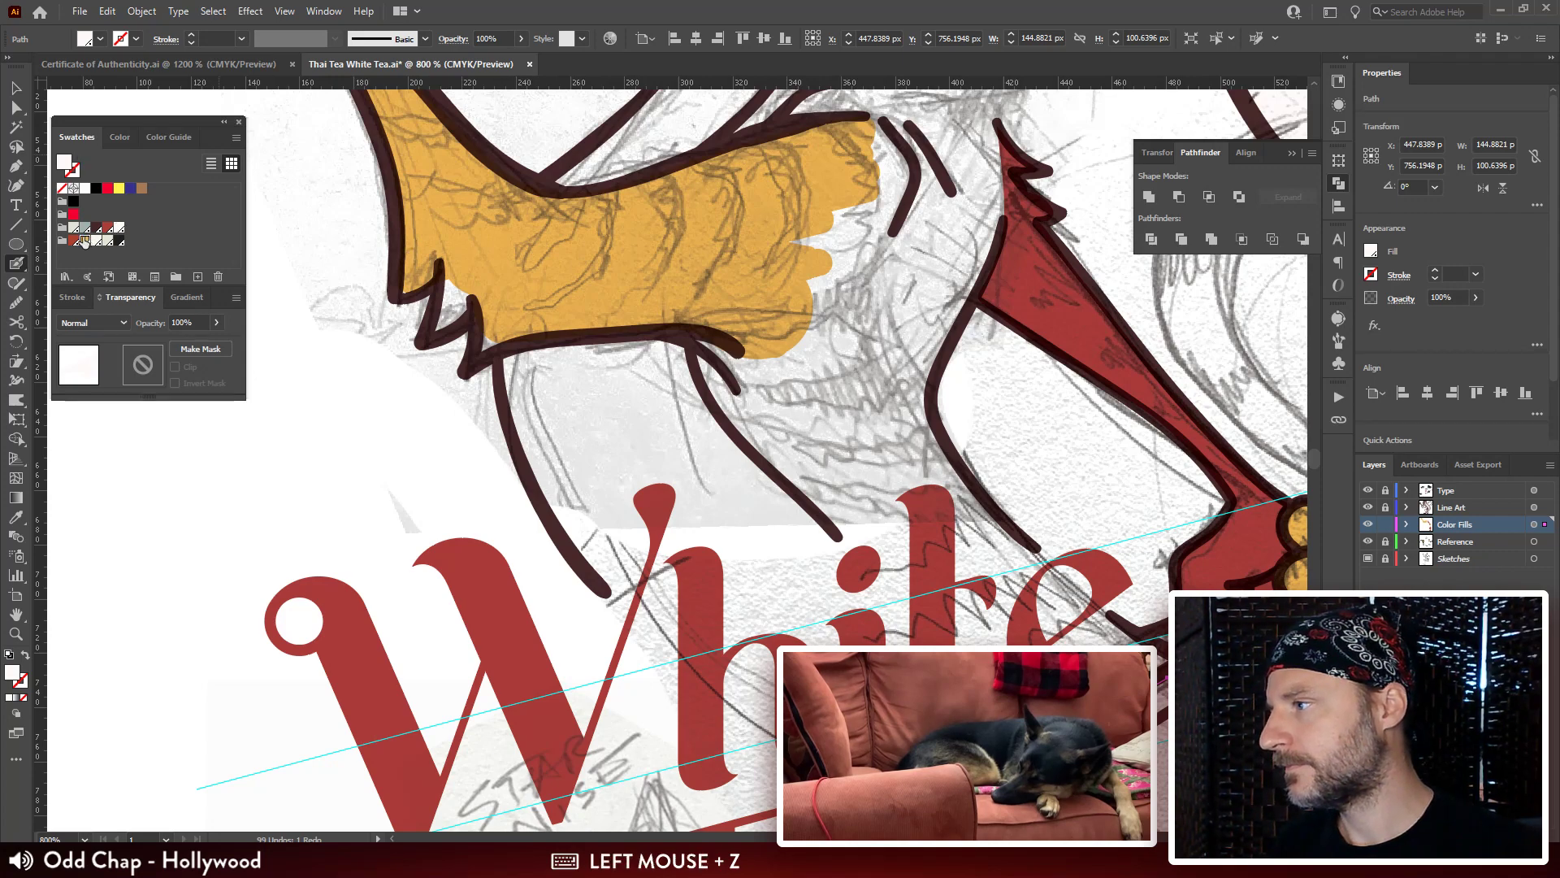
key("ctrl+z")
Deselect the pale shape and fill the gap in the elbow's fur spikes in golden yellow with the Blob Brush.
key("ctrl+shift+a")
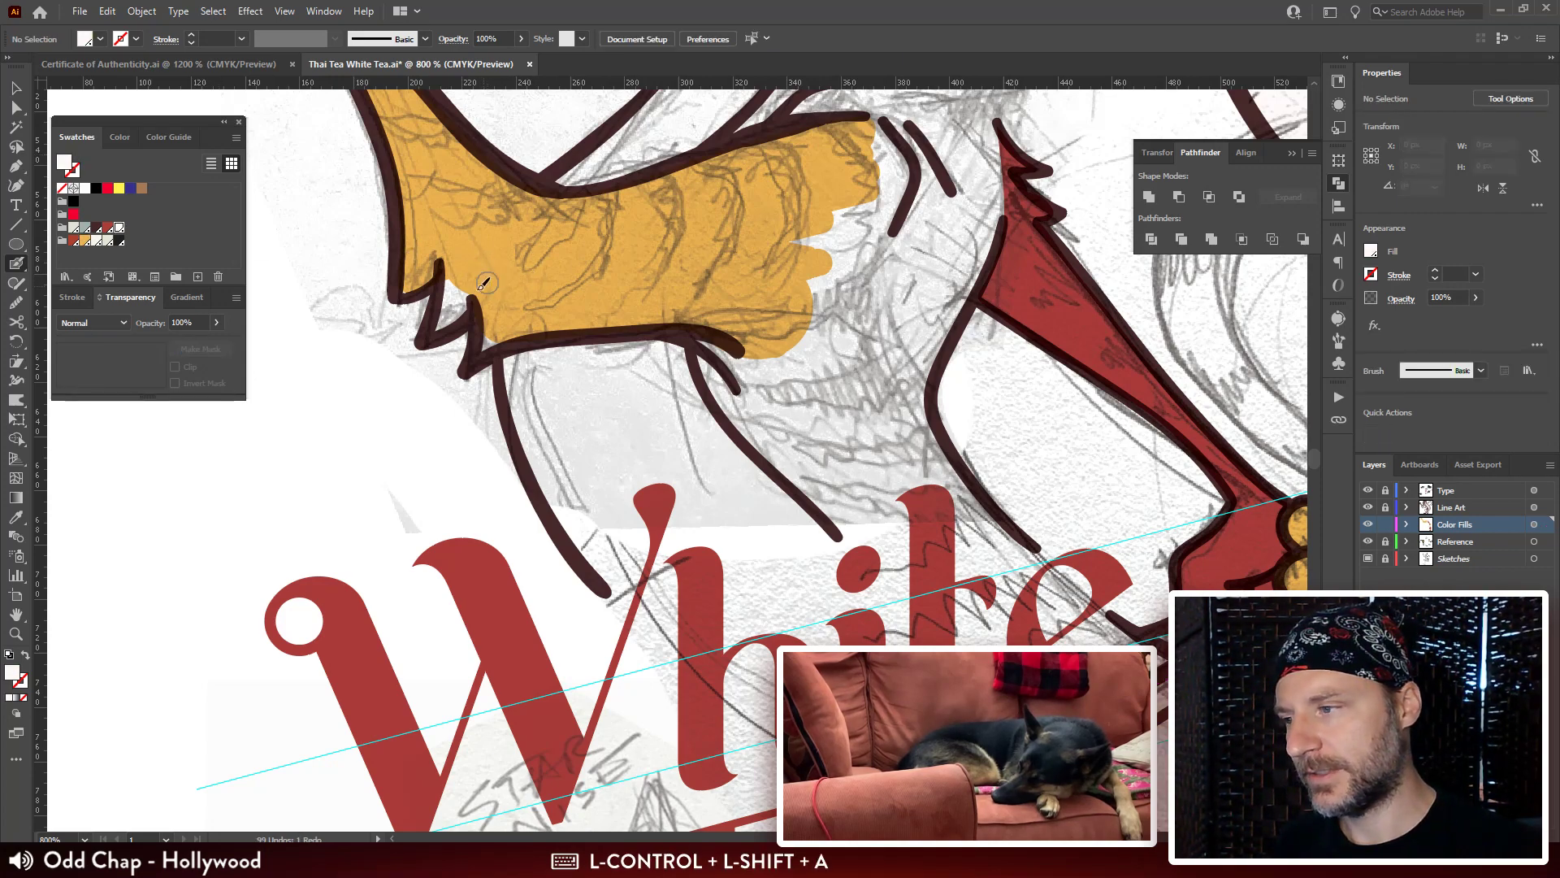
left_click_drag(460, 268, 455, 309)
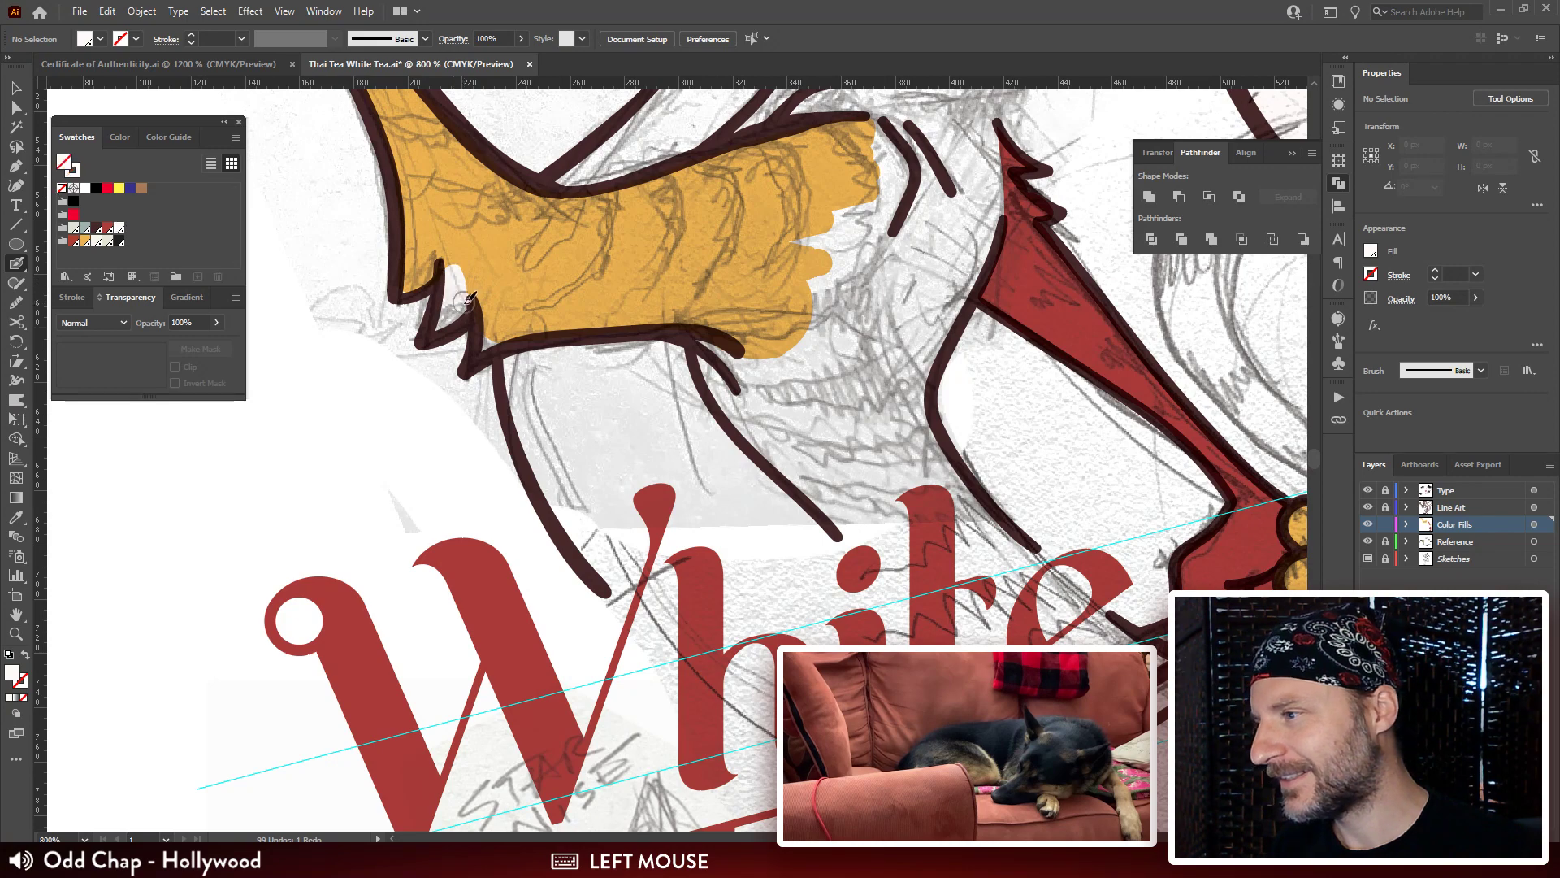
key("ctrl+z")
left_click(85, 240)
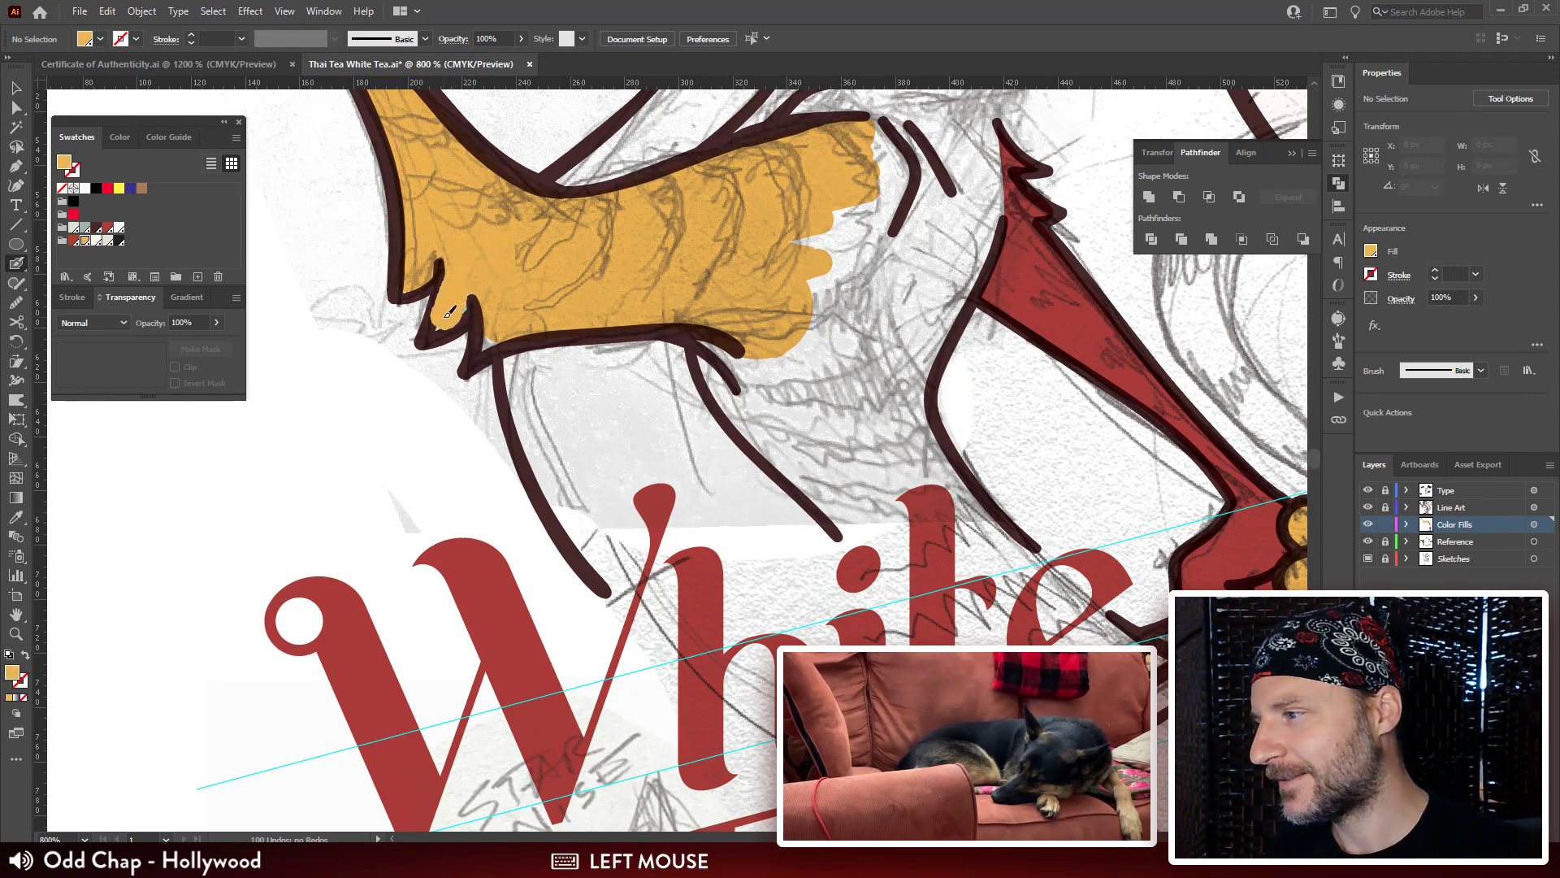
mouse_move(461, 308)
left_mouse_down()
mouse_move(483, 293)
mouse_move(471, 325)
left_mouse_up()
Paint golden yellow up to the curved shoulder line and over the torso below the arm, following its slanted outline.
left_click_drag(791, 211, 552, 369)
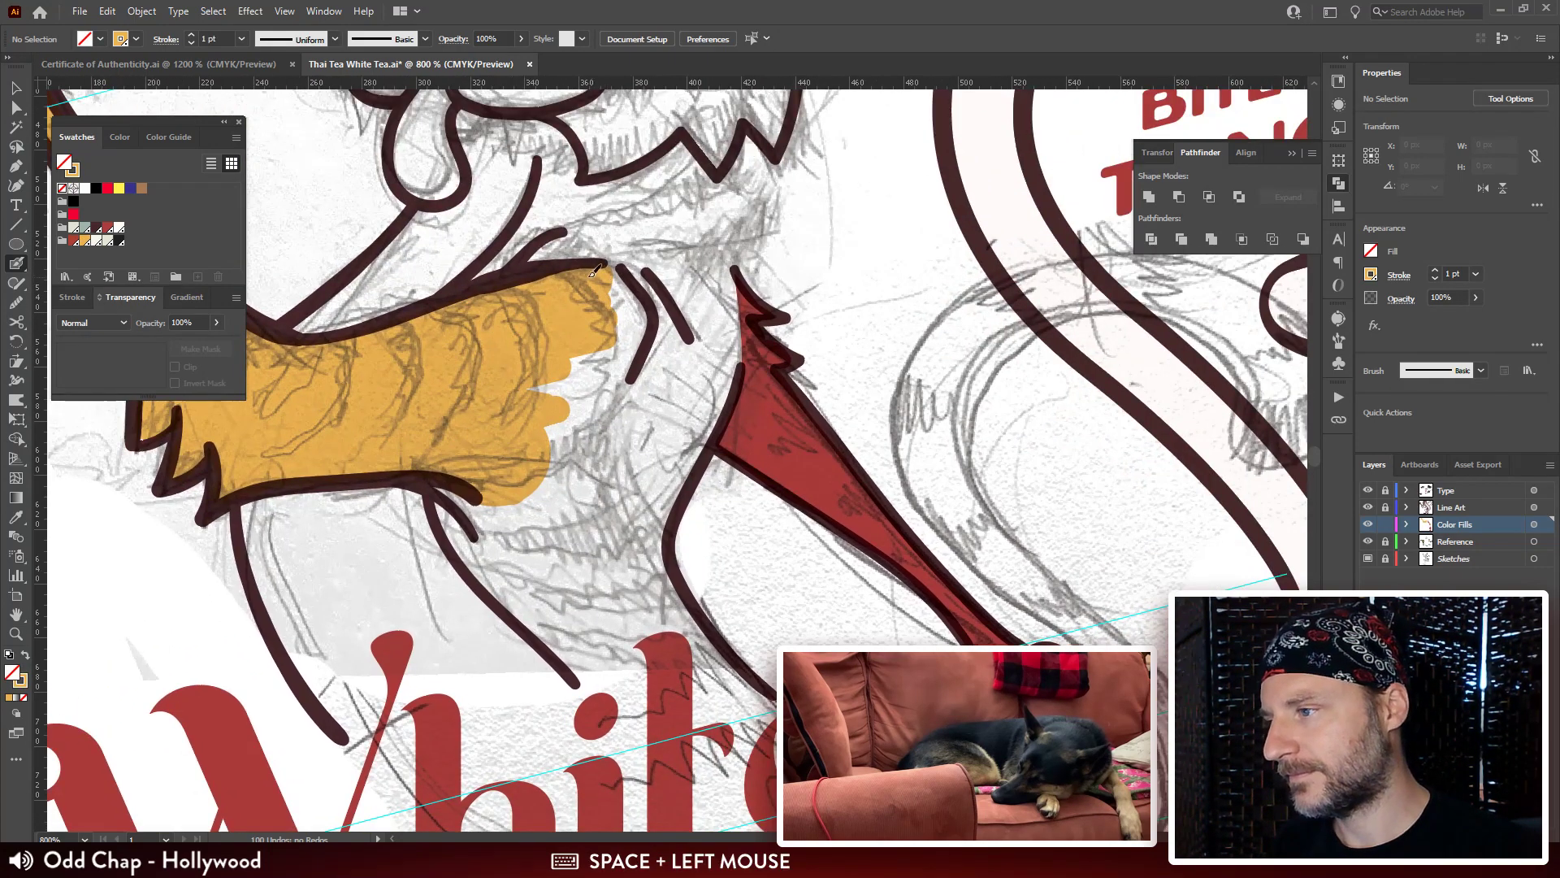
left_click_drag(593, 271, 604, 269)
left_click_drag(637, 323, 549, 476)
mouse_move(614, 342)
left_mouse_down()
mouse_move(553, 457)
mouse_move(625, 329)
left_mouse_up()
mouse_move(545, 297)
left_mouse_down()
mouse_move(532, 321)
mouse_move(536, 309)
left_mouse_up()
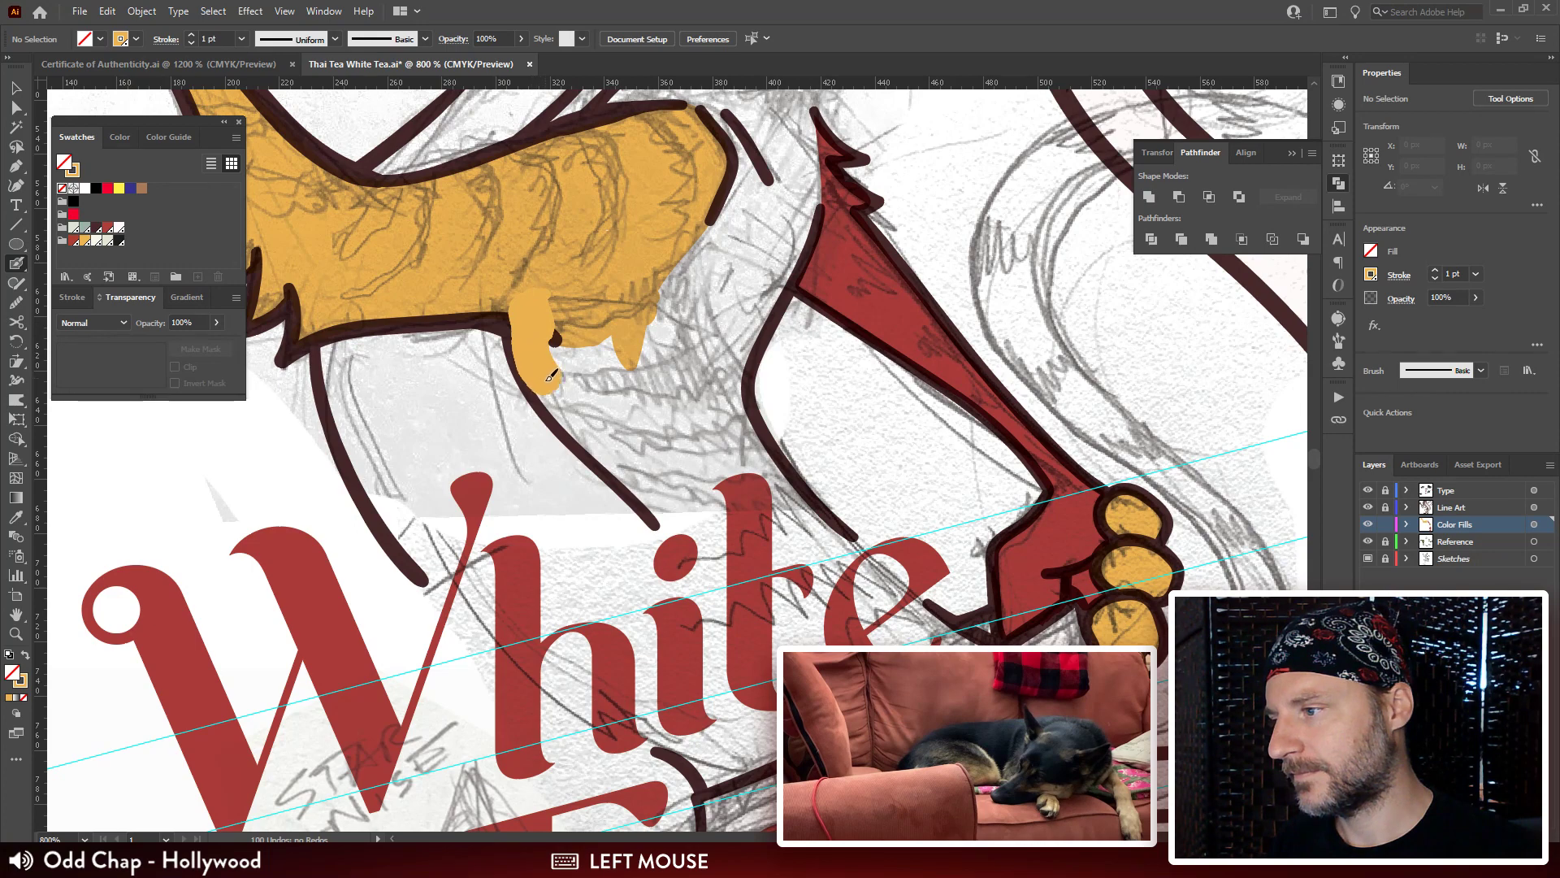
mouse_move(550, 376)
left_mouse_down()
mouse_move(677, 509)
mouse_move(565, 359)
mouse_move(608, 417)
mouse_move(578, 351)
mouse_move(602, 385)
mouse_move(622, 350)
mouse_move(674, 424)
mouse_move(641, 321)
mouse_move(700, 404)
mouse_move(663, 301)
mouse_move(682, 358)
mouse_move(696, 267)
mouse_move(714, 324)
mouse_move(730, 242)
left_mouse_up()
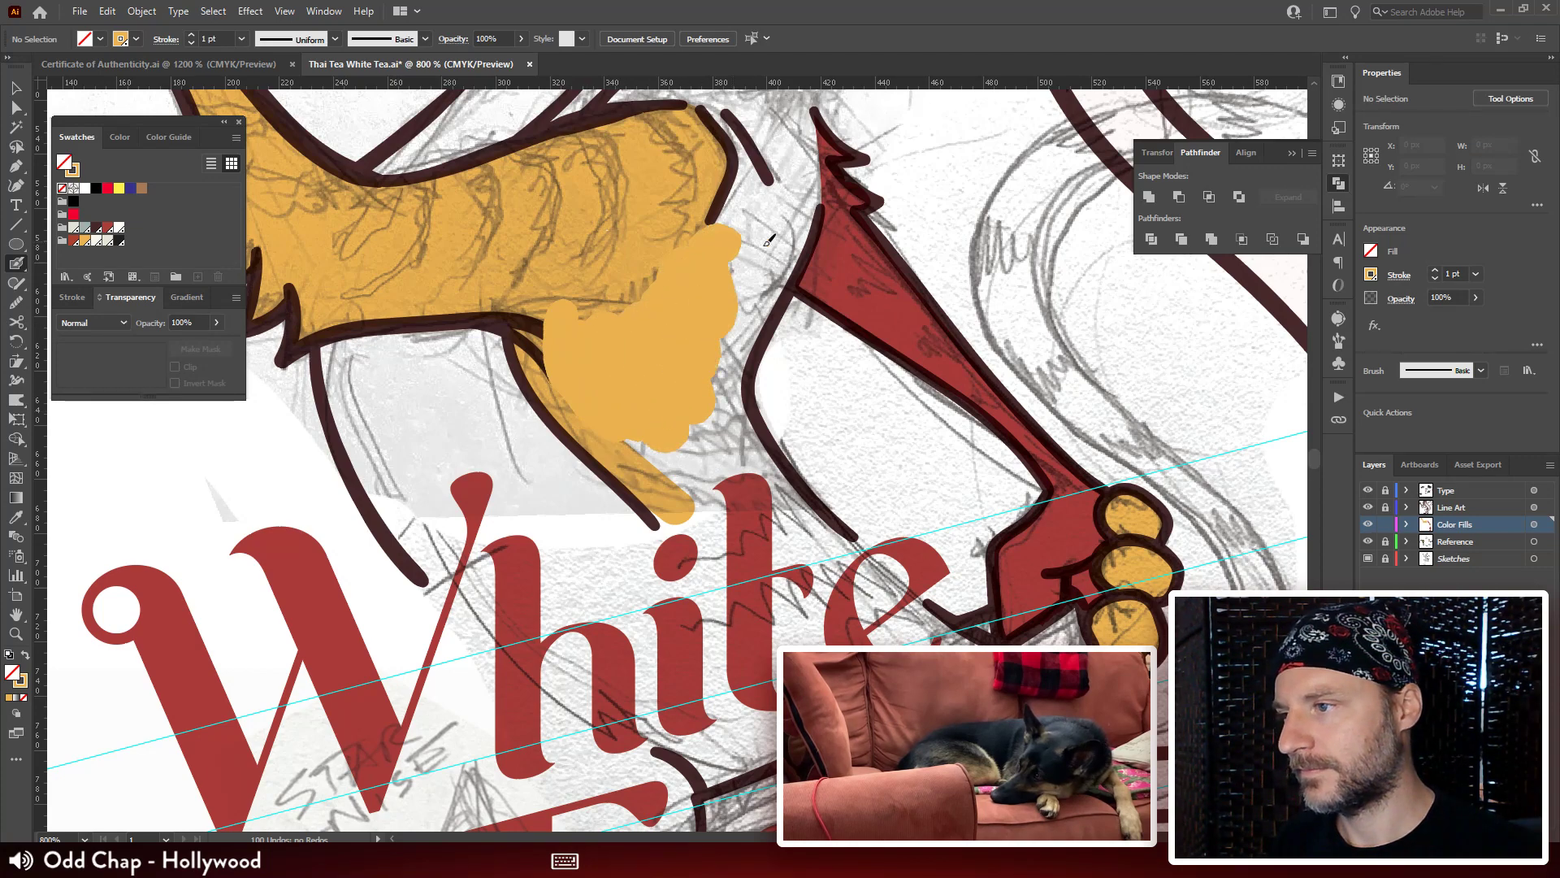
Extend the golden yellow across the upper chest, from the two short shoulder lines to the edge of the red arm.
mouse_move(730, 109)
left_mouse_down()
mouse_move(658, 228)
mouse_move(660, 409)
mouse_move(644, 354)
left_mouse_up()
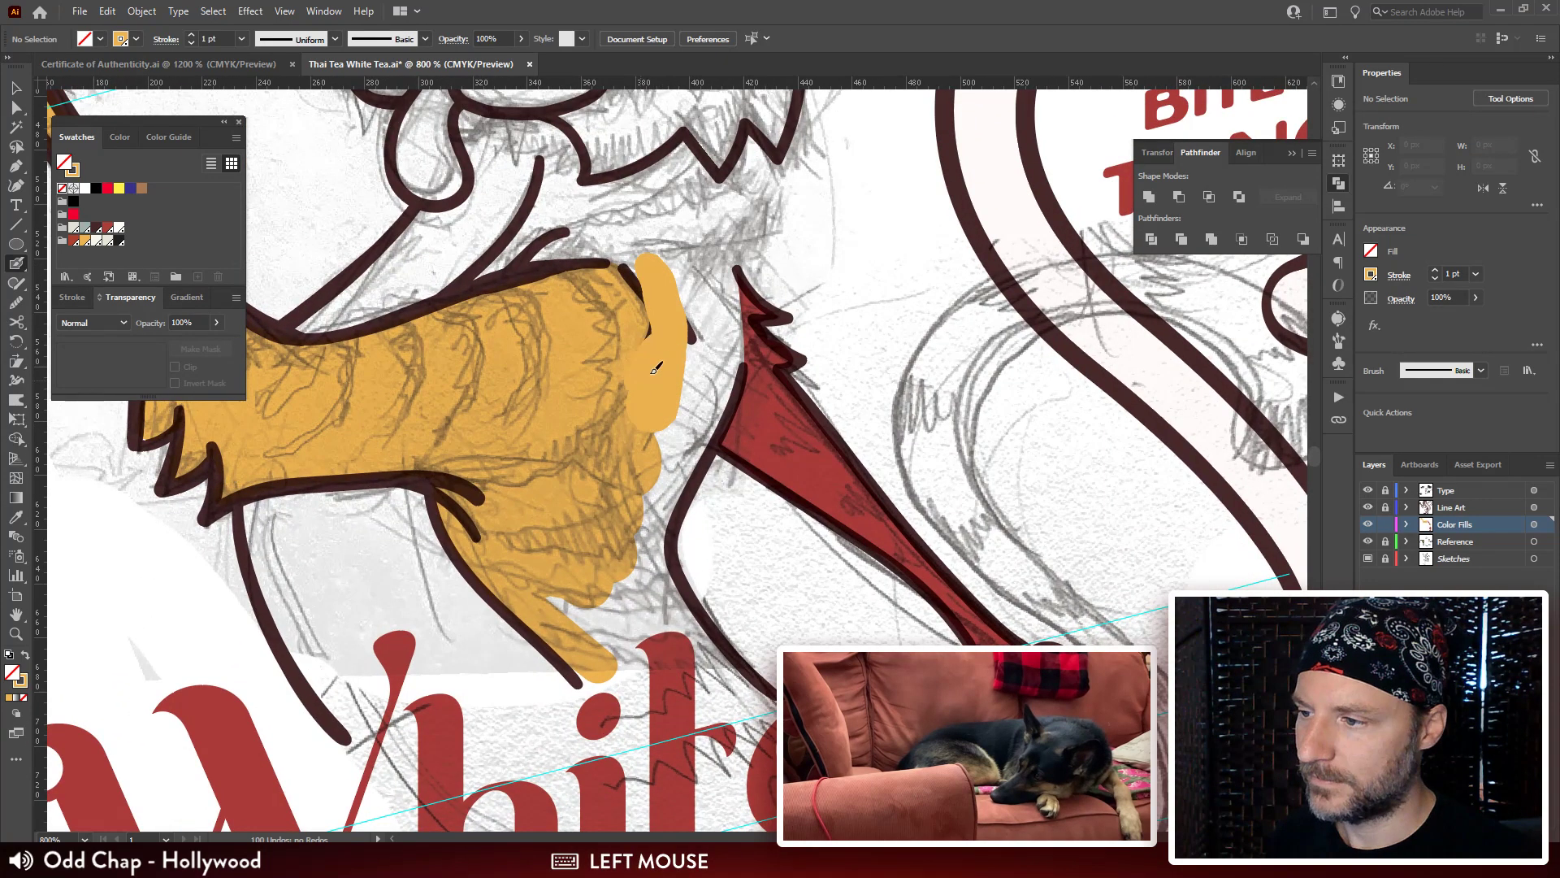
left_click_drag(700, 304, 690, 292)
mouse_move(689, 293)
left_mouse_down()
mouse_move(687, 379)
mouse_move(651, 442)
mouse_move(698, 328)
mouse_move(693, 264)
mouse_move(718, 311)
mouse_move(689, 404)
left_mouse_up()
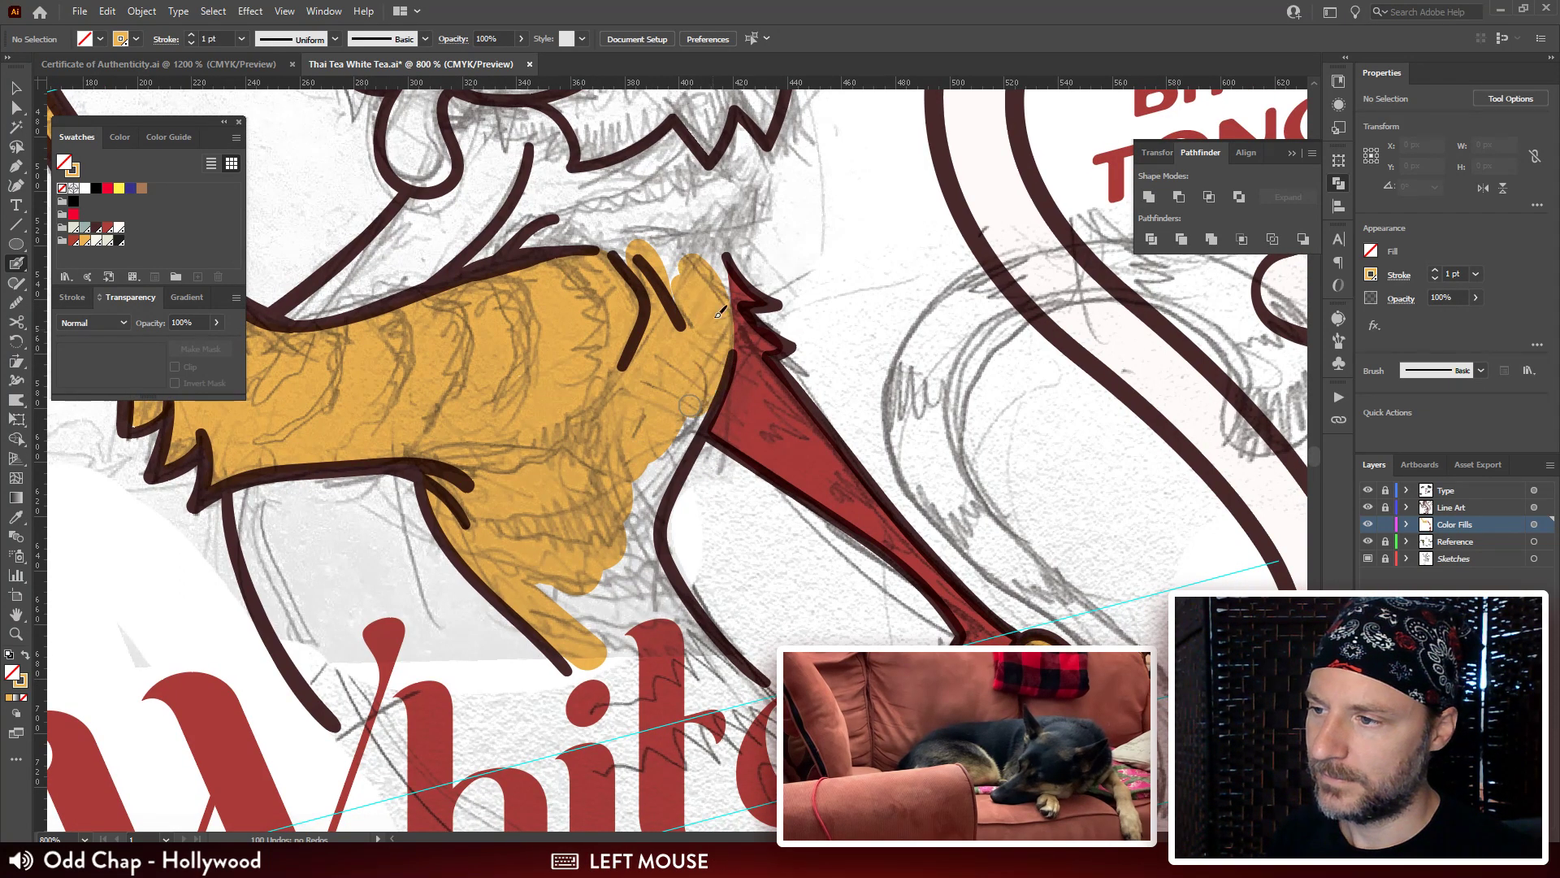
left_click_drag(718, 304, 718, 348)
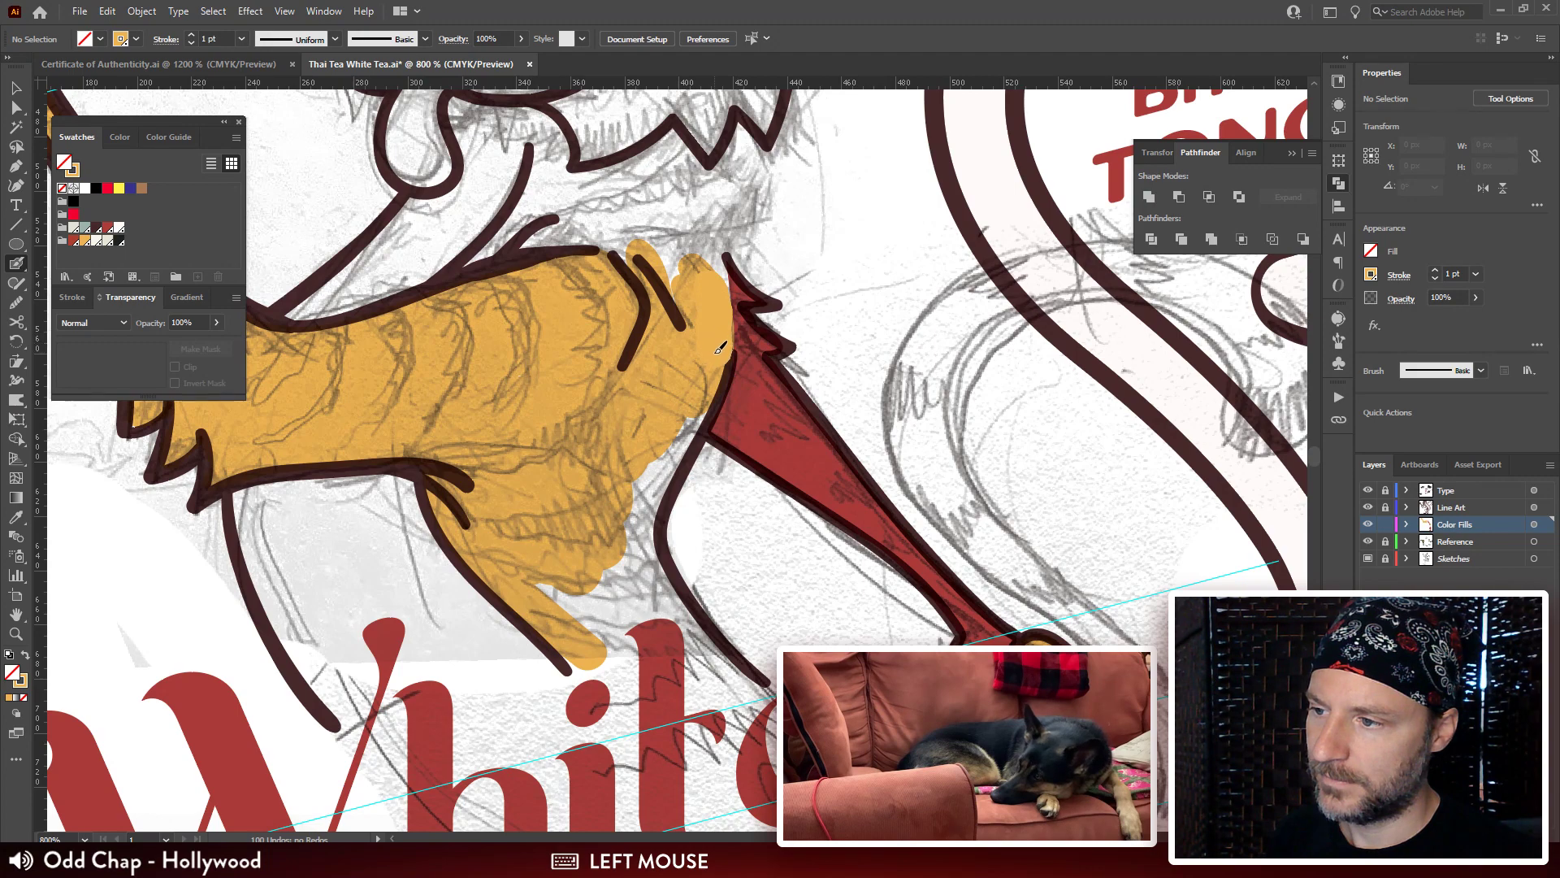
left_click_drag(721, 291, 674, 234)
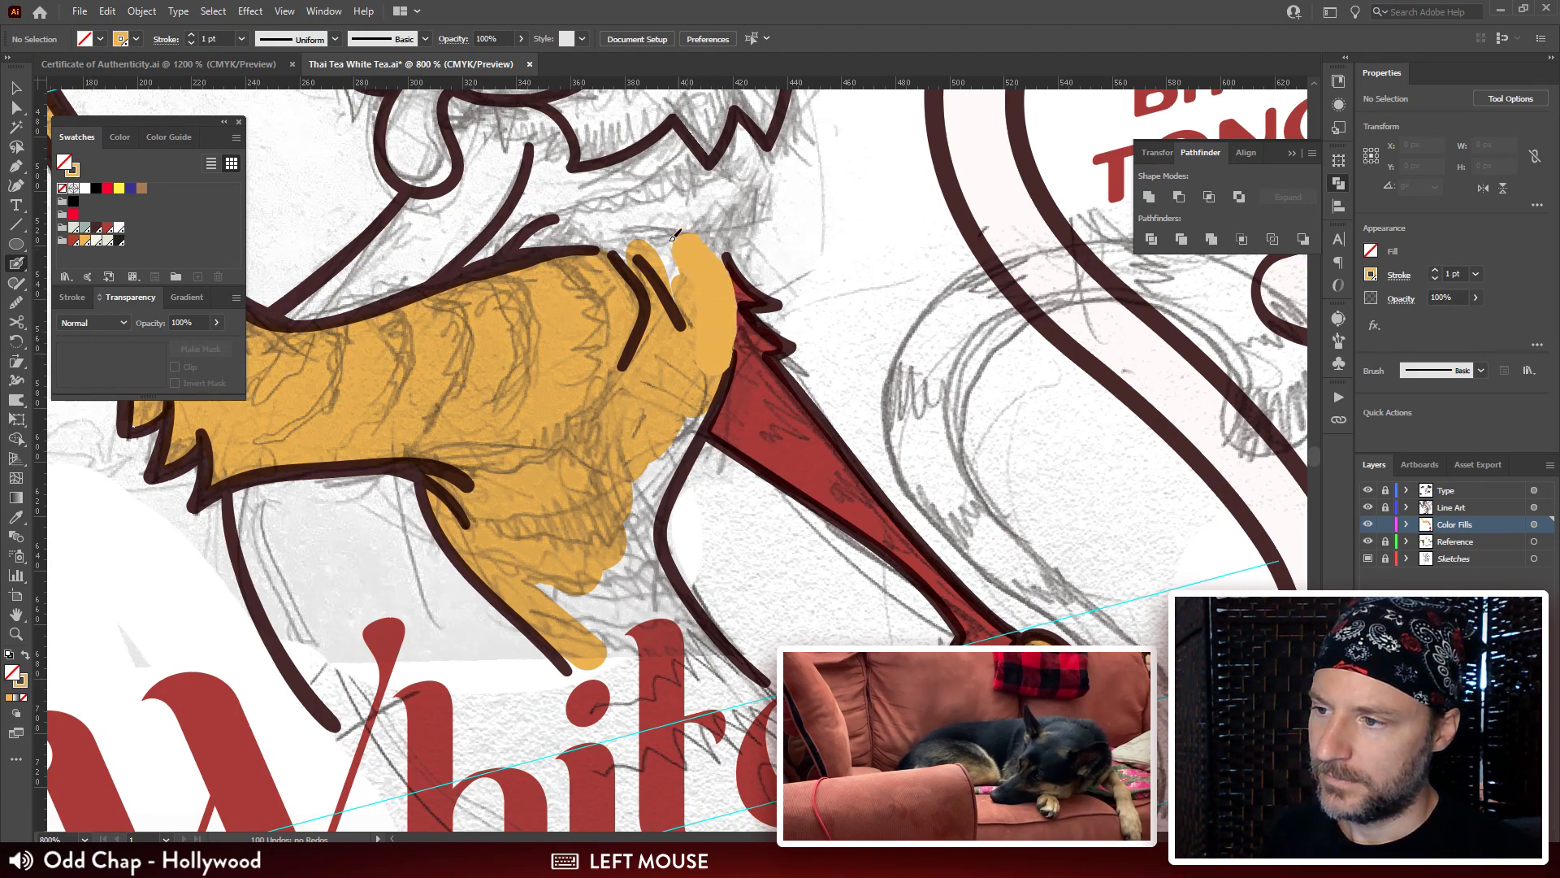
mouse_move(764, 335)
left_mouse_down()
mouse_move(742, 351)
mouse_move(727, 441)
mouse_move(703, 444)
mouse_move(683, 366)
left_mouse_up()
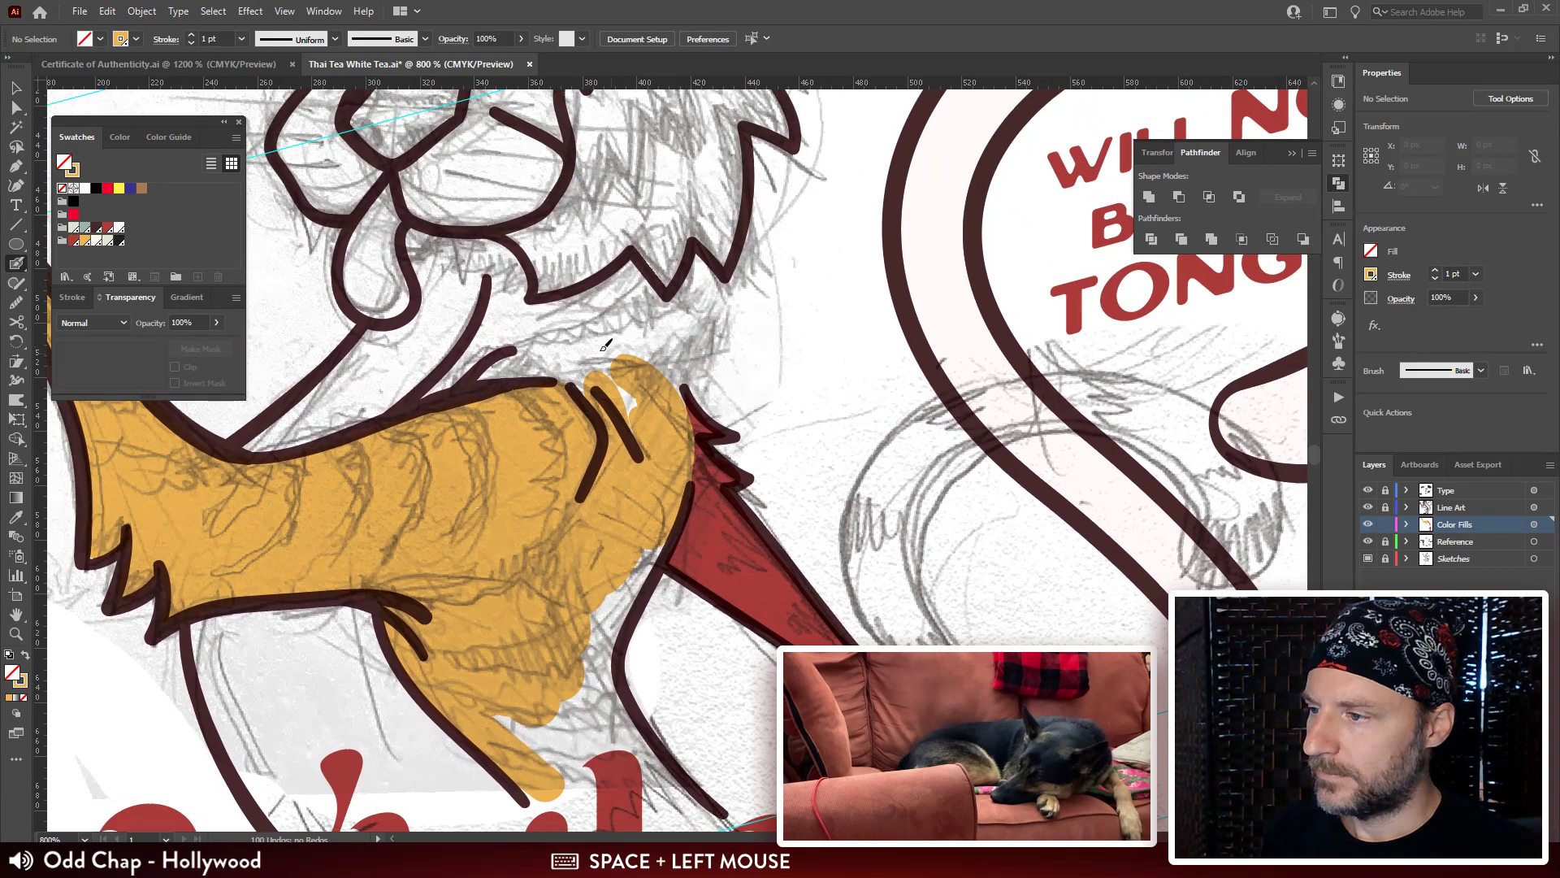
left_click_drag(618, 327, 612, 342)
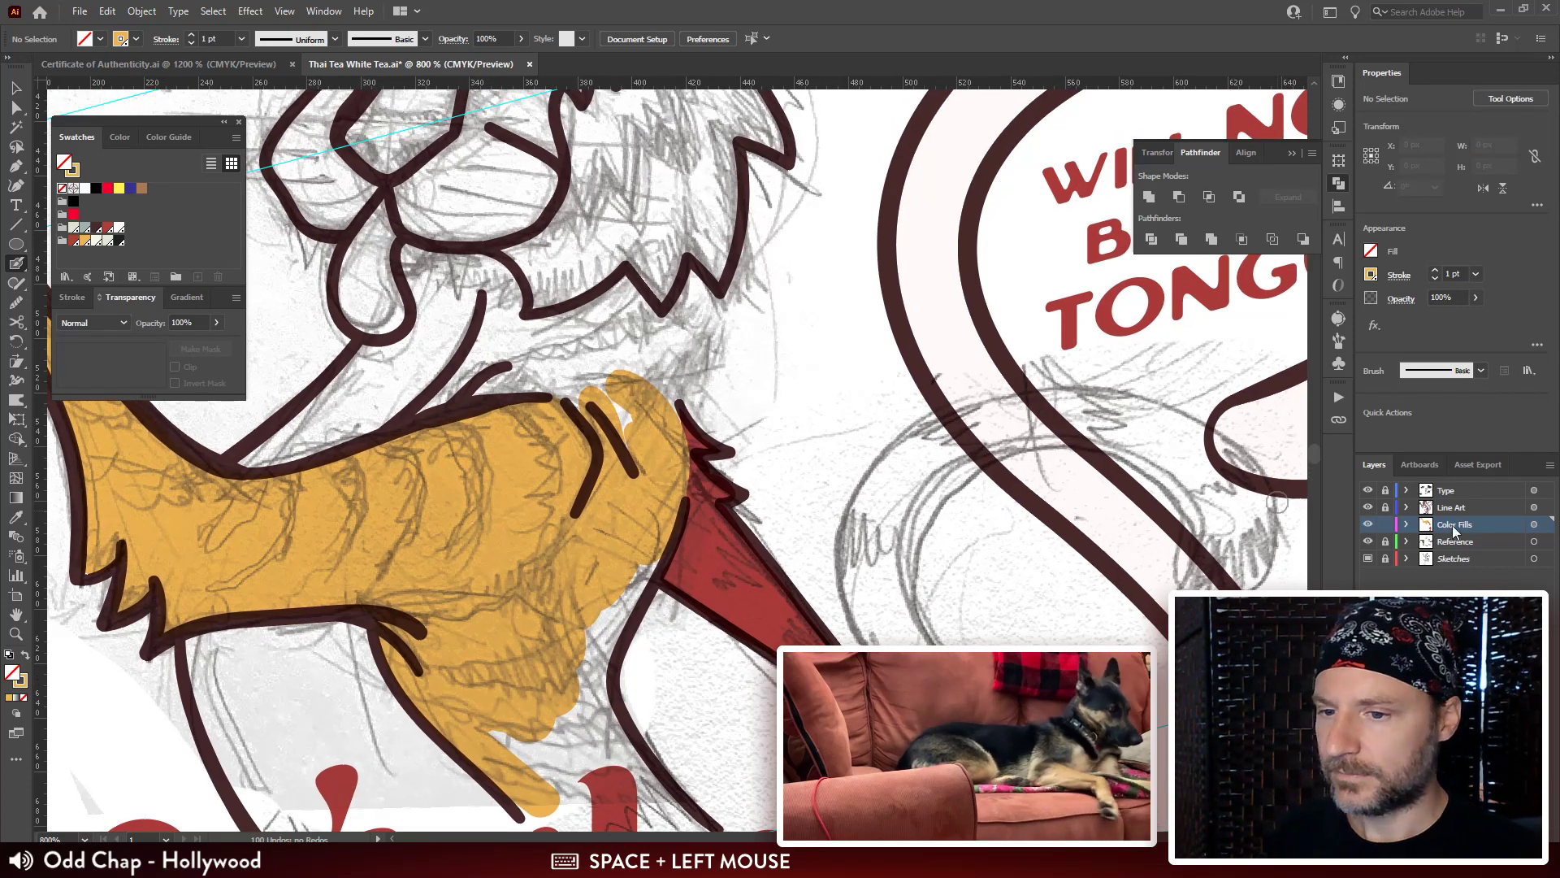
Unlock and target the Line Art layer, and set the Paintbrush's stroke to the dark brown swatch.
left_click(1386, 510)
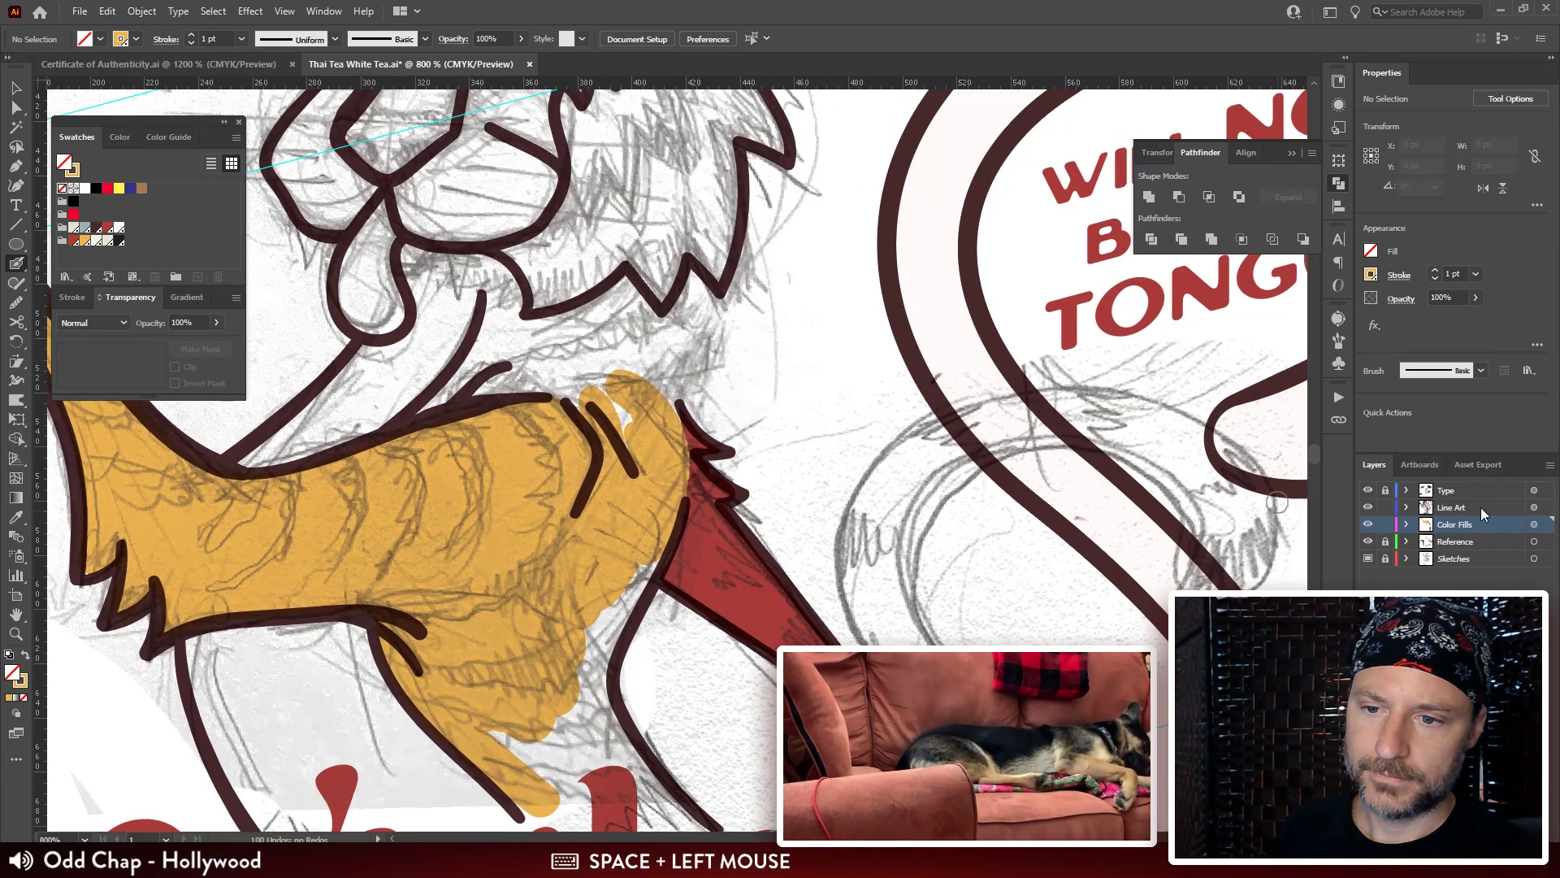
left_click(1475, 508)
key("b")
left_click_drag(643, 275, 686, 331)
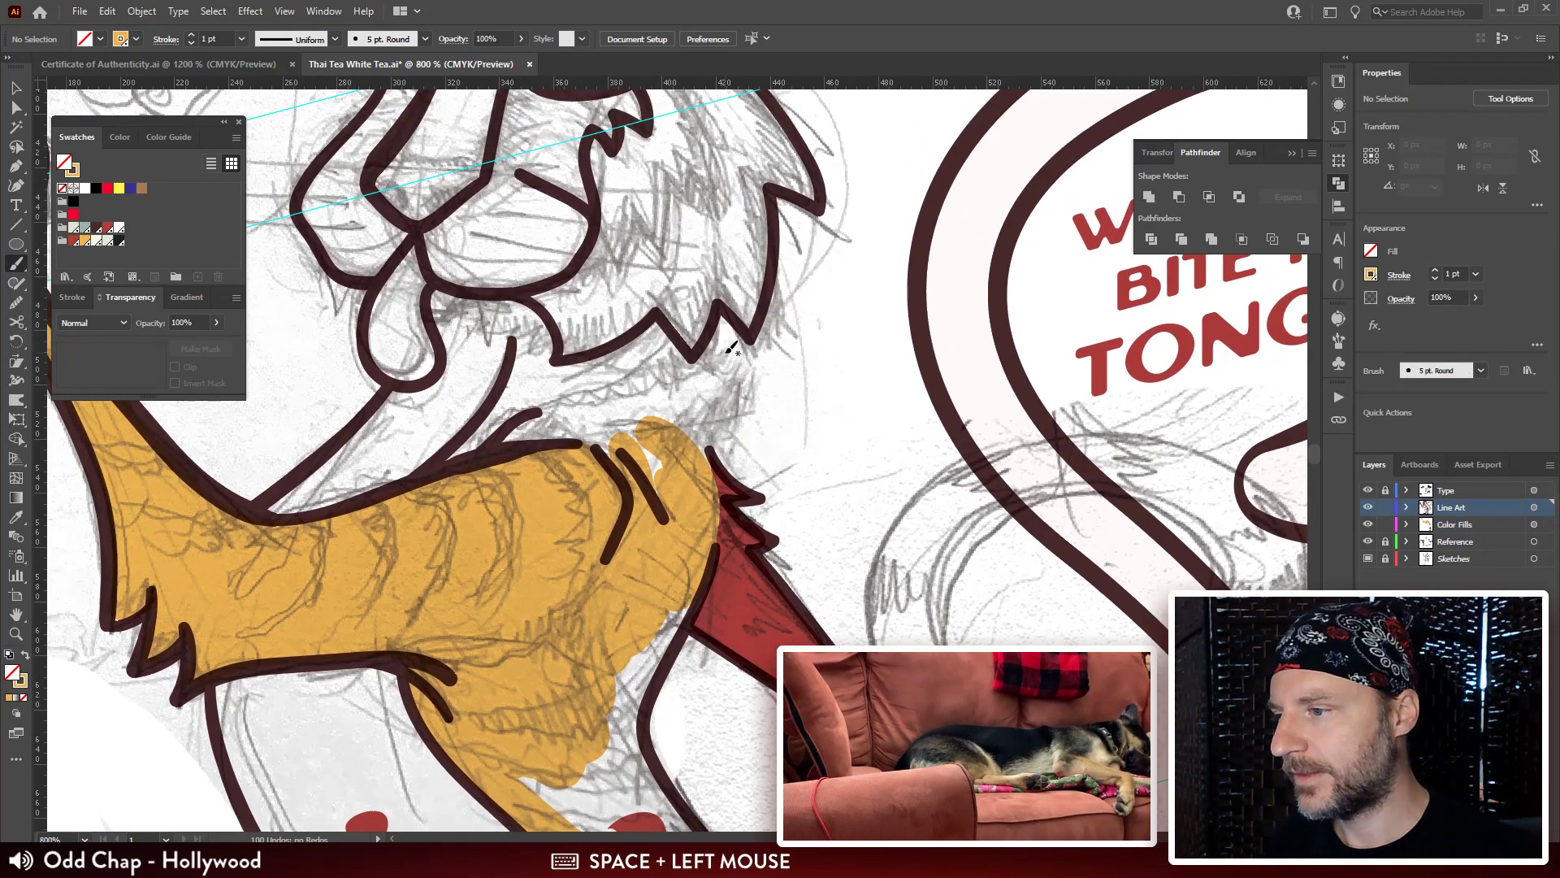
mouse_move(742, 410)
left_mouse_down()
mouse_move(720, 262)
mouse_move(686, 293)
left_mouse_up()
left_click(75, 170)
left_click(98, 230)
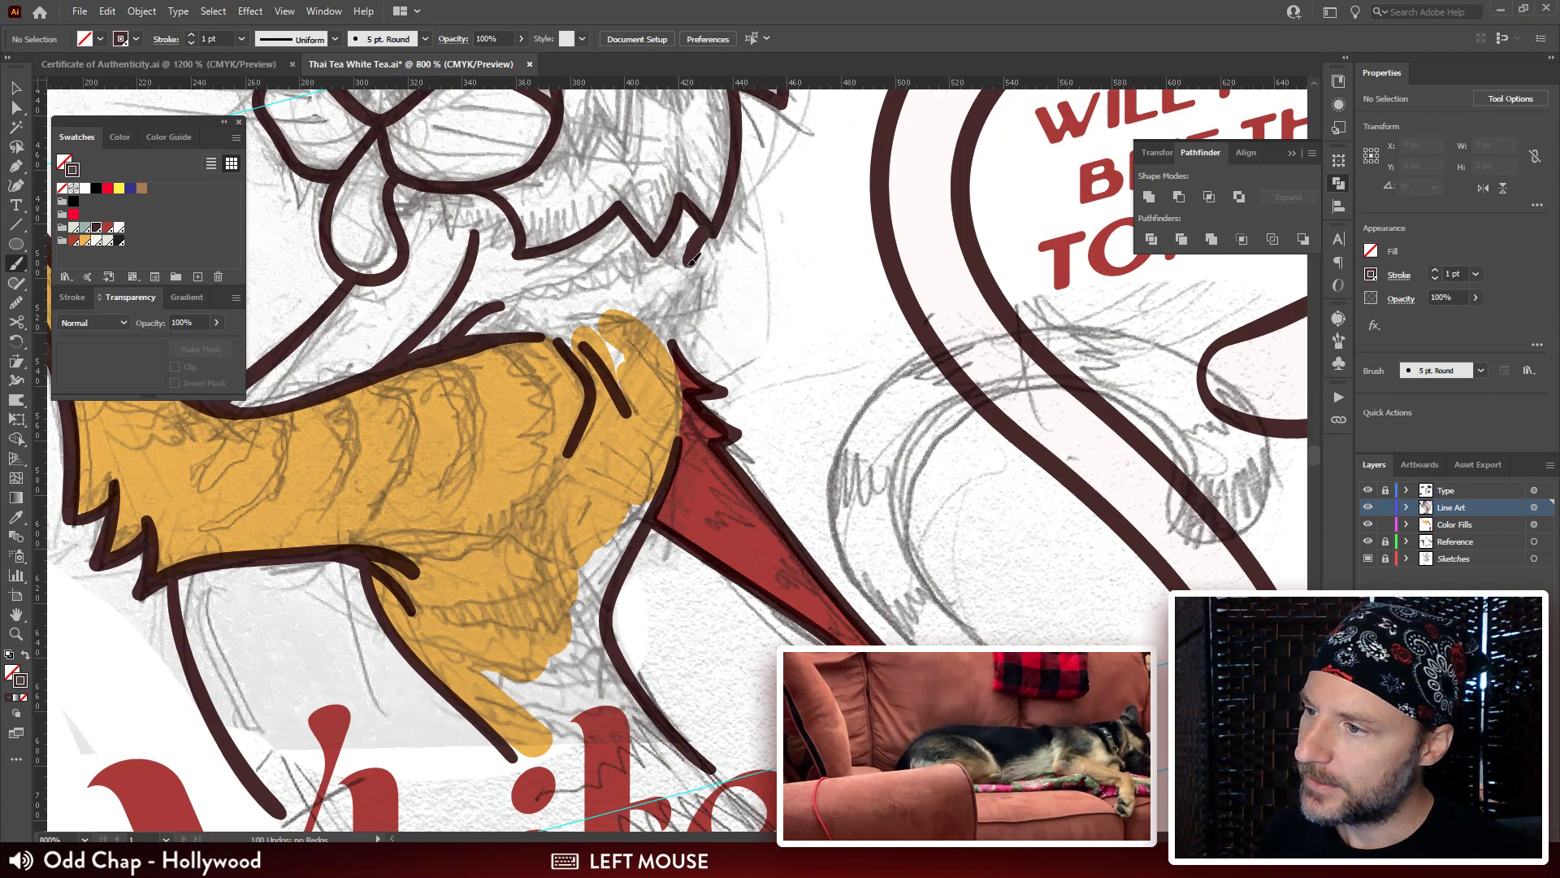
Undo the trial line below the mane and set the stroke weight to 1.5 pt.
key("ctrl+z")
key("bracketleft")
key("bracketright")
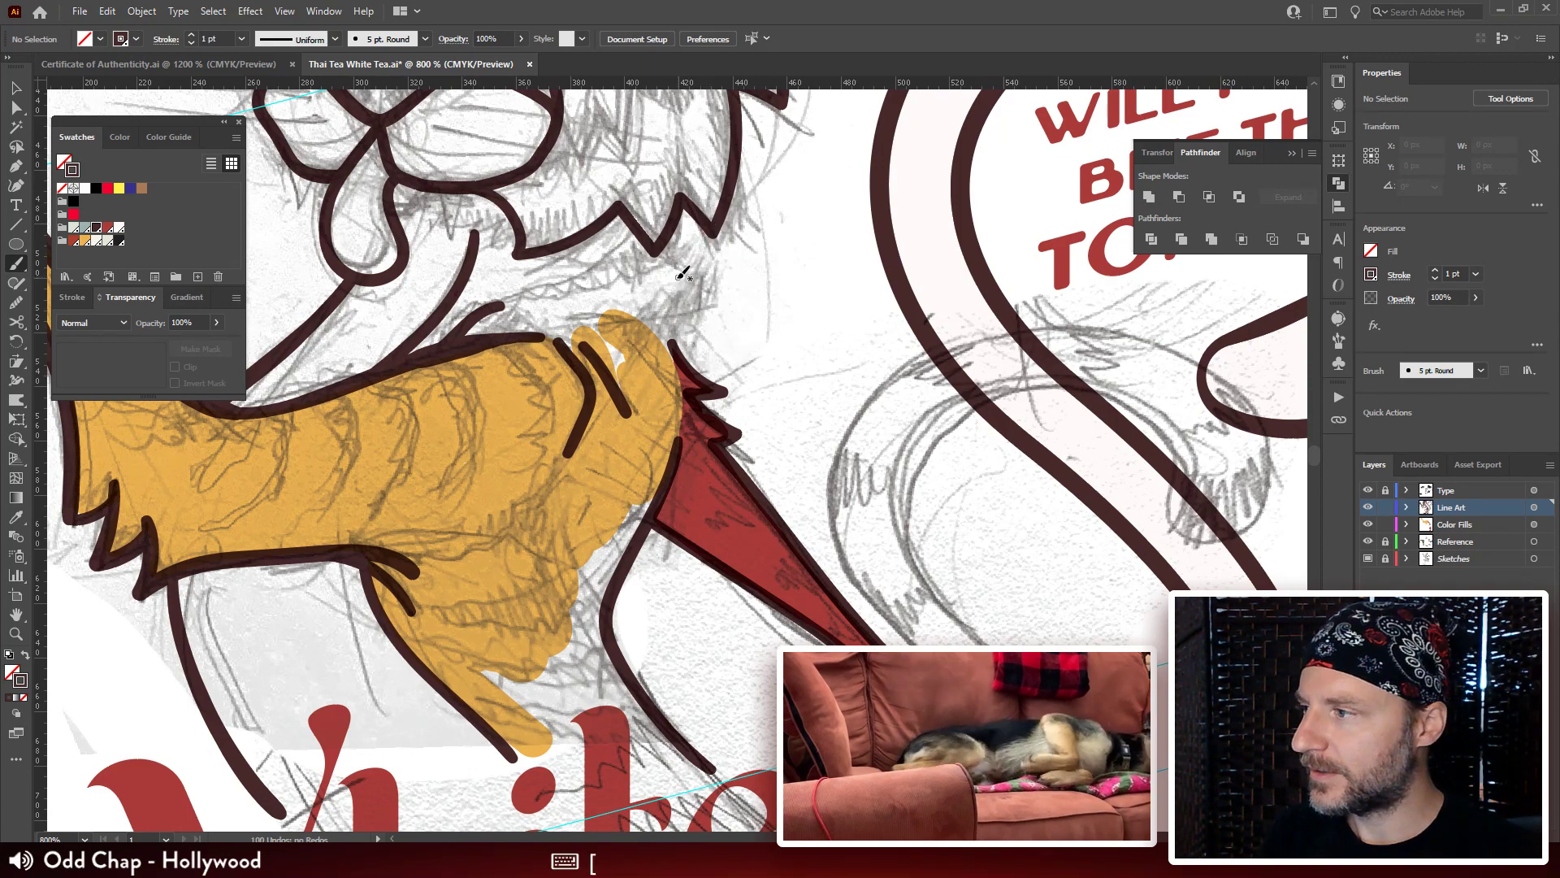
left_click(74, 298)
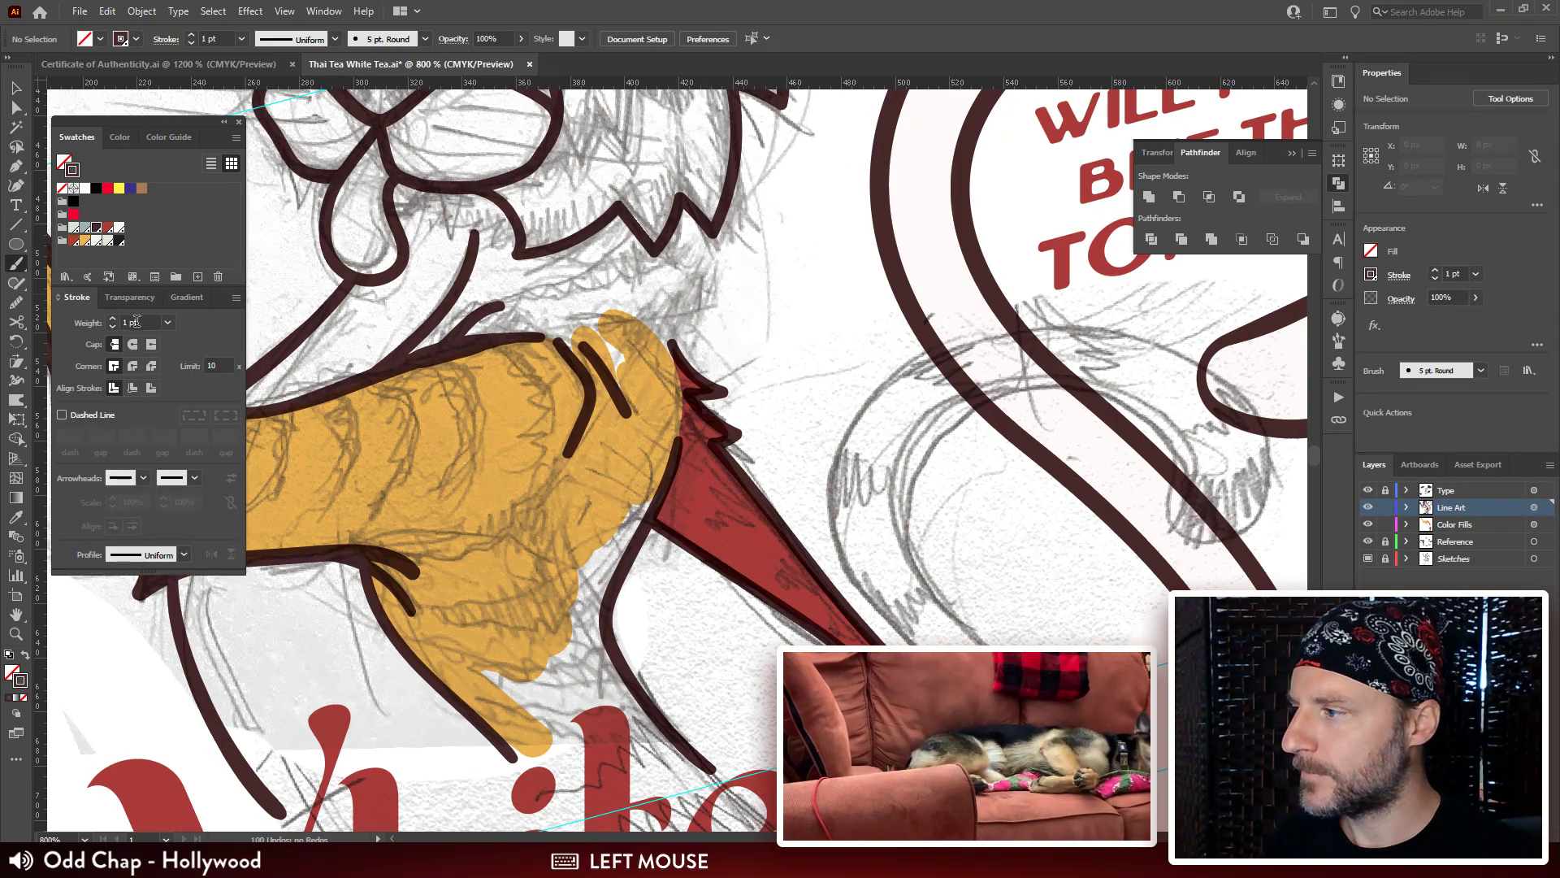
left_click(134, 323)
type("1.5")
key("Return")
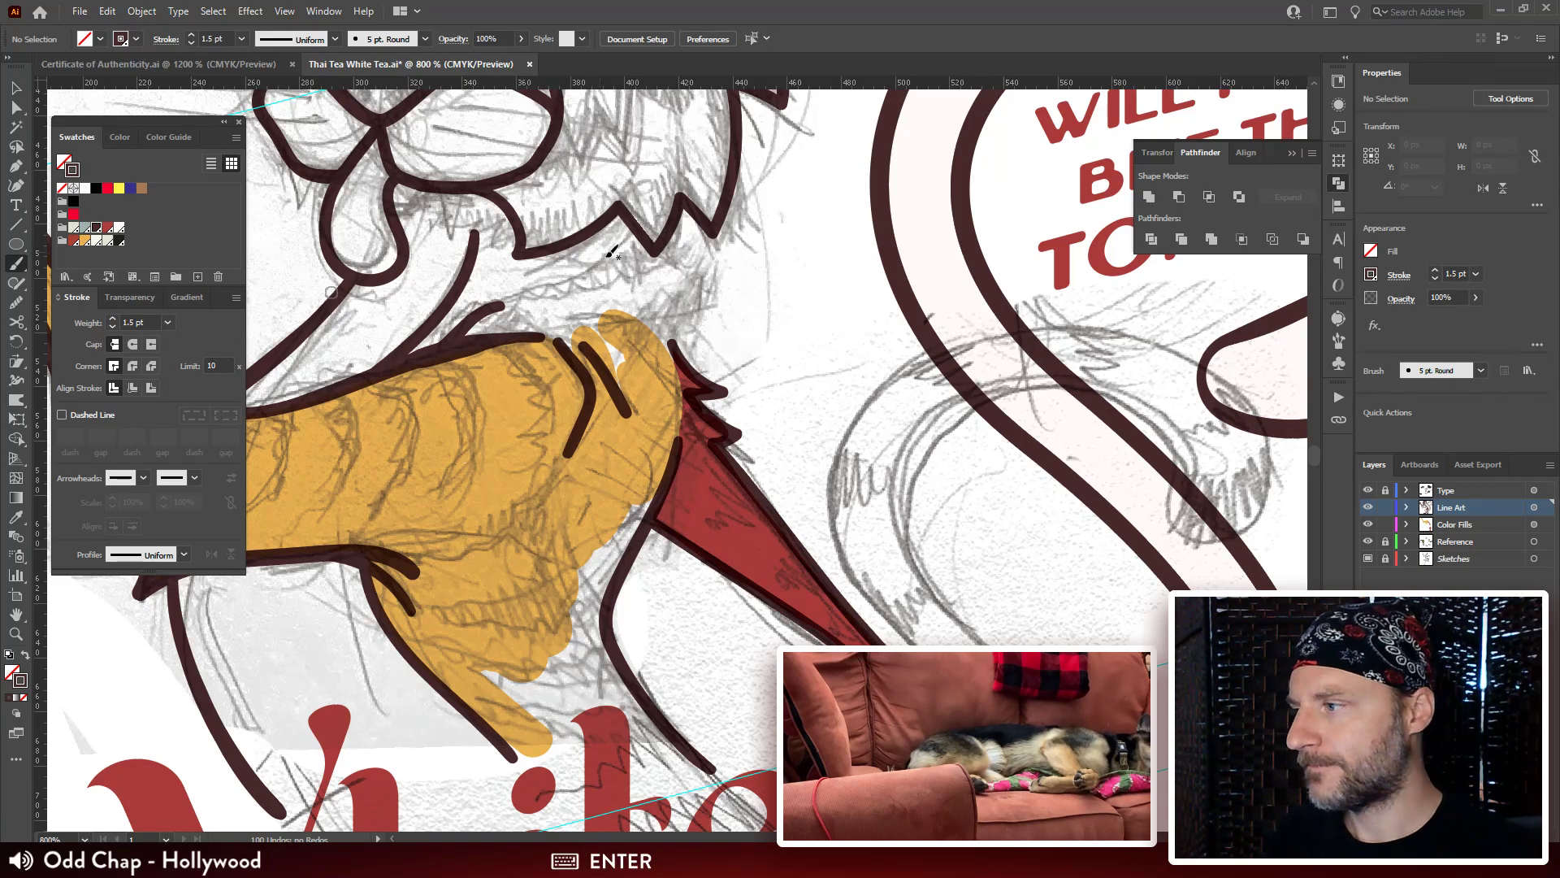
Draw the neck outline in dark brown, curving from the mane's last spike down to the red arm's shoulder fur.
key("bracketleft")
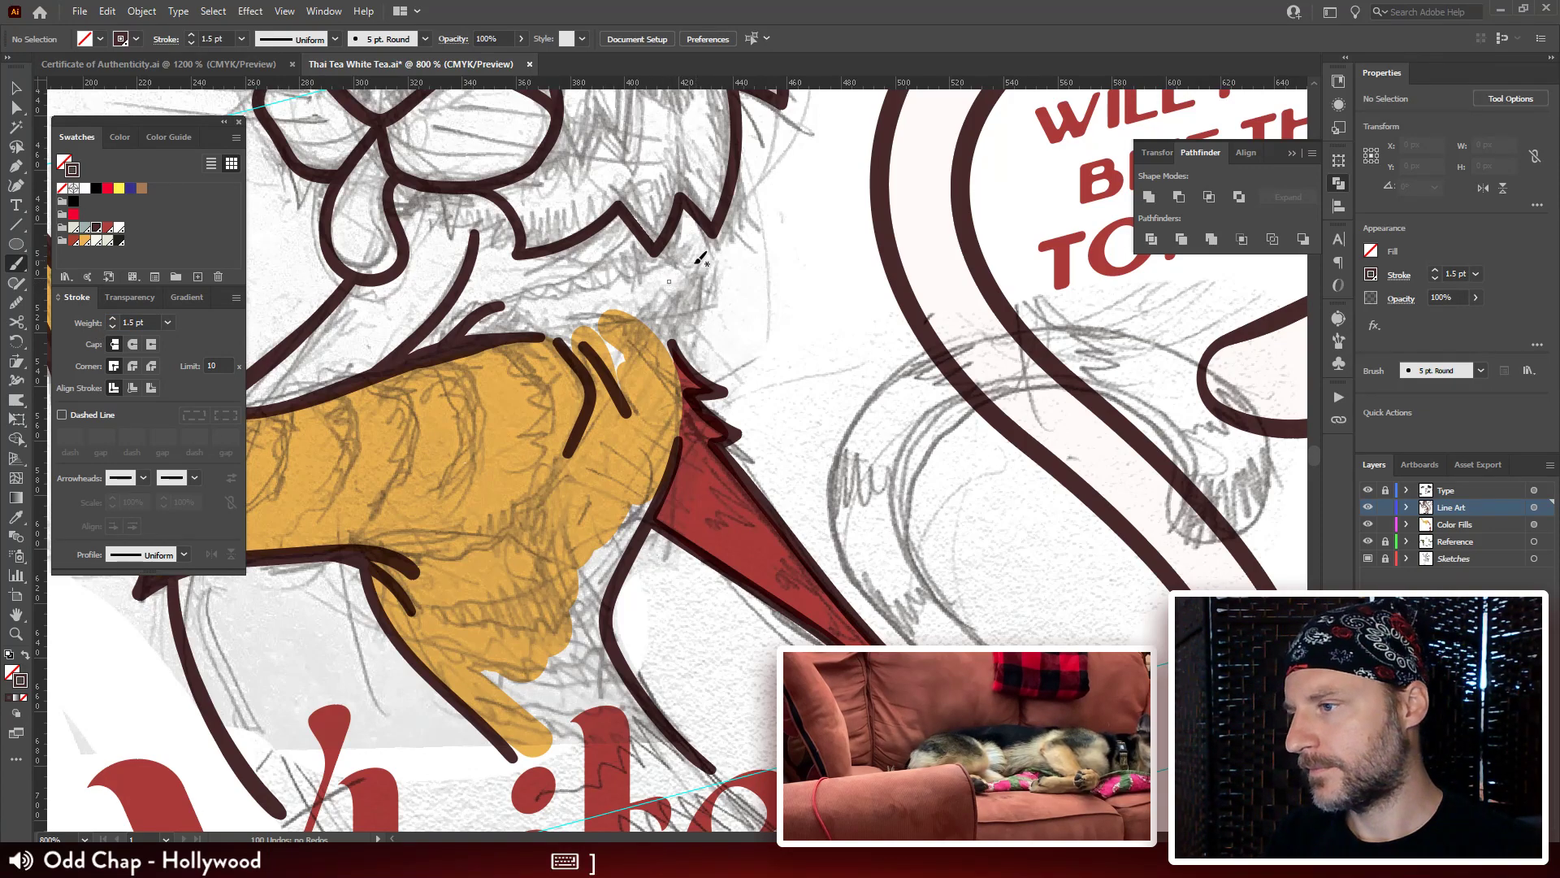
left_click(701, 238)
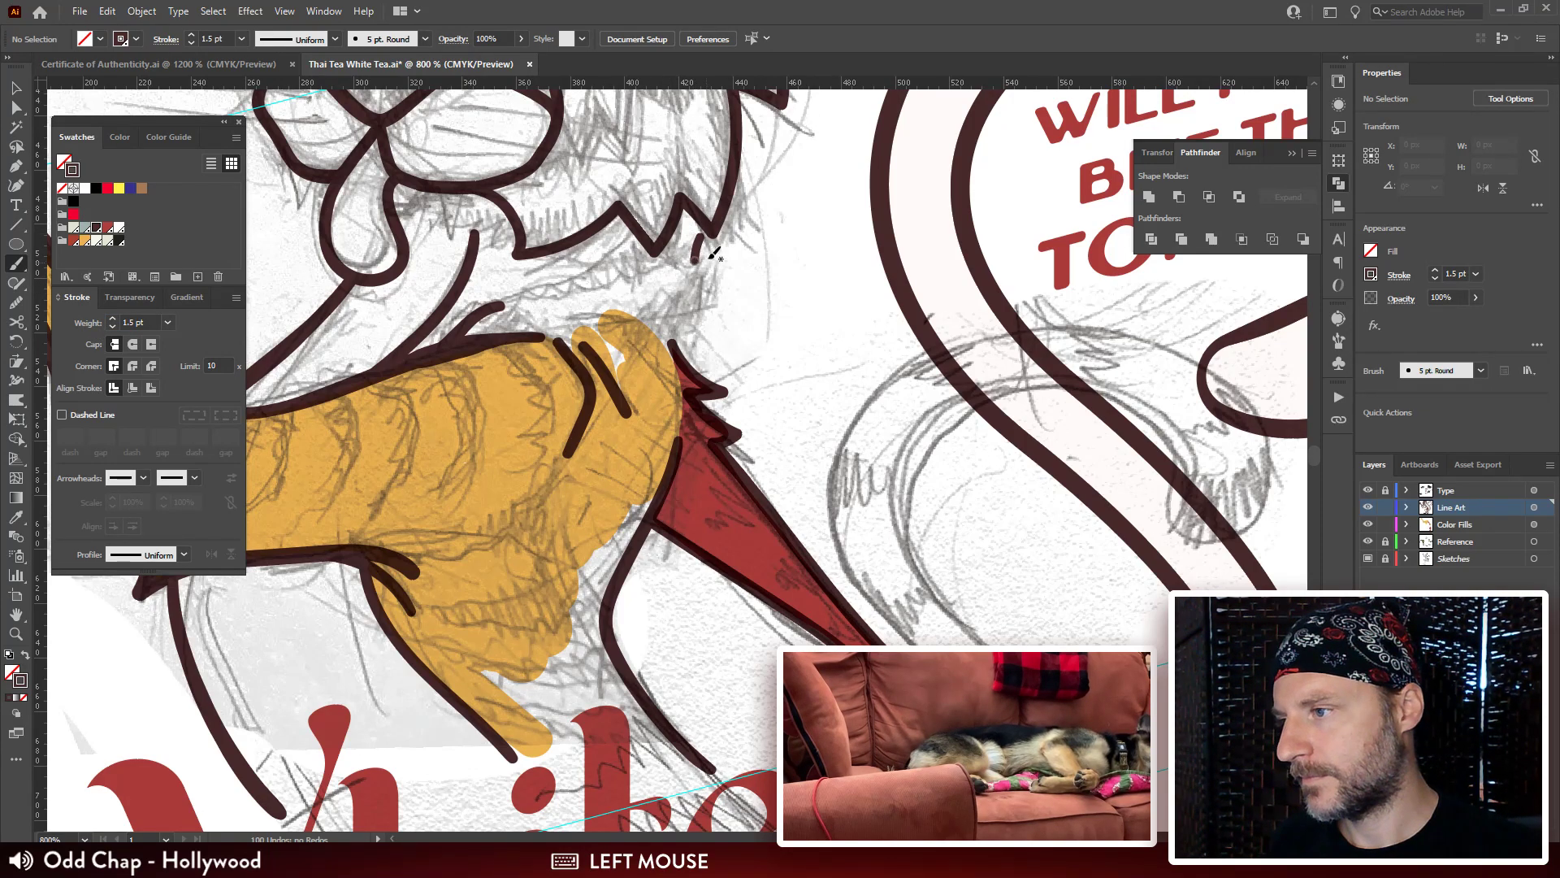
key("ctrl+z")
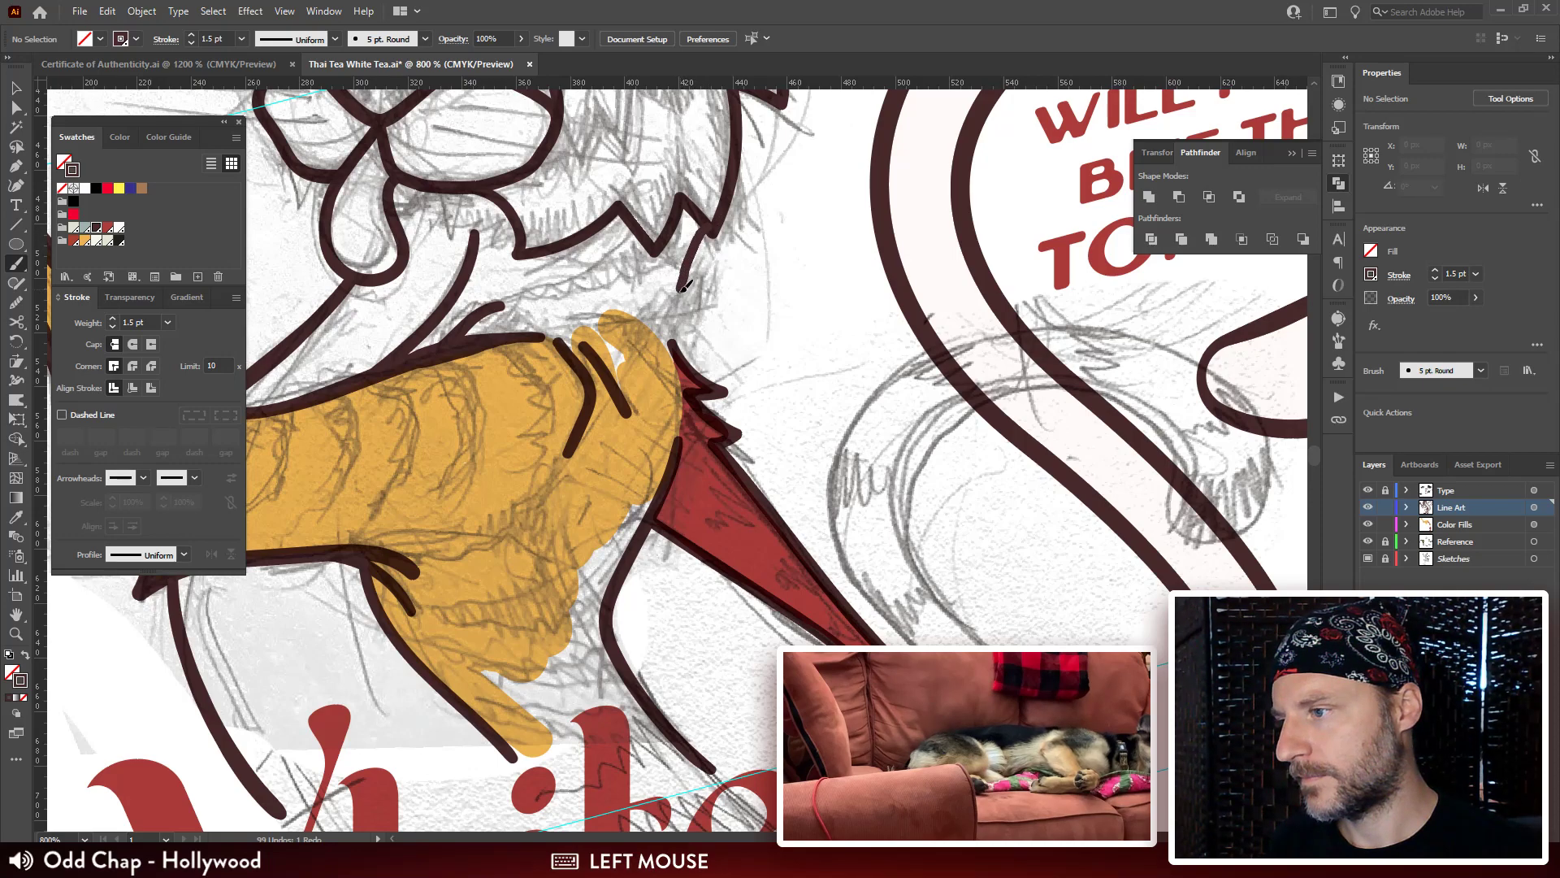
left_click_drag(696, 358, 681, 253)
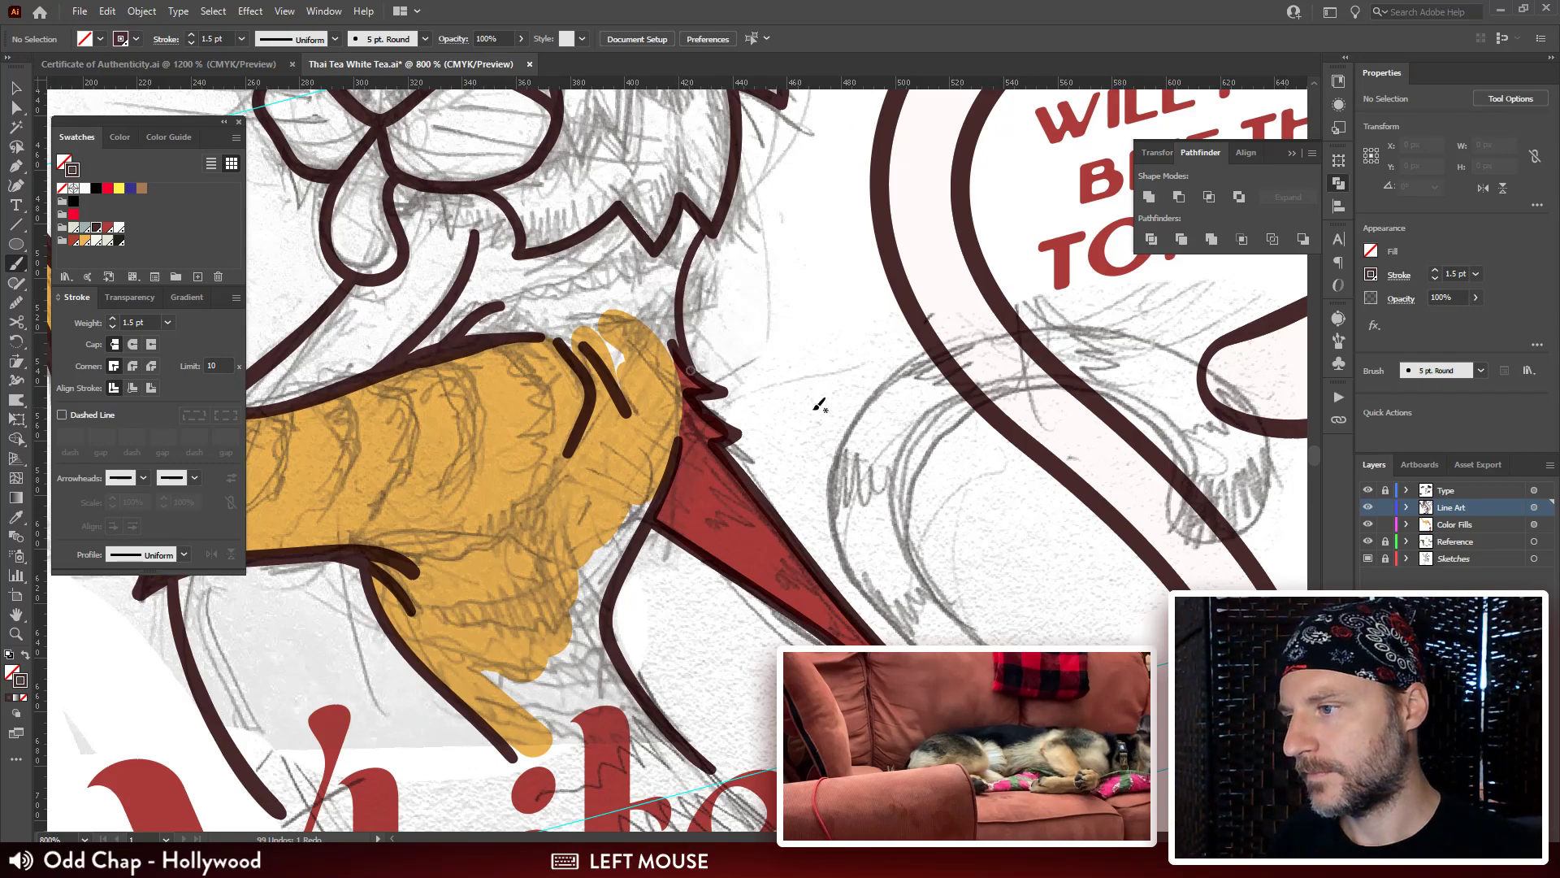
left_click_drag(769, 475, 857, 556)
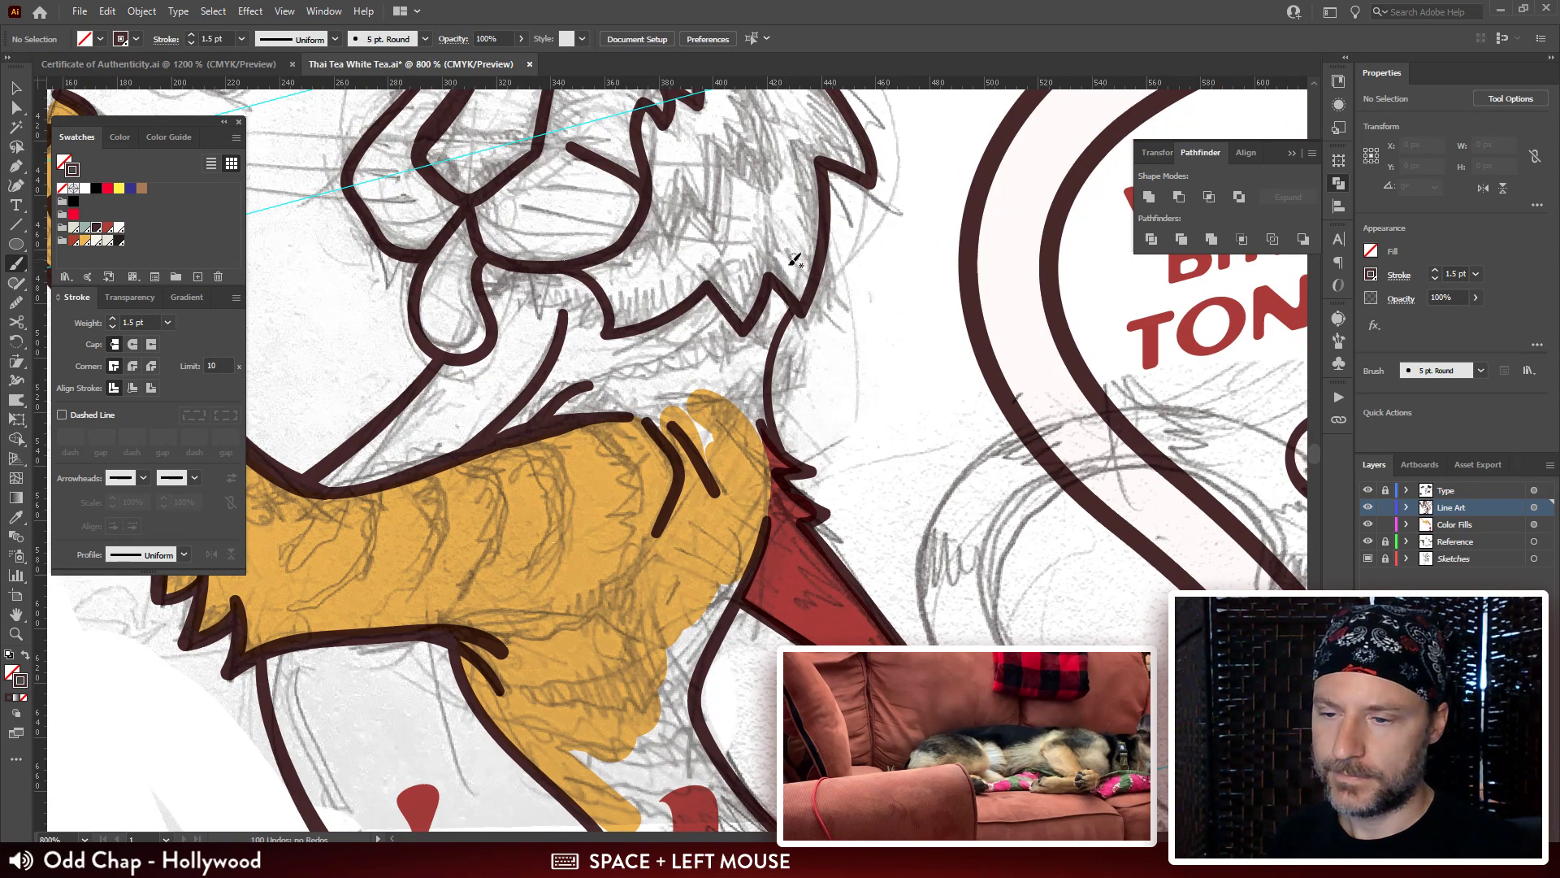
Draw two short curved fold lines in dark brown on the neck, just beneath the mane's lower edge.
left_click_drag(733, 321, 690, 236)
left_click_drag(627, 312, 594, 363)
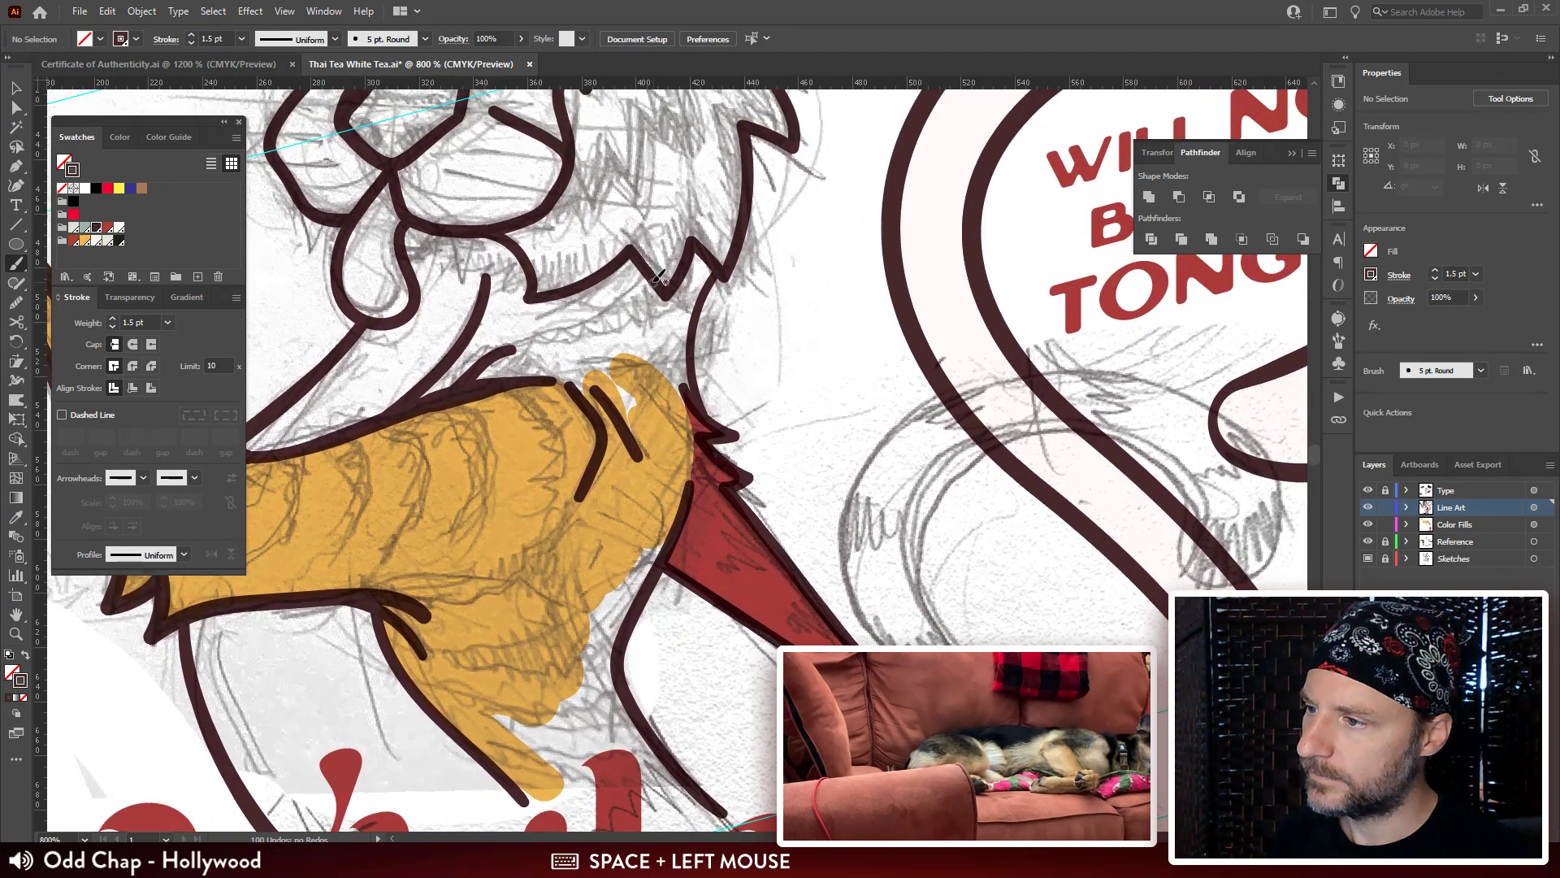
left_click_drag(655, 269, 639, 294)
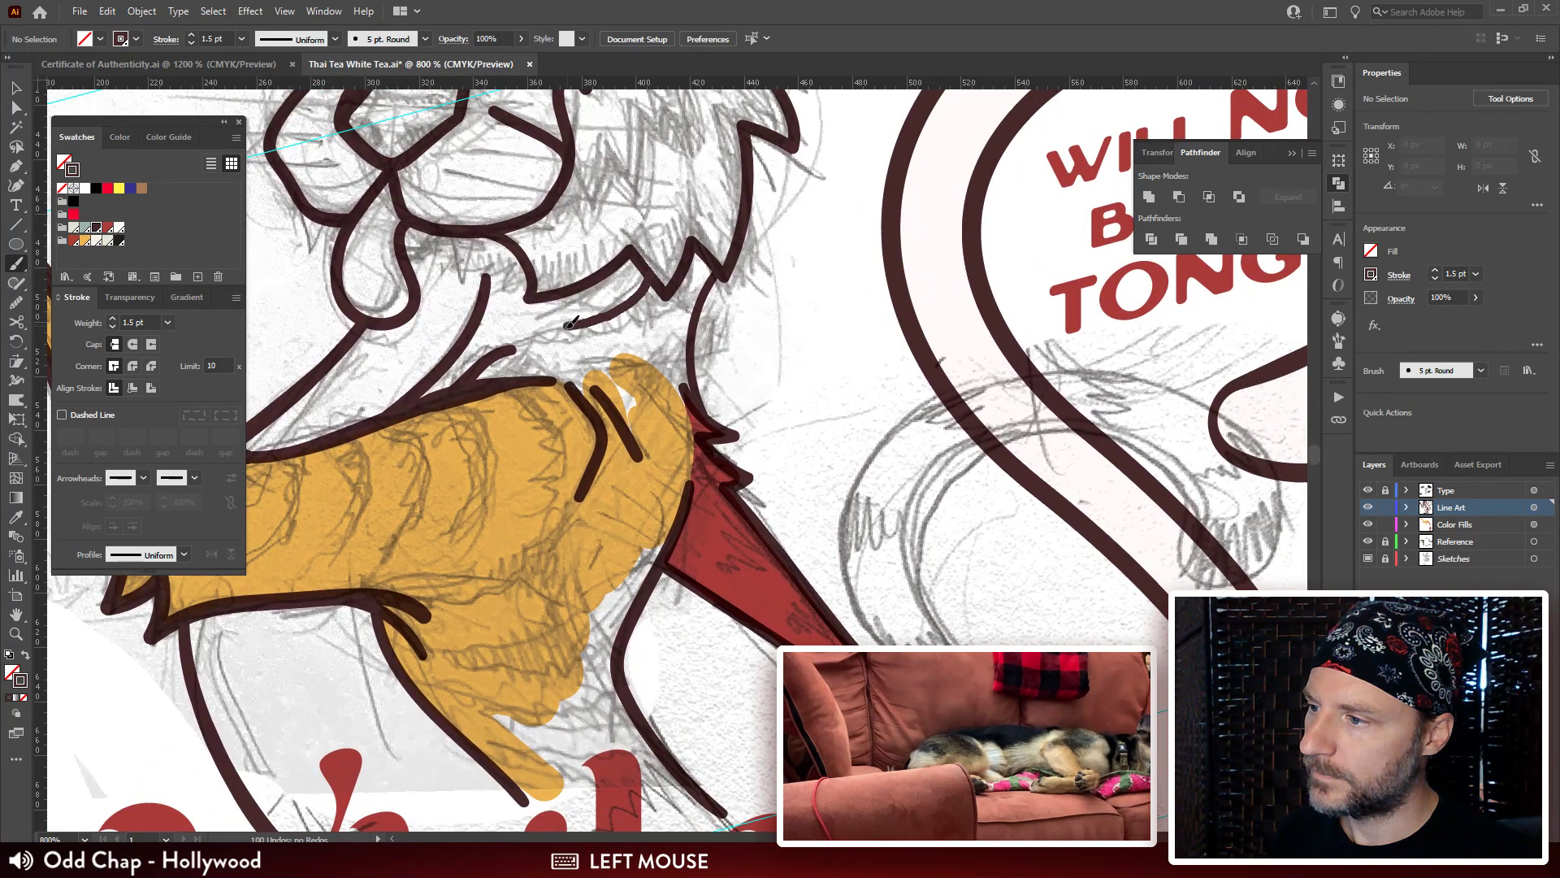
left_click_drag(537, 326, 502, 338)
mouse_move(664, 321)
left_mouse_down()
mouse_move(611, 331)
mouse_move(611, 301)
mouse_move(536, 351)
mouse_move(942, 385)
left_mouse_up()
key("ctrl+minus")
key("ctrl+minus")
key("ctrl+minus")
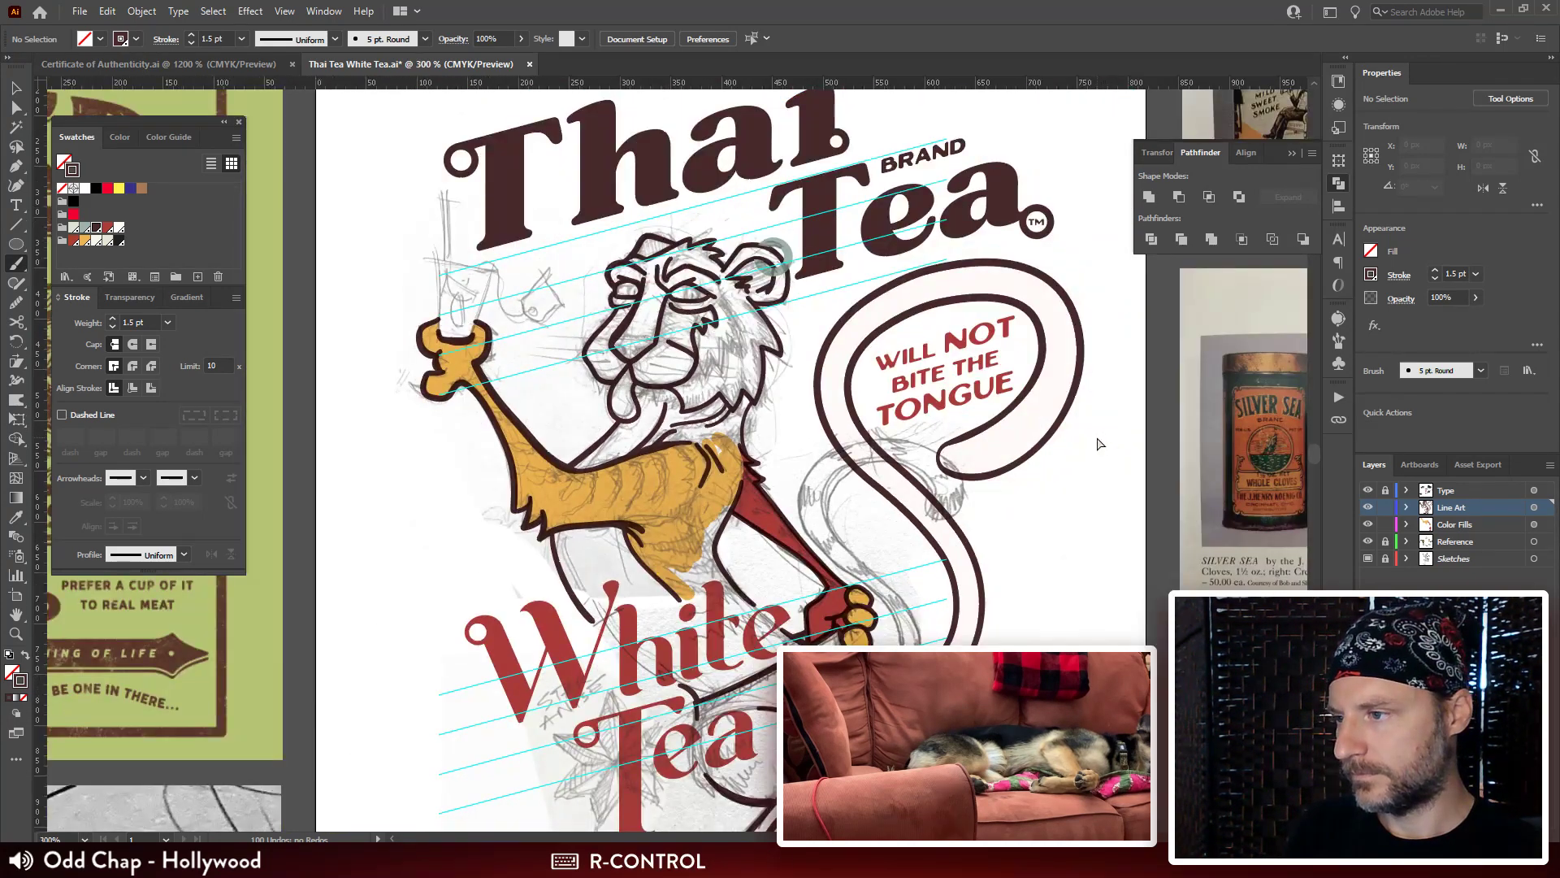
Try to join the lower end of the neck outline to the red arm's shoulder fur outline, and undo it.
key("ctrl+plus")
key("ctrl+plus")
key("ctrl+plus")
left_click_drag(869, 467, 858, 414)
left_click_drag(878, 290, 863, 425)
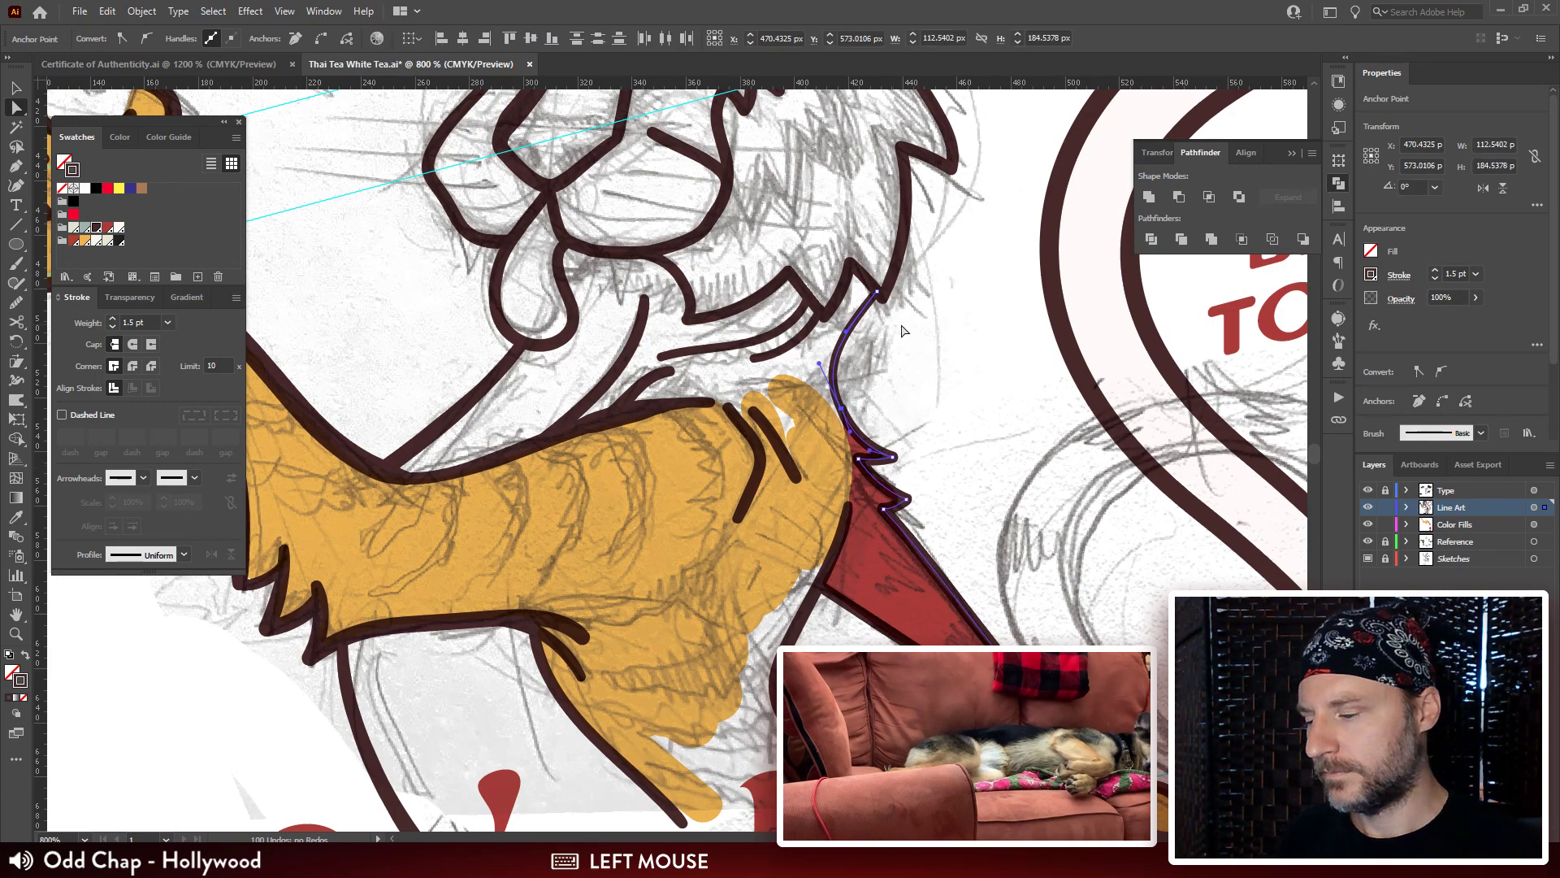
key("ctrl+alt+shift+j")
key("ctrl+z")
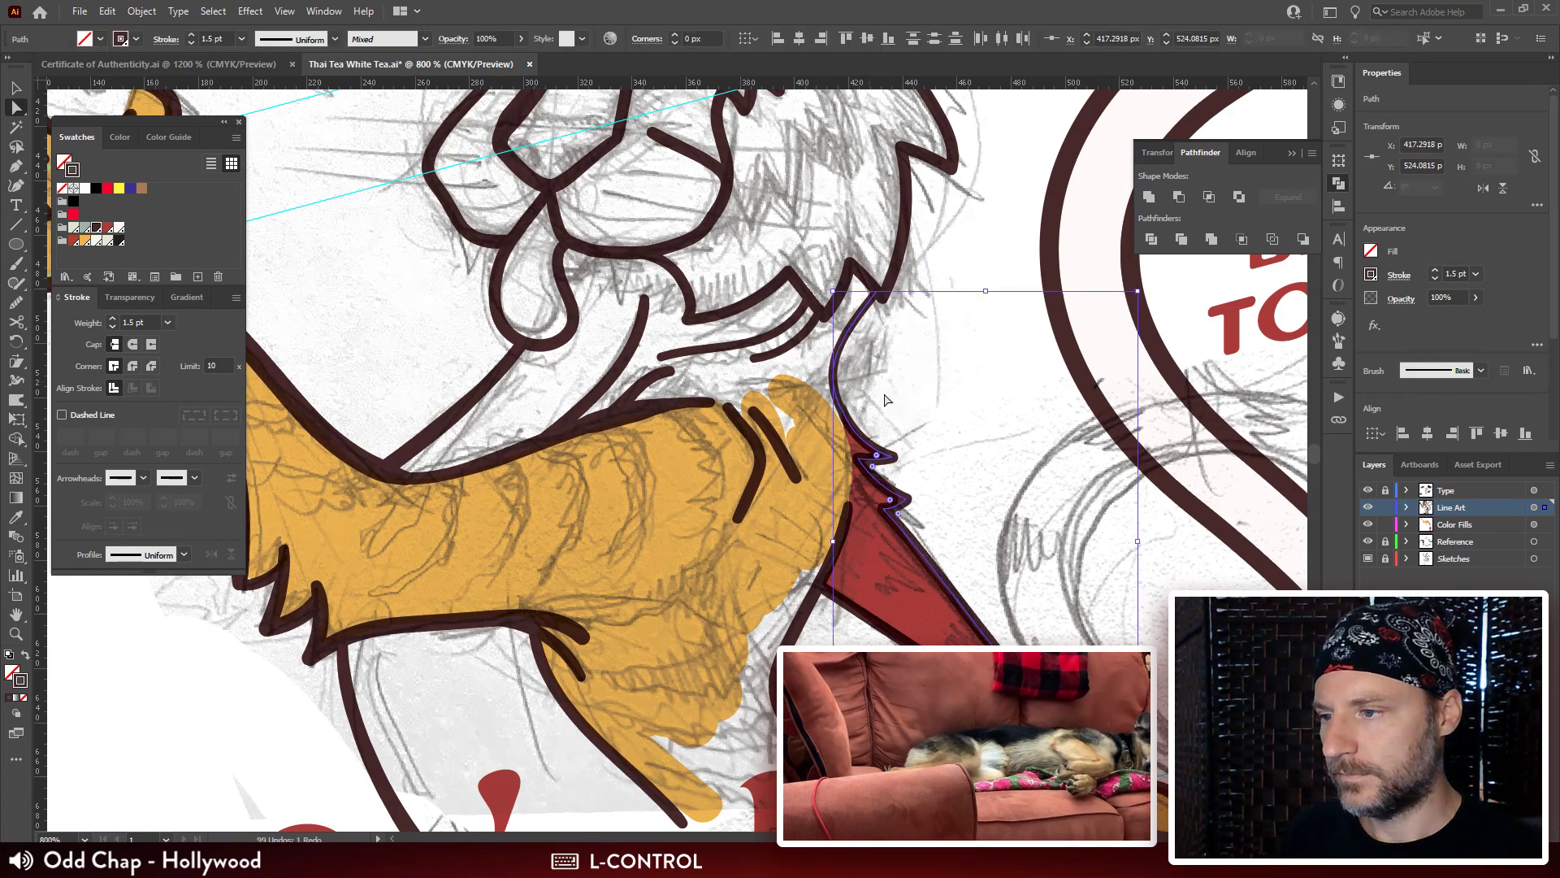
Move the neck outline's lower anchor point onto the start of the red arm's outline.
left_click(837, 390)
key("ctrl+plus")
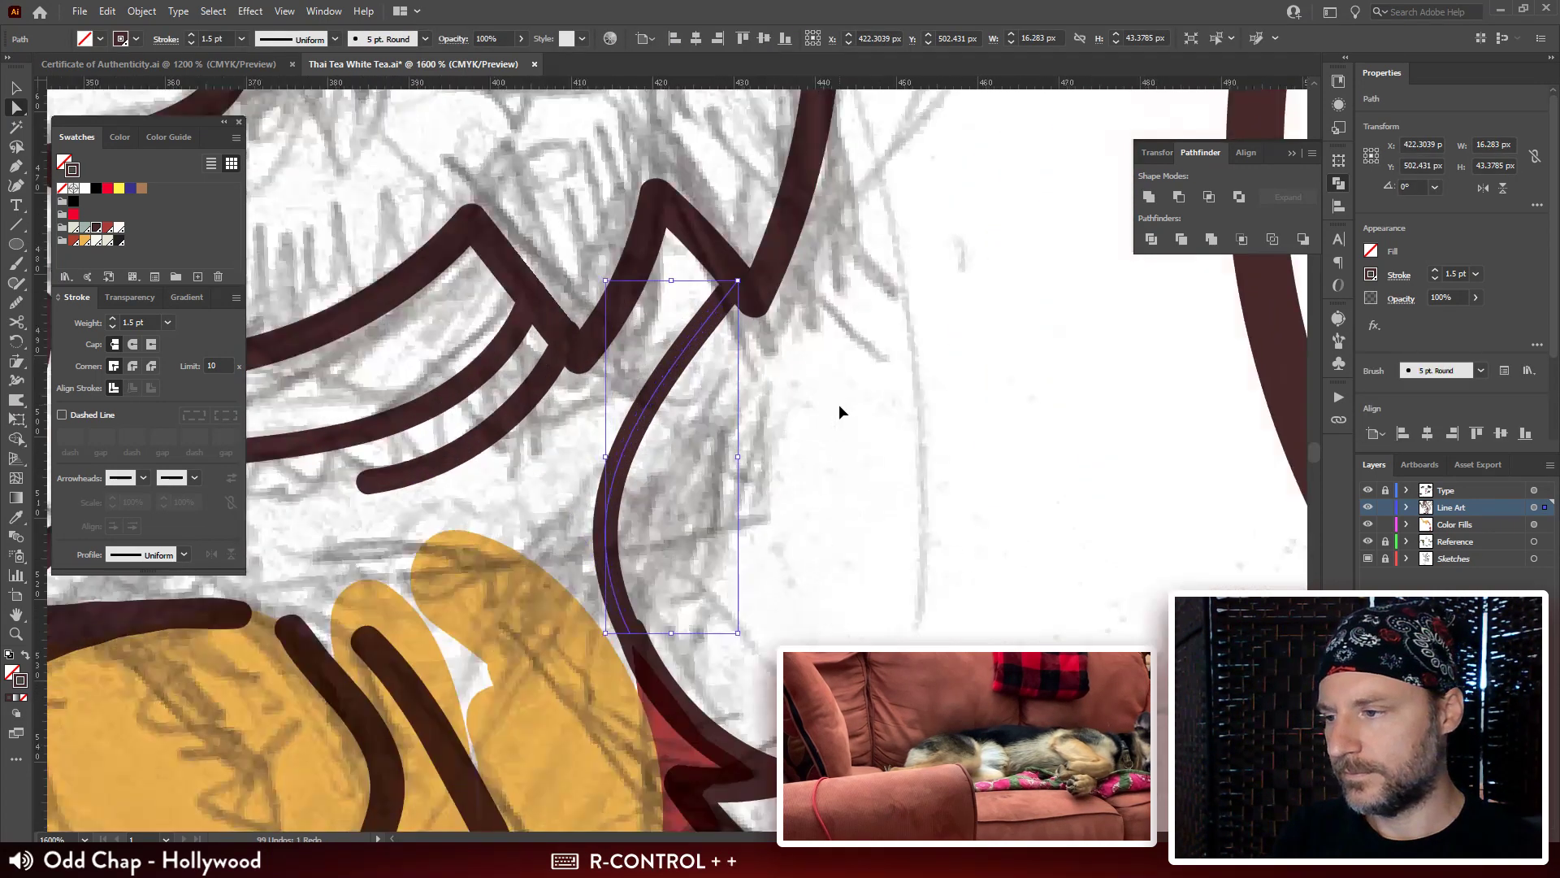
key("ctrl+plus")
left_click_drag(839, 403, 878, 382)
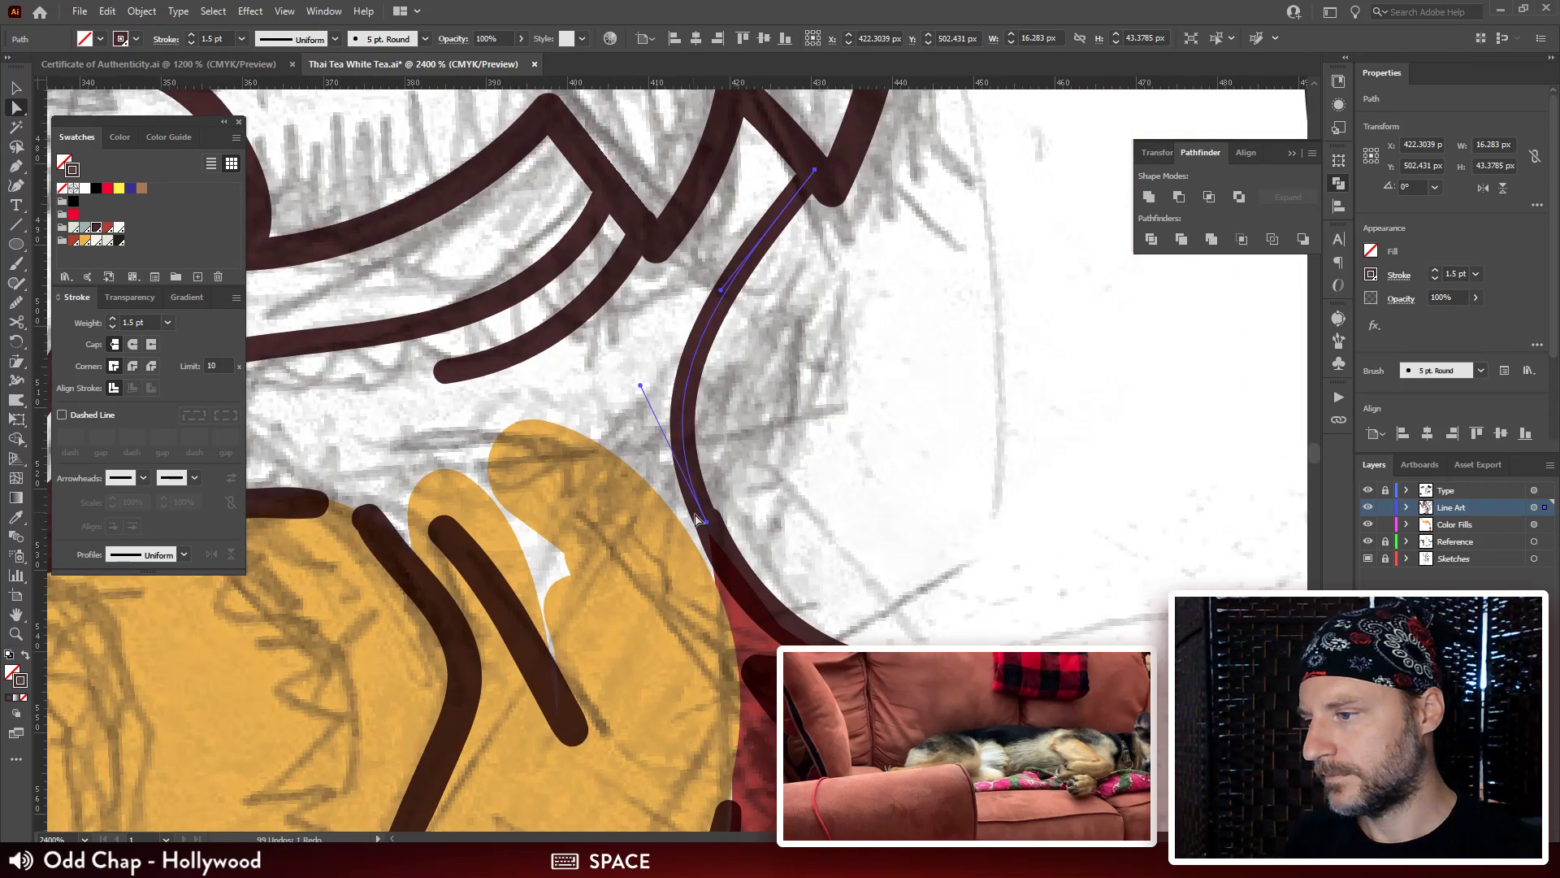
left_click_drag(705, 525, 717, 542)
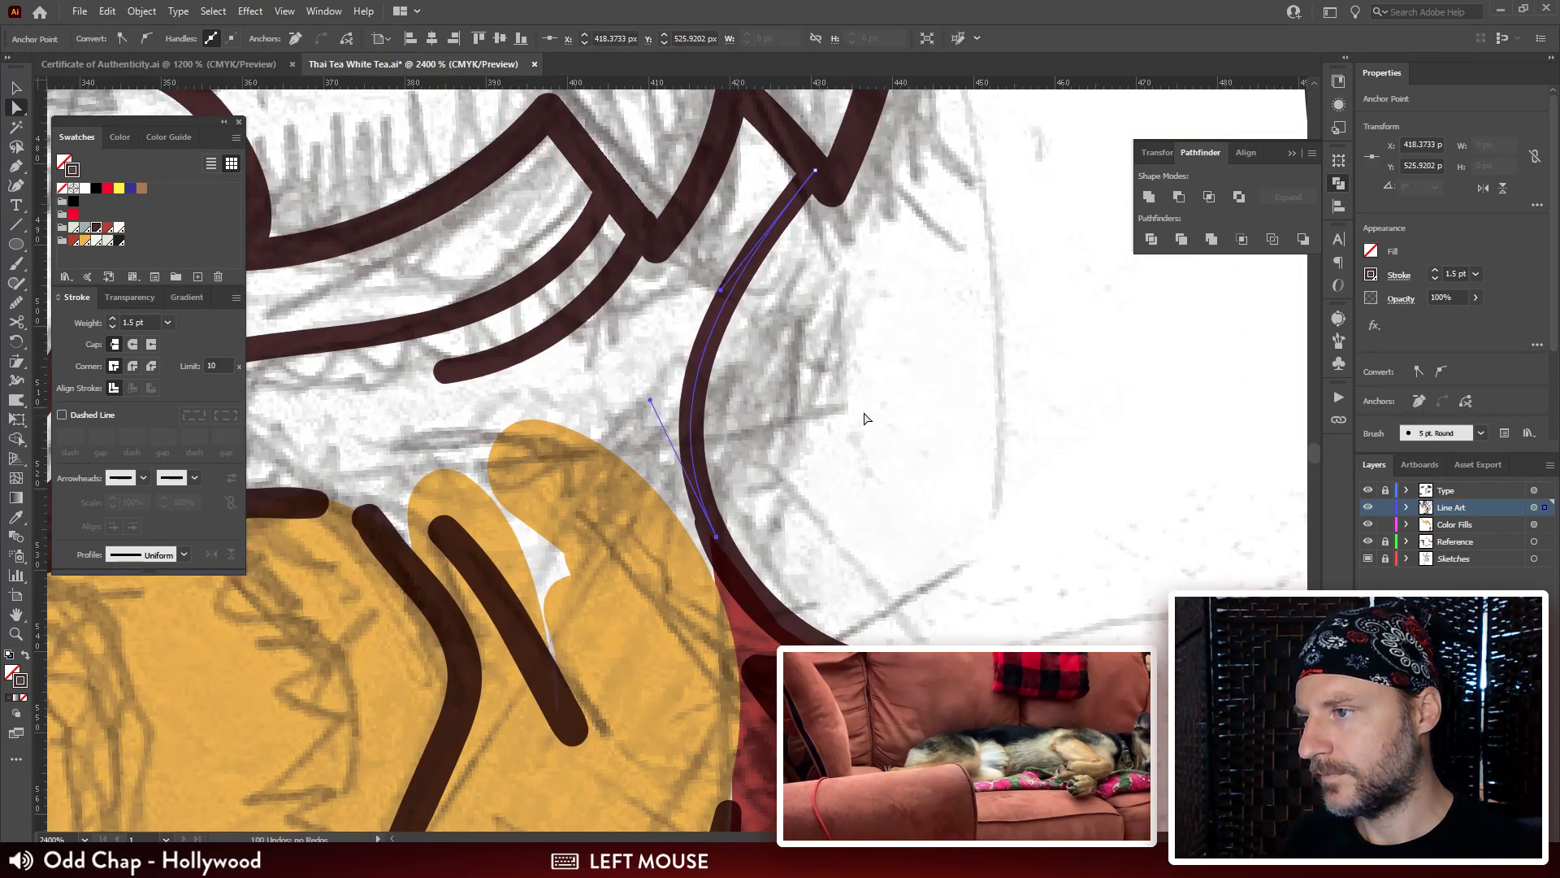
left_click(866, 419)
Move the neck outline's upper end inward along the mane's zigzag edge and adjust its handle to straighten the curve.
left_click_drag(793, 287, 732, 312)
mouse_move(728, 241)
left_mouse_down()
mouse_move(748, 175)
mouse_move(664, 162)
left_mouse_up()
key("ctrl+z")
left_click(708, 150)
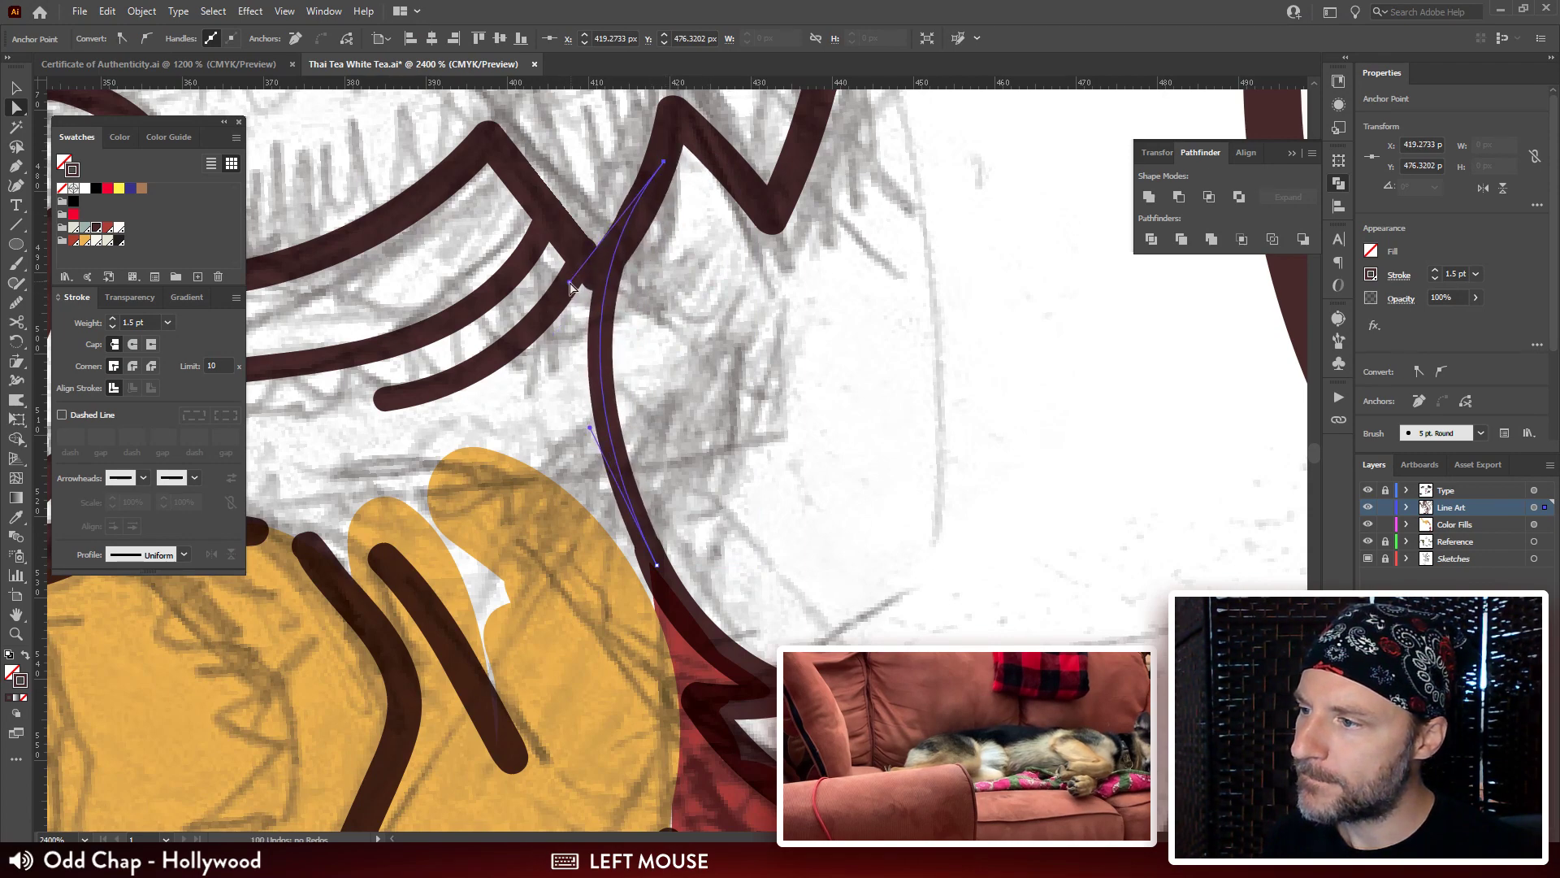
left_click_drag(571, 286, 615, 354)
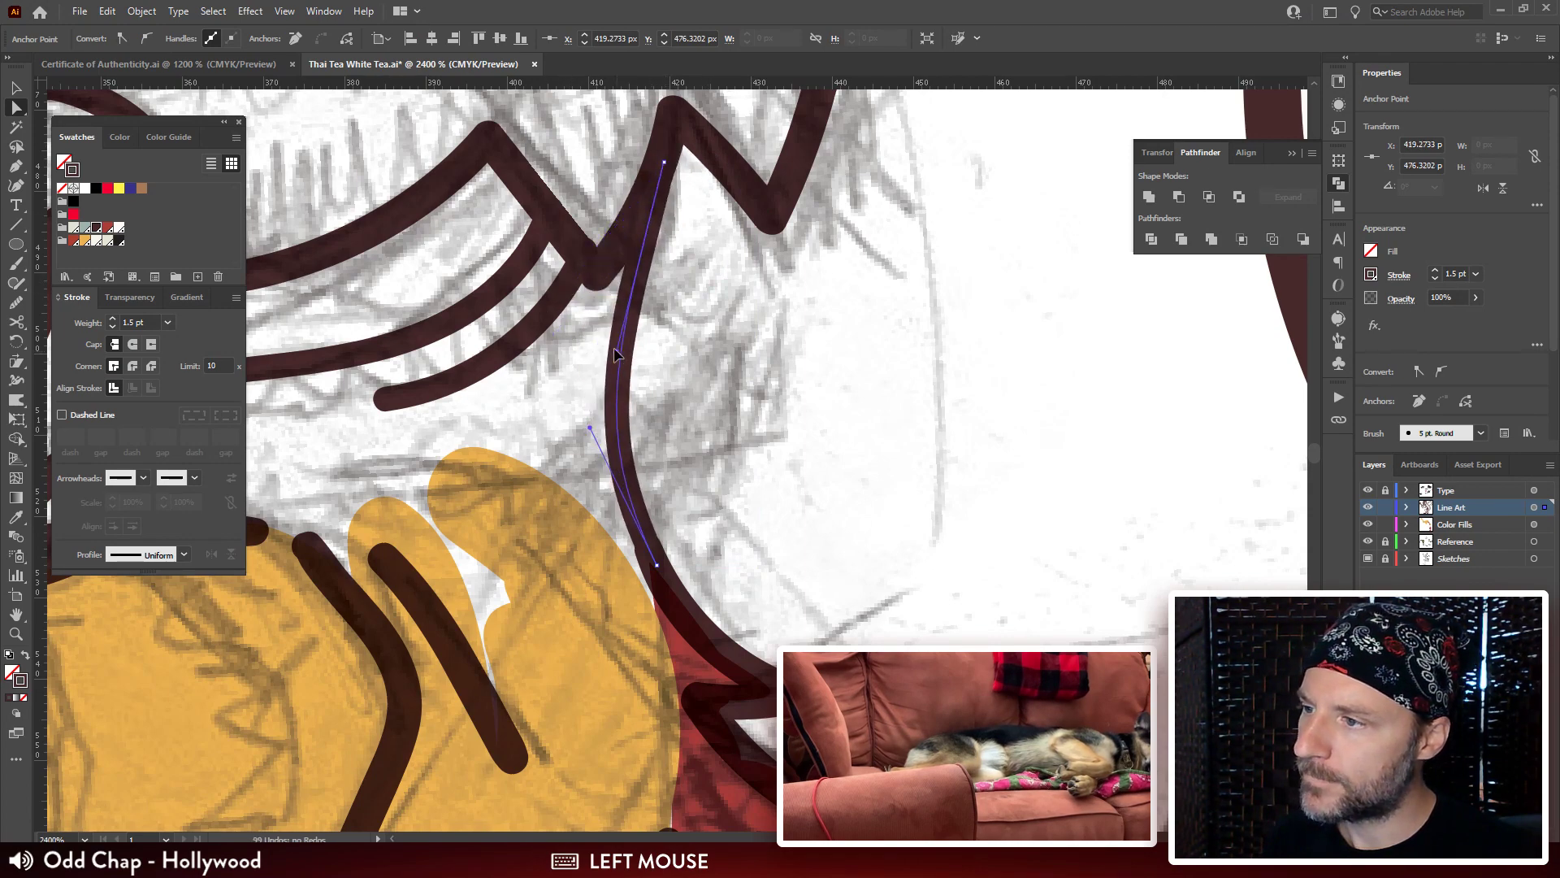
left_click(918, 286)
key("ctrl+minus")
key("ctrl+minus")
key("ctrl+minus")
key("ctrl+minus")
key("ctrl+minus")
key("ctrl+minus")
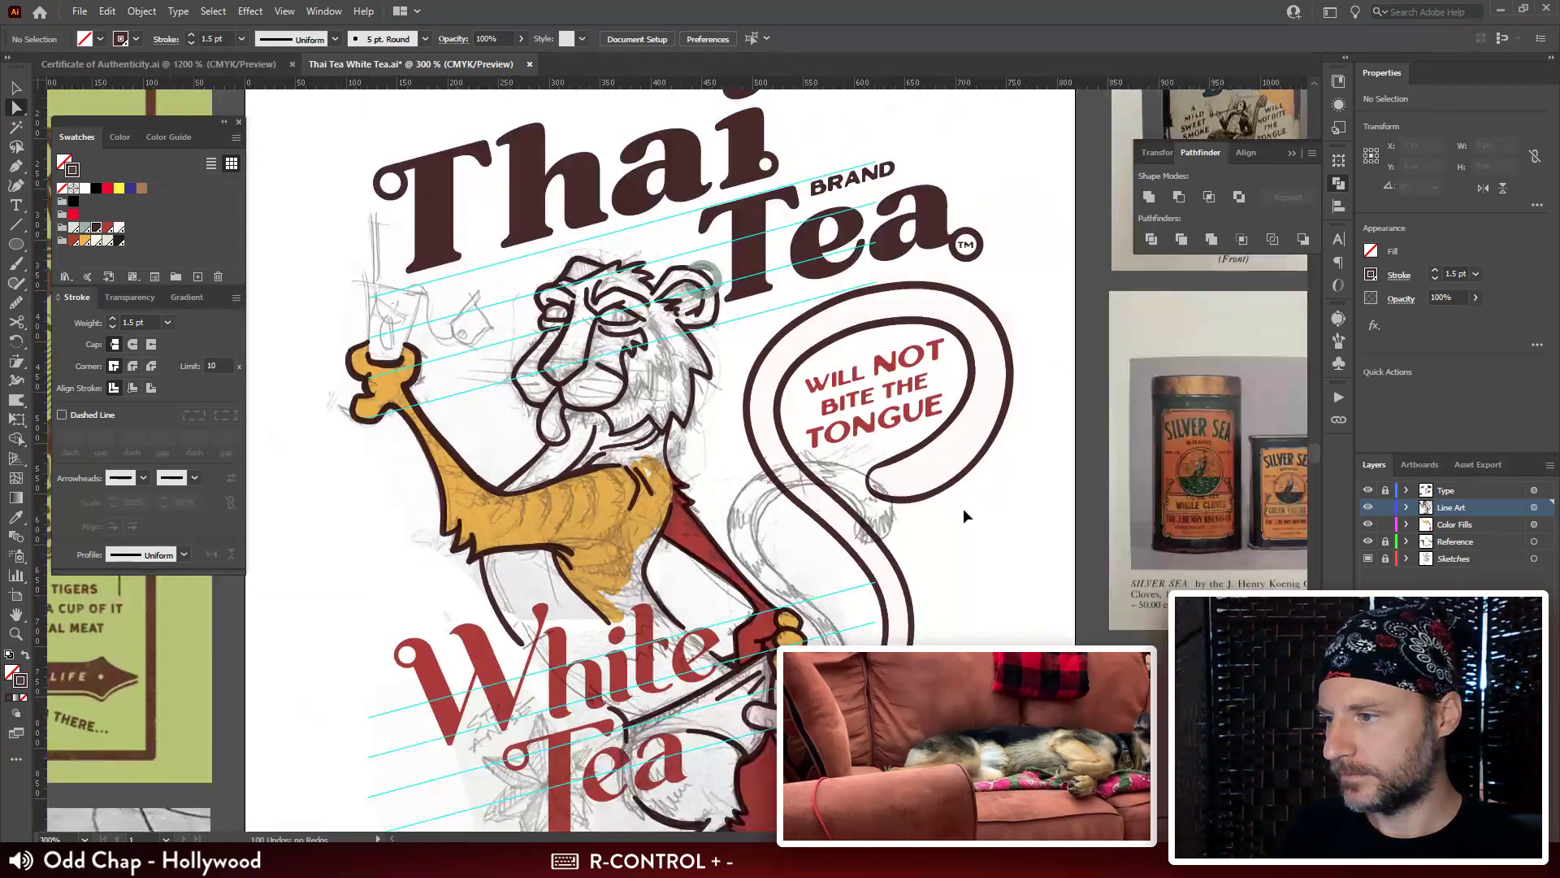
Shift the neck outline's upper end down to the tip of the mane's inner spike.
key("ctrl+plus")
key("ctrl+plus")
key("ctrl+plus")
key("ctrl+plus")
key("ctrl+plus")
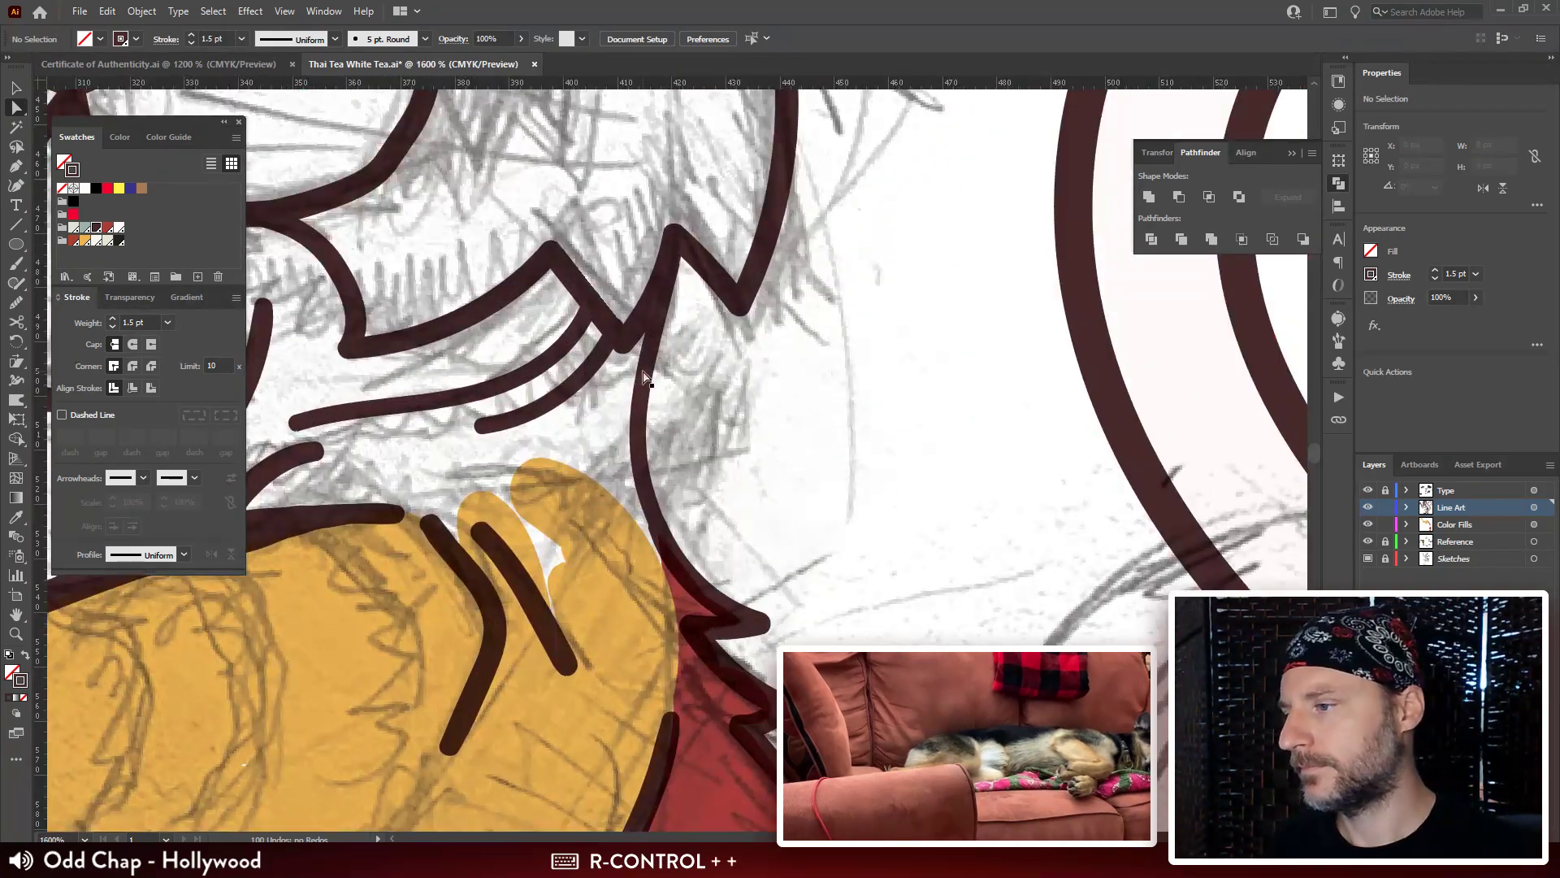
left_click(644, 378)
left_click_drag(682, 280, 638, 325)
key("ctrl+z")
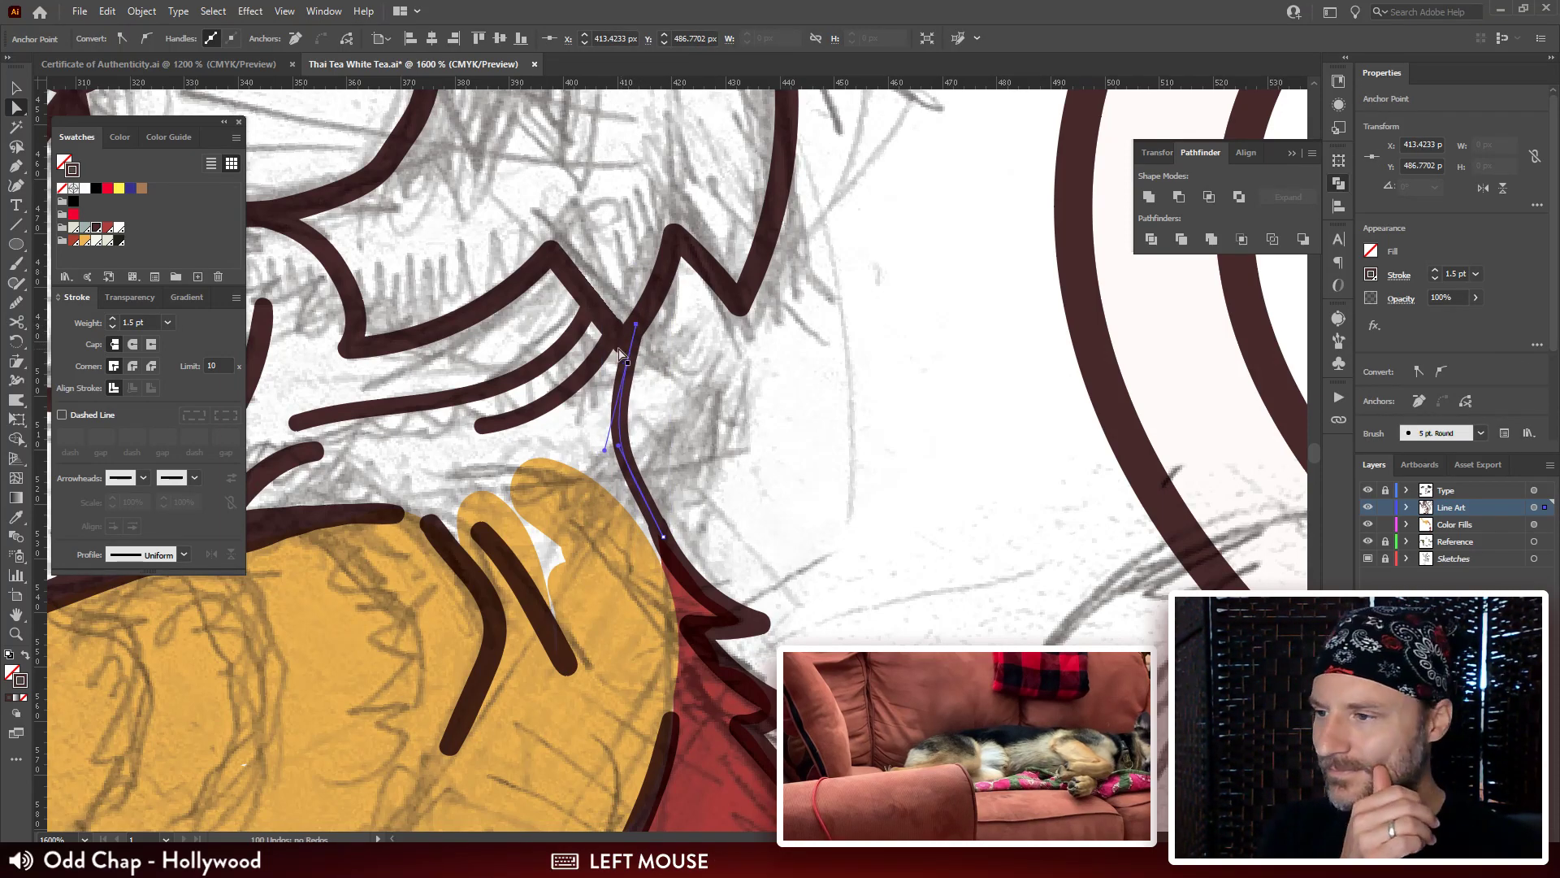
Delete the shorter, lower fold line beneath the mane.
left_click(580, 388)
key("Delete")
key("Delete")
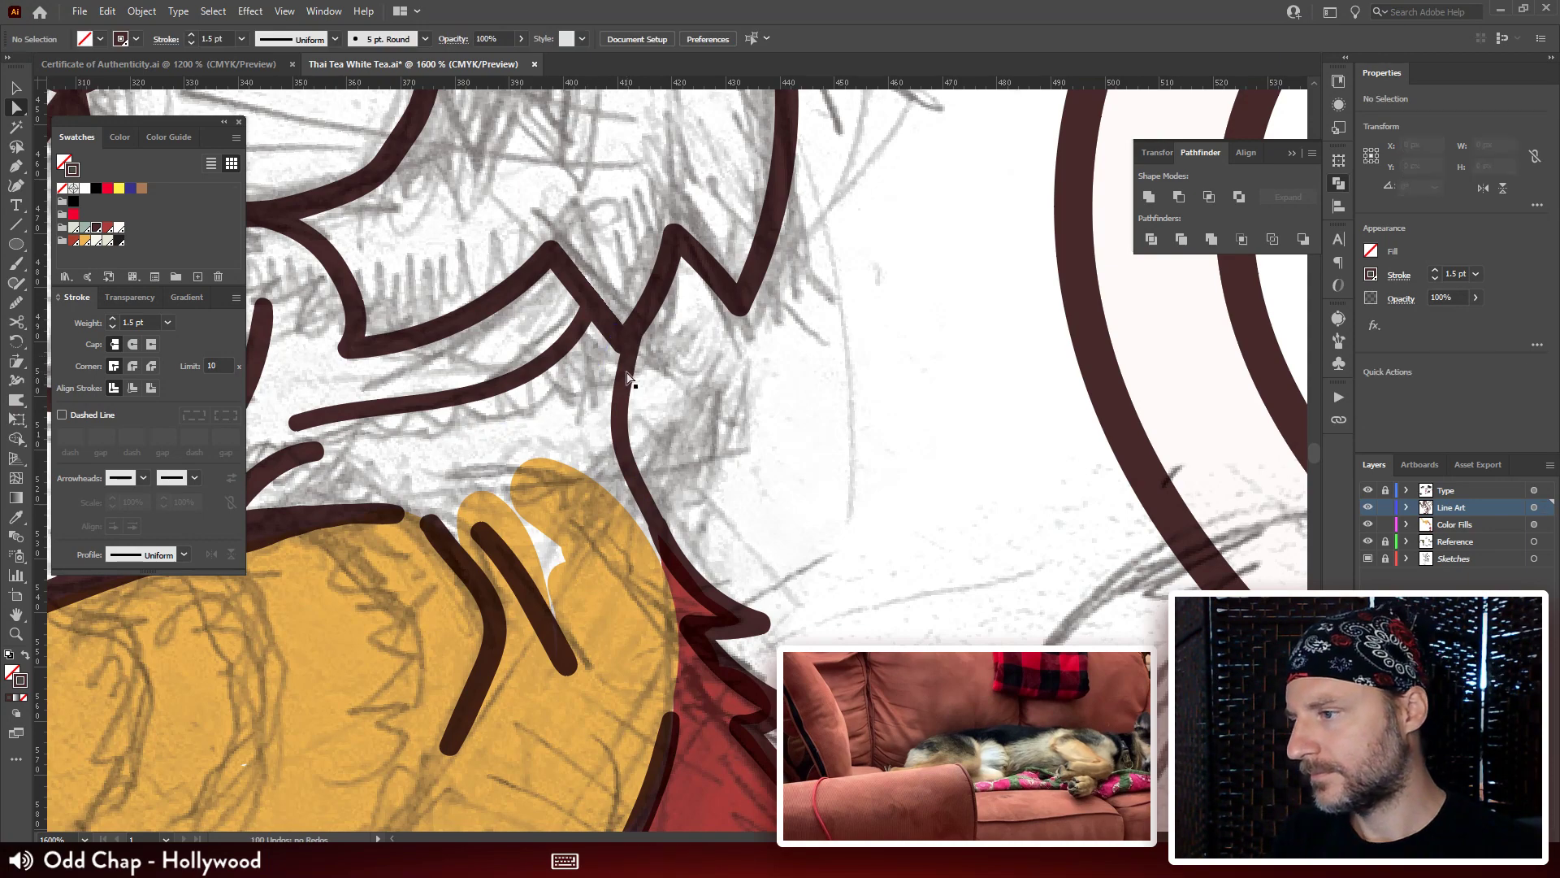
Move the neck outline's upper end just inside the mane's spike tip and reshape its curve with the handle.
left_click(632, 341)
left_click_drag(632, 340, 583, 441)
left_click(602, 368)
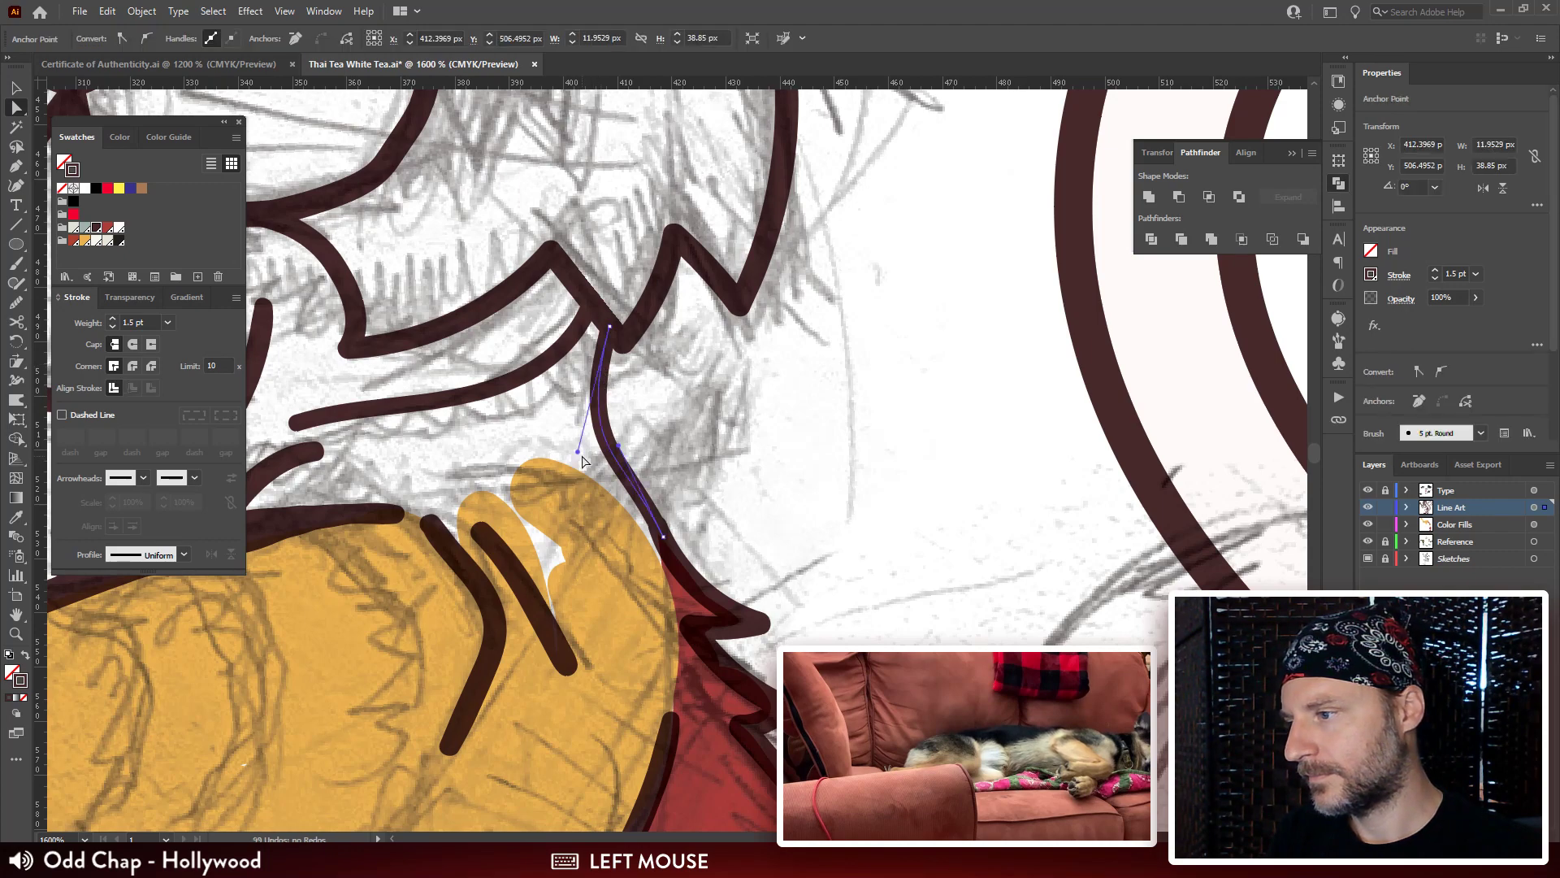
left_click_drag(579, 391, 613, 445)
key("space")
left_click_drag(785, 528, 790, 219)
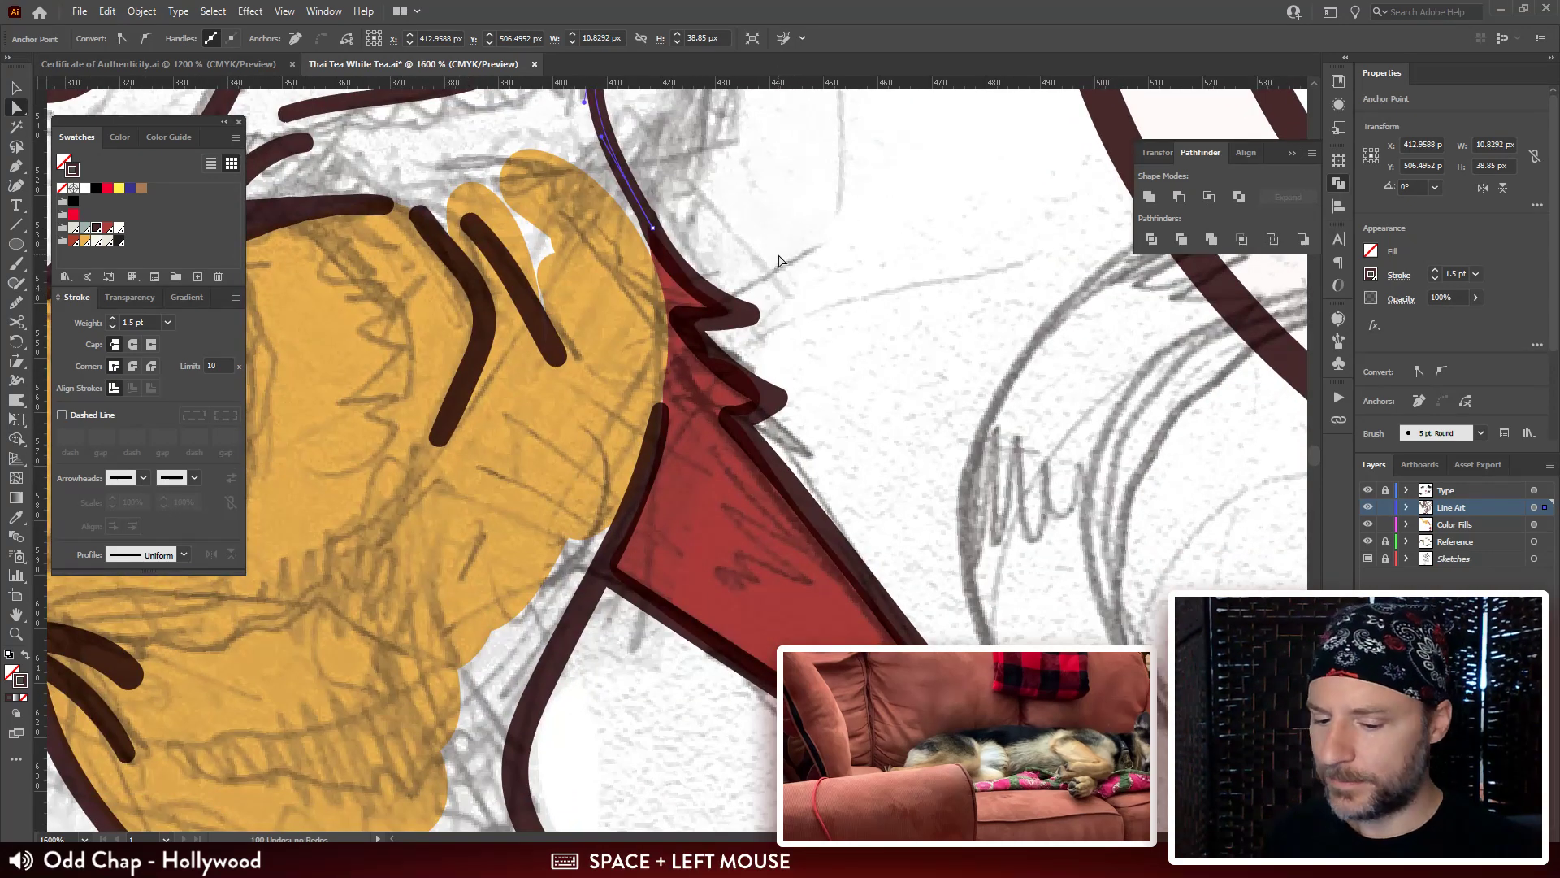
key("ctrl+minus")
left_click_drag(707, 577, 658, 342)
left_click(759, 372)
key("space")
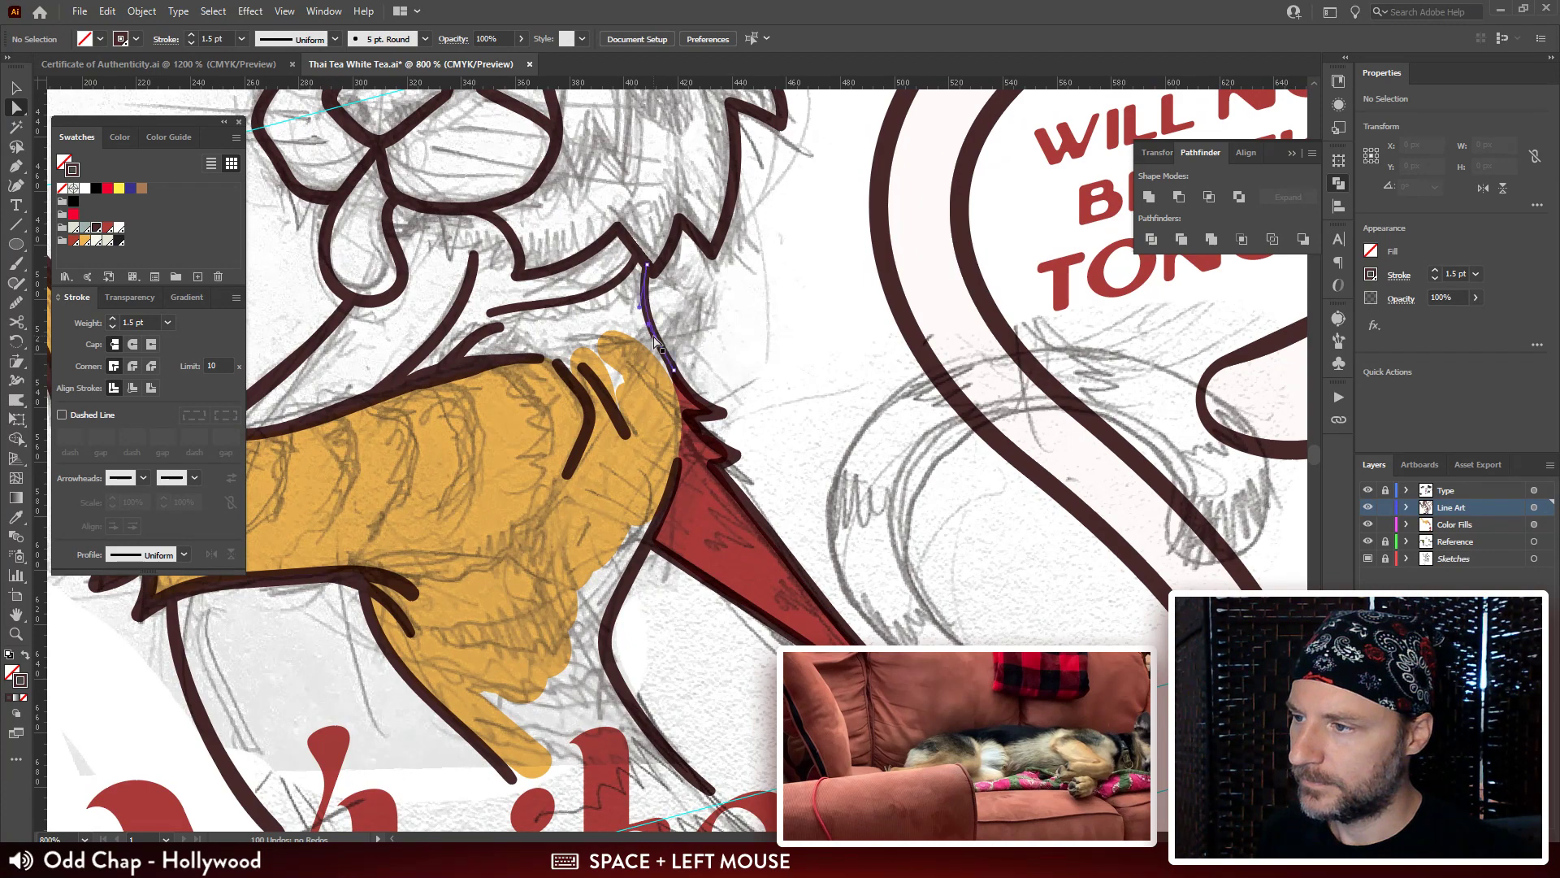
Delete the reshaped neck outline between the mane and the red arm's fur.
left_click(657, 343)
key("space")
left_click_drag(709, 283, 726, 360)
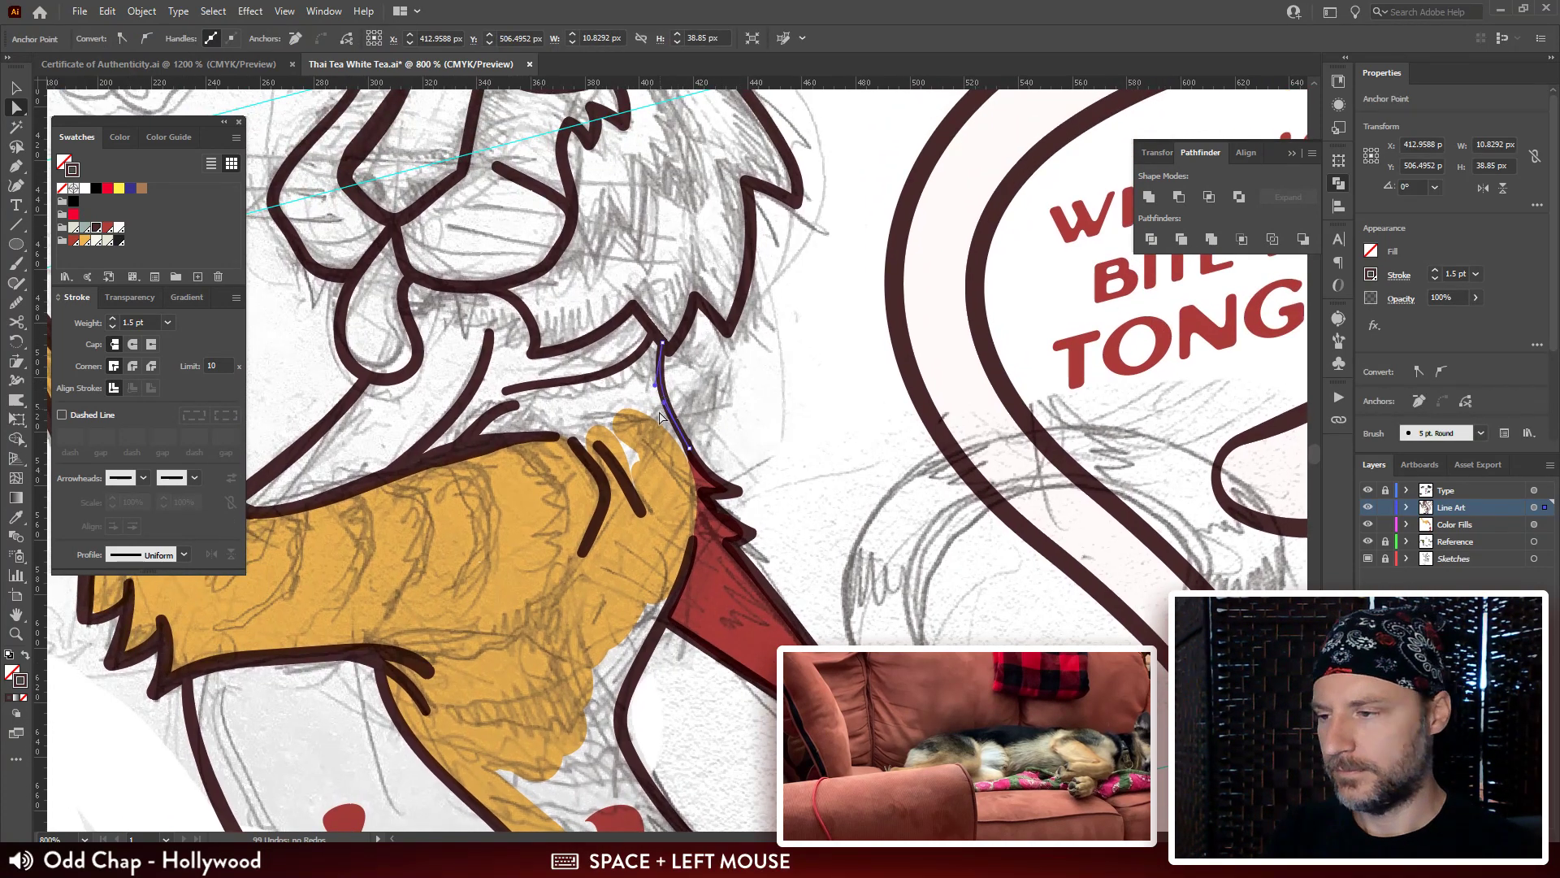
key("ctrl+plus")
key("ctrl+plus")
key("ctrl+plus")
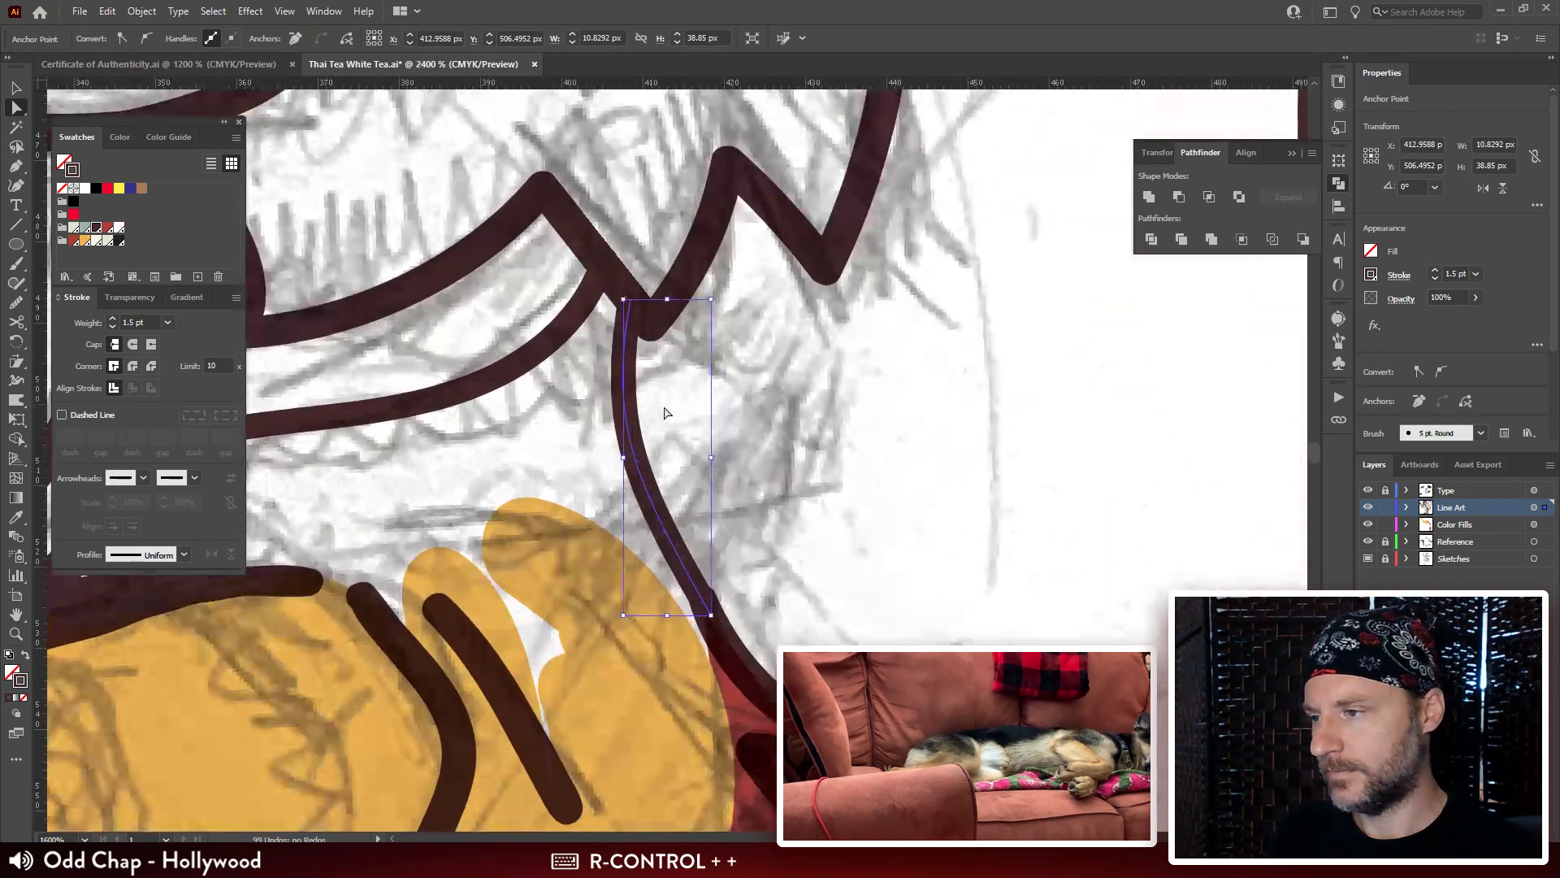
key("space")
left_click_drag(690, 244, 685, 227)
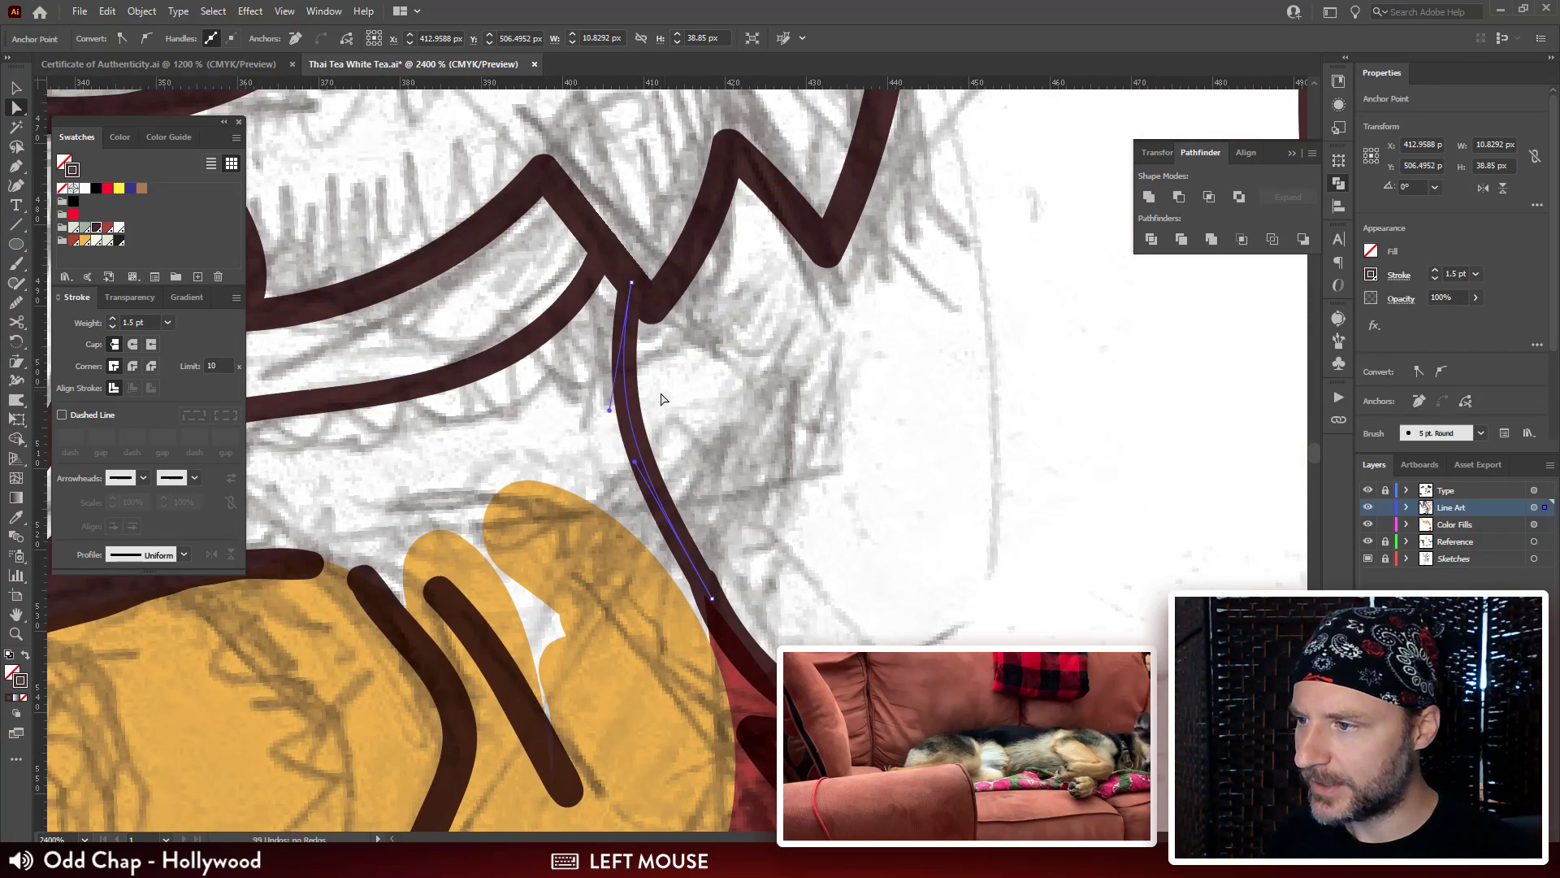
key("Delete")
left_click(650, 449)
Try painting a new neck outline from the mane's spike with different brush sizes, and undo the trial strokes.
key("b")
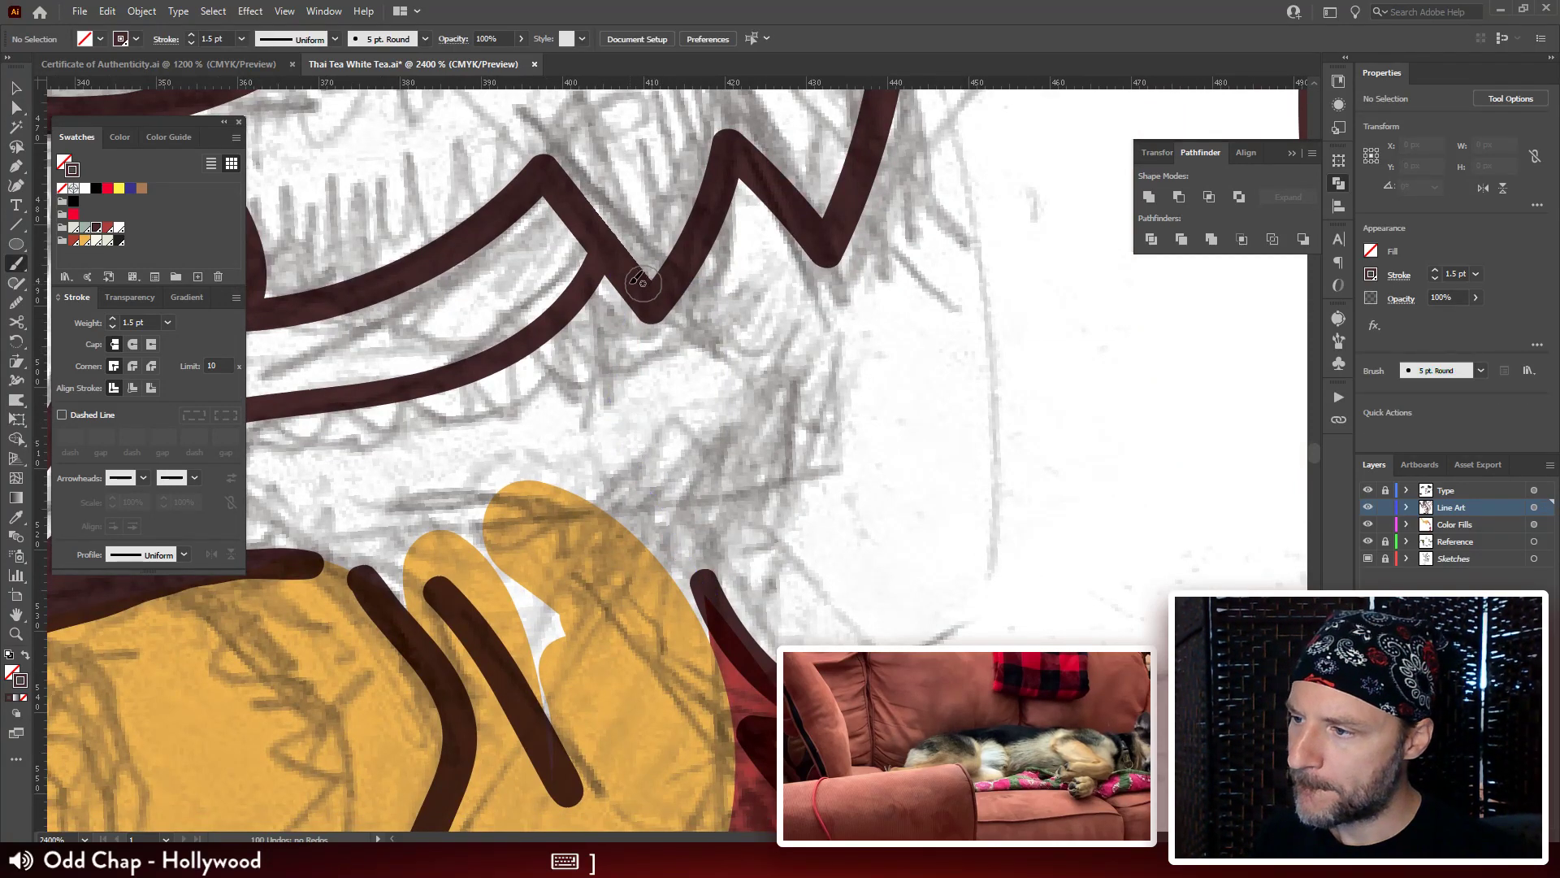
mouse_move(637, 277)
left_mouse_down()
mouse_move(619, 389)
mouse_move(646, 476)
mouse_move(751, 632)
left_mouse_up()
key("ctrl+z")
key("ctrl+z")
key("ctrl+z")
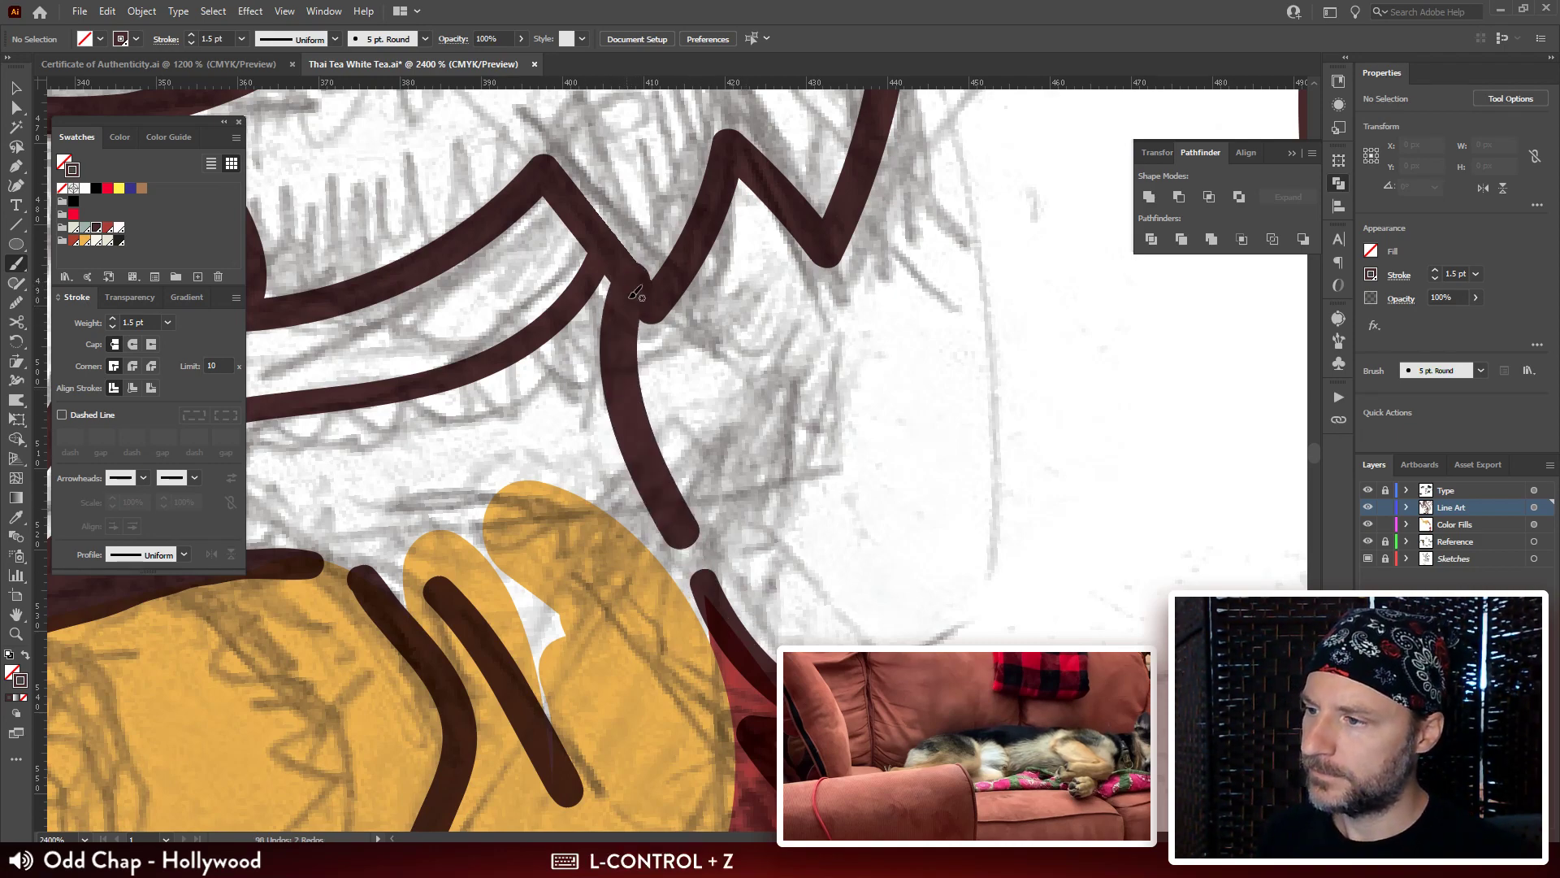
mouse_move(638, 311)
left_mouse_down()
mouse_move(606, 203)
mouse_move(608, 235)
left_mouse_up()
key("bracketleft")
left_click(642, 299)
key("ctrl+z")
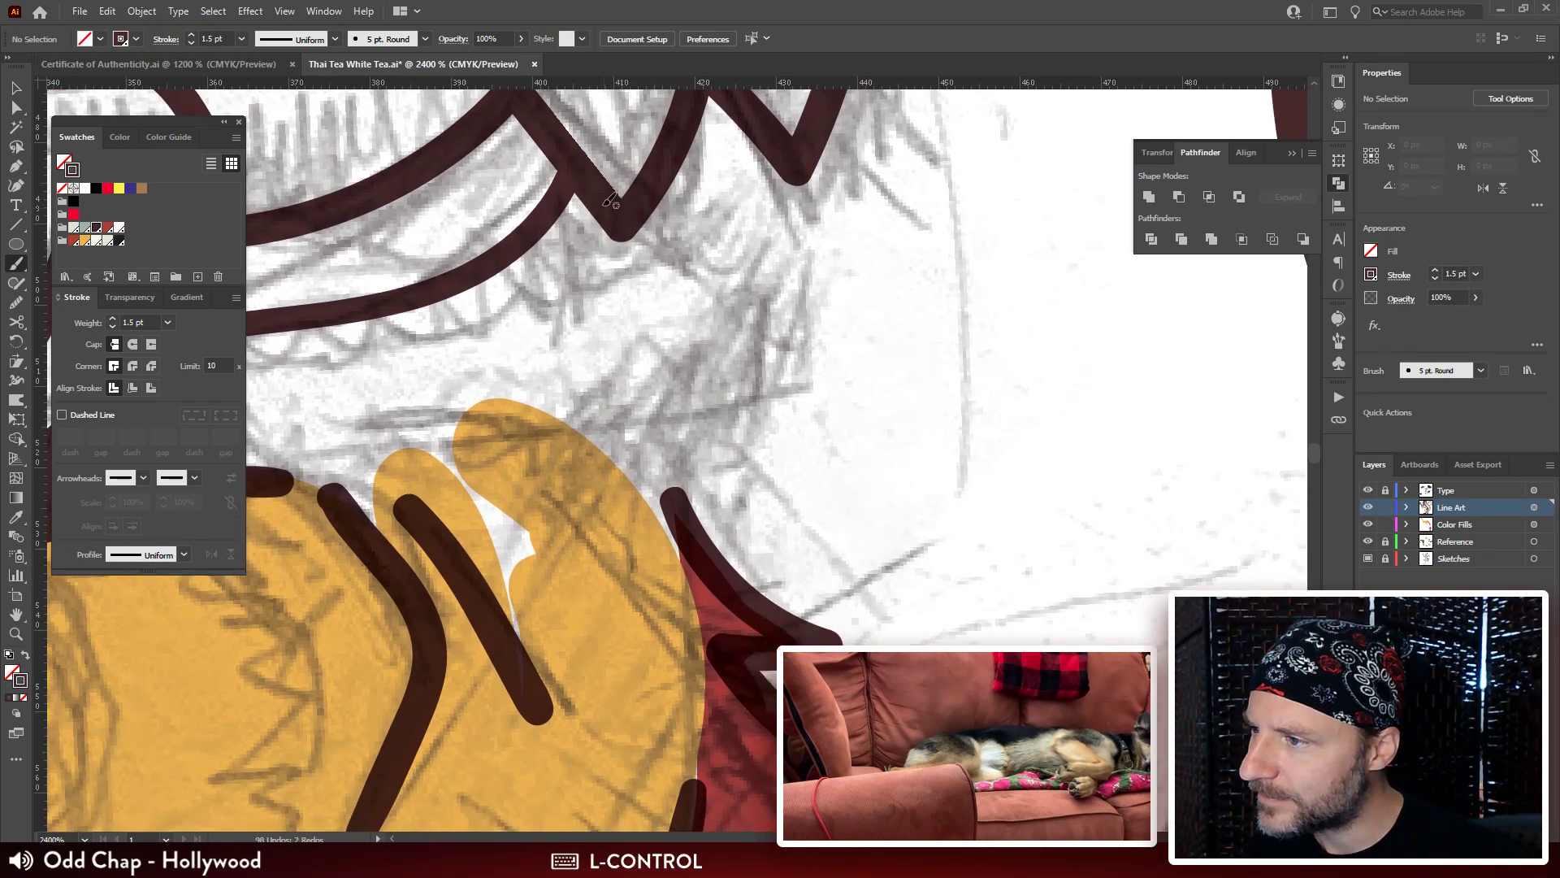
Select the mane outline to pick up its calligraphic brush, and deselect it to paint with the Paintbrush.
key("a")
left_click(606, 199)
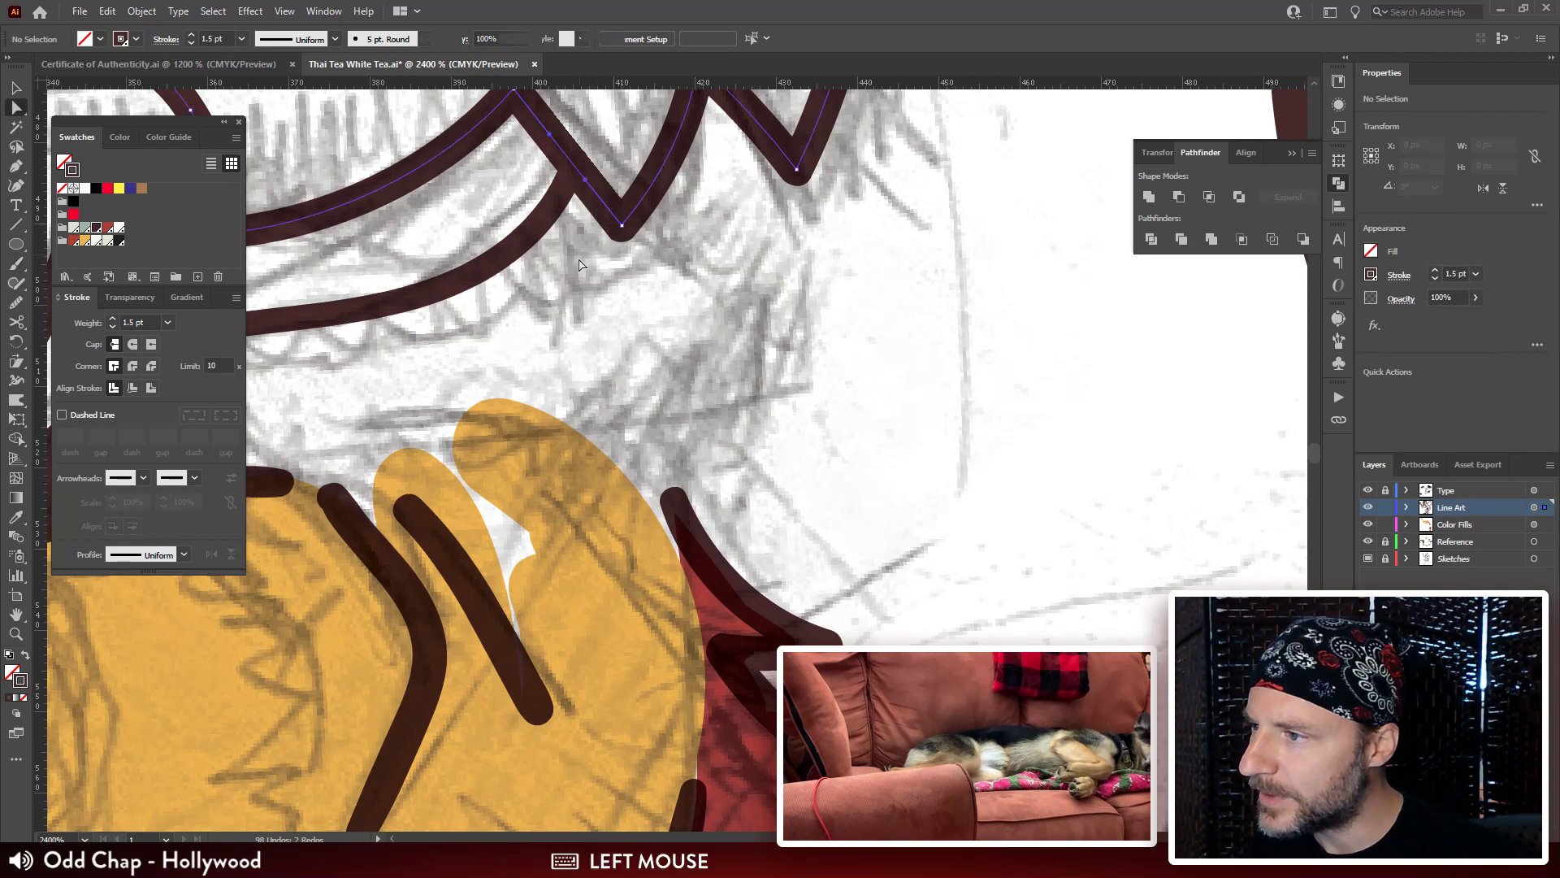
left_click_drag(573, 267, 628, 176)
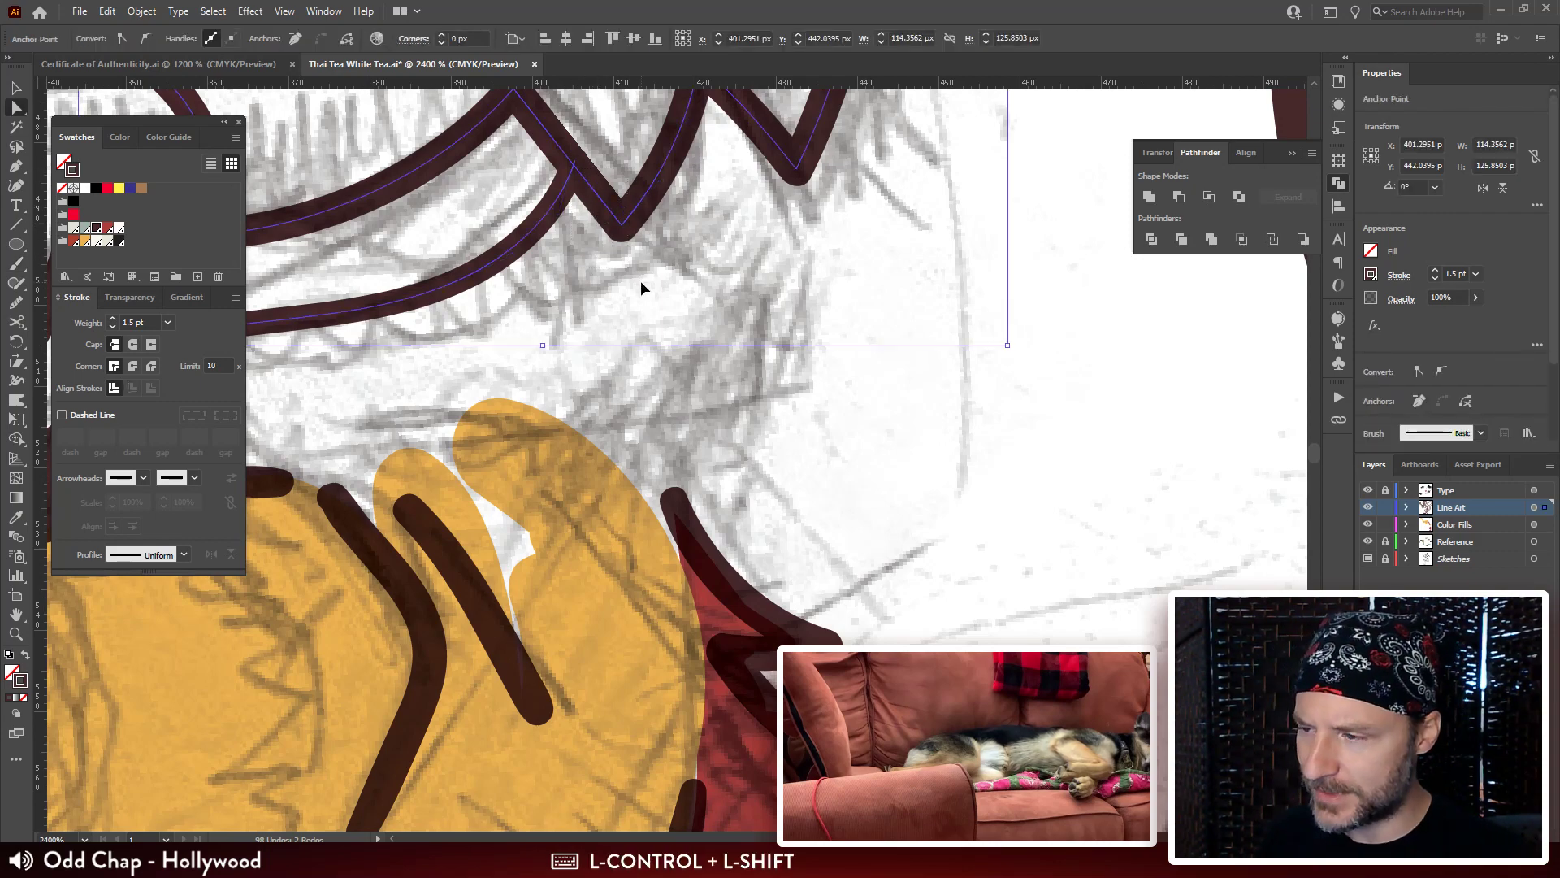
key("ctrl+shift+a")
key("b")
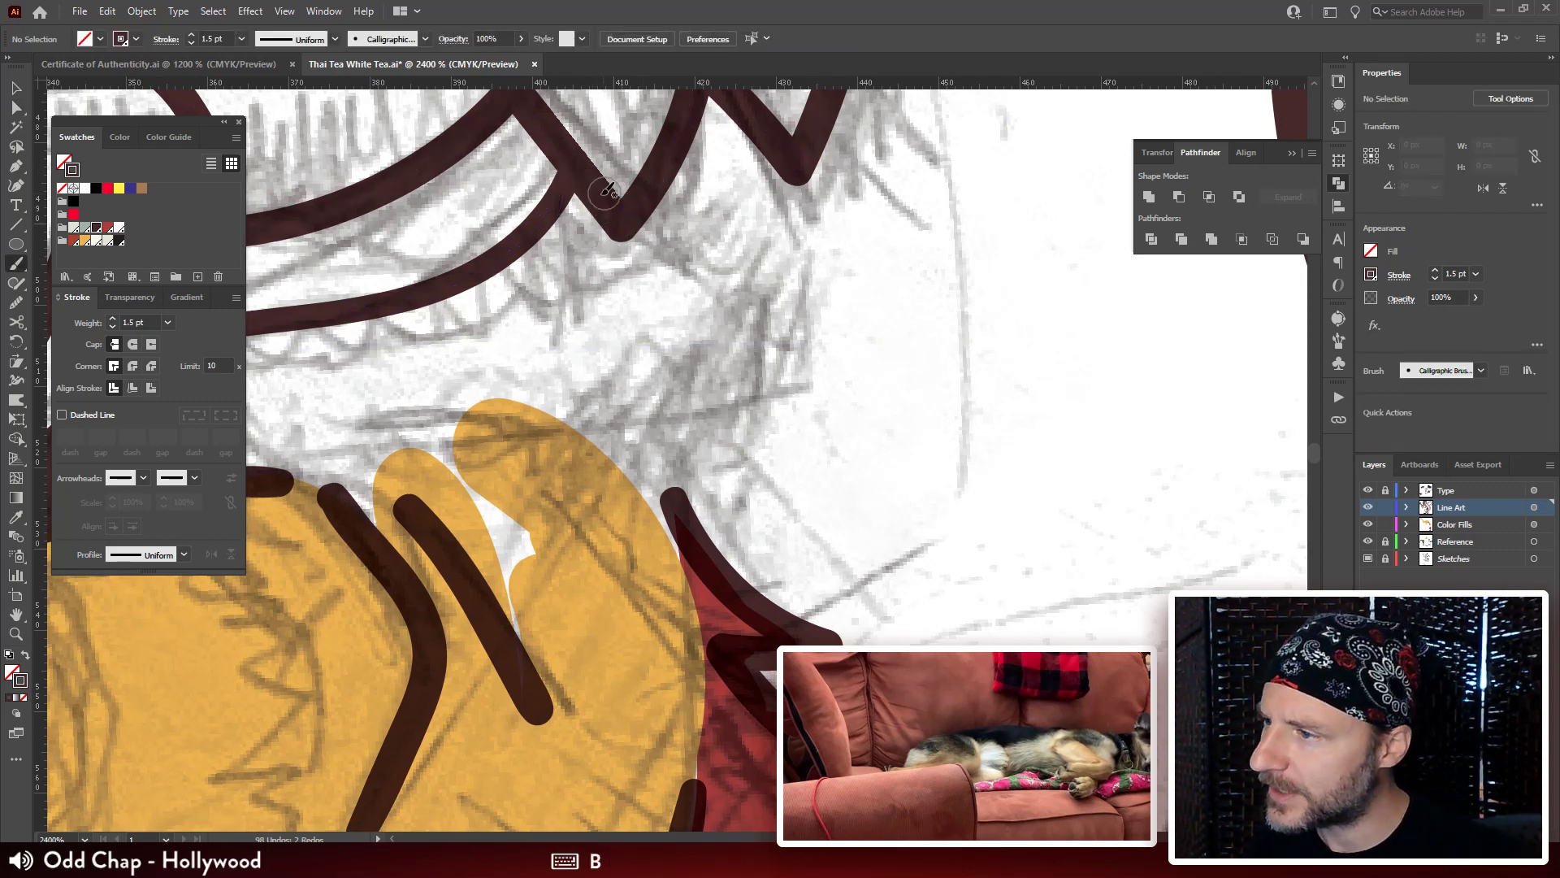
Paint the neck outline down to the arm's fur with the calligraphic brush, try joining it to the arm outline, and undo the join.
mouse_move(608, 196)
left_mouse_down()
mouse_move(558, 293)
mouse_move(588, 382)
mouse_move(678, 510)
mouse_move(664, 513)
left_mouse_up()
key("a")
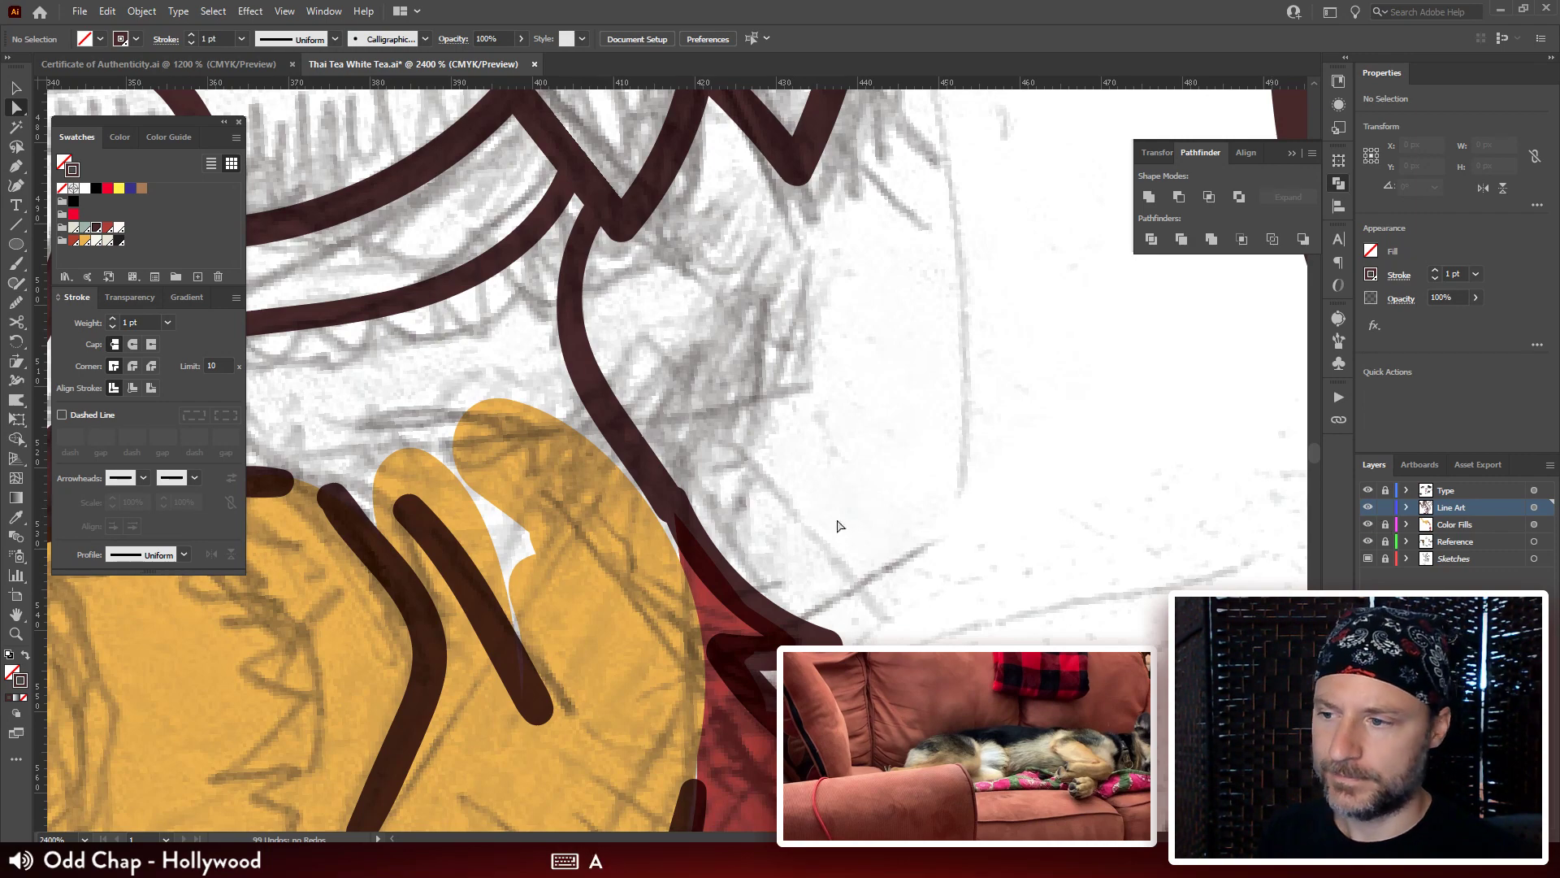
left_click(667, 514)
key("ctrl+z")
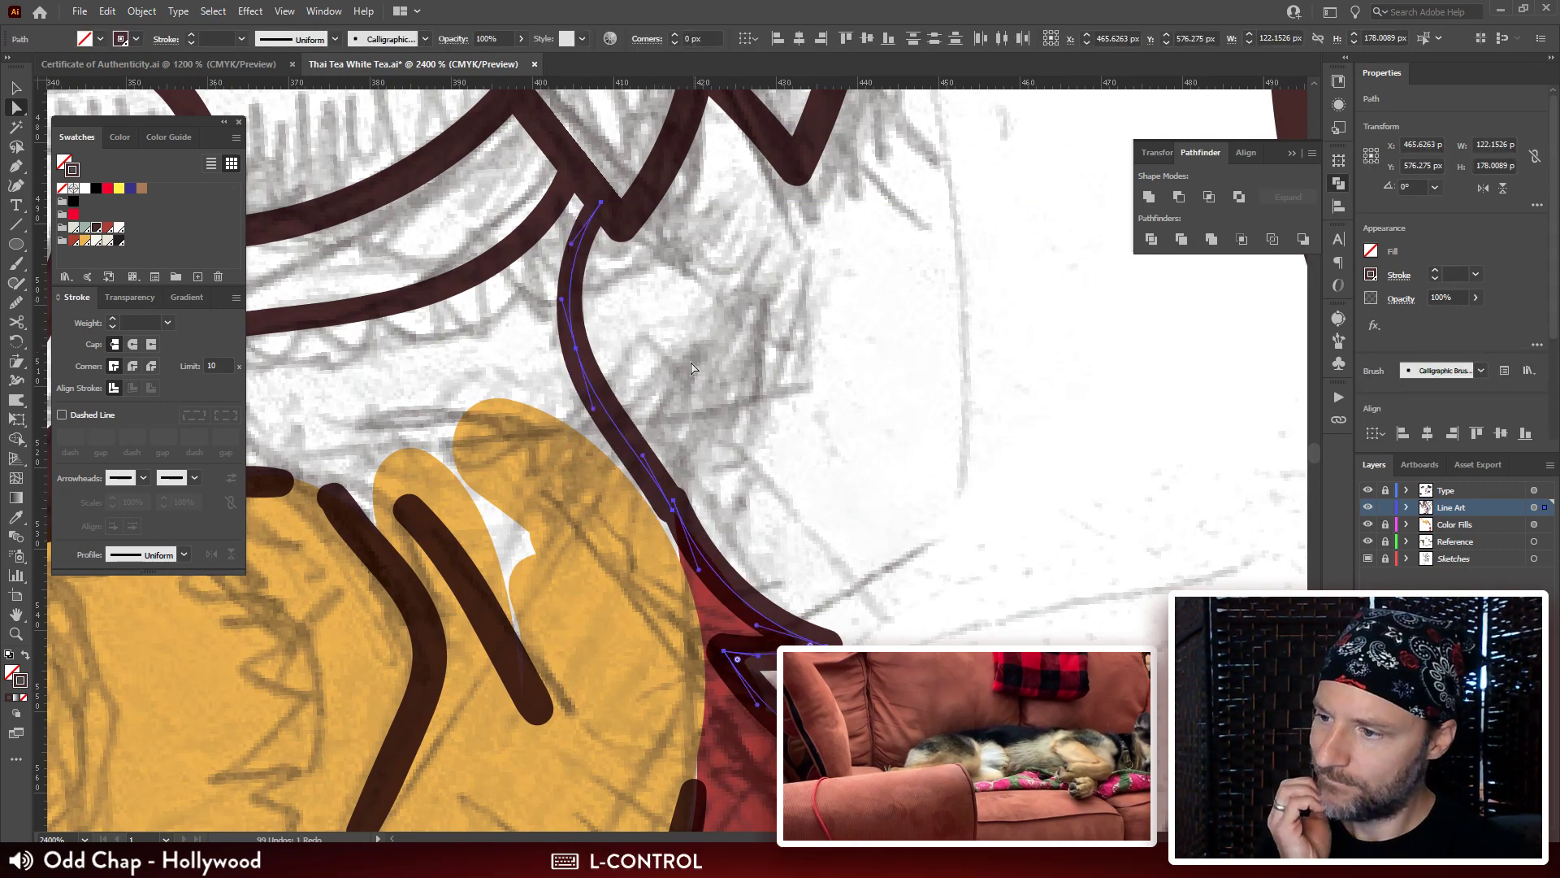
left_click(721, 486)
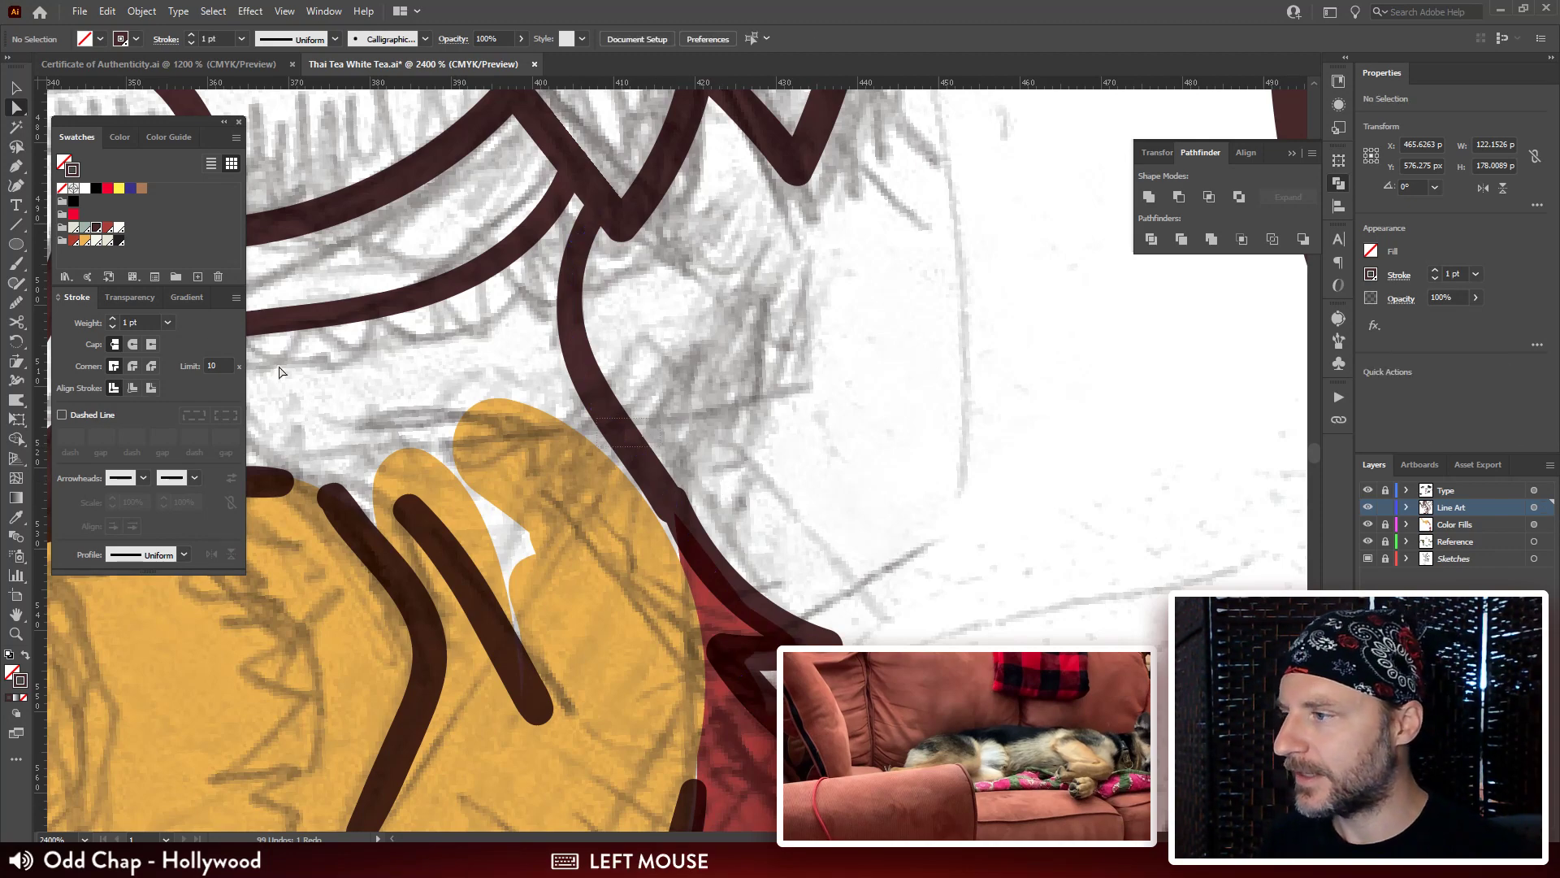
key("ctrl+z")
Delete the neck outline painted with the calligraphic brush at 1 pt.
left_click(134, 322)
key("BackSpace")
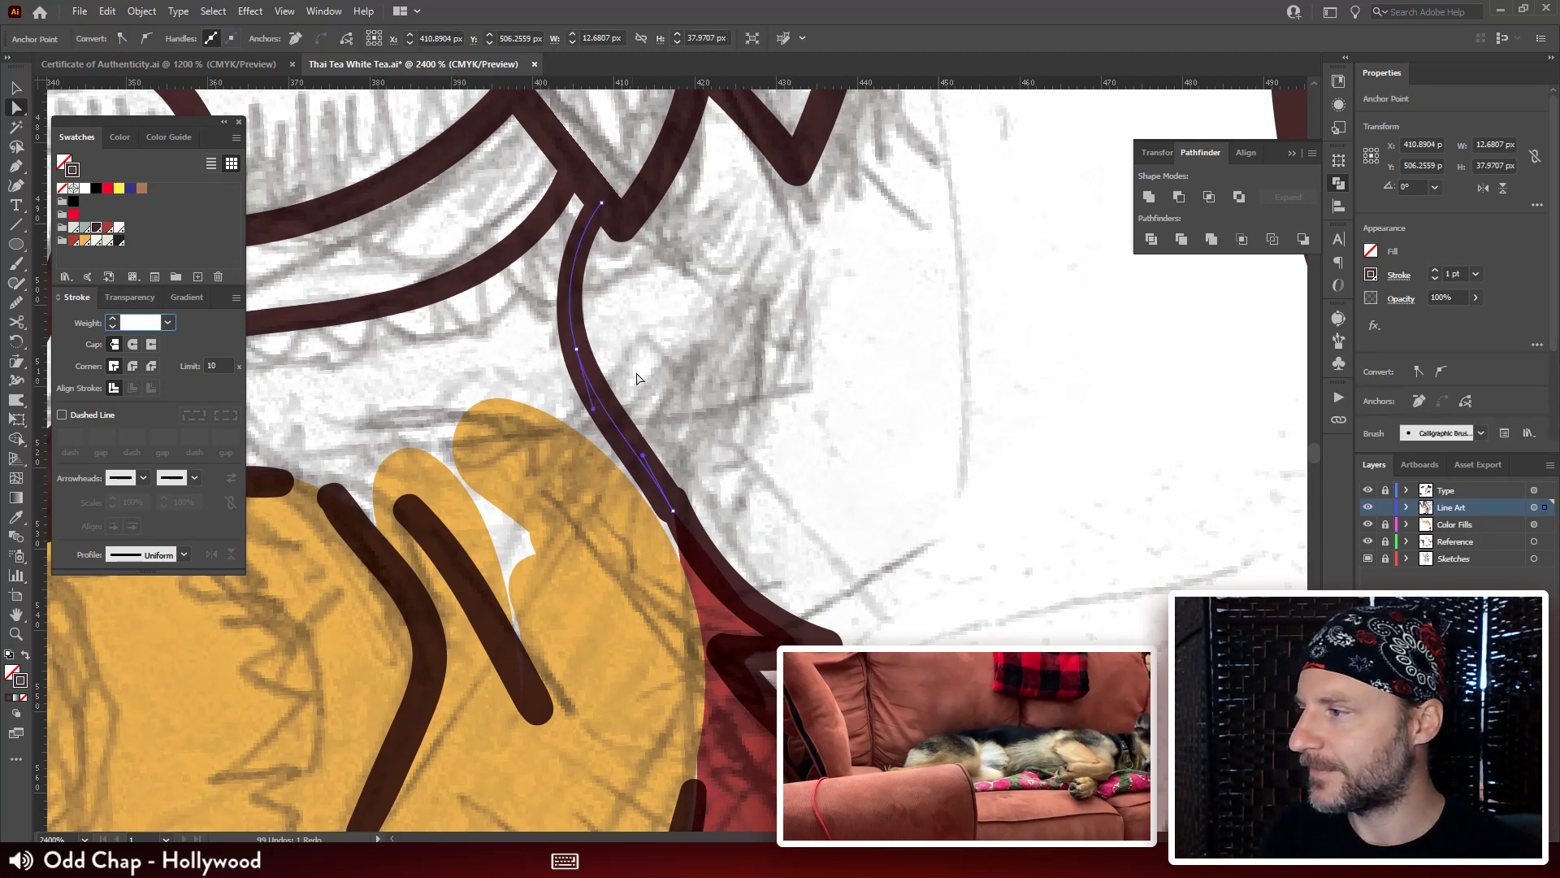
left_click(576, 357)
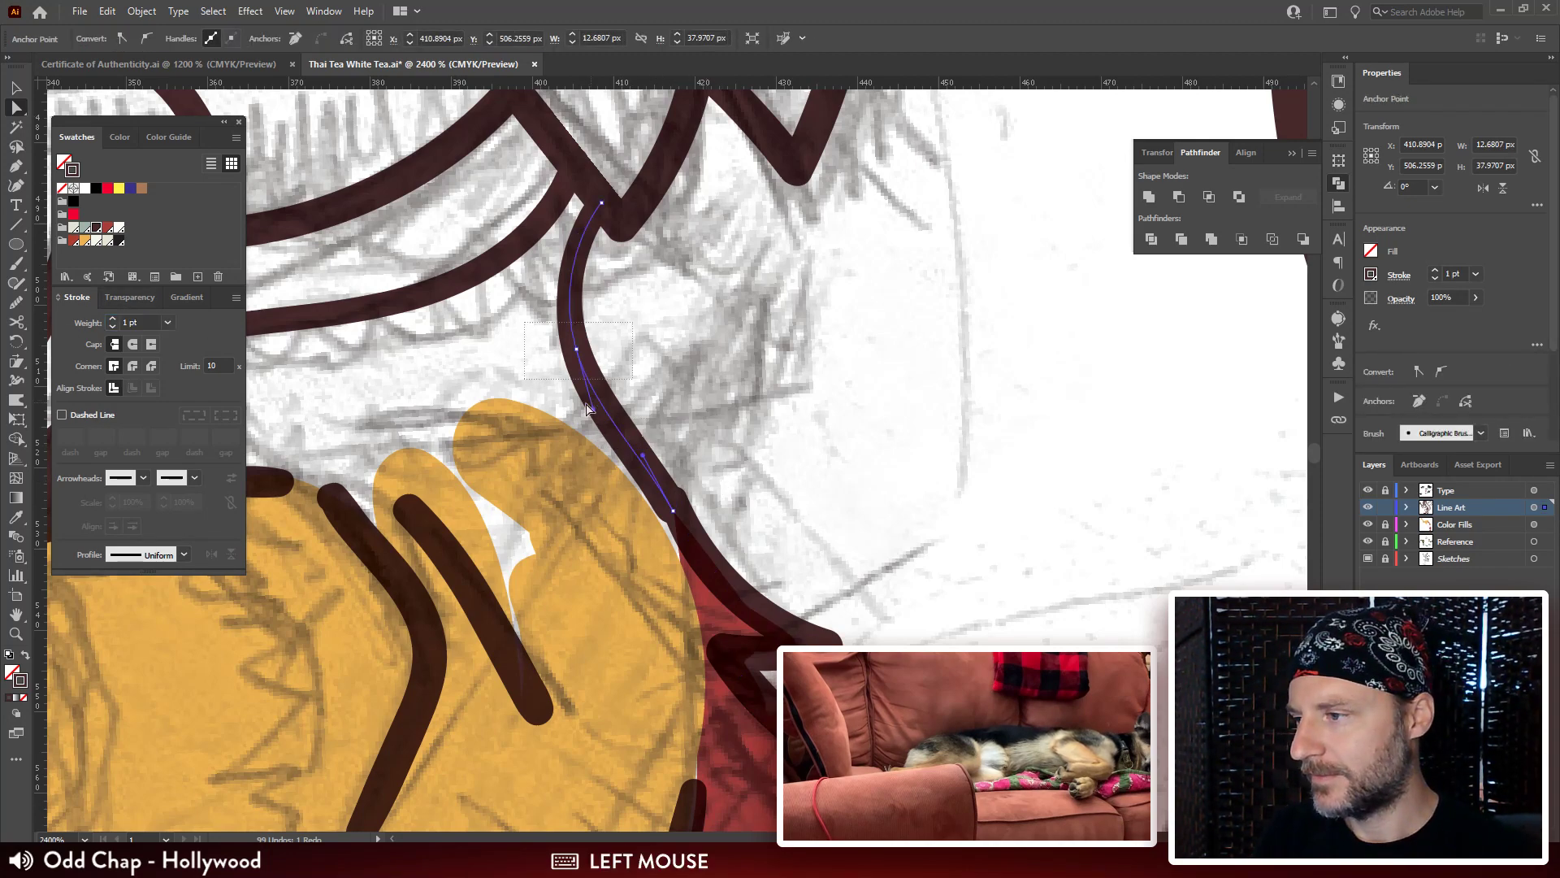
key("Delete")
Set the stroke weight to 1.5 pt and paint the neck outline from the mane's inner spike to the red arm's fur outline.
key("b")
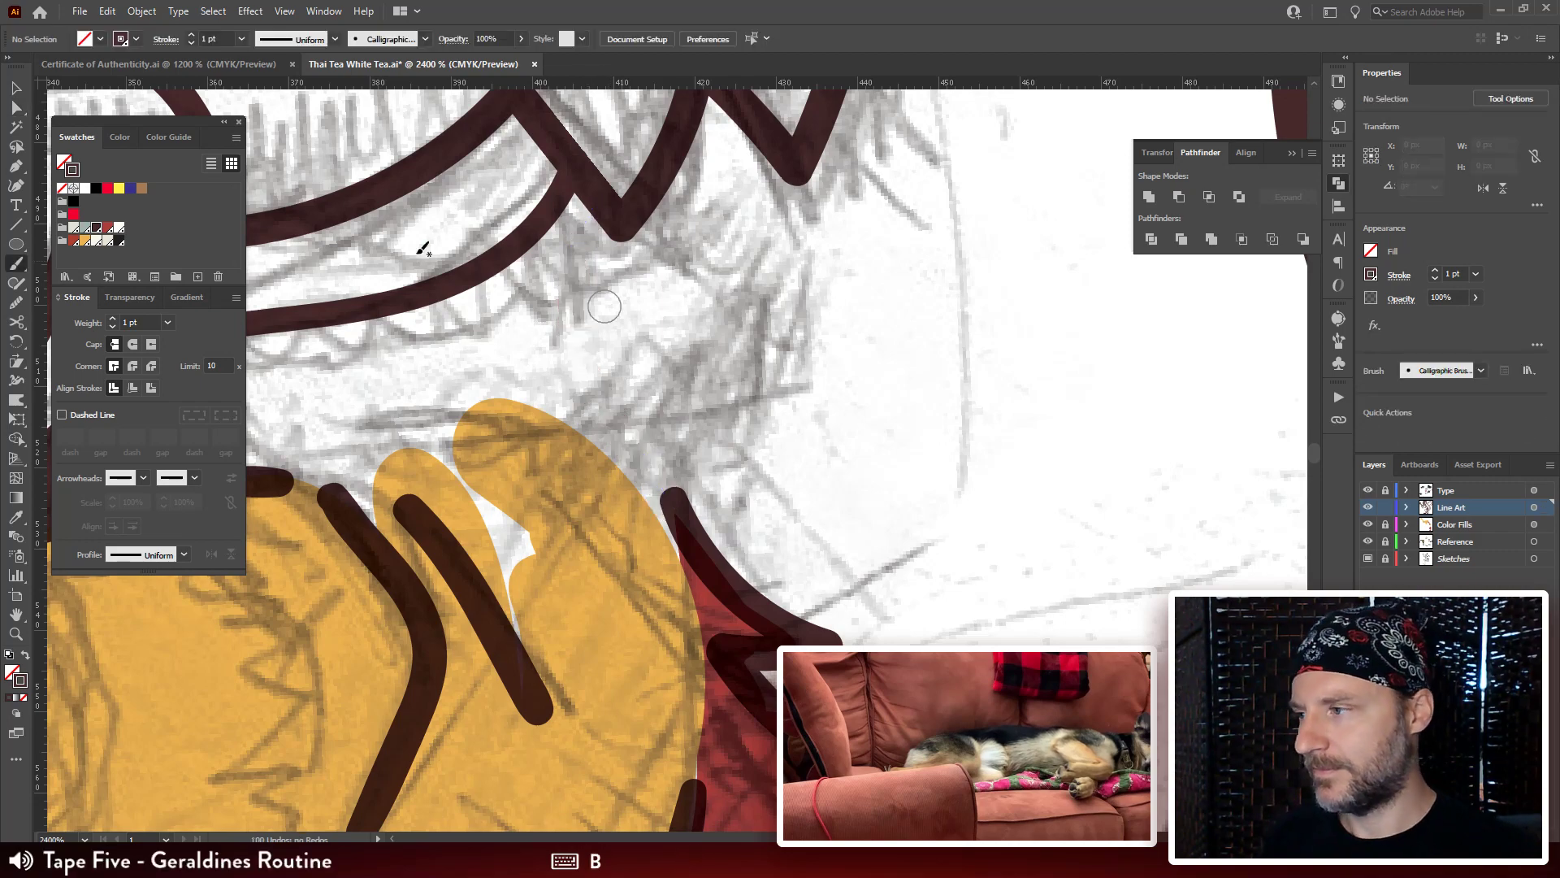
left_click(140, 323)
type("1.5")
key("Return")
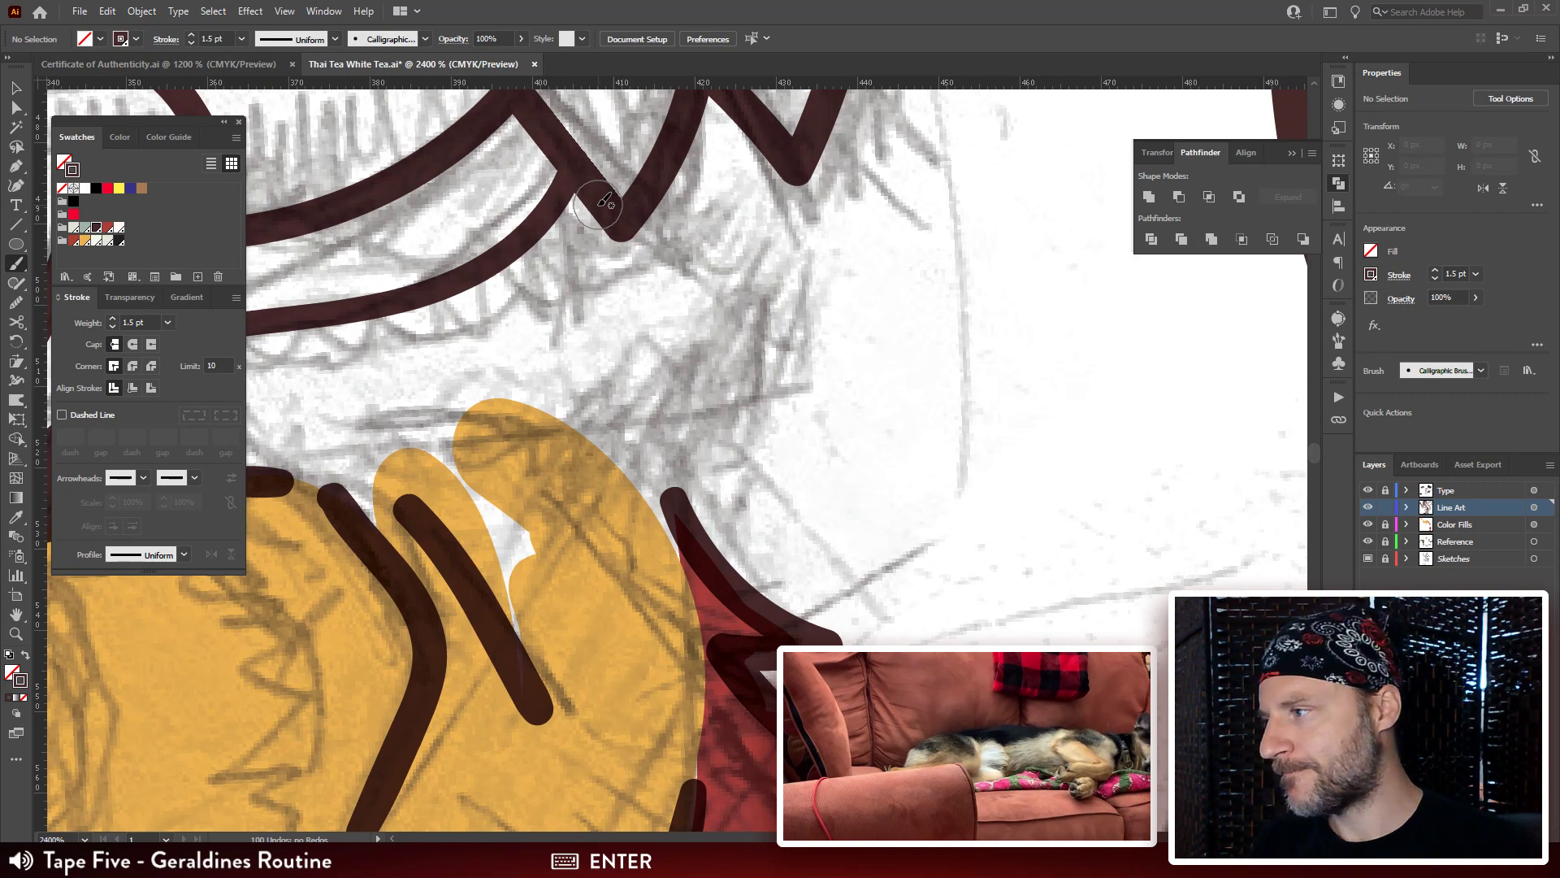
key("bracketleft")
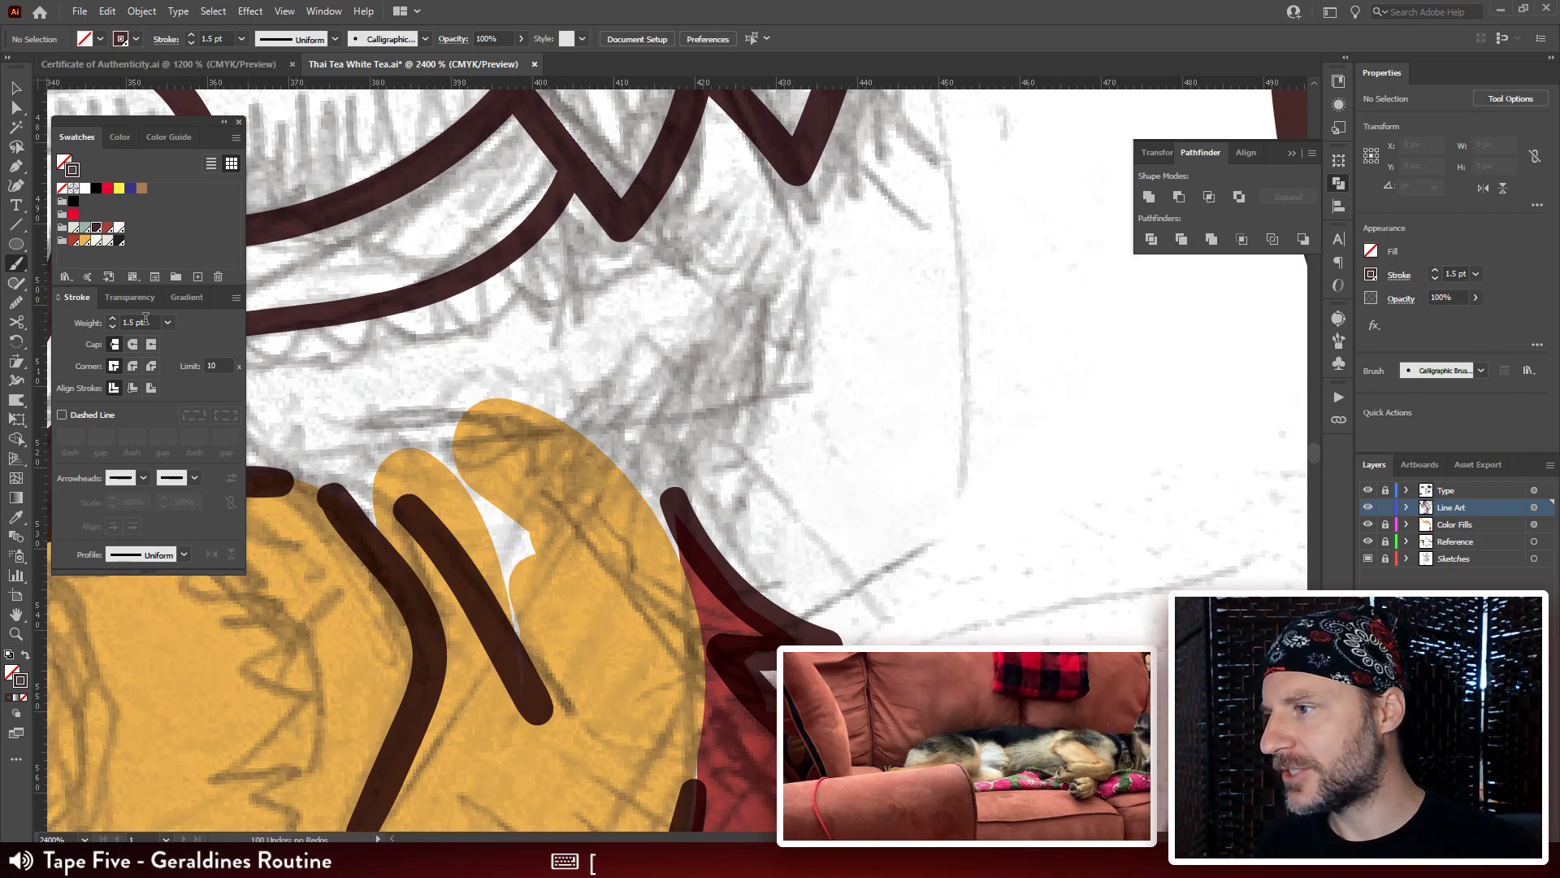
mouse_move(599, 189)
left_mouse_down()
mouse_move(563, 265)
mouse_move(682, 502)
left_mouse_up()
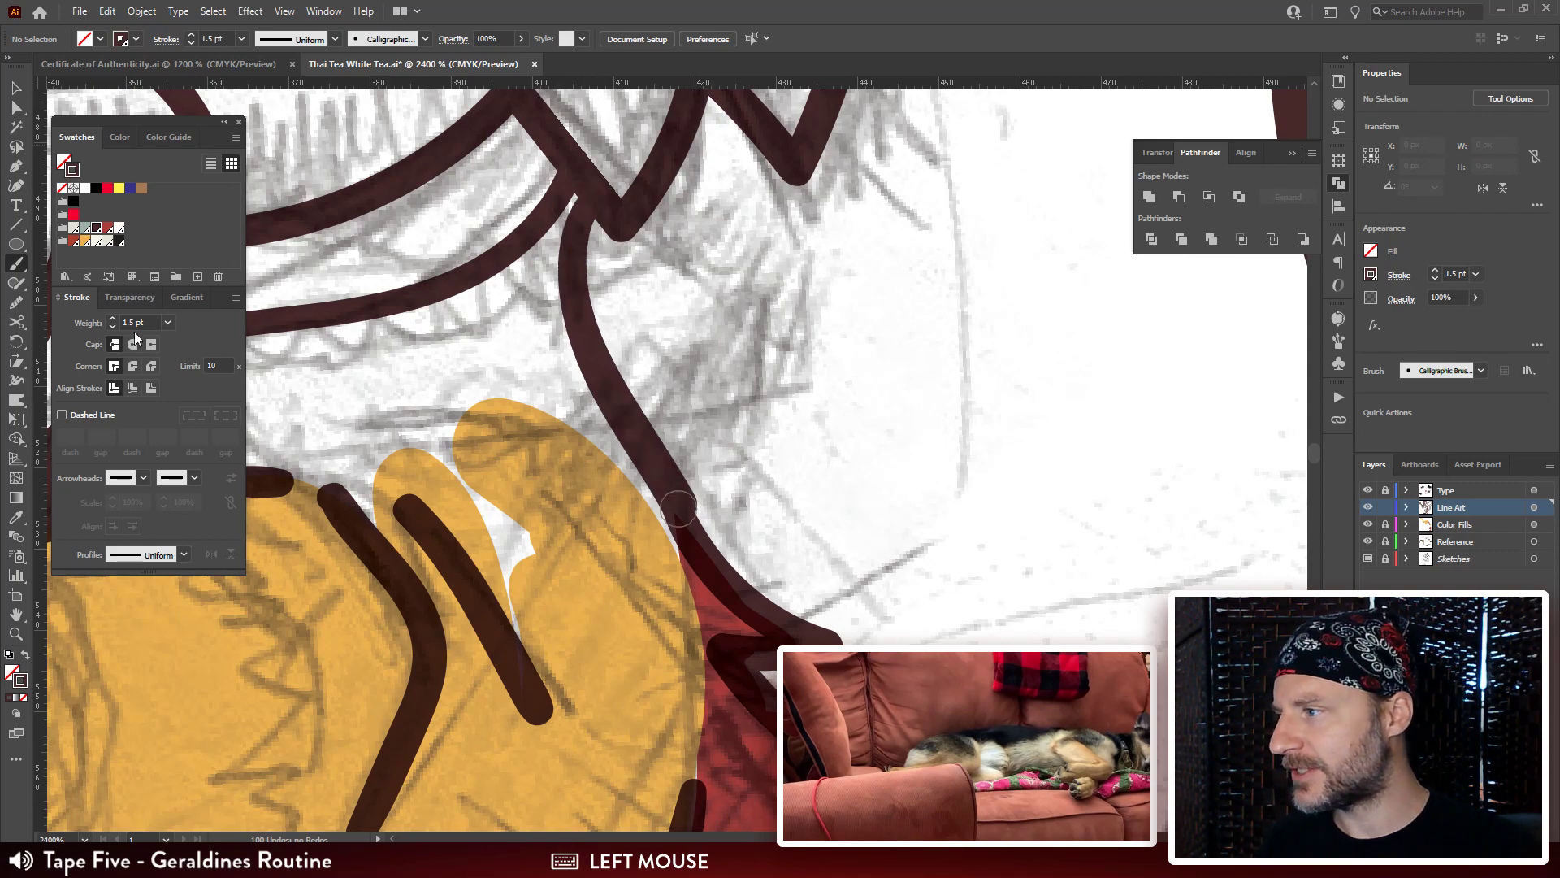
Join the lower end of the neck outline to the red arm's fur outline, averaging the two end anchors.
key("a")
left_click_drag(672, 309, 589, 350)
left_click_drag(543, 367, 545, 367)
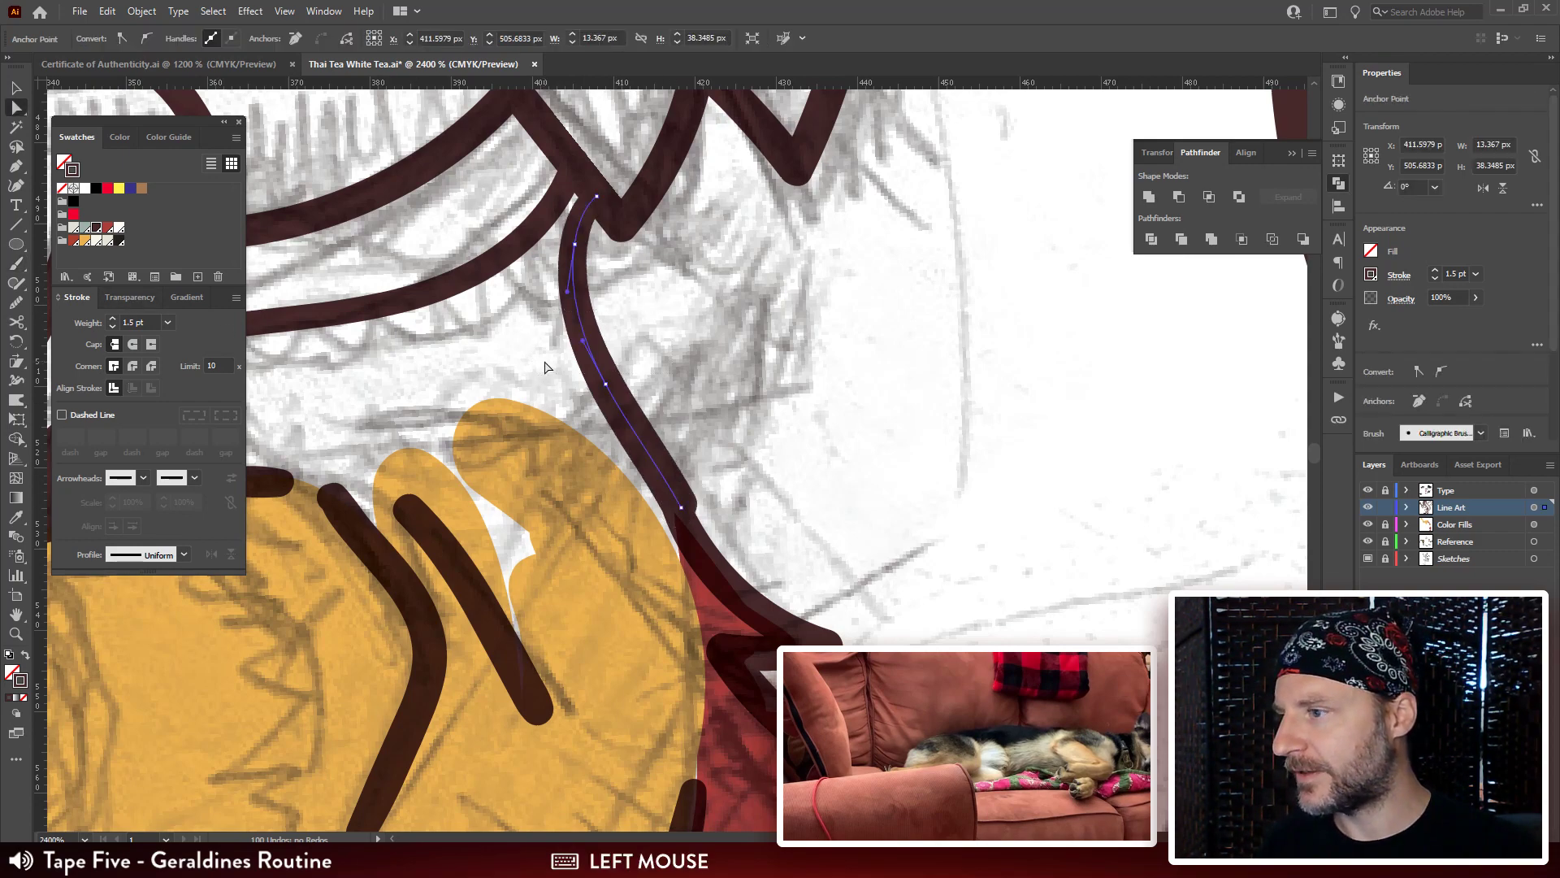
left_click(680, 511)
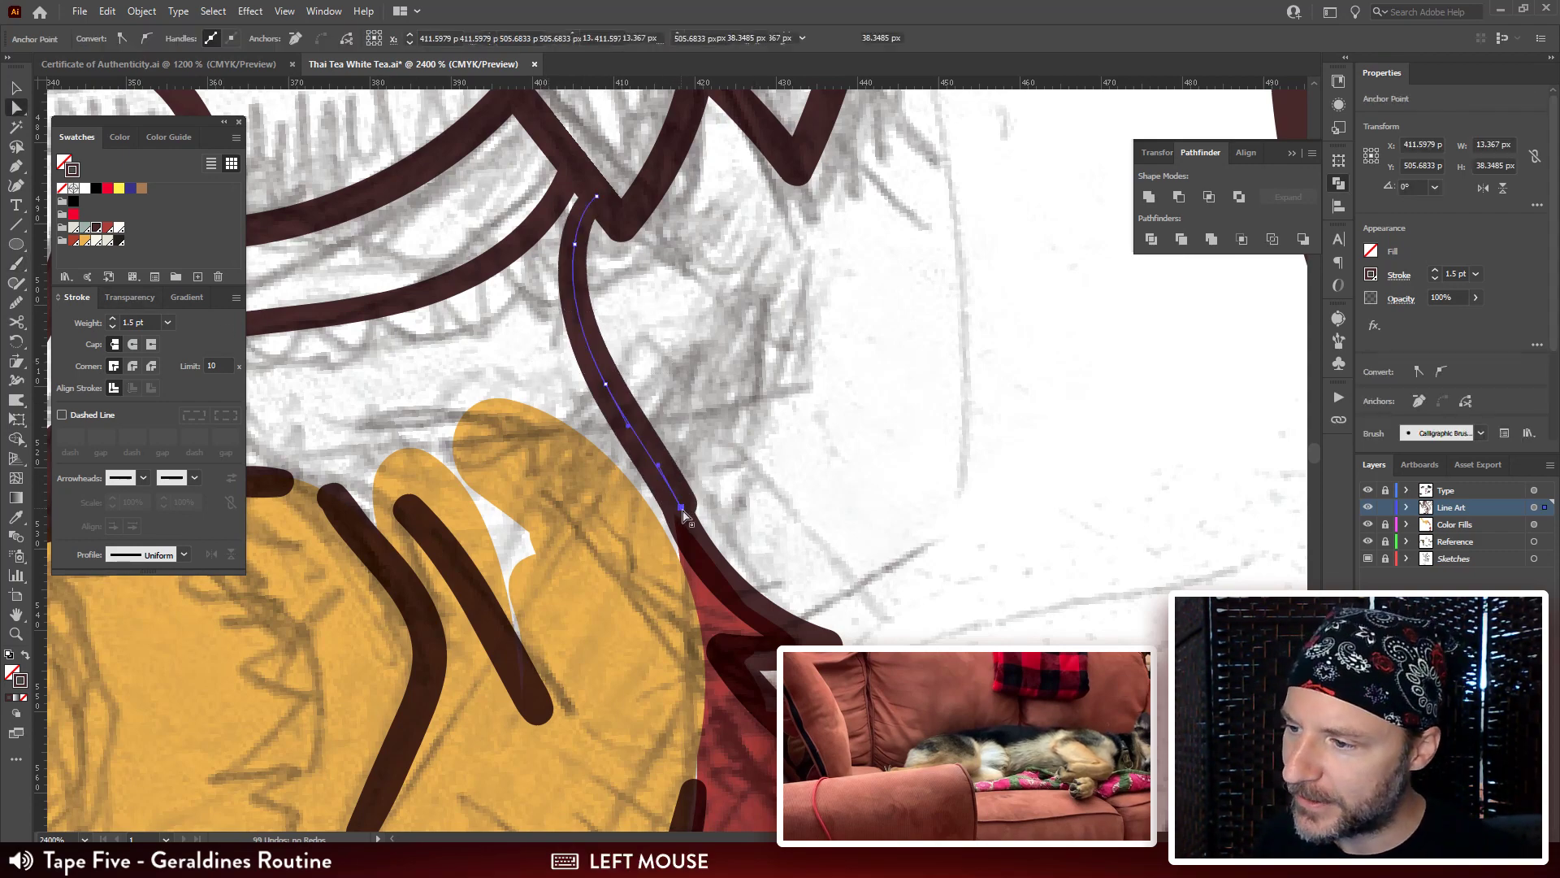
left_click_drag(679, 516, 720, 559)
key("ctrl+shift+alt+j")
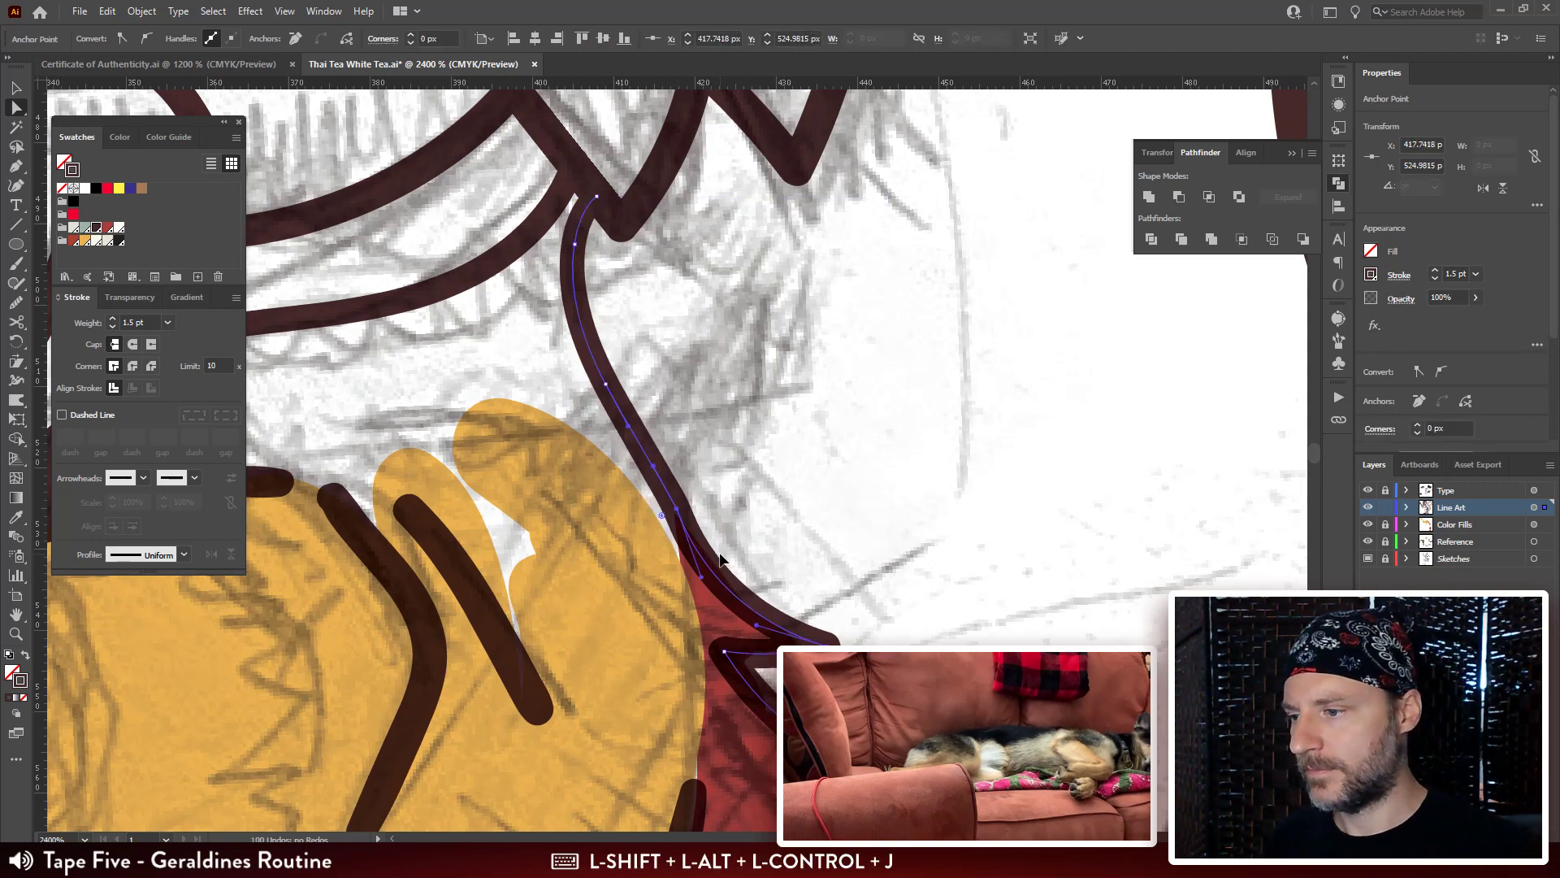
Undo and redo the outline join to compare both versions on the whole figure, and deselect the path.
key("ctrl+minus")
key("ctrl+minus")
key("ctrl+minus")
key("ctrl+minus")
left_click_drag(935, 499, 933, 414)
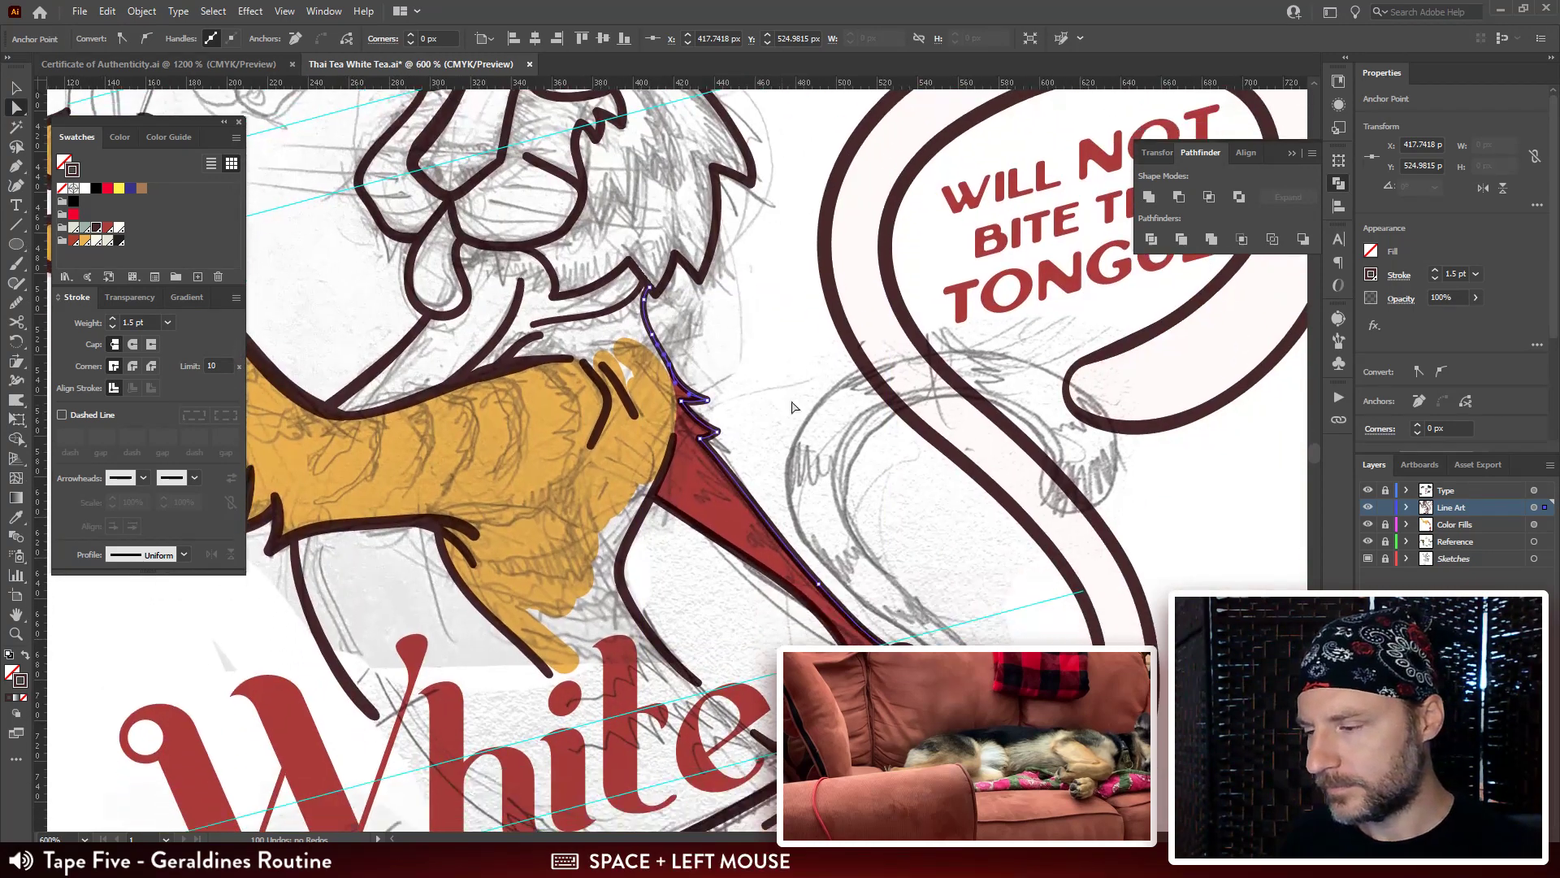
key("ctrl+z")
key("ctrl+shift+z")
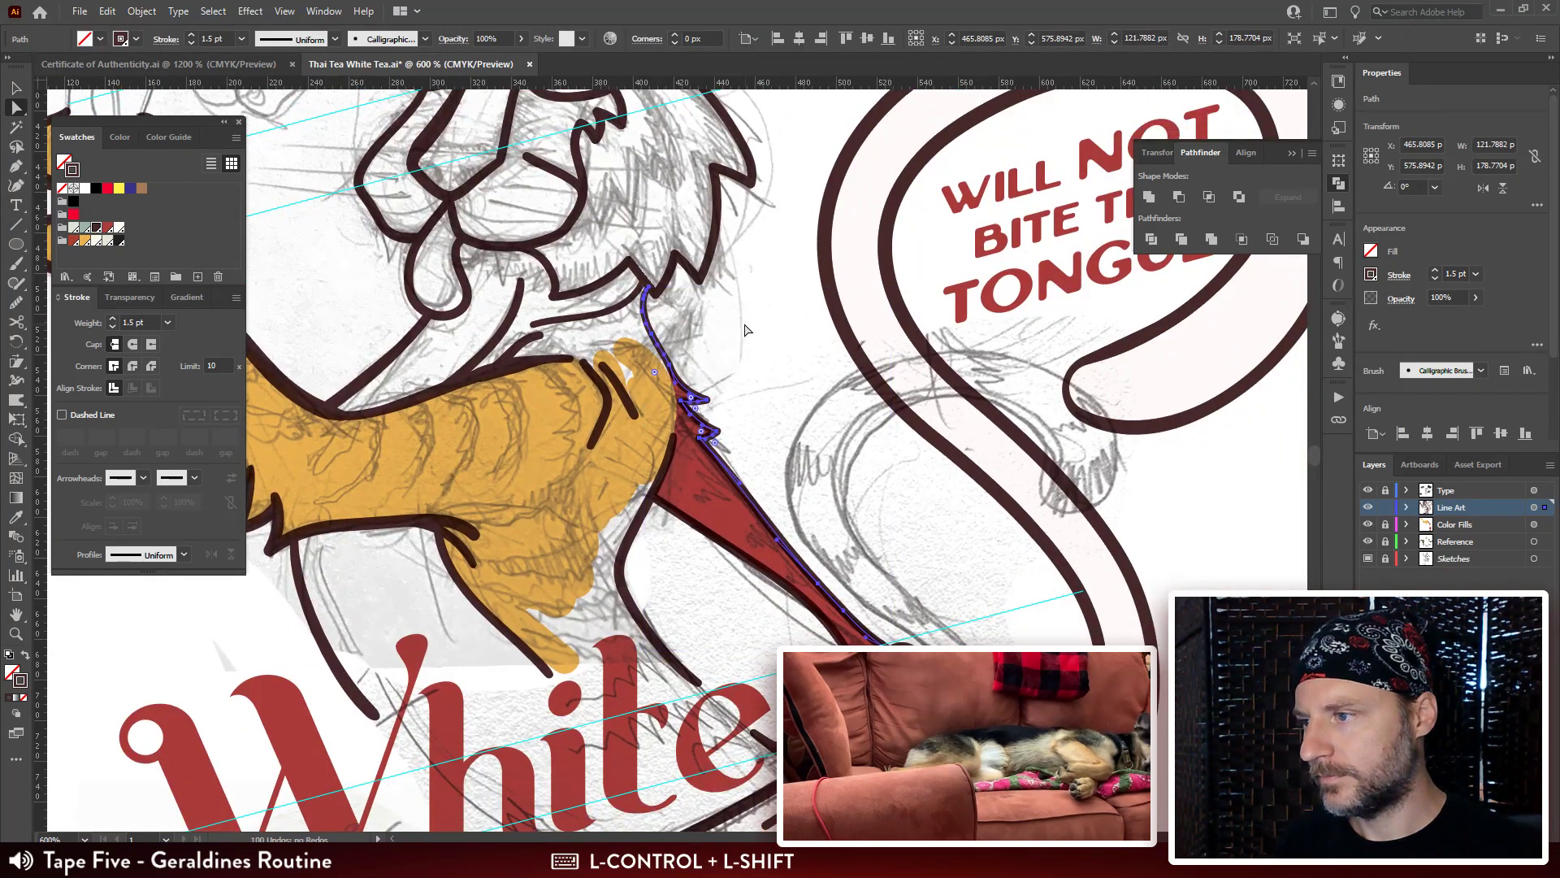
left_click(692, 345)
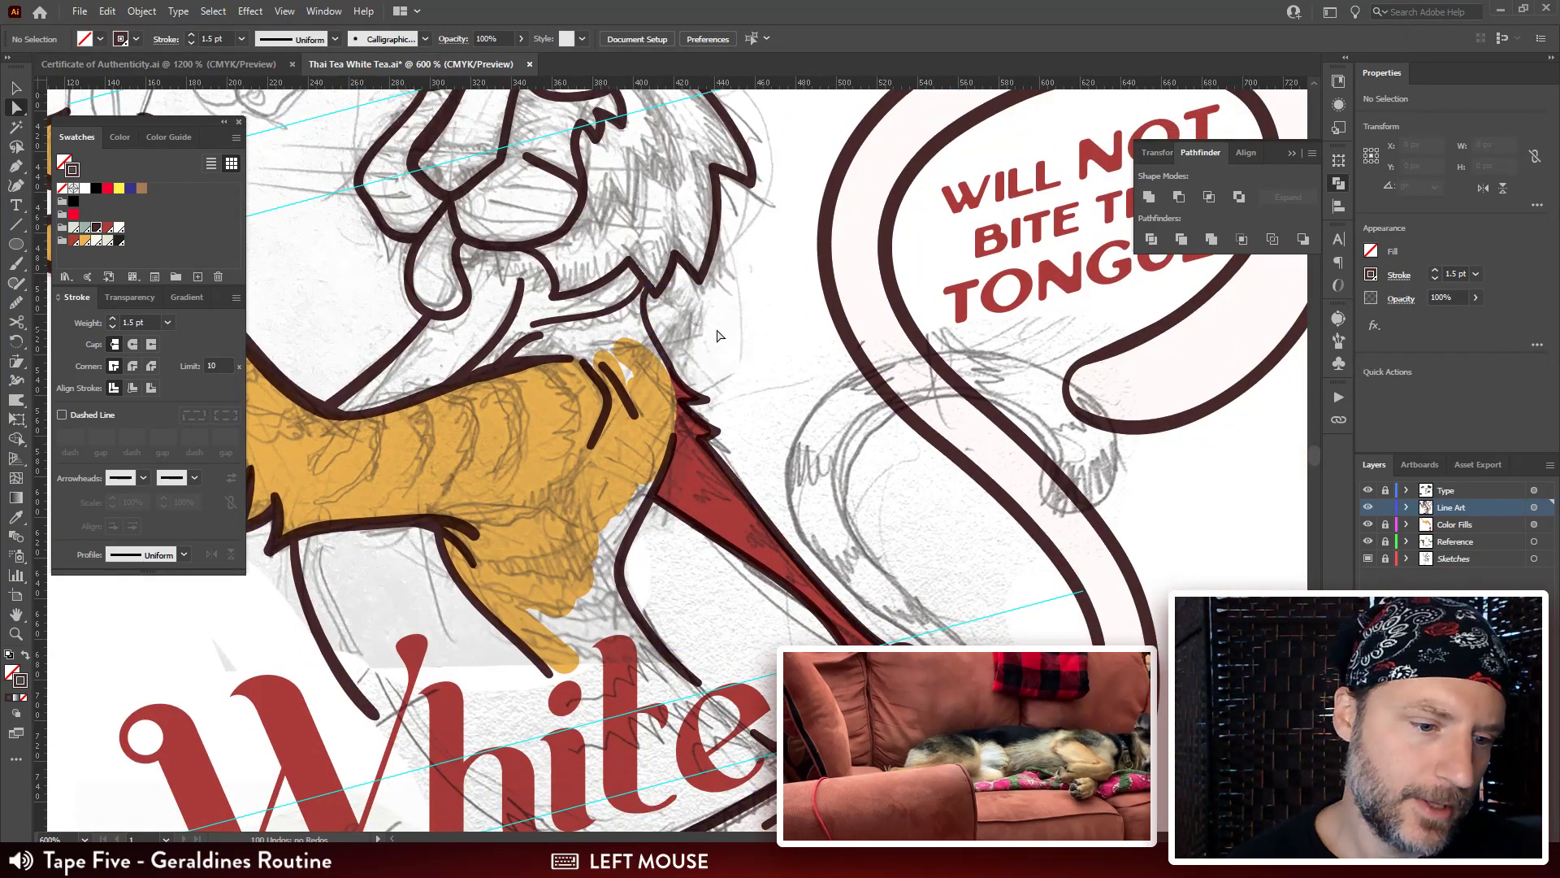
Adjust the curve at the upper end of the neck outline beneath the mane's spike, and deselect it.
key("ctrl+plus")
key("ctrl+plus")
key("ctrl+plus")
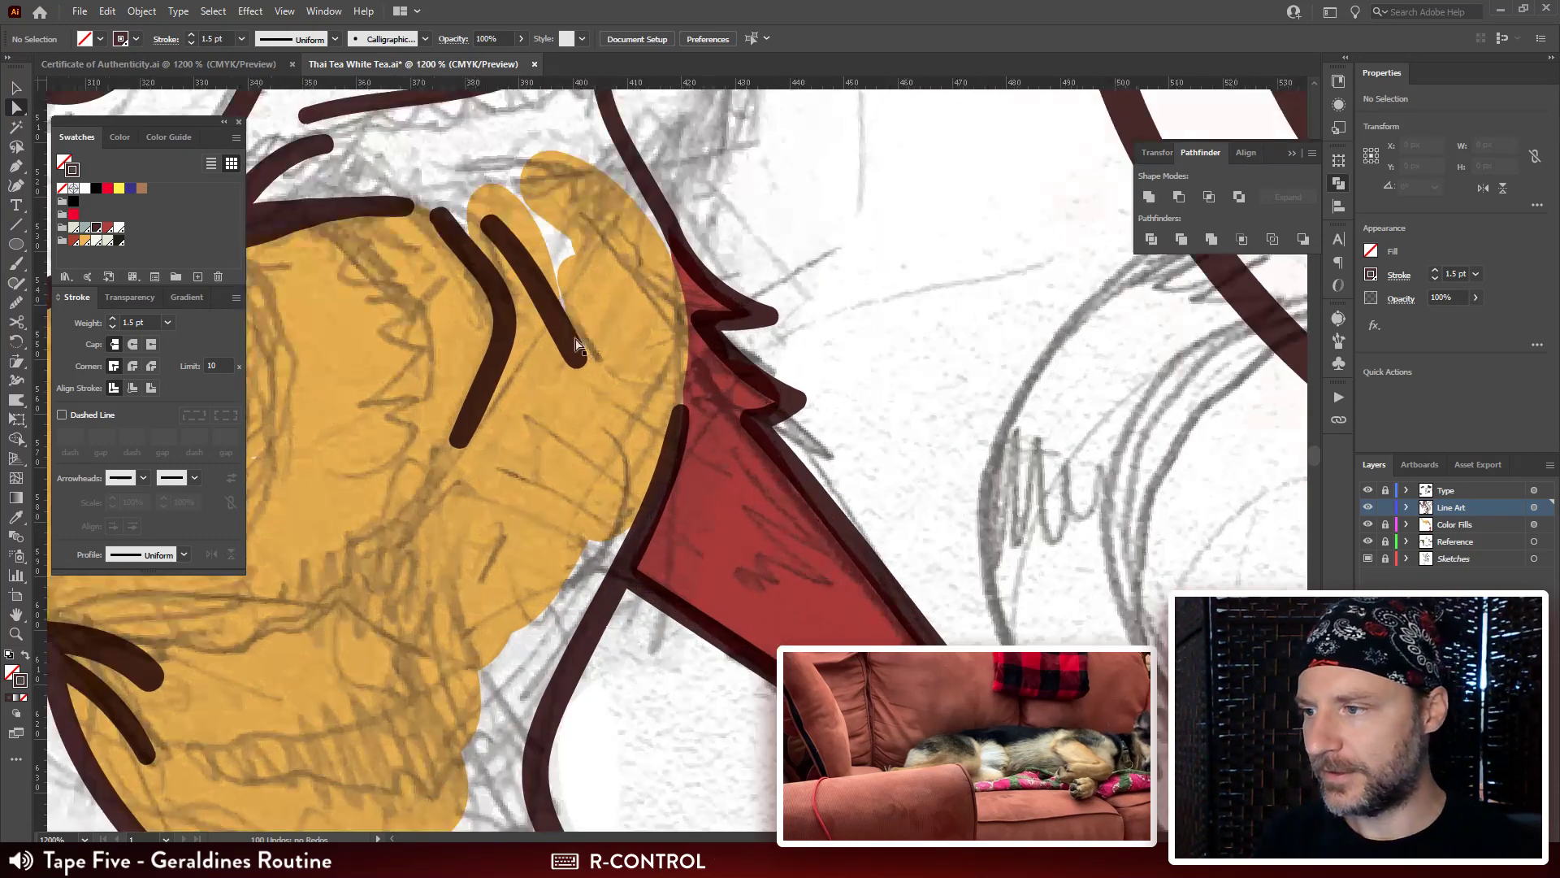
left_click_drag(680, 221, 808, 541)
left_click(729, 350)
left_click(744, 327)
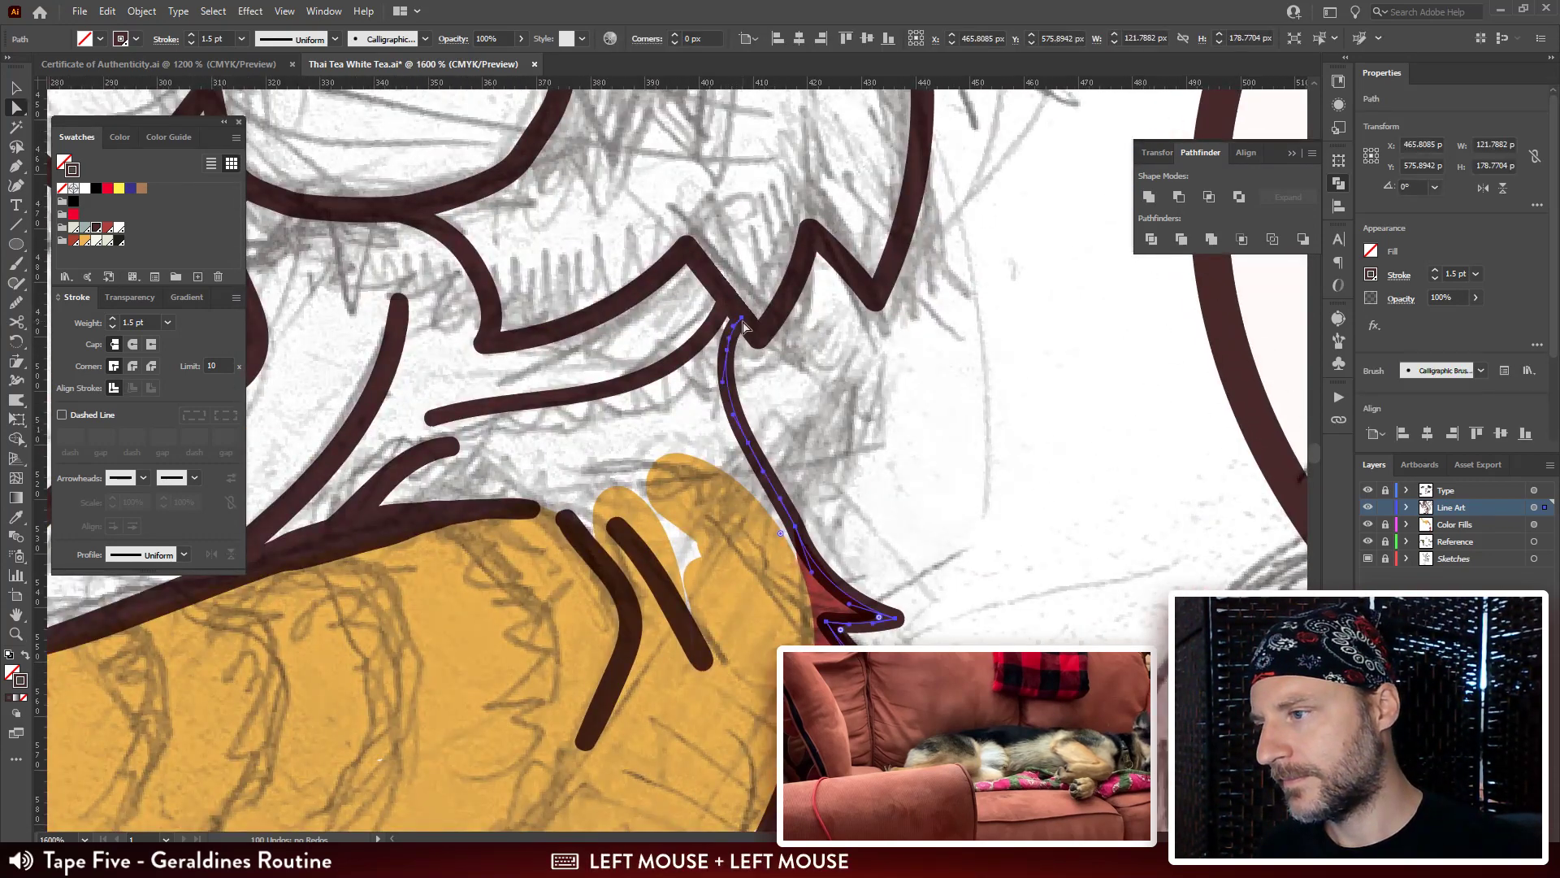
left_click(731, 355)
key("ctrl+r")
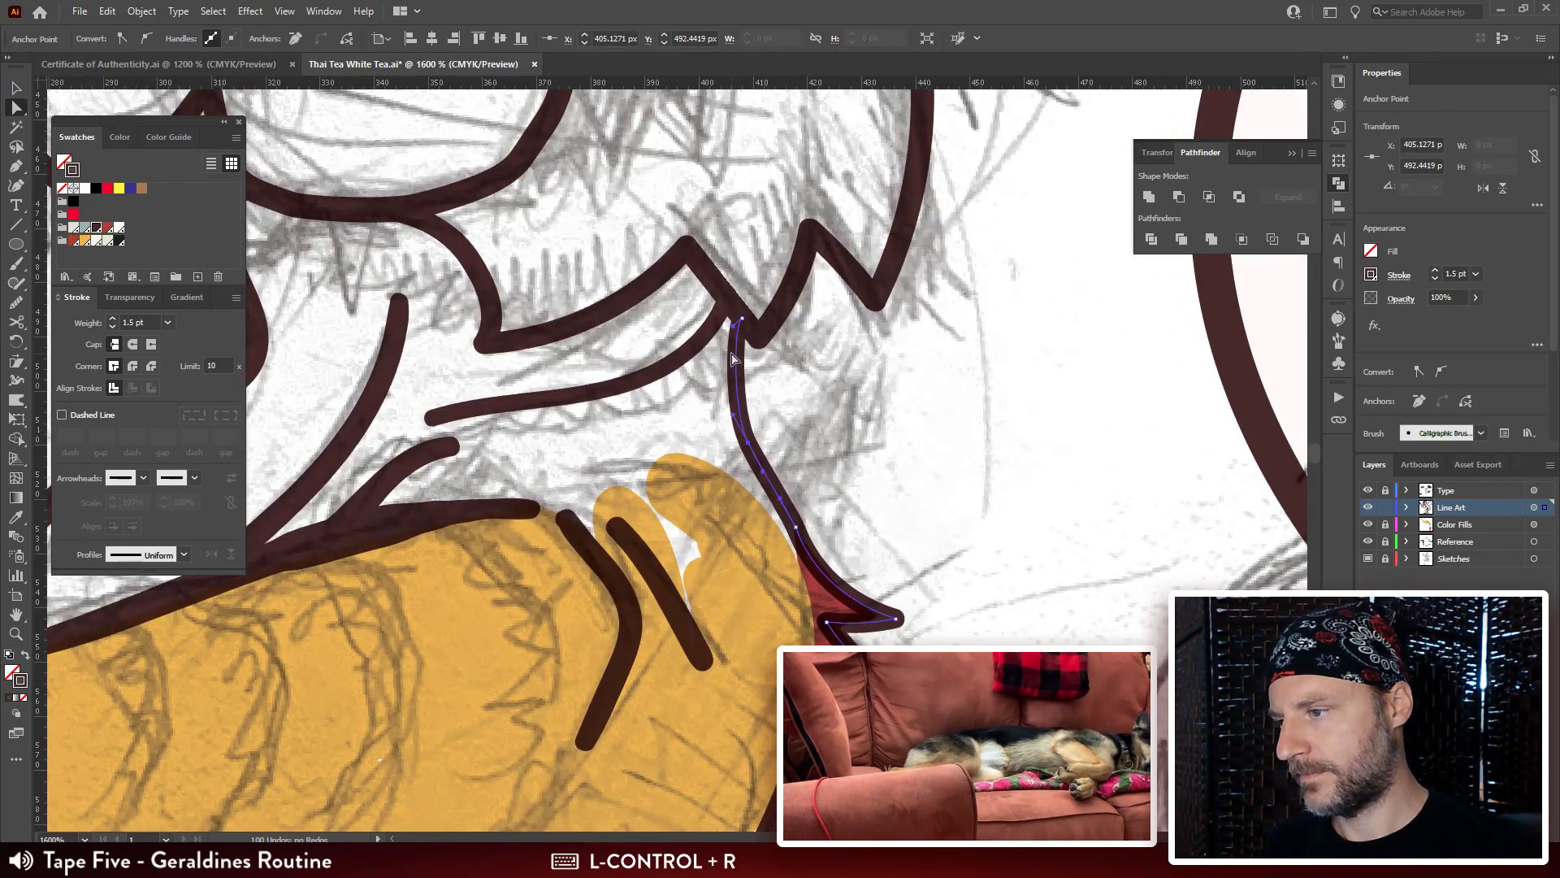
left_click_drag(732, 326, 717, 352)
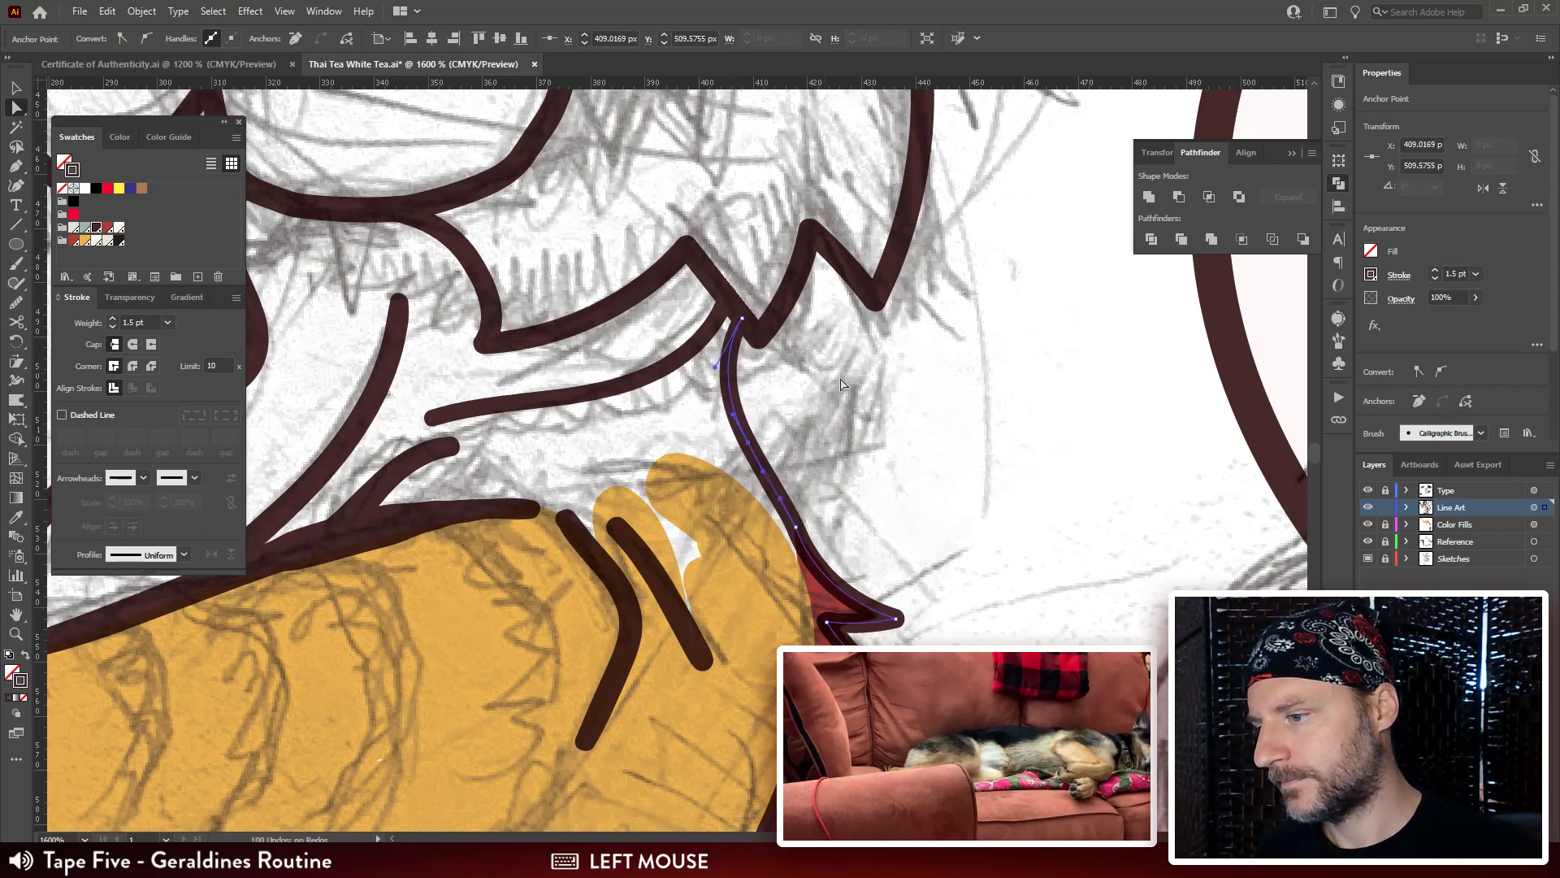
left_click(869, 384)
Lock the Line Art layer, unlock the Color Fills layer and make it the active layer.
key("ctrl+minus")
key("ctrl+minus")
key("ctrl+minus")
key("ctrl+minus")
key("ctrl+equal")
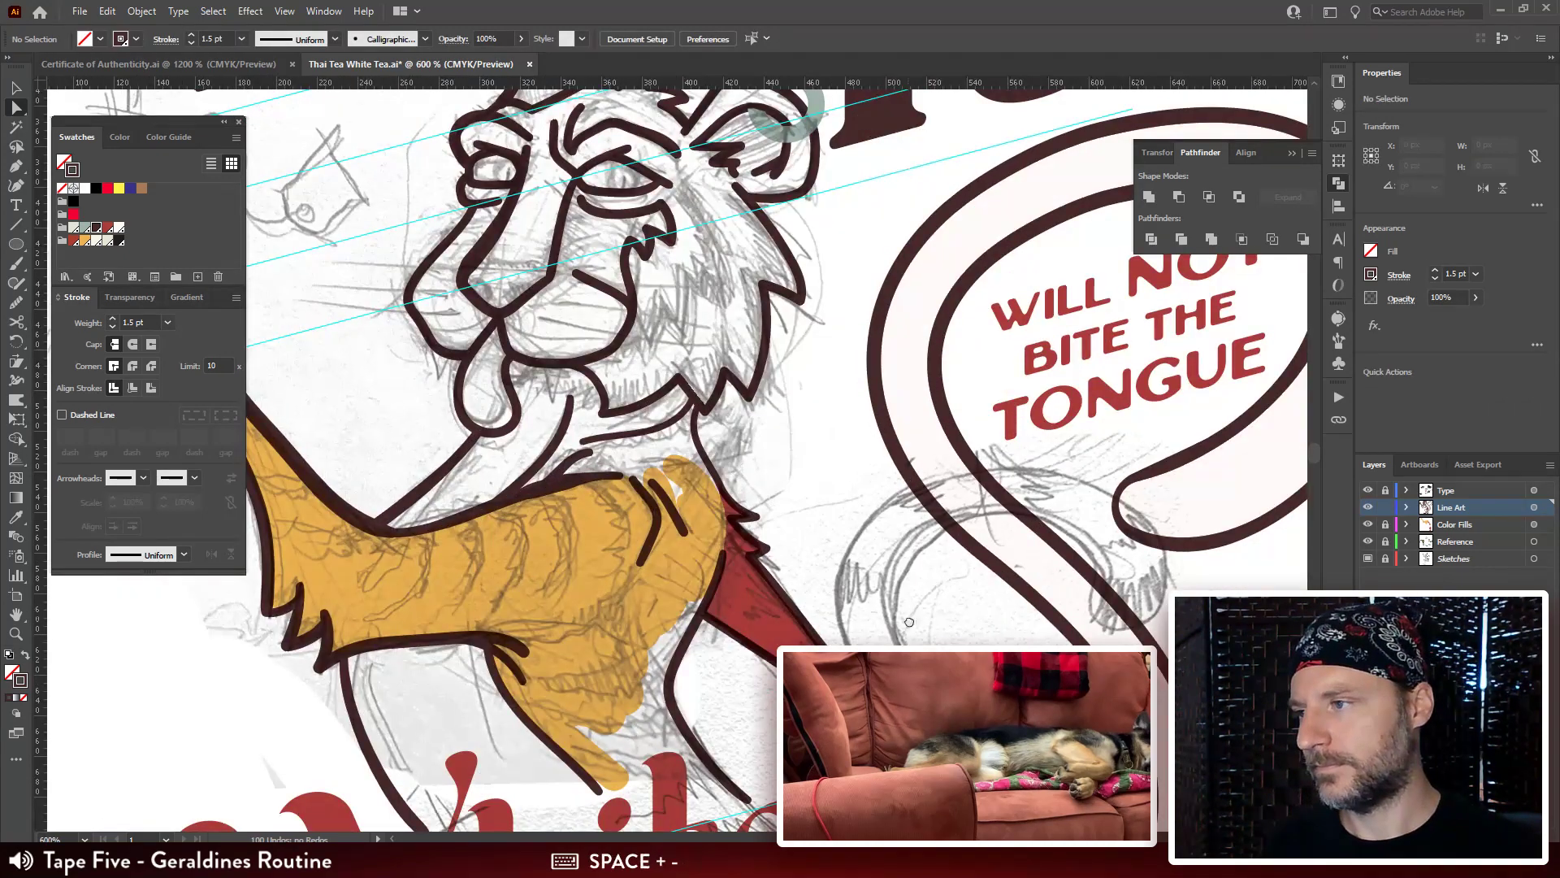
left_click_drag(908, 620, 951, 698)
left_click(1385, 507)
left_click(1385, 524)
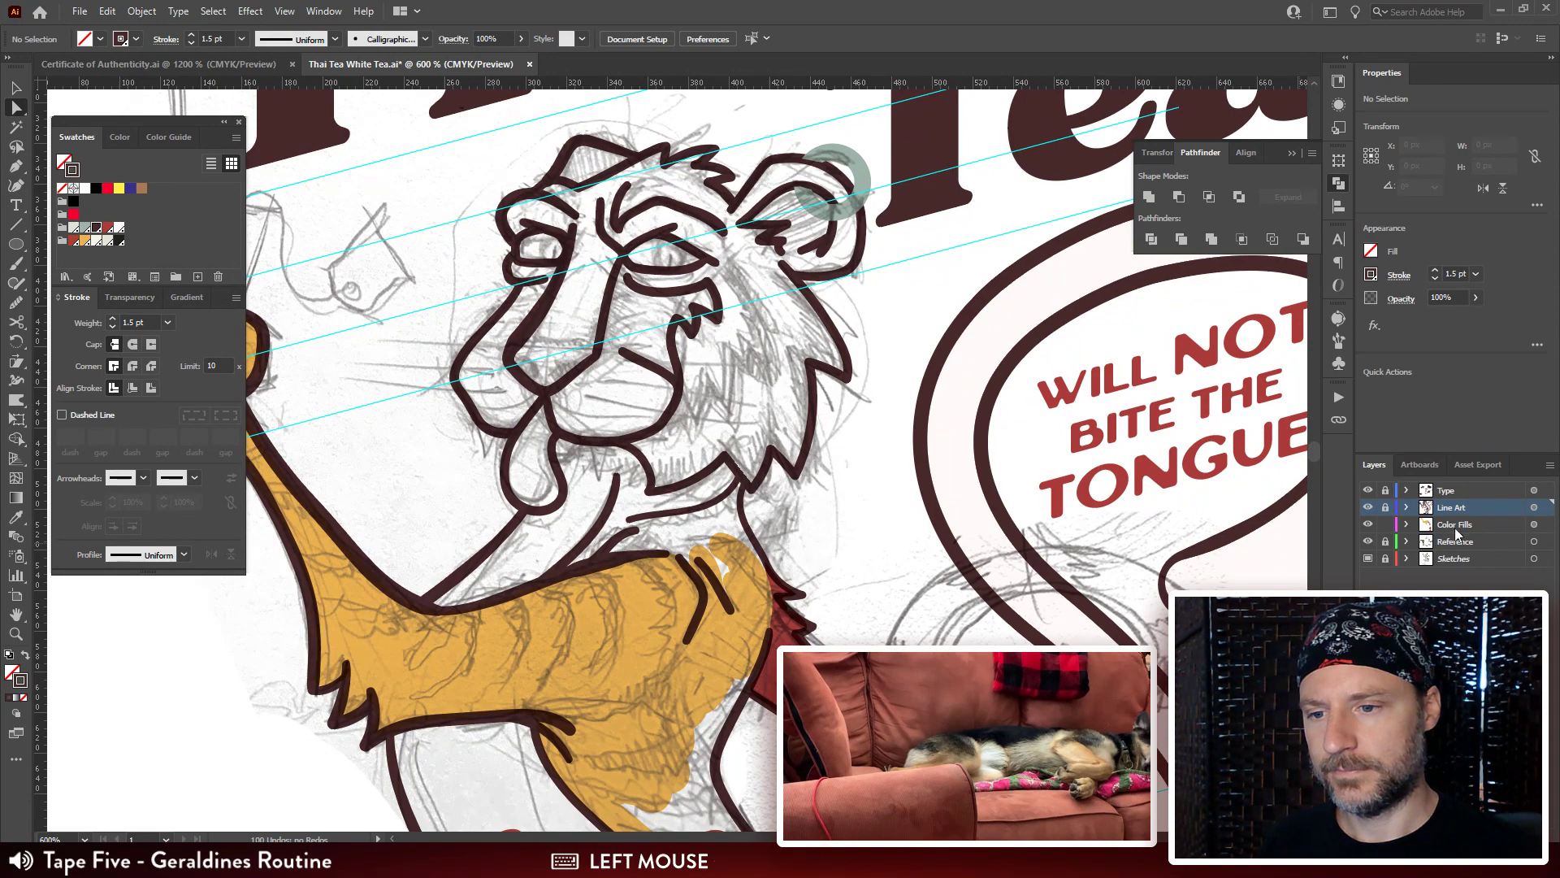
left_click(1458, 524)
Sample the golden yellow from the raised arm and paint a first Blob Brush patch on the neck above the shoulder.
left_click_drag(687, 436, 678, 295)
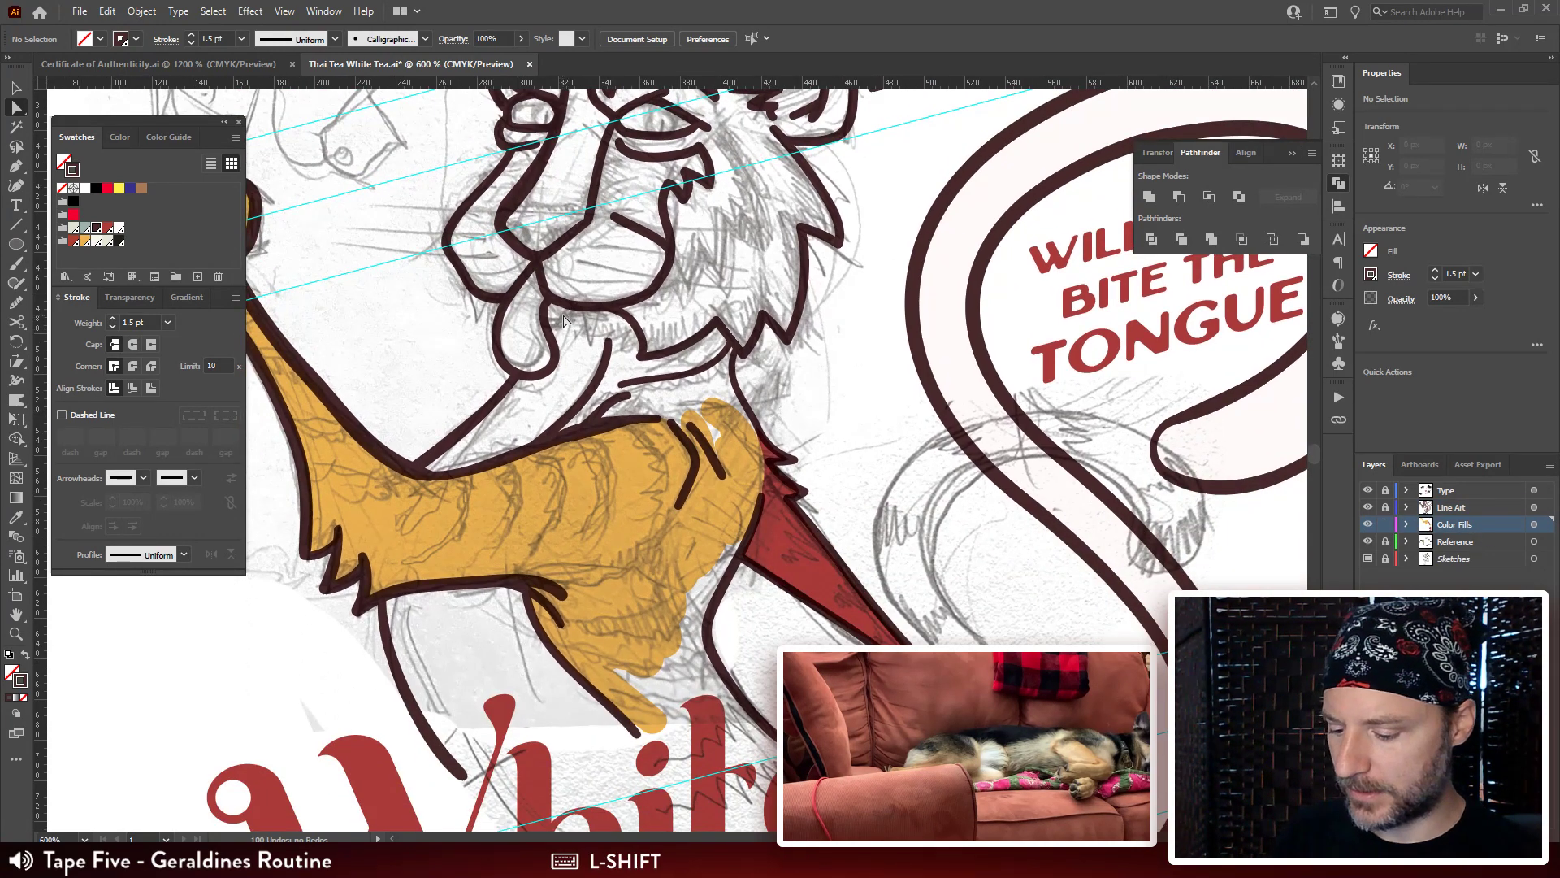
key("shift+b")
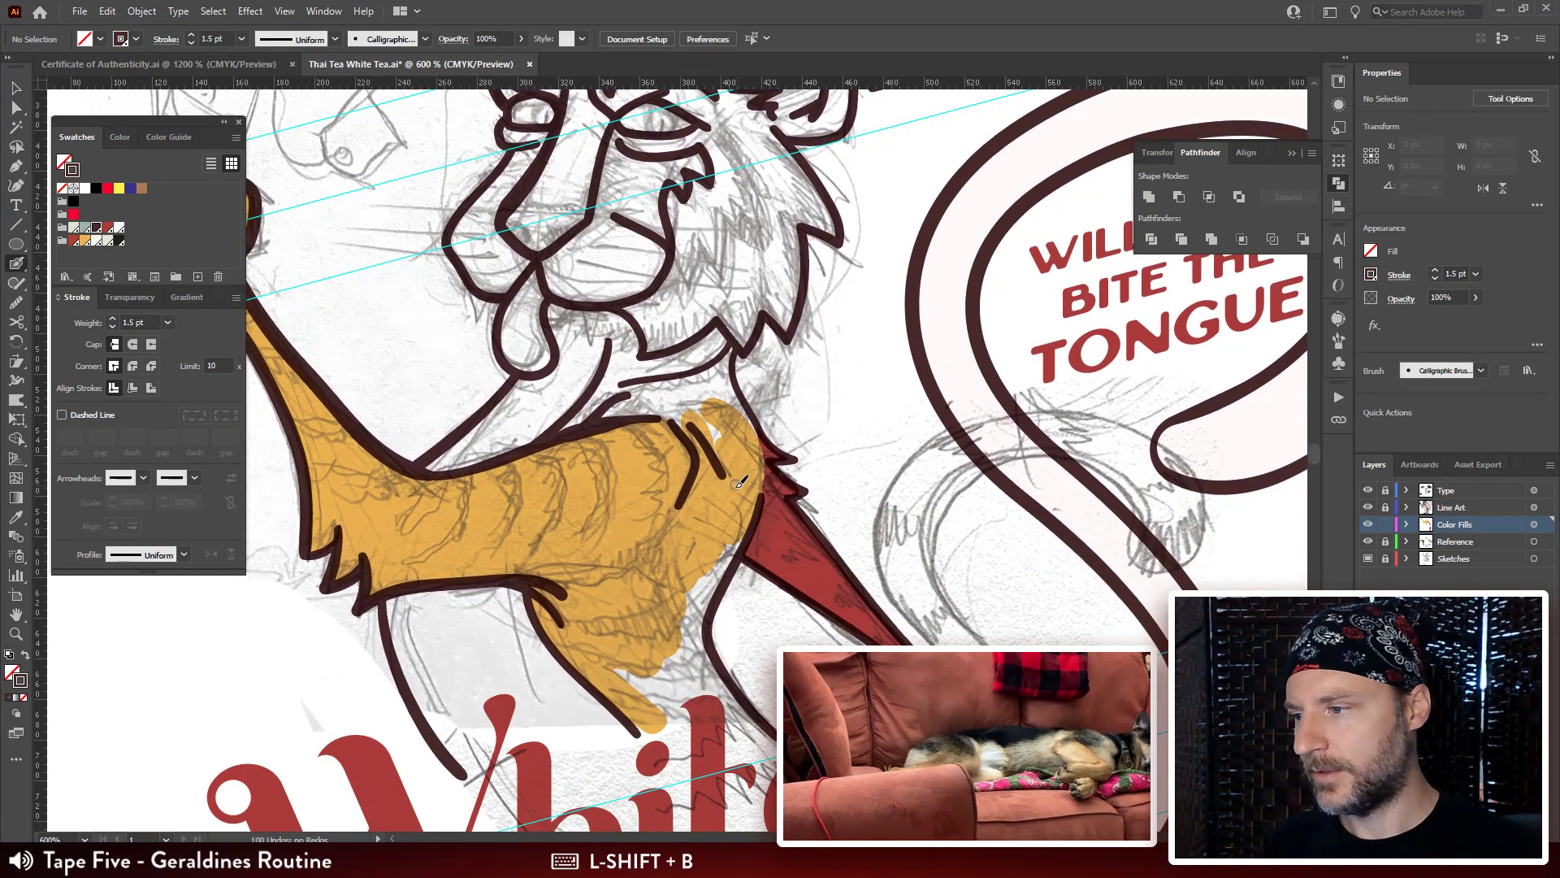
key("alt")
key("i")
left_click(631, 486)
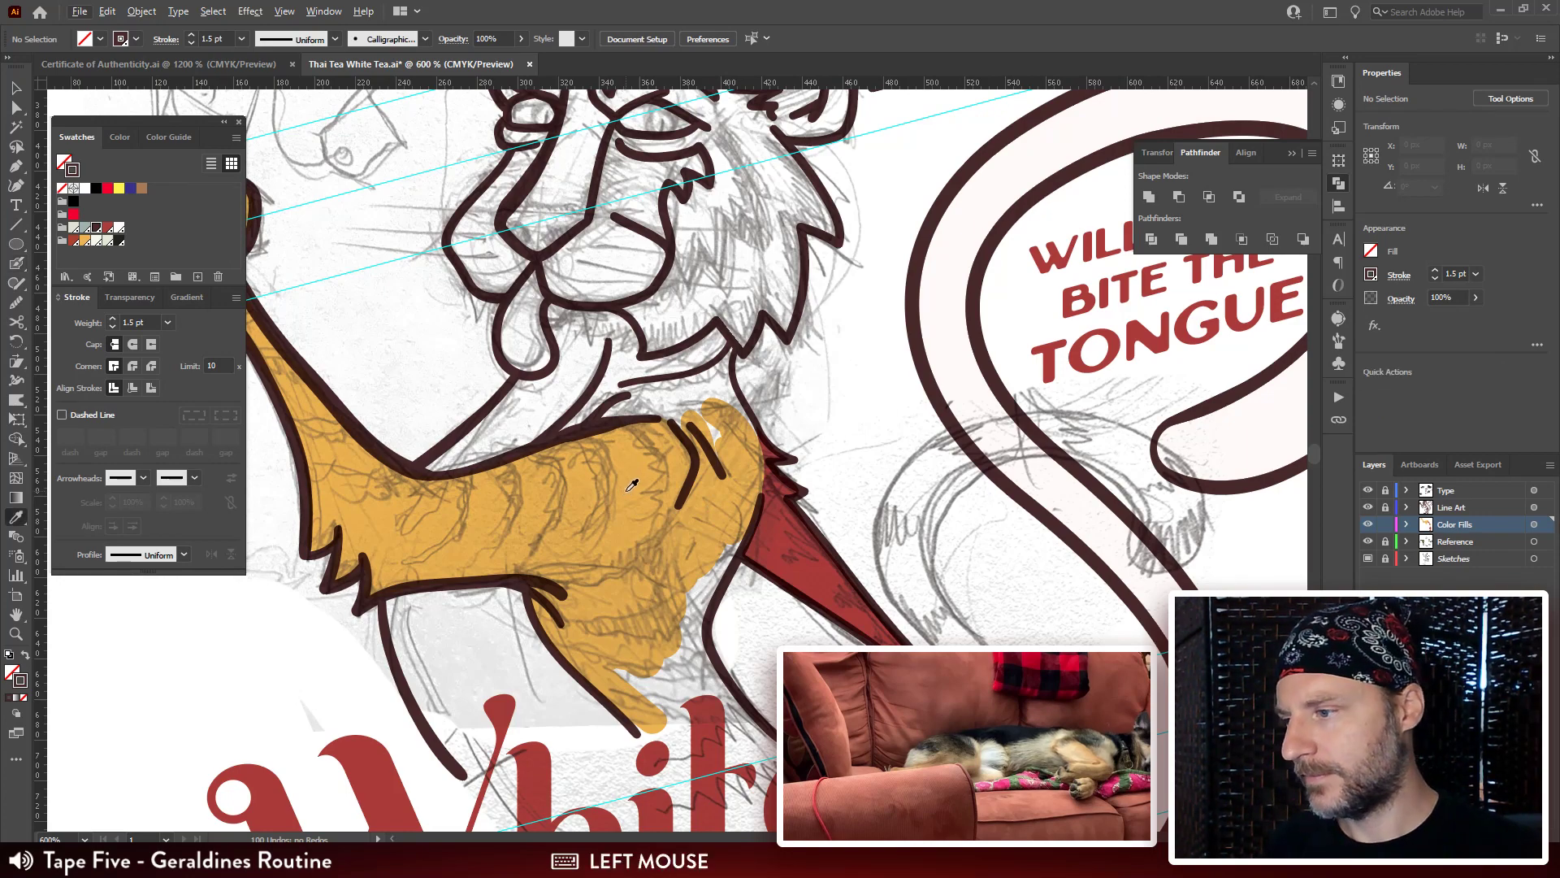
key("shift+b")
left_click_drag(696, 478, 696, 398)
left_click_drag(719, 307, 697, 302)
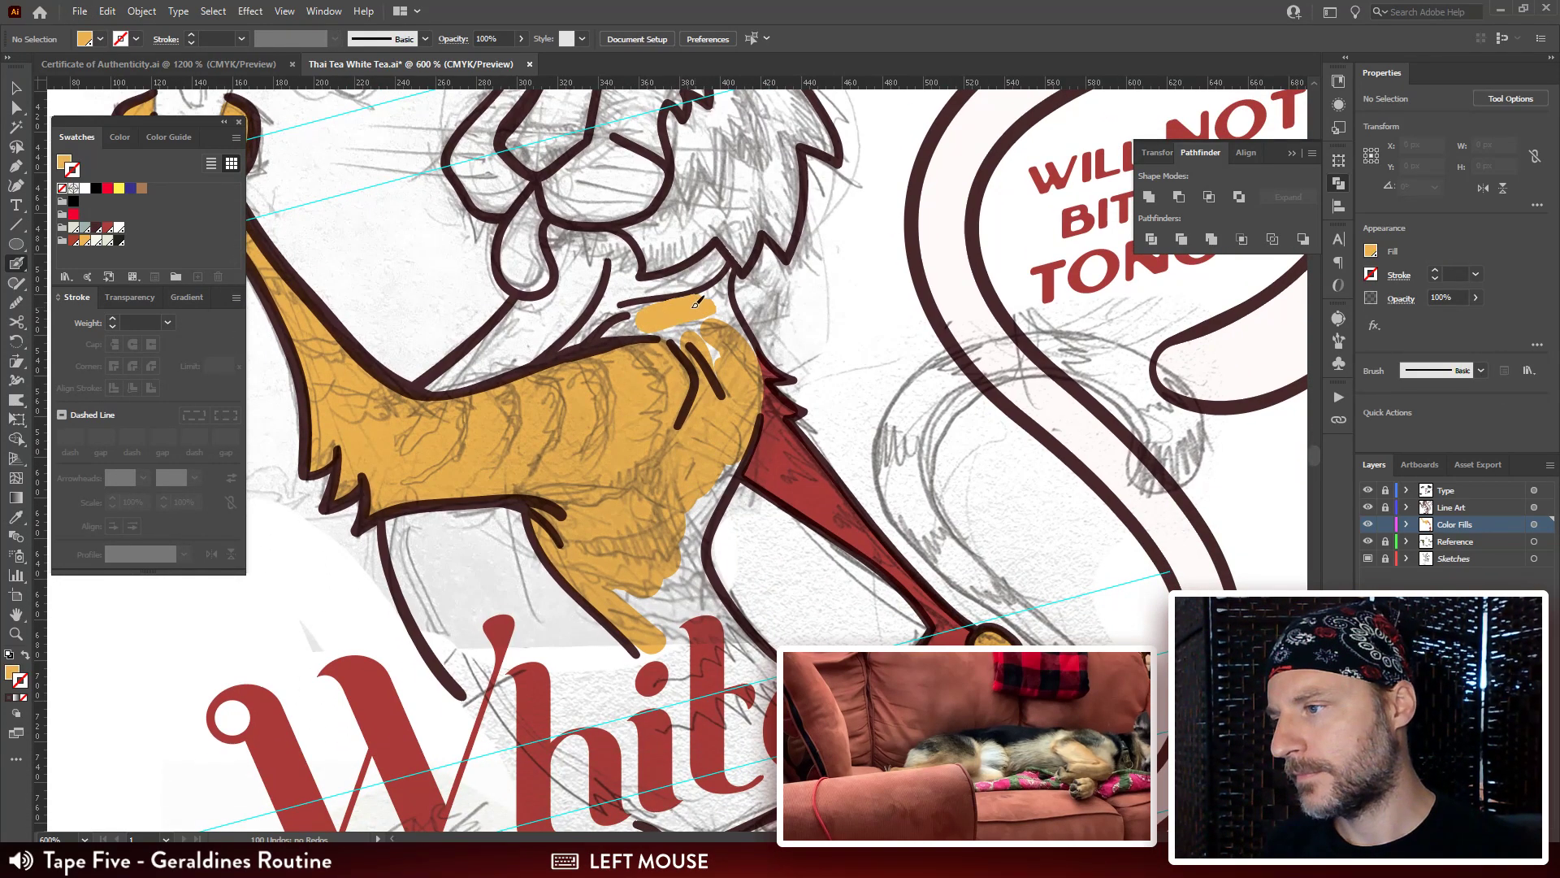
Swap the golden yellow to the stroke colour and paint the throat with the Blob Brush from the arm up to the jaw.
key("shift+x")
key("ctrl+plus")
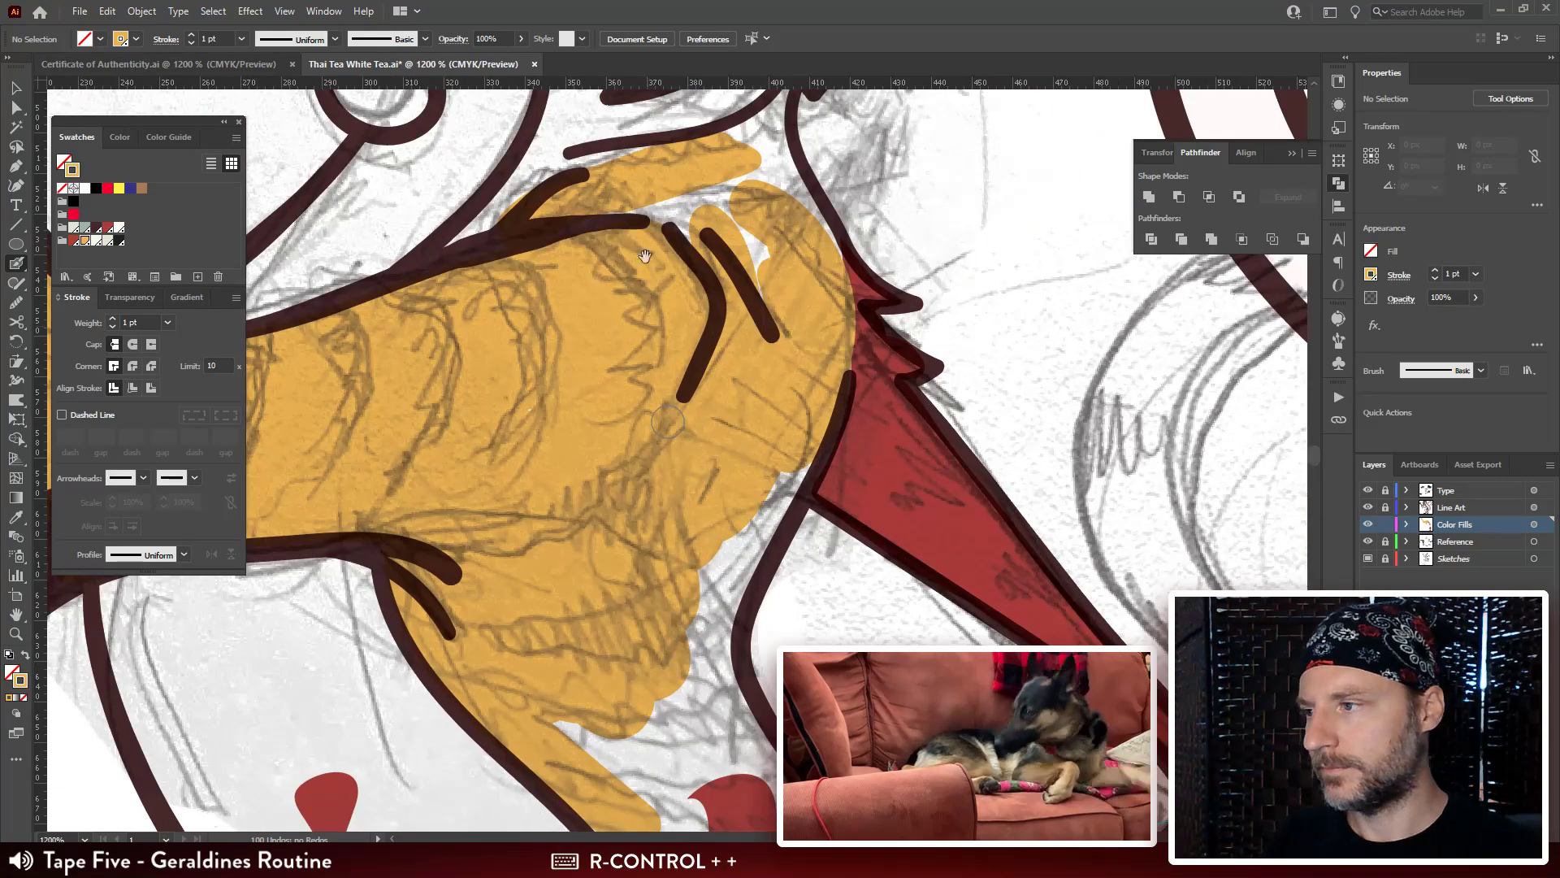
left_click_drag(488, 163, 589, 371)
mouse_move(569, 285)
left_mouse_down()
mouse_move(556, 306)
mouse_move(574, 312)
mouse_move(577, 378)
mouse_move(532, 456)
mouse_move(437, 532)
left_mouse_up()
mouse_move(622, 439)
left_mouse_down()
mouse_move(556, 473)
mouse_move(533, 452)
mouse_move(646, 400)
mouse_move(529, 429)
mouse_move(513, 382)
left_mouse_up()
mouse_move(512, 323)
left_mouse_down()
mouse_move(543, 368)
mouse_move(553, 419)
left_mouse_up()
left_click_drag(569, 348, 535, 323)
Reshape the golden fill's edge anchors so the throat follows the curved outline under the jaw.
key("a")
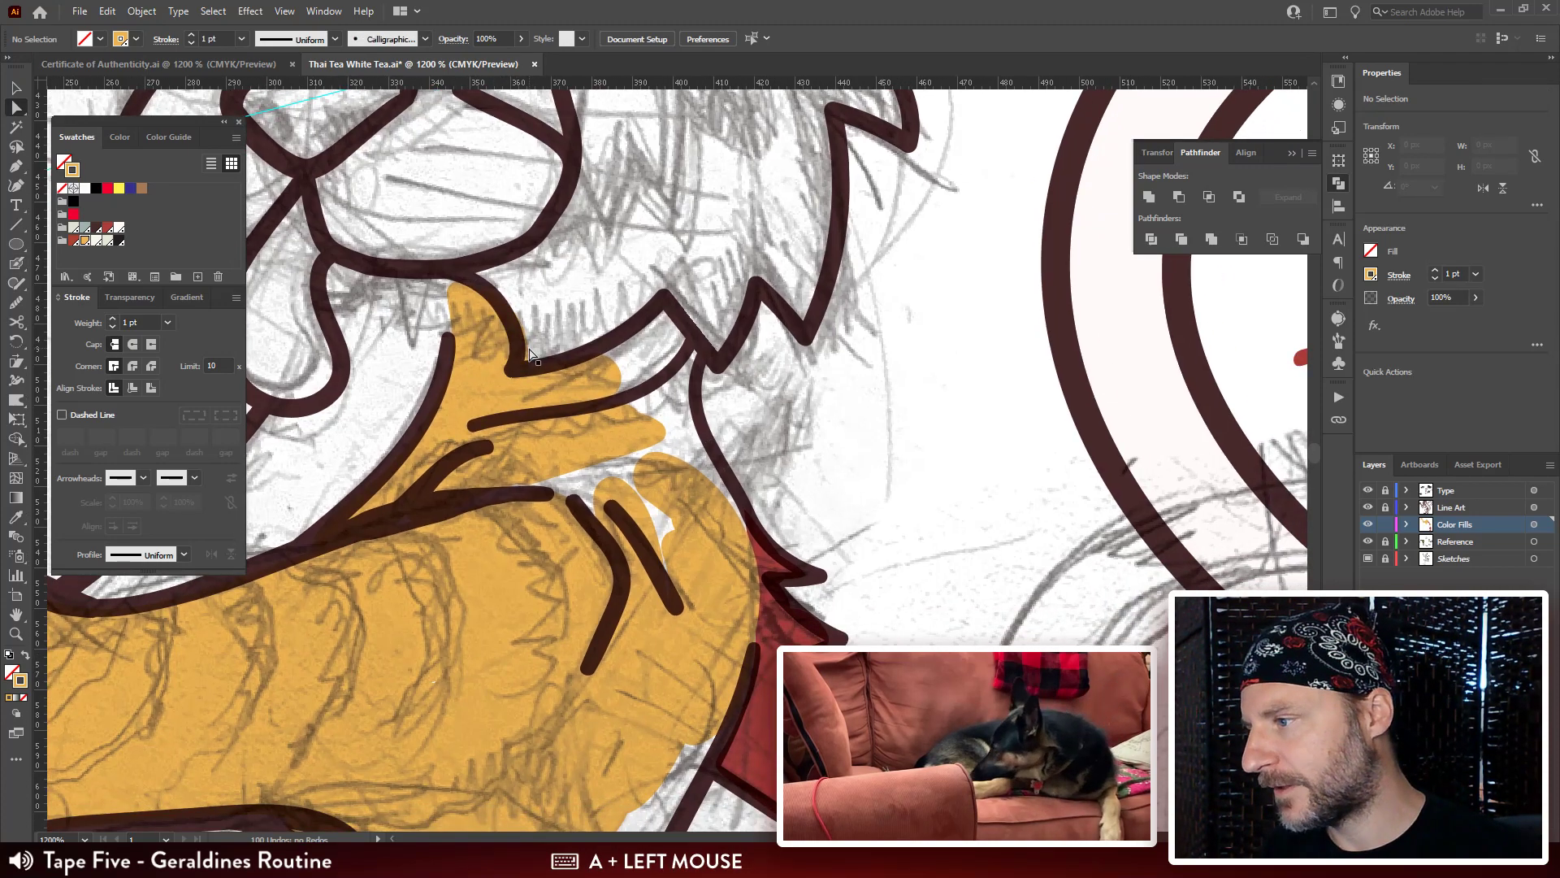
left_click(529, 354)
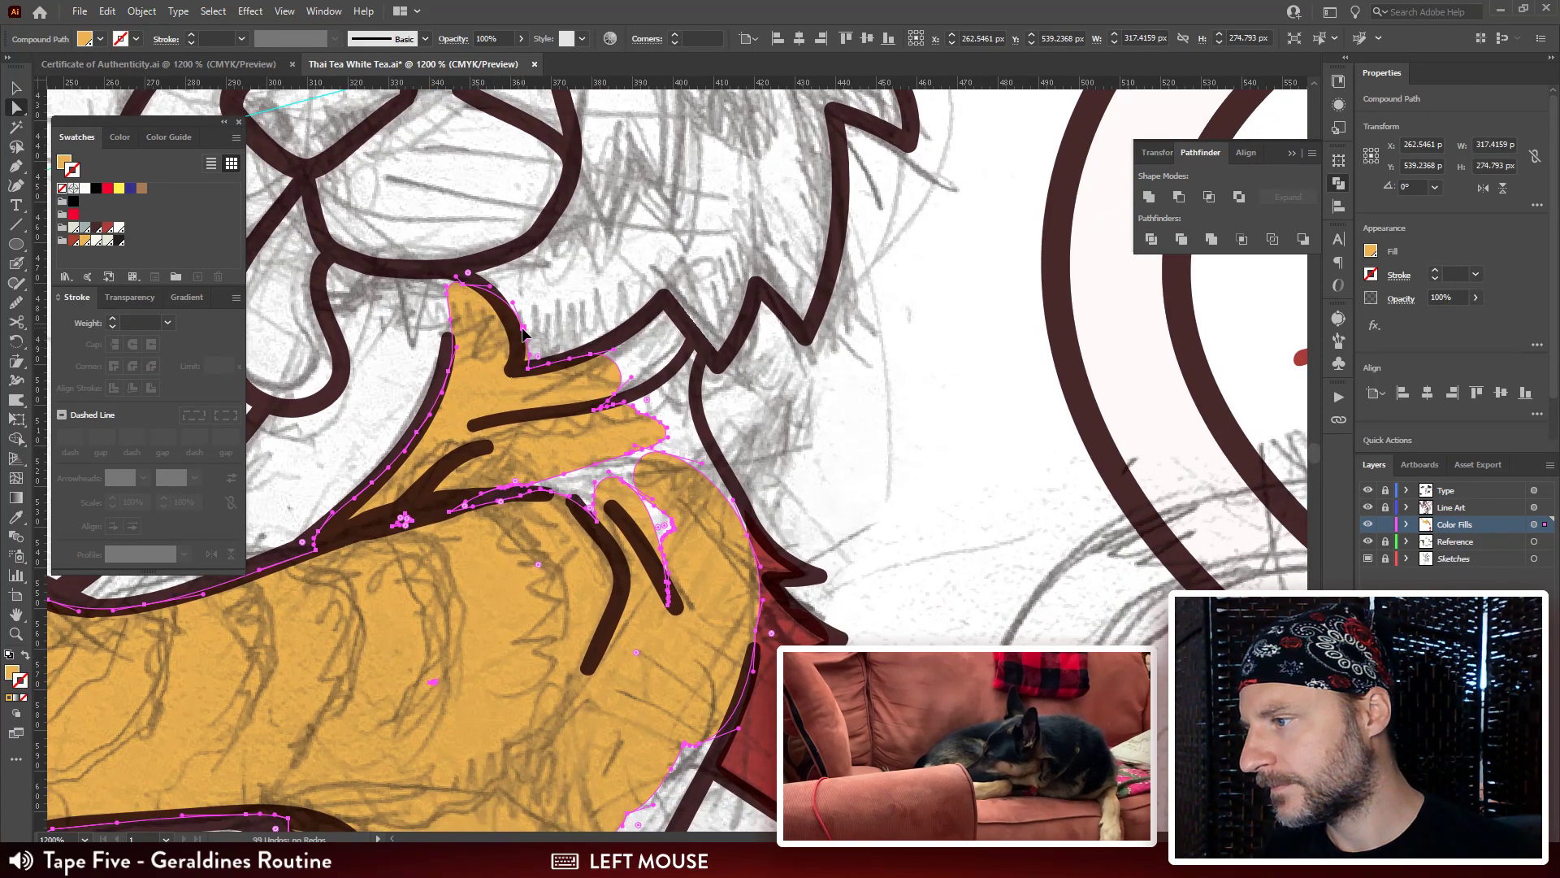
key("ctrl+z")
left_click(494, 323)
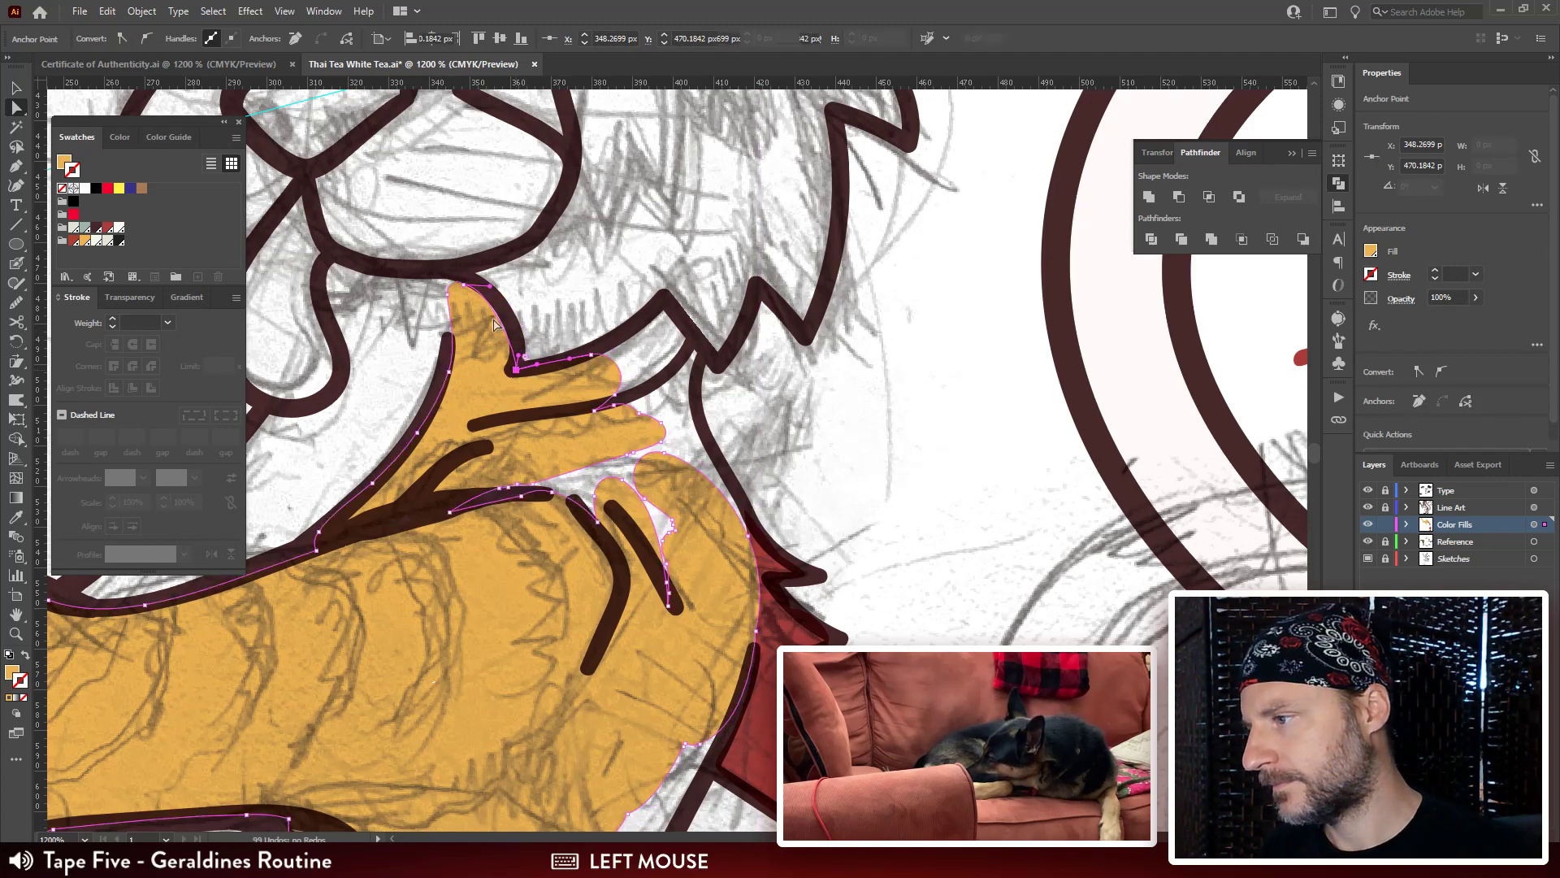
left_click(505, 290)
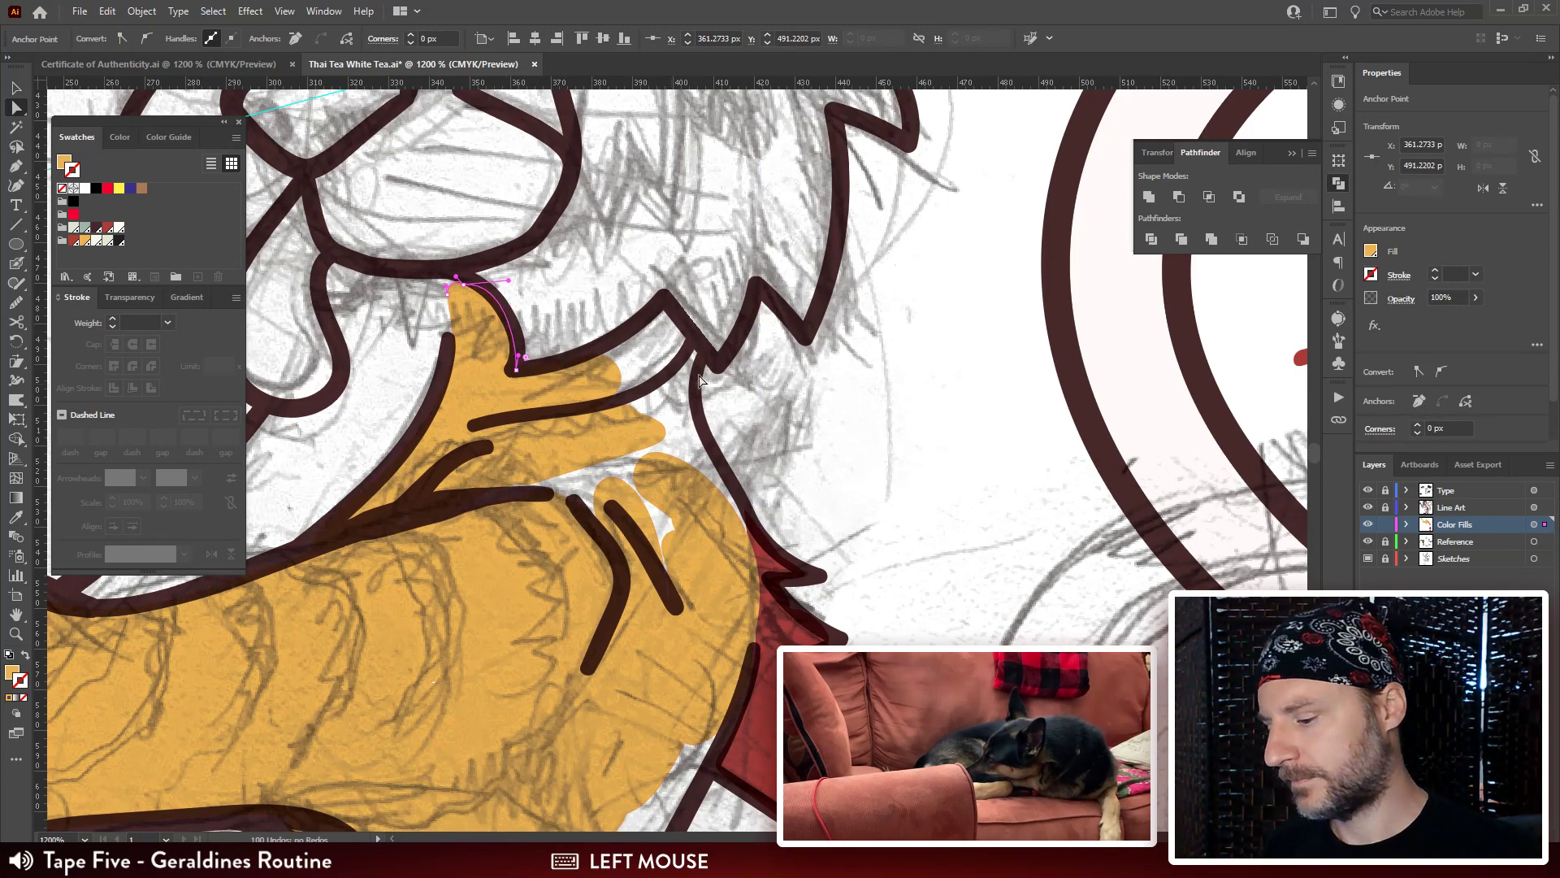
Paint the rest of the neck golden yellow with the Blob Brush, from the mane's spikes down to the shoulder, closing the white gaps.
key("shift+b")
left_click_drag(658, 328, 623, 272)
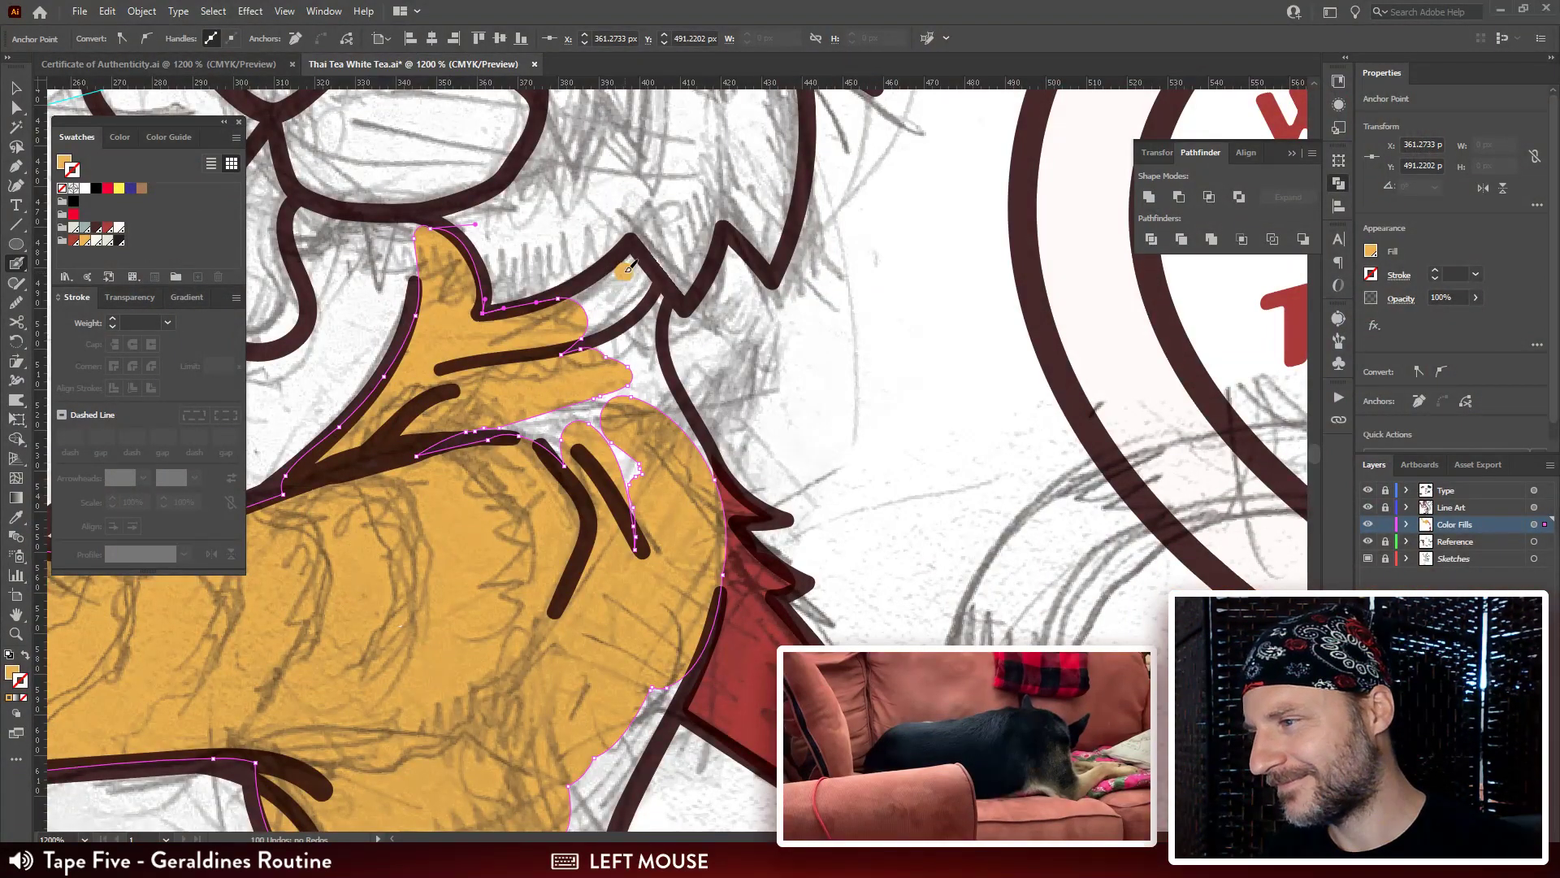
mouse_move(627, 267)
left_mouse_down()
mouse_move(594, 319)
mouse_move(627, 299)
mouse_move(616, 280)
mouse_move(560, 319)
mouse_move(605, 338)
mouse_move(614, 304)
mouse_move(655, 297)
mouse_move(649, 393)
mouse_move(701, 465)
left_mouse_up()
key("space")
left_click_drag(695, 556, 630, 349)
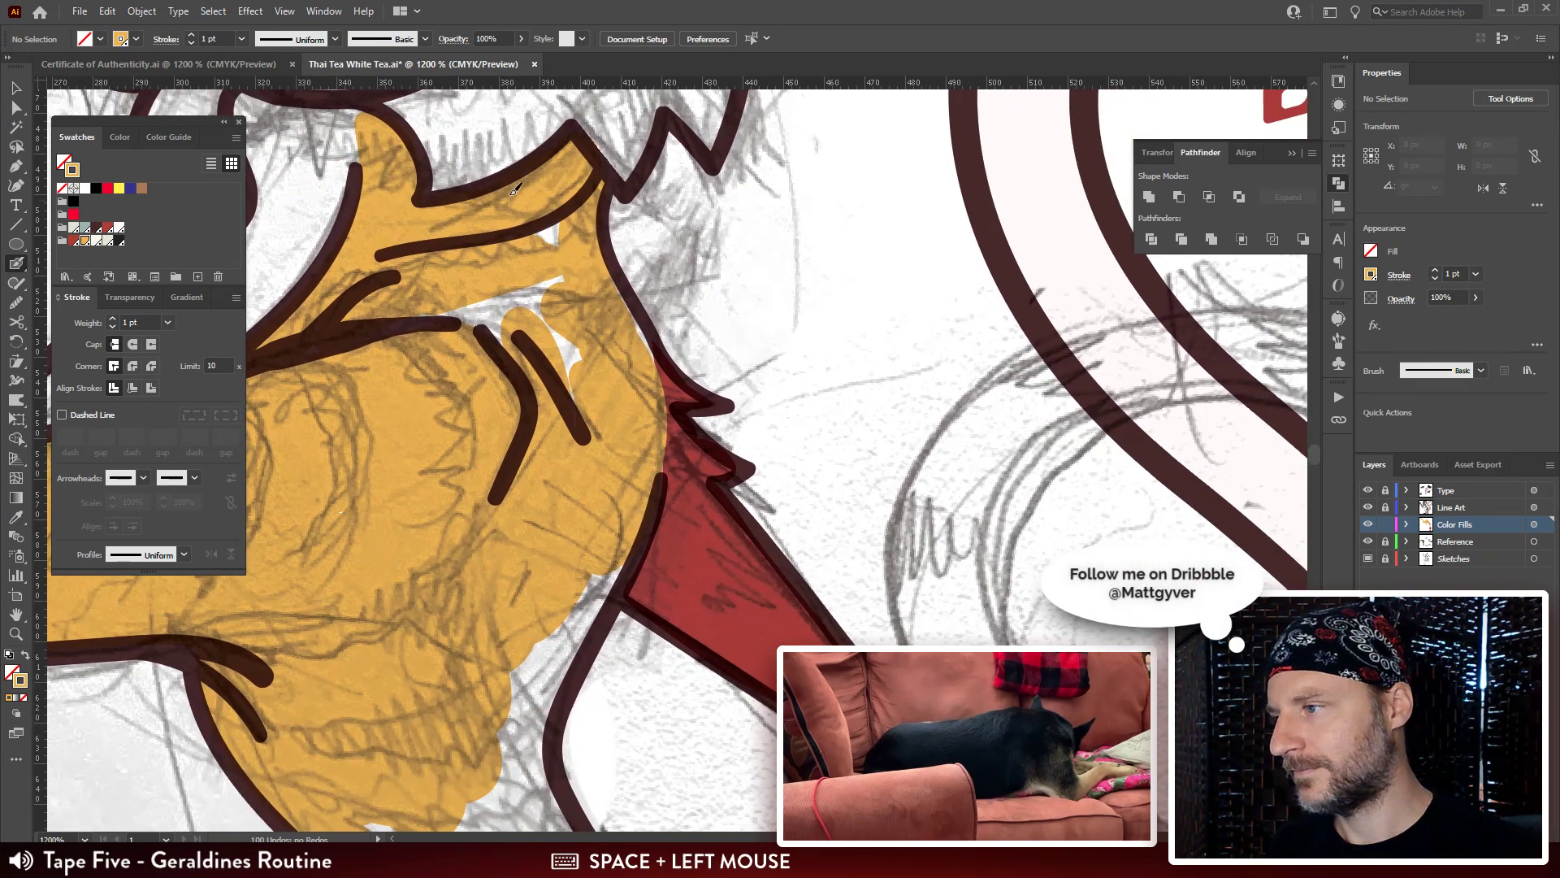
mouse_move(568, 252)
left_mouse_down()
mouse_move(520, 199)
mouse_move(466, 195)
mouse_move(561, 268)
mouse_move(573, 378)
left_mouse_up()
key("space")
left_click_drag(554, 451, 688, 496)
Delete the two tiny holes in the golden fill beneath the raised arm's upper outline.
key("a")
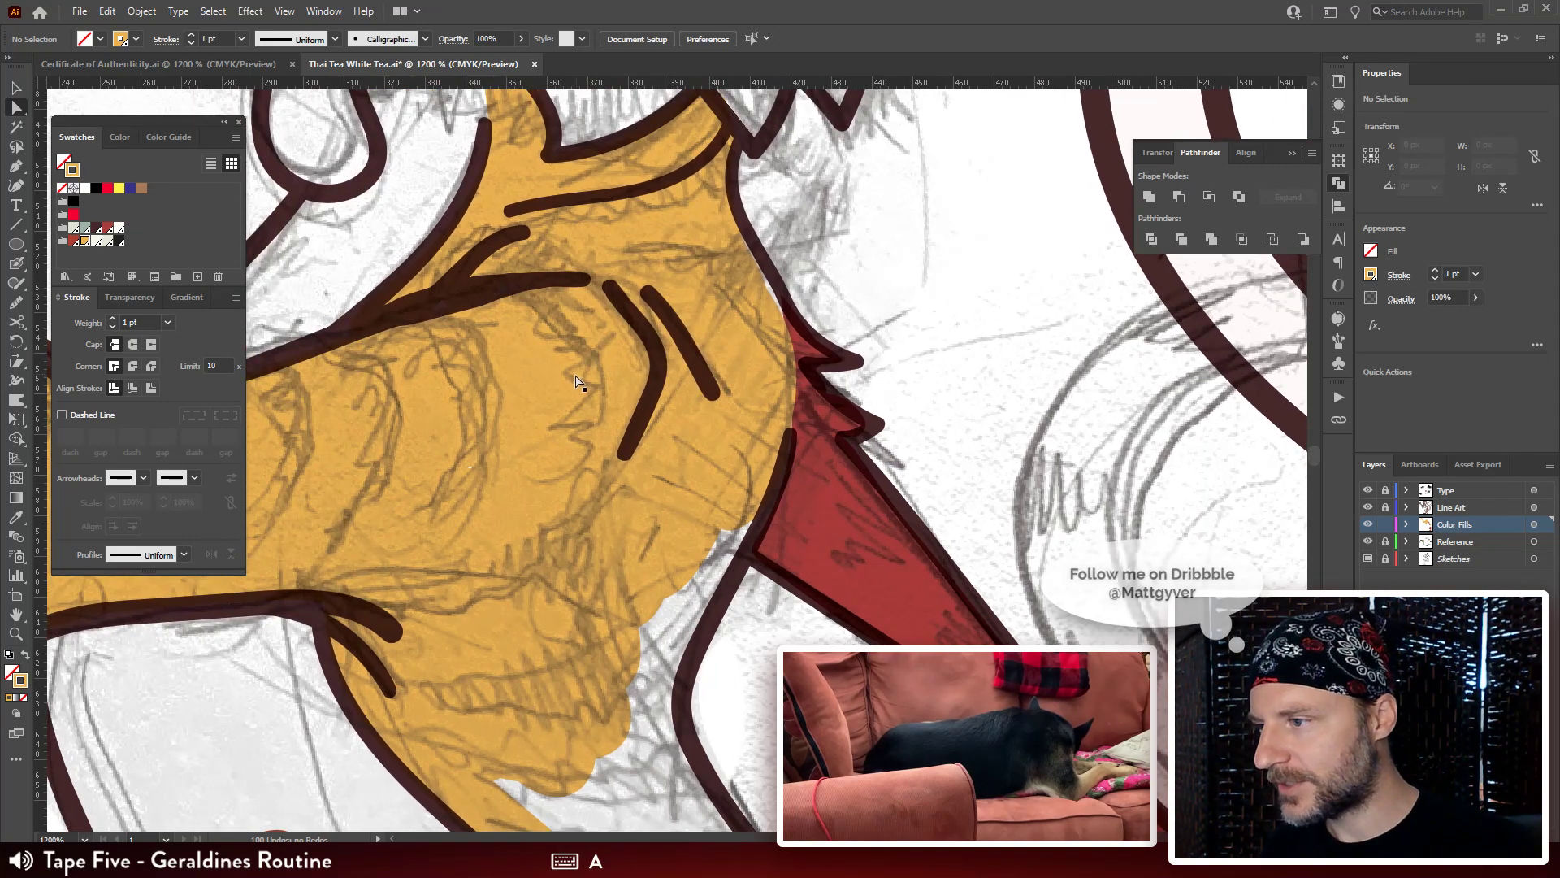
left_click(556, 255)
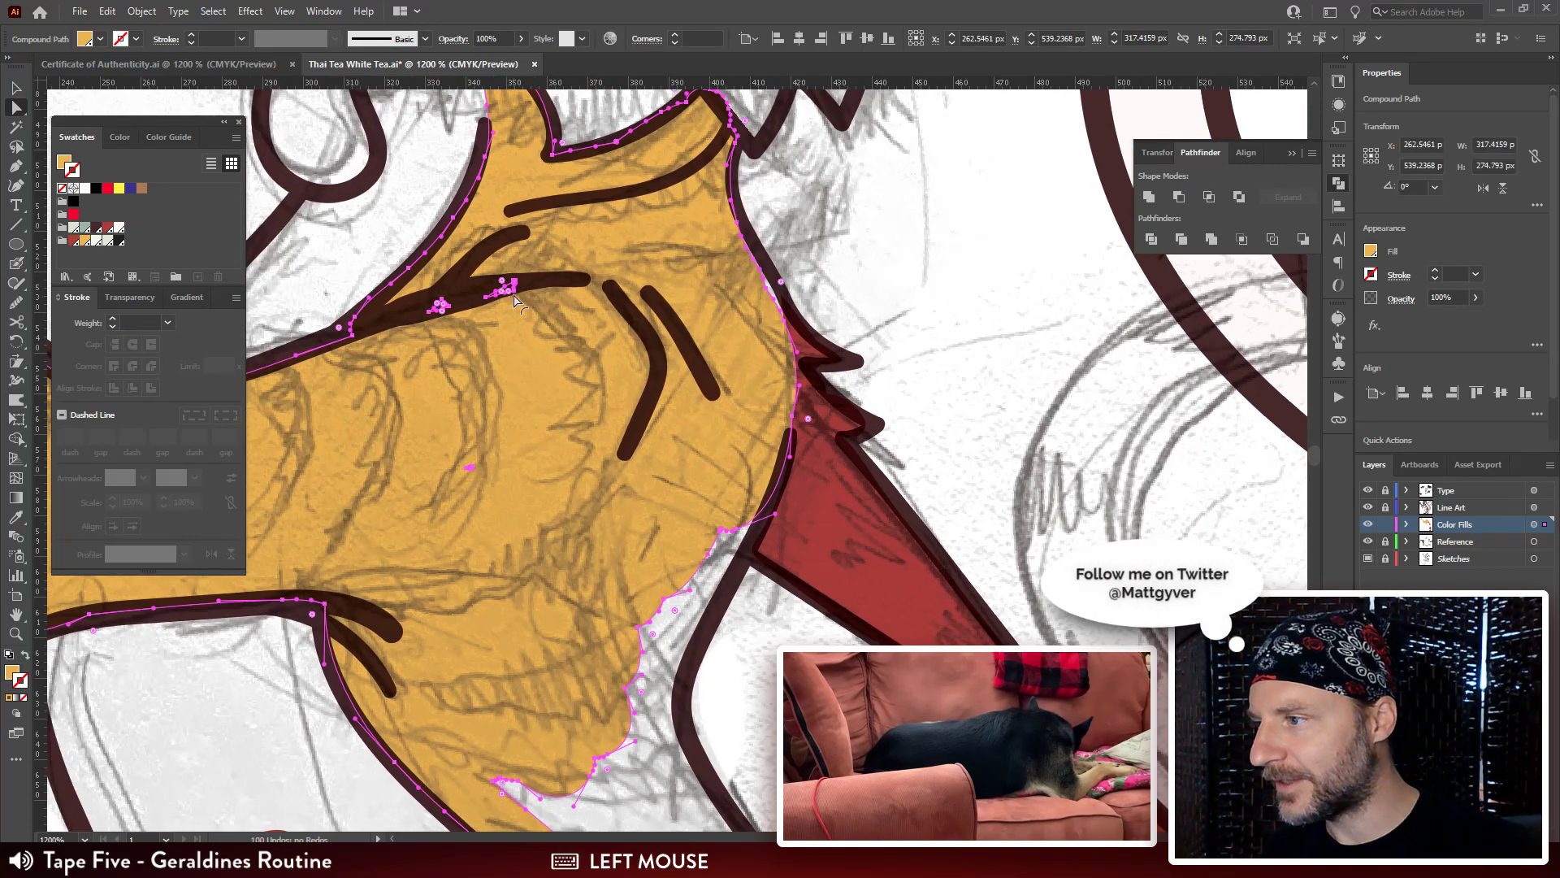
left_click(441, 305, "shift")
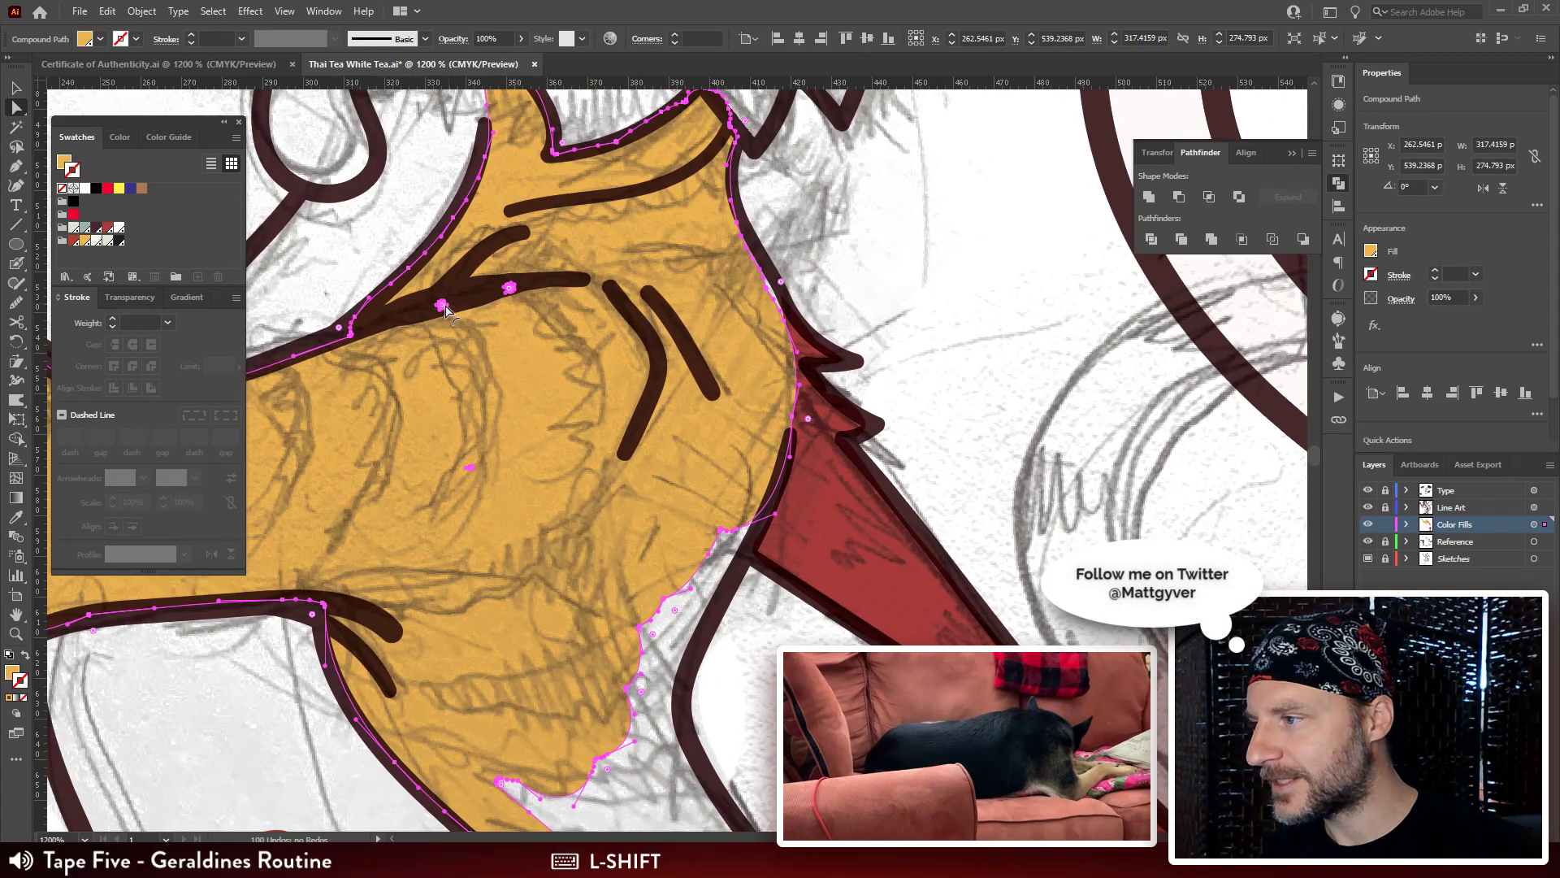
left_click(473, 312)
left_click_drag(480, 286, 556, 251)
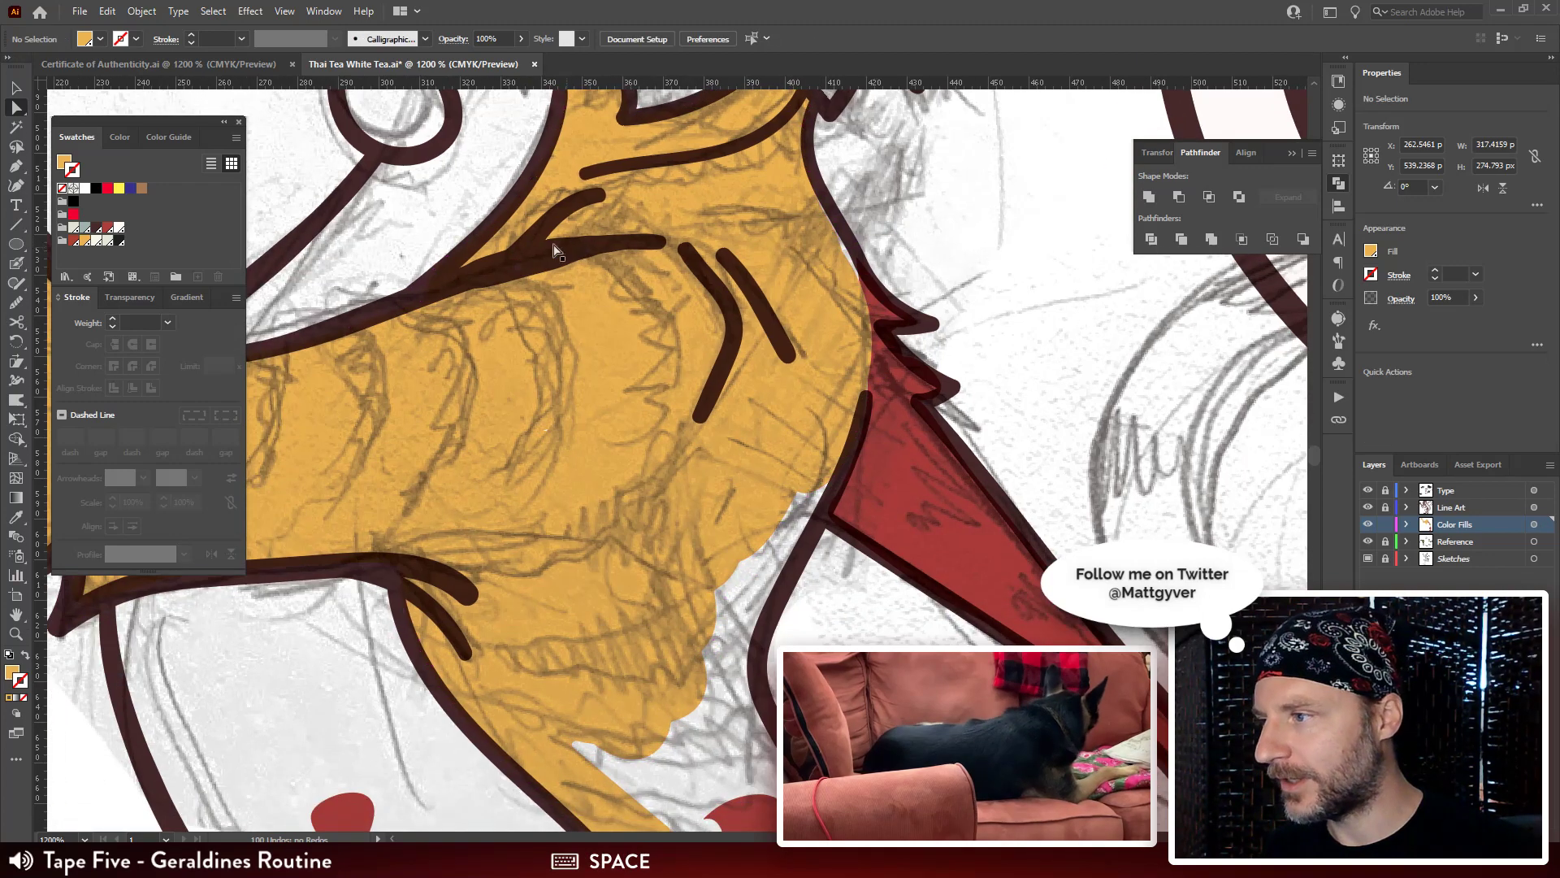
left_click(517, 269)
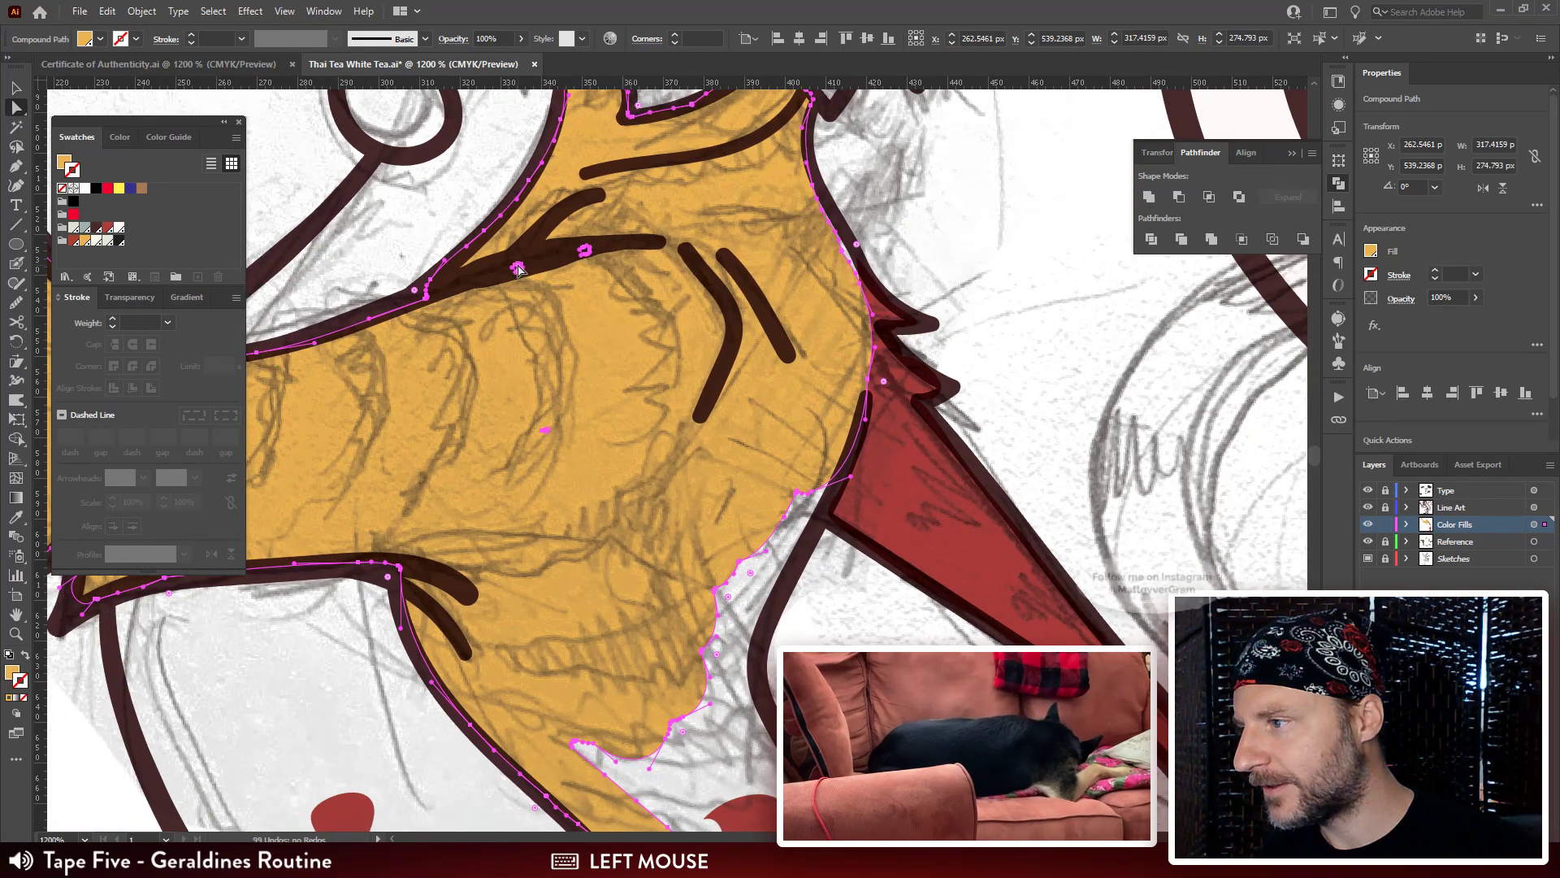
left_click(571, 260)
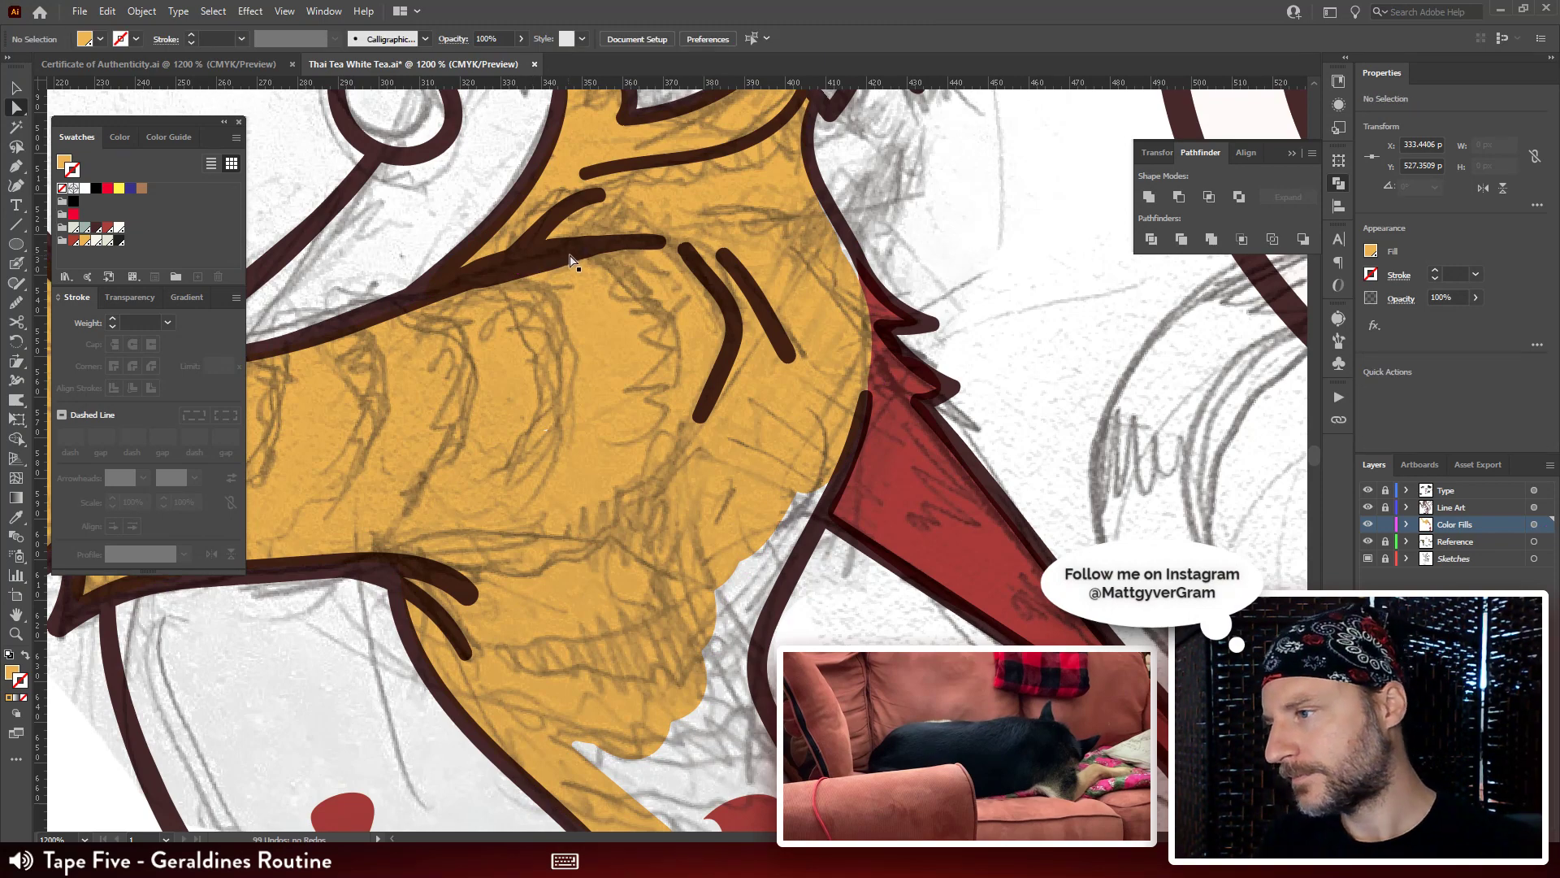
left_click(588, 256)
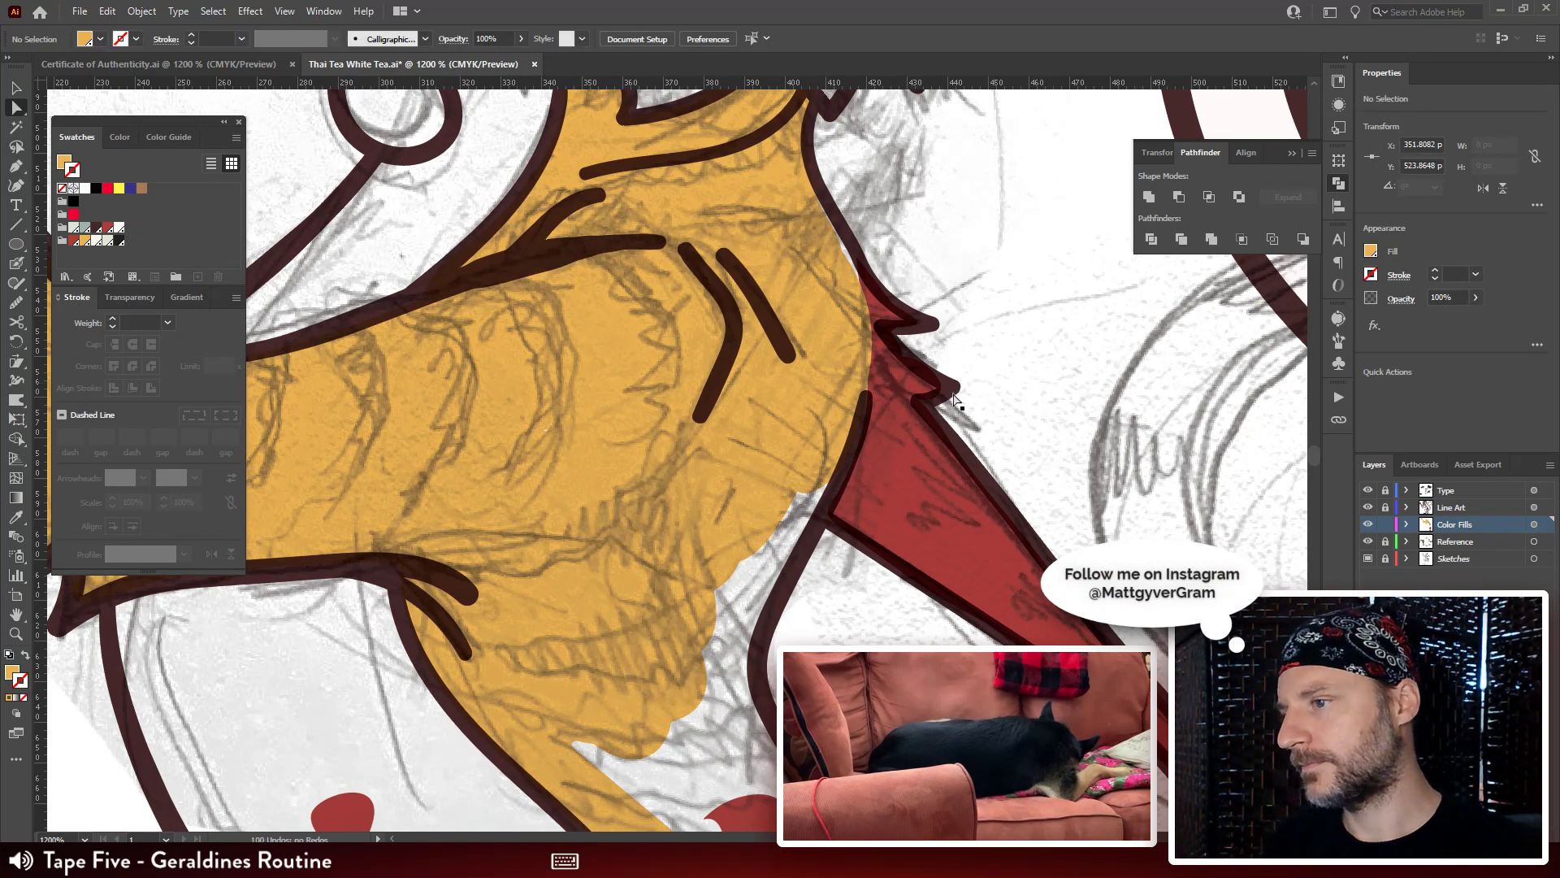
Move the golden fill's edge anchors at the back of the neck onto the neck outline just above the red arm's fur.
left_click_drag(587, 254, 552, 234)
key("shift+b")
key("a")
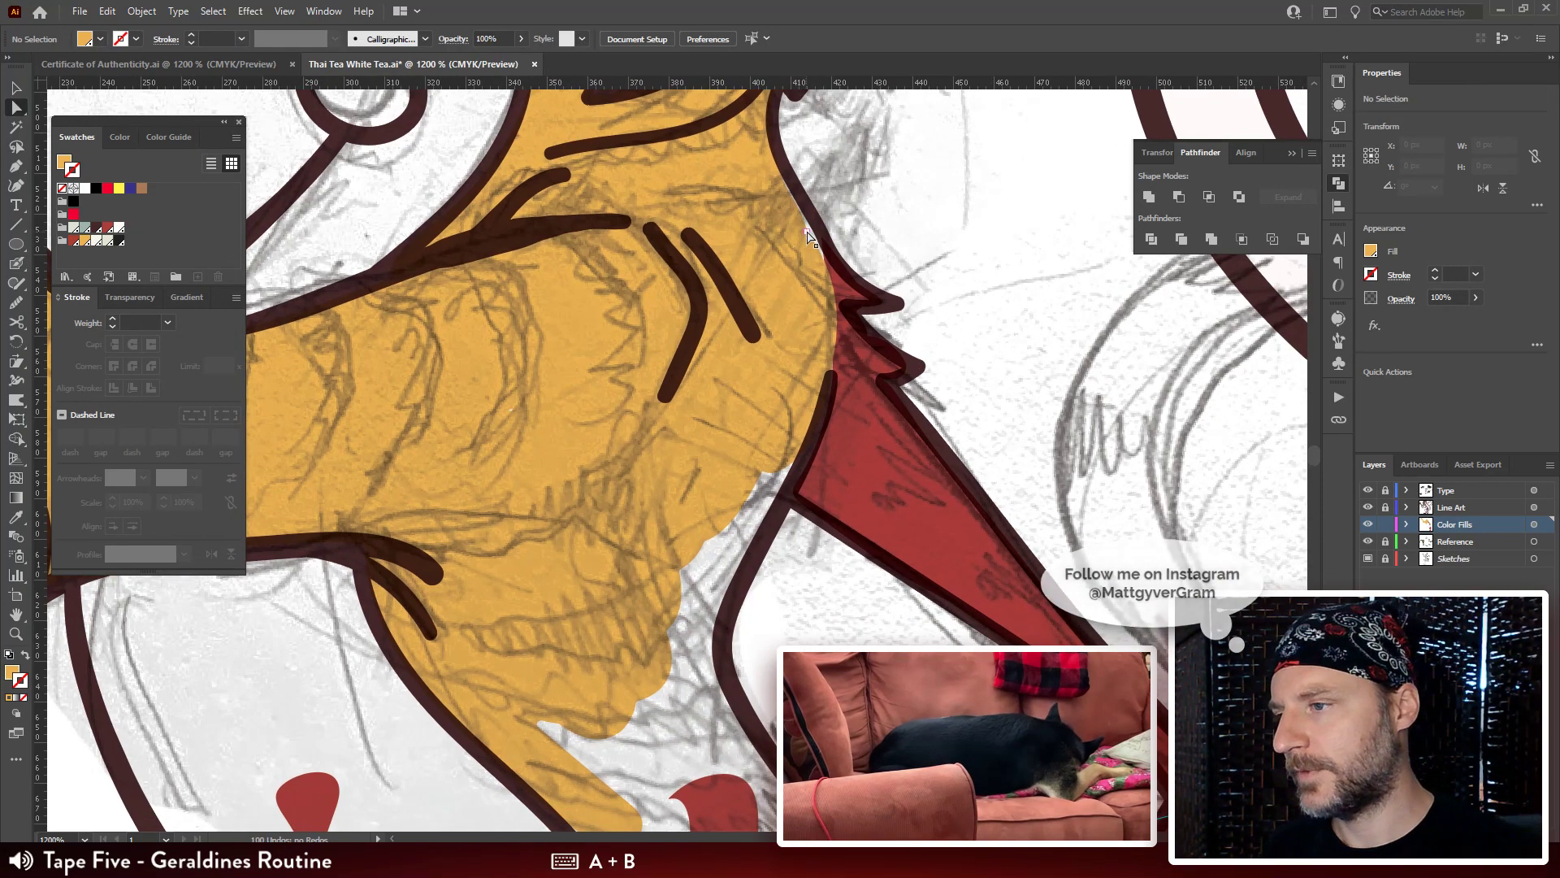
left_click(817, 249)
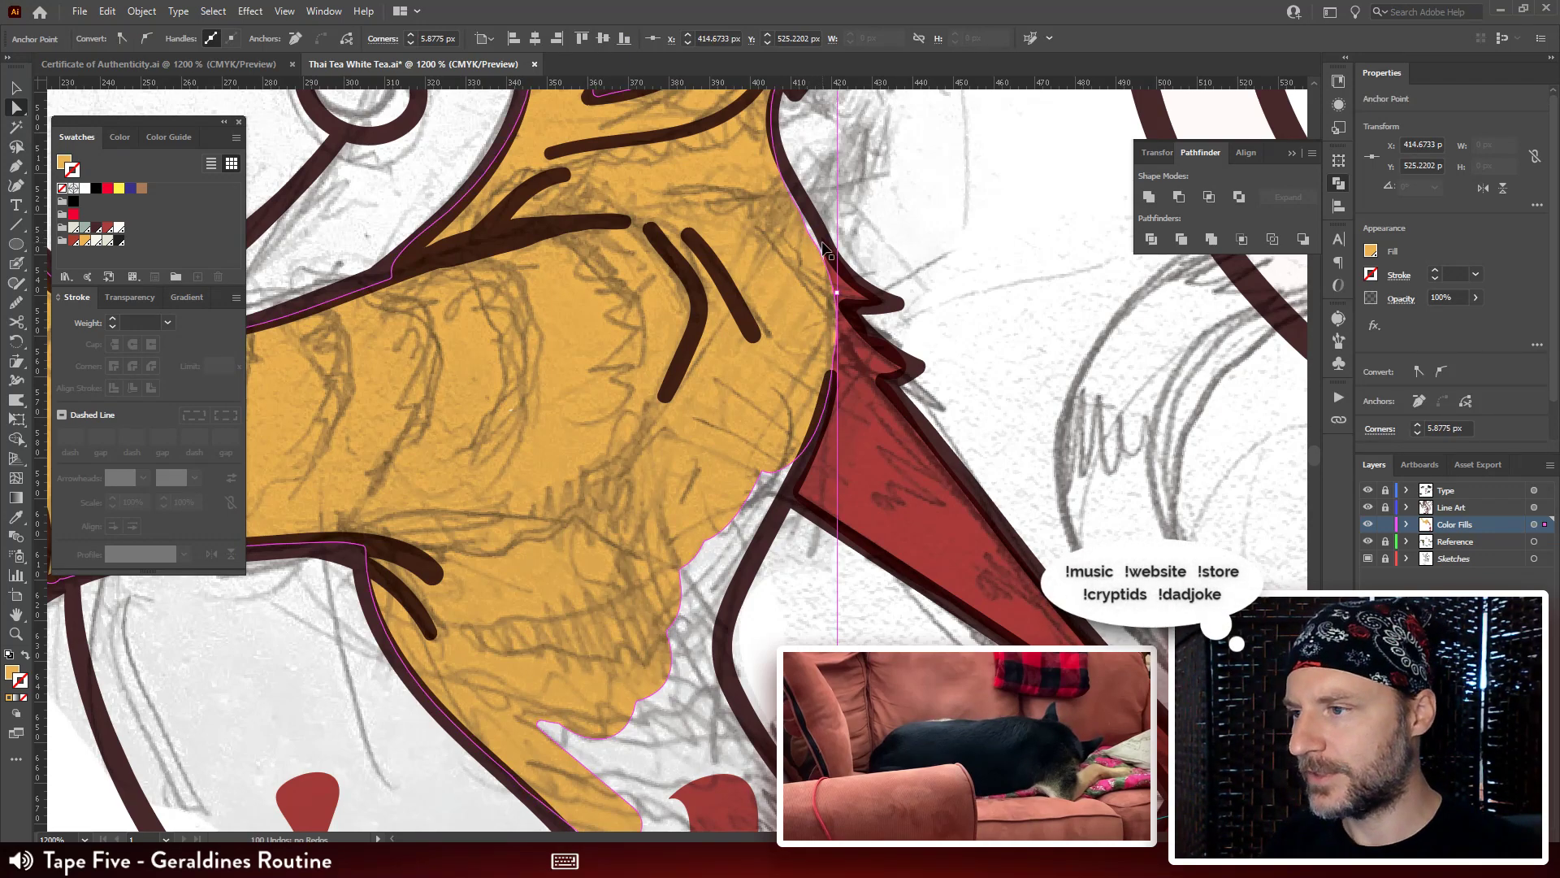
left_click(806, 235)
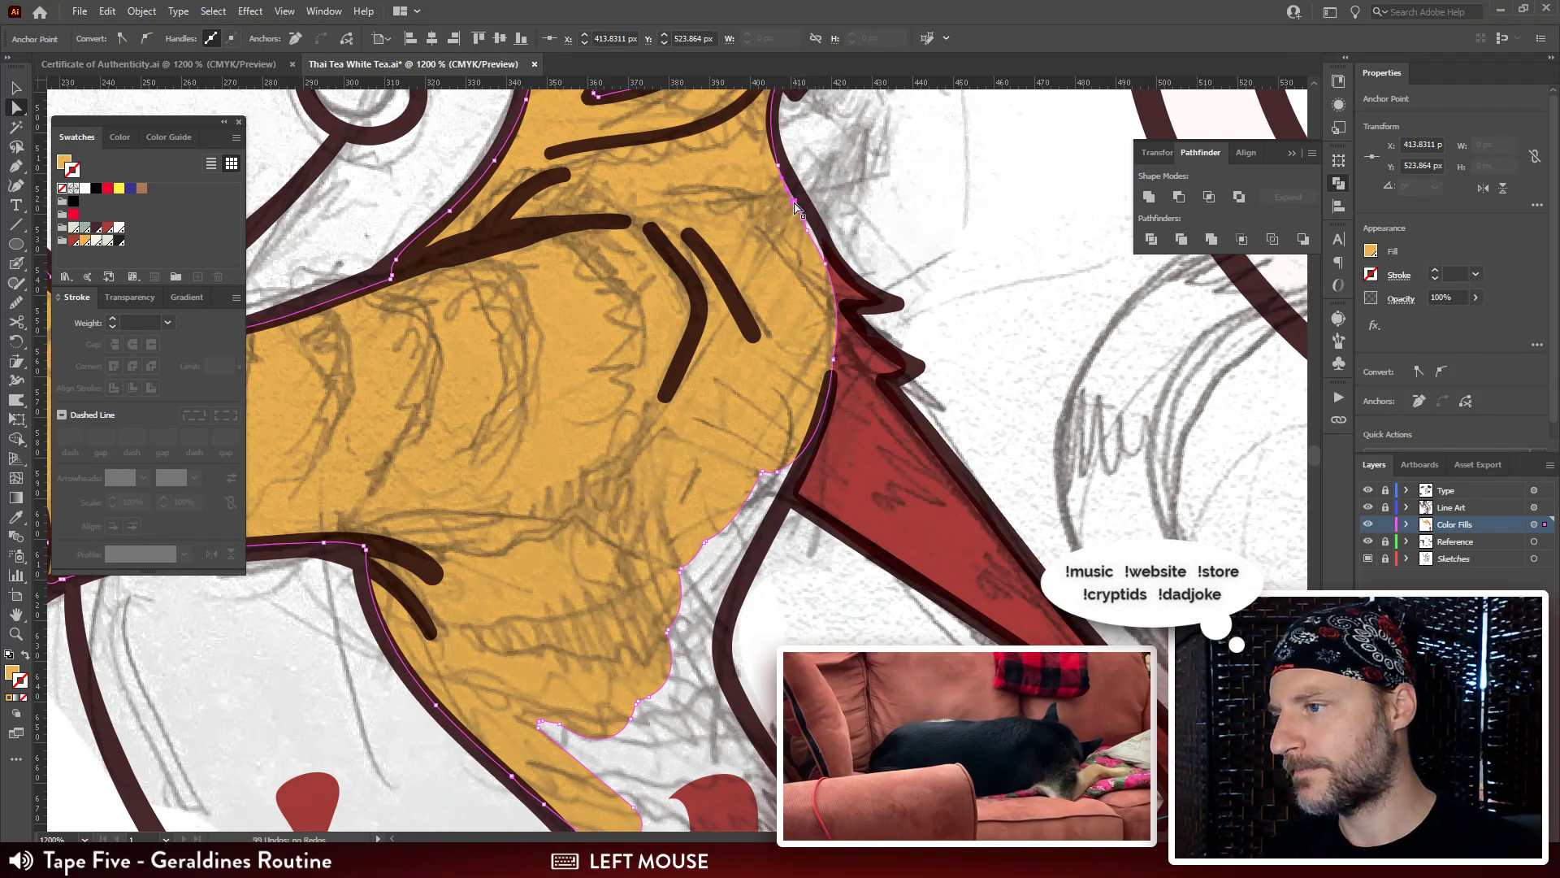
left_click(782, 165)
left_click(822, 236)
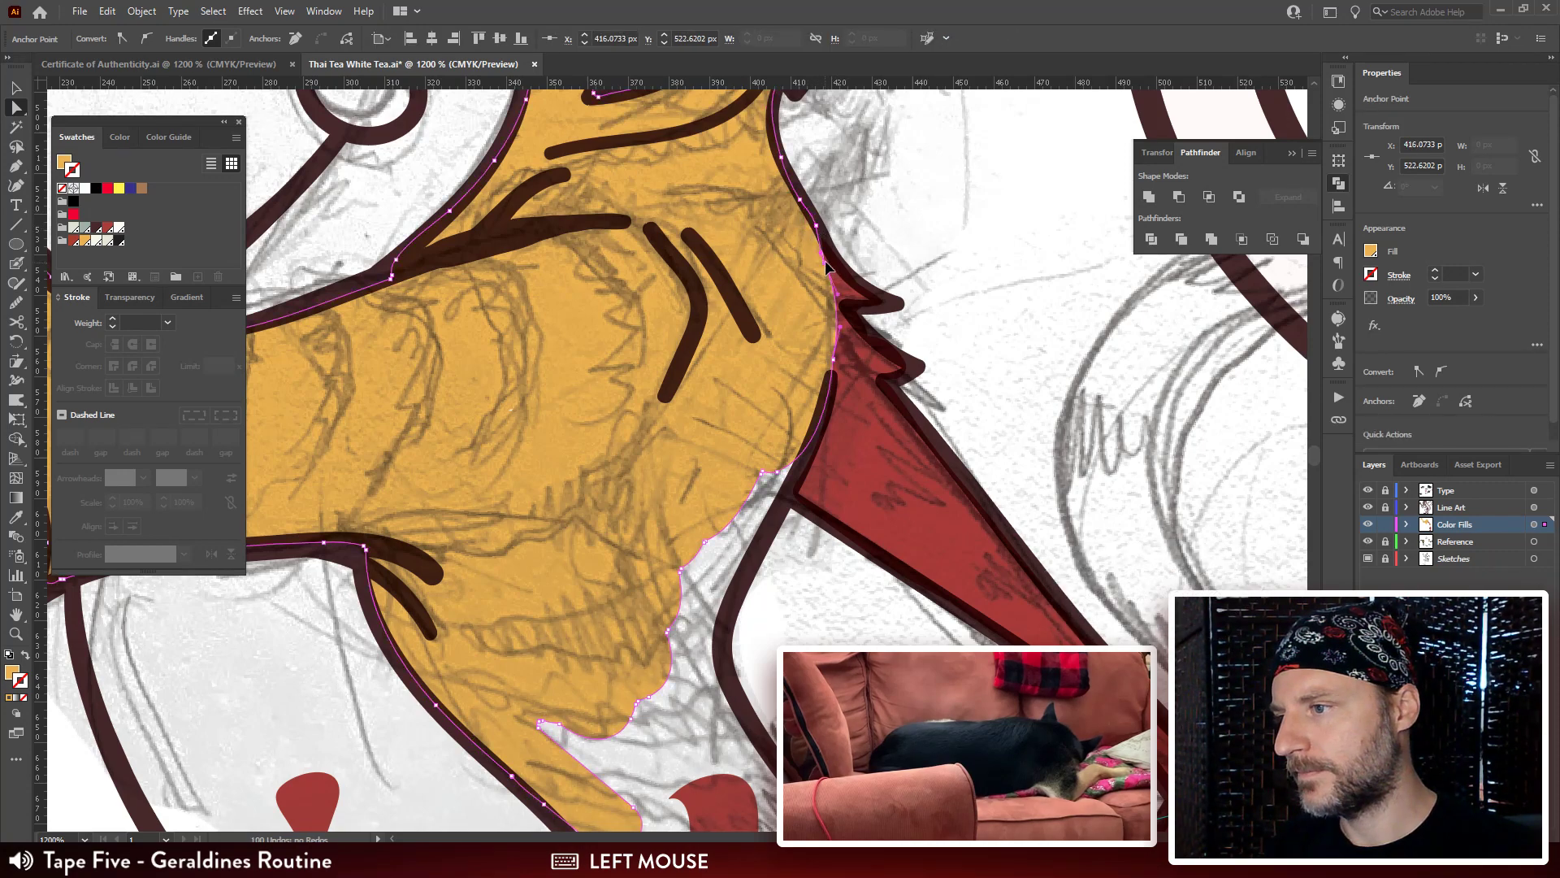
left_click(827, 258)
mouse_move(827, 259)
left_mouse_down()
mouse_move(837, 286)
mouse_move(843, 240)
left_mouse_up()
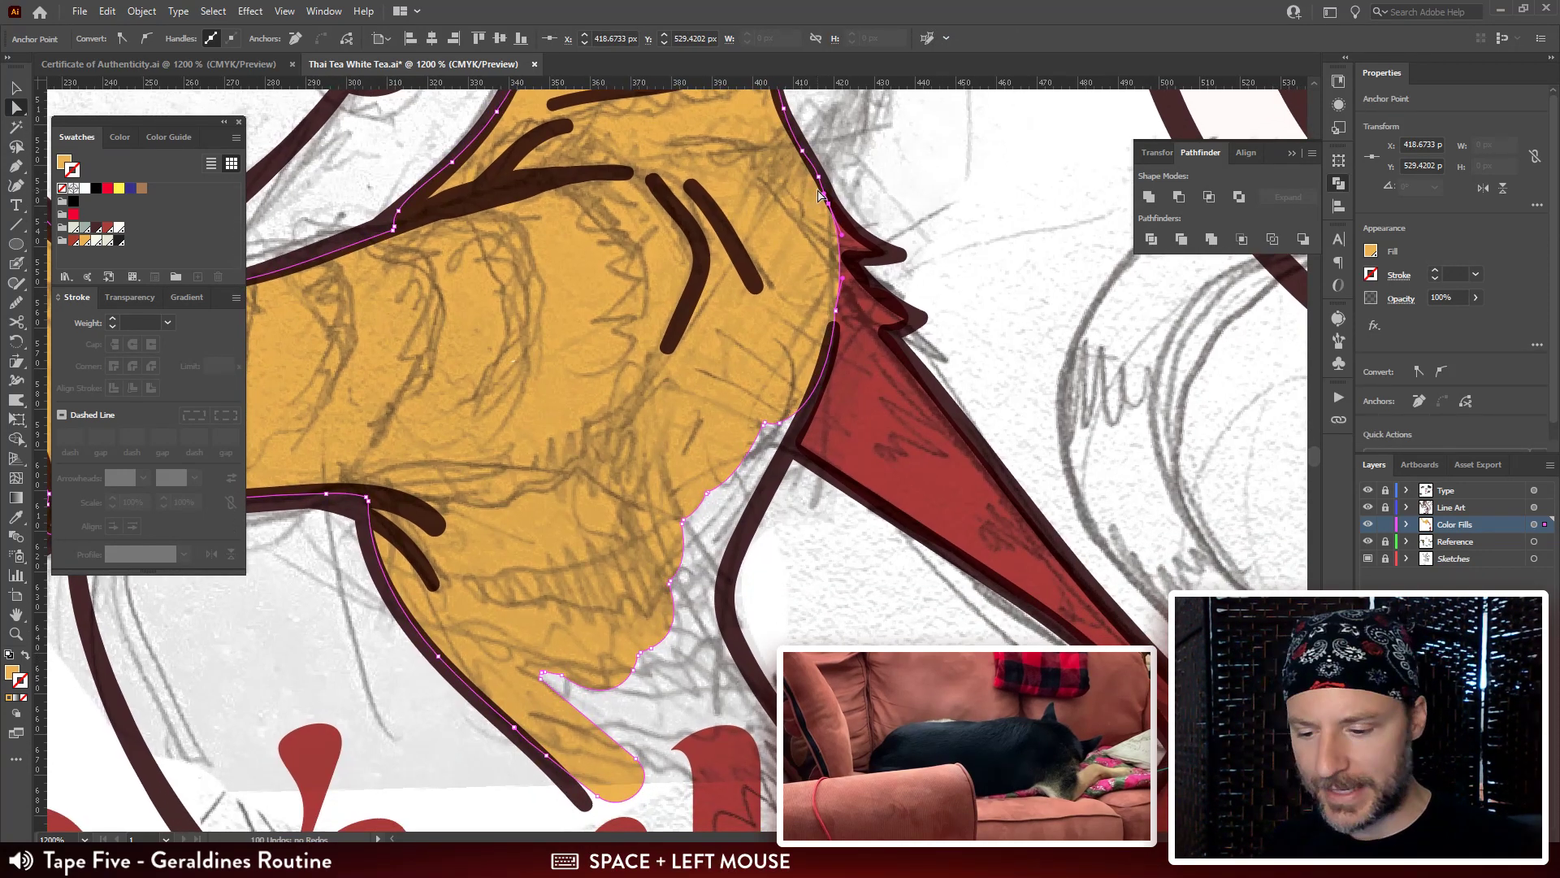
Paint a golden yellow band with the Blob Brush from below the red arm down along the body's back outline.
key("ctrl+minus")
key("ctrl+minus")
left_click_drag(706, 492, 746, 269)
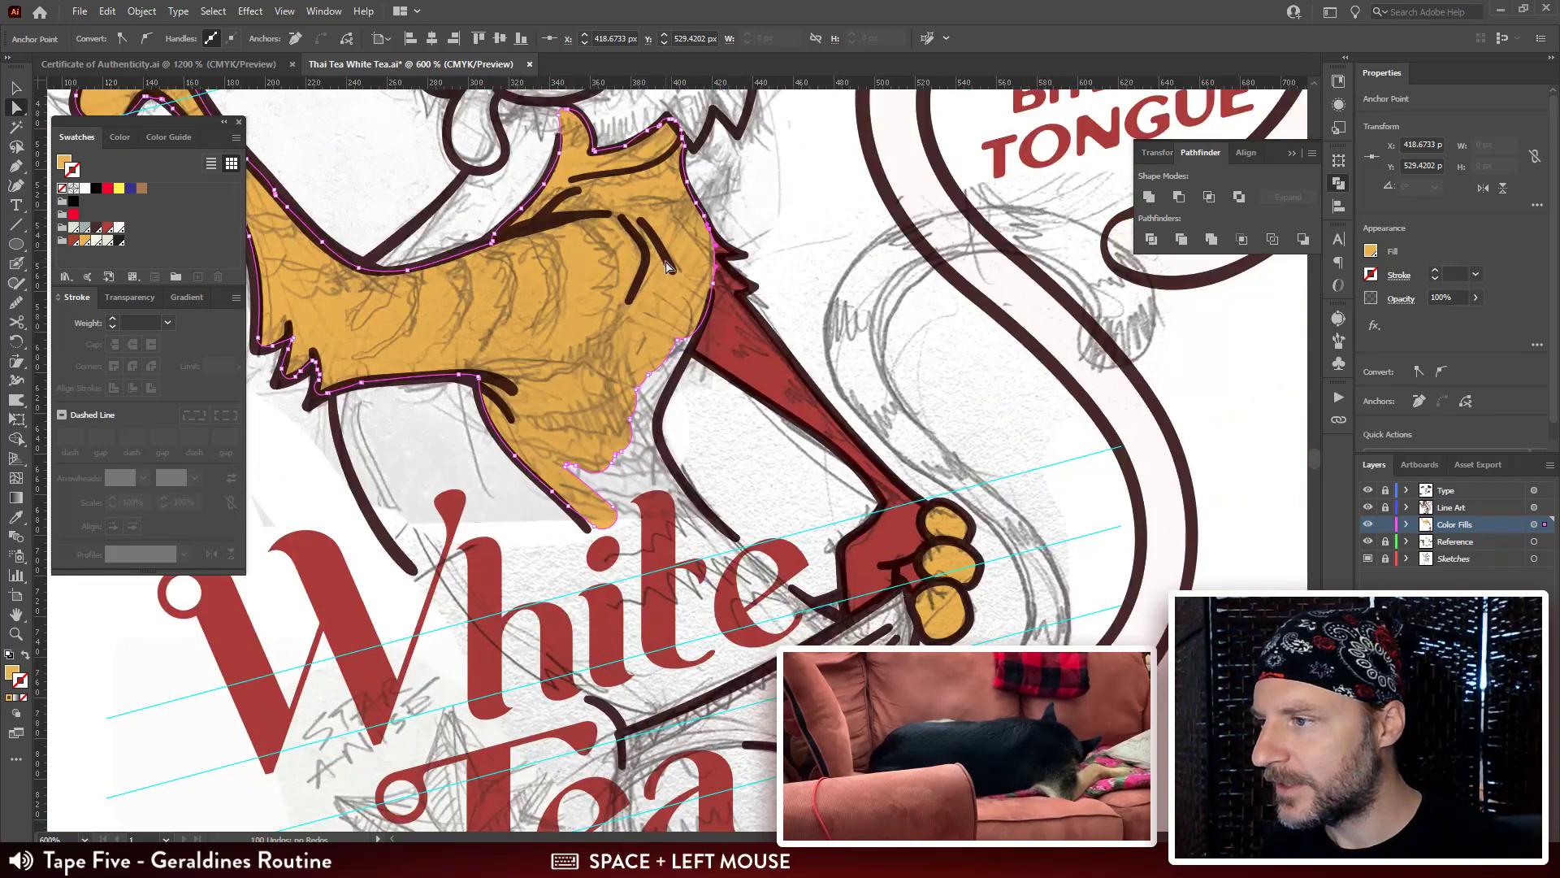
left_click(666, 266)
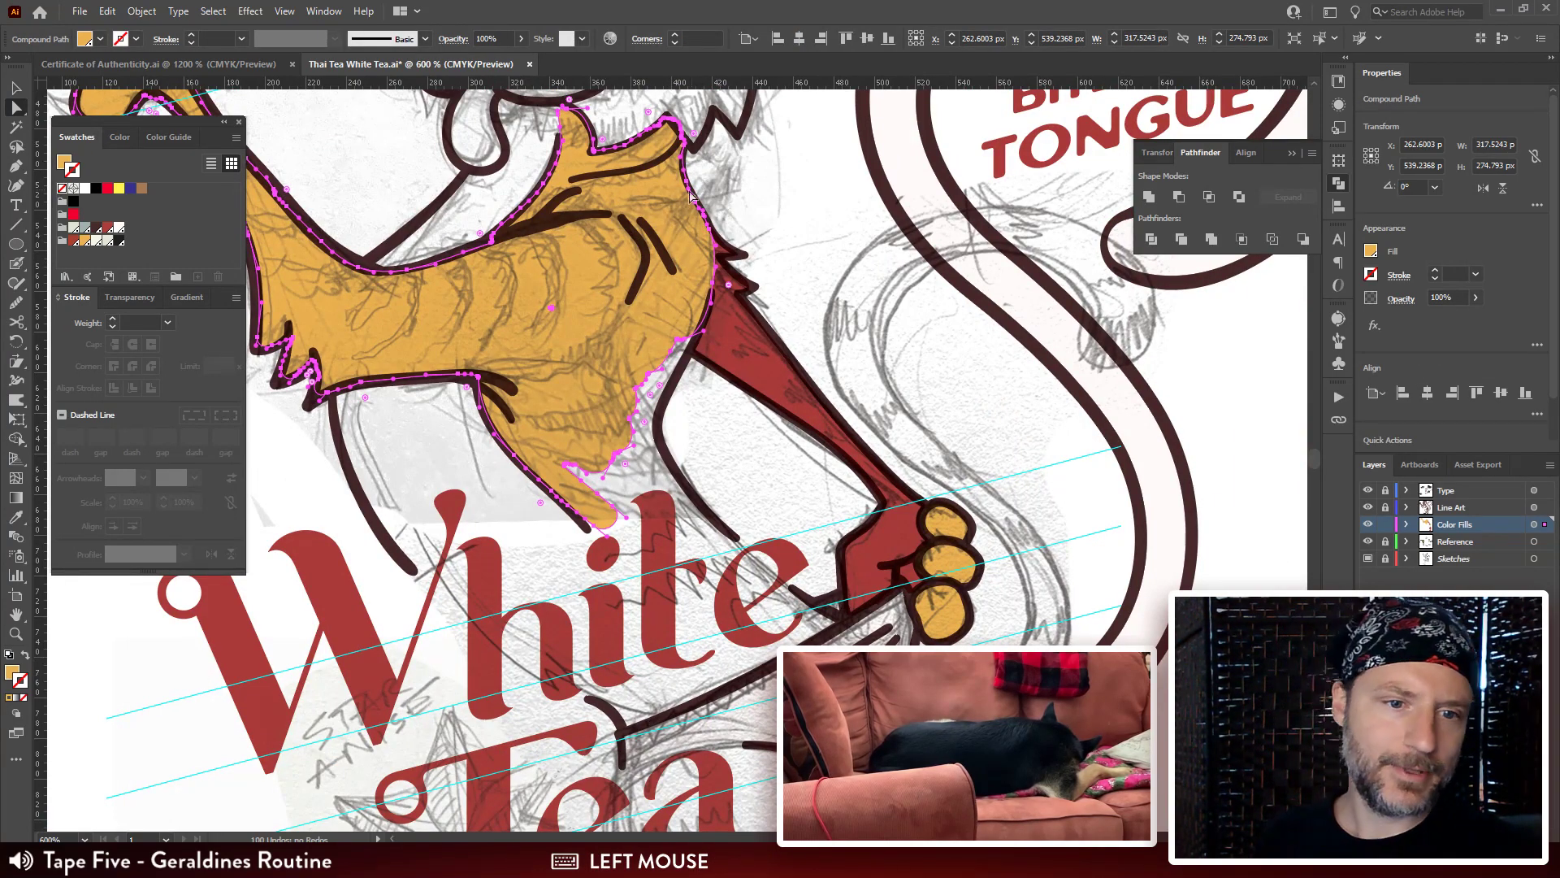
key("ctrl+plus")
key("ctrl+plus")
key("ctrl+plus")
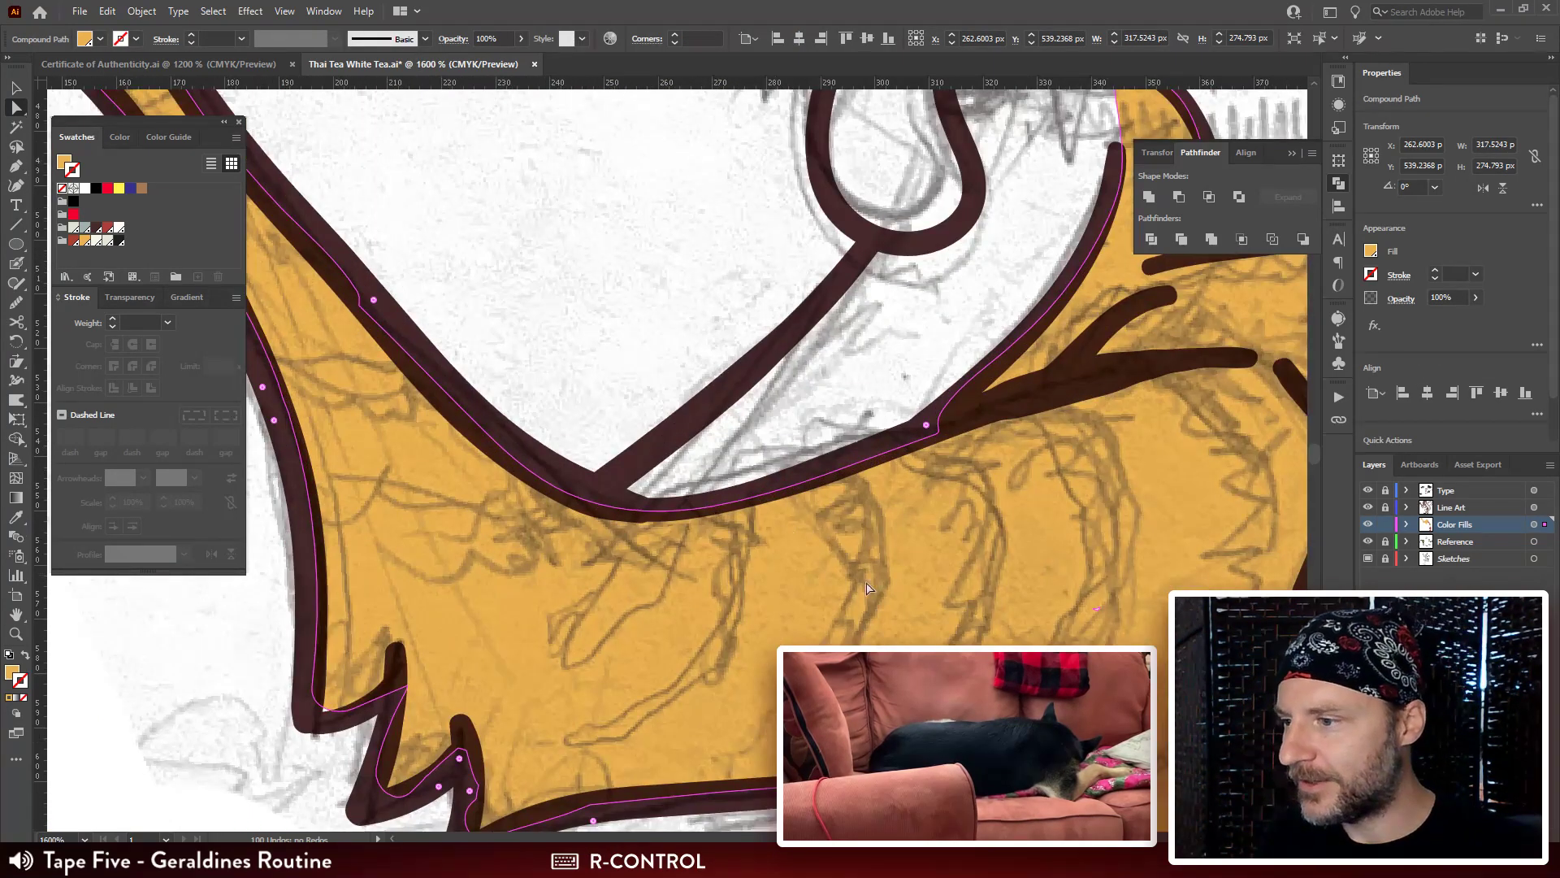
left_click_drag(817, 472, 491, 197)
left_click_drag(560, 543, 488, 270)
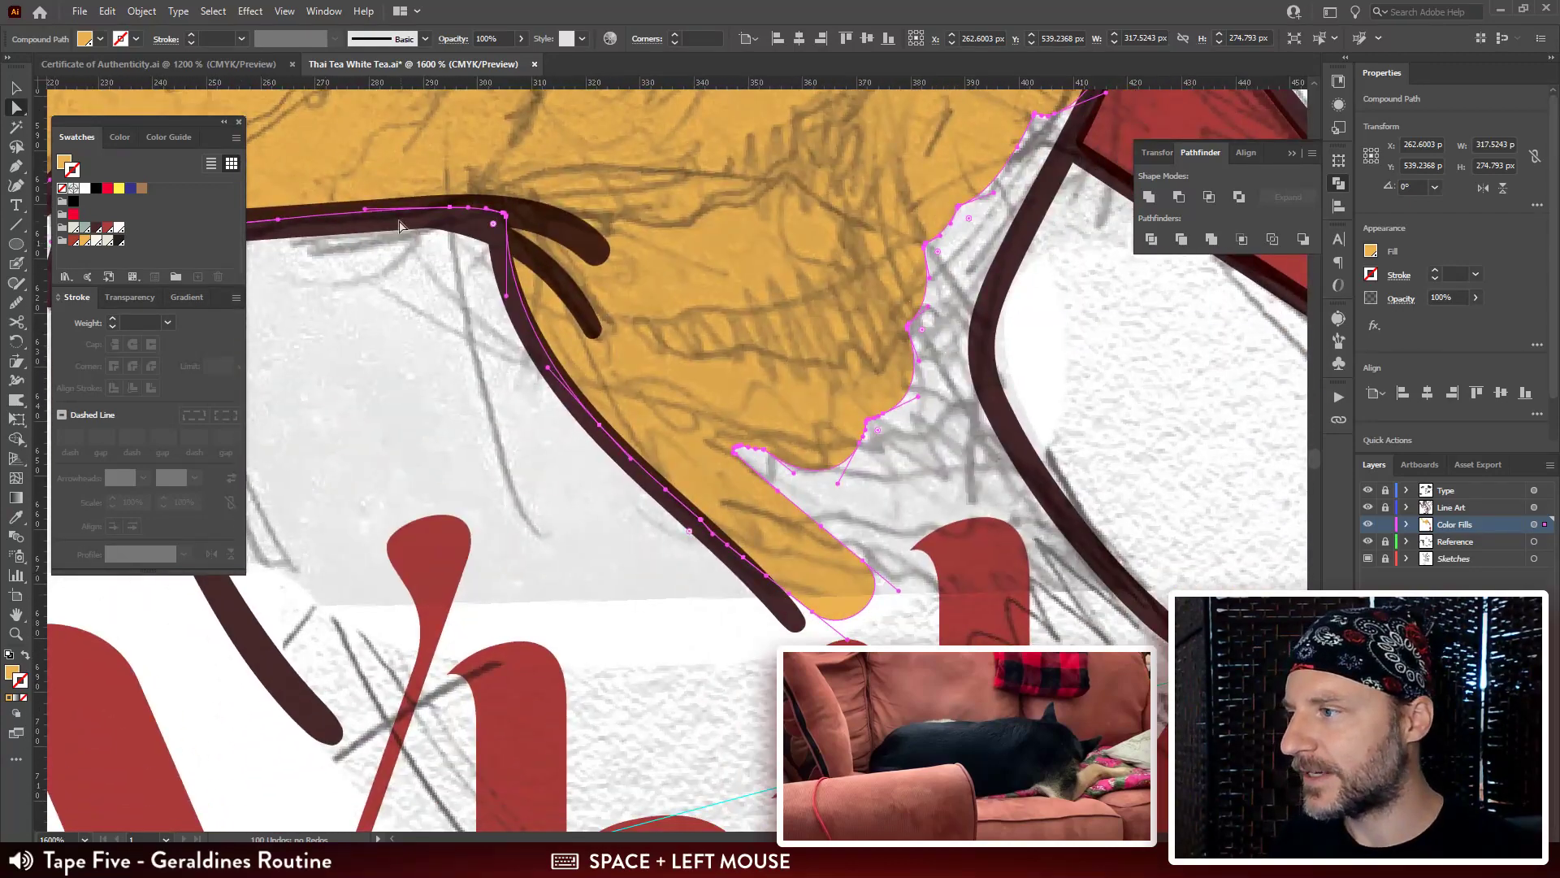
left_click_drag(676, 414, 605, 326)
key("shift+b")
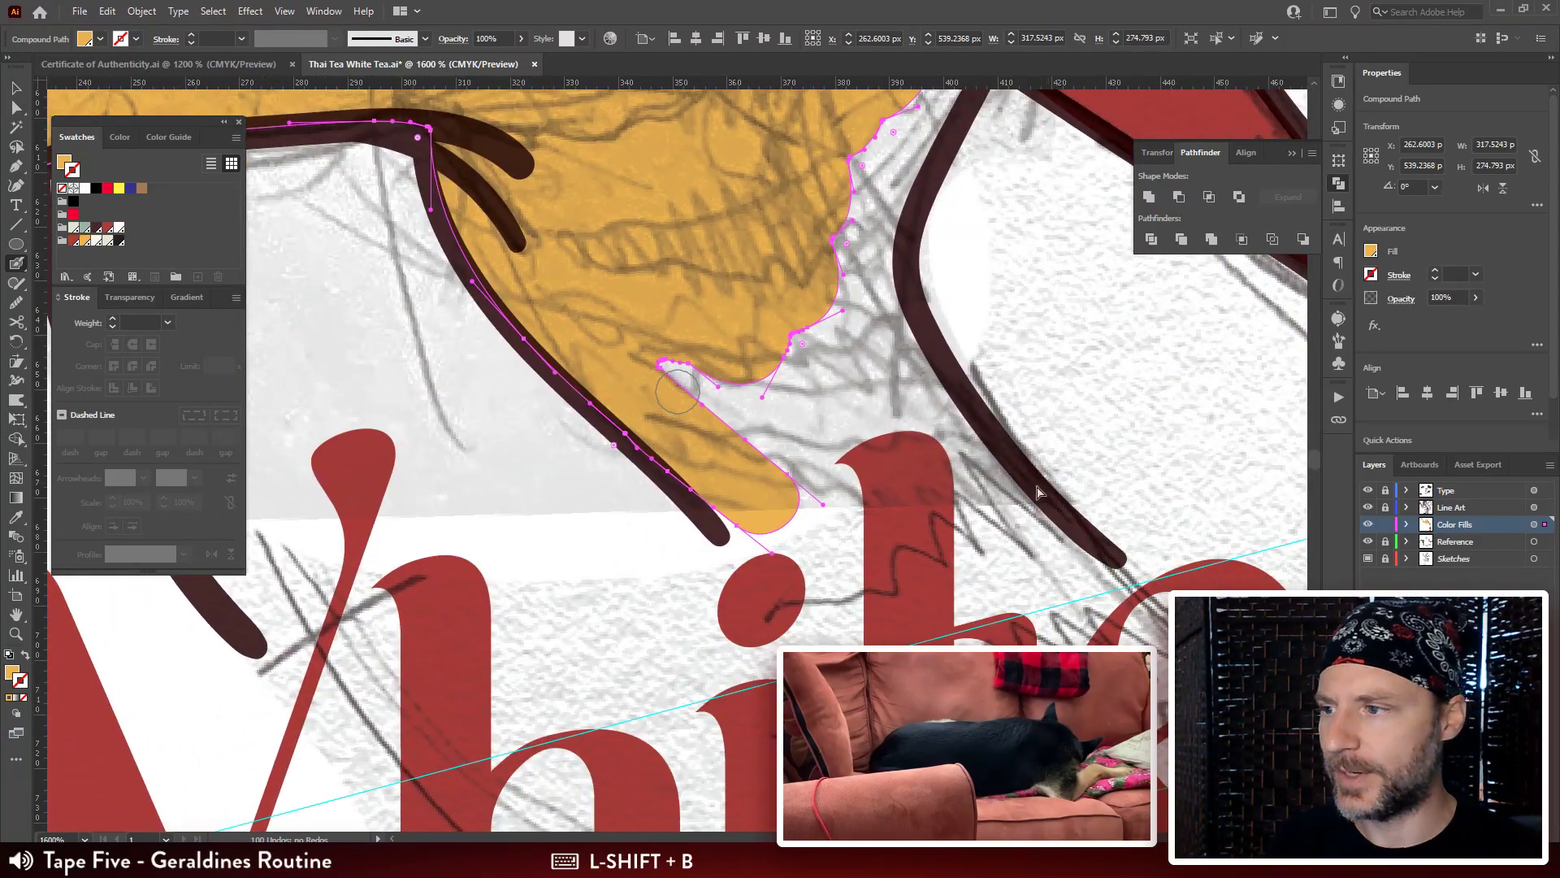
key("ctrl+minus")
left_click_drag(780, 569, 708, 195)
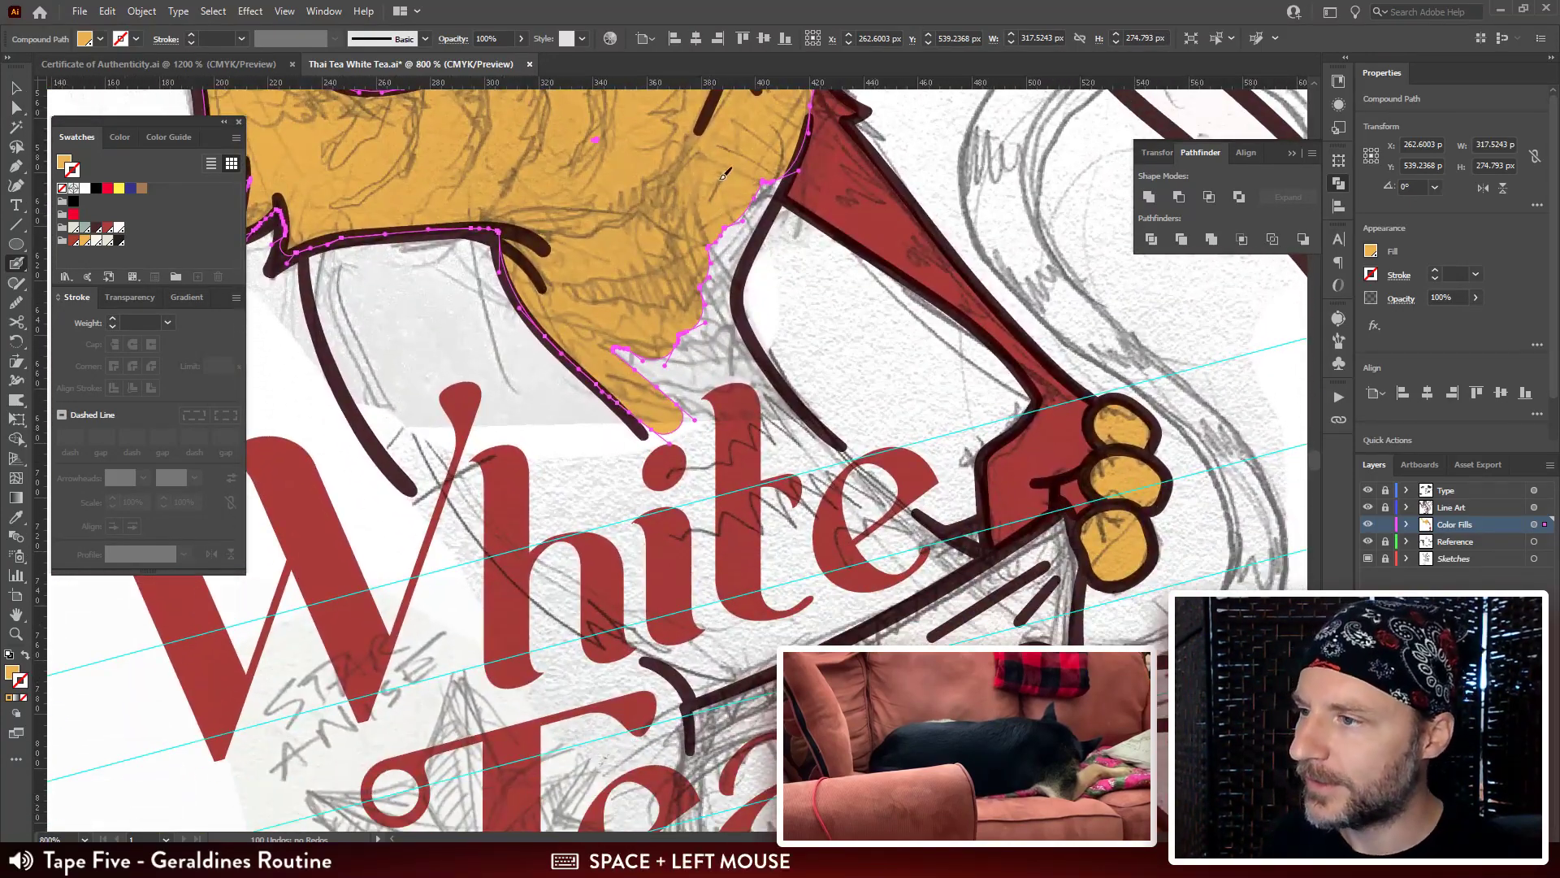
left_click_drag(786, 142, 729, 285)
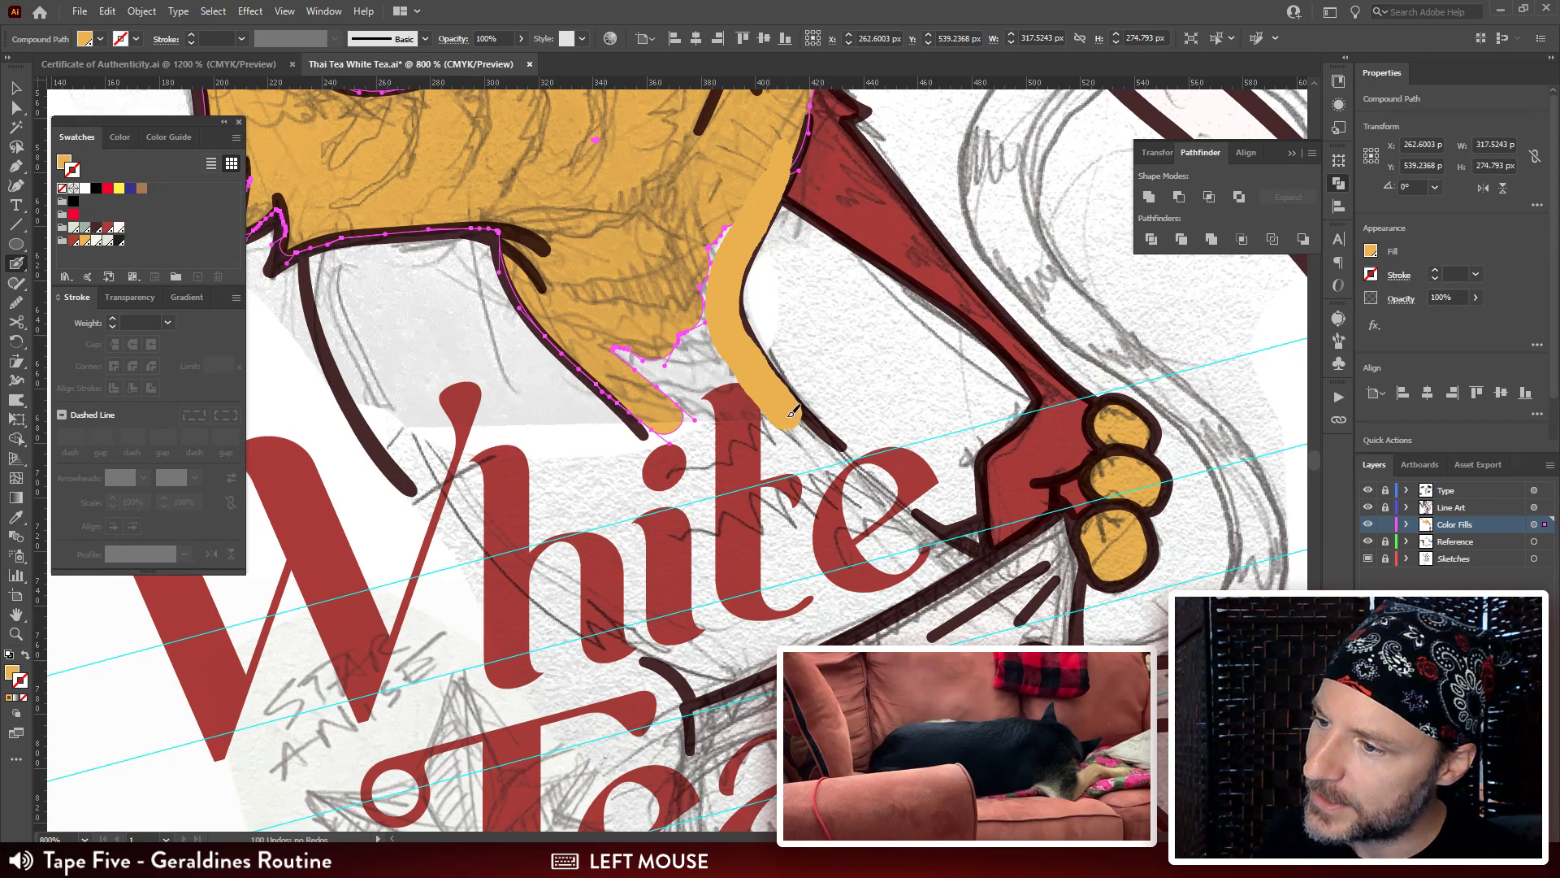
Extend the golden fill to the end of the back outline and close the remaining gap across the lower torso.
left_click_drag(794, 412, 833, 453)
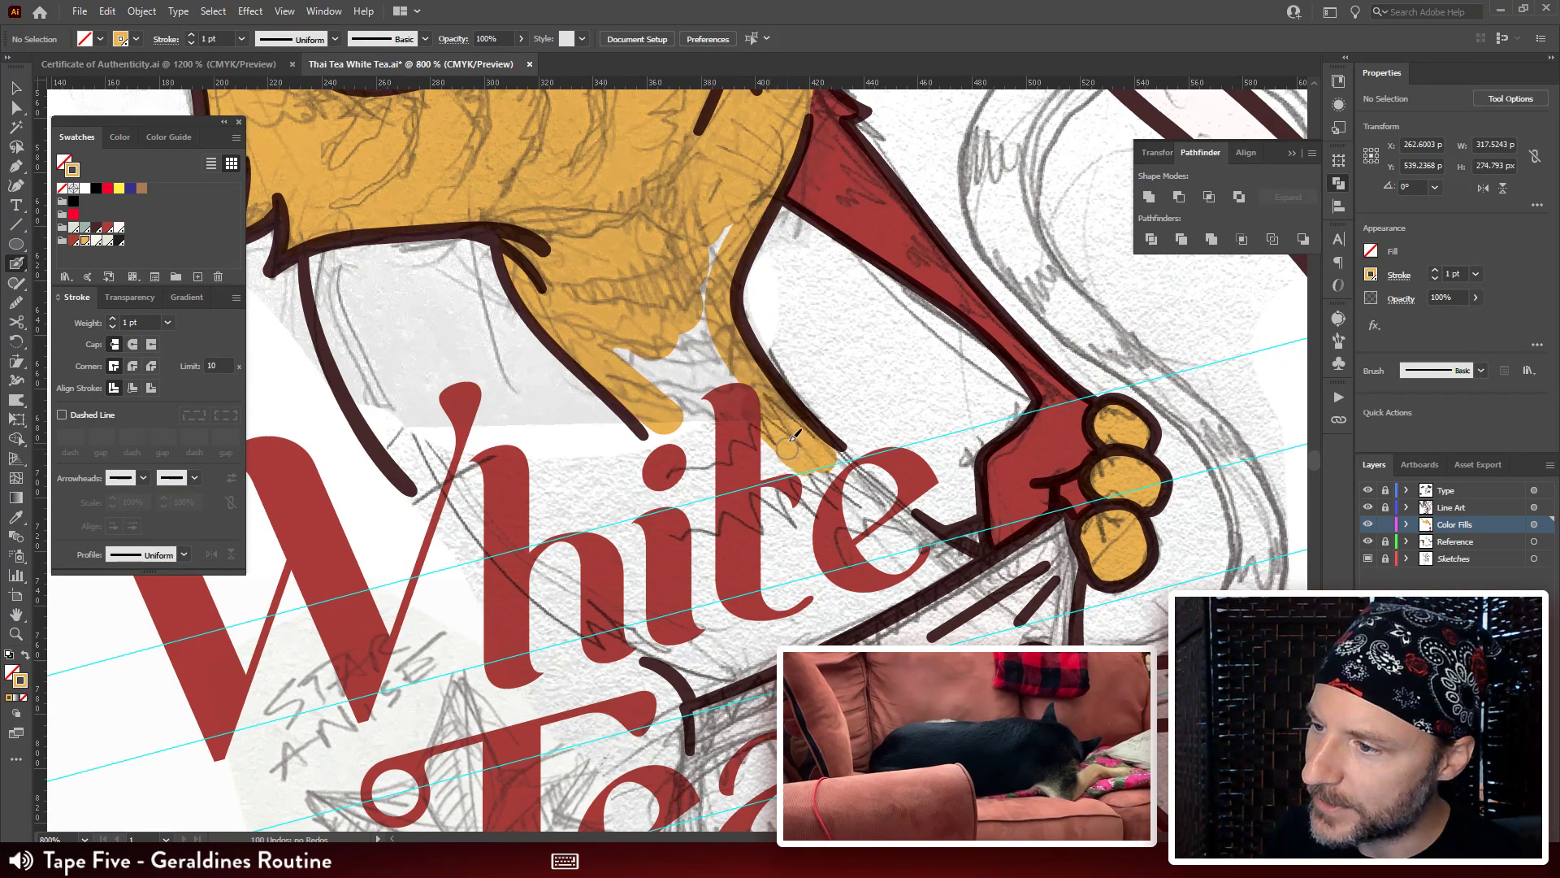
mouse_move(761, 398)
left_mouse_down()
mouse_move(703, 280)
mouse_move(748, 207)
mouse_move(683, 299)
mouse_move(707, 394)
mouse_move(642, 341)
mouse_move(720, 409)
mouse_move(662, 411)
left_mouse_up()
mouse_move(861, 555)
left_mouse_down()
mouse_move(816, 433)
mouse_move(709, 397)
left_mouse_up()
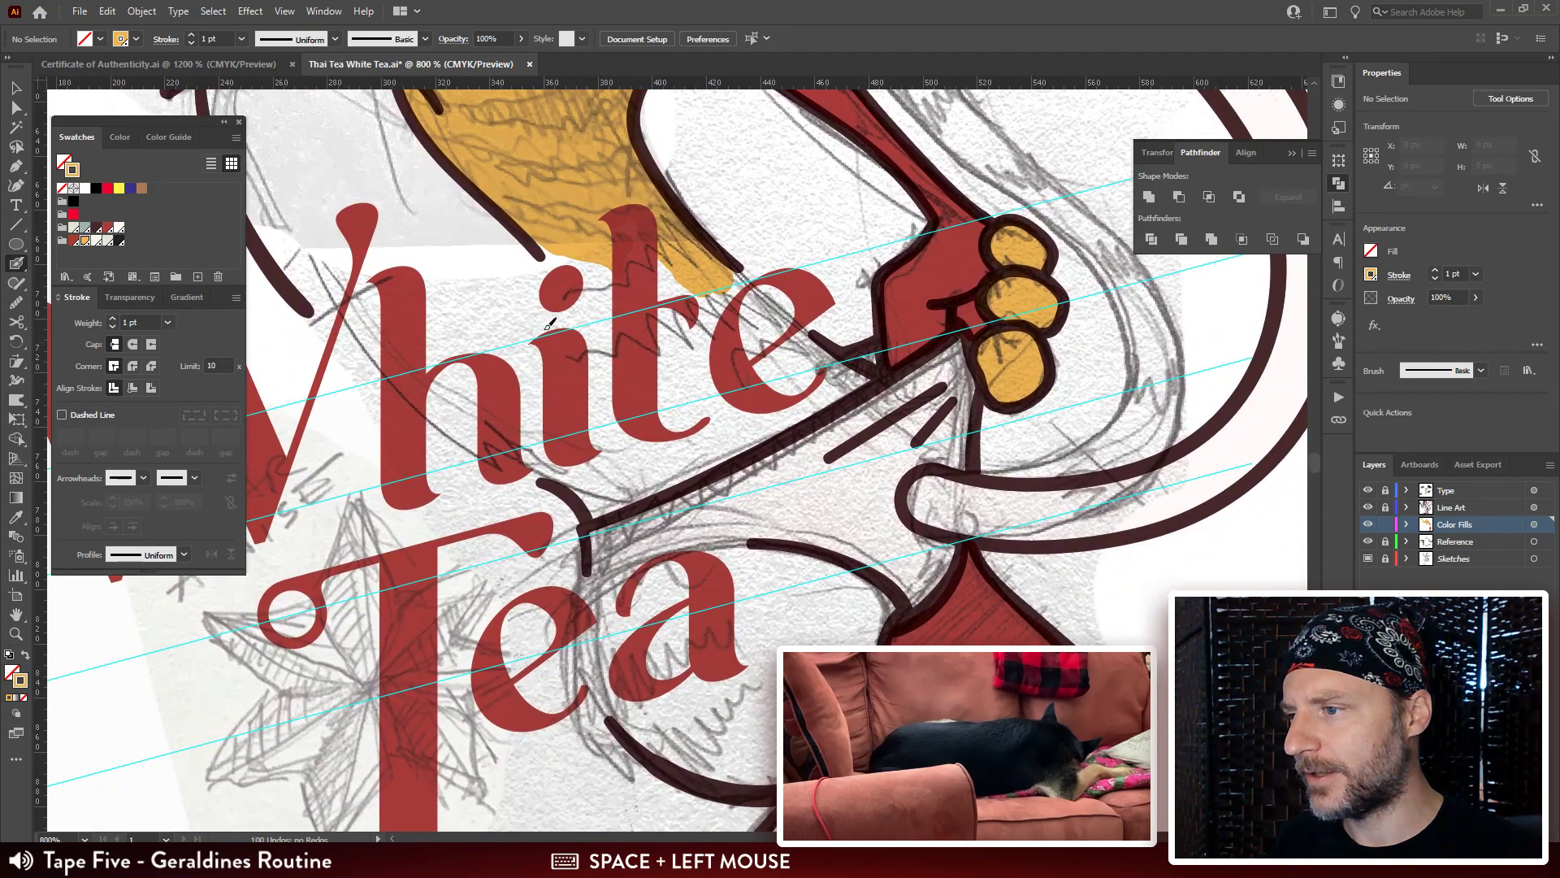
Unlock the Type layer and hide the guides.
key("v")
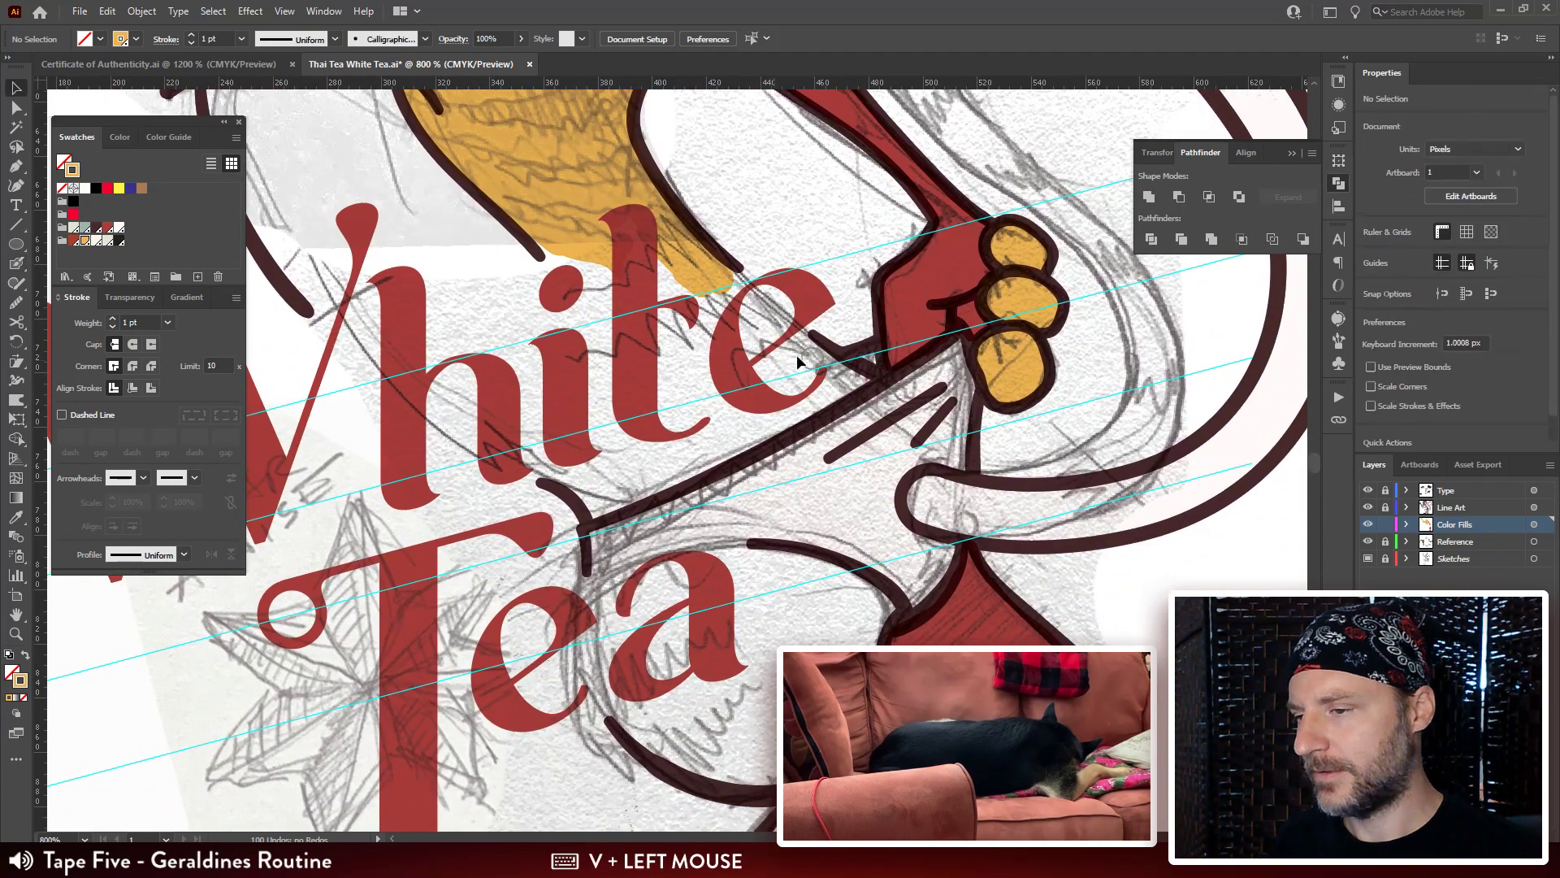
left_click(1385, 490)
key("ctrl+minus")
key("ctrl+minus")
key("ctrl+minus")
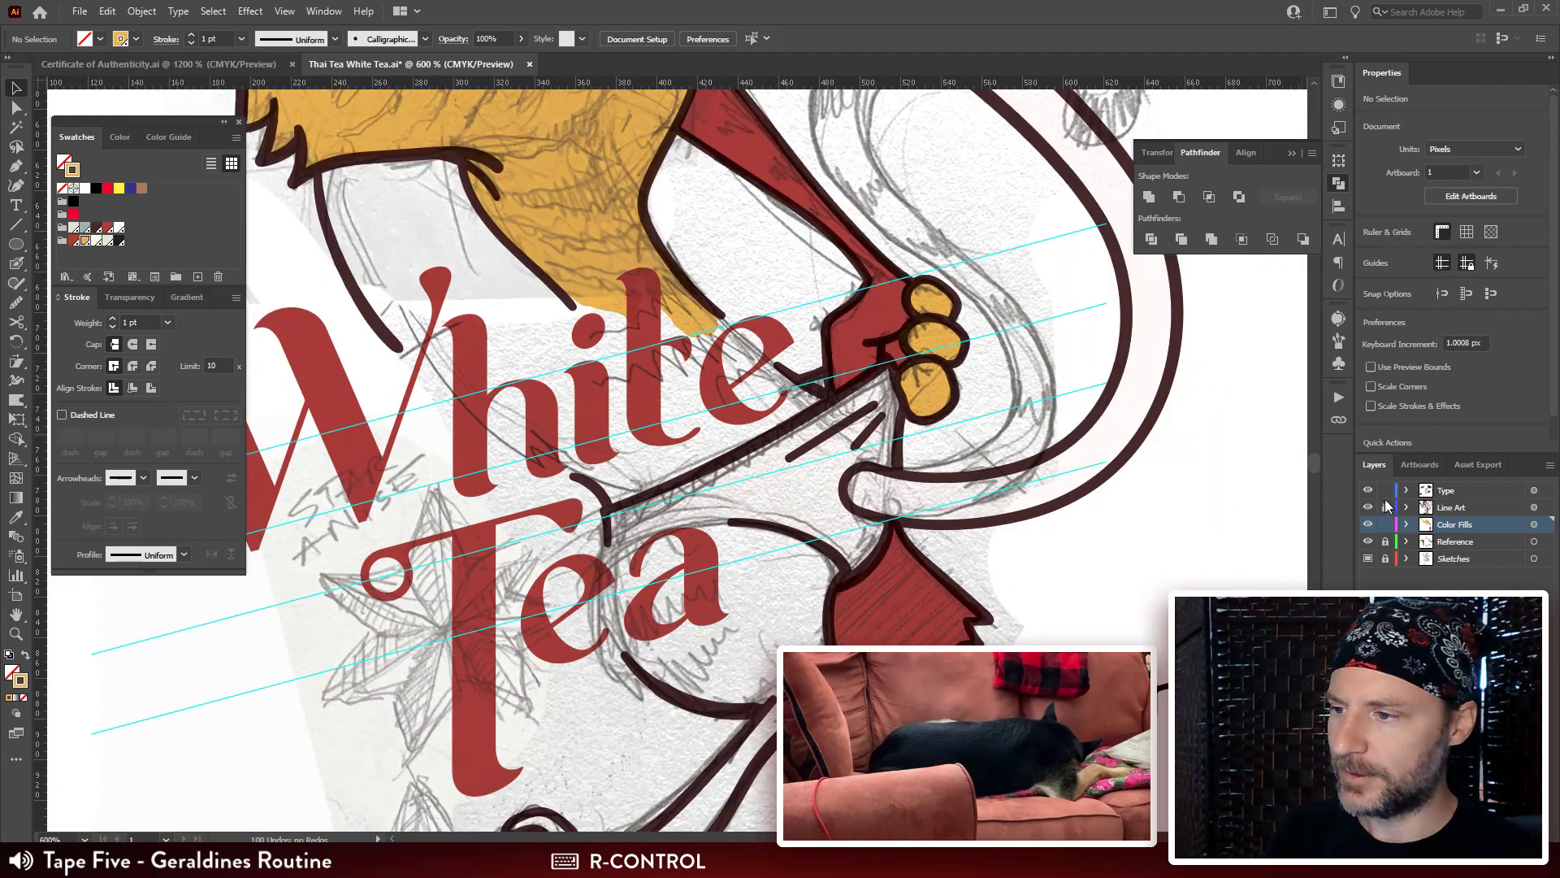
left_click_drag(666, 437, 666, 454)
key("ctrl+semicolon")
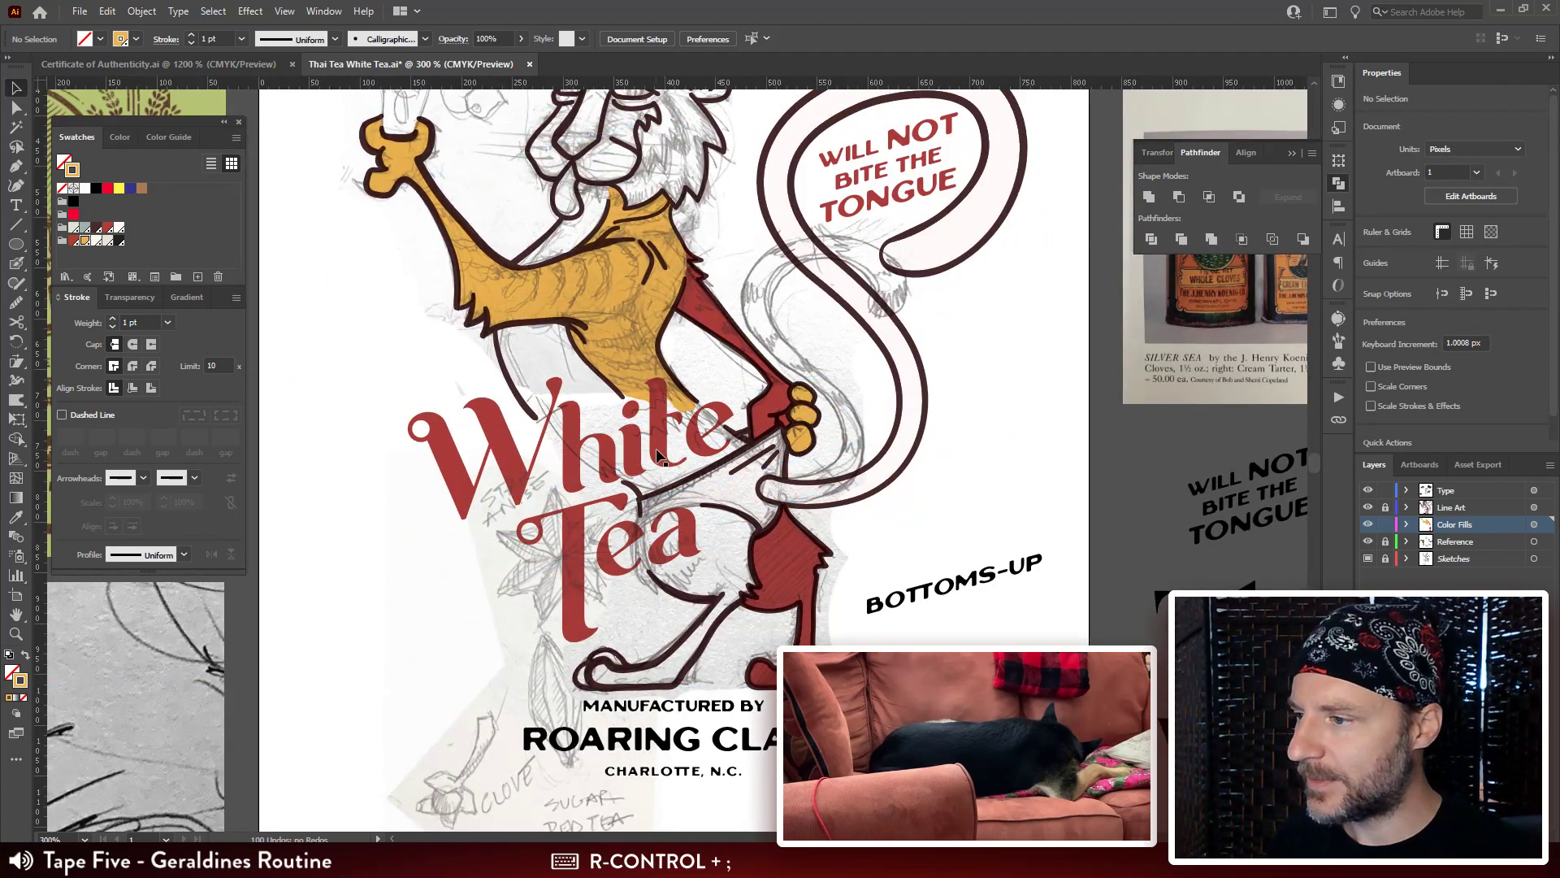
Give the White Tea lettering a 6 pt off-white stroke aligned to the outside.
left_click(696, 412)
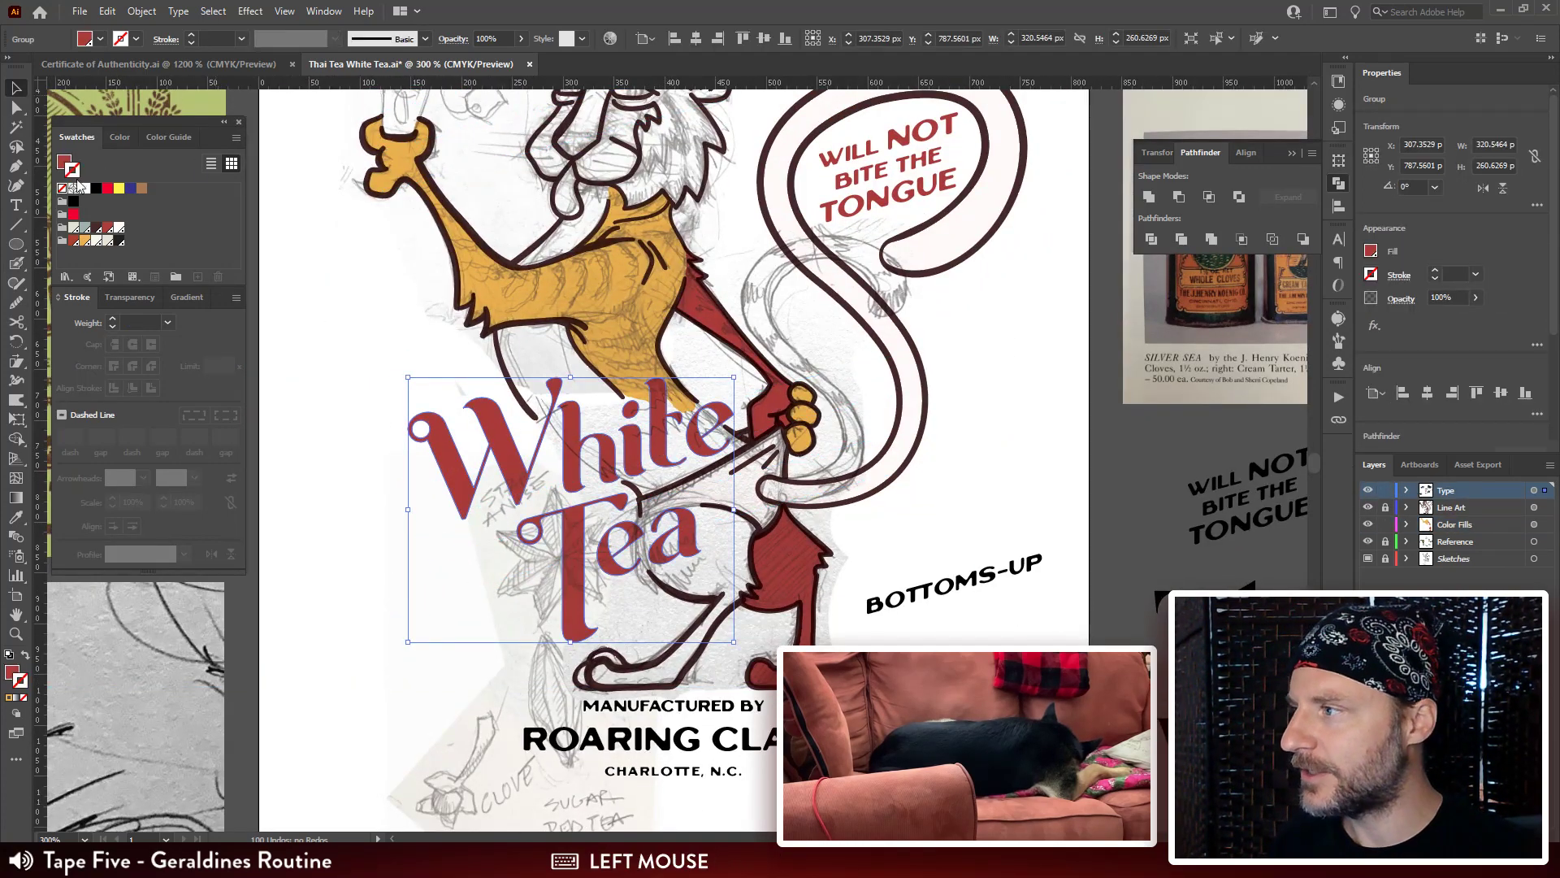
left_click(119, 228)
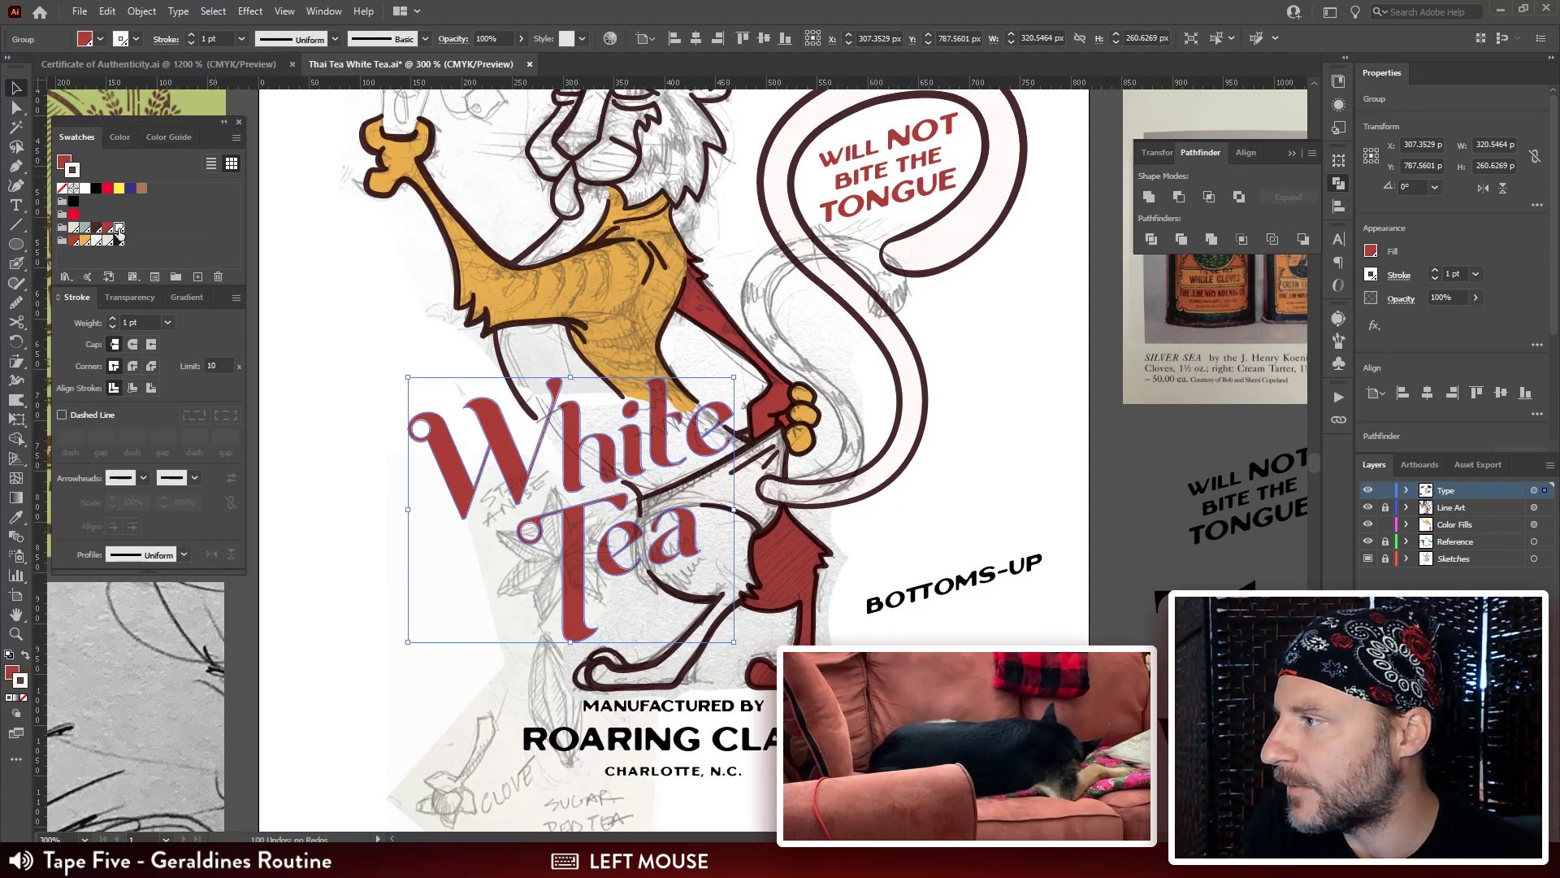
left_click(141, 321)
key("Up")
key("Up")
key("Up")
key("Up")
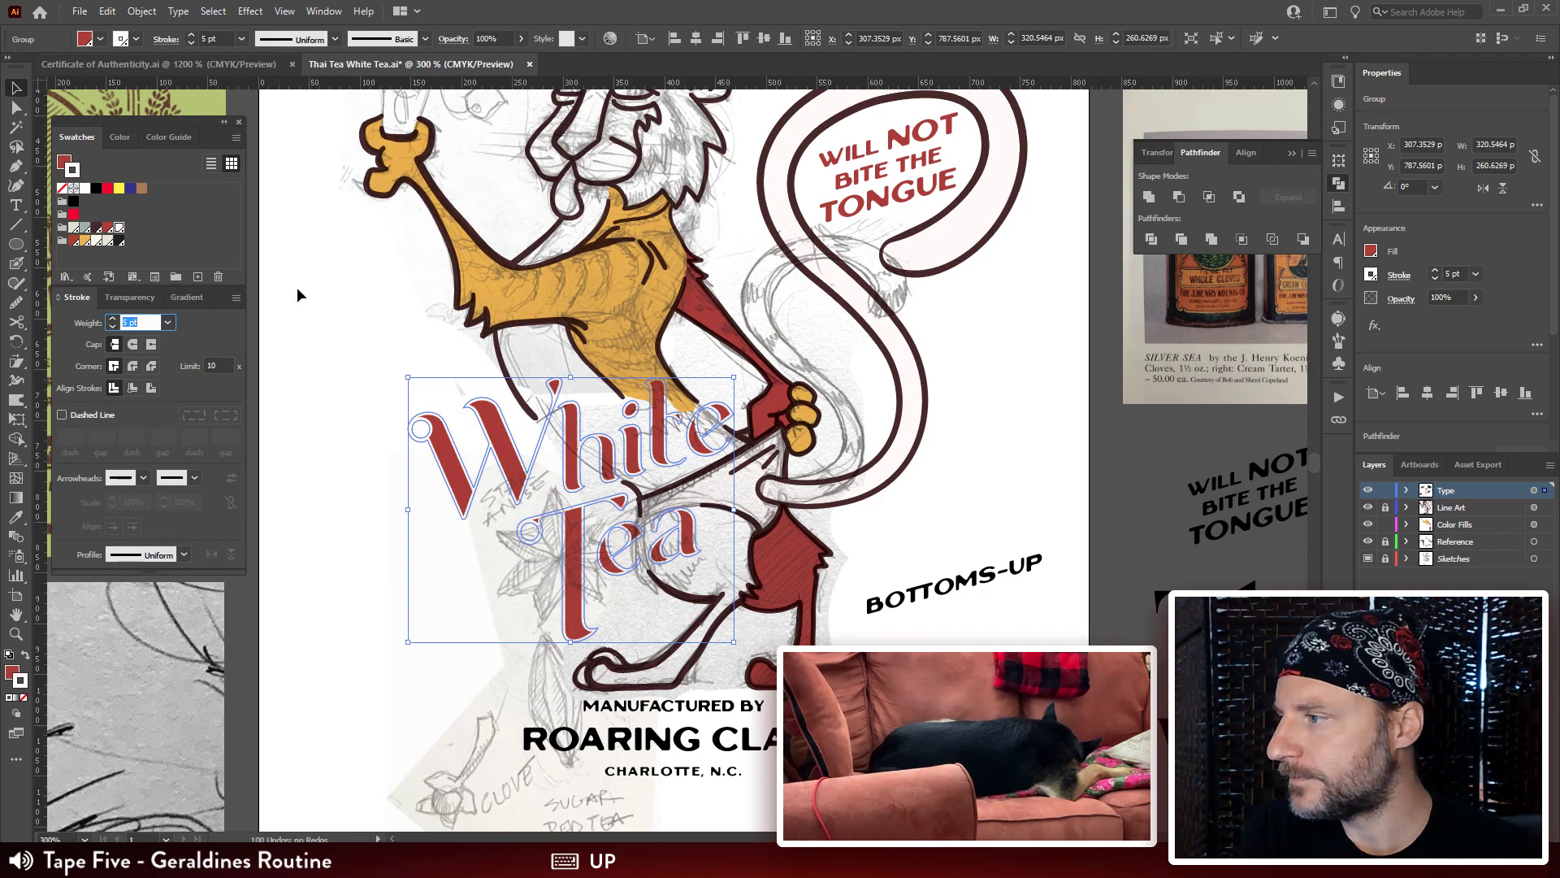
key("Up")
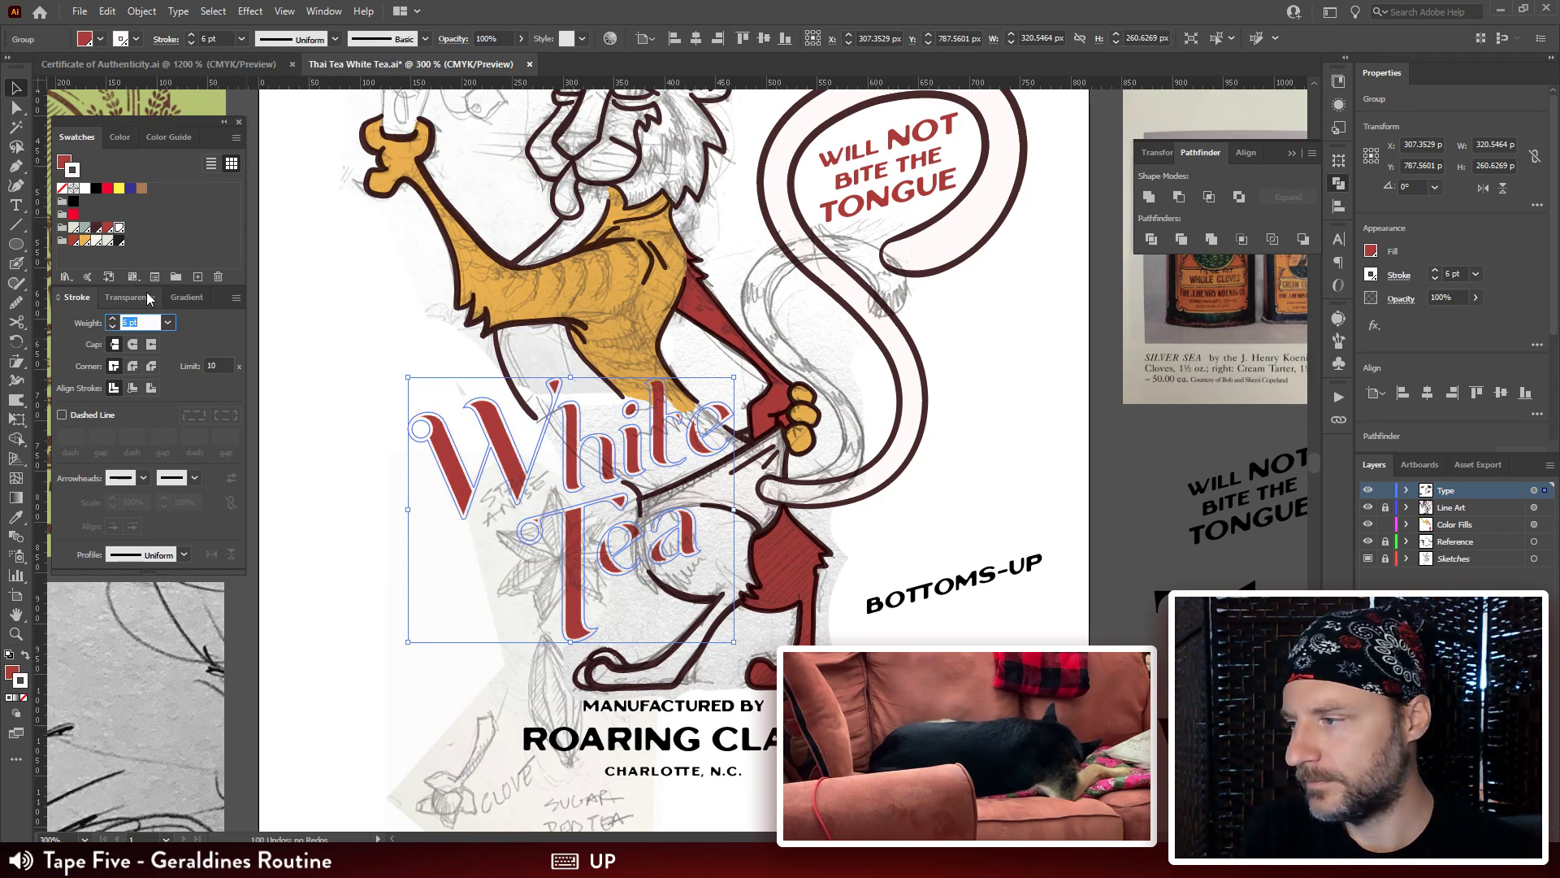
left_click(152, 388)
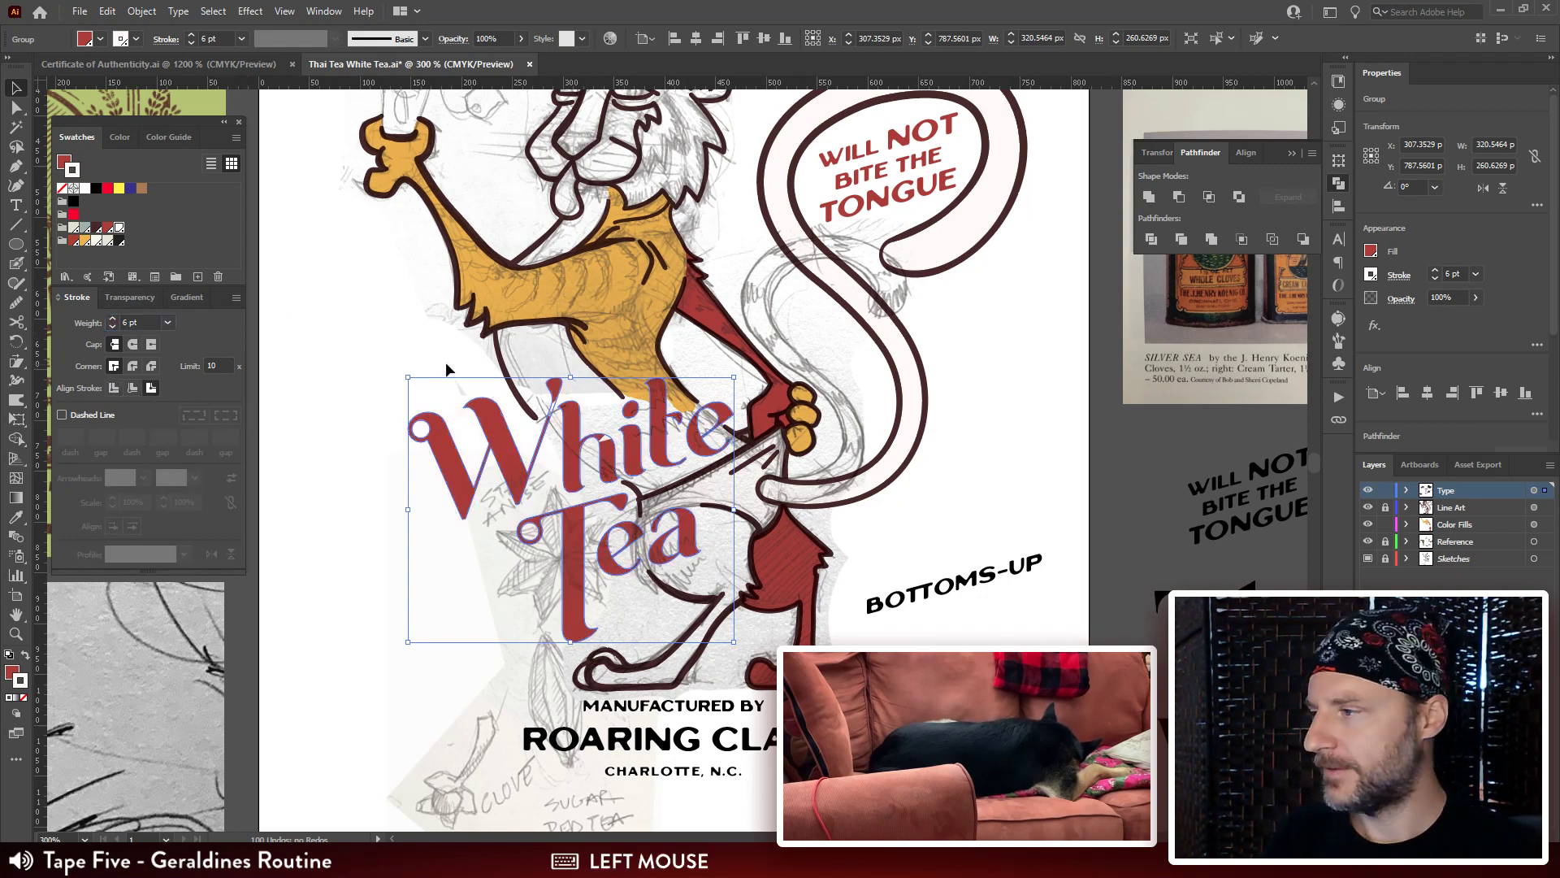
Set the lettering's stroke weight to 10 pt with round caps and round corner joins.
left_click(138, 320)
key("Up")
key("Up")
key("Up")
key("Up")
key("Up")
key("Up")
key("Up")
key("Up")
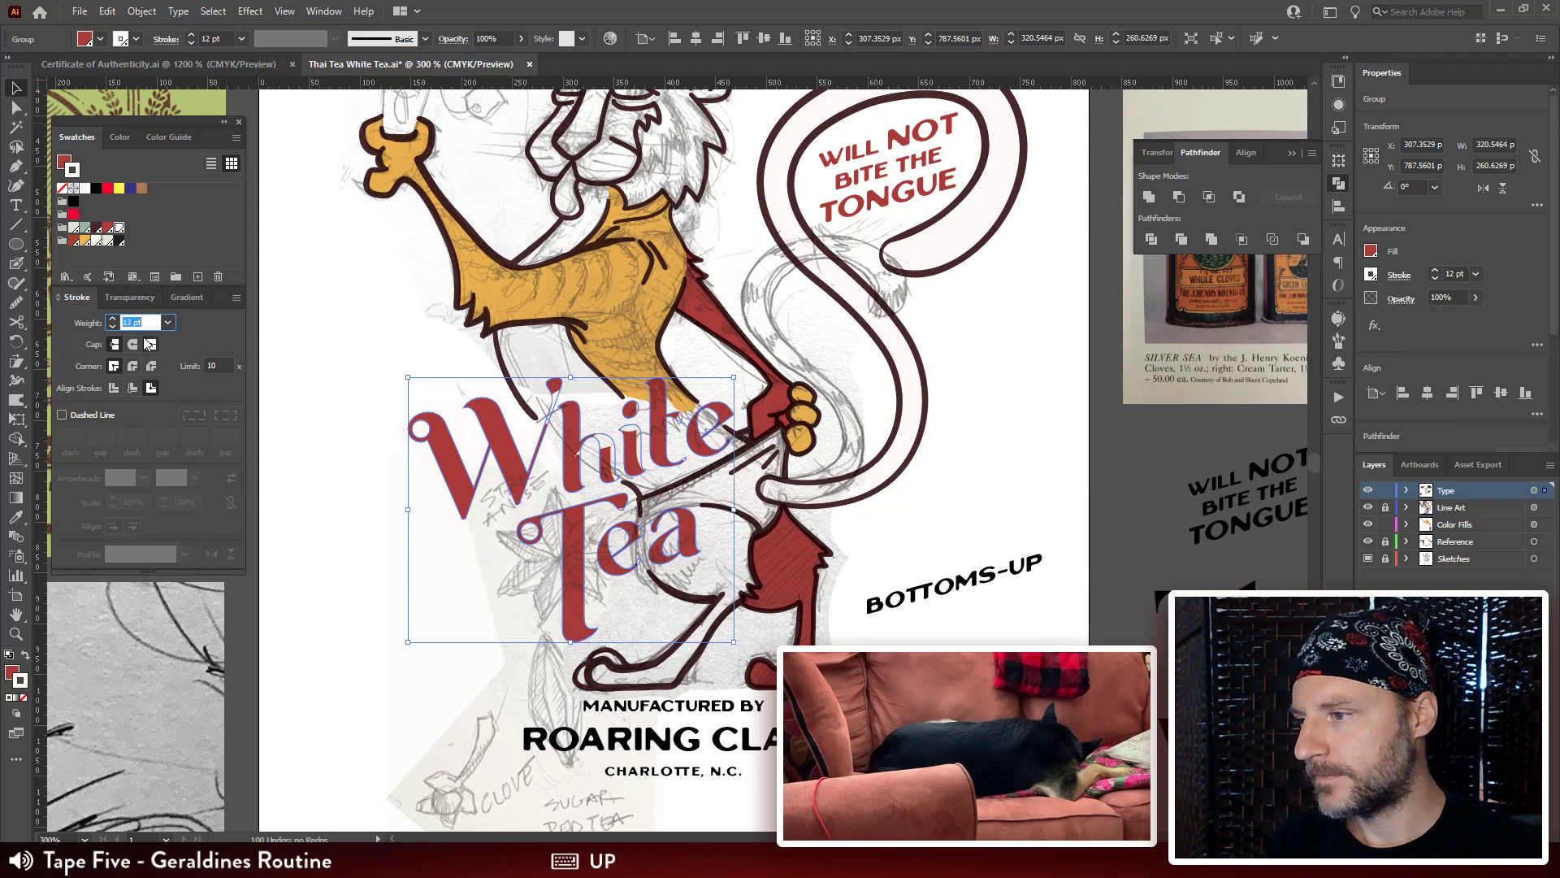
key("Down")
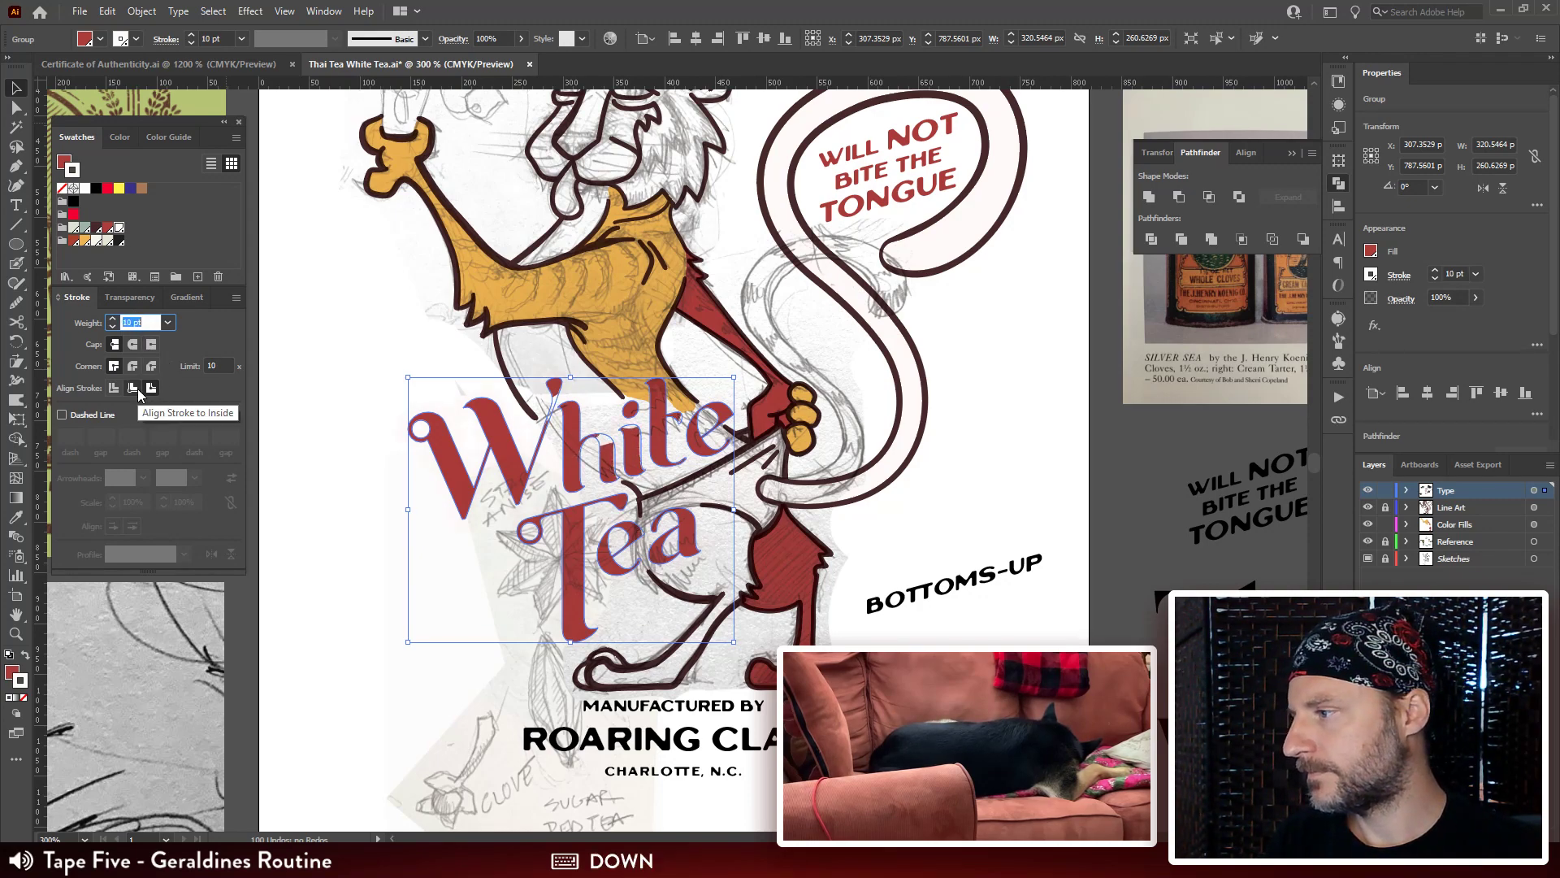
left_click(134, 345)
left_click(133, 366)
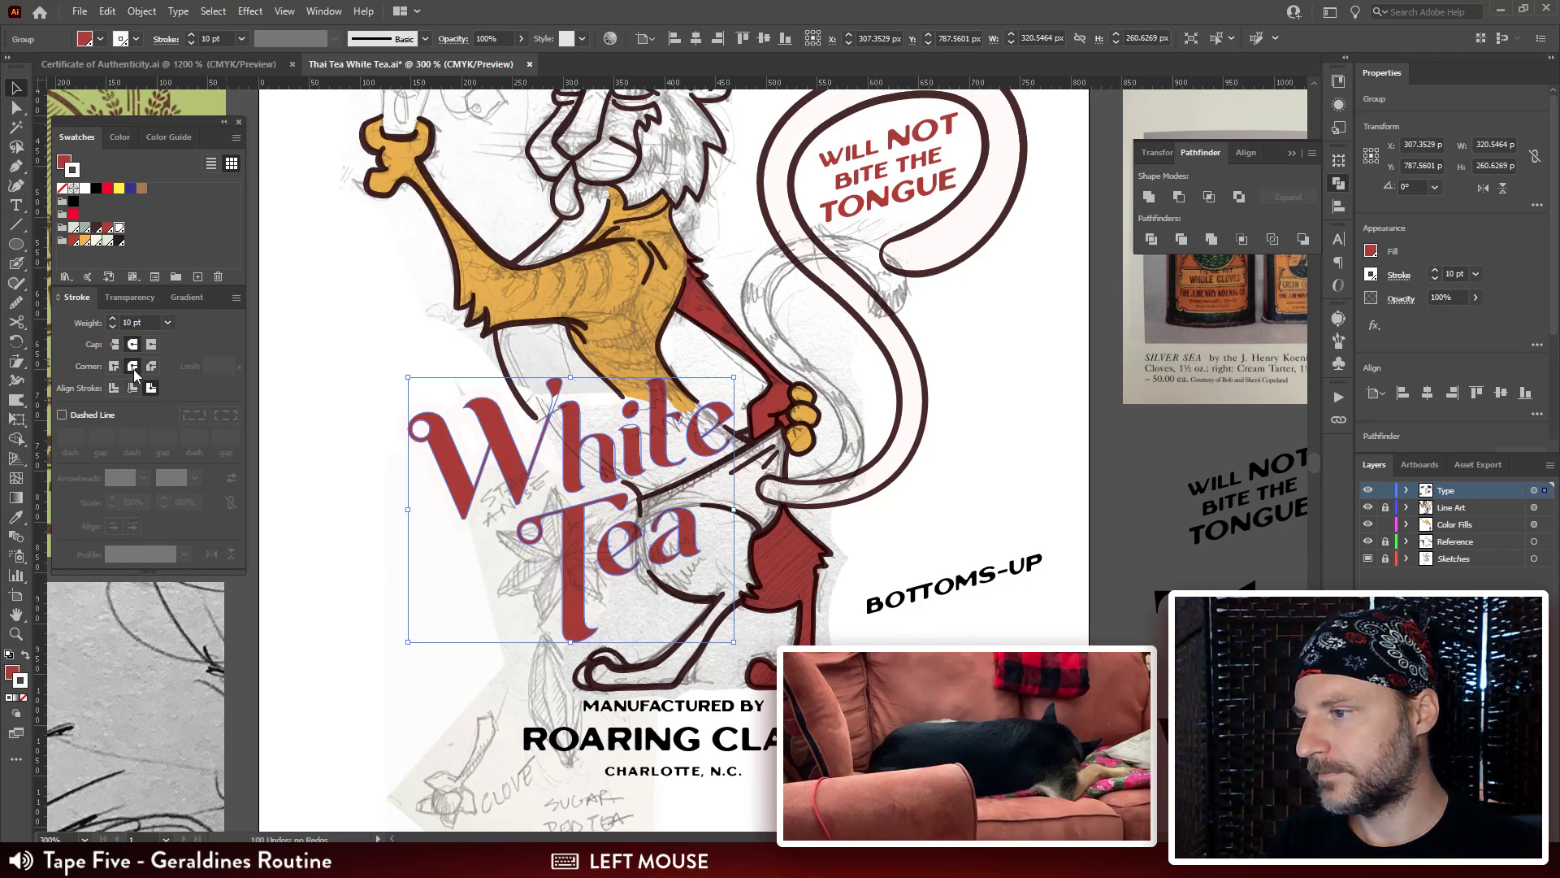
Try thinner strokes on the White Tea lettering, down to 4 pt, and set the weight back to 10 pt.
key("ctrl+plus")
key("ctrl+plus")
key("ctrl+plus")
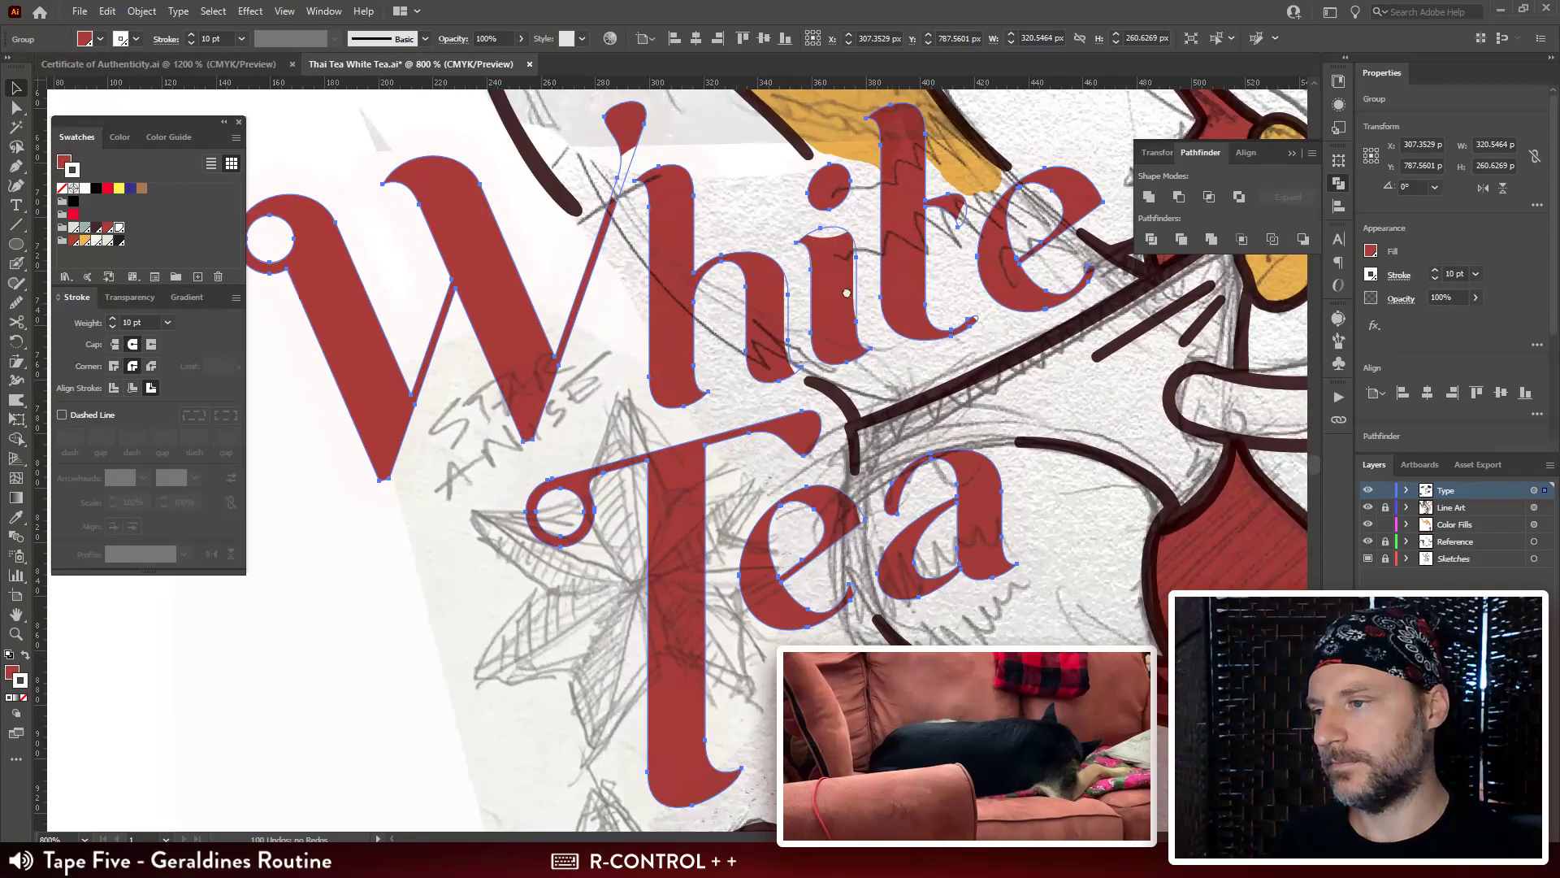
left_click_drag(670, 478, 662, 487)
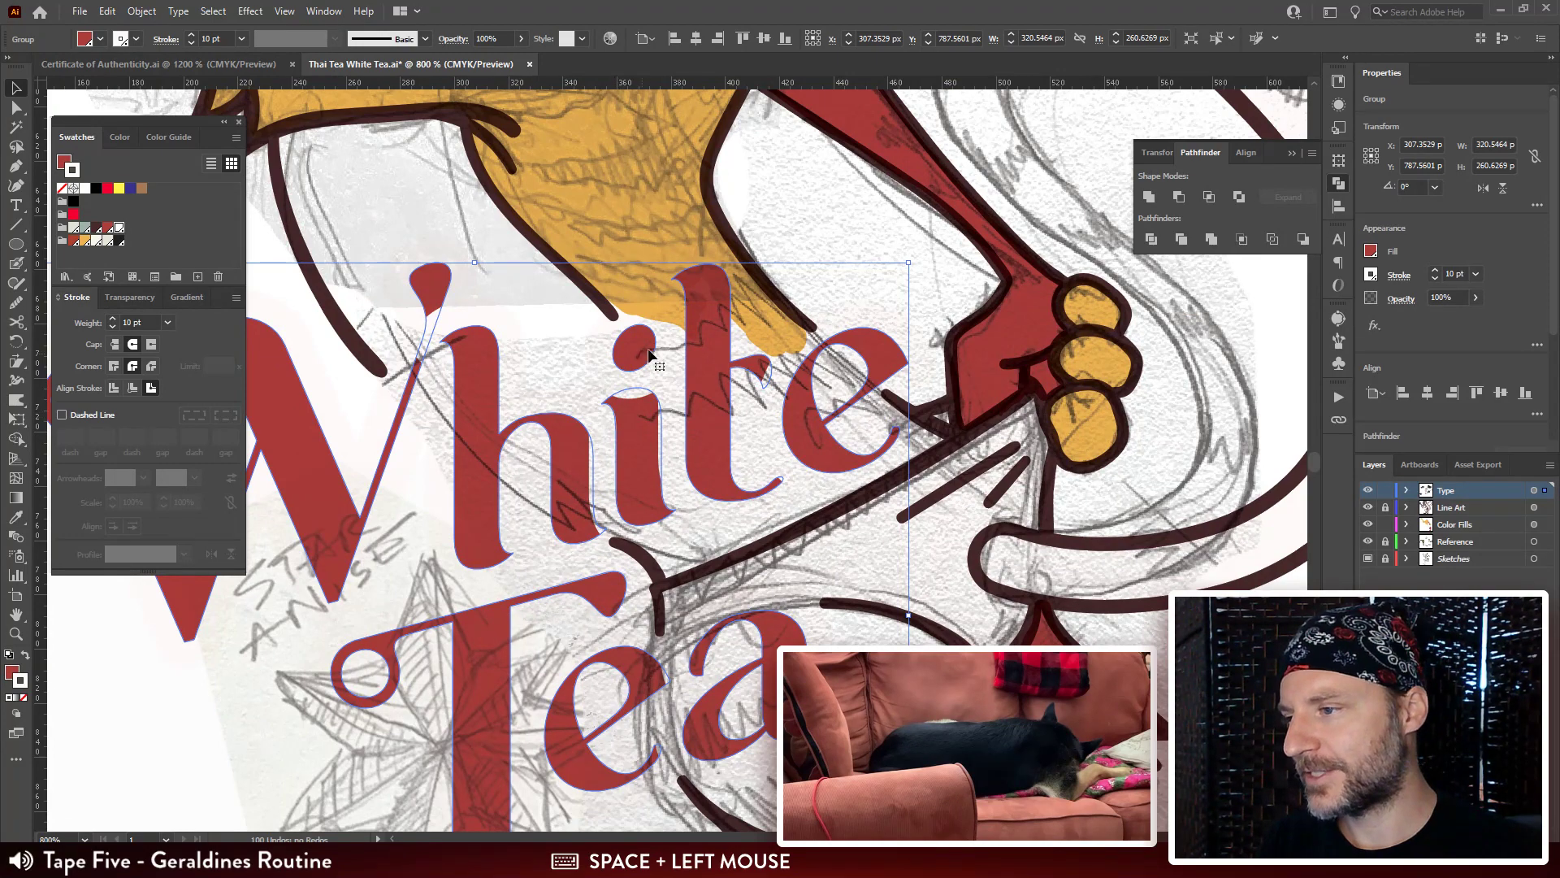
double_click(152, 322)
key("Down")
key("Down")
key("Down")
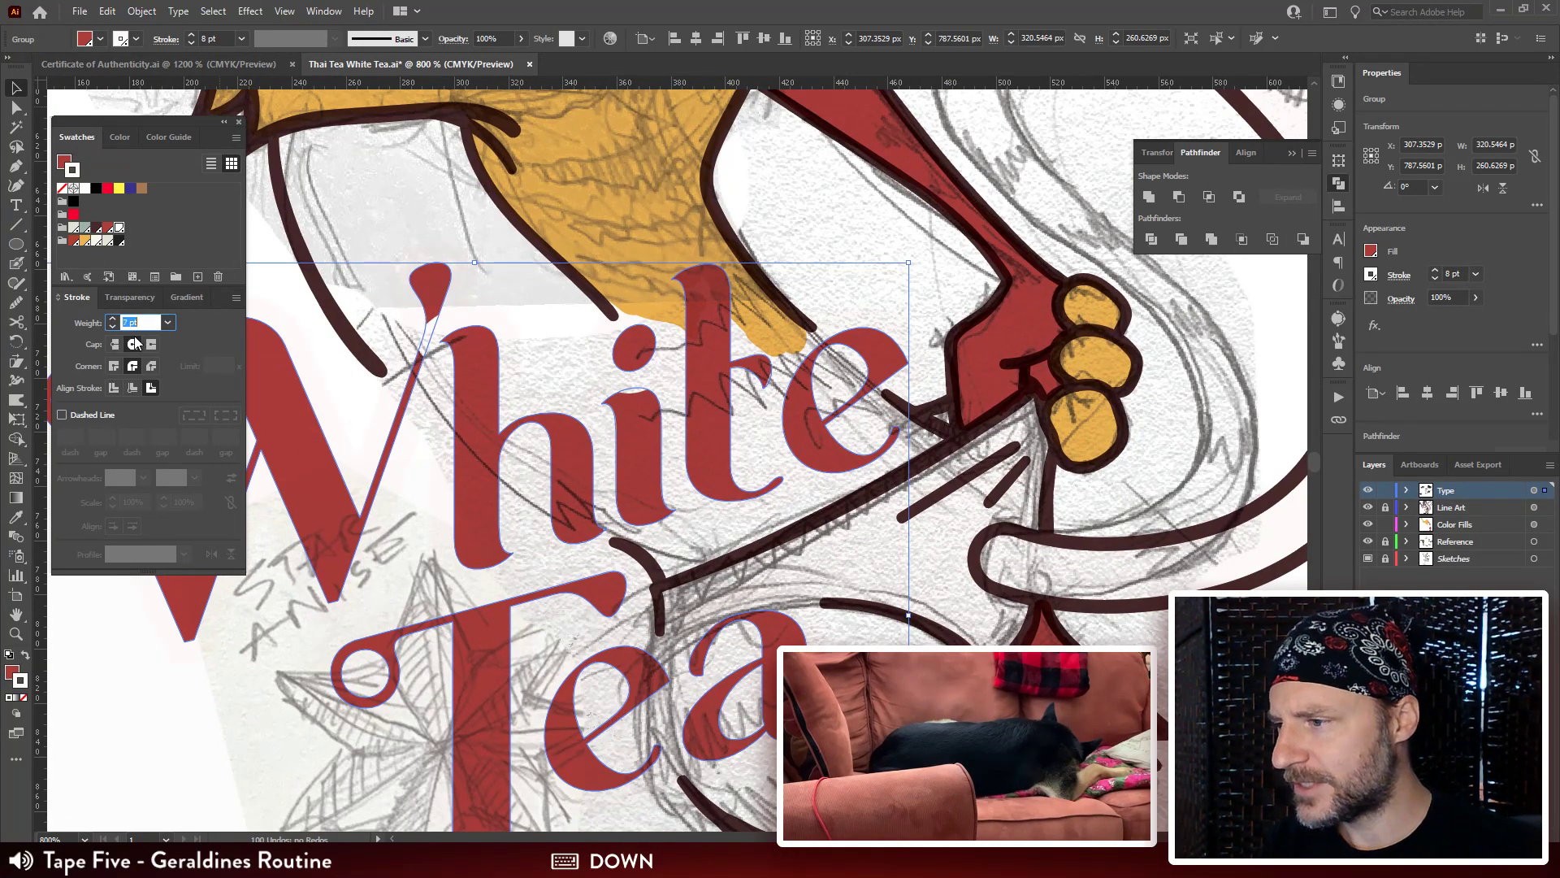
key("Down")
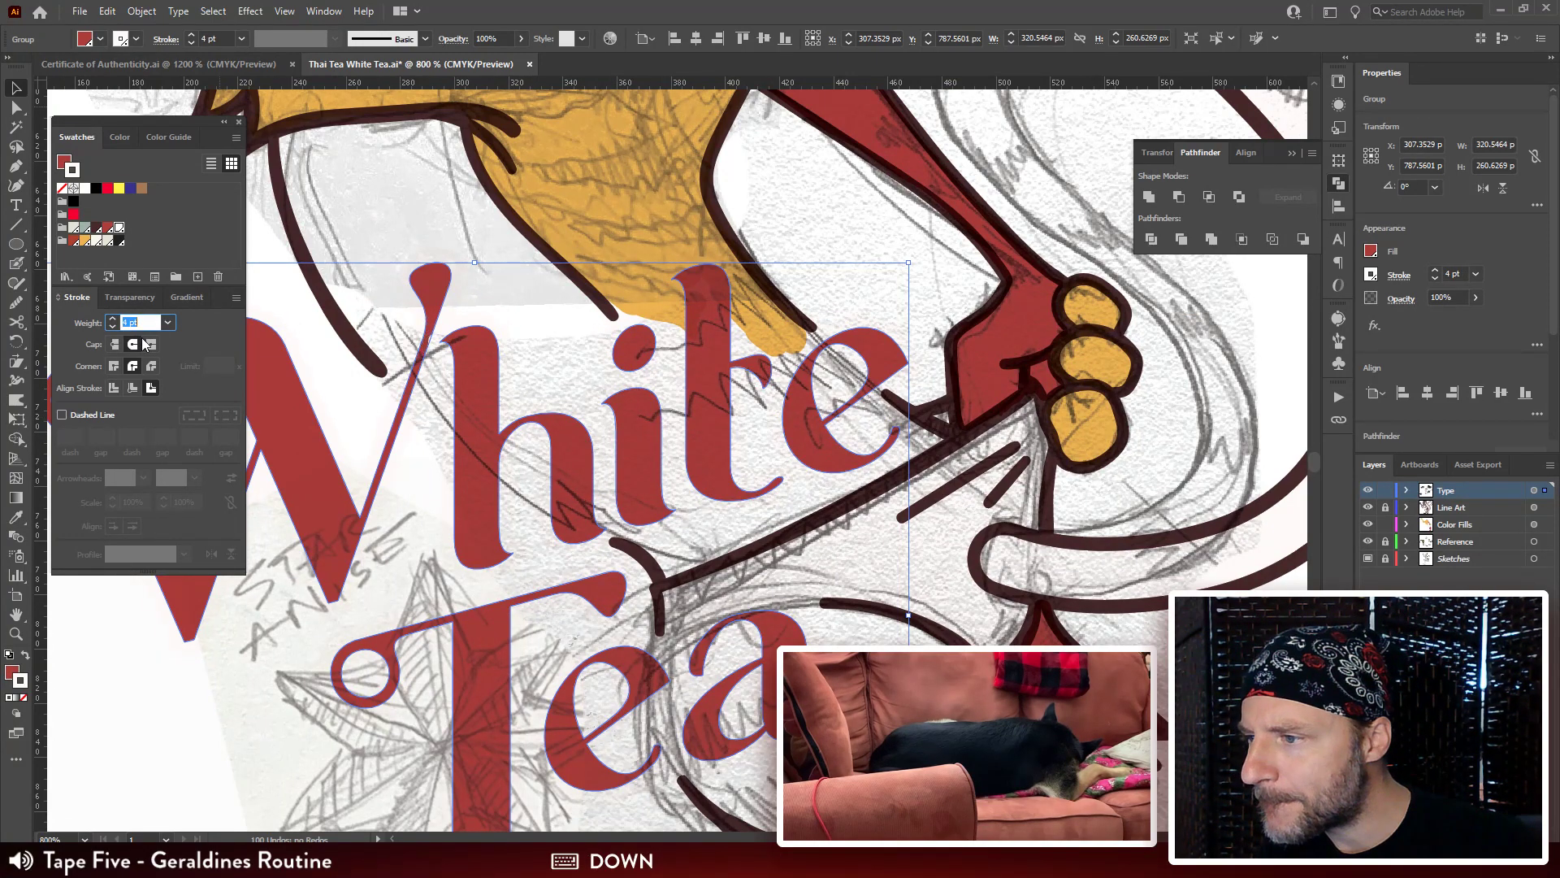
key("Up")
key("Up")
key("Up")
key("Up")
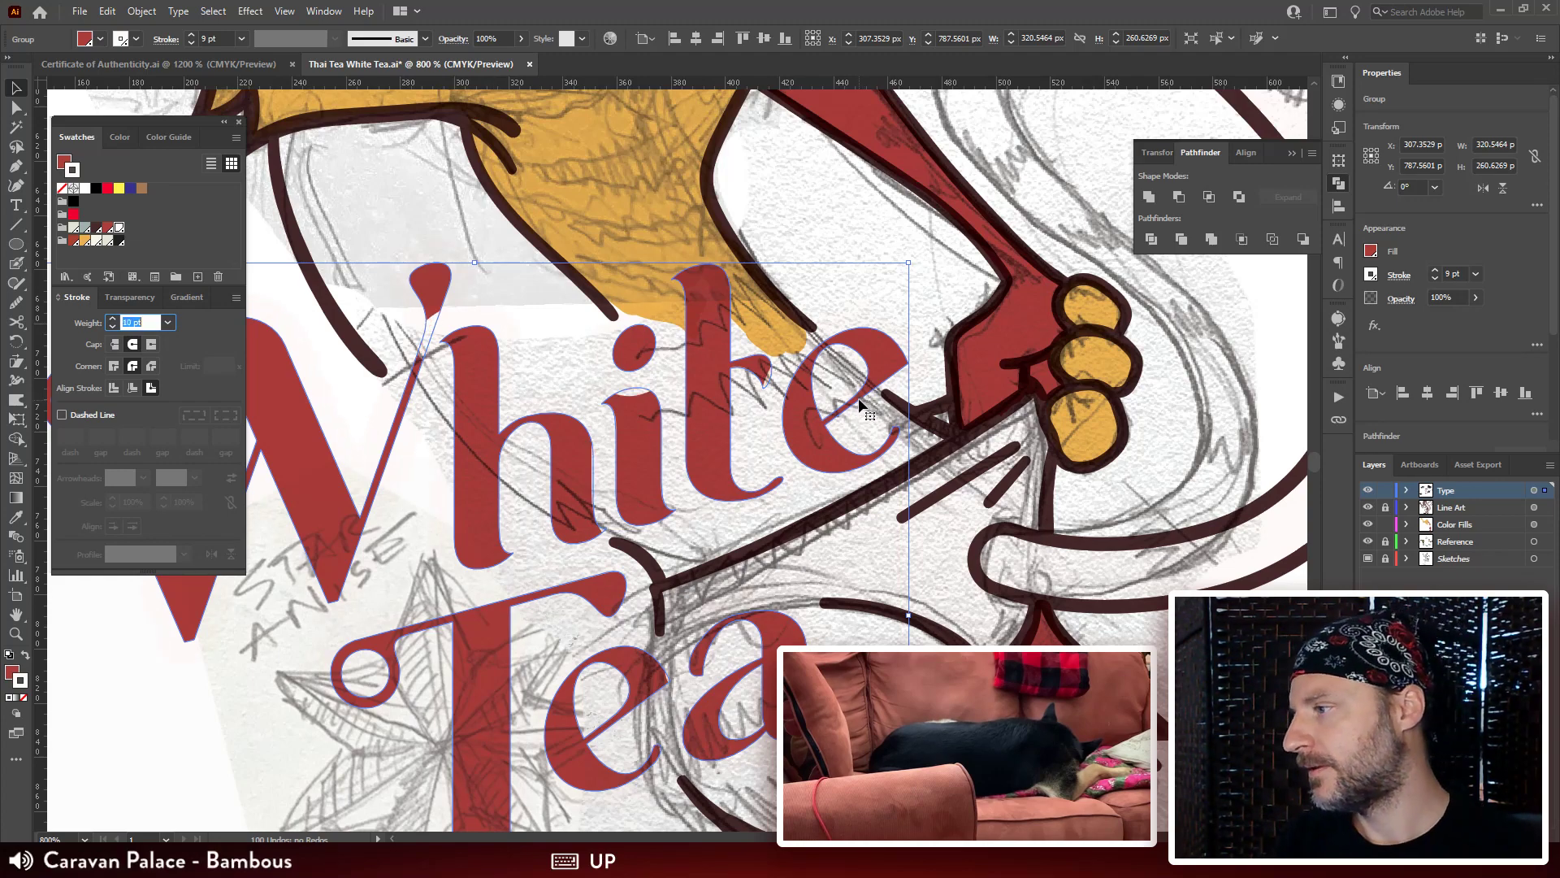
key("Return")
Combine the grouped White Tea letters into one compound path in isolation mode and bring the lettering to the front.
double_click(802, 430)
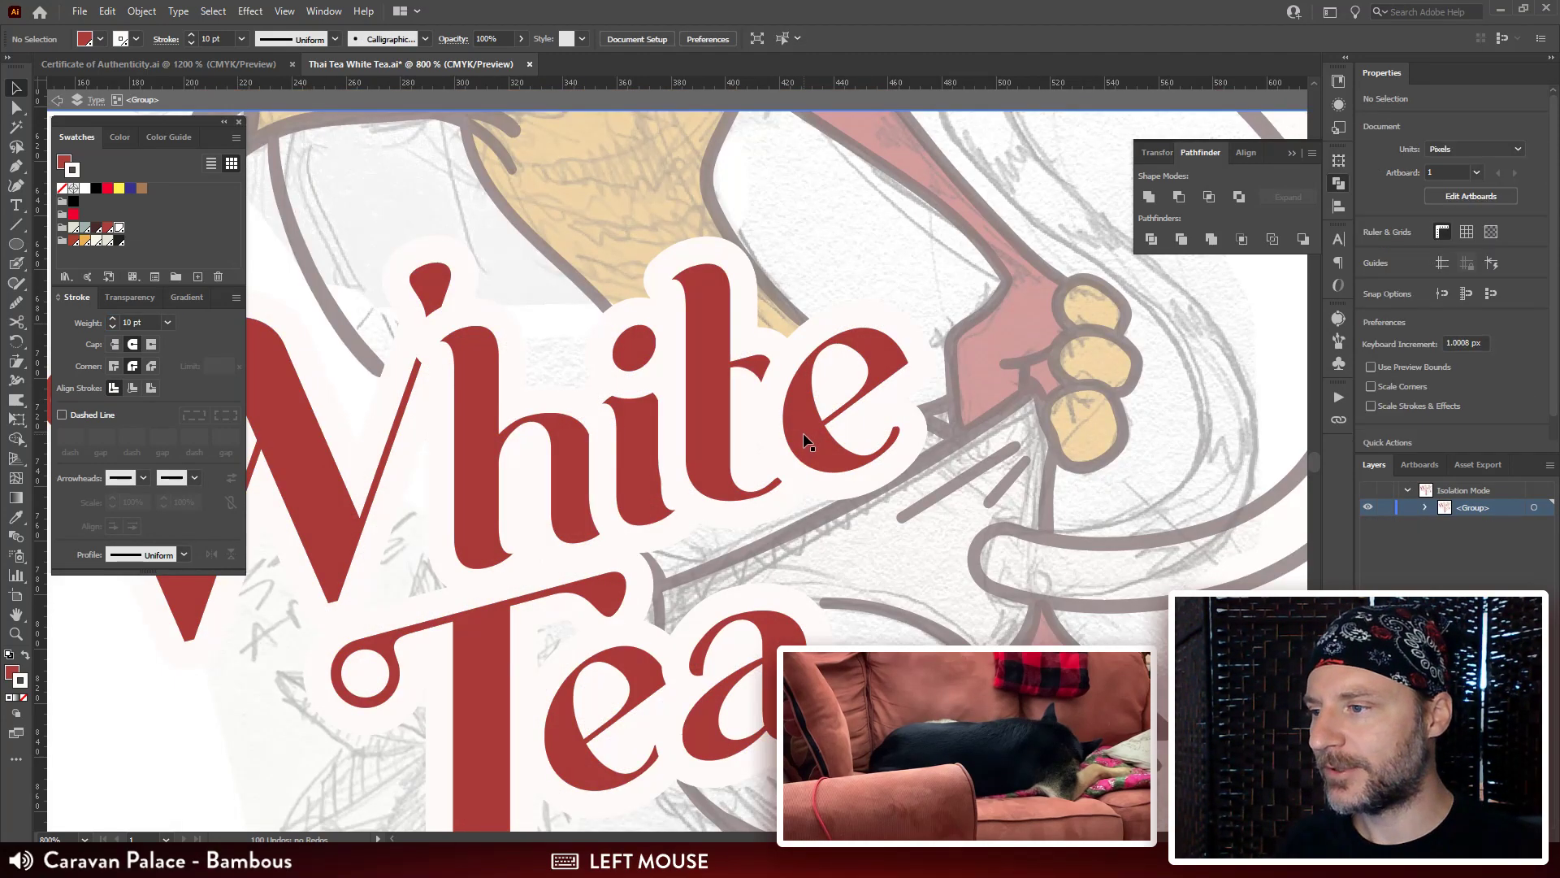
left_click(804, 434)
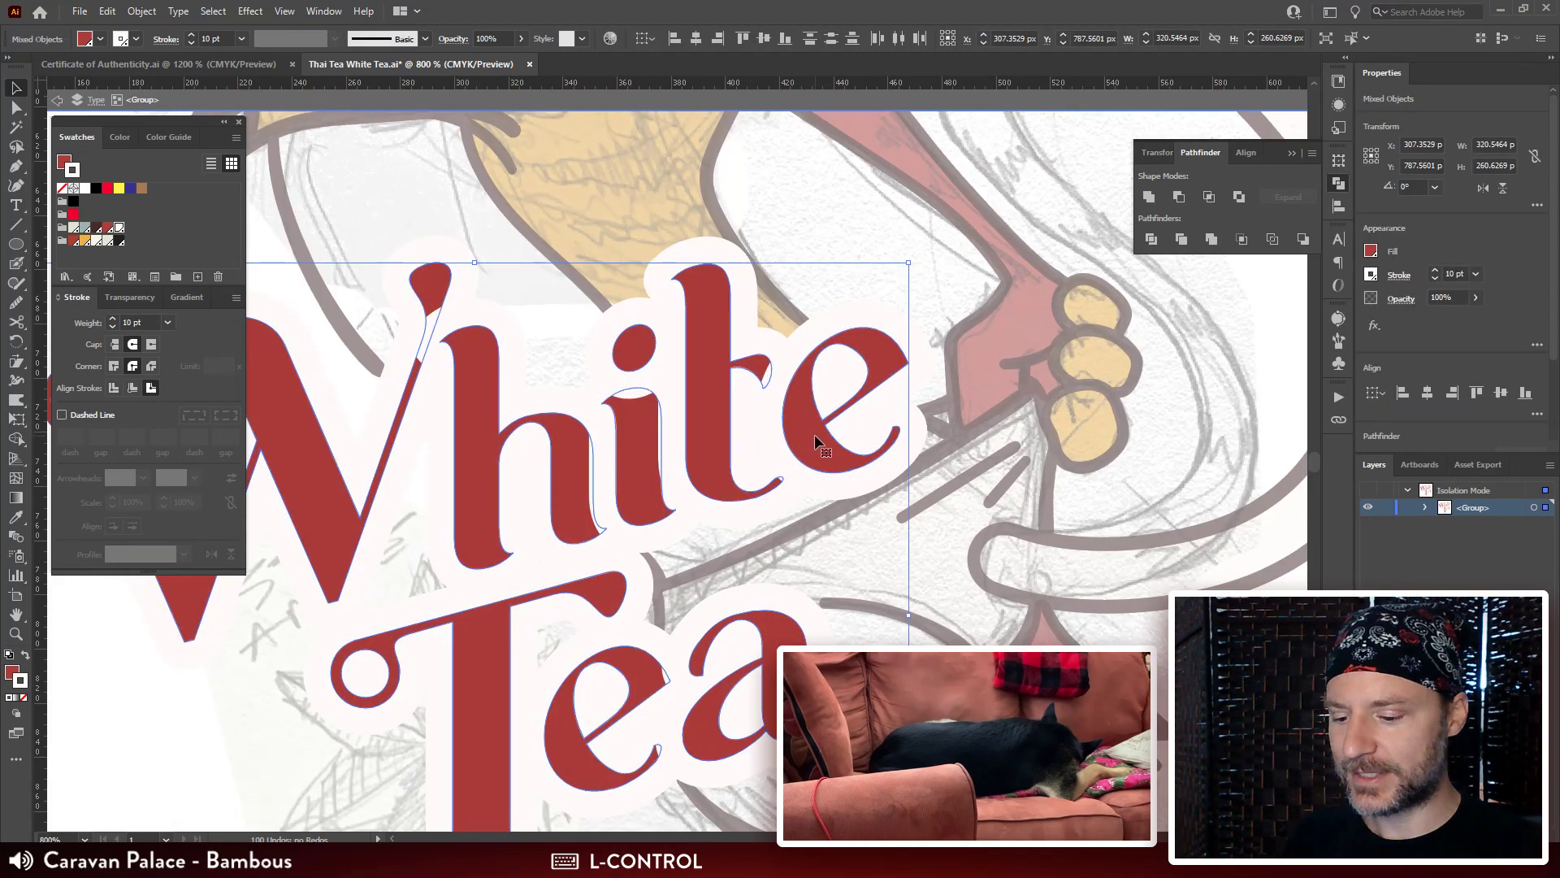
key("ctrl+8")
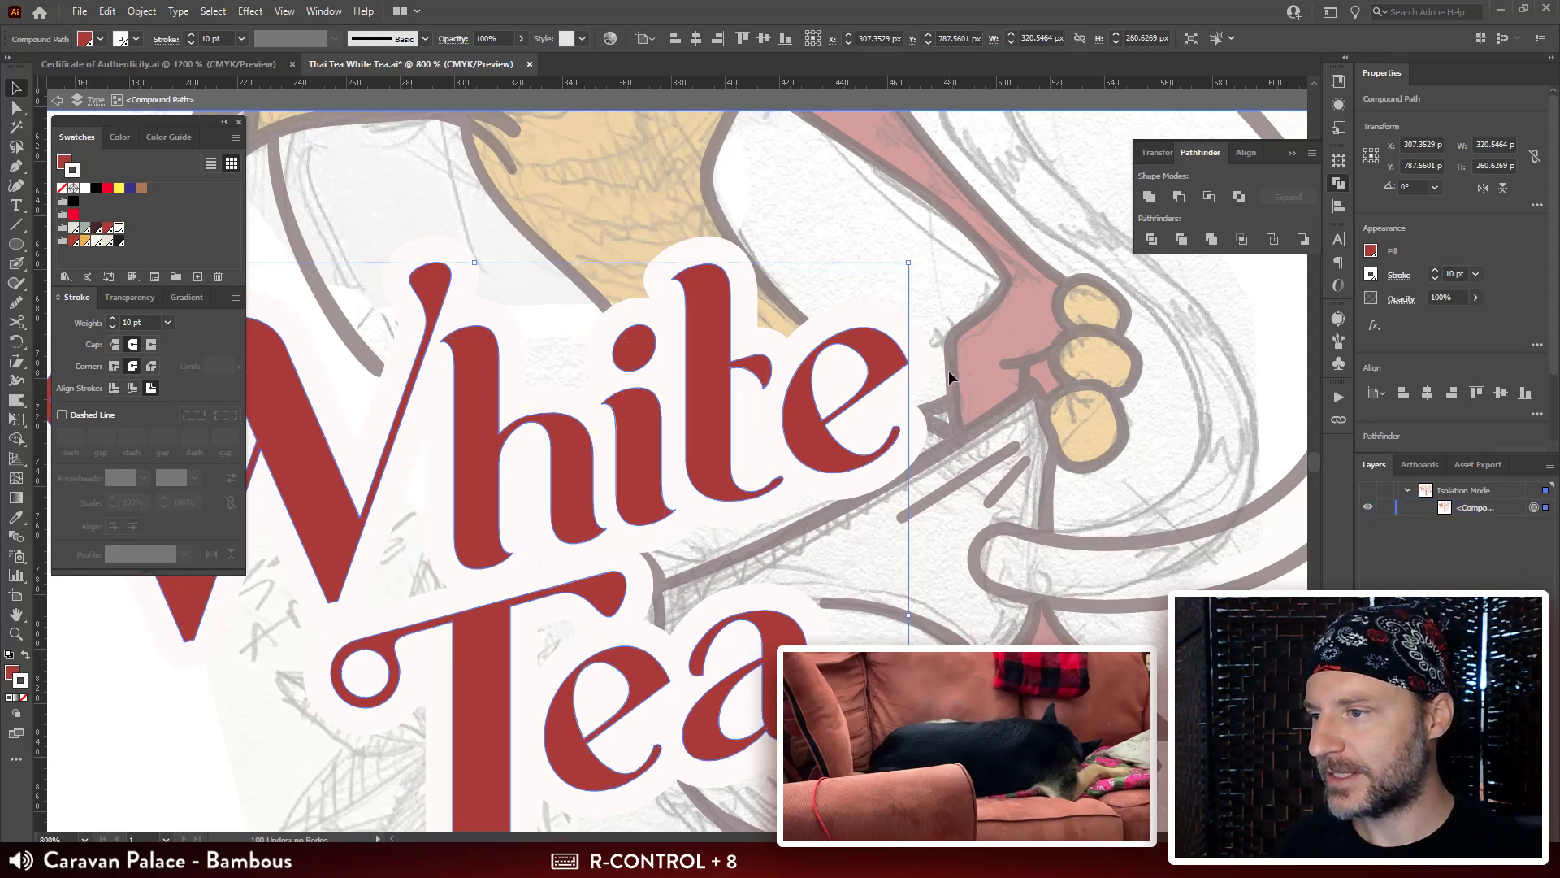
left_click(1333, 104)
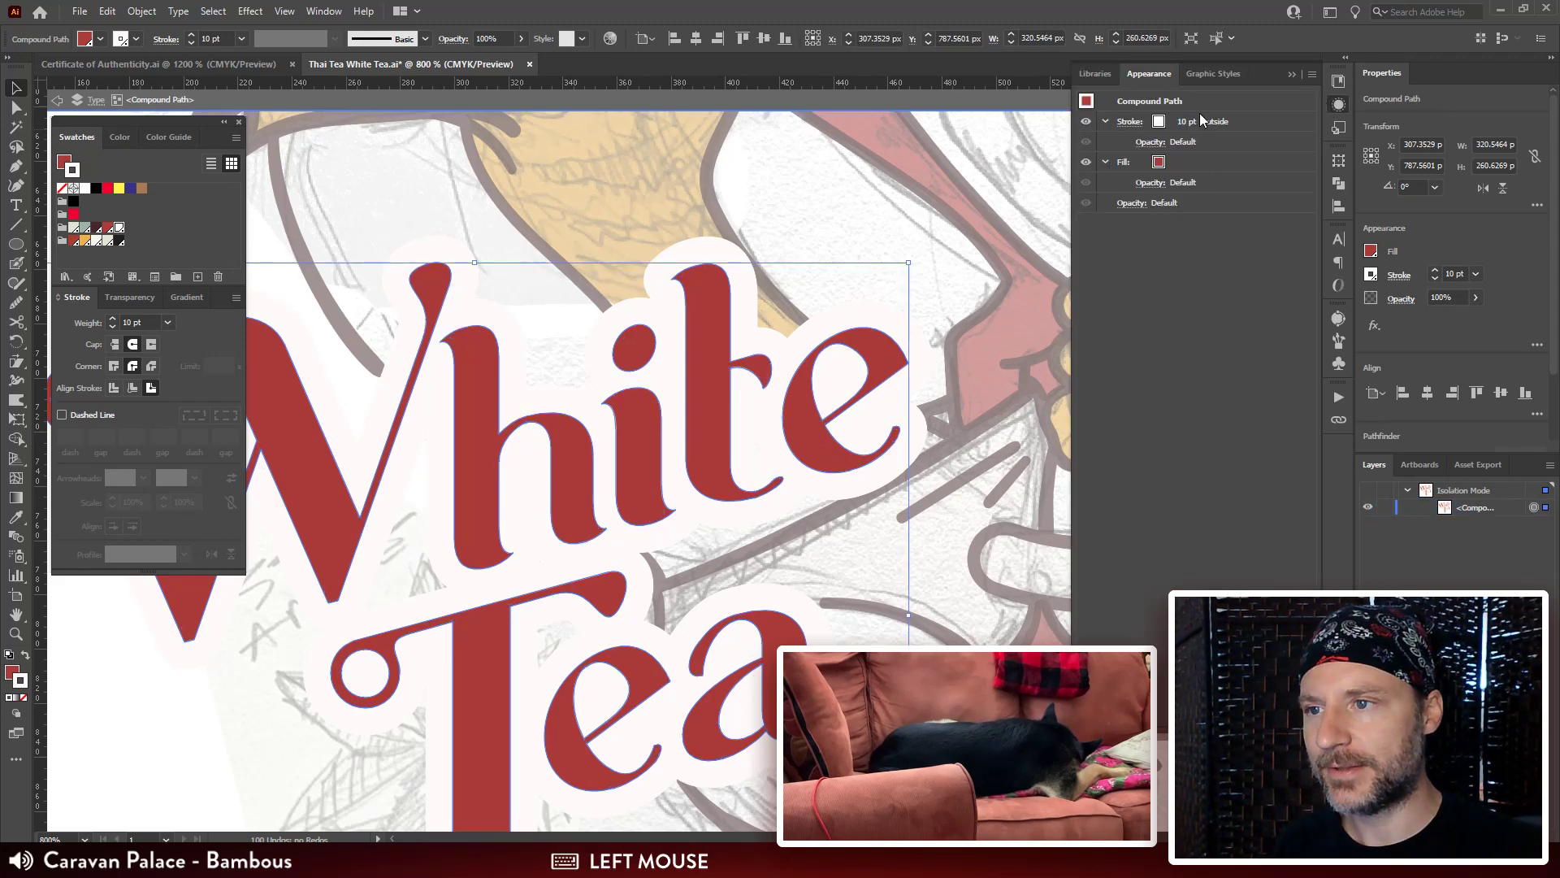
key("ctrl+z")
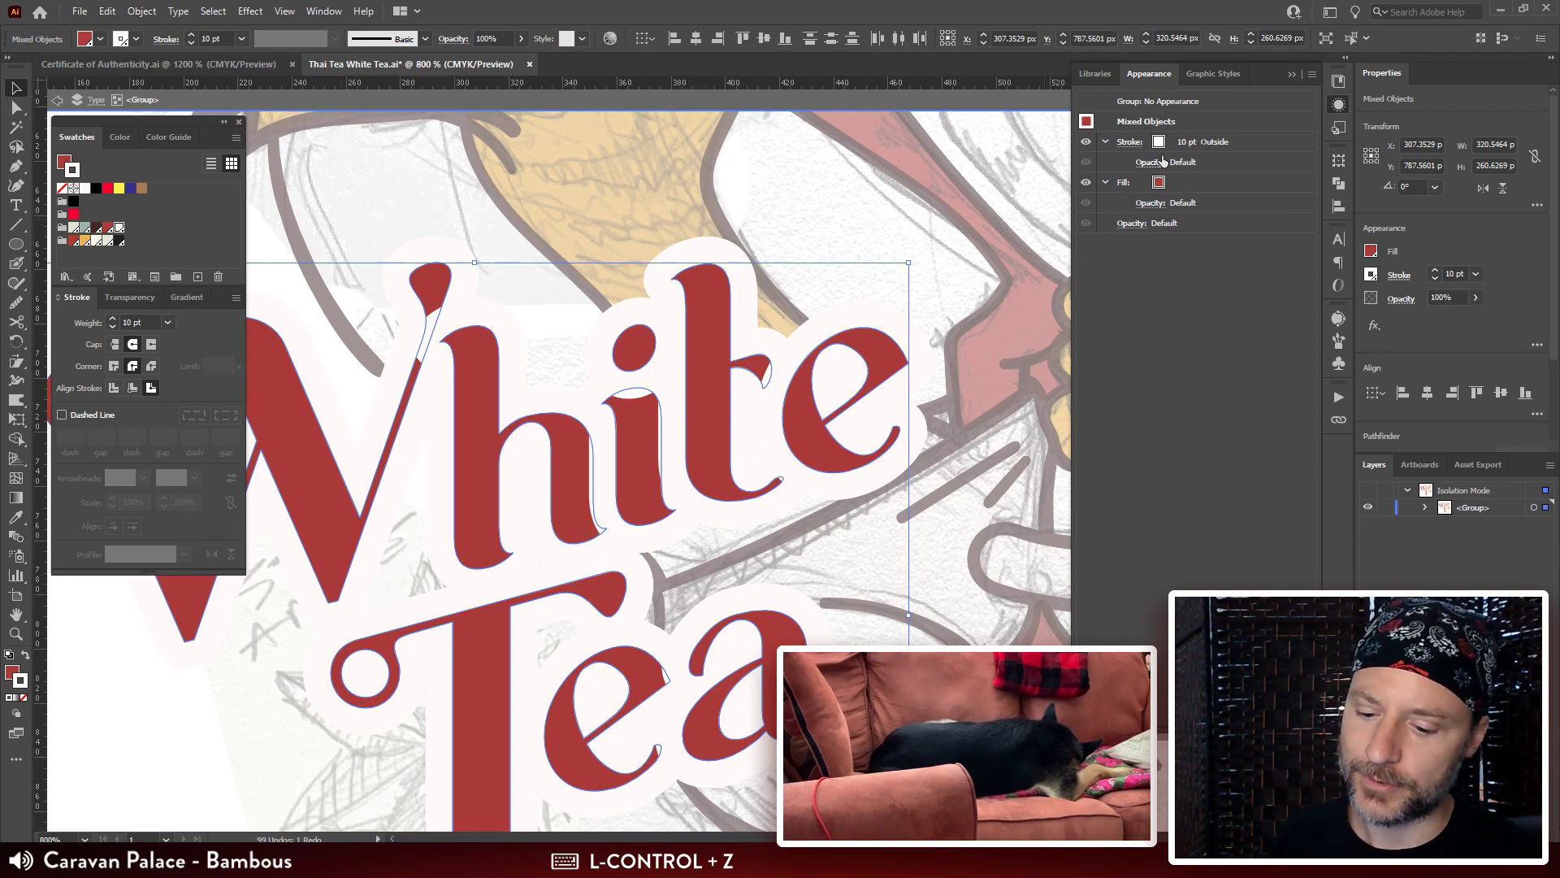
key("ctrl+8")
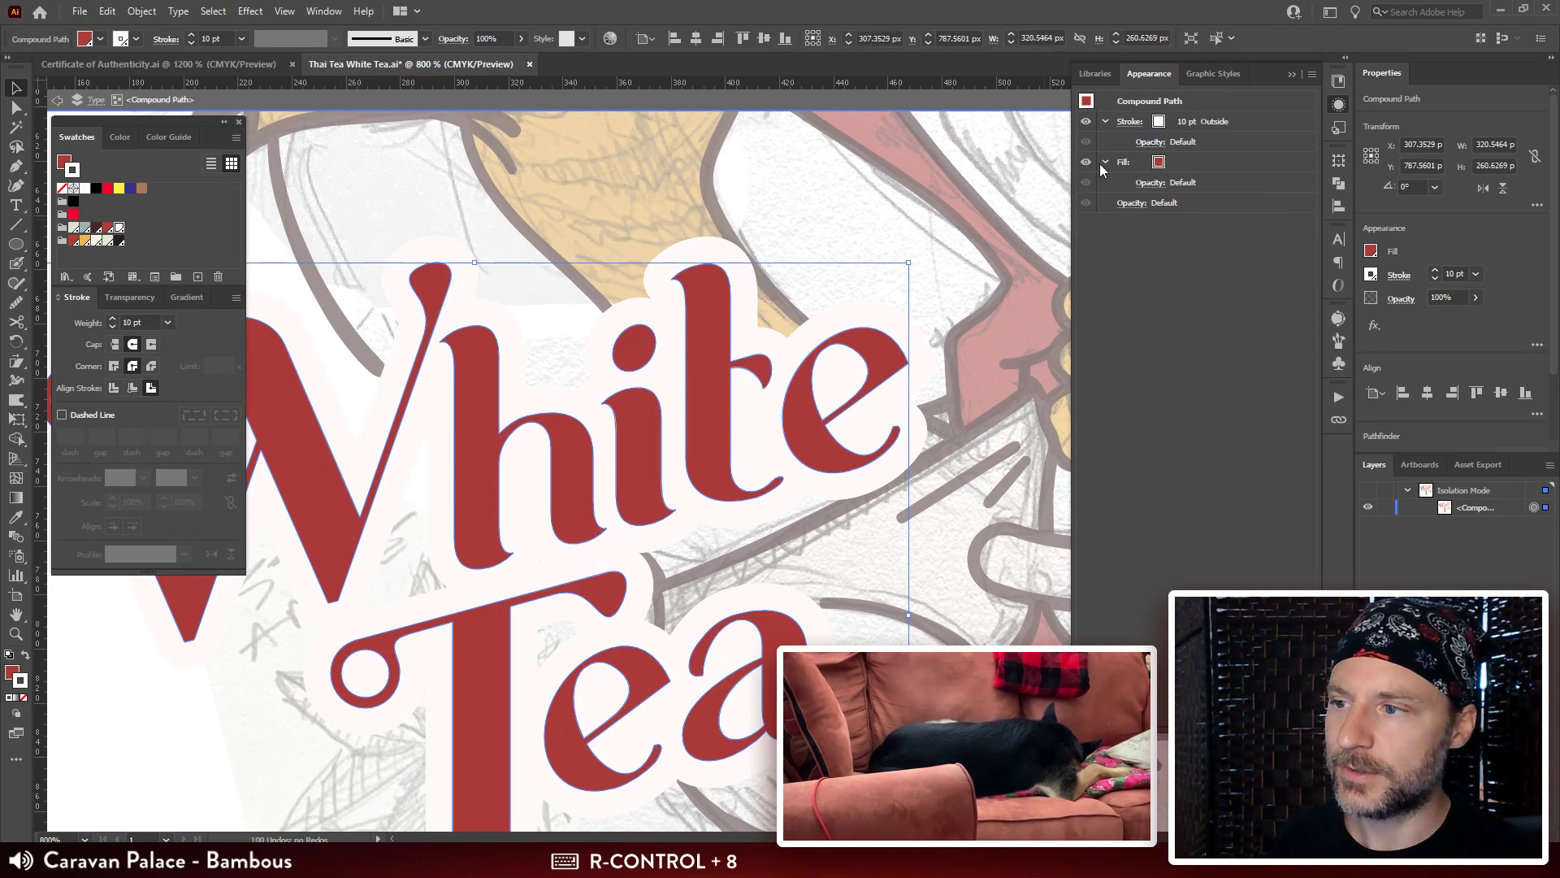
double_click(812, 216)
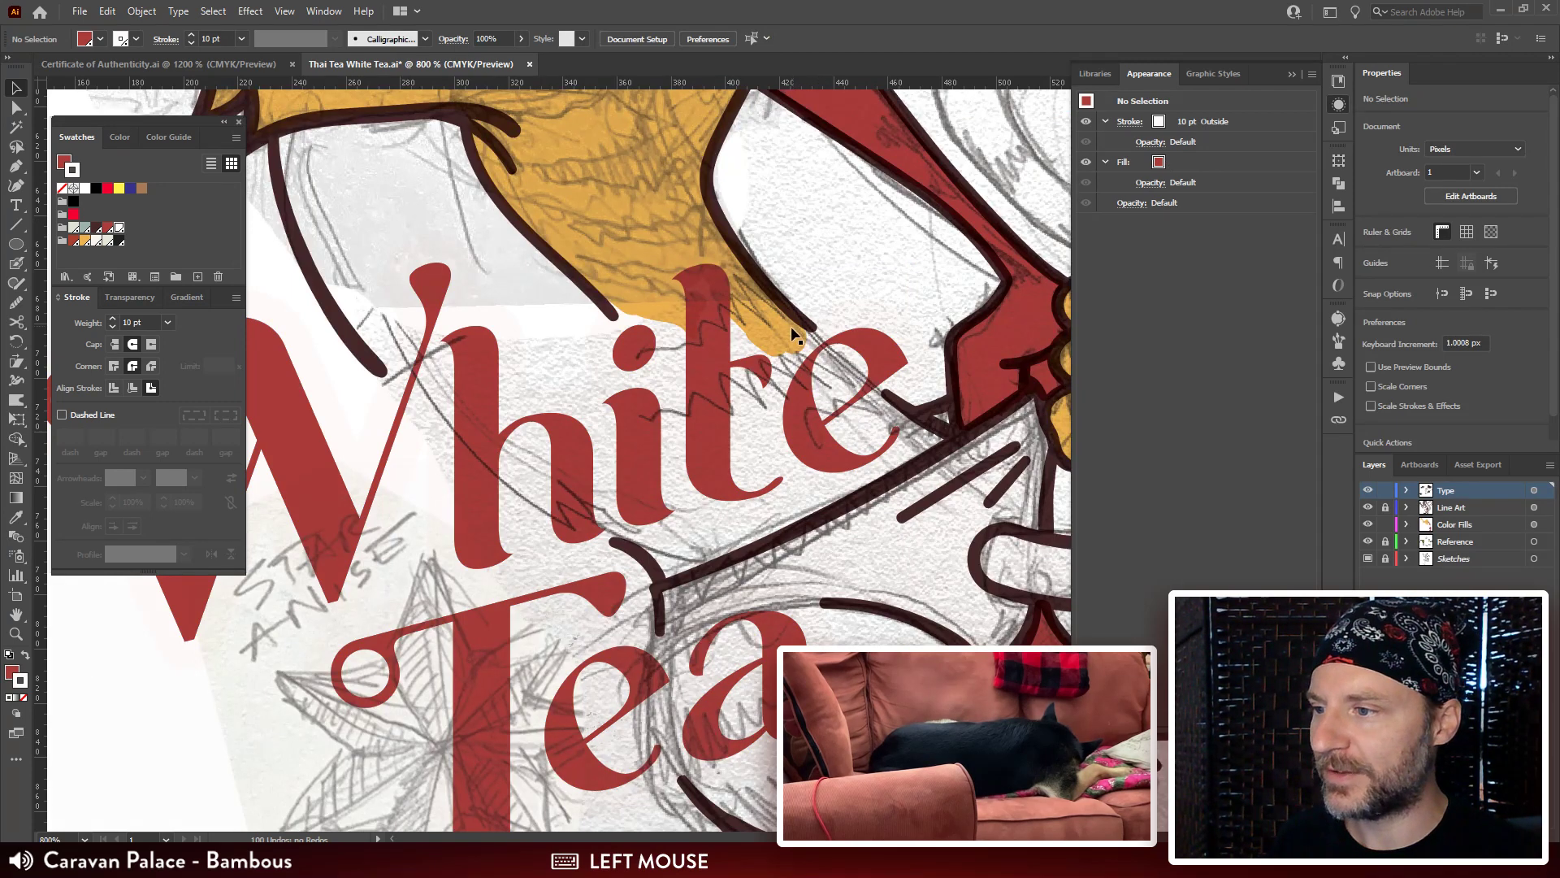
left_click(801, 412)
key("ctrl+shift+bracketright")
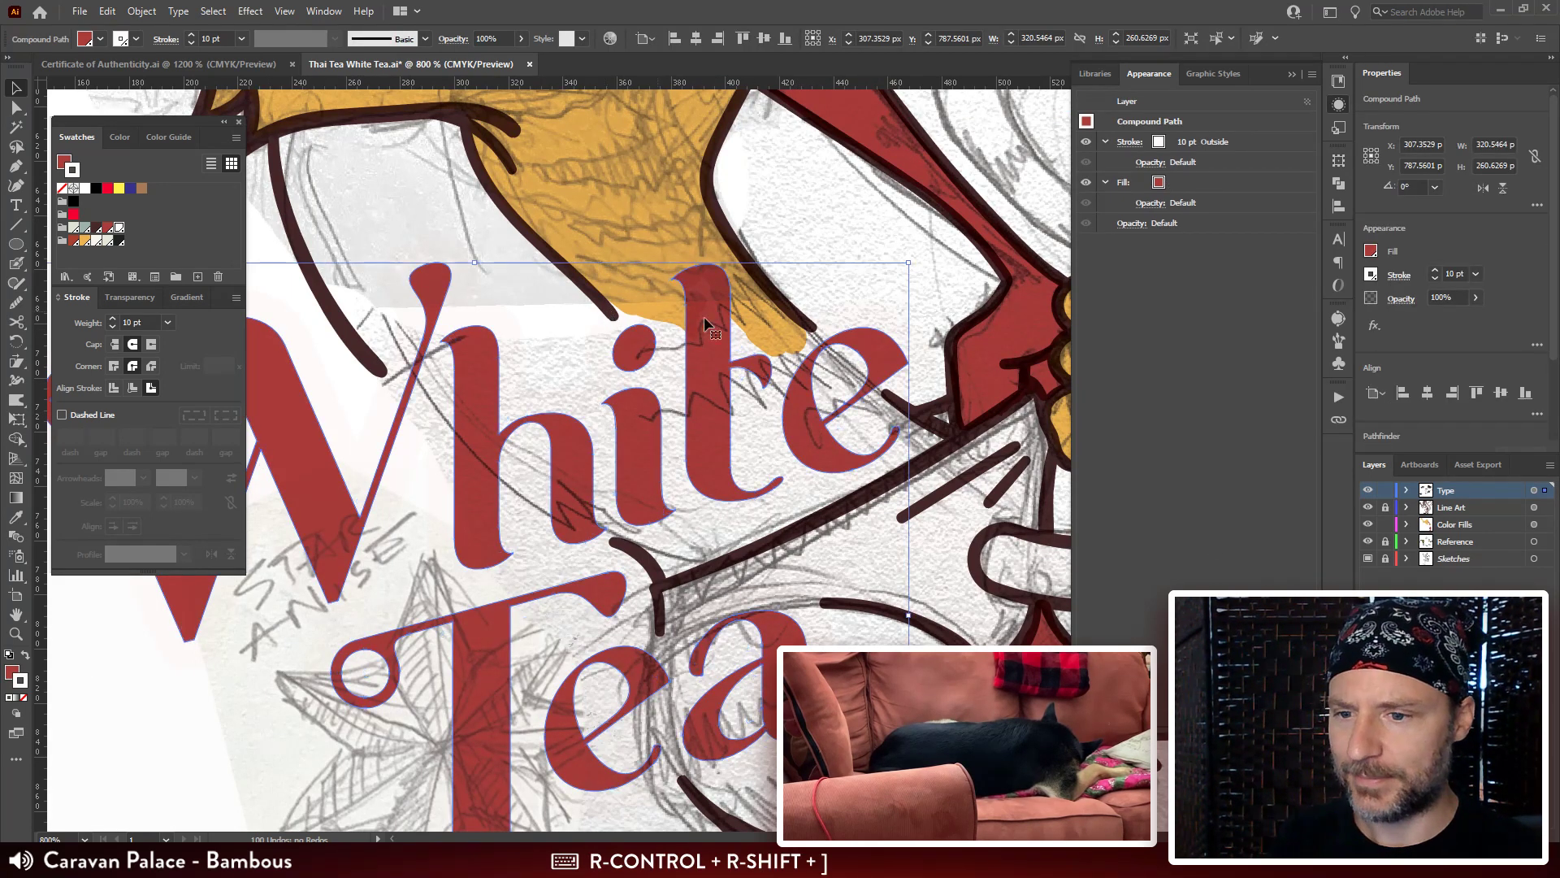
Target the whole Type layer and change its blending mode from Multiply to Normal.
left_click(1534, 491)
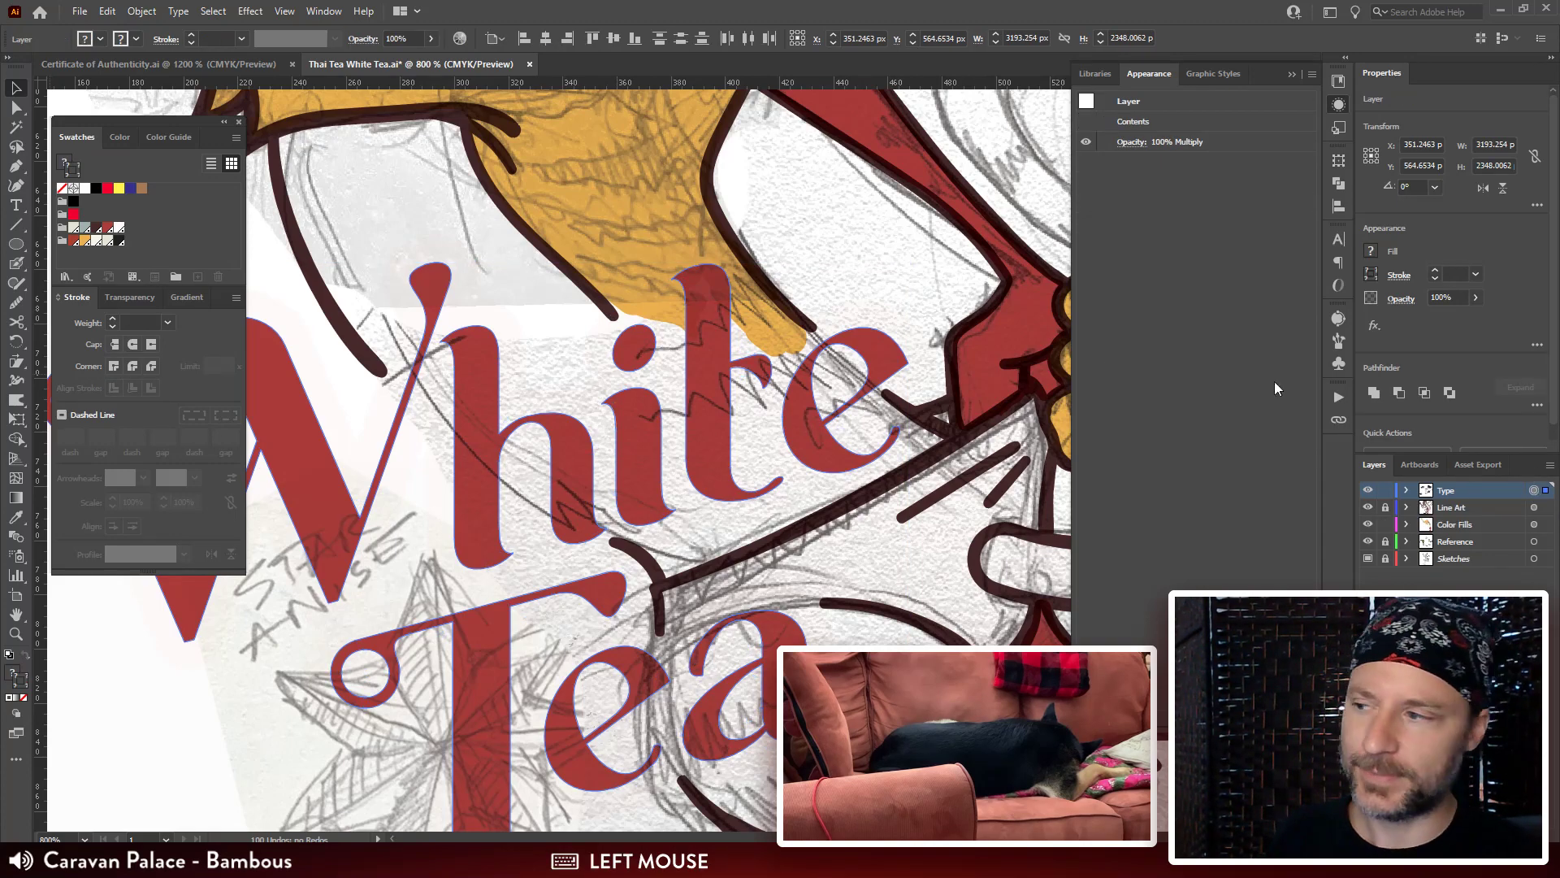
left_click(126, 297)
left_click(115, 320)
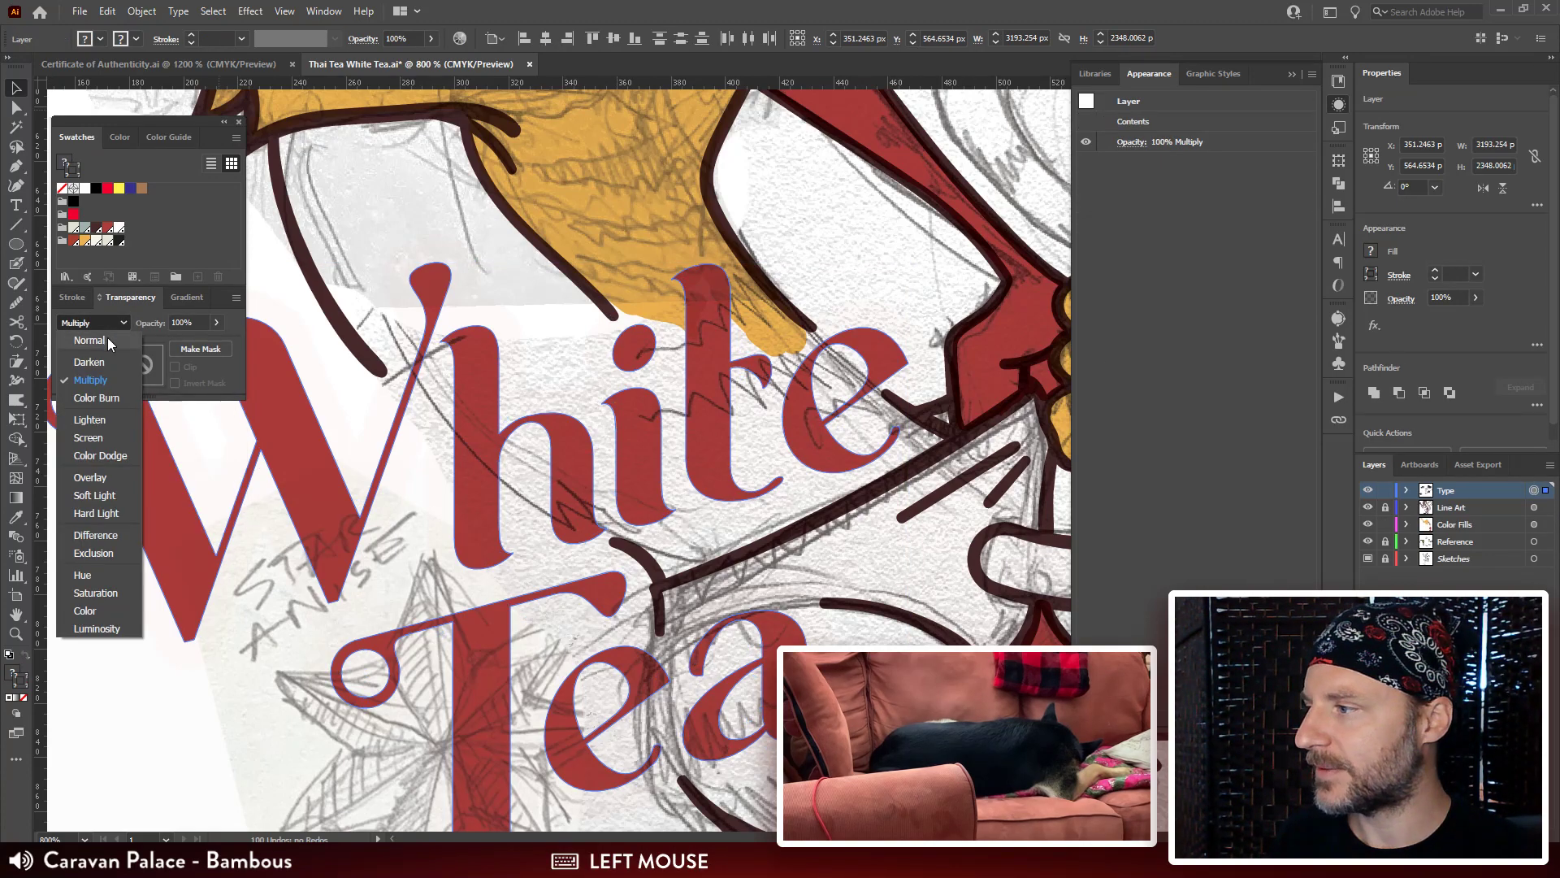
left_click(107, 338)
Reduce the White Tea lettering's stroke weight, compare 4 pt with 5 pt, and settle on 5 pt.
left_click_drag(763, 432, 745, 443)
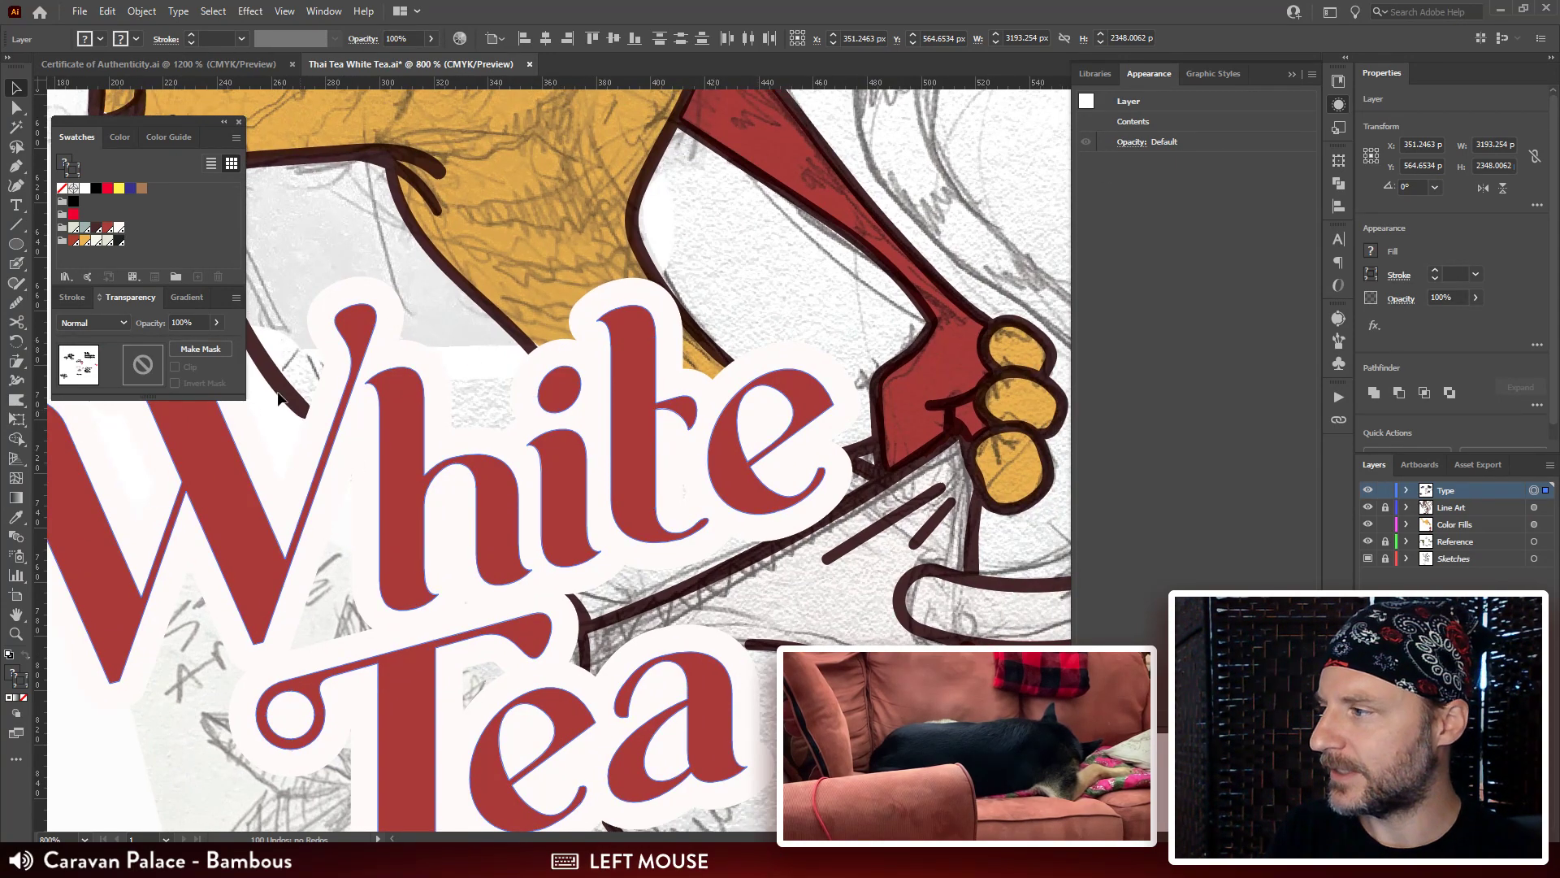
left_click(73, 297)
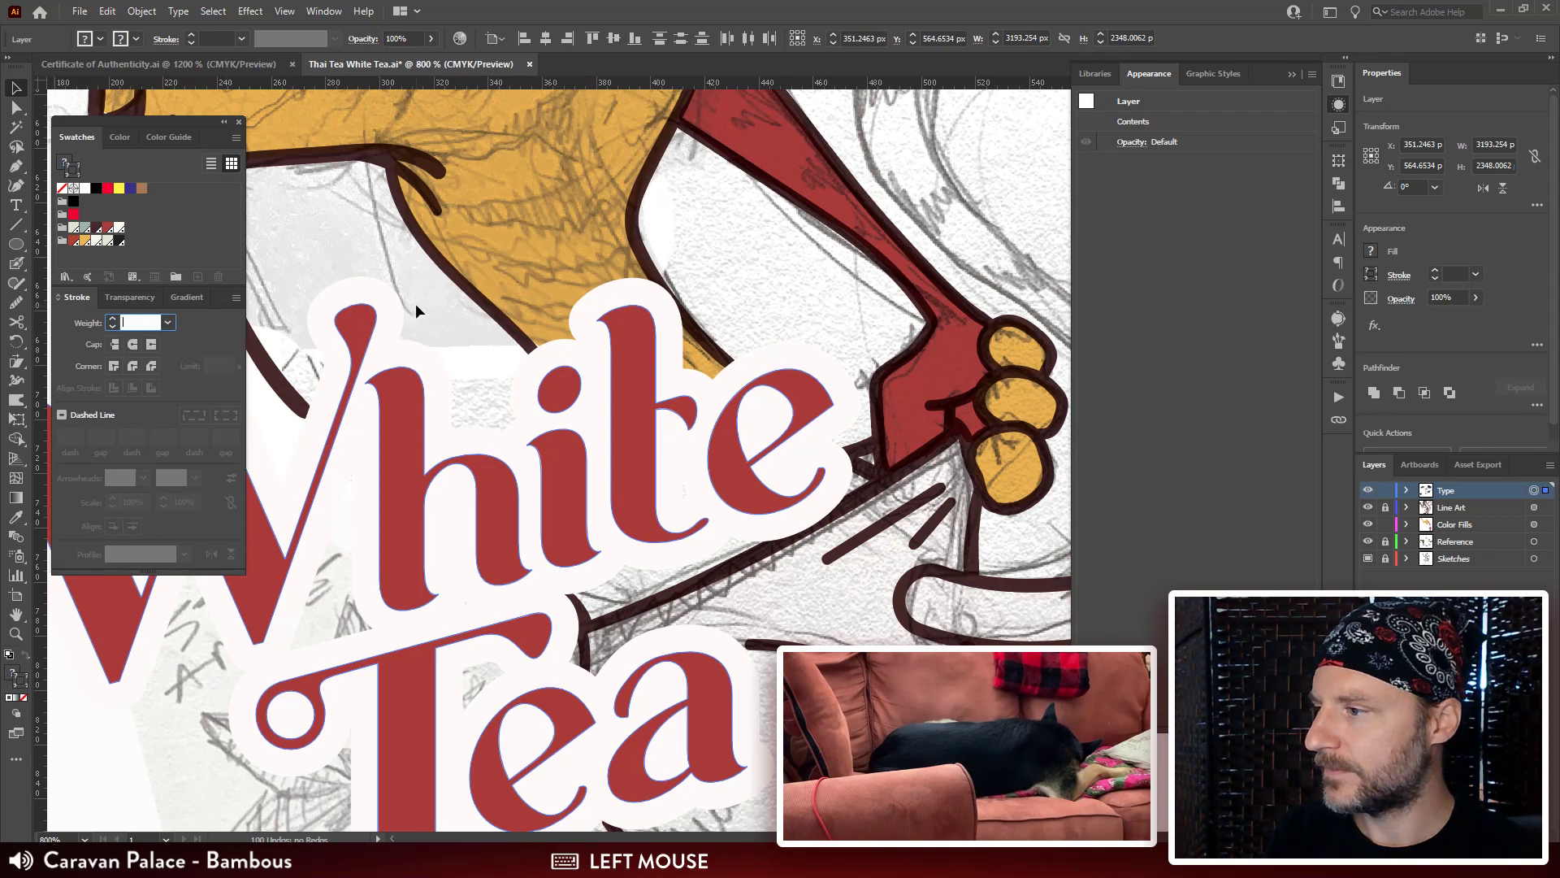
left_click(397, 396)
left_click(143, 323)
key("Down")
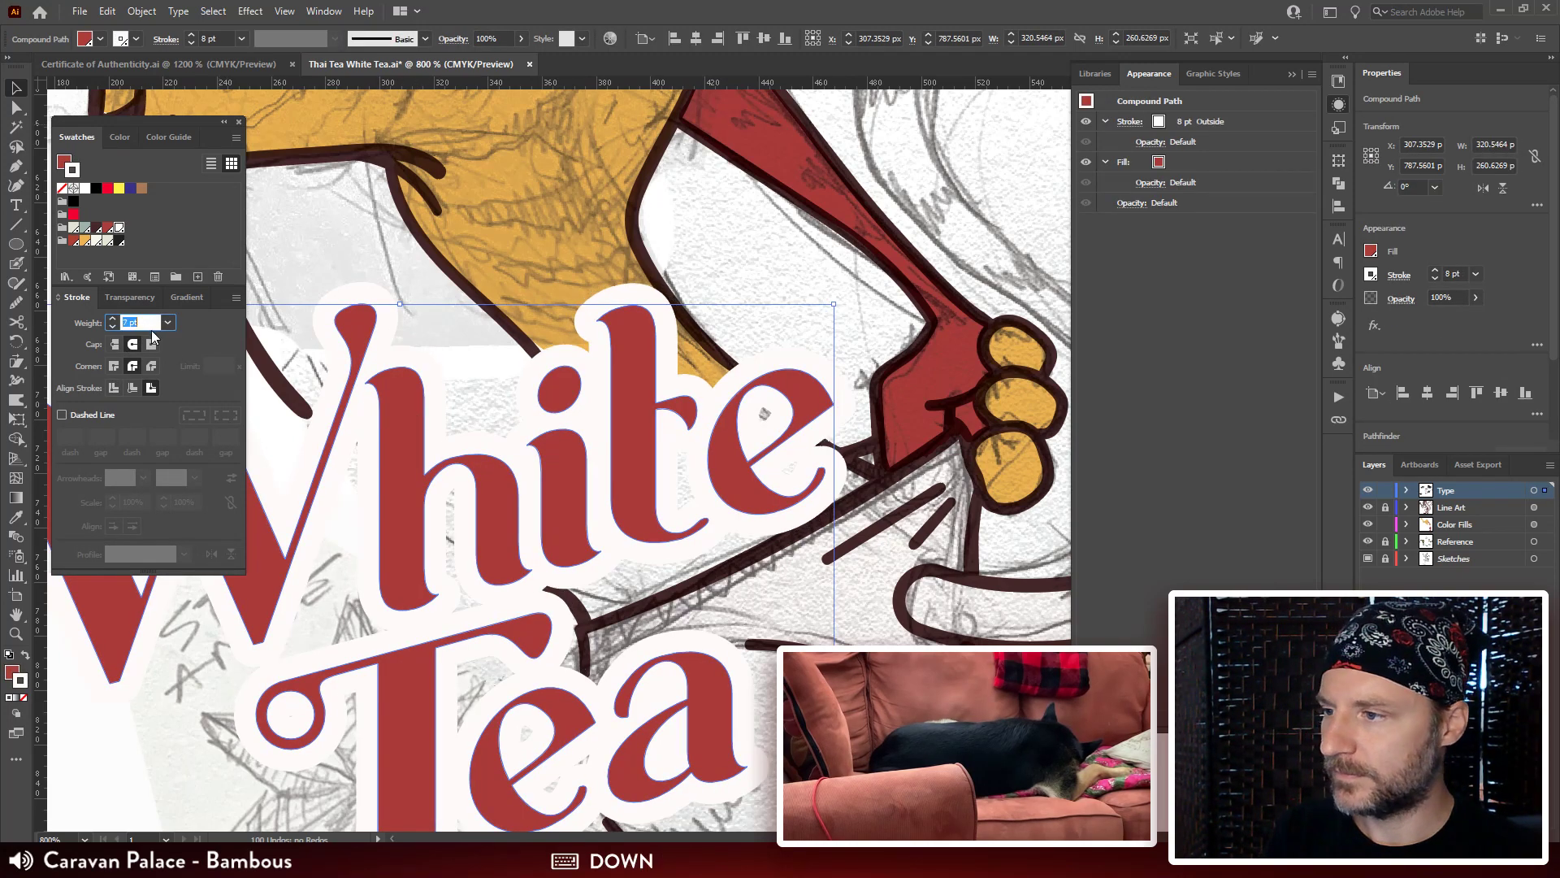
key("Down")
key("Down")
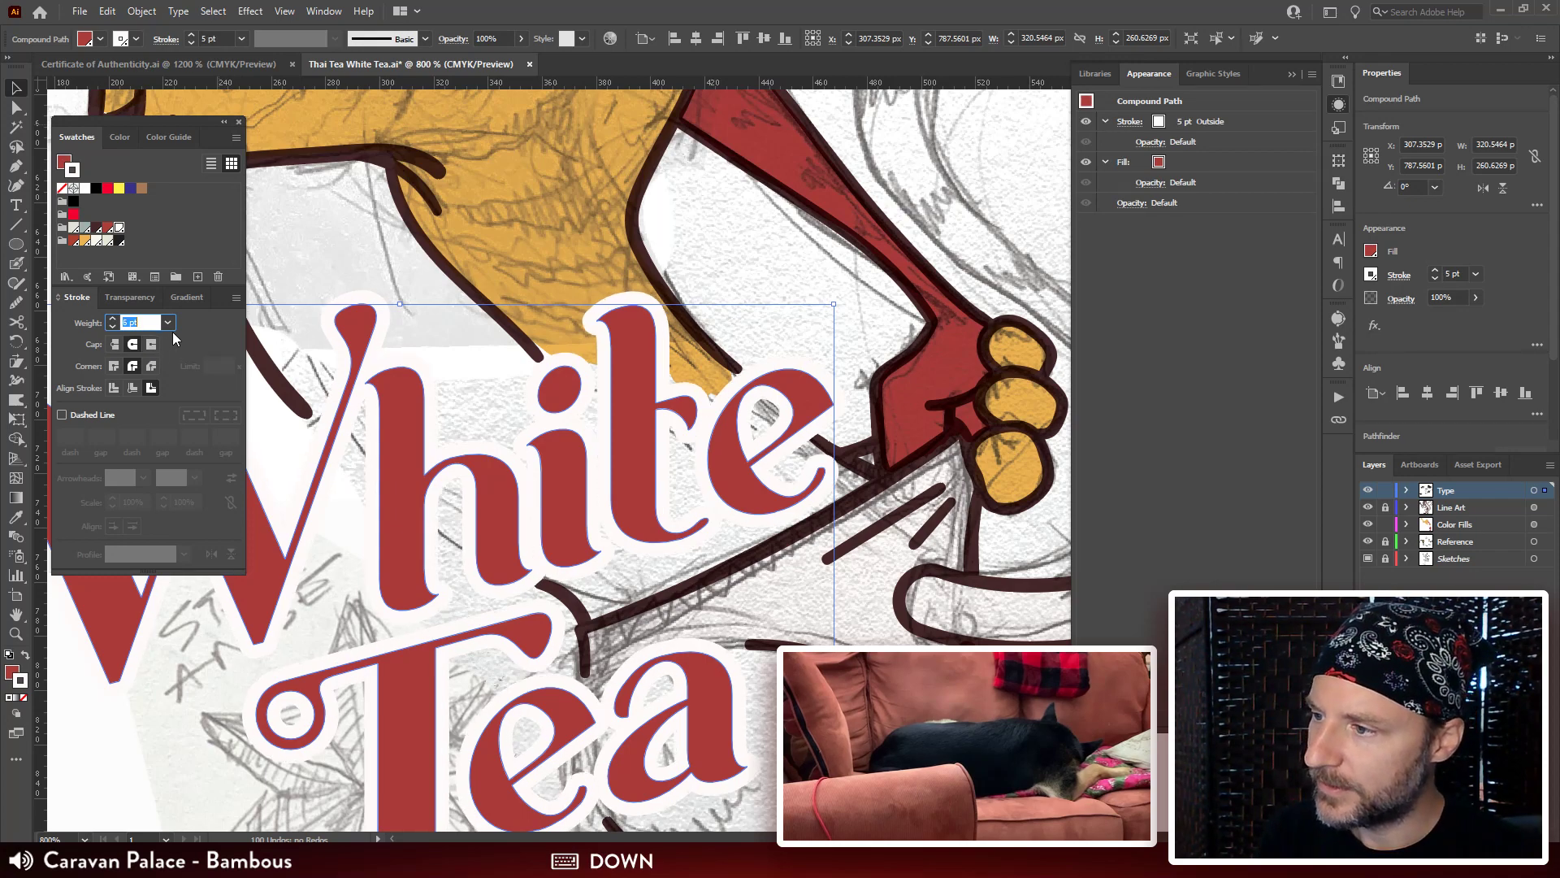
key("Down")
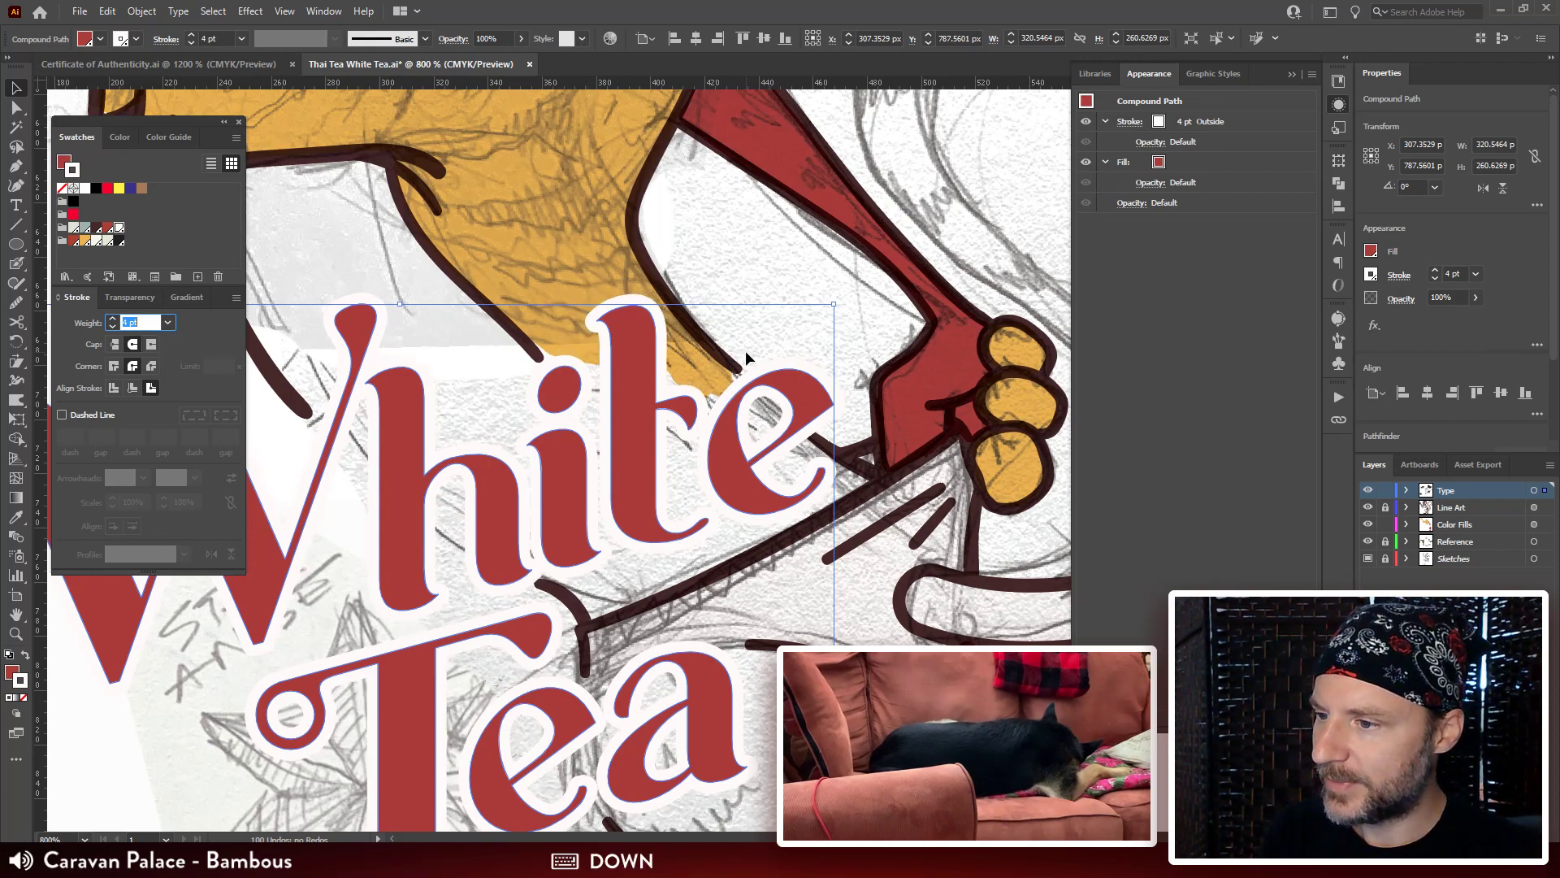
key("Up")
key("Down")
key("Up")
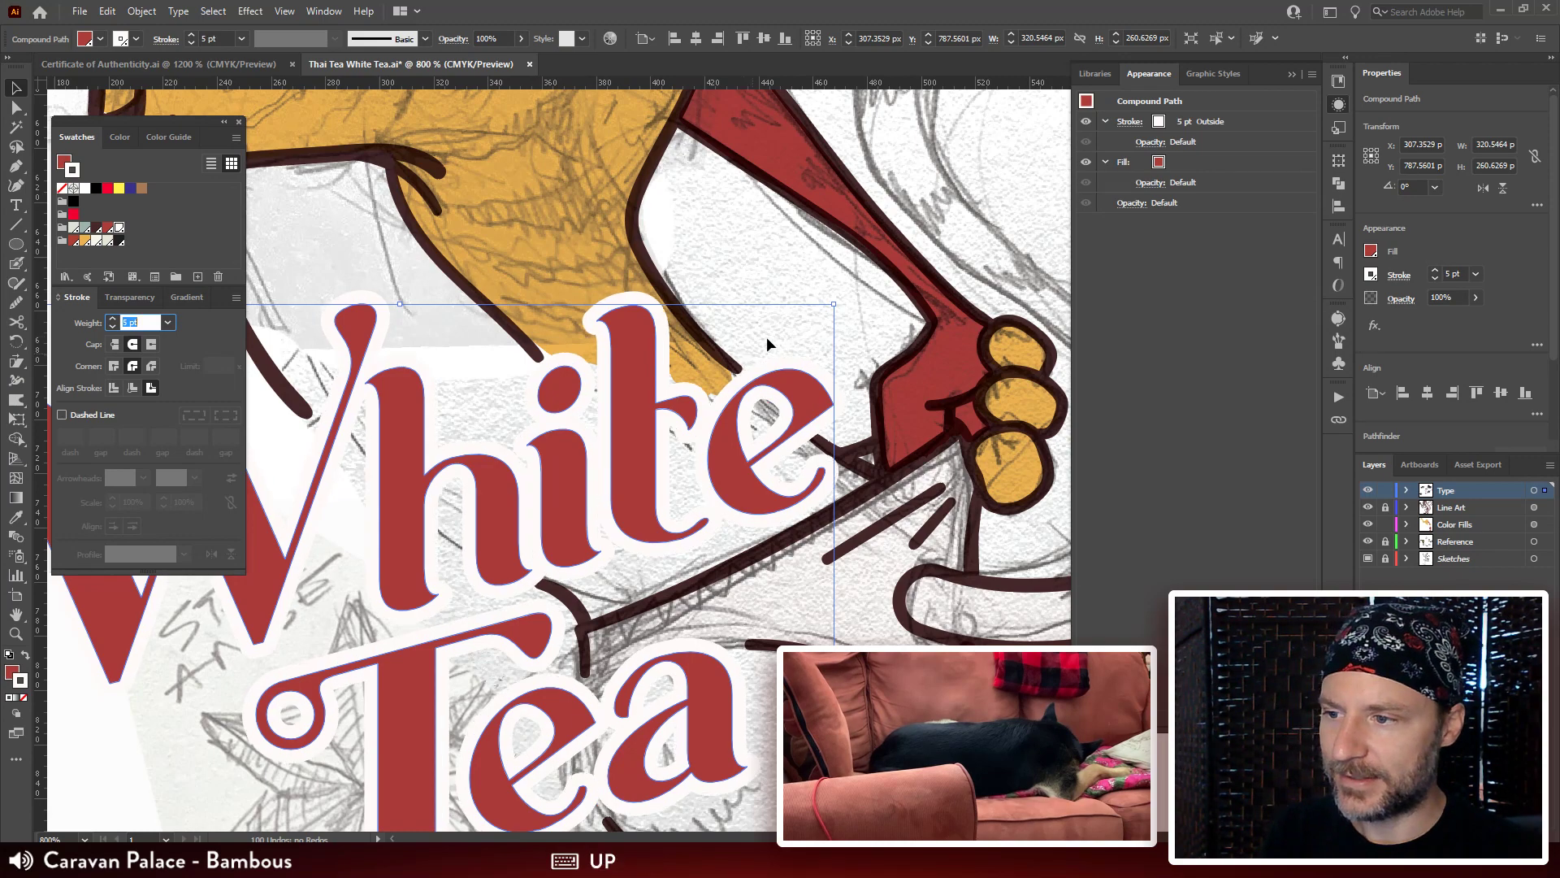
key("Down")
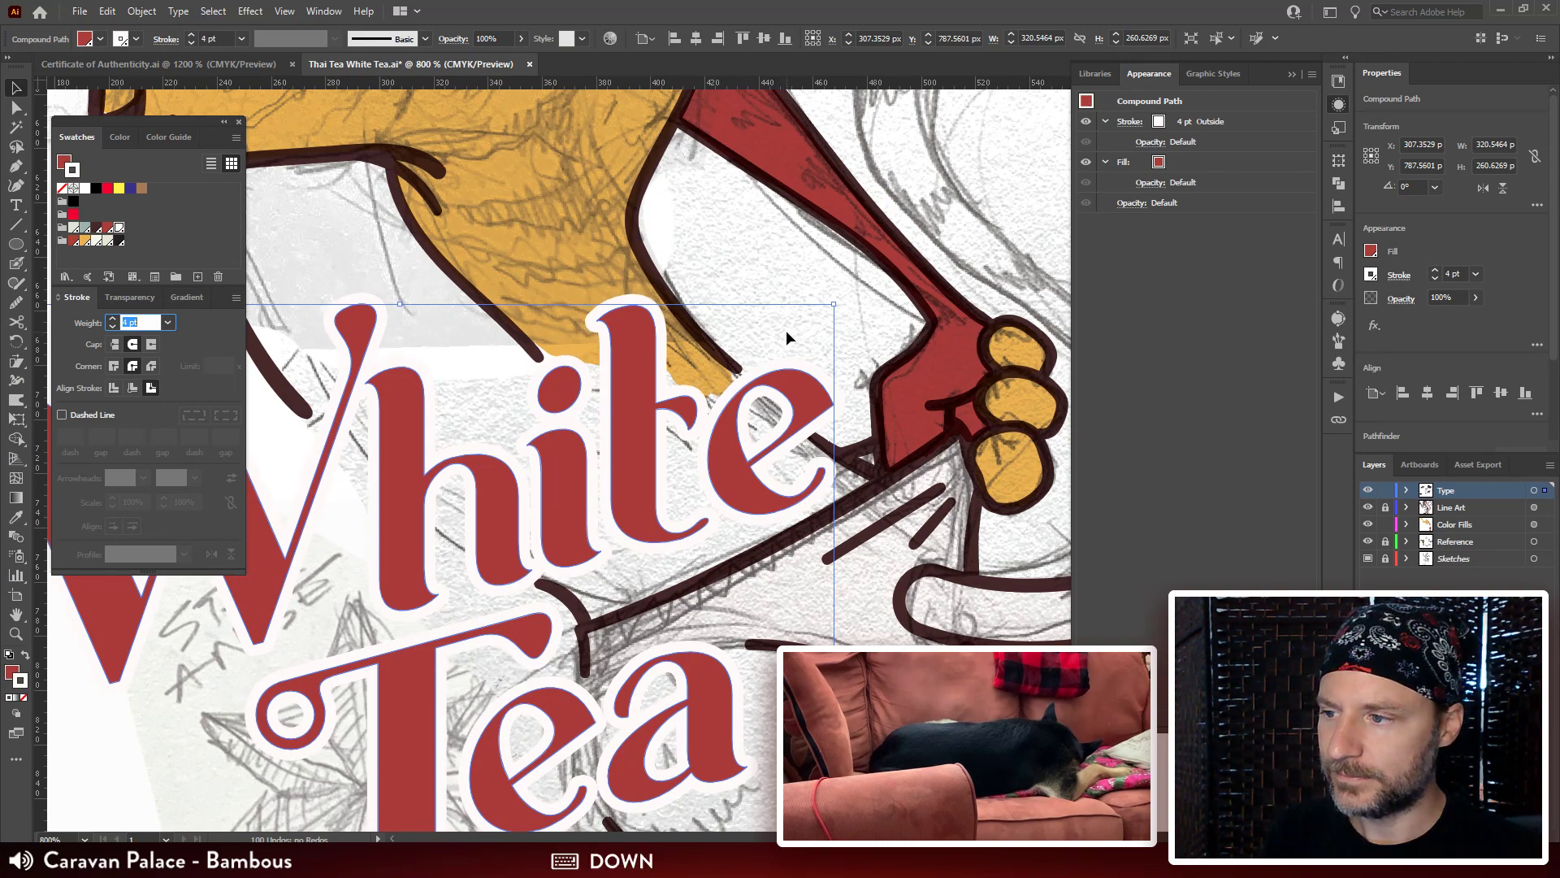
key("Up")
left_click(787, 330)
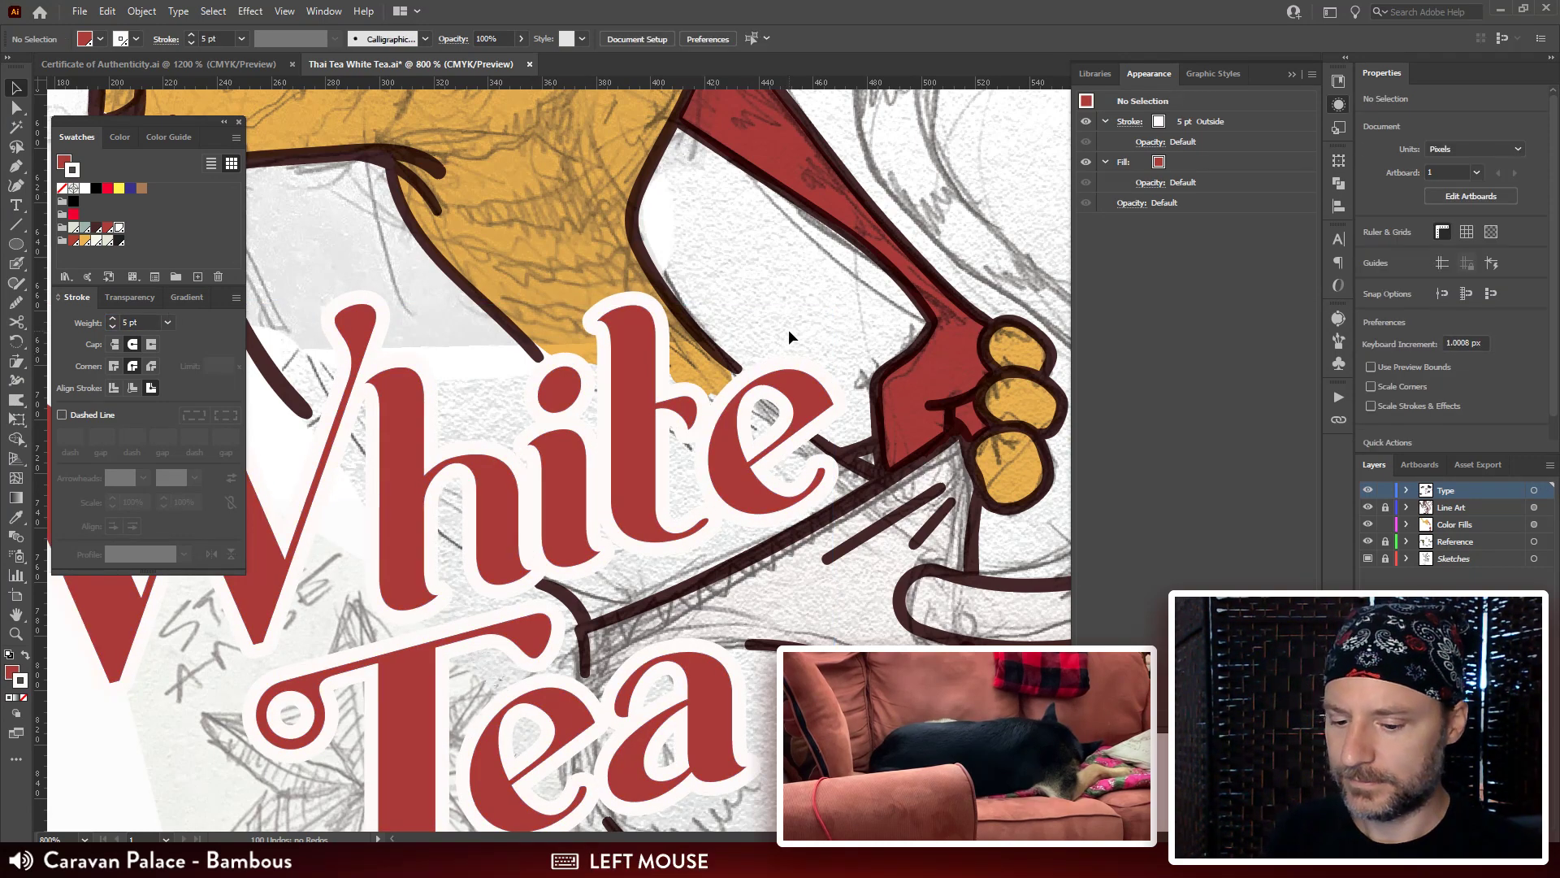
Examine the outlined White Tea lettering against the whole label and up close over the character.
key("ctrl+minus")
key("ctrl+minus")
key("ctrl+minus")
key("ctrl+minus")
key("ctrl+minus")
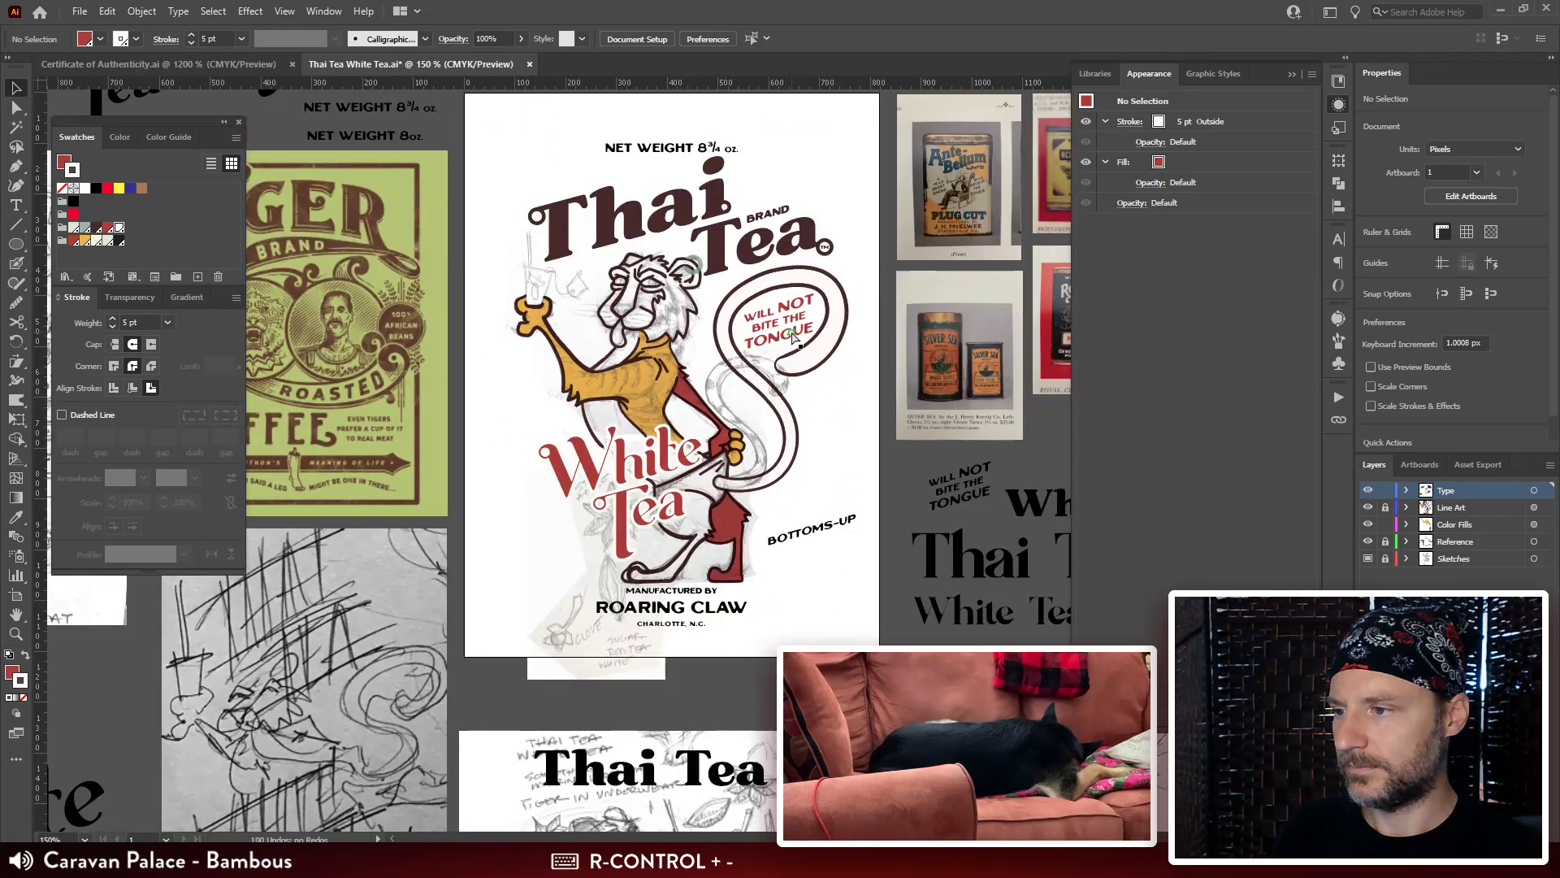
key("ctrl+plus")
key("ctrl+plus")
key("ctrl+plus")
key("ctrl+plus")
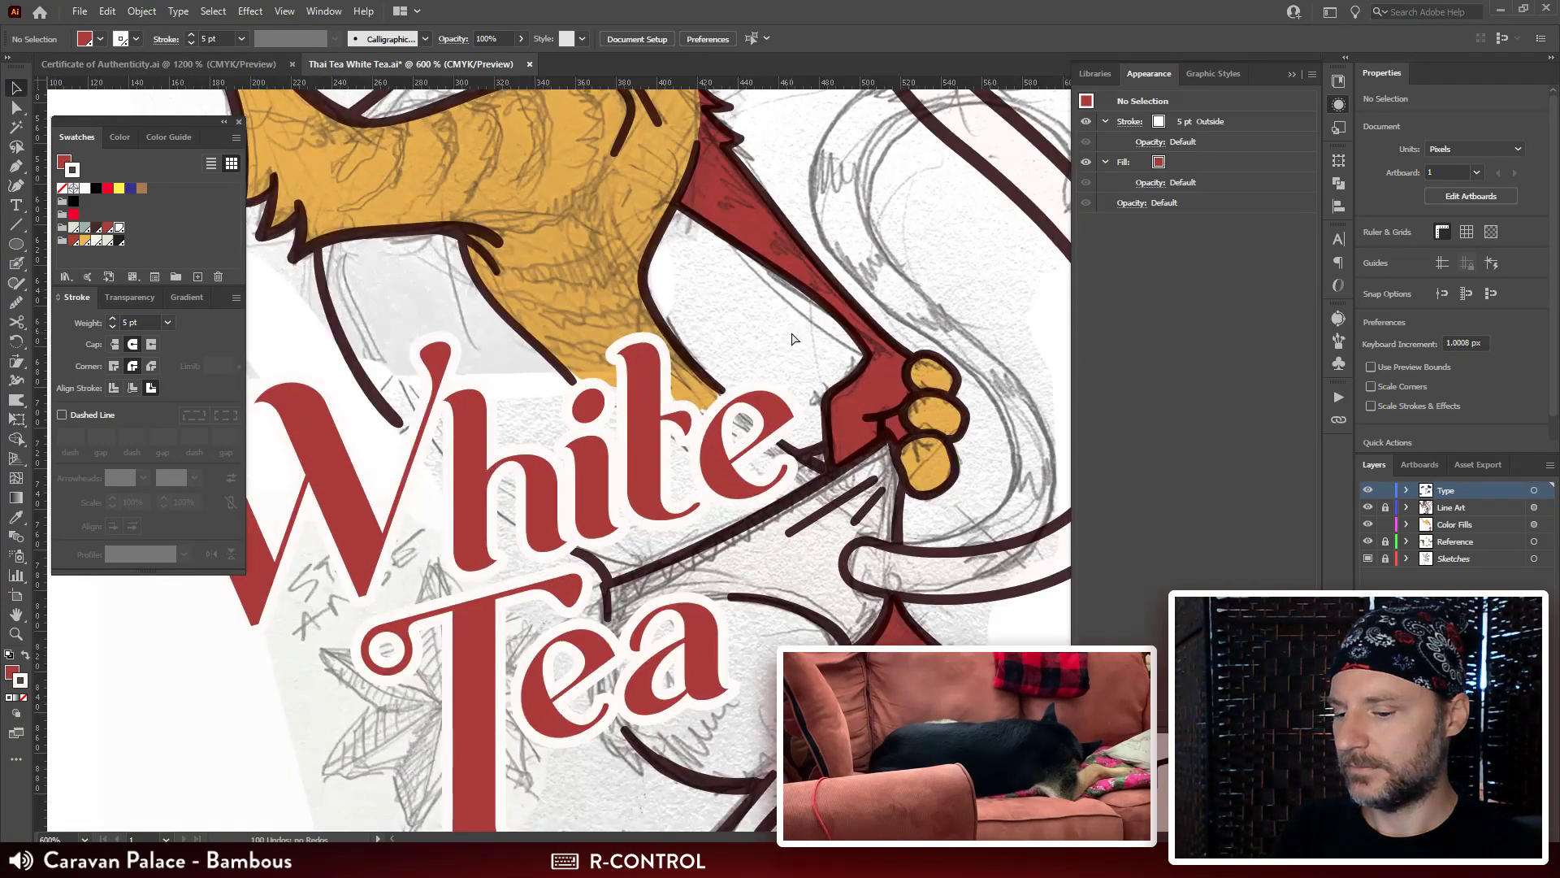
key("ctrl+minus")
key("ctrl+minus")
key("ctrl+minus")
key("ctrl+minus")
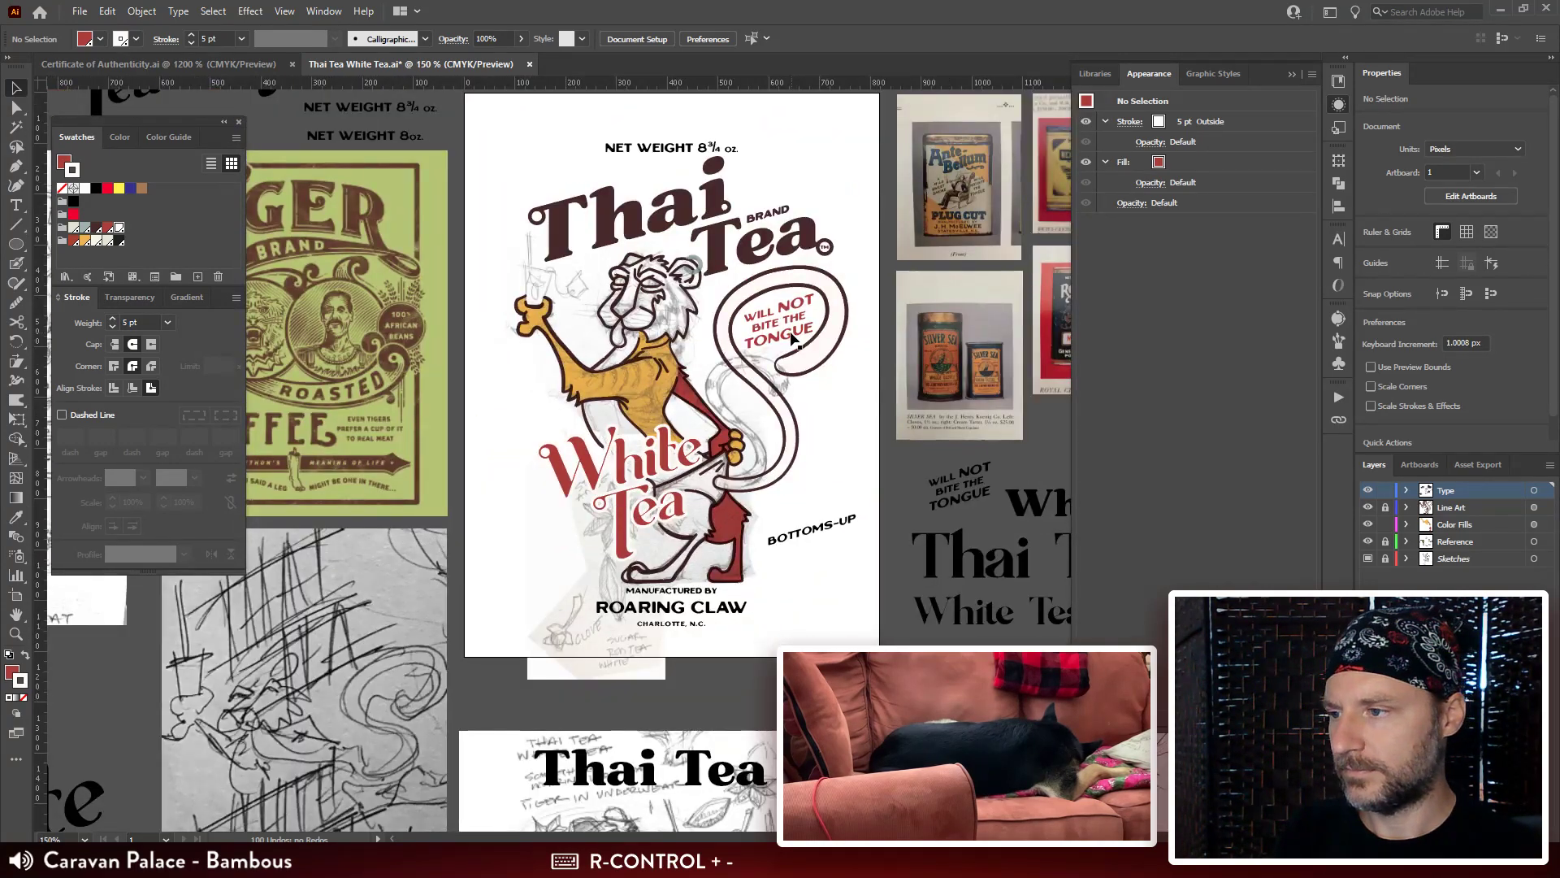
Hide the off-white outside stroke on the White Tea lettering and deselect the lettering.
left_click(668, 469)
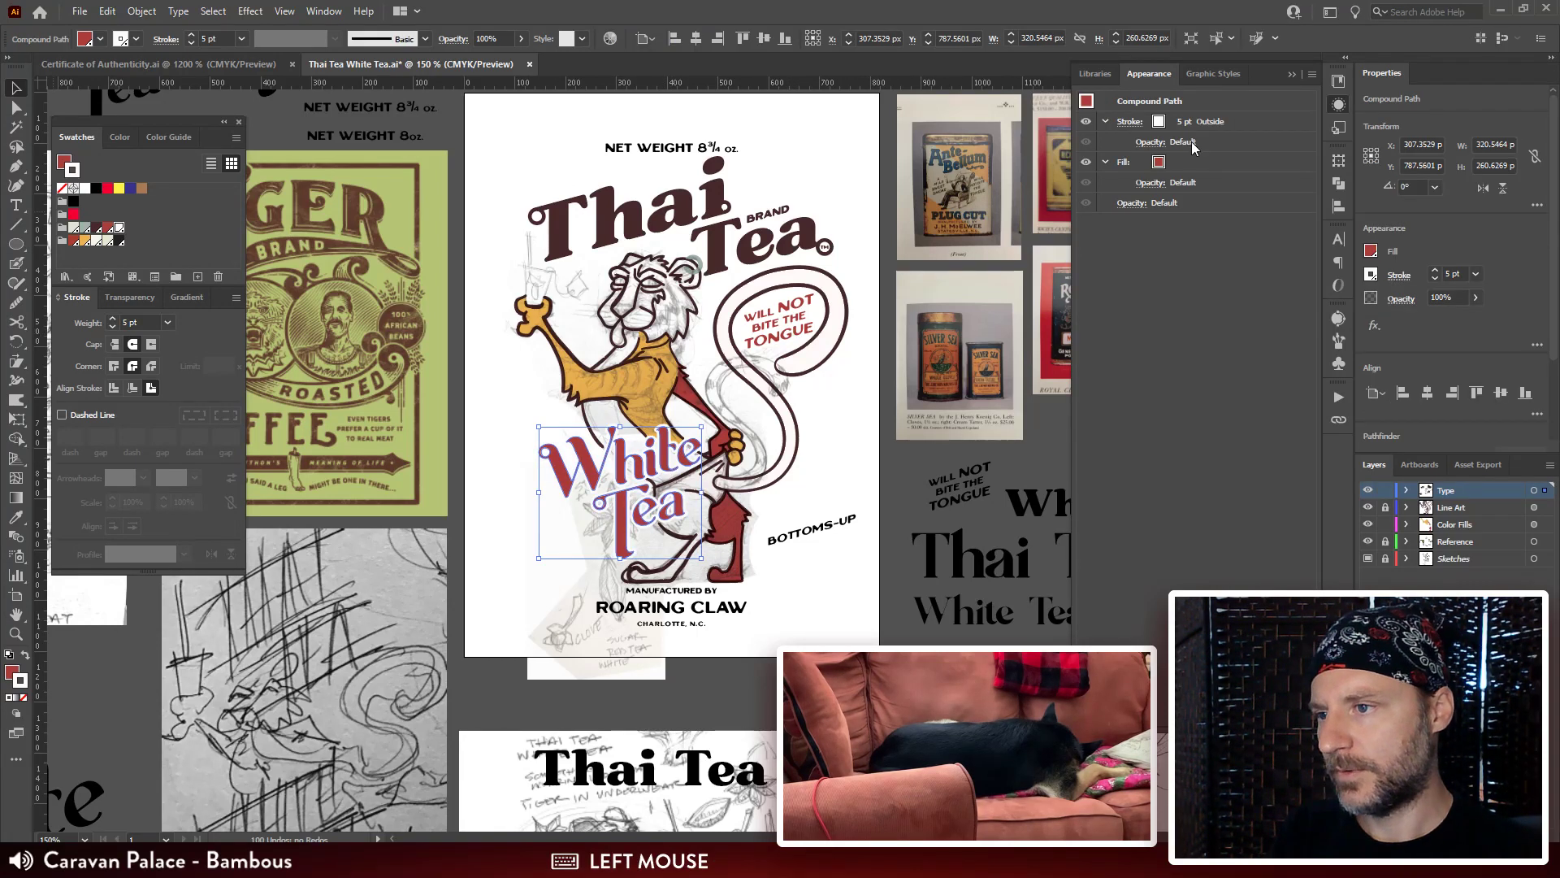
left_click(1087, 123)
left_click(855, 234)
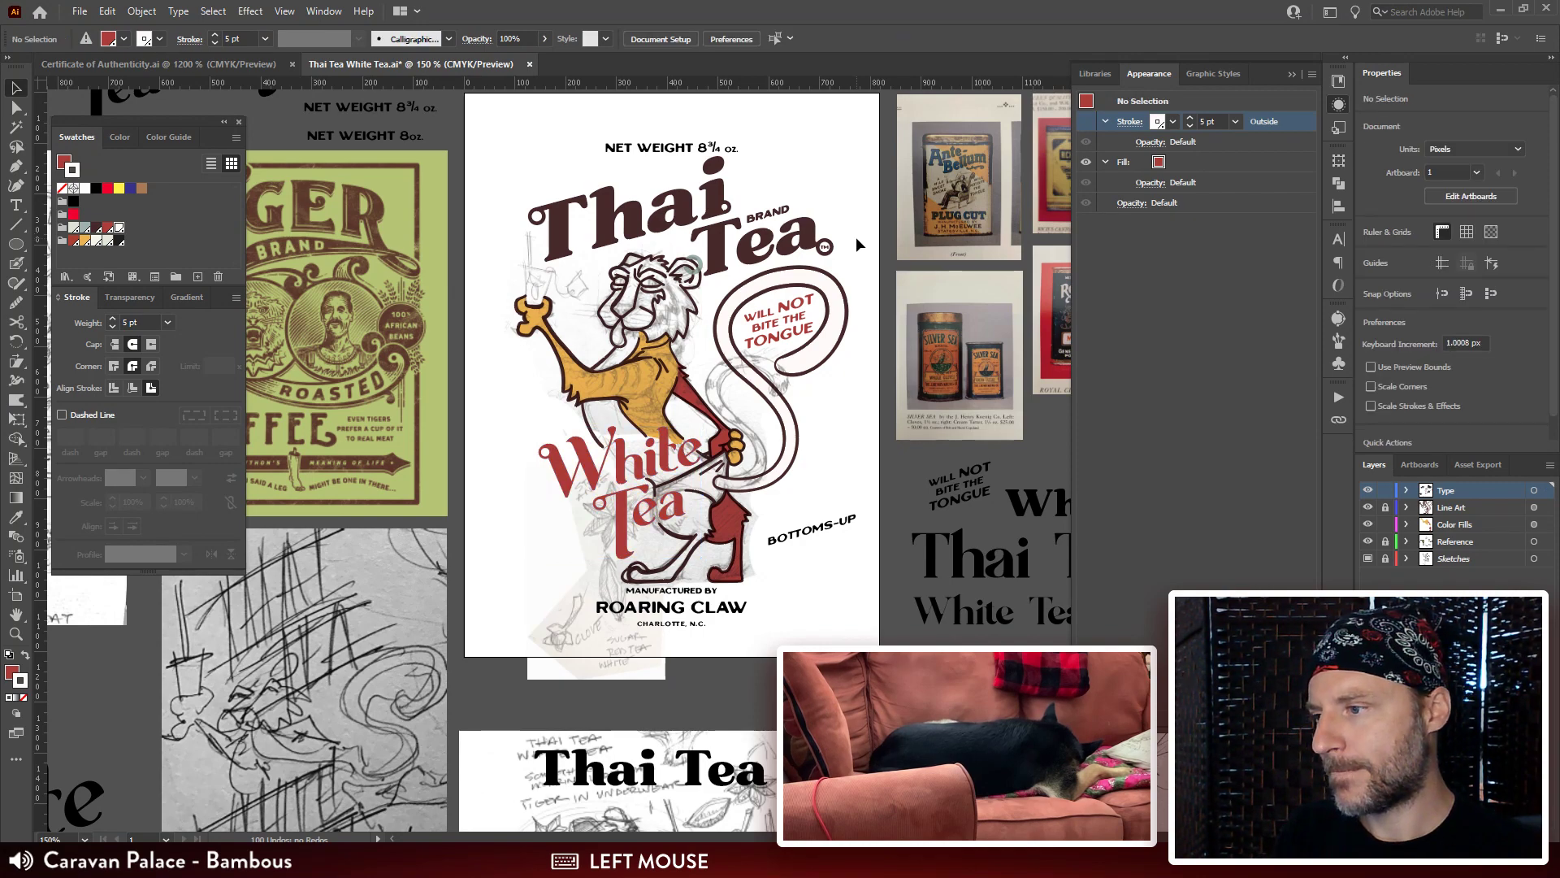
Select the character's golden colour fill for point editing where its lower edge runs behind the White Tea lettering.
left_click_drag(668, 454, 722, 341)
key("a")
left_click(687, 345)
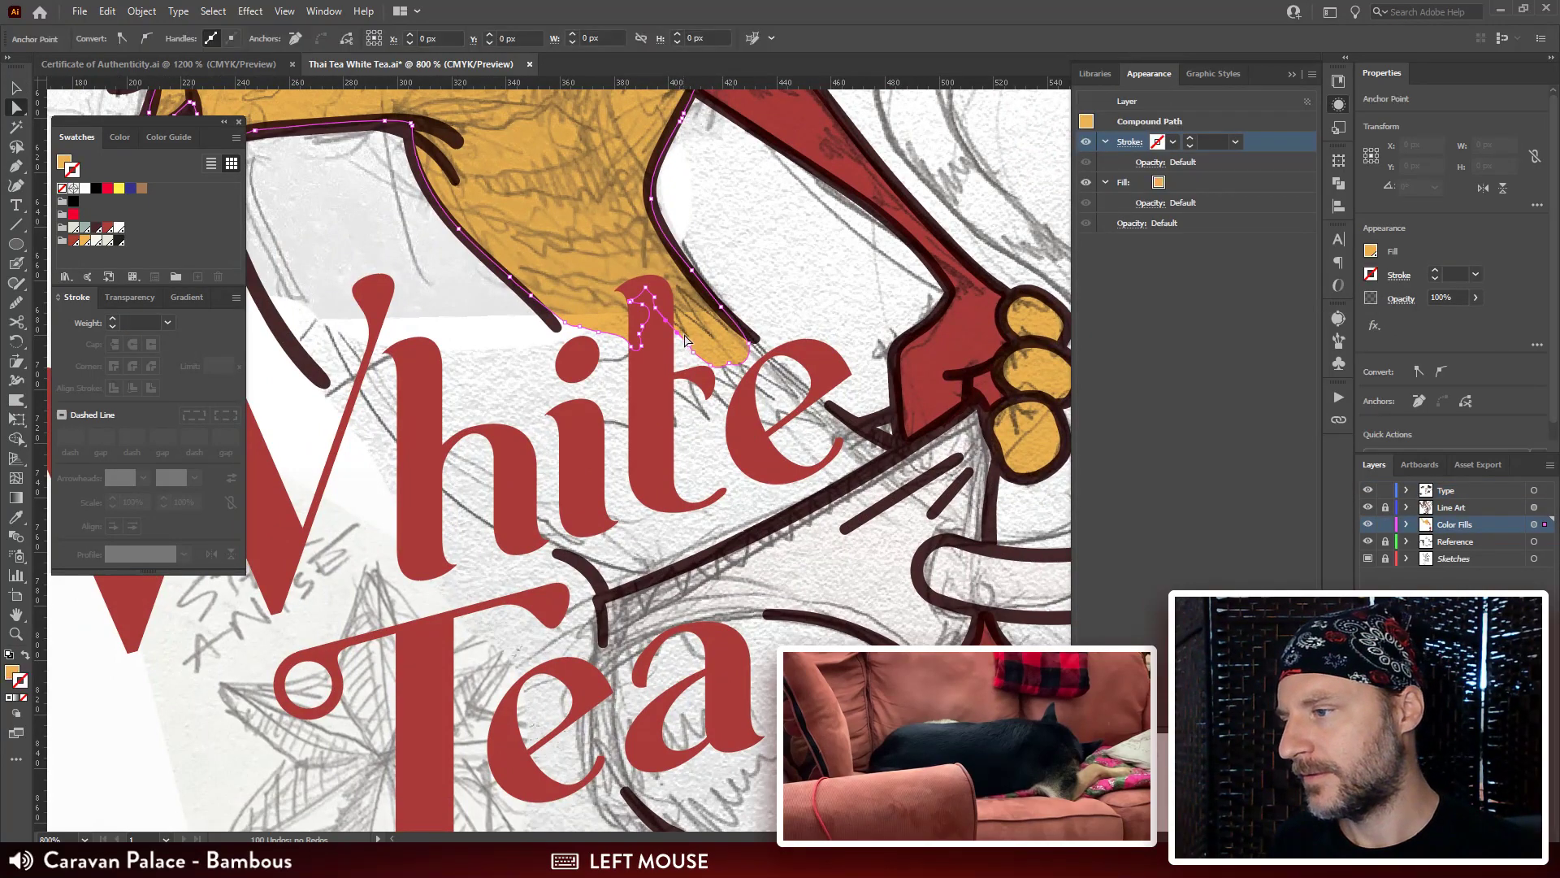
Lock the Type layer so the lettering over the gold torso fill cannot be edited.
key("ctrl+plus")
key("ctrl+plus")
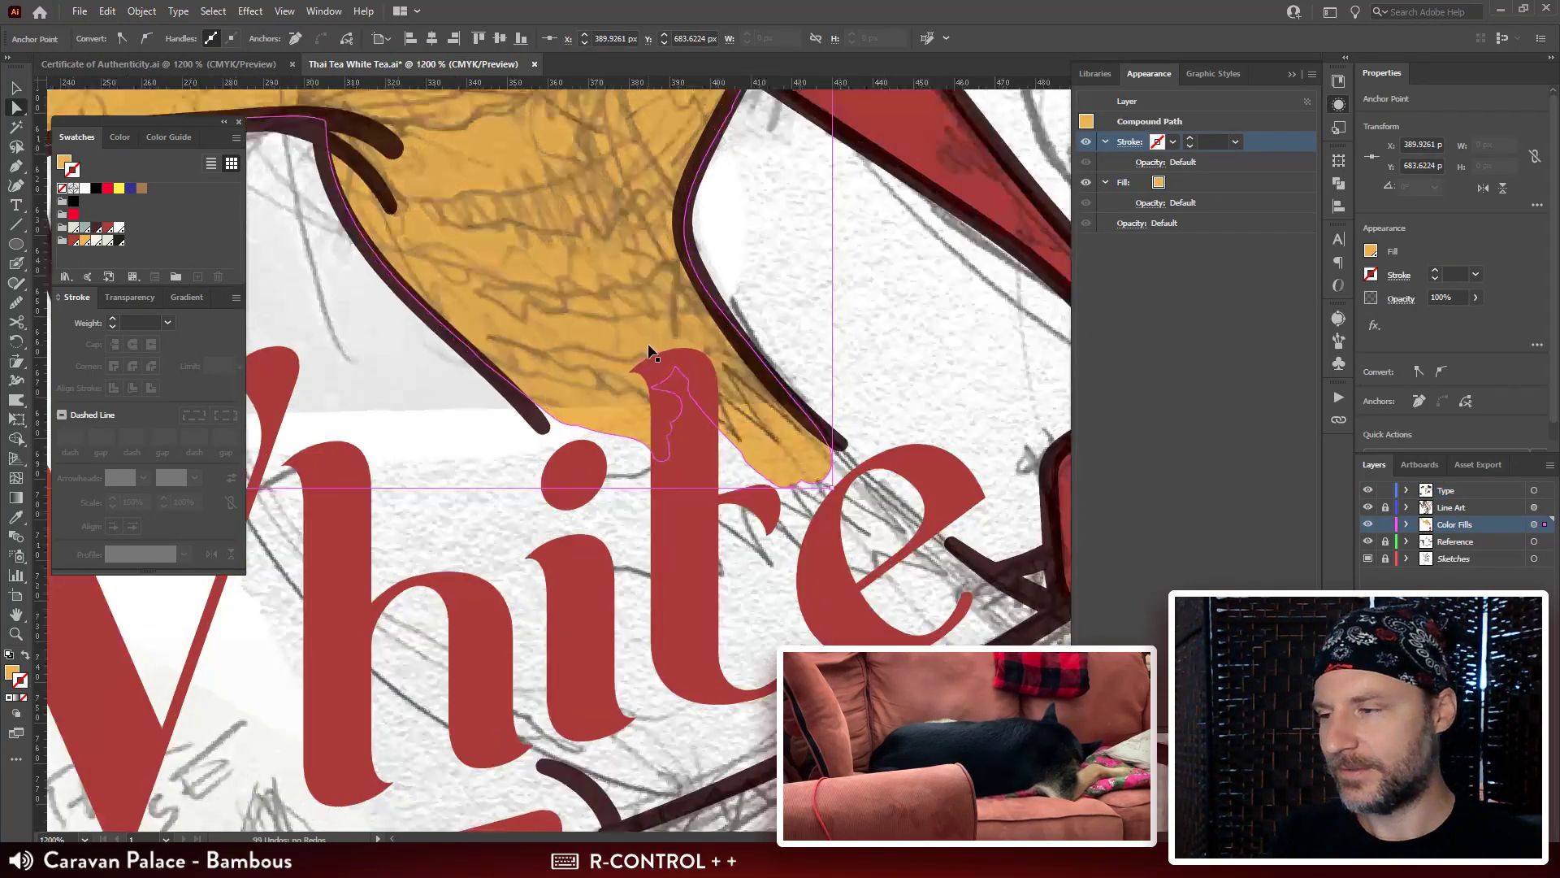
left_click_drag(759, 298, 748, 311)
left_click(1385, 491)
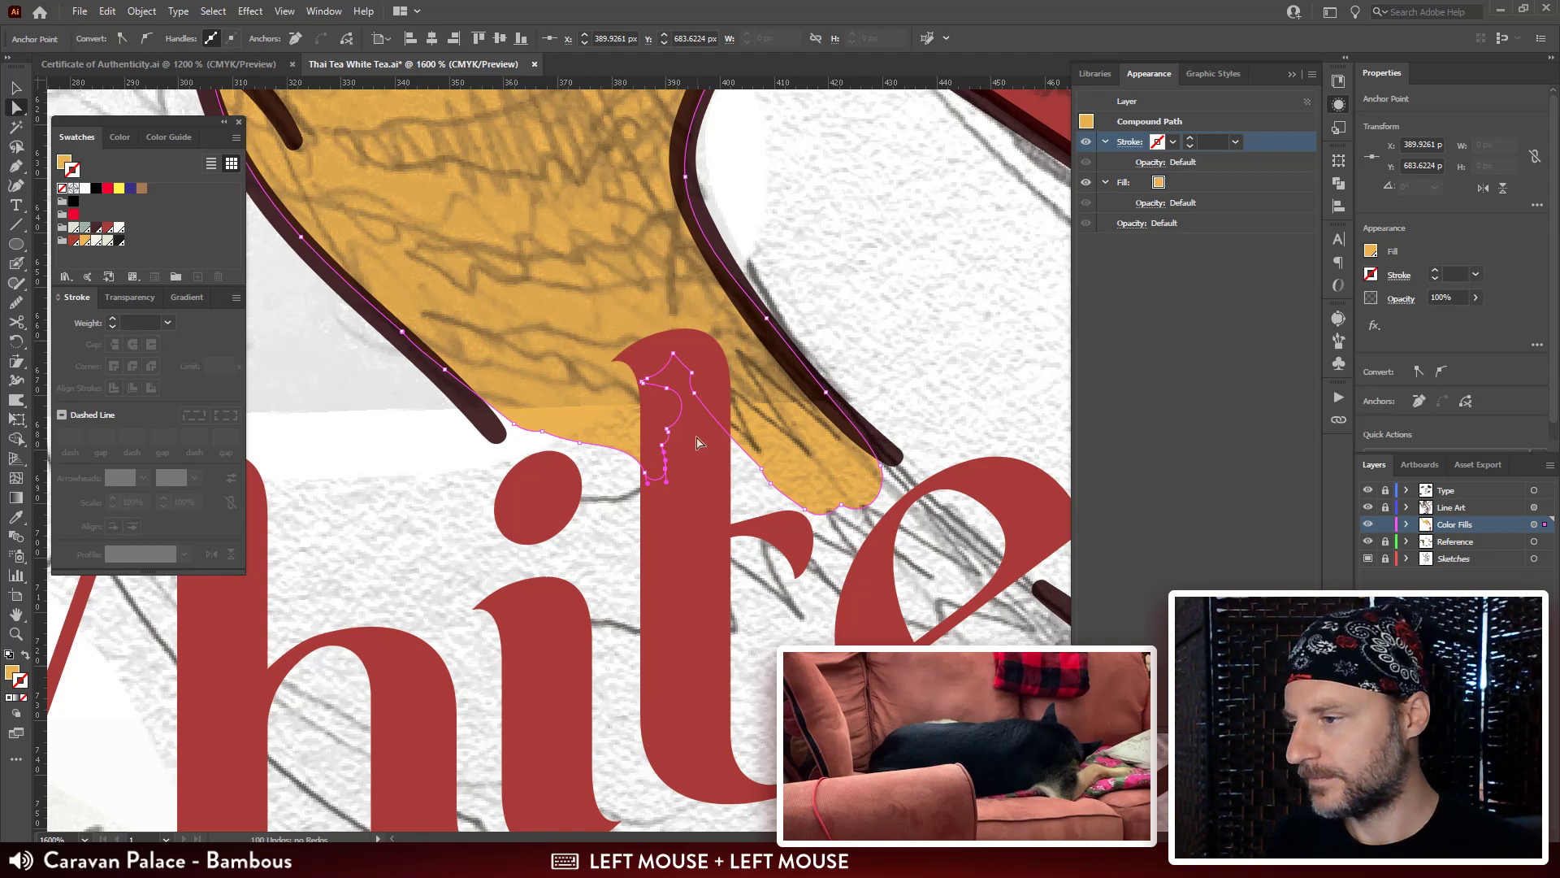
Remove the stray anchor points from the gold torso fill's jagged edge behind the letter t in White.
left_click_drag(689, 523, 673, 447)
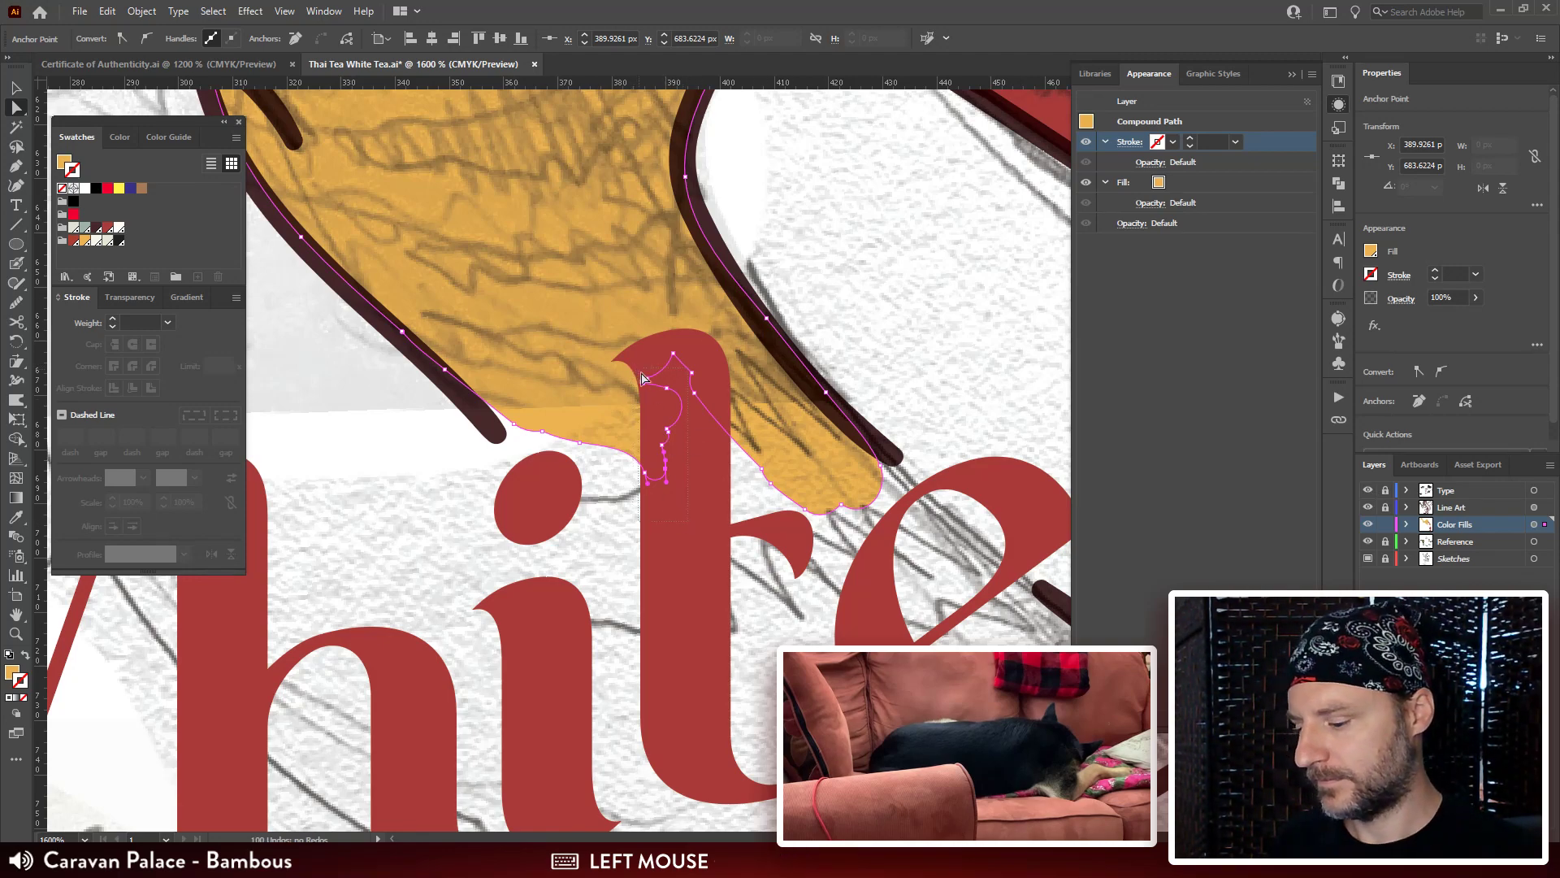
key("Delete")
key("ctrl+r")
left_click_drag(673, 353, 593, 447)
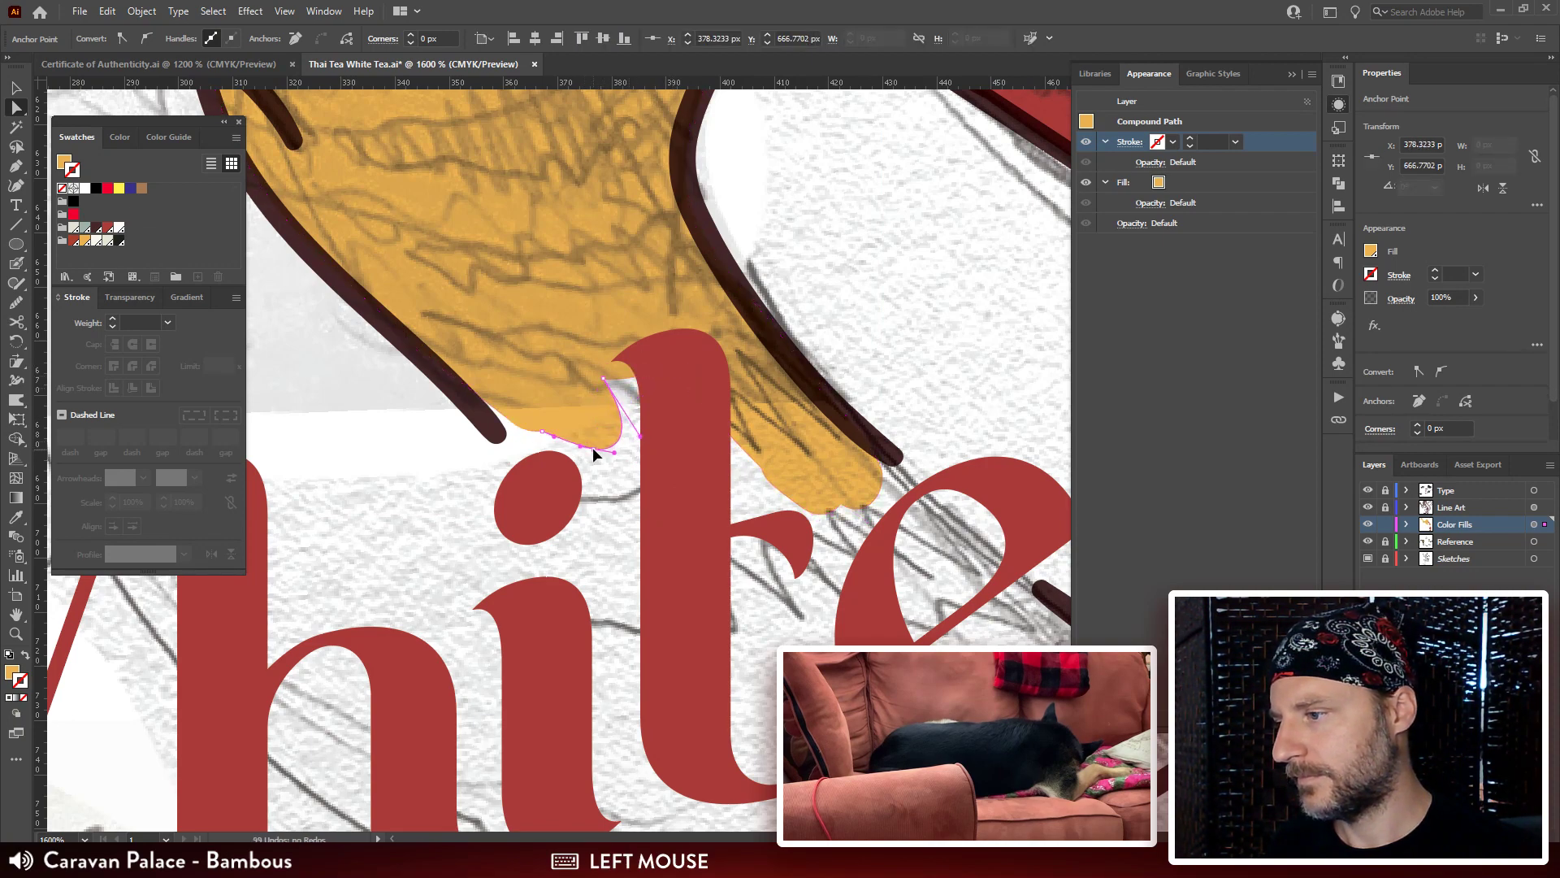
key("ctrl+r")
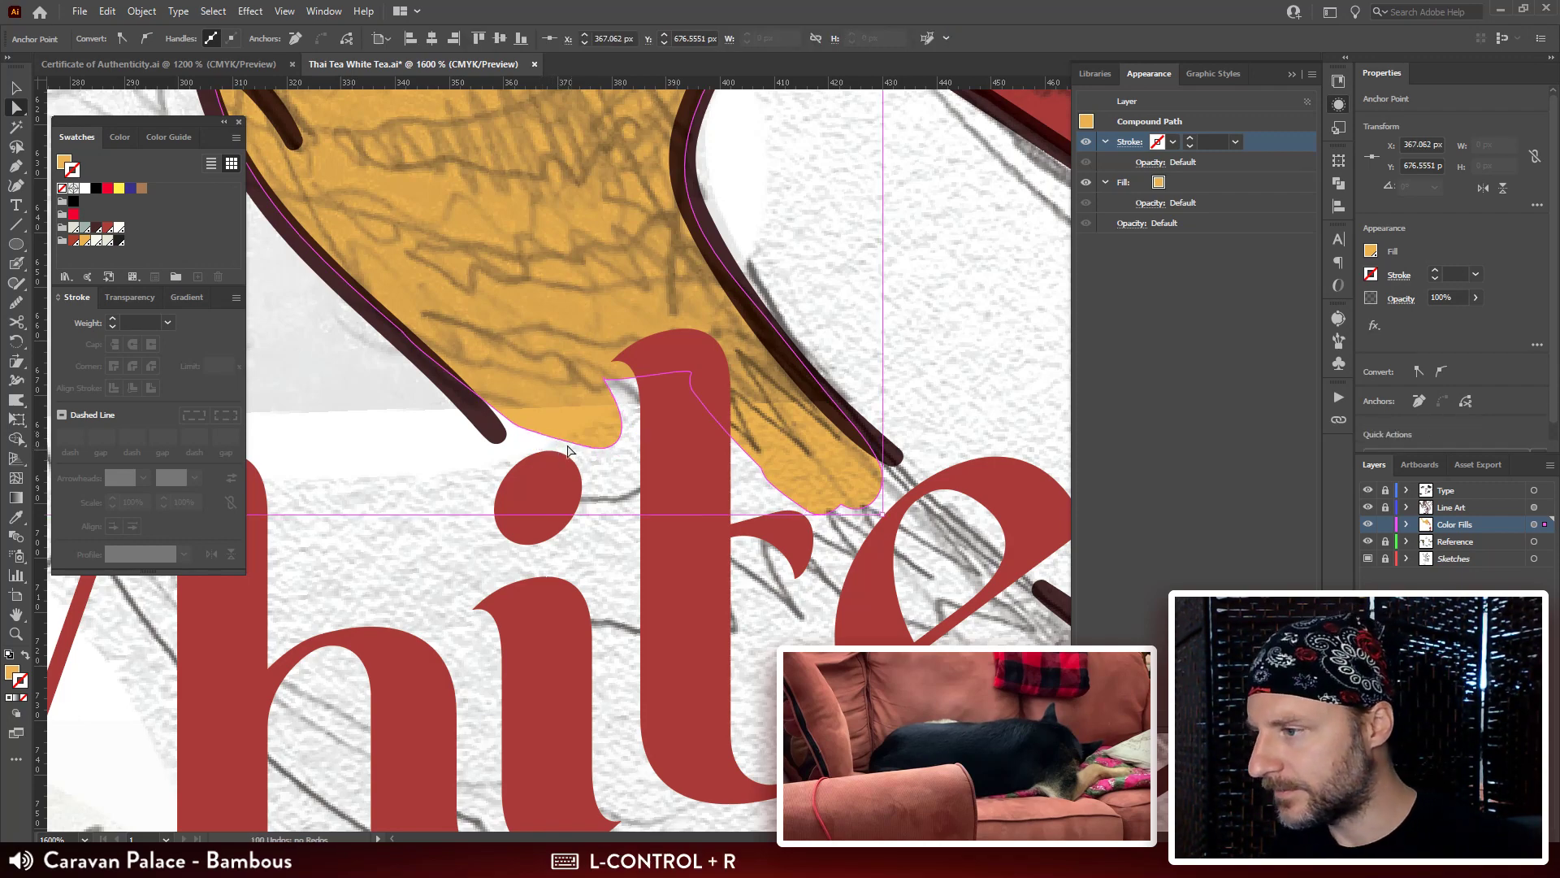
left_click(518, 430)
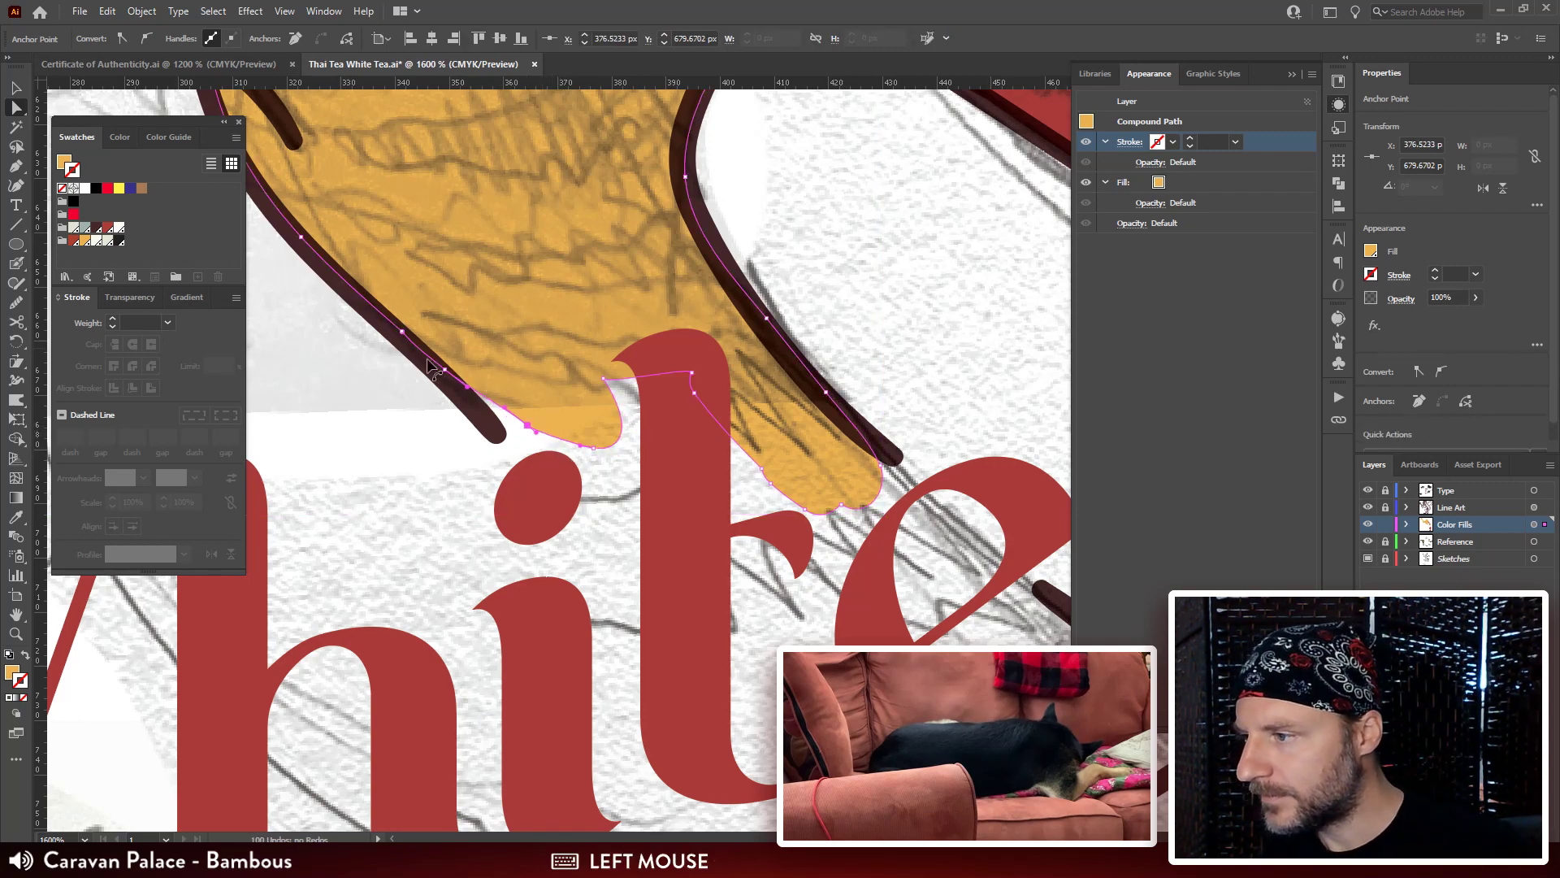
Reshape the torso fill's lower edge into a curved gap along the t's outer left side and over its tip.
left_click_drag(594, 449, 585, 437)
left_click_drag(603, 378, 636, 324)
left_click_drag(601, 379, 606, 438)
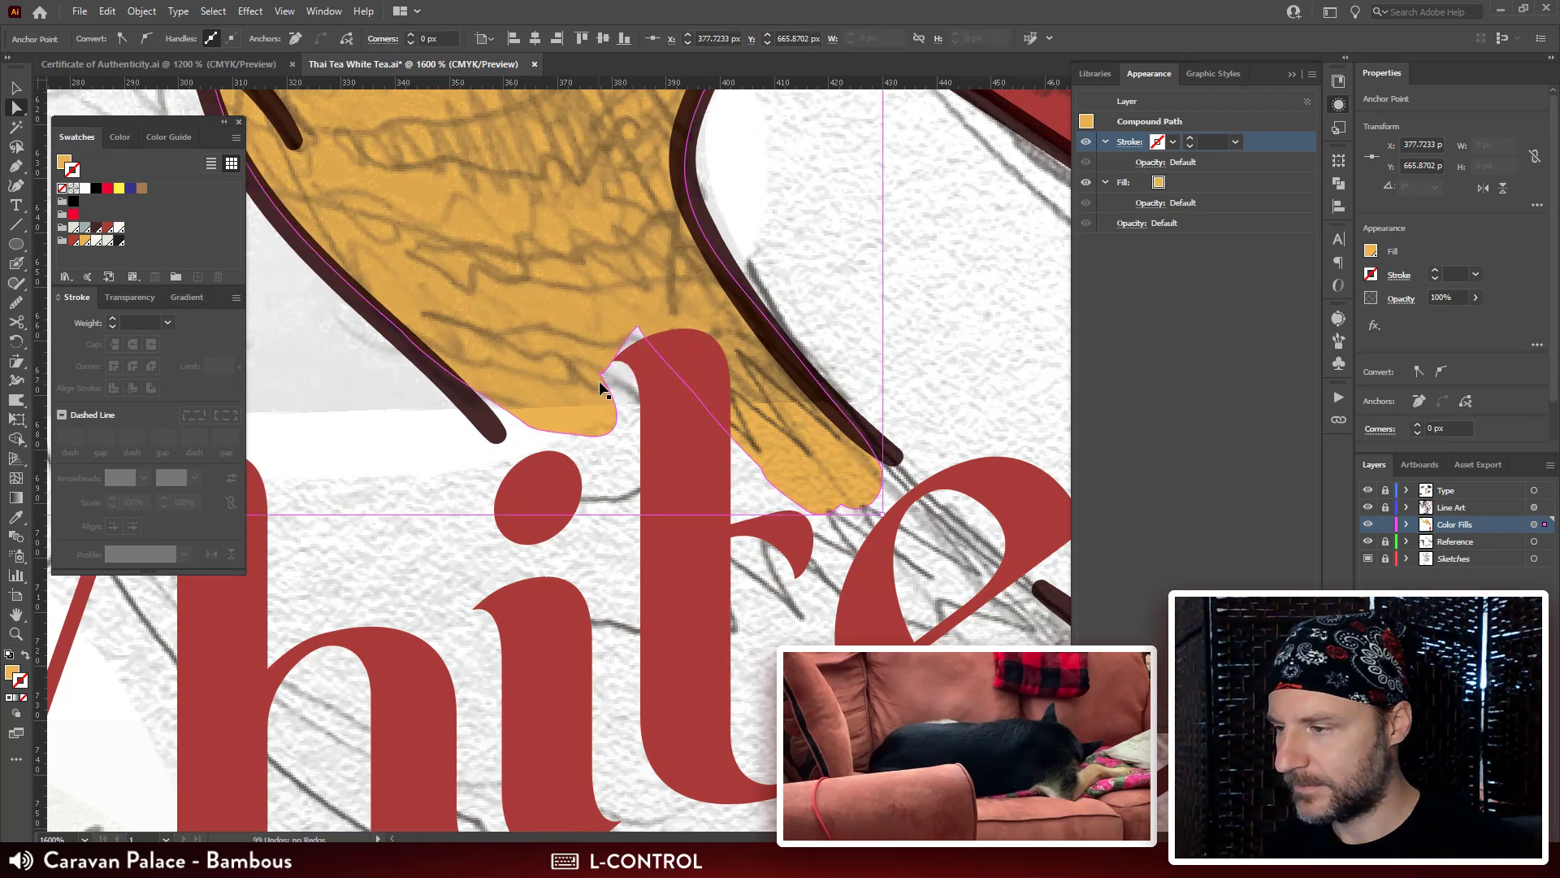
left_click_drag(635, 326, 551, 348)
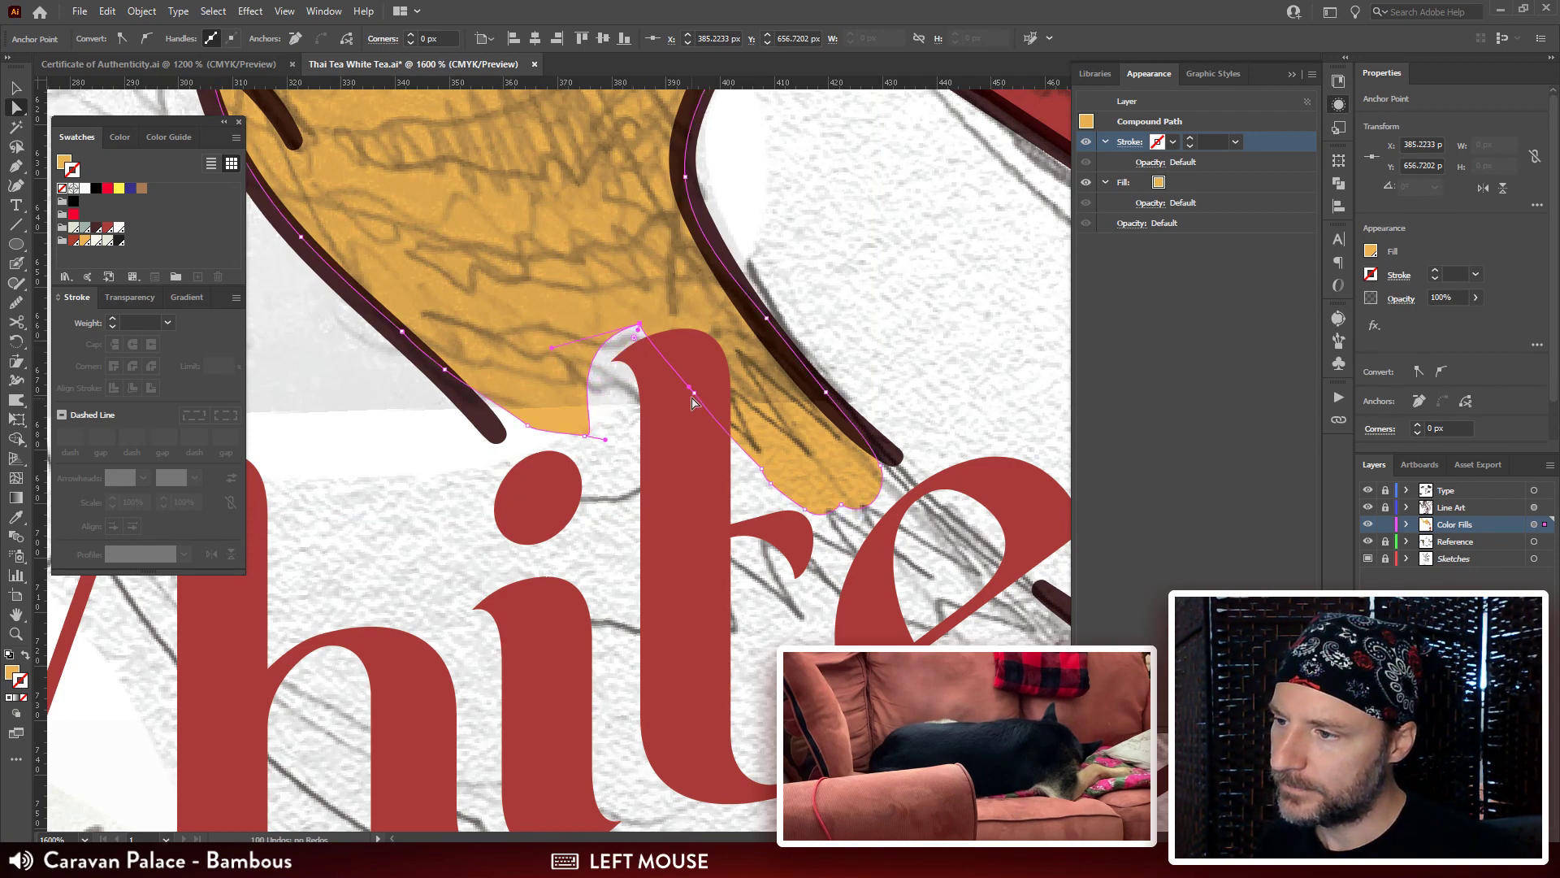
Curve the torso fill's edge around the top and right side of the t, leaving an even gap.
left_click(720, 337)
key("ctrl+z")
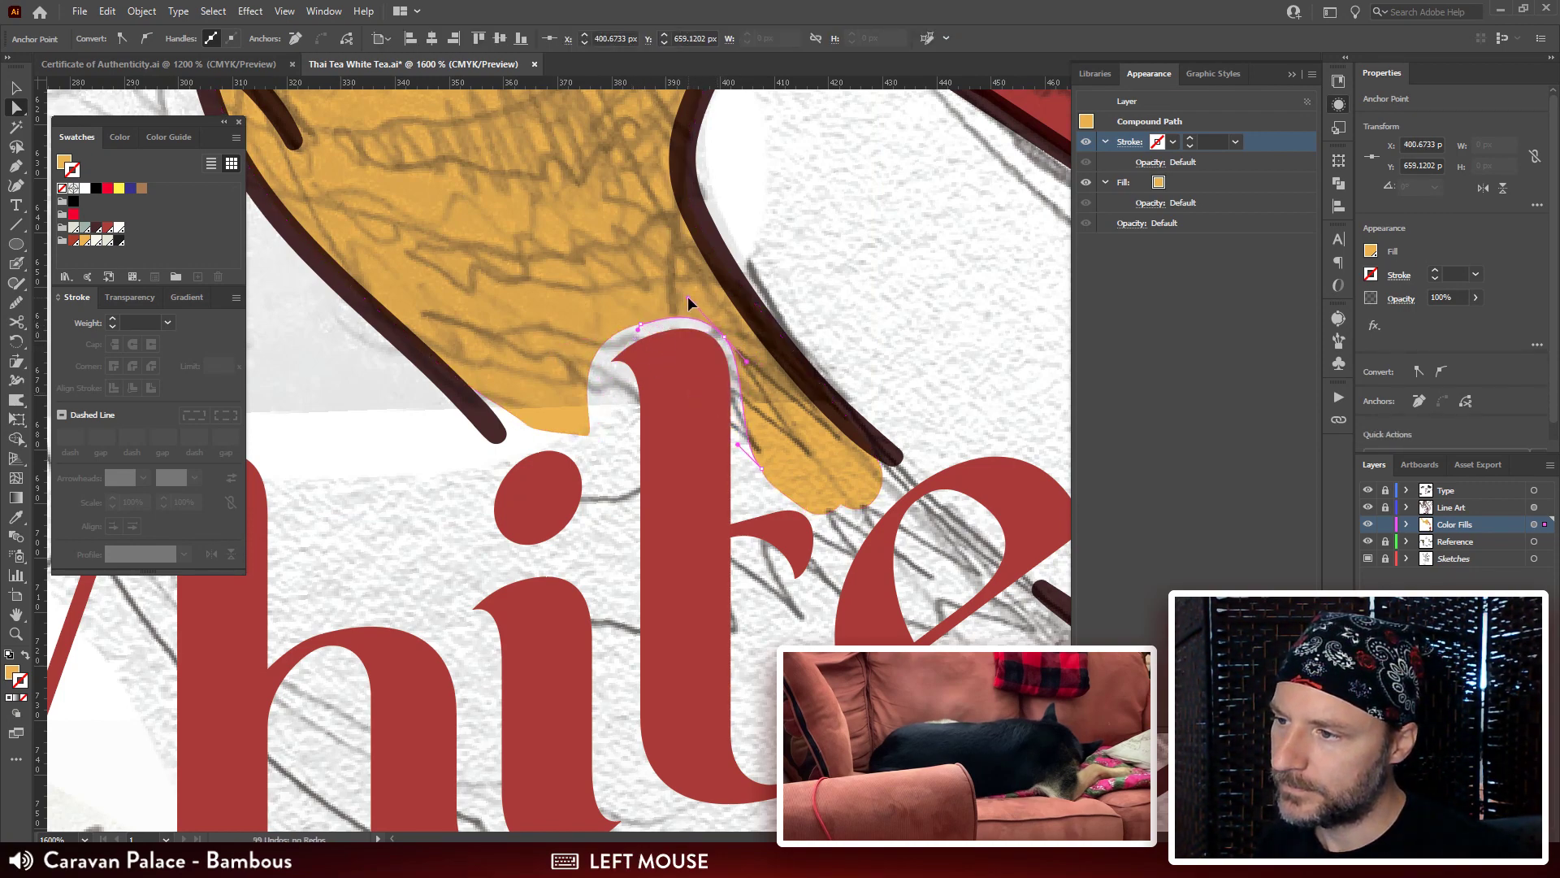
left_click(741, 420)
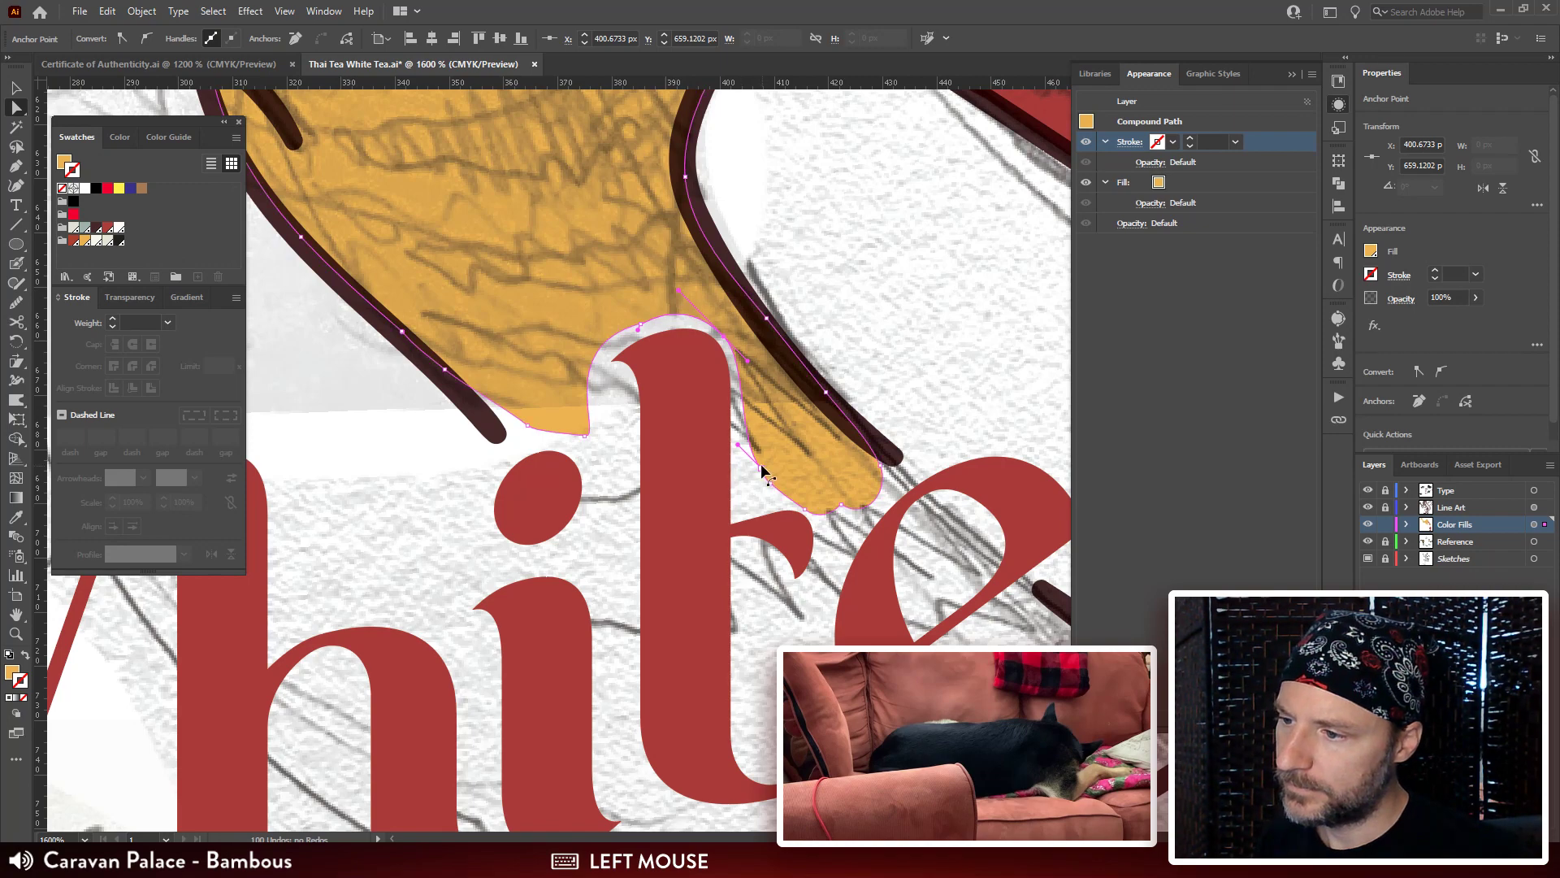
left_click_drag(764, 473, 735, 393)
Simplify and round the torso fill's lower tip between the t and the line art, and deselect the fill.
left_click_drag(761, 470, 800, 497)
key("ctrl+r")
key("ctrl+r")
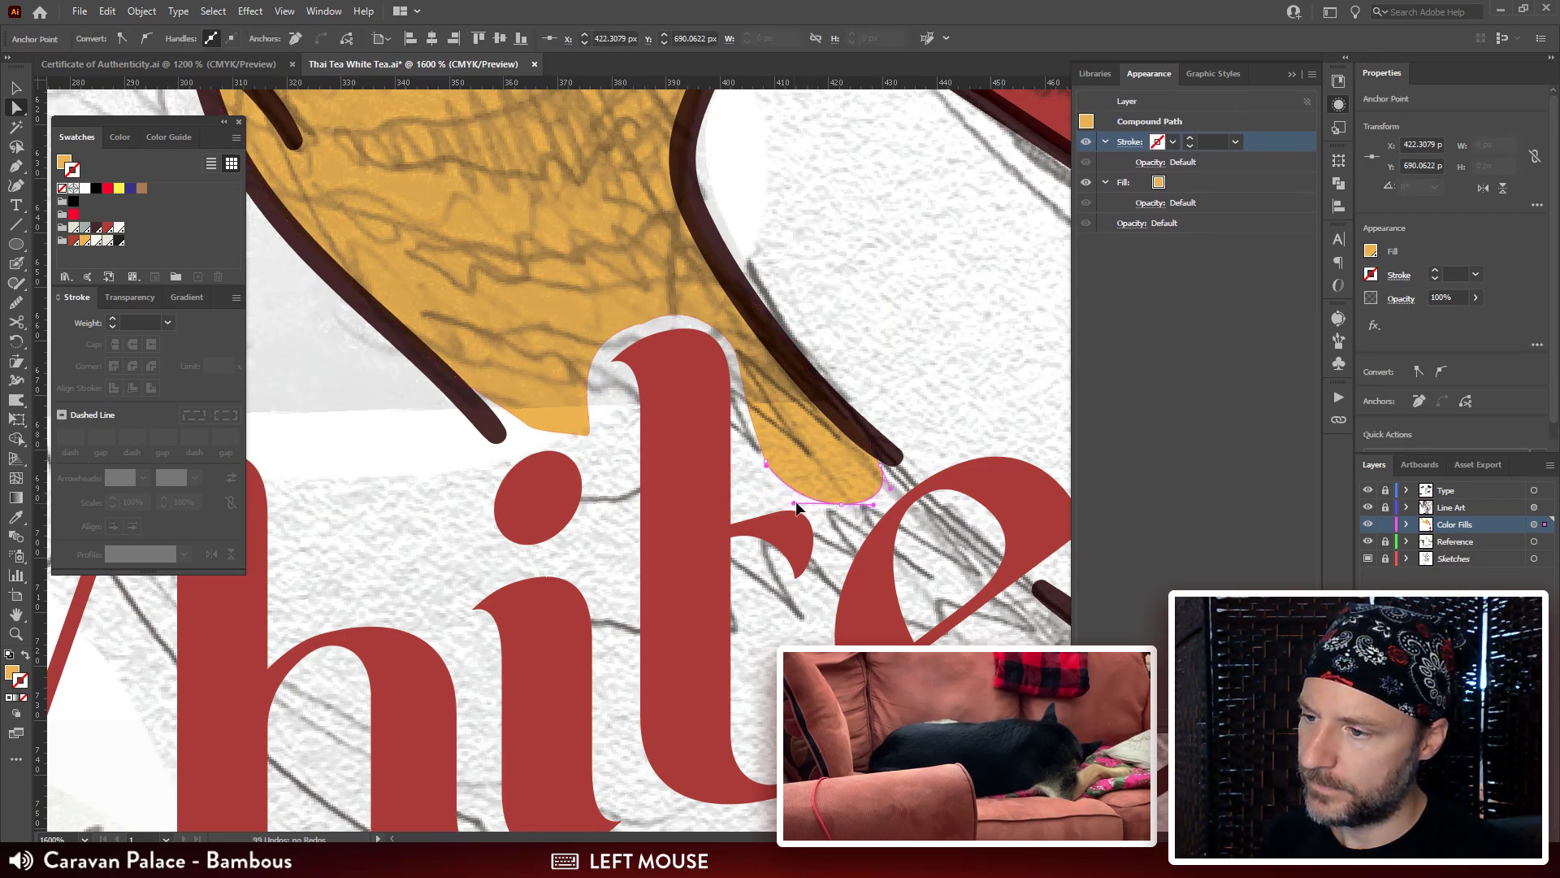
left_click(881, 471)
left_click(882, 470)
left_click_drag(873, 464, 813, 378)
left_click(807, 398)
left_click(947, 351)
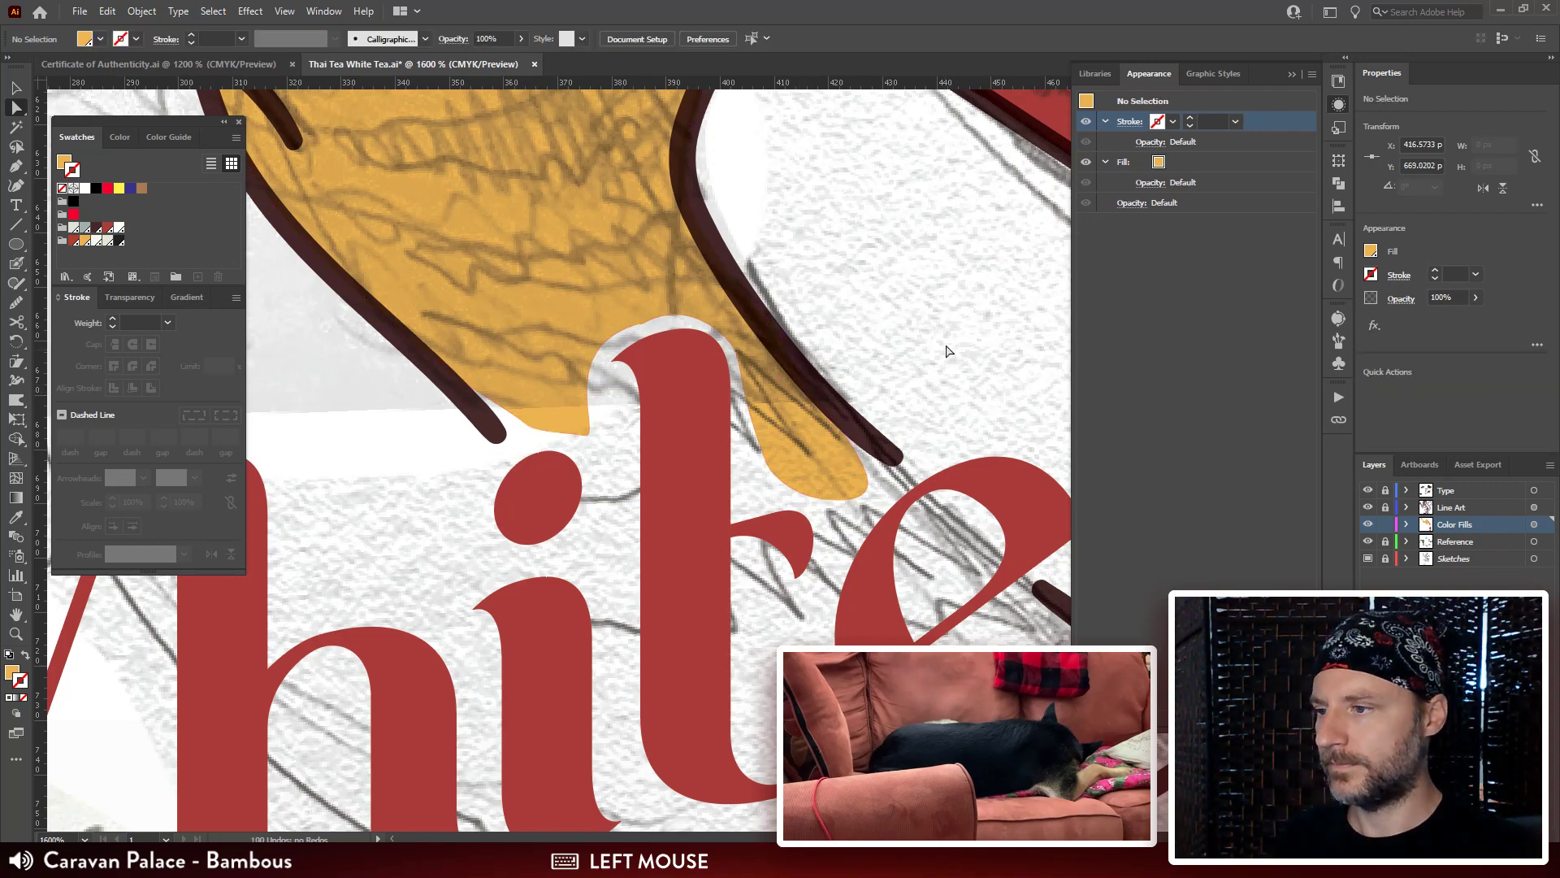
Check the torso fill's gap around the t in the full illustration and up close.
key("ctrl+minus")
key("ctrl+minus")
key("ctrl+minus")
key("ctrl+minus")
key("ctrl+minus")
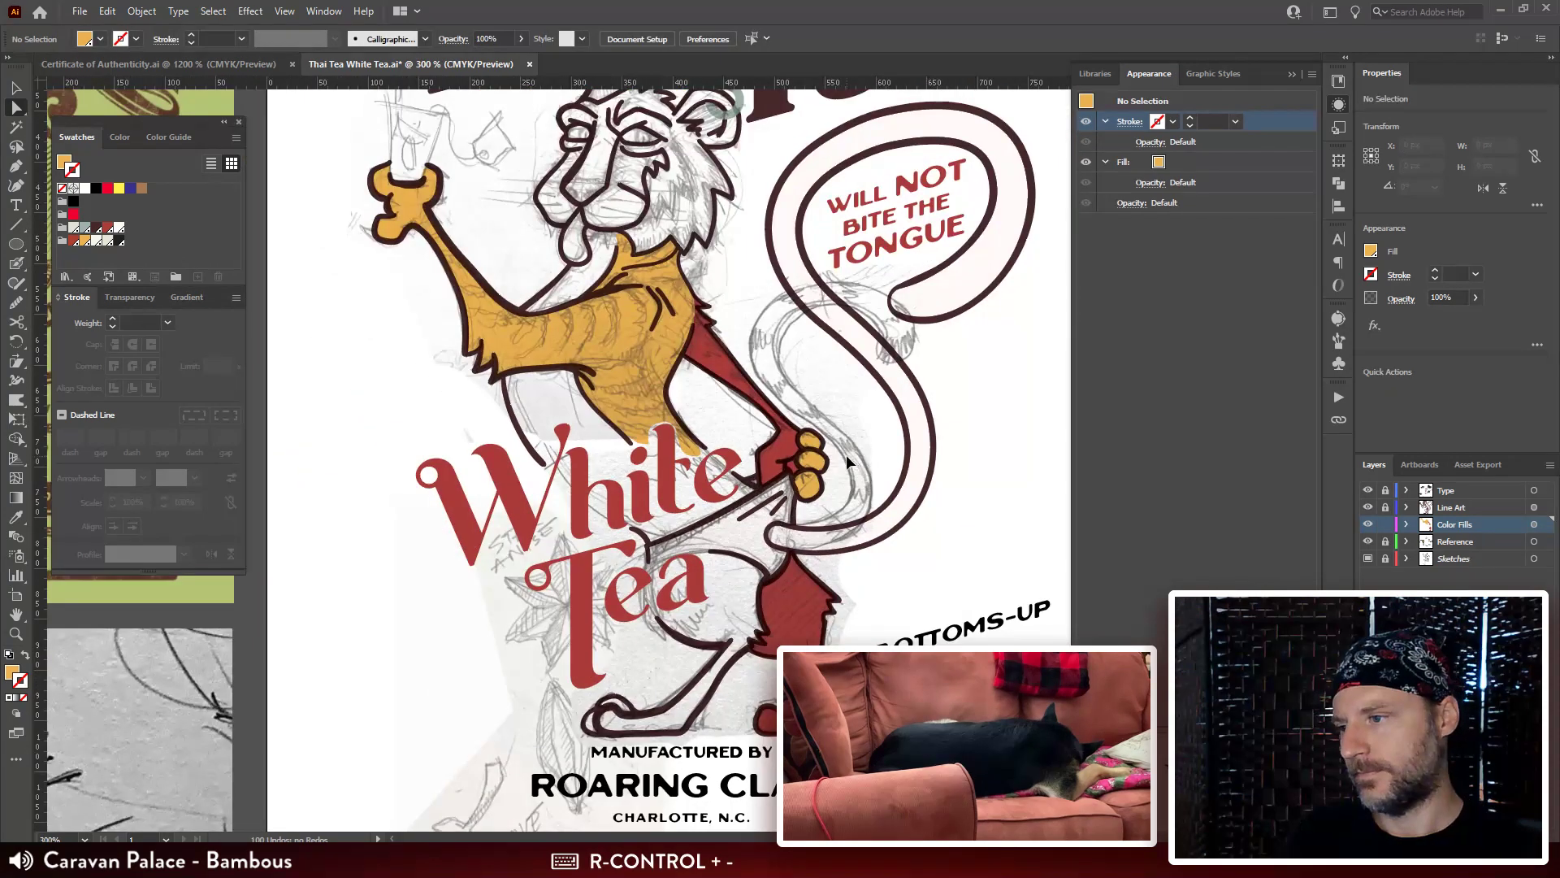
key("ctrl+minus")
key("ctrl+plus")
key("ctrl+plus")
key("ctrl+plus")
key("ctrl+plus")
key("ctrl+plus")
key("ctrl+plus")
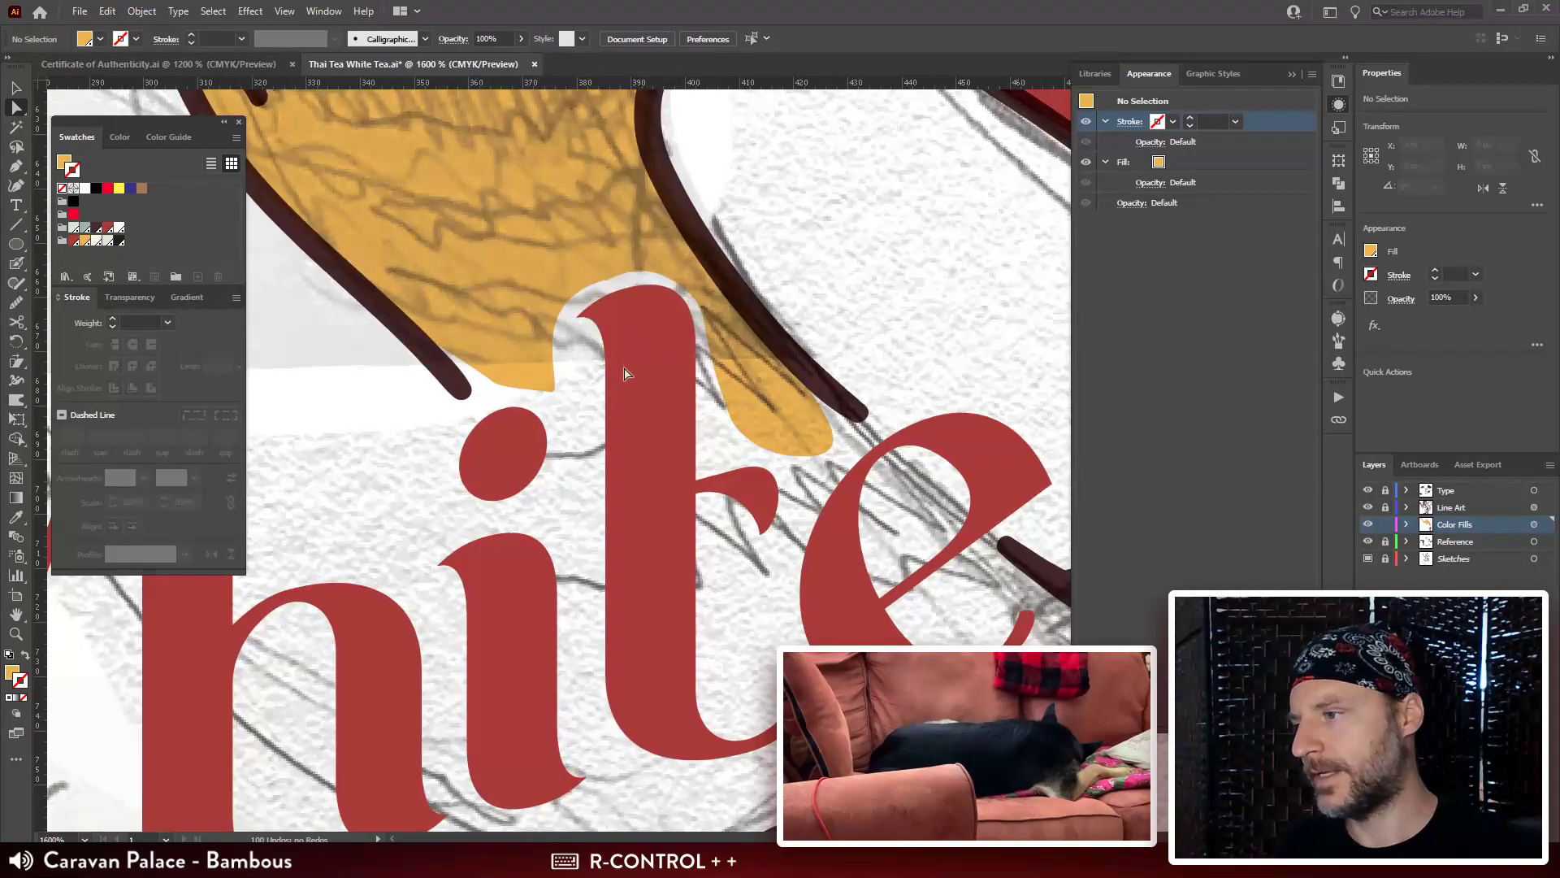
Check the torso fill's edge against the top of the t and clear the selection.
left_click_drag(624, 373, 645, 345)
left_click(620, 348)
left_click(632, 349)
left_click(988, 209)
Paint a gold fill down the front lower leg with the Blob Brush, from the knee to the foot.
key("ctrl+minus")
key("ctrl+minus")
key("ctrl+minus")
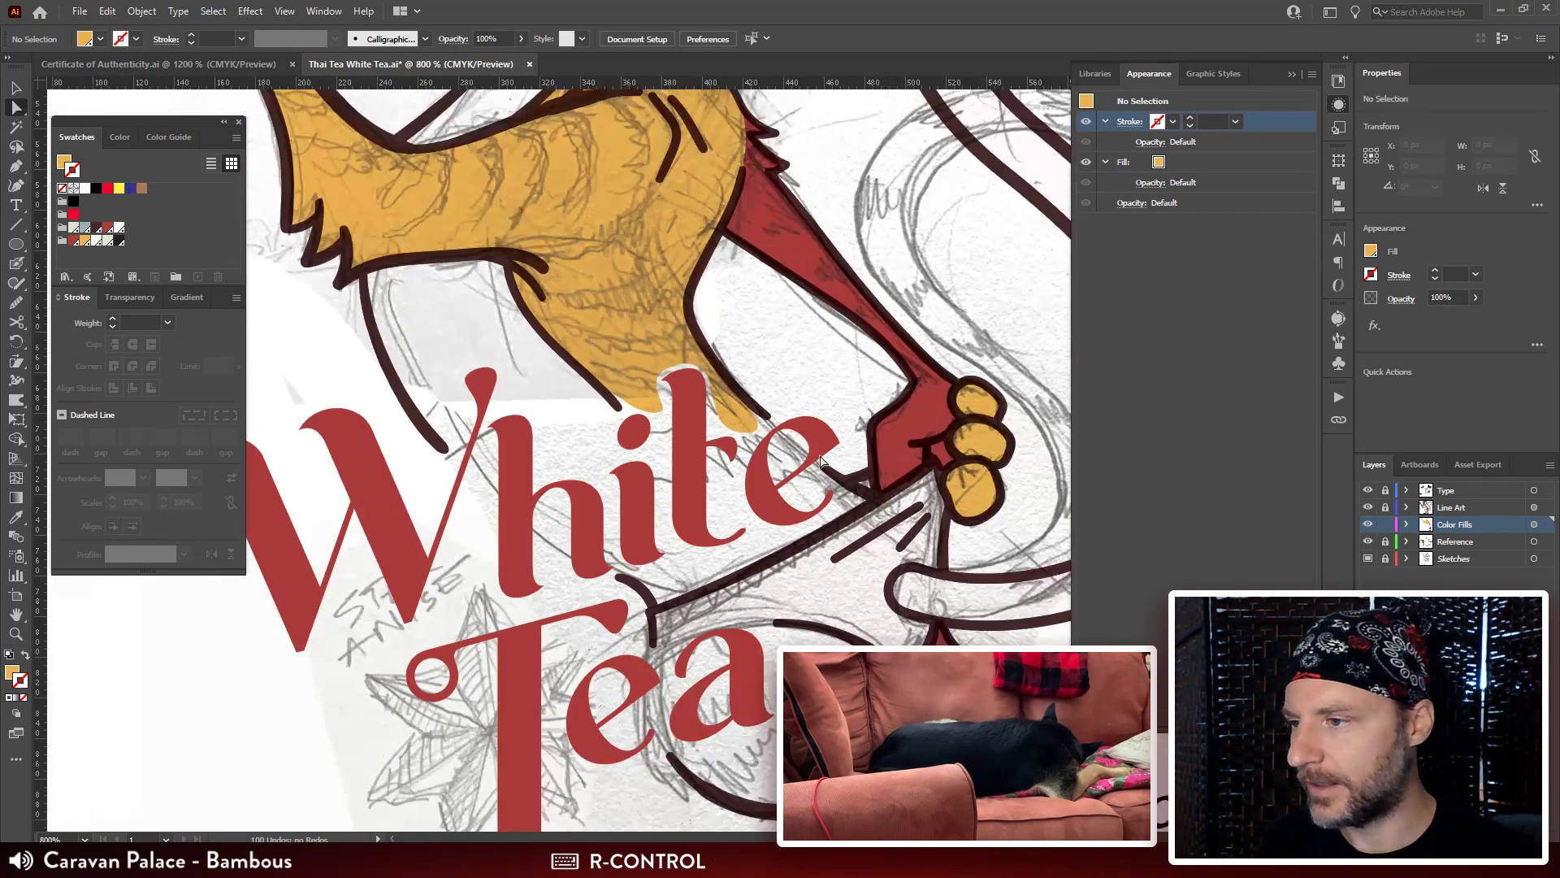
left_click_drag(841, 575, 752, 351)
left_click_drag(856, 377, 835, 264)
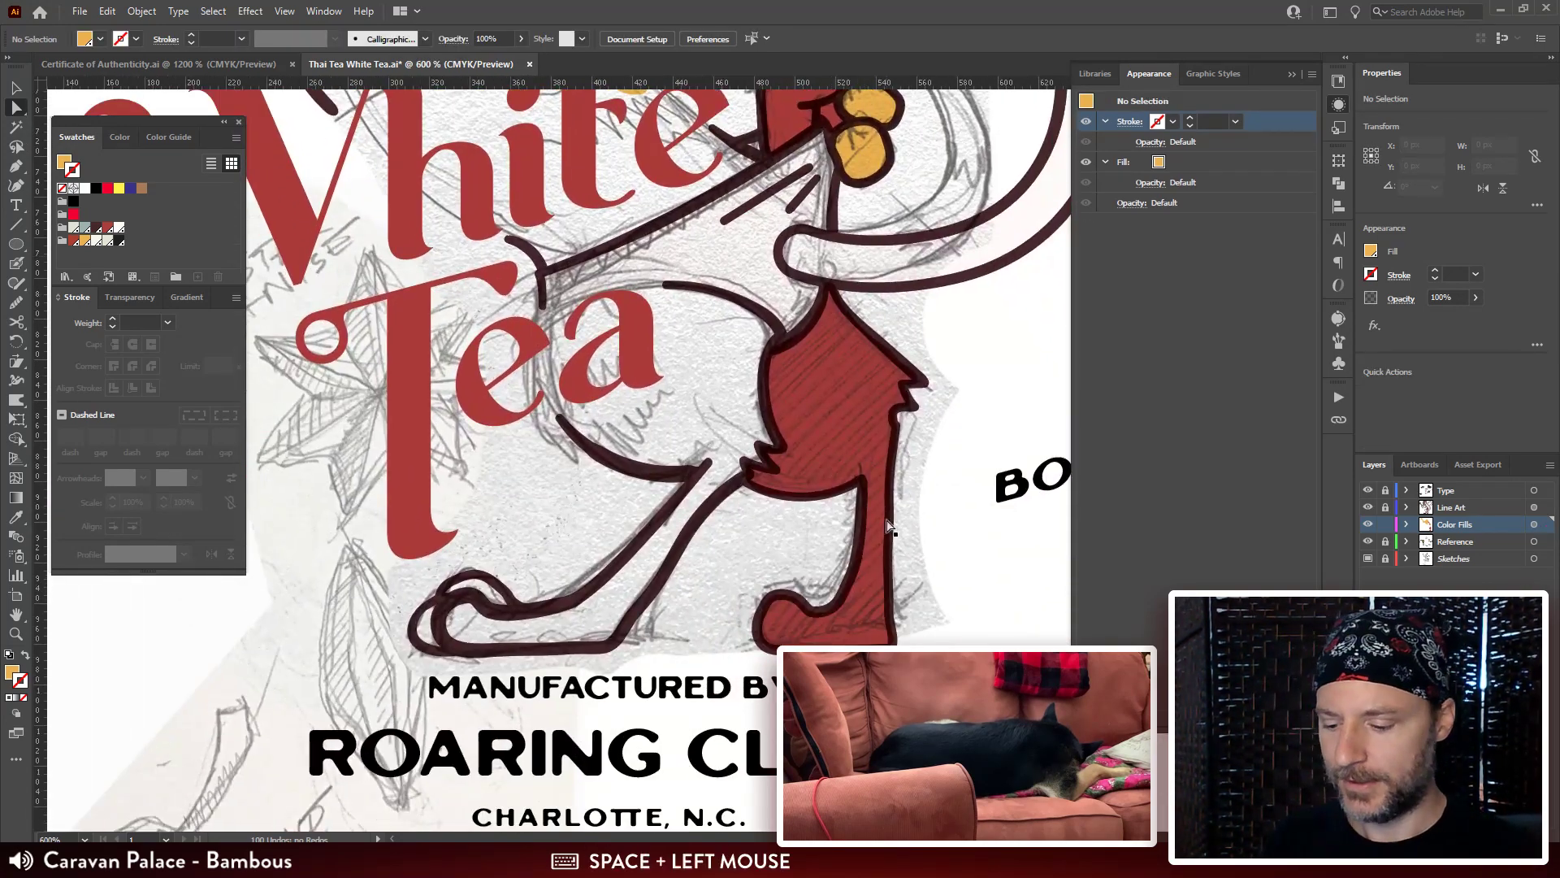
key("shift+b")
key("ctrl+plus")
key("ctrl+plus")
mouse_move(585, 442)
left_mouse_down()
mouse_move(567, 287)
mouse_move(537, 263)
mouse_move(621, 275)
left_mouse_up()
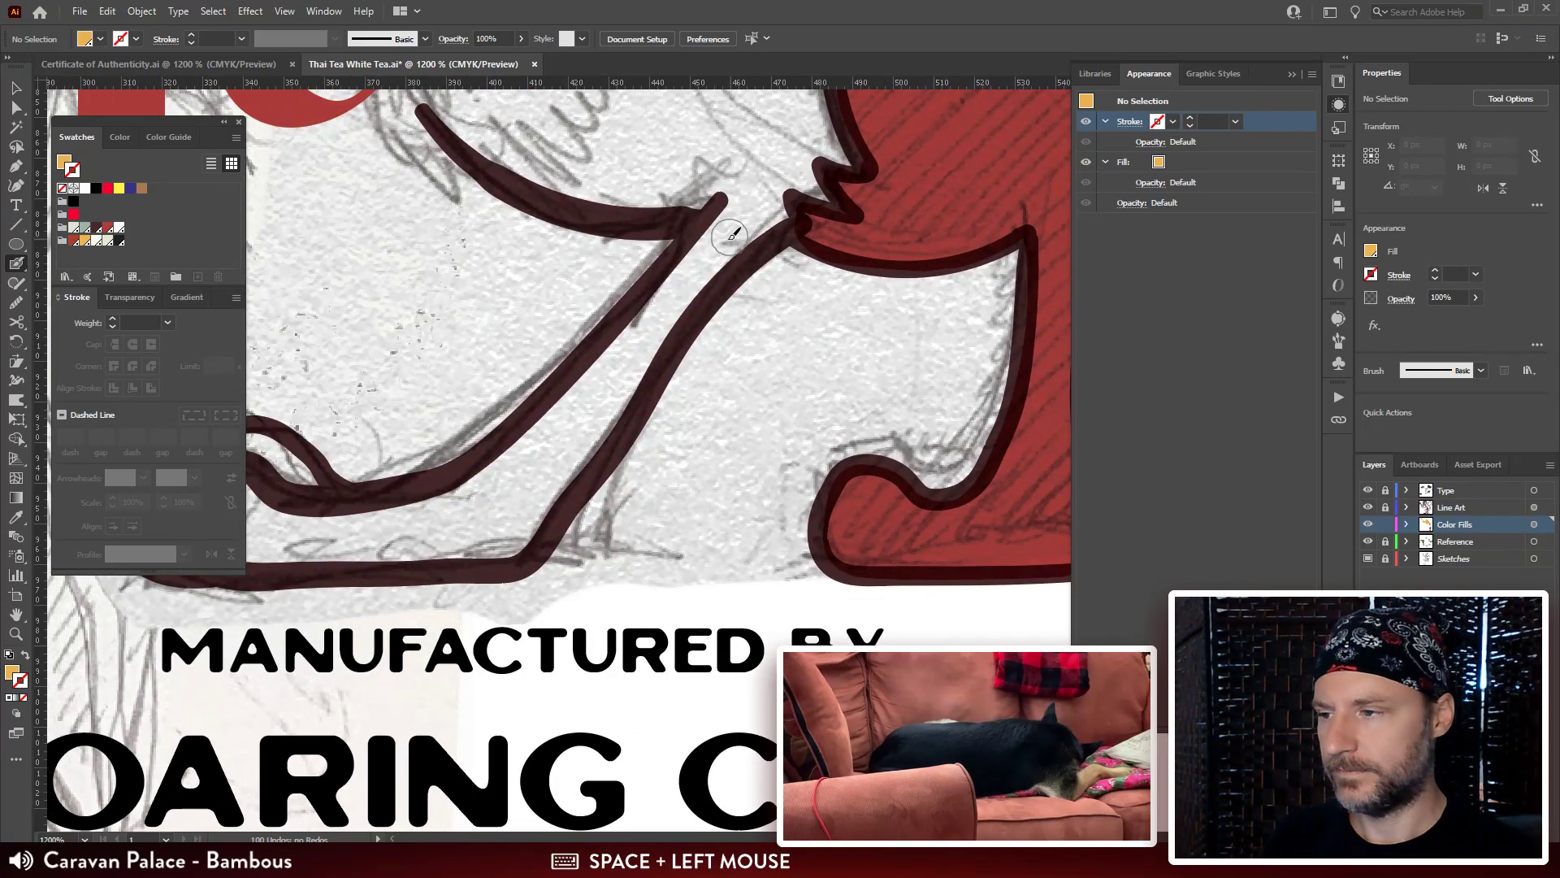
key("bracketright")
key("bracketleft")
mouse_move(768, 193)
left_mouse_down()
mouse_move(496, 501)
mouse_move(294, 524)
left_mouse_up()
key("space")
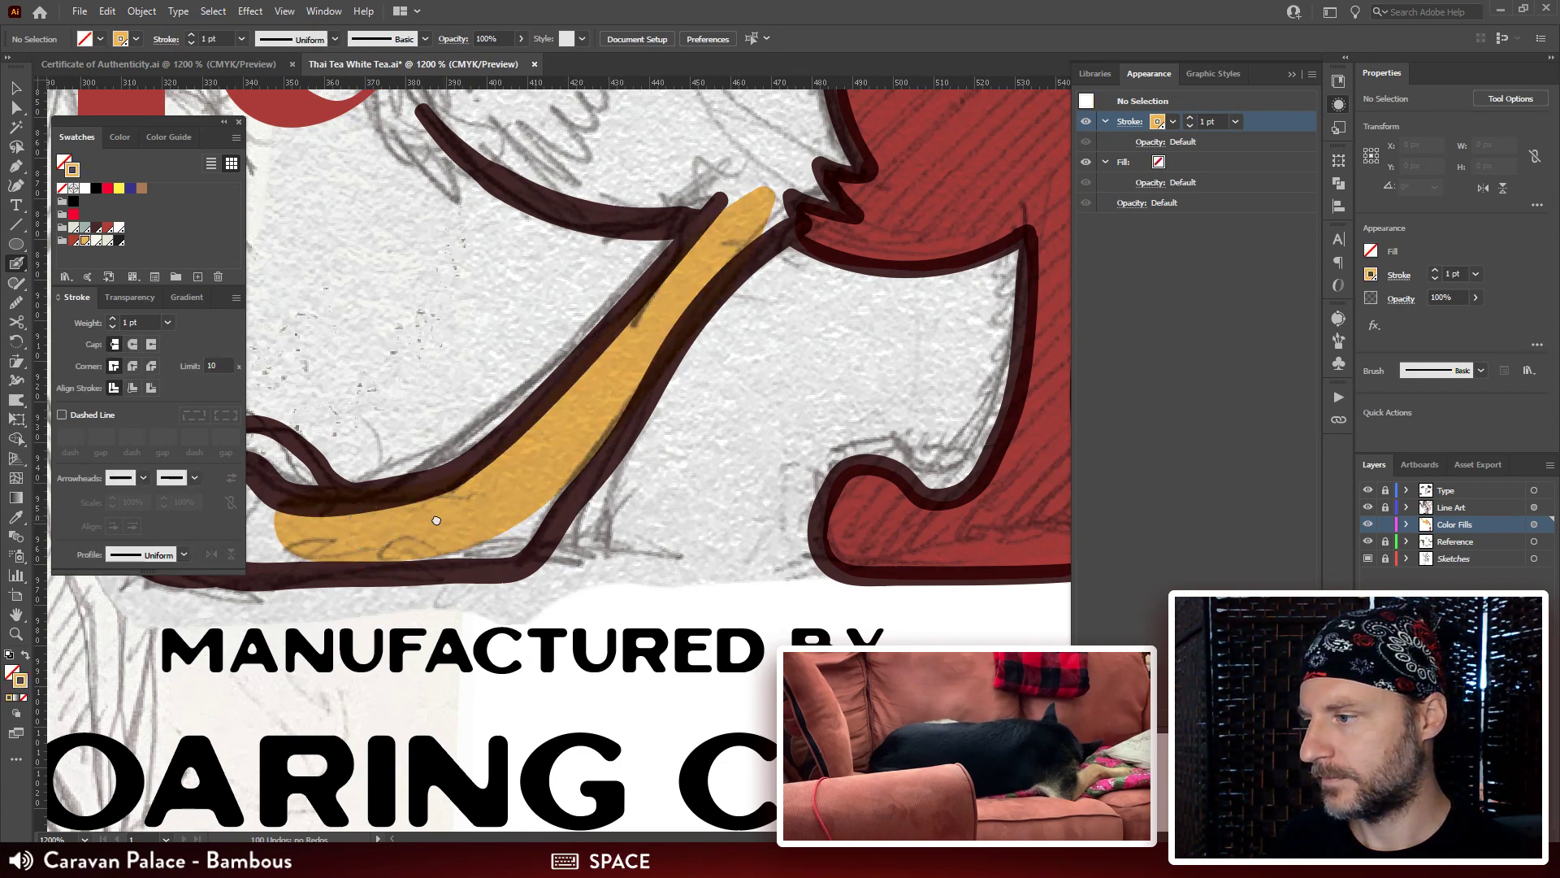
Fill the rest of the lower leg, the foot and the toes with gold inside the line art.
left_click_drag(436, 520, 442, 490)
mouse_move(617, 351)
left_mouse_down()
mouse_move(516, 487)
mouse_move(384, 495)
mouse_move(677, 465)
mouse_move(568, 477)
mouse_move(513, 457)
mouse_move(556, 428)
mouse_move(627, 445)
mouse_move(627, 473)
mouse_move(590, 421)
mouse_move(559, 424)
mouse_move(464, 500)
mouse_move(528, 527)
left_mouse_up()
key("space")
left_click_drag(838, 355, 636, 504)
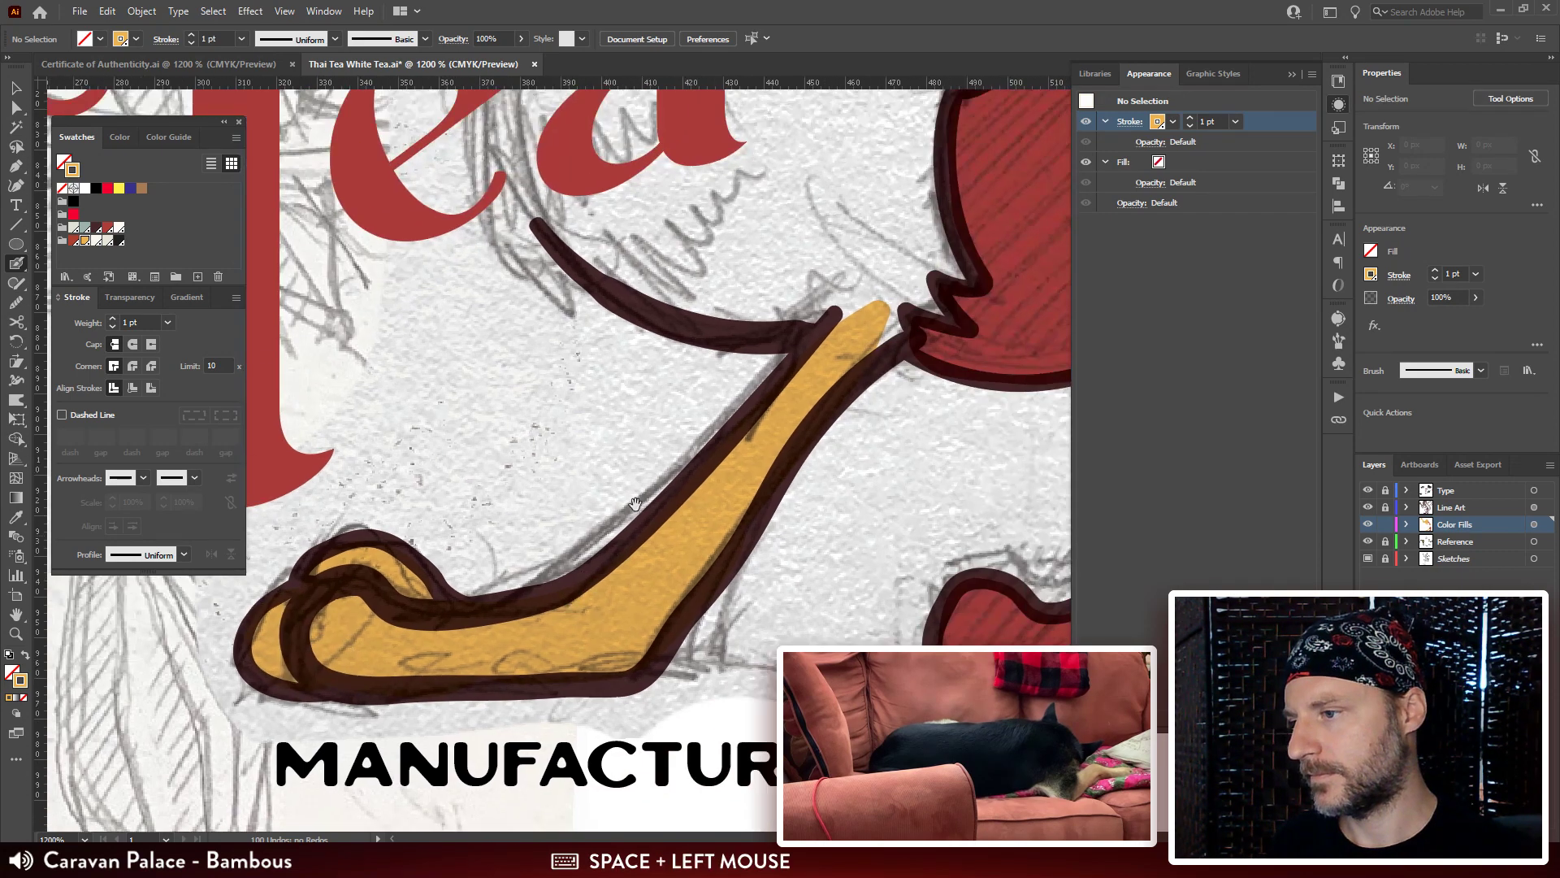
Paint the thigh gold between the lettering of Tea and the red rear leg, filling the remaining gaps.
left_click_drag(656, 425, 507, 543)
mouse_move(443, 347)
left_mouse_down()
mouse_move(568, 415)
mouse_move(693, 421)
mouse_move(719, 439)
mouse_move(759, 360)
mouse_move(761, 257)
mouse_move(790, 173)
mouse_move(701, 130)
mouse_move(629, 125)
mouse_move(620, 160)
mouse_move(711, 192)
mouse_move(692, 239)
mouse_move(703, 358)
mouse_move(676, 373)
mouse_move(672, 228)
mouse_move(643, 193)
mouse_move(635, 314)
mouse_move(607, 336)
mouse_move(477, 363)
mouse_move(533, 325)
left_mouse_up()
key("space")
left_click_drag(633, 337, 636, 345)
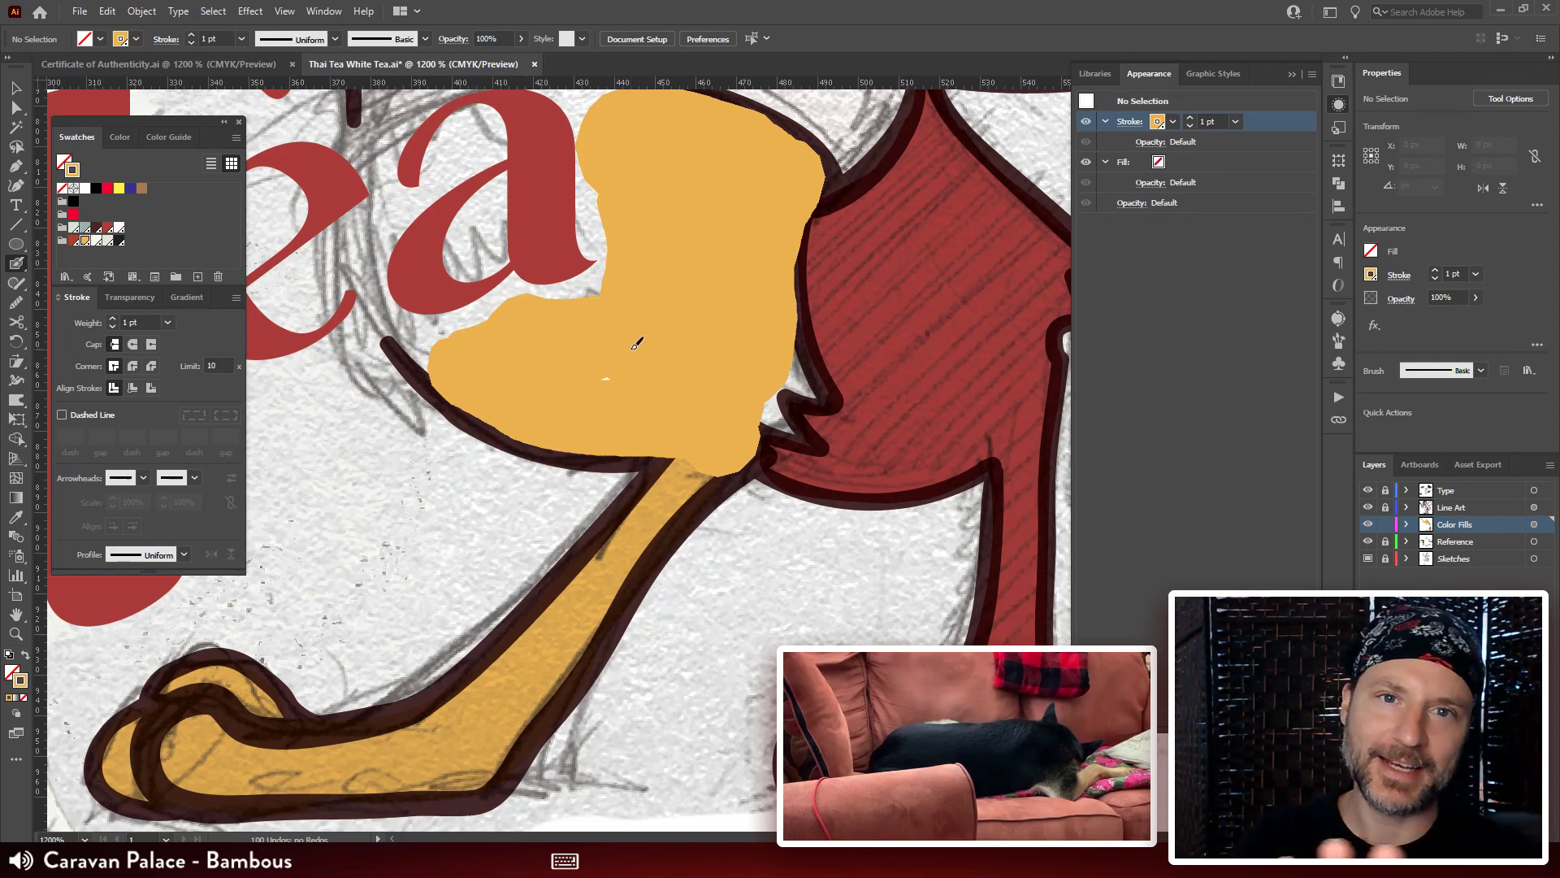
left_click_drag(599, 367, 642, 351)
key("space")
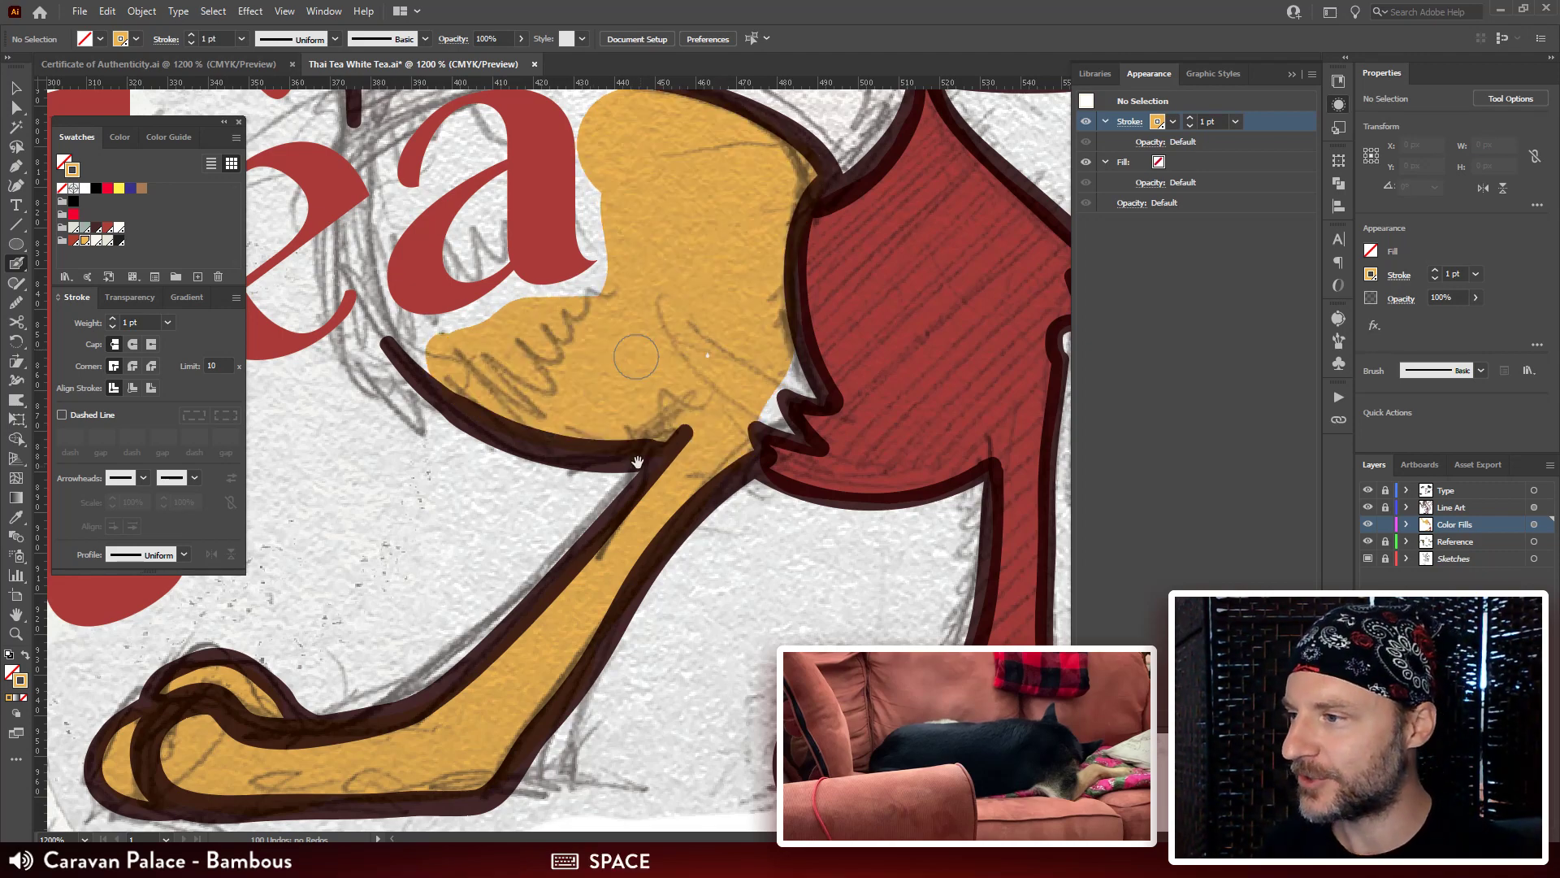
Straighten the thigh fill's edge beside the letter a by moving its upper anchor point and removing the surplus point.
left_click_drag(569, 130, 586, 356)
key("a")
left_click(606, 351)
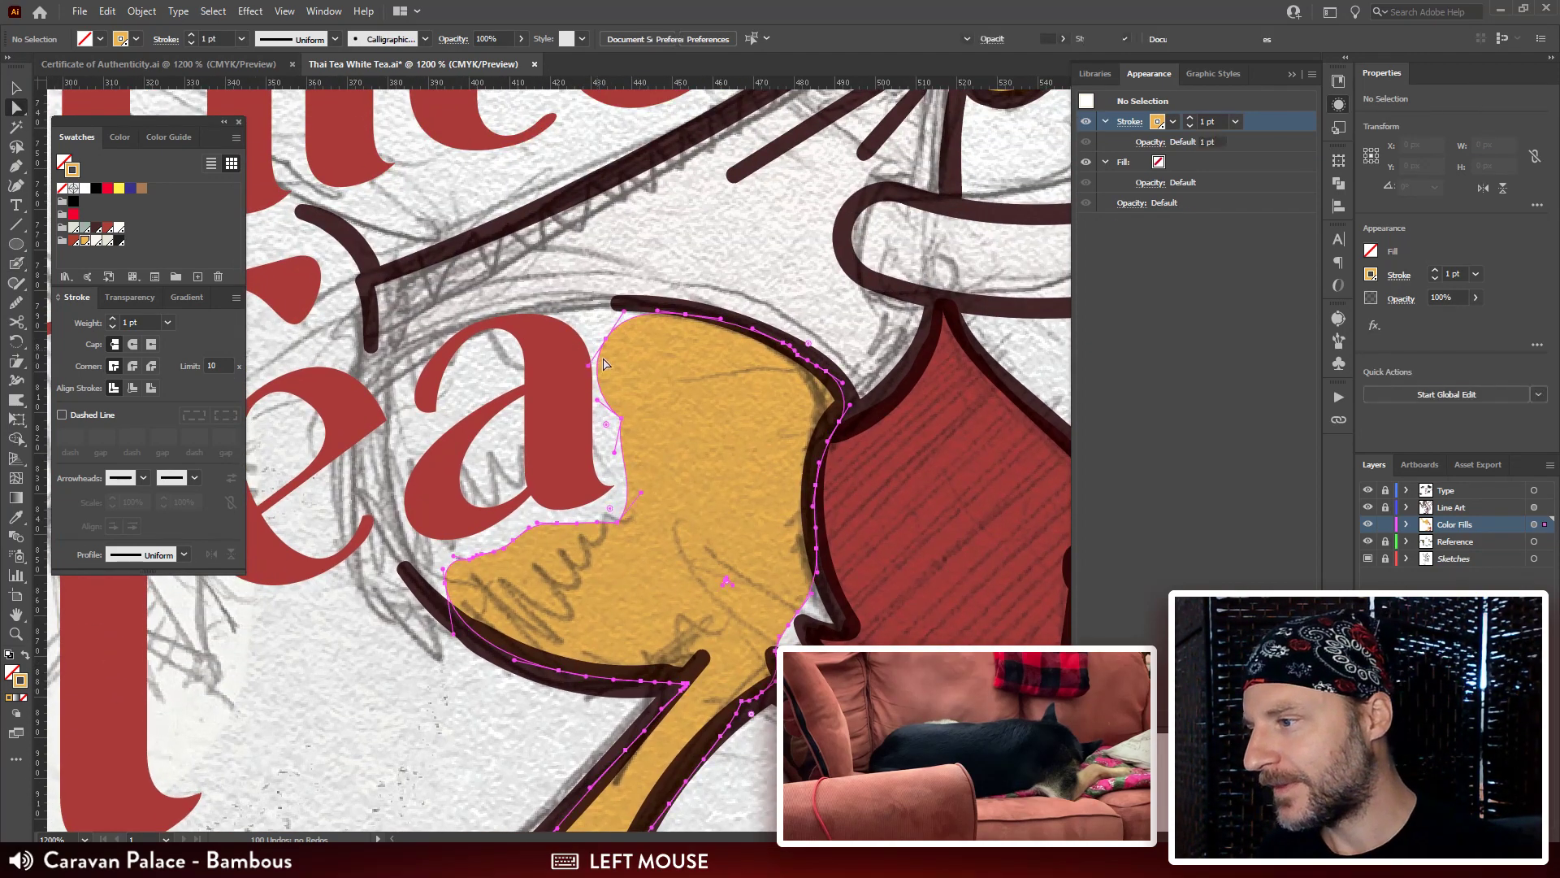
left_click_drag(609, 340, 612, 338)
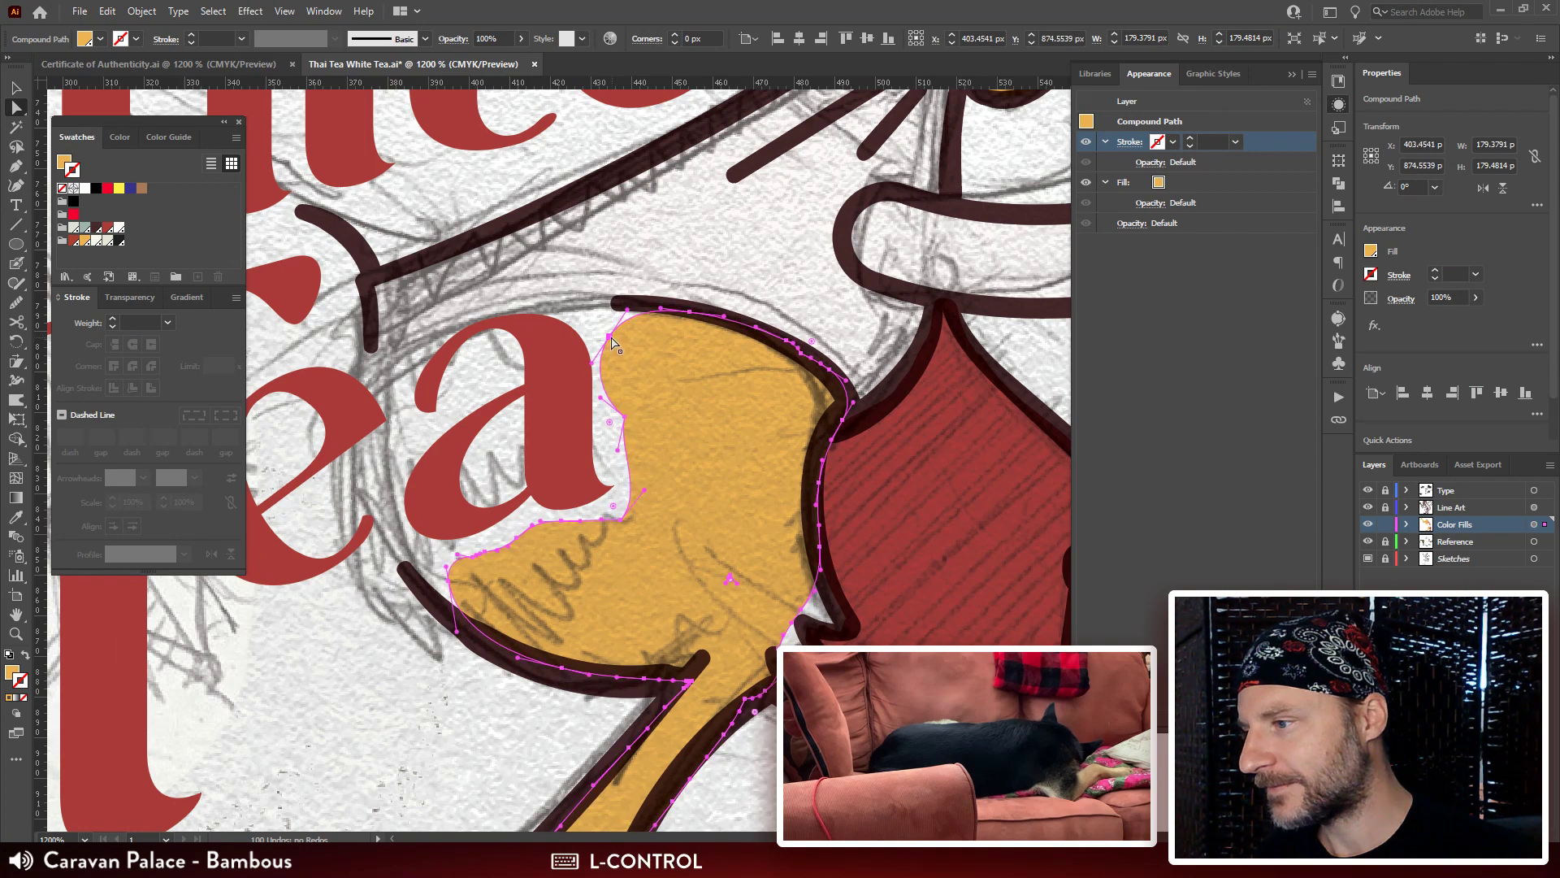
left_click(610, 339)
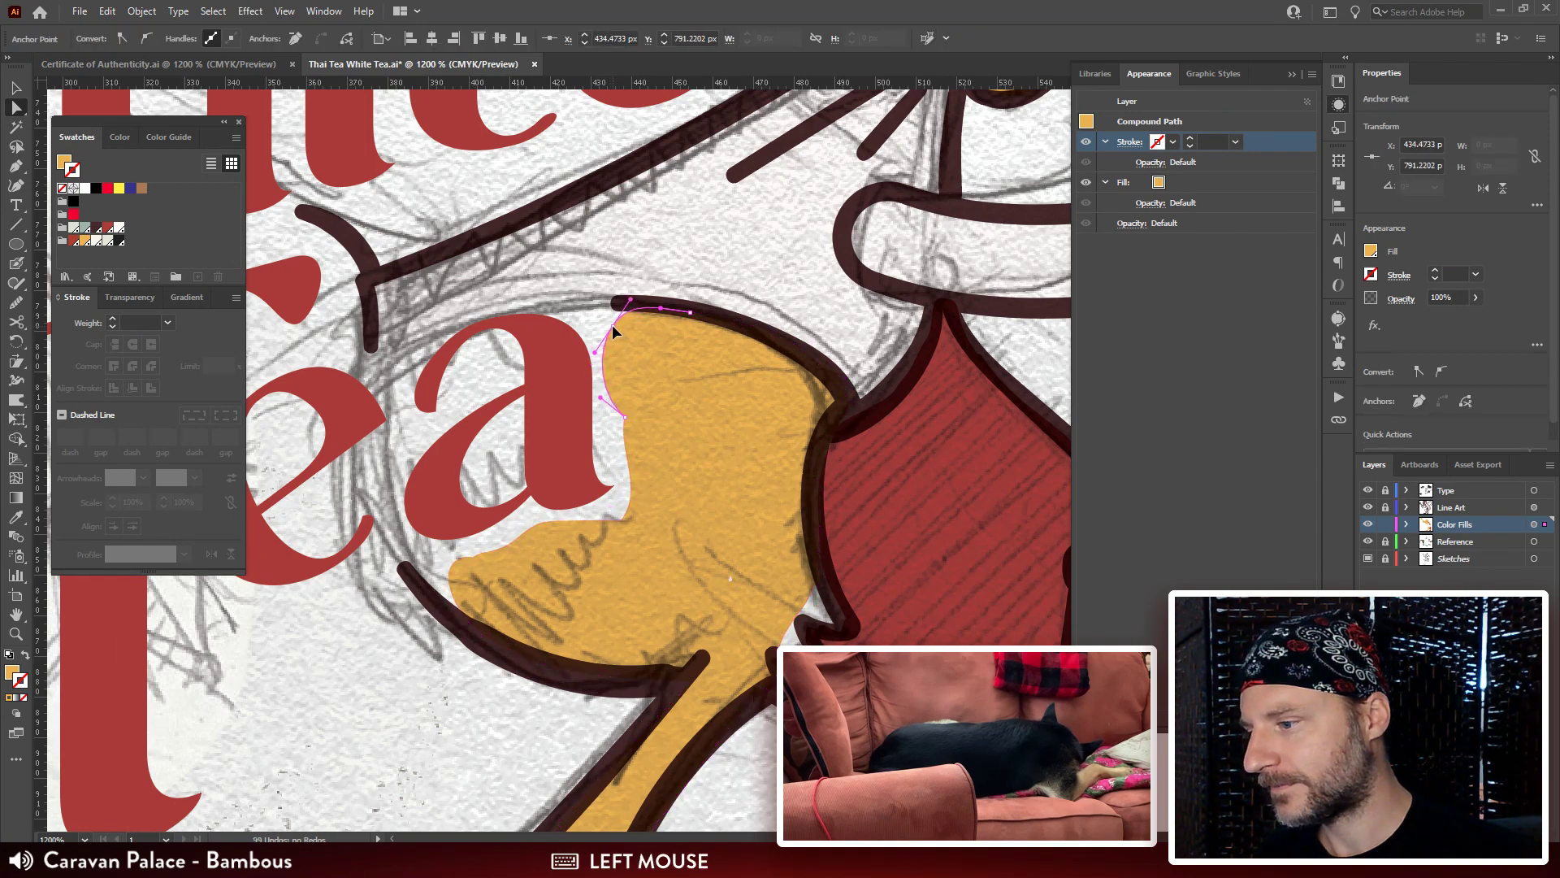
left_click(592, 359)
left_click_drag(596, 358, 581, 284)
left_click(619, 376)
key("ctrl+r")
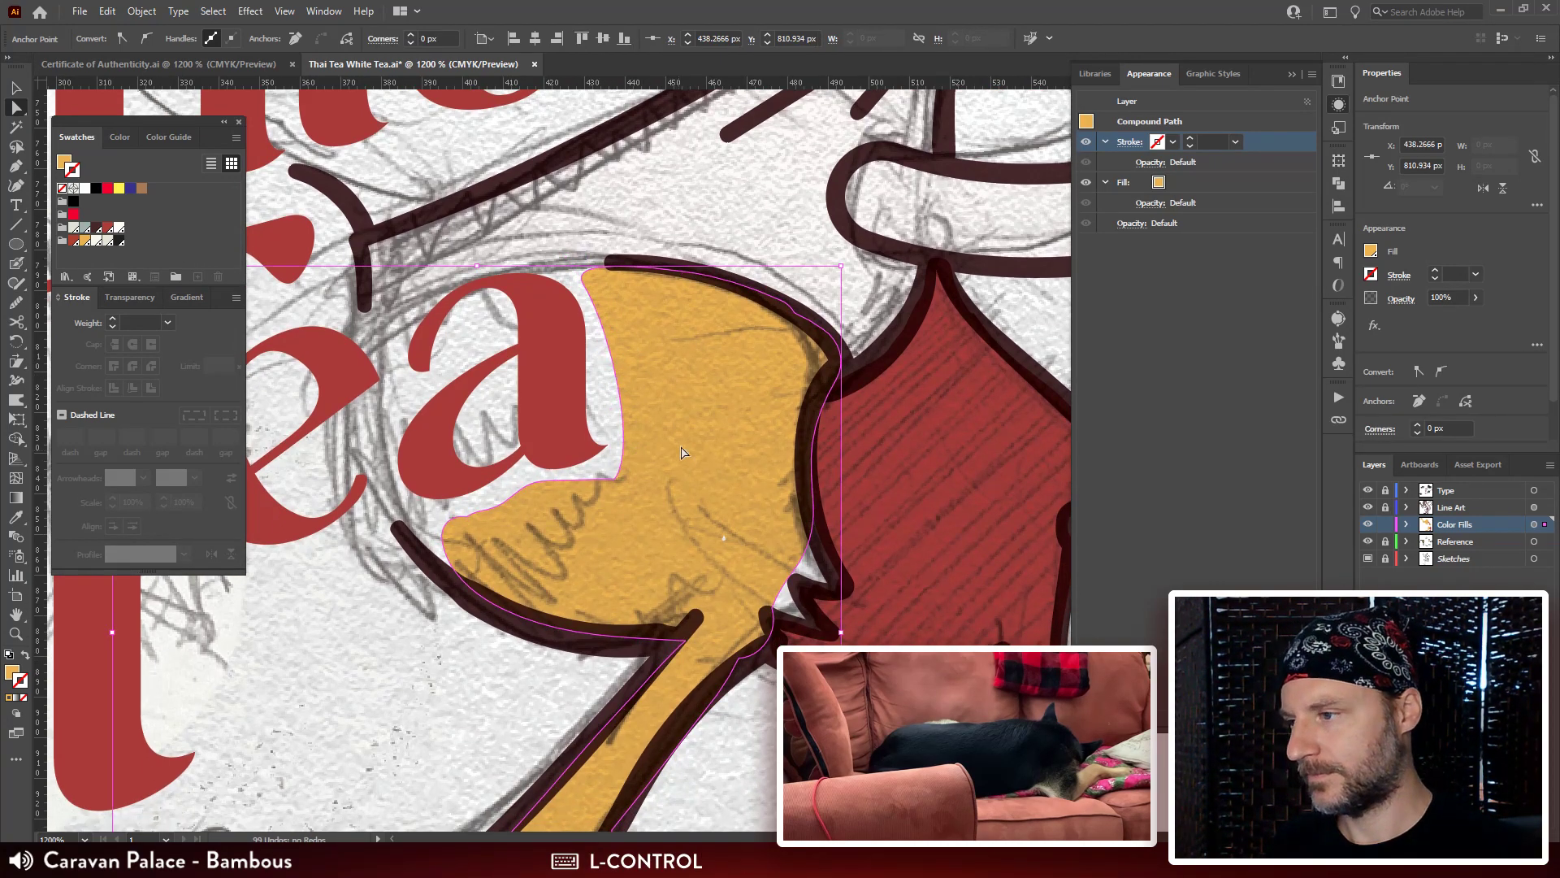
Reshape the thigh fill around the a's tail with a rounded corner of about 7.46 px and delete the stray hole inside.
left_click_drag(617, 487, 626, 450)
scroll(609, 487, "down", 1)
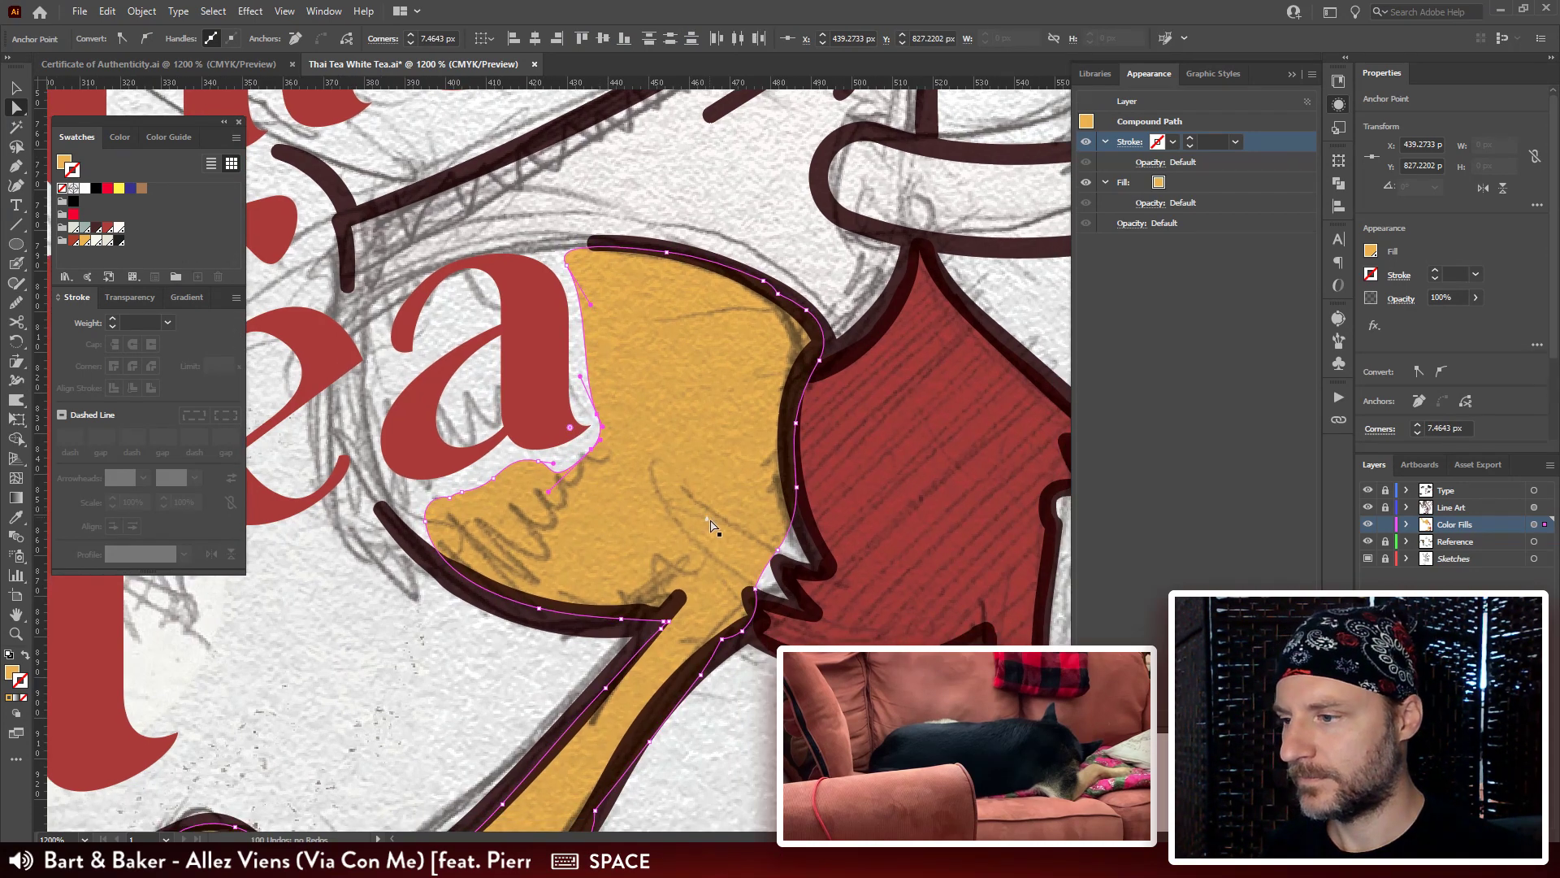
left_click(707, 523)
key("Delete")
left_click_drag(712, 530, 797, 449)
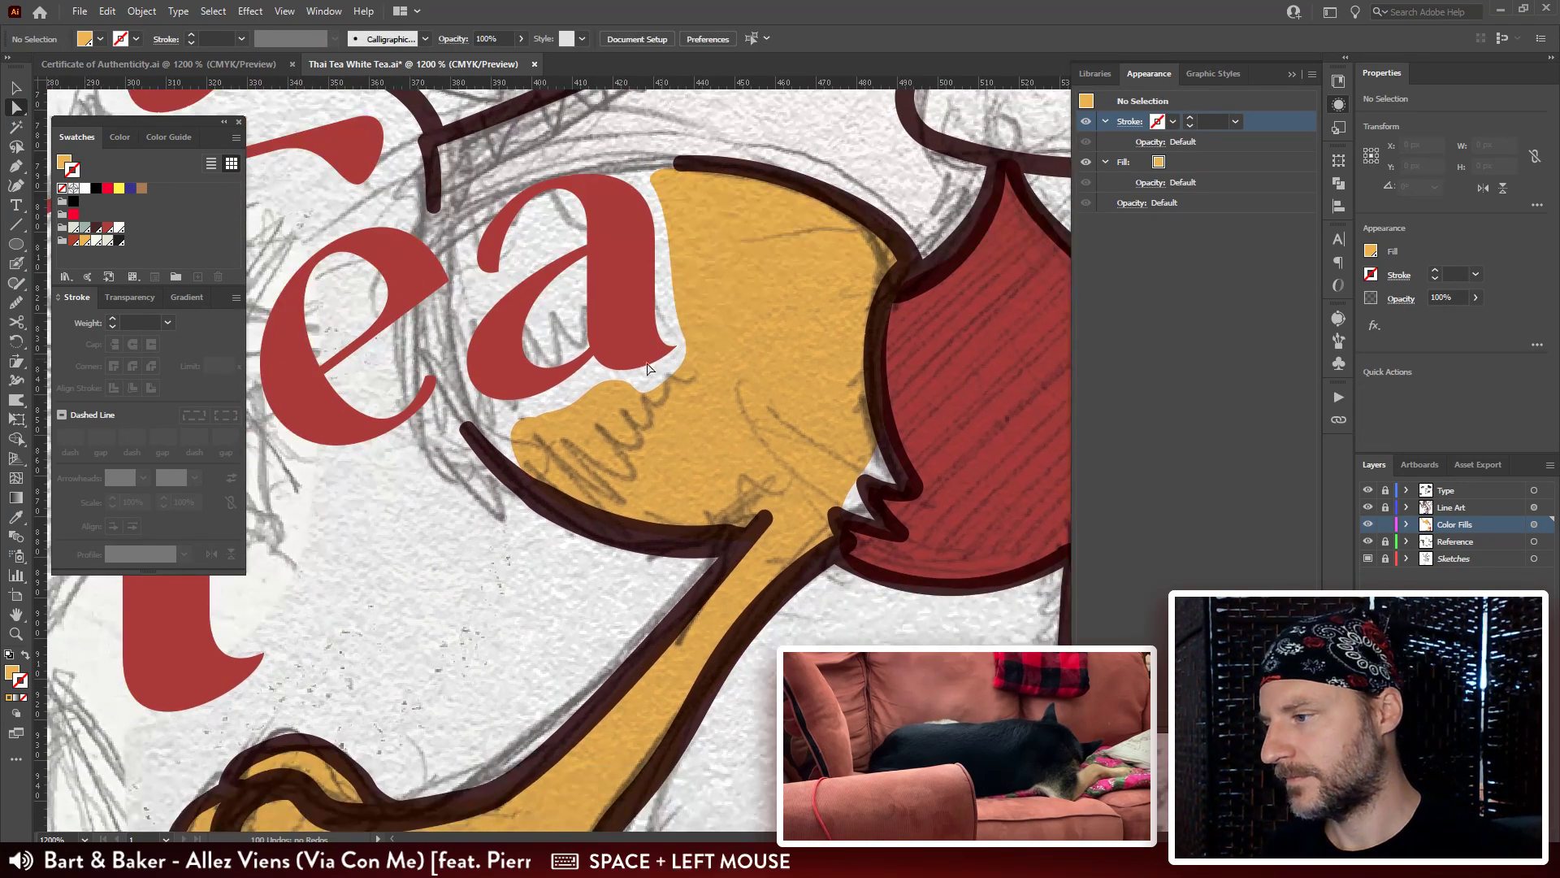
Extend the thigh fill's left end toward the line art below the a and adjust its underside to follow the outline.
left_click(549, 423)
left_click(540, 419)
key("ctrl")
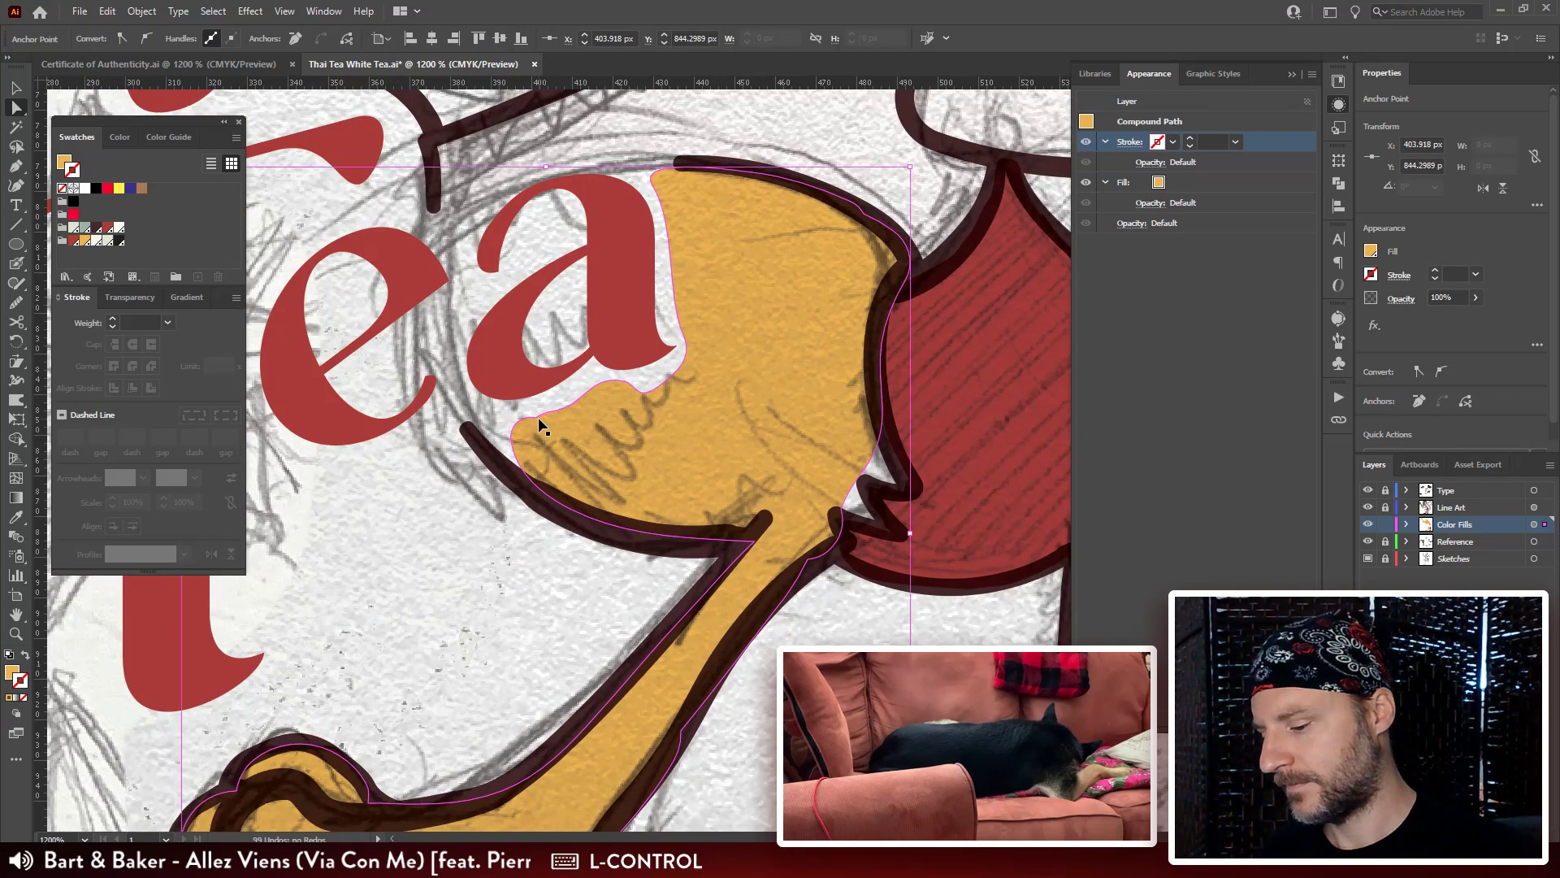
left_click(516, 429)
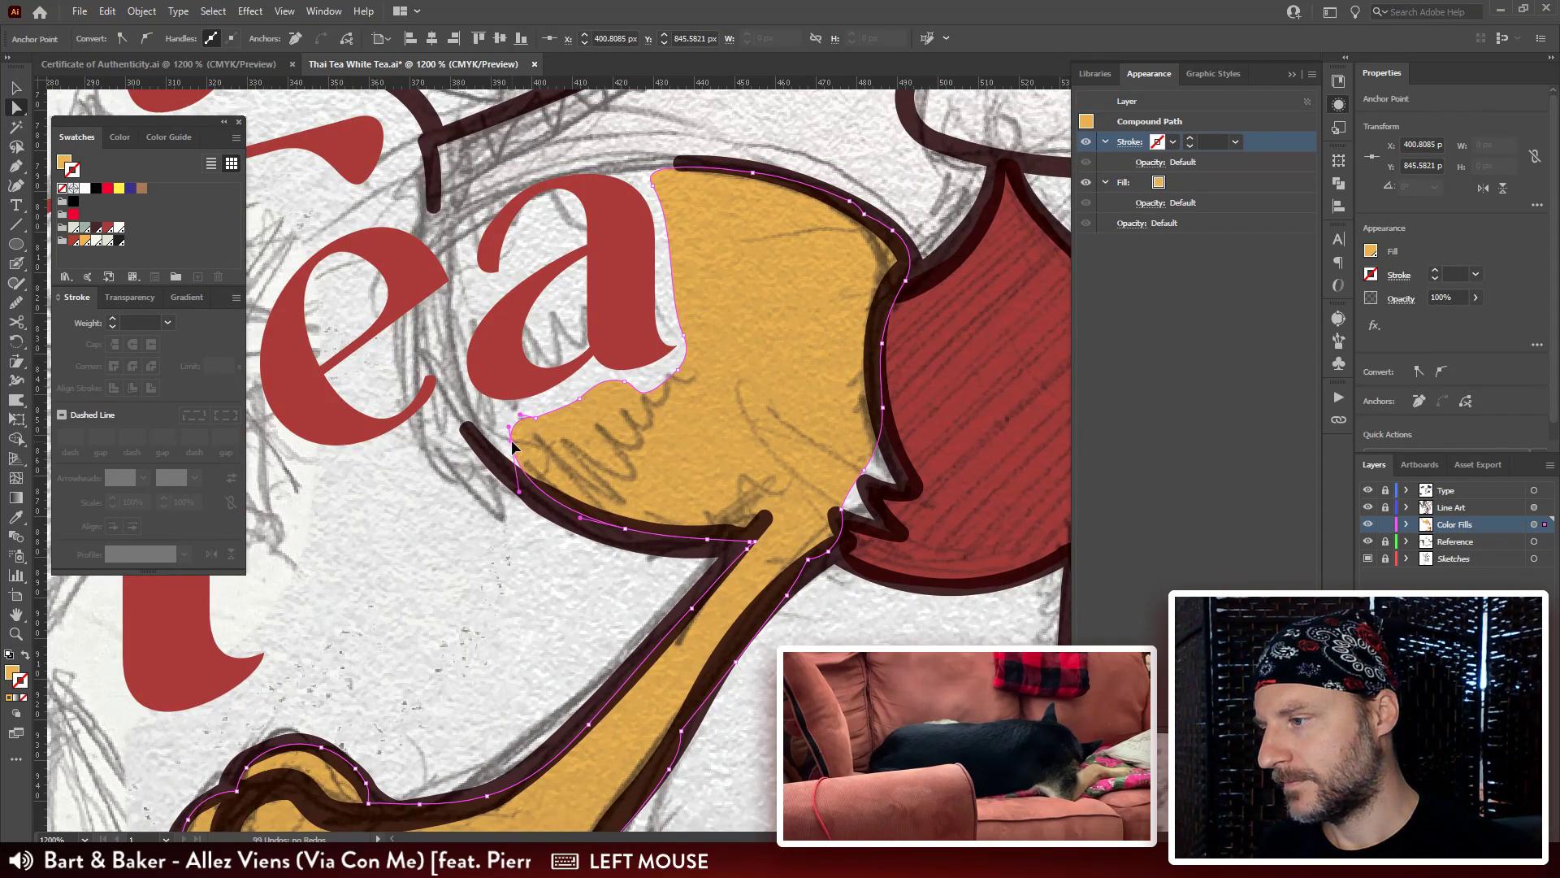
left_click_drag(512, 441, 494, 430)
left_click_drag(626, 532, 613, 536)
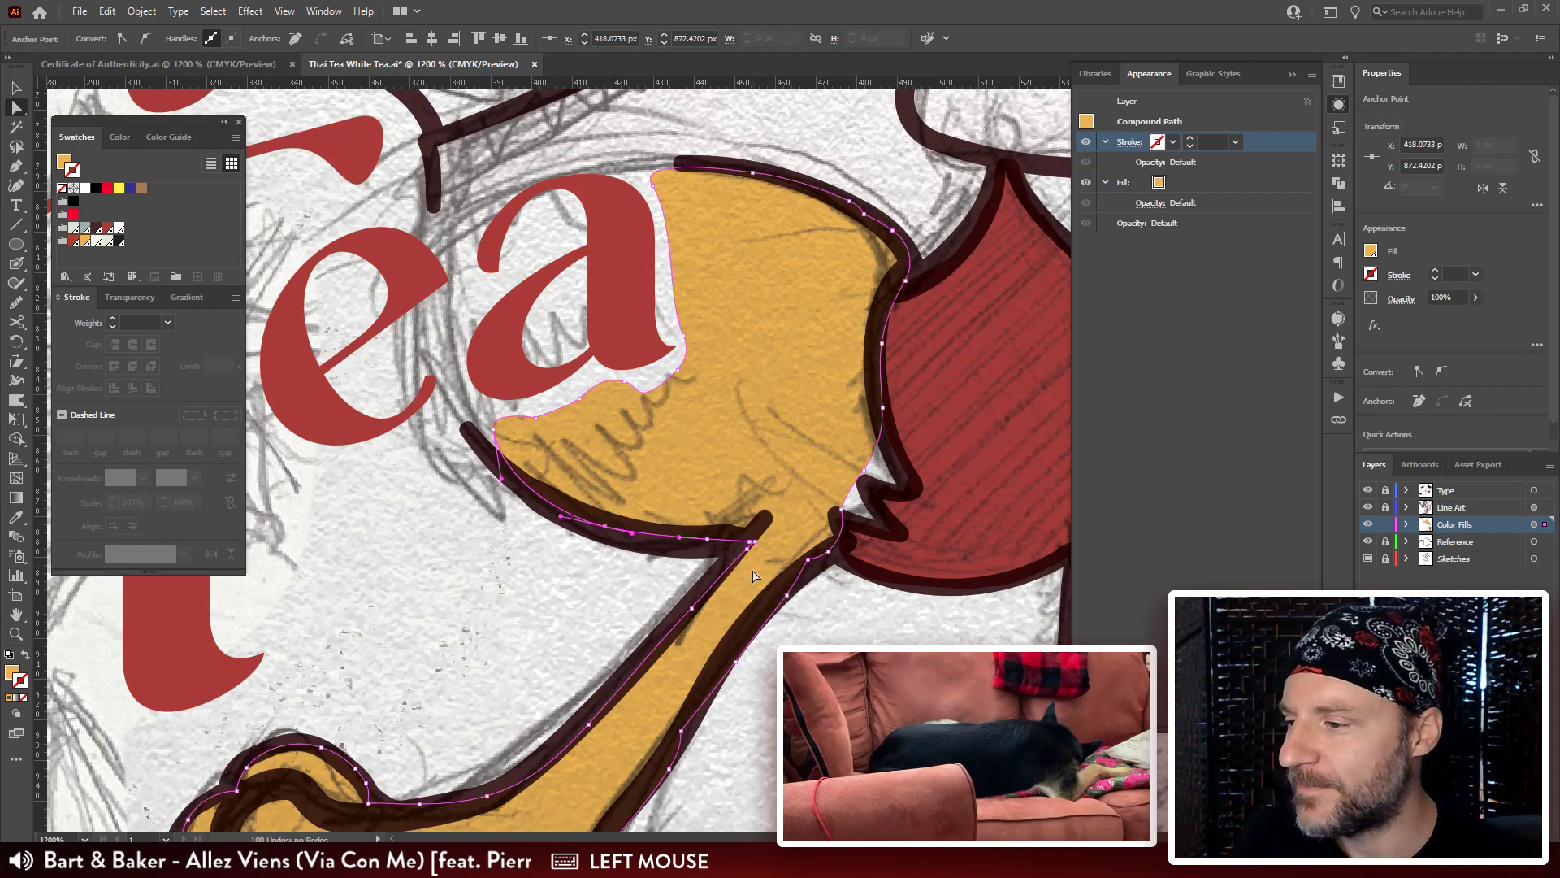
Remove the redundant anchor points from the gold fill where the thigh's underside meets the lower leg.
left_click(752, 544)
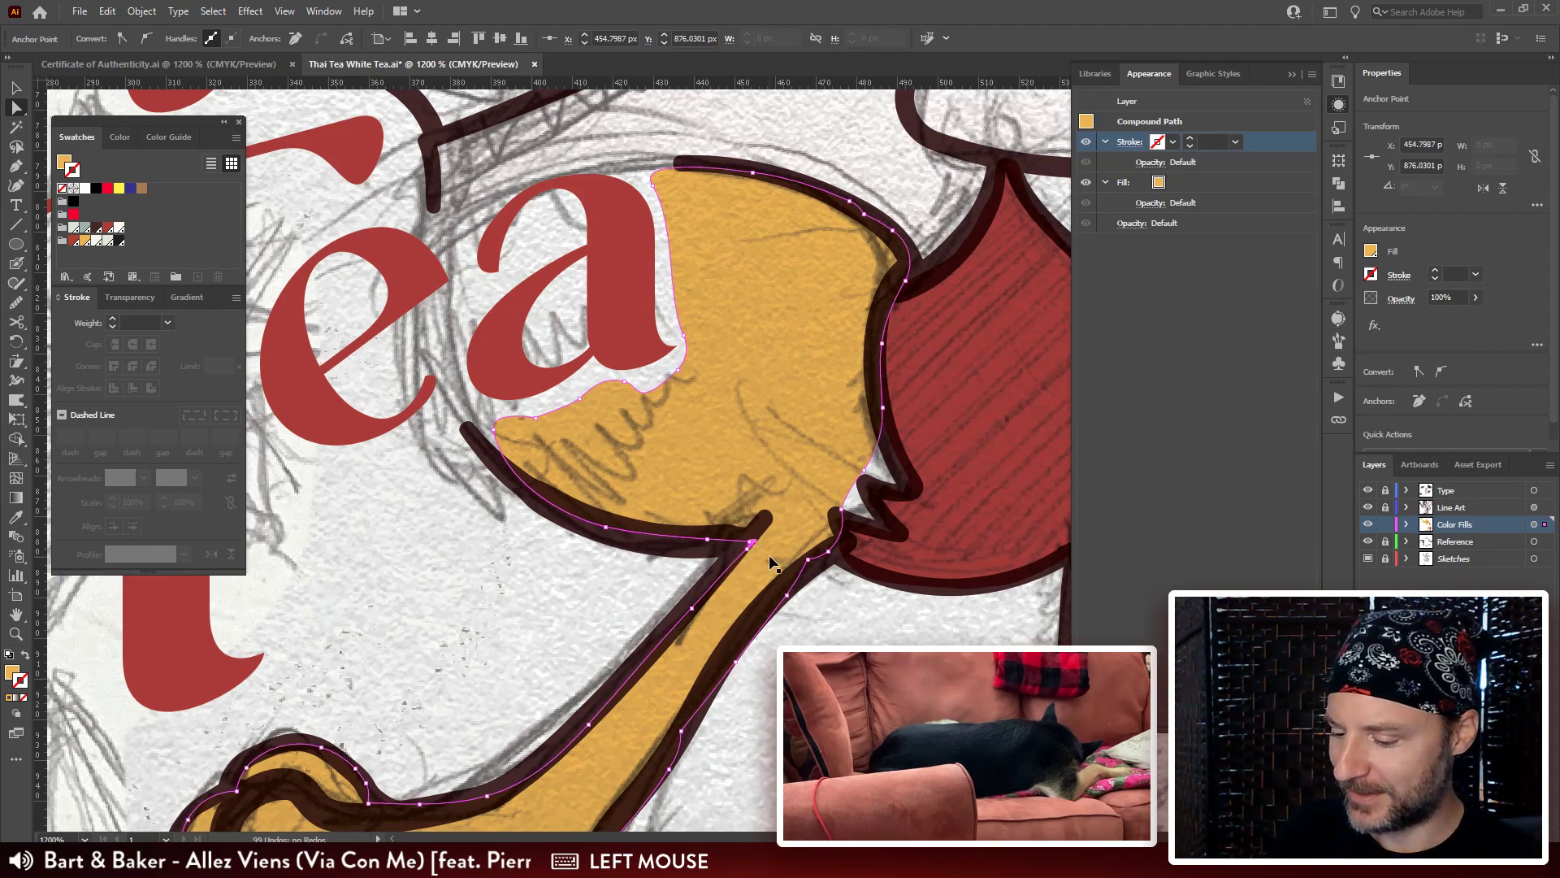
key("ctrl+r")
left_click(751, 543)
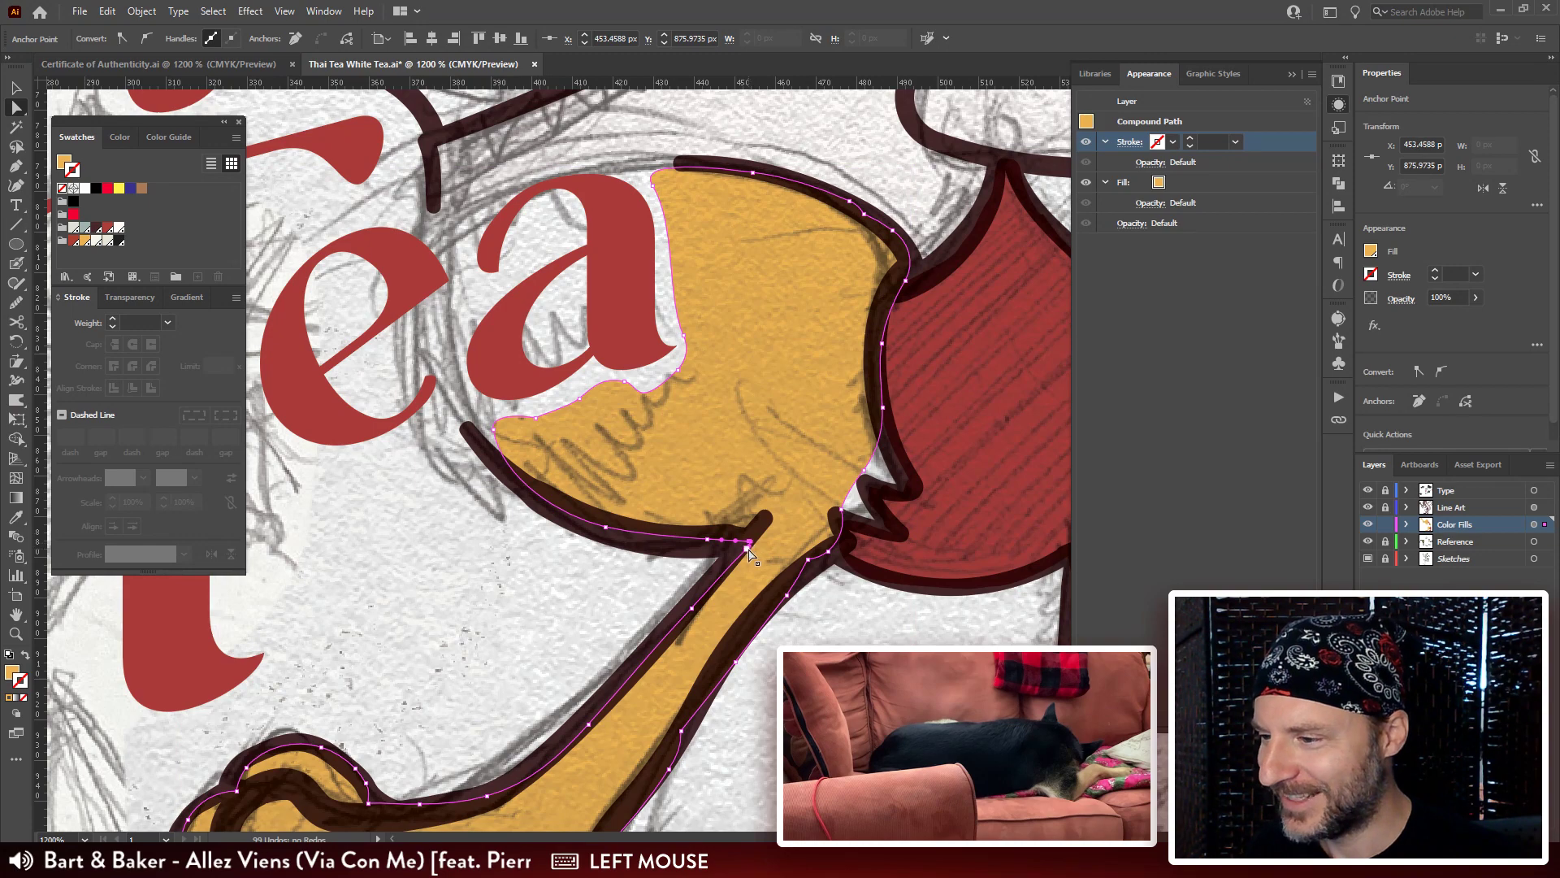
left_click(740, 555)
left_click(749, 542)
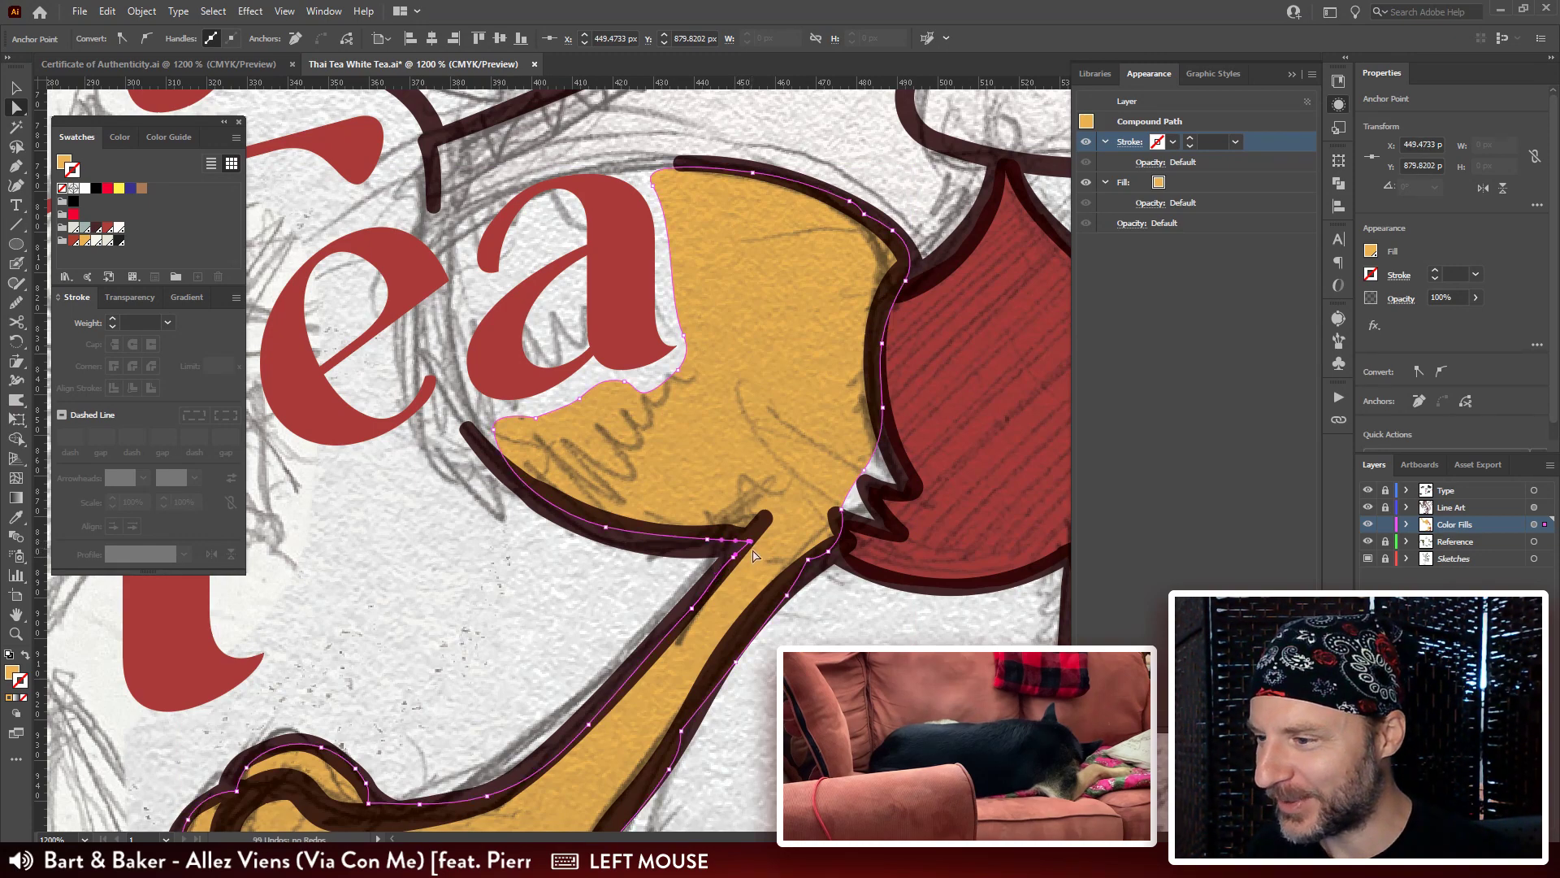
key("ctrl+r")
Reshape the gold fill in the crease between the curled toe and the top of the foot by adjusting its anchor points.
left_click_drag(625, 692, 682, 538)
left_click(477, 655)
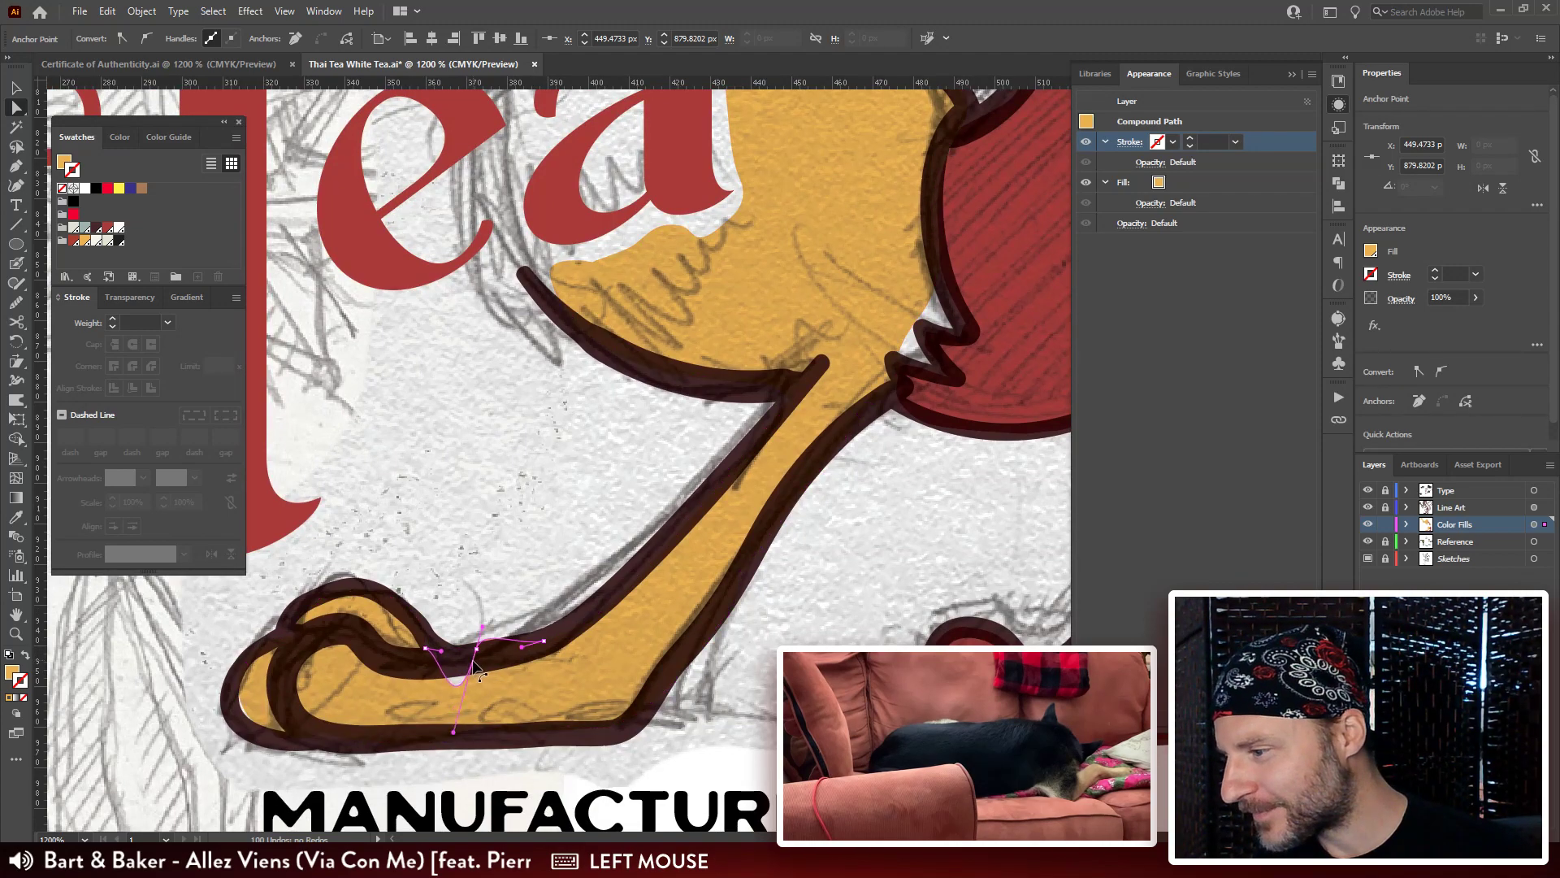
key("ctrl+z")
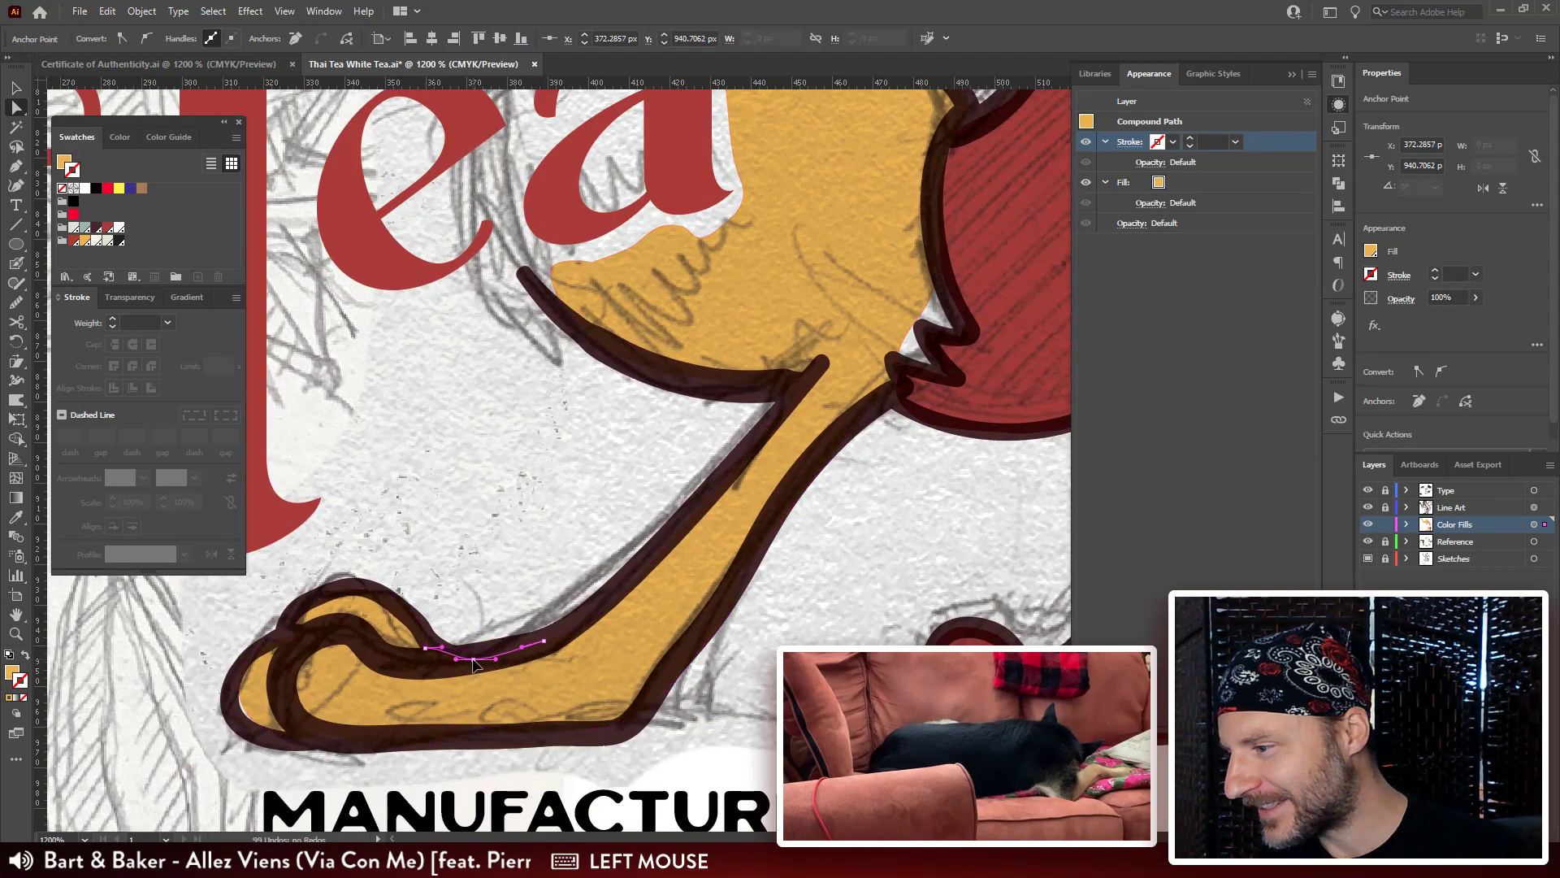
left_click(431, 655)
left_click(431, 660)
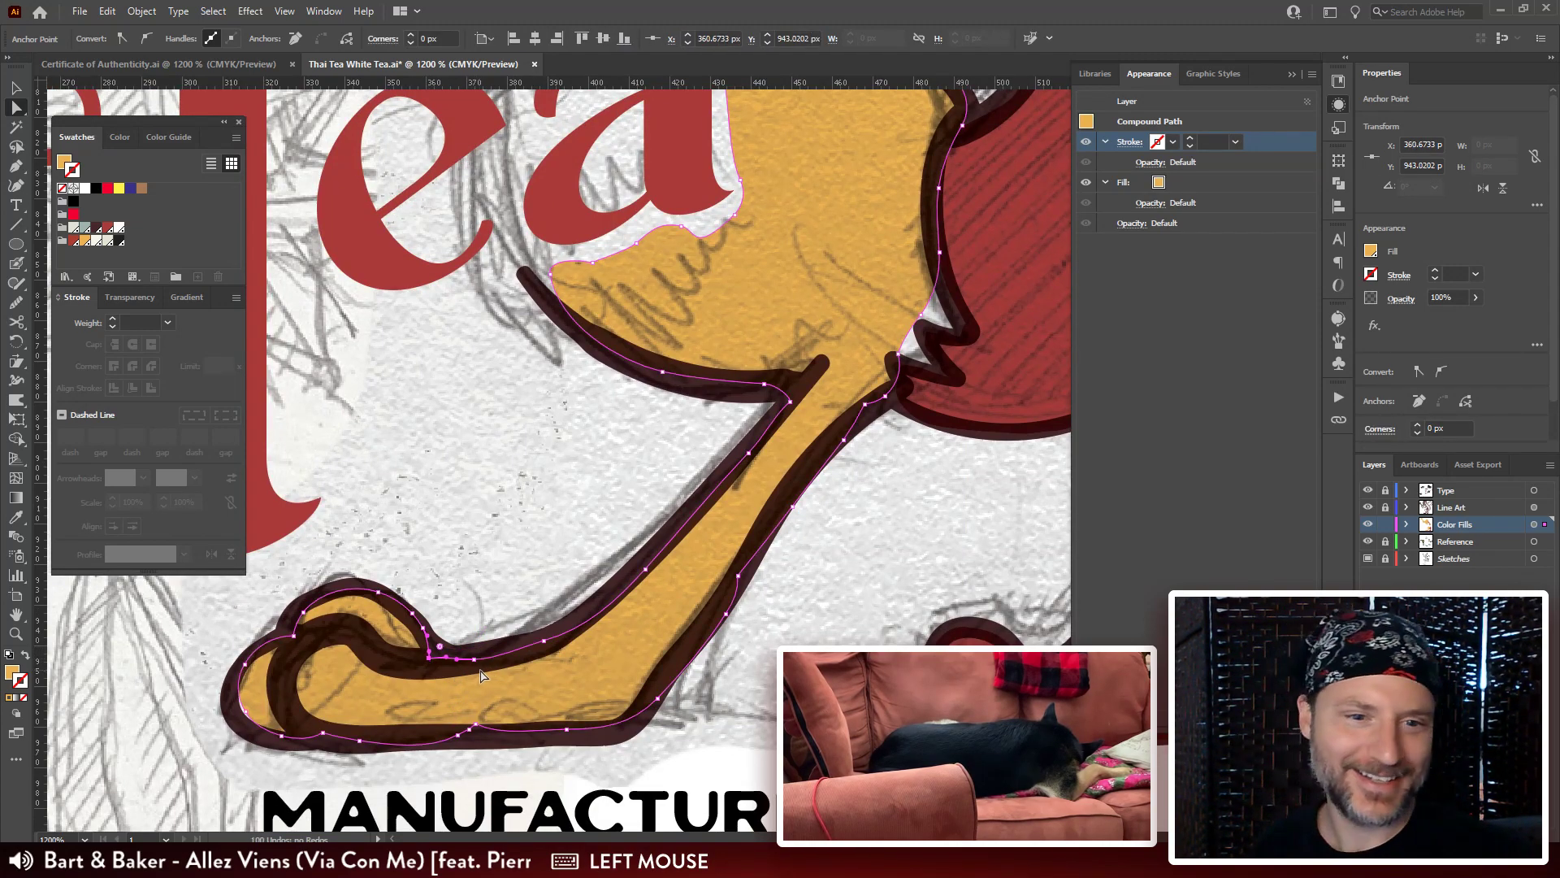
Smooth the bump in the gold fill along the back of the lower leg so its edge follows the outline.
left_click_drag(650, 351, 583, 366)
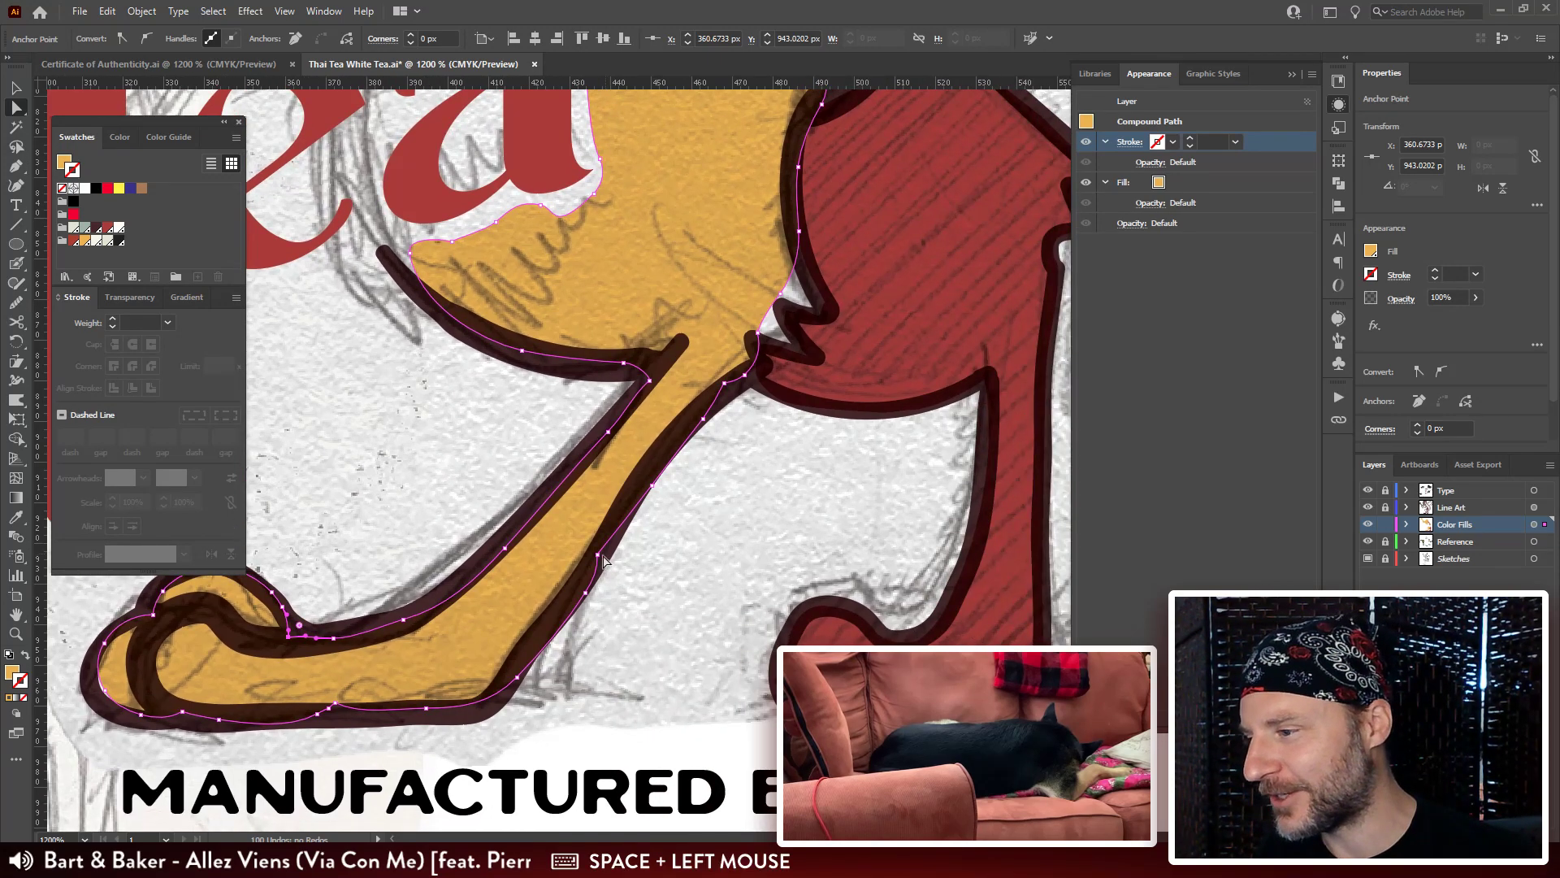
left_click(585, 601)
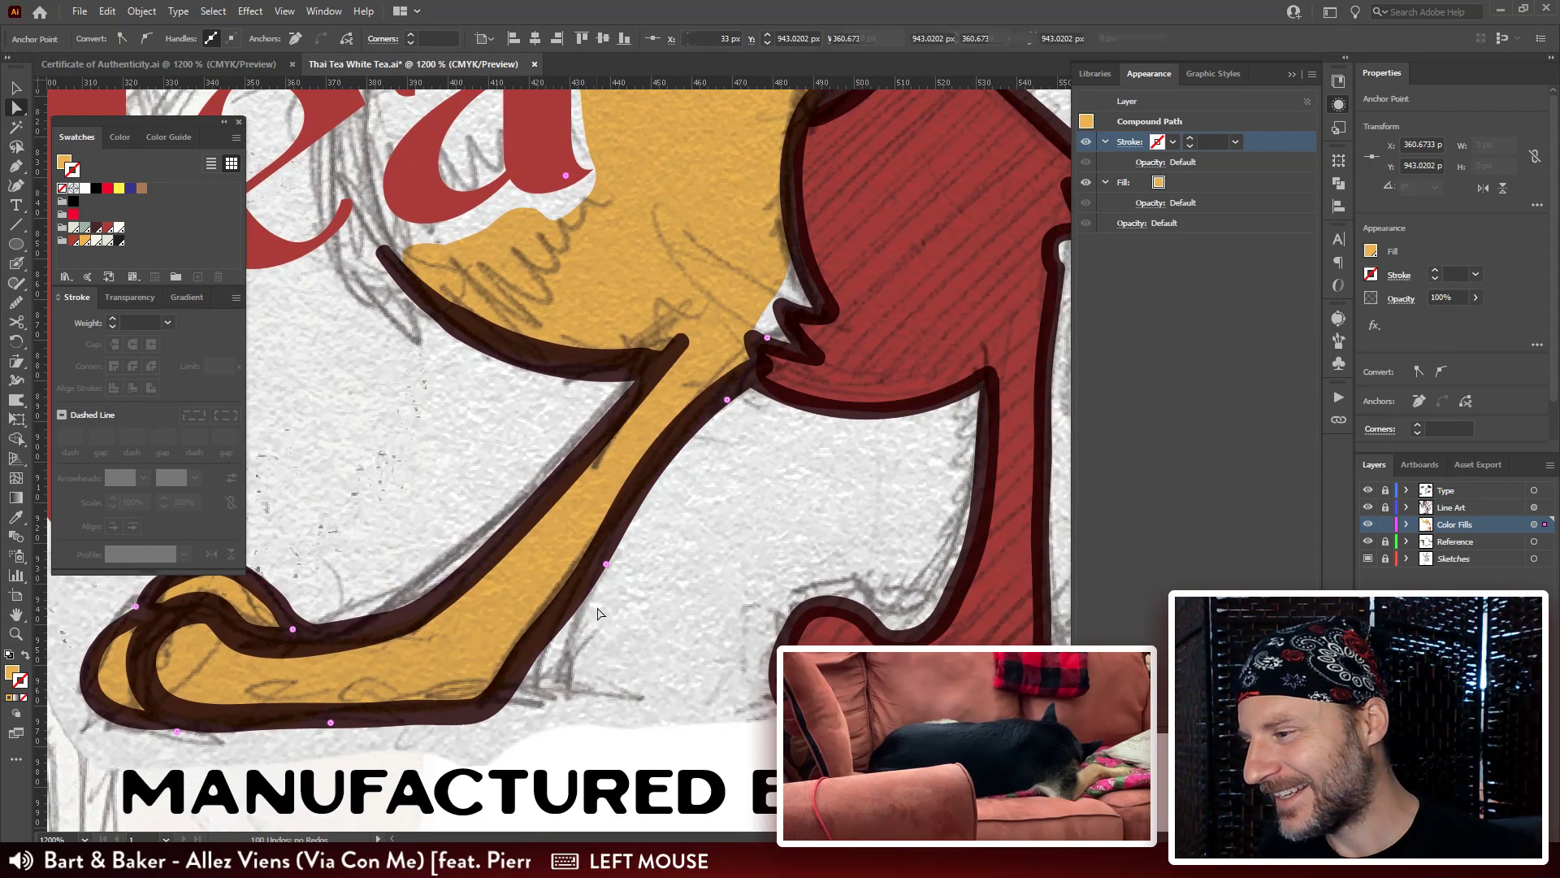
left_click(590, 561)
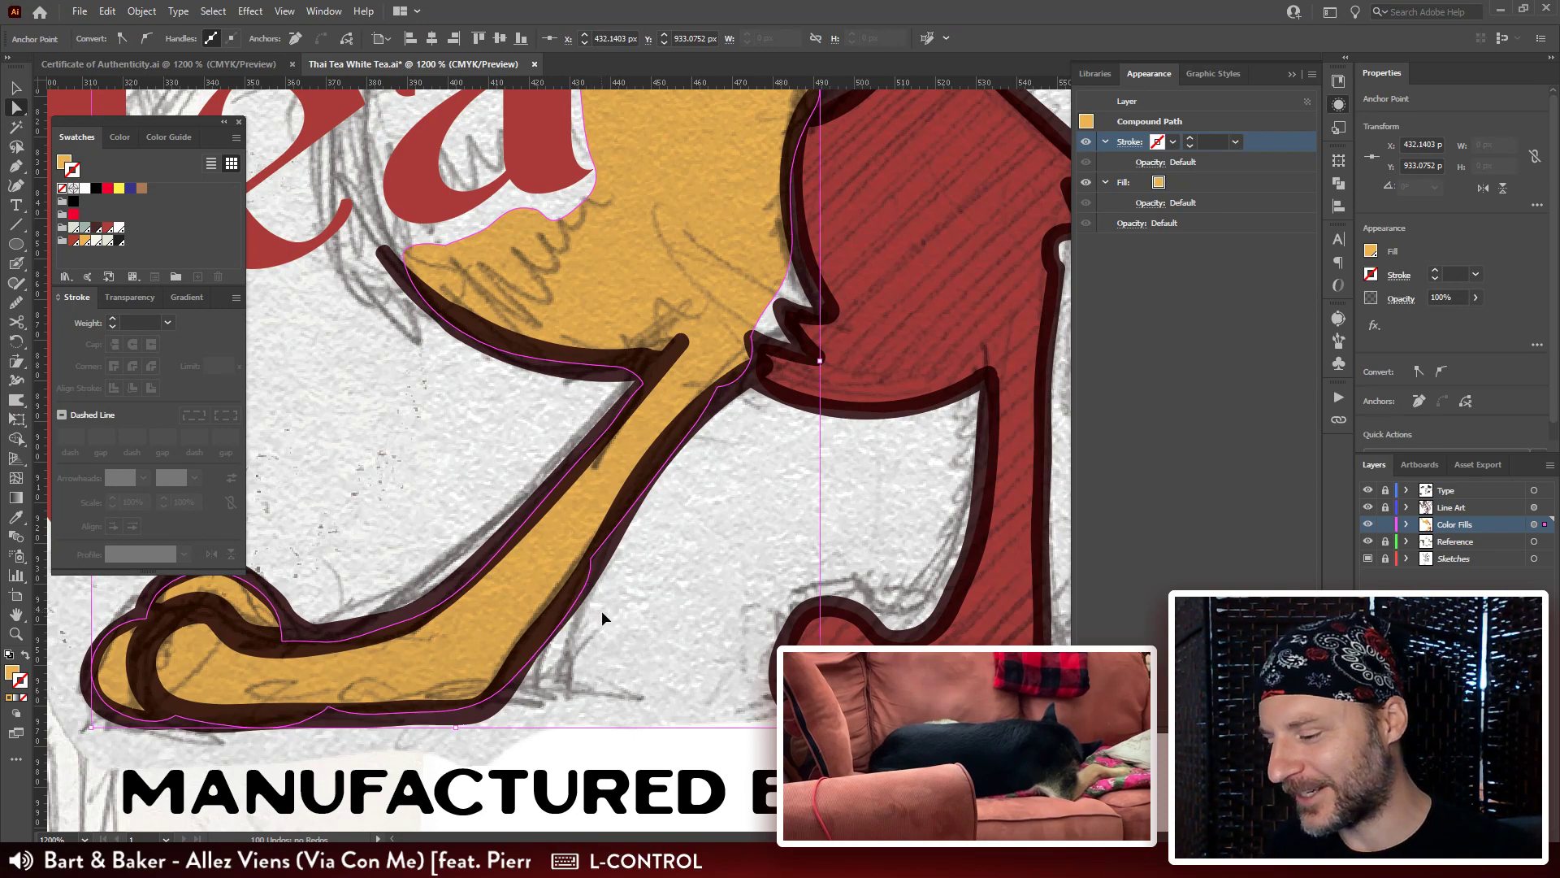
left_click_drag(596, 566, 579, 577)
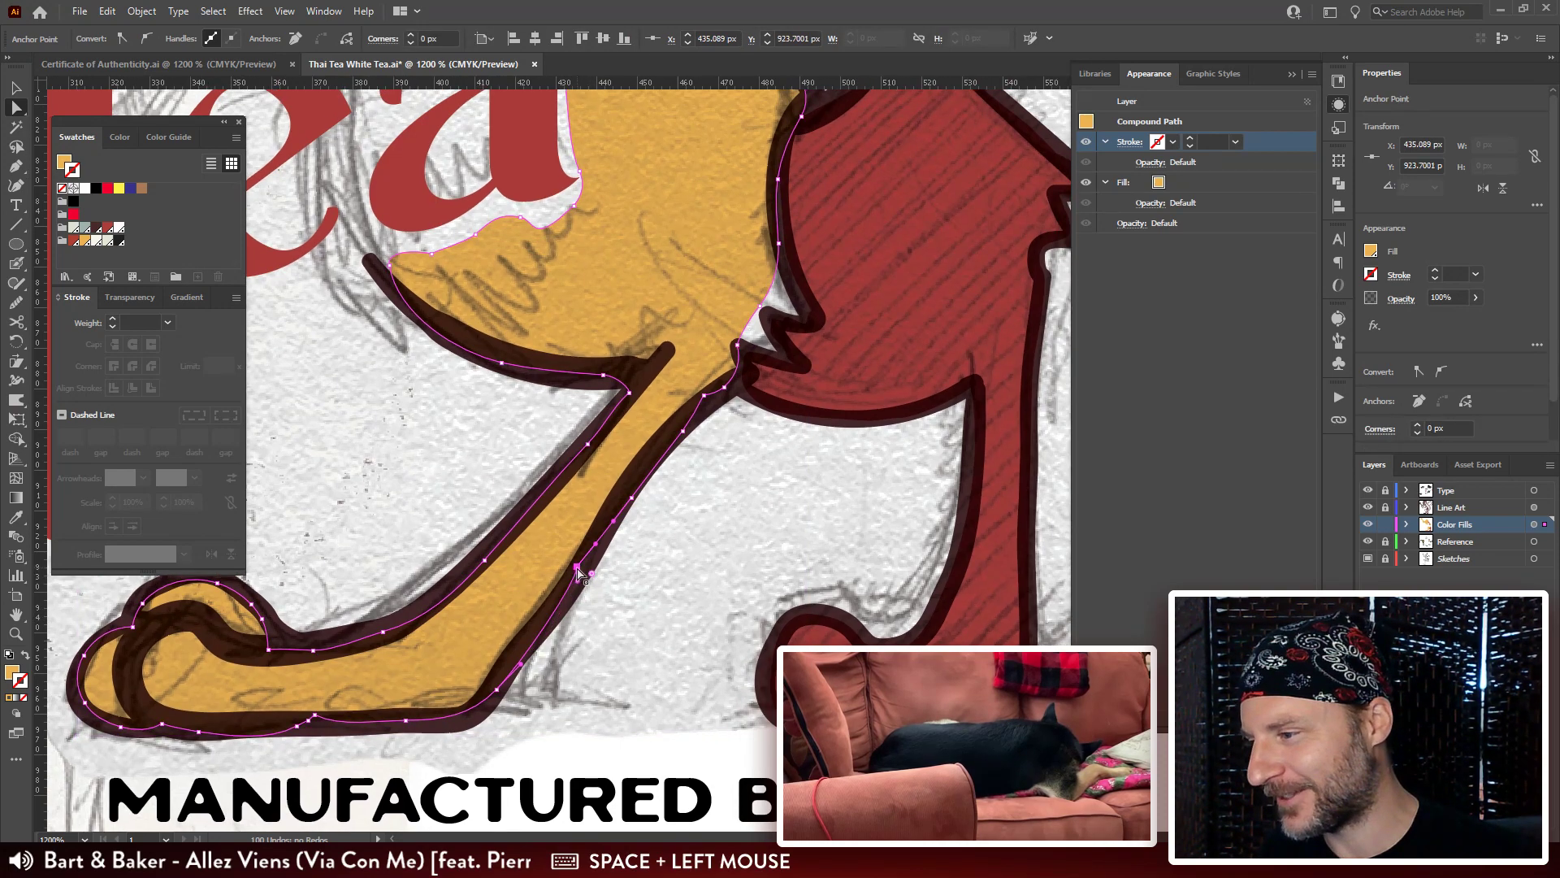
key("ctrl+z")
Extend the thigh fill into the jagged fur notch beside the red leg and out to the line-art corner above it.
left_click_drag(657, 493, 623, 491)
left_click_drag(679, 434, 736, 380)
key("ctrl+r")
scroll(762, 382, "up", 2)
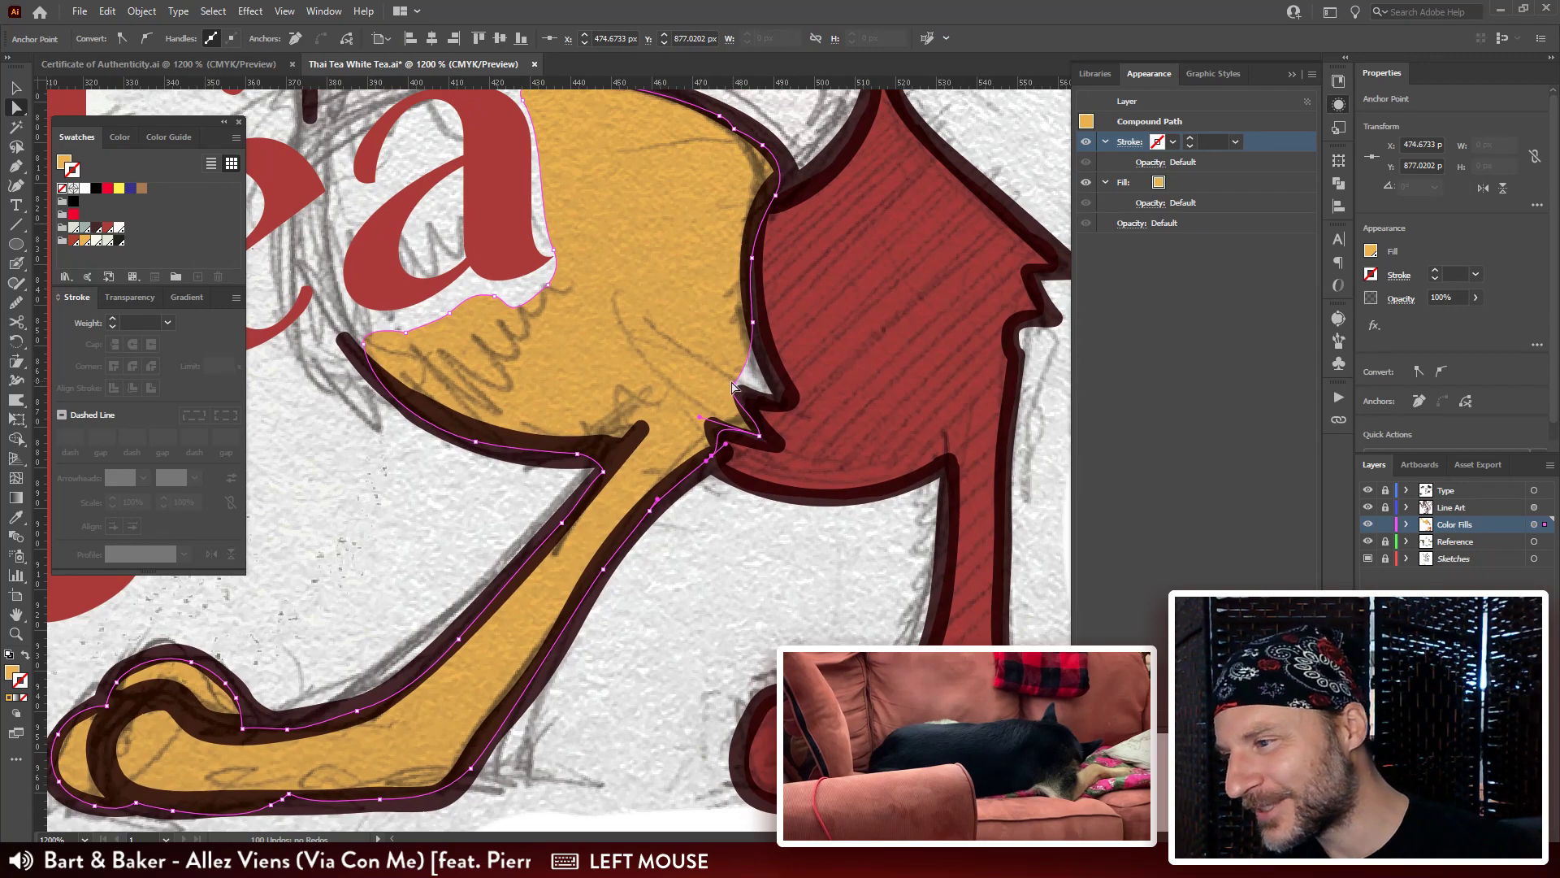
key("ctrl+z")
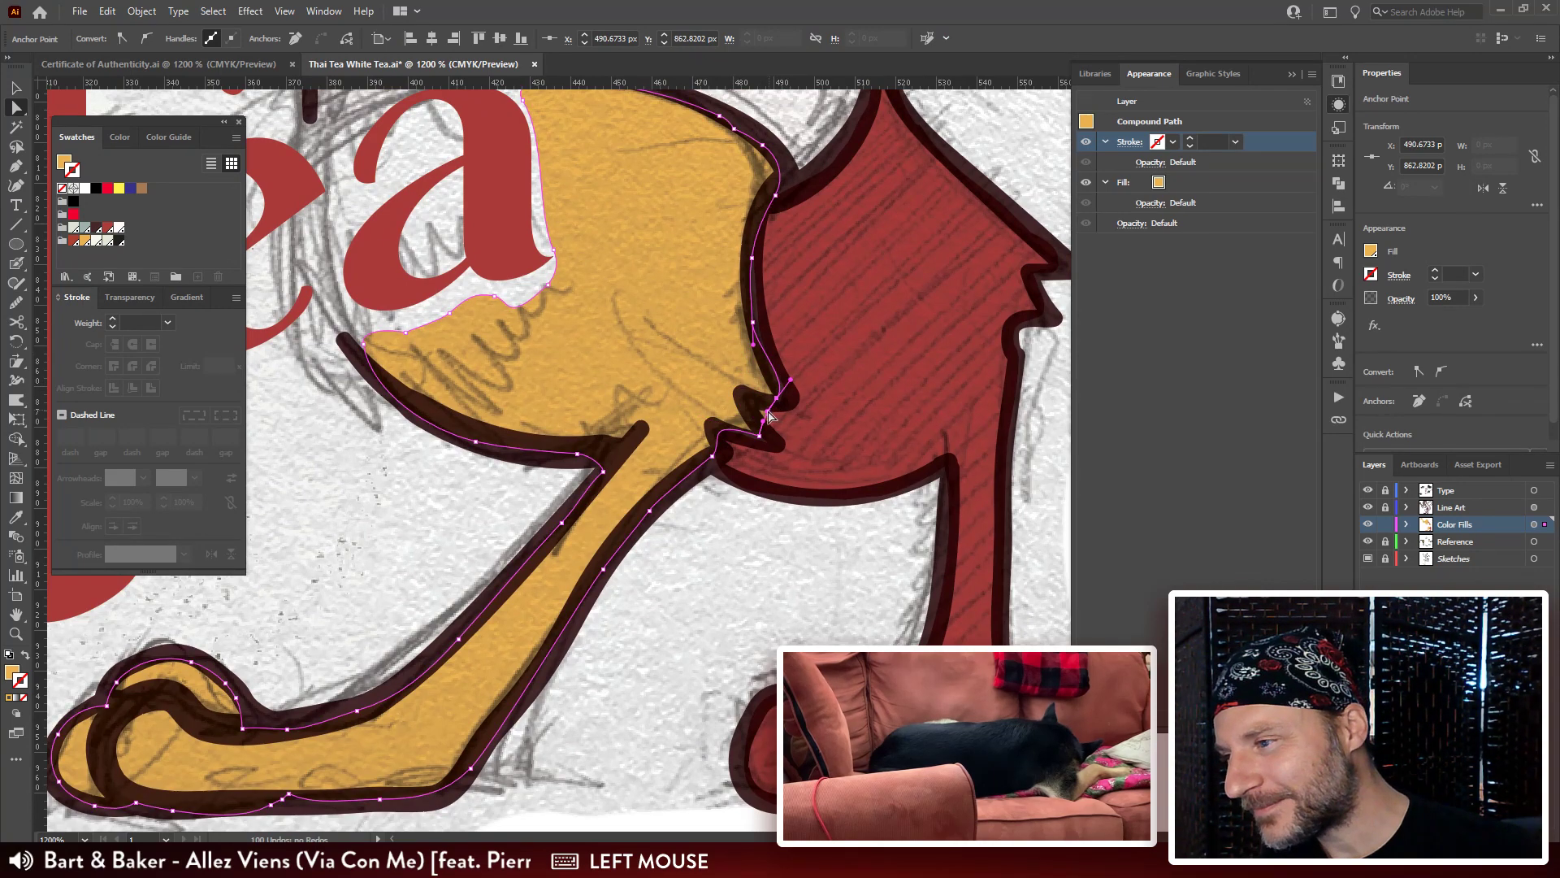
left_click_drag(720, 383, 800, 451)
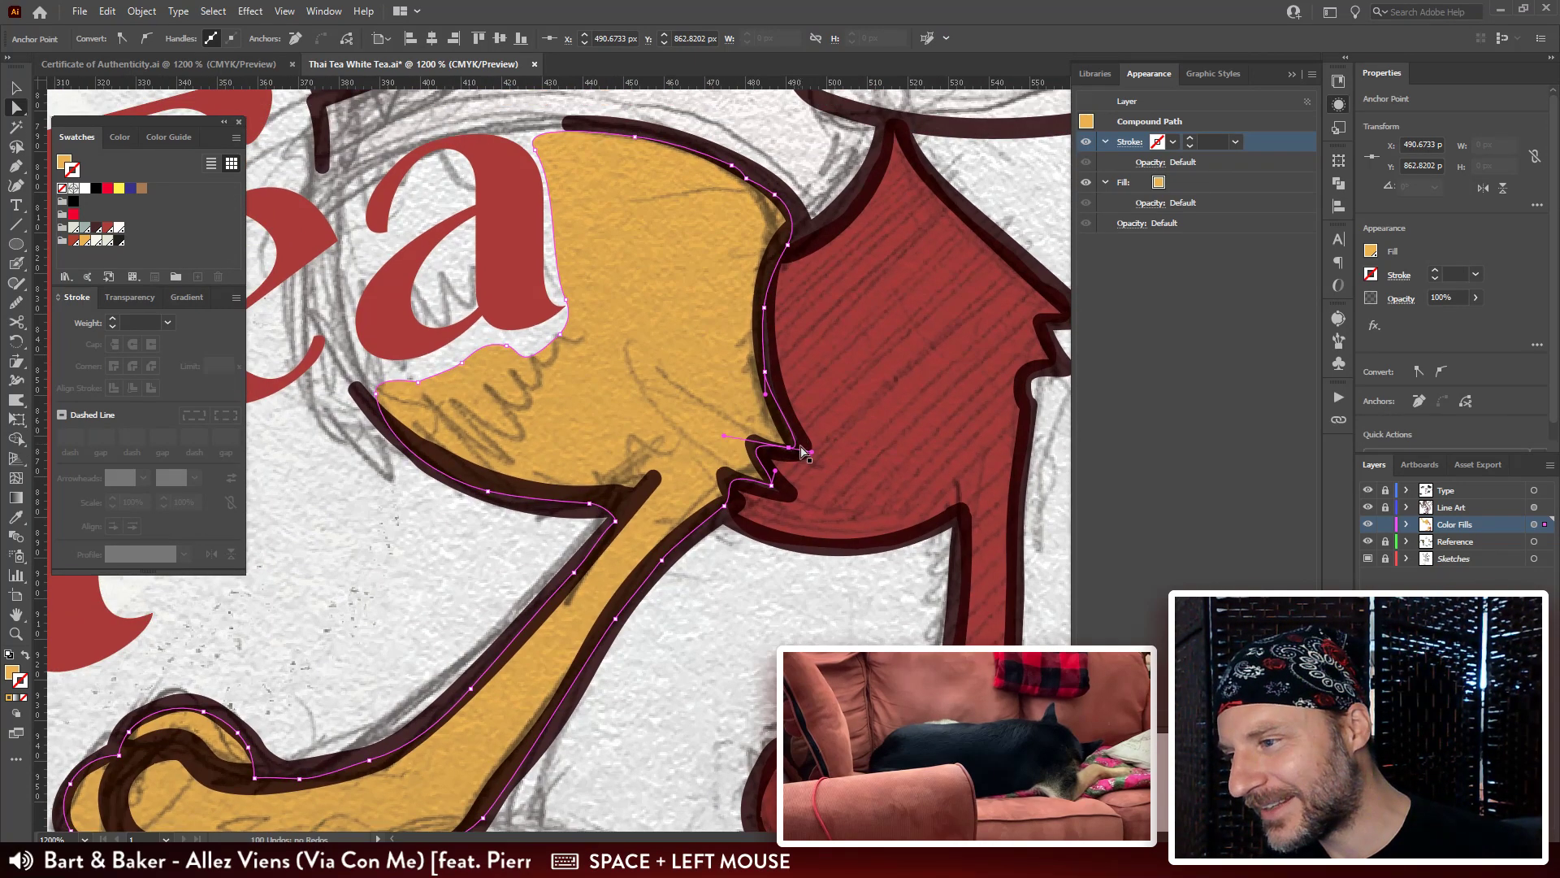
left_click(788, 453)
left_click_drag(760, 315, 768, 390)
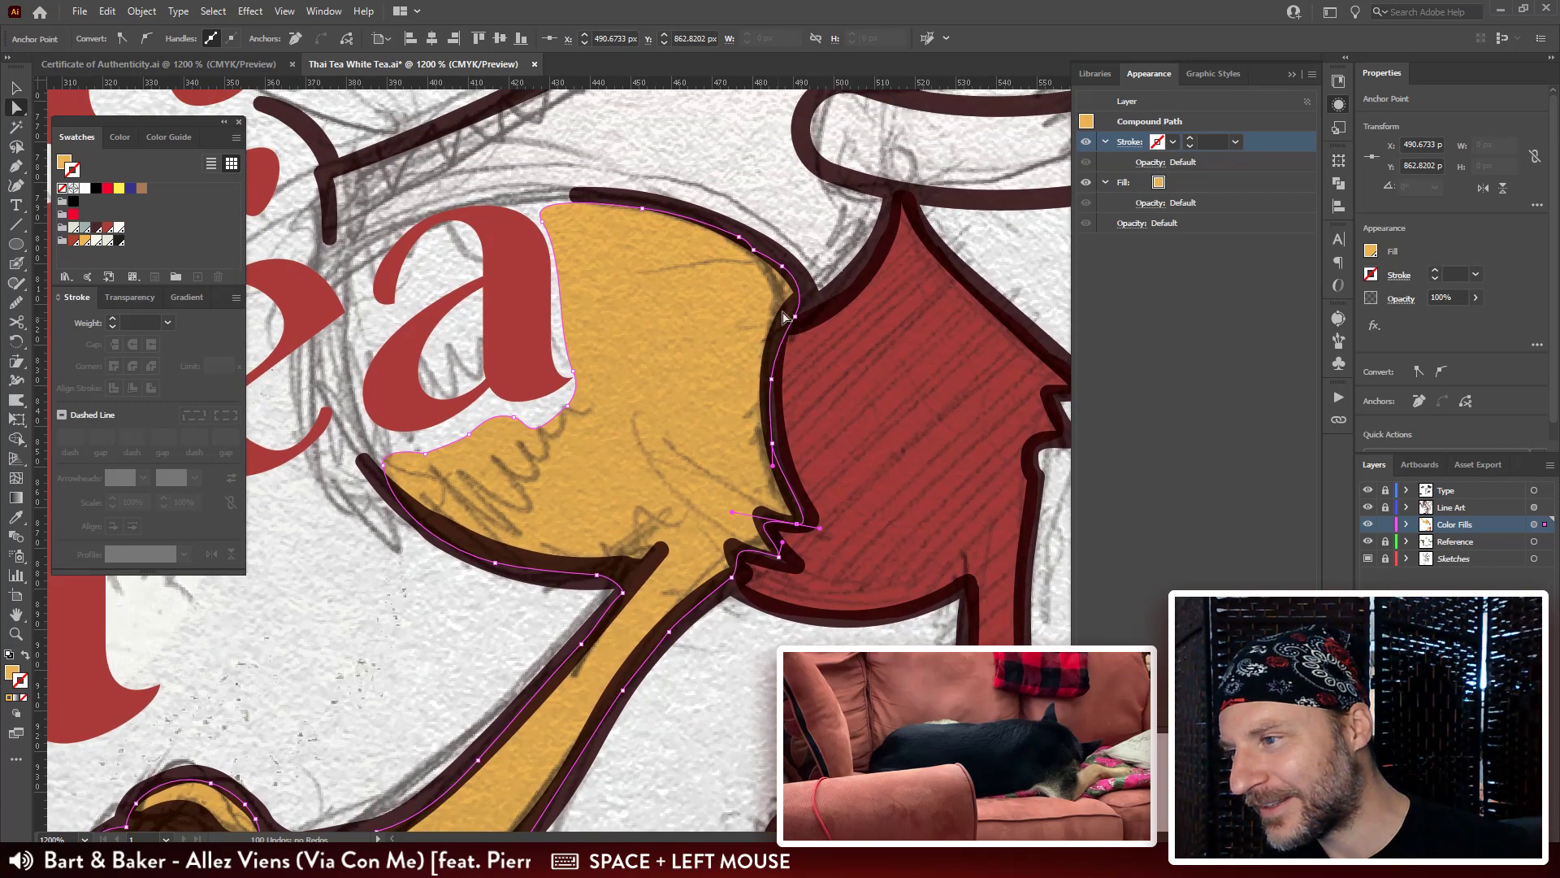
left_click_drag(796, 320, 807, 284)
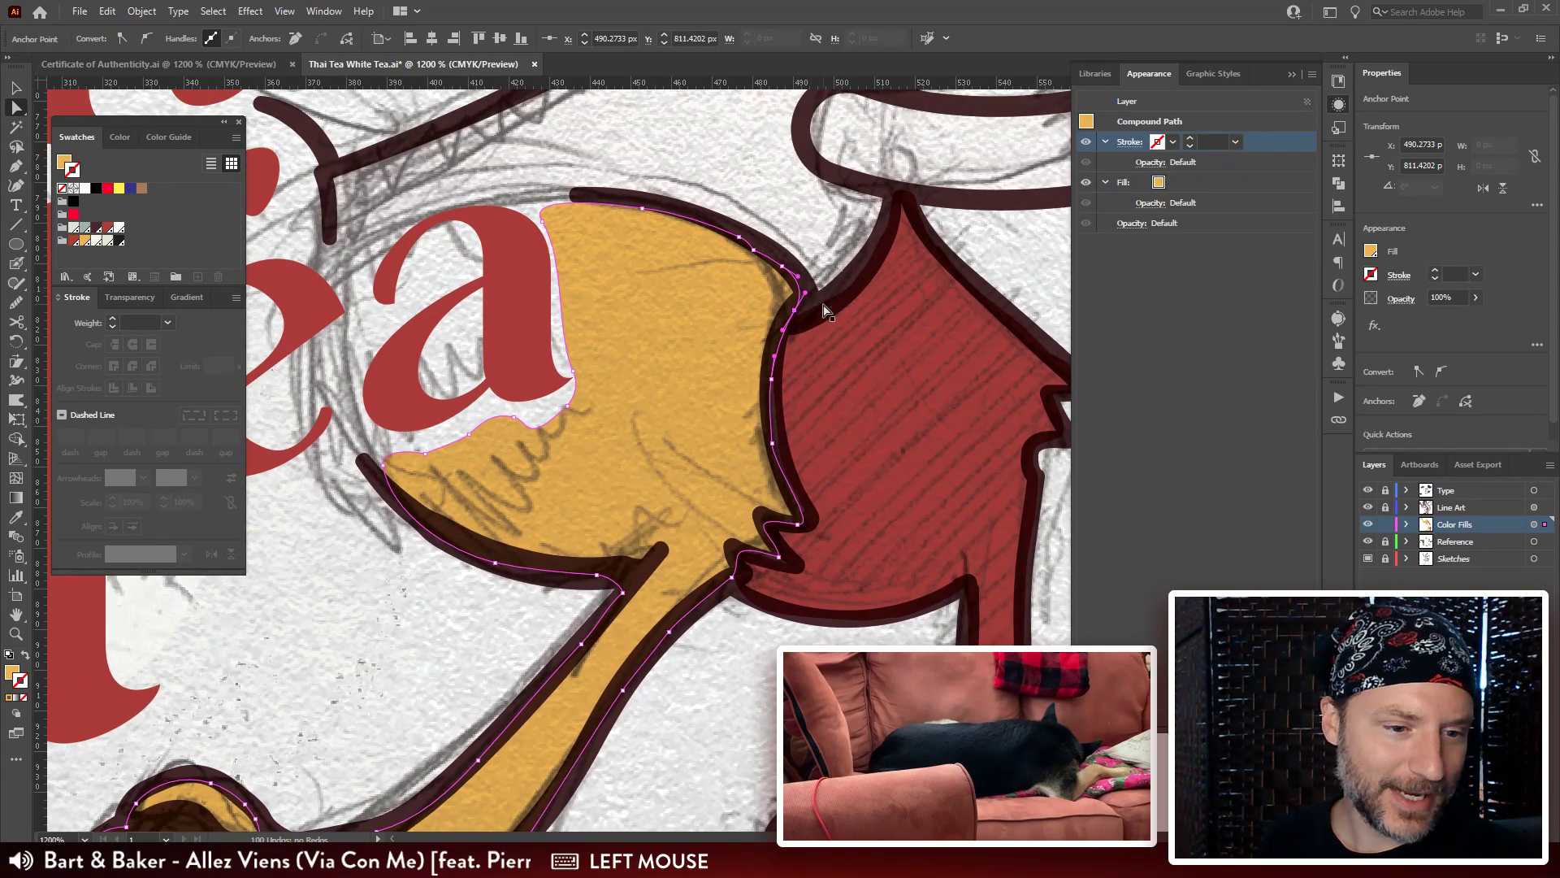
Refine the thigh fill's edge around the a, repositioning the anchor points below the letter and near its tail for a smoother curve.
left_click_drag(825, 309, 756, 360)
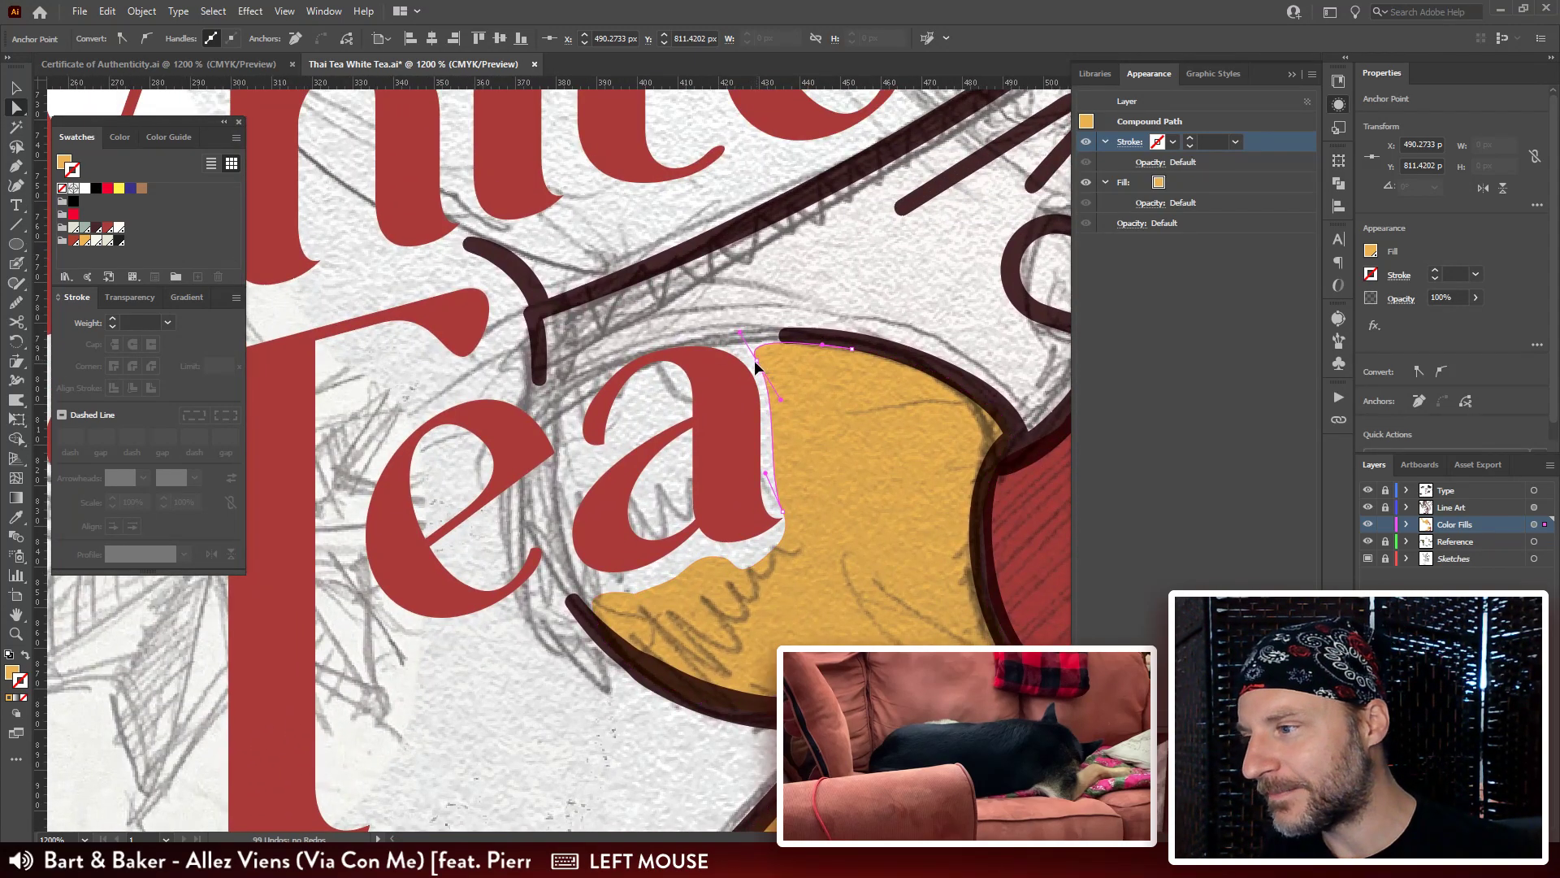
left_click(627, 597)
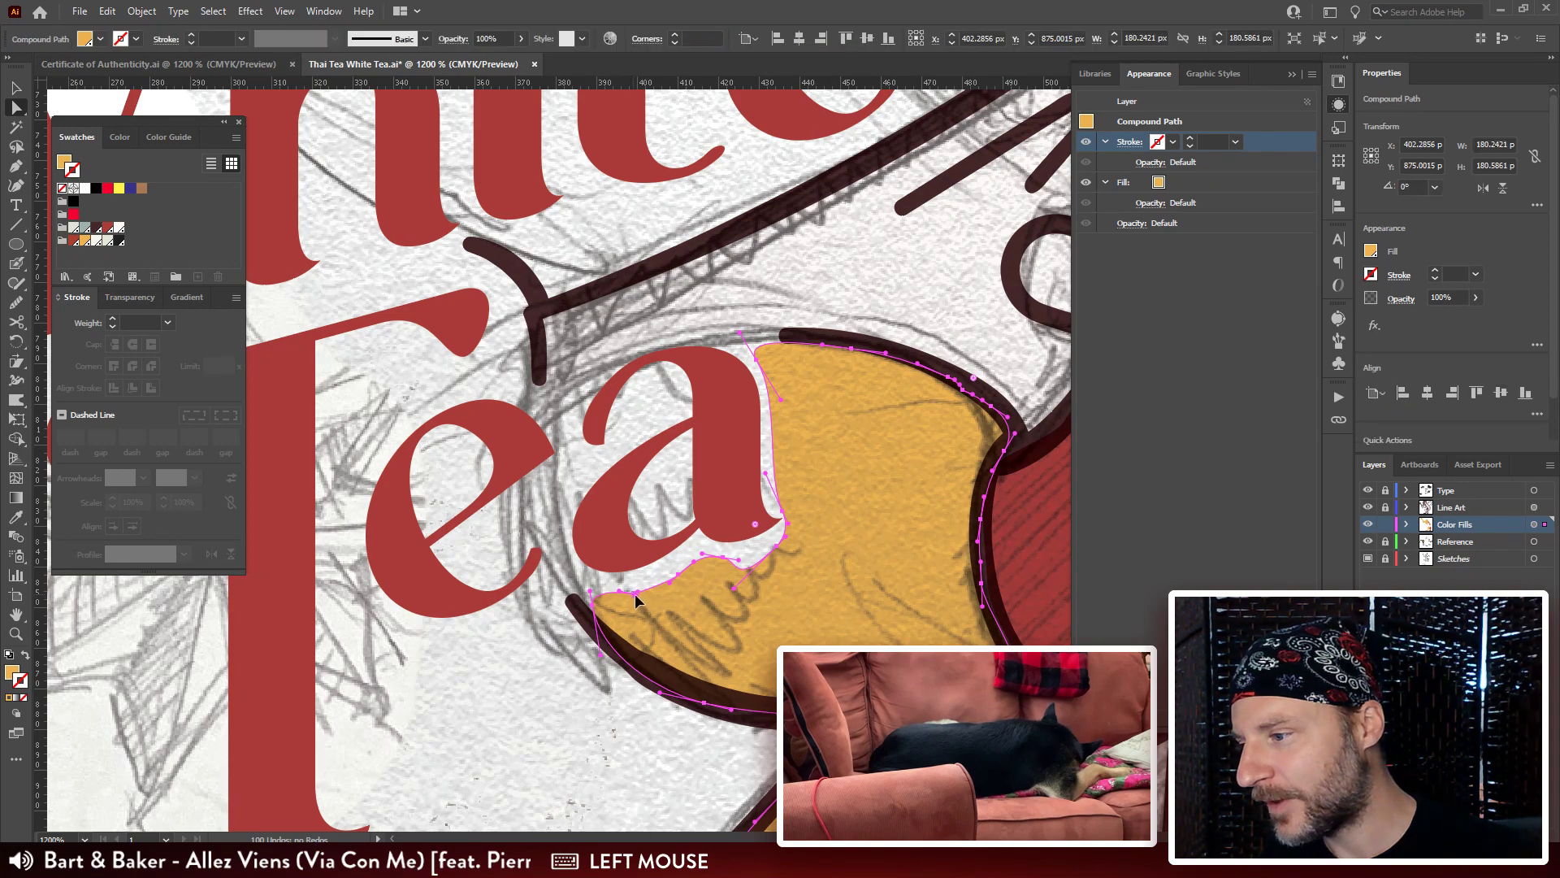
key("ctrl+z")
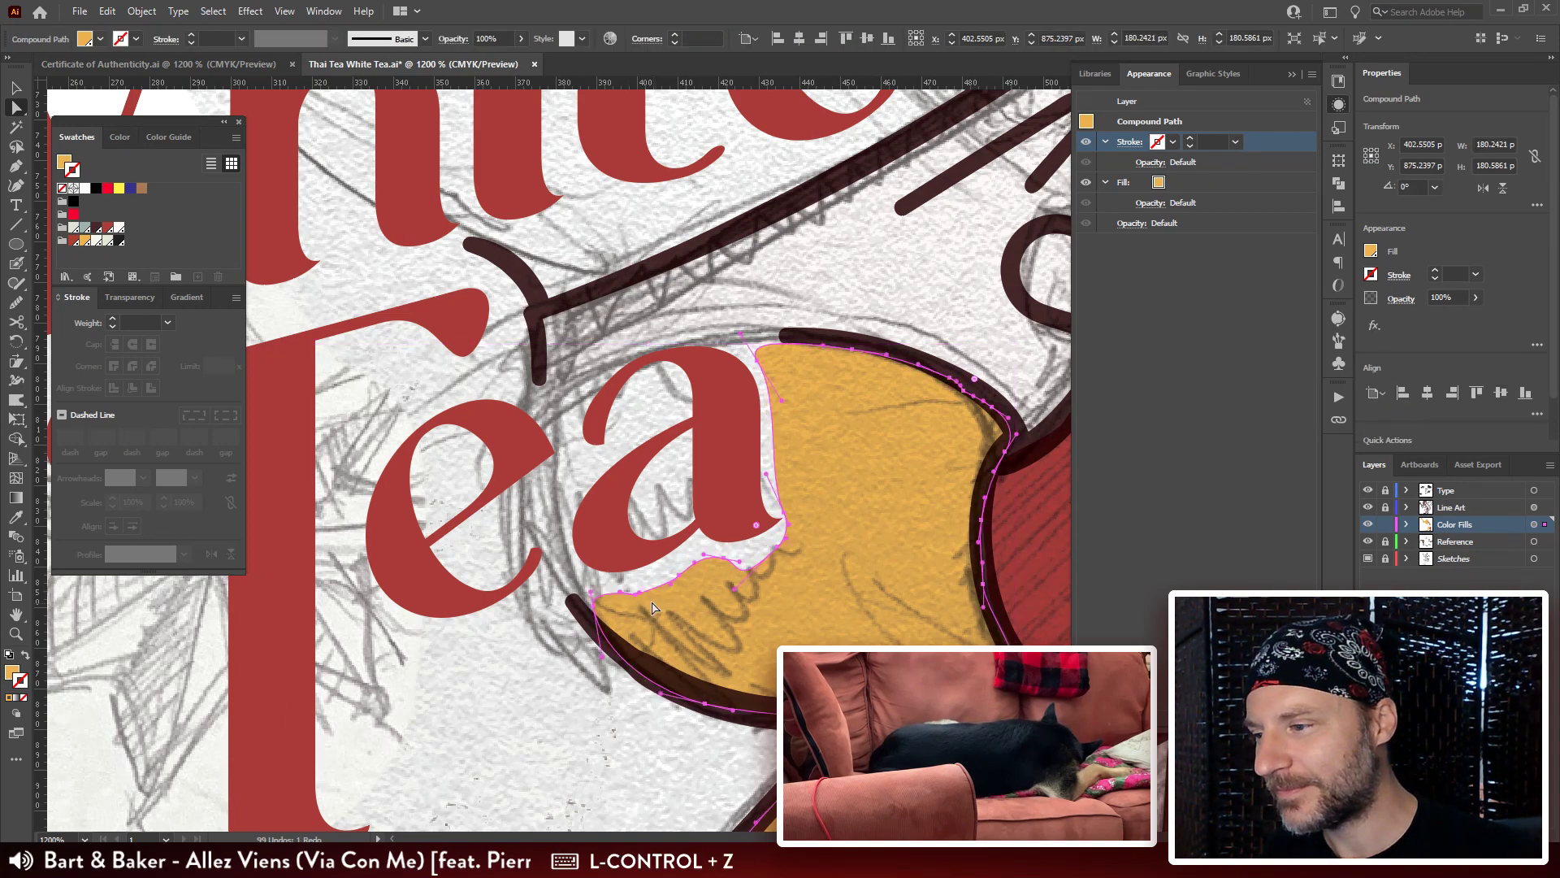
left_click(636, 600)
left_click_drag(636, 599, 615, 595)
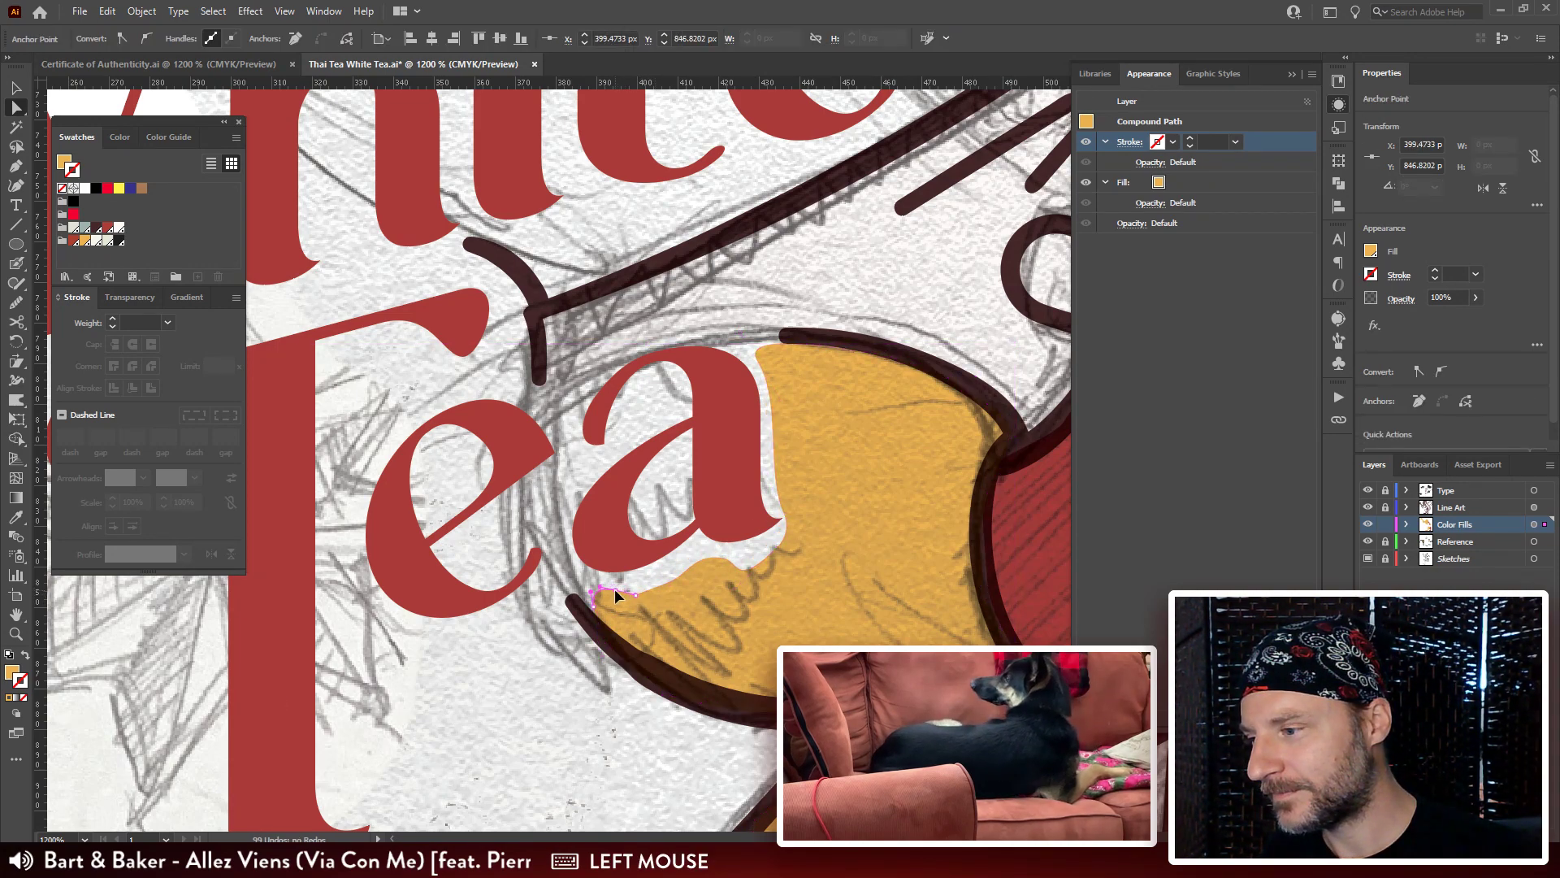
key("ctrl+z")
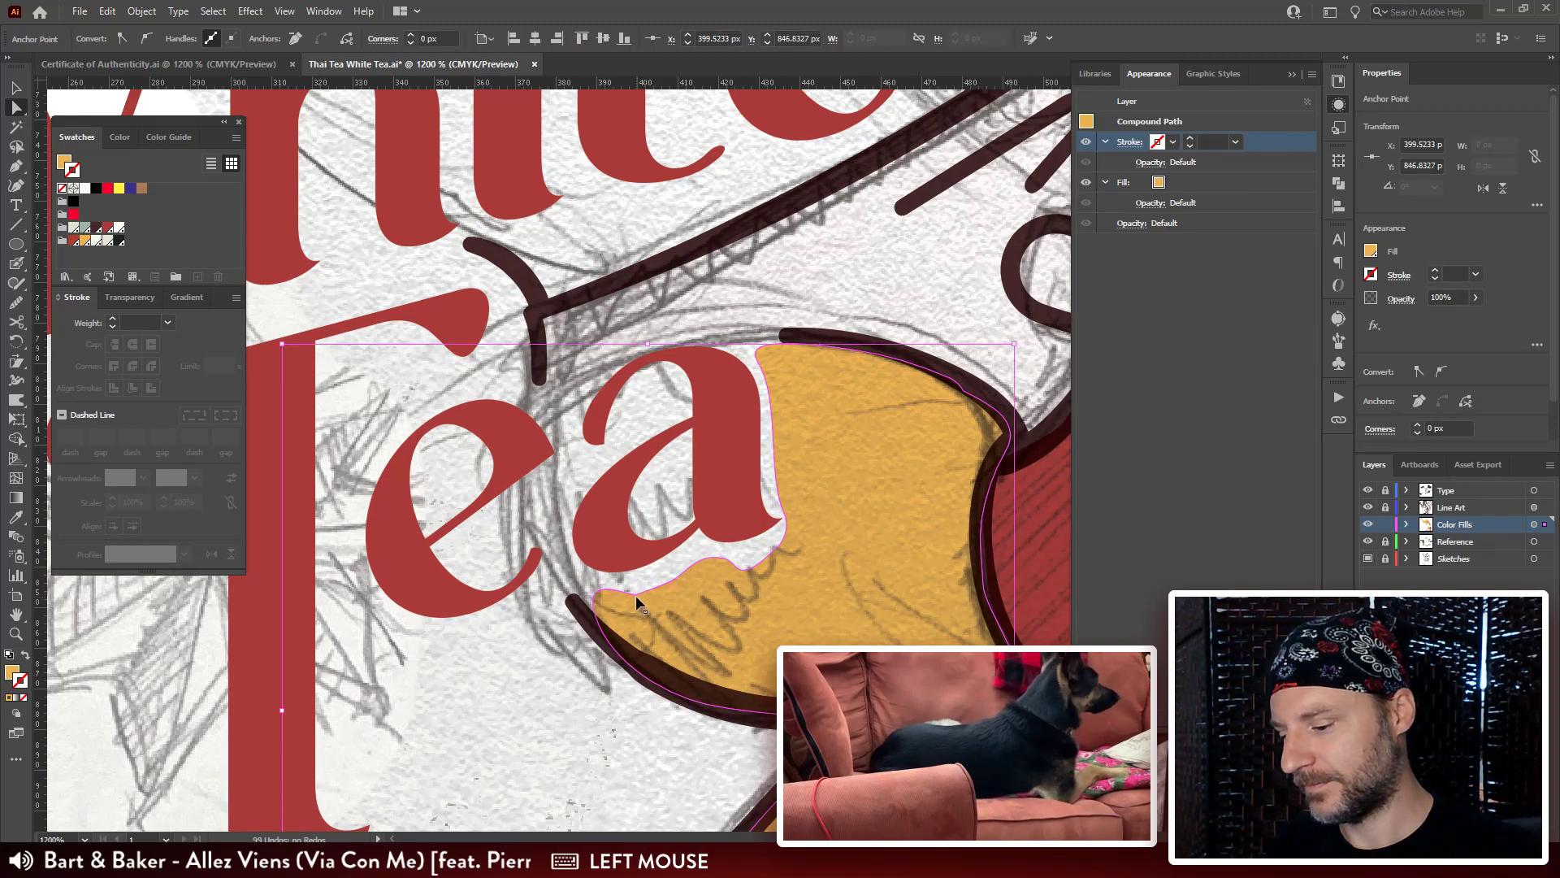
left_click_drag(637, 598, 682, 585)
left_click(678, 573)
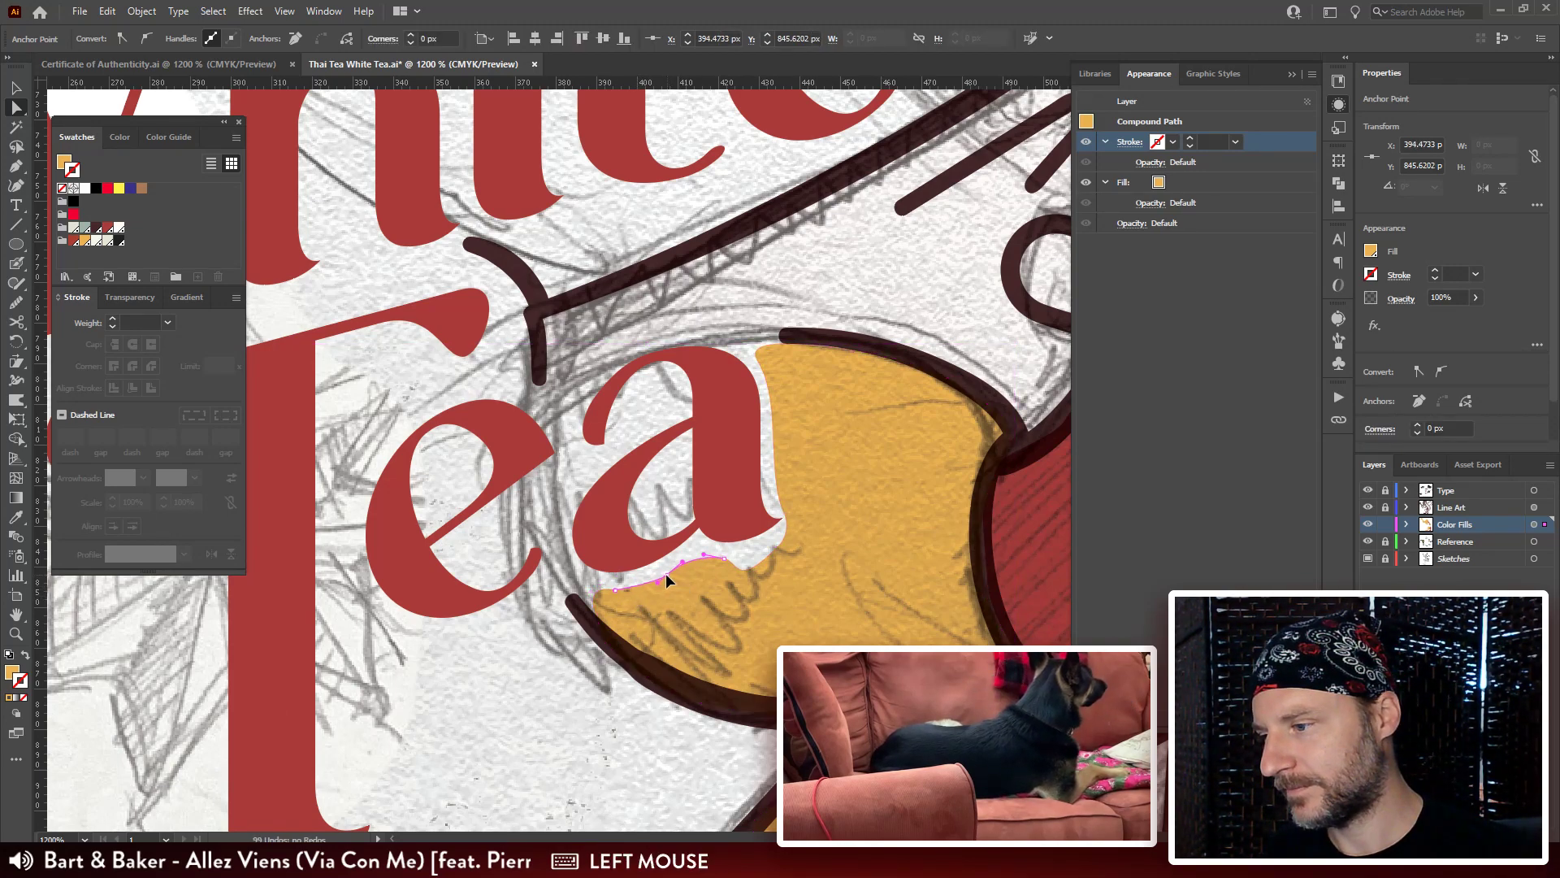
left_click(746, 567)
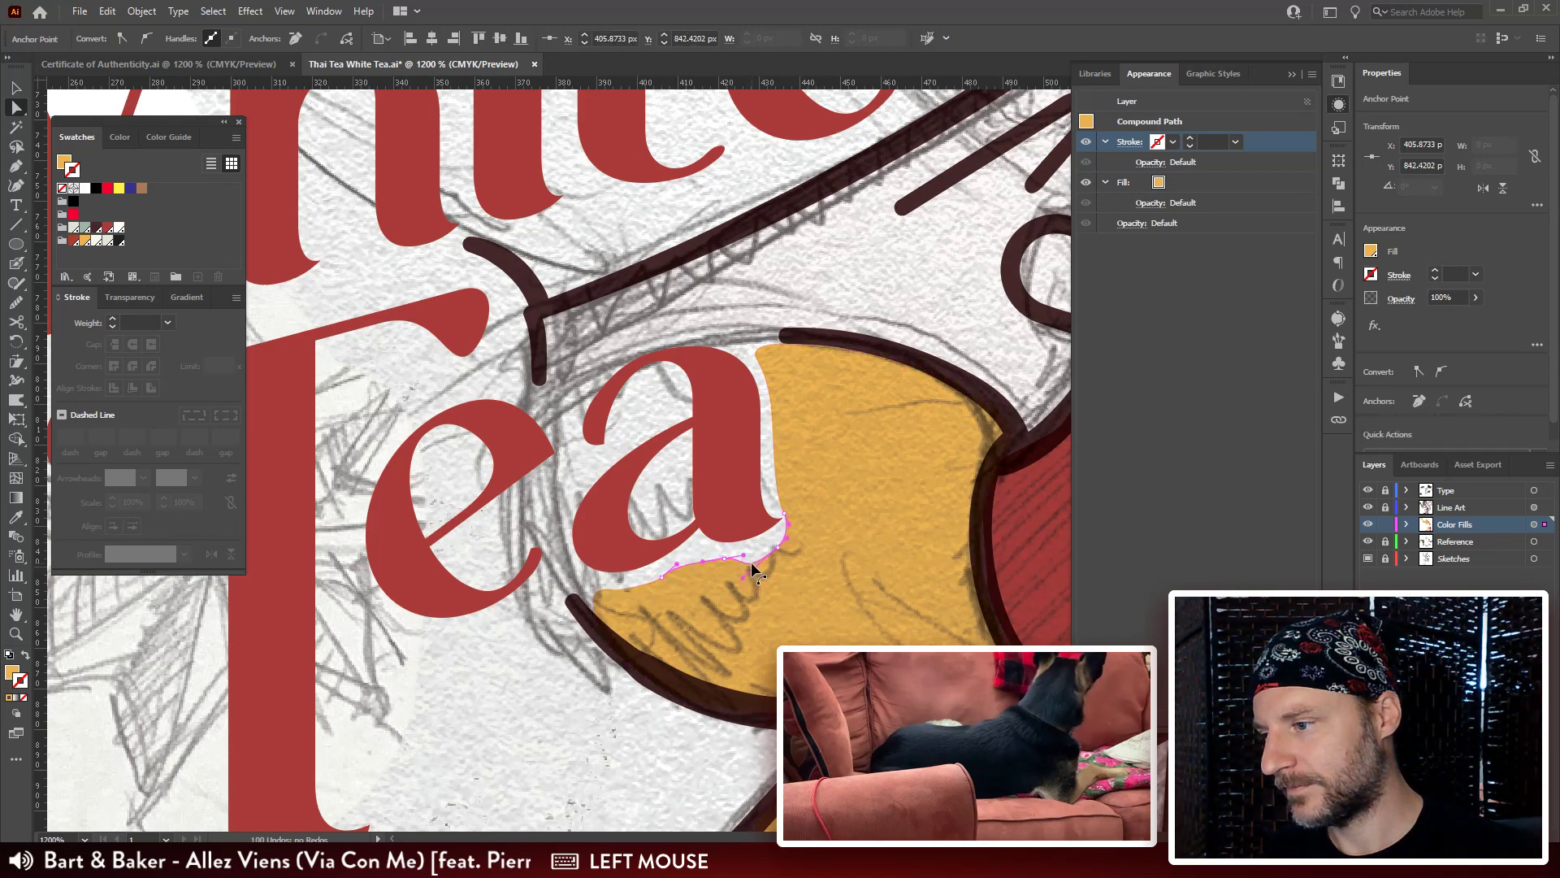
left_click(787, 536)
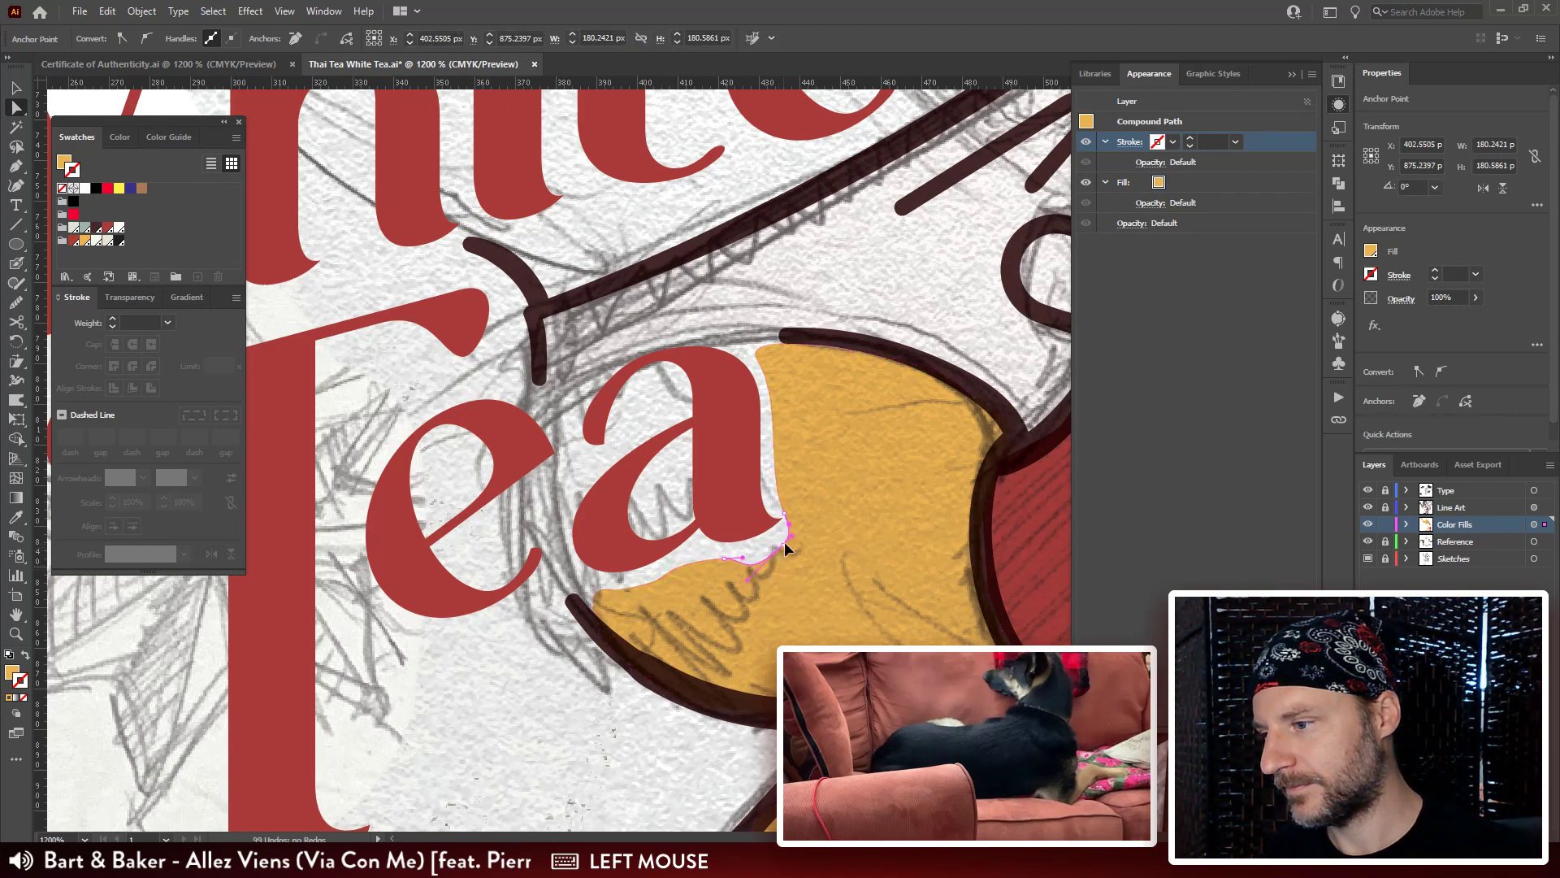
Review the whole Thai Tea label with its gold and red fills, leaving nothing selected.
left_click(890, 294)
key("ctrl+minus")
key("ctrl+minus")
key("ctrl+minus")
key("ctrl+minus")
key("ctrl+minus")
key("ctrl+minus")
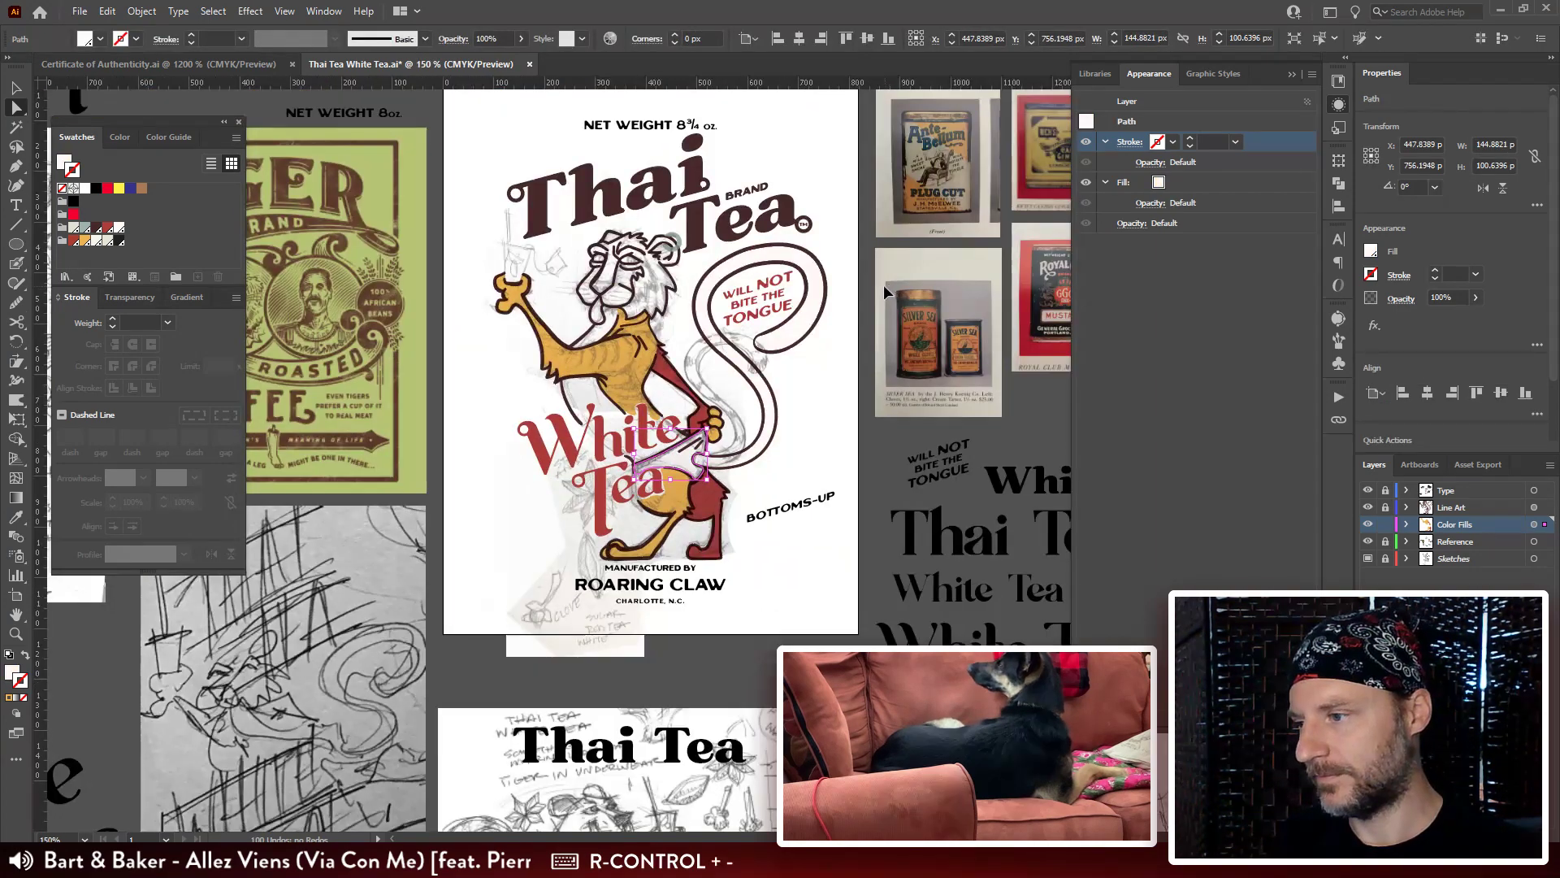
key("ctrl+plus")
left_click_drag(830, 404, 905, 497)
left_click_drag(907, 406, 553, 520)
key("ctrl+plus")
key("ctrl+plus")
key("ctrl+plus")
key("ctrl+plus")
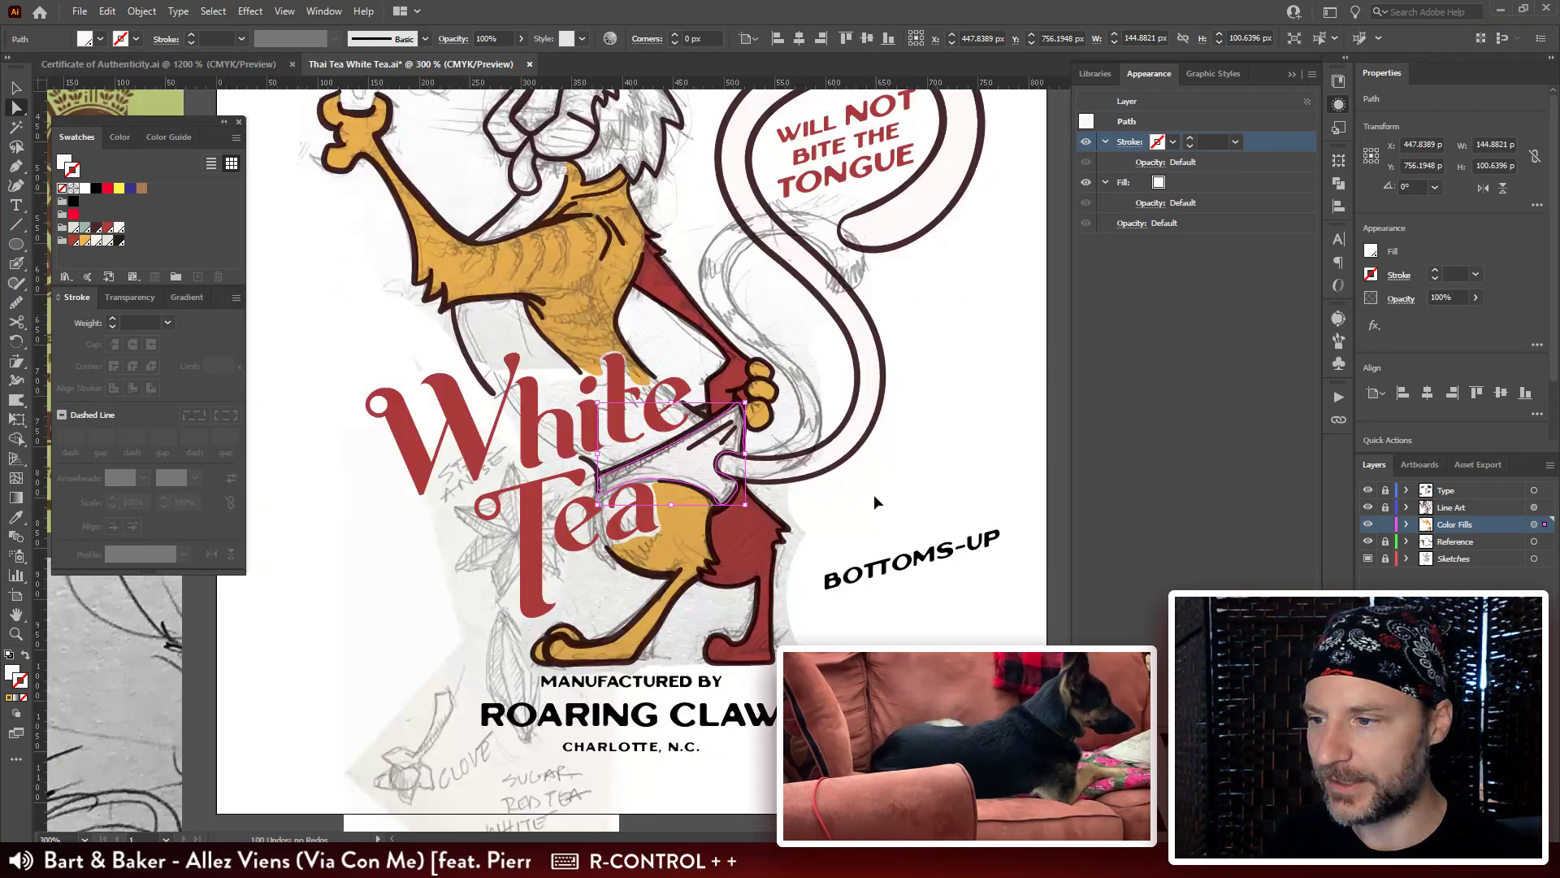
left_click_drag(885, 420, 342, 552)
key("ctrl+shift+a")
Examine the vintage tin references, including Silver Sea, Ante-Bellum, Canton Ginger and Royal Club Mustard.
left_click_drag(544, 446, 563, 528)
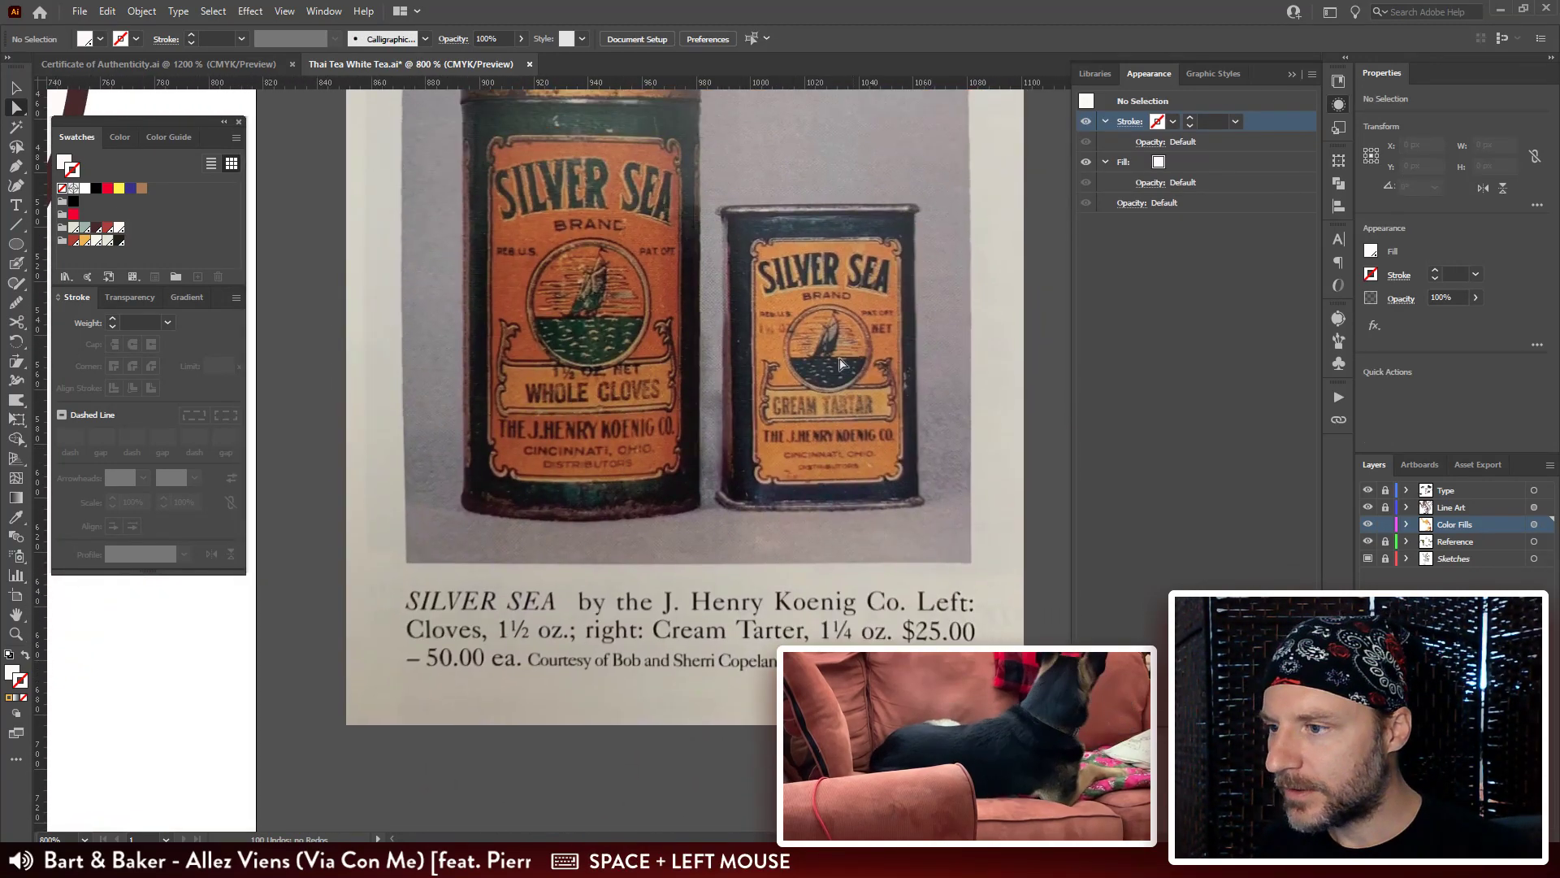
left_click_drag(781, 255, 709, 619)
left_click_drag(653, 341, 617, 515)
left_click_drag(563, 366, 605, 610)
left_click_drag(587, 171, 552, 355)
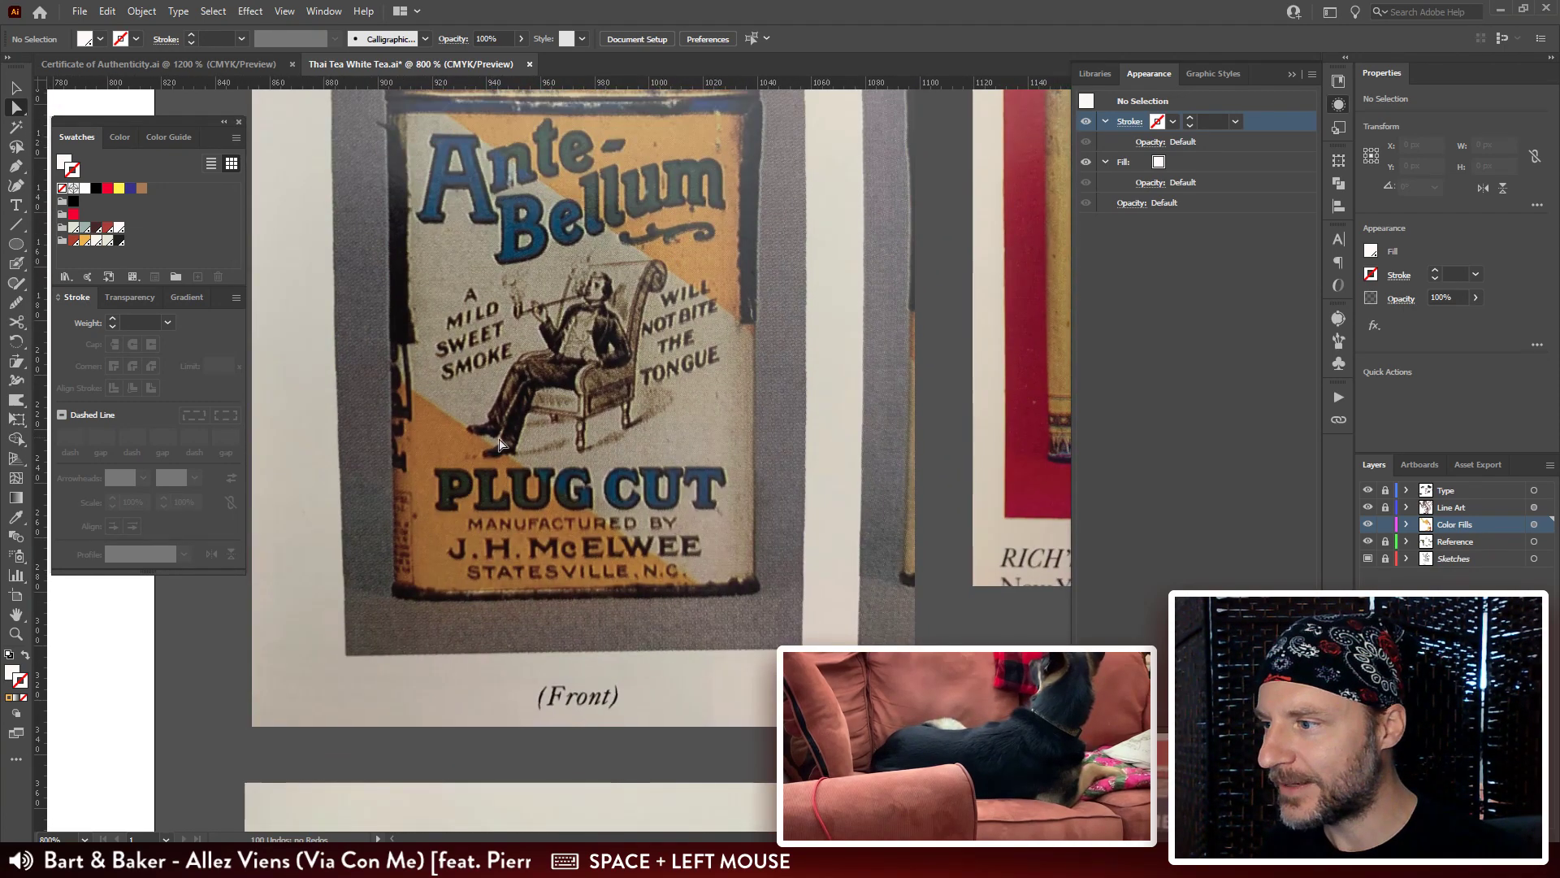
left_click_drag(598, 423, 163, 471)
left_click_drag(712, 272, 607, 180)
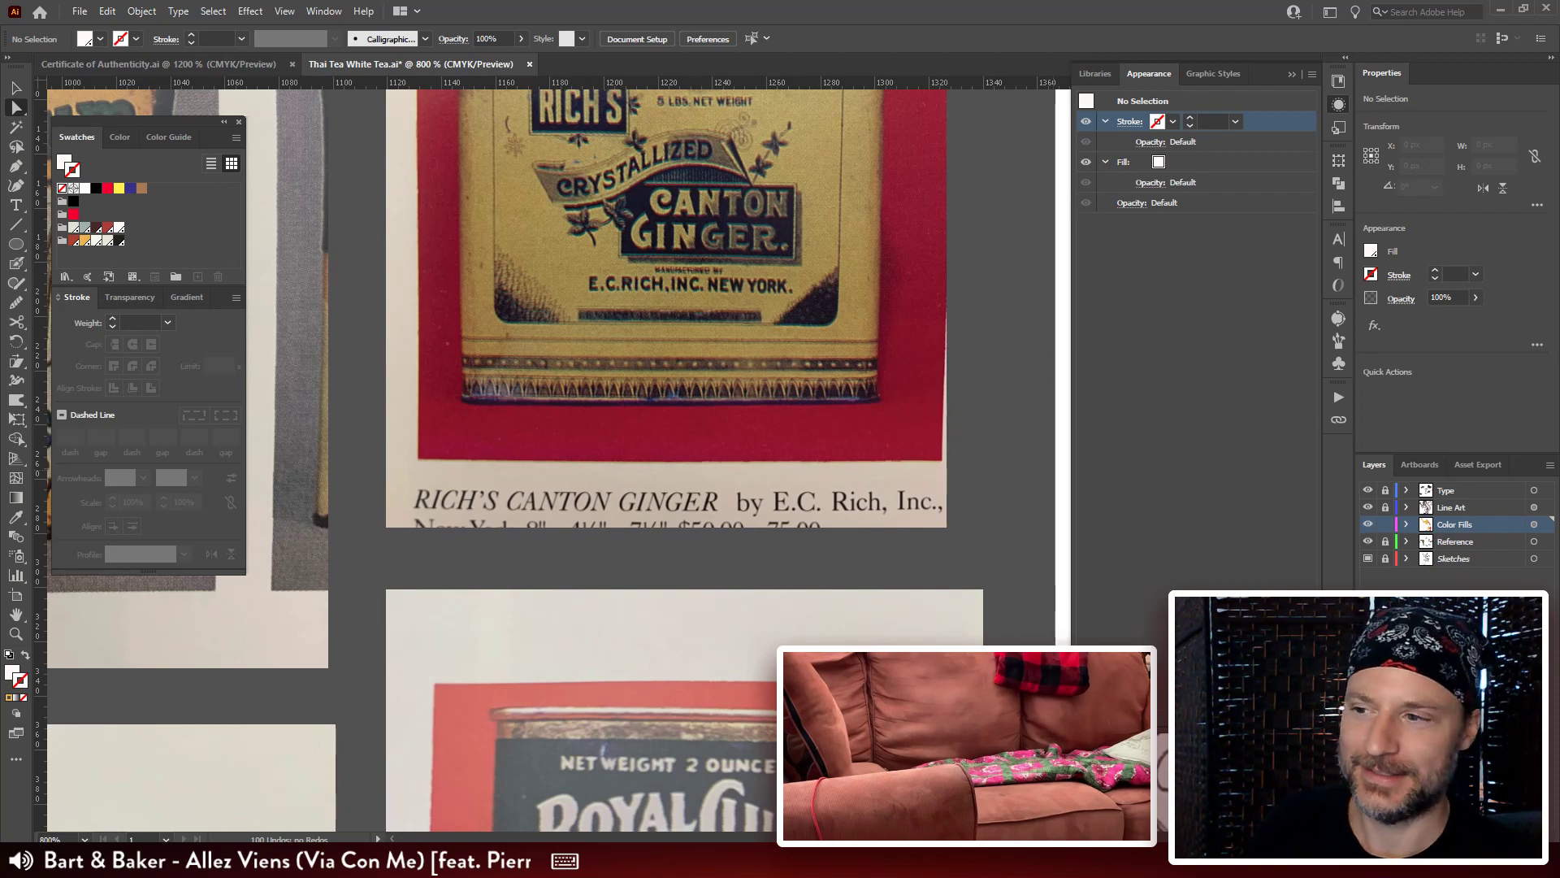
left_click_drag(911, 613, 802, 176)
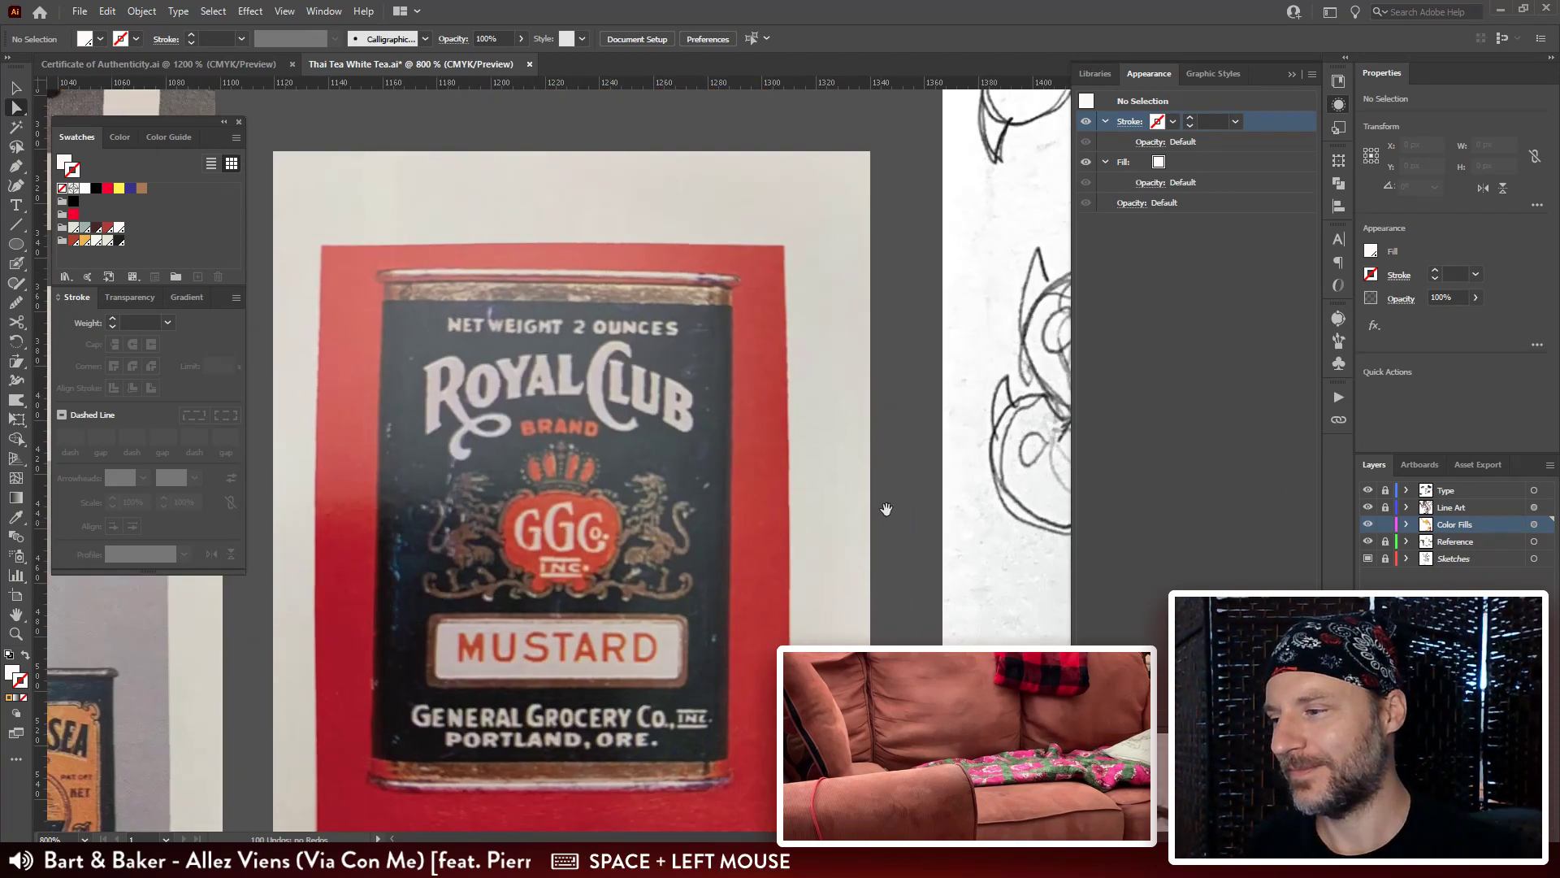
left_click_drag(885, 507, 877, 443)
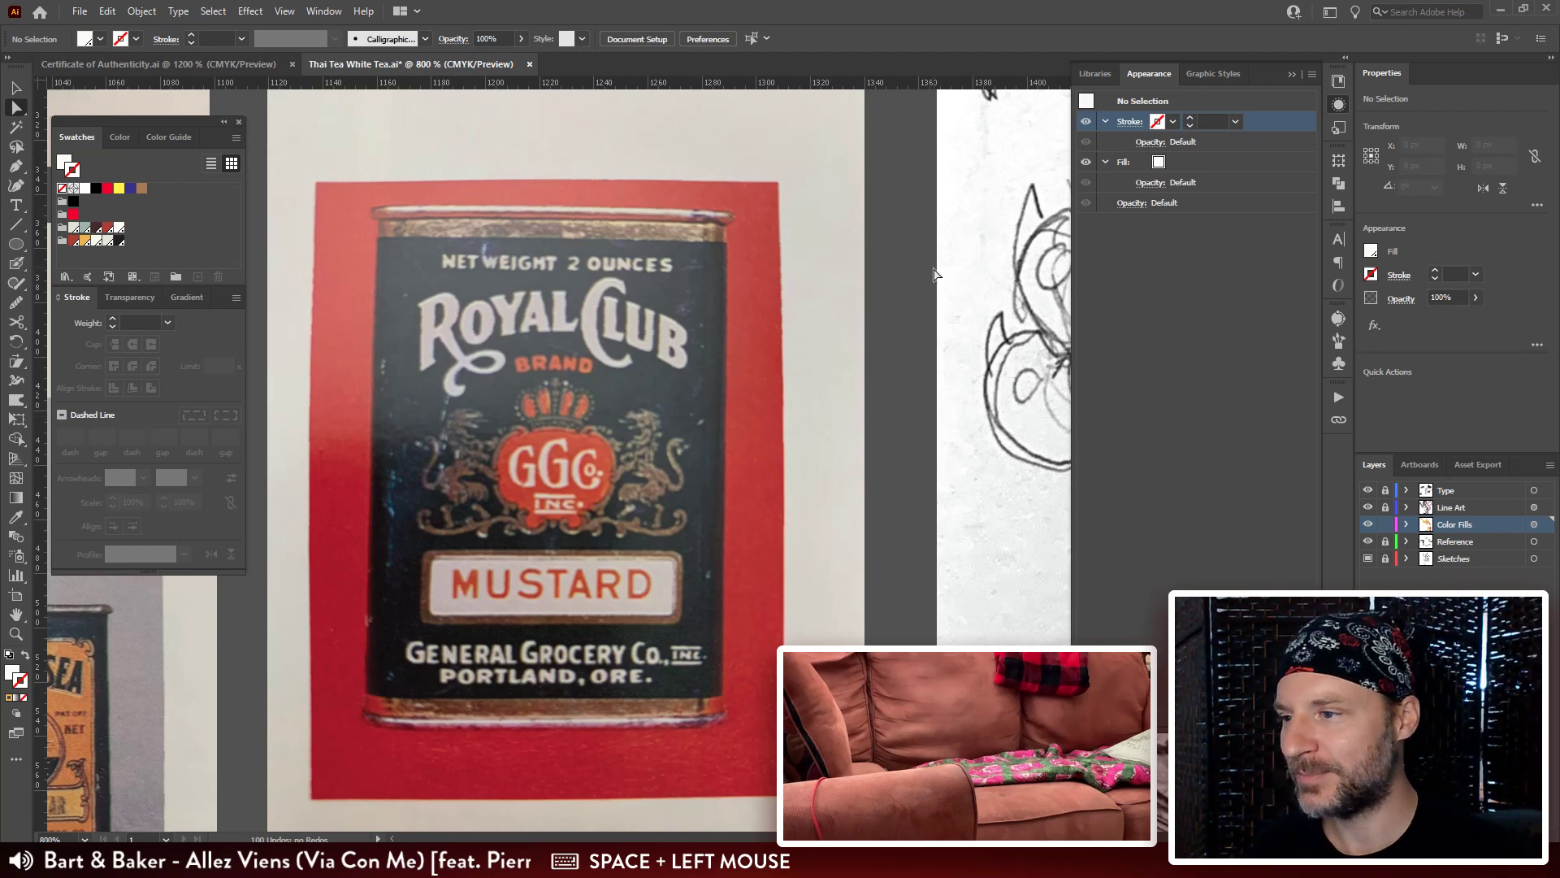
left_click_drag(891, 286, 877, 193)
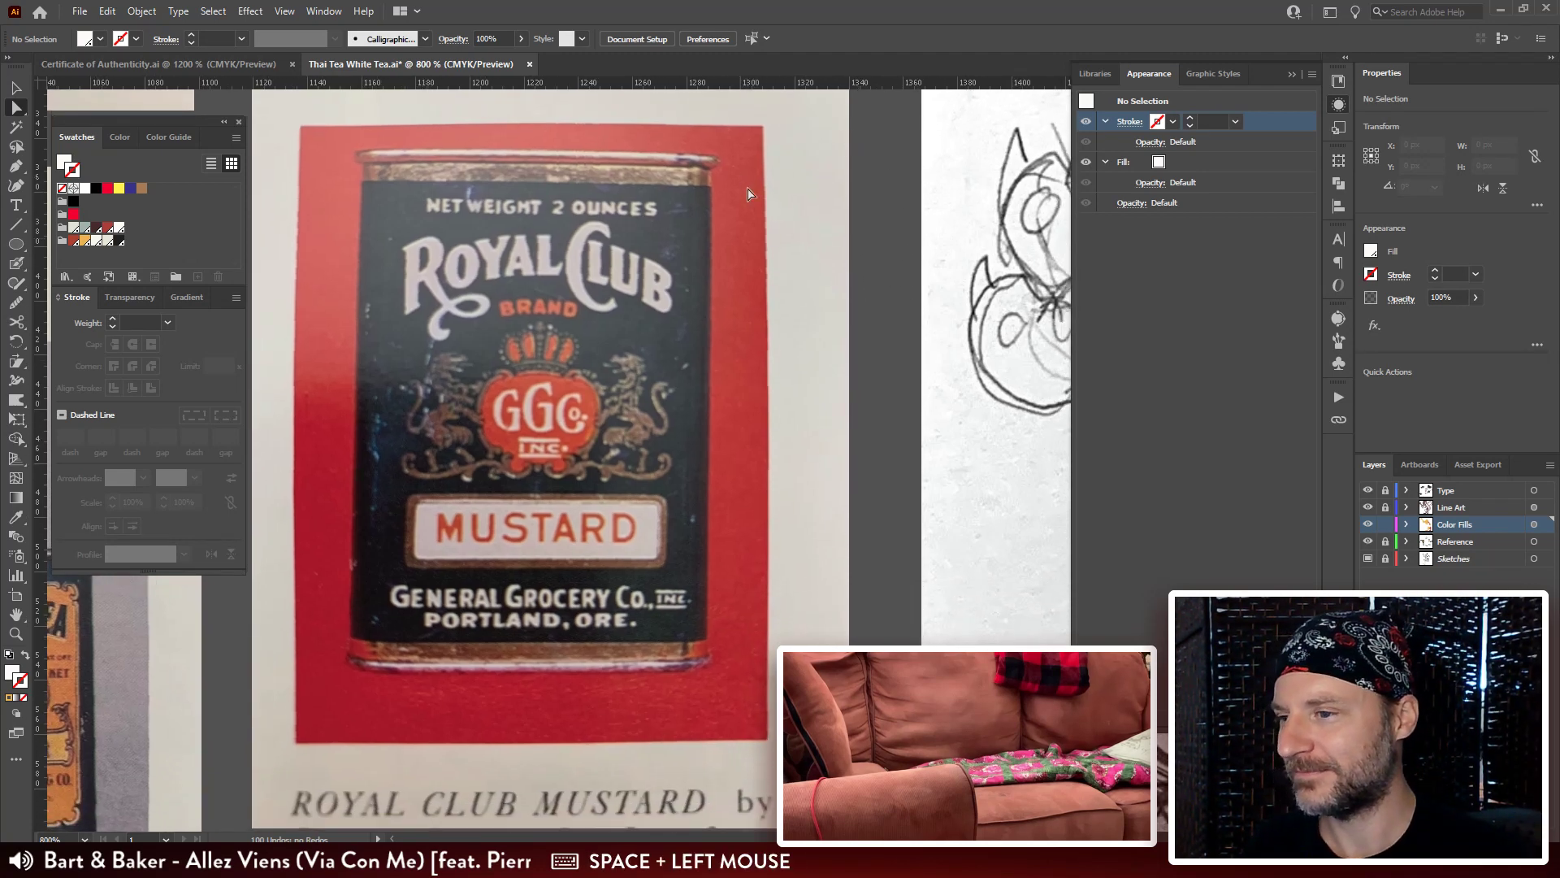
left_click_drag(940, 380, 947, 376)
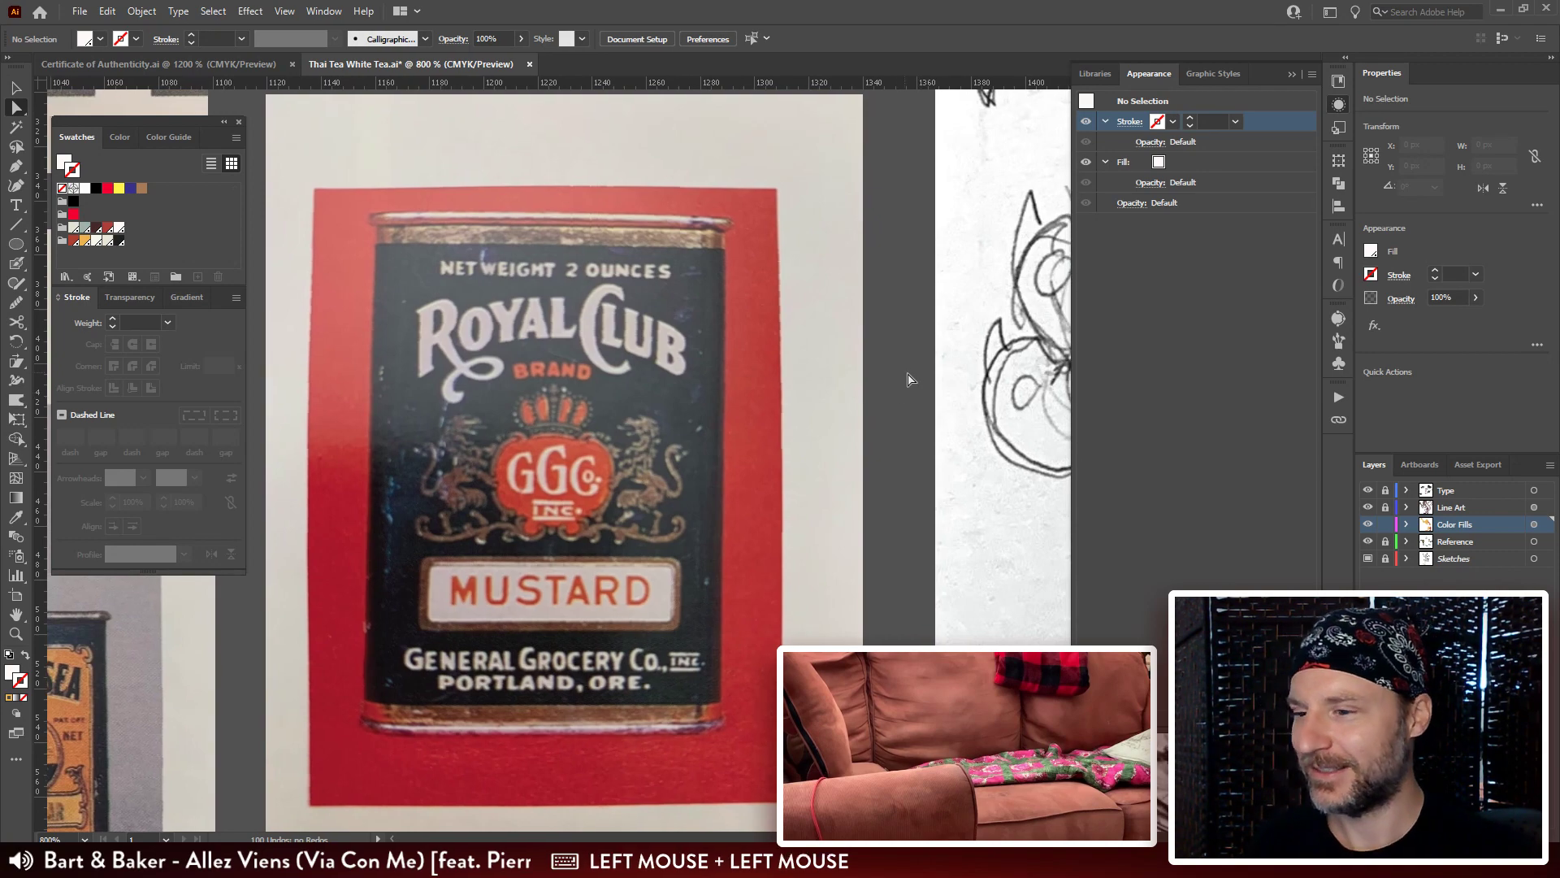
Return to the label and inspect the tail lettering, the torso and the leg area around White Tea.
key("ctrl+minus")
key("ctrl+minus")
key("ctrl+minus")
left_click_drag(705, 285, 700, 272)
key("ctrl+minus")
left_click_drag(275, 318, 740, 250)
key("ctrl+plus")
key("ctrl+plus")
key("ctrl+plus")
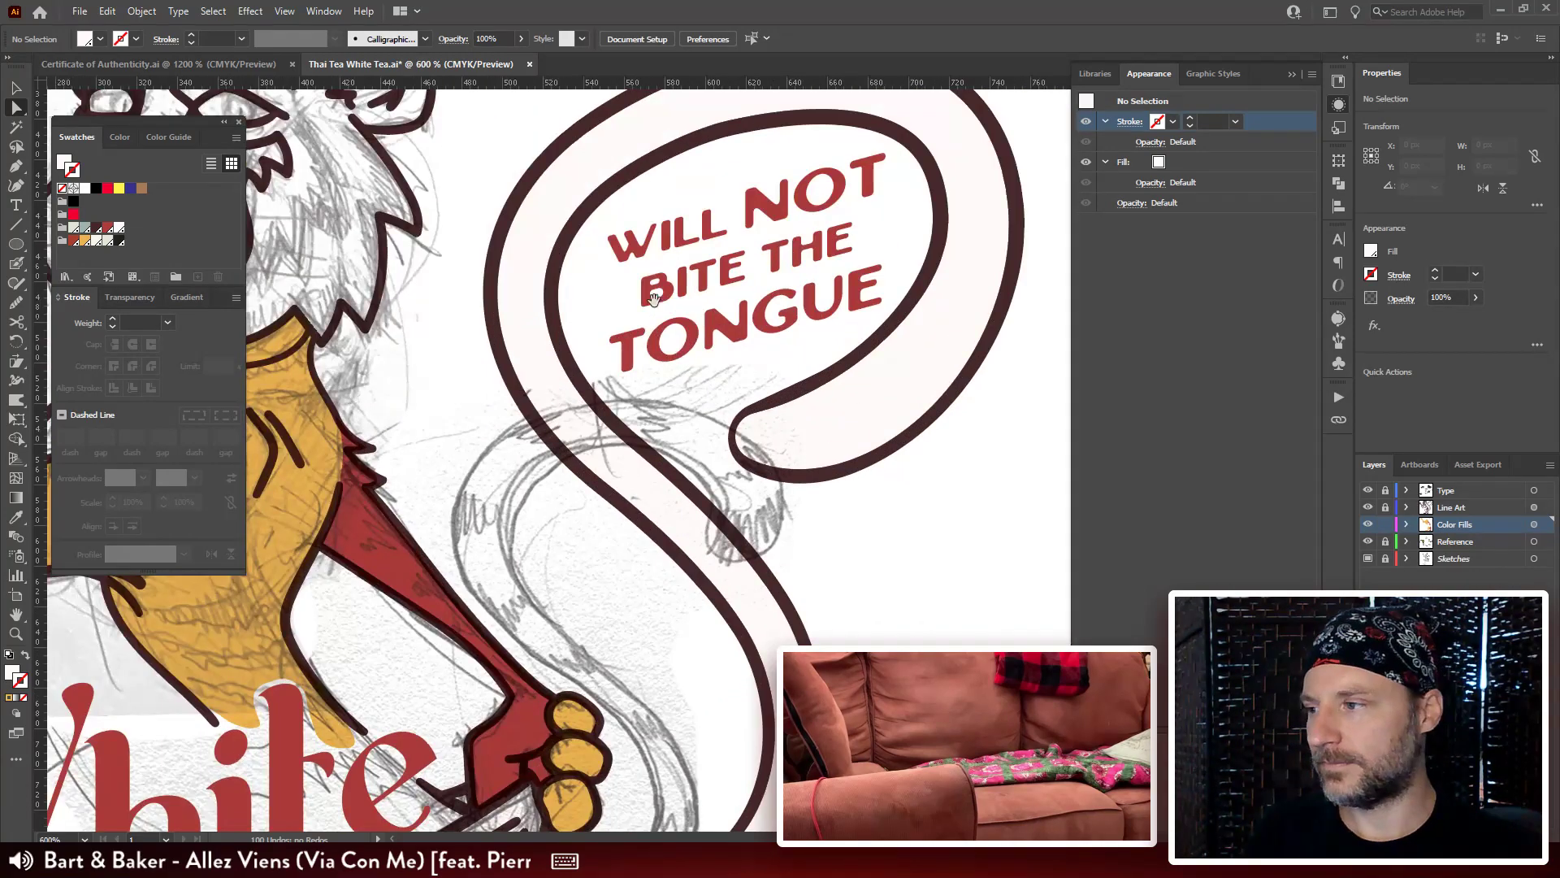
left_click_drag(715, 374, 829, 341)
left_click_drag(829, 569, 813, 243)
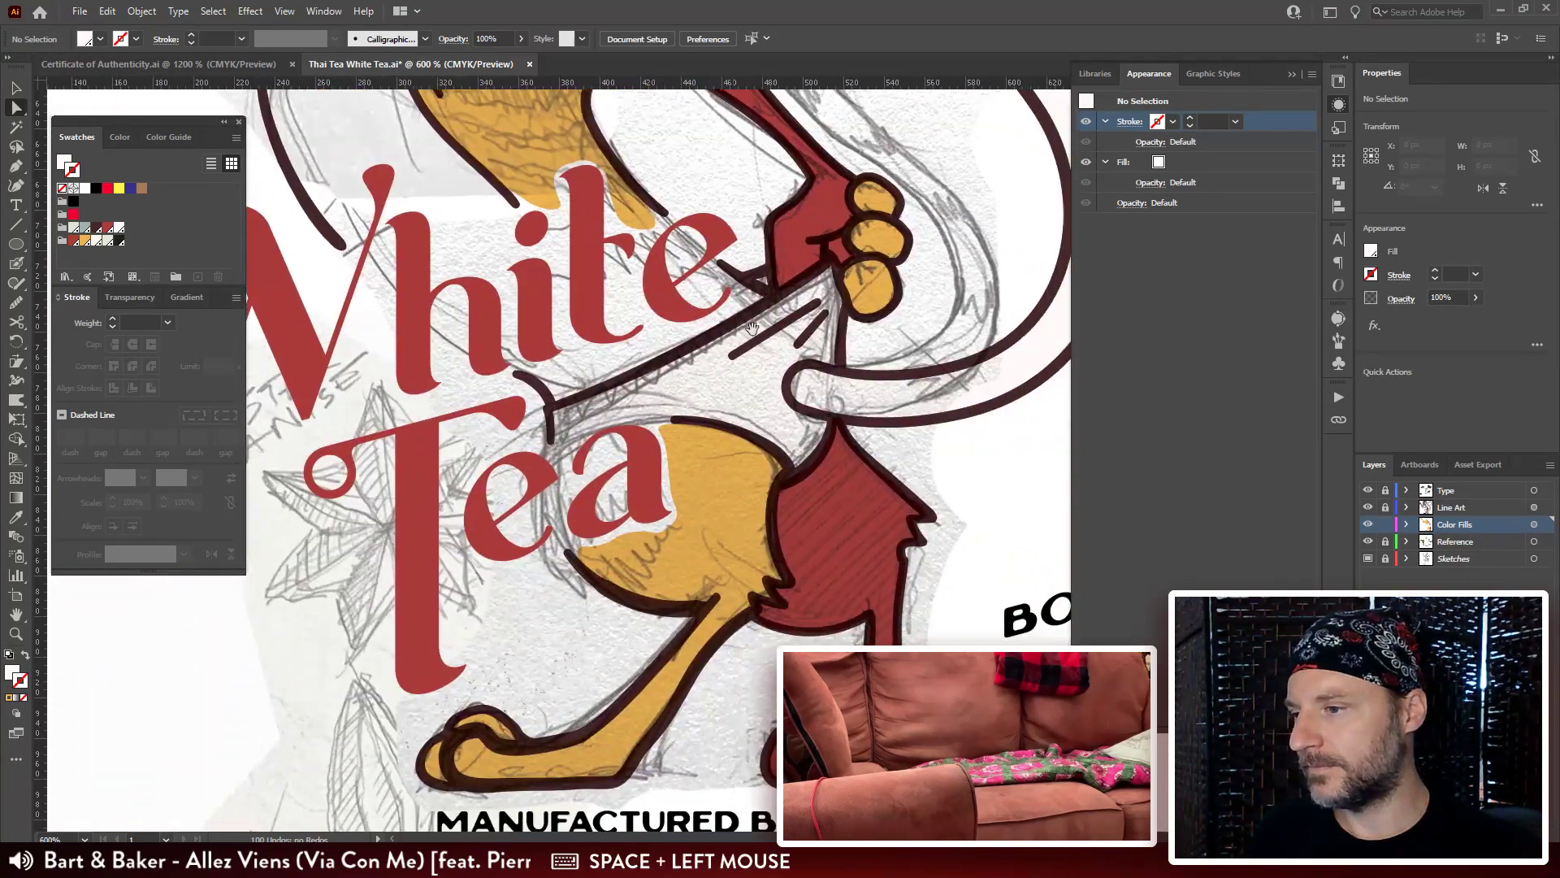
left_click_drag(812, 504, 837, 543)
left_click_drag(699, 254, 691, 355)
left_click_drag(720, 481, 746, 498)
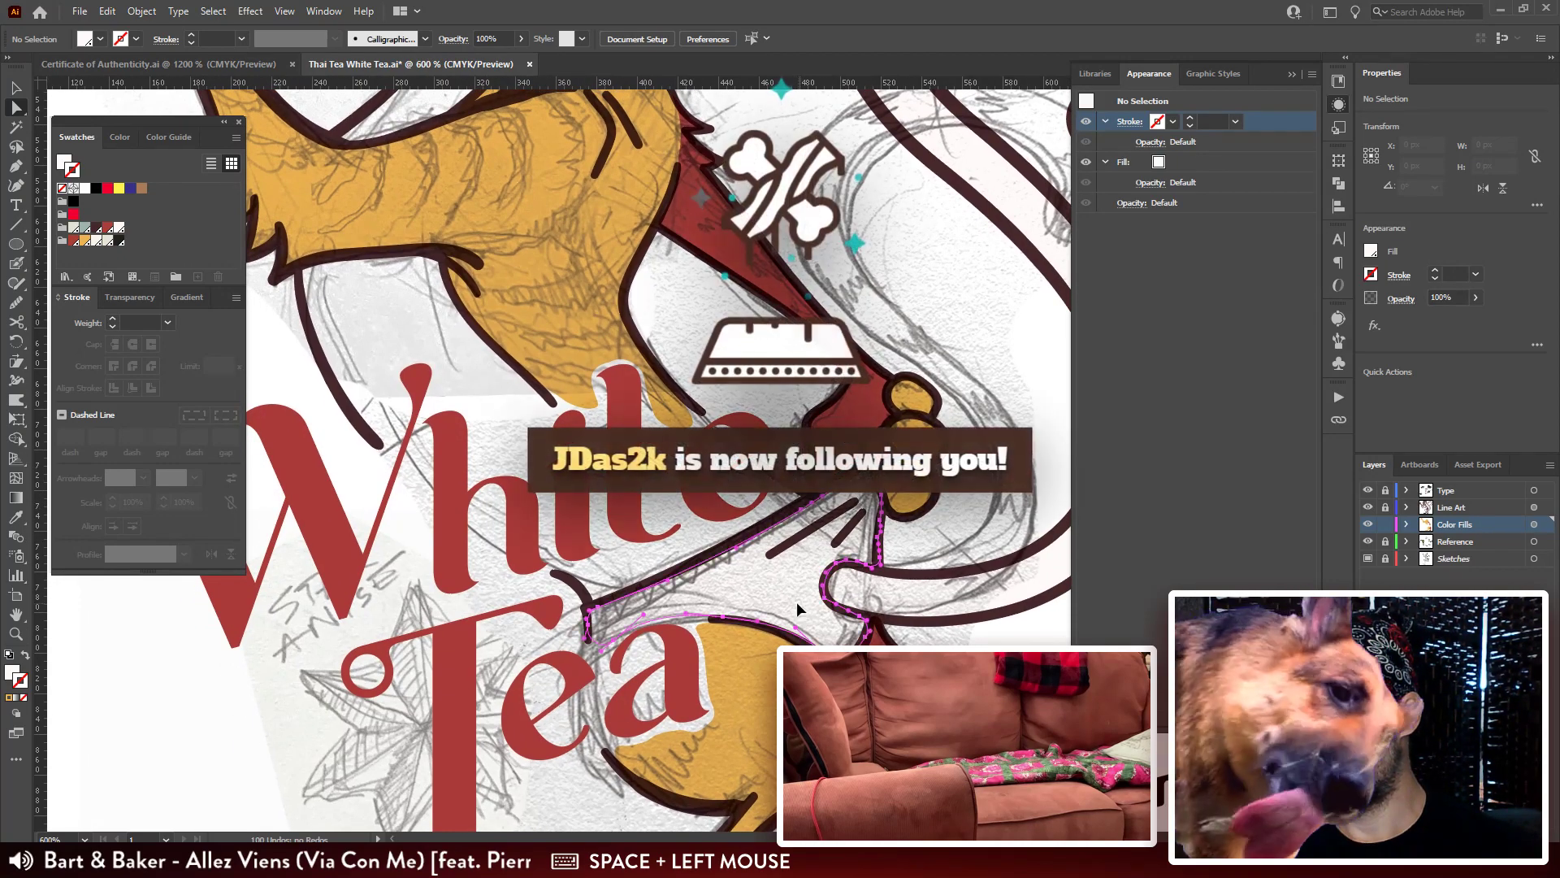
Adjust the edge of the gold torso fill around the top of the t in White, leaving nothing selected.
left_click(796, 601)
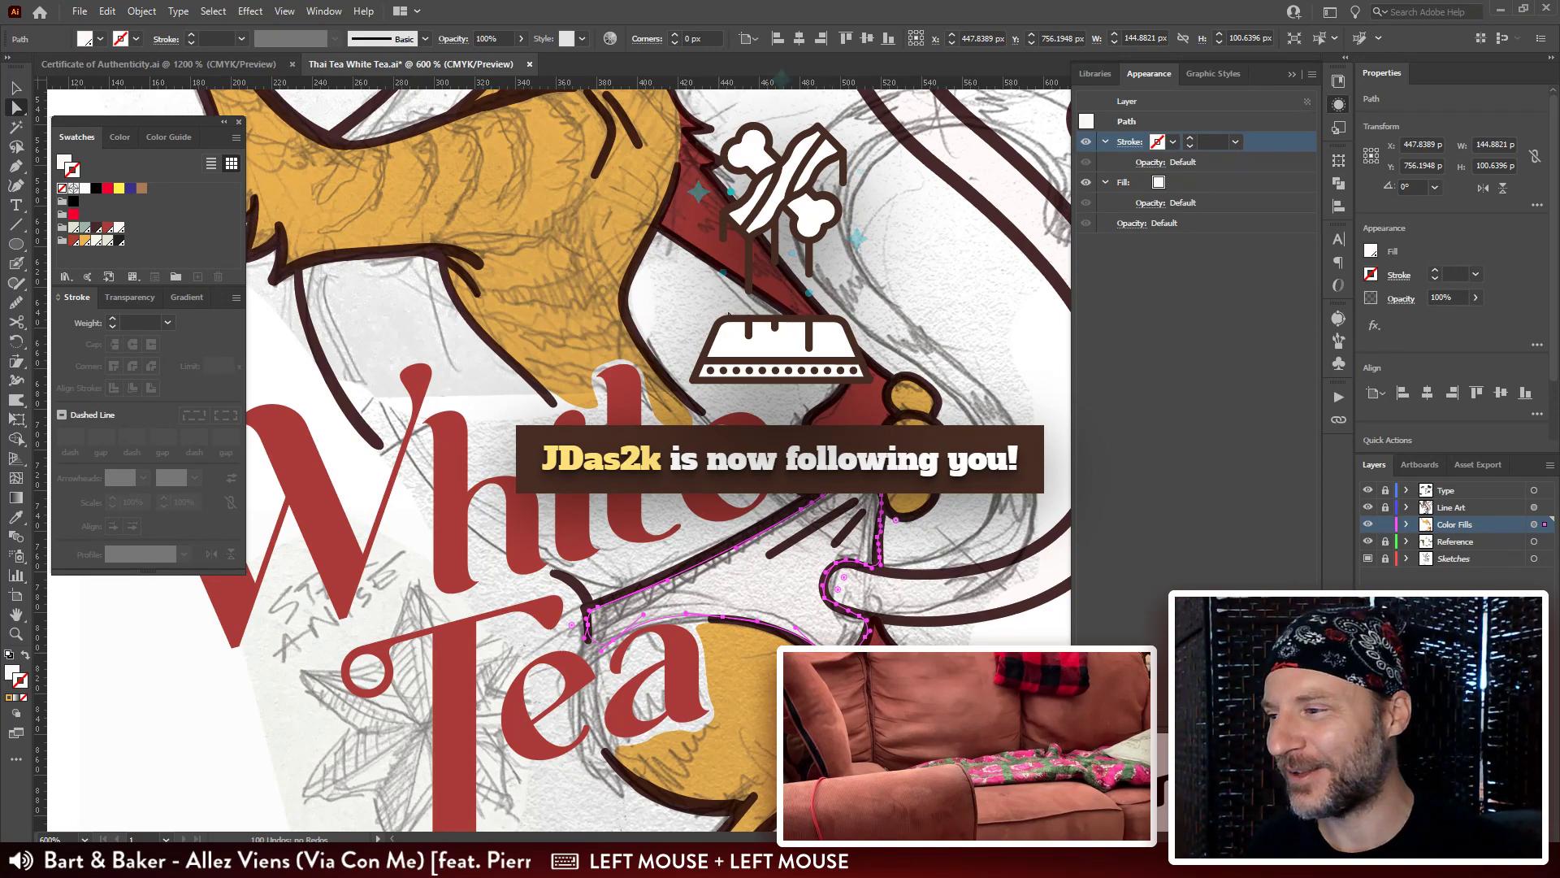
left_click(659, 389)
left_click_drag(660, 388, 696, 356)
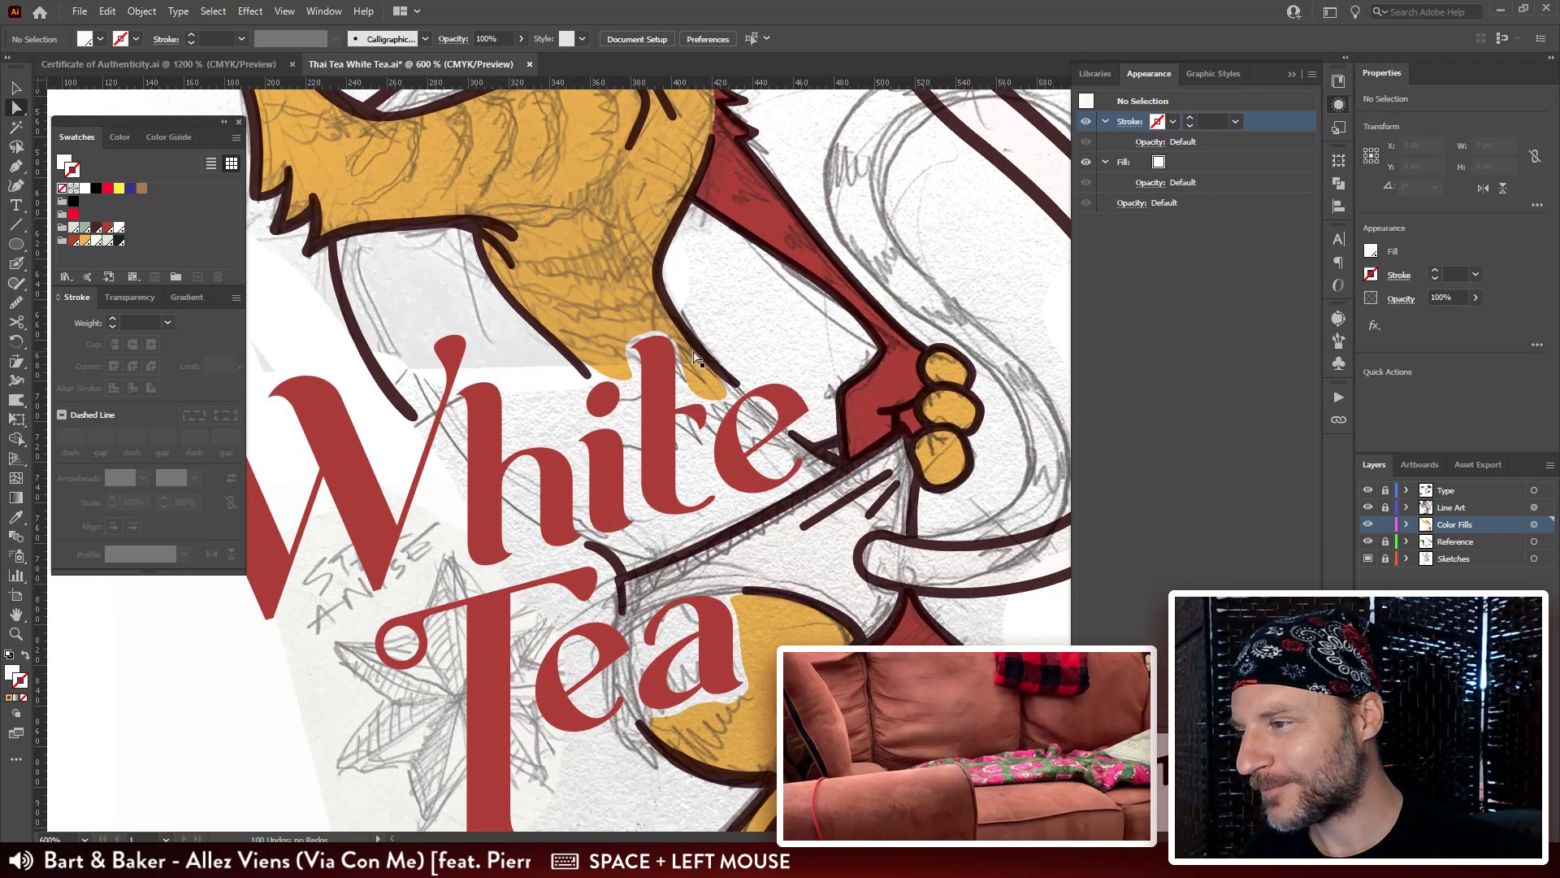
left_click(676, 342)
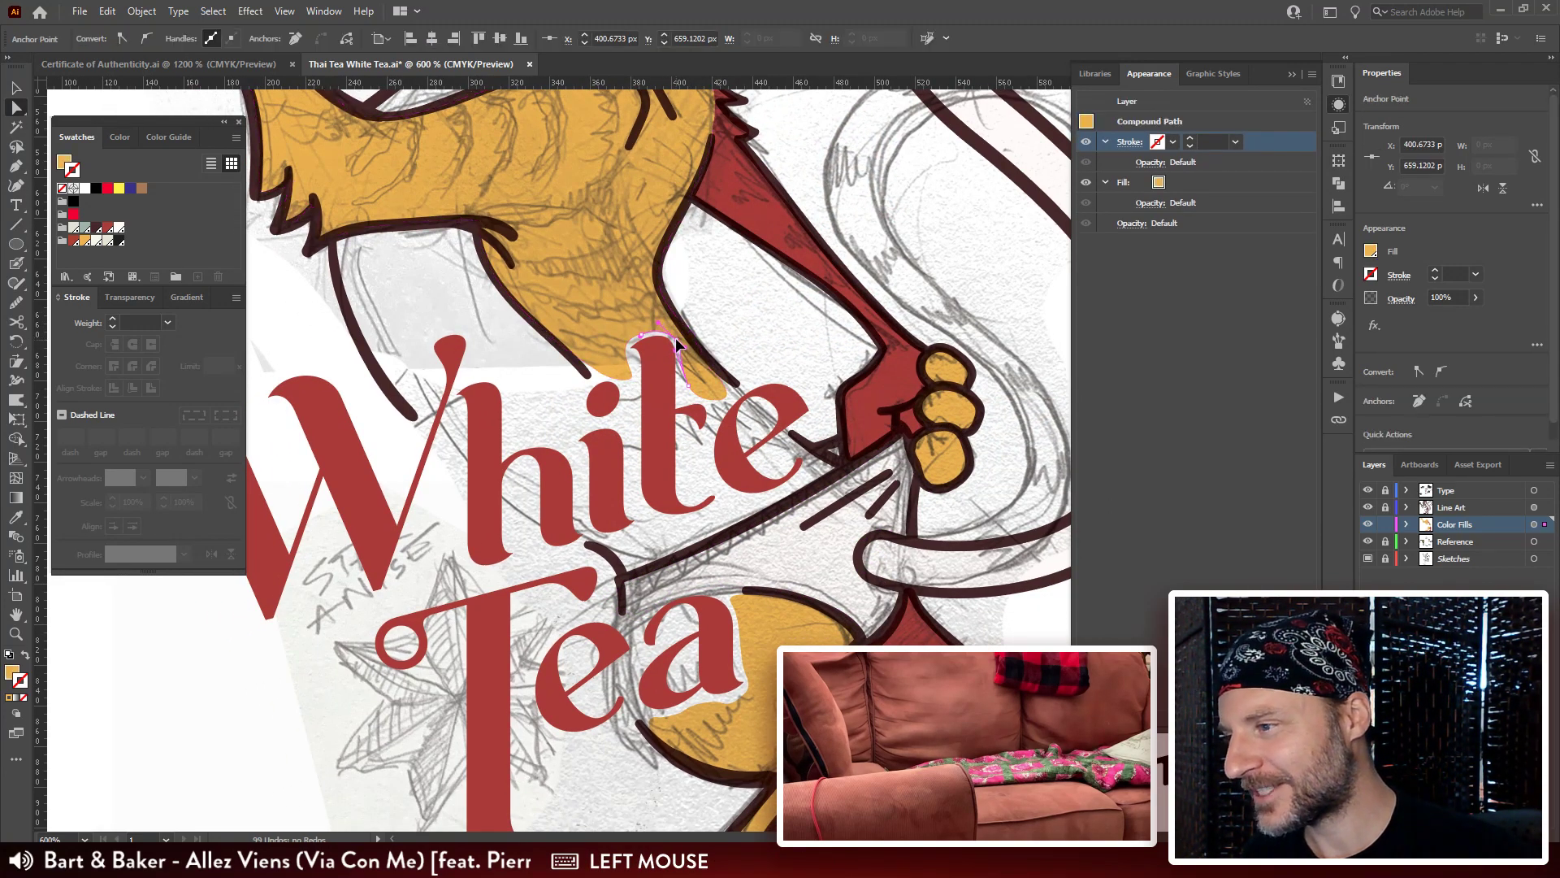
left_click(756, 321)
left_click_drag(474, 298, 657, 329)
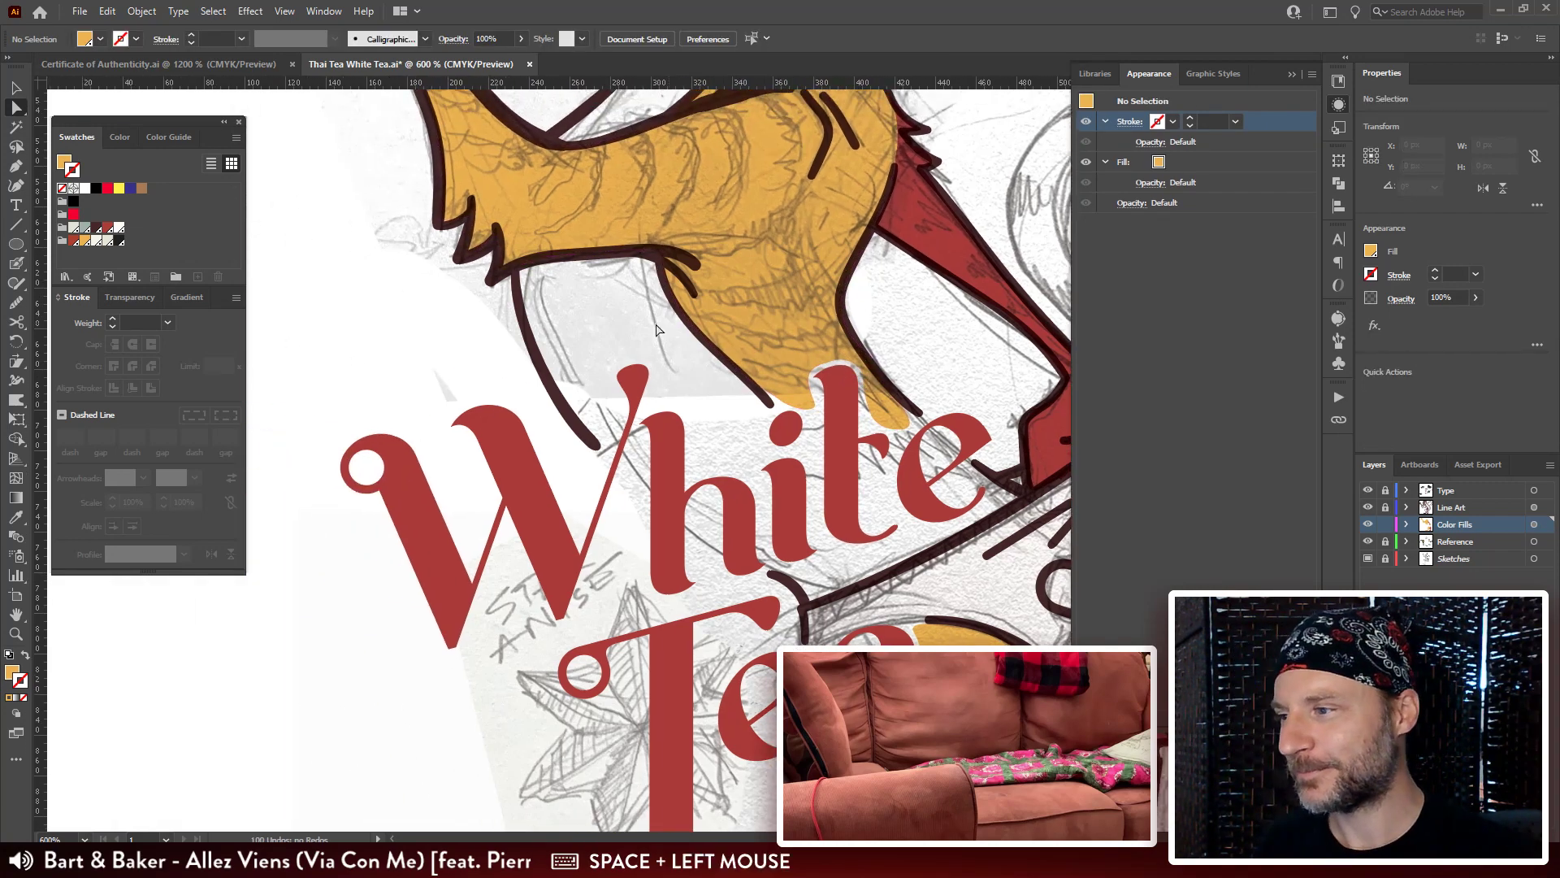
Paint the unfilled torso area below the raised arm grey-green with the Blob Brush, following the line art and leaving a gap around the lettering.
key("shift+b")
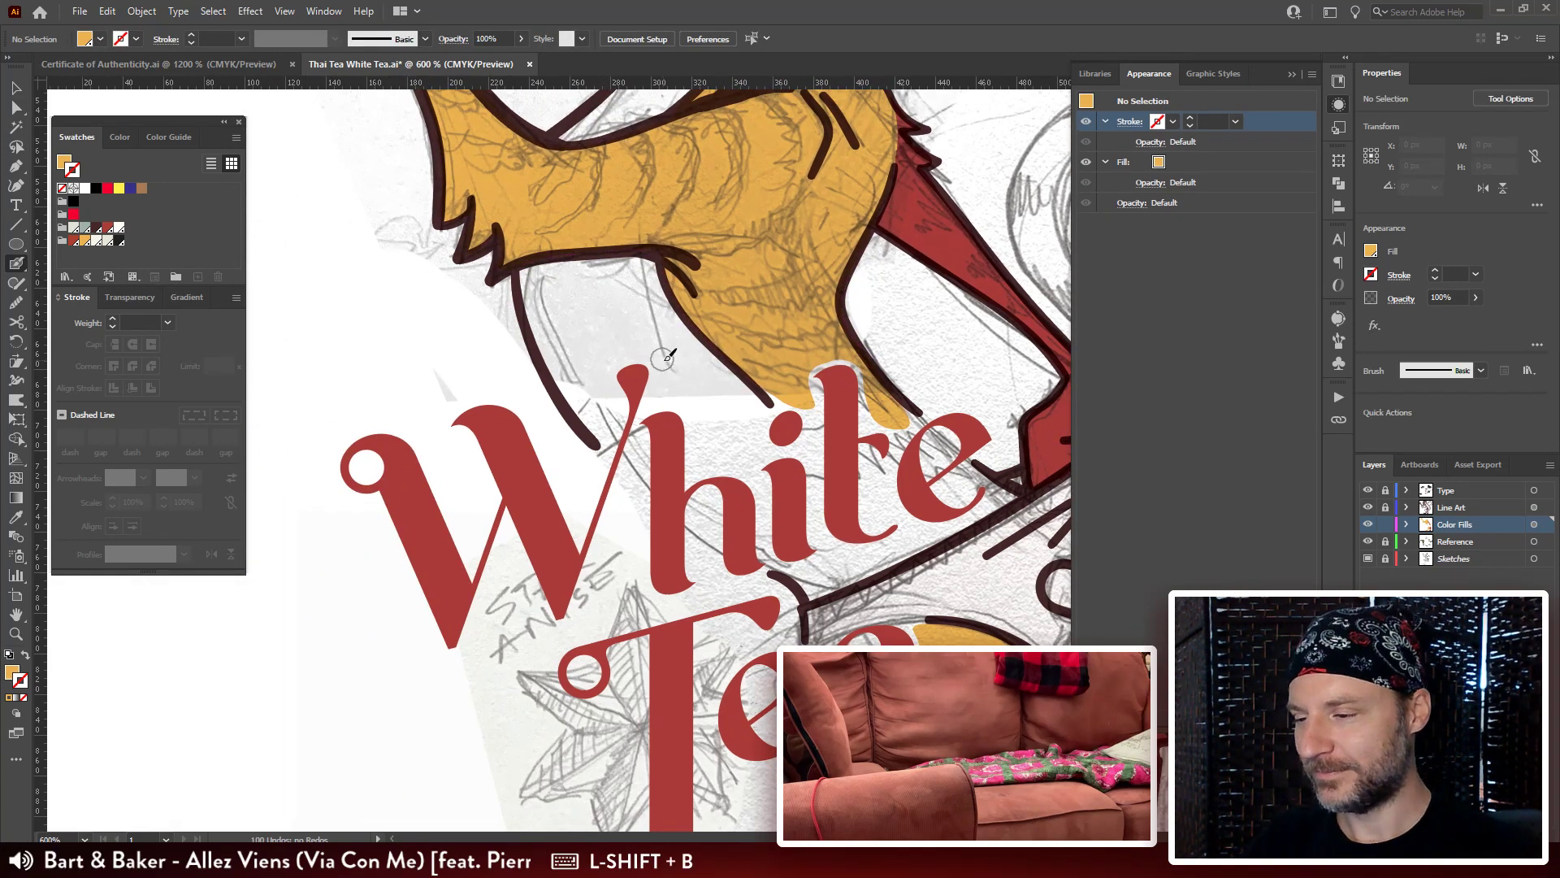
left_click_drag(860, 416, 804, 408)
left_click(65, 156)
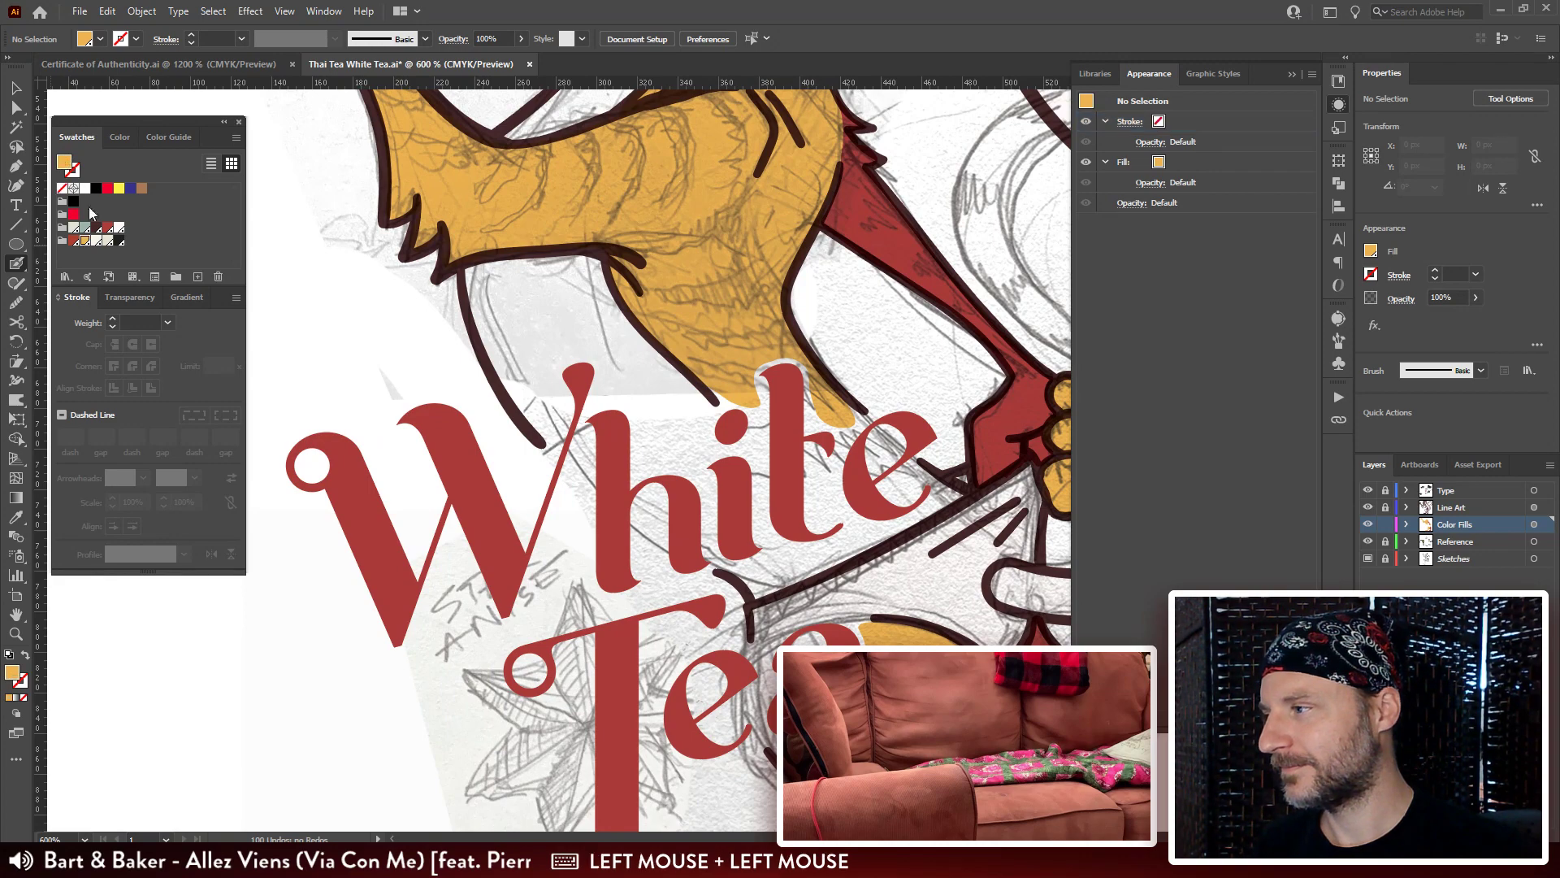
left_click(85, 227)
left_click_drag(1030, 545, 979, 553)
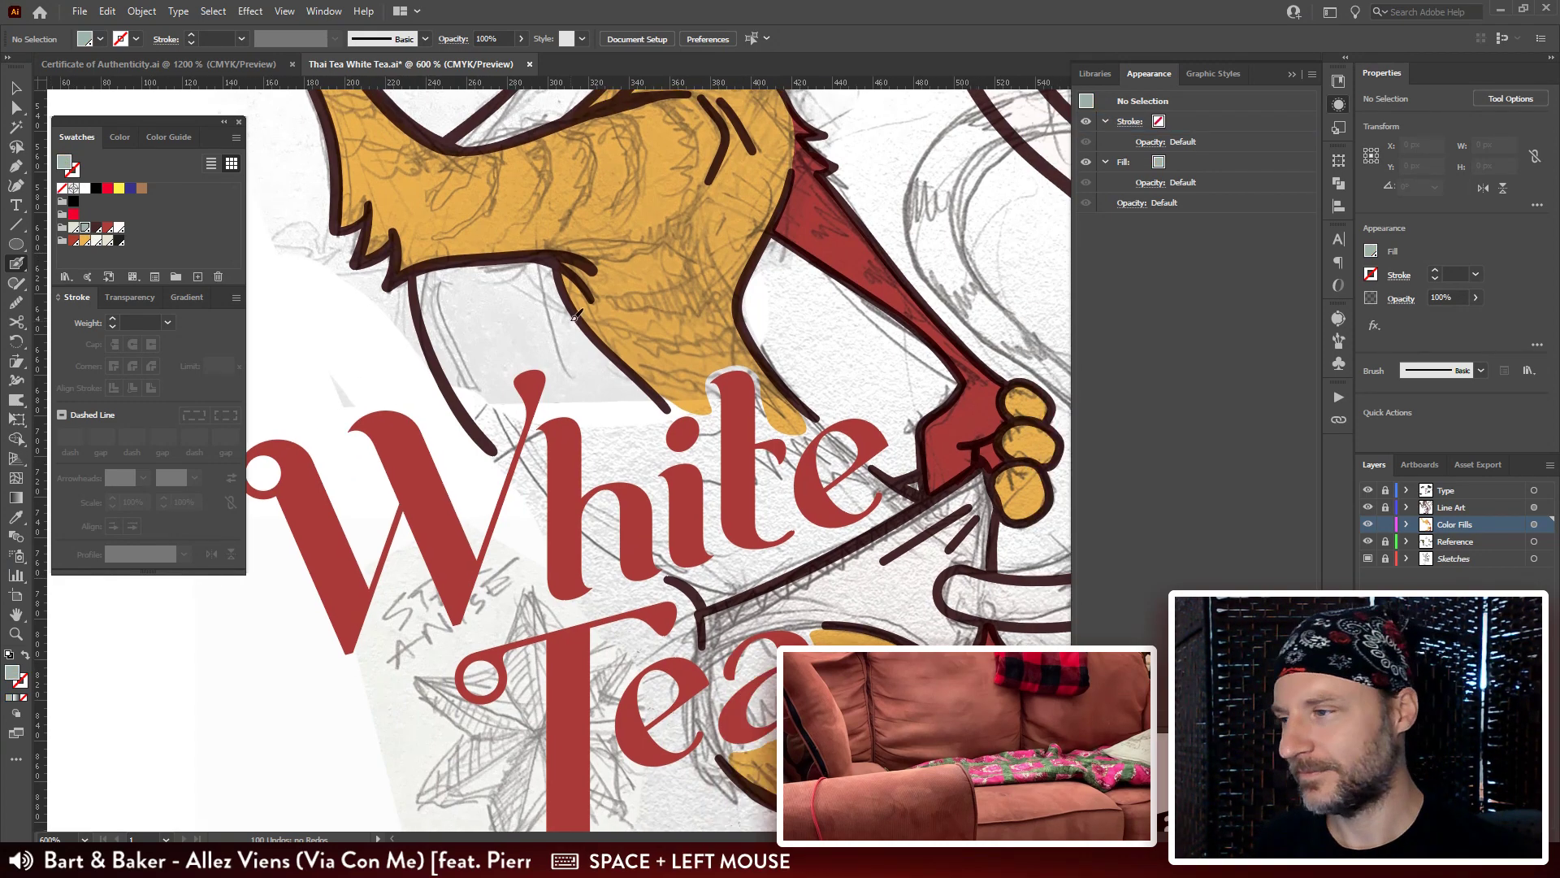
mouse_move(539, 290)
left_mouse_down()
mouse_move(482, 269)
mouse_move(427, 281)
mouse_move(516, 268)
left_mouse_up()
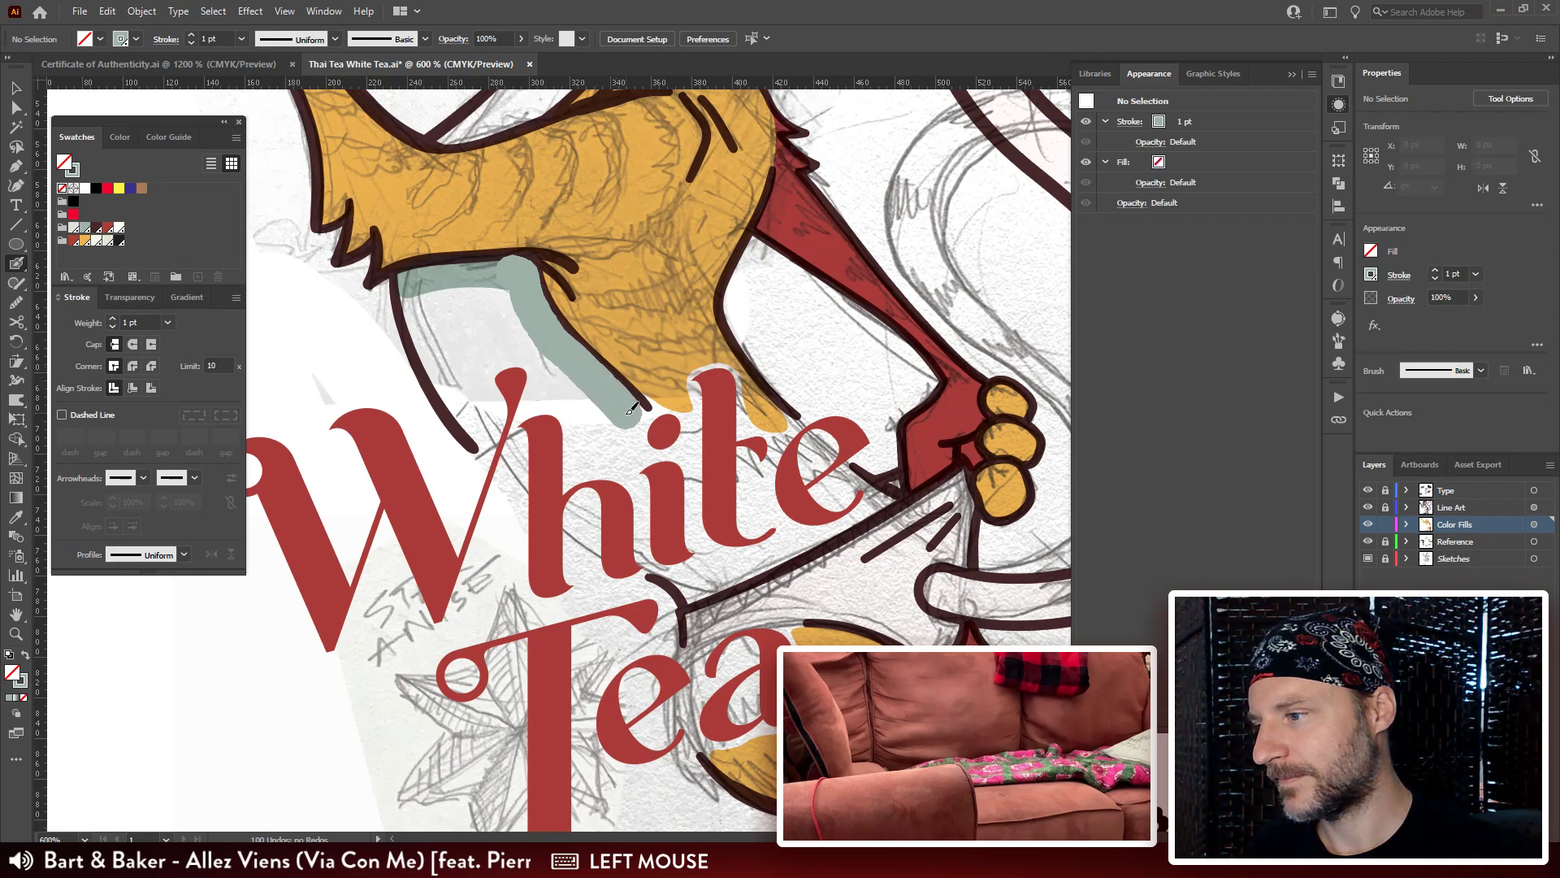
mouse_move(625, 443)
left_mouse_down()
mouse_move(599, 448)
mouse_move(598, 419)
left_mouse_up()
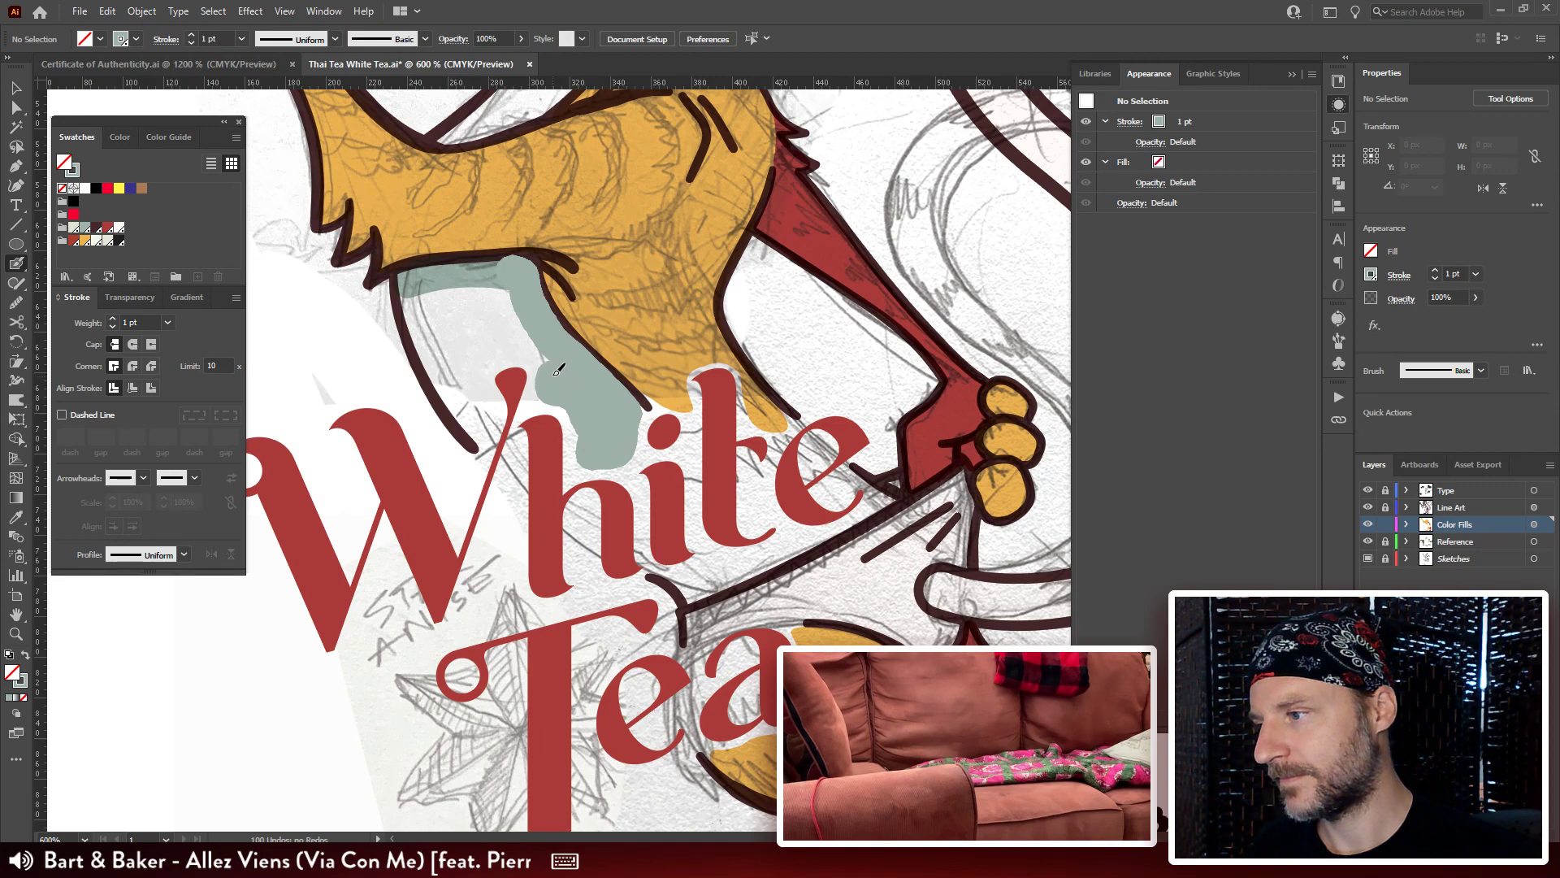
mouse_move(530, 338)
left_mouse_down()
mouse_move(465, 348)
mouse_move(477, 378)
mouse_move(446, 390)
mouse_move(417, 296)
mouse_move(487, 294)
mouse_move(467, 341)
left_mouse_up()
key("space")
left_click_drag(632, 455, 659, 380)
Unlock the Type layer, show the White Tea lettering's 5 pt white outside stroke and check it against the wider illustration.
key("v")
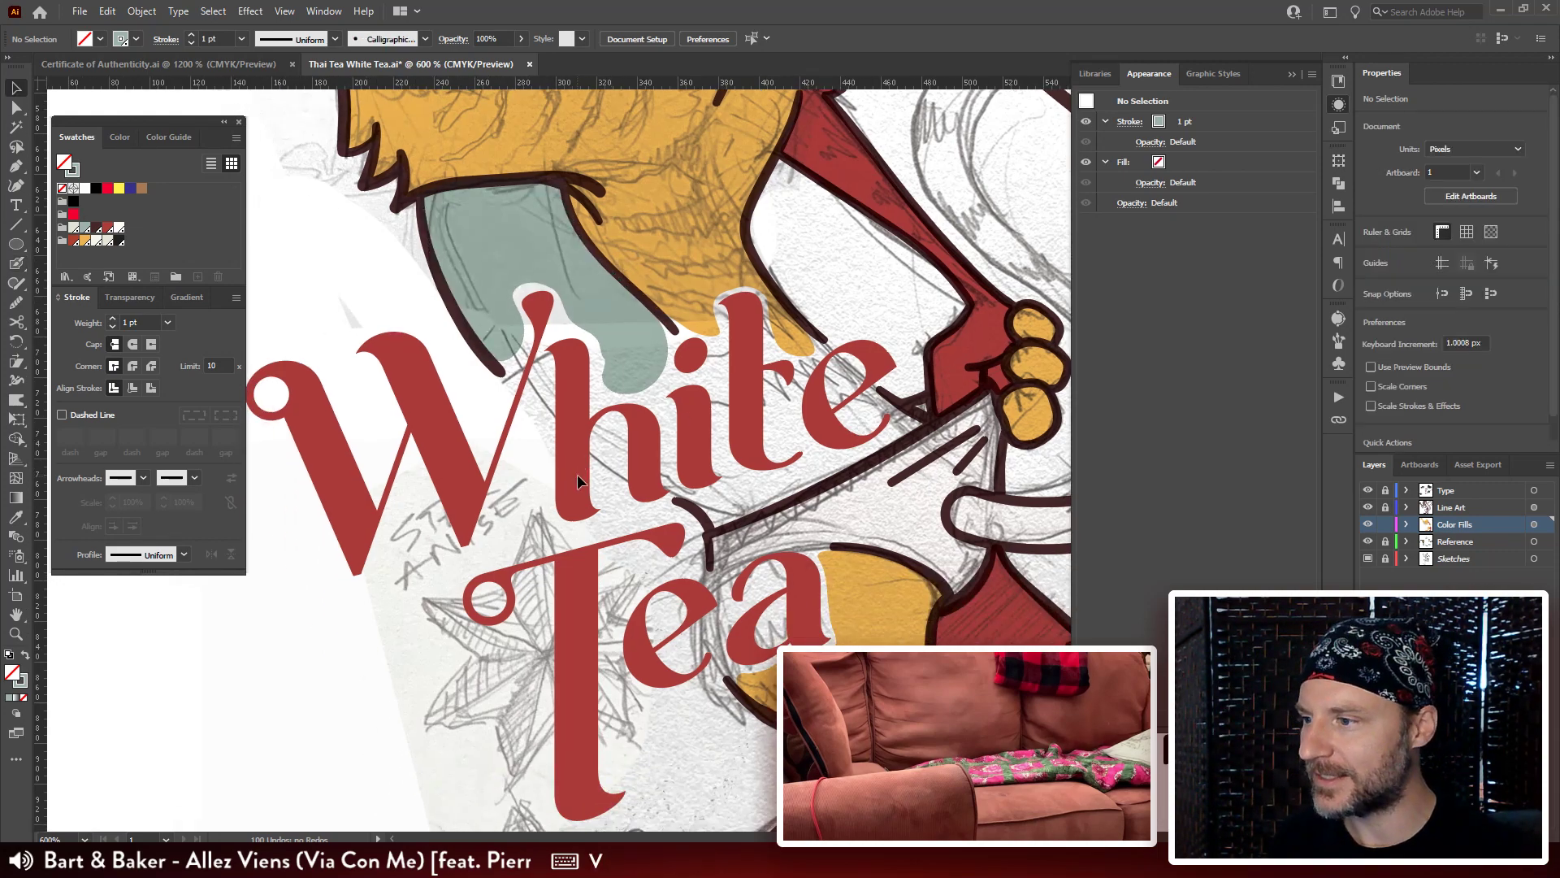
left_click(583, 479)
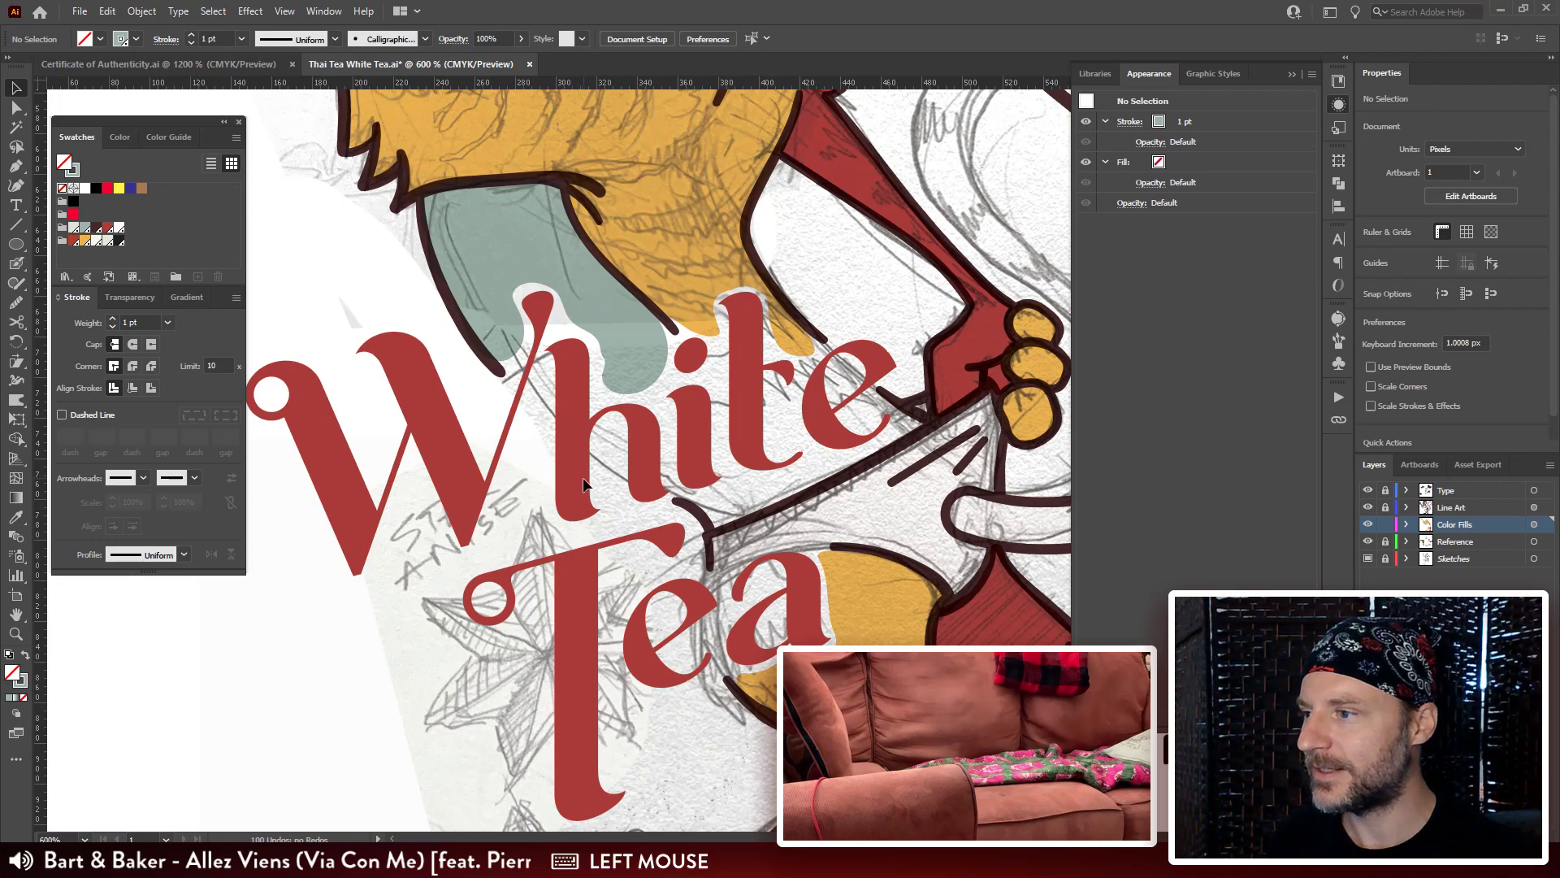
left_click(1386, 490)
left_click(829, 418)
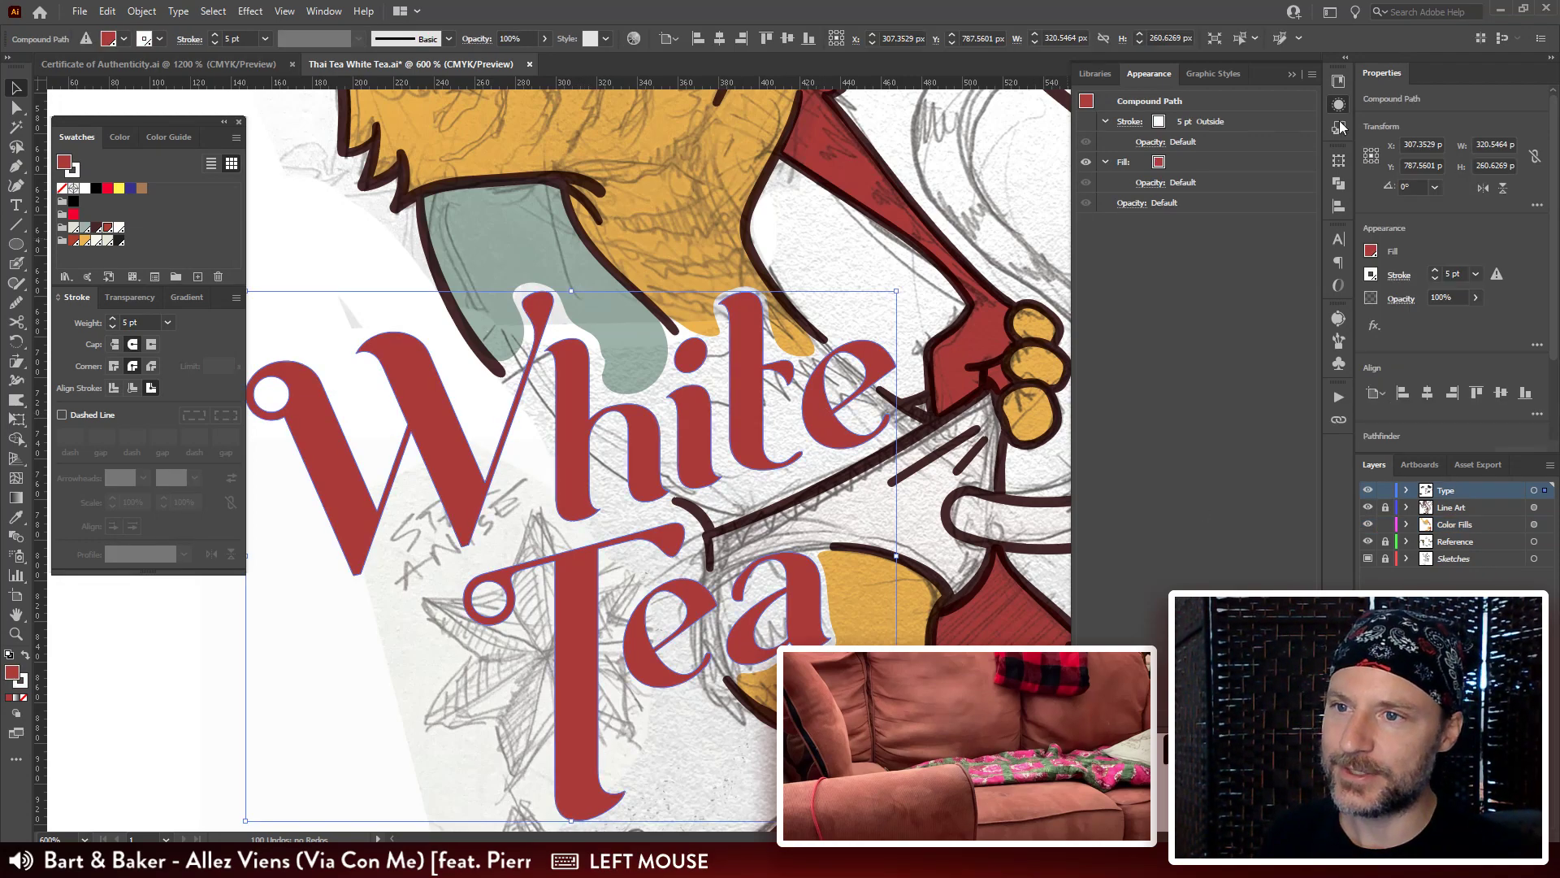
left_click(1086, 121)
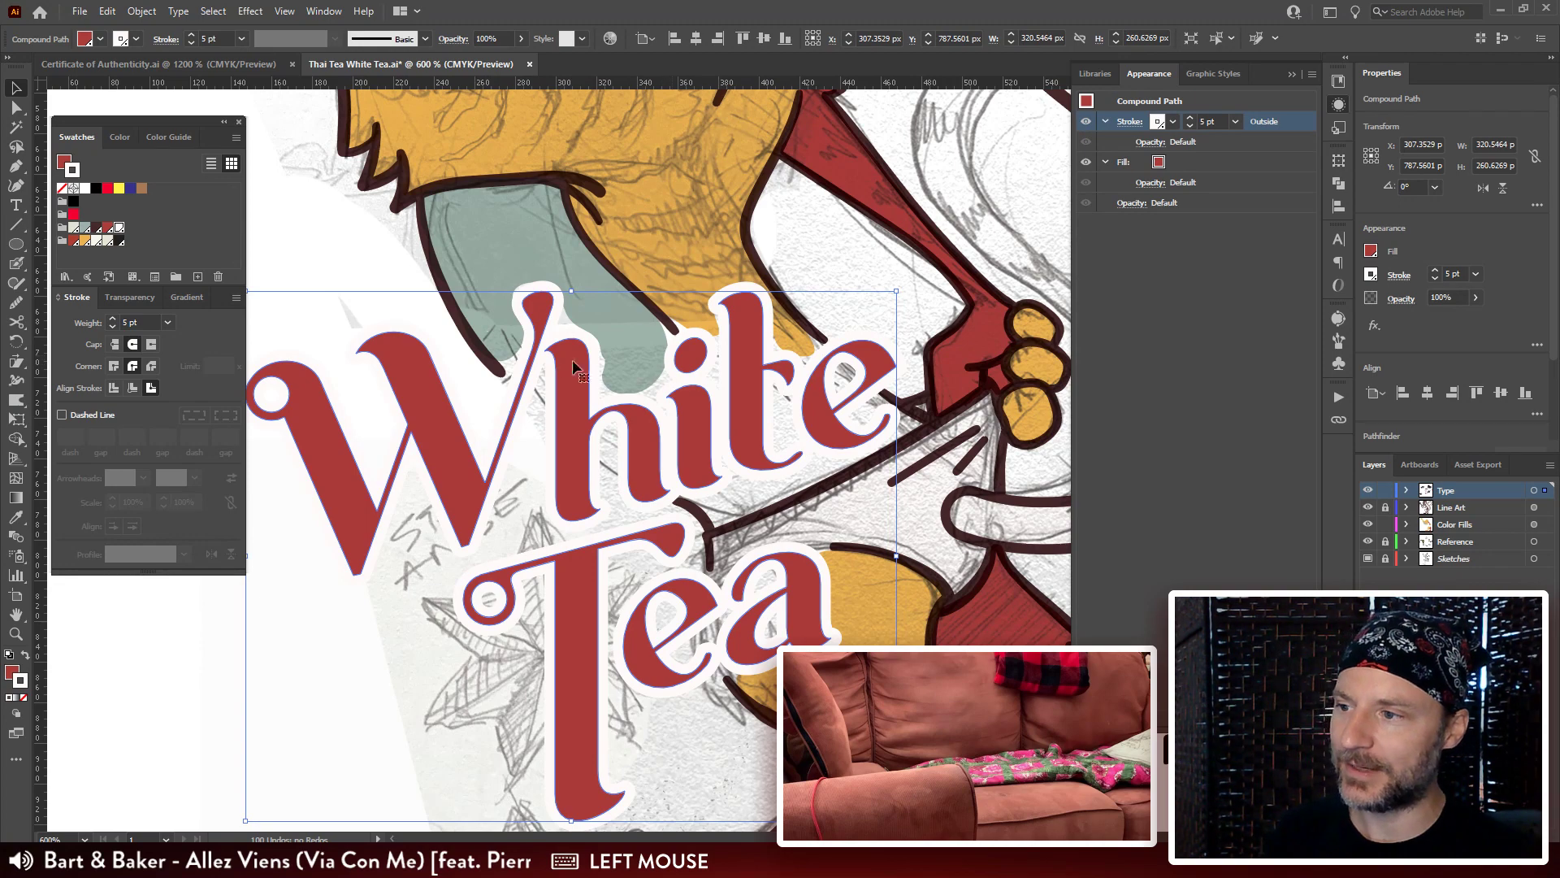
key("ctrl+minus")
key("ctrl+minus")
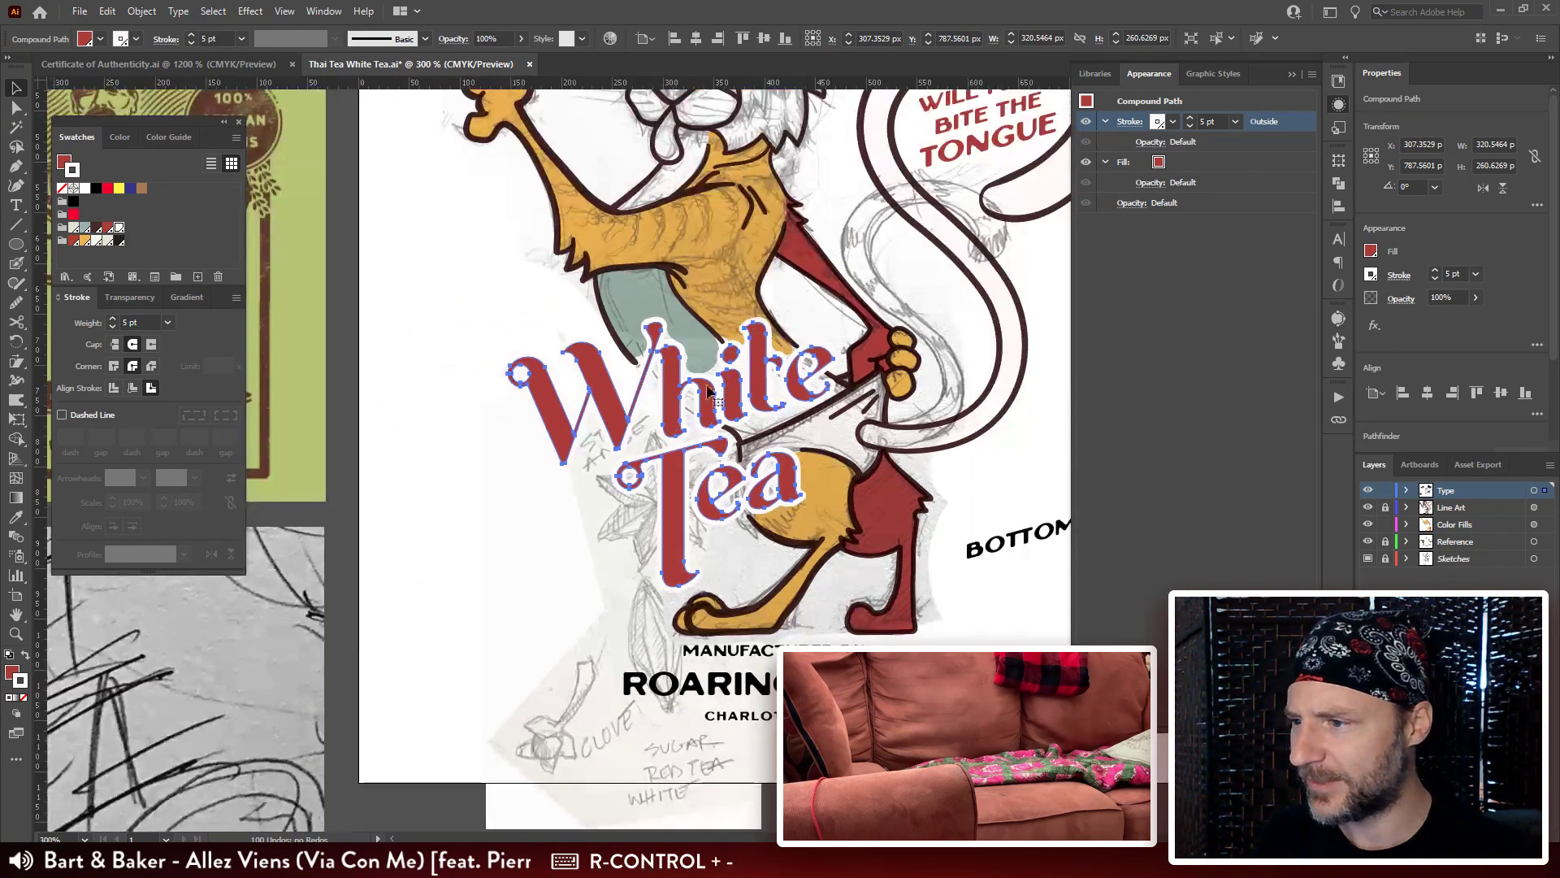
left_click_drag(845, 439, 745, 500)
left_click(921, 539)
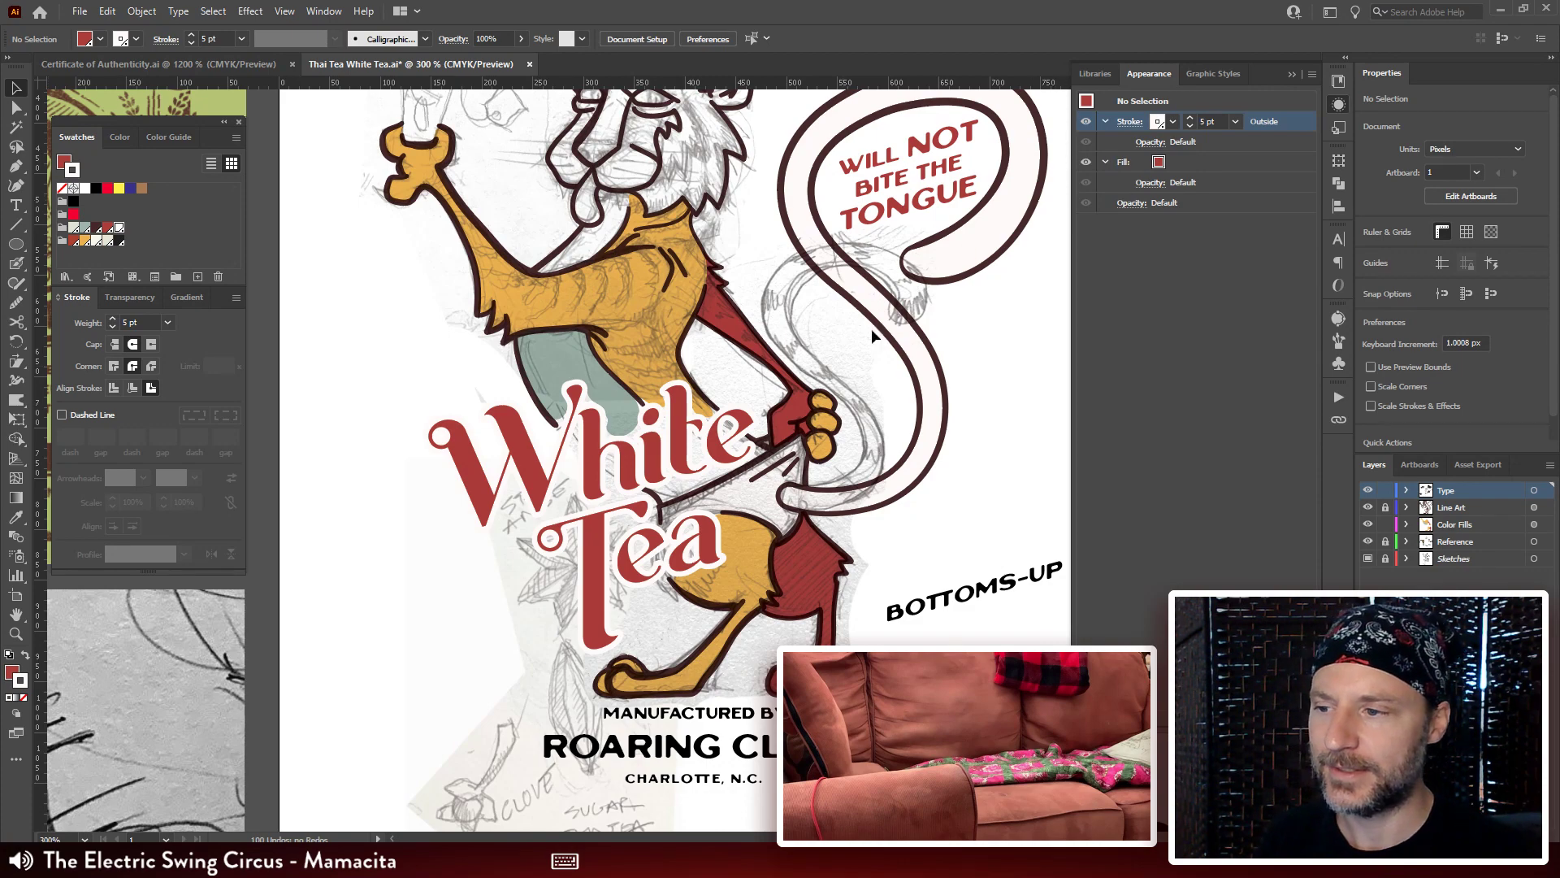
Compare the White Tea lettering with and without its white outside stroke against the fills, leaving the stroke hidden and nothing selected.
left_click(723, 446)
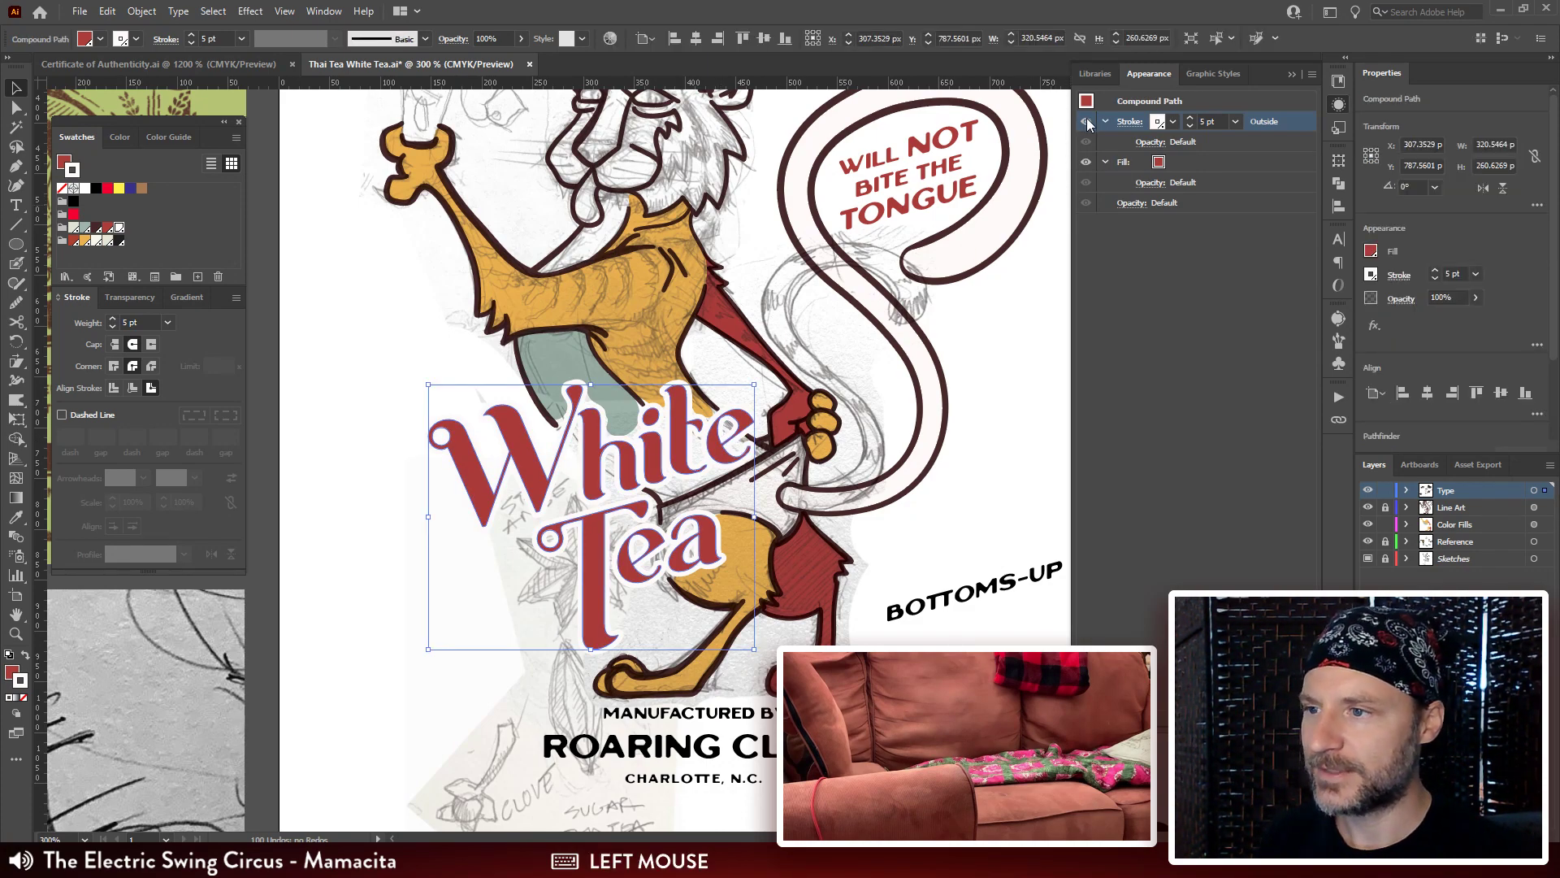
key("ctrl+equal")
key("ctrl+equal")
left_click_drag(943, 306, 707, 417)
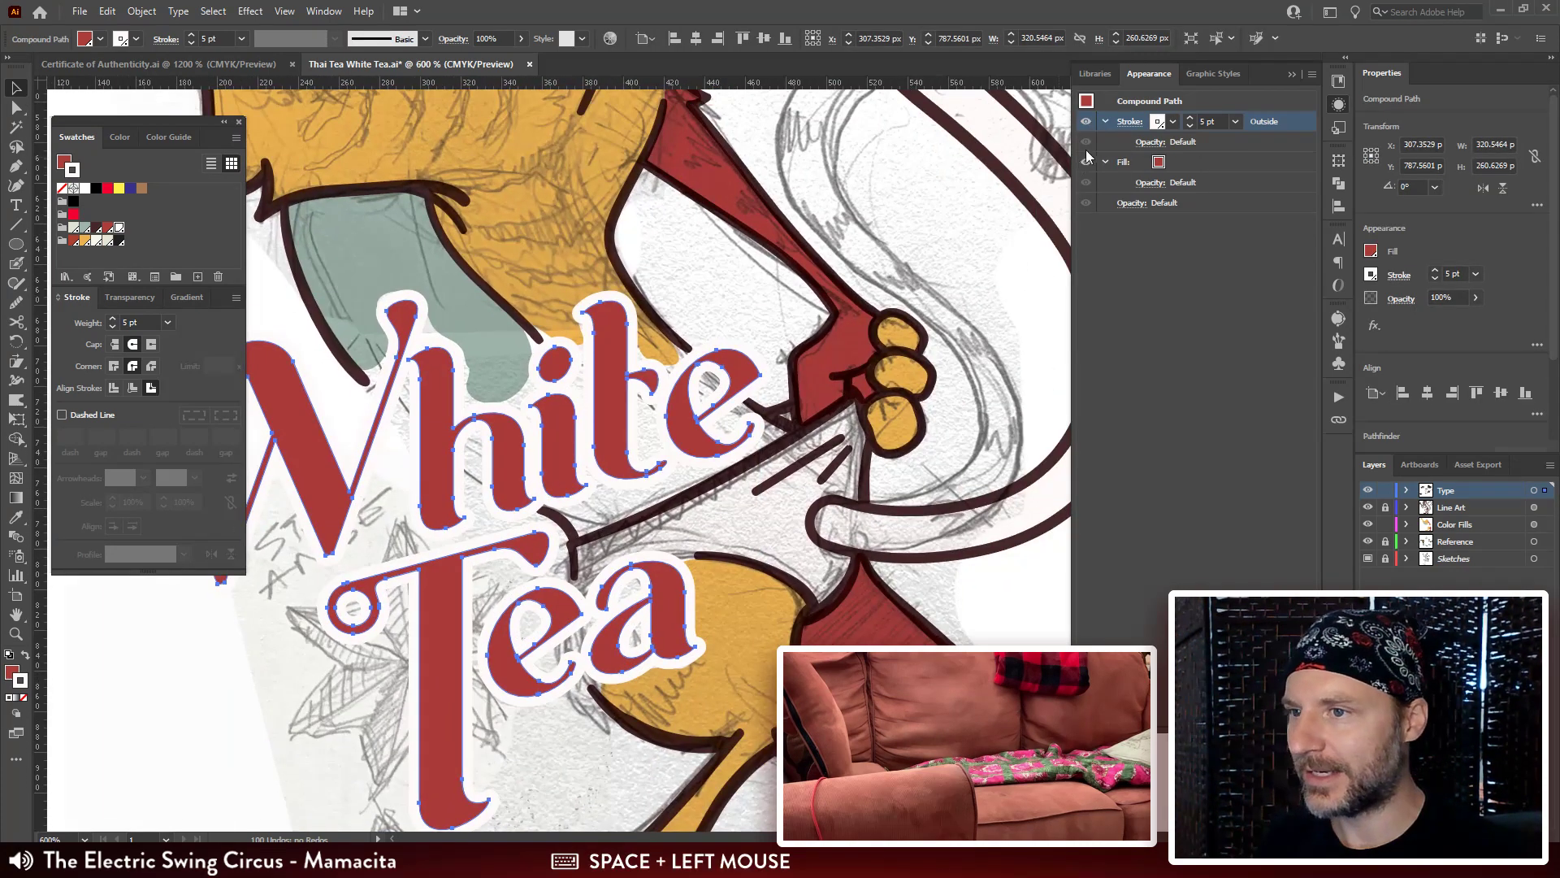
left_click(1087, 122)
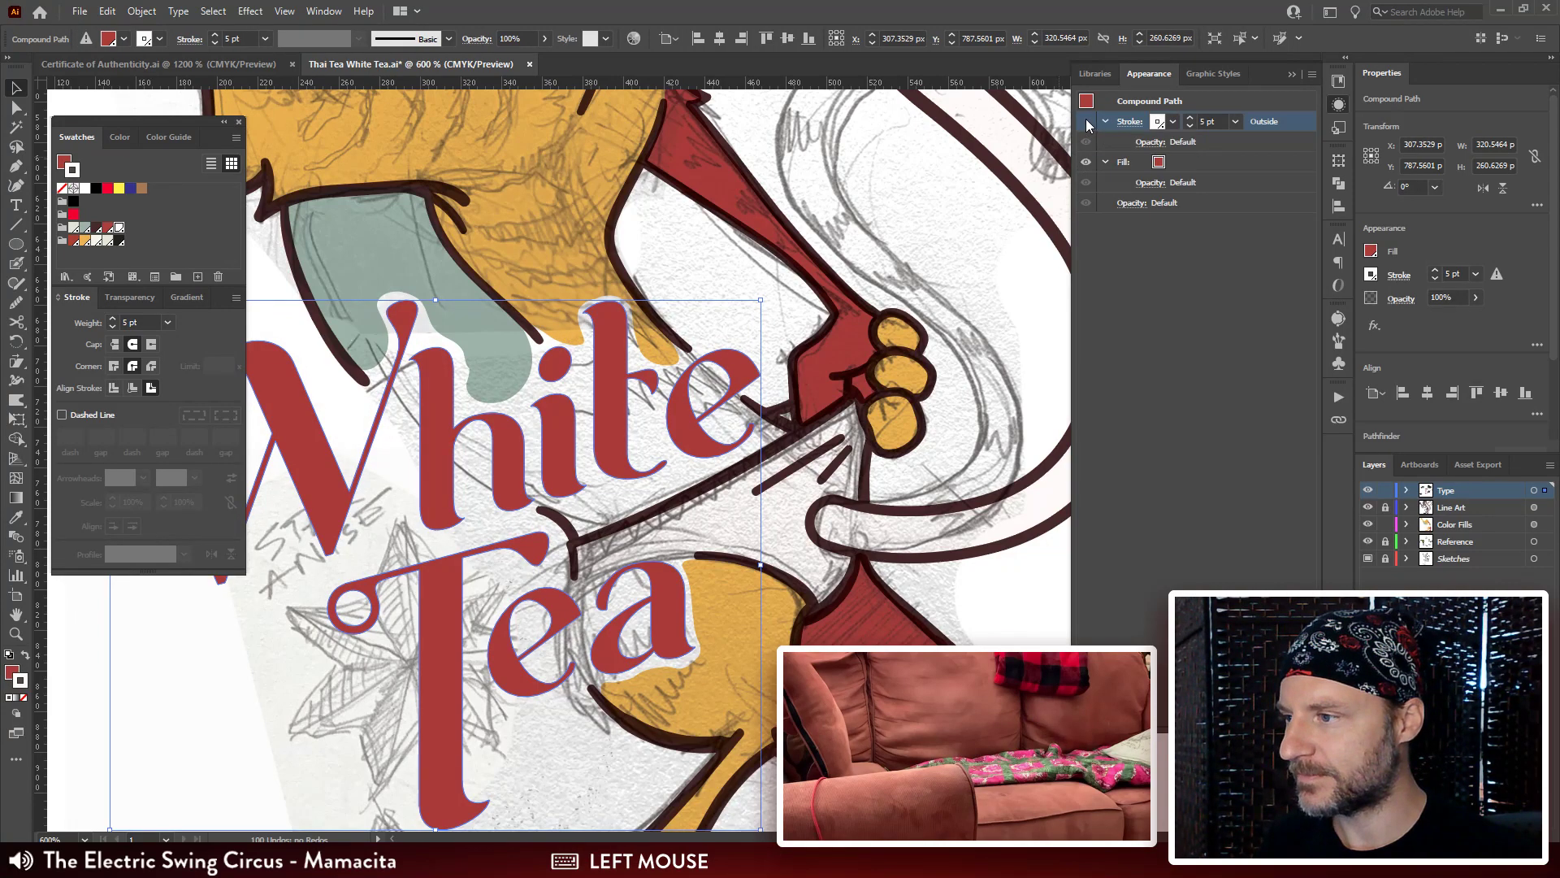
left_click(1087, 122)
left_click(1085, 122)
left_click(1085, 124)
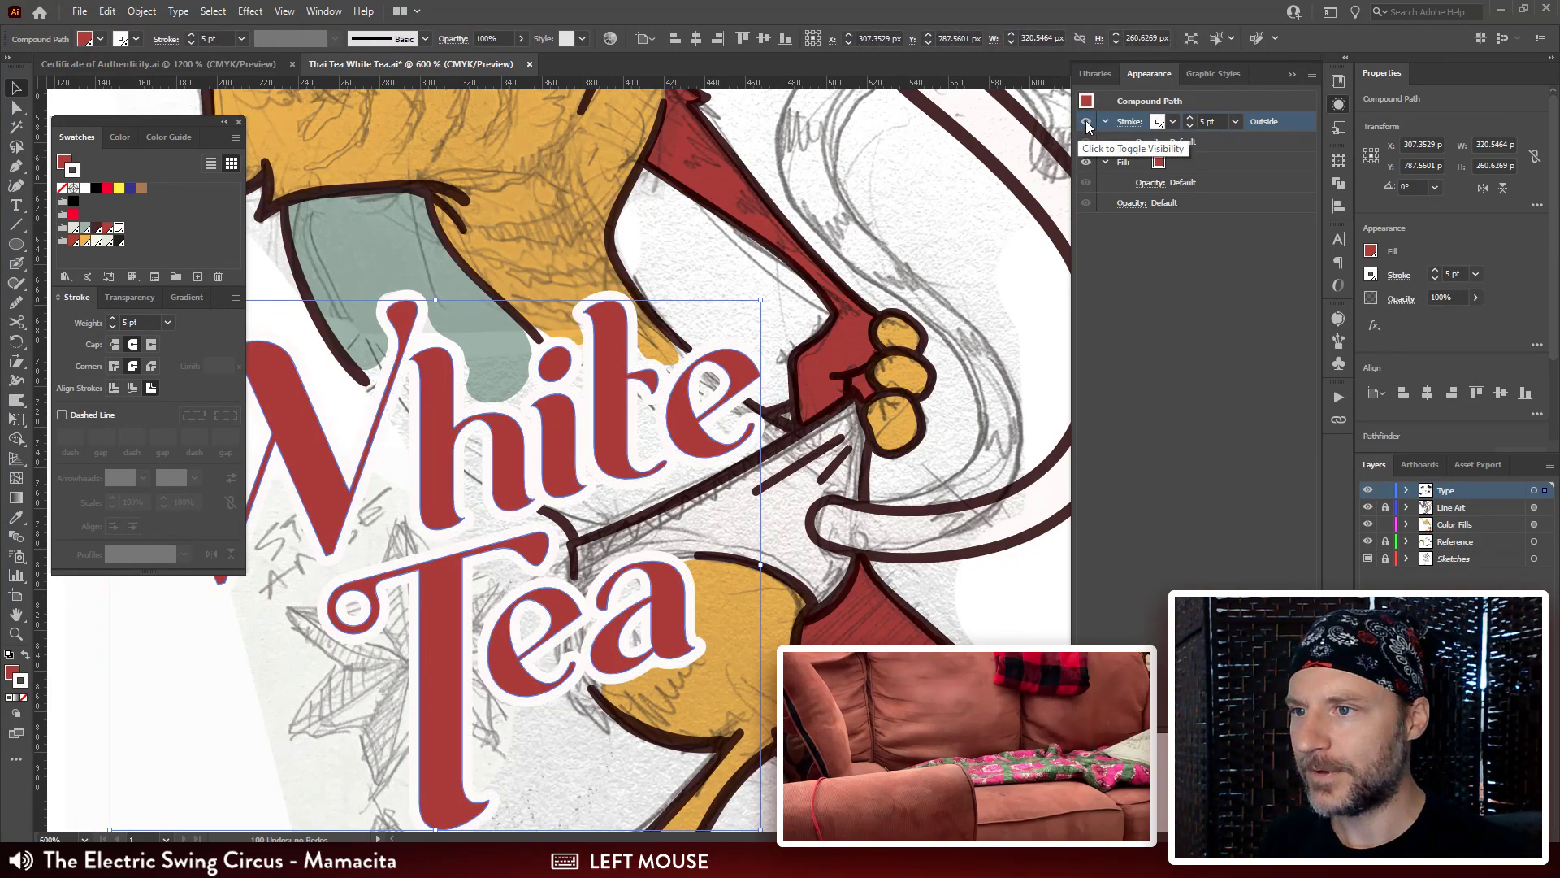
left_click(1086, 123)
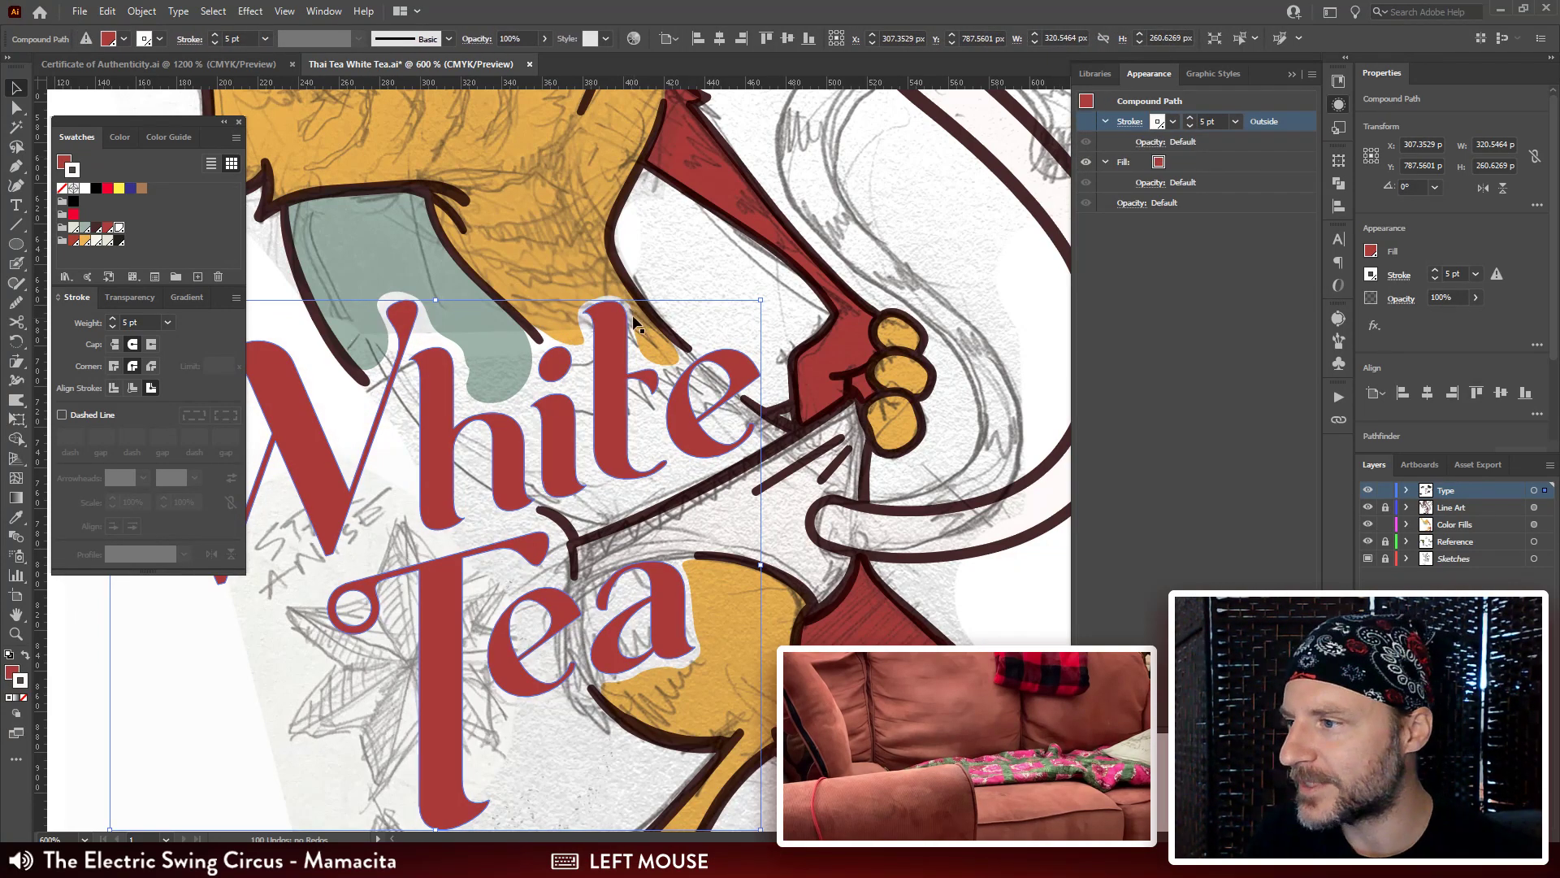
left_click(707, 244)
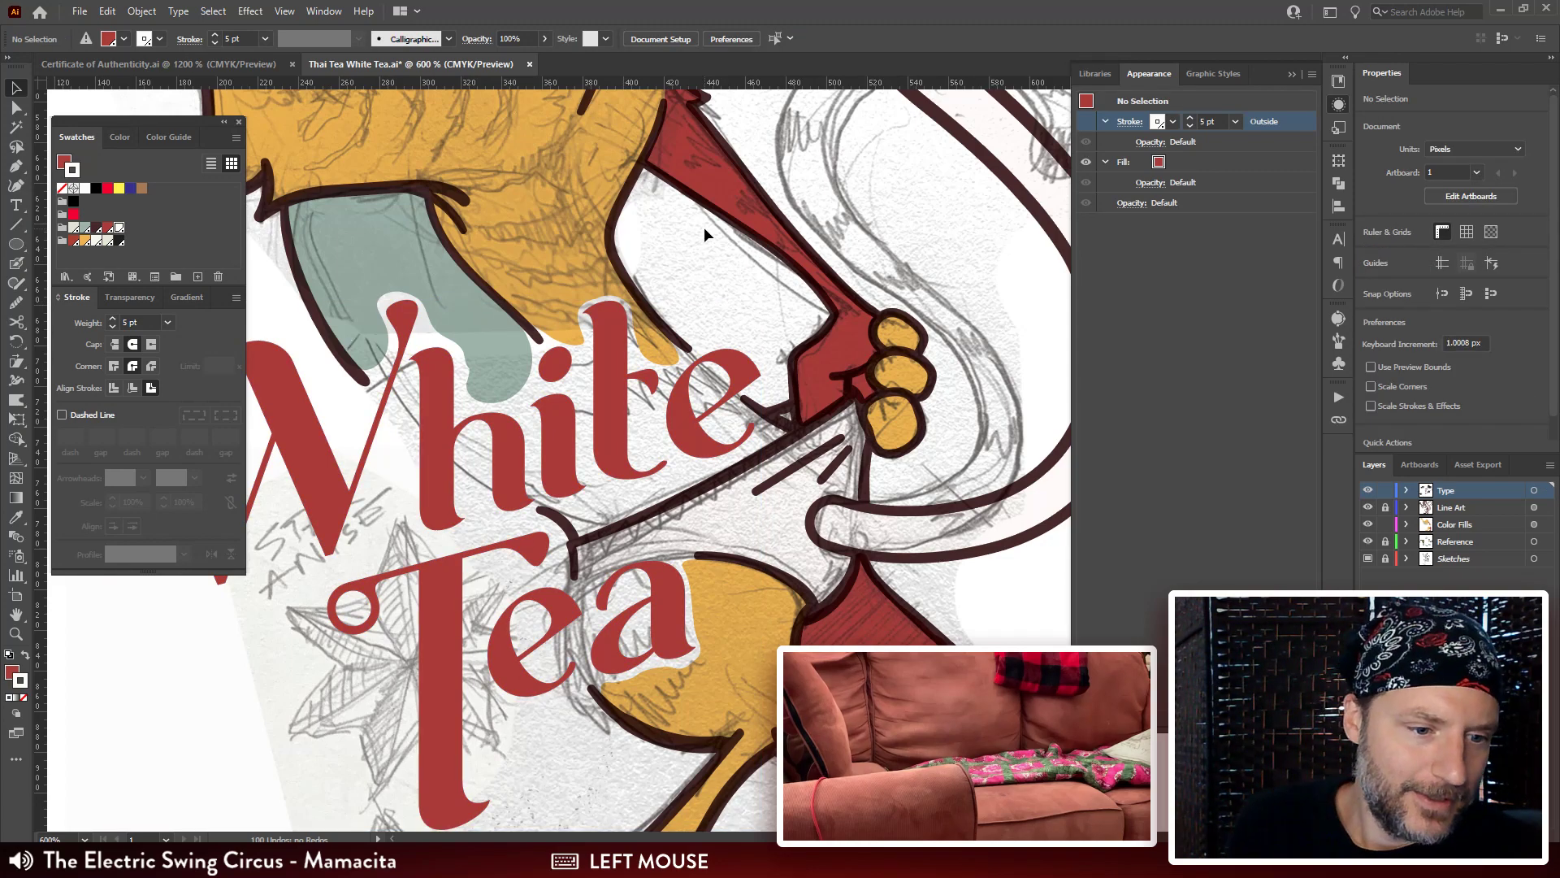
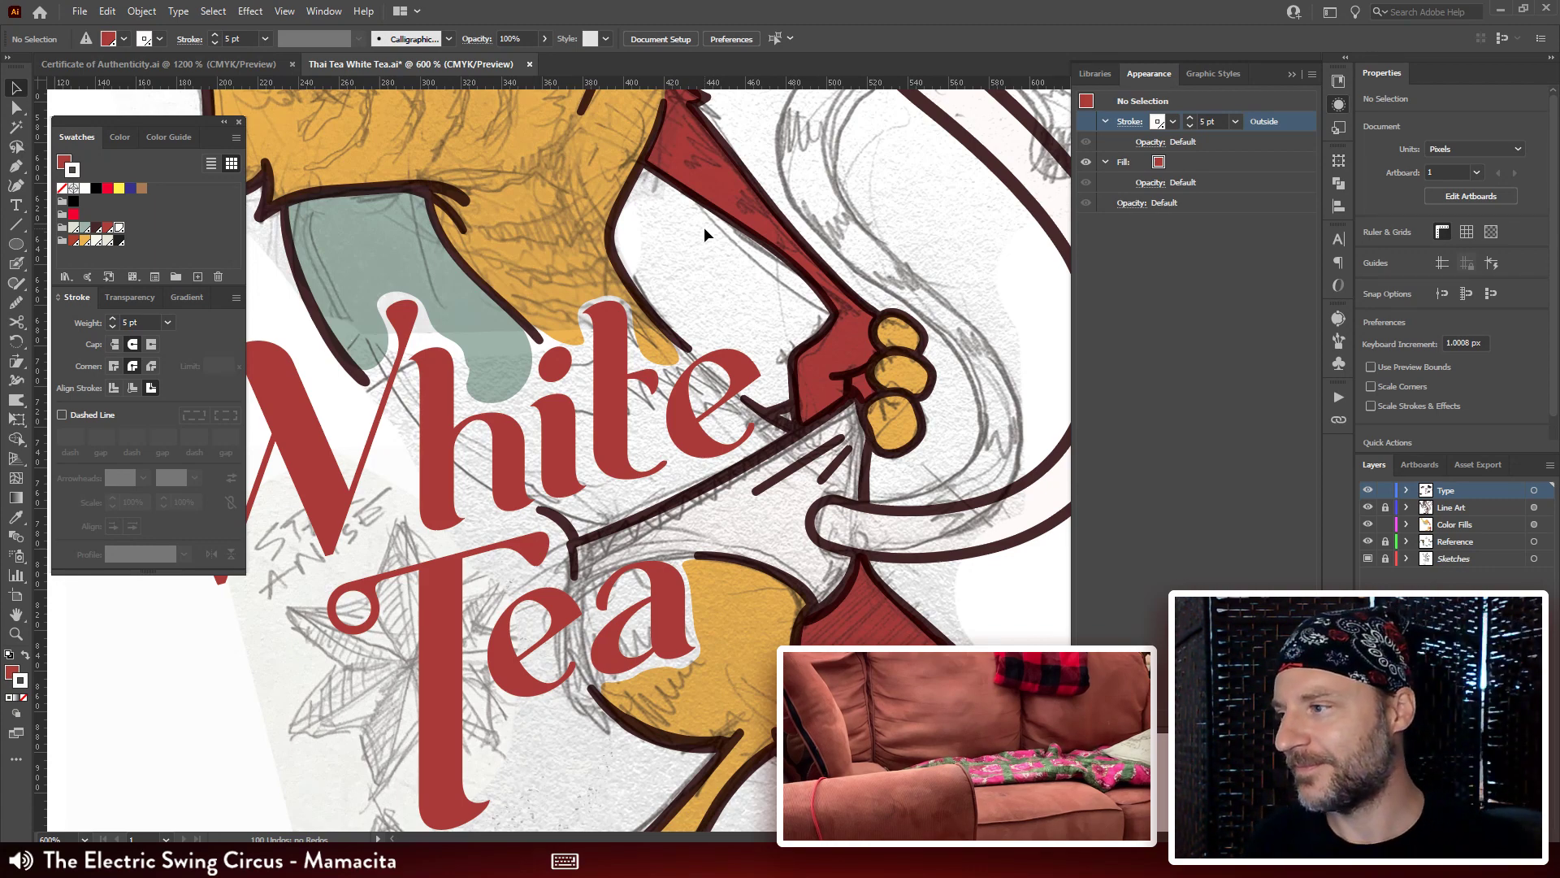
Smooth the kink in the grey-green fill's edge above the h by adjusting its anchor points.
left_click(477, 353)
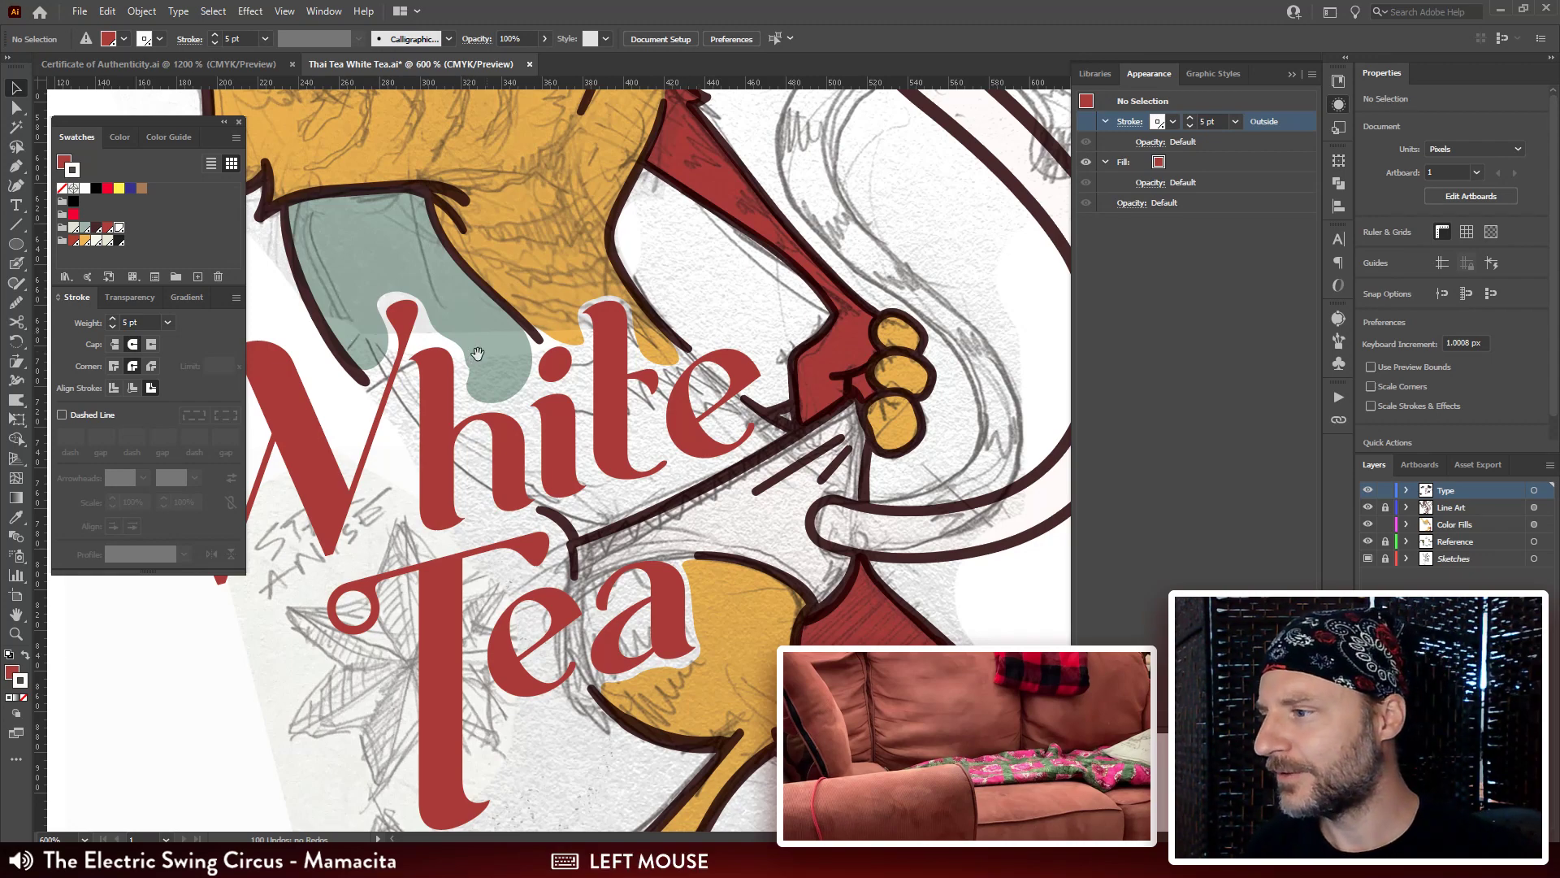
left_click_drag(478, 354, 604, 324)
key("a")
left_click(598, 354)
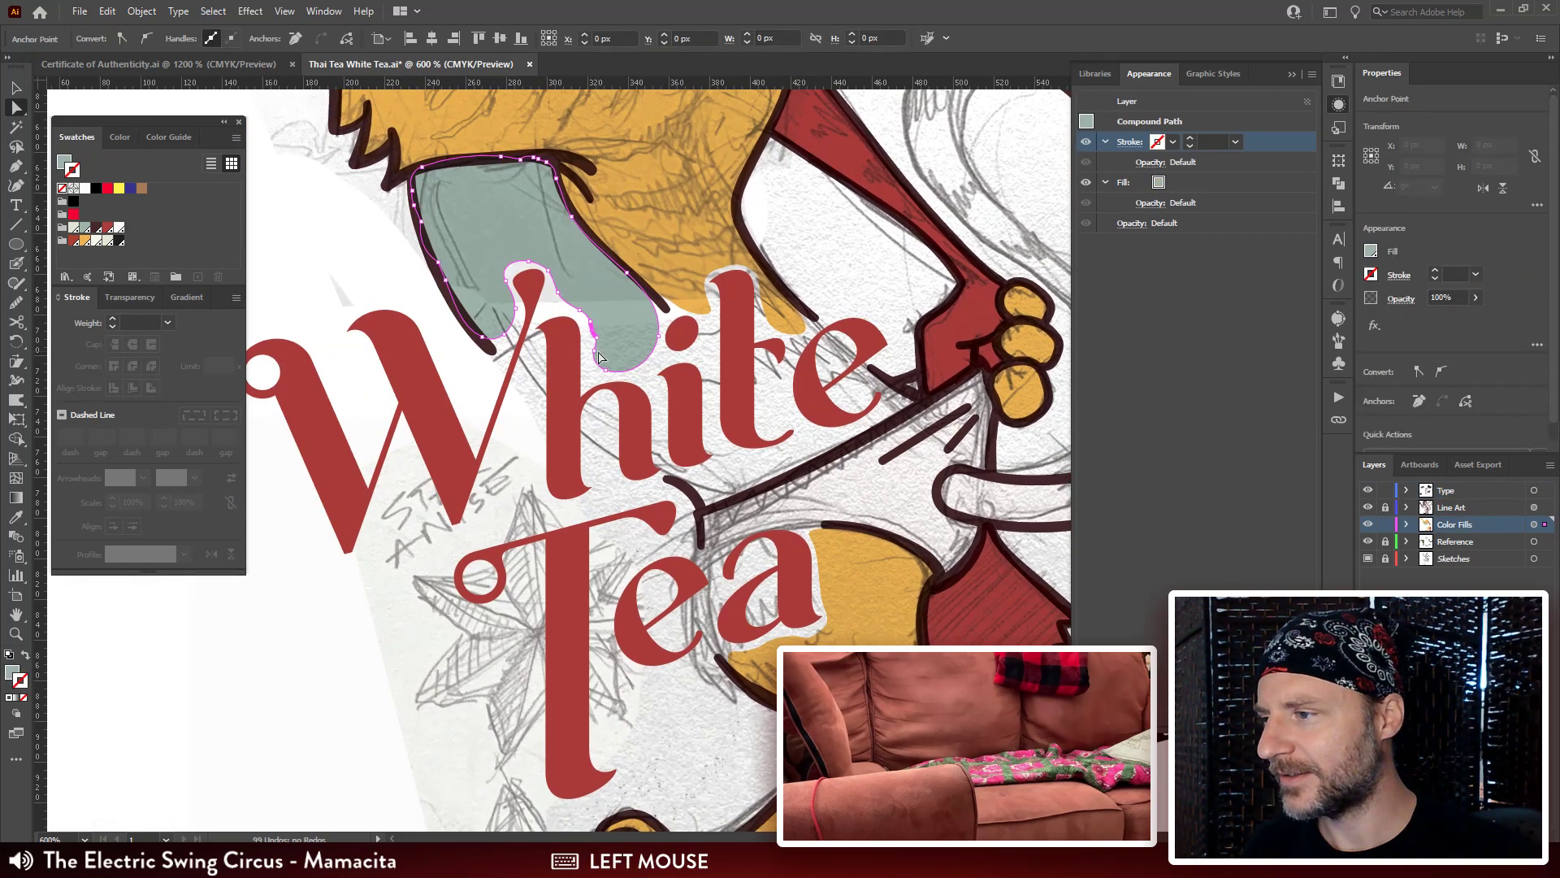
key("ctrl+plus")
key("ctrl+plus")
key("ctrl+plus")
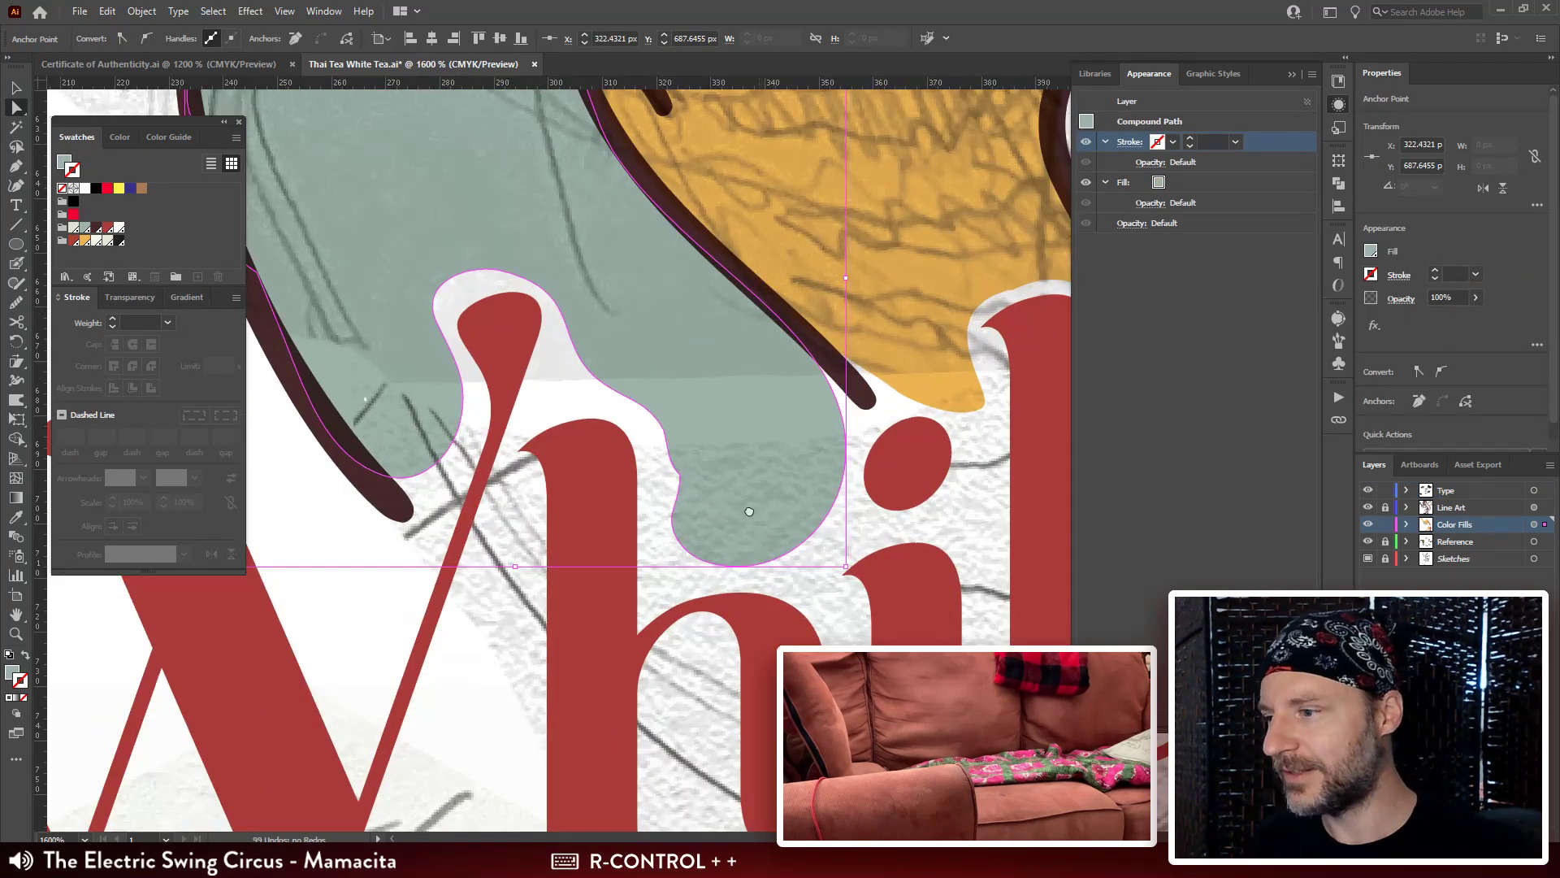
left_click_drag(749, 511, 727, 314)
left_click(660, 286)
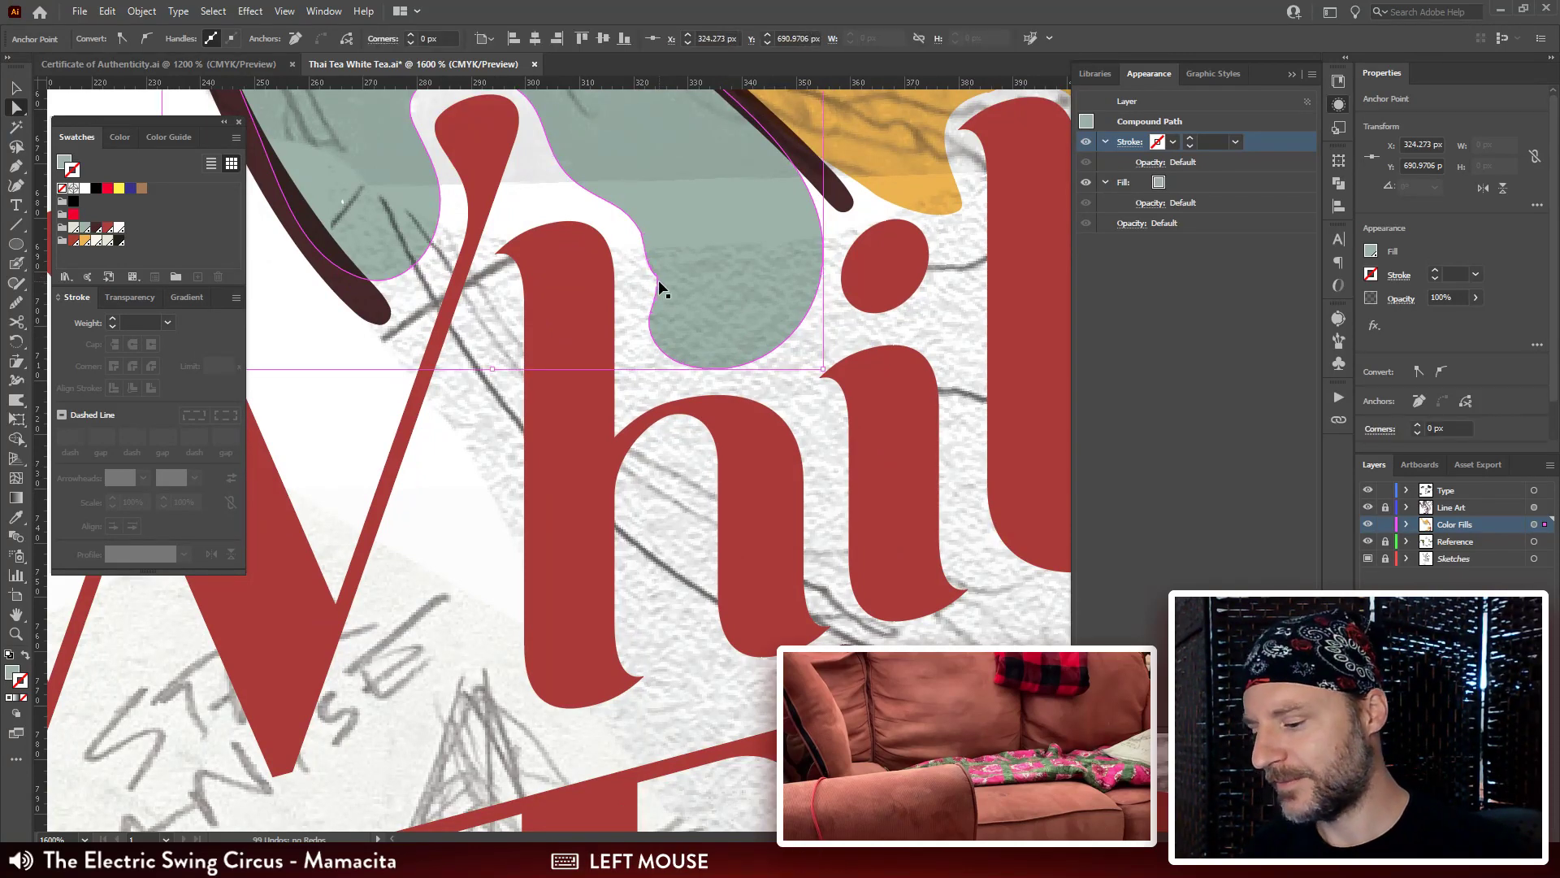
key("ctrl+r")
left_click(651, 268)
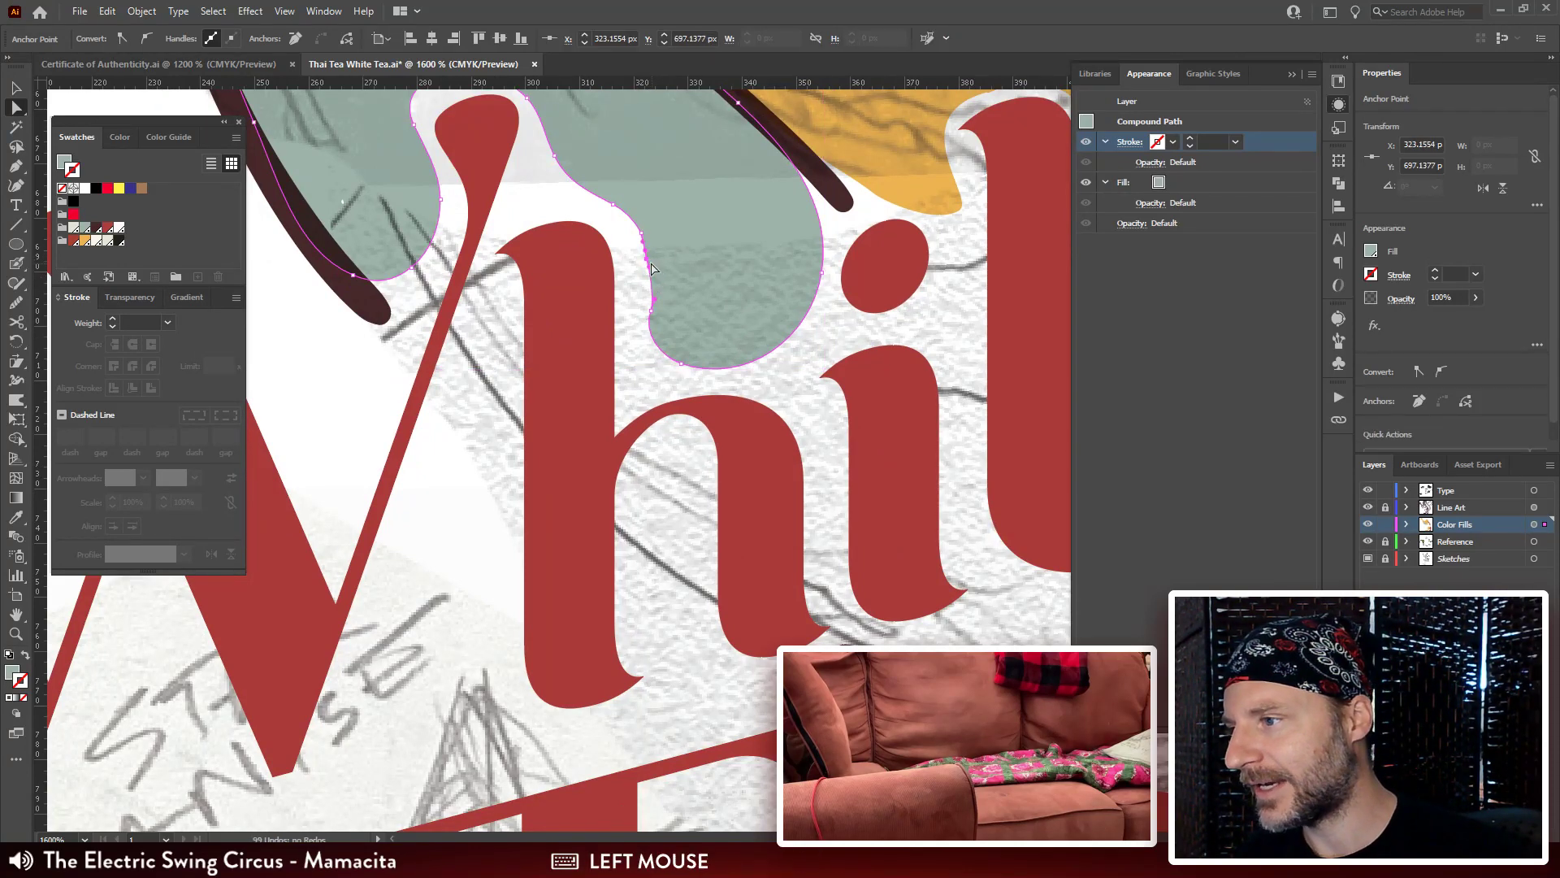
Refine the lower curve of the grey-green fill above the h, pulling its edge slightly outward, and deselect it.
left_click(639, 227)
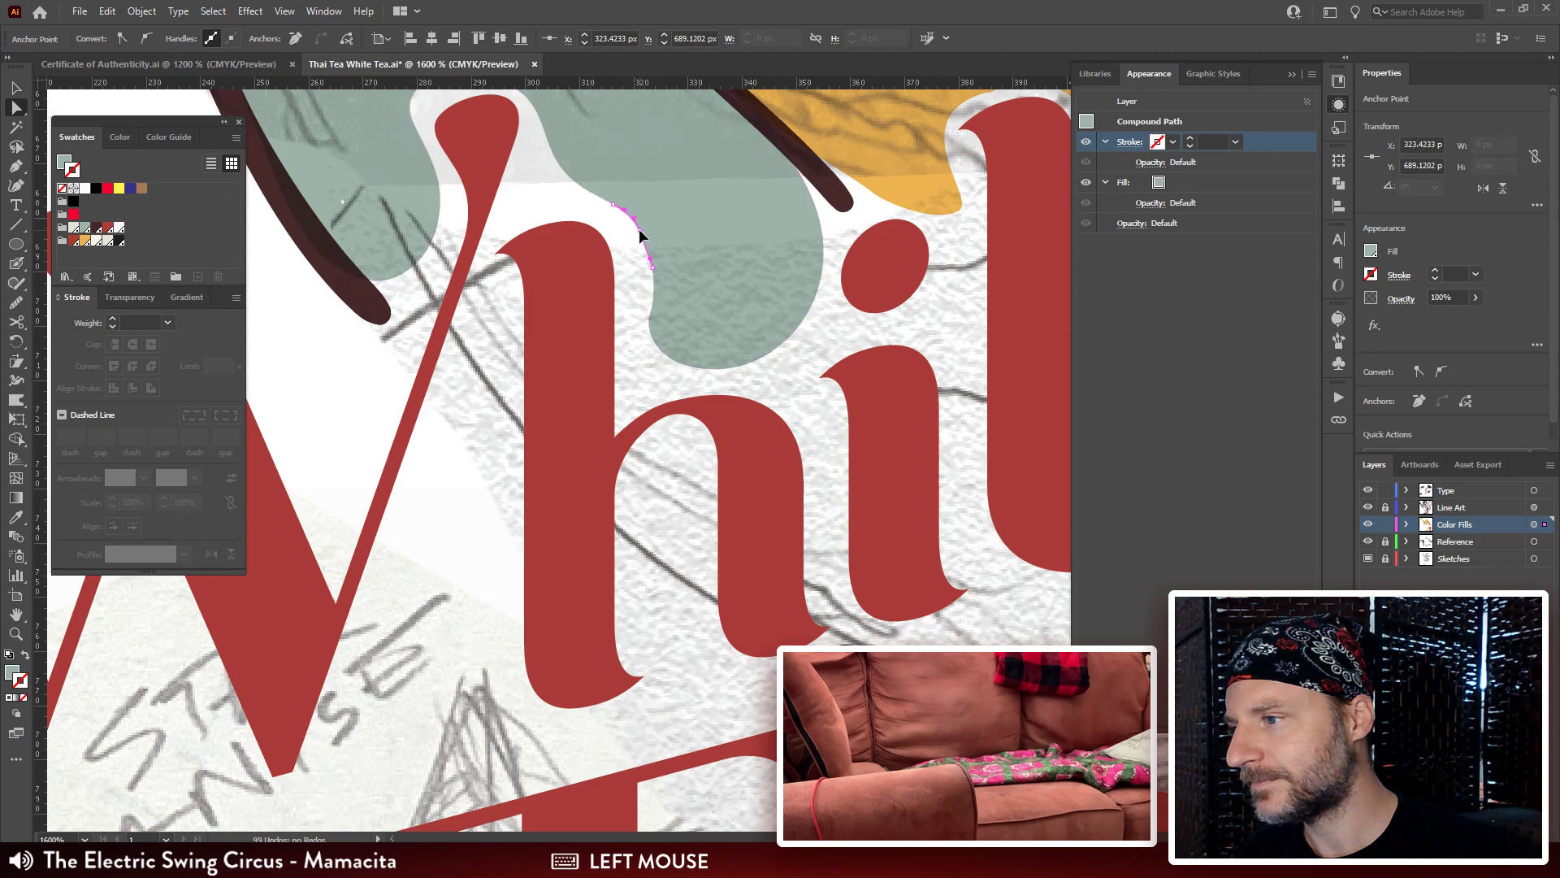
key("ctrl+z")
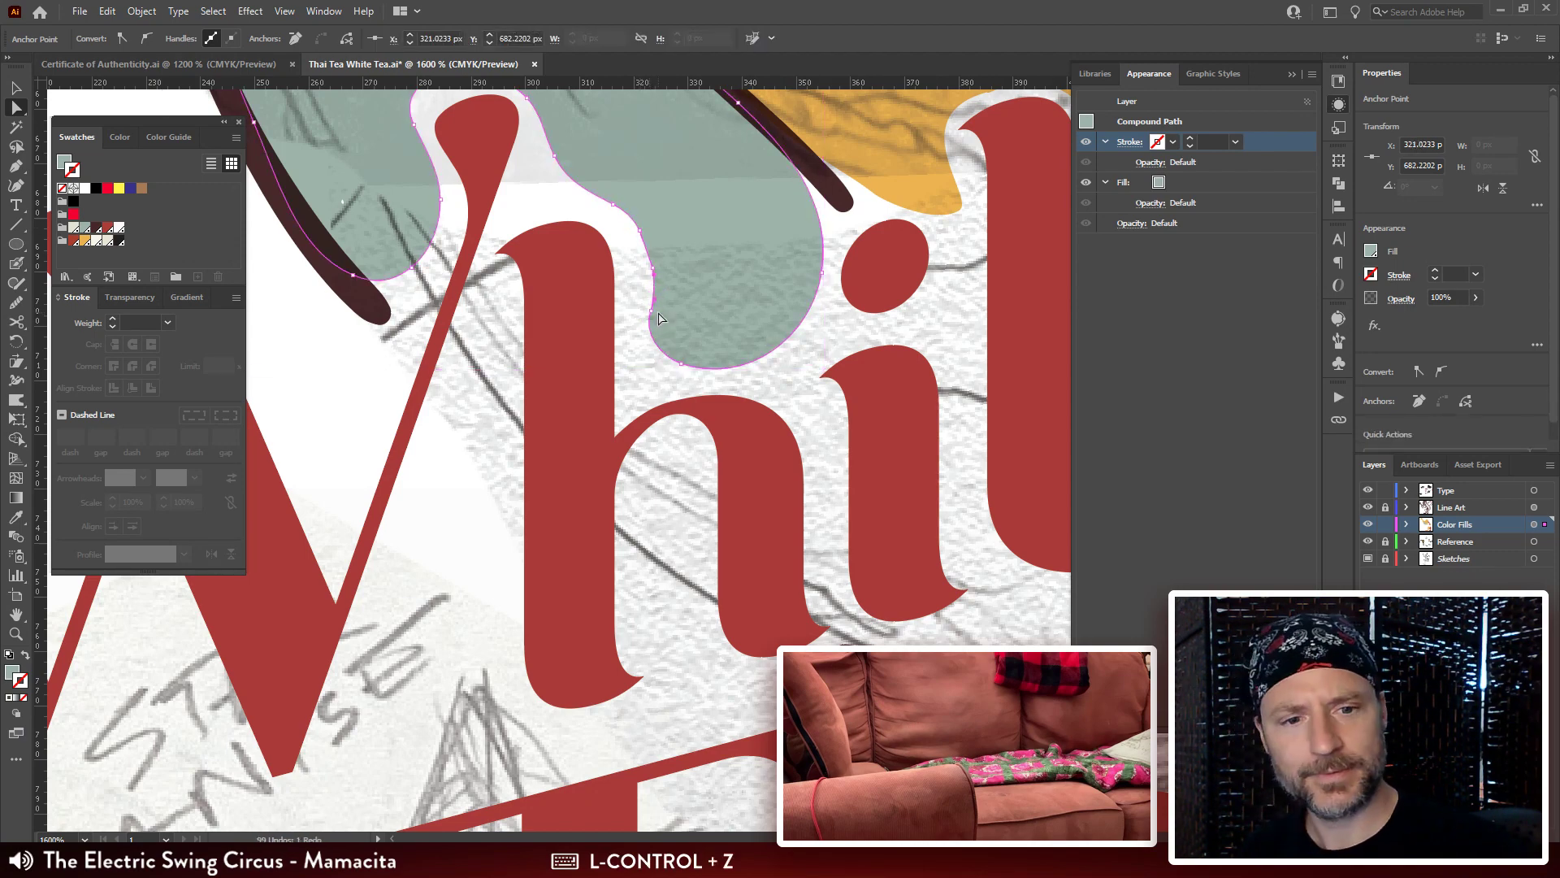
left_click(647, 321)
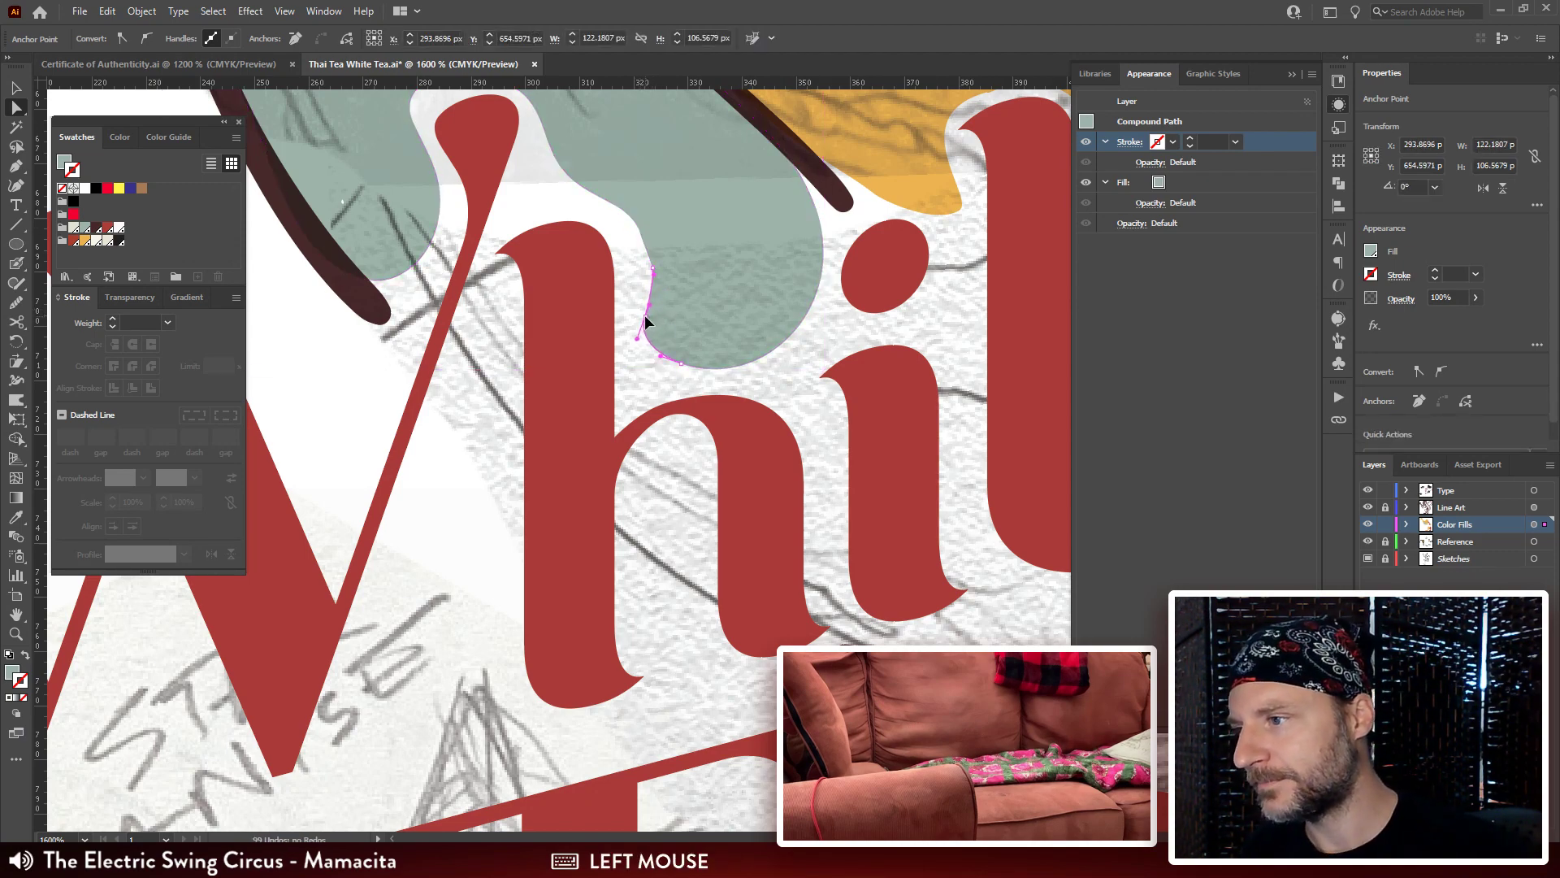
left_click(645, 317)
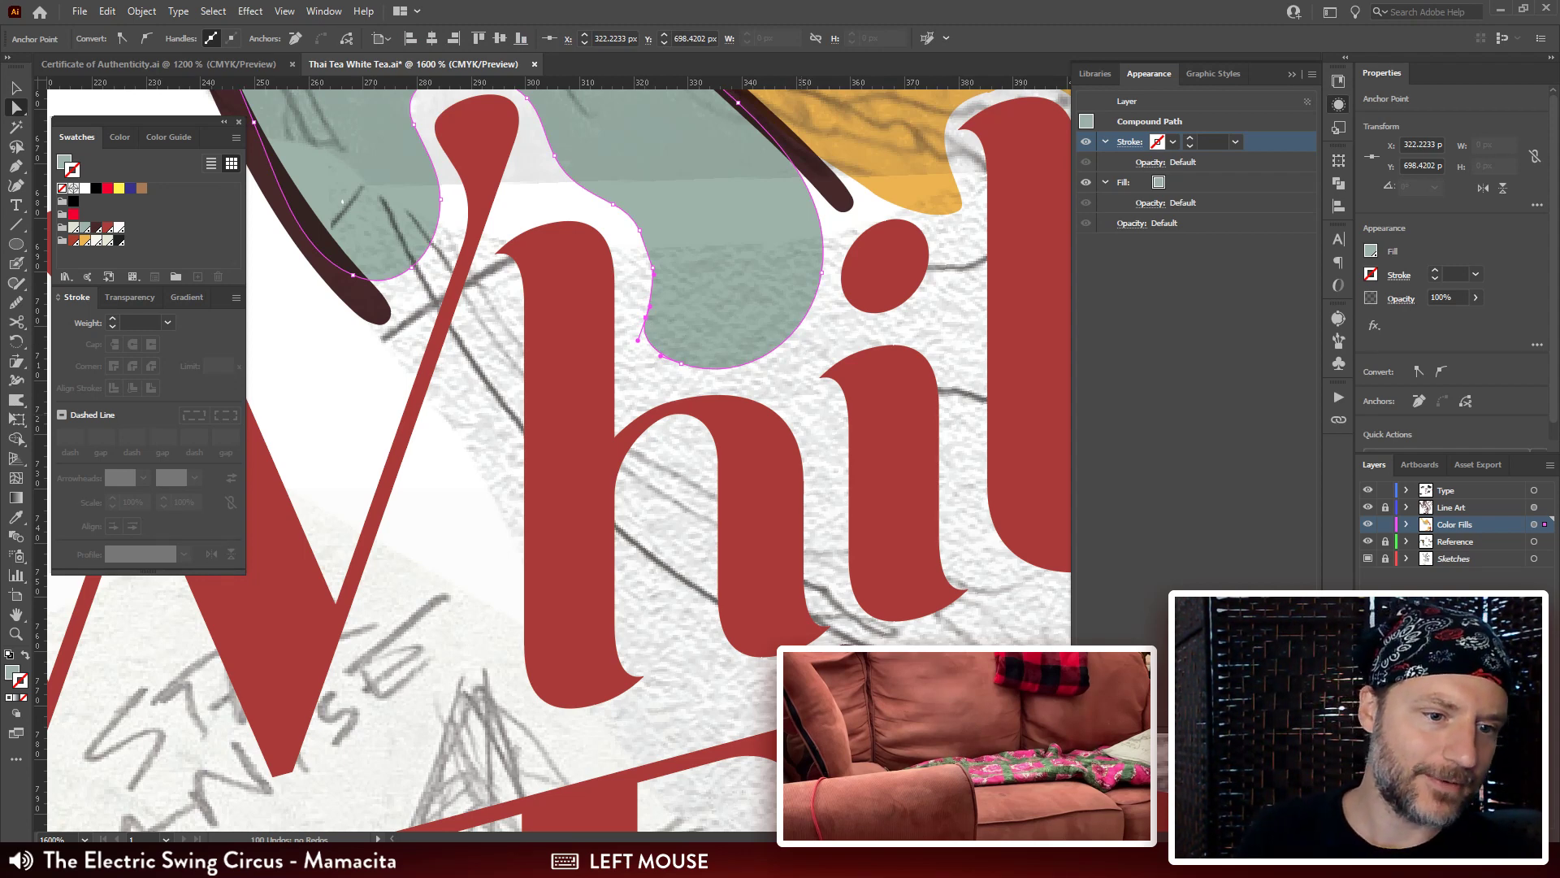
left_click(475, 367)
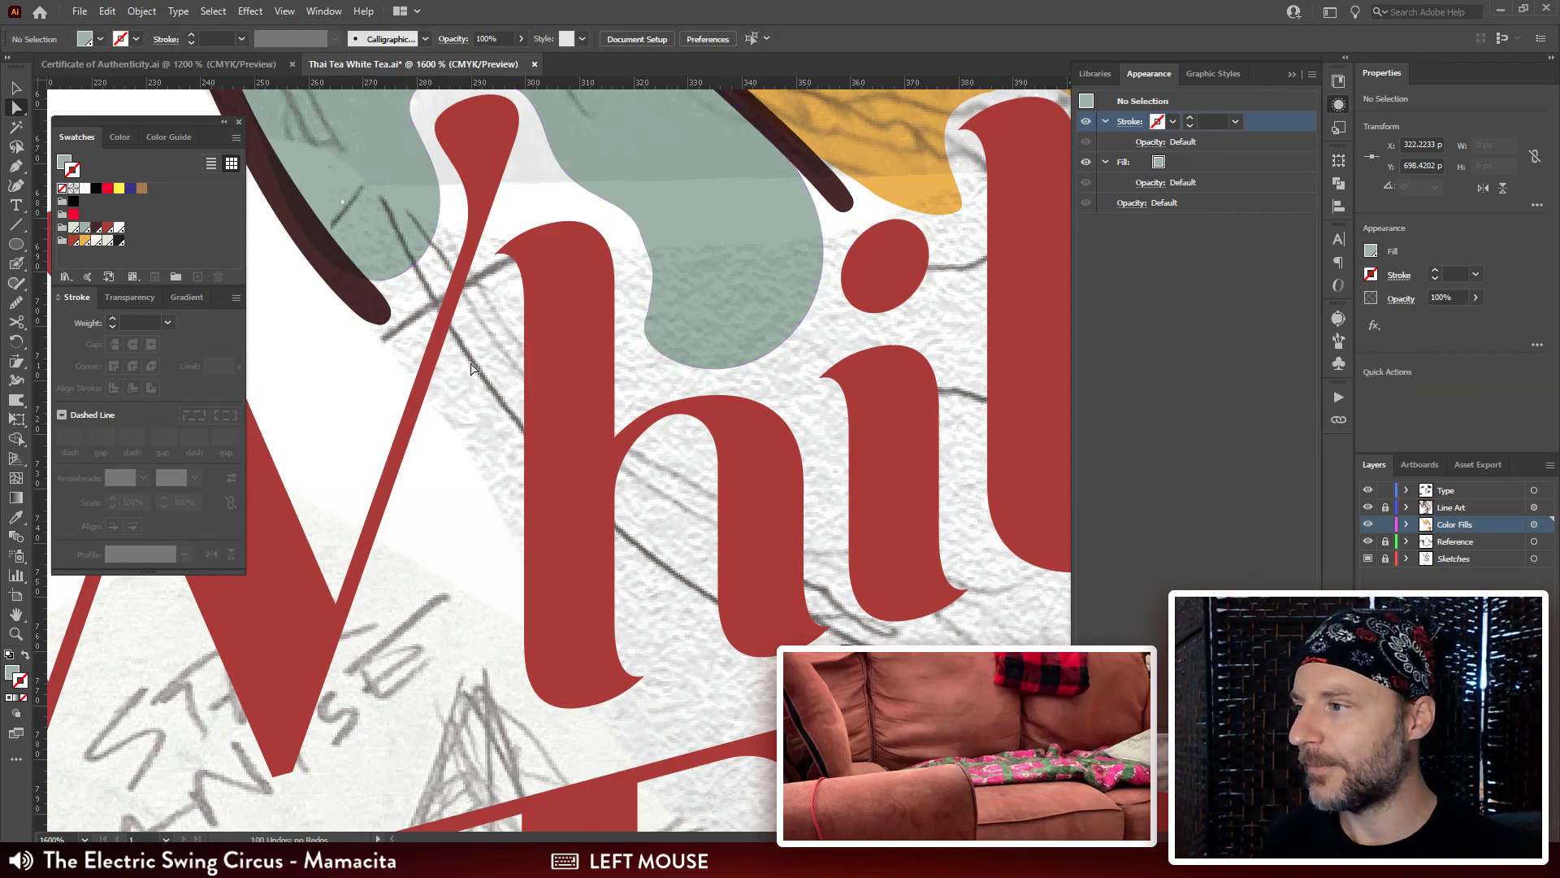
Paint a looping grey-green test stroke with the Paintbrush on the blank area beside the lion's torso, and delete it.
key("space")
mouse_move(403, 242)
left_mouse_down()
mouse_move(513, 344)
mouse_move(682, 413)
left_mouse_up()
left_click(453, 307)
key("space")
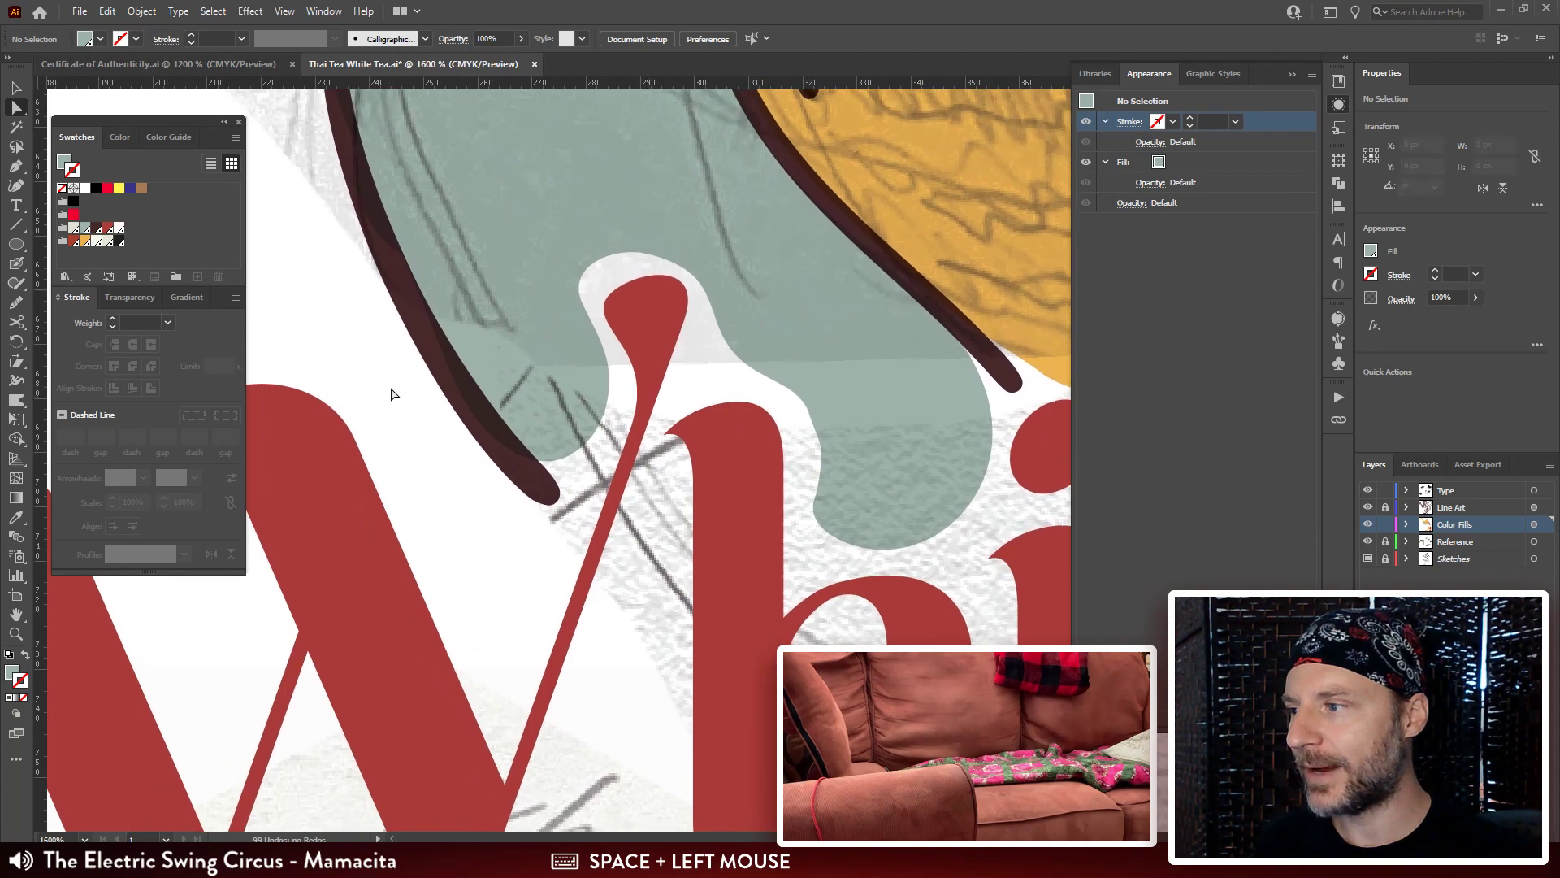
mouse_move(392, 395)
left_mouse_down()
mouse_move(571, 446)
mouse_move(567, 405)
left_mouse_up()
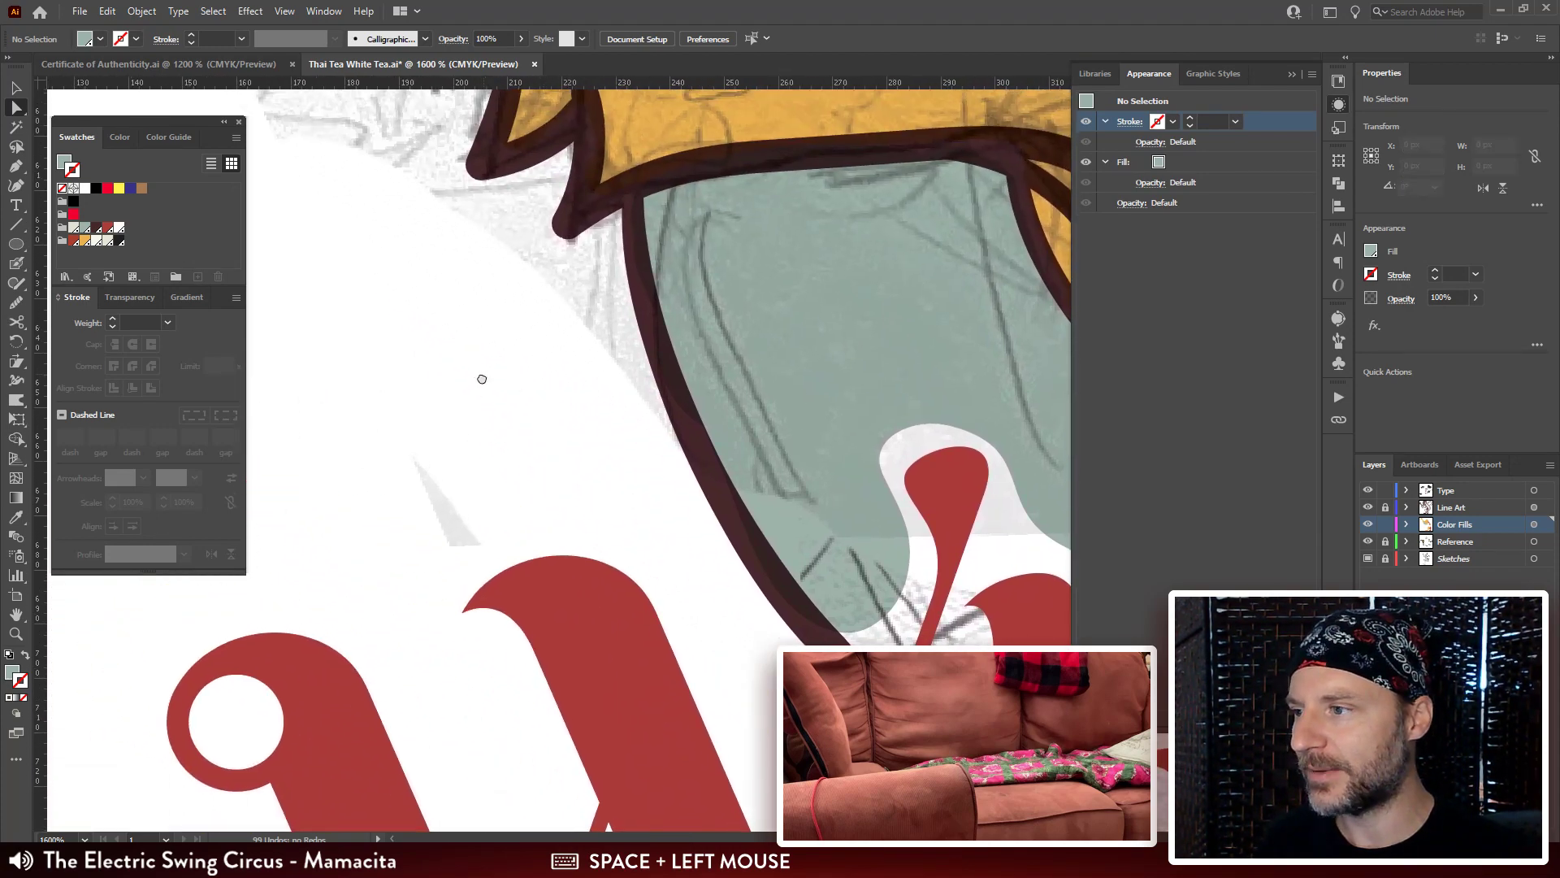
left_click_drag(480, 378, 507, 409)
key("b")
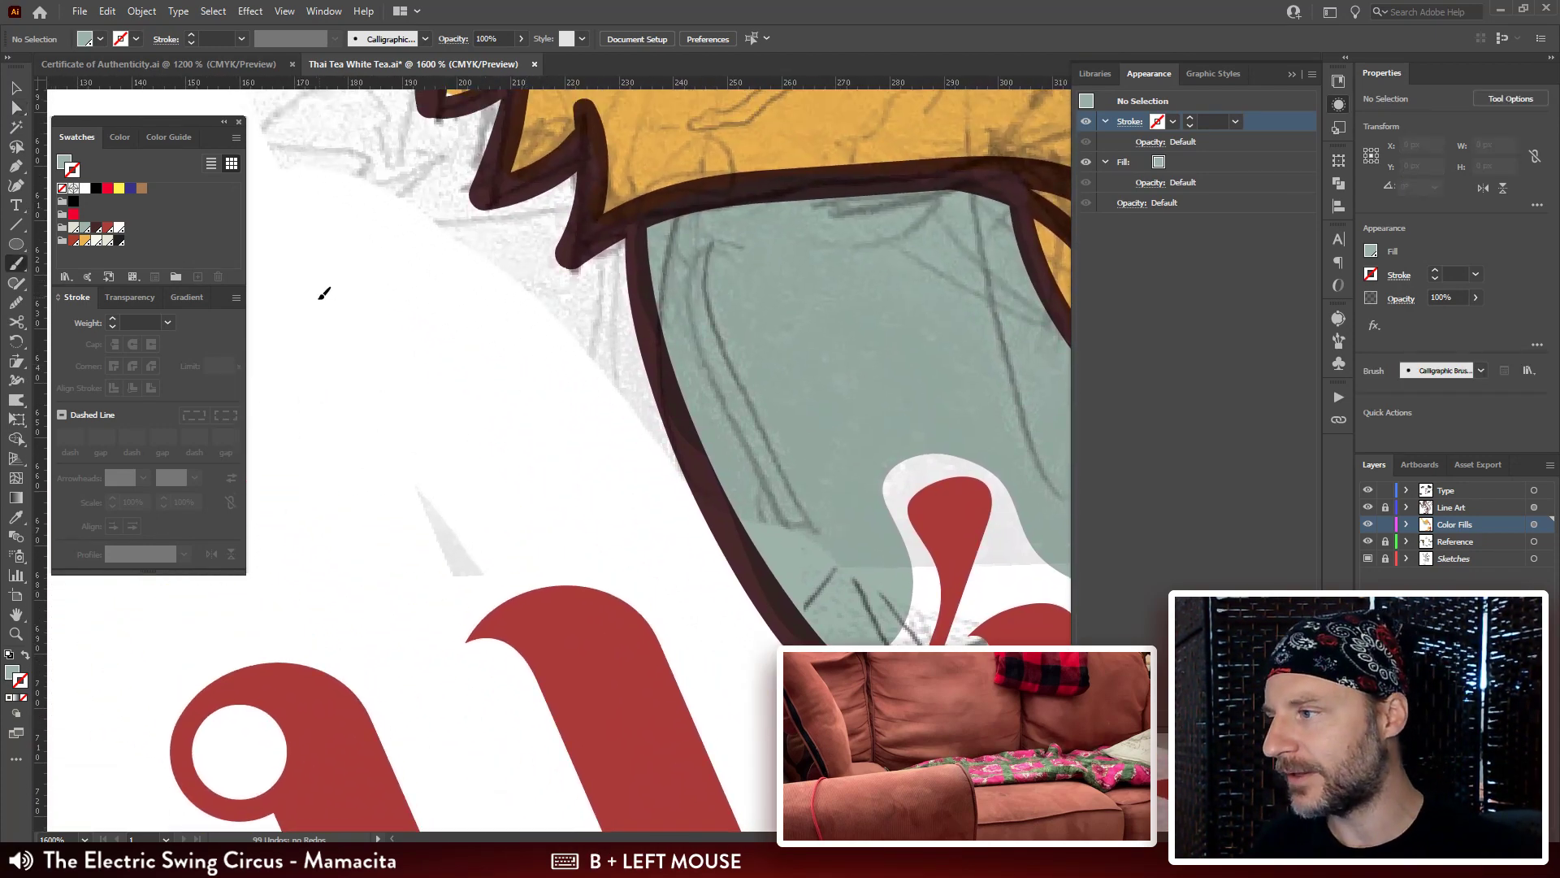
mouse_move(311, 299)
left_mouse_down()
mouse_move(404, 306)
mouse_move(420, 354)
mouse_move(491, 340)
mouse_move(516, 373)
mouse_move(404, 390)
mouse_move(453, 422)
mouse_move(535, 412)
mouse_move(538, 434)
mouse_move(504, 455)
mouse_move(286, 454)
mouse_move(389, 436)
mouse_move(348, 378)
mouse_move(348, 339)
mouse_move(408, 380)
mouse_move(399, 409)
mouse_move(443, 448)
mouse_move(631, 512)
left_mouse_up()
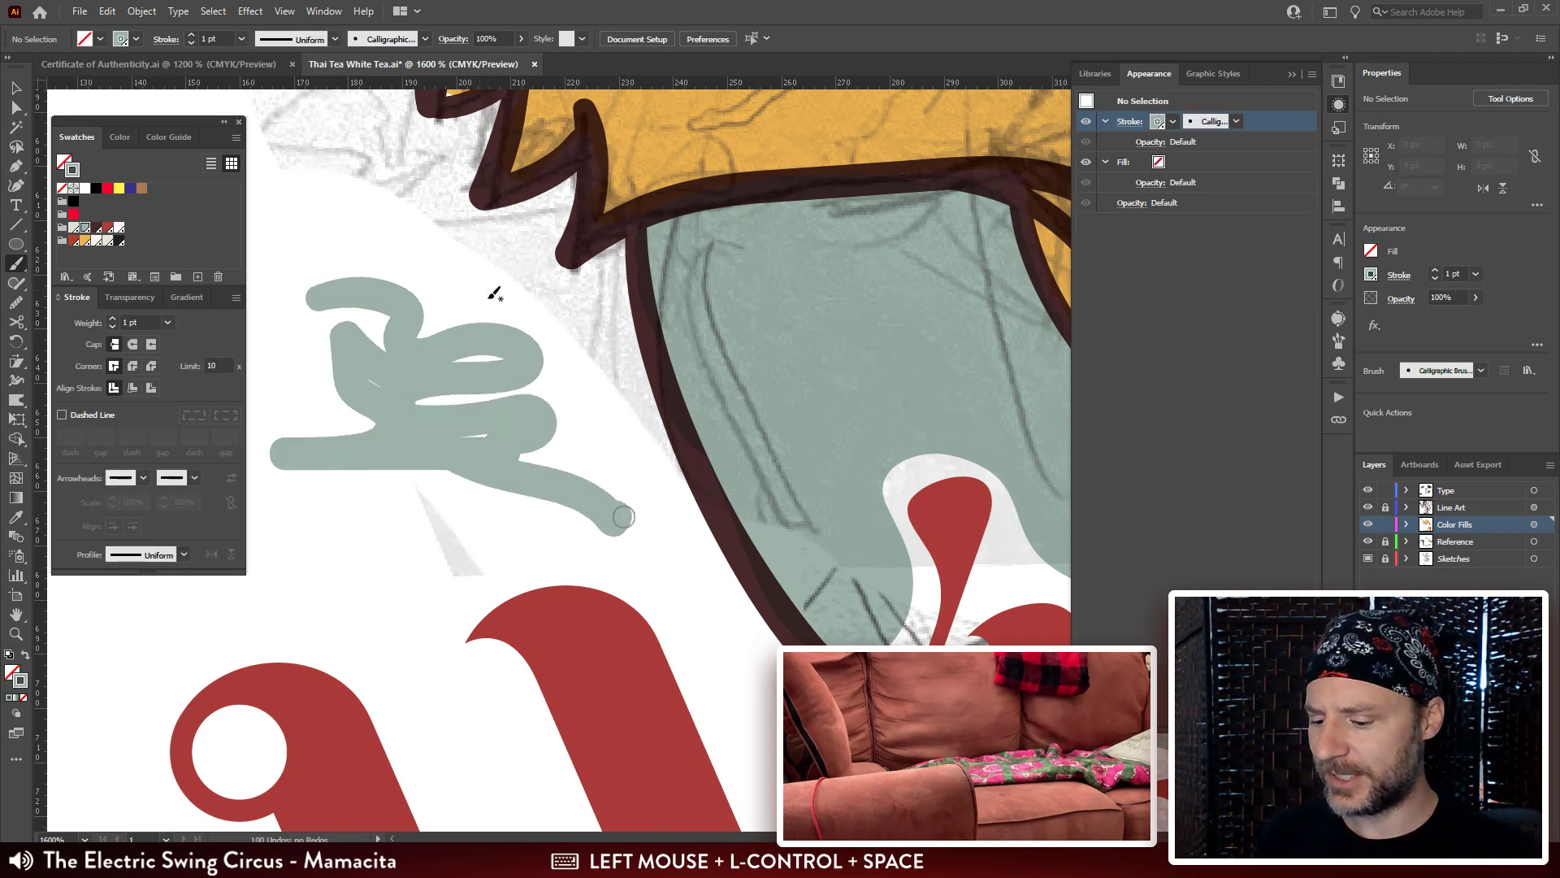
key("v")
left_click(523, 421)
key("Delete")
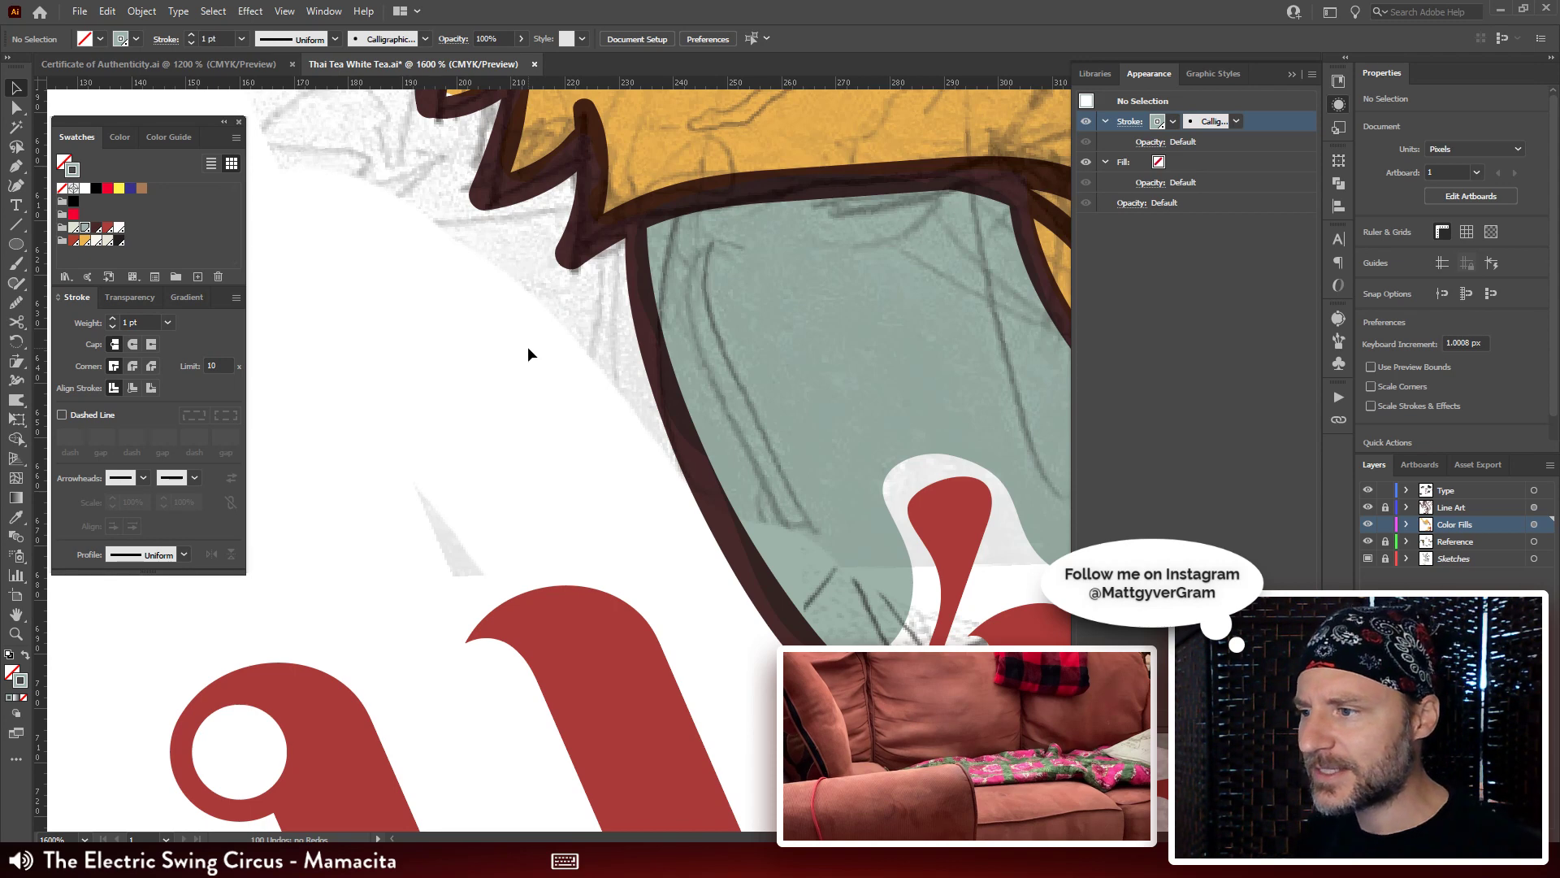
Try to move an anchor point on the grey-green fill's edge beneath the torso outline, undo the move and deselect.
left_click(568, 429)
key("a")
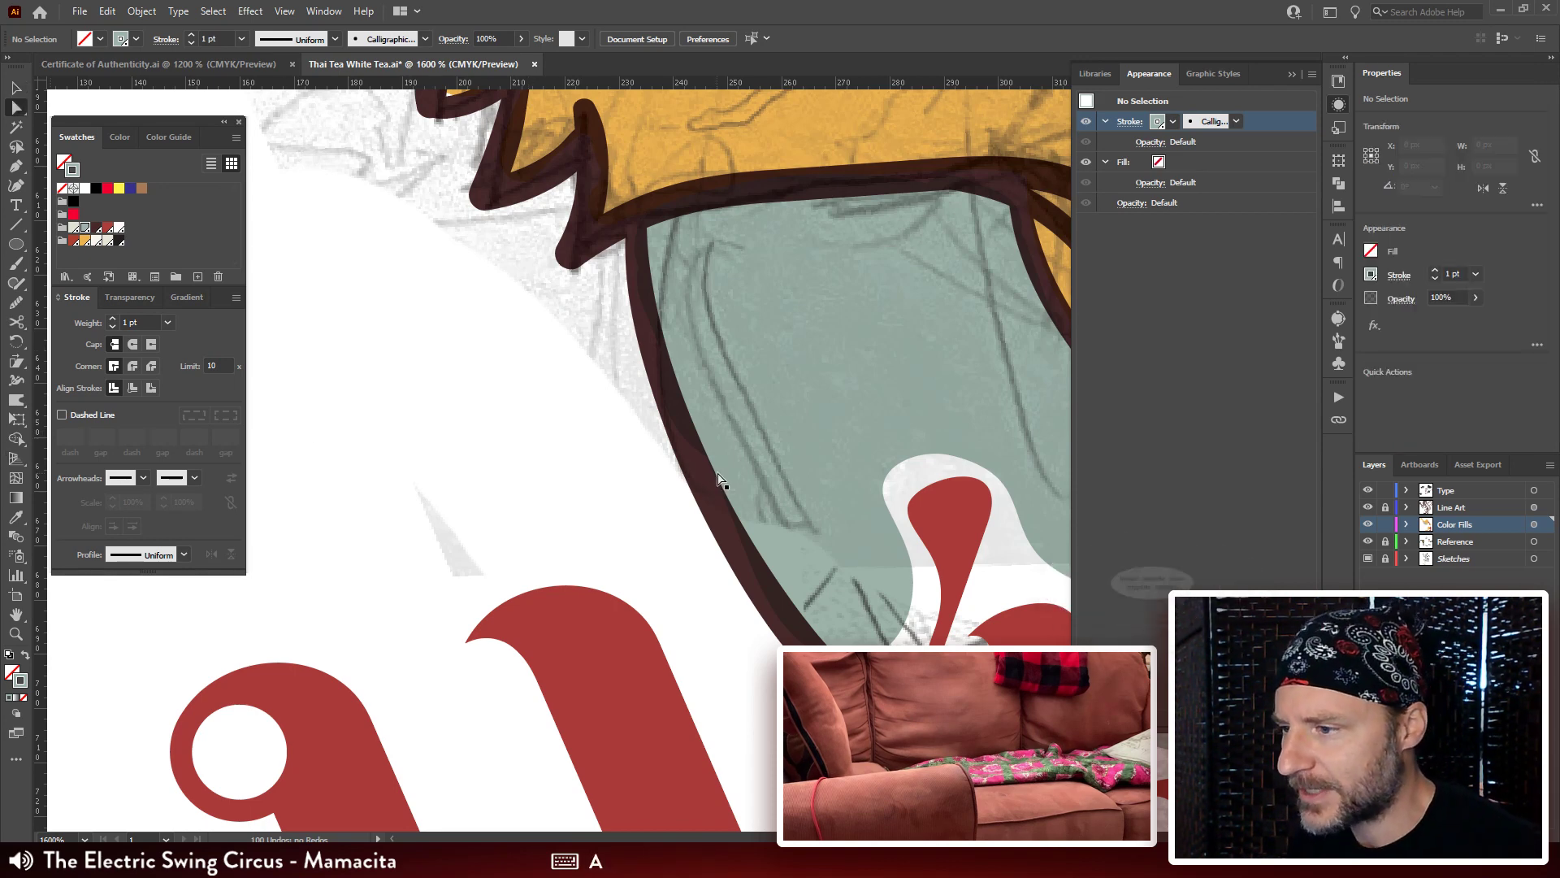
left_click(719, 481)
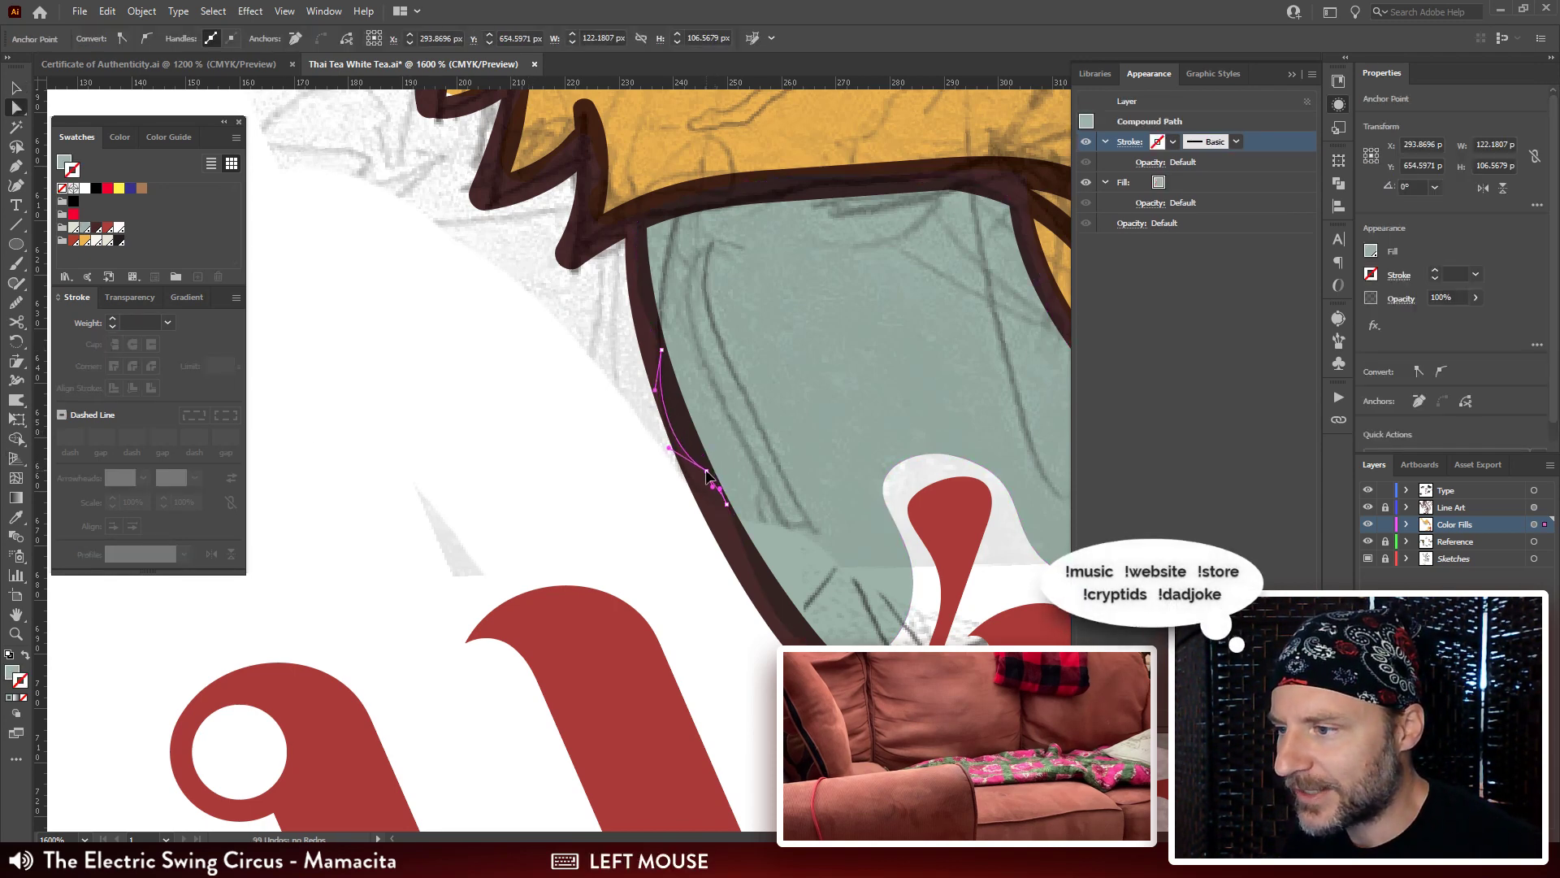
left_click_drag(706, 471, 725, 521)
key("ctrl+z")
left_click(727, 505)
left_click(645, 530)
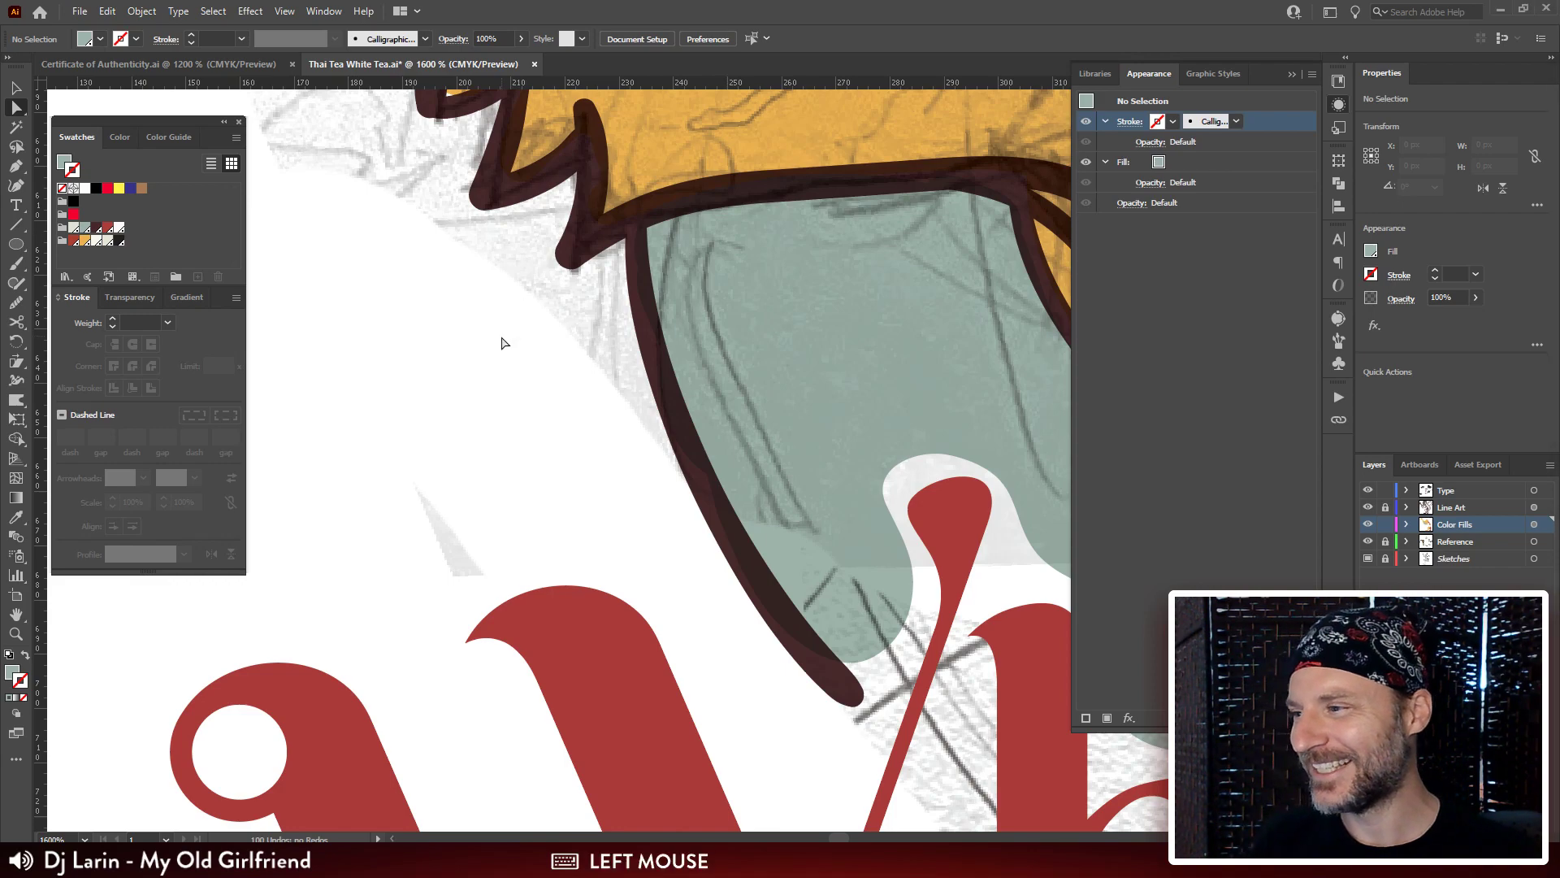
Nudge the anchor point on the lower edge of the white fill above the a in Tea, and deselect the shape.
left_click_drag(826, 529, 474, 489)
left_click_drag(770, 631, 572, 415)
mouse_move(686, 497)
left_mouse_down()
mouse_move(541, 268)
mouse_move(411, 214)
mouse_move(436, 227)
left_mouse_up()
left_click(665, 223)
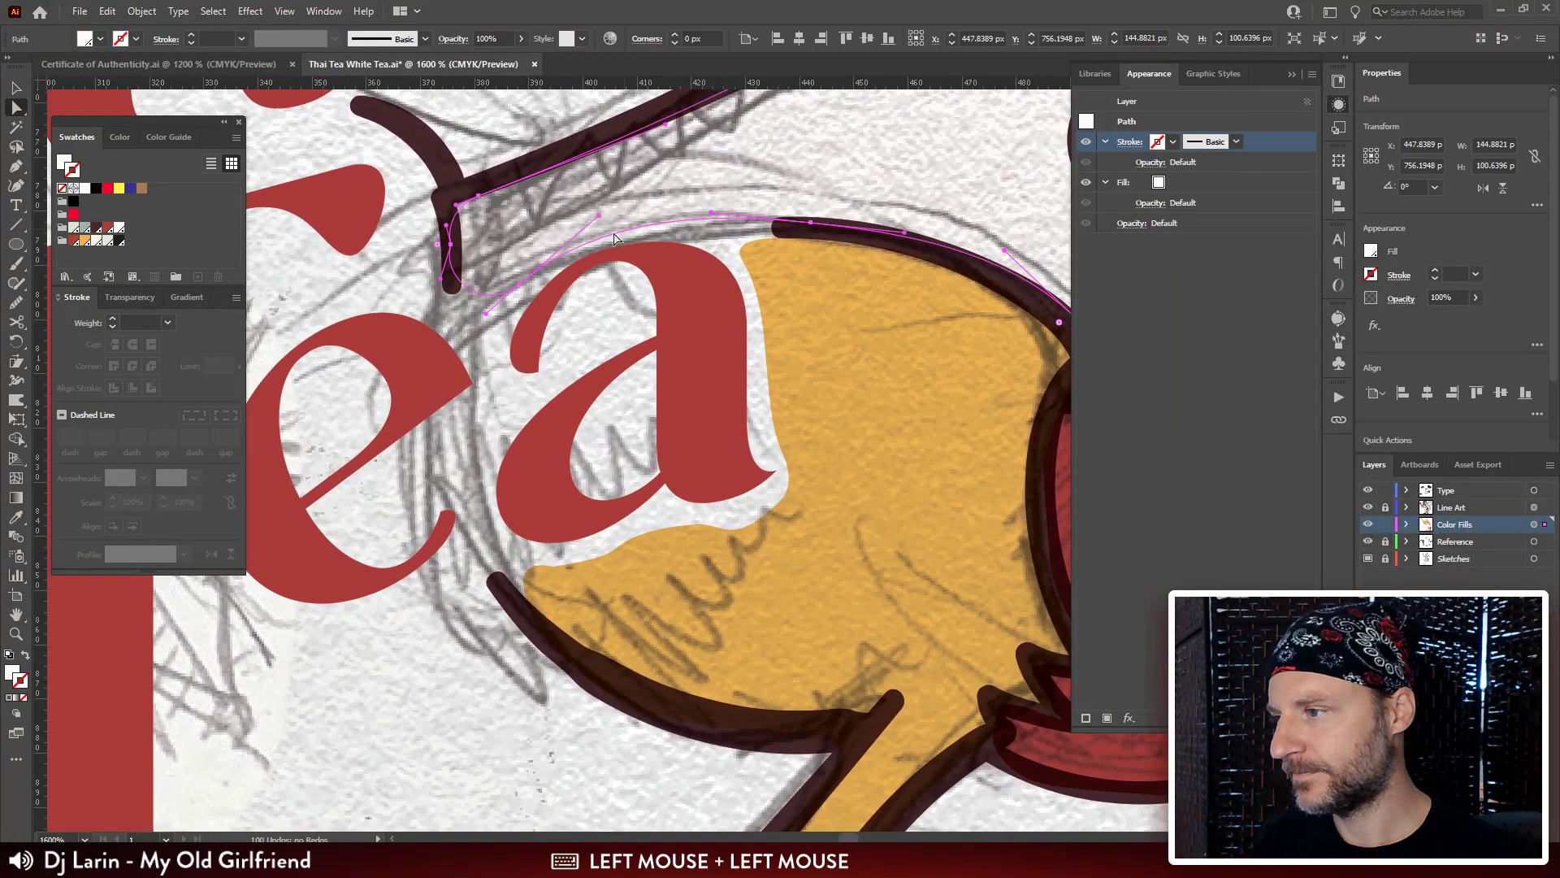
left_click(517, 282)
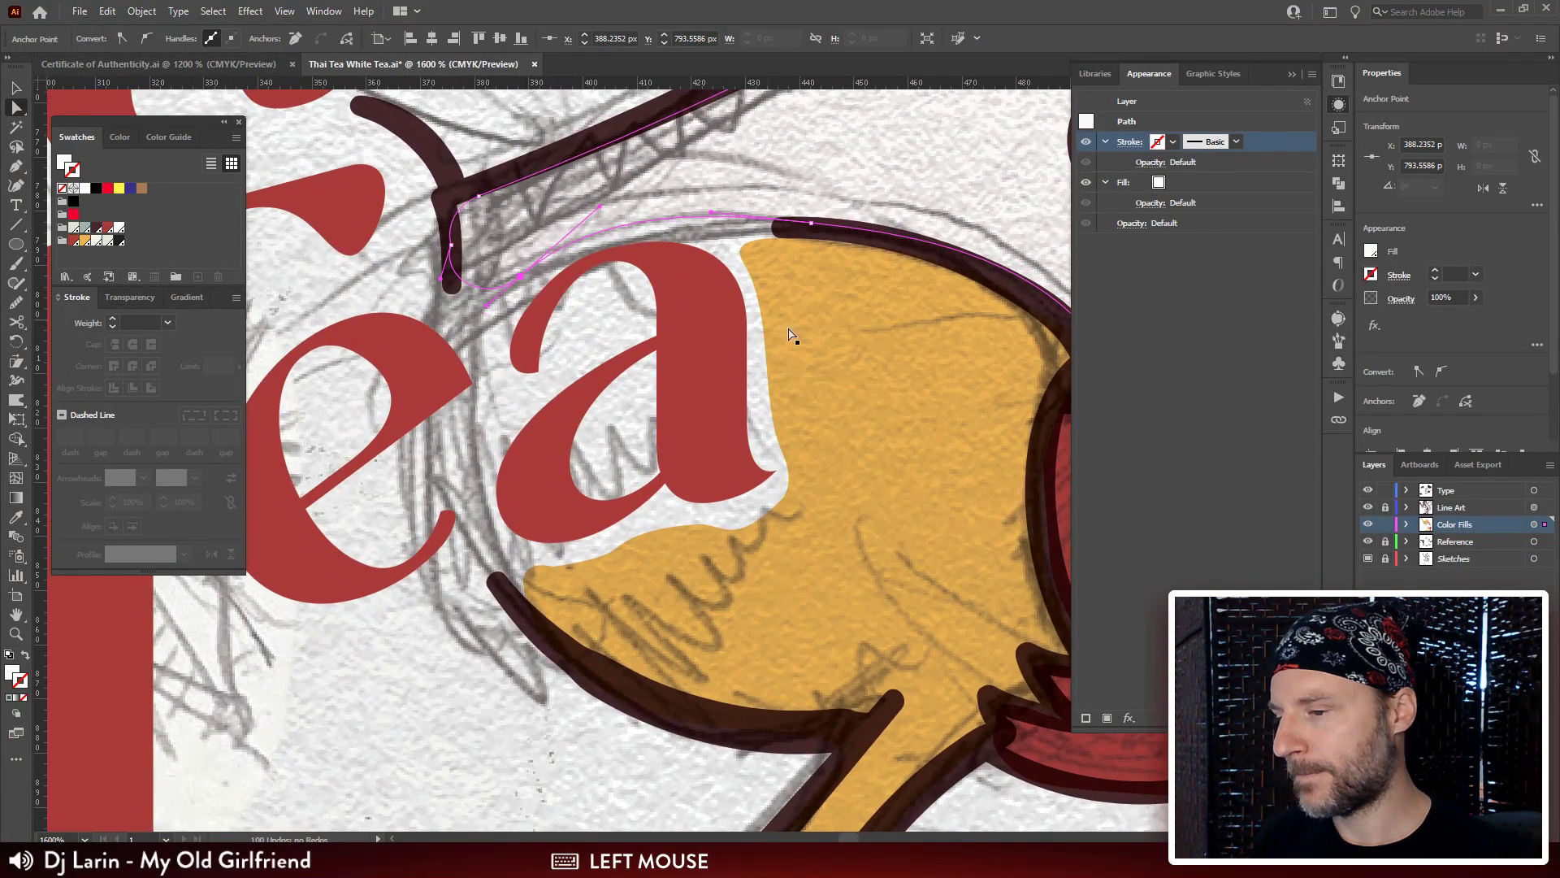
key("ctrl+minus")
key("ctrl+minus")
key("ctrl+minus")
key("ctrl+minus")
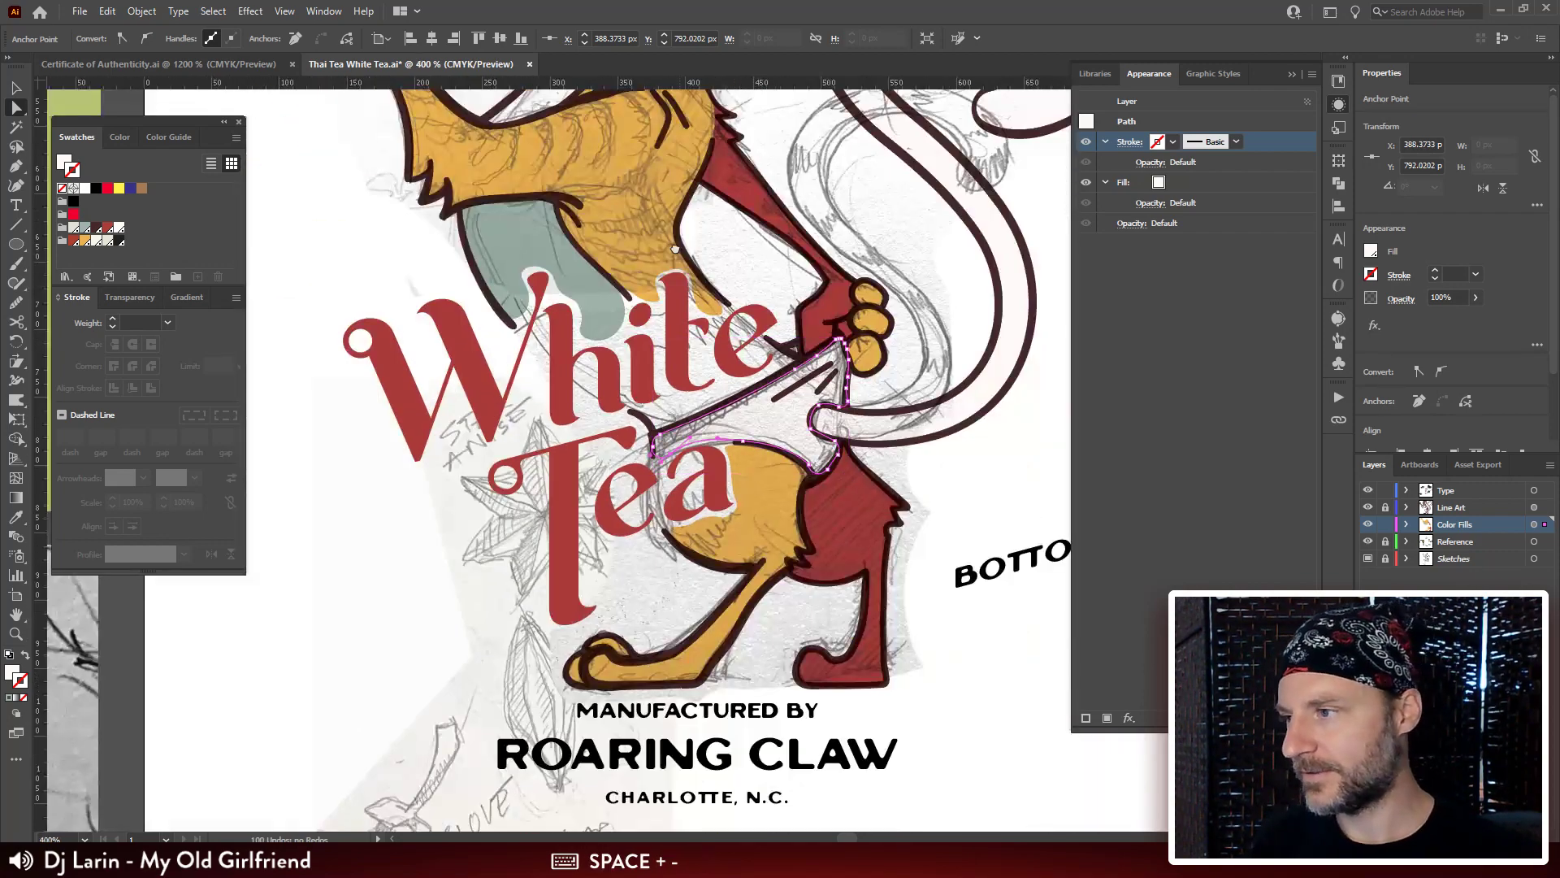
left_click_drag(674, 248, 735, 508)
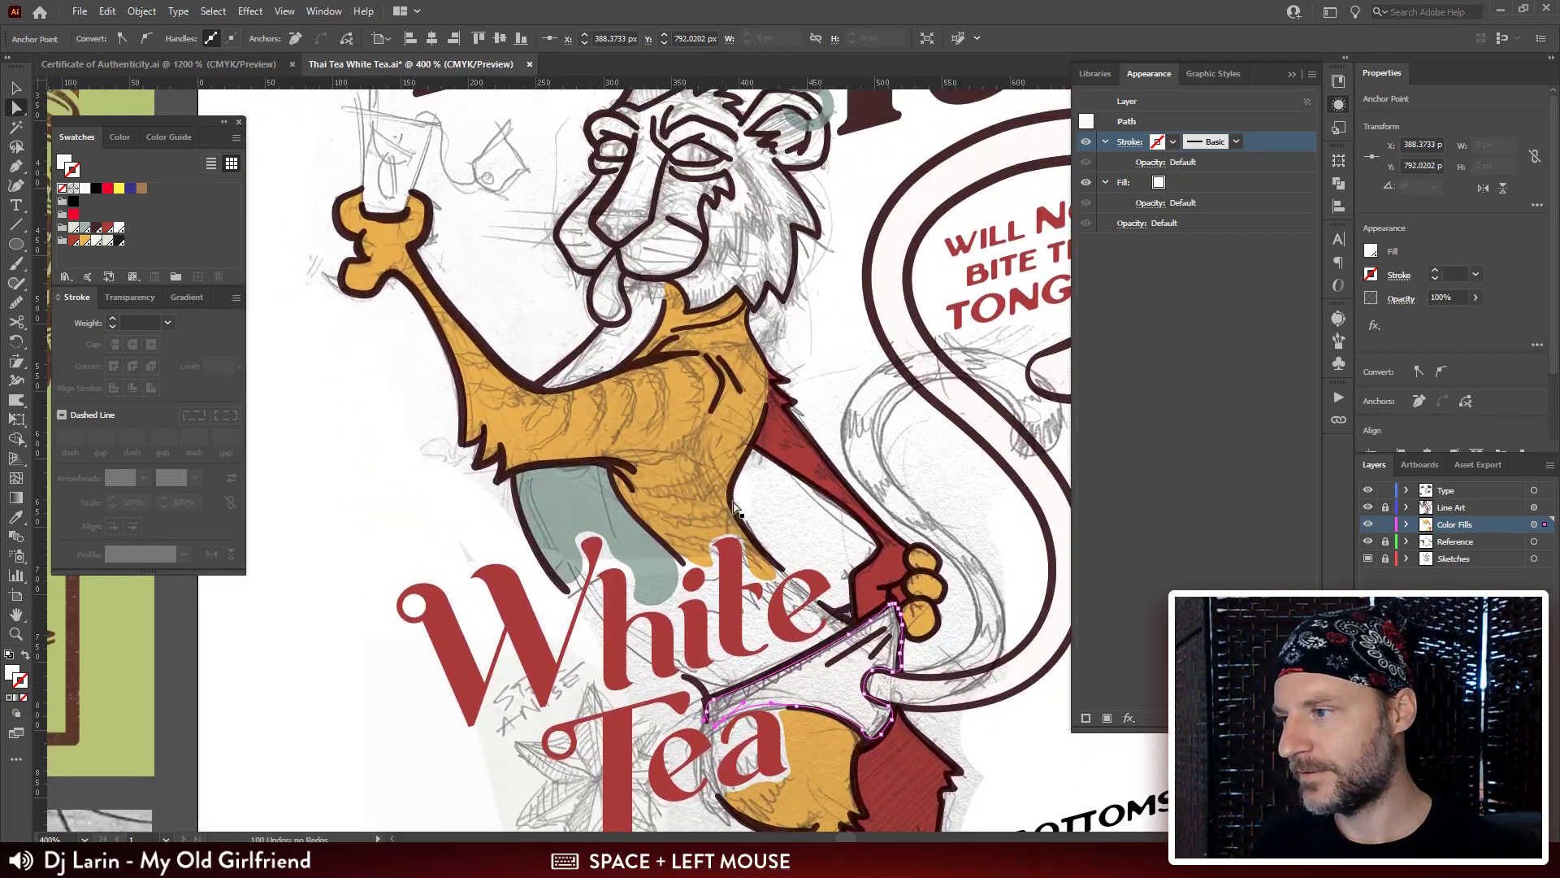
left_click(548, 344)
Fill the far shoulder area between the lion's tongue, chin and raised arm with grey-green using the Blob Brush.
scroll(551, 342, "up", 2)
key("ctrl+plus")
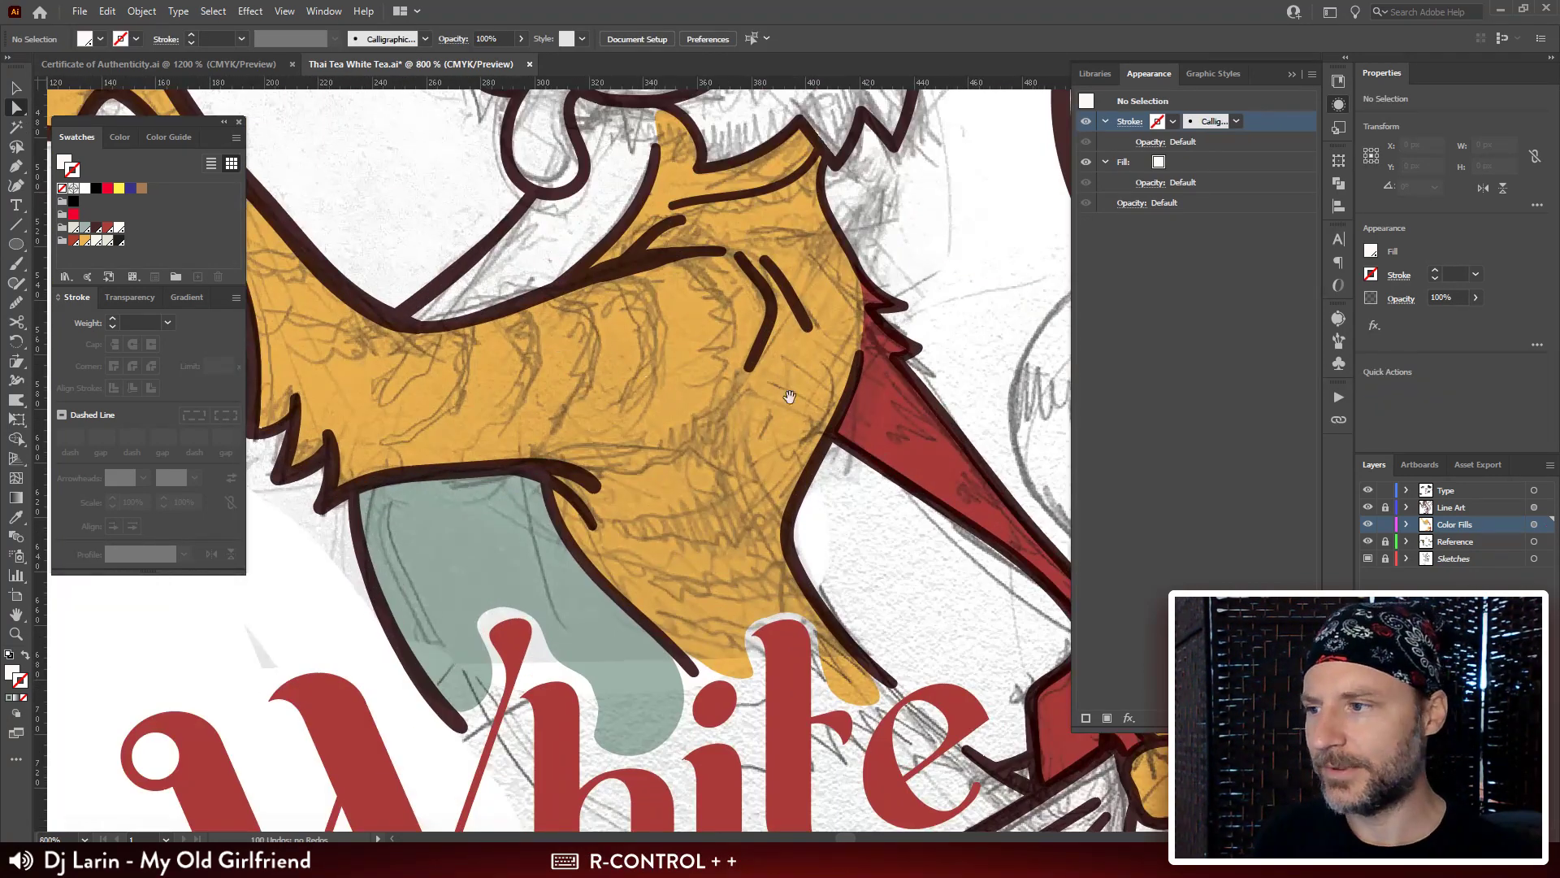
left_click_drag(556, 346, 764, 402)
scroll(726, 335, "up", 1)
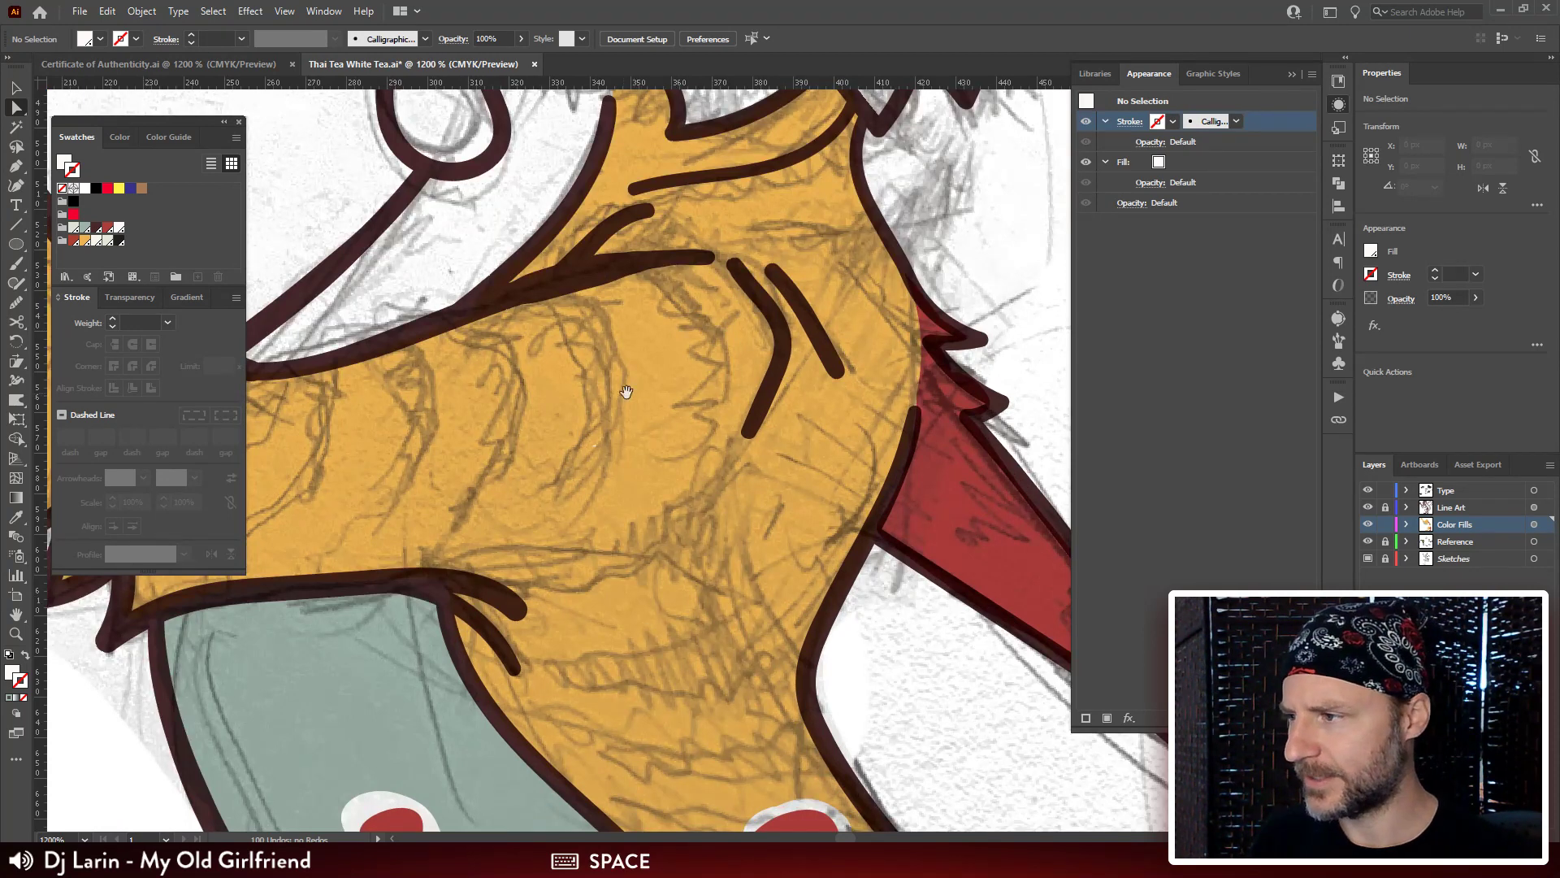
left_click_drag(637, 388, 757, 539)
key("shift+b")
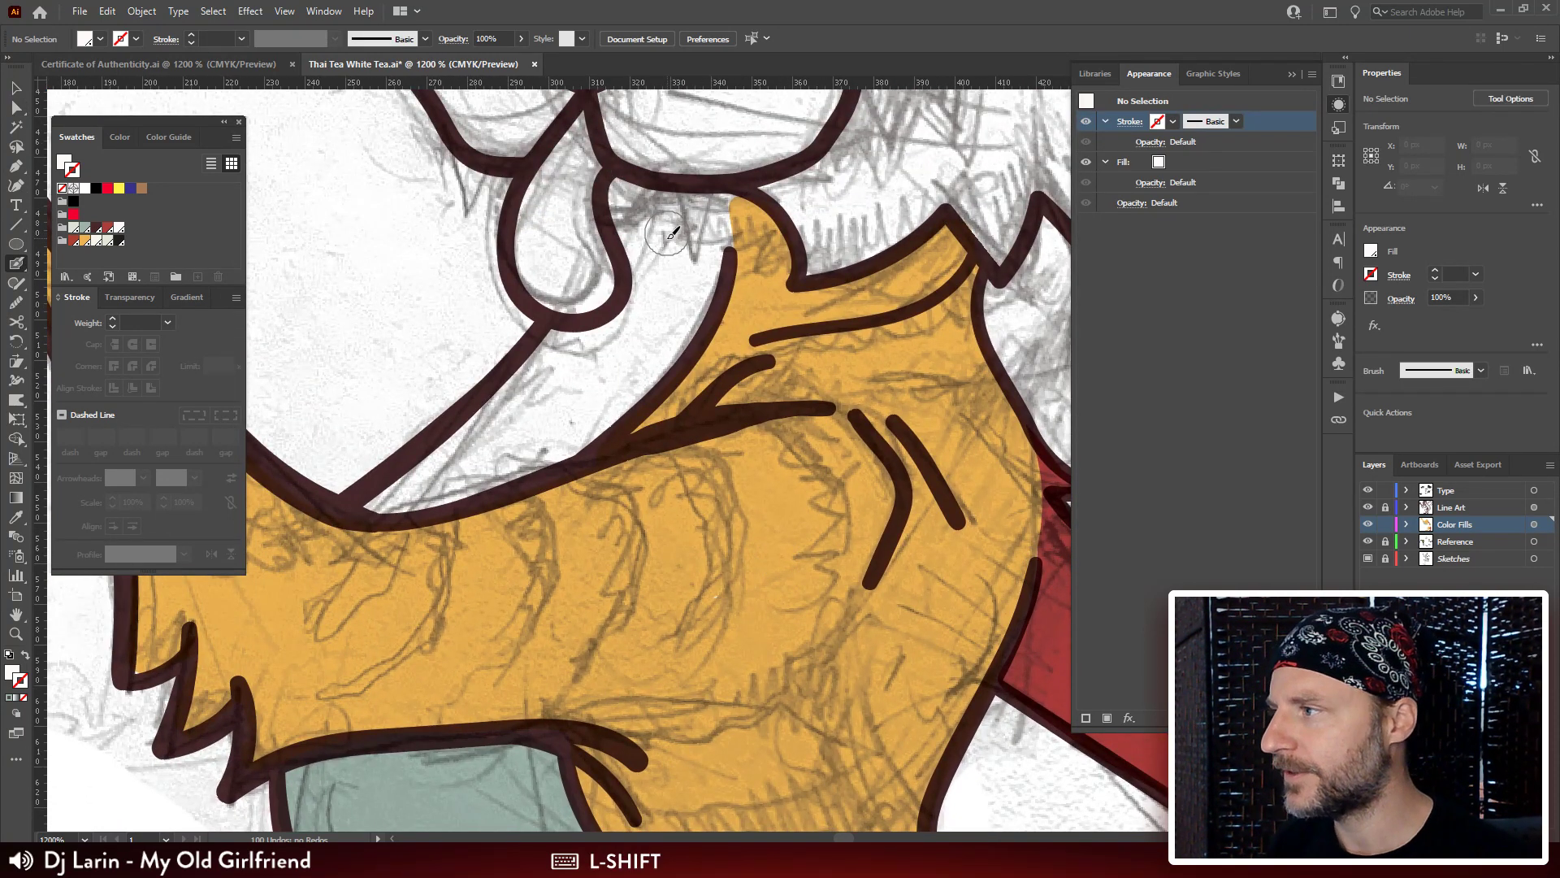
left_click(74, 174)
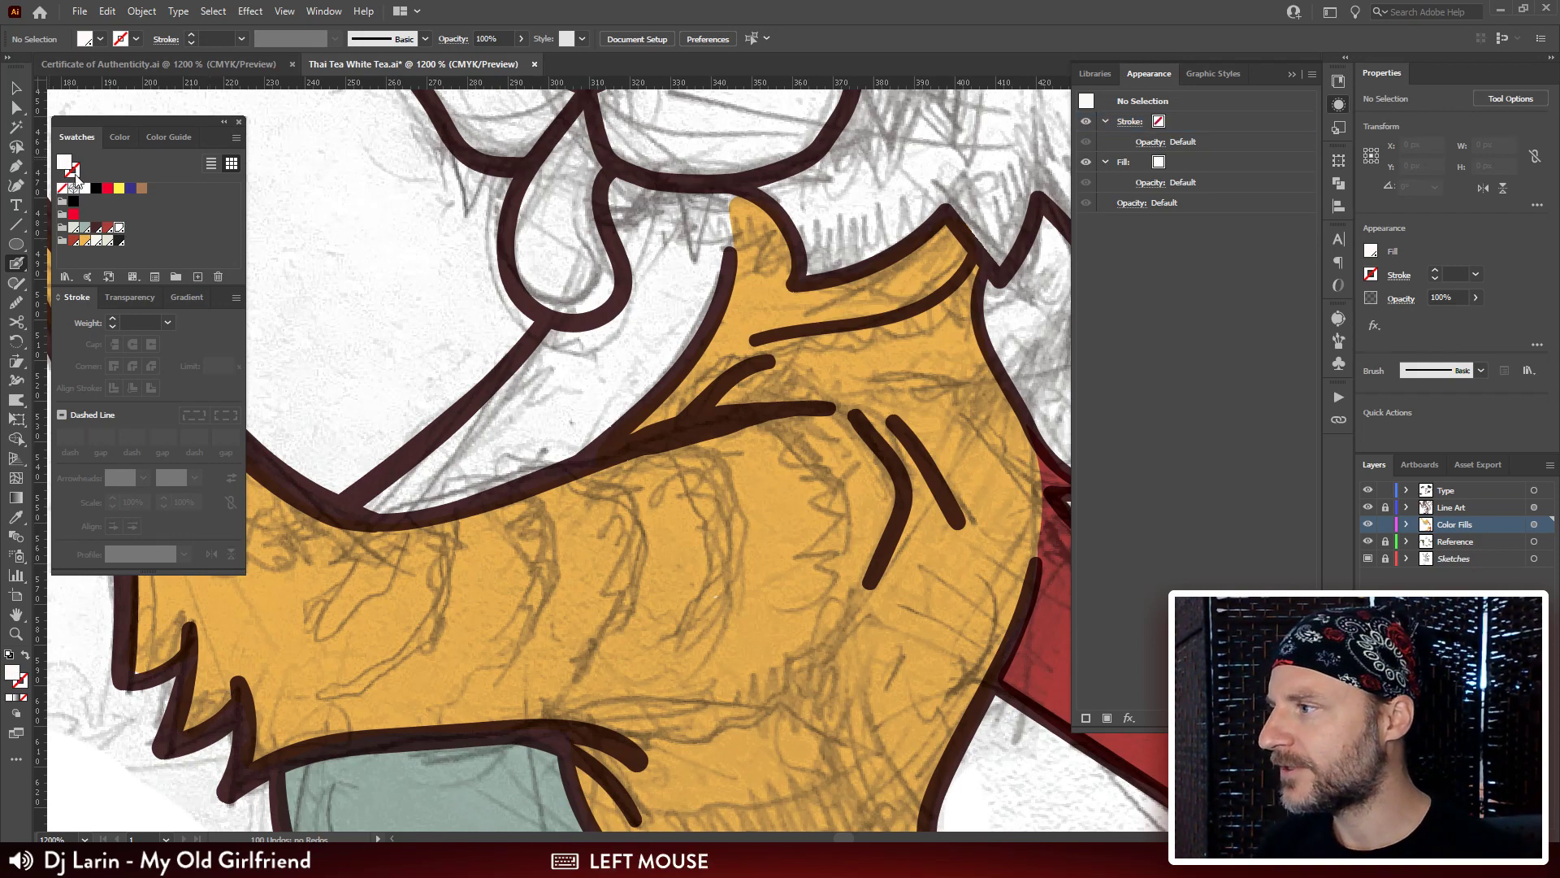
left_click(84, 228)
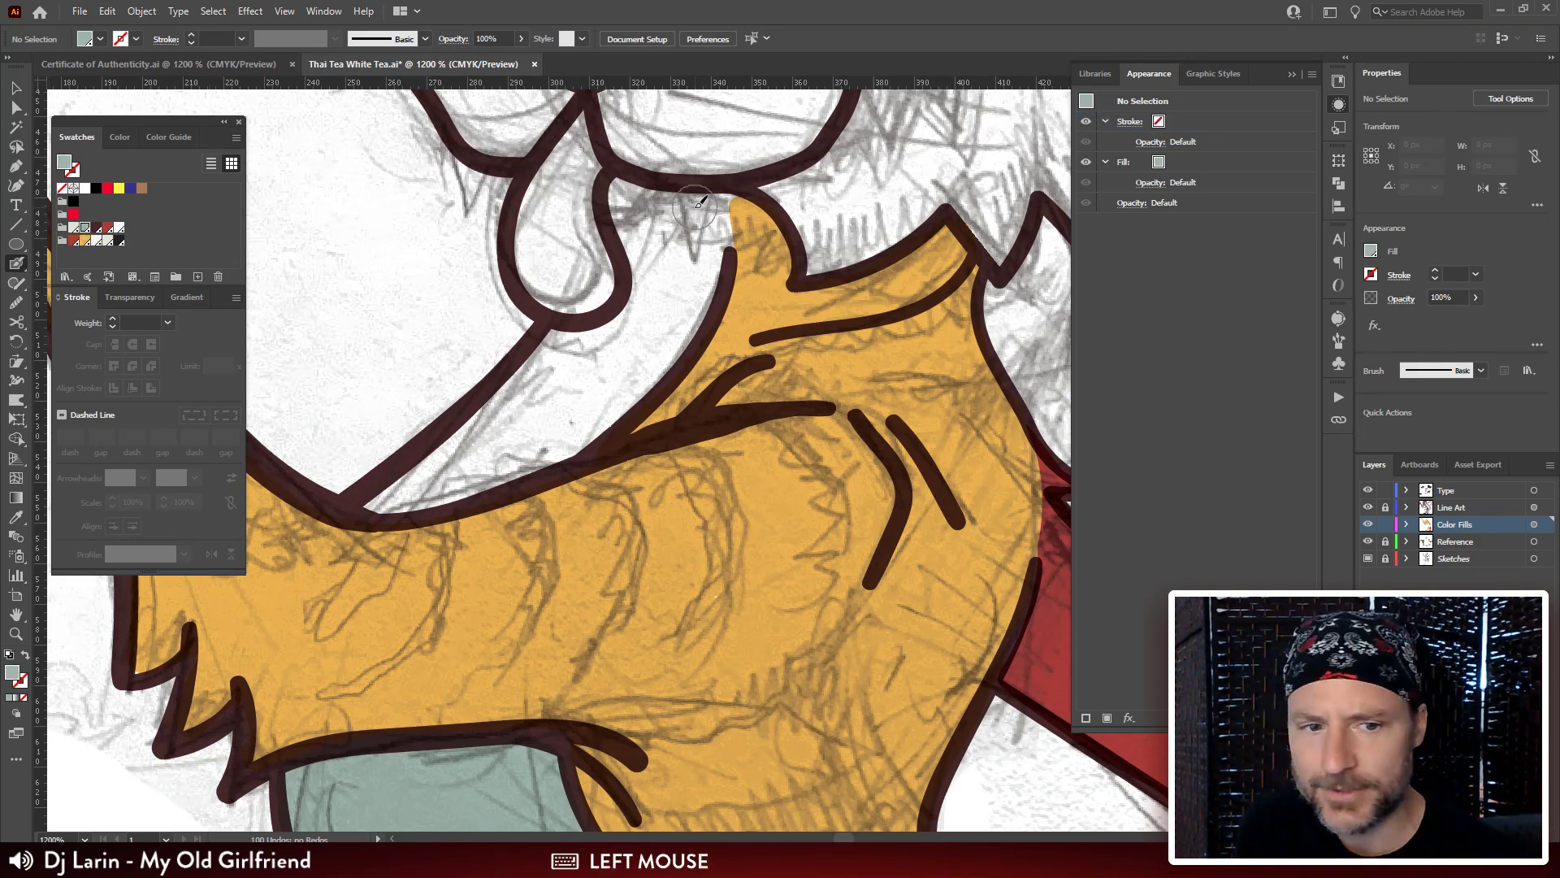
mouse_move(703, 201)
left_mouse_down()
mouse_move(626, 193)
mouse_move(642, 236)
mouse_move(703, 202)
mouse_move(704, 240)
mouse_move(707, 212)
mouse_move(697, 280)
mouse_move(654, 329)
left_mouse_up()
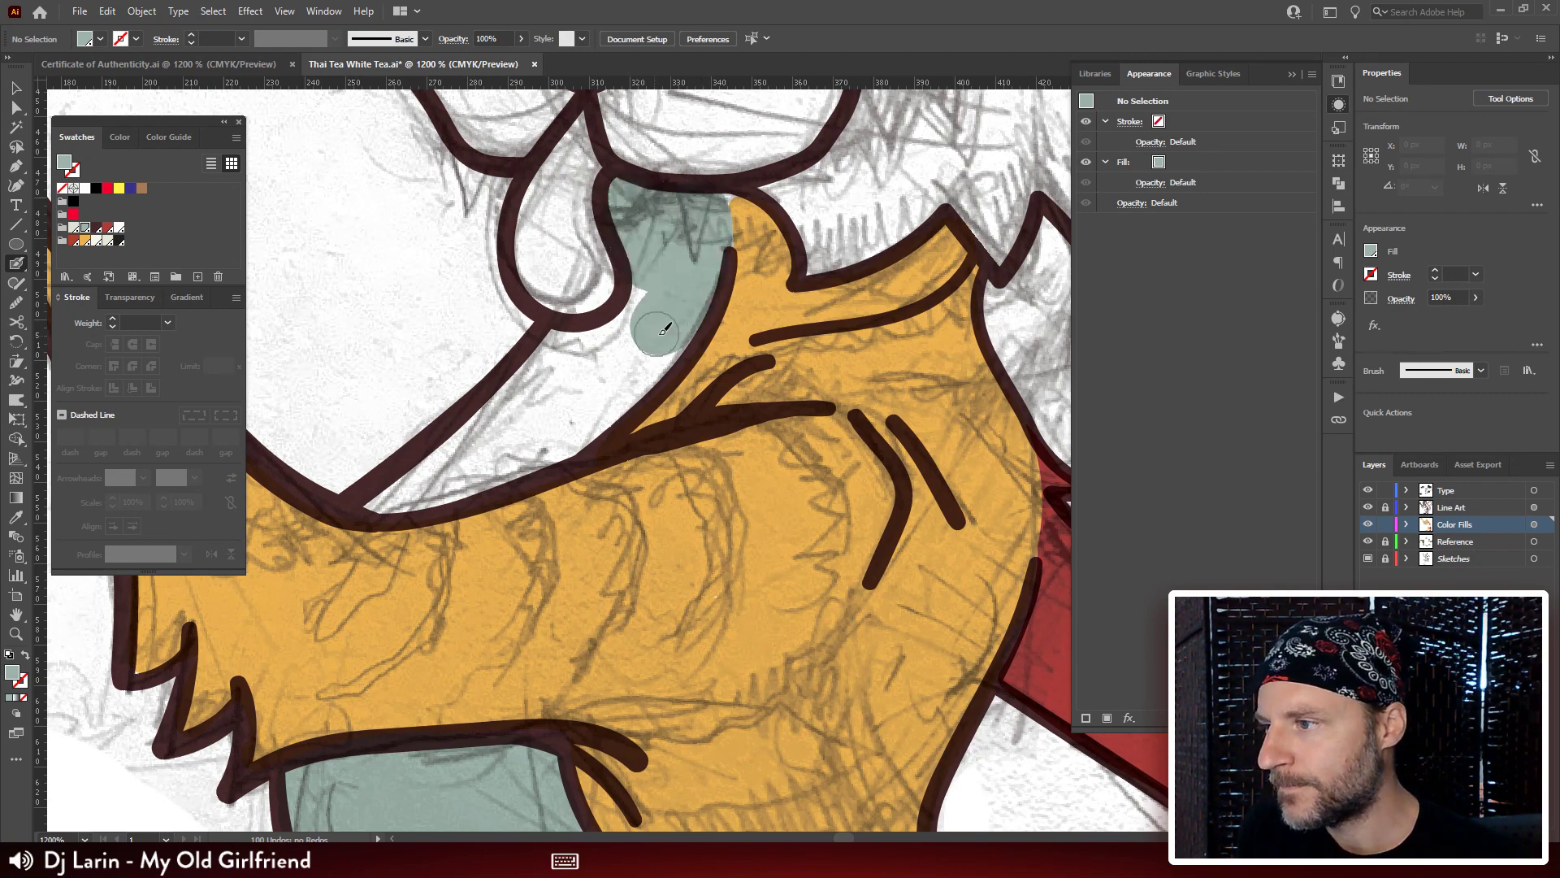
key("shift+x")
mouse_move(674, 236)
left_mouse_down()
mouse_move(644, 297)
mouse_move(554, 358)
mouse_move(529, 410)
mouse_move(618, 370)
mouse_move(678, 306)
mouse_move(696, 329)
mouse_move(566, 433)
mouse_move(391, 494)
left_mouse_up()
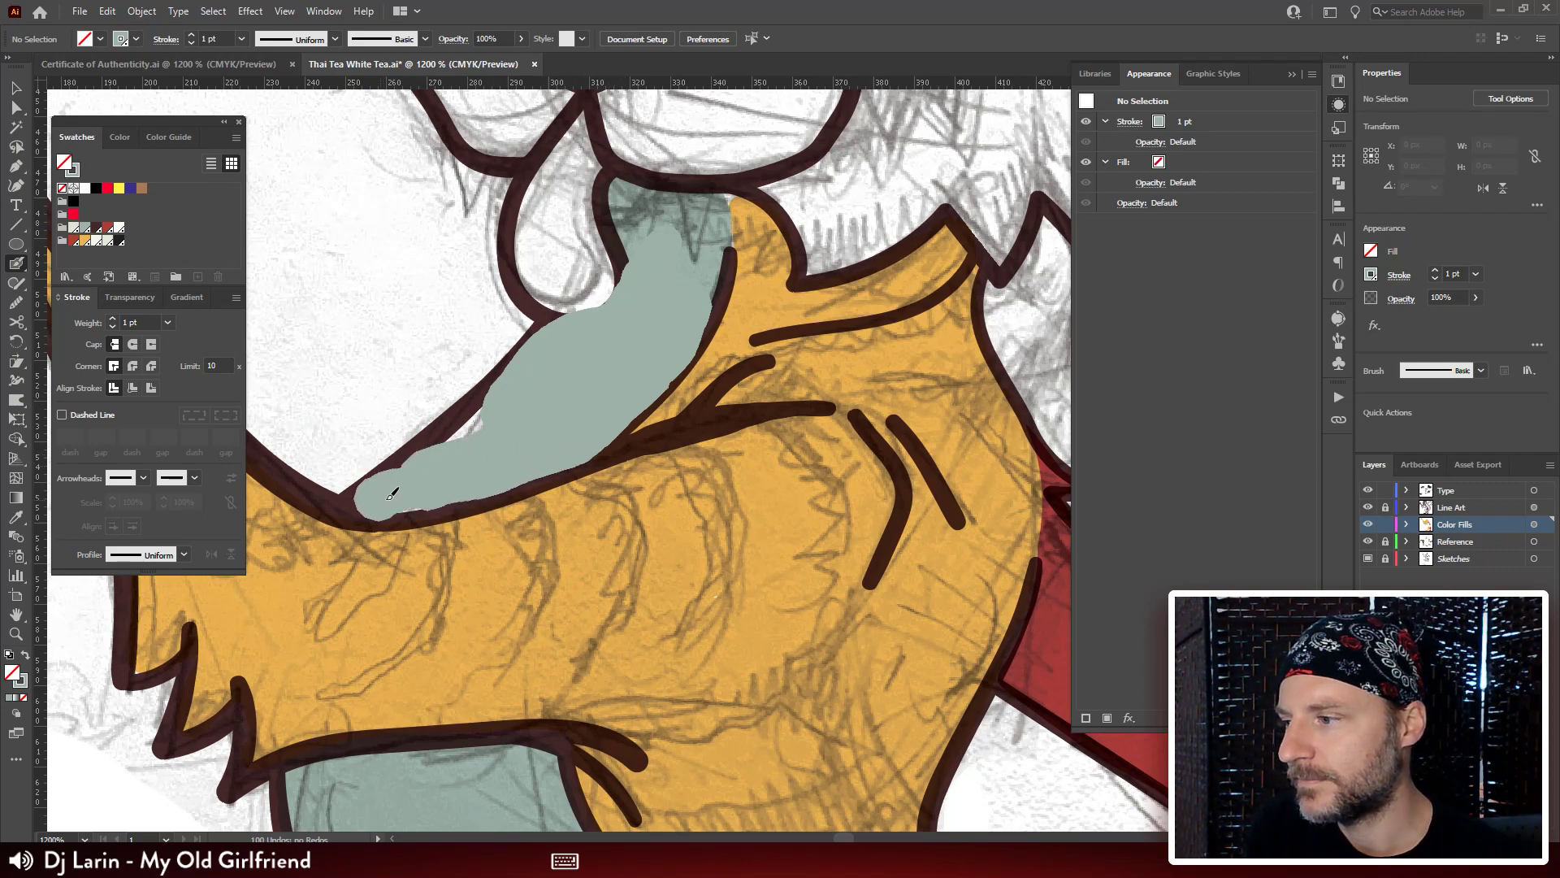
left_click_drag(532, 386, 404, 488)
Even out the edges of the grey-green shoulder fill under the line art with the Smooth tool.
key("a")
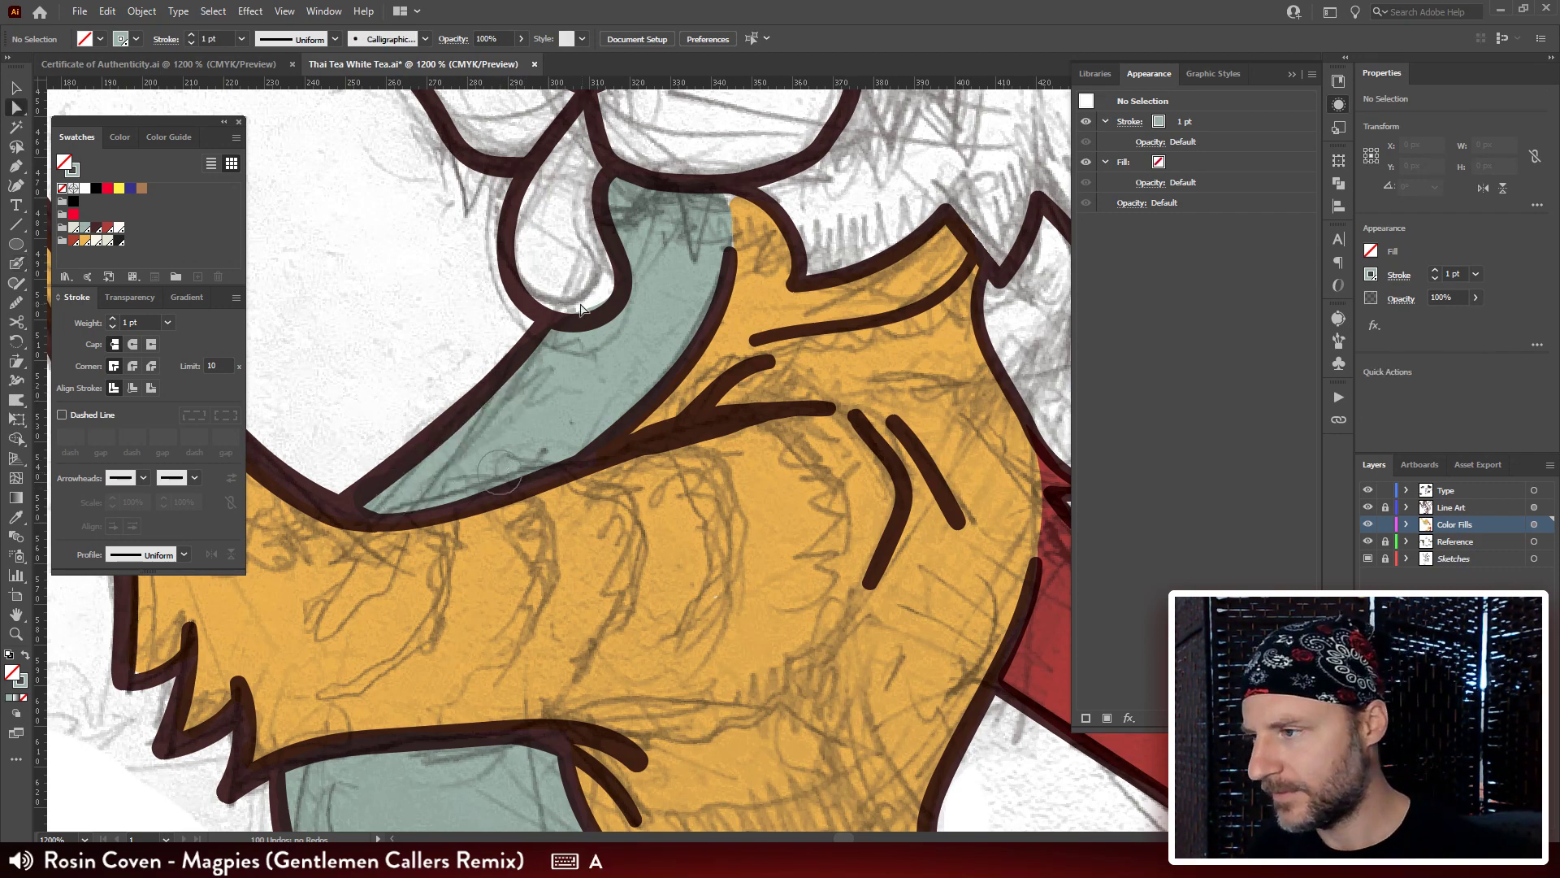
left_click(590, 318)
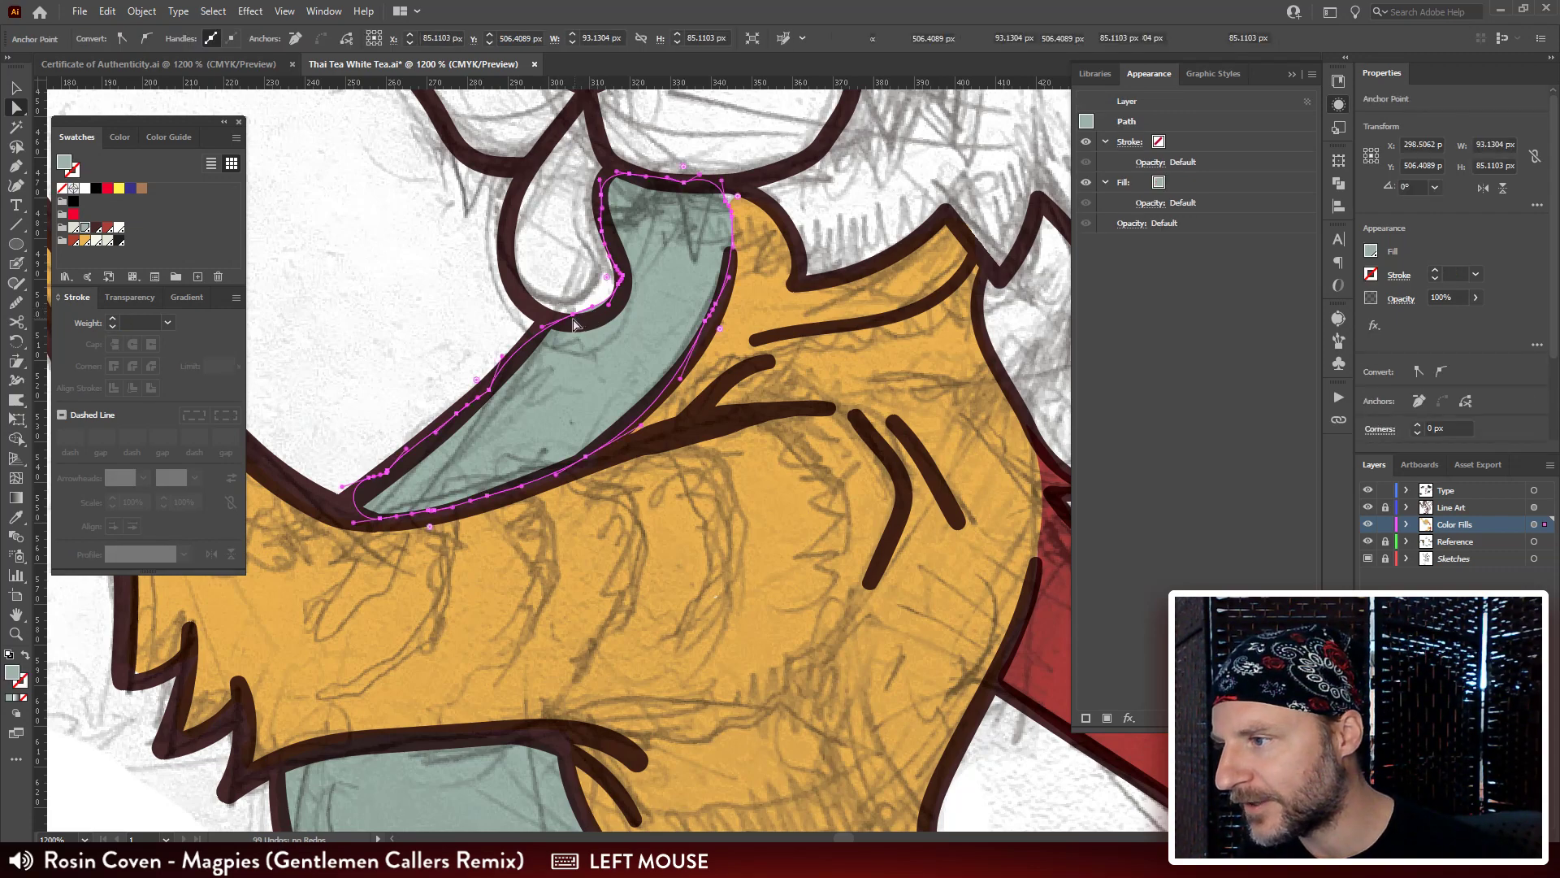
key("ctrl+z")
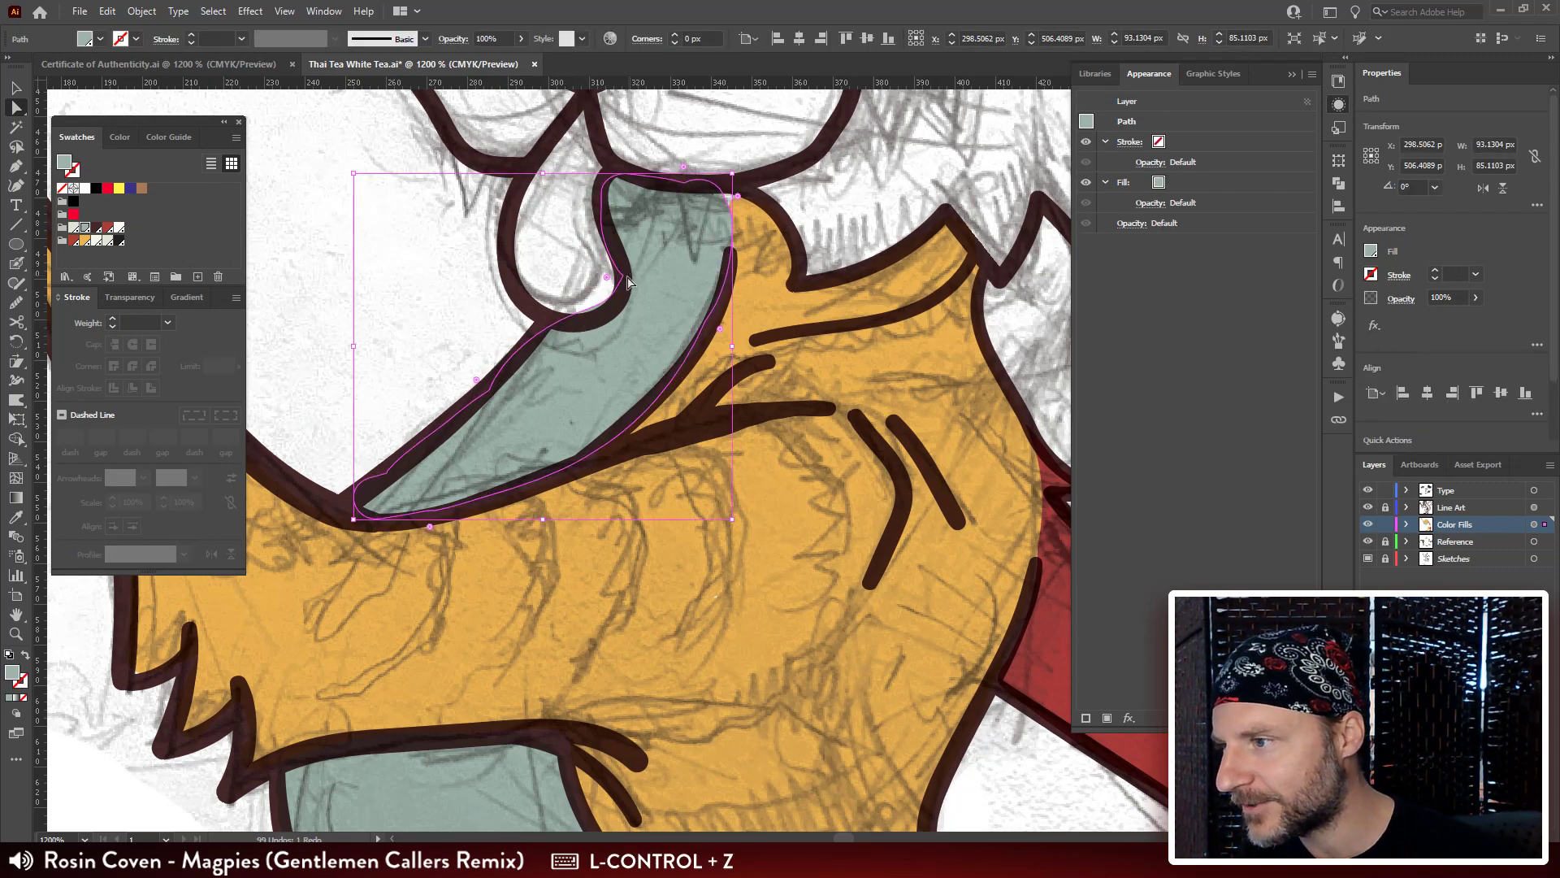
left_click(625, 281)
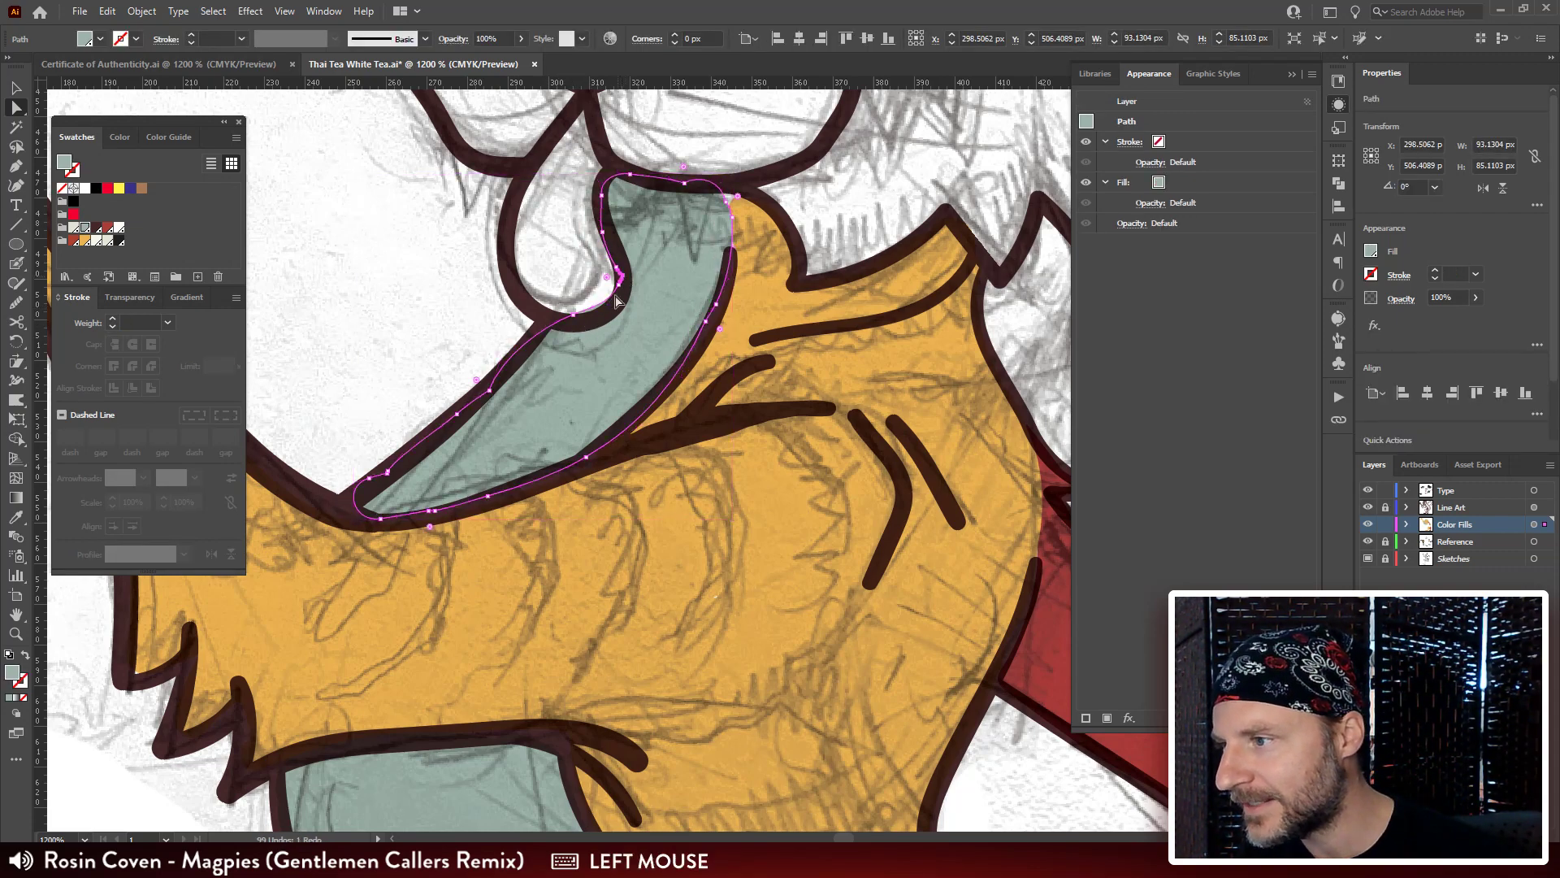
left_click(18, 304)
left_click_drag(599, 237, 609, 243)
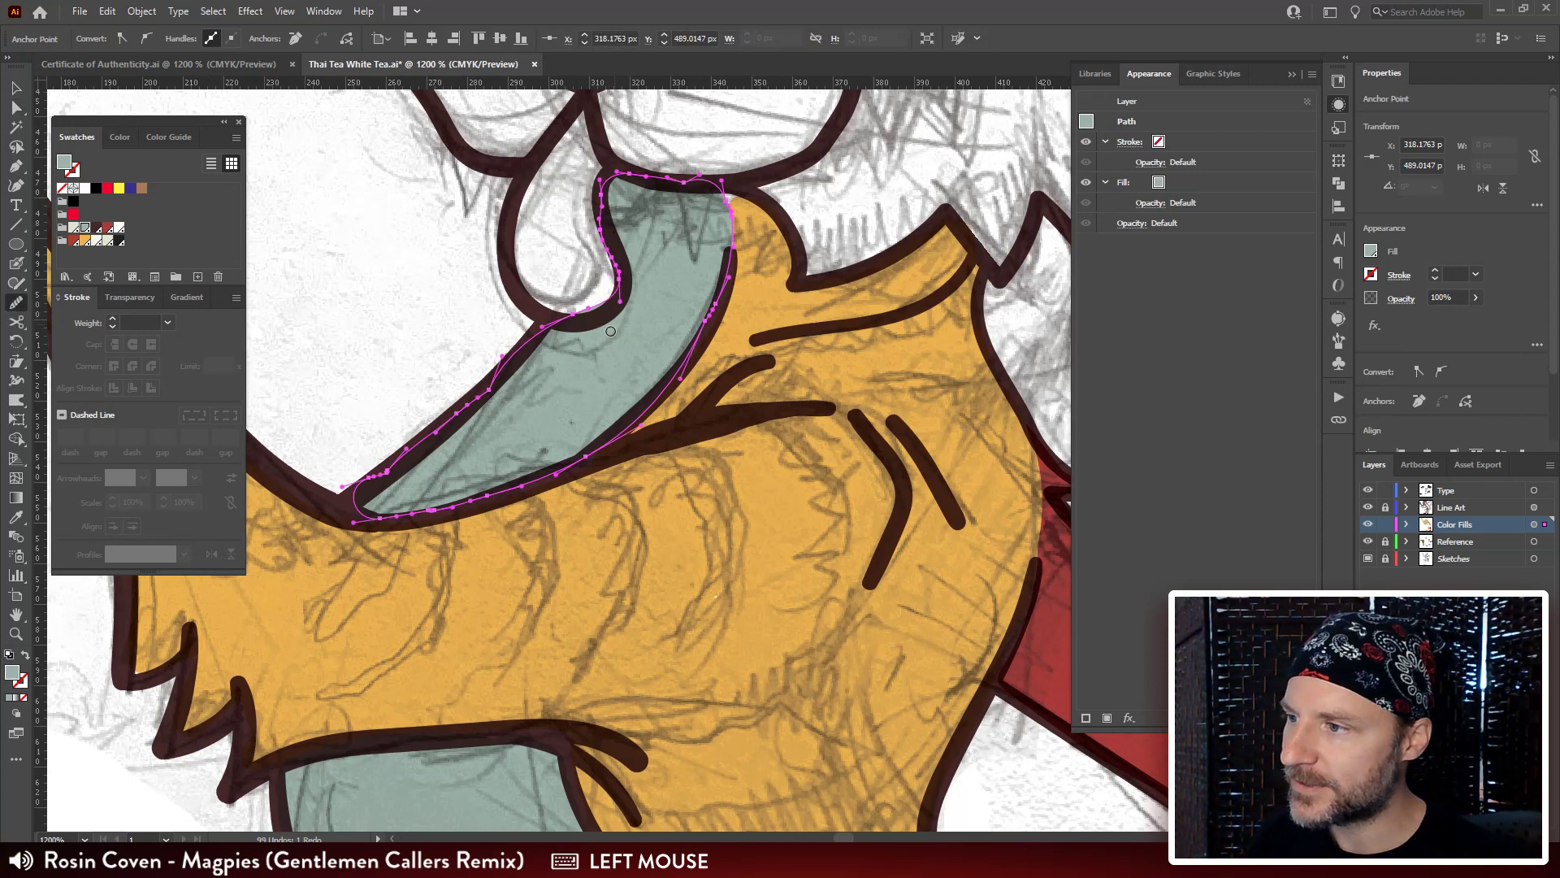
mouse_move(562, 319)
left_mouse_down()
mouse_move(724, 298)
mouse_move(690, 361)
mouse_move(489, 447)
mouse_move(427, 443)
mouse_move(522, 355)
mouse_move(364, 489)
mouse_move(422, 520)
mouse_move(390, 516)
mouse_move(544, 483)
mouse_move(622, 442)
left_mouse_up()
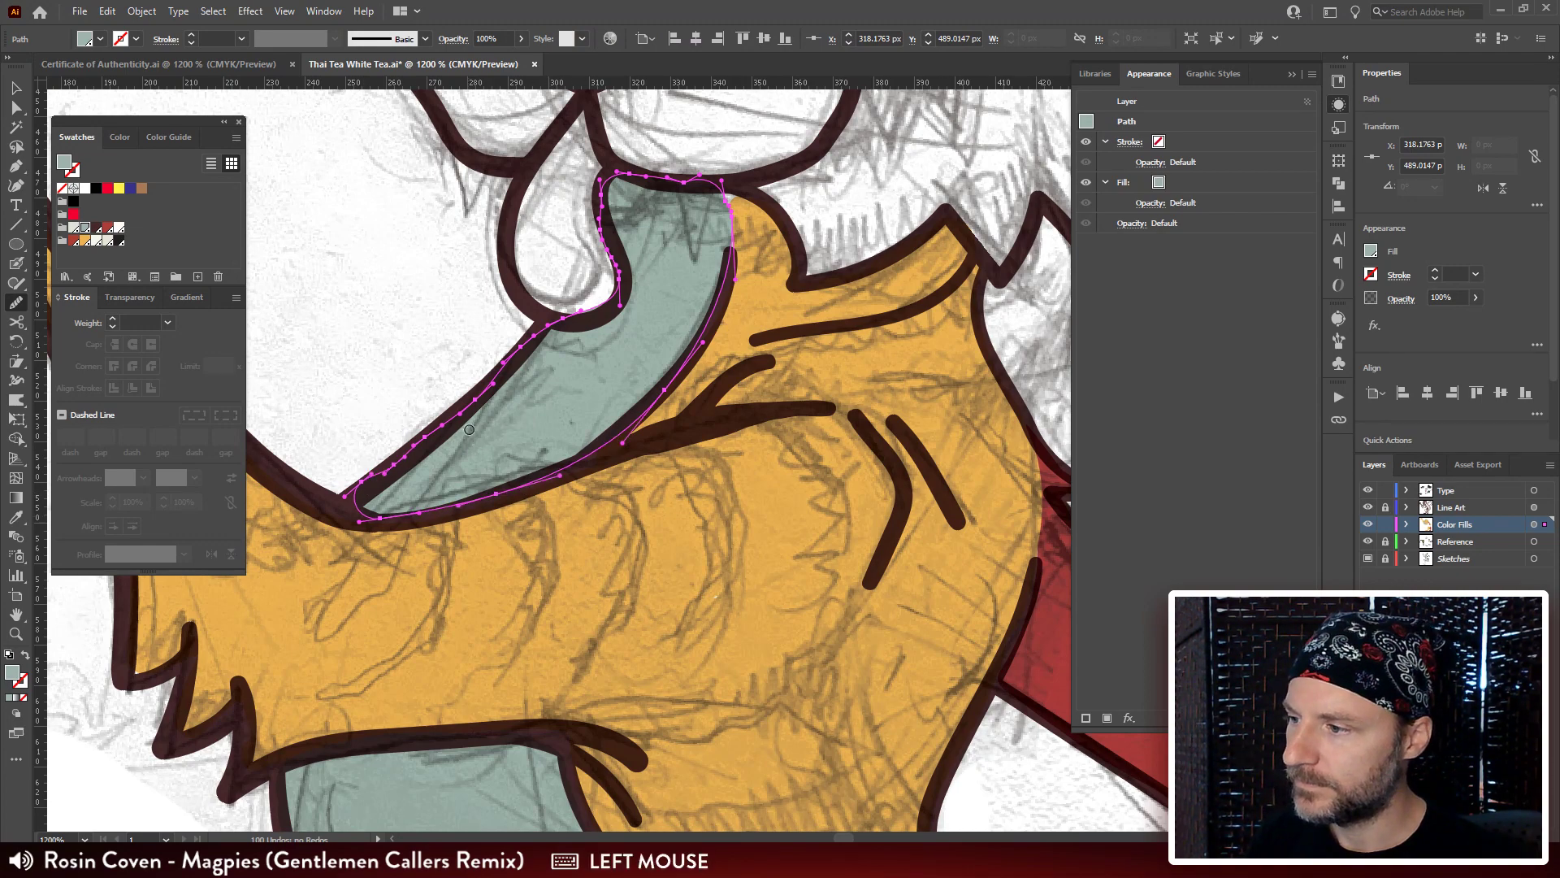
left_click_drag(469, 429, 379, 493)
Reposition the anchor points of the grey-green shoulder fill so its edge follows the tongue outline up to the chin.
left_click_drag(620, 275, 532, 402)
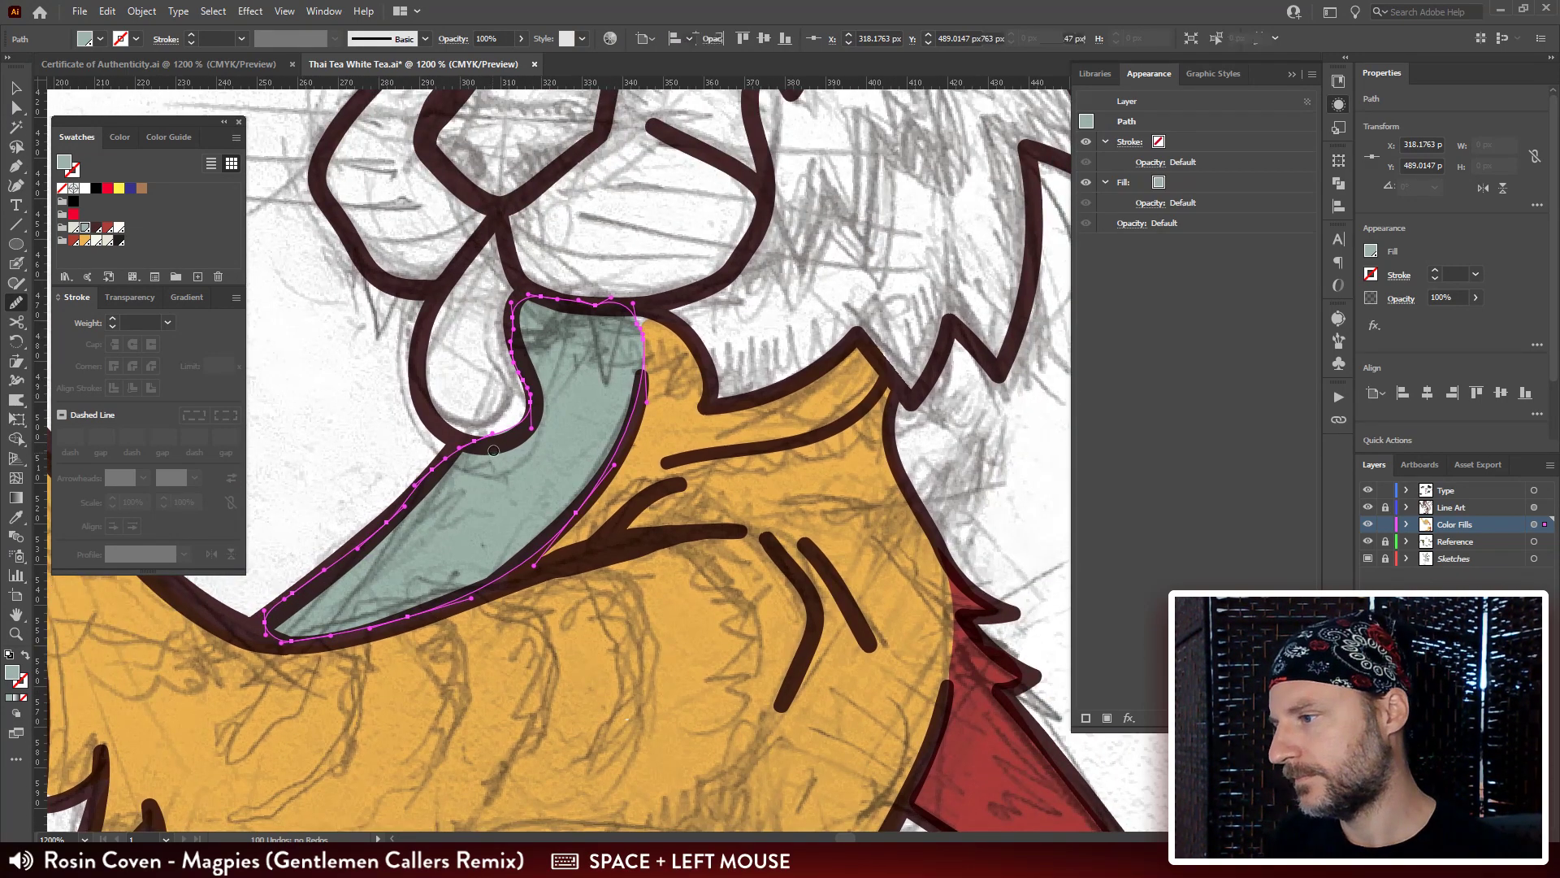
key("a")
left_click(475, 443)
left_click(465, 443)
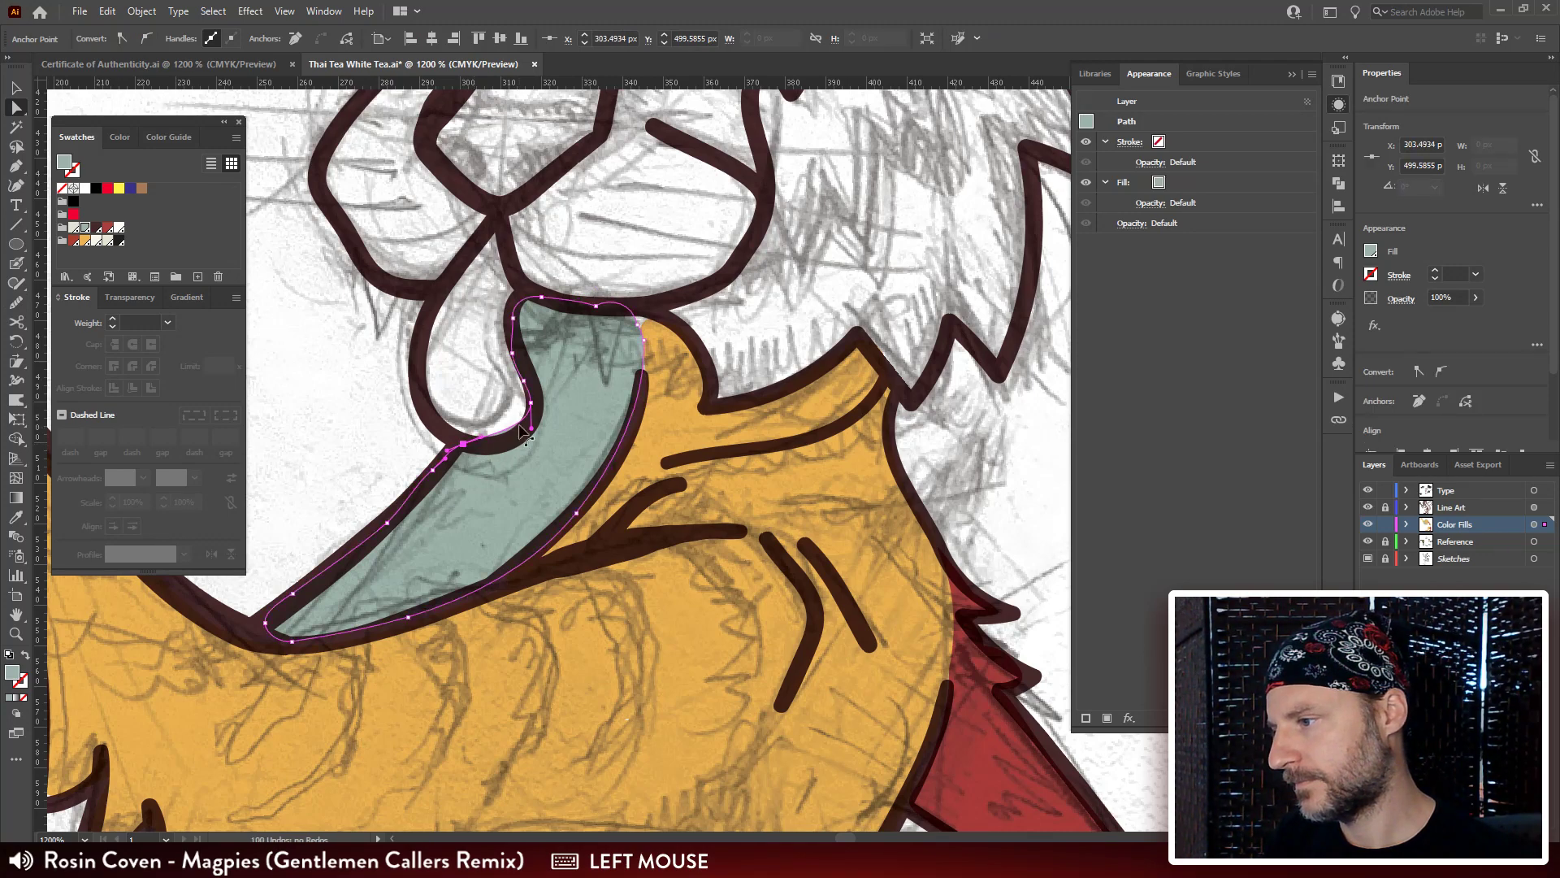
left_click(524, 377)
left_click_drag(524, 379, 515, 316)
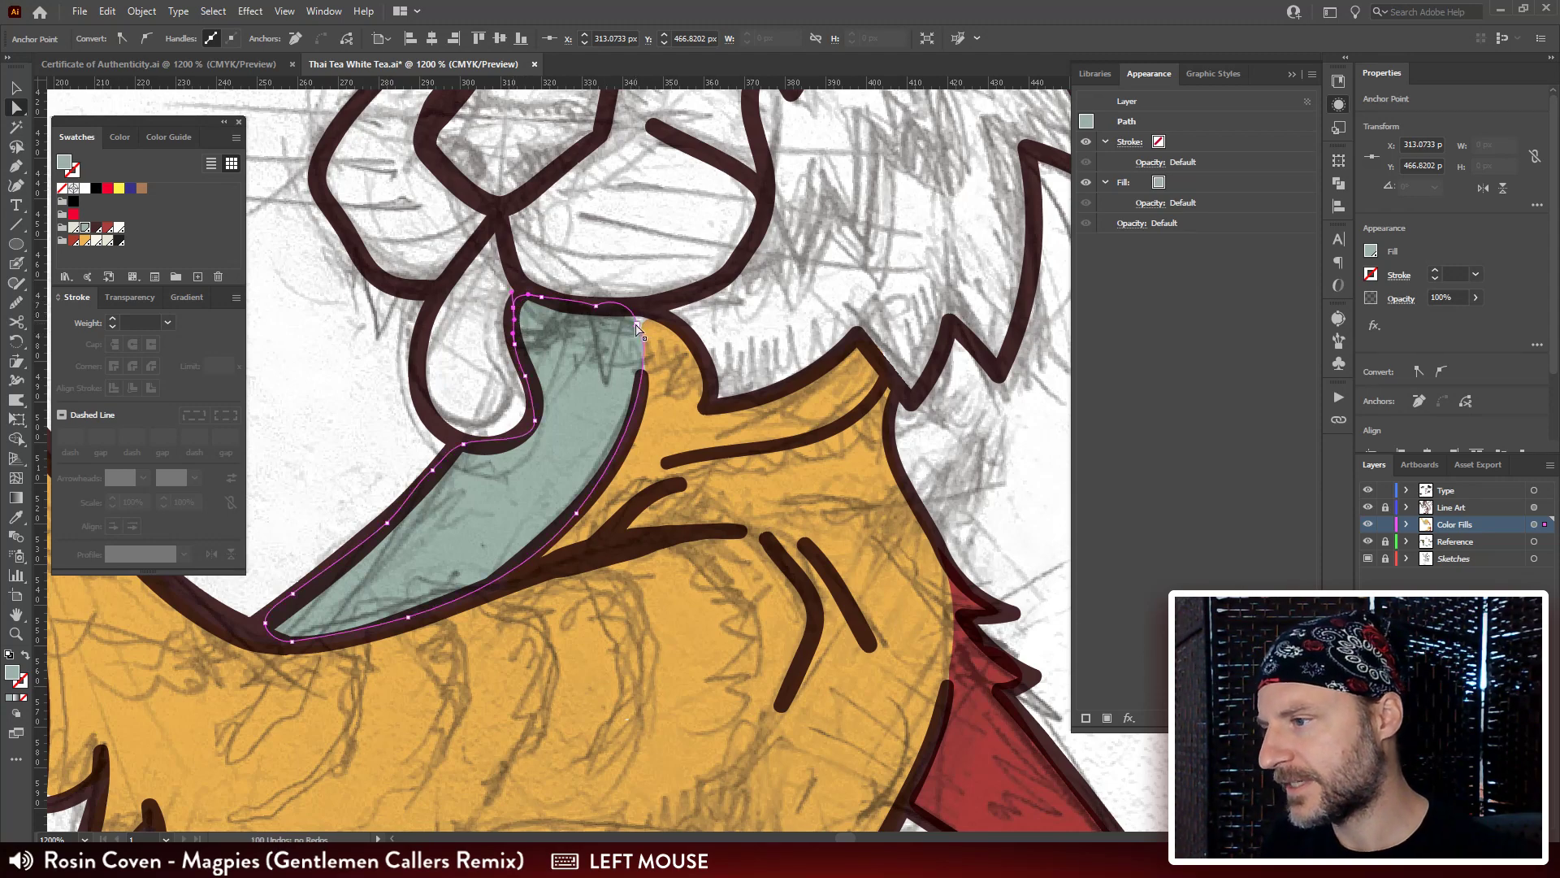
Pull the shoulder fill's upper corner under the chin line, adjust its edge beside the gold neck fill and deselect it.
left_click_drag(641, 323, 649, 312)
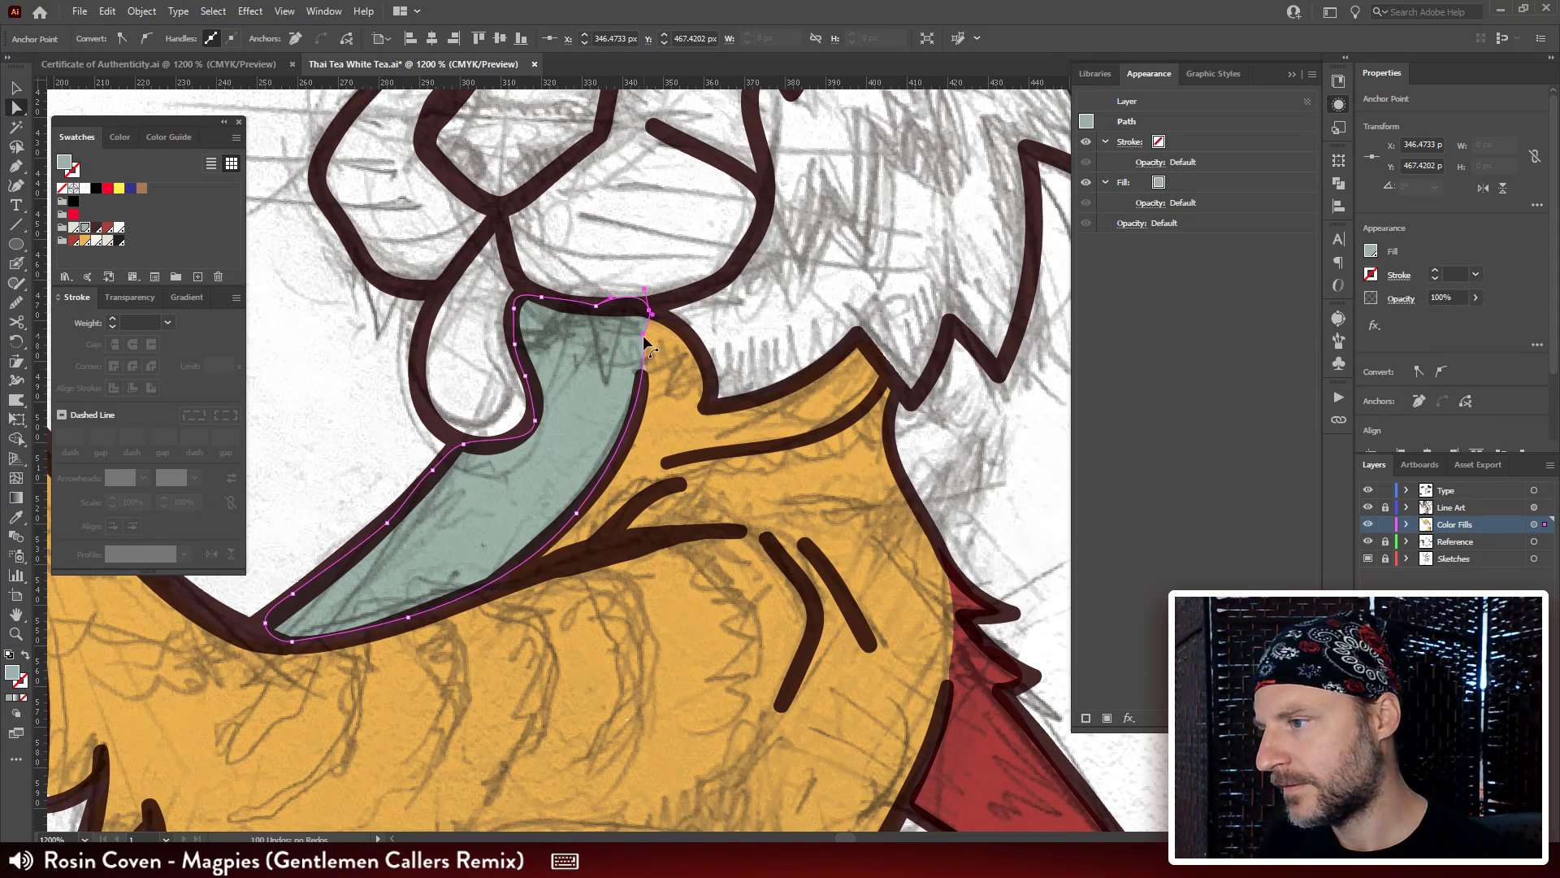
left_click(646, 373)
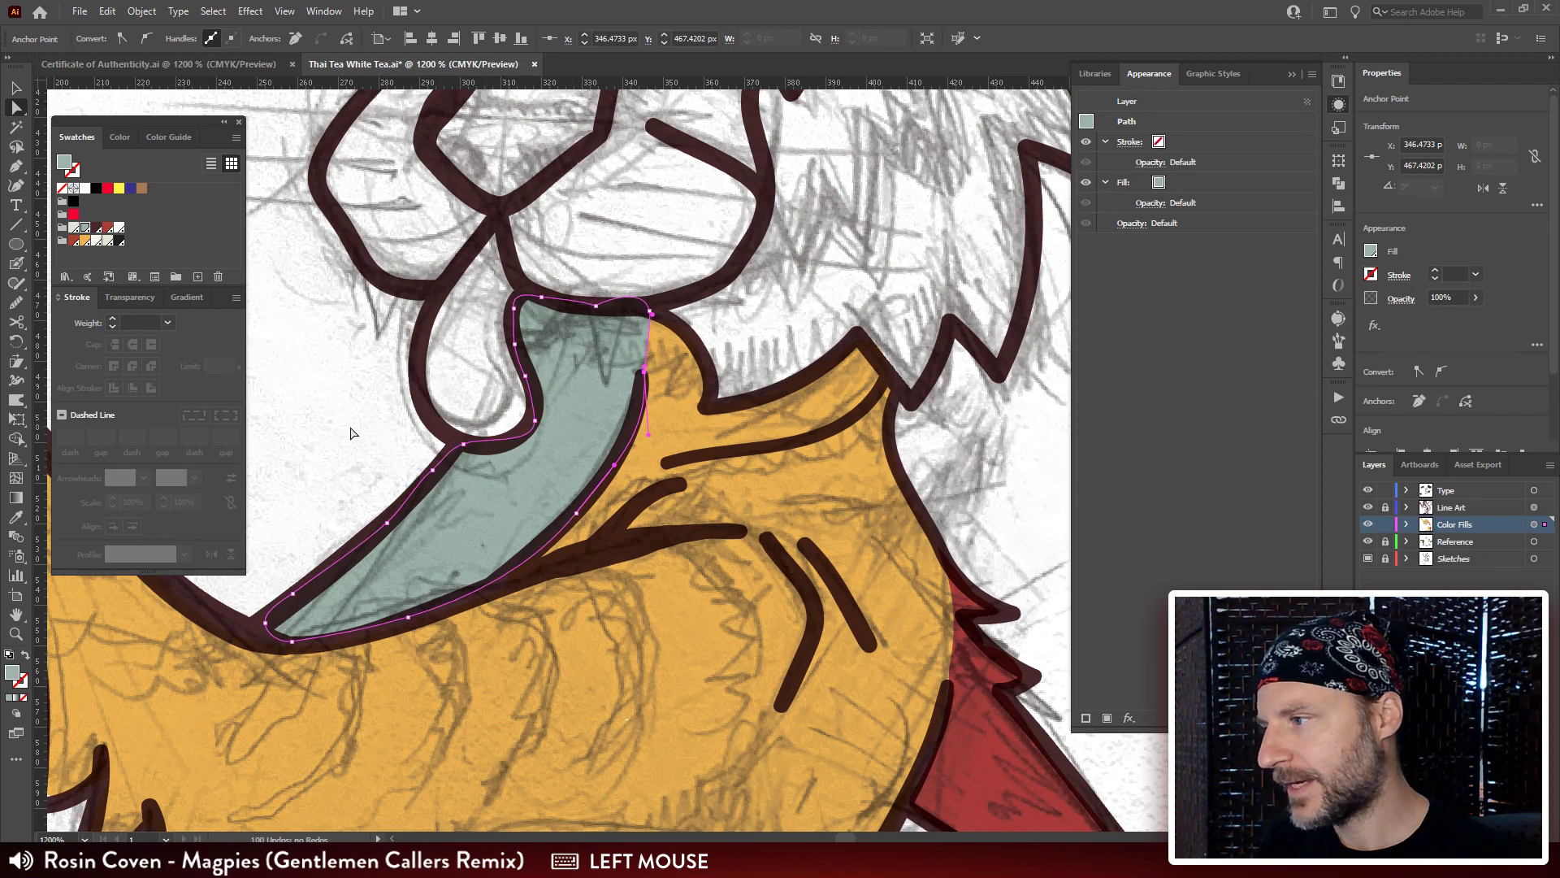
left_click(391, 438)
Fill the lion's tongue with the label red inside its outline using the Blob Brush.
key("ctrl+minus")
key("ctrl+minus")
key("ctrl+minus")
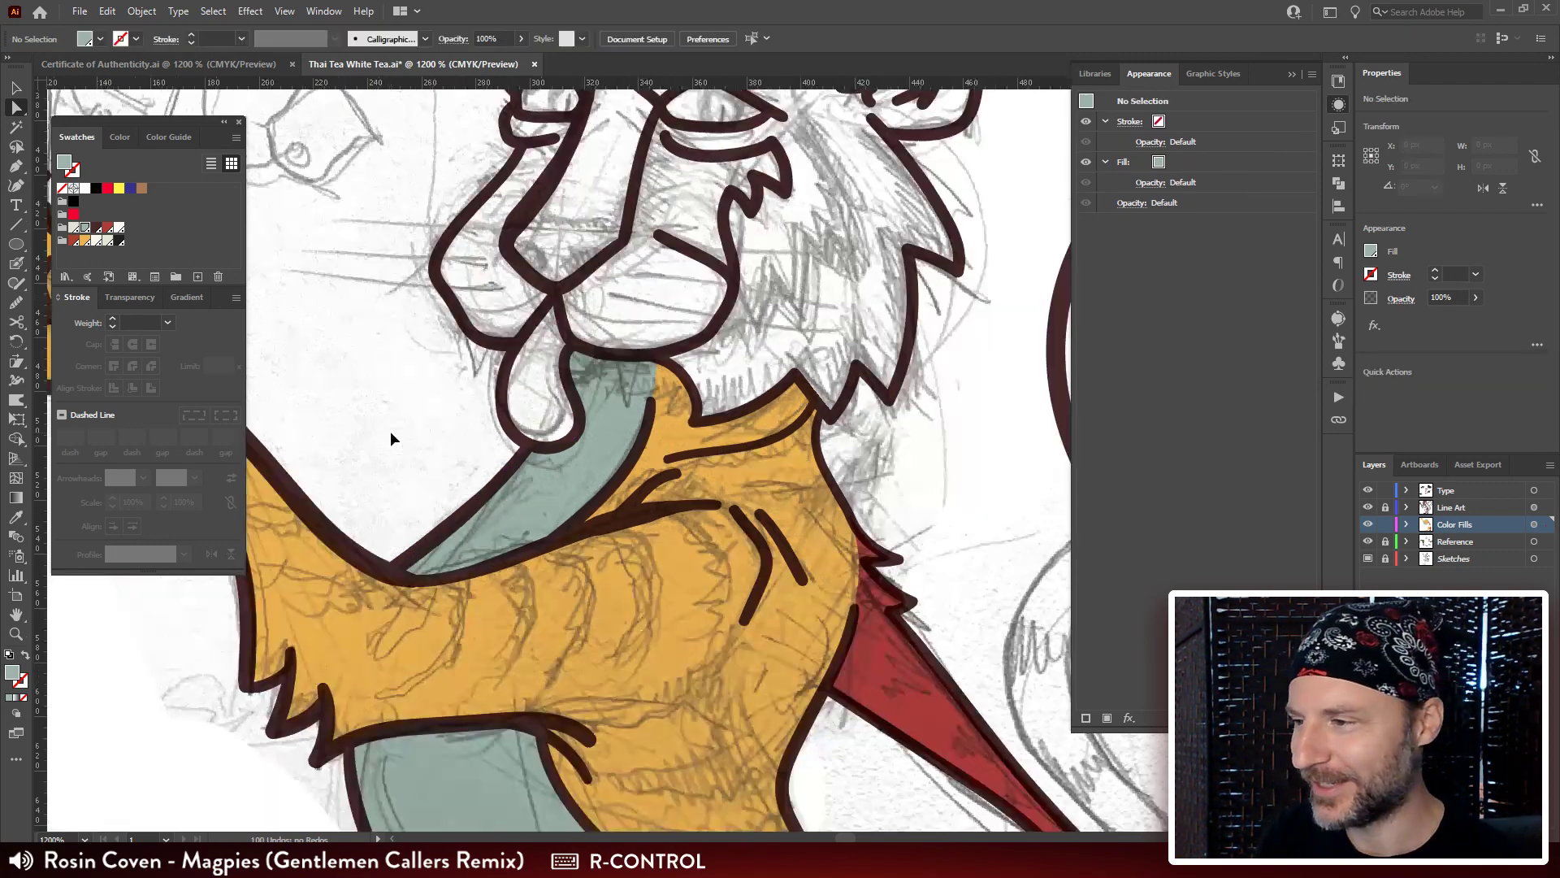
key("ctrl+equal")
left_click_drag(724, 470, 676, 389)
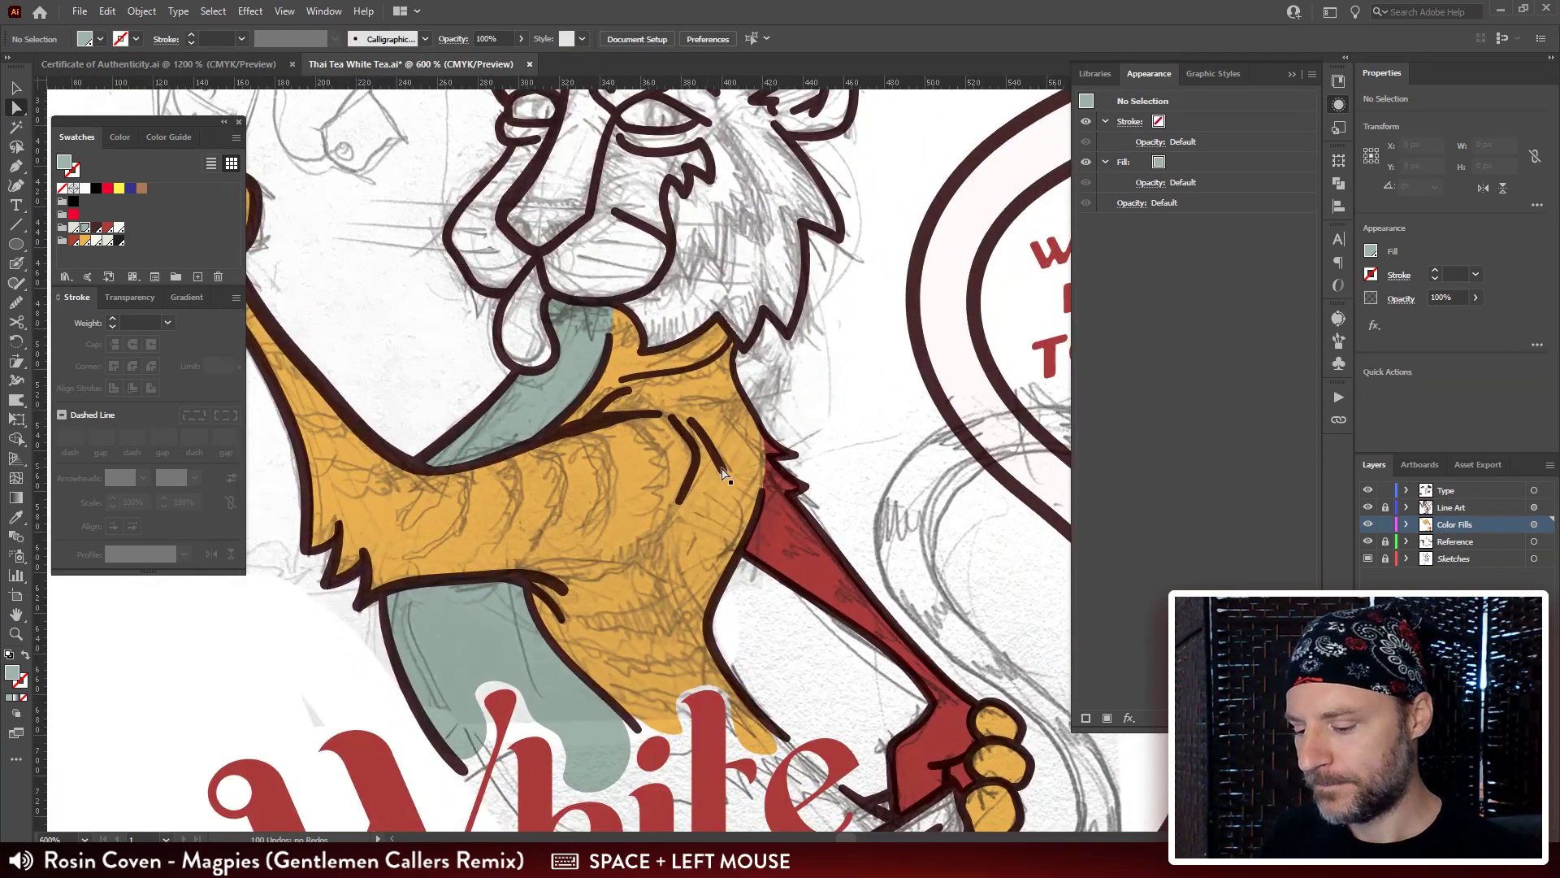
key("b")
key("shift+b")
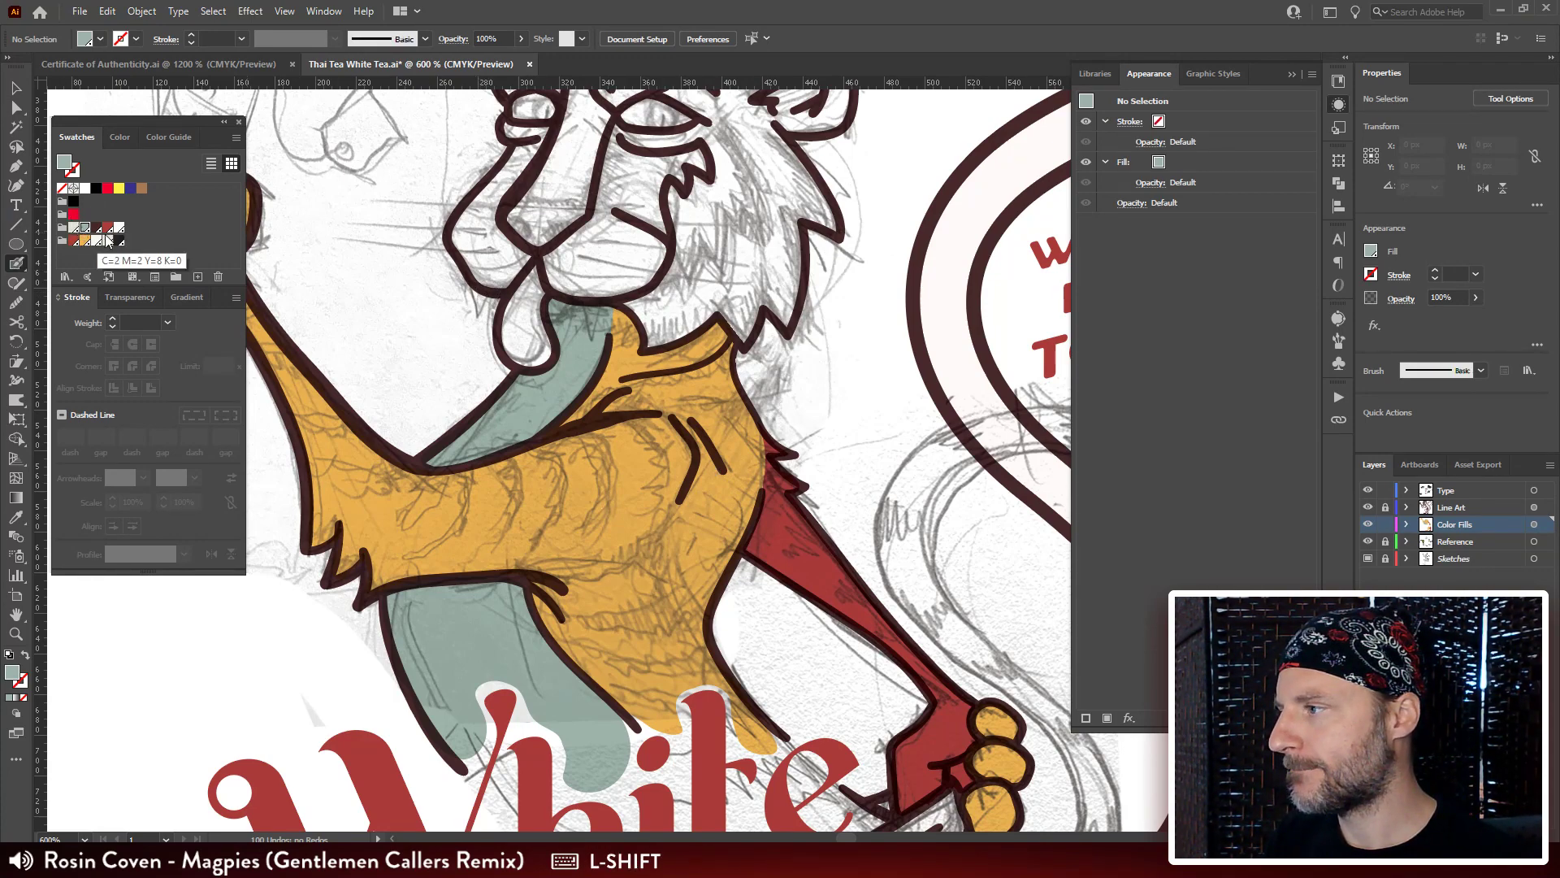
left_click(108, 228)
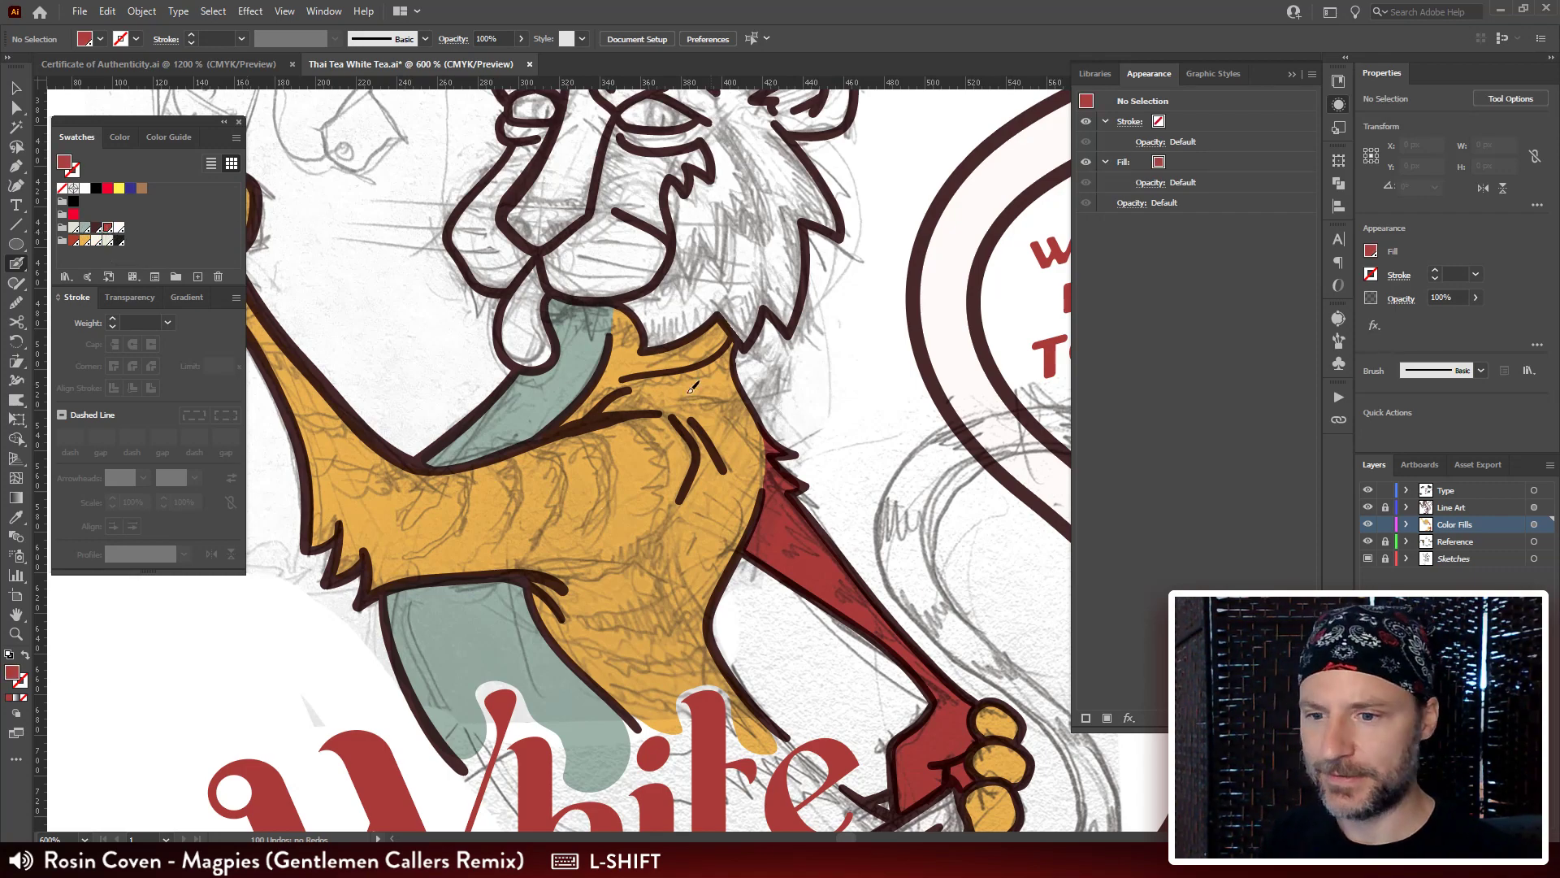
key("ctrl+plus")
key("ctrl+plus")
key("ctrl+plus")
left_click_drag(366, 91, 569, 283)
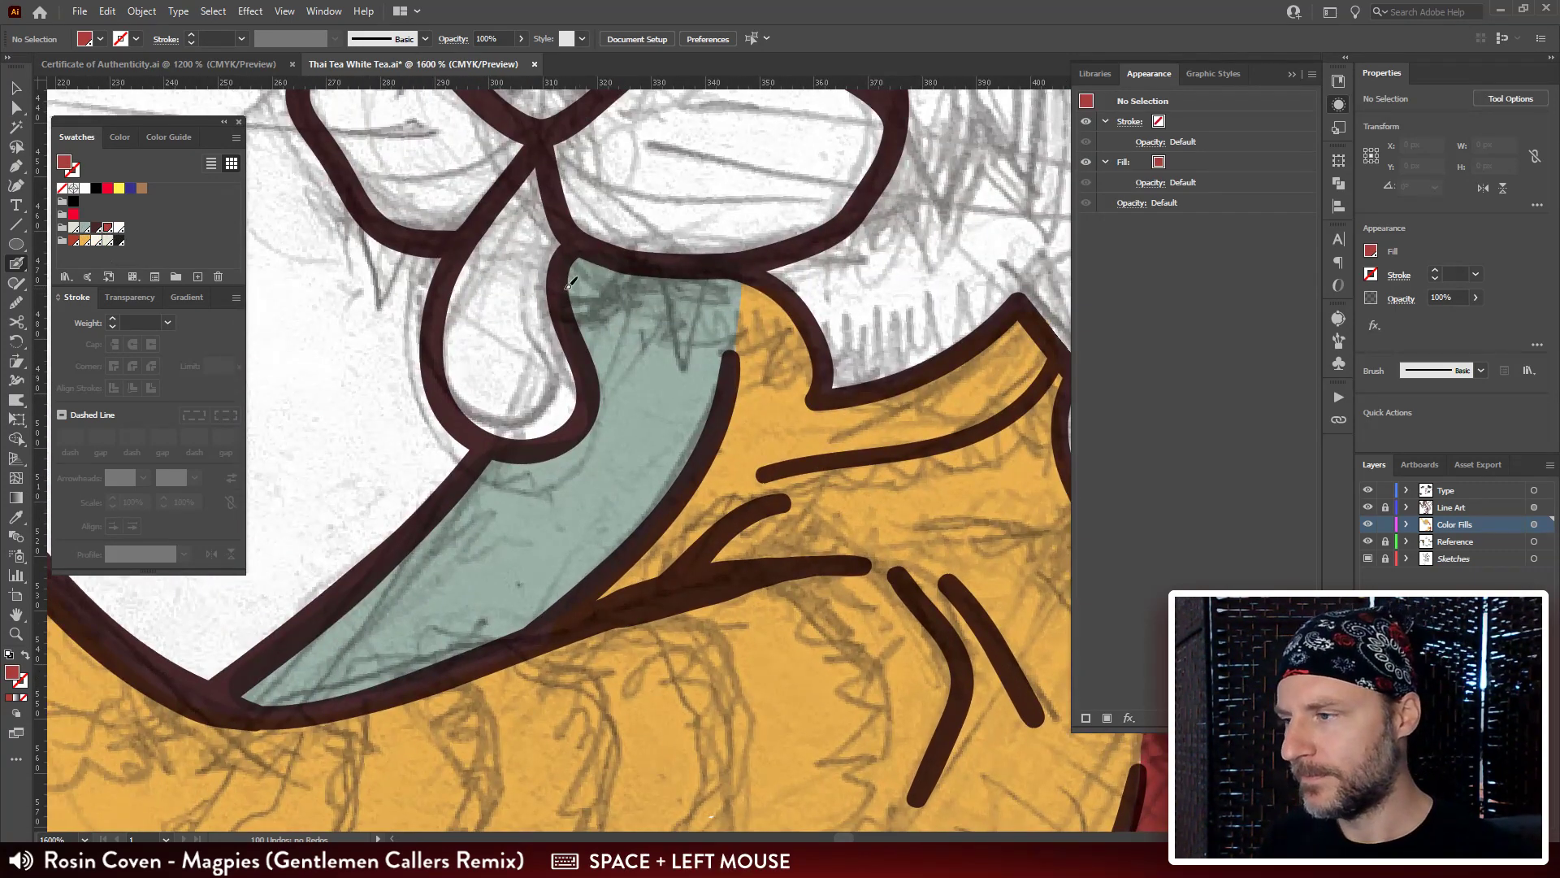
mouse_move(538, 206)
left_mouse_down()
mouse_move(470, 292)
mouse_move(462, 357)
mouse_move(505, 415)
mouse_move(553, 404)
mouse_move(535, 227)
mouse_move(514, 278)
mouse_move(512, 382)
left_mouse_up()
key("shift+x")
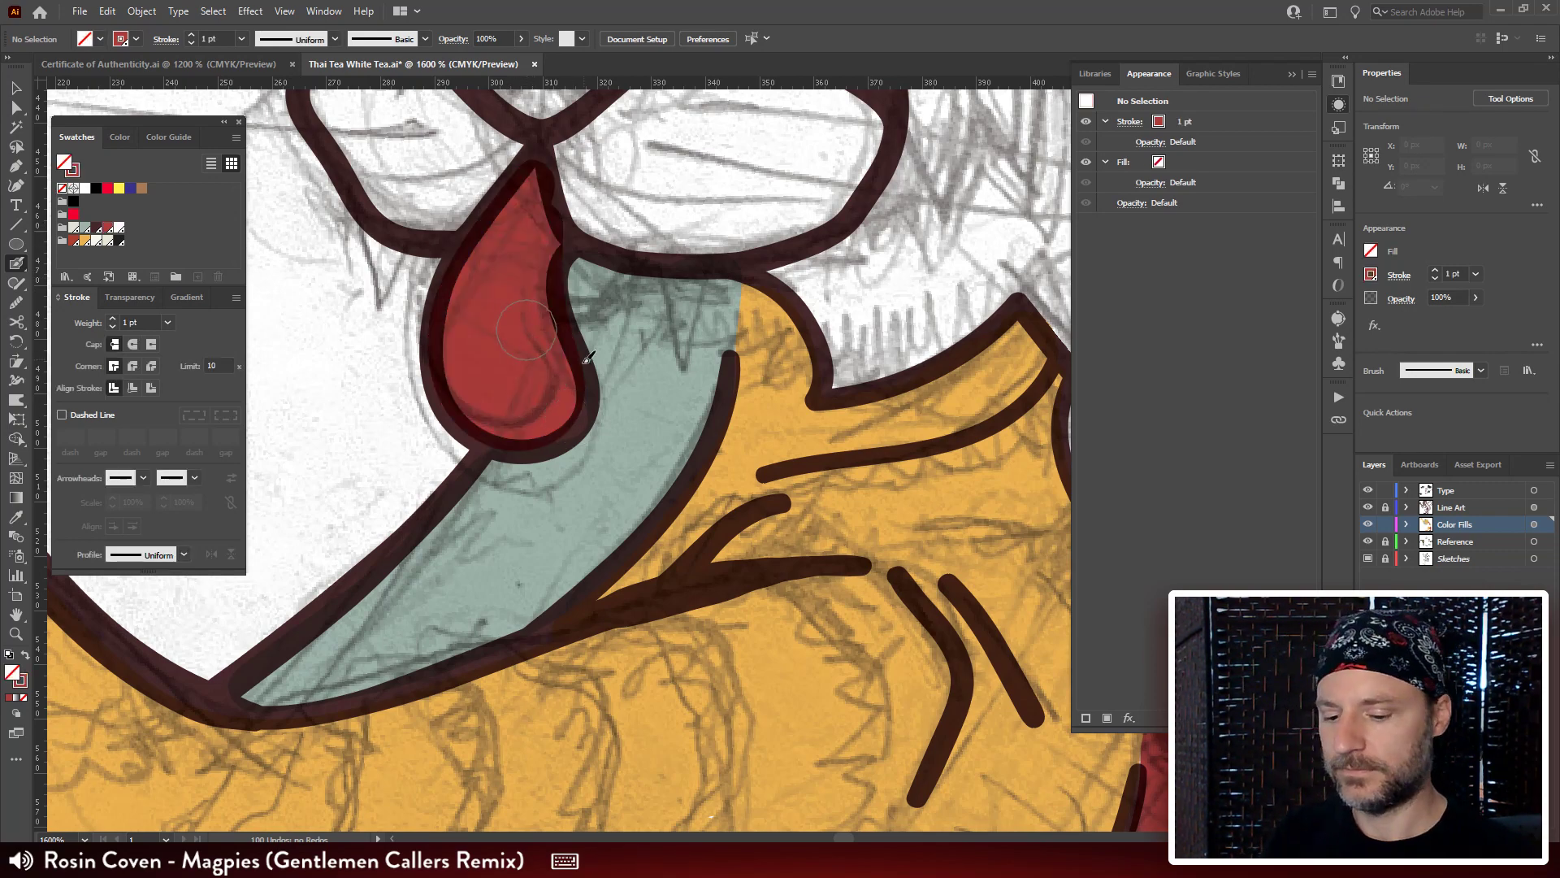
Undo the stray brush mark and fill the inside of the lion's far ear with red using the Blob Brush.
key("ctrl+minus")
key("ctrl+minus")
key("ctrl+minus")
key("ctrl+minus")
key("ctrl+minus")
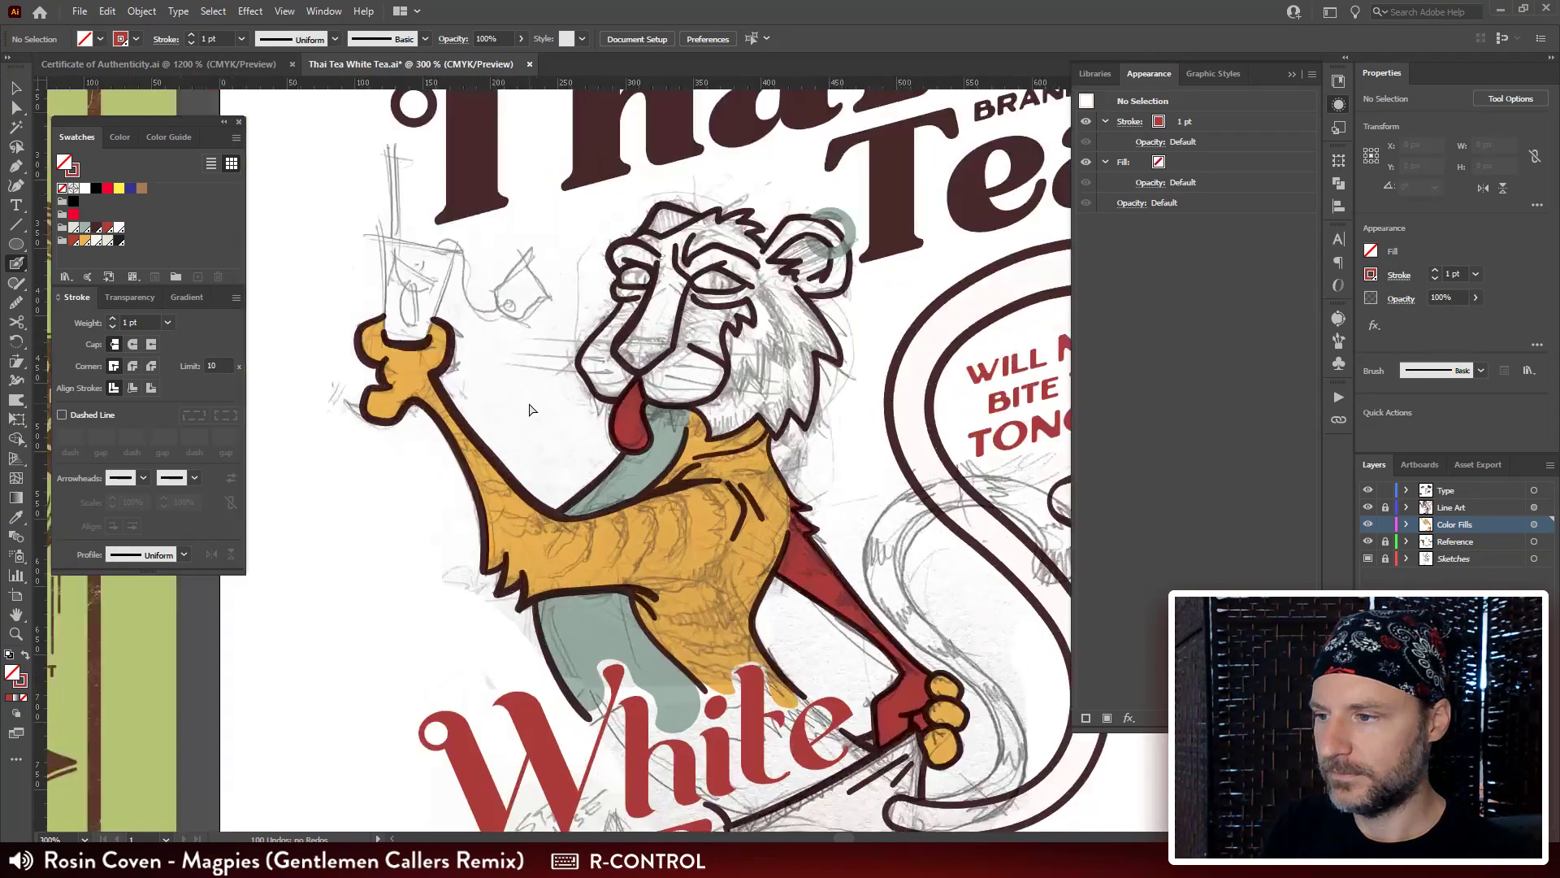
key("ctrl+plus")
key("ctrl+plus")
left_click_drag(683, 403, 641, 363)
left_click_drag(457, 367, 460, 385)
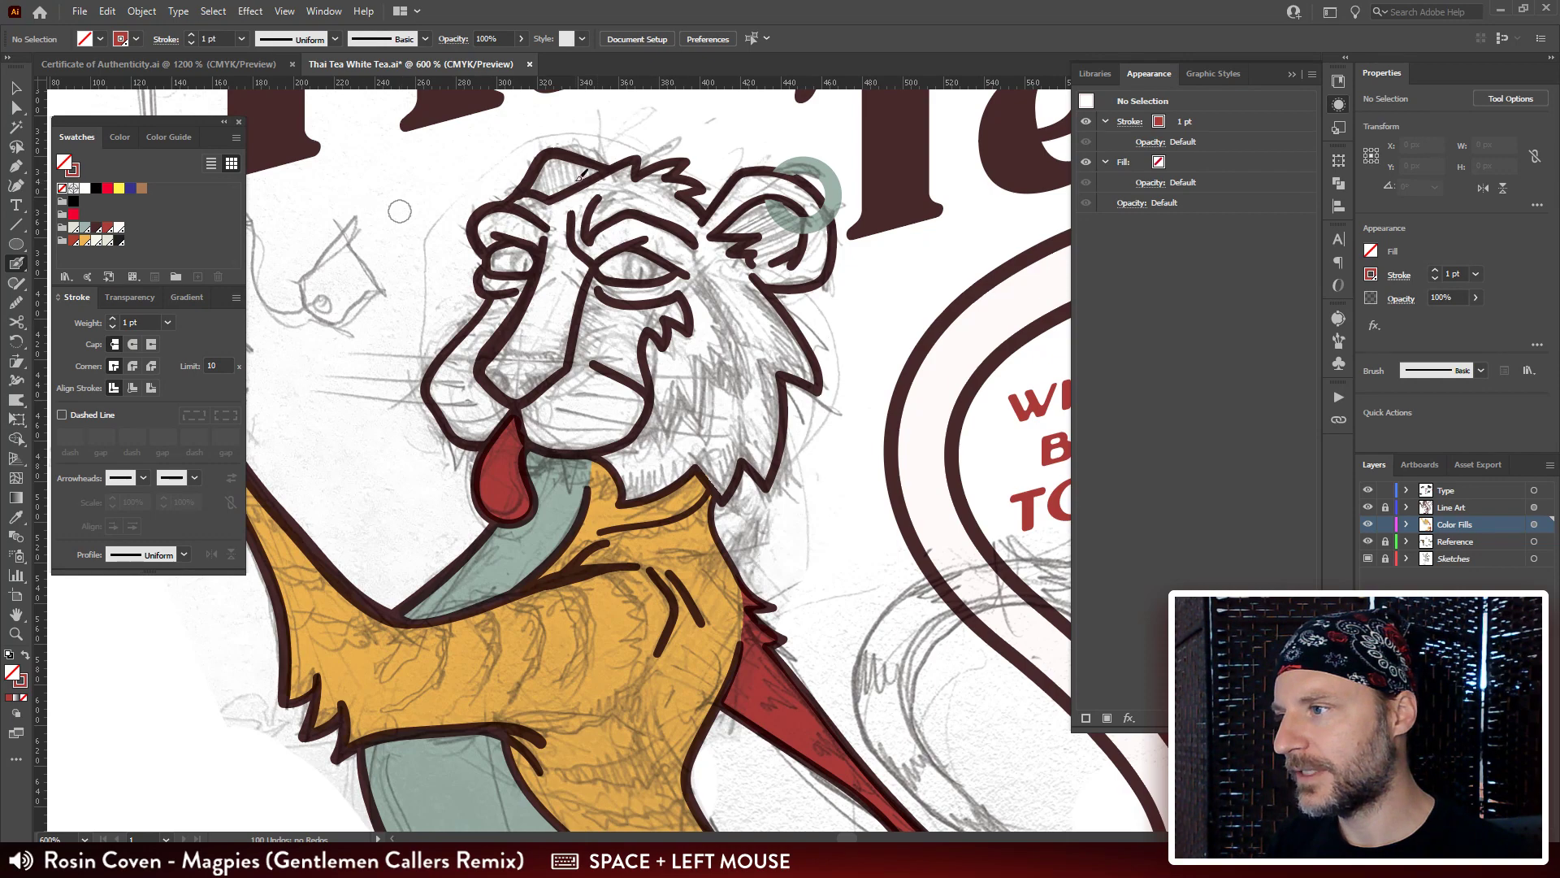
key("ctrl+plus")
key("ctrl+plus")
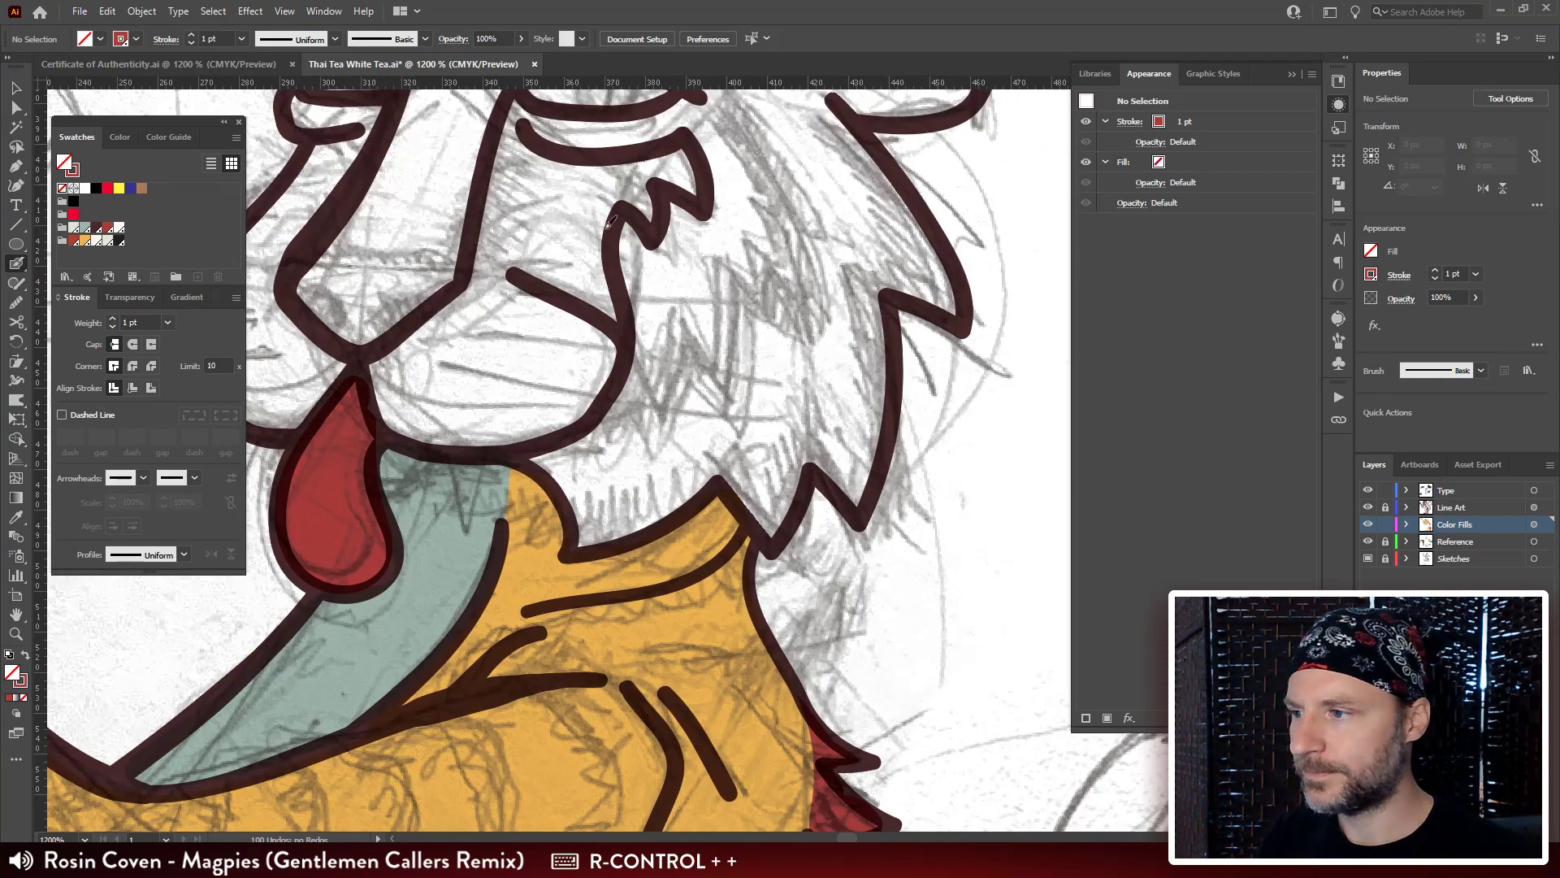
left_click_drag(742, 439, 695, 662)
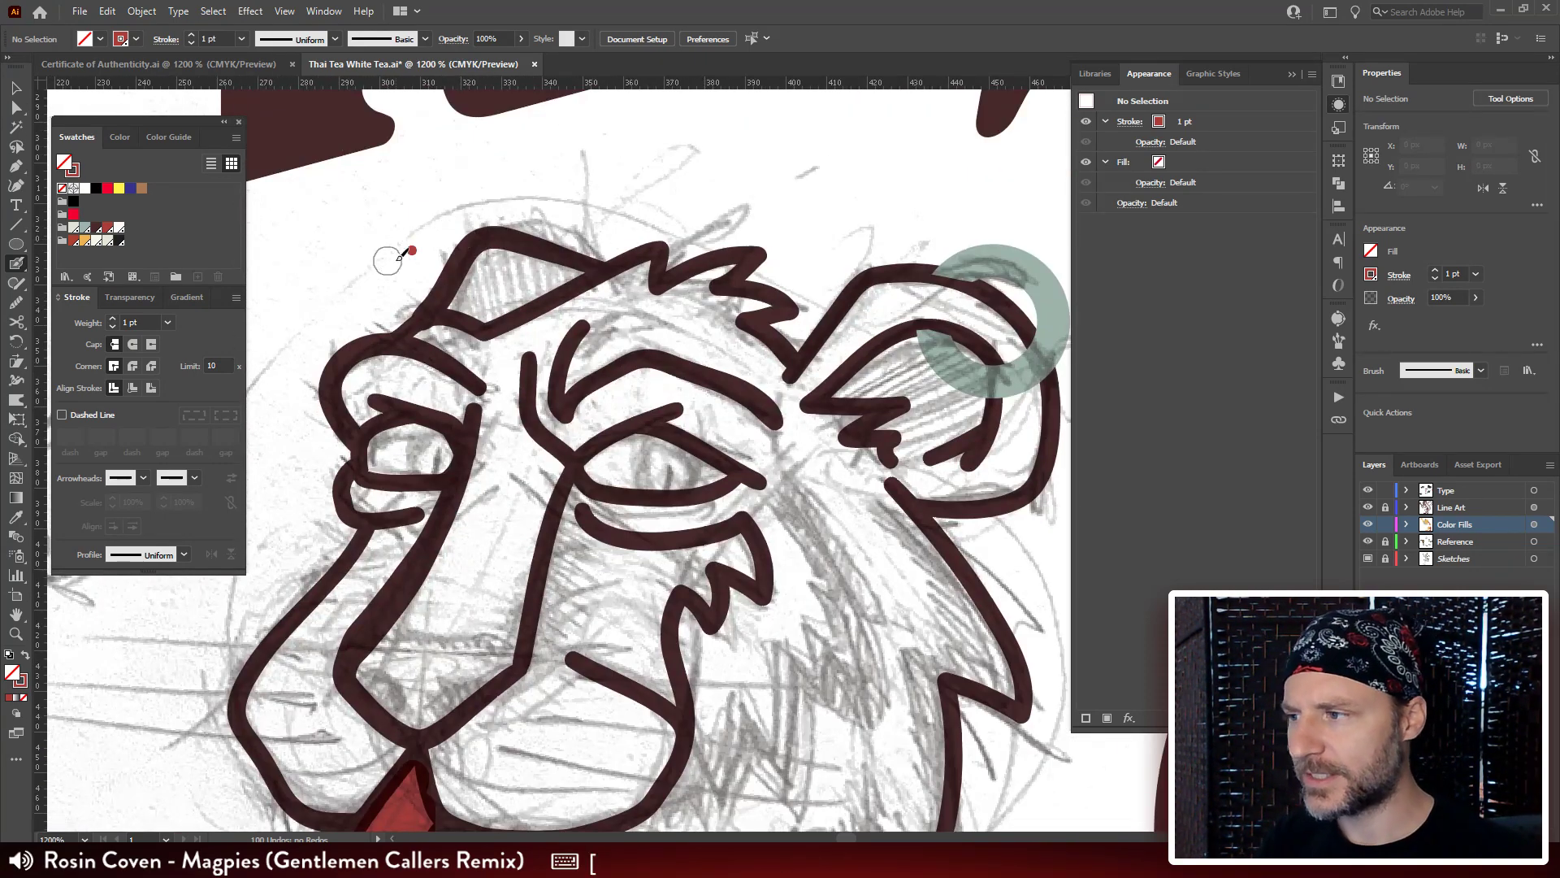
key("ctrl+z")
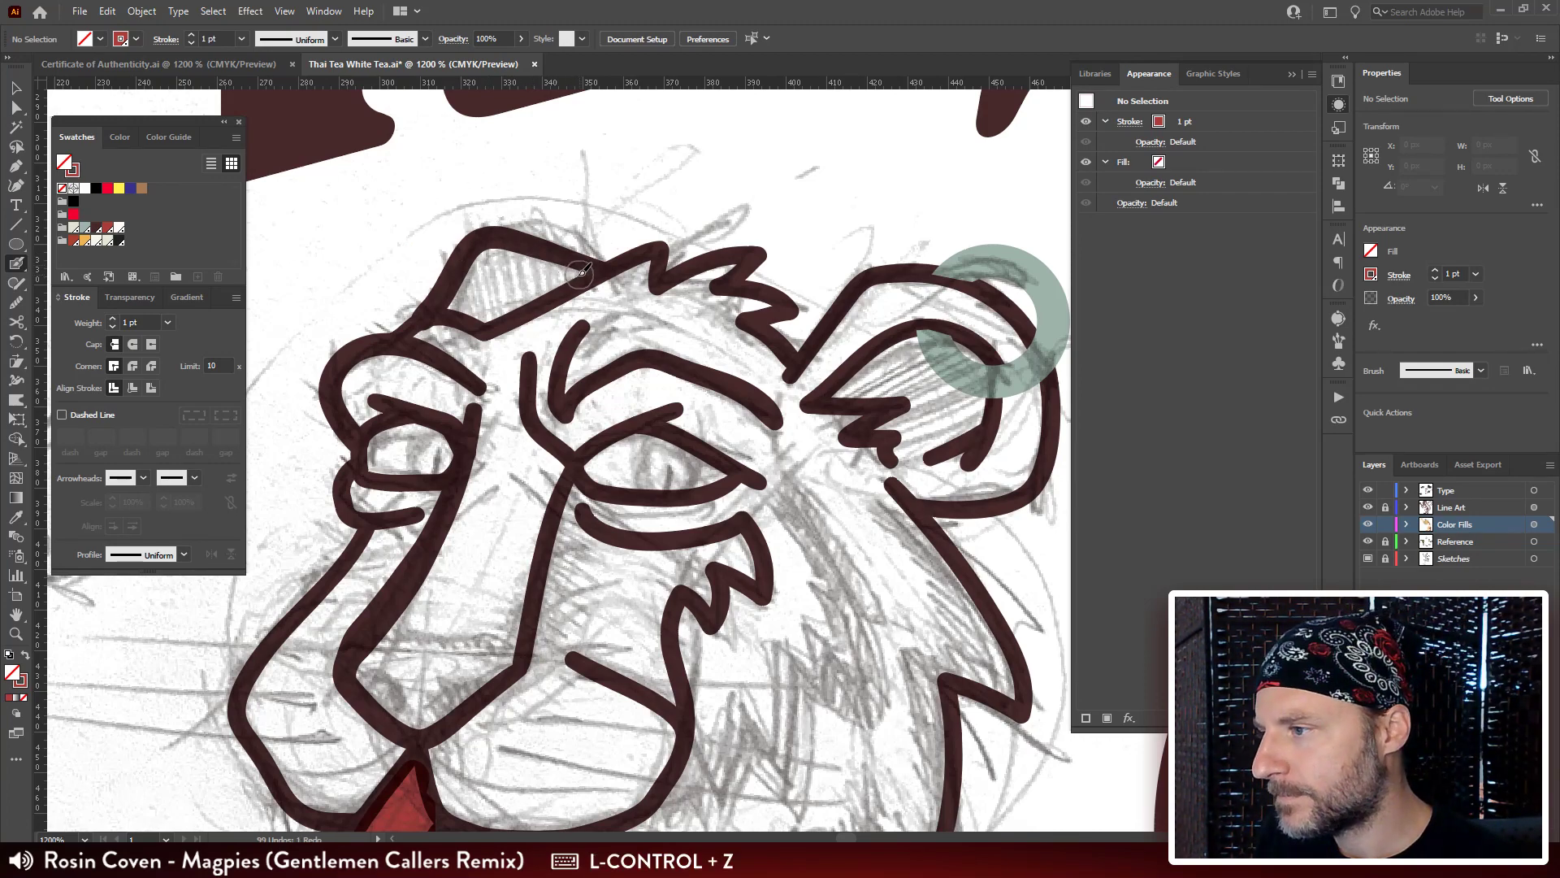
mouse_move(581, 272)
left_mouse_down()
mouse_move(484, 256)
mouse_move(452, 312)
mouse_move(487, 317)
mouse_move(556, 278)
left_mouse_up()
key("space")
Fill the inside of the lion's near ear with red up to its jagged fur edge.
left_click_drag(802, 532, 738, 455)
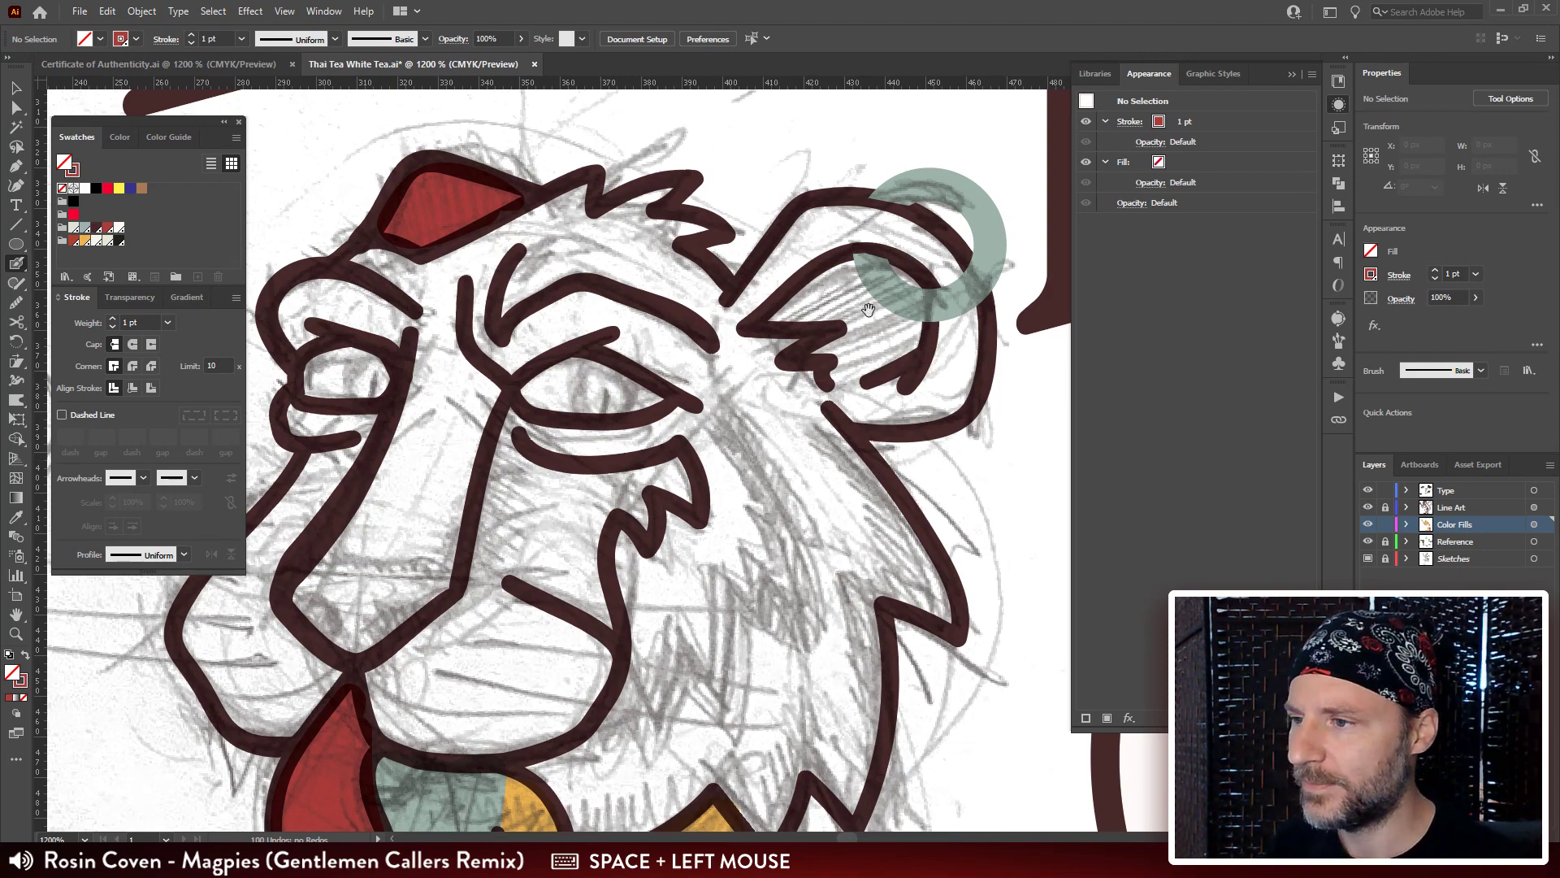
mouse_move(867, 309)
left_mouse_down()
mouse_move(745, 288)
mouse_move(689, 251)
mouse_move(628, 290)
mouse_move(700, 244)
mouse_move(756, 253)
mouse_move(760, 304)
mouse_move(706, 337)
mouse_move(732, 320)
mouse_move(729, 268)
mouse_move(642, 290)
mouse_move(718, 279)
mouse_move(696, 314)
left_mouse_up()
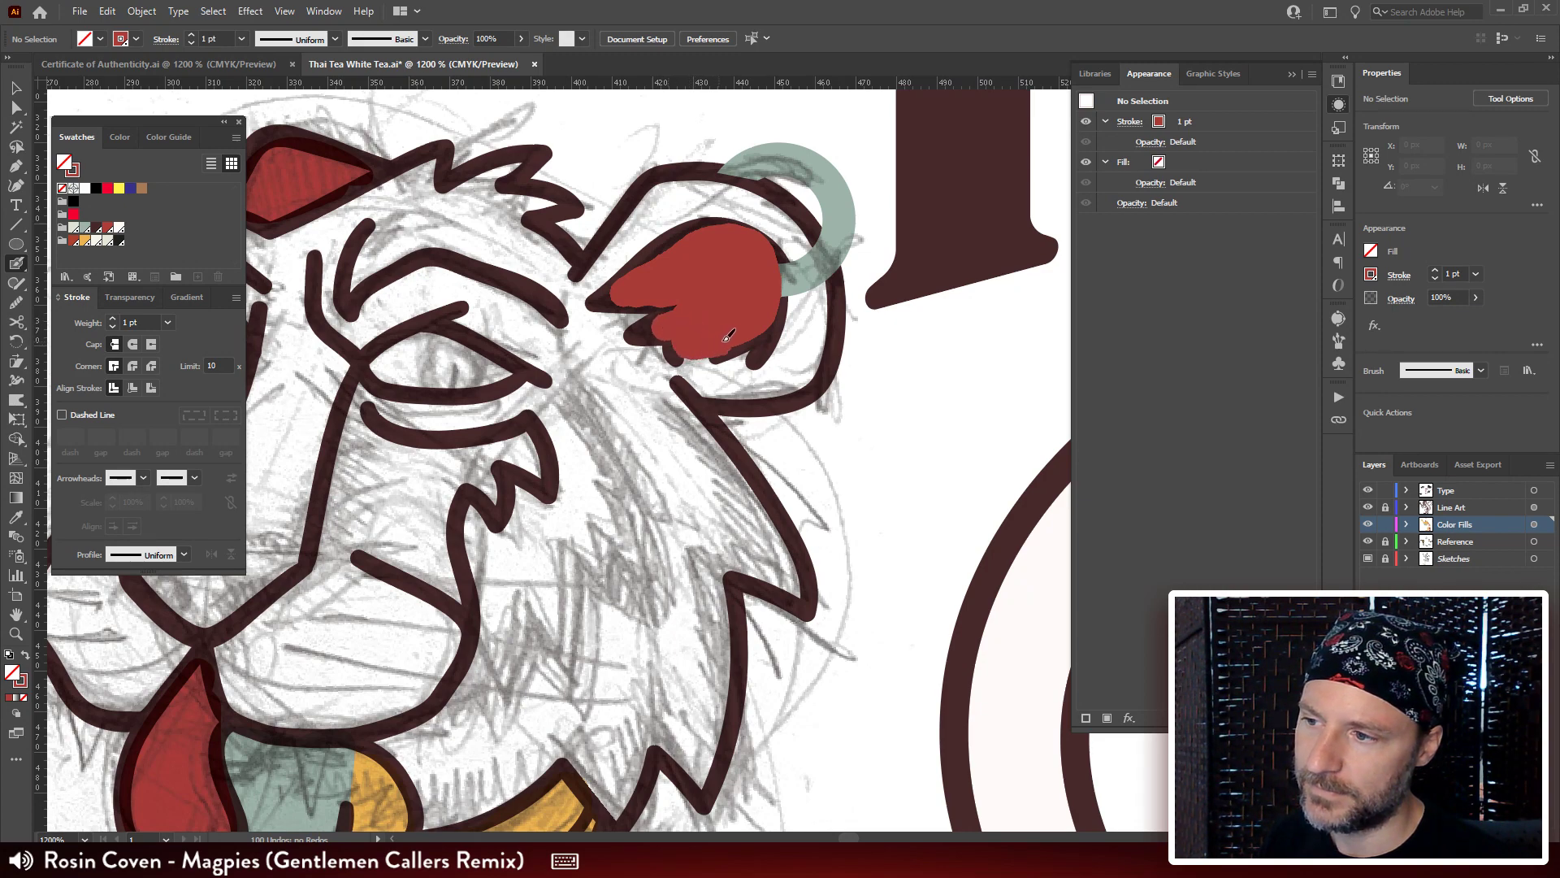
left_click_drag(767, 303, 769, 305)
left_click_drag(755, 435, 735, 499)
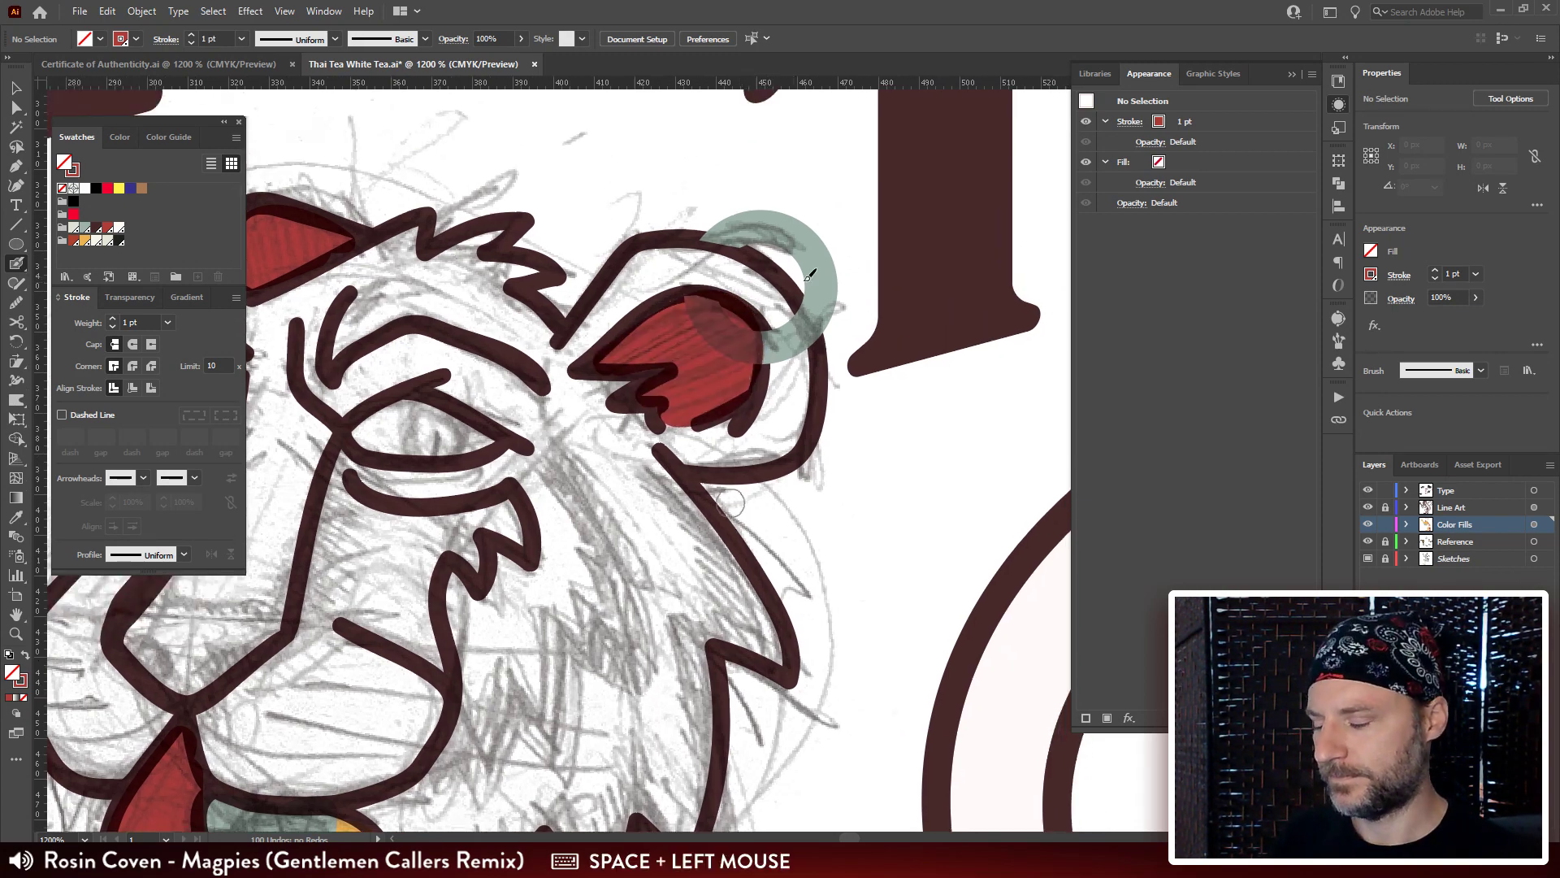
Examine the colour fills across the whole lion and label, including the lion's unfilled face.
key("v")
left_click_drag(882, 280, 865, 276)
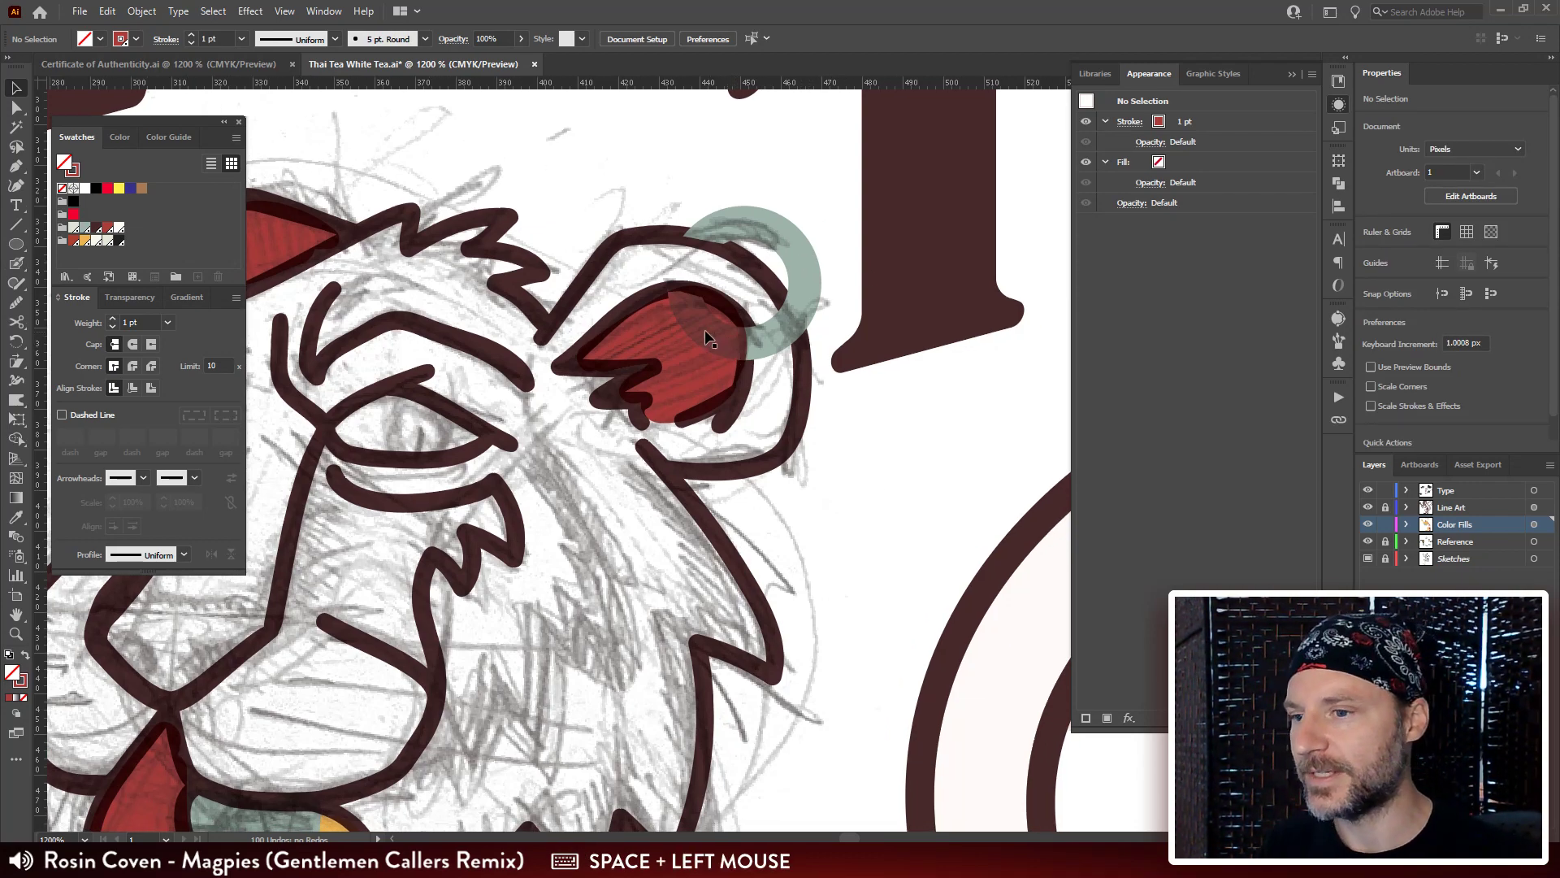
scroll(737, 538, "down", 5)
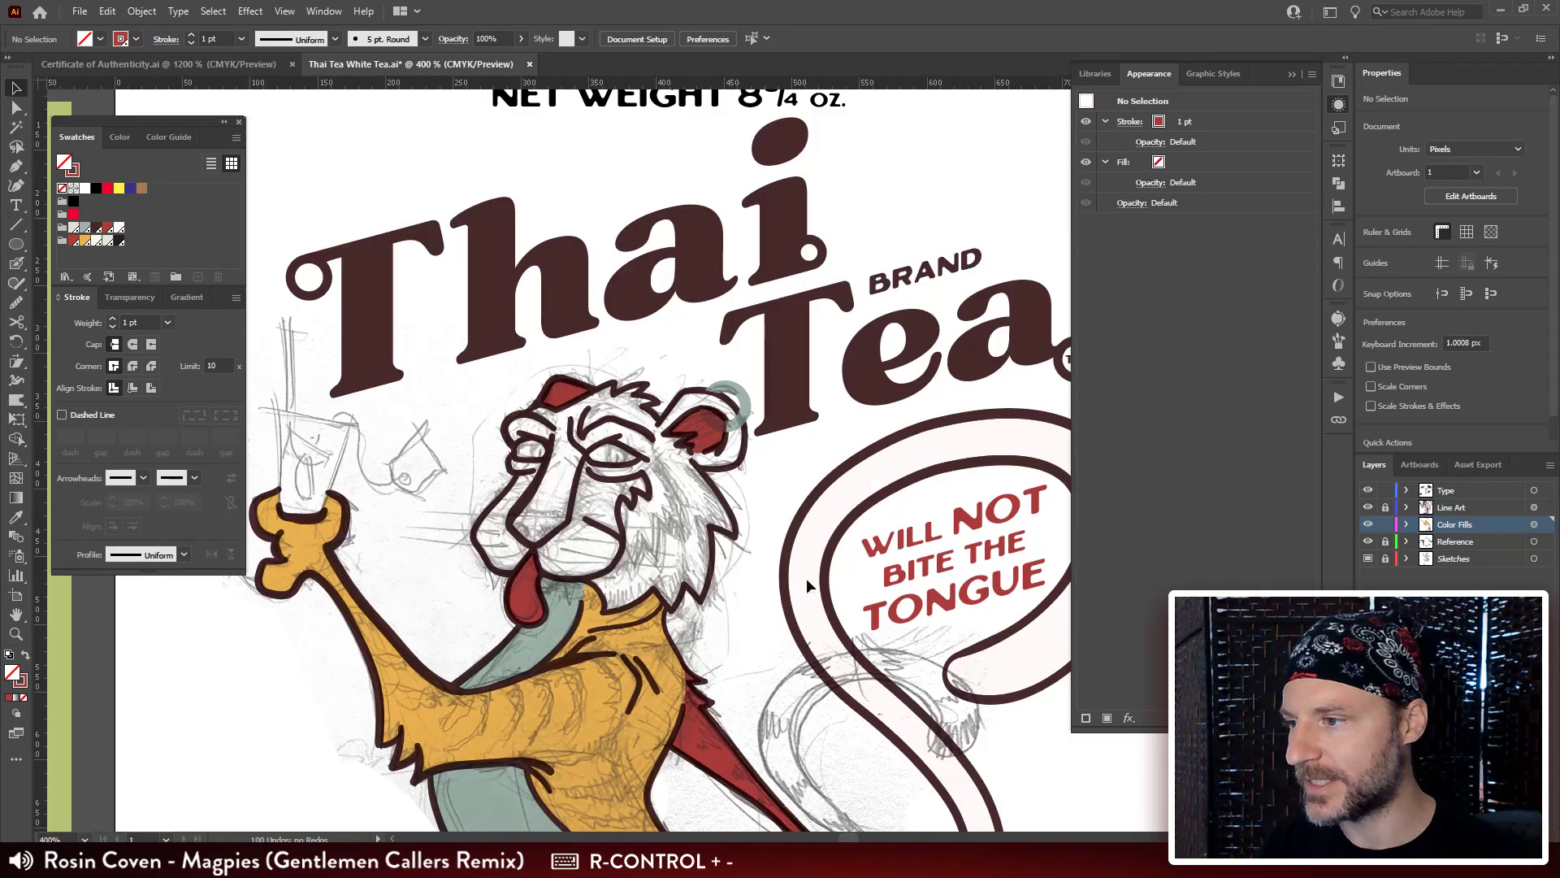
left_click_drag(806, 577, 745, 392)
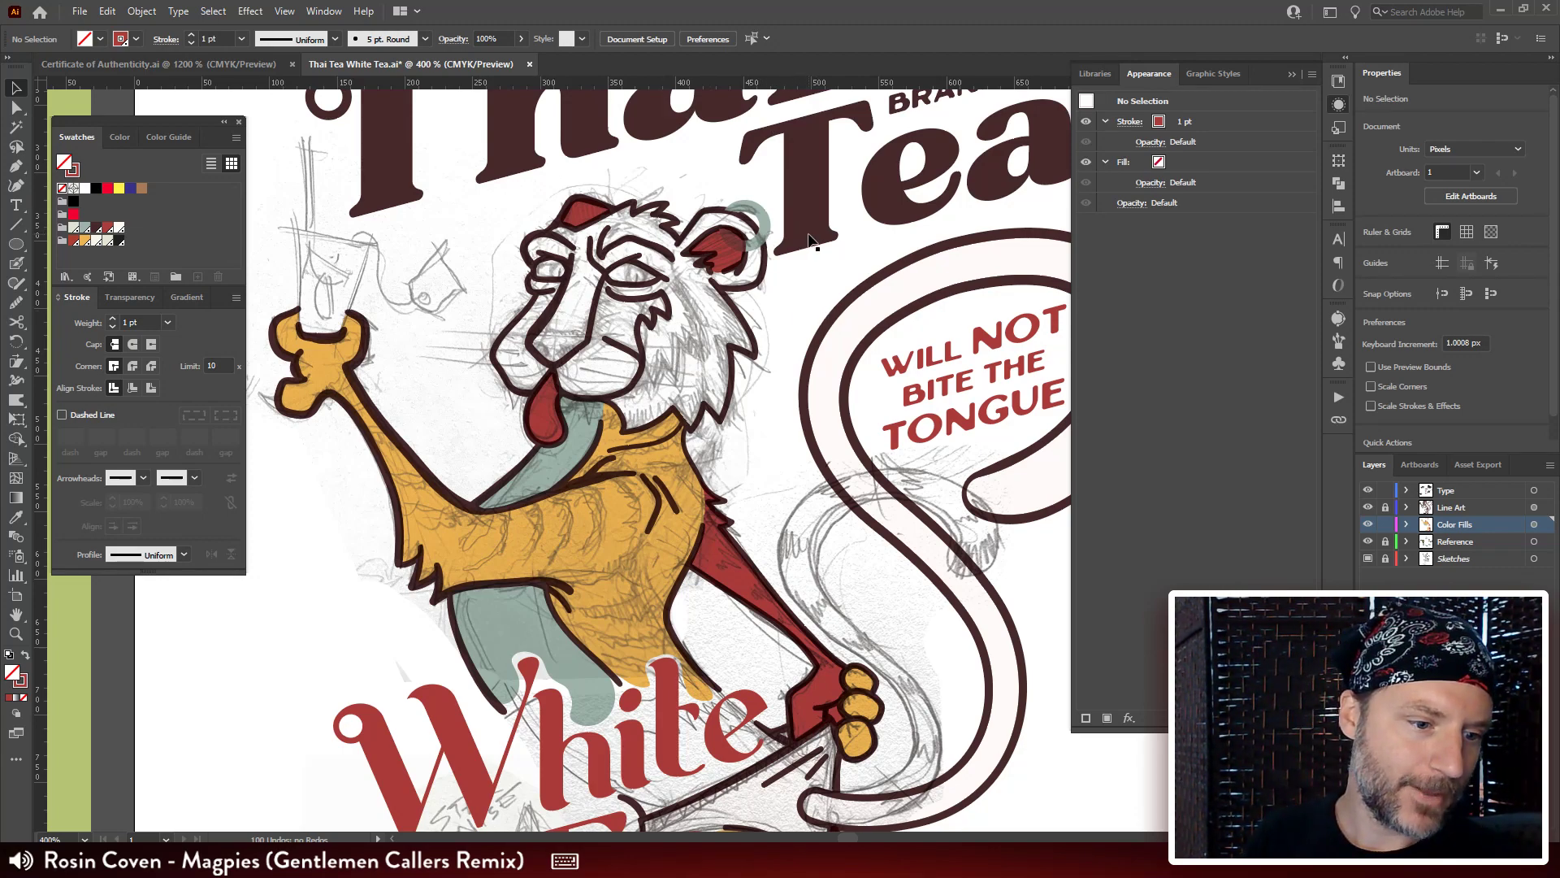
key("ctrl+plus")
key("ctrl+plus")
left_click_drag(723, 387, 704, 464)
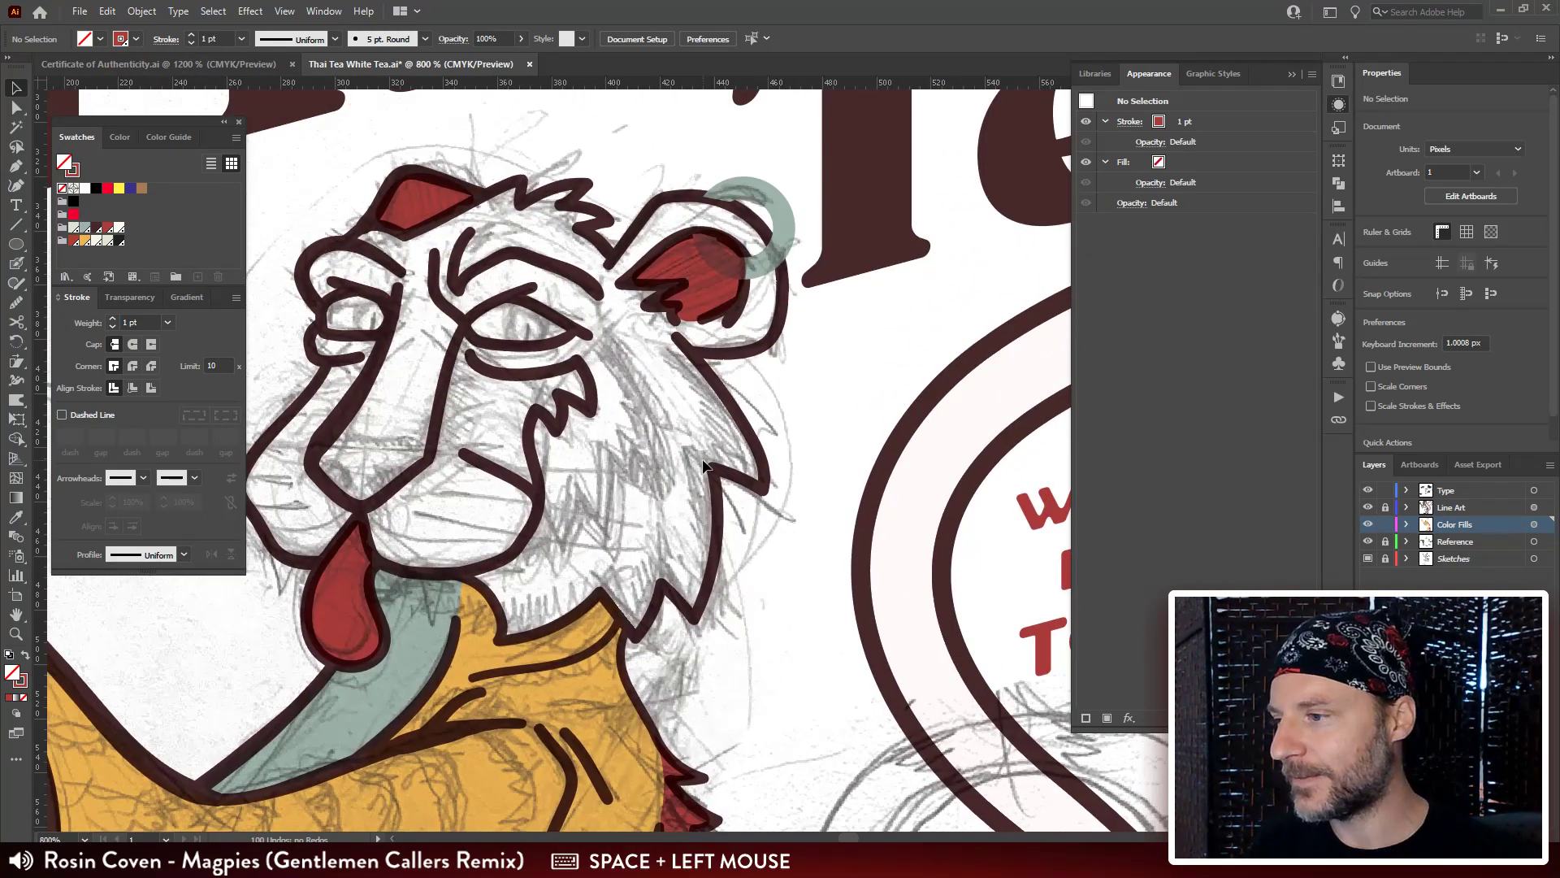
left_click_drag(668, 286, 776, 262)
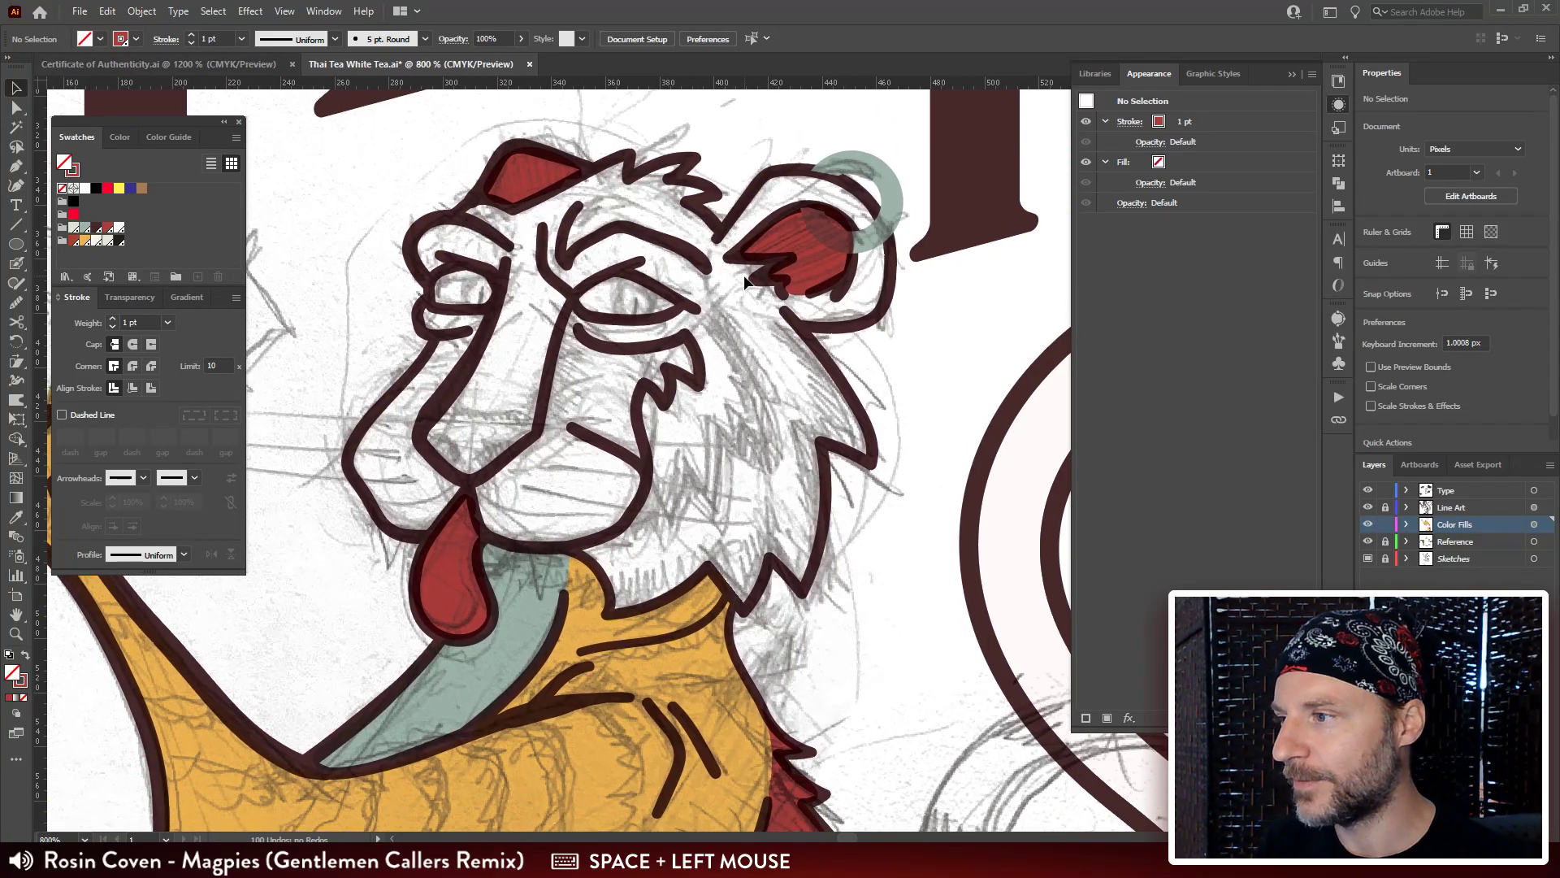
key("a")
left_click_drag(553, 327, 618, 332)
left_click(627, 324)
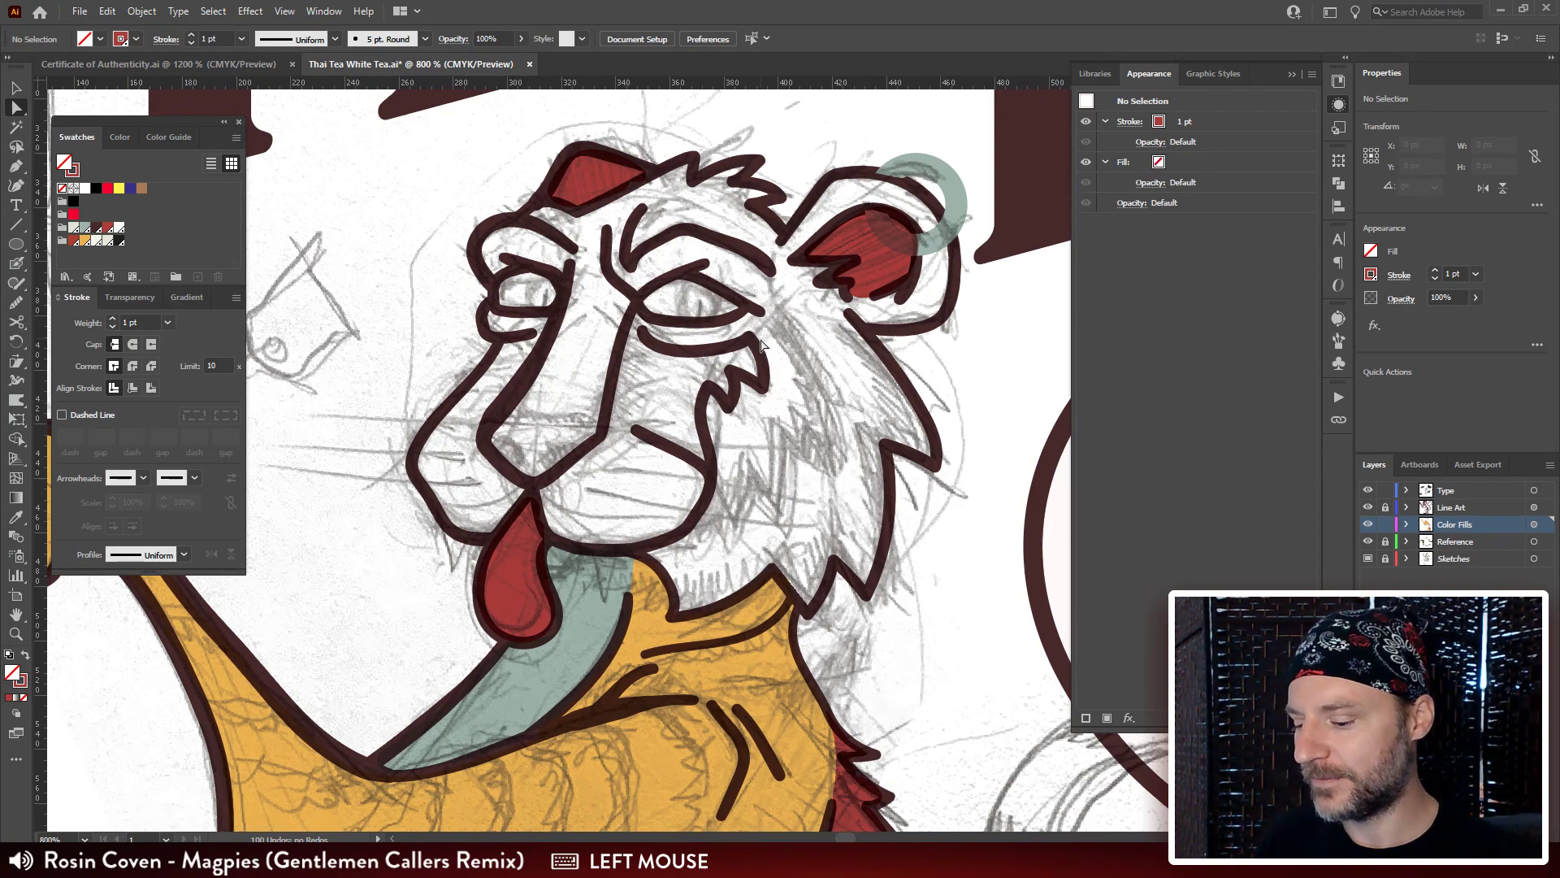
Paint a gold Blob Brush fill along the lion's forehead beneath the far ear, up to the first hair tuft.
key("shift+b")
left_click(73, 170)
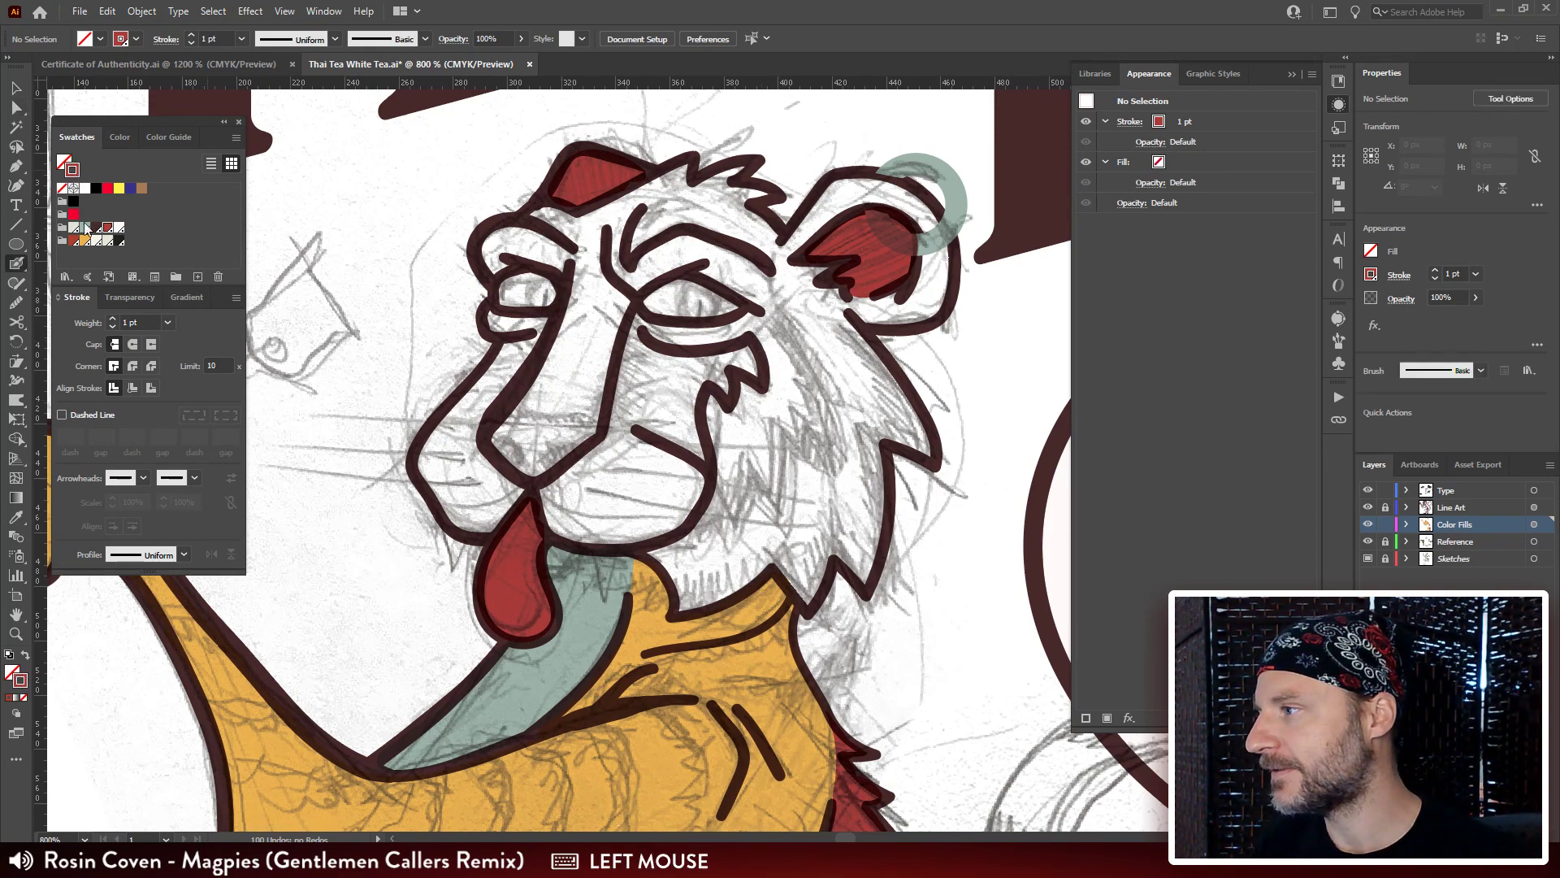
left_click_drag(520, 319, 529, 356)
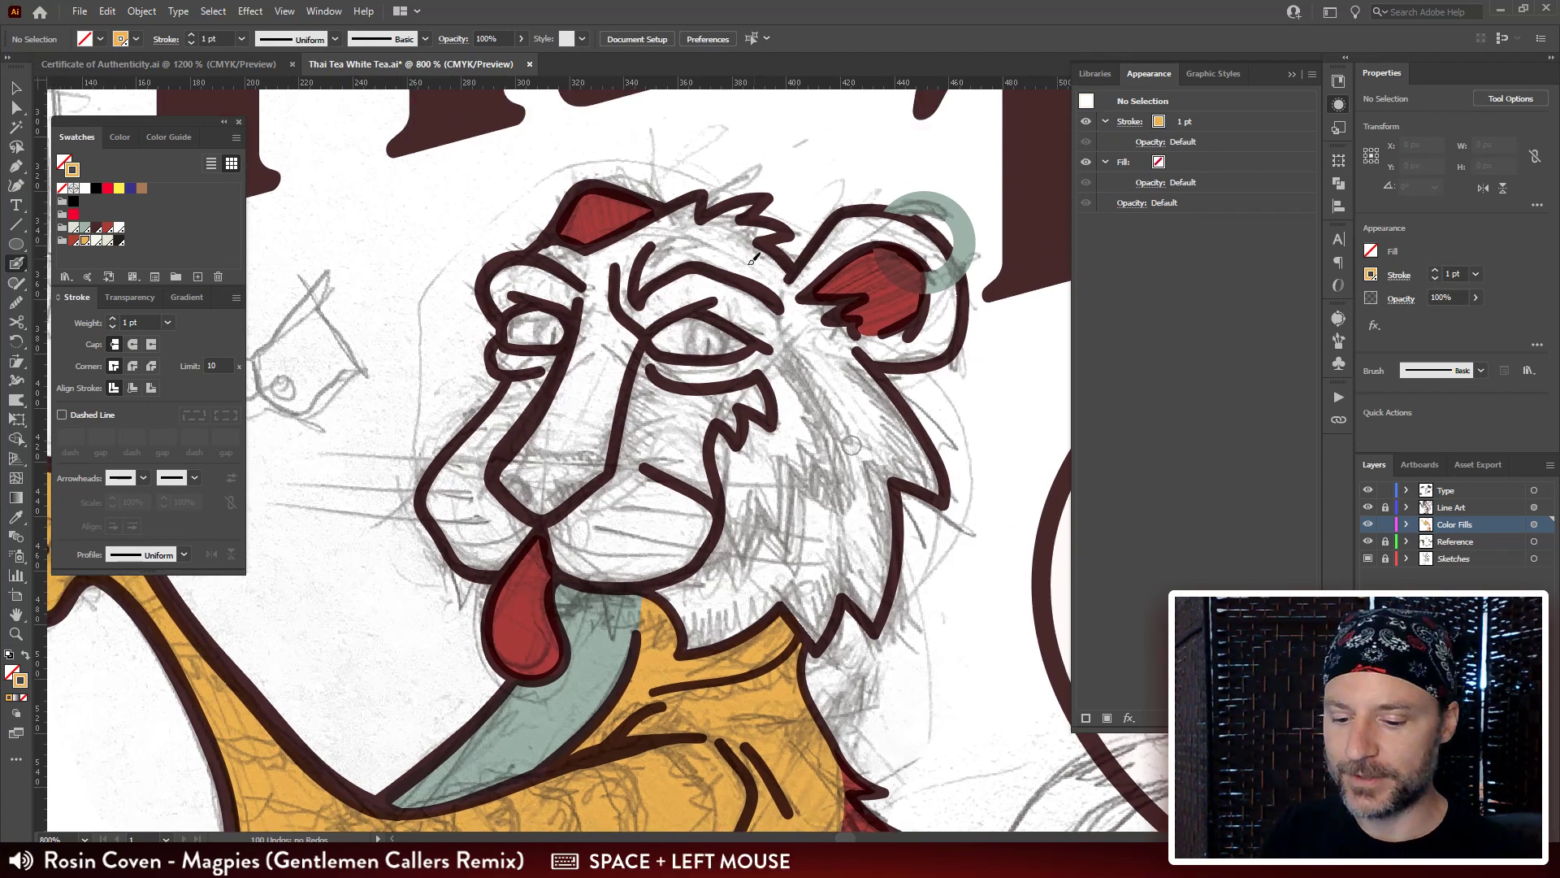
key("ctrl+plus")
key("ctrl+plus")
left_click_drag(753, 259, 648, 362)
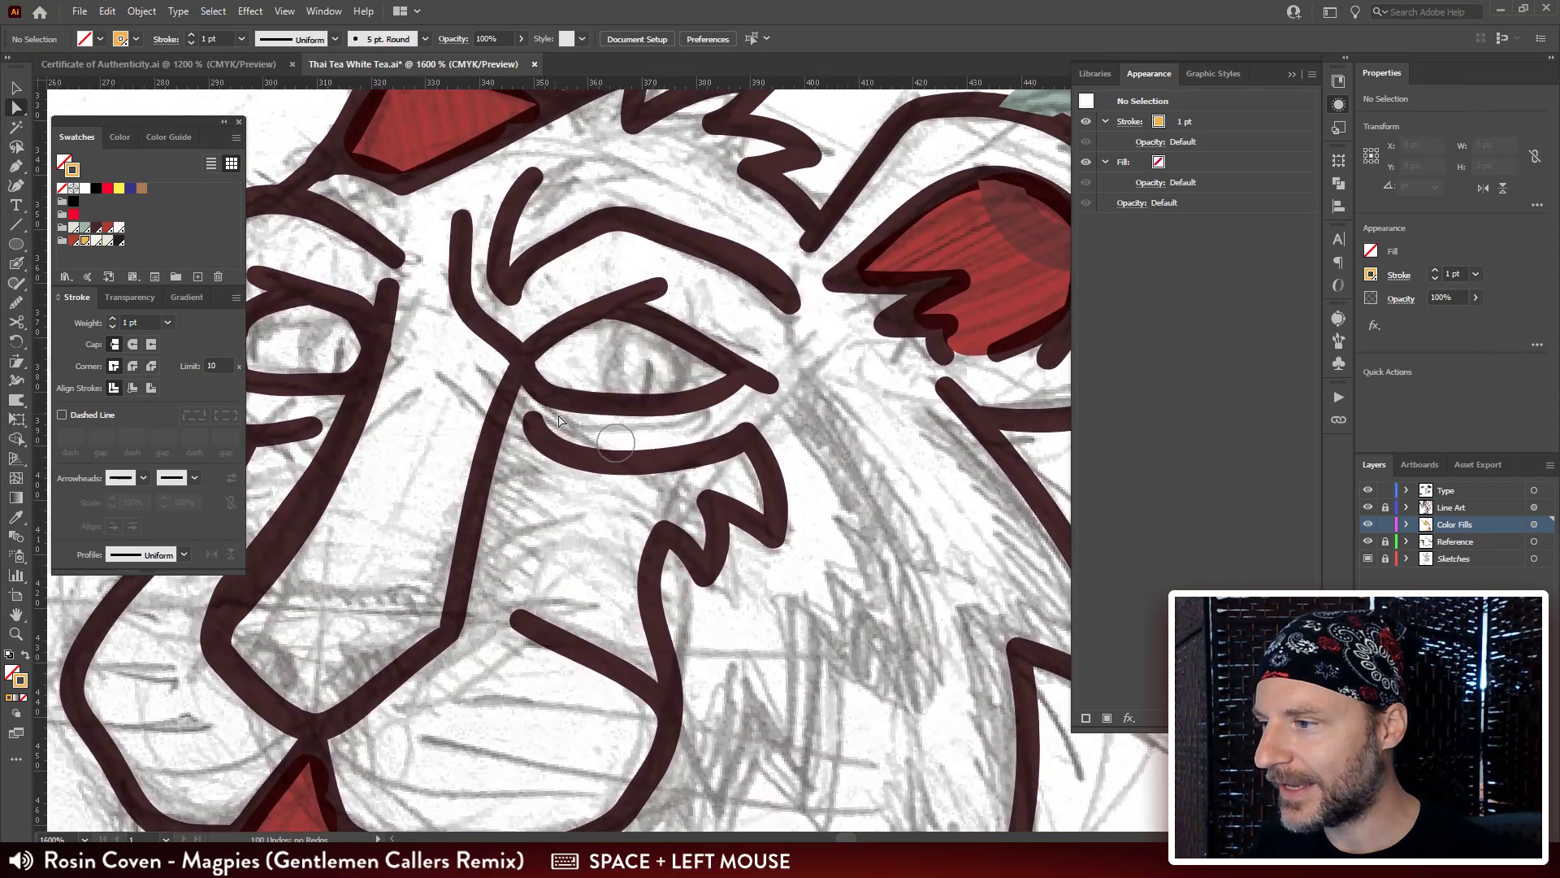
left_click_drag(559, 420, 748, 337)
key("a")
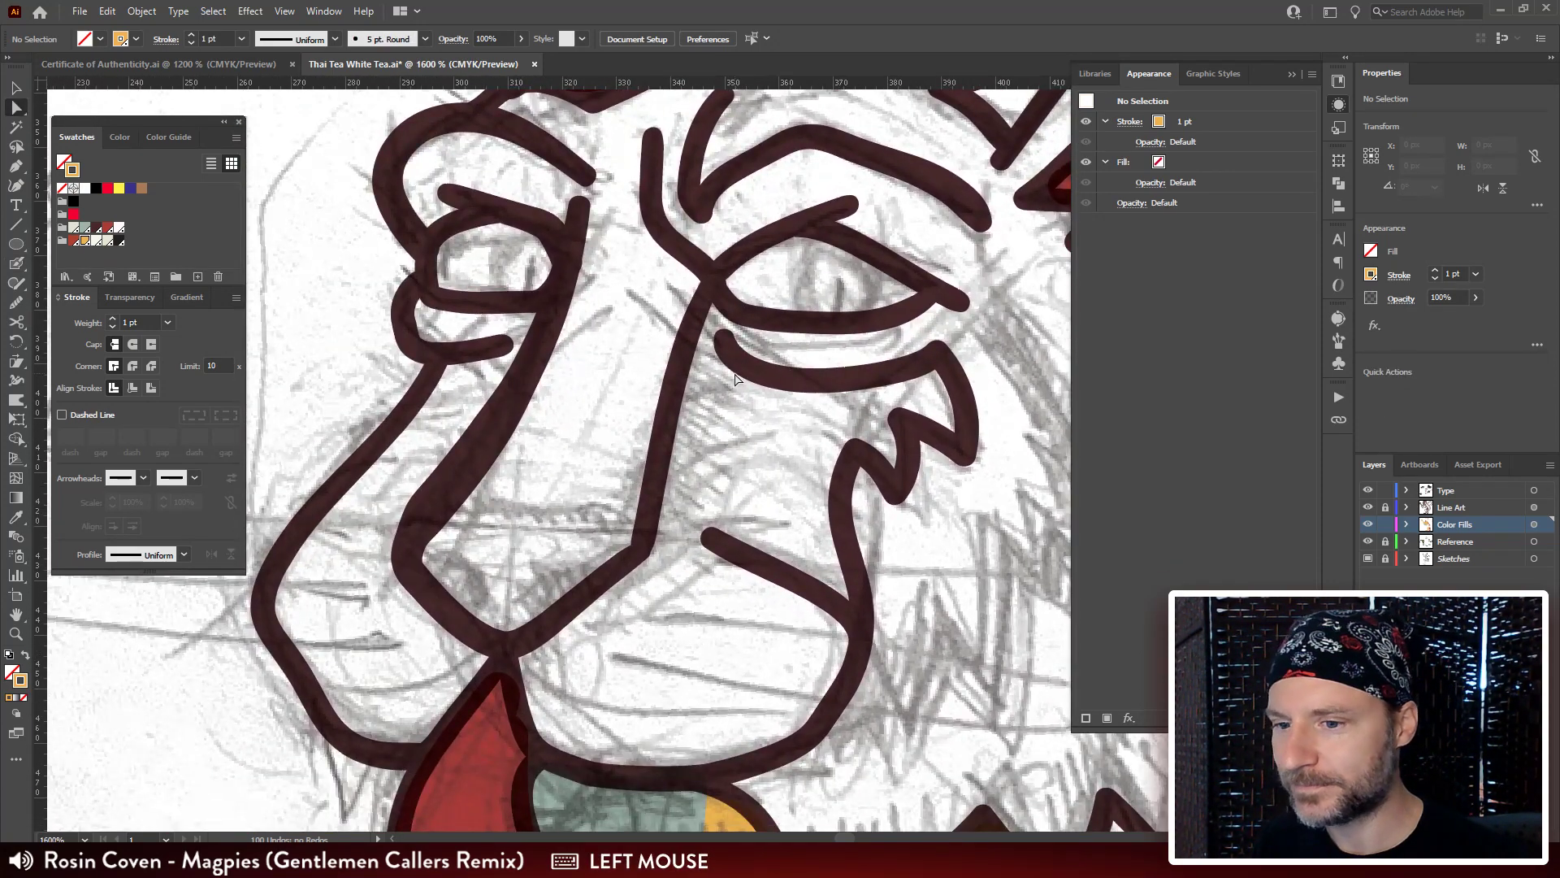
key("shift+b")
left_click_drag(741, 325, 676, 479)
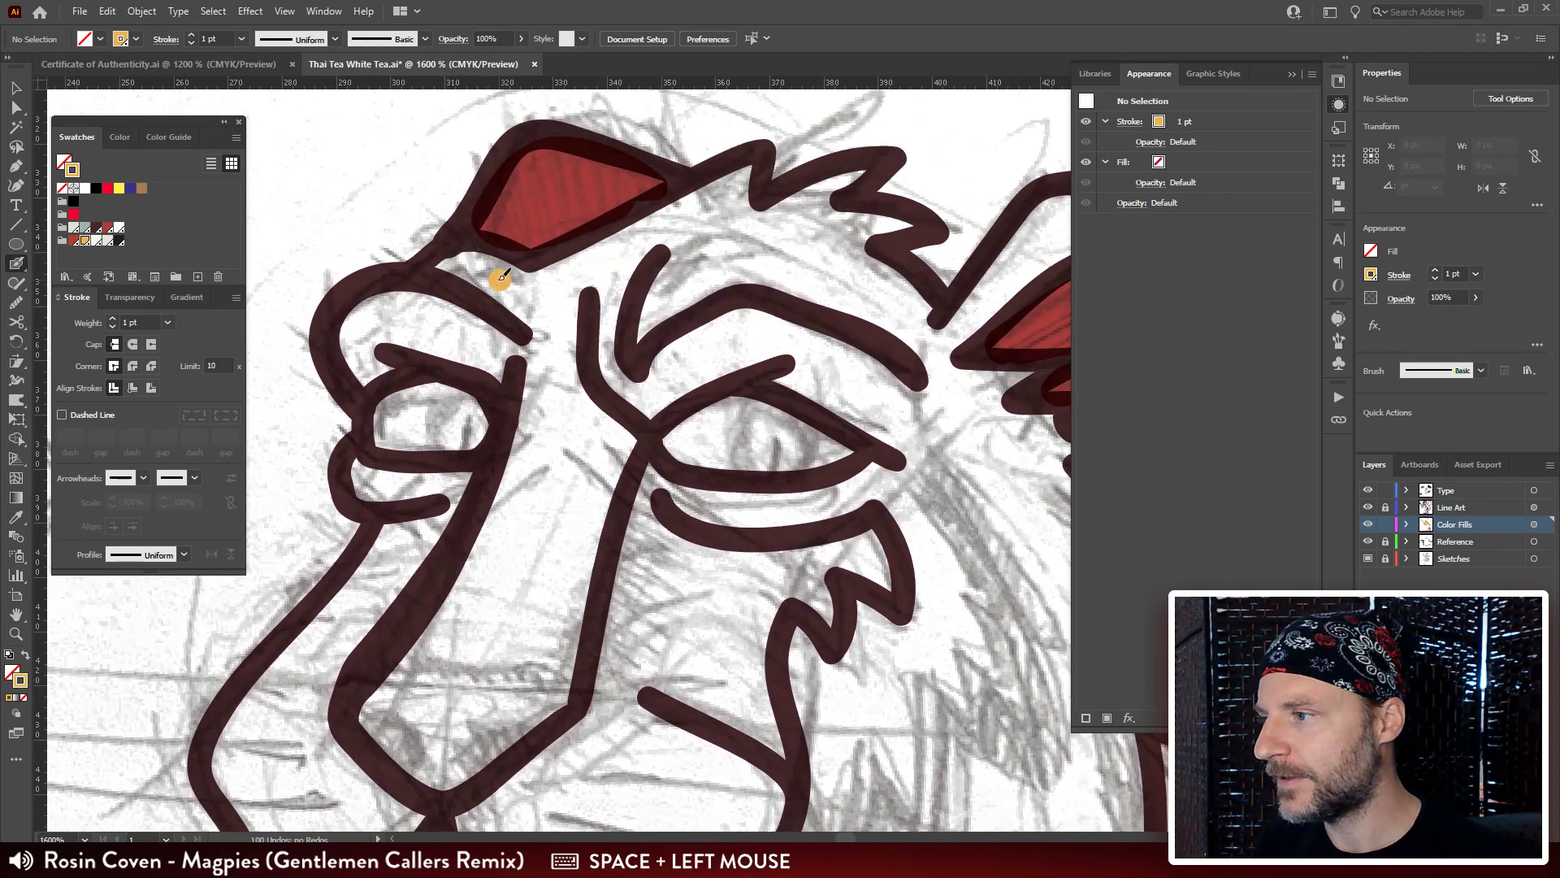
mouse_move(501, 277)
left_mouse_down()
mouse_move(446, 264)
mouse_move(534, 285)
mouse_move(762, 166)
left_mouse_up()
left_click_drag(727, 232, 646, 268)
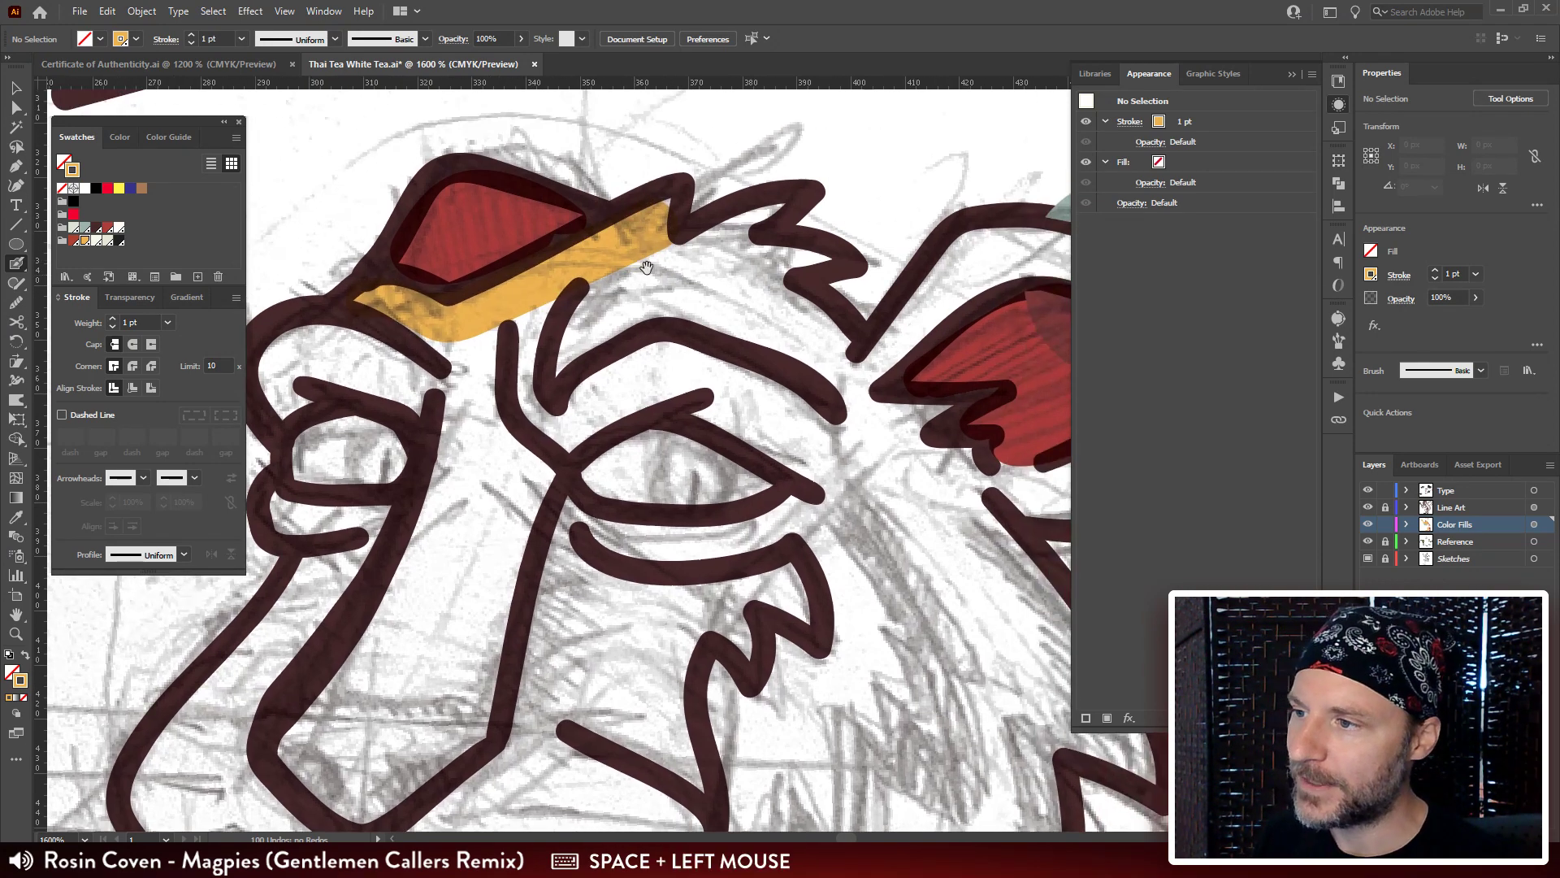
Extend the gold fill through the hair tufts and over the forehead and near brow to the temple.
left_click_drag(667, 207, 668, 216)
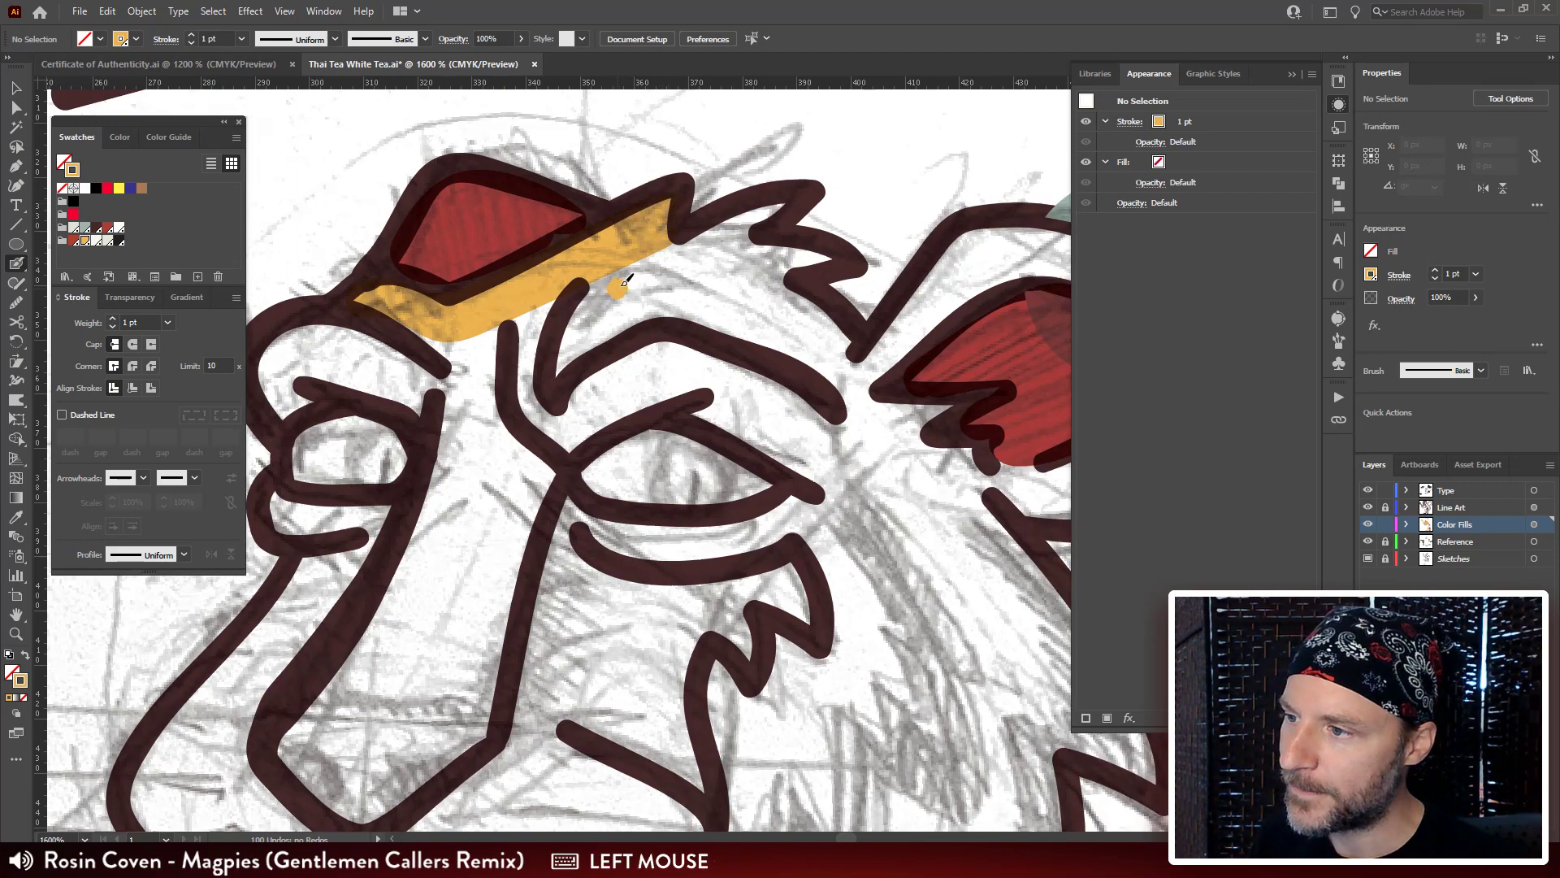
left_click_drag(623, 280, 783, 203)
left_click_drag(832, 260, 645, 279)
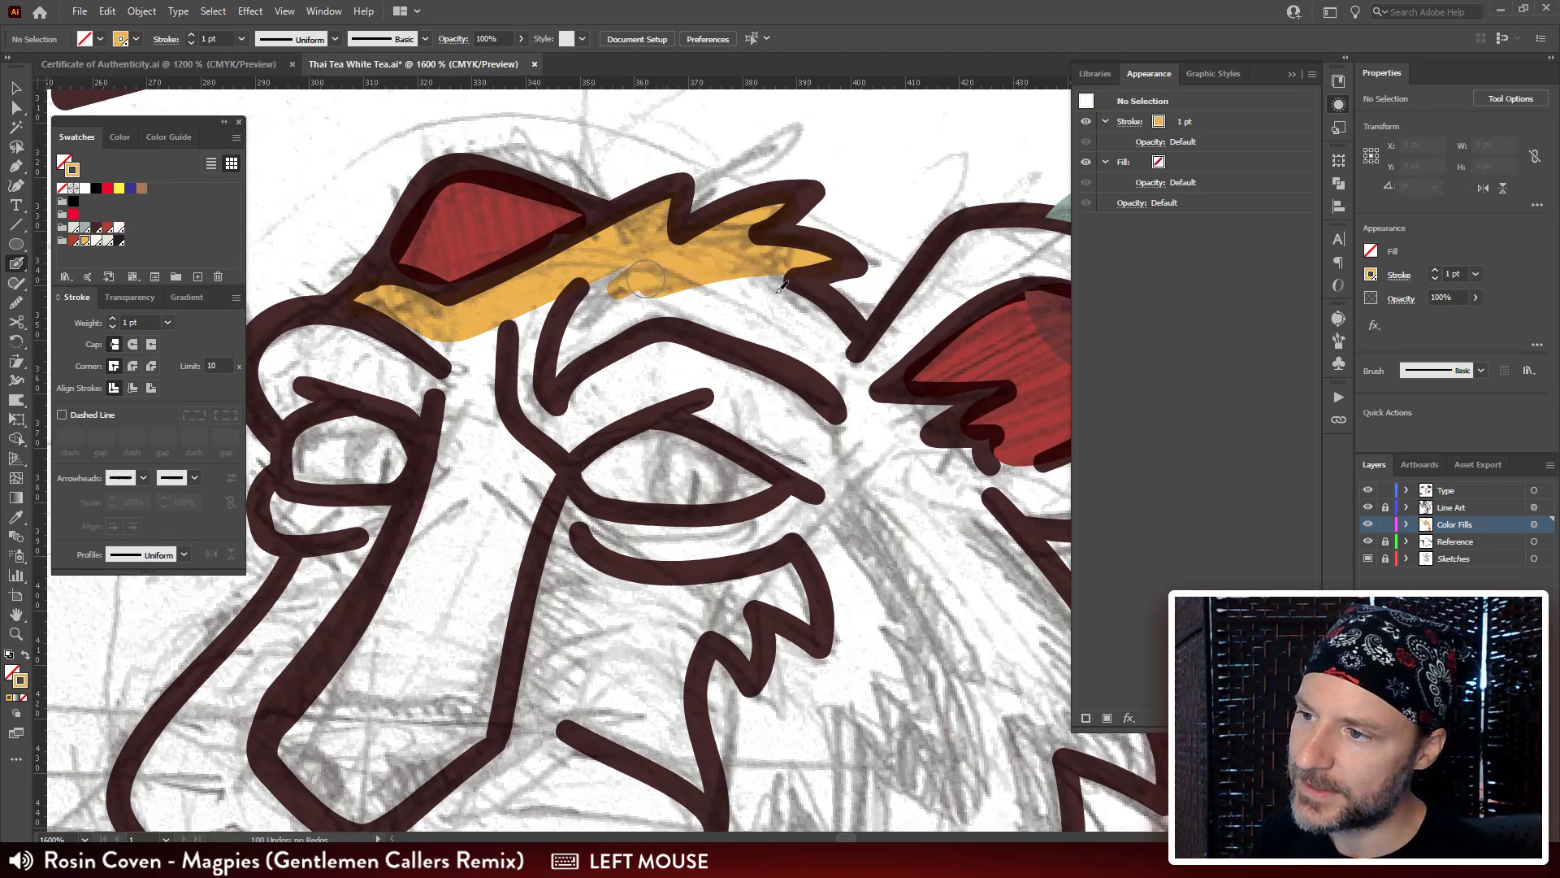
mouse_move(830, 329)
left_mouse_down()
mouse_move(751, 290)
mouse_move(639, 302)
mouse_move(748, 277)
mouse_move(843, 296)
mouse_move(843, 279)
mouse_move(834, 300)
mouse_move(670, 244)
mouse_move(604, 242)
mouse_move(684, 190)
mouse_move(623, 229)
mouse_move(611, 219)
mouse_move(672, 236)
mouse_move(653, 290)
mouse_move(783, 265)
mouse_move(876, 297)
mouse_move(944, 371)
mouse_move(710, 225)
left_mouse_up()
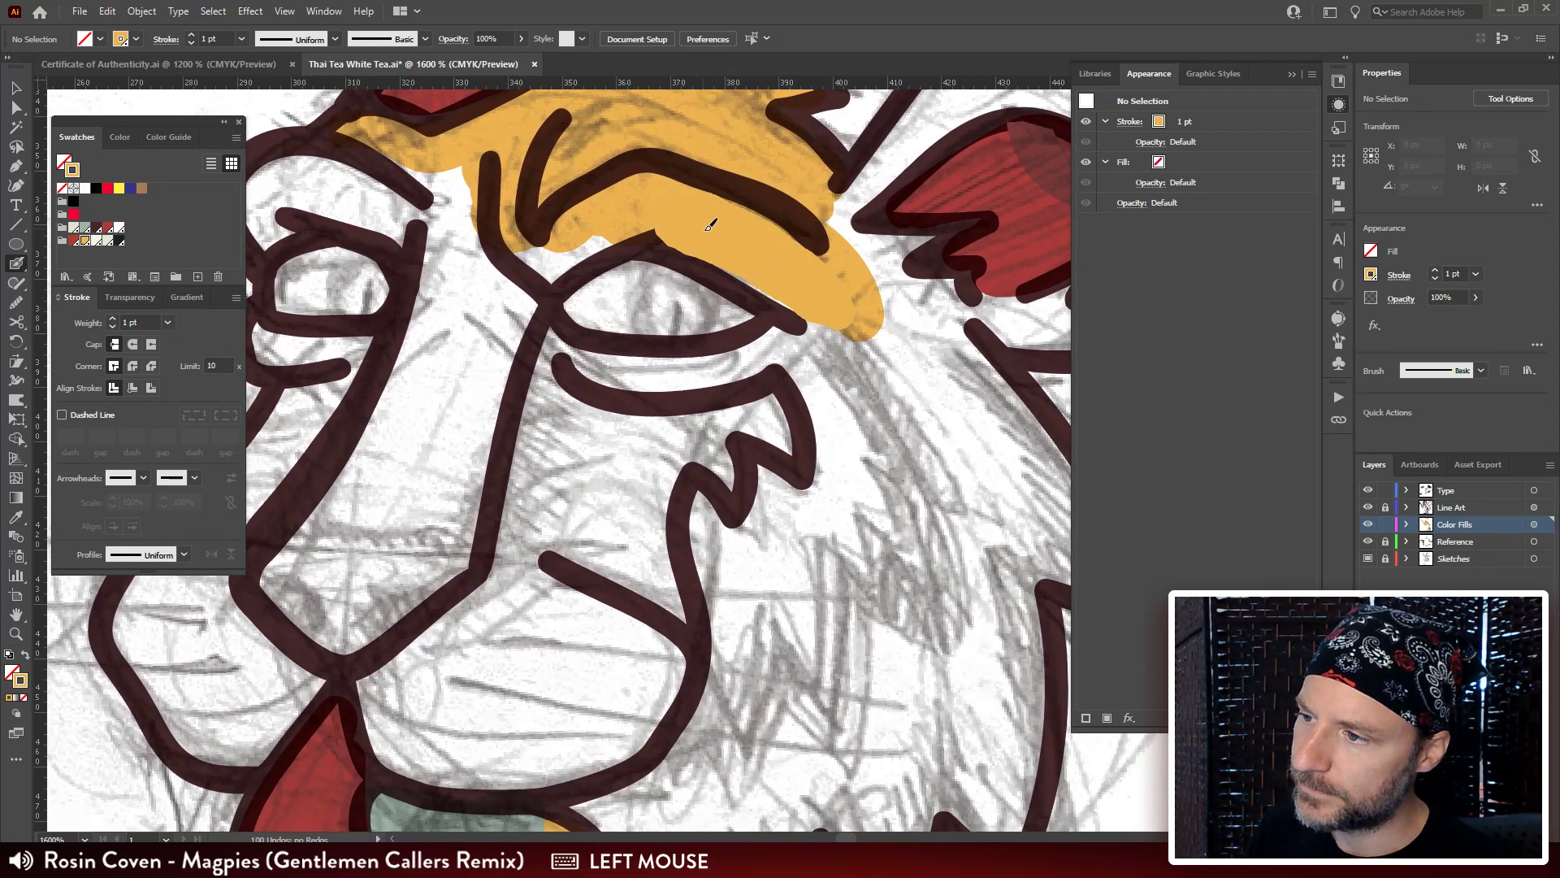
mouse_move(808, 277)
left_mouse_down()
mouse_move(851, 311)
mouse_move(894, 394)
left_mouse_up()
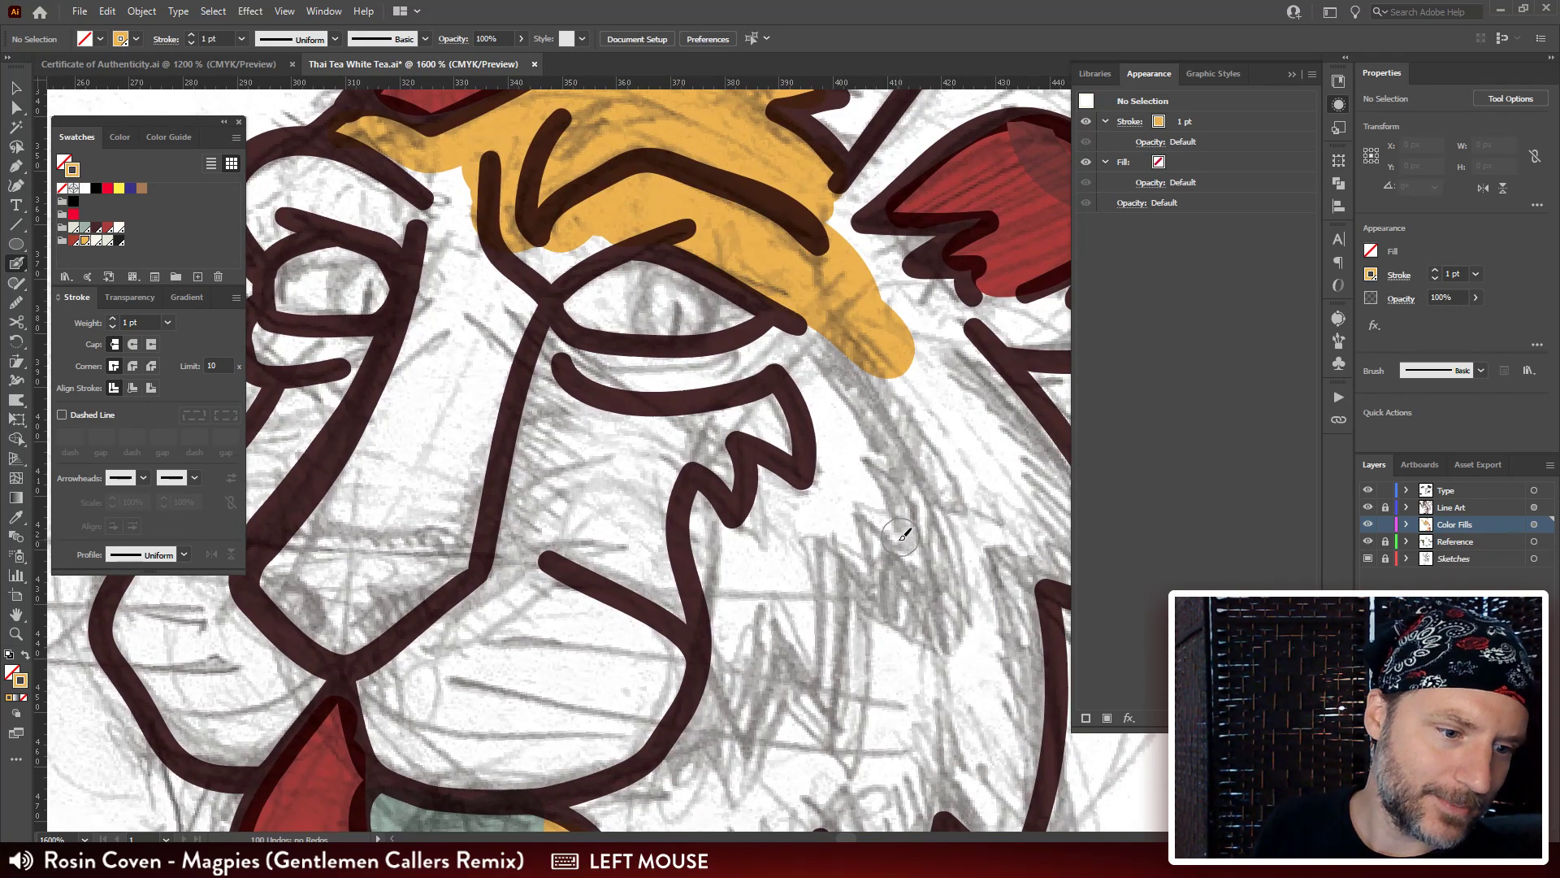
mouse_move(596, 193)
left_mouse_down()
mouse_move(687, 268)
mouse_move(598, 290)
mouse_move(633, 329)
left_mouse_up()
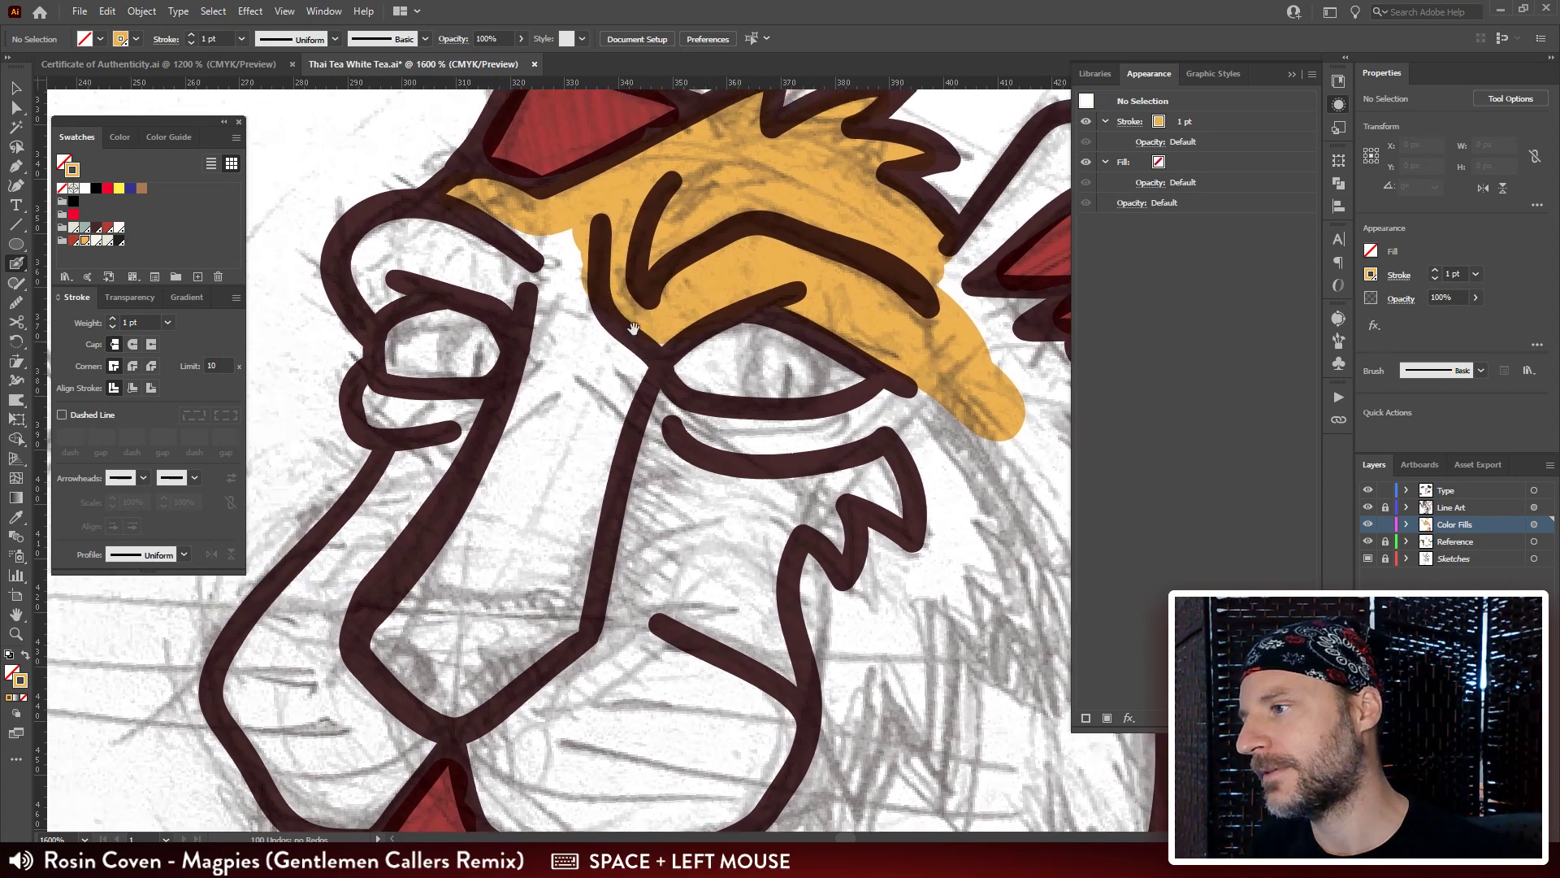
Paint gold over the top of the nose bridge, around the far eye and across the near cheek under the eye.
mouse_move(599, 244)
left_mouse_down()
mouse_move(485, 218)
mouse_move(403, 230)
mouse_move(370, 259)
mouse_move(380, 292)
mouse_move(445, 270)
mouse_move(510, 290)
mouse_move(580, 262)
mouse_move(552, 300)
mouse_move(579, 410)
left_mouse_up()
mouse_move(492, 424)
left_mouse_down()
mouse_move(594, 358)
mouse_move(240, 342)
left_mouse_up()
mouse_move(559, 383)
left_mouse_down()
mouse_move(519, 349)
mouse_move(561, 375)
mouse_move(637, 382)
mouse_move(804, 328)
left_mouse_up()
mouse_move(808, 329)
left_mouse_down()
mouse_move(882, 313)
mouse_move(903, 280)
left_mouse_up()
mouse_move(613, 333)
left_mouse_down()
mouse_move(625, 297)
mouse_move(586, 431)
mouse_move(601, 487)
mouse_move(650, 340)
mouse_move(855, 337)
mouse_move(581, 403)
mouse_move(877, 415)
mouse_move(715, 512)
mouse_move(617, 433)
left_mouse_up()
left_click_drag(726, 516, 727, 517)
left_click_drag(586, 486, 700, 356)
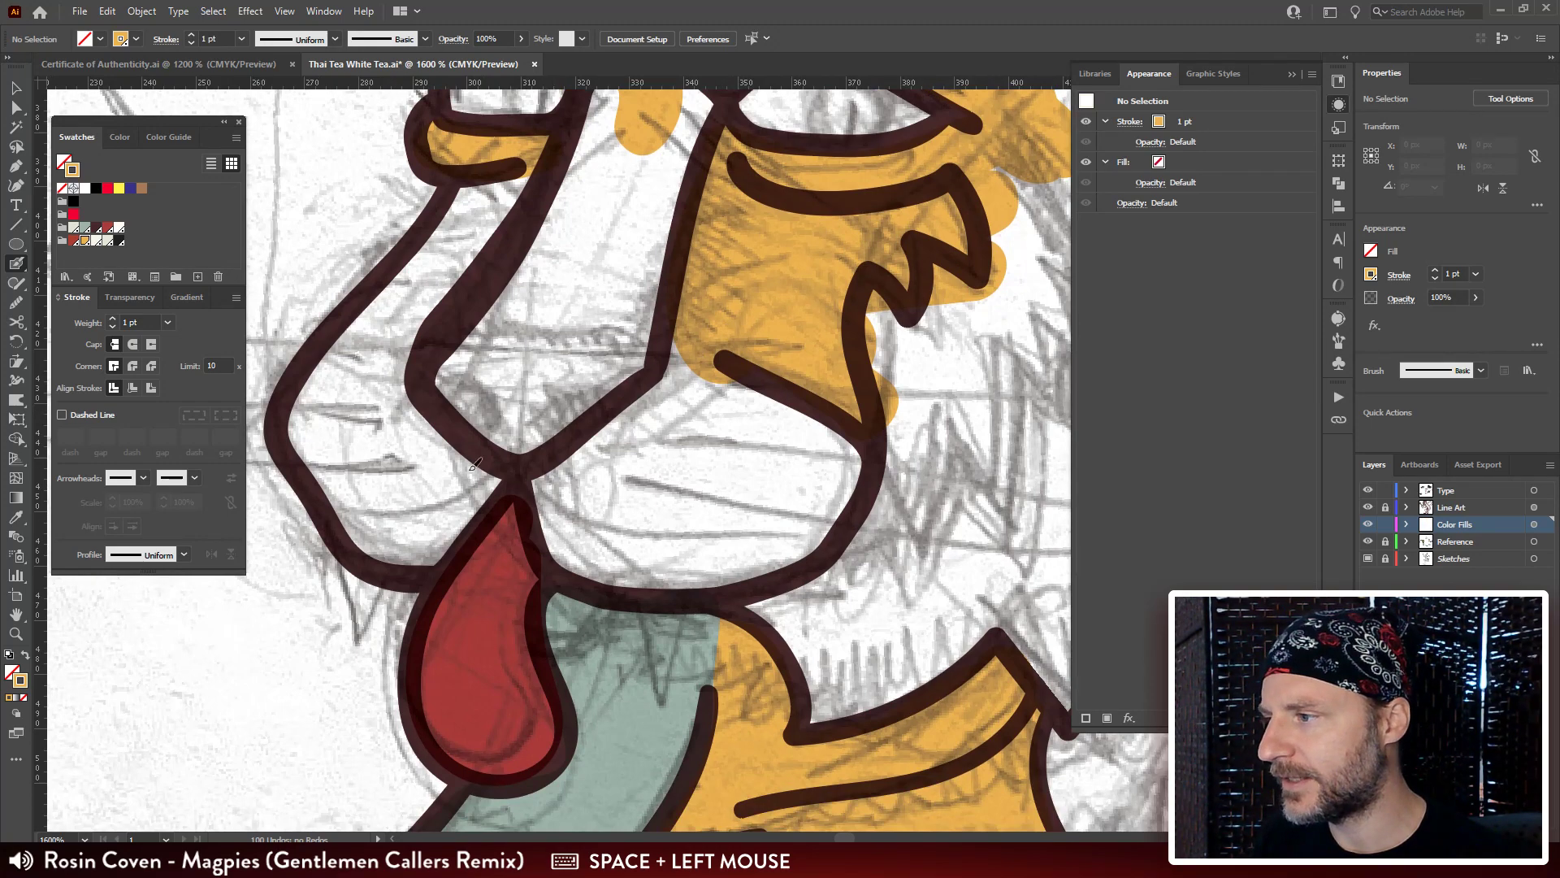
Fill both sides of the lion's muzzle with grey-green using the Blob Brush.
left_click(84, 227)
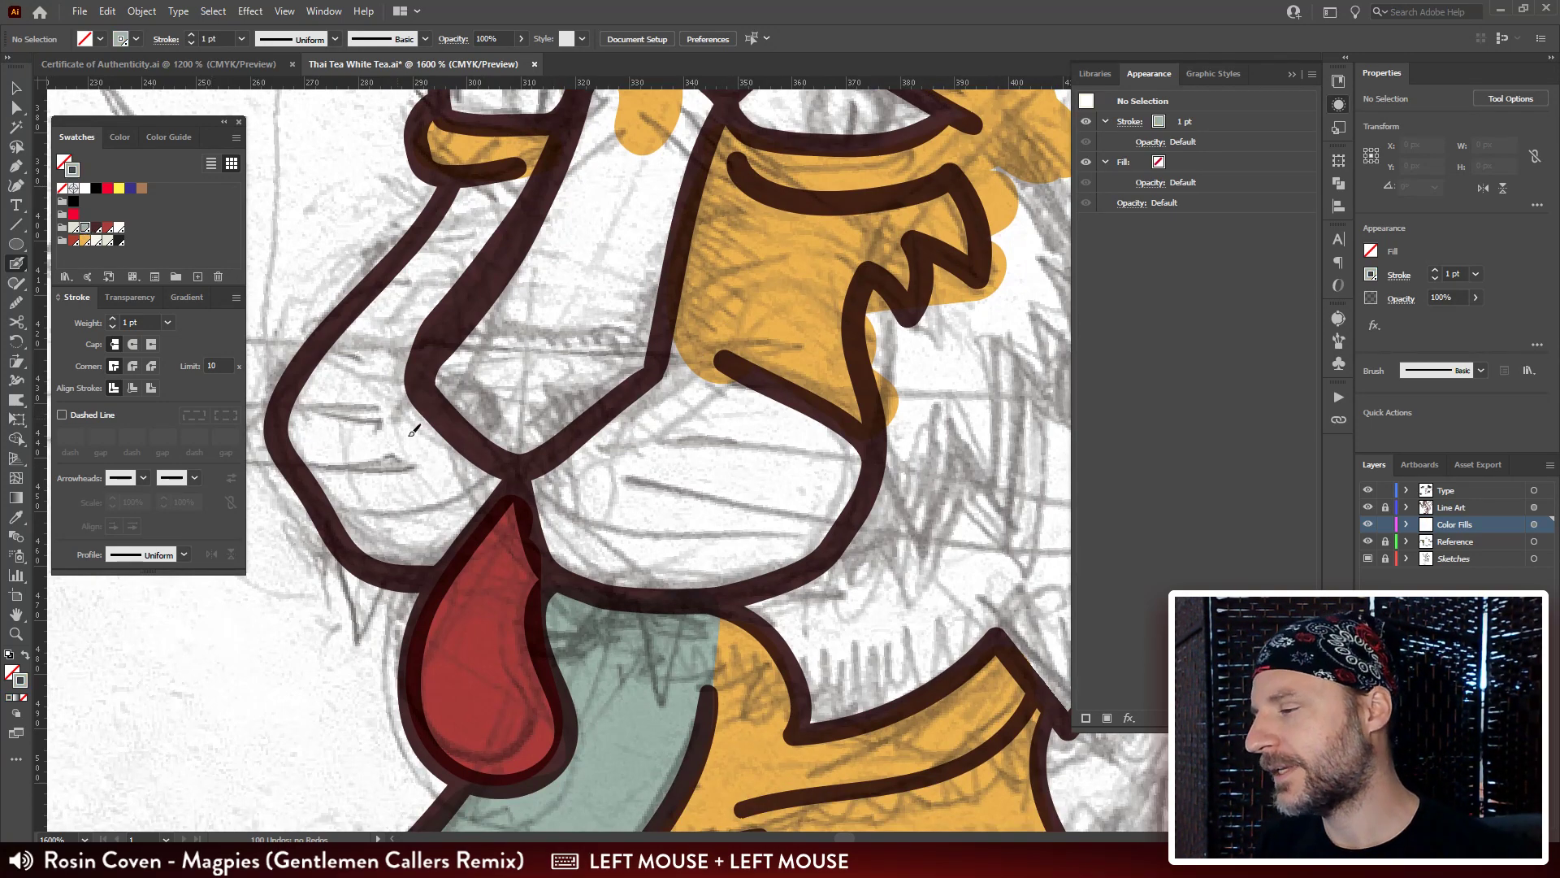
mouse_move(426, 426)
left_mouse_down()
mouse_move(360, 380)
mouse_move(327, 390)
mouse_move(311, 424)
mouse_move(381, 533)
mouse_move(416, 542)
mouse_move(477, 477)
mouse_move(408, 423)
left_mouse_up()
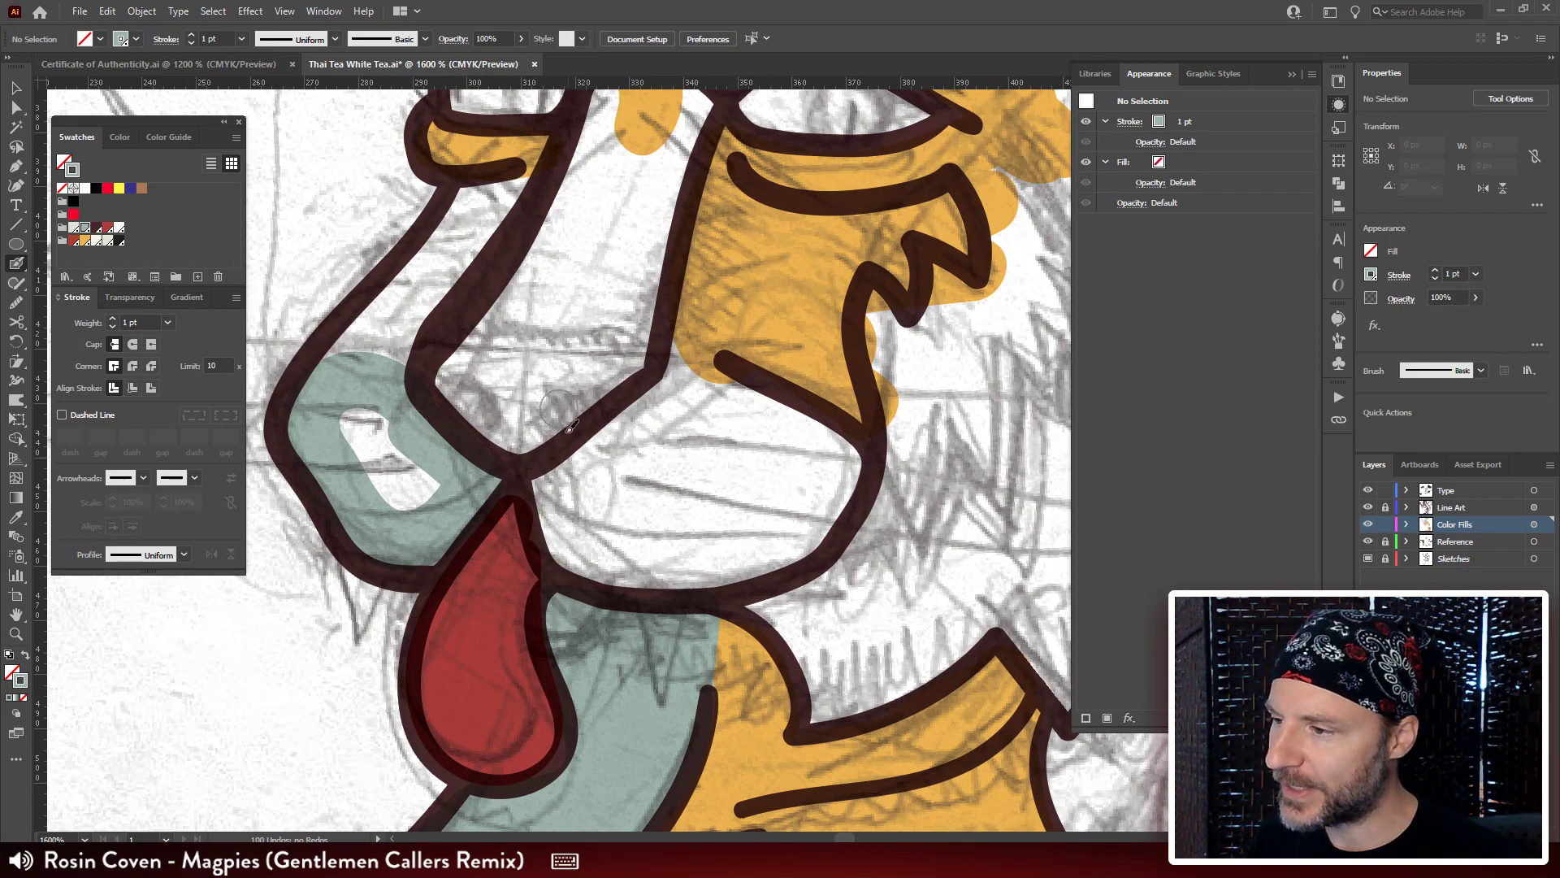
mouse_move(461, 492)
left_mouse_down()
mouse_move(377, 406)
mouse_move(438, 508)
left_mouse_up()
mouse_move(804, 468)
left_mouse_down()
mouse_move(605, 444)
mouse_move(516, 401)
mouse_move(381, 441)
mouse_move(464, 375)
mouse_move(528, 351)
mouse_move(565, 362)
mouse_move(638, 439)
mouse_move(606, 502)
mouse_move(536, 526)
mouse_move(423, 527)
mouse_move(374, 508)
mouse_move(474, 448)
mouse_move(569, 439)
mouse_move(439, 494)
mouse_move(520, 483)
left_mouse_up()
key("space")
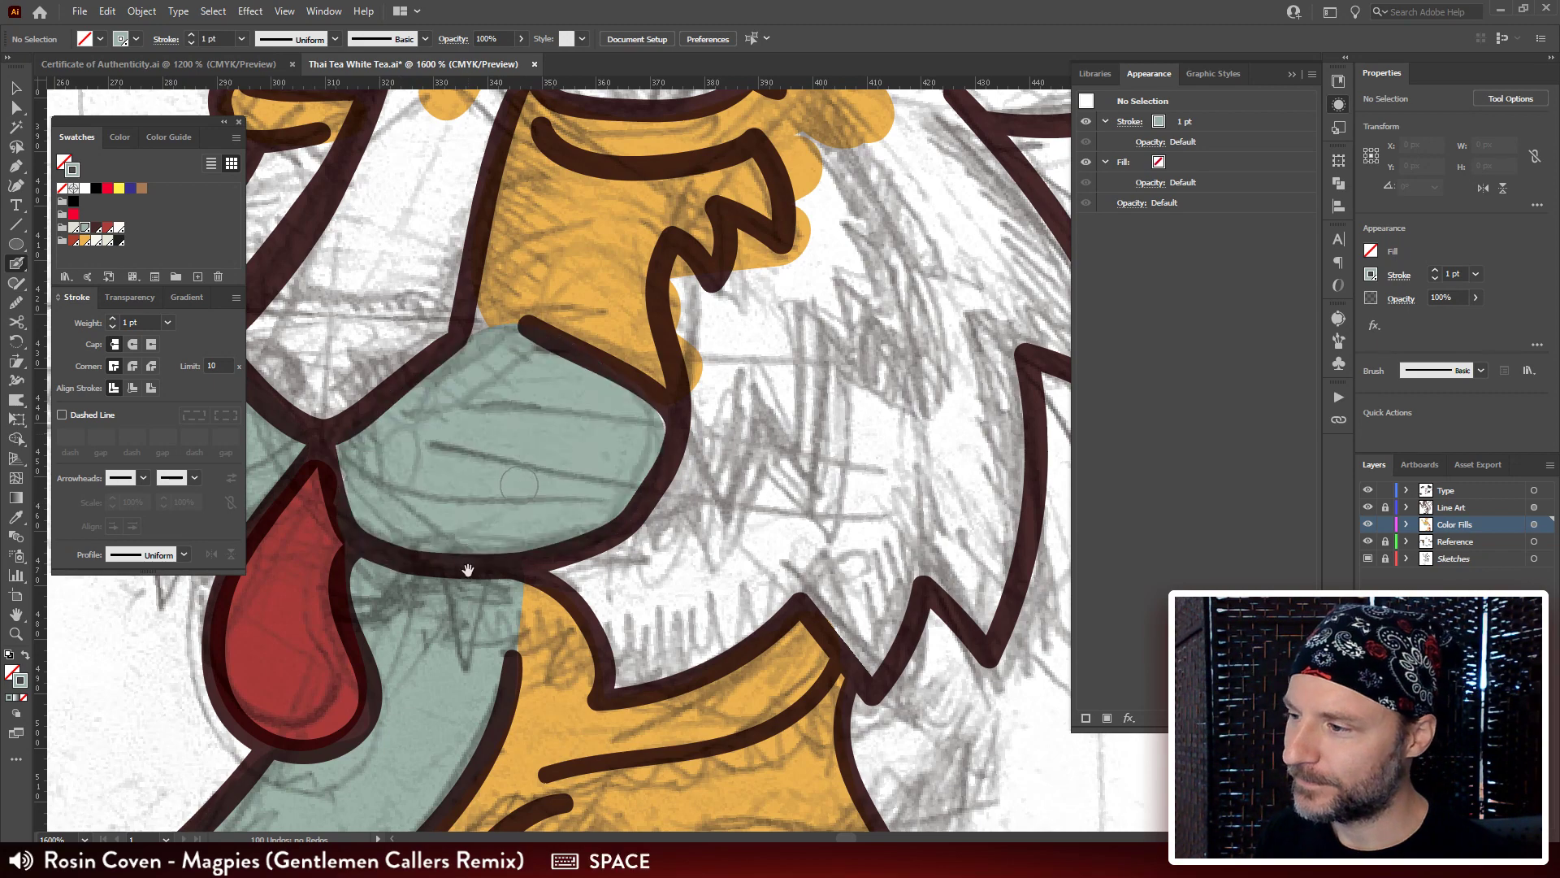
Smooth the outline of the grey-green near muzzle fill along its tongue-side, upper and outer edges with the Smooth tool.
mouse_move(468, 570)
left_mouse_down()
mouse_move(736, 468)
mouse_move(694, 525)
left_mouse_up()
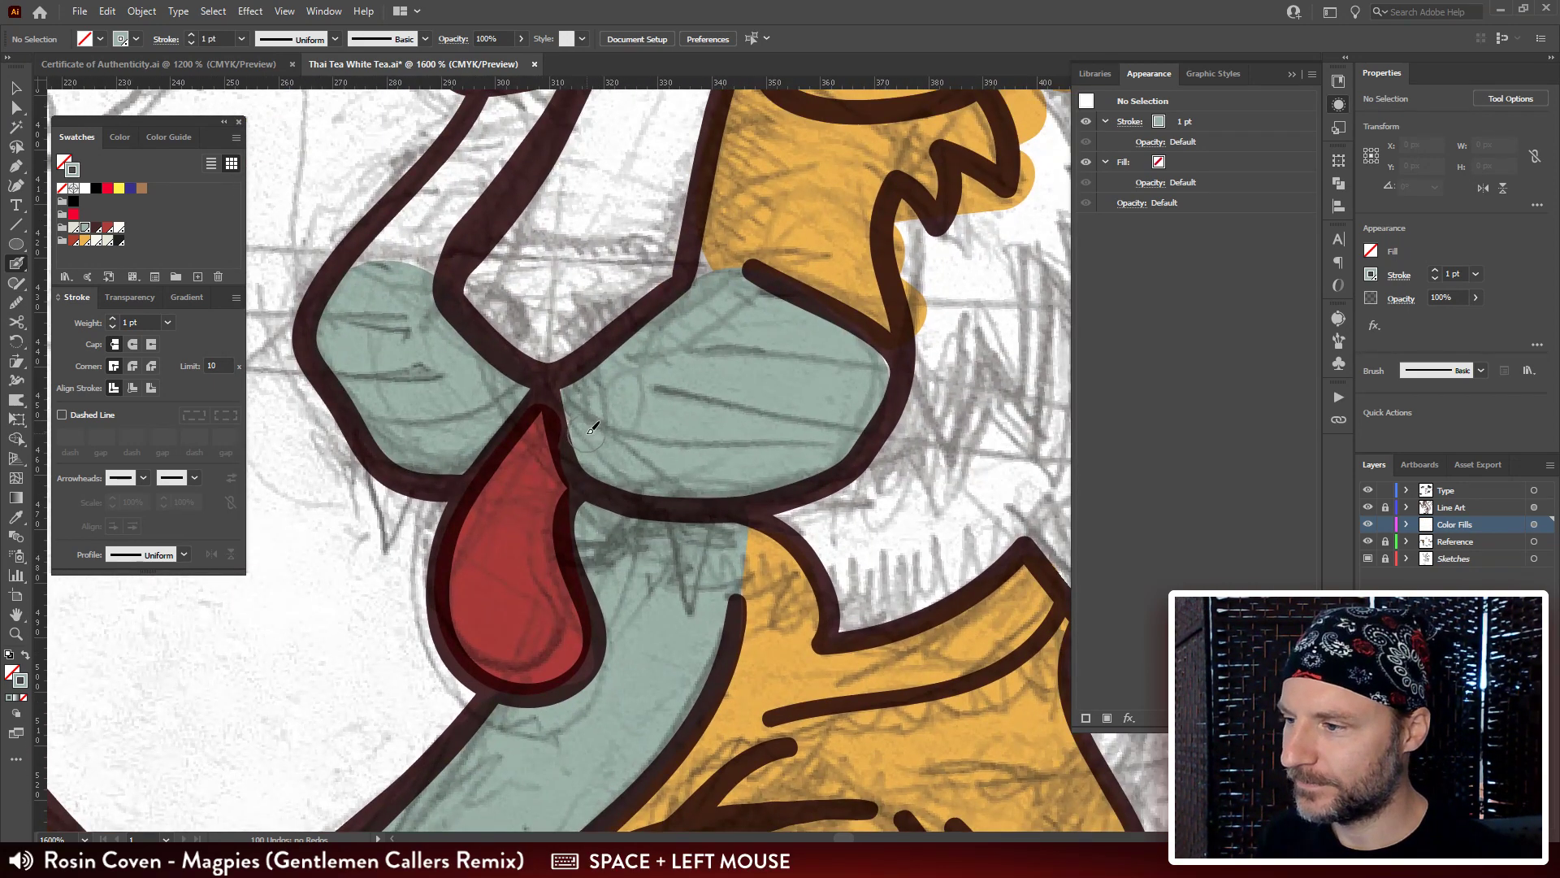
key("a")
left_click(578, 424)
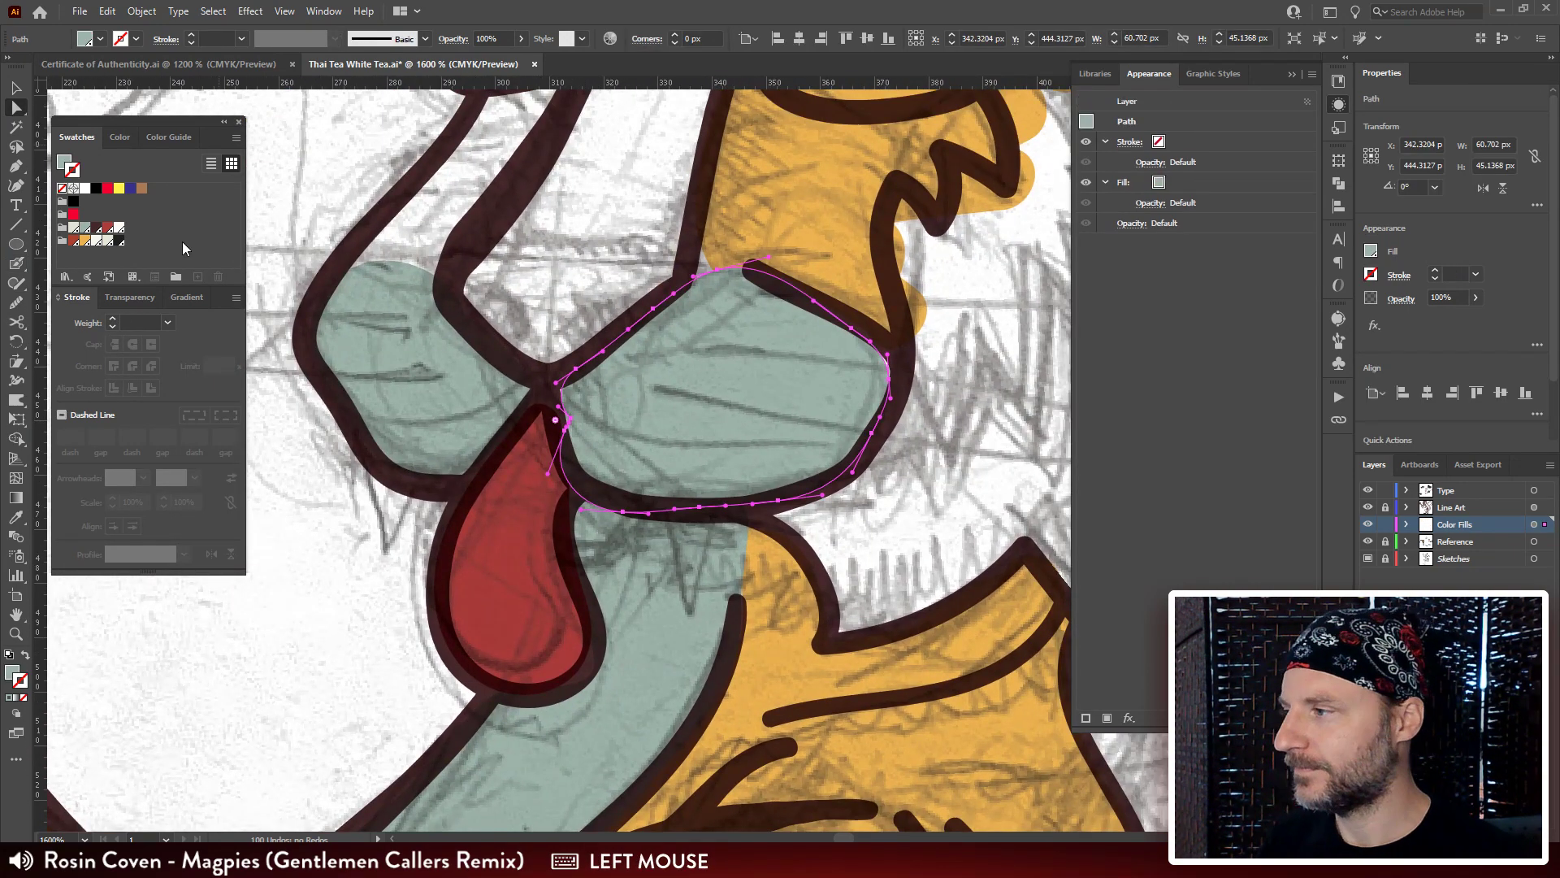
left_click(16, 306)
left_click_drag(564, 396, 572, 446)
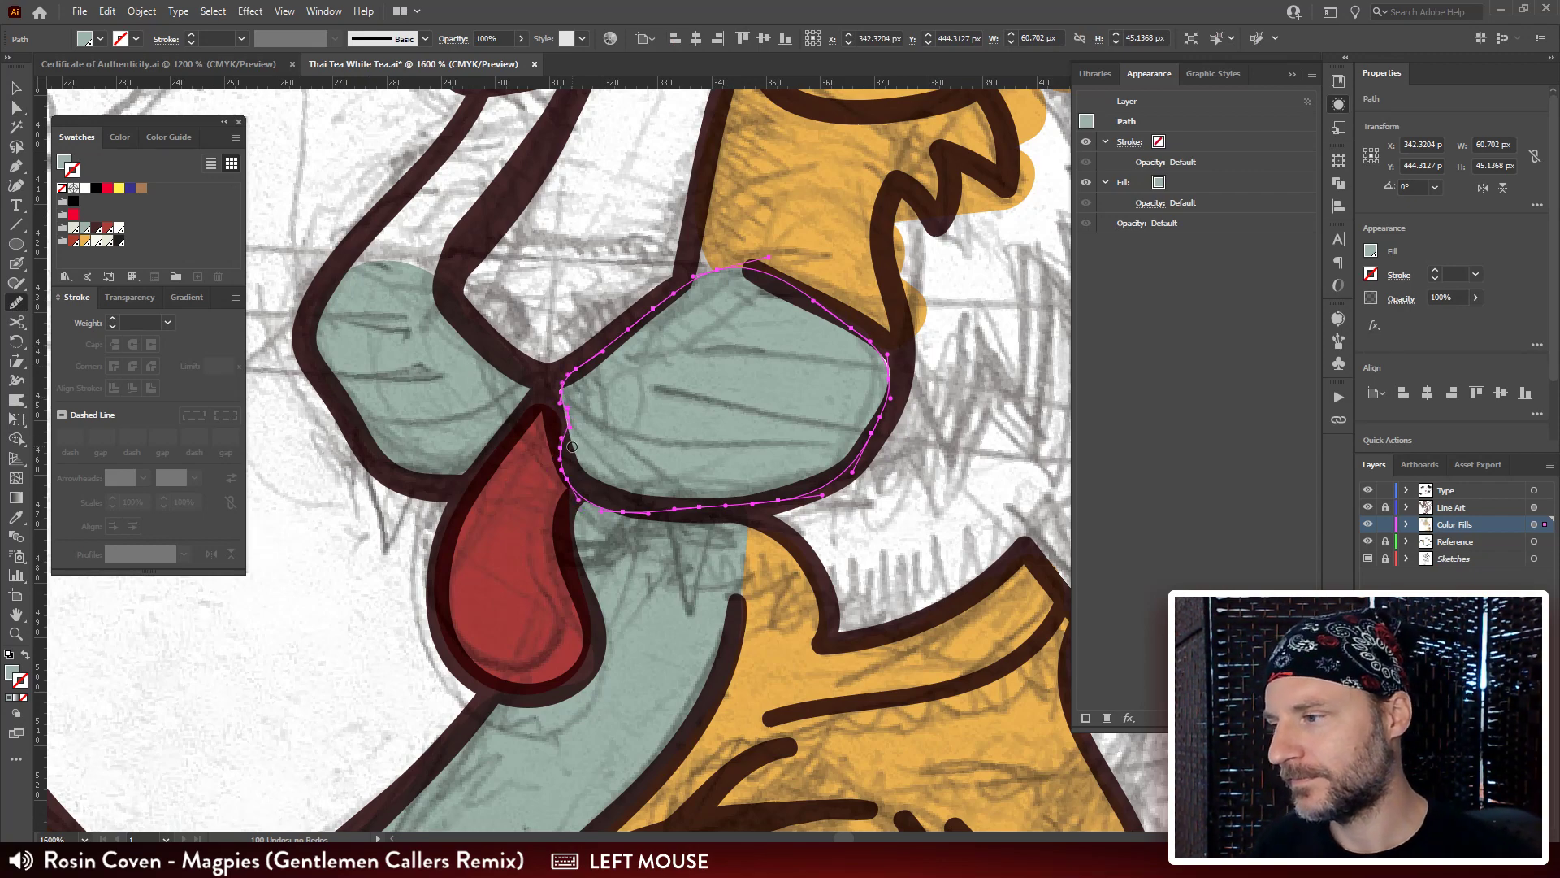
left_click_drag(563, 374, 776, 284)
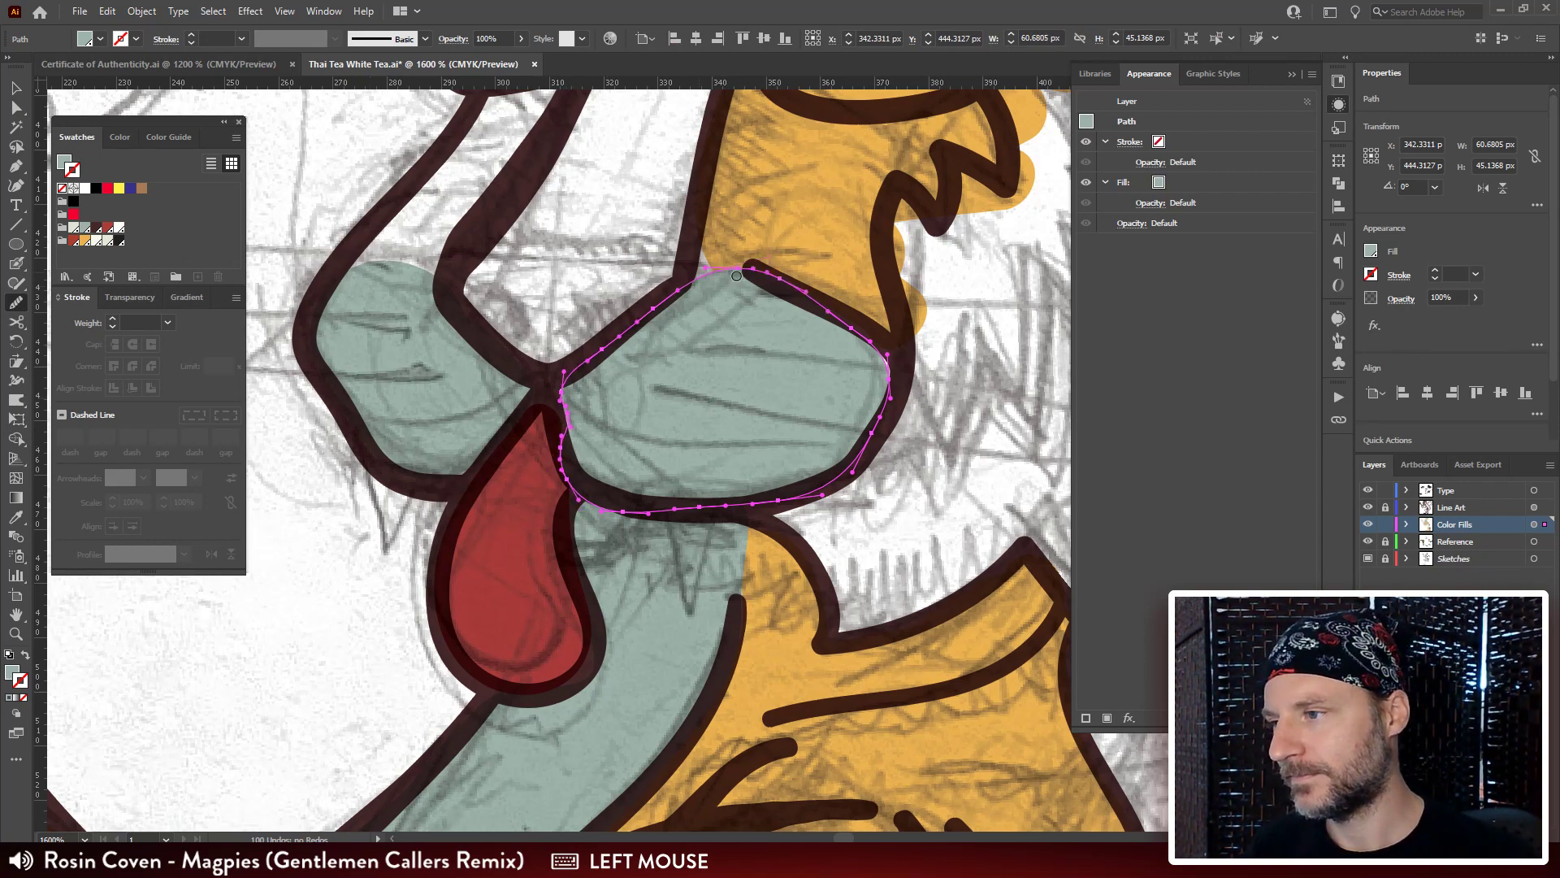
left_click_drag(894, 385, 889, 375)
Reposition the near muzzle fill's anchor points at its outer, lower and tongue-side edges so the fill tucks under the line art.
key("a")
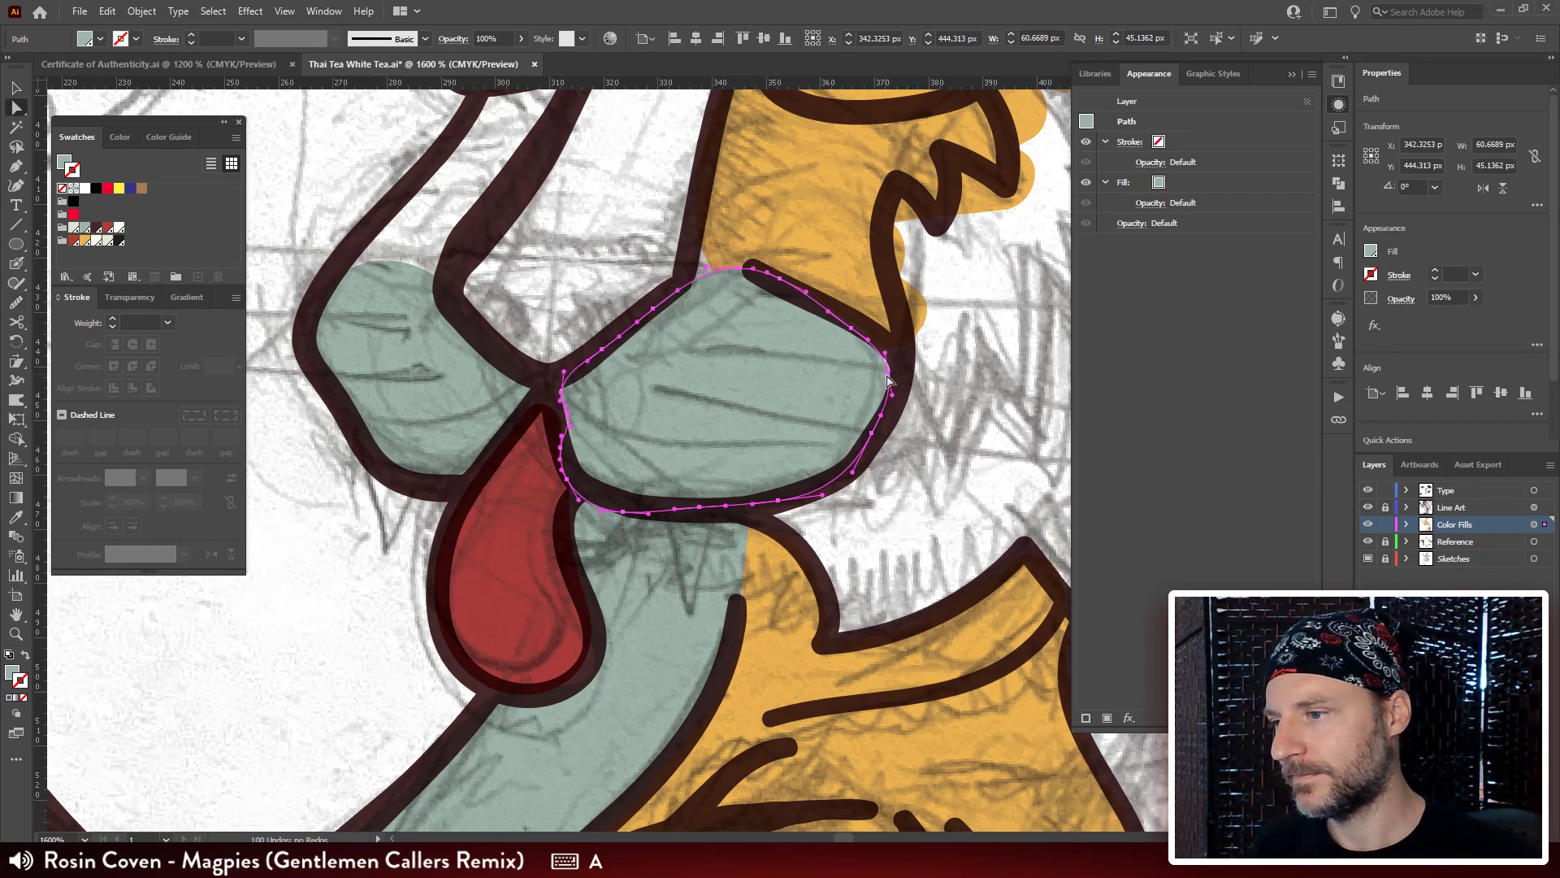
key("ctrl+z")
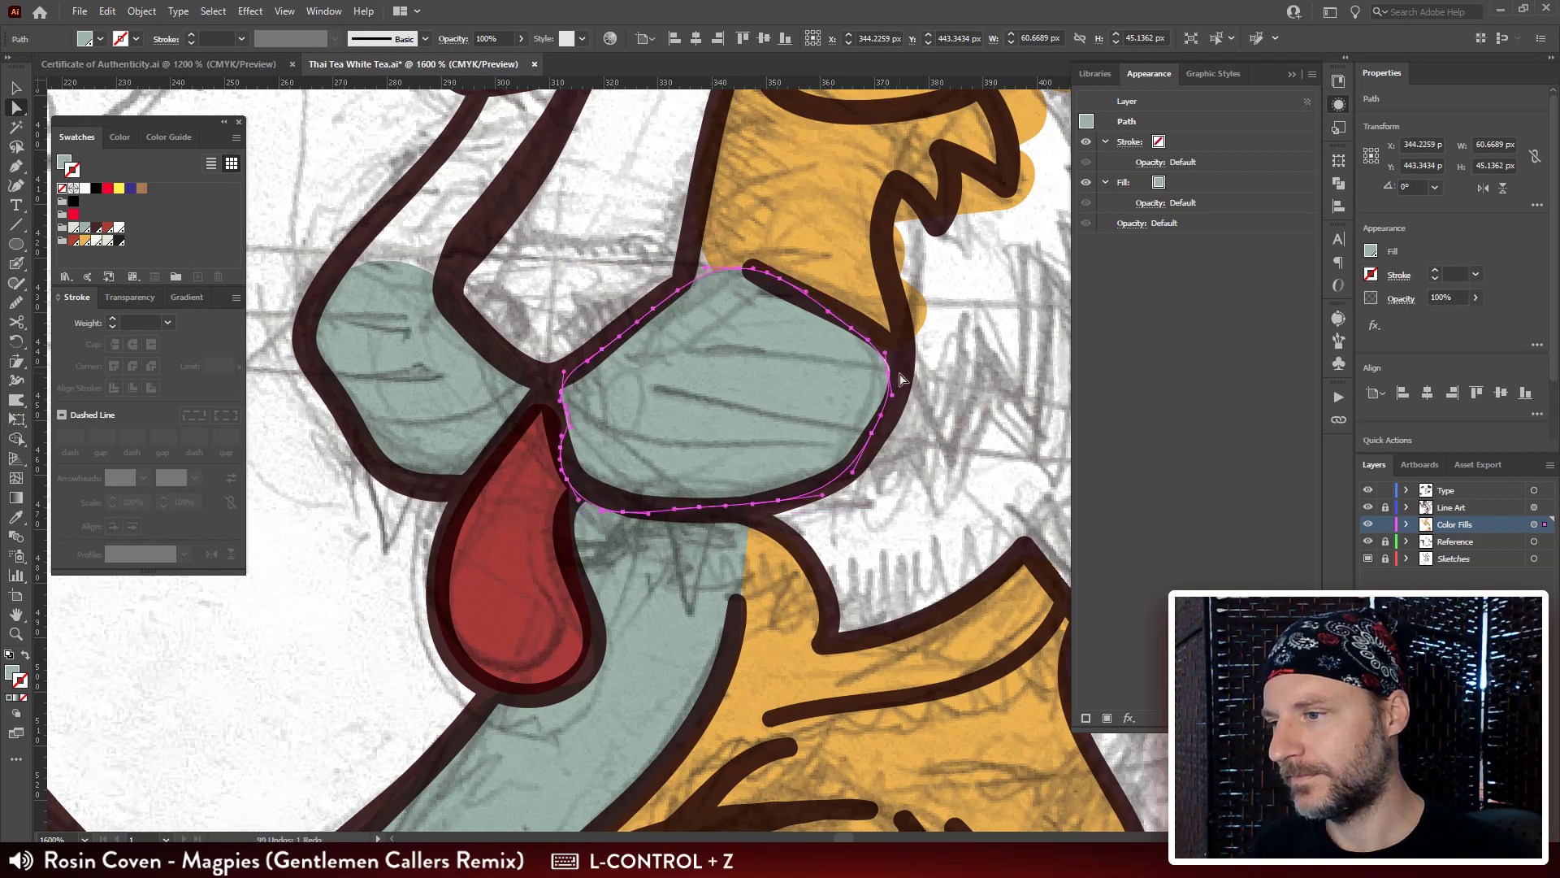
left_click_drag(891, 382, 899, 369)
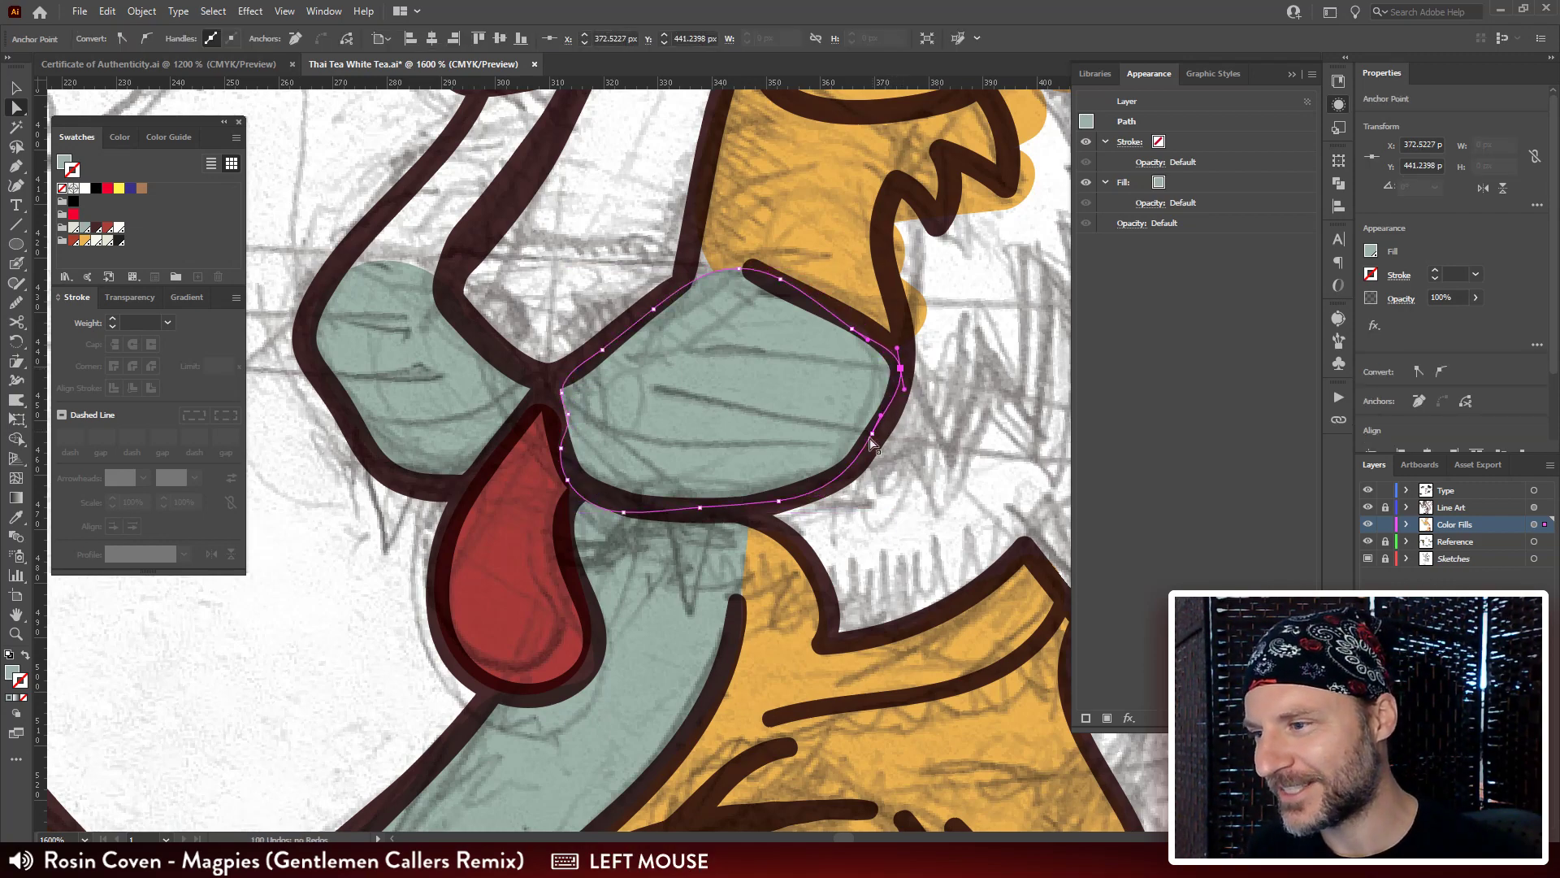
left_click_drag(873, 438, 901, 436)
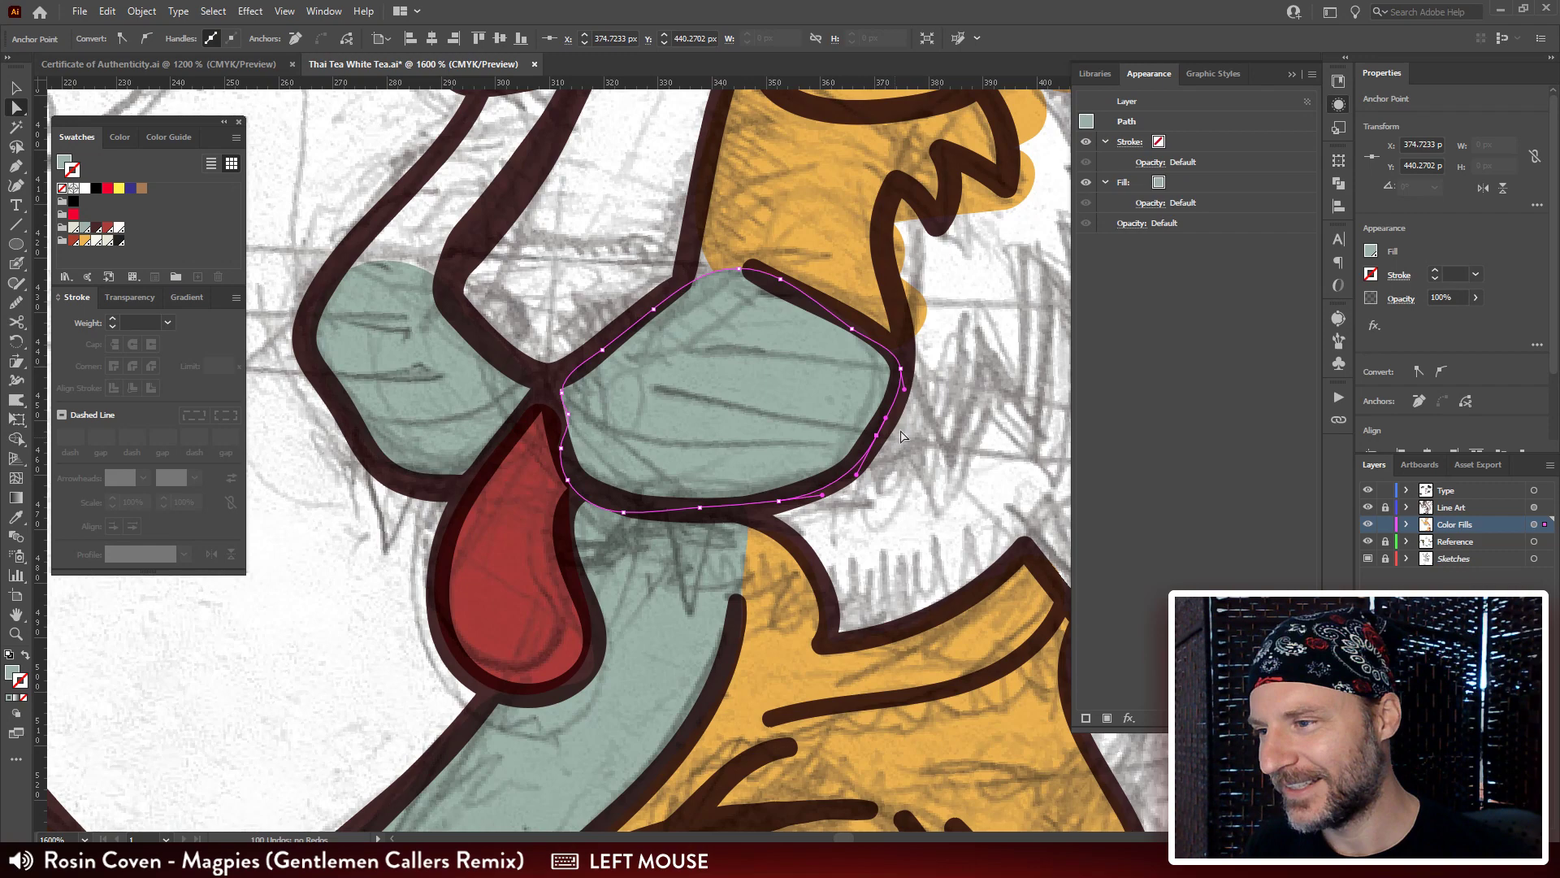
left_click(851, 333)
left_click_drag(850, 352, 964, 332)
left_click_drag(681, 459, 745, 484)
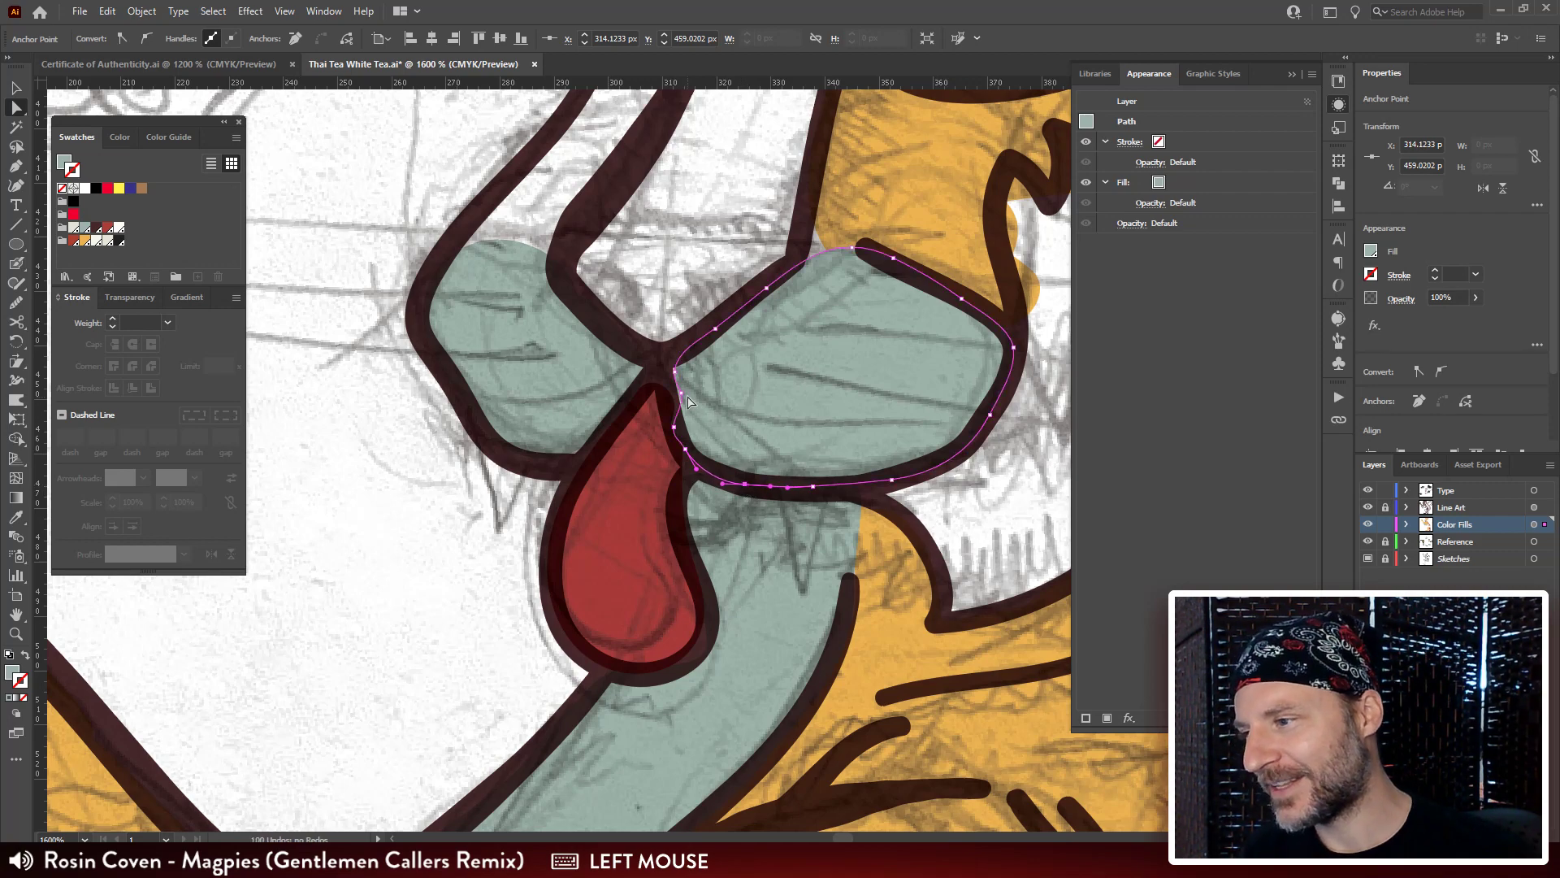
left_click_drag(680, 393, 668, 389)
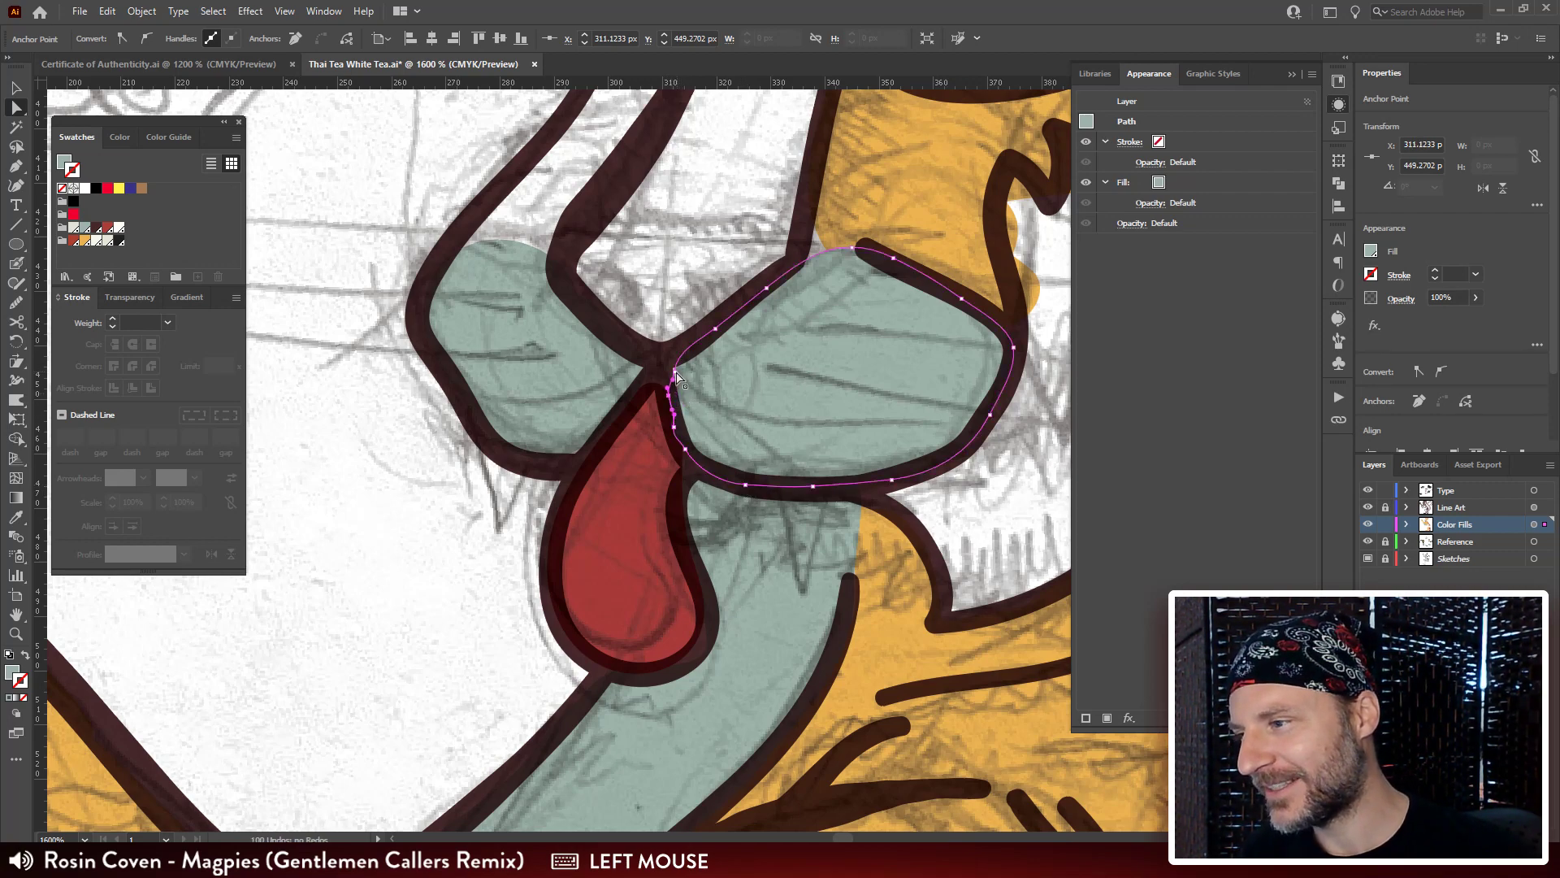
left_click(667, 372)
left_click_drag(658, 378, 702, 417)
Adjust the anchor points of the grey-green far muzzle fill beside the tongue and along the nose so its edge follows the line art.
left_click(622, 497)
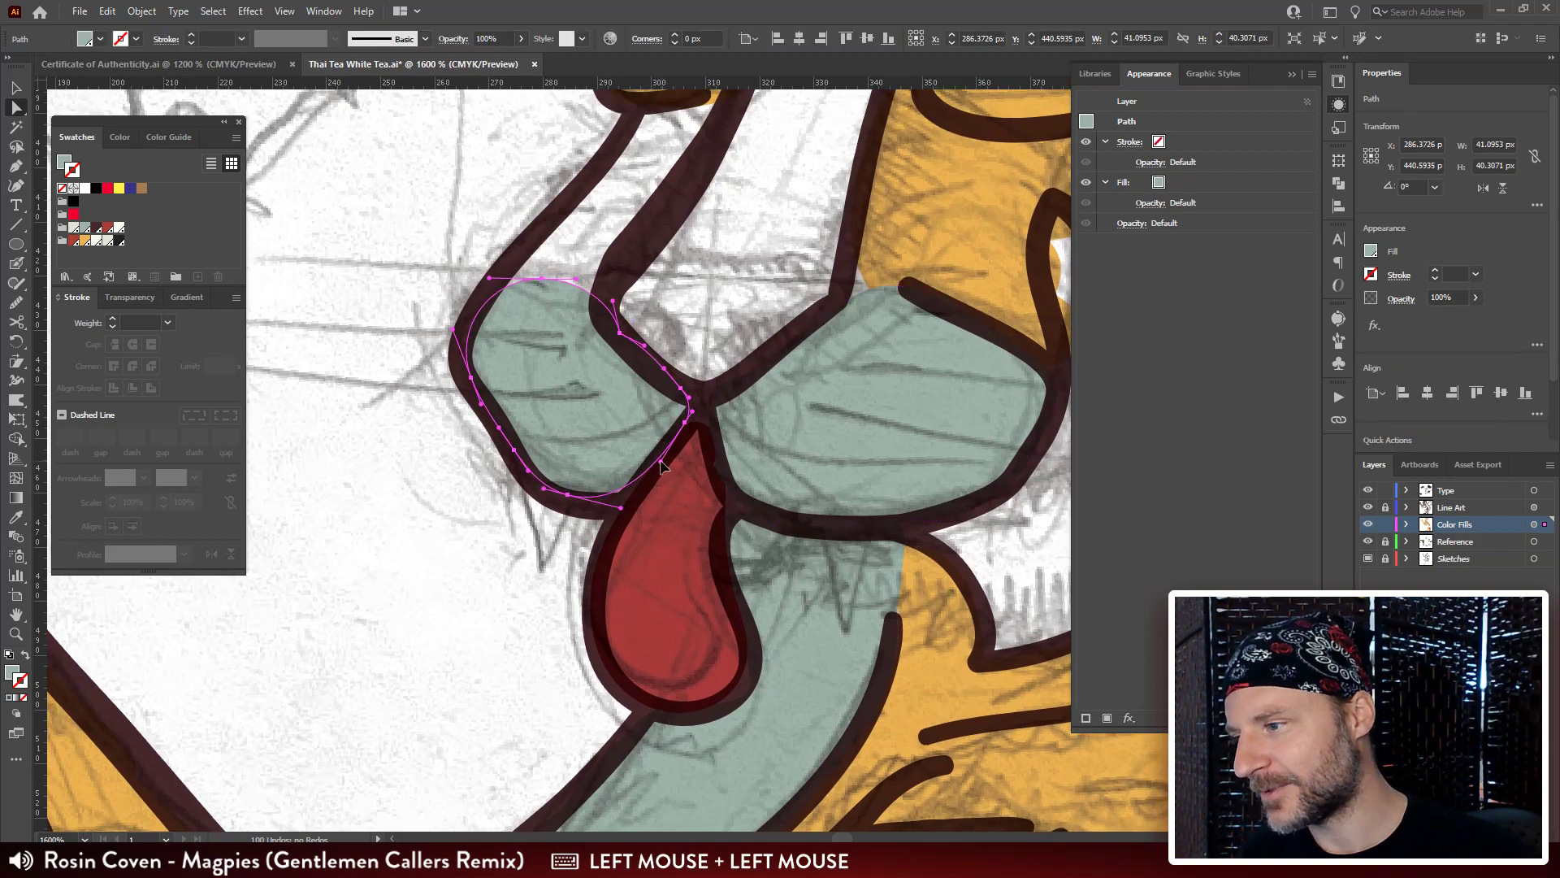
left_click(633, 492)
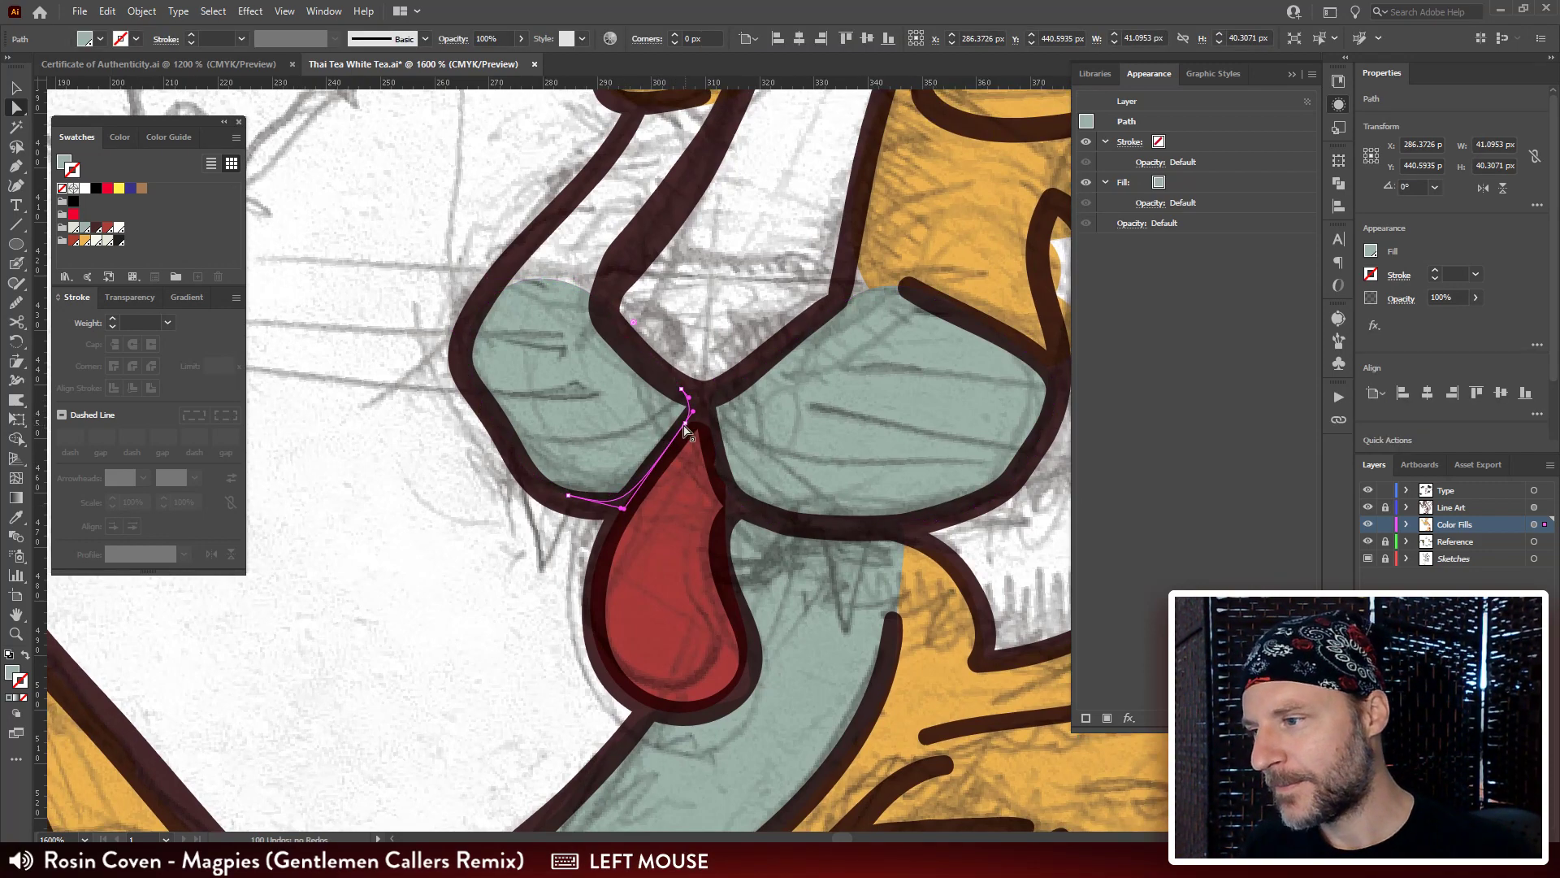
key("ctrl+z")
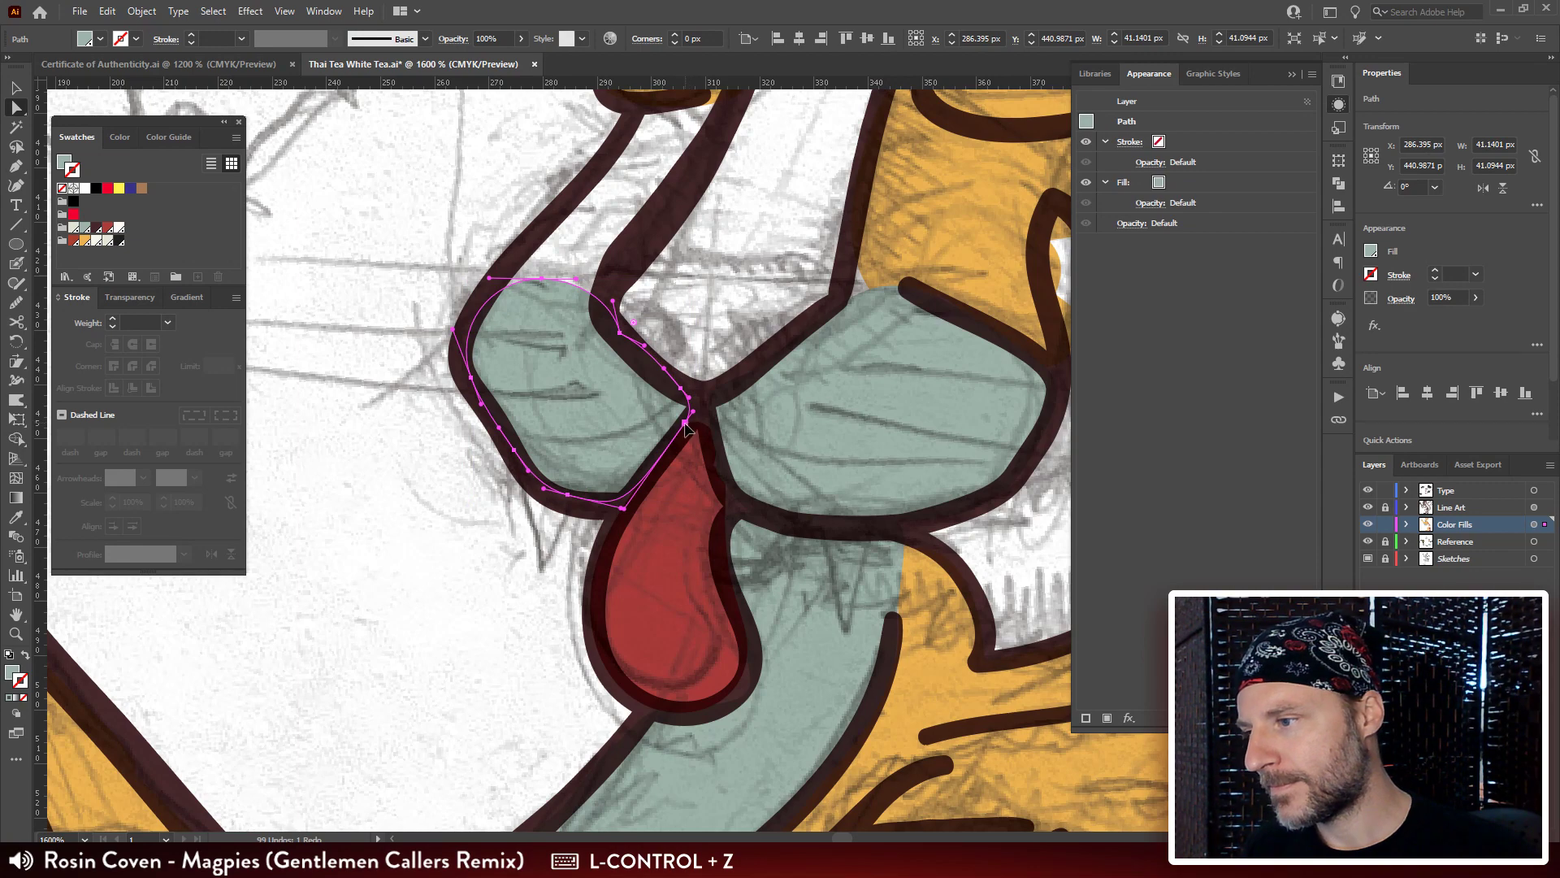
left_click(687, 421)
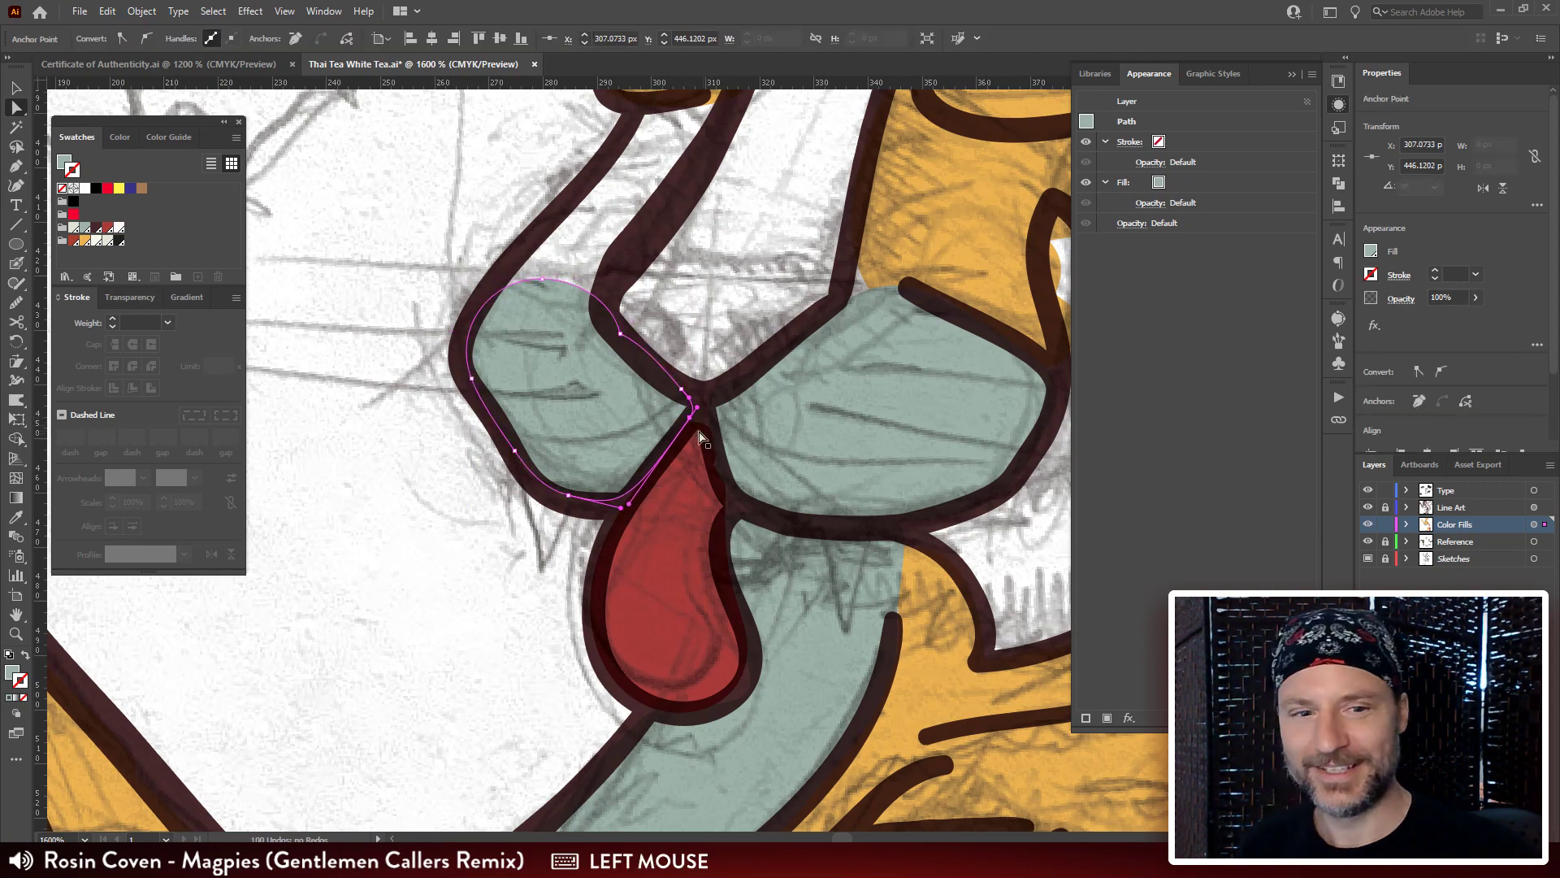
left_click_drag(597, 332, 586, 400)
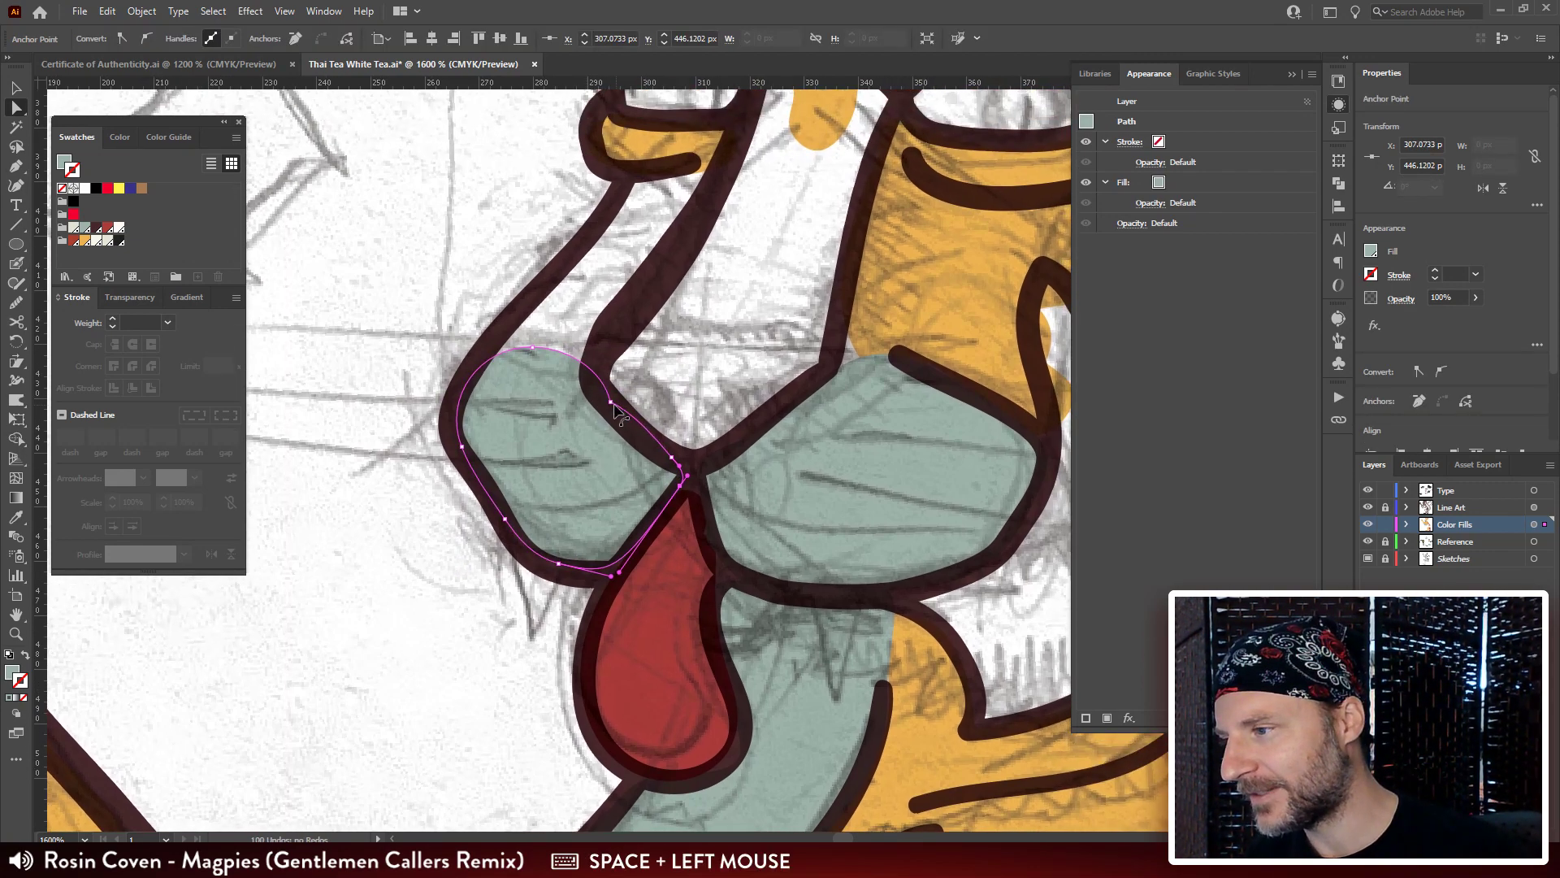
left_click(601, 398)
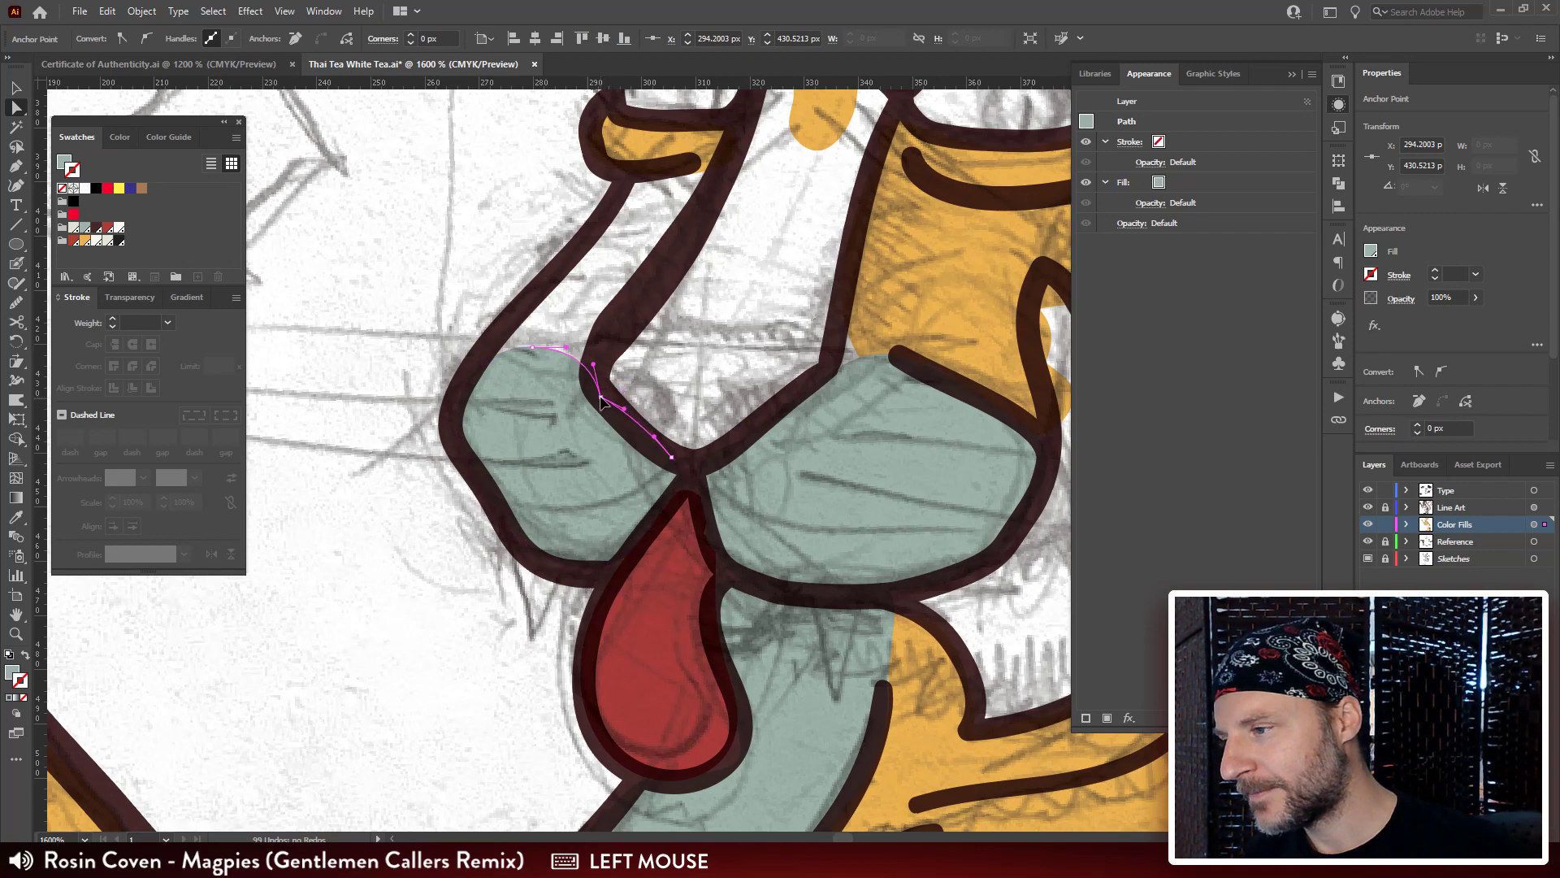
left_click(529, 349)
left_click_drag(879, 449, 817, 493)
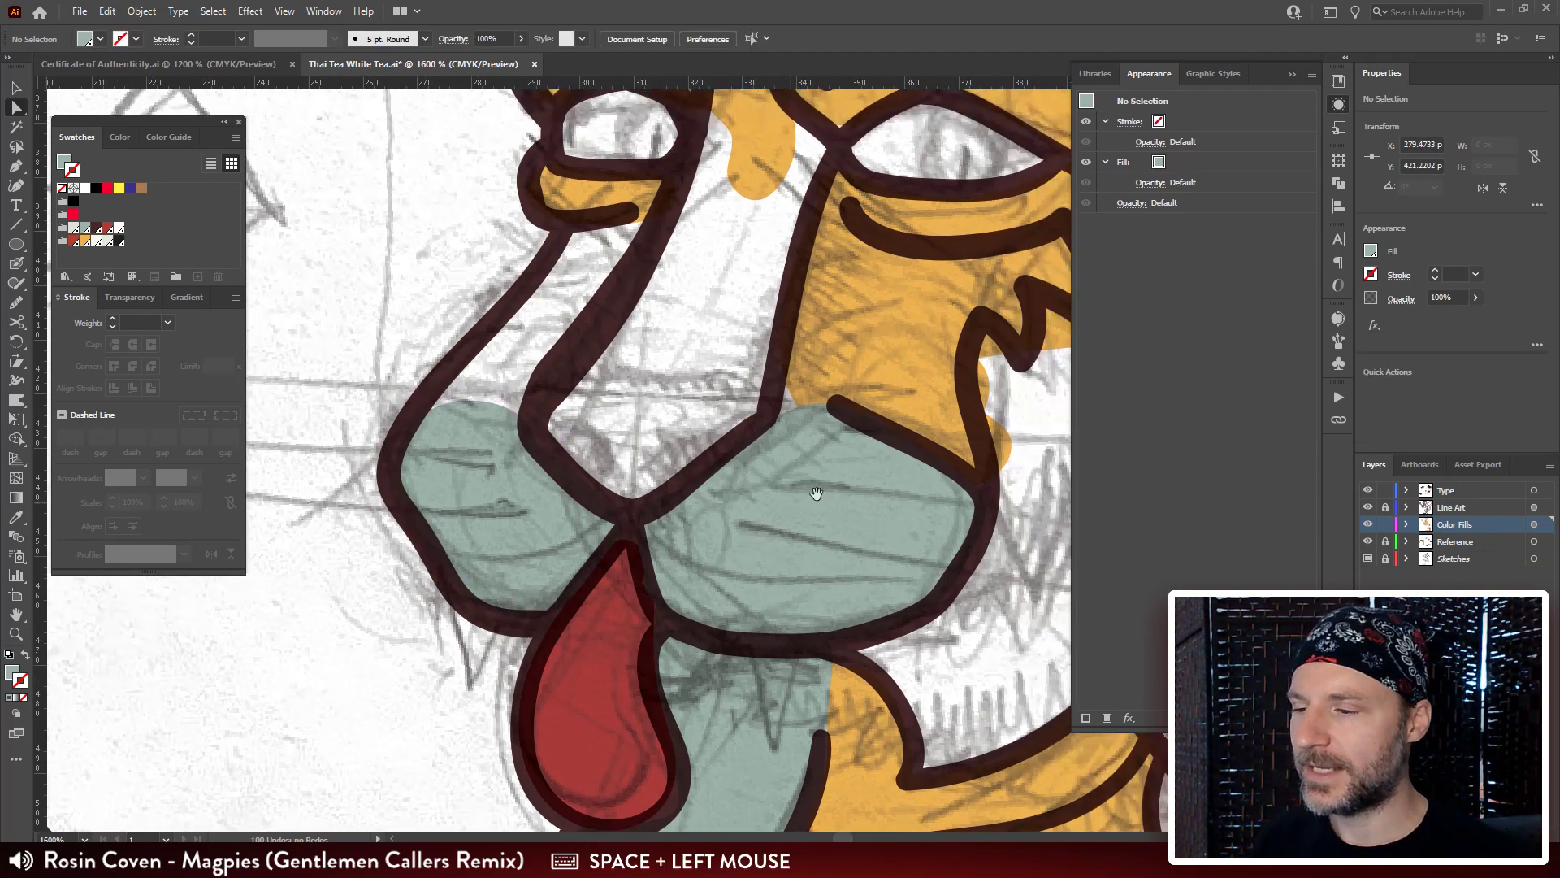
Reshape the lower corner of the gold near-cheek fill where the nose line meets the near muzzle.
left_click(792, 400)
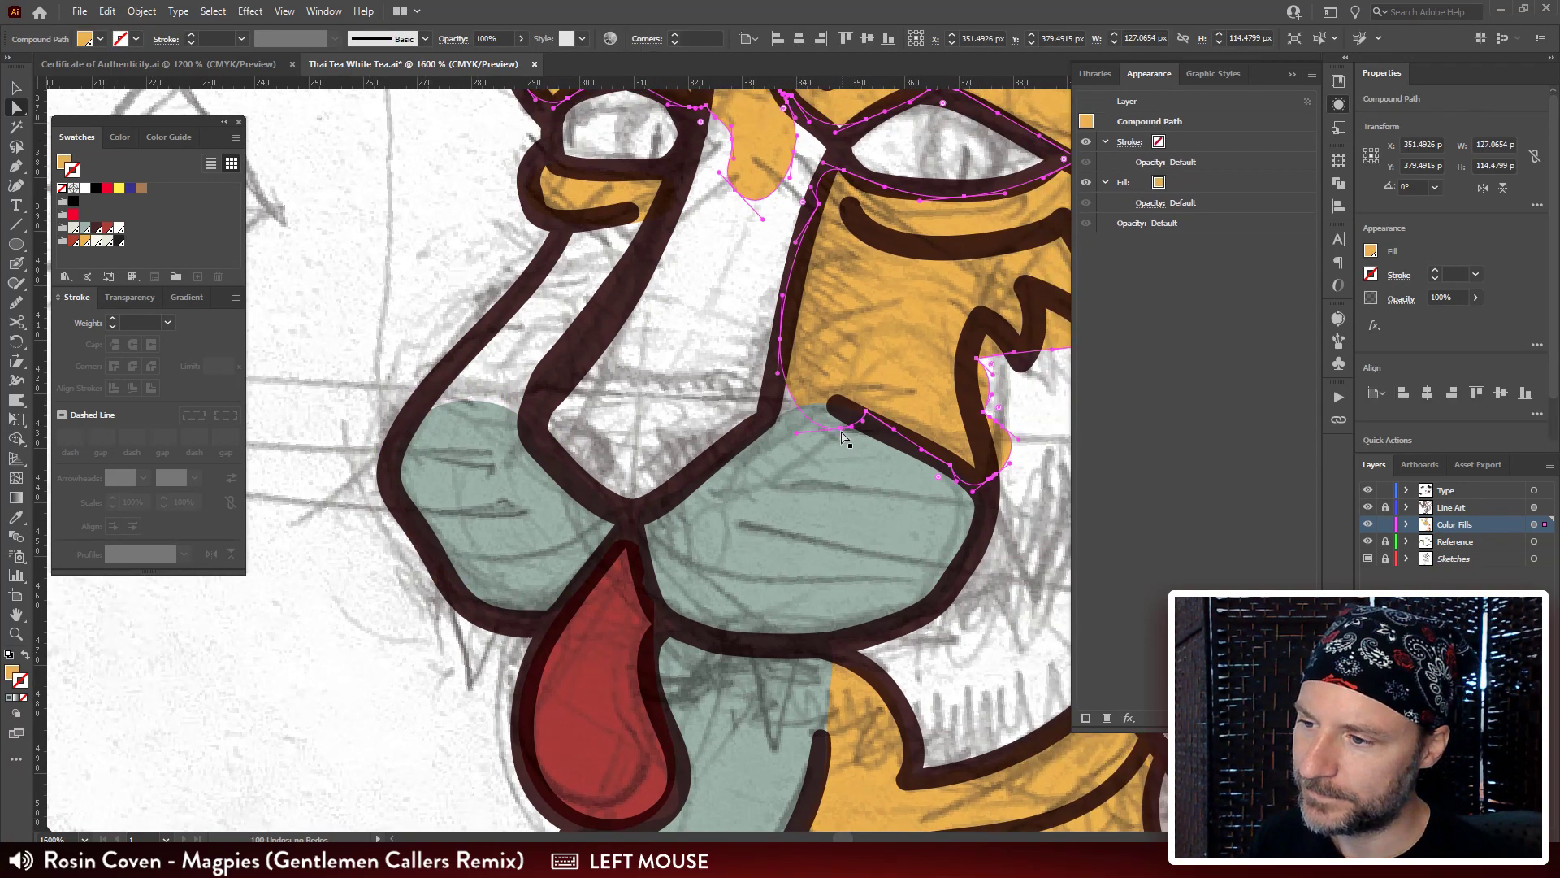
left_click_drag(841, 437, 794, 428)
key("ctrl+z")
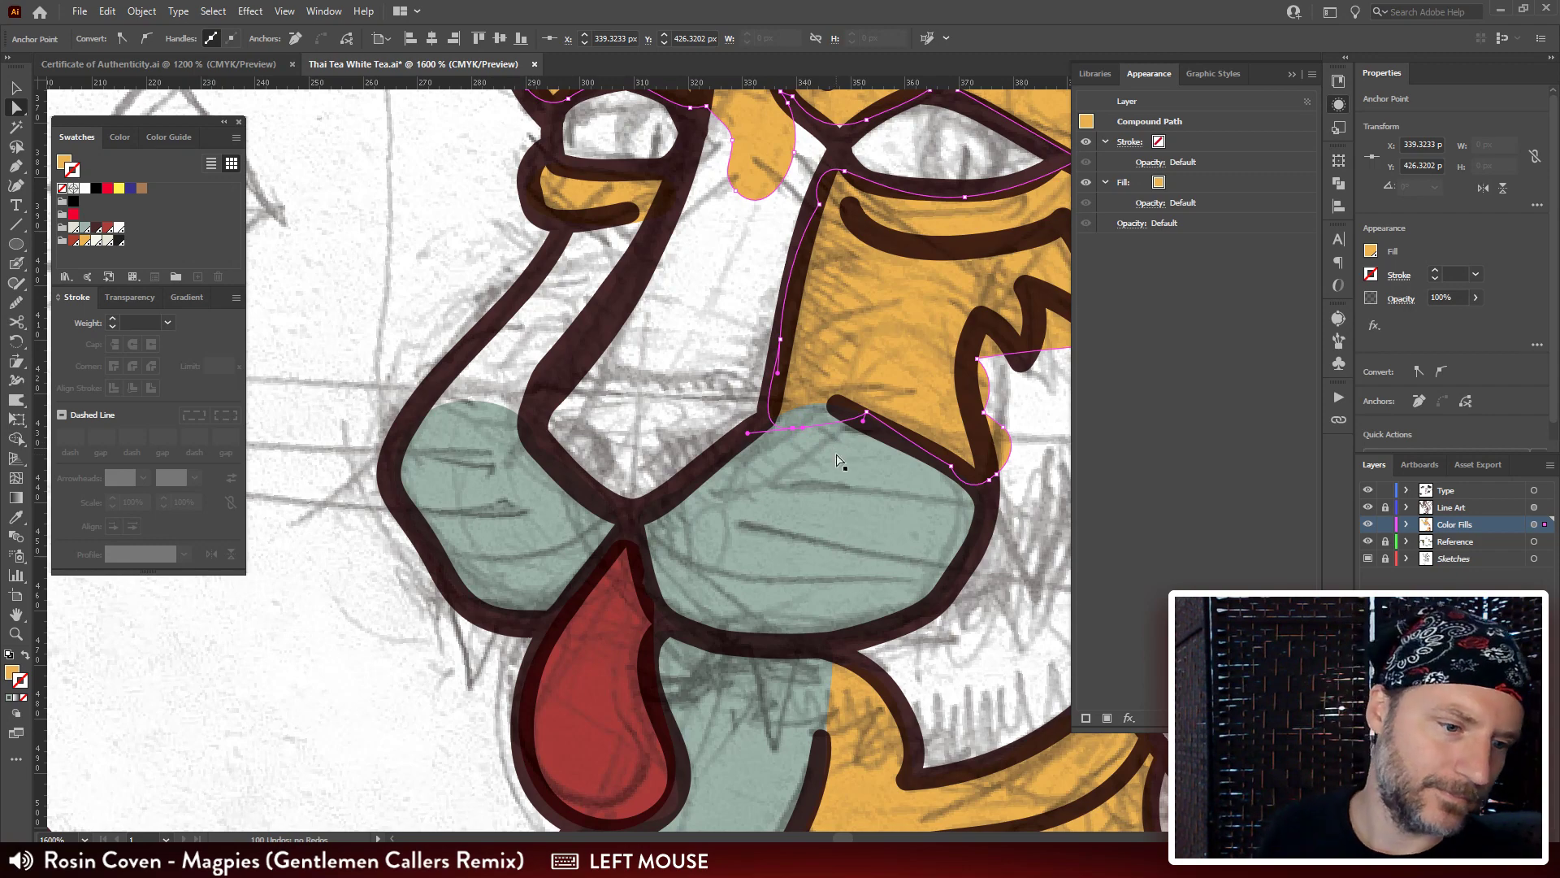
left_click_drag(914, 358, 703, 454)
left_click_drag(717, 304, 871, 431)
left_click_drag(779, 382, 742, 407)
left_click_drag(717, 206, 718, 244)
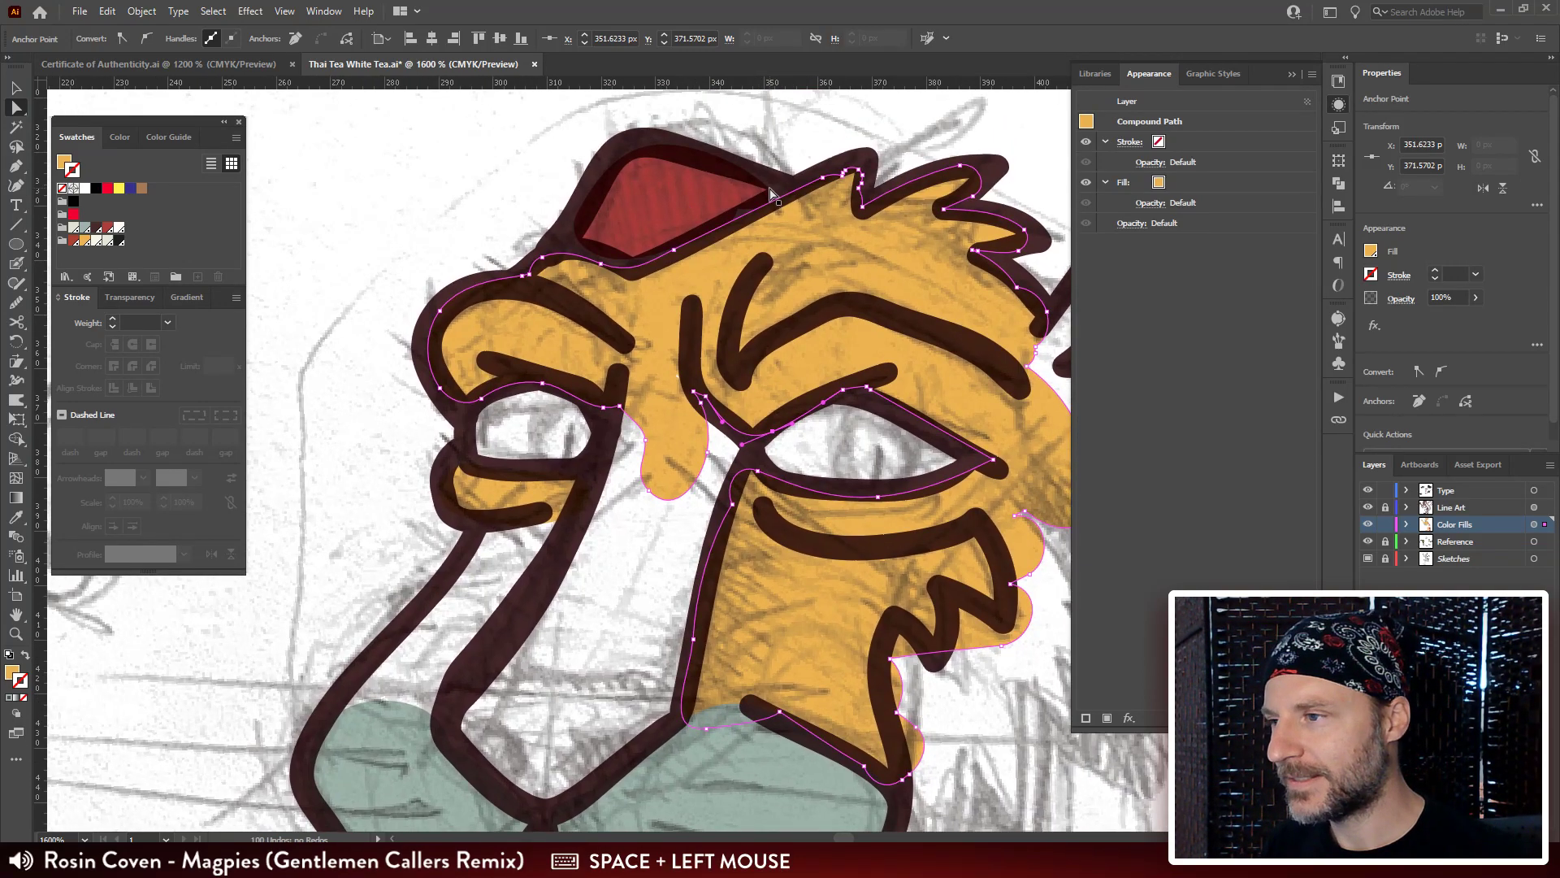
Paint gold down the far cheek from beneath the far eye to the top of the far muzzle with the Blob Brush.
left_click_drag(528, 323, 578, 134)
key("shift+b")
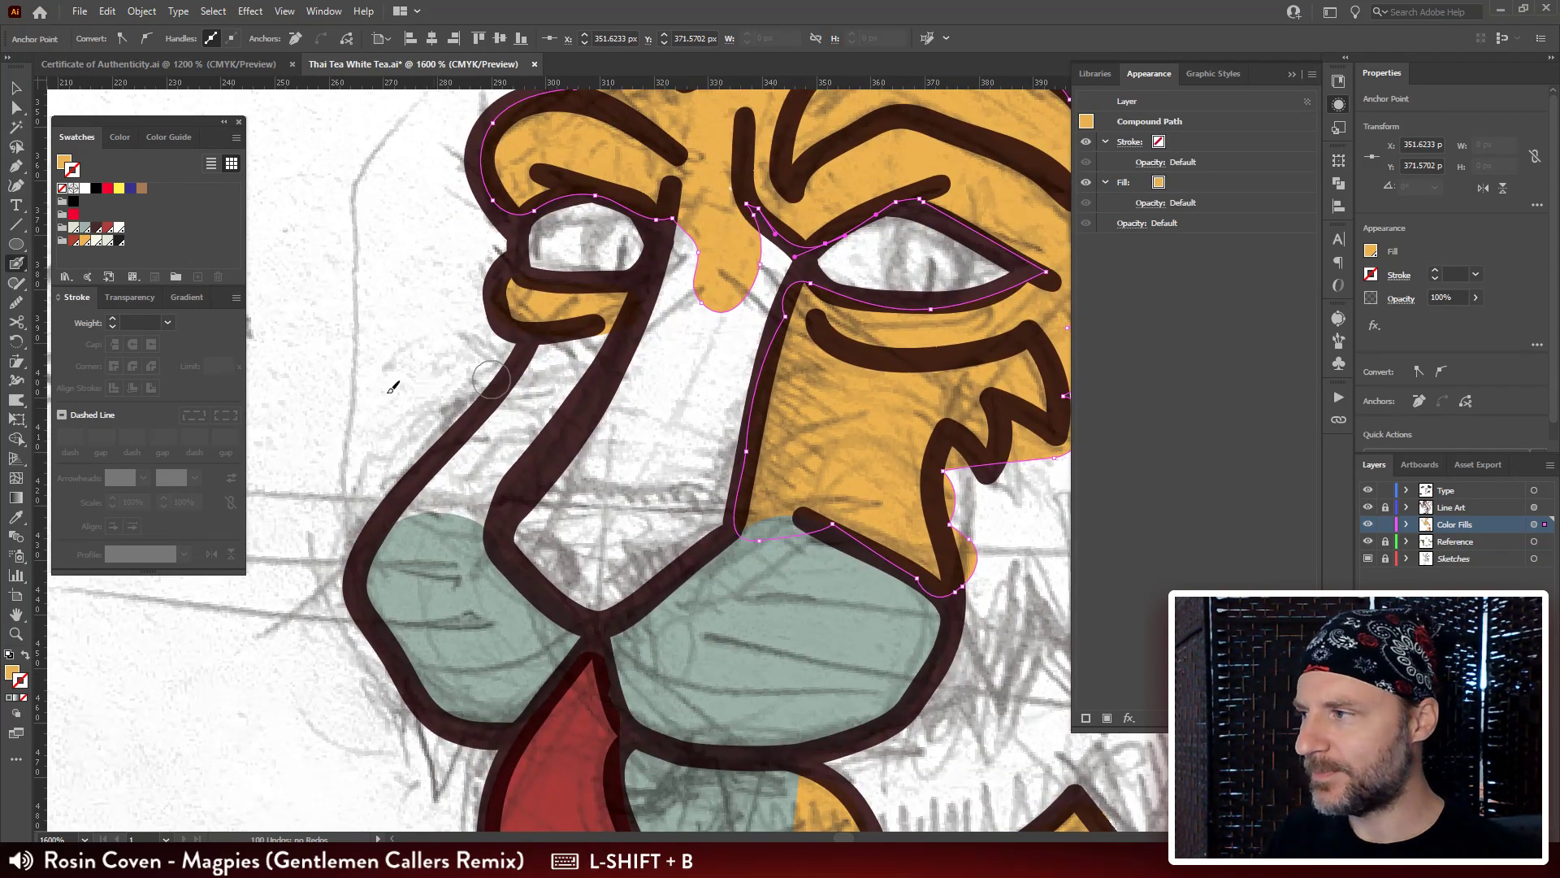
mouse_move(535, 336)
left_mouse_down()
mouse_move(508, 275)
mouse_move(543, 302)
mouse_move(556, 270)
mouse_move(452, 401)
mouse_move(388, 434)
left_mouse_up()
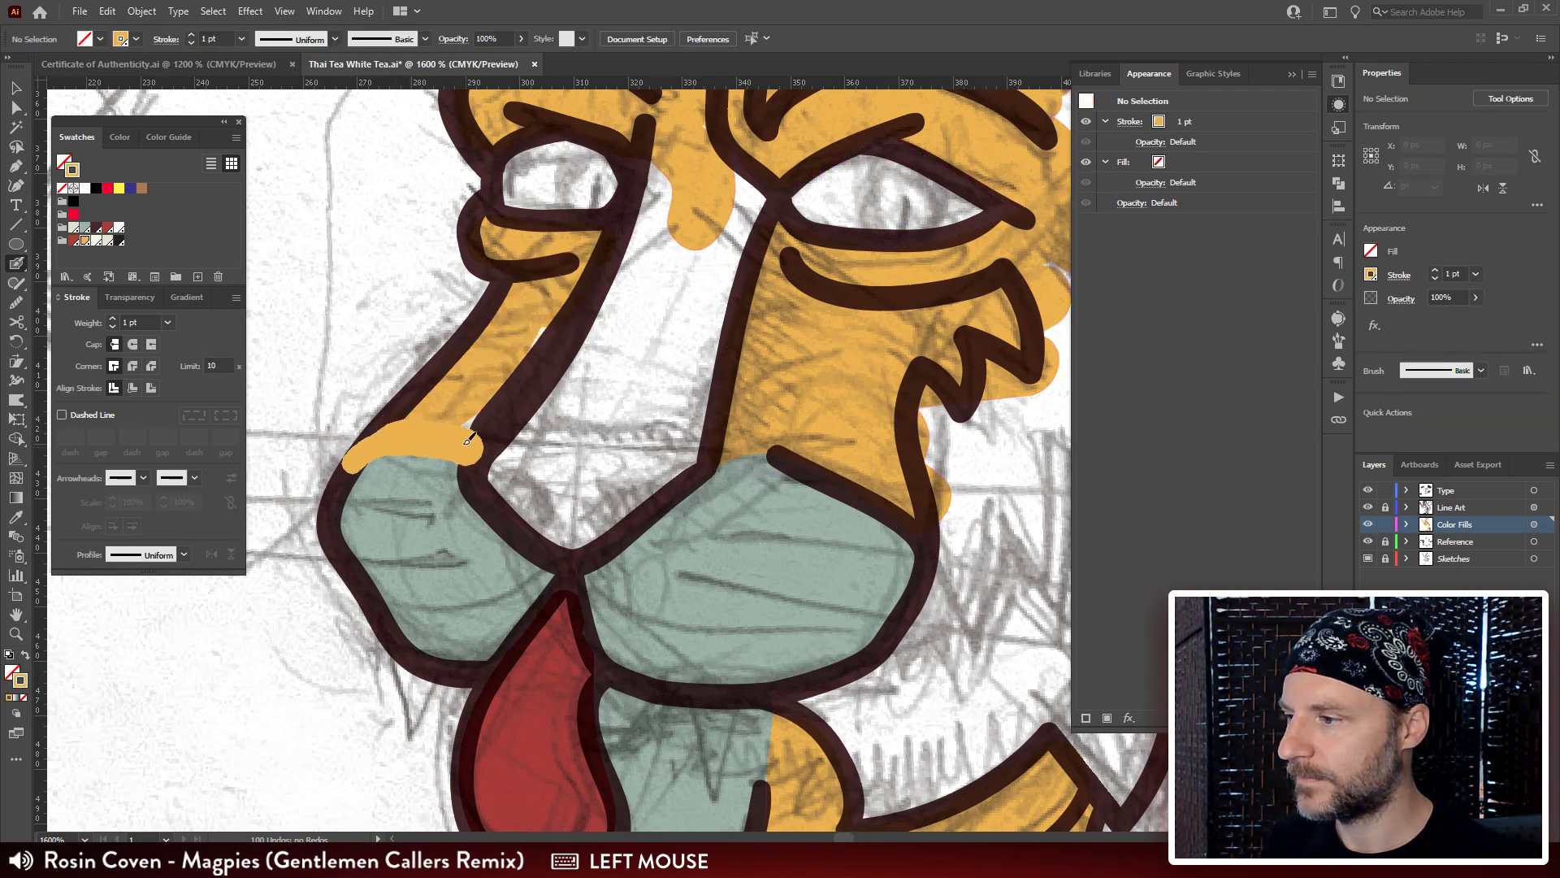
left_click_drag(466, 443, 563, 277)
mouse_move(345, 484)
left_mouse_down()
mouse_move(469, 430)
mouse_move(495, 389)
left_mouse_up()
Select the overlapping gold fills on the far cheek and under the far eye and unite them with Pathfinder.
key("a")
left_click(475, 404)
left_click(582, 340, "shift")
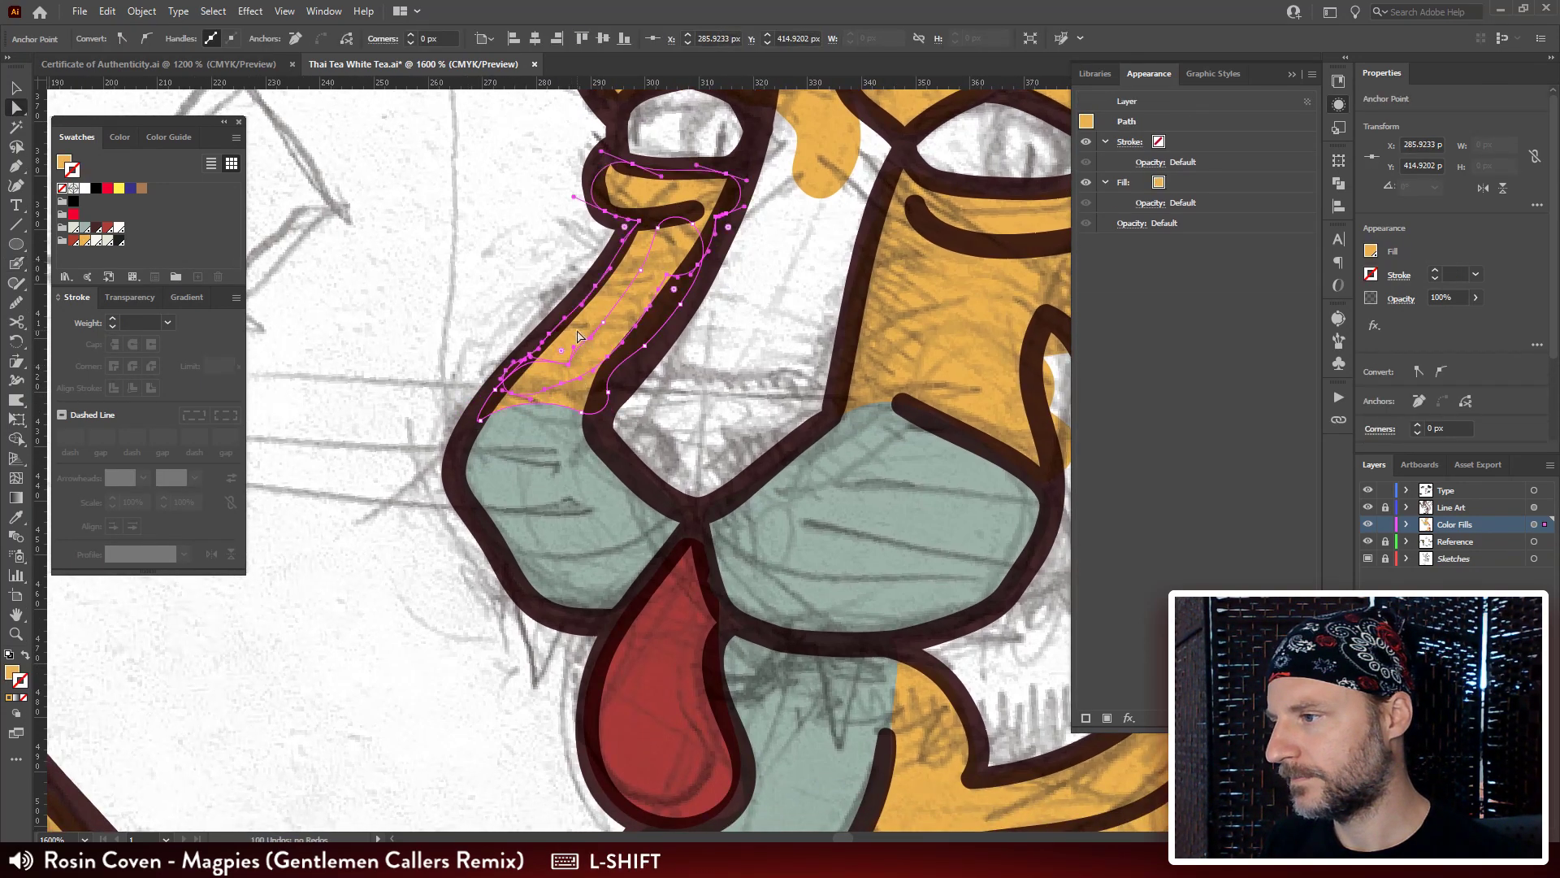
left_click(641, 323, "shift")
left_click(1339, 183)
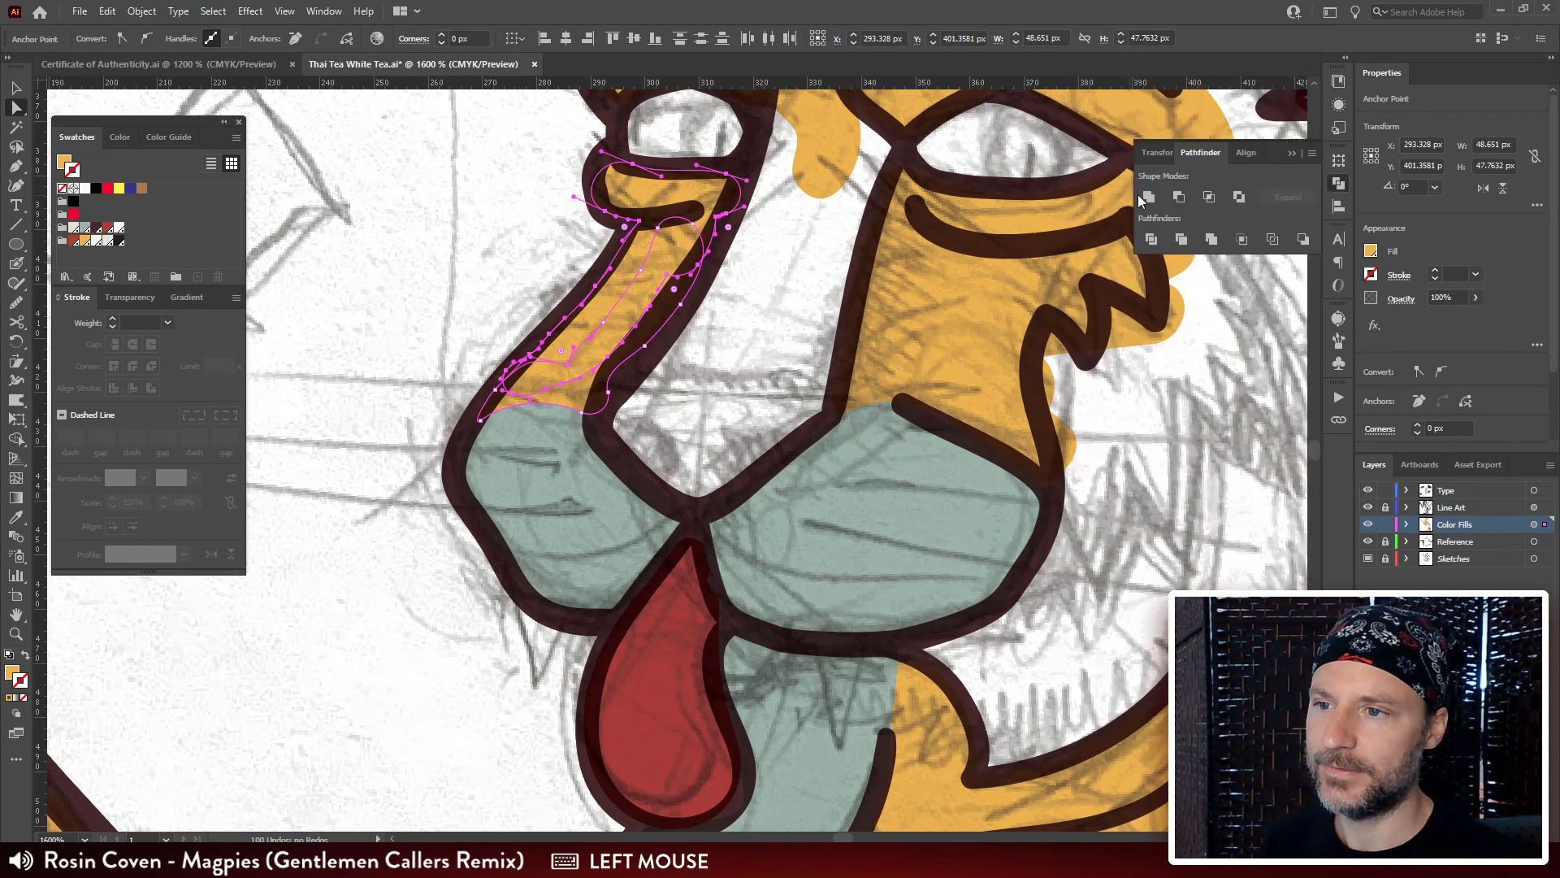
left_click(1148, 197)
Select the gold face fill and extend it with the Blob Brush across the upper nose bridge beside the far eye.
mouse_move(909, 324)
left_mouse_down()
mouse_move(814, 363)
mouse_move(650, 341)
mouse_move(478, 251)
mouse_move(505, 231)
left_mouse_up()
key("ctrl+shift+a")
key("ctrl+minus")
key("ctrl+minus")
key("shift+b")
left_click_drag(490, 171, 509, 169)
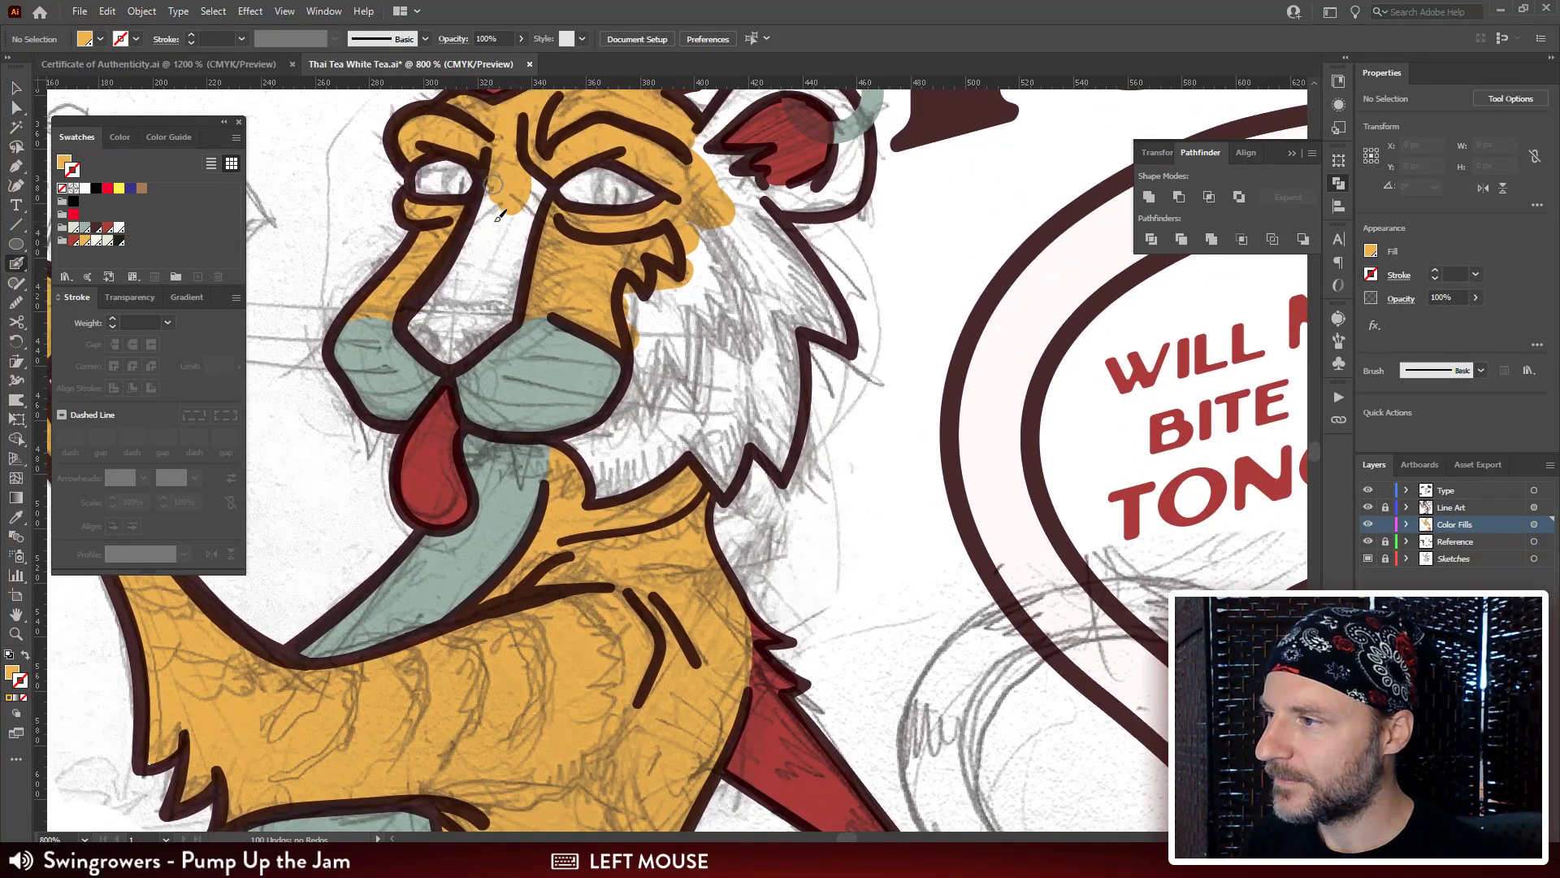
key("ctrl+z")
left_click(511, 197, "ctrl")
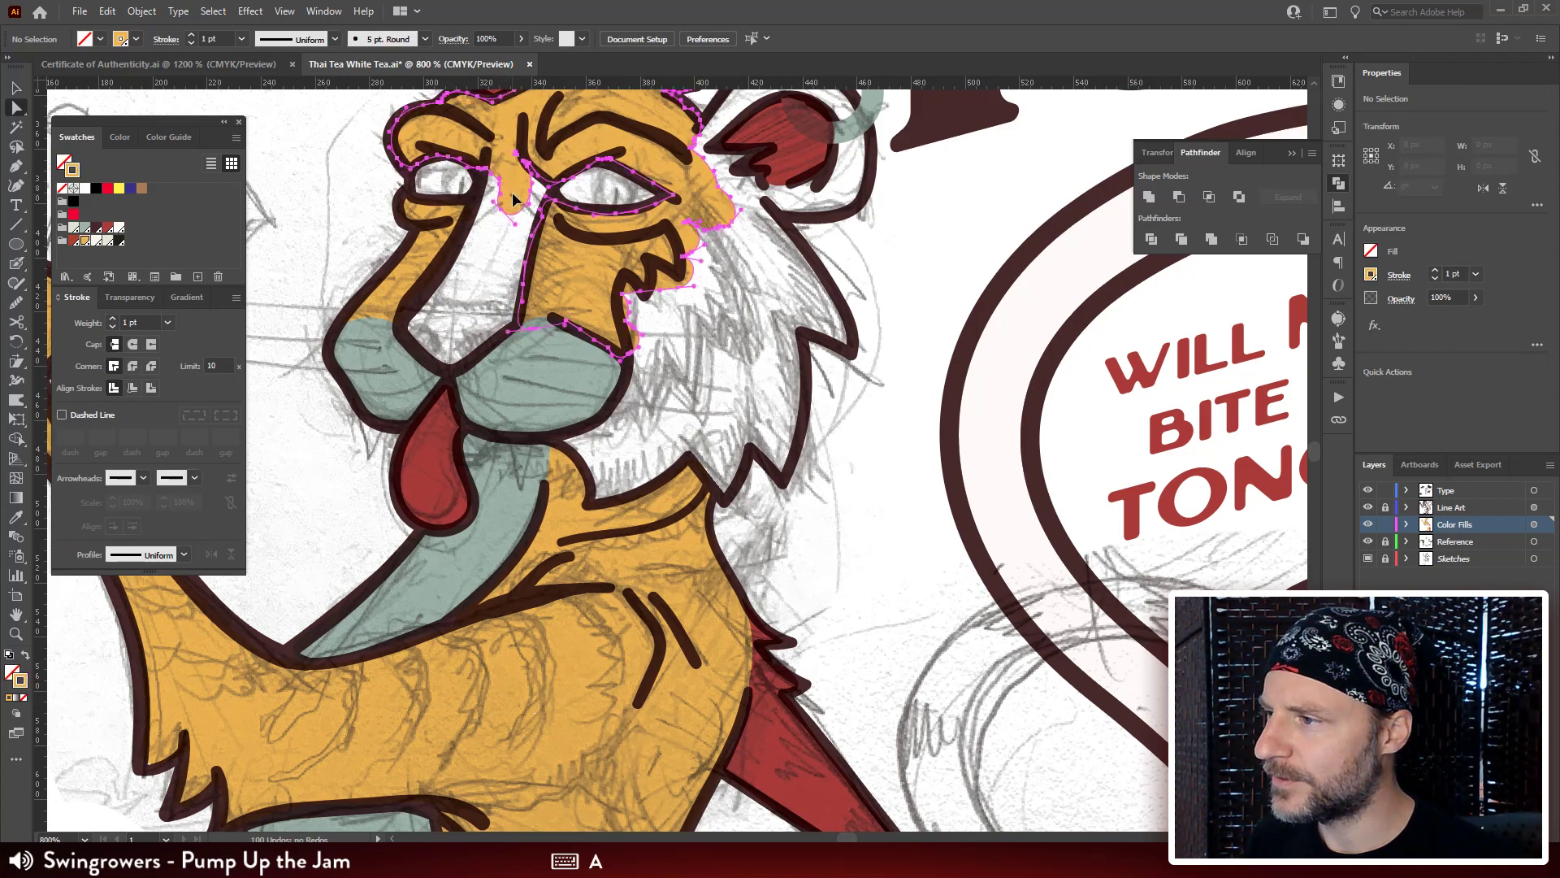
key("shift+b")
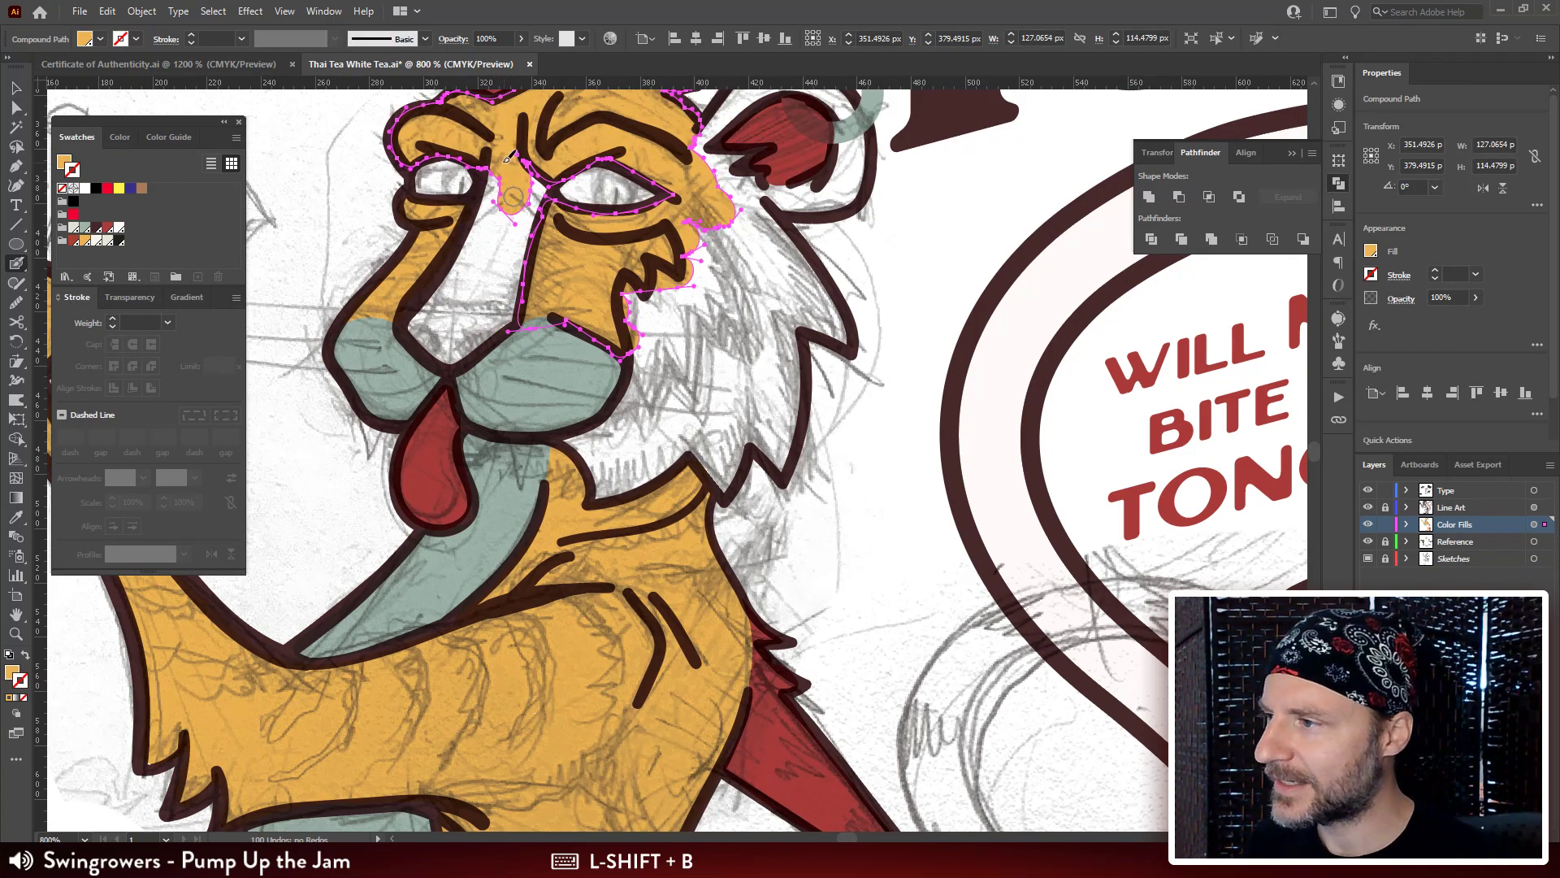
left_click_drag(507, 159, 489, 201)
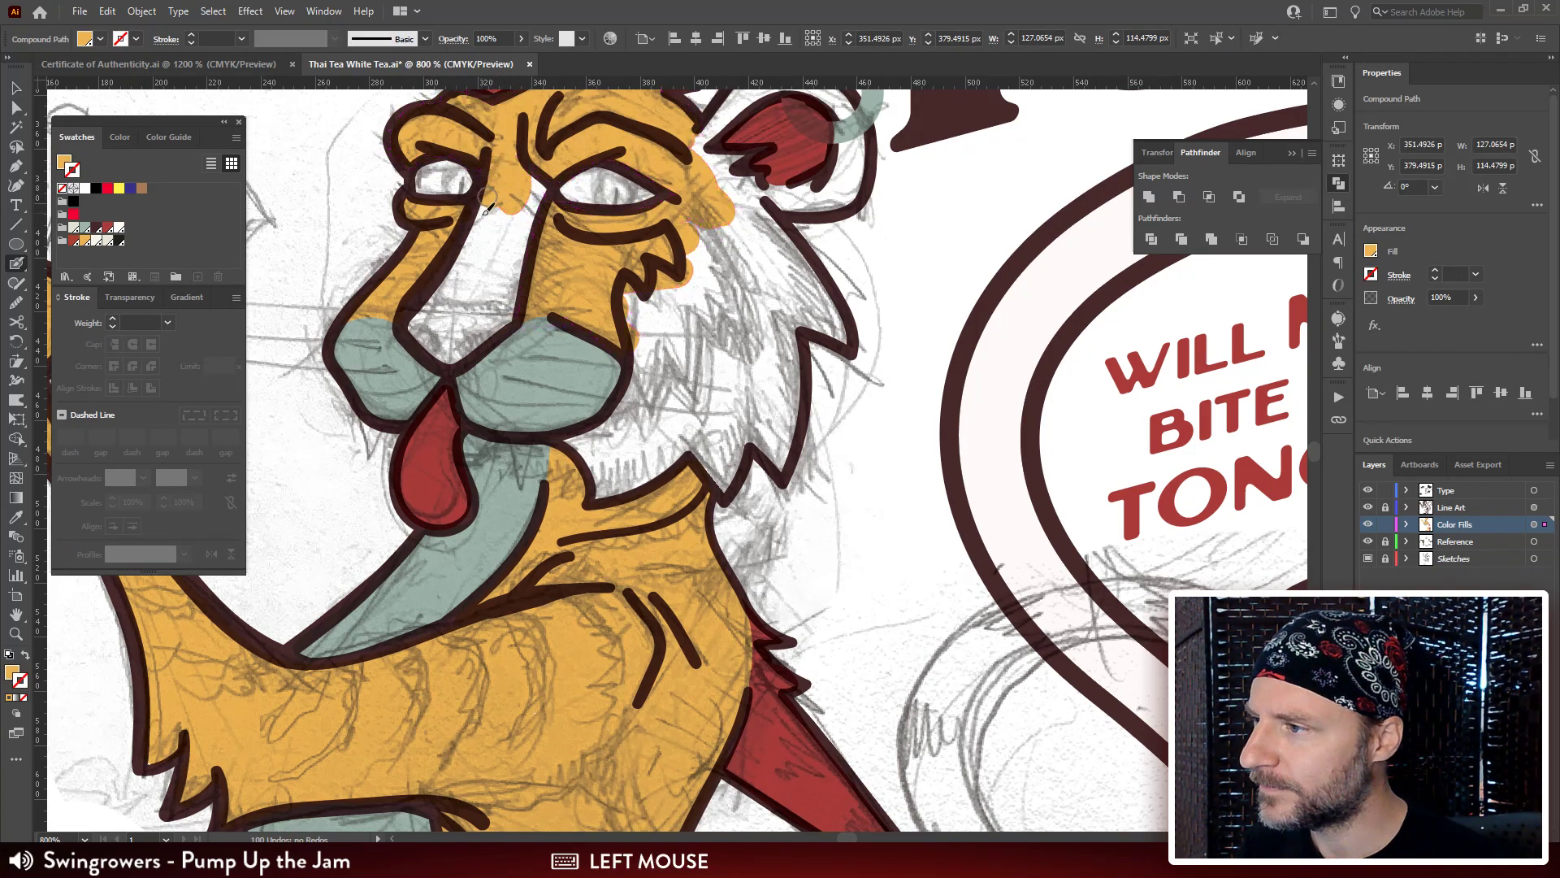
Reselect the gold face fill and paint gold over the rest of the nose, from between the eyes to the nose tip.
key("a")
left_click(505, 192)
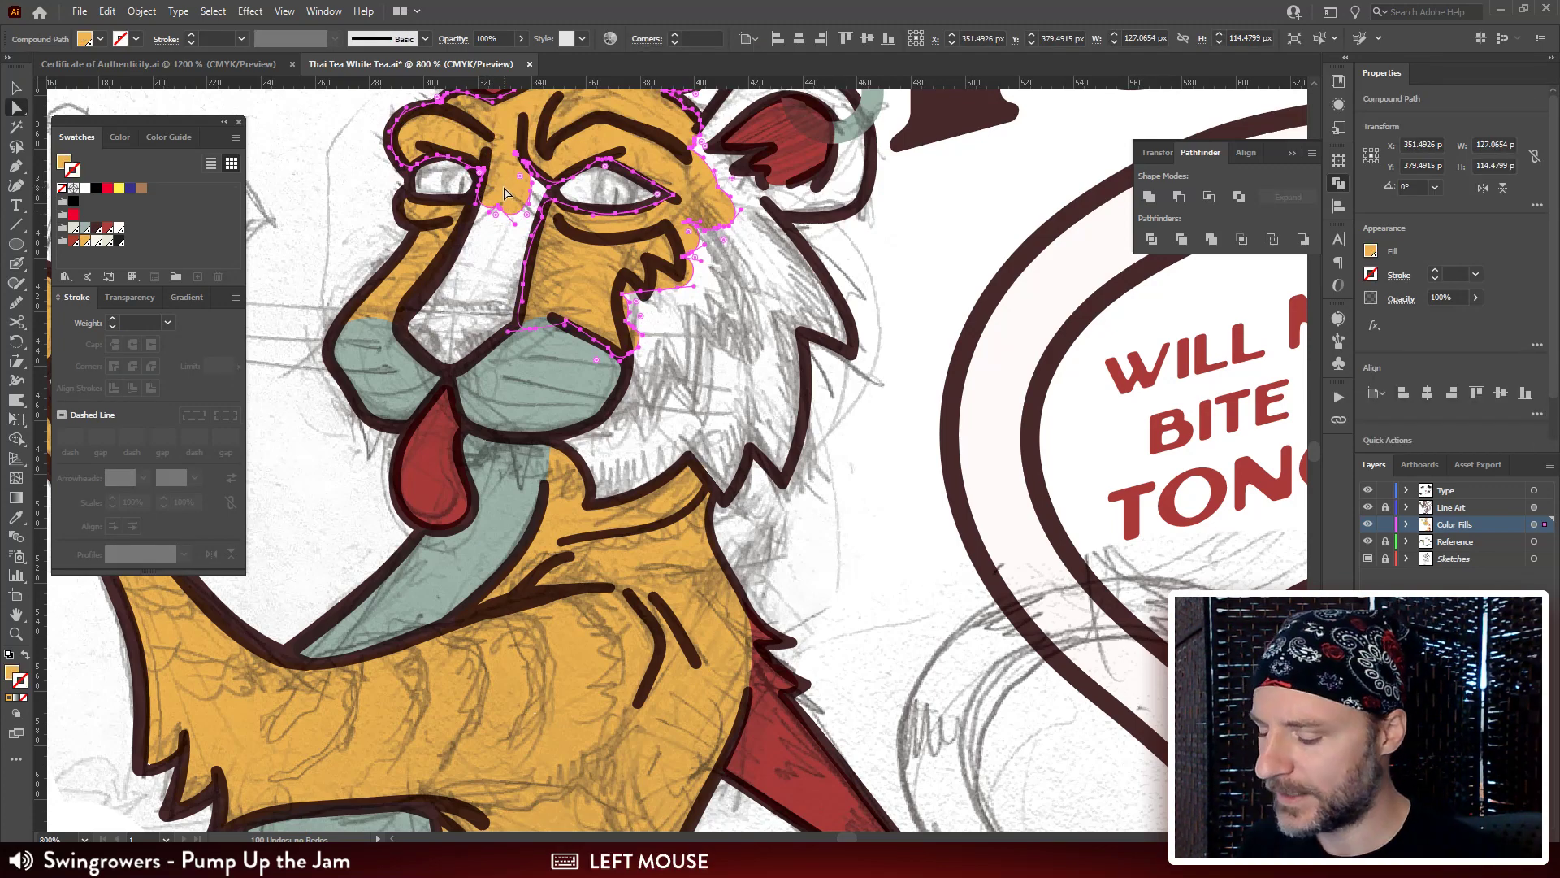
key("shift+b")
left_click_drag(537, 174, 526, 152)
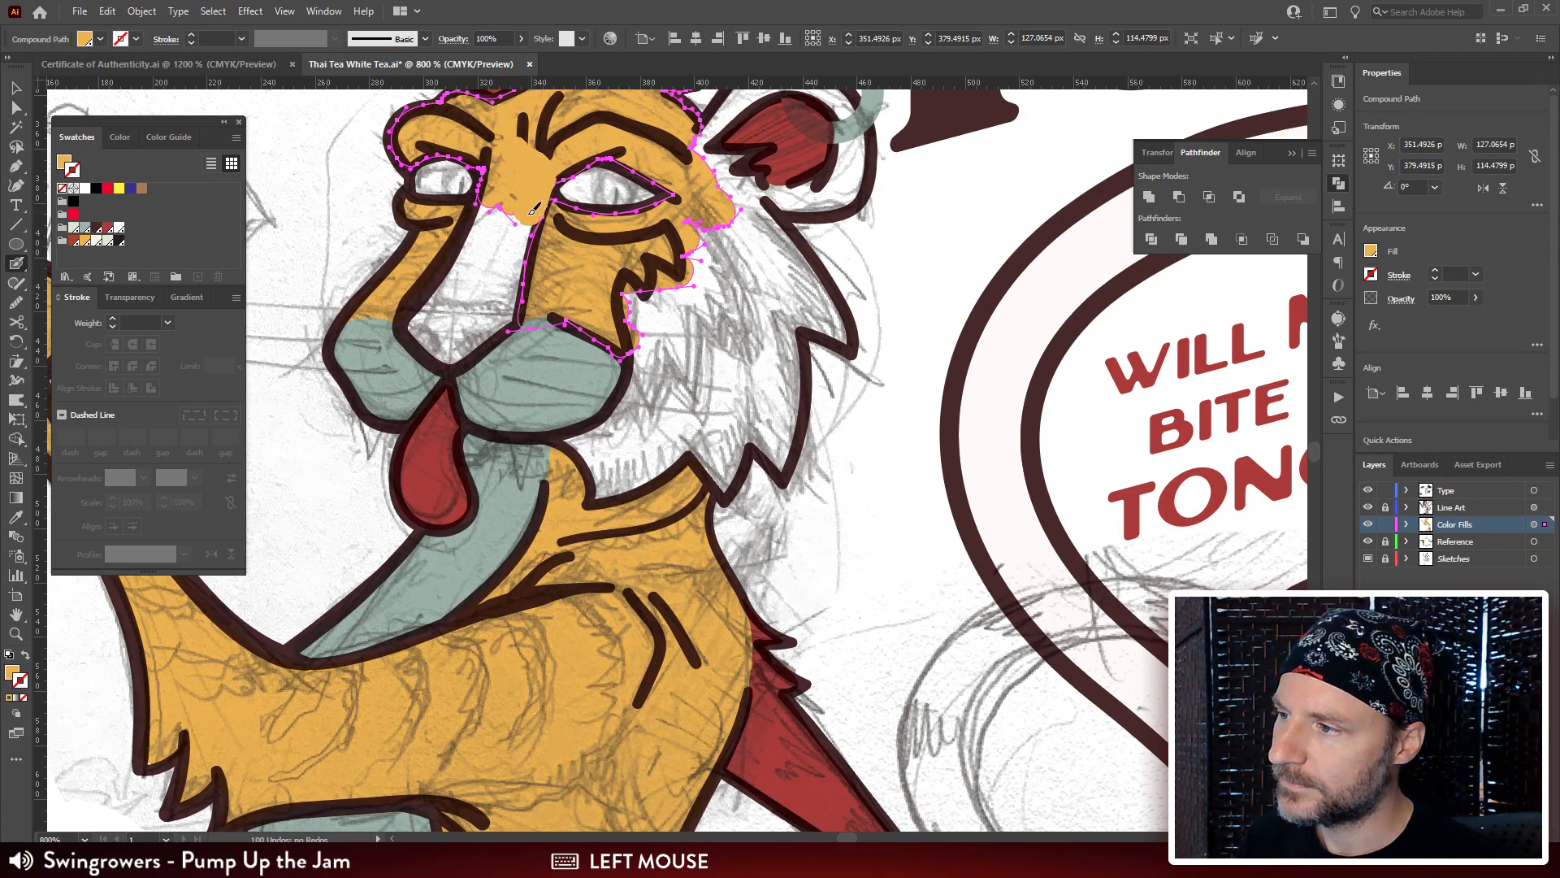
left_click_drag(532, 210, 511, 291)
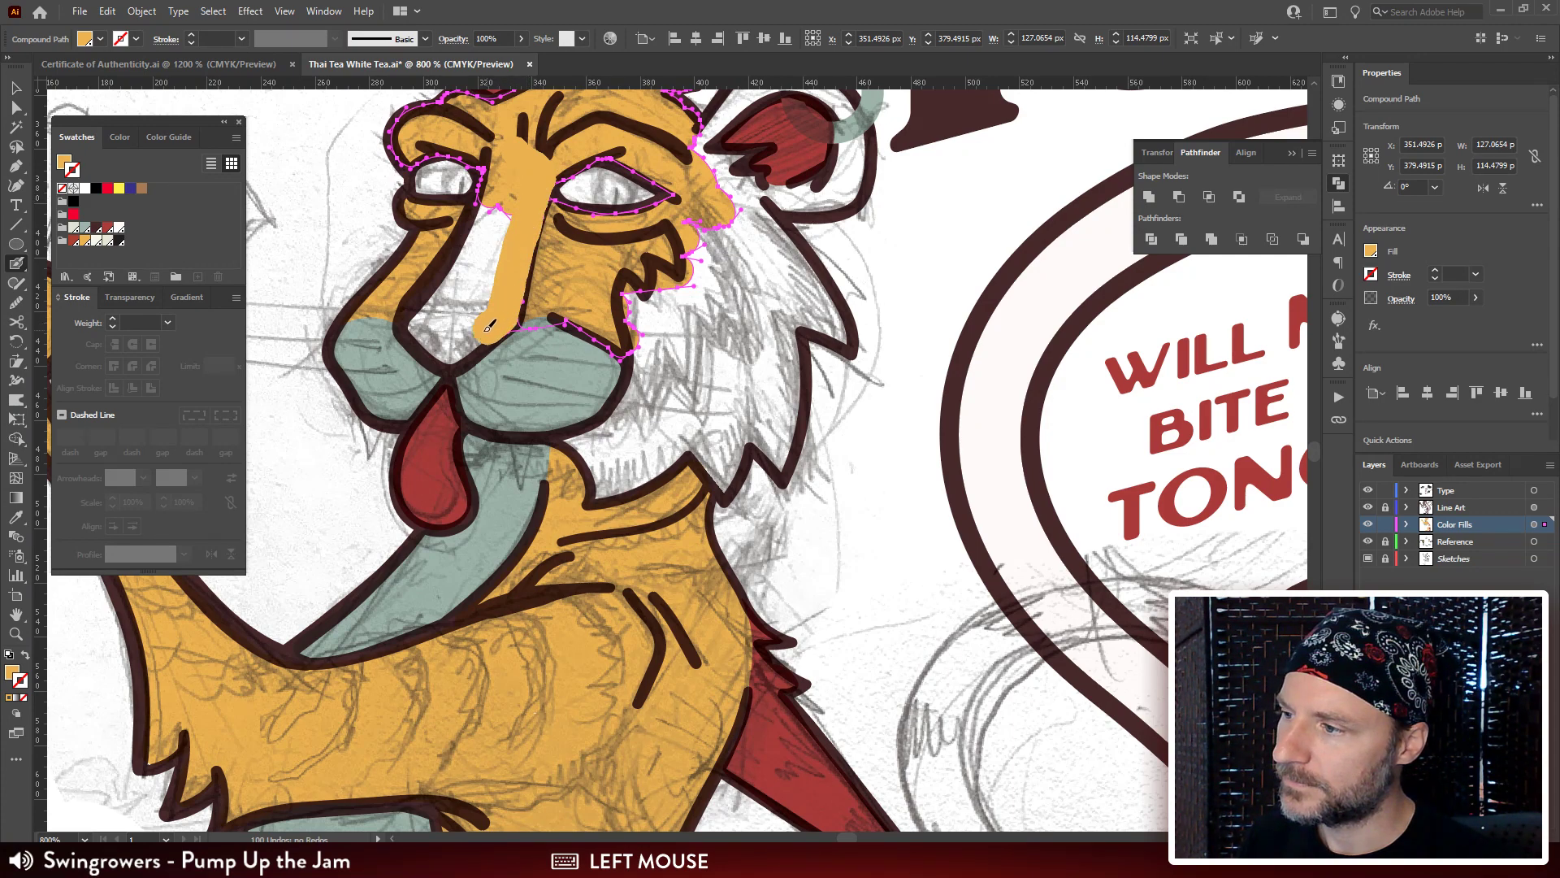
mouse_move(454, 350)
left_mouse_down()
mouse_move(428, 302)
mouse_move(487, 230)
mouse_move(483, 273)
mouse_move(446, 321)
mouse_move(502, 261)
mouse_move(423, 227)
mouse_move(479, 293)
mouse_move(511, 233)
mouse_move(571, 227)
mouse_move(571, 152)
left_mouse_up()
Paint gold over the mane behind the far cheek and the jaw fur beneath the far muzzle with the Blob Brush.
key("space")
mouse_move(514, 284)
left_mouse_down()
mouse_move(520, 366)
mouse_move(520, 321)
mouse_move(537, 349)
mouse_move(578, 327)
mouse_move(601, 267)
mouse_move(639, 257)
mouse_move(605, 220)
mouse_move(709, 345)
mouse_move(627, 278)
mouse_move(646, 238)
mouse_move(623, 258)
mouse_move(698, 290)
mouse_move(655, 286)
mouse_move(653, 375)
mouse_move(618, 284)
mouse_move(577, 305)
mouse_move(568, 365)
mouse_move(528, 350)
left_mouse_up()
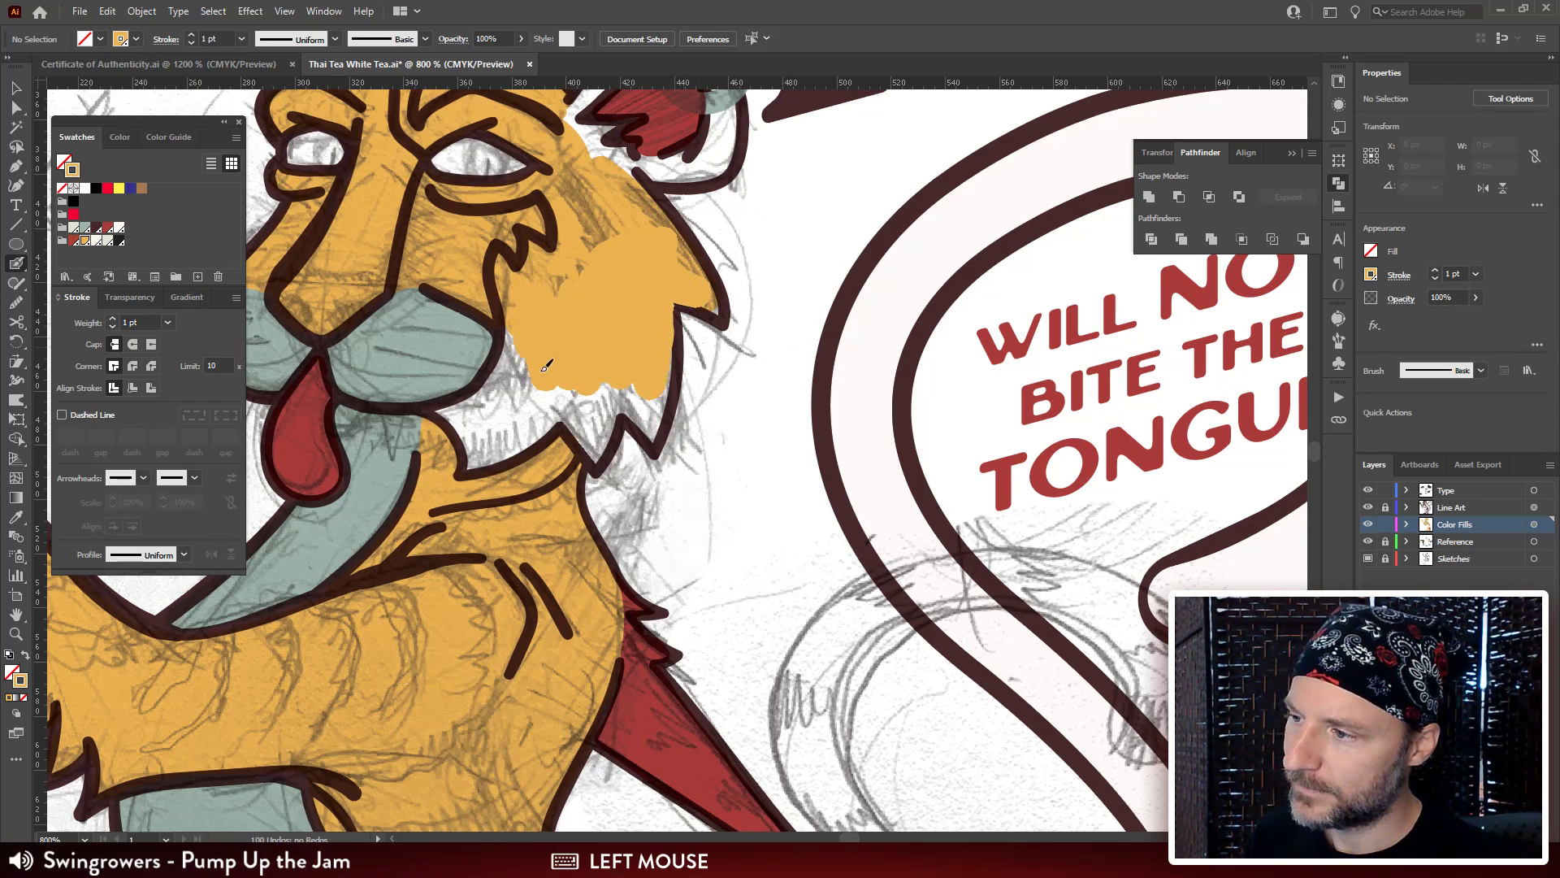
left_click_drag(629, 512, 792, 467)
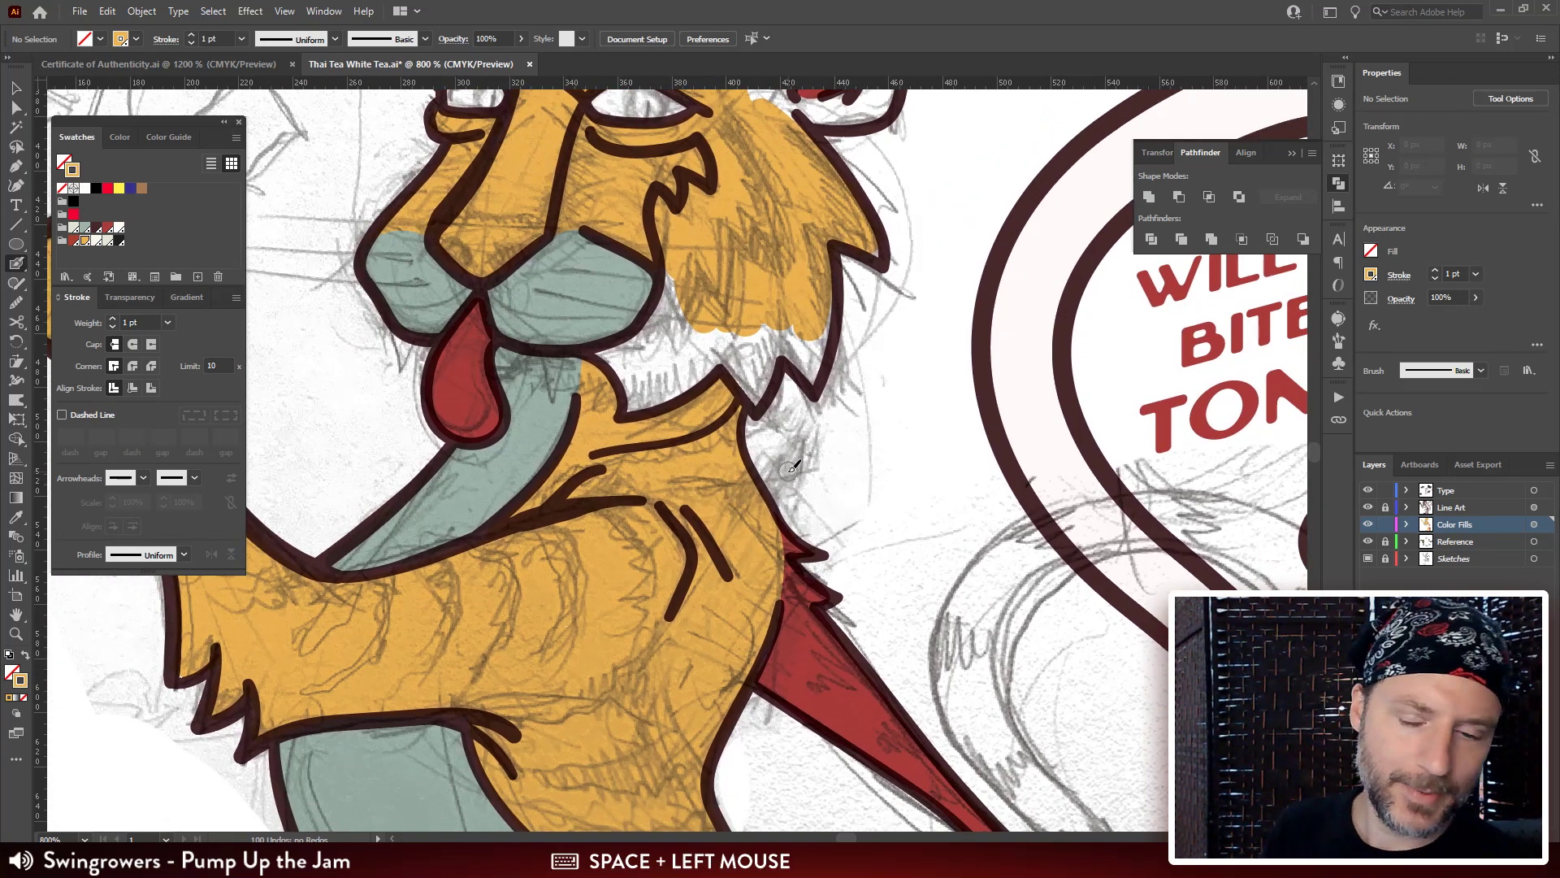
key("ctrl+plus")
key("ctrl+plus")
left_click_drag(725, 258, 766, 413)
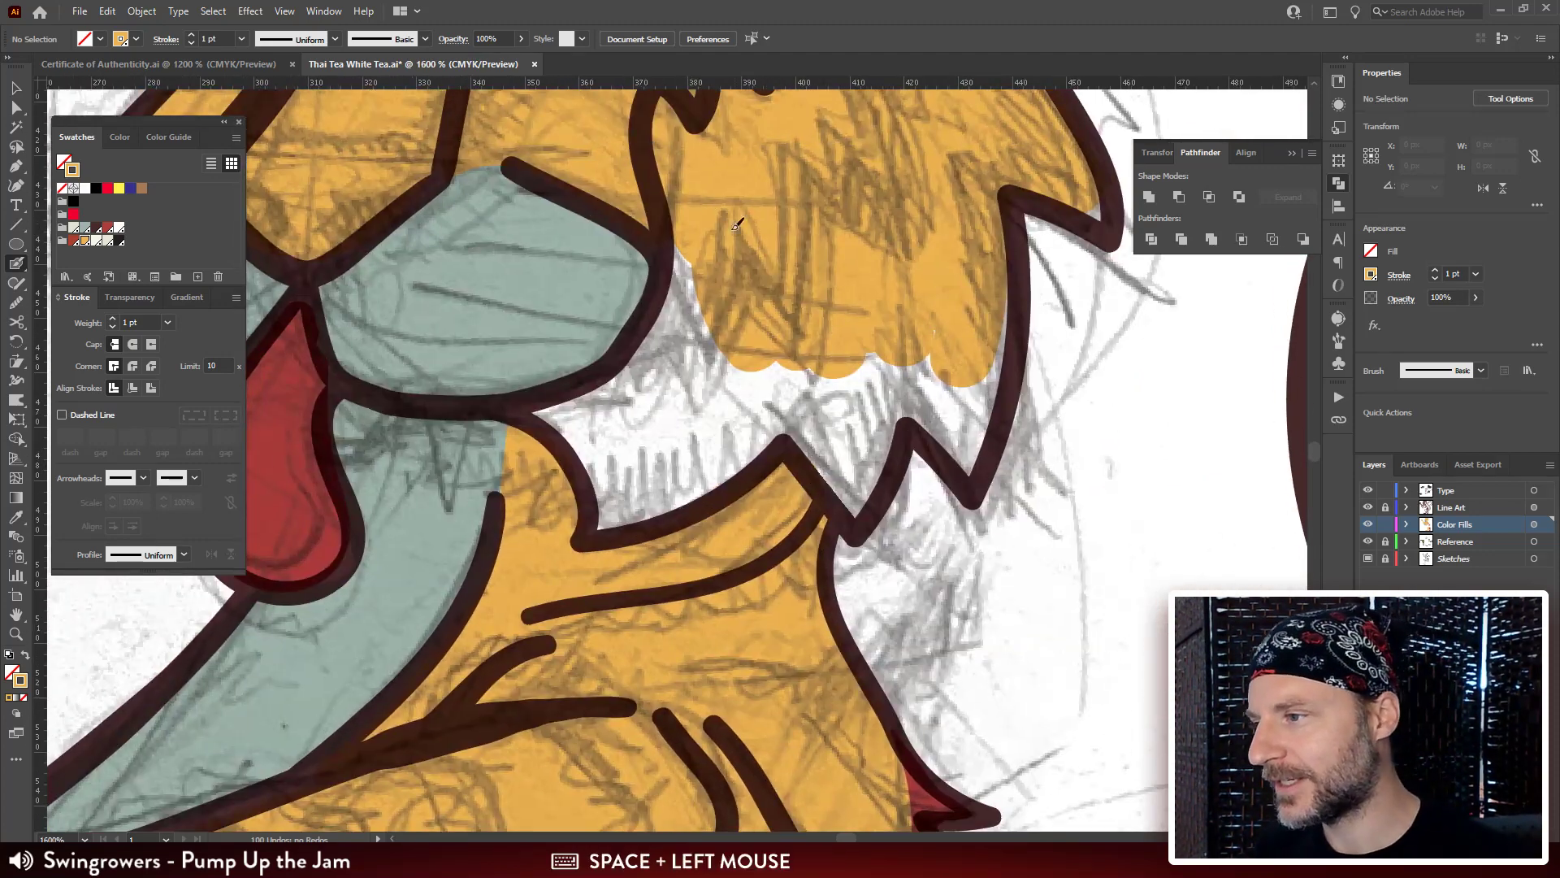
mouse_move(753, 259)
left_mouse_down()
mouse_move(787, 200)
mouse_move(734, 148)
mouse_move(705, 280)
mouse_move(652, 336)
mouse_move(582, 361)
left_mouse_up()
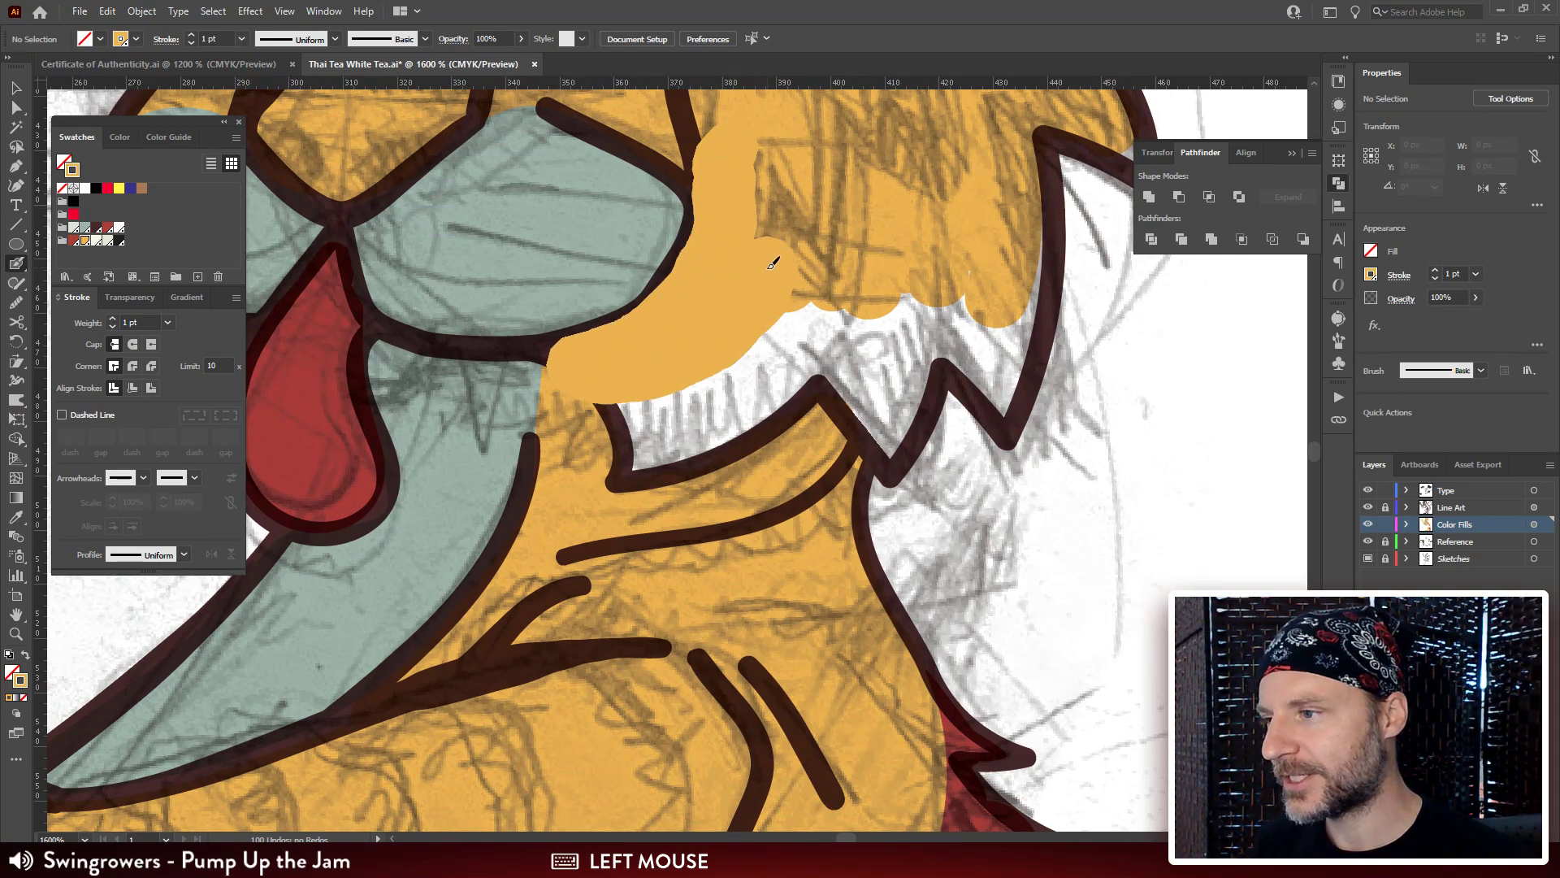
Fill the lower mane with gold down into the jagged tips above the neck.
mouse_move(772, 264)
left_mouse_down()
mouse_move(634, 411)
mouse_move(780, 341)
mouse_move(674, 439)
mouse_move(738, 420)
mouse_move(862, 268)
mouse_move(715, 455)
left_mouse_up()
key("space")
mouse_move(918, 252)
left_mouse_down()
mouse_move(855, 252)
mouse_move(767, 403)
mouse_move(926, 216)
mouse_move(889, 337)
mouse_move(848, 324)
mouse_move(837, 431)
mouse_move(796, 398)
left_mouse_up()
key("space")
left_click_drag(840, 277, 685, 252)
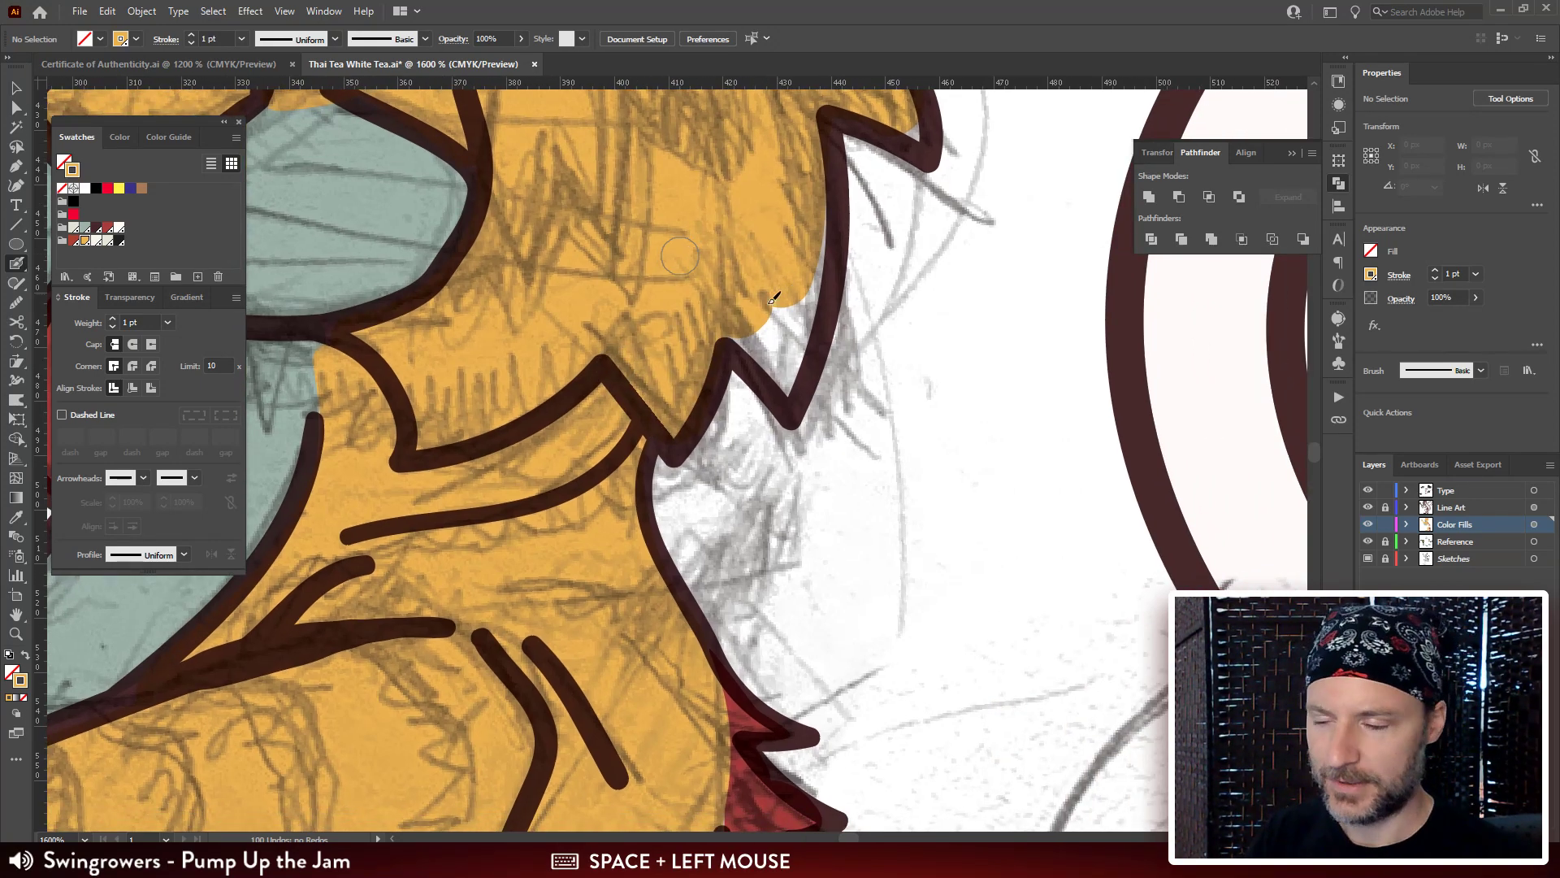
key("space")
left_click_drag(781, 329, 721, 290)
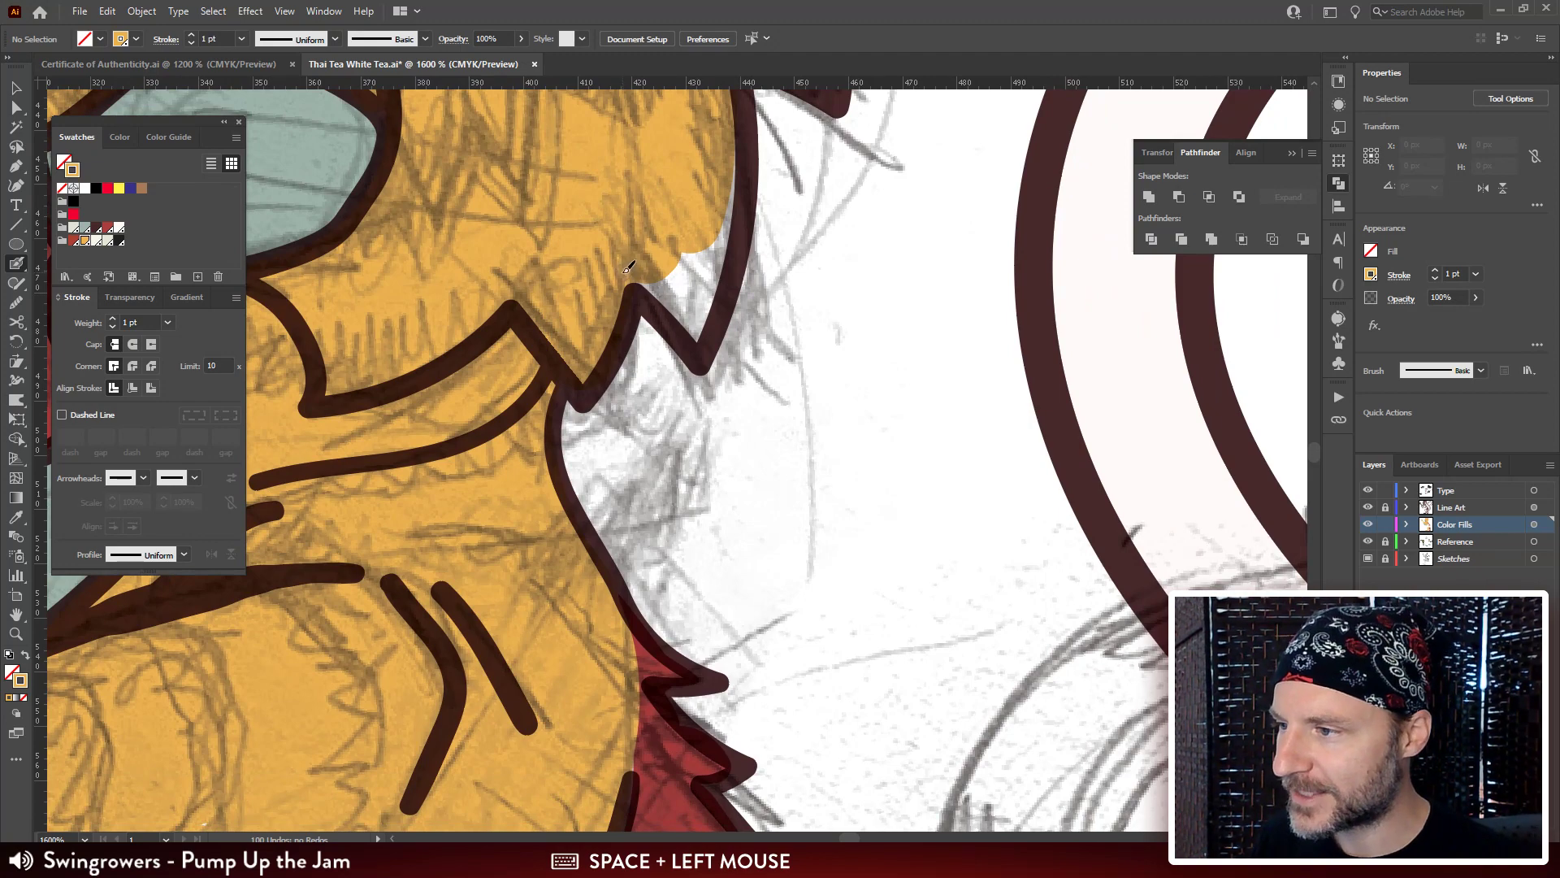
mouse_move(627, 268)
left_mouse_down()
mouse_move(700, 338)
mouse_move(722, 239)
mouse_move(702, 293)
mouse_move(679, 247)
mouse_move(659, 274)
left_mouse_up()
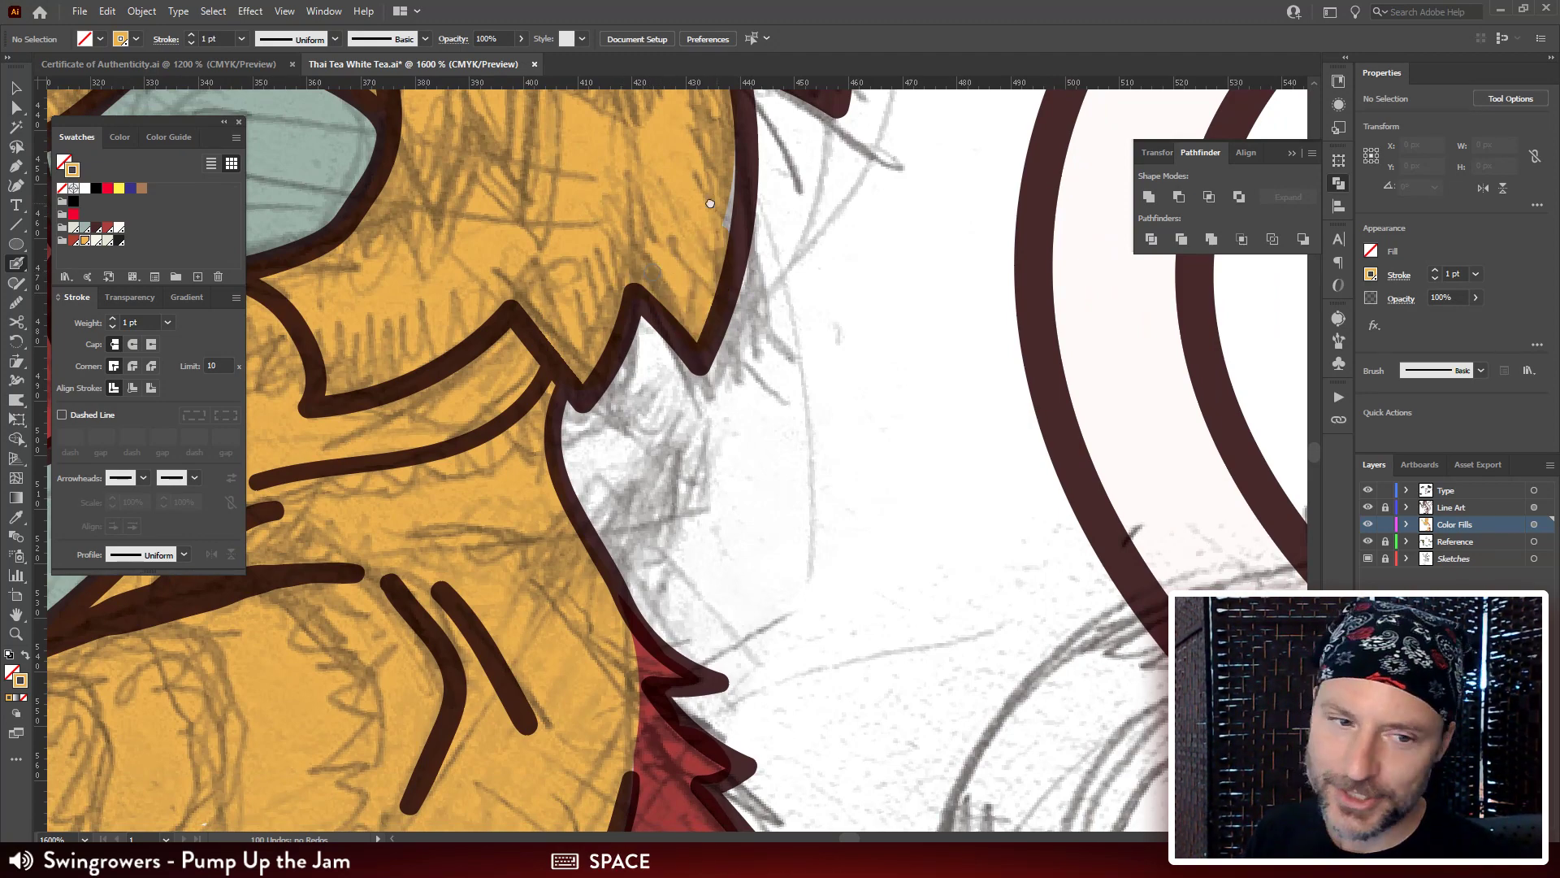
Paint the remaining gaps along the mane's outer edge gold up towards the far ear, undoing the last stroke.
key("space")
mouse_move(719, 210)
left_mouse_down()
mouse_move(690, 287)
mouse_move(680, 268)
left_mouse_up()
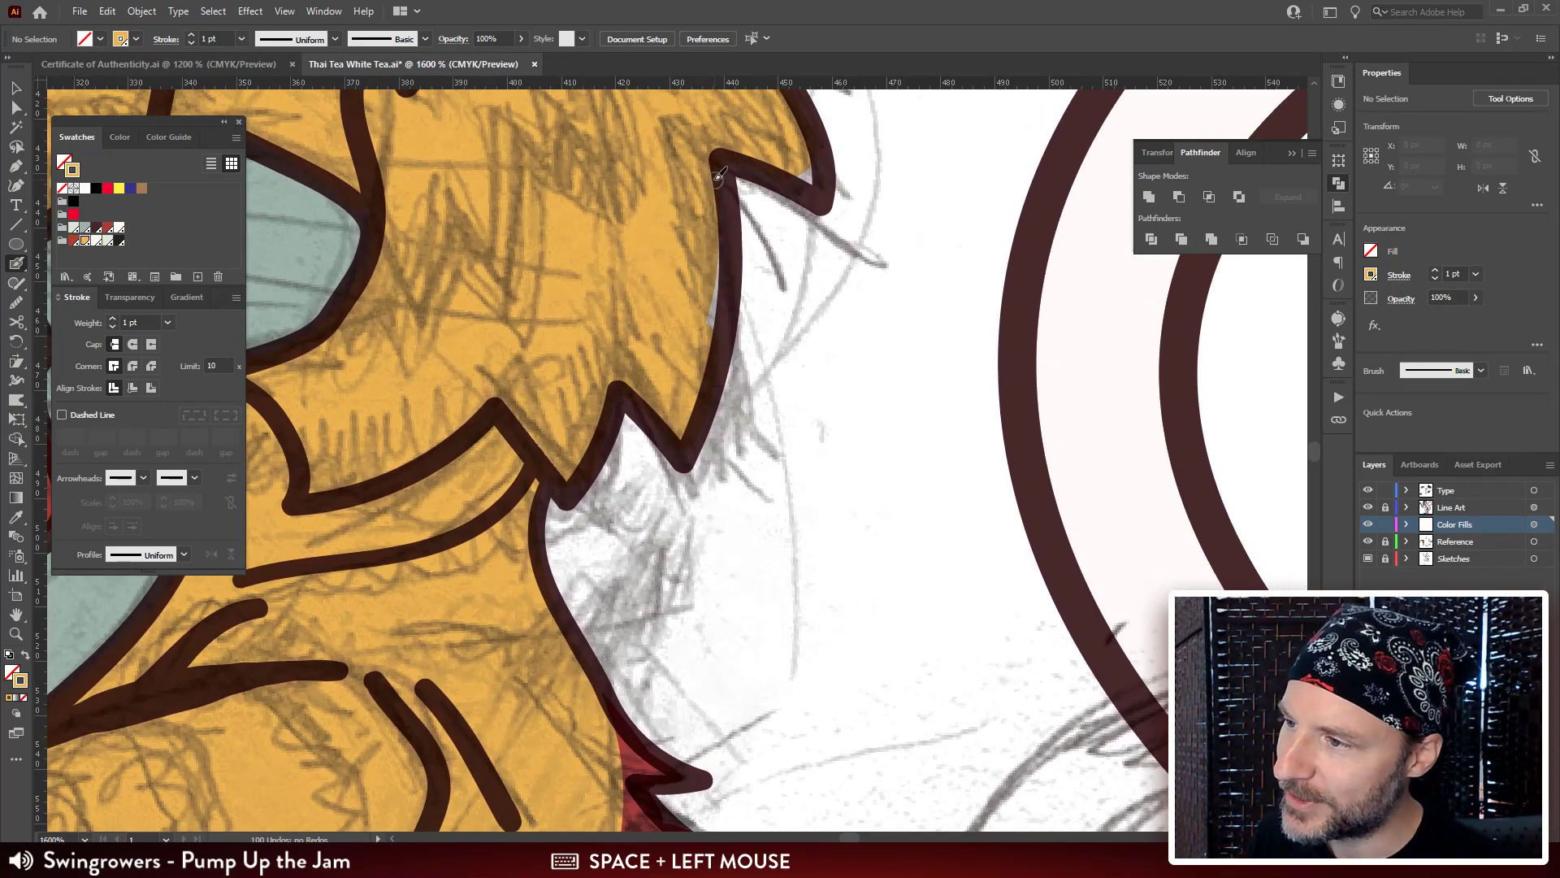
mouse_move(718, 175)
left_mouse_down()
mouse_move(713, 321)
mouse_move(622, 549)
left_mouse_up()
key("space")
mouse_move(628, 311)
left_mouse_down()
mouse_move(753, 341)
mouse_move(735, 265)
mouse_move(724, 251)
mouse_move(681, 264)
mouse_move(740, 493)
left_mouse_up()
key("space")
mouse_move(640, 321)
left_mouse_down()
mouse_move(665, 349)
mouse_move(667, 314)
mouse_move(623, 303)
mouse_move(667, 269)
mouse_move(632, 276)
mouse_move(672, 343)
mouse_move(657, 310)
mouse_move(603, 303)
mouse_move(645, 276)
mouse_move(572, 276)
mouse_move(544, 255)
mouse_move(560, 222)
mouse_move(564, 275)
mouse_move(603, 335)
mouse_move(679, 359)
mouse_move(707, 406)
left_mouse_up()
key("ctrl+z")
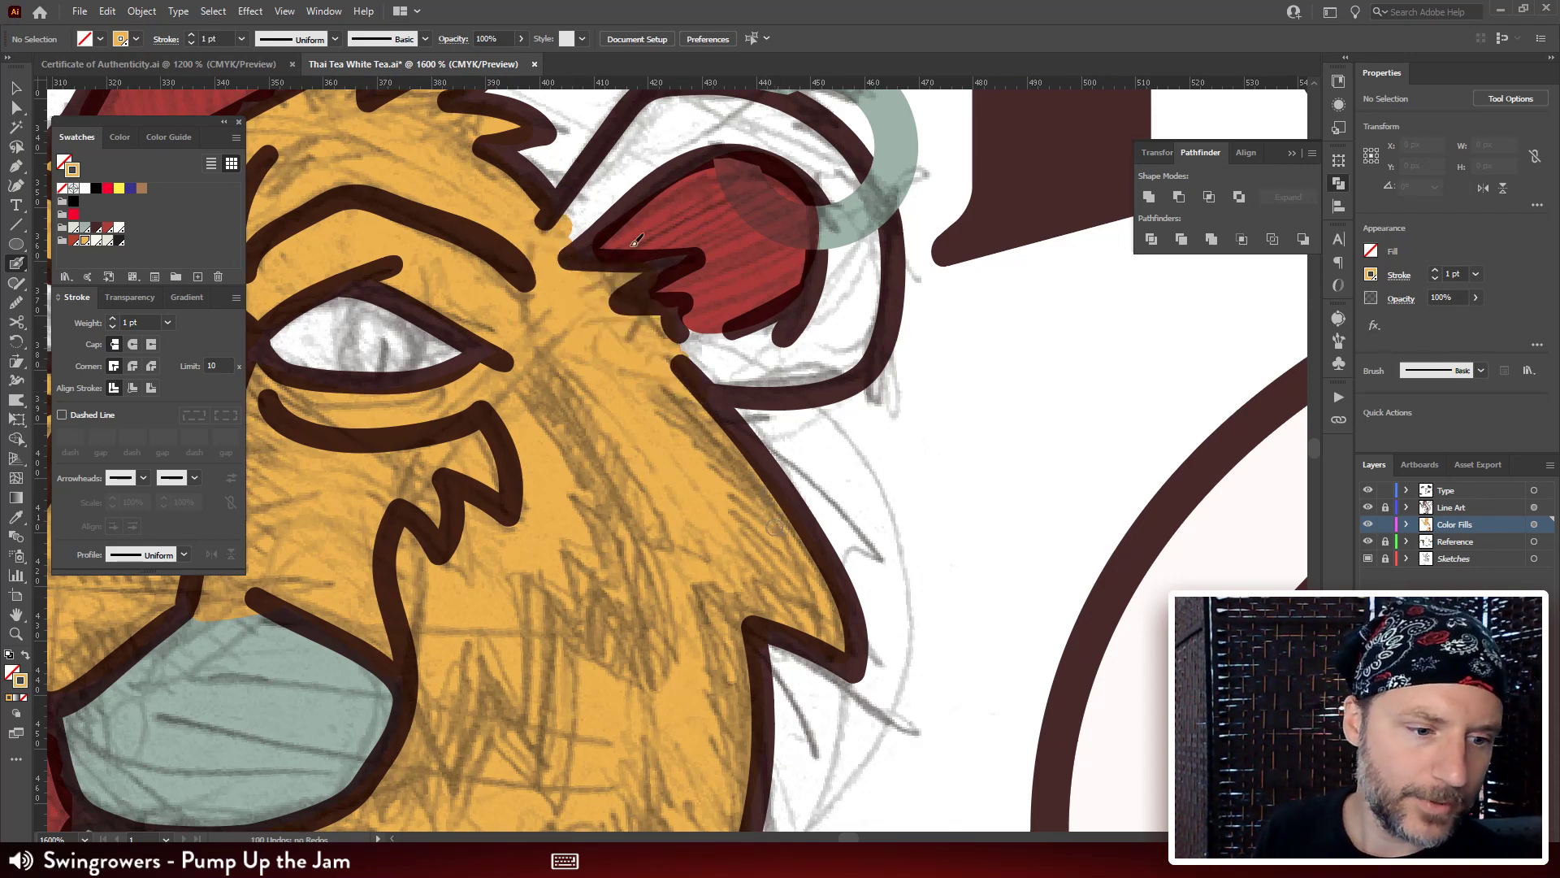
Paint gold over the lower and outer rim of the far ear, below and beside the red inner ear.
mouse_move(711, 375)
left_mouse_down()
mouse_move(635, 385)
mouse_move(622, 364)
mouse_move(748, 361)
mouse_move(704, 373)
mouse_move(707, 386)
mouse_move(796, 345)
left_mouse_up()
left_click_drag(602, 372, 703, 508)
mouse_move(707, 343)
left_mouse_down()
mouse_move(630, 498)
mouse_move(642, 486)
left_mouse_up()
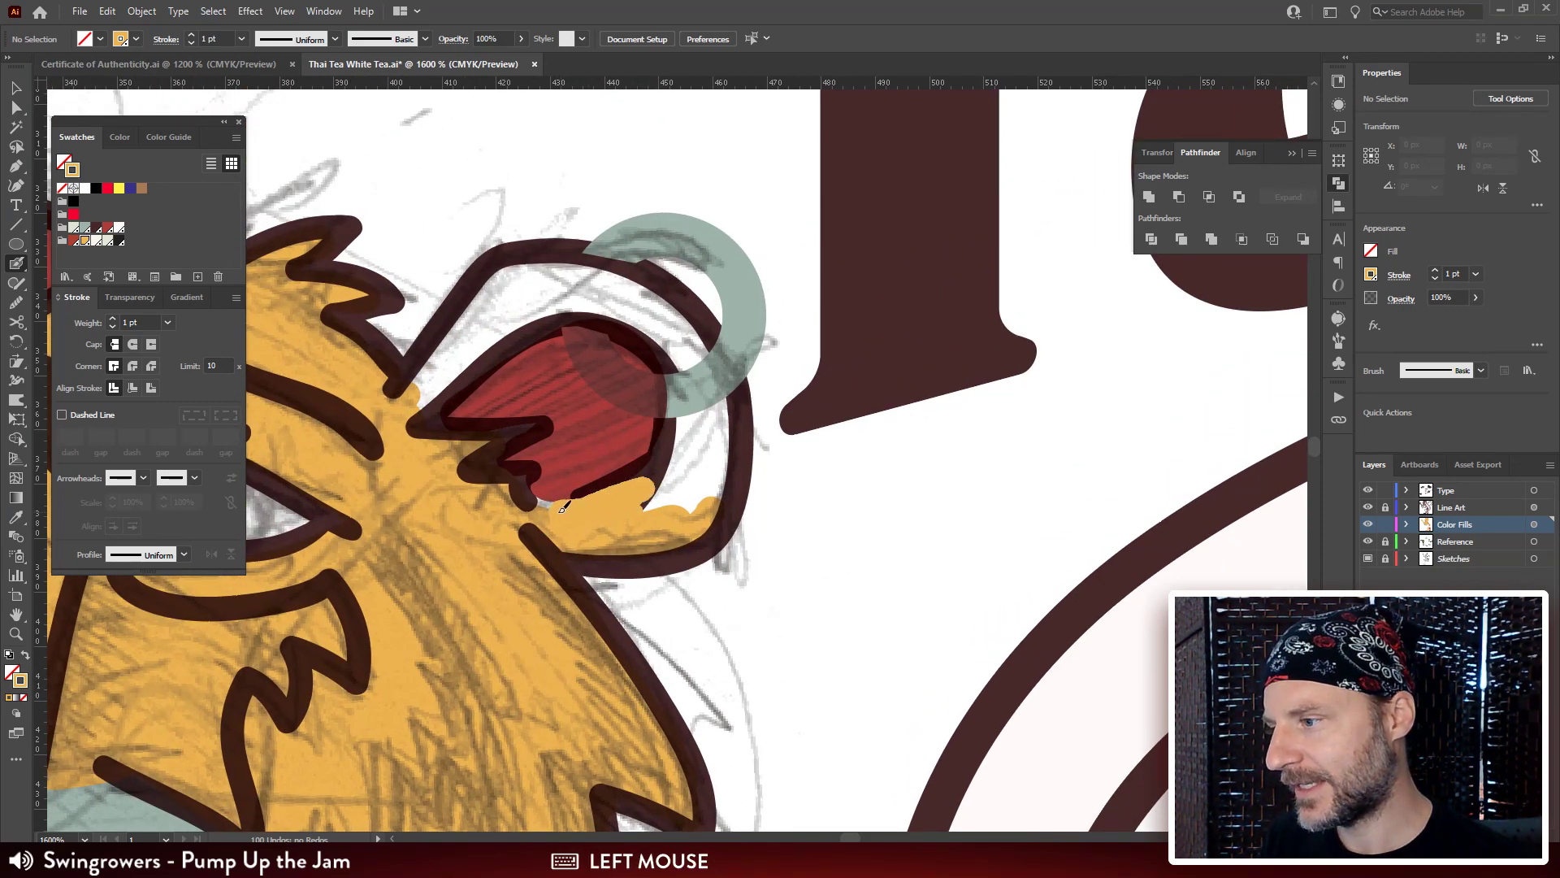
left_click_drag(542, 502, 380, 509)
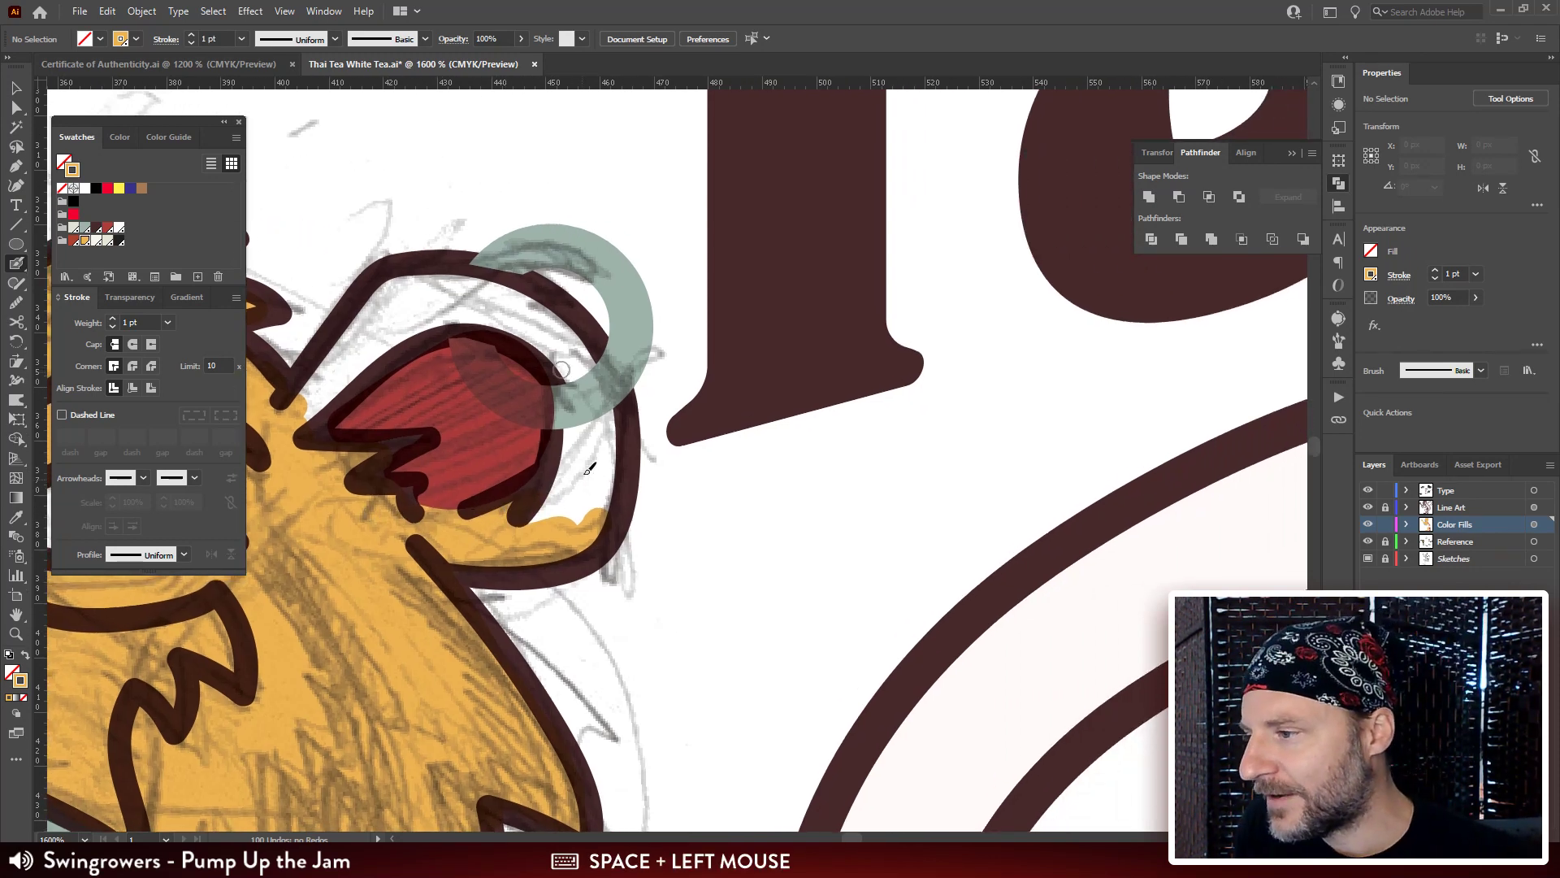
mouse_move(576, 406)
left_mouse_down()
mouse_move(558, 499)
mouse_move(531, 520)
mouse_move(553, 514)
mouse_move(581, 461)
mouse_move(584, 522)
mouse_move(616, 465)
left_mouse_up()
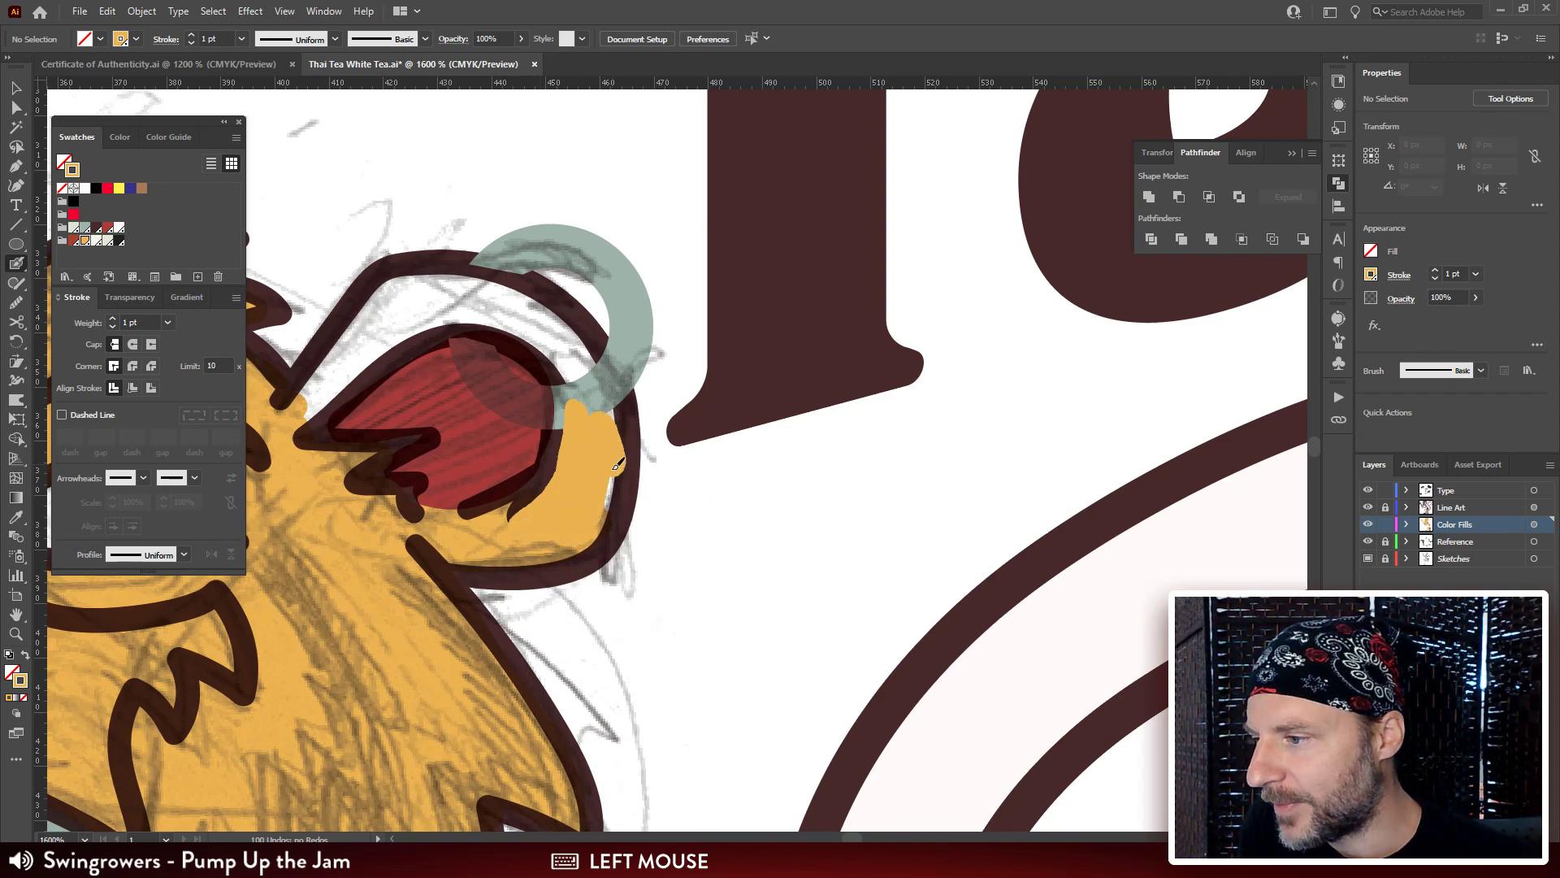
mouse_move(608, 518)
left_mouse_down()
mouse_move(545, 563)
mouse_move(415, 554)
left_mouse_up()
Paint gold along the upper rim of the far ear and behind the ring to complete the ear fill.
left_click_drag(457, 356, 664, 406)
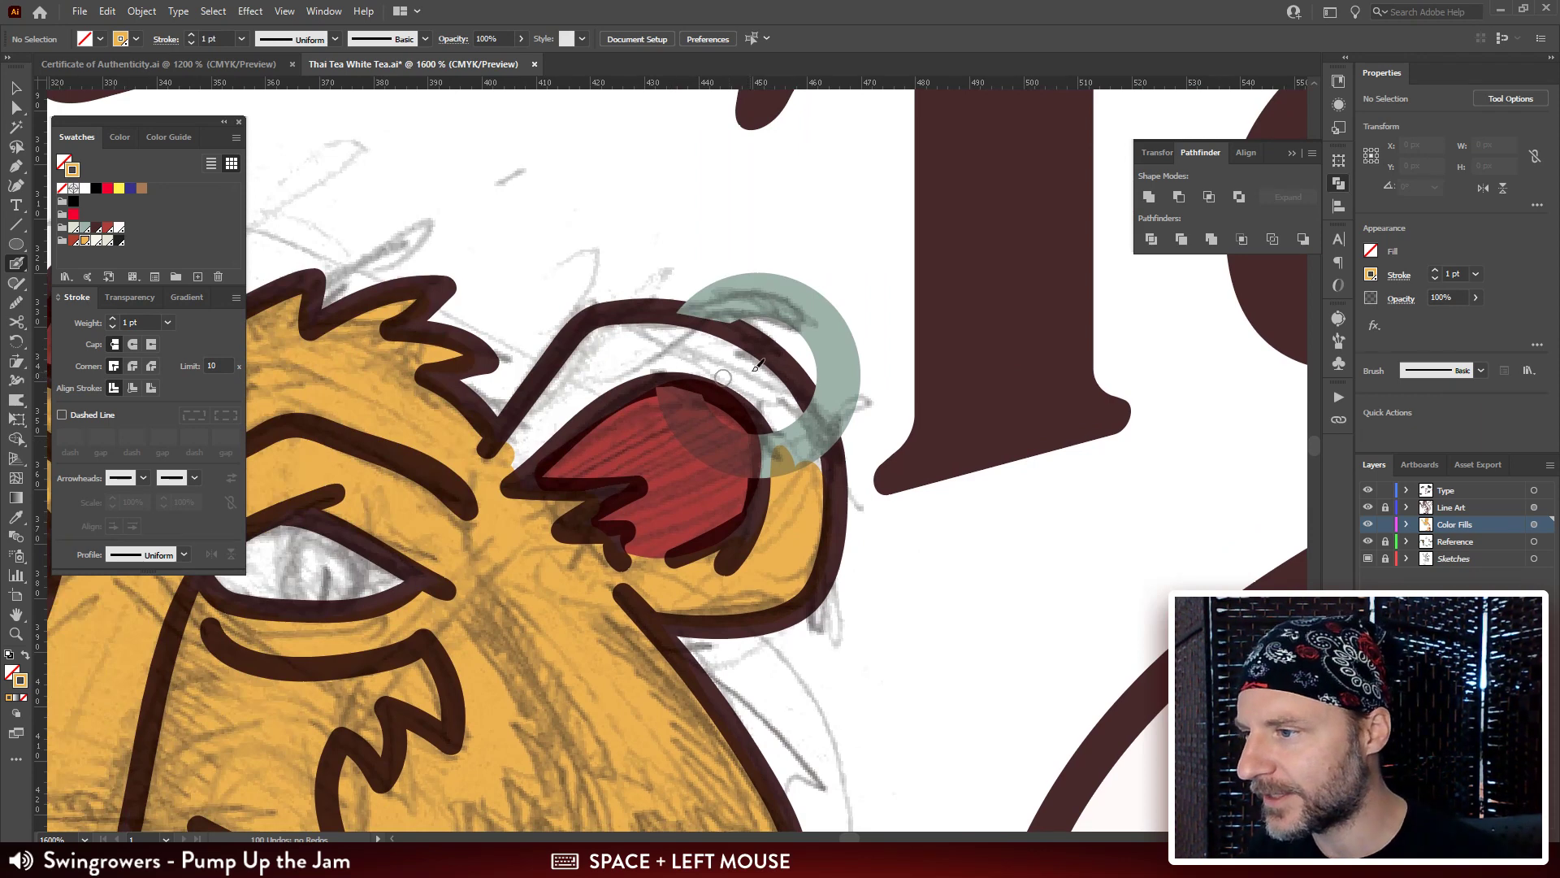
mouse_move(744, 352)
left_mouse_down()
mouse_move(652, 324)
mouse_move(601, 336)
mouse_move(501, 476)
mouse_move(636, 379)
mouse_move(746, 381)
mouse_move(688, 354)
mouse_move(616, 364)
mouse_move(568, 399)
left_mouse_up()
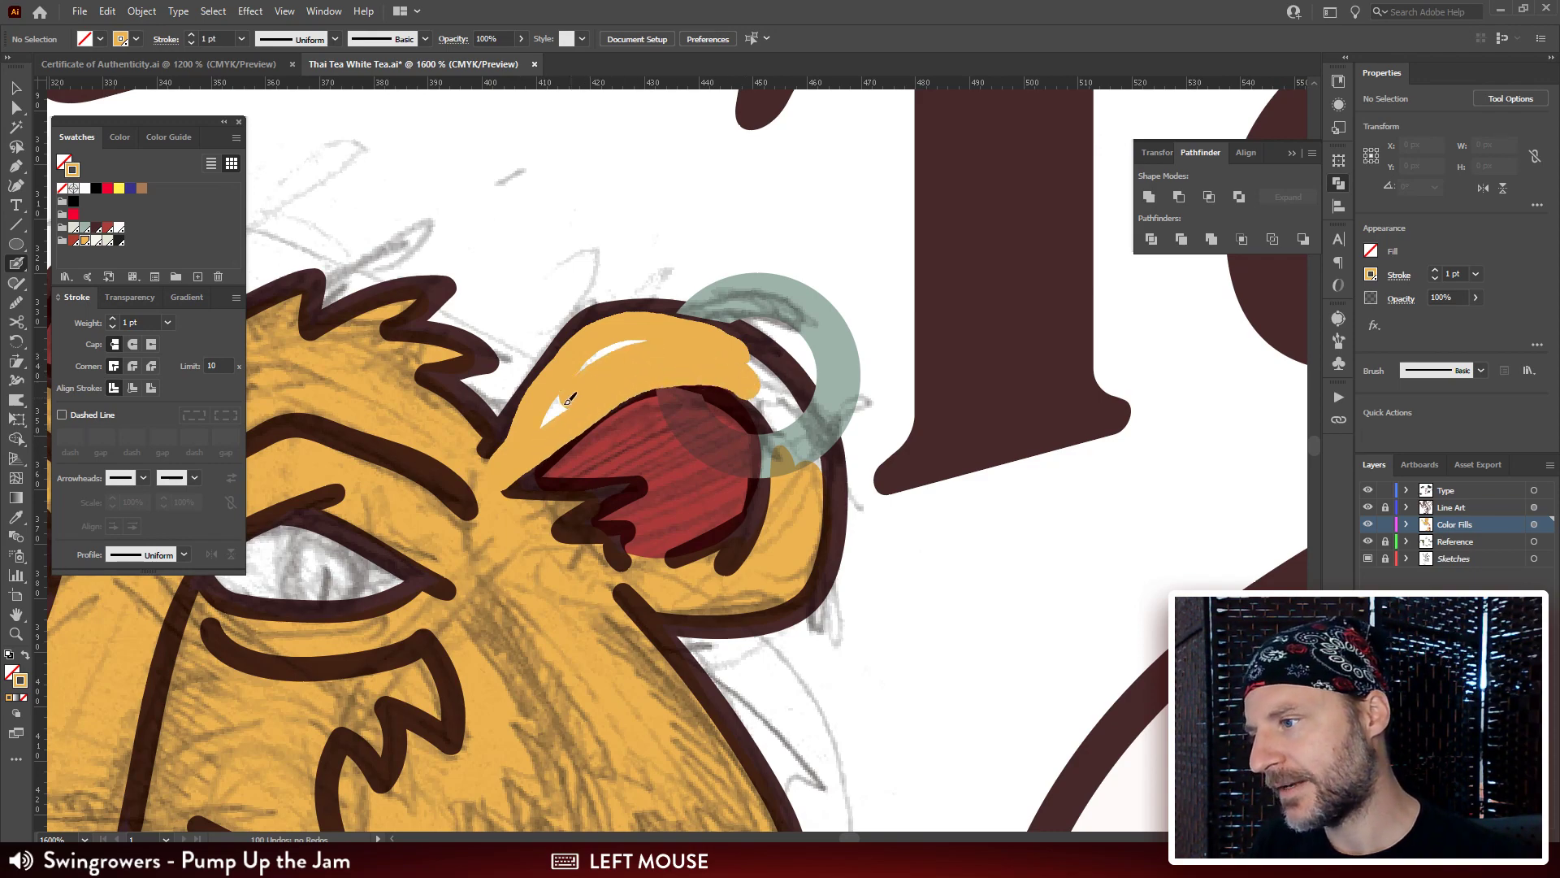
mouse_move(607, 351)
left_mouse_down()
mouse_move(662, 340)
mouse_move(700, 356)
left_mouse_up()
left_click_drag(783, 394, 630, 337)
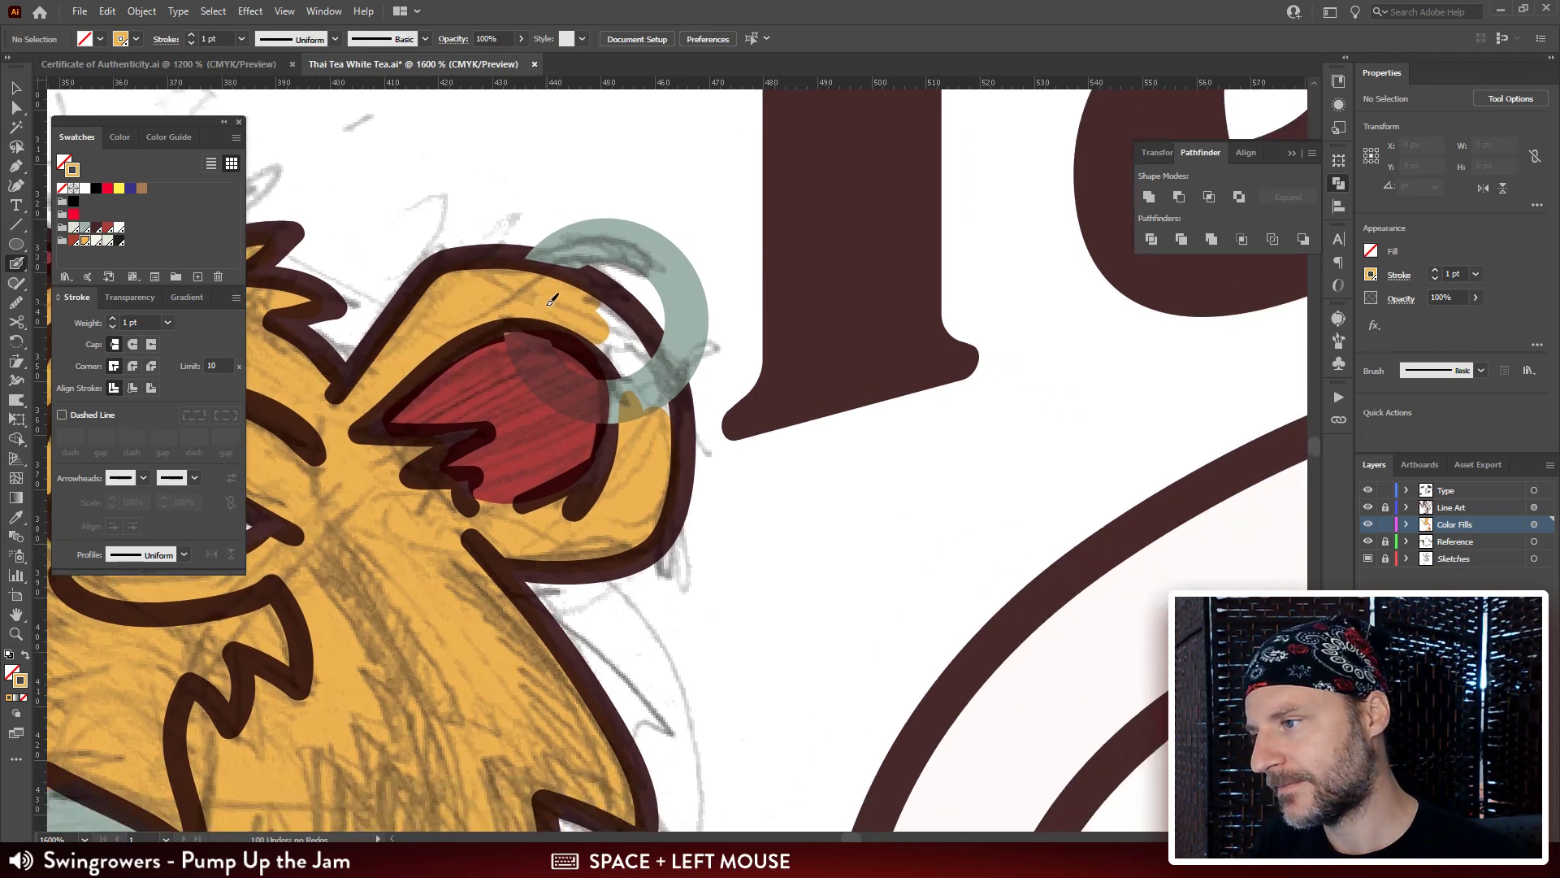
mouse_move(552, 300)
left_mouse_down()
mouse_move(620, 349)
mouse_move(631, 425)
mouse_move(629, 342)
mouse_move(598, 303)
mouse_move(646, 352)
mouse_move(662, 416)
left_mouse_up()
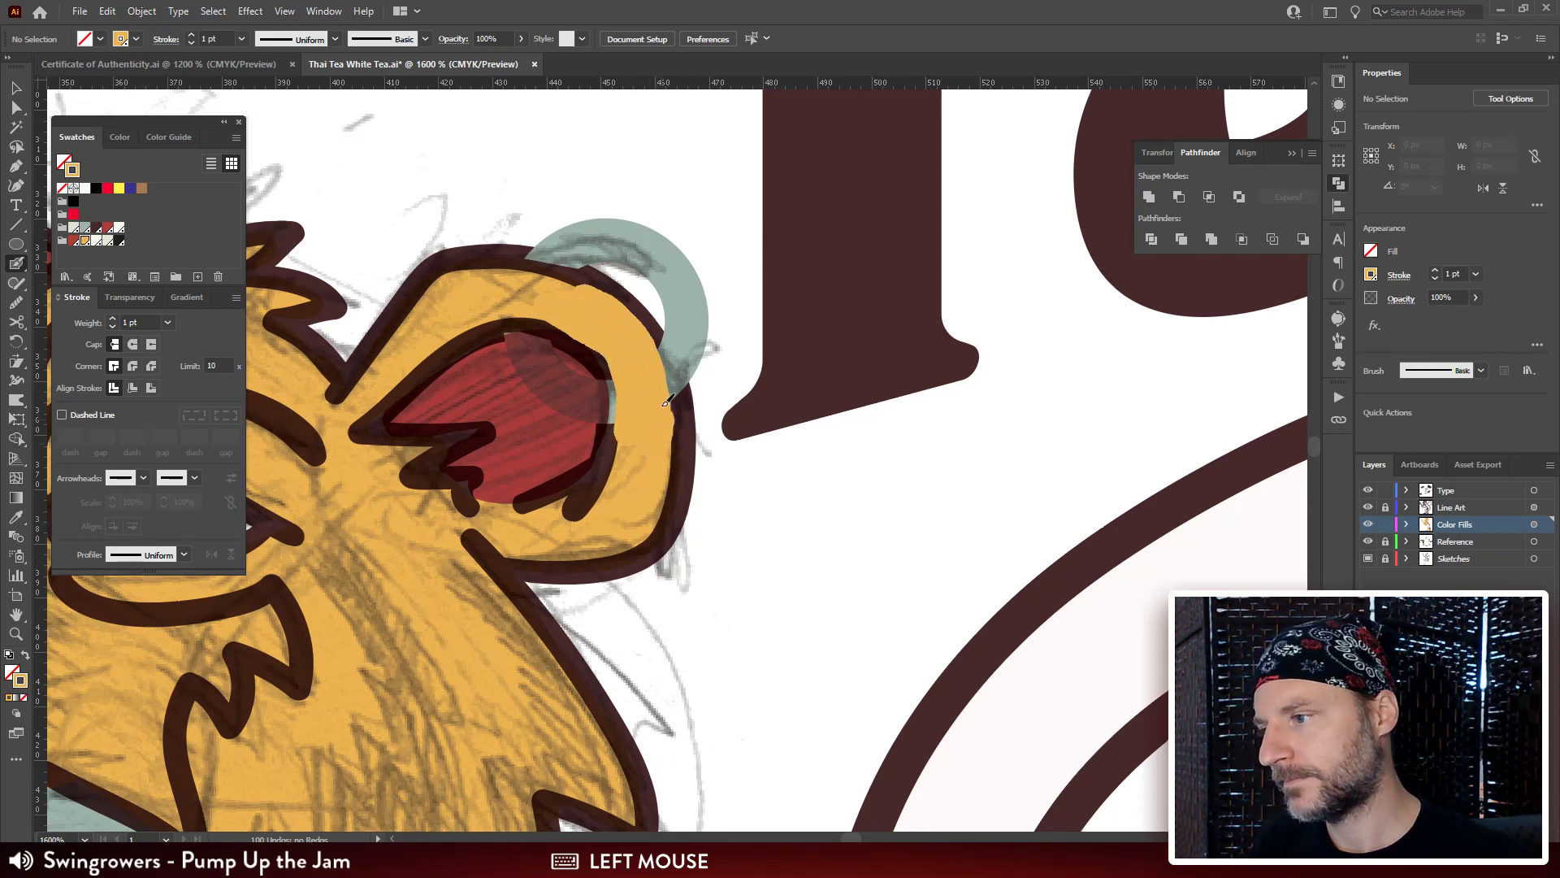
left_click_drag(642, 329, 640, 326)
mouse_move(602, 388)
left_mouse_down()
mouse_move(620, 453)
mouse_move(684, 363)
left_mouse_up()
Unlock the Line Art layer and cut the grey-green ring from the far ear.
key("v")
key("ctrl+minus")
key("ctrl+minus")
key("ctrl+minus")
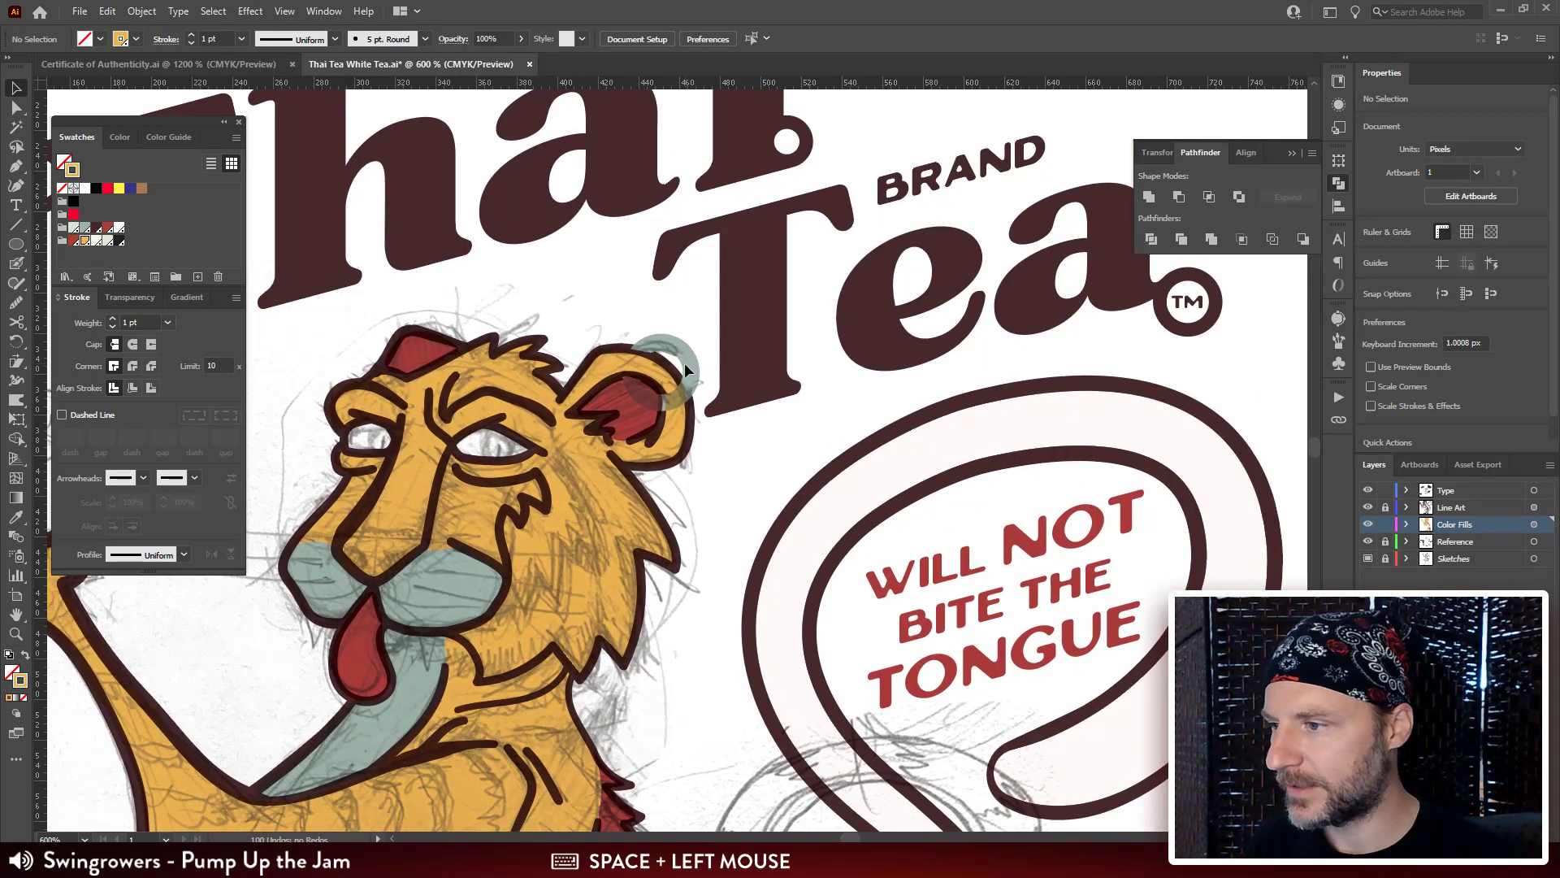
left_click(1367, 522)
left_click(1384, 507)
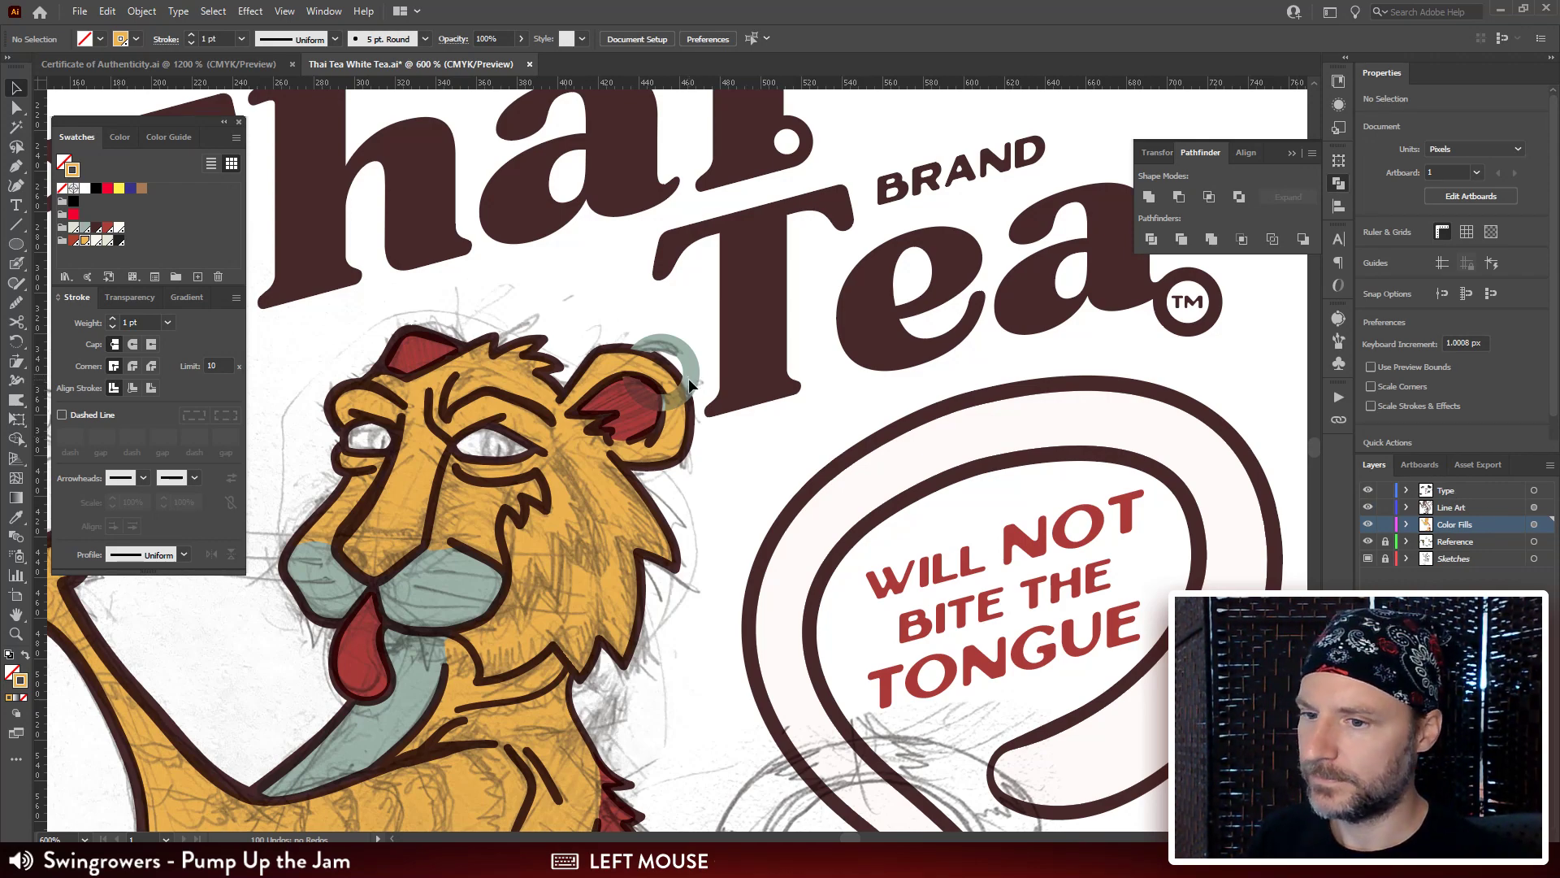
key("ctrl+alt+2")
left_click(684, 351)
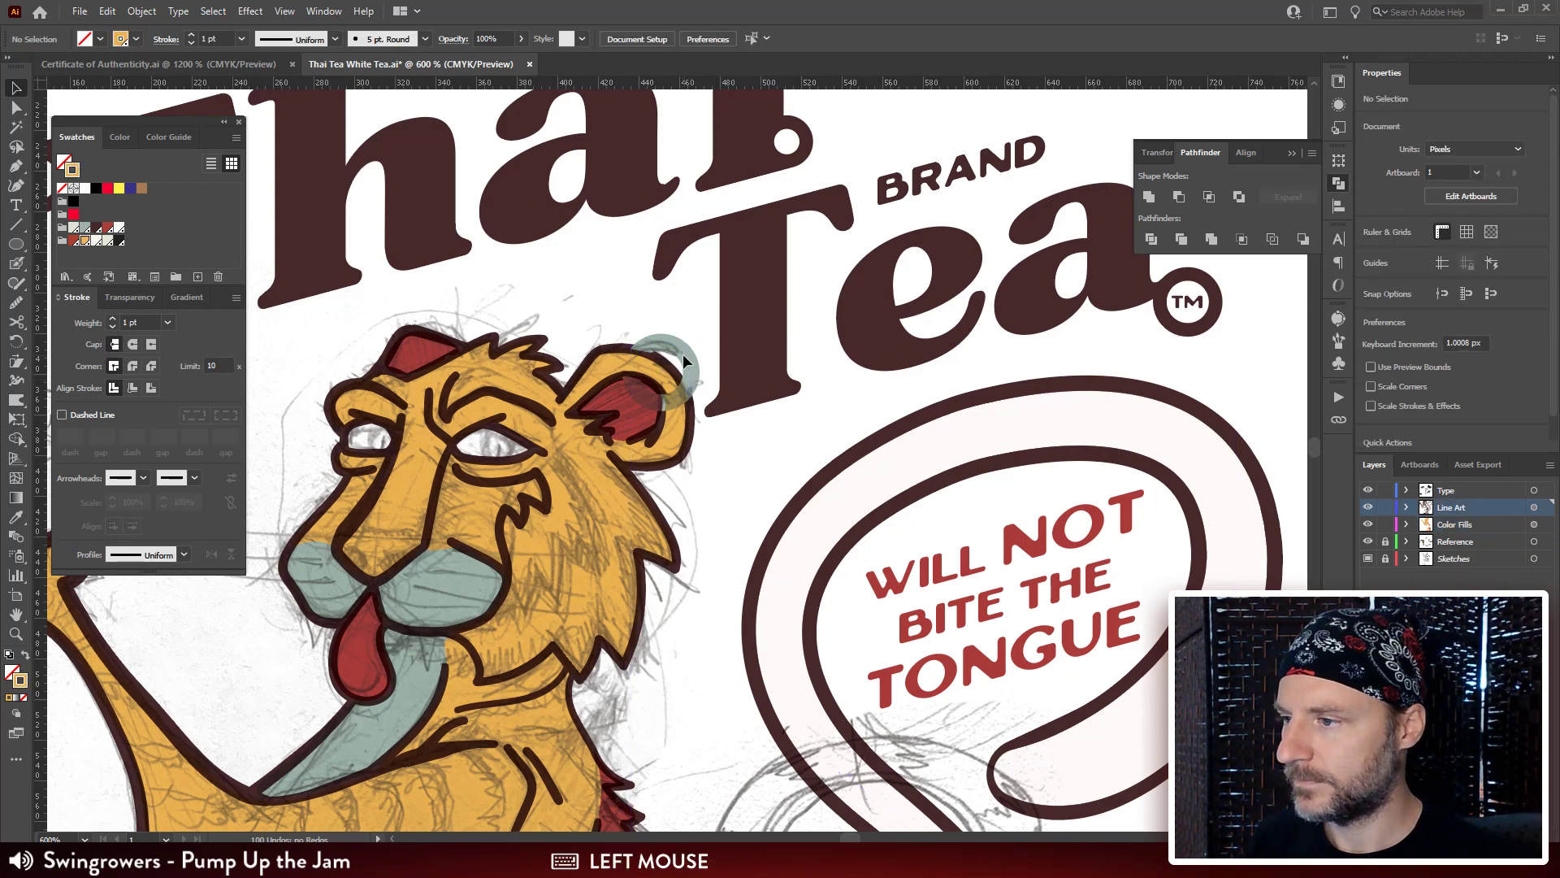
left_click(689, 356)
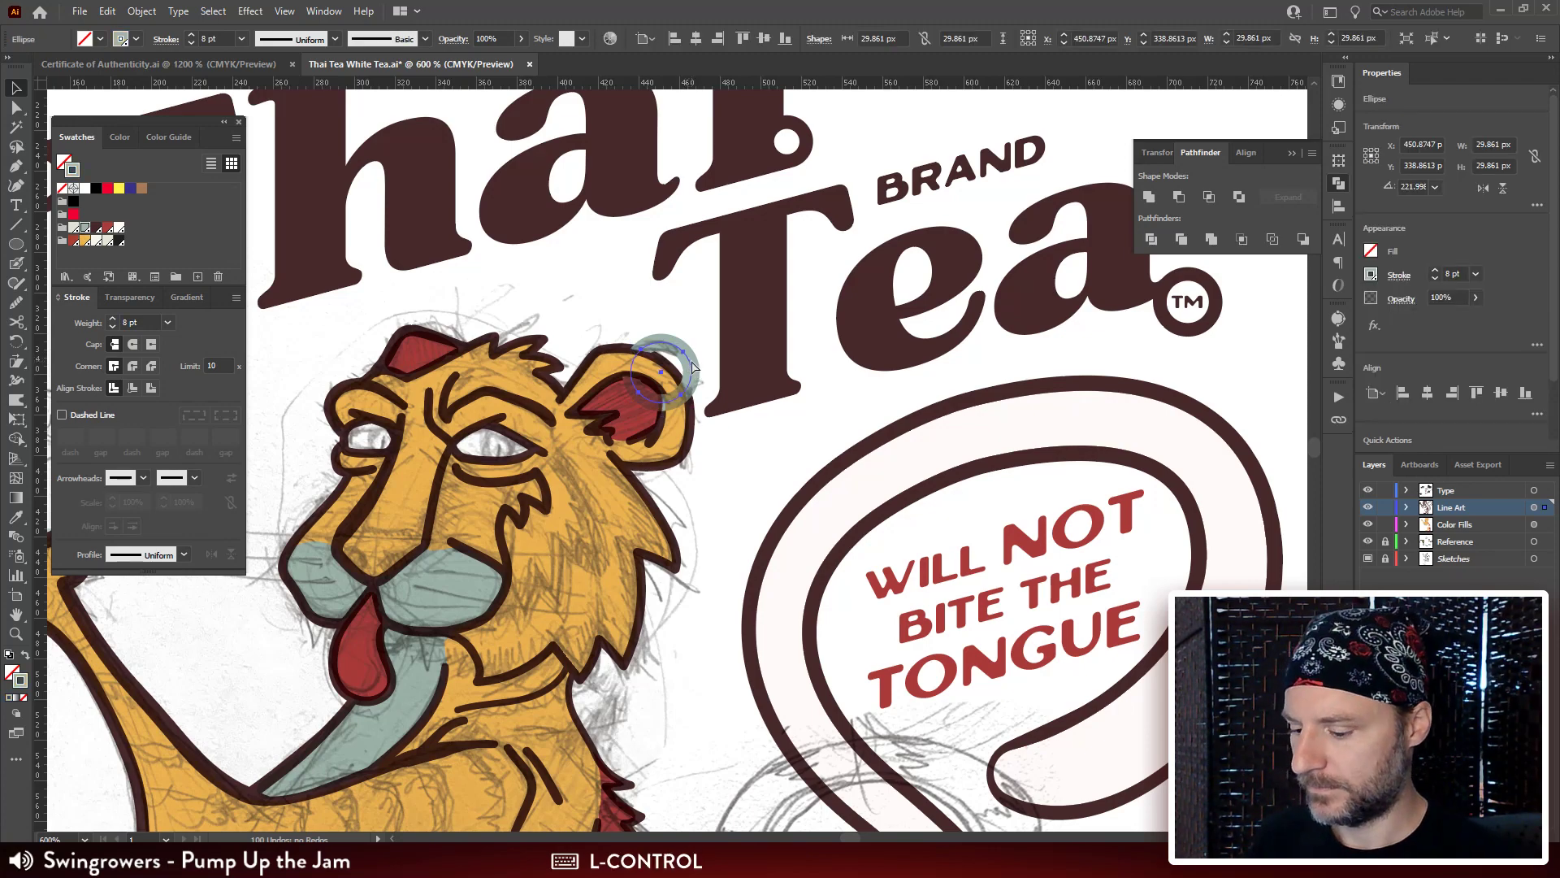
left_click(1079, 429)
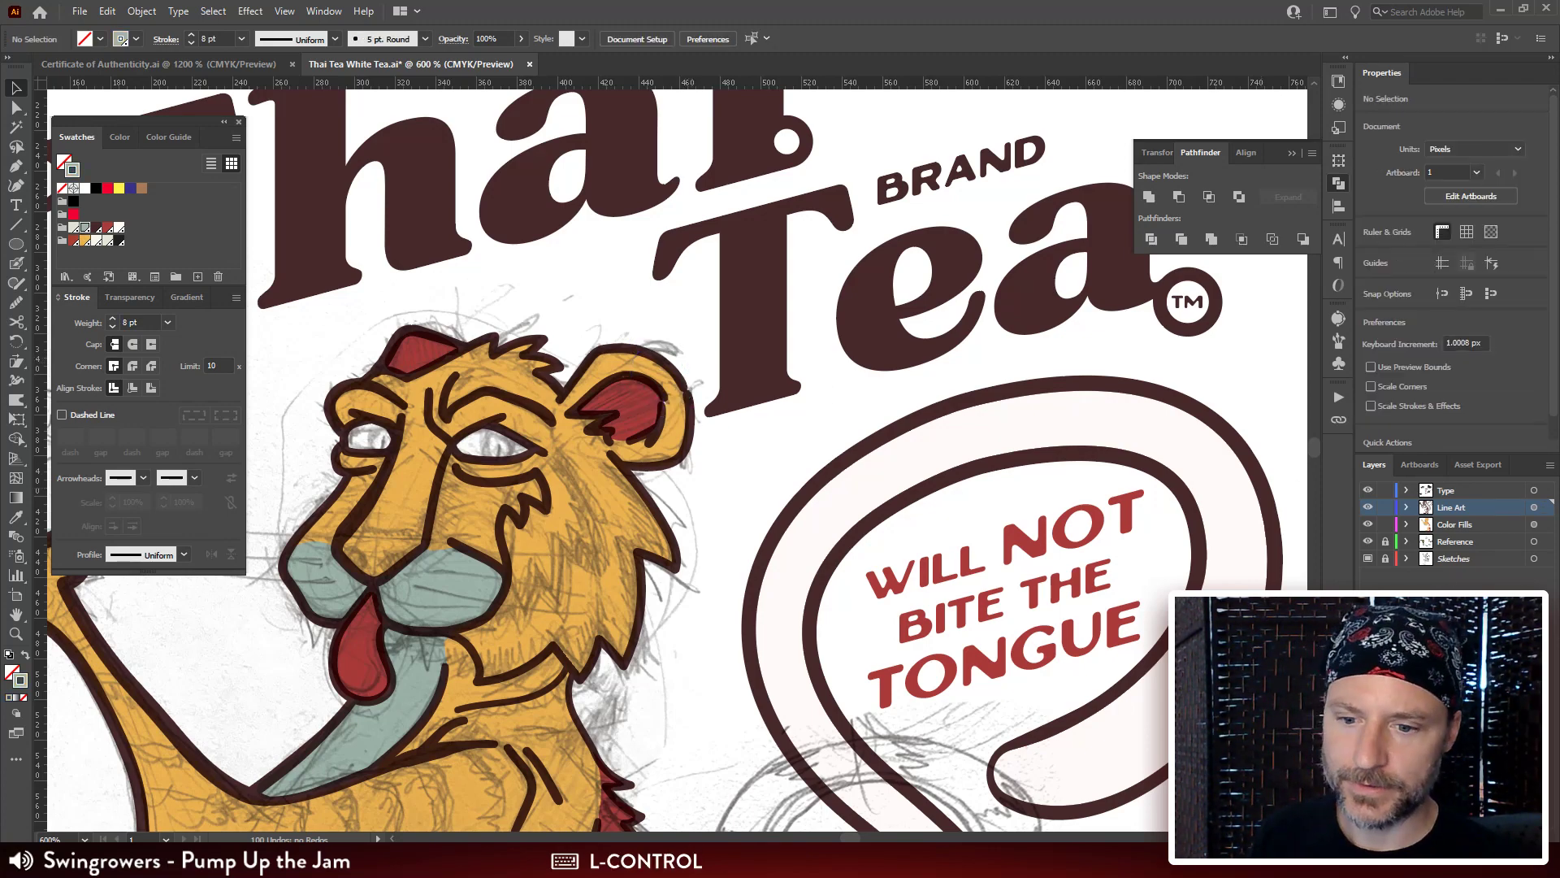
Create a layer named Accessories above Line Art and paste the ring in front on it.
key("ctrl+l")
double_click(1451, 509)
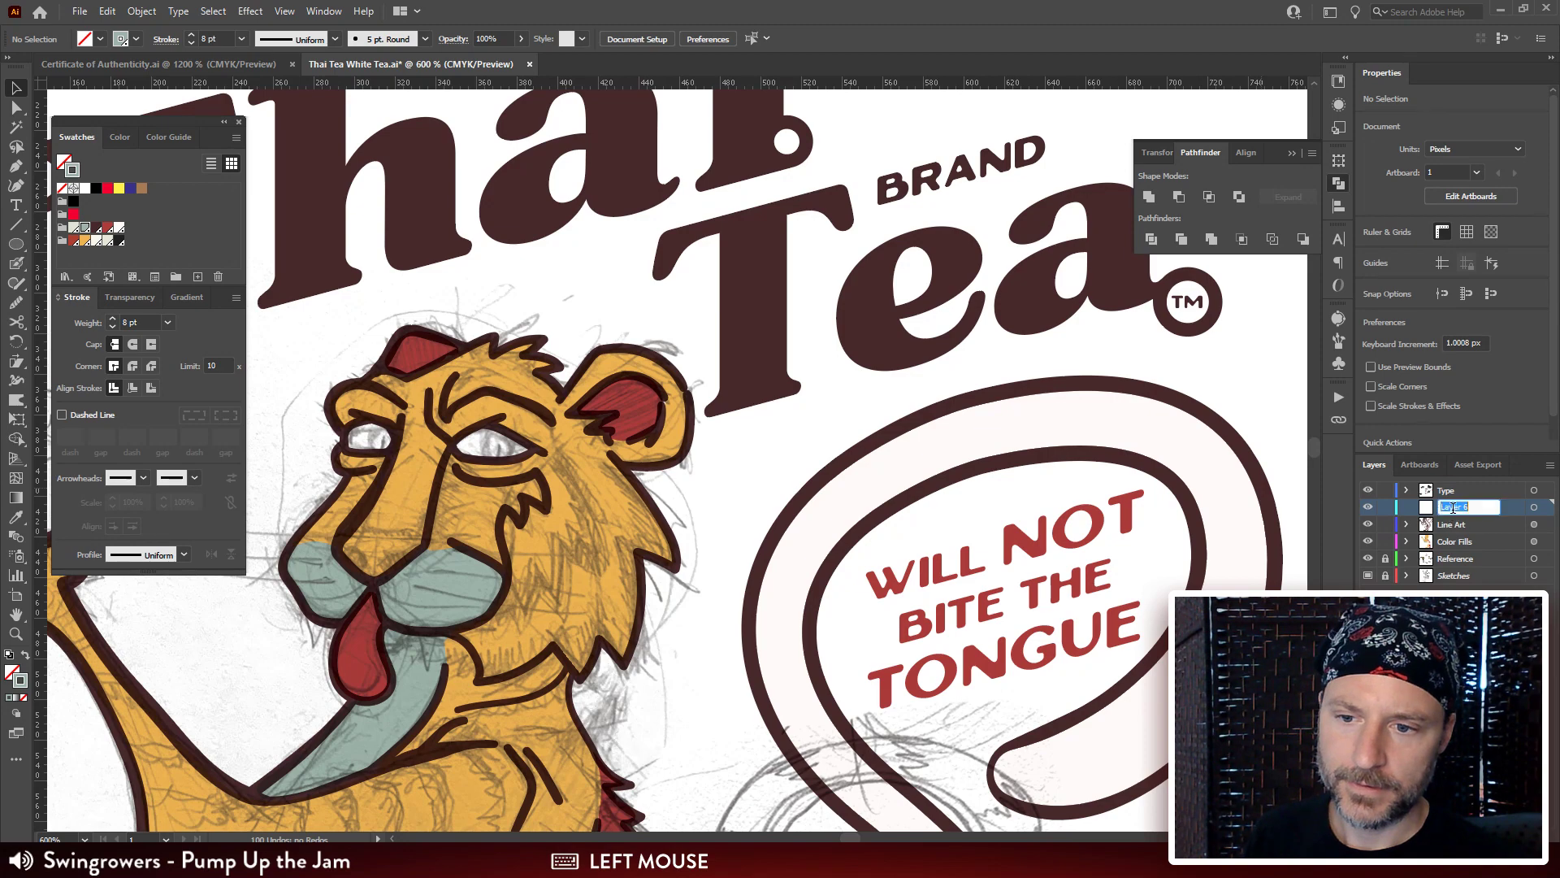
type("Accesws")
key("BackSpace")
key("BackSpace")
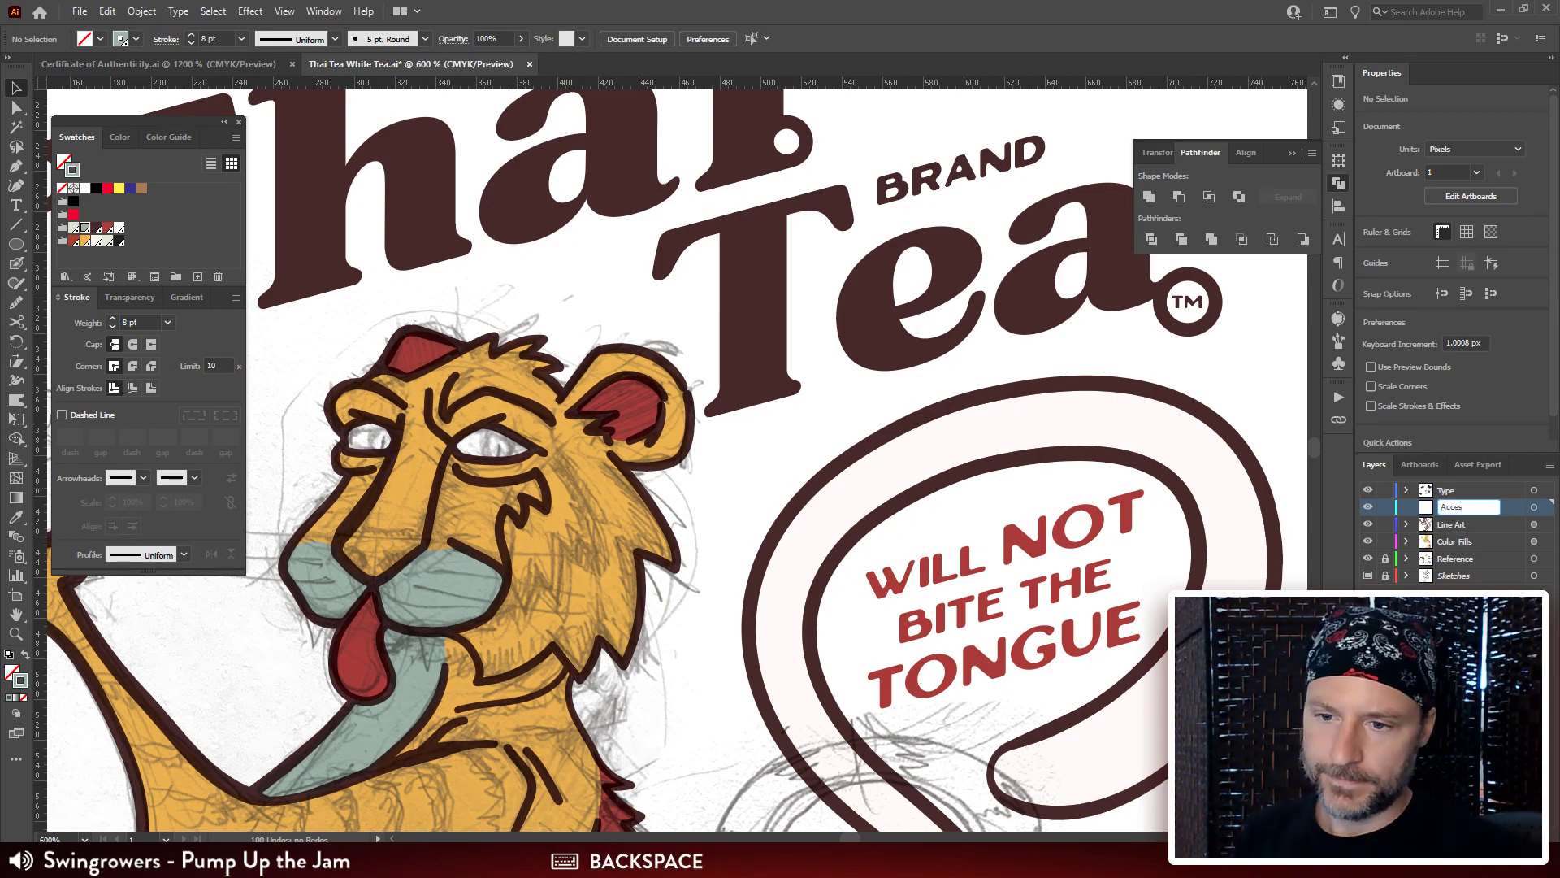
type("sories")
left_click(1449, 511)
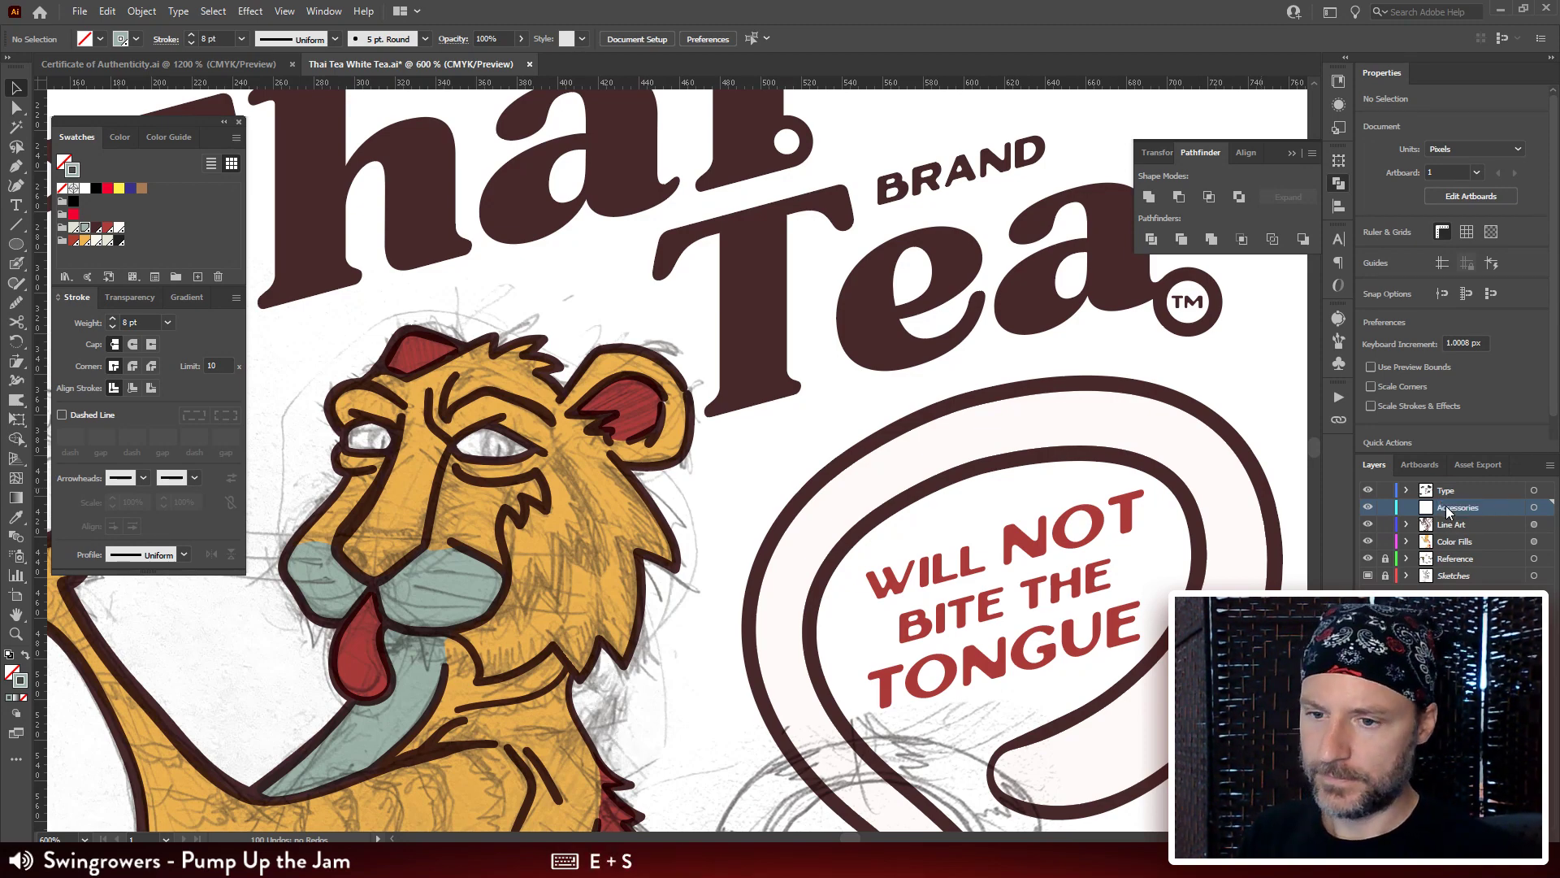
key("ctrl+f")
left_click_drag(669, 305, 629, 259)
left_click(627, 296)
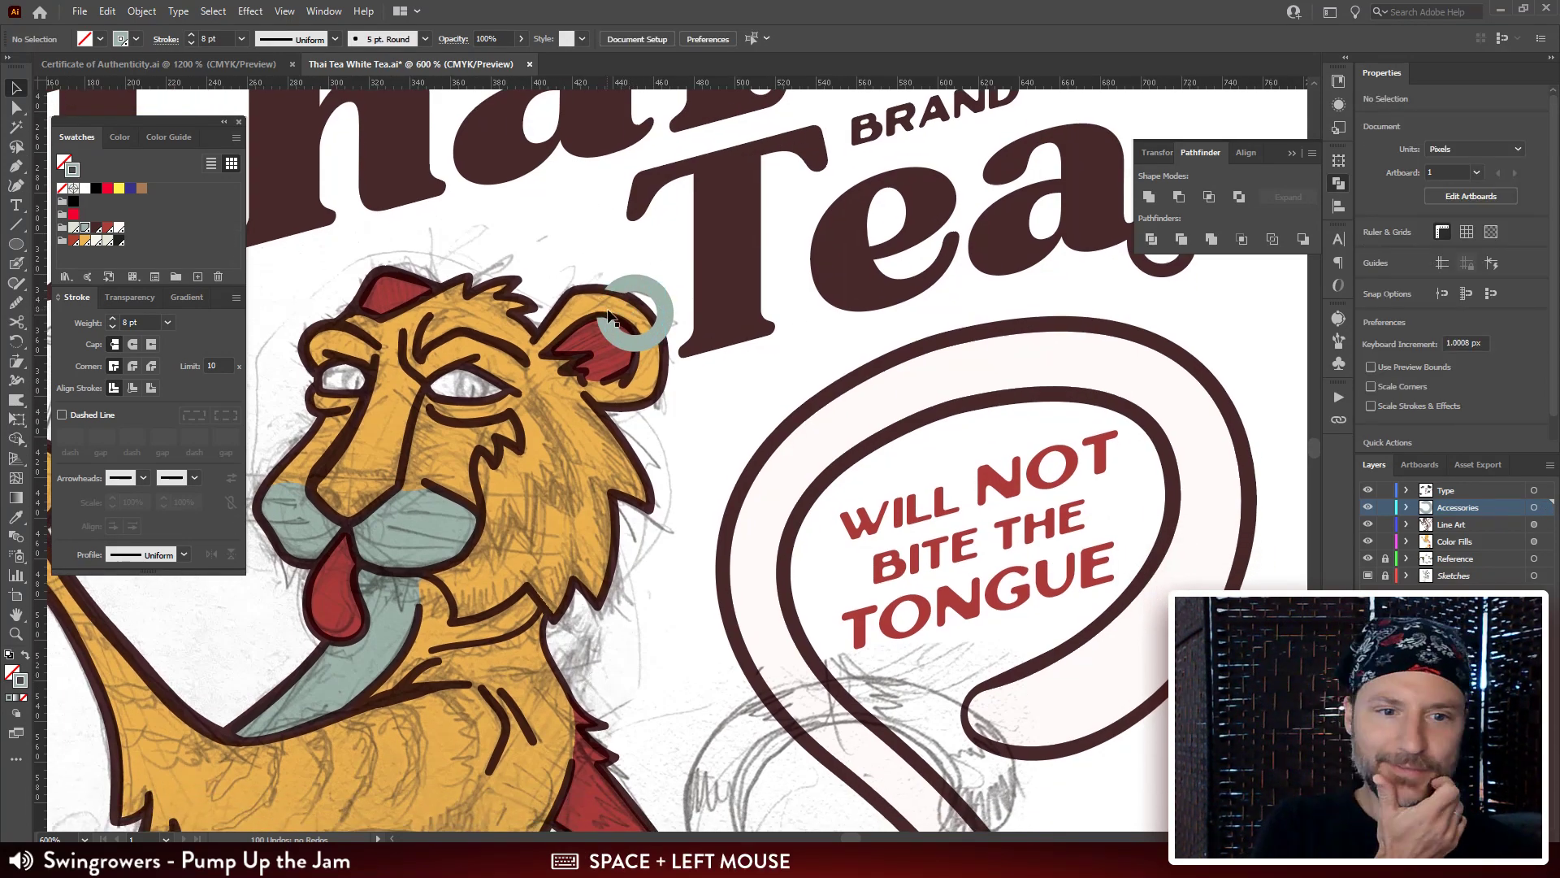
key("ctrl+equal")
key("ctrl+equal")
key("ctrl+equal")
key("ctrl+equal")
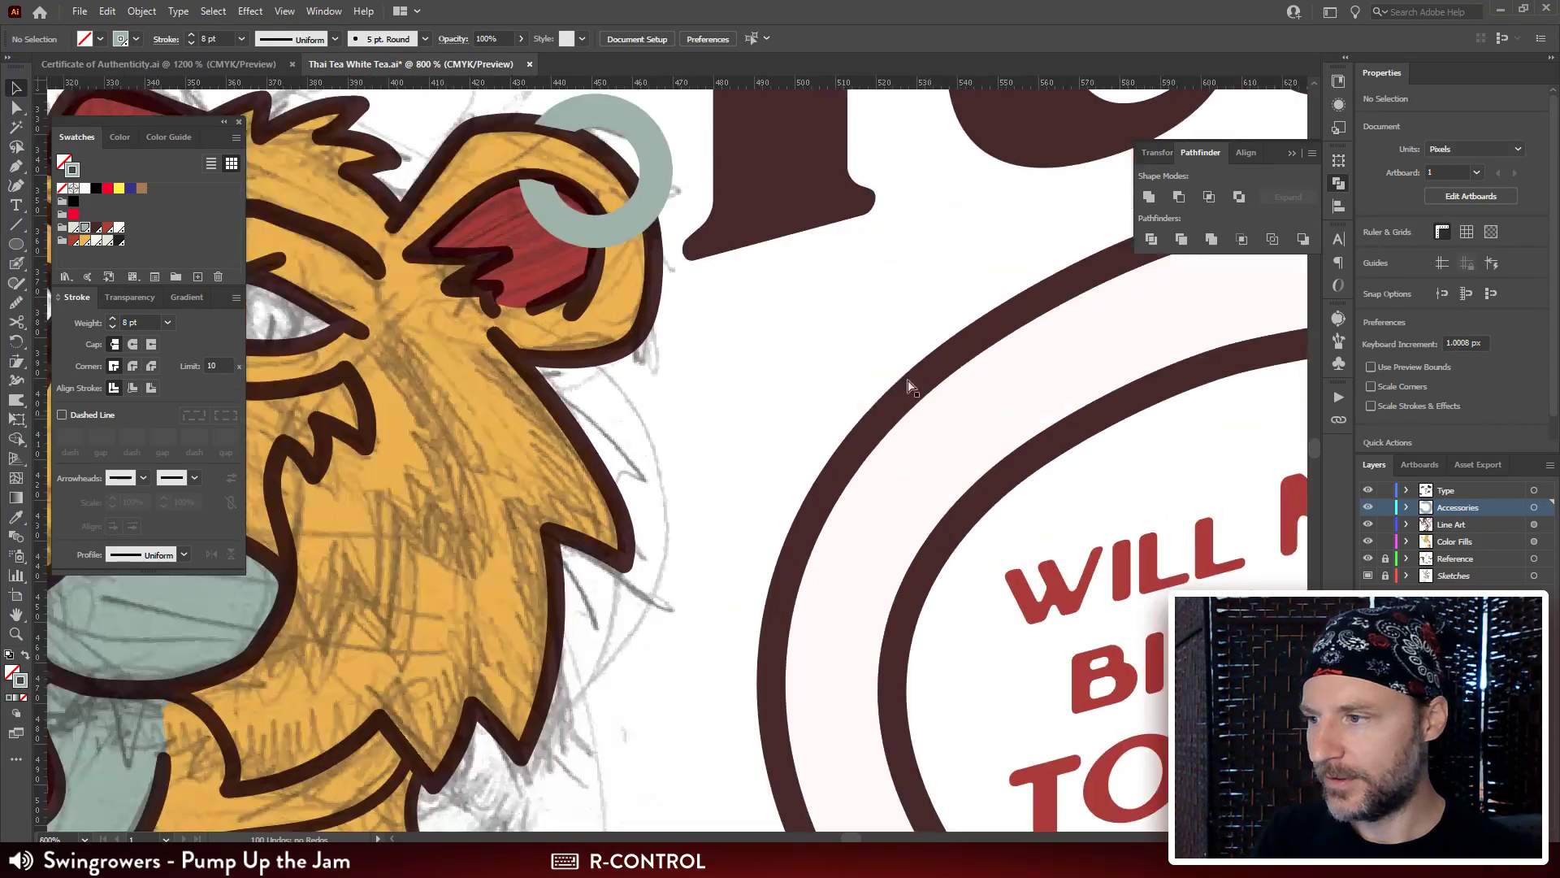
left_click_drag(560, 106, 626, 303)
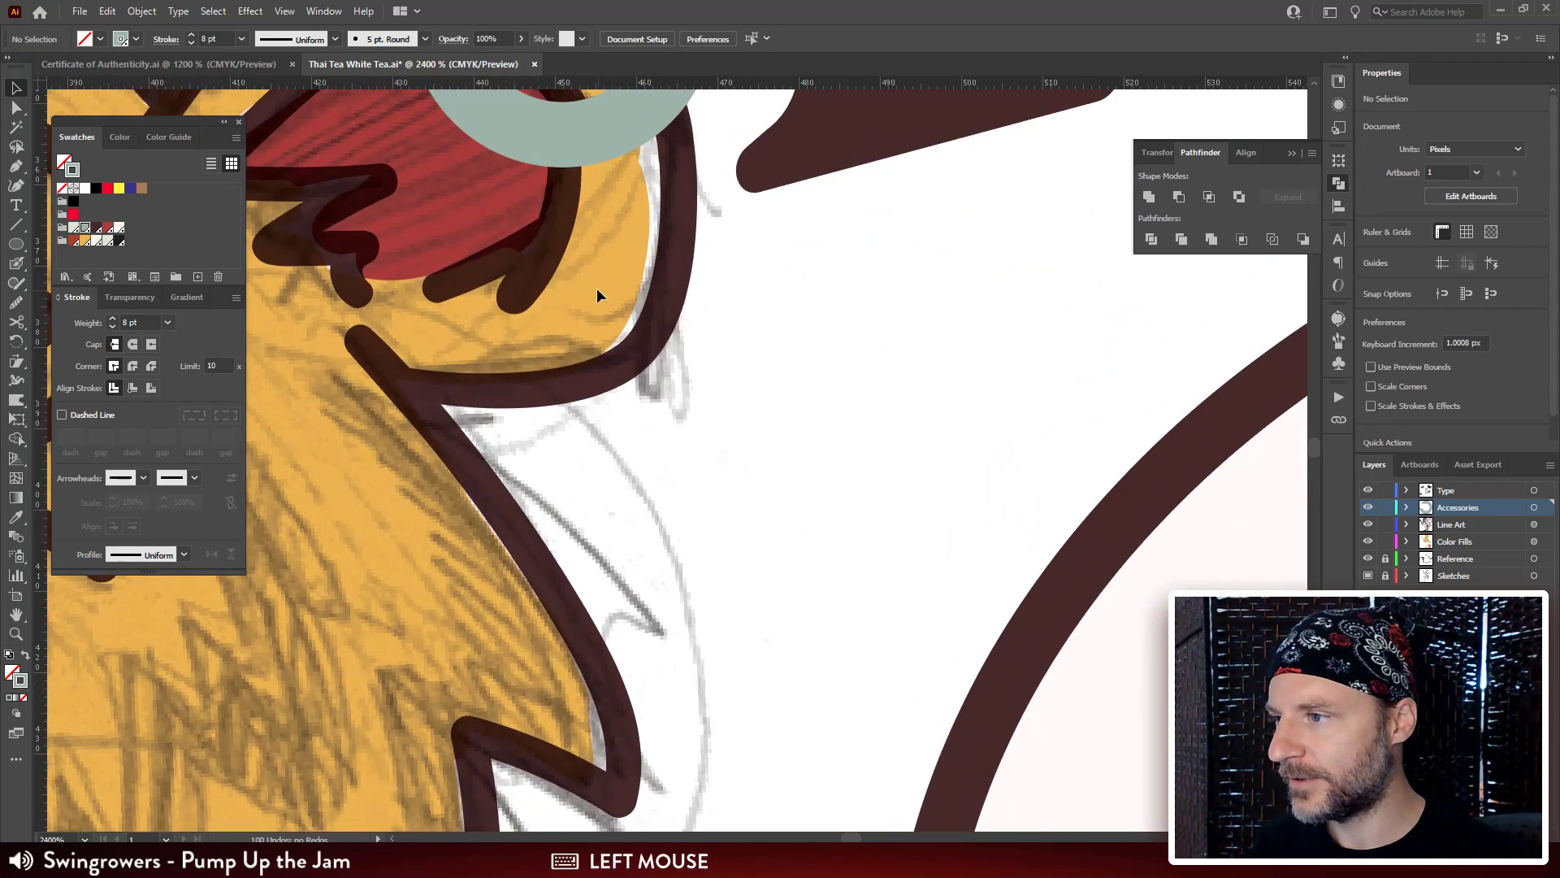
left_click(639, 322)
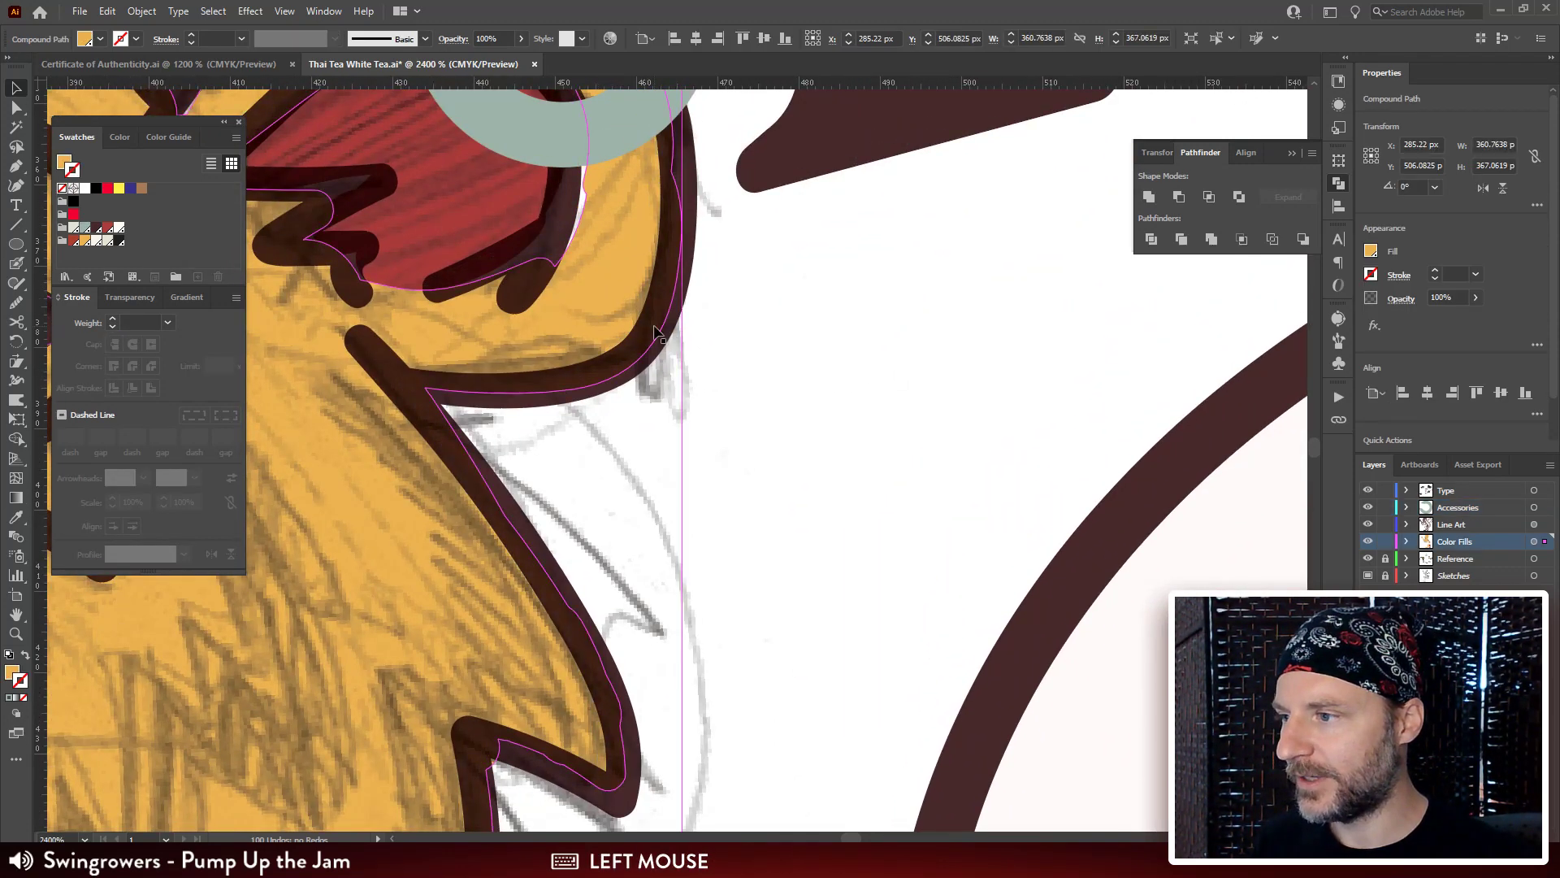
key("ctrl+z")
left_click(437, 217)
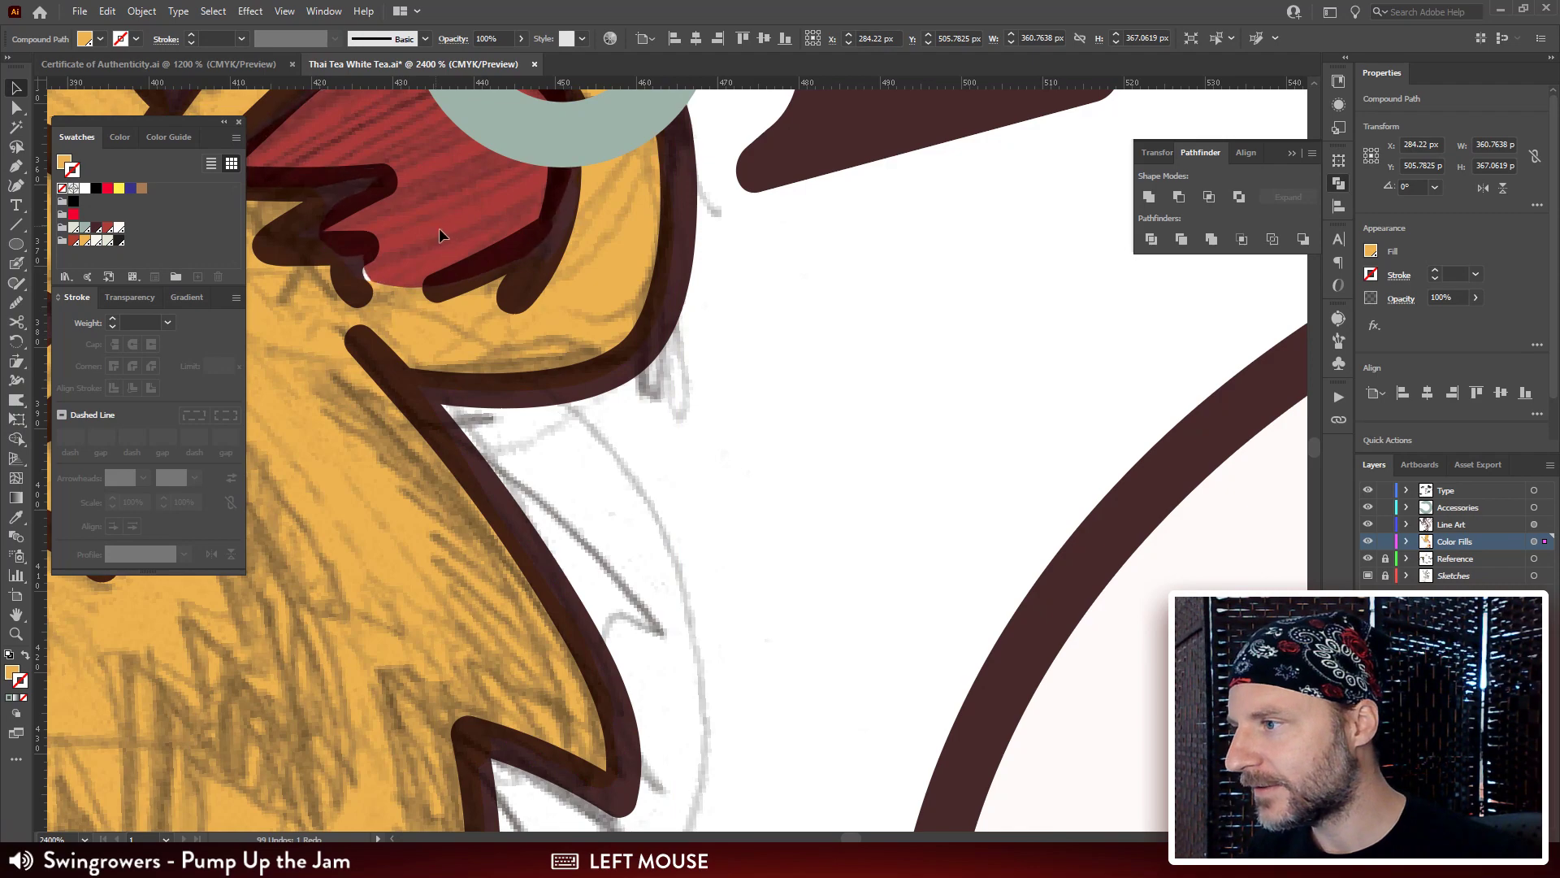
key("ctrl+z")
left_click(774, 324)
Select the ring on the Accessories layer and open its opacity mask for editing.
left_click_drag(650, 92, 712, 326)
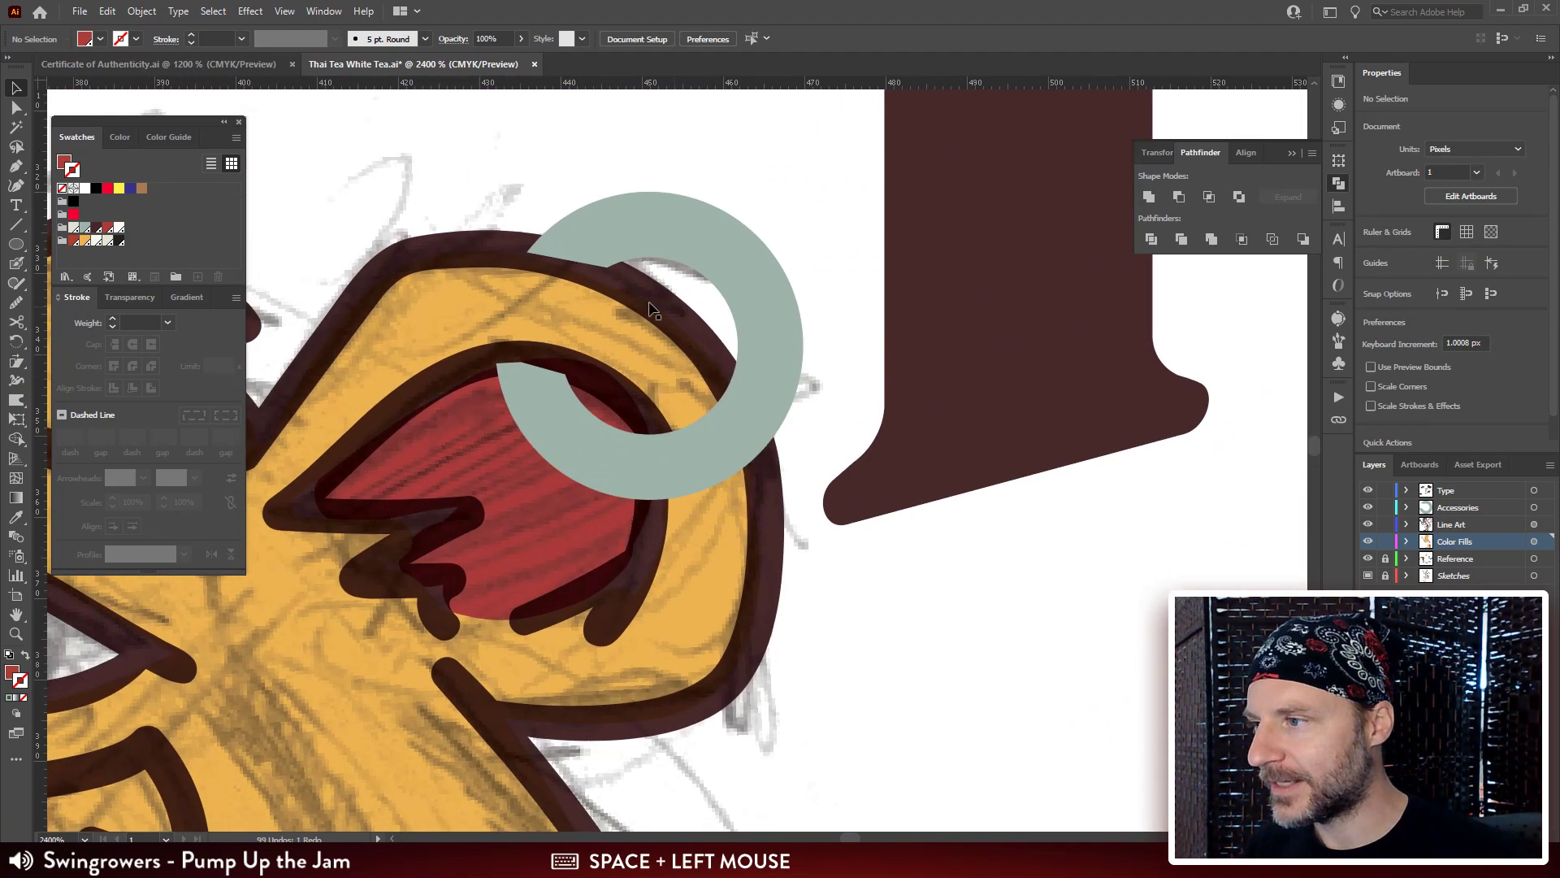
key("a")
left_click(626, 239)
left_click(837, 309)
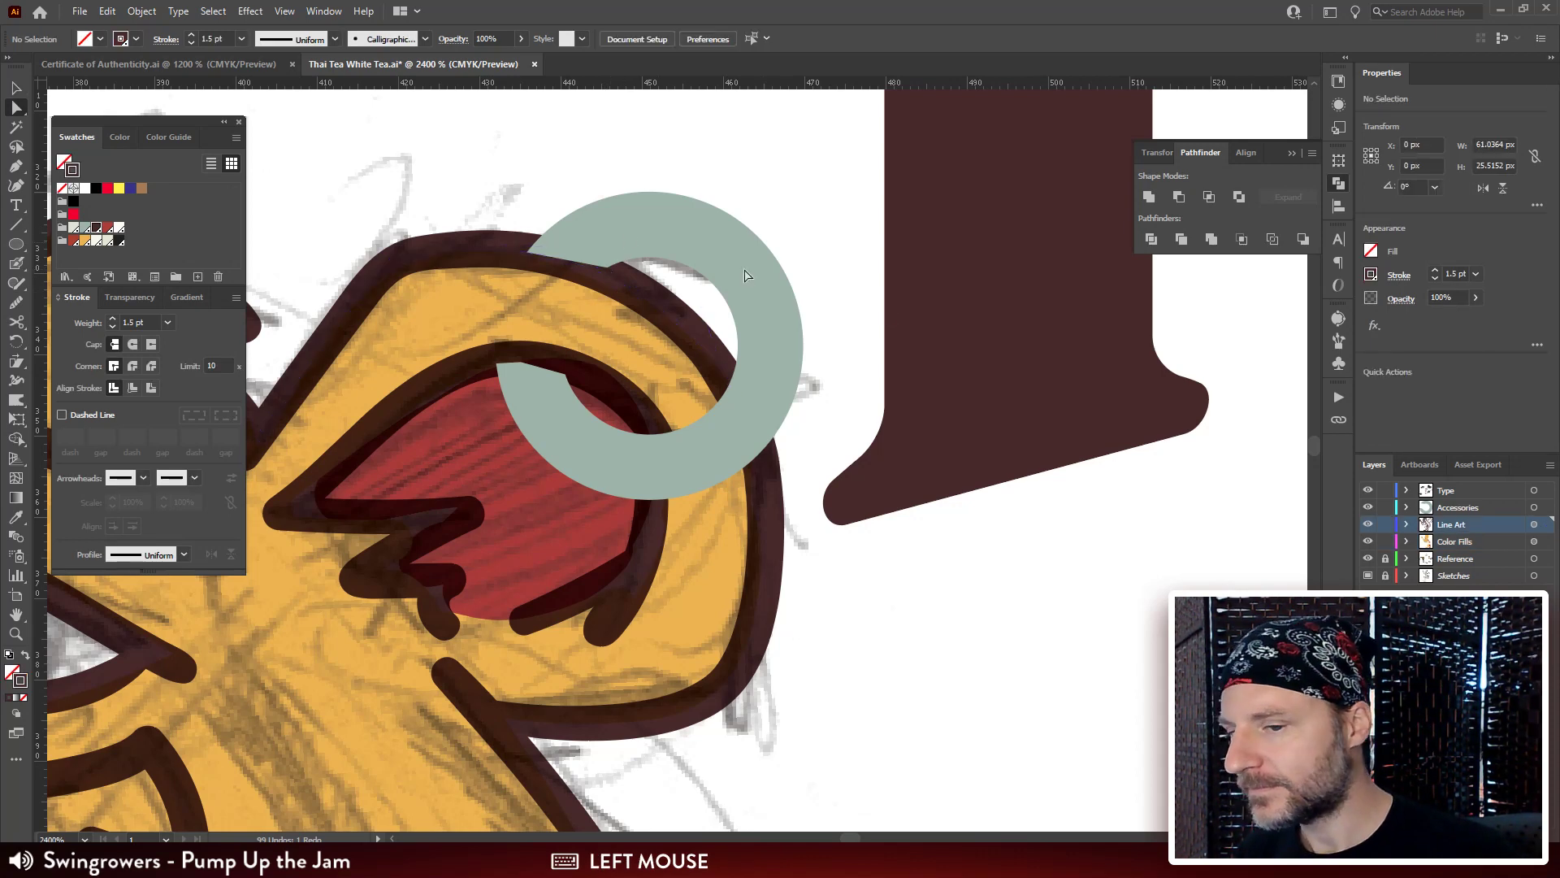
left_click(1461, 510)
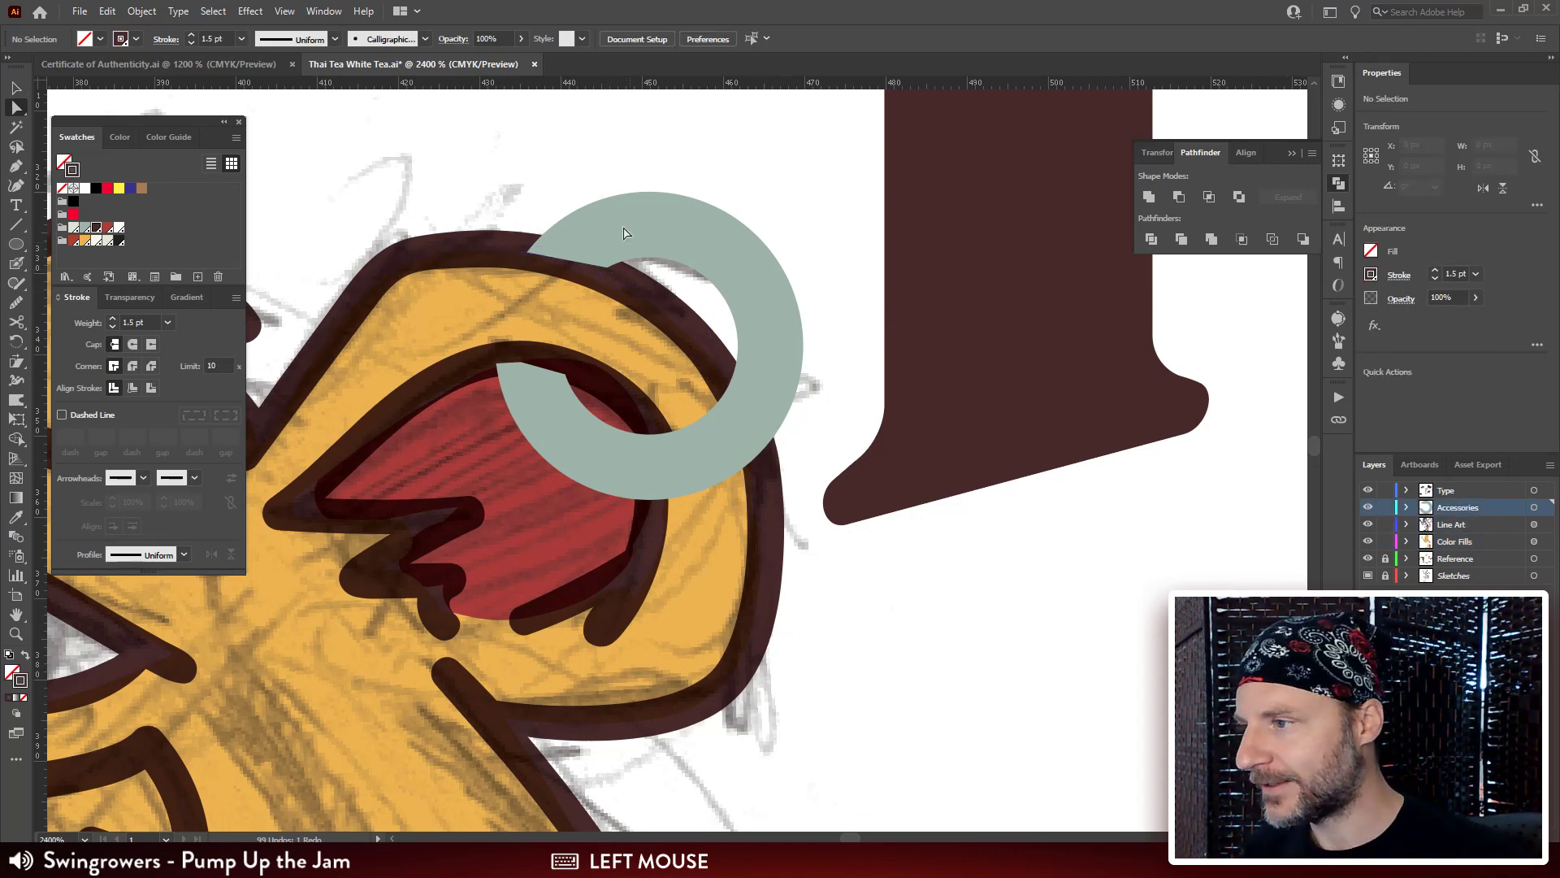
left_click(647, 235)
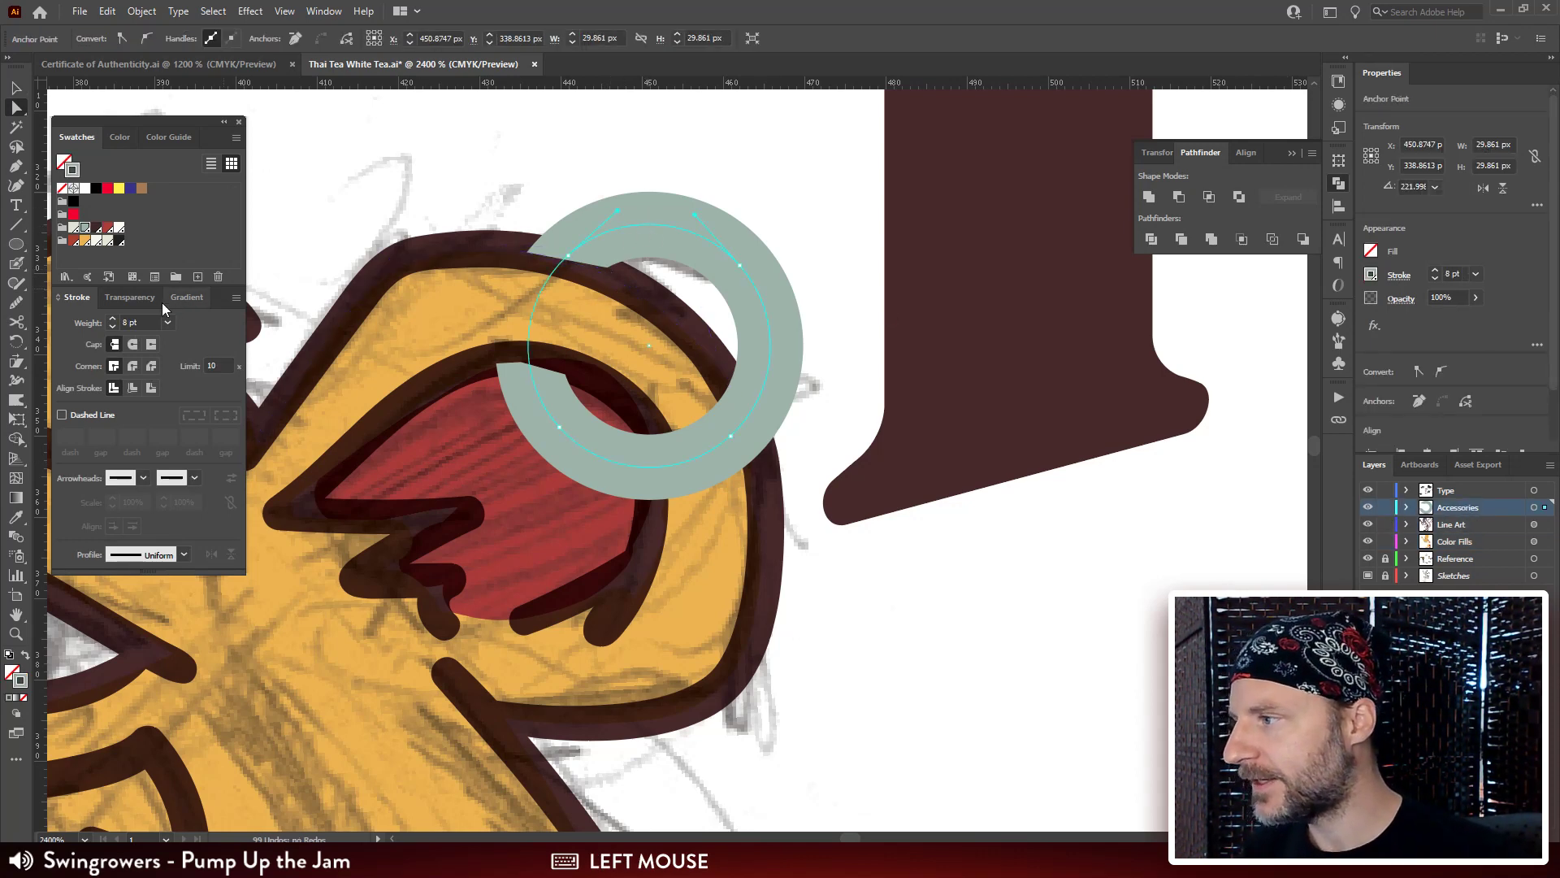
left_click(150, 298)
left_click(139, 372)
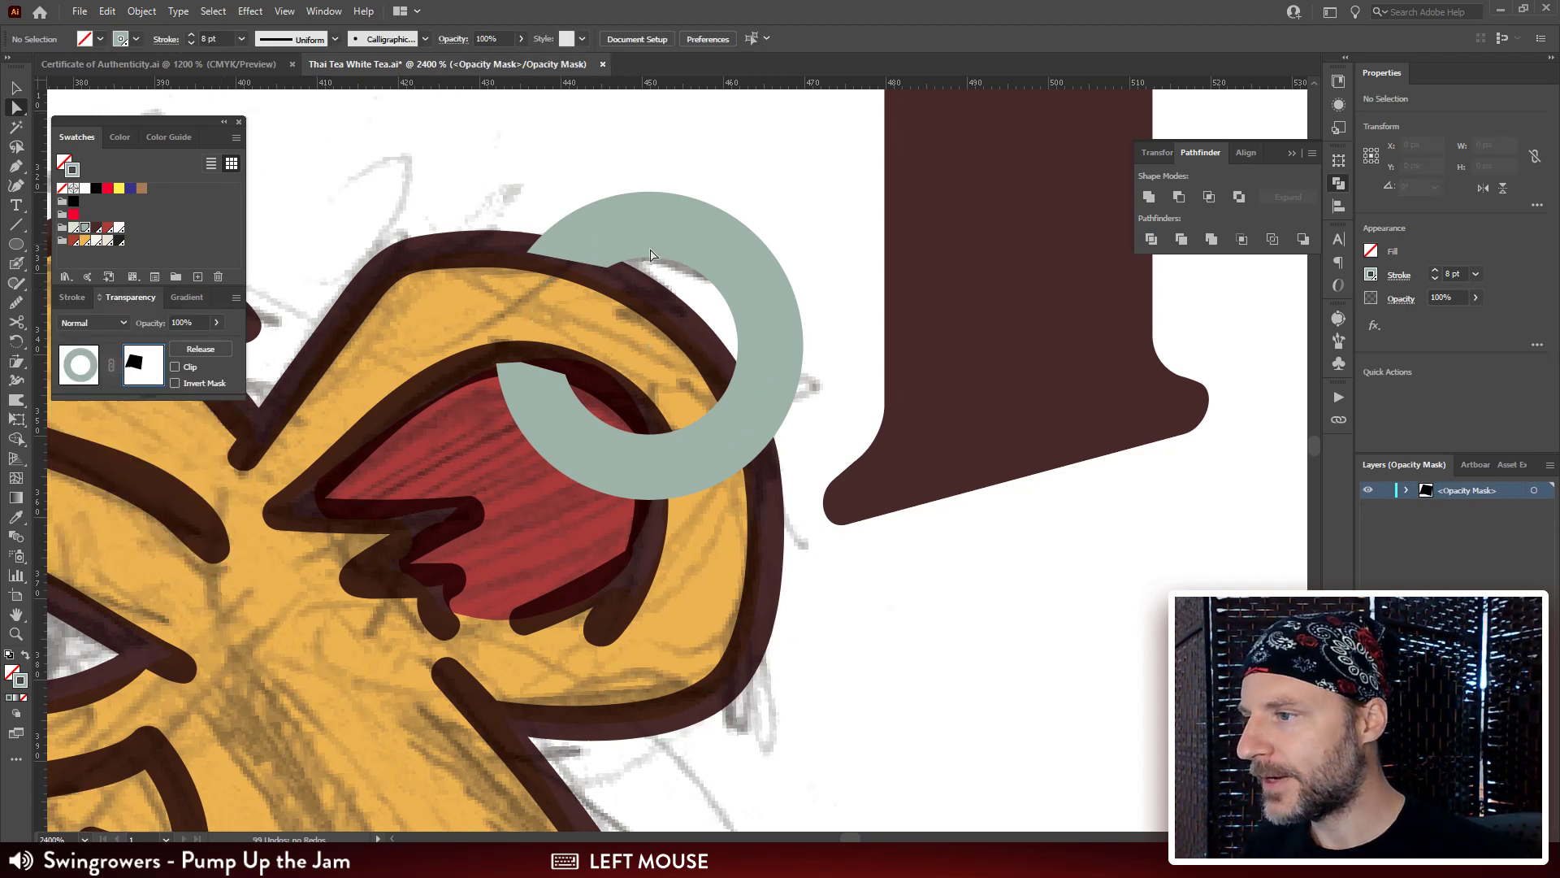
Reshape the upper edge of the opacity mask shape to follow the ear's outer outline where the ring passes behind it.
left_click_drag(679, 204, 622, 266)
left_click_drag(508, 250, 527, 182)
left_click(502, 241)
left_click(613, 290)
key("a")
left_click_drag(622, 212, 627, 213)
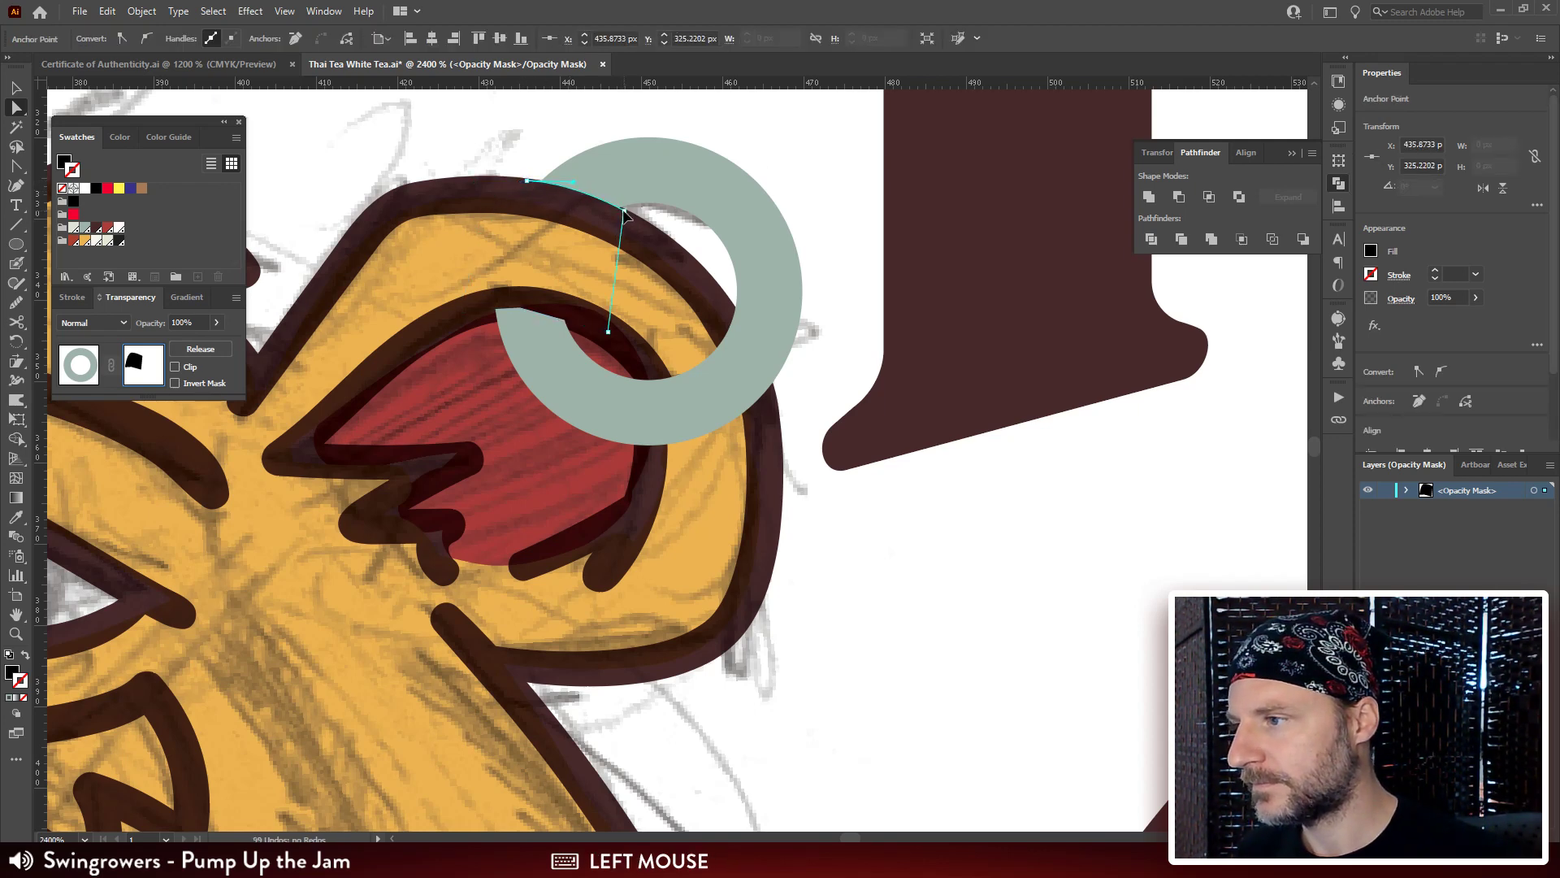
Fit the lower edge of the mask shape to the curve of the inner ear outline and deselect it.
left_click_drag(599, 318, 617, 282)
left_click(622, 278)
mouse_move(517, 264)
left_mouse_down()
mouse_move(488, 270)
mouse_move(542, 258)
left_mouse_up()
left_click(538, 258, "shift")
key("a")
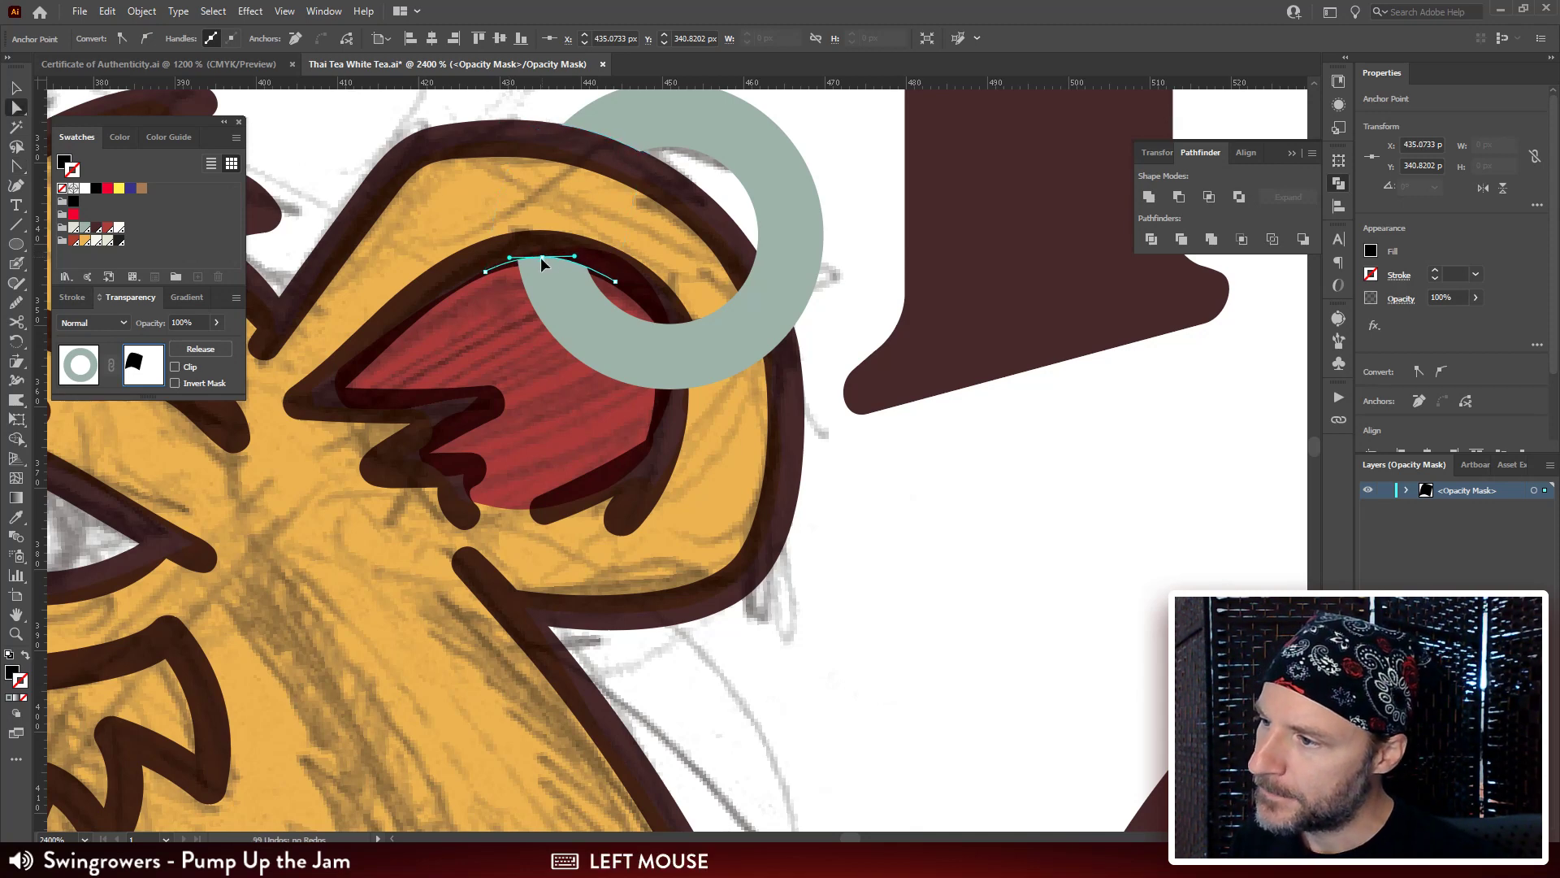
left_click(546, 261)
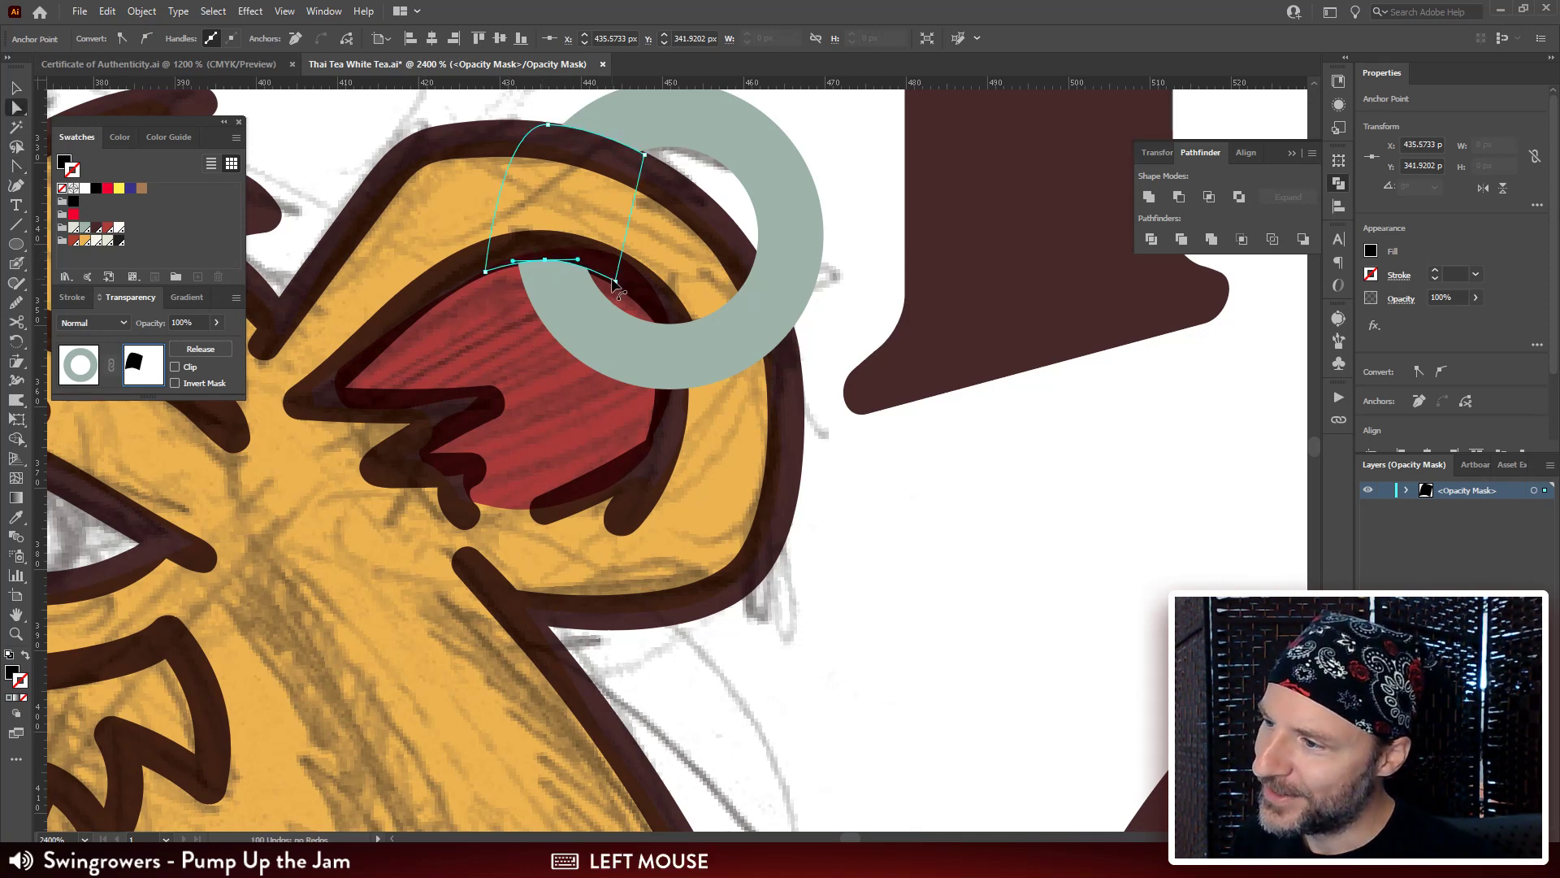
left_click(615, 281)
left_click(550, 268)
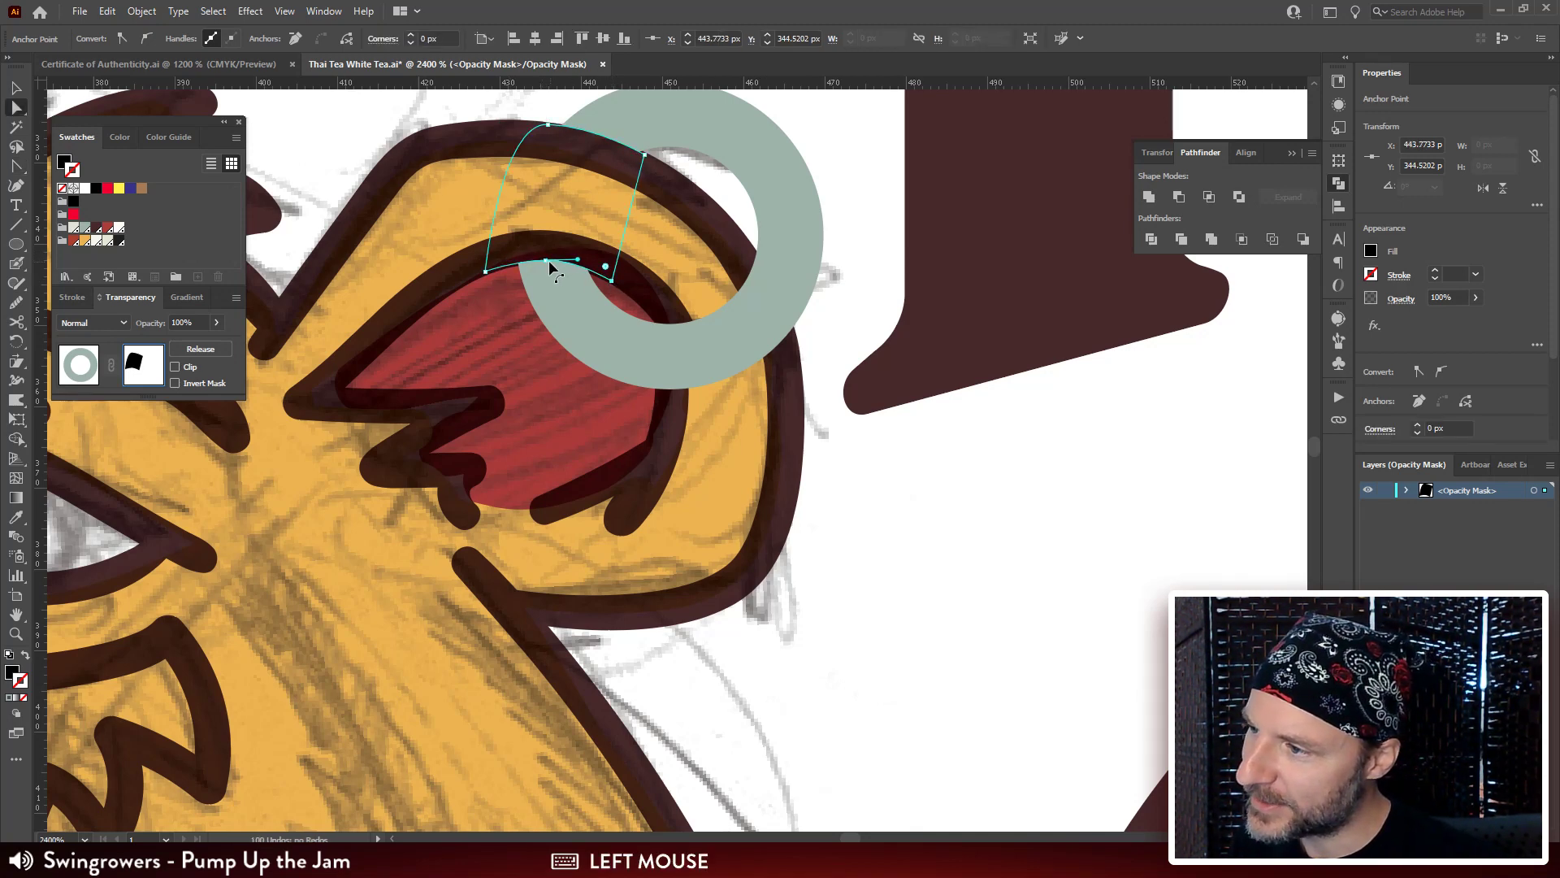
left_click(546, 264)
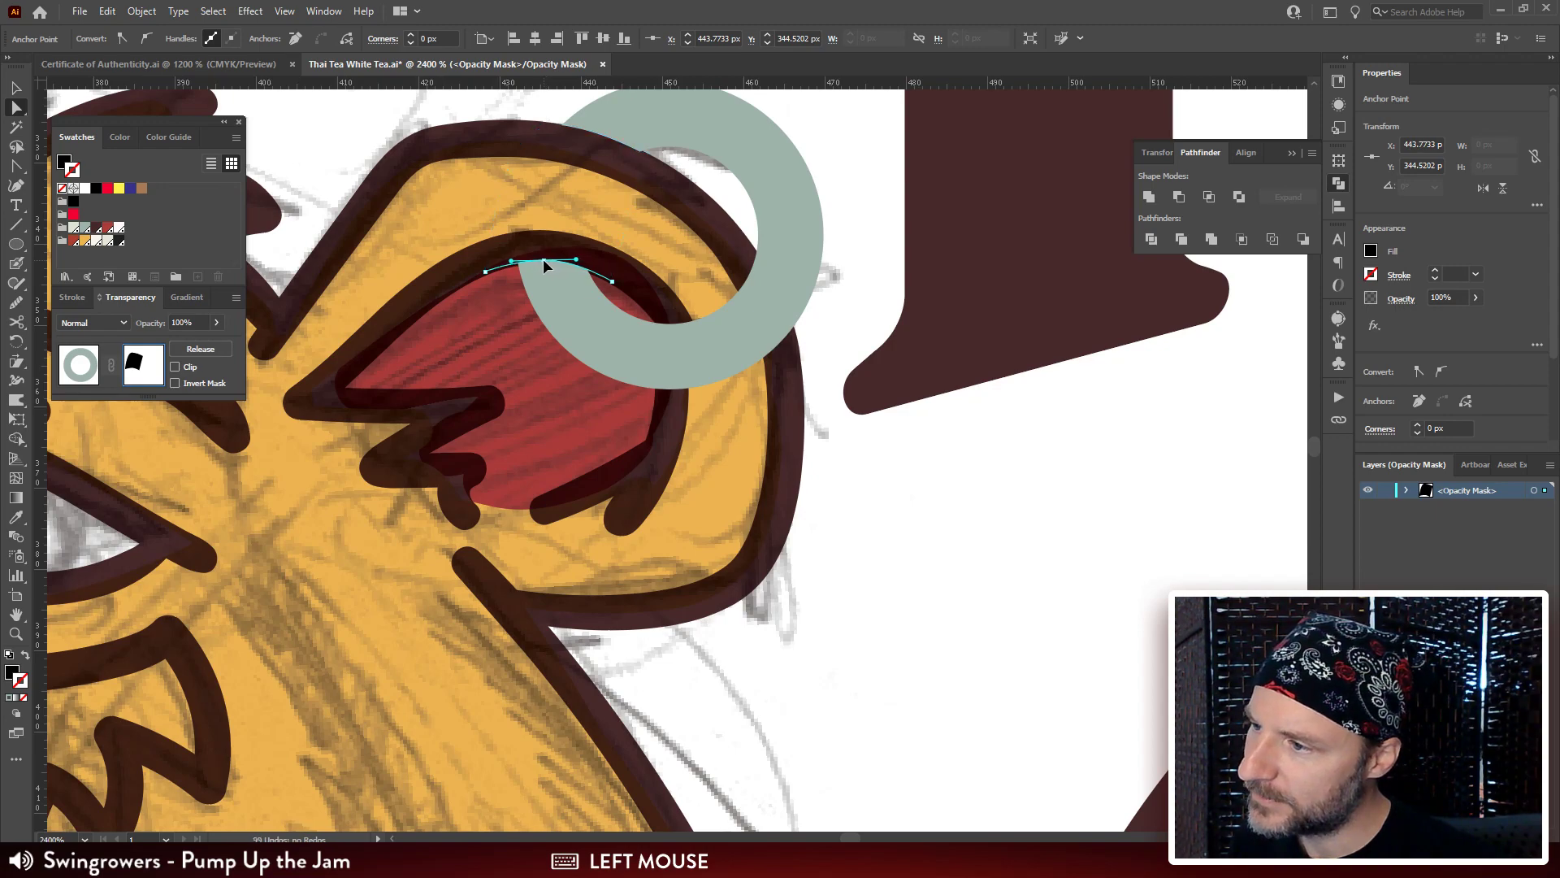
left_click(874, 251)
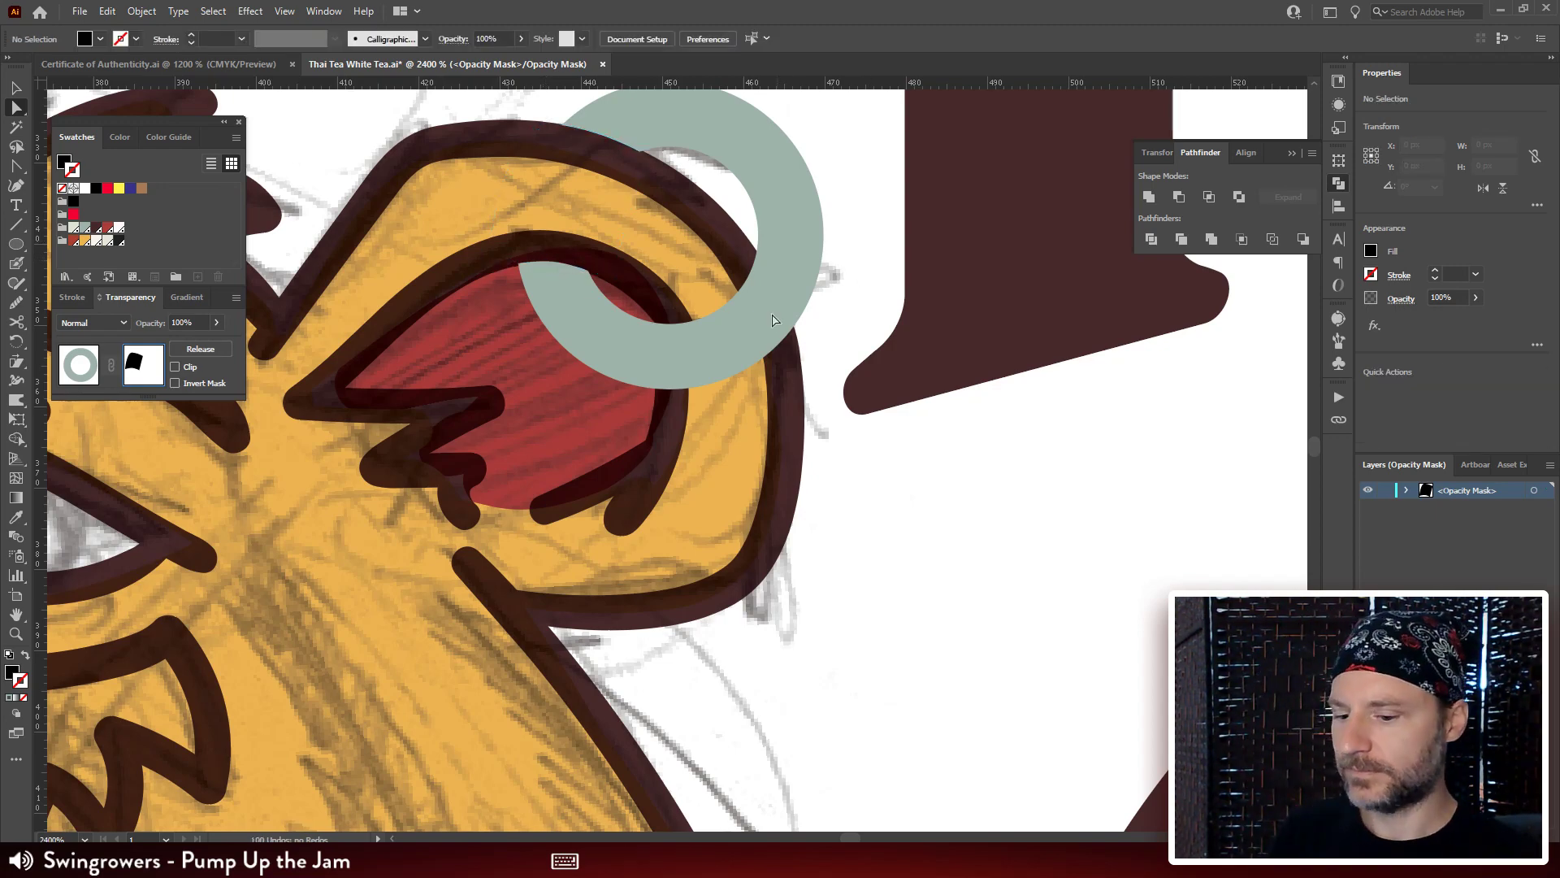
Examine the whole lion figure, the legs and hand near White Tea, and the tail around the WILL NOT BITE THE TONGUE lettering.
key("ctrl+minus")
key("ctrl+minus")
key("ctrl+minus")
key("ctrl+minus")
key("ctrl+minus")
key("ctrl+minus")
left_click_drag(742, 380, 705, 384)
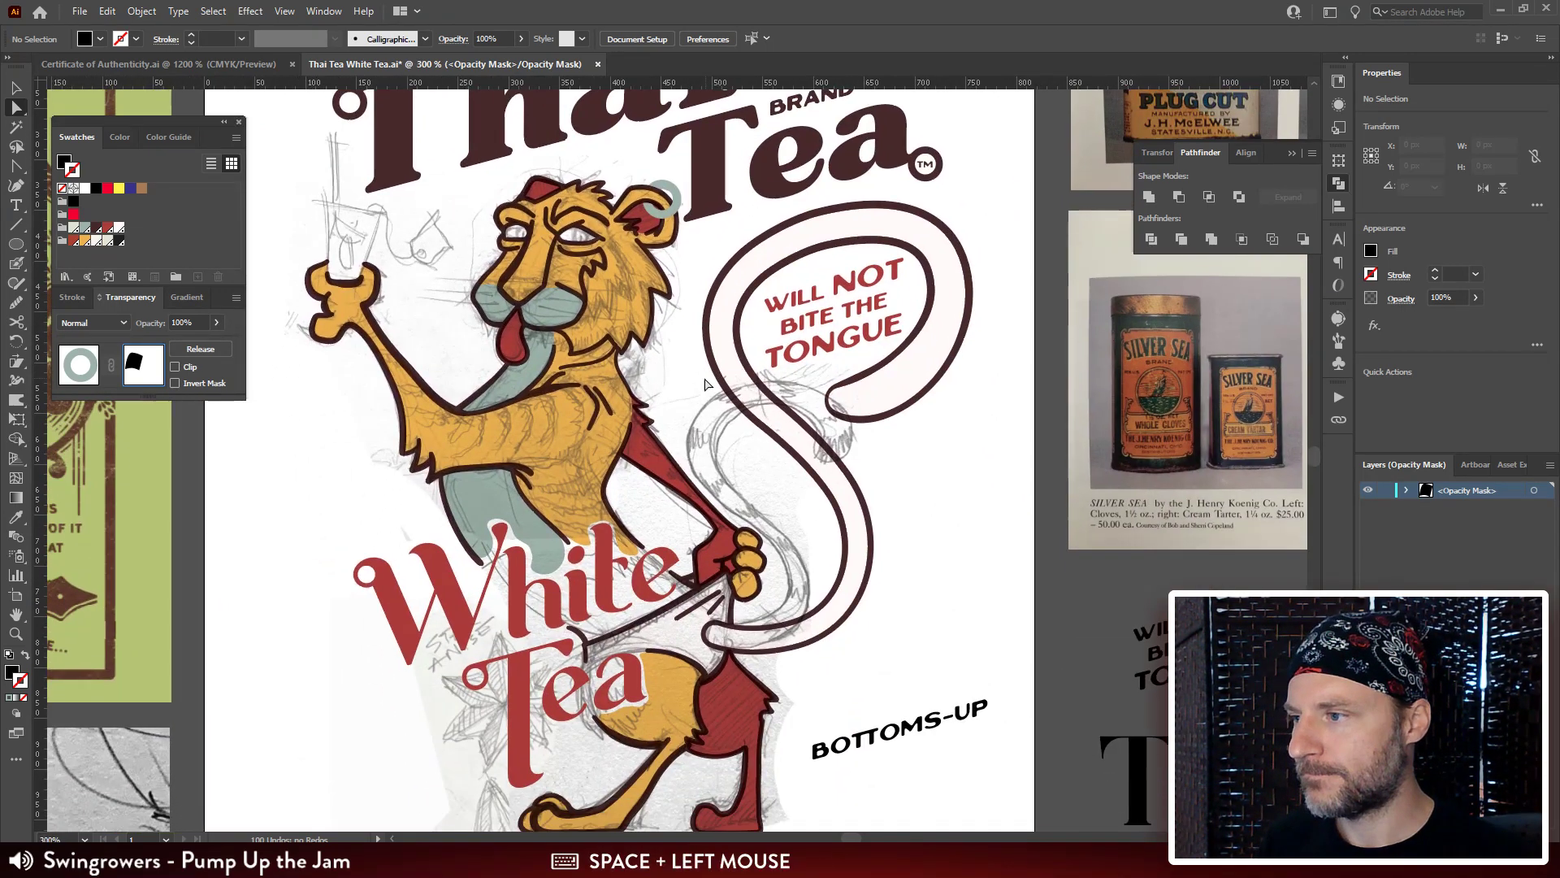
left_click_drag(702, 458, 683, 308)
left_click_drag(715, 382, 721, 438)
key("ctrl+plus")
left_click_drag(883, 527, 830, 487)
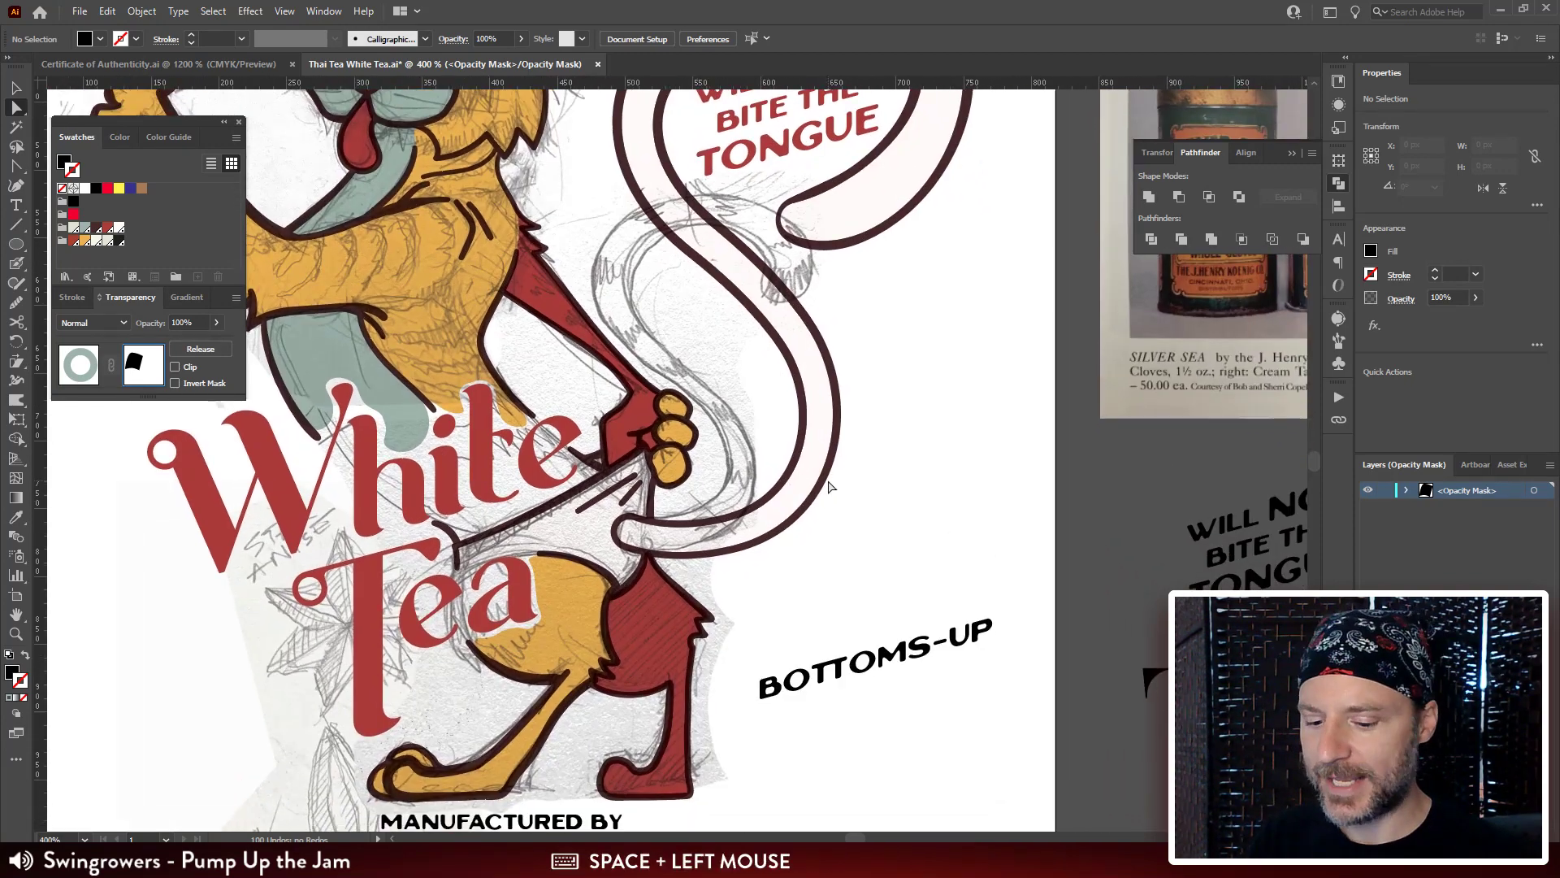
key("ctrl+plus")
left_click_drag(857, 542, 811, 466)
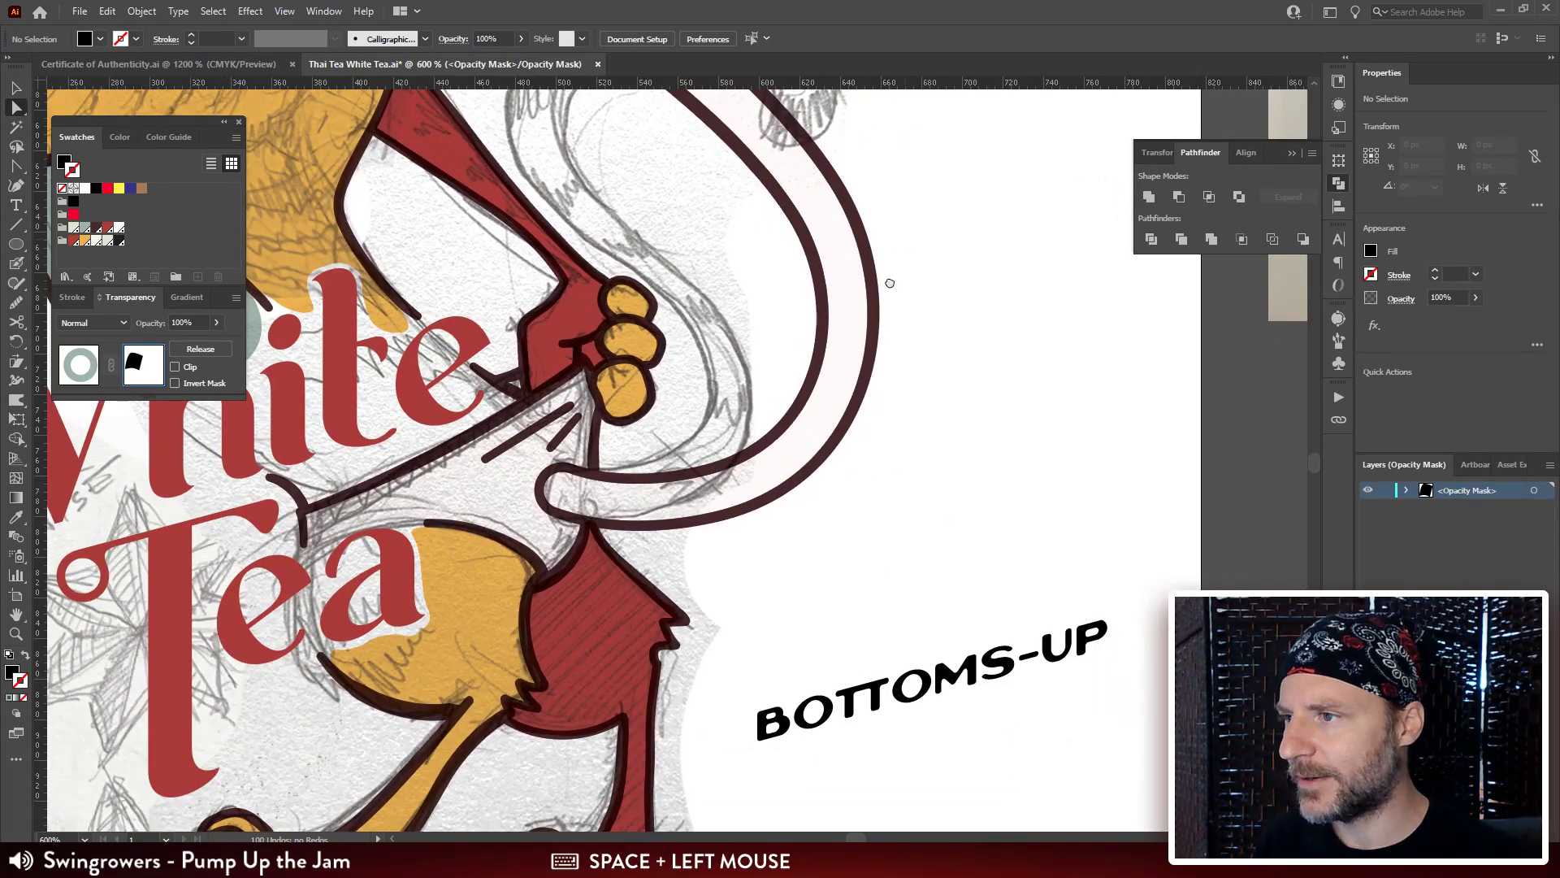
left_click_drag(889, 284, 723, 594)
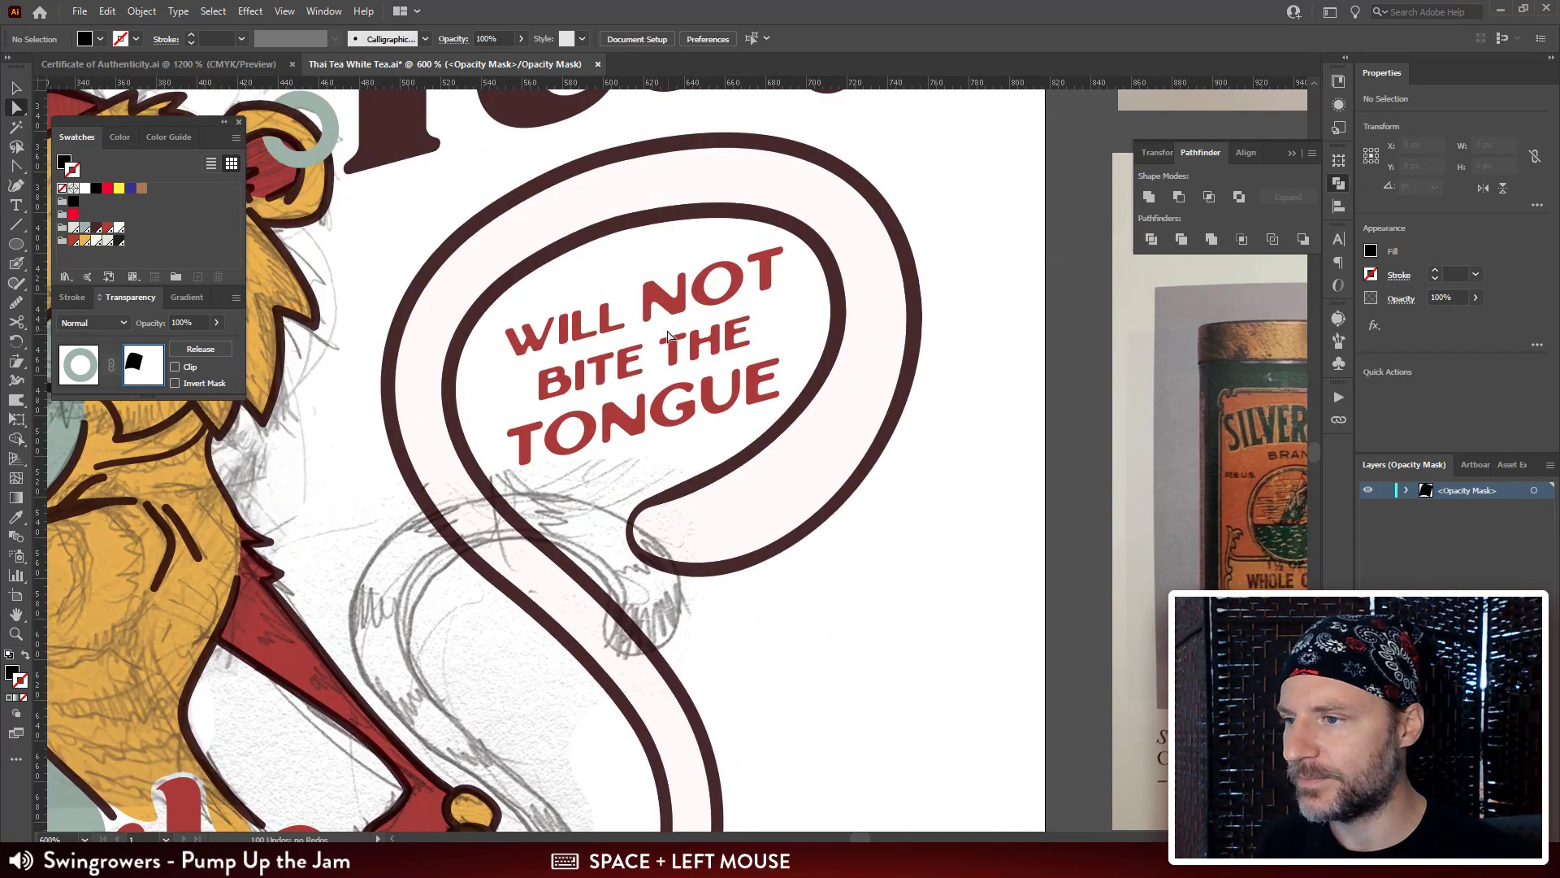
left_click_drag(665, 390, 668, 337)
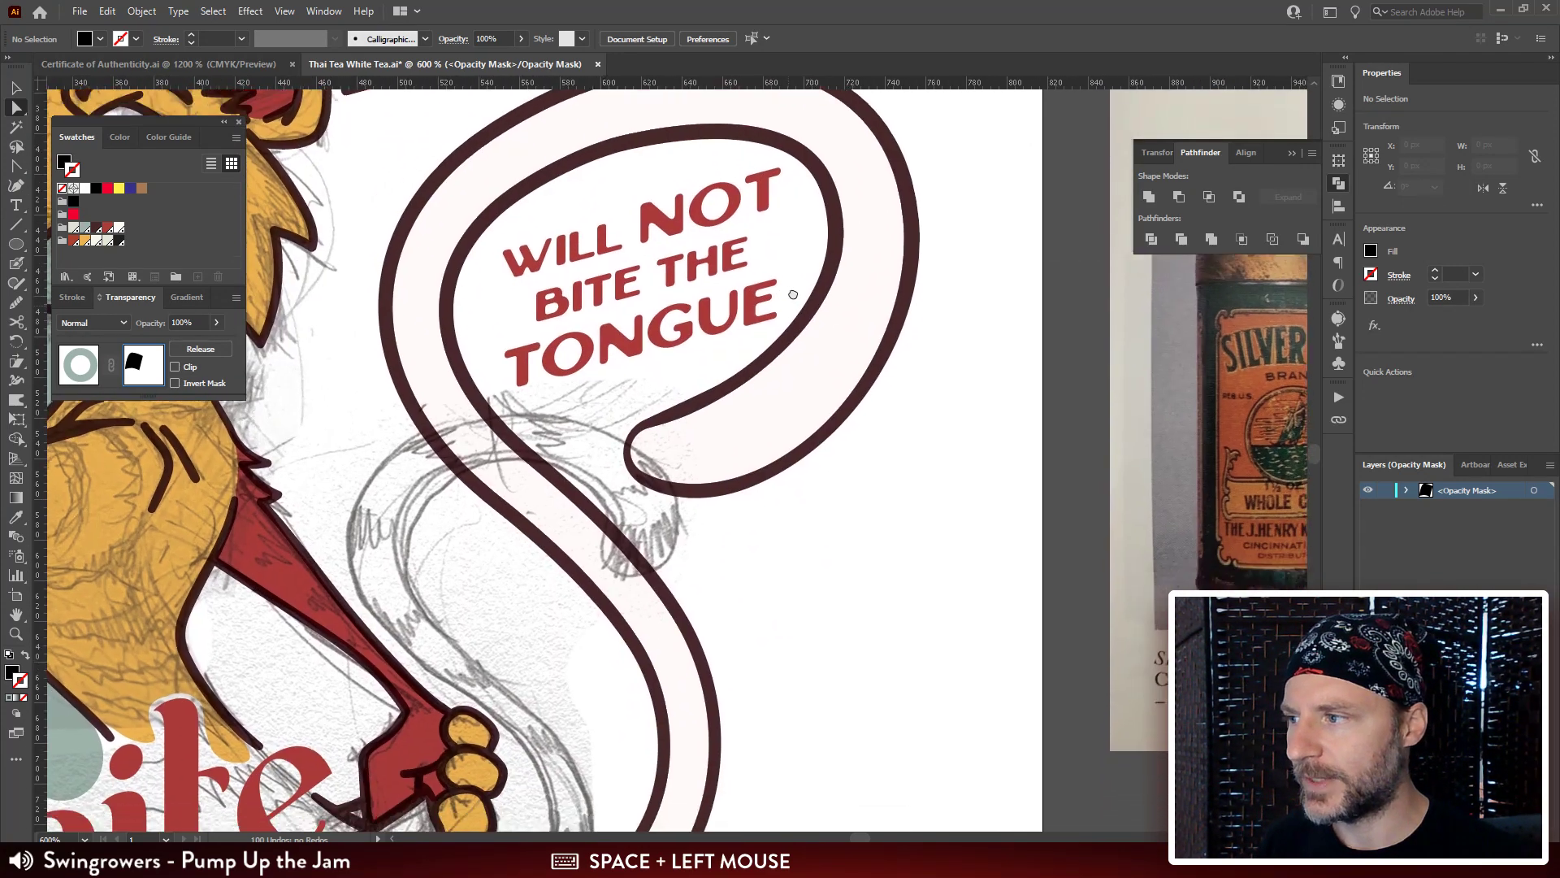
left_click_drag(803, 292, 916, 253)
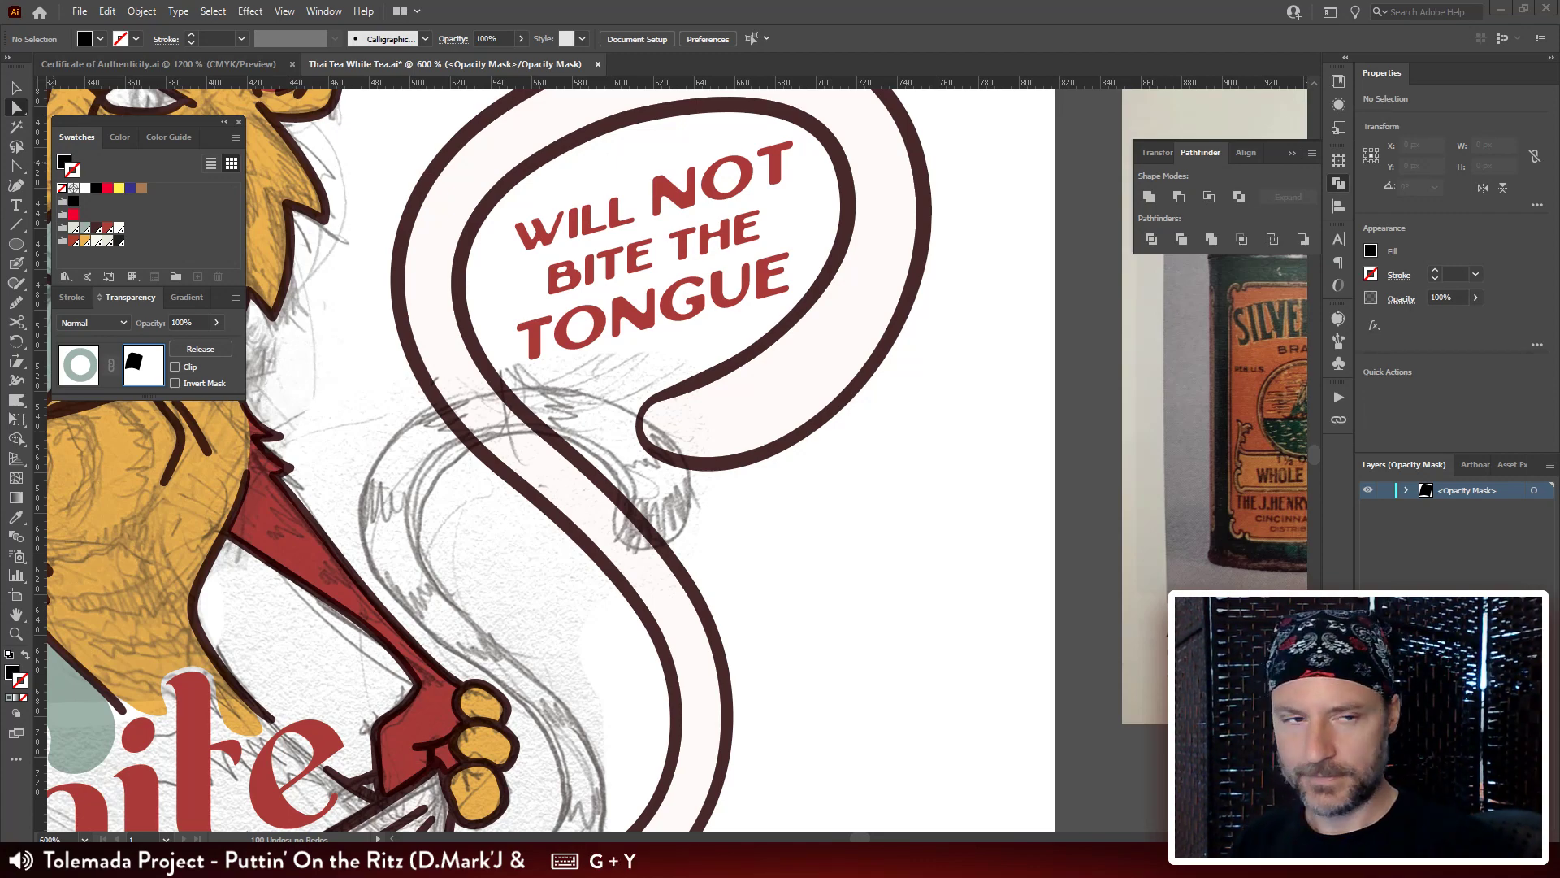
Switch to the browser and open the Strata Illustrator Brushes page from the store's Free Stuff category.
key("Return")
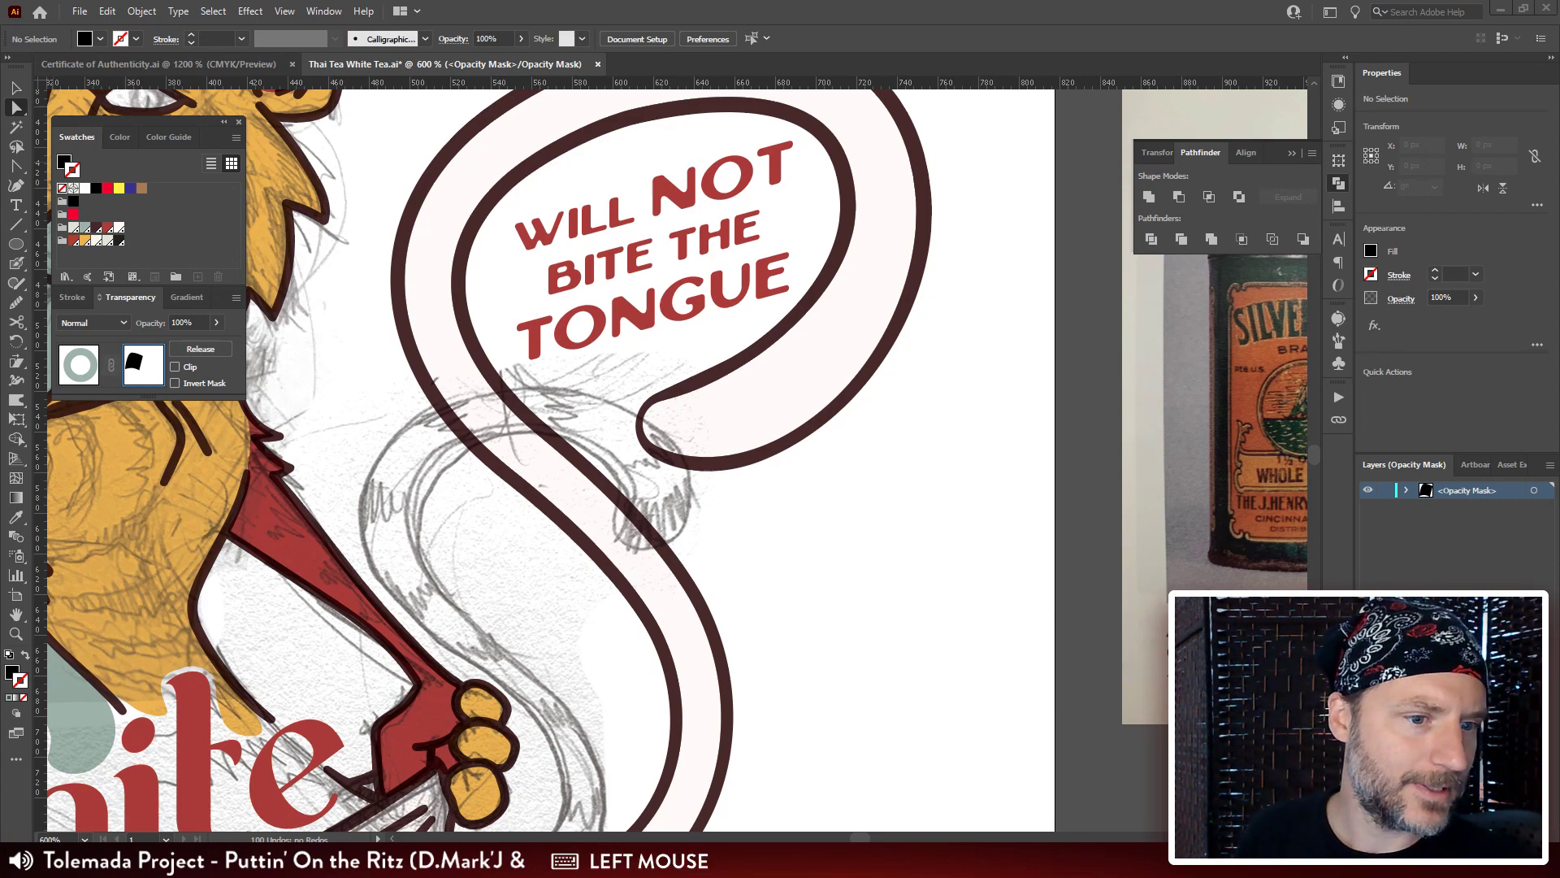
scroll(553, 455, "down", 1)
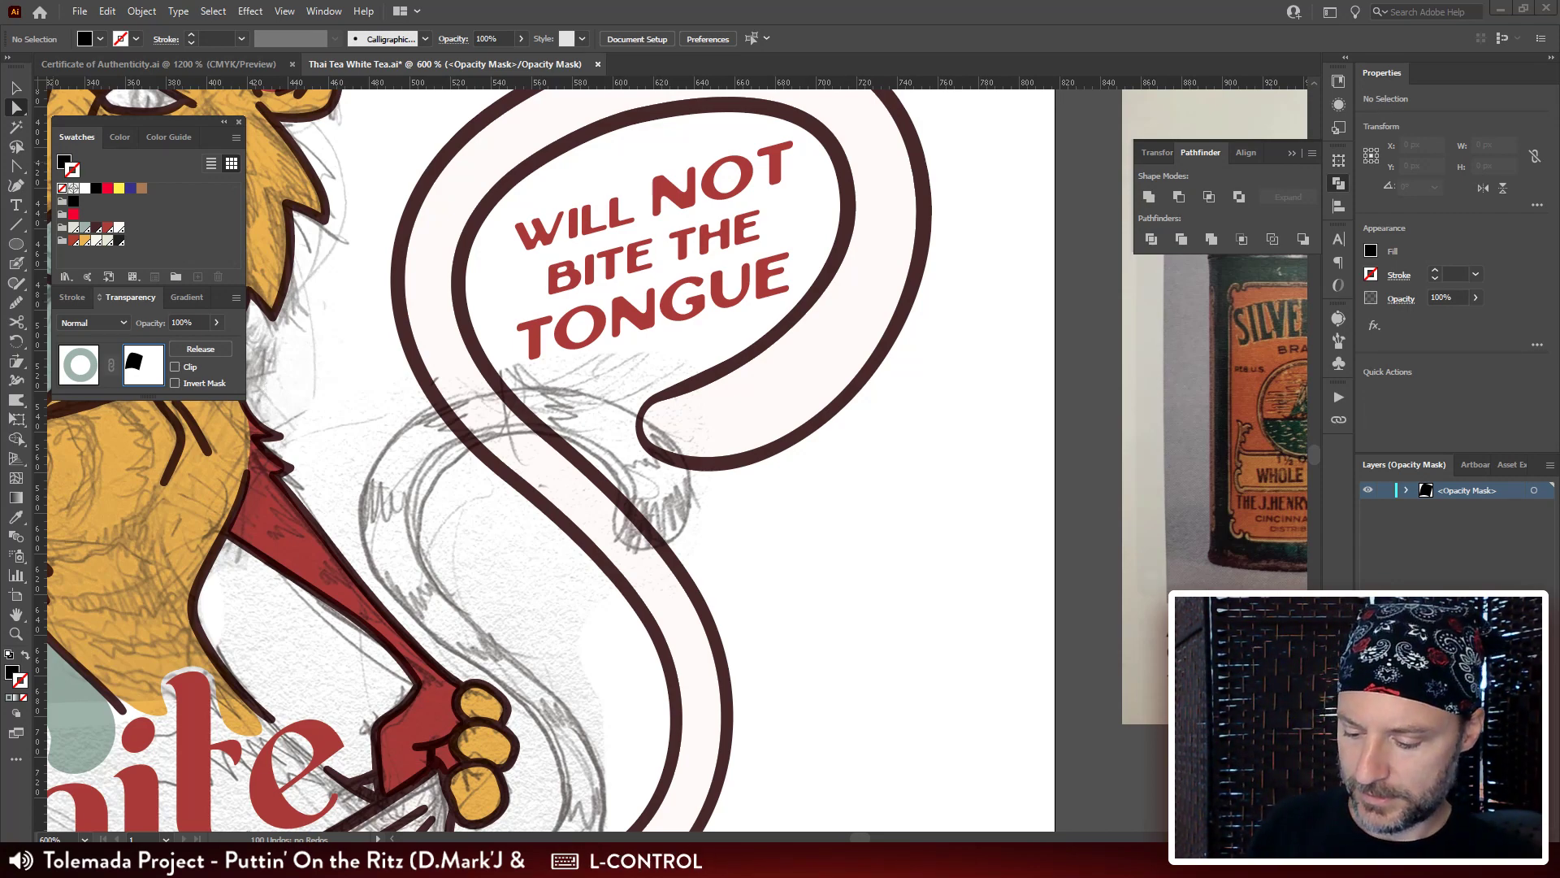
key("ctrl+c")
scroll(552, 455, "down", 1)
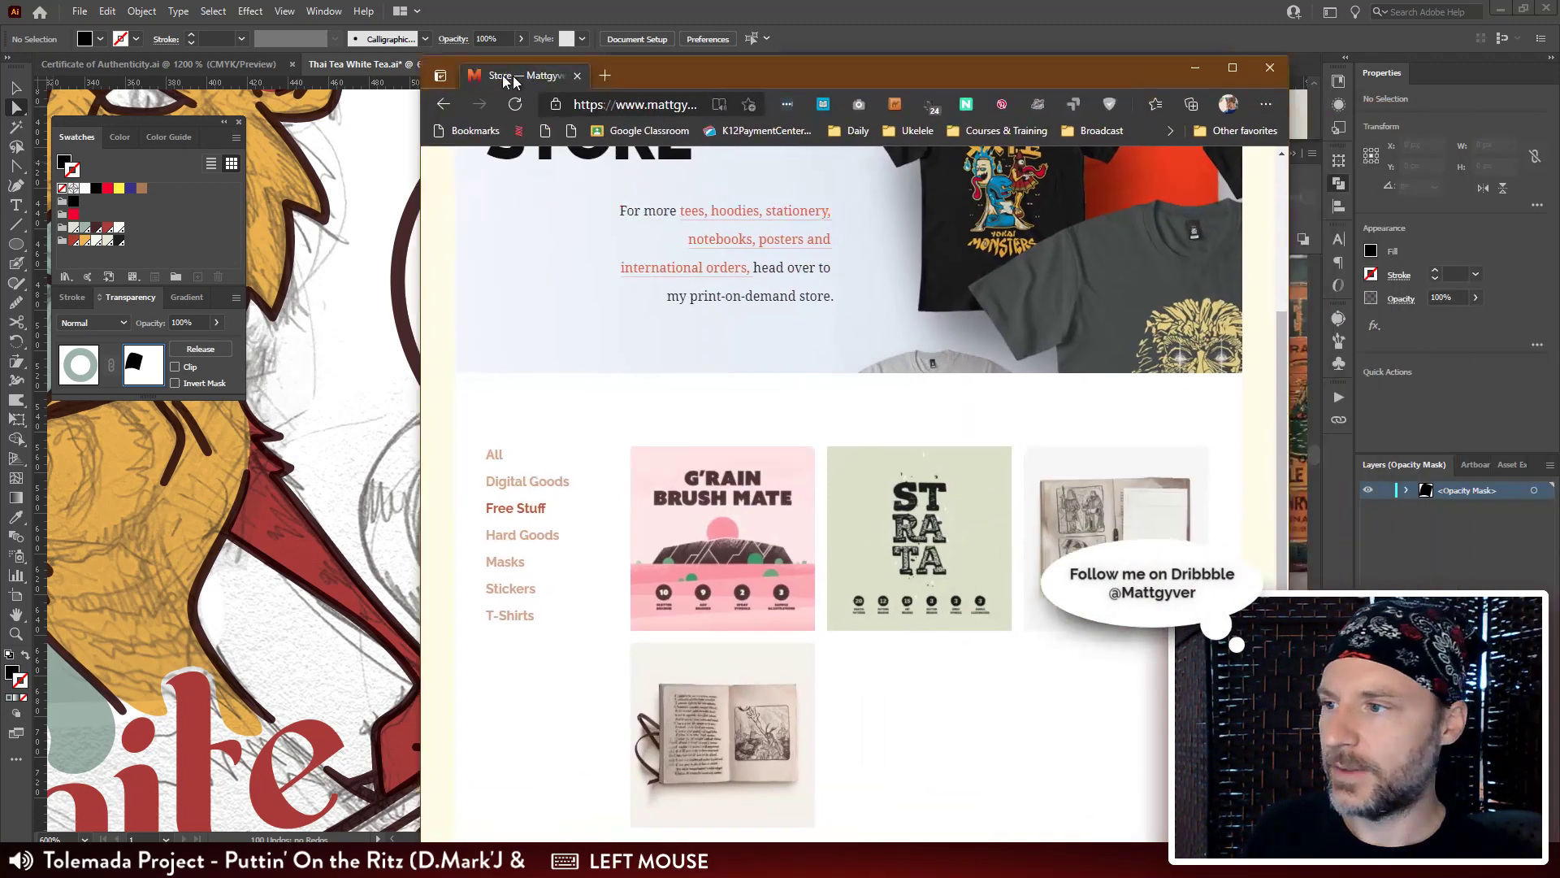
left_click_drag(513, 75, 171, 56)
left_click(554, 496)
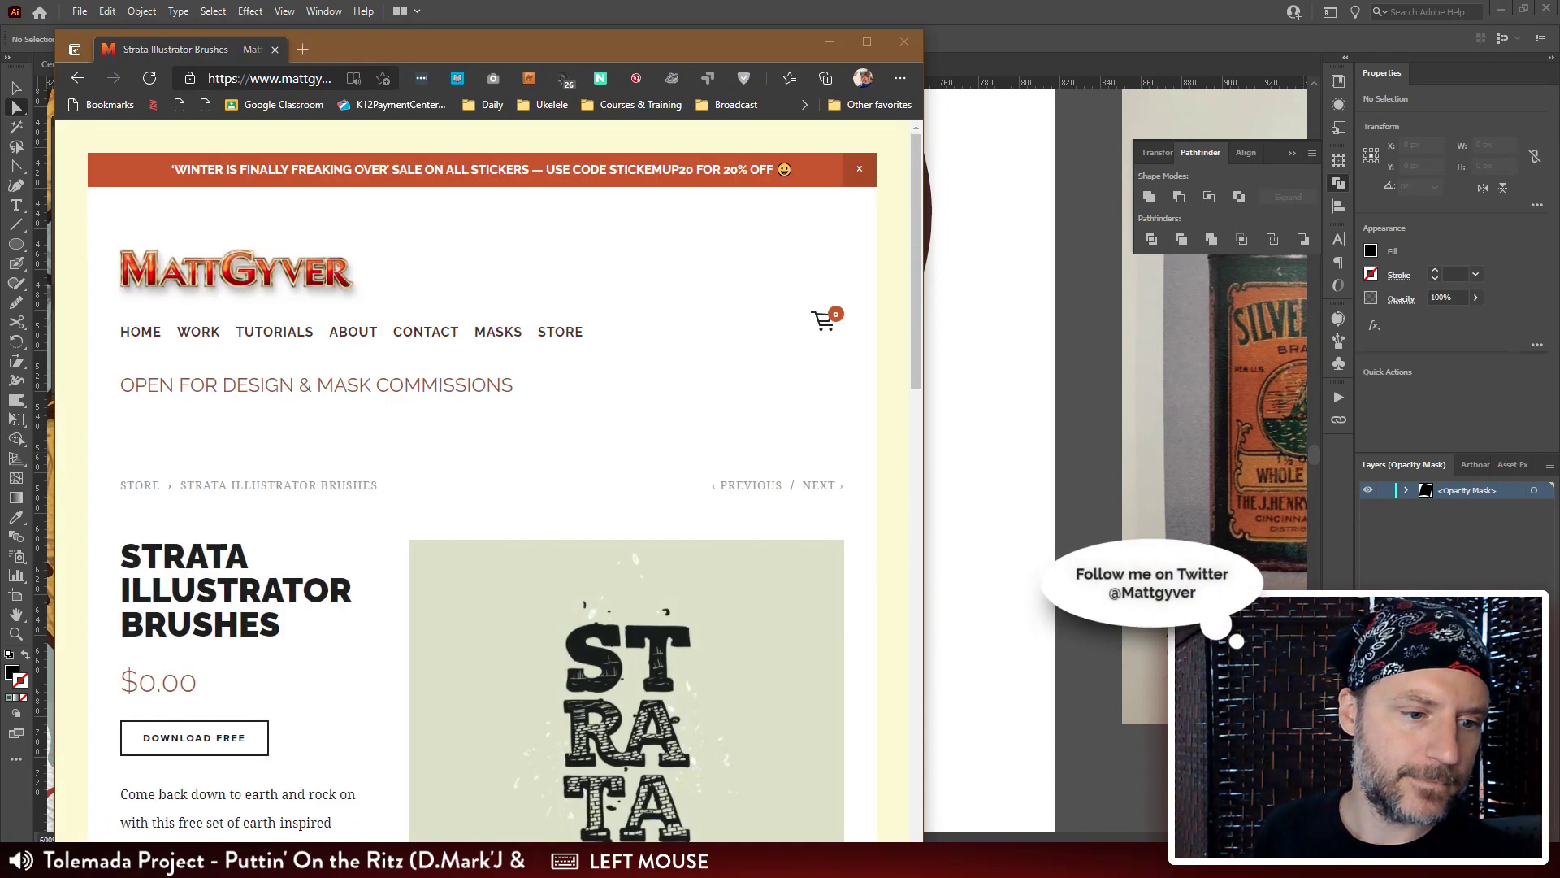
key("ctrl+v")
key("Return")
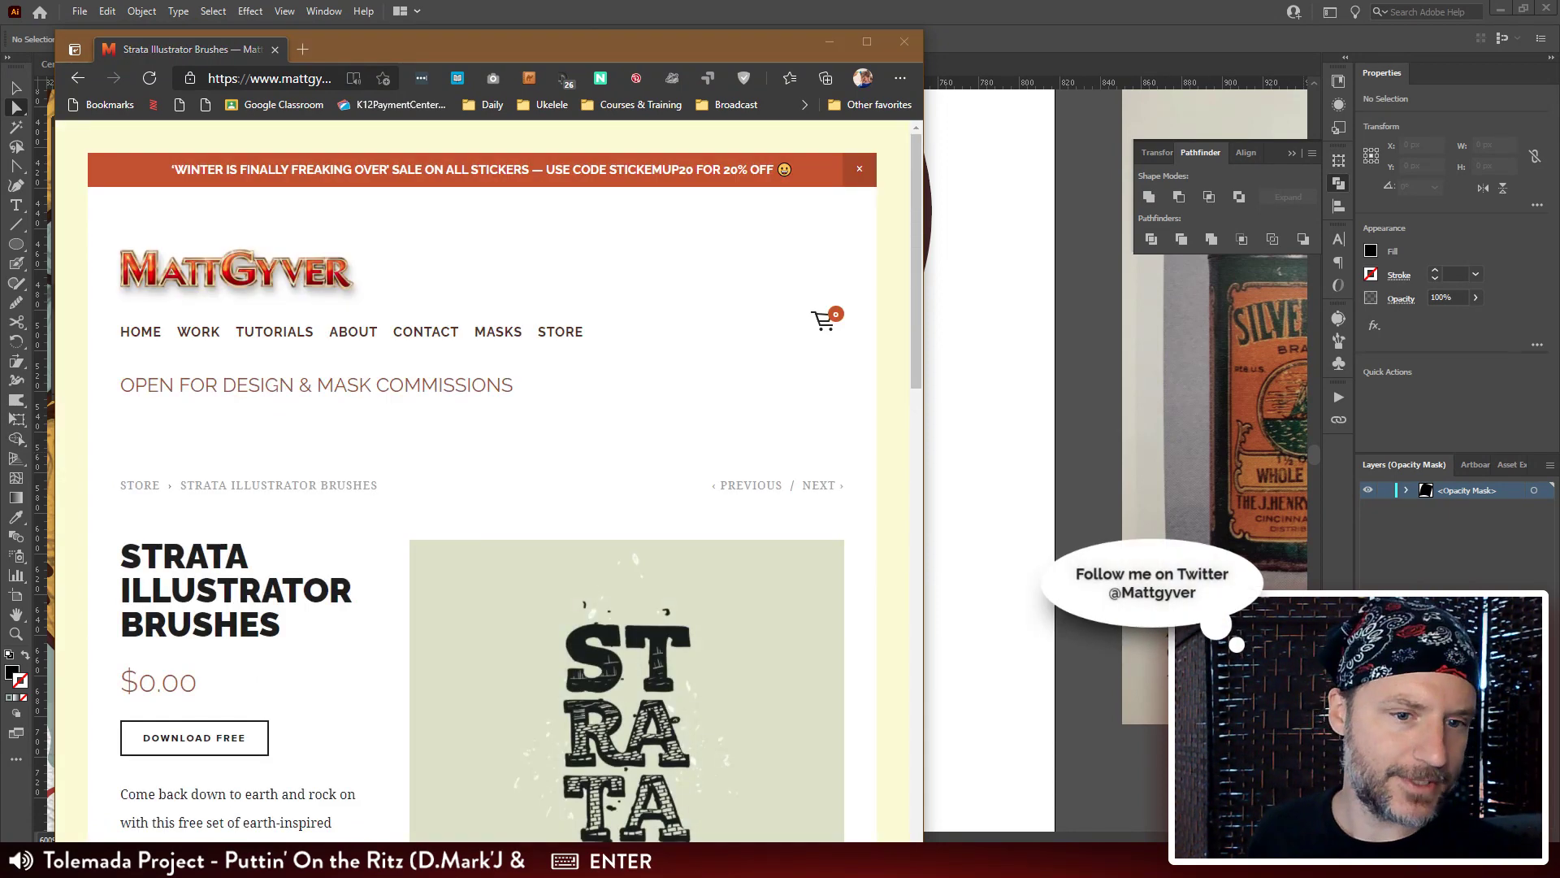
View the Single Line Art and Thicc Debris Line Art brush previews and widen the browser window.
scroll(540, 534, "down", 7)
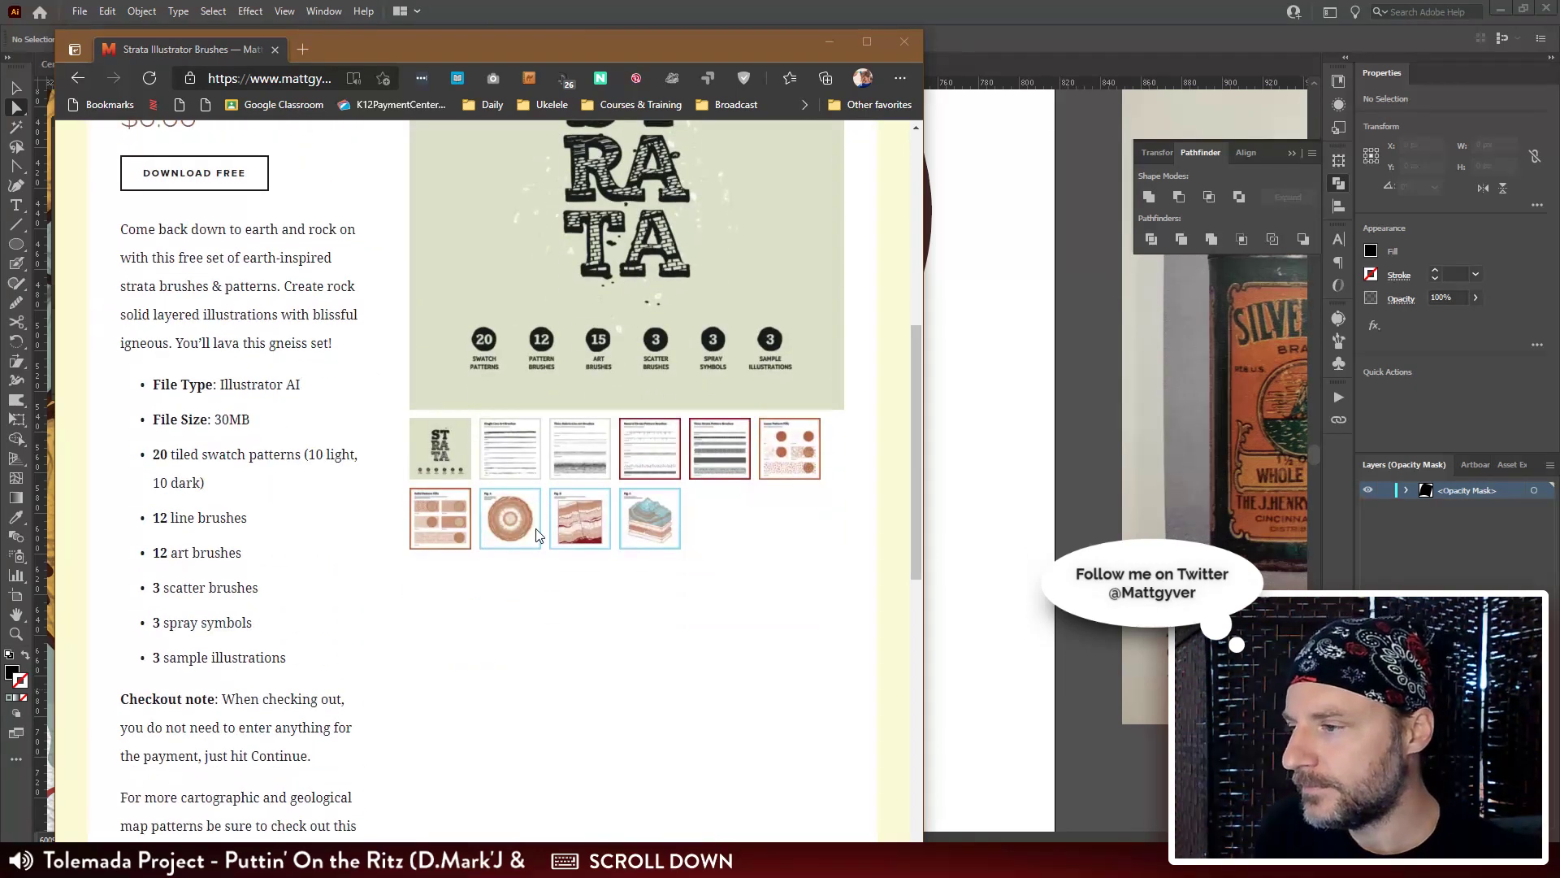
scroll(549, 511, "up", 2)
left_click(566, 442)
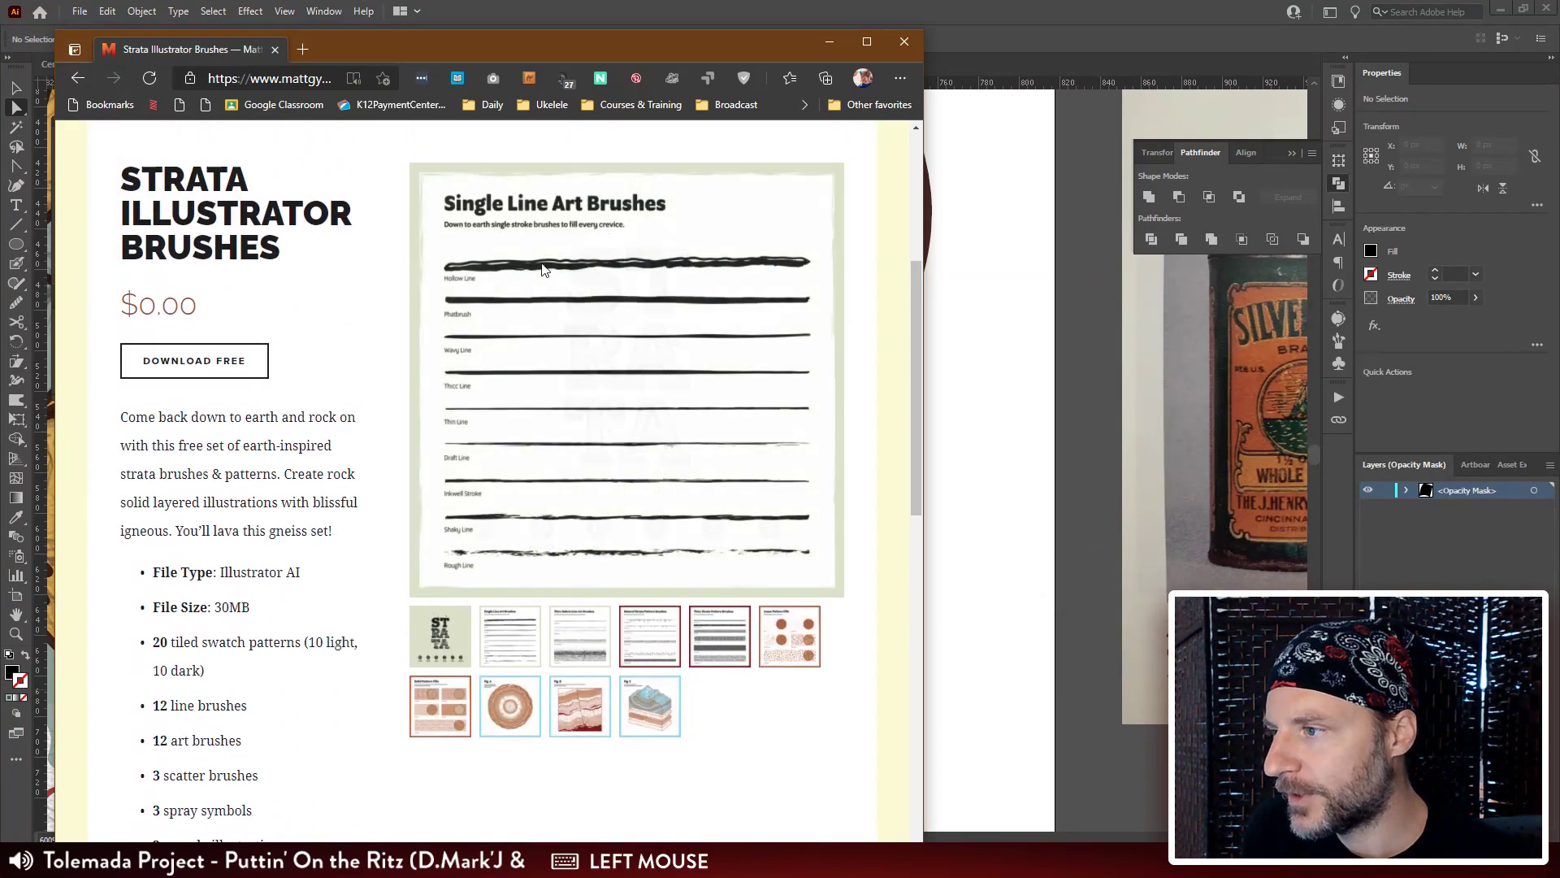
left_click(601, 624)
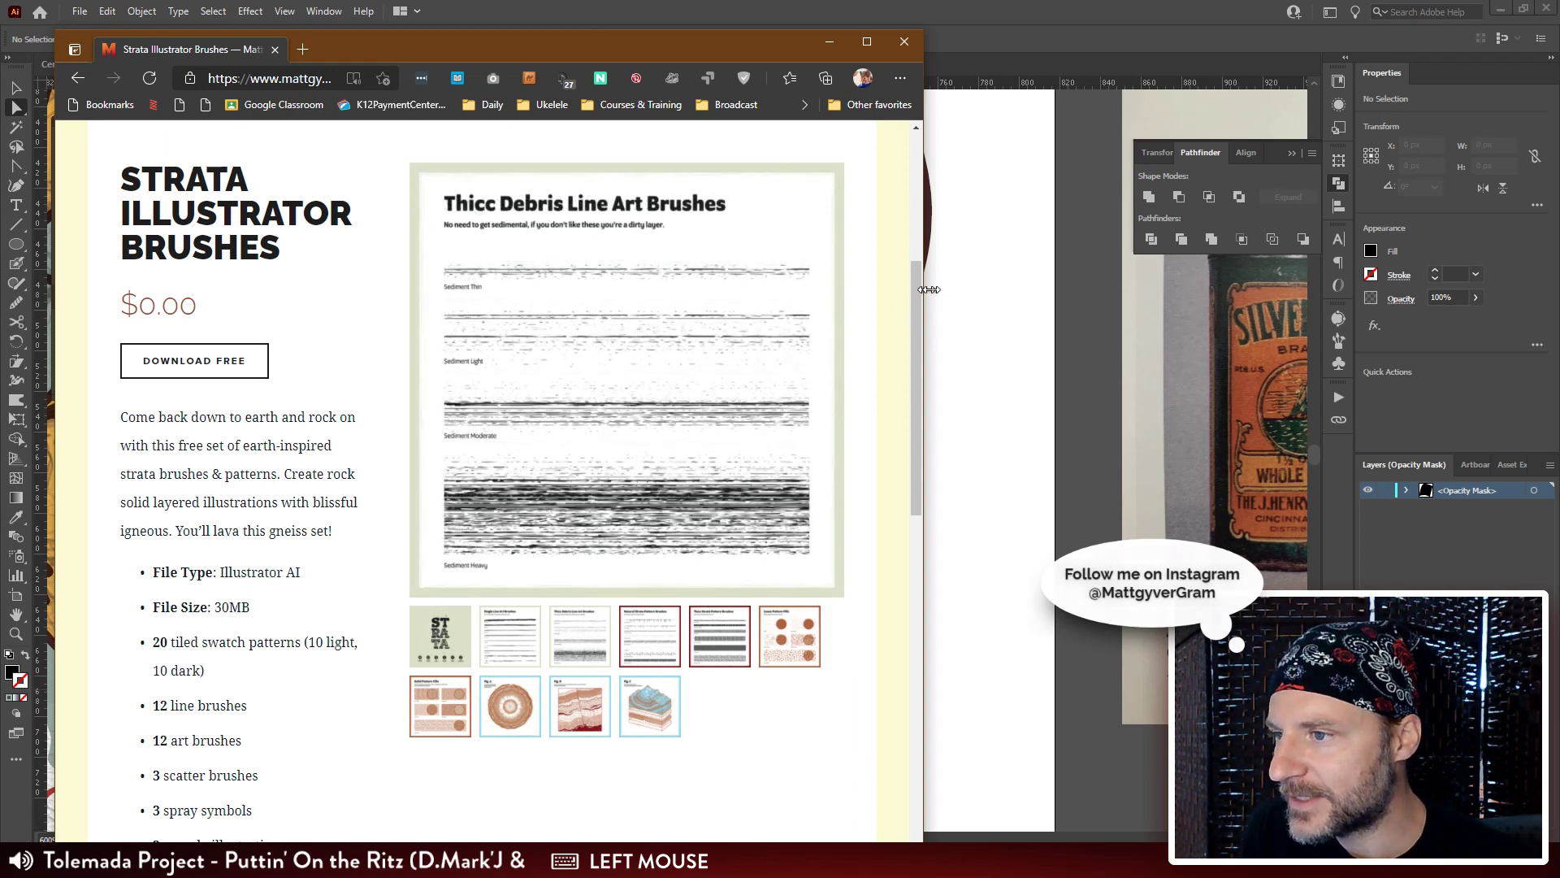
left_click_drag(924, 290, 1272, 260)
left_click_drag(1004, 39, 910, 18)
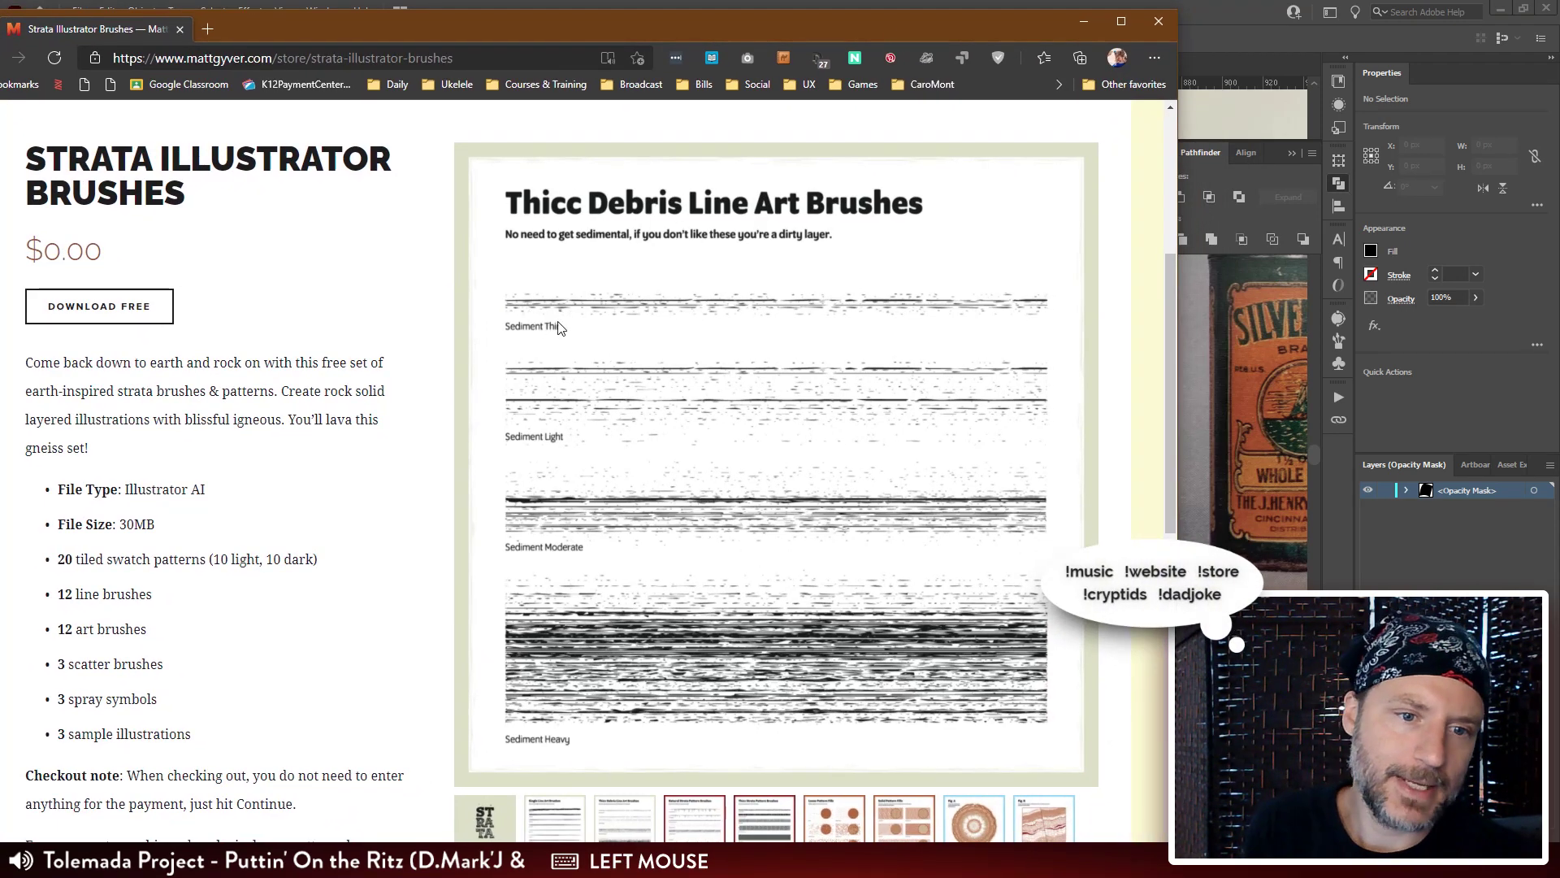
View the pattern brush preview and the Fig. B, Fig. A and Fig. C sample illustrations of the Strata set.
left_click(1198, 350)
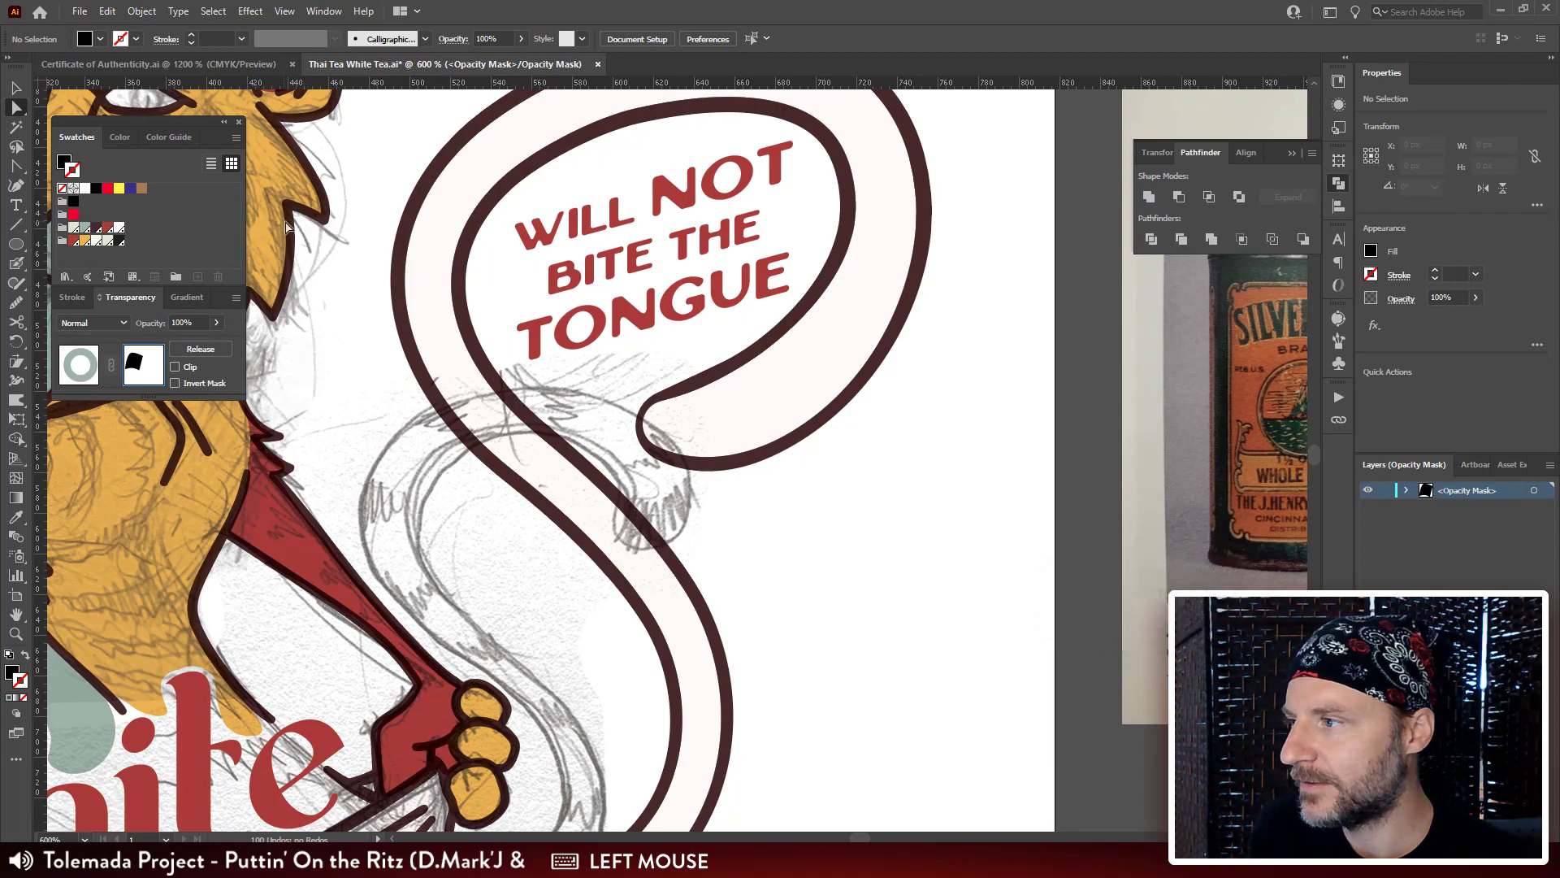
key("alt+Tab")
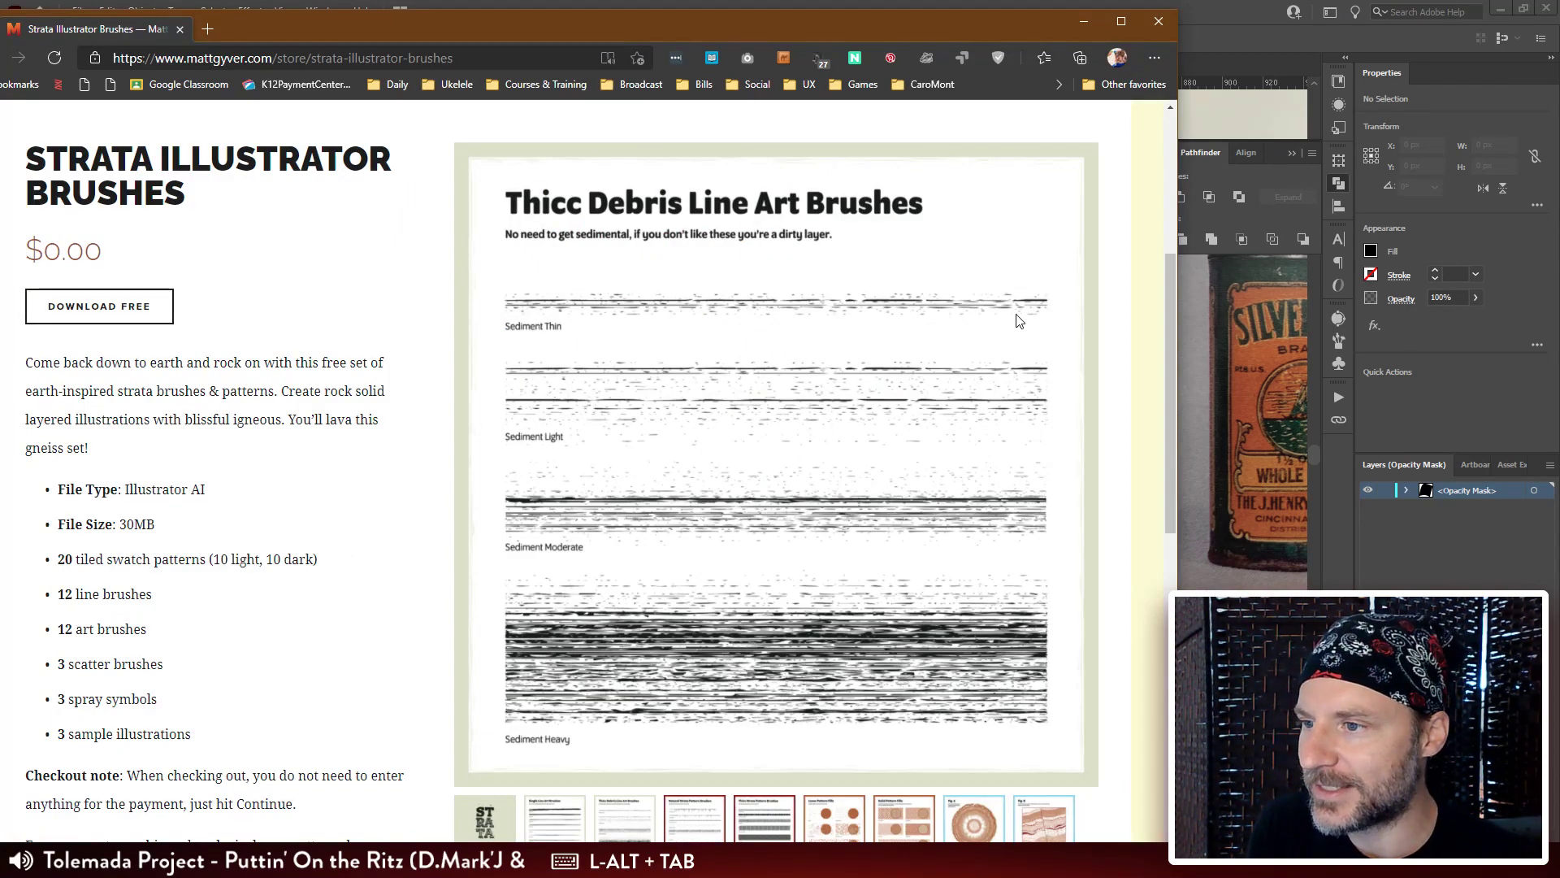
scroll(967, 309, "down", 3)
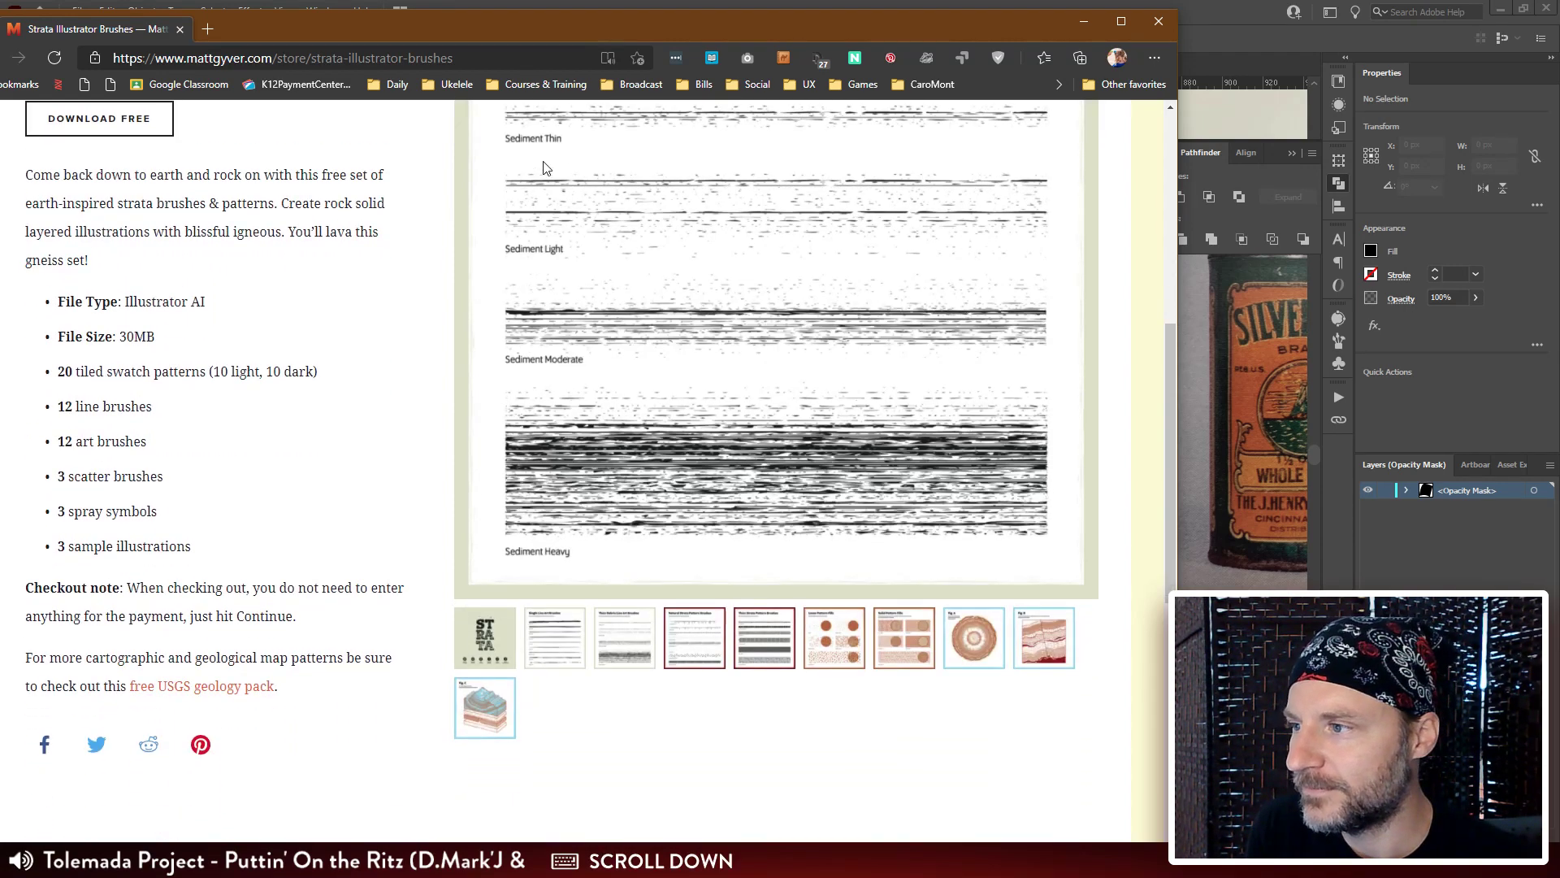
left_click(778, 644)
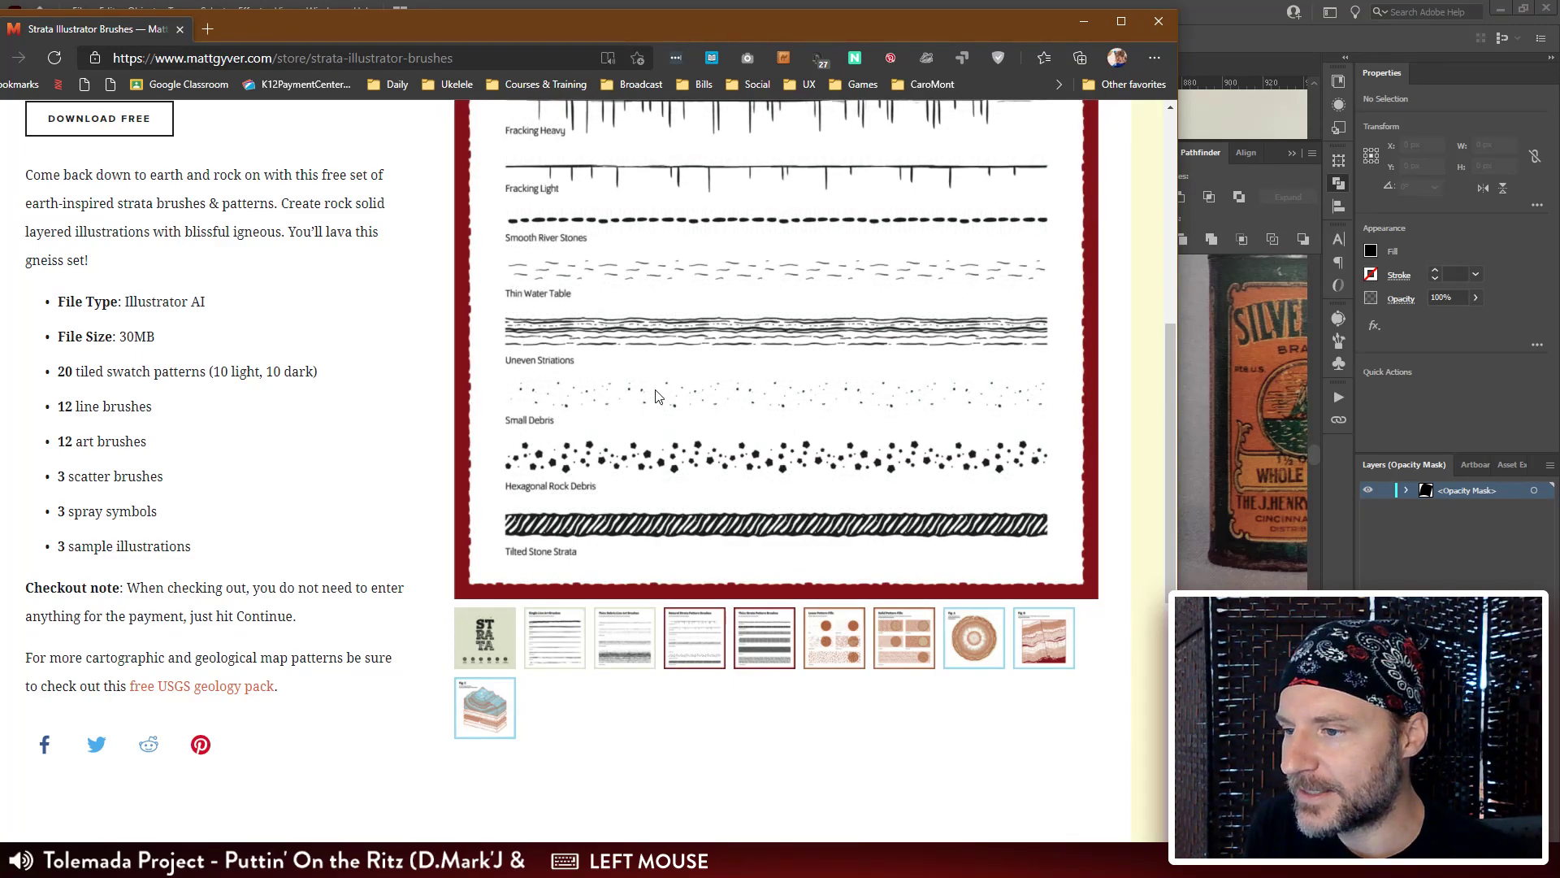
left_click(1046, 648)
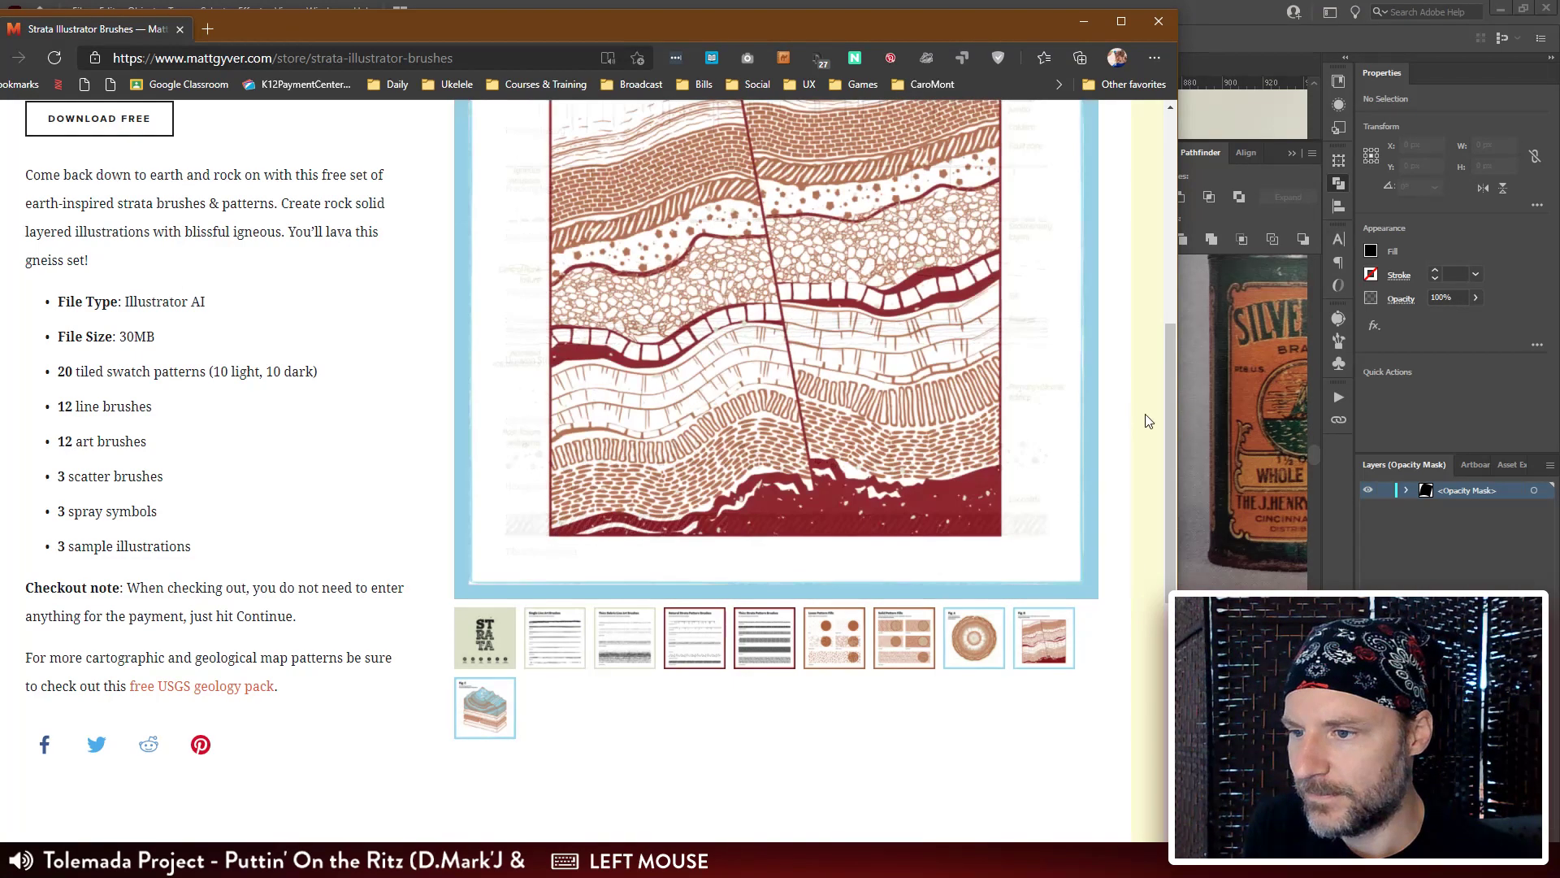
left_click_drag(1170, 416, 1169, 385)
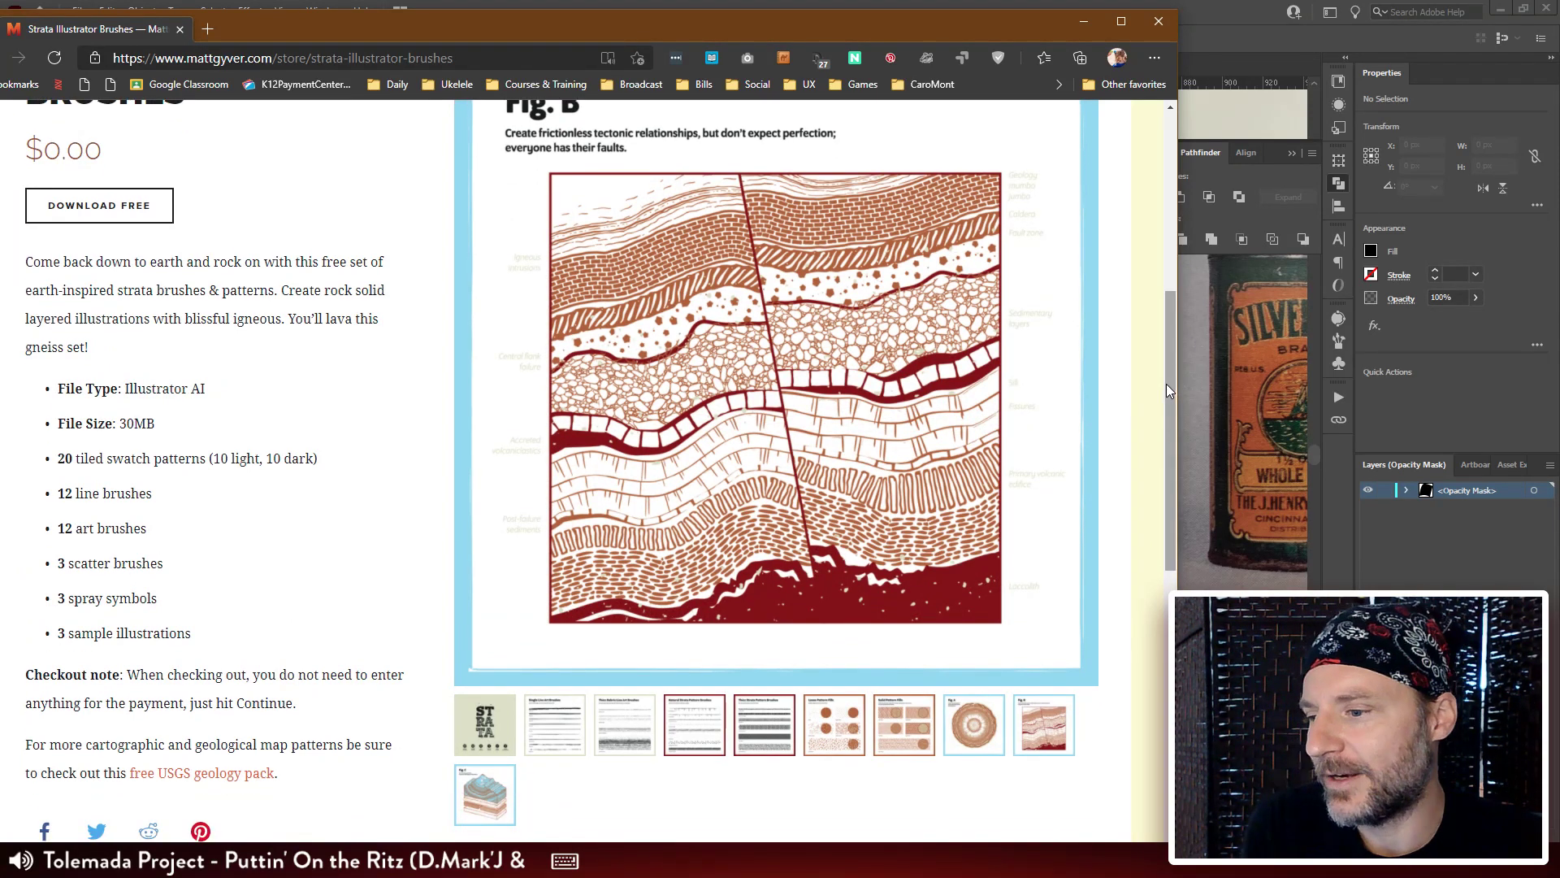
left_click(978, 734)
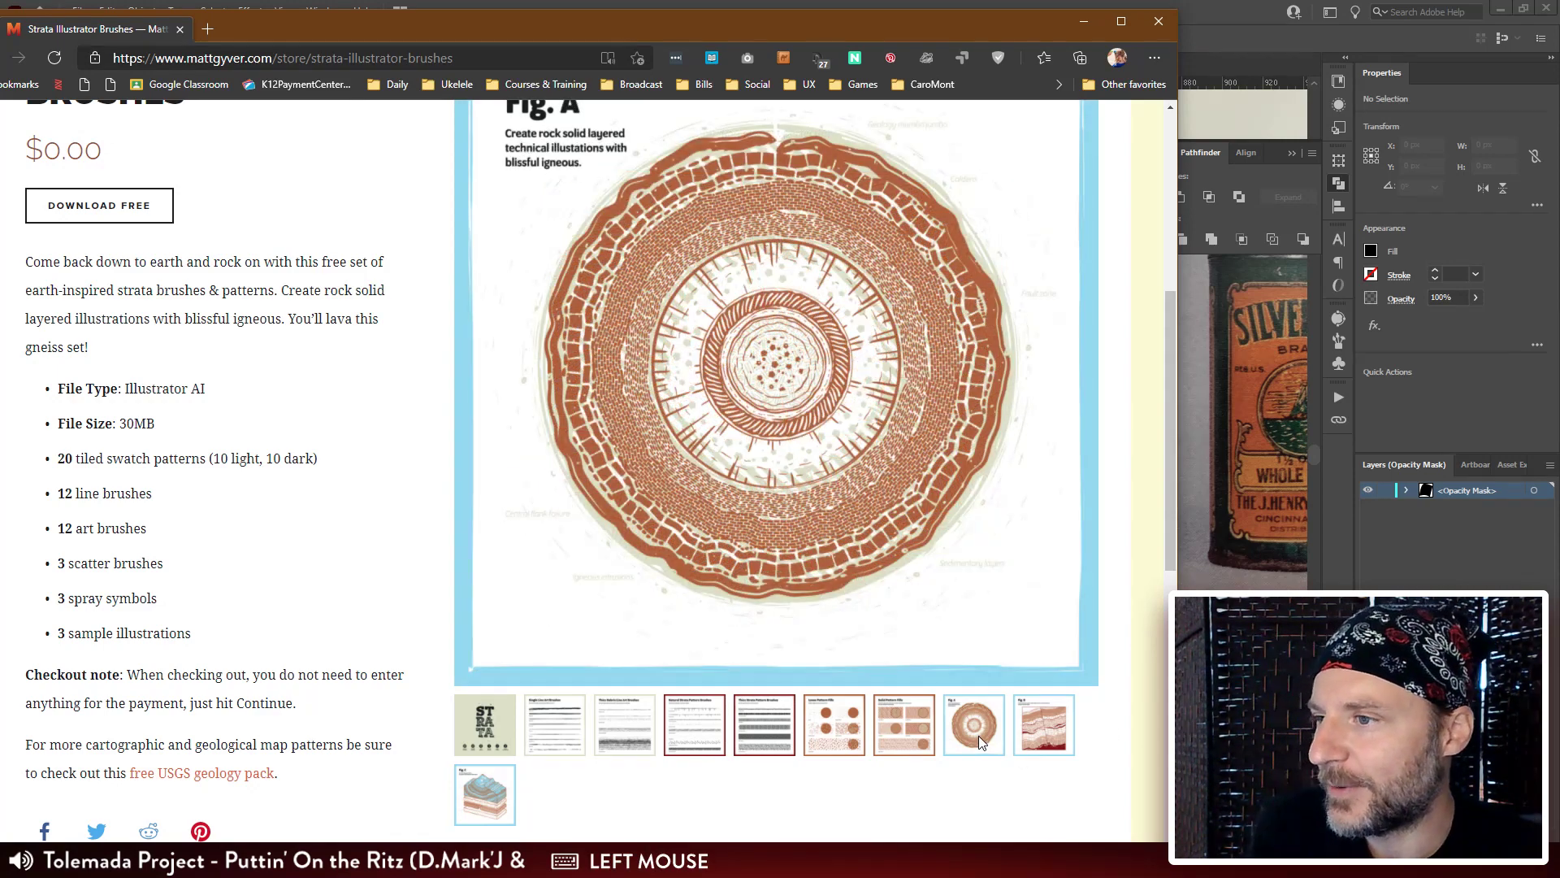
mouse_move(1171, 372)
left_mouse_down()
mouse_move(1171, 411)
mouse_move(1173, 369)
left_mouse_up()
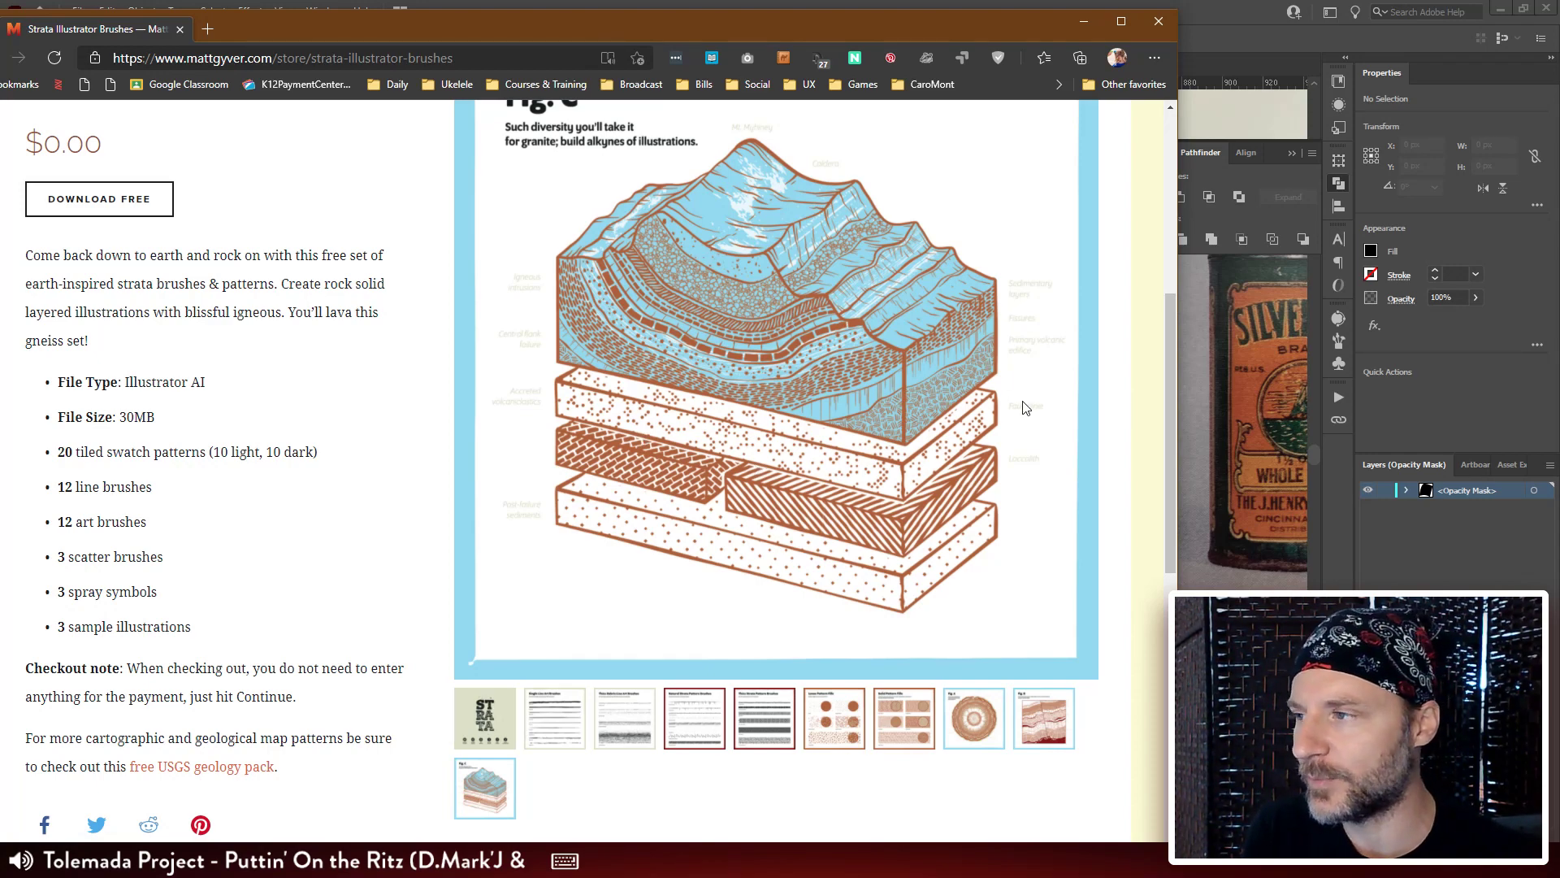
scroll(1026, 407, "up", 2)
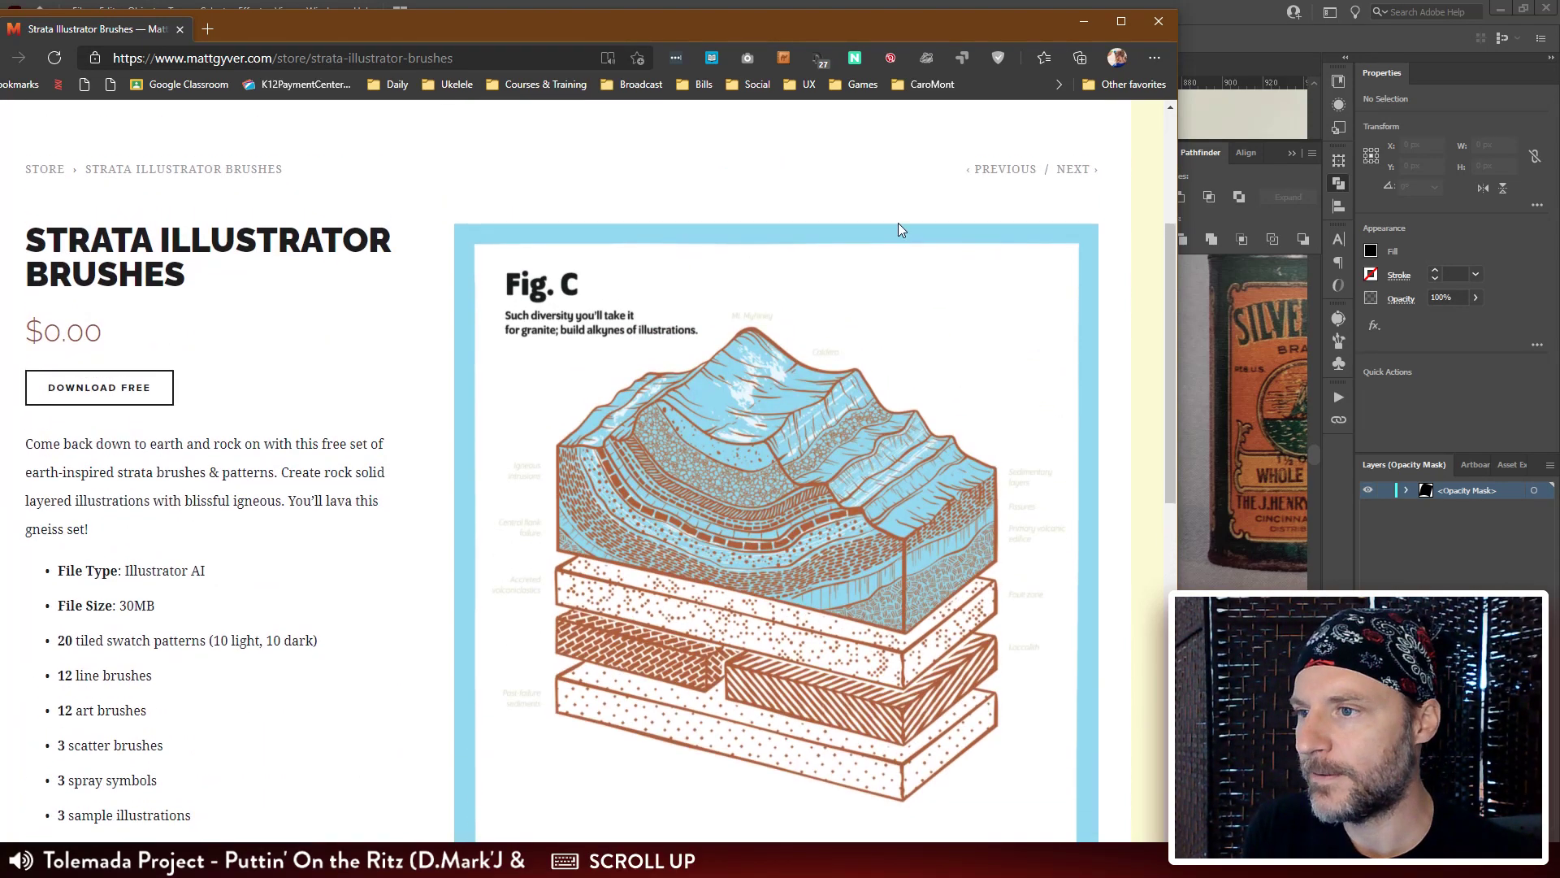
Browse past the Notecard Book Mockup to the Grain Illustrator Brushes page and view its description and cover image.
left_click(998, 170)
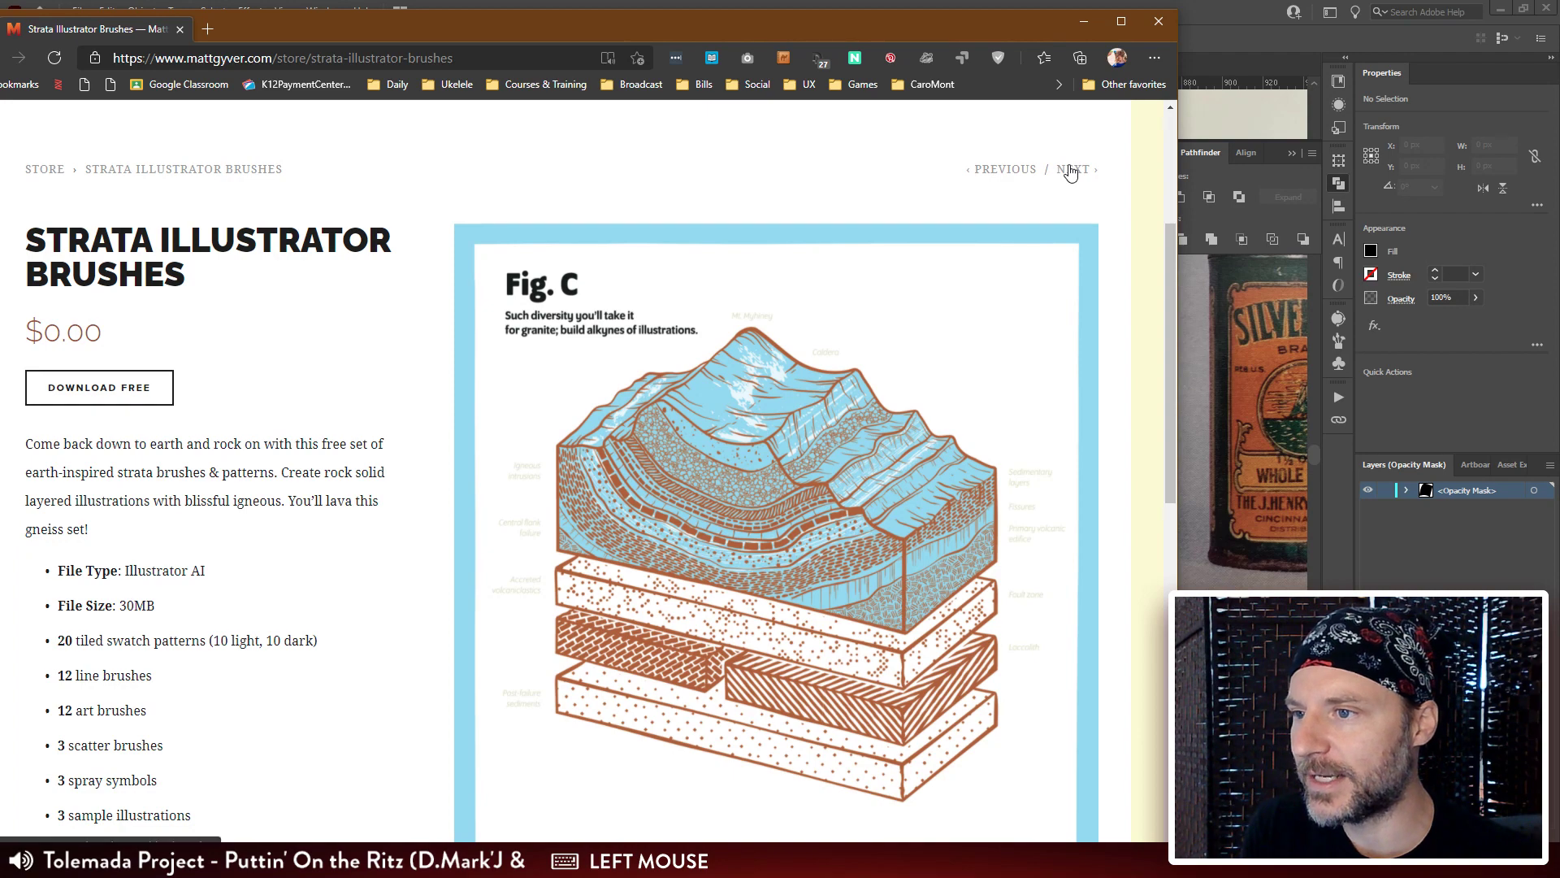
scroll(762, 317, "down", 3)
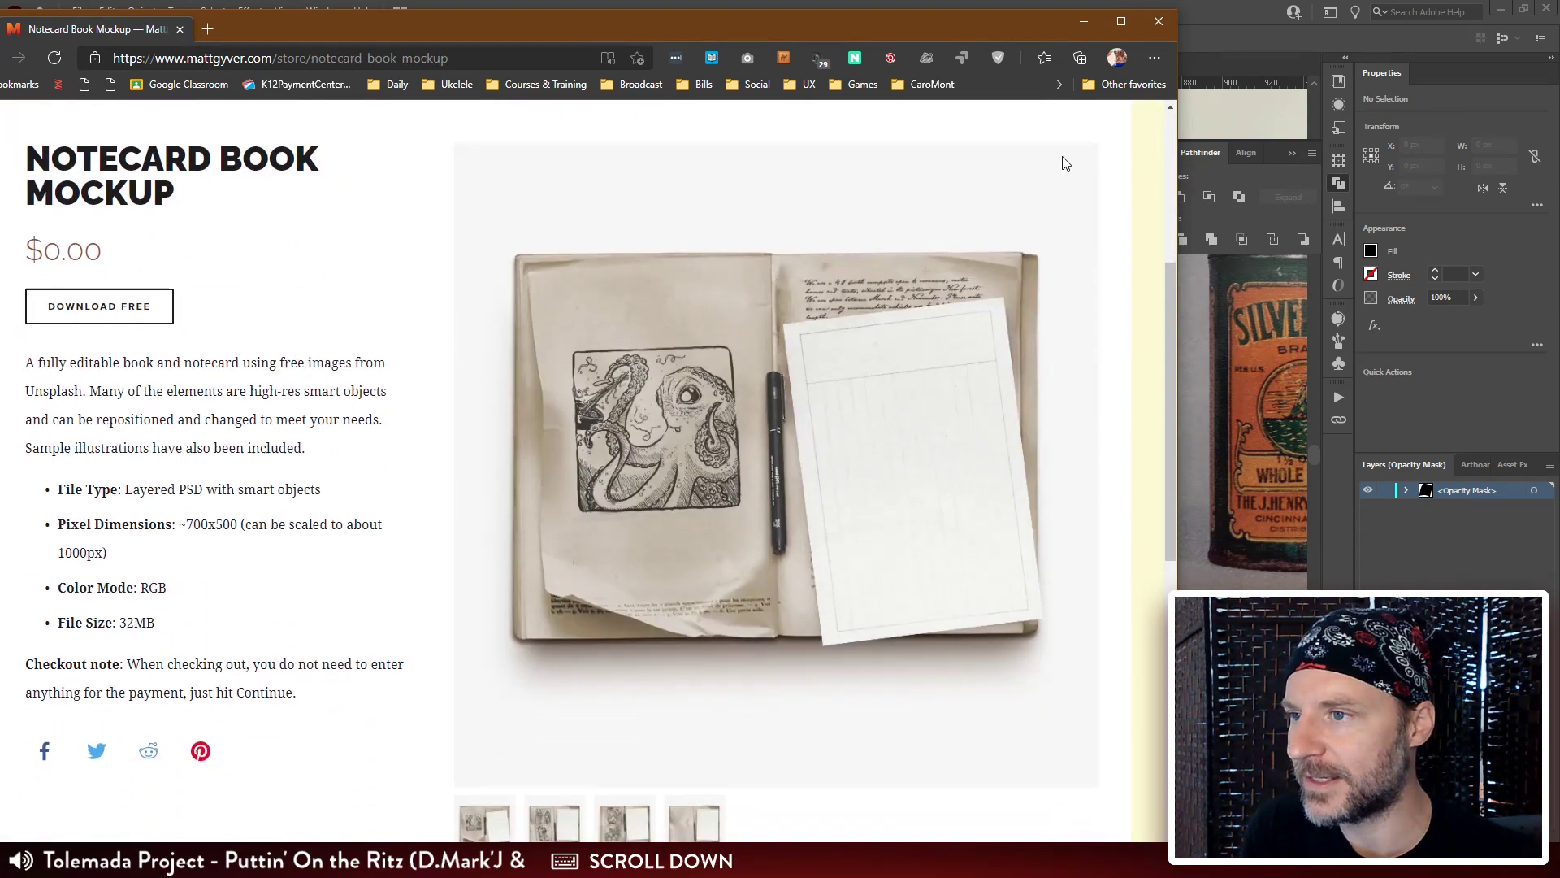
scroll(1030, 170, "up", 2)
left_click(995, 278)
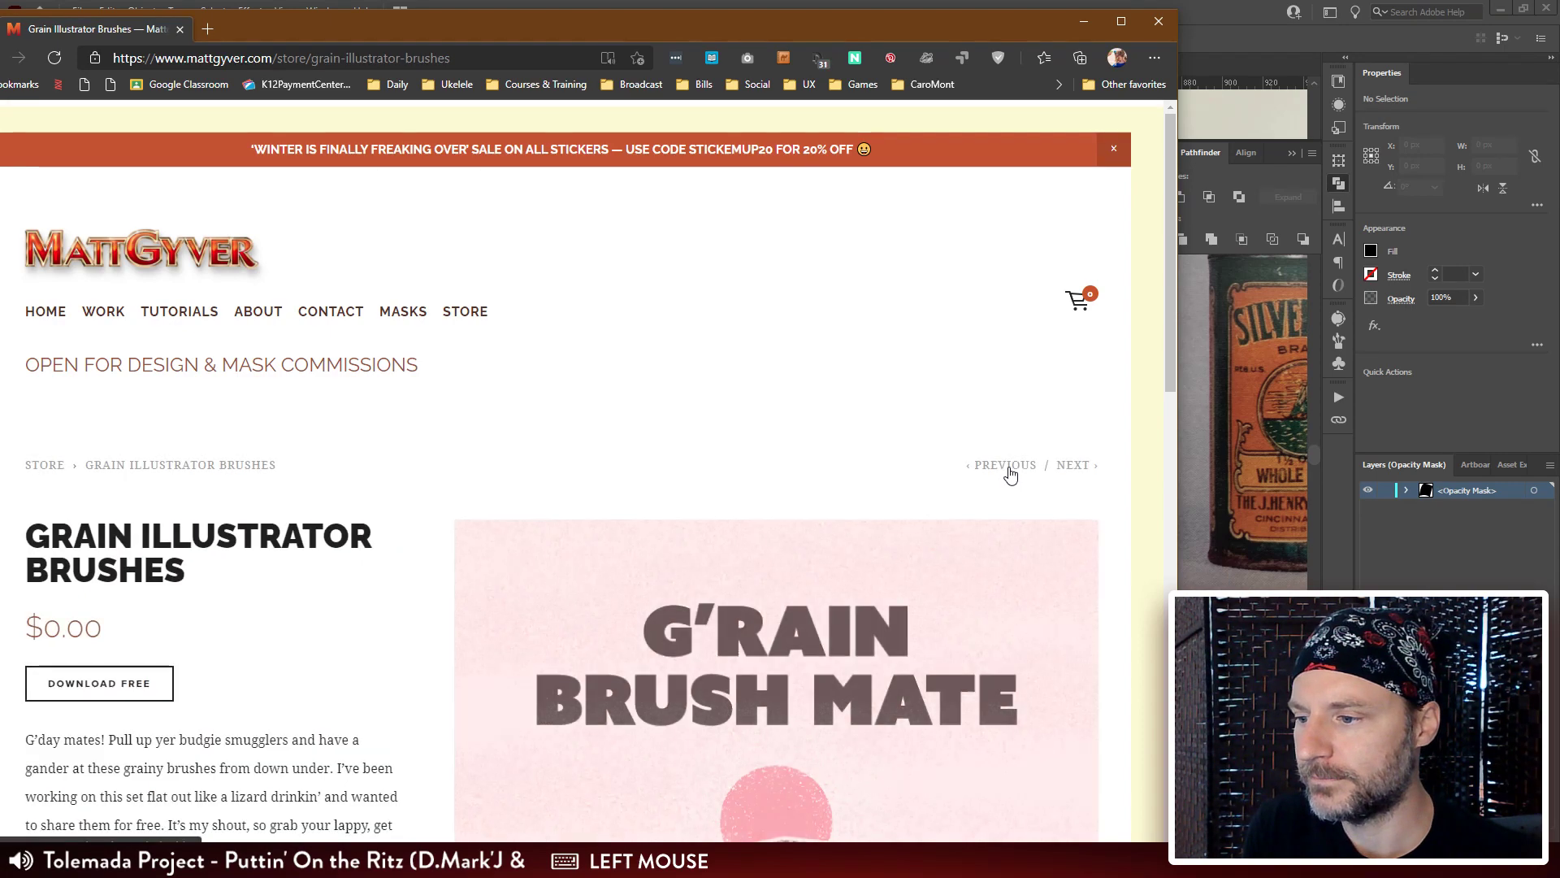
scroll(1008, 467, "down", 6)
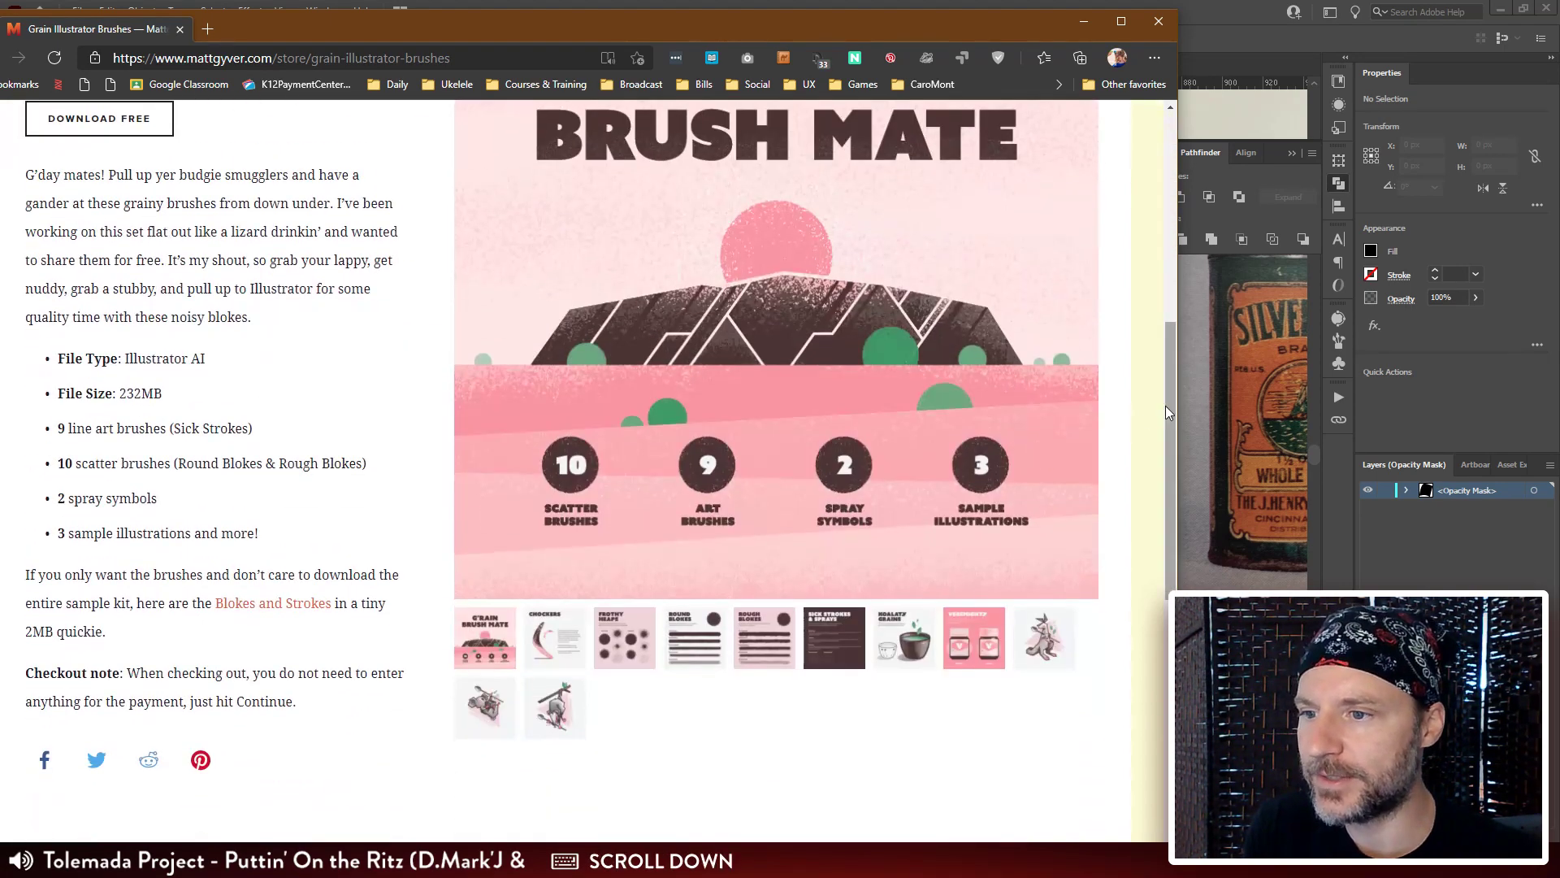
left_click_drag(1165, 406, 1169, 361)
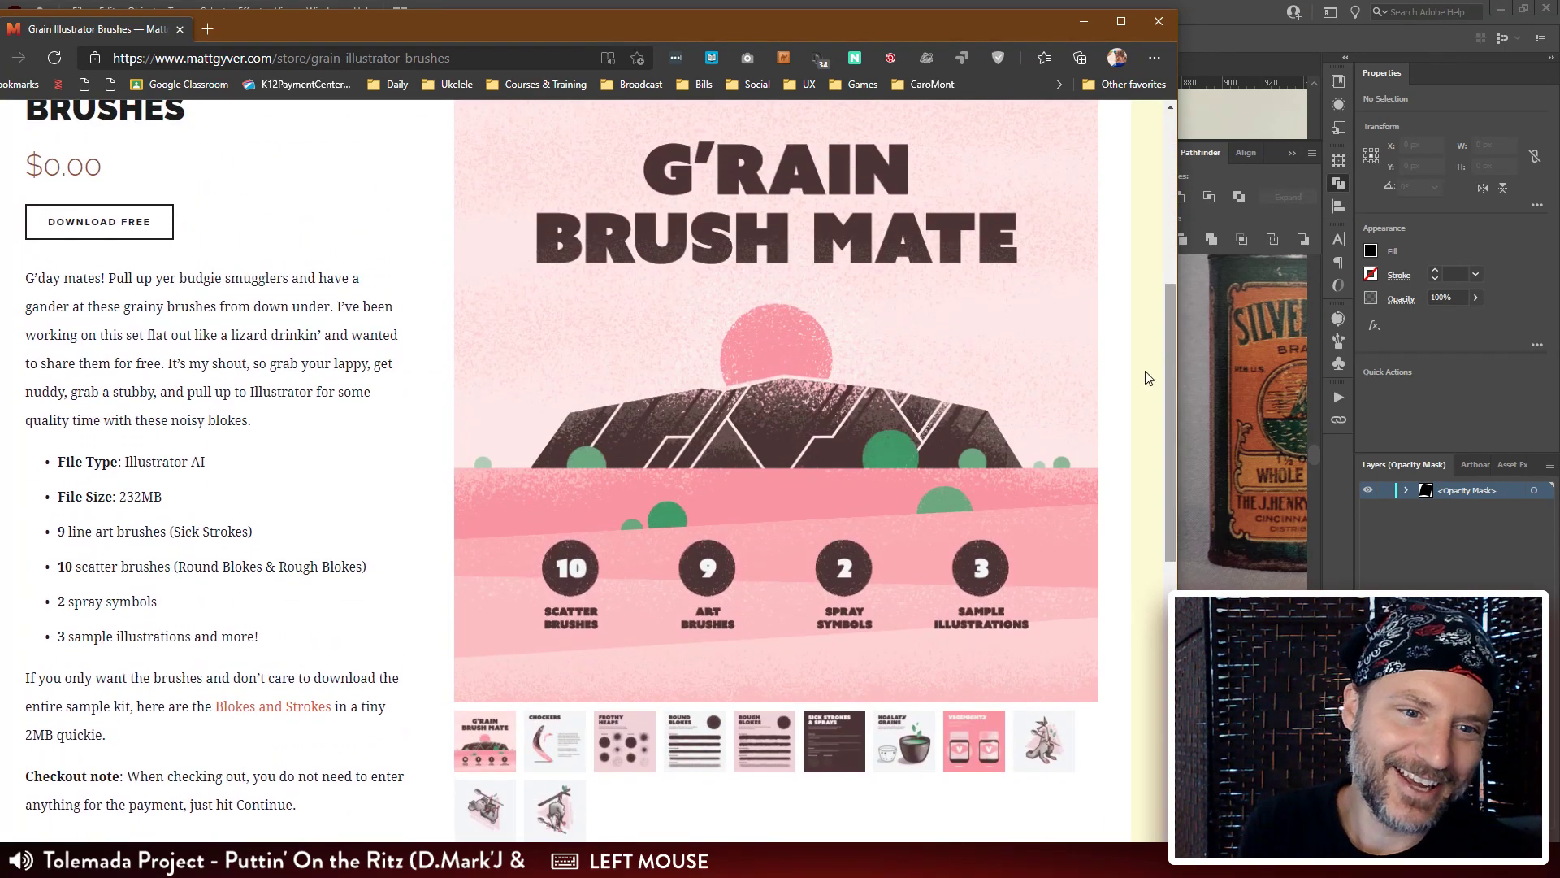
View the Chockers, Round Blokes, Rough Blokes and Sick Strokes & Sprays previews of the Grain brush set.
left_click(545, 746)
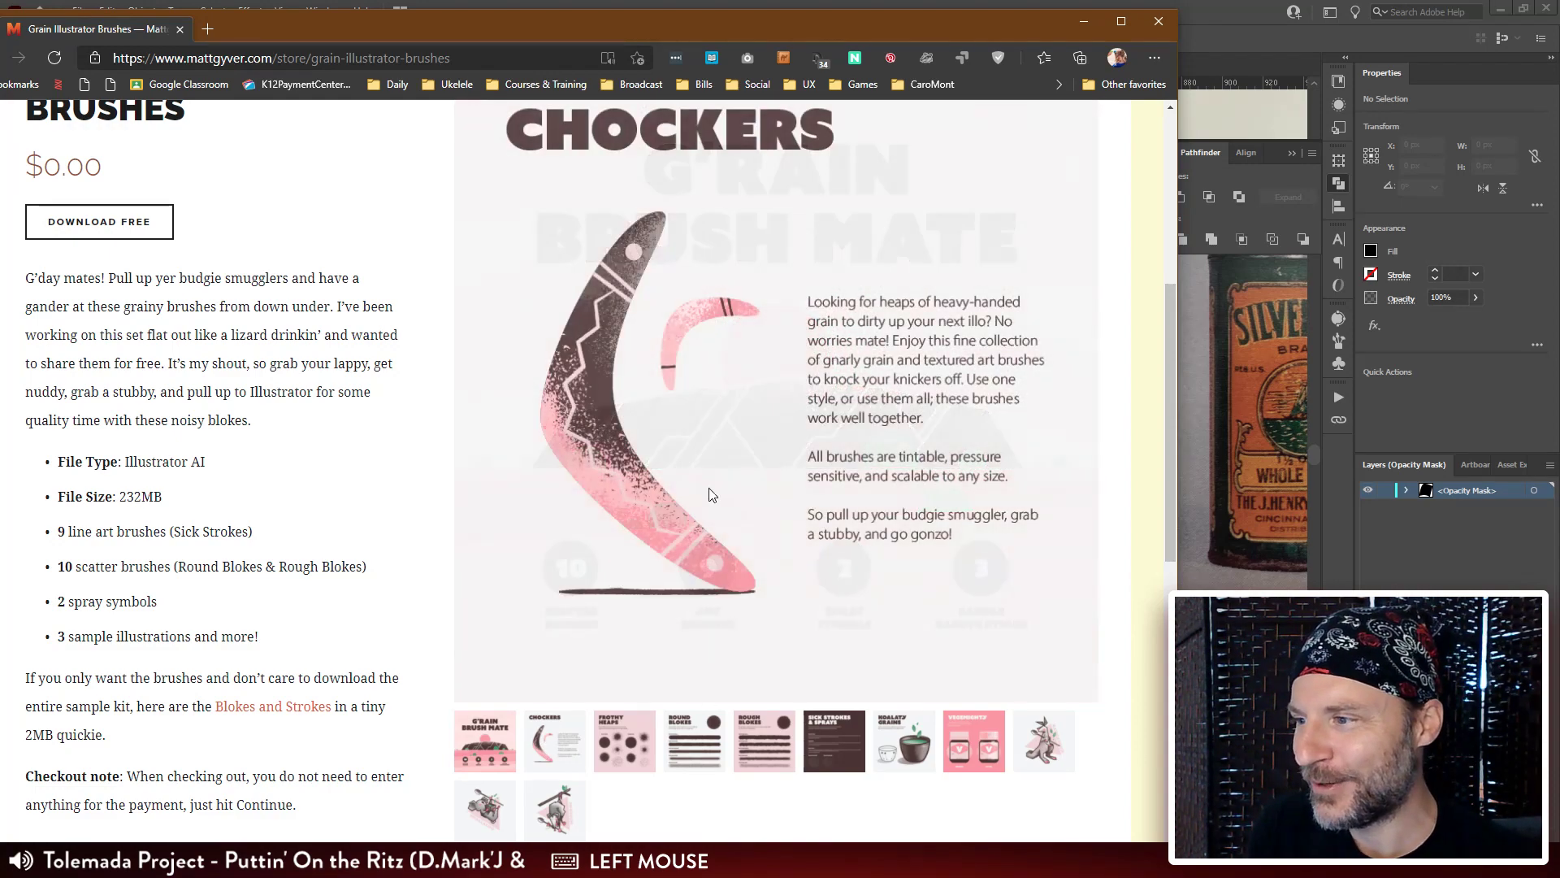
left_click(689, 751)
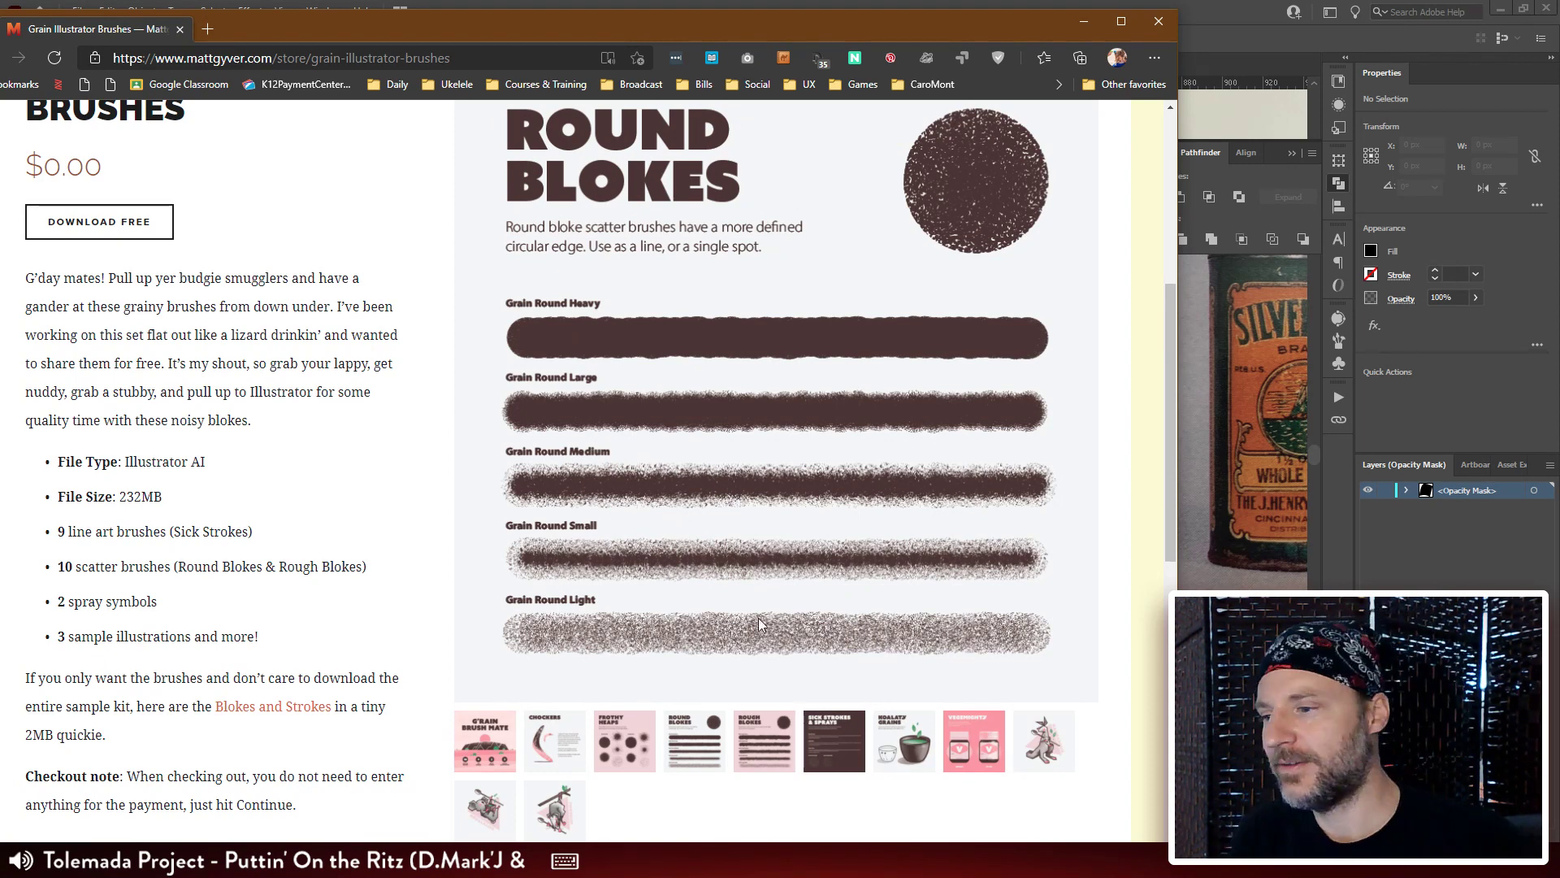
left_click(708, 741)
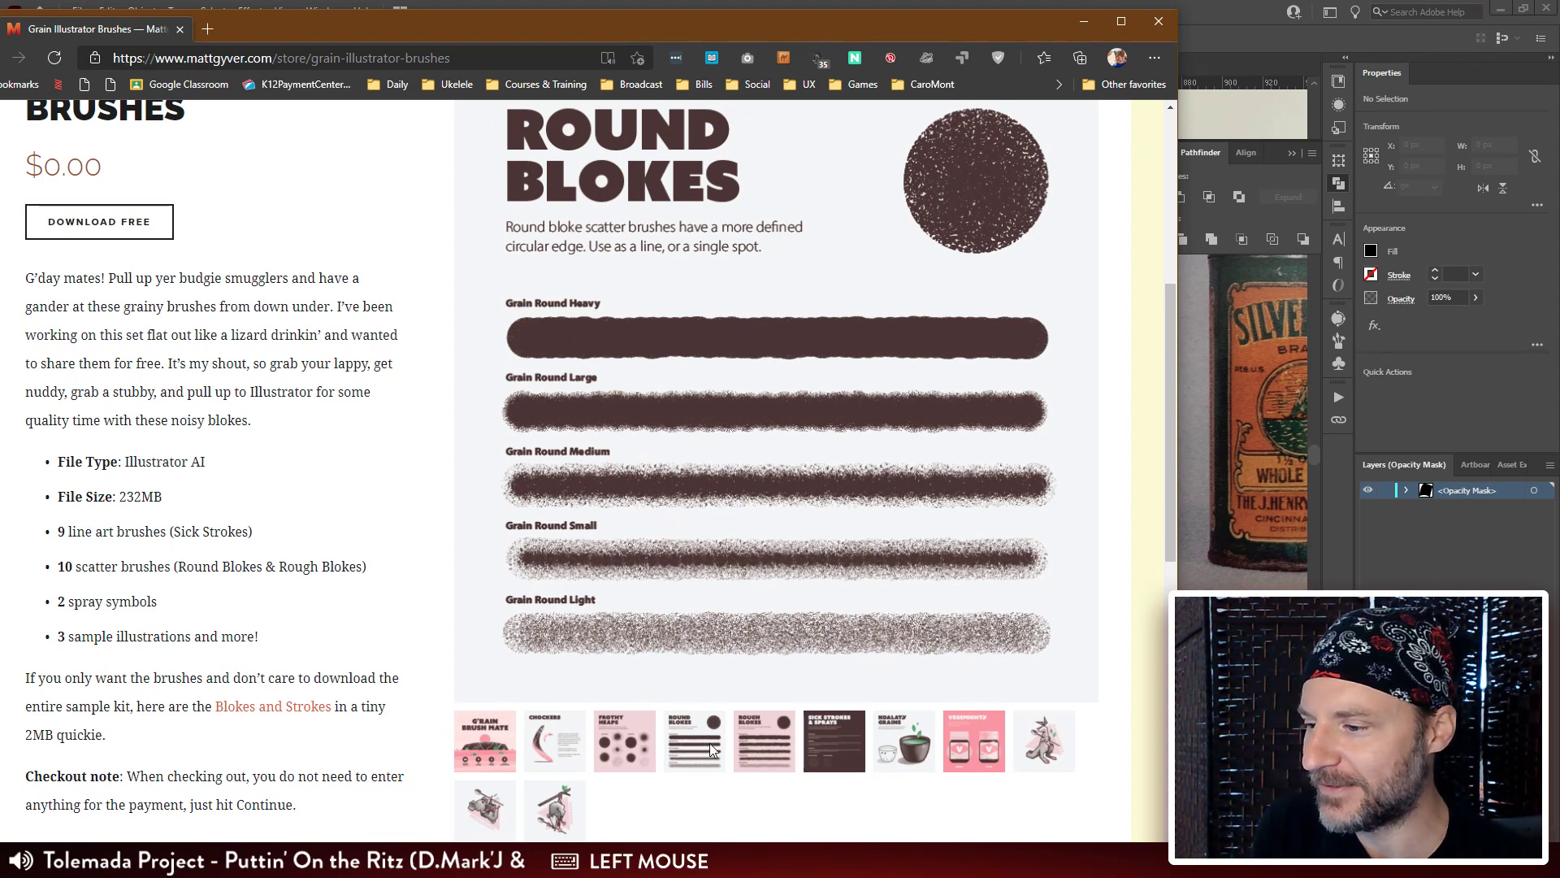
left_click(767, 744)
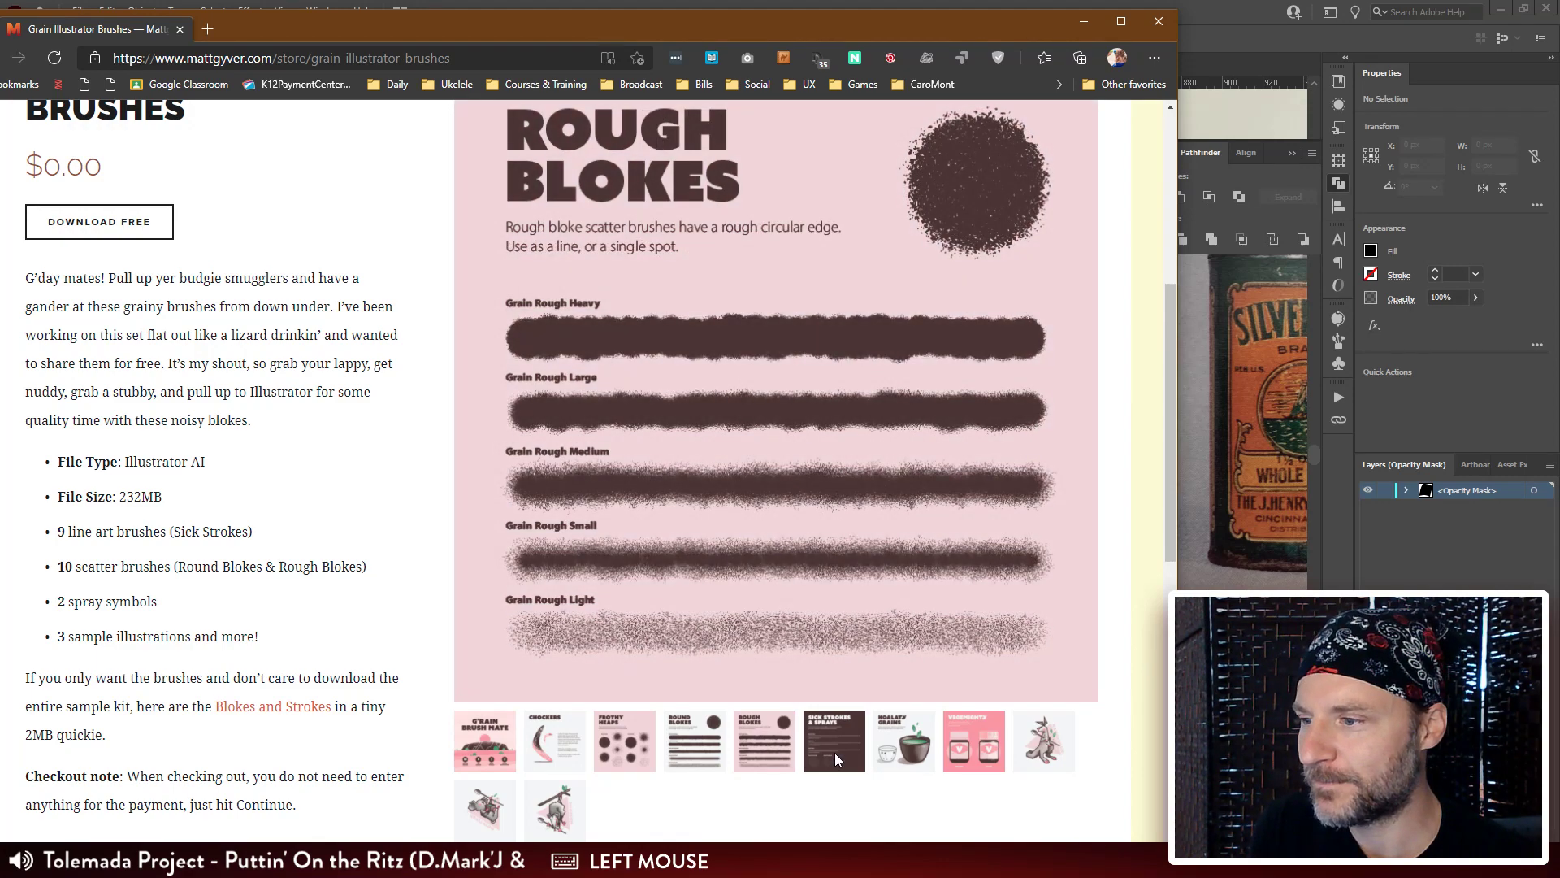
left_click(836, 752)
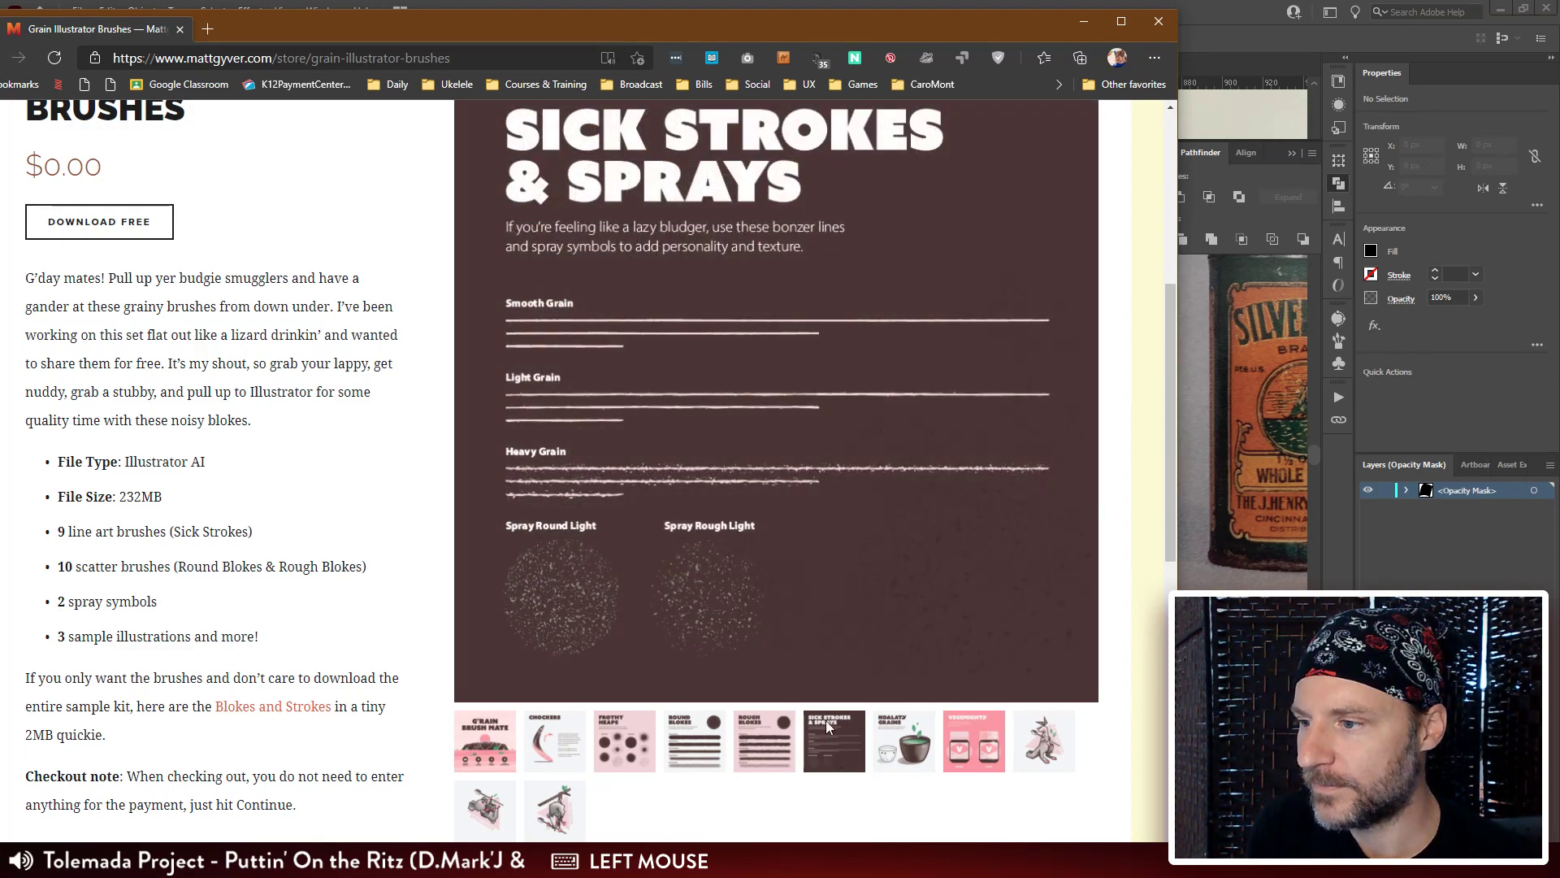
View the Vegemighty and Koalaty Grains examples and the Kangaroux and Phossum sample illustrations of the Grain set.
left_click(964, 725)
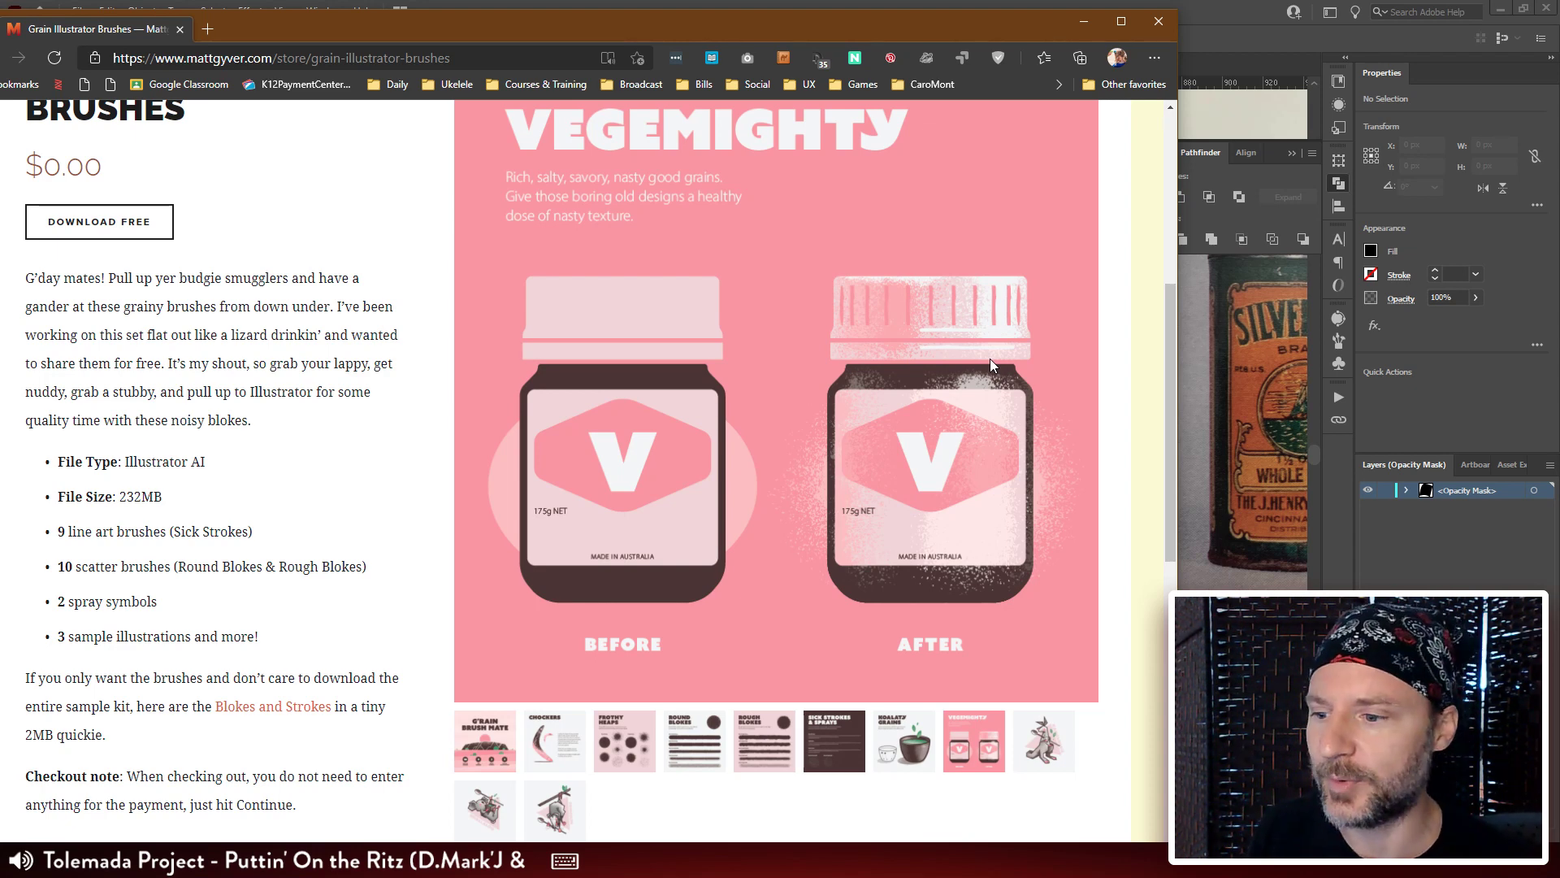
left_click(896, 751)
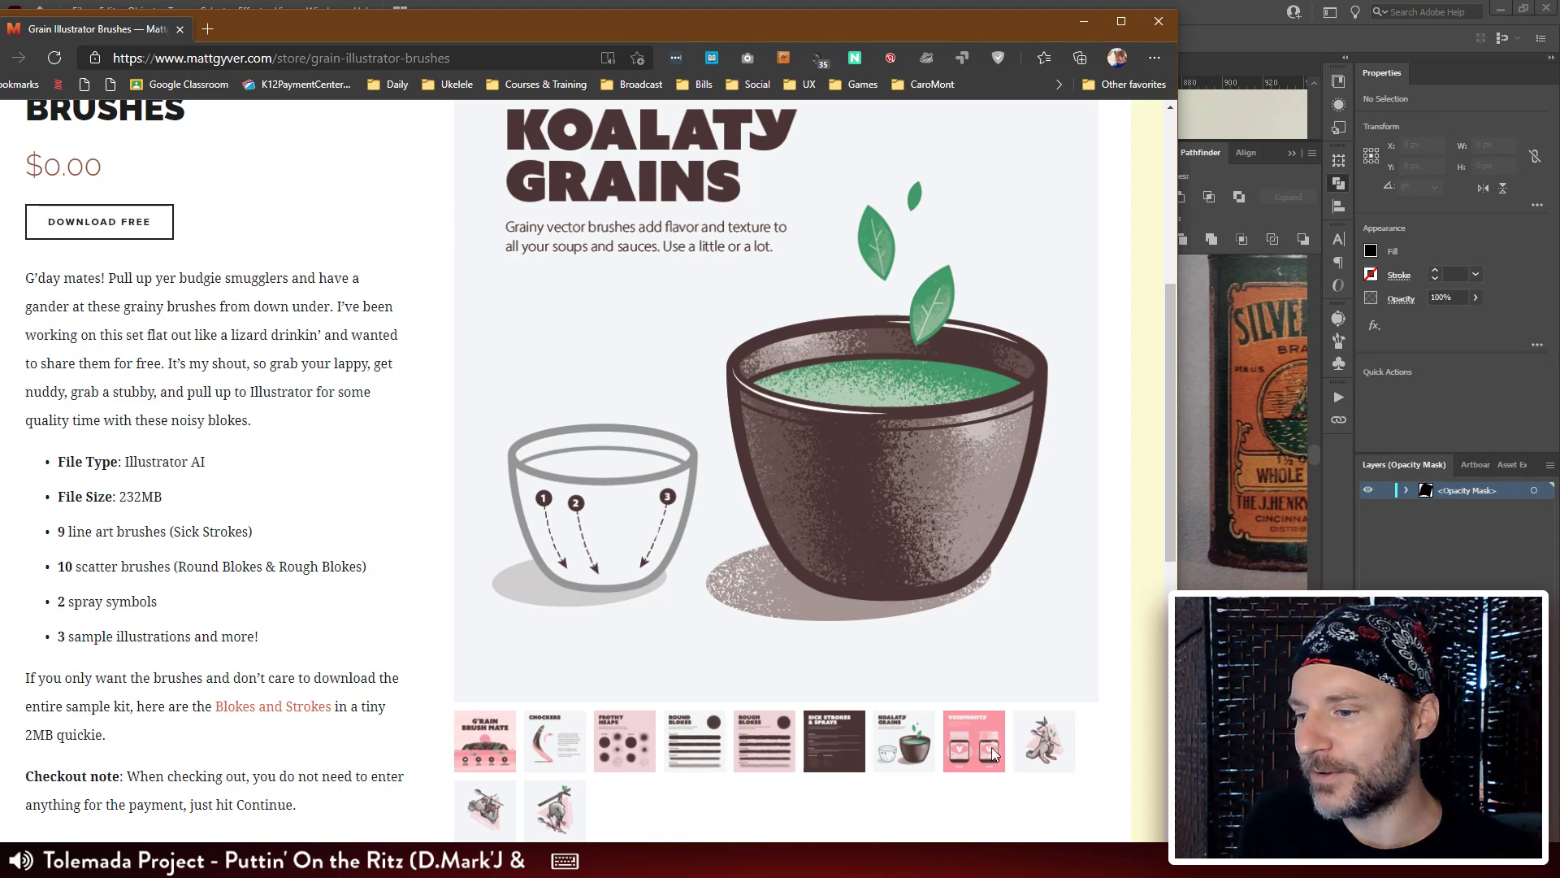
left_click(1041, 742)
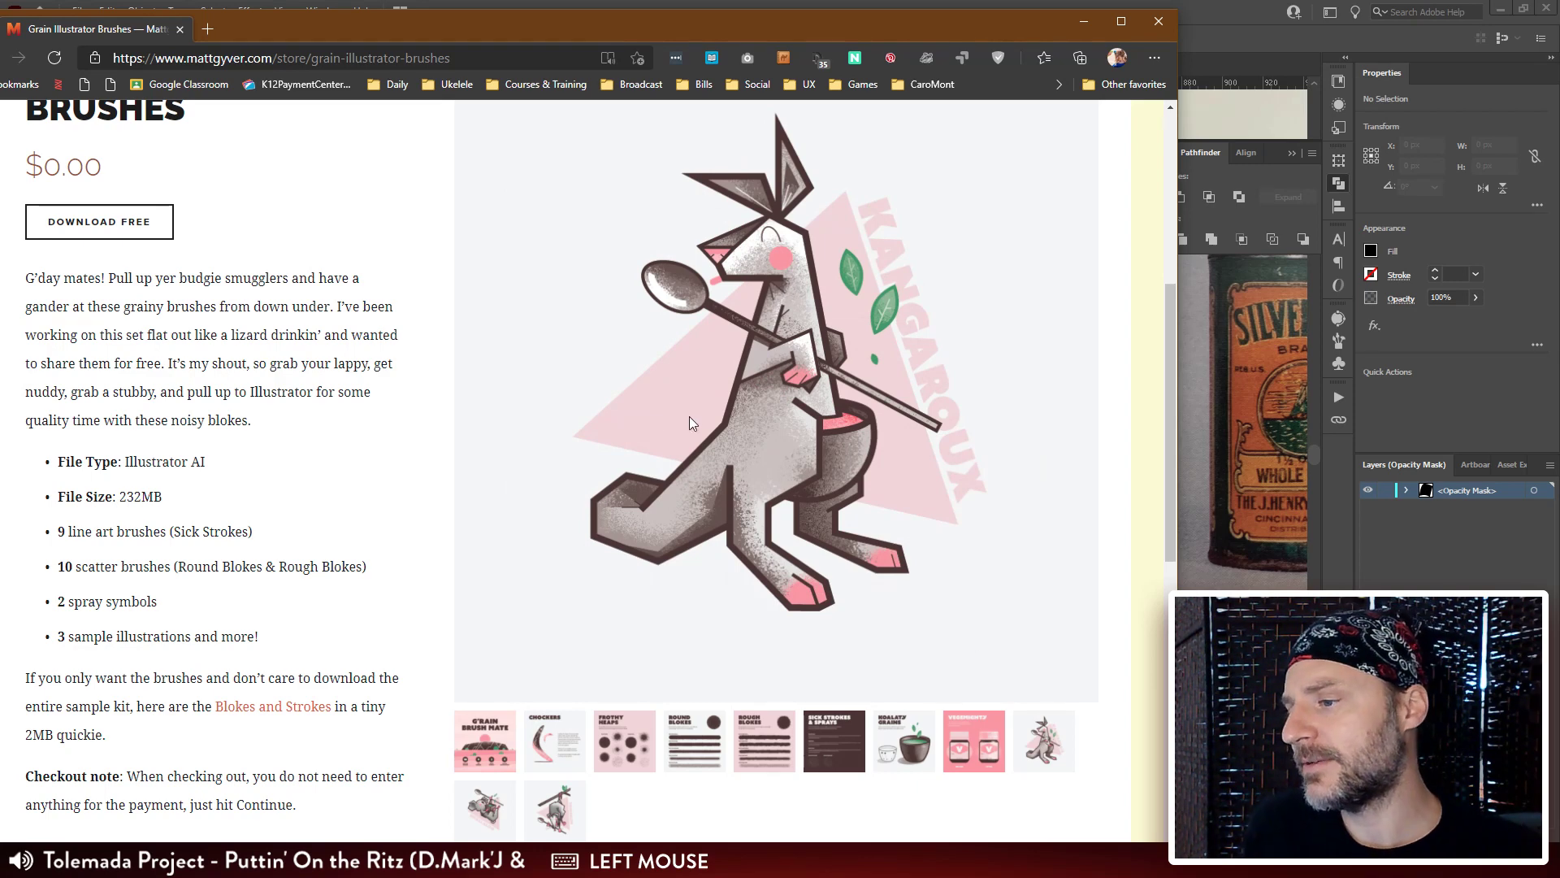
scroll(801, 588, "down", 2)
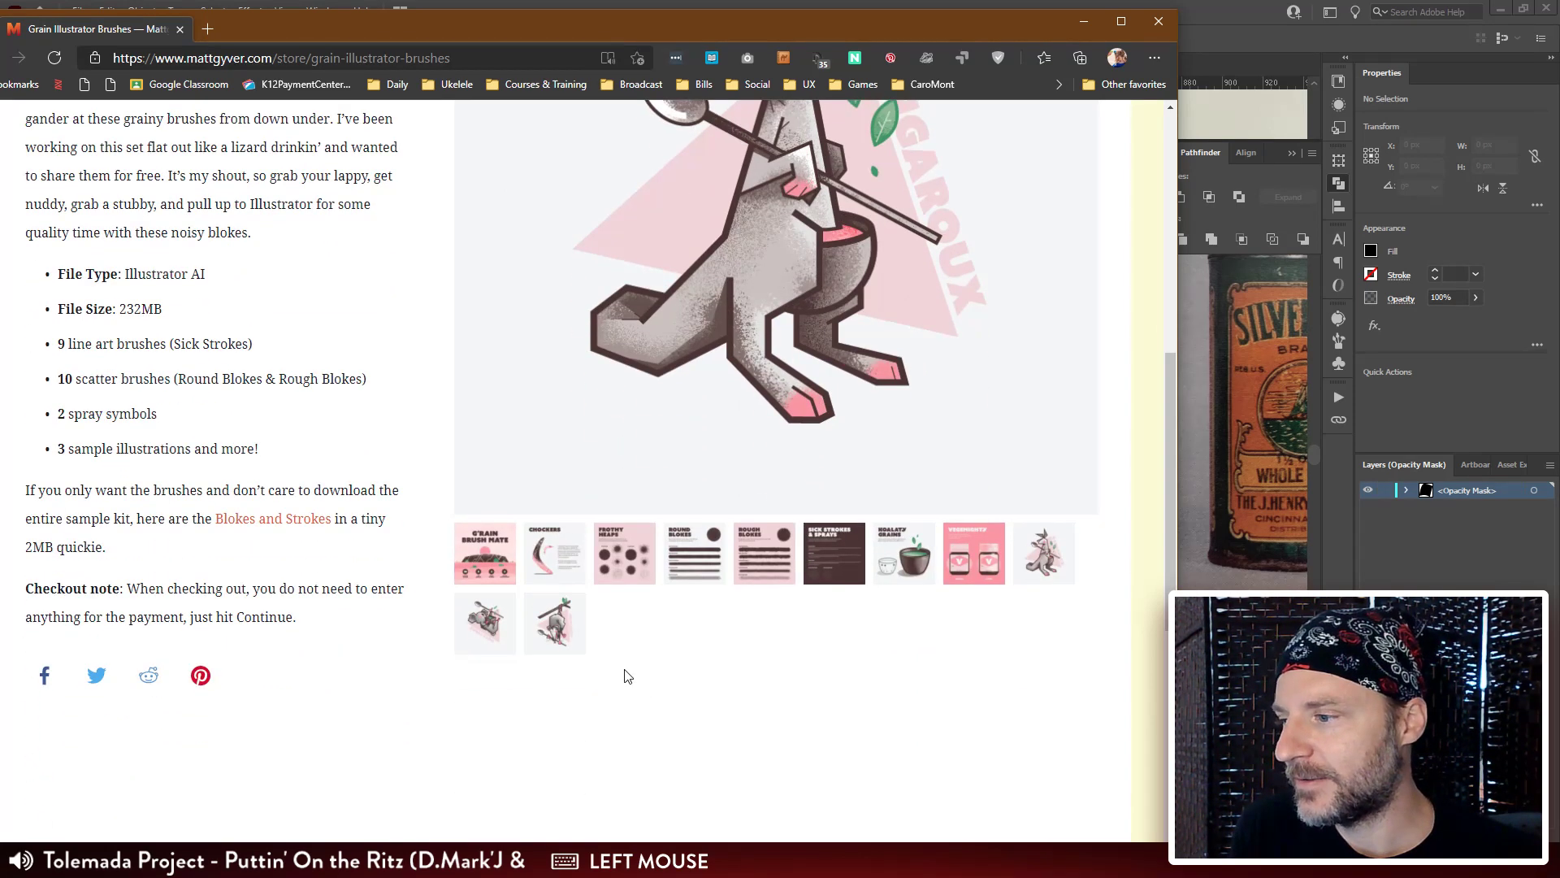
left_click(543, 633)
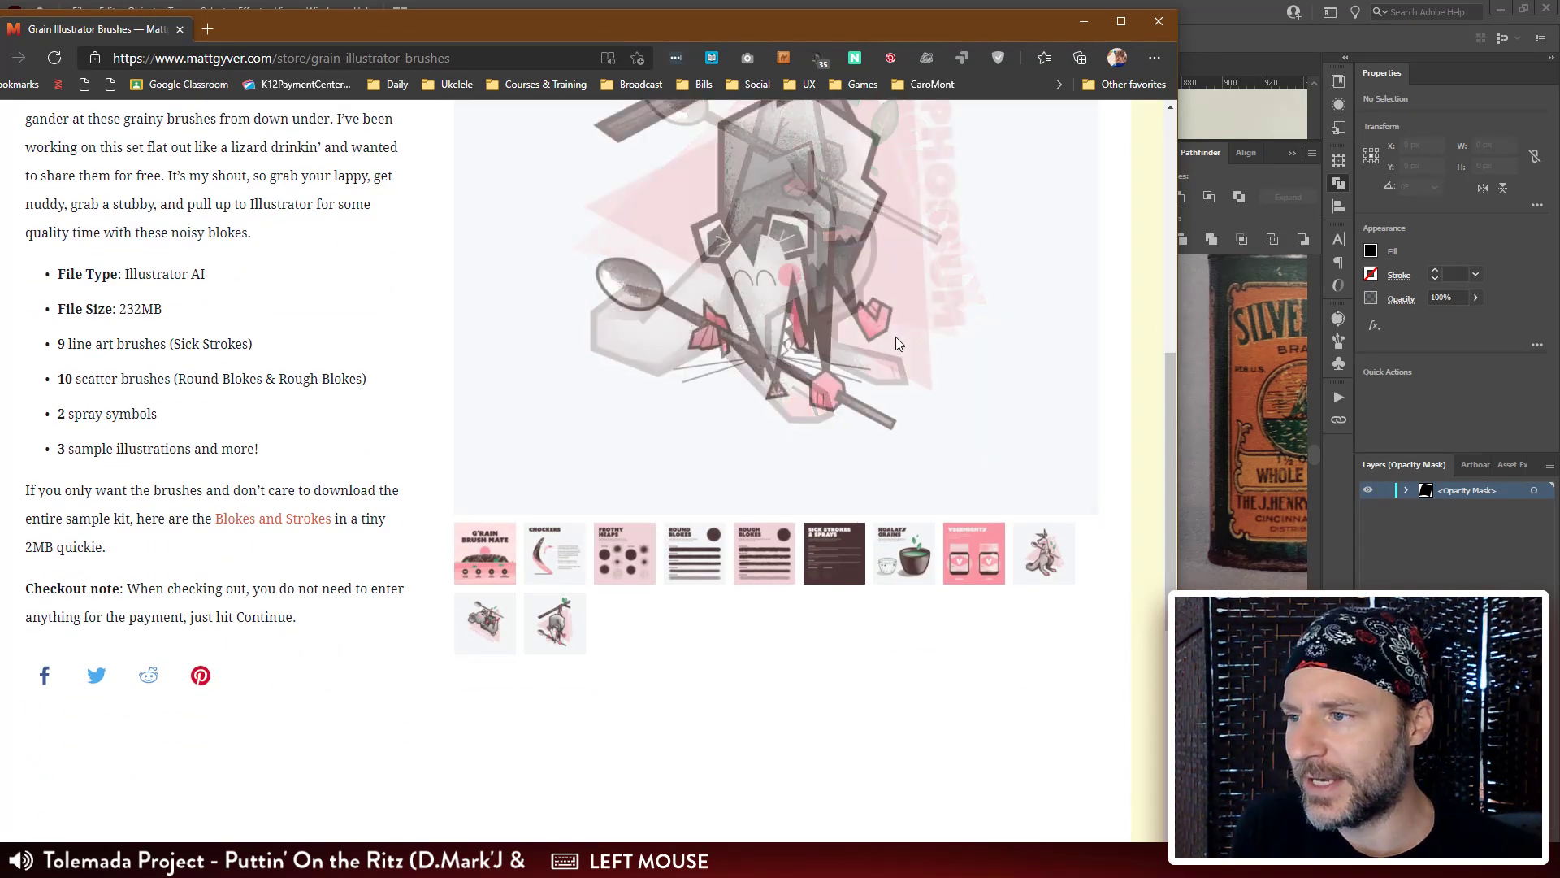
scroll(894, 341, "up", 2)
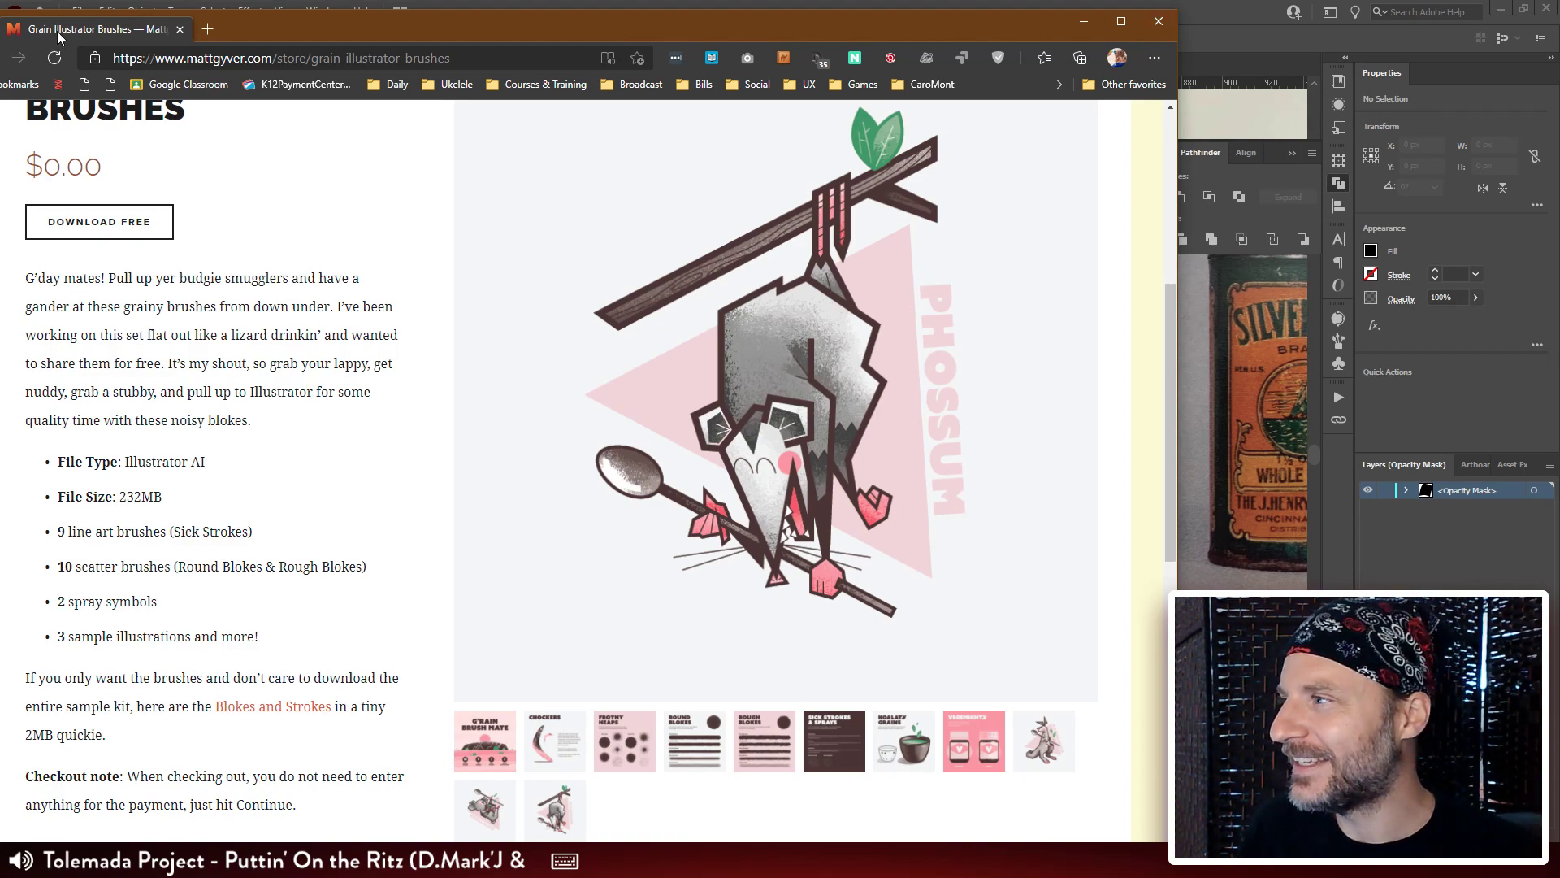
Move both browser windows out of the way and switch back to the label artwork in Illustrator.
mouse_move(57, 30)
left_mouse_down()
mouse_move(514, 186)
mouse_move(1332, 169)
mouse_move(1559, 244)
left_mouse_up()
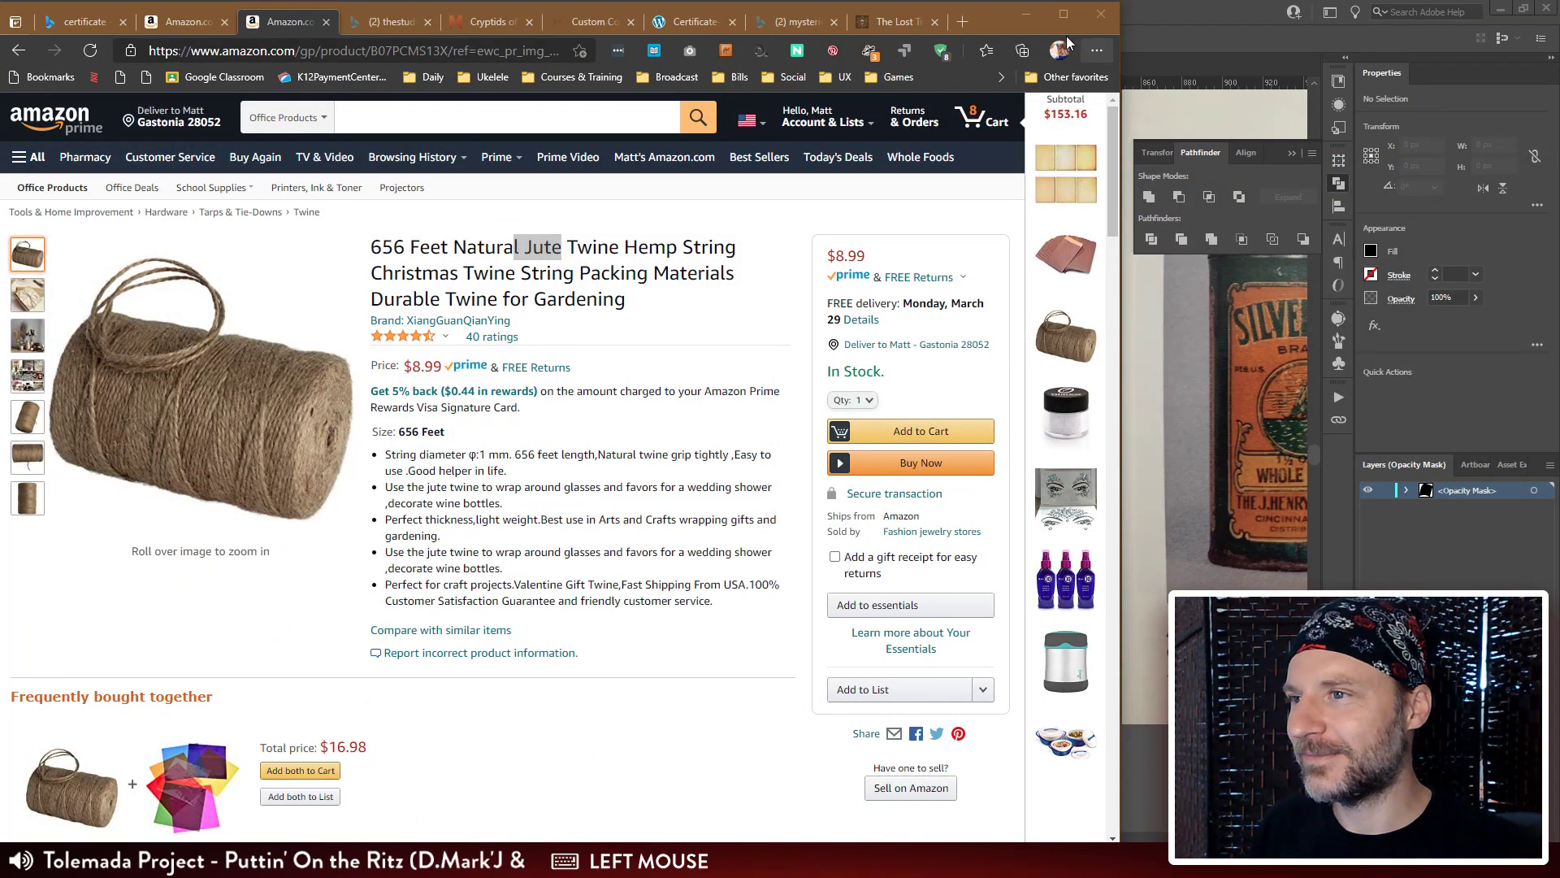
left_click(1001, 12)
left_click_drag(1001, 12, 1559, 50)
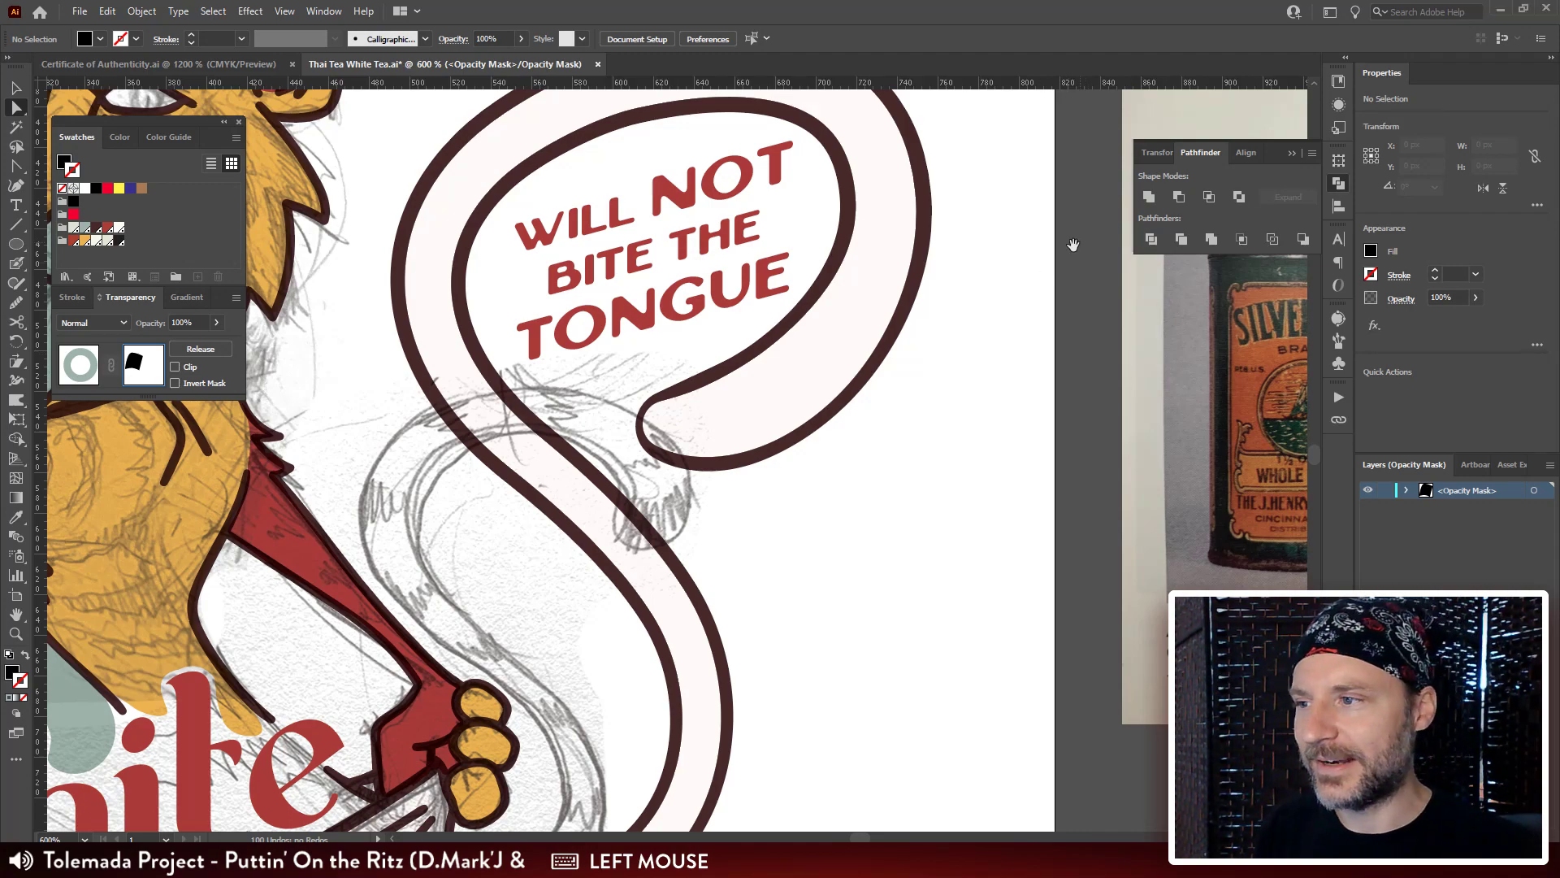
Leave opacity mask editing for the earring ellipse, return to its artwork and deselect it.
left_click_drag(844, 537, 878, 426)
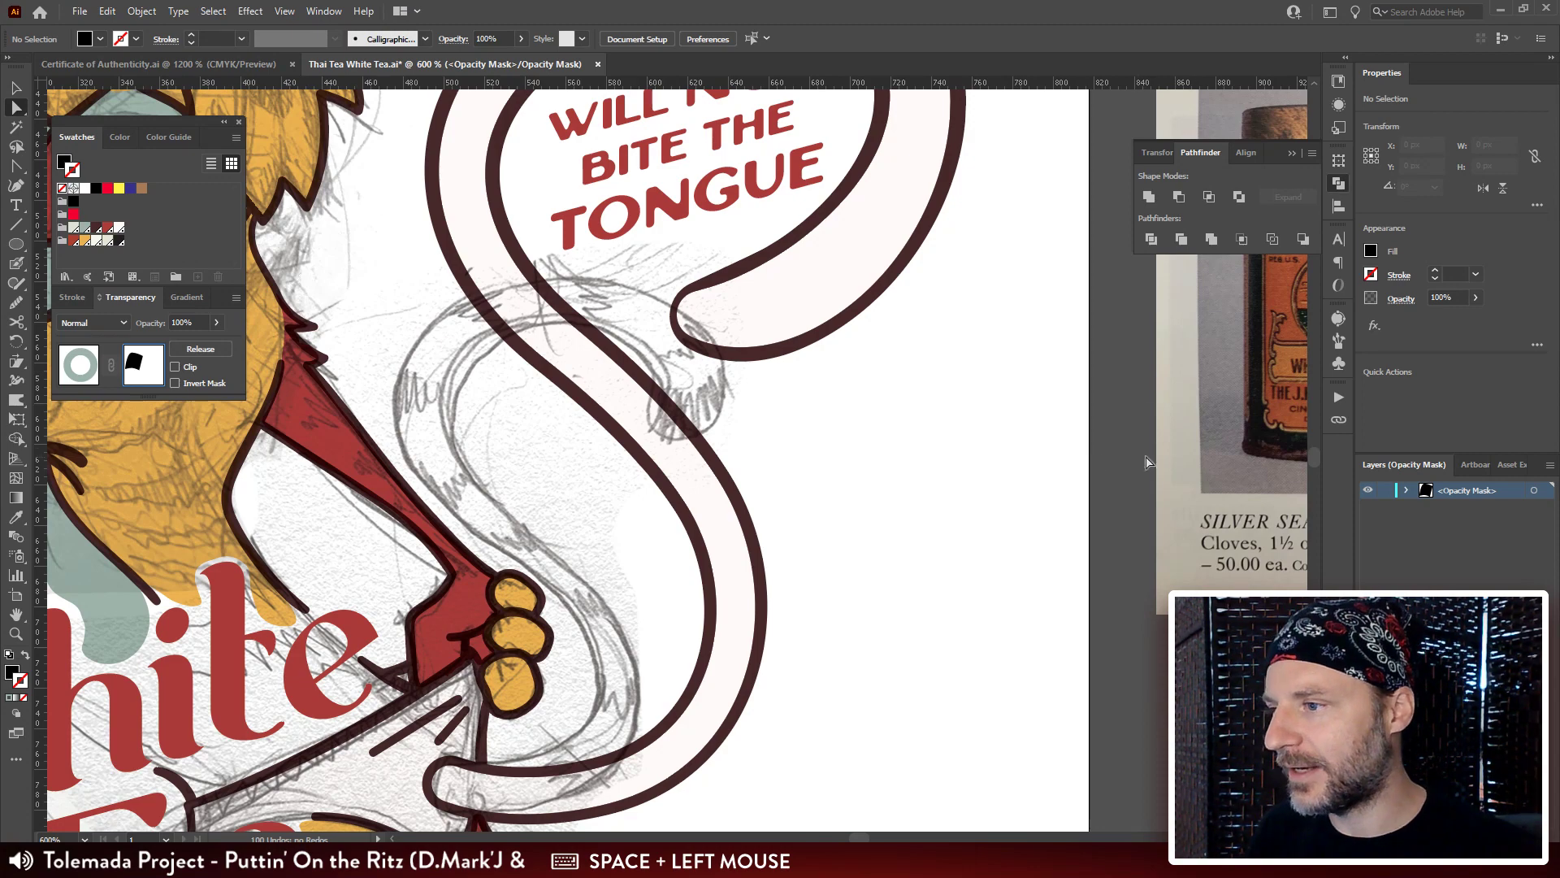
left_click(973, 464)
left_click(67, 364)
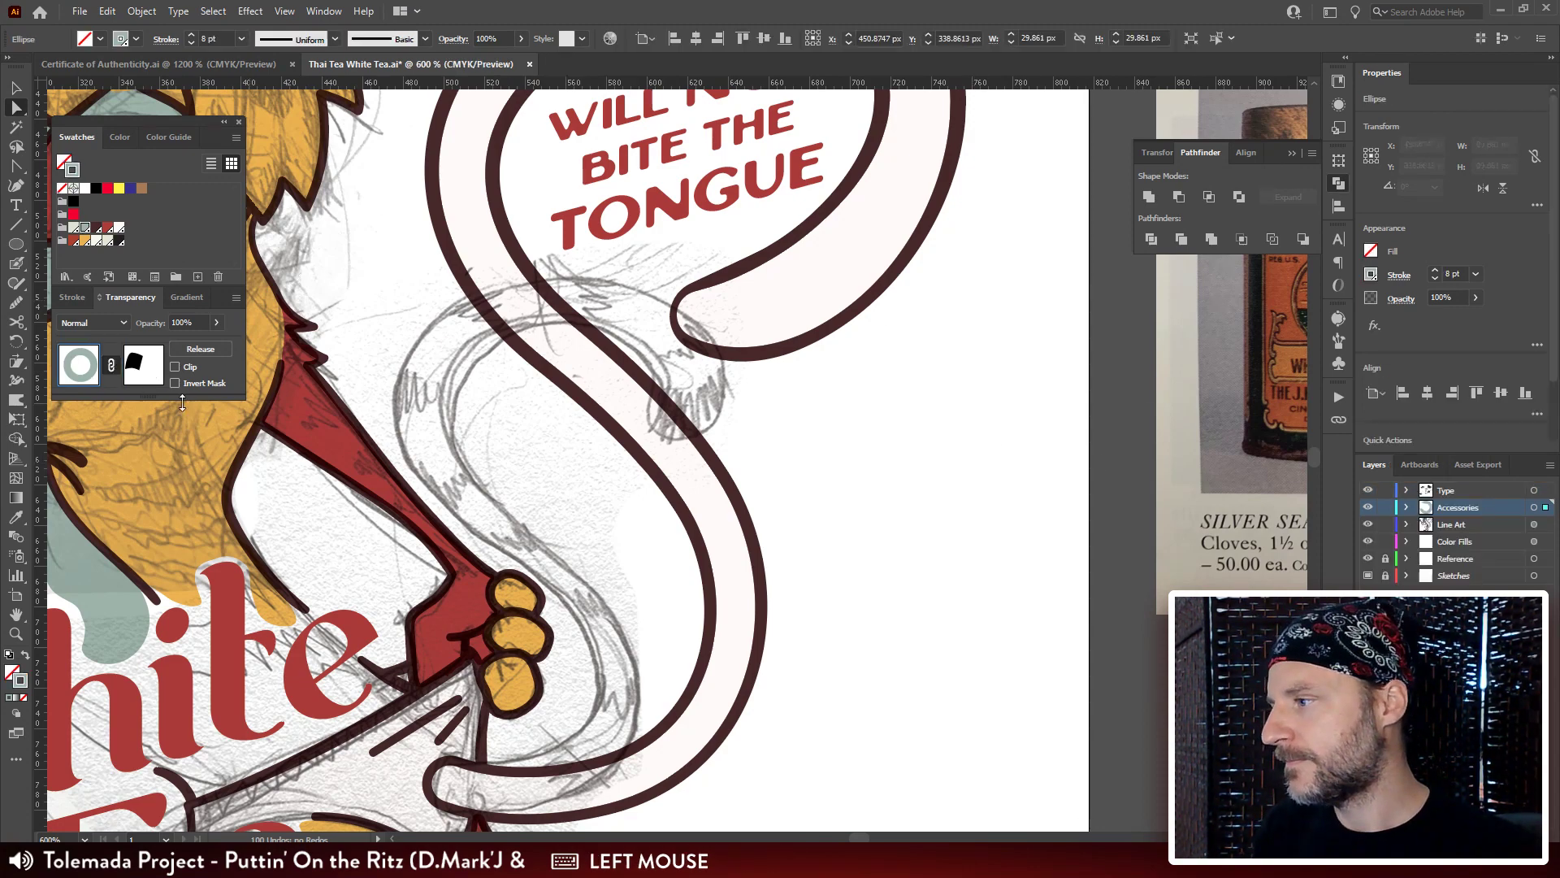
left_click_drag(816, 499, 781, 406)
Lock the Type, Accessories and Line Art layers and make Color Fills the active layer.
left_click_drag(1385, 507, 1385, 491)
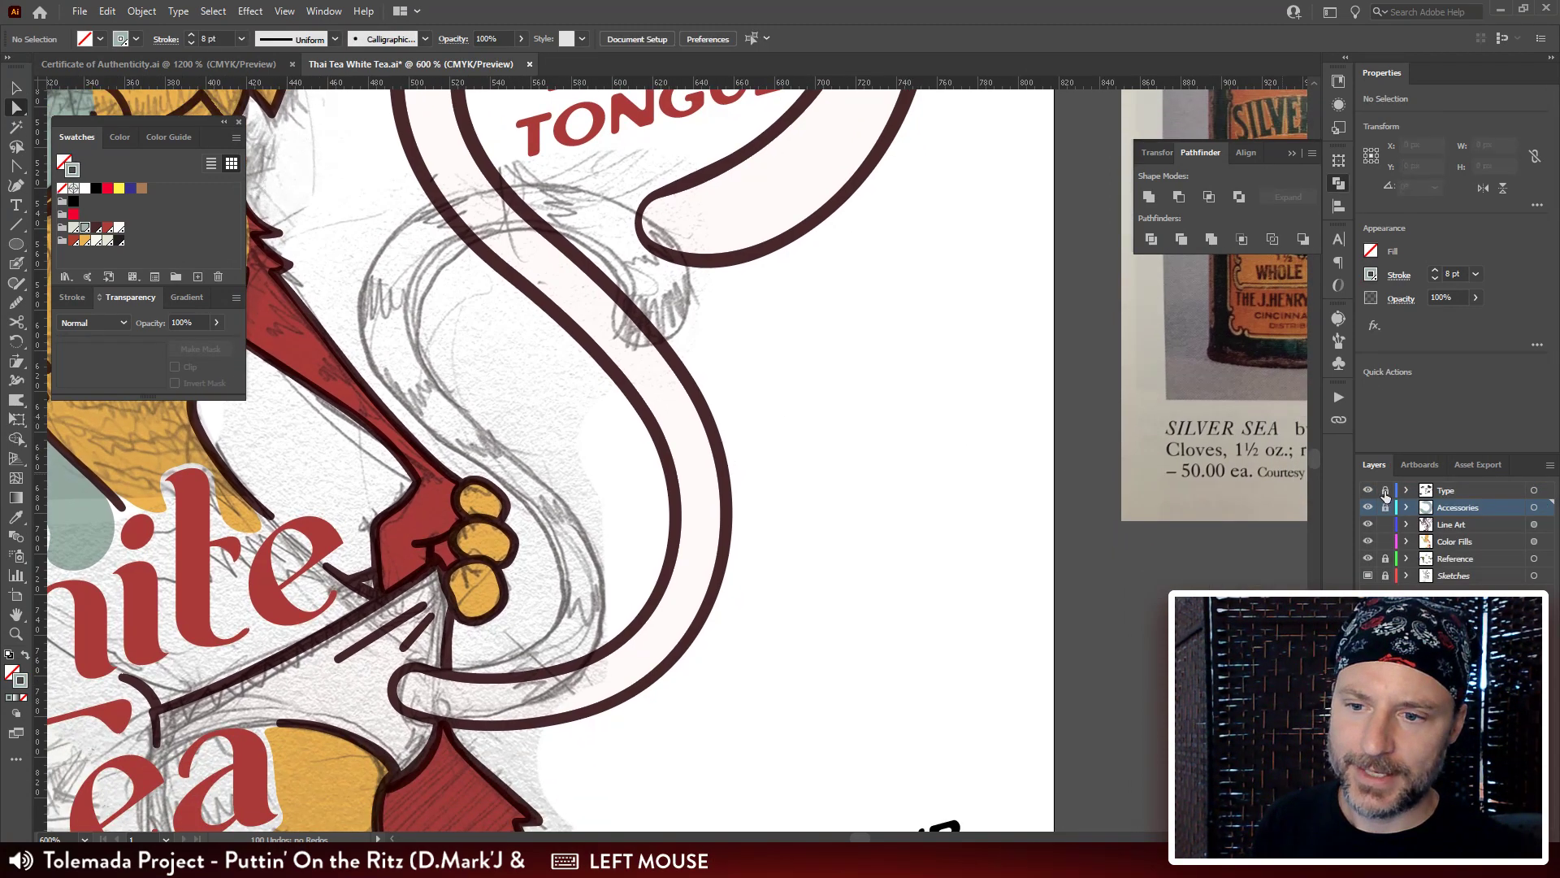
left_click(1465, 528)
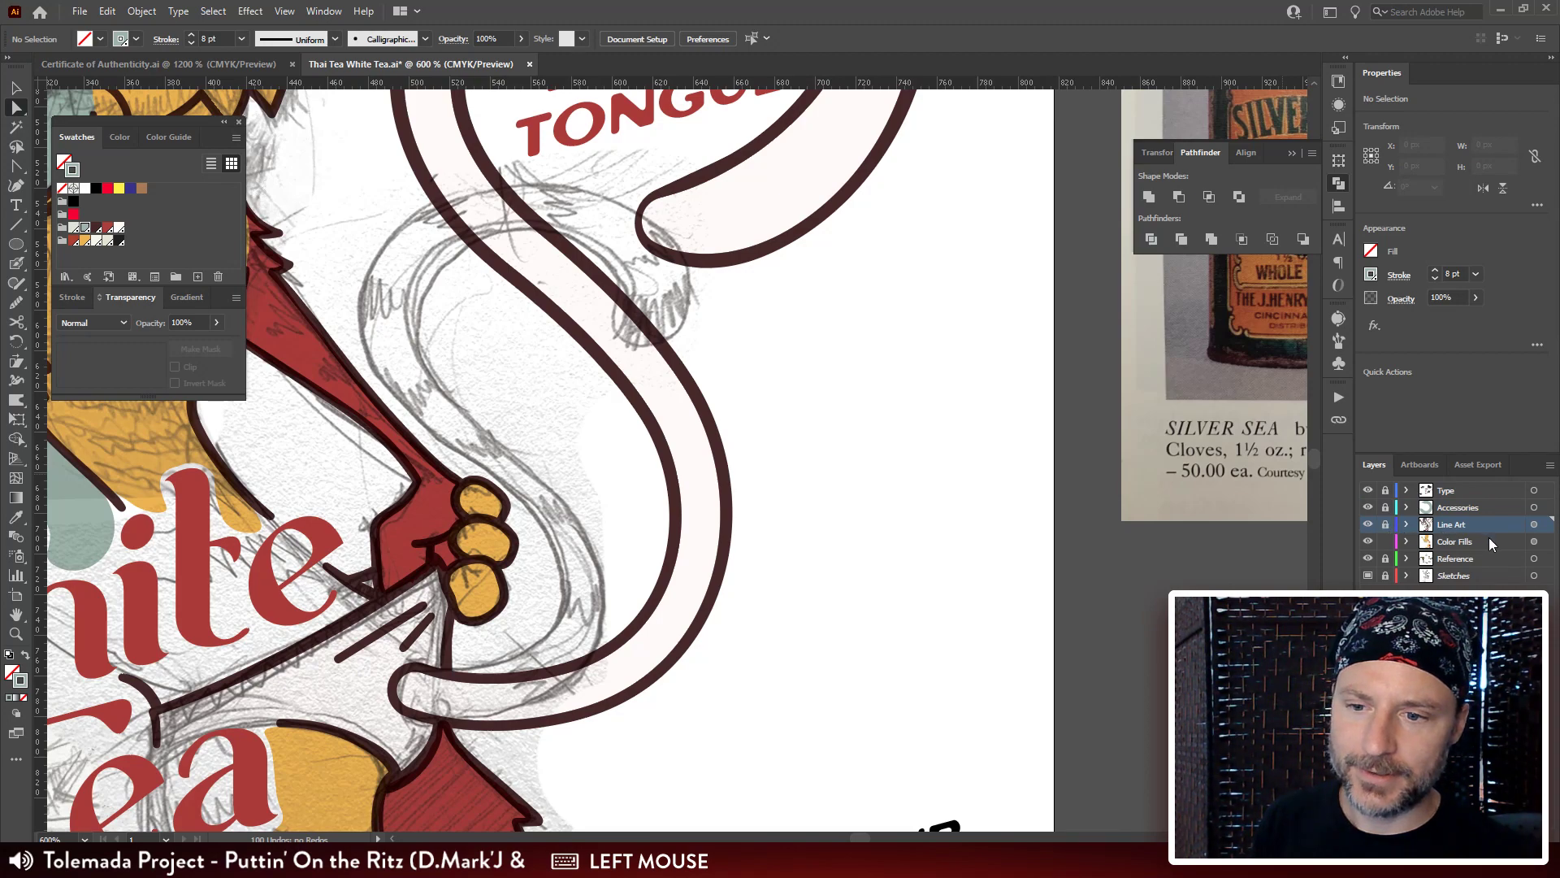
left_click(1443, 543)
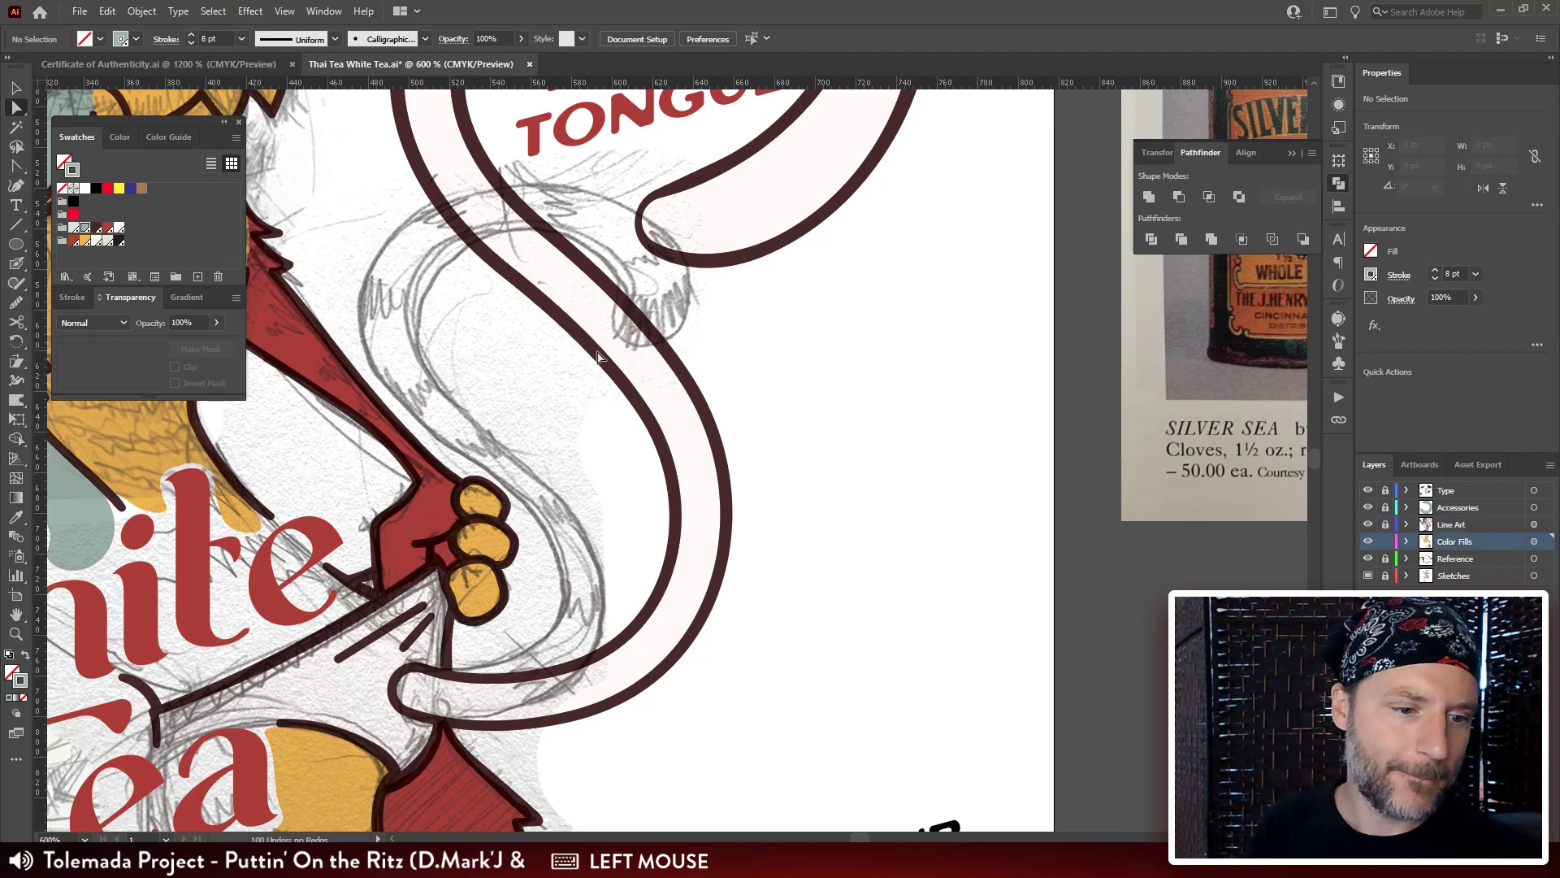
Paint the base of the lion's tail beside the hip with the Blob Brush in the golden yellow swatch.
mouse_move(517, 298)
left_mouse_down()
mouse_move(528, 404)
mouse_move(548, 253)
left_mouse_up()
key("shift+b")
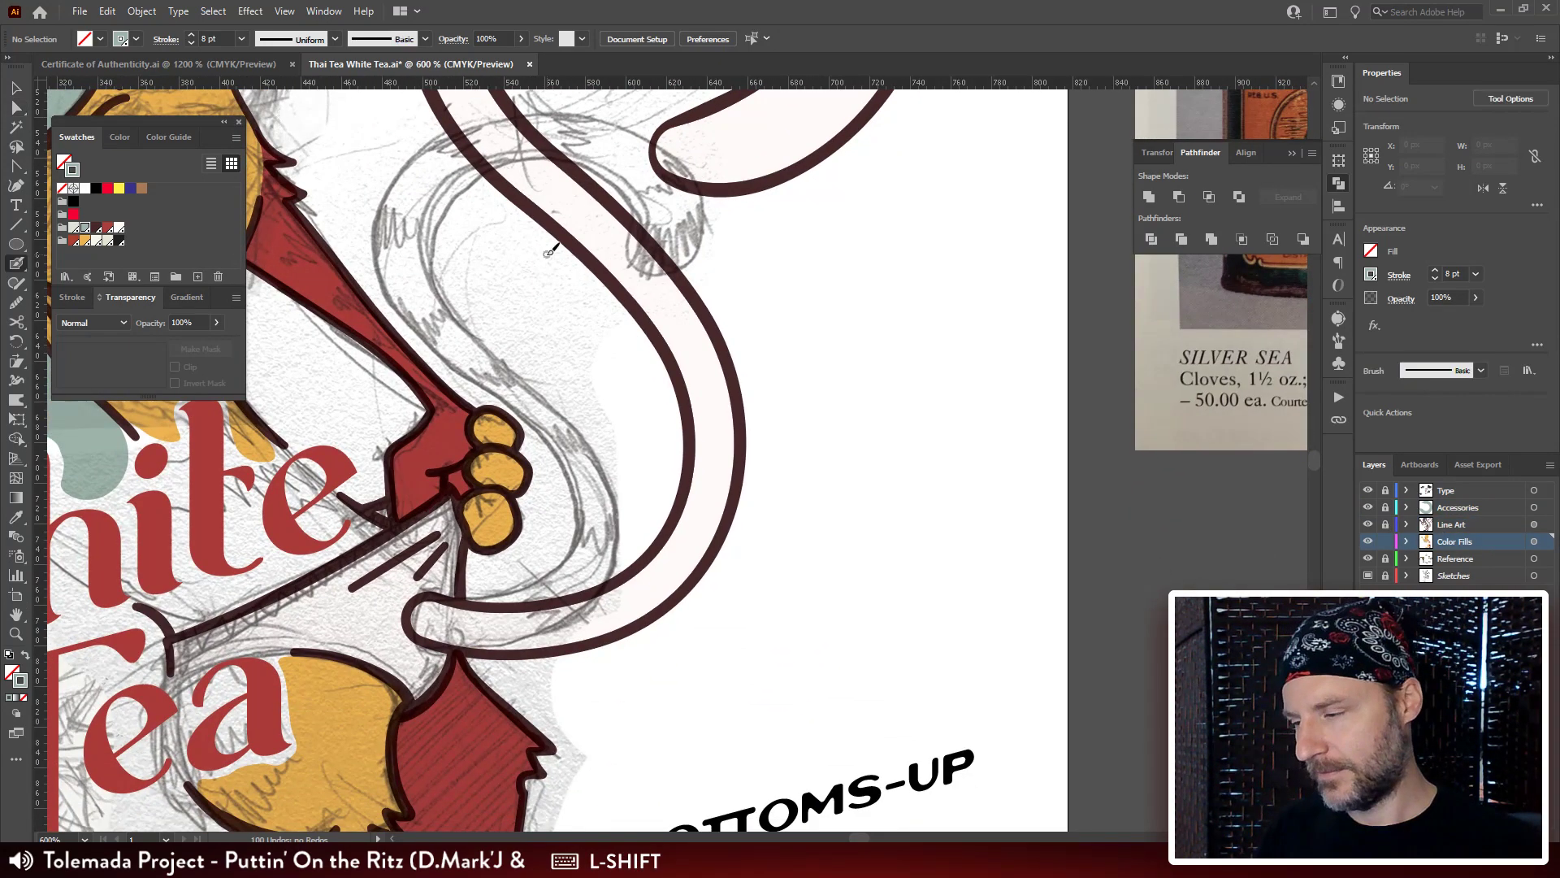
key("ctrl+plus")
left_click_drag(629, 614, 819, 363)
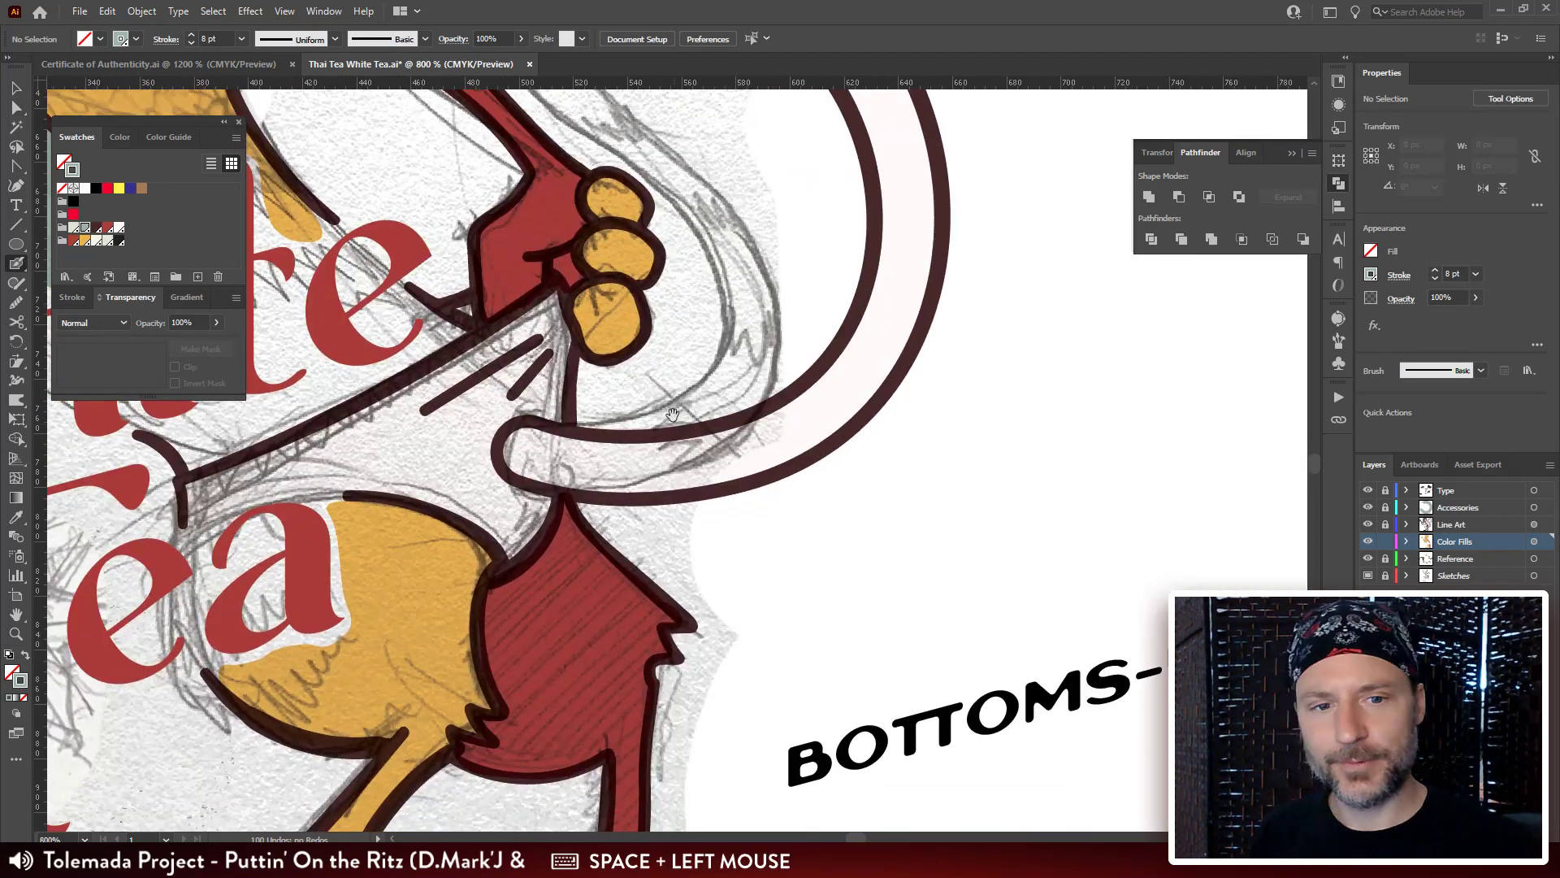
left_click_drag(739, 496, 744, 474)
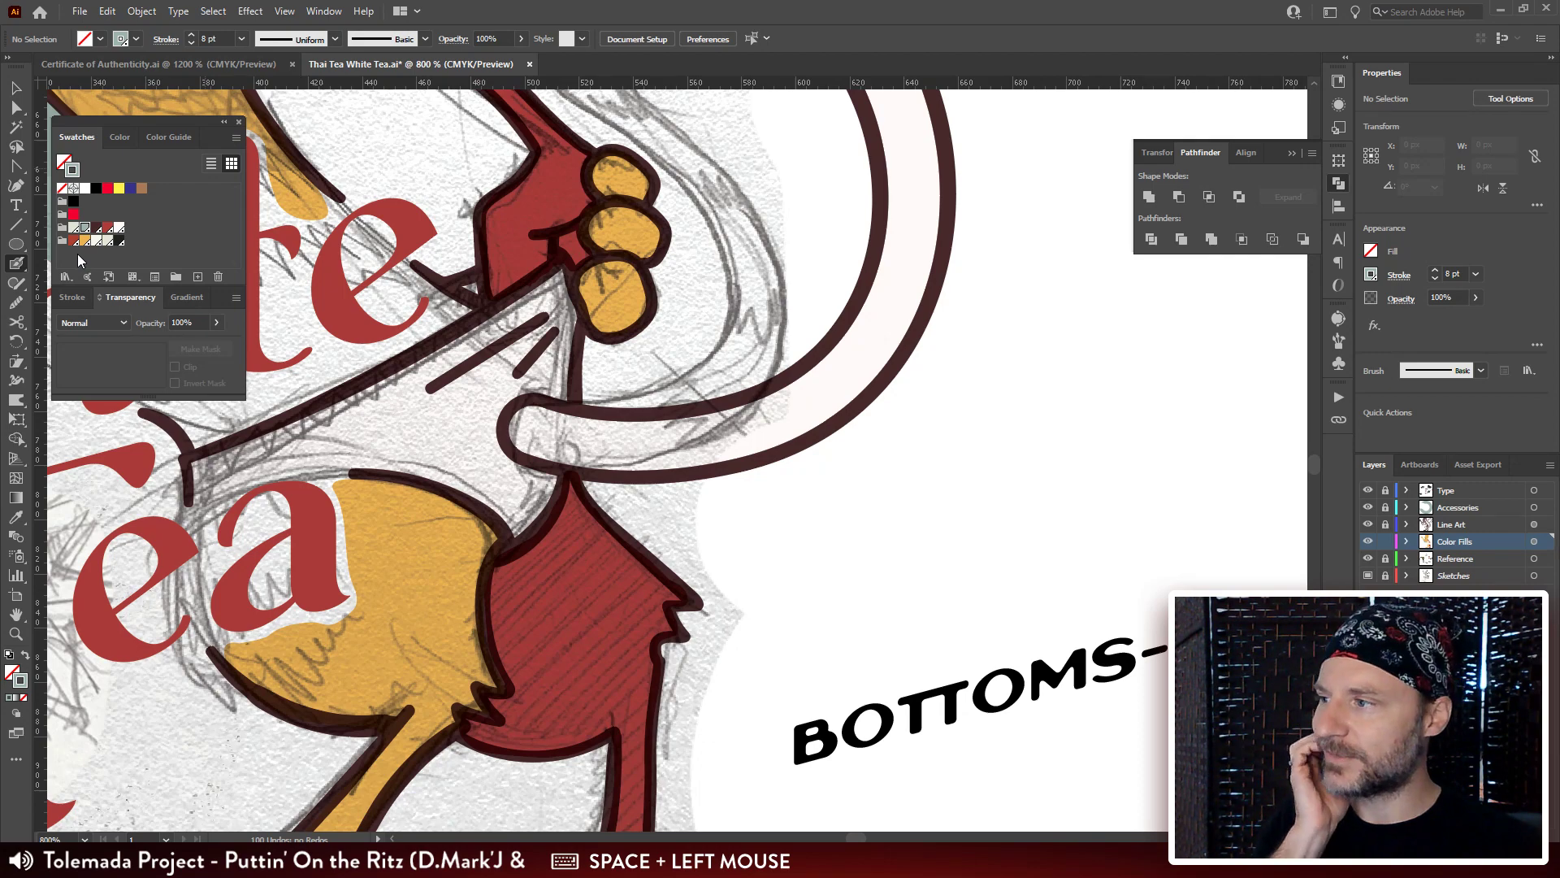
left_click(85, 241)
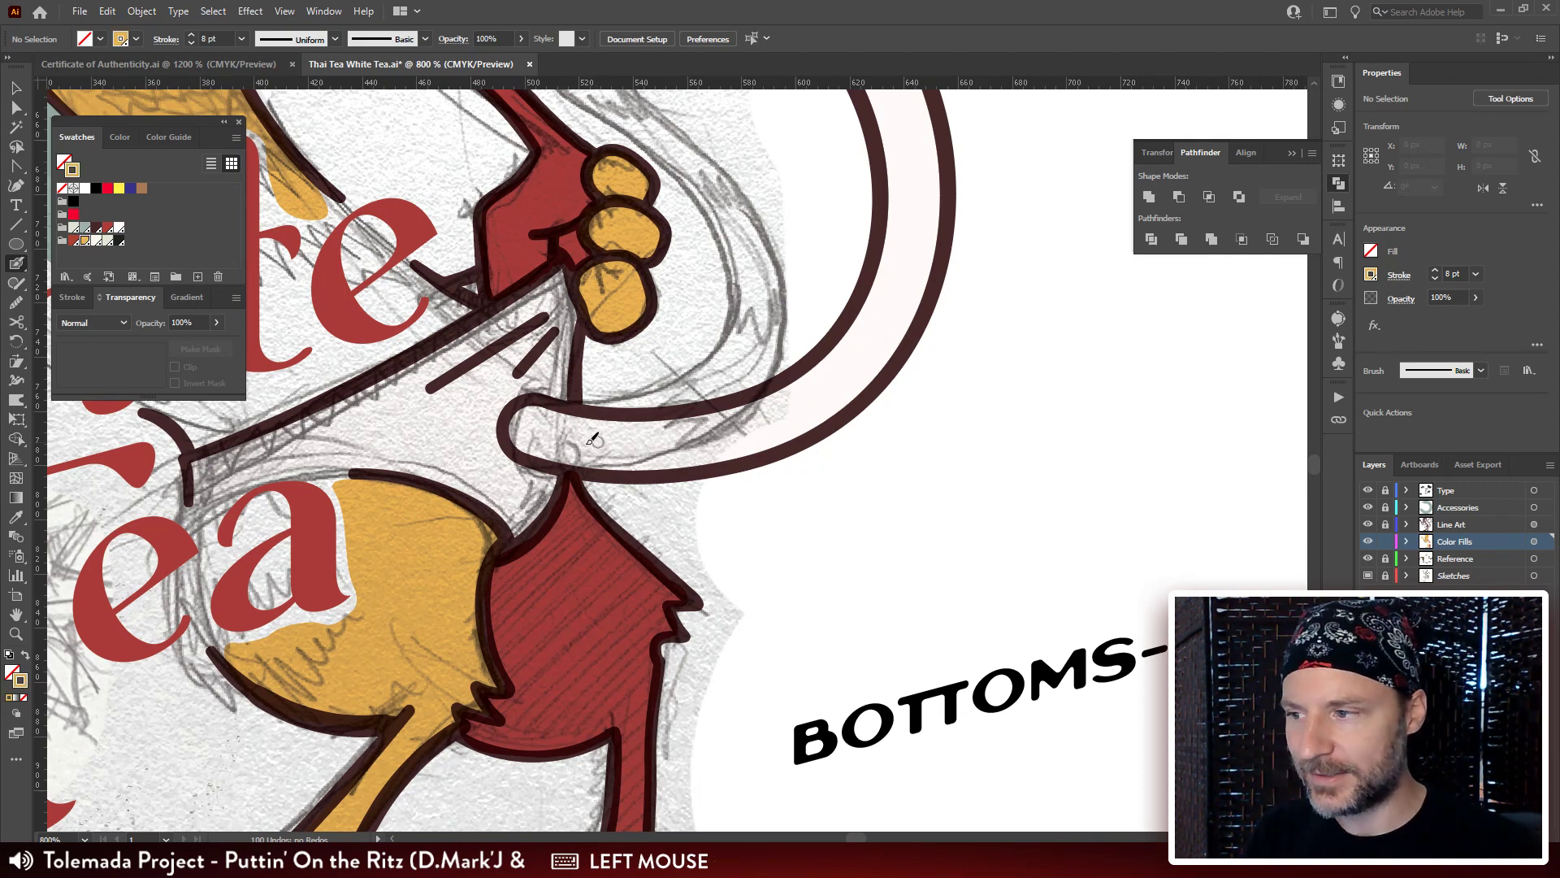
mouse_move(604, 429)
left_mouse_down()
mouse_move(540, 410)
mouse_move(519, 425)
mouse_move(581, 453)
mouse_move(603, 446)
mouse_move(535, 426)
mouse_move(706, 420)
mouse_move(834, 372)
mouse_move(837, 386)
mouse_move(730, 430)
mouse_move(569, 447)
mouse_move(661, 463)
mouse_move(765, 442)
mouse_move(849, 396)
mouse_move(888, 348)
mouse_move(883, 322)
mouse_move(780, 419)
left_mouse_up()
key("ctrl+z")
key("space")
mouse_move(809, 328)
left_mouse_down()
mouse_move(747, 442)
mouse_move(629, 507)
left_mouse_up()
Extend the golden yellow fill around the lower bend of the tail, inside its outline.
key("space")
left_click_drag(715, 443, 657, 503)
mouse_move(684, 526)
left_mouse_down()
mouse_move(737, 437)
mouse_move(754, 315)
mouse_move(727, 420)
left_mouse_up()
left_click_drag(705, 478, 704, 481)
key("space")
mouse_move(704, 481)
left_mouse_down()
mouse_move(683, 505)
mouse_move(703, 497)
mouse_move(688, 497)
mouse_move(730, 395)
left_mouse_up()
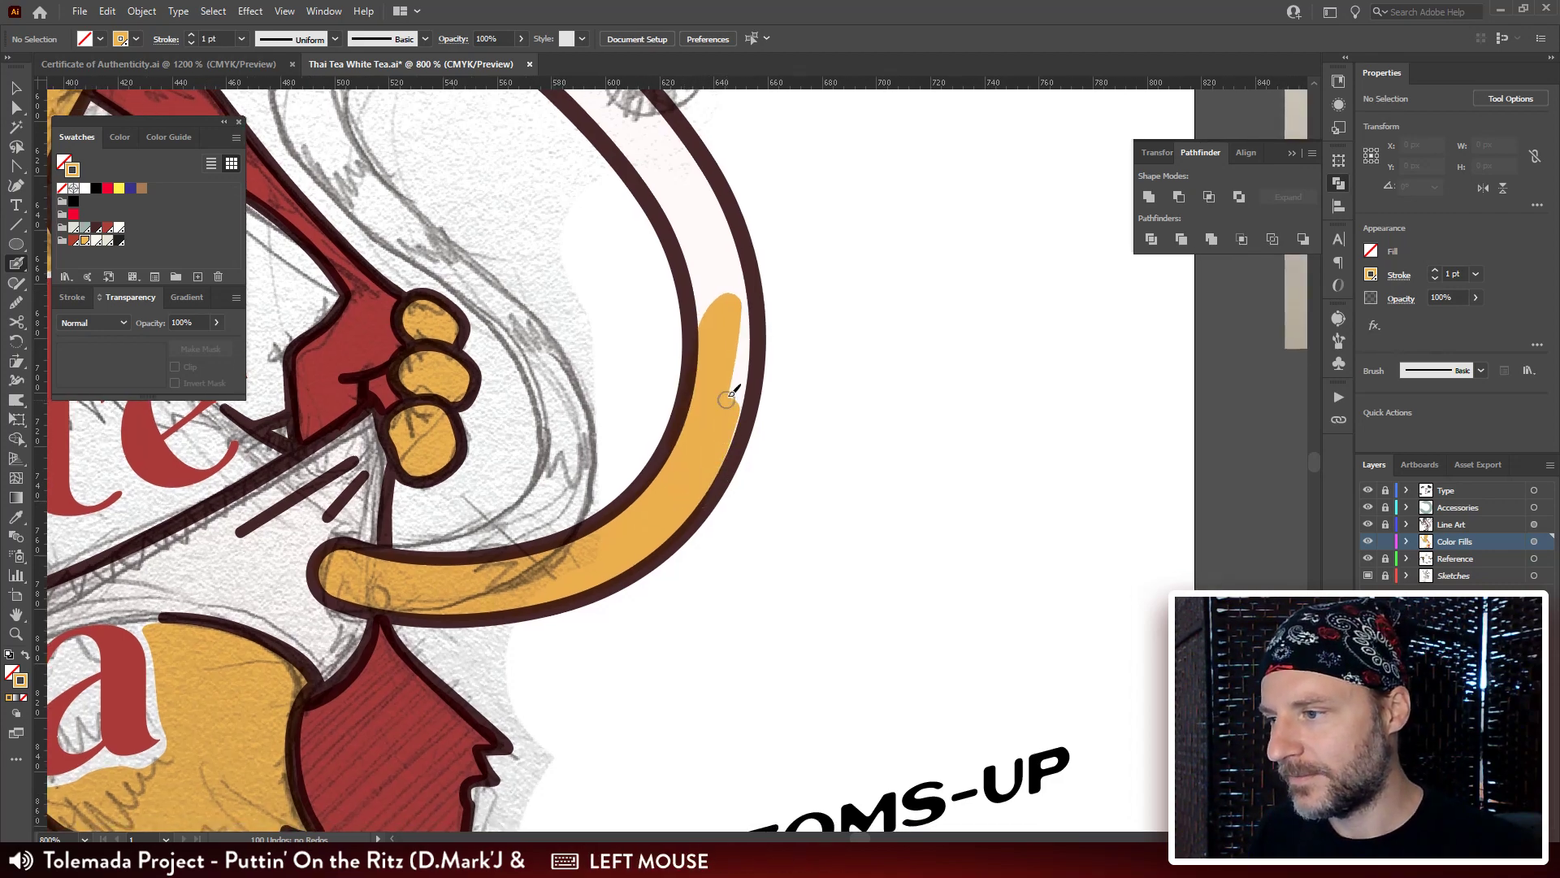
left_click_drag(706, 488, 716, 438)
key("space")
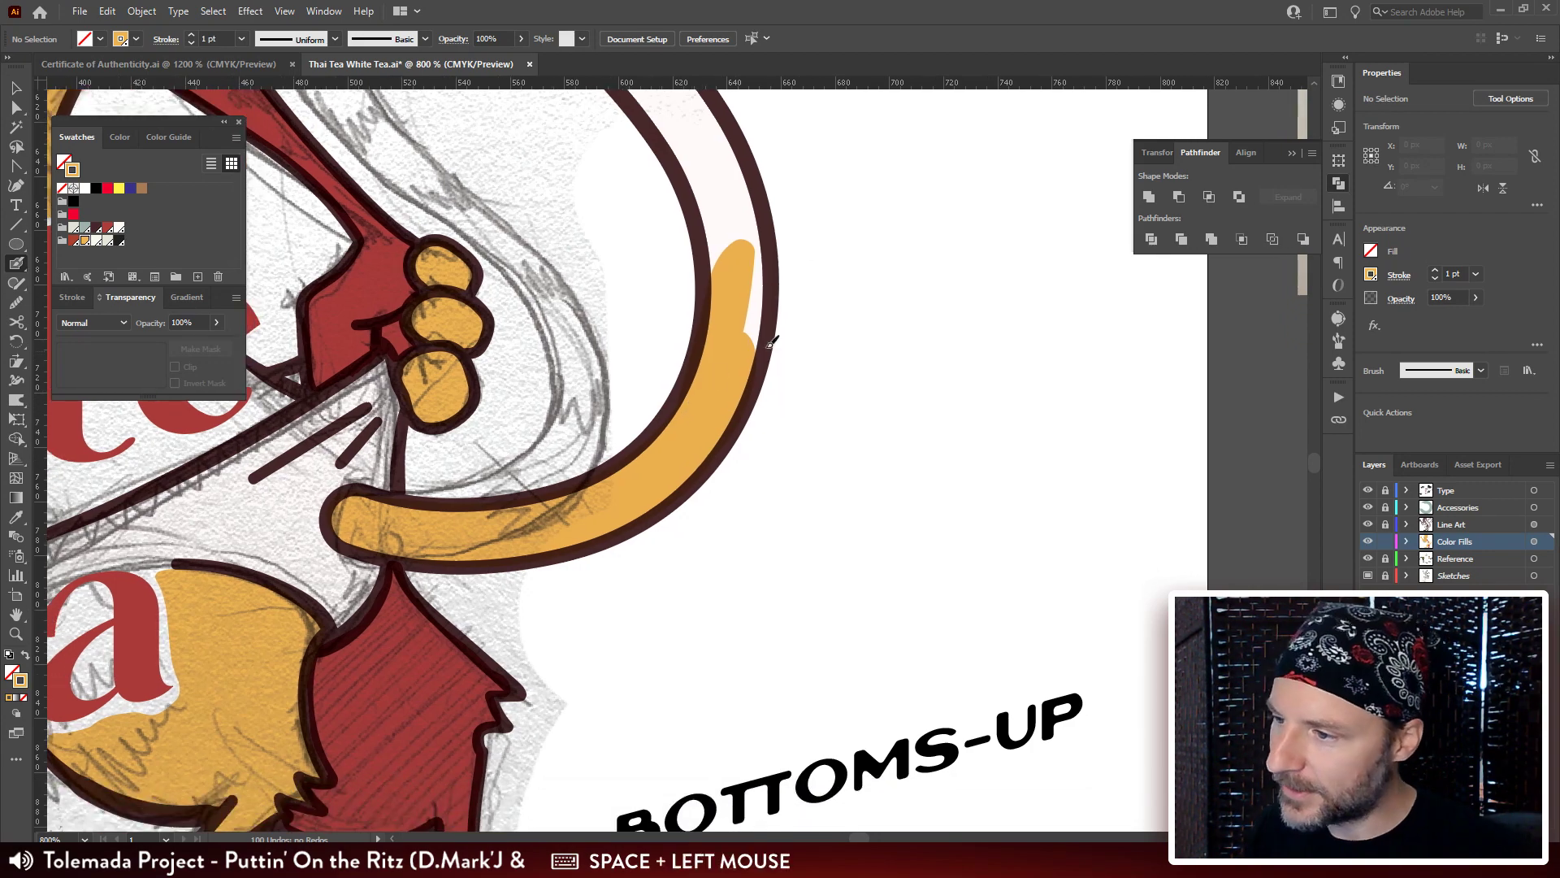
Paint golden yellow up the inner edge of the tail's middle curve and widen it toward the outer edge.
key("space")
left_click_drag(681, 205, 691, 313)
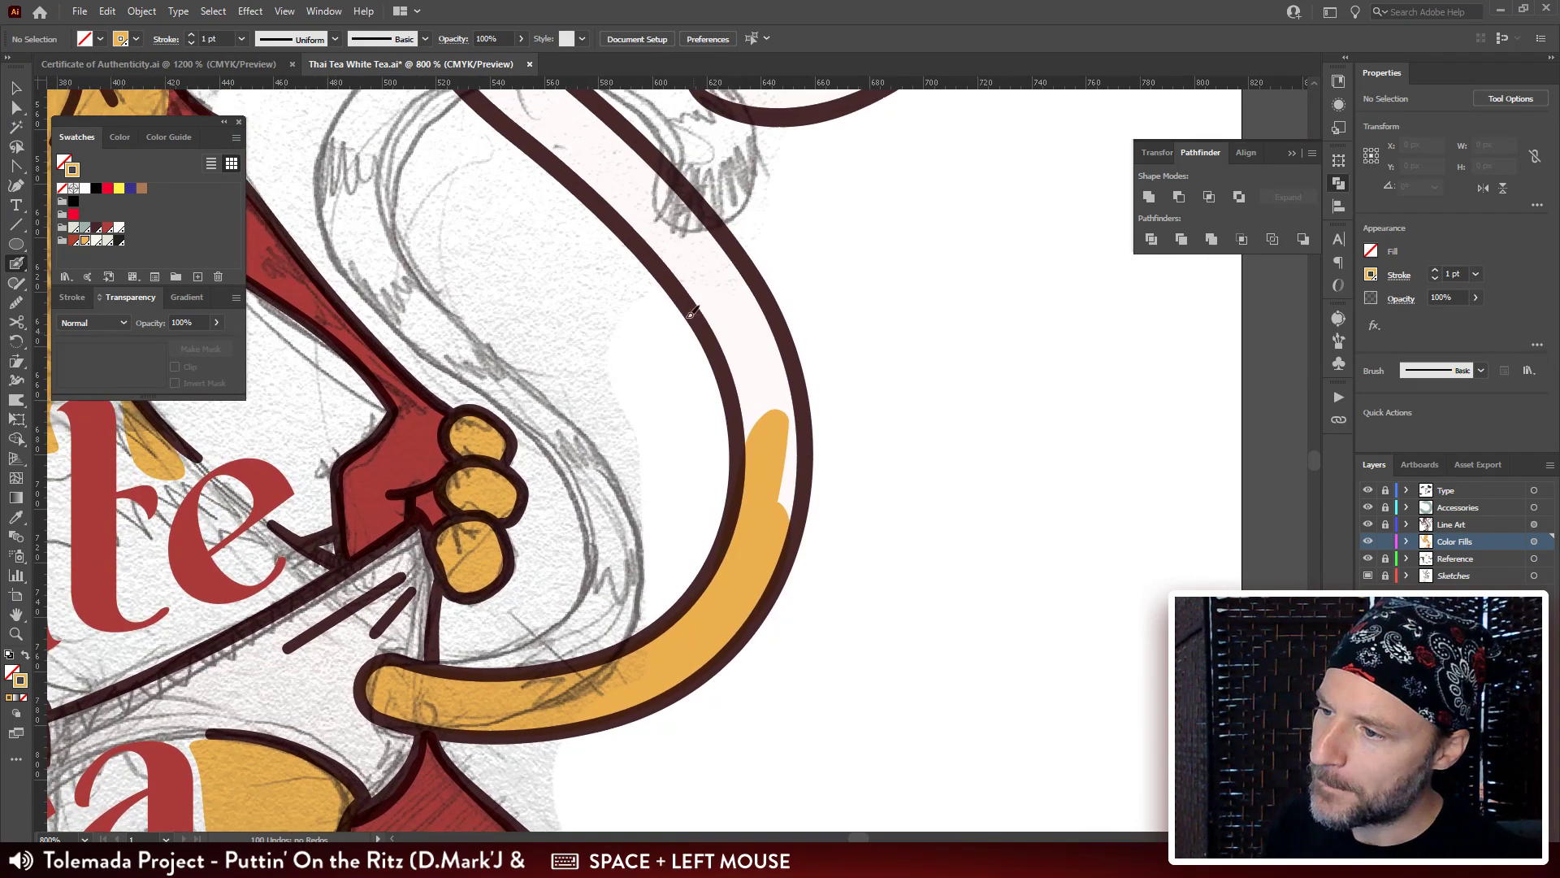
mouse_move(665, 242)
left_mouse_down()
mouse_move(716, 298)
mouse_move(679, 257)
mouse_move(760, 422)
left_mouse_up()
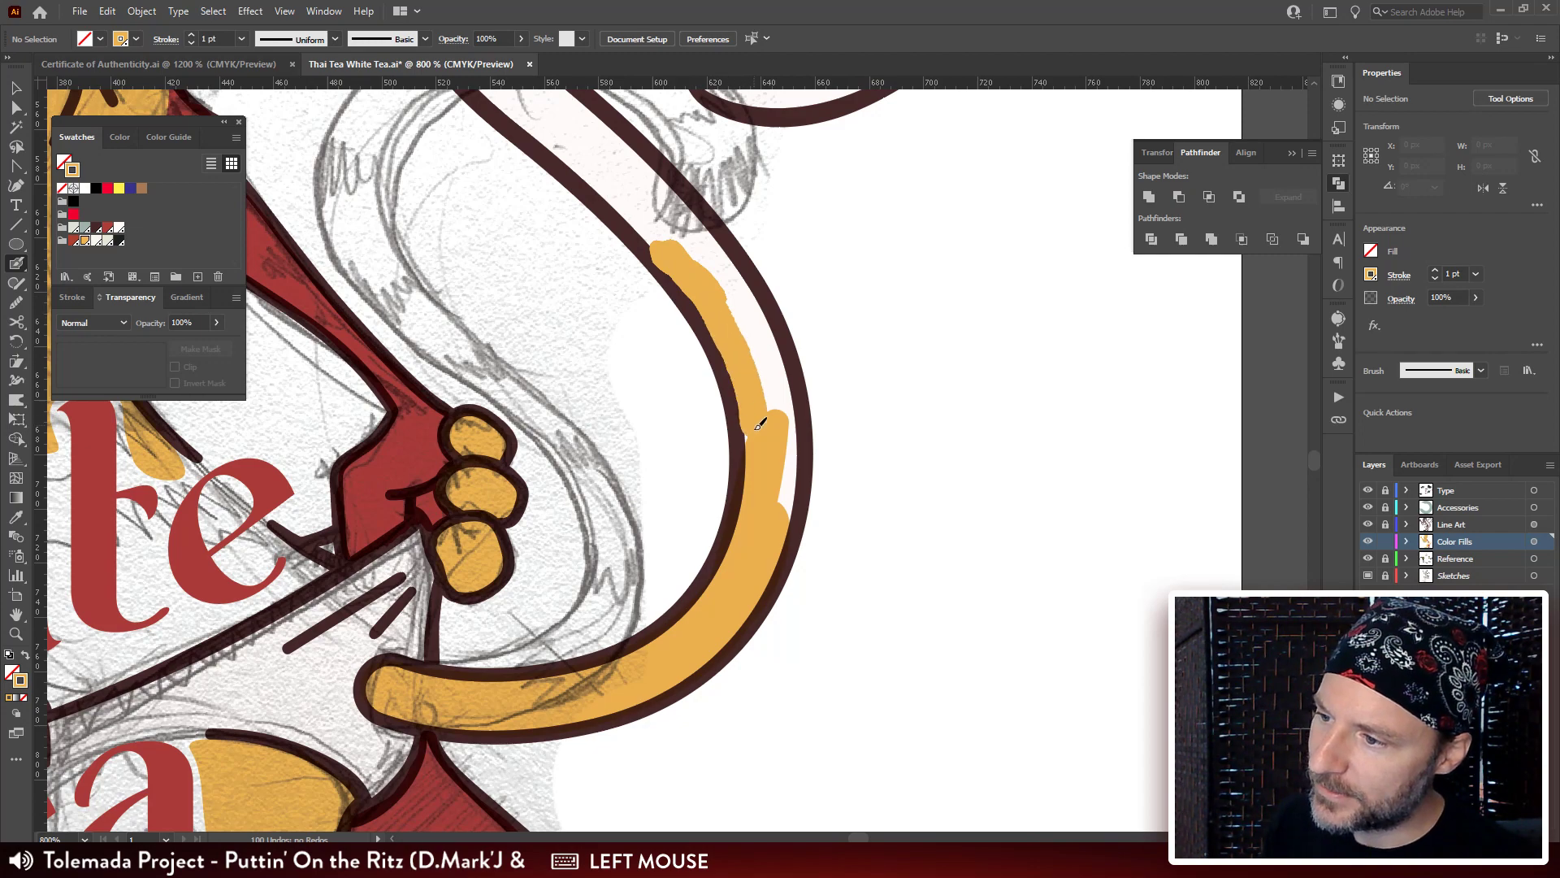
left_click_drag(755, 489, 755, 495)
key("space")
left_click_drag(473, 466, 489, 304)
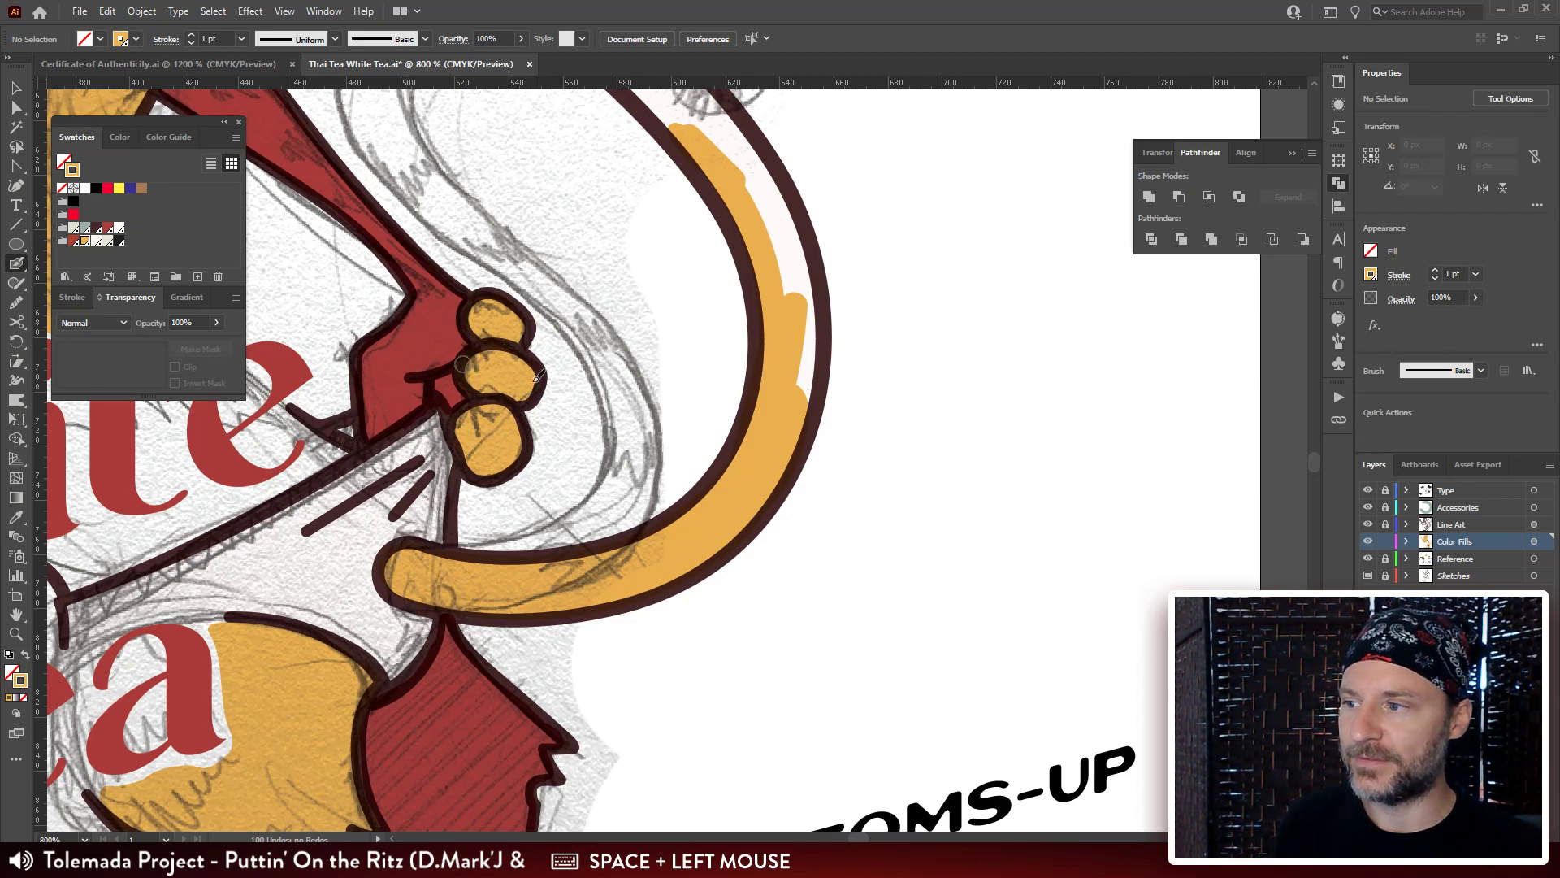
key("space")
left_click_drag(731, 396, 665, 416)
mouse_move(676, 208)
left_mouse_down()
mouse_move(723, 280)
mouse_move(738, 355)
left_mouse_up()
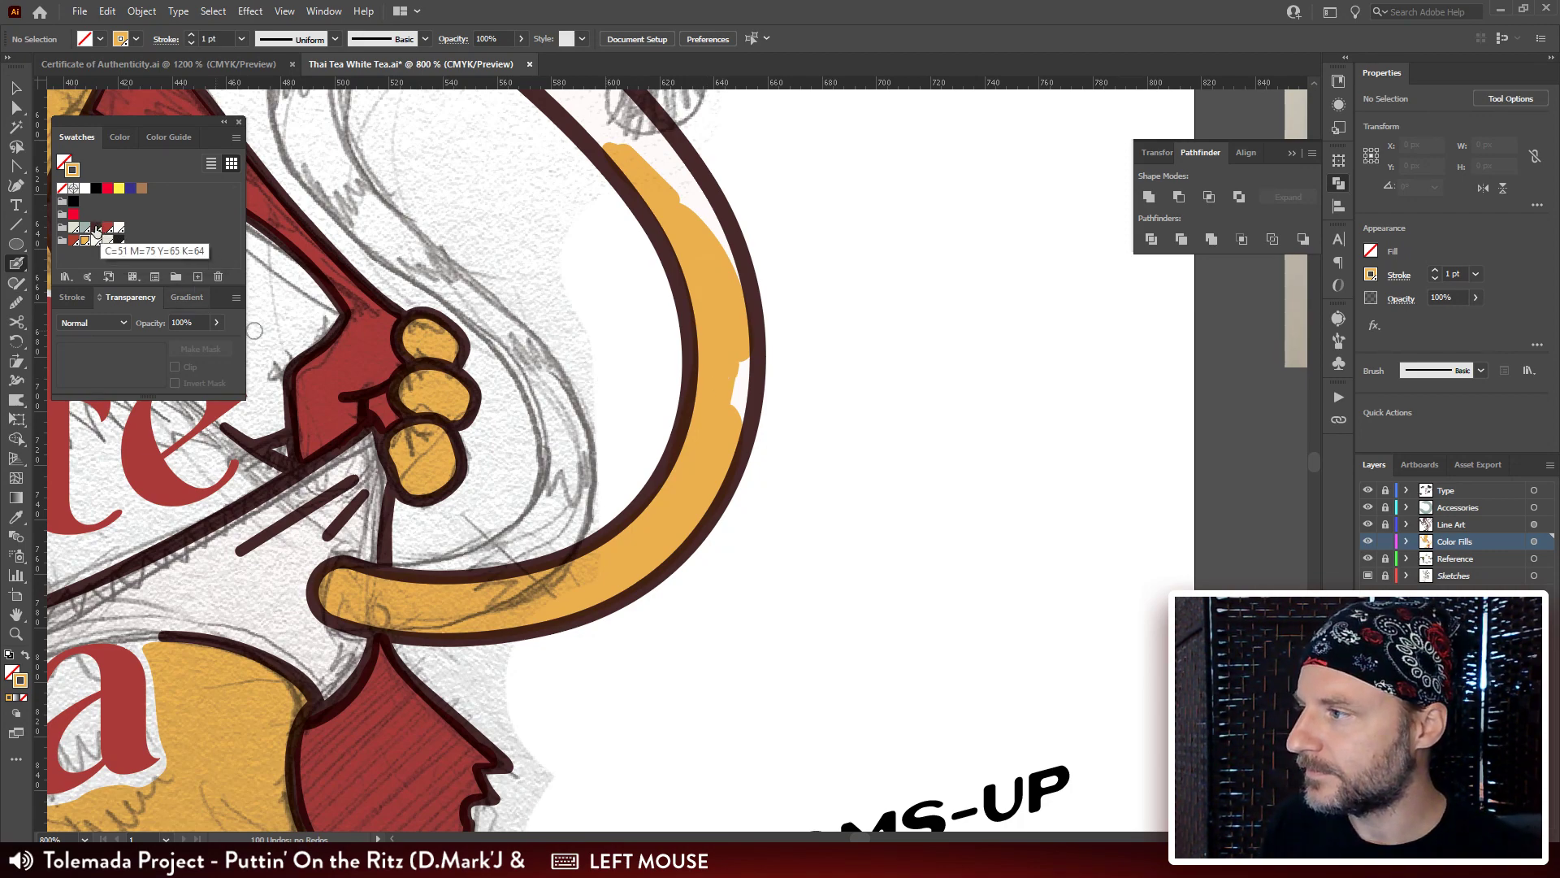
Close the gaps along the tail's outer edge and extend the golden yellow fill upward beside it.
key("space")
mouse_move(750, 371)
left_mouse_down()
mouse_move(764, 310)
mouse_move(746, 435)
left_mouse_up()
key("space")
left_click_drag(741, 273, 731, 507)
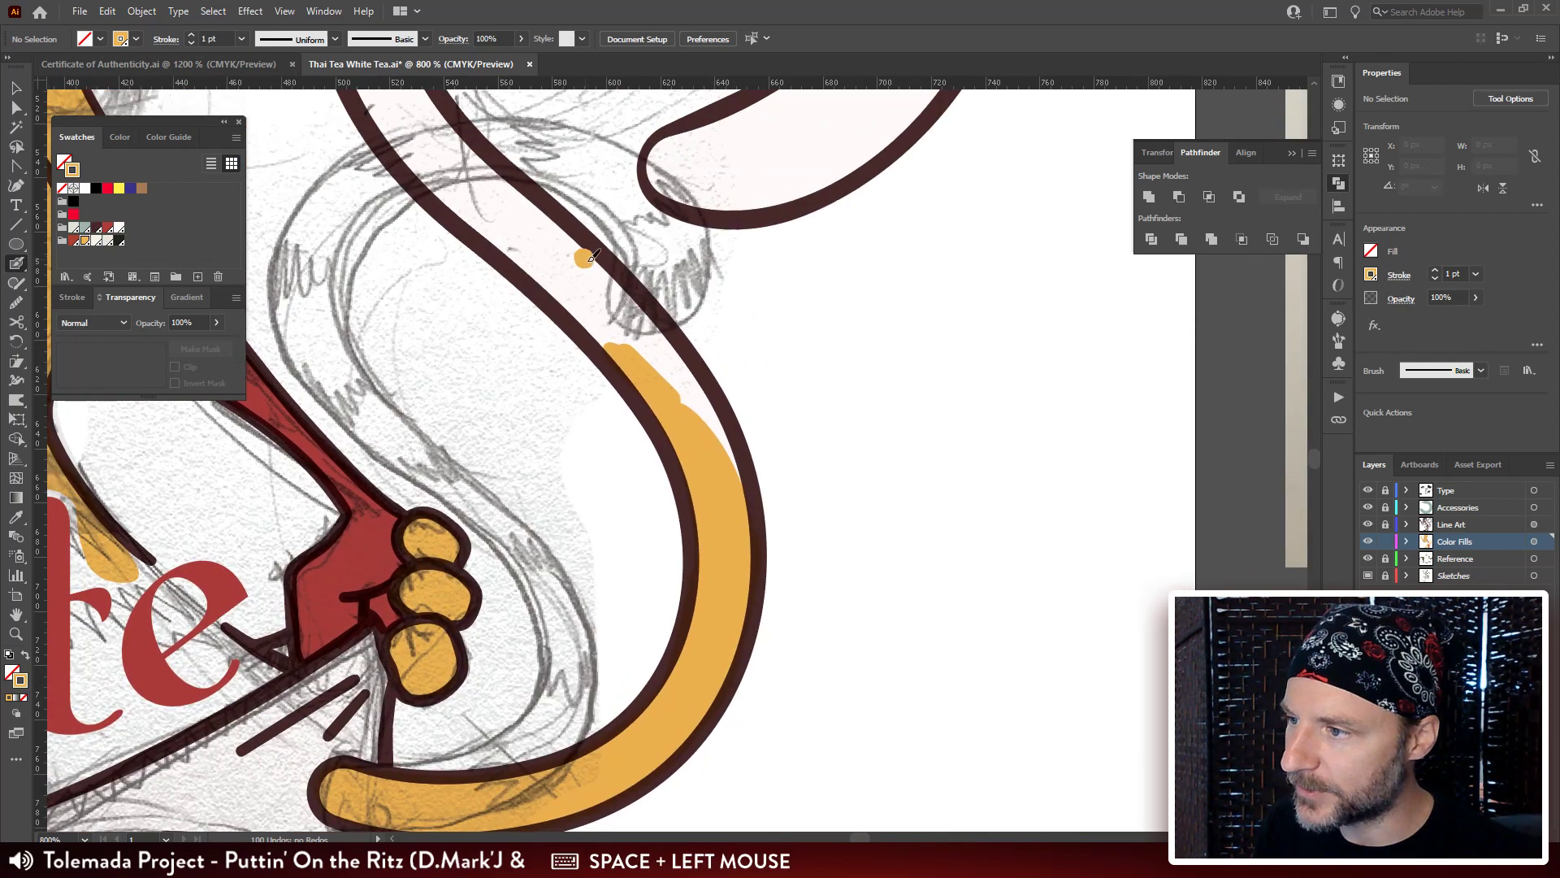
mouse_move(589, 258)
left_mouse_down()
mouse_move(734, 433)
mouse_move(753, 520)
mouse_move(729, 597)
mouse_move(762, 585)
left_mouse_up()
Adjust the anchor points of the golden yellow fill along the tail's outer edge with Direct Selection.
key("a")
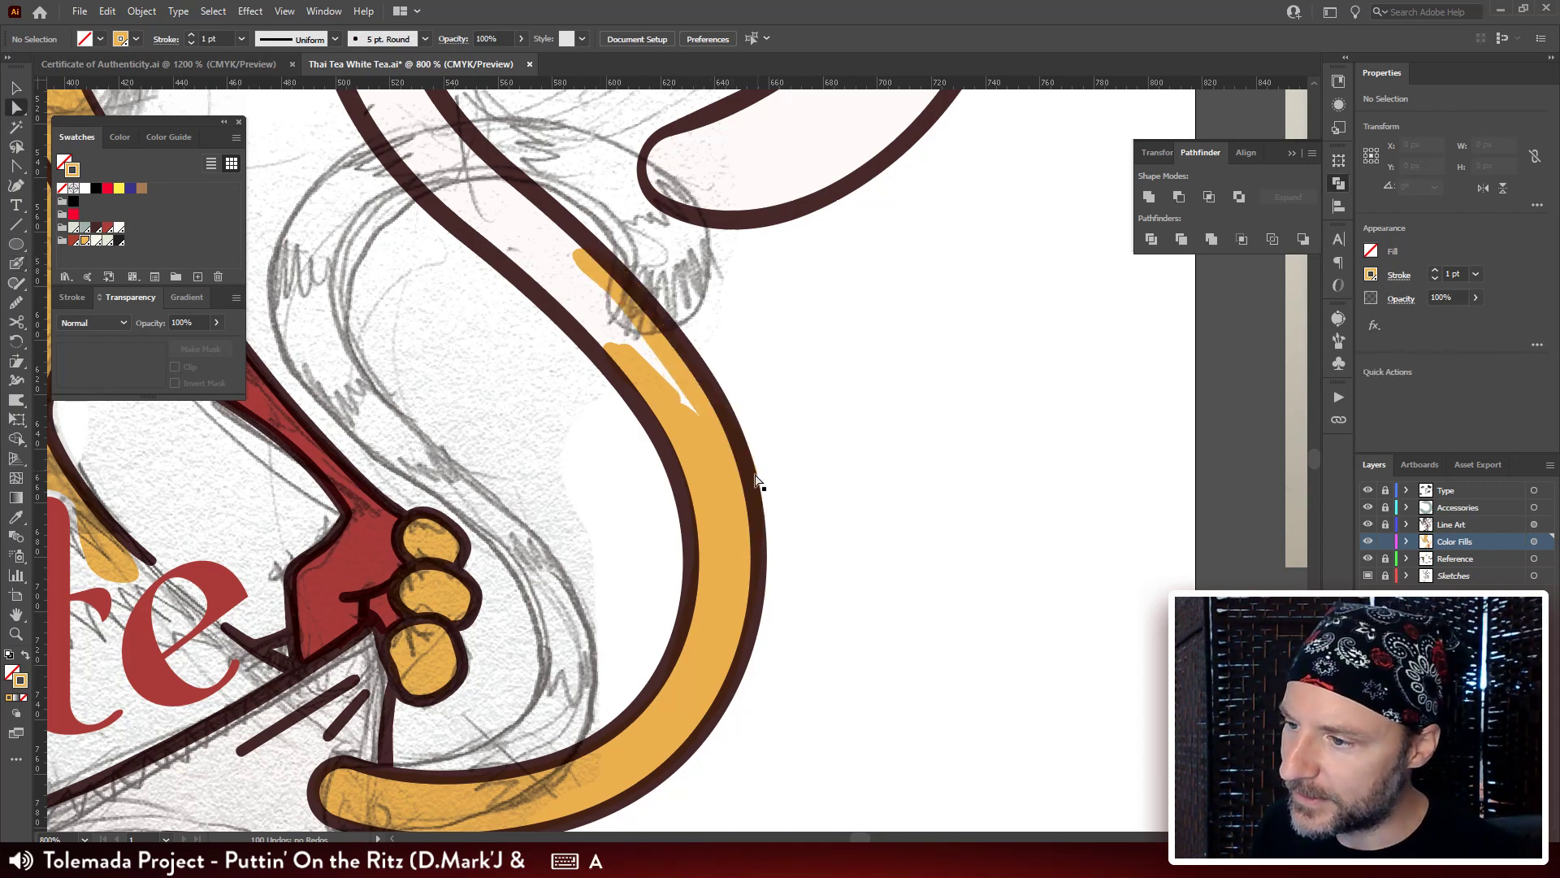
left_click(756, 482)
left_click(764, 530)
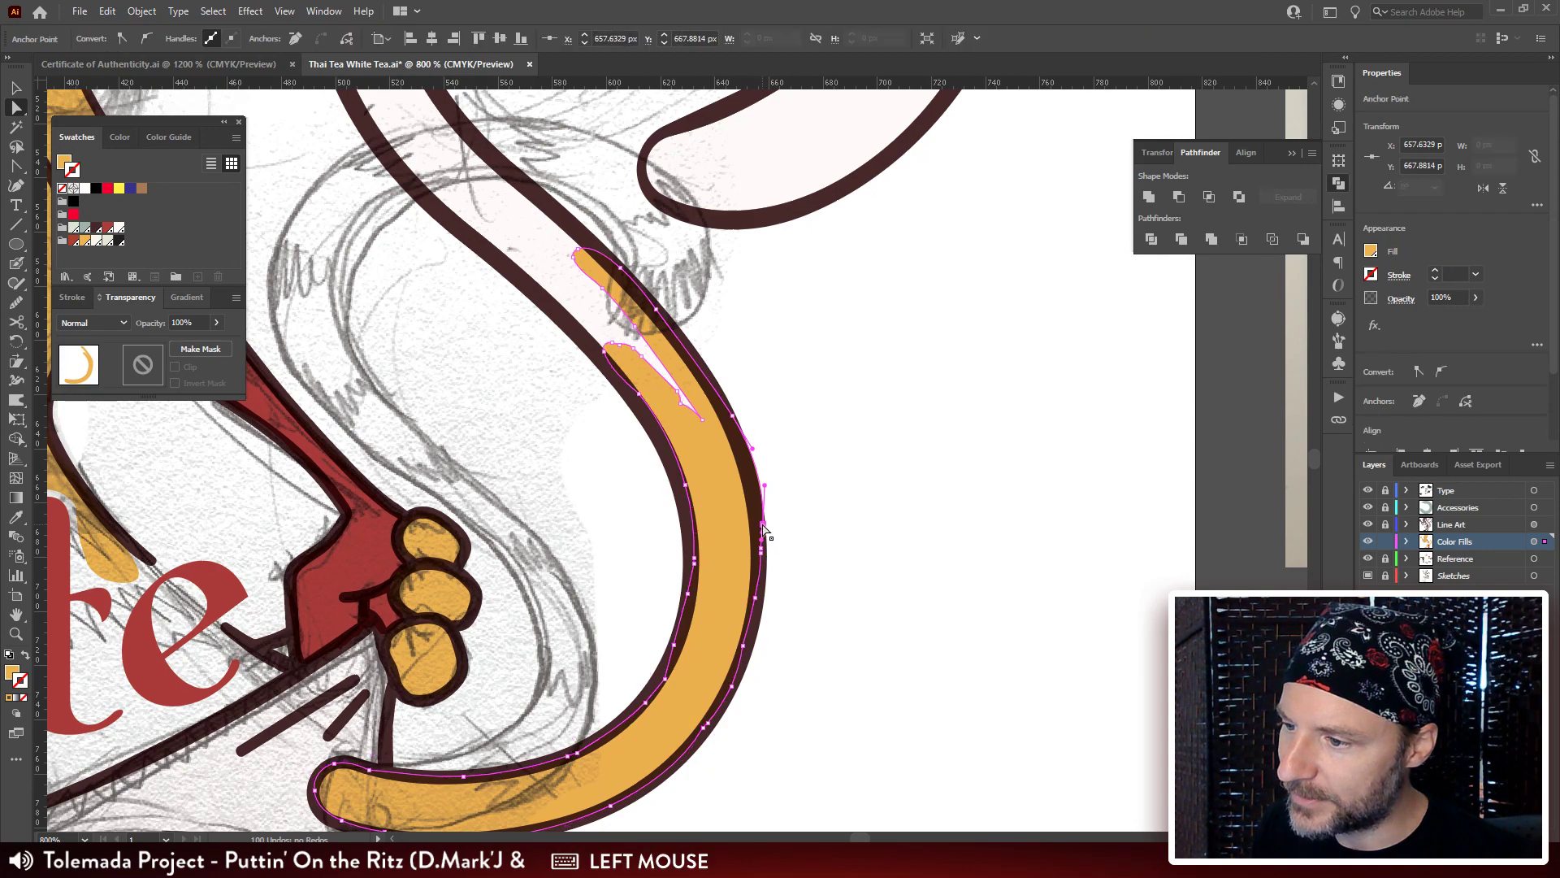
key("ctrl+z")
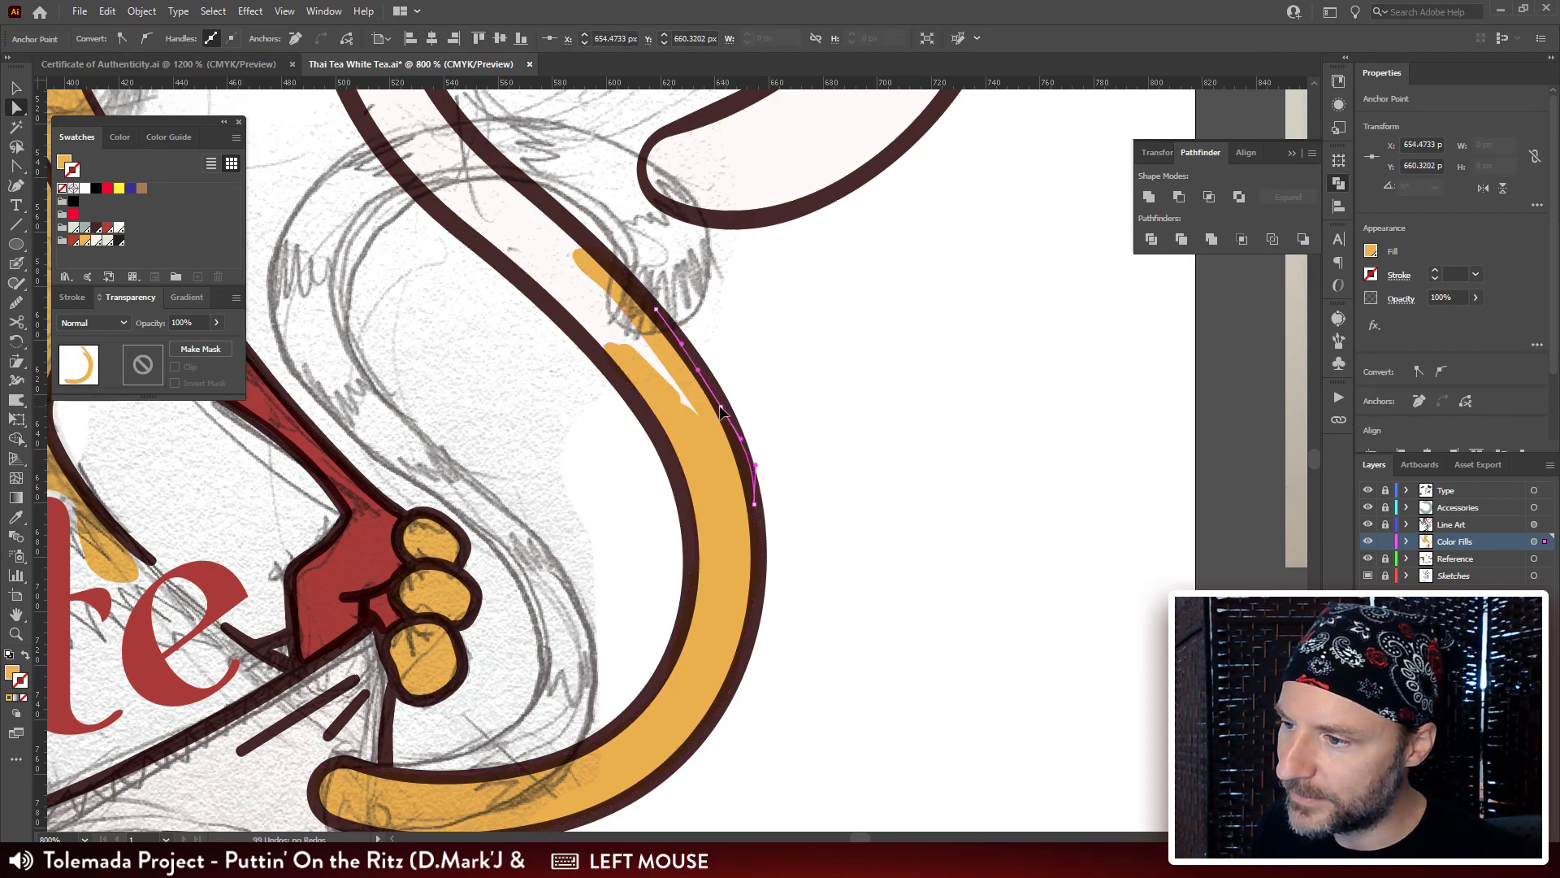
key("ctrl+shift+z")
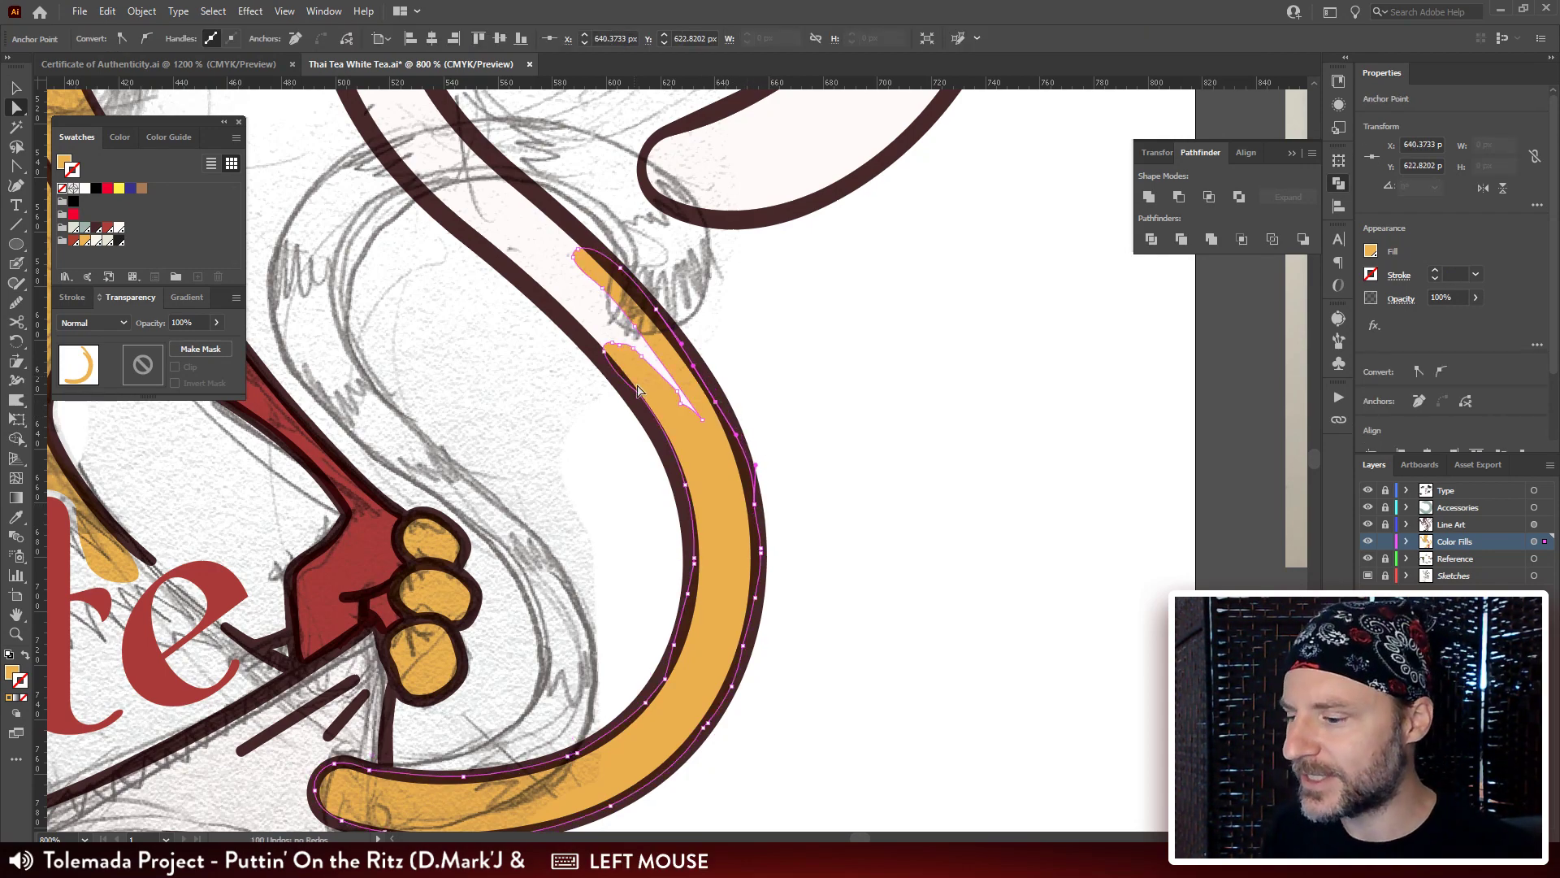
Paint golden yellow with the Blob Brush up the tail's diagonal stretch, filling the remaining gap between its outlines.
key("shift+b")
left_click_drag(733, 503, 774, 562)
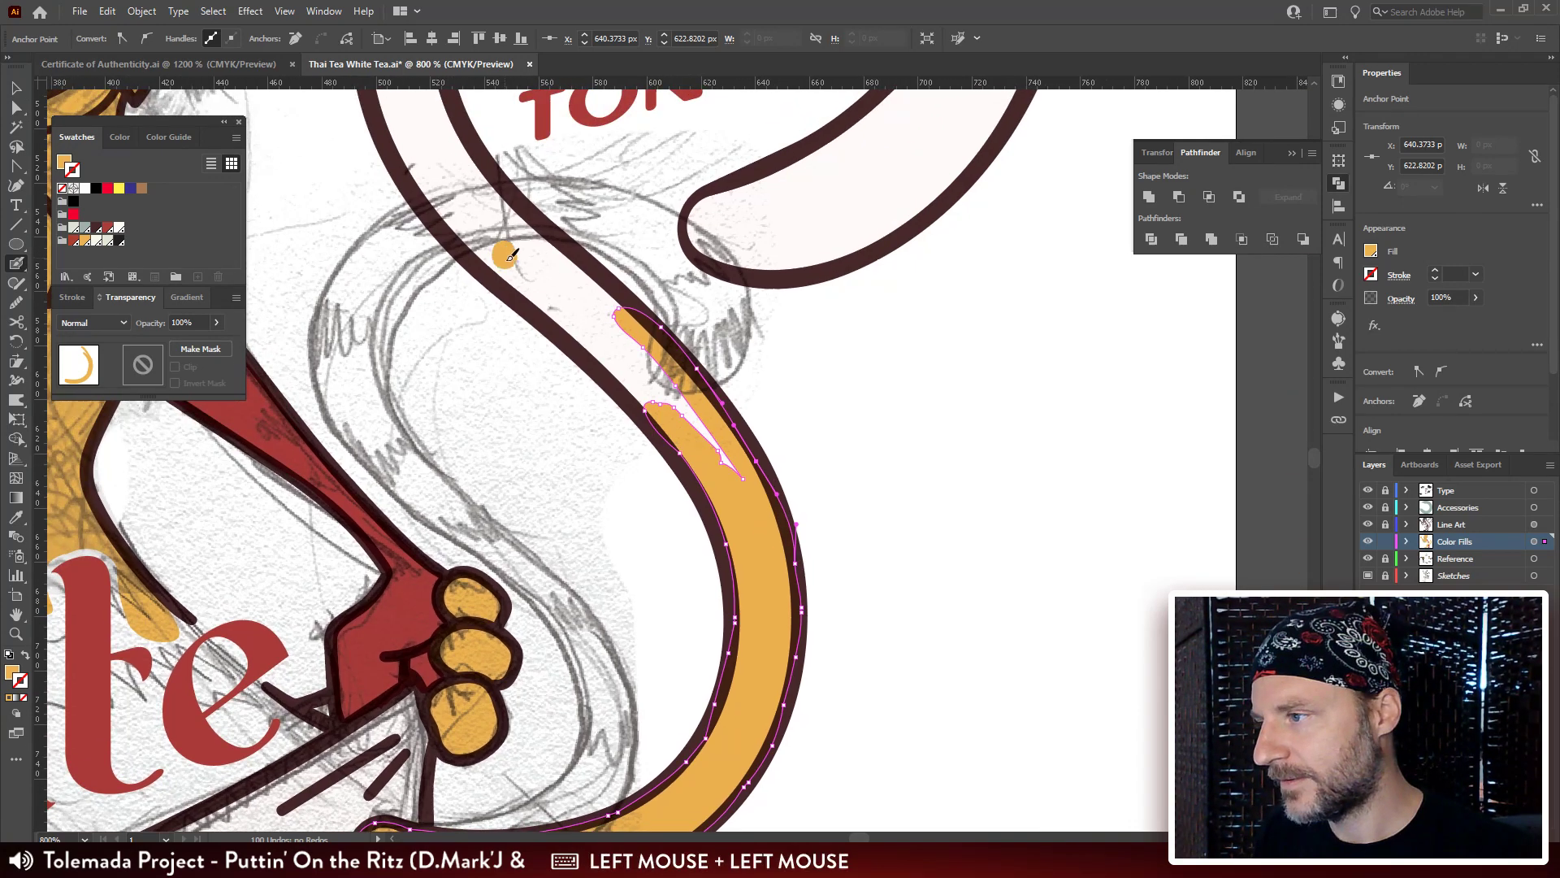
mouse_move(512, 257)
left_mouse_down()
mouse_move(739, 496)
mouse_move(753, 488)
mouse_move(505, 221)
left_mouse_up()
mouse_move(567, 281)
left_mouse_down()
mouse_move(684, 397)
mouse_move(675, 361)
left_mouse_up()
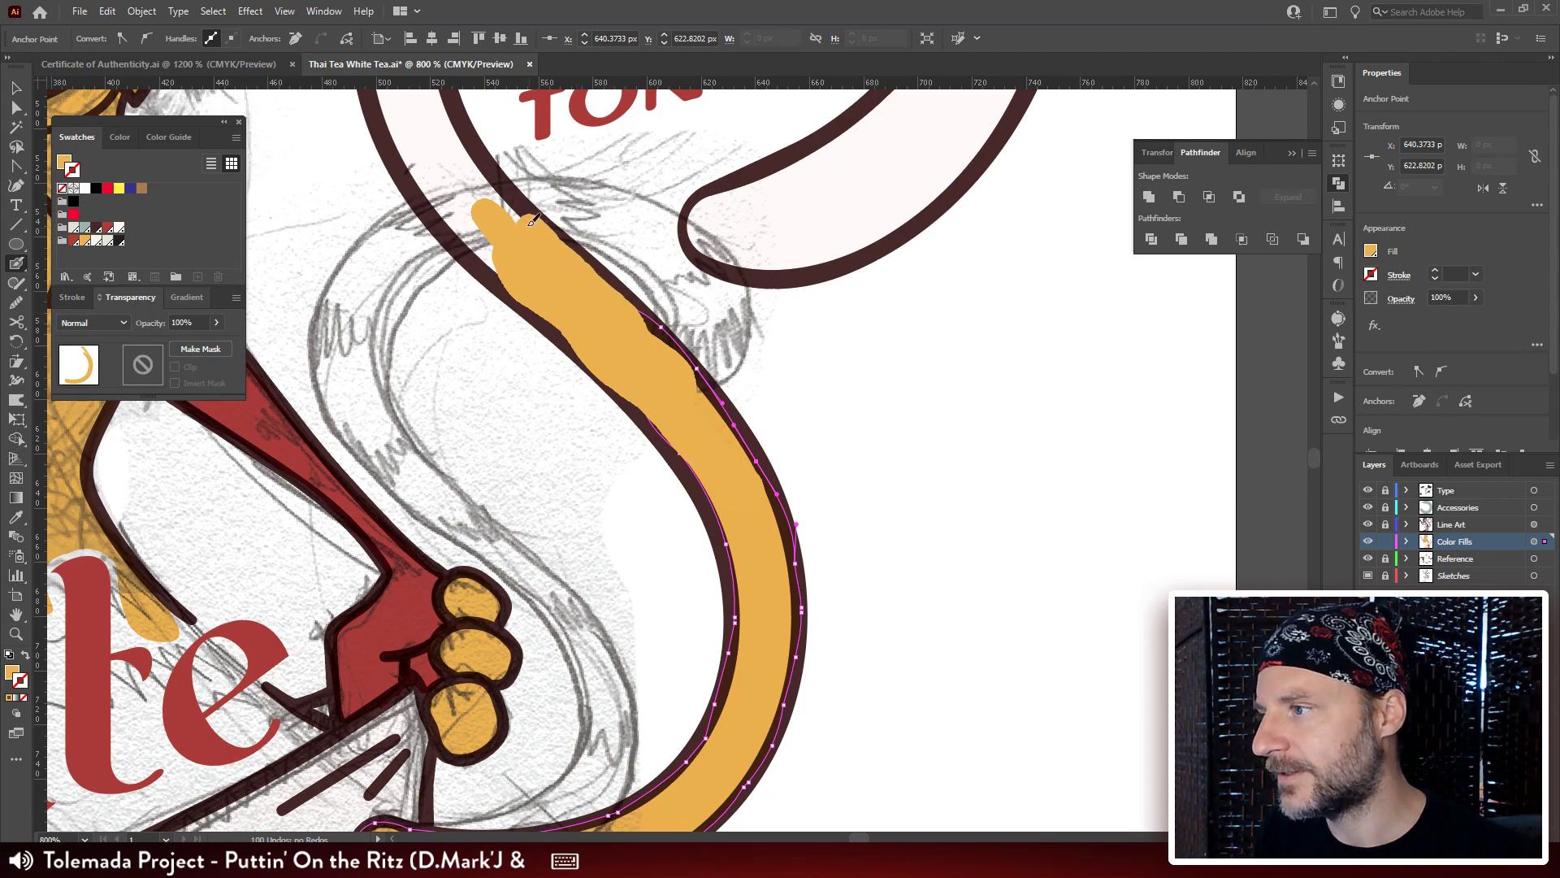
mouse_move(543, 218)
left_mouse_down()
mouse_move(648, 222)
mouse_move(653, 236)
left_mouse_up()
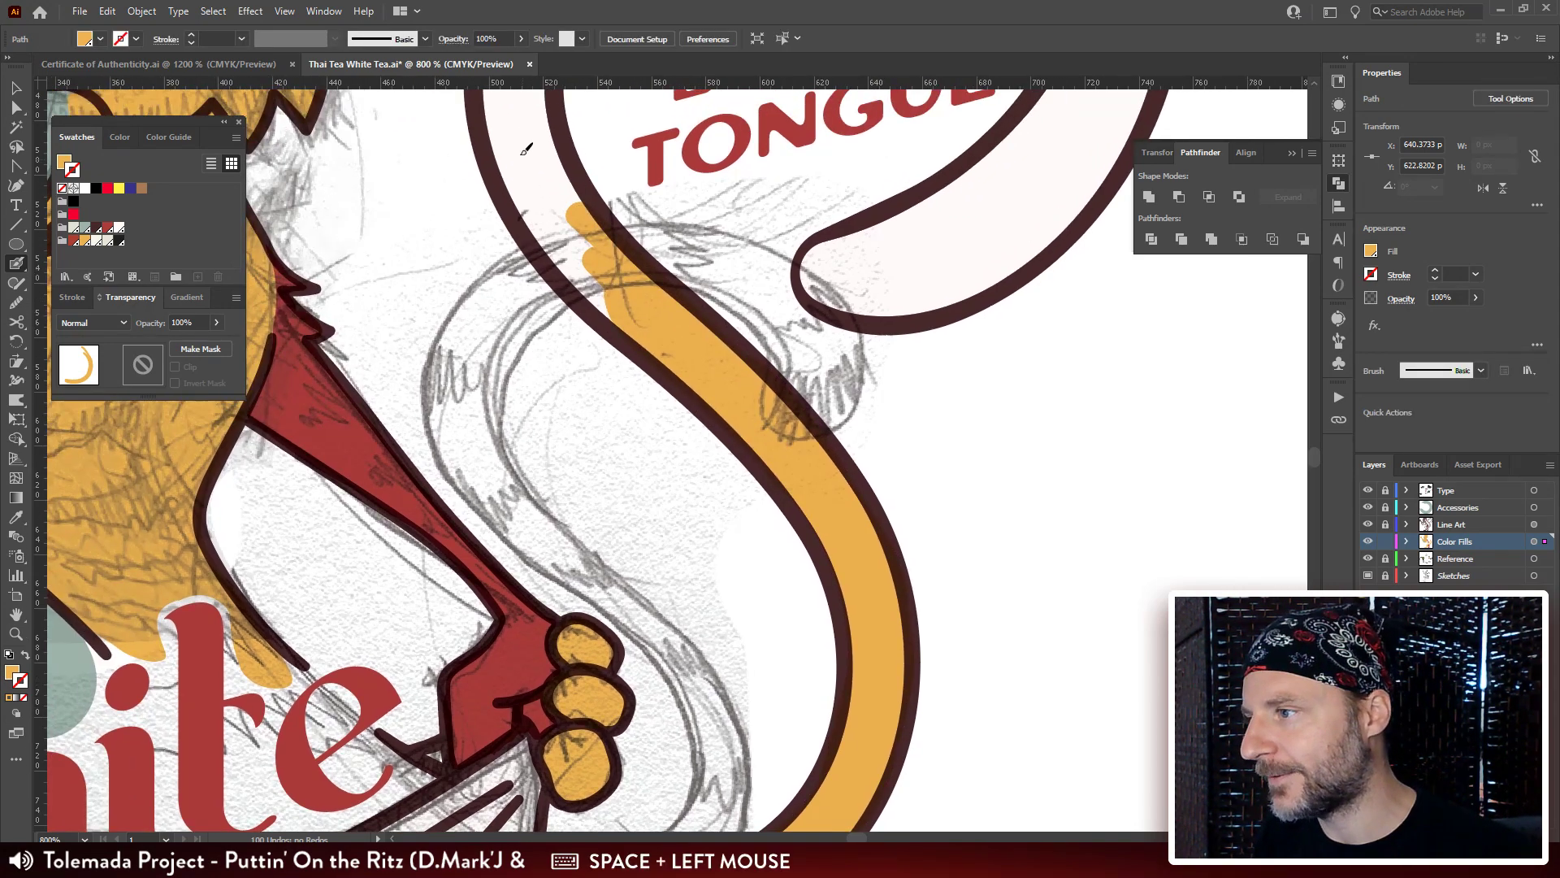
Extend the golden yellow fill upward along the tail's outer edge beside the speech text.
left_click(518, 143)
mouse_move(520, 142)
left_mouse_down()
mouse_move(527, 203)
mouse_move(561, 256)
mouse_move(663, 346)
left_mouse_up()
left_click_drag(740, 396, 754, 426)
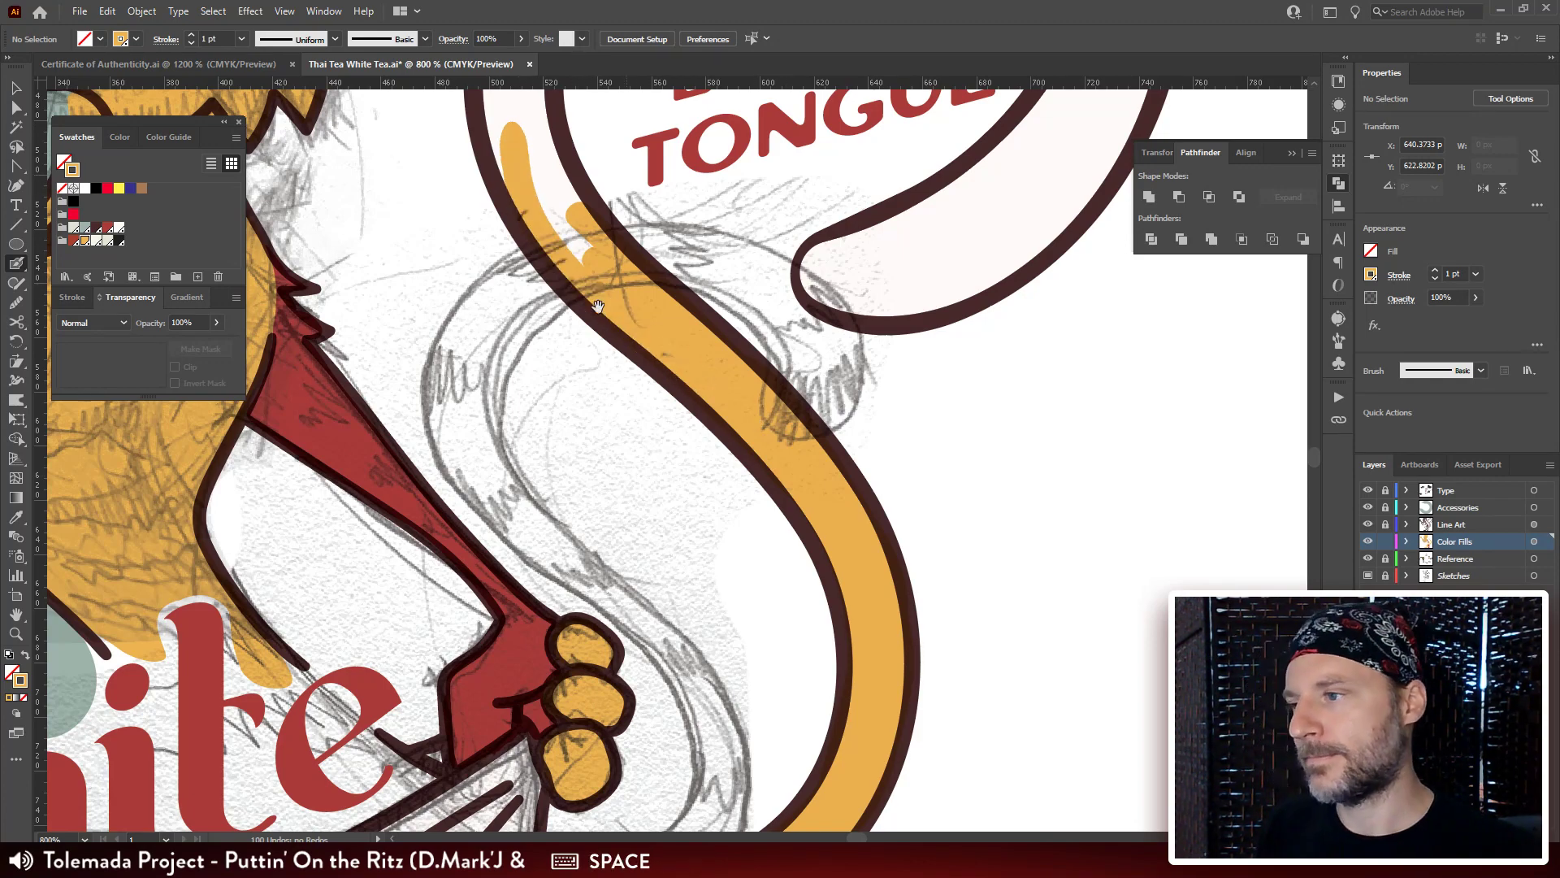
left_click_drag(614, 228, 833, 480)
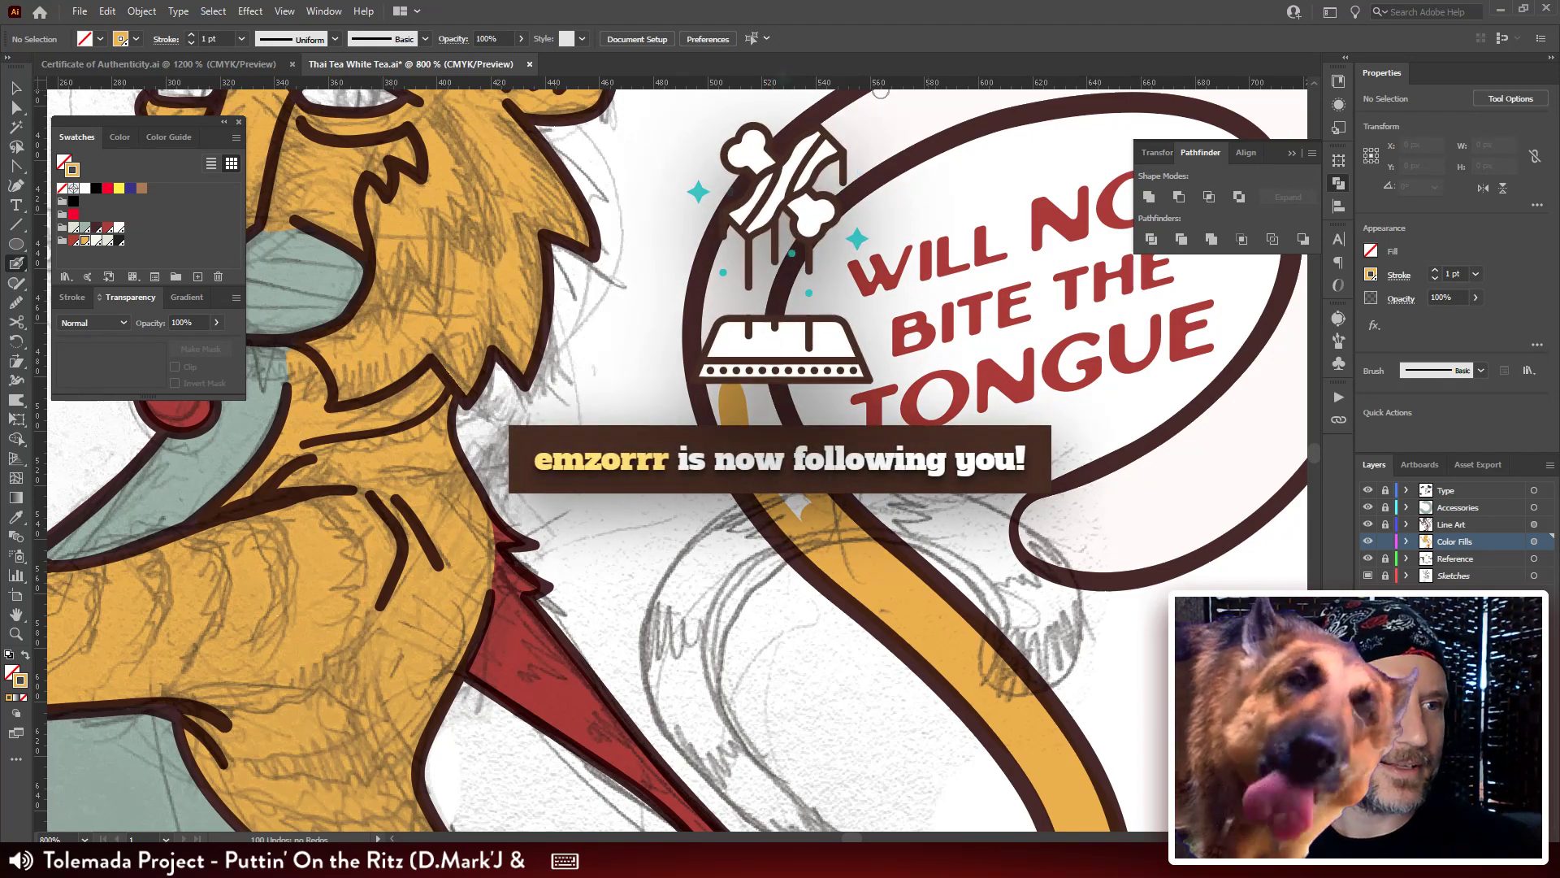
Switch to the web browser, search for "creative market" and open the Creative Market website over the artwork.
scroll(881, 92, "down", 1)
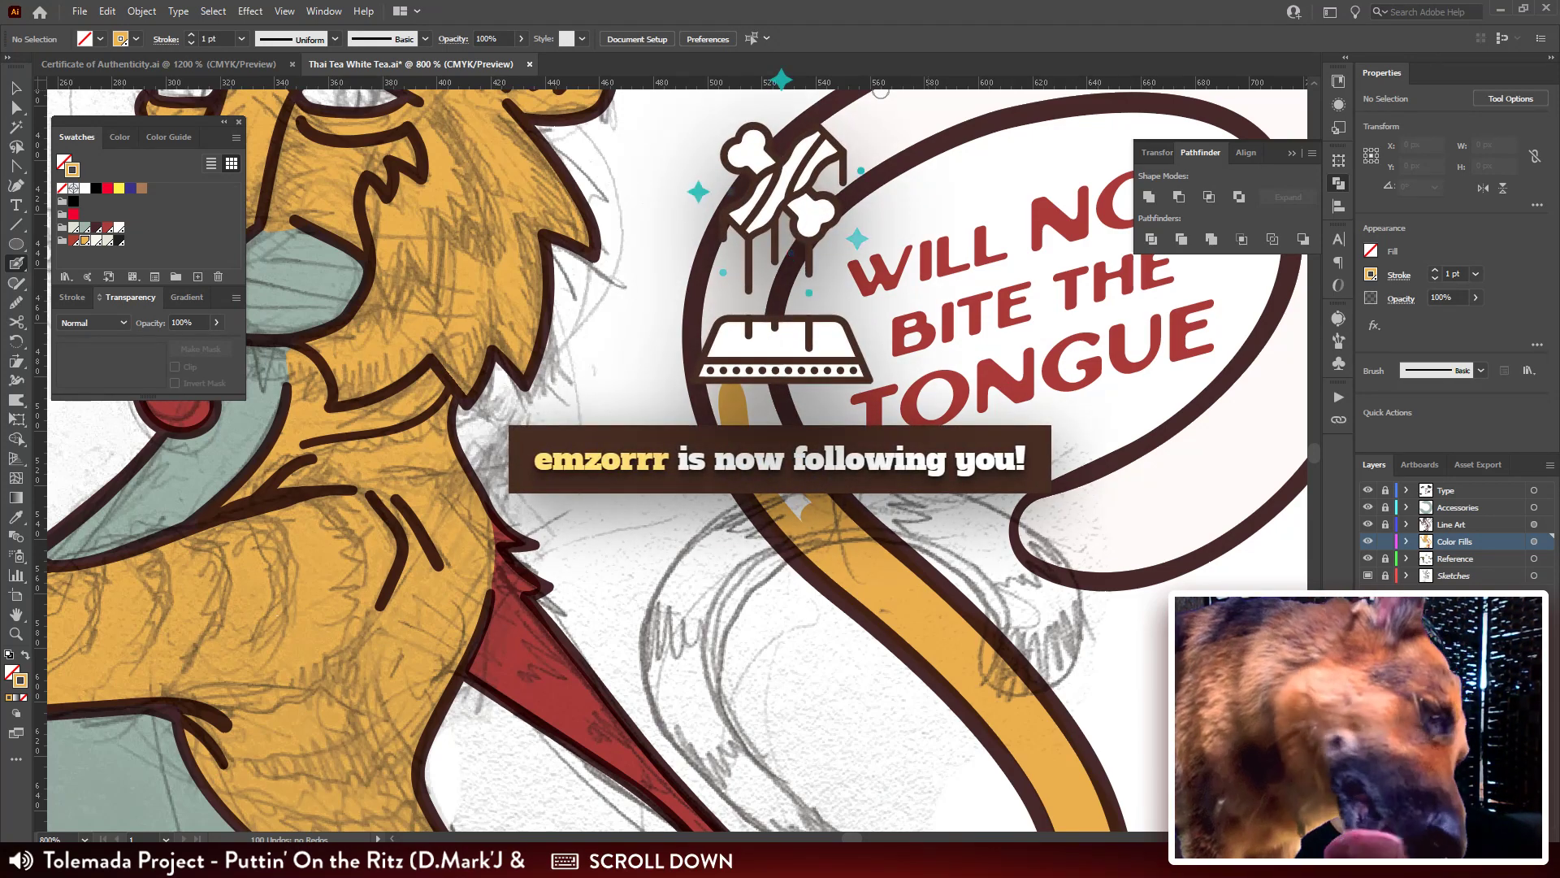
scroll(880, 92, "up", 1)
left_click(881, 92)
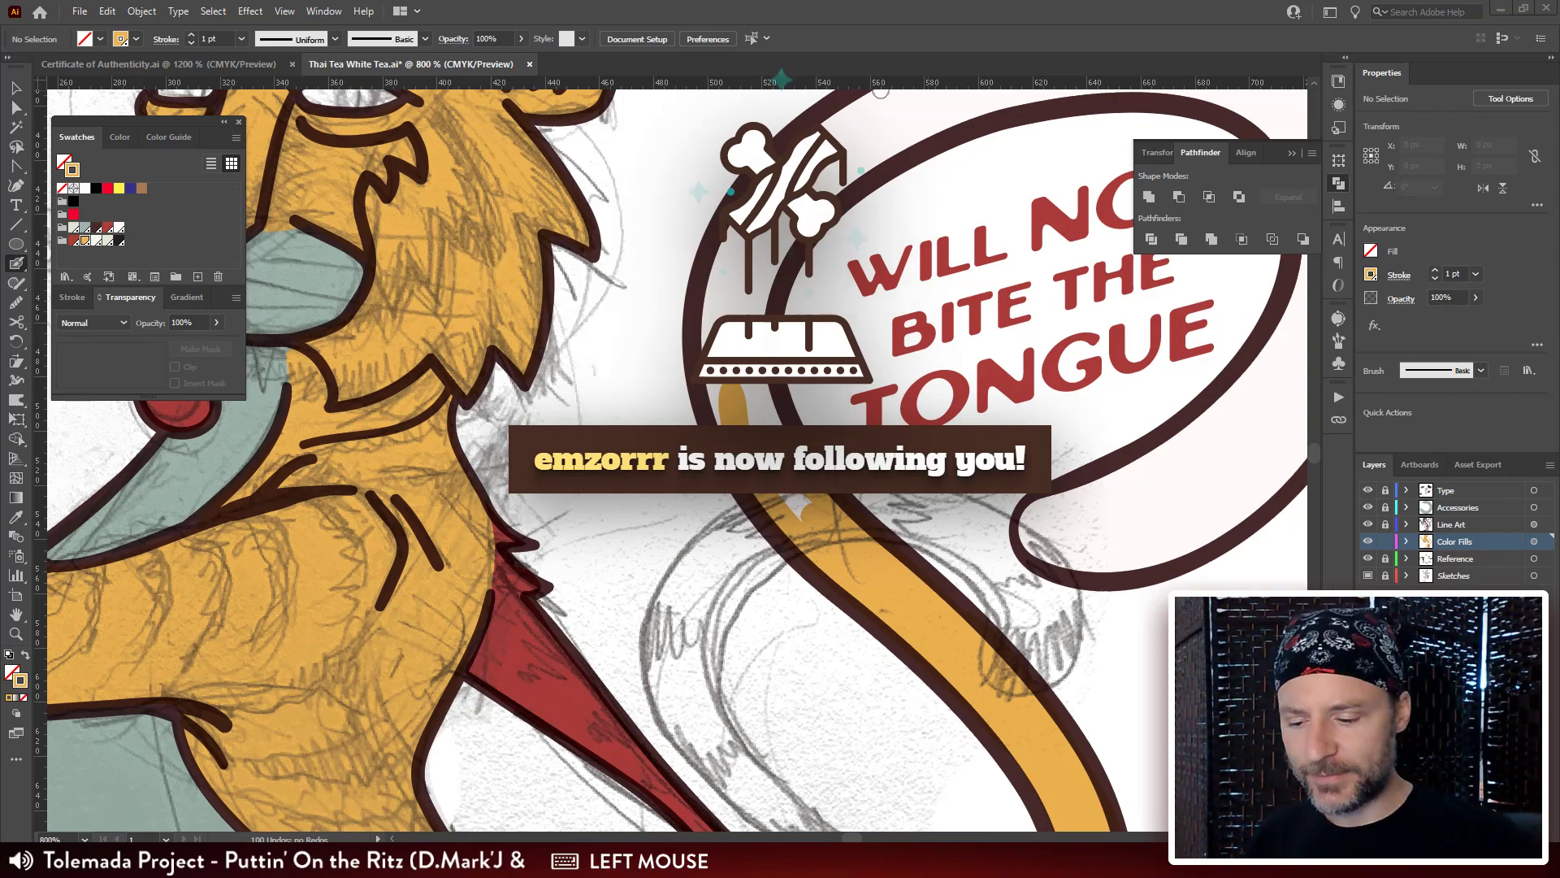
key("e")
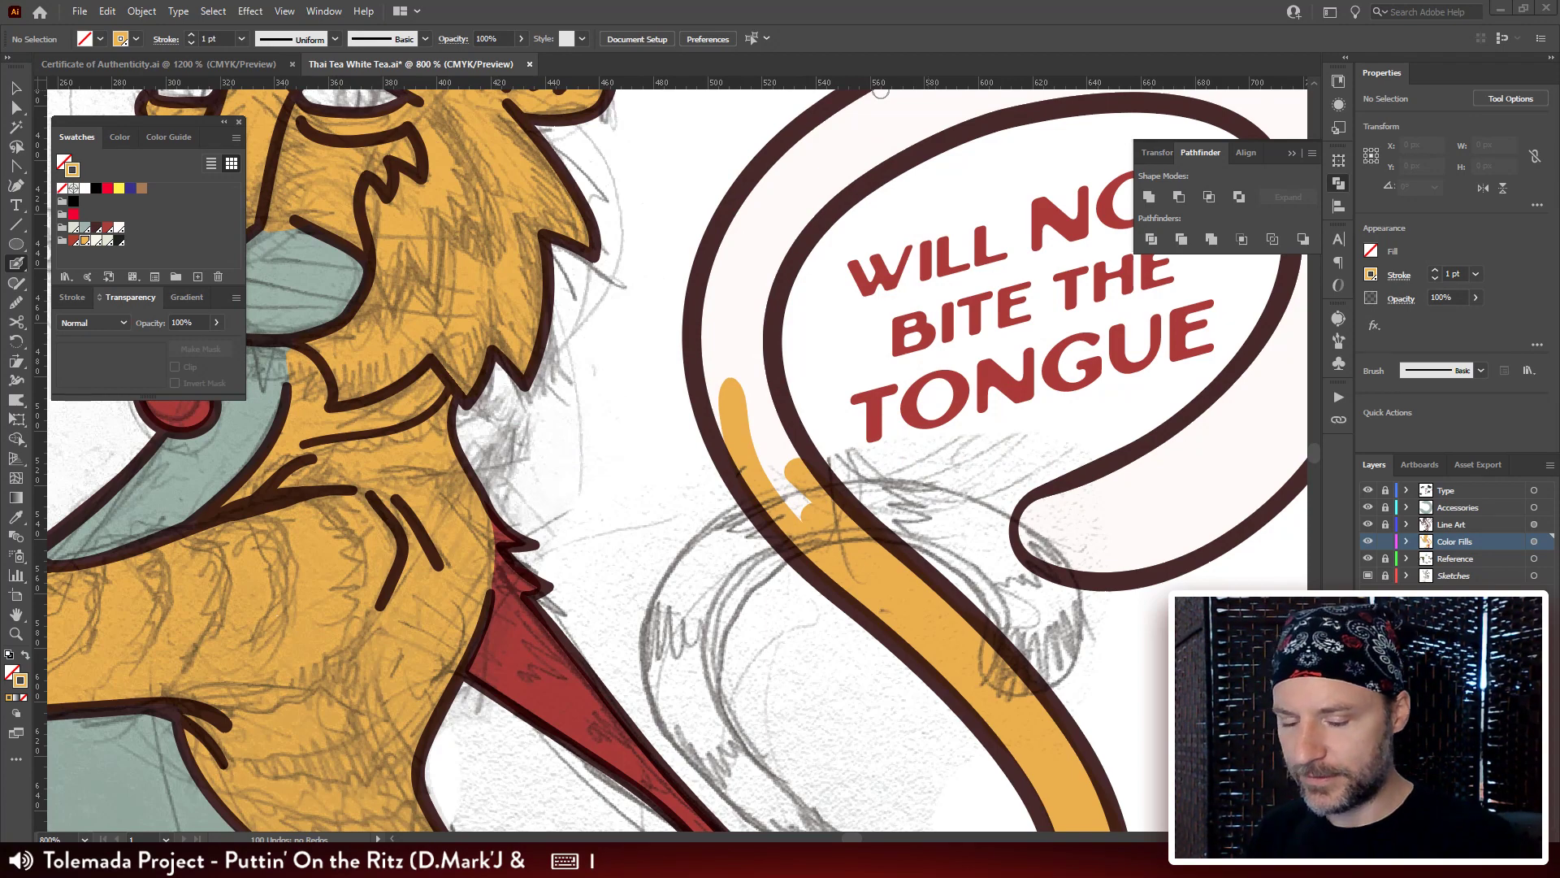
key("KP_0")
key("BackSpace")
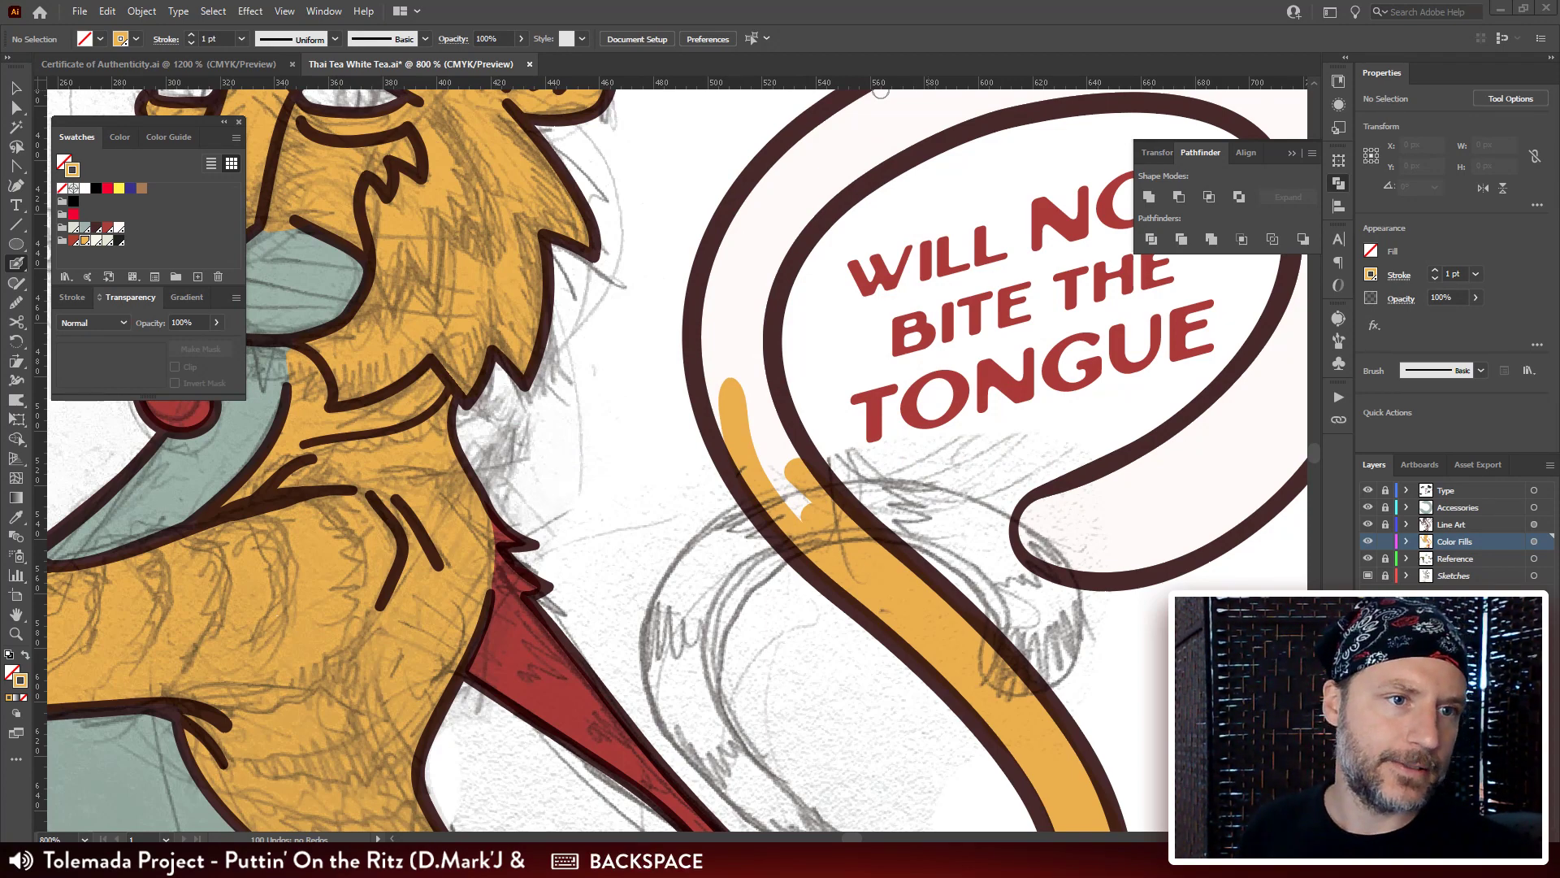
key("Return")
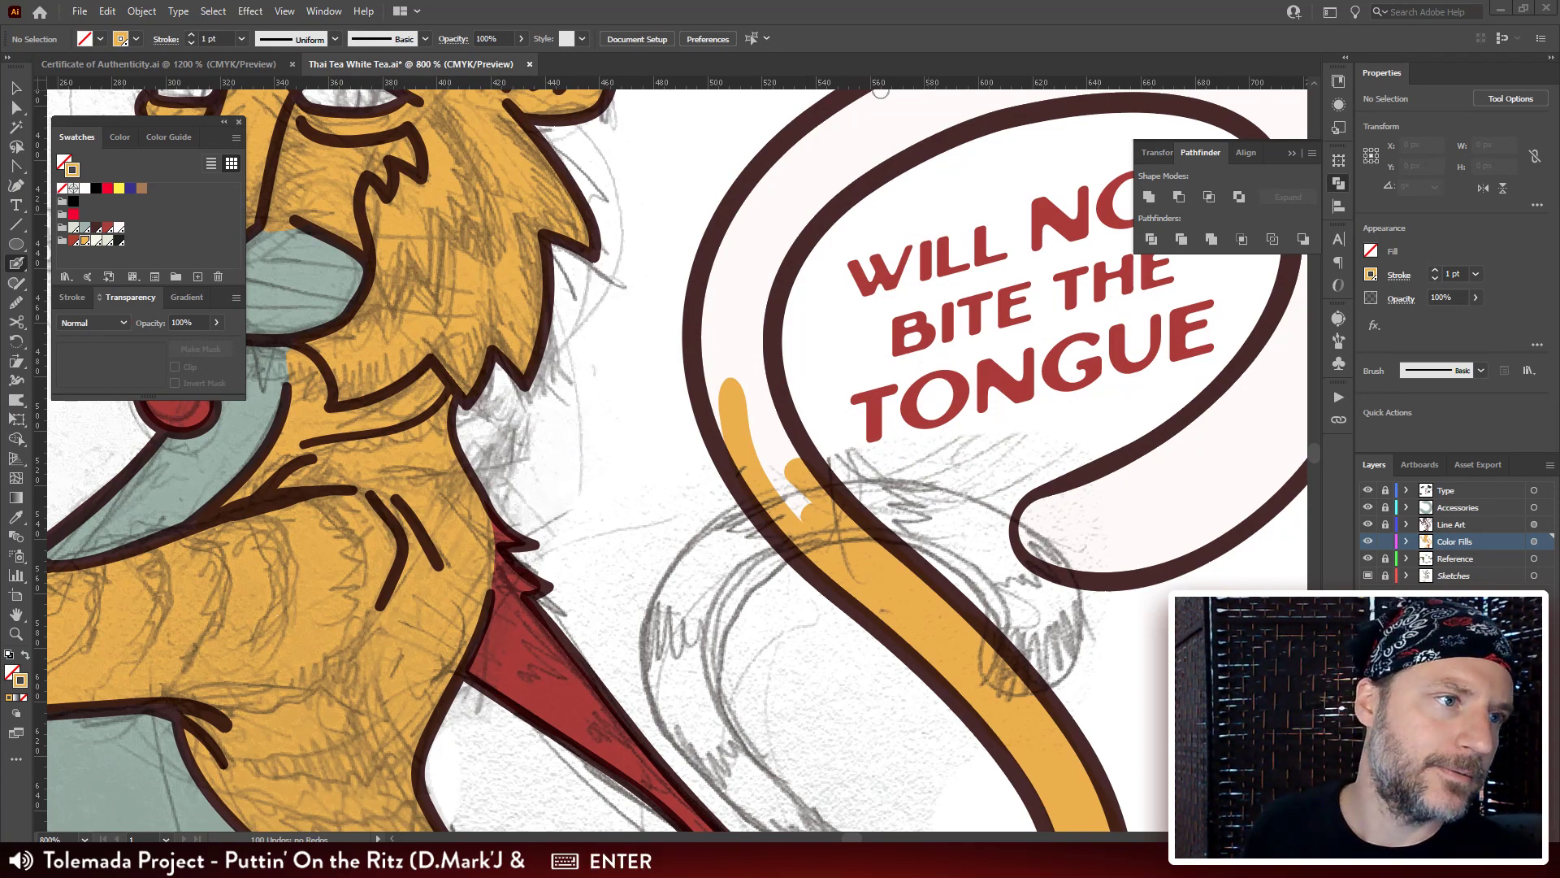
left_click_drag(1552, 172, 467, 86)
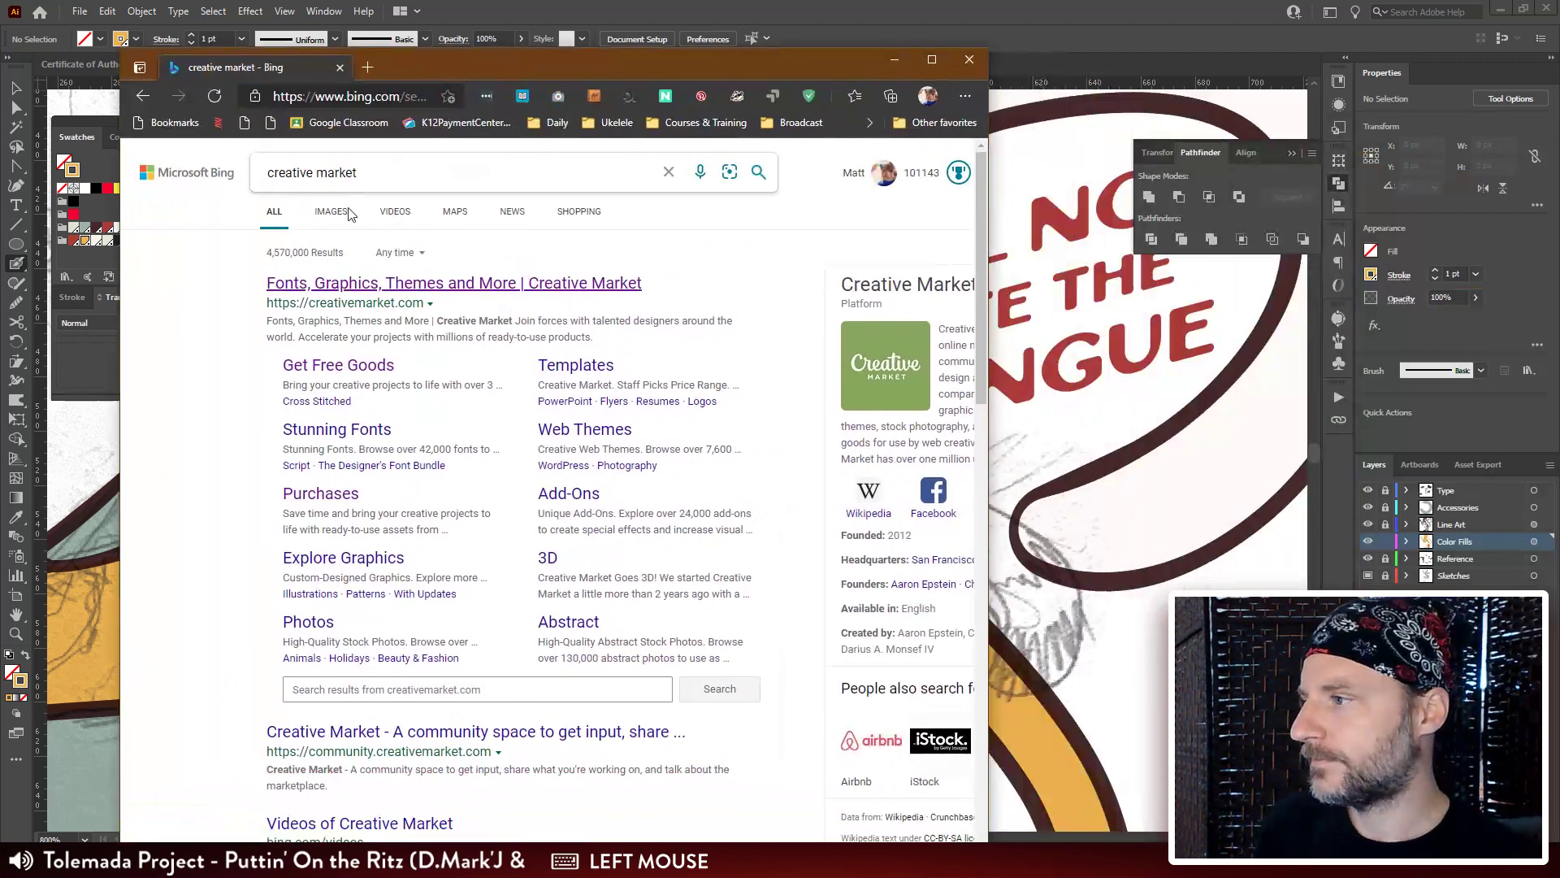
left_click(345, 286)
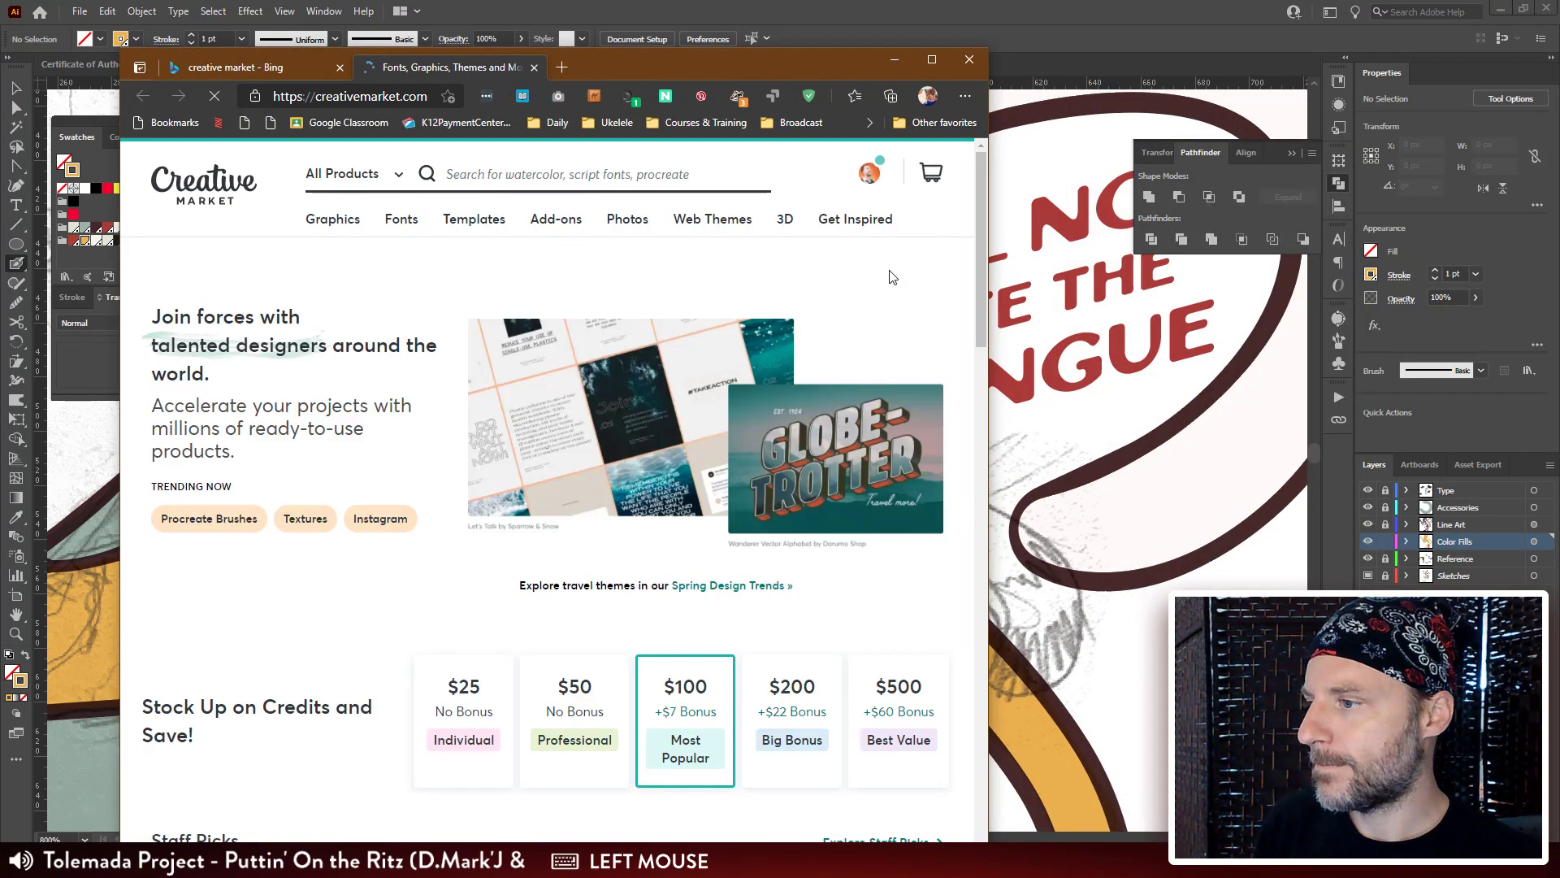
left_click_drag(845, 72, 785, 40)
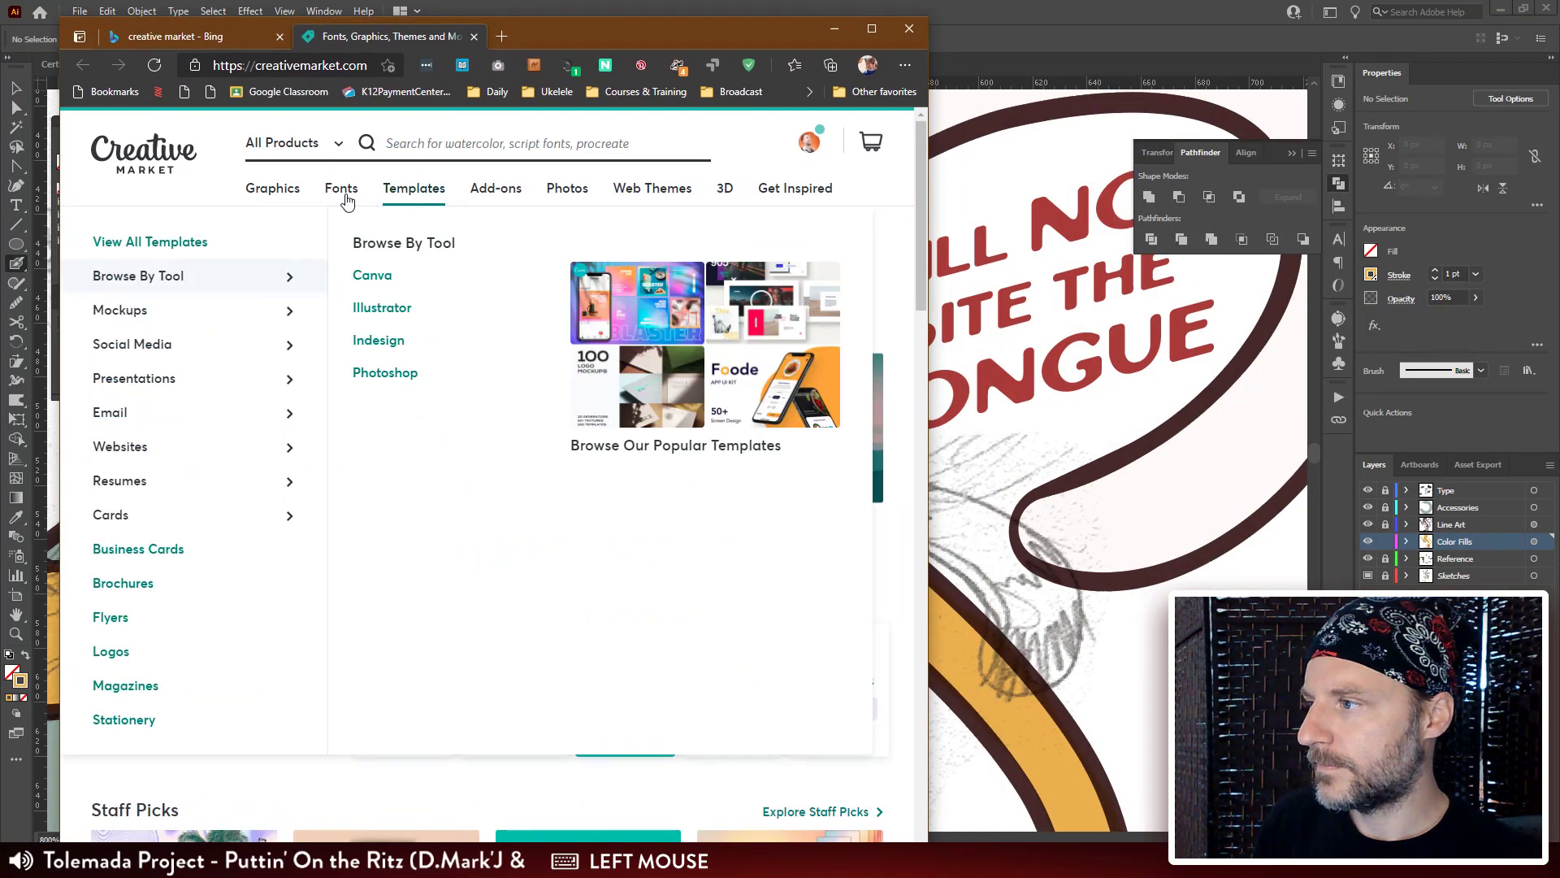
Look at Creative Market's vector graphics category and return to the home page.
mouse_move(340, 201)
mouse_move(286, 195)
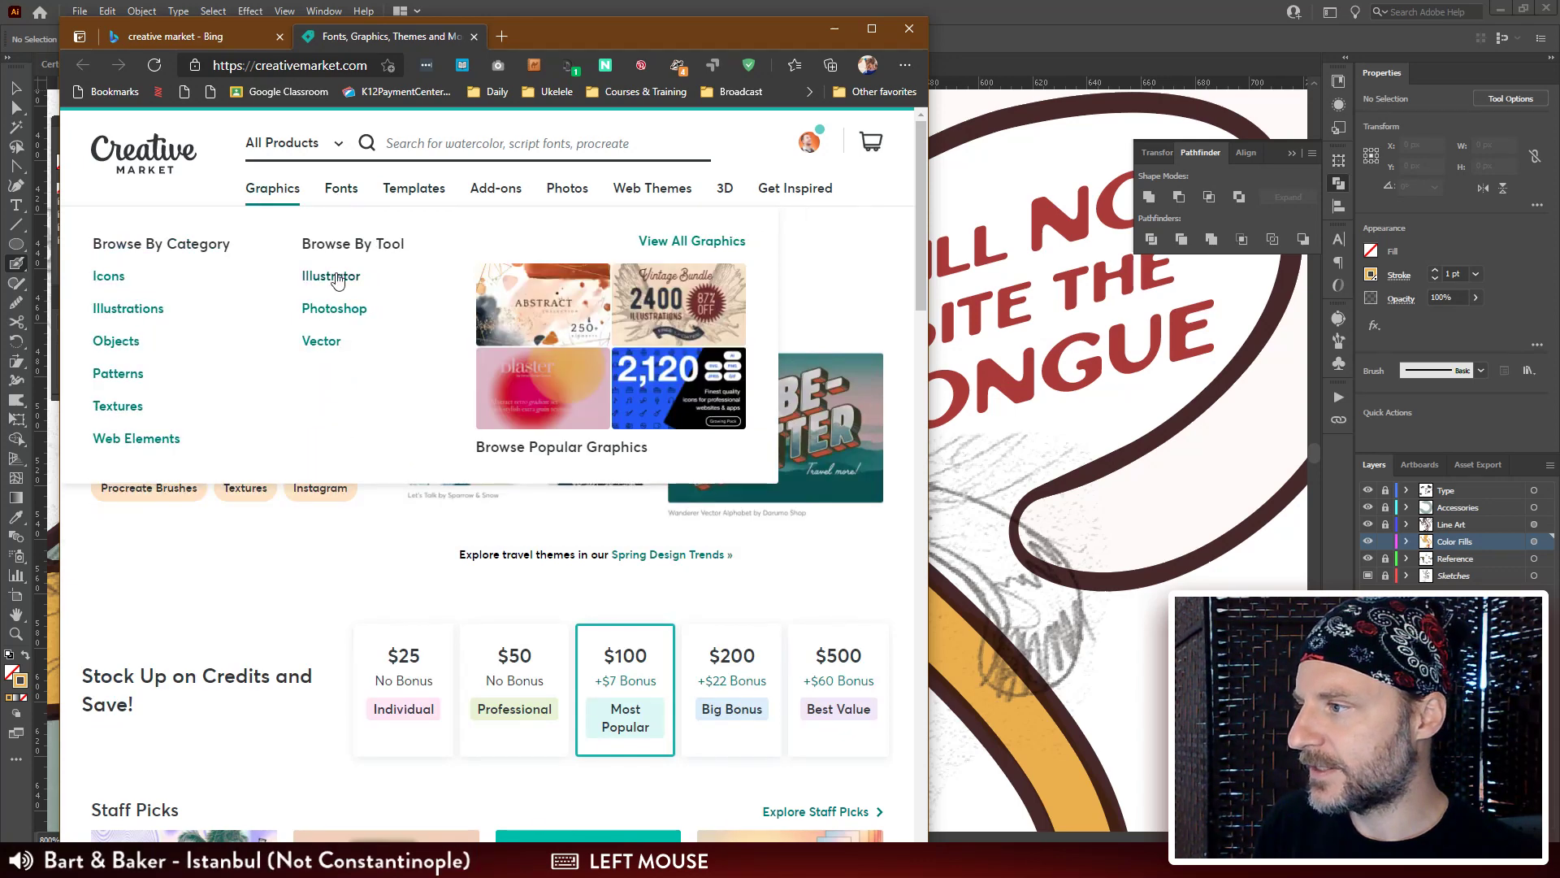
left_click(327, 348)
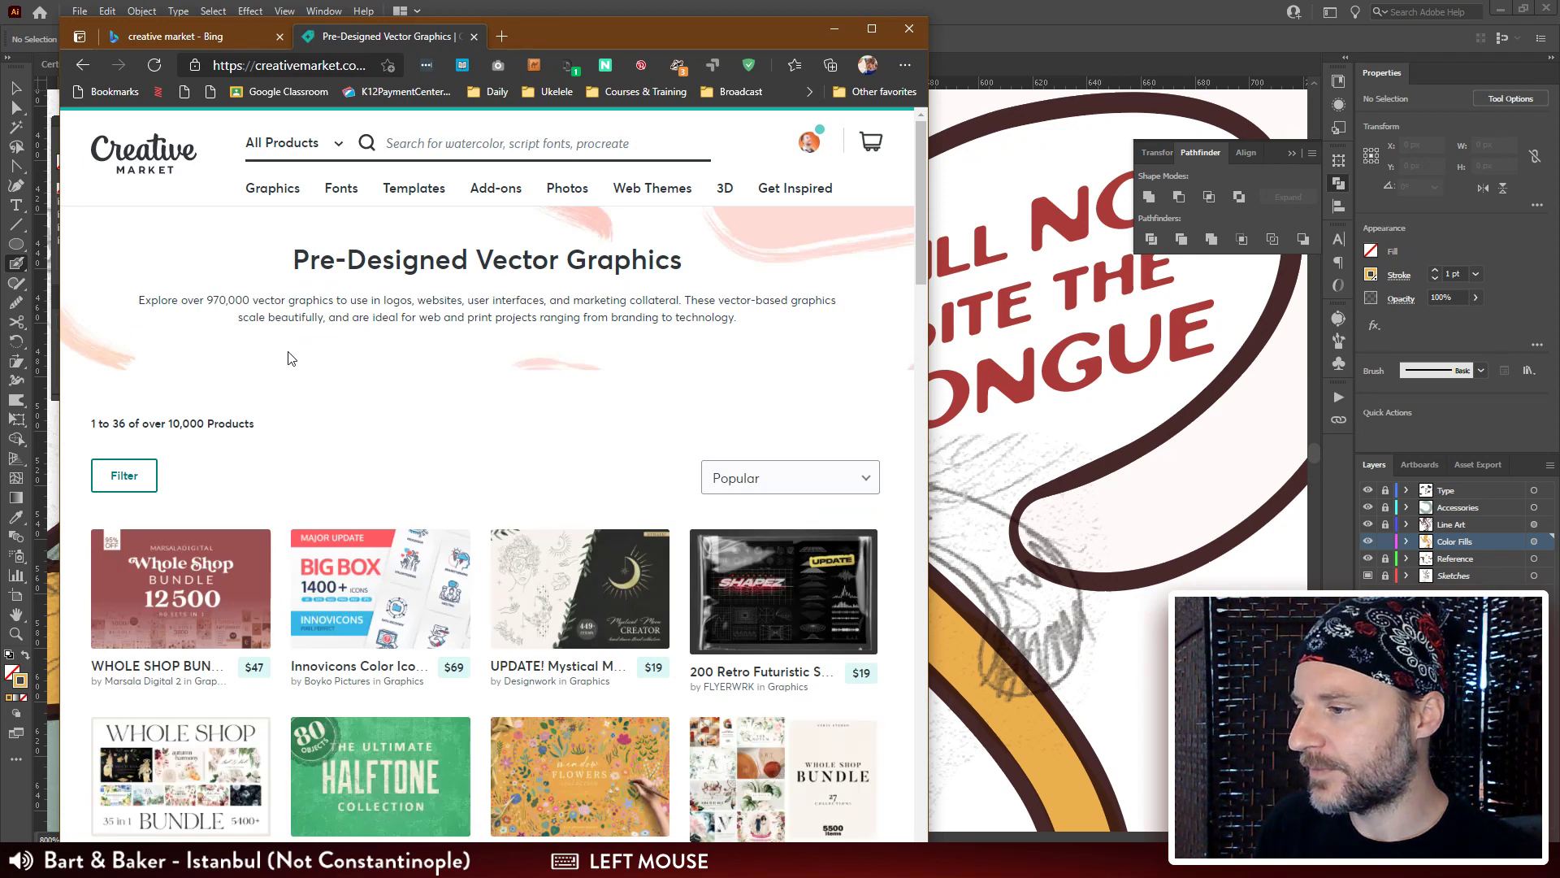
key("alt+Left")
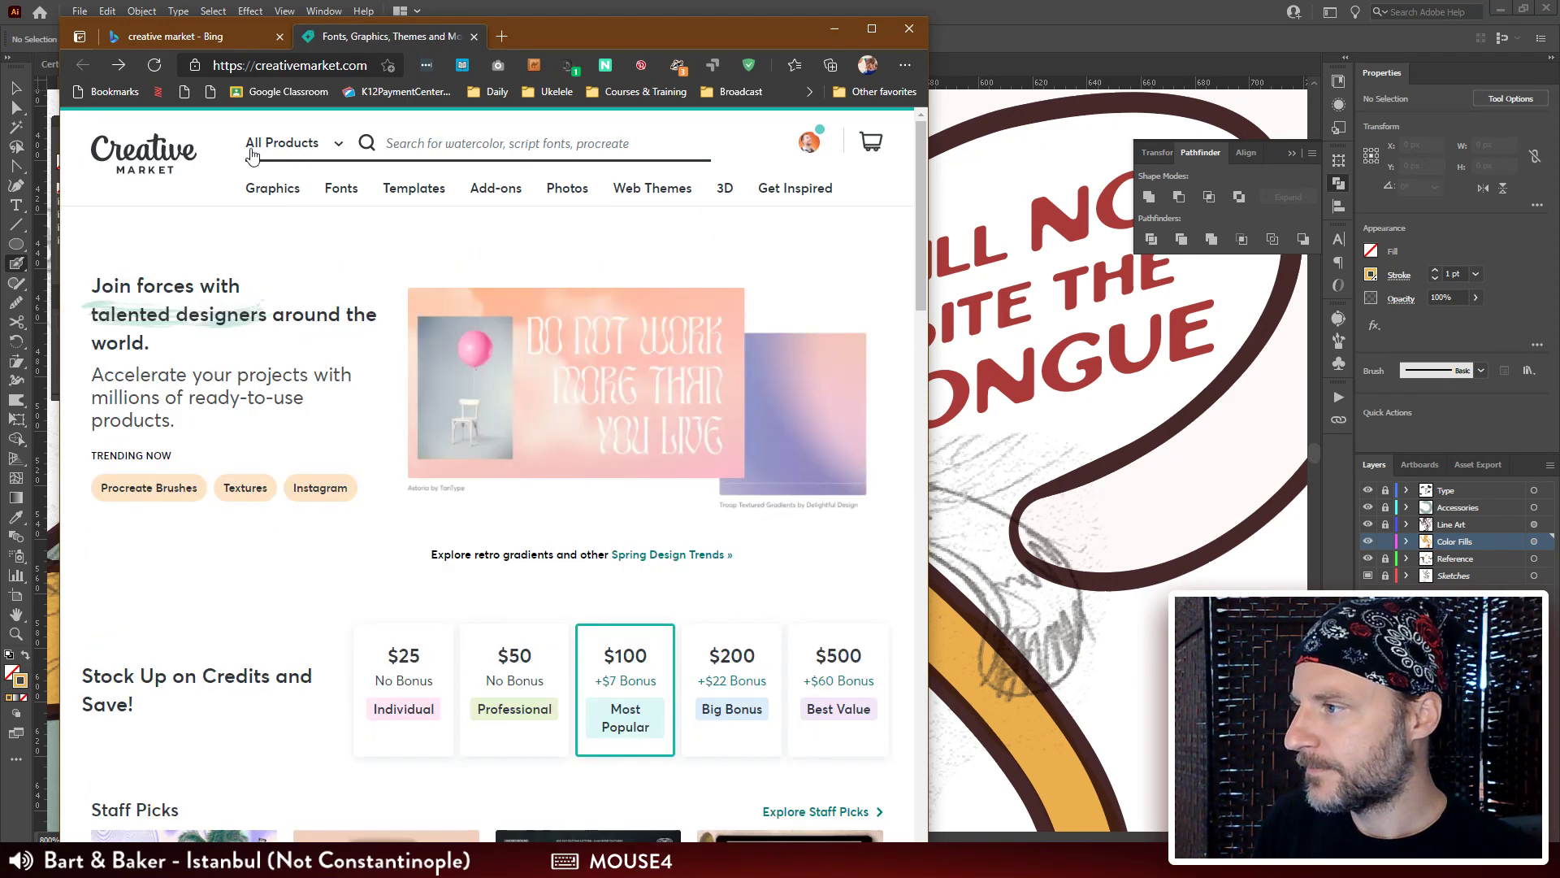
Open the textures category under graphics and look through its popular products.
mouse_move(253, 199)
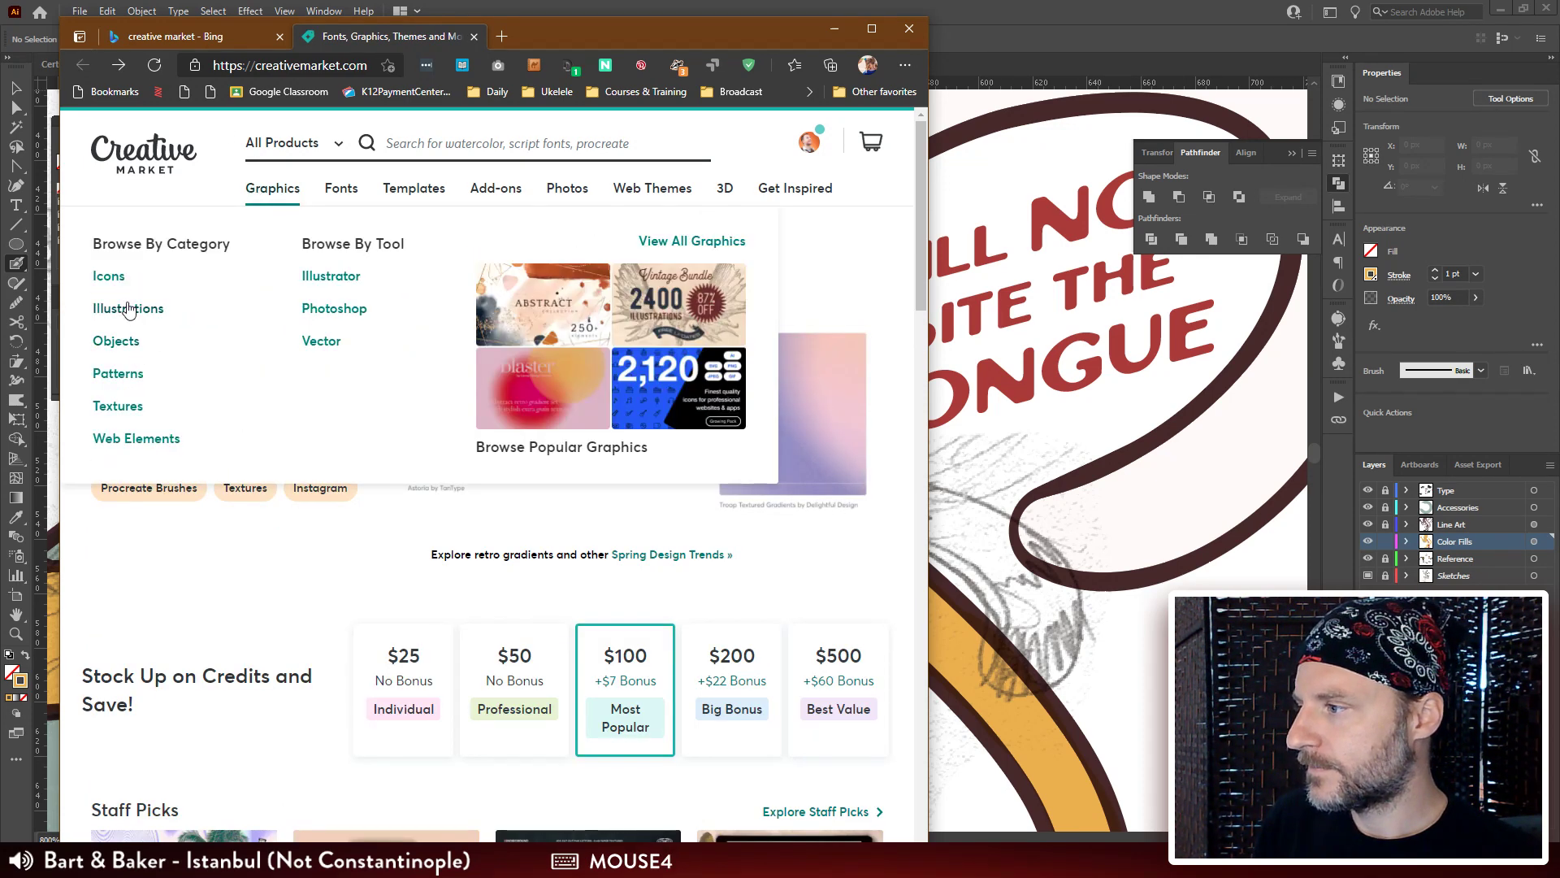
left_click(119, 413)
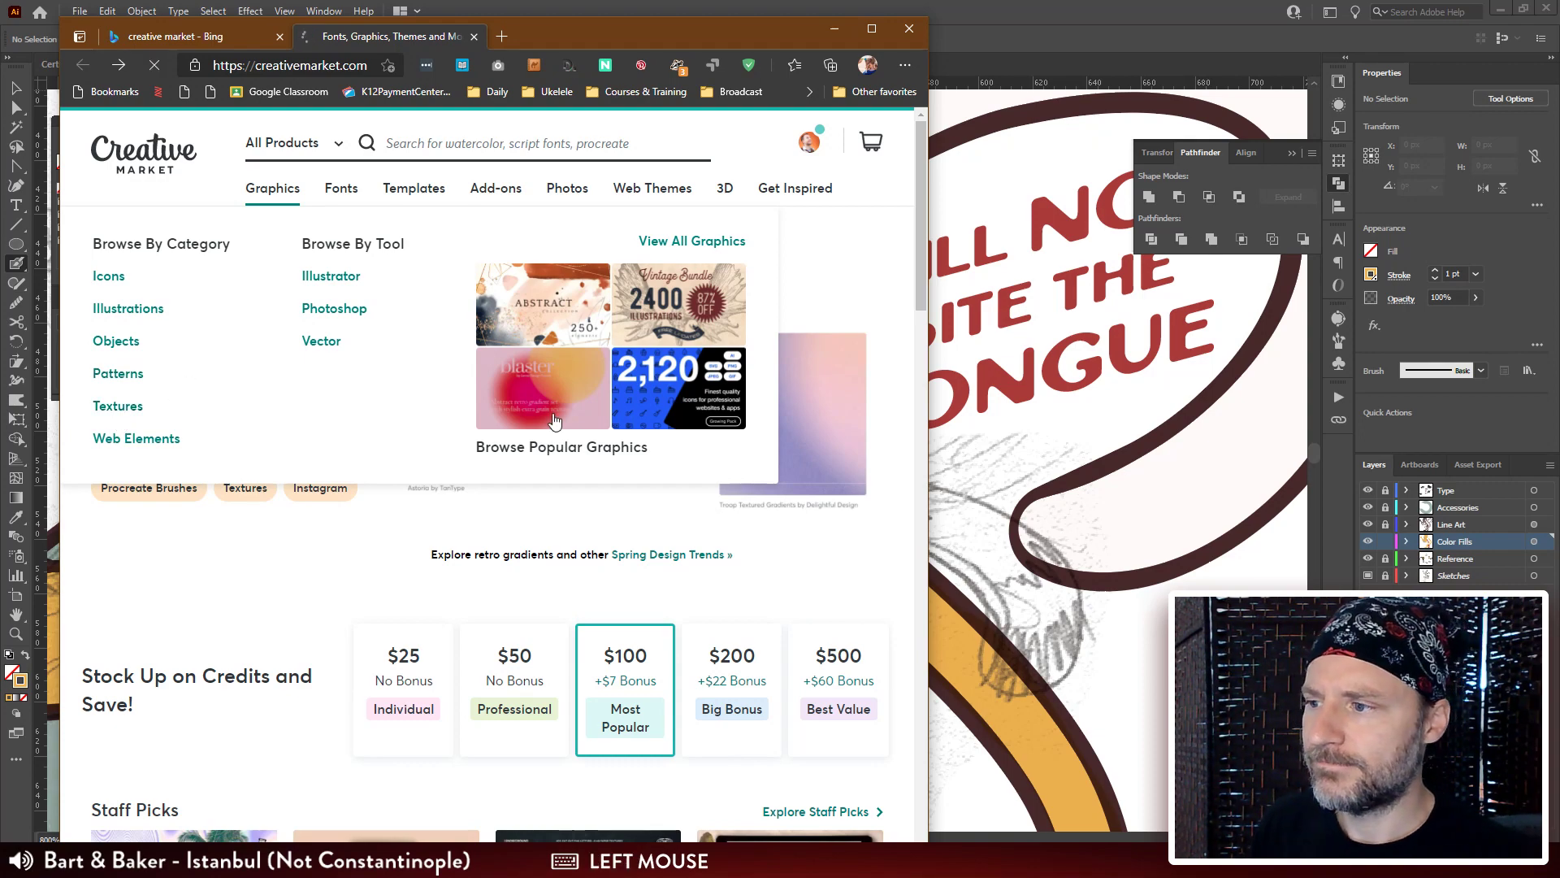
scroll(555, 415, "down", 5)
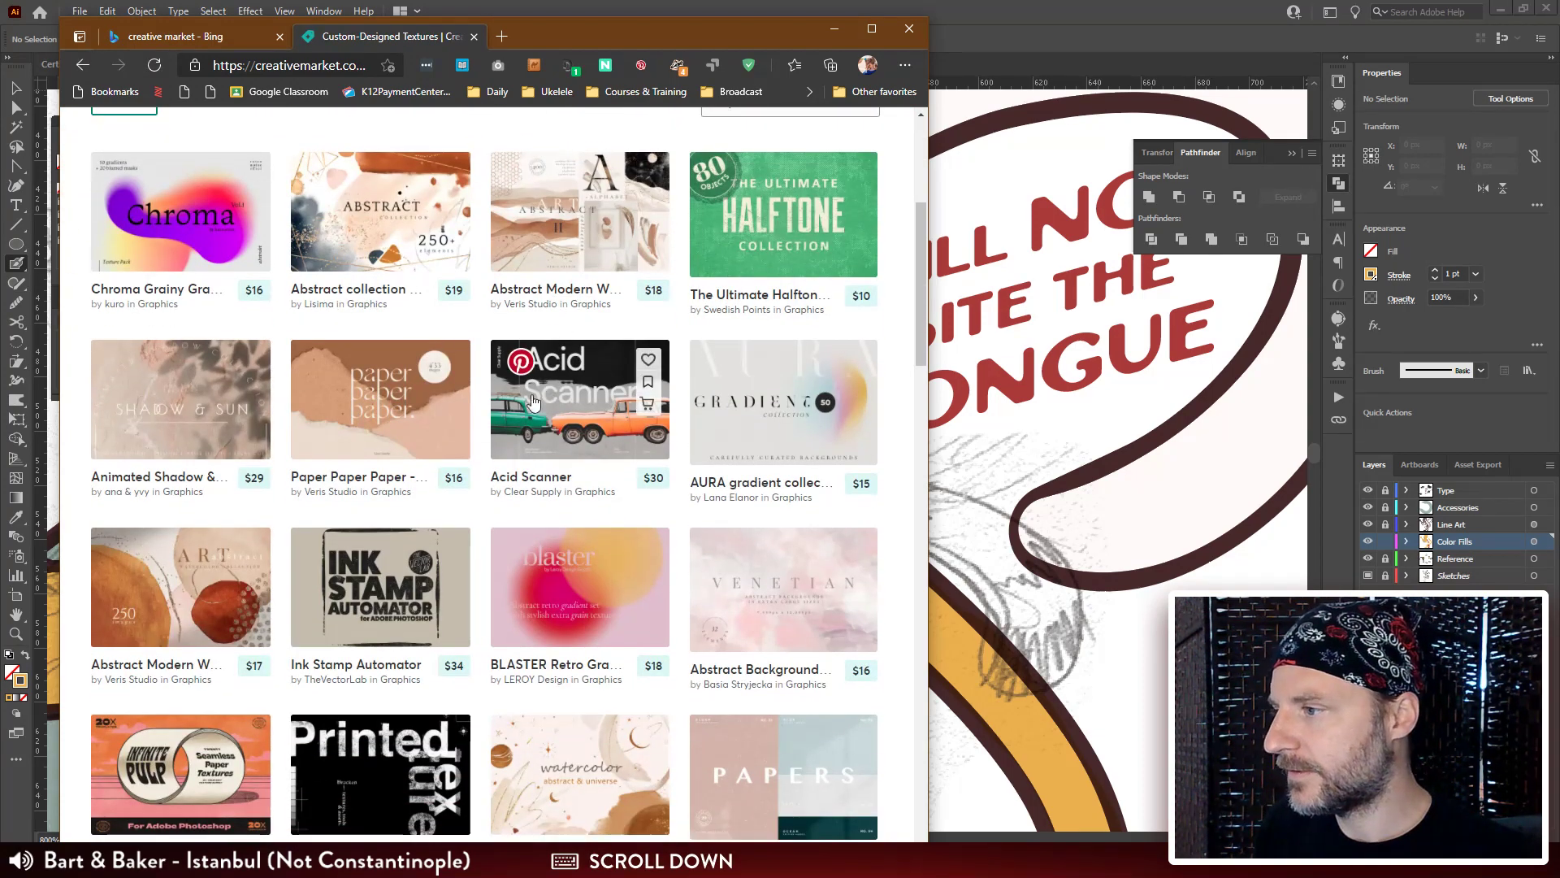
scroll(642, 305, "down", 3)
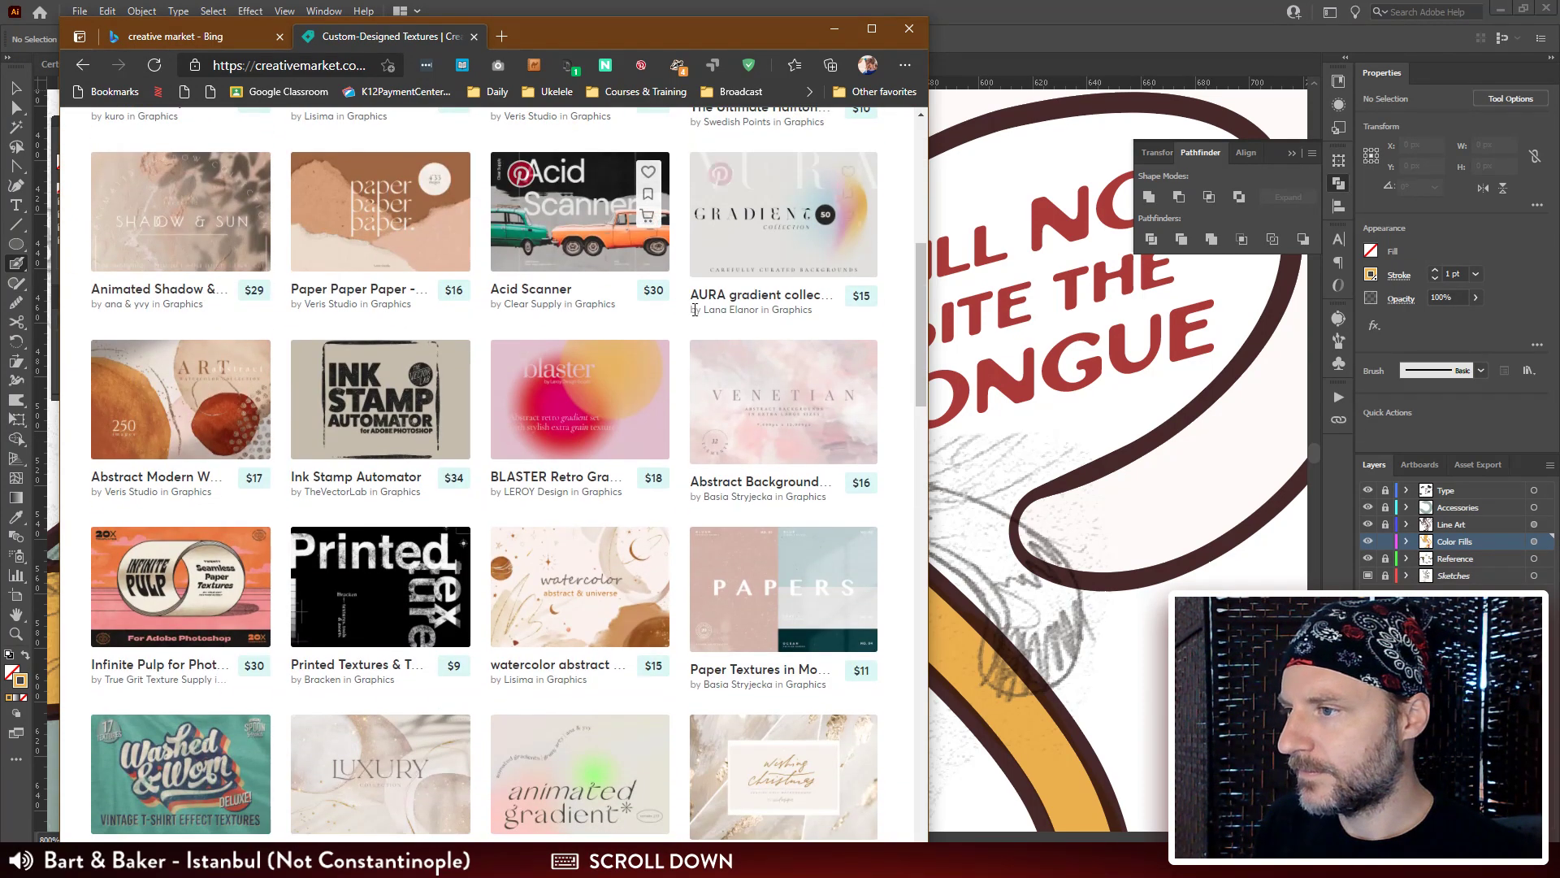
scroll(804, 327, "down", 3)
scroll(801, 329, "up", 10)
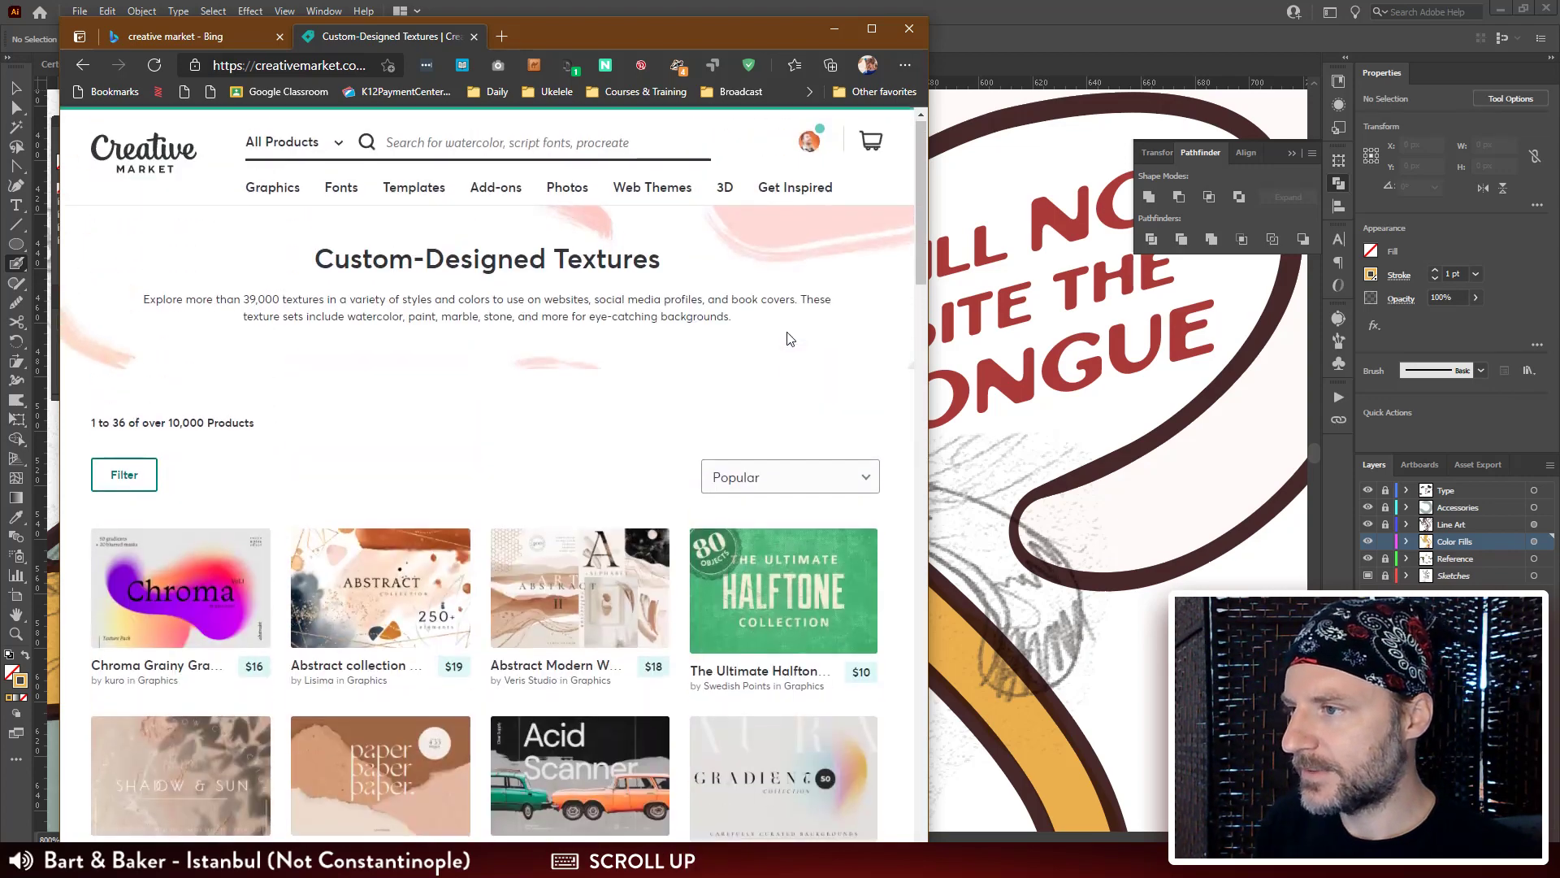
Search Creative Market for "brush" and look through the matching products.
left_click(489, 141)
type("brush")
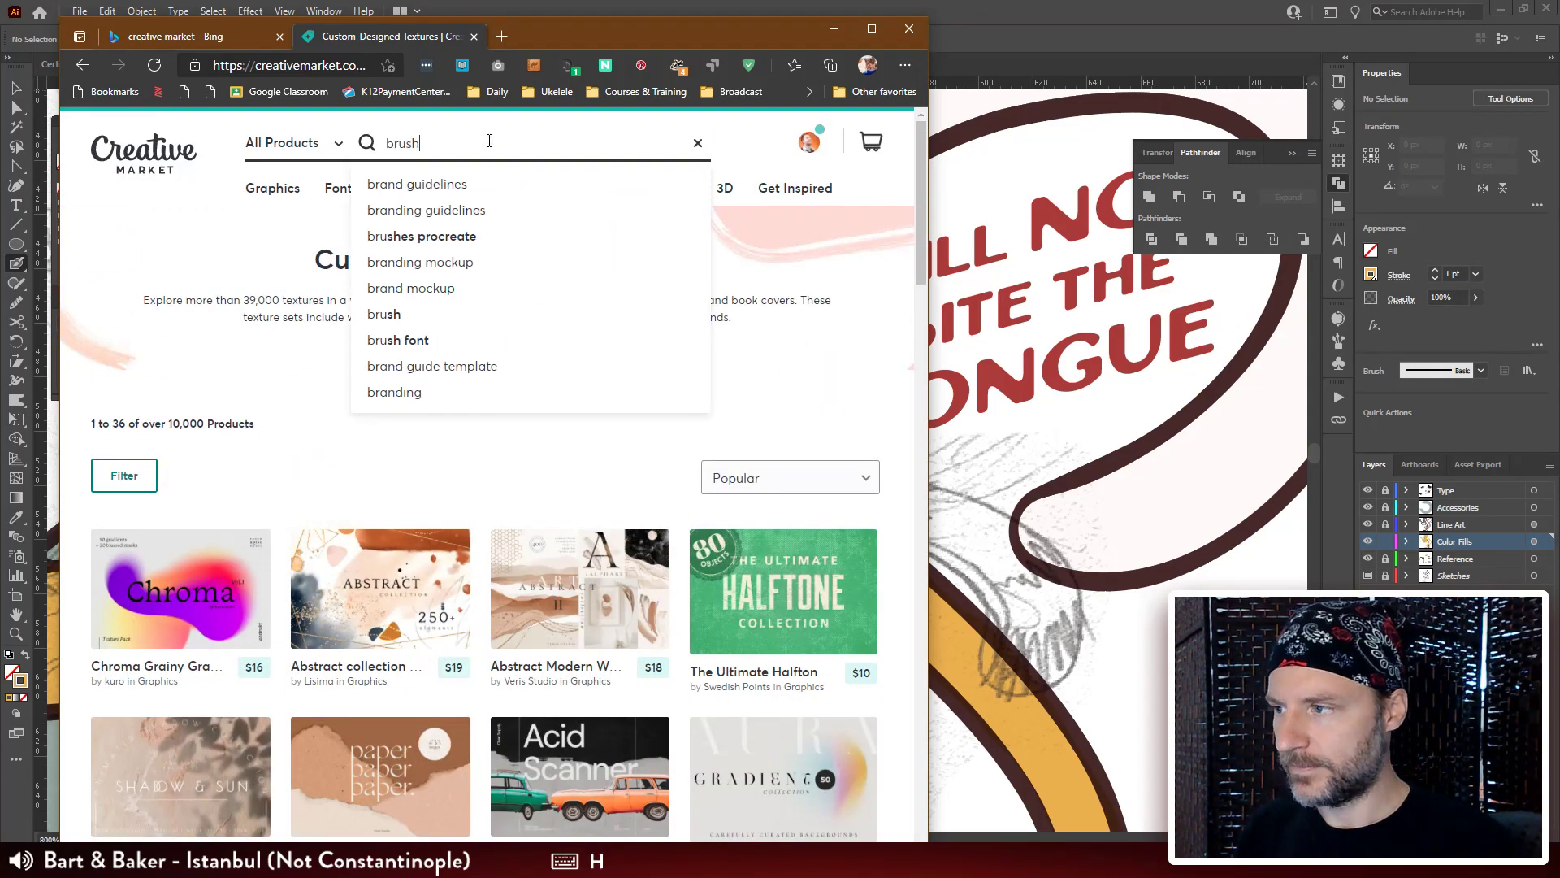
key("Return")
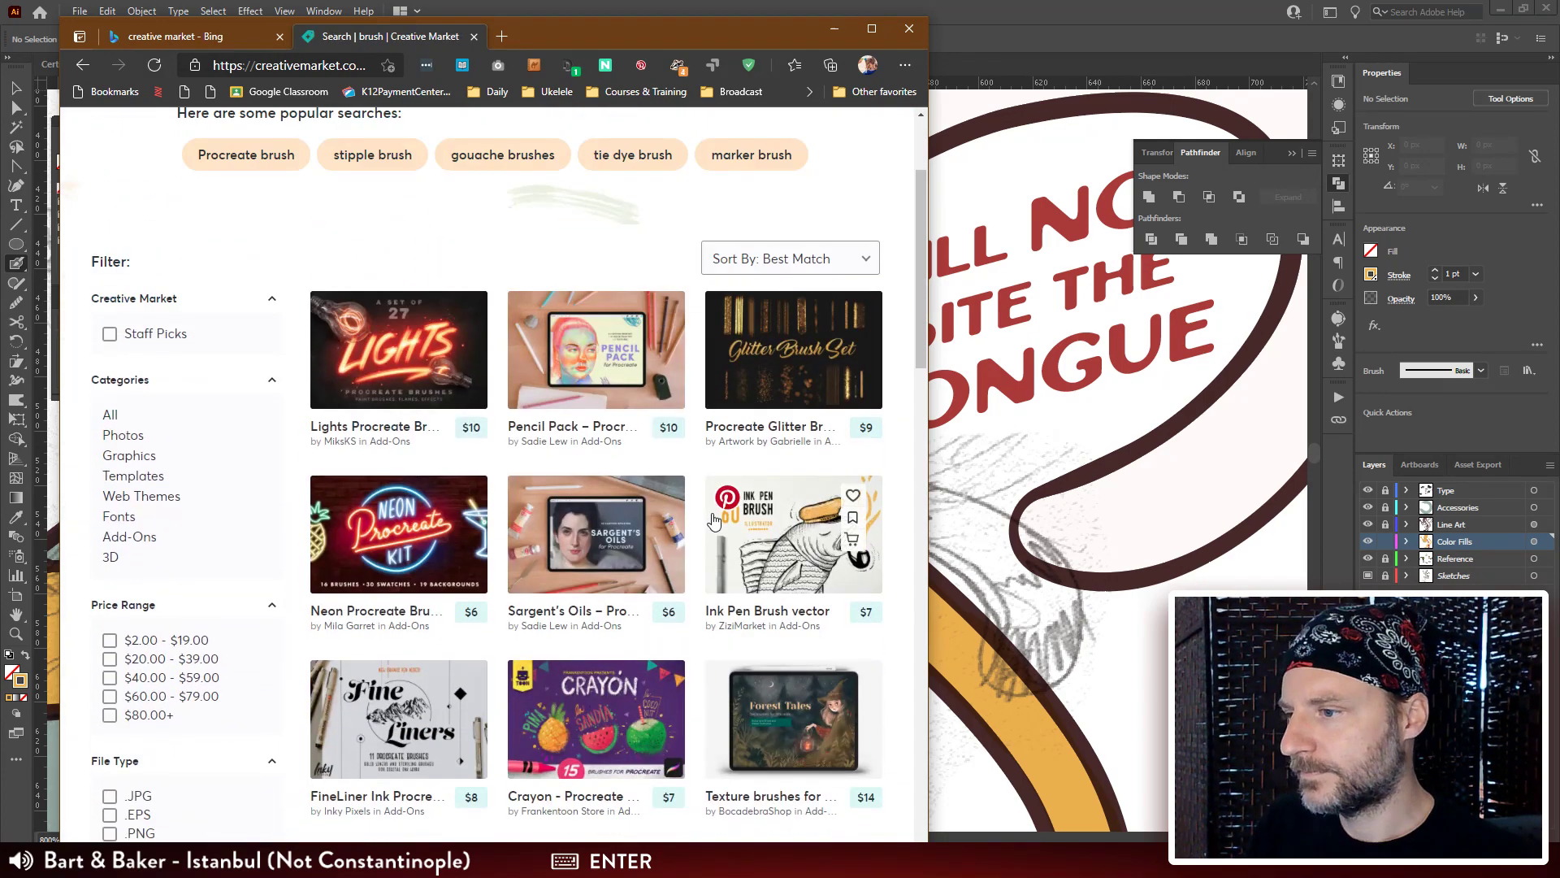
scroll(713, 442, "down", 5)
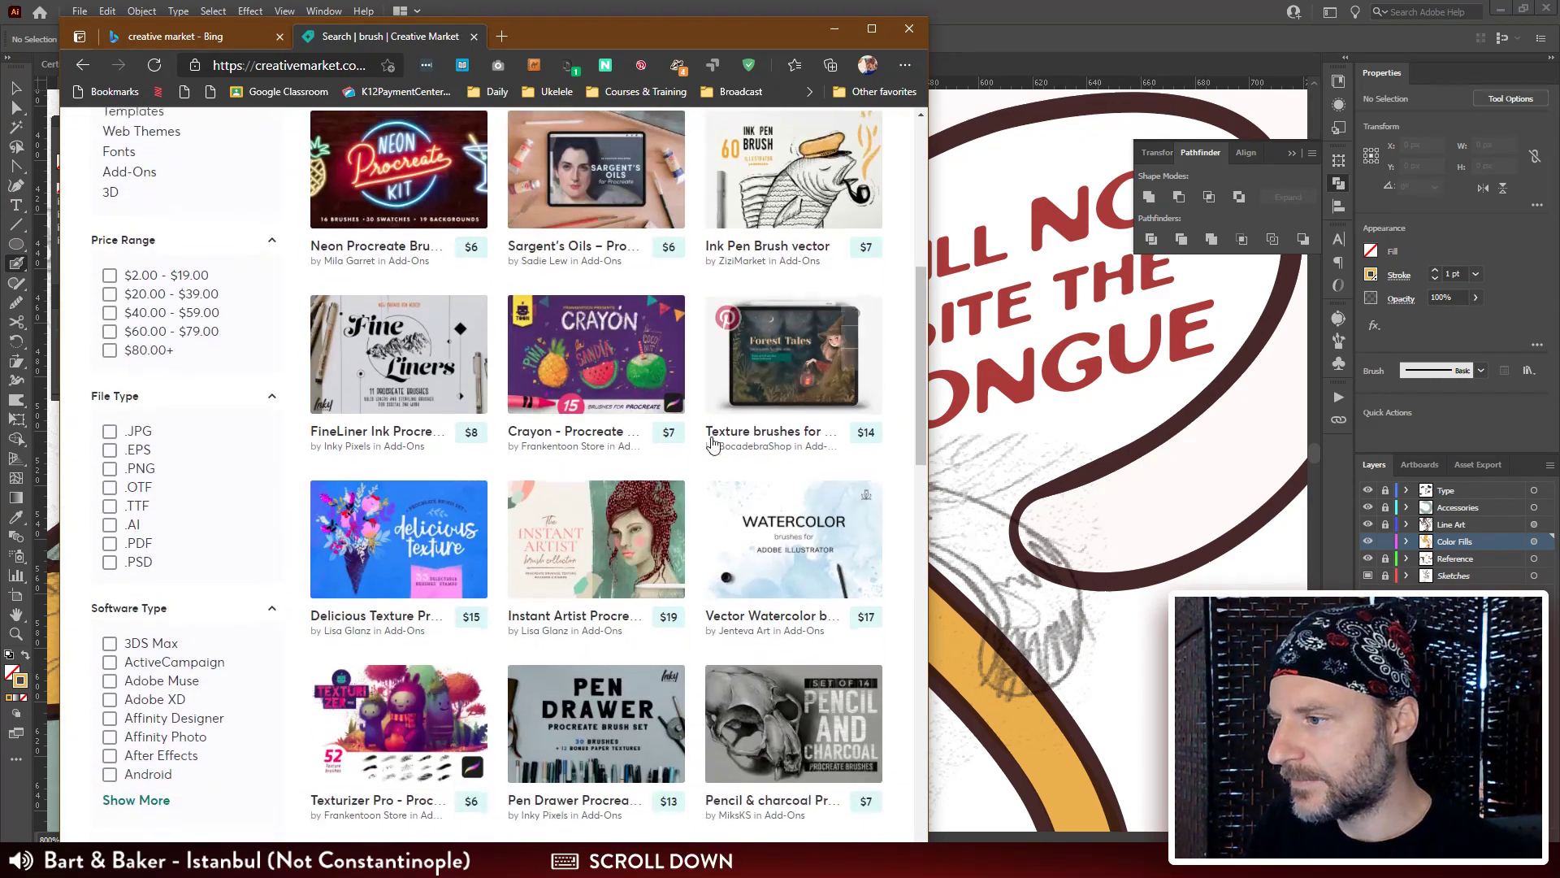
scroll(719, 439, "down", 5)
scroll(406, 413, "up", 5)
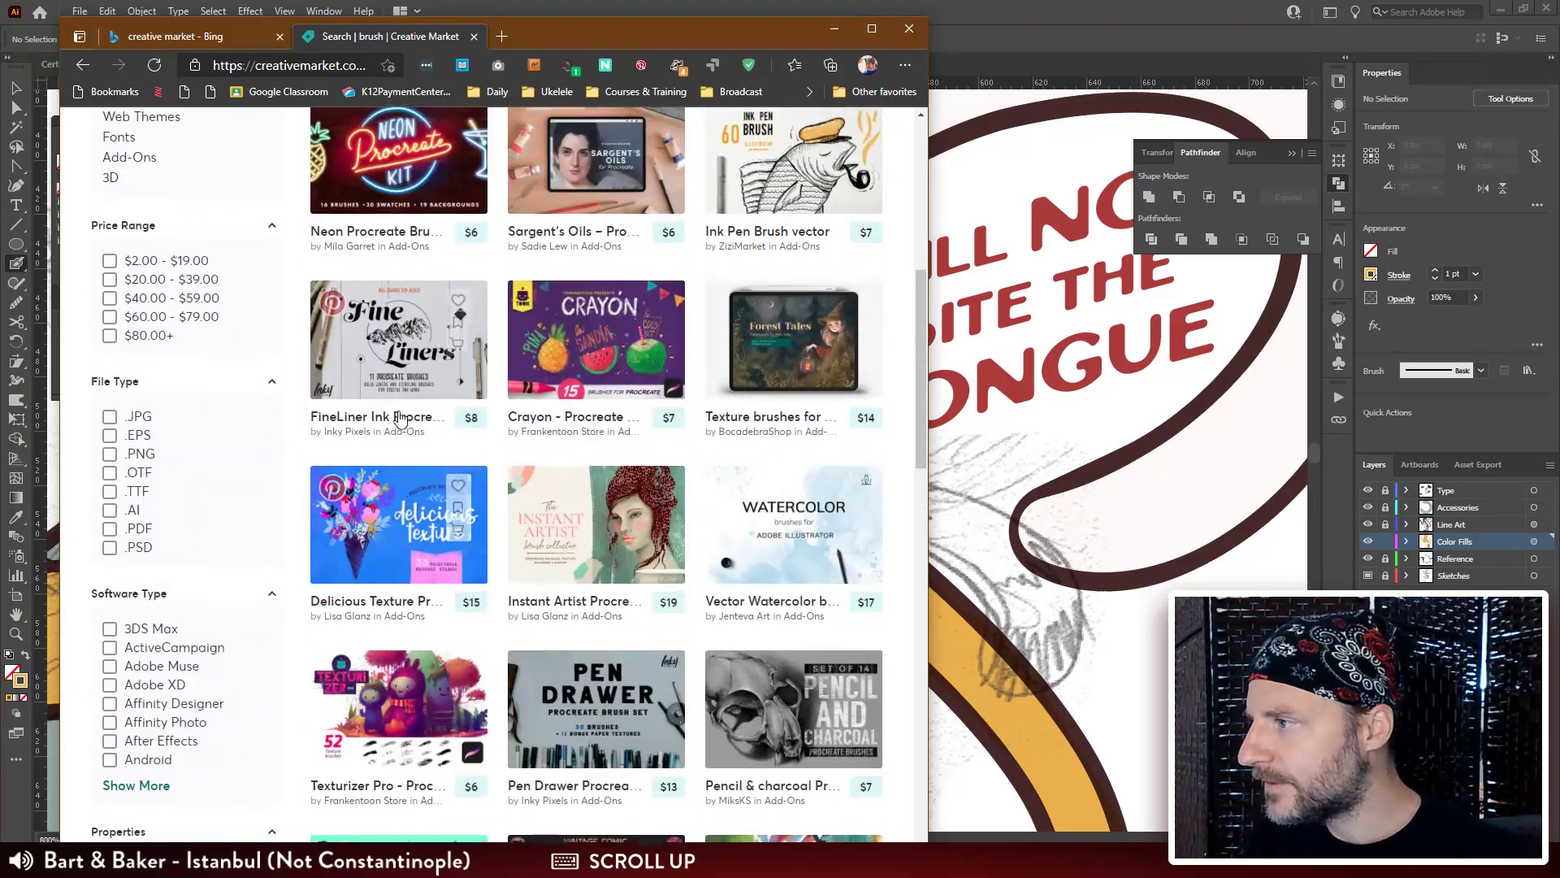
Expand the software type filter to its full list and check the options.
scroll(399, 418, "up", 3)
scroll(188, 257, "down", 5)
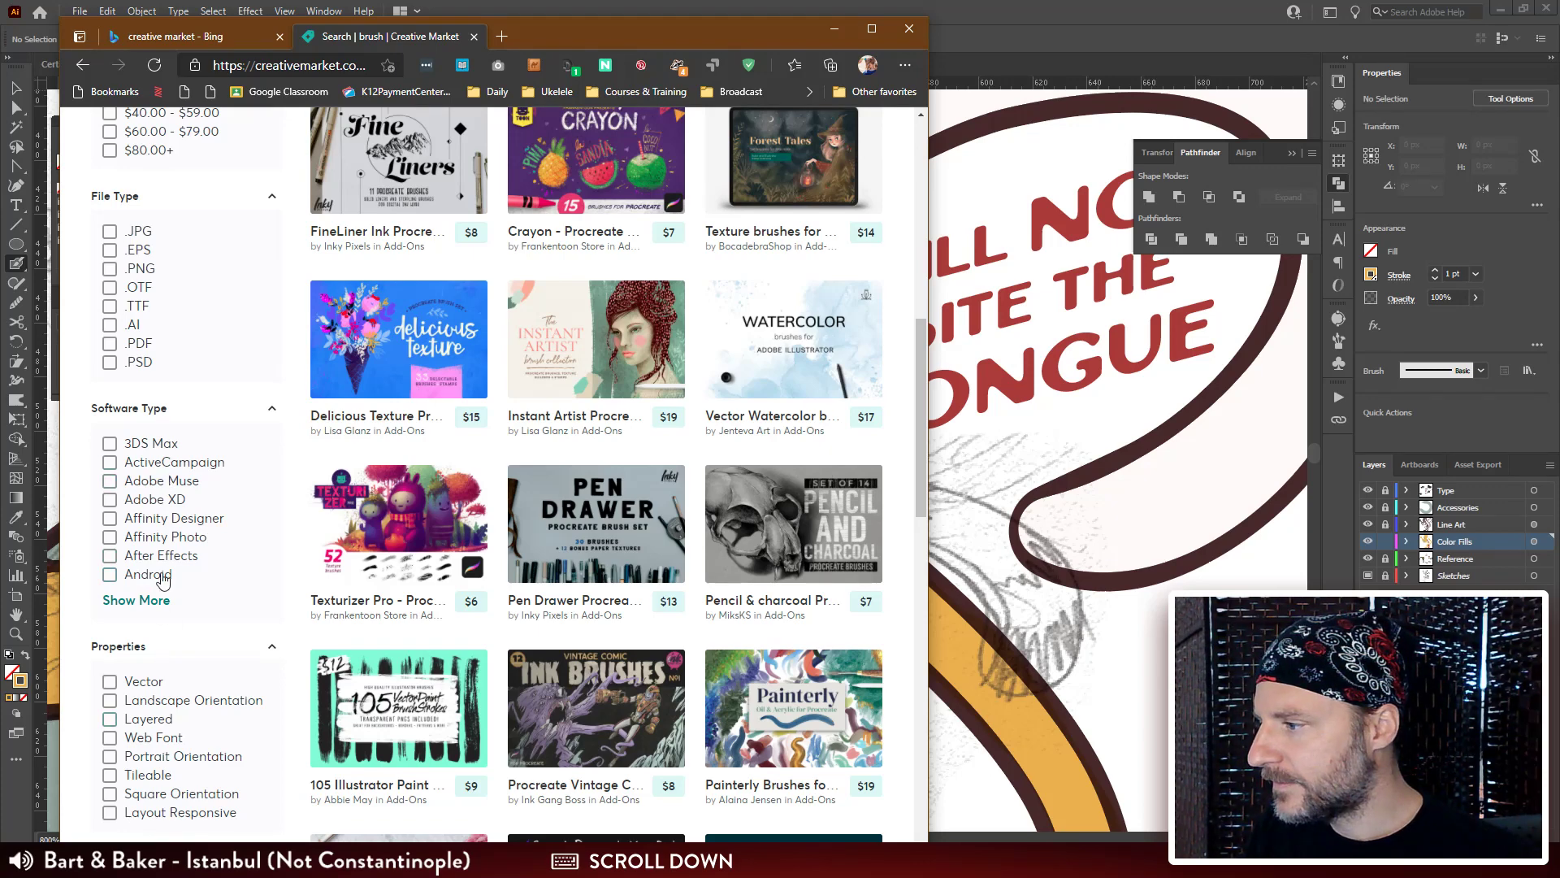
left_click(141, 601)
scroll(234, 597, "down", 3)
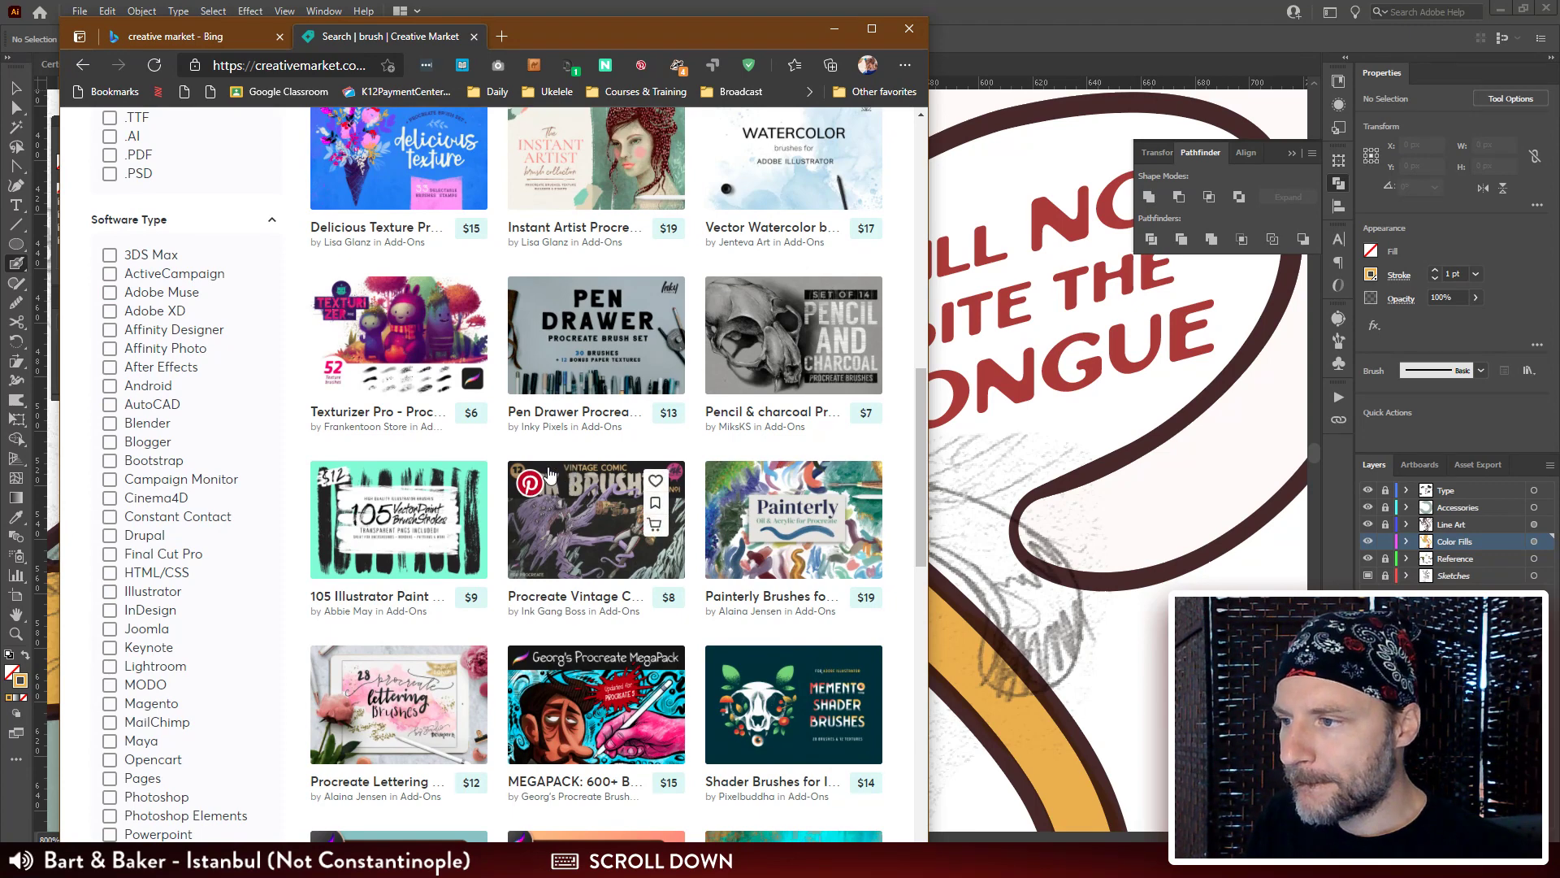
Open the Pen Drawer Procreate Brush Set and view its preview images, including the brush samples and bonus paper textures.
left_click(591, 354)
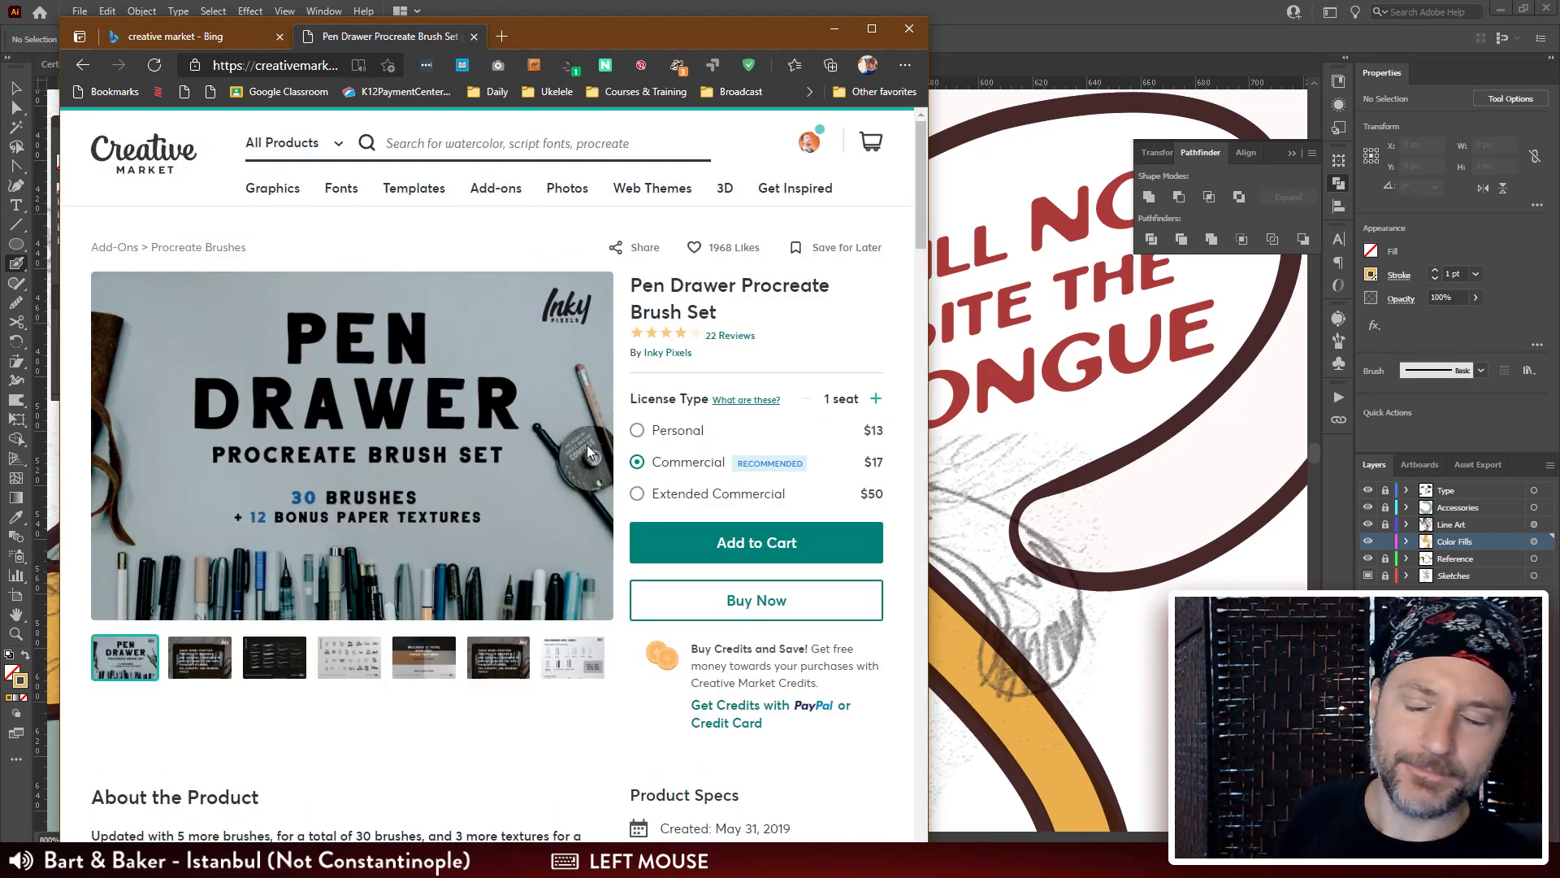
left_click(321, 680)
left_click(294, 665)
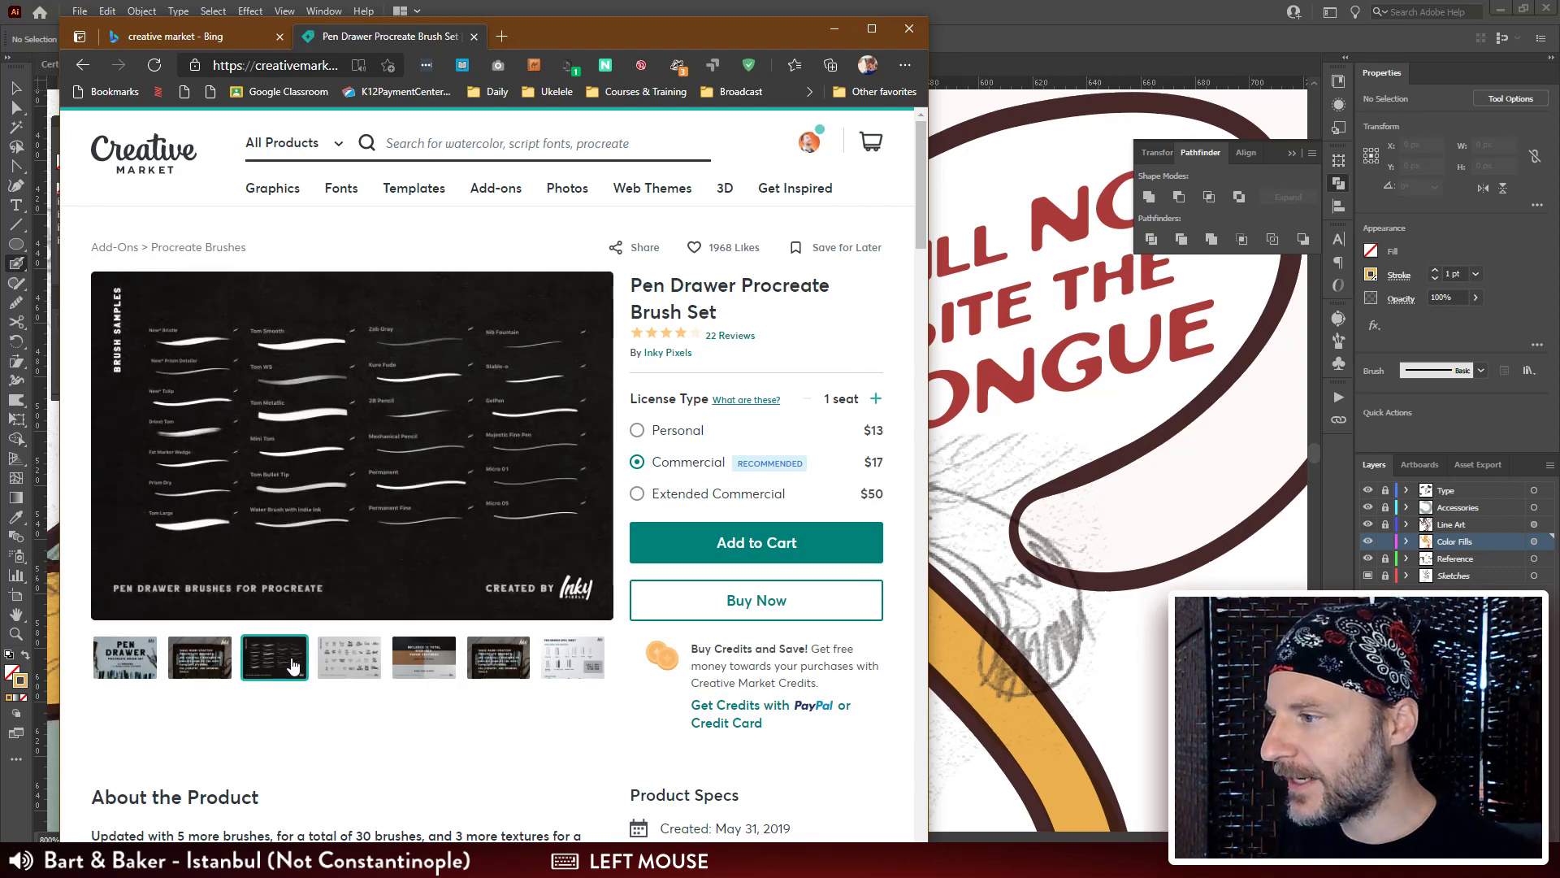
left_click(203, 658)
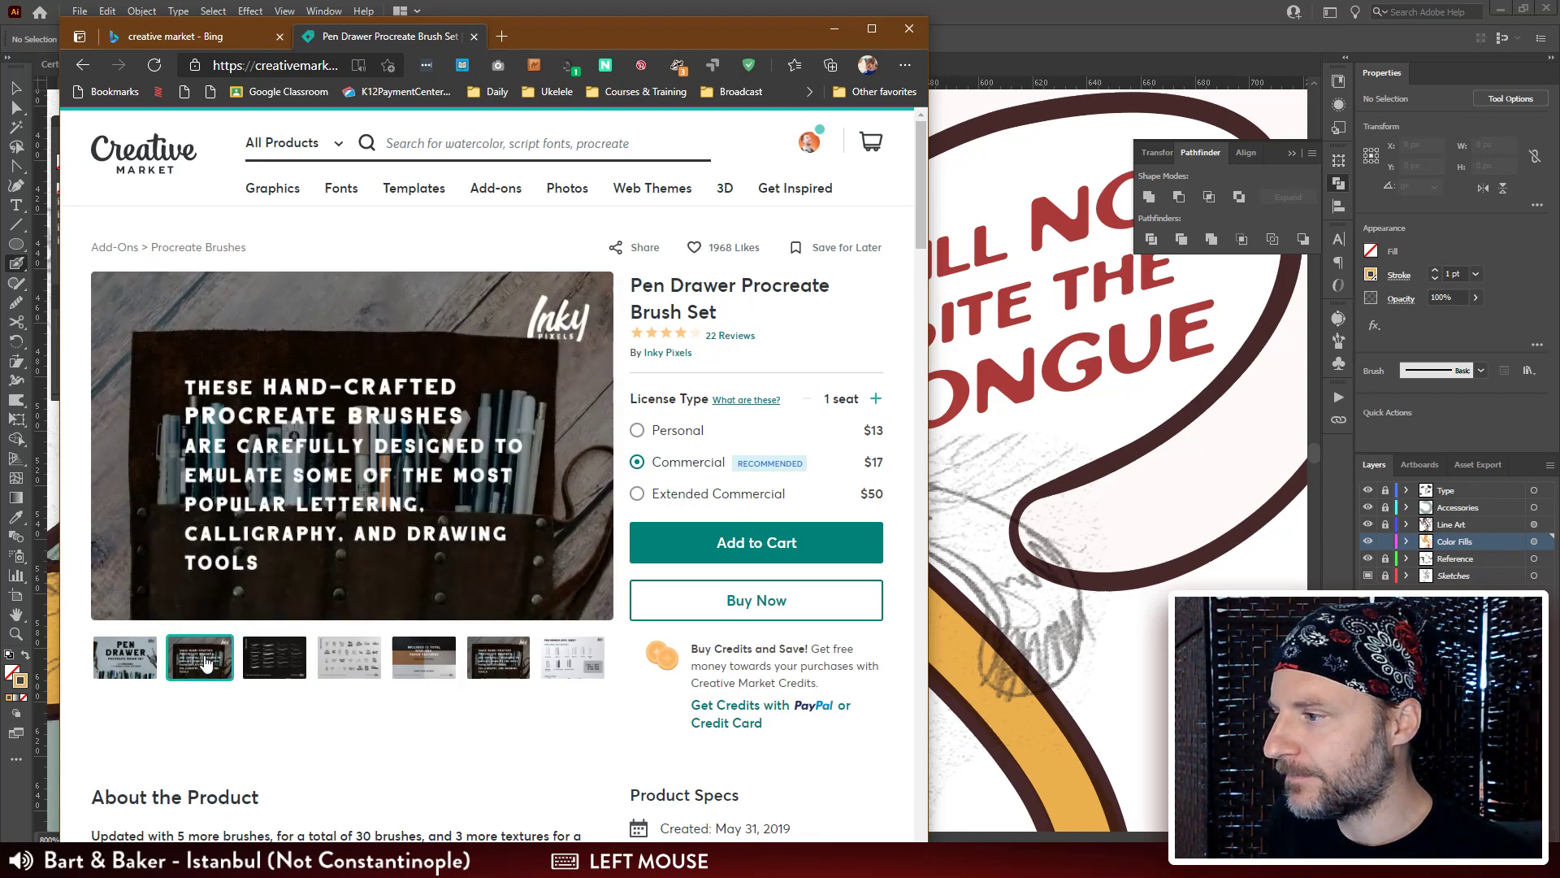
left_click(259, 663)
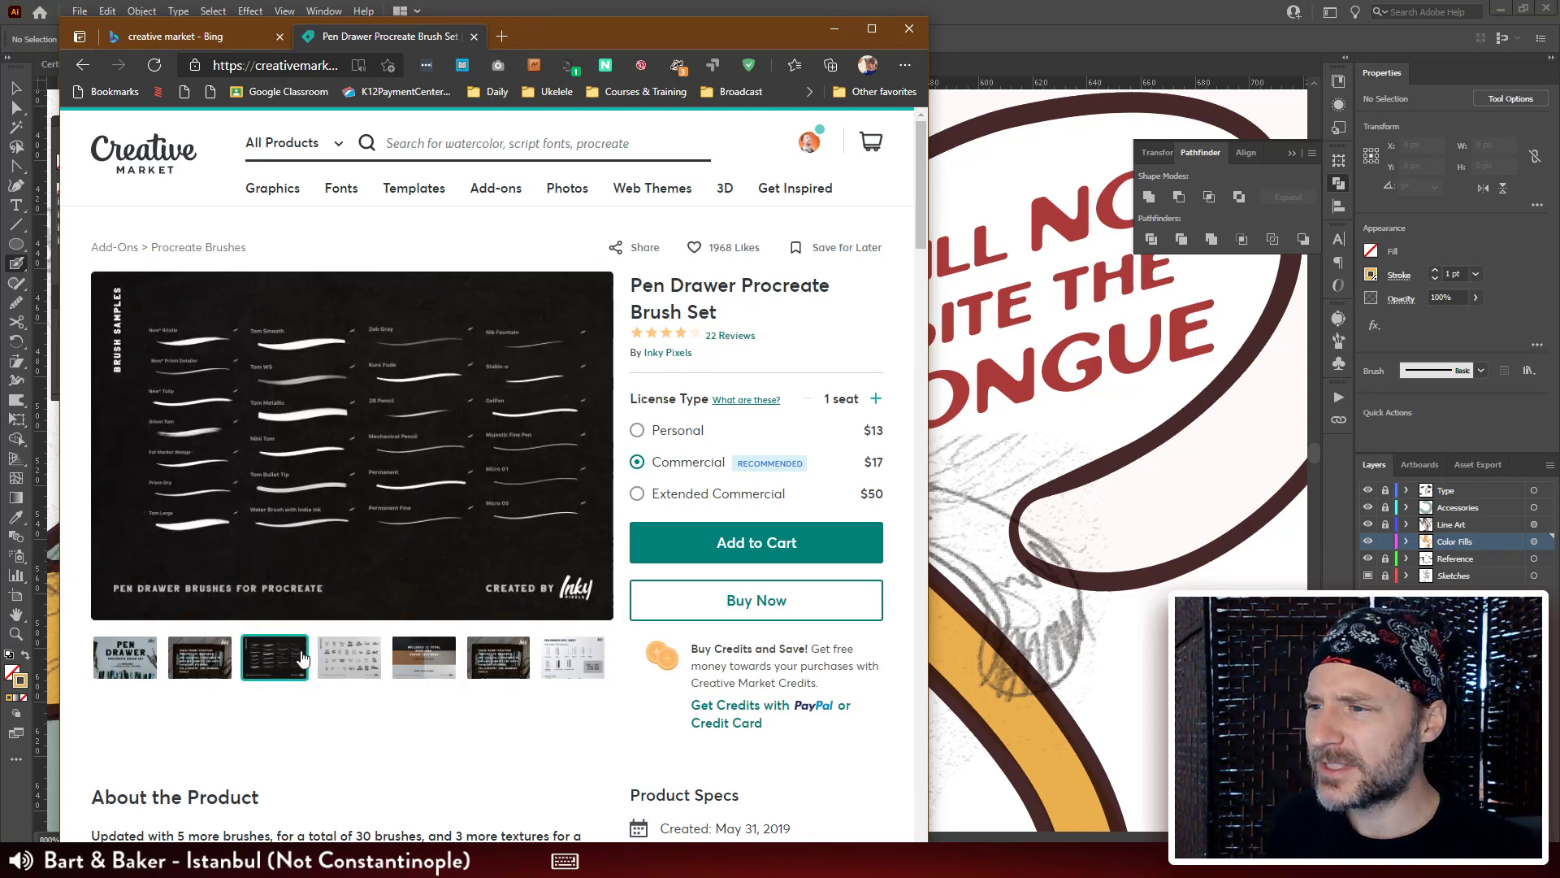
left_click(423, 657)
Look through the account's liked products and open the Grave Etcher for Affinity Designer brush pack.
mouse_move(808, 143)
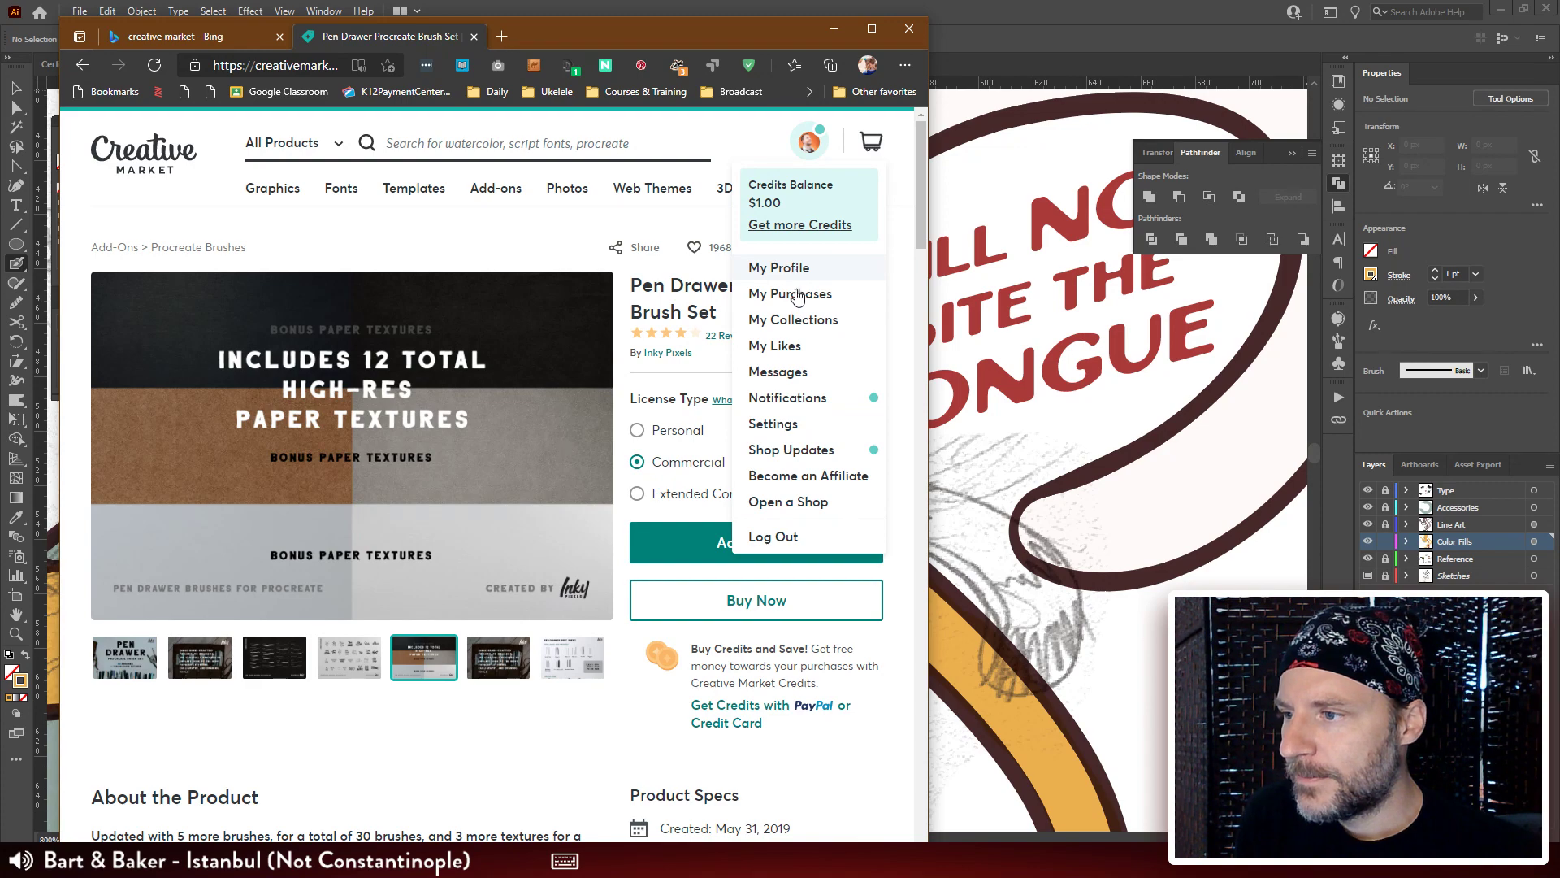
left_click(793, 349)
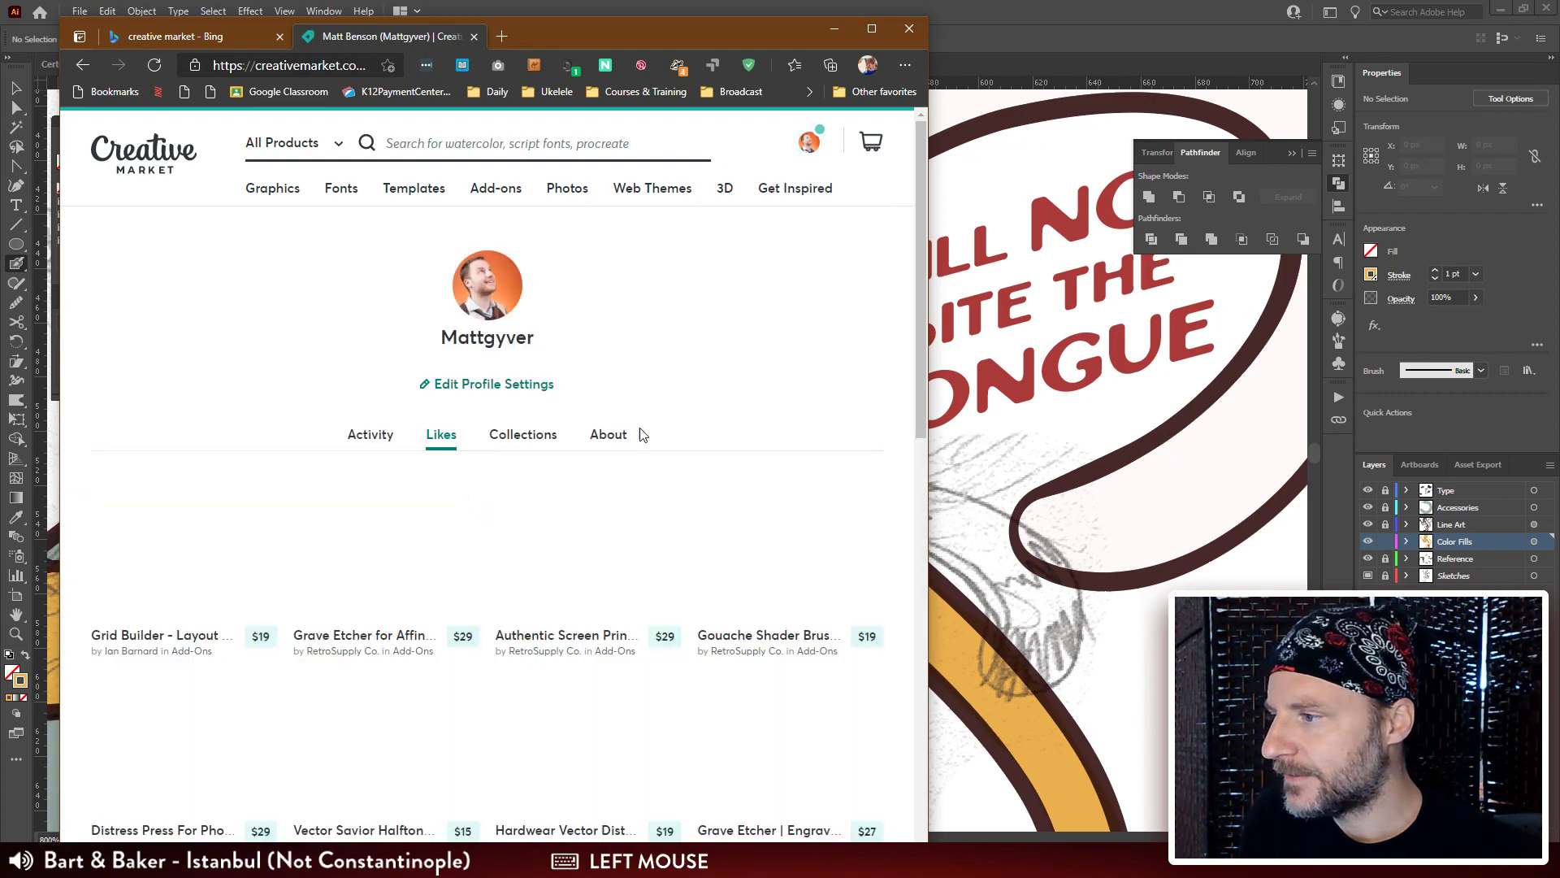
scroll(618, 406, "down", 8)
scroll(575, 333, "up", 3)
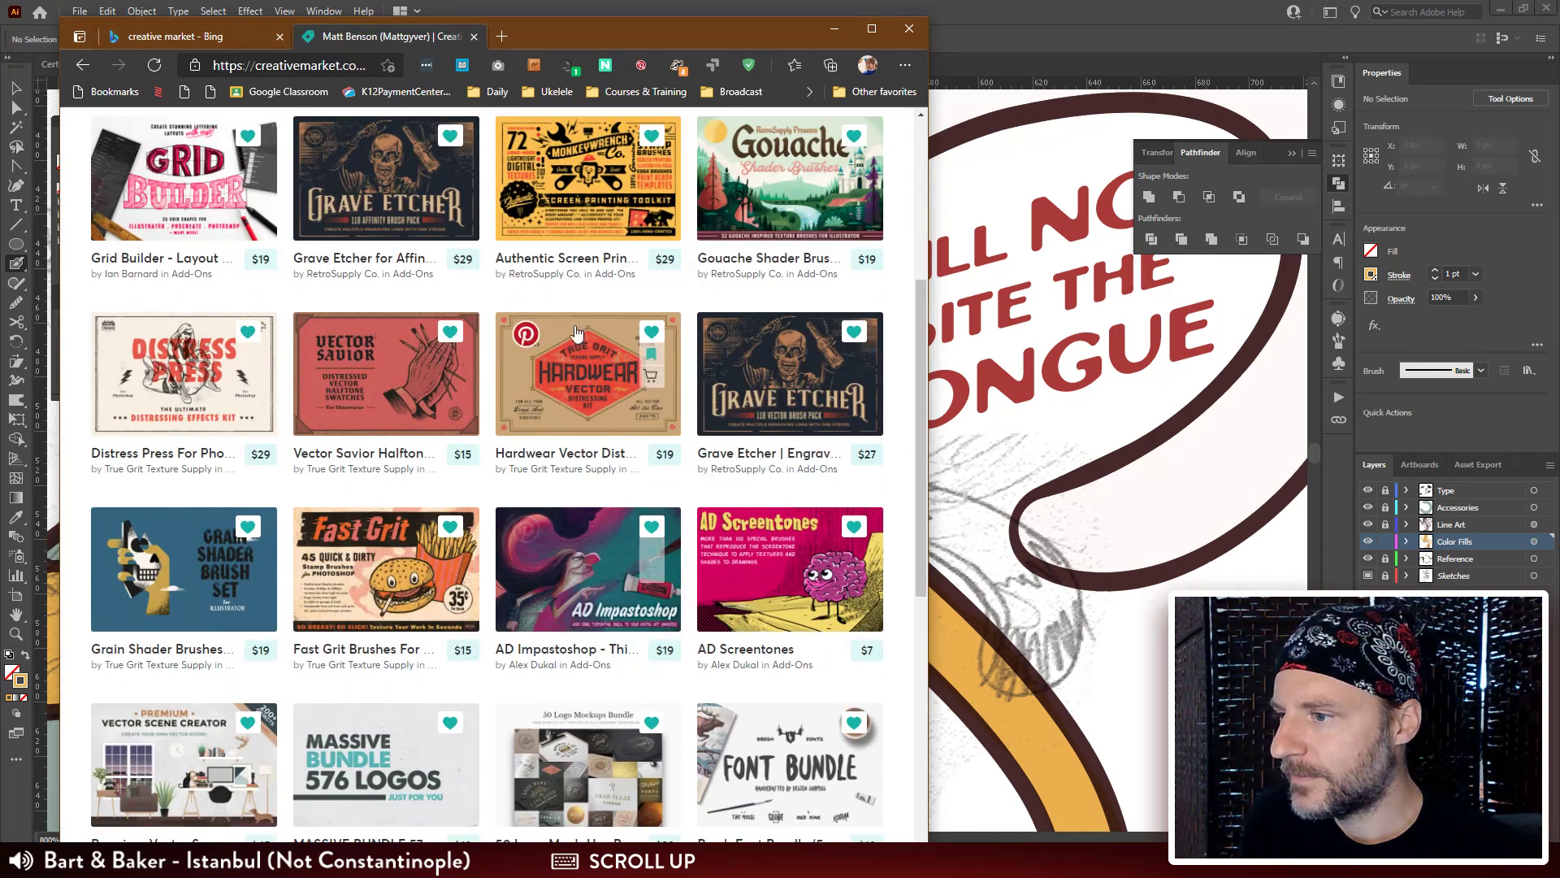
left_click(405, 160)
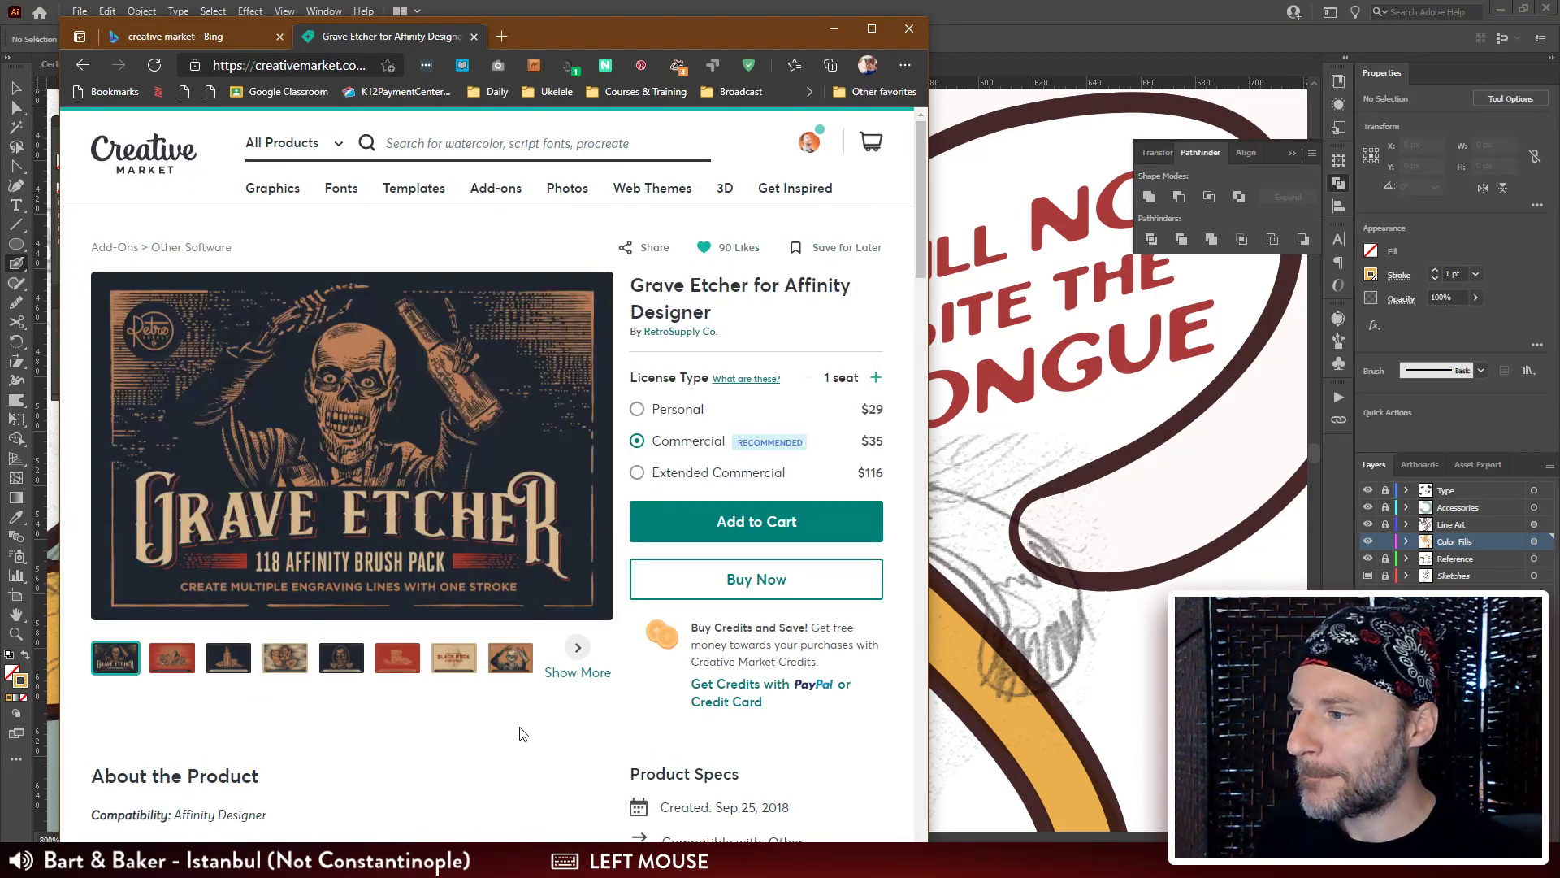
View the Grave Etcher preview images, including the hop illustration made with short, medium and long brushes, and check the product details.
mouse_move(533, 411)
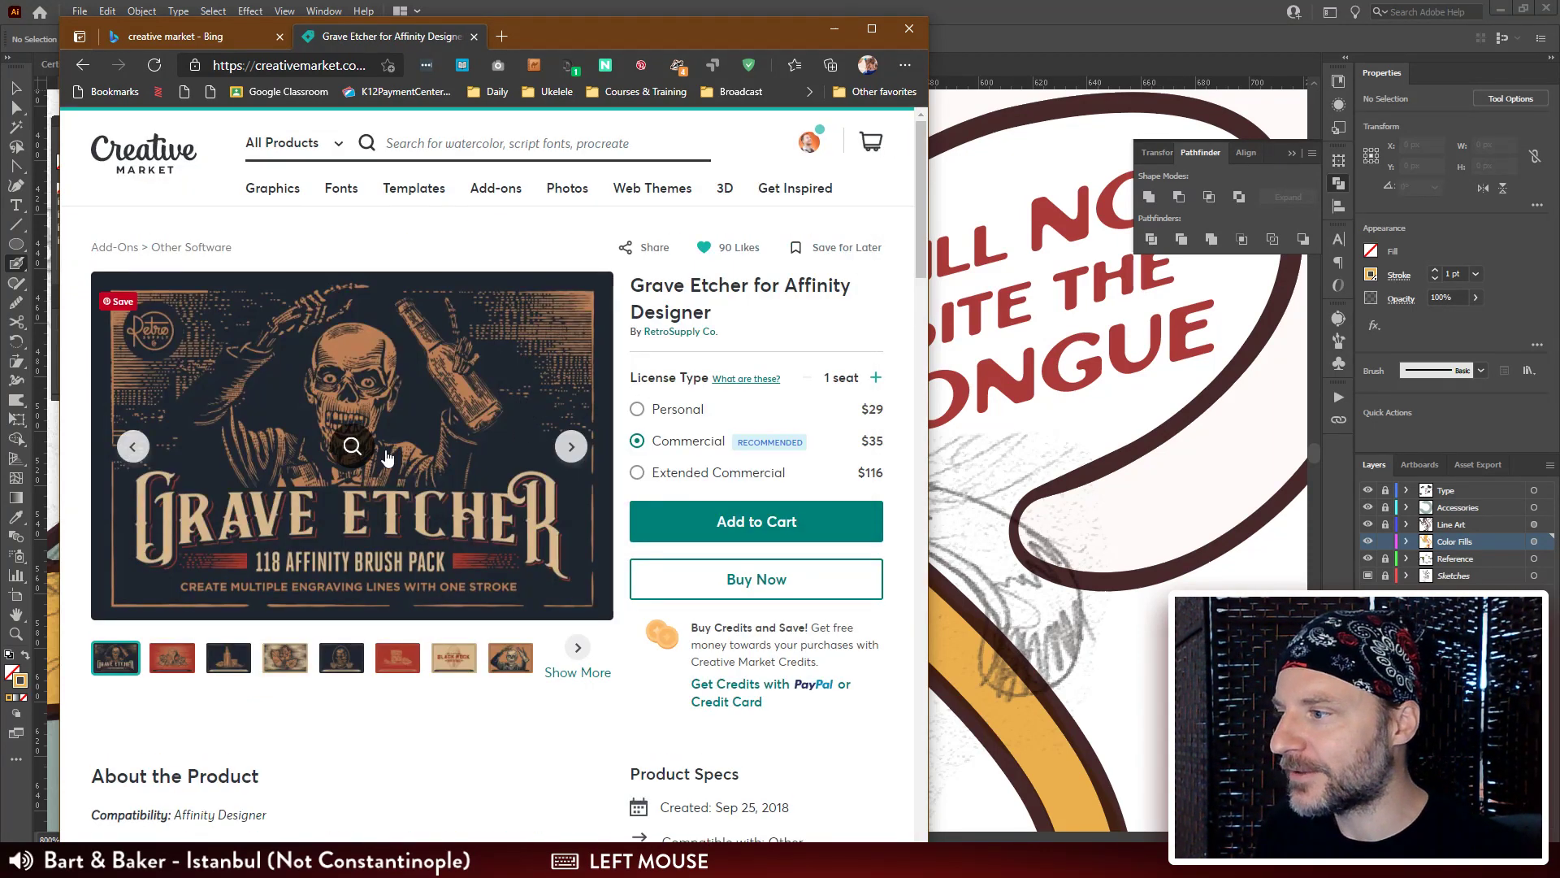
left_click(336, 654)
left_click(274, 654)
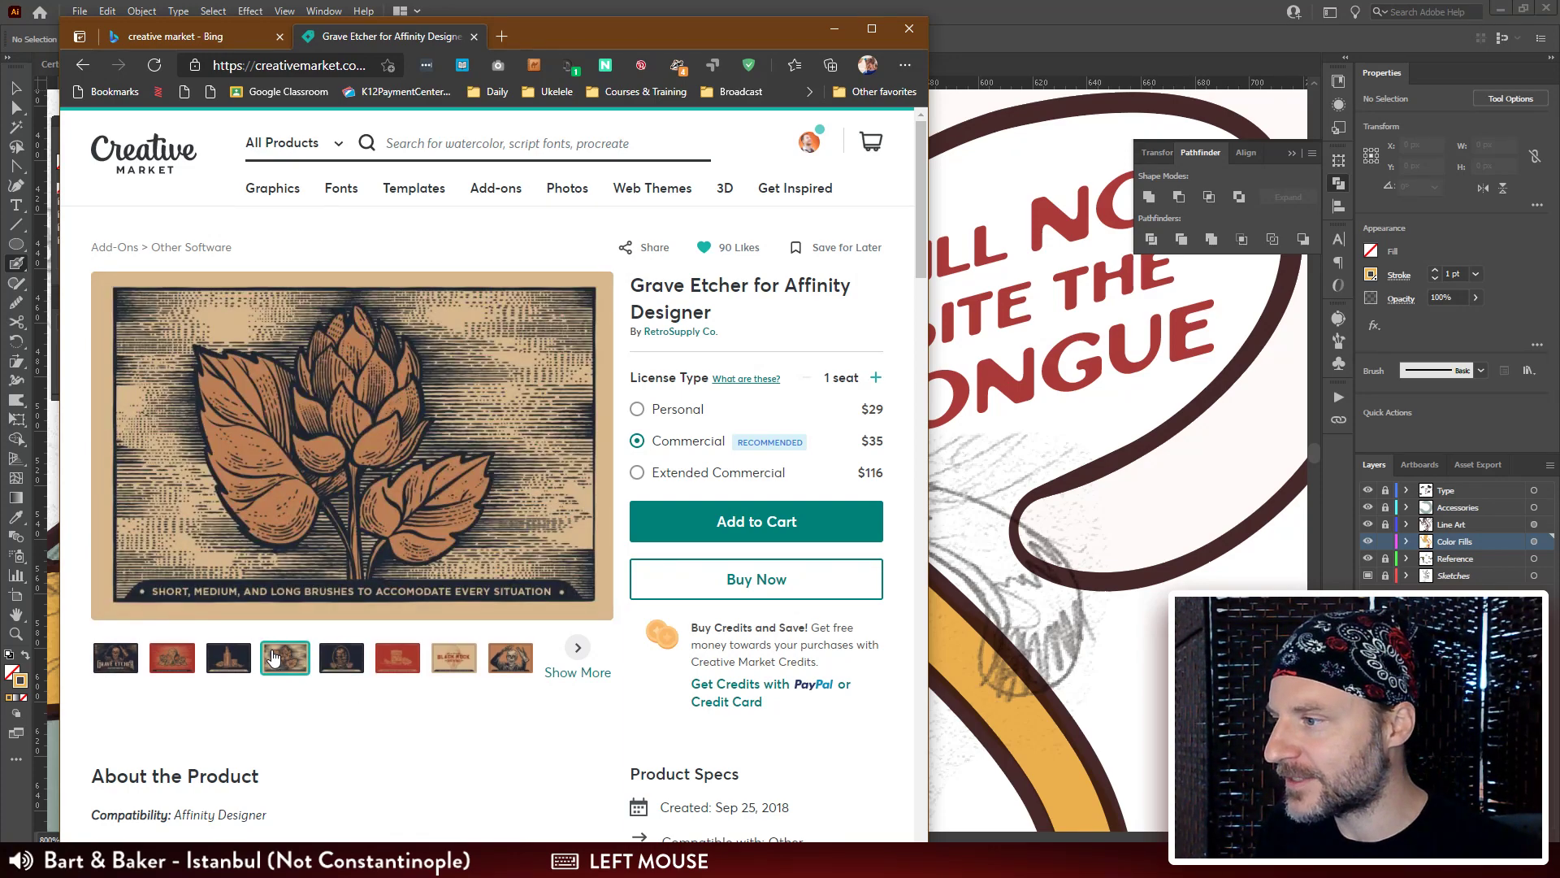
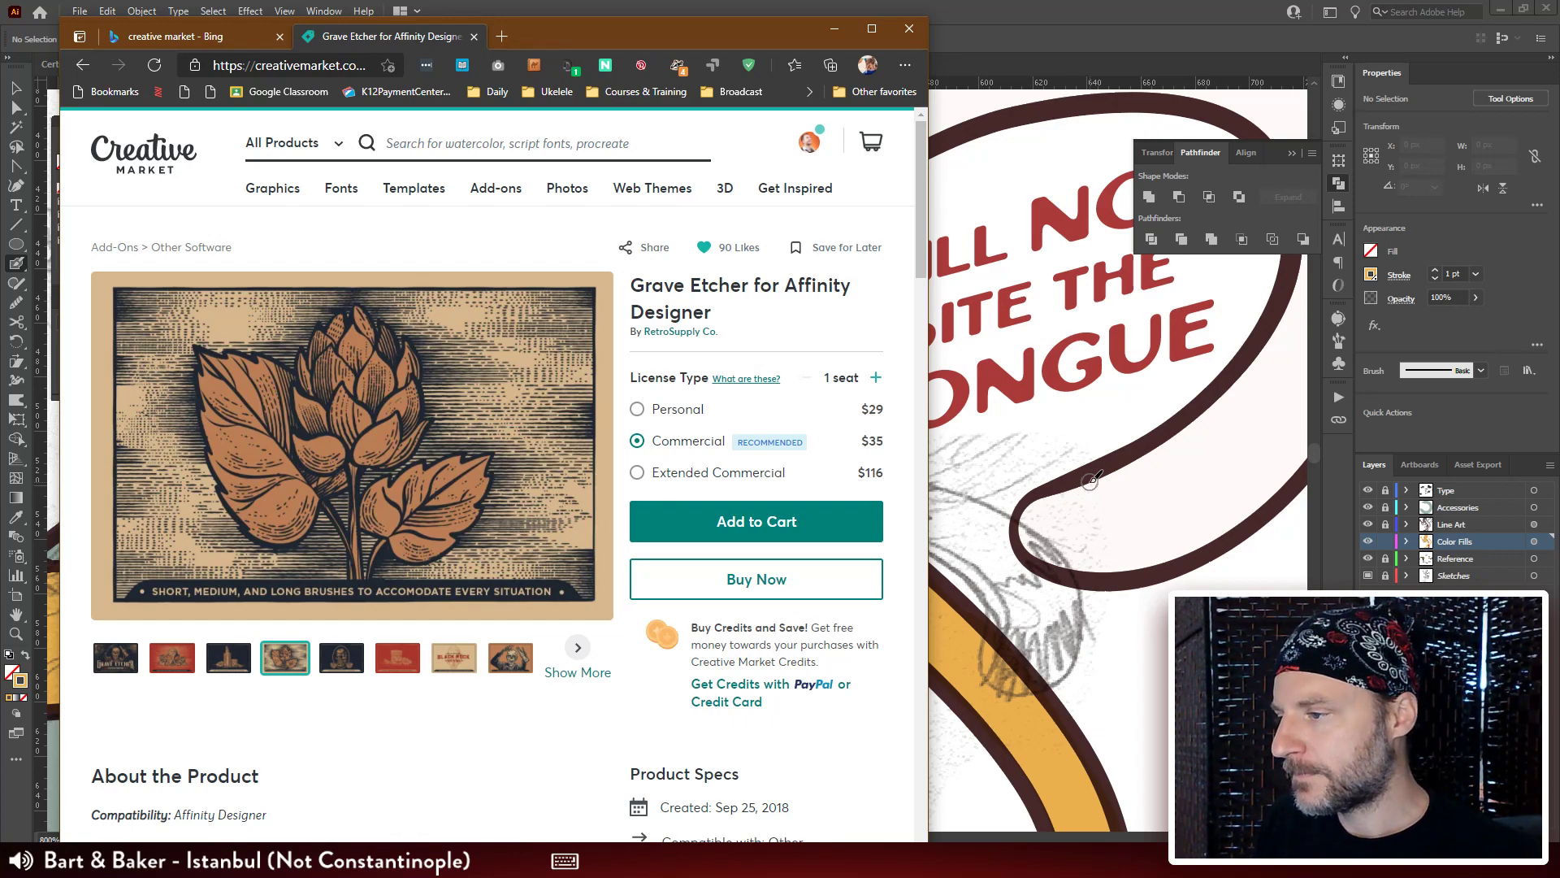
scroll(569, 683, "down", 2)
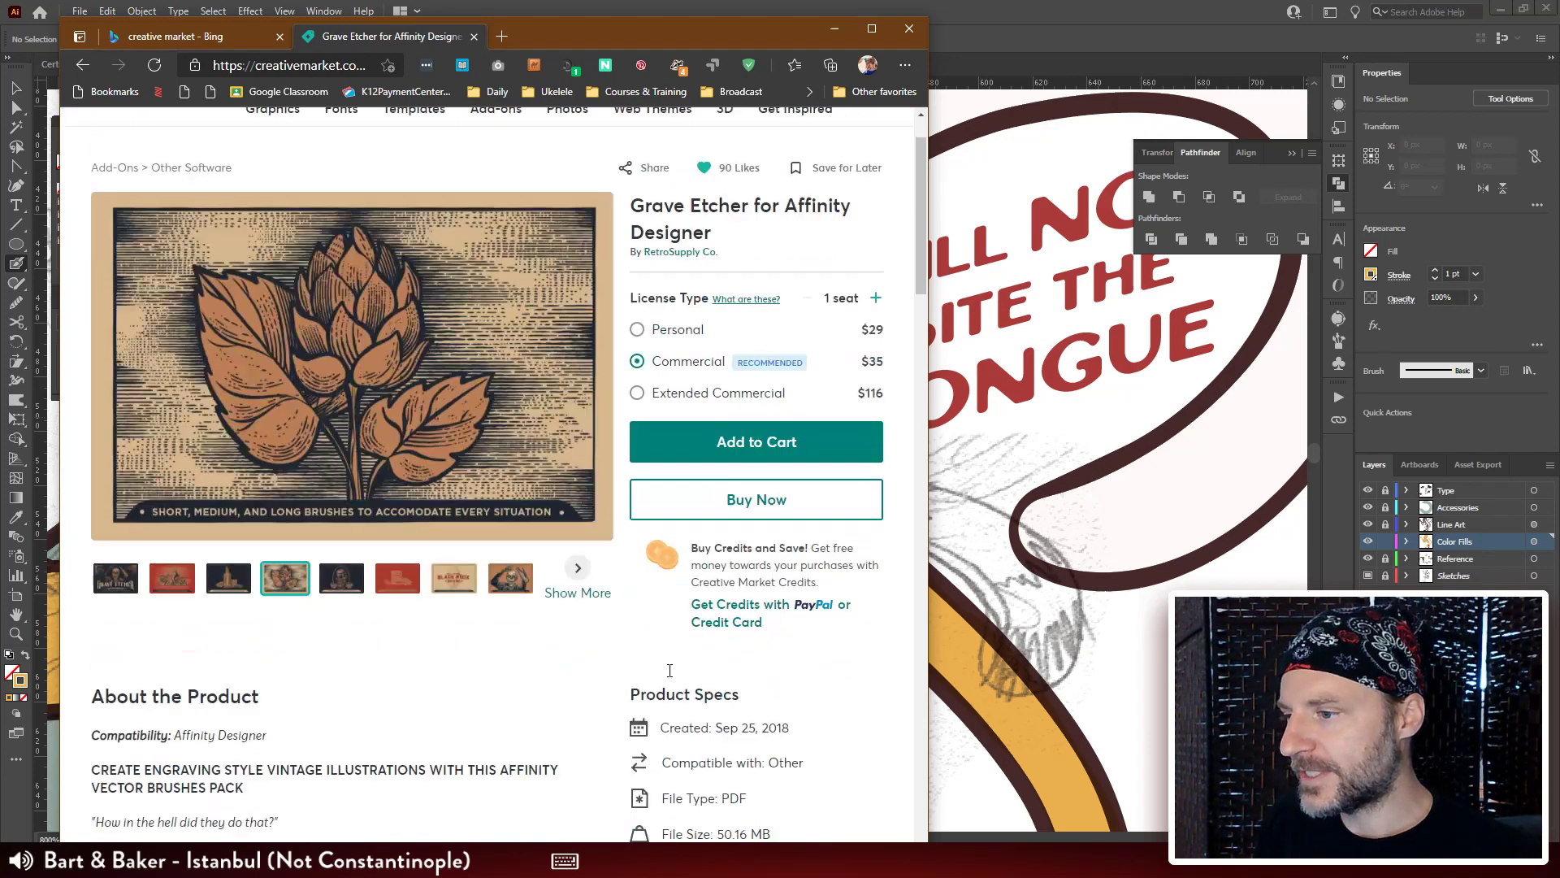
Return to the liked products, open Grain Shader Brushes For Illustrator and view its preview of layered strokes and textures.
key("alt+Left")
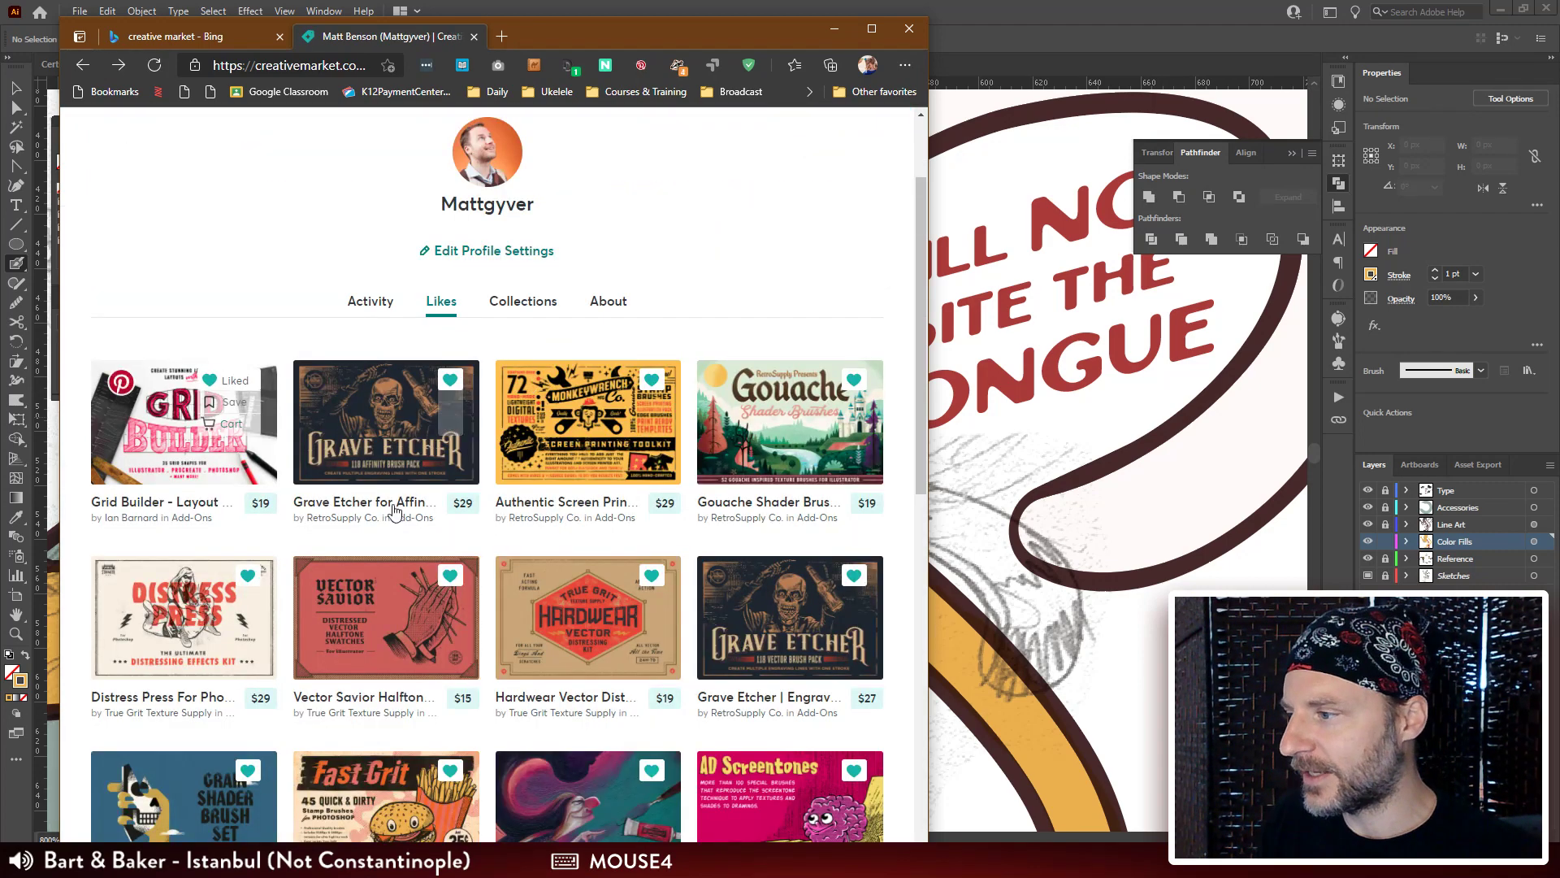
scroll(593, 472, "down", 2)
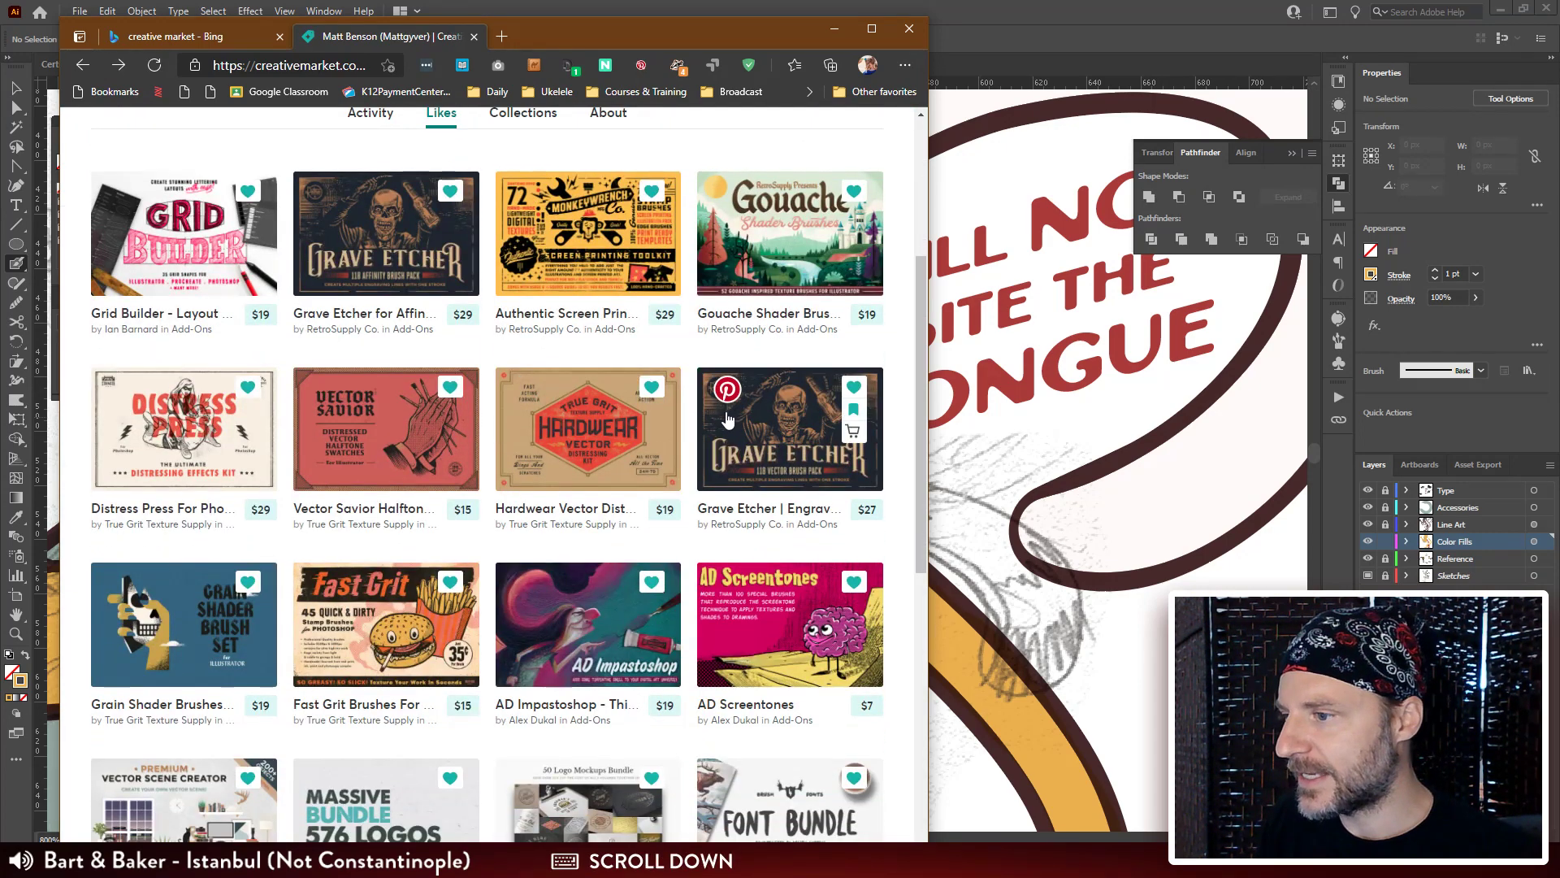
scroll(614, 455, "down", 2)
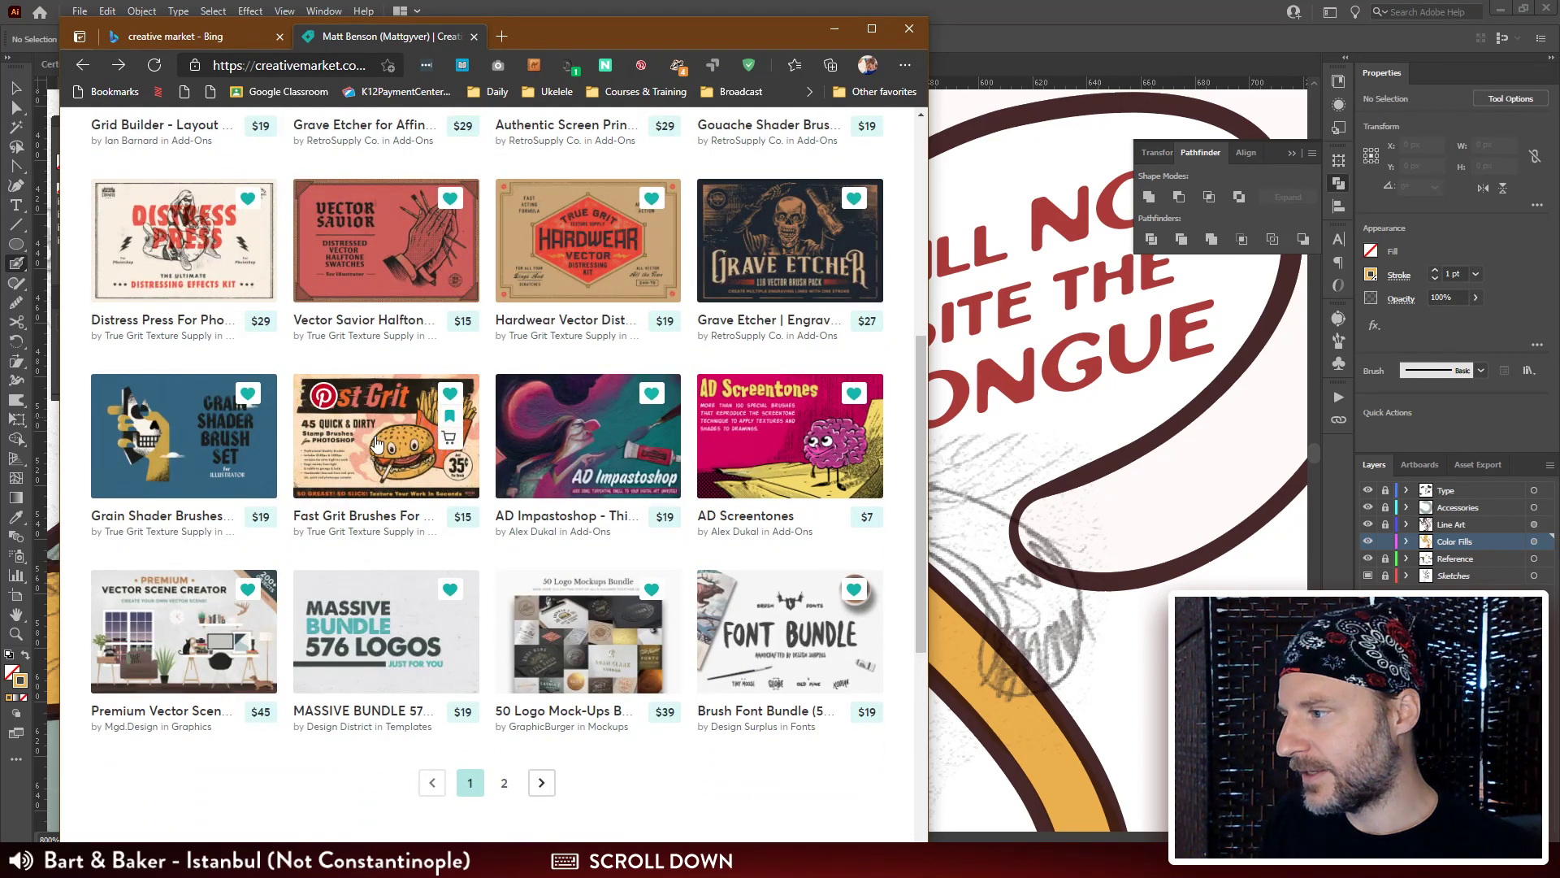
left_click(198, 432)
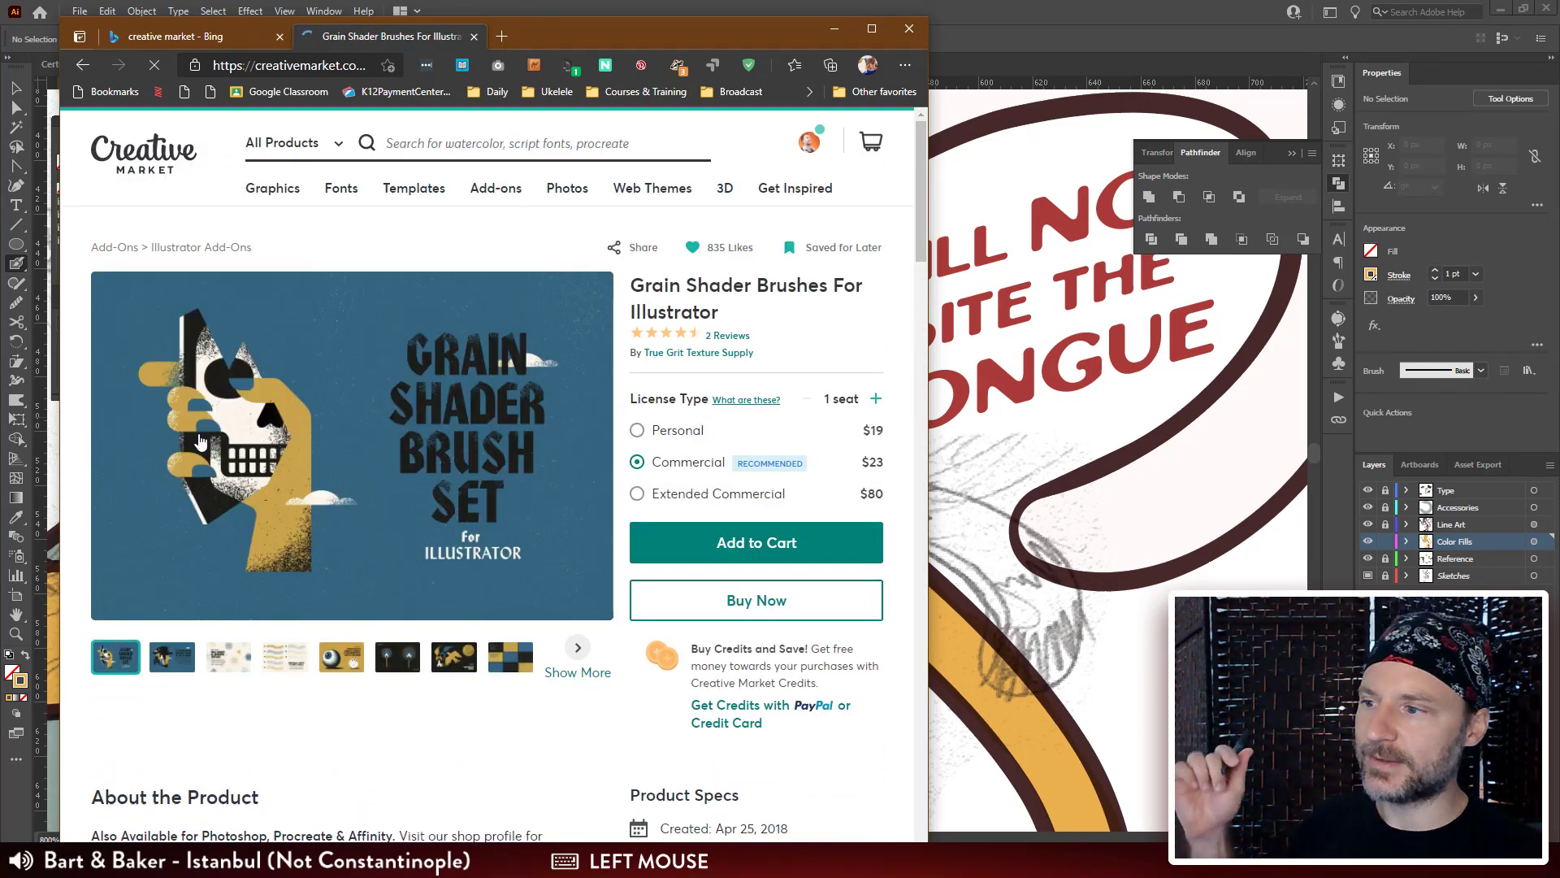
left_click(336, 660)
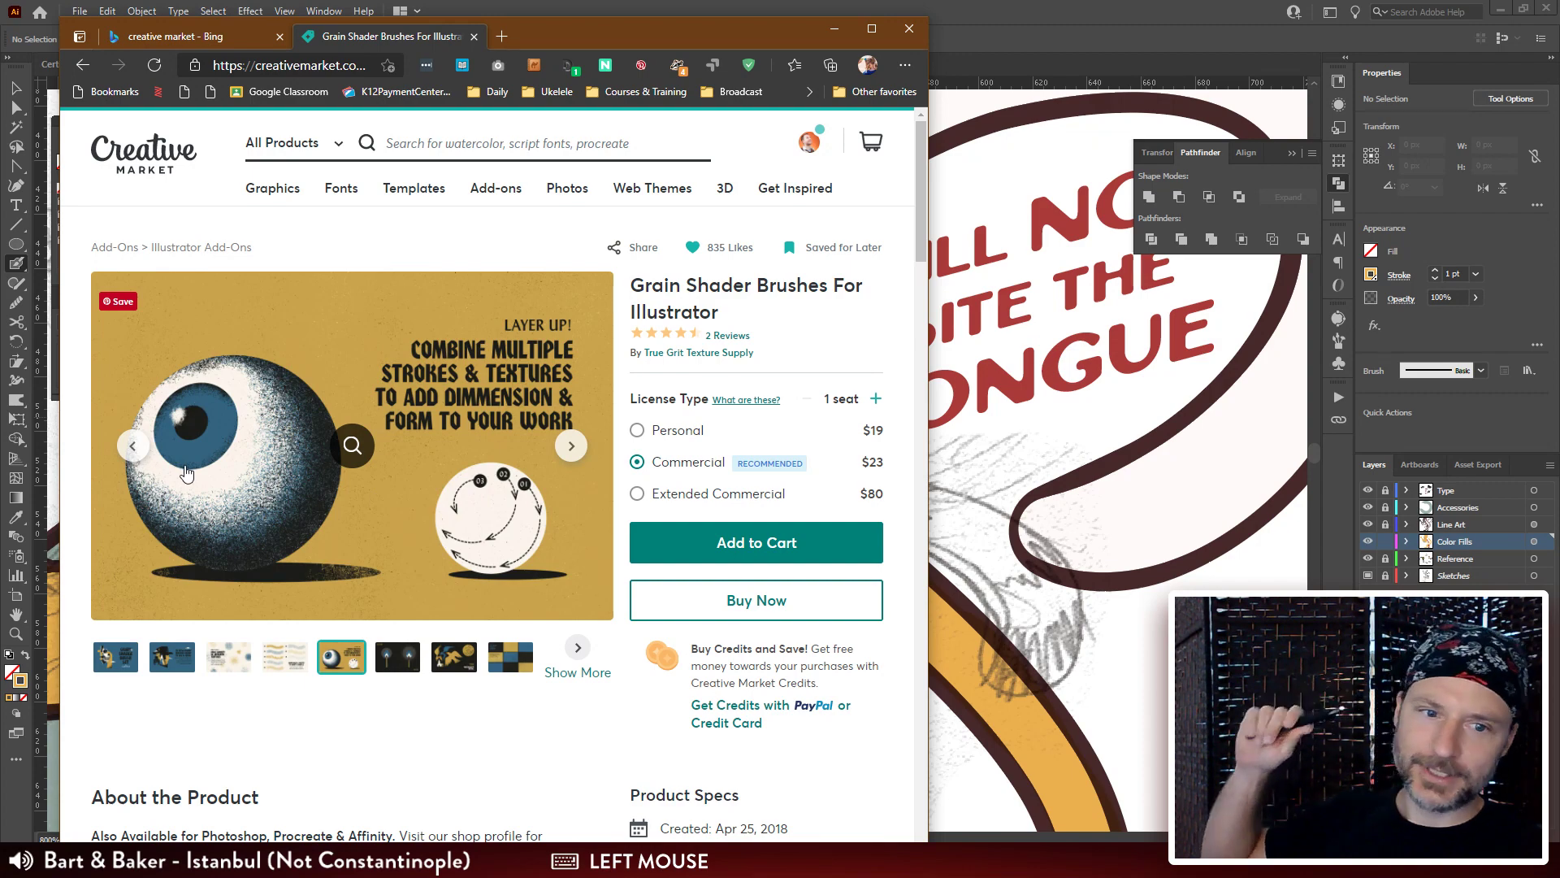
Copy the Grain Shader Brushes page link, paste and send it outside the browser, and close the browser window.
mouse_move(626, 201)
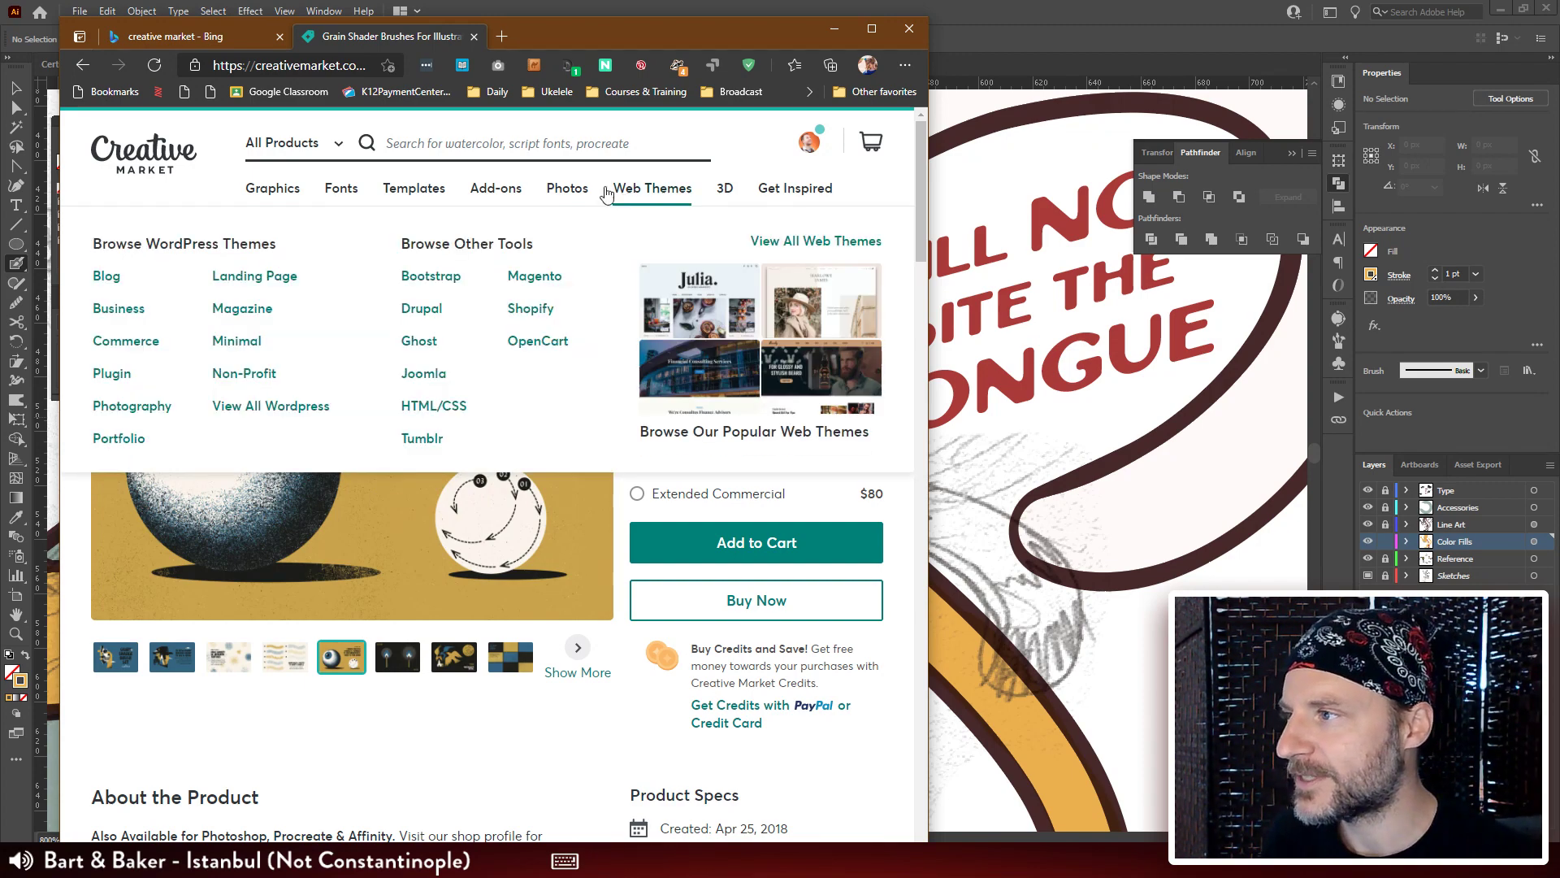
left_click(329, 71)
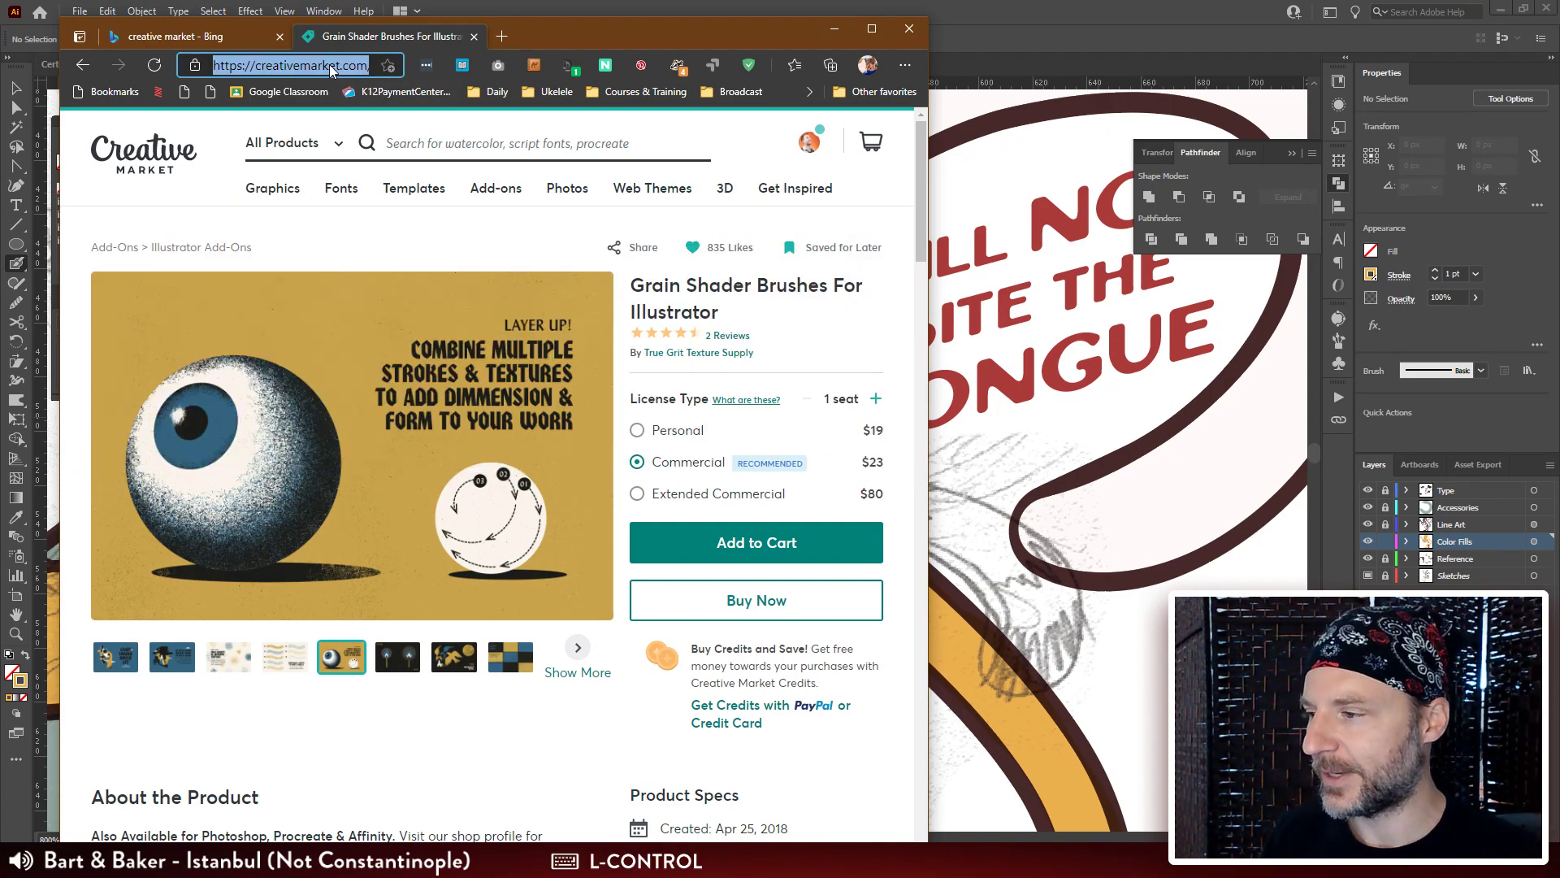
key("ctrl+c")
left_click(1558, 227)
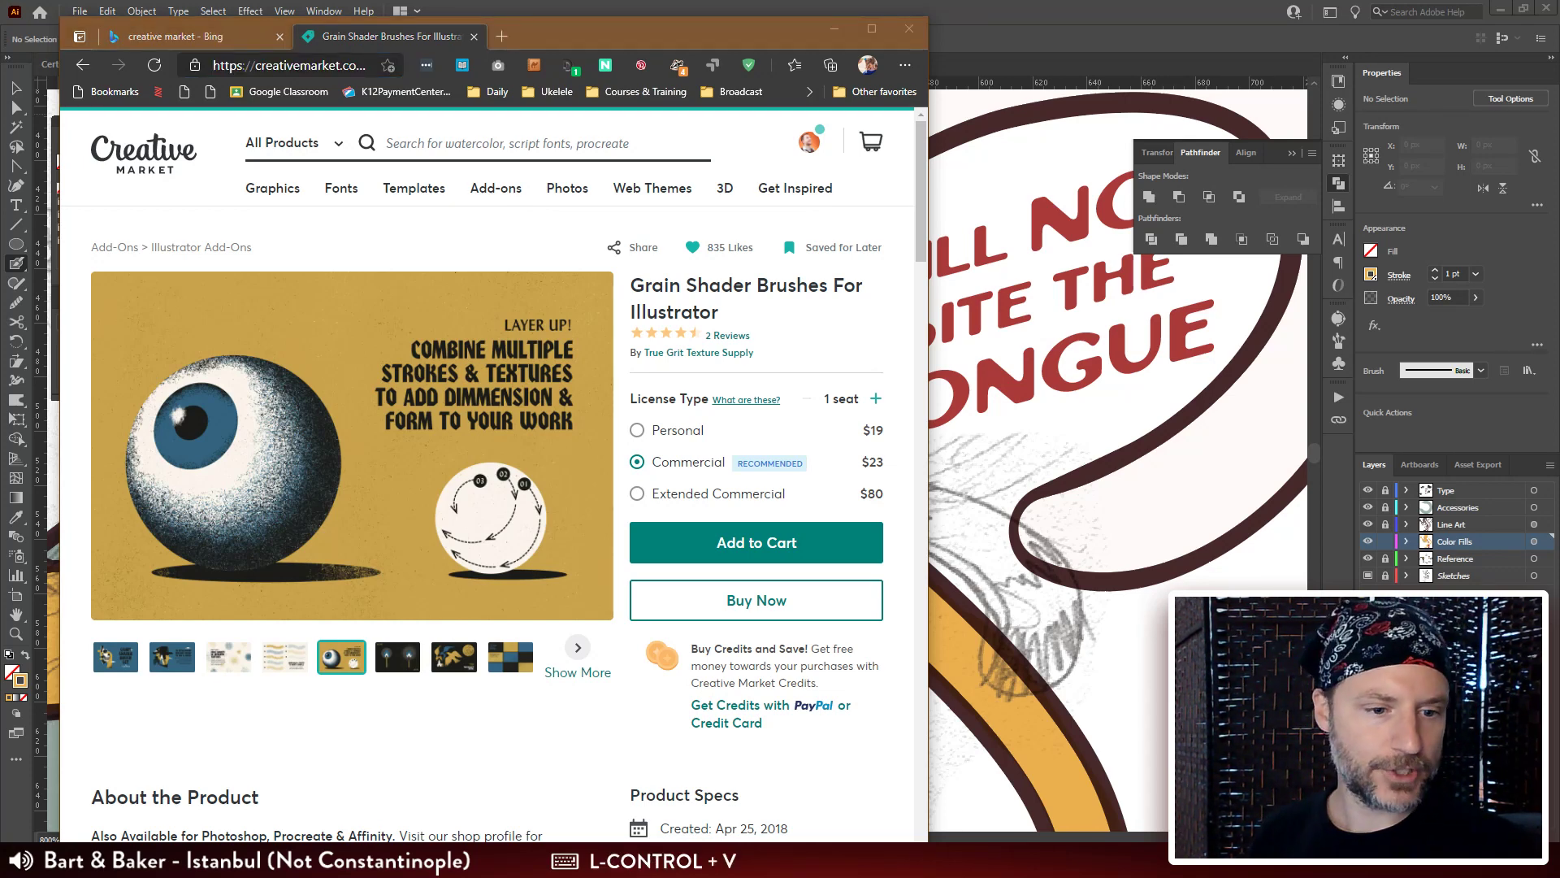
key("Return")
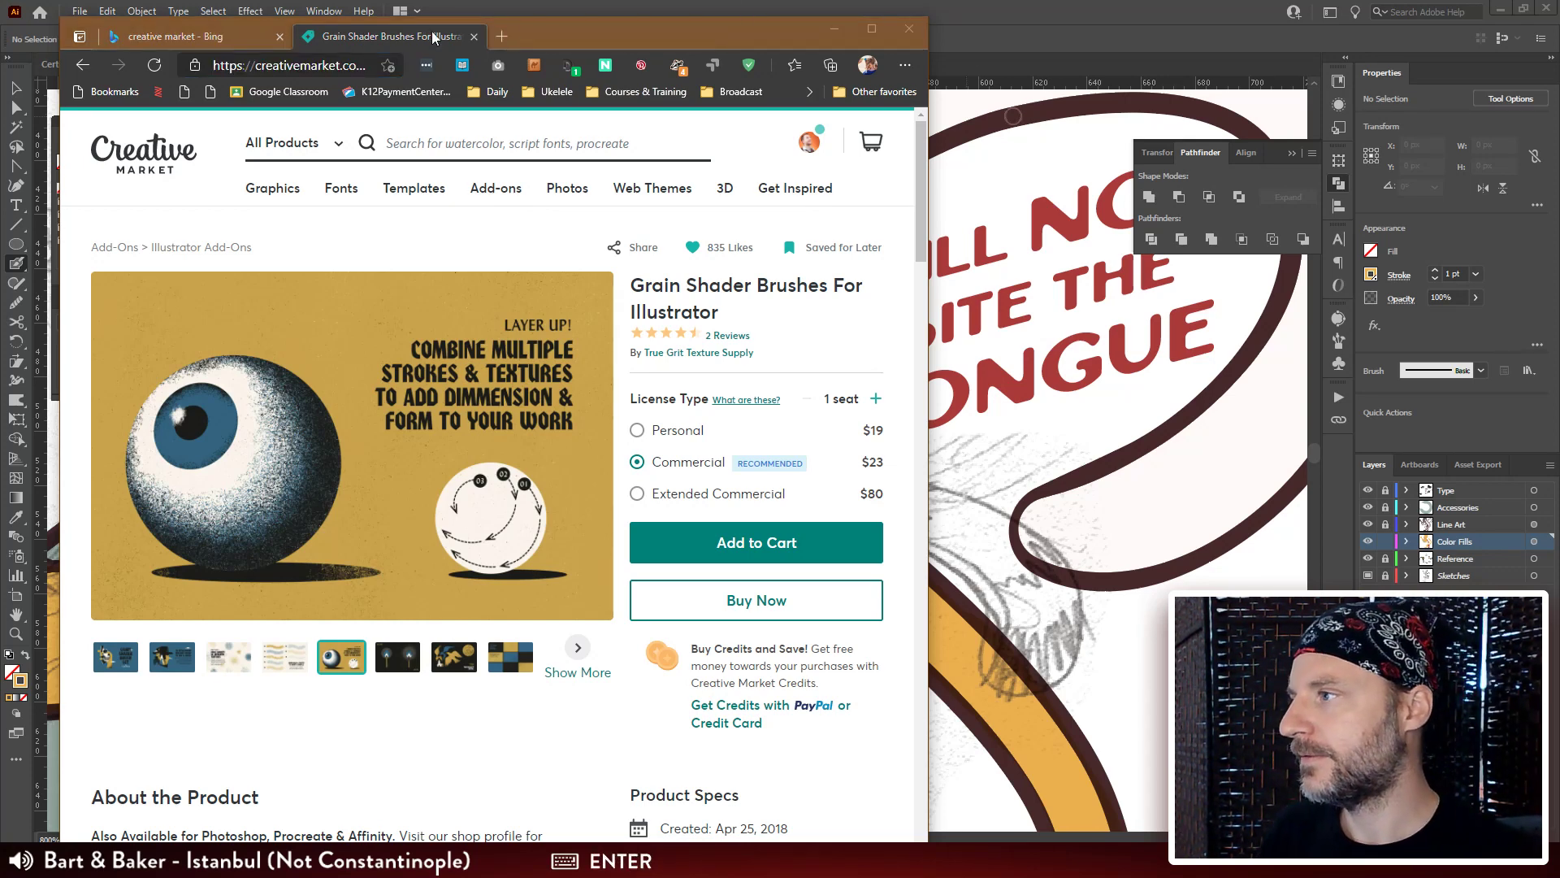
left_click(909, 29)
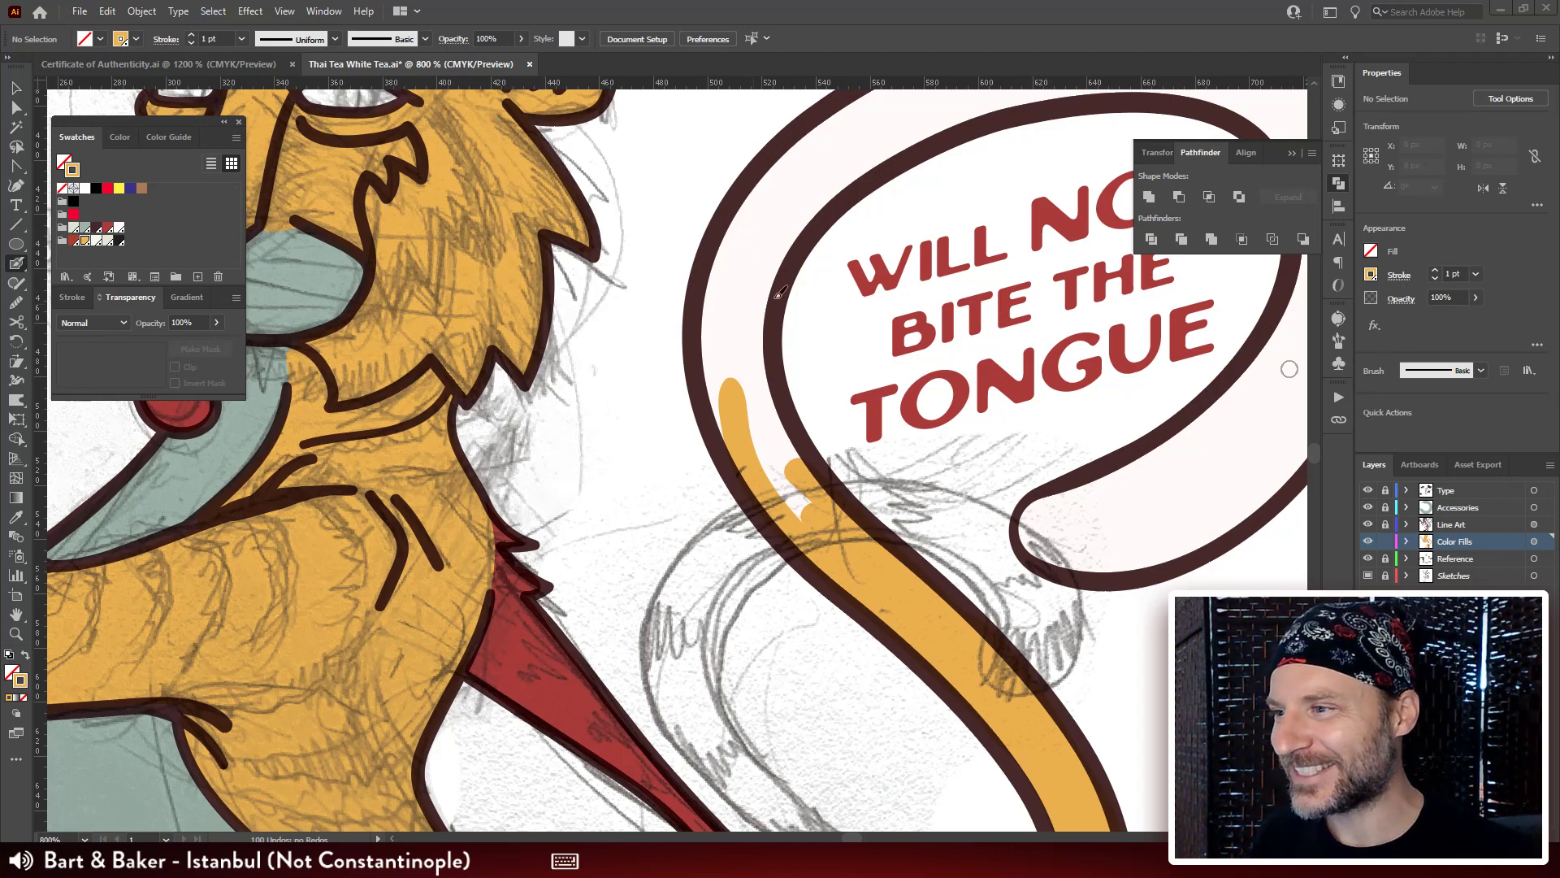
Paint golden yellow inside the left bend of the tail's loop, closing the gaps down to the already filled lower tail.
left_click(754, 214)
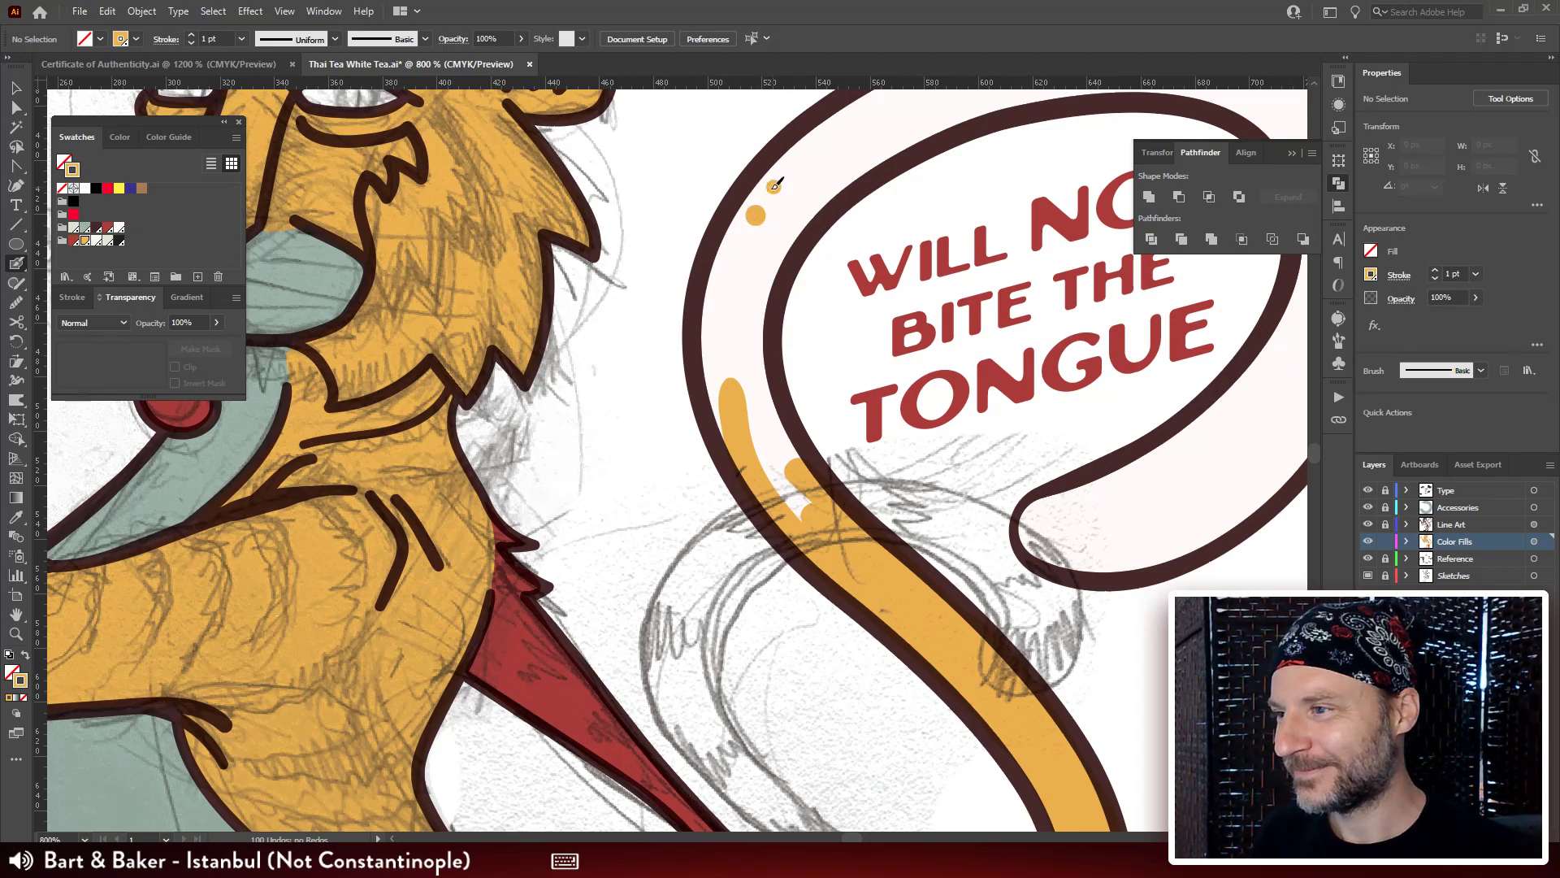
mouse_move(773, 187)
left_mouse_down()
mouse_move(727, 269)
mouse_move(716, 344)
mouse_move(728, 417)
mouse_move(795, 507)
left_mouse_up()
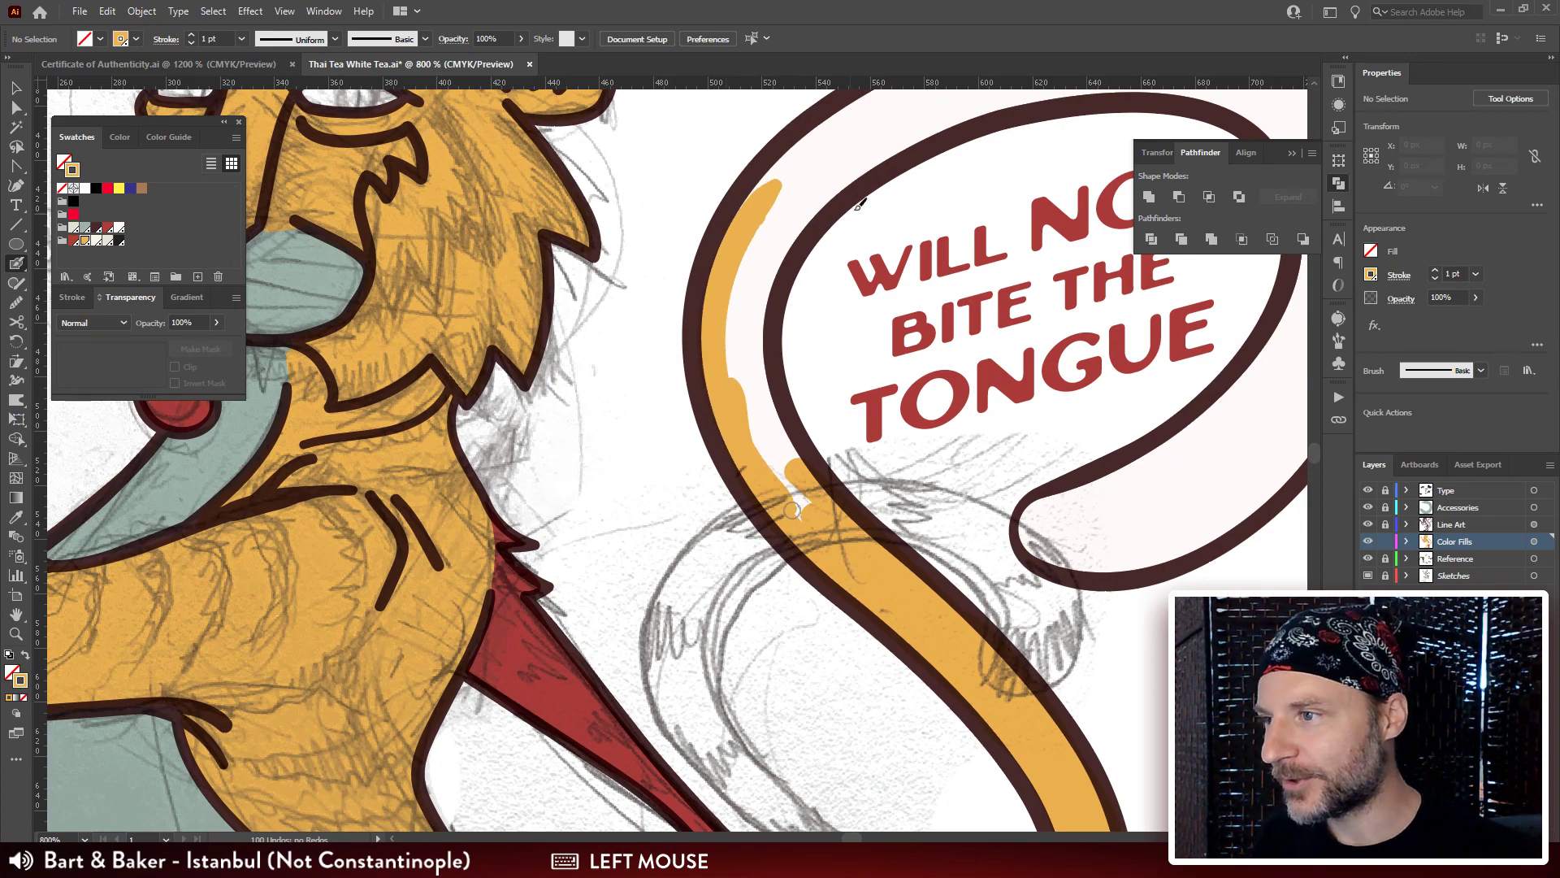
mouse_move(895, 128)
left_mouse_down()
mouse_move(816, 188)
mouse_move(763, 298)
mouse_move(765, 375)
mouse_move(825, 502)
left_mouse_up()
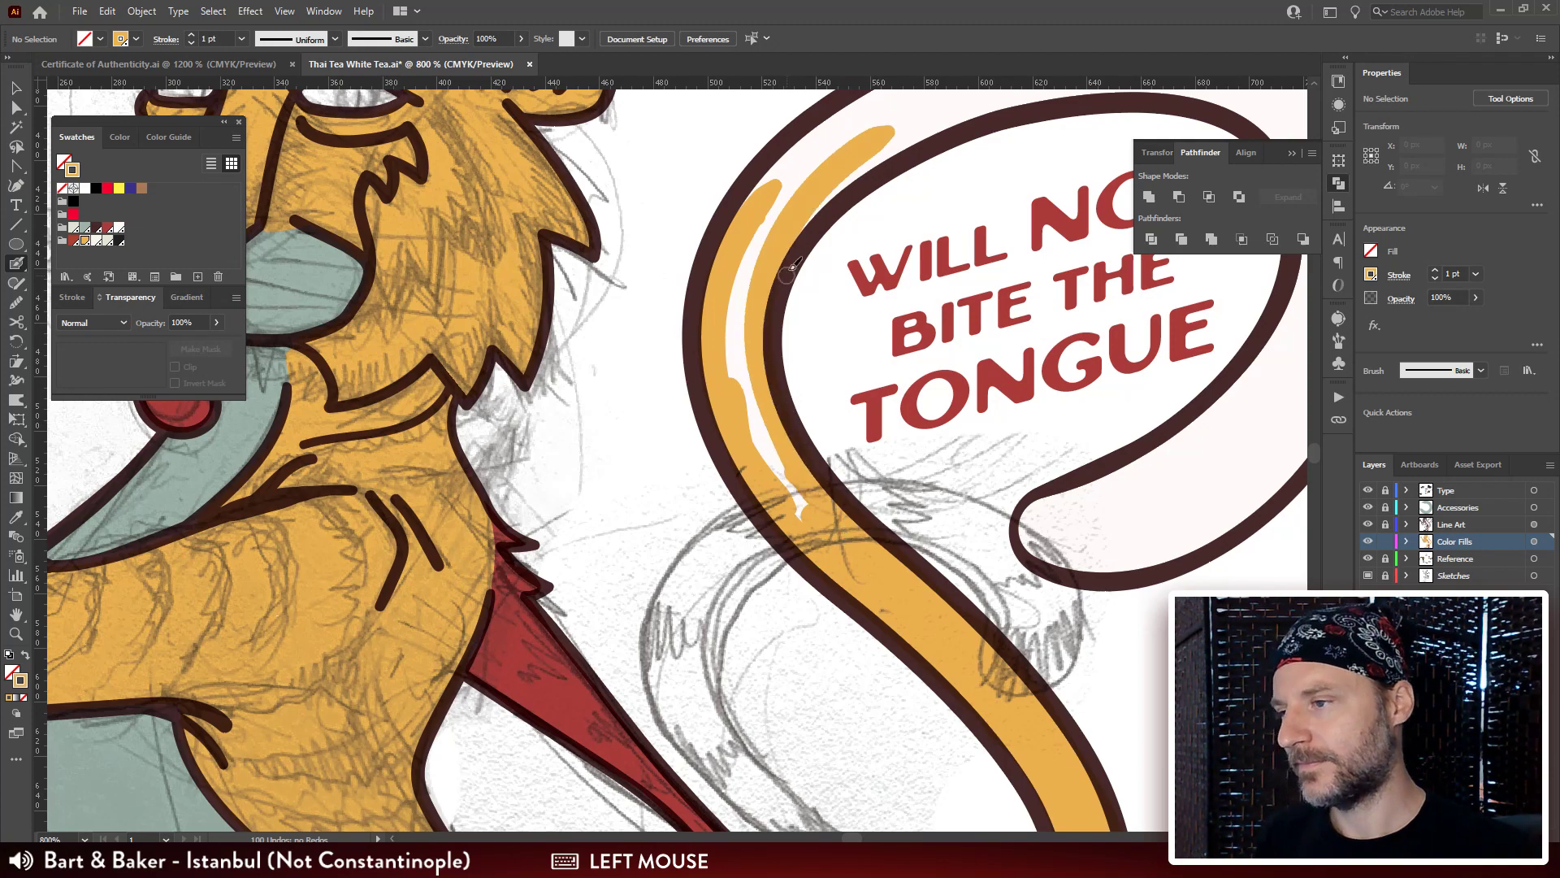
mouse_move(809, 155)
left_mouse_down()
mouse_move(743, 291)
mouse_move(763, 443)
left_mouse_up()
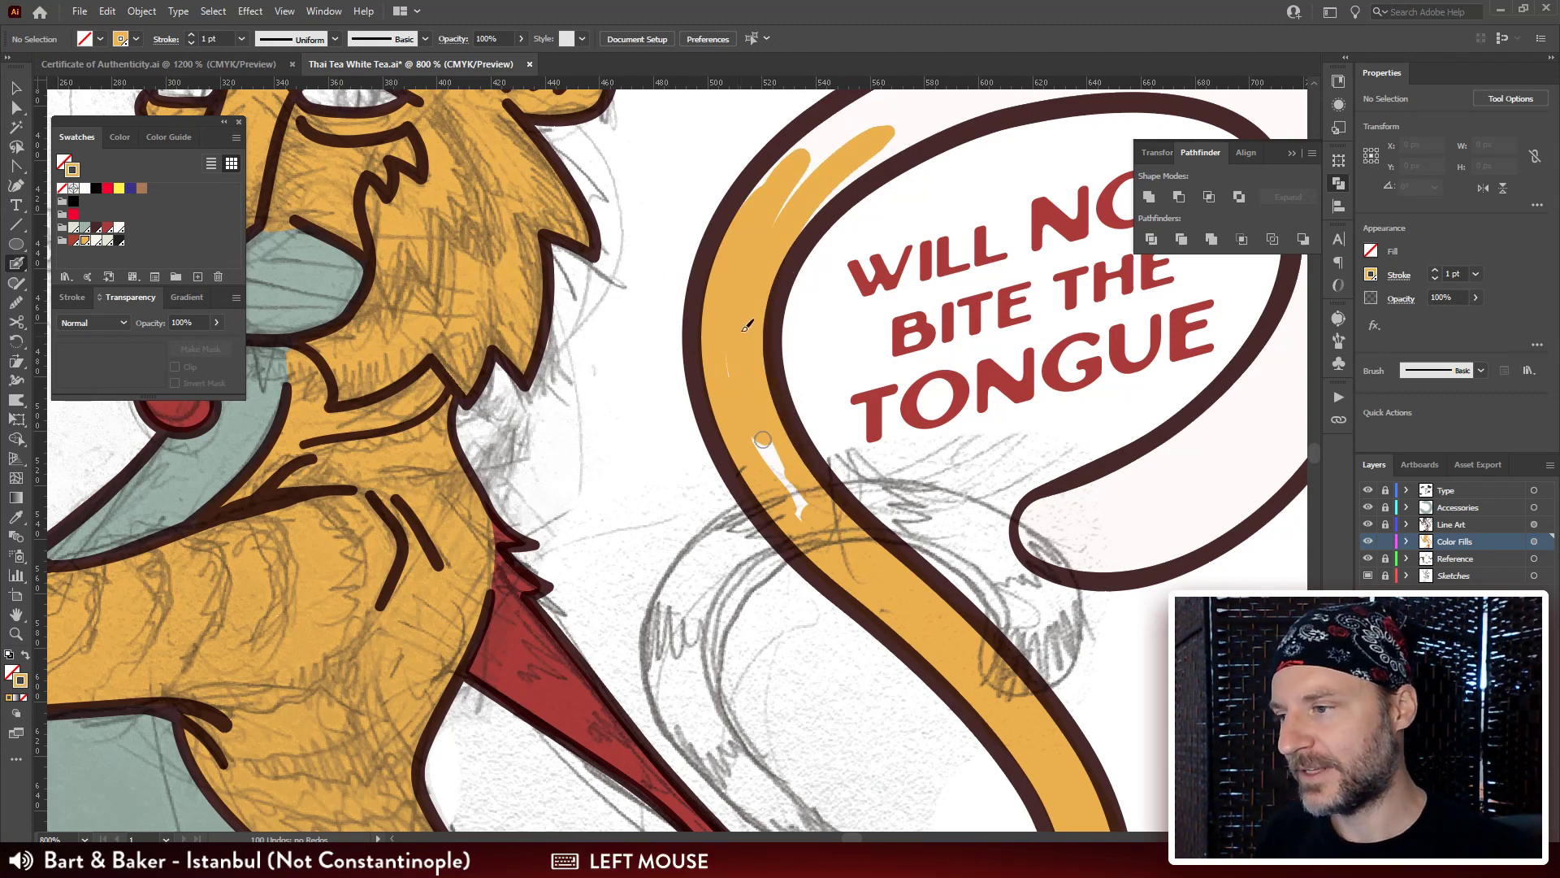
mouse_move(735, 358)
left_mouse_down()
mouse_move(767, 454)
mouse_move(824, 528)
left_mouse_up()
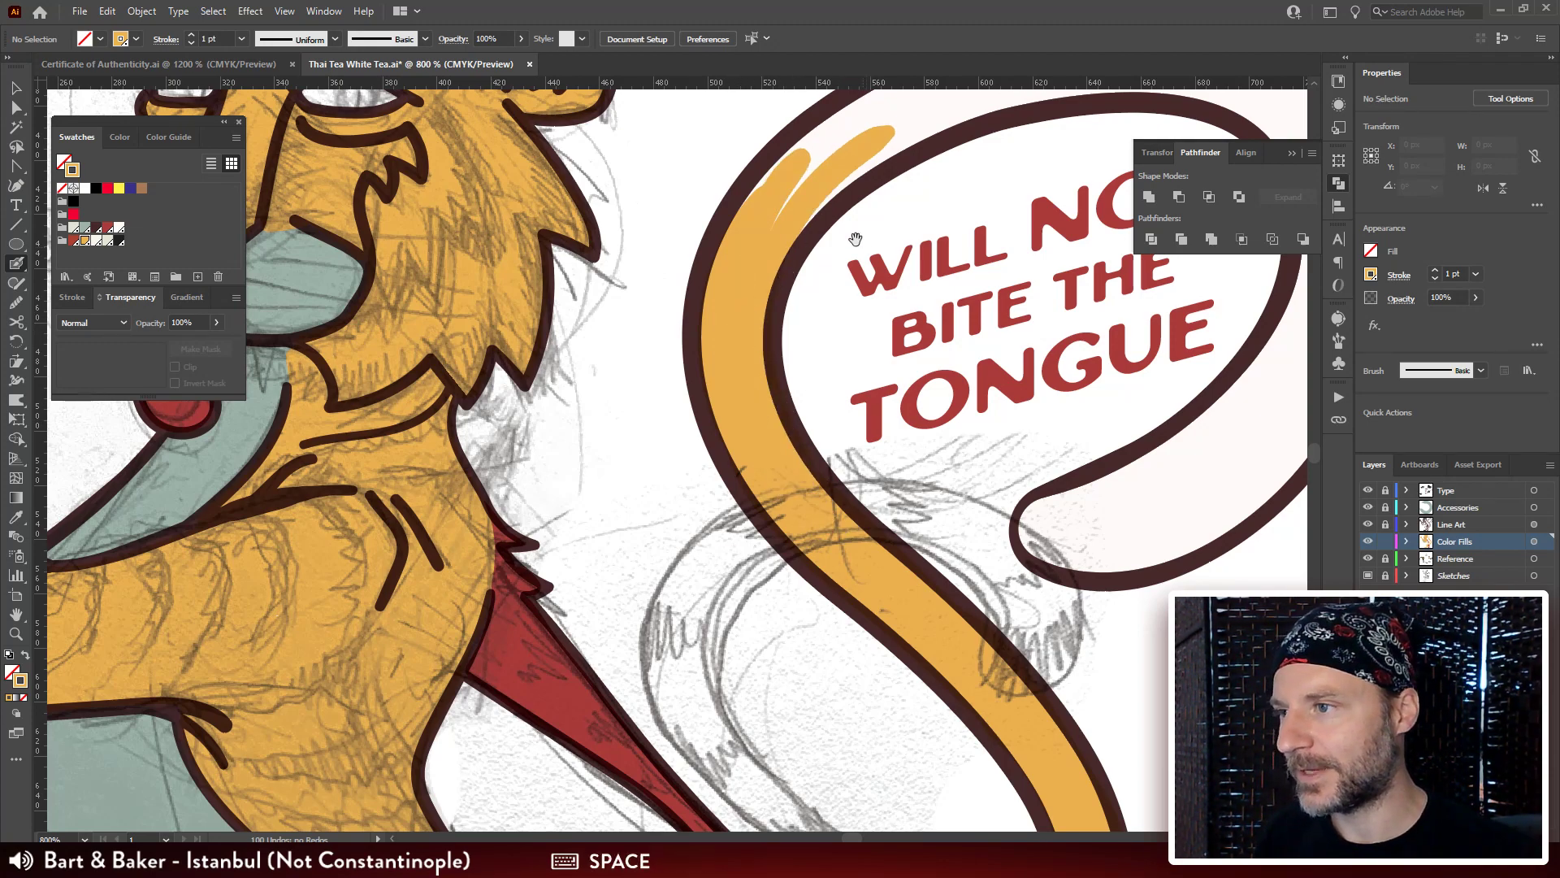
Enlarge the brush and paint the top arc of the tail's loop above the slogan solid golden yellow.
left_click_drag(815, 192, 526, 451)
key("bracketright")
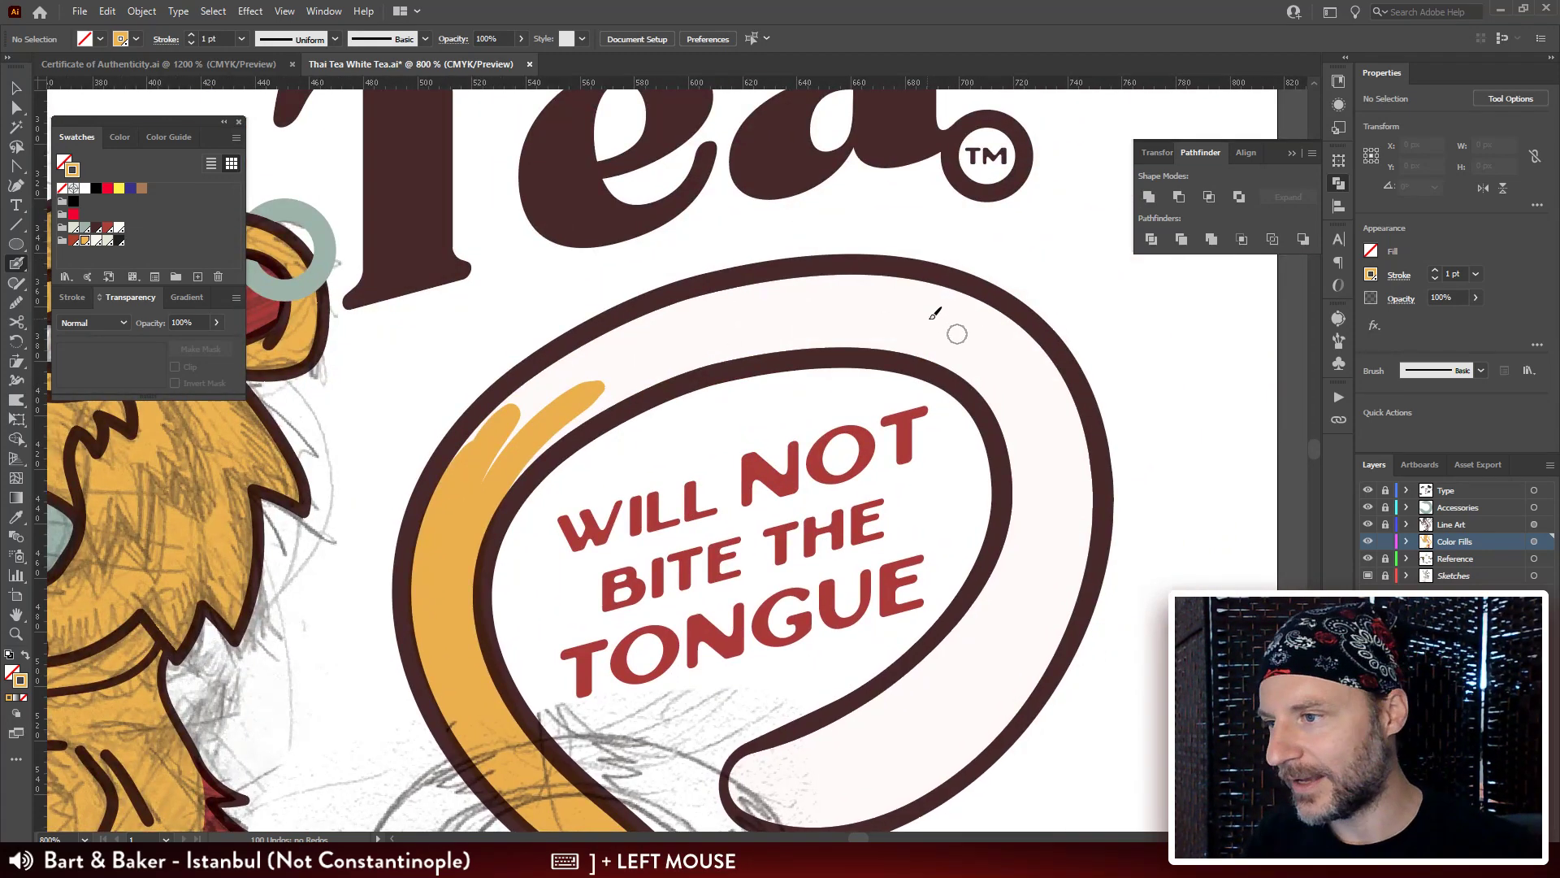
mouse_move(982, 313)
left_mouse_down()
mouse_move(844, 282)
mouse_move(675, 312)
mouse_move(564, 372)
mouse_move(464, 457)
mouse_move(435, 524)
left_mouse_up()
left_click_drag(846, 336, 785, 320)
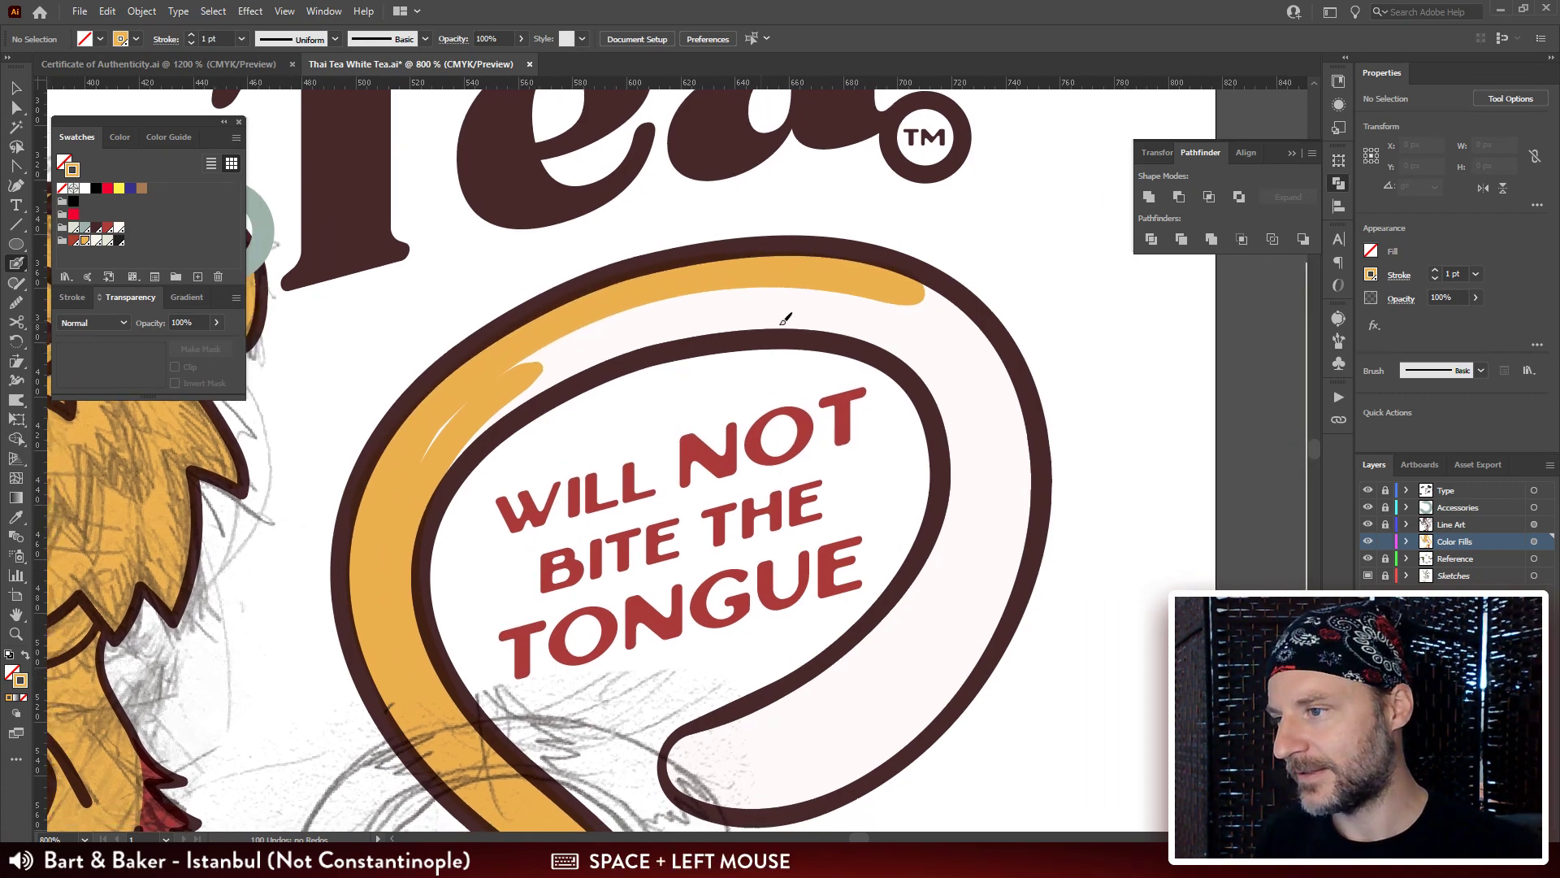
mouse_move(917, 355)
left_mouse_down()
mouse_move(777, 316)
mouse_move(631, 342)
mouse_move(456, 446)
mouse_move(413, 514)
left_mouse_up()
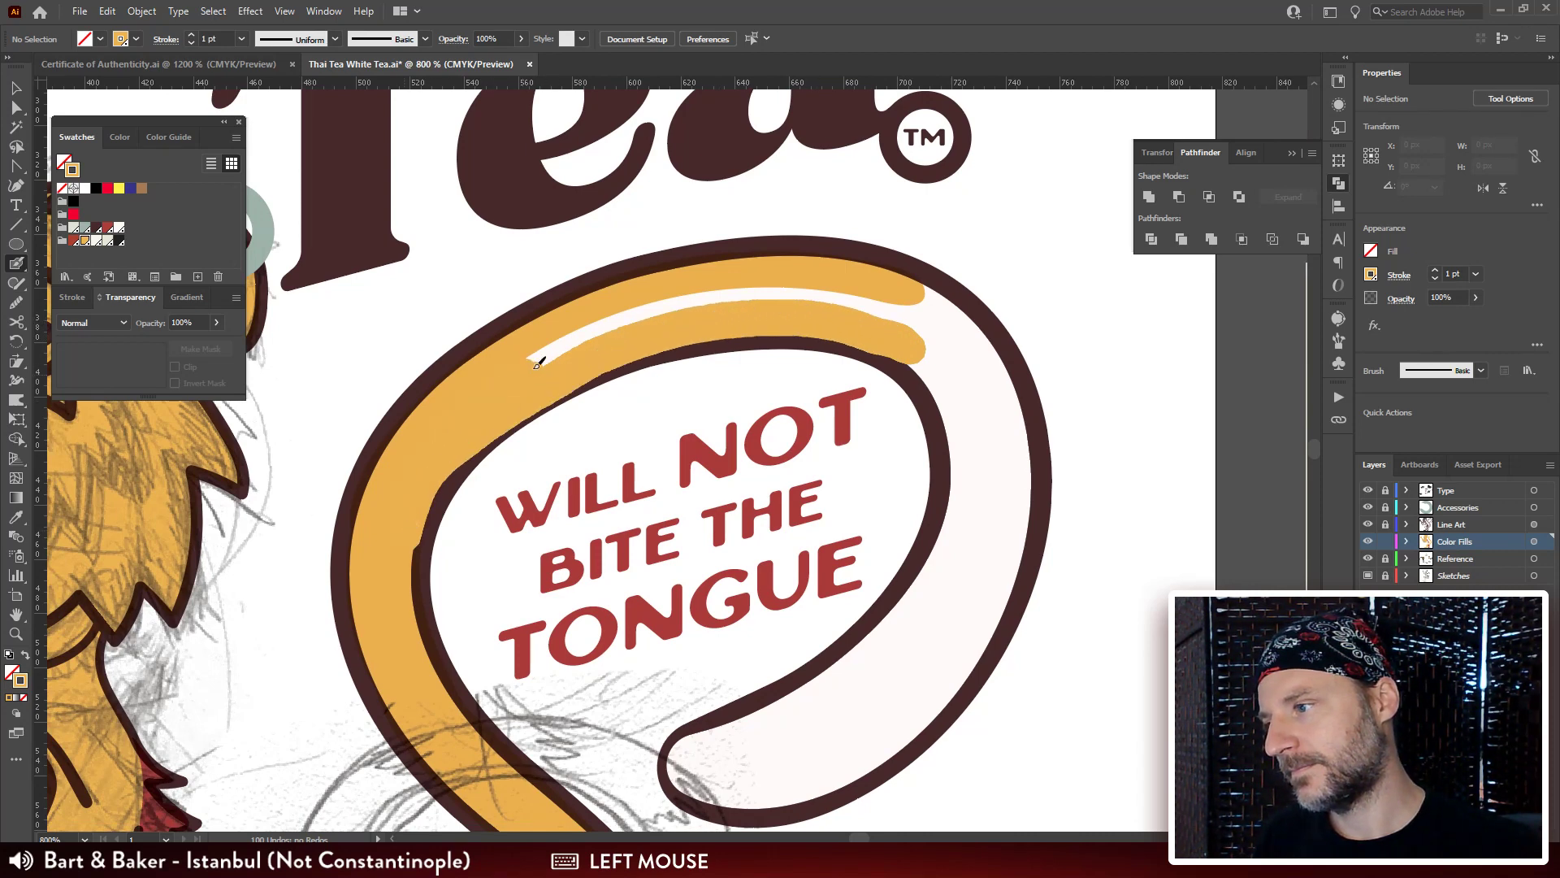
mouse_move(536, 363)
left_mouse_down()
mouse_move(633, 319)
mouse_move(805, 294)
mouse_move(922, 321)
mouse_move(942, 360)
mouse_move(906, 199)
left_mouse_up()
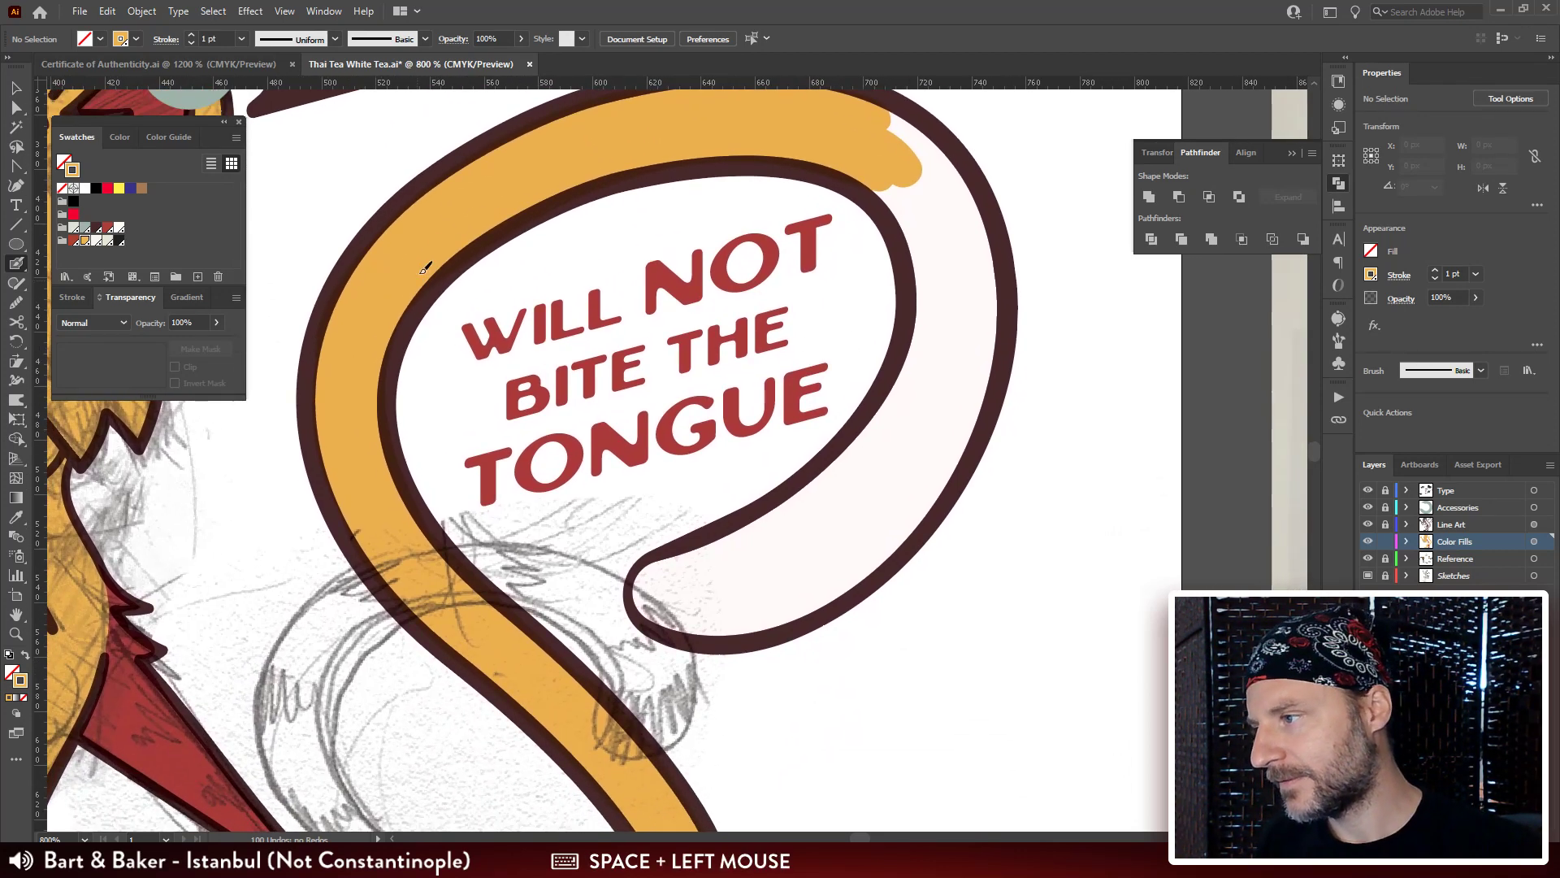
left_click_drag(453, 244, 355, 400)
Extend the golden yellow fill around the upper-right bend of the tail and partway down its outer edge.
left_click_drag(832, 393, 728, 379)
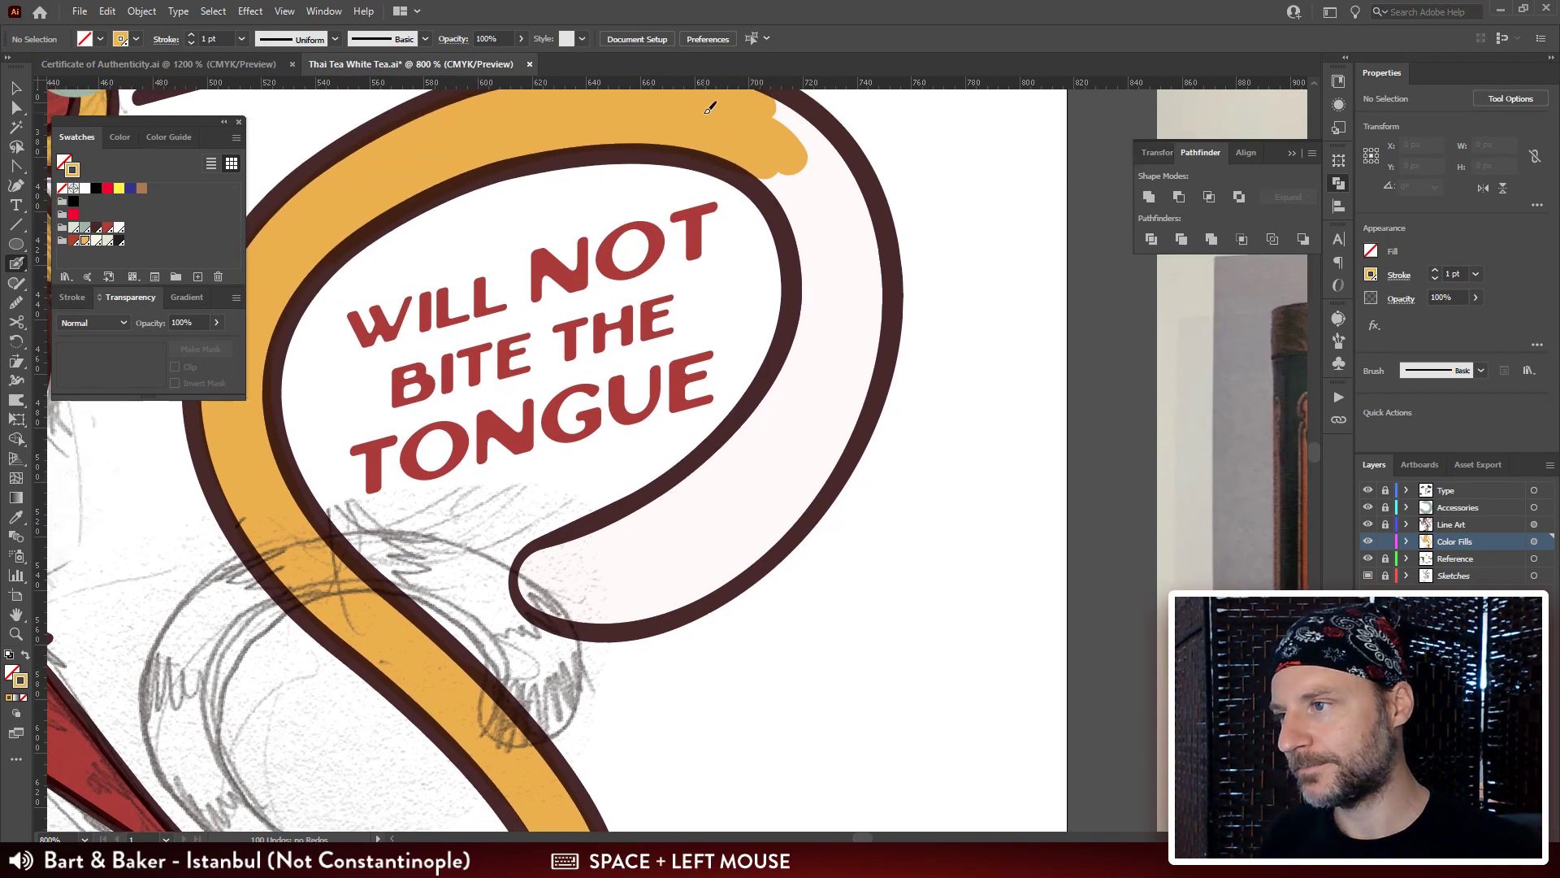
mouse_move(709, 108)
left_mouse_down()
mouse_move(801, 188)
mouse_move(822, 218)
mouse_move(791, 243)
left_mouse_up()
mouse_move(825, 294)
left_mouse_down()
mouse_move(824, 238)
mouse_move(733, 151)
mouse_move(813, 200)
mouse_move(838, 323)
left_mouse_up()
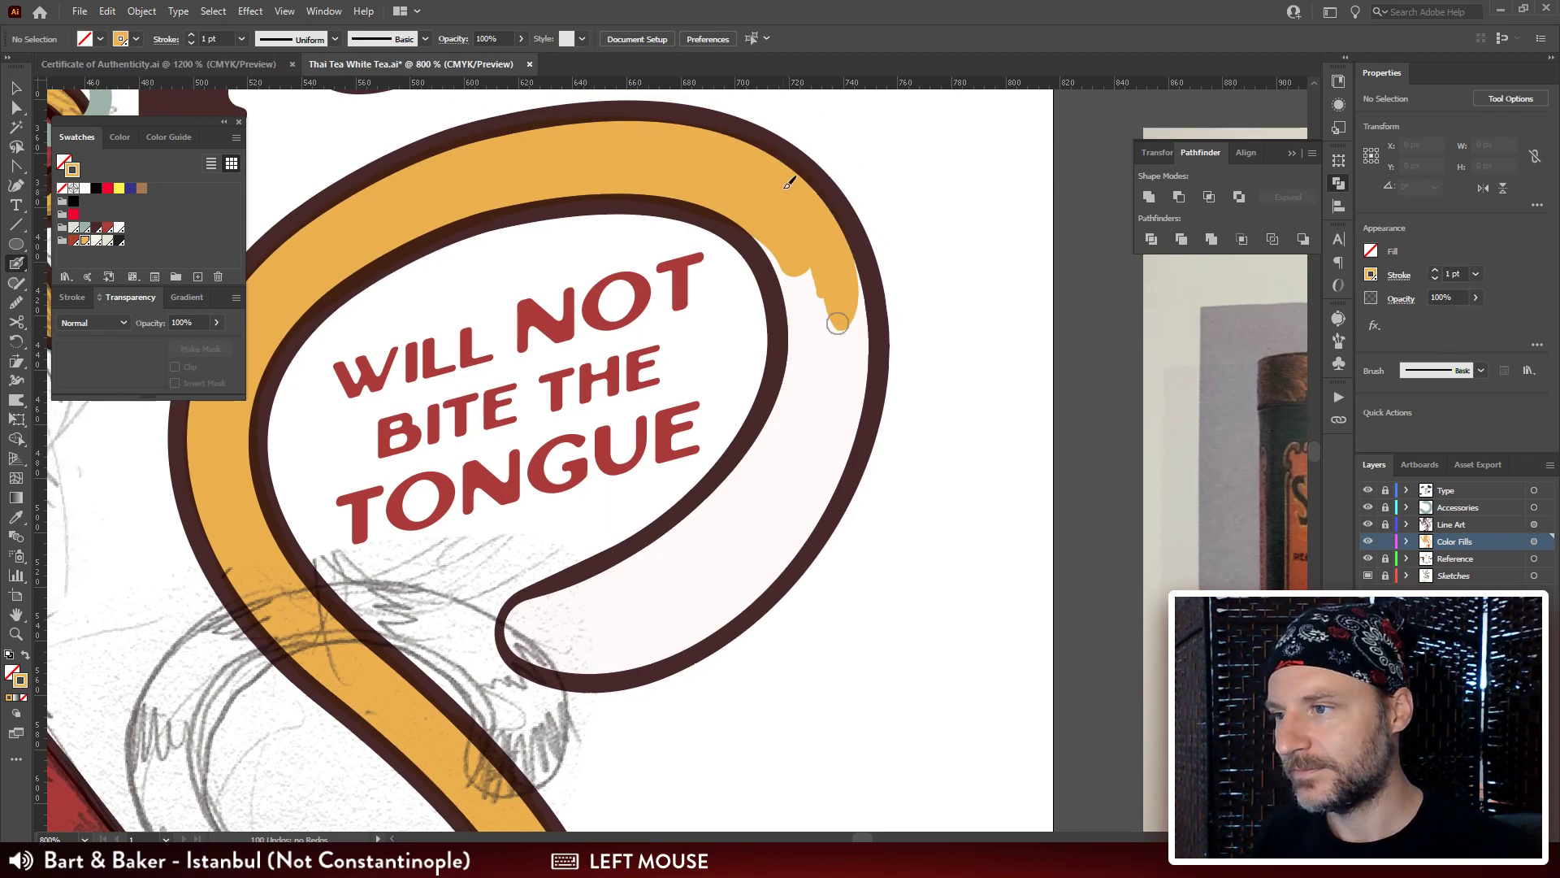
mouse_move(813, 188)
left_mouse_down()
mouse_move(847, 244)
mouse_move(849, 398)
left_mouse_up()
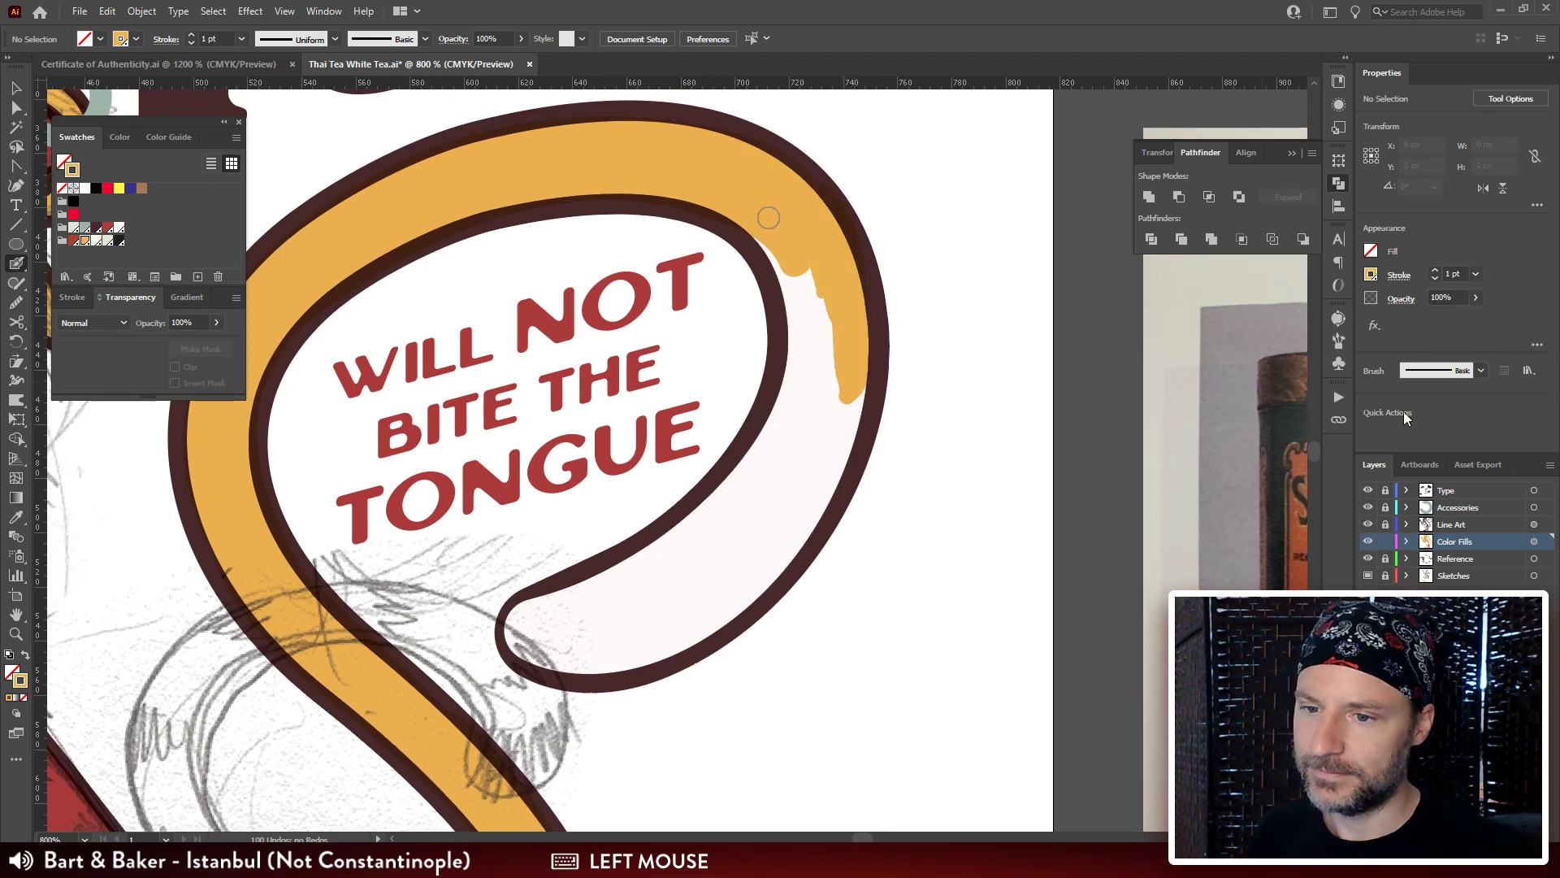
Fill the rest of the tail with golden yellow, from the right side of the loop down to the rounded tip.
left_click_drag(551, 567, 600, 494)
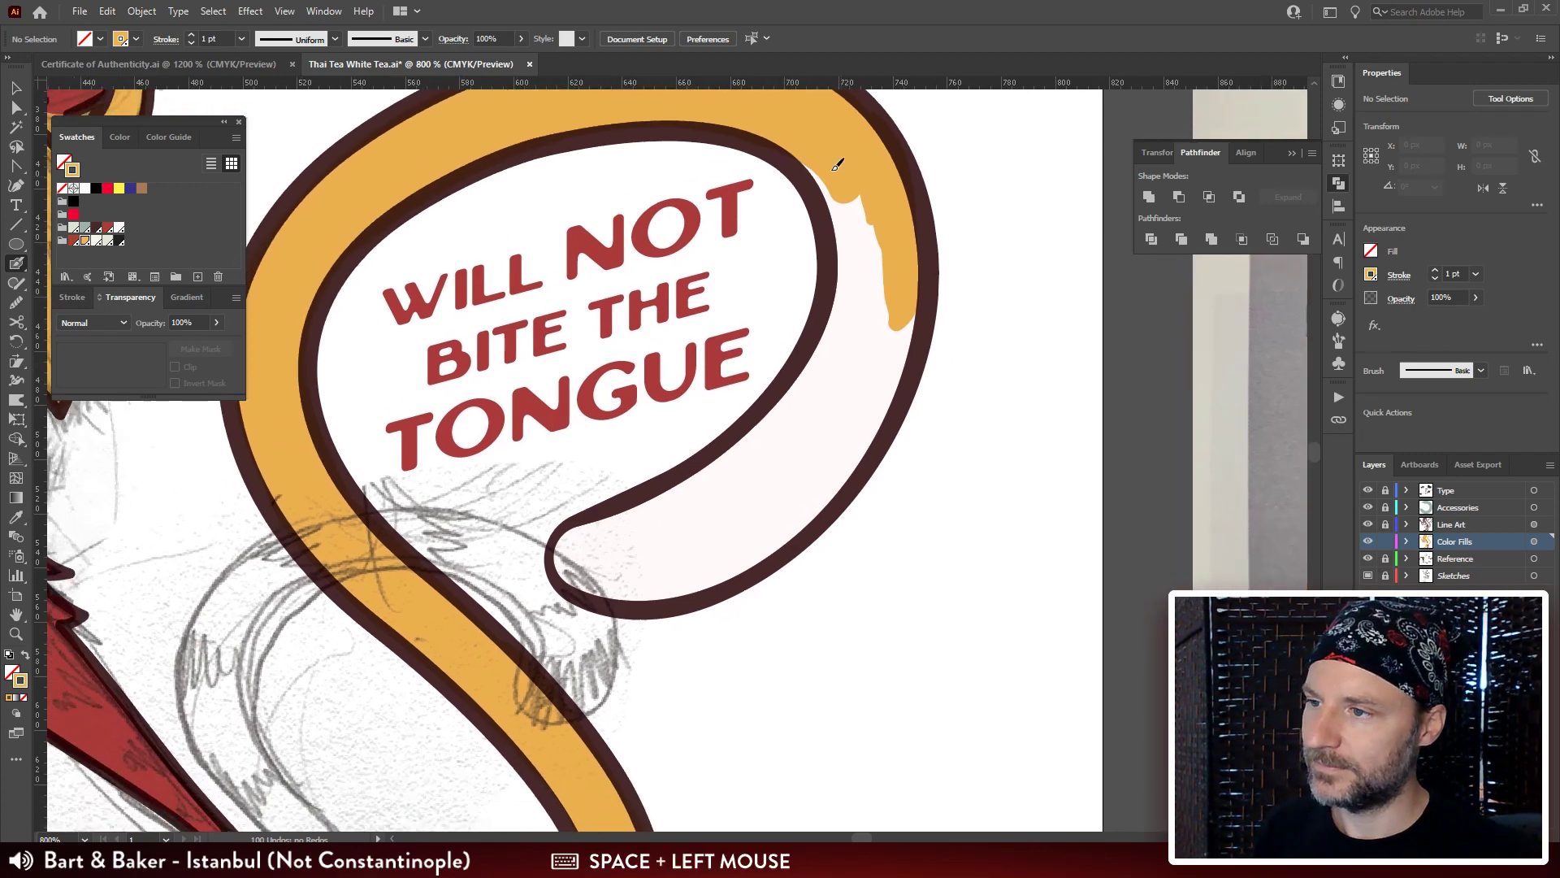
mouse_move(763, 126)
left_mouse_down()
mouse_move(792, 163)
mouse_move(845, 185)
mouse_move(862, 324)
left_mouse_up()
mouse_move(861, 191)
left_mouse_down()
mouse_move(880, 236)
mouse_move(858, 409)
left_mouse_up()
left_click_drag(865, 301, 850, 310)
mouse_move(830, 174)
left_mouse_down()
mouse_move(813, 215)
mouse_move(804, 382)
mouse_move(744, 460)
left_mouse_up()
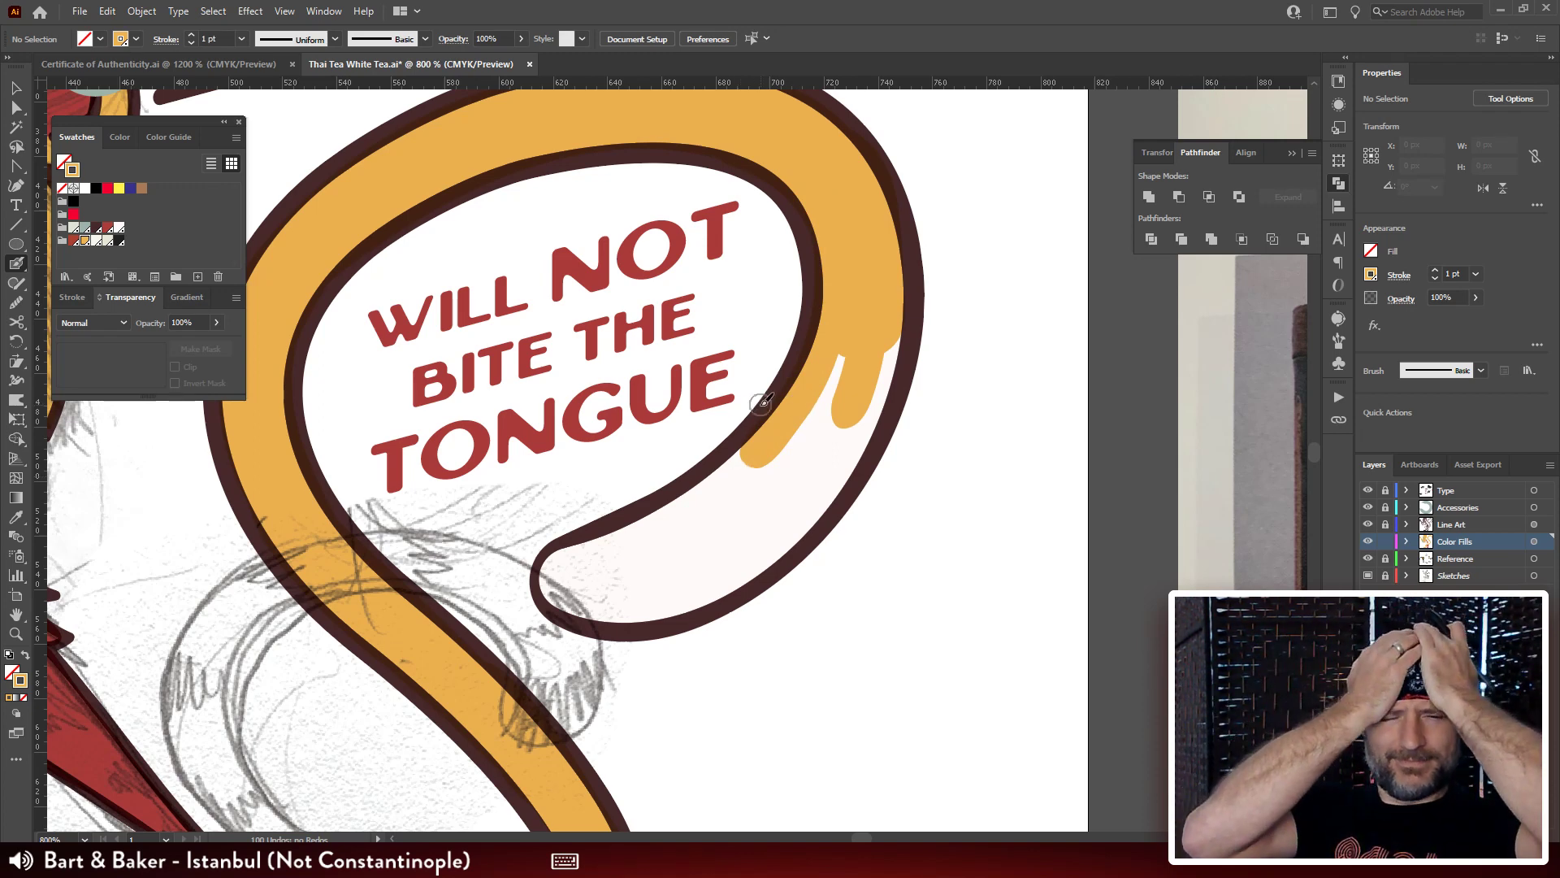
left_click_drag(820, 404, 775, 323)
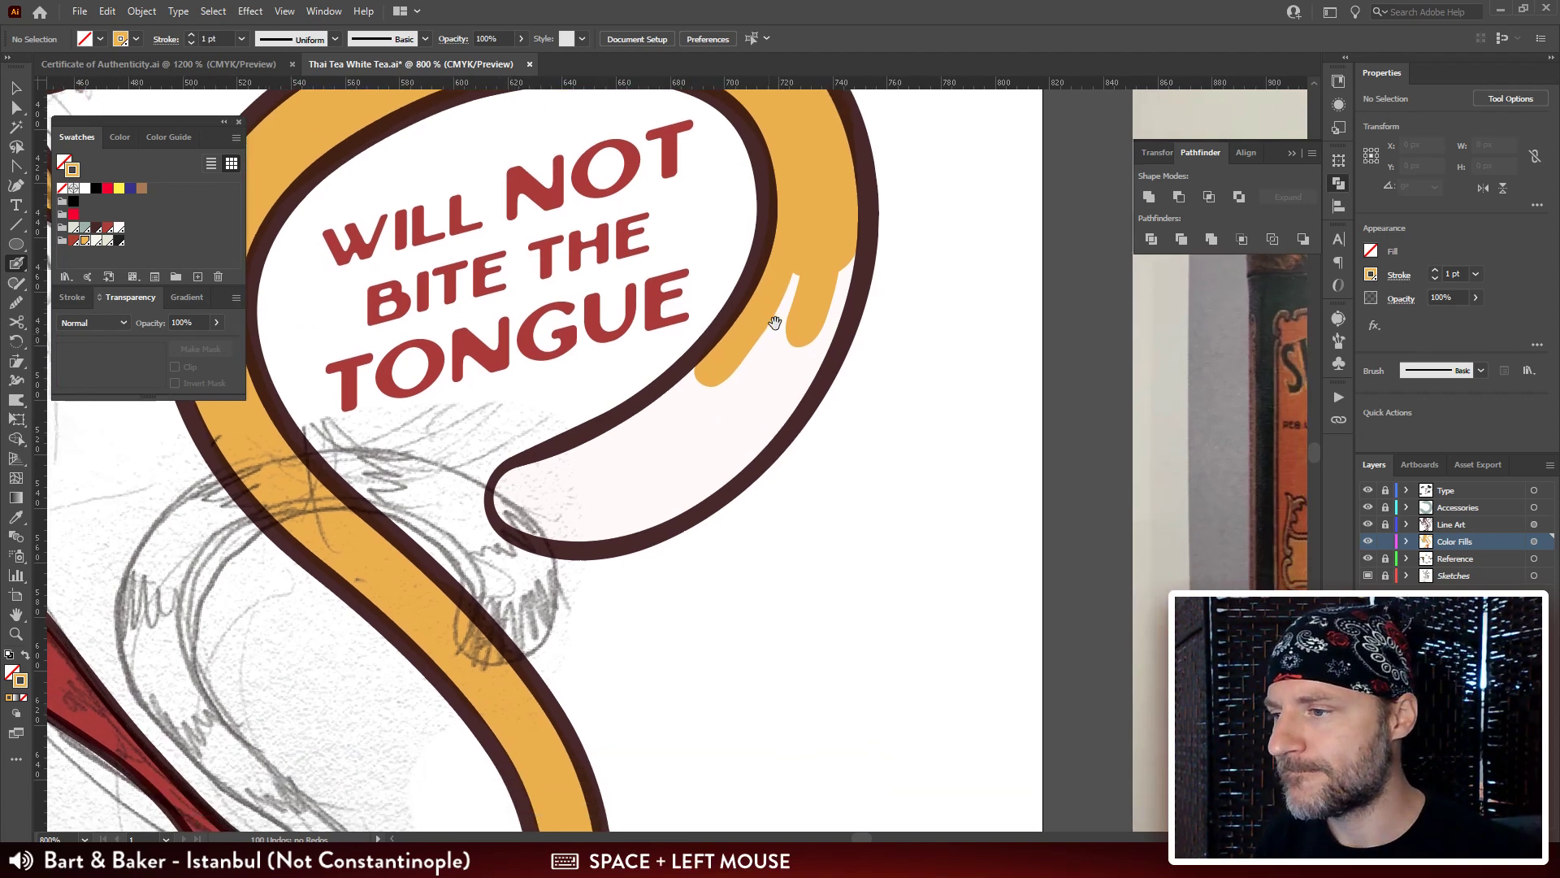
mouse_move(823, 241)
left_mouse_down()
mouse_move(782, 325)
mouse_move(711, 407)
mouse_move(841, 211)
mouse_move(855, 221)
mouse_move(828, 335)
mouse_move(743, 458)
mouse_move(634, 522)
mouse_move(520, 519)
mouse_move(511, 497)
mouse_move(528, 472)
mouse_move(687, 391)
mouse_move(720, 350)
mouse_move(759, 383)
mouse_move(528, 494)
mouse_move(737, 422)
mouse_move(720, 455)
mouse_move(592, 497)
mouse_move(707, 393)
mouse_move(697, 421)
left_mouse_up()
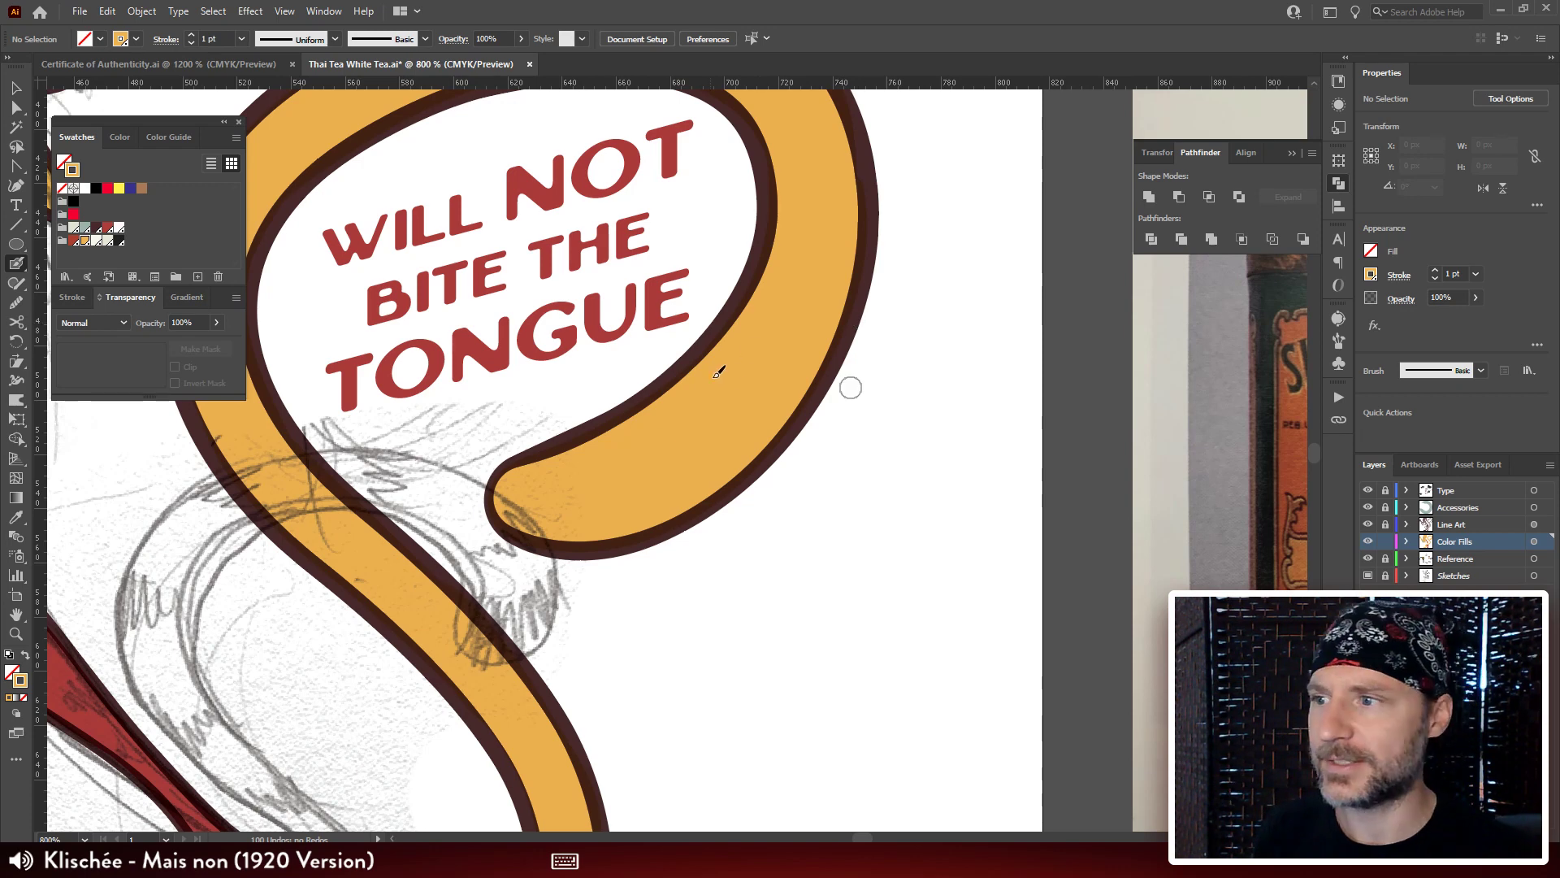
Select the tail's golden yellow fill and smooth the inner and outer edges of its path around the loop's upper-right bend.
key("space")
left_click_drag(766, 436, 769, 463)
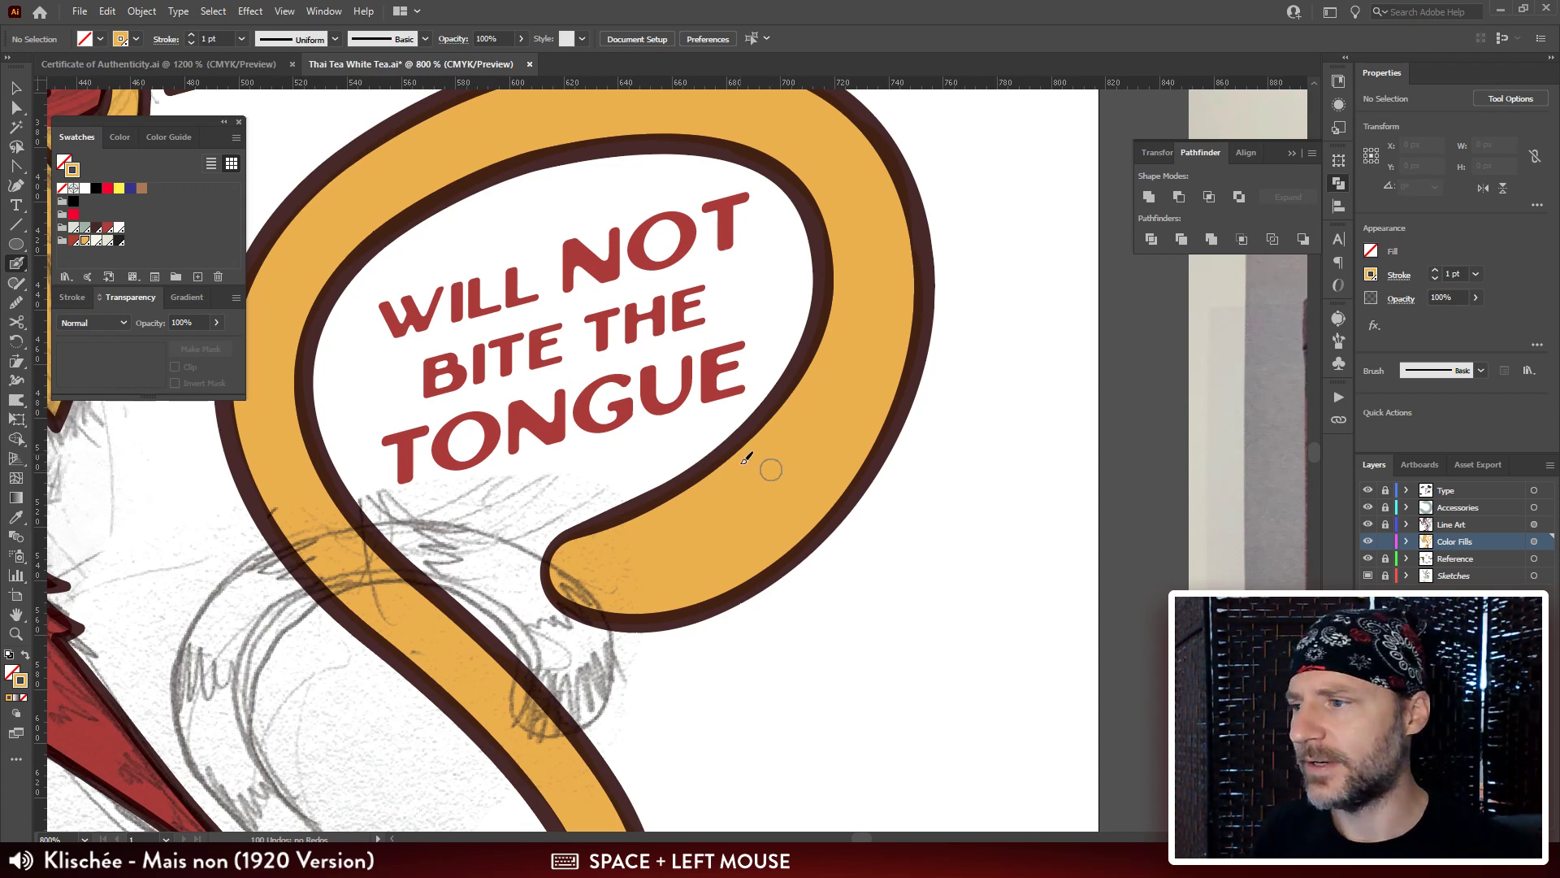
left_click_drag(770, 321, 750, 431)
key("a")
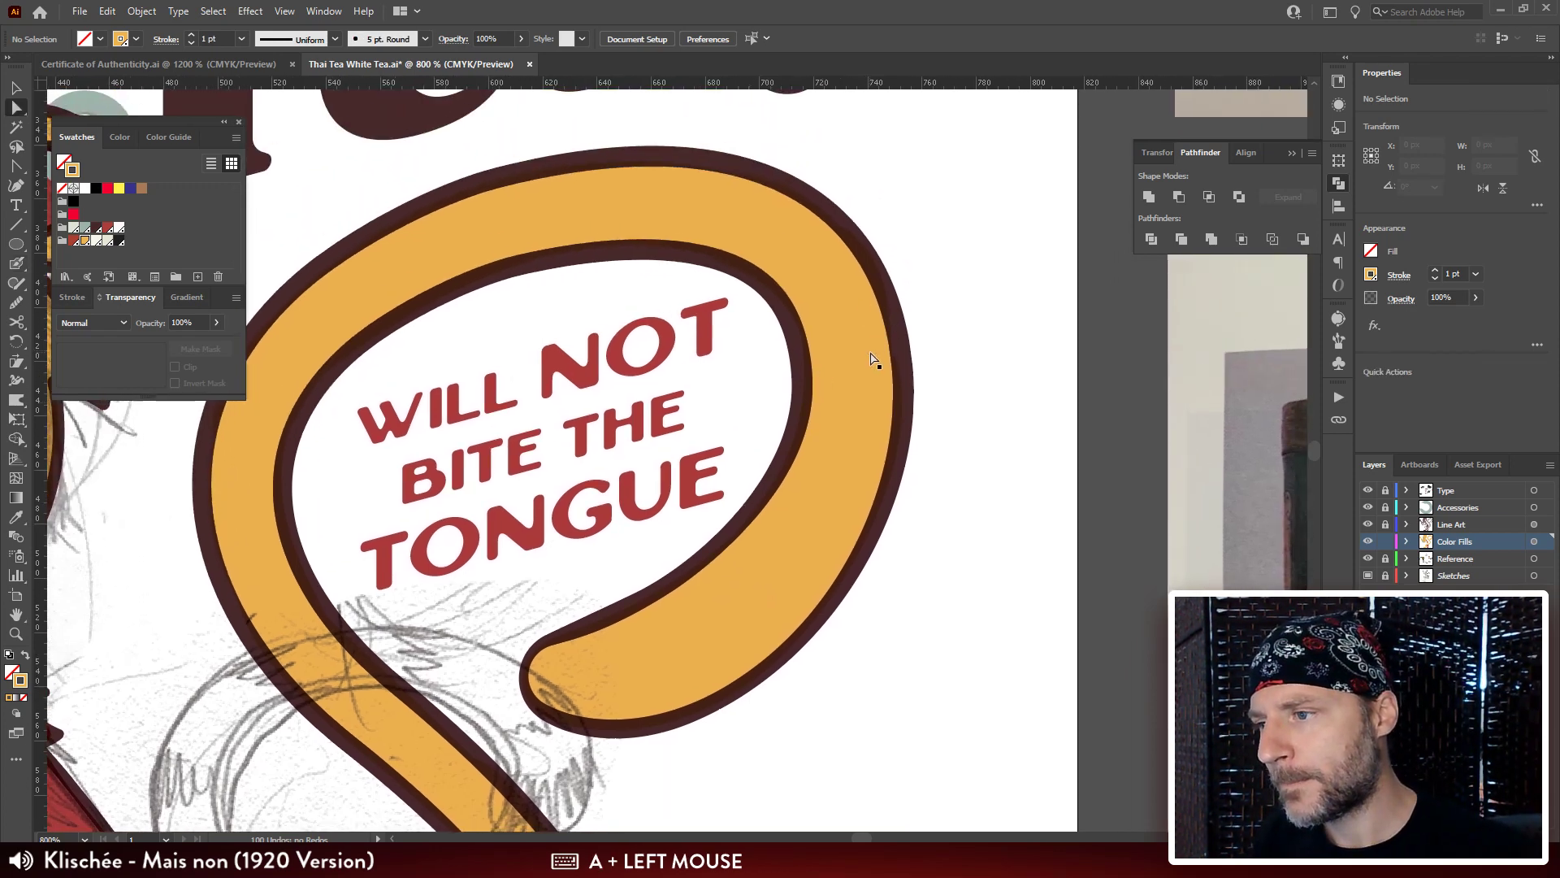
left_click(893, 360)
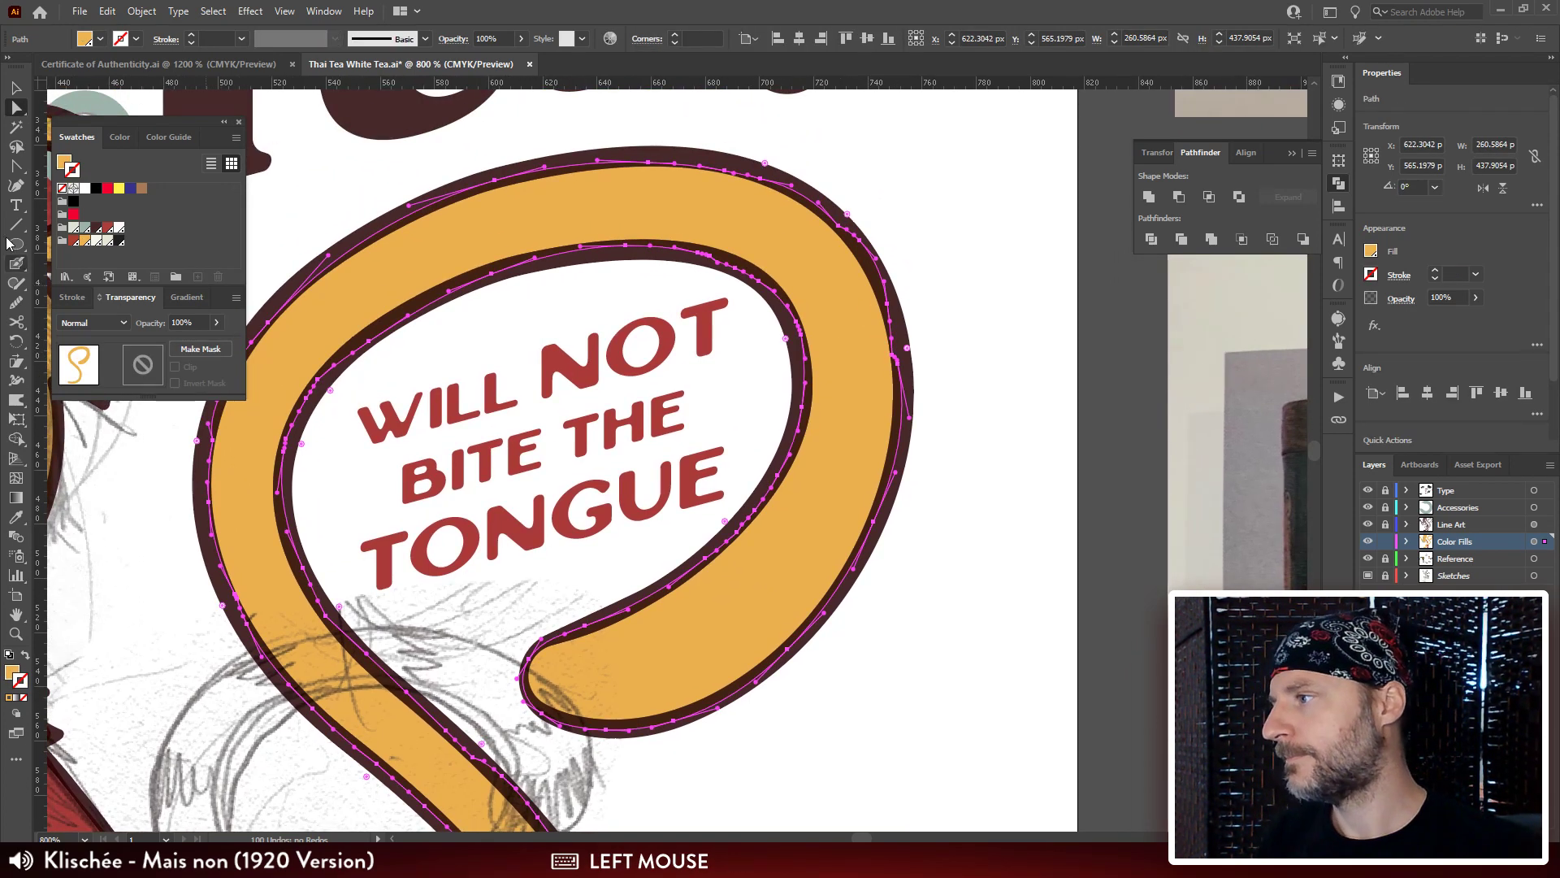
left_click(22, 307)
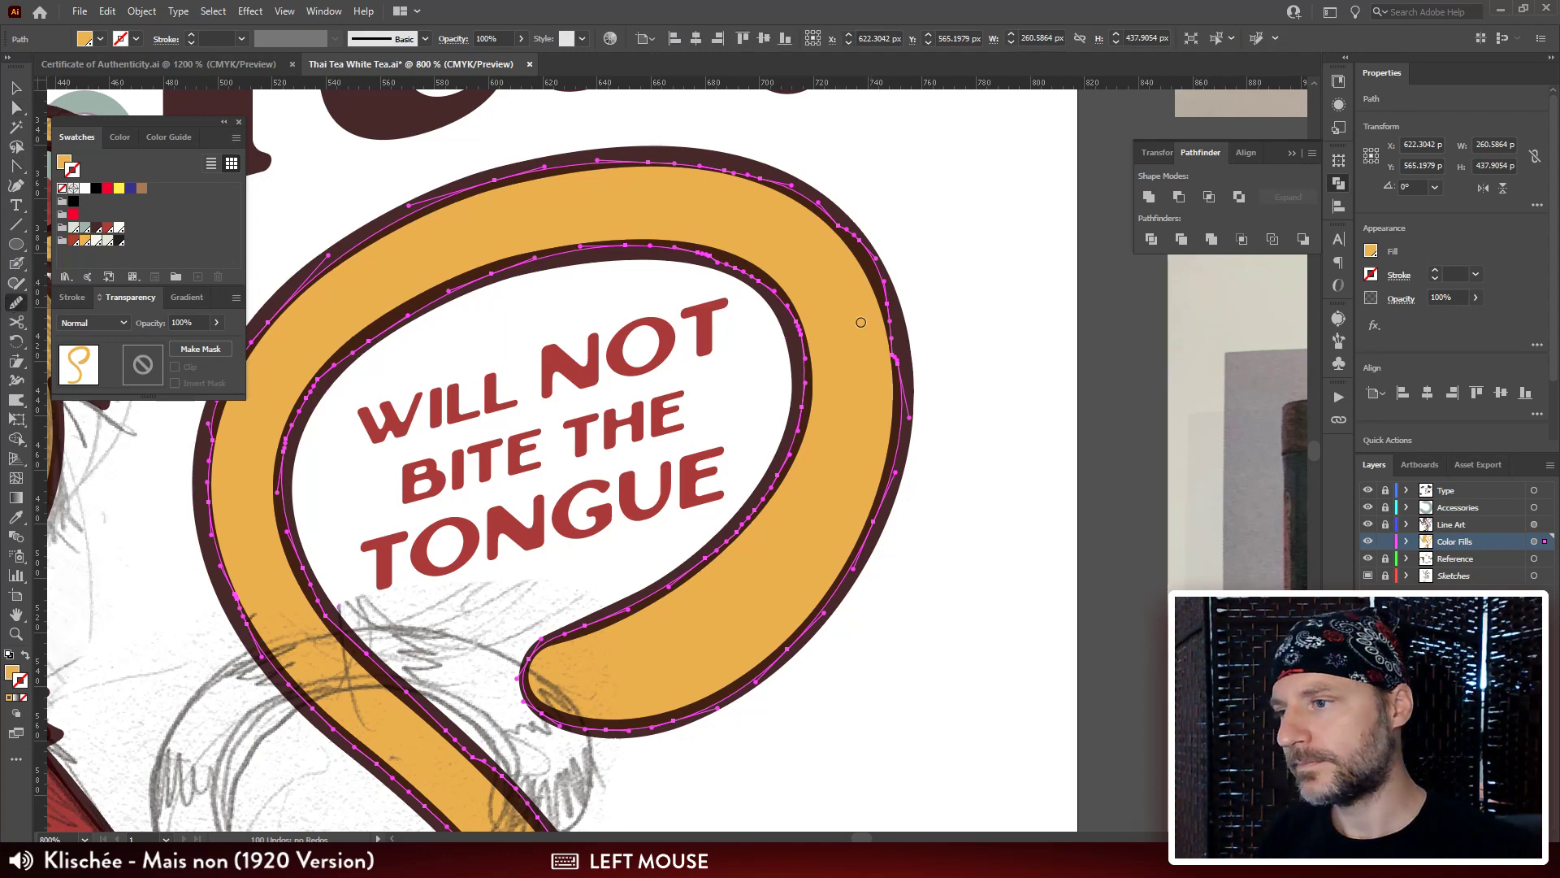
left_click_drag(838, 223, 884, 248)
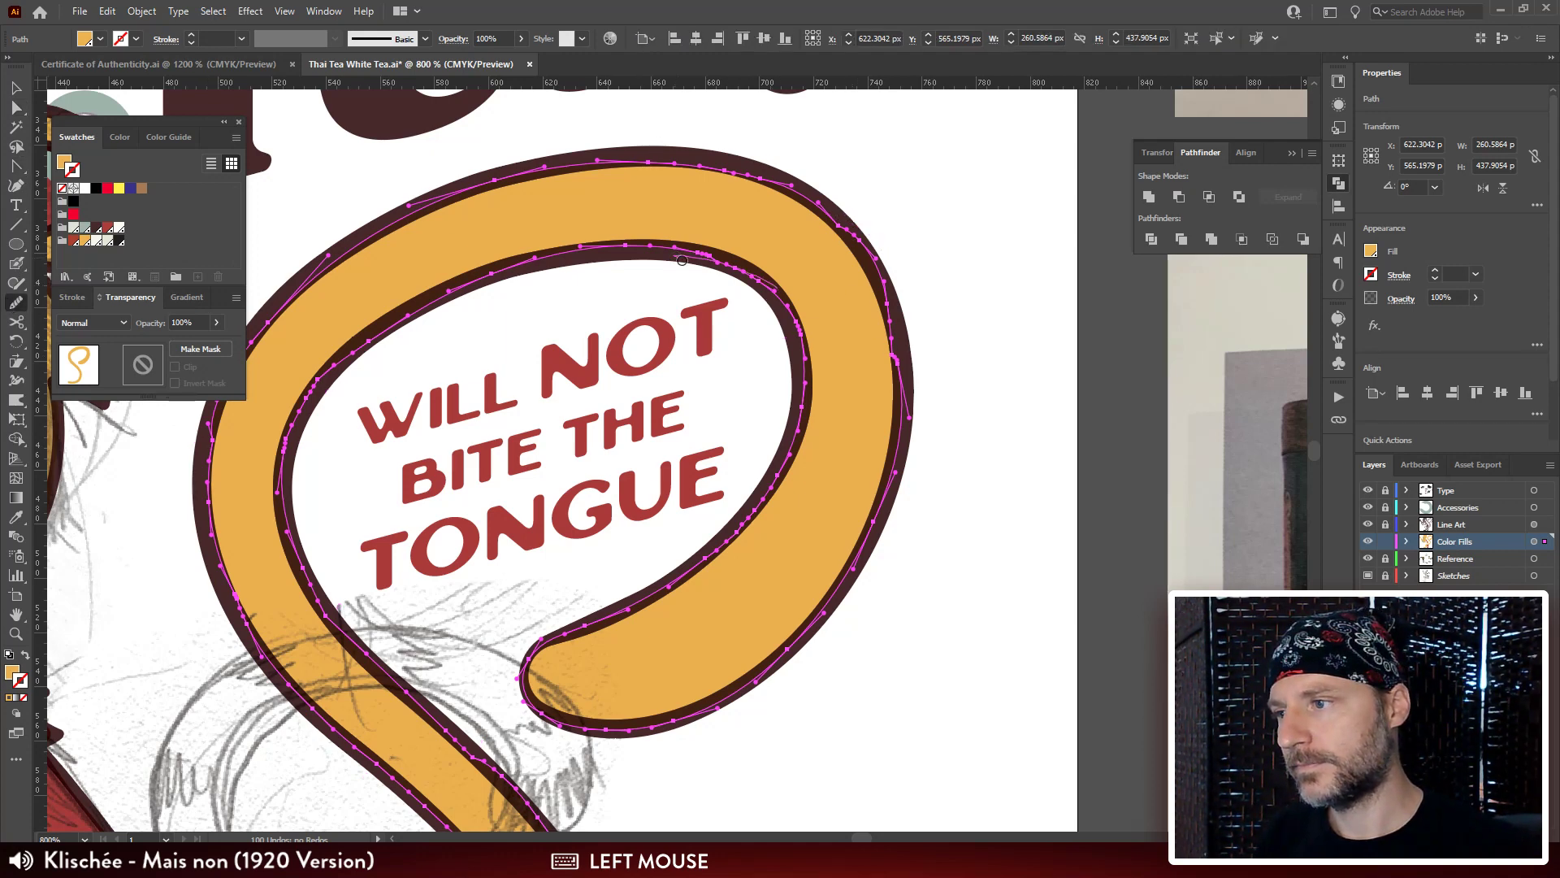
left_click_drag(682, 260, 733, 266)
left_click_drag(806, 348, 768, 287)
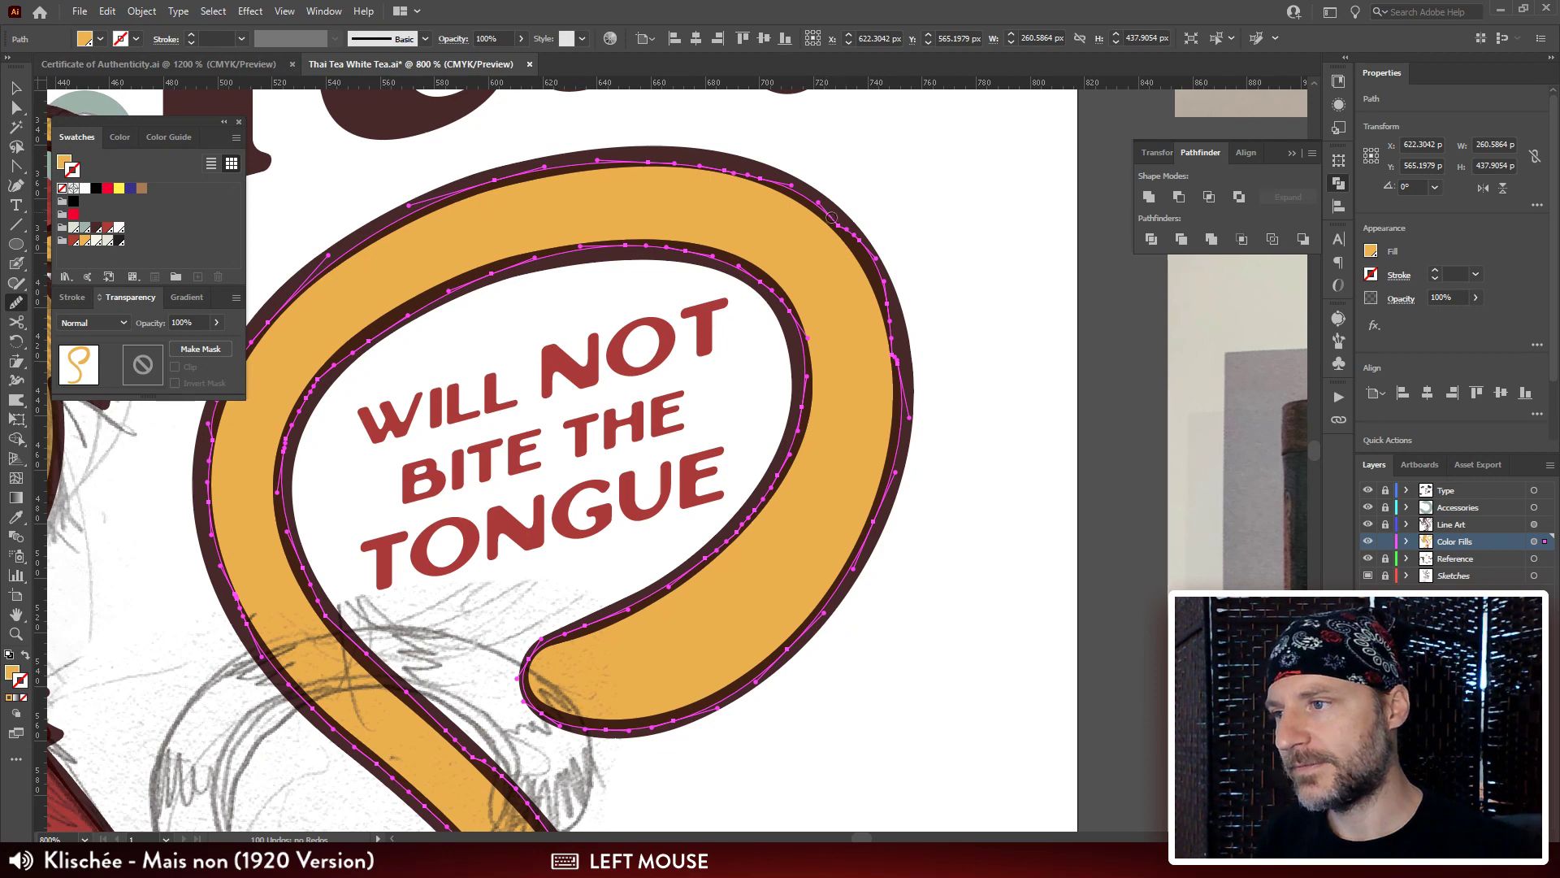
left_click_drag(832, 218, 887, 270)
mouse_move(895, 334)
left_mouse_down()
mouse_move(910, 377)
mouse_move(890, 338)
mouse_move(882, 444)
left_mouse_up()
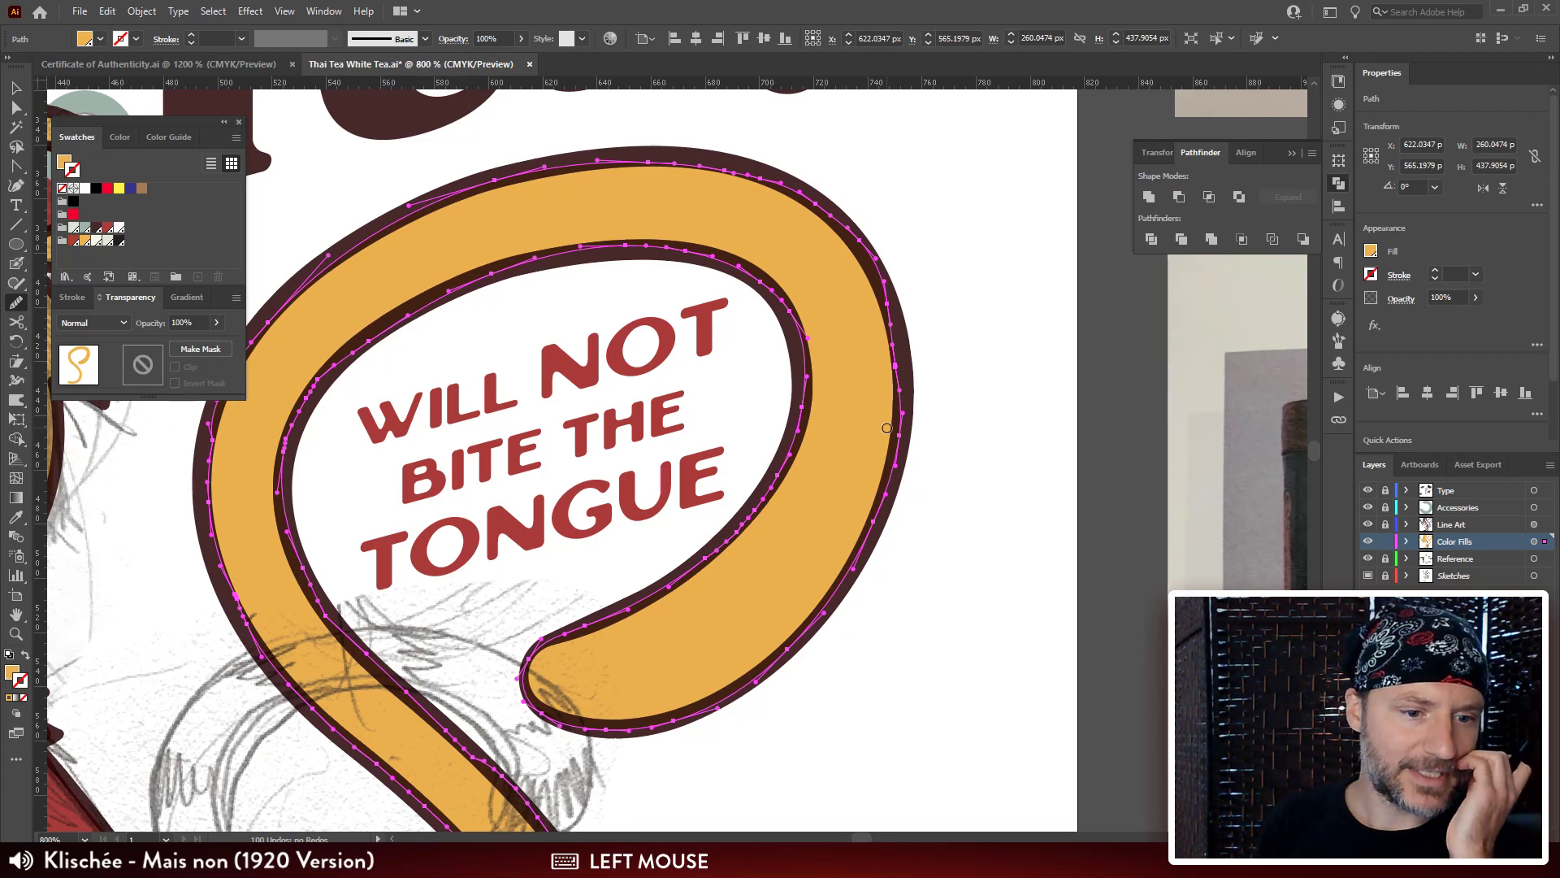
Smooth the fill path beneath the slogan, along the tail's stem and down the outer edge of the loop's left bend.
mouse_move(797, 532)
left_mouse_down()
mouse_move(827, 511)
mouse_move(833, 379)
mouse_move(784, 469)
left_mouse_up()
left_click_drag(718, 510, 738, 343)
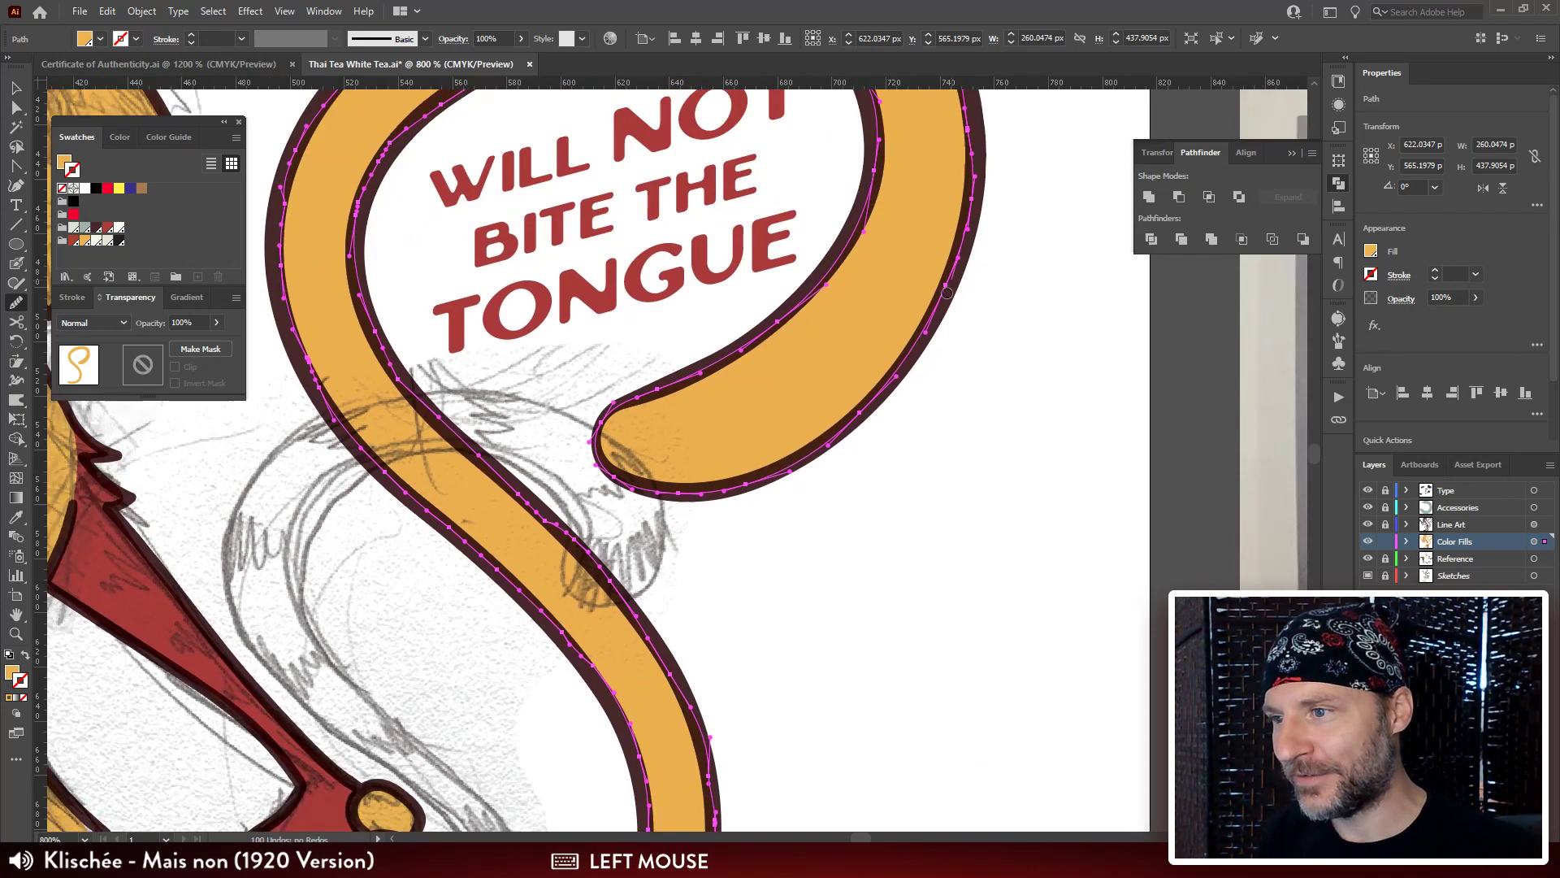
left_click_drag(706, 575, 924, 466)
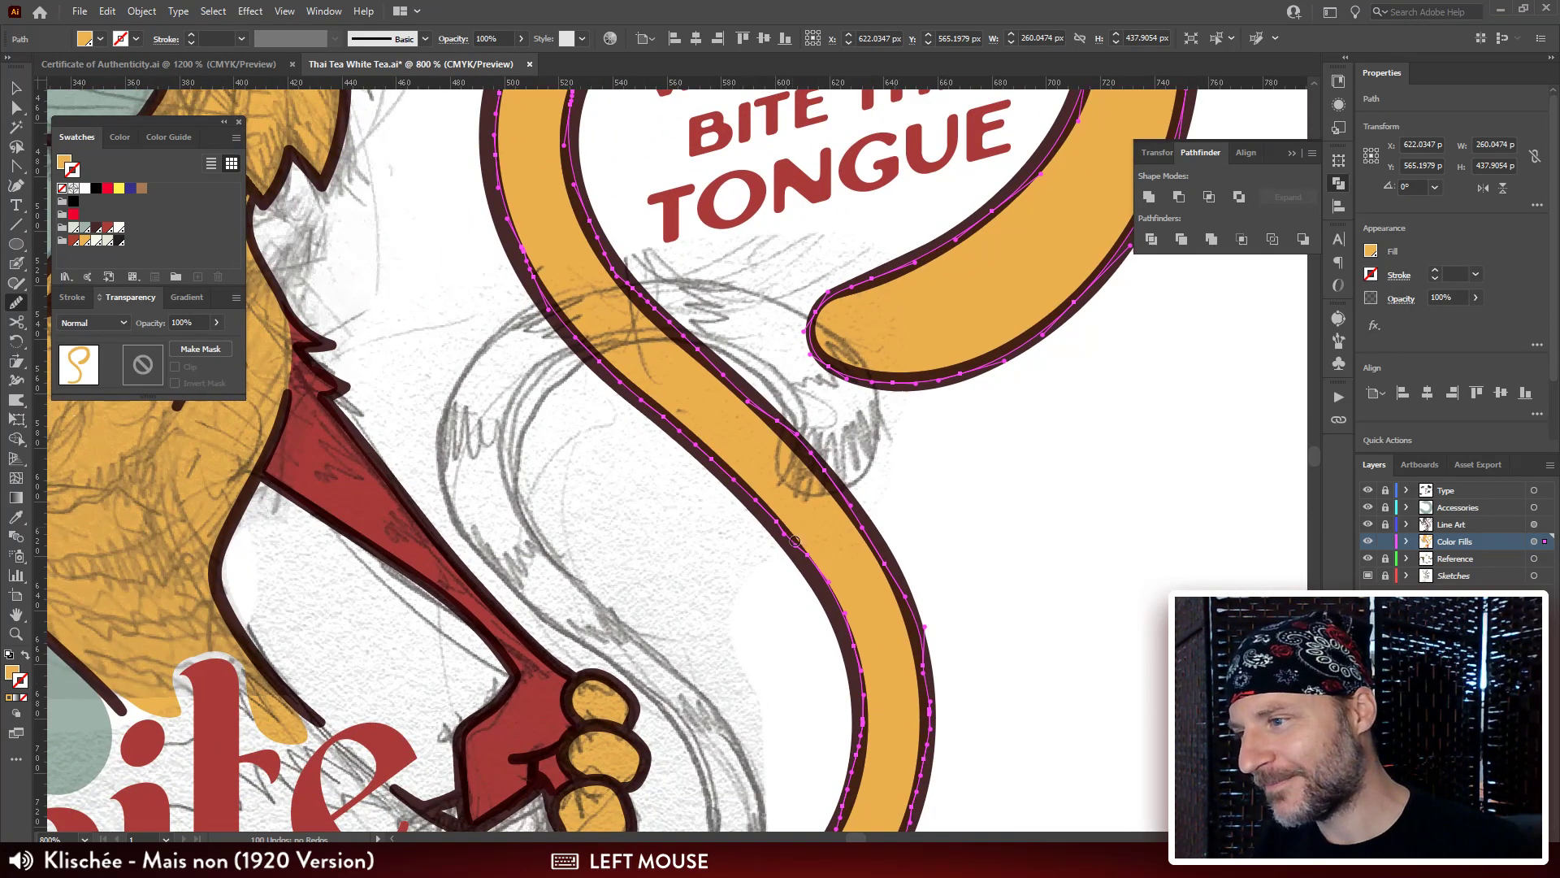
left_click_drag(756, 502, 672, 460)
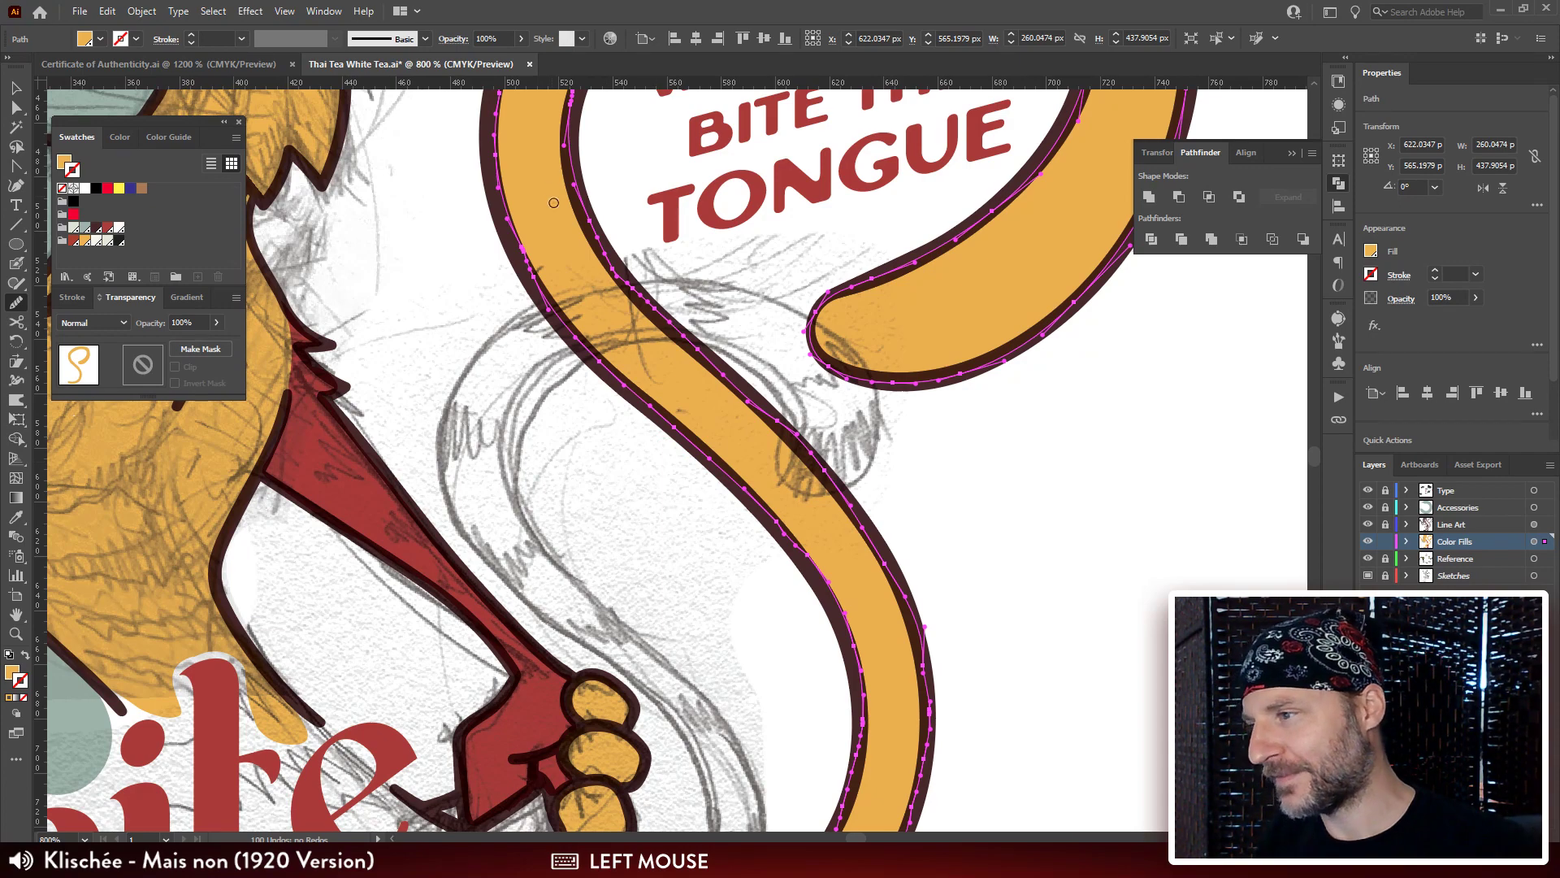
mouse_move(576, 81)
left_mouse_down()
mouse_move(699, 312)
mouse_move(749, 357)
left_mouse_up()
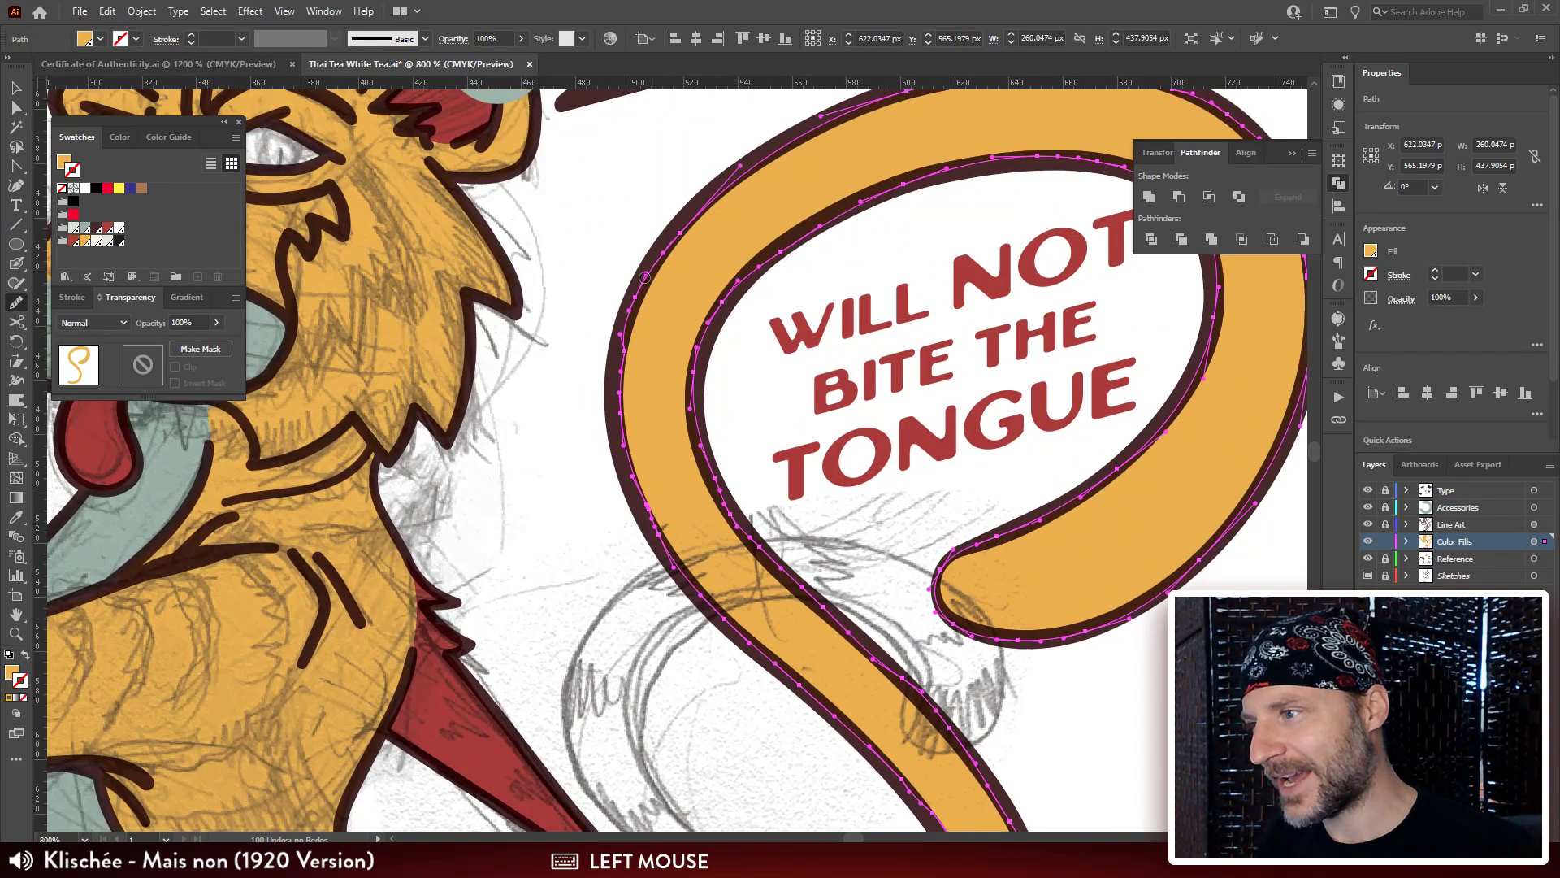
mouse_move(644, 277)
left_mouse_down()
mouse_move(612, 386)
mouse_move(660, 480)
left_mouse_up()
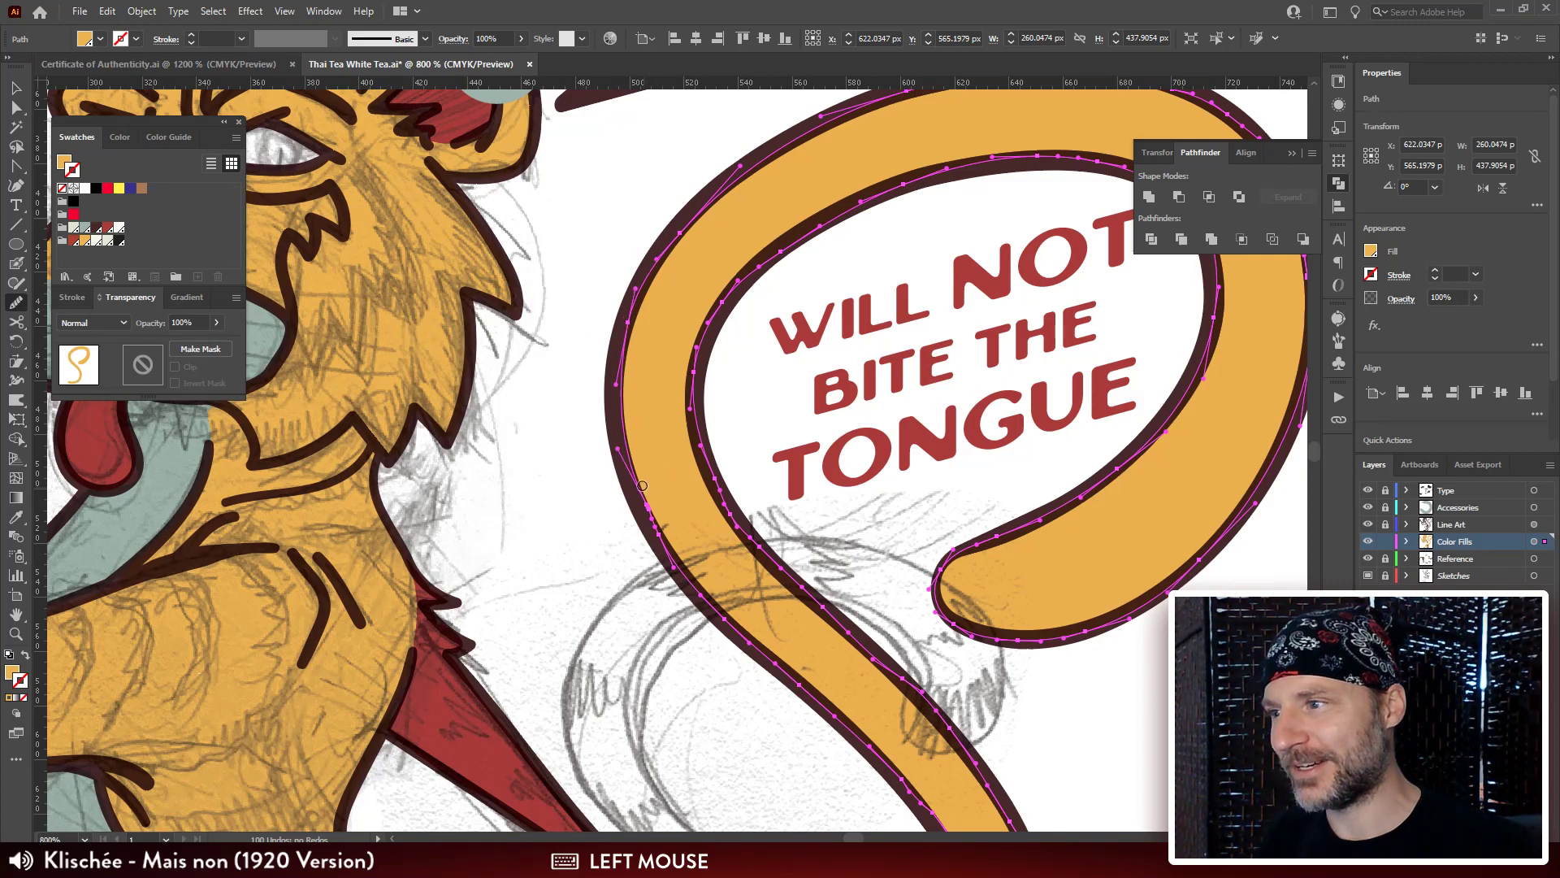
Smooth the fill path's outer edge across the loop's top arc and down its right side.
left_click_drag(752, 351, 459, 433)
left_click_drag(870, 272, 858, 294)
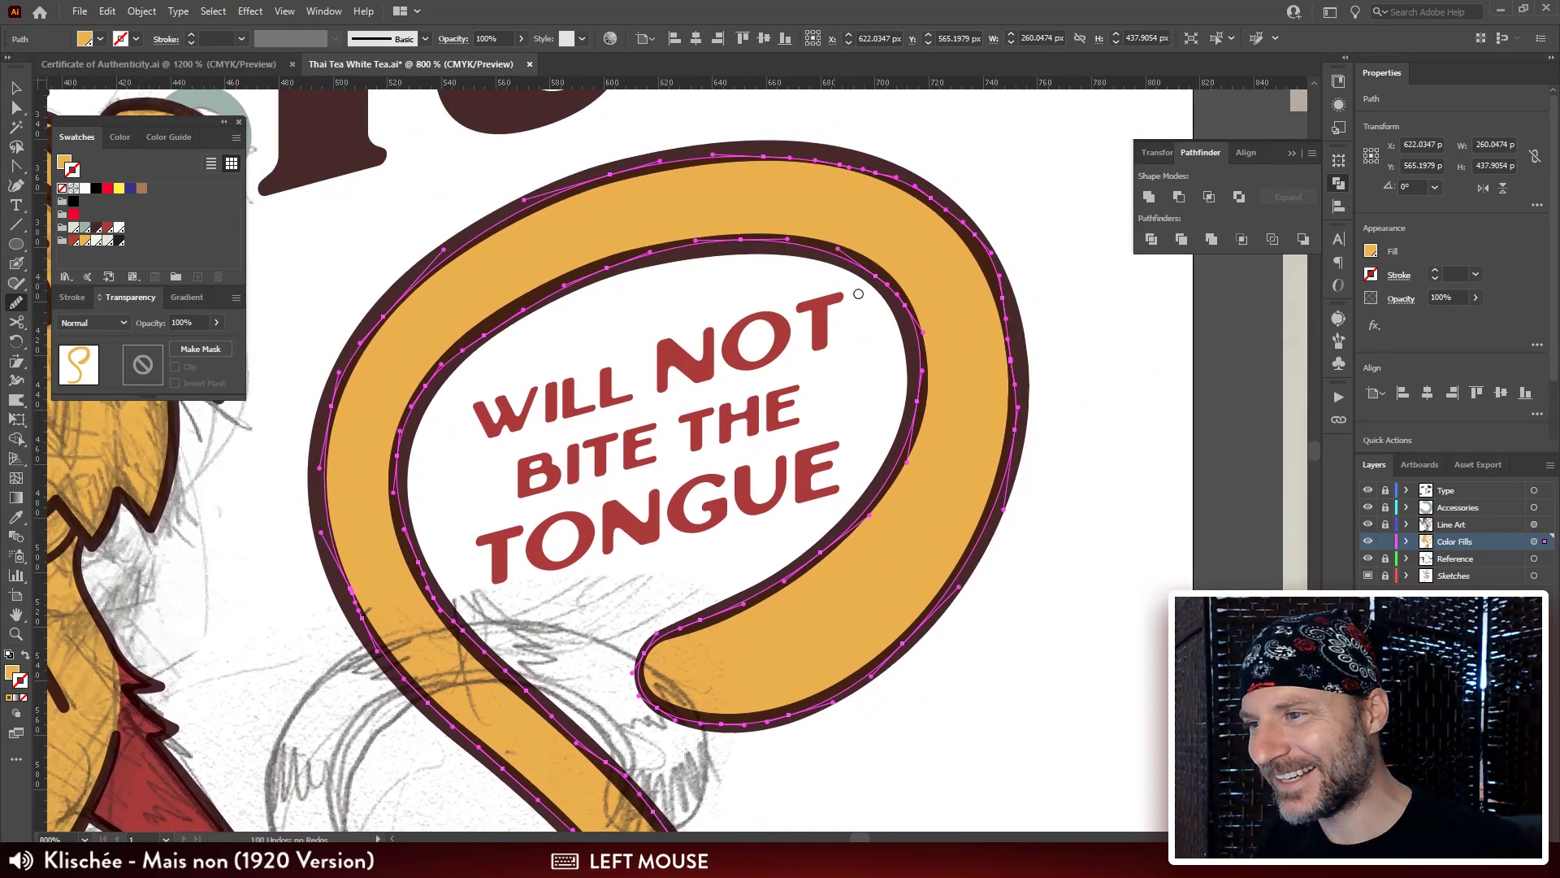
left_click_drag(841, 162, 800, 191)
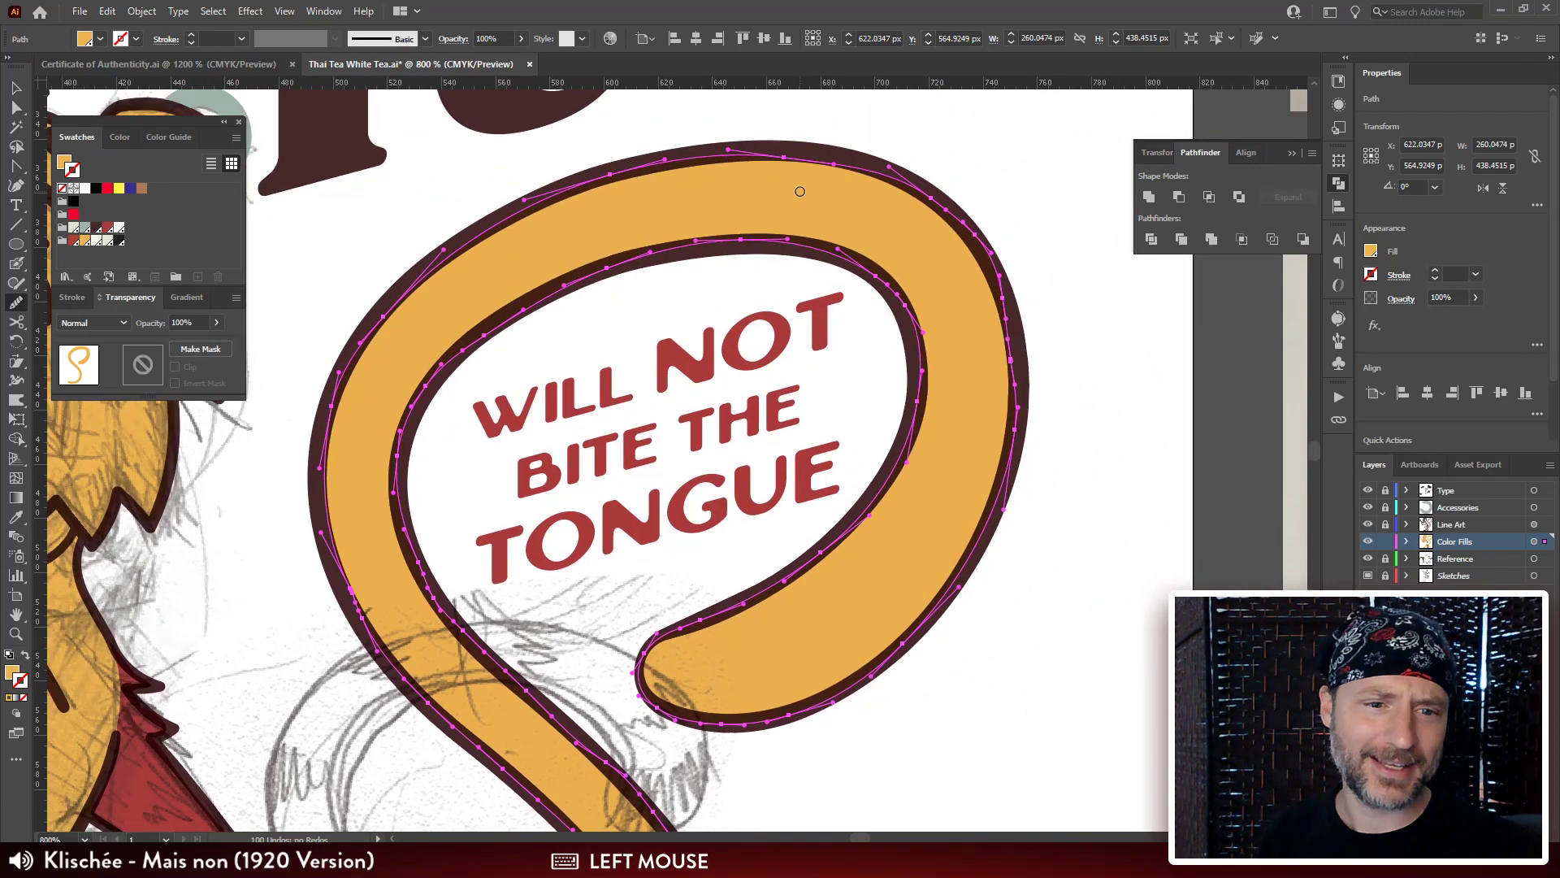
left_click_drag(969, 239, 1011, 349)
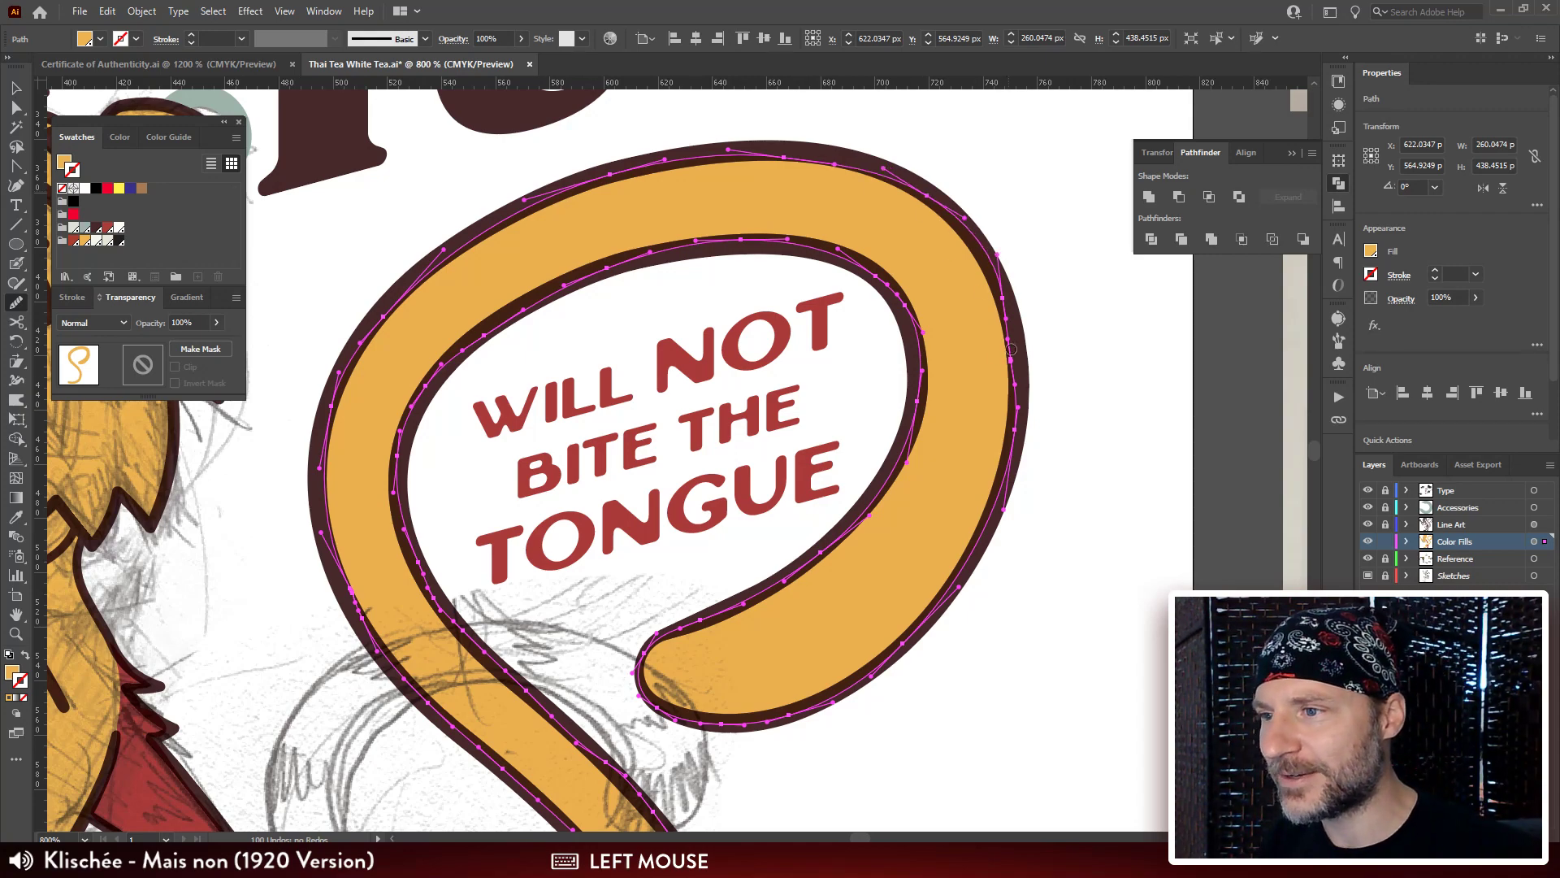
left_click_drag(998, 294, 1022, 390)
Smooth both edges of the fill path around the tail's lower curve and along its base behind the lion.
mouse_move(706, 681)
left_mouse_down()
mouse_move(682, 613)
mouse_move(654, 130)
left_mouse_up()
left_click_drag(700, 465, 704, 434)
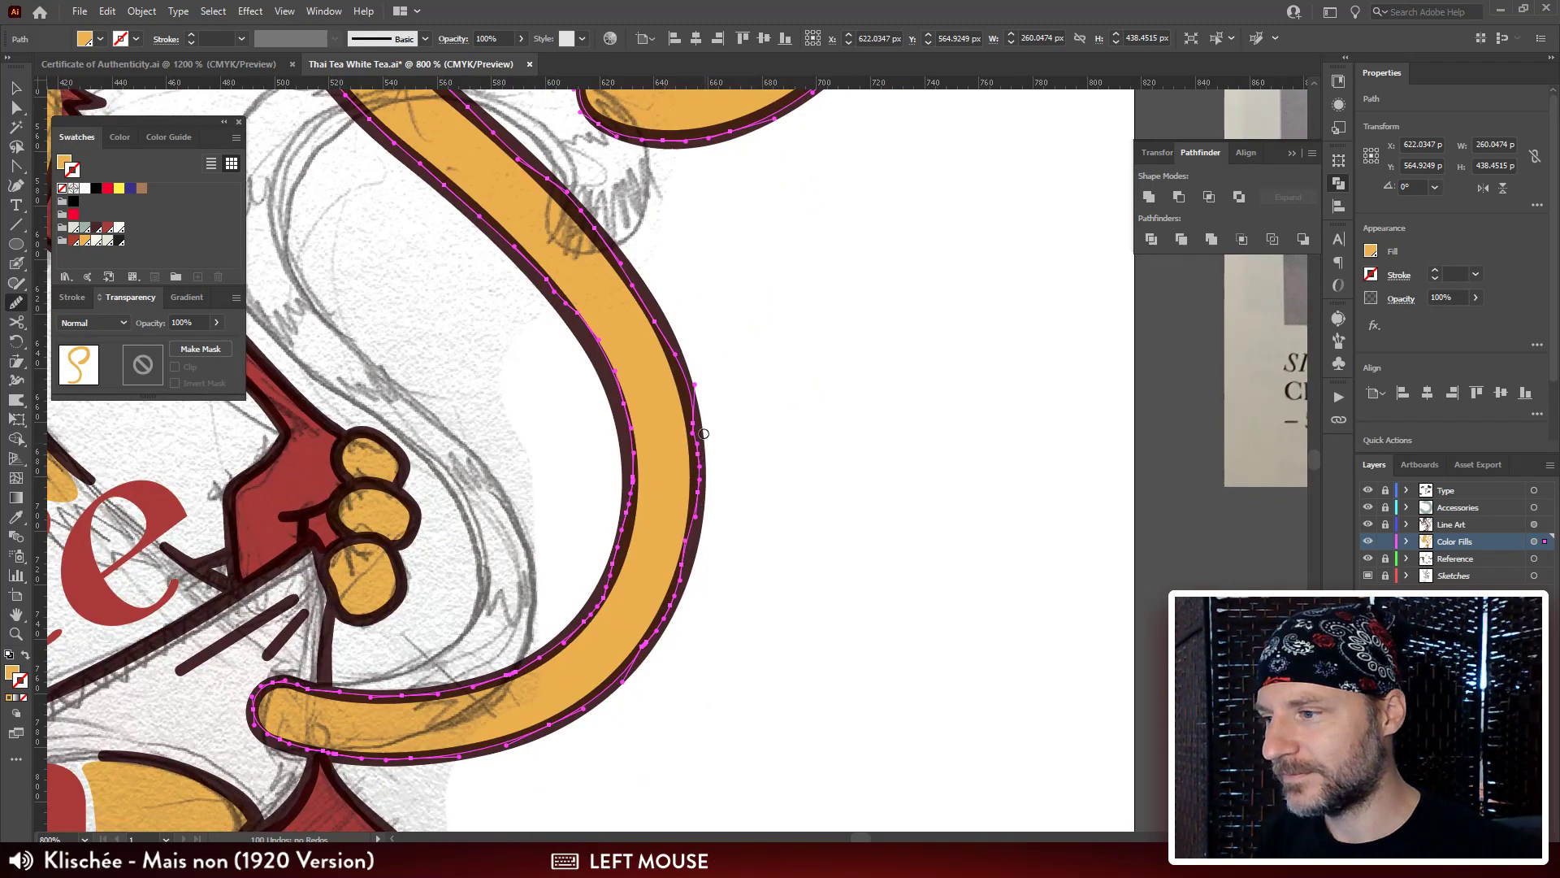
left_click_drag(639, 562, 657, 416)
left_click_drag(650, 351, 622, 443)
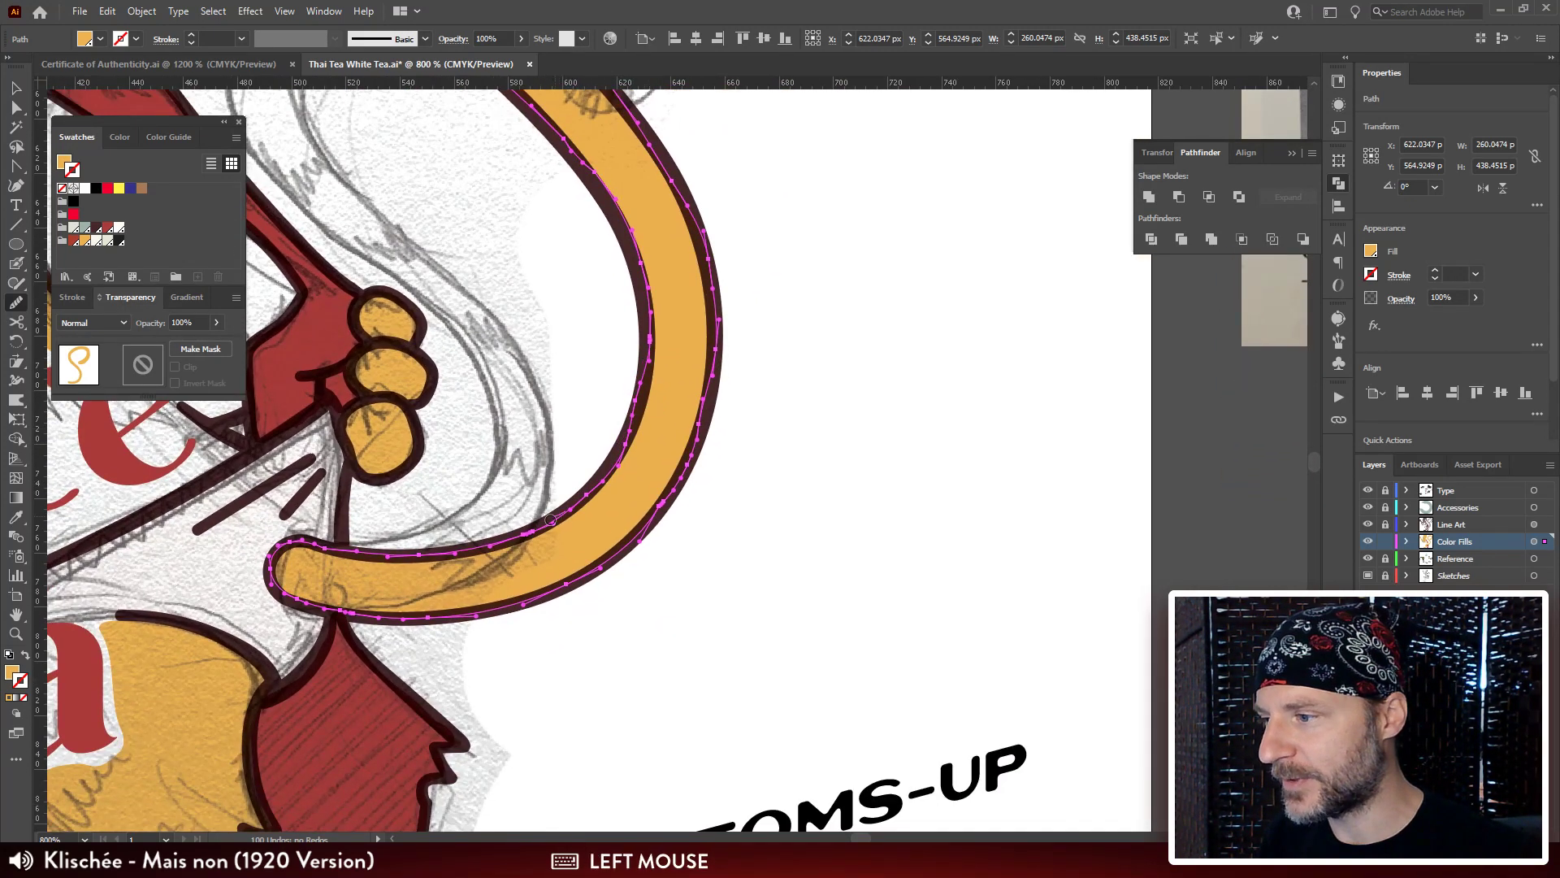
left_click_drag(550, 518, 526, 530)
left_click_drag(422, 548, 335, 549)
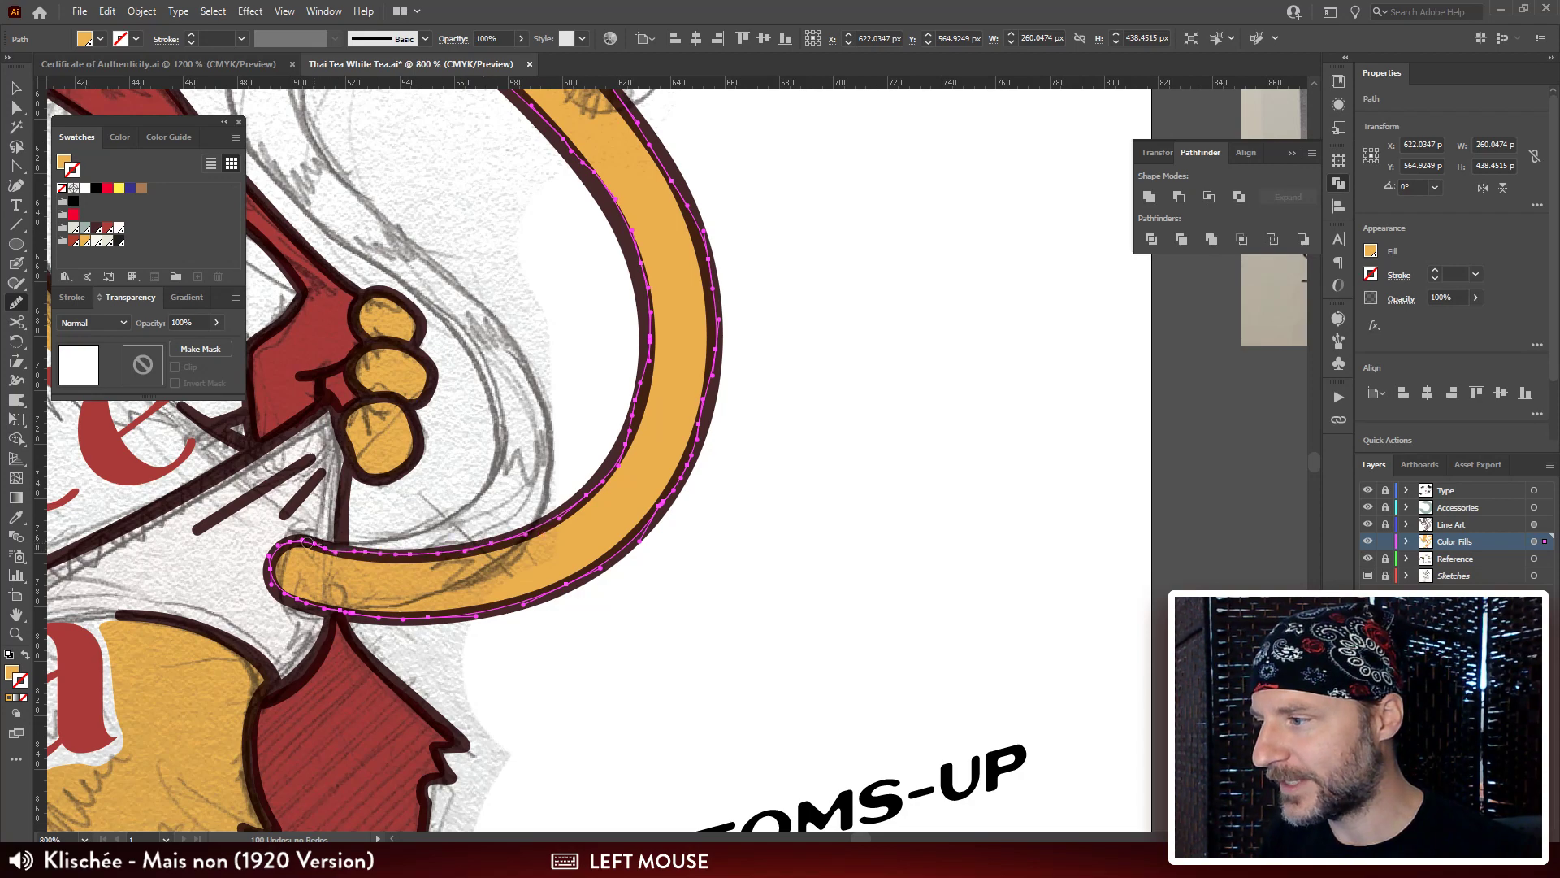
left_click_drag(691, 427, 603, 396)
left_click_drag(603, 329, 594, 398)
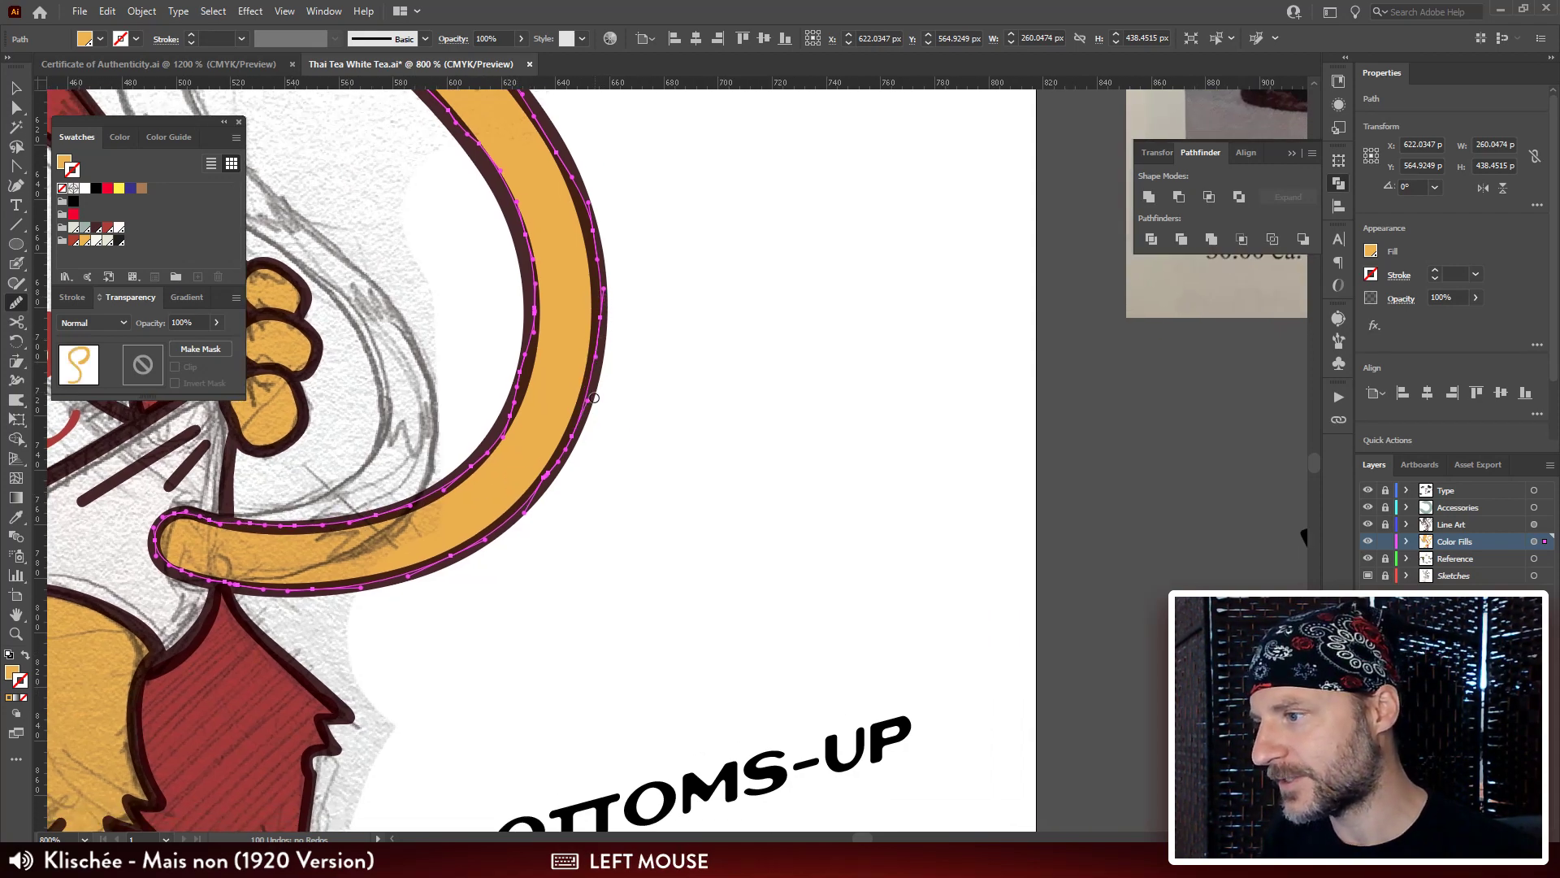
left_click_drag(555, 470, 483, 582)
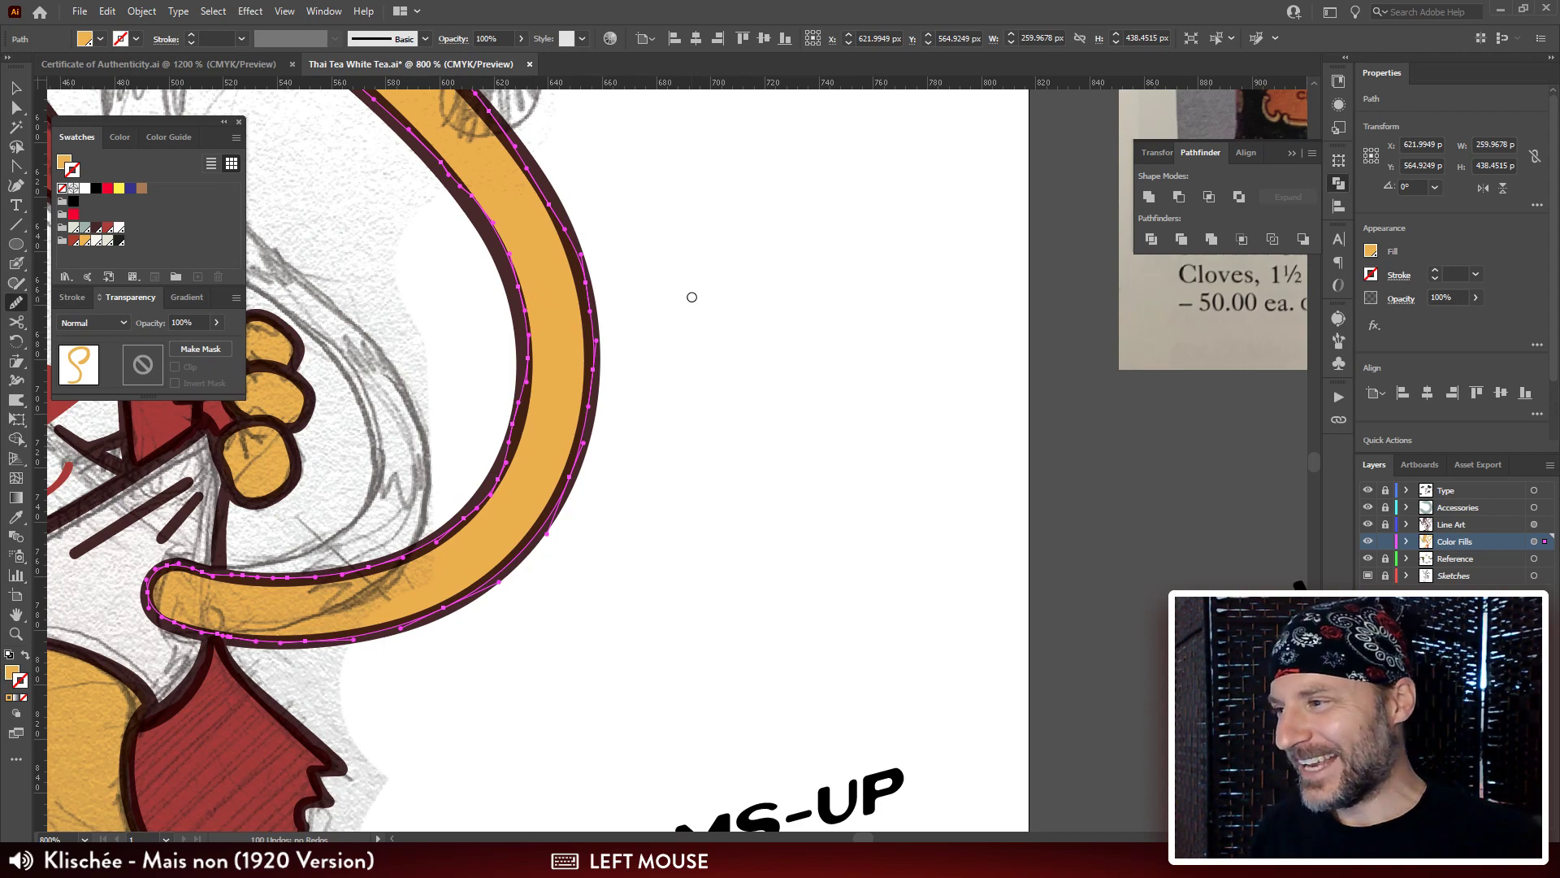
Adjust anchor points on the inner edge of the fill in the tail's lower curve and deselect the path.
key("v")
left_click(782, 291)
left_click_drag(572, 268, 655, 334)
key("a")
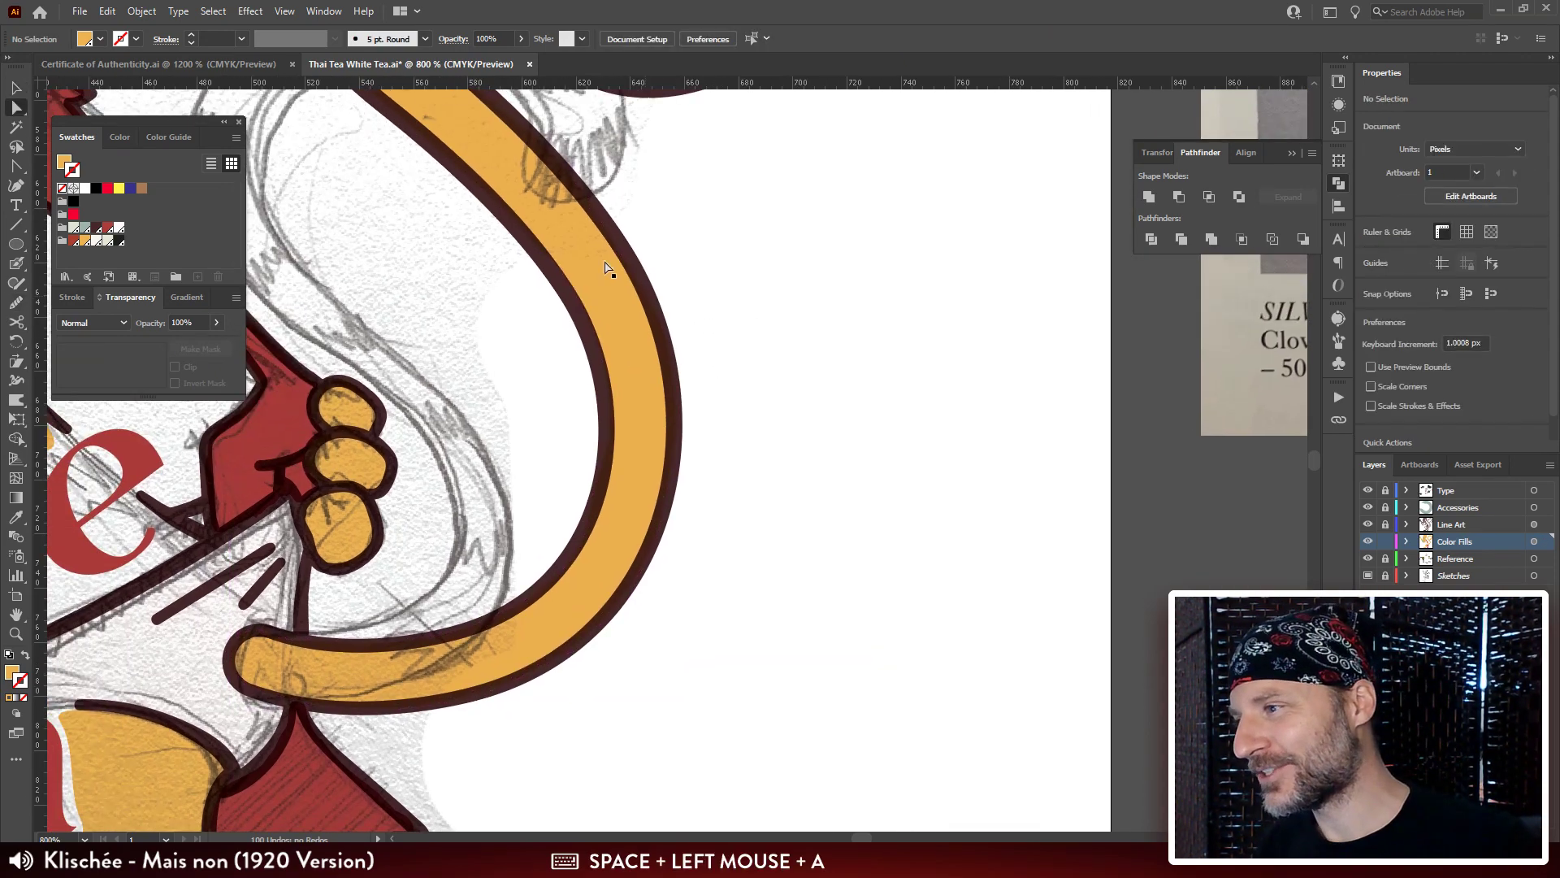
left_click(593, 270)
left_click(557, 274)
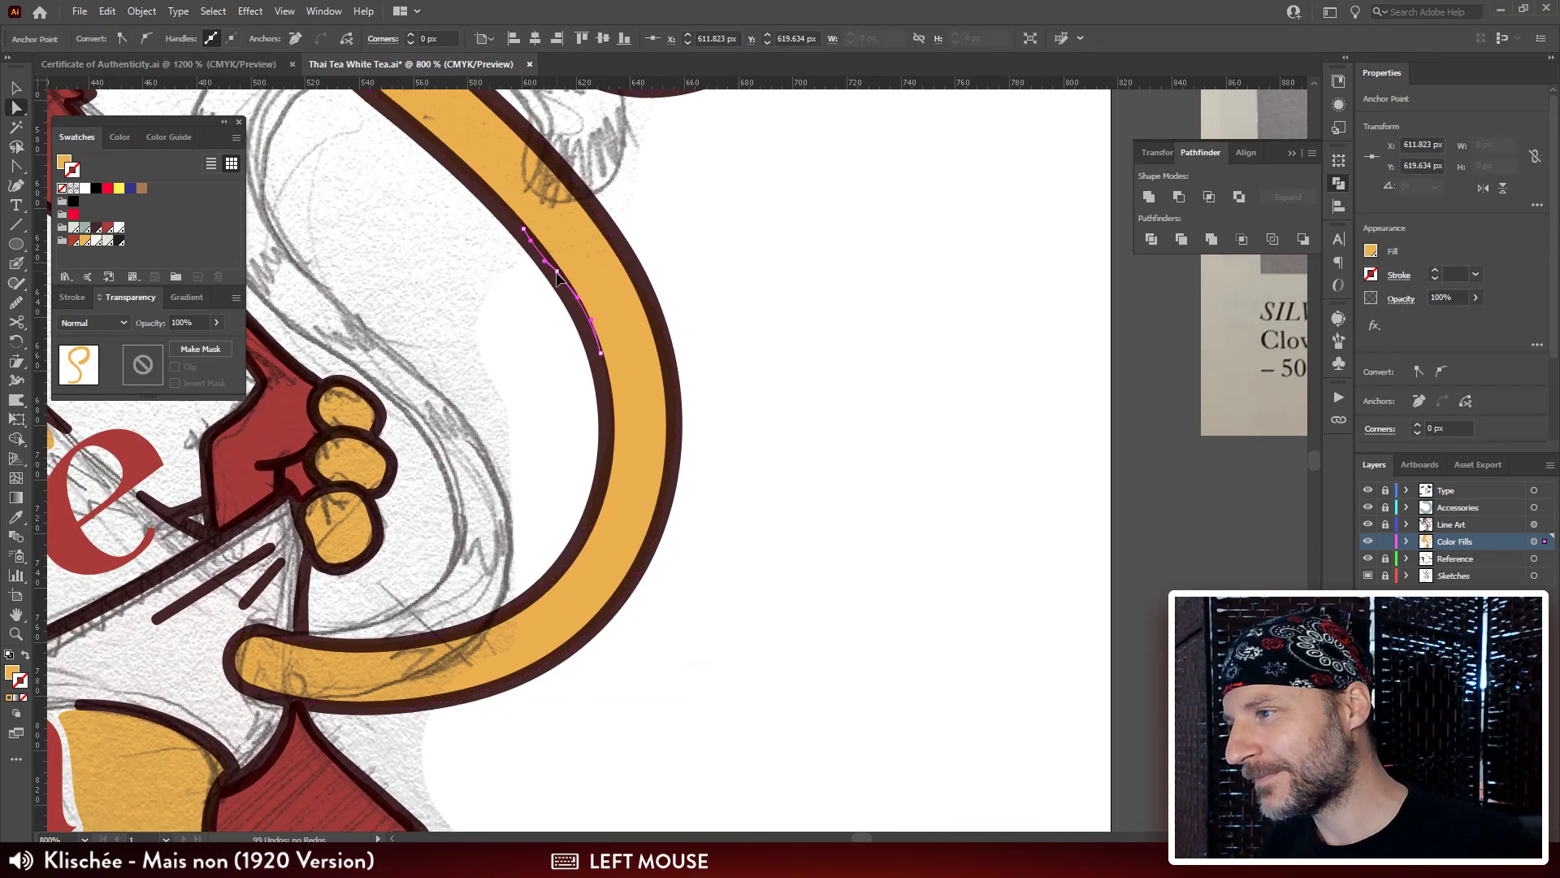
mouse_move(557, 281)
left_mouse_down()
mouse_move(601, 356)
mouse_move(589, 373)
mouse_move(611, 429)
left_mouse_up()
left_click(611, 433)
left_click(881, 411)
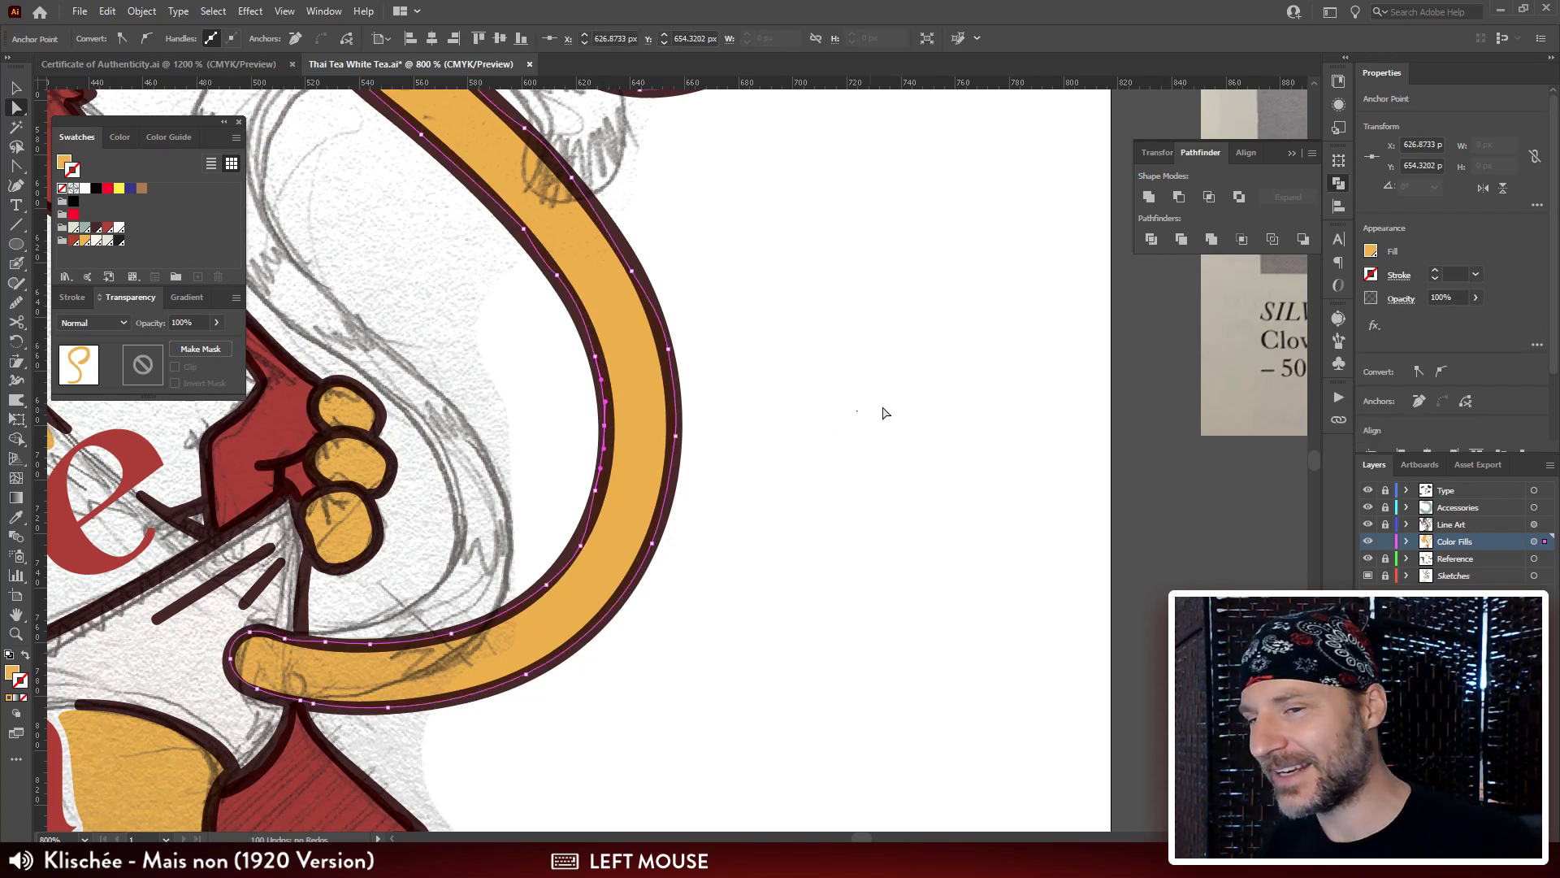
Review the filled tail against the lion, the lettering and the rest of the label at several zoom levels.
key("ctrl+minus")
left_click_drag(544, 493, 662, 686)
left_click_drag(638, 611, 644, 436)
left_click_drag(654, 650, 685, 448)
key("ctrl+minus")
key("ctrl+minus")
key("ctrl+minus")
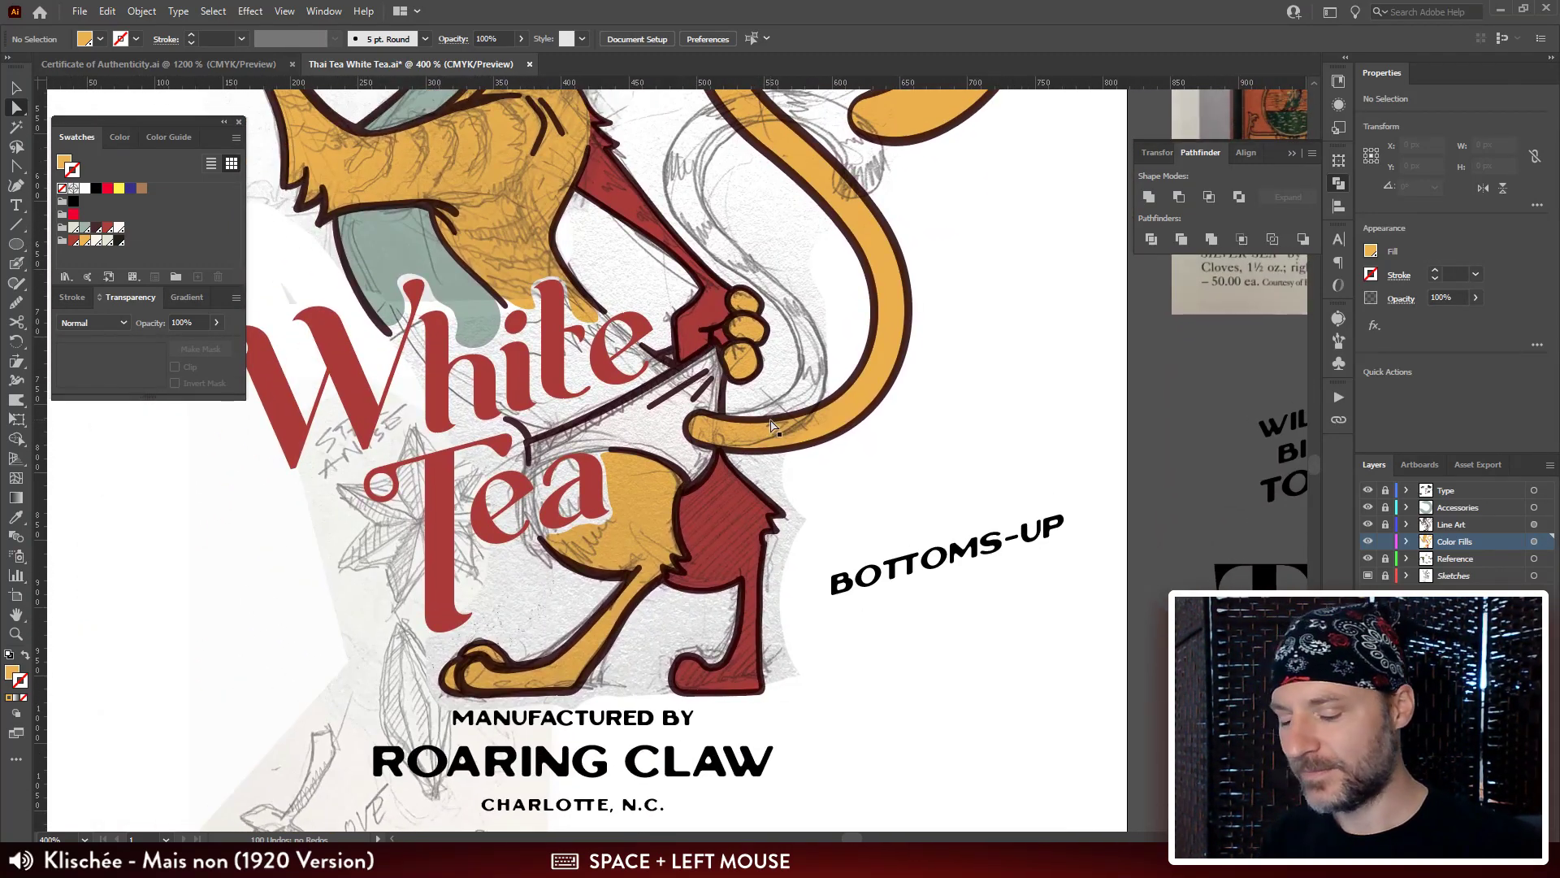
key("ctrl+plus")
key("ctrl+plus")
key("ctrl+plus")
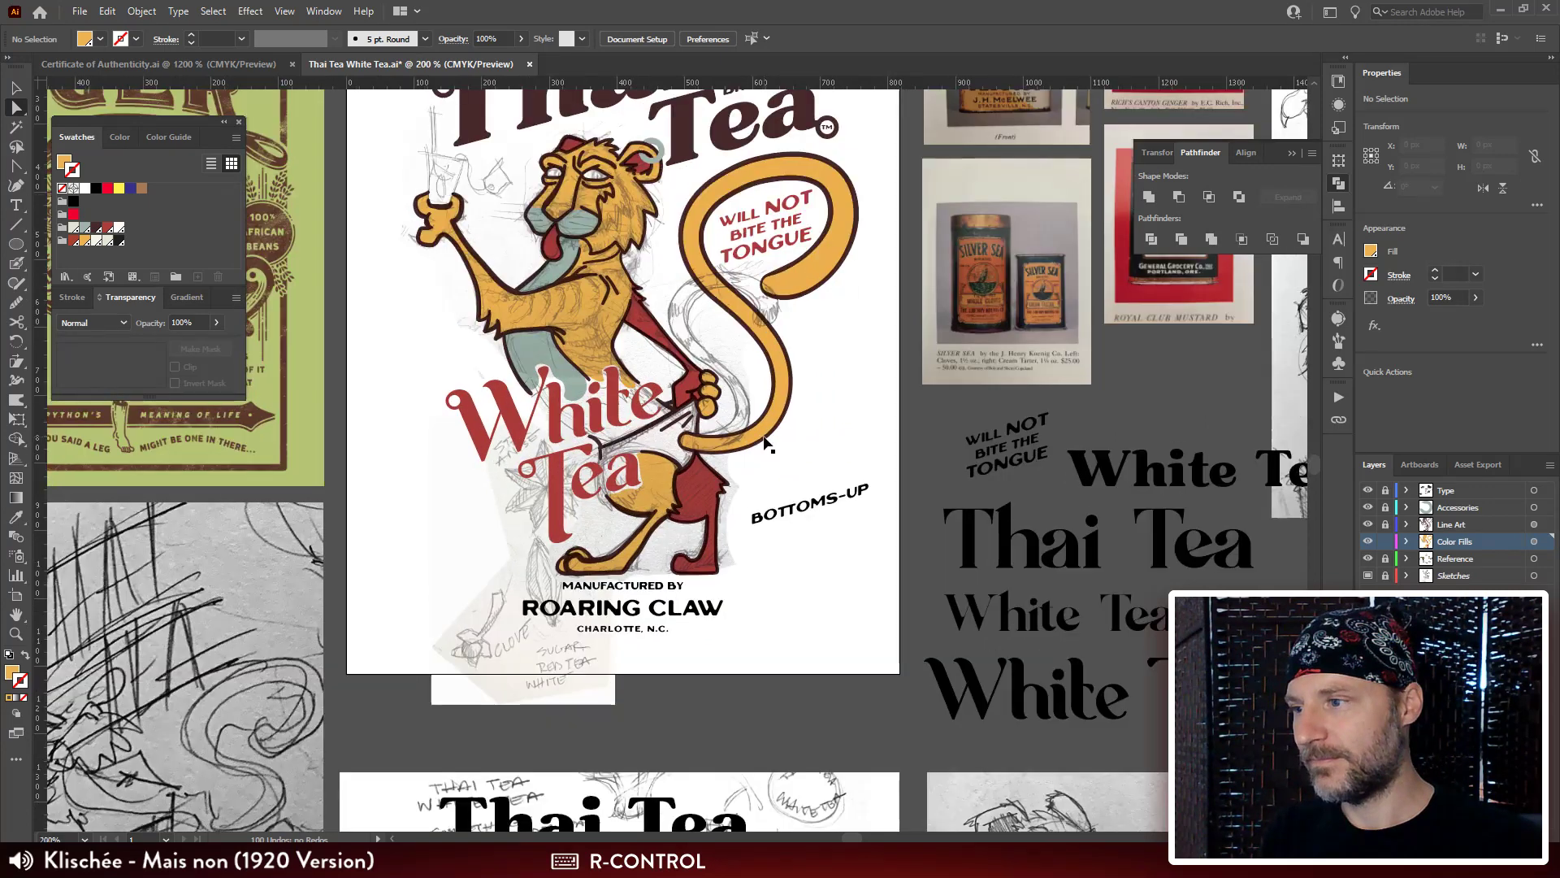
Unlock the Sketches layer and move the ingredients sketch left and down, away from the White Tea lettering and the lion's legs.
left_click_drag(813, 553, 856, 531)
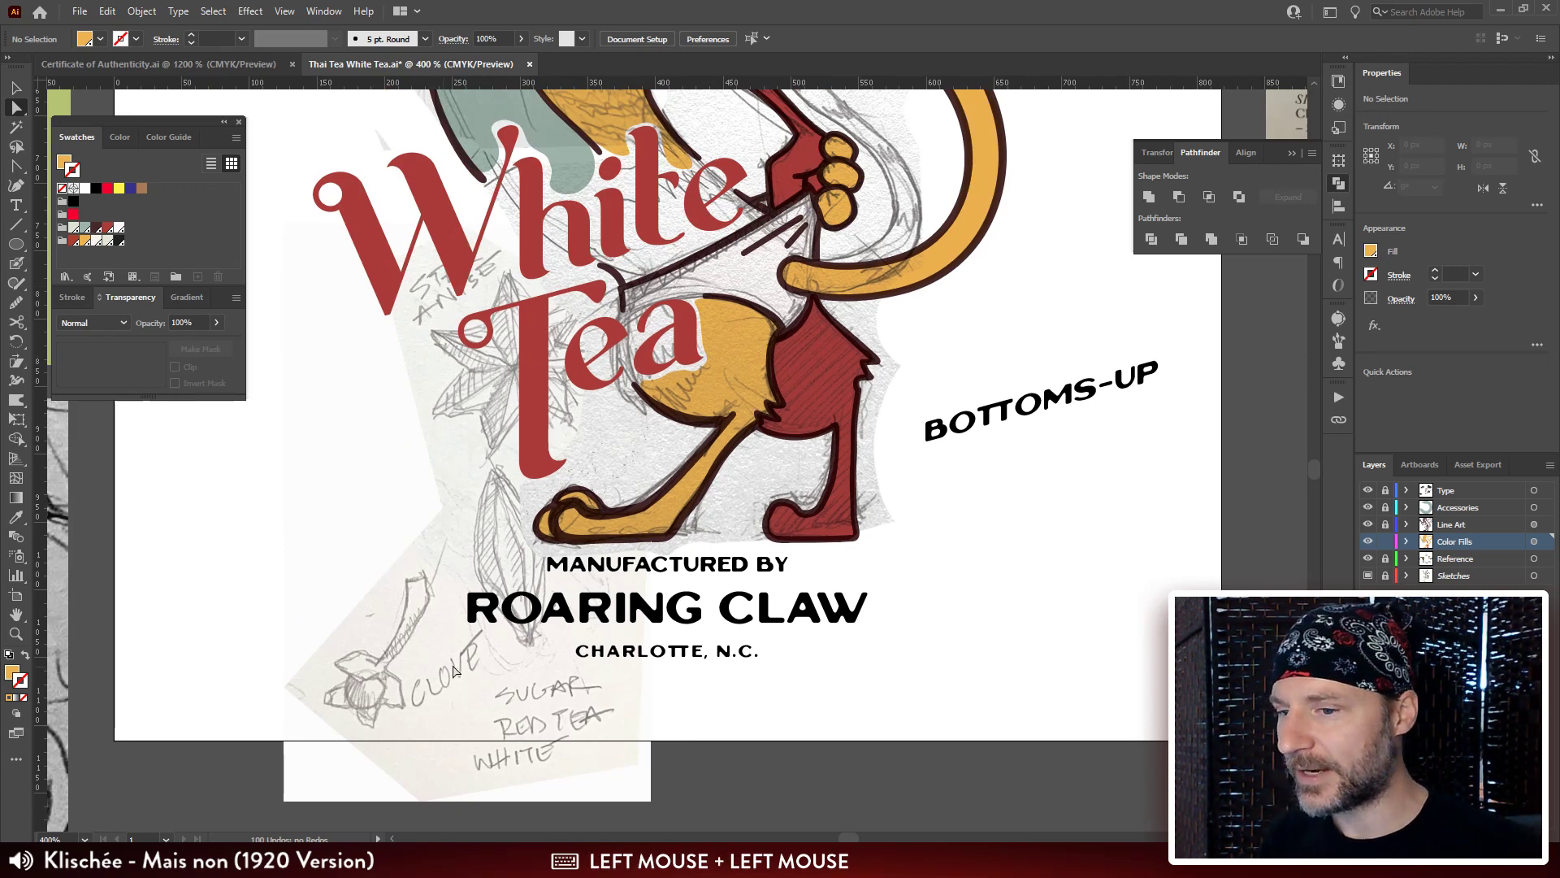
left_click(1385, 575)
mouse_move(513, 659)
left_mouse_down()
mouse_move(345, 699)
mouse_move(344, 715)
mouse_move(364, 703)
left_mouse_up()
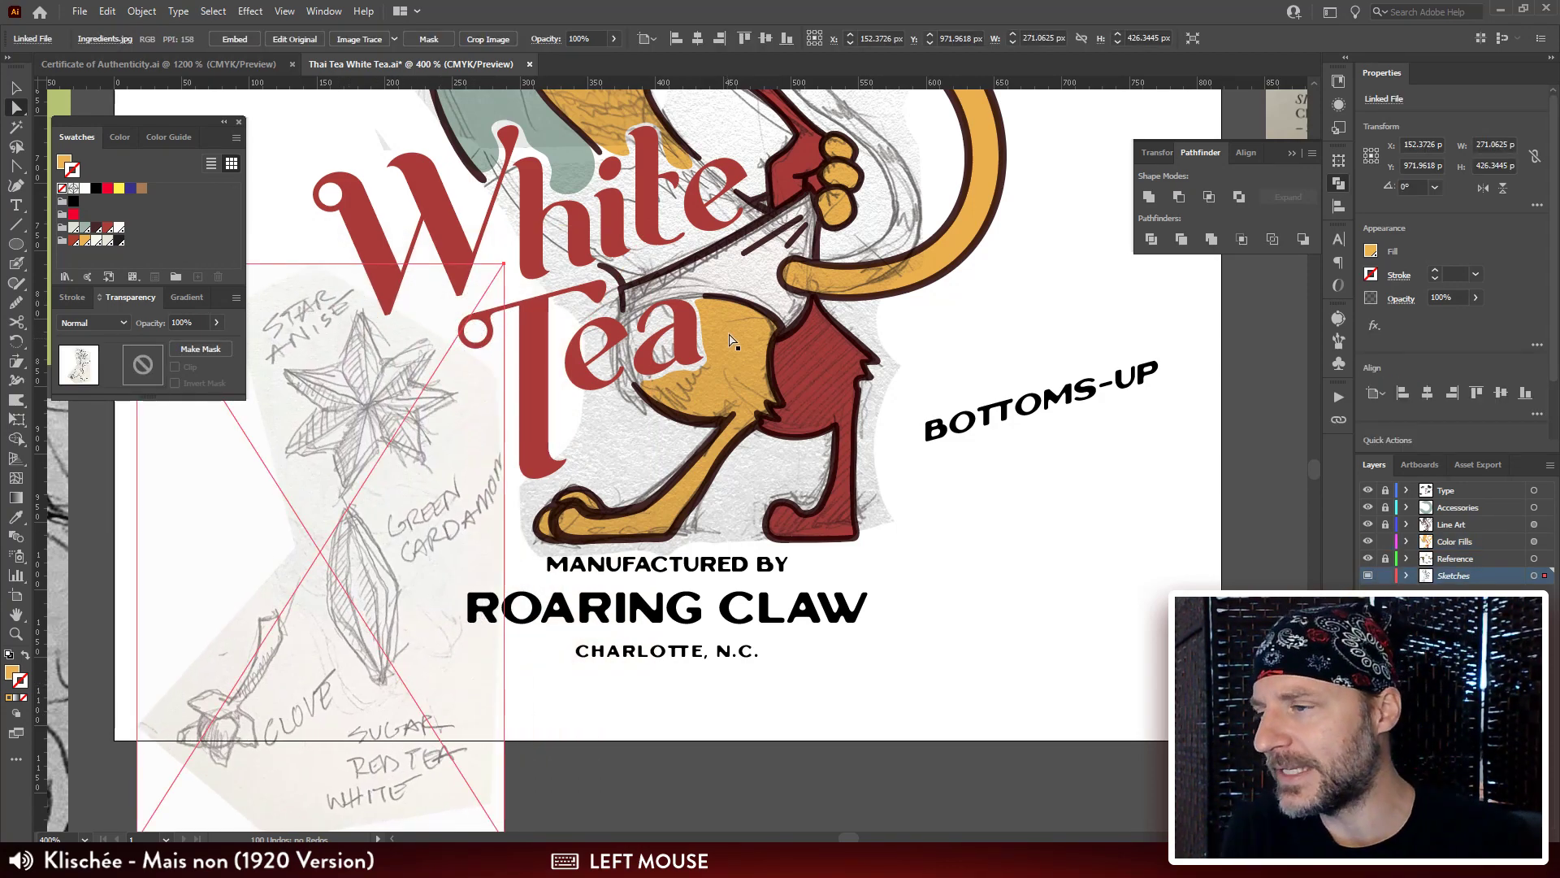
Examine the whole label with the moved sketch, deselect the sketch and inspect the lion's body and tail up close.
left_click_drag(742, 347, 735, 473)
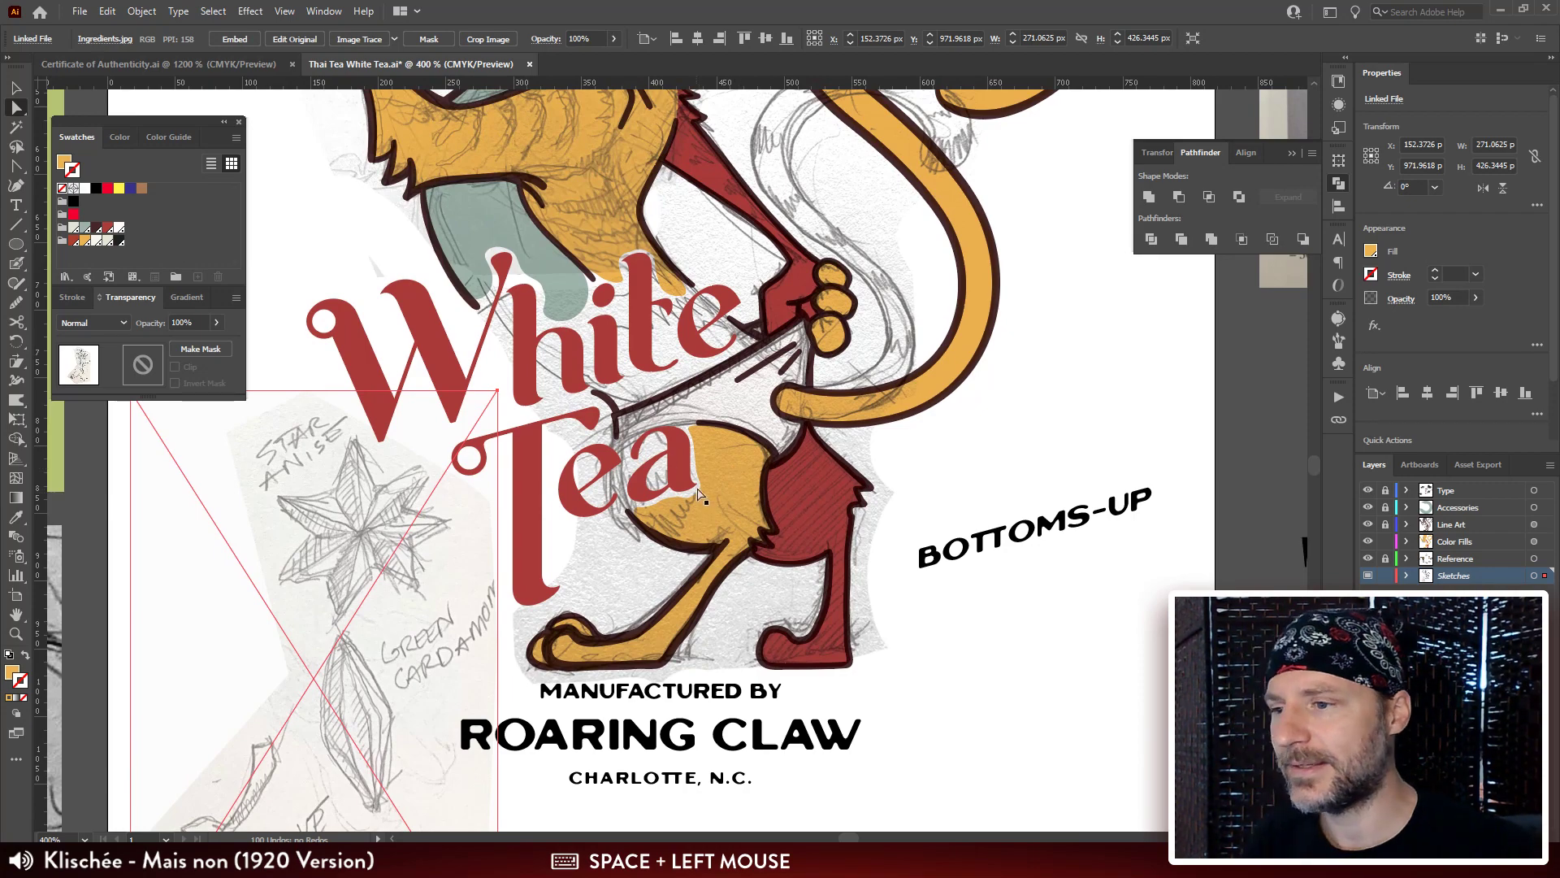
key("ctrl+minus")
key("ctrl+minus")
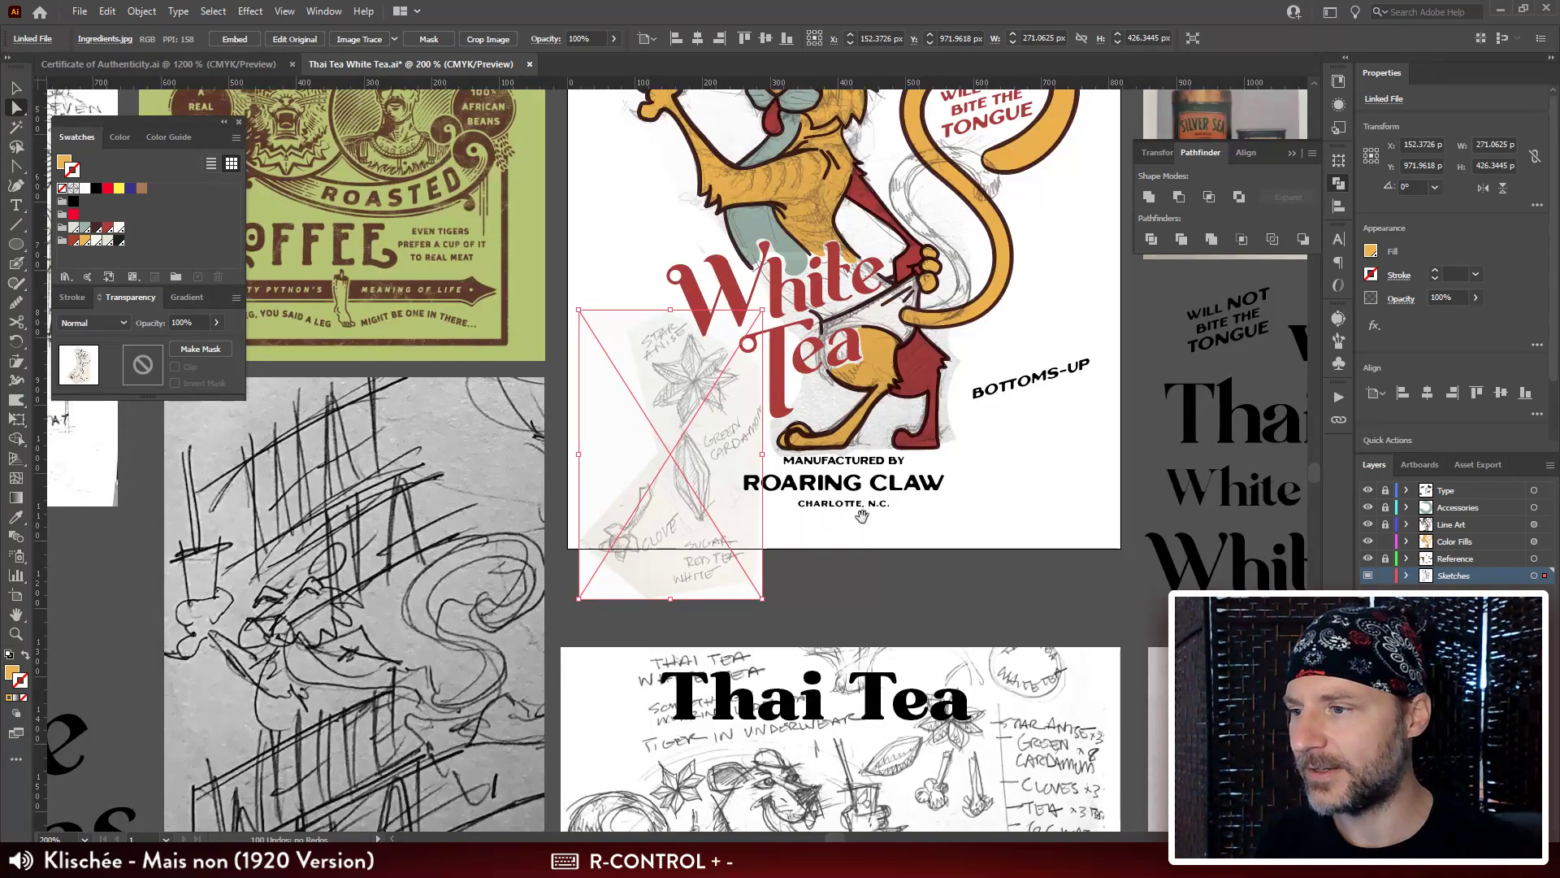
mouse_move(691, 566)
left_mouse_down()
mouse_move(684, 728)
mouse_move(638, 533)
left_mouse_up()
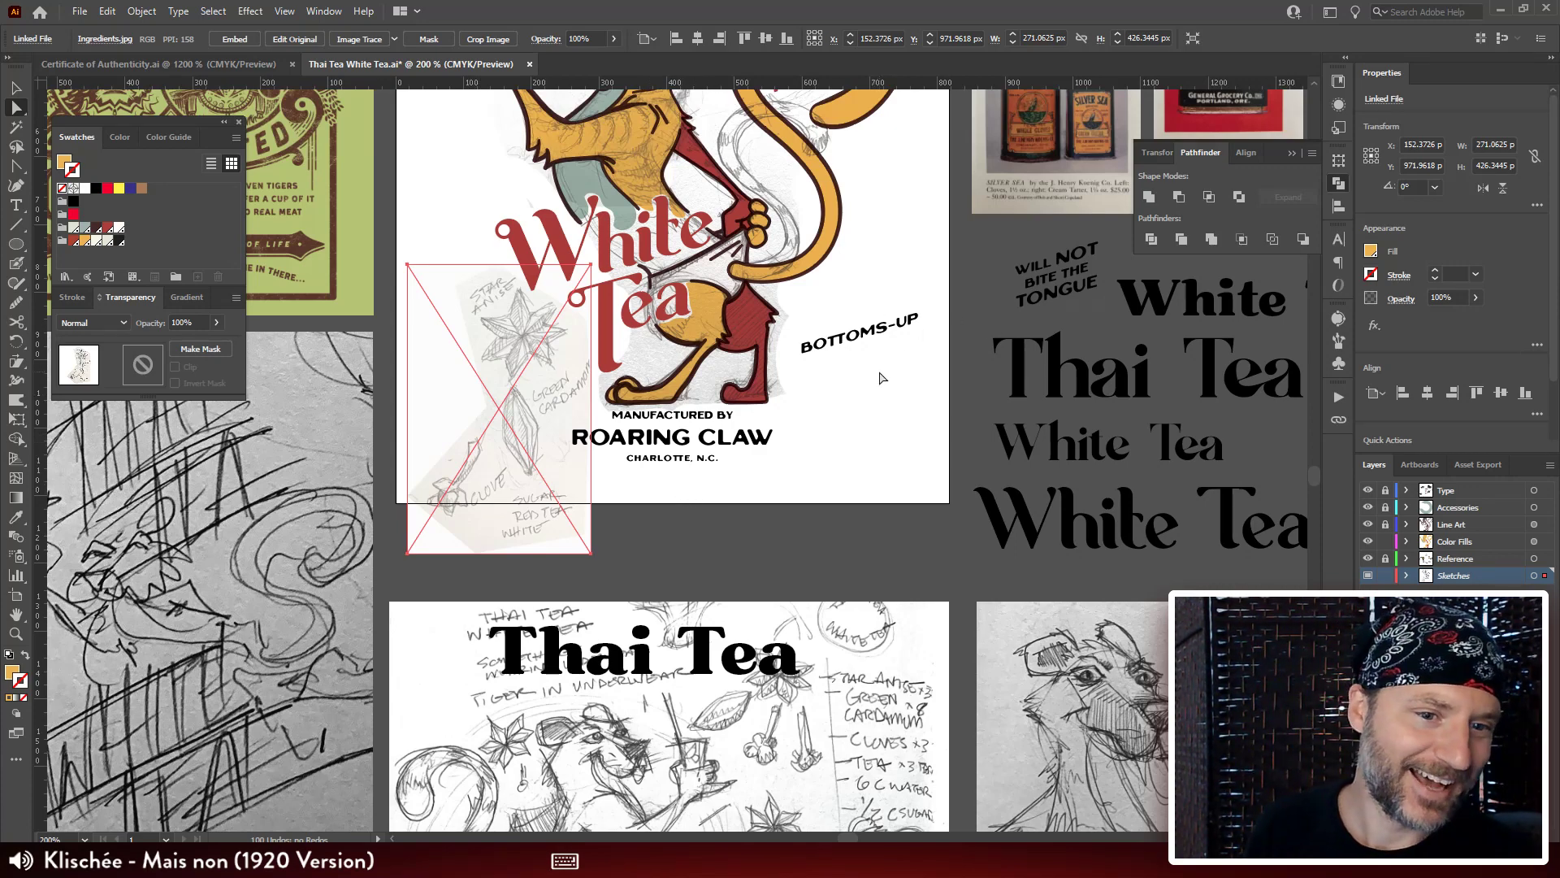
left_click_drag(985, 257, 981, 362)
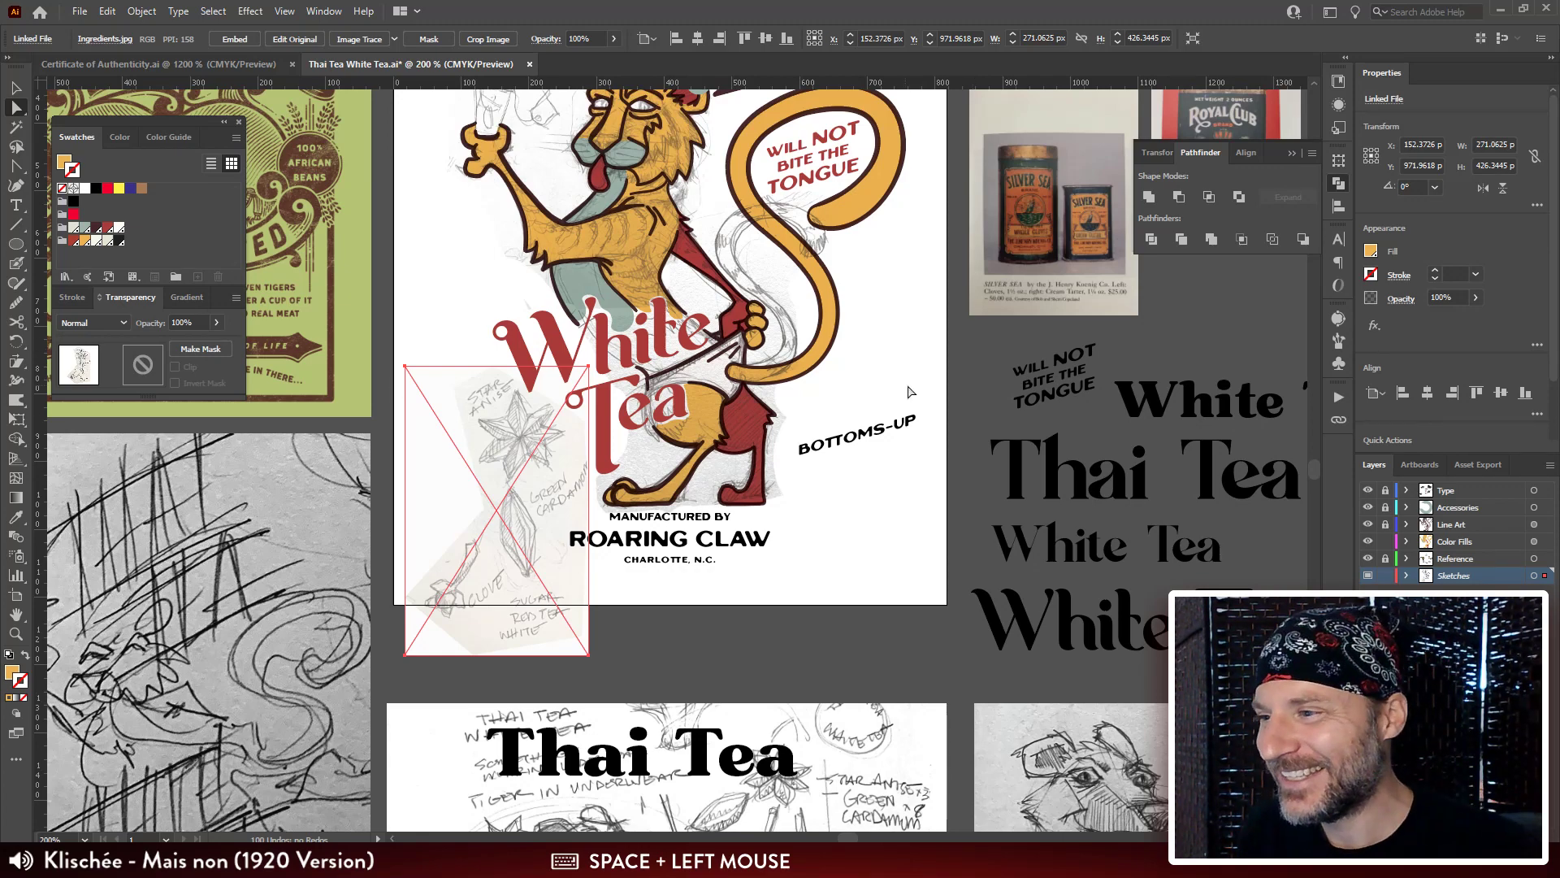
left_click_drag(910, 391, 812, 589)
key("ctrl+equal")
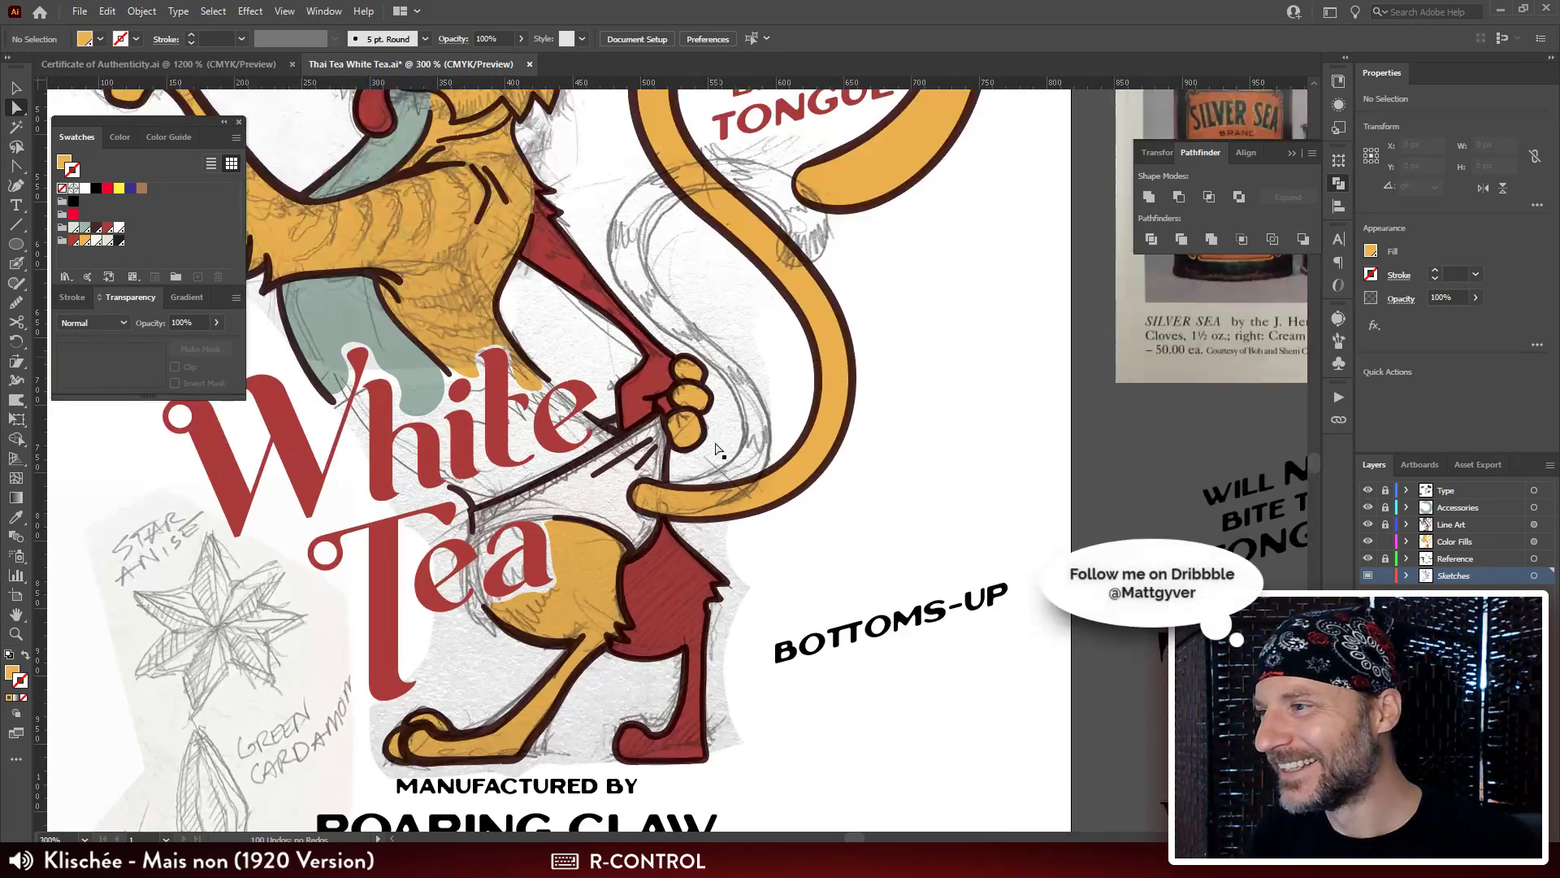
left_click_drag(718, 450, 881, 565)
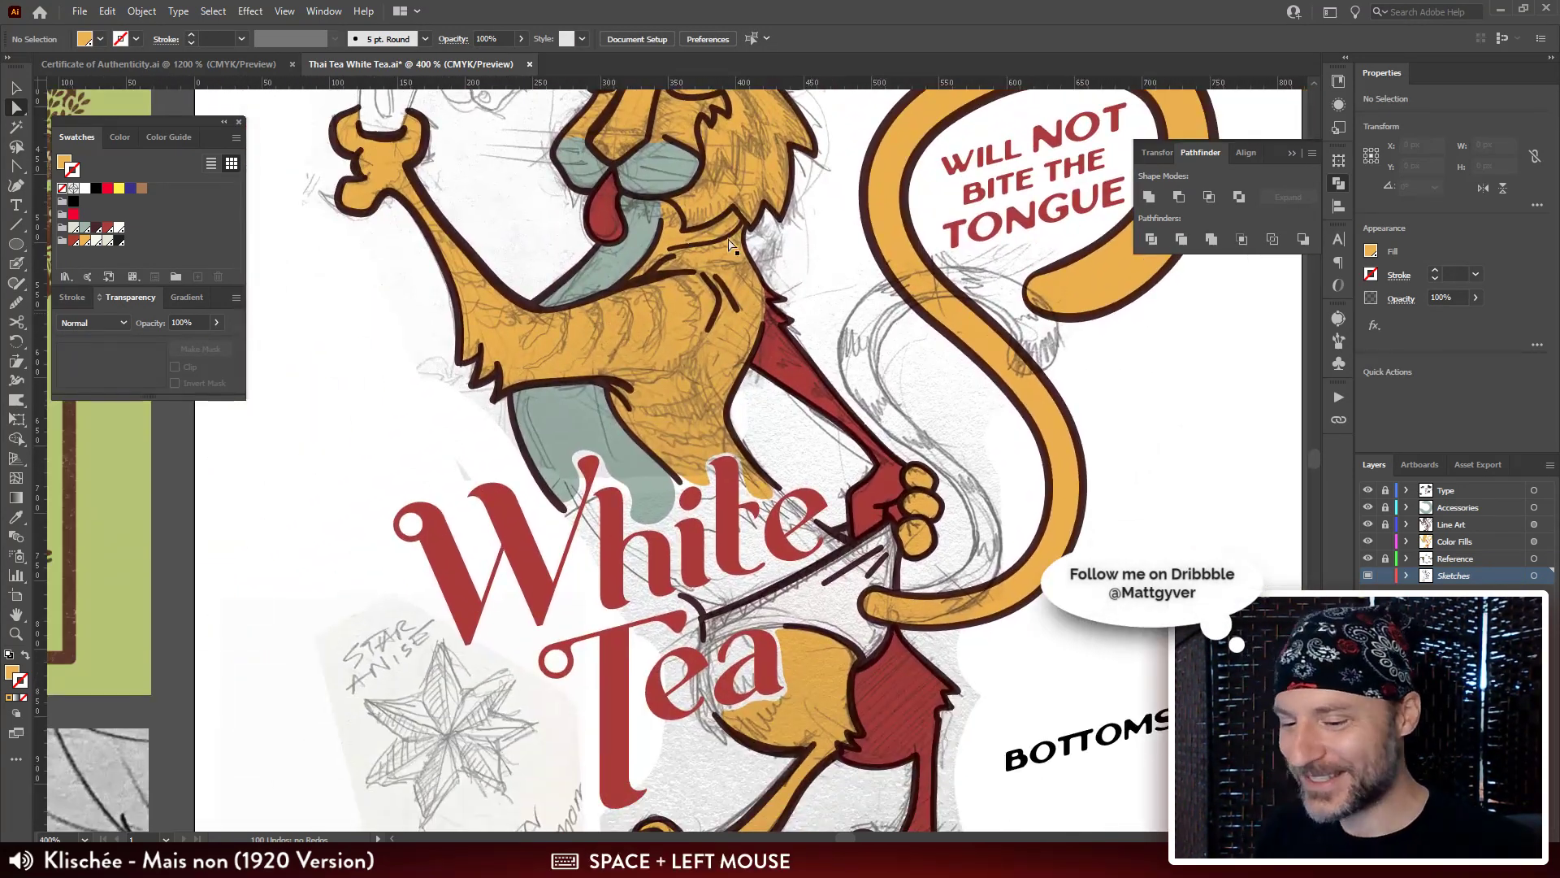
Choose the Paintbrush, unlock only the Line Art layer with all other layers locked, and make it the active layer.
left_click(674, 461, "ctrl")
left_click_drag(675, 461, 660, 428)
key("b")
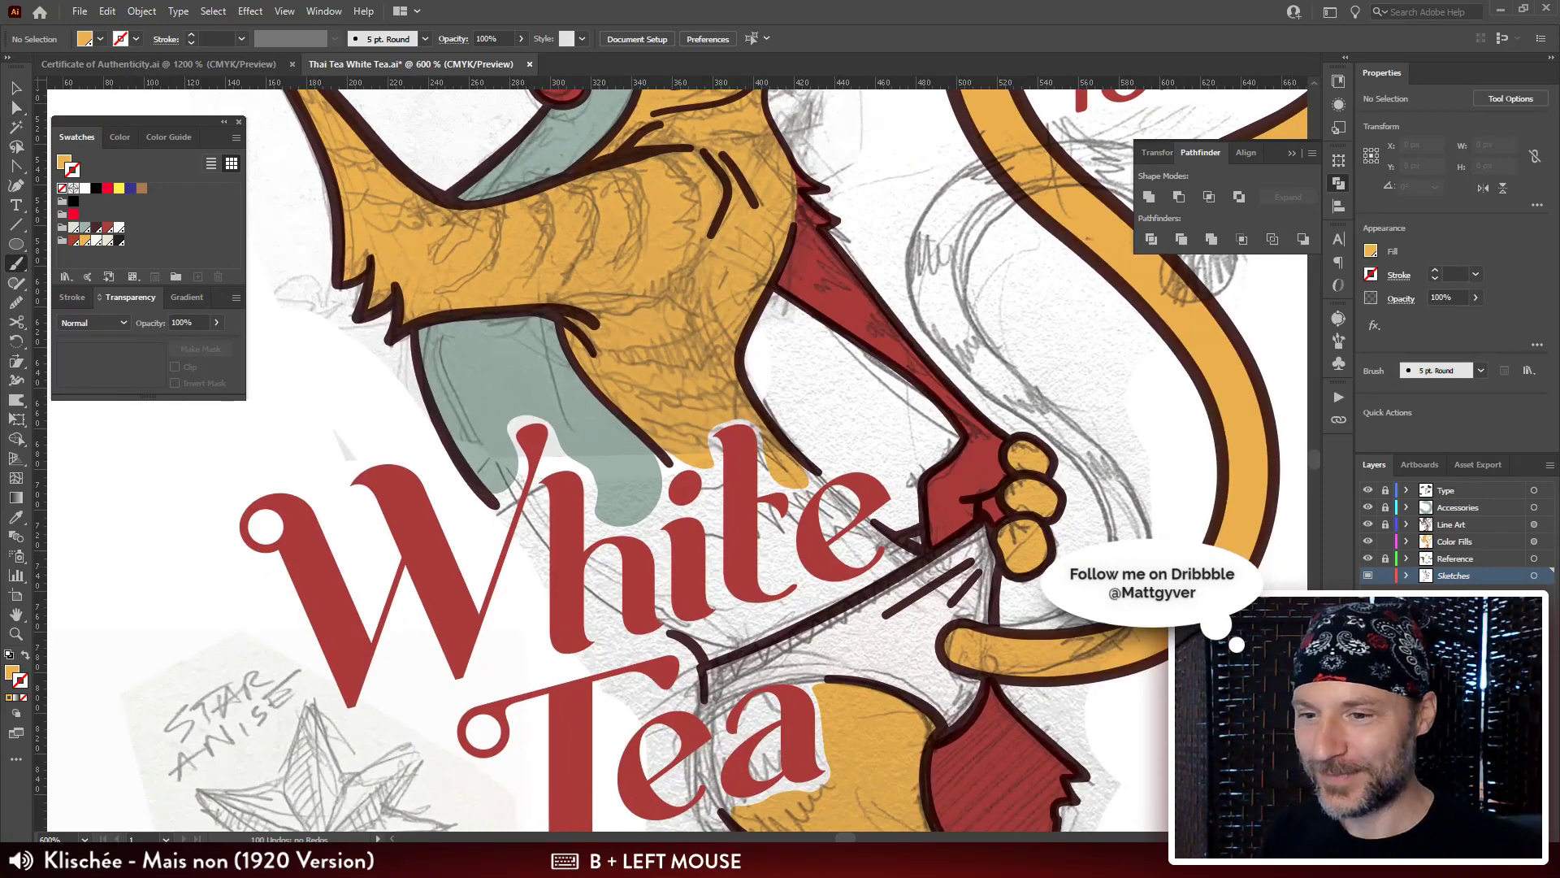
left_click(1385, 524)
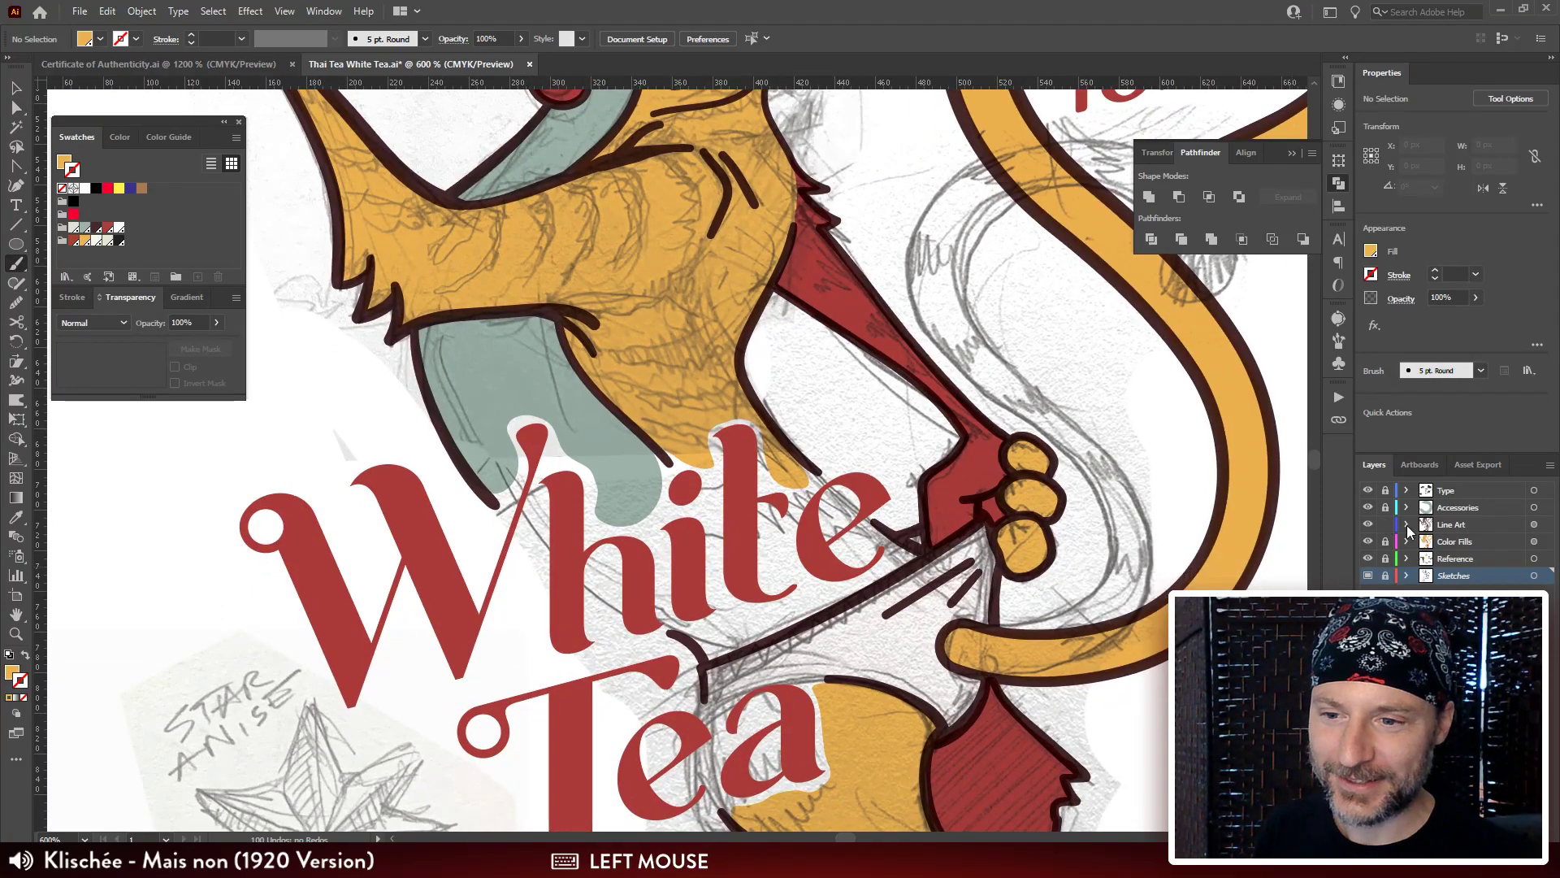
left_click(1462, 524)
Hide the Line Art layer to inspect the tiger's color fills and sketch without outlines, and show it again.
left_click(1367, 524)
key("space")
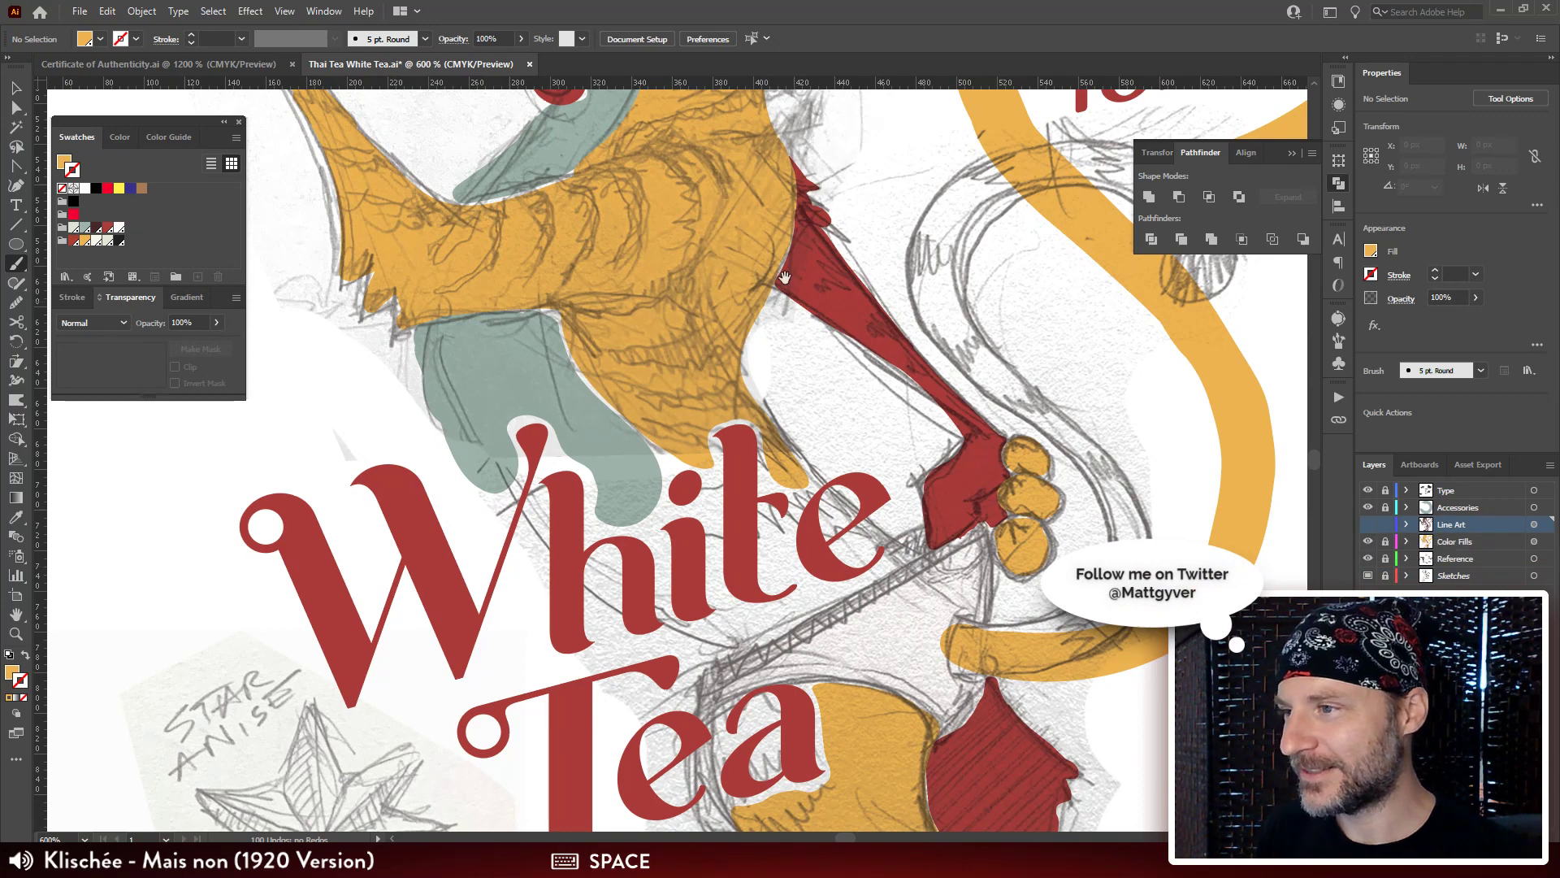
left_click_drag(784, 278, 744, 562)
left_click(1369, 524)
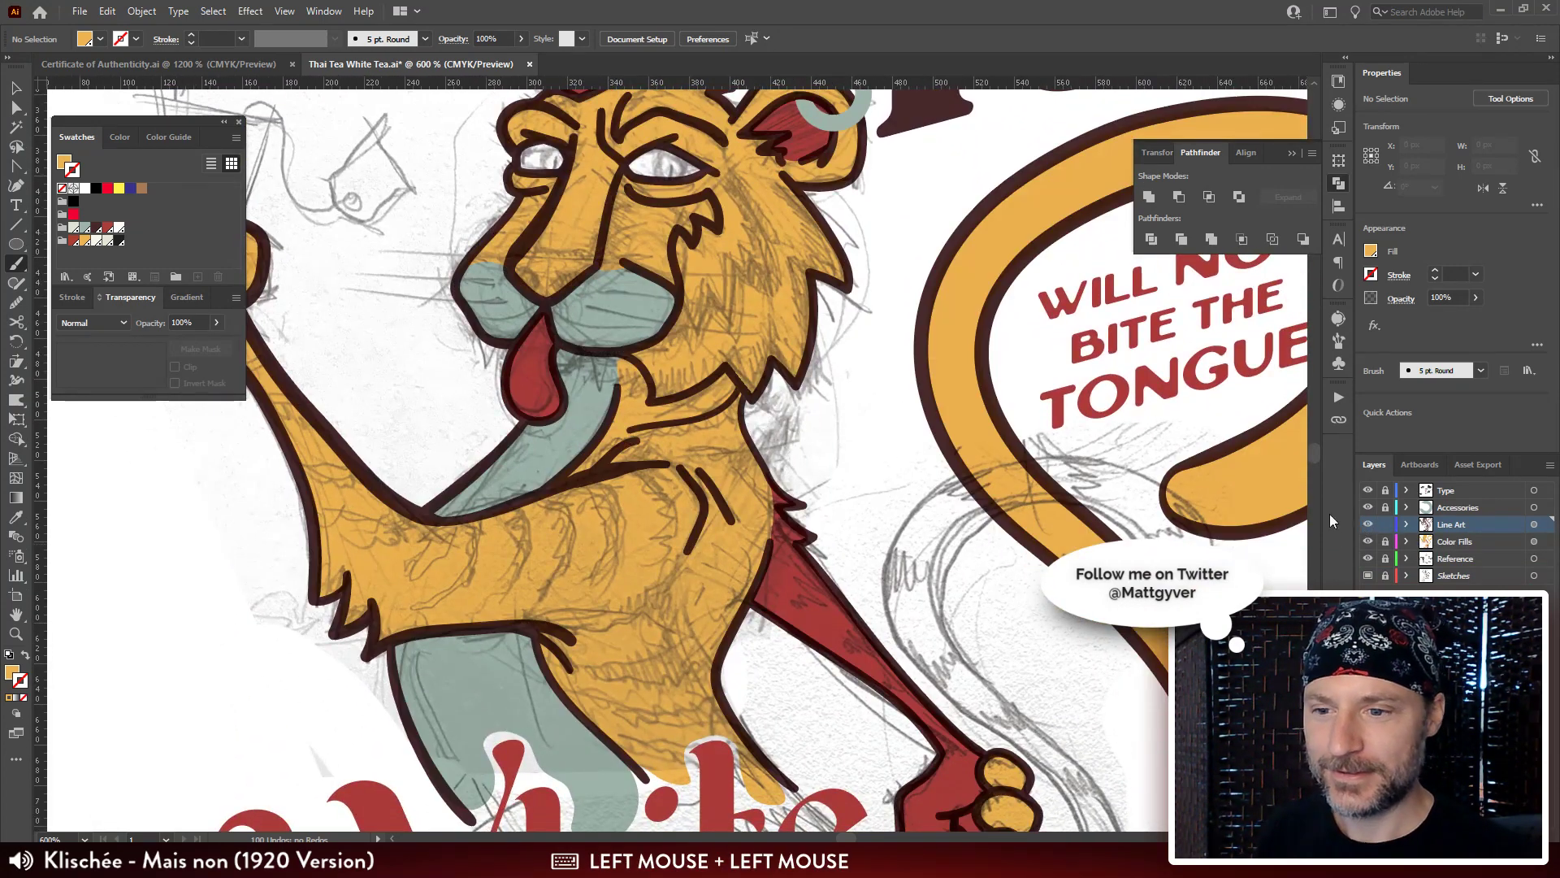
key("space")
left_click_drag(656, 137, 634, 304)
left_click_drag(893, 366, 845, 52)
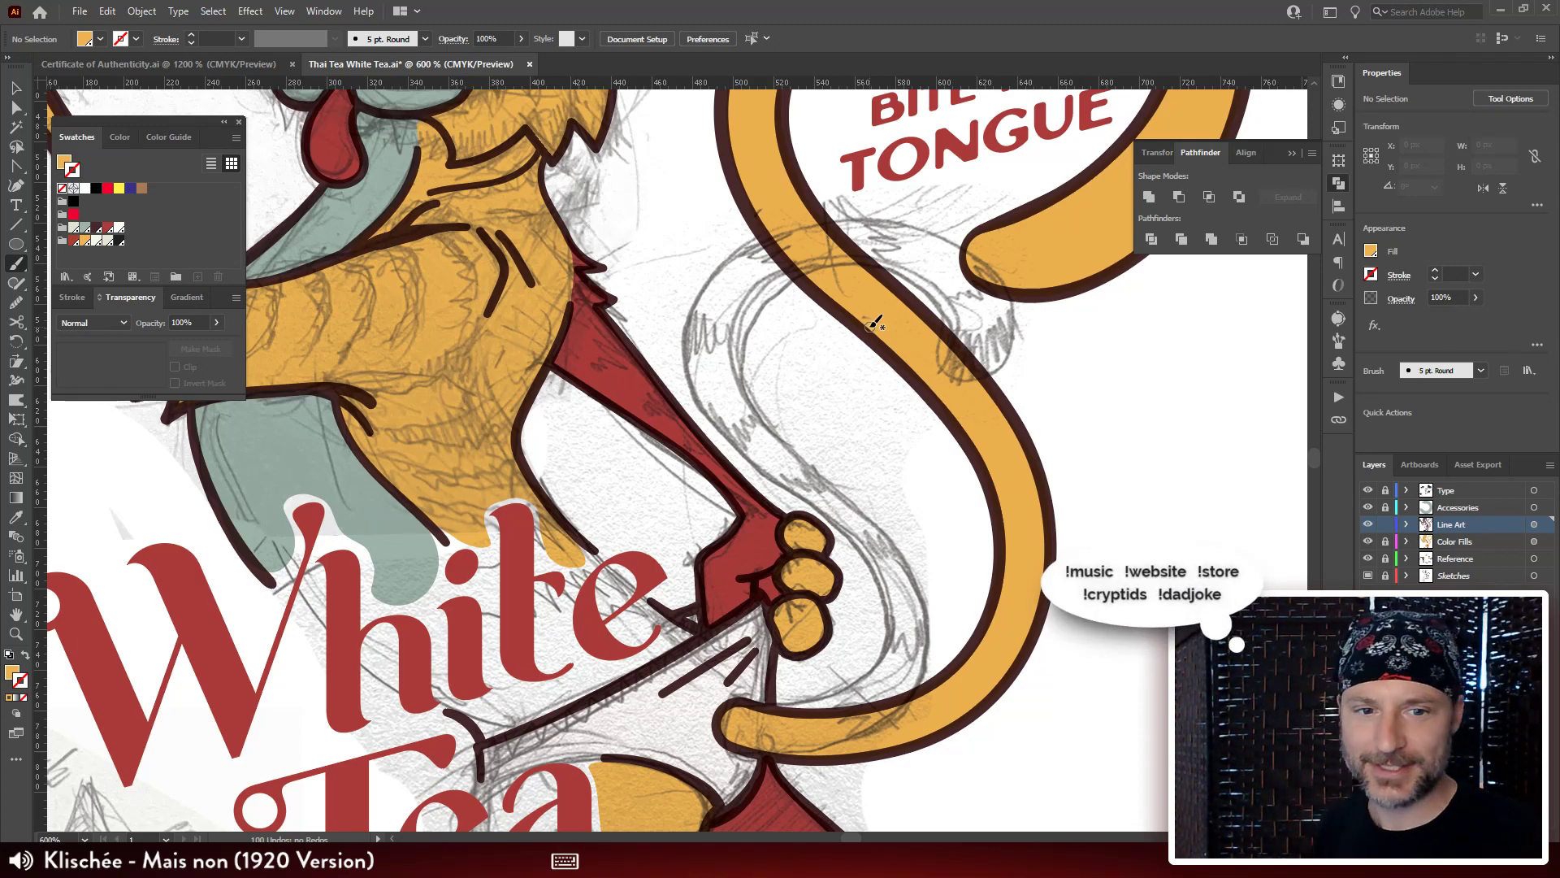
key("v")
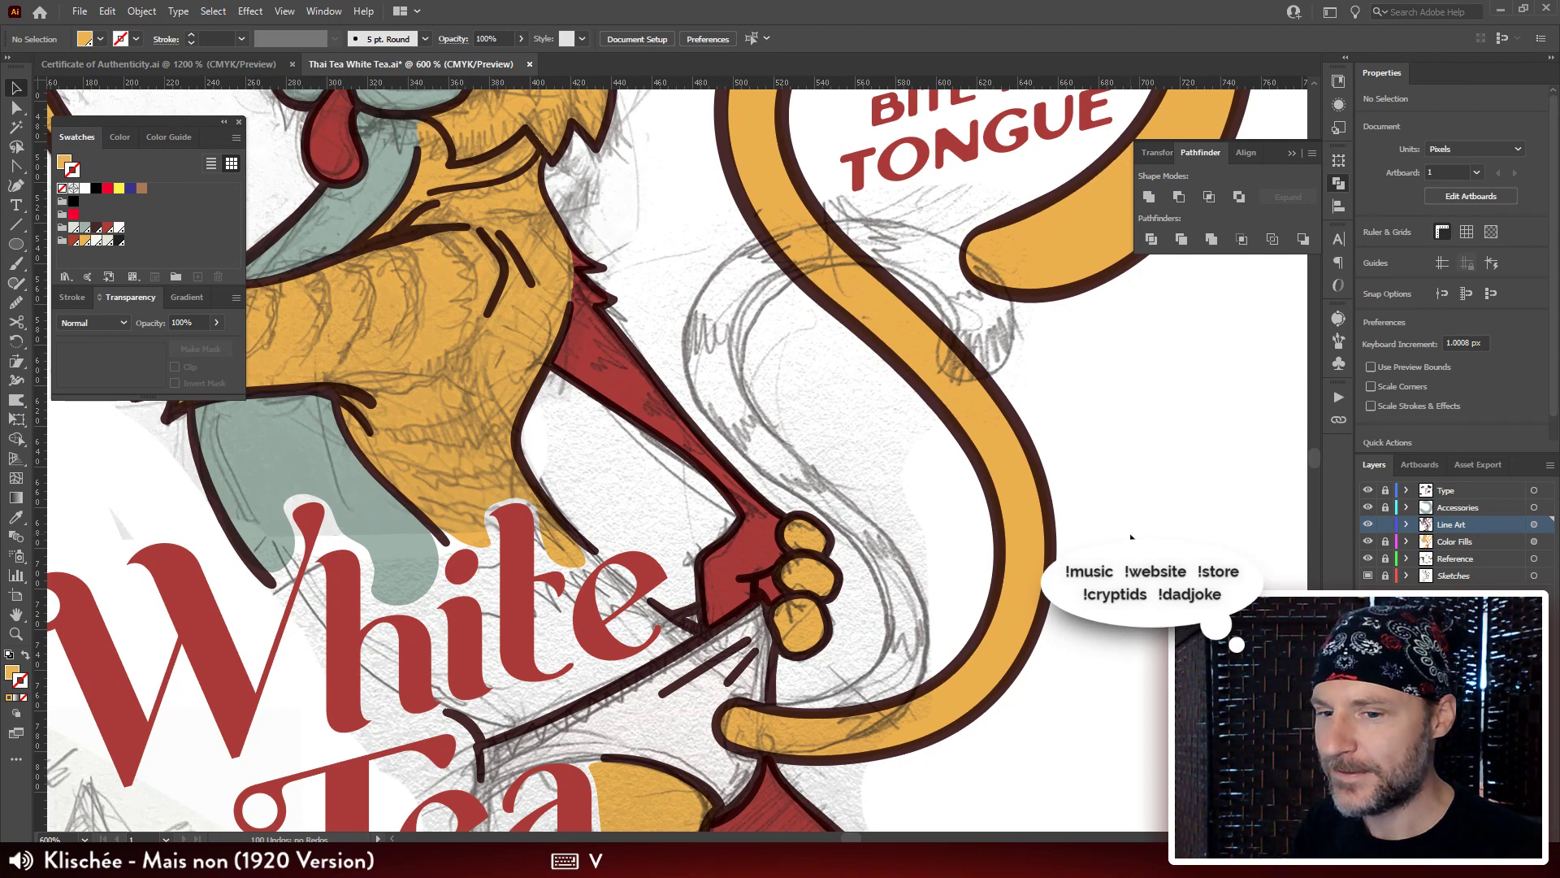
left_click(1131, 537)
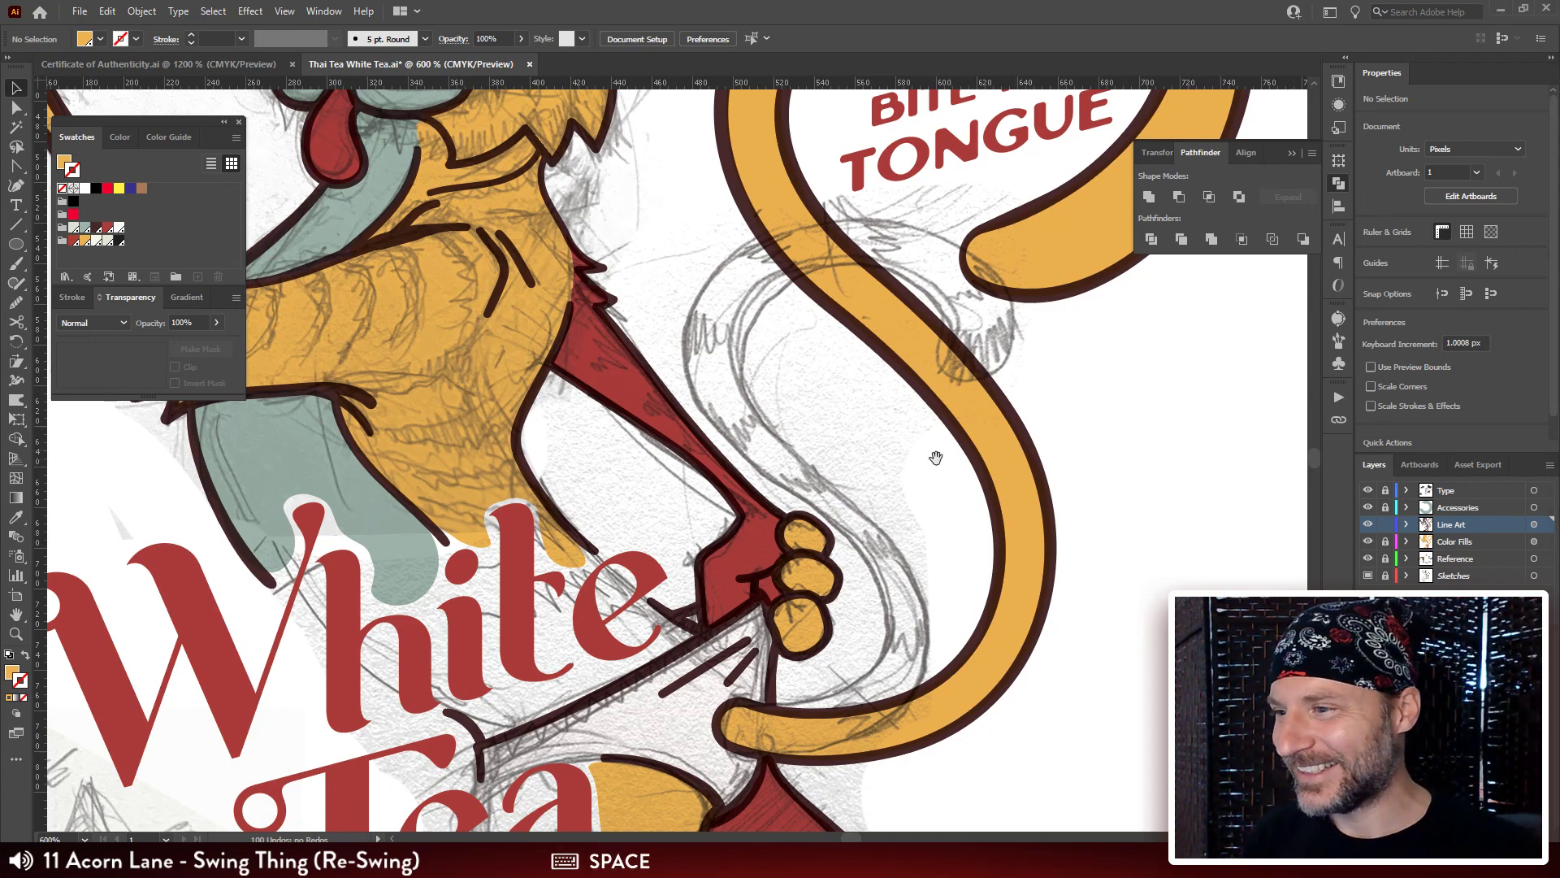
left_click_drag(933, 452, 1032, 518)
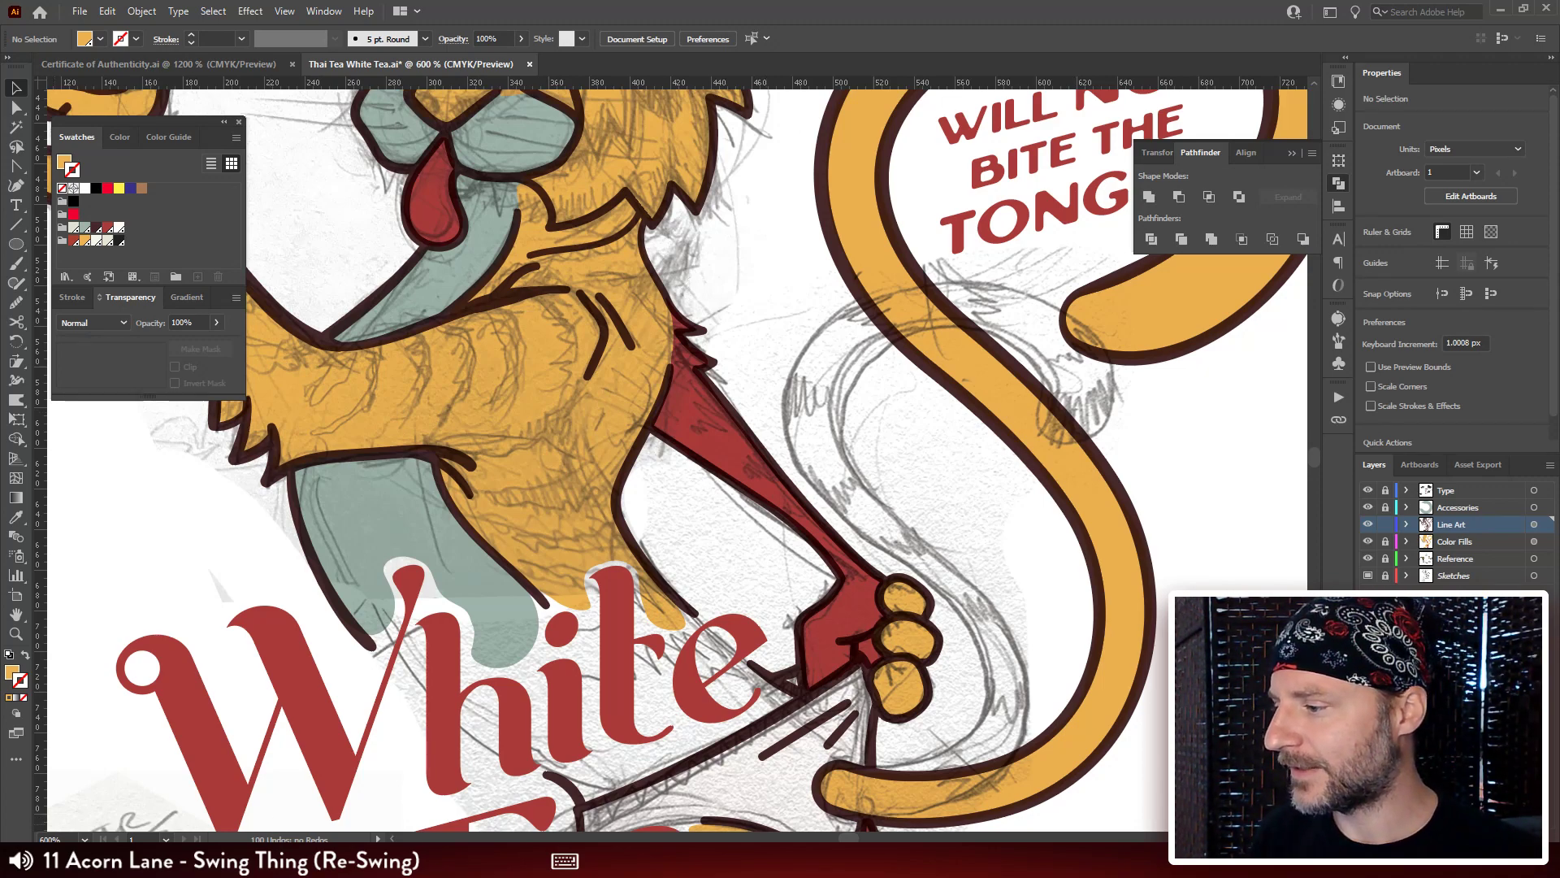
Switch to File Explorer and look through Google Drive and the Fonts Creative folder in OneDrive.
left_click(265, 859)
left_click(1209, 383)
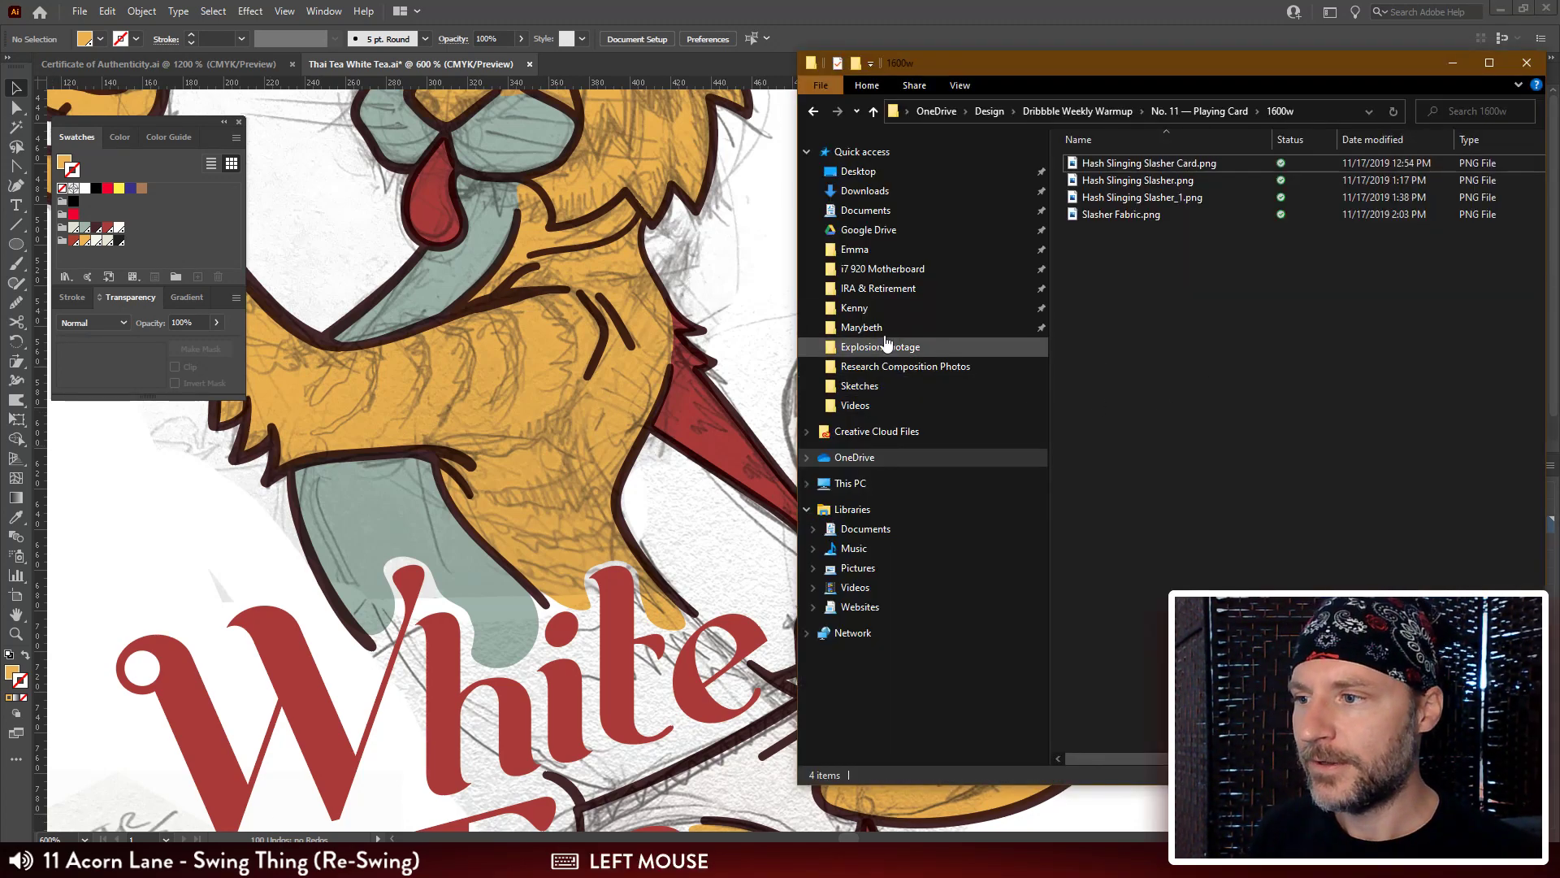
left_click(886, 230)
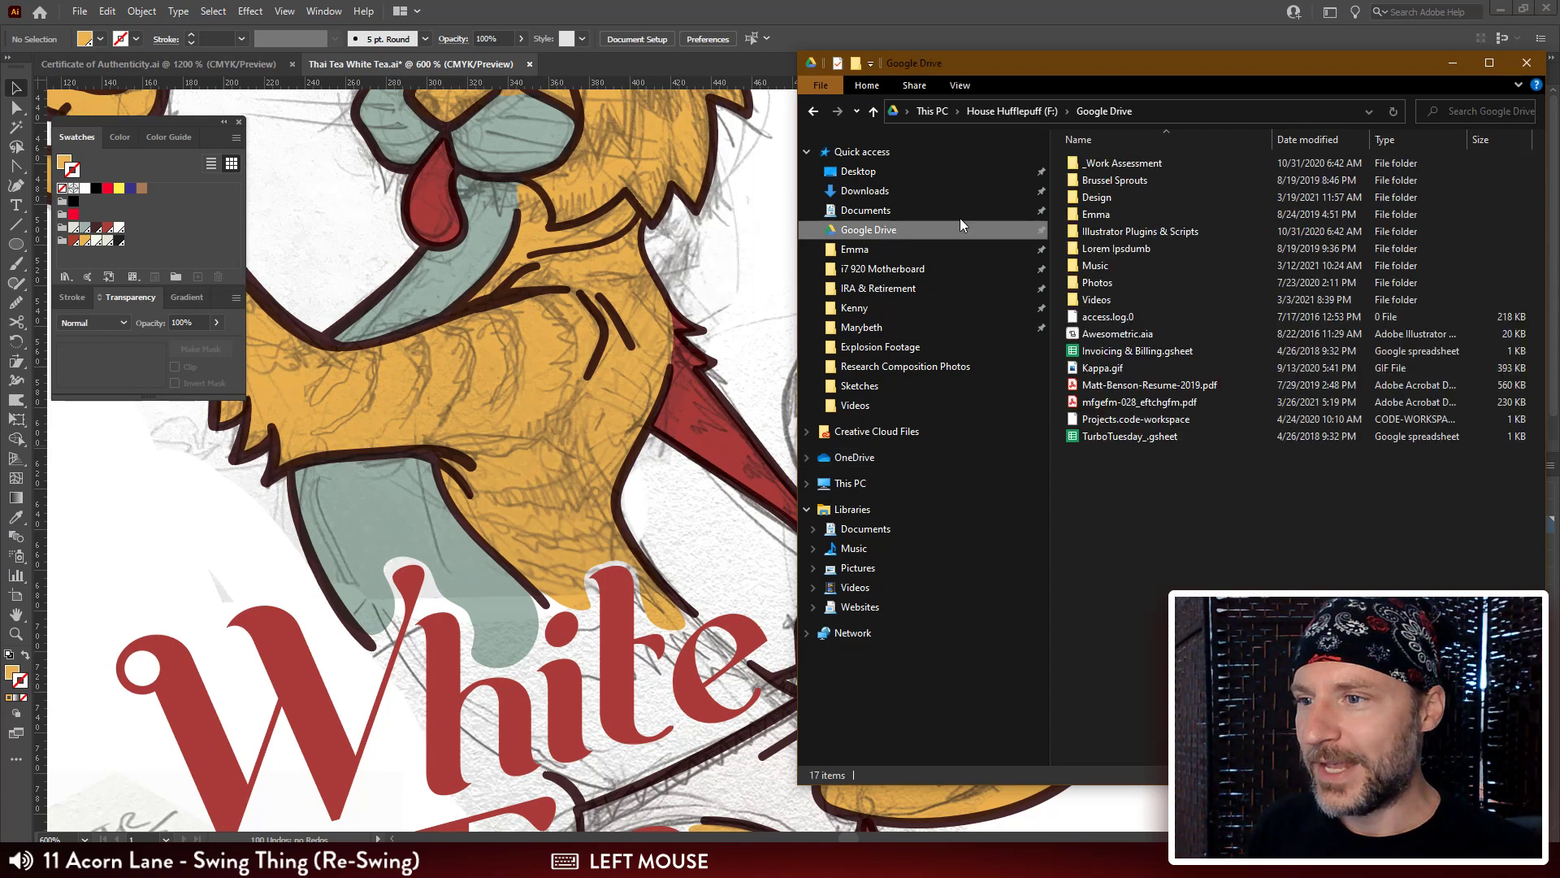
left_click(879, 456)
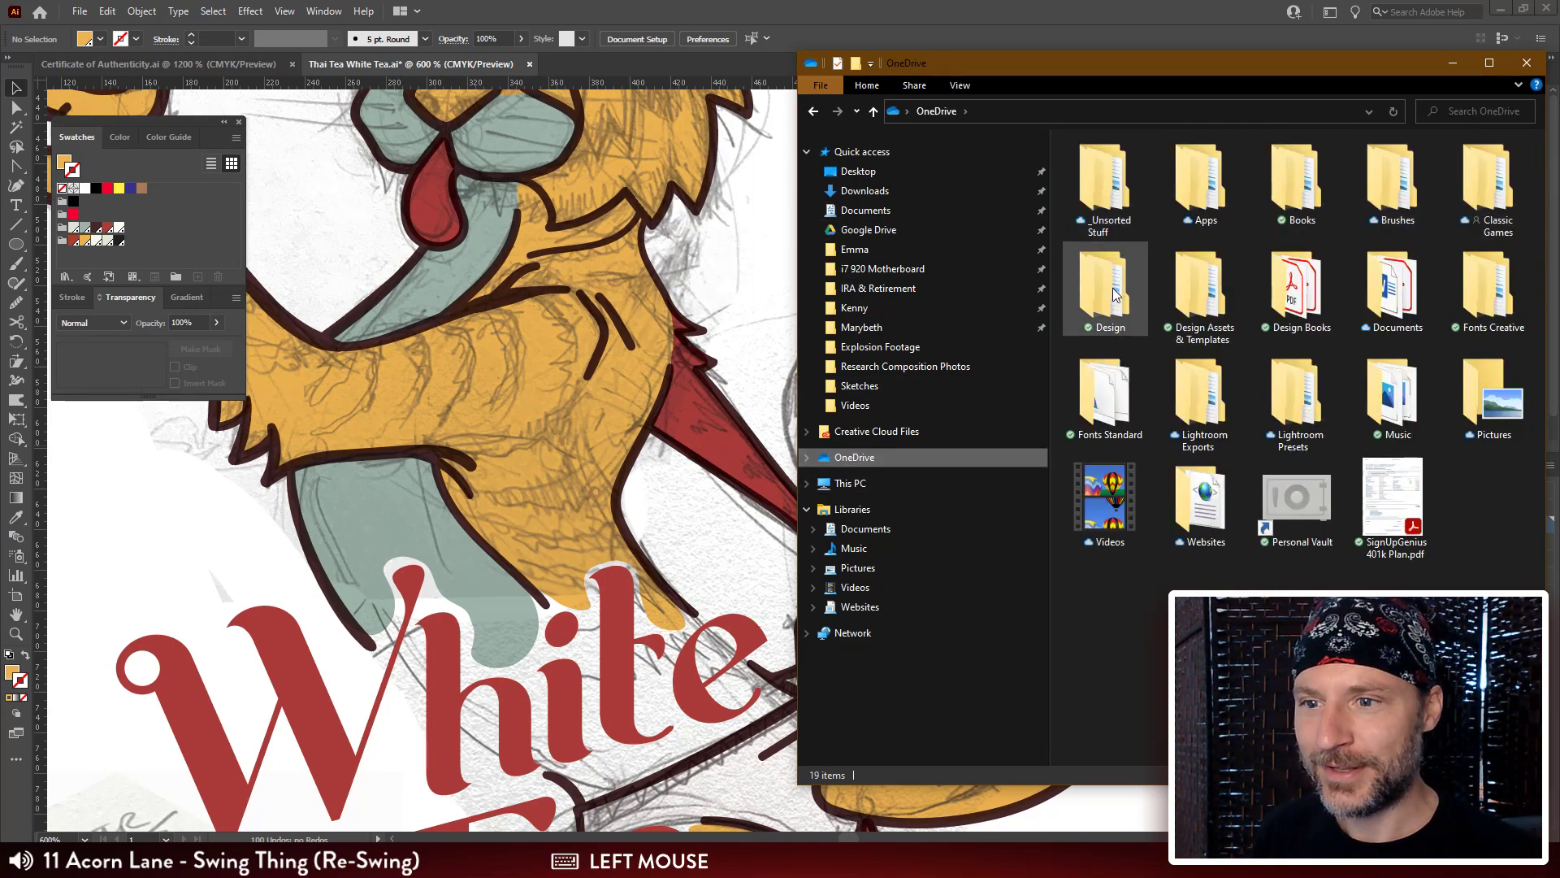
left_click(1511, 299)
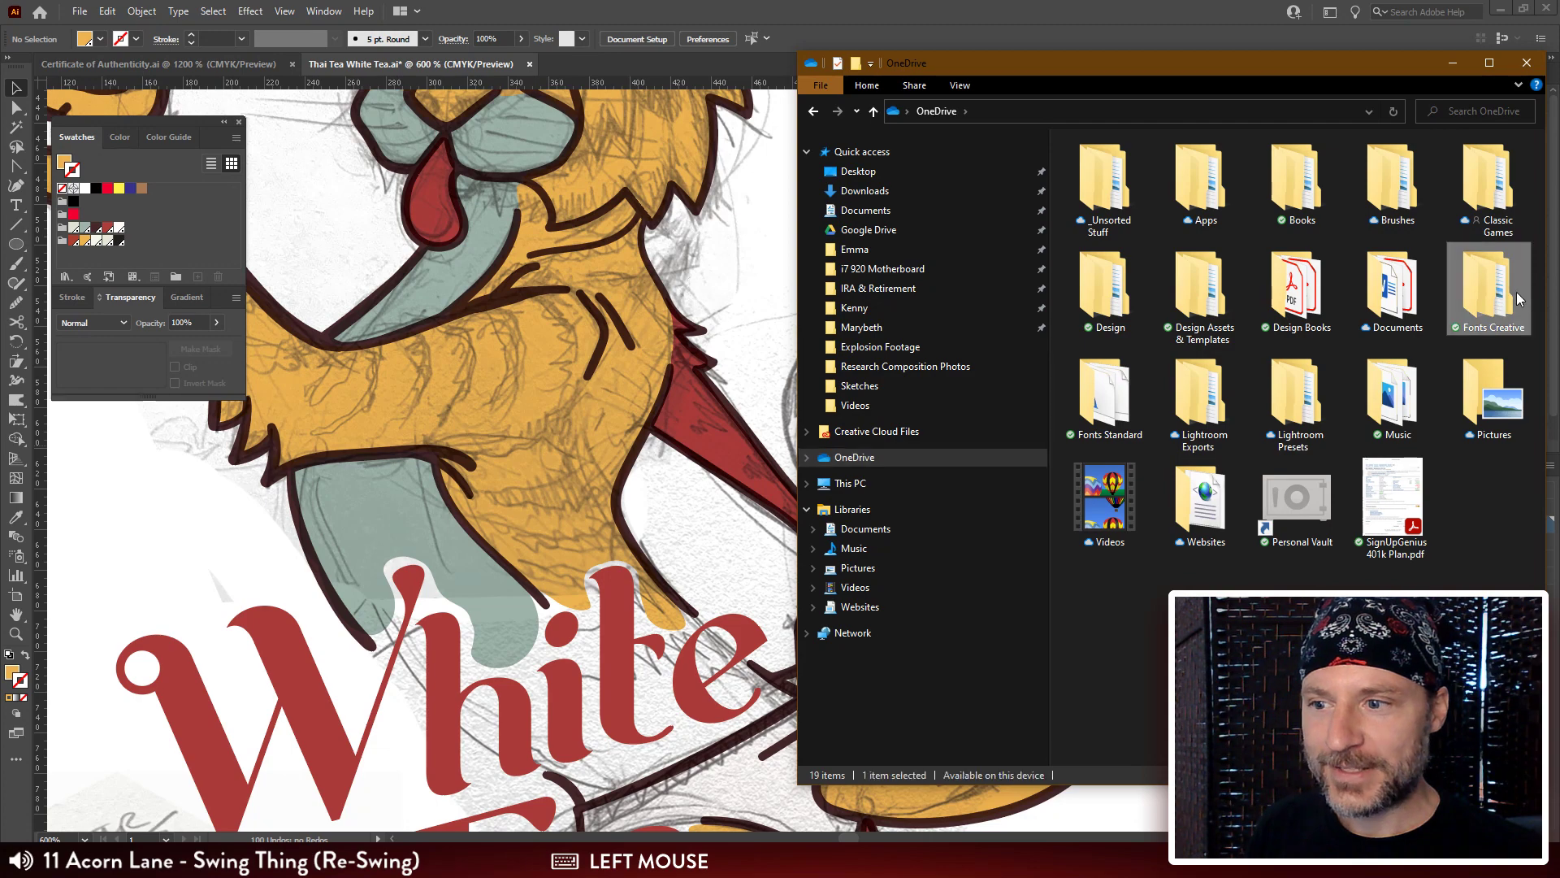
double_click(1513, 288)
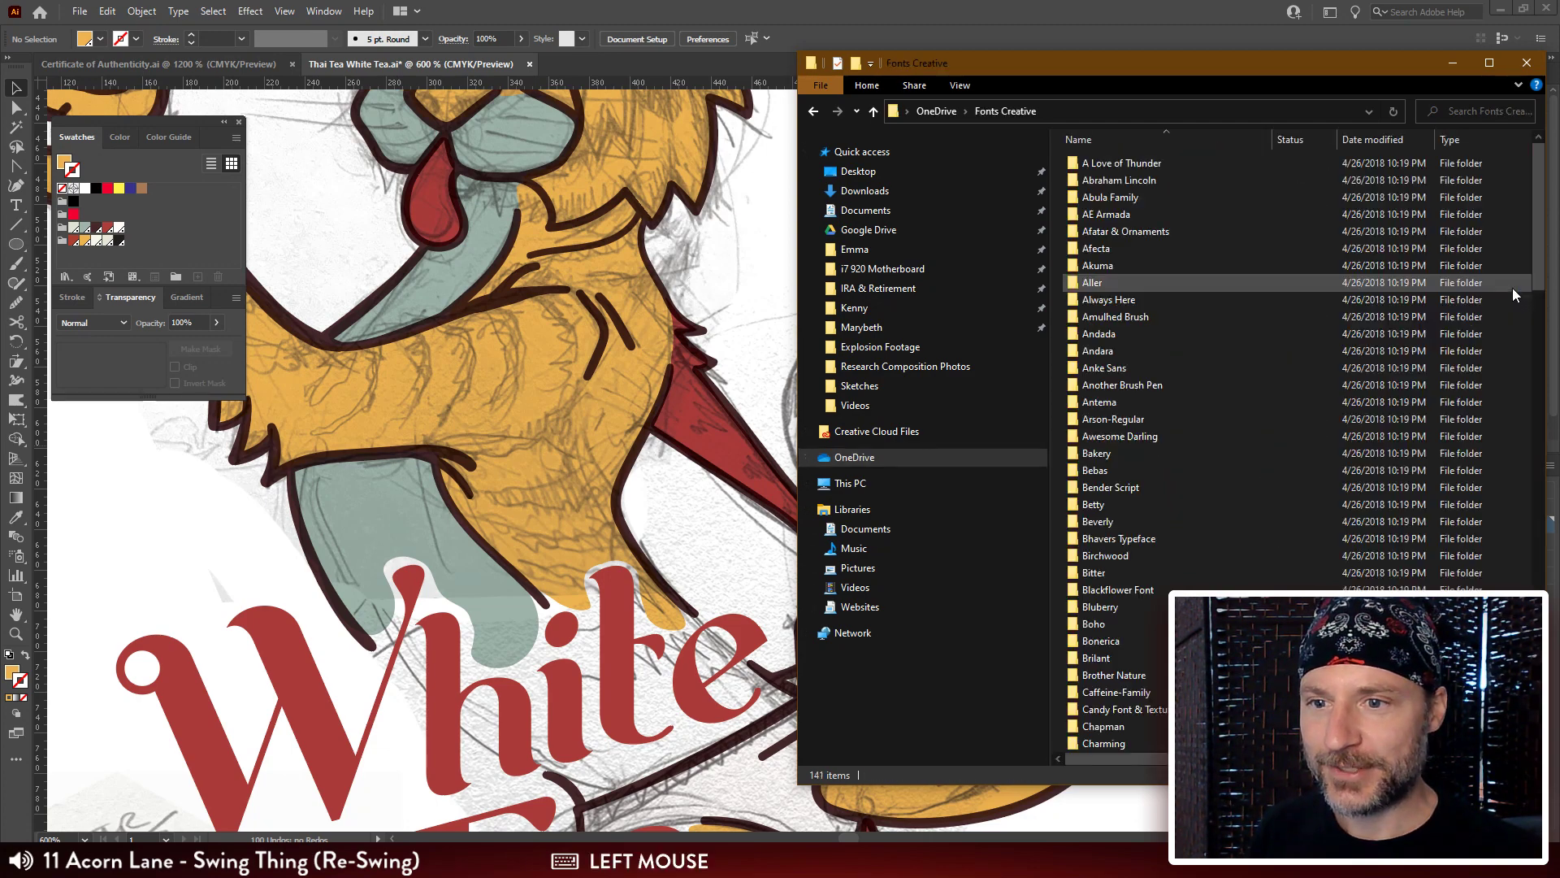
scroll(1401, 296, "down", 9)
scroll(1401, 296, "down", 20)
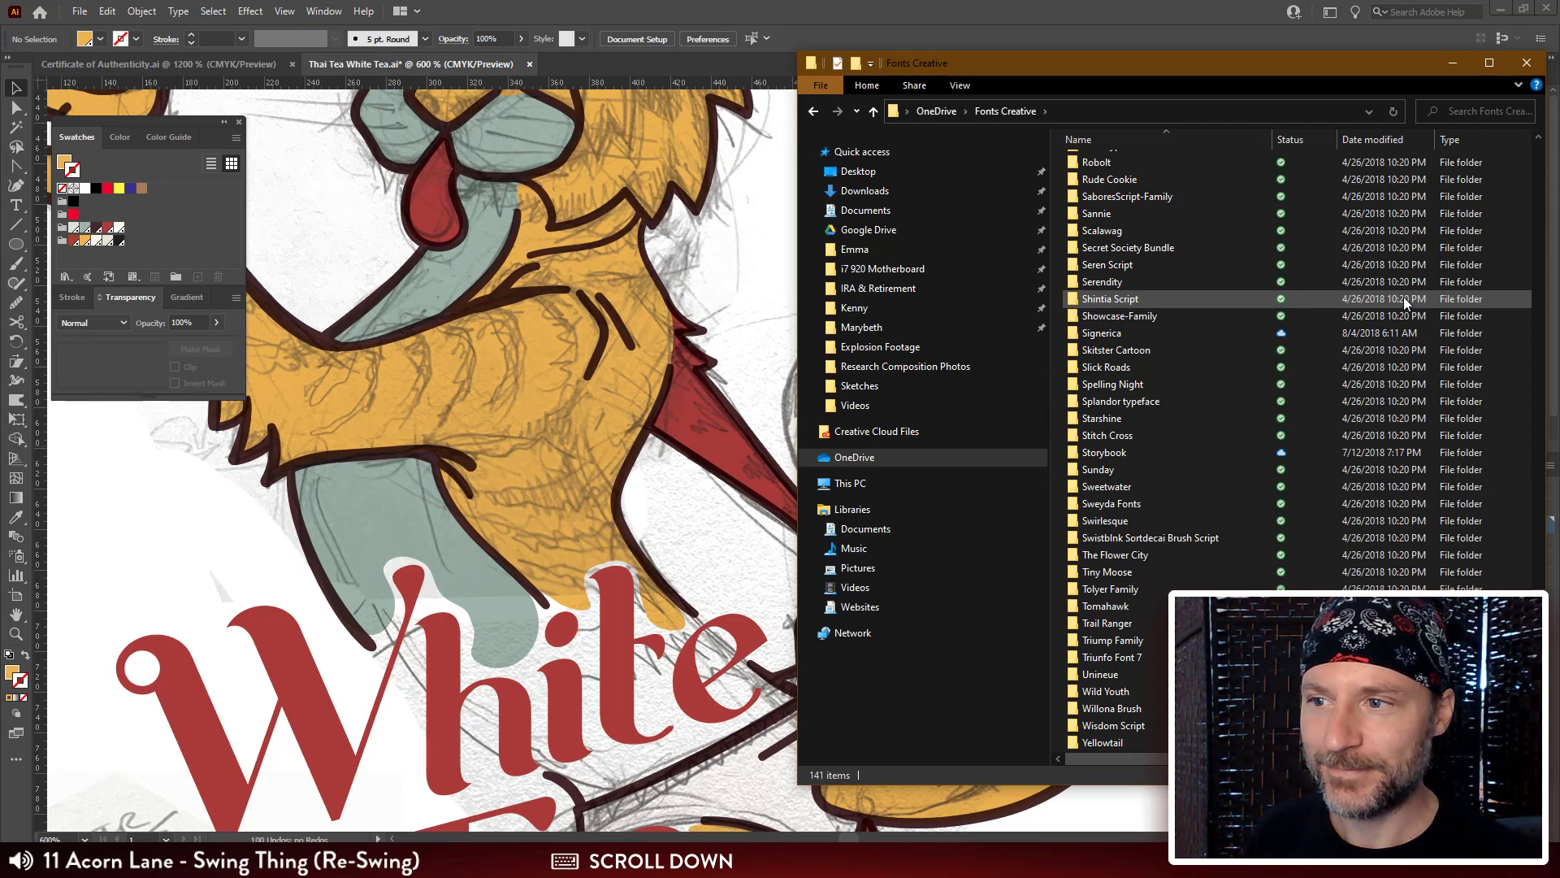
key("alt+Left")
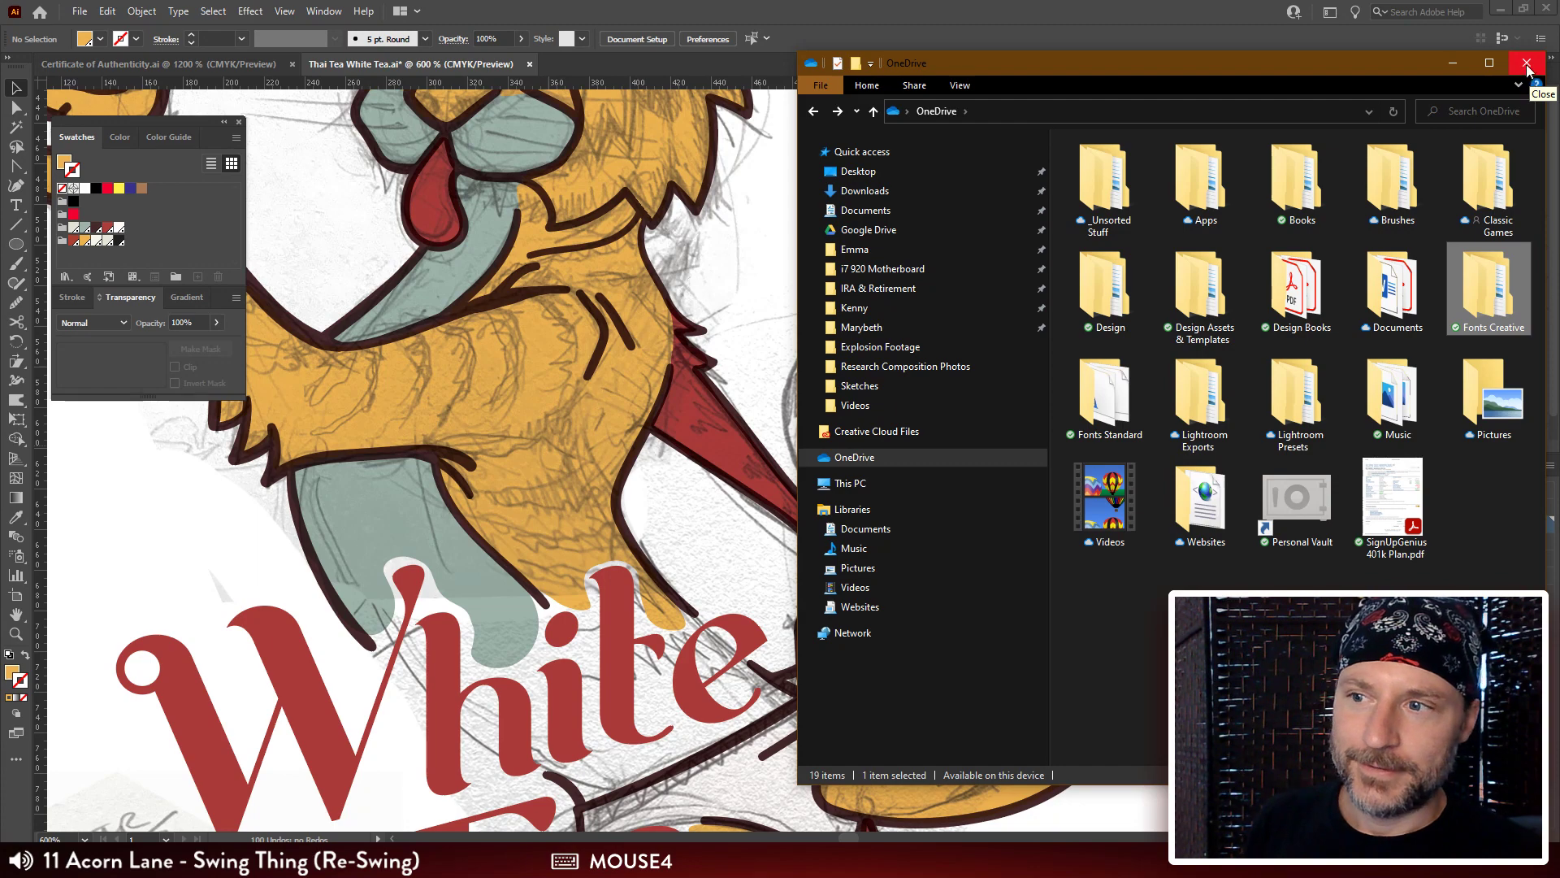
Check the Thai Tea White Tea project folder inside Google Drive's Design folder and go back to Design.
left_click(865, 230)
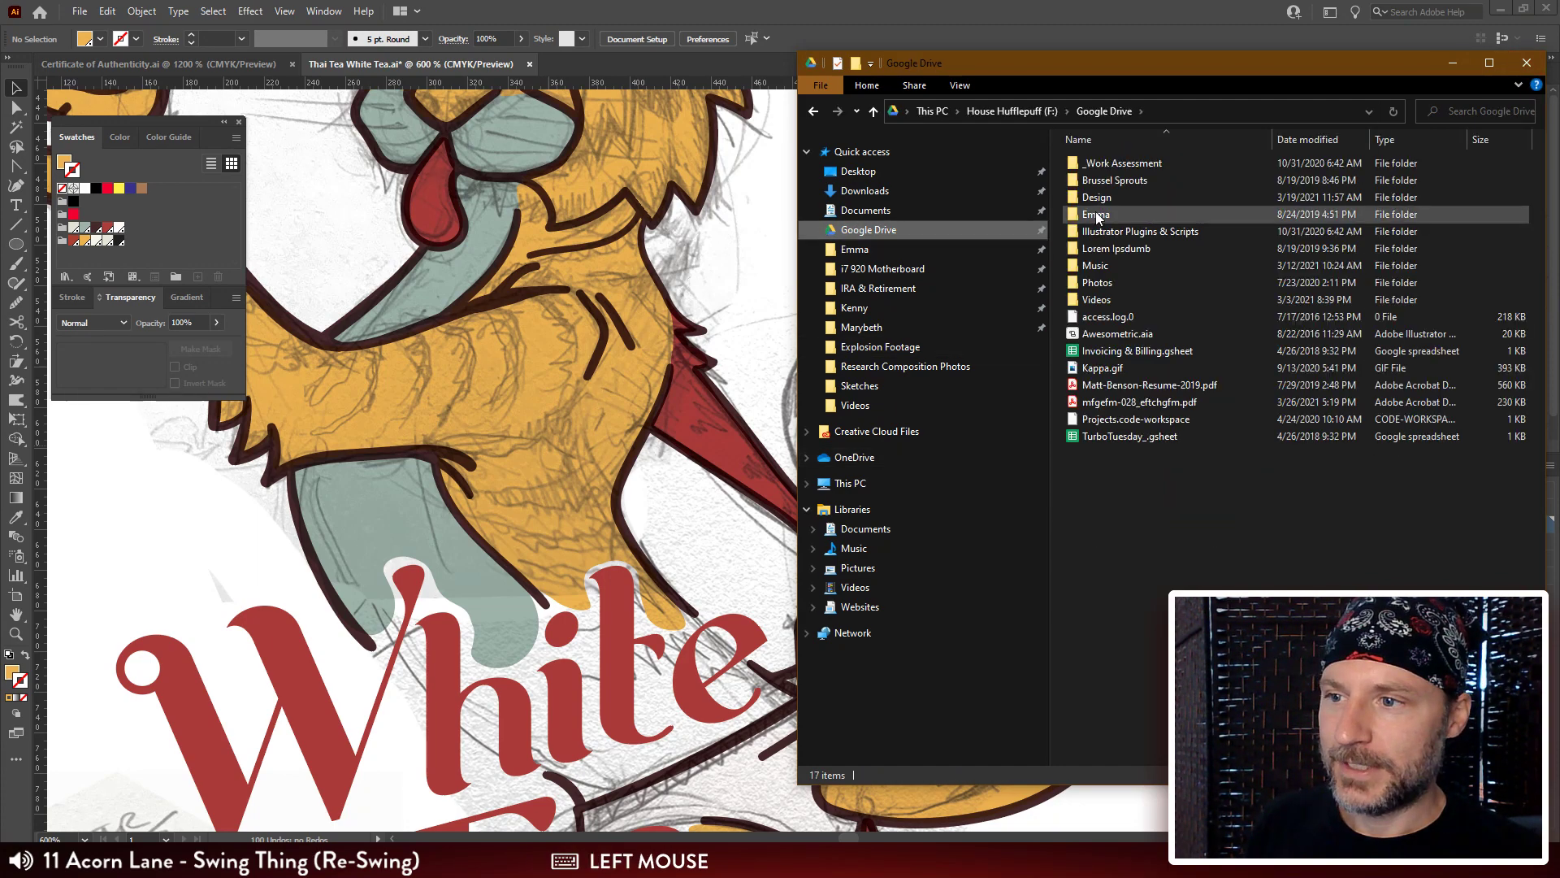
double_click(1134, 197)
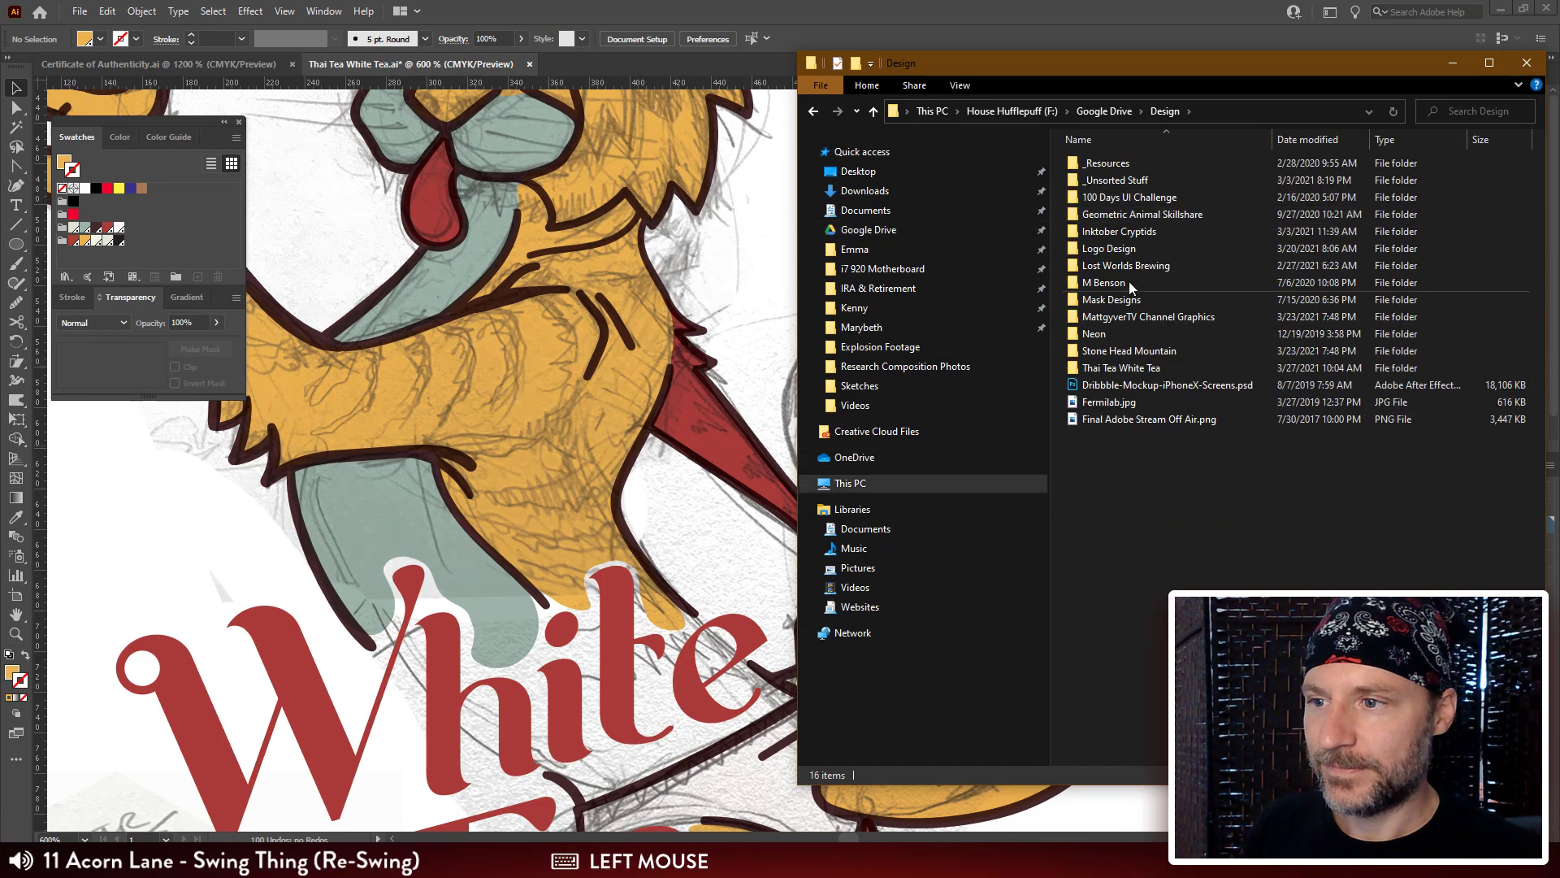
double_click(1113, 367)
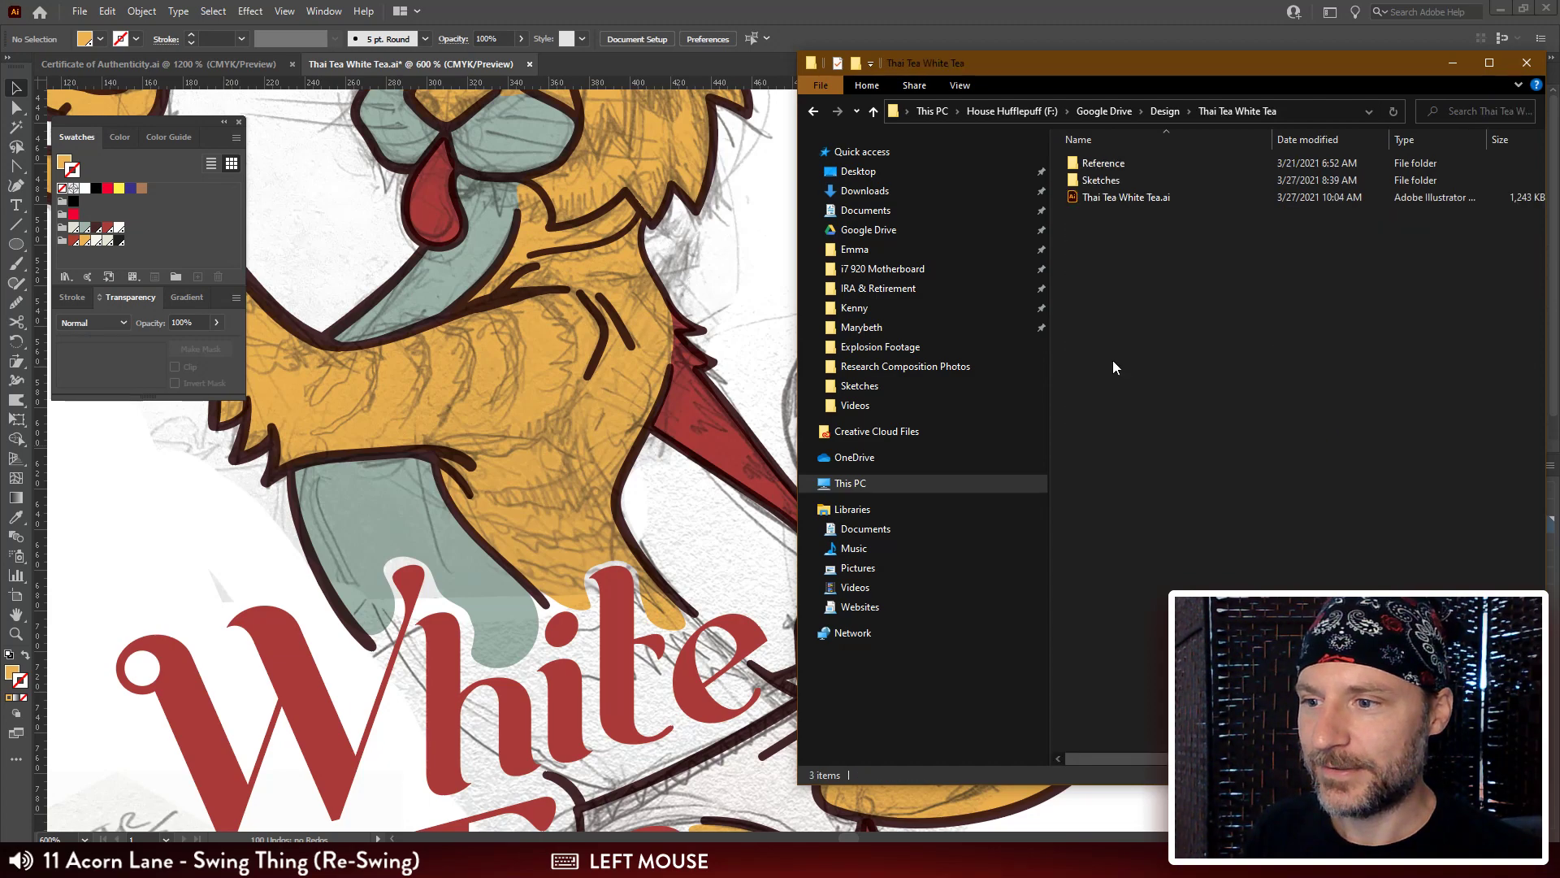
key("alt+Left")
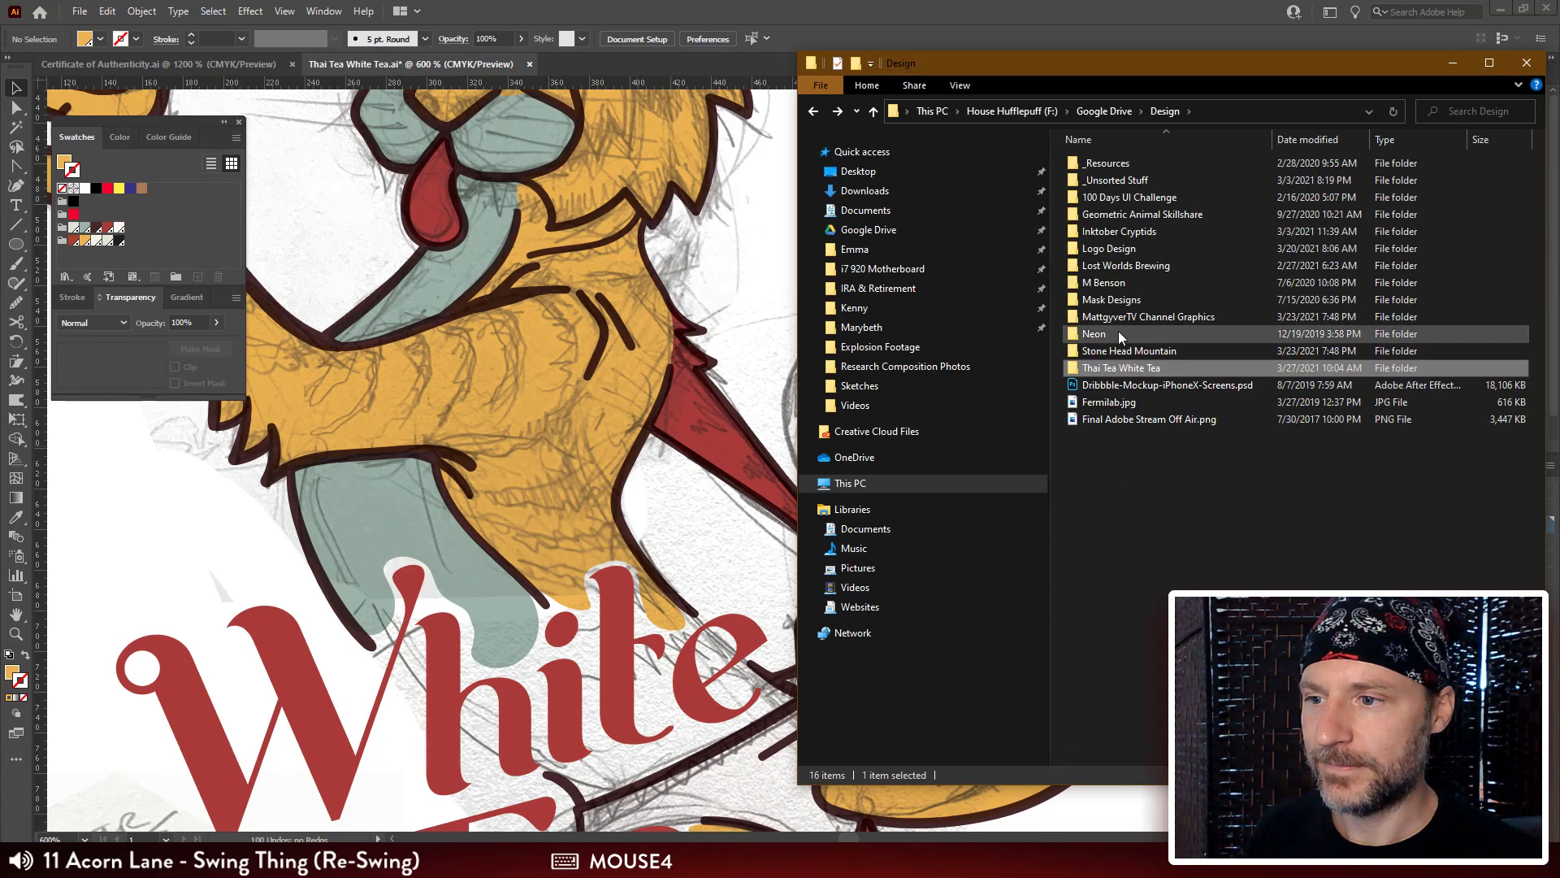
Find the Papyrus Comic Sans Coin folder in OneDrive's Design folder and open it.
left_click(859, 459)
double_click(1103, 289)
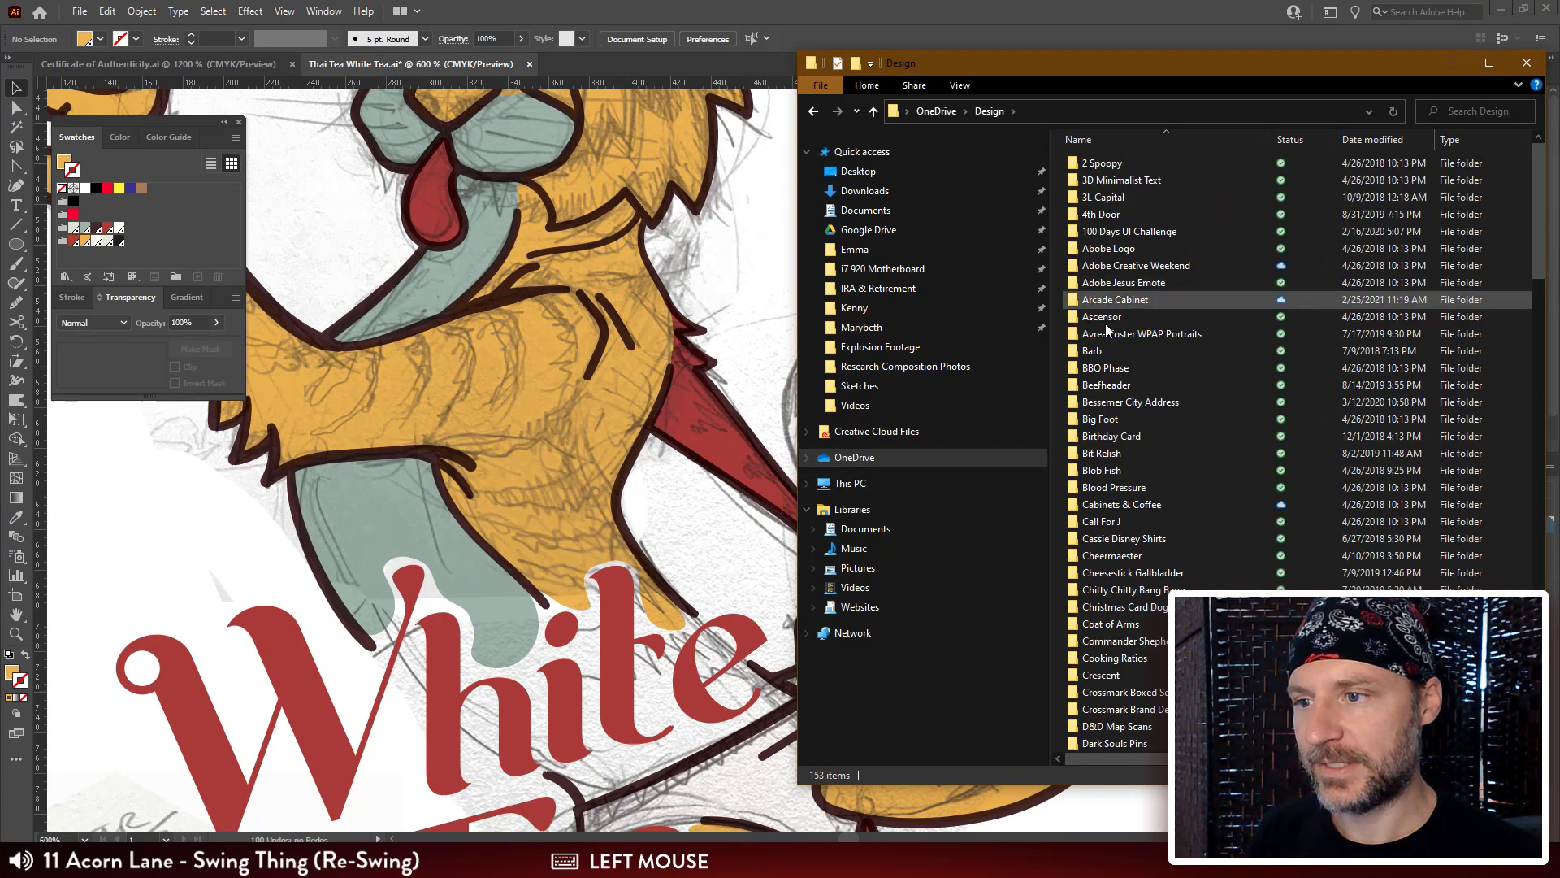
scroll(1118, 370, "down", 15)
scroll(1115, 382, "down", 10)
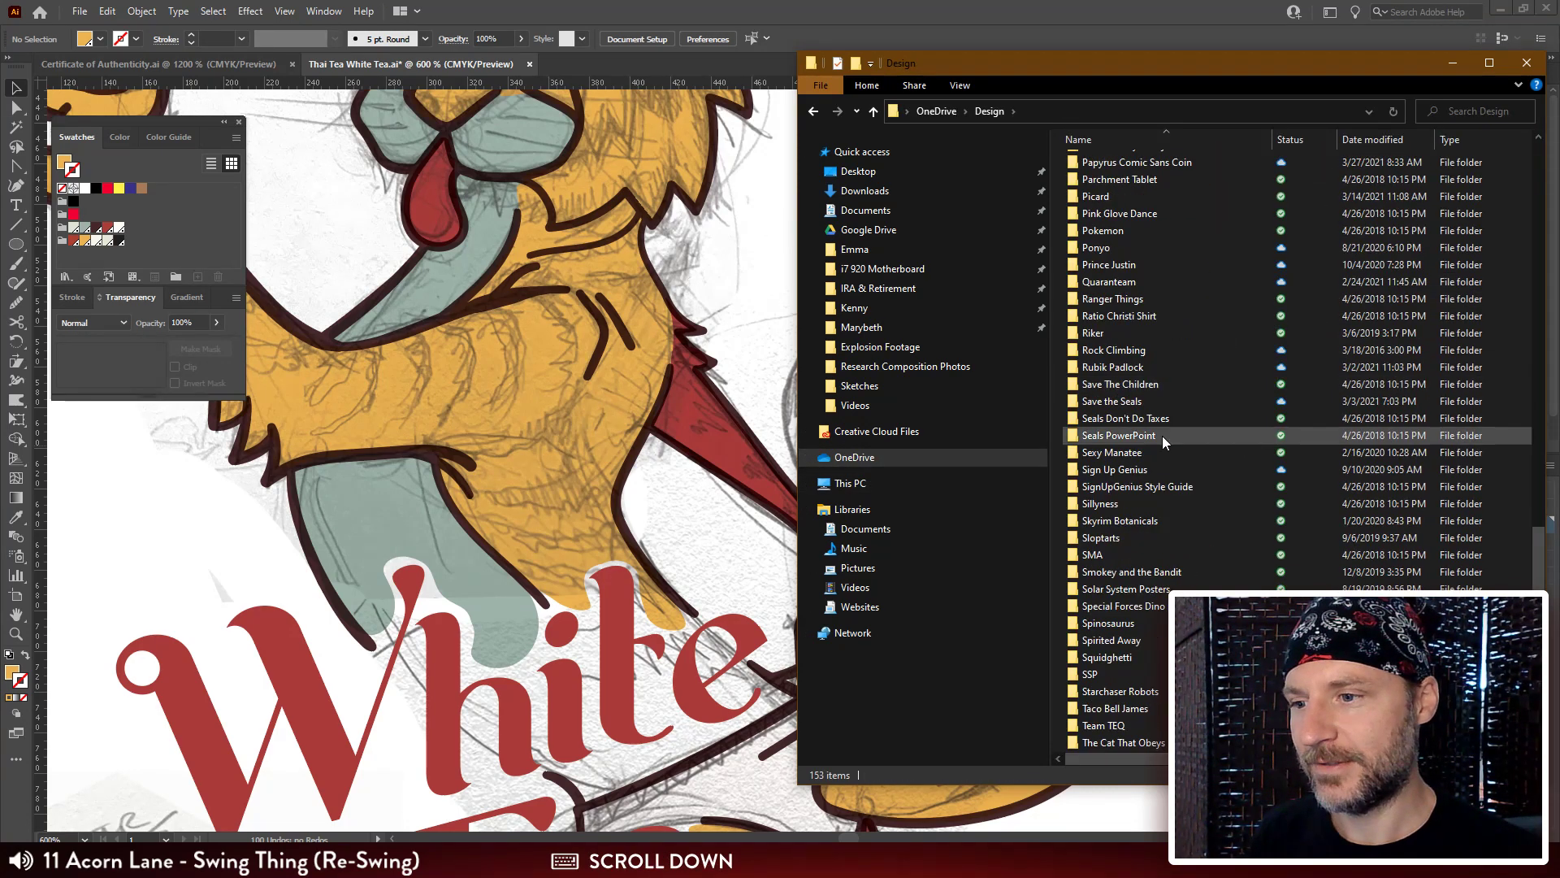
scroll(1165, 436, "up", 3)
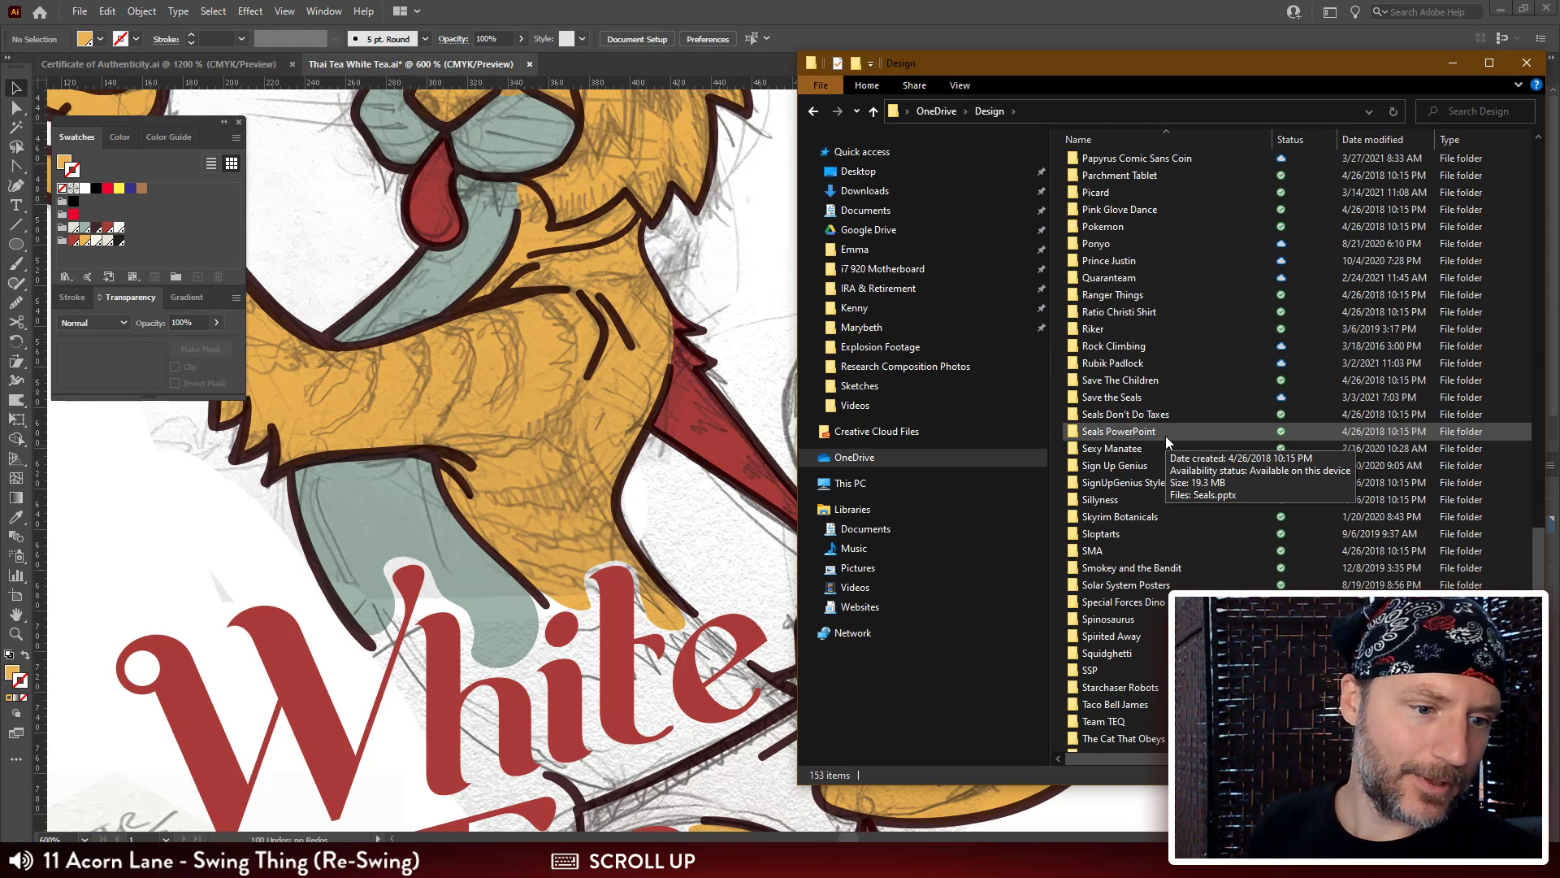
left_click(1158, 328)
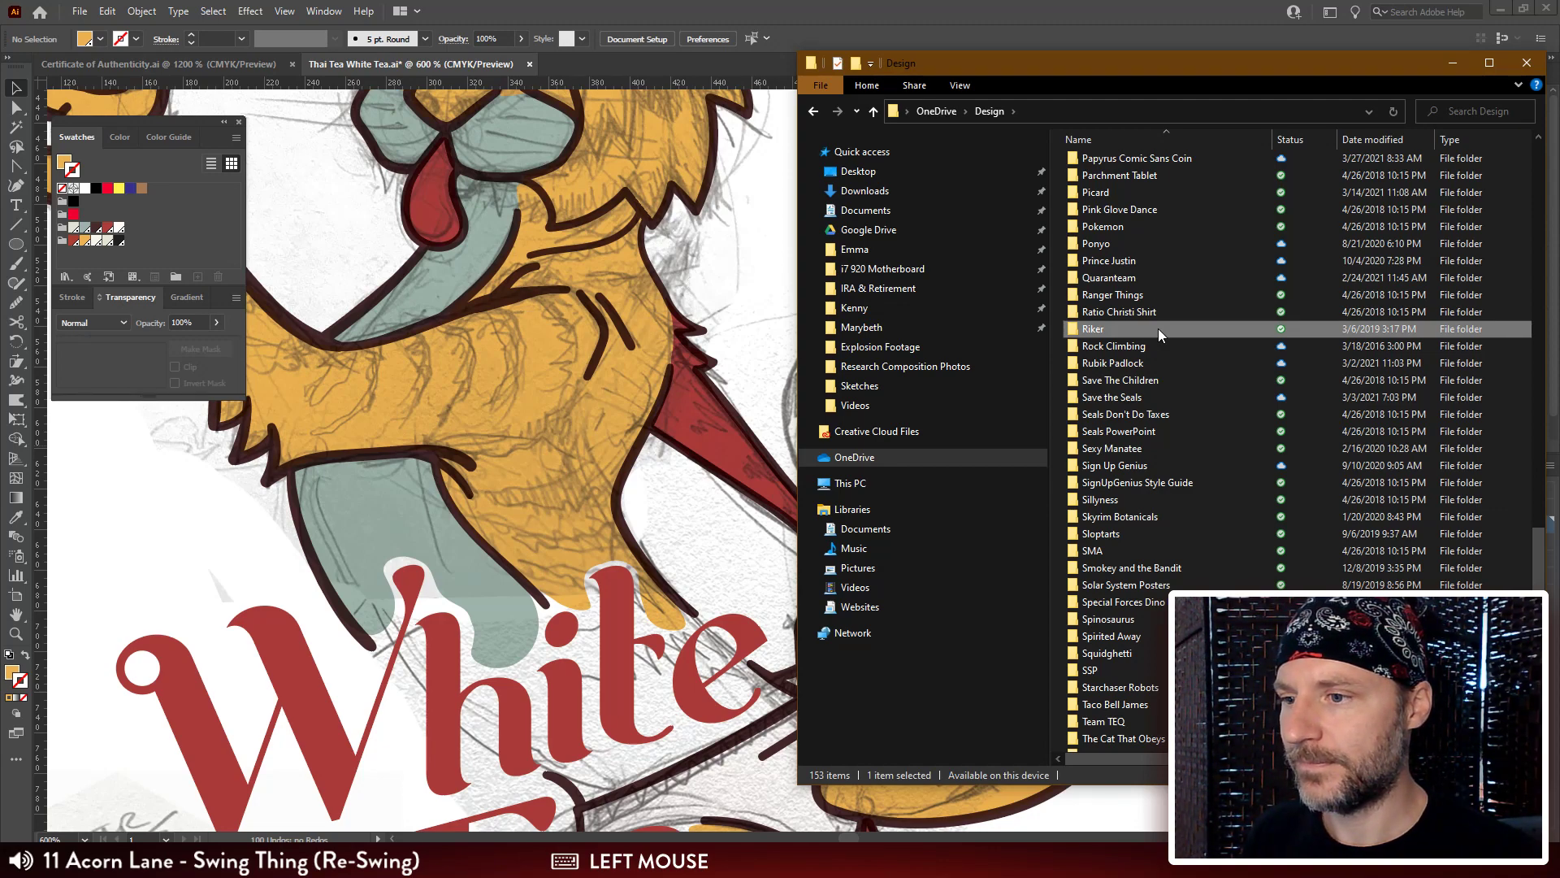
scroll(1158, 328, "up", 2)
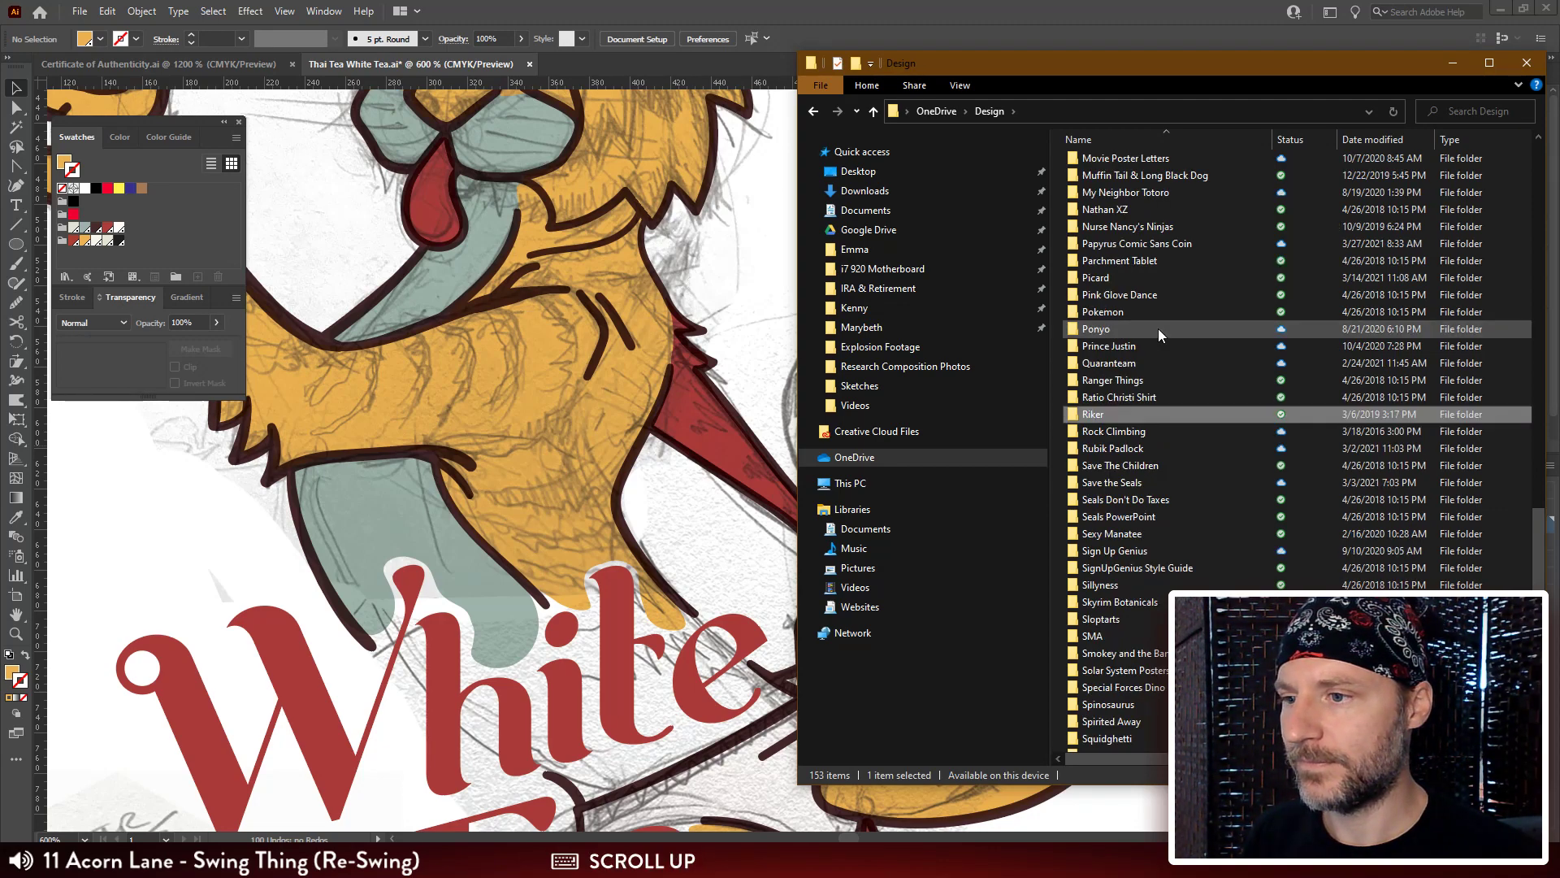
double_click(1161, 244)
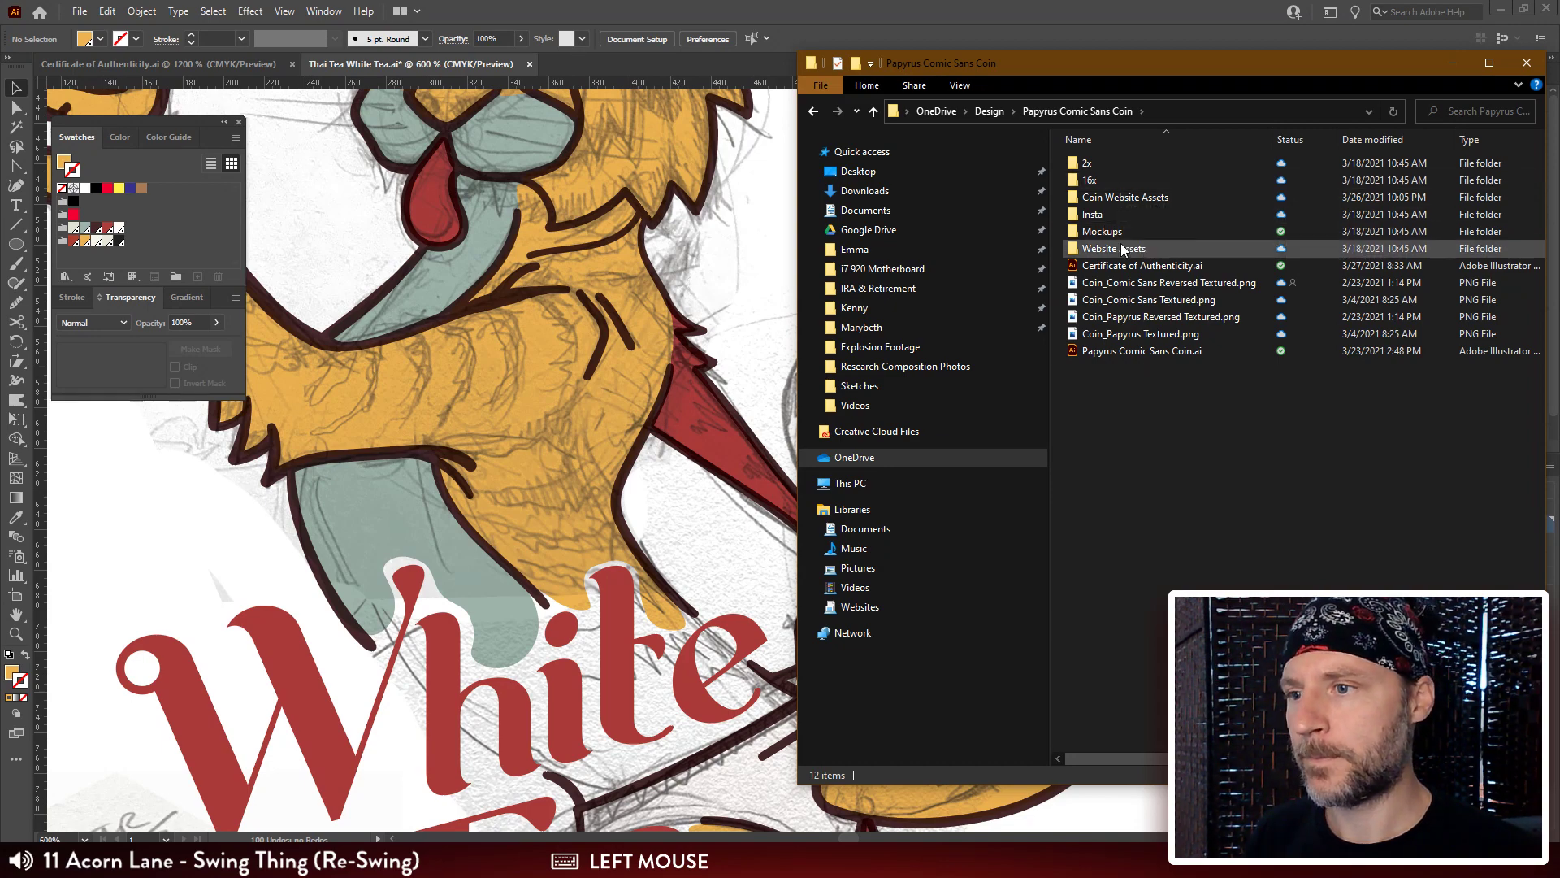
Open Coin Website Assets, go into its Coin Animation_AME folder and preview the Rotating Coin.mp4 video.
double_click(1118, 197)
double_click(1118, 181)
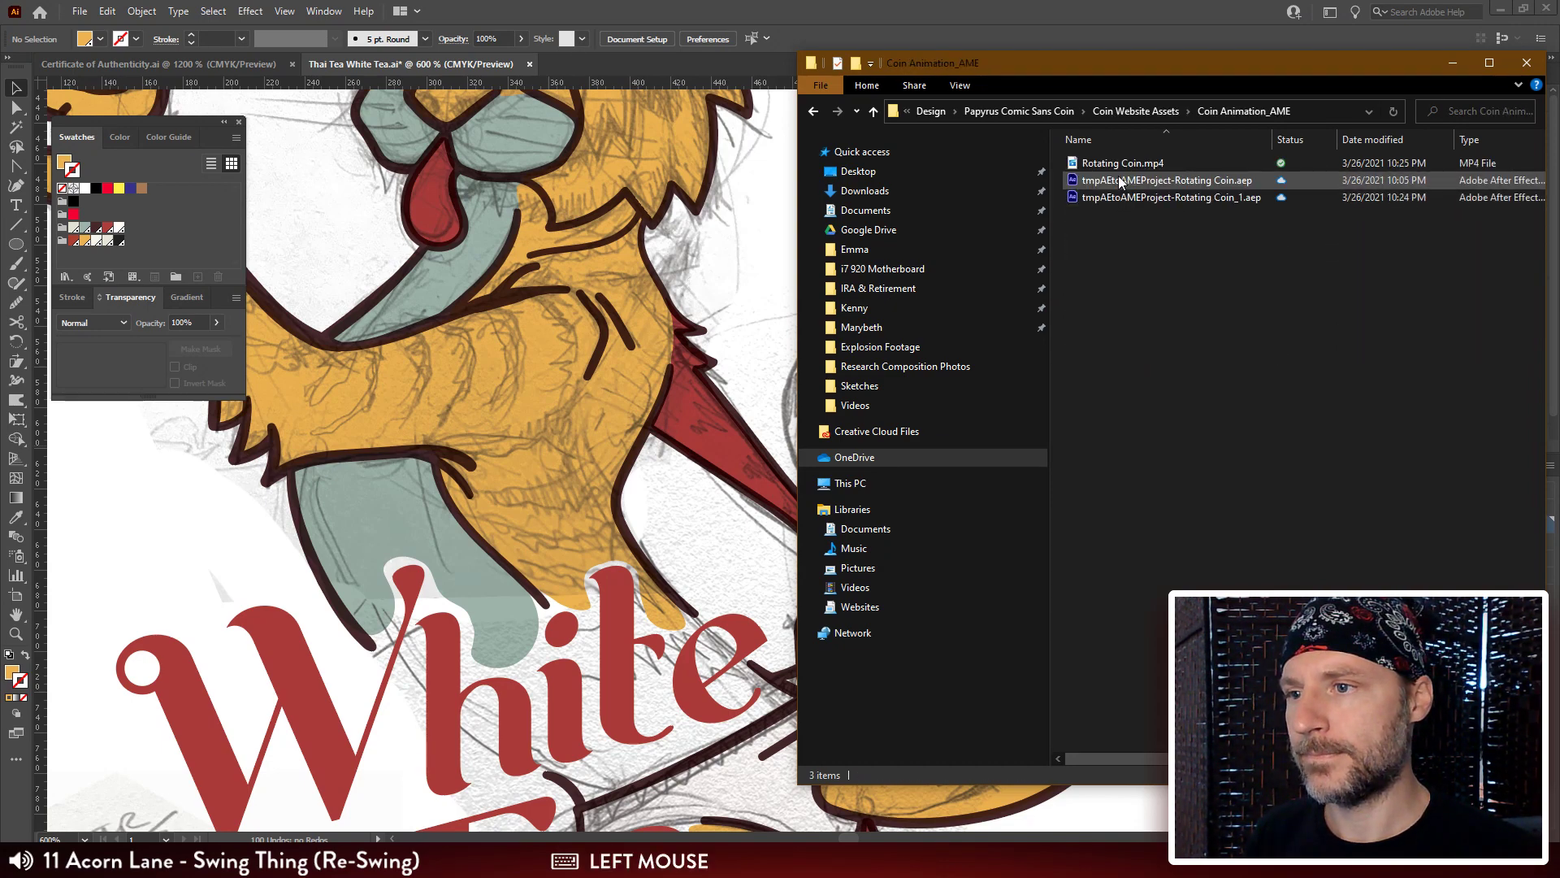
left_click(1117, 165)
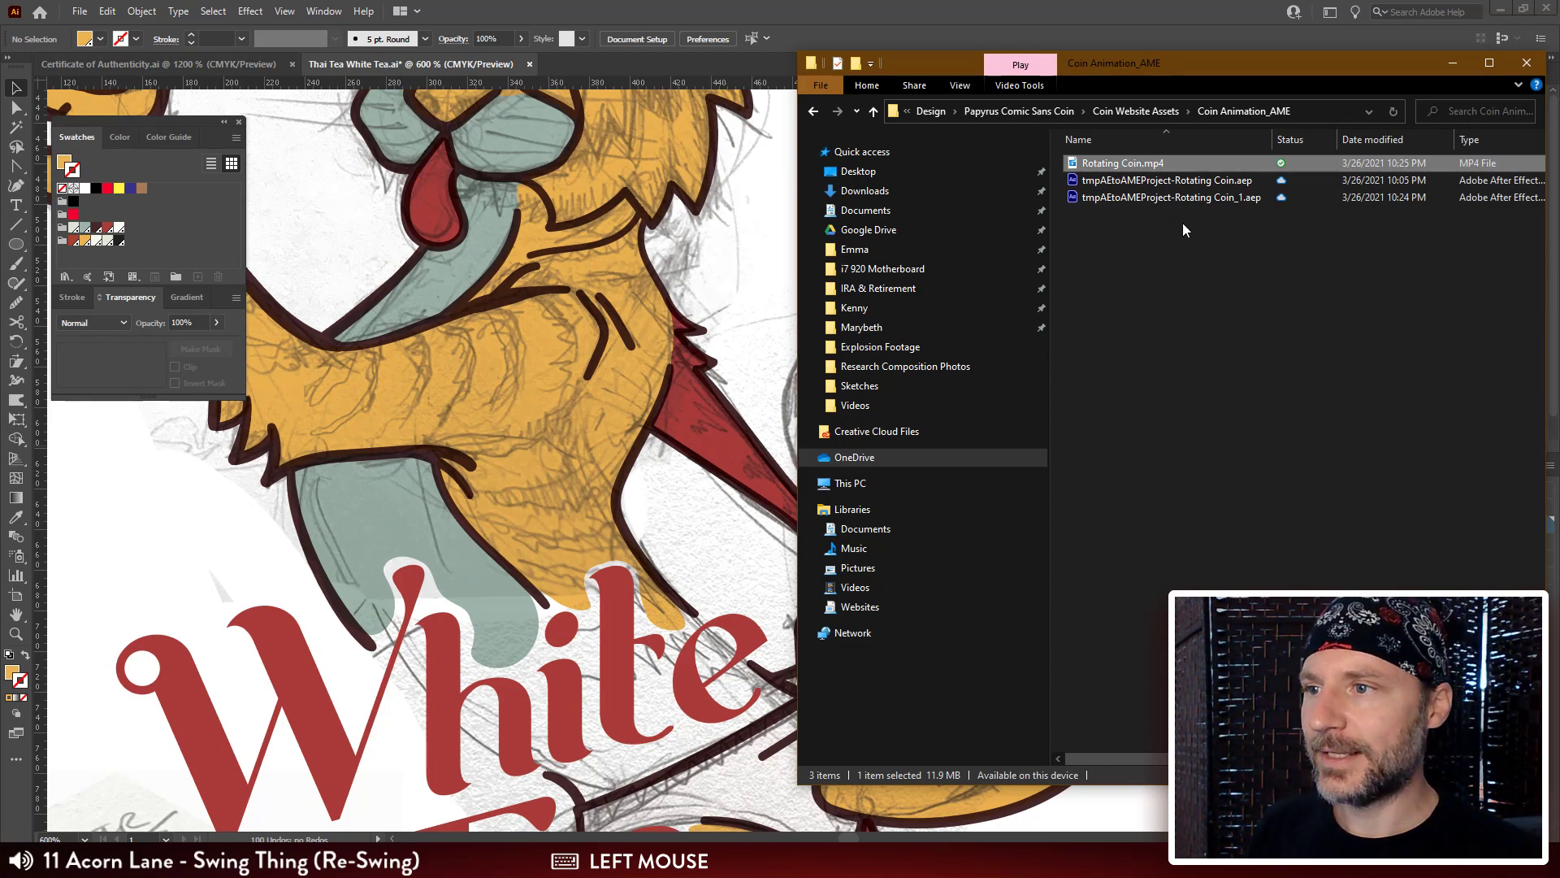
key("space")
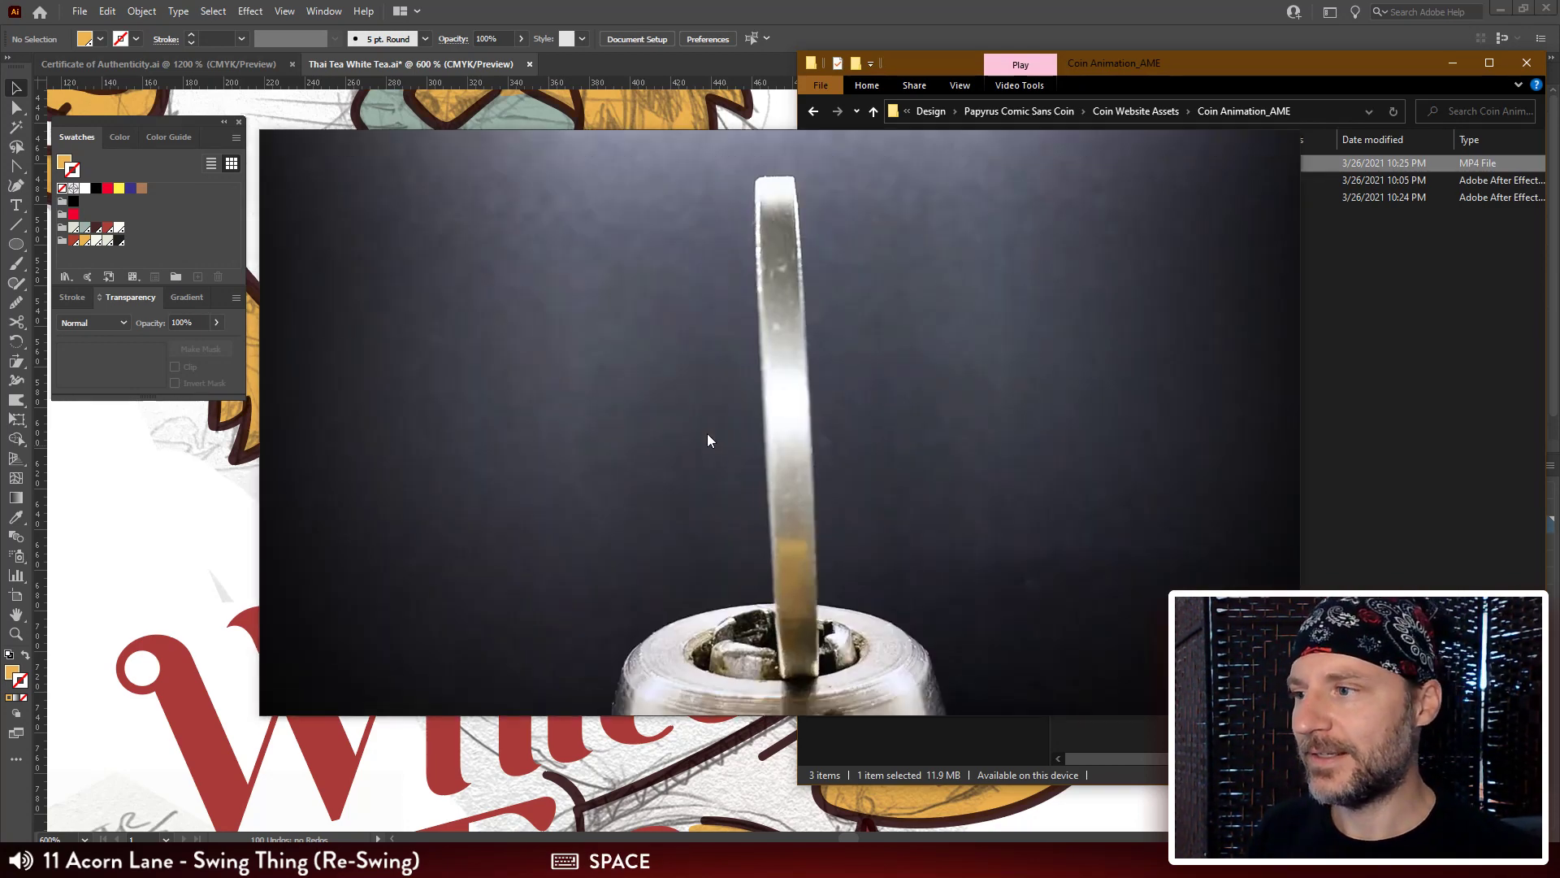
left_click_drag(636, 148, 894, 34)
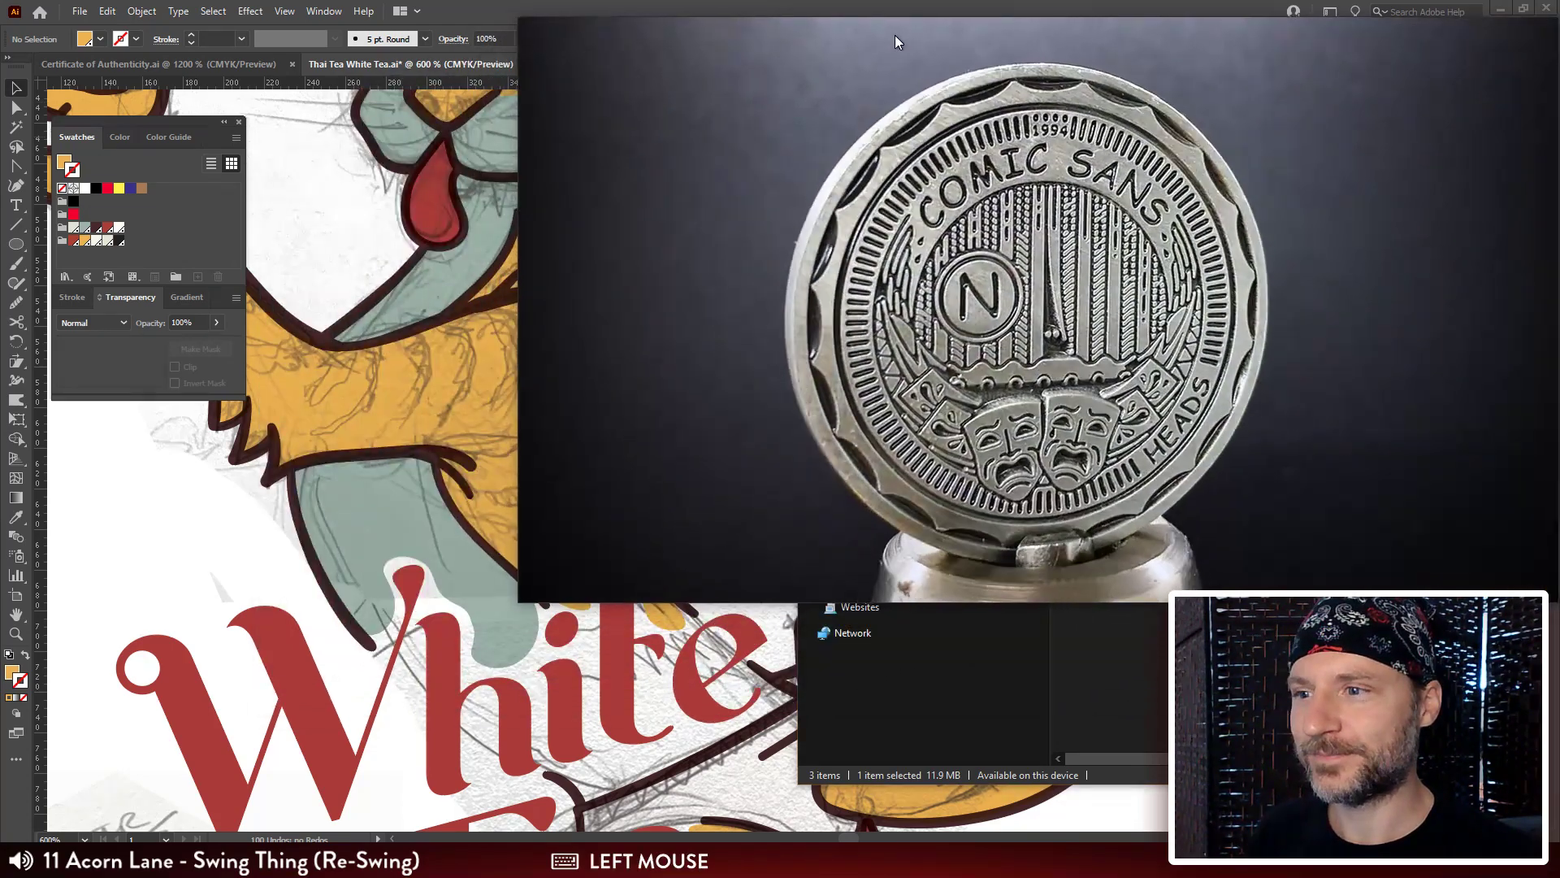
Switch to the Certificate of Authenticity document in Illustrator, view its coin artwork alongside the rotating coin video, and close the video preview.
left_click(256, 70)
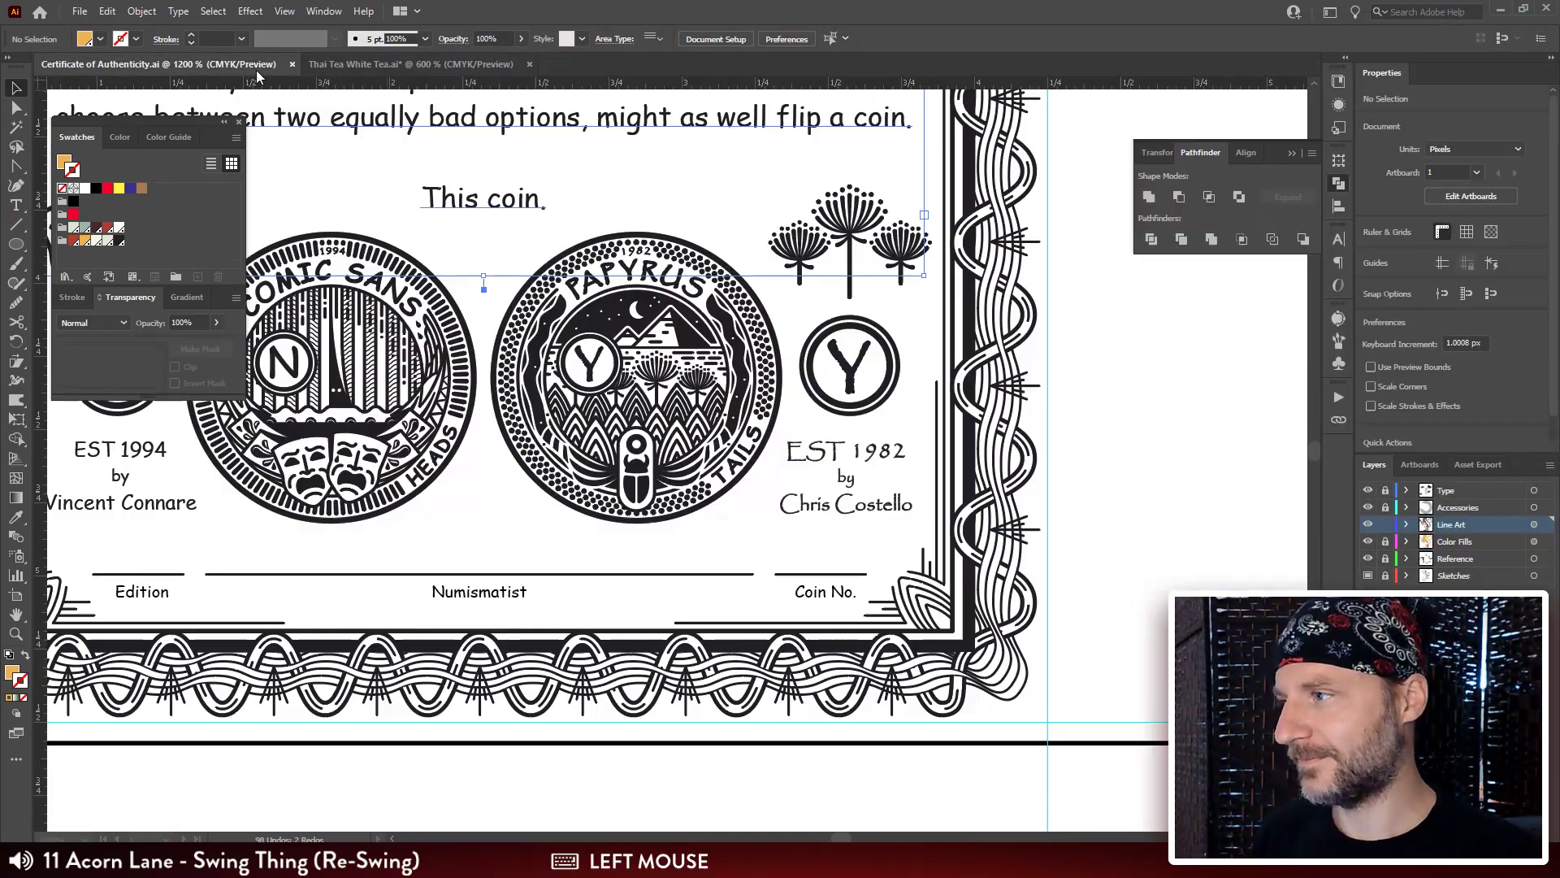
key("alt+Tab")
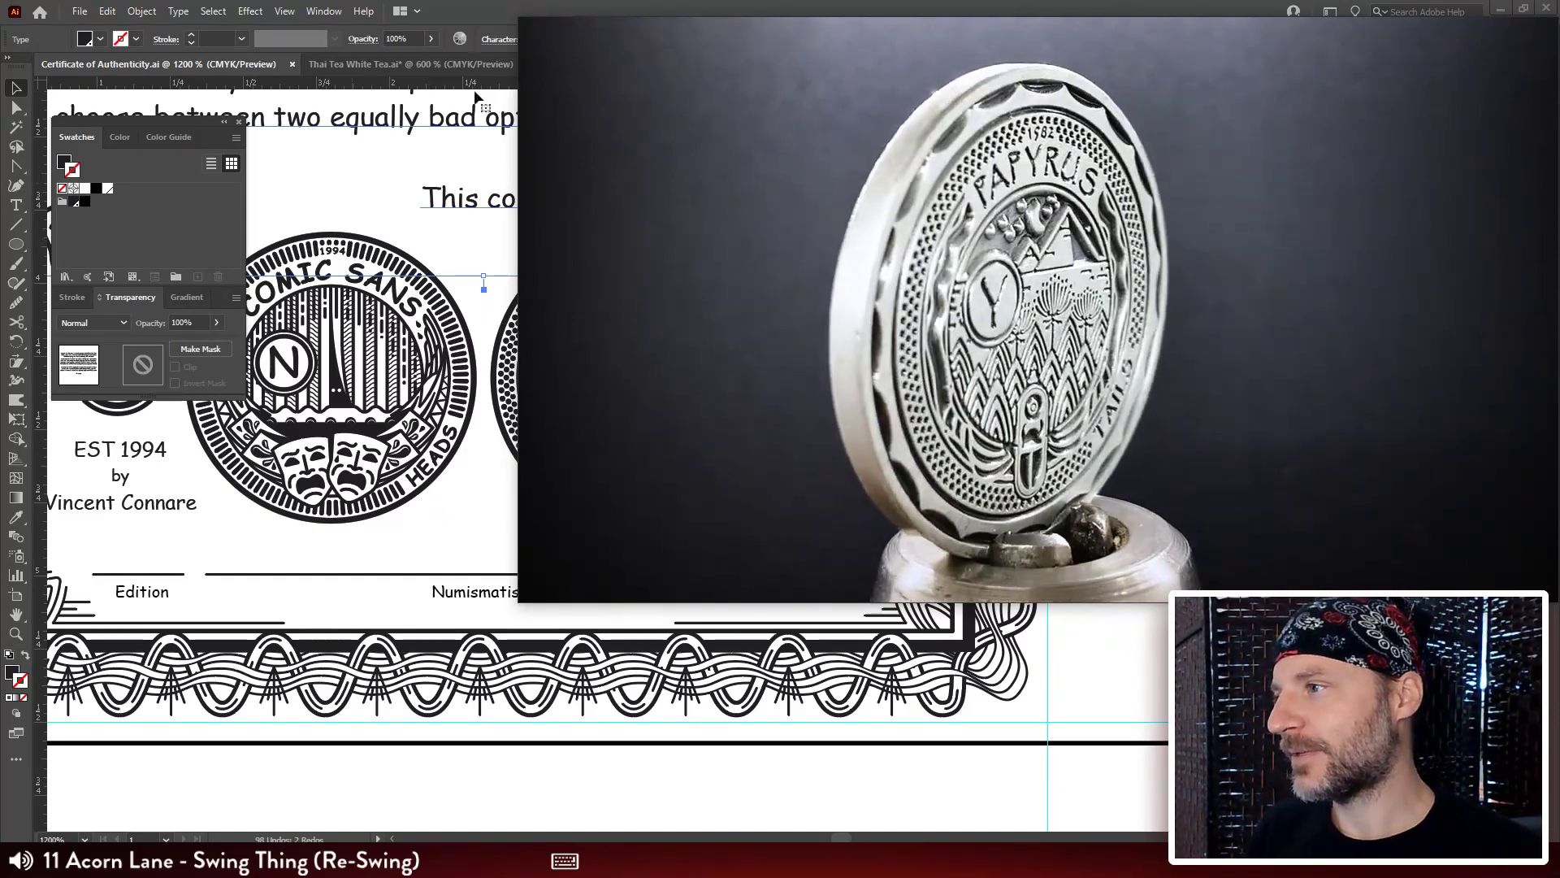
mouse_move(1541, 31)
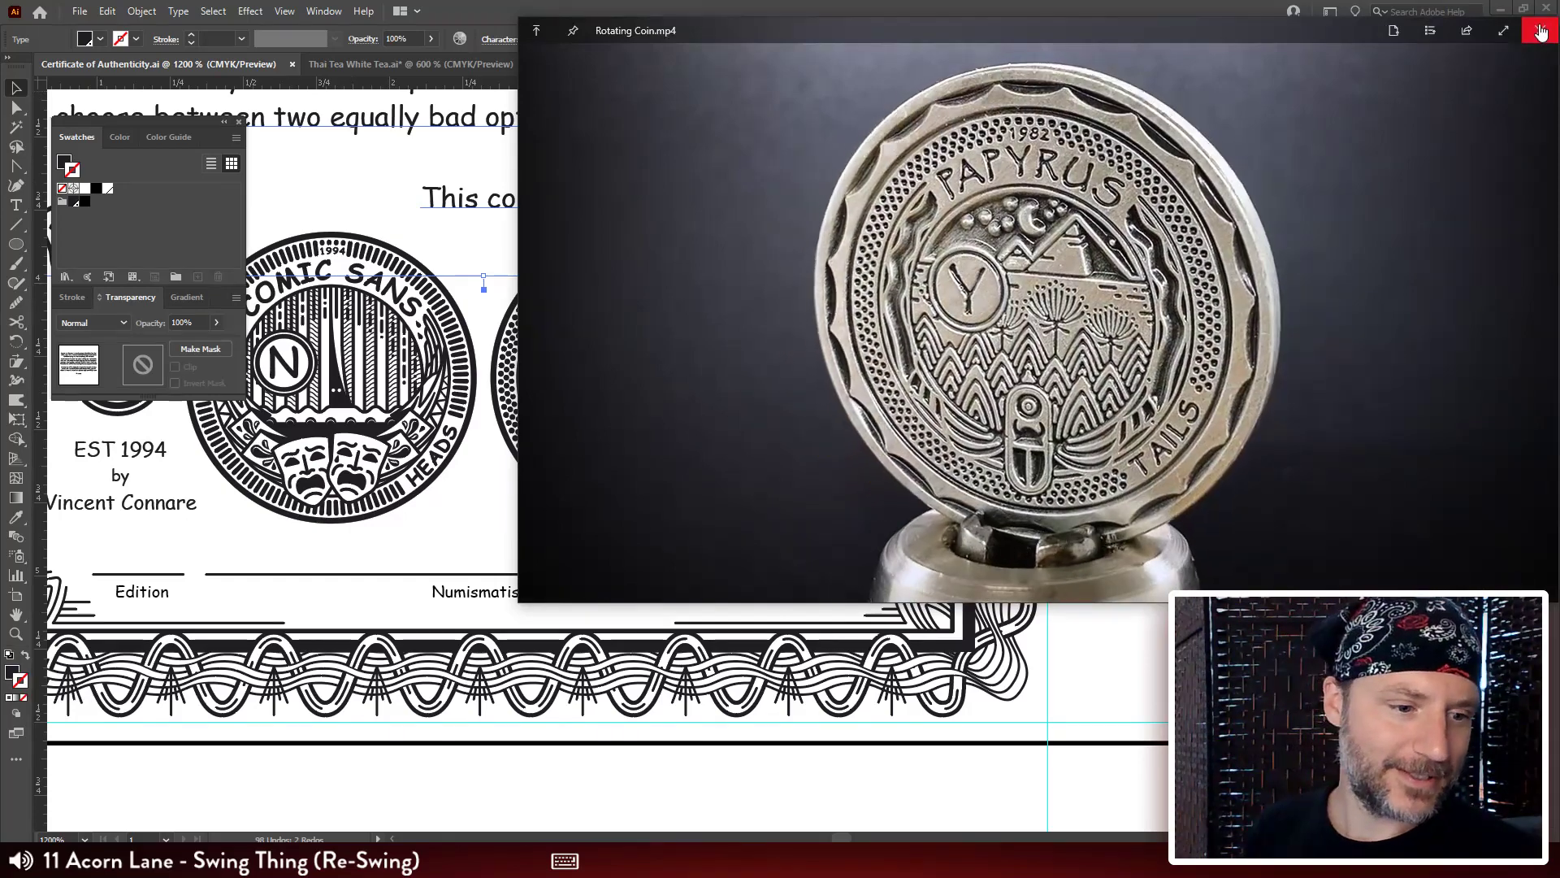
left_click(1541, 31)
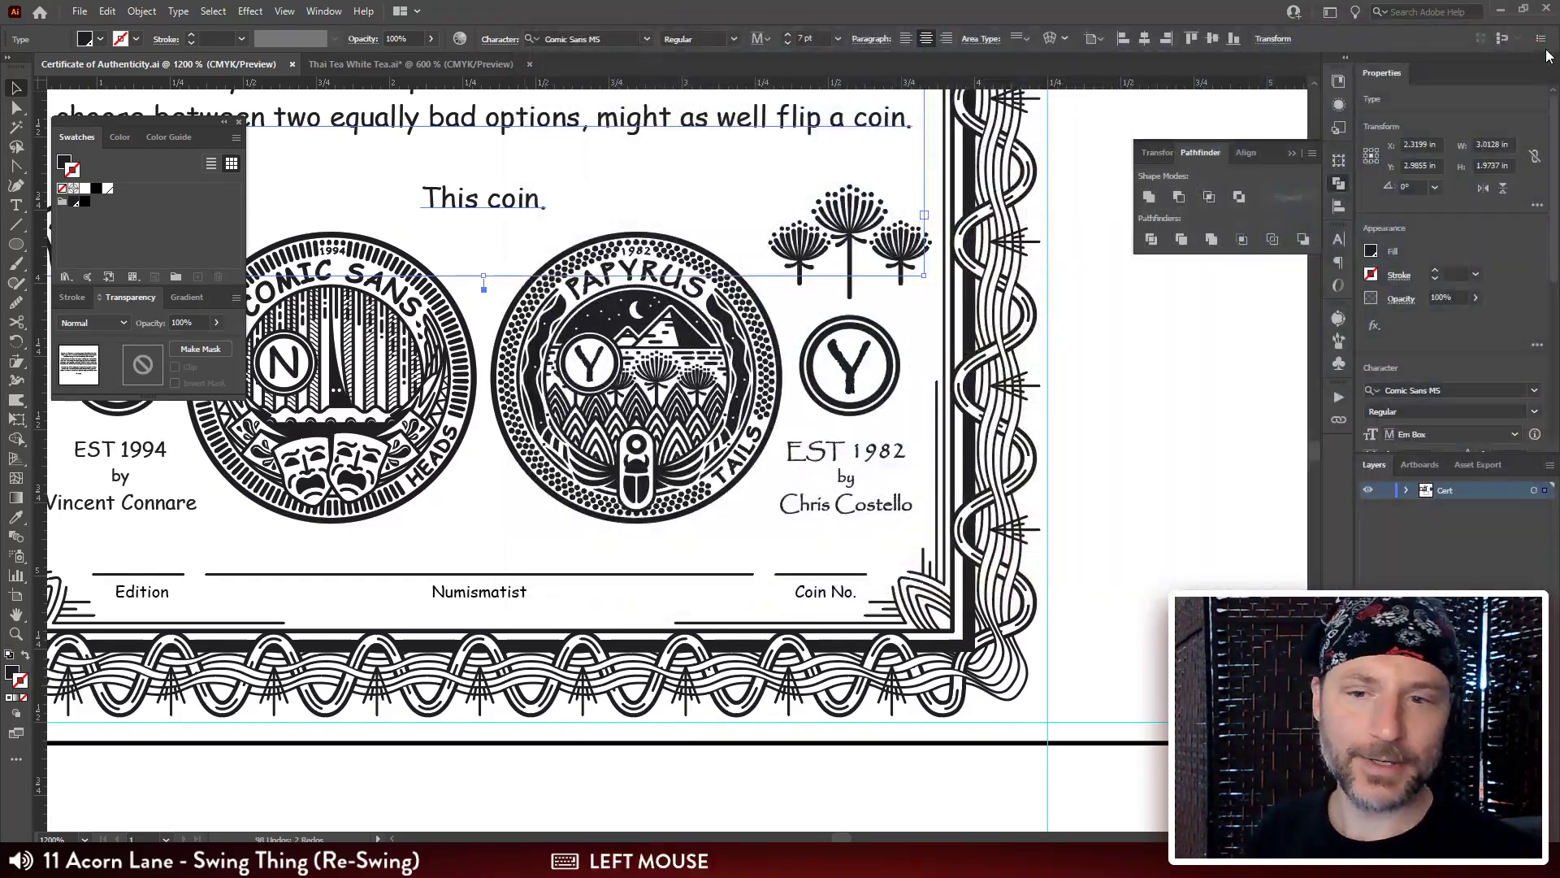
Open the font list for the certificate, browse the additional Adobe Fonts from Aaux Next down to the B names, and close it.
left_click(1101, 280)
left_click(1338, 239)
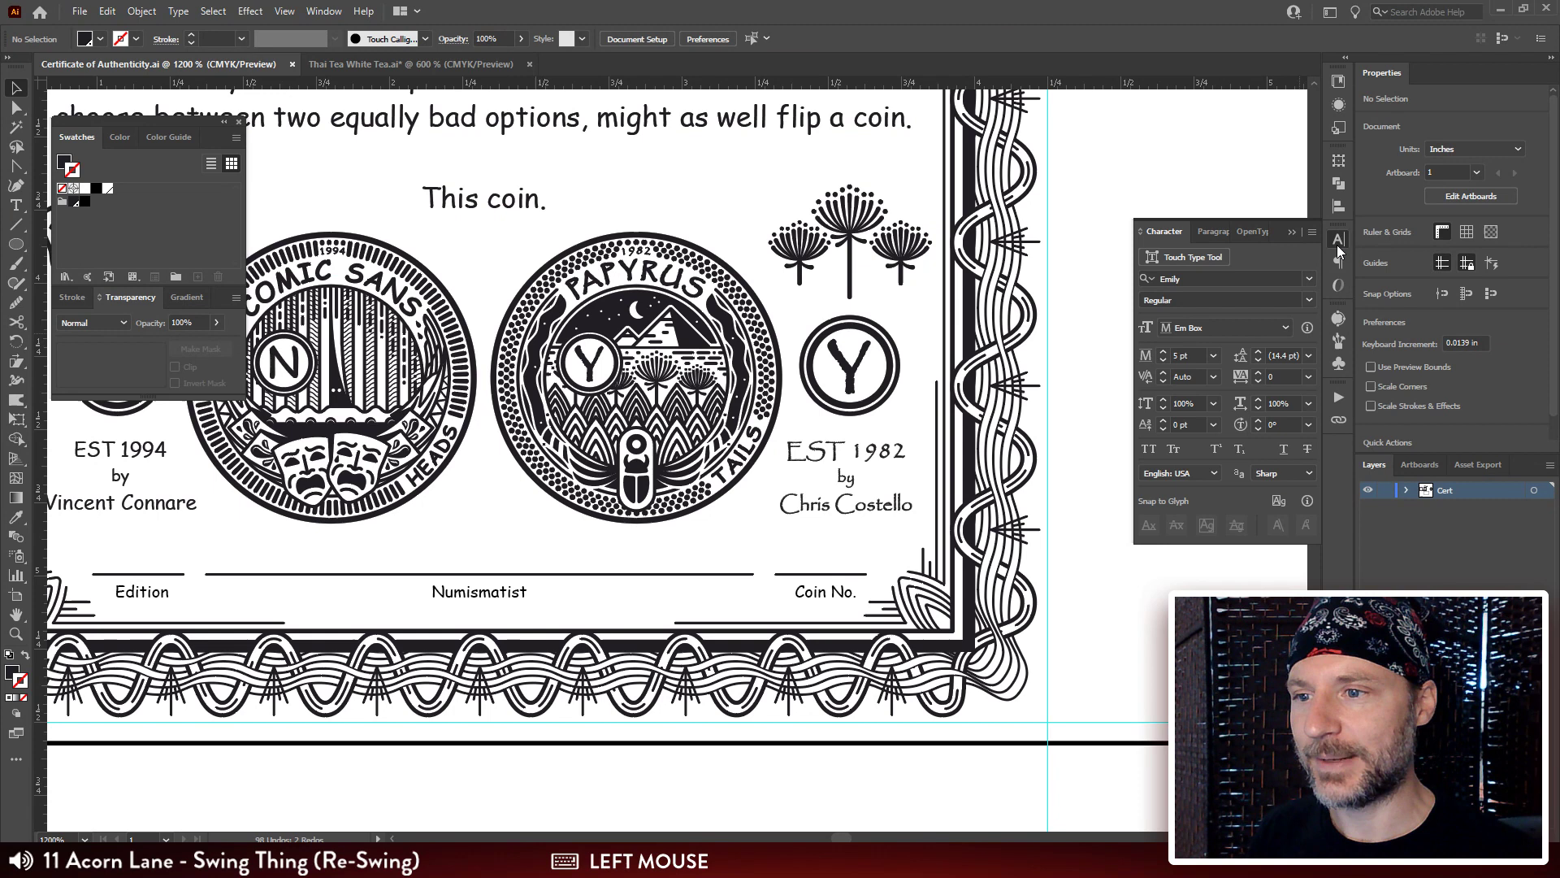
left_click(1309, 279)
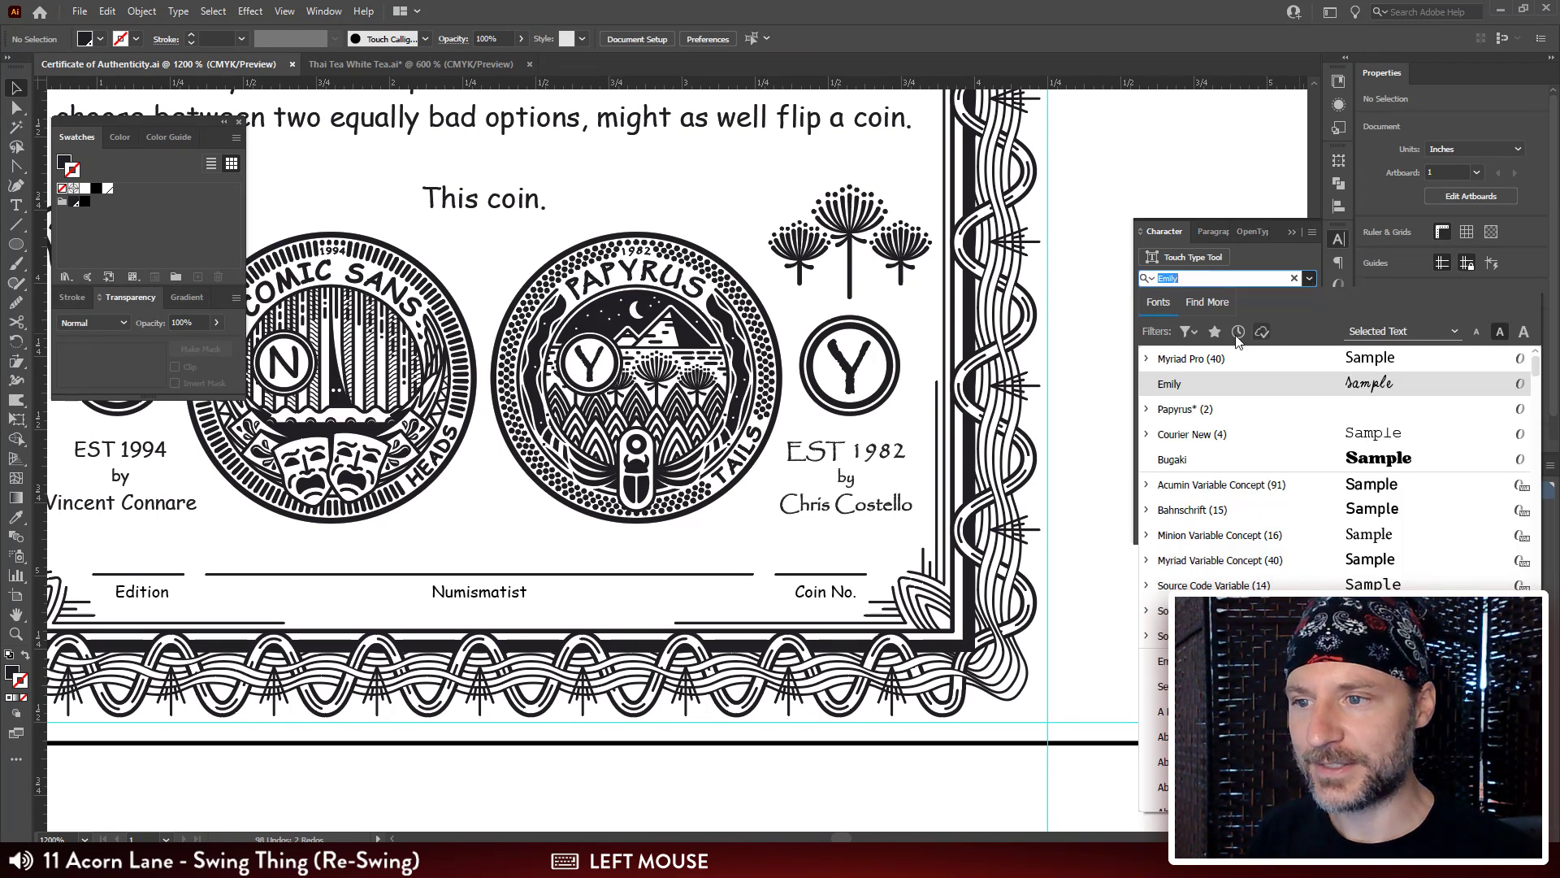
left_click(1207, 303)
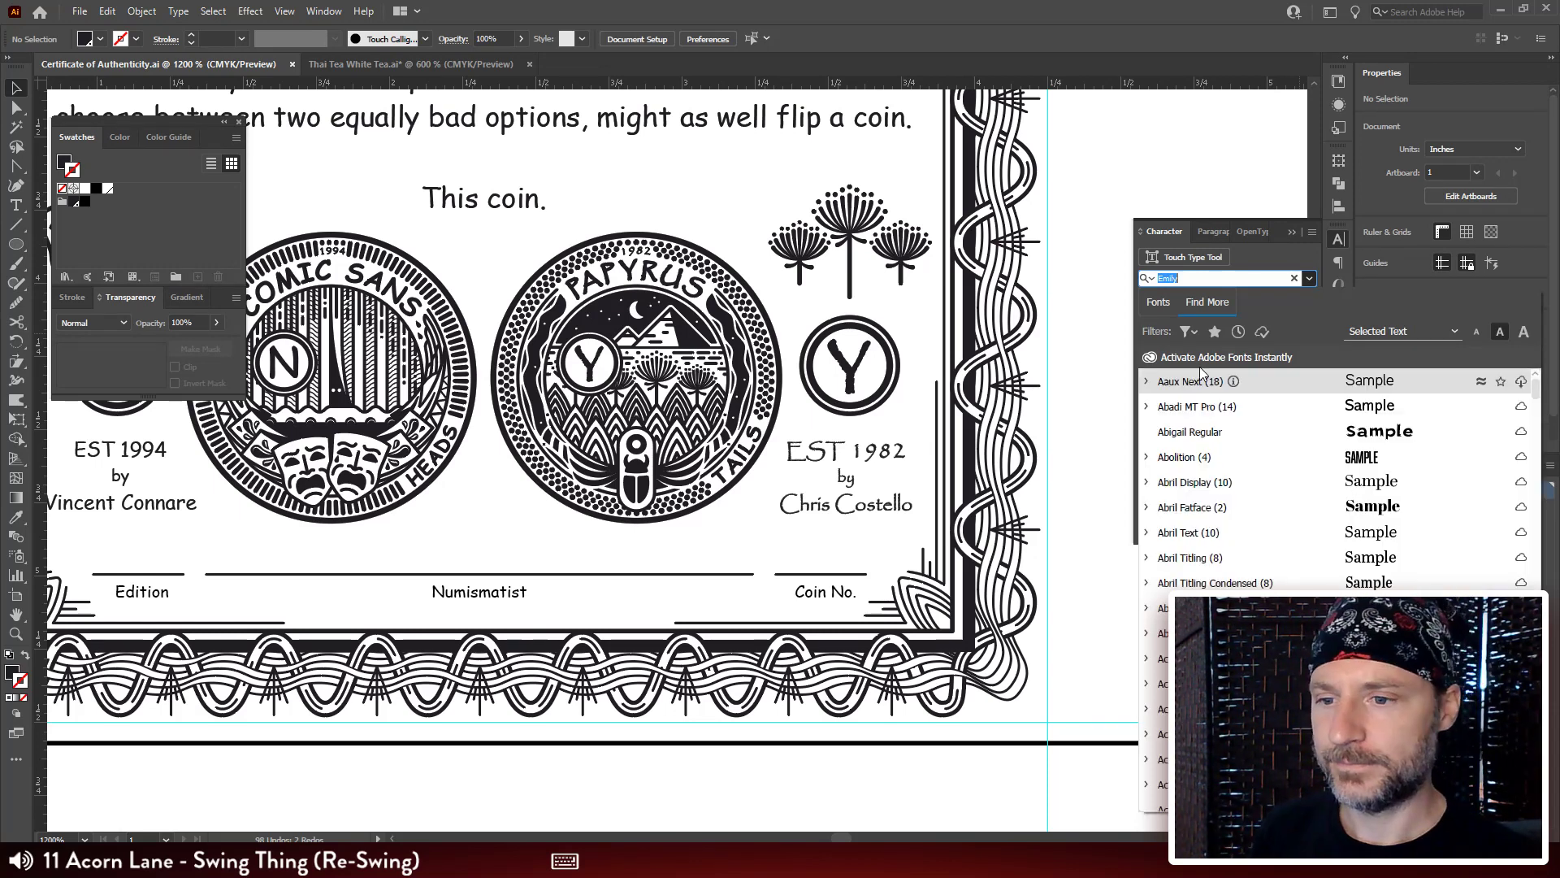
scroll(1337, 467, "down", 15)
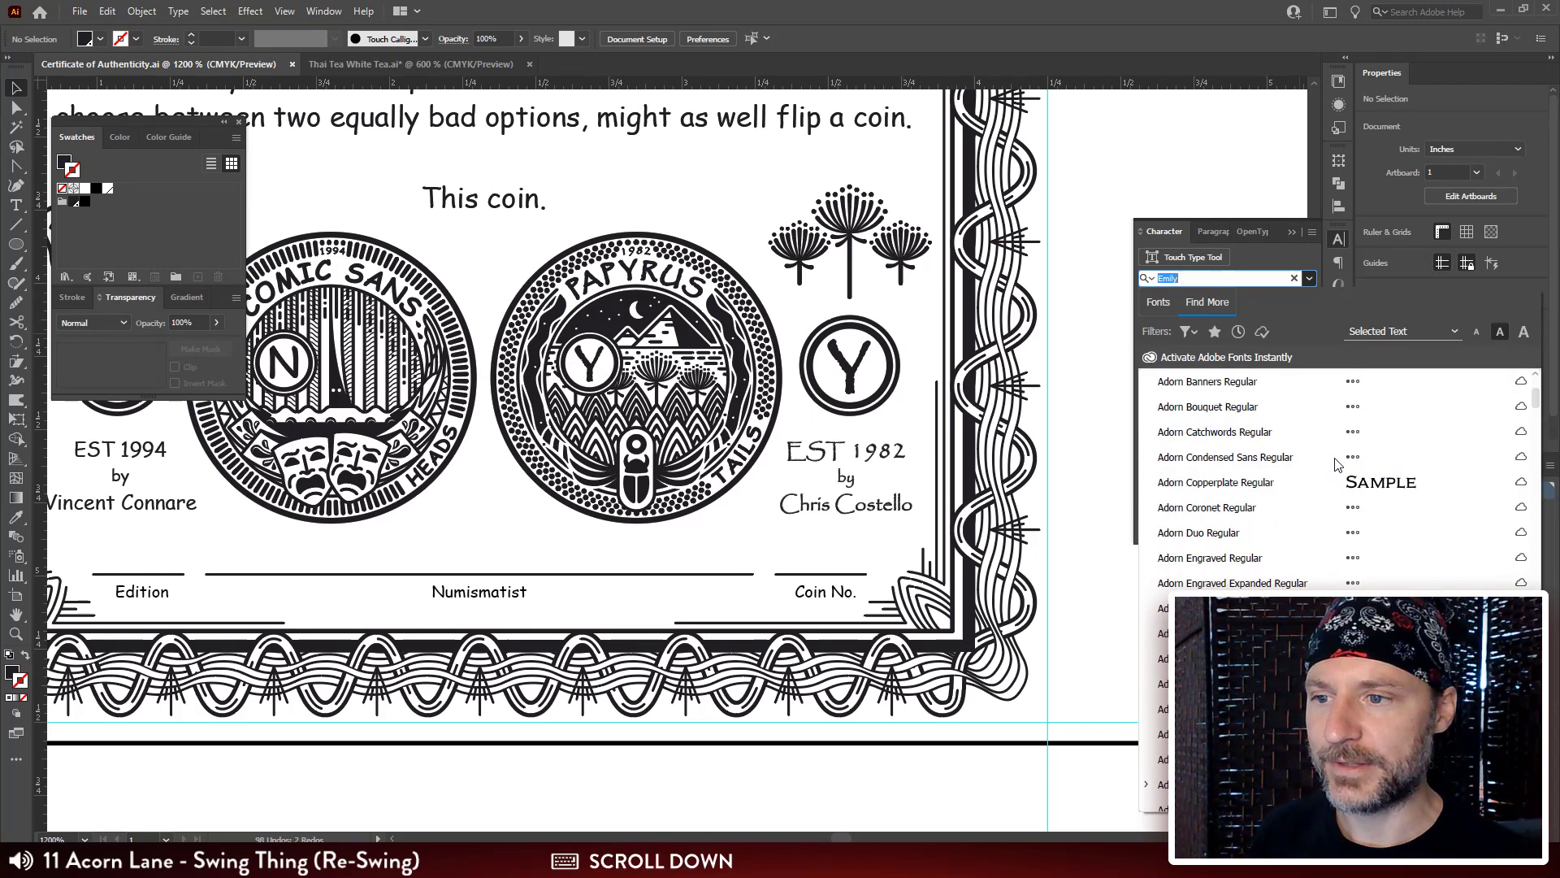
scroll(1381, 472, "down", 10)
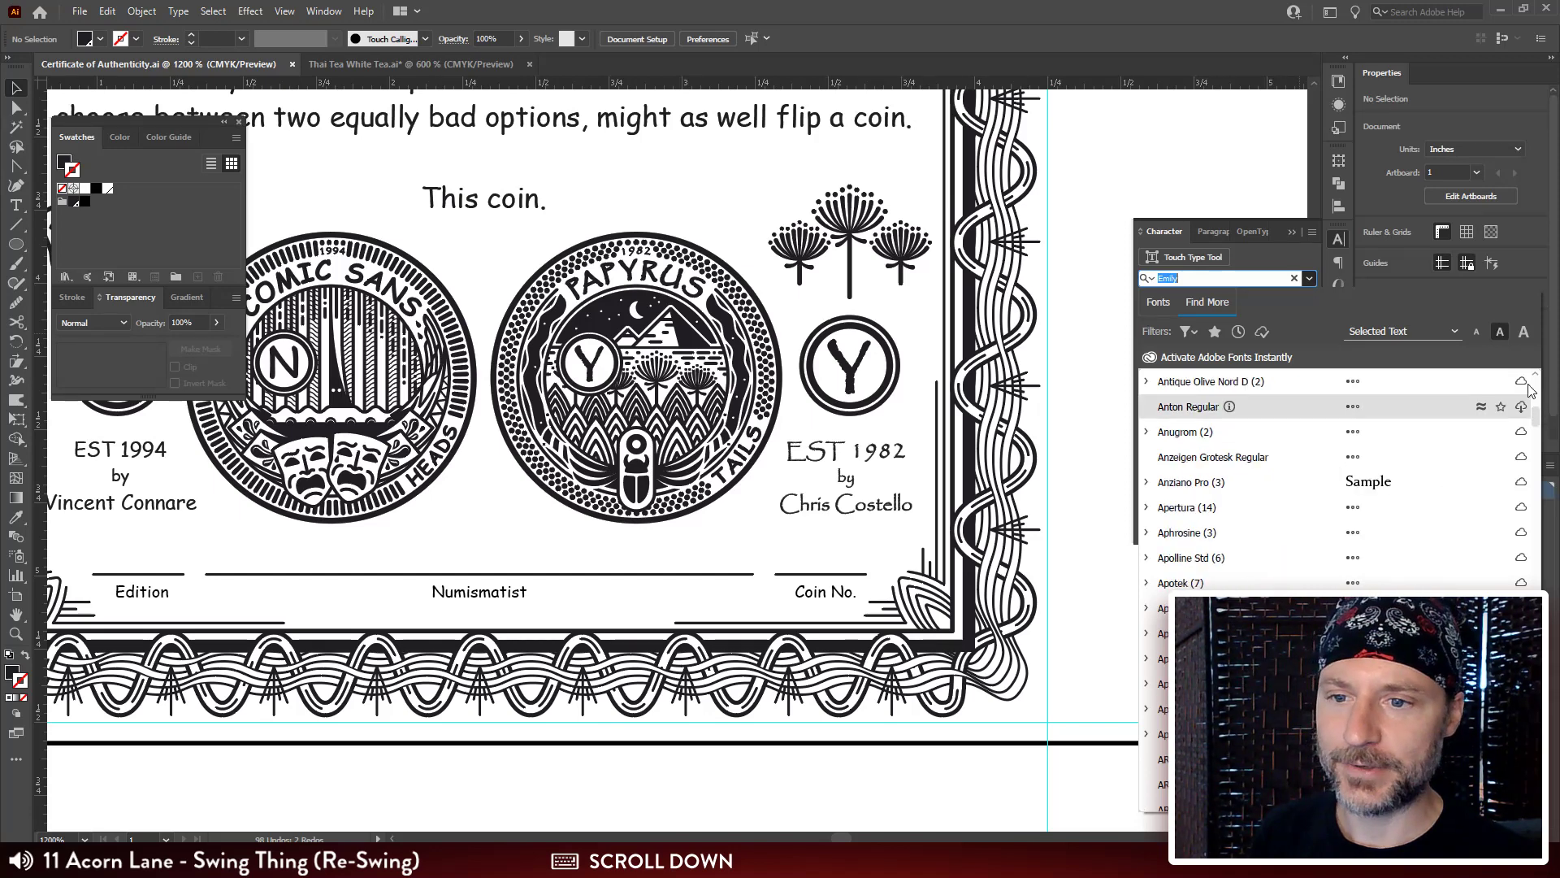
scroll(1341, 459, "down", 15)
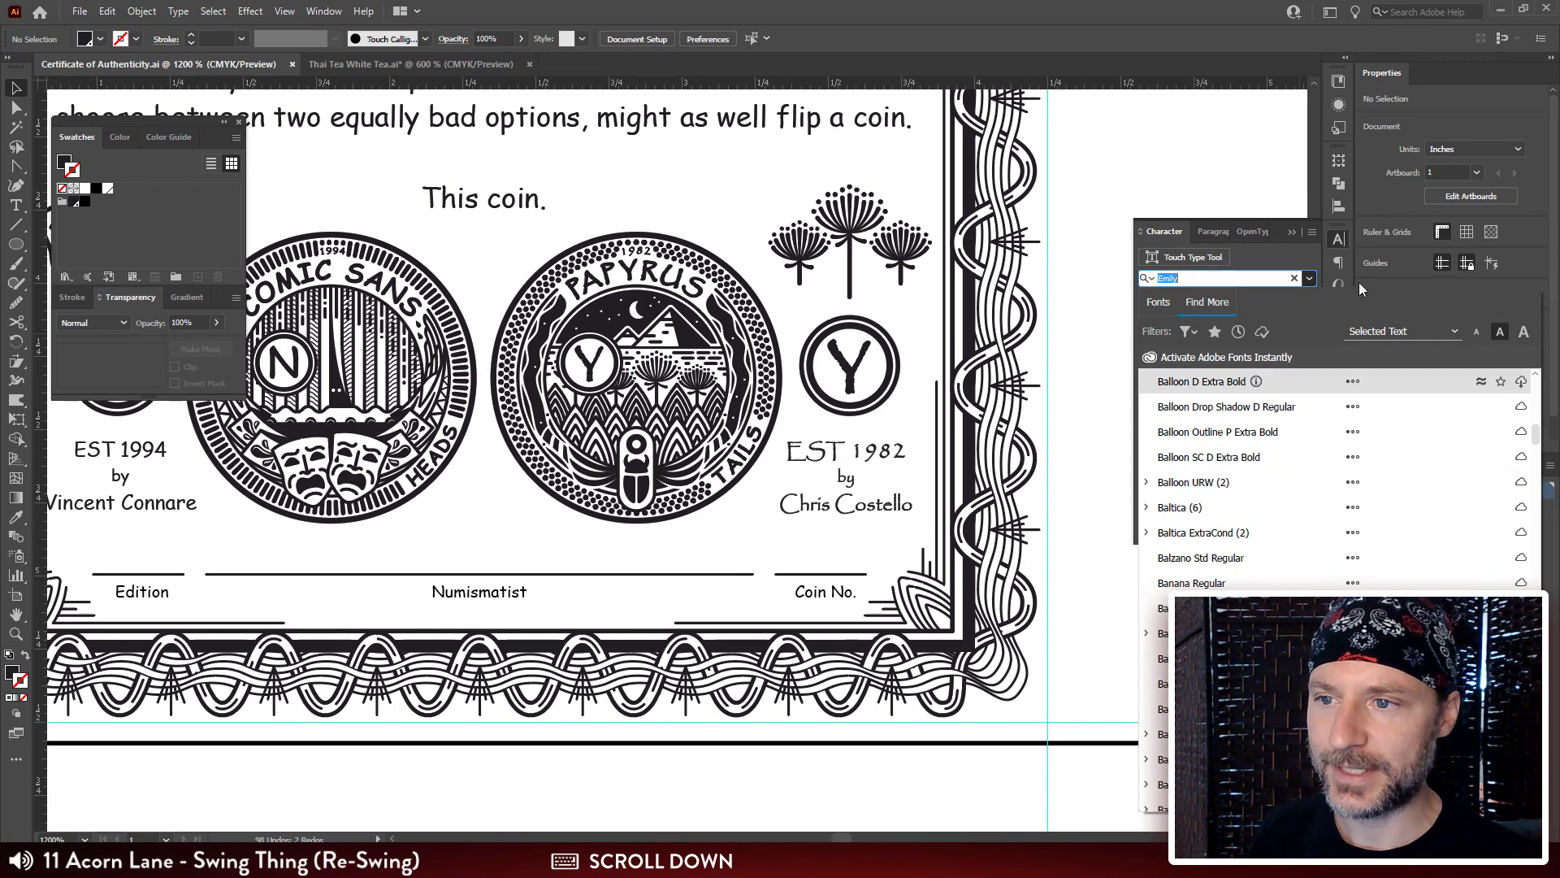
left_click(1212, 177)
View the certificate's coin artwork at 800% and check the installed fonts list again.
left_click_drag(1091, 256, 1215, 280)
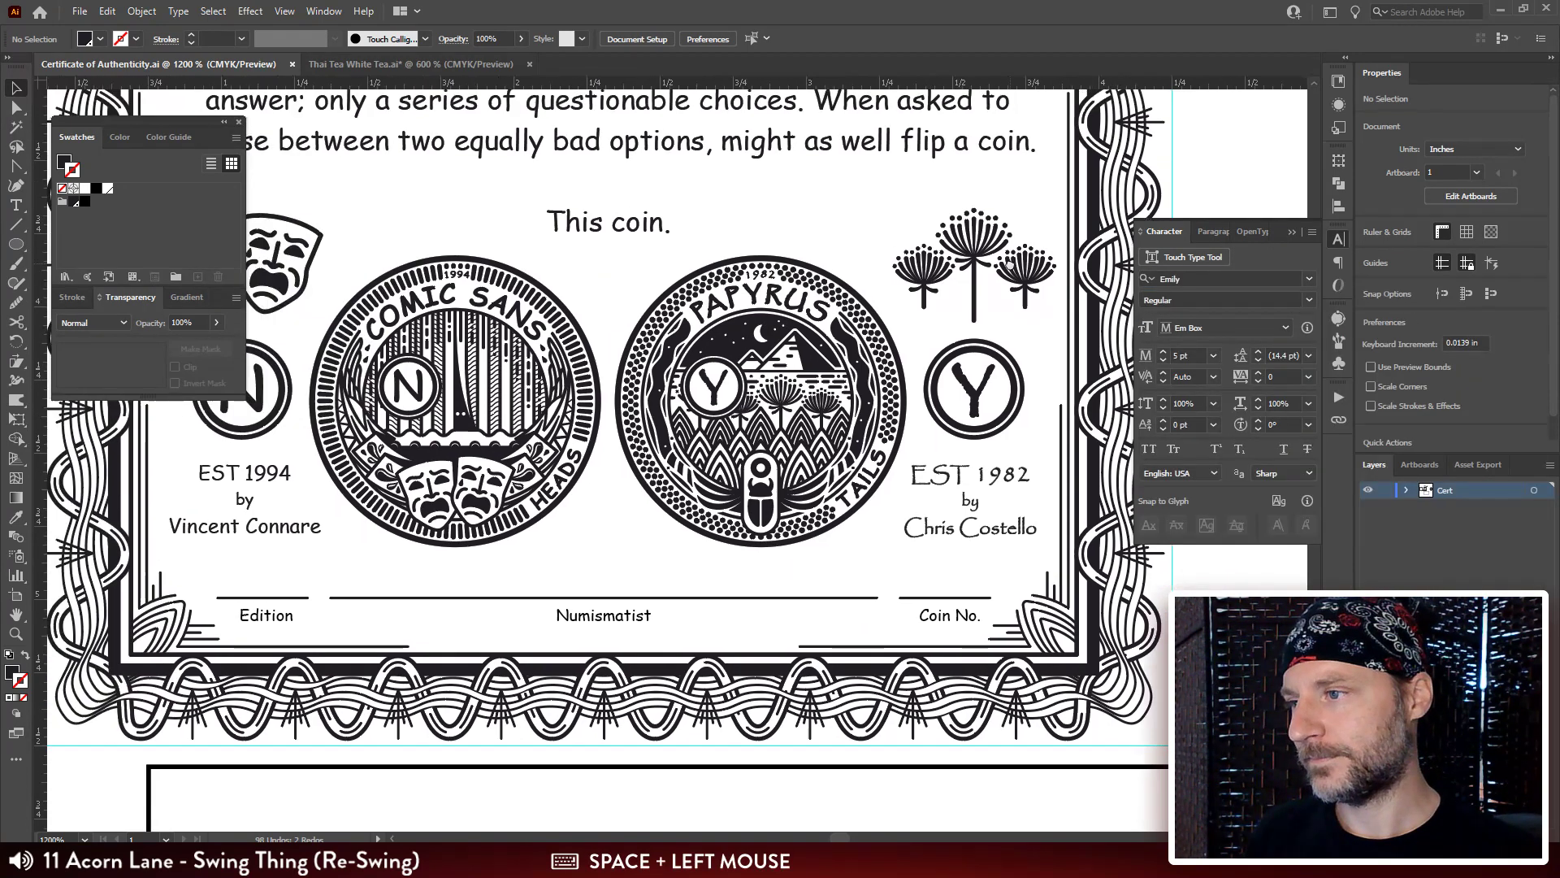
key("ctrl+minus")
left_click_drag(968, 194, 845, 183)
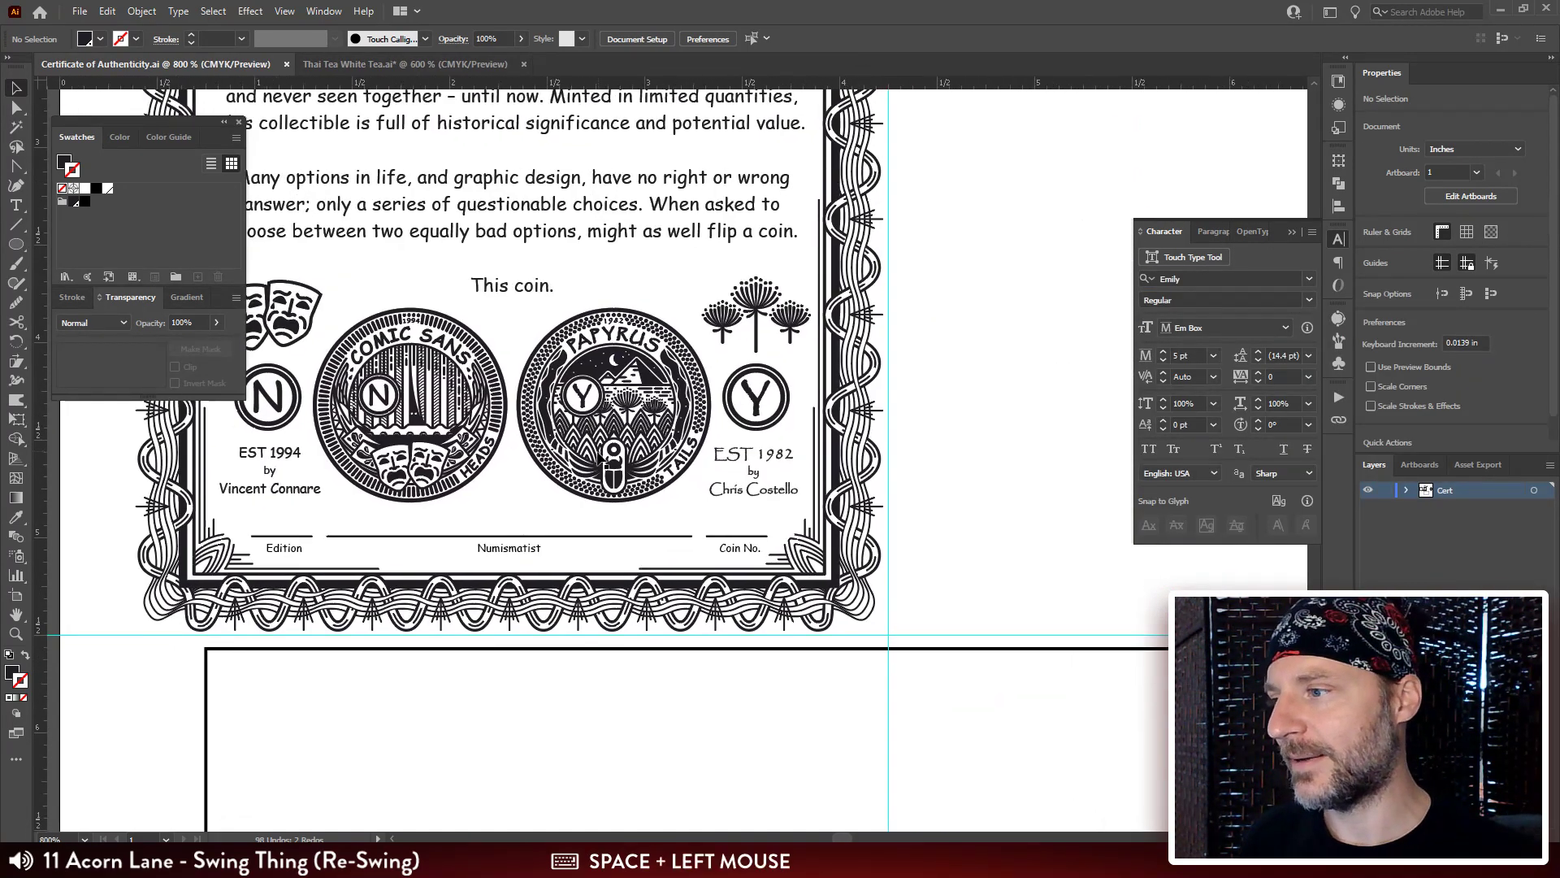
left_click(1310, 280)
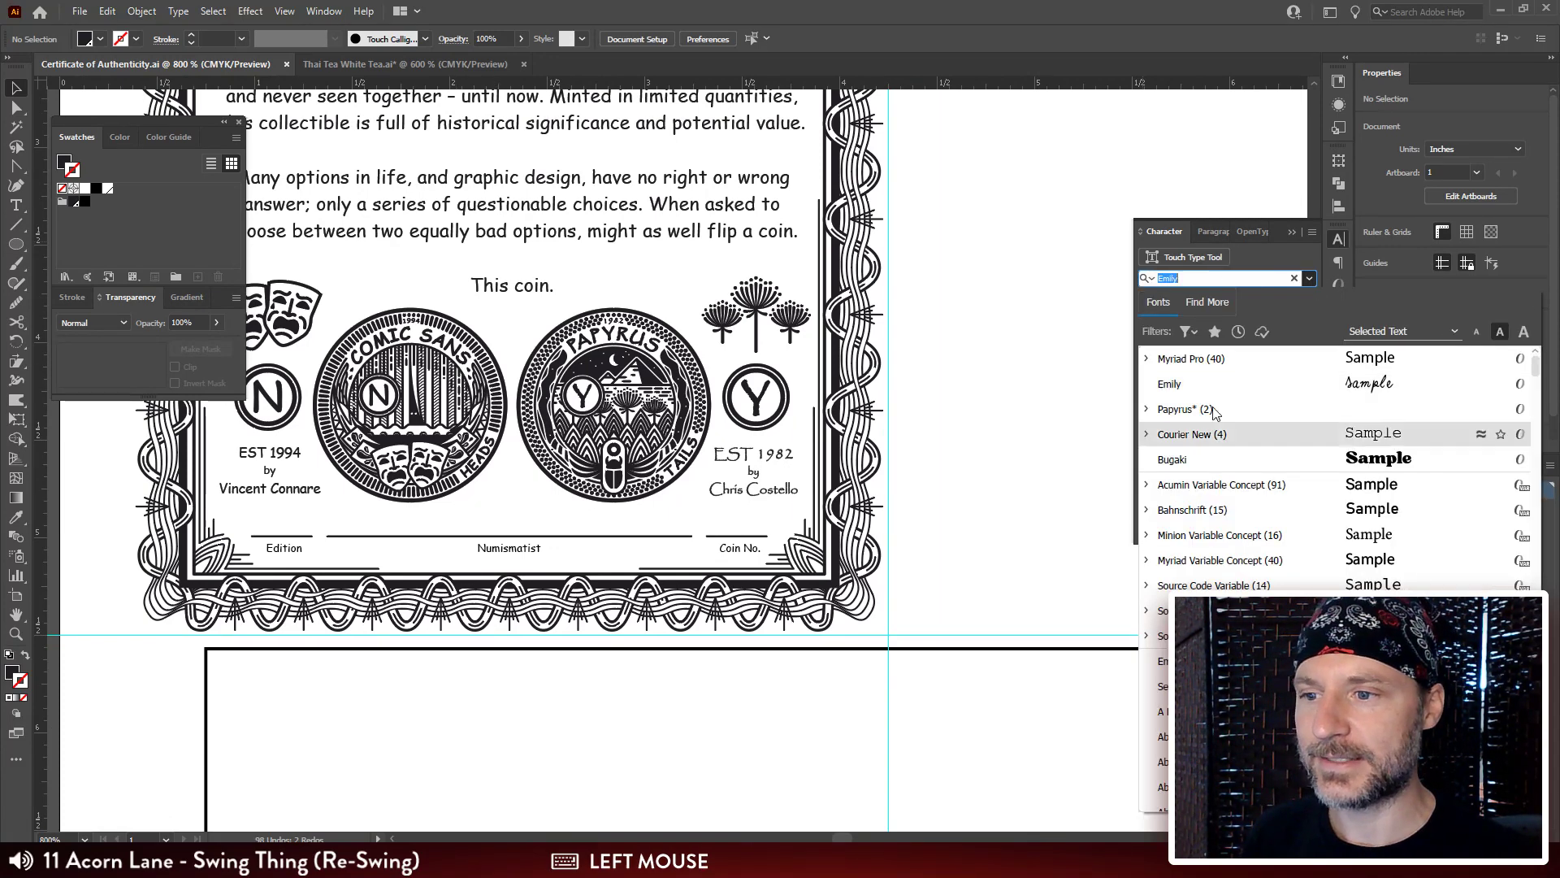
left_click(1196, 370)
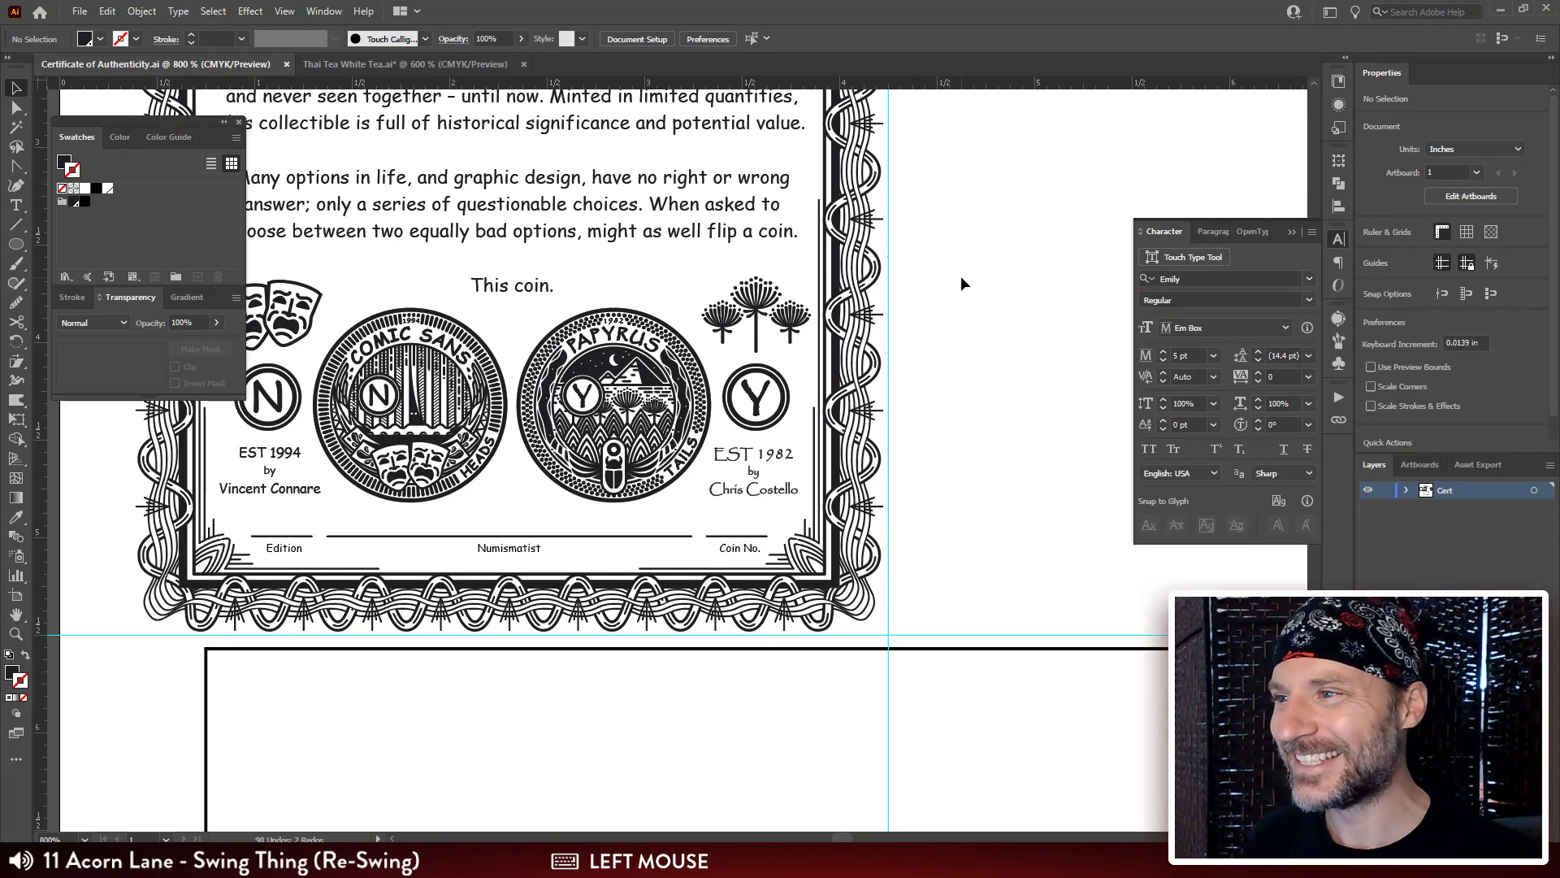
Switch to the Thai Tea White Tea document, find the tiger's underwear area and unlock the Color Fills layer.
left_click(412, 63)
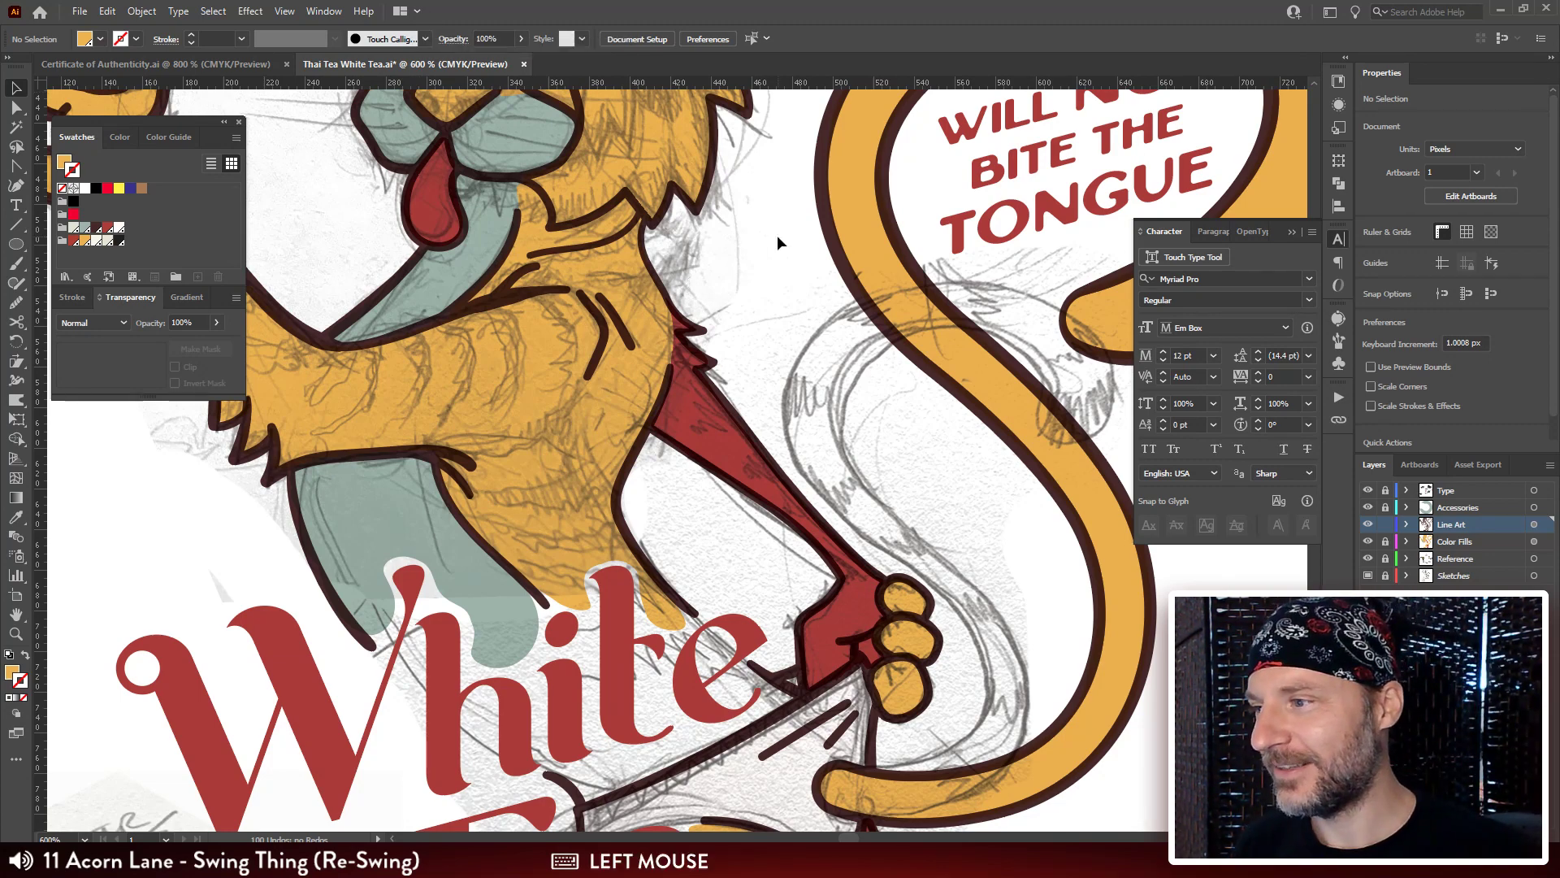
left_click_drag(761, 326, 858, 276)
left_click_drag(875, 451, 884, 381)
left_click(761, 488)
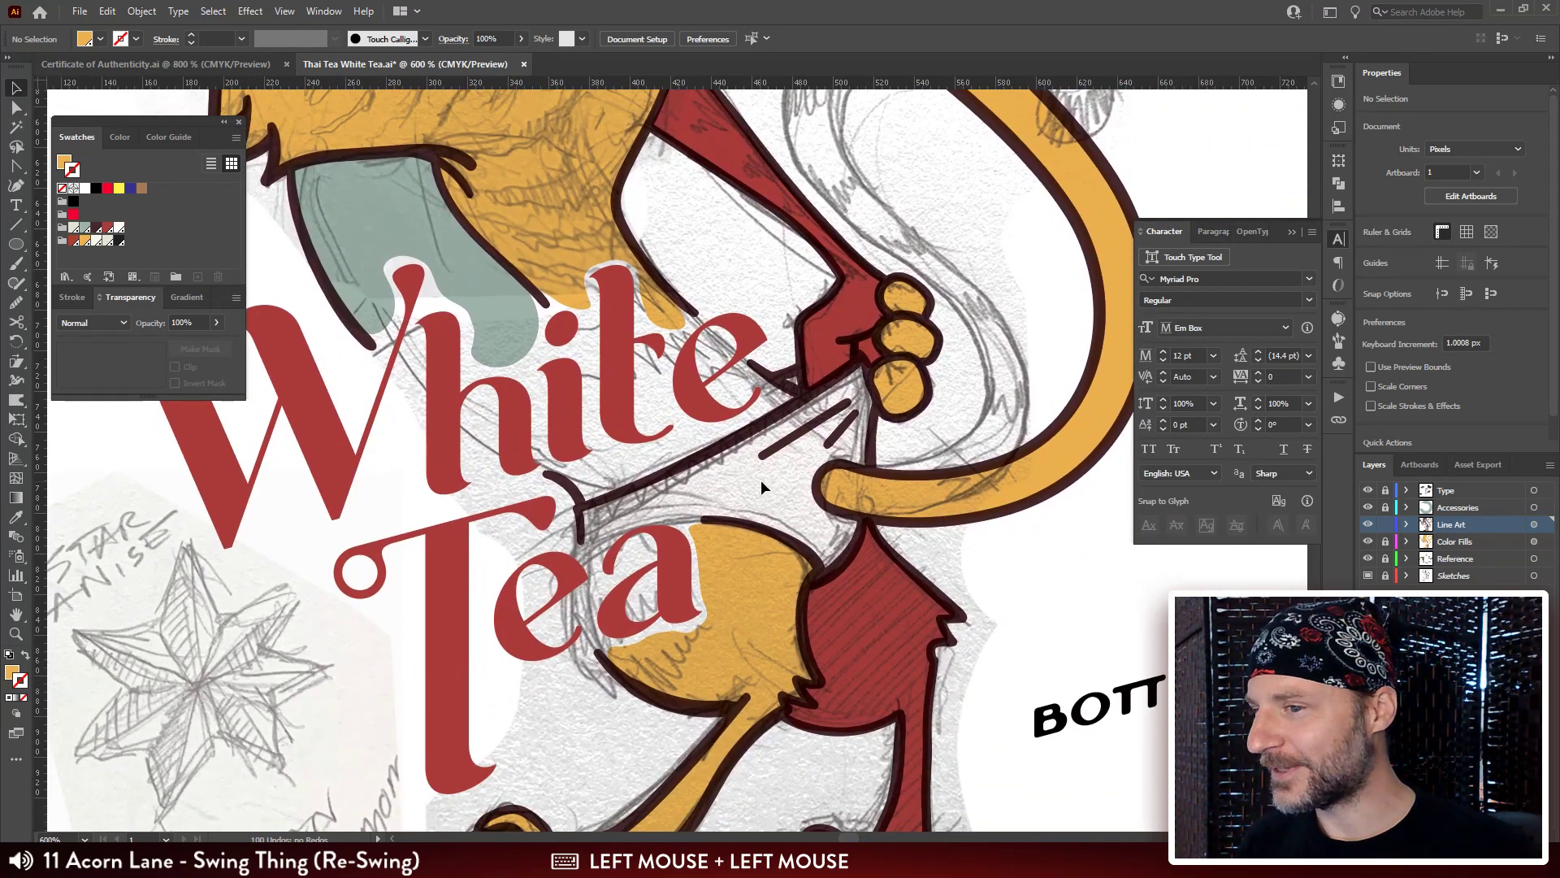
left_click(1385, 542)
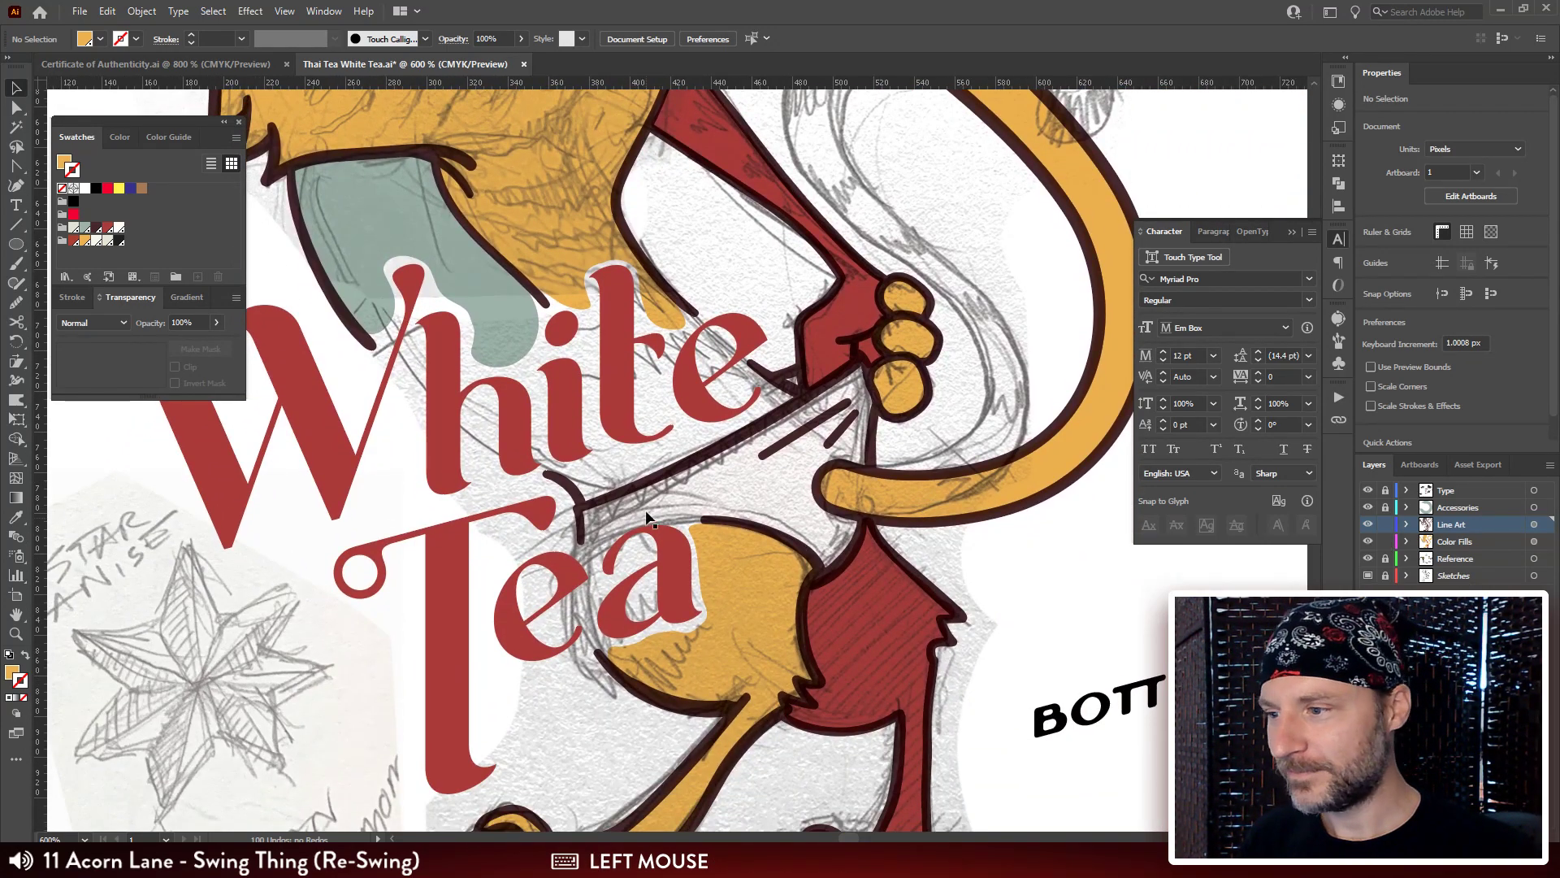
Give the tiger's underwear shape the pale C=11 M=6 Y=16 K=0 fill and no stroke.
left_click(705, 496)
left_click(109, 241)
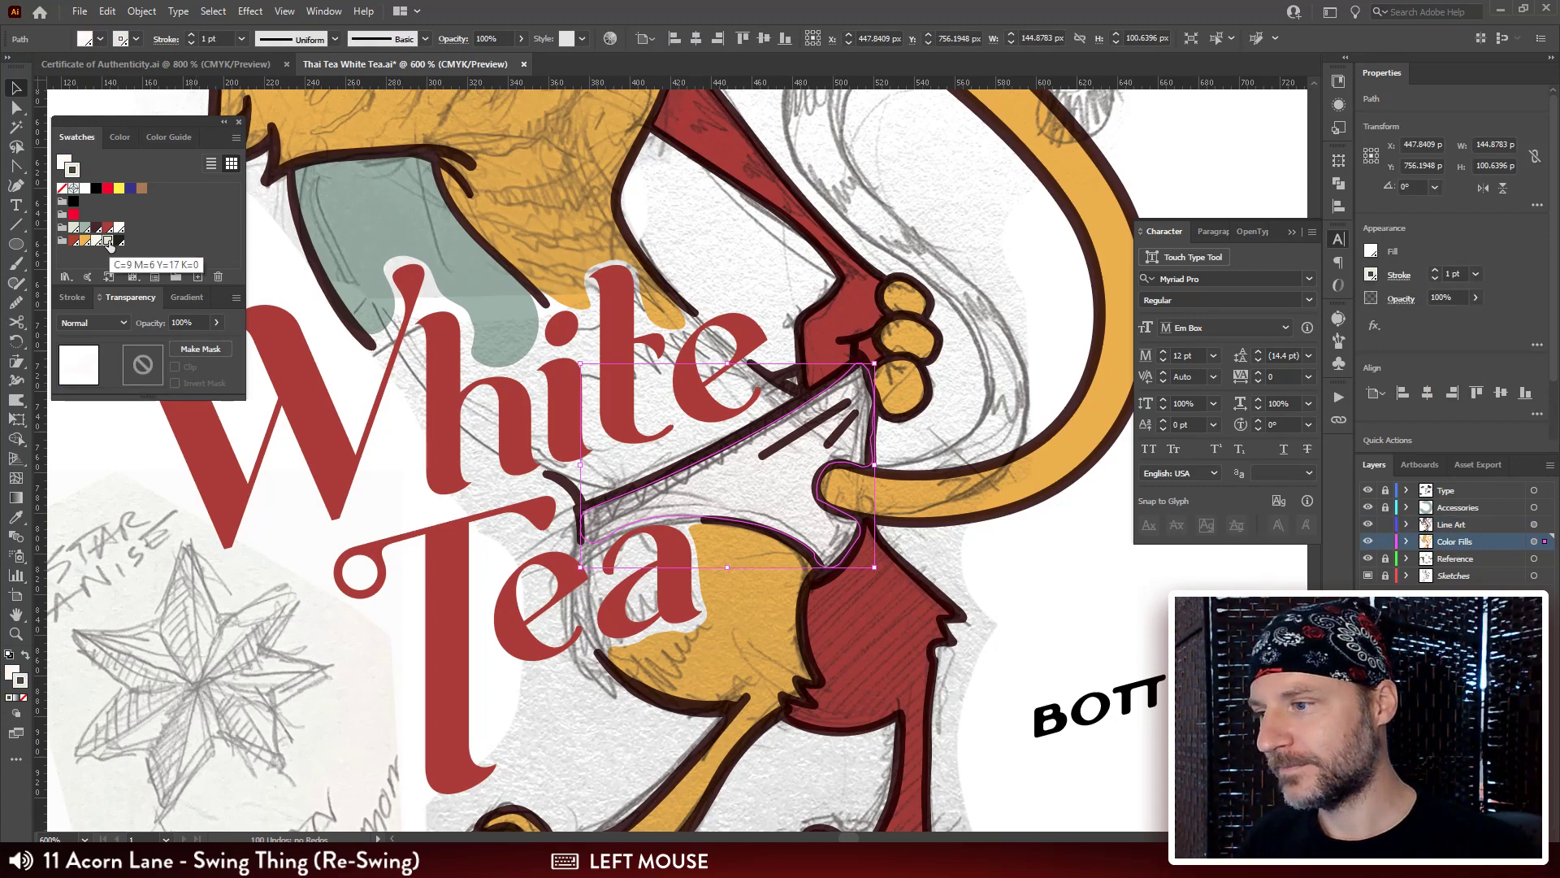
left_click(73, 228)
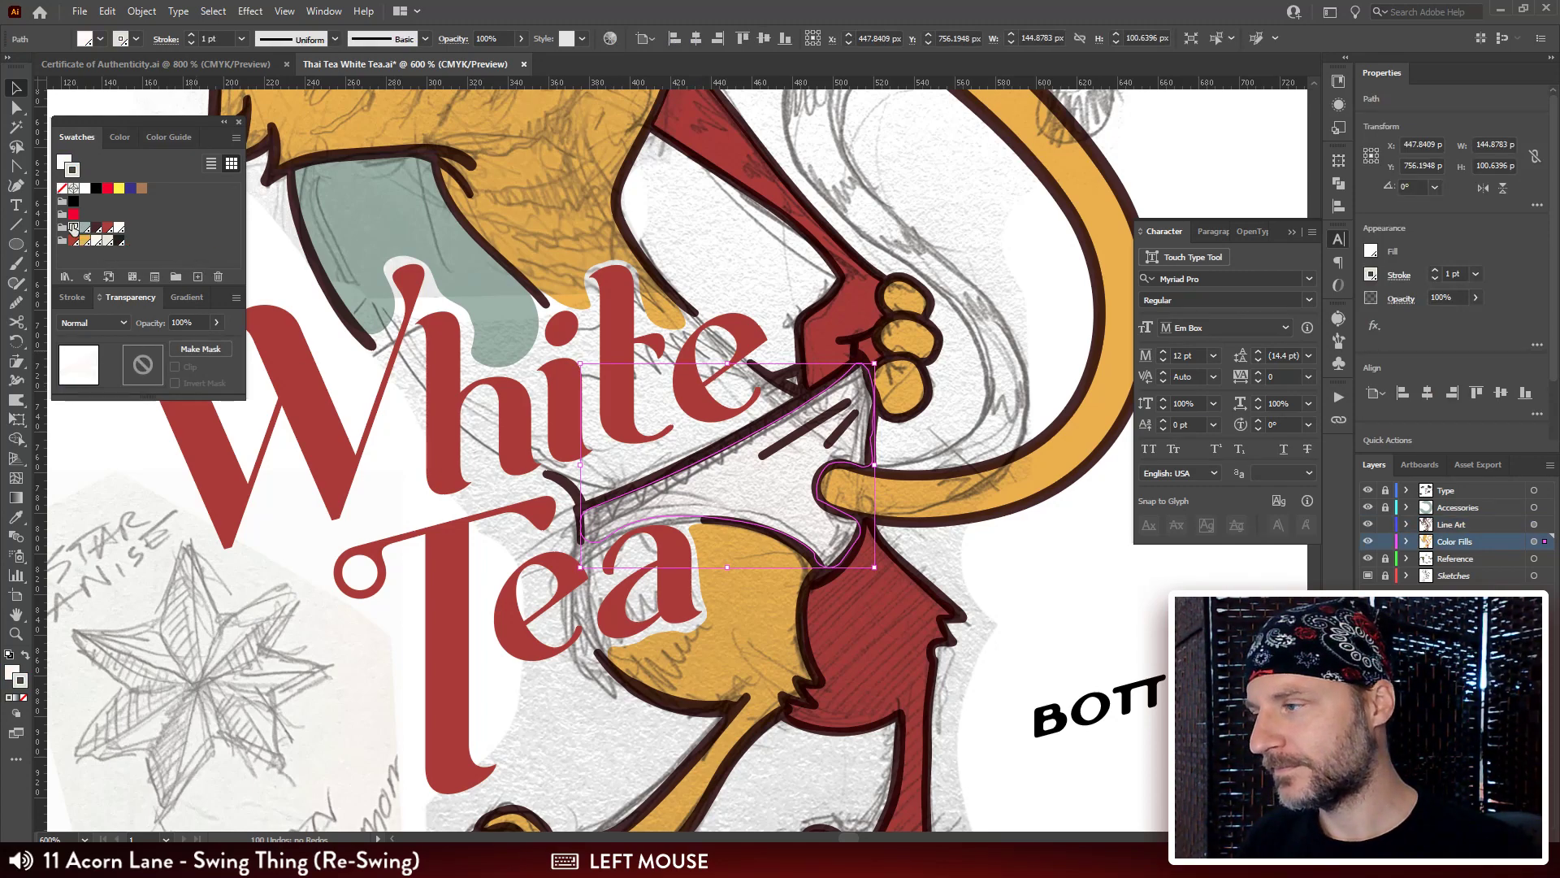
left_click(62, 187)
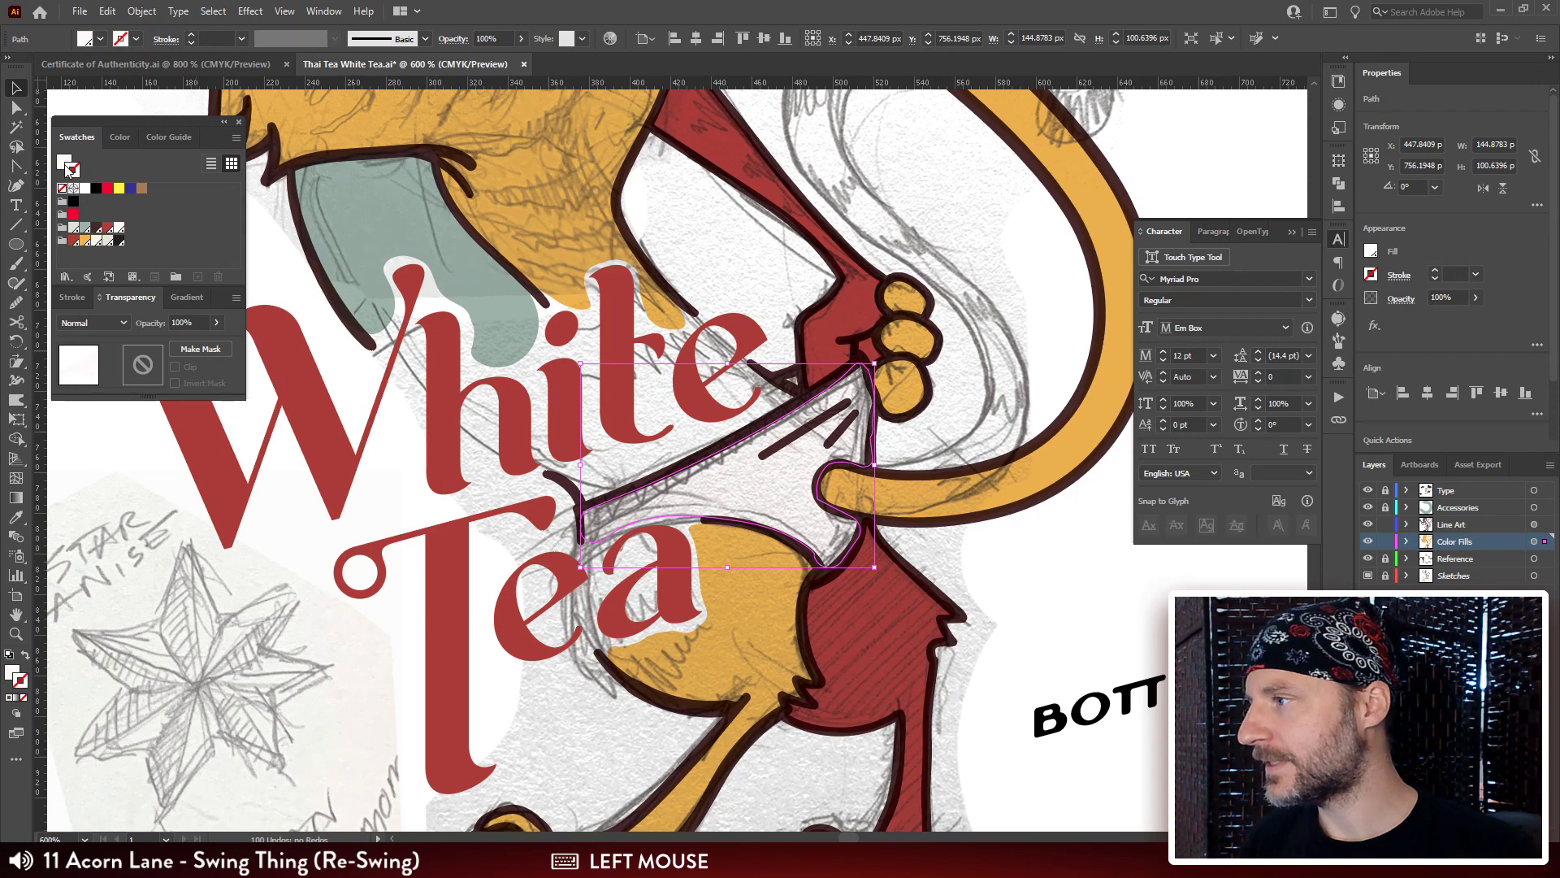
left_click(82, 229)
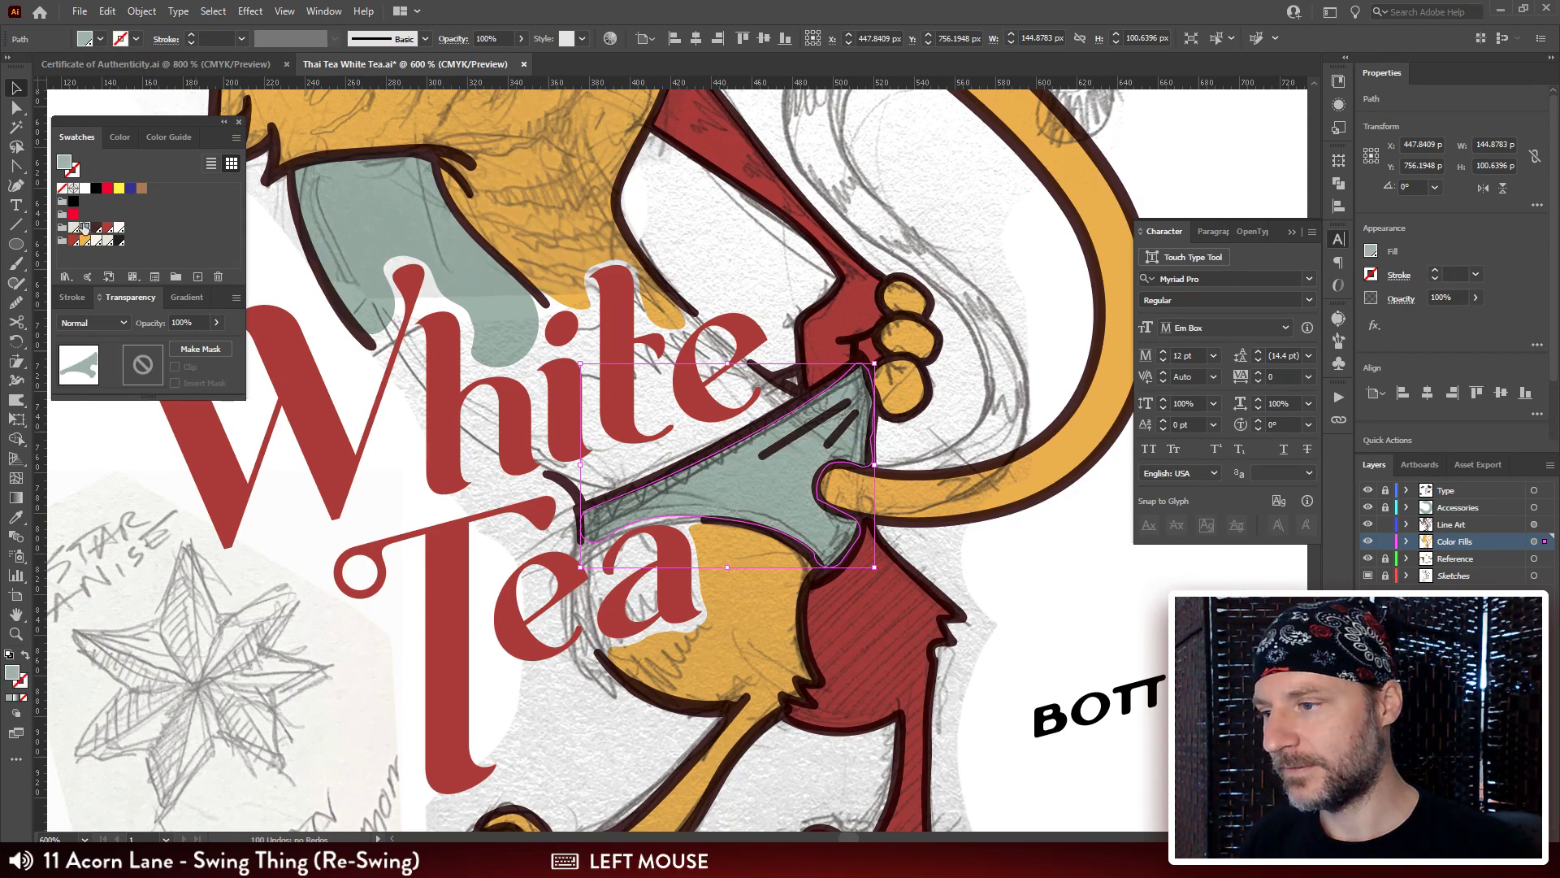
left_click(74, 228)
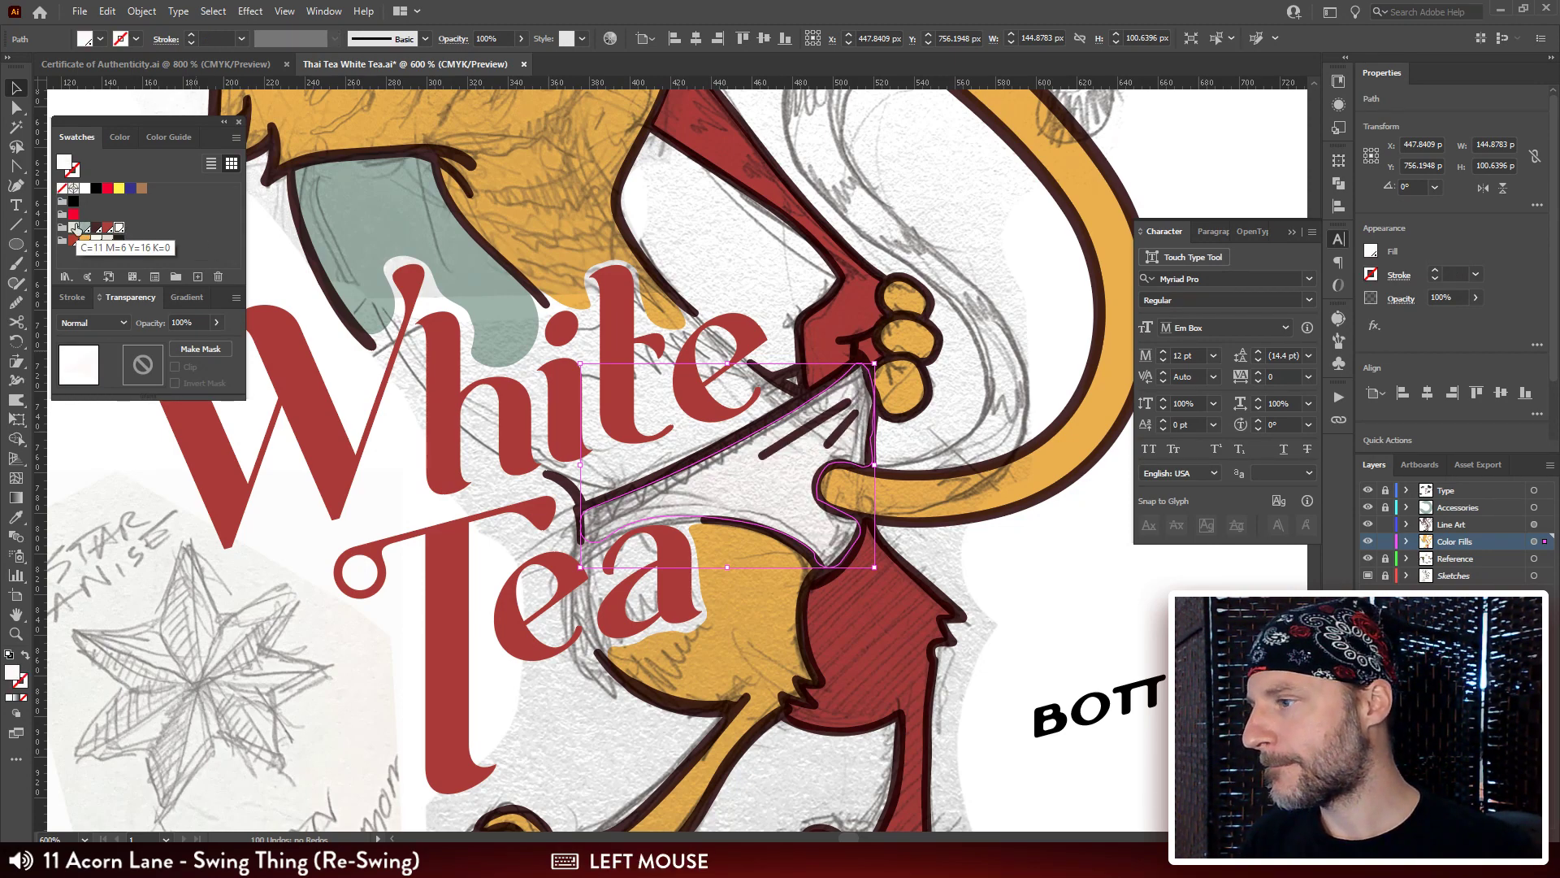
left_click(1027, 317)
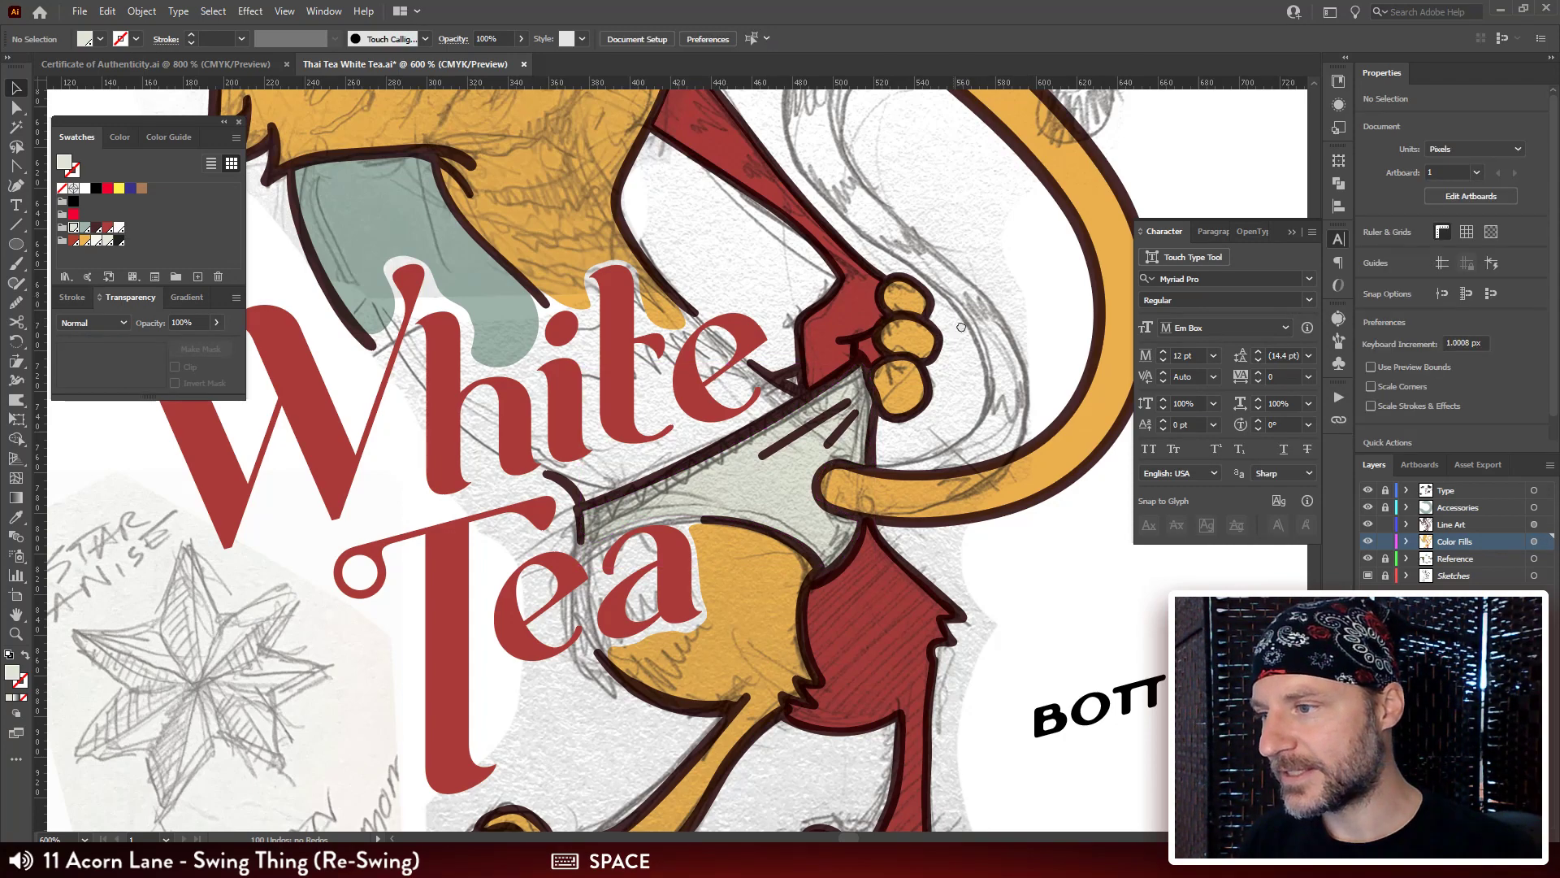
Draw a small triangular grey-green fill with the Pen tool in the line-art gap beside the red hand above the underwear.
left_click_drag(895, 349, 905, 371)
key("ctrl+plus")
key("ctrl+plus")
key("ctrl+plus")
left_click_drag(967, 496, 926, 411)
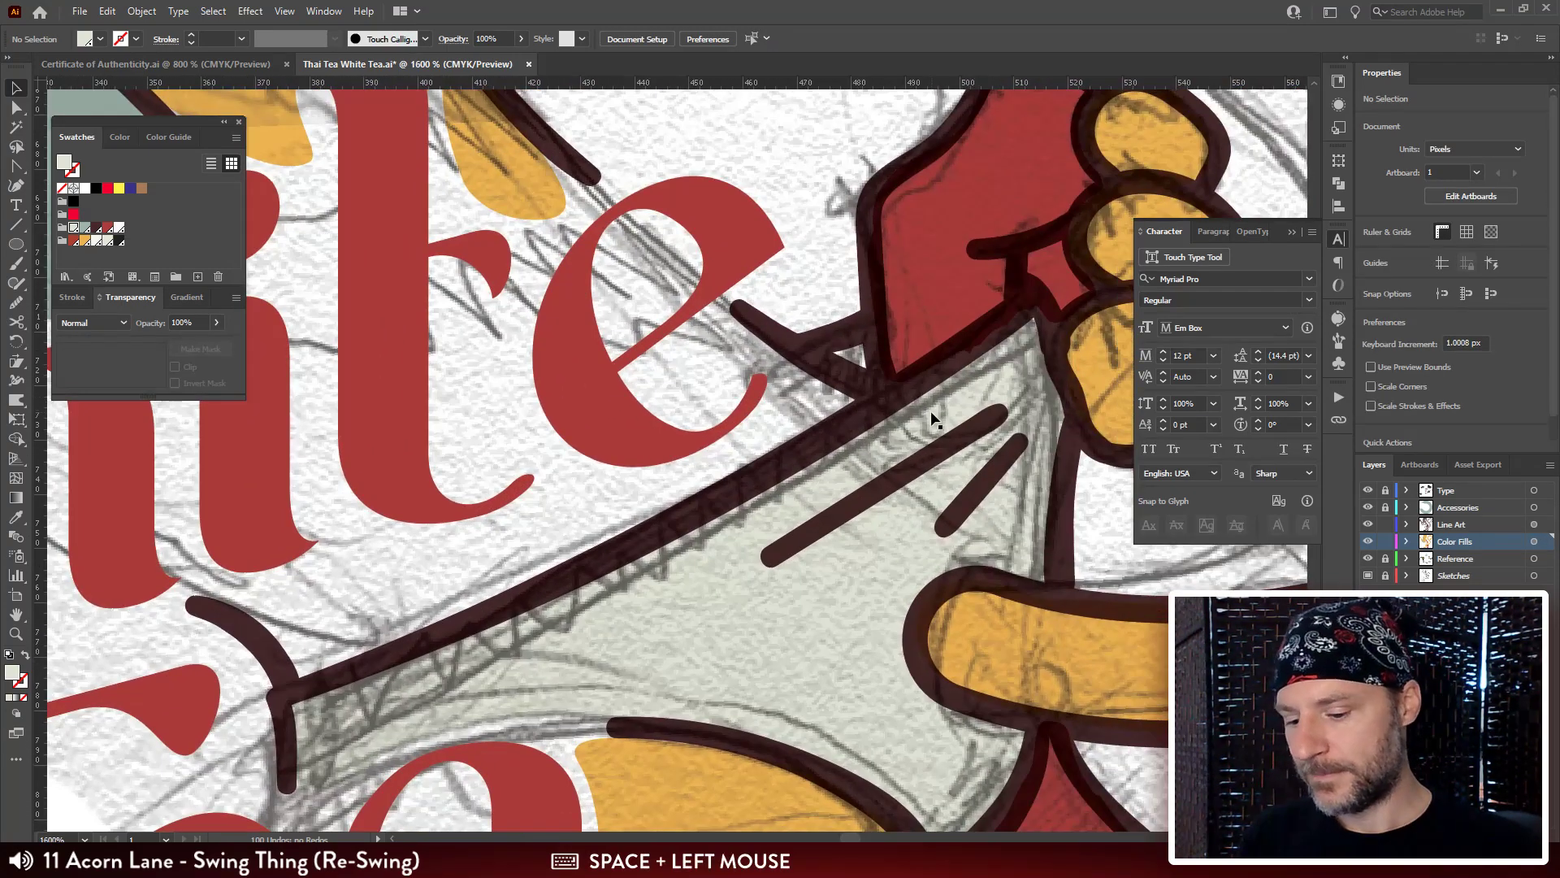
key("p")
left_click(872, 331)
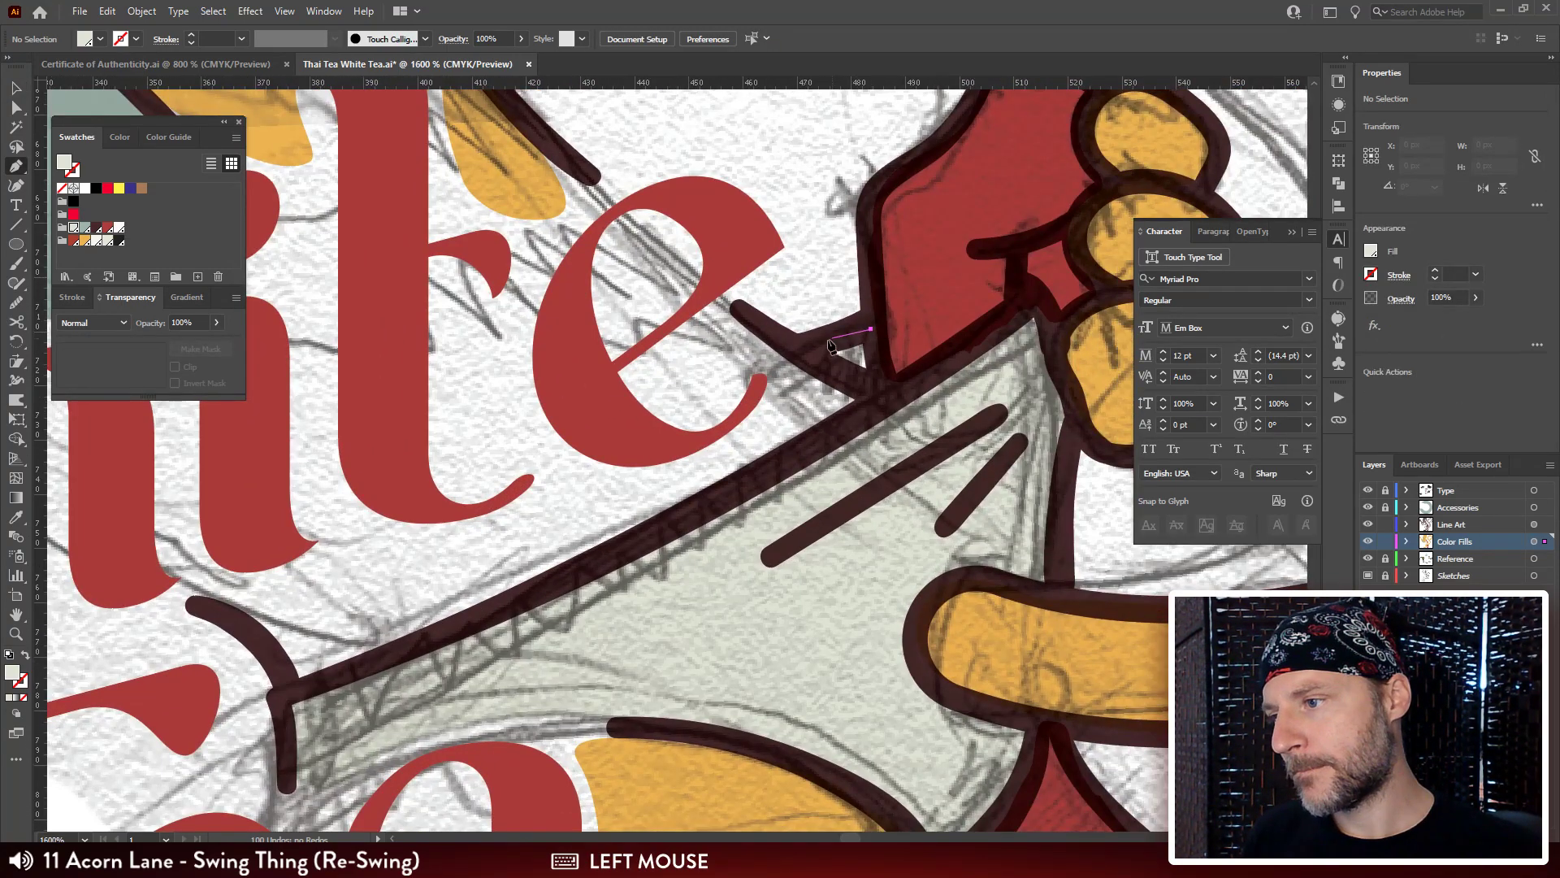
left_click(809, 355)
left_click(875, 382)
left_click(872, 331)
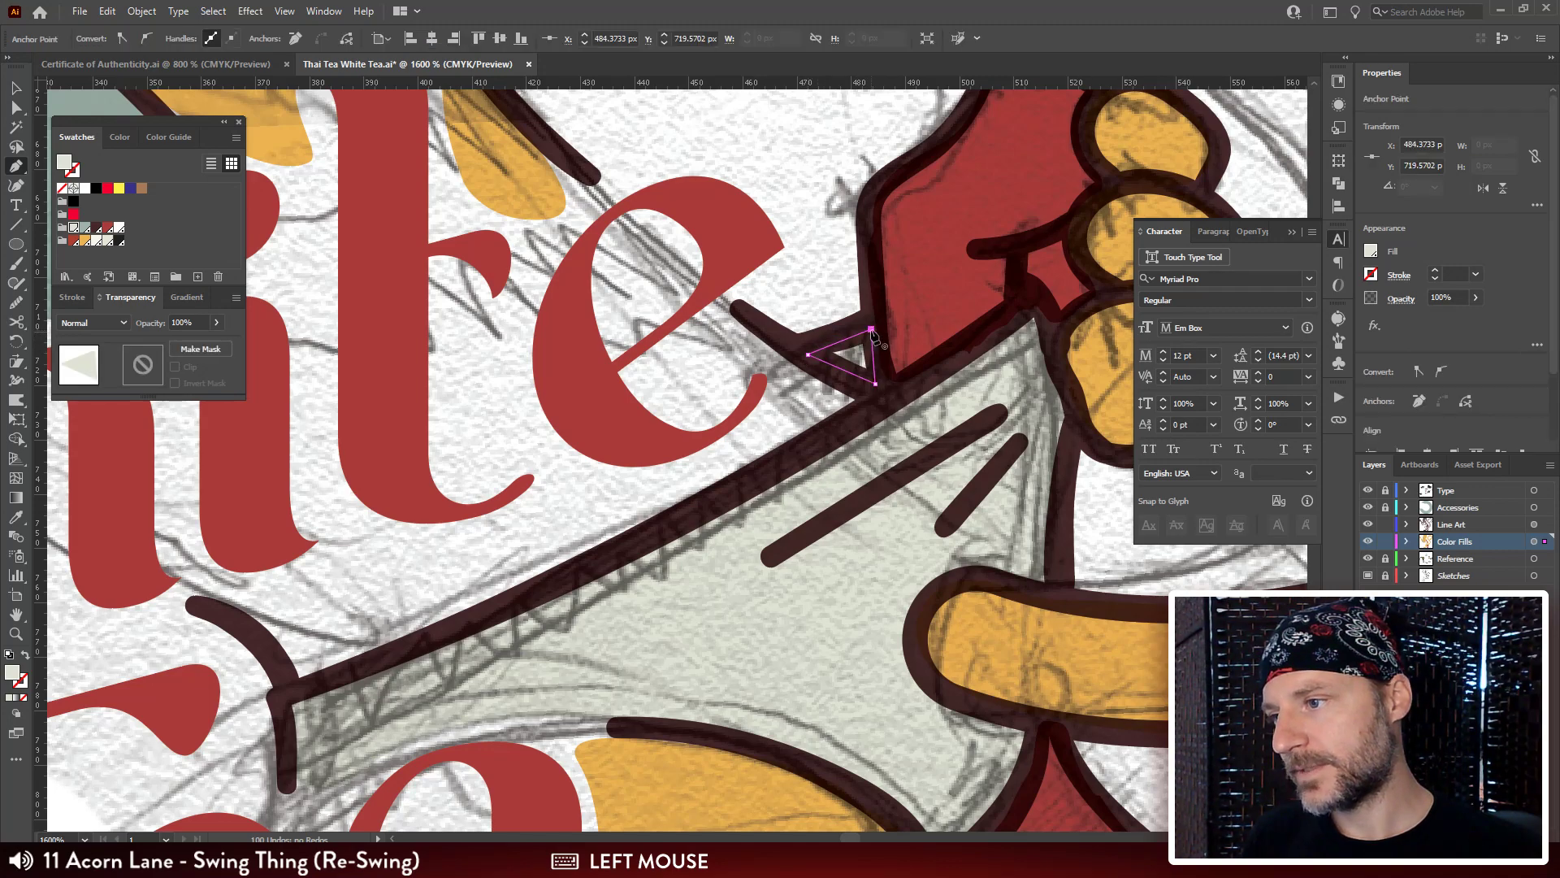
left_click(84, 228)
key("ctrl+shift+a")
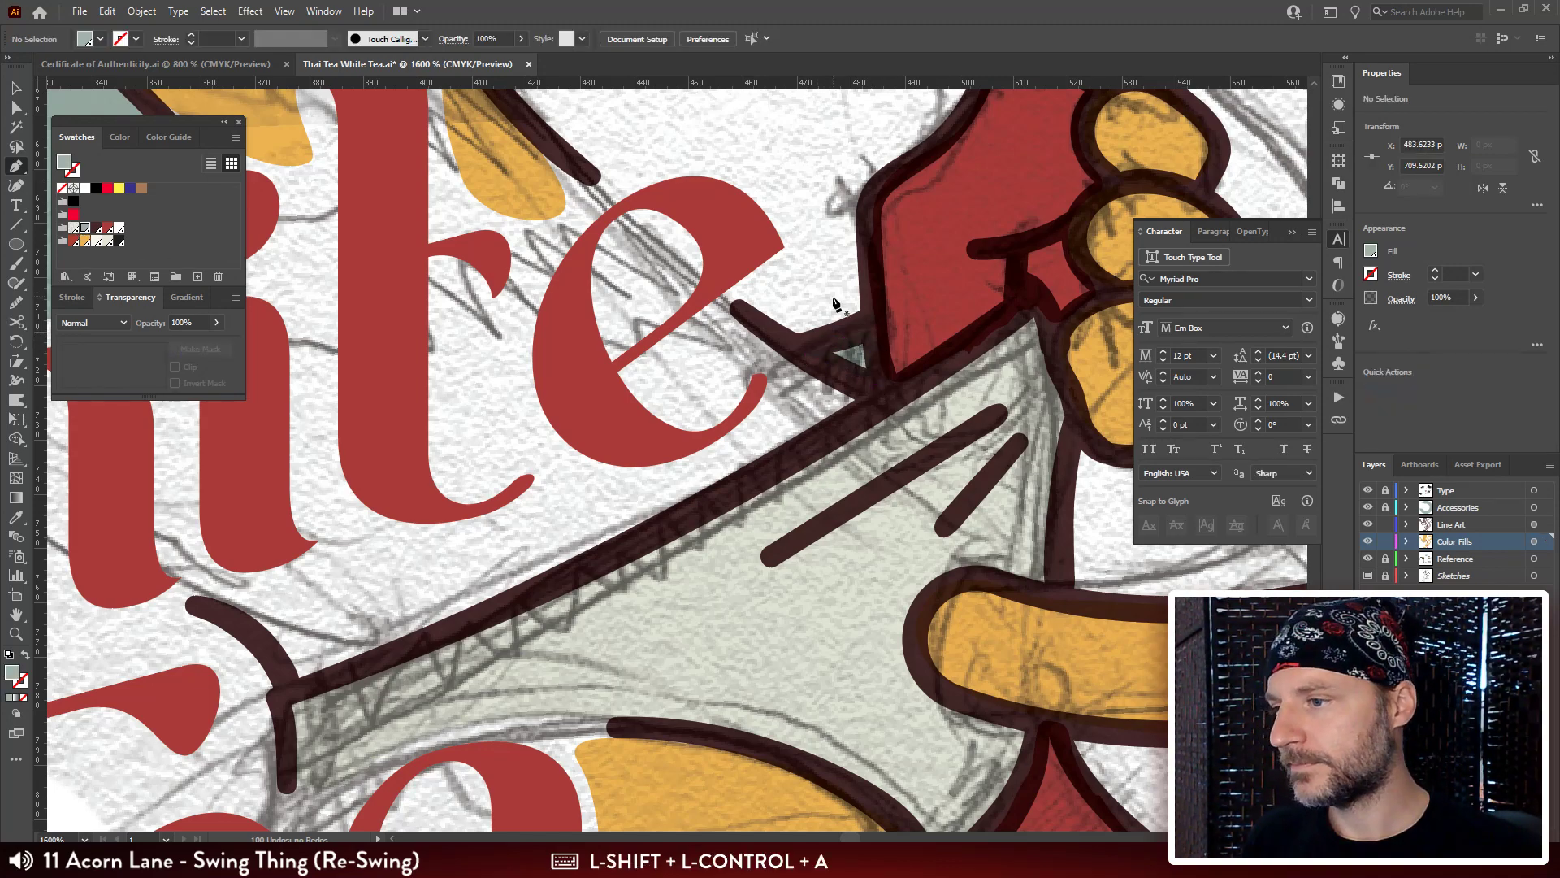
Review the whole tiger illustration and examine the colouring of the head, eyes and ear up close.
left_click_drag(867, 362, 870, 425)
key("ctrl+minus")
key("ctrl+minus")
key("ctrl+minus")
key("ctrl+minus")
key("ctrl+minus")
left_click_drag(858, 312, 858, 422)
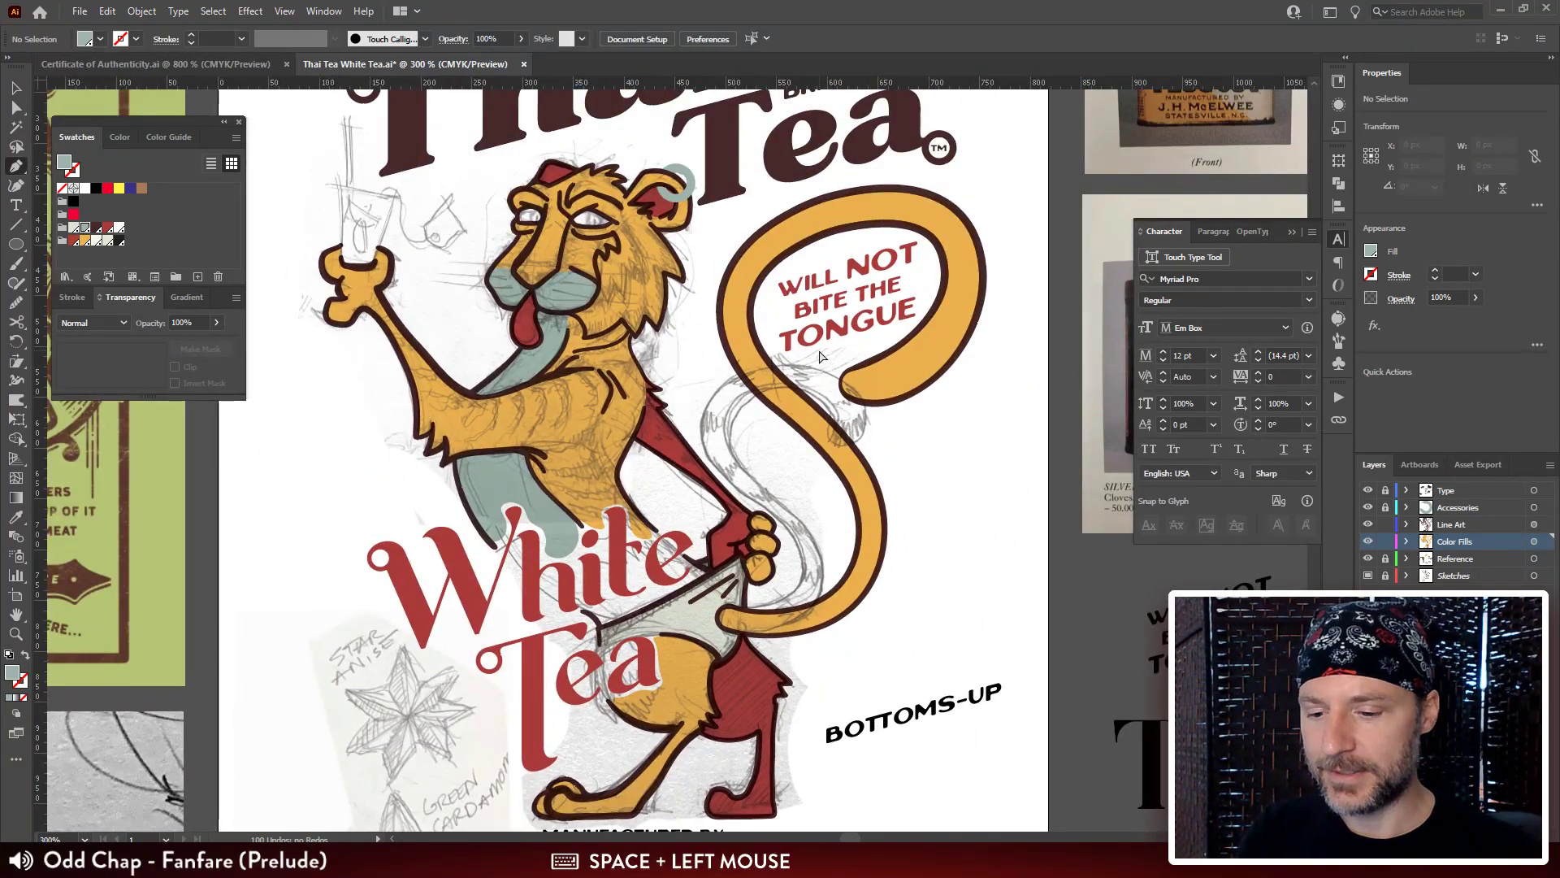
key("ctrl+plus")
key("ctrl+plus")
key("ctrl+plus")
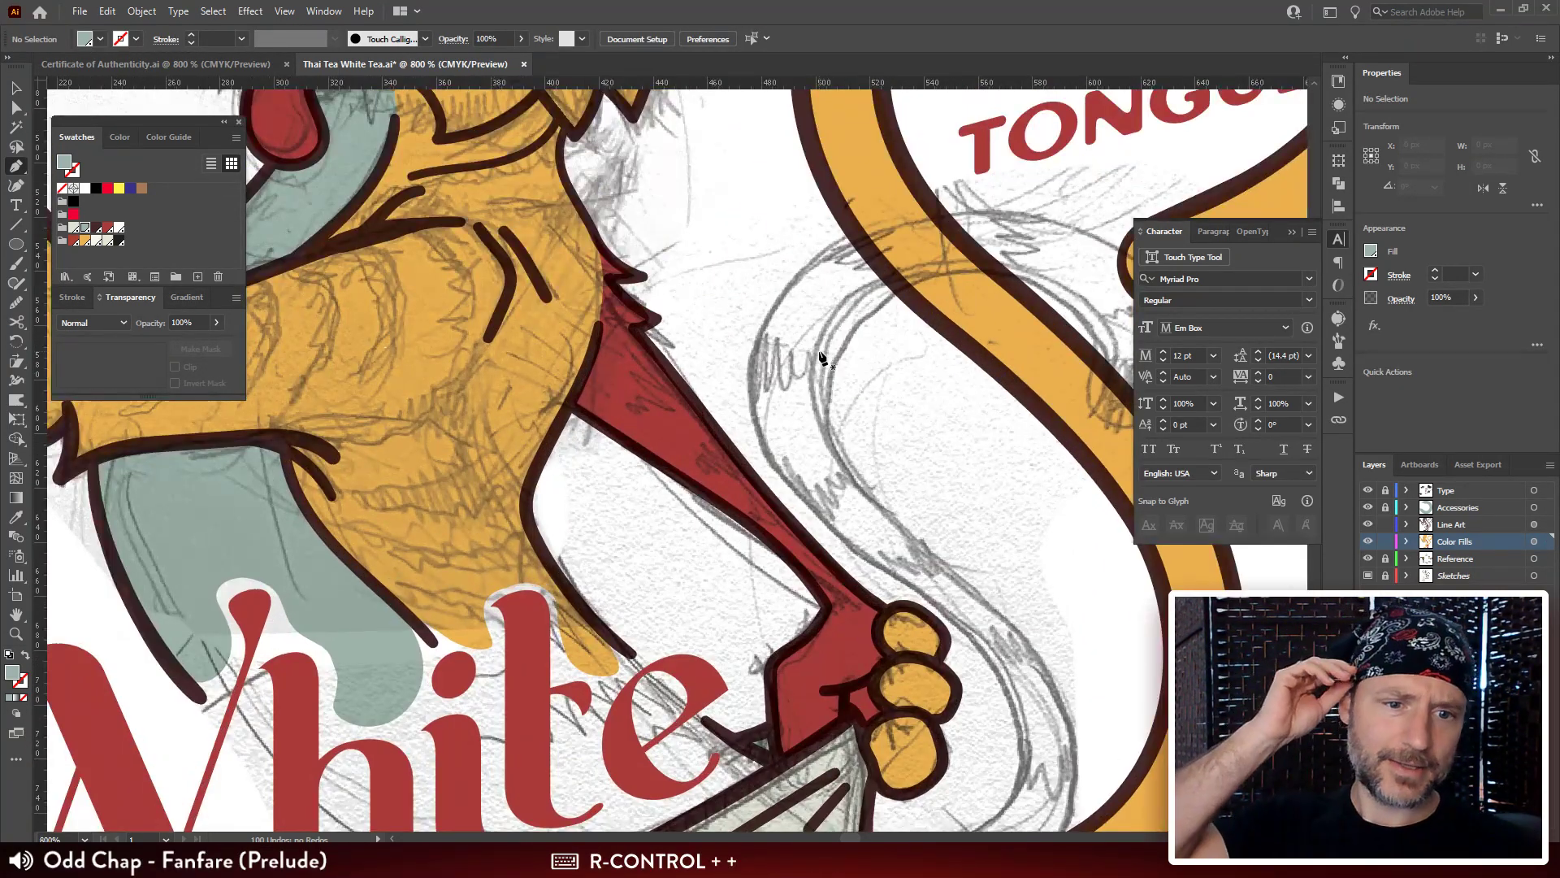
left_click_drag(790, 370, 1006, 789)
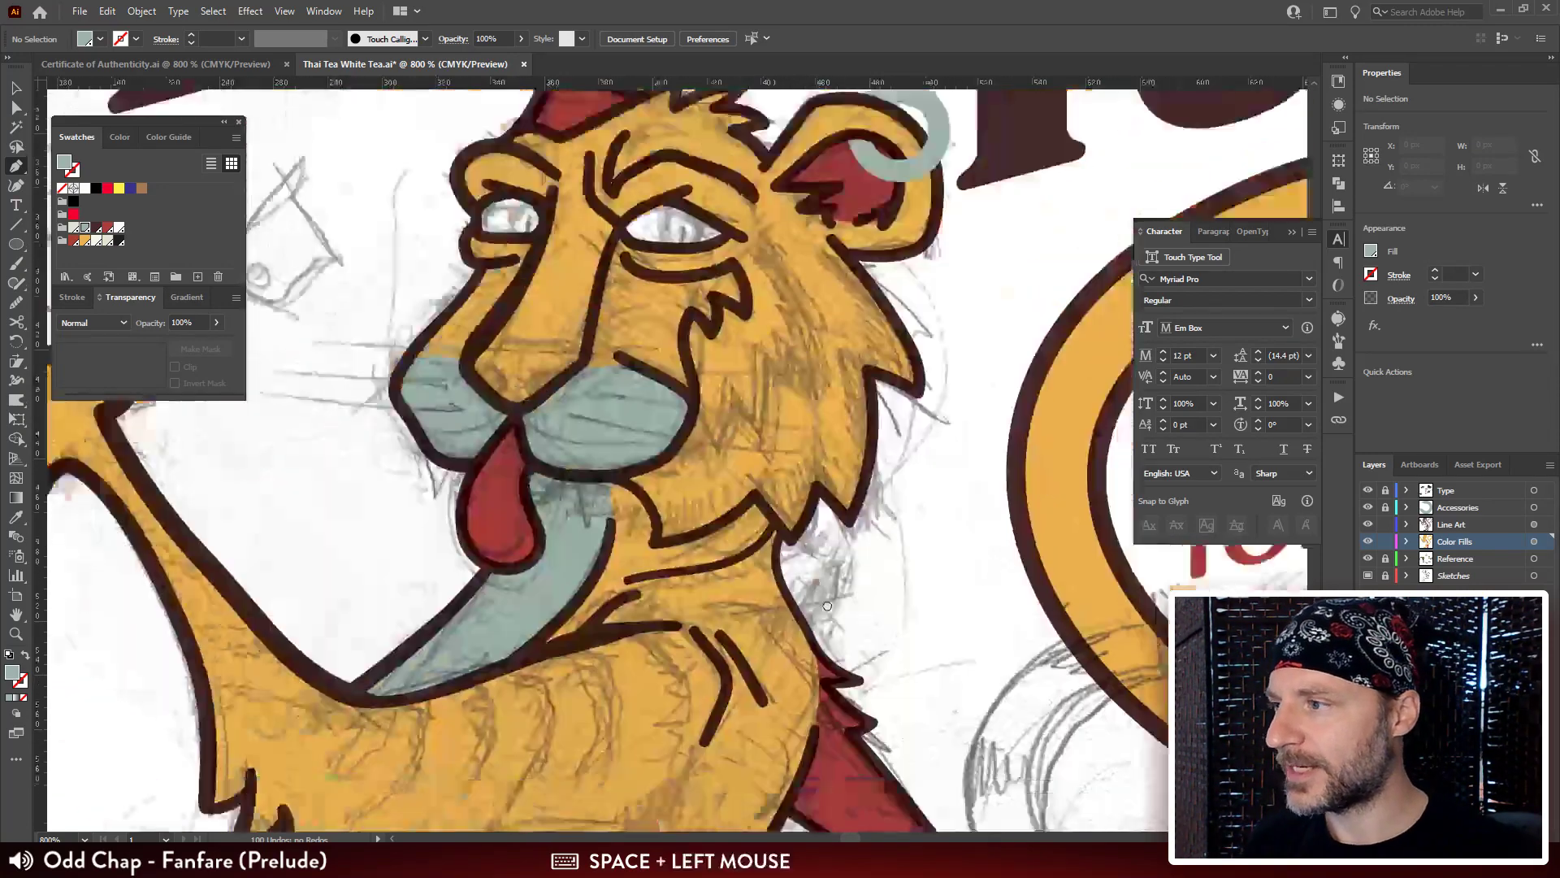
left_click_drag(752, 347, 772, 416)
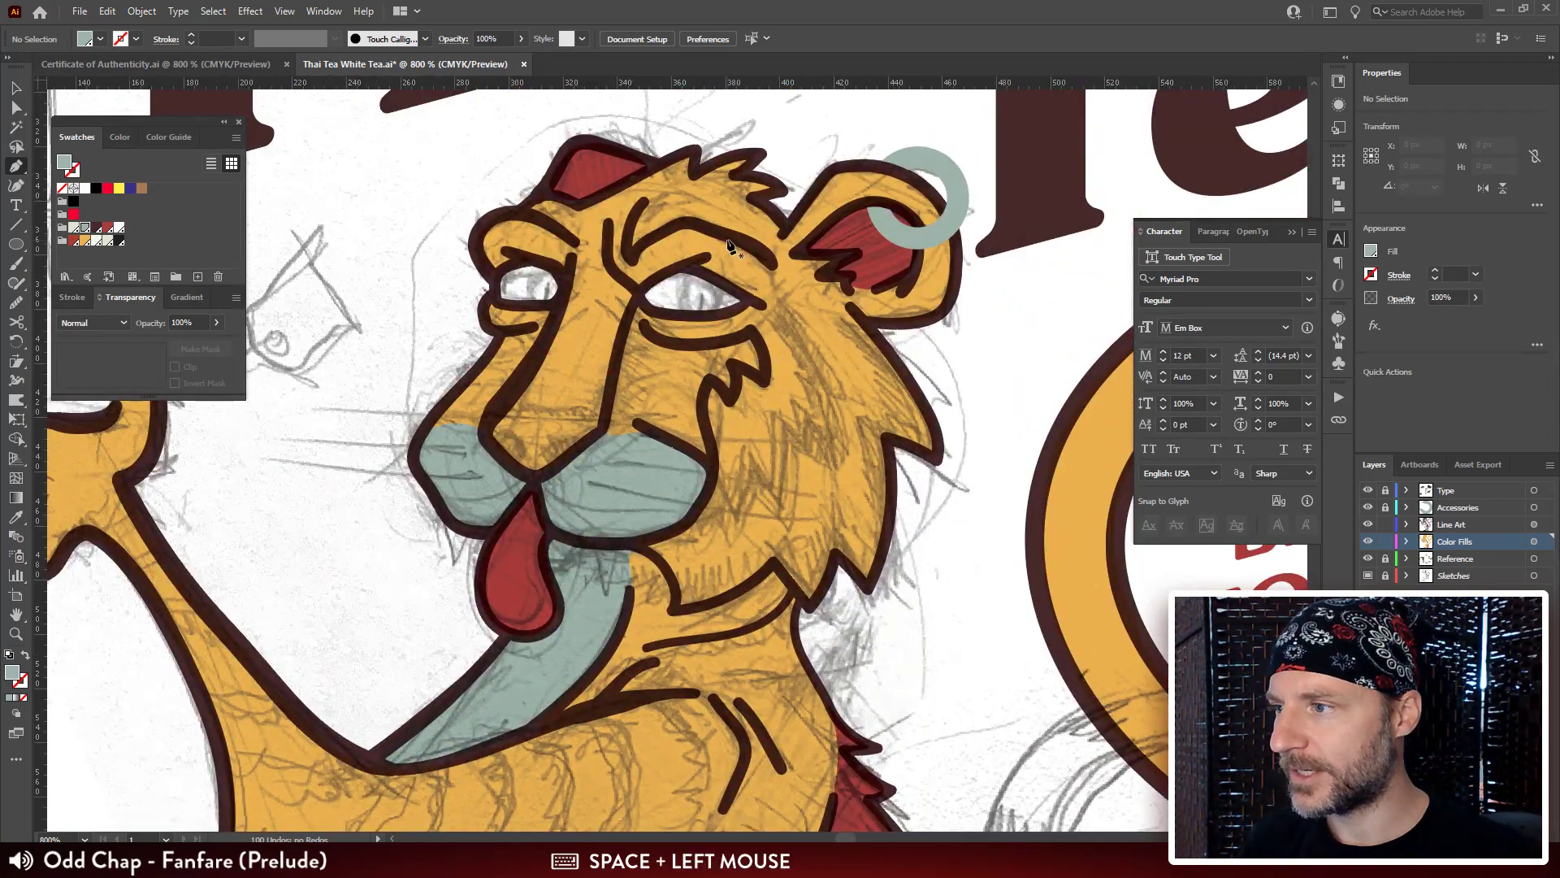
left_click_drag(727, 239, 573, 292)
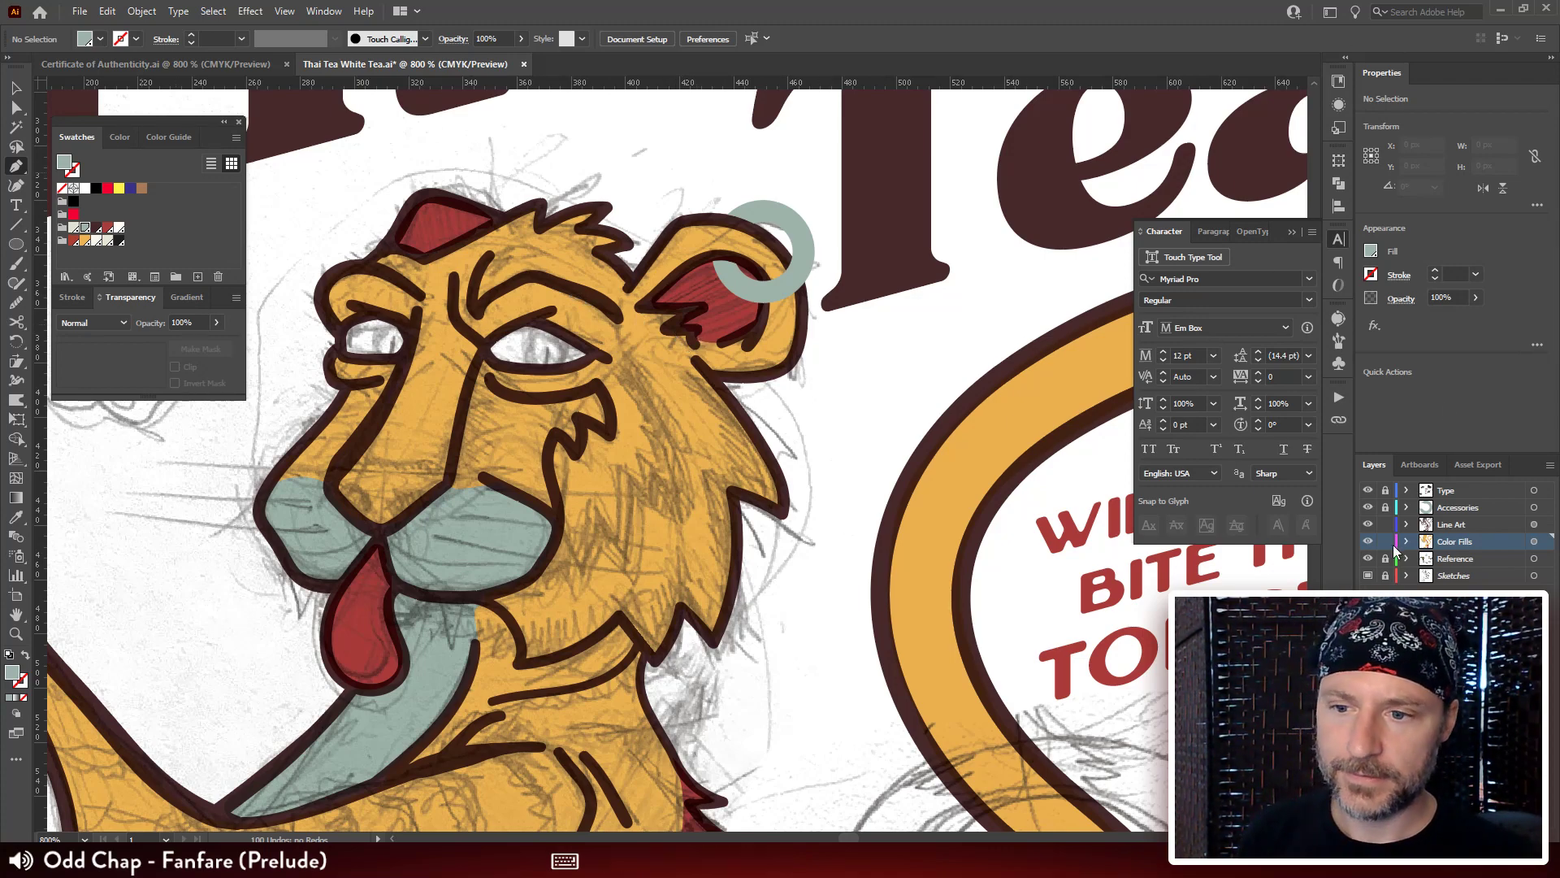
Set up the Paintbrush on the Line Art layer with a grey-green stroke and no fill, and adjust the brush size.
left_click(1471, 524)
key("b")
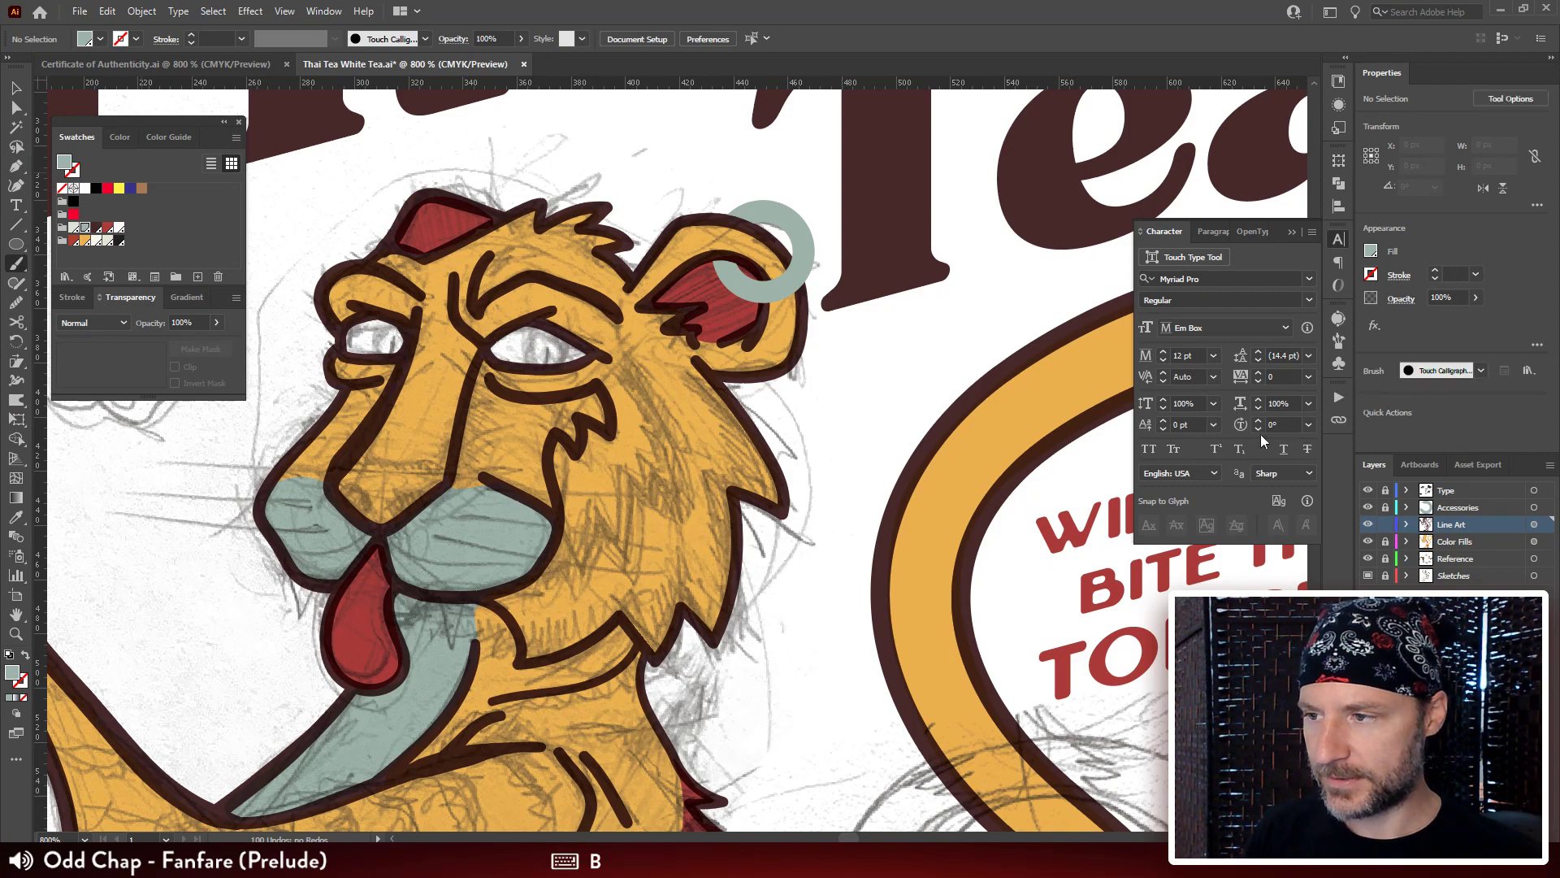
key("shift+x")
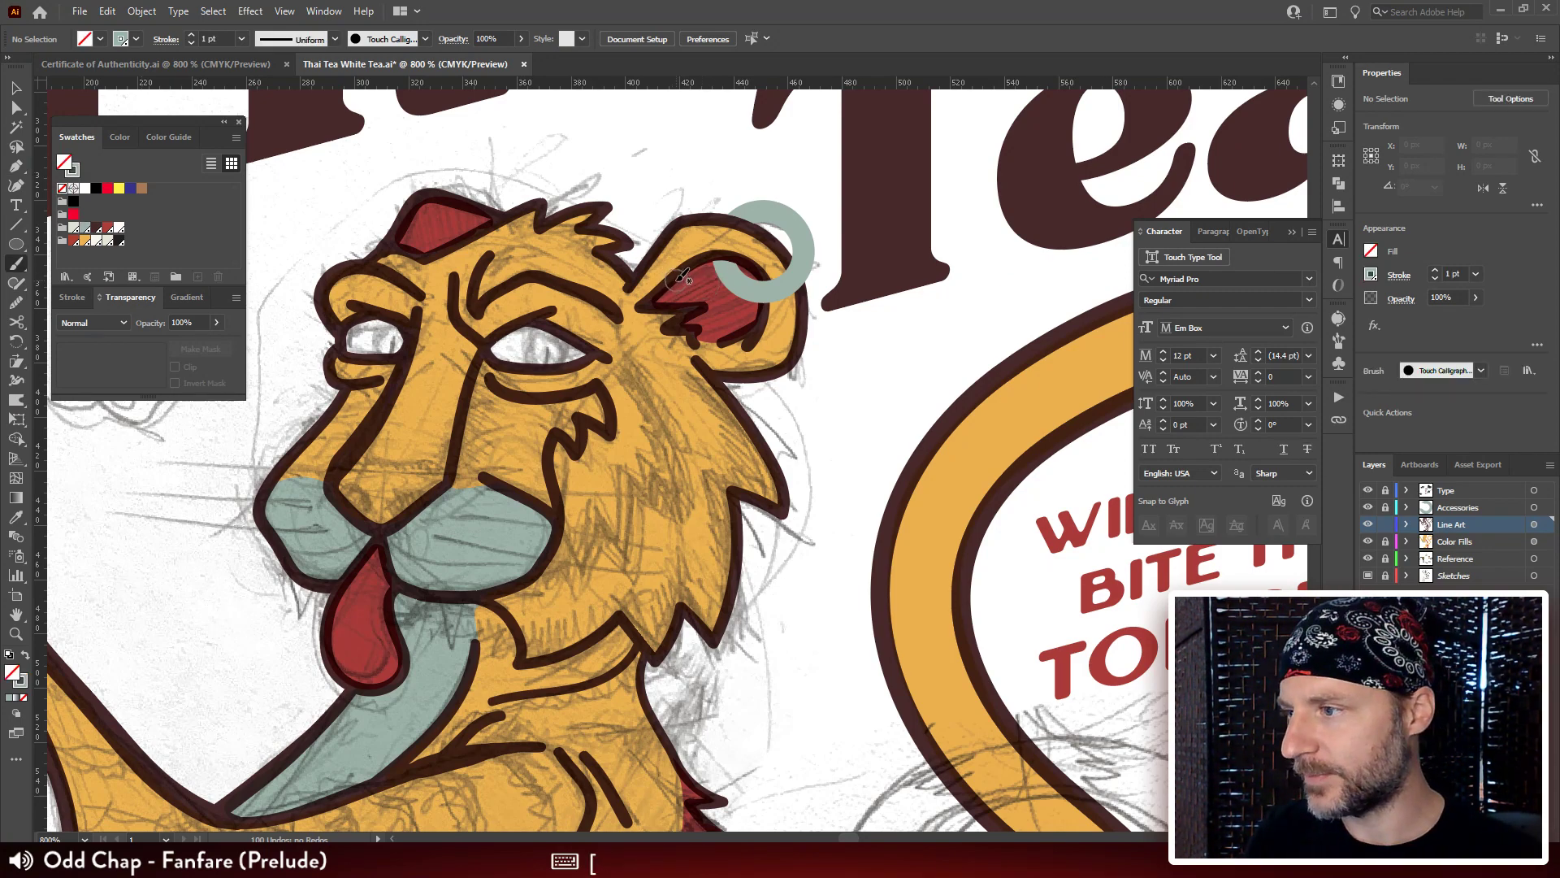
key("bracketleft")
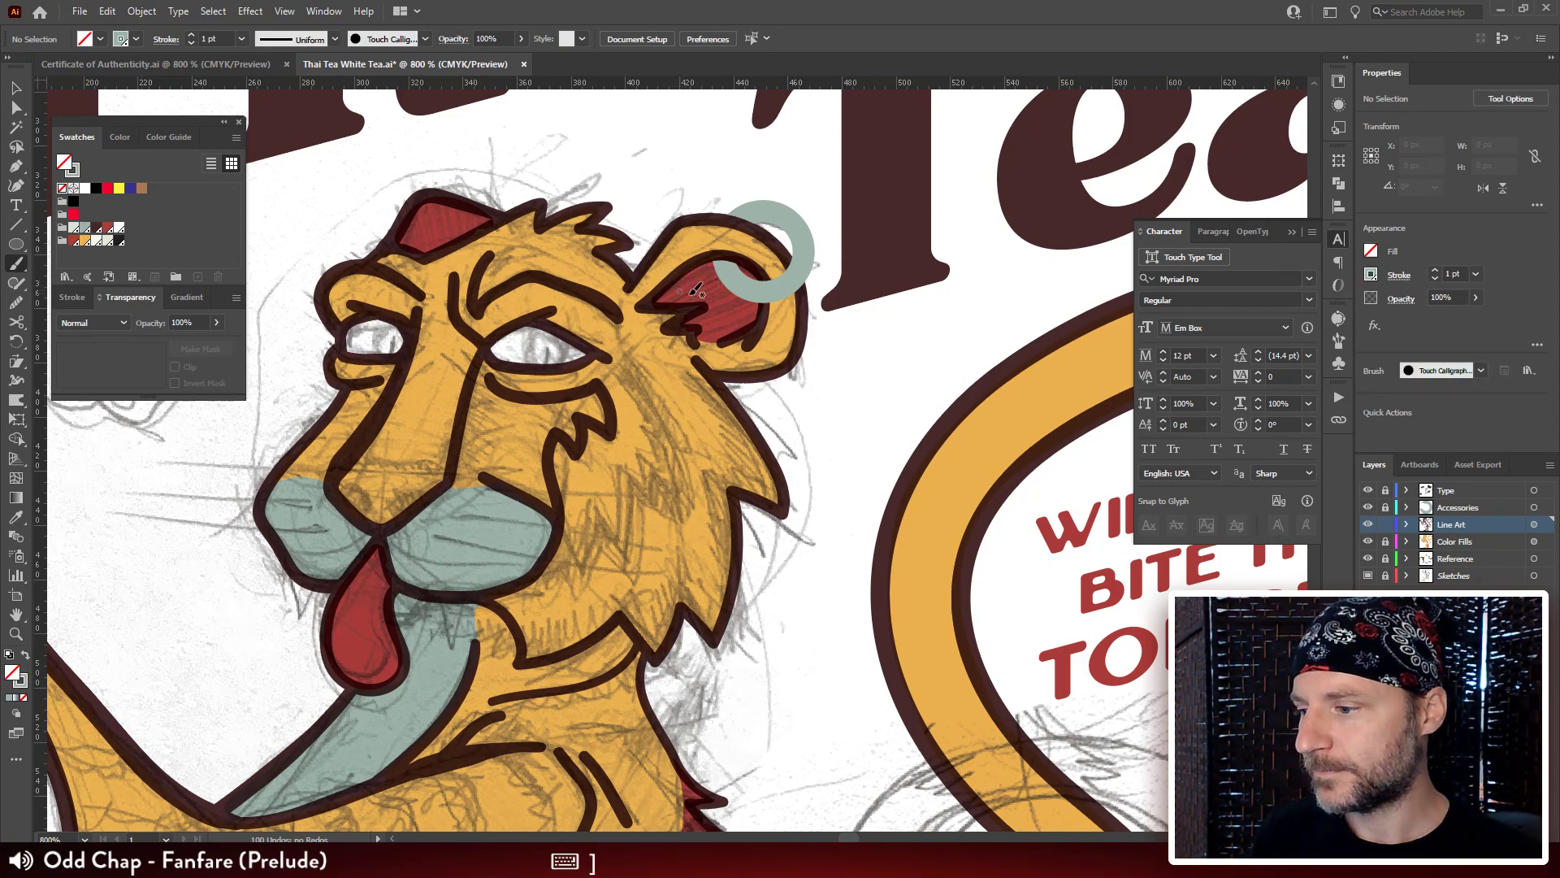
left_click_drag(682, 281, 597, 268)
Open the Hash-Slingin-Slasher-Card.ai file from OneDrive's Design > Dribbble Weekly Warmup > No. 11 — Playing Card folder.
key("ctrl+o")
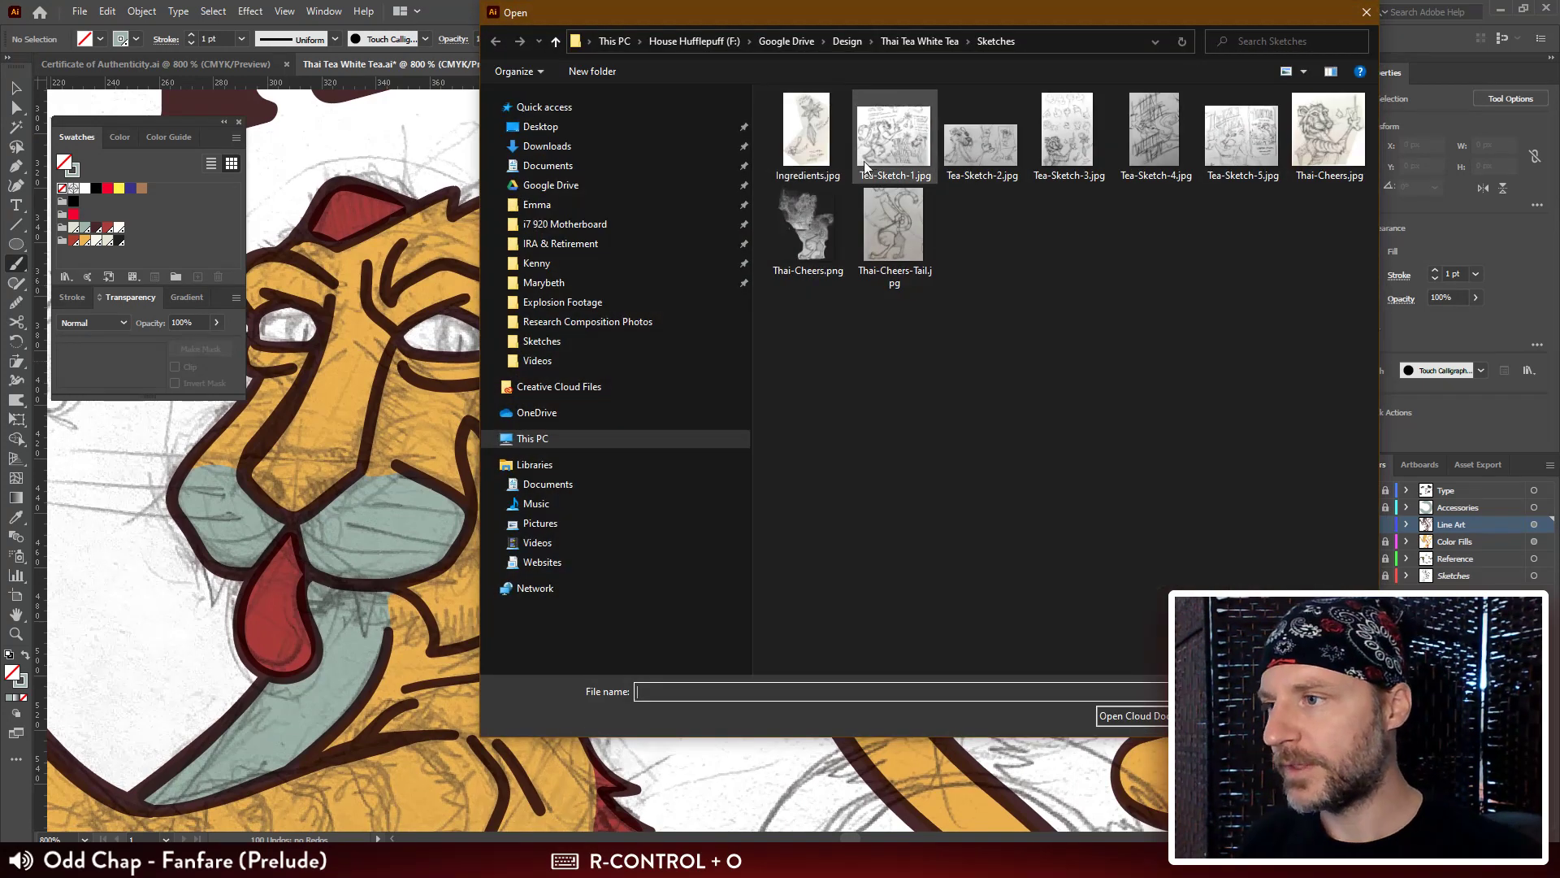
left_click(847, 41)
left_click(790, 41)
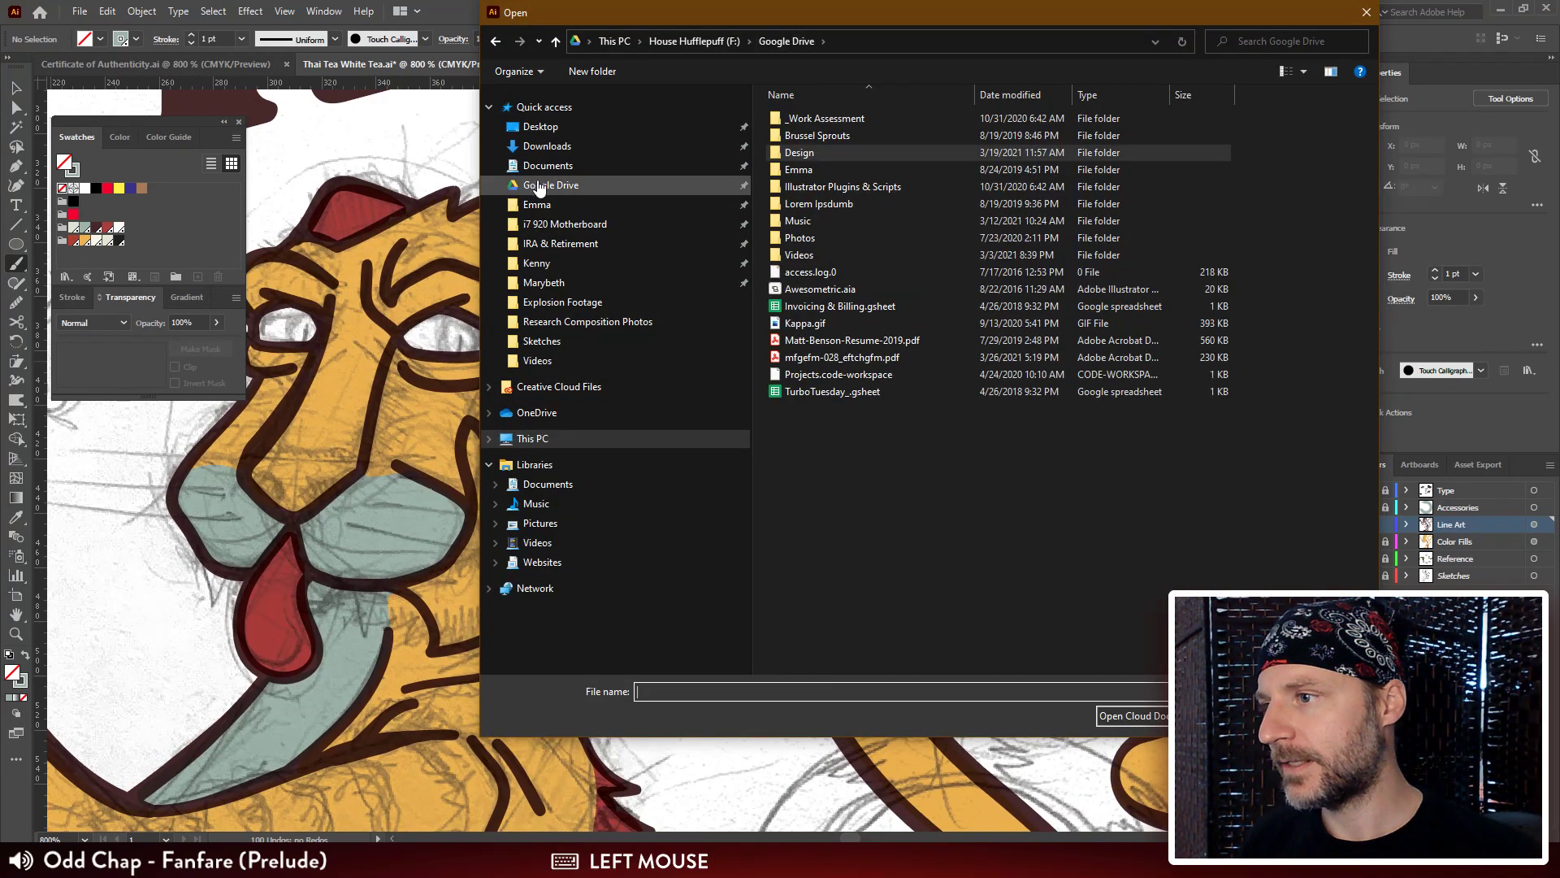
double_click(822, 152)
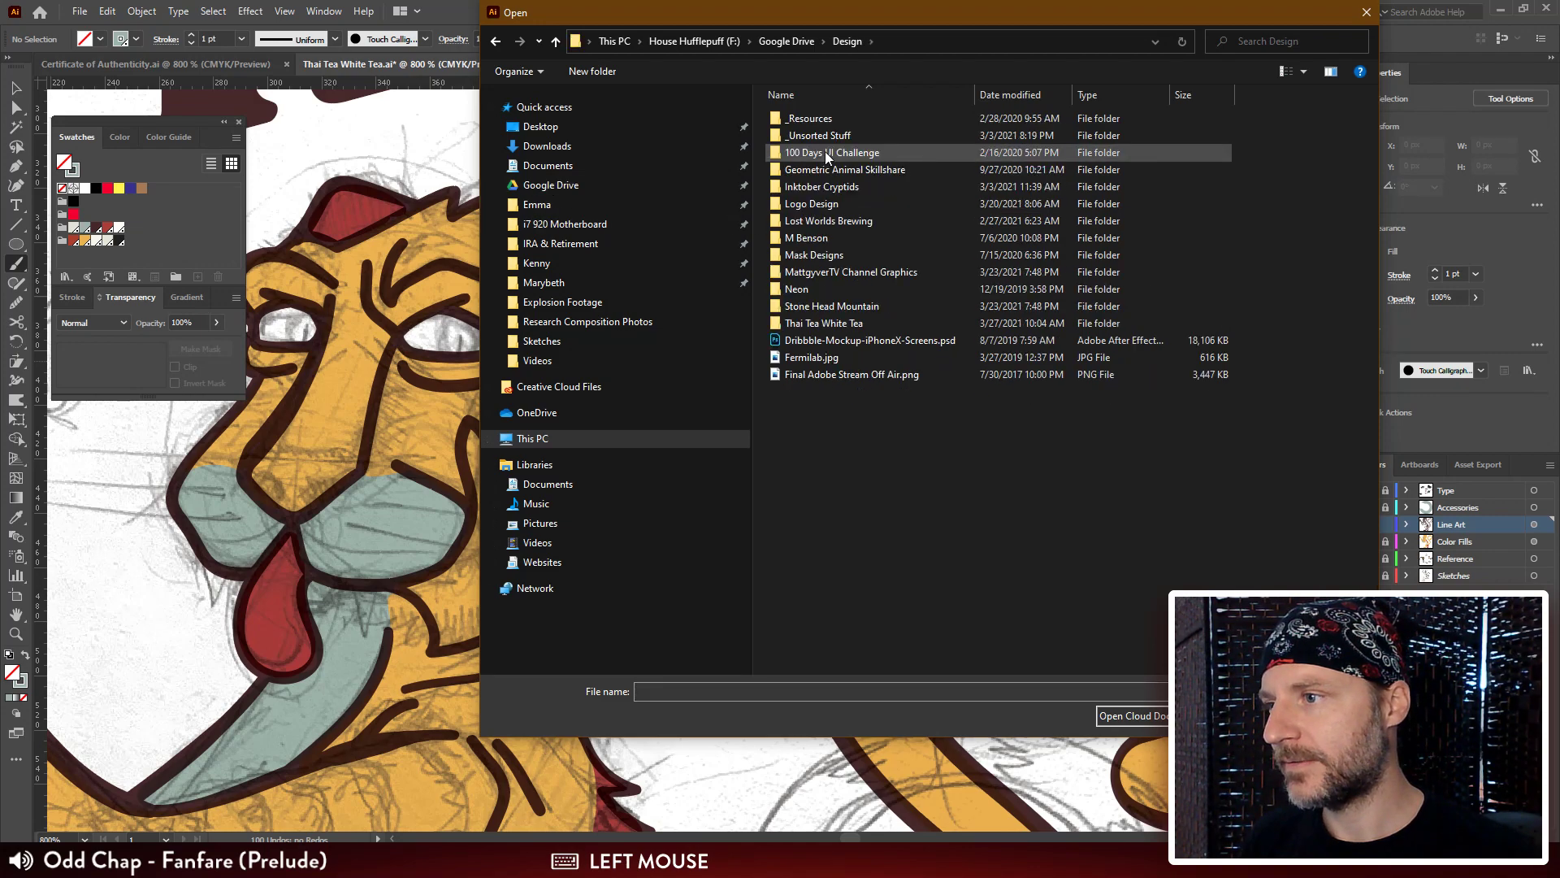
left_click(564, 414)
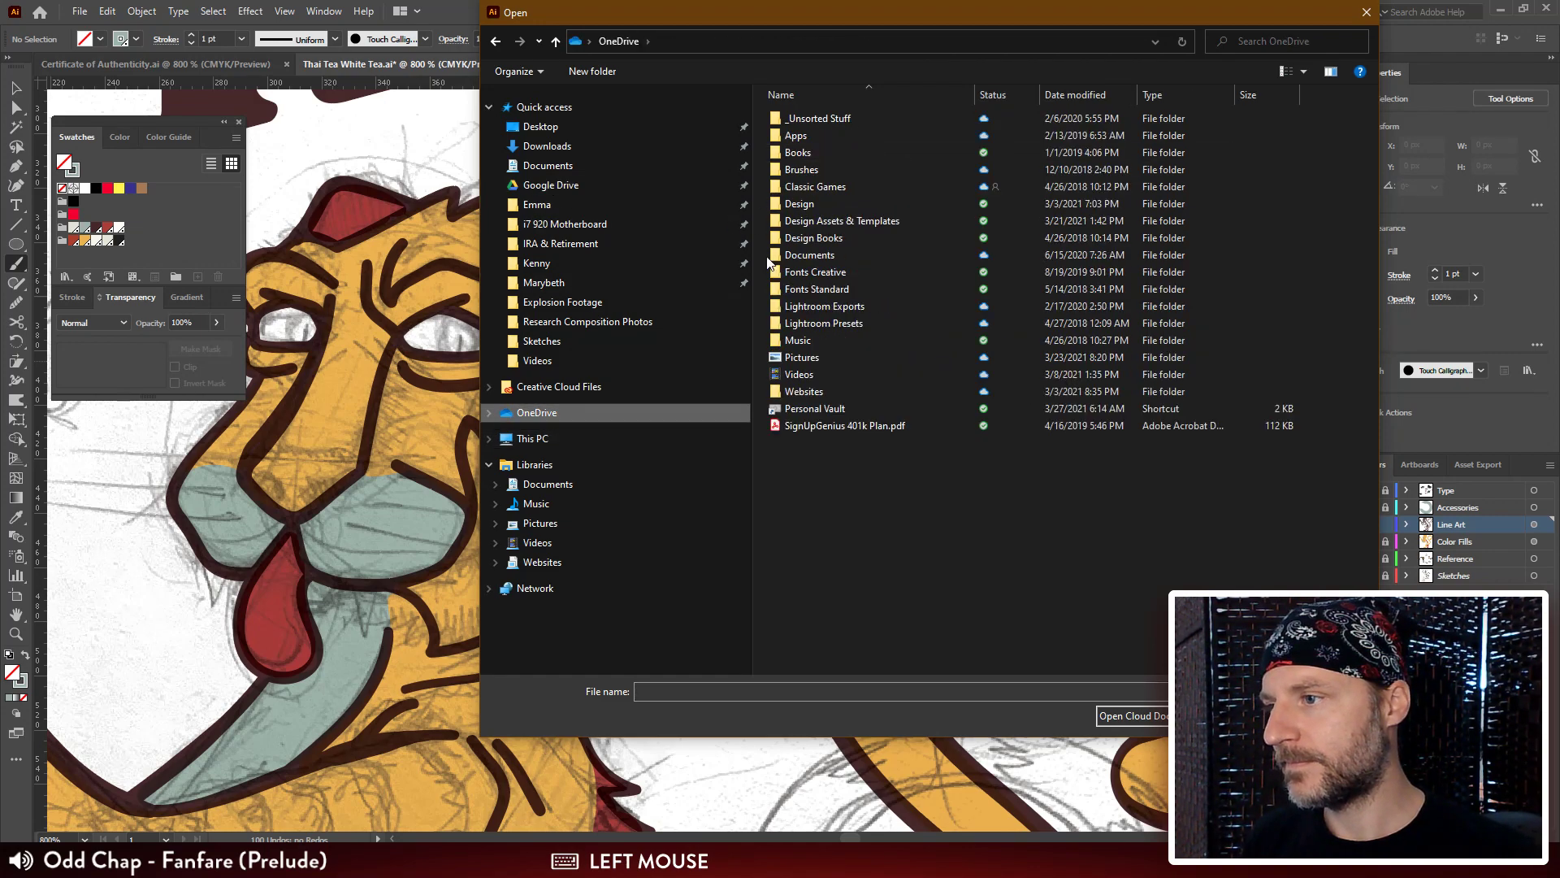
double_click(823, 209)
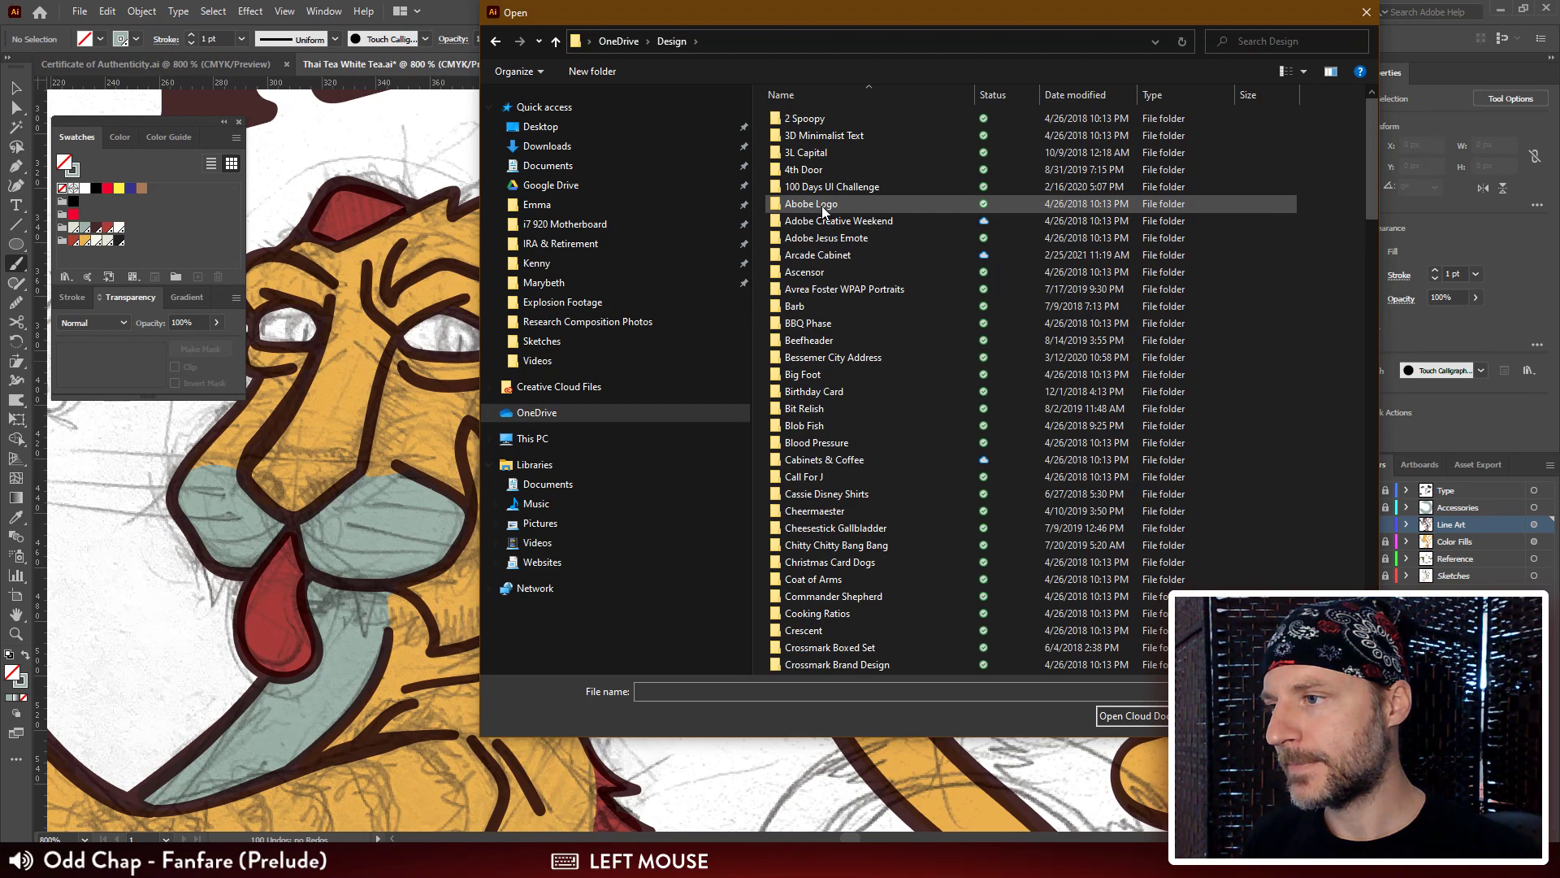
left_click_drag(1369, 154, 1365, 218)
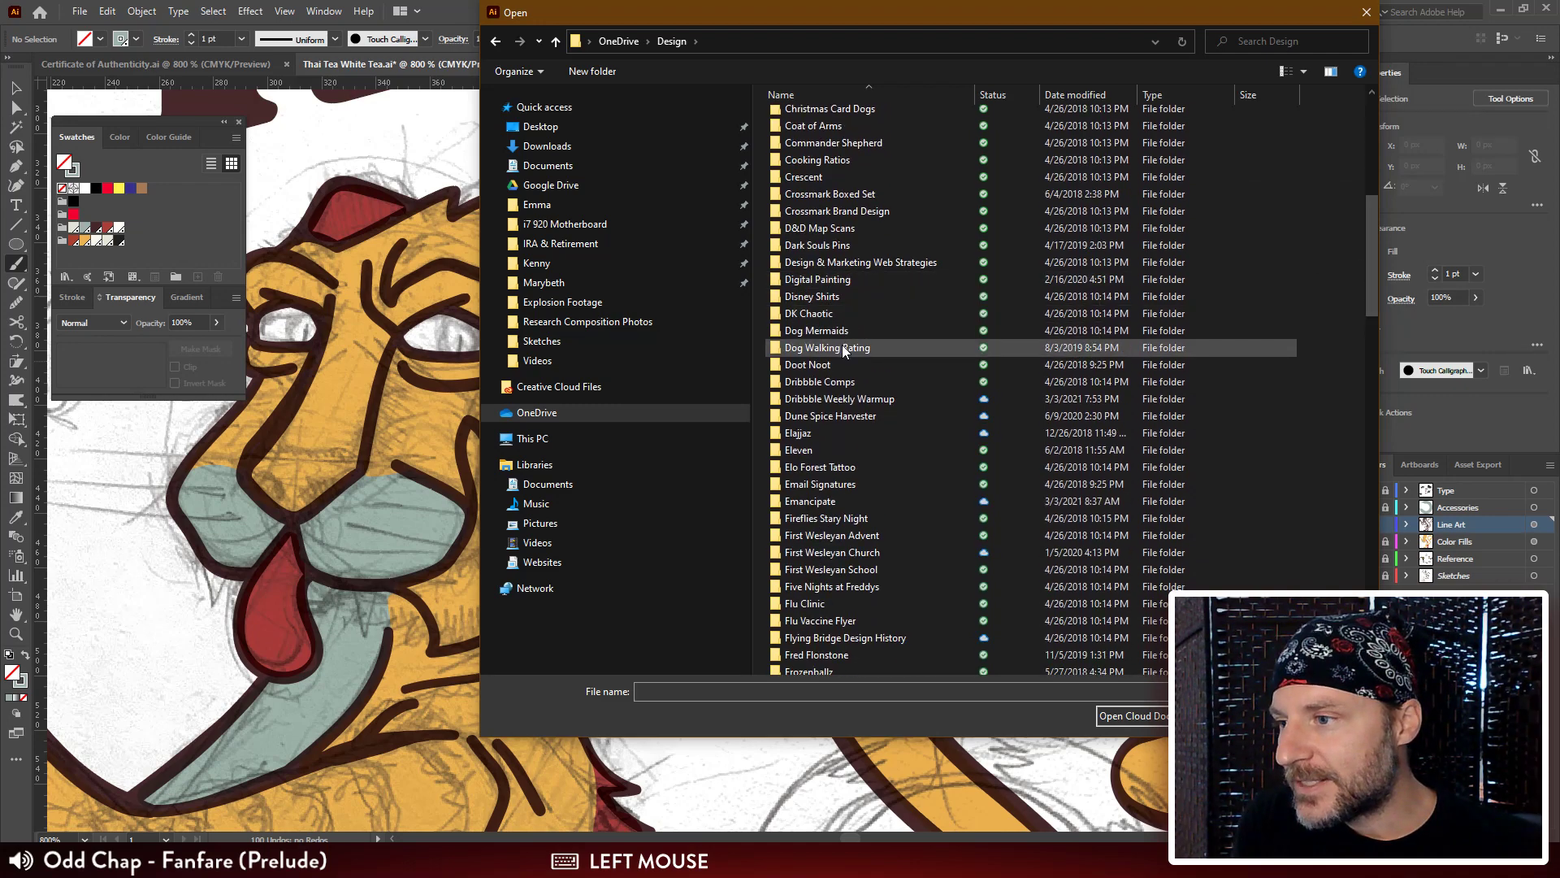
left_click(875, 403)
double_click(875, 402)
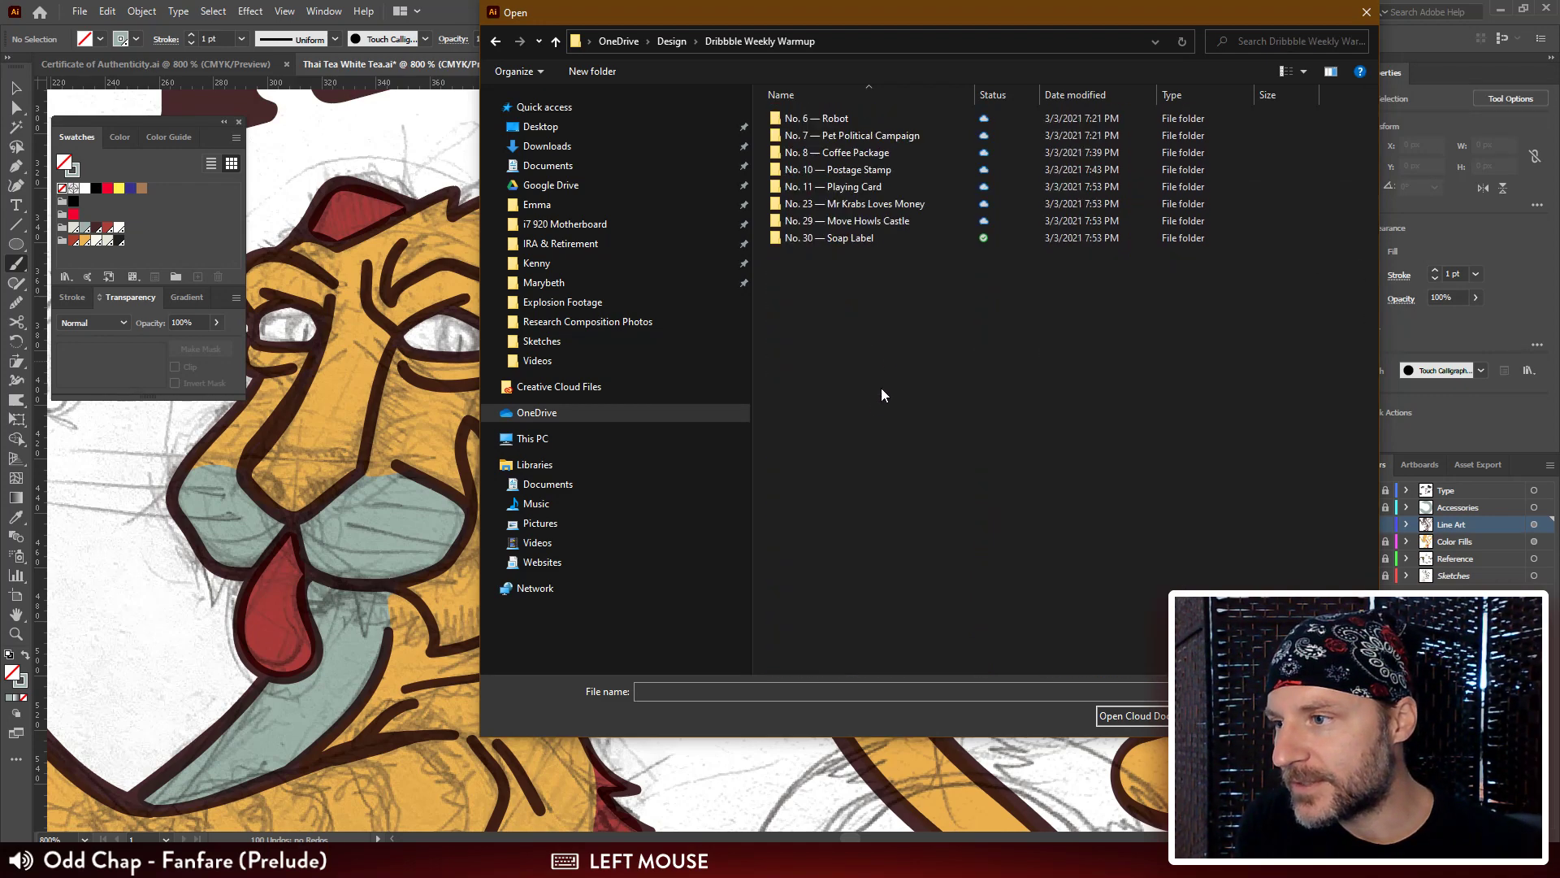
double_click(832, 187)
double_click(832, 187)
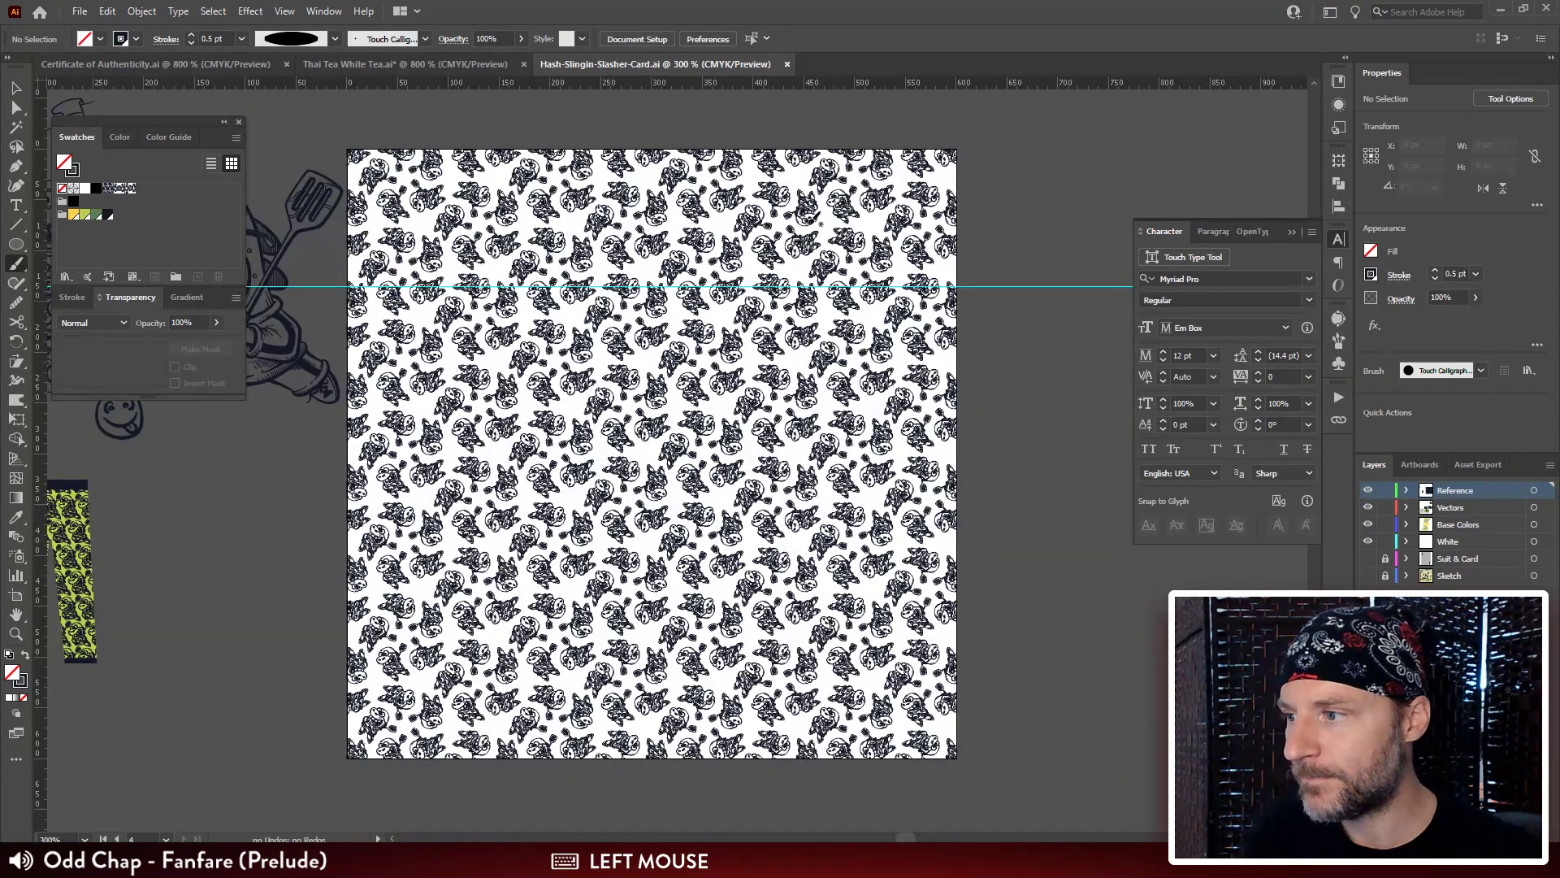
Examine the hatching and line work on the playing card's banner and yellow clothing up close.
left_click_drag(223, 571, 1082, 565)
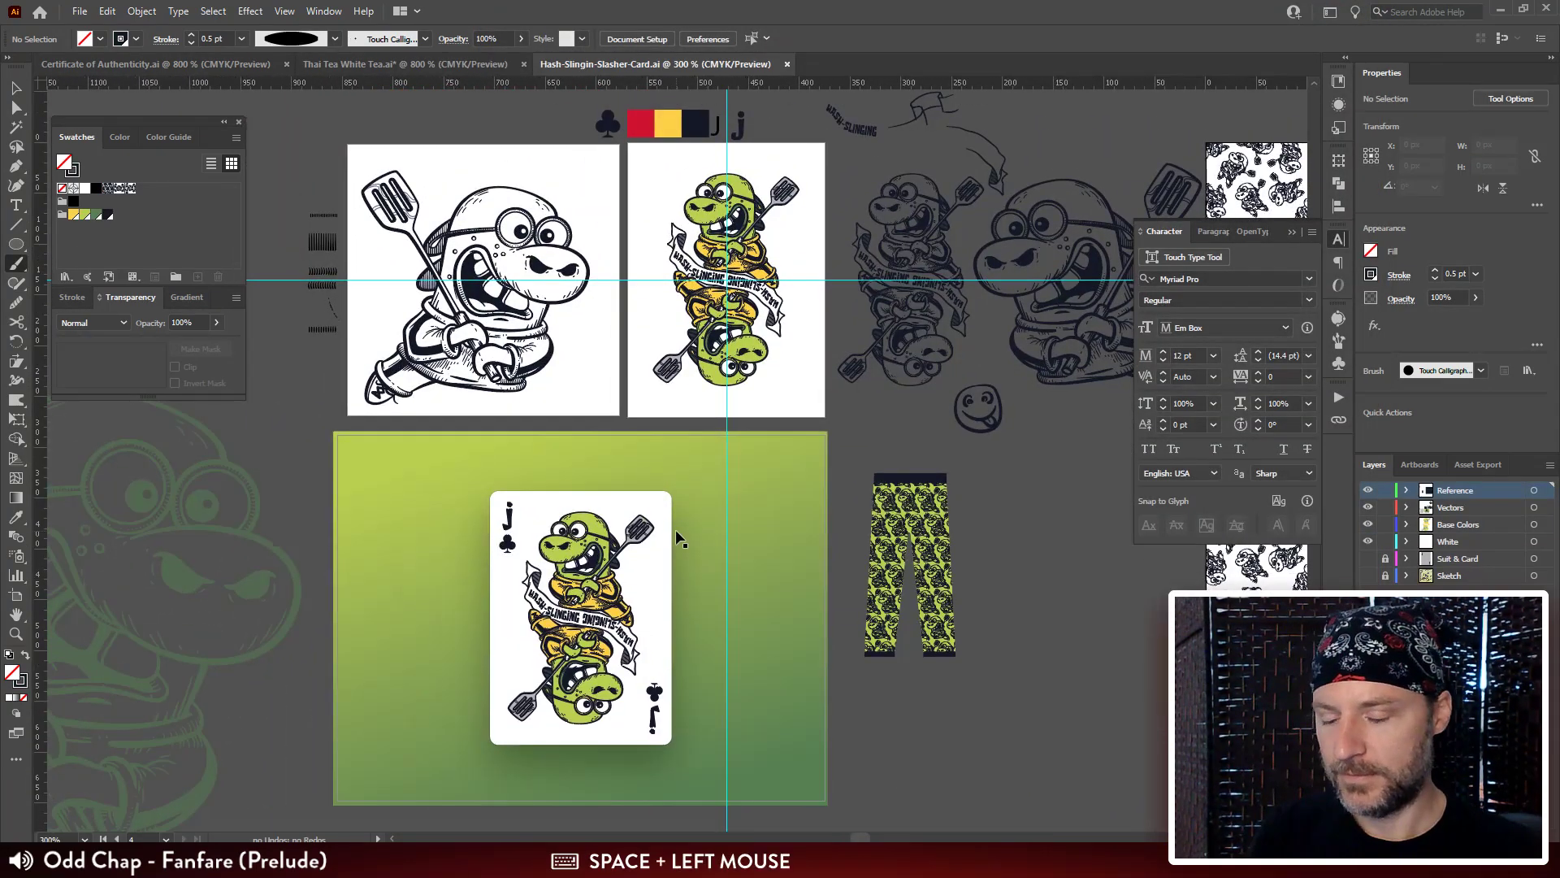
key("ctrl+plus")
key("ctrl+plus")
key("ctrl+plus")
key("ctrl+plus")
key("ctrl+plus")
key("ctrl+plus")
left_click_drag(762, 237, 626, 724)
left_click_drag(845, 291, 486, 317)
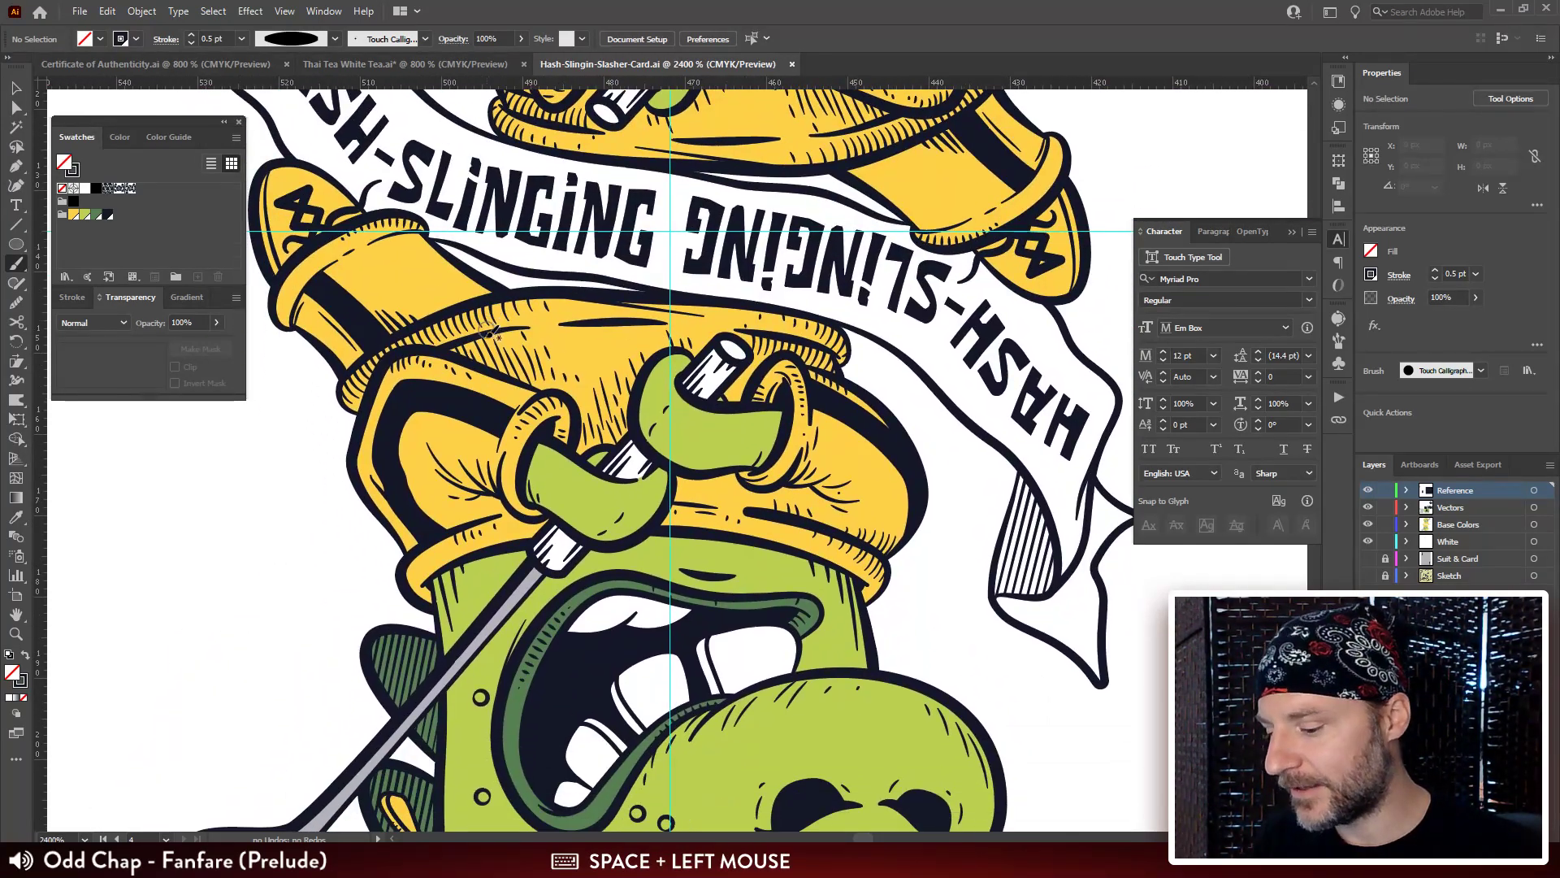
key("v")
left_click(486, 370)
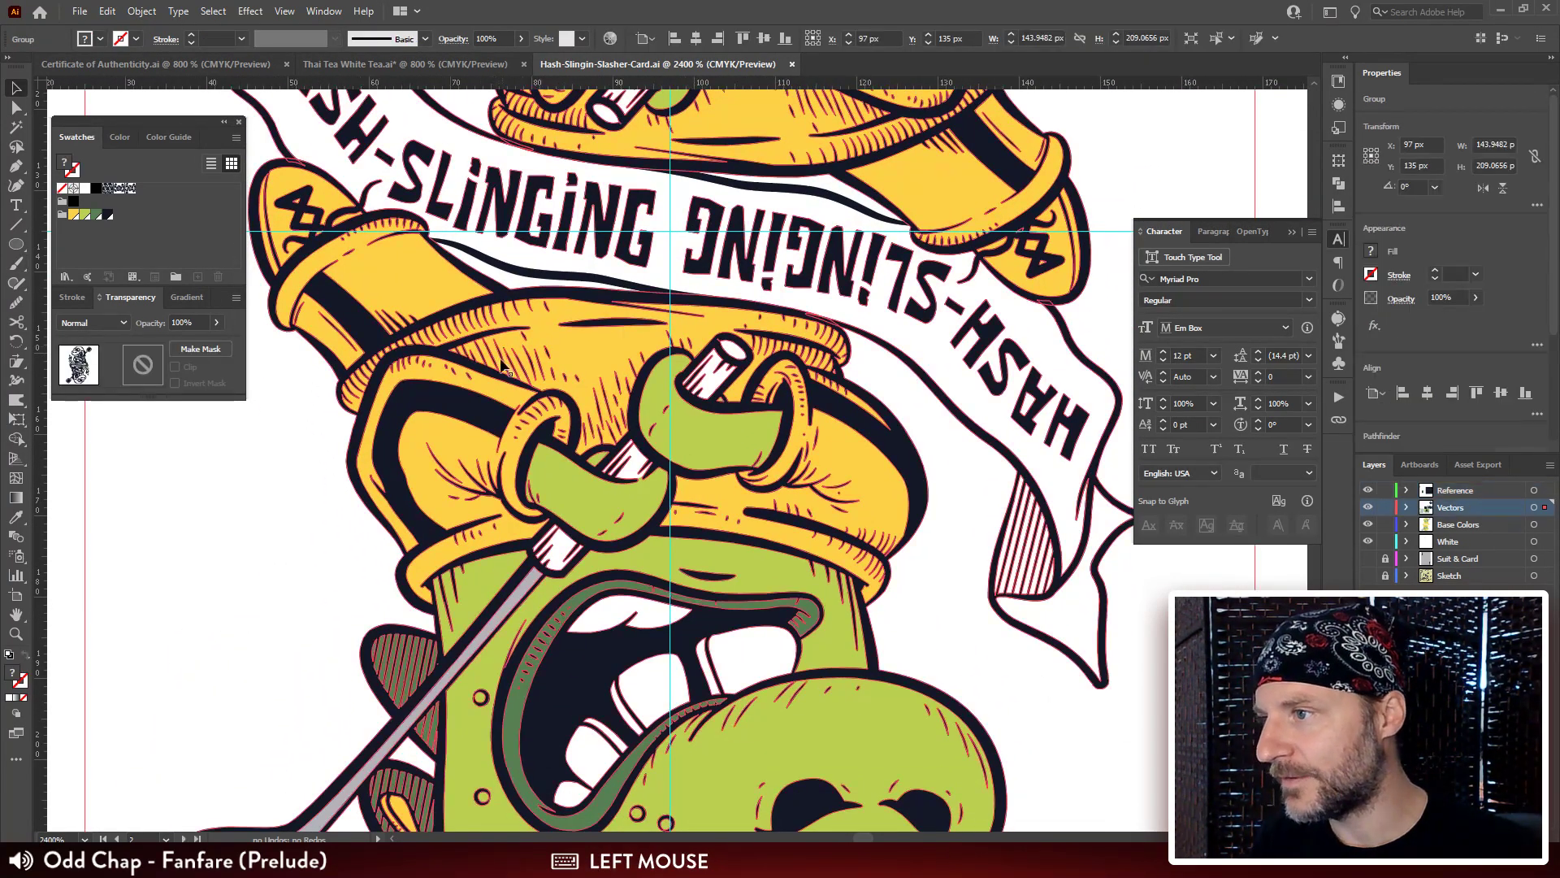
left_click(276, 455)
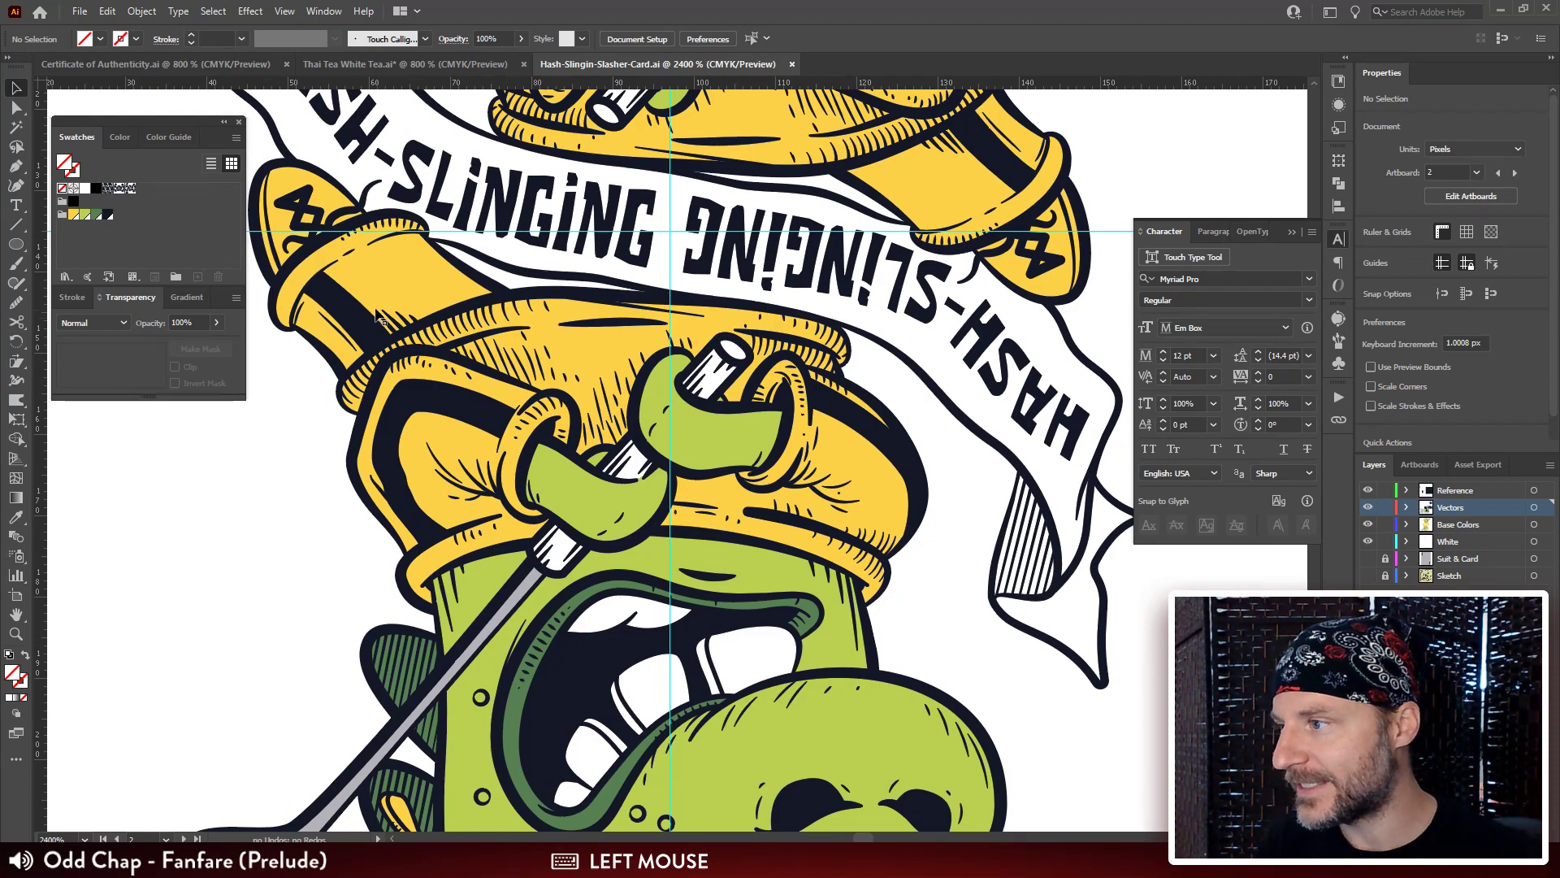
Examine the detail lines on the green character's head, goggles, mouth and spatula.
left_click_drag(456, 338, 490, 361)
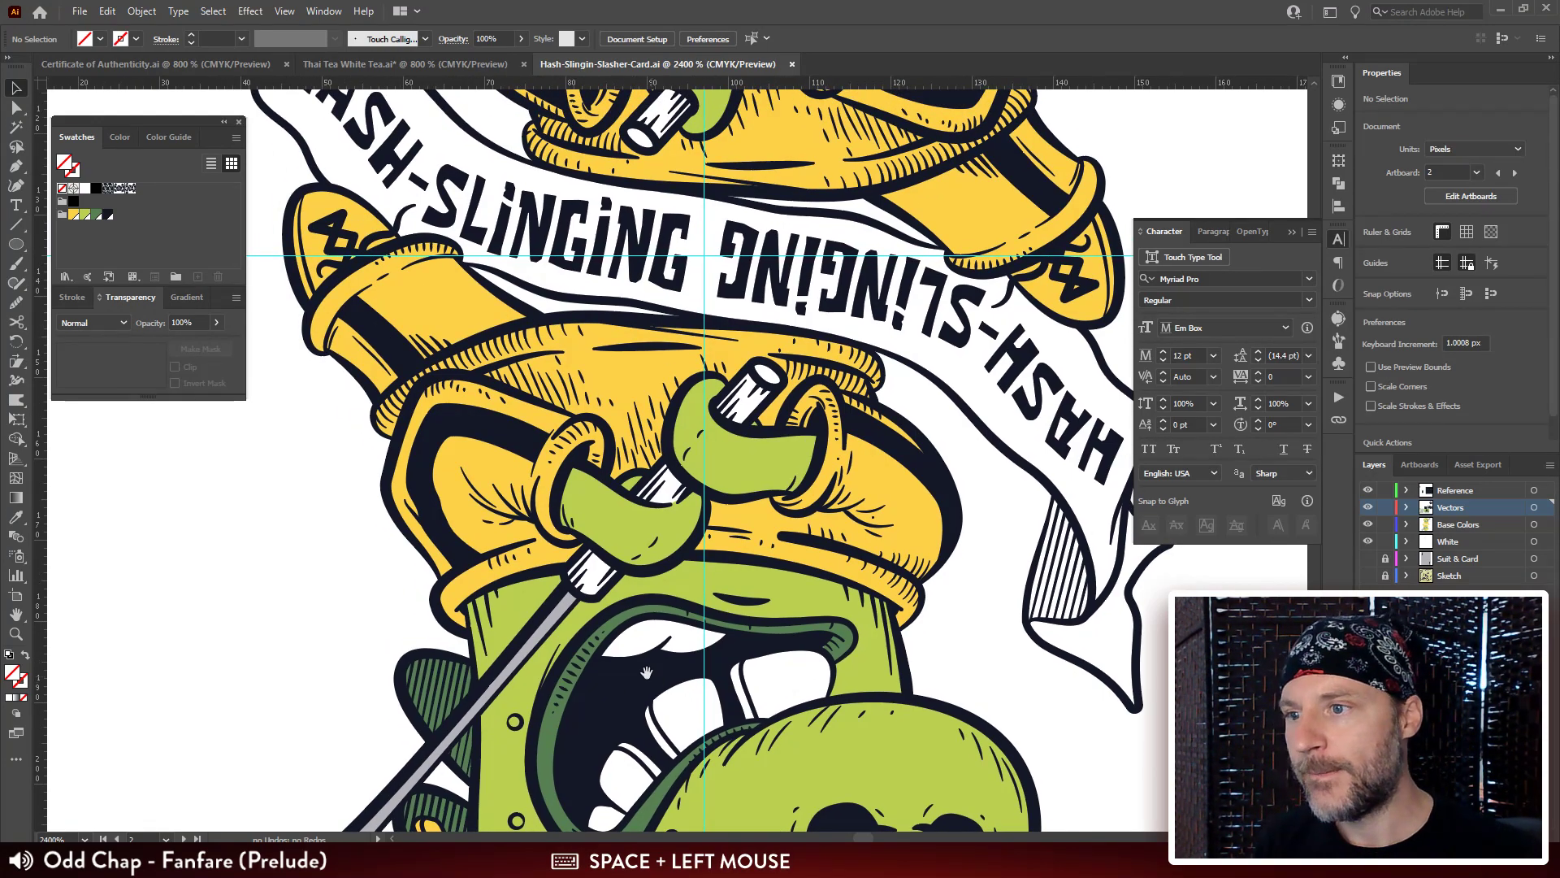
mouse_move(738, 724)
left_mouse_down()
mouse_move(725, 594)
mouse_move(659, 316)
mouse_move(764, 732)
left_mouse_up()
left_click_drag(760, 280, 685, 507)
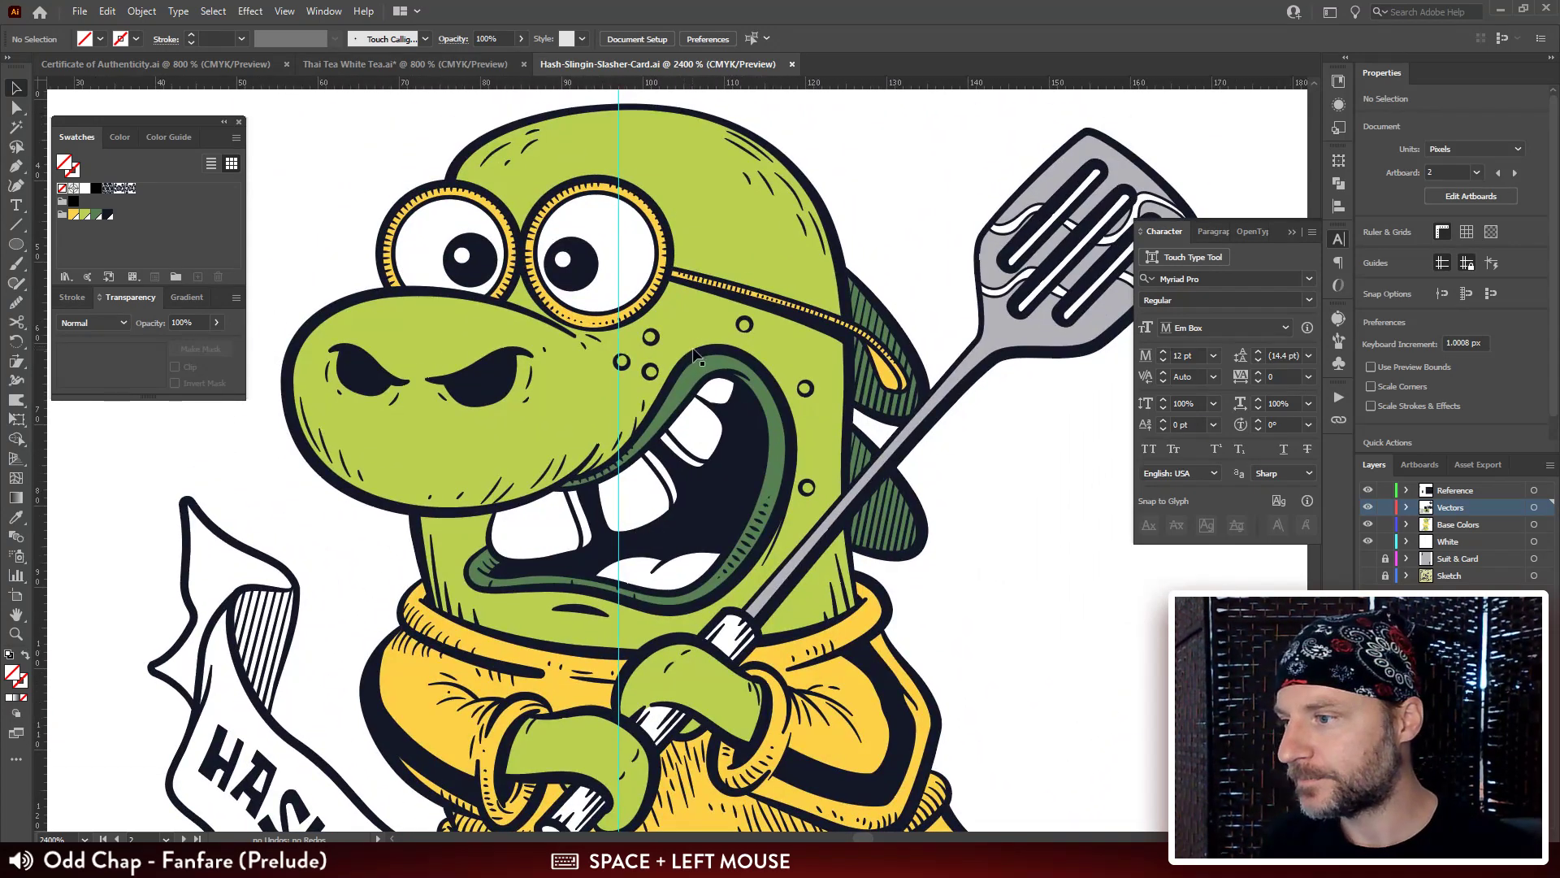
left_click_drag(961, 268, 870, 304)
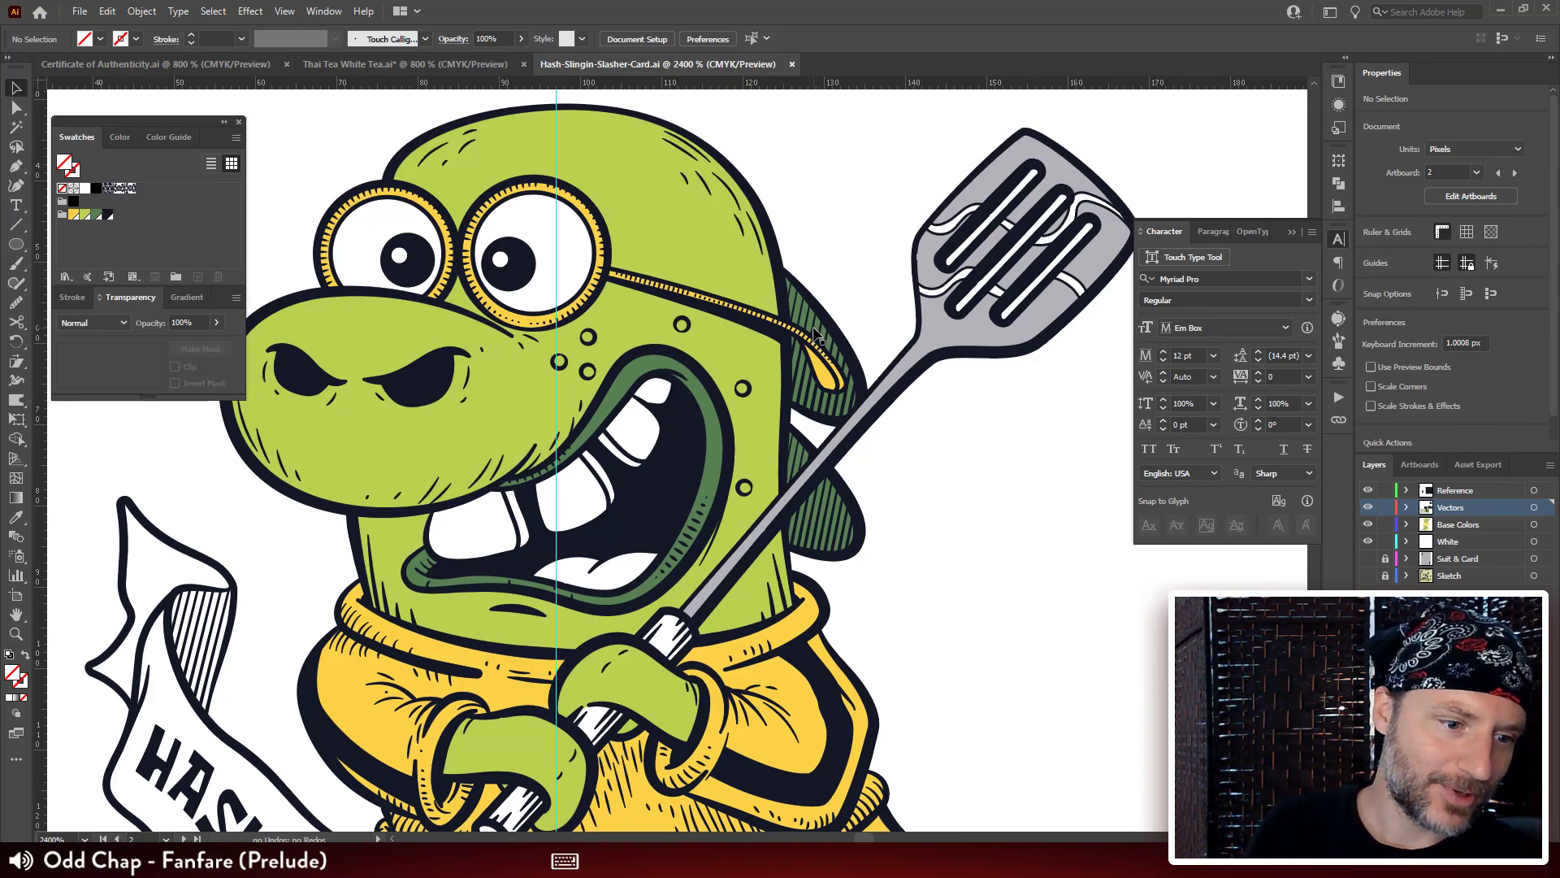
Return to Thai Tea White Tea.ai, unlock the Type layer and check the font of the "Will not bite the tongue" text.
left_click(390, 63)
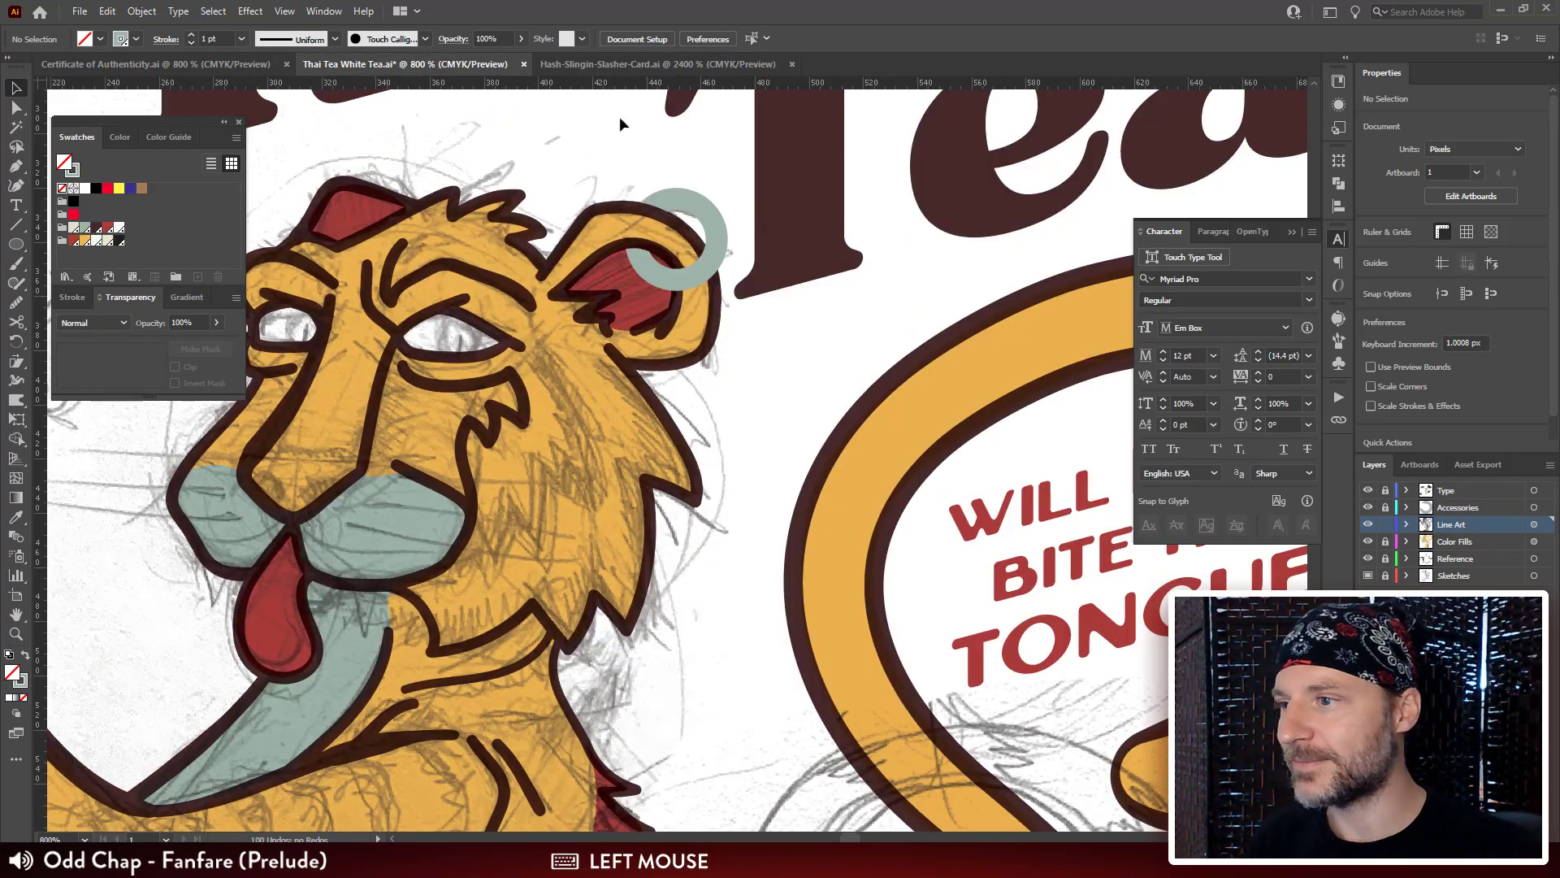
key("space")
left_click_drag(1052, 516, 795, 296)
left_click(1384, 489)
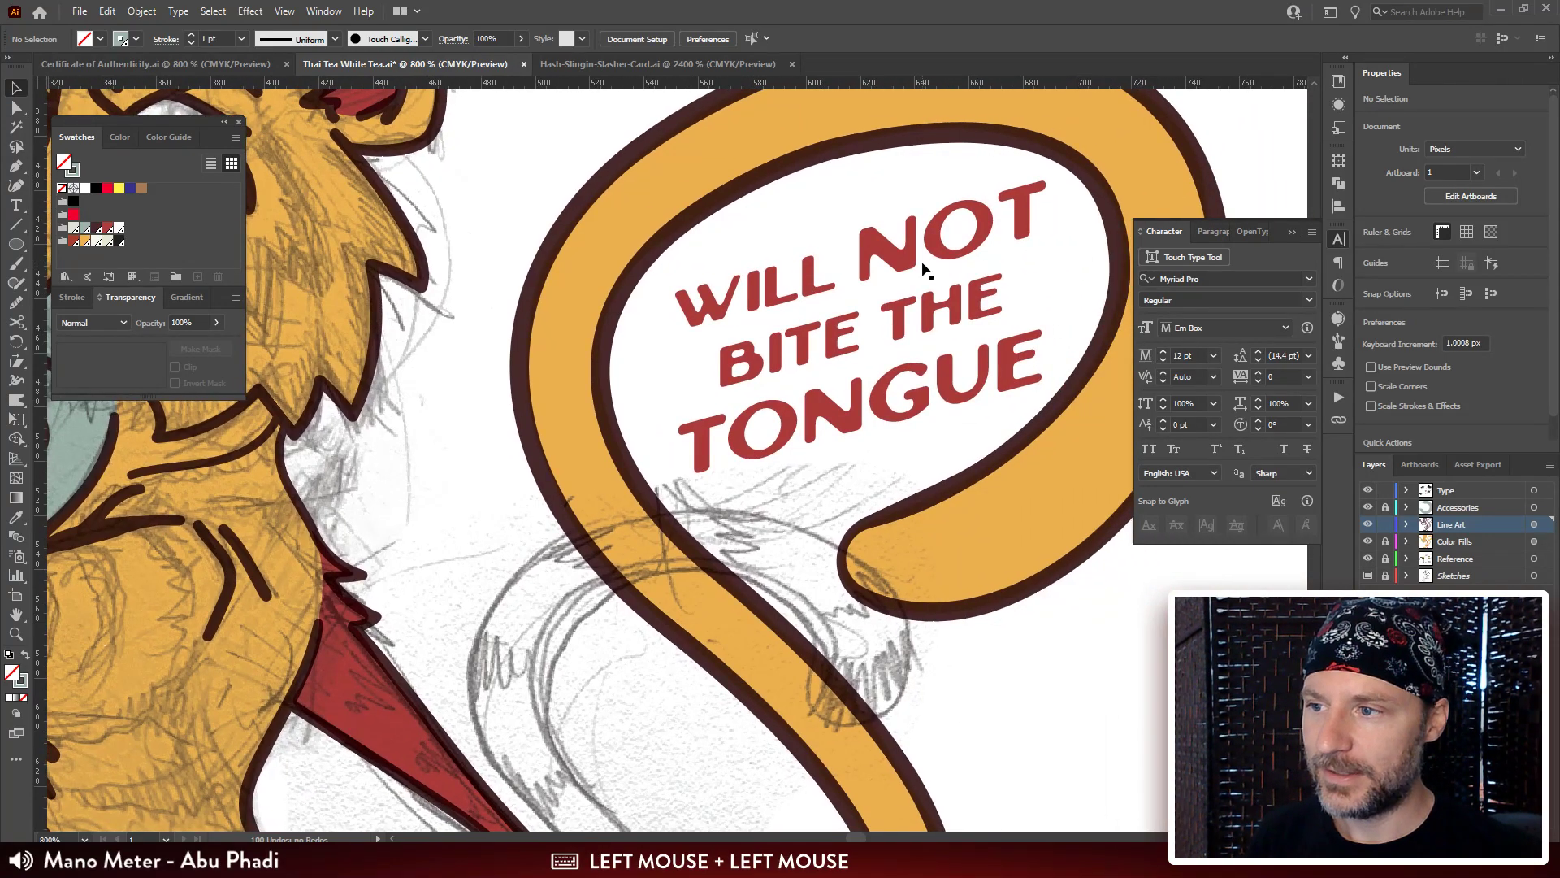
left_click(918, 262)
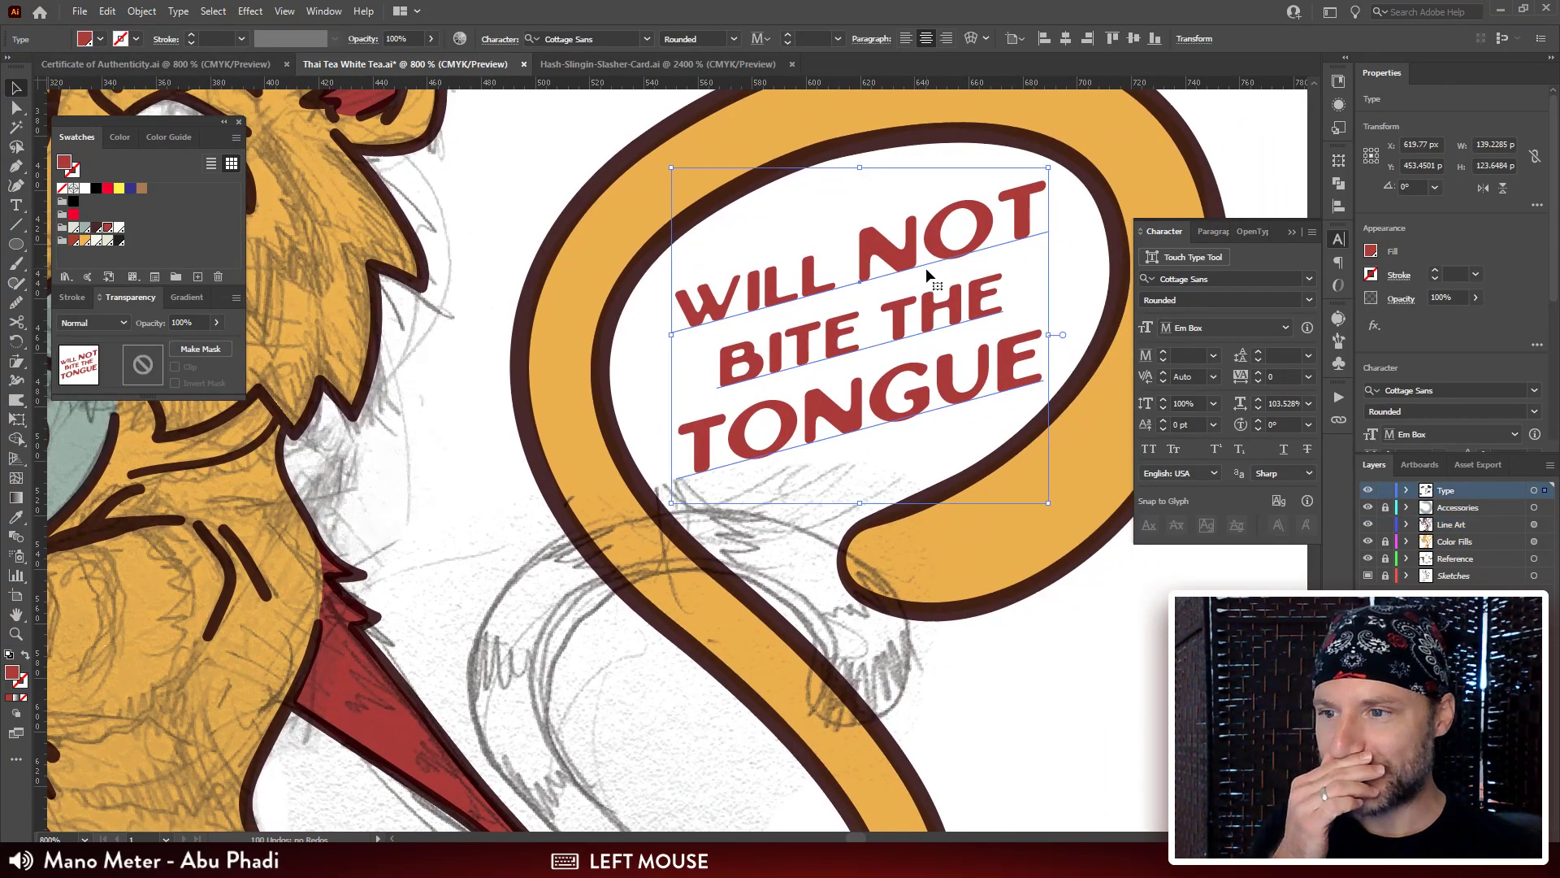
left_click(1225, 279)
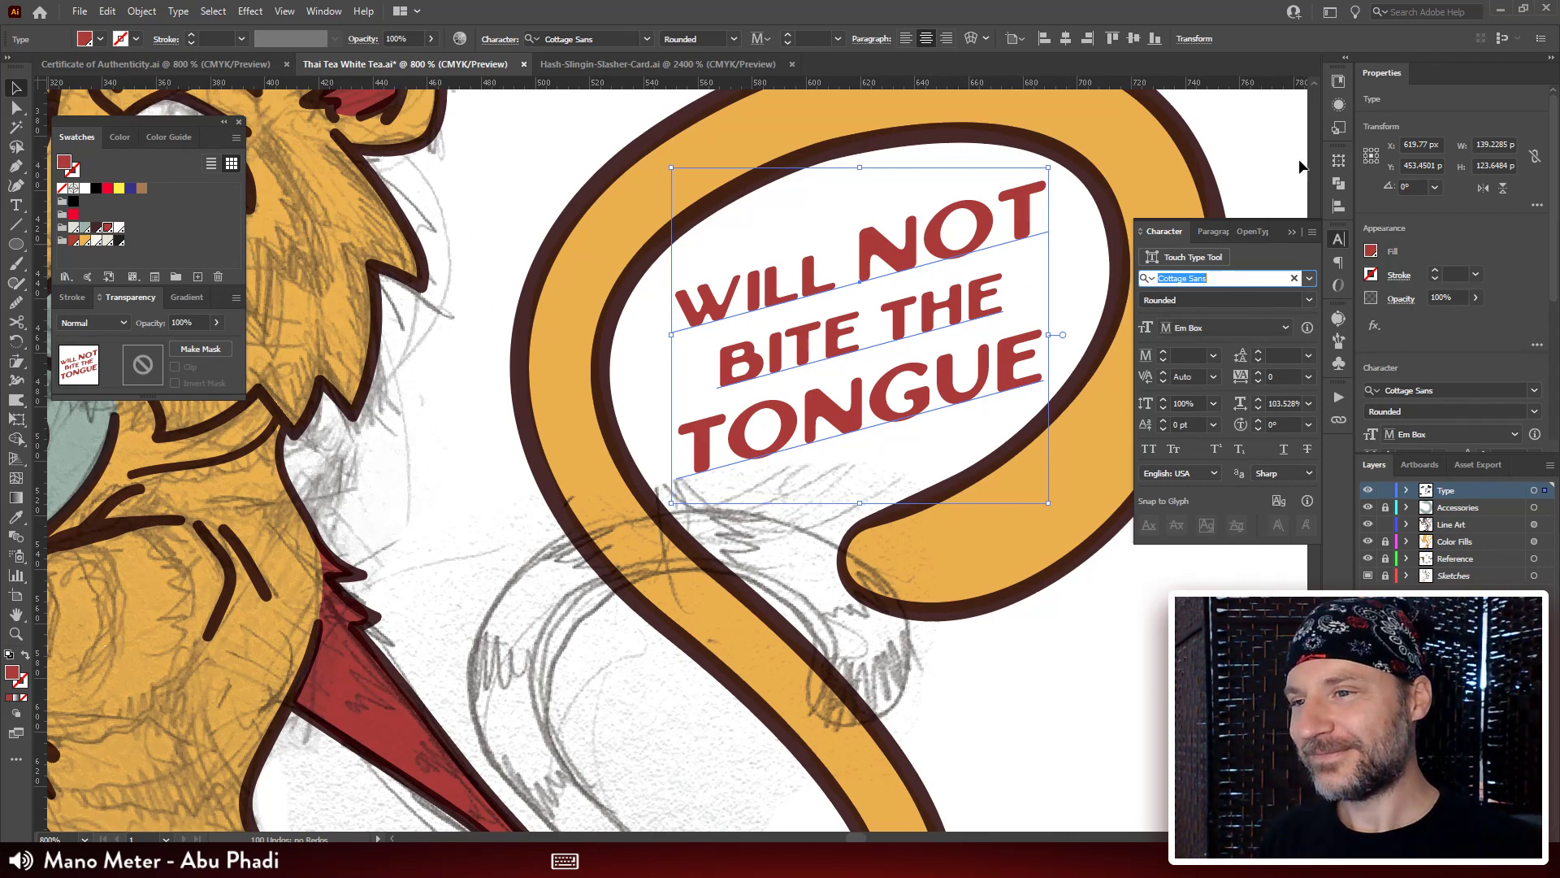
left_click(1238, 173)
left_click_drag(1238, 173, 1094, 153)
key("a")
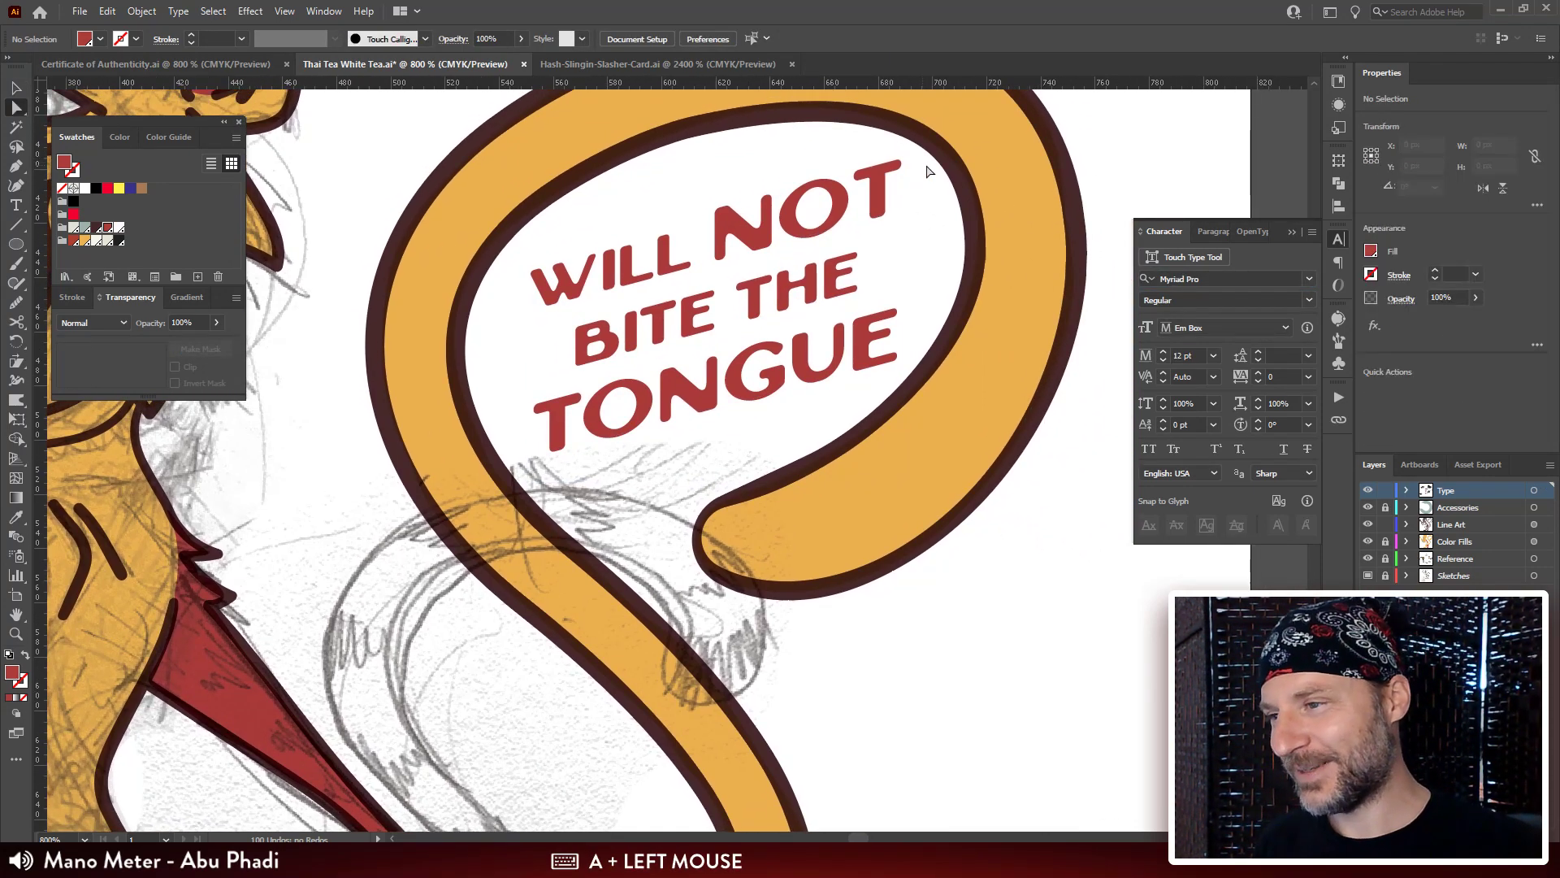
left_click(972, 185)
mouse_move(554, 705)
left_mouse_down()
mouse_move(644, 567)
mouse_move(965, 696)
left_mouse_up()
mouse_move(733, 481)
left_mouse_down()
mouse_move(821, 620)
mouse_move(791, 579)
left_mouse_up()
key("b")
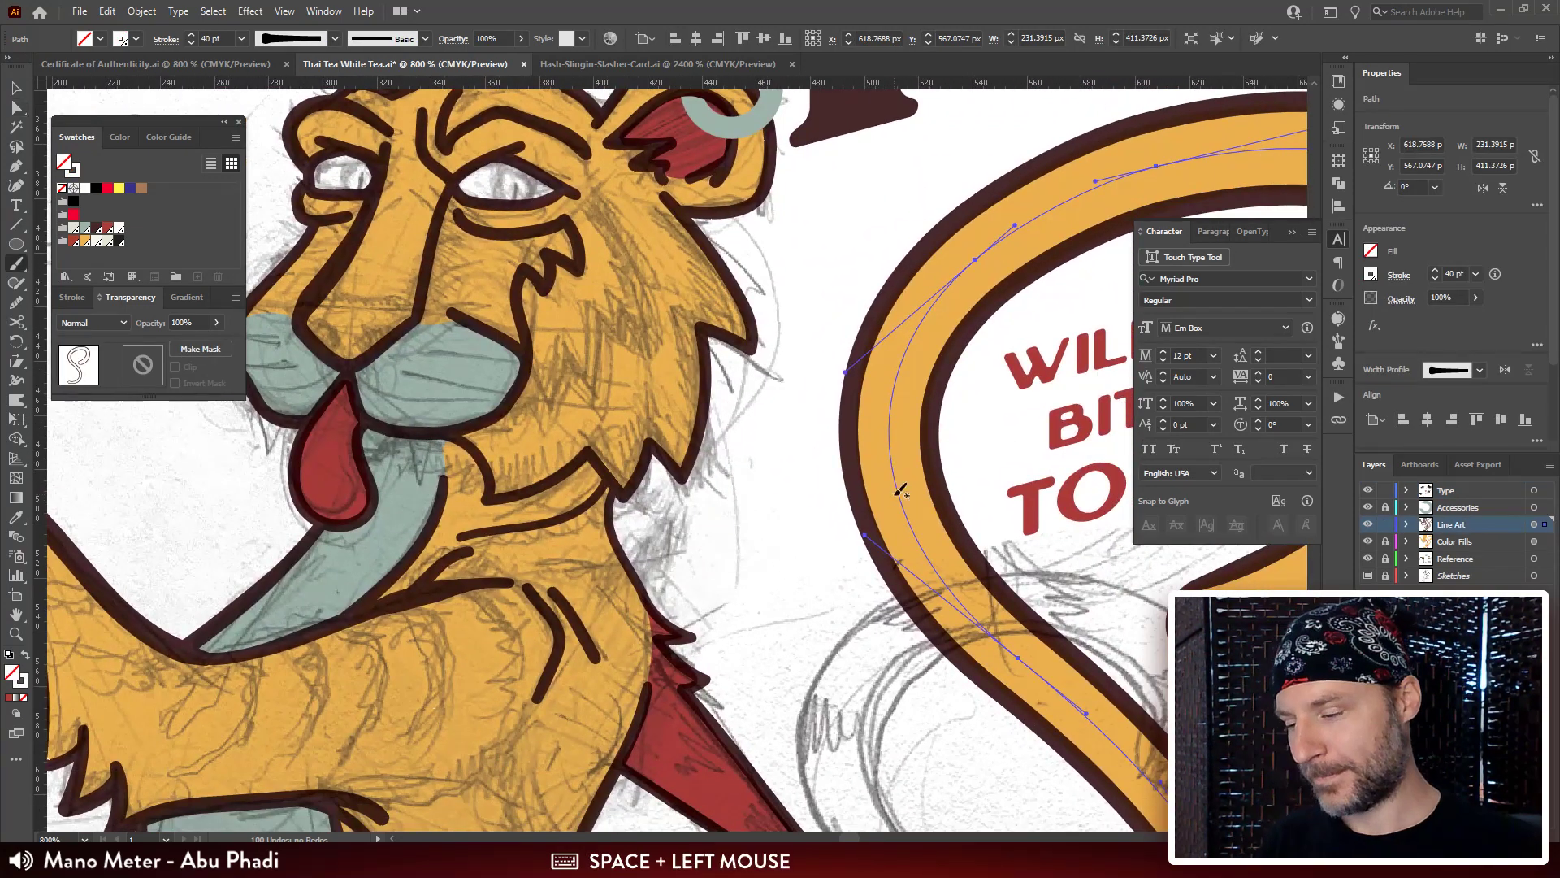
left_click_drag(607, 270, 641, 337)
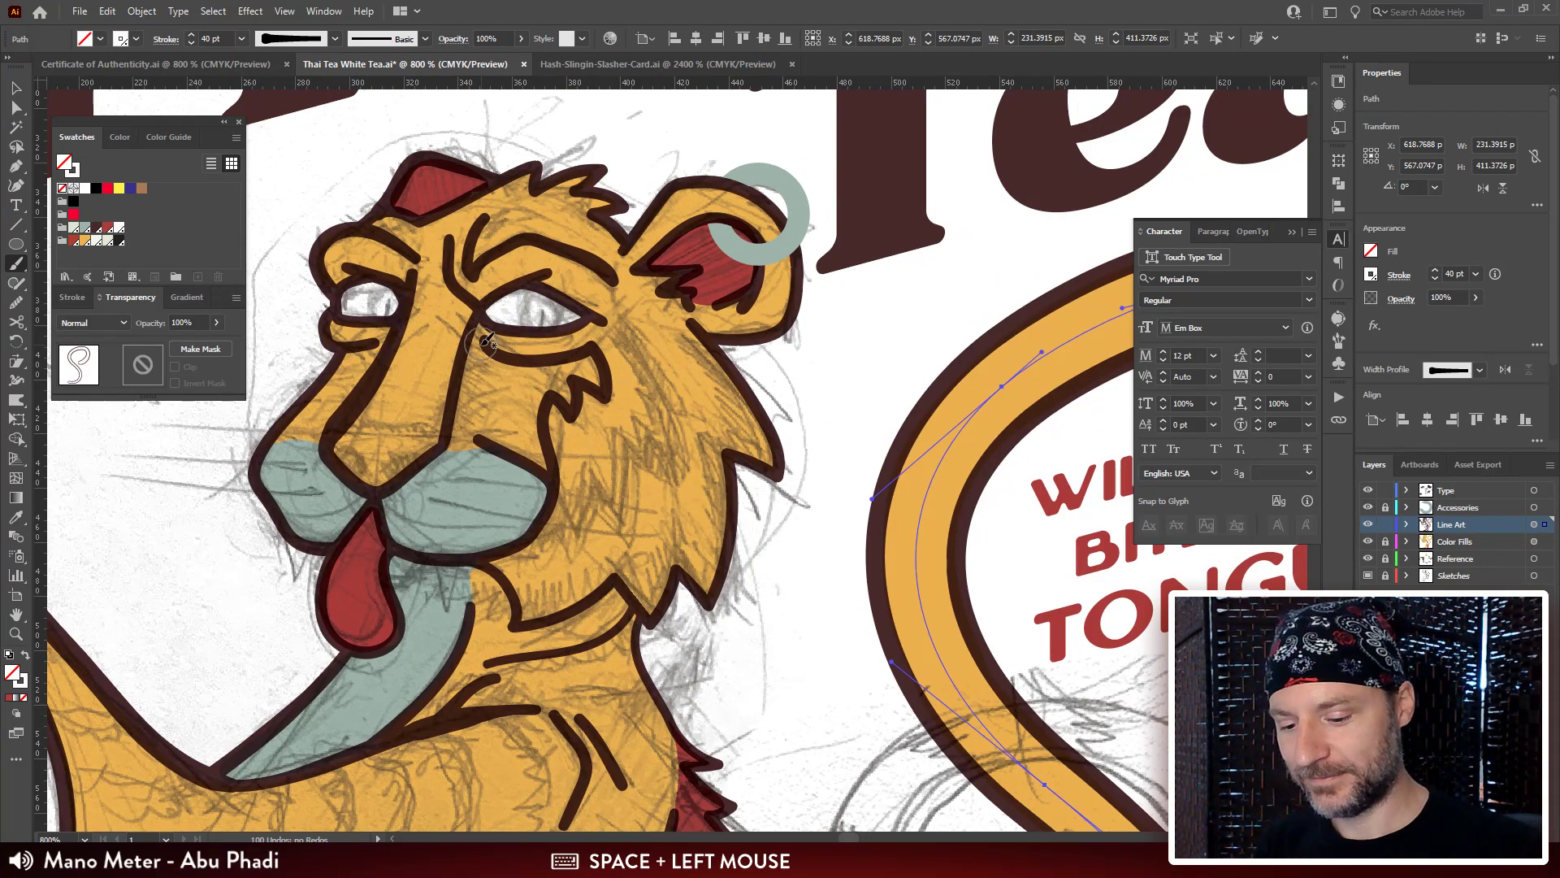
key("bracketleft")
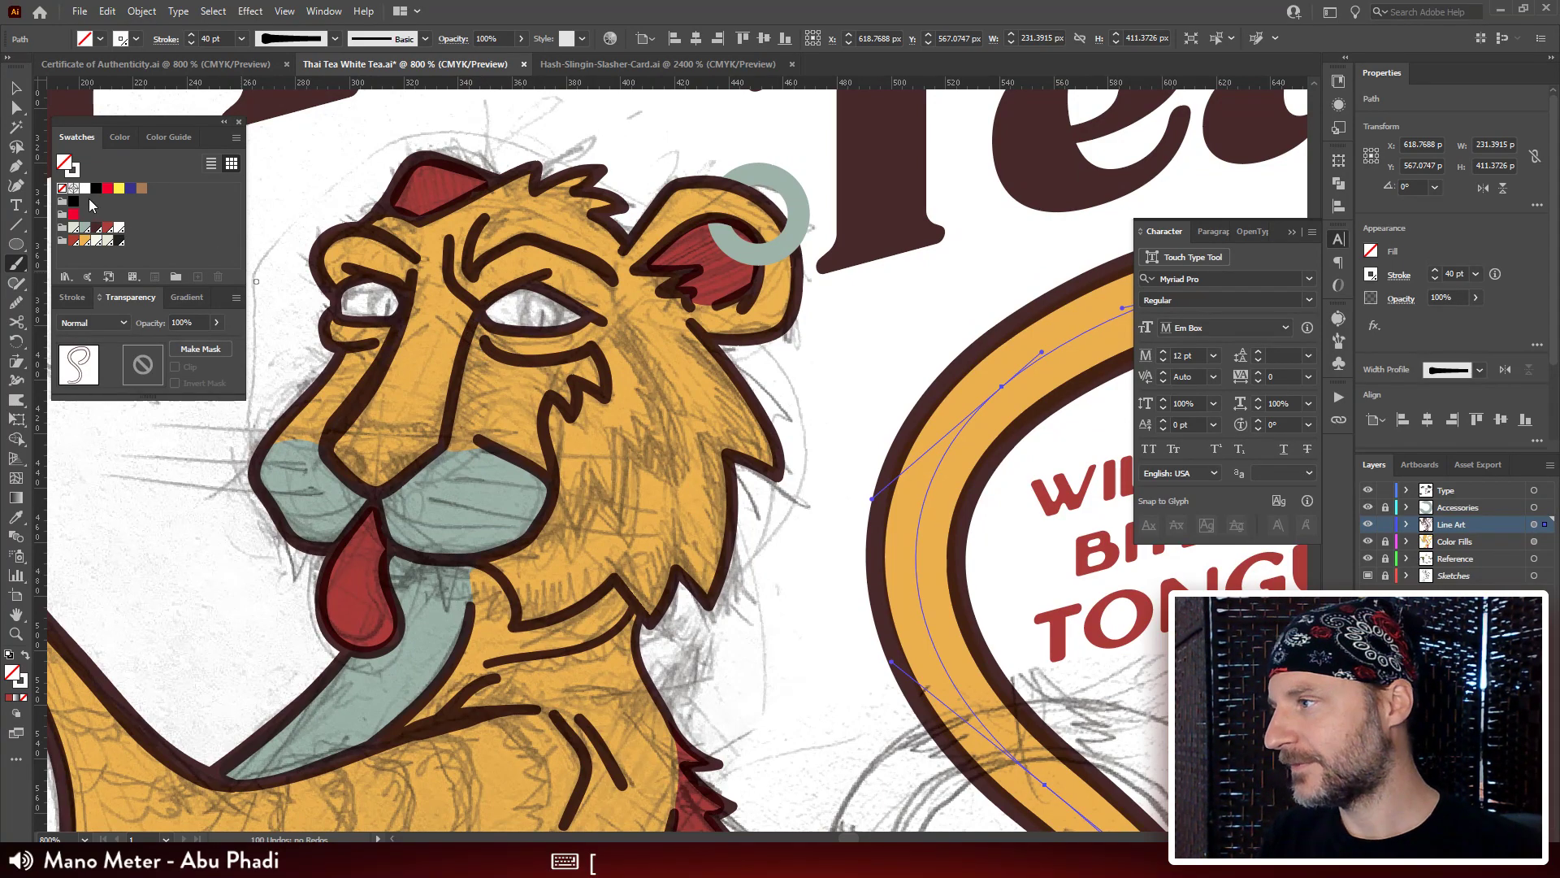
left_click(73, 297)
left_click(83, 315)
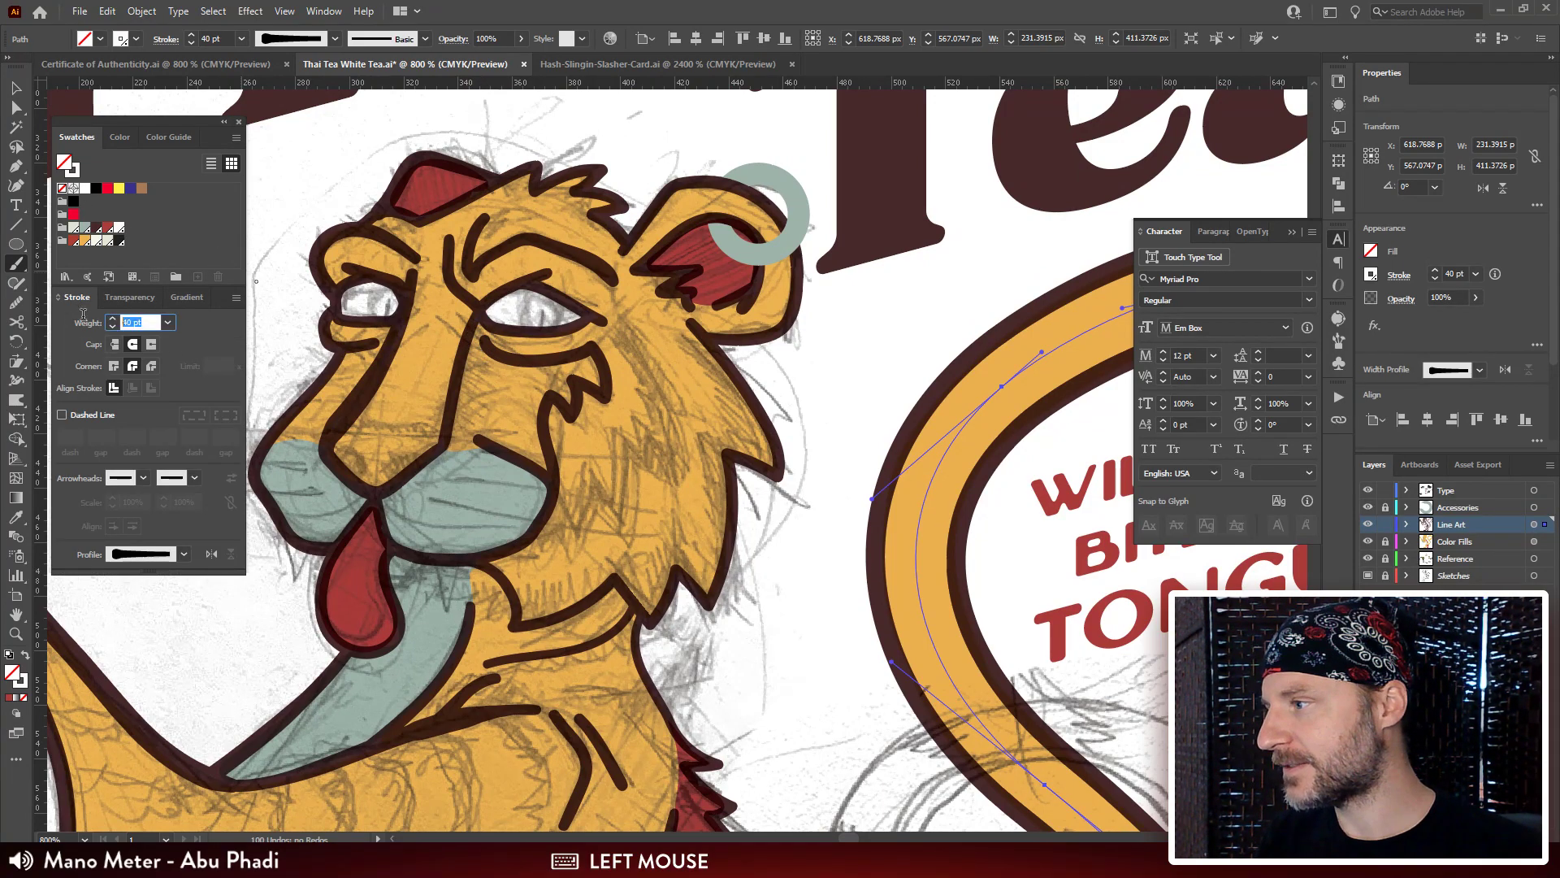
type("0.5")
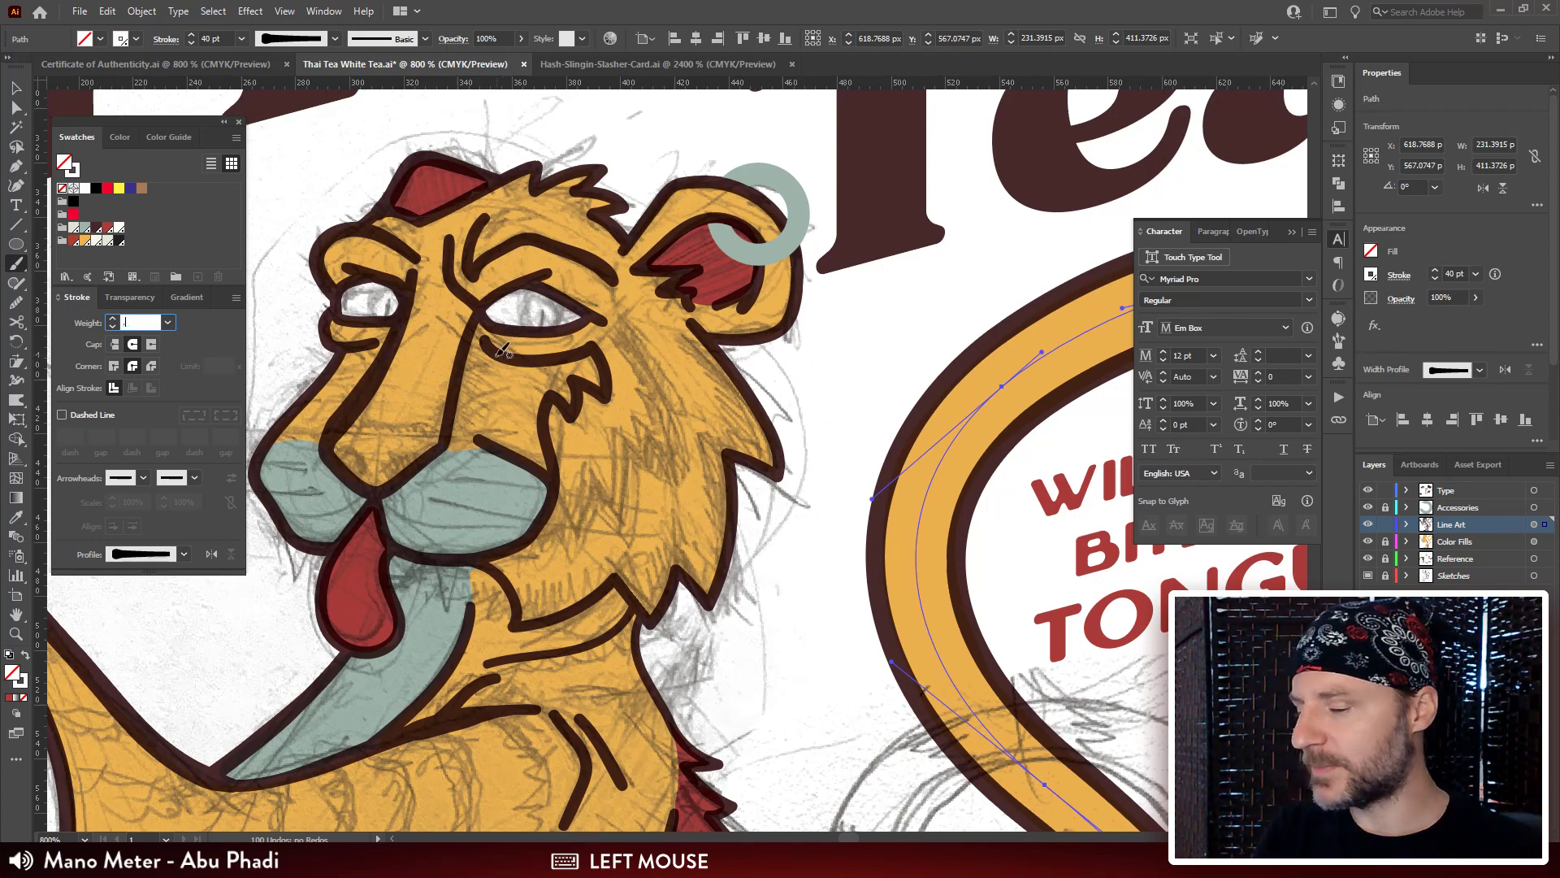
key("Return")
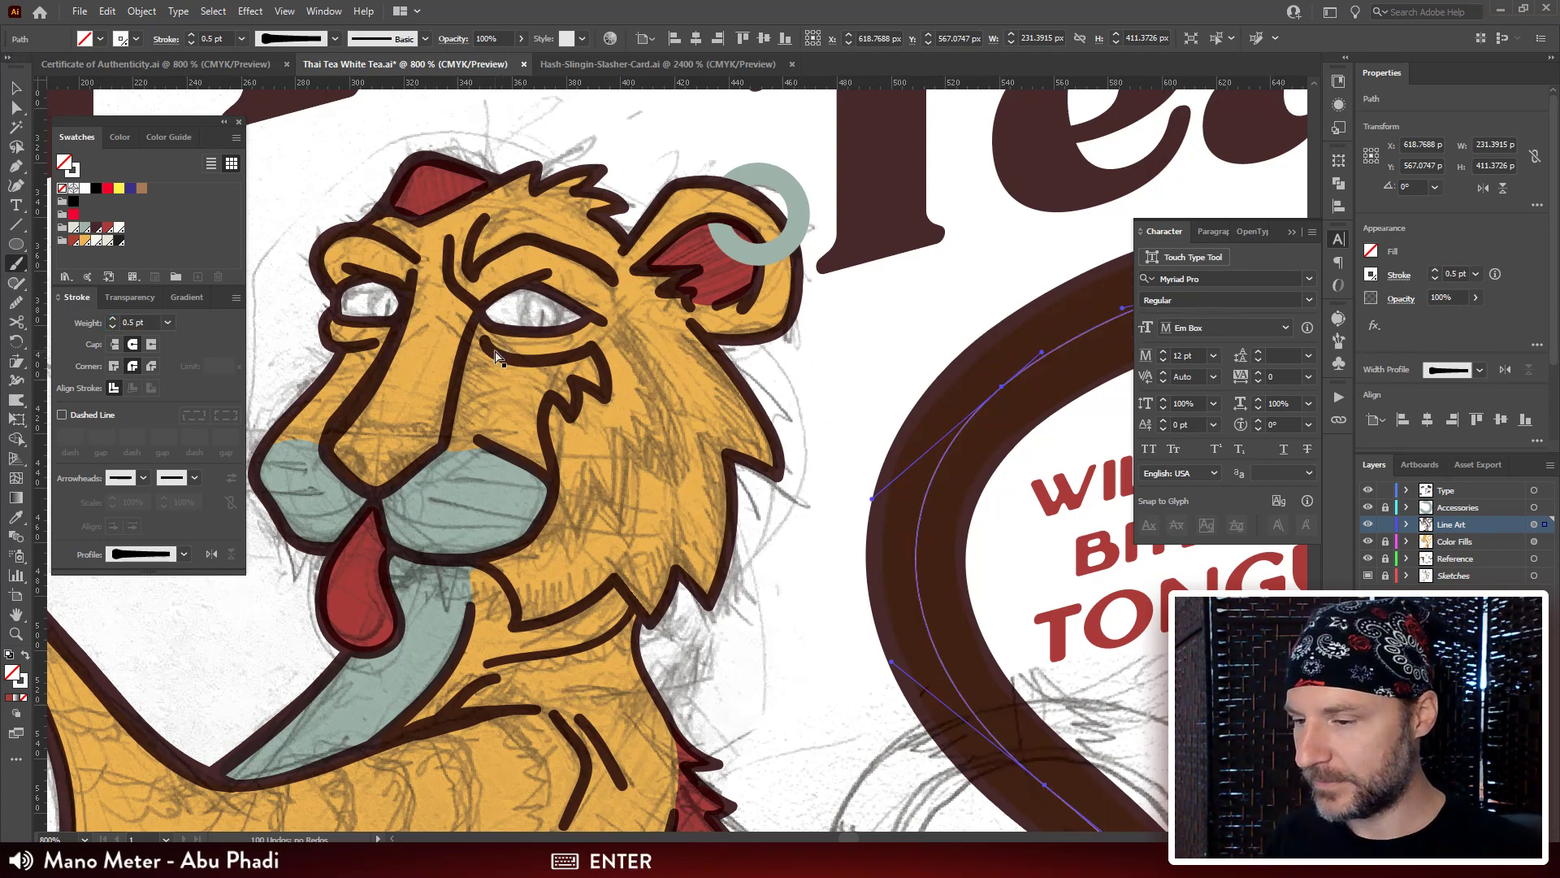
key("ctrl+z")
key("ctrl+shift+a")
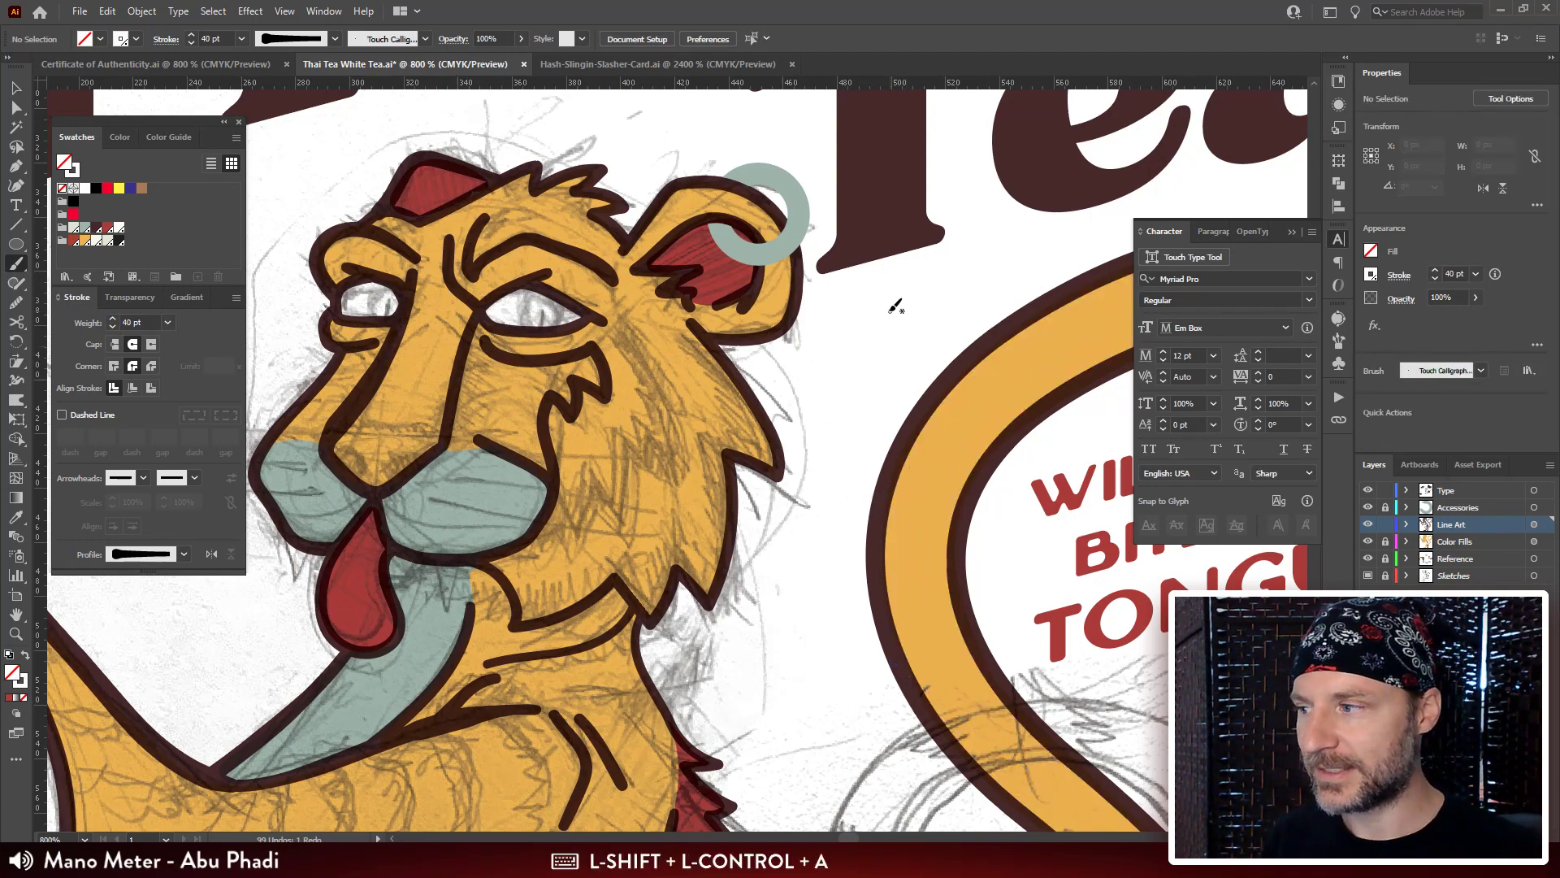
With nothing selected, set the Paintbrush stroke weight to 0.5 pt, then raise the brush size at a 1 pt stroke.
left_click(144, 323)
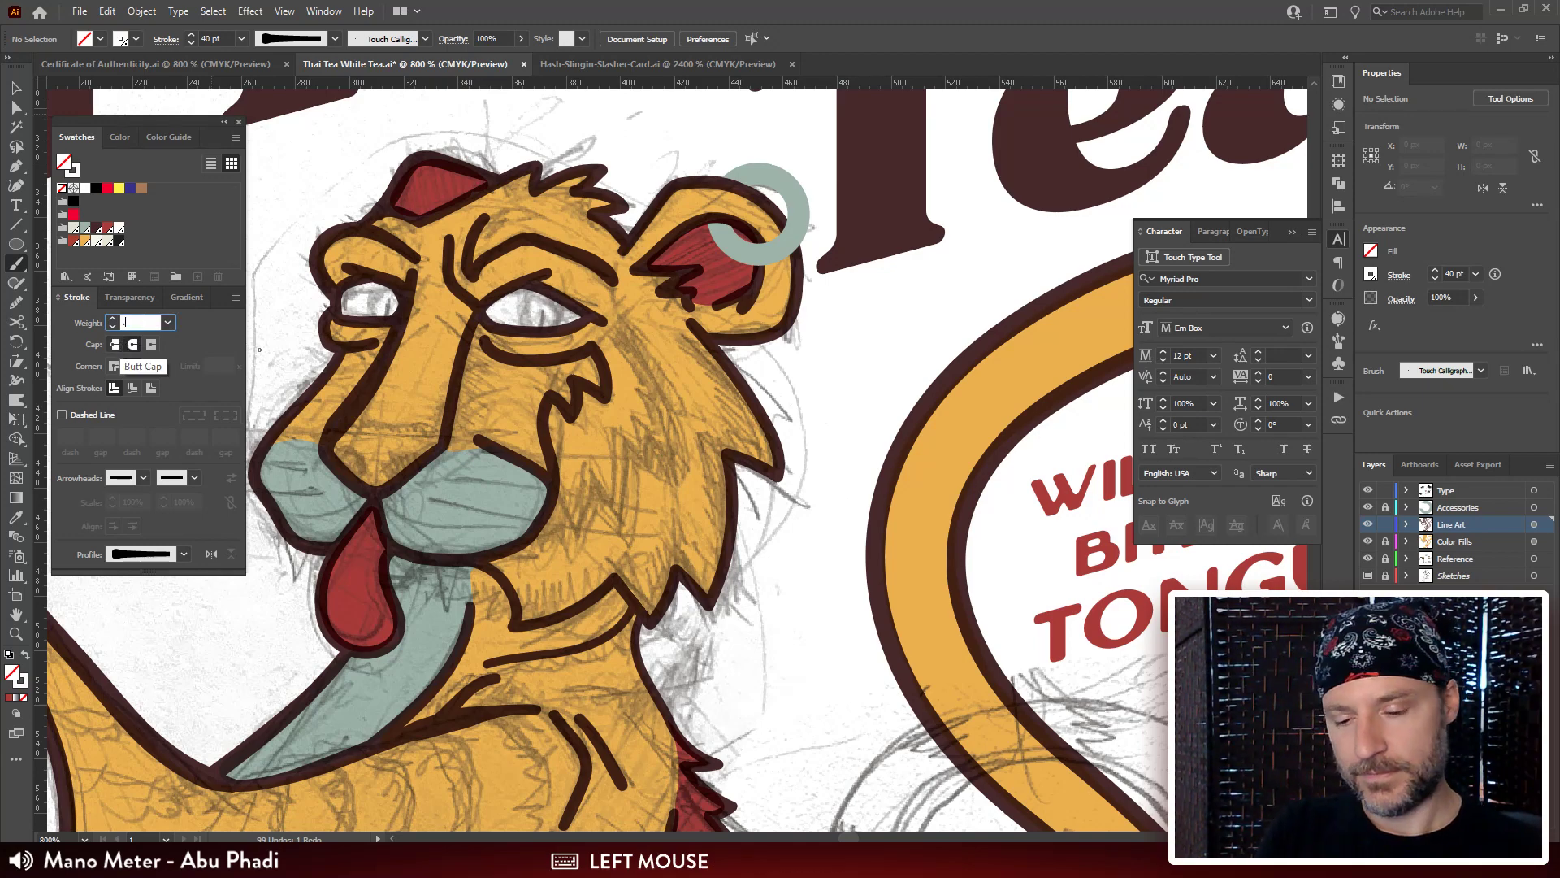
type("0.5")
key("Return")
left_click_drag(546, 273, 511, 224)
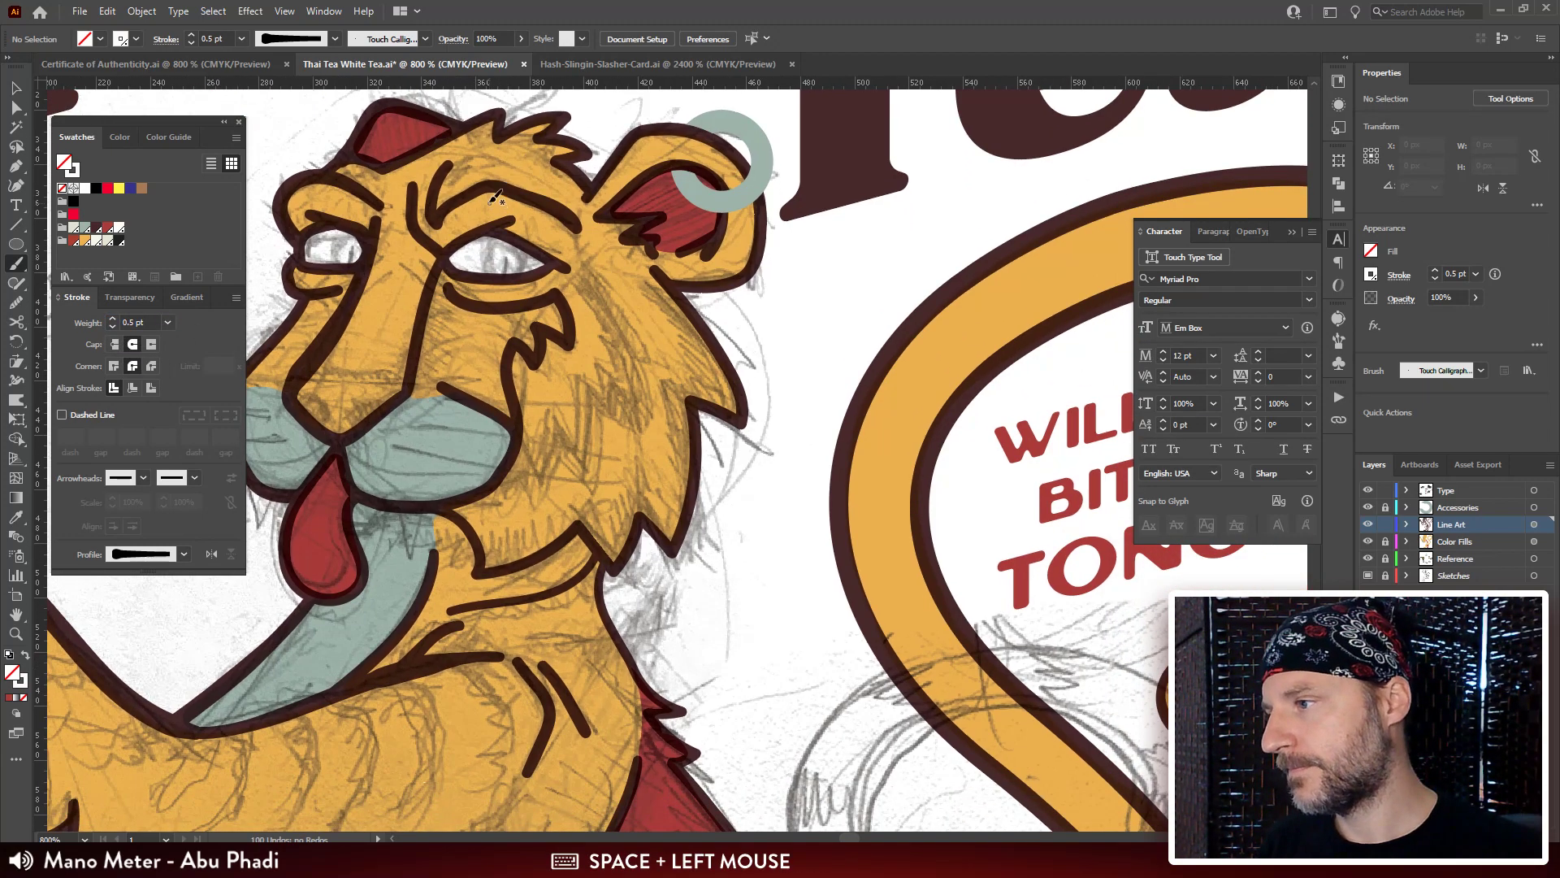
key("bracketright")
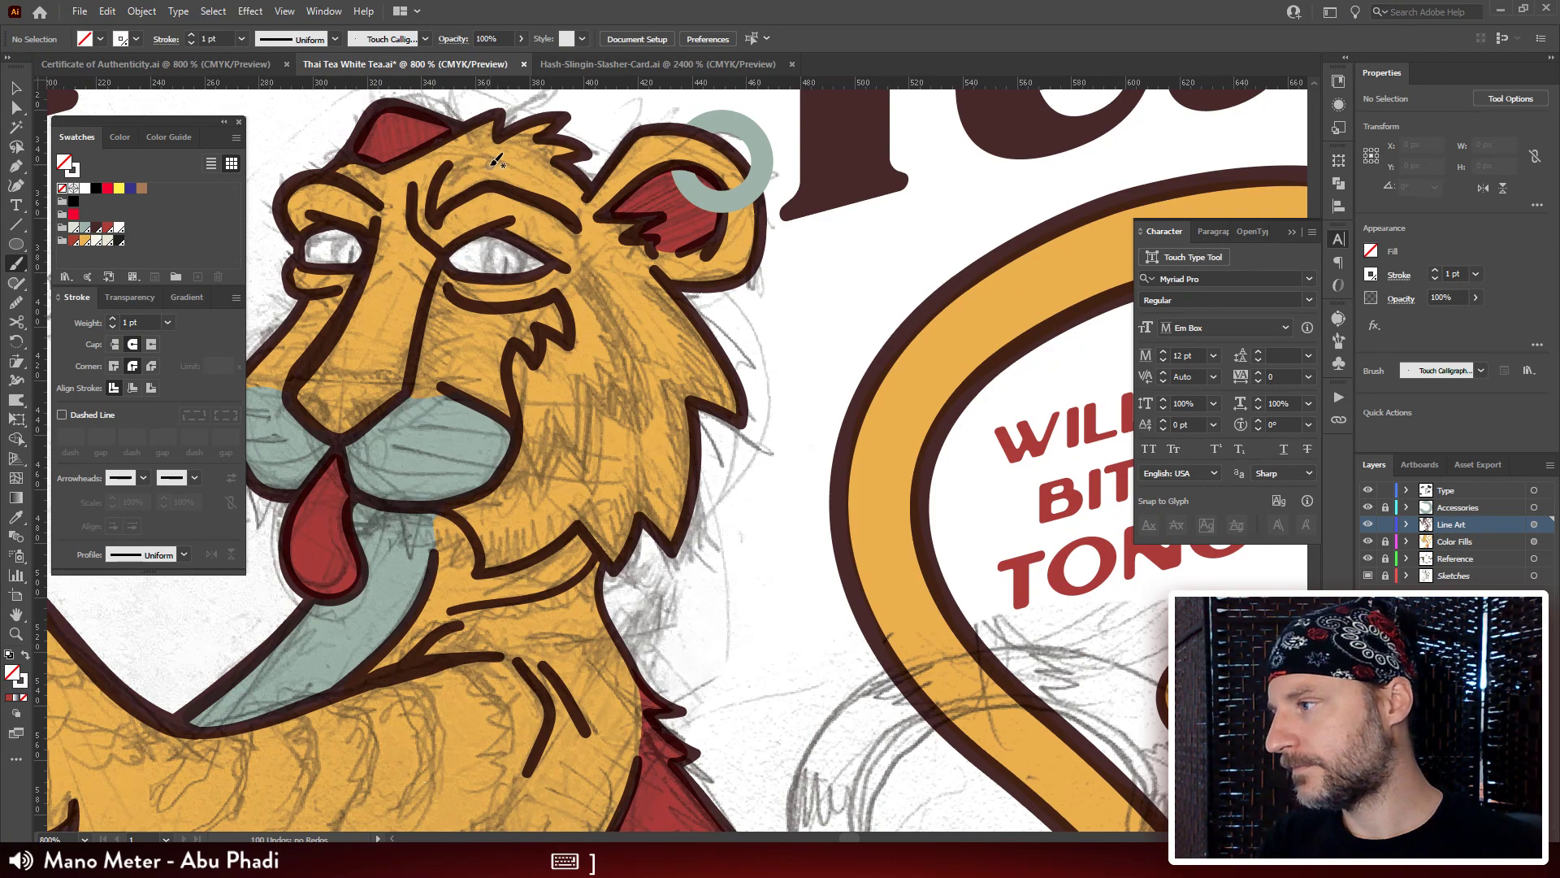
Try a thin Paintbrush stroke between the tiger's eyebrow and eye, and undo it.
key("ctrl+plus")
left_click_drag(497, 169, 609, 254)
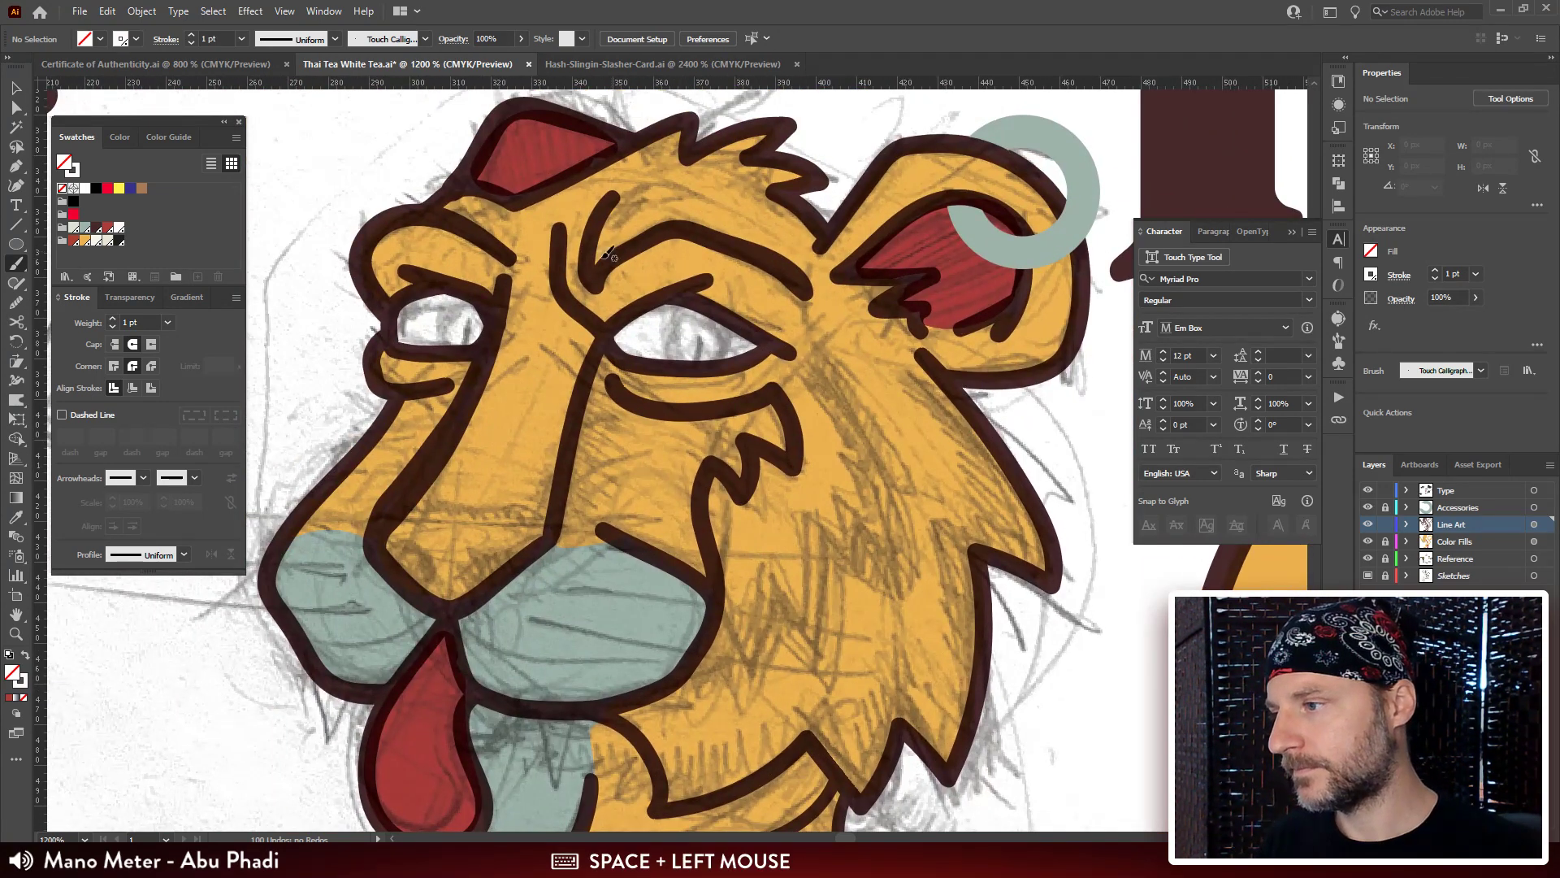
left_click_drag(704, 268, 721, 296)
key("ctrl+z")
Set the Paintbrush stroke colour to the dark brown swatch used for the line art.
left_click(75, 171)
left_click(120, 229)
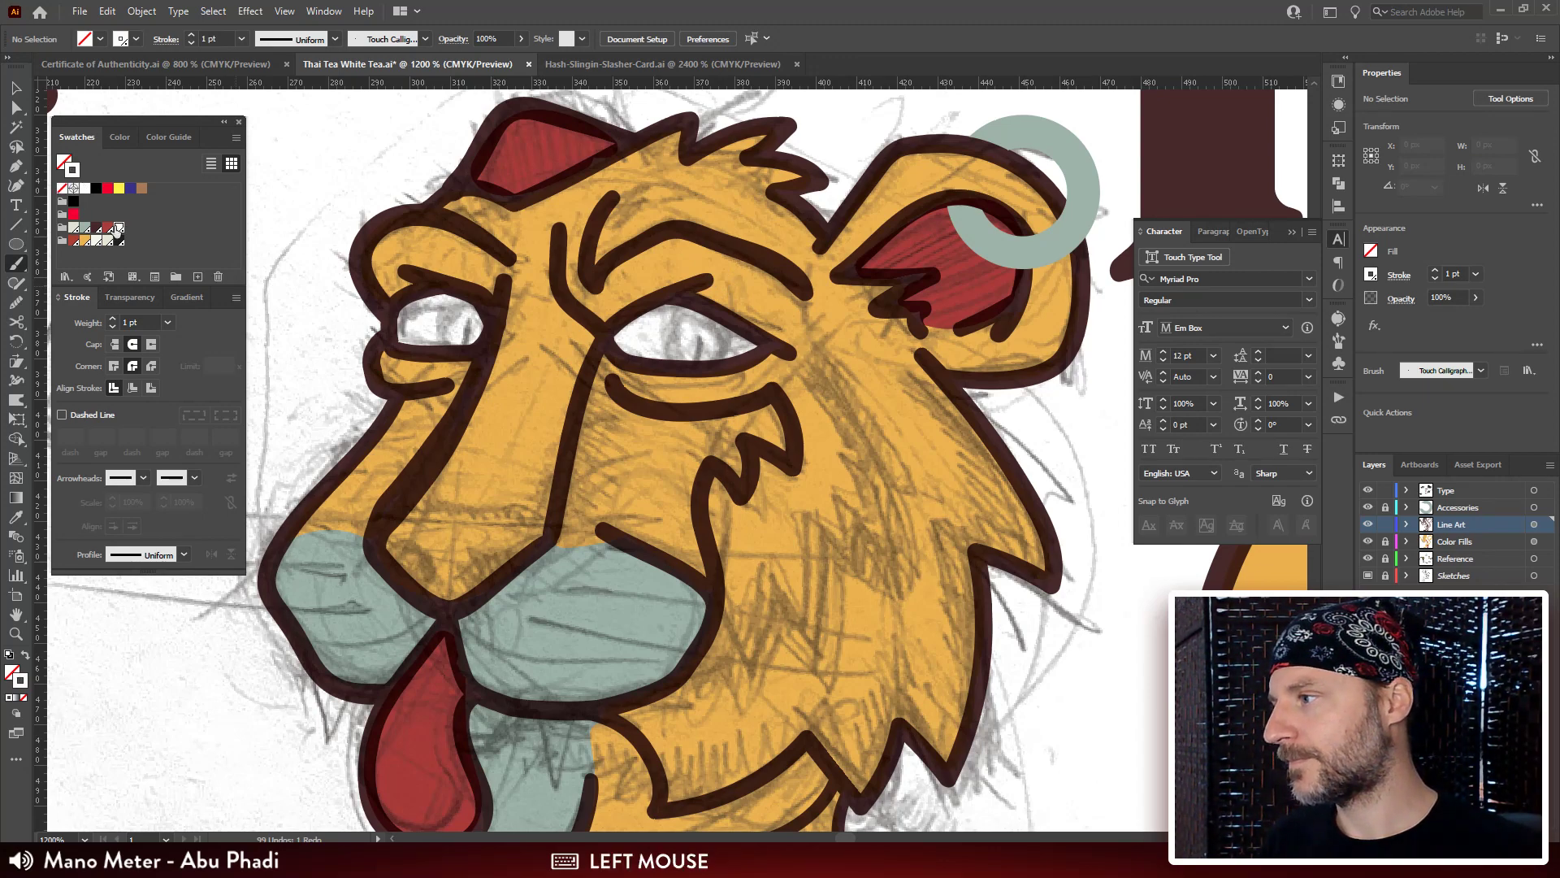
left_click(95, 228)
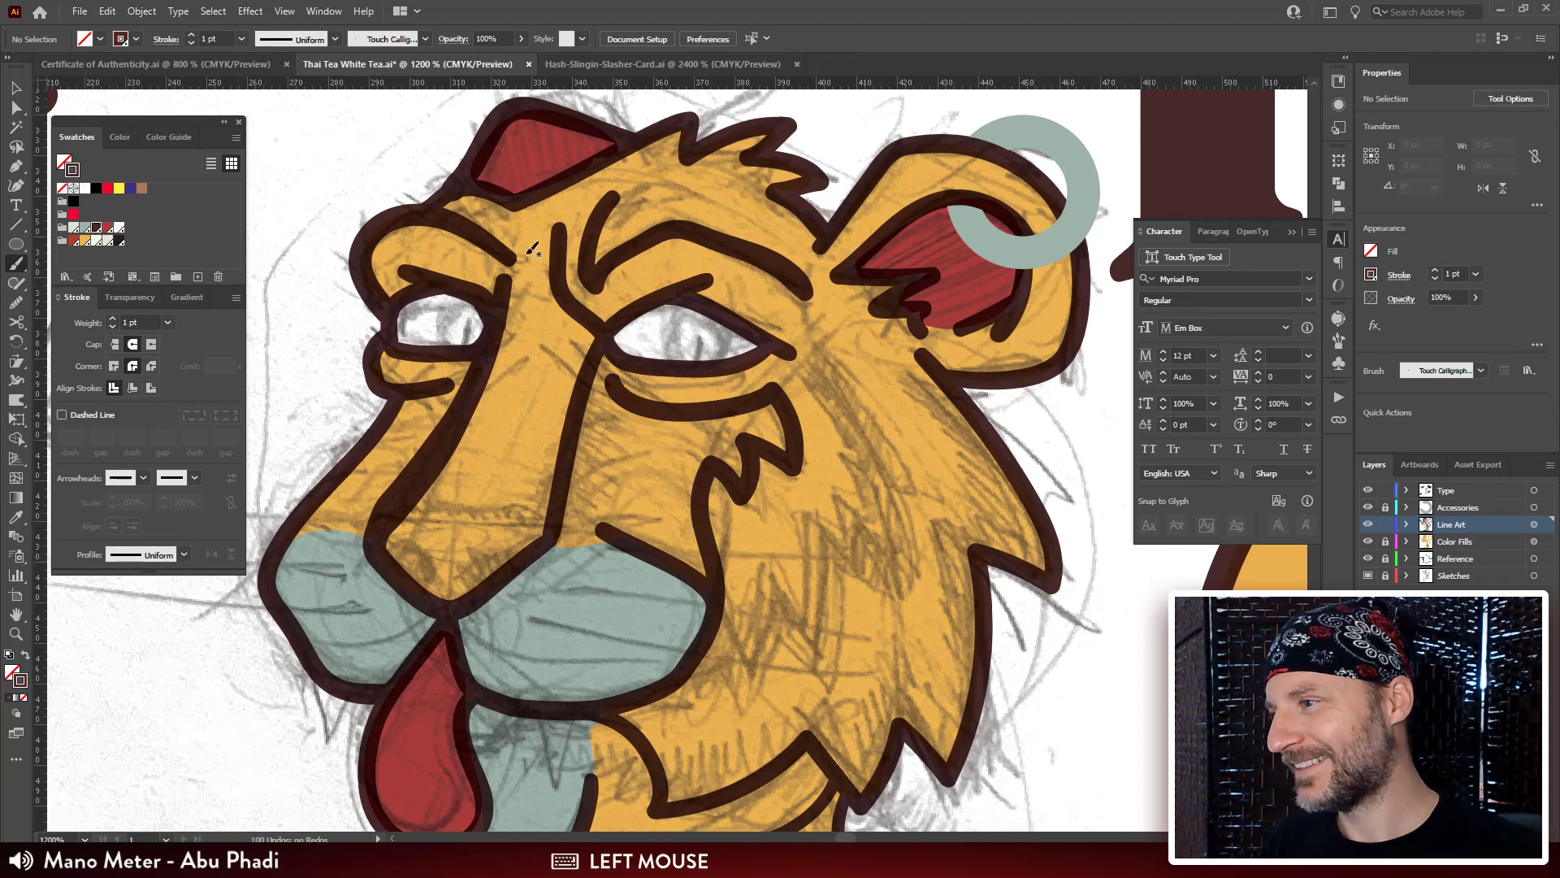
Try thin dark brown strokes between the tiger's eyebrow and eye, and undo them.
left_click_drag(586, 286, 486, 266)
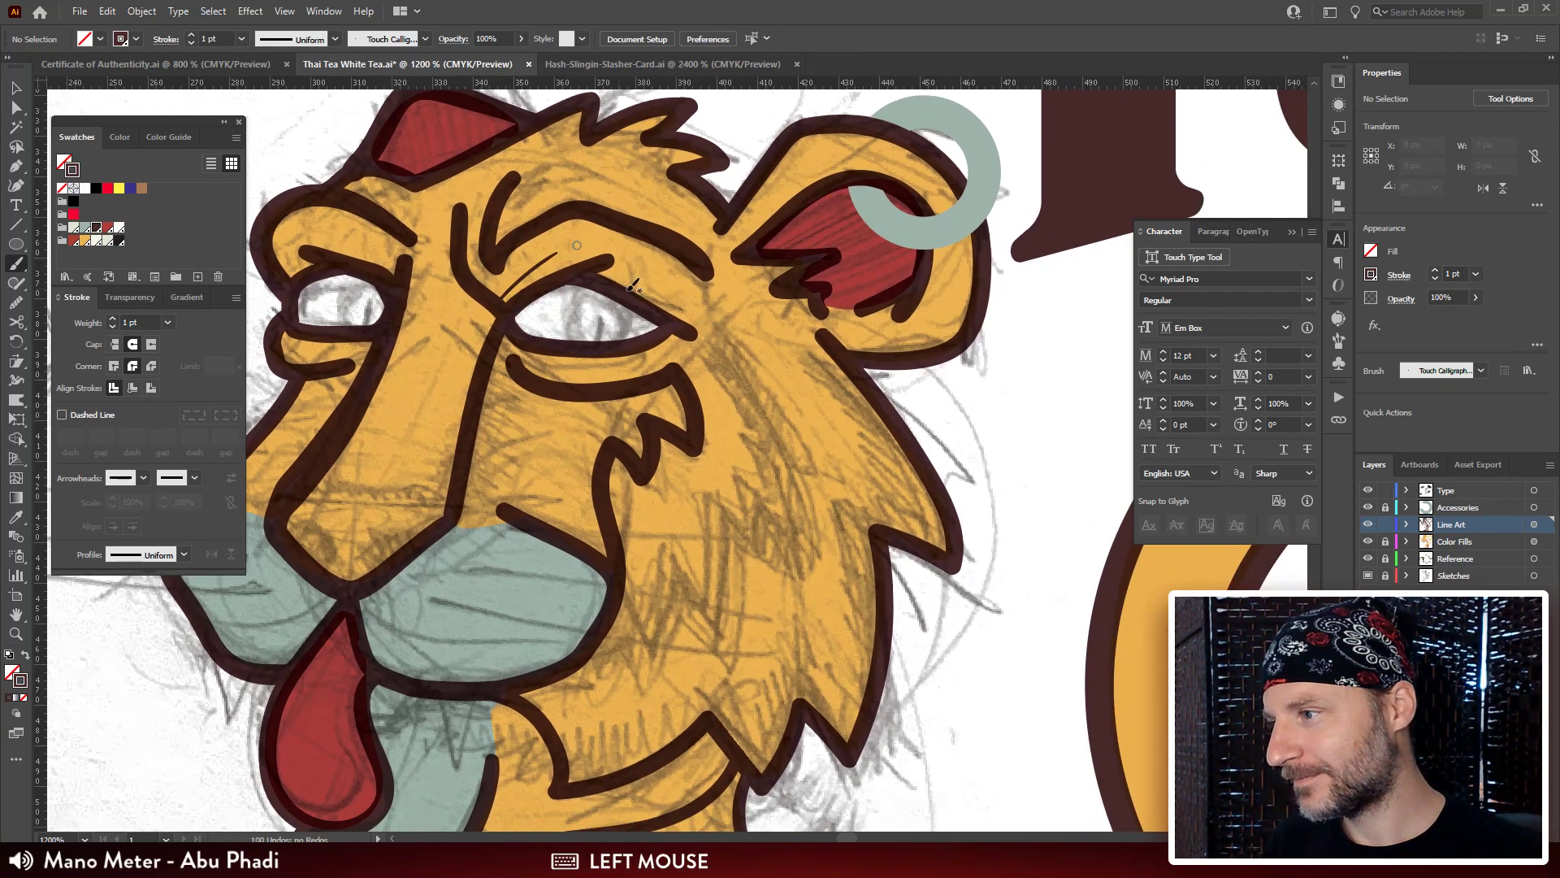
mouse_move(789, 286)
left_mouse_down()
mouse_move(679, 241)
mouse_move(480, 357)
mouse_move(548, 277)
left_mouse_up()
key("ctrl+z")
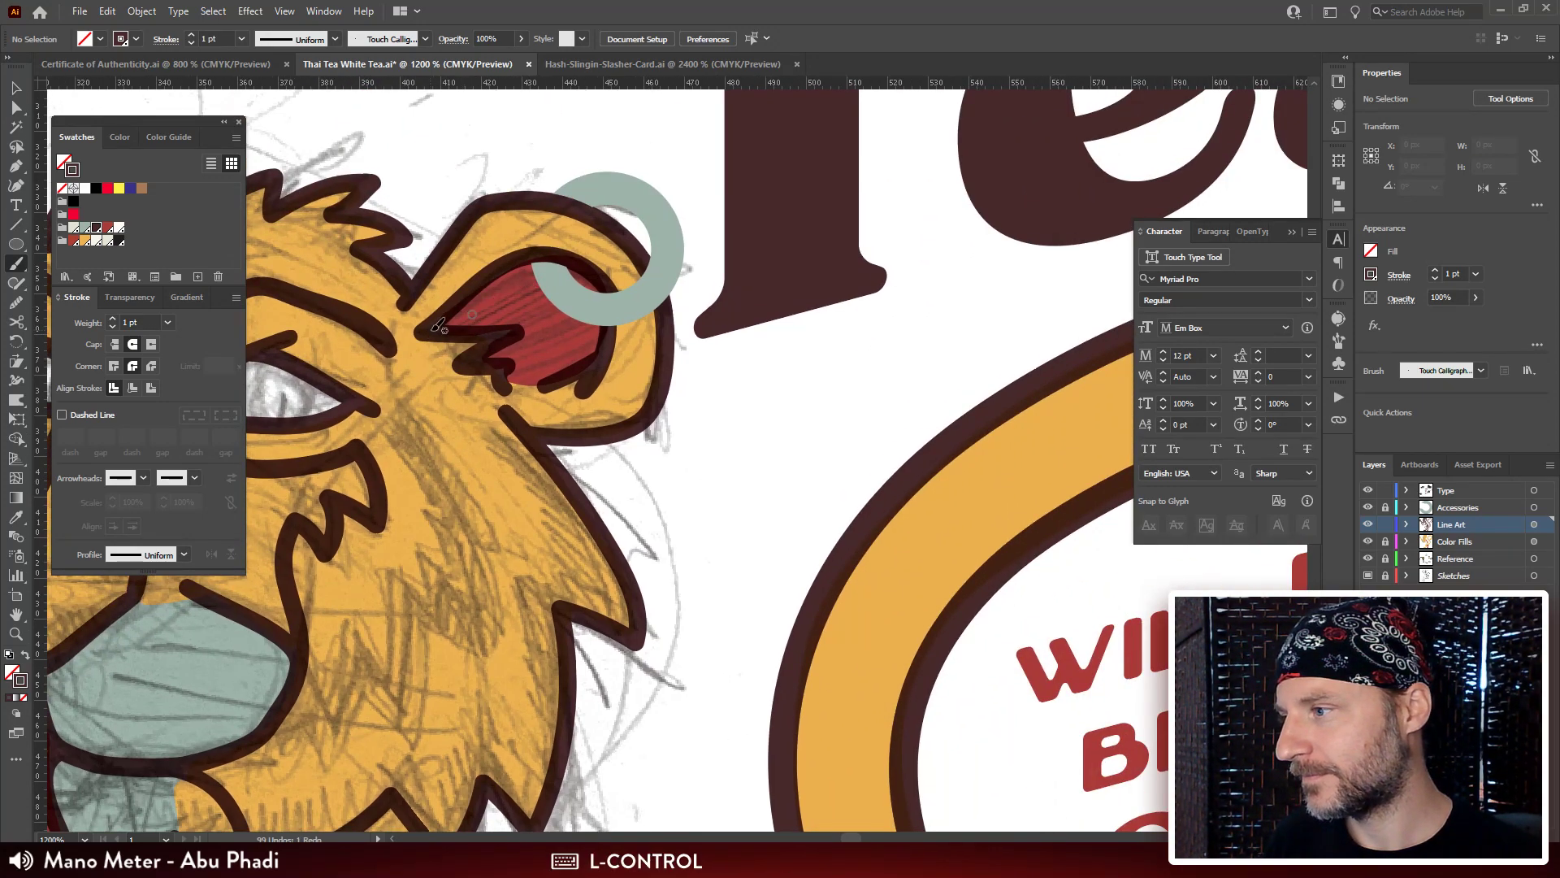
Try thin hatch lines inside the ear's red area and short strokes where the ear's lower edge meets the cheek.
left_click_drag(438, 326, 535, 288)
mouse_move(451, 326)
left_mouse_down()
mouse_move(568, 310)
mouse_move(487, 280)
mouse_move(544, 280)
mouse_move(517, 261)
mouse_move(551, 316)
mouse_move(467, 312)
mouse_move(499, 312)
mouse_move(453, 328)
mouse_move(496, 324)
left_mouse_up()
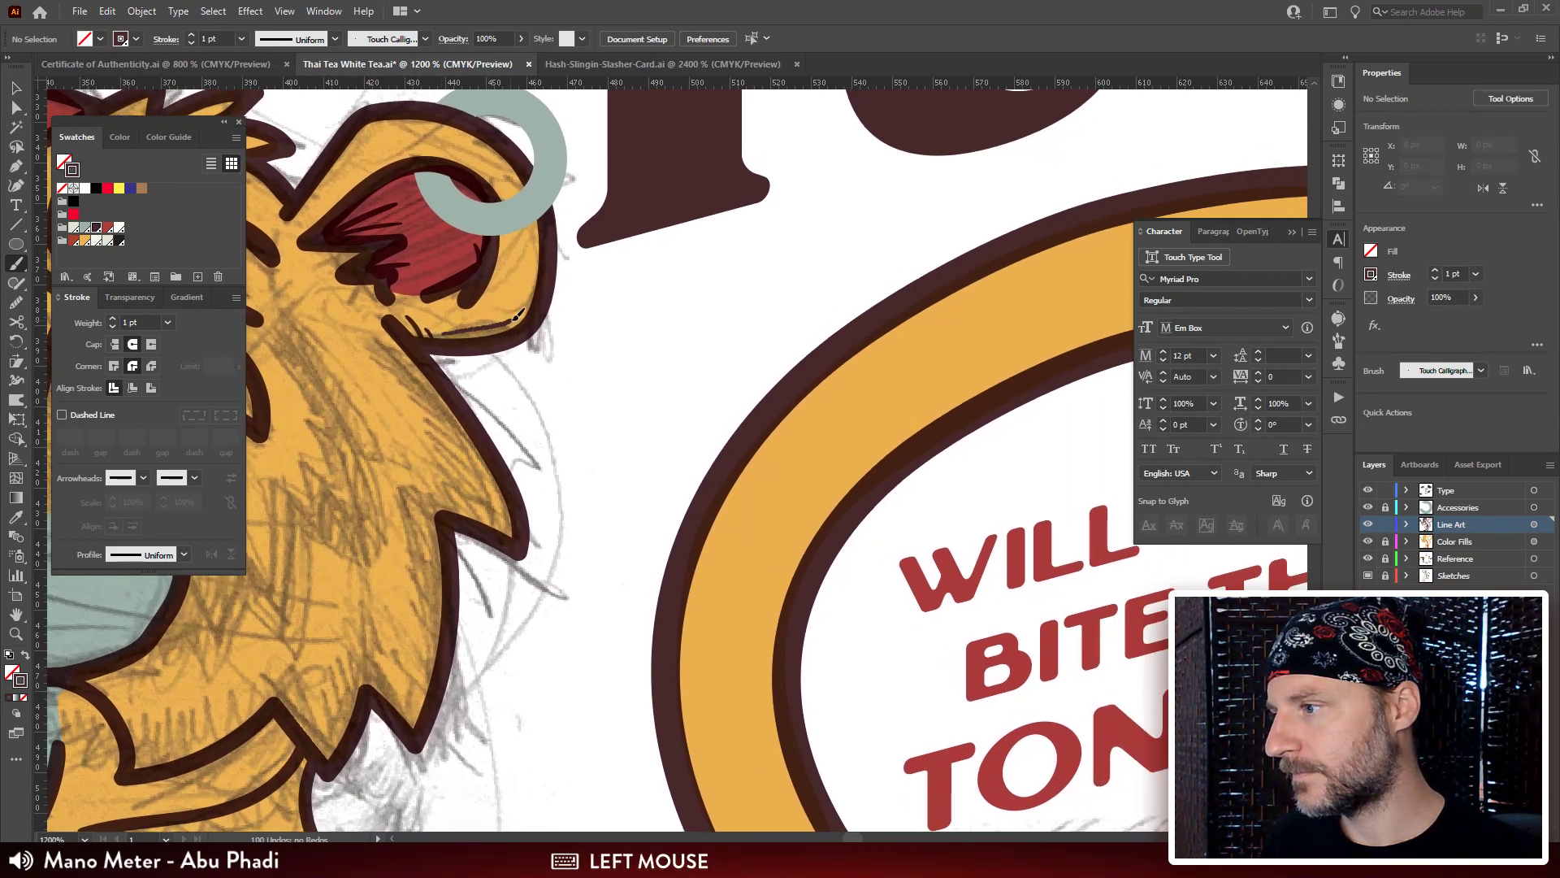
mouse_move(528, 275)
left_mouse_down()
mouse_move(572, 321)
mouse_move(687, 362)
left_mouse_up()
key("ctrl+z")
mouse_move(484, 190)
left_mouse_down()
mouse_move(453, 242)
mouse_move(668, 190)
left_mouse_up()
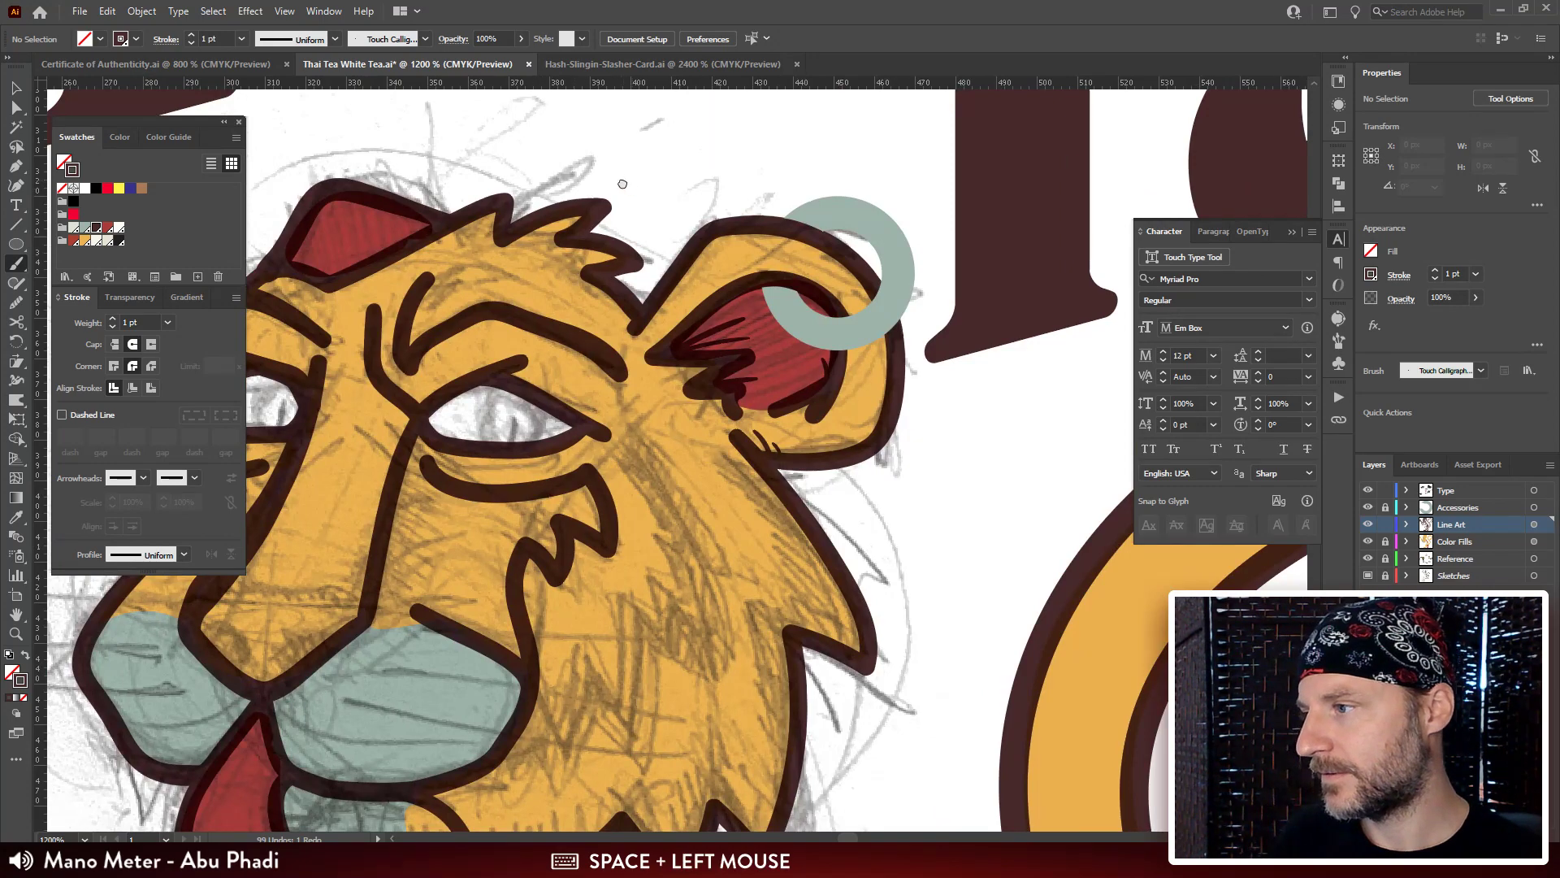
Try thin curved hair strokes rising from the tuft on top of the tiger's head.
mouse_move(526, 212)
left_mouse_down()
mouse_move(404, 284)
mouse_move(487, 241)
mouse_move(364, 242)
mouse_move(414, 222)
left_mouse_up()
key("ctrl+z")
left_click_drag(343, 287, 404, 221)
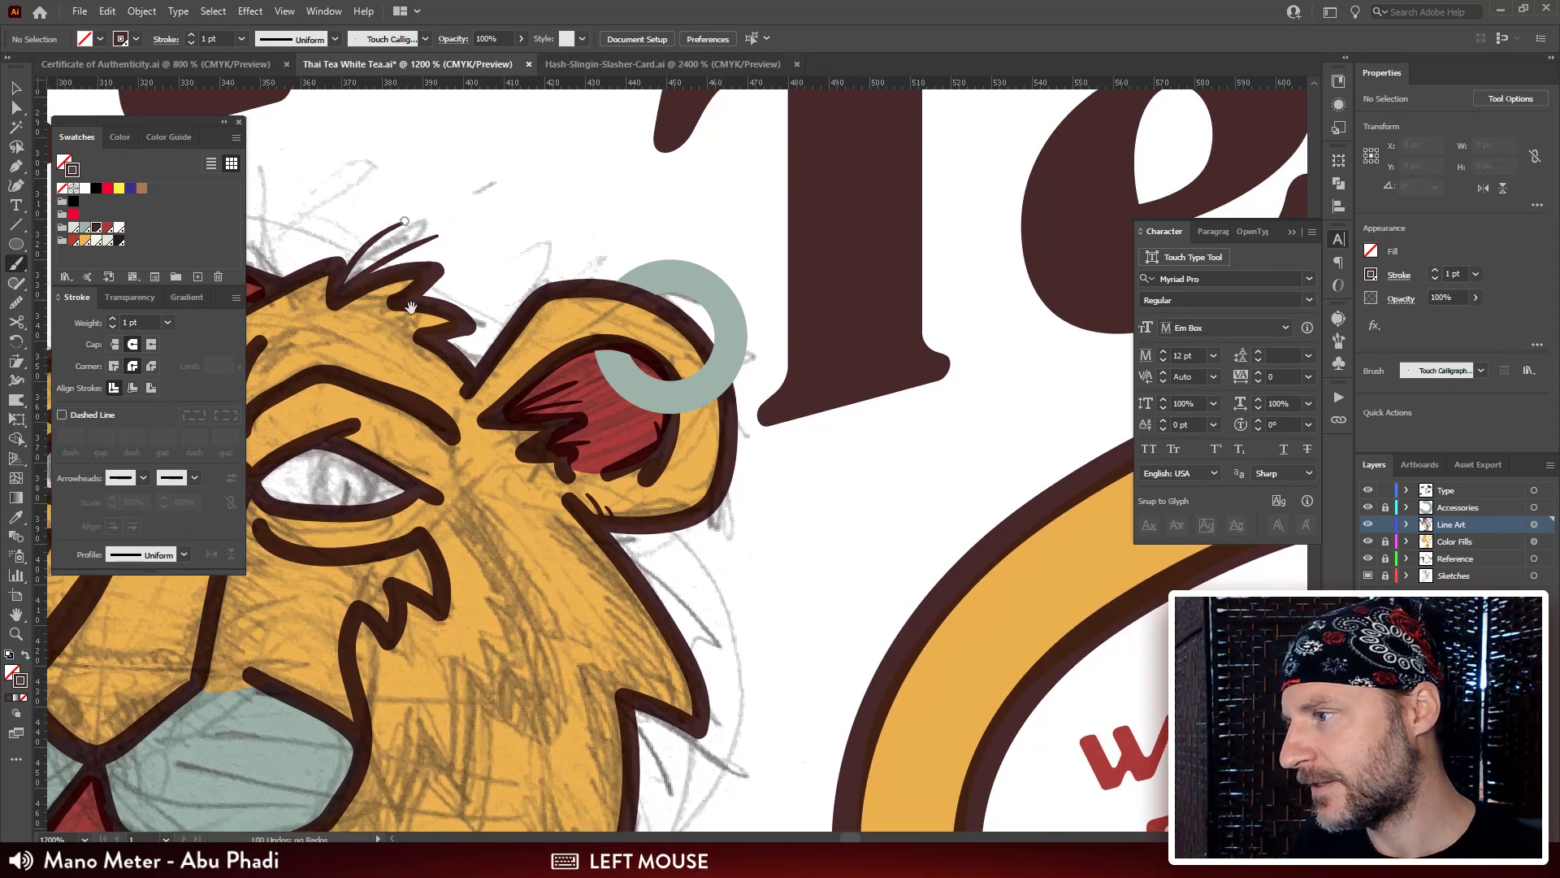
left_click_drag(410, 307, 408, 264)
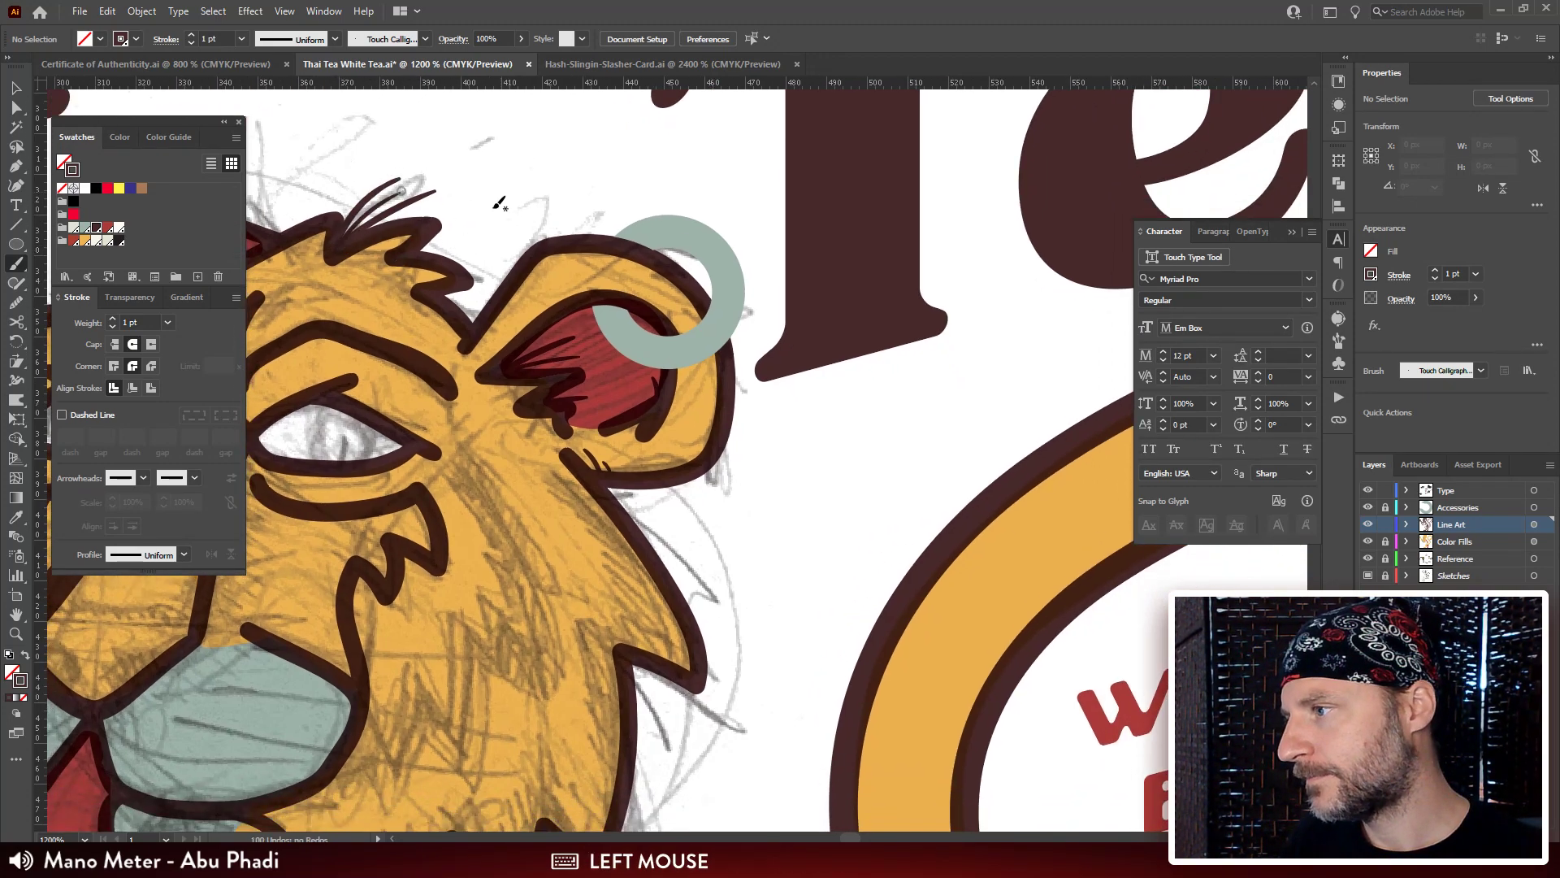
left_click_drag(500, 204, 464, 167)
Try thin strokes in the gap between the head hair and the ear, and along the ear's upper outline.
mouse_move(378, 218)
left_mouse_down()
mouse_move(492, 187)
mouse_move(473, 182)
mouse_move(400, 277)
left_mouse_up()
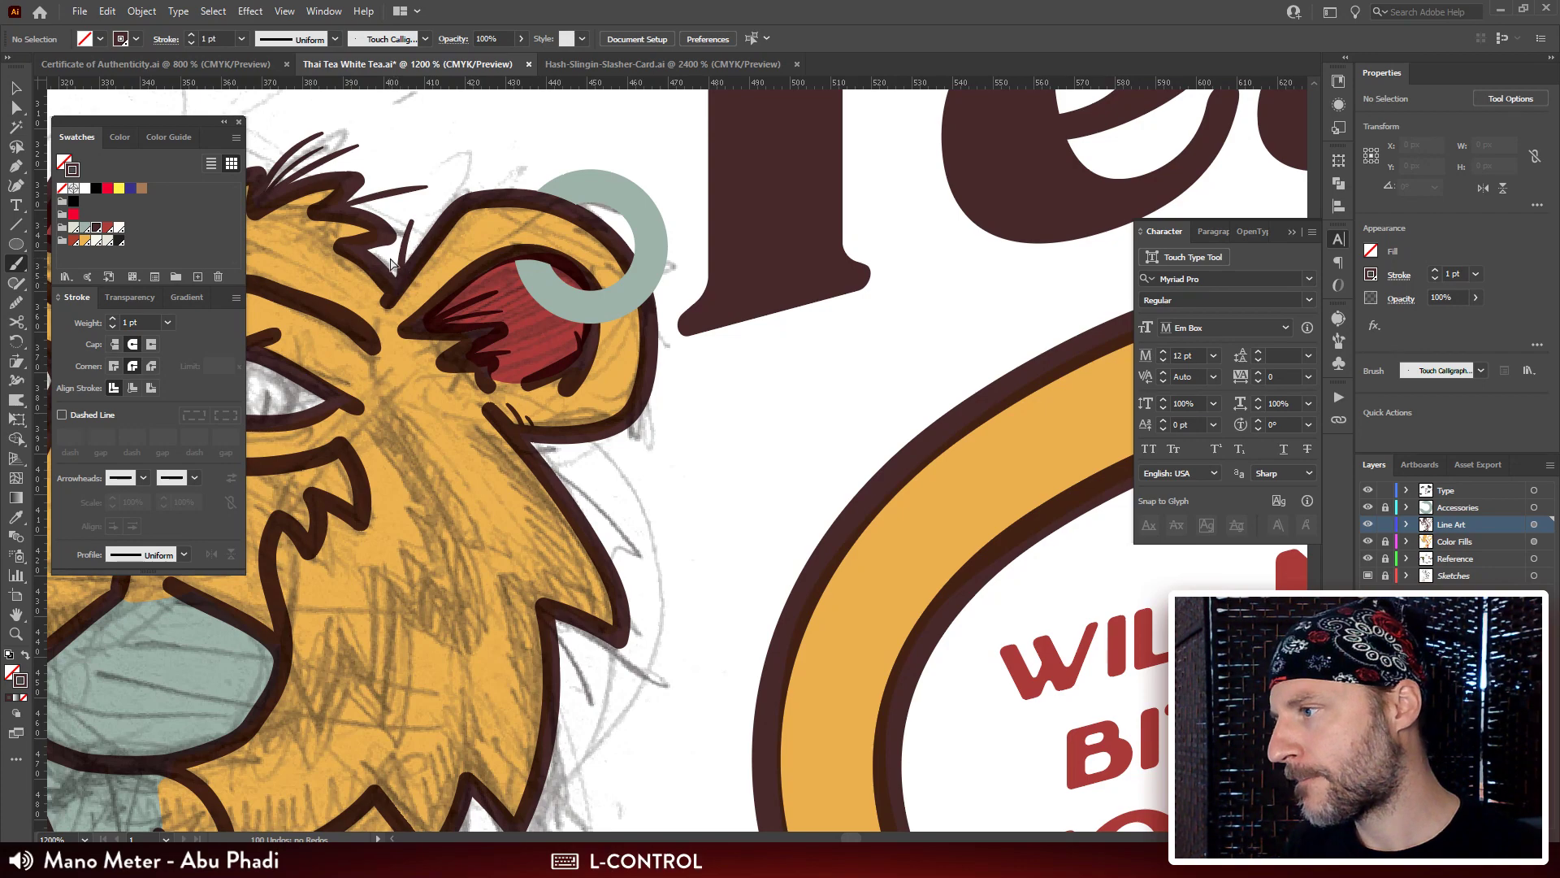
key("ctrl+z")
mouse_move(413, 217)
left_mouse_down()
mouse_move(397, 260)
mouse_move(430, 285)
mouse_move(420, 226)
mouse_move(395, 281)
left_mouse_up()
key("ctrl+z")
left_click_drag(499, 182, 412, 217)
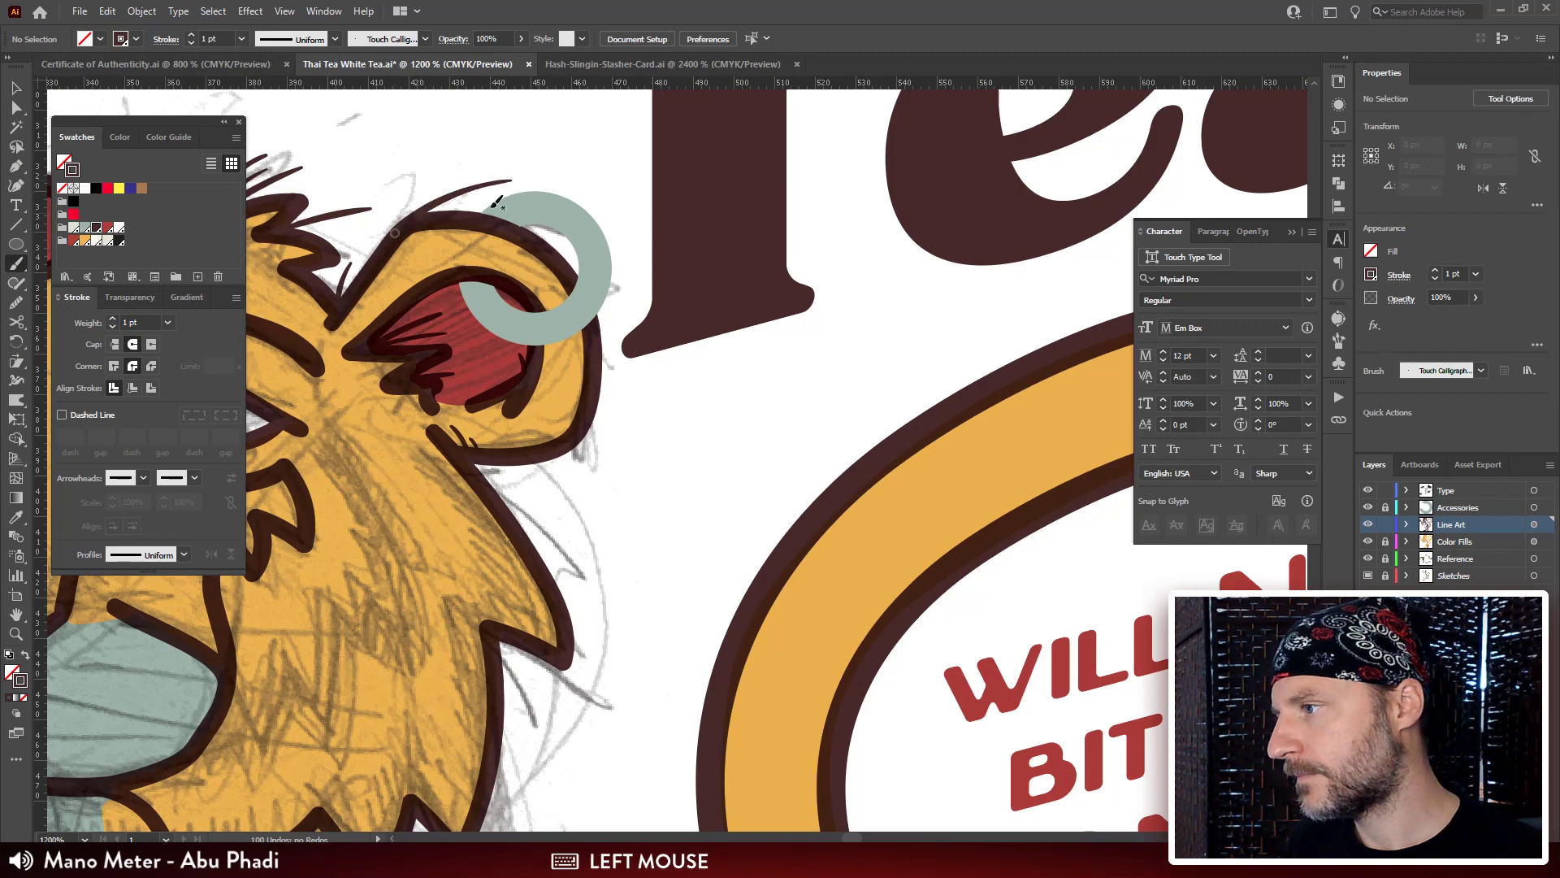
Try thin accent strokes on the orange rim around the ear's red area.
mouse_move(506, 235)
left_mouse_down()
mouse_move(659, 192)
mouse_move(521, 198)
mouse_move(621, 228)
left_mouse_up()
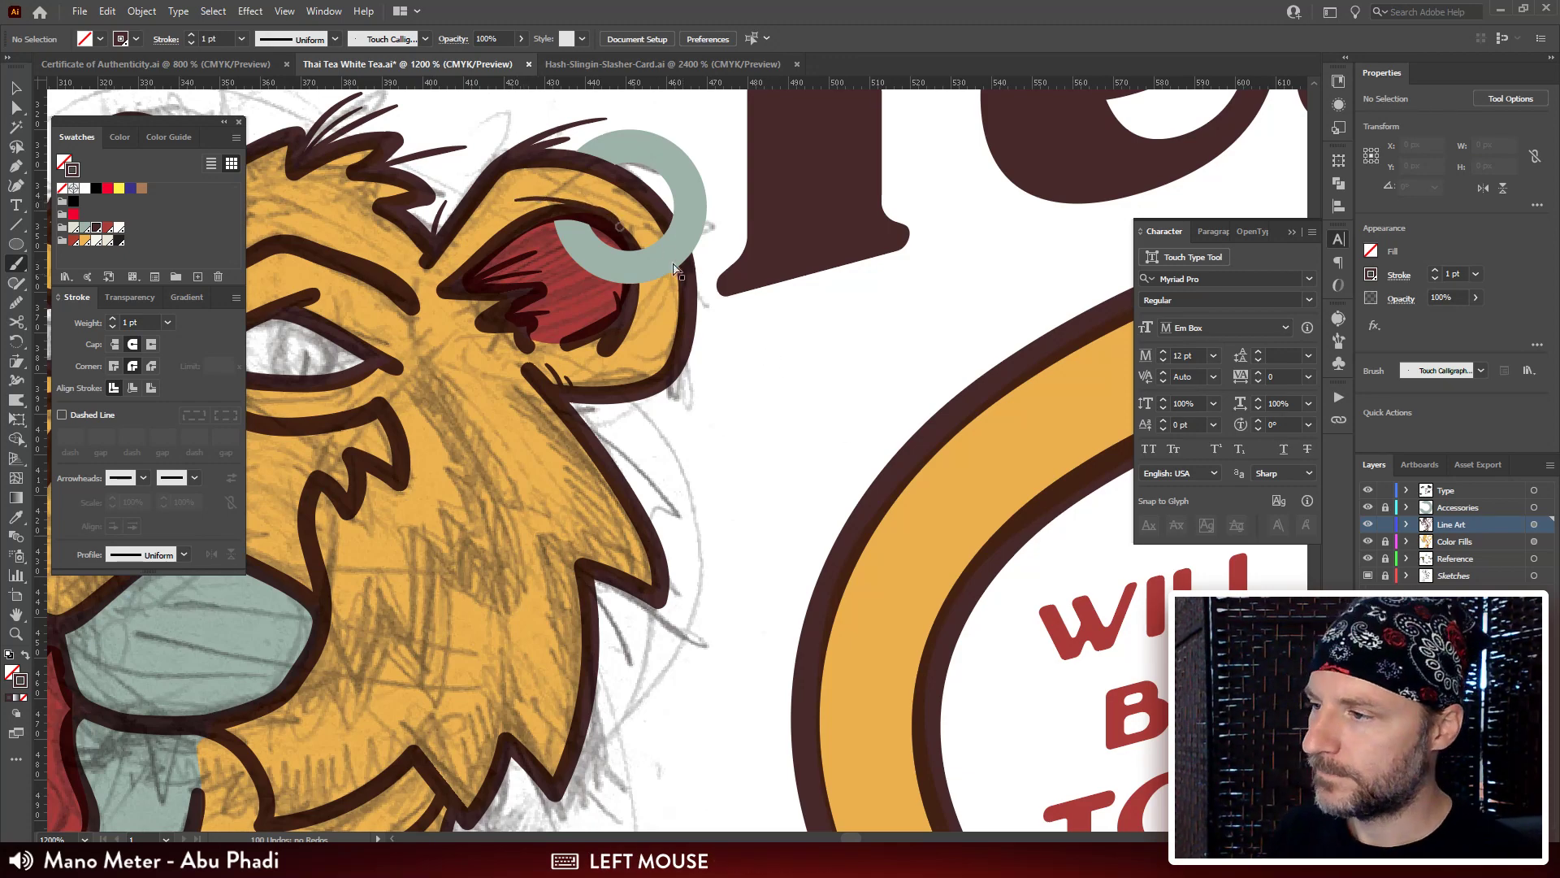
key("ctrl+z")
left_click_drag(514, 209, 605, 213)
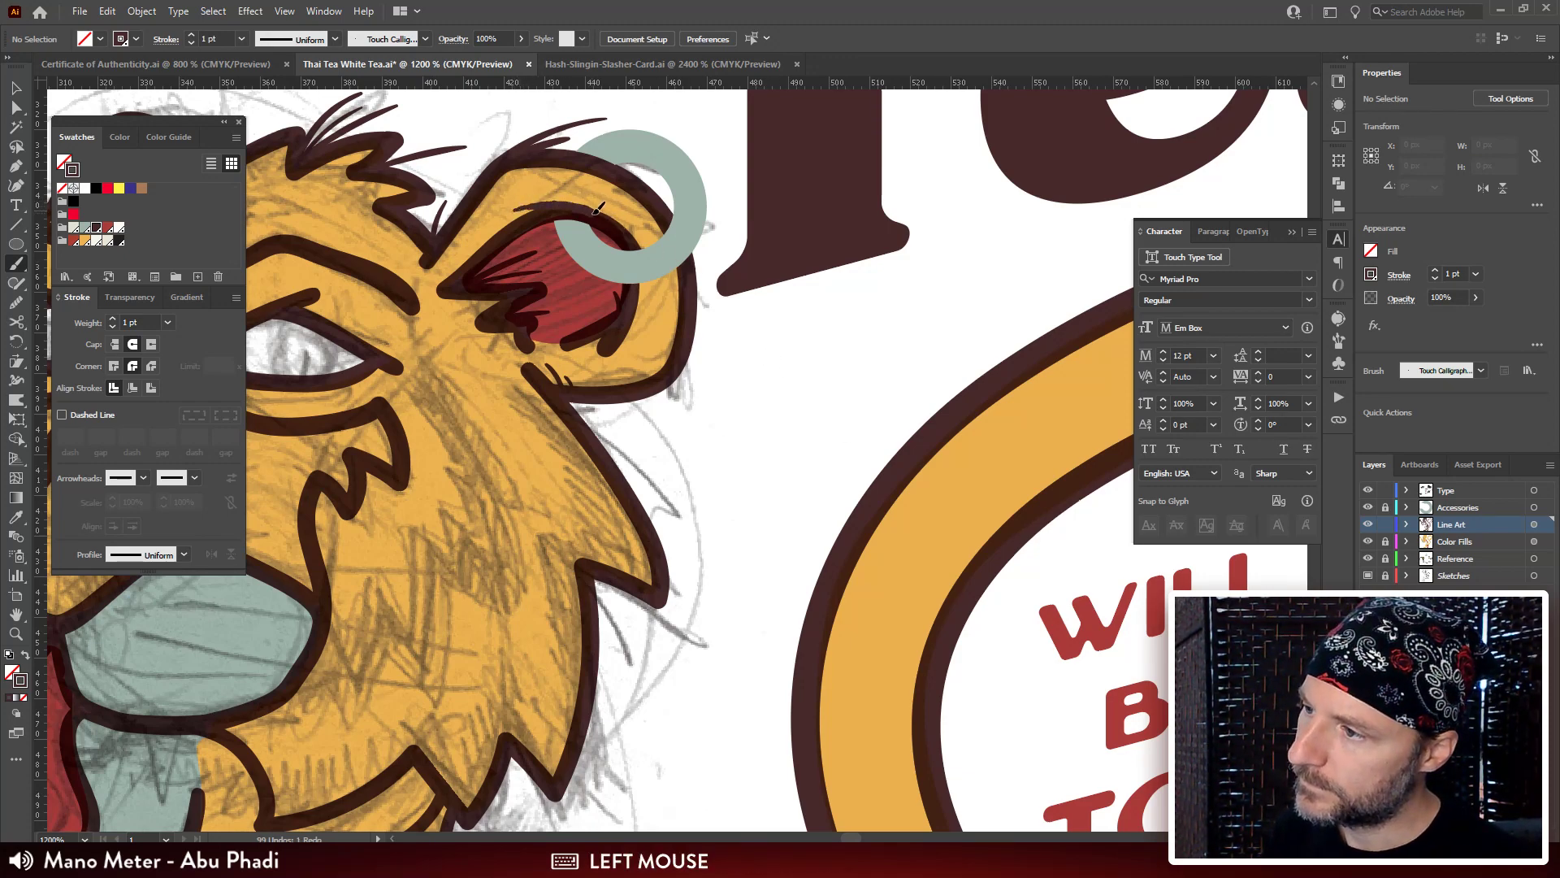
mouse_move(695, 325)
left_mouse_down()
mouse_move(656, 207)
mouse_move(590, 252)
left_mouse_up()
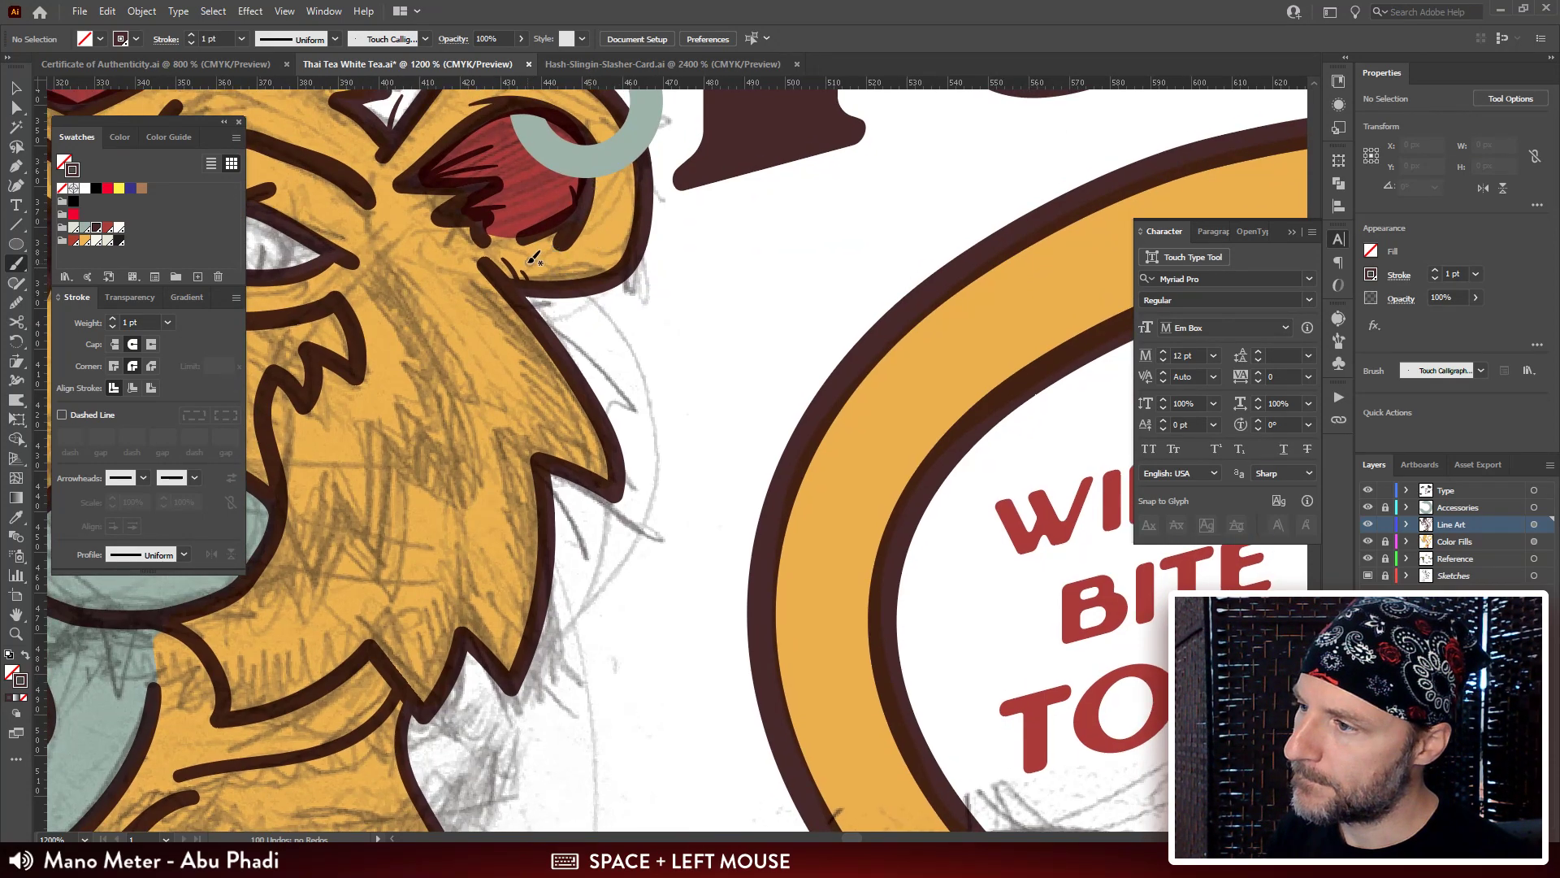
left_click_drag(530, 252, 573, 219)
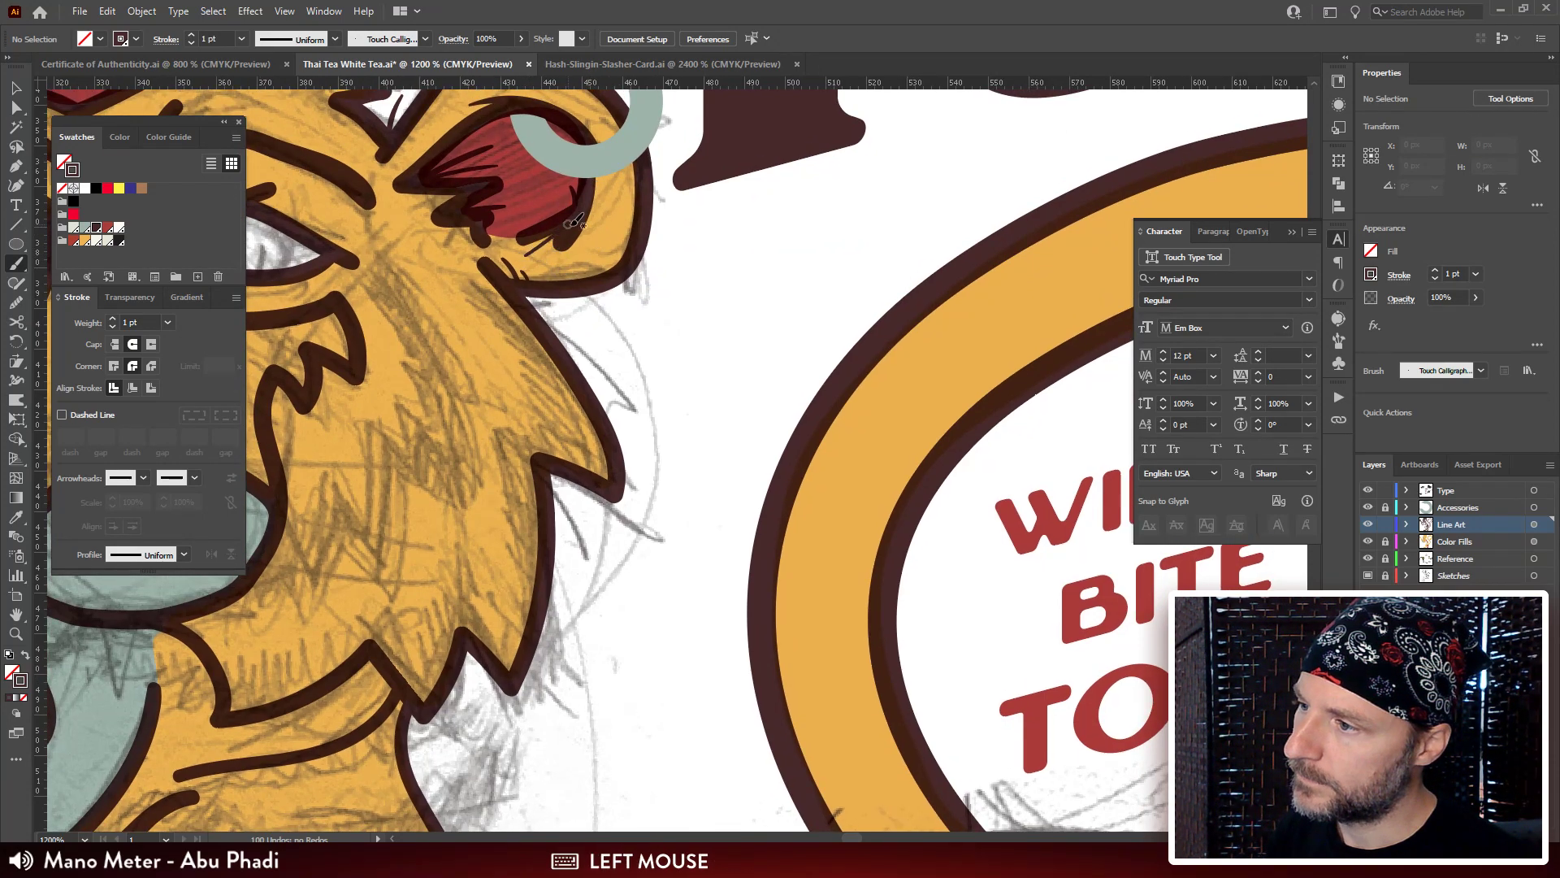
left_click_drag(467, 238, 543, 309)
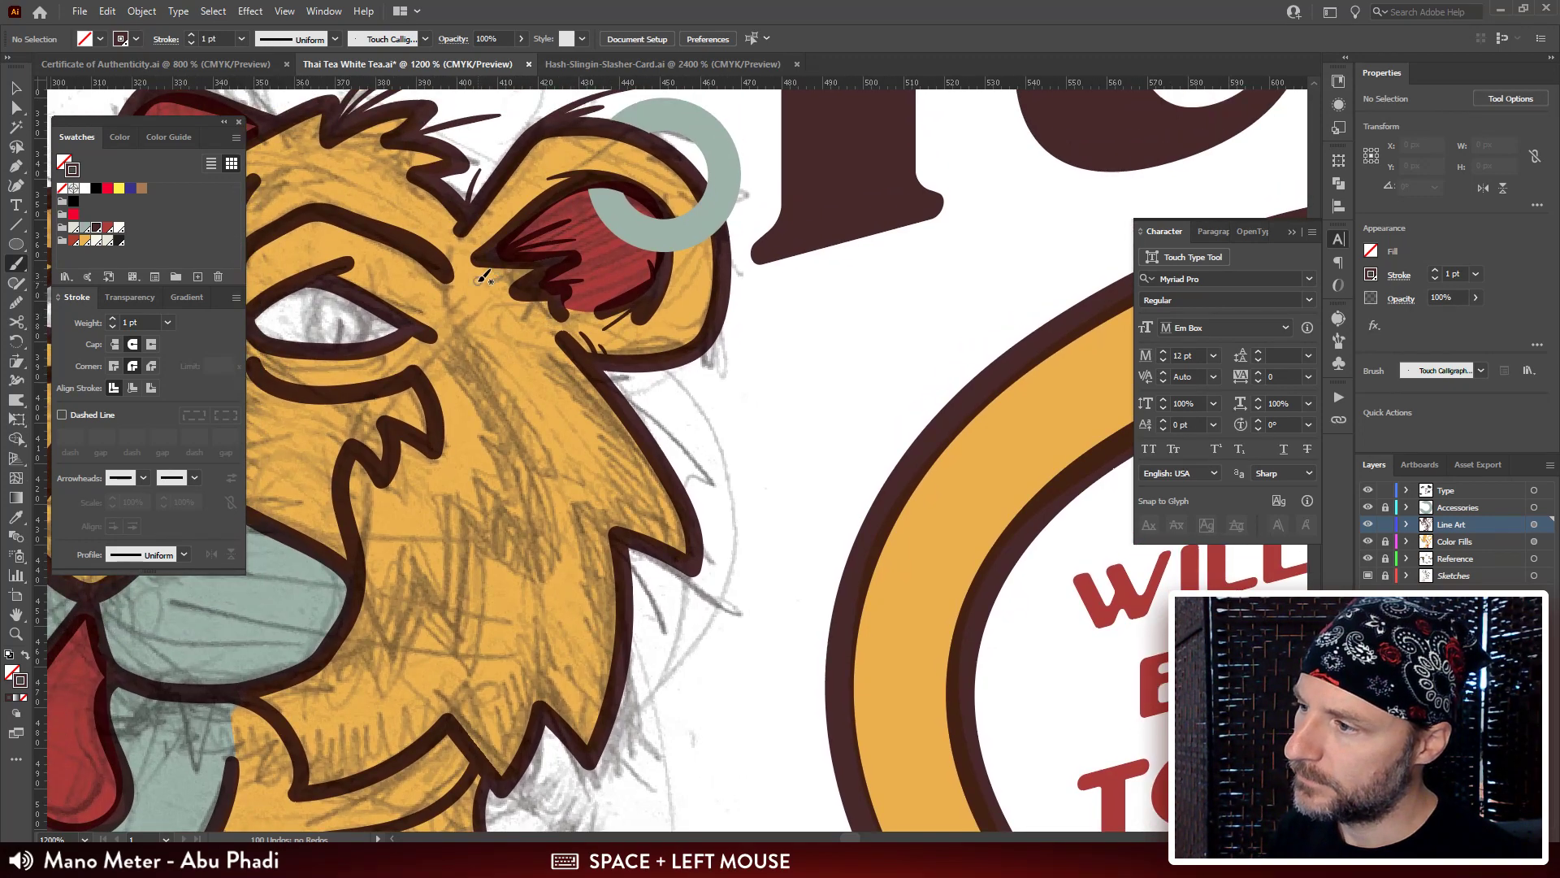
left_click_drag(543, 180, 524, 195)
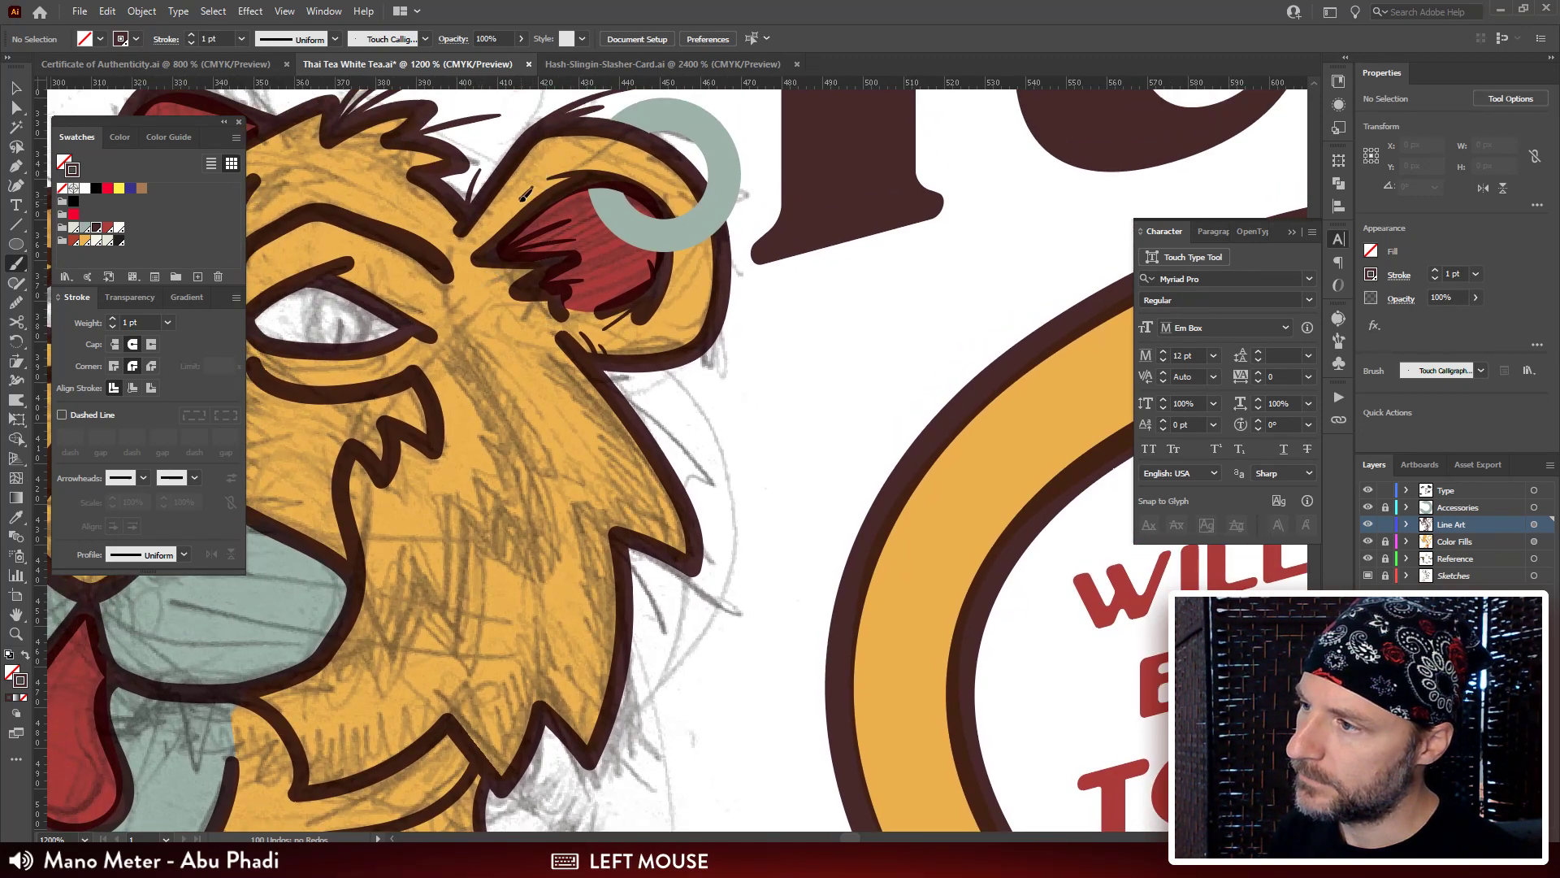
left_click_drag(488, 244, 479, 258)
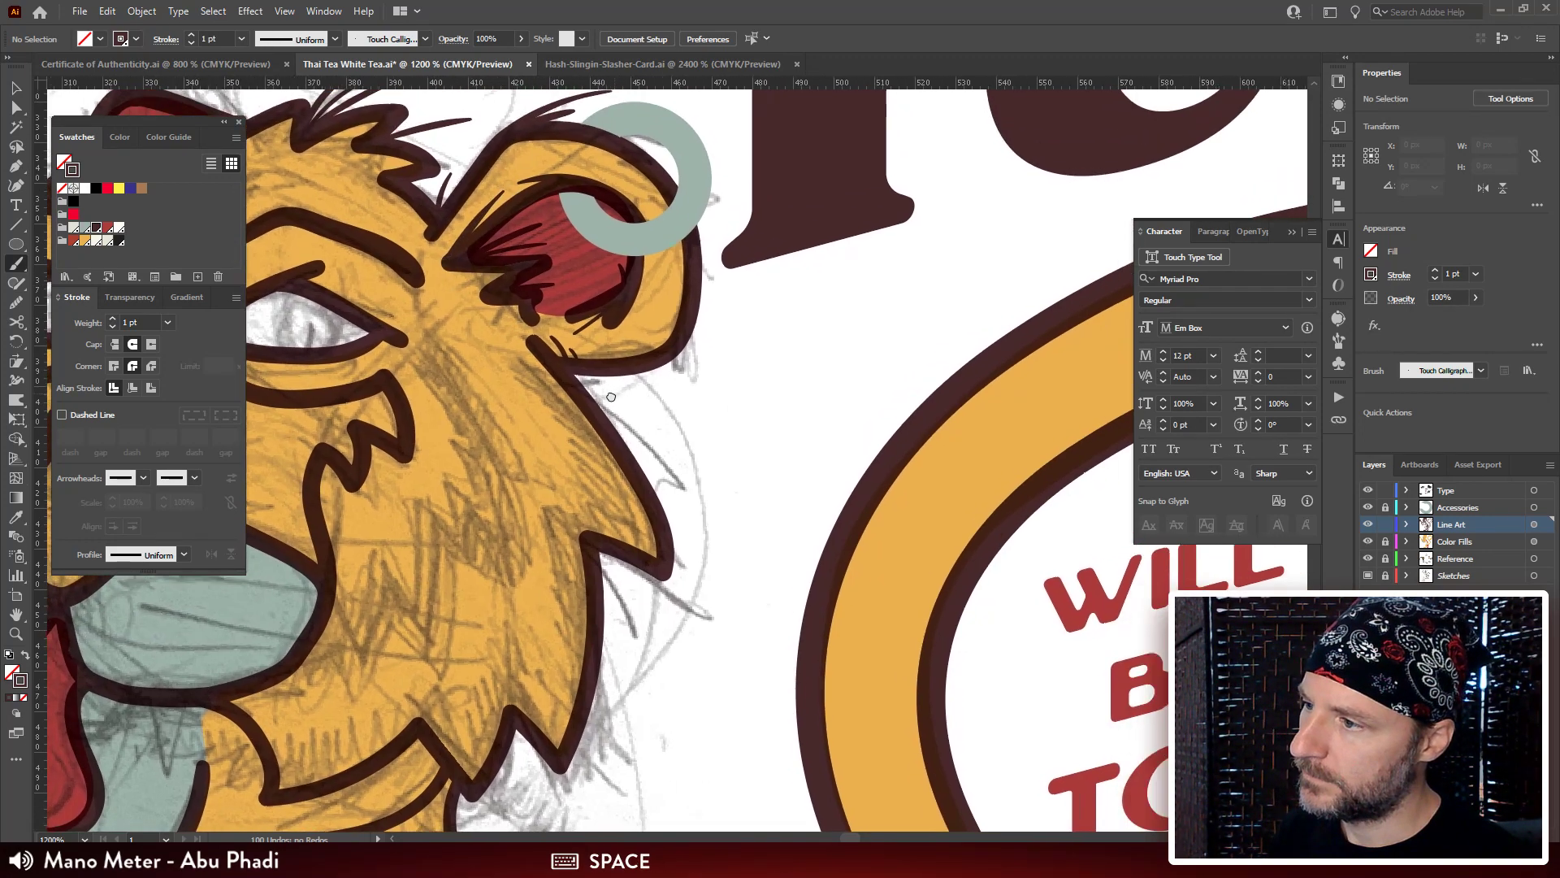
Examine how the thin hatching reads on the tiger at full label size, and return to the ear.
mouse_move(685, 380)
left_mouse_down()
mouse_move(643, 390)
mouse_move(797, 332)
left_mouse_up()
key("ctrl+minus")
key("ctrl+minus")
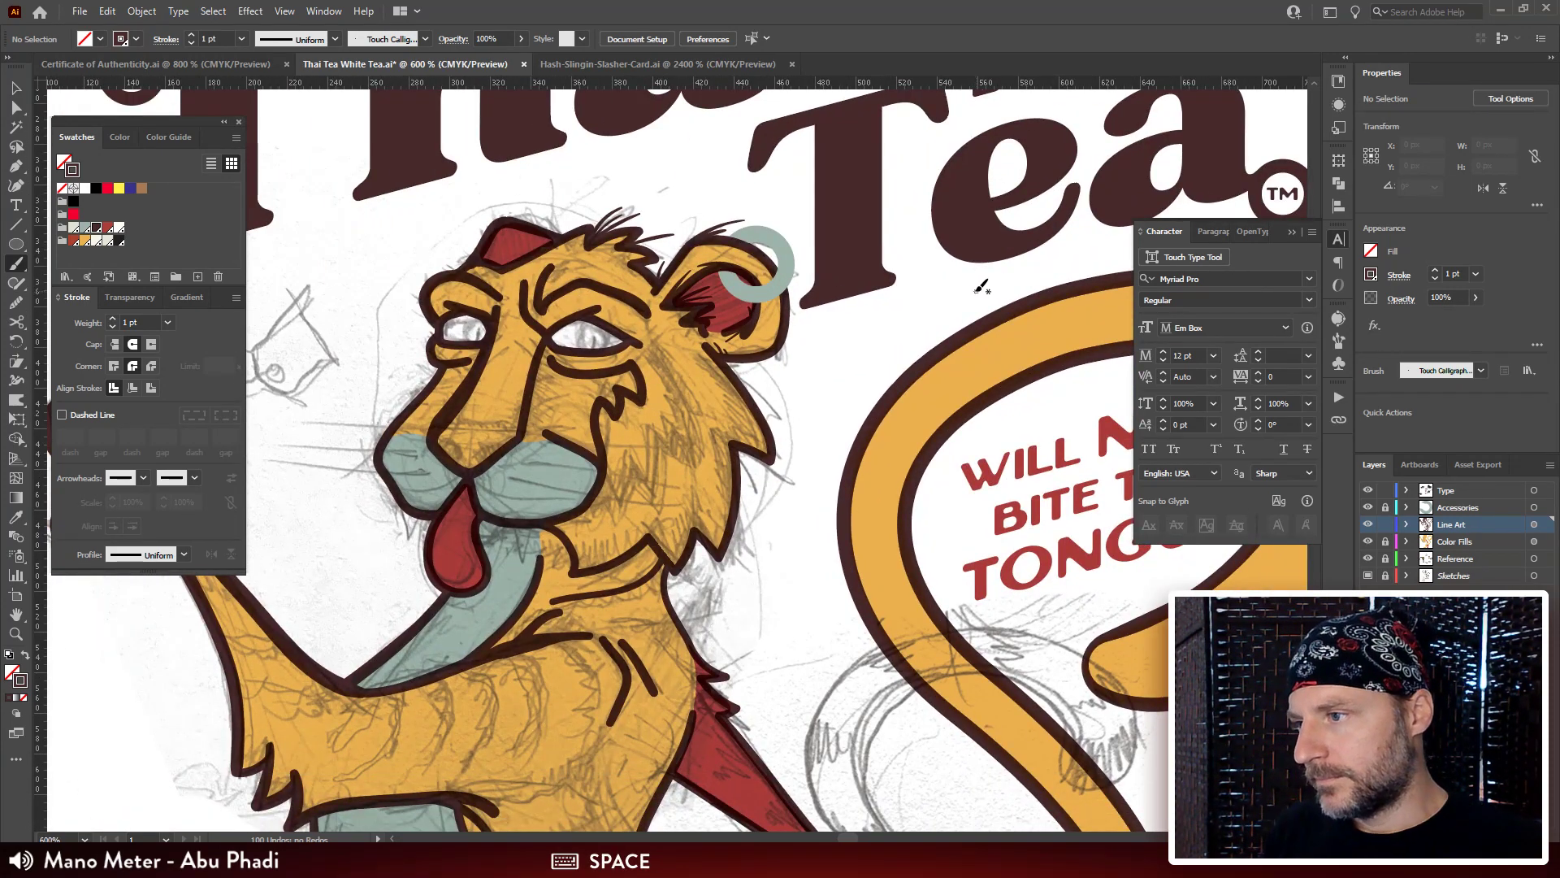
left_click_drag(979, 288, 760, 269)
key("ctrl+minus")
key("ctrl+minus")
key("ctrl+minus")
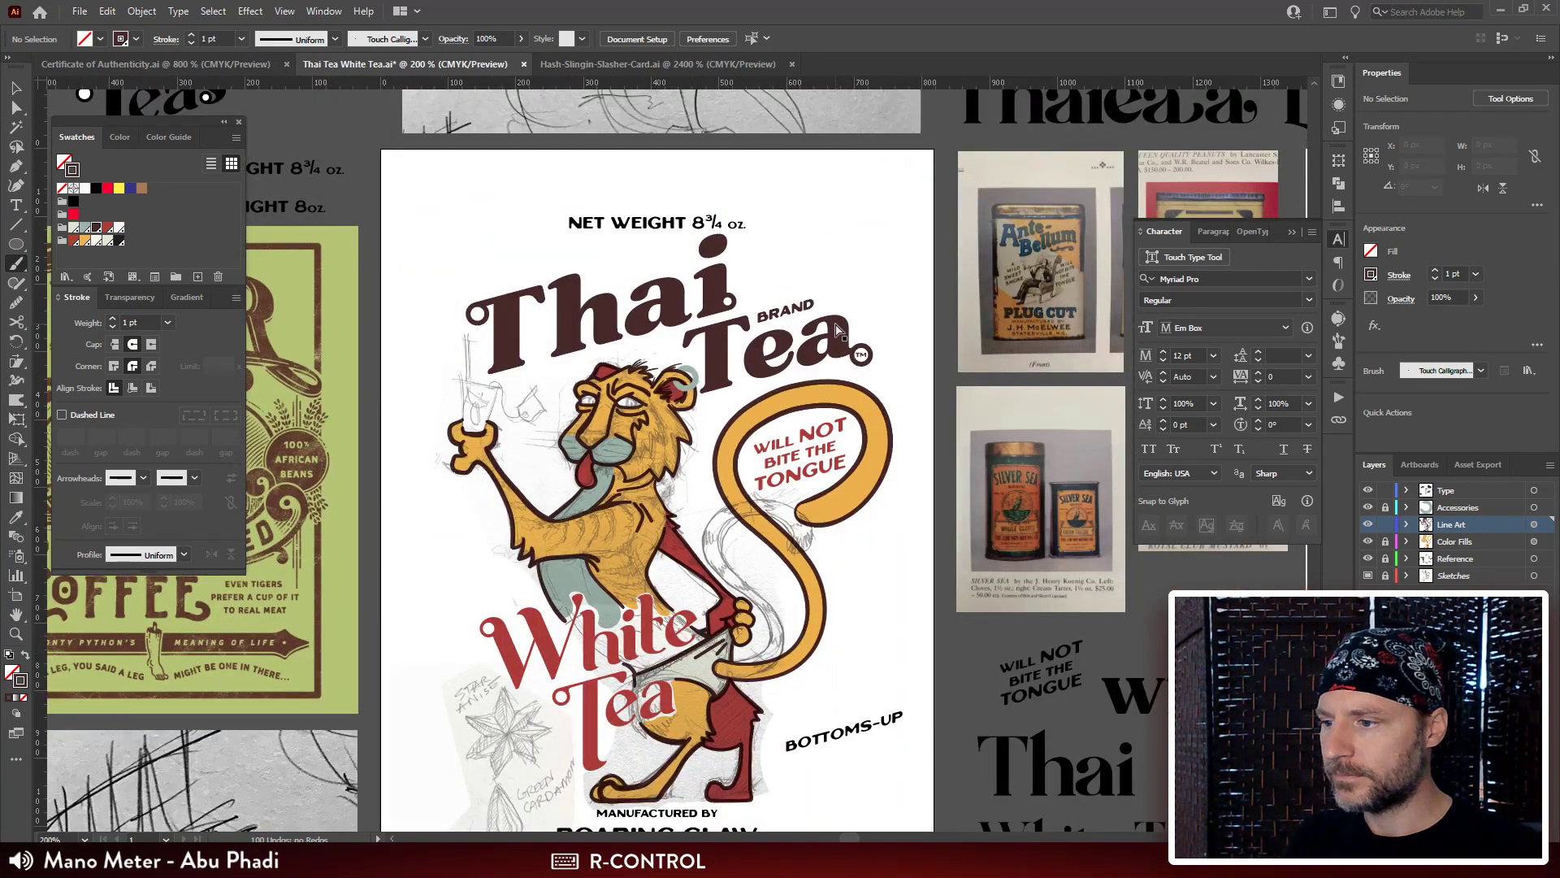
key("ctrl+plus")
key("ctrl+plus")
key("ctrl+plus")
key("ctrl+plus")
key("ctrl+plus")
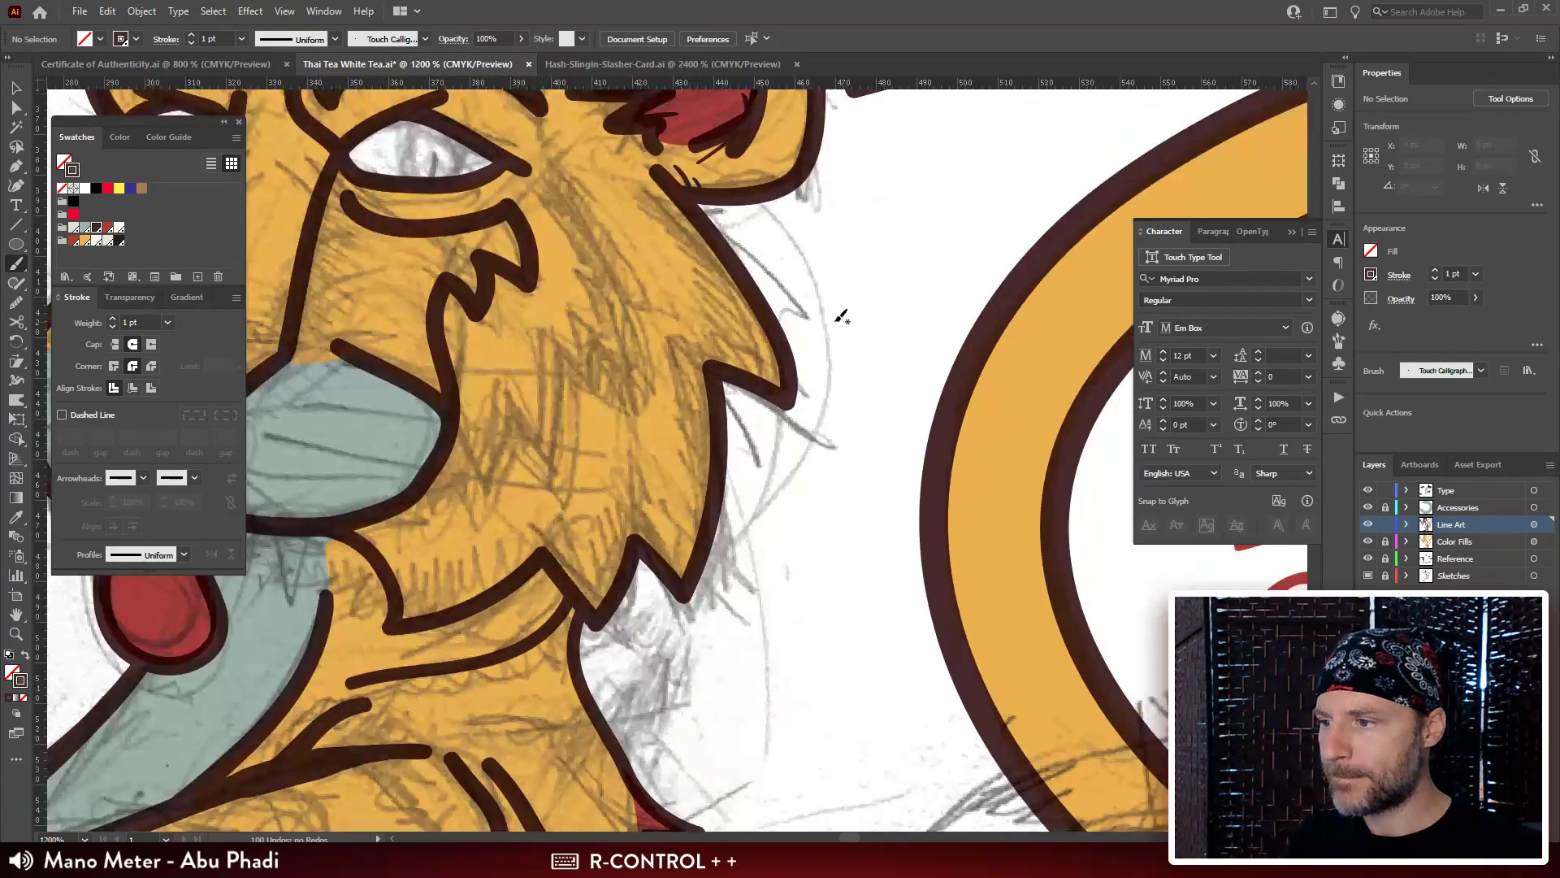
left_click_drag(708, 272, 803, 437)
left_click_drag(762, 371, 752, 446)
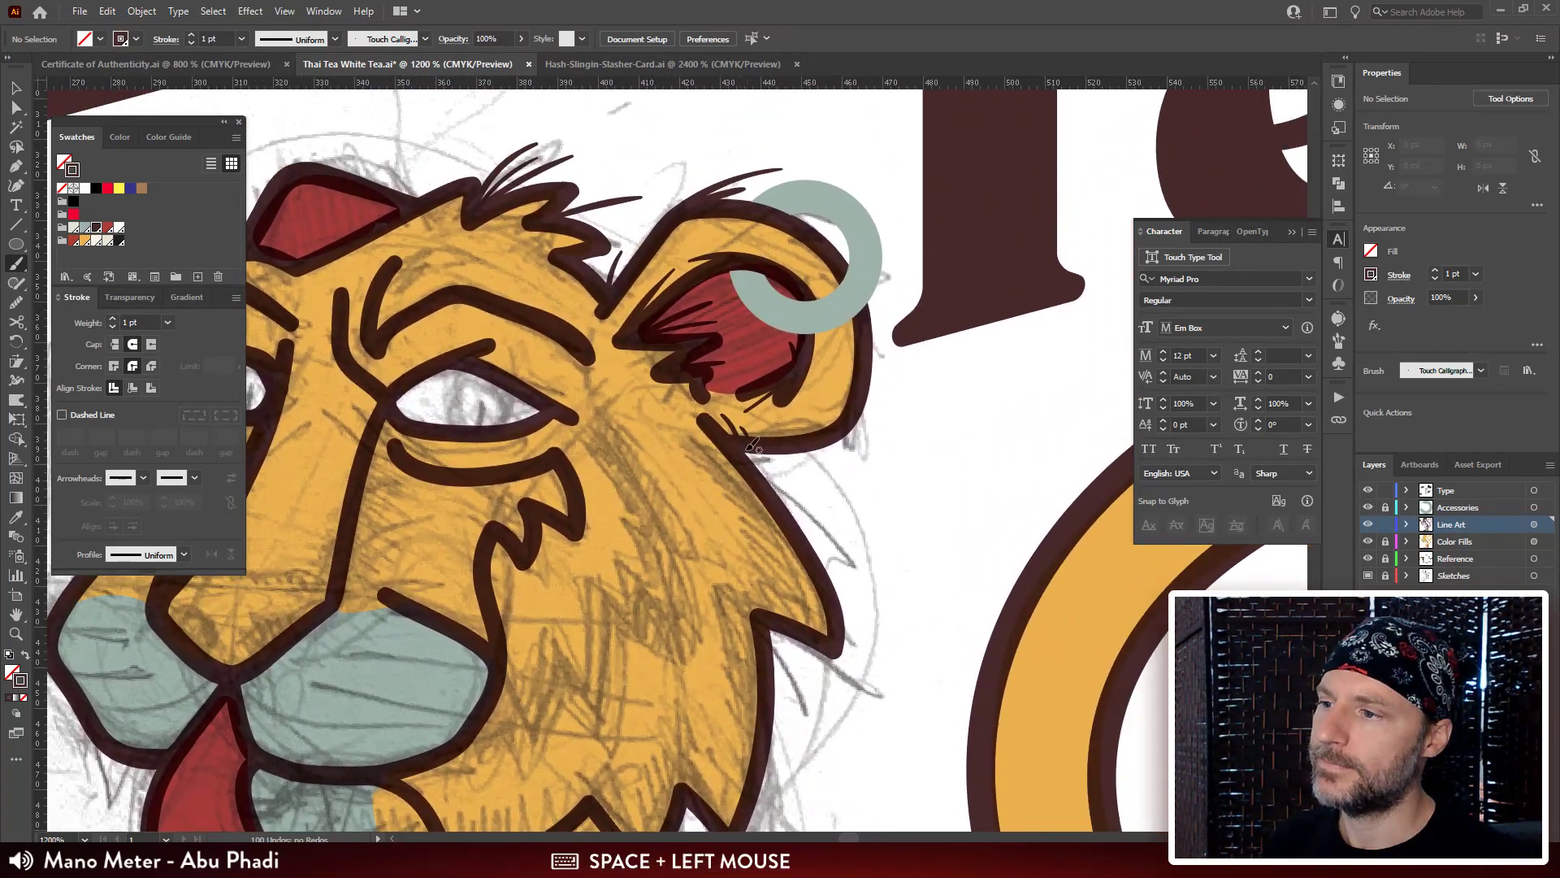
Increase the Paintbrush size and undo all the thin hatch lines on the tiger's ear and head hair.
key("bracketright")
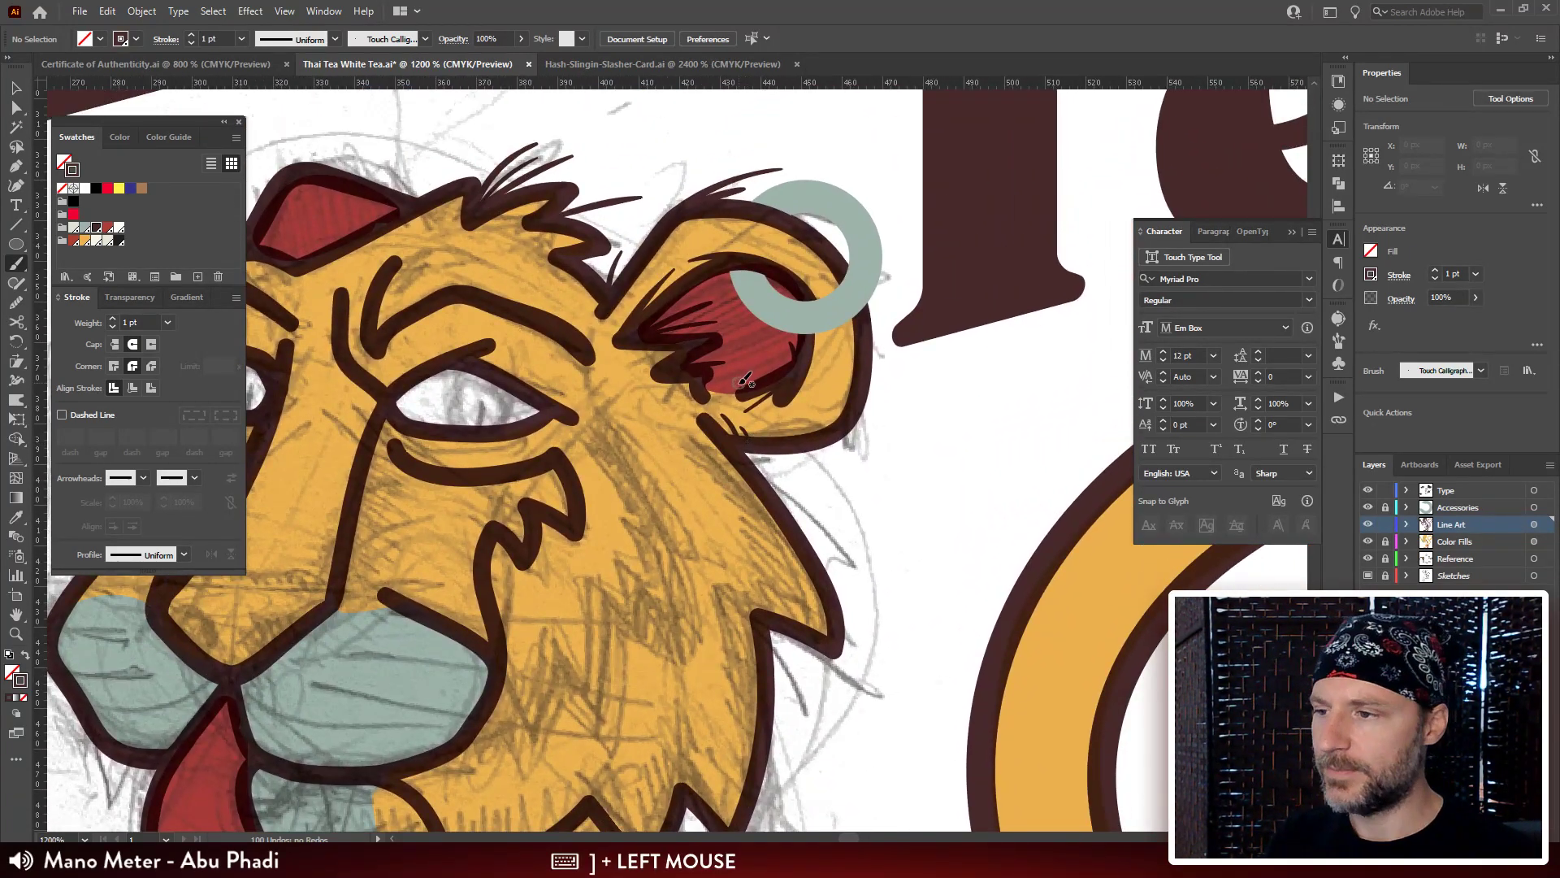
key("ctrl+z")
key("ctrl+z")
key("ctrl+z")
key("ctrl+z")
key("ctrl+z")
key("ctrl+z")
key("ctrl+z")
key("ctrl+z")
key("ctrl+z")
key("ctrl+z")
key("ctrl+z")
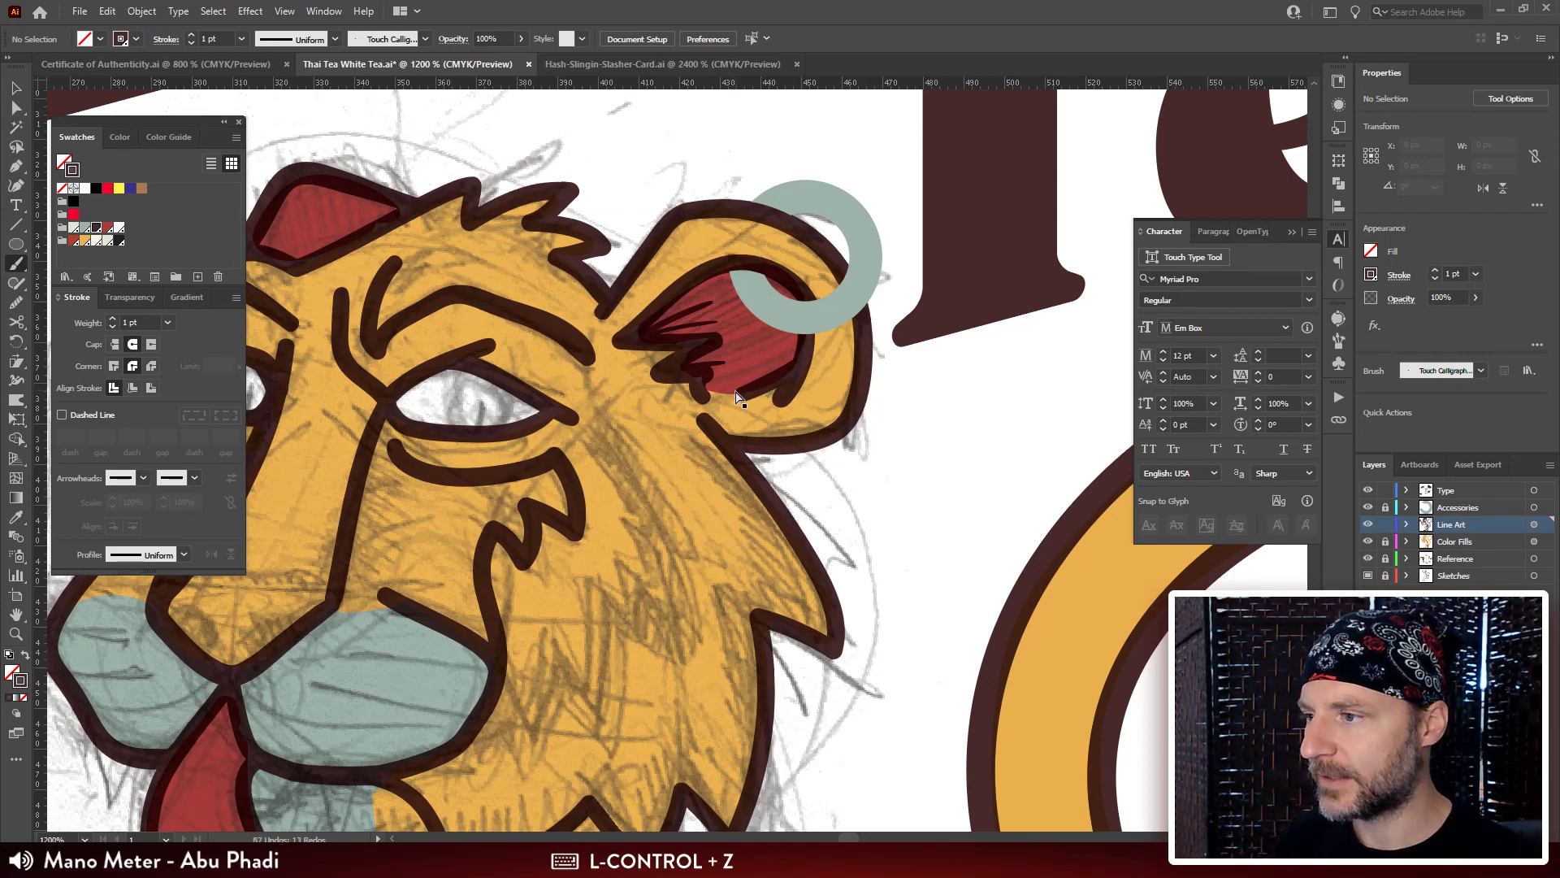
key("ctrl+z")
Brush slightly thicker hatch lines inside the ear's red area, redoing the first stroke.
left_click_drag(671, 281, 555, 242)
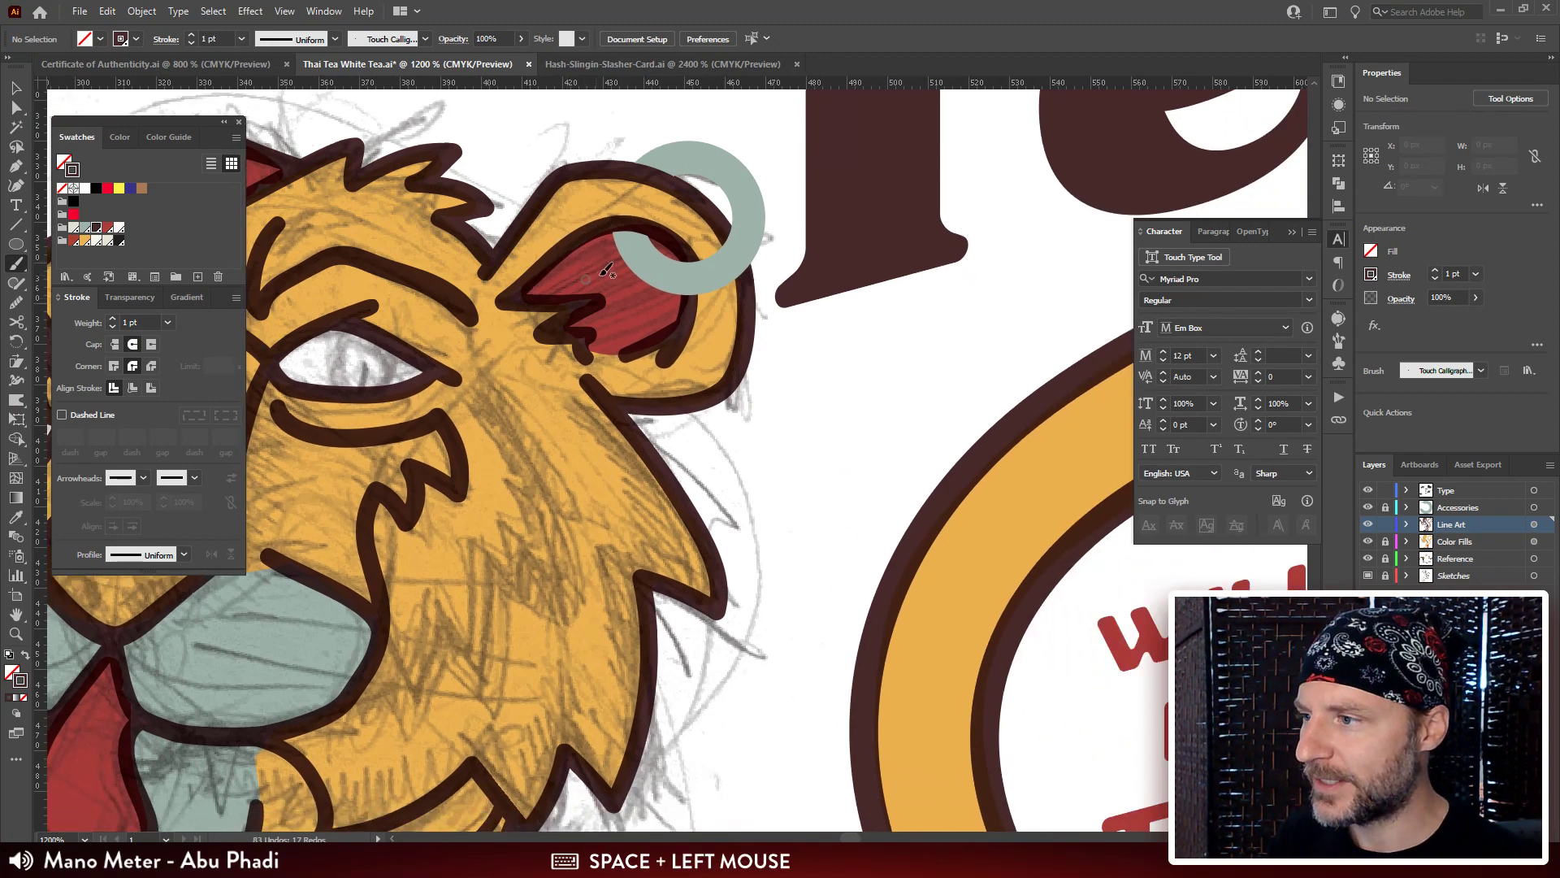
left_click_drag(605, 270, 519, 296)
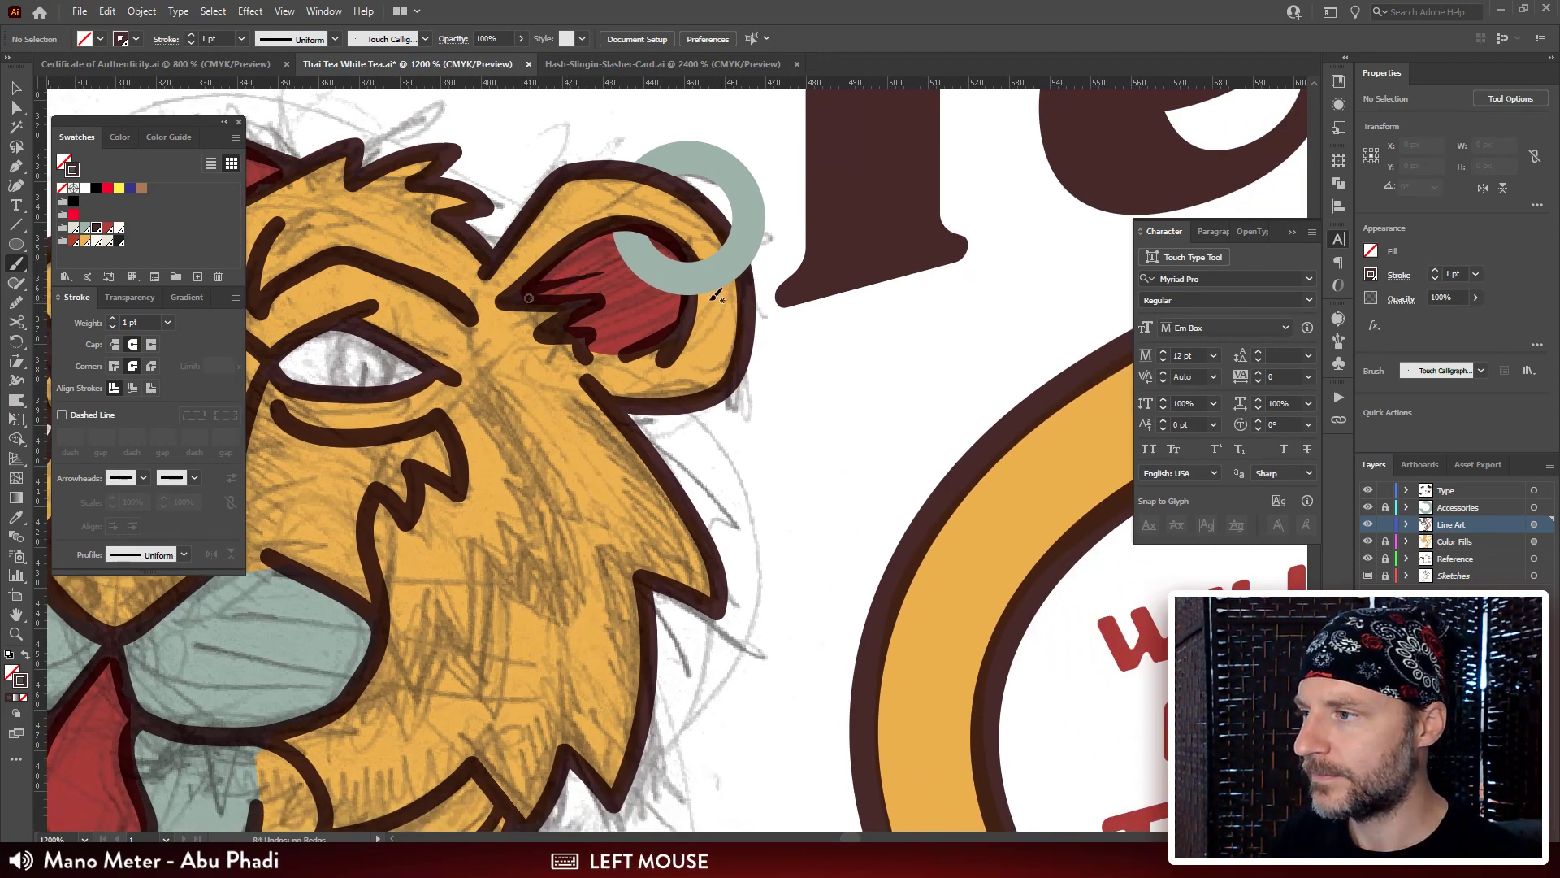
key("ctrl+z")
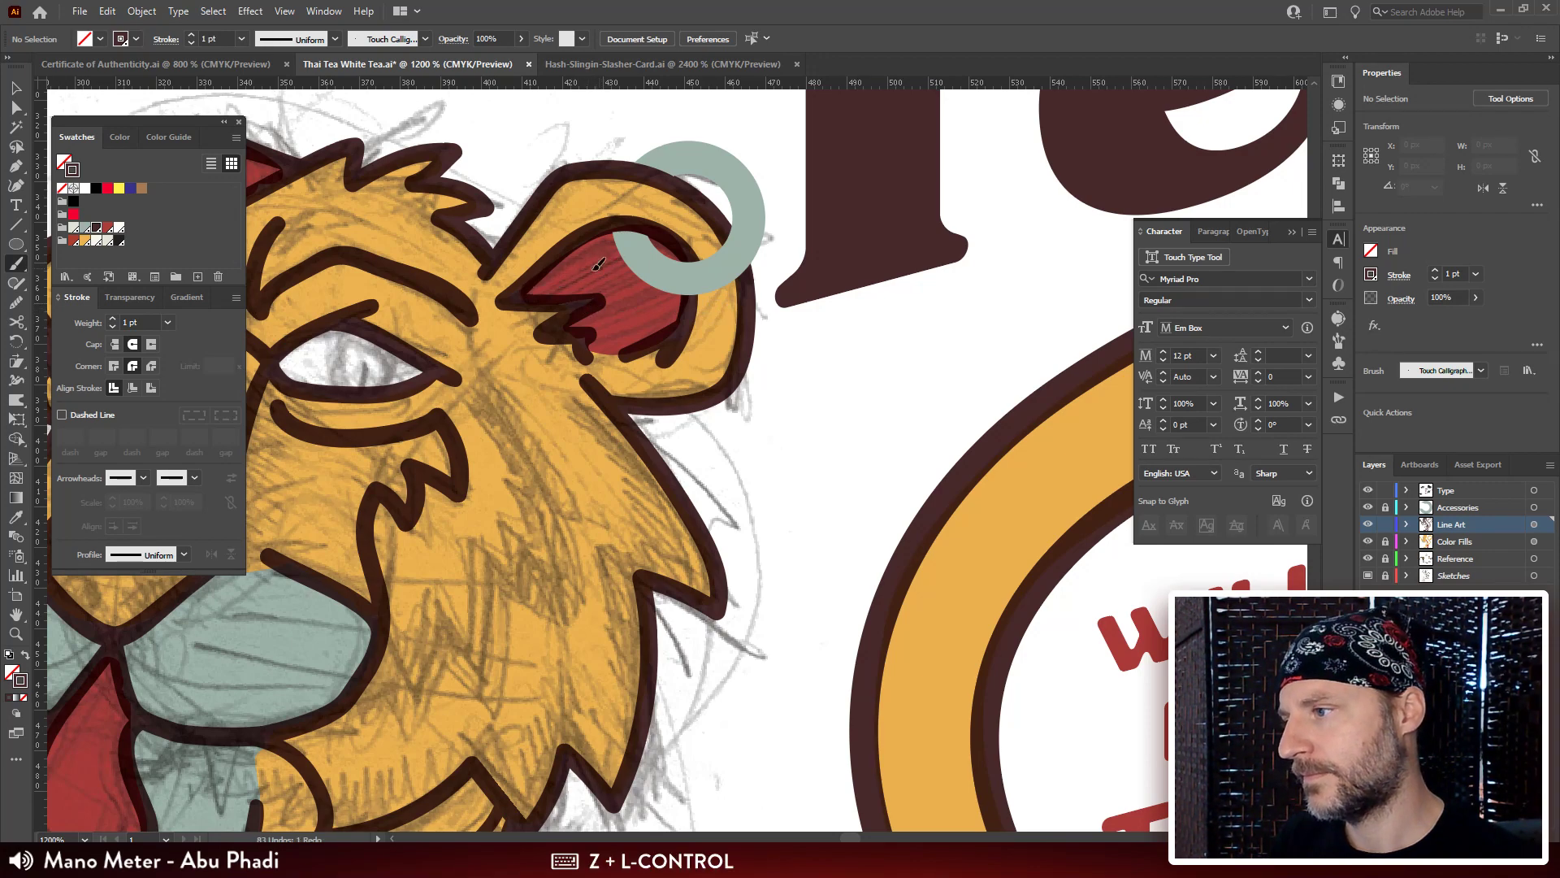
mouse_move(598, 264)
left_mouse_down()
mouse_move(524, 297)
mouse_move(518, 258)
left_mouse_up()
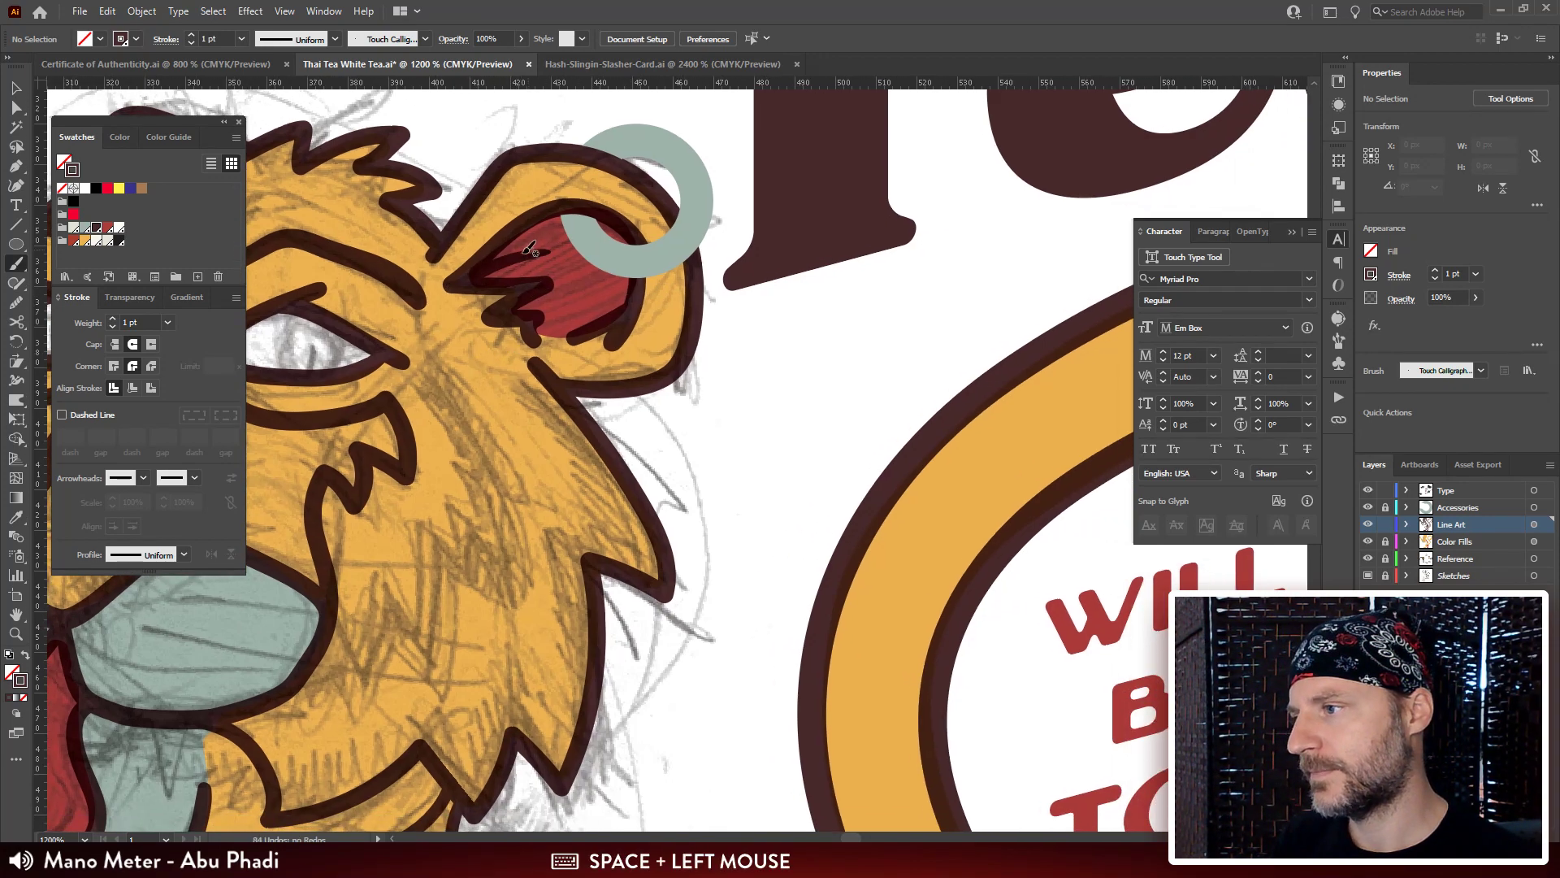
left_click_drag(554, 324, 542, 291)
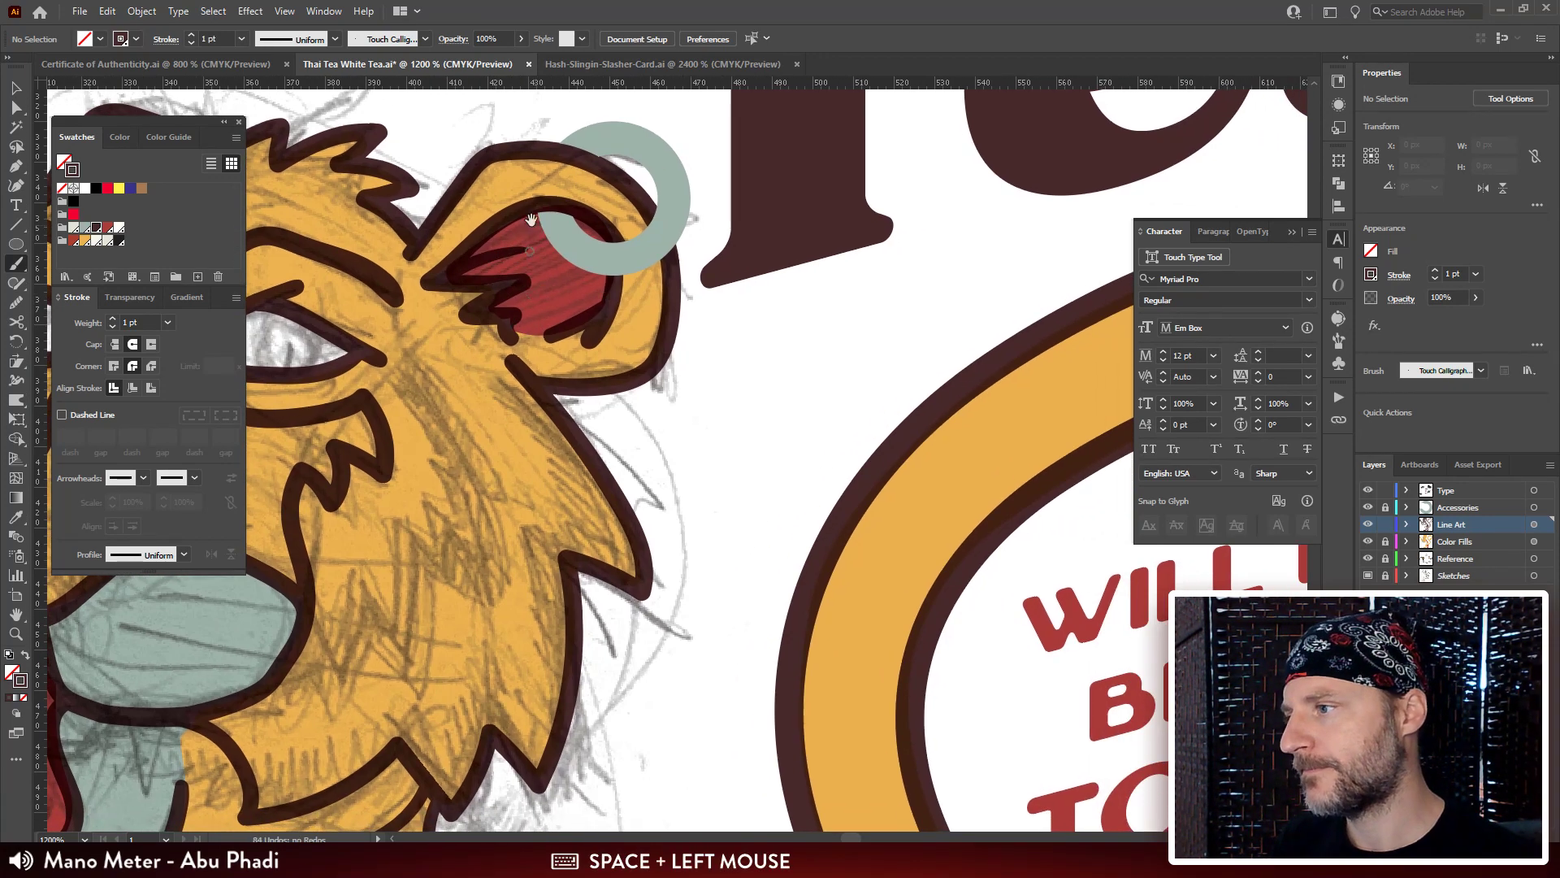
left_click_drag(531, 219, 550, 318)
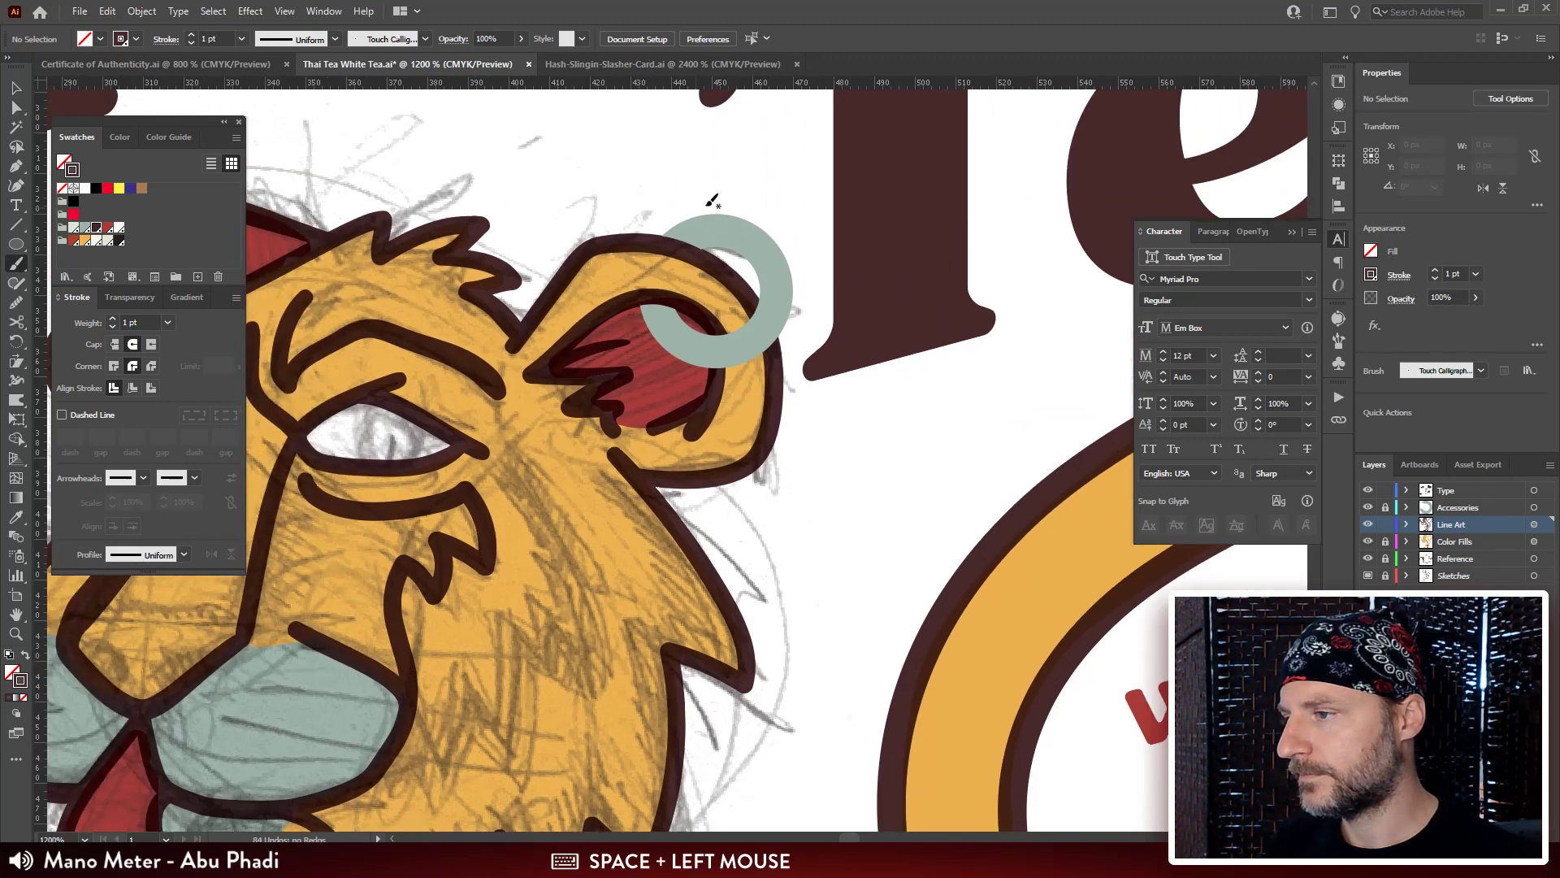
Brush a curved hair line over the ear's upper outline and adjust its lower anchor point with Direct Selection.
mouse_move(696, 199)
left_mouse_down()
mouse_move(599, 233)
mouse_move(549, 284)
left_mouse_up()
key("ctrl+z")
key("a")
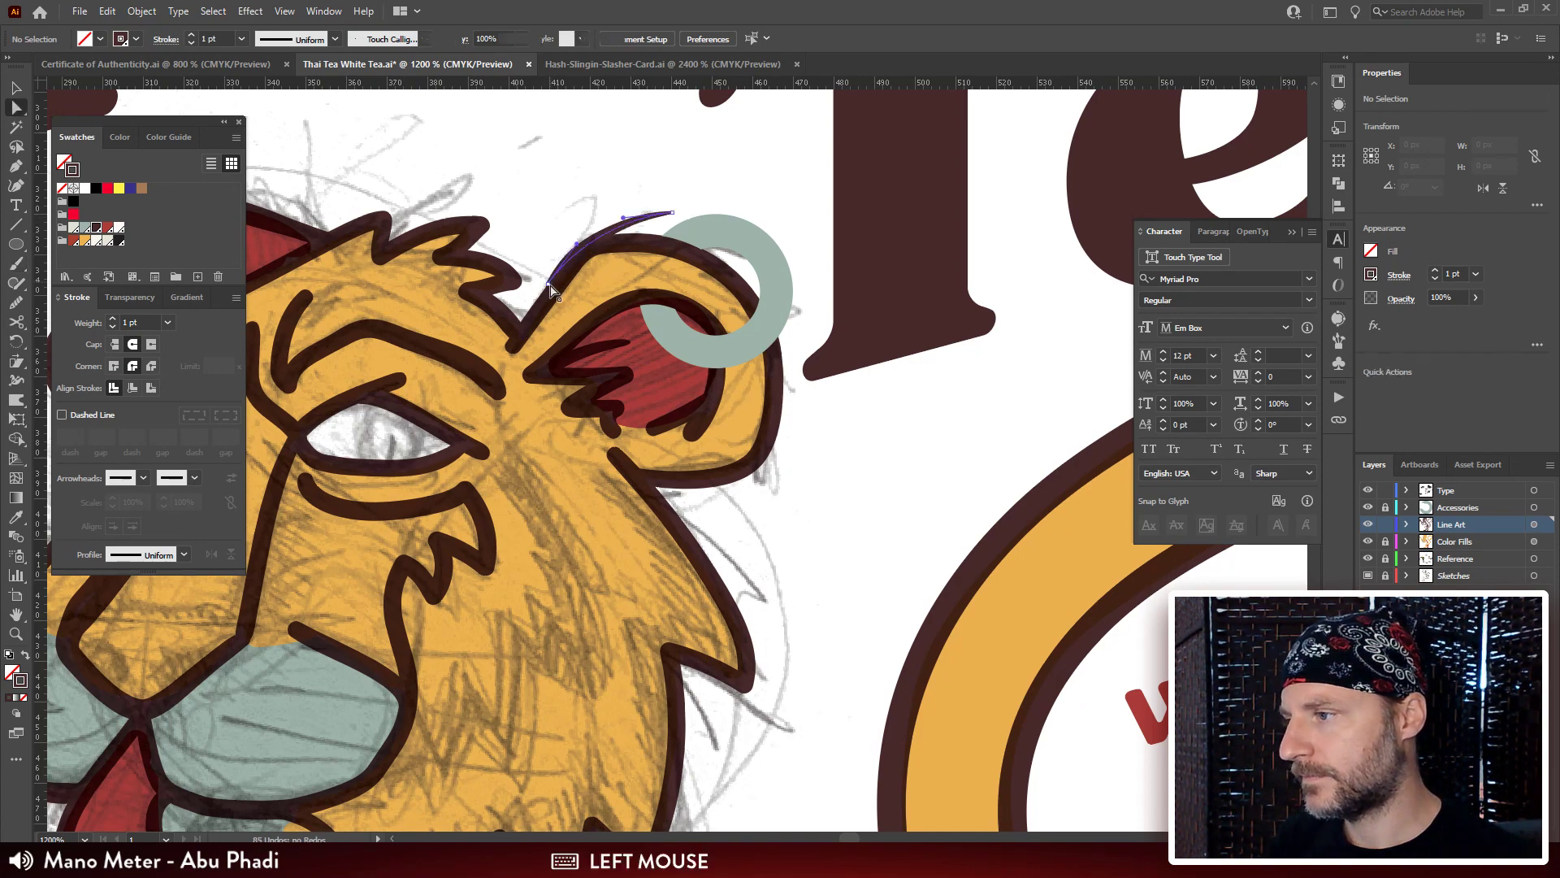
left_click(551, 288)
left_click_drag(551, 286, 551, 287)
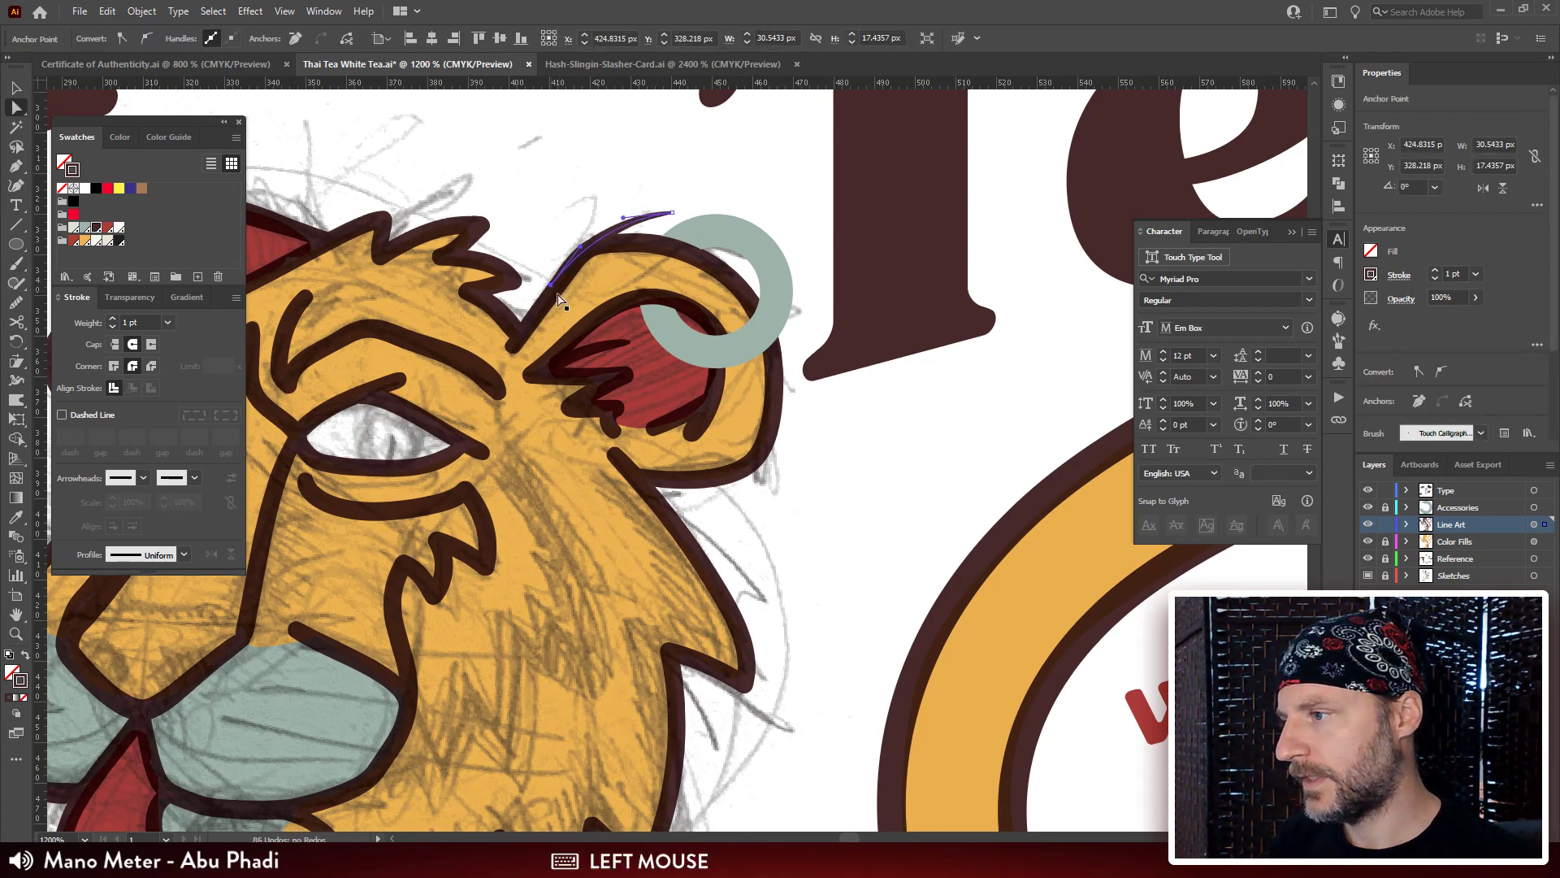
left_click_drag(457, 307, 517, 294)
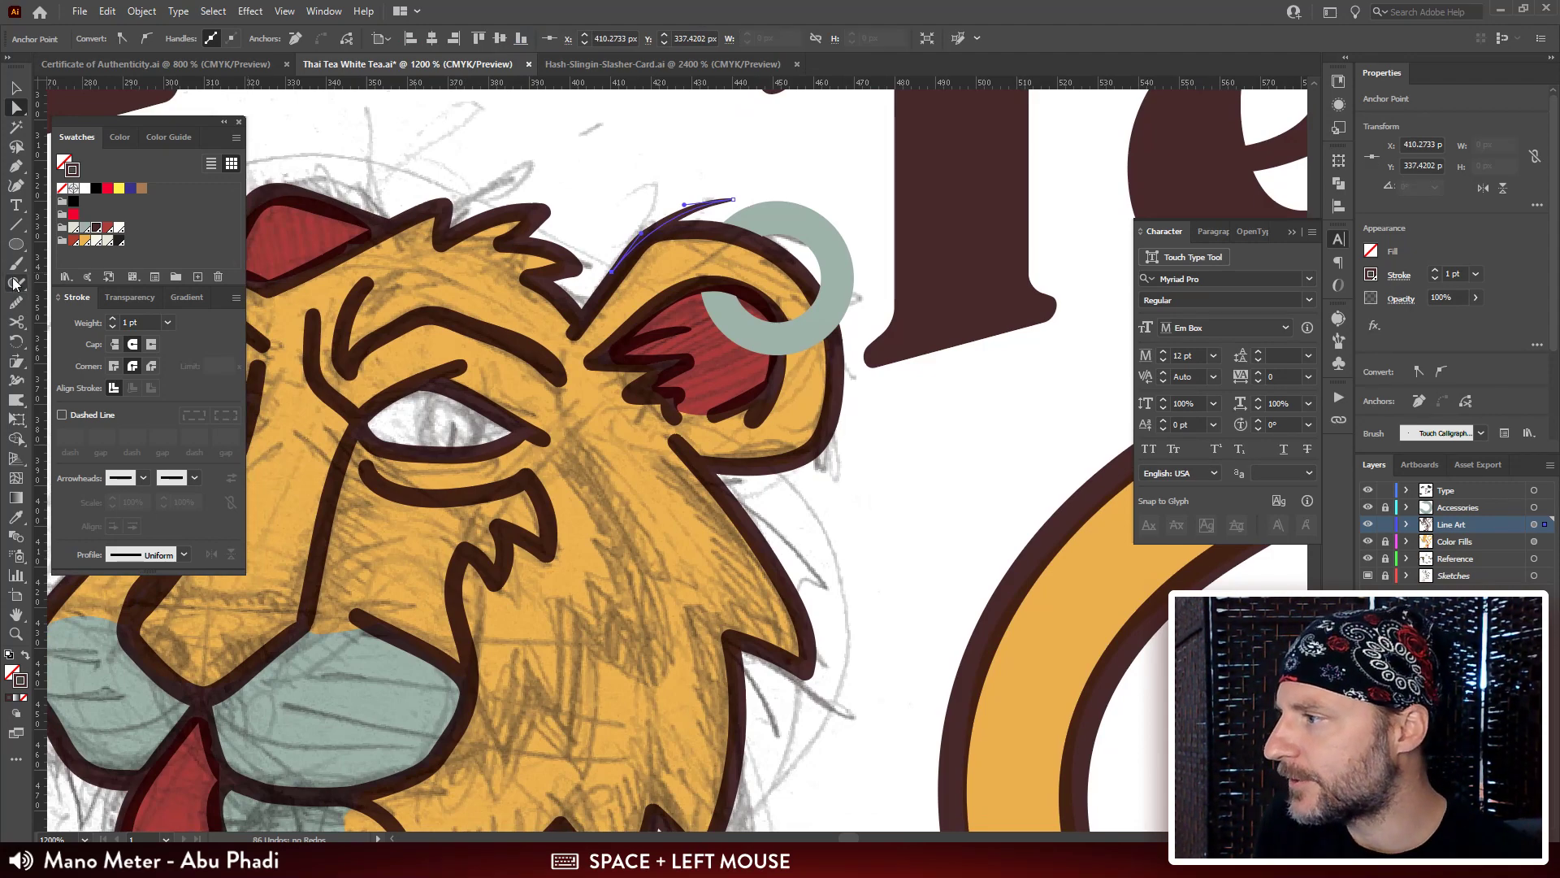
Set the Paintbrush tool's Fidelity to the maximum Smooth setting.
double_click(15, 262)
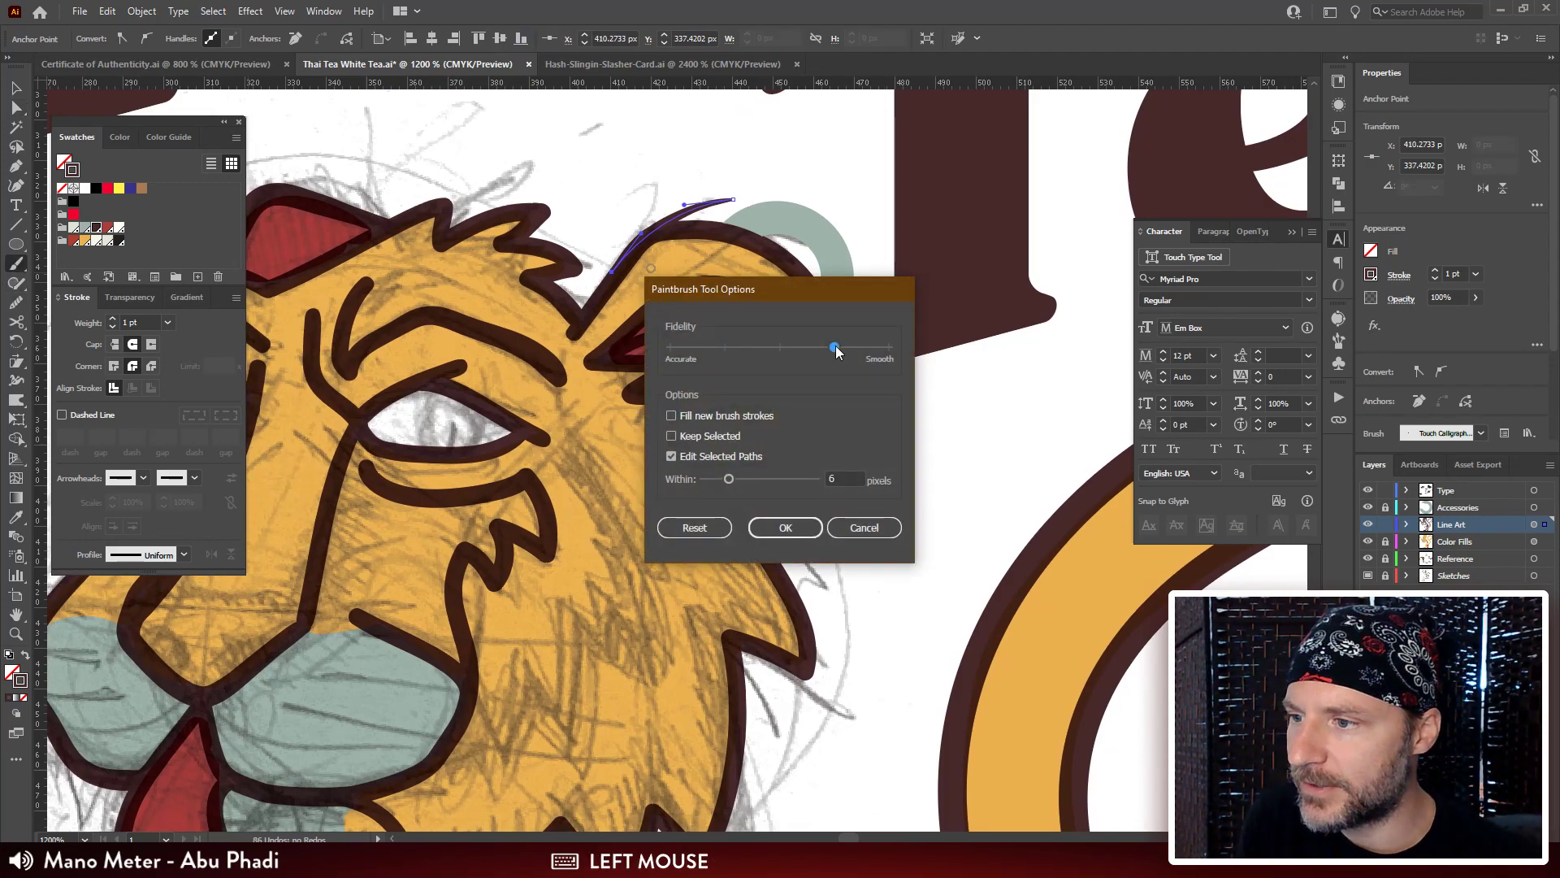
left_click_drag(836, 351, 890, 351)
left_click(785, 528)
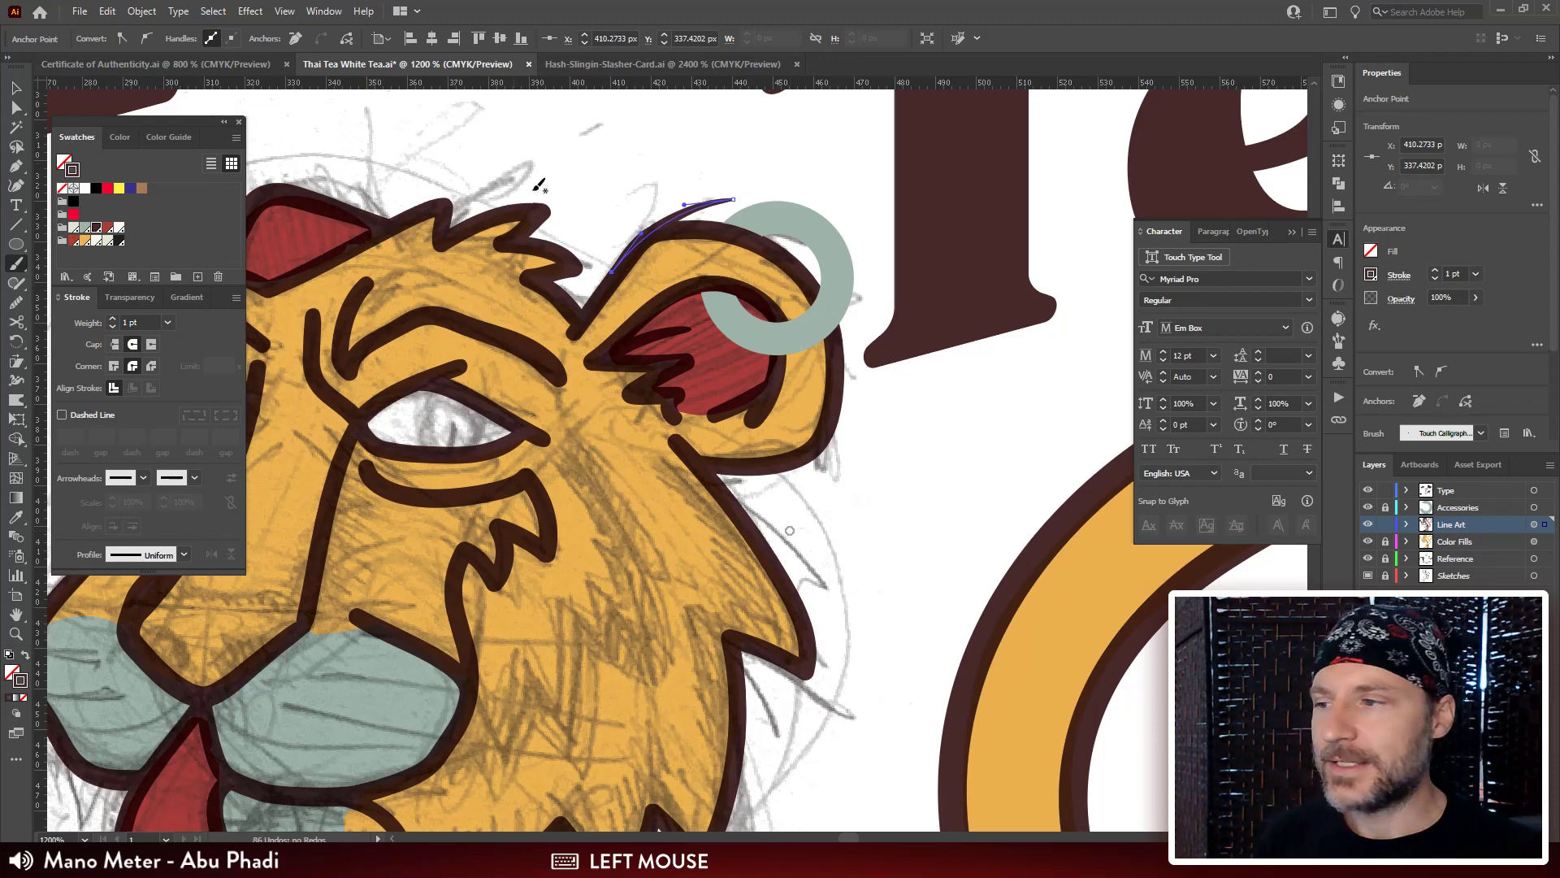
Brush a smooth curved hair line above the tuft on top of the tiger's head, redoing the first attempt.
mouse_move(539, 185)
left_mouse_down()
mouse_move(594, 292)
mouse_move(538, 272)
mouse_move(490, 302)
left_mouse_up()
key("ctrl+z")
left_click_drag(591, 249, 481, 304)
left_click_drag(667, 305, 650, 302)
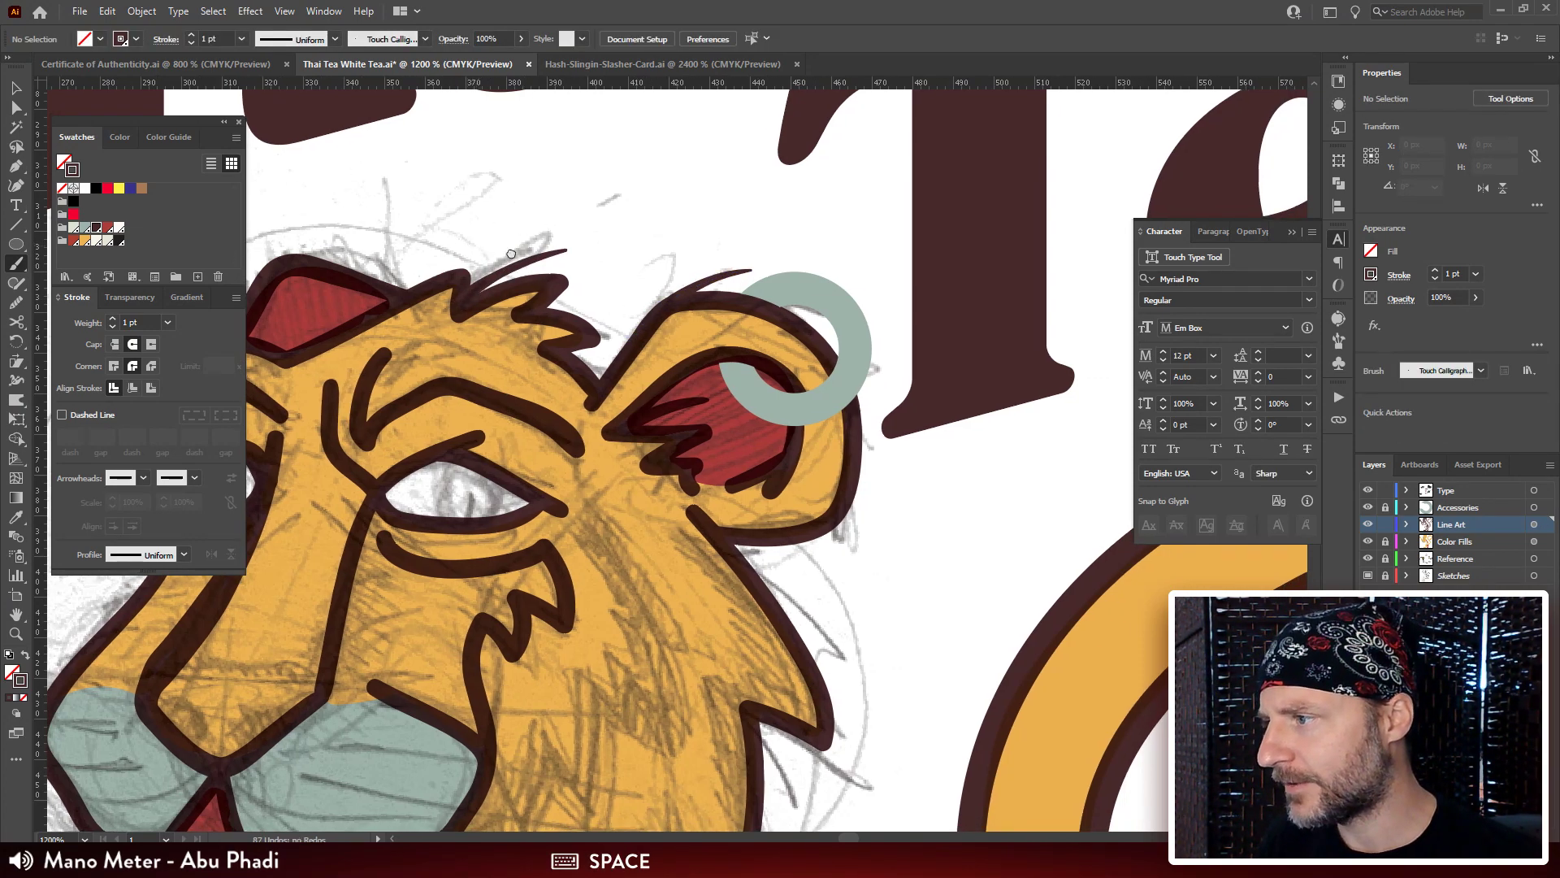
Brush curved hair lines above and beside the tiger's far ear, redoing the second stroke.
left_click_drag(511, 254, 682, 266)
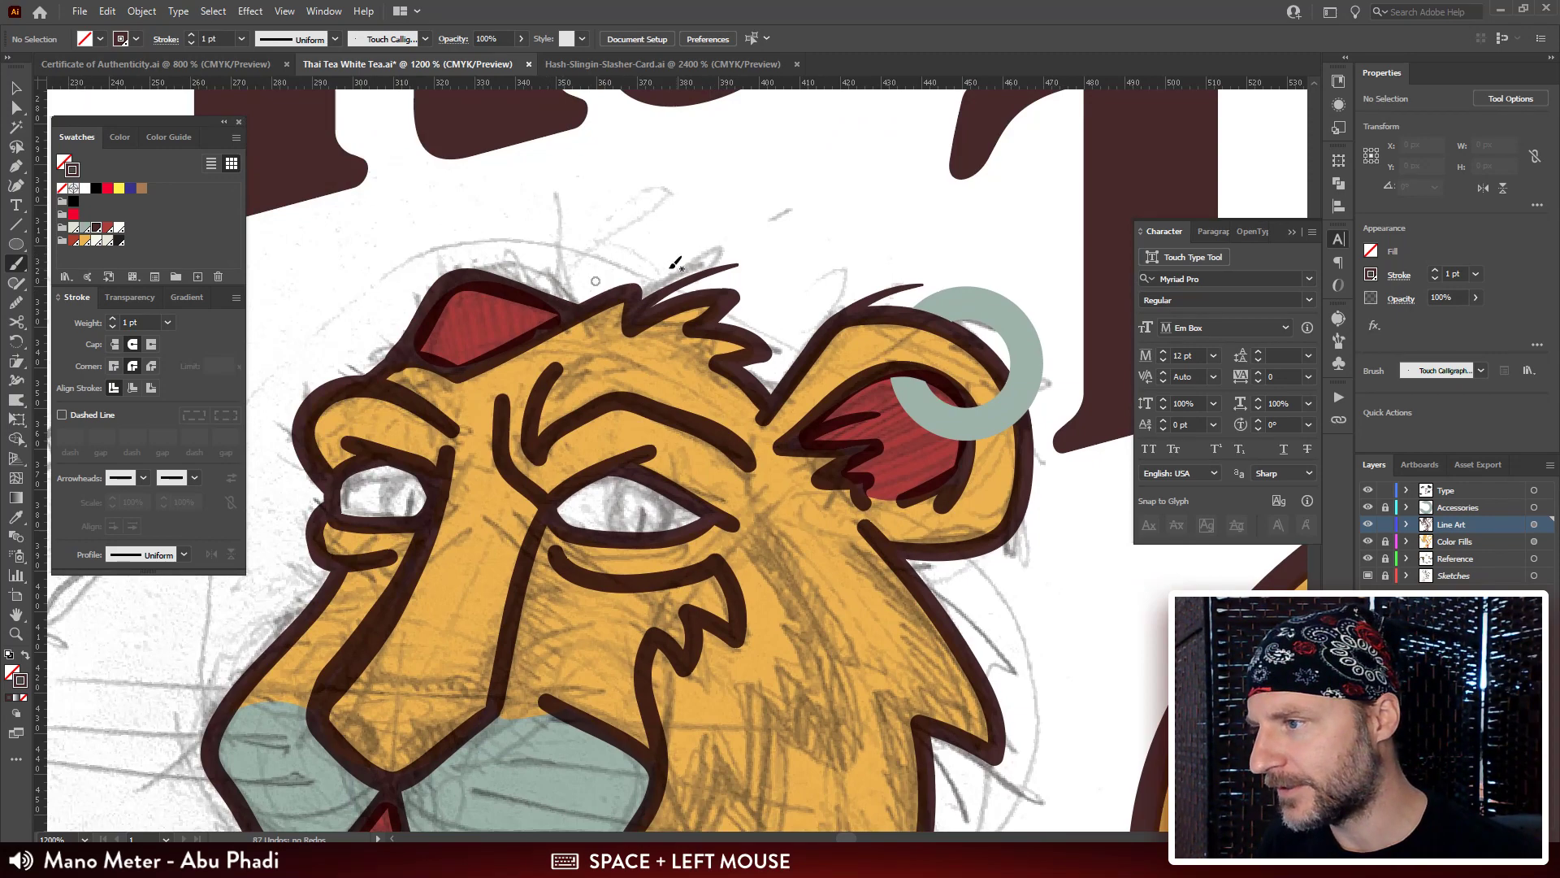
left_click_drag(471, 258, 574, 302)
mouse_move(416, 334)
left_mouse_down()
mouse_move(517, 313)
mouse_move(495, 326)
mouse_move(532, 337)
mouse_move(465, 338)
mouse_move(507, 328)
left_mouse_up()
key("ctrl+z")
mouse_move(420, 374)
left_mouse_down()
mouse_move(457, 369)
mouse_move(455, 254)
mouse_move(502, 238)
mouse_move(461, 263)
left_mouse_up()
mouse_move(906, 285)
left_mouse_down()
mouse_move(834, 376)
mouse_move(698, 387)
left_mouse_up()
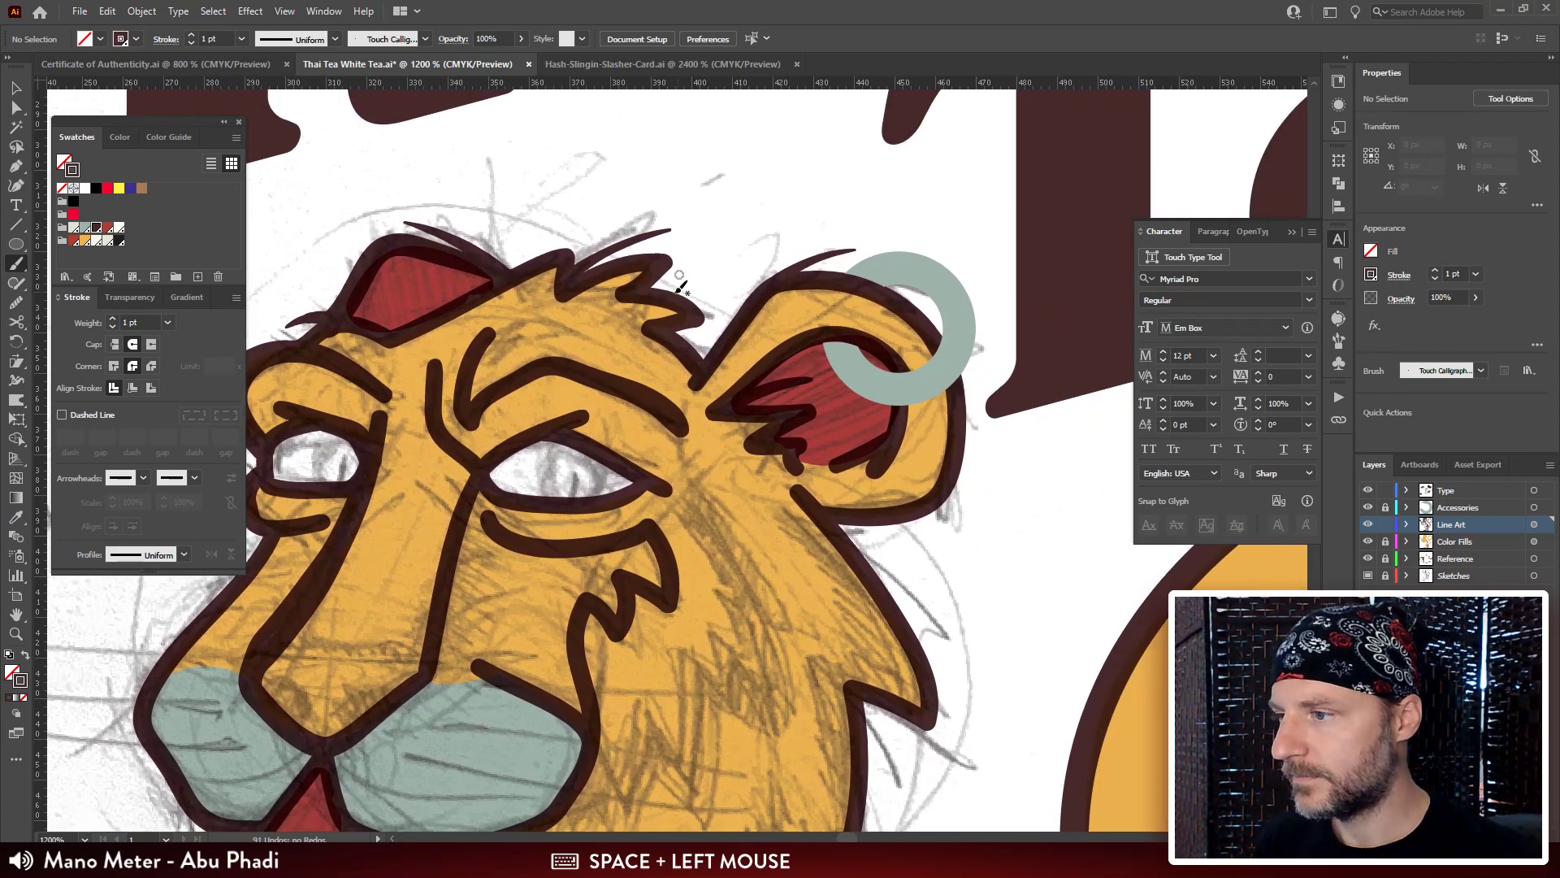
Brush a hair line beside the near ear's inner base and another along its lower outer edge, redoing the latter.
mouse_move(718, 335)
left_mouse_down()
mouse_move(706, 273)
mouse_move(723, 237)
mouse_move(692, 313)
mouse_move(613, 309)
mouse_move(554, 195)
left_mouse_up()
mouse_move(748, 249)
left_mouse_down()
mouse_move(720, 294)
mouse_move(704, 282)
left_mouse_up()
left_click_drag(711, 375, 725, 347)
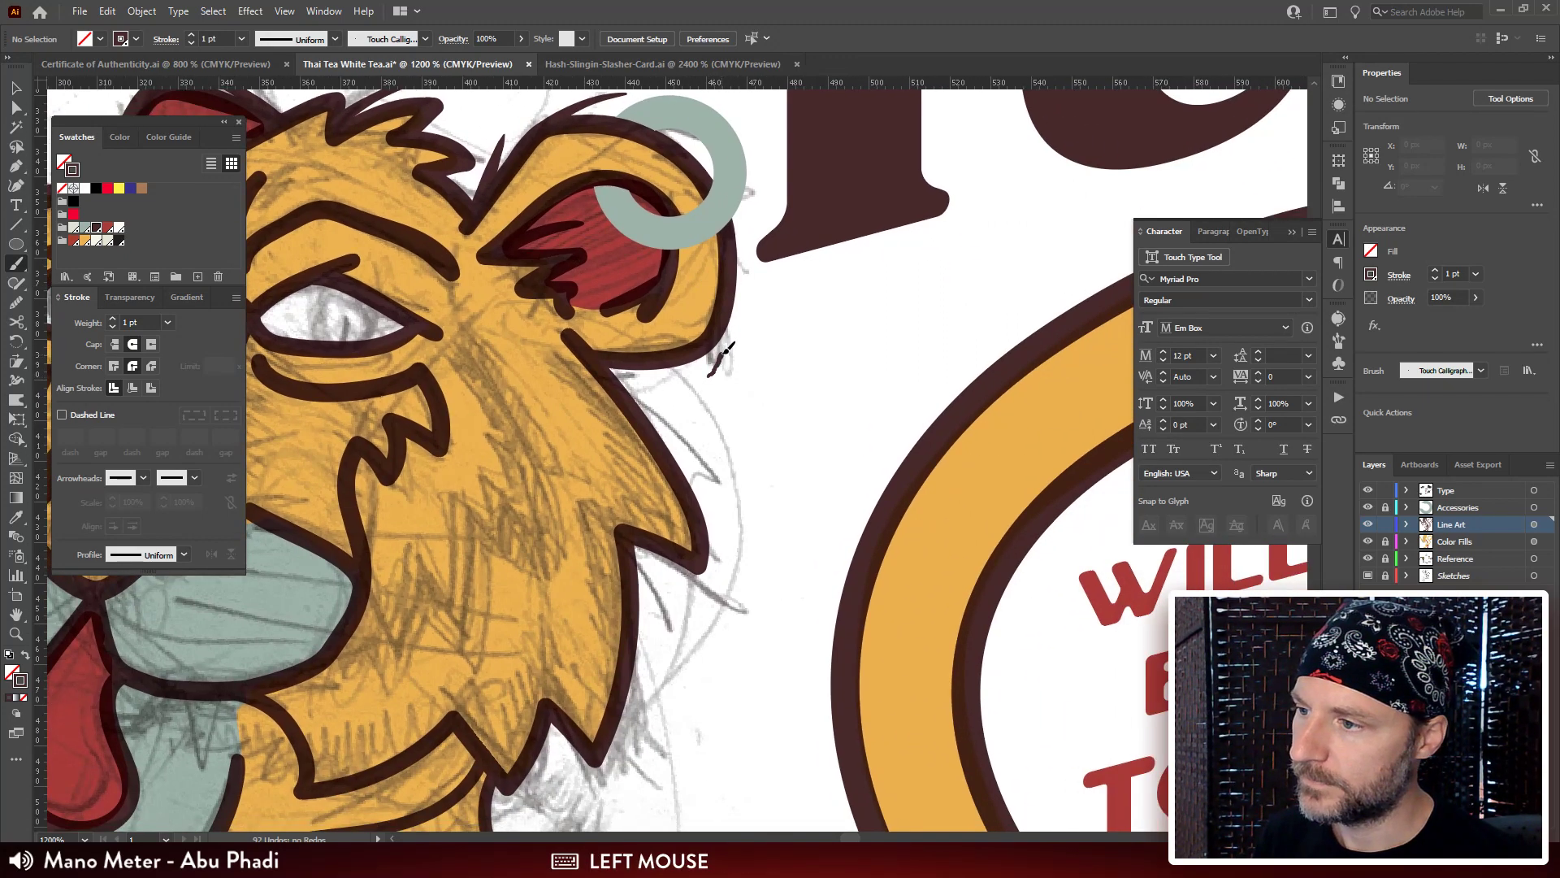
key("ctrl+z")
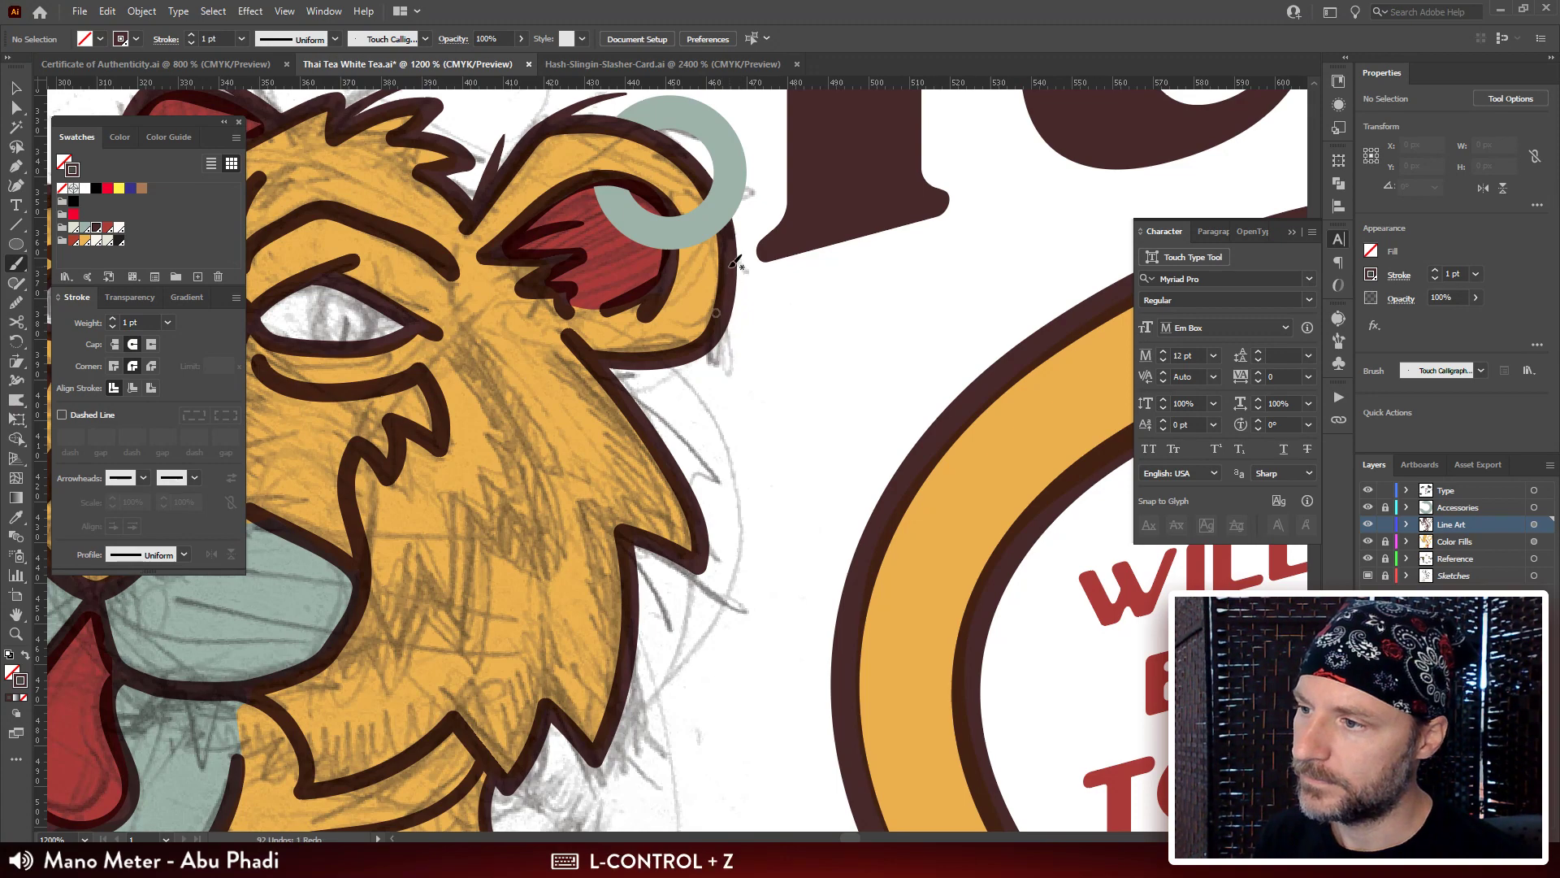
left_click_drag(703, 384, 715, 362)
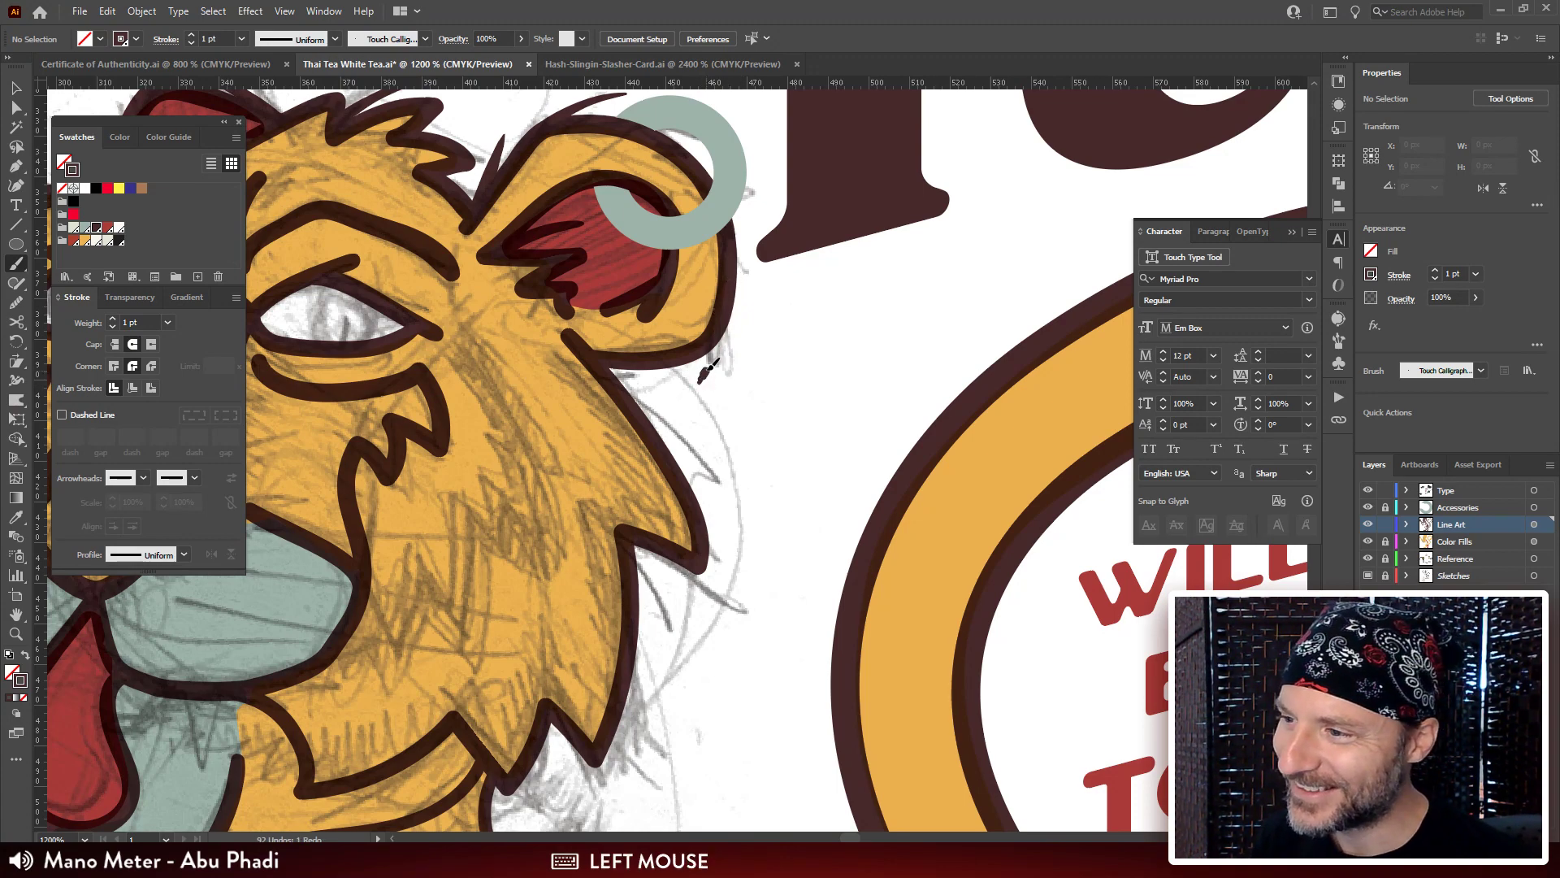
left_click_drag(738, 292, 741, 274)
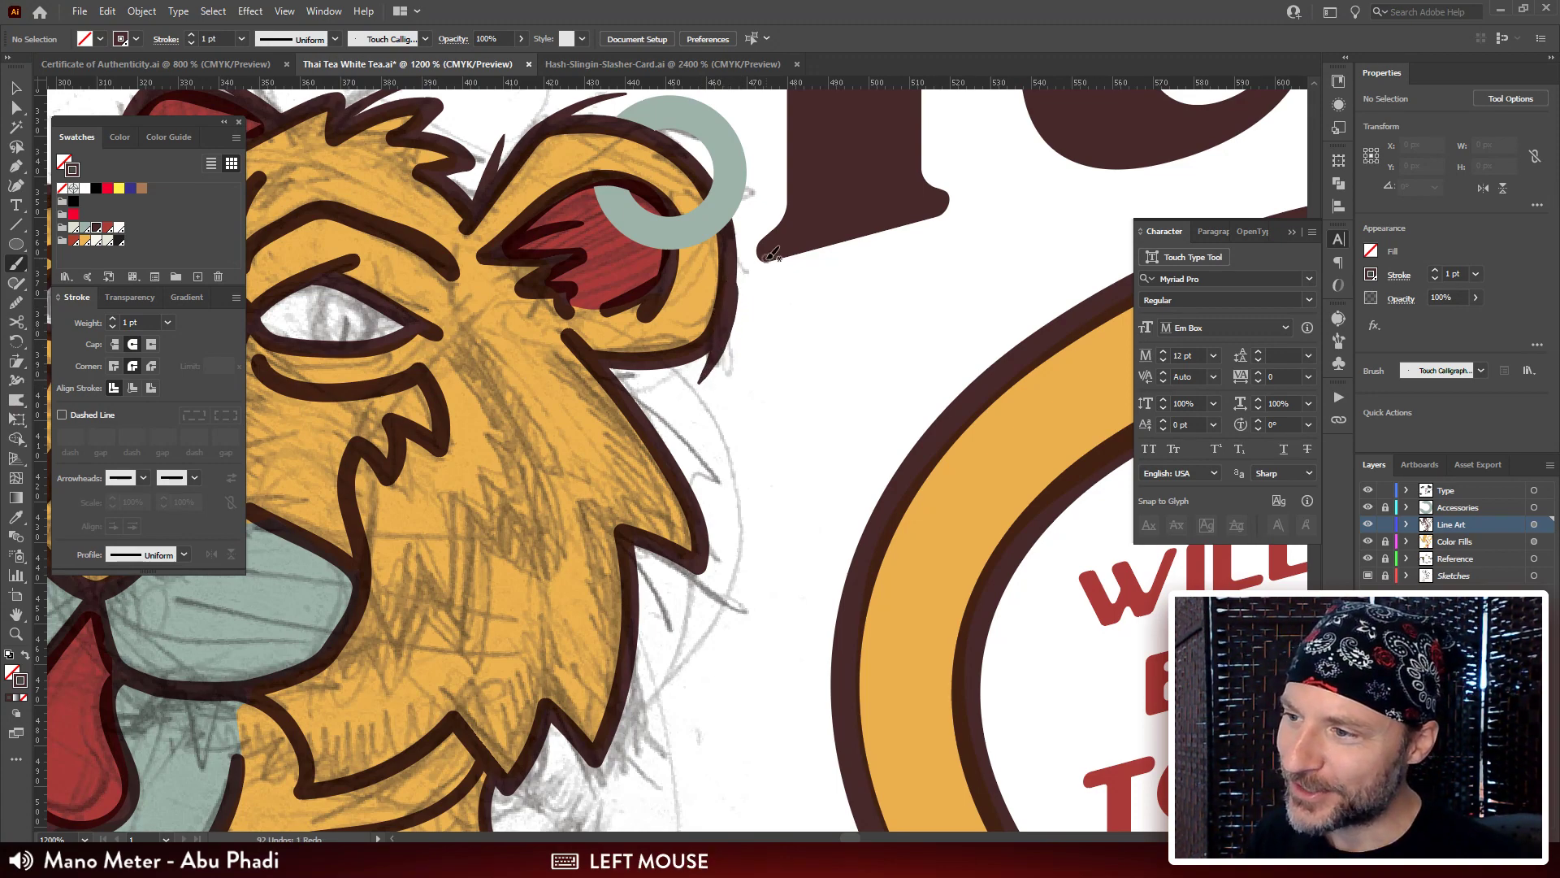
Adjust the hair line at the near ear's lower outer edge with Direct Selection.
key("a")
left_click(722, 337)
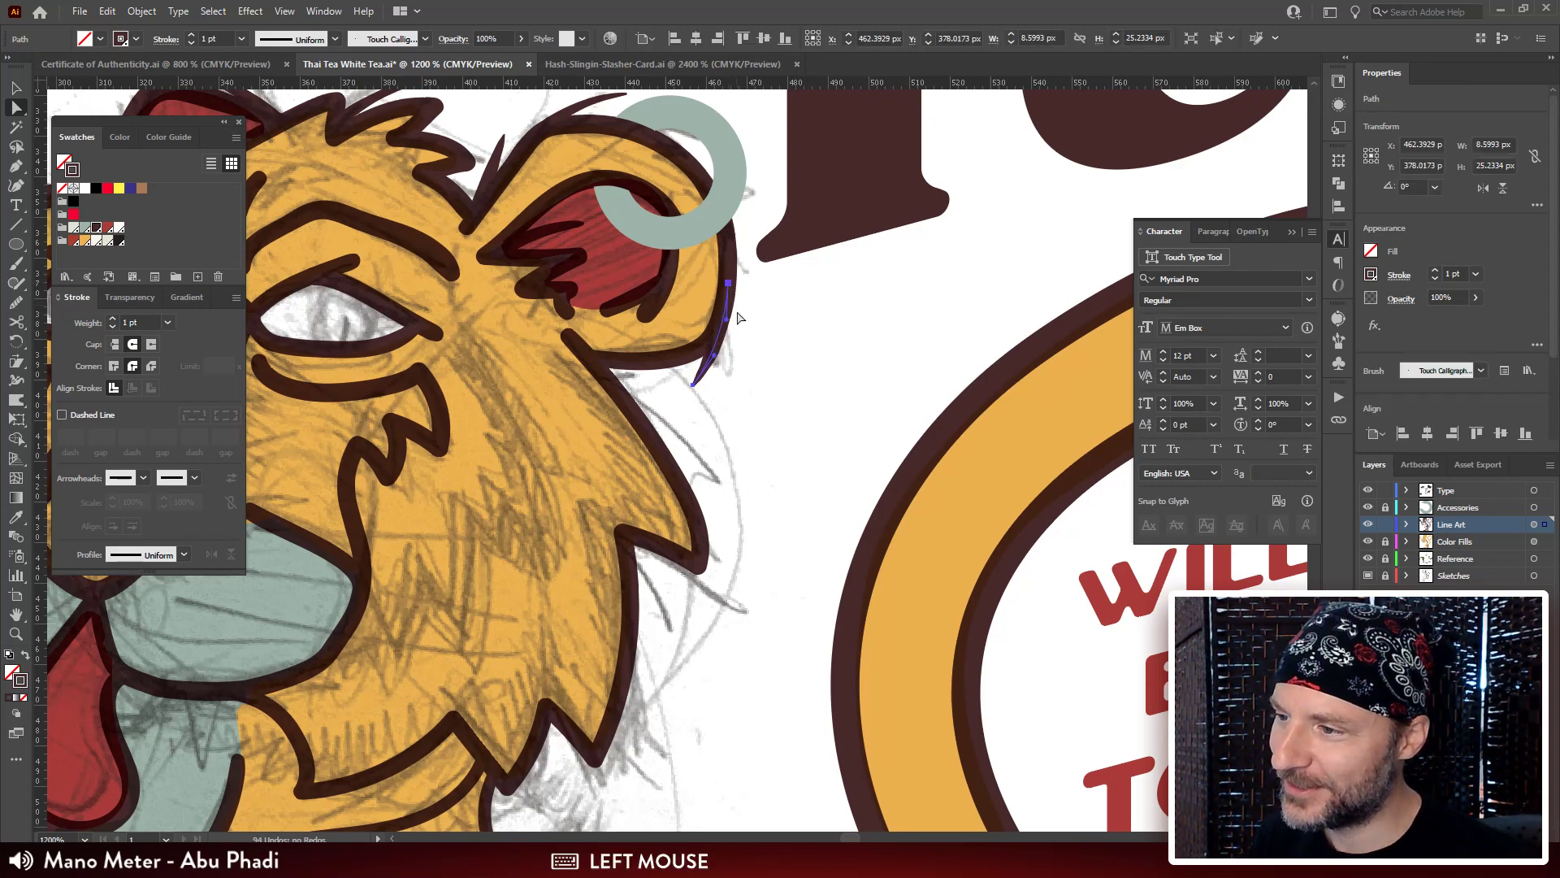
mouse_move(759, 362)
left_mouse_down()
mouse_move(744, 381)
mouse_move(757, 363)
left_mouse_up()
left_click(731, 265)
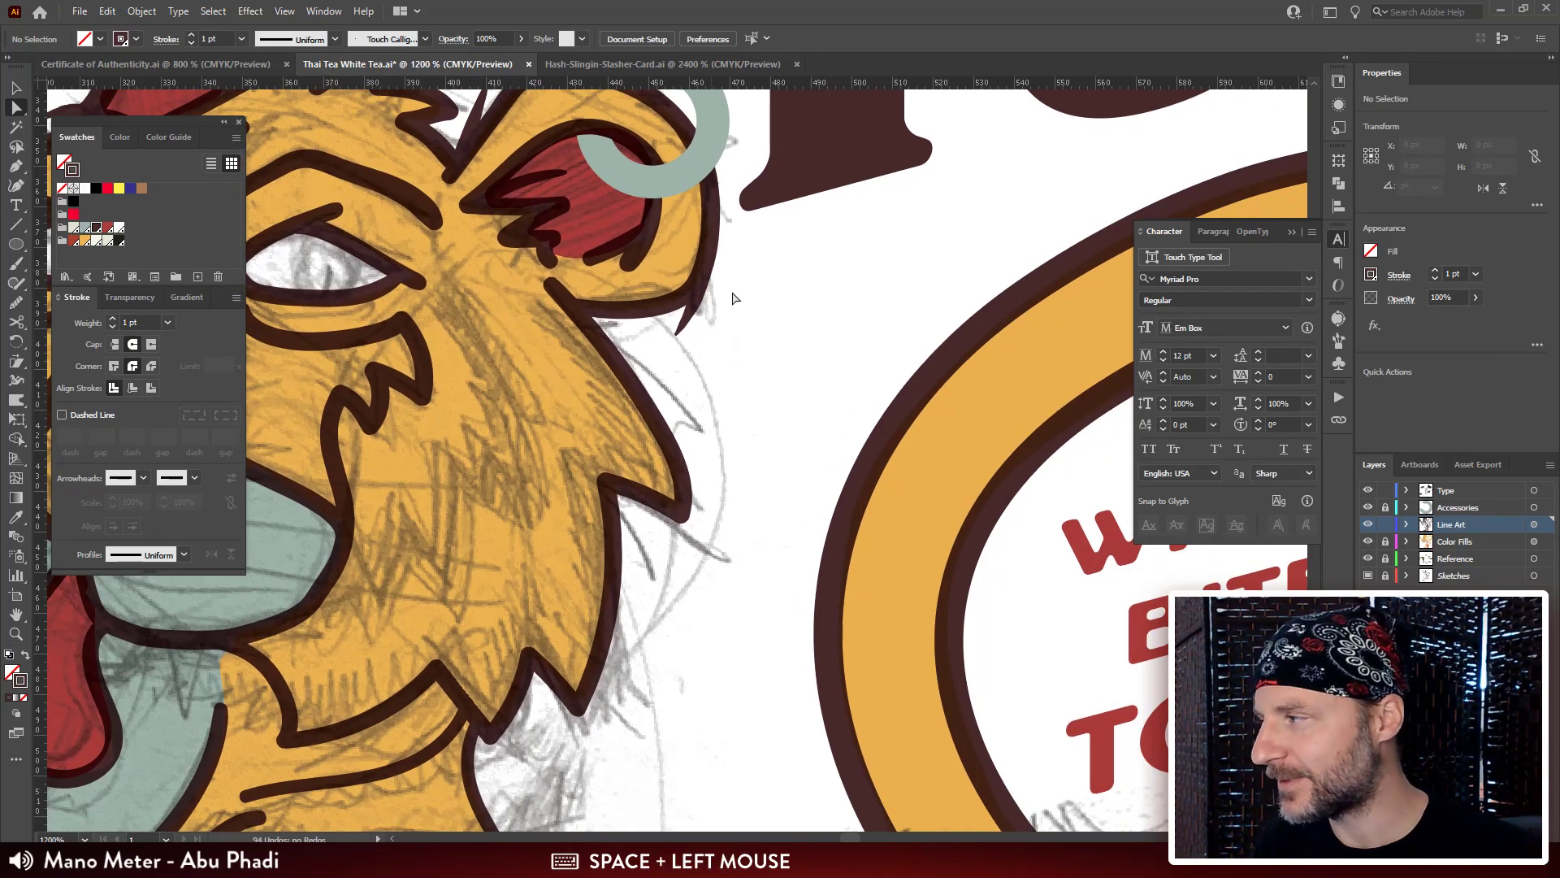
Brush the tiger's nose inside the muzzle's V, with a flat top edge, a curved nostril contour and a short side edge.
key("ctrl+minus")
left_click_drag(756, 292, 819, 269)
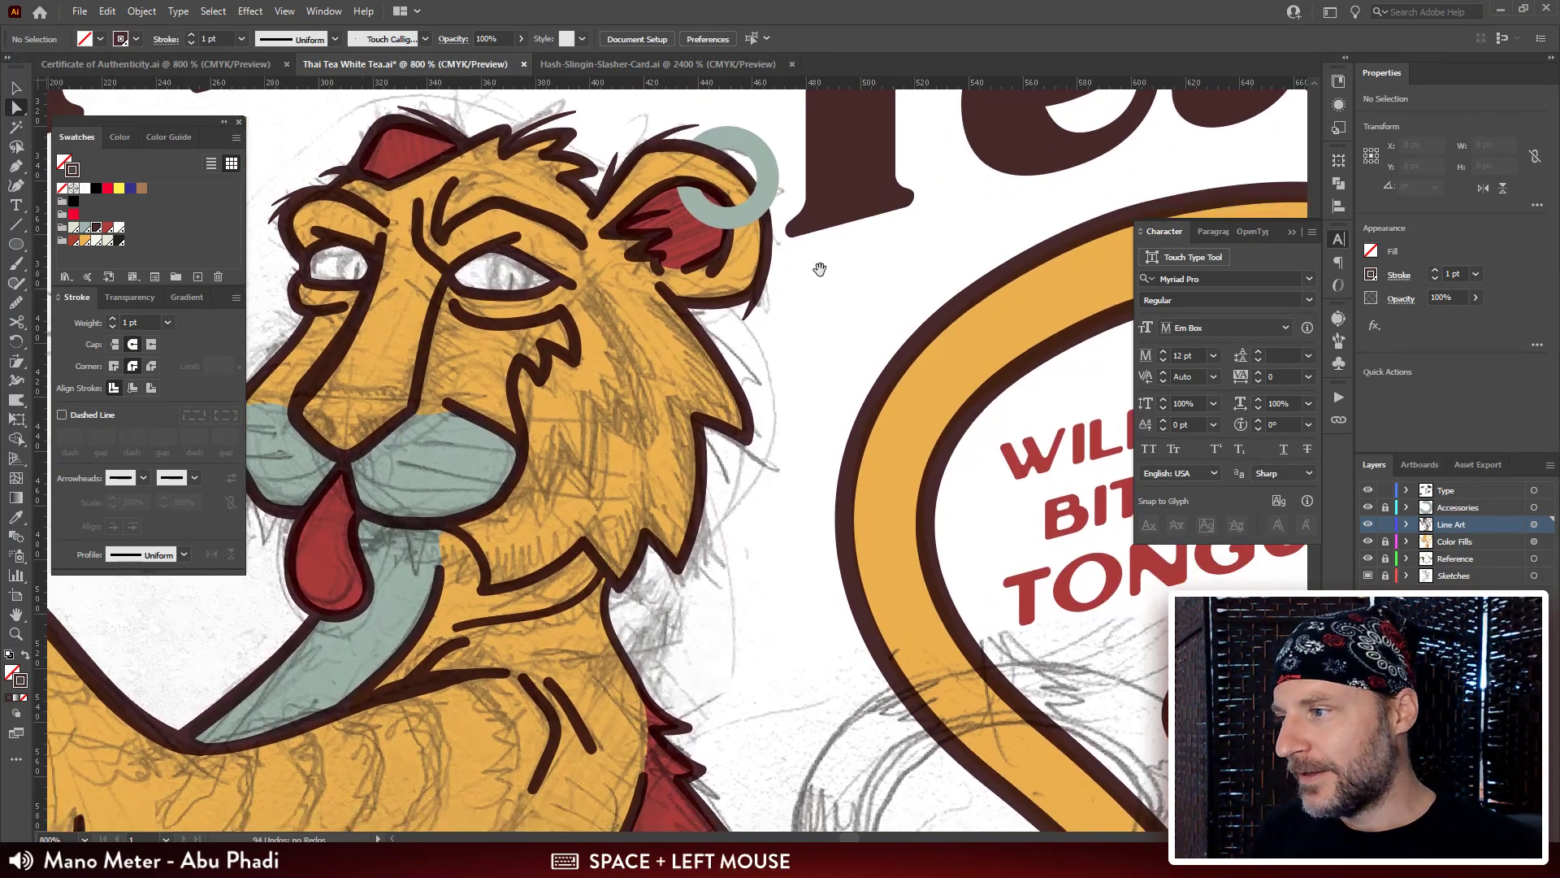
left_click_drag(539, 395, 588, 387)
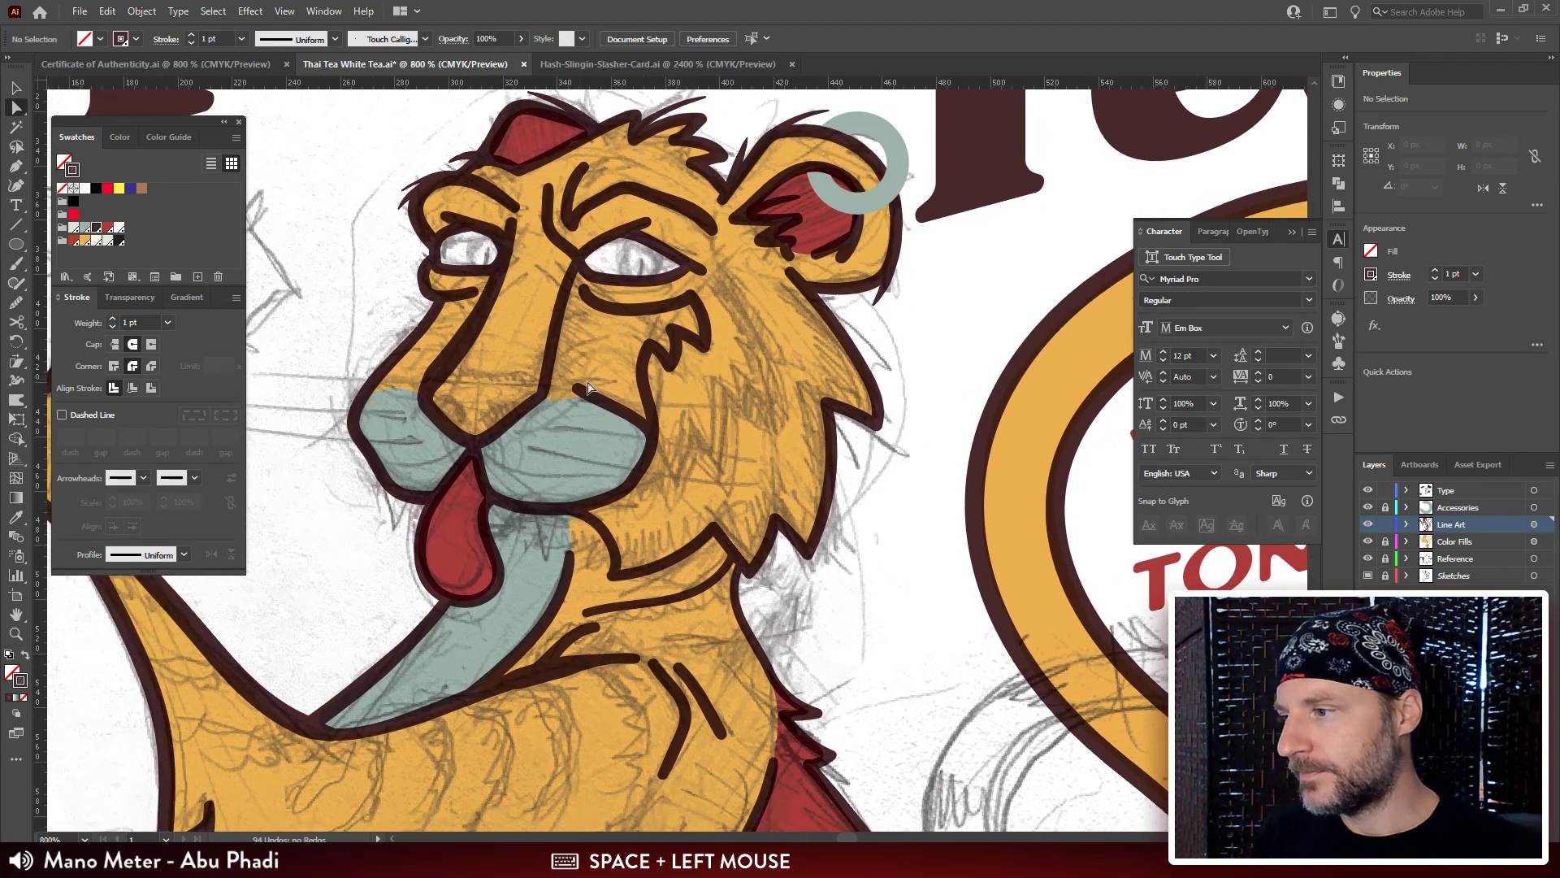
key("ctrl+plus")
key("ctrl+plus")
left_click_drag(390, 358, 875, 418)
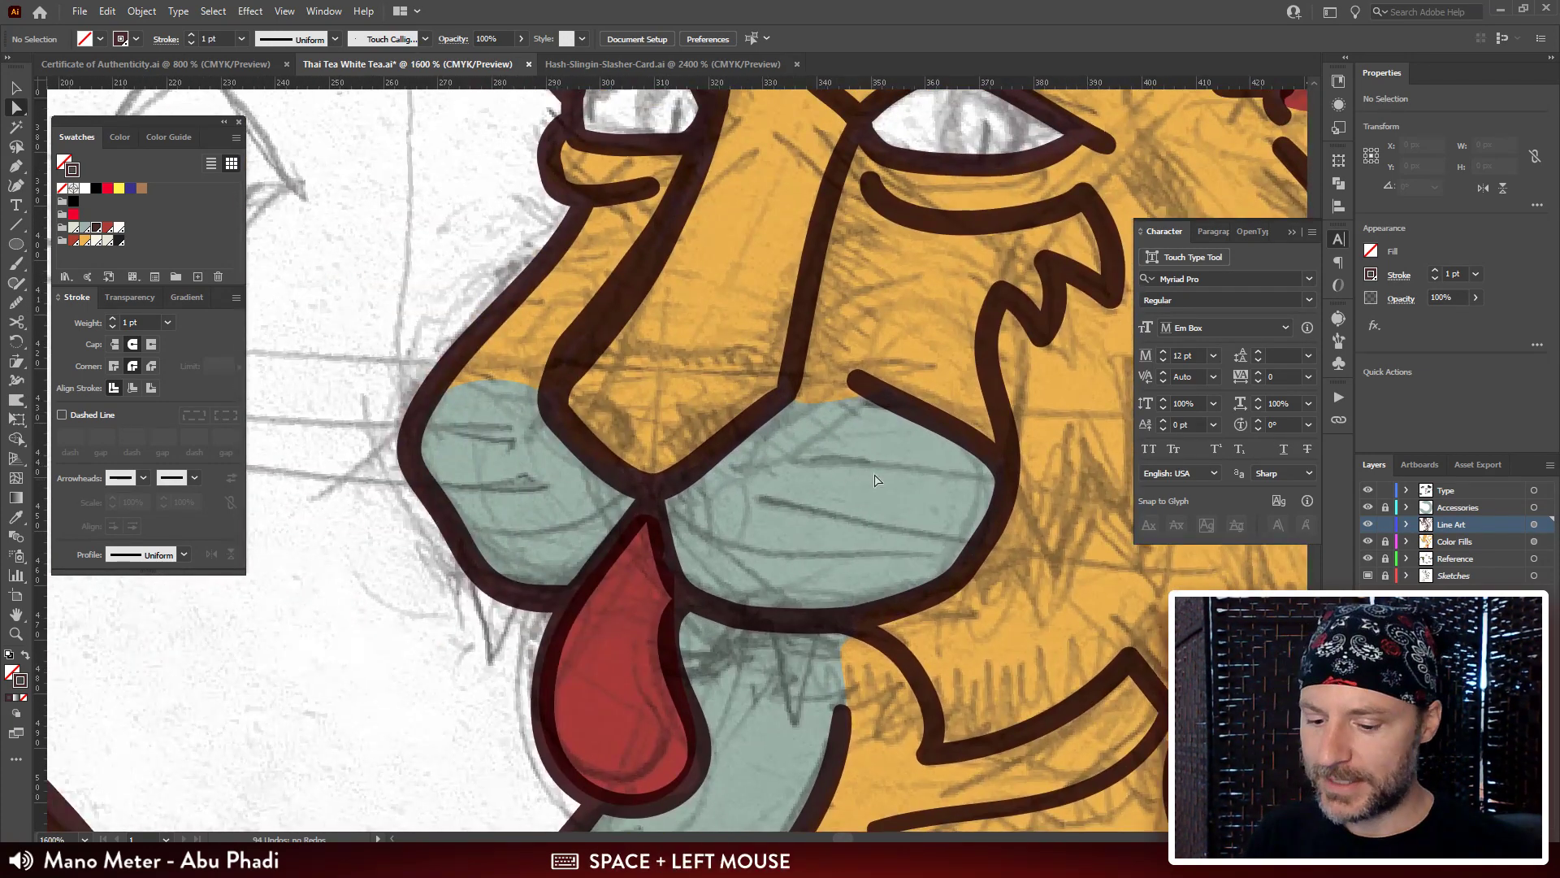
key("b")
left_click_drag(655, 411, 643, 372)
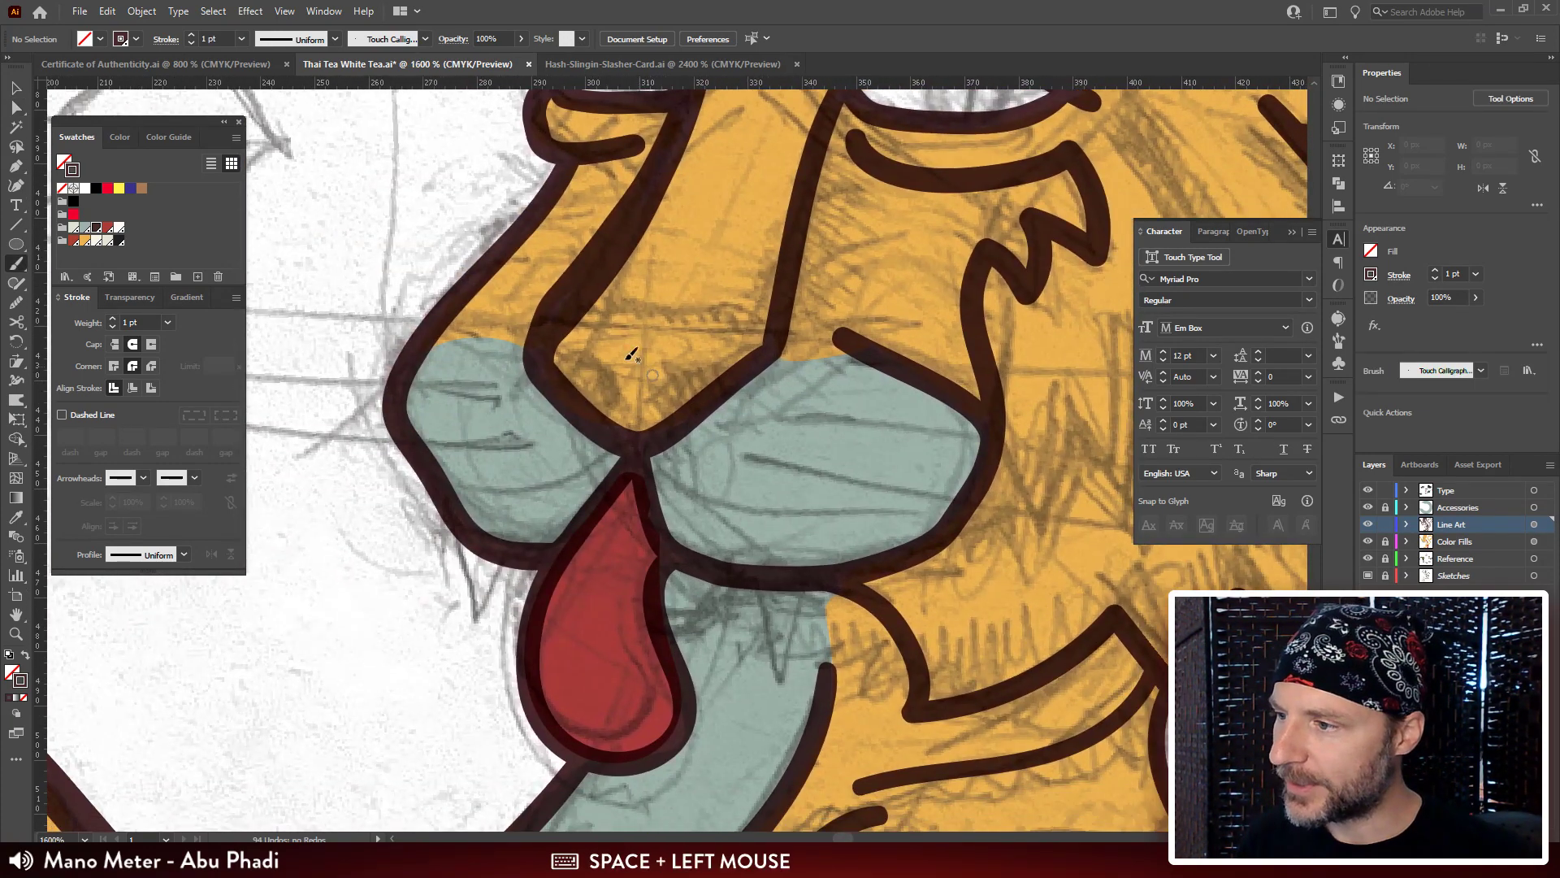
left_click(611, 314, "shift")
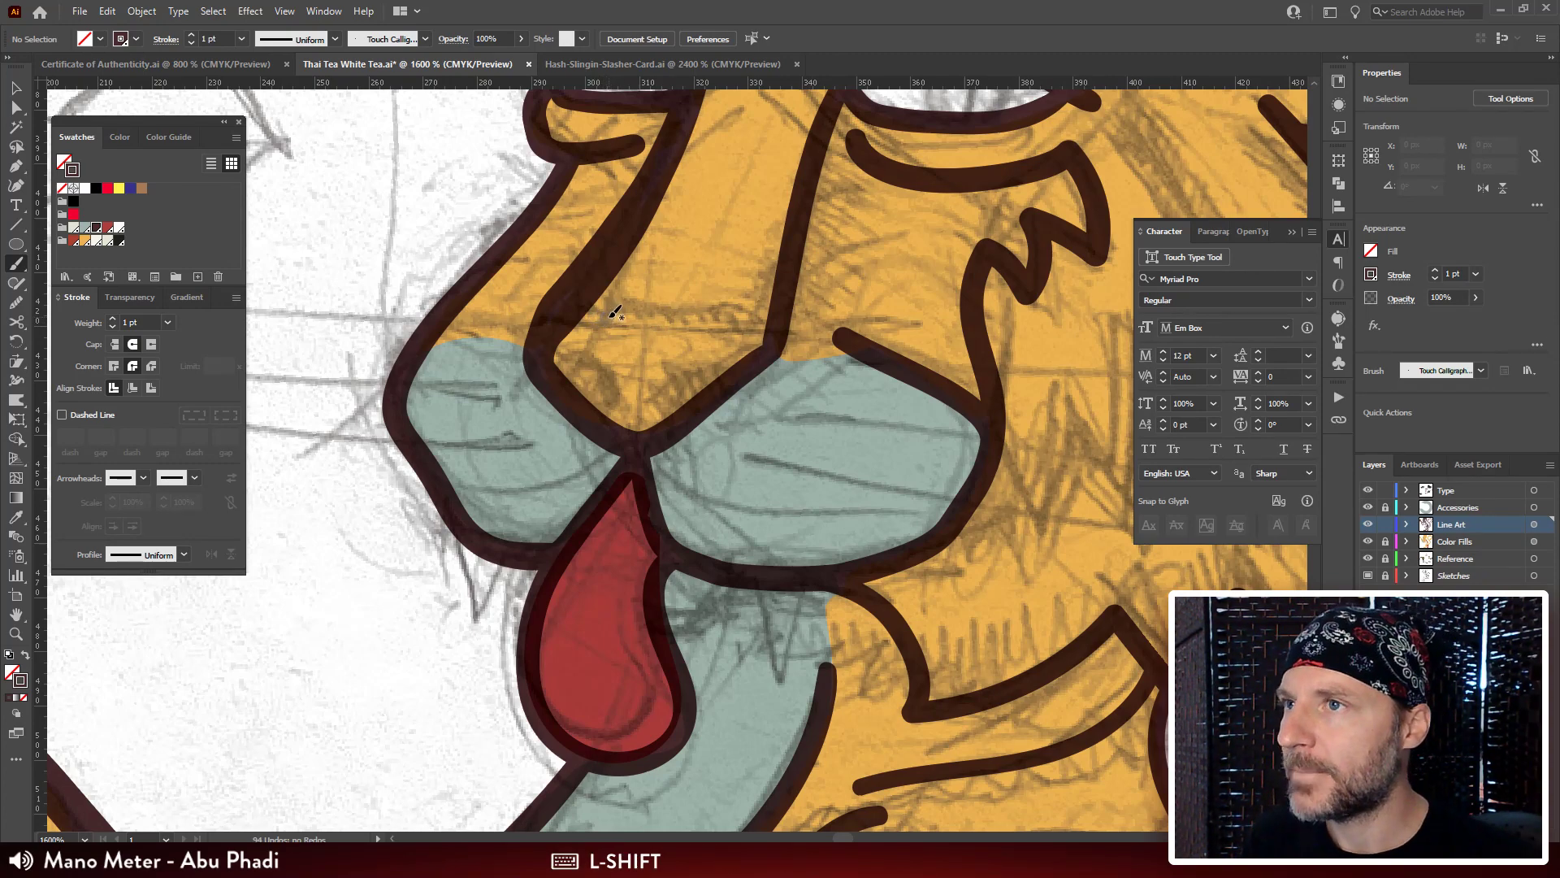
mouse_move(569, 315)
left_mouse_down()
mouse_move(689, 304)
mouse_move(758, 317)
mouse_move(661, 395)
mouse_move(612, 404)
left_mouse_up()
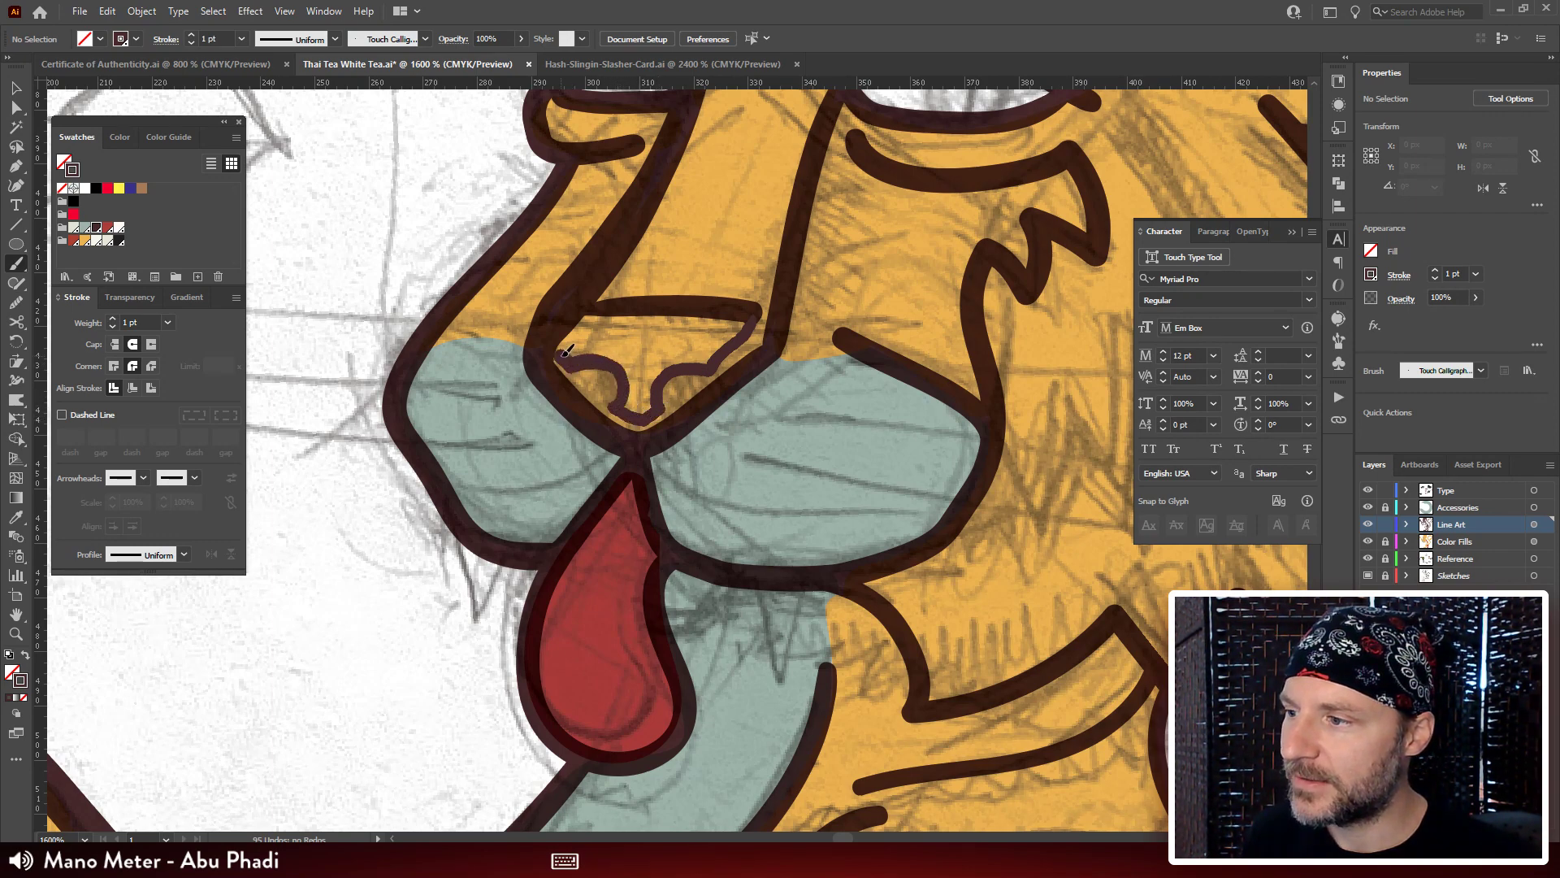
left_click_drag(566, 351, 603, 310)
Move the nostril contour's end anchors with Direct Selection to fit the nose bridge outline.
left_click_drag(691, 343, 638, 389)
key("a")
left_click(532, 380)
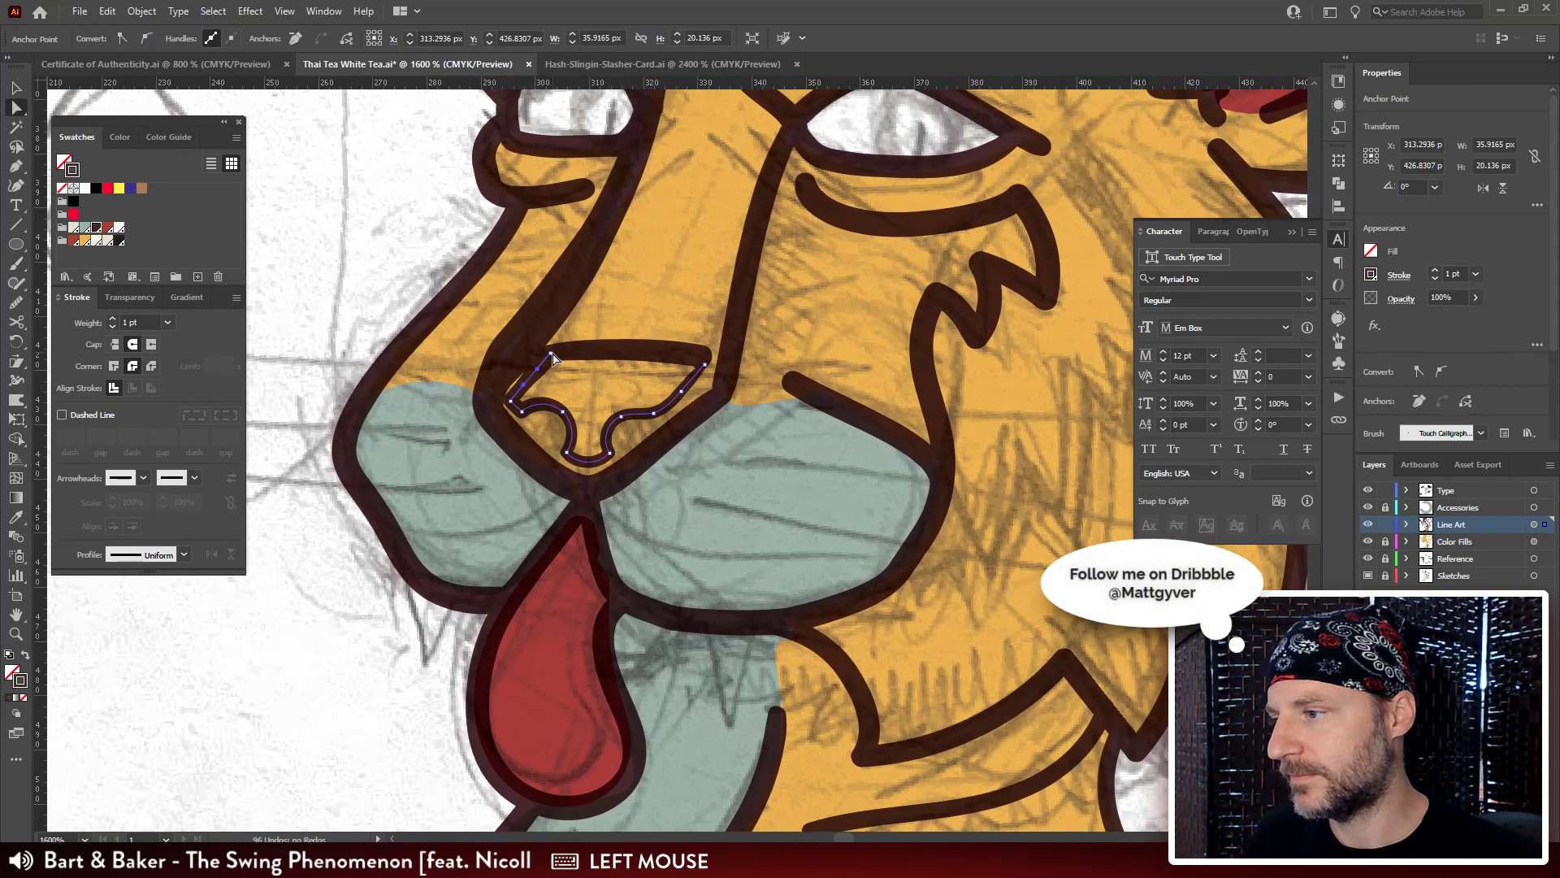
left_click_drag(551, 353, 498, 370)
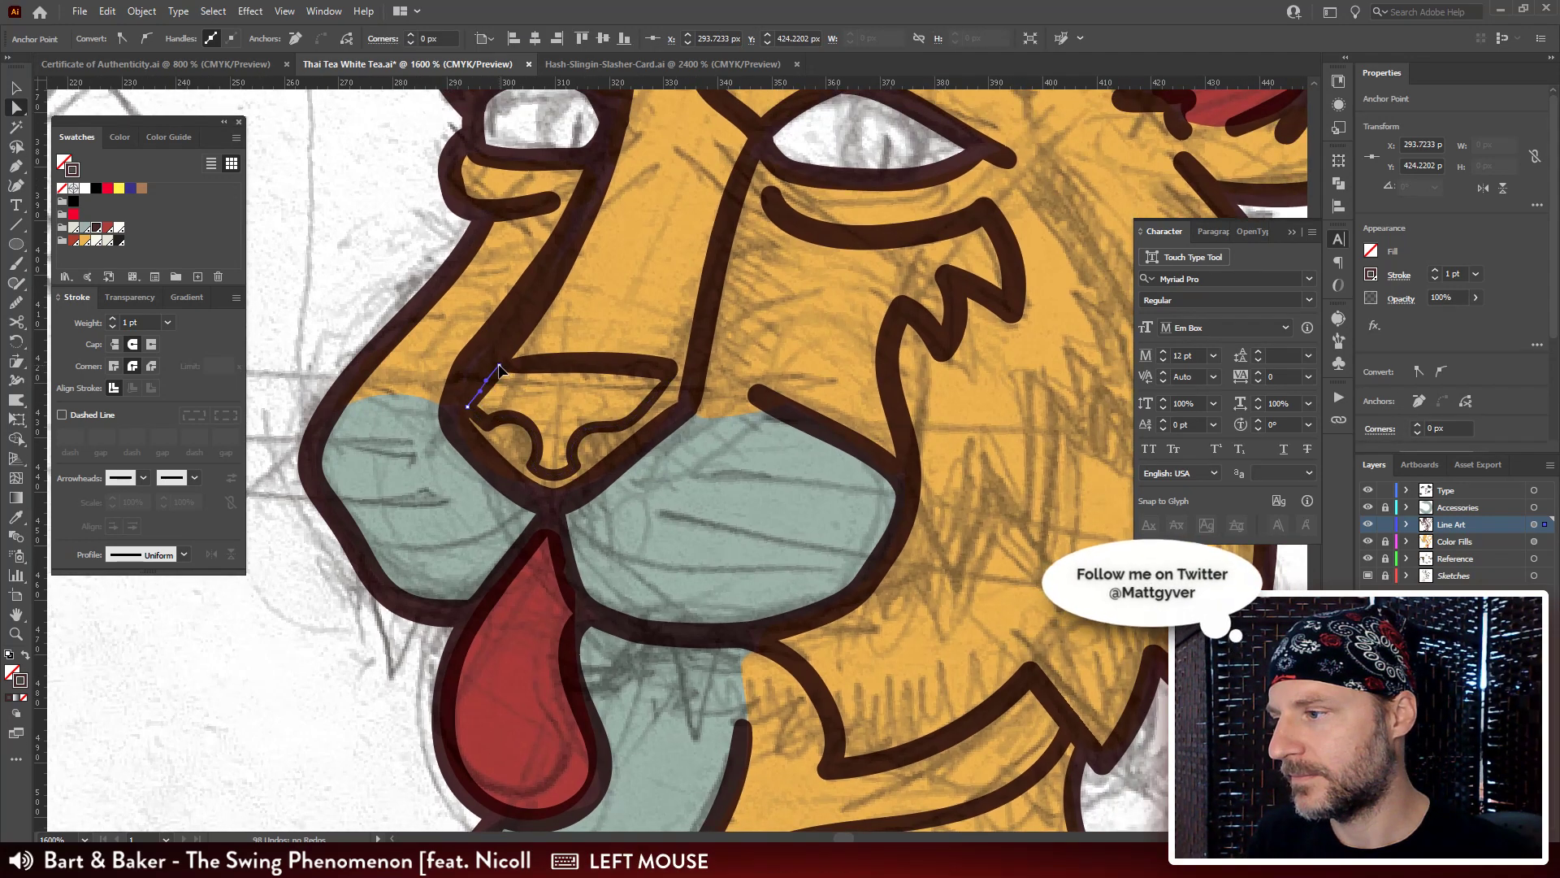
left_click(499, 366)
Swap the nose shape's fill and stroke to fill it dark brown, adjust its far corner anchor and restore the dark brown stroke.
key("shift+x")
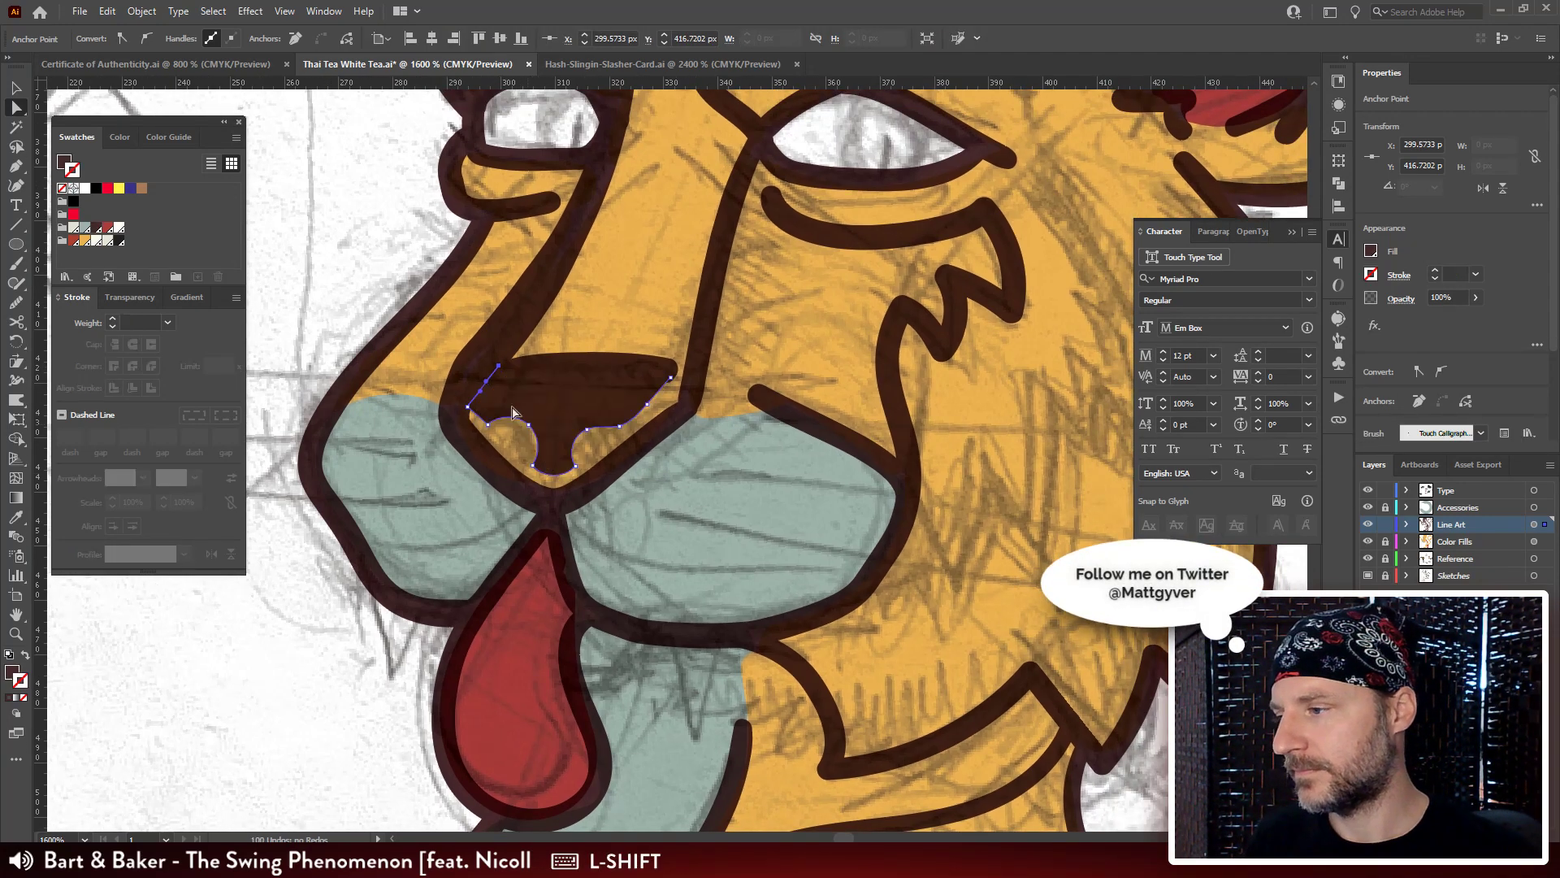
left_click_drag(724, 406, 680, 298)
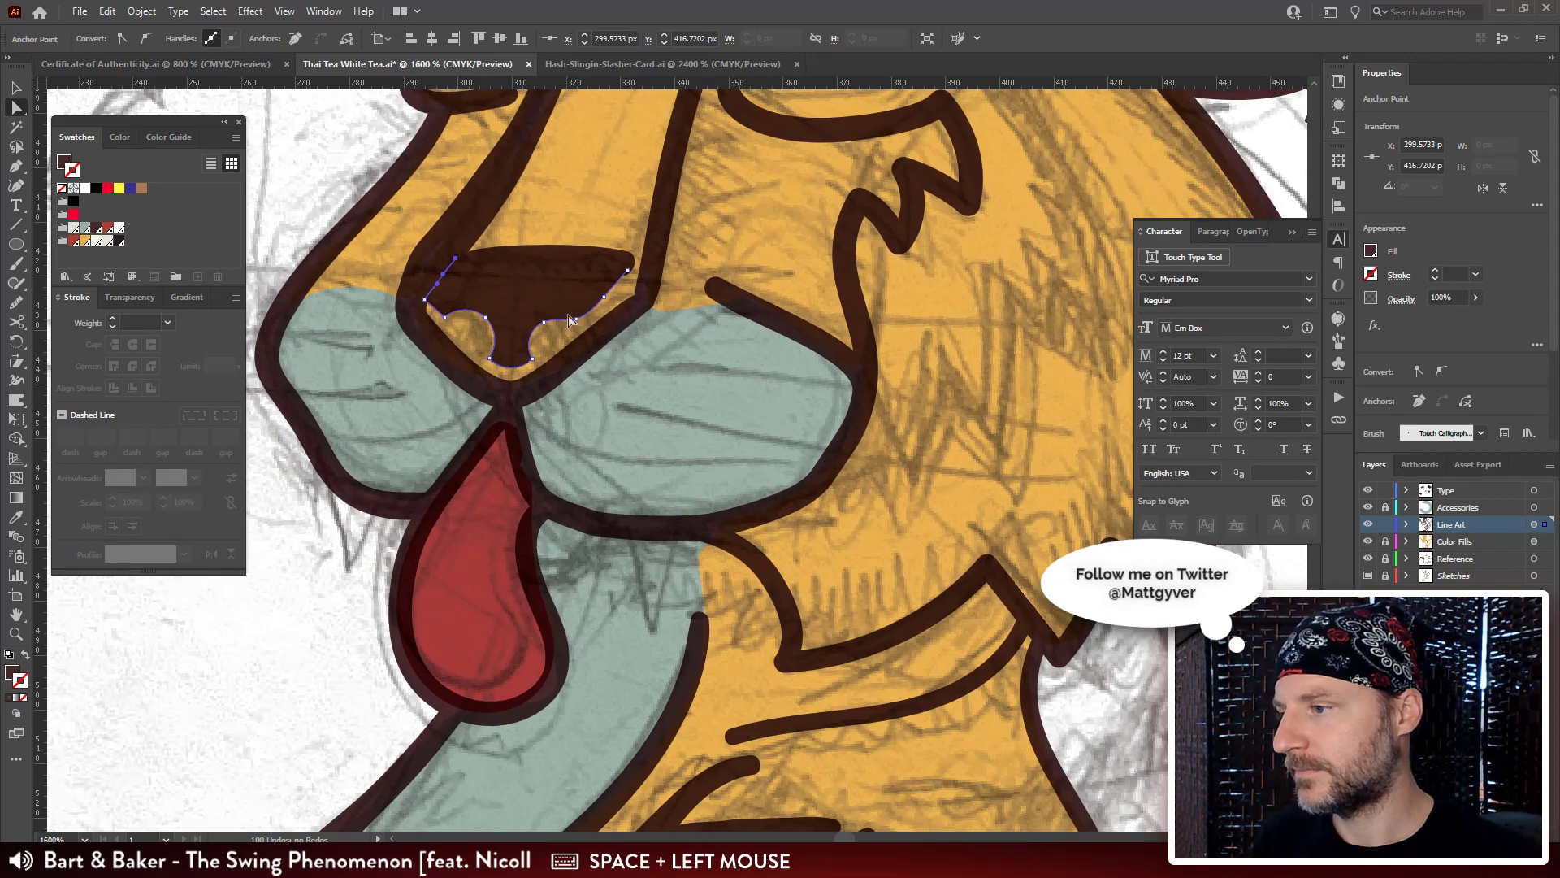
left_click(626, 270)
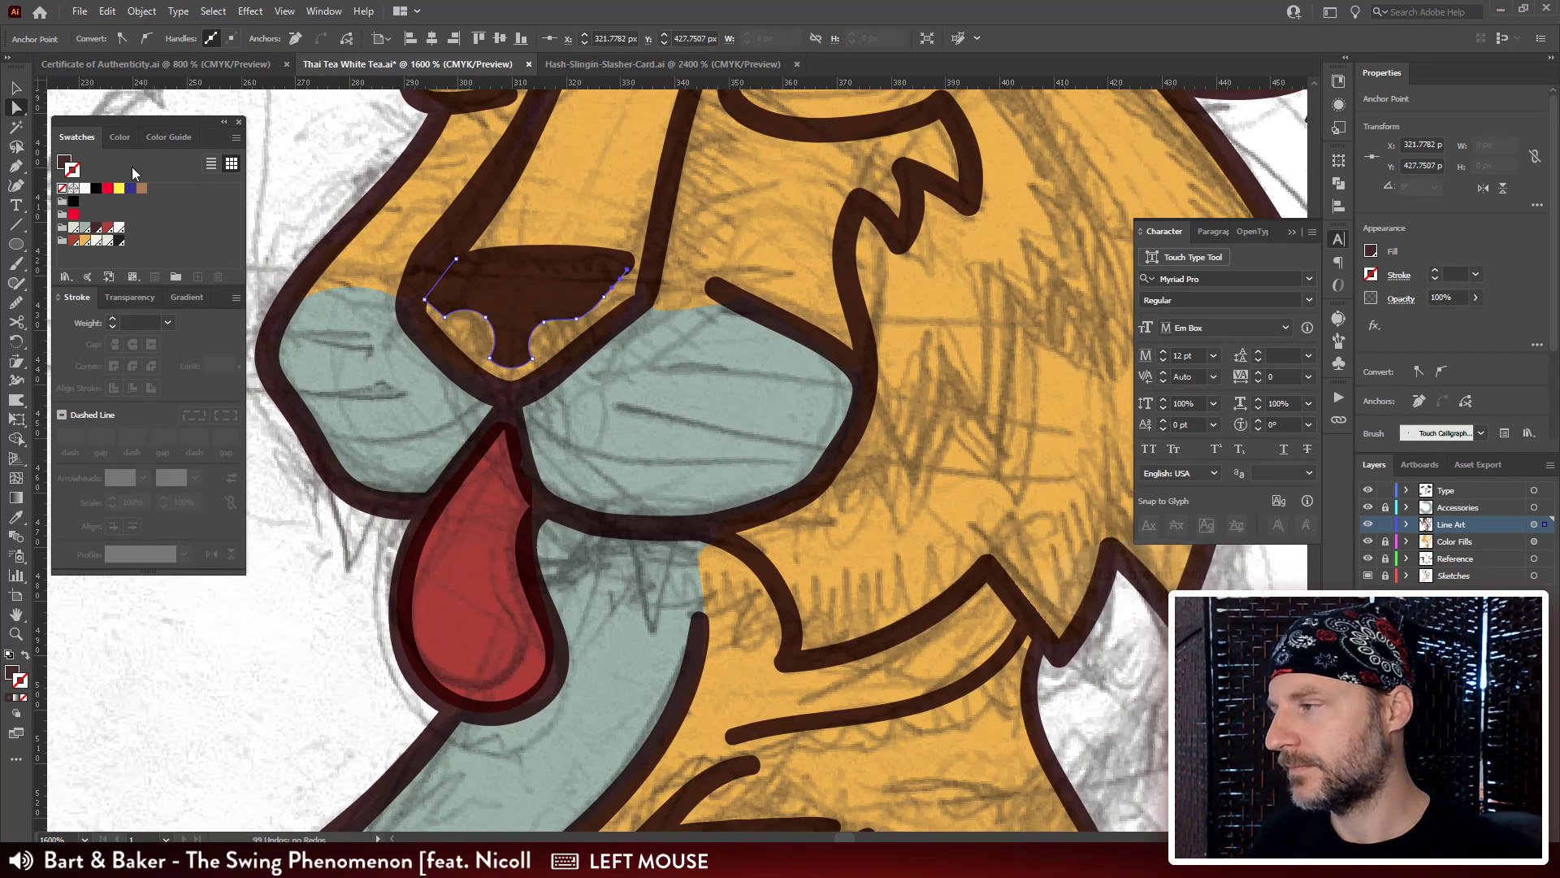
left_click(71, 168)
Reposition the side anchor and lower tip anchors of the nose shape to meet the muzzle outline, undoing an unwanted shift.
mouse_move(460, 330)
left_mouse_down()
mouse_move(452, 378)
mouse_move(416, 383)
mouse_move(448, 415)
left_mouse_up()
left_click(438, 367)
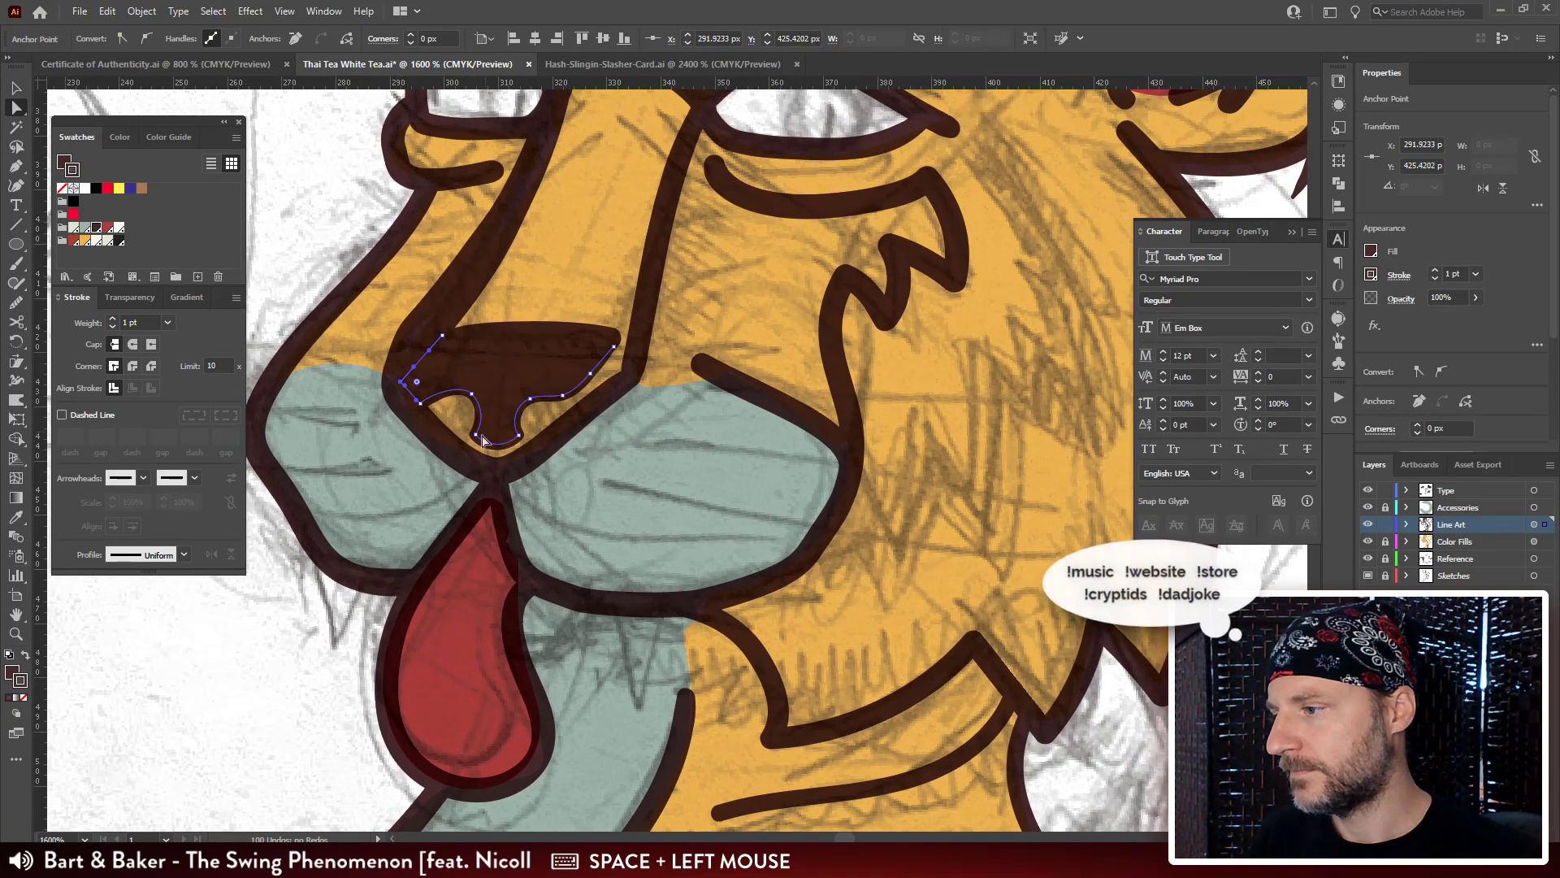
left_click(477, 437)
left_click(520, 443, "shift")
left_click(520, 443, "shift")
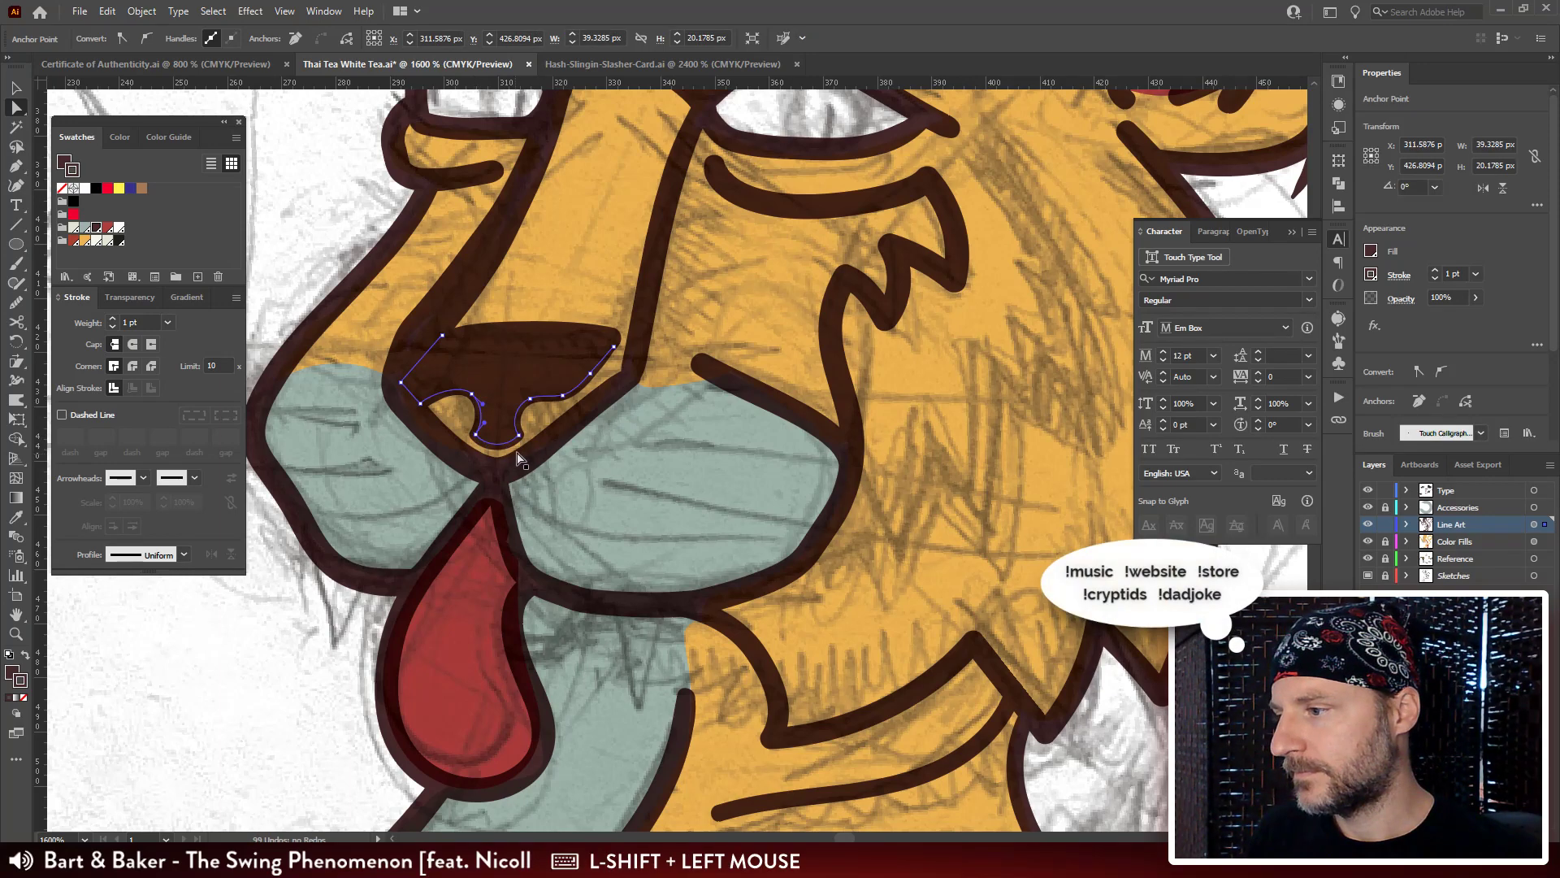
left_click(471, 443)
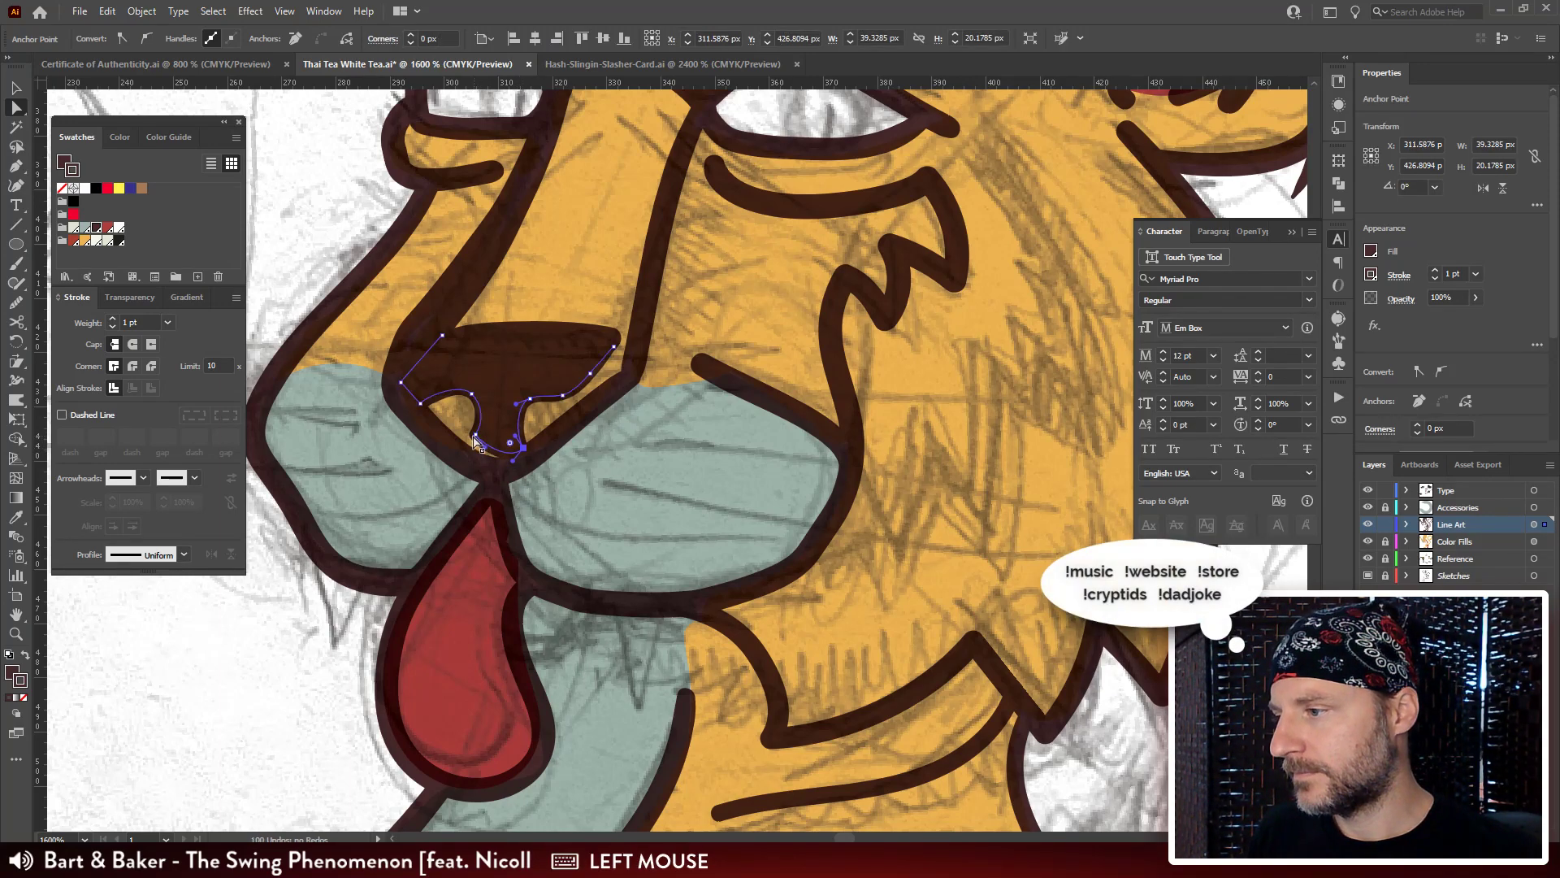
left_click_drag(470, 446, 472, 410)
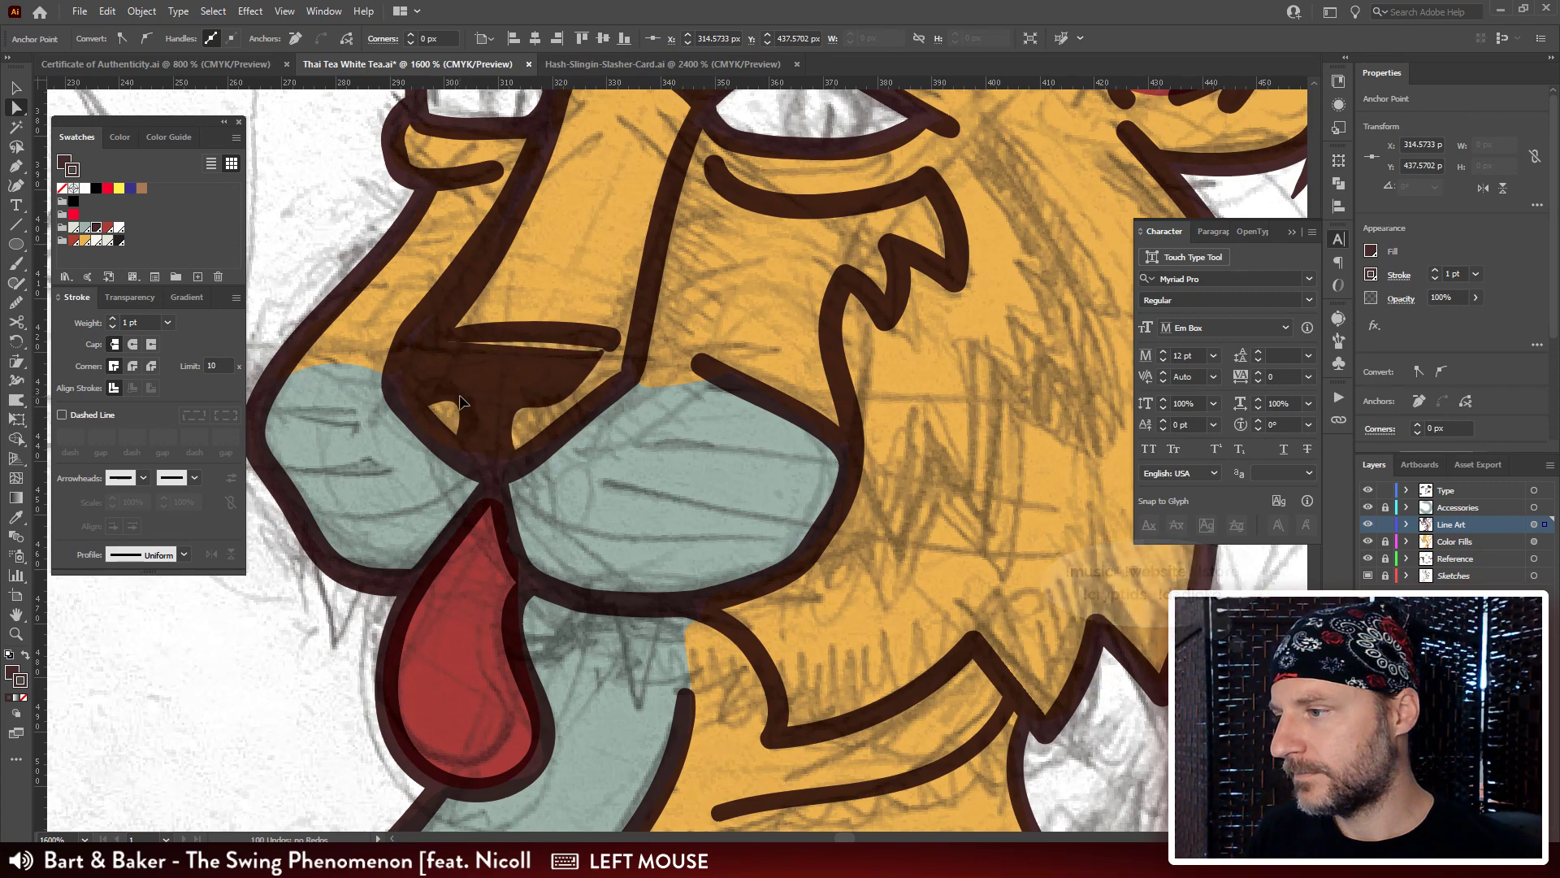
key("ctrl+z")
Round the nose's first nostril curve and try shifting an anchor on the opposite edge, undoing unwanted changes.
left_click(467, 411)
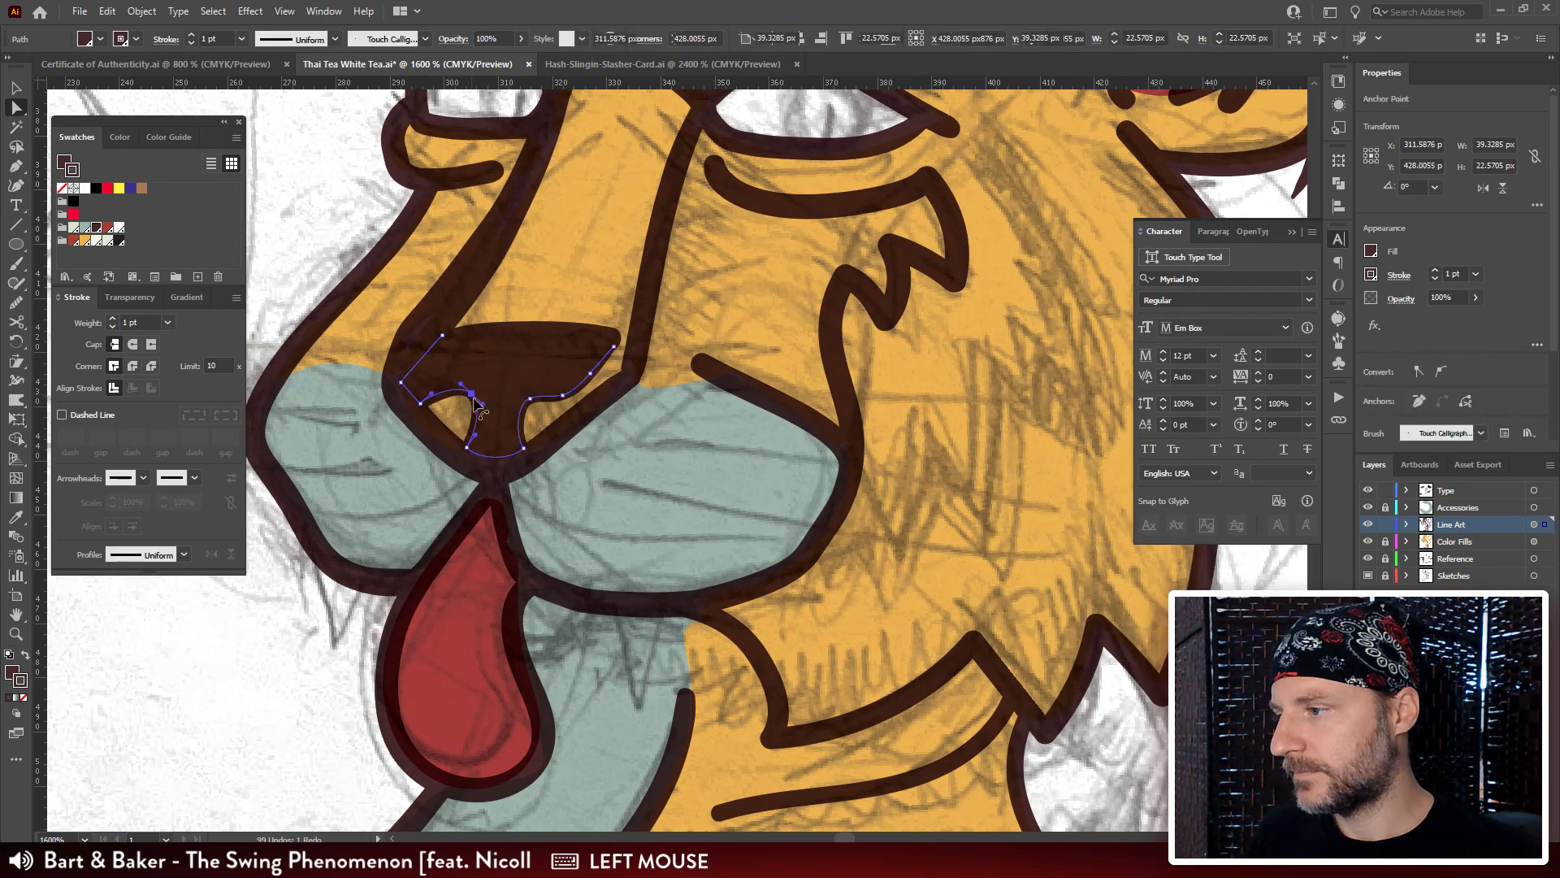
left_click_drag(465, 406, 458, 404)
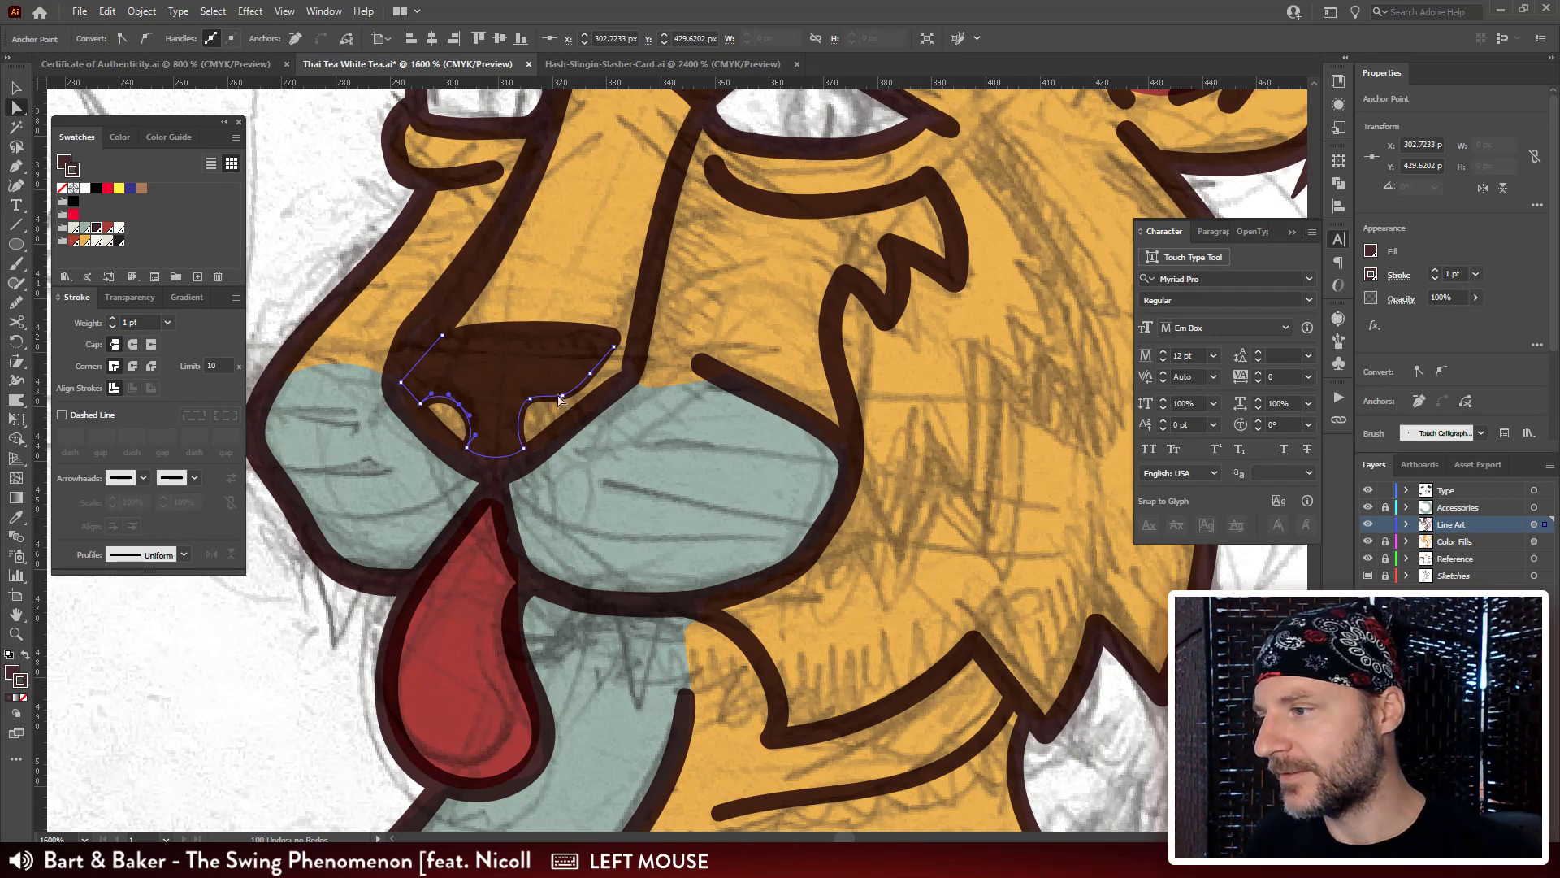
key("ctrl+z")
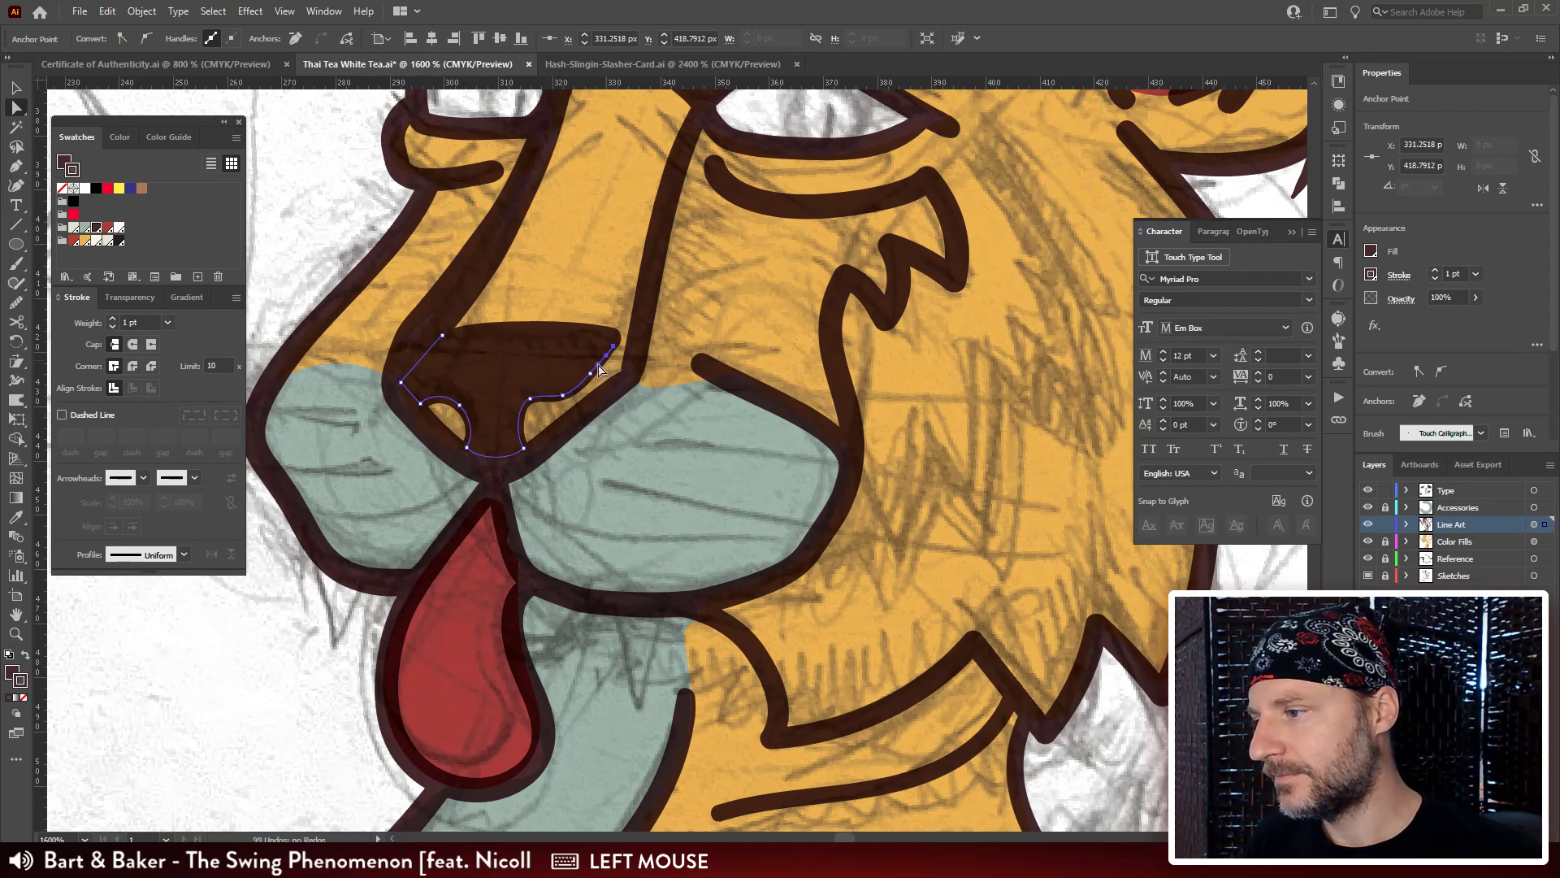
left_click_drag(592, 379, 608, 361)
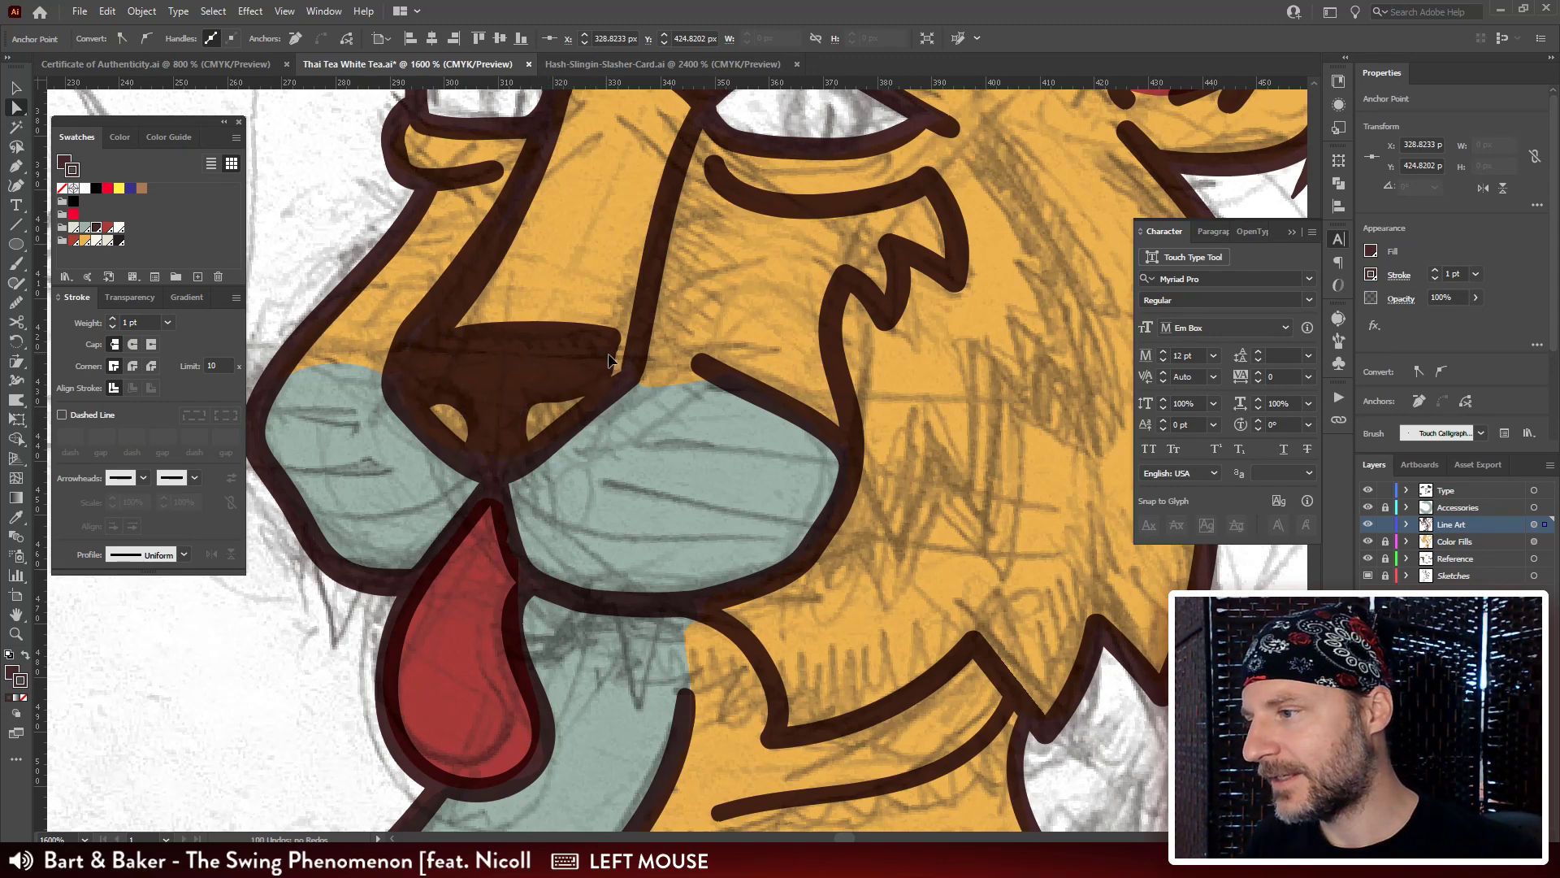
key("ctrl+z")
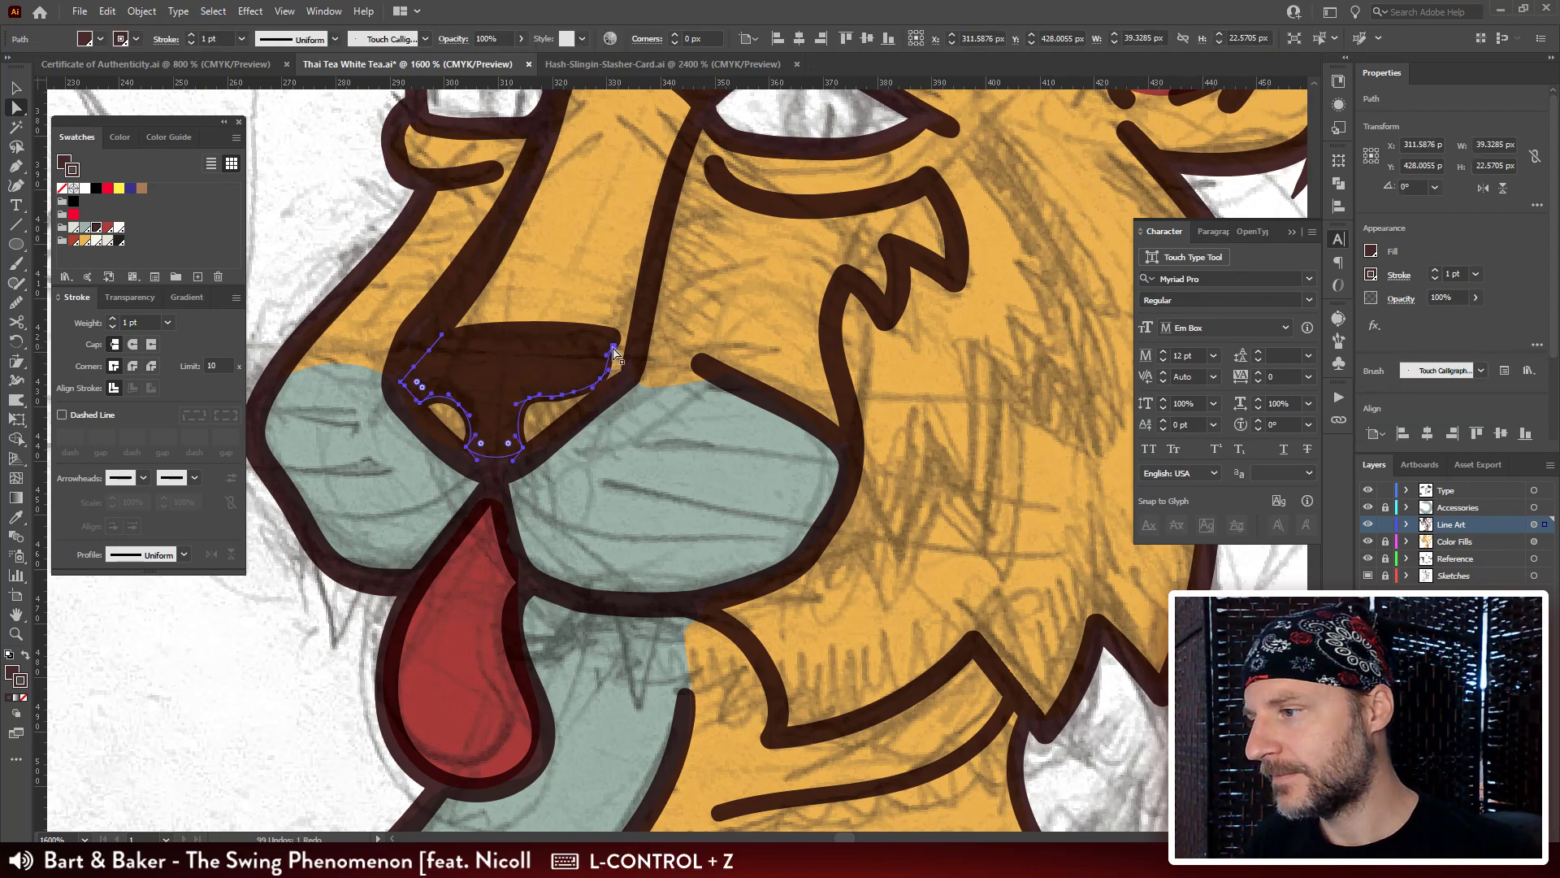
Raise and arch the line along the nose's top edge by moving its end anchors and curve handle.
left_click(614, 350)
left_click(555, 330)
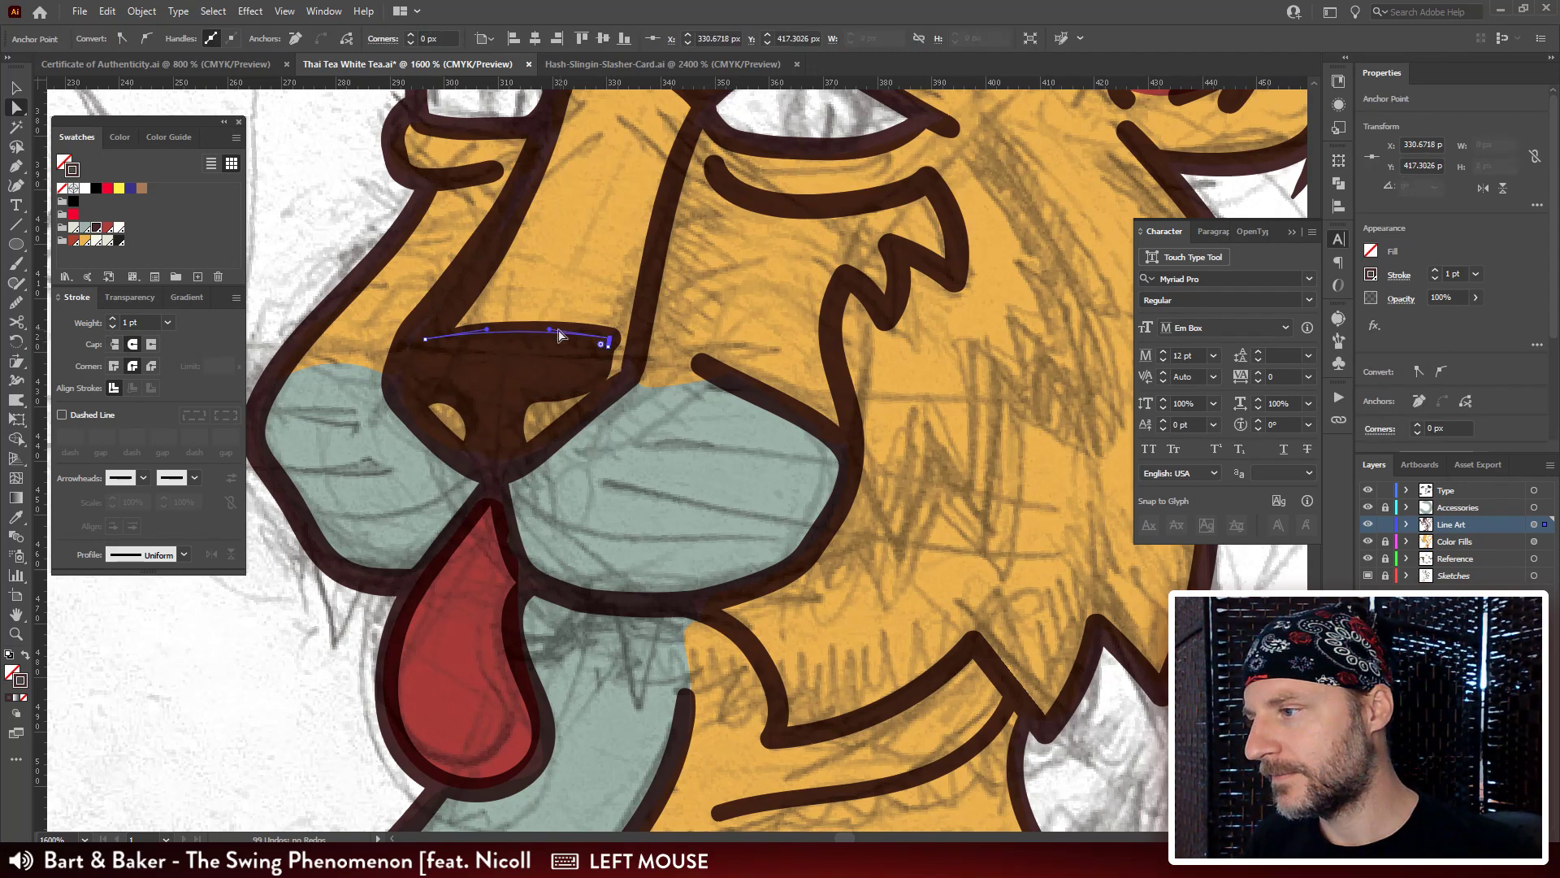
left_click_drag(555, 330, 552, 321)
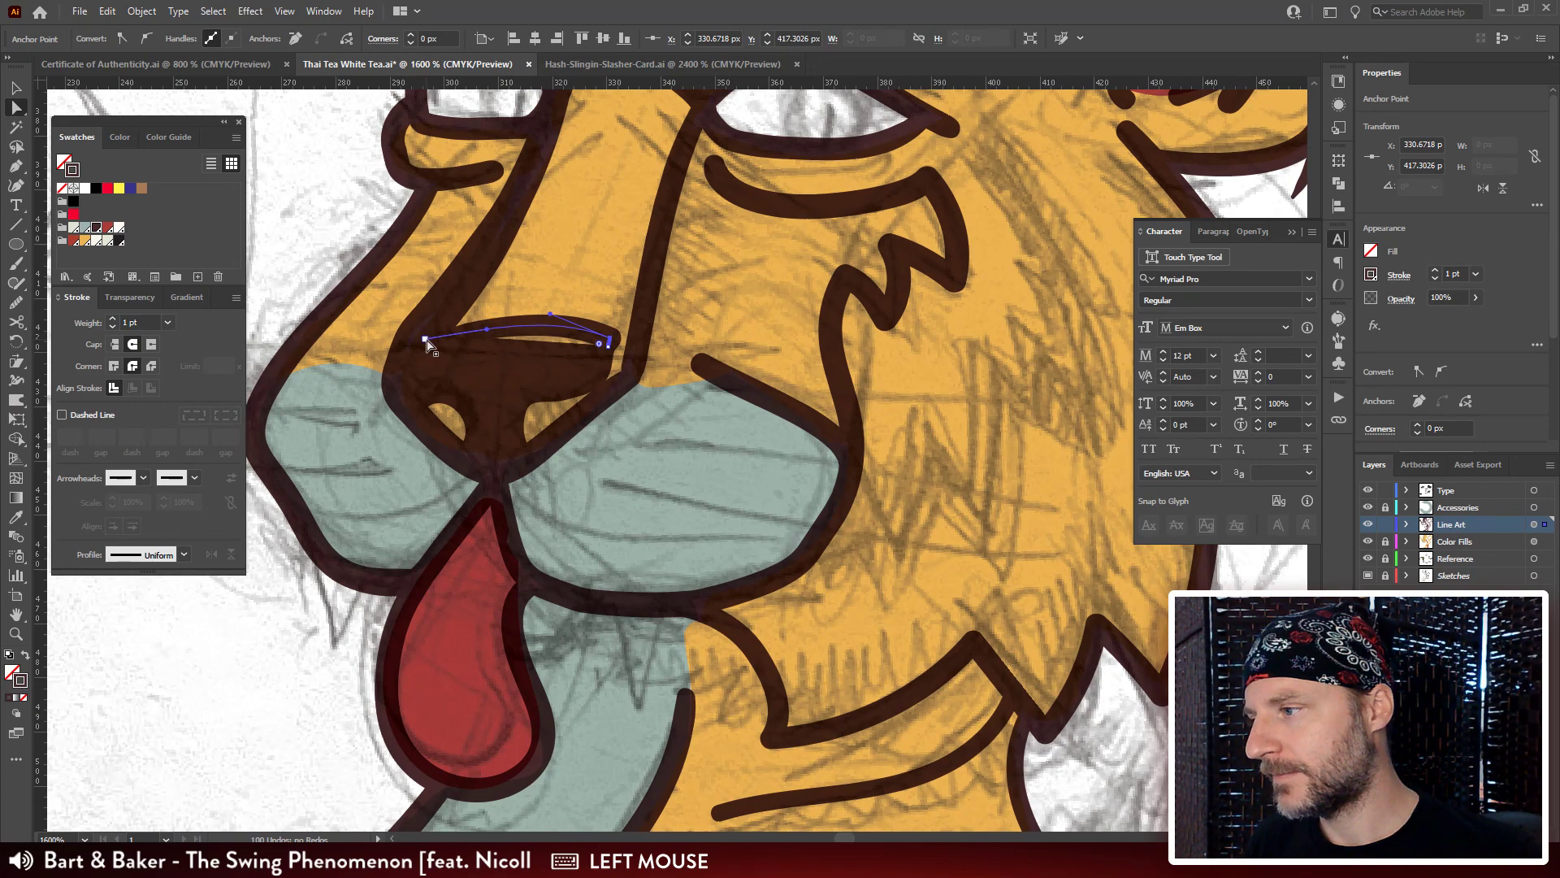
left_click_drag(426, 339, 425, 326)
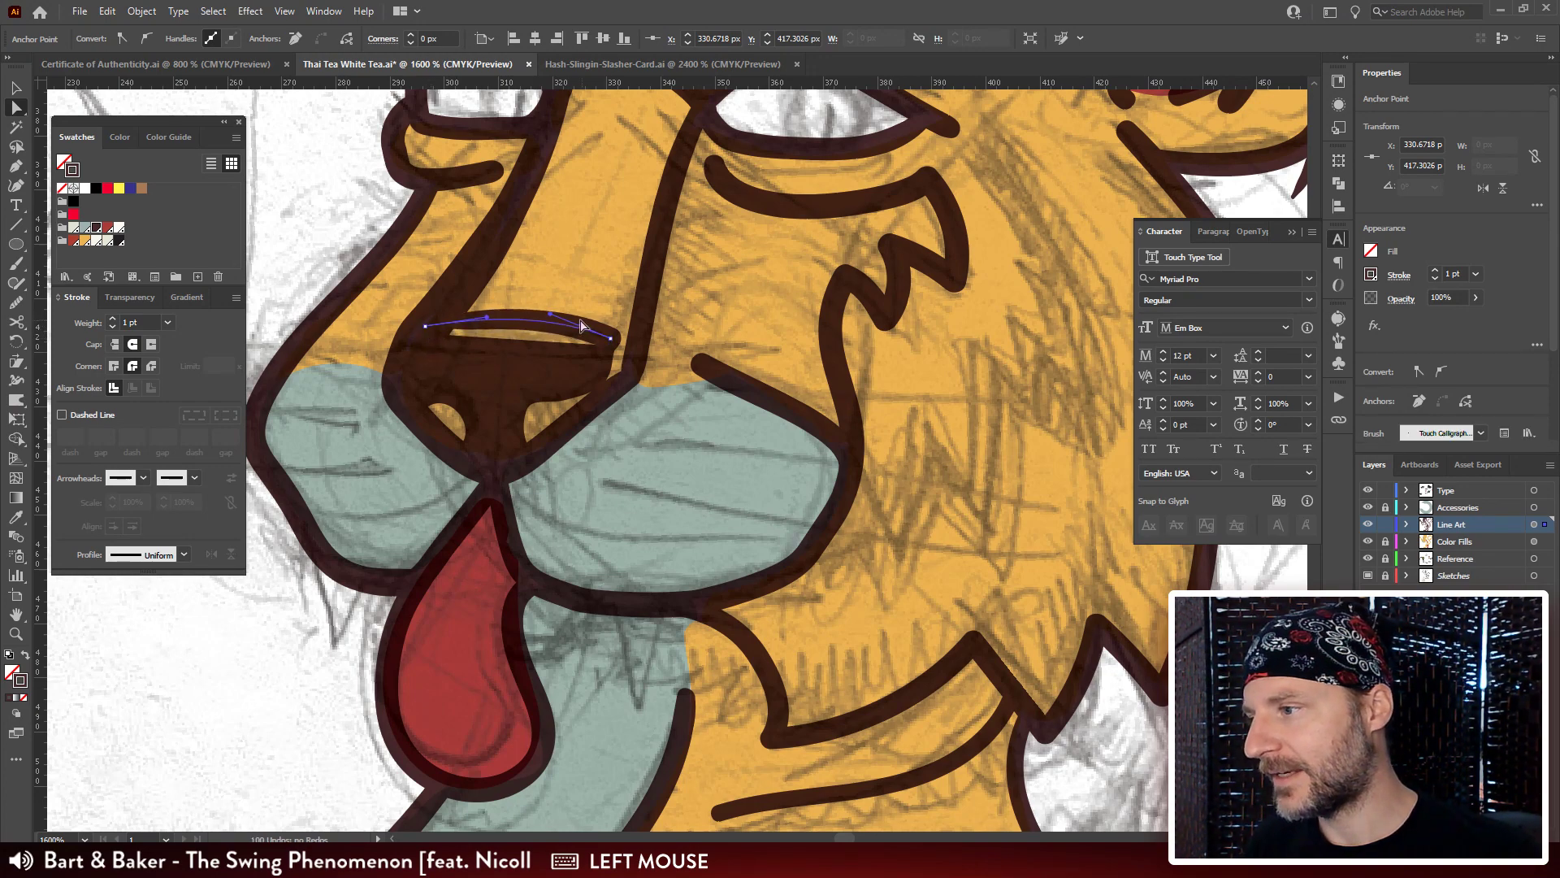
left_click_drag(610, 338, 609, 335)
left_click(611, 354)
key("ctrl+r")
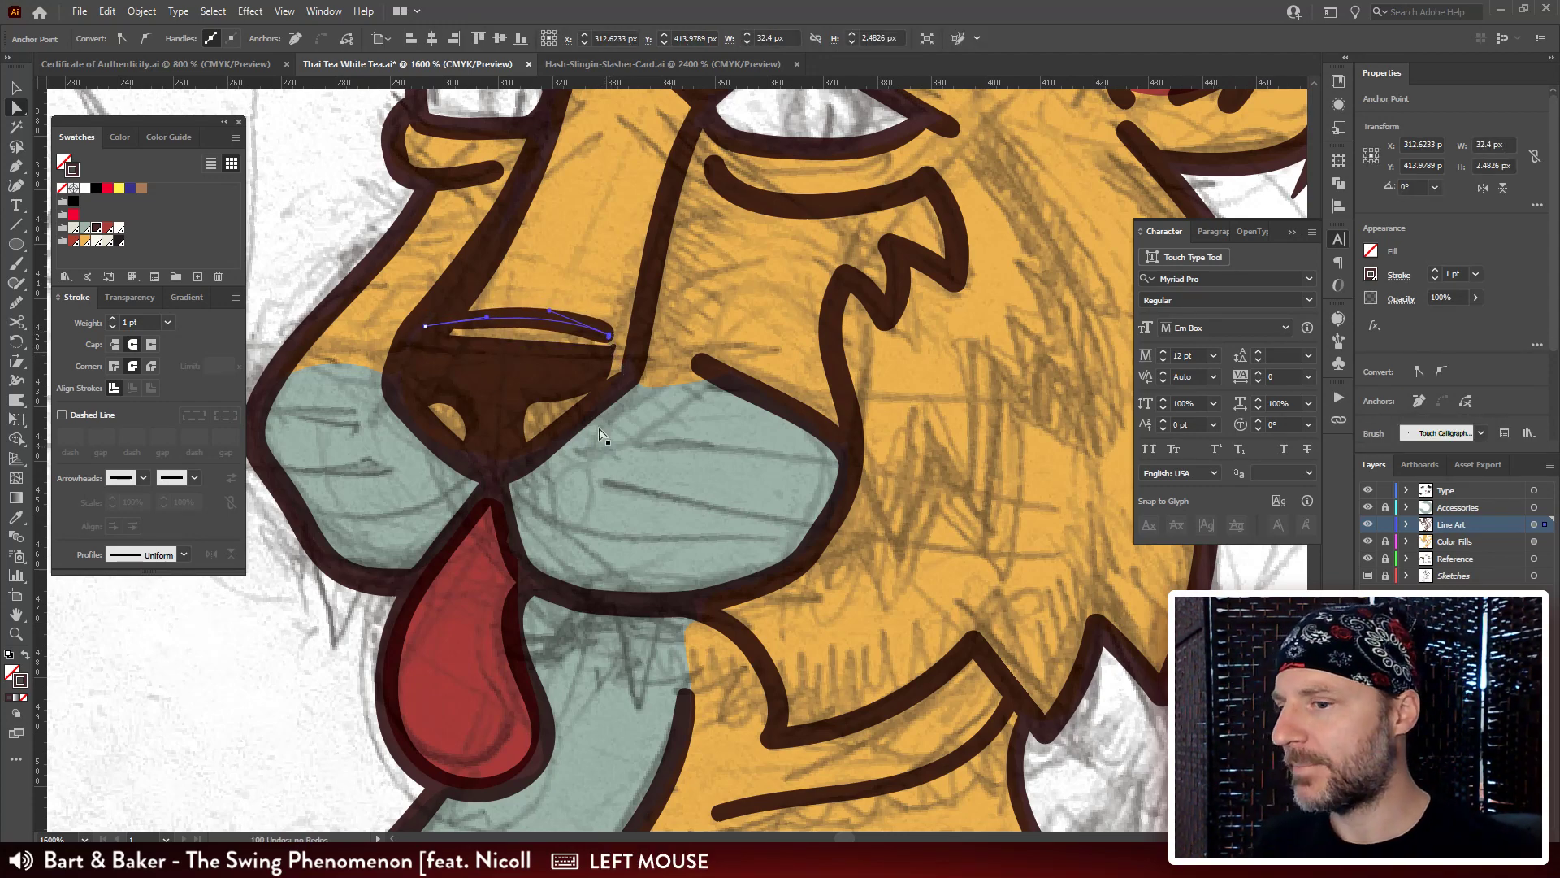
Apply the Basic brush to the nose's top line, with a 4 pt stroke weight and a lens-shaped width profile tapering at both ends.
left_click(1339, 341)
left_click(1238, 373)
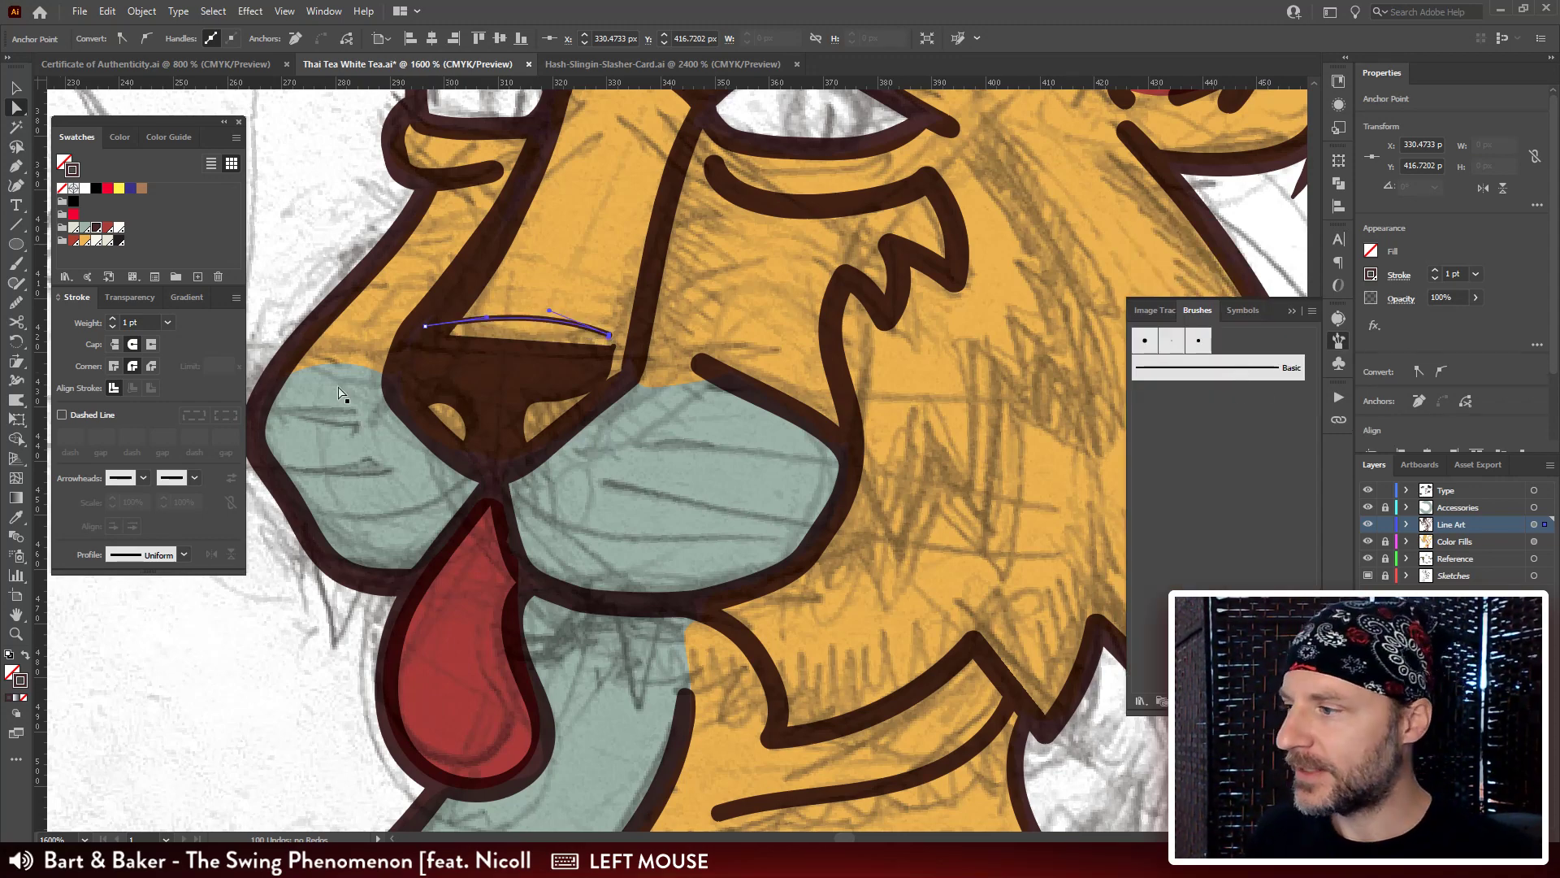
left_click(149, 344)
key("Up")
key("Up")
key("Up")
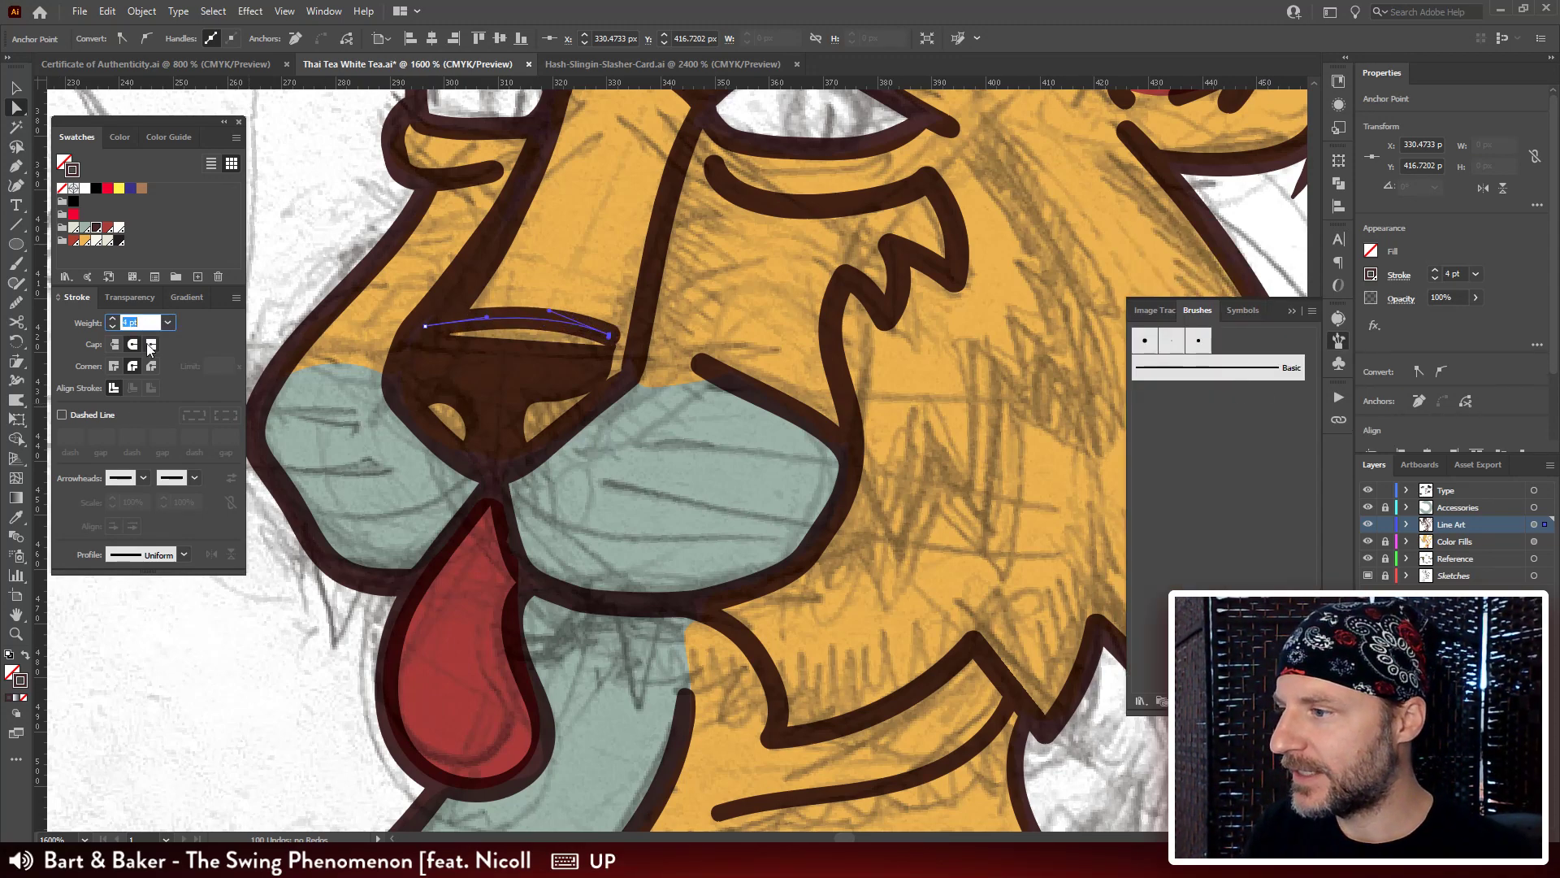
left_click(160, 553)
left_click(178, 591)
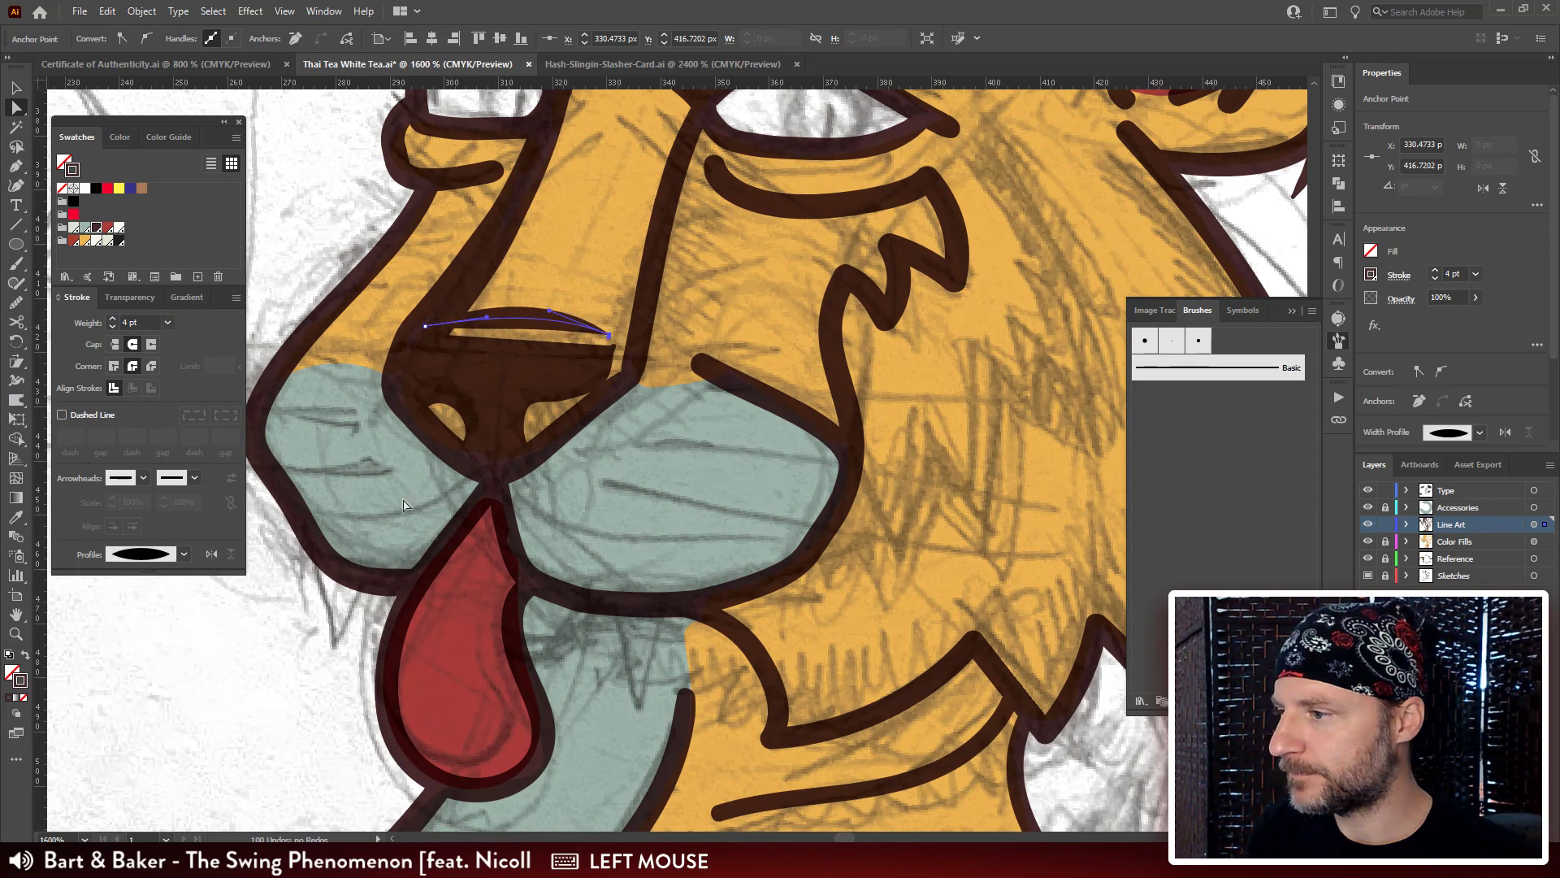
Change the width profile of the nose's top line to a fuller elongated shape with blunter ends.
left_click(184, 553)
scroll(151, 690, "down", 2)
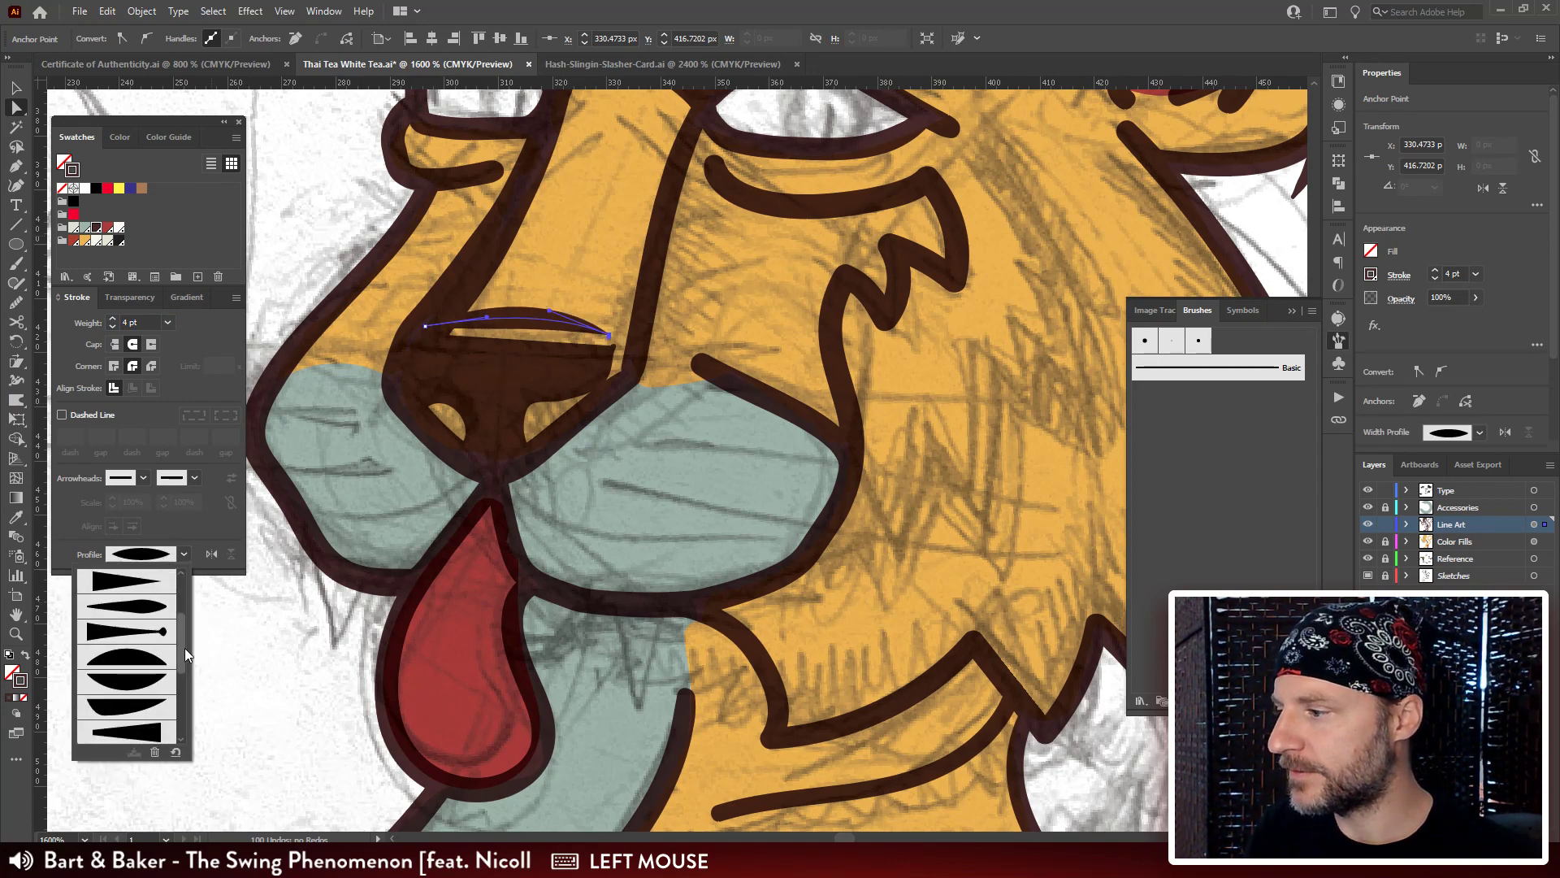
scroll(154, 719, "down", 3)
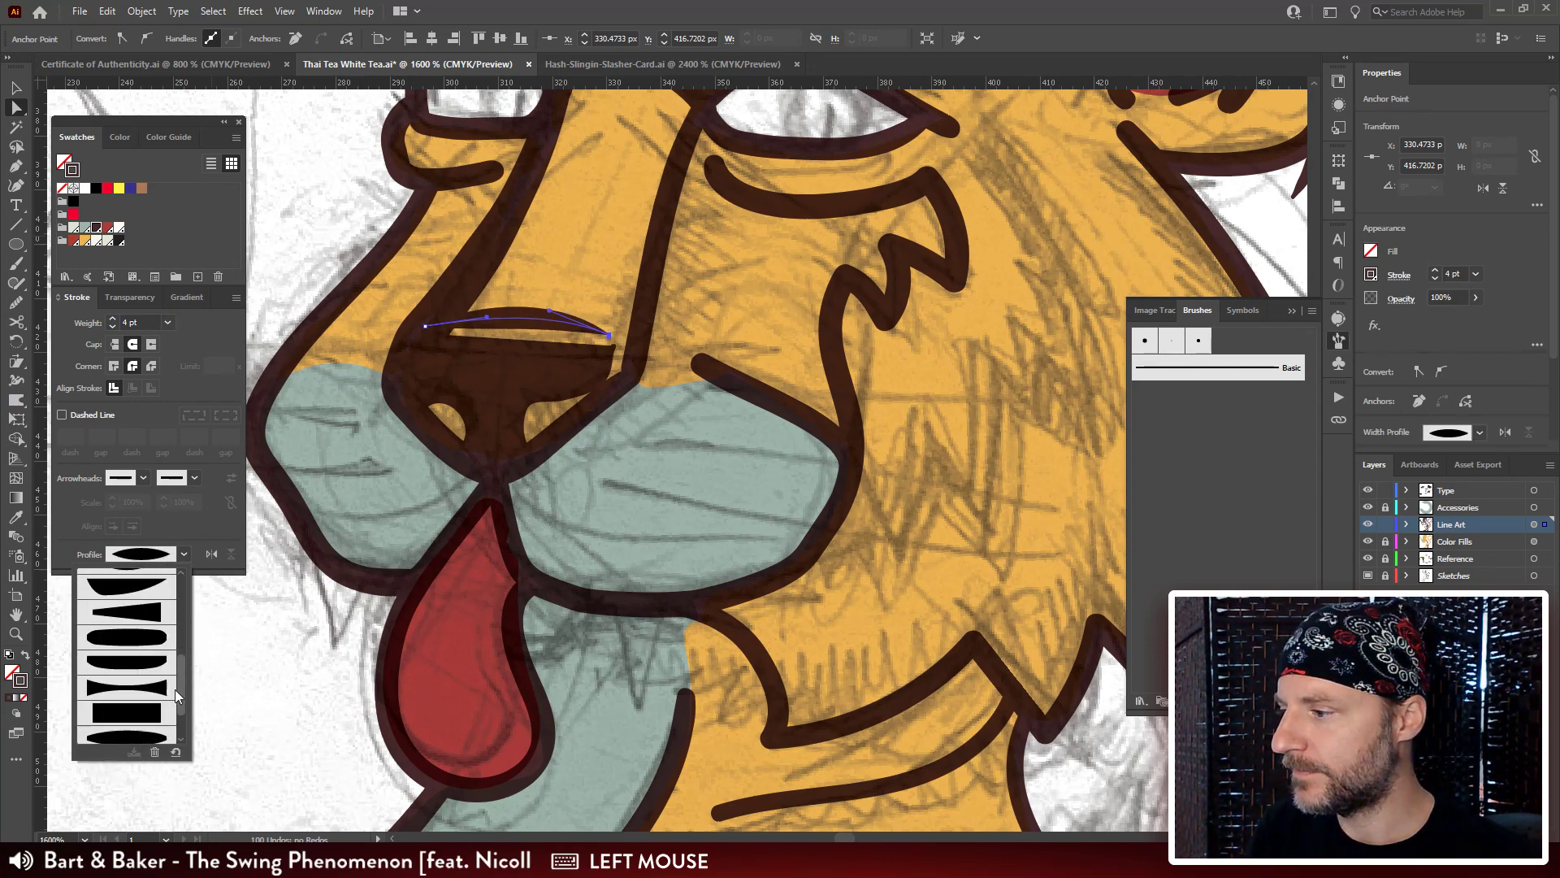
left_click(162, 719)
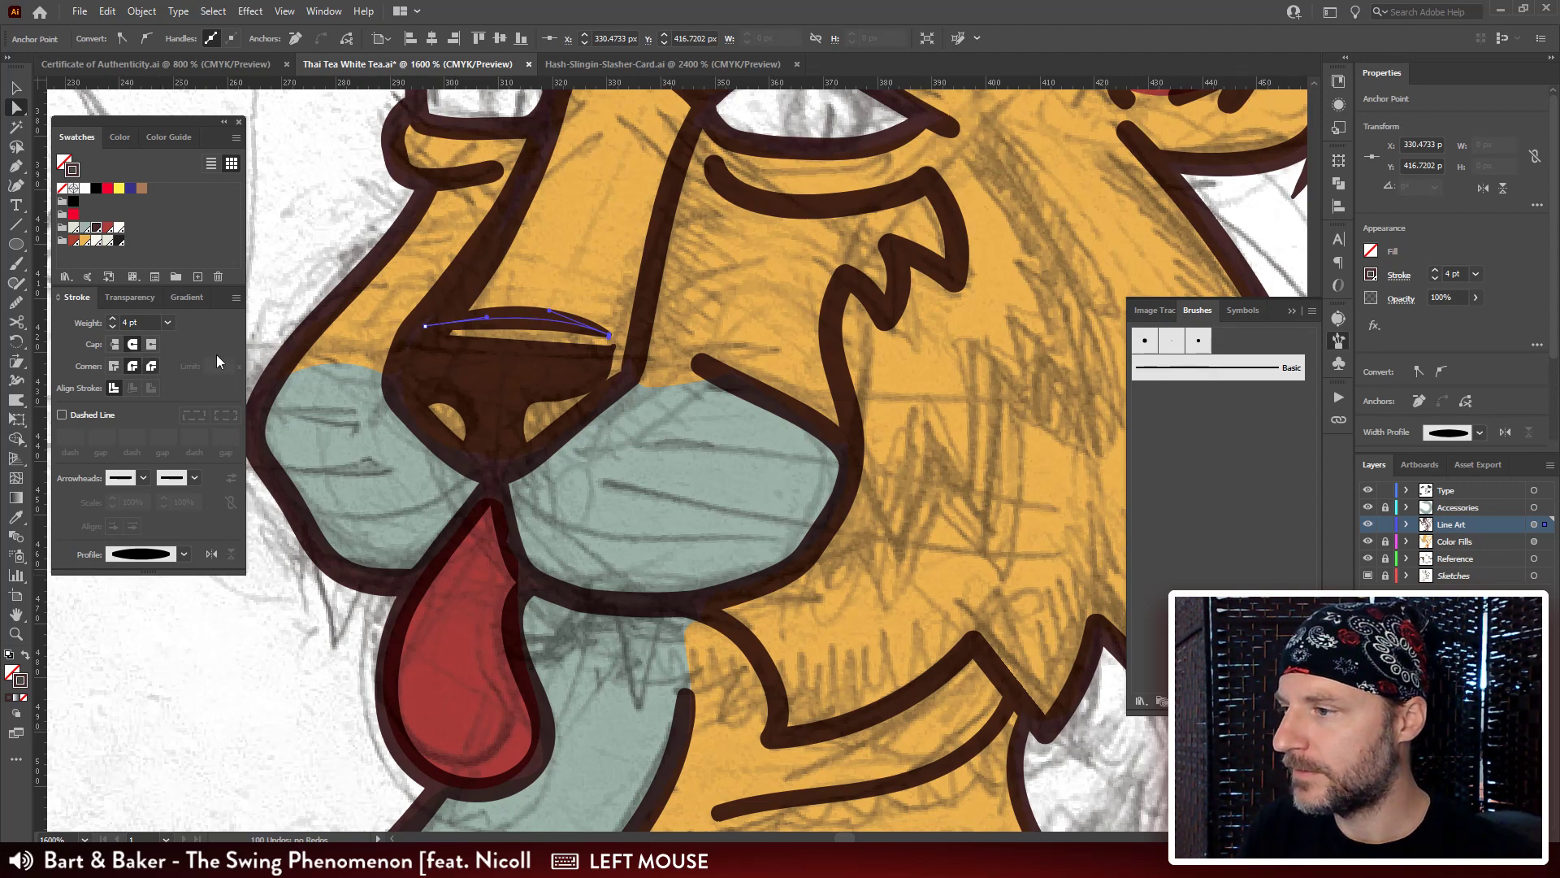
Reposition the nose shape's two upper corner anchors and its adjacent side anchor, leaving a clearer gap below the curved top line.
left_click(615, 349)
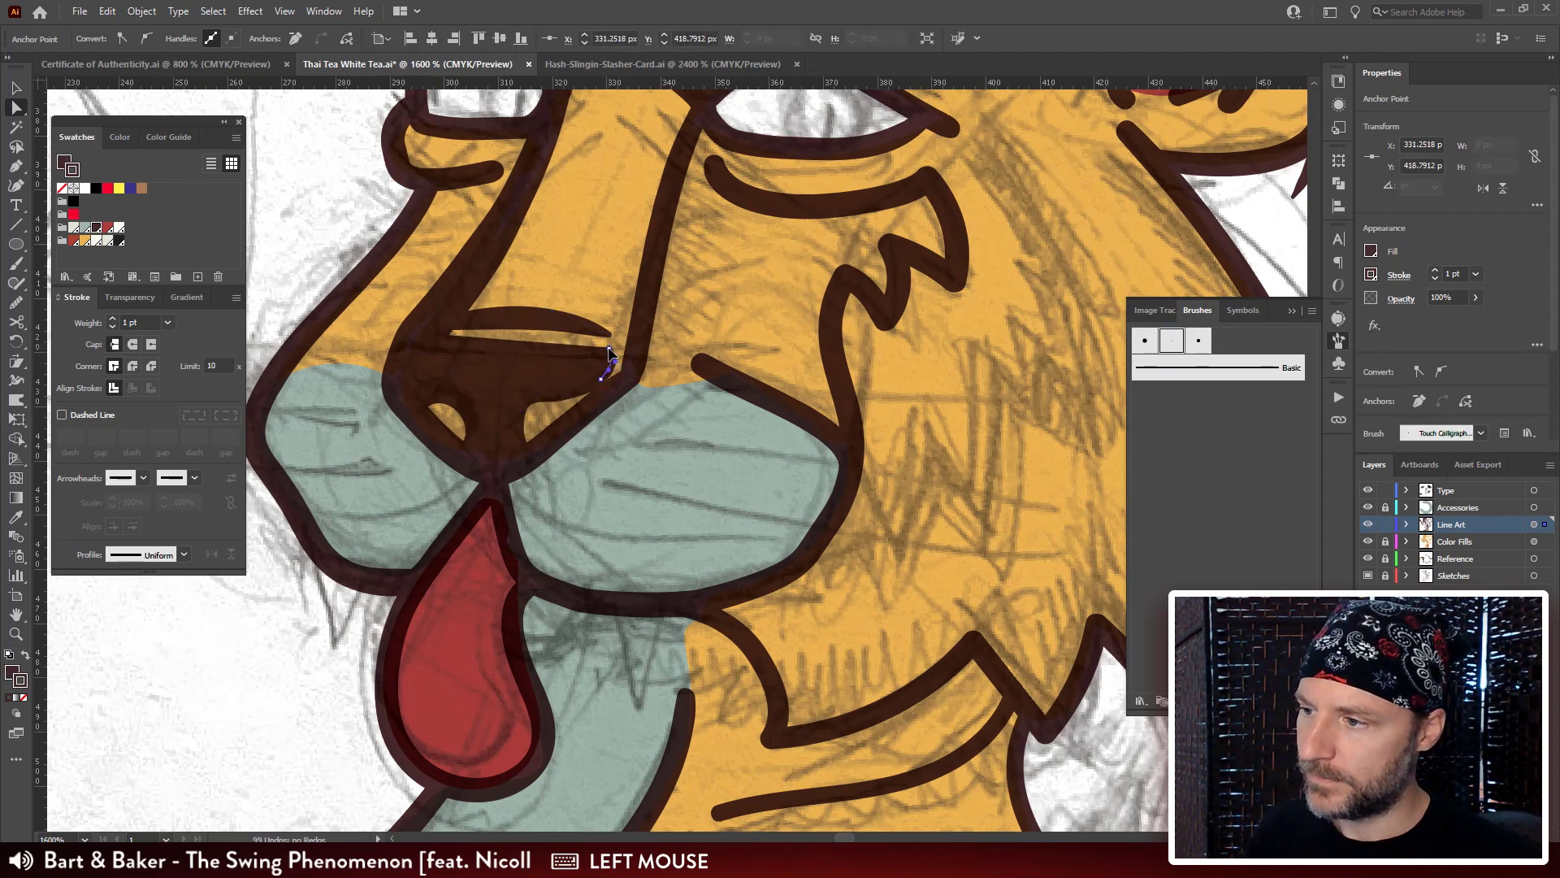
left_click_drag(608, 350, 607, 348)
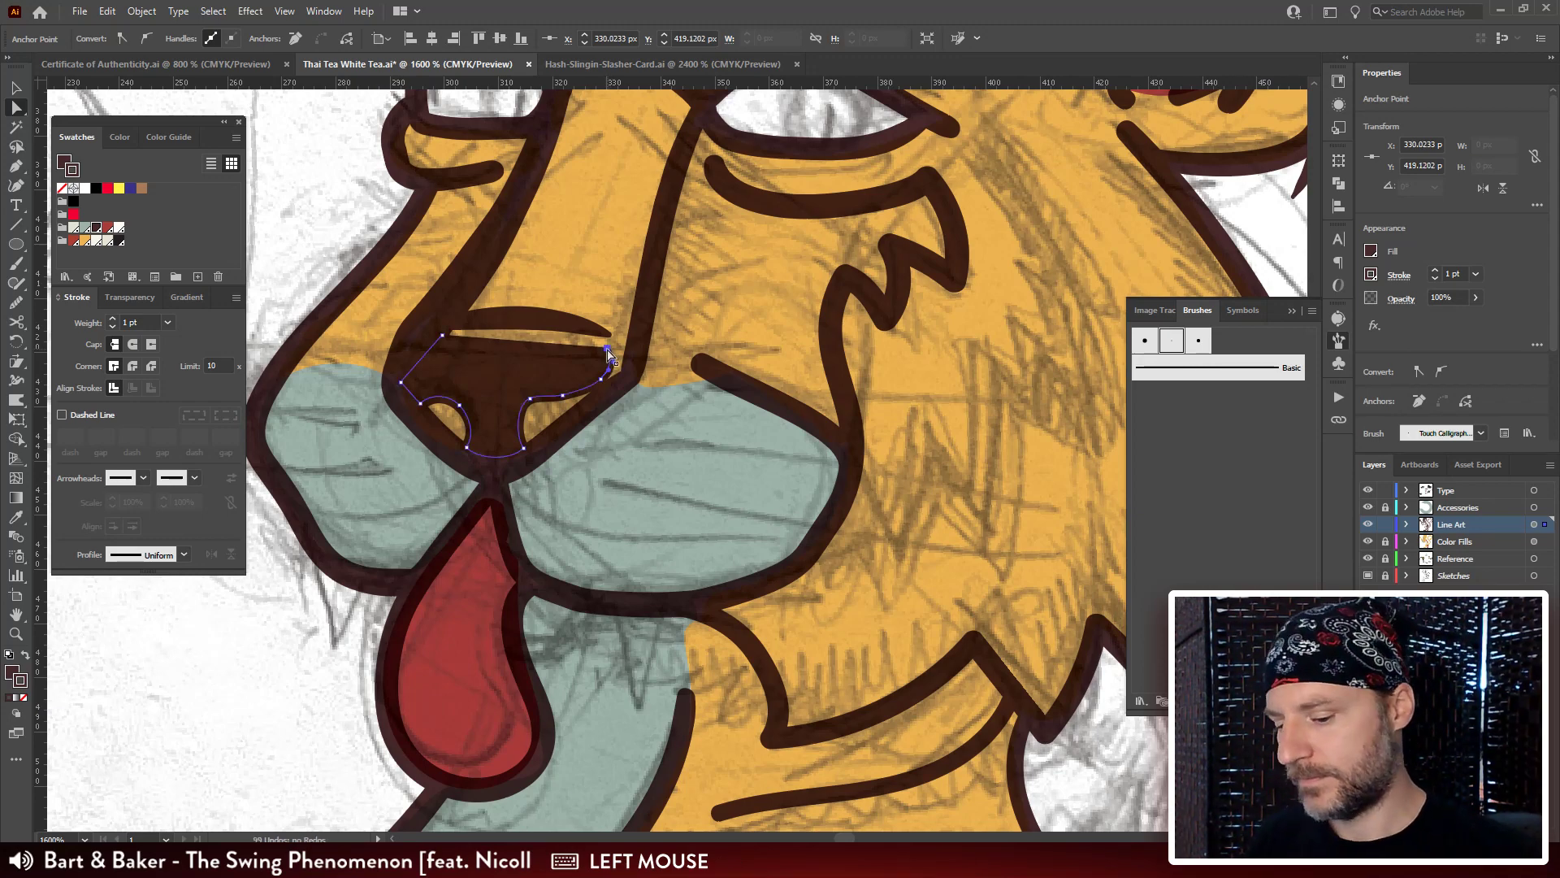
key("p")
left_click(443, 336)
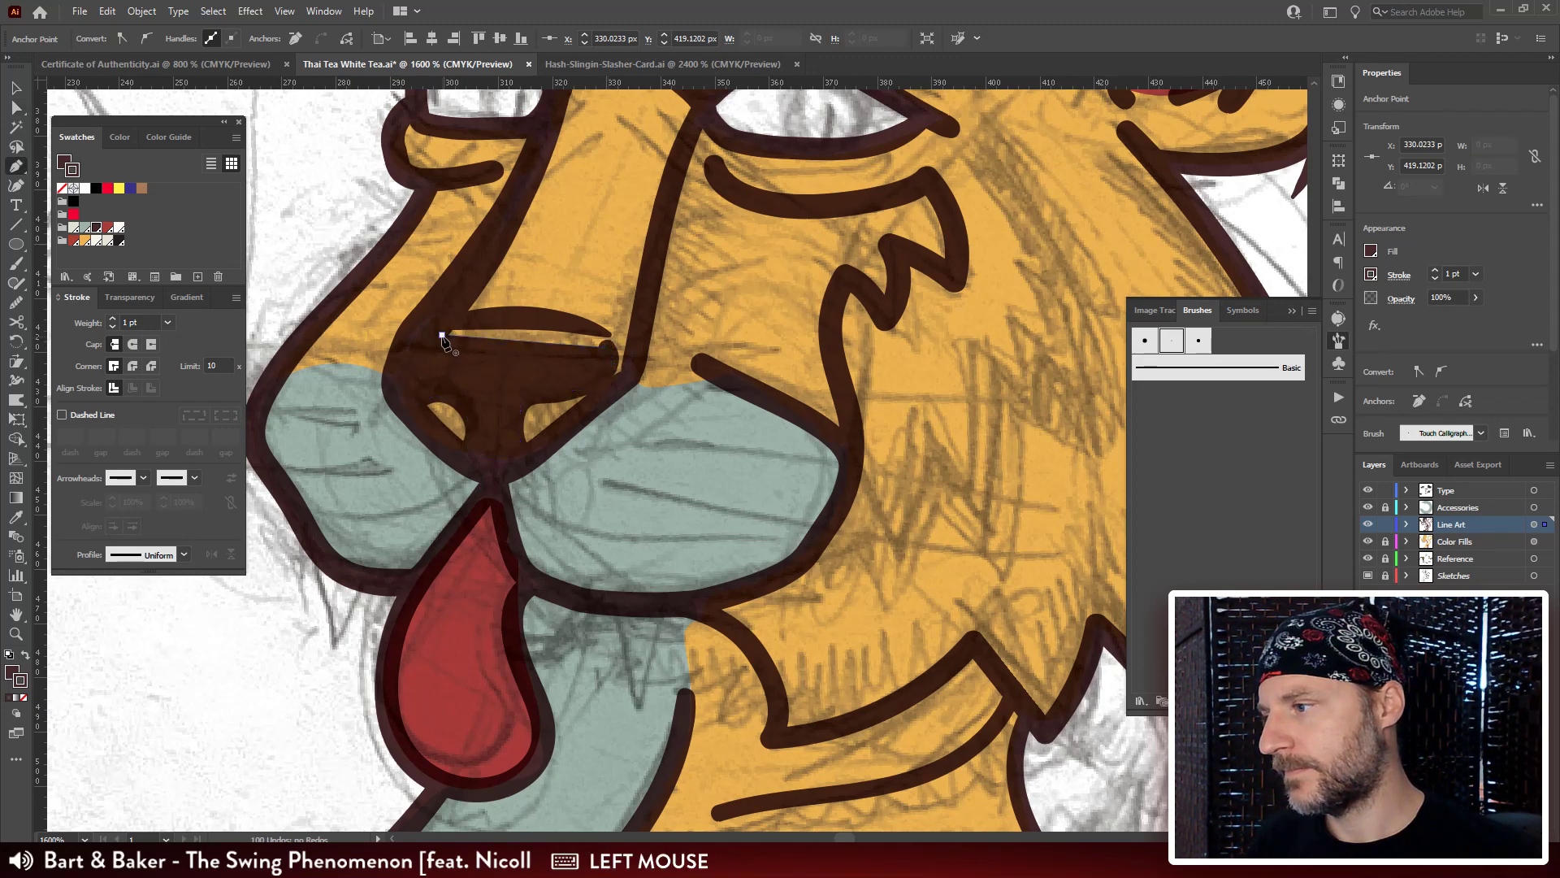
left_click_drag(443, 337, 425, 347)
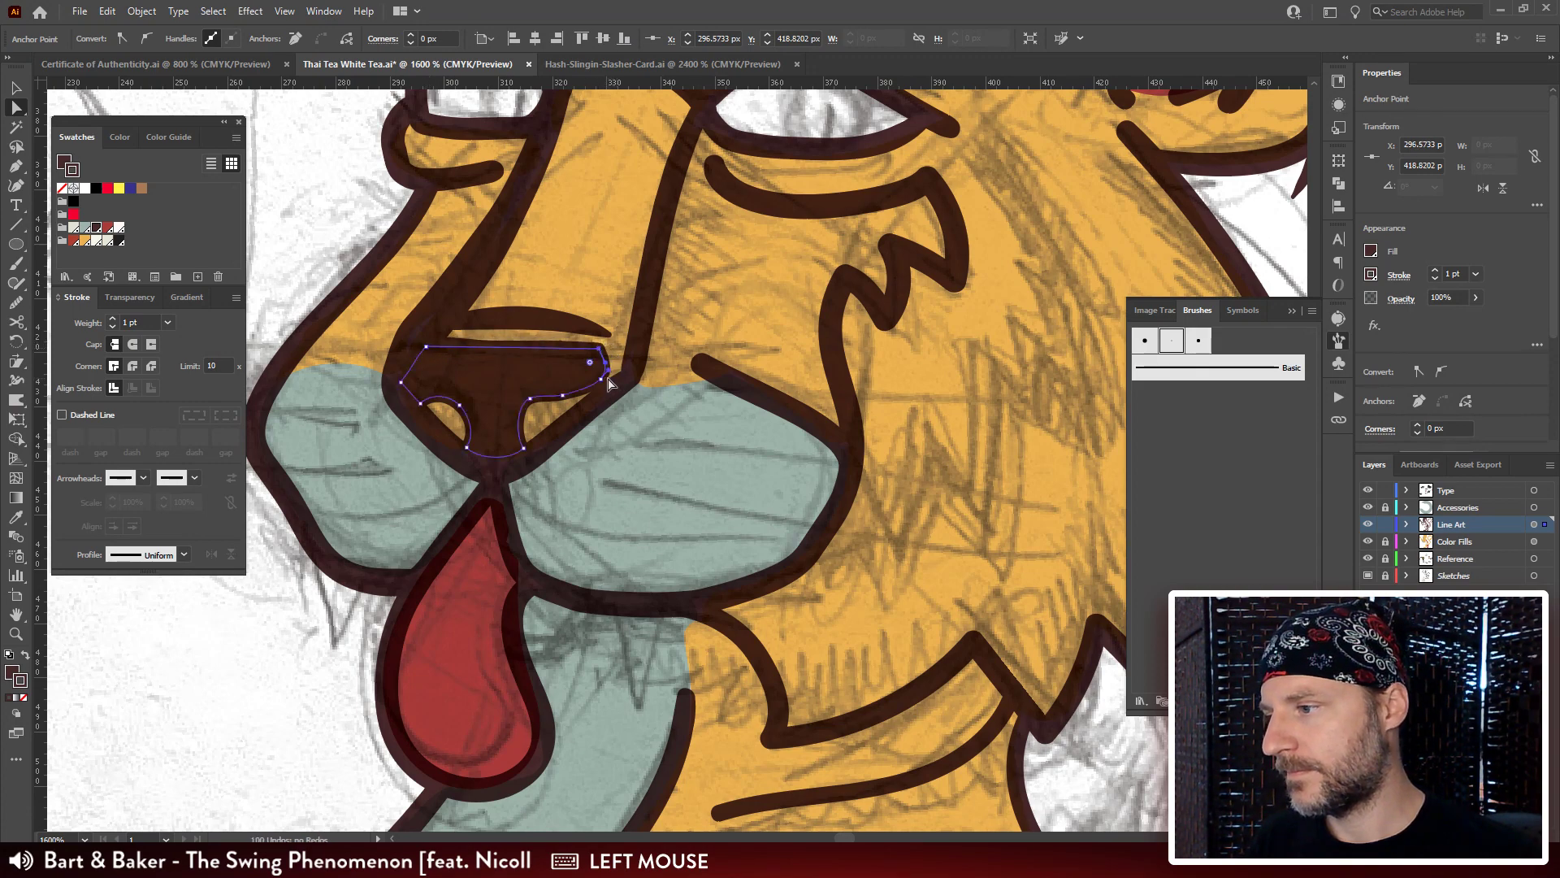
left_click(594, 382)
left_click(585, 362)
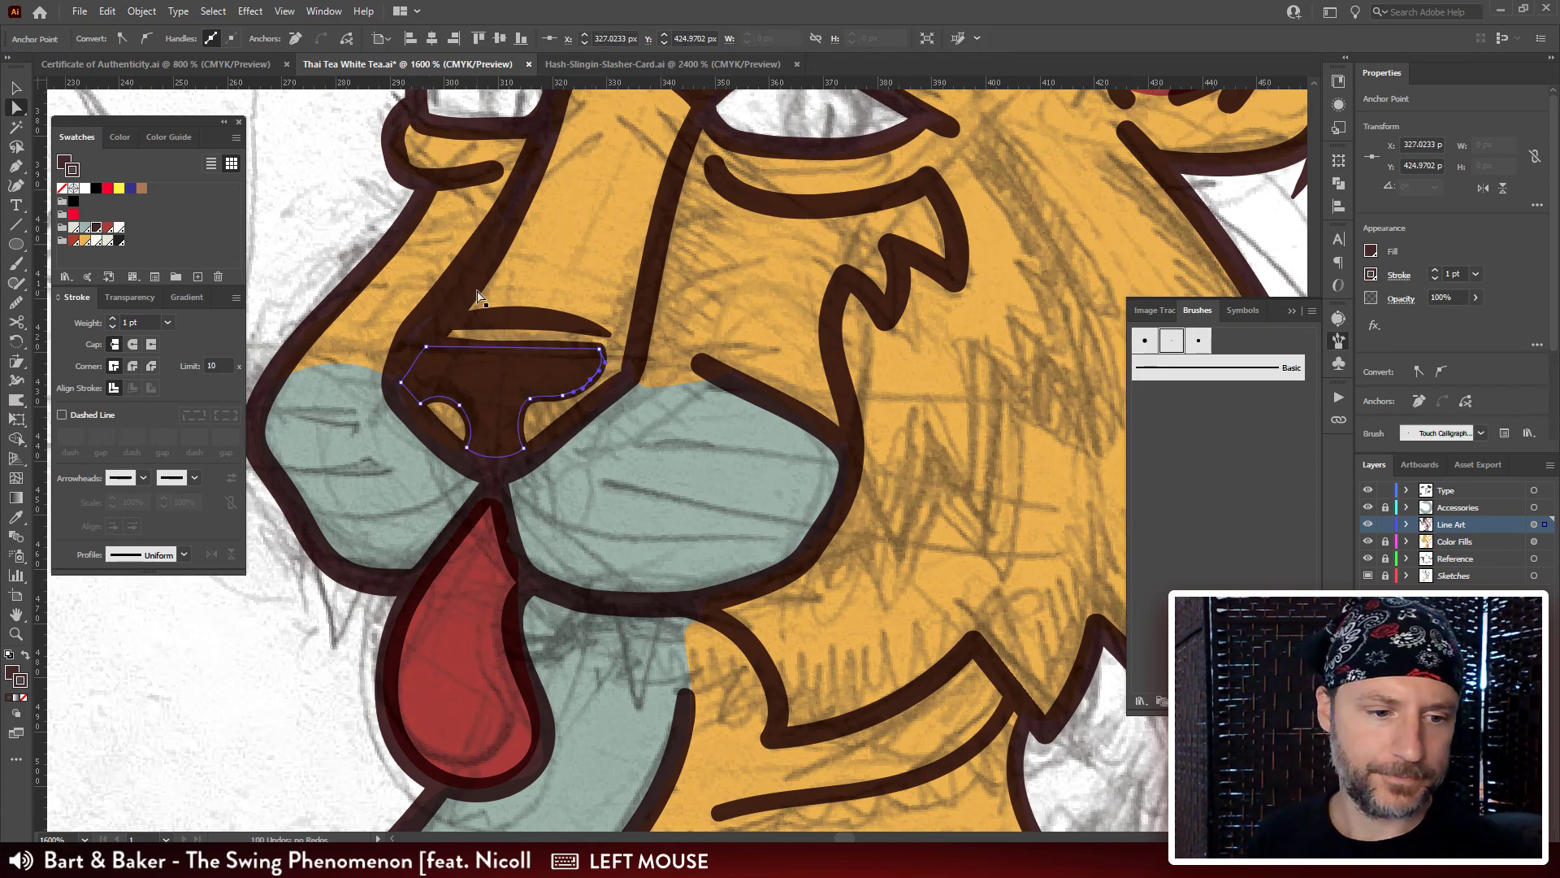
Shift both end anchors and the curve handle of the nose's top line so it sits centred over the nose shape.
left_click_drag(654, 329, 744, 339)
left_click(515, 349)
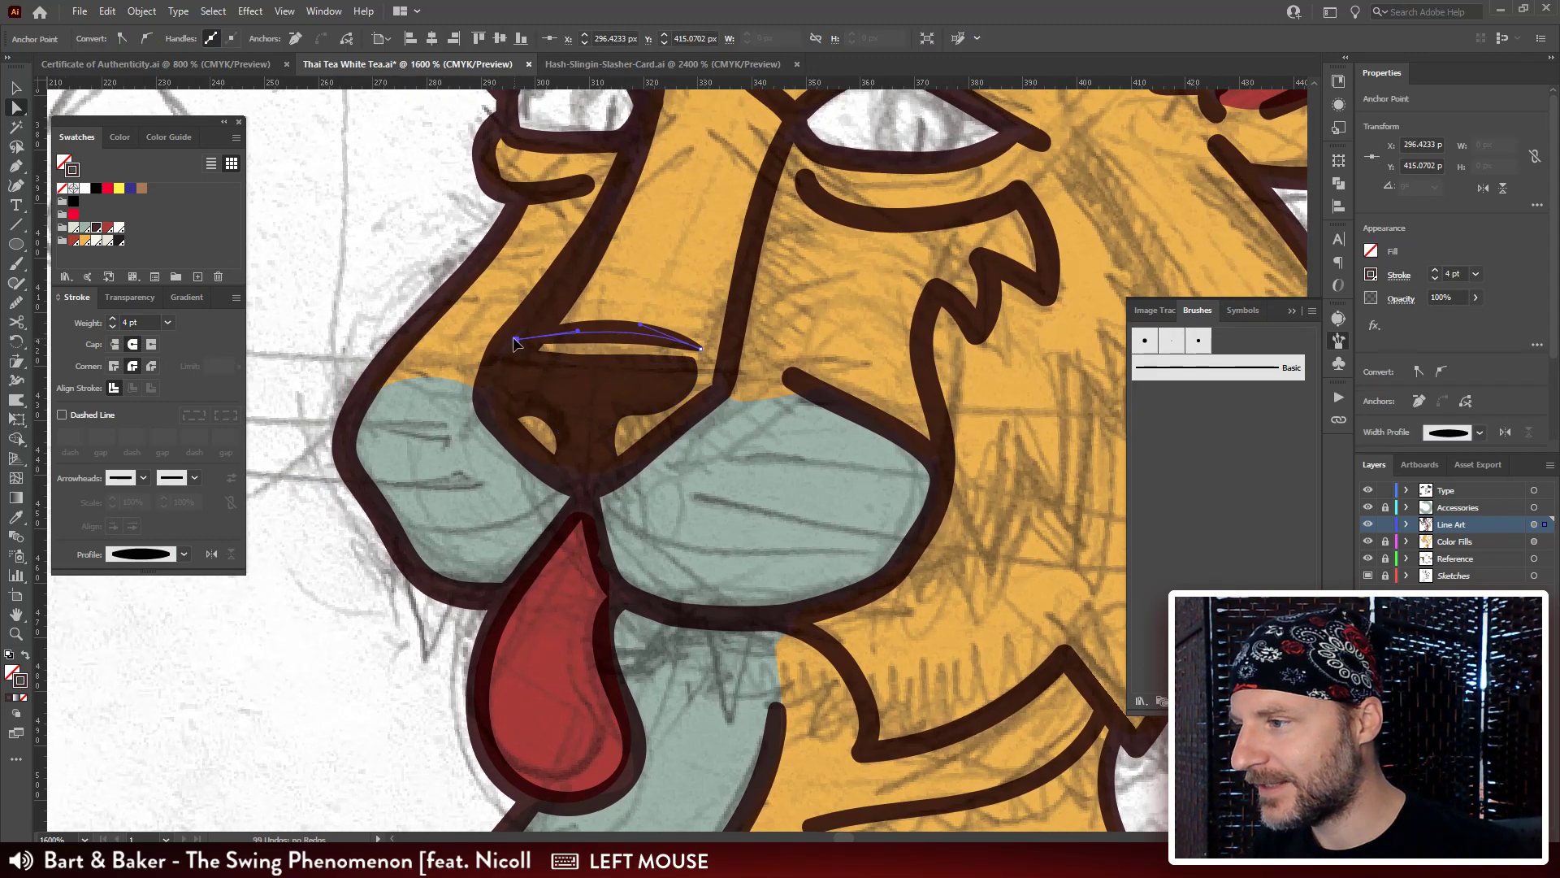
left_click_drag(515, 350, 503, 350)
left_click_drag(700, 350, 689, 349)
left_click_drag(567, 336, 541, 333)
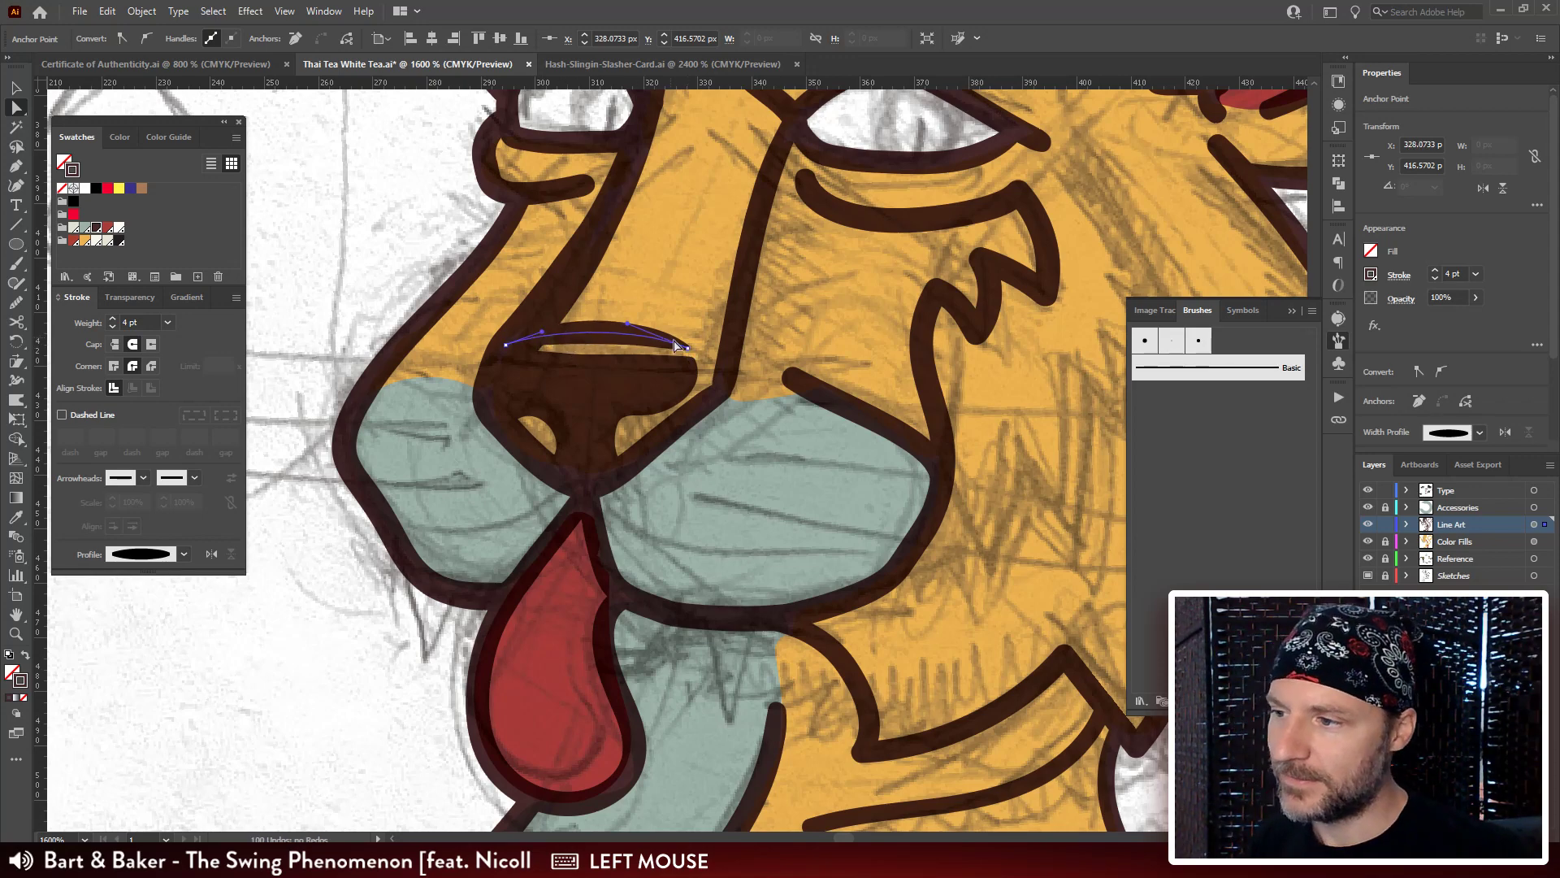
left_click_drag(689, 355, 683, 356)
Save the Thai Tea White Tea document and collapse the floating Brushes panel to clear the artwork view.
key("ctrl+minus")
key("ctrl+minus")
key("ctrl+minus")
key("ctrl+minus")
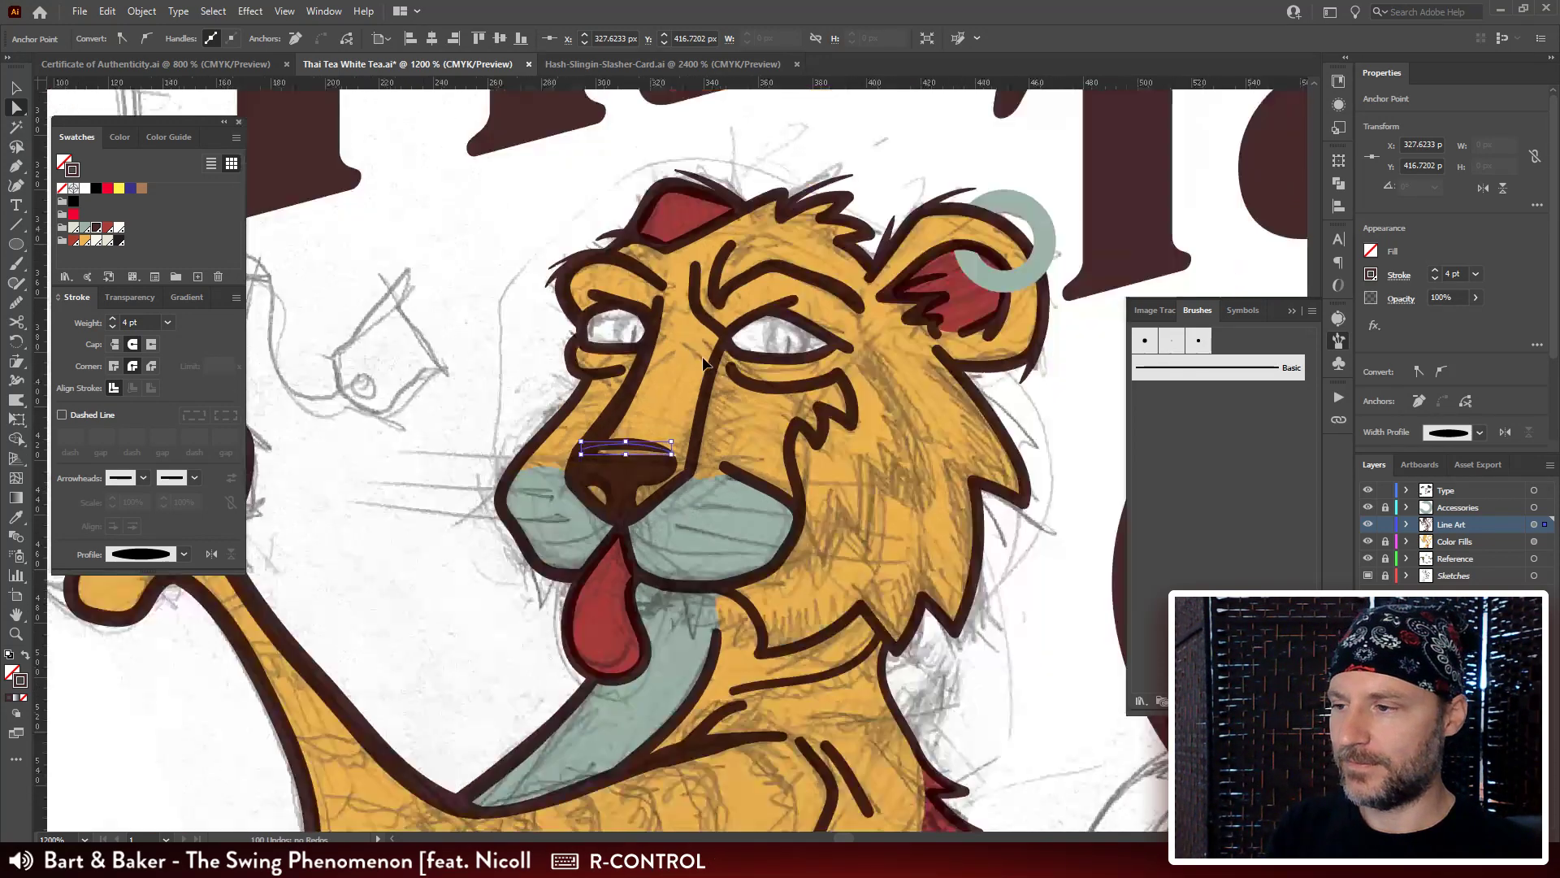
key("ctrl+minus")
left_click_drag(879, 527, 559, 355)
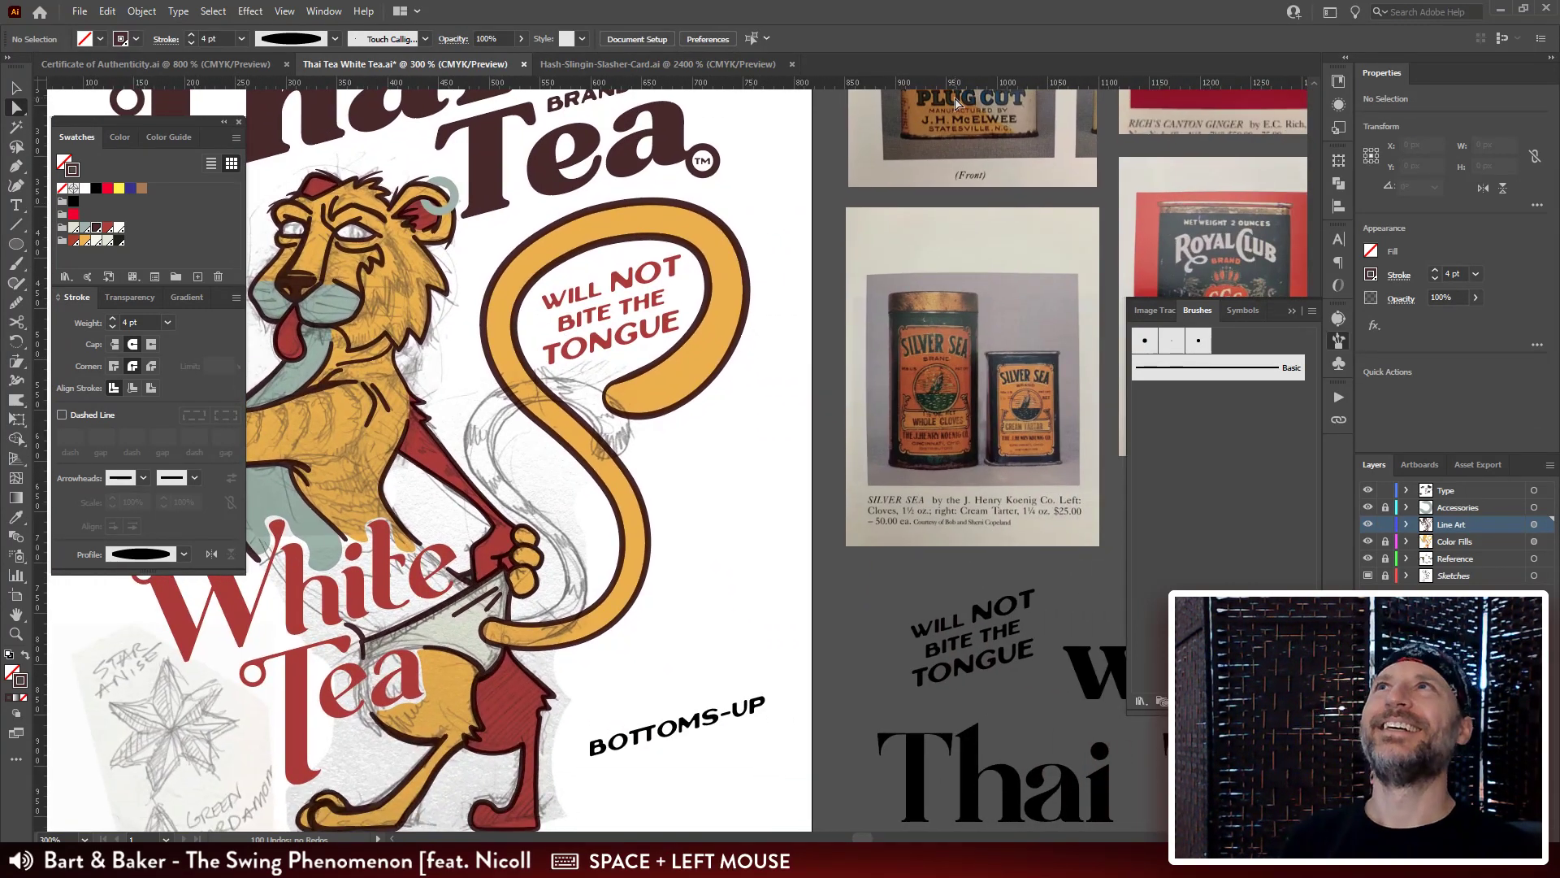
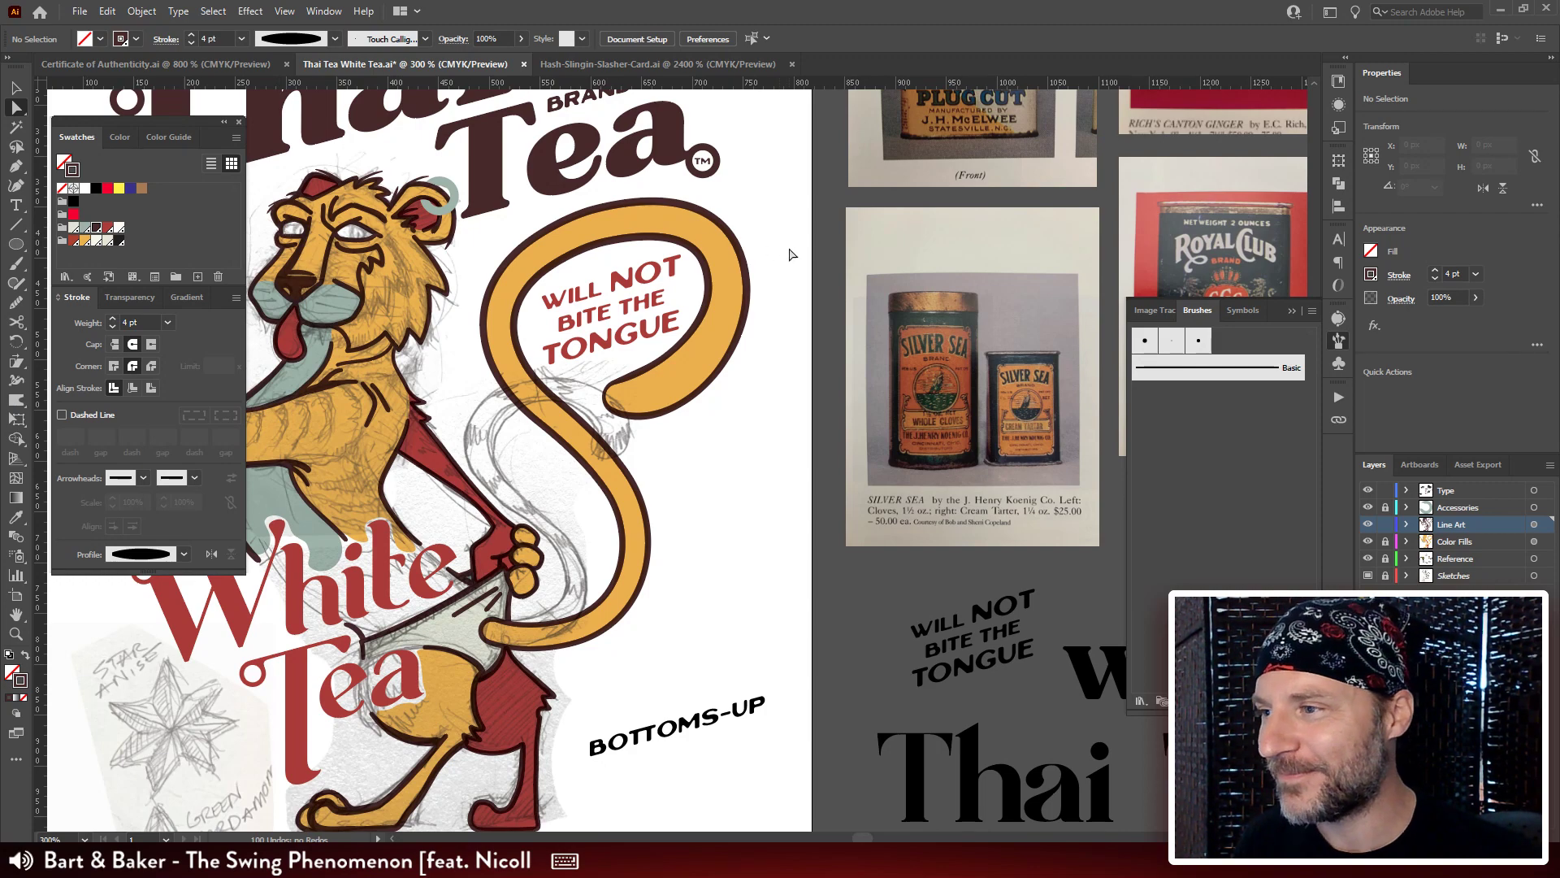
left_click_drag(793, 382, 1050, 382)
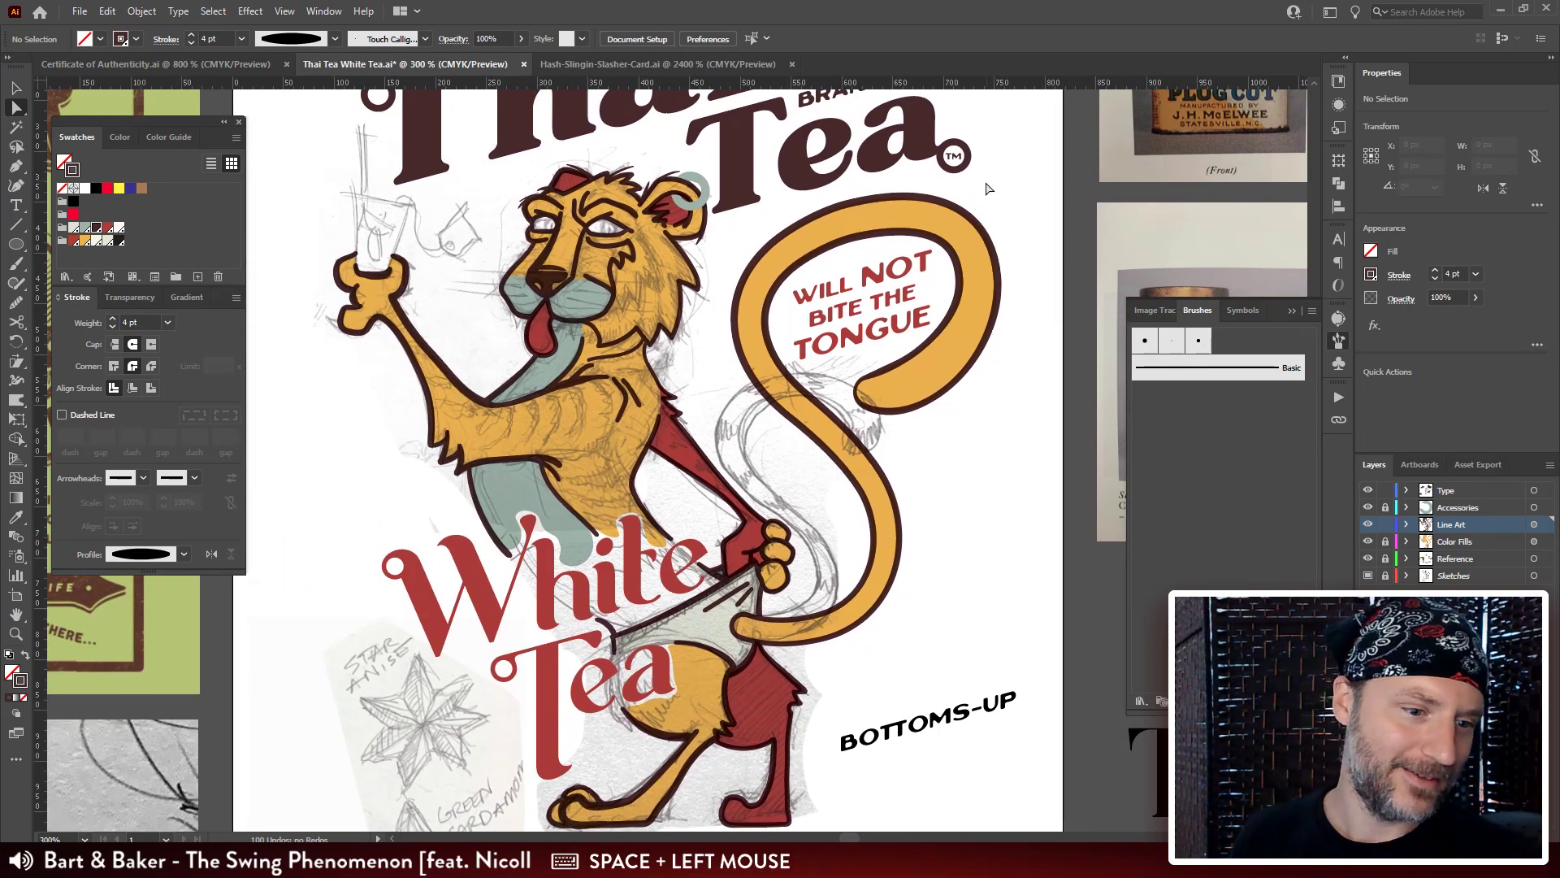
scroll(1056, 236, "down", 2)
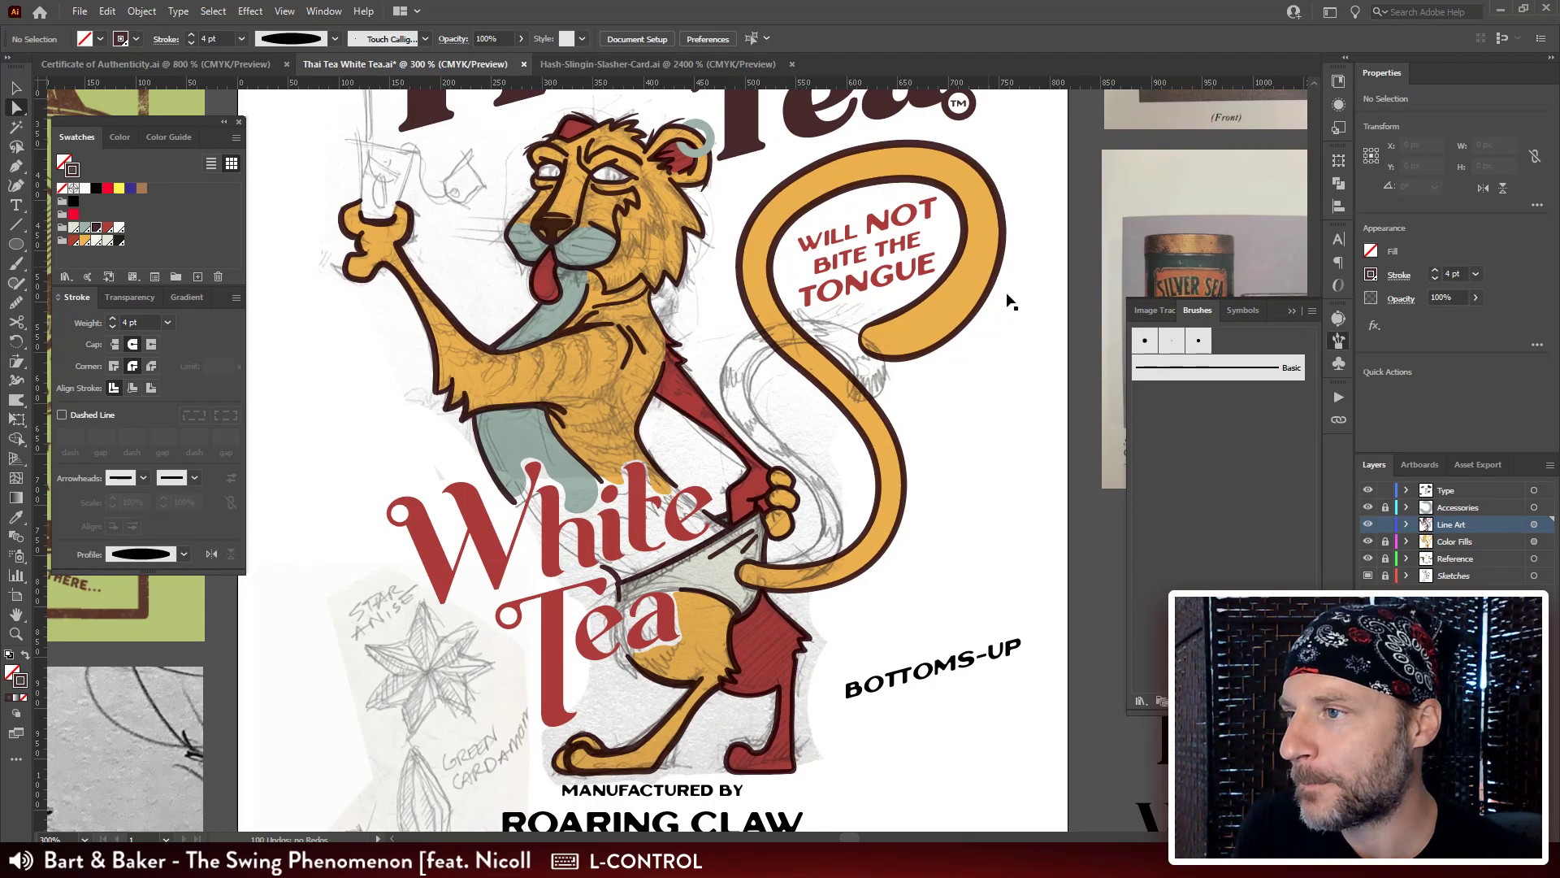
key("ctrl+s")
key("space")
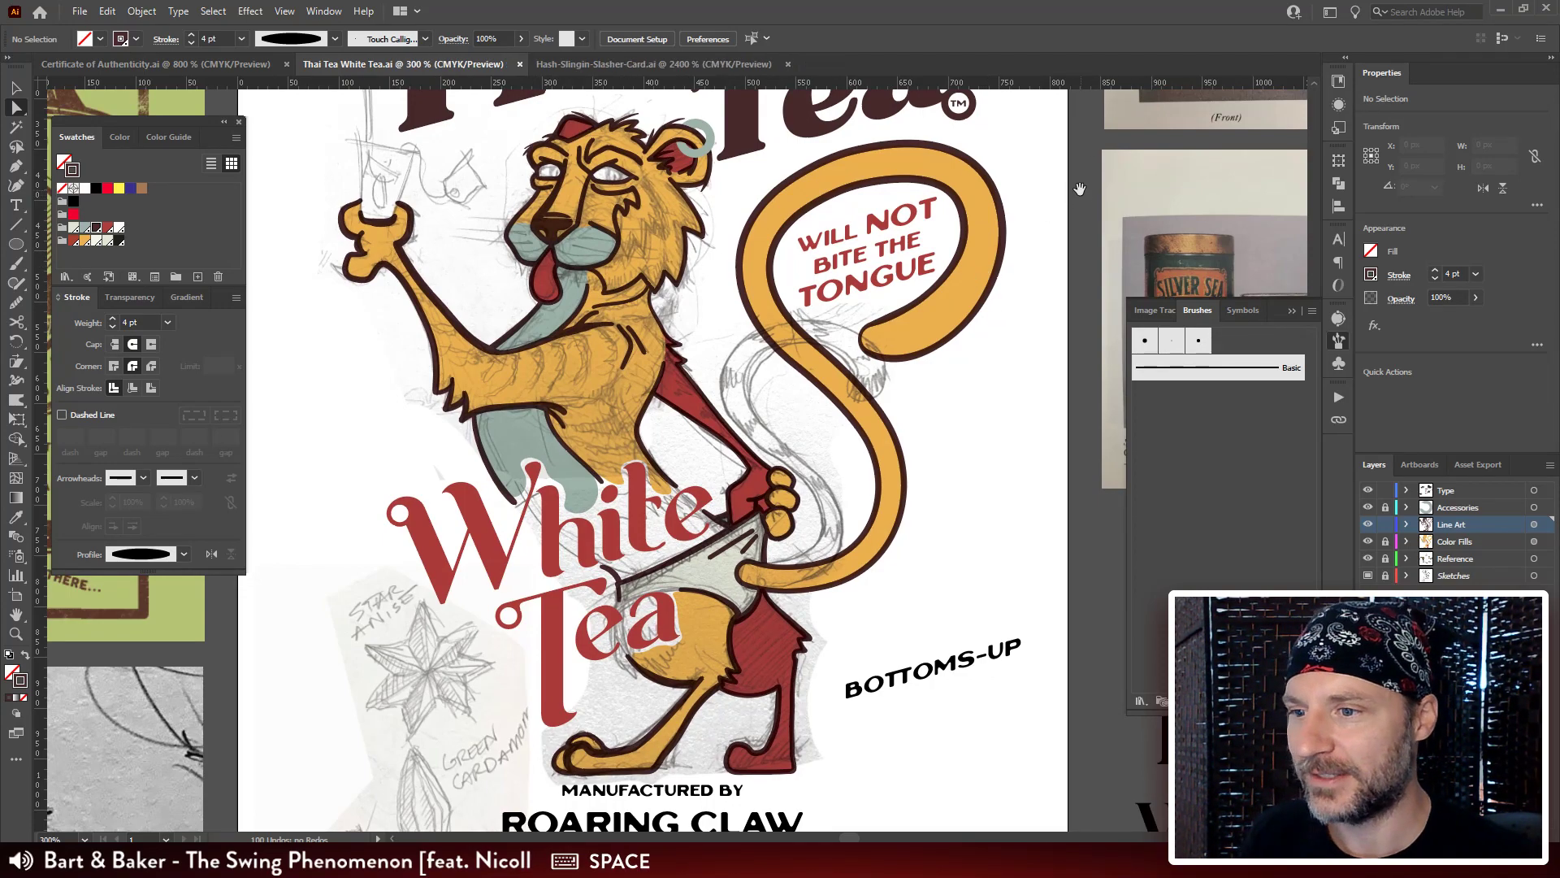
left_click_drag(1079, 188, 1076, 203)
left_click(1292, 311)
key("space")
left_click_drag(865, 290, 924, 315)
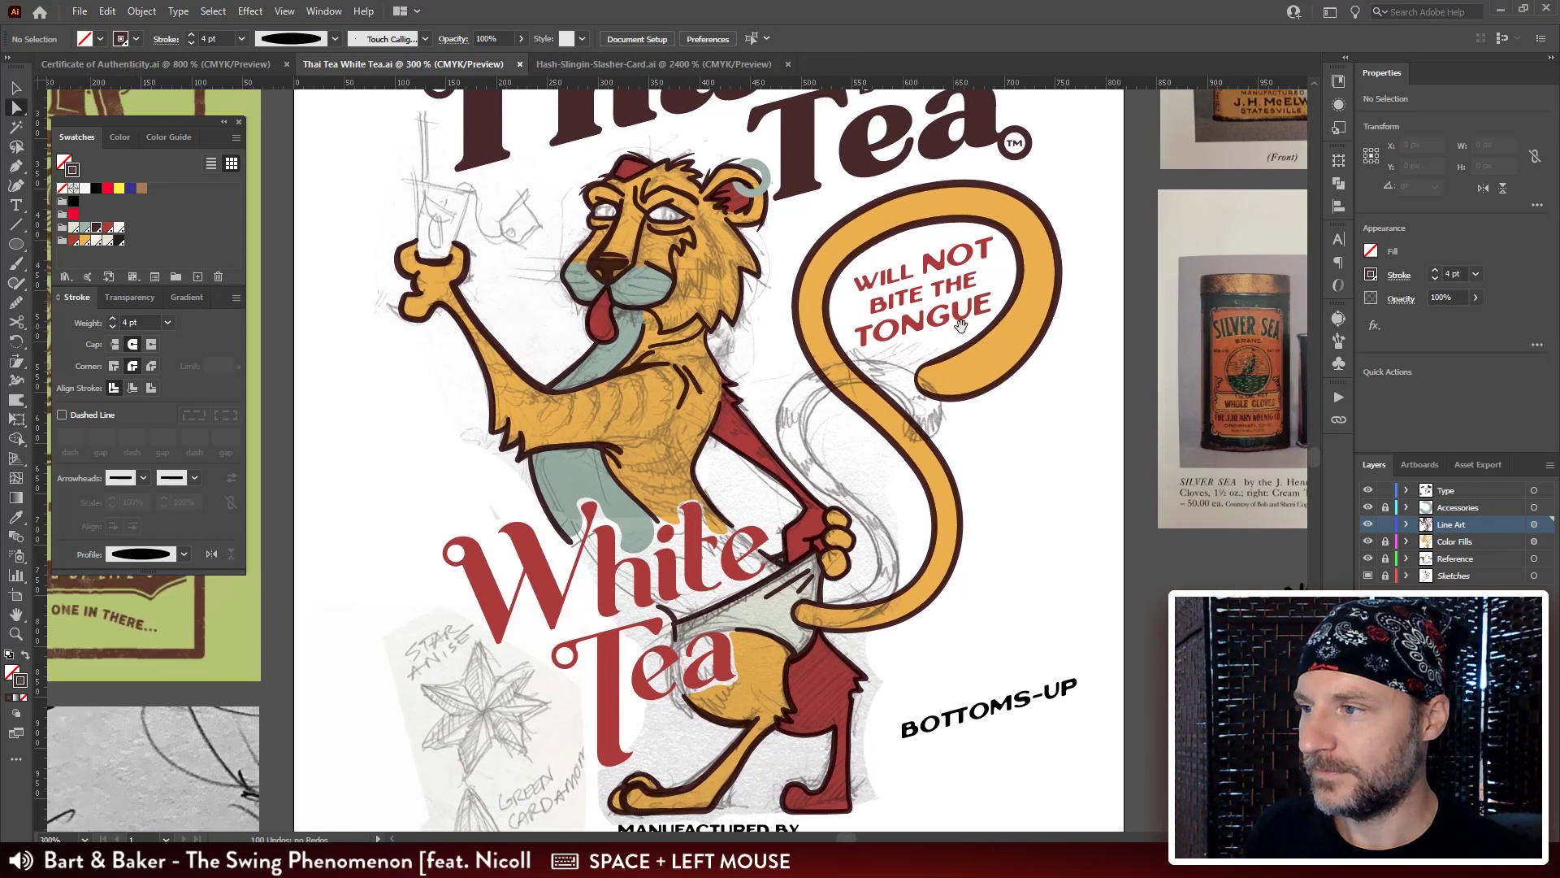
Try a short Paintbrush stroke inside the red far ear and undo it.
key("ctrl+plus")
key("ctrl+plus")
key("space")
left_click_drag(642, 89, 557, 269)
key("a")
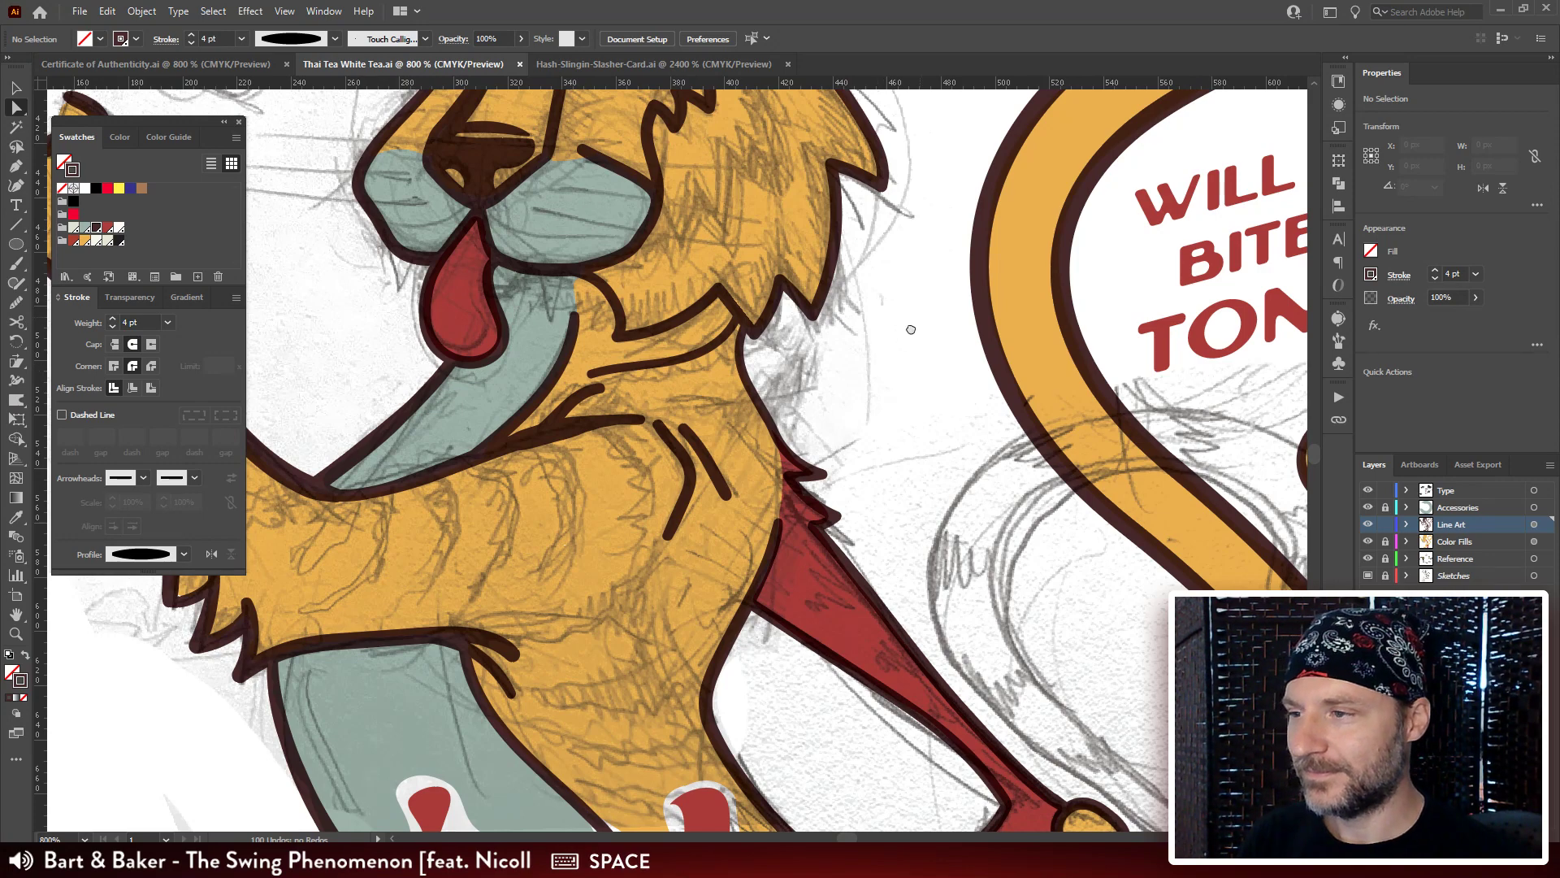
left_click_drag(909, 325, 1027, 512)
key("ctrl+equal")
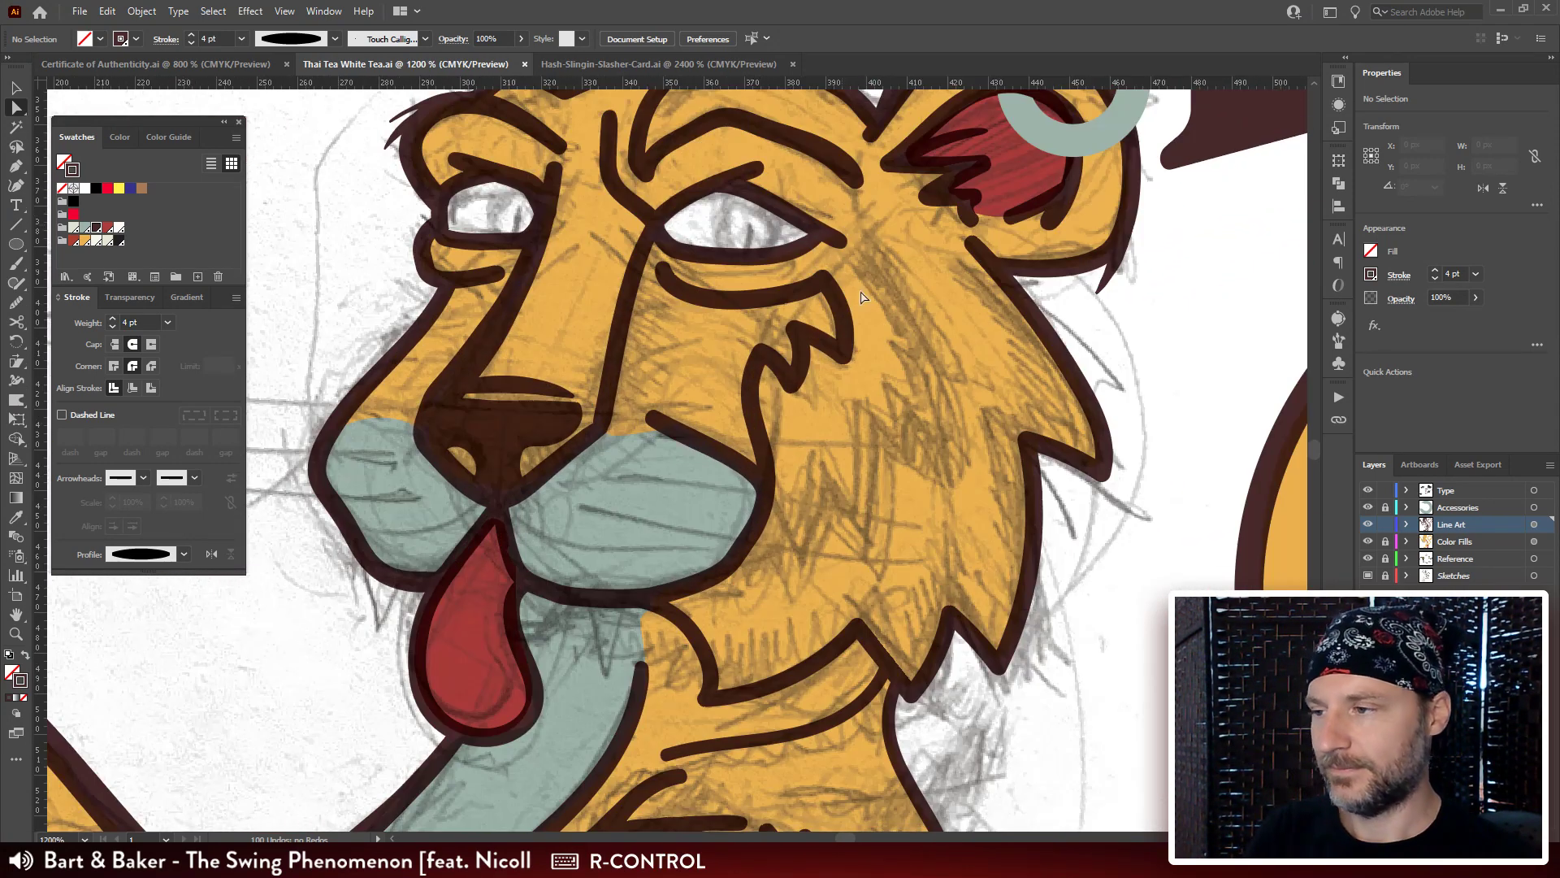
left_click_drag(794, 271, 918, 532)
key("b")
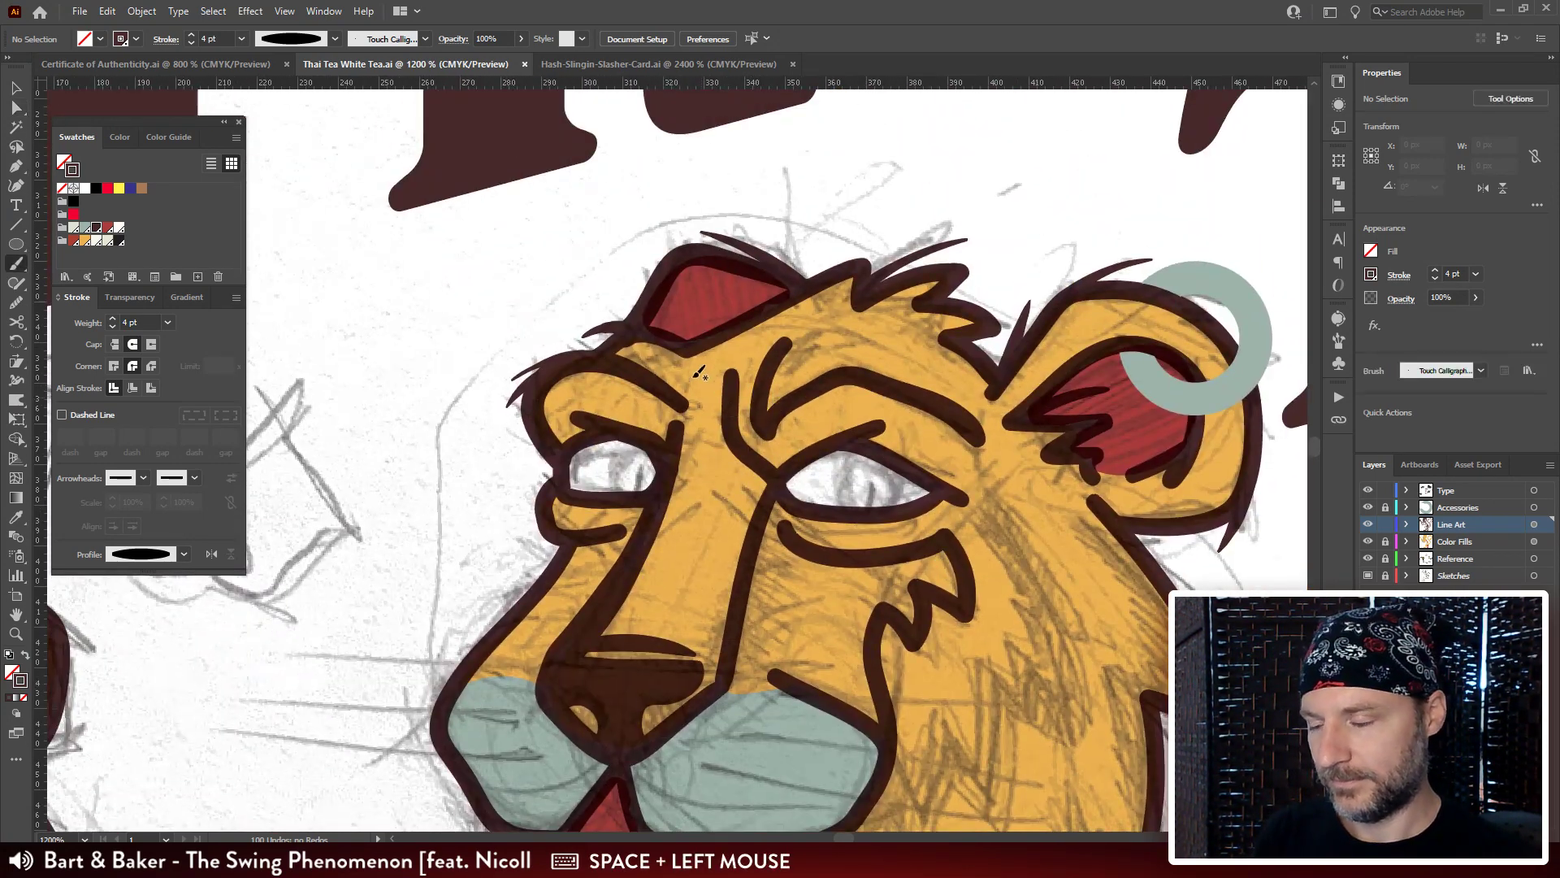
left_click_drag(674, 309, 652, 280)
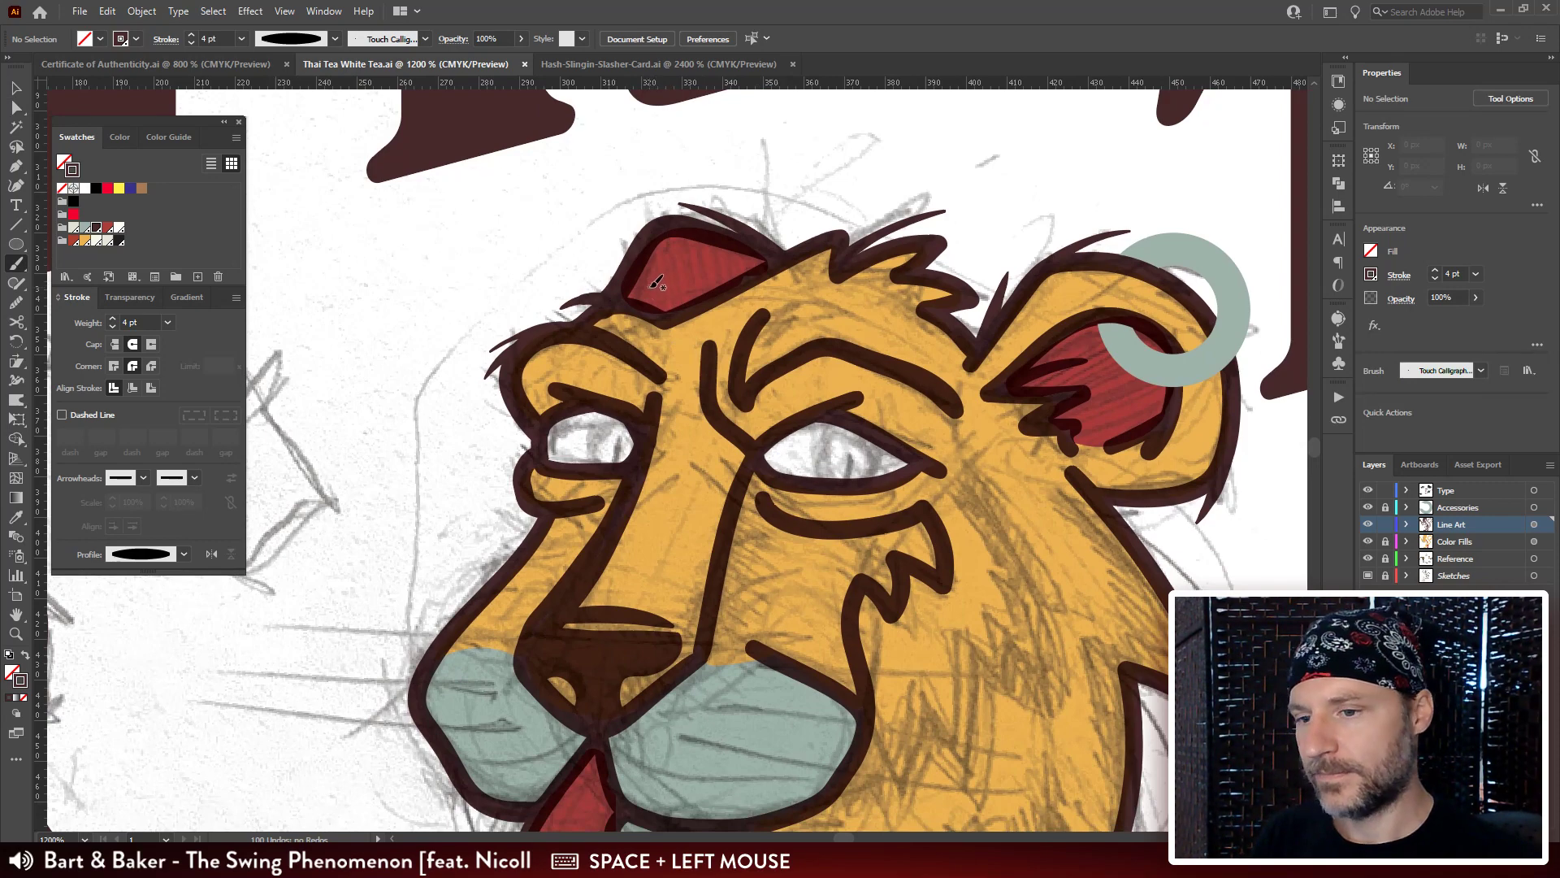
left_click_drag(650, 286, 679, 294)
key("ctrl+z")
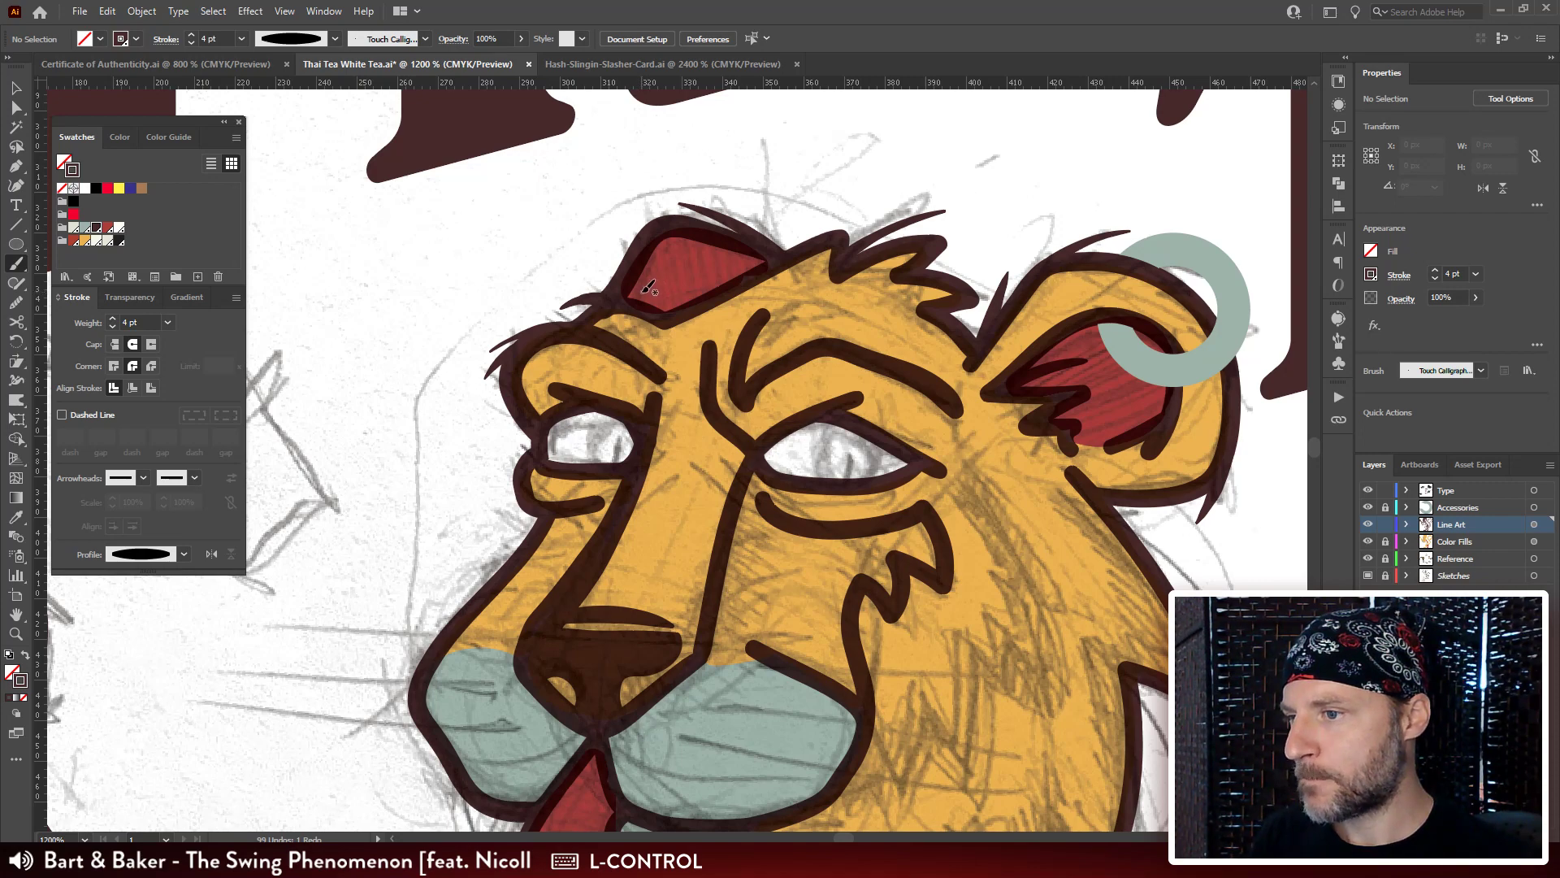
Switch to Hash-Slingin-Slasher-Card.ai and examine the fine hatching and crease lines on the character's face, sleeves and shirt.
left_click_drag(846, 272, 804, 277)
key("ctrl+minus")
key("ctrl+minus")
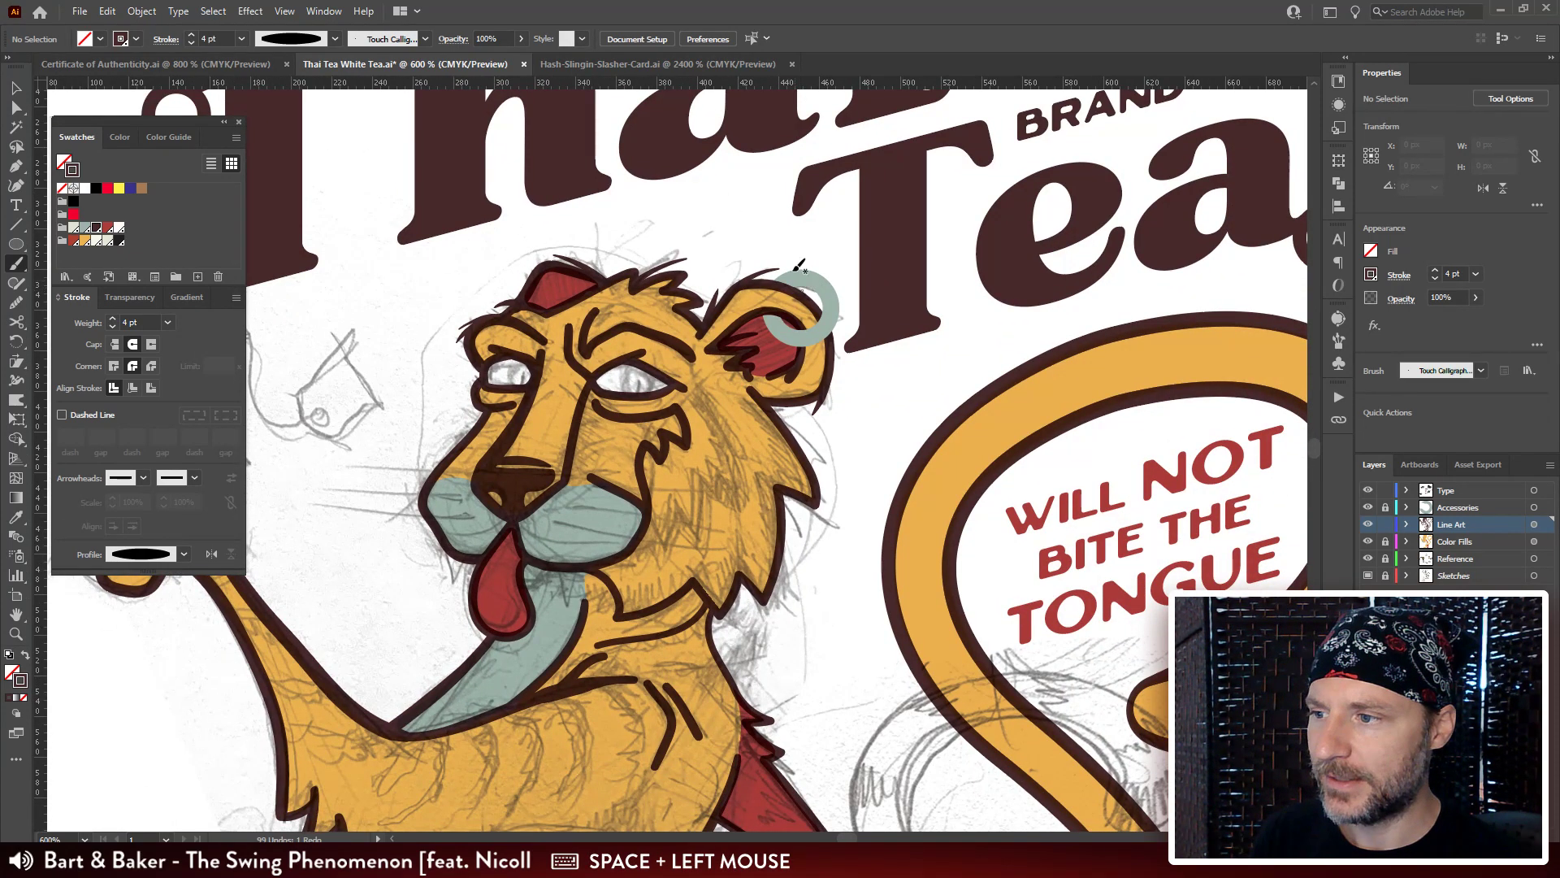
key("ctrl+plus")
key("ctrl+plus")
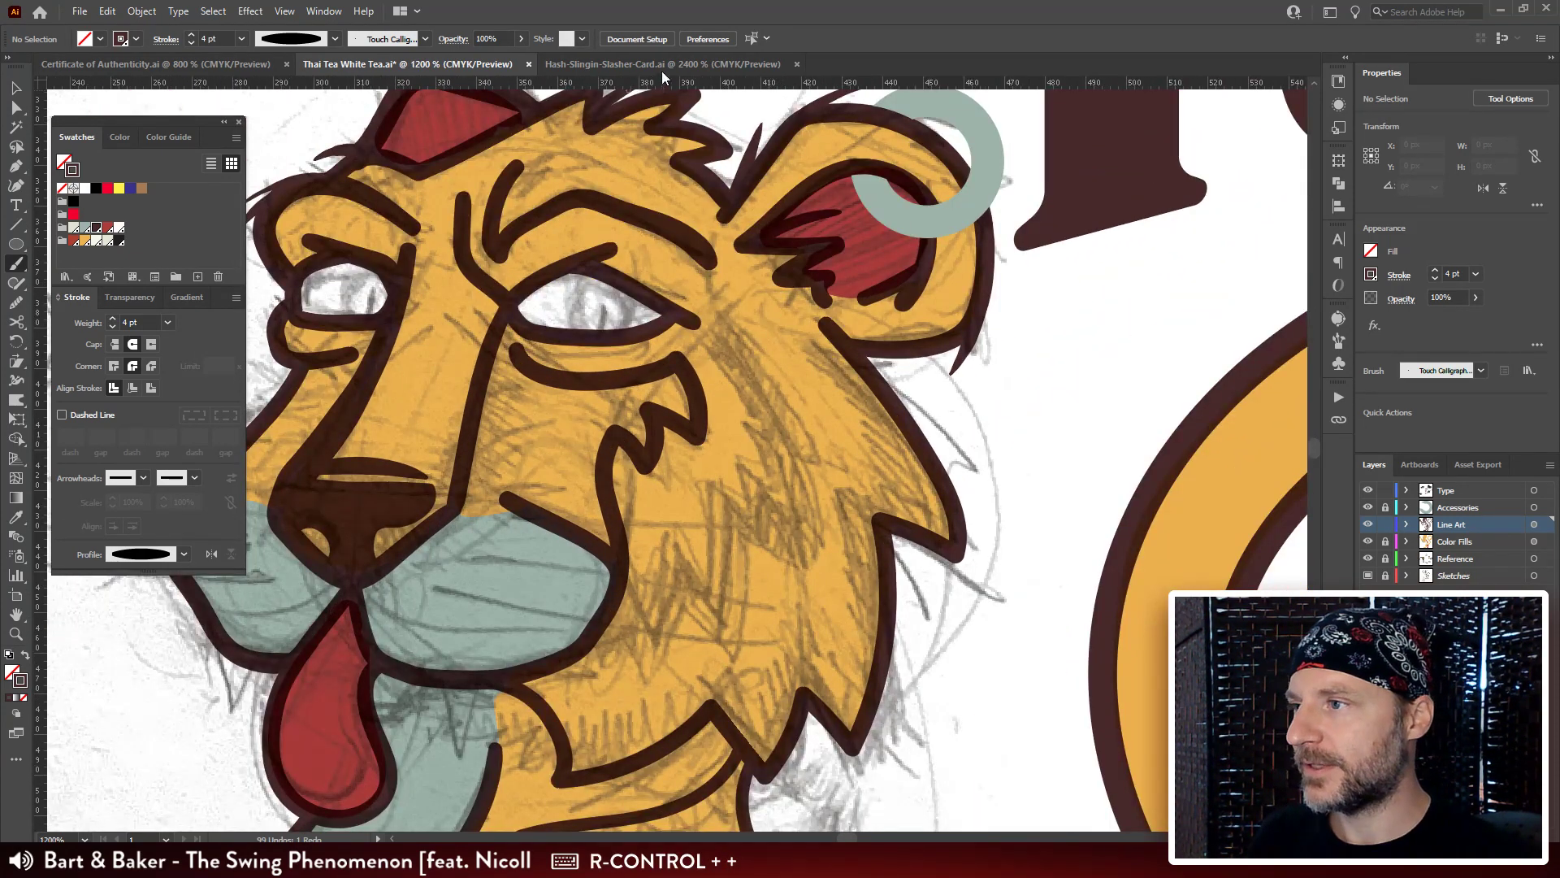
left_click(661, 71)
left_click_drag(865, 300, 777, 213)
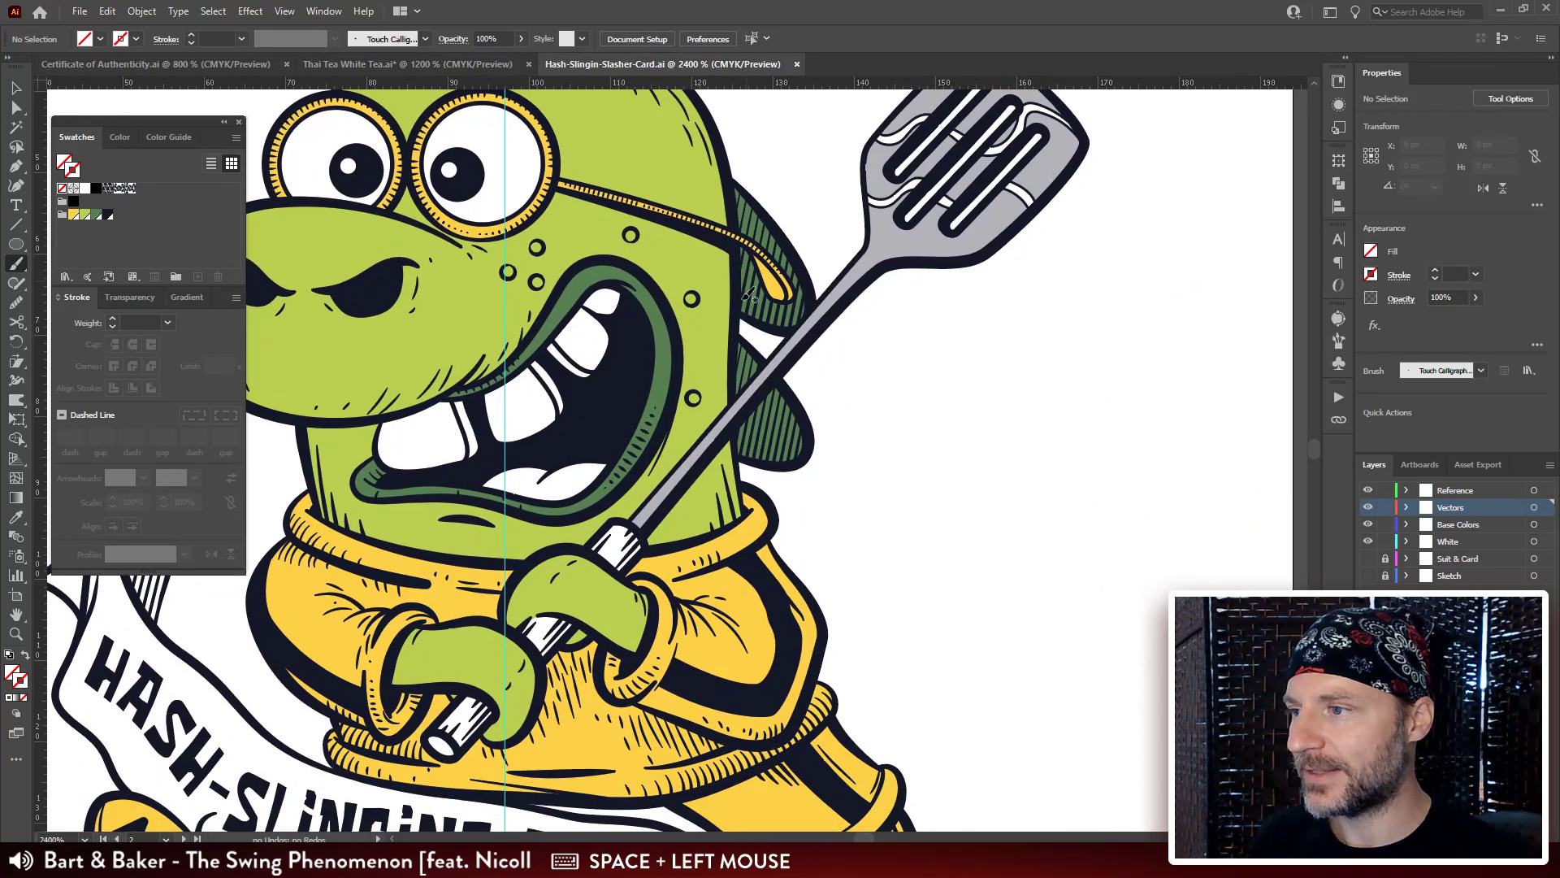
left_click_drag(764, 443, 747, 312)
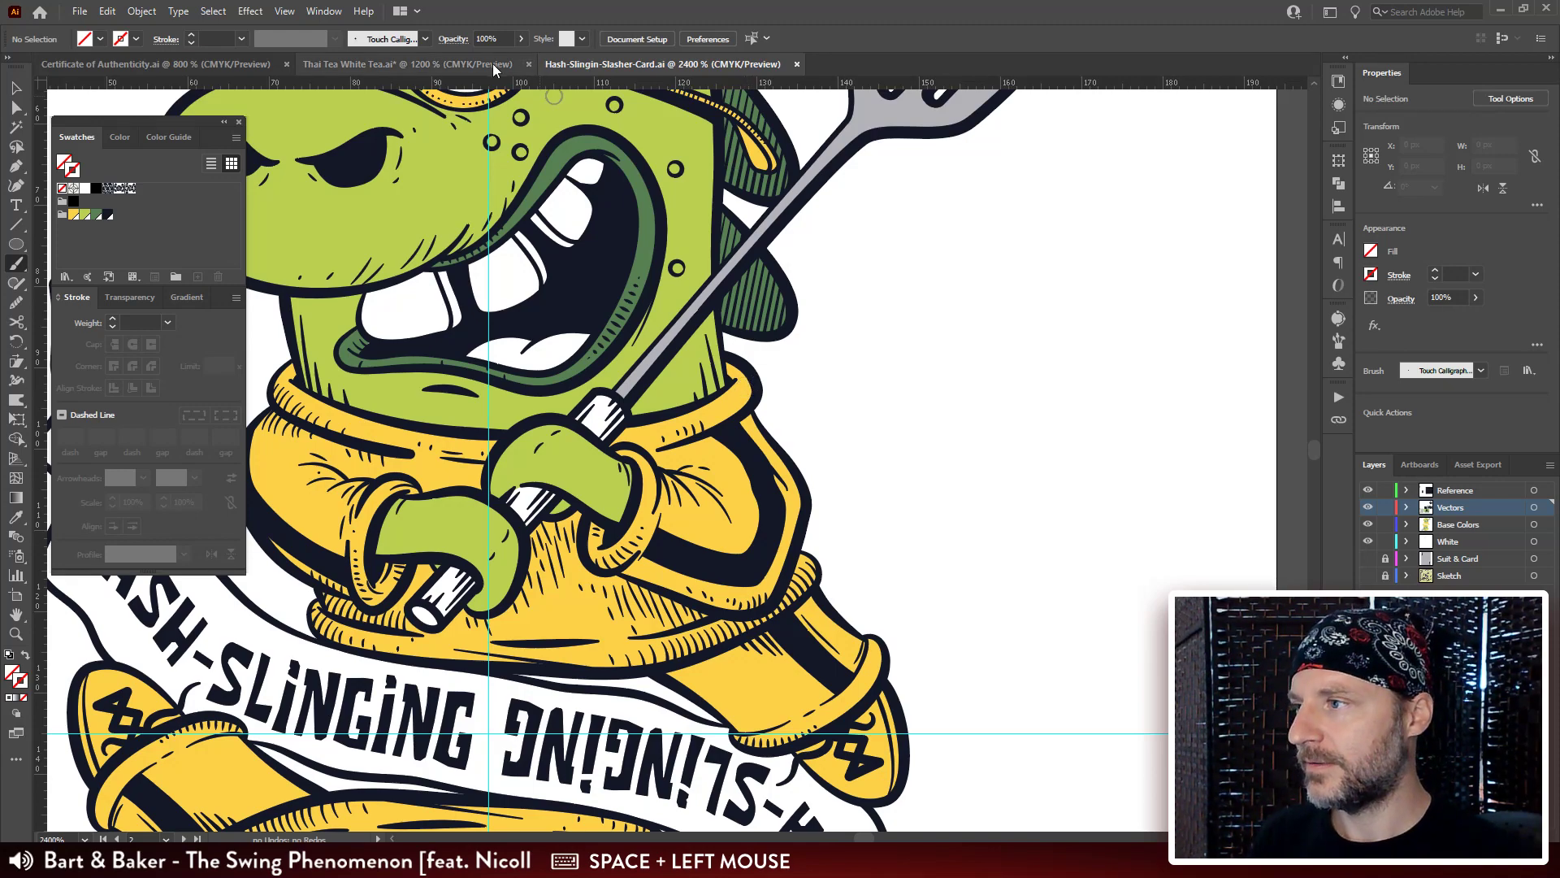
left_click_drag(608, 455, 523, 252)
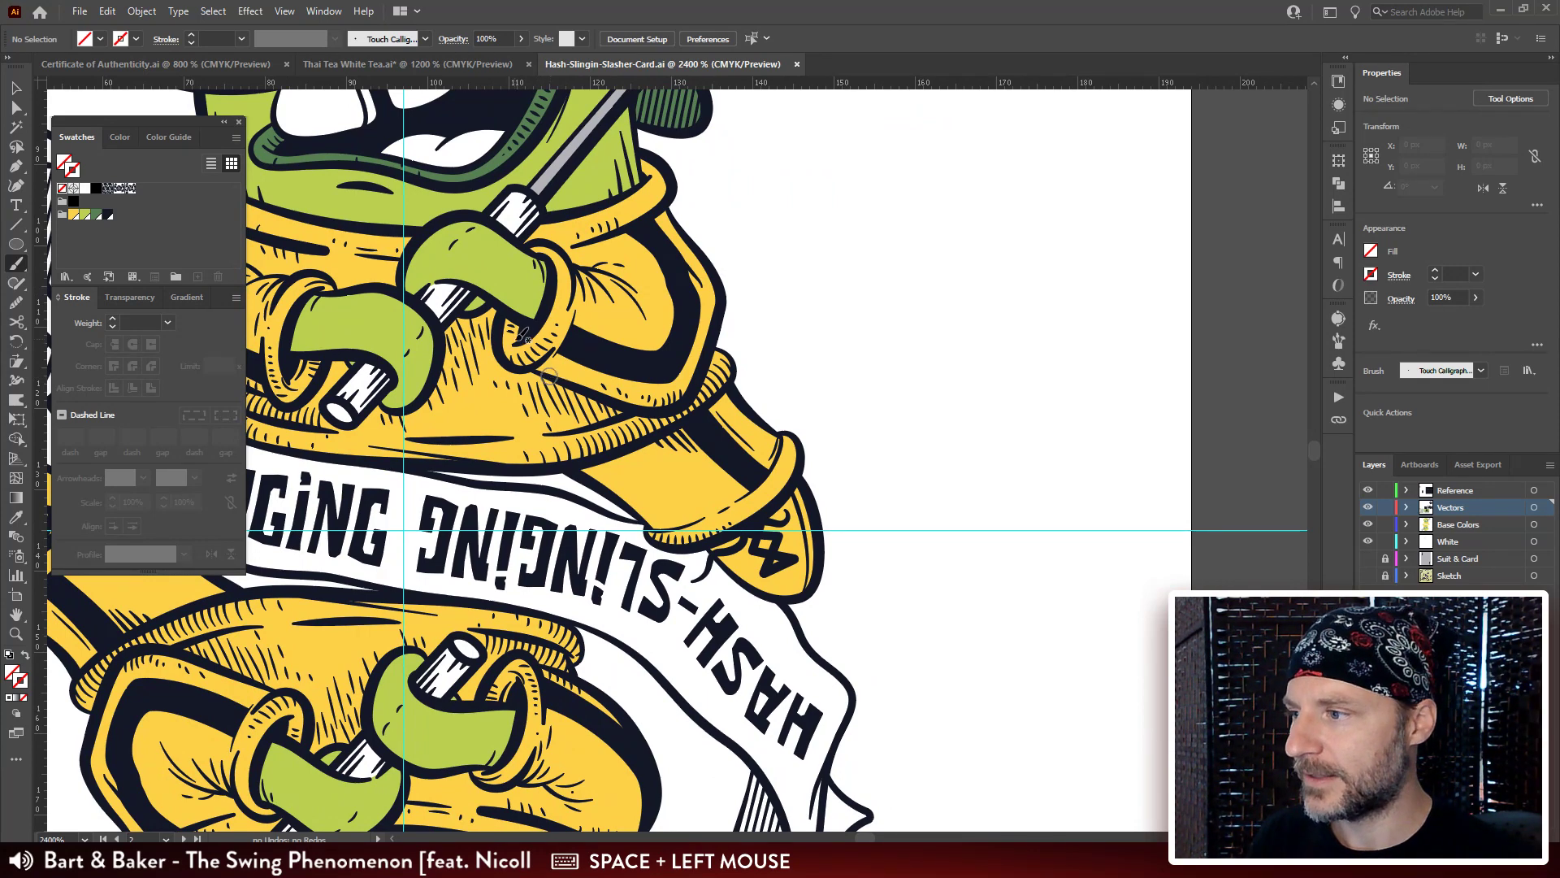
Return to the Thai Tea White Tea document and brush thin 1 pt crease lines above both of the tiger's brows.
left_click(442, 62)
left_click_drag(719, 404, 705, 504)
left_click_drag(867, 342, 841, 329)
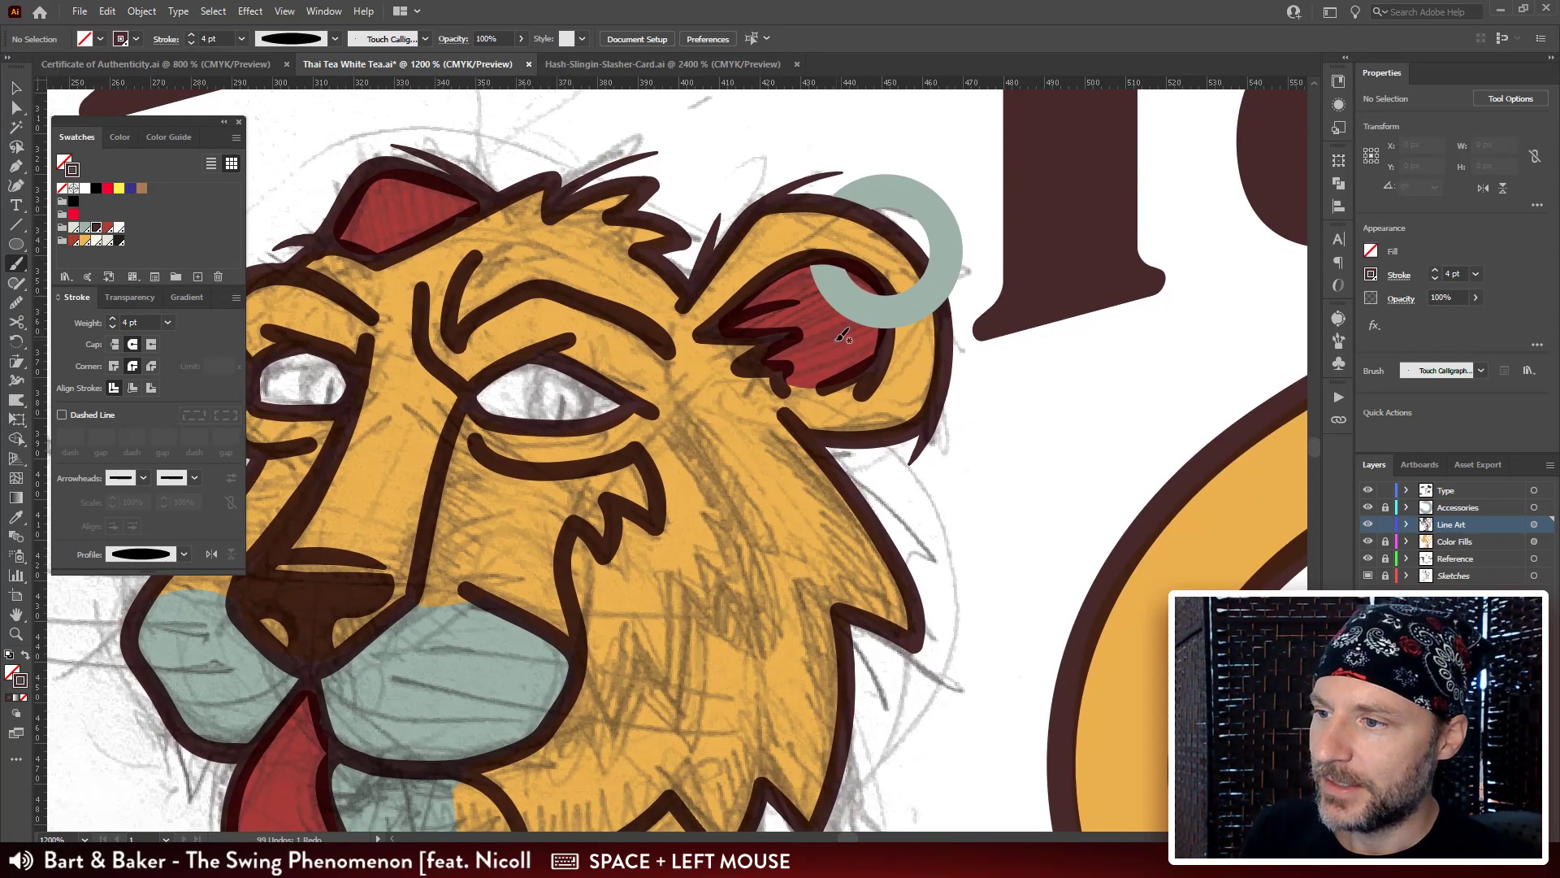
left_click_drag(773, 372, 927, 417)
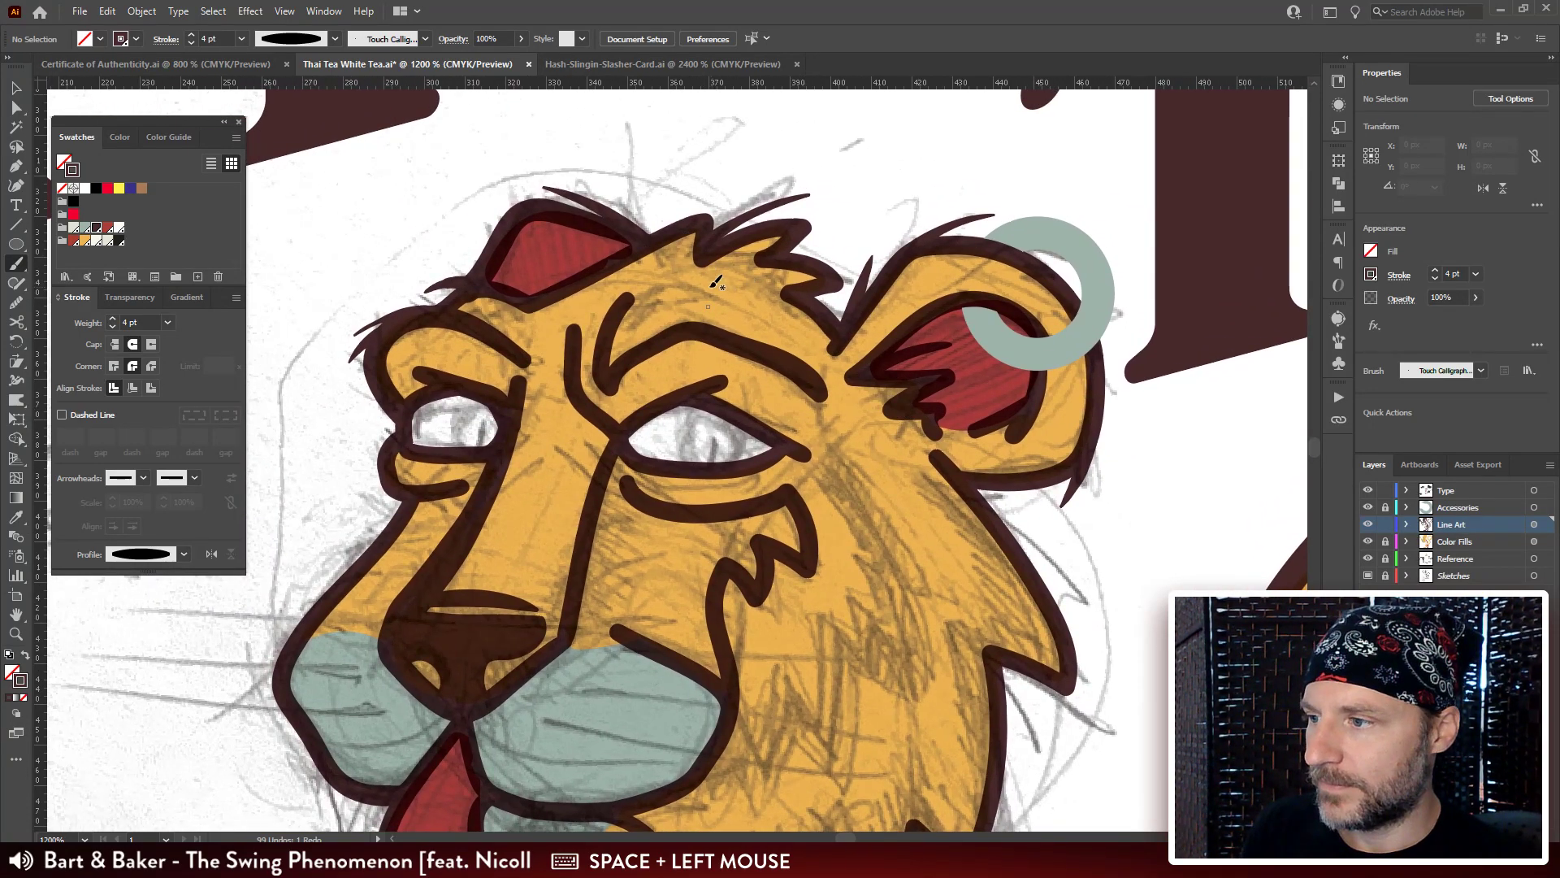
mouse_move(643, 294)
left_mouse_down()
mouse_move(683, 283)
mouse_move(740, 307)
mouse_move(622, 336)
mouse_move(654, 318)
mouse_move(632, 319)
left_mouse_up()
mouse_move(736, 317)
left_mouse_down()
mouse_move(718, 303)
mouse_move(747, 312)
mouse_move(727, 327)
left_mouse_up()
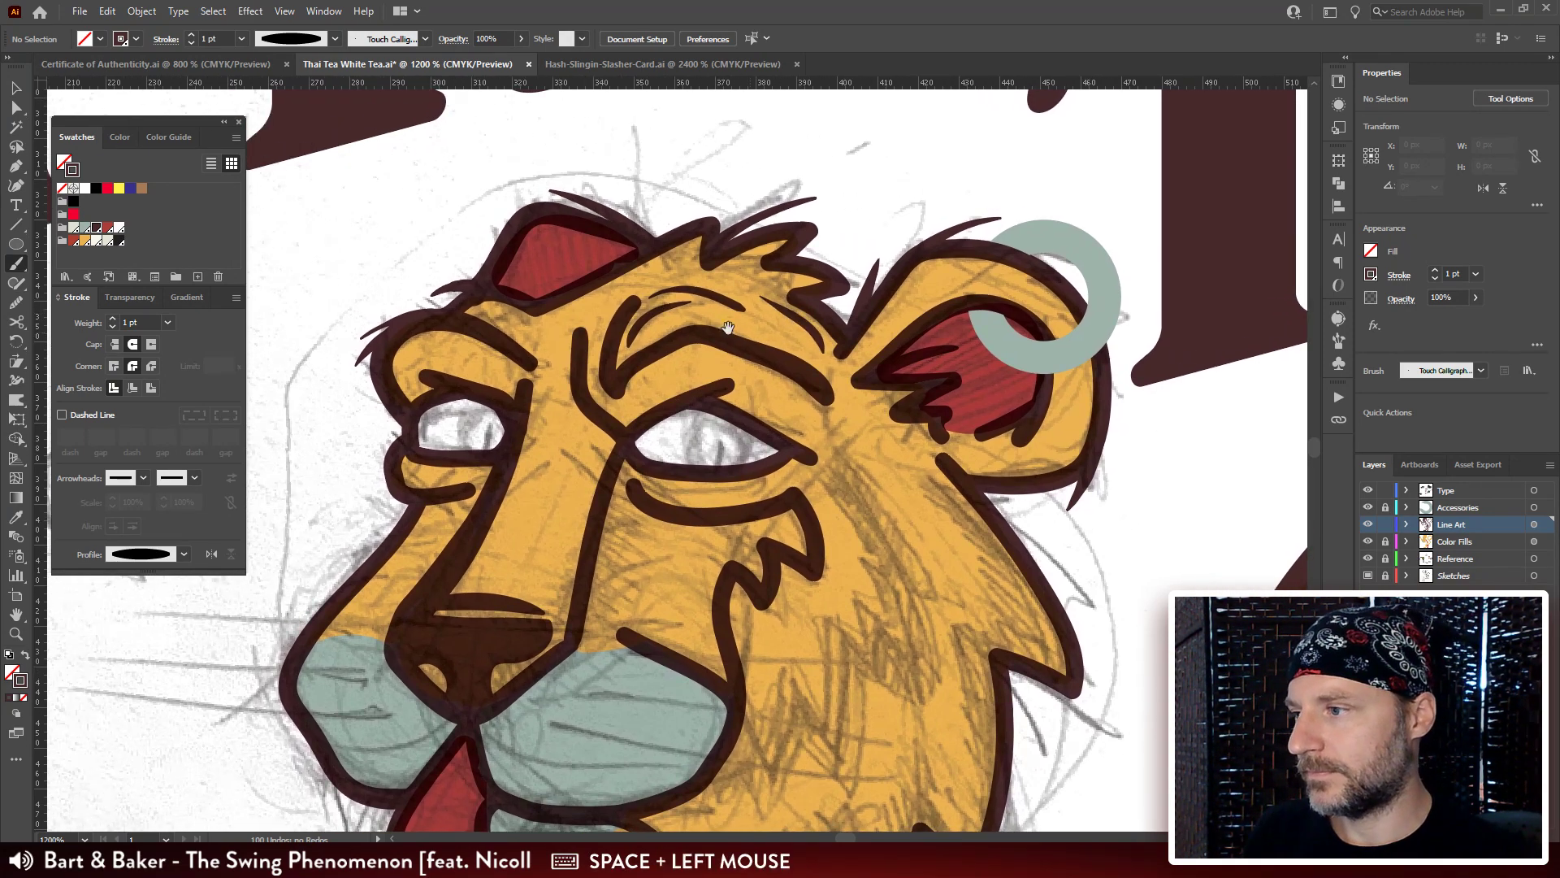
mouse_move(490, 312)
left_mouse_down()
mouse_move(514, 276)
mouse_move(567, 314)
left_mouse_up()
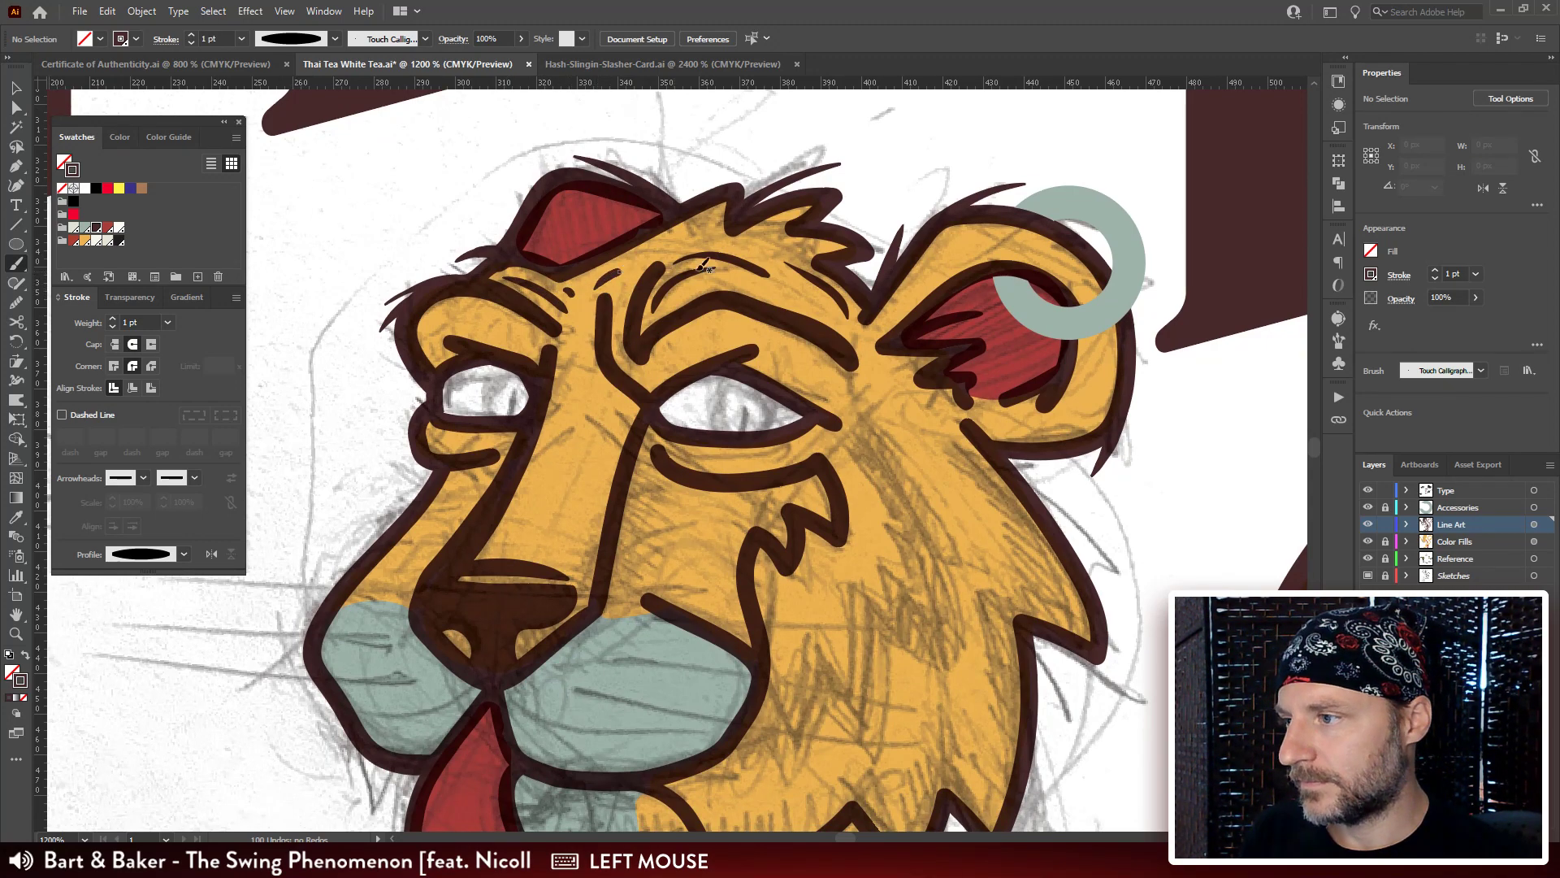
left_click_drag(705, 266, 684, 237)
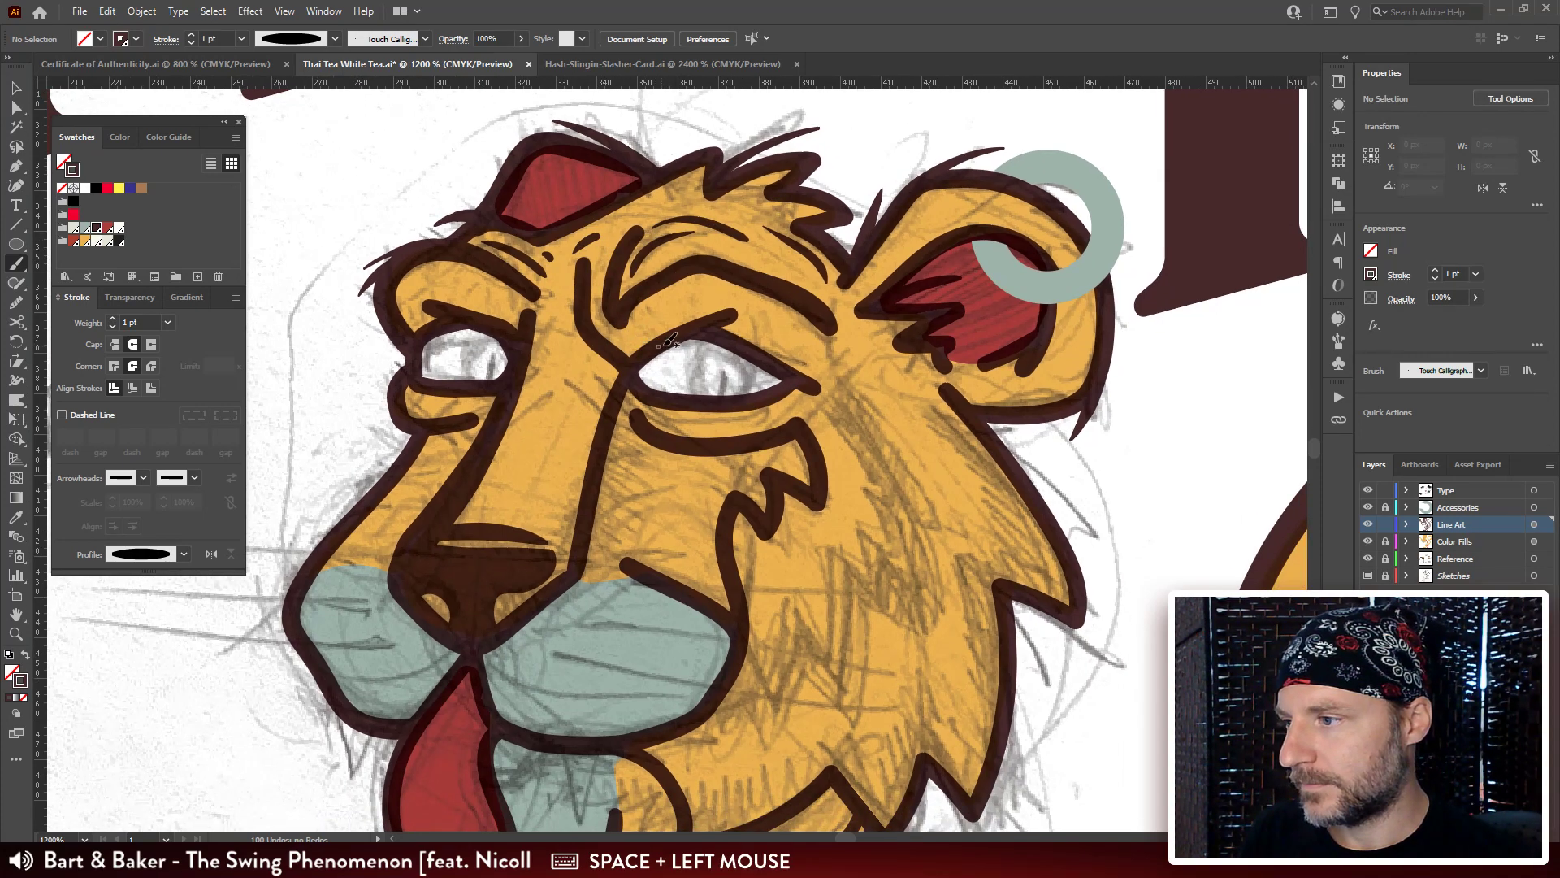
Brush a row of short curved eyelashes above the near eye and reposition the end anchor of one lash.
mouse_move(662, 343)
left_mouse_down()
mouse_move(610, 309)
mouse_move(688, 341)
mouse_move(637, 328)
mouse_move(668, 309)
left_mouse_up()
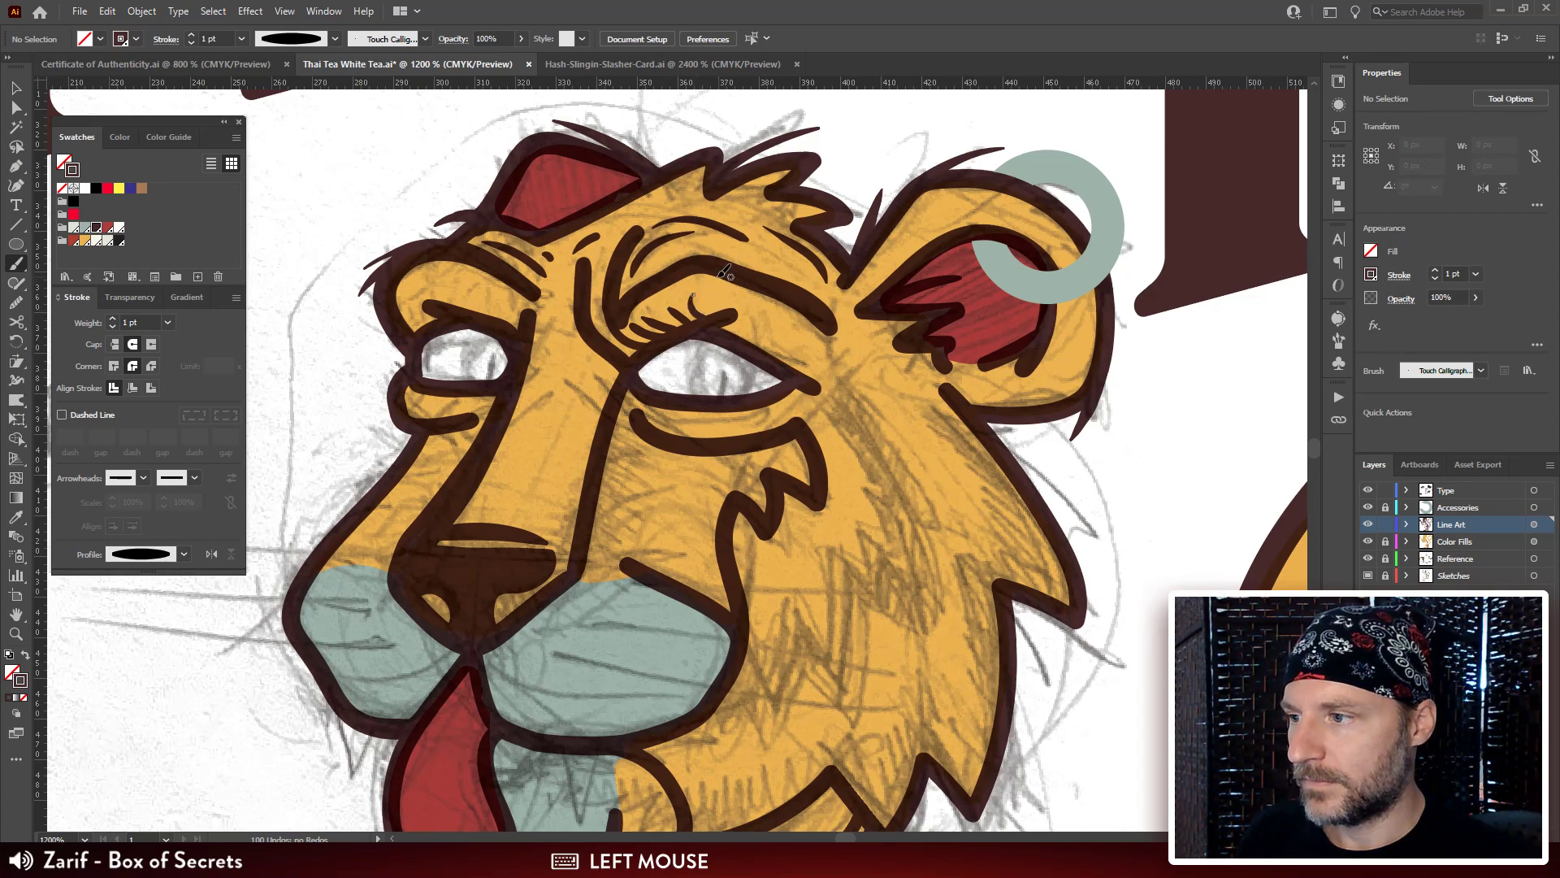
key("a")
left_click(670, 313)
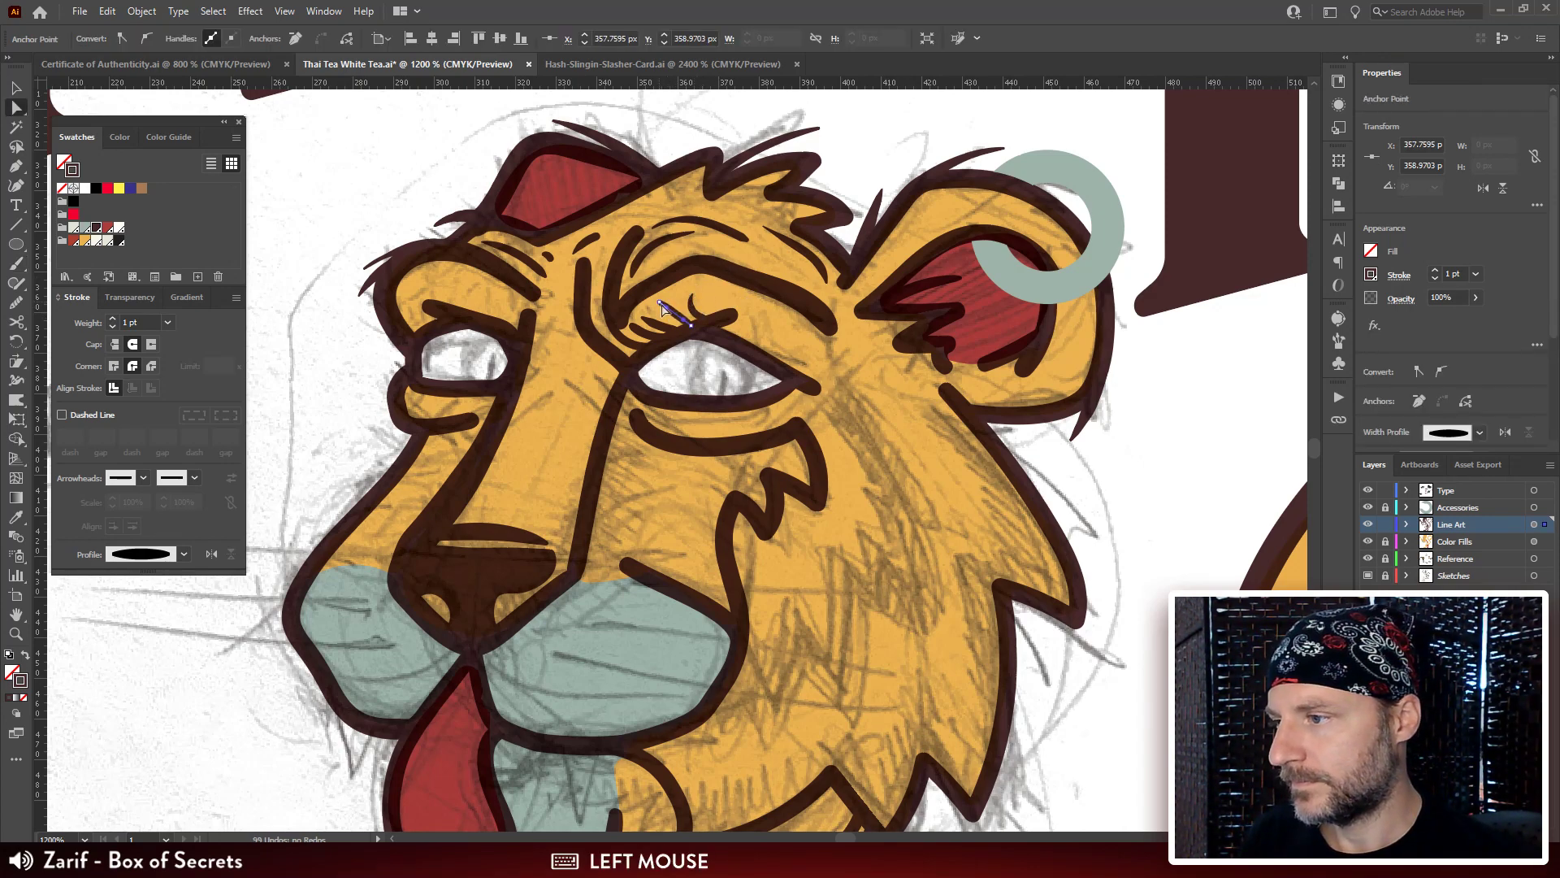
mouse_move(662, 308)
left_mouse_down()
mouse_move(689, 313)
mouse_move(680, 294)
left_mouse_up()
left_click(1143, 469)
Adjust the anchor points of the other lashes above the near eye to refine their curves and spacing.
left_click_drag(632, 362, 741, 268)
left_click(744, 273)
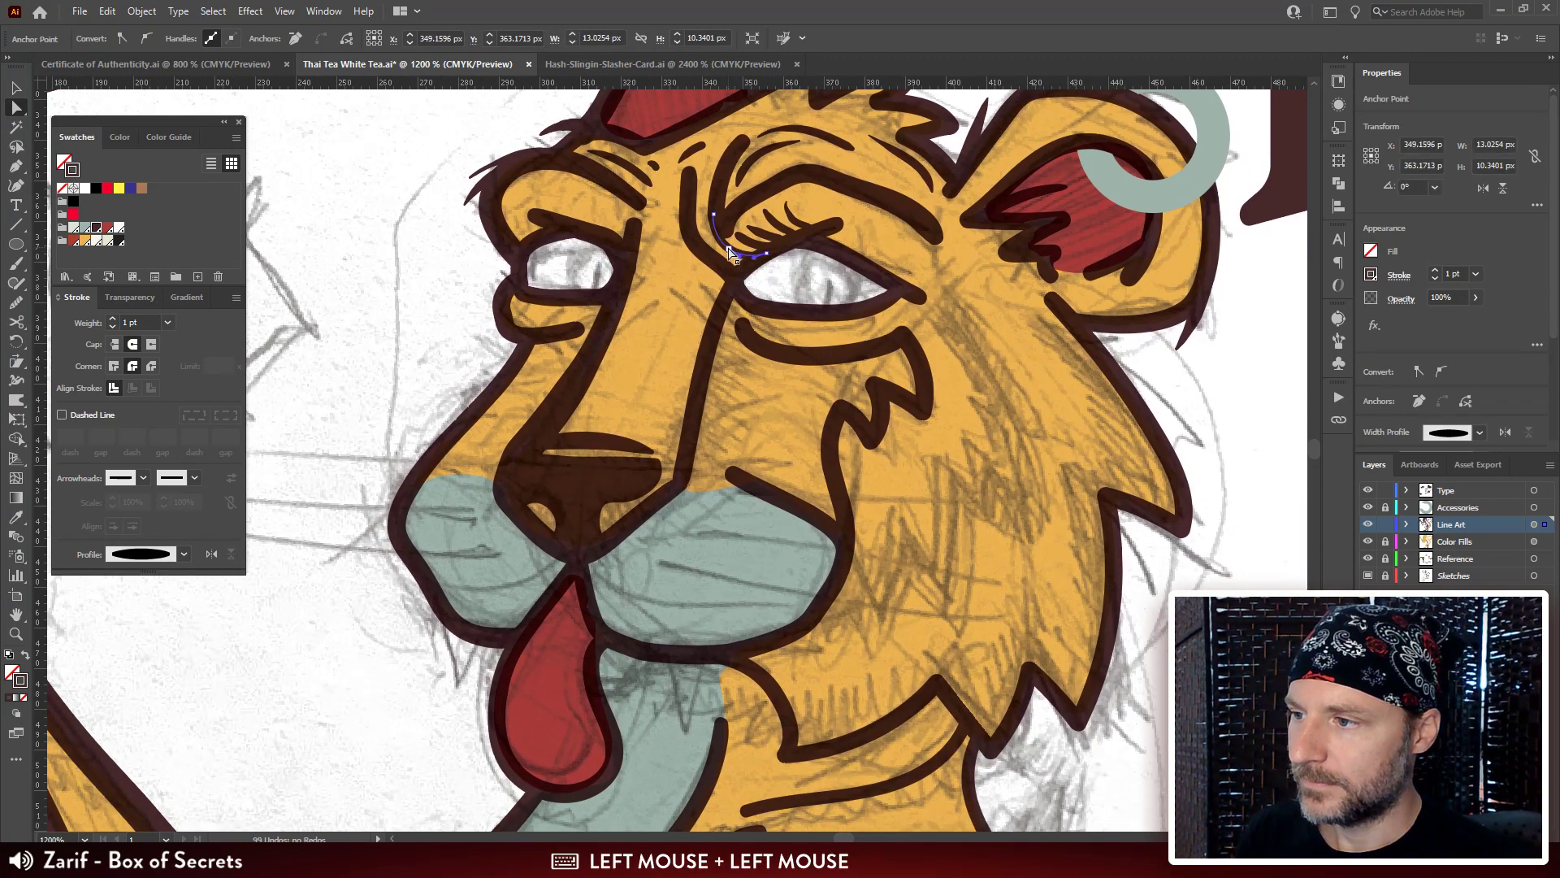
left_click(752, 278)
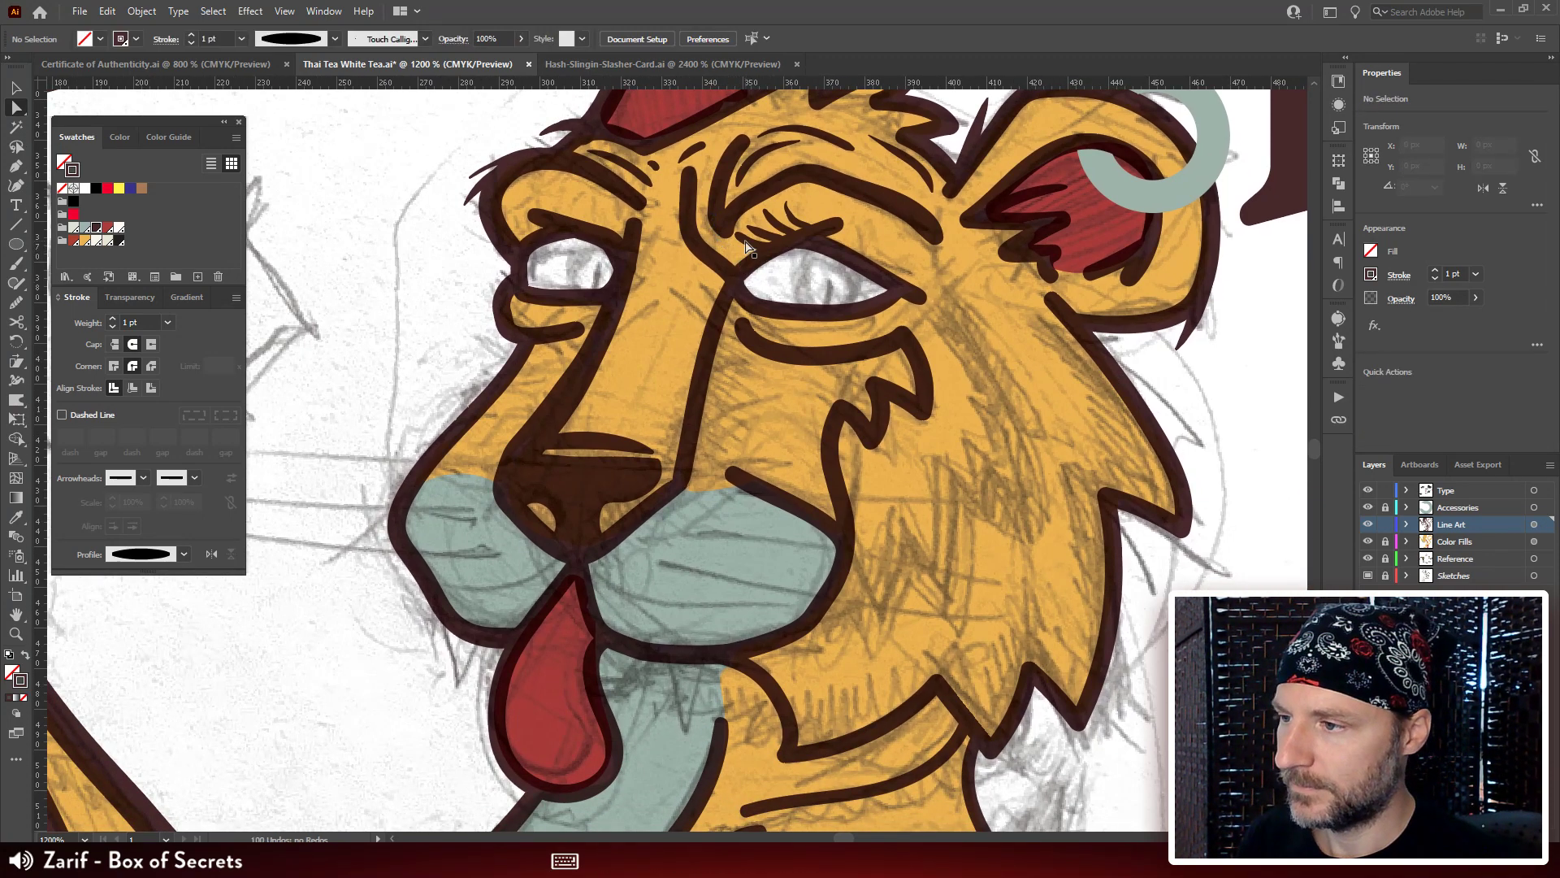
left_click(751, 231)
left_click(752, 232)
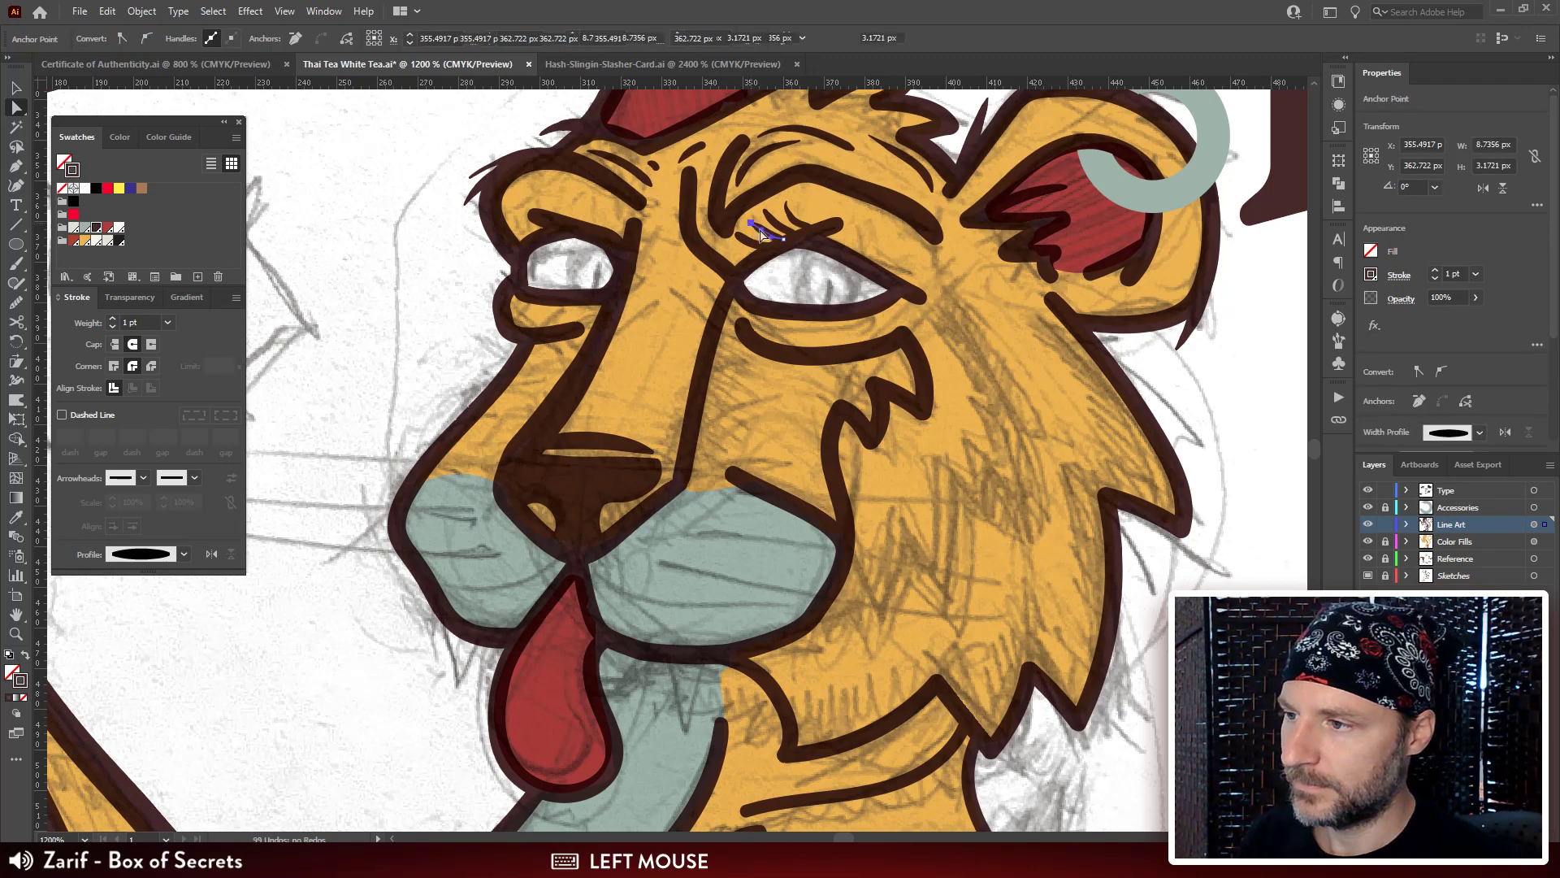
mouse_move(762, 237)
left_mouse_down()
mouse_move(772, 218)
mouse_move(743, 240)
mouse_move(793, 241)
left_mouse_up()
left_click(811, 229)
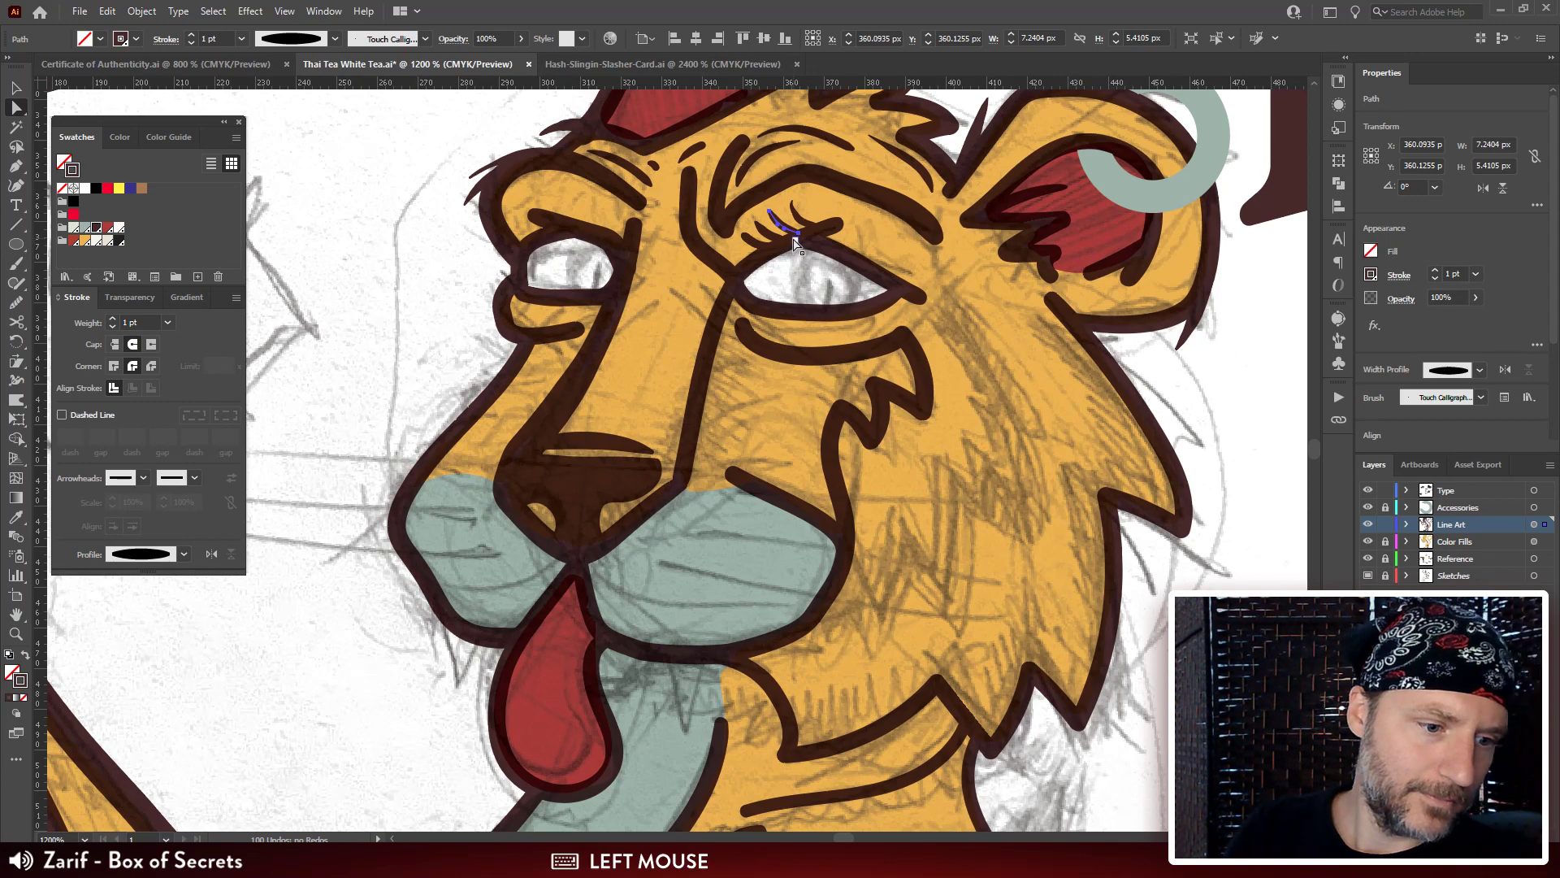
left_click(806, 228)
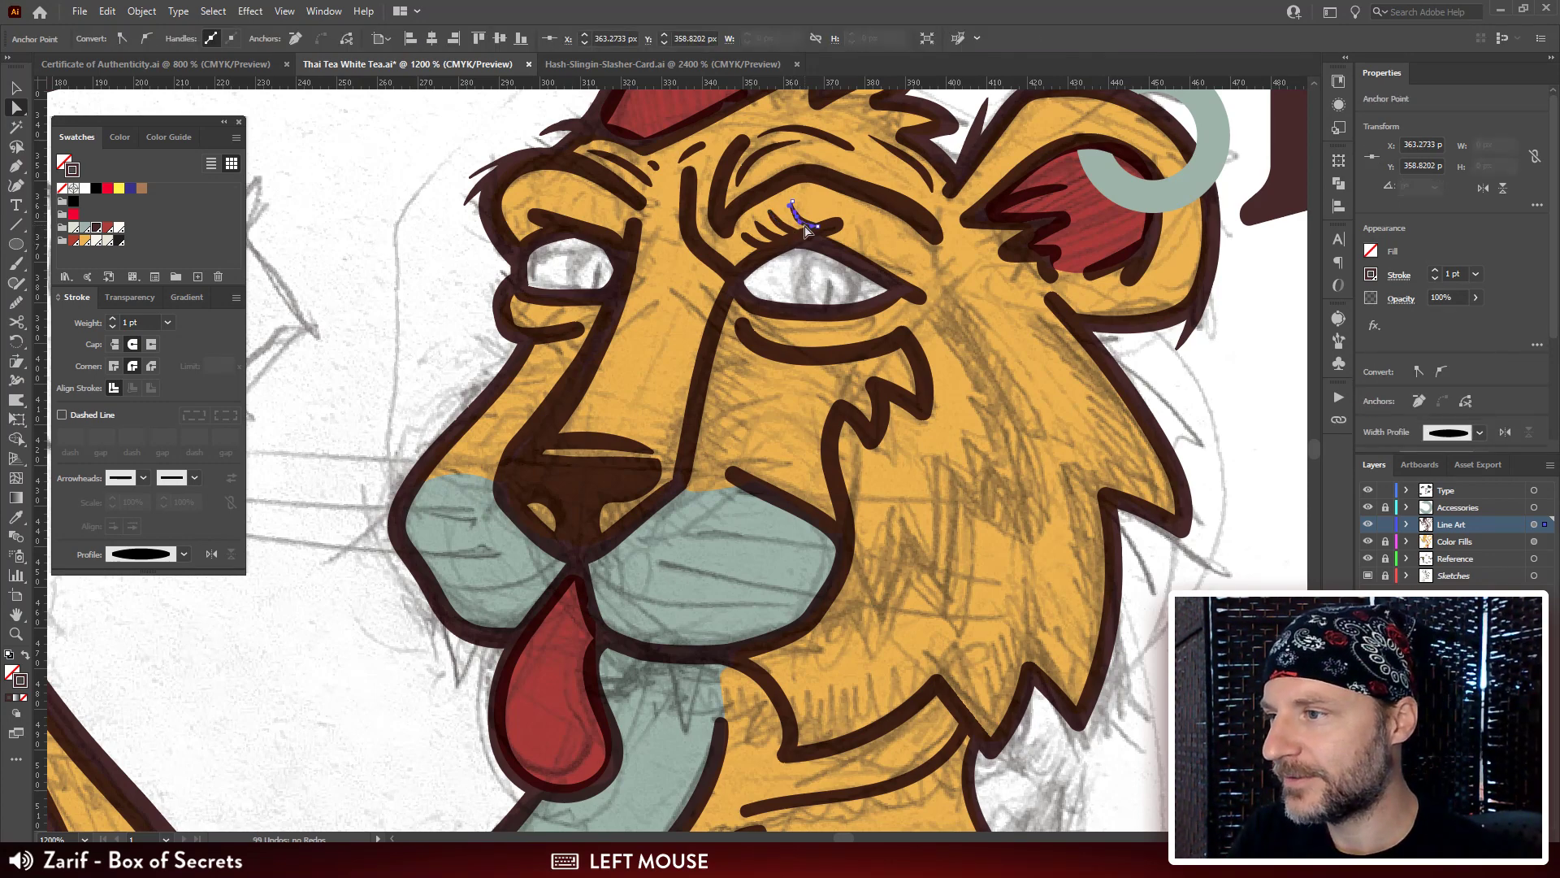
mouse_move(821, 242)
left_mouse_down()
mouse_move(769, 186)
mouse_move(762, 198)
mouse_move(800, 201)
left_mouse_up()
key("b")
key("ctrl+z")
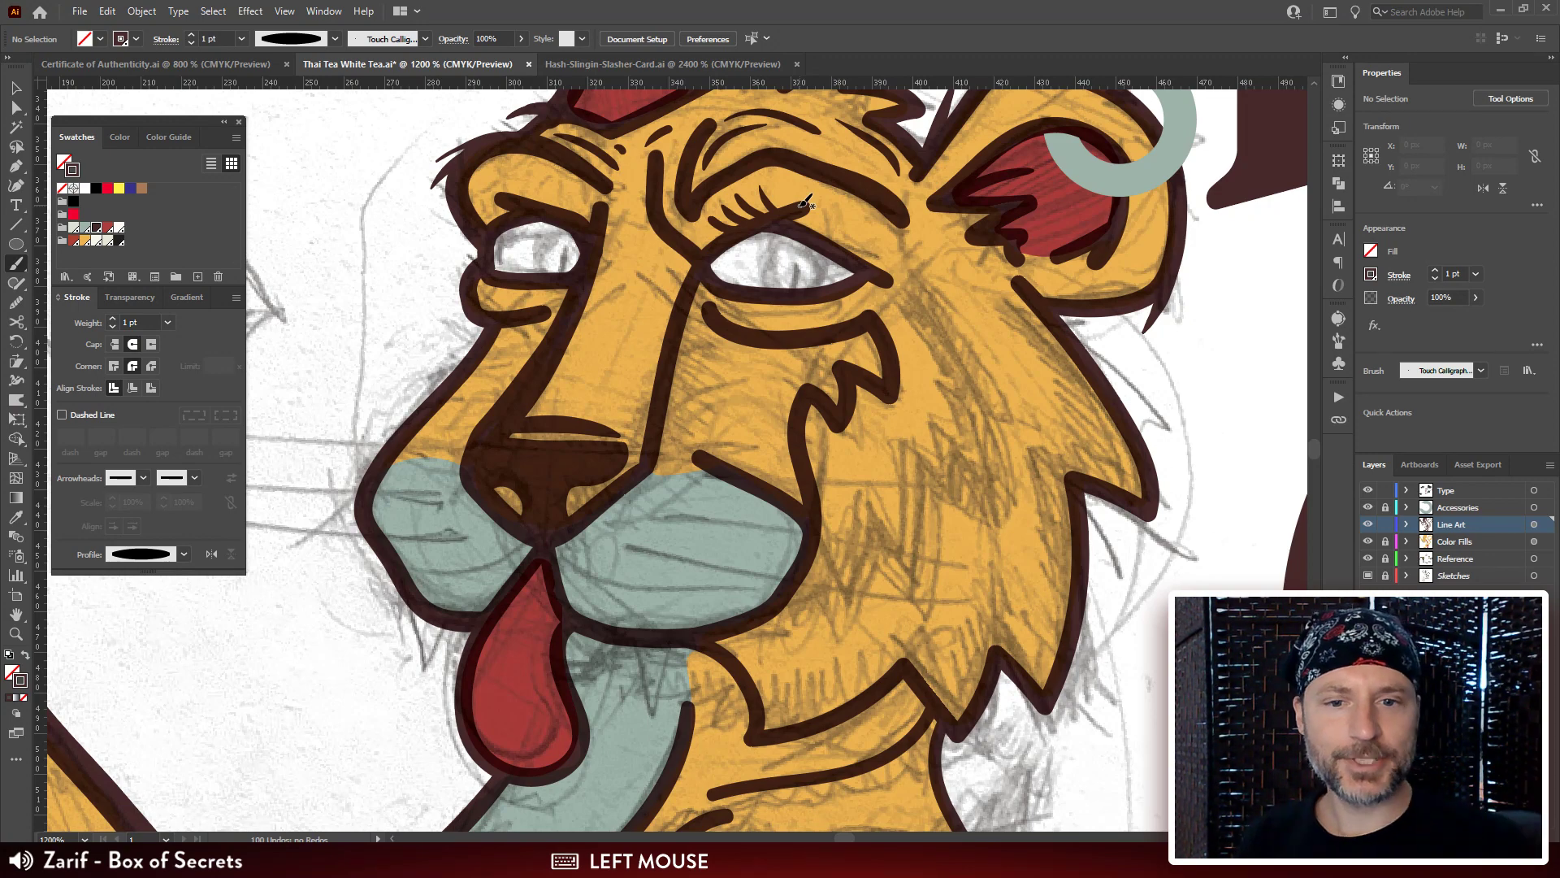
Brush short curved 1 pt eyelashes above the far eye, undoing the misplaced stroke in the middle of the lid.
left_click_drag(511, 172, 598, 208)
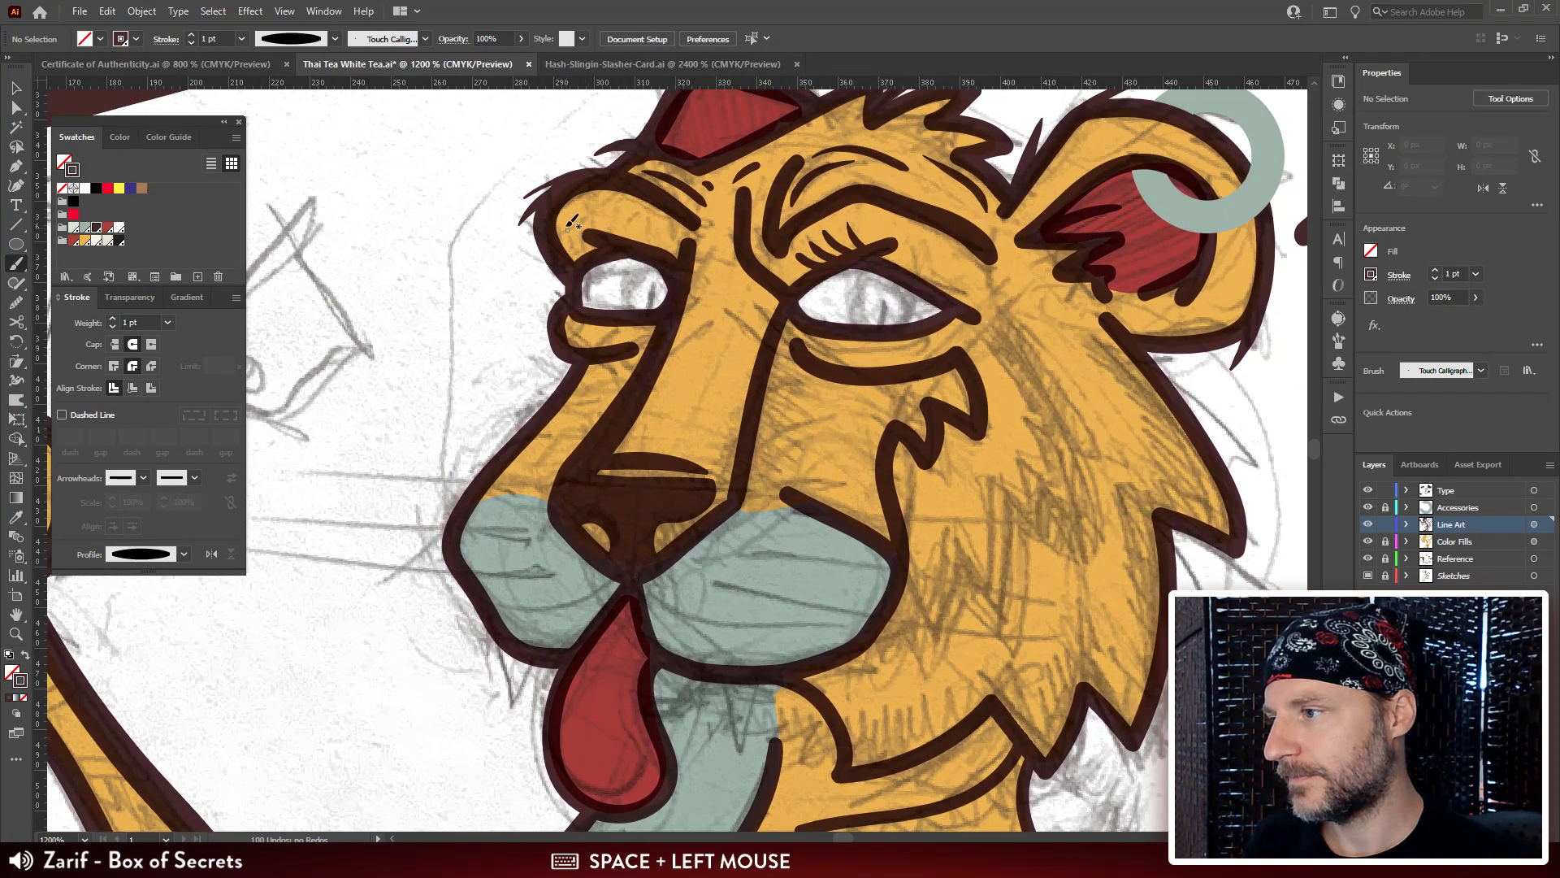
mouse_move(571, 215)
left_mouse_down()
mouse_move(583, 248)
mouse_move(649, 244)
mouse_move(598, 237)
left_mouse_up()
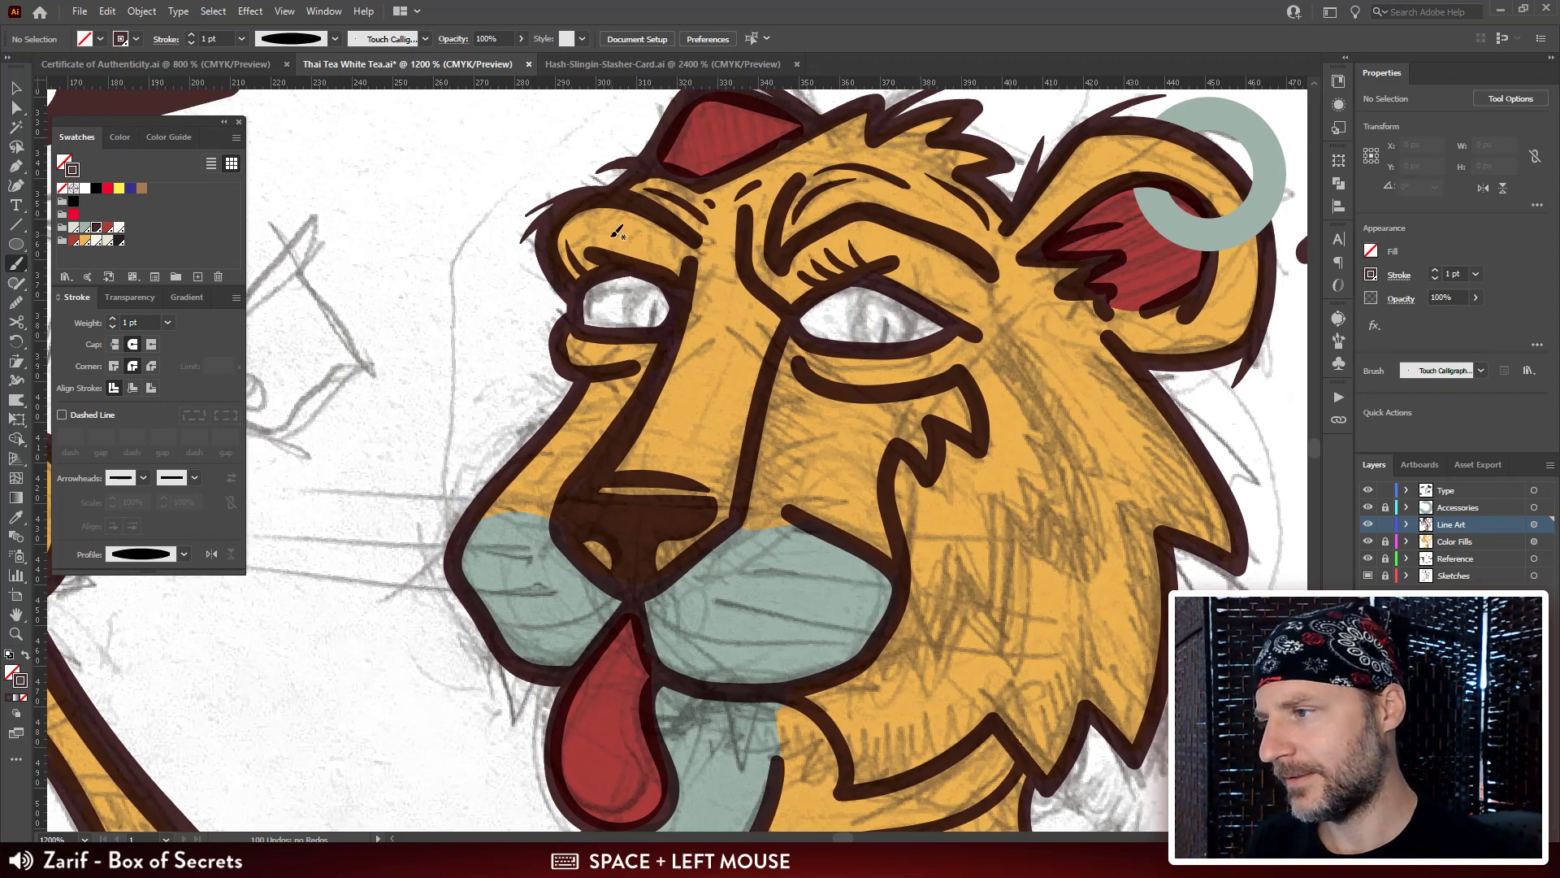
left_click_drag(591, 223, 594, 230)
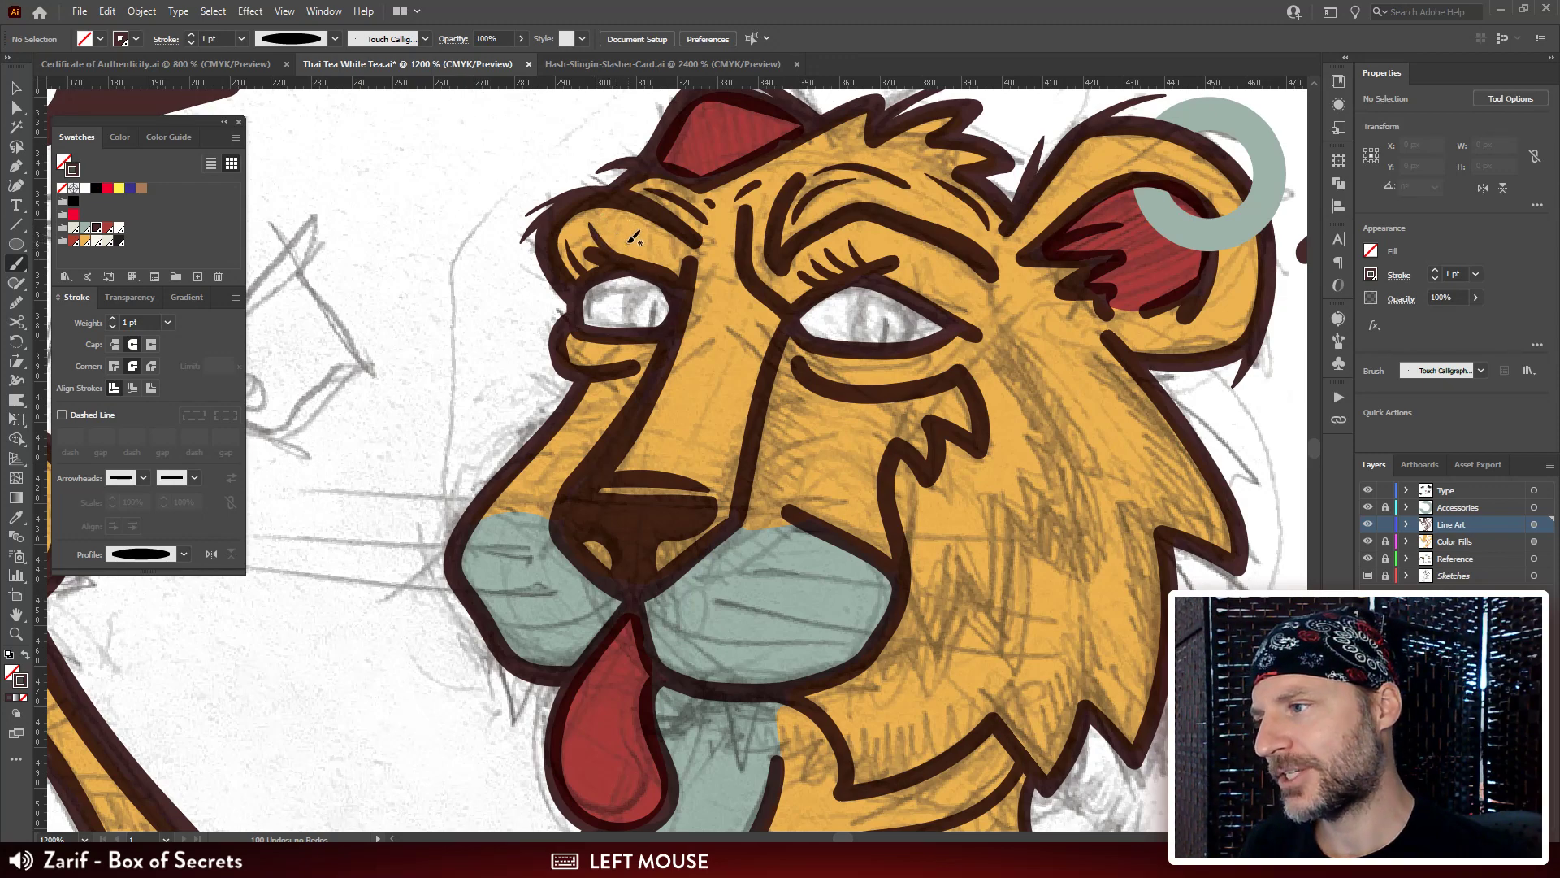
key("ctrl+z")
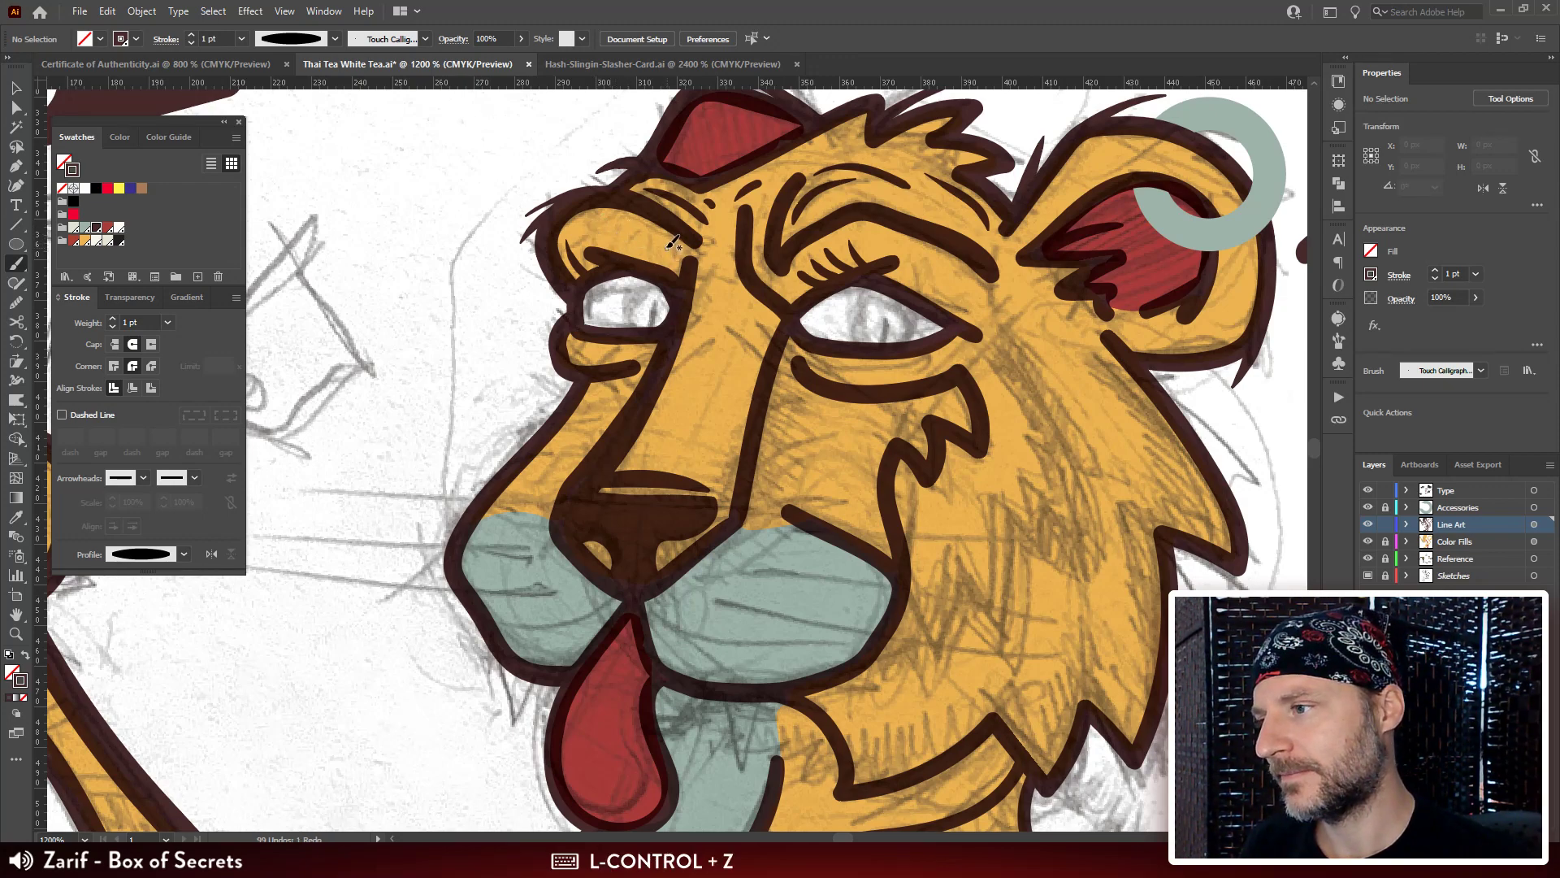
left_click_drag(665, 242, 674, 262)
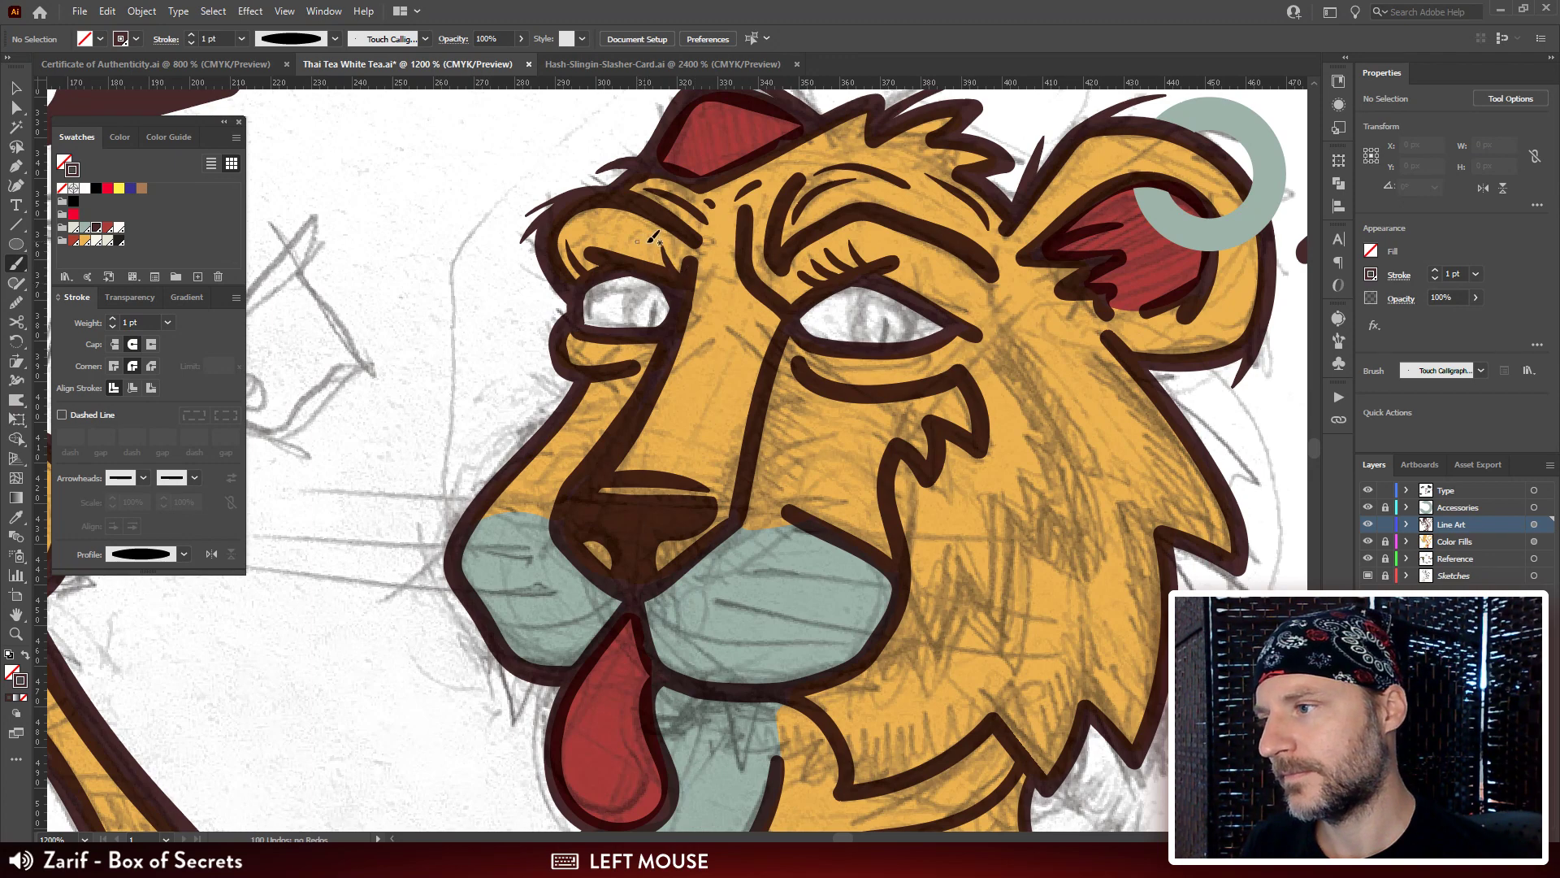
Brush thin hair strokes on the forehead under the hair tufts, undoing the misplaced attempts.
key("space")
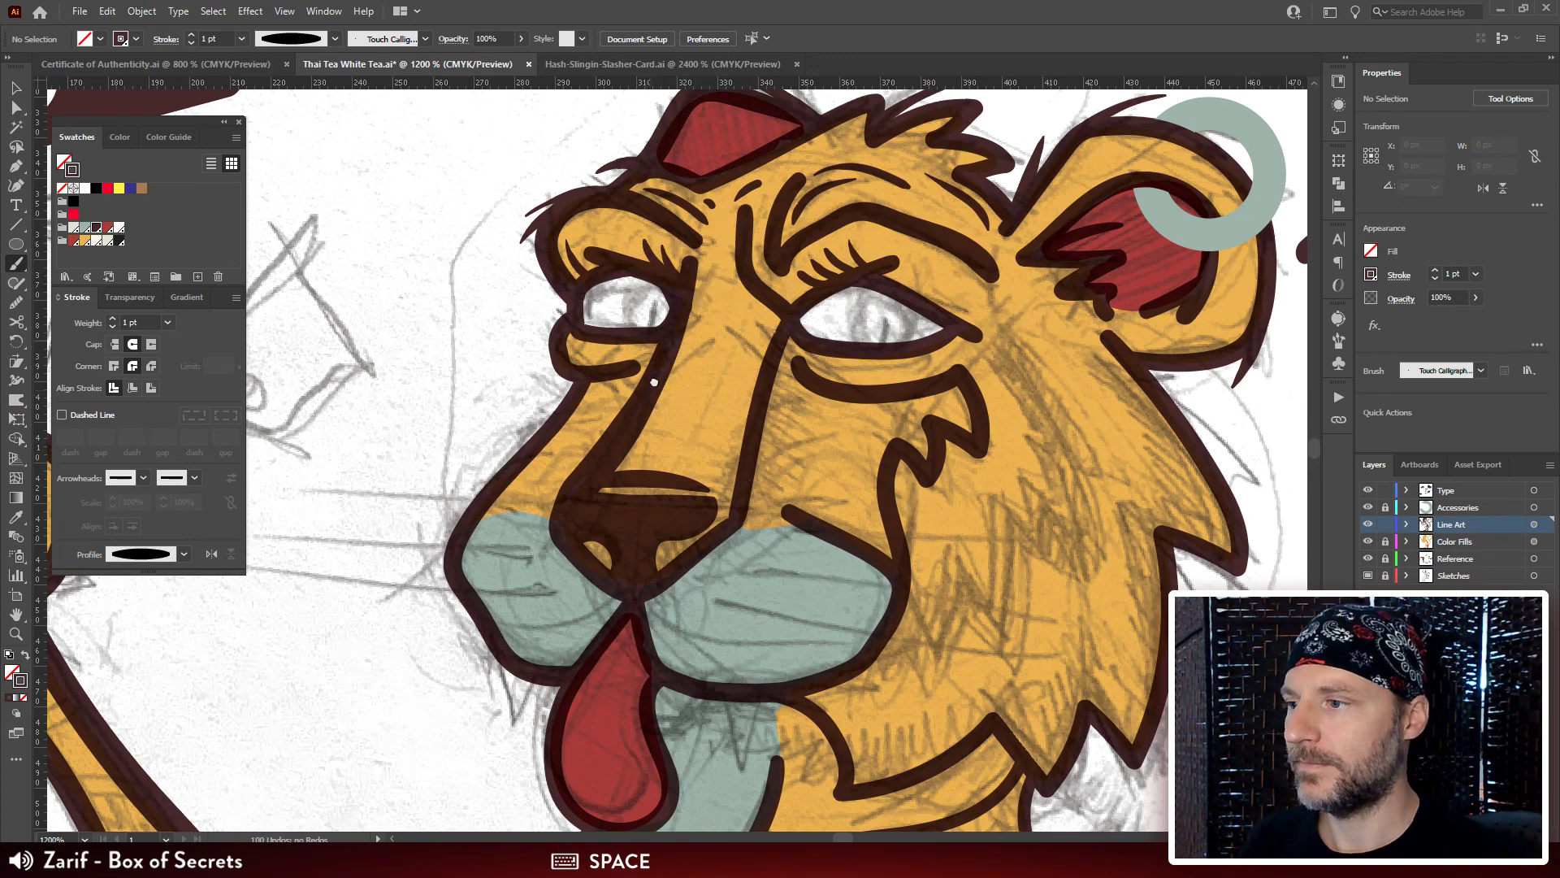
left_click_drag(654, 382, 516, 305)
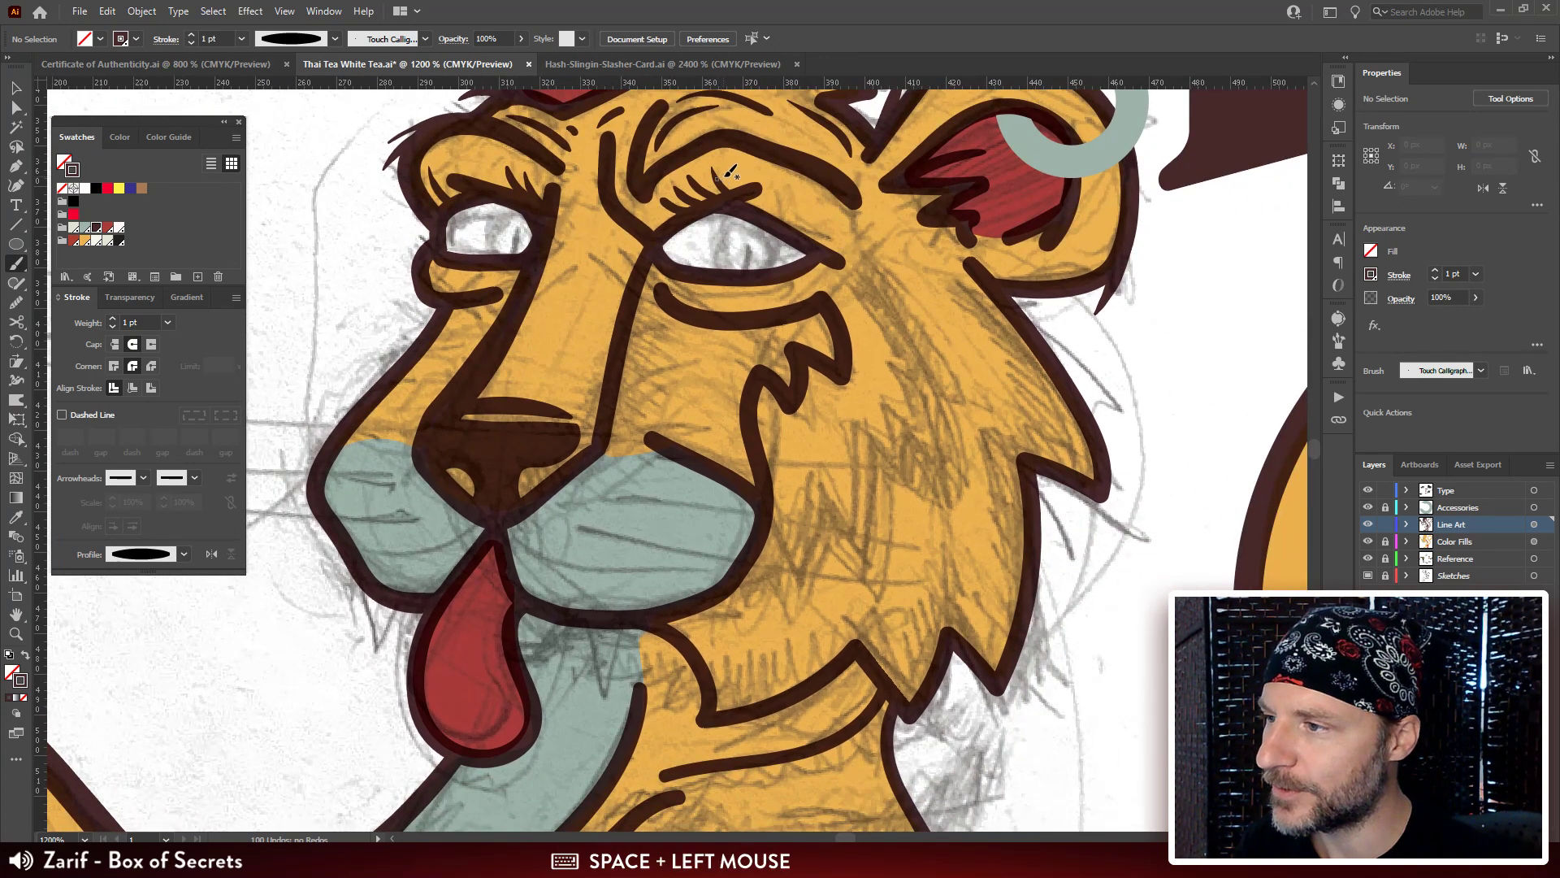
left_click_drag(712, 218, 729, 271)
left_click_drag(653, 168, 609, 242)
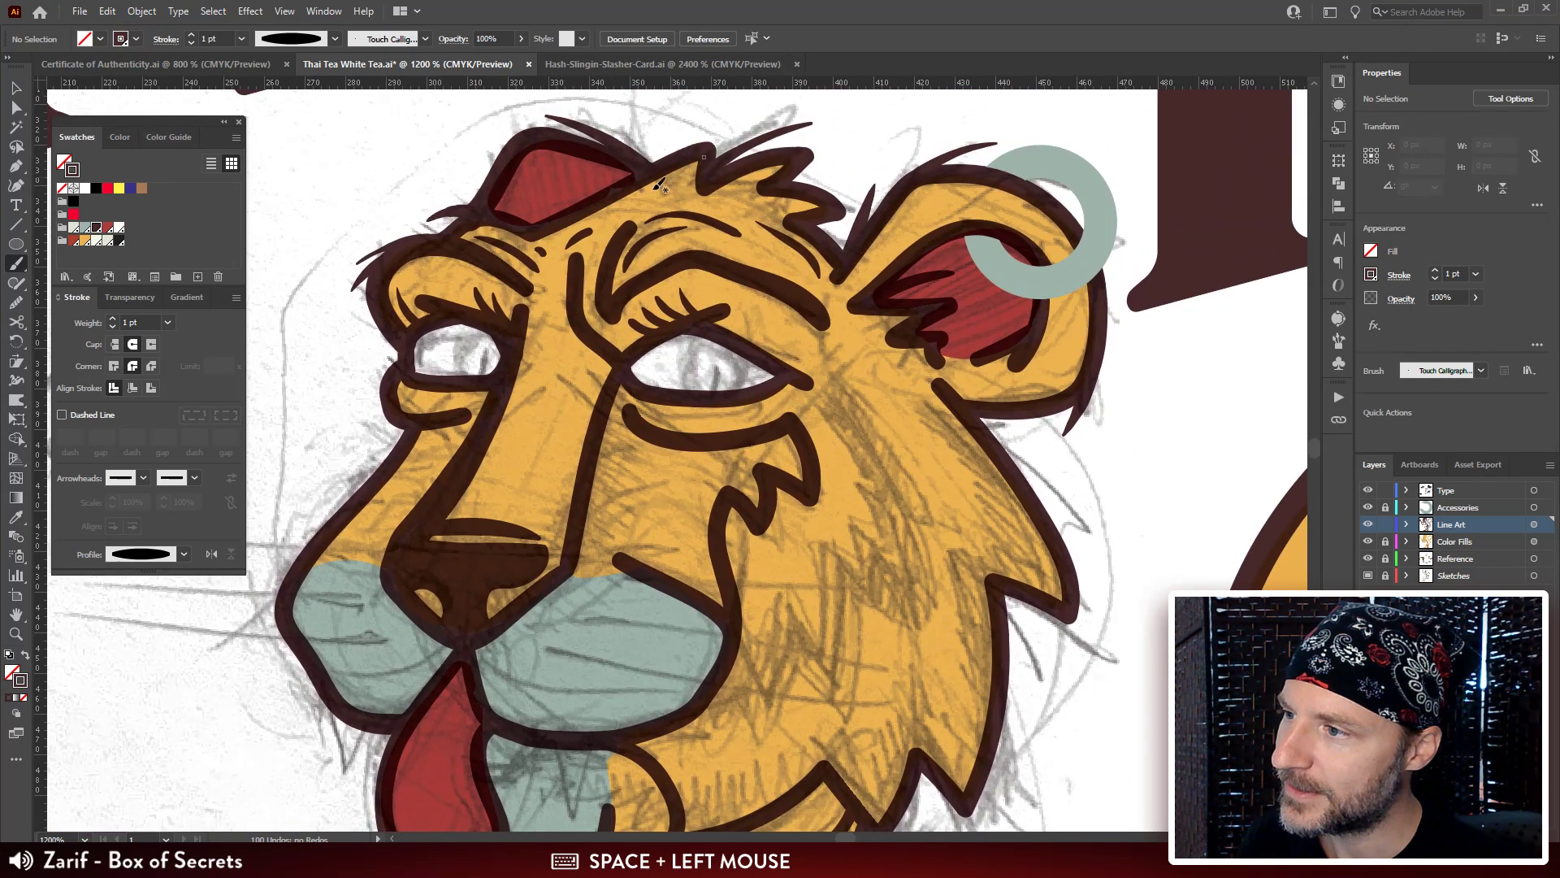
mouse_move(650, 193)
left_mouse_down()
mouse_move(717, 146)
mouse_move(644, 212)
mouse_move(721, 165)
left_mouse_up()
key("space")
key("ctrl+z")
mouse_move(632, 219)
left_mouse_down()
mouse_move(698, 202)
mouse_move(637, 222)
mouse_move(725, 218)
mouse_move(655, 222)
mouse_move(691, 216)
left_mouse_up()
key("ctrl+z")
key("ctrl+z")
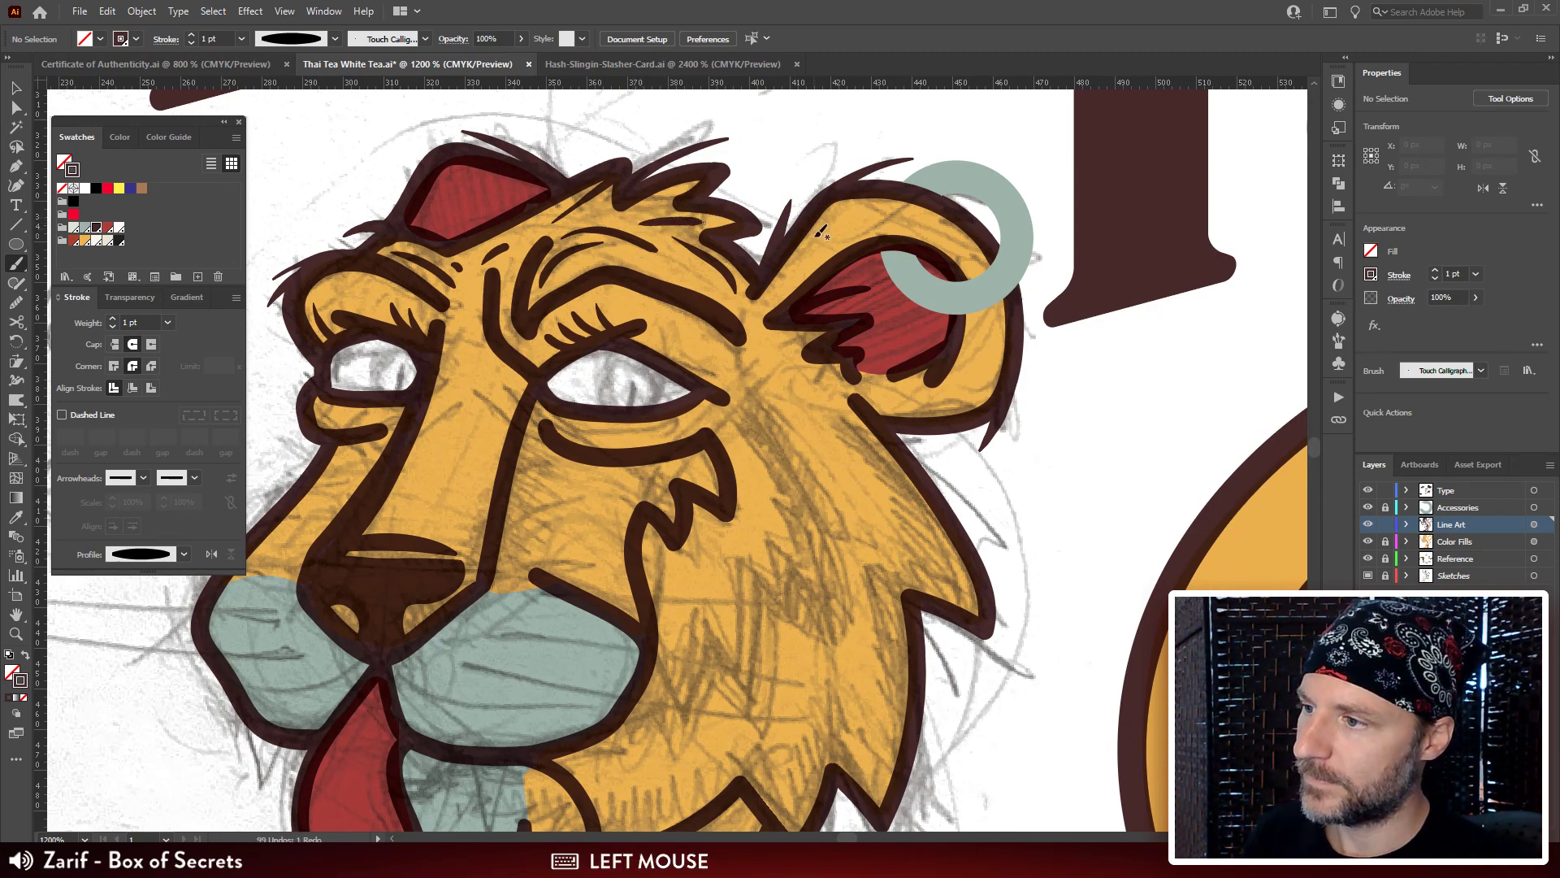
left_click_drag(811, 313, 894, 325)
Review the head within the whole label and delete the hair stroke between the far ear and the forehead tuft.
key("ctrl+minus")
key("ctrl+minus")
key("ctrl+minus")
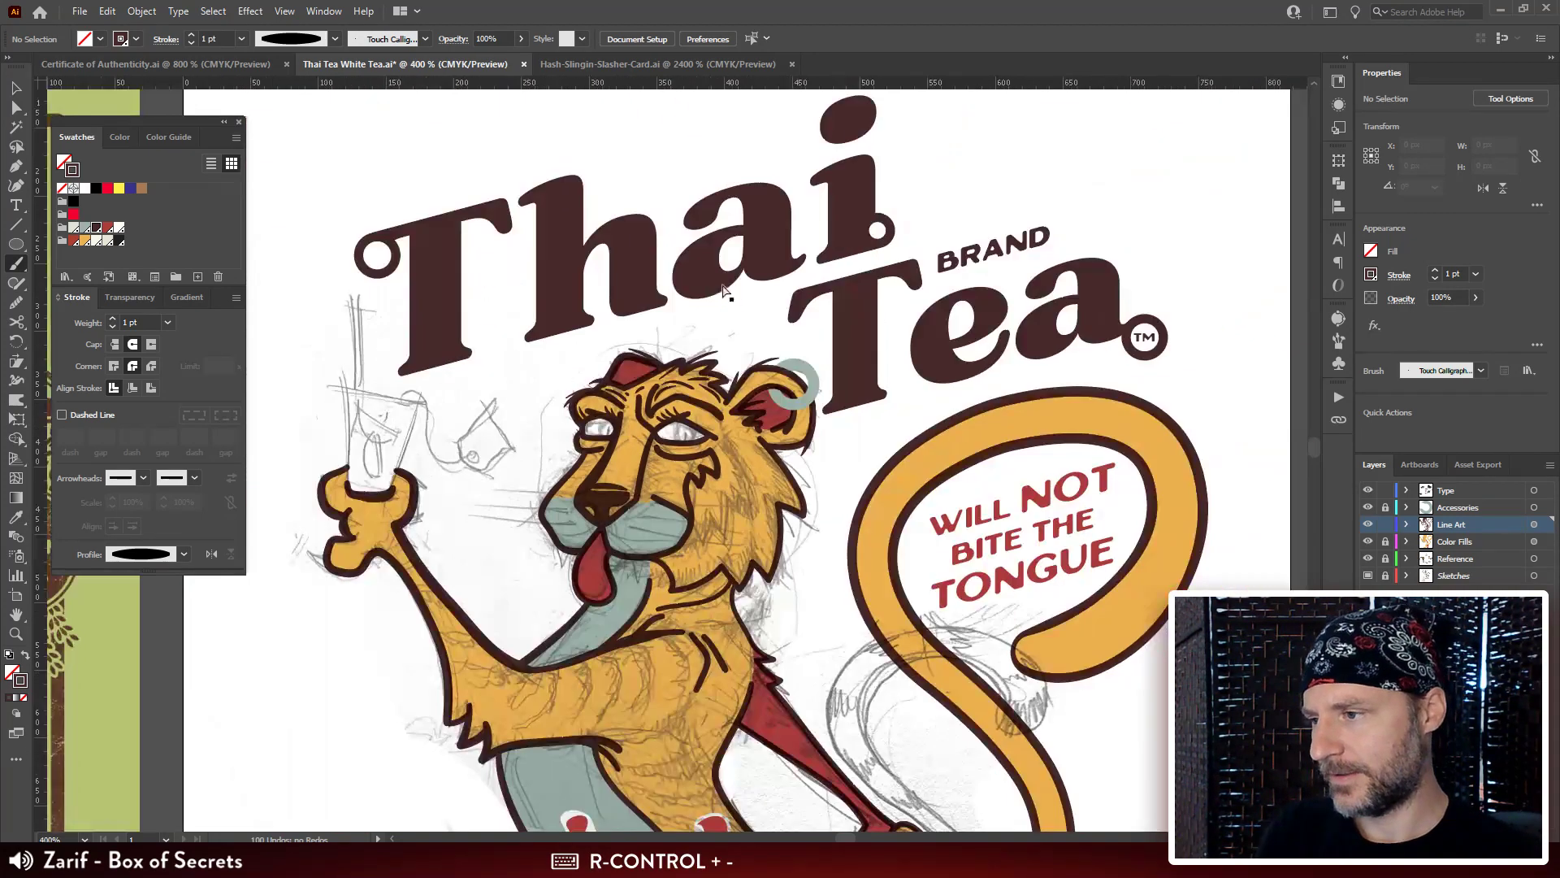
key("ctrl+minus")
key("ctrl+plus")
key("ctrl+plus")
key("ctrl+plus")
key("ctrl+plus")
key("ctrl+plus")
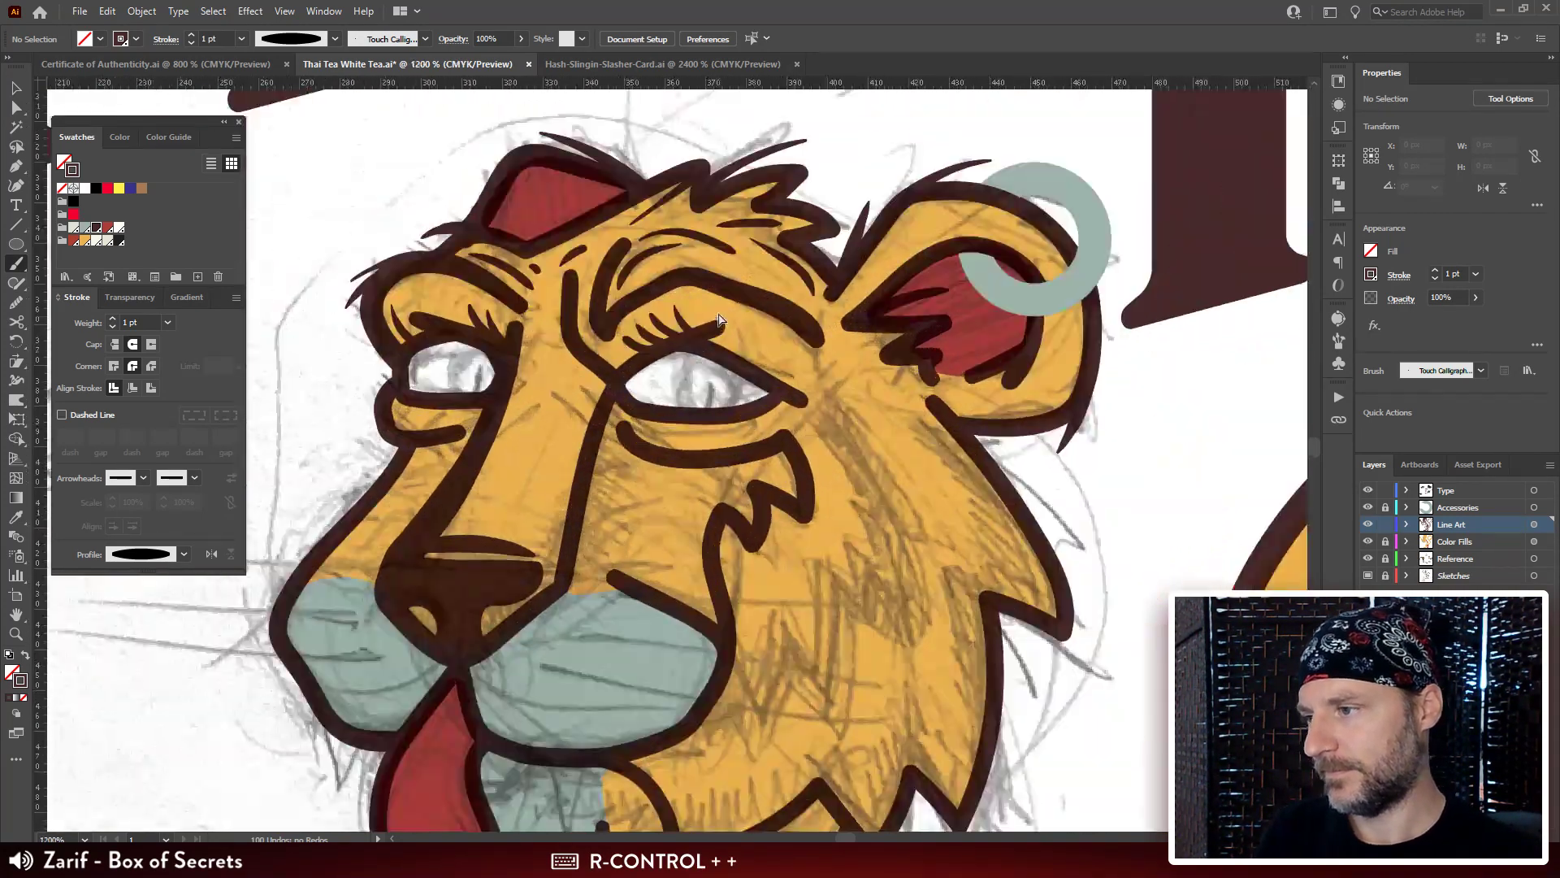
left_click_drag(729, 198, 660, 414)
key("v")
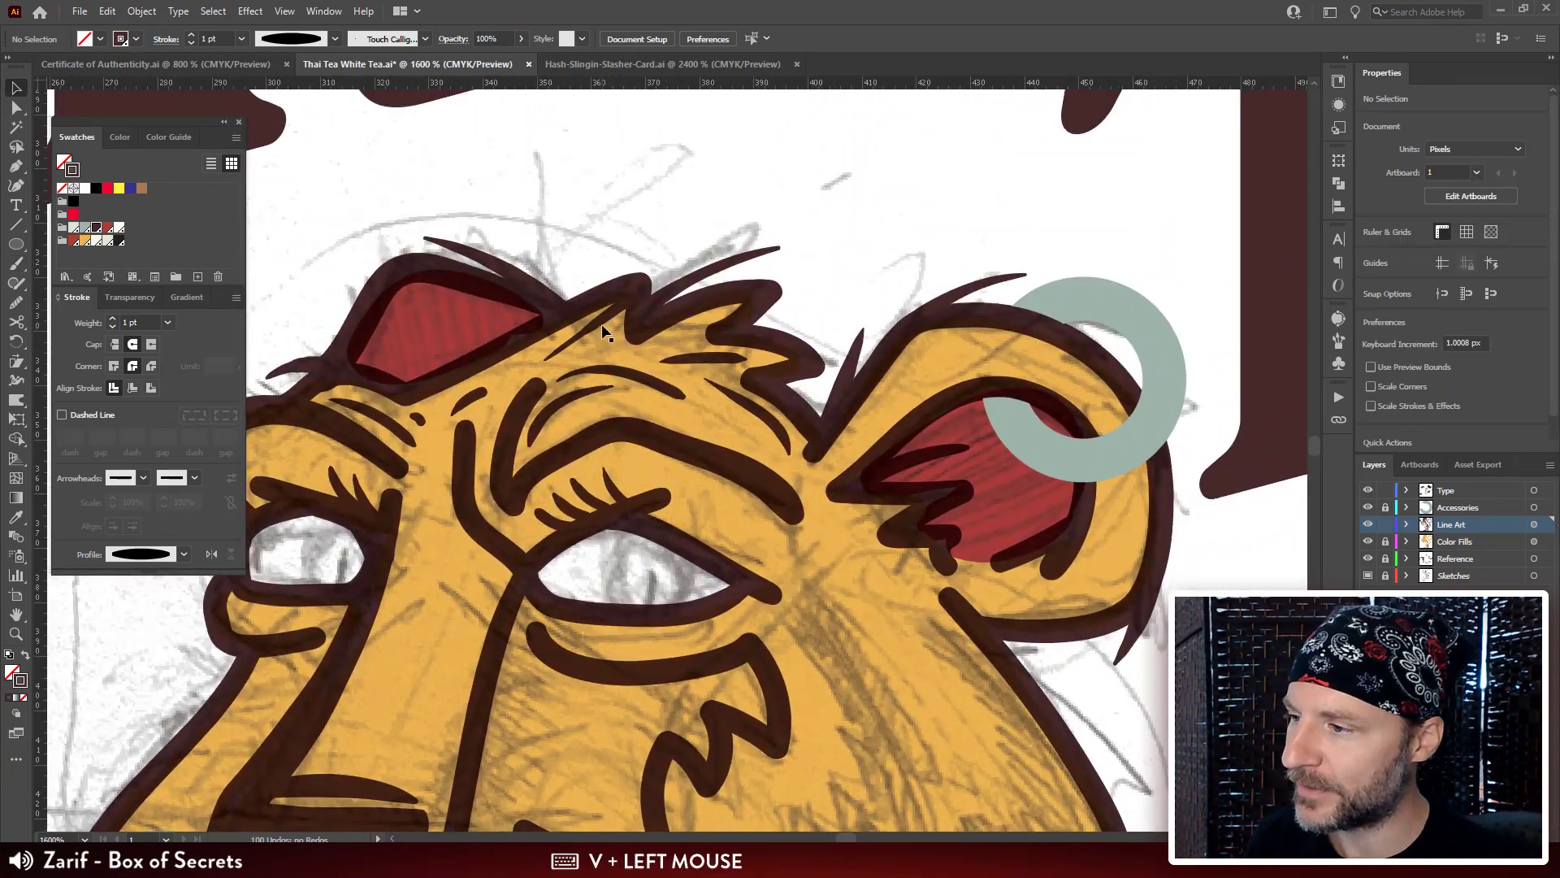
left_click(599, 322)
key("Delete")
Draw a short slanted Pen line at the outer edge of the red far ear with a 1.5 pt stroke and double-tapered width profile.
left_click_drag(666, 333, 641, 300)
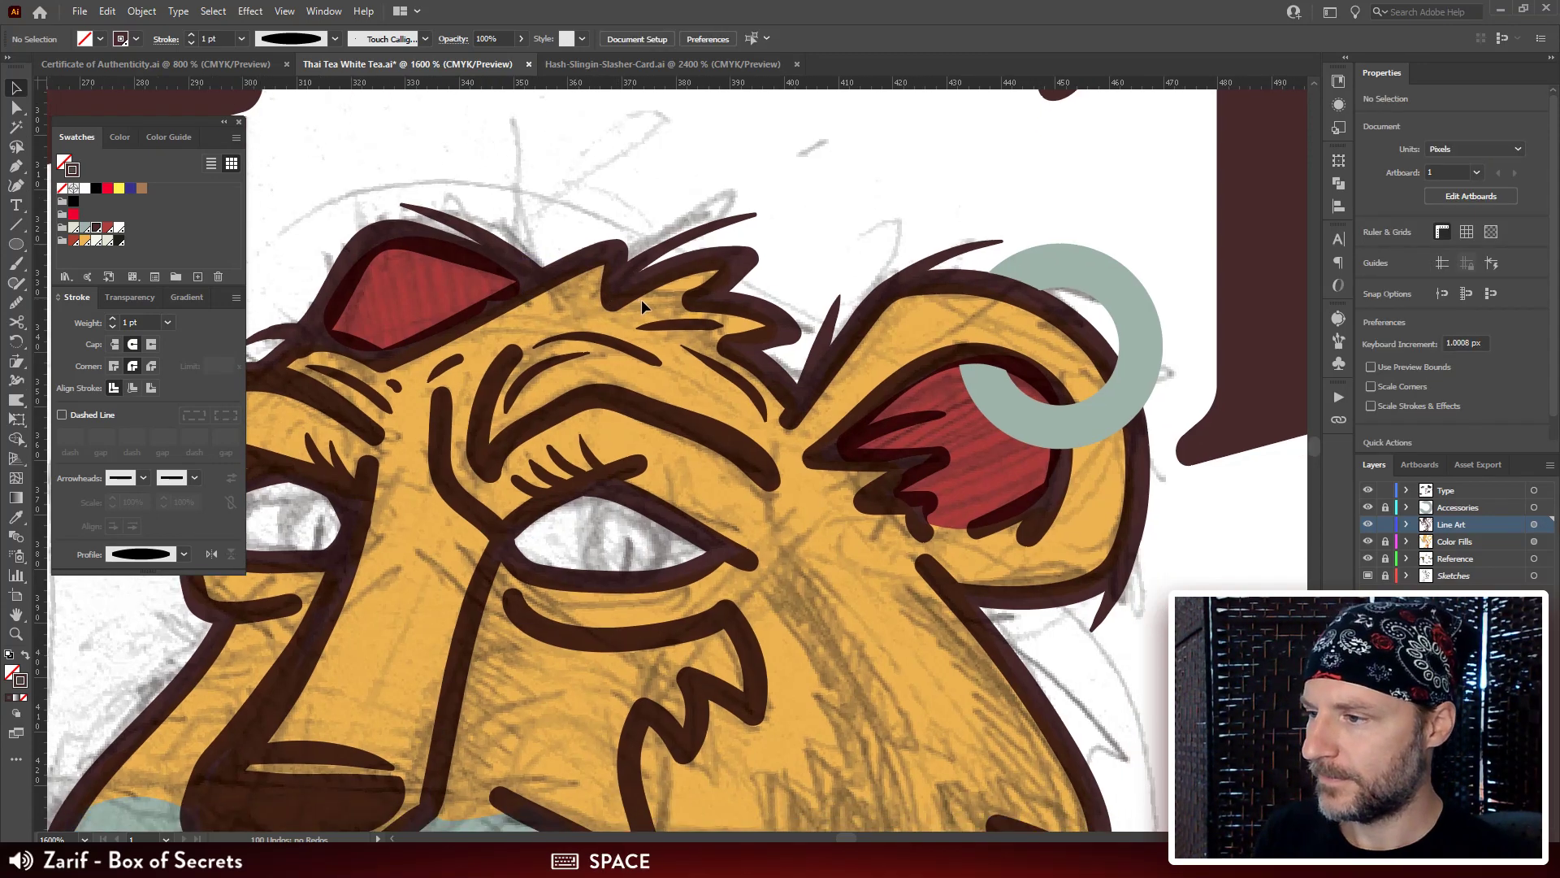
key("b")
left_click_drag(325, 299, 512, 241)
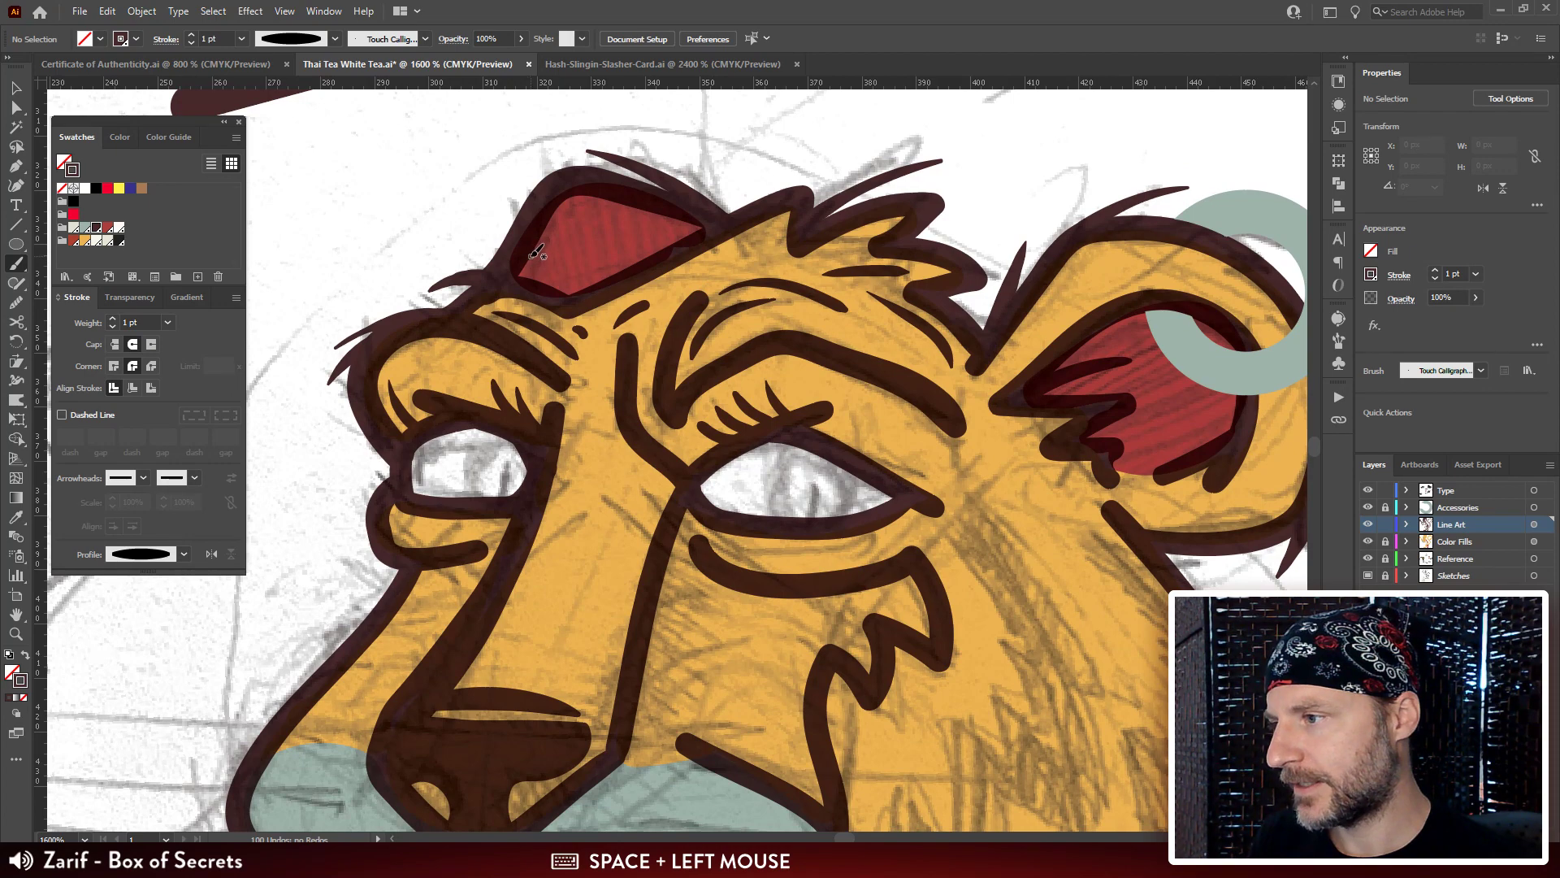
key("p")
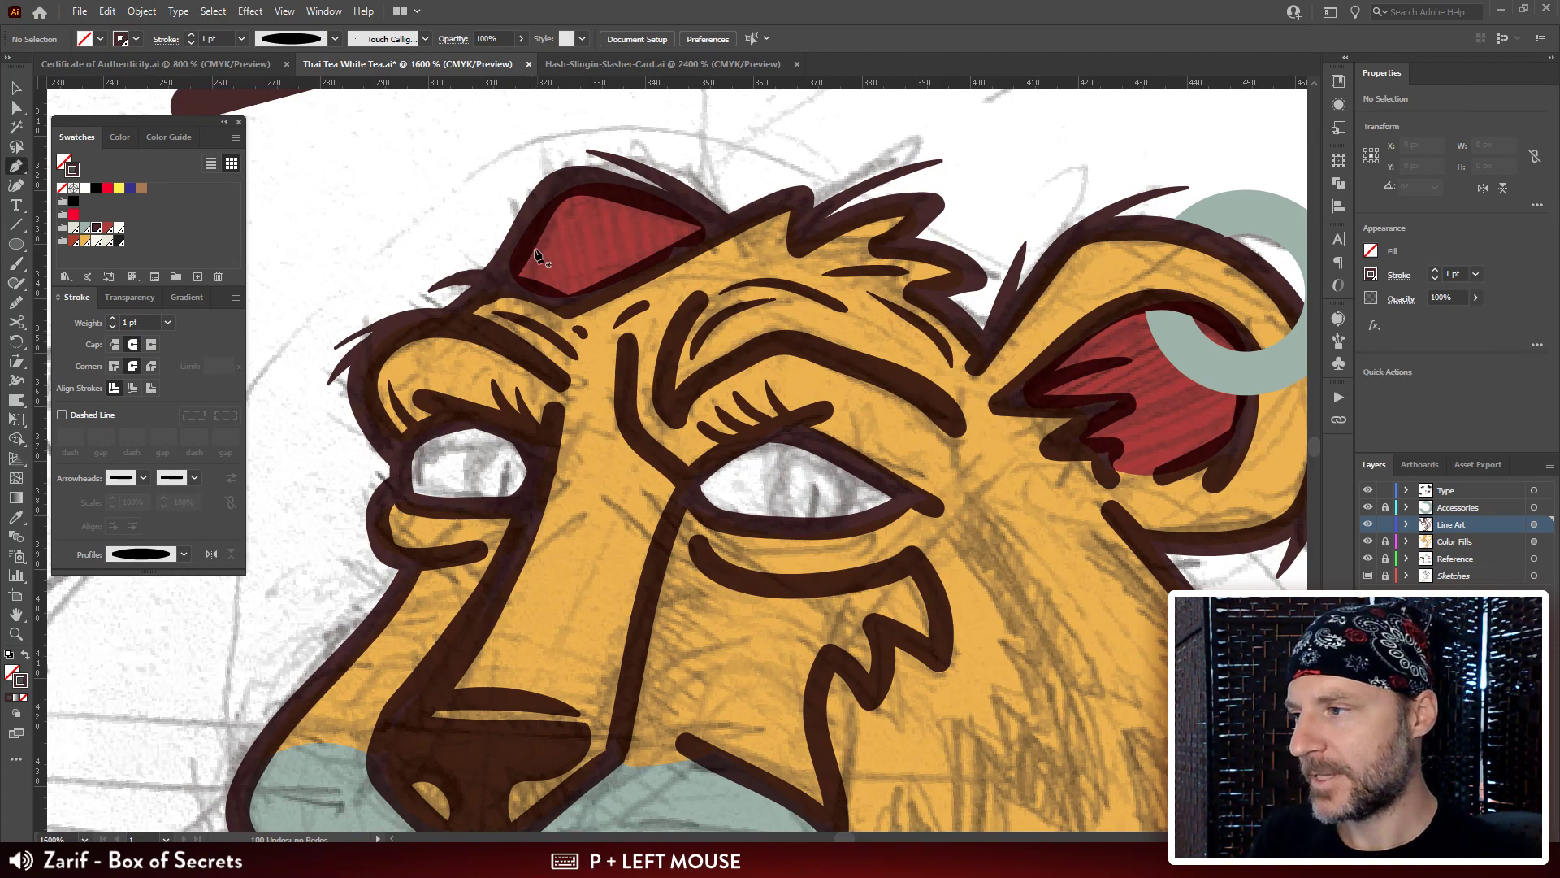
left_click(521, 243)
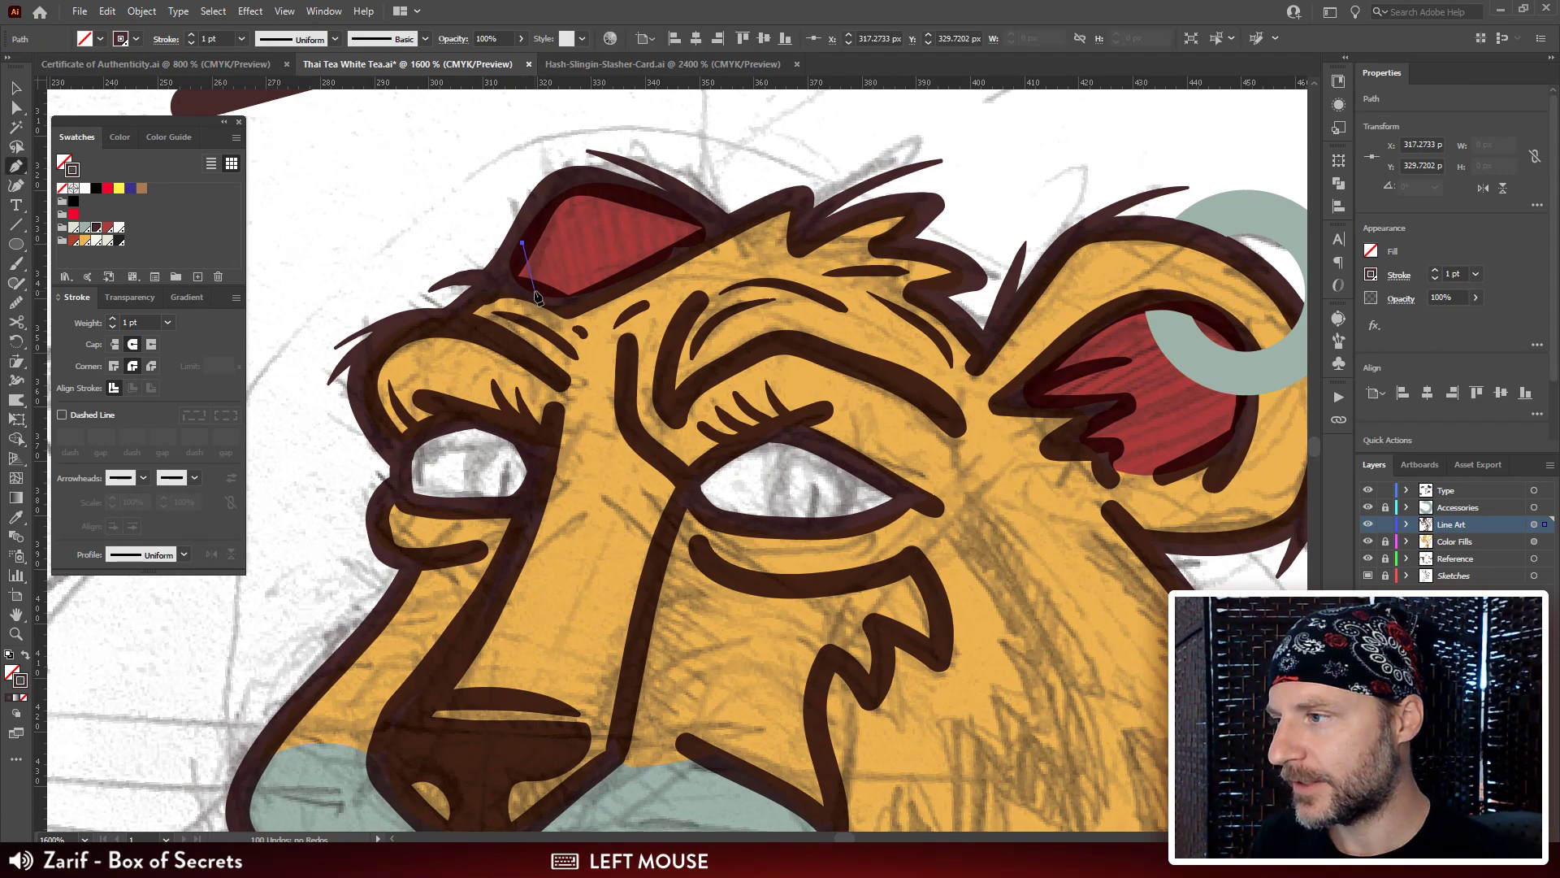
left_click(539, 301)
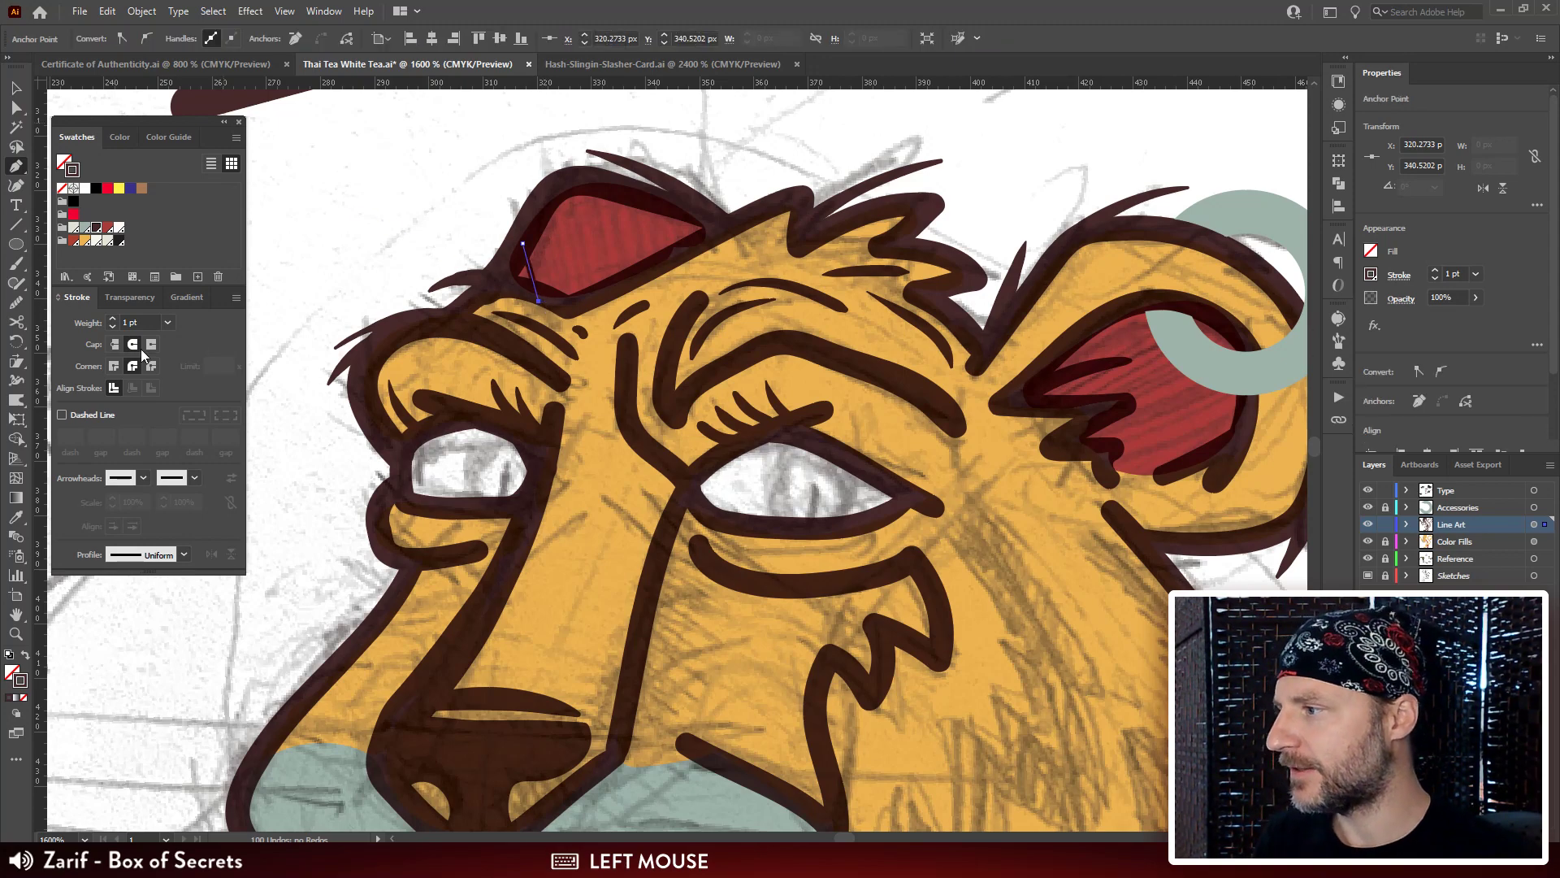
type("1.5")
key("Return")
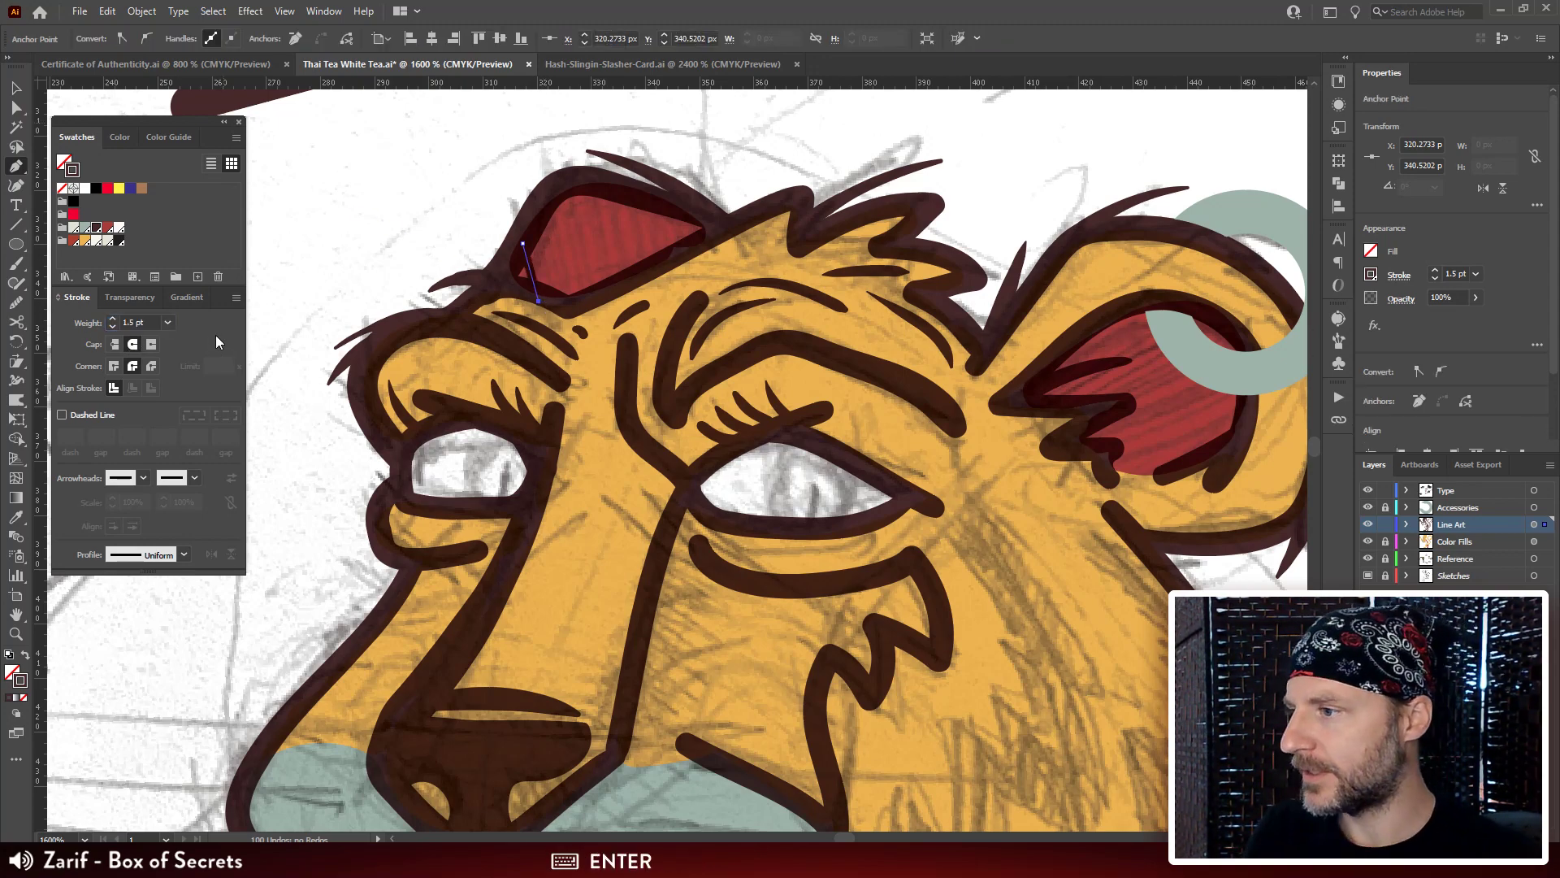
left_click(185, 555)
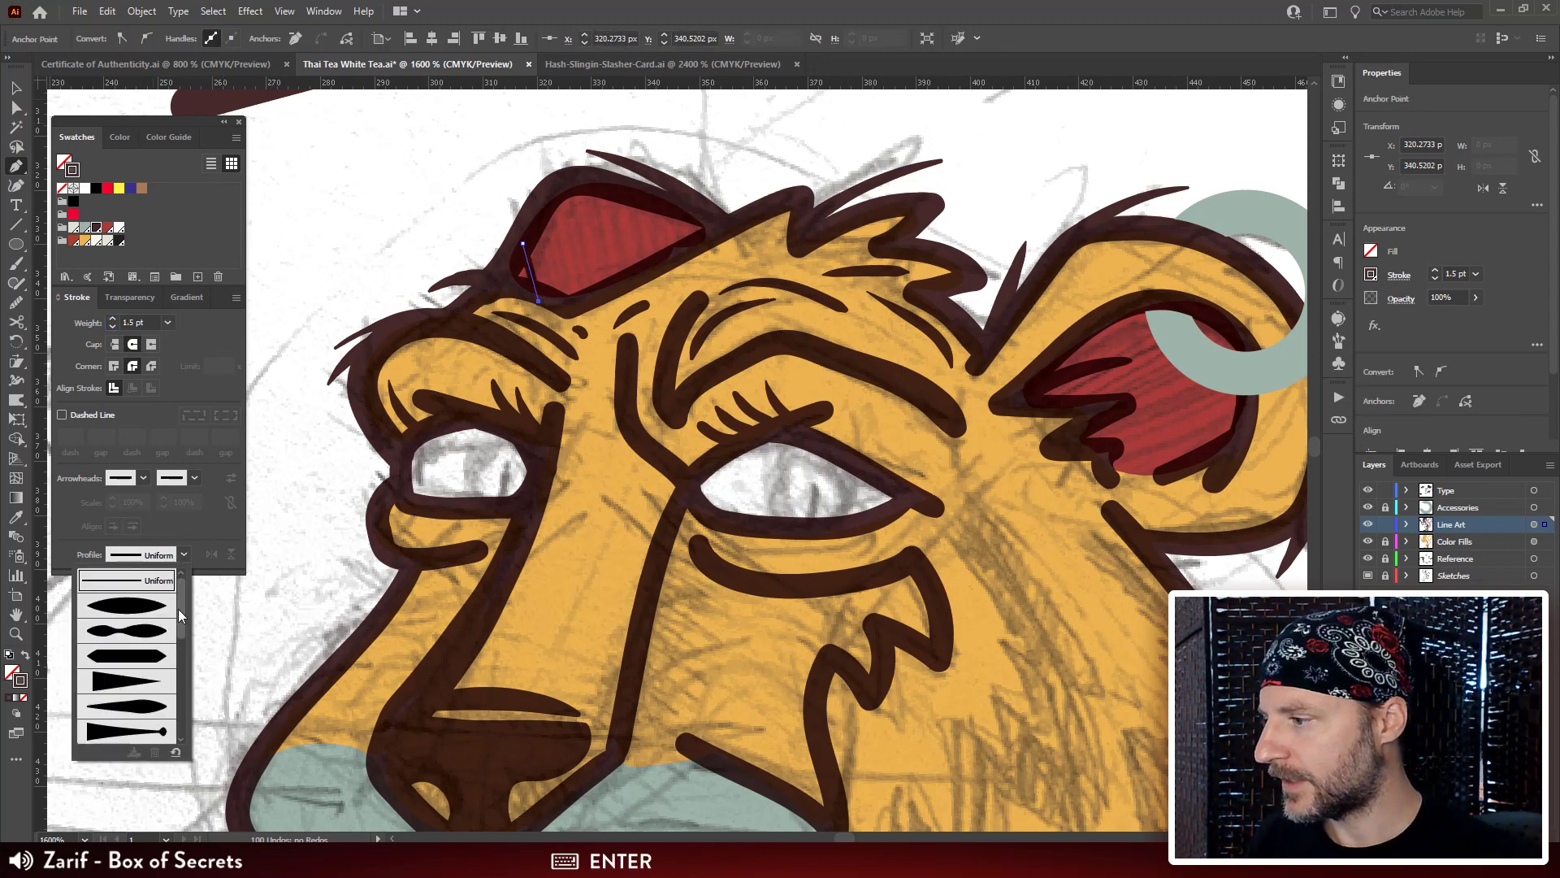
left_click_drag(178, 608, 184, 686)
left_click(151, 689)
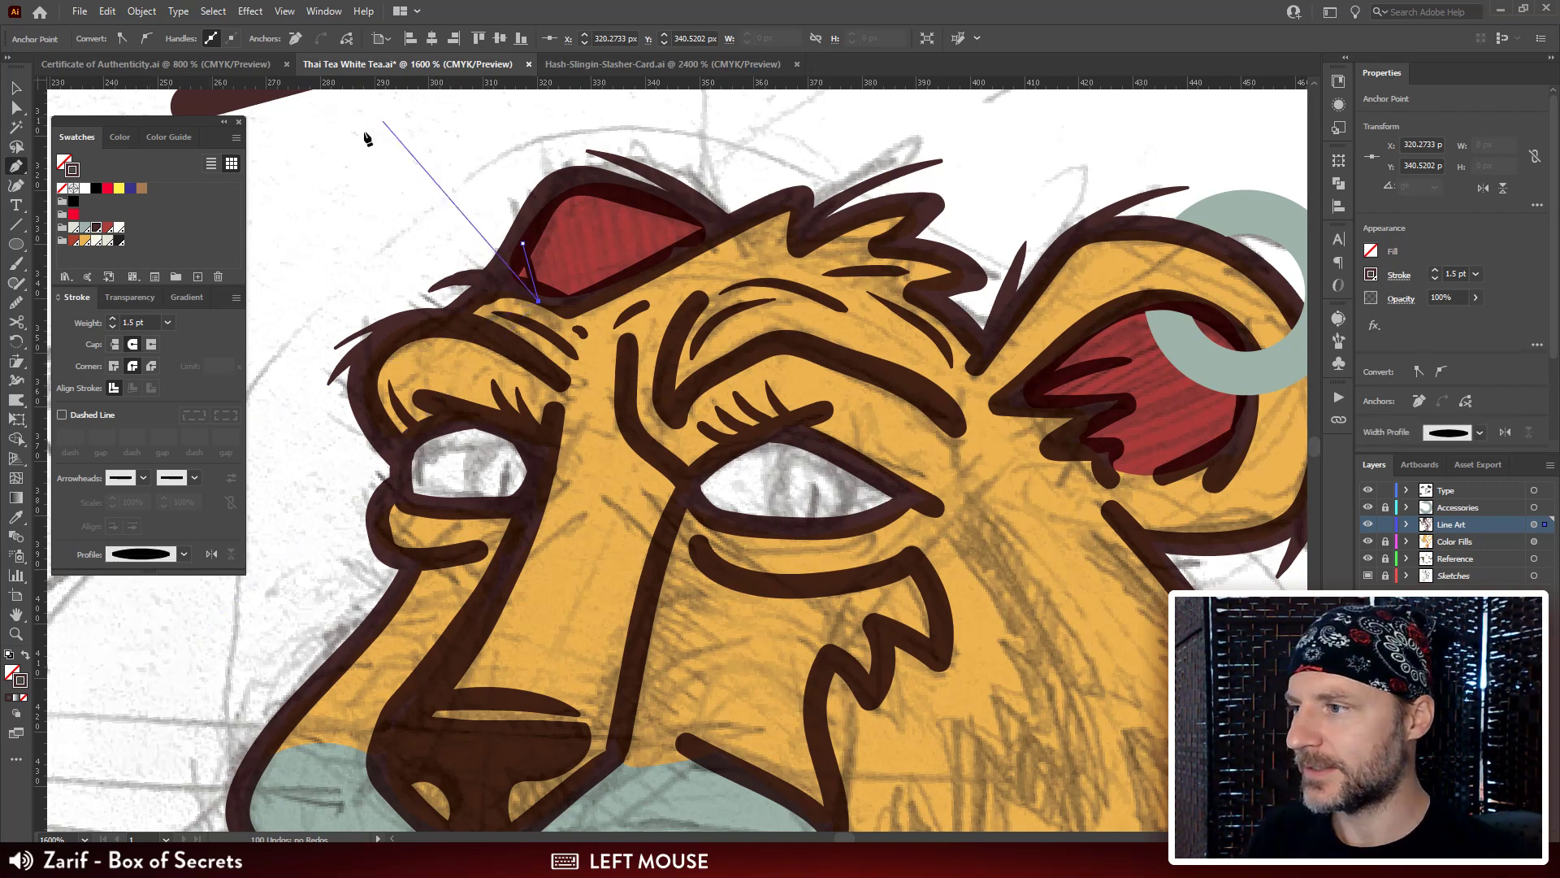
Duplicate the slanted line to the inner end of the far ear and blend the two lines into hatching.
key("v")
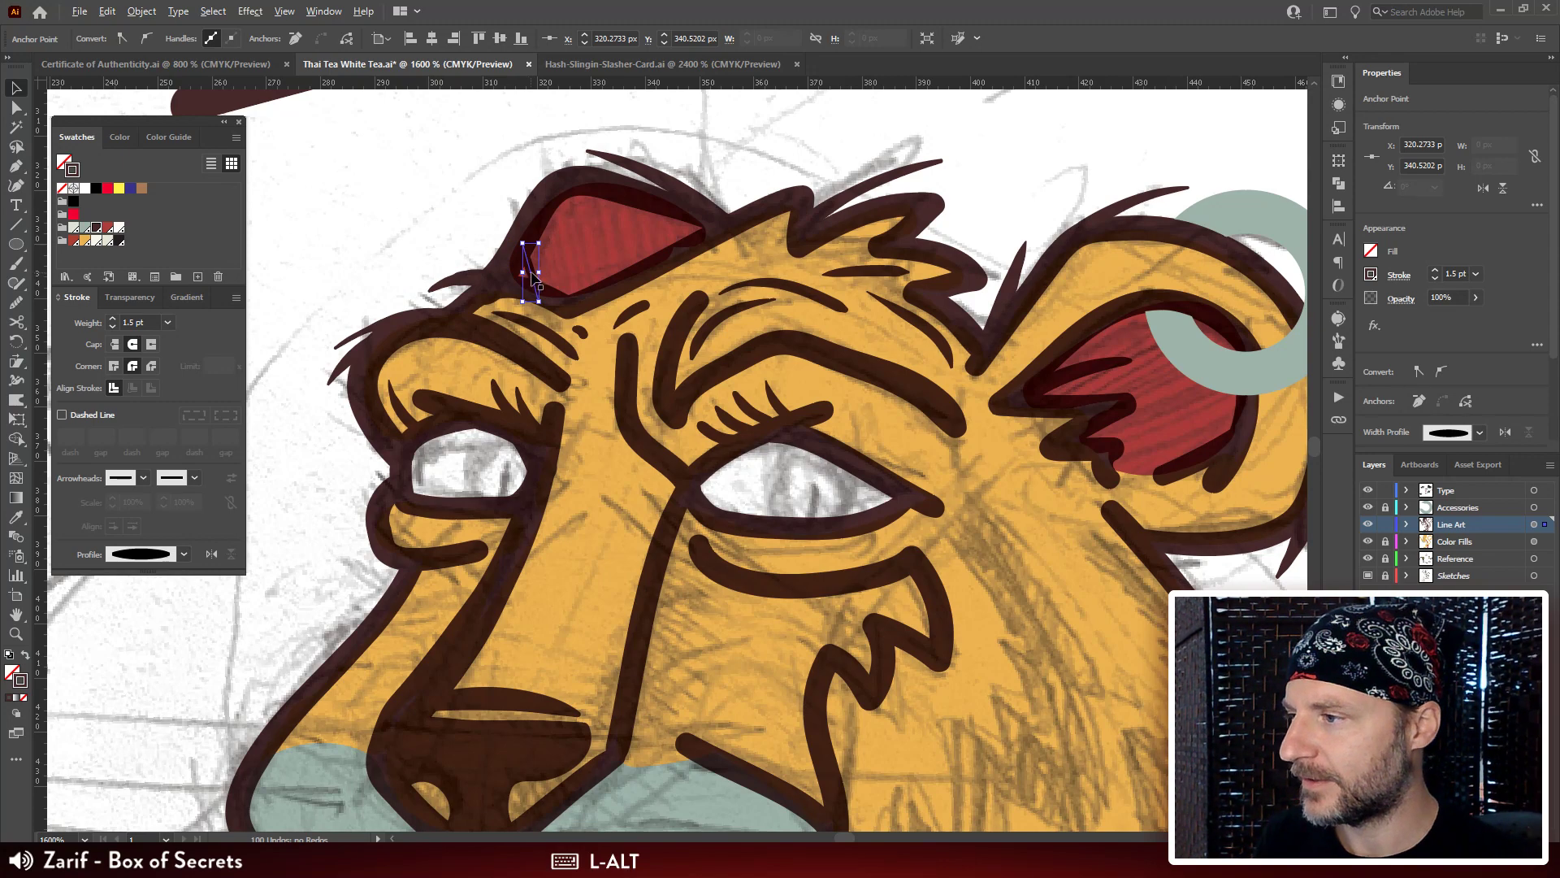
left_click_drag(529, 274, 674, 230)
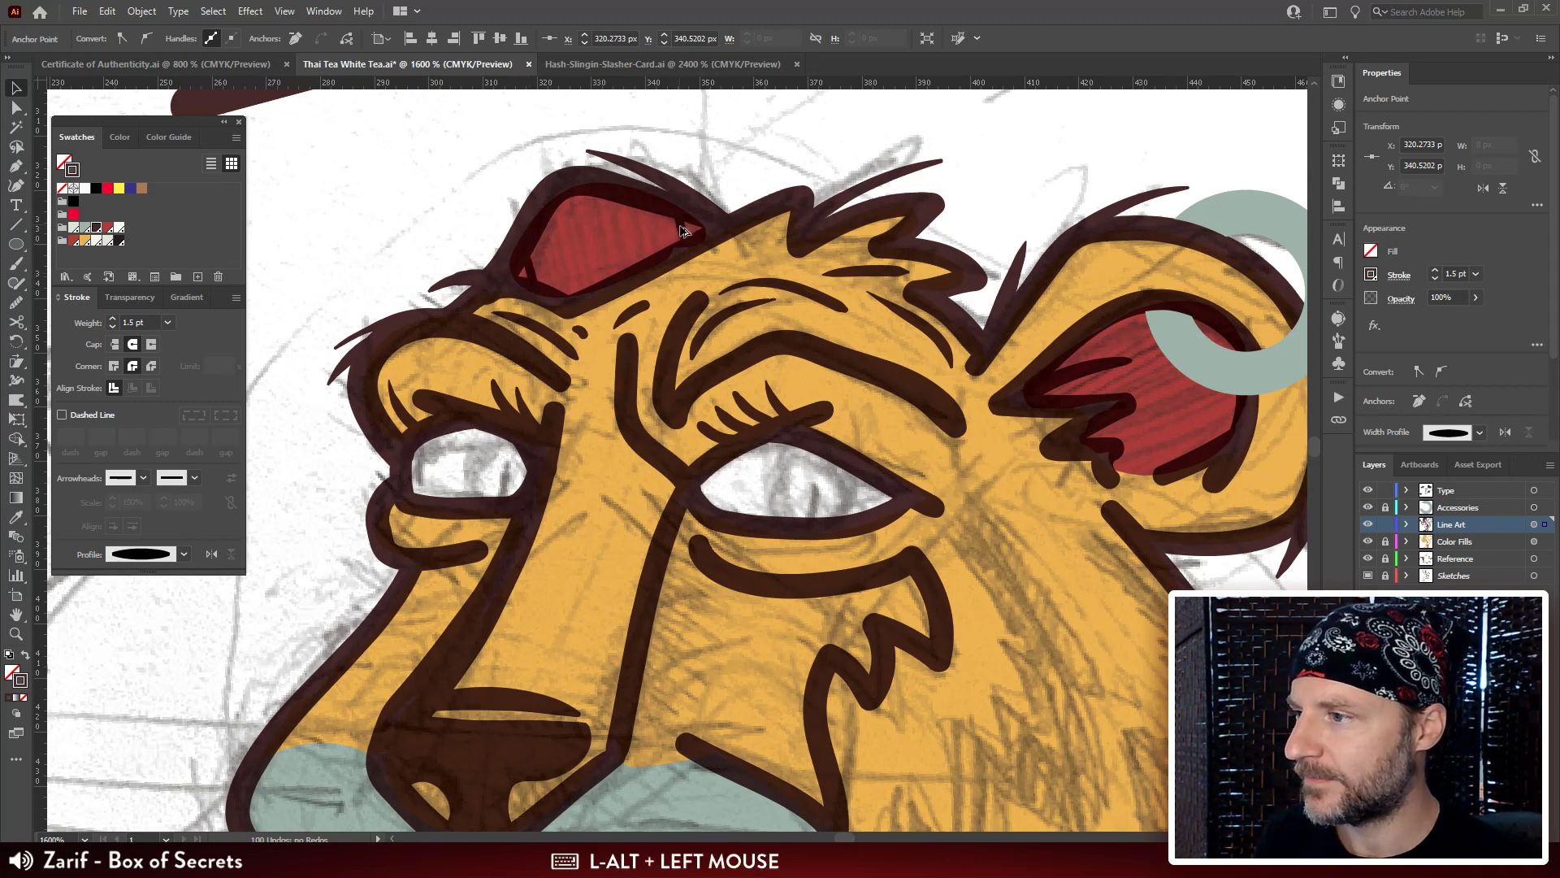
left_click(532, 278, "shift")
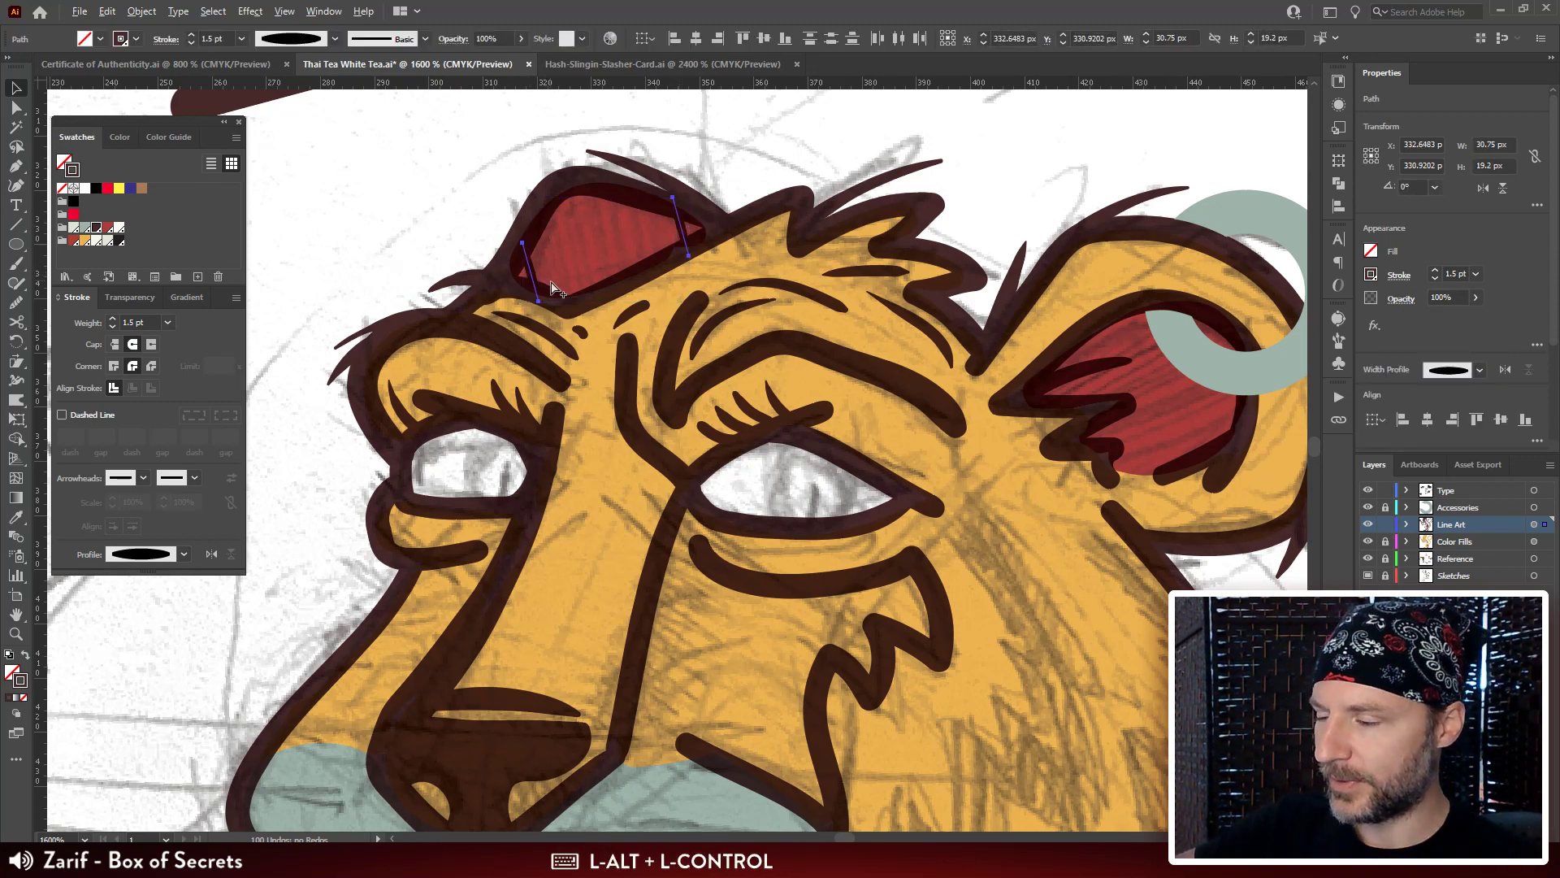
key("ctrl+alt+b")
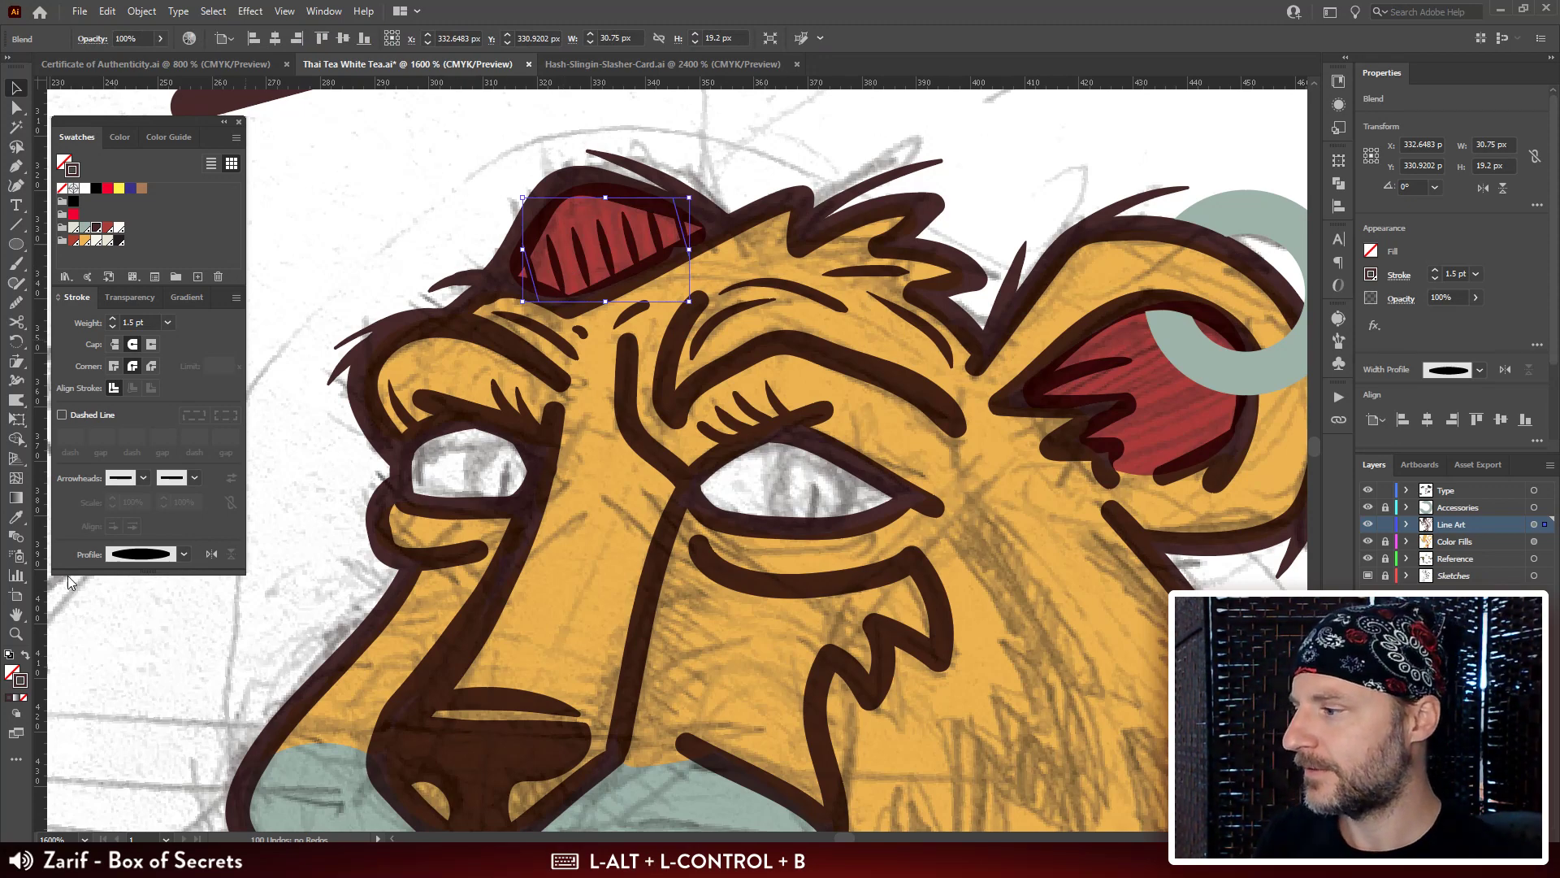
Set the far ear hatching blend's spacing to Specified Steps and fine-tune its number of steps.
left_click(16, 536)
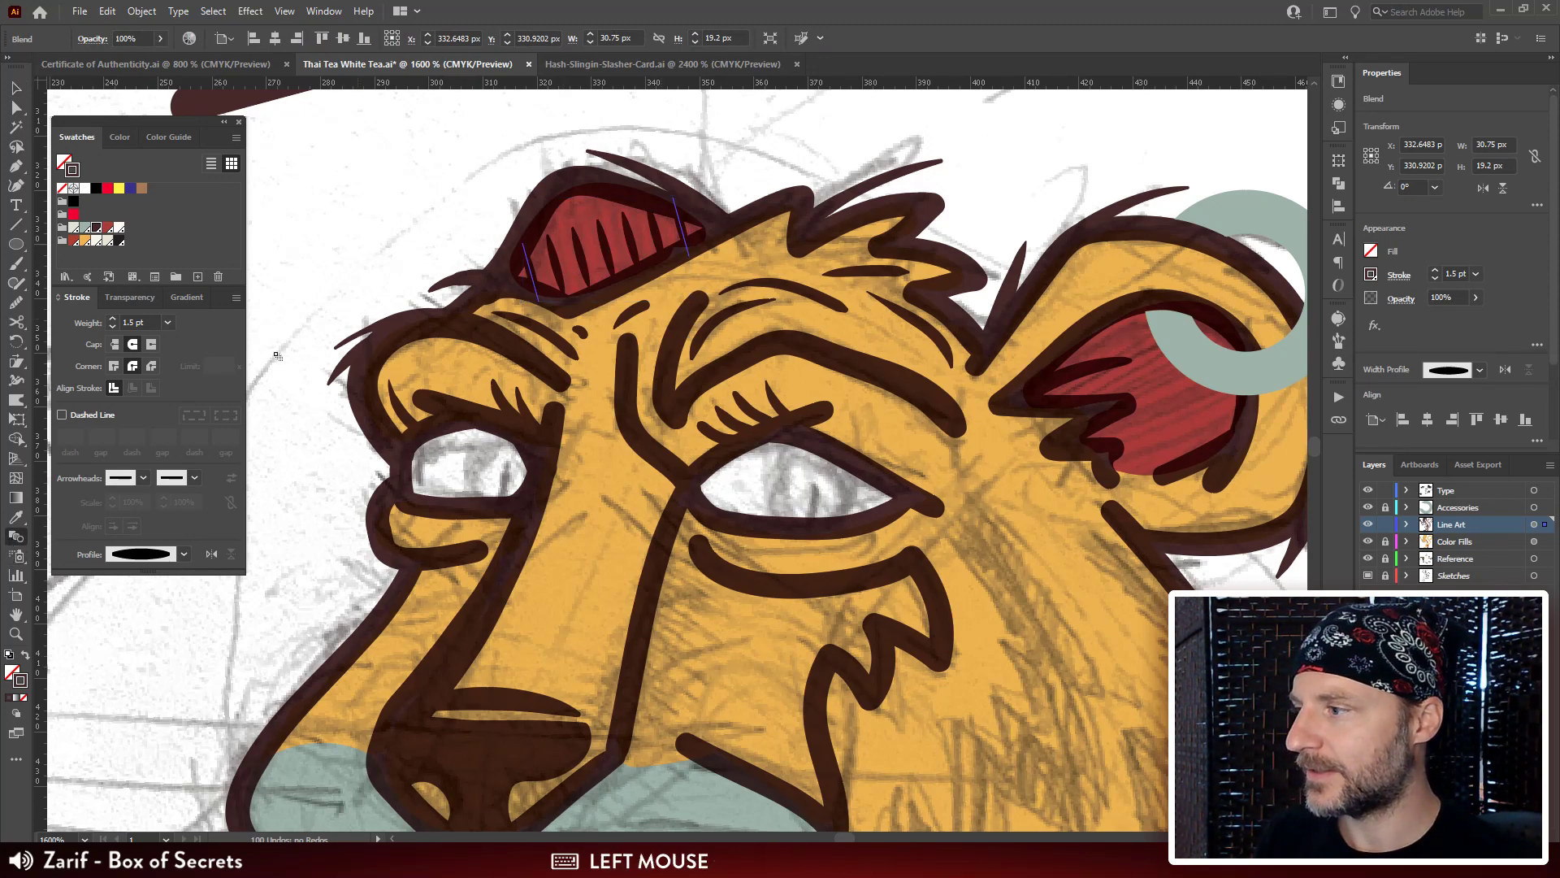
double_click(13, 540)
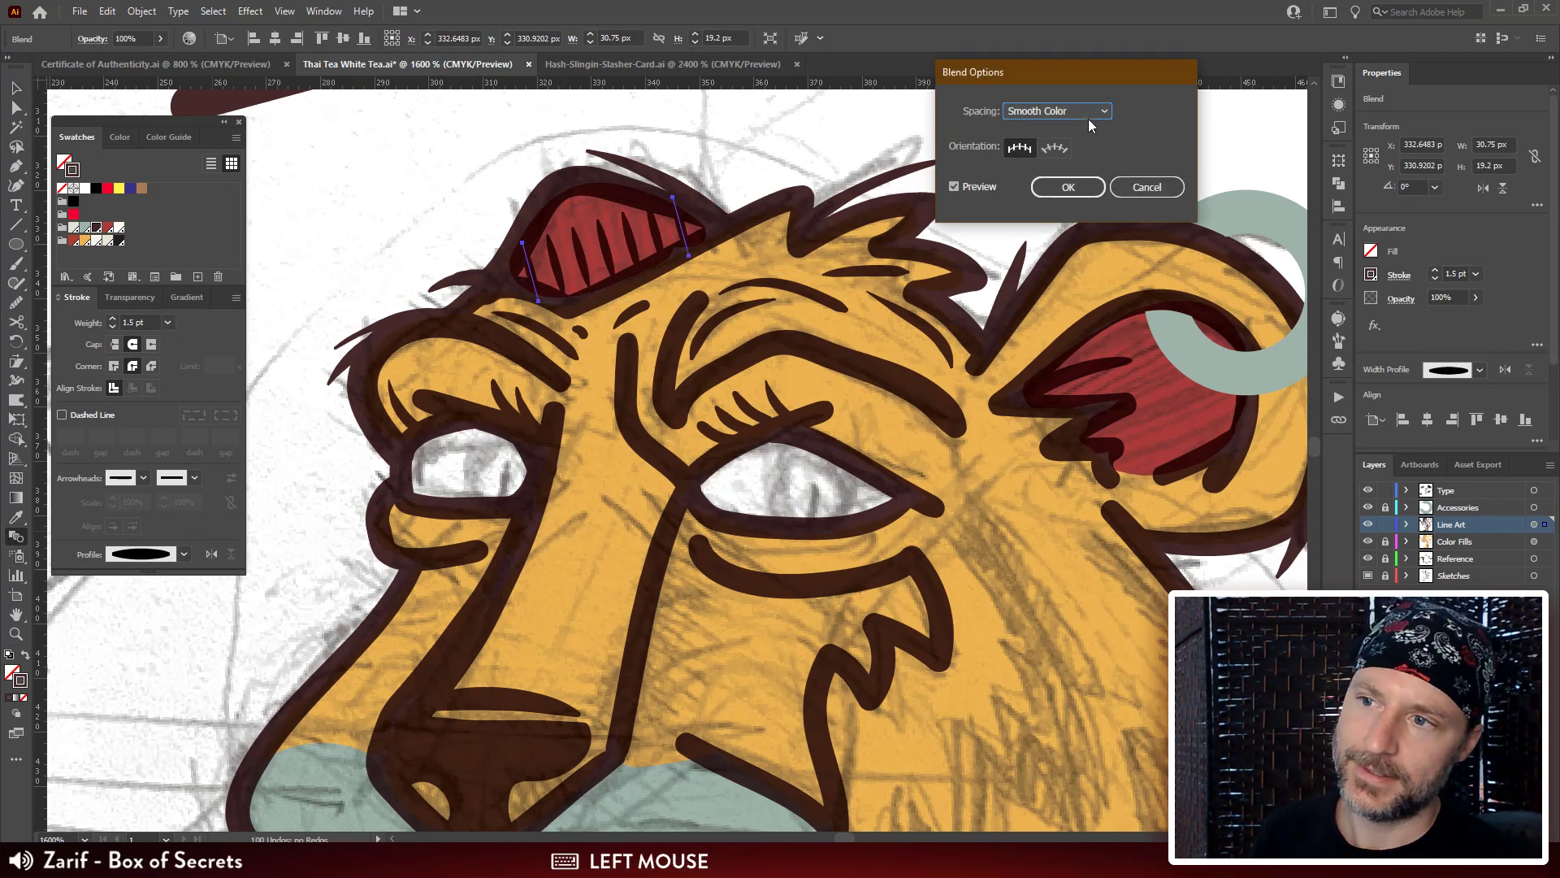
left_click(1089, 112)
left_click(1077, 147)
key("Up")
key("Up")
key("Up")
key("Up")
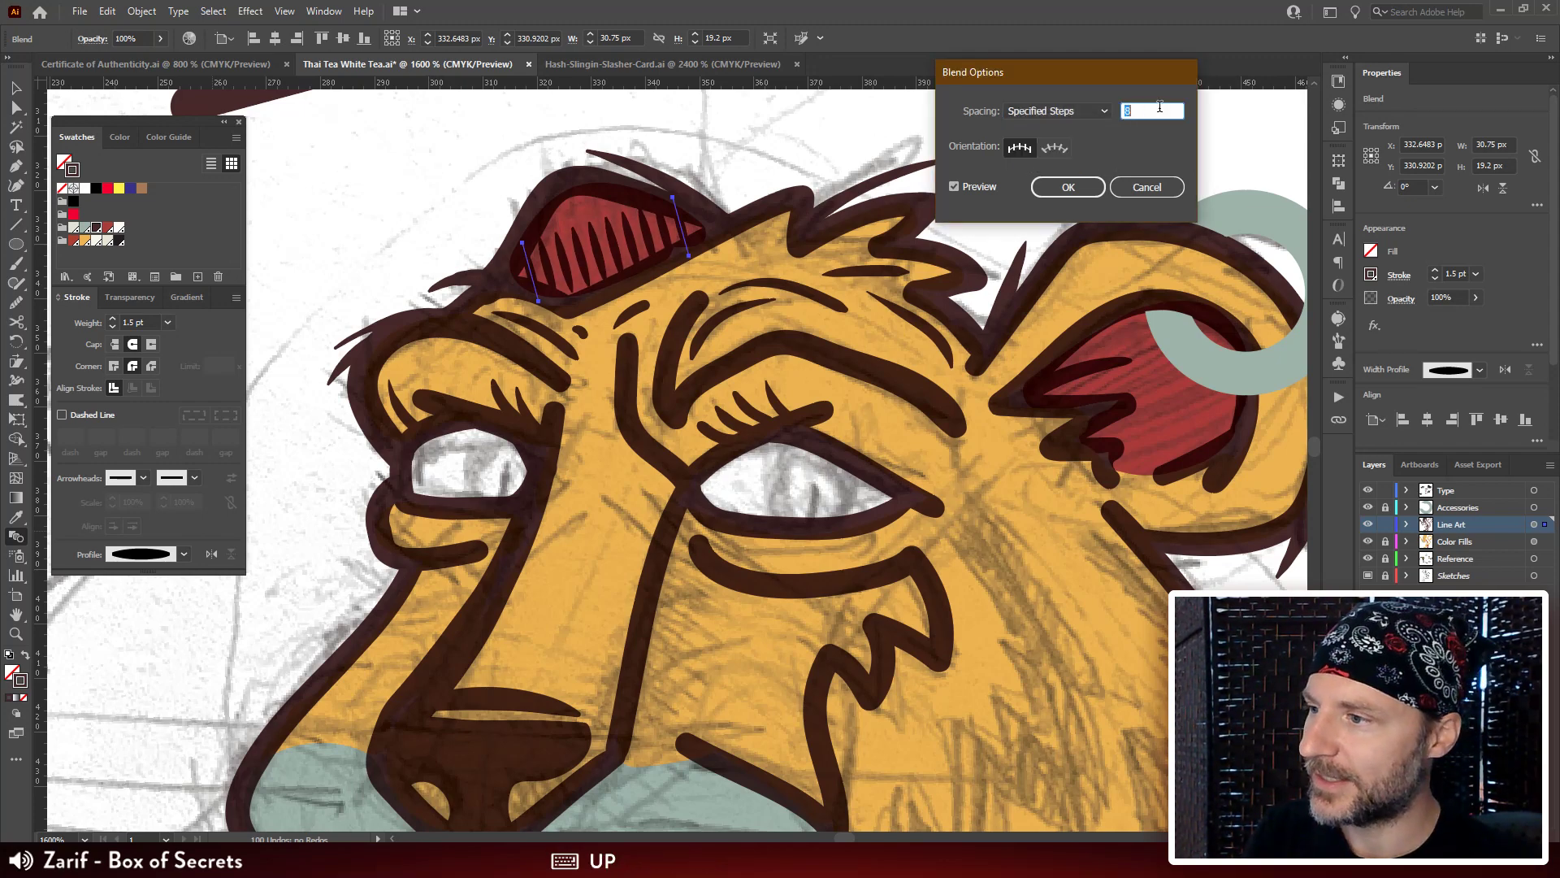
key("Down")
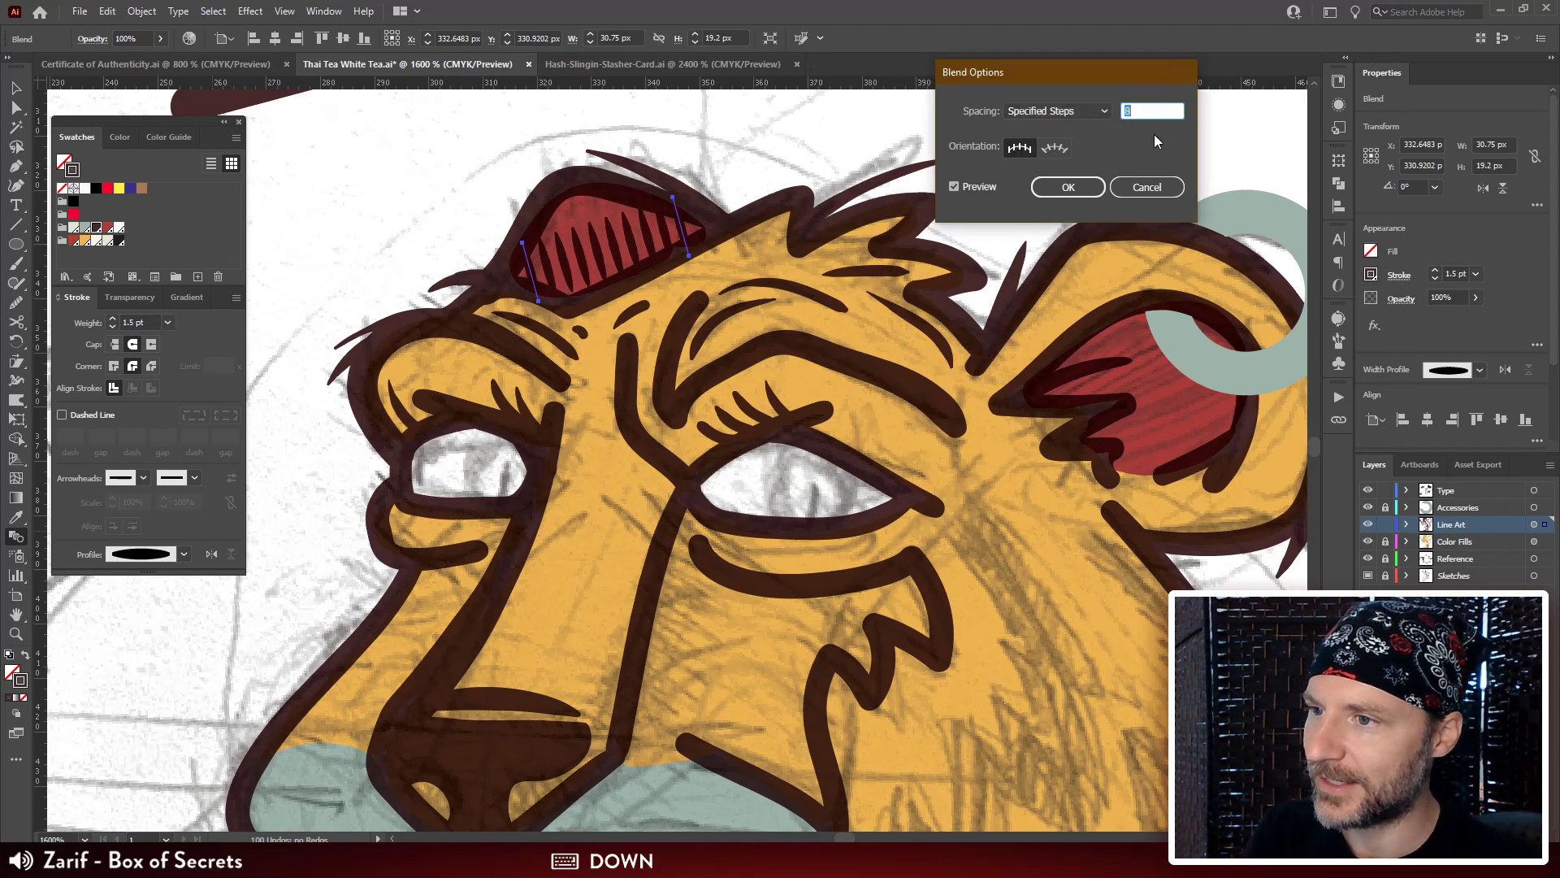
left_click(1068, 188)
key("v")
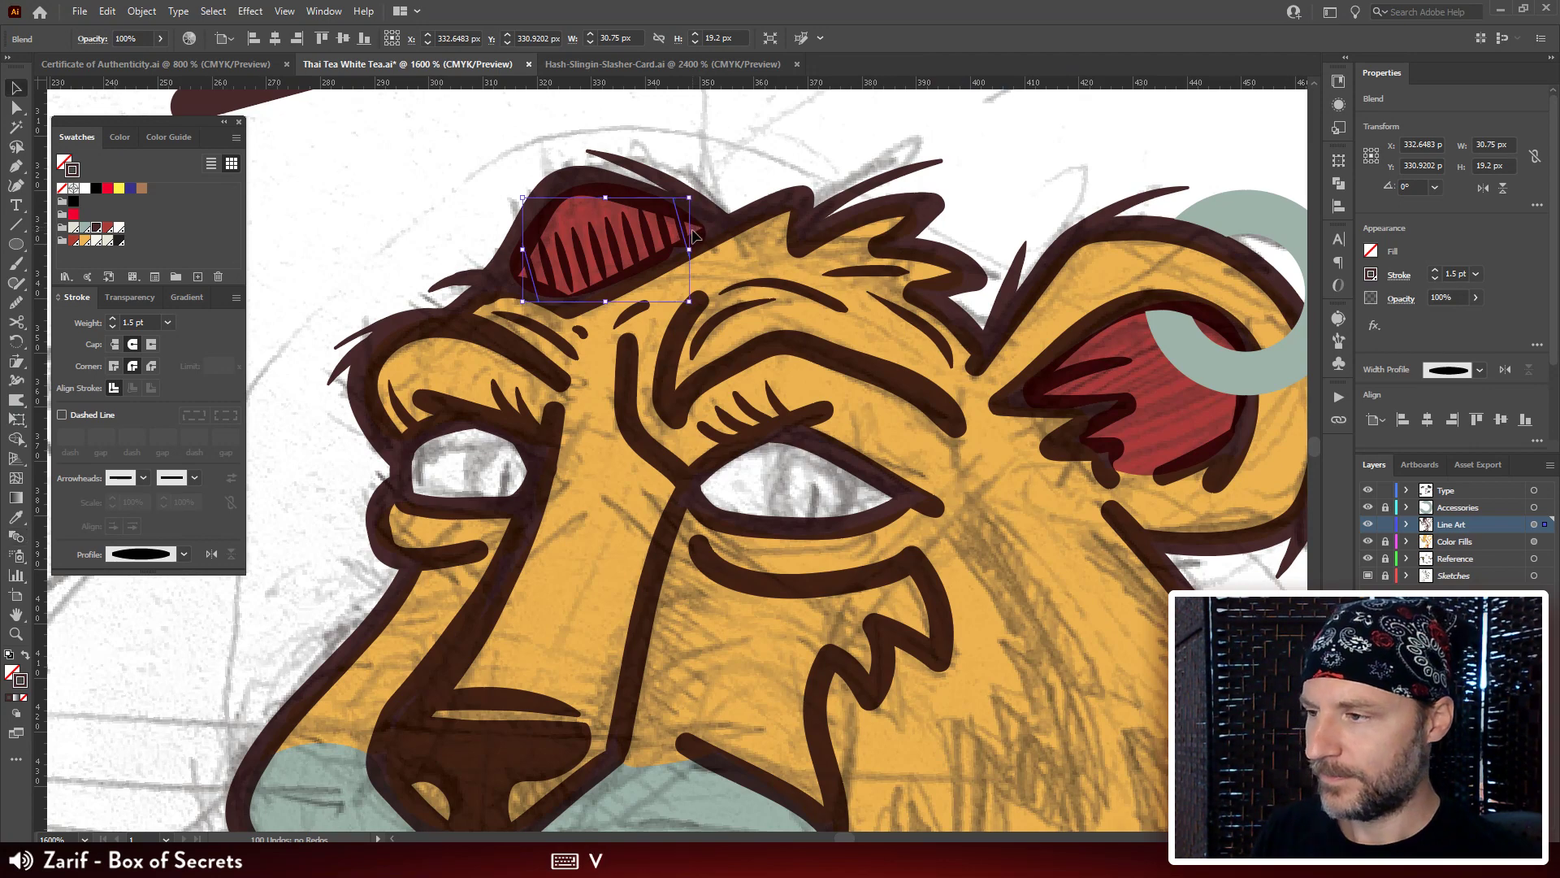
key("ctrl+shift+a")
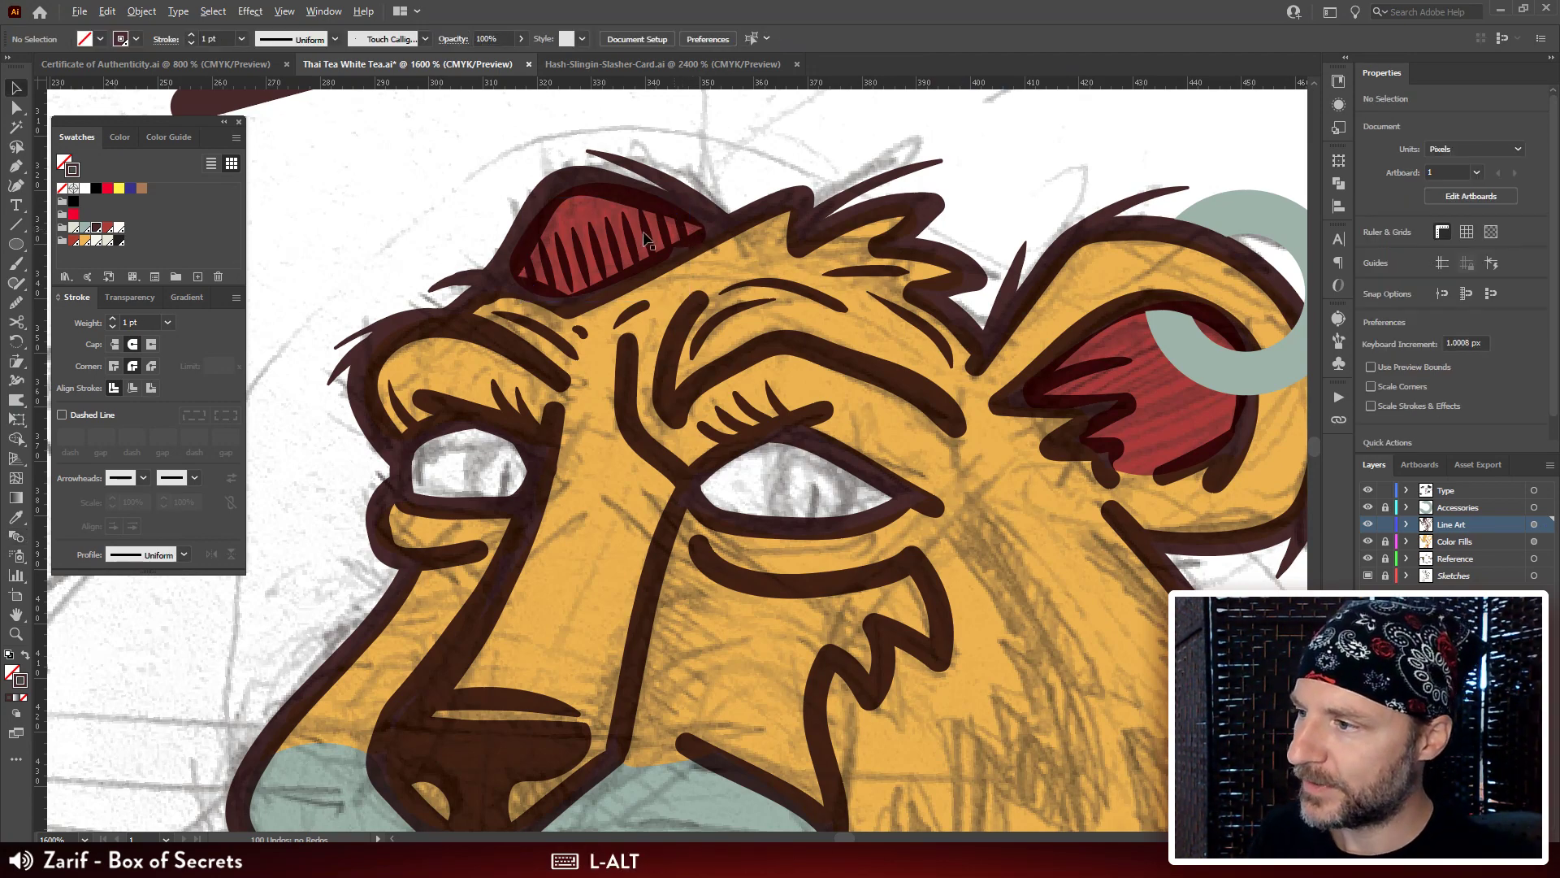
Copy the hatching's inner end line out to the far ear's inner corner and move the middle line to span the ear.
key("a")
left_click(683, 237)
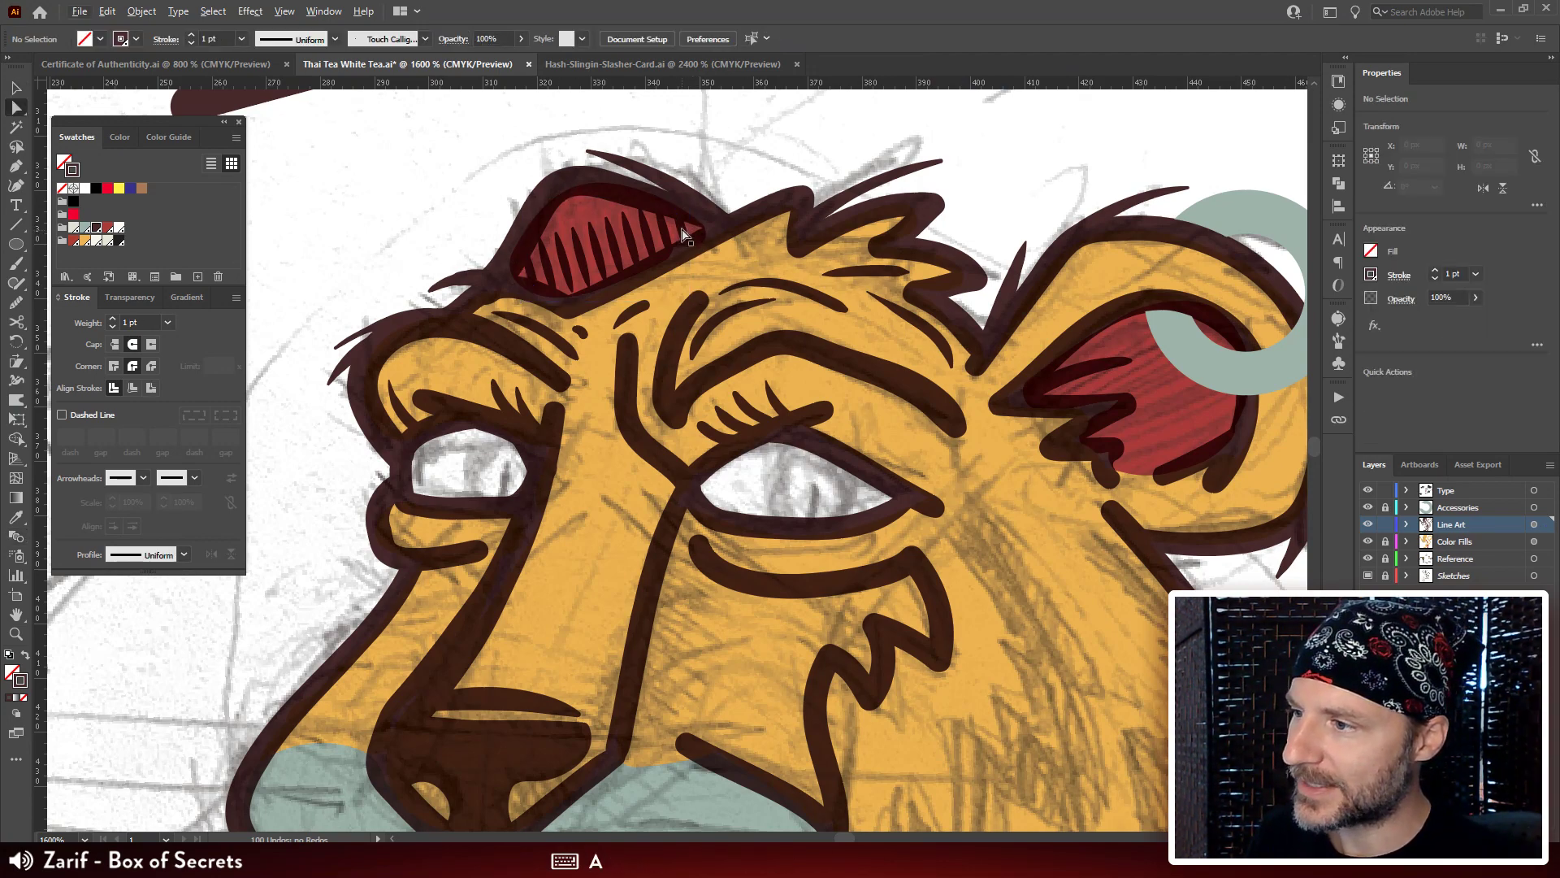
left_click_drag(683, 237, 723, 229)
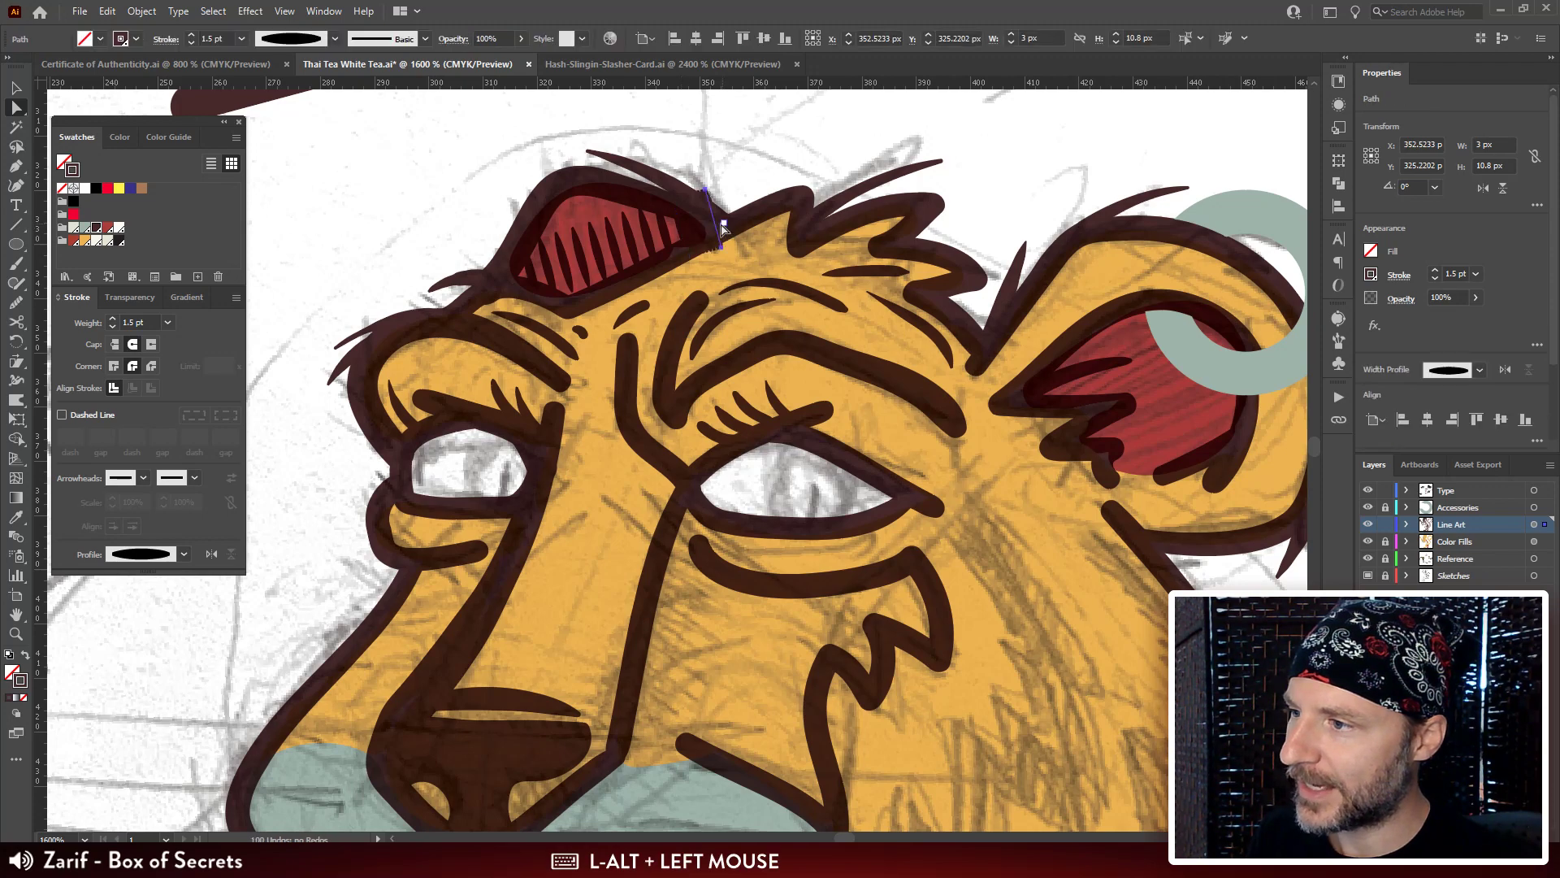
left_click(594, 241)
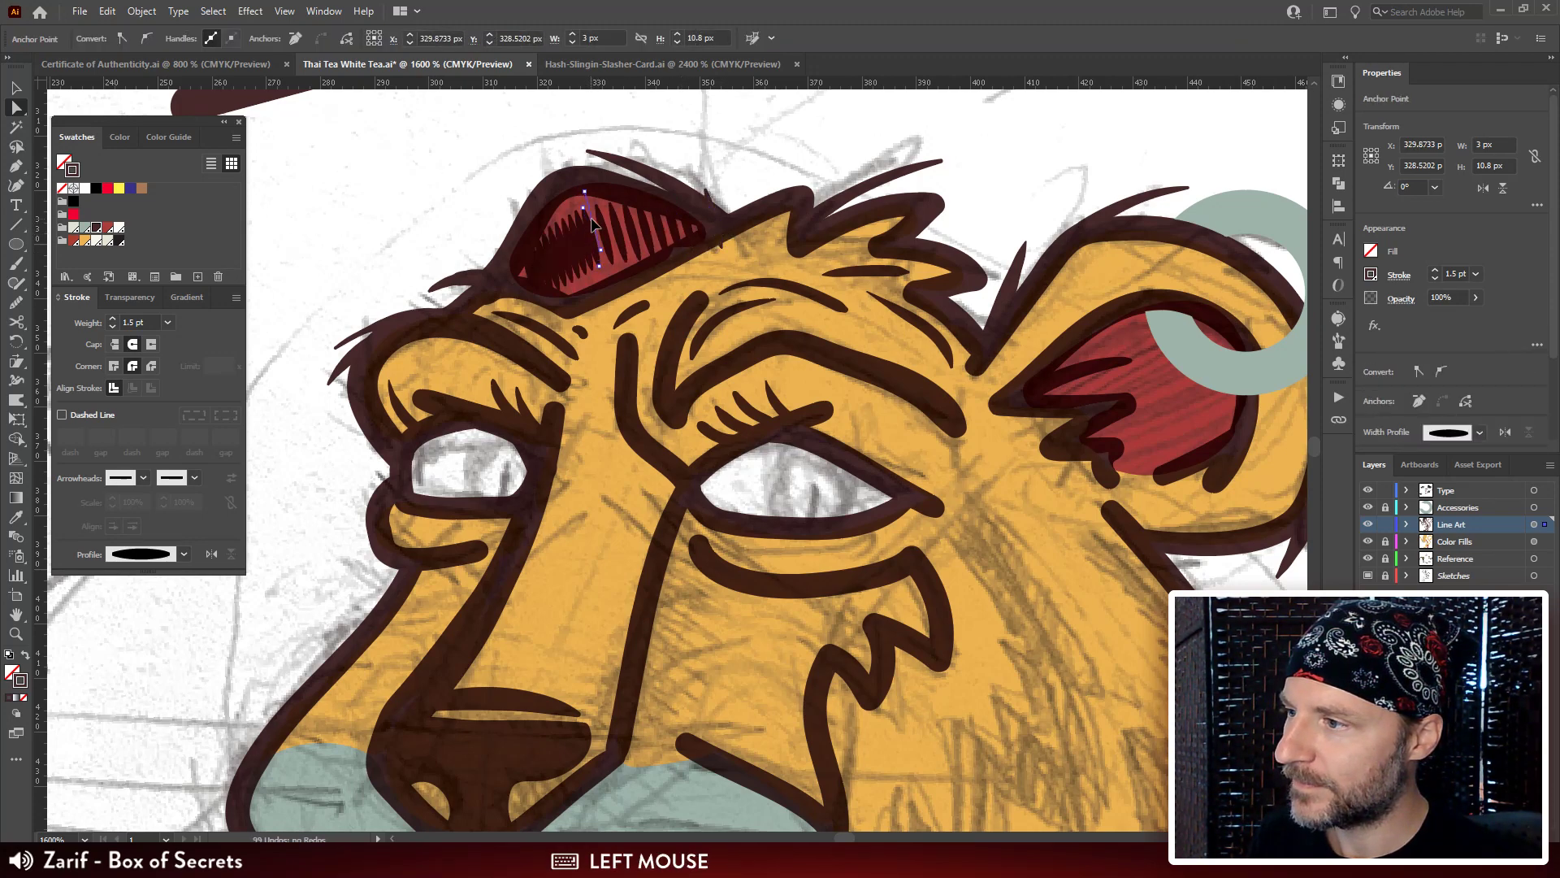
left_click_drag(599, 266, 601, 252)
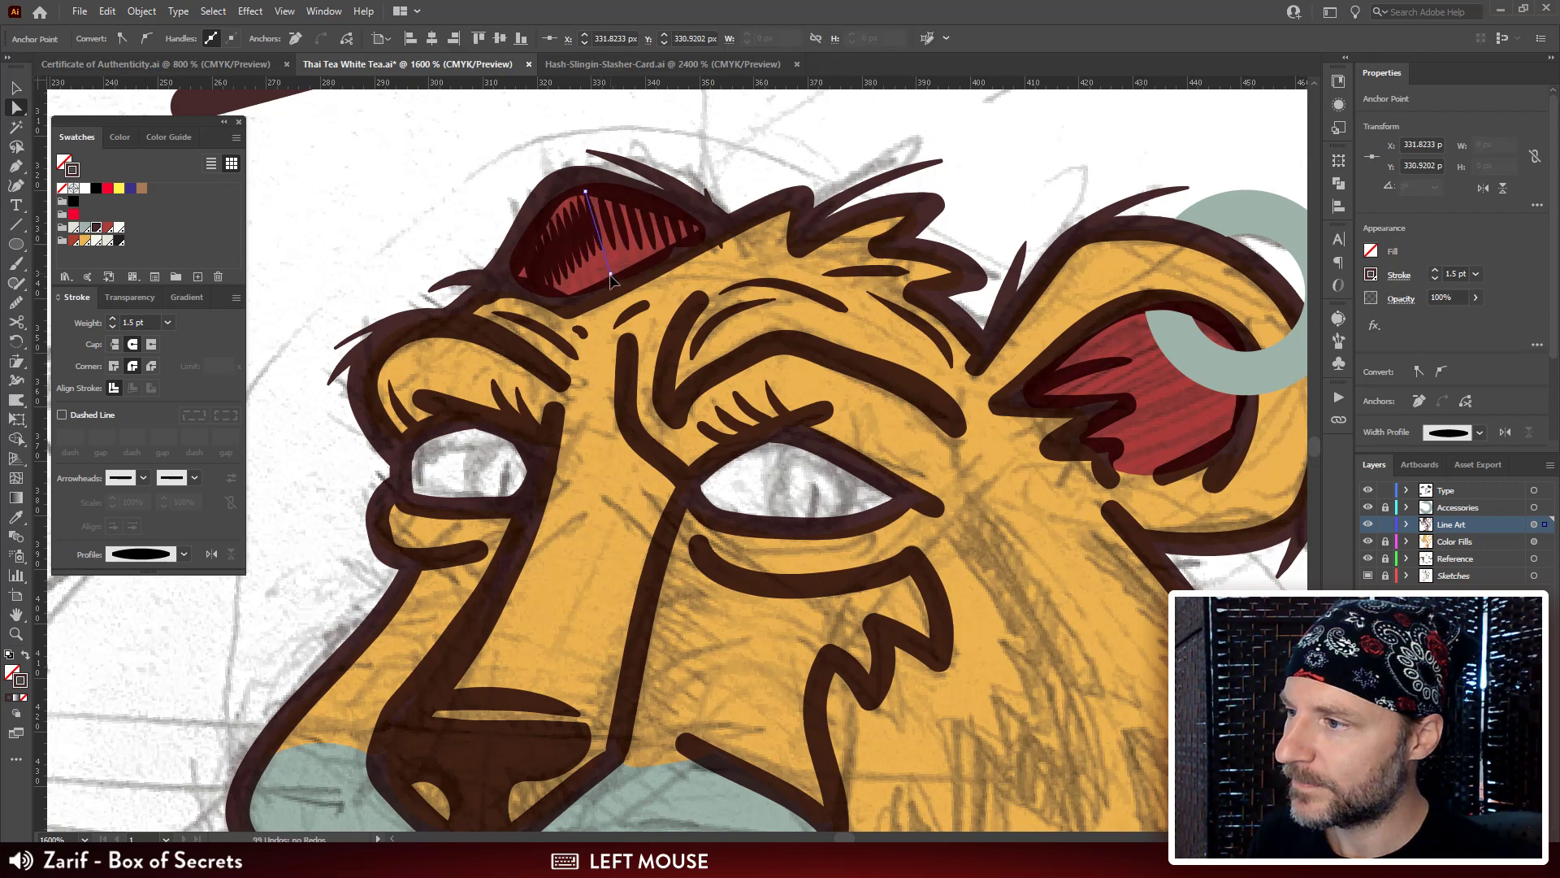
Adjust the anchor points of the inner, outer and middle hatching lines so the blend fills the far ear's outline.
left_click(720, 245)
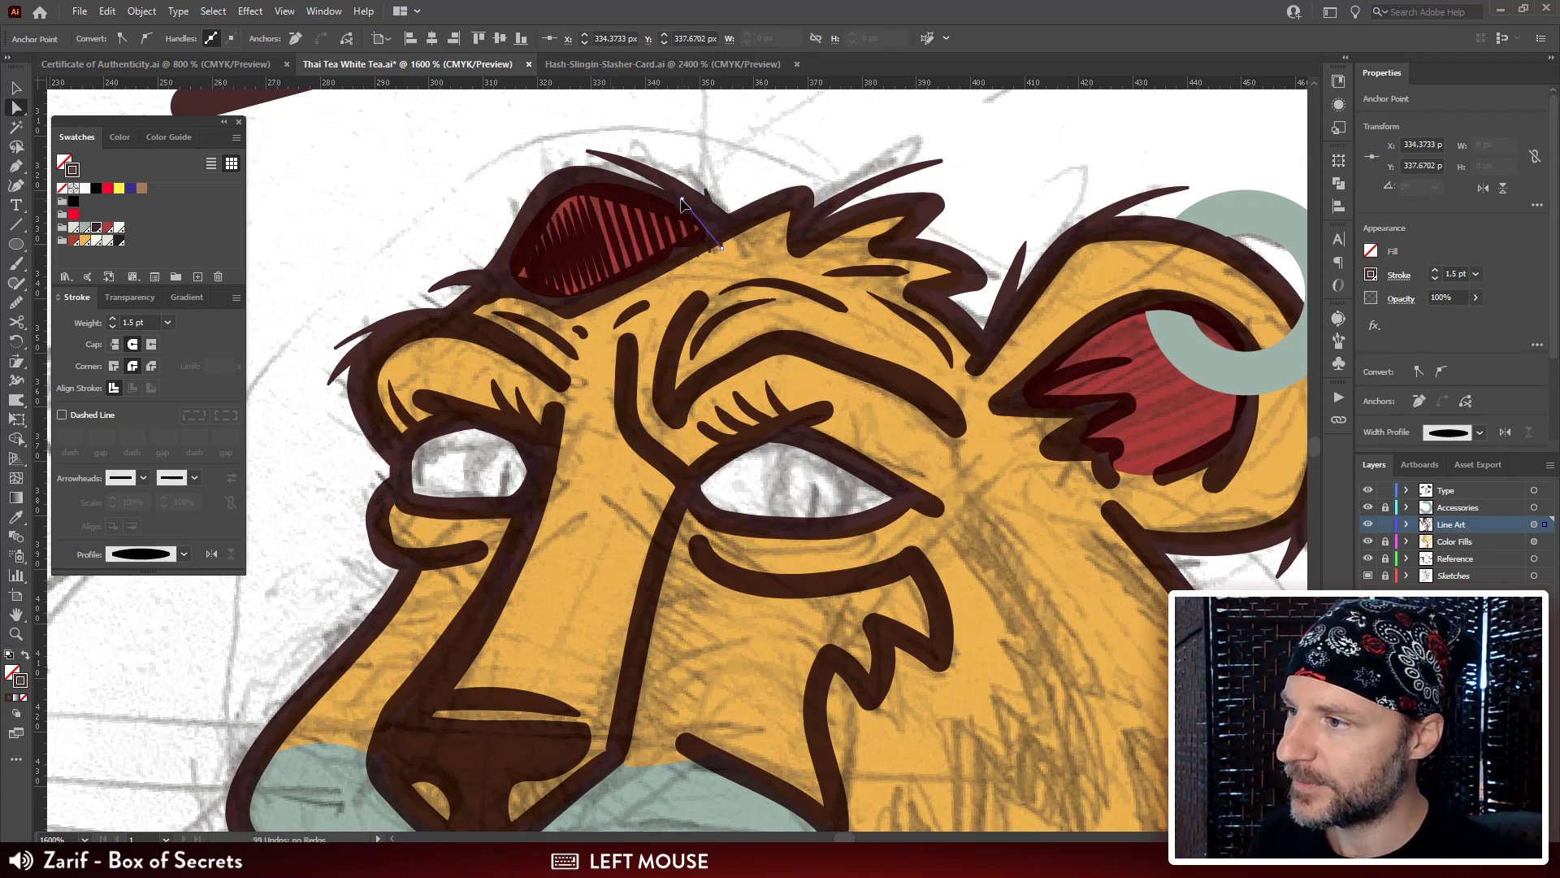
left_click_drag(729, 248, 718, 243)
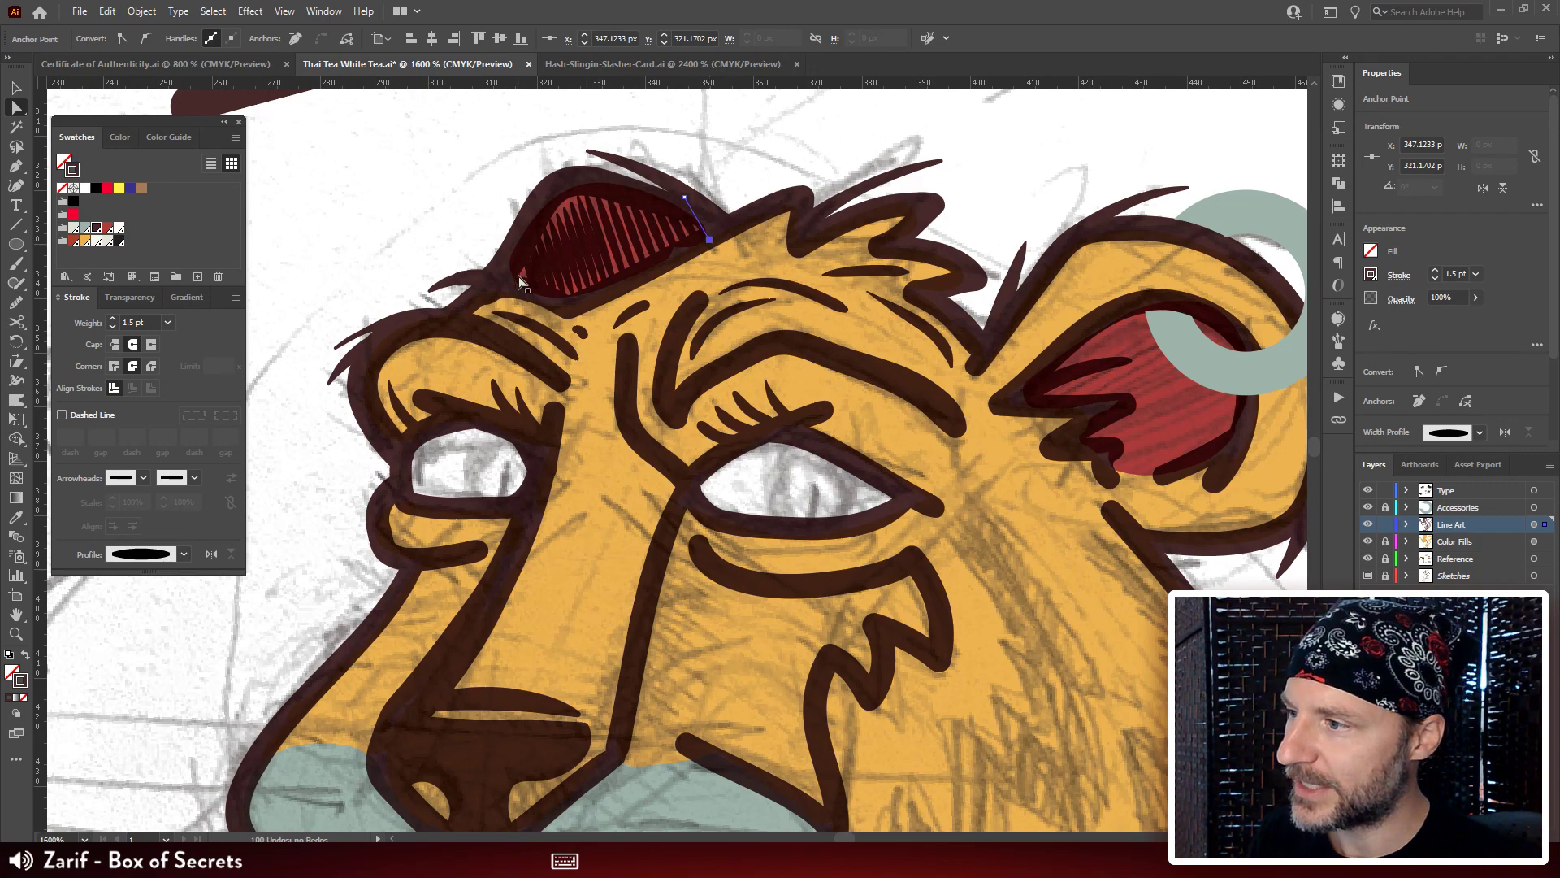
mouse_move(530, 278)
left_mouse_down()
mouse_move(525, 319)
mouse_move(520, 299)
mouse_move(545, 306)
left_mouse_up()
left_click(607, 295)
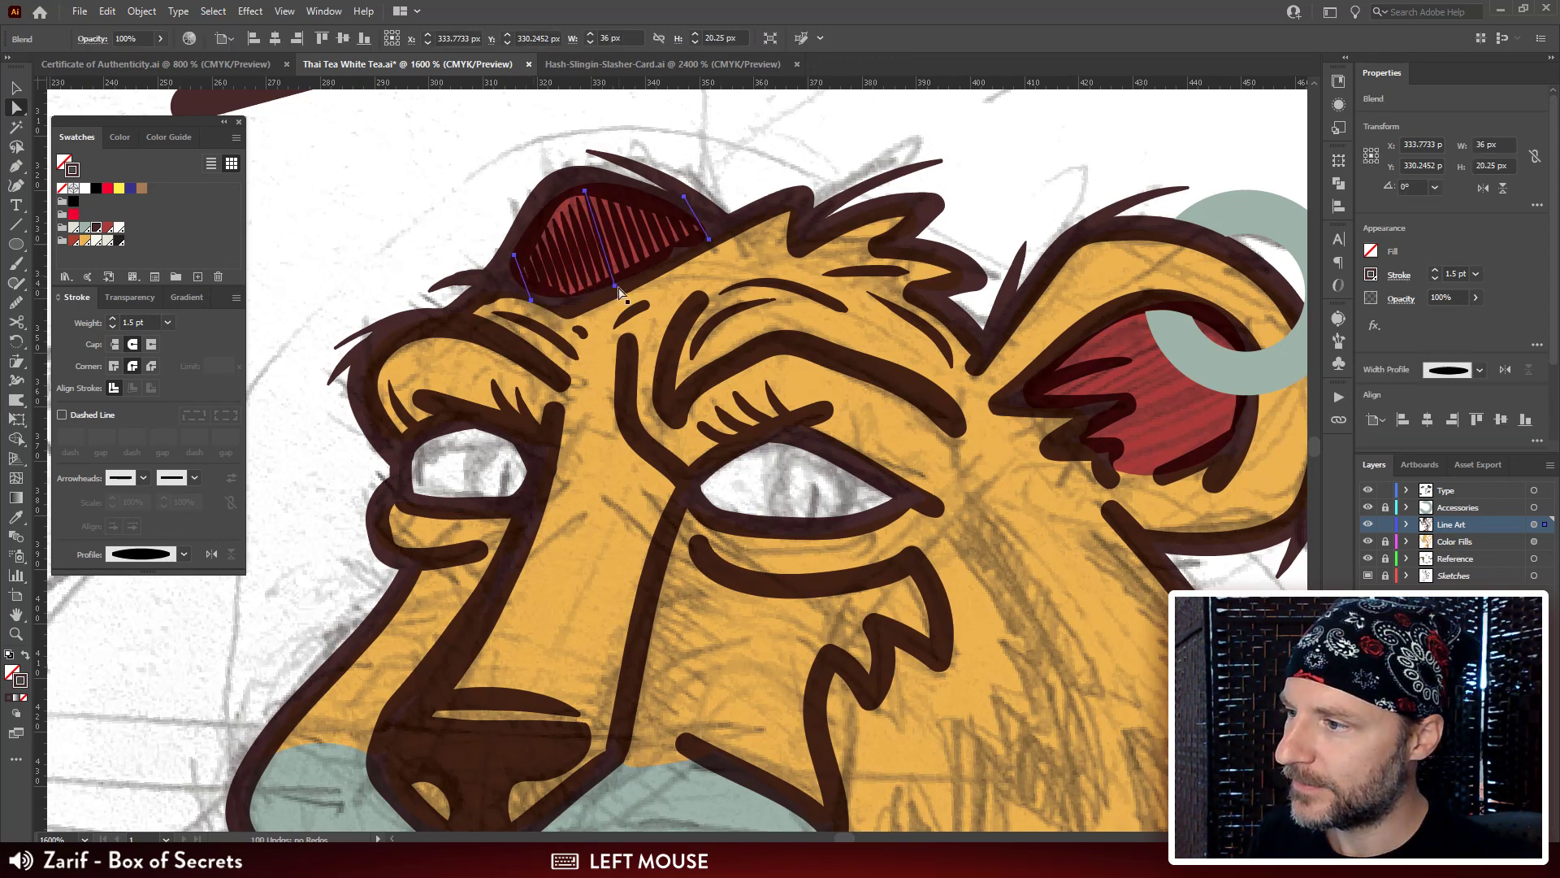
left_click_drag(609, 299, 607, 302)
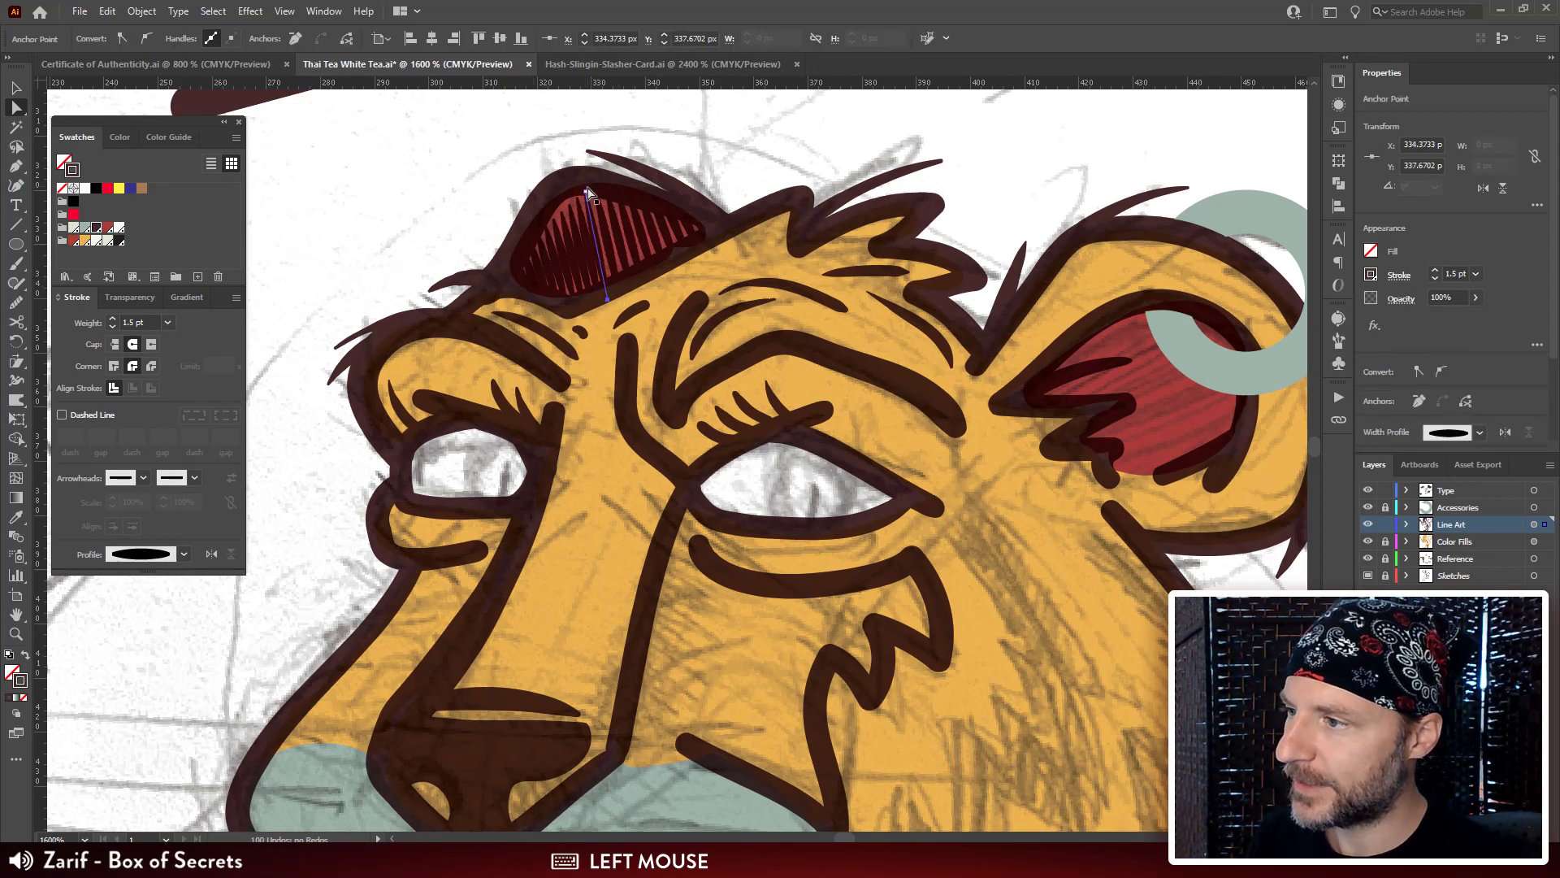
Reduce the far ear hatching blend to 7 specified steps.
double_click(16, 536)
left_click(1137, 110)
key("Down")
key("Down")
key("Down")
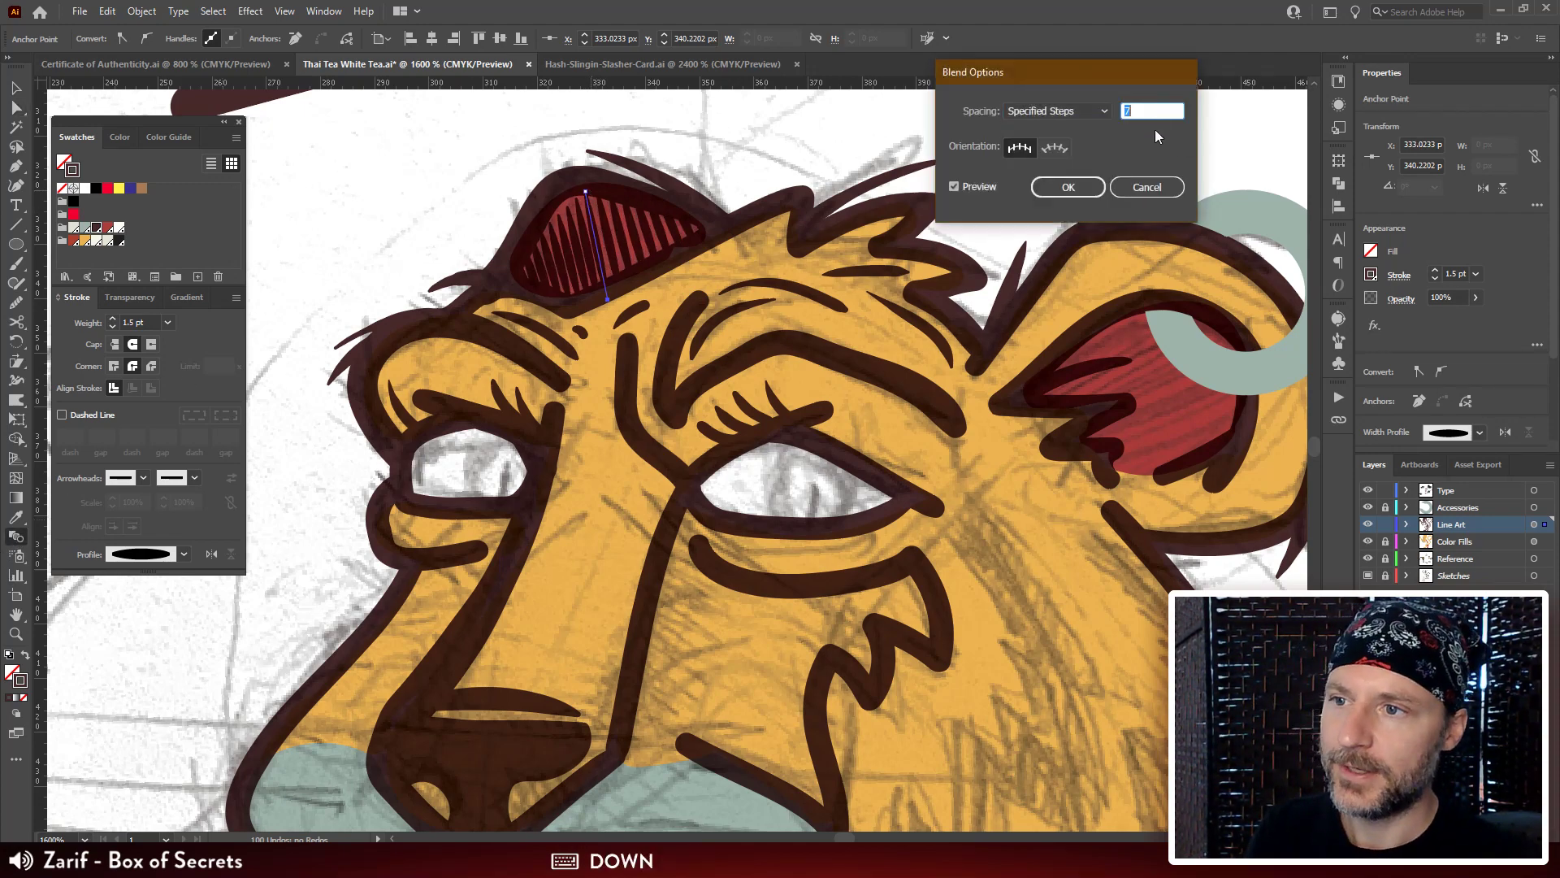
left_click(1086, 187)
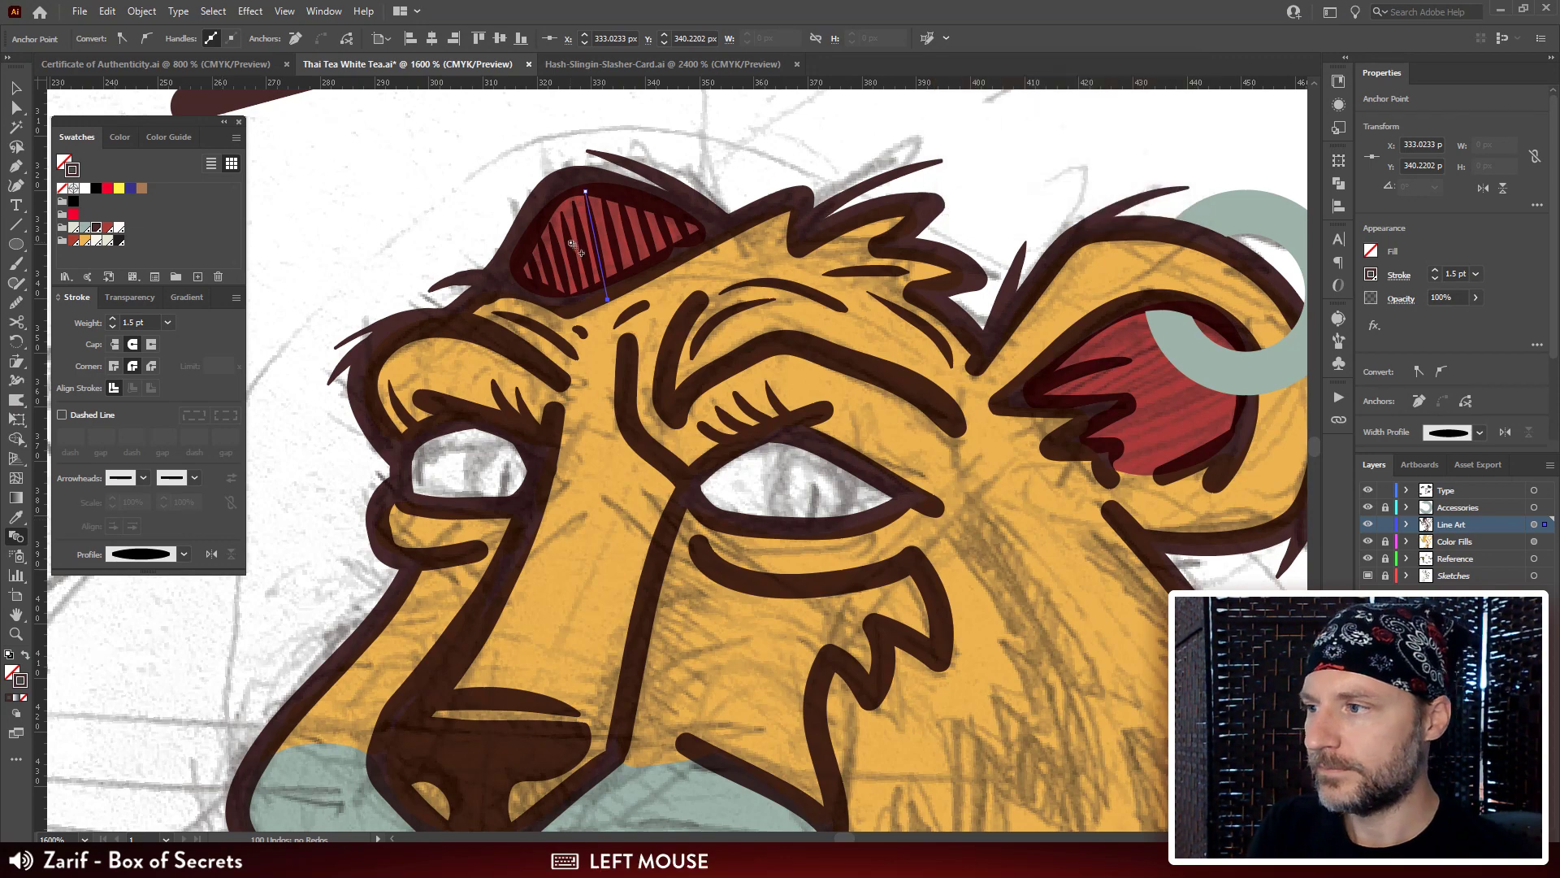
Nudge both end points of the middle hatching line in the far ear and deselect the blend.
key("a")
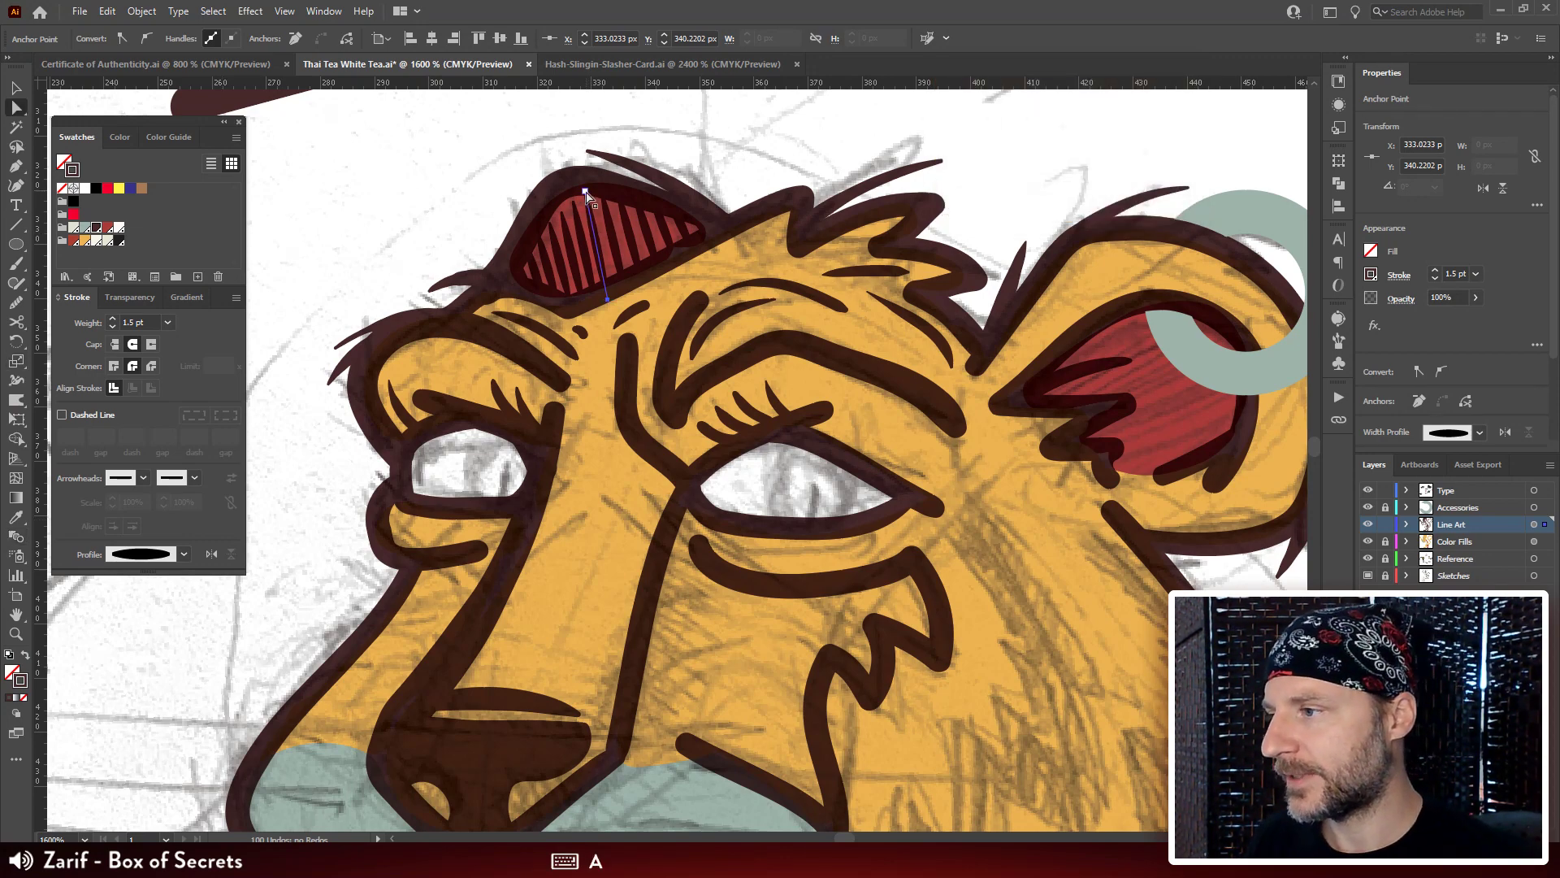
left_click_drag(586, 192, 590, 191)
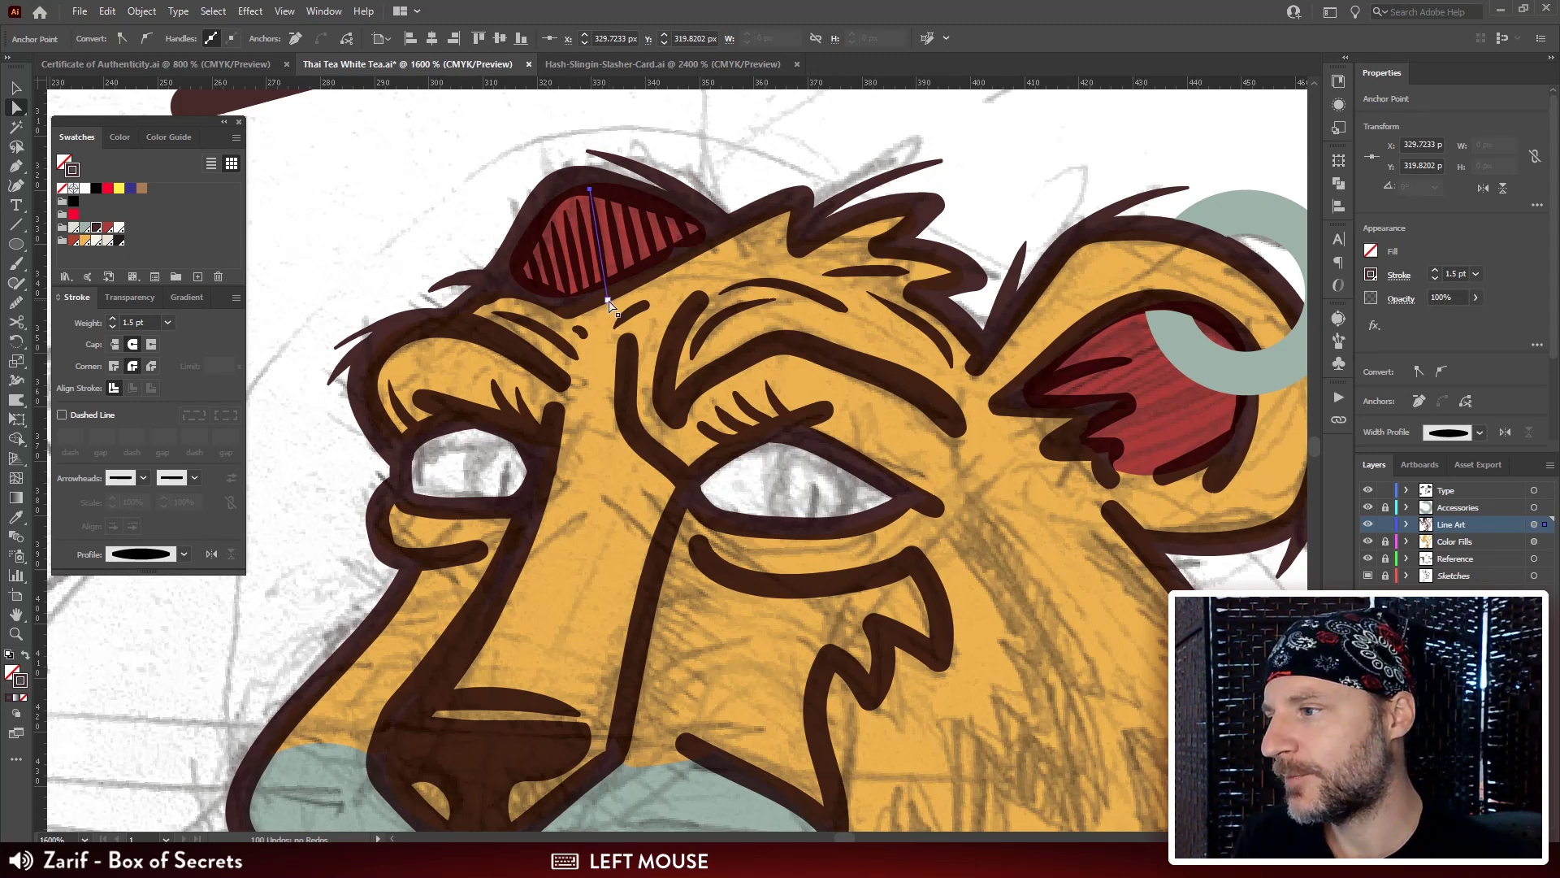
left_click_drag(609, 302, 625, 289)
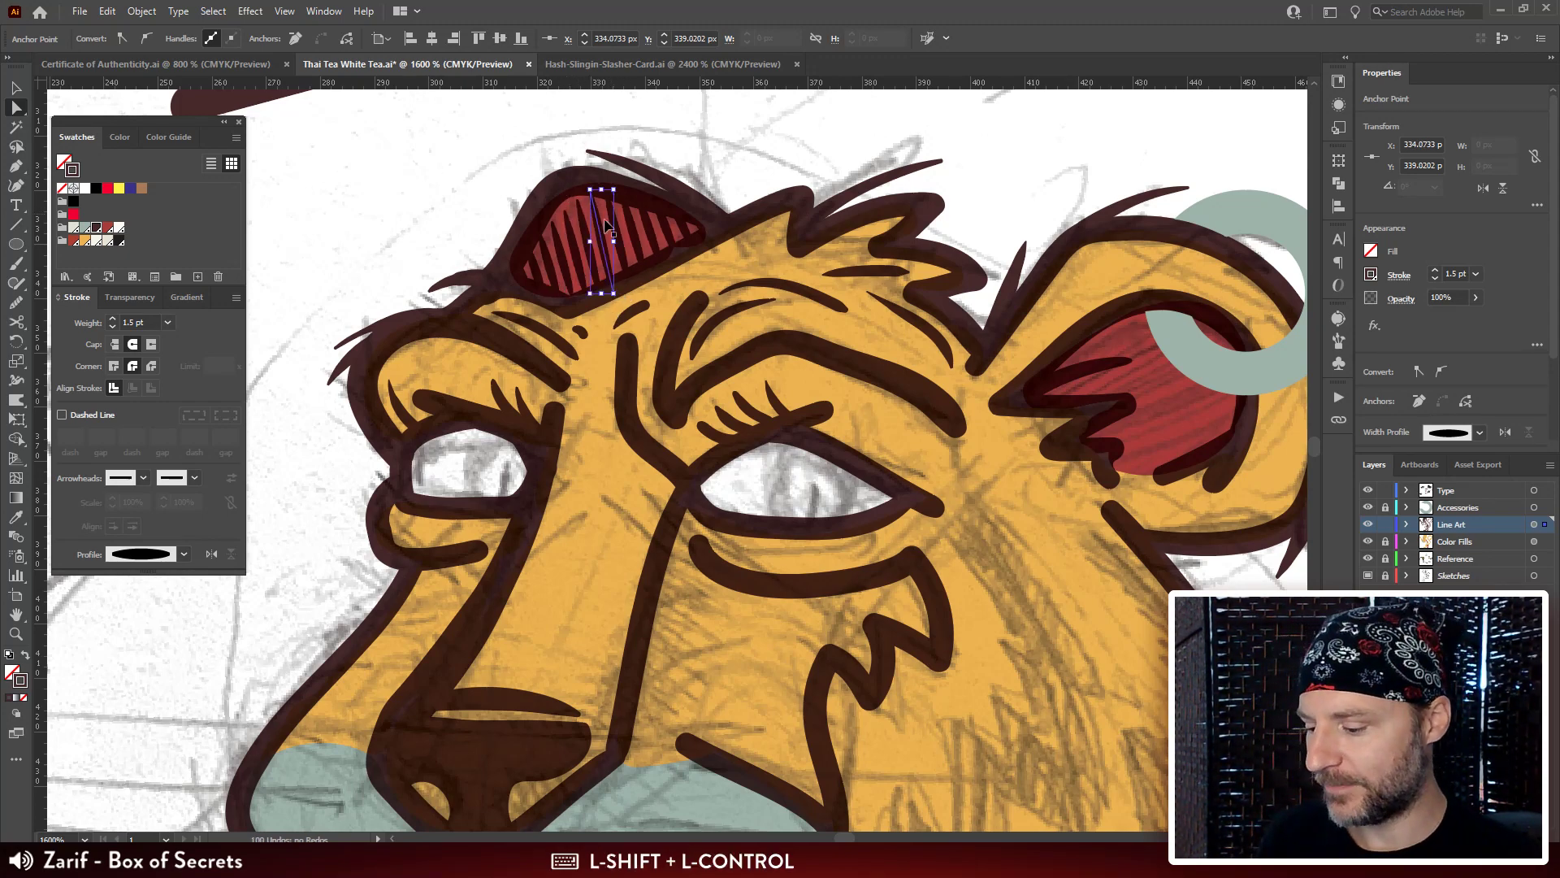
key("ctrl+shift+a")
Try brushing cross-hatching strokes over the far ear's blended lines, review them within the whole label, and undo them.
key("b")
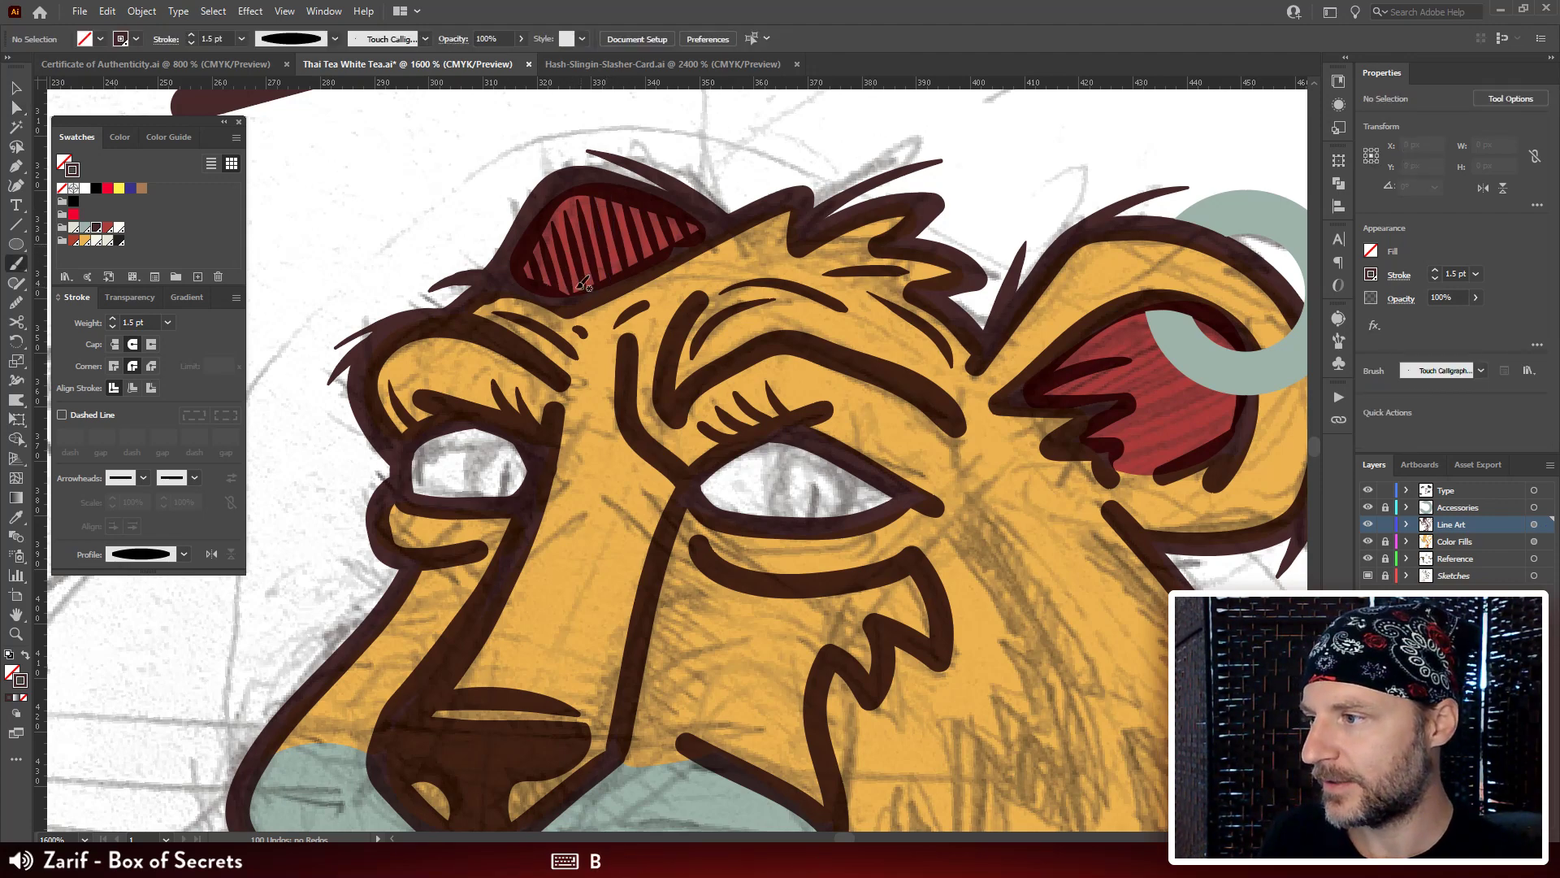
mouse_move(555, 291)
left_mouse_down()
mouse_move(679, 224)
mouse_move(693, 235)
mouse_move(524, 284)
left_mouse_up()
key("ctrl+z")
key("ctrl+z")
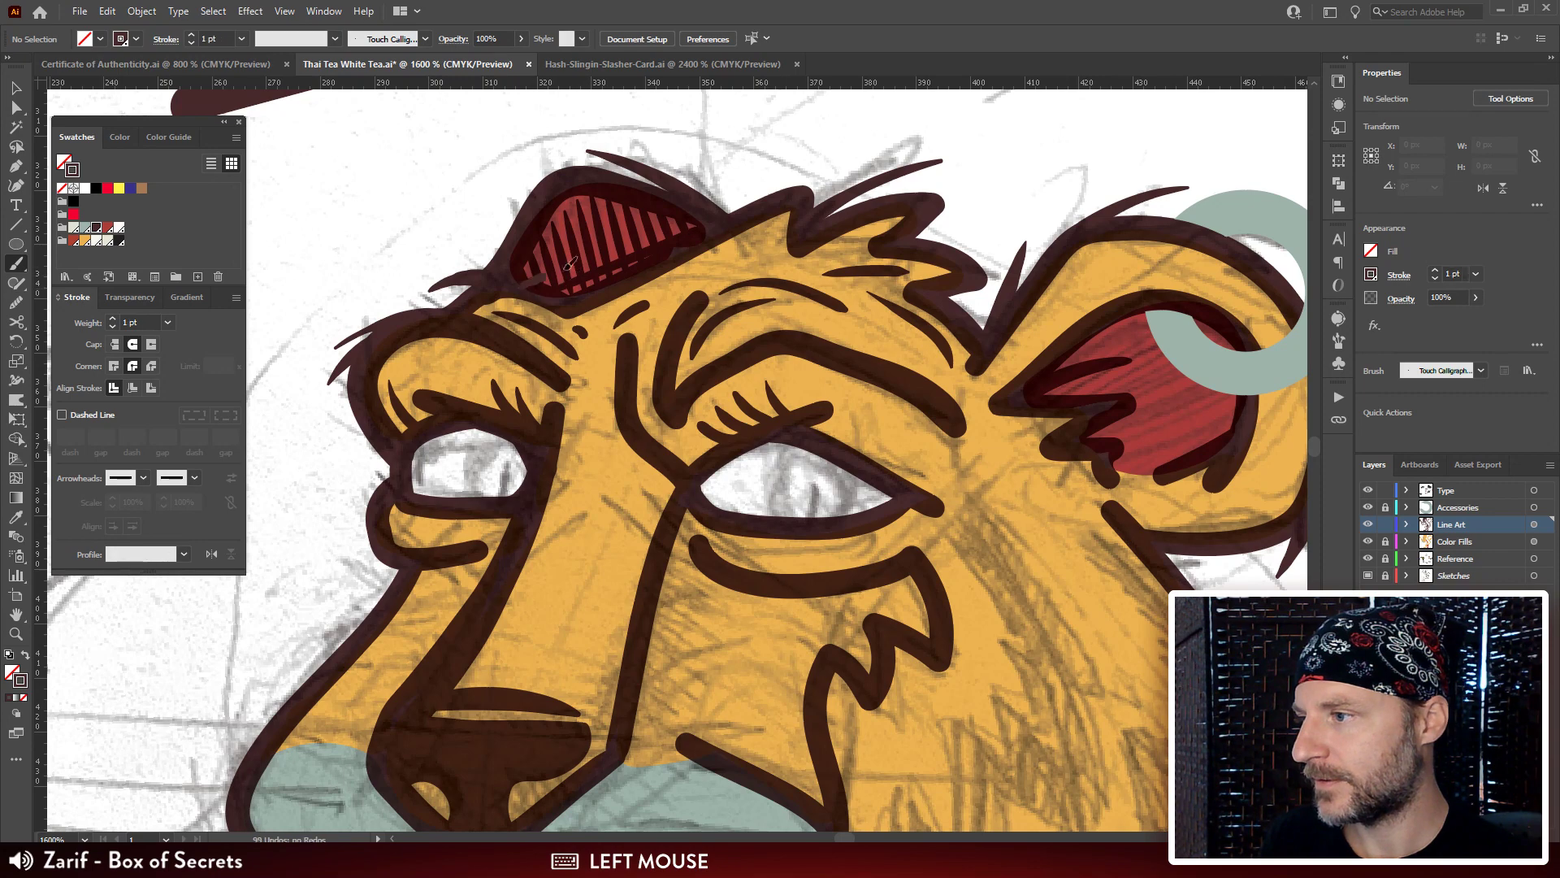
mouse_move(638, 230)
left_mouse_down()
mouse_move(524, 269)
mouse_move(549, 230)
mouse_move(536, 233)
left_mouse_up()
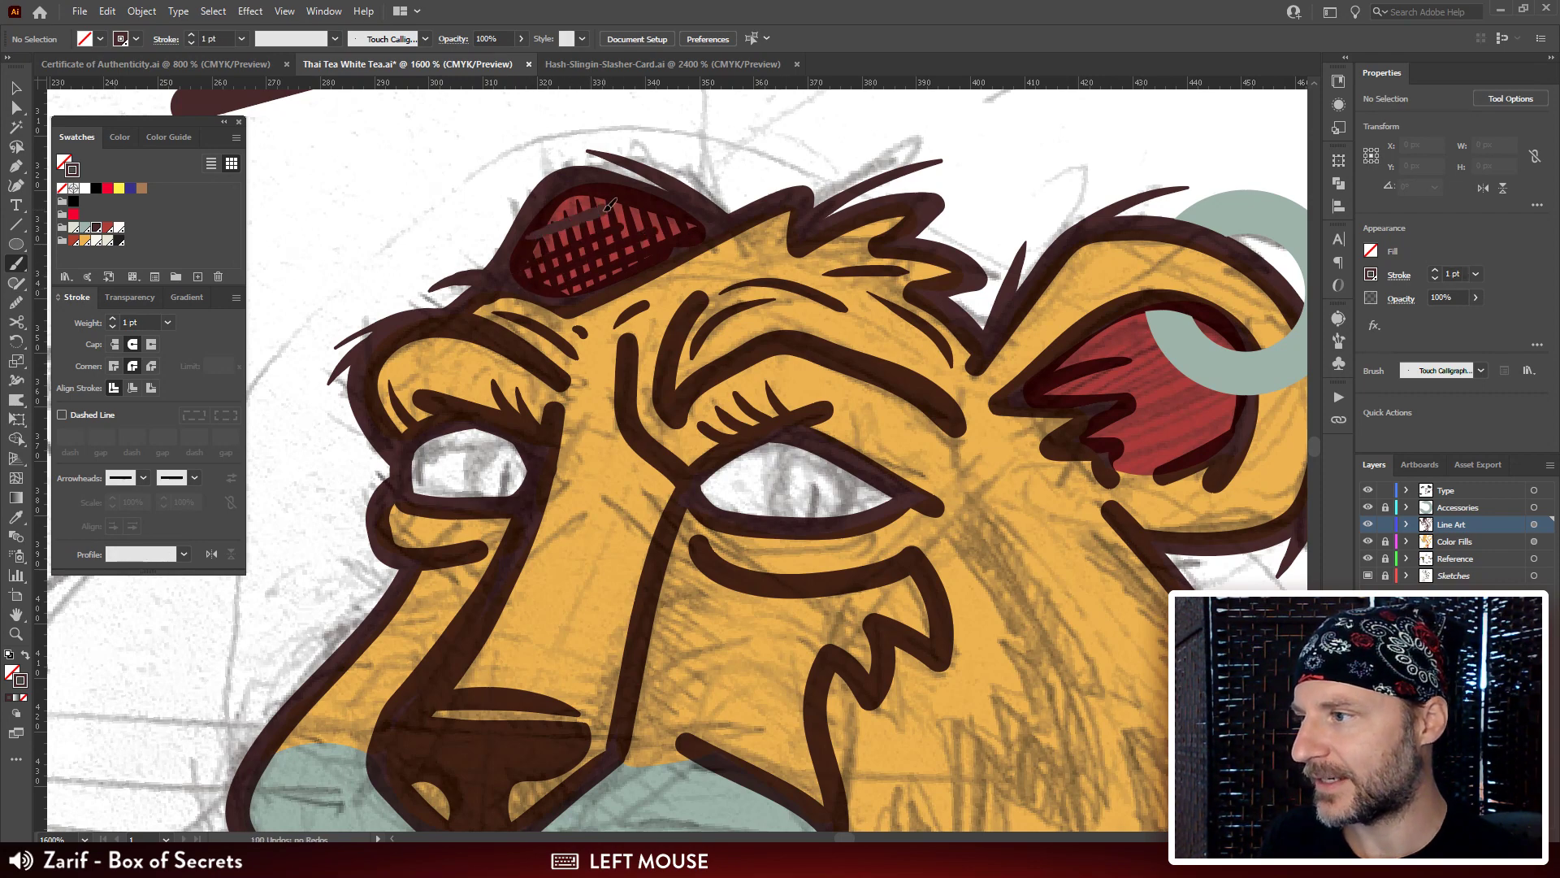
key("ctrl+minus")
key("ctrl+minus")
key("ctrl+minus")
key("ctrl+minus")
key("ctrl+minus")
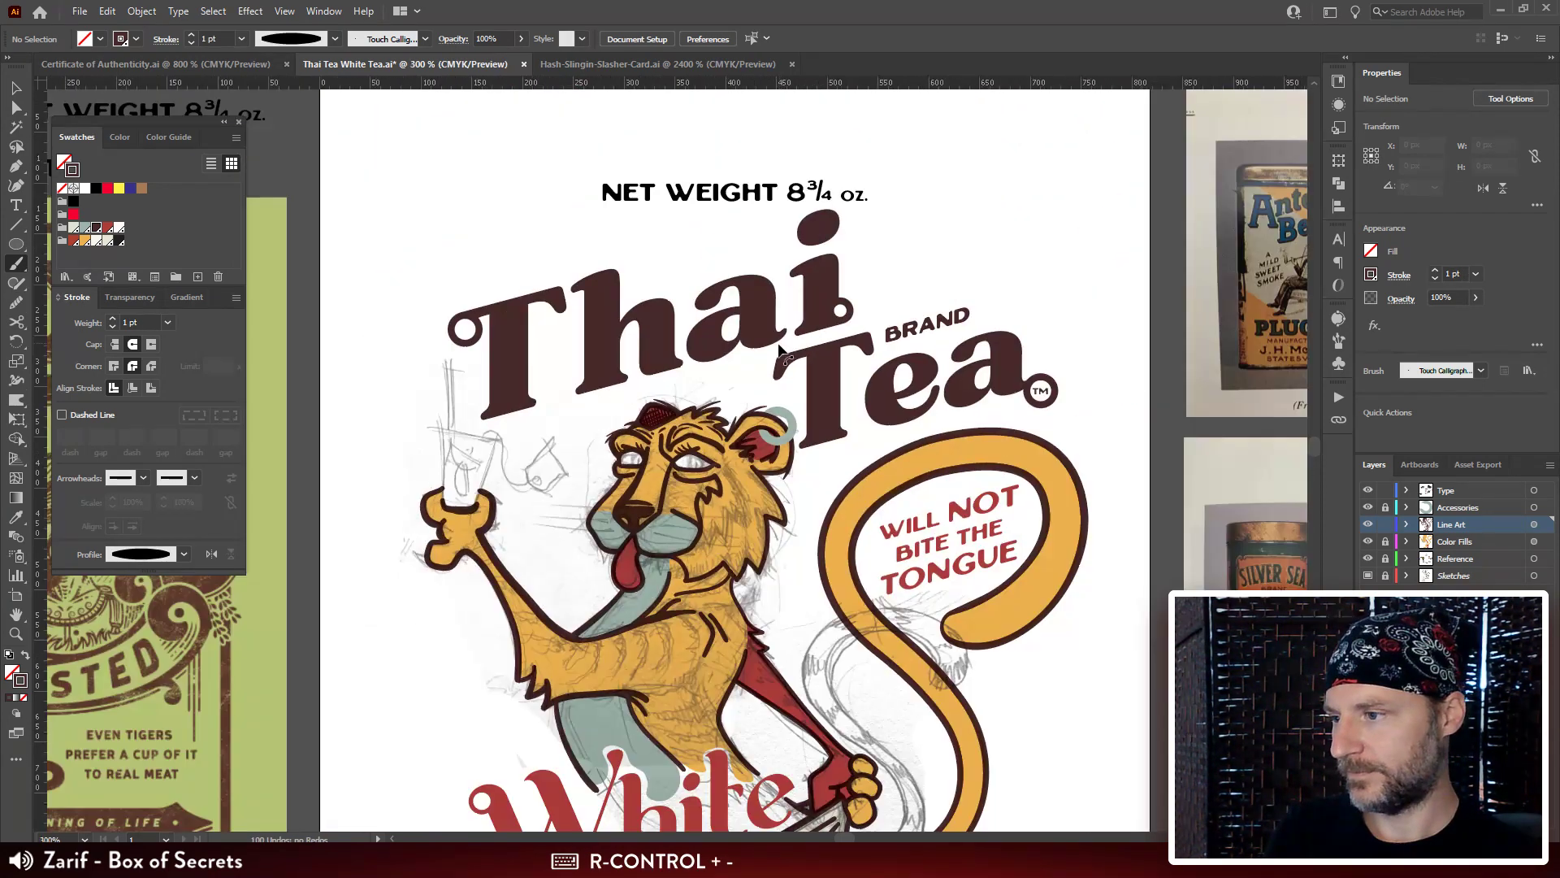
key("ctrl+plus")
key("ctrl+plus")
key("ctrl+plus")
key("ctrl+plus")
key("ctrl+plus")
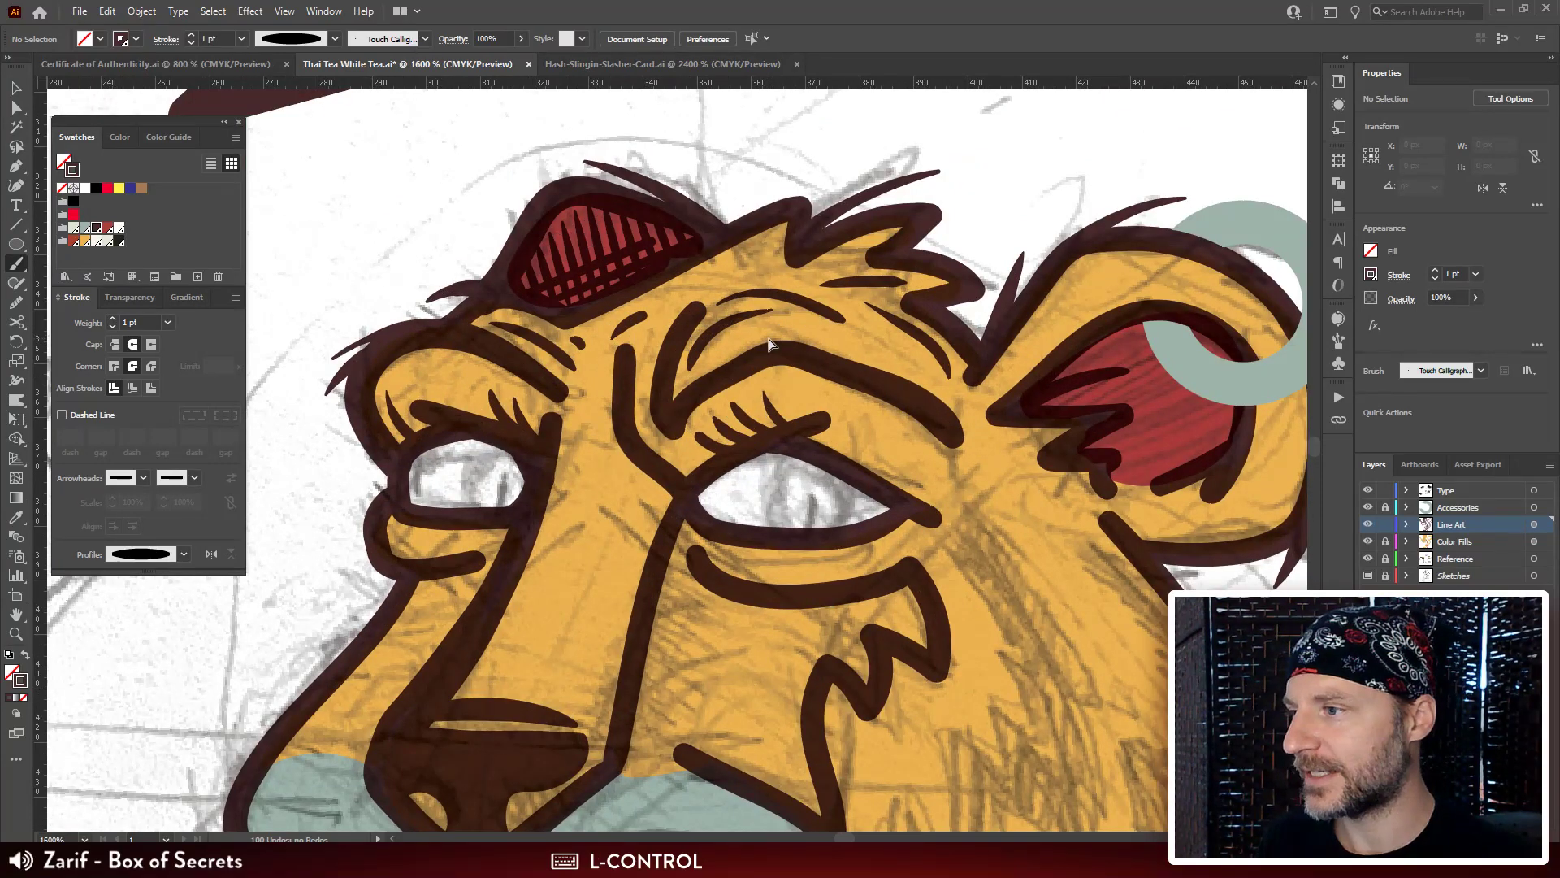
key("ctrl+z")
key("ctrl+z")
key("ctrl+z")
key("ctrl+z")
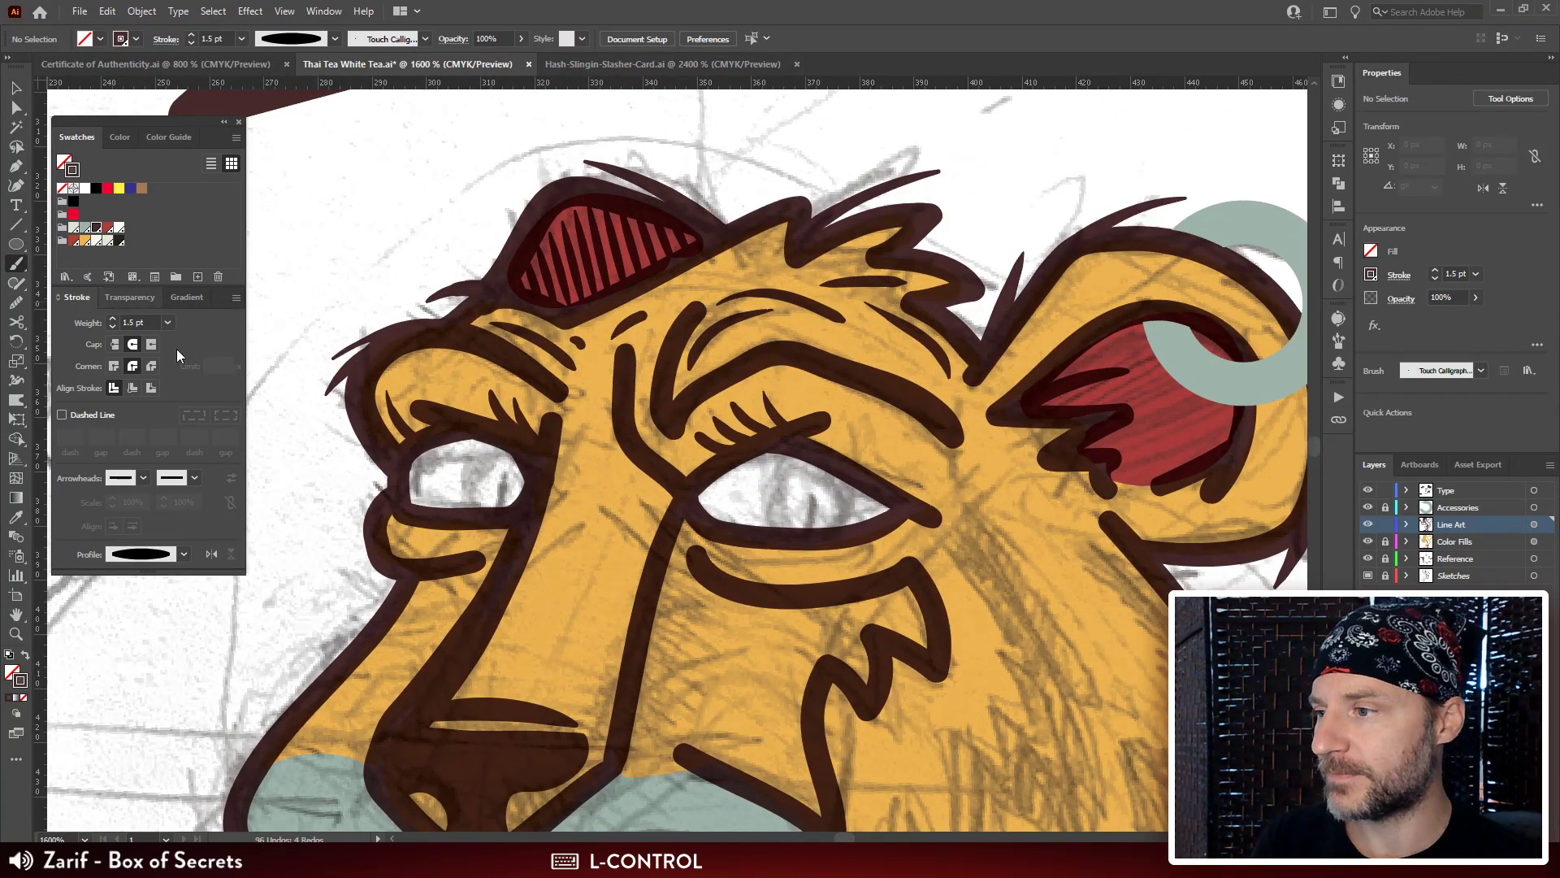
Reposition the anchor points of the innermost lash on the far eye's upper lid, undoing the misplaced move.
left_click_drag(546, 429, 492, 304)
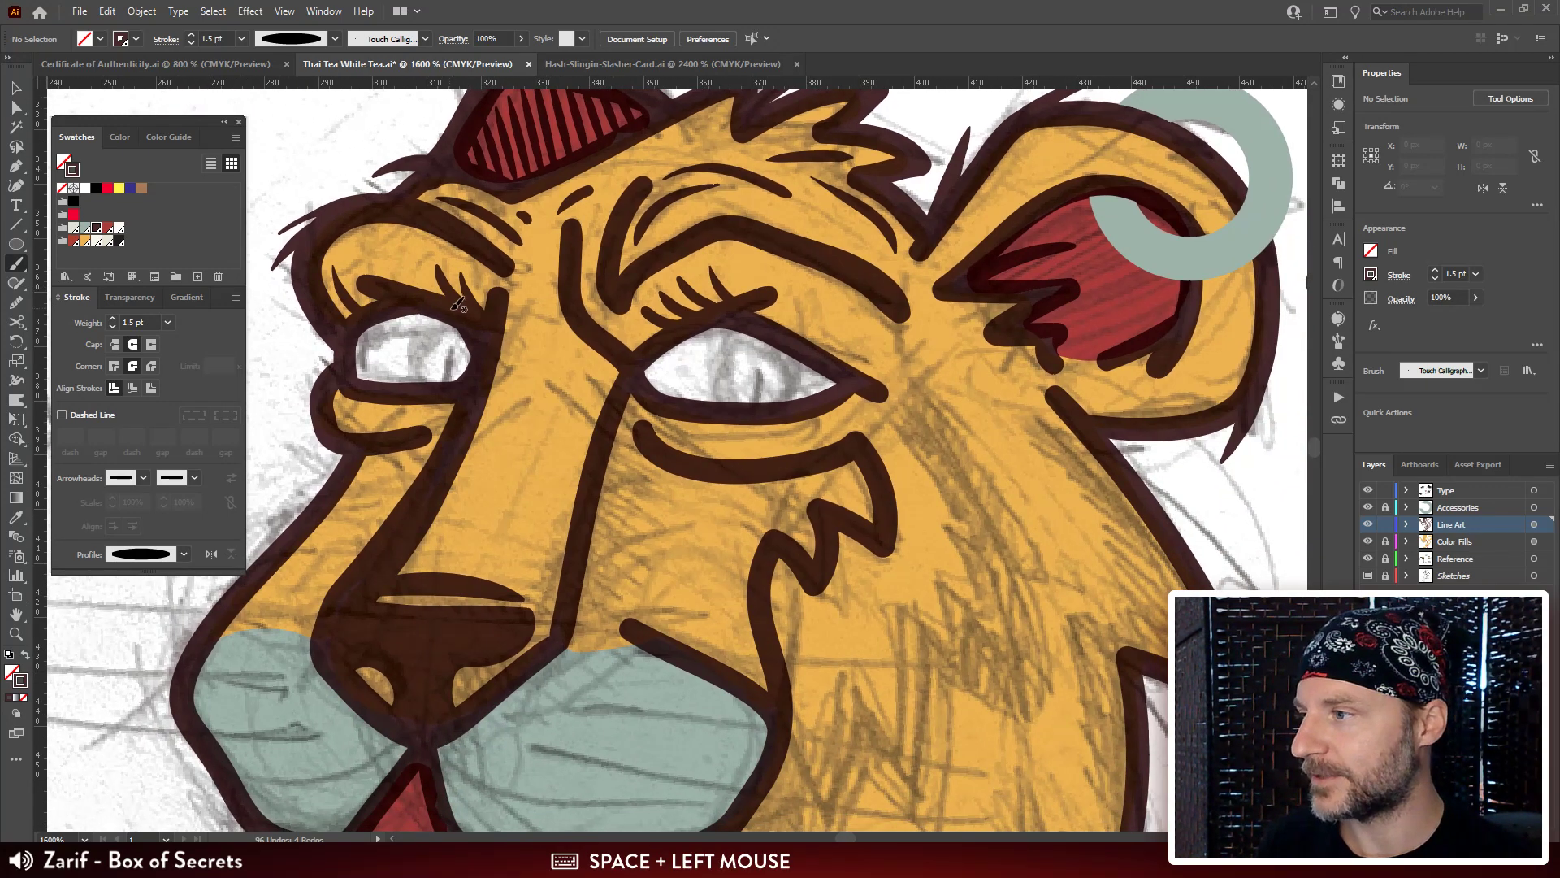
key("a")
left_click(446, 272)
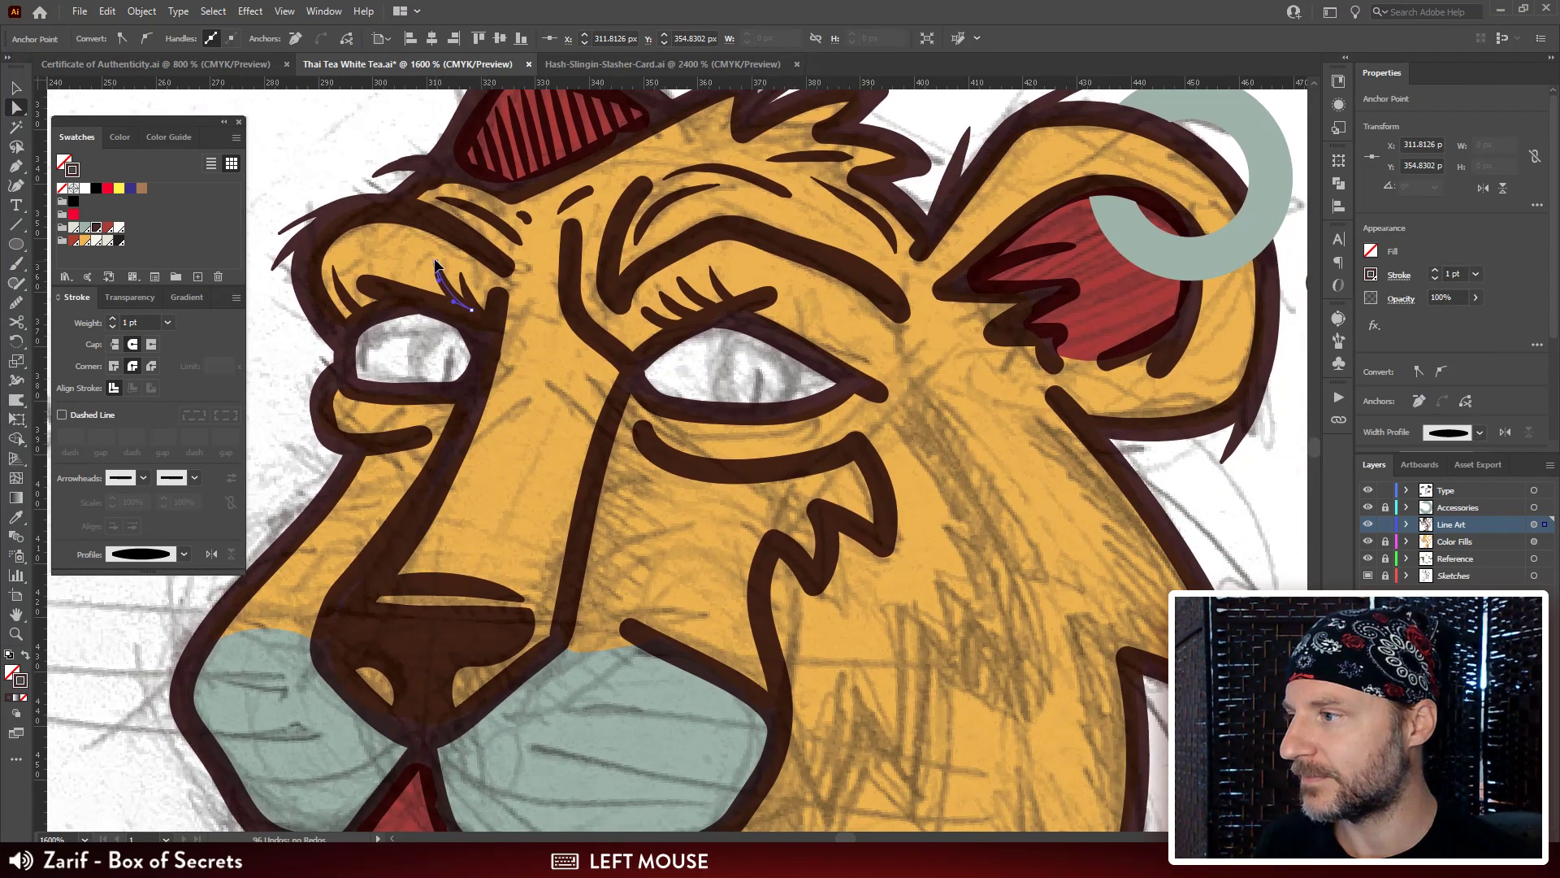
mouse_move(445, 272)
left_mouse_down()
mouse_move(434, 258)
mouse_move(432, 283)
mouse_move(467, 294)
mouse_move(460, 284)
left_mouse_up()
key("ctrl+z")
left_click_drag(369, 305, 394, 307)
left_click_drag(756, 325, 712, 301)
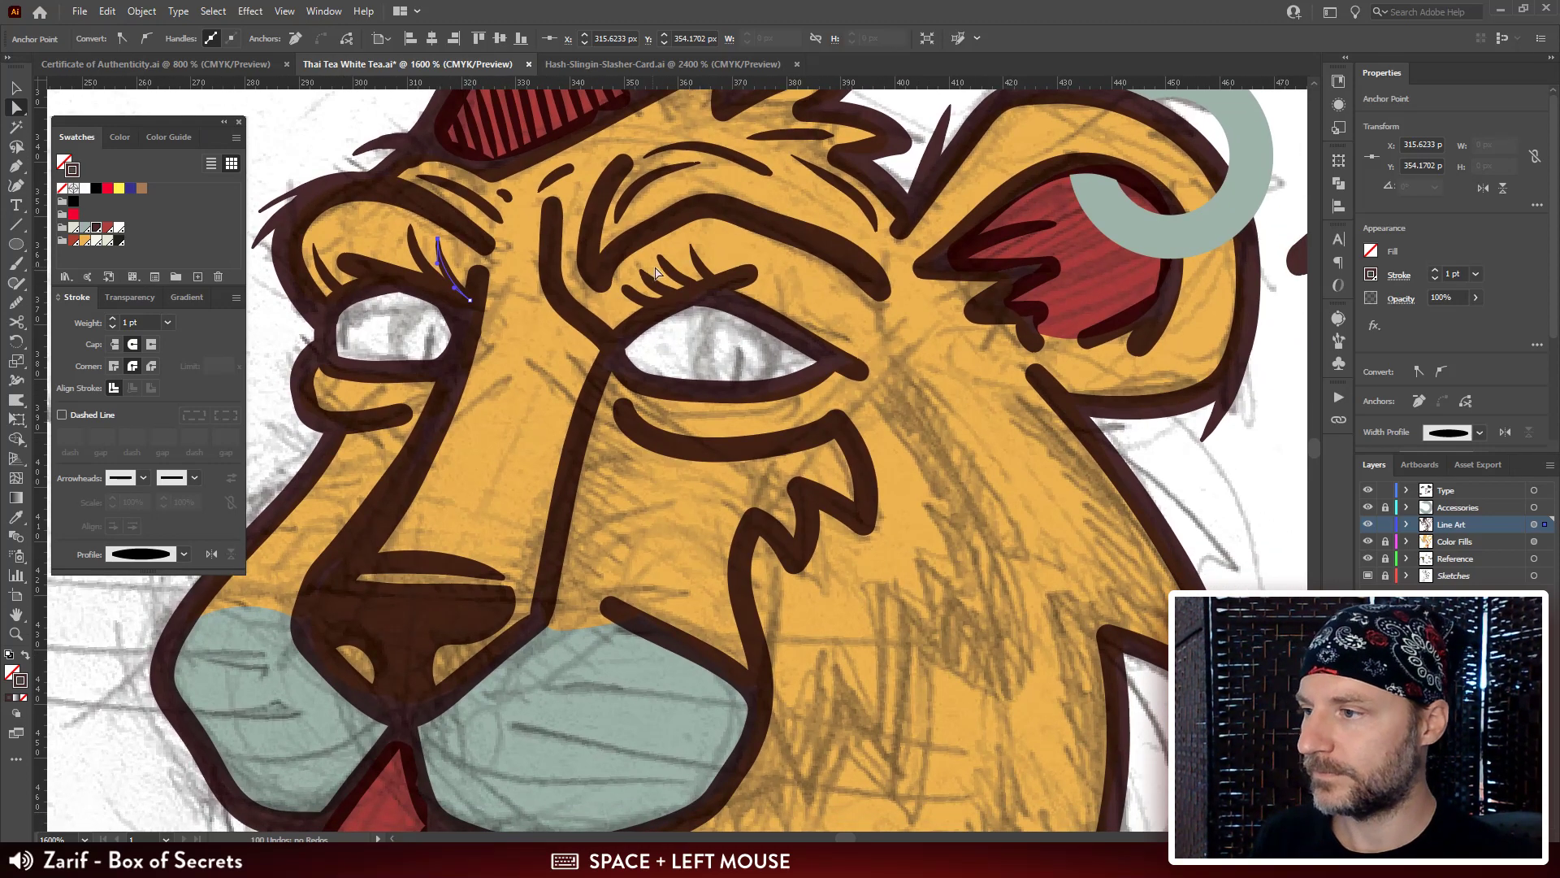
Select and delete the unwanted lashes along the near eye's upper lid.
left_click(679, 290)
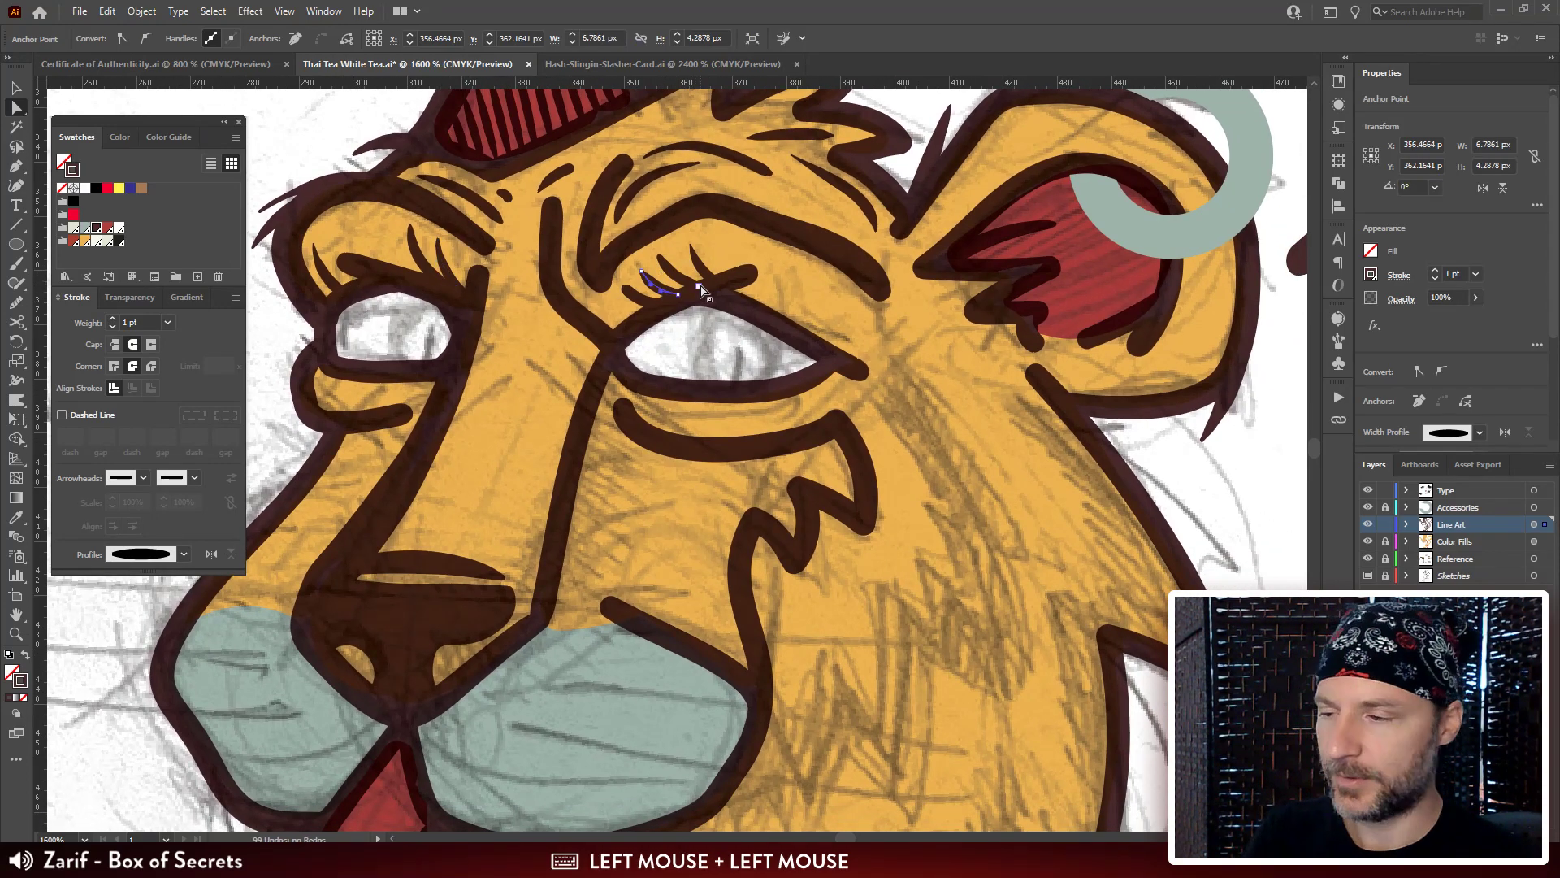
left_click(705, 287)
key("ctrl+shift+a")
key("v")
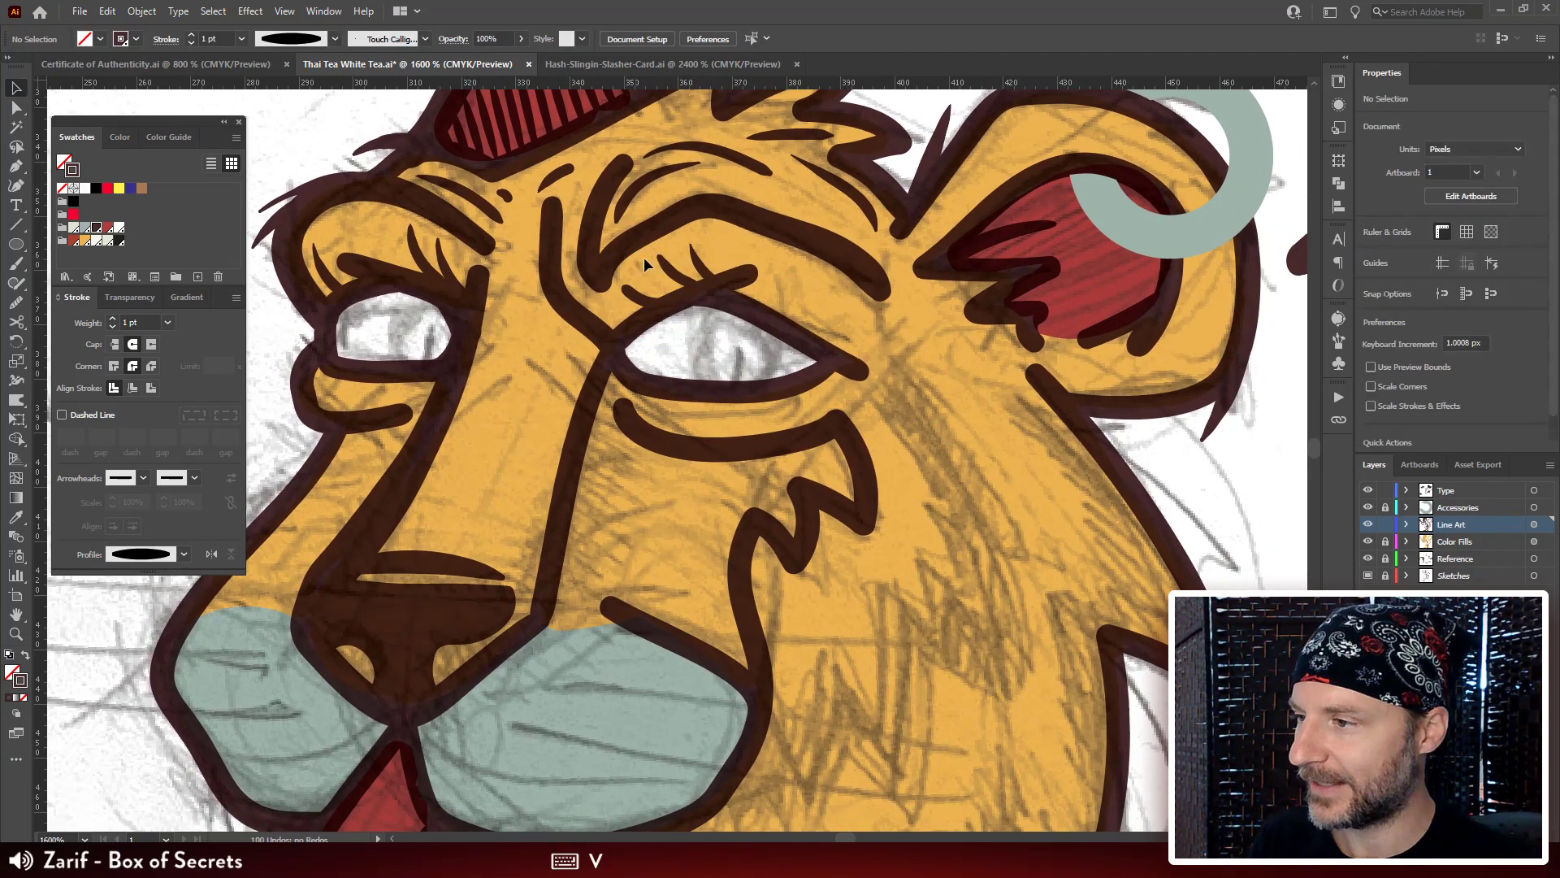
left_click(683, 287)
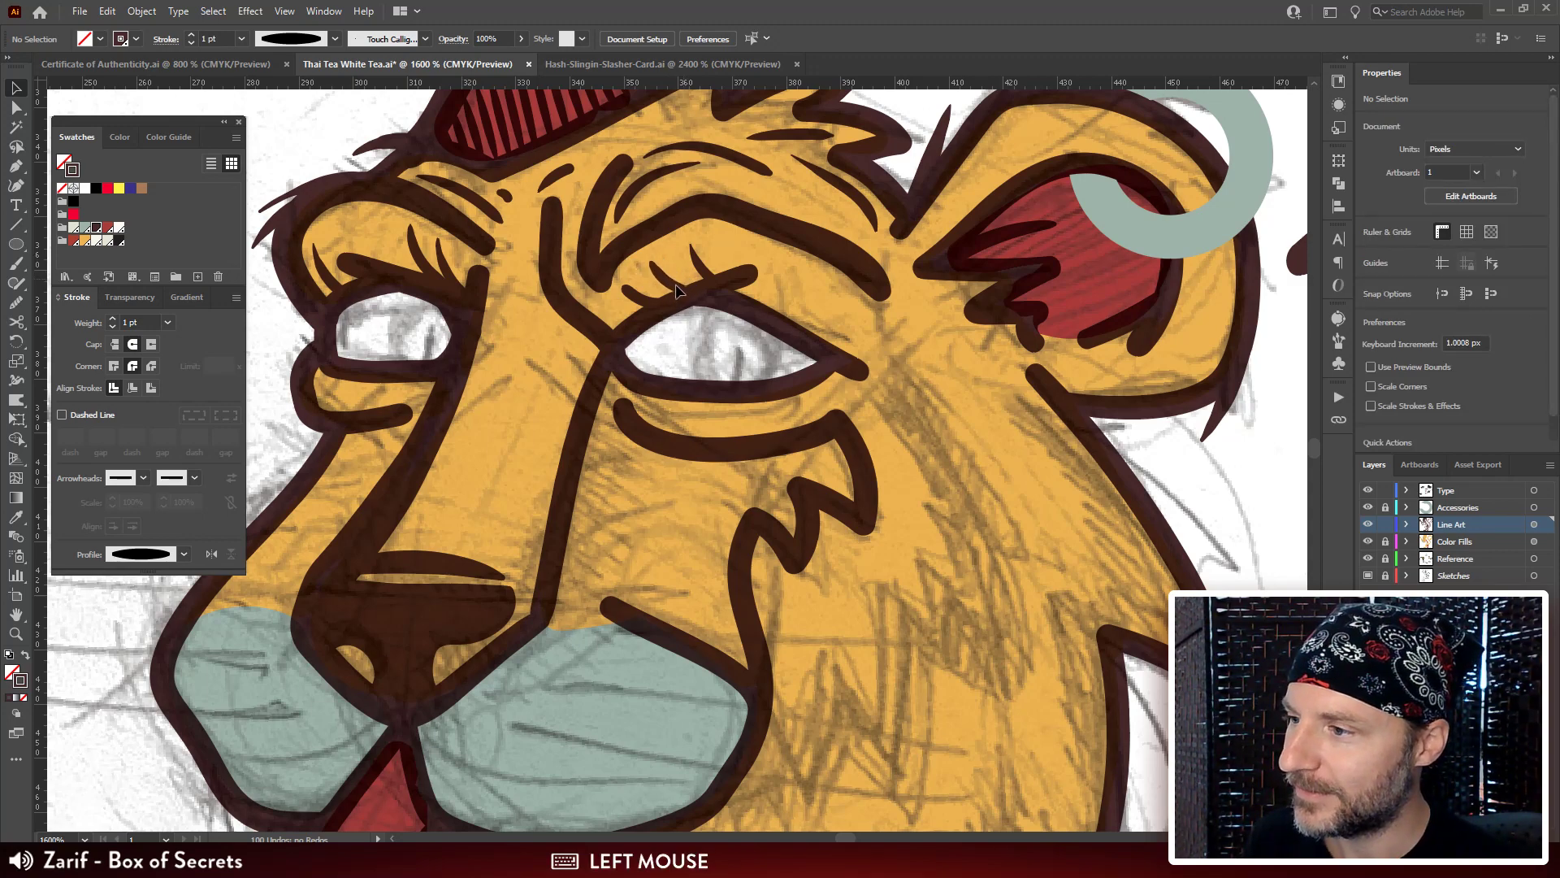
mouse_move(697, 268)
left_mouse_down()
mouse_move(731, 279)
mouse_move(681, 244)
left_mouse_up()
left_click(729, 268)
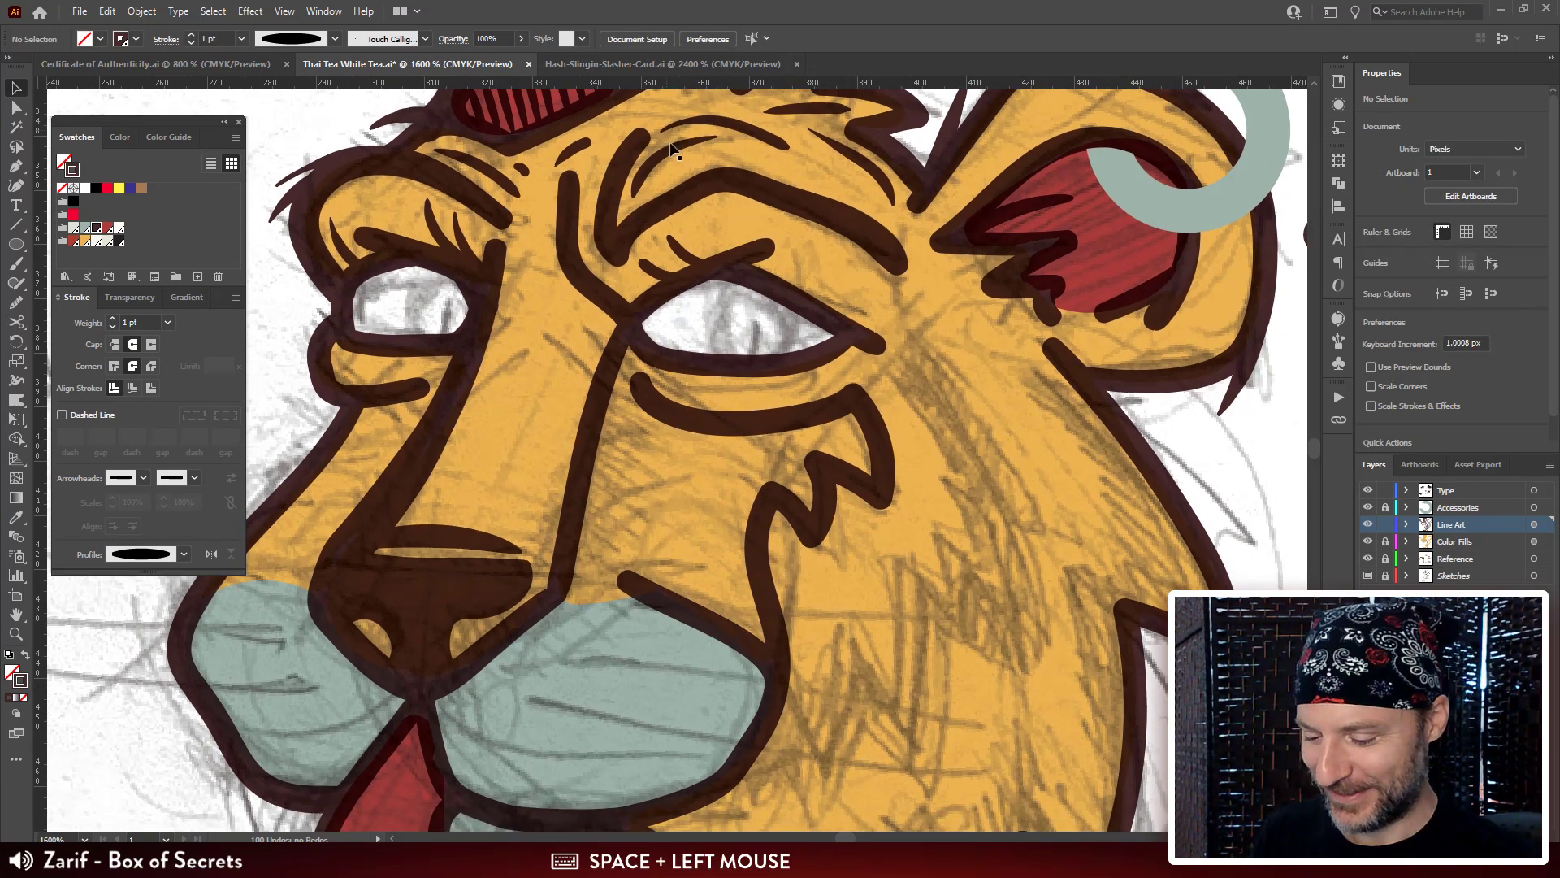
Brush short curved lashes along the near eye's upper lid, undoing the strokes that come out wrong.
key("b")
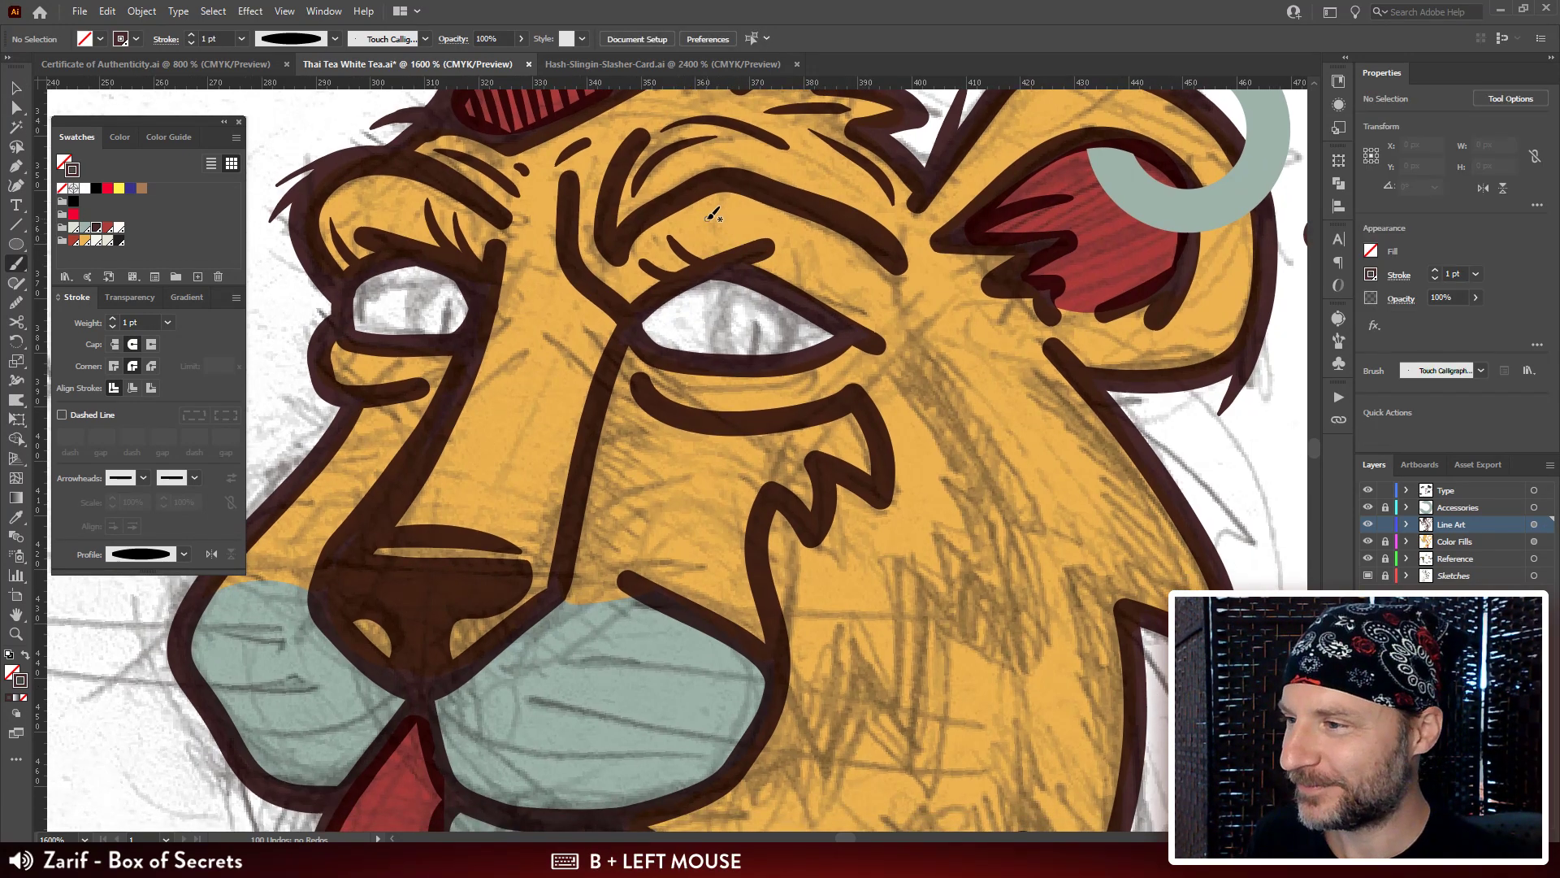
left_click_drag(705, 213, 735, 248)
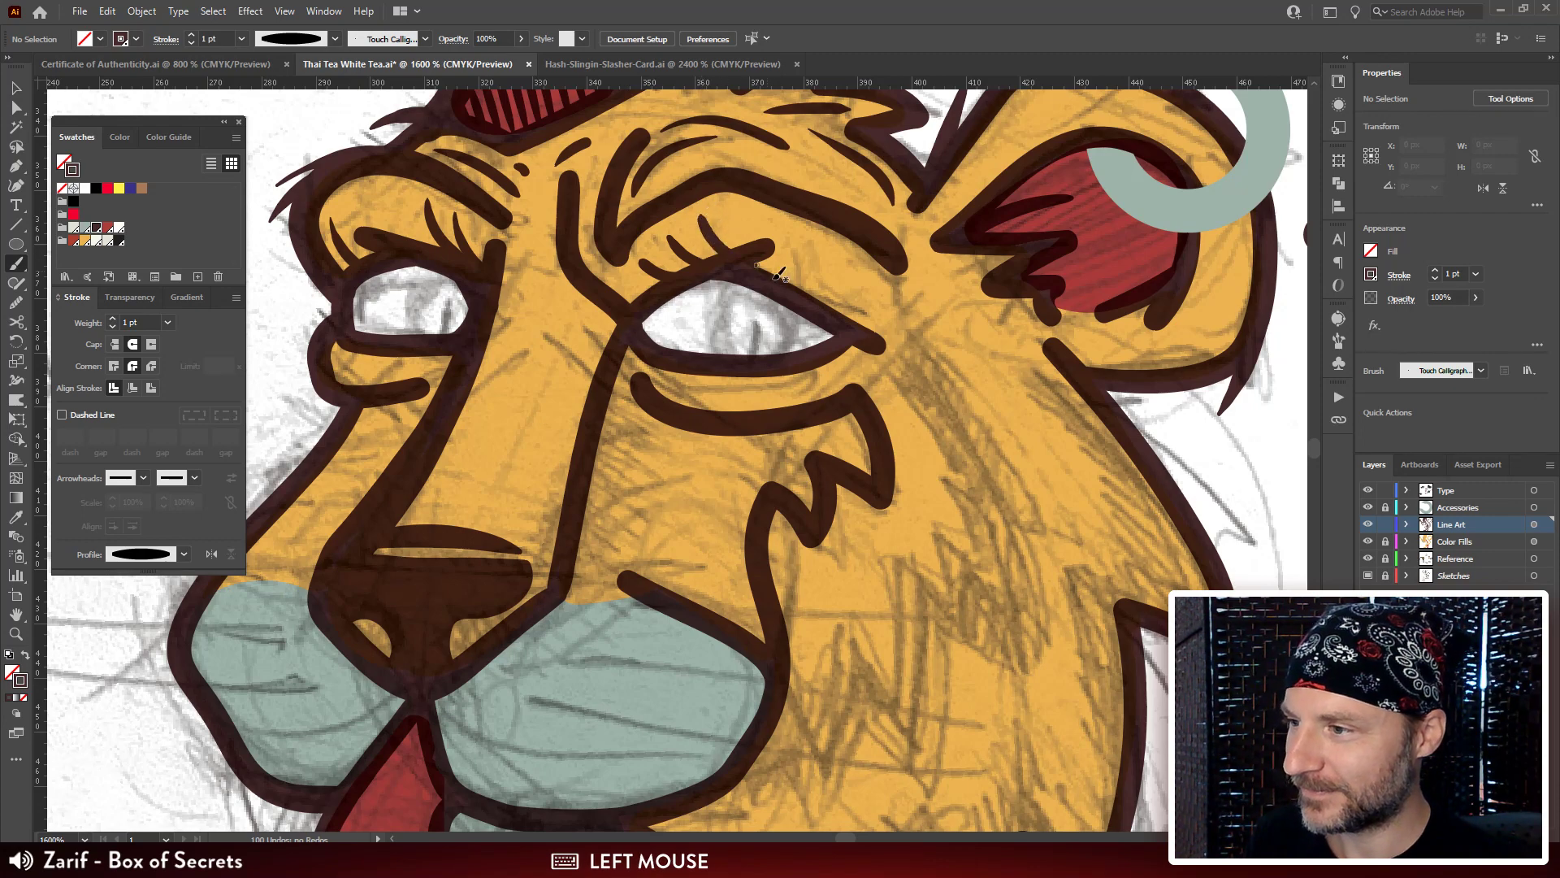
key("ctrl+z")
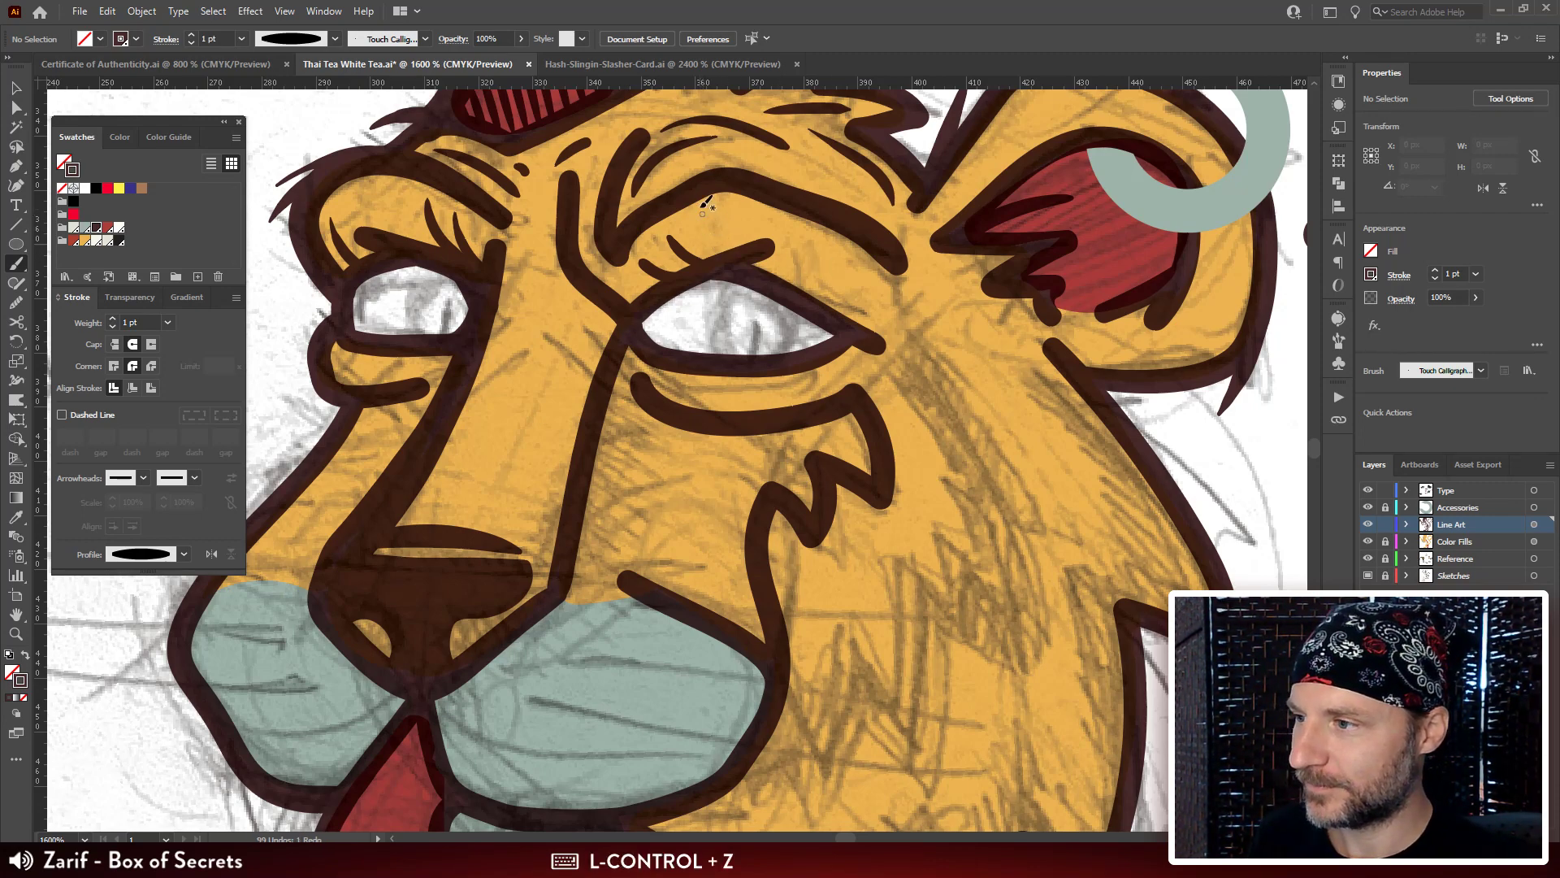
left_click_drag(699, 202, 772, 266)
key("ctrl+z")
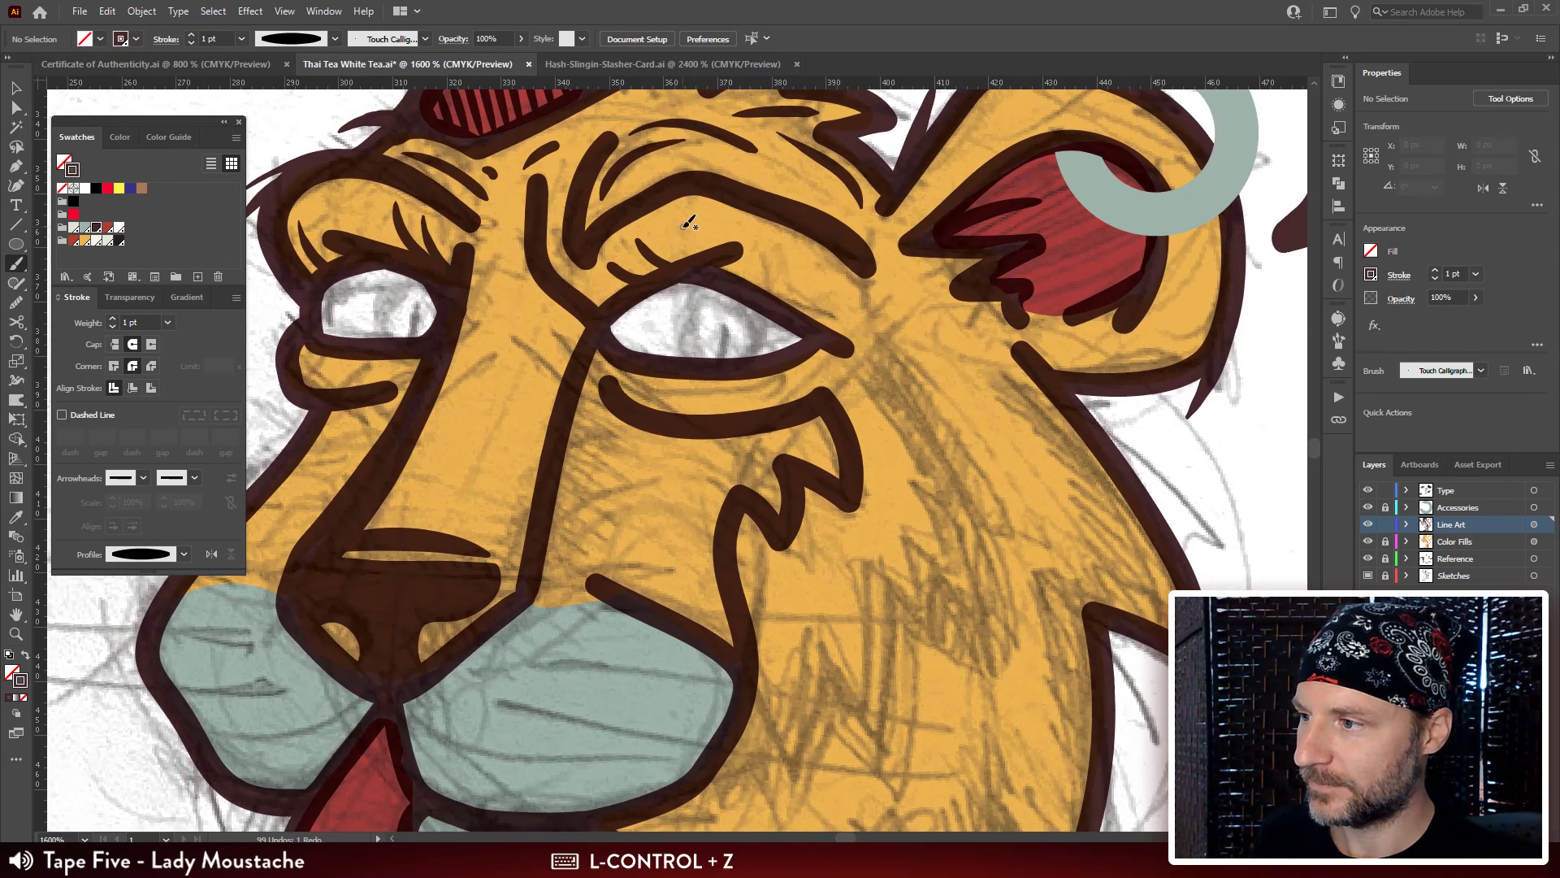
mouse_move(688, 222)
left_mouse_down()
mouse_move(705, 255)
mouse_move(759, 257)
mouse_move(684, 230)
left_mouse_up()
mouse_move(567, 327)
left_mouse_down()
mouse_move(808, 374)
mouse_move(647, 329)
mouse_move(704, 552)
left_mouse_up()
key("ctrl+z")
key("ctrl+z")
Move the upper end point of the middle hatching line in the far ear up to the ear's outline.
key("a")
left_click(541, 248)
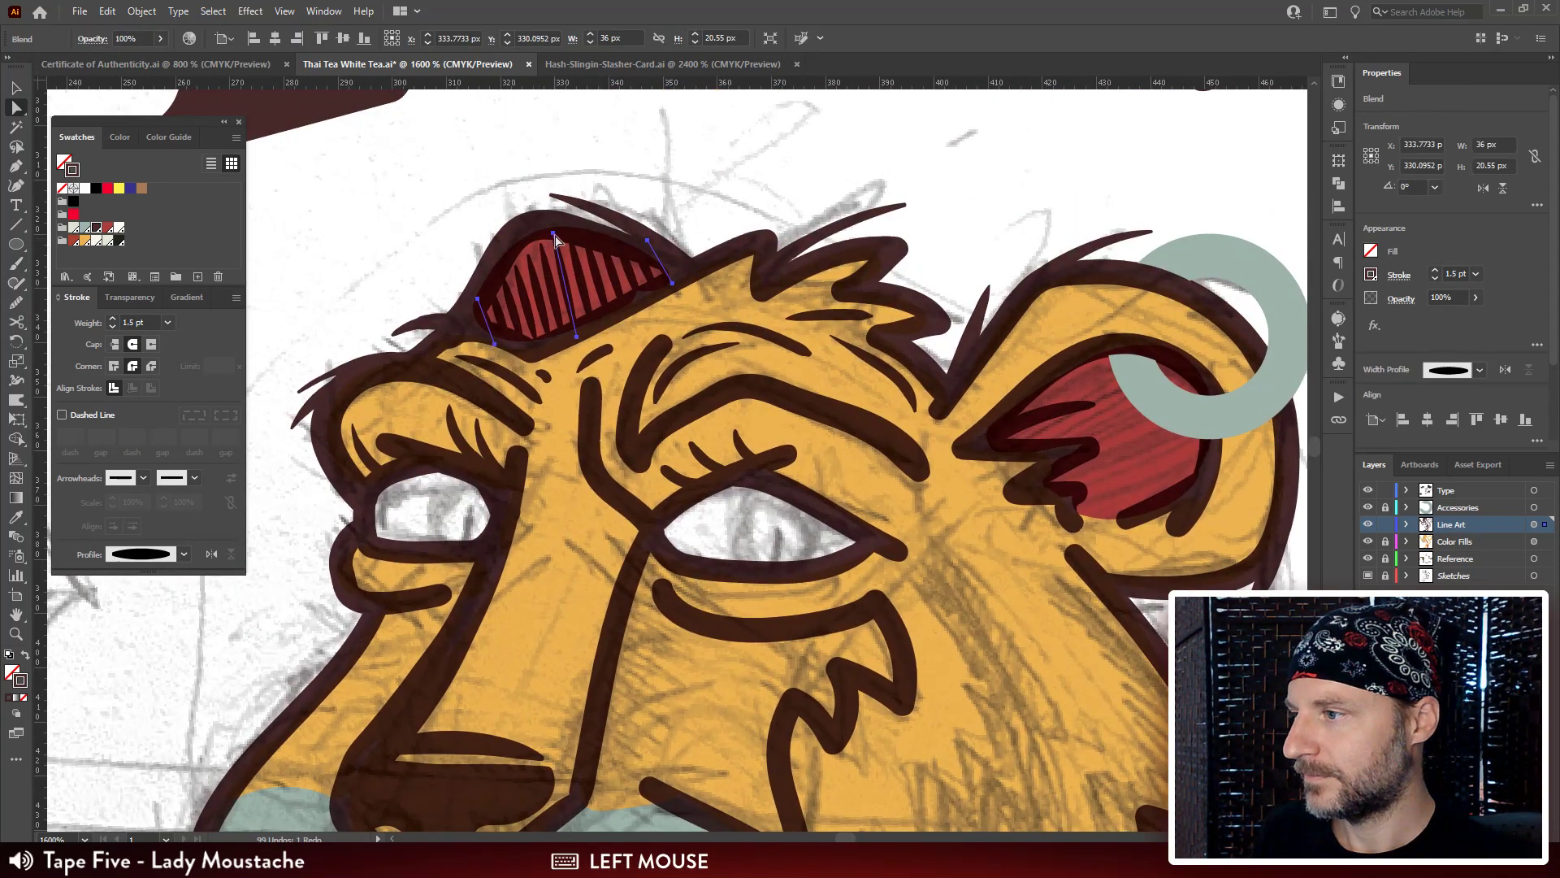
left_click(552, 233)
left_click_drag(551, 232, 548, 225)
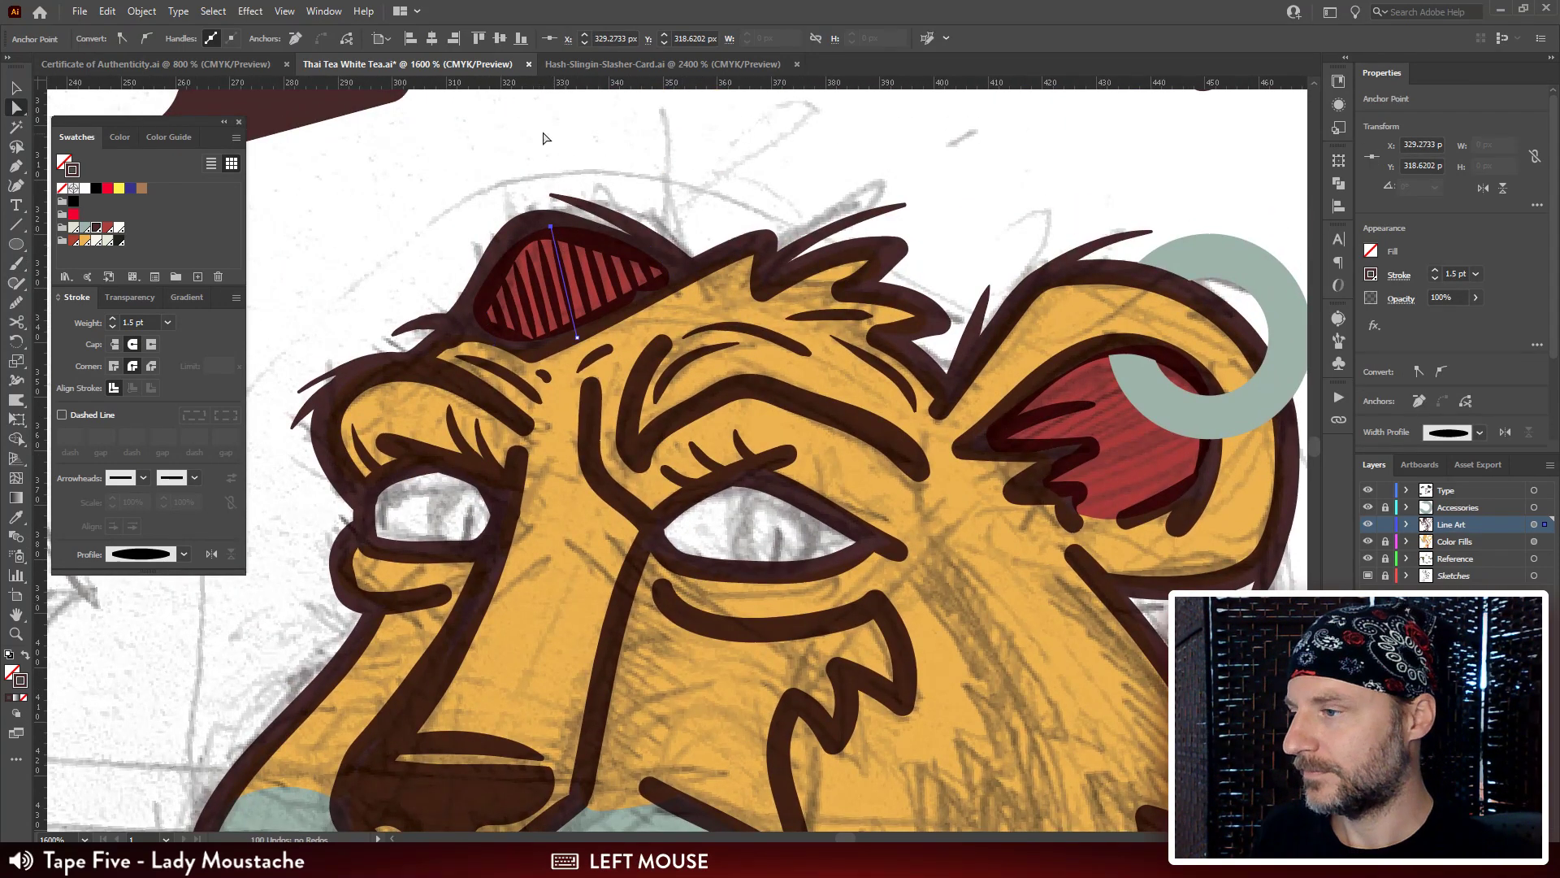
Apply the one-sided tapered width profile to the far ear's blended hatching lines and deselect them.
left_click(500, 323, "shift")
left_click(158, 559)
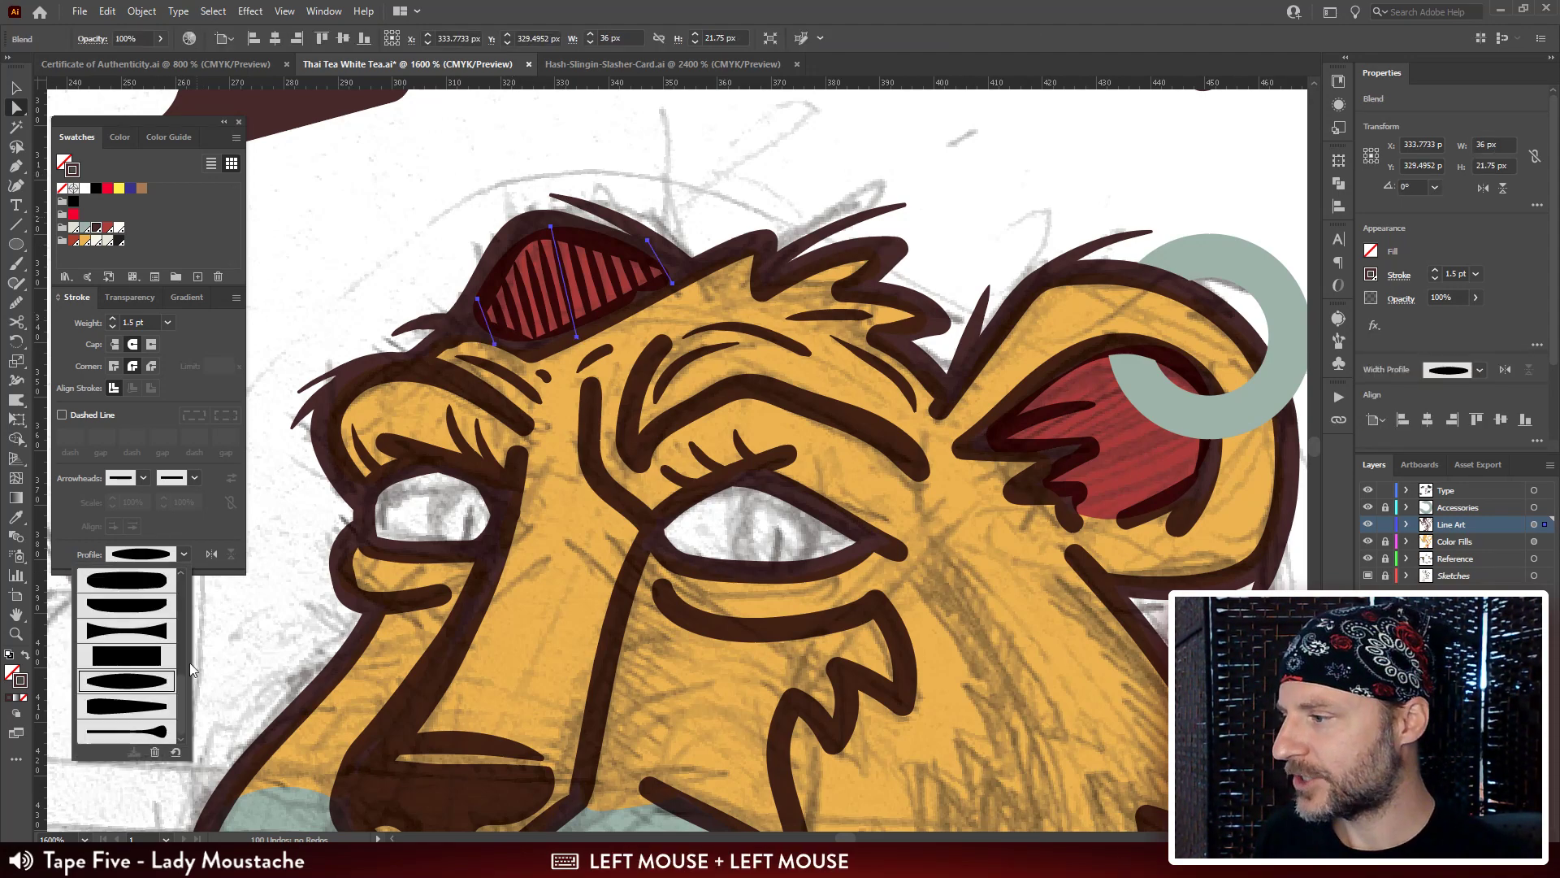
scroll(180, 660, "down", 5)
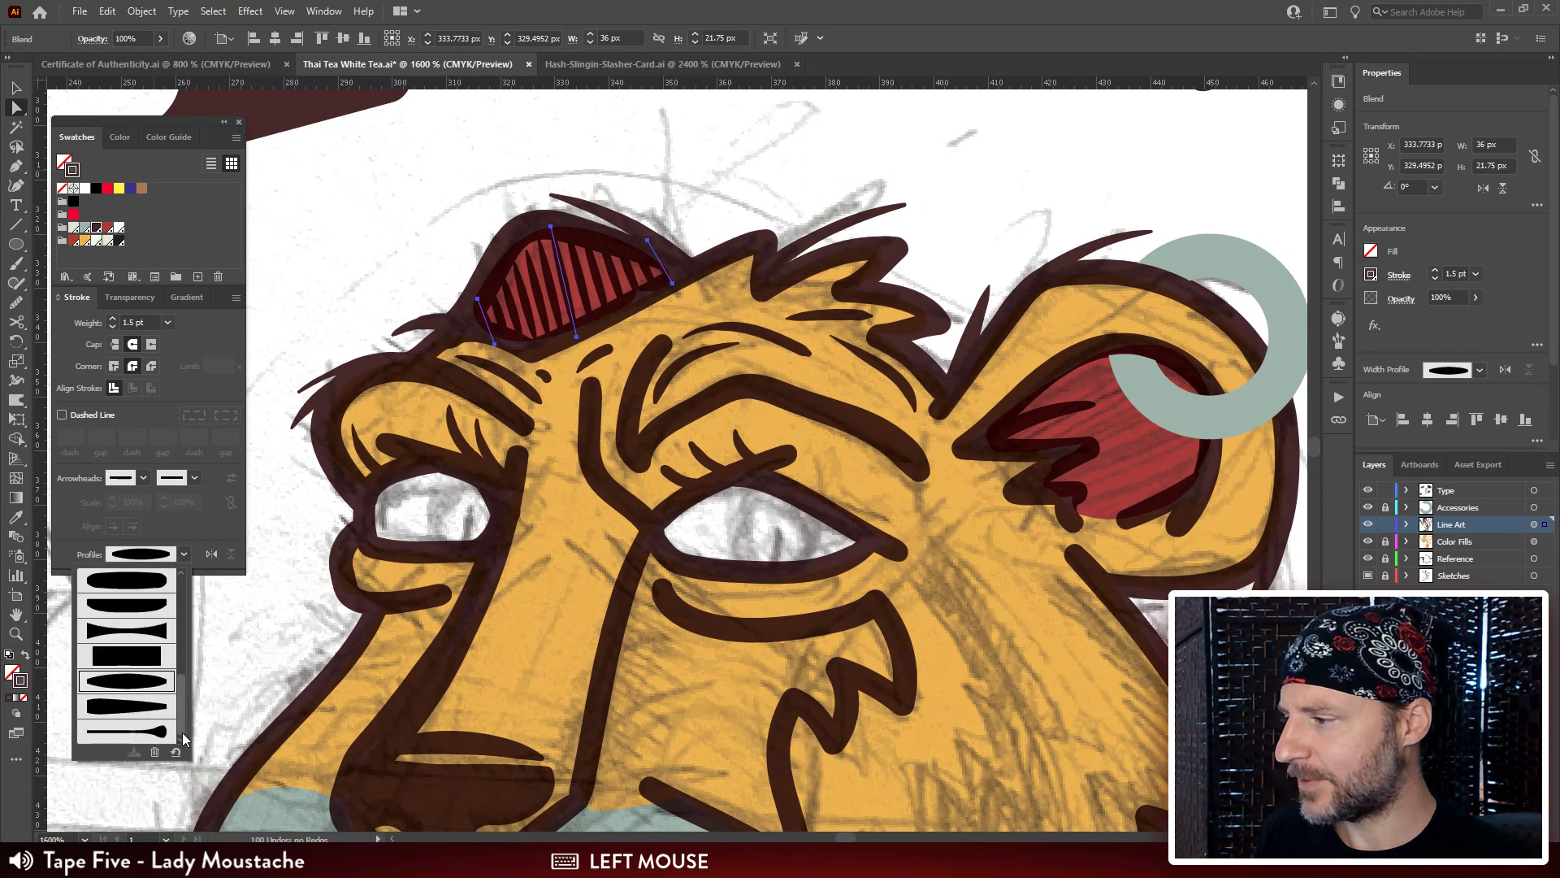
left_click(150, 705)
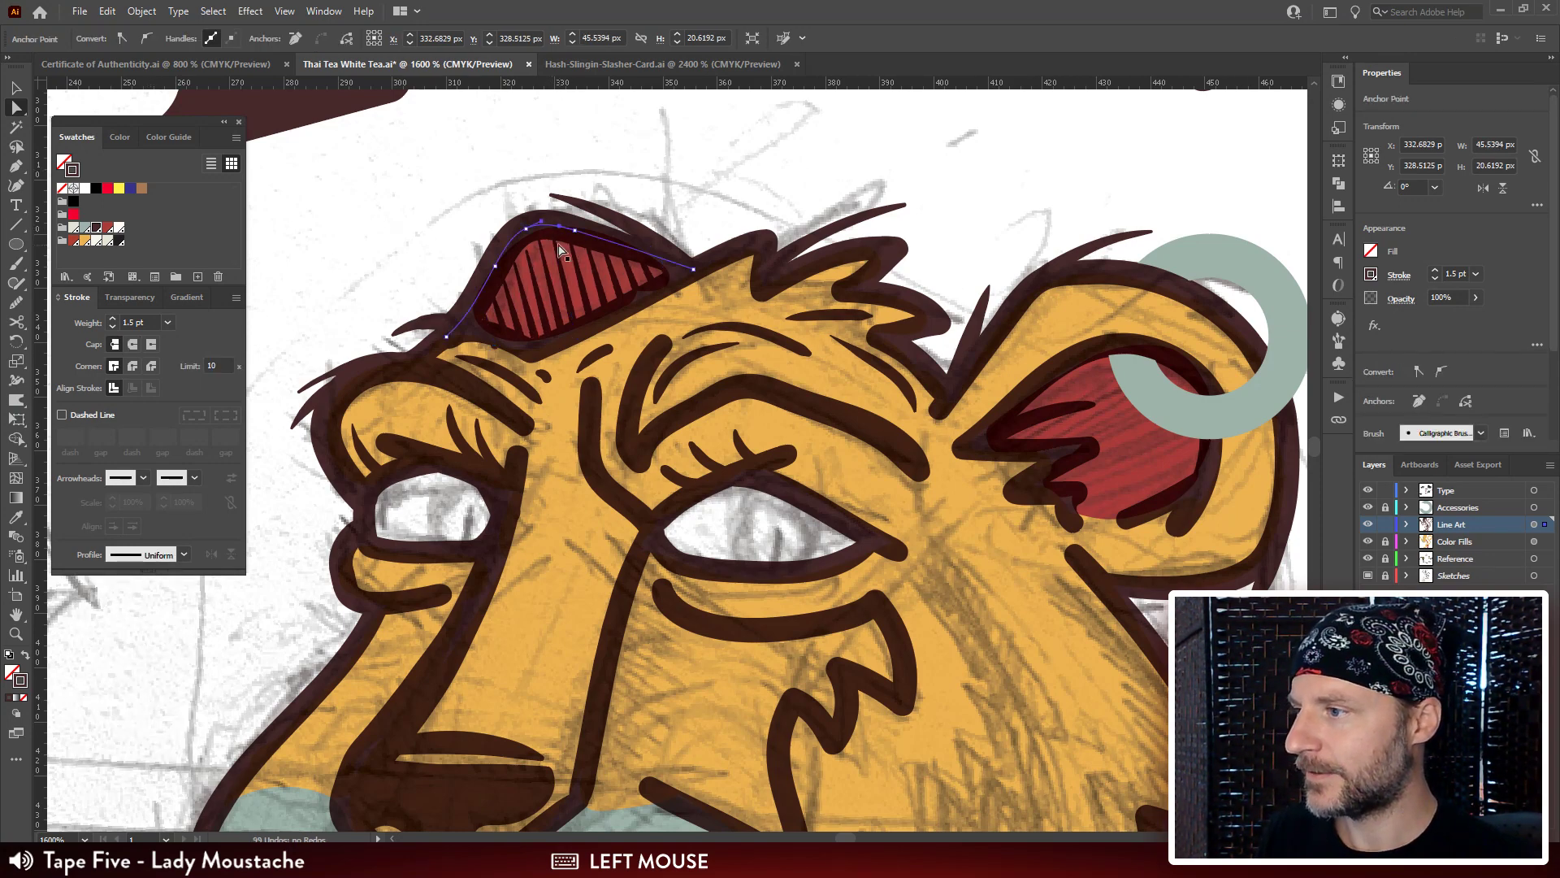
left_click(551, 233)
left_click(551, 231)
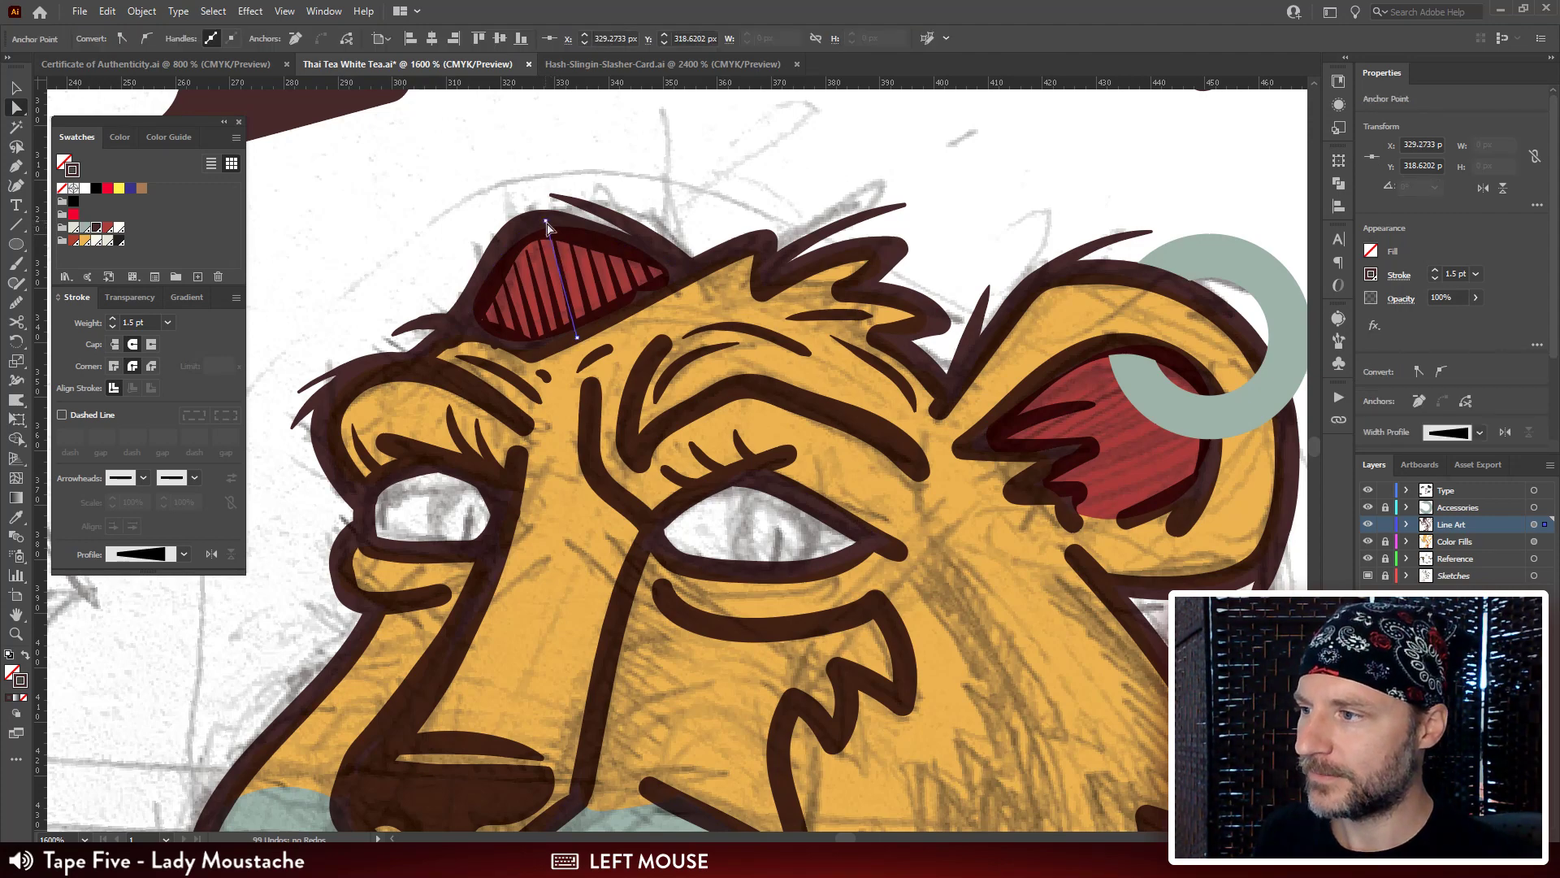
left_click(825, 154)
Review the far ear's tapered hatching at the scale of the whole label and on the tiger's head.
key("ctrl+minus")
key("ctrl+minus")
key("ctrl+minus")
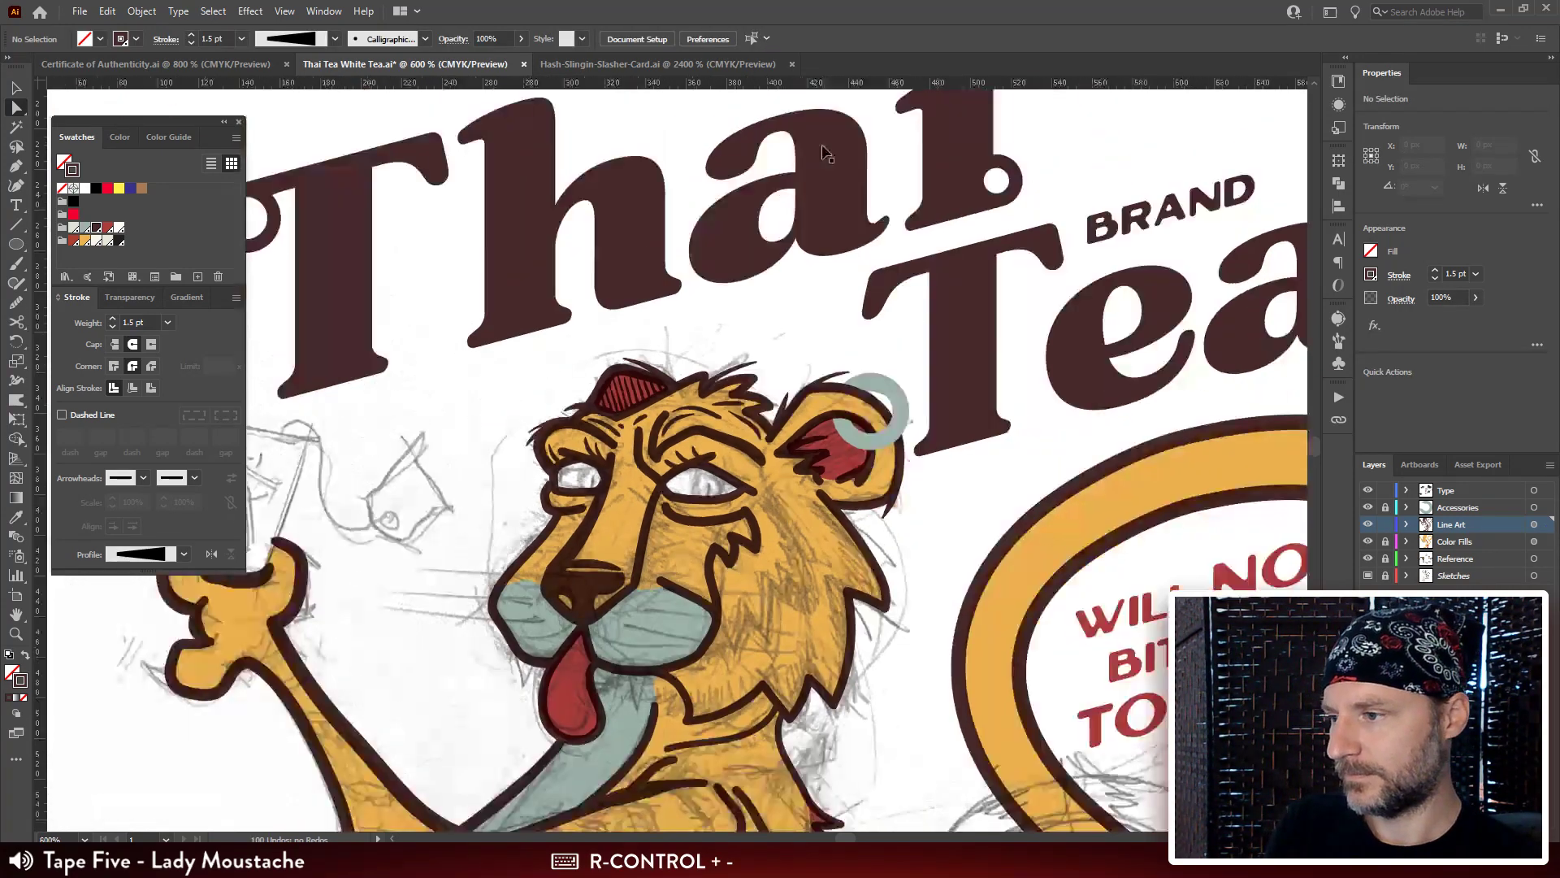
key("ctrl+minus")
key("ctrl+minus")
key("ctrl+minus")
key("ctrl+plus")
key("ctrl+plus")
key("ctrl+plus")
key("ctrl+plus")
key("ctrl+plus")
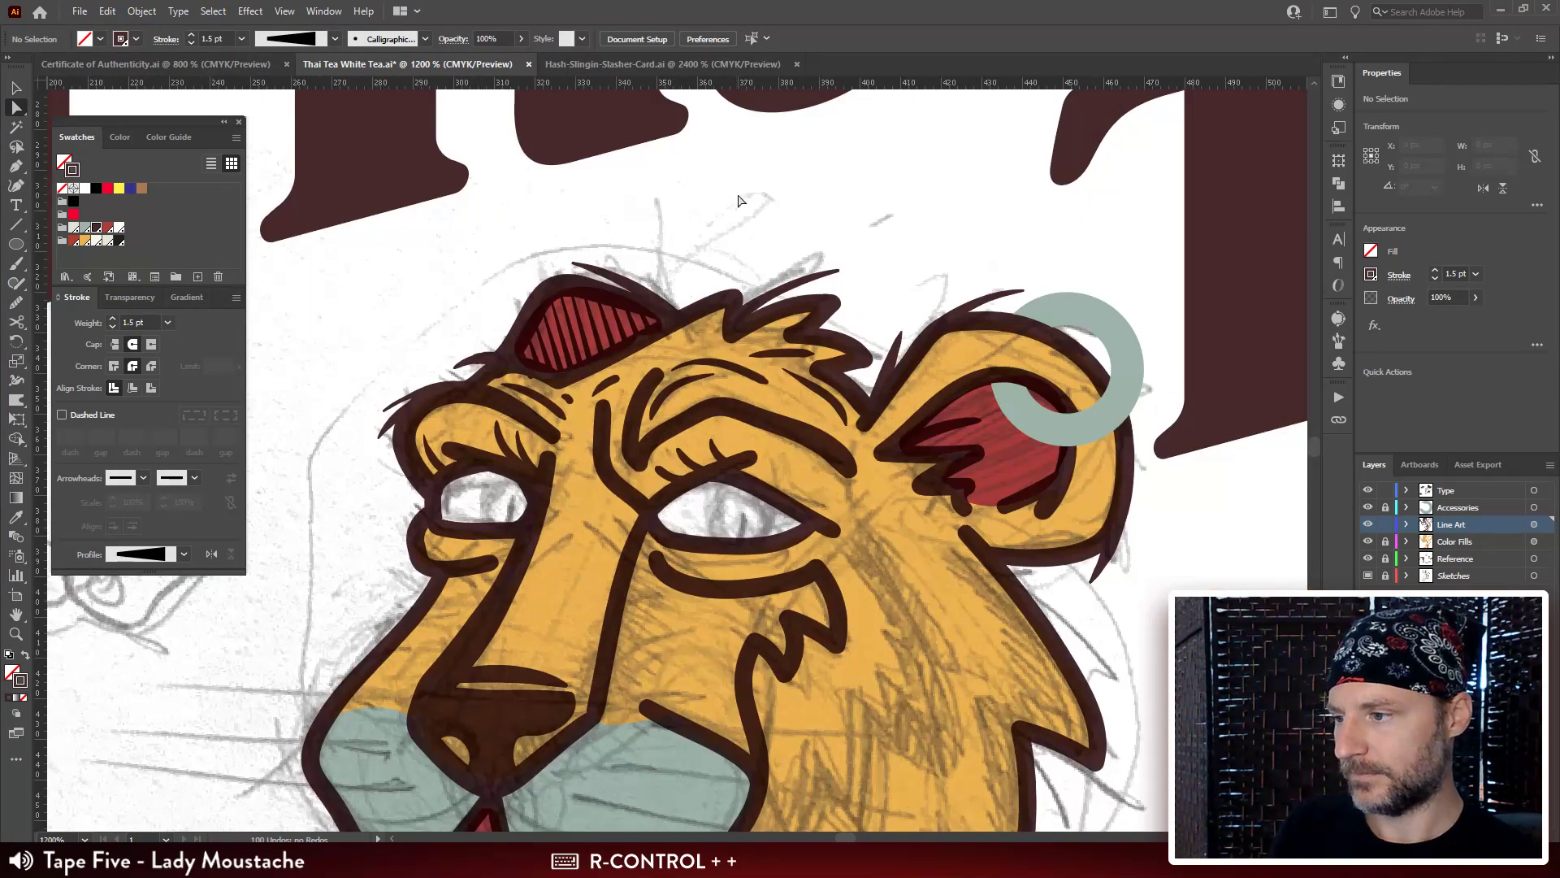
Duplicate the far ear's hatching blend into the near ear and rotate and position it over the red inner area.
left_click_drag(739, 199, 703, 32)
key("v")
left_click_drag(698, 177, 658, 316)
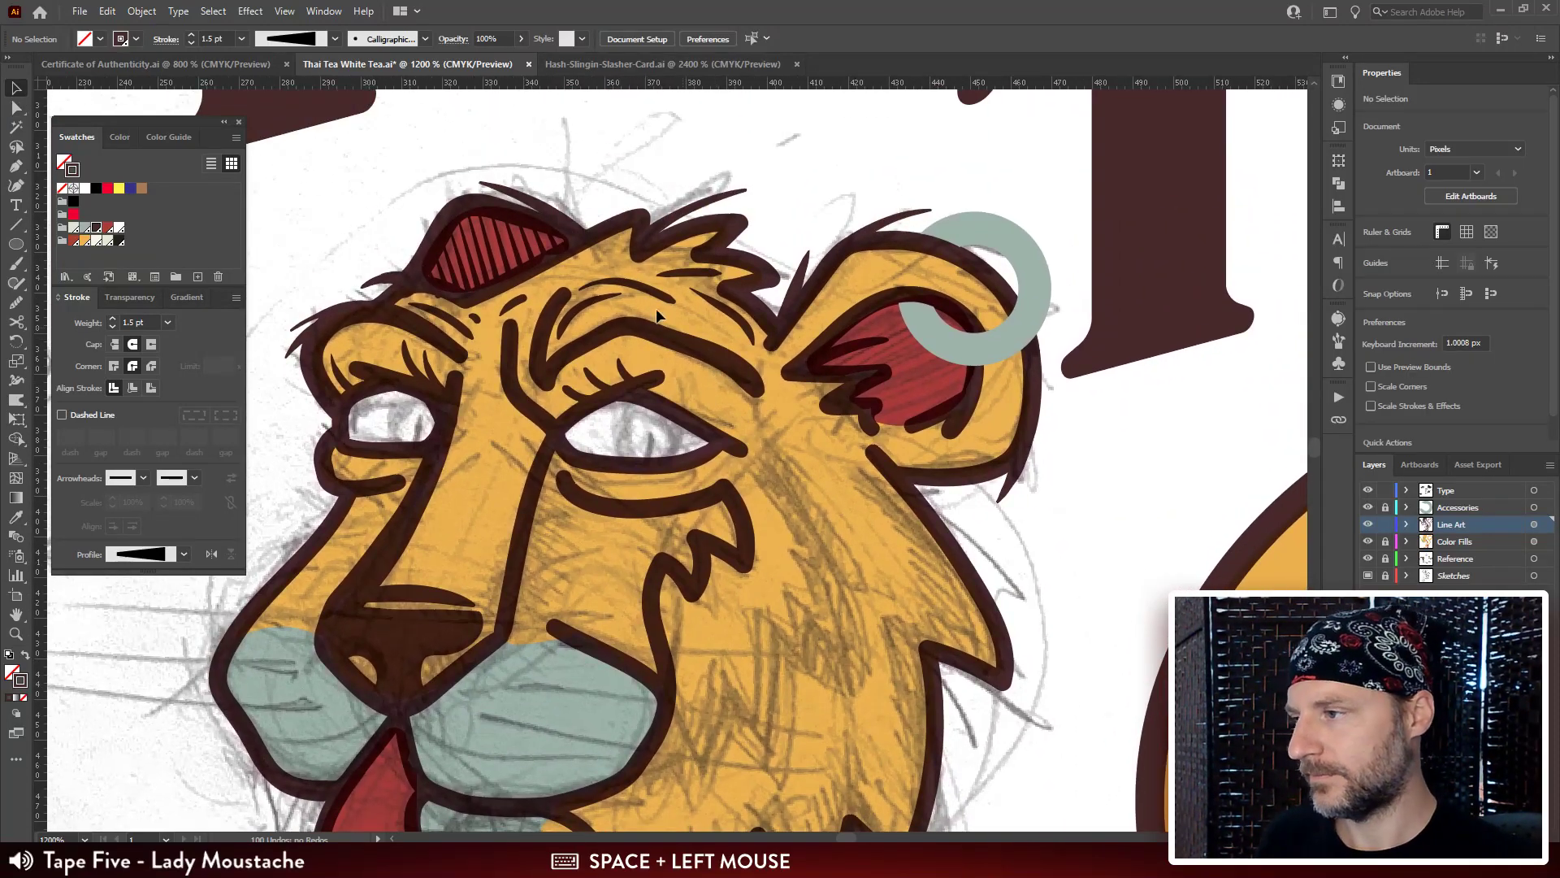
left_click(500, 266)
mouse_move(500, 266)
left_mouse_down("alt")
mouse_move(893, 357)
mouse_move(917, 382)
left_mouse_up("alt")
mouse_move(1034, 471)
left_mouse_down()
mouse_move(1020, 388)
mouse_move(1003, 400)
mouse_move(828, 306)
left_mouse_up()
key("v")
left_click(723, 276)
left_click_drag(723, 277, 709, 229)
Reposition the end points of the near ear's uppermost and lowest hatching lines to fit inside the ear outline.
key("a")
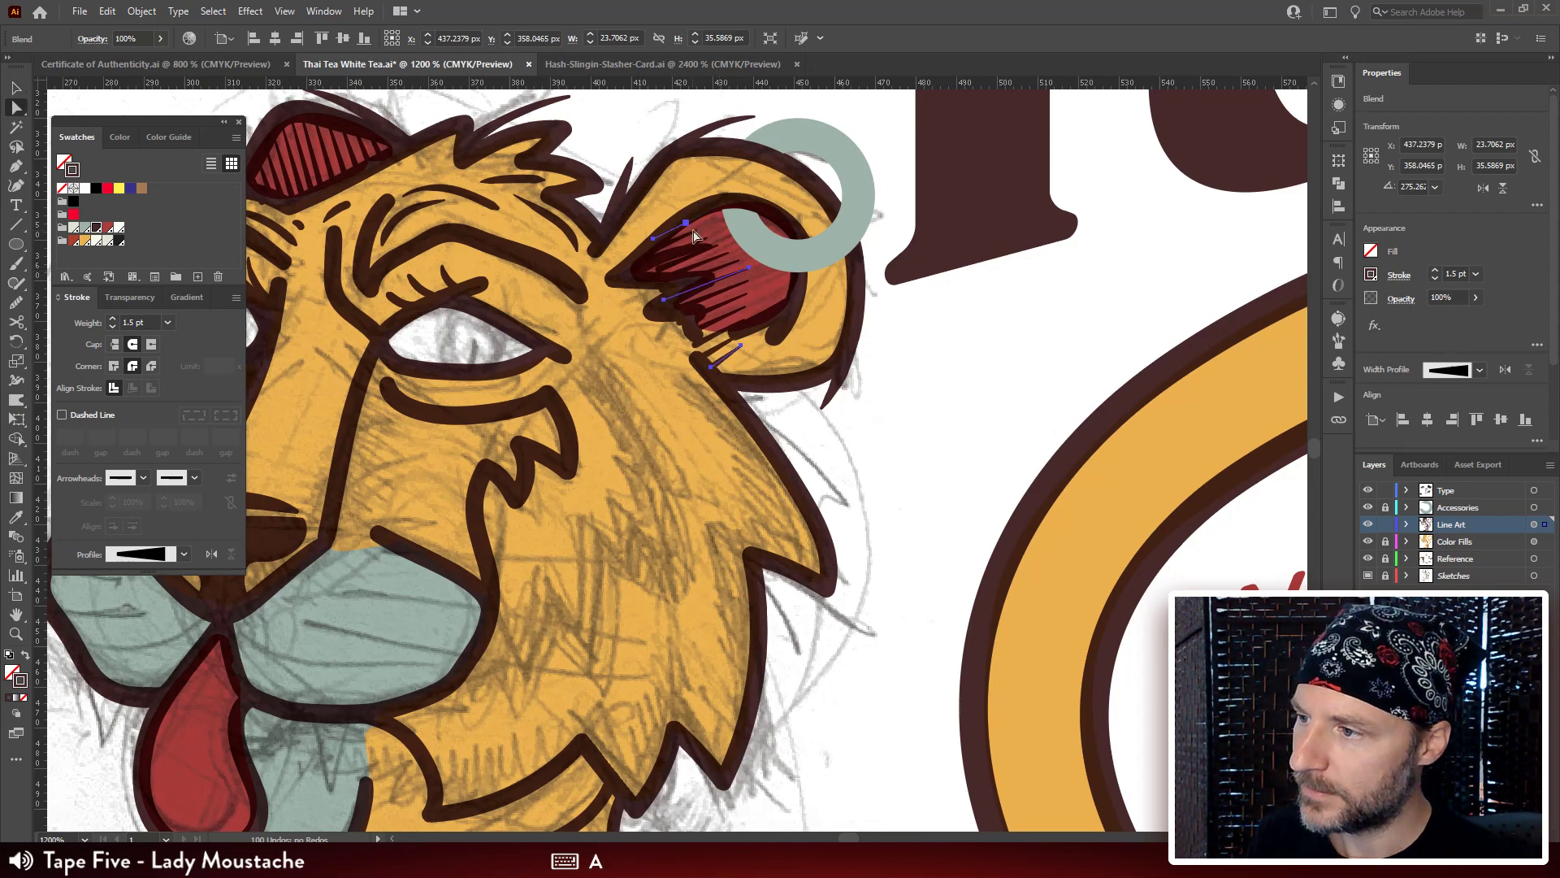
left_click(733, 201)
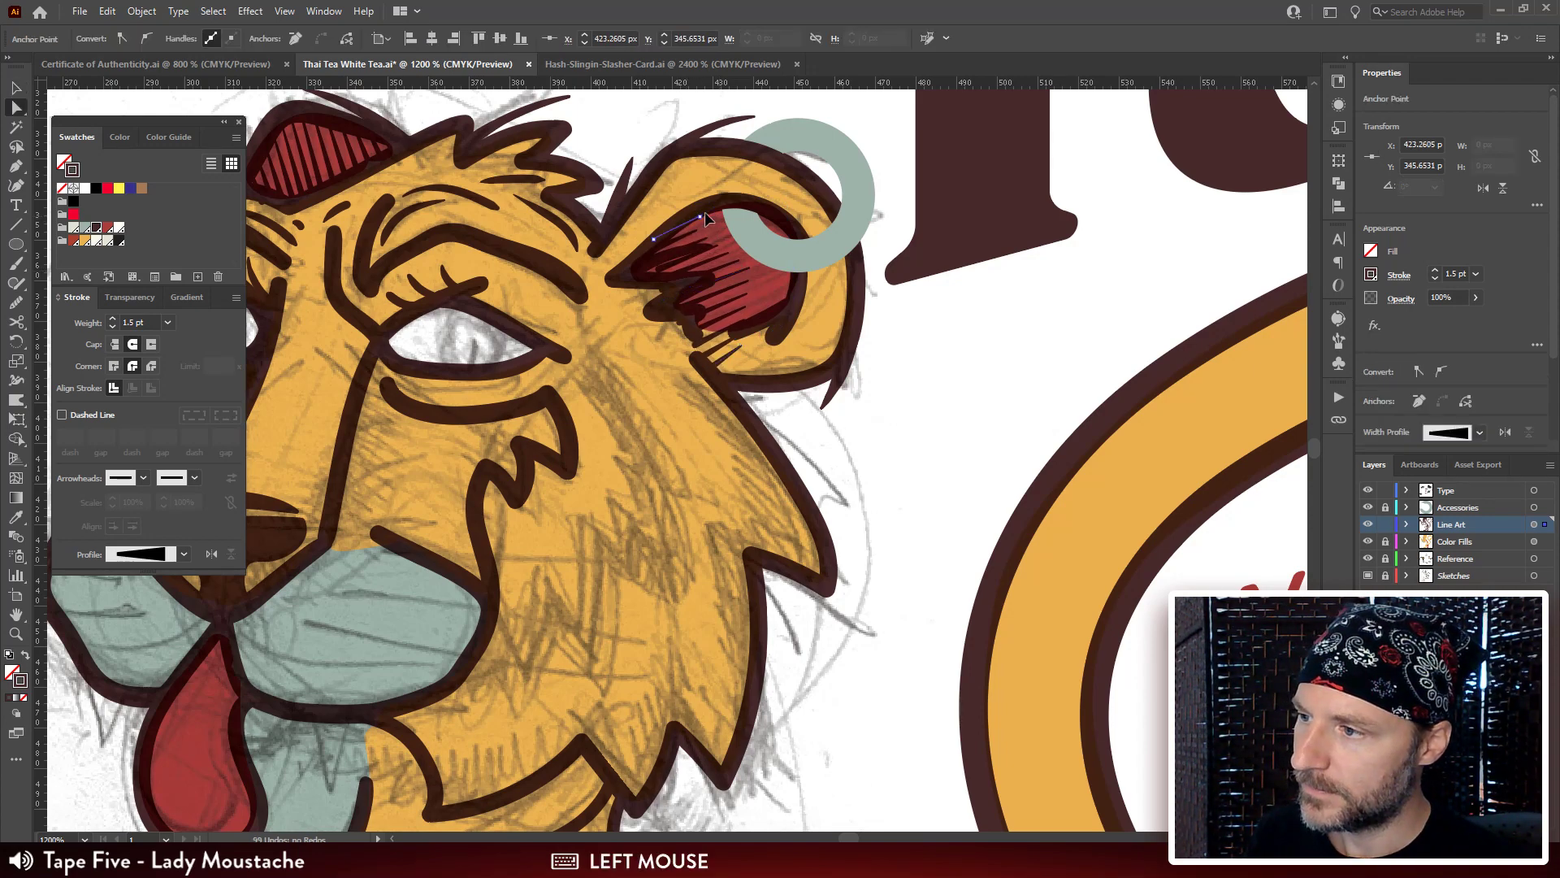
left_click(731, 353)
left_click_drag(742, 350, 795, 300)
mouse_move(711, 368)
left_mouse_down()
mouse_move(753, 318)
mouse_move(741, 334)
left_mouse_up()
Stretch the middle hatching line across the near ear from the fur tuft to the outer edge and deselect it.
left_click(724, 279)
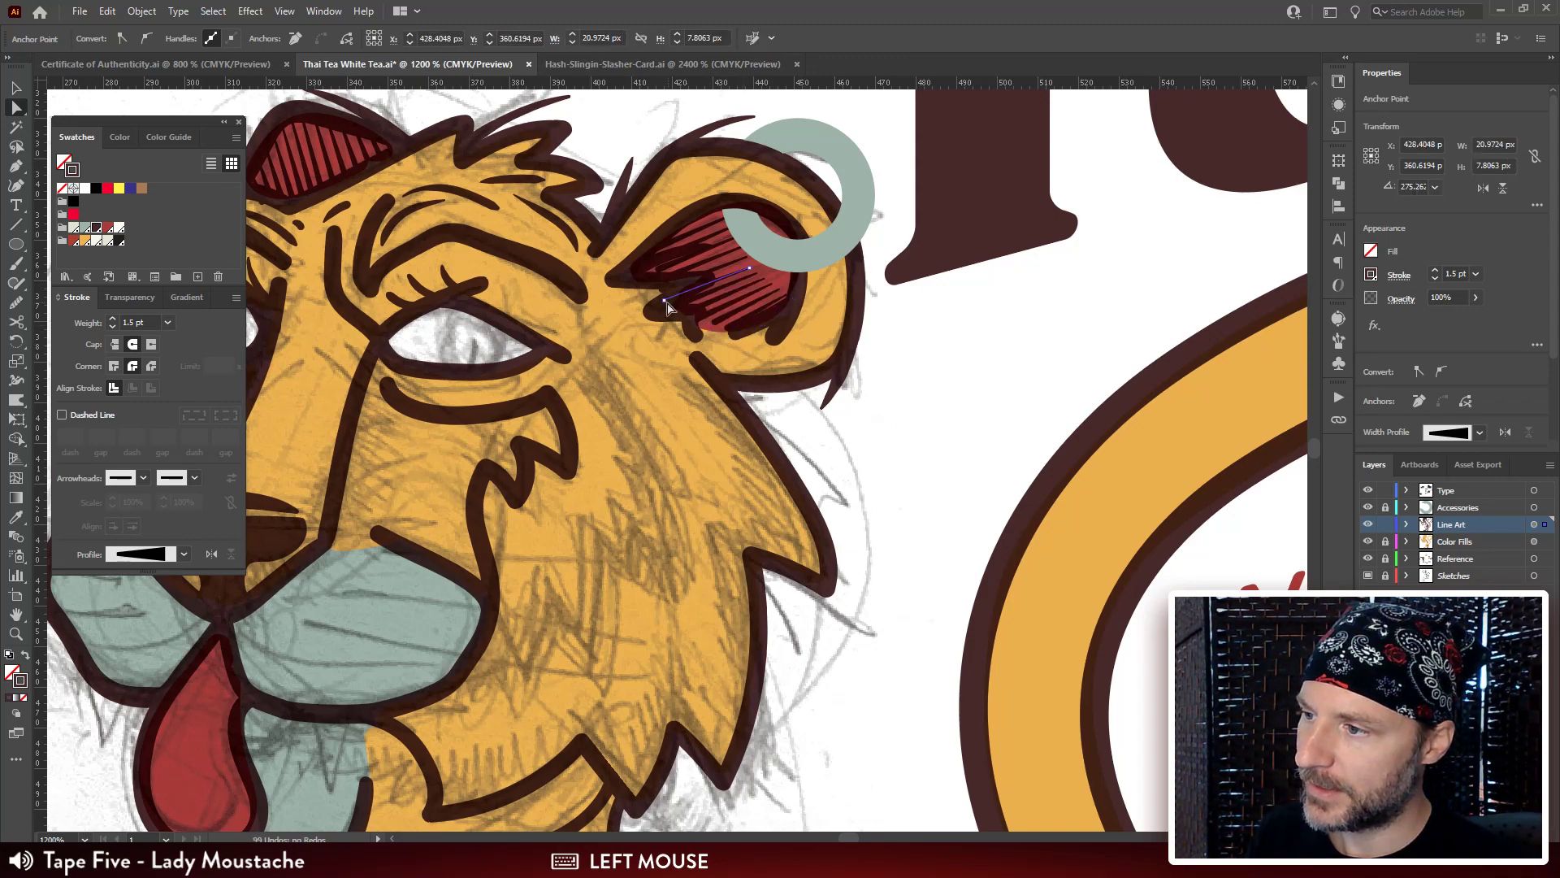
left_click_drag(664, 301, 793, 234)
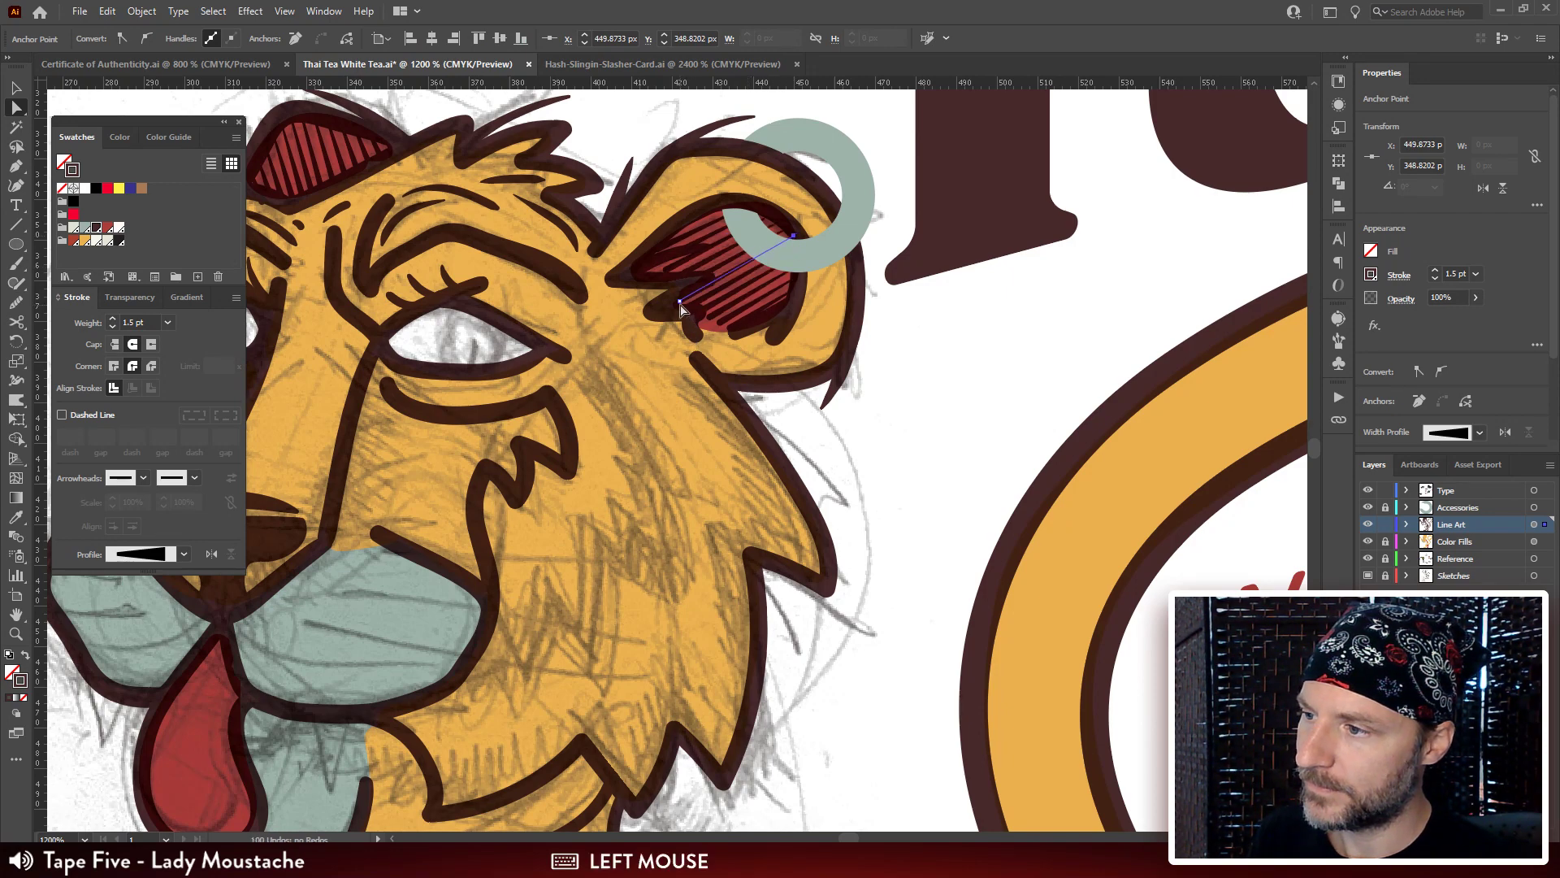
mouse_move(678, 301)
left_mouse_down()
mouse_move(720, 333)
mouse_move(749, 329)
left_mouse_up()
left_click(745, 330)
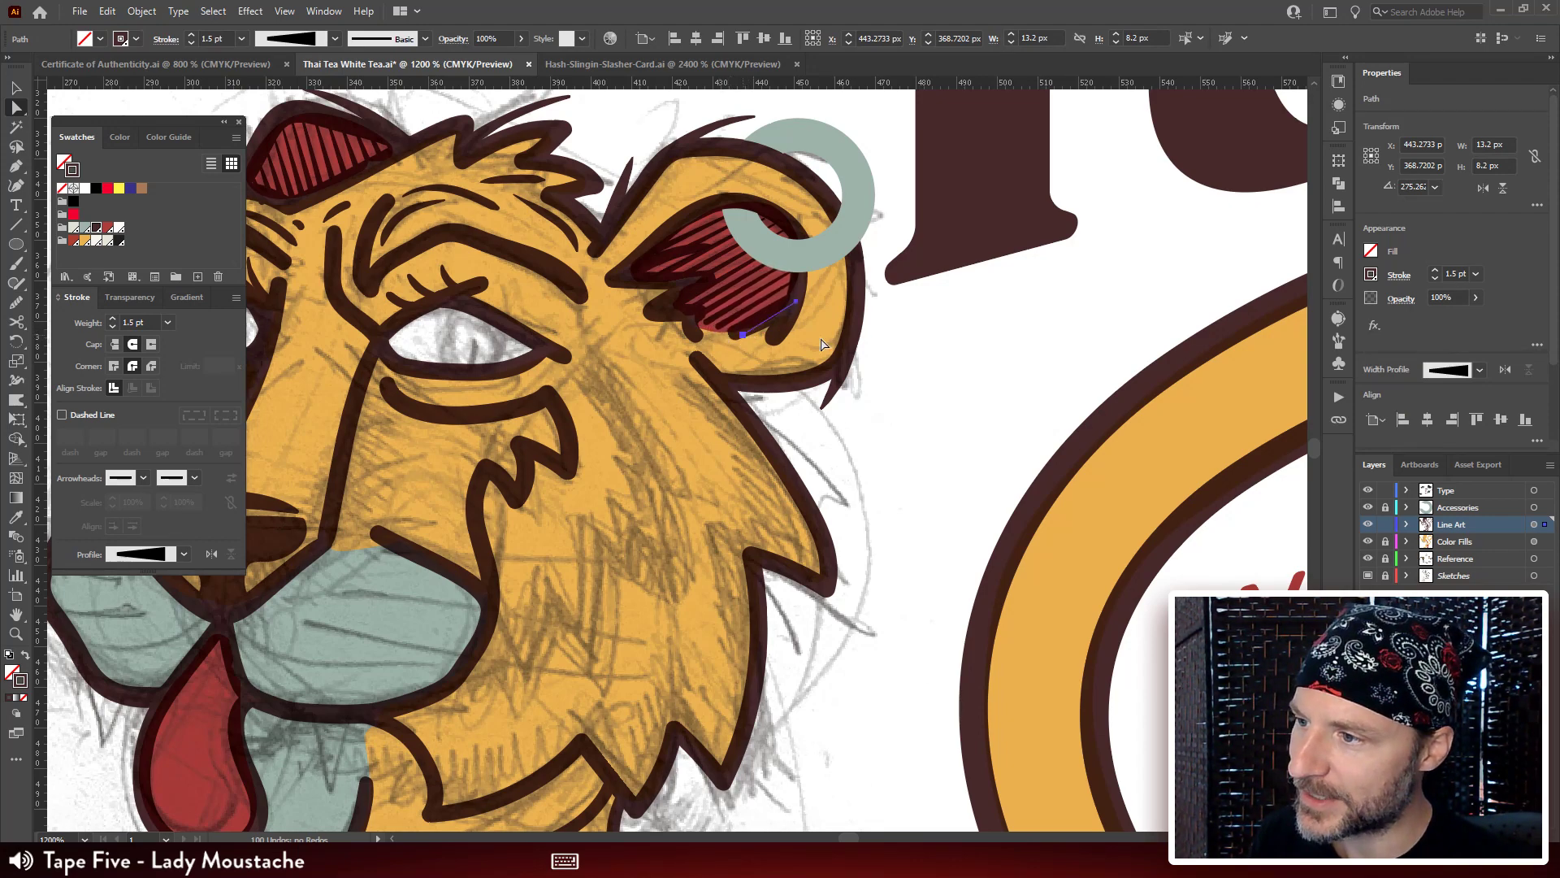
left_click(995, 350)
Try moving the inner end point of the near ear's lowest hatching line toward the tuft, and undo it.
left_click(700, 345)
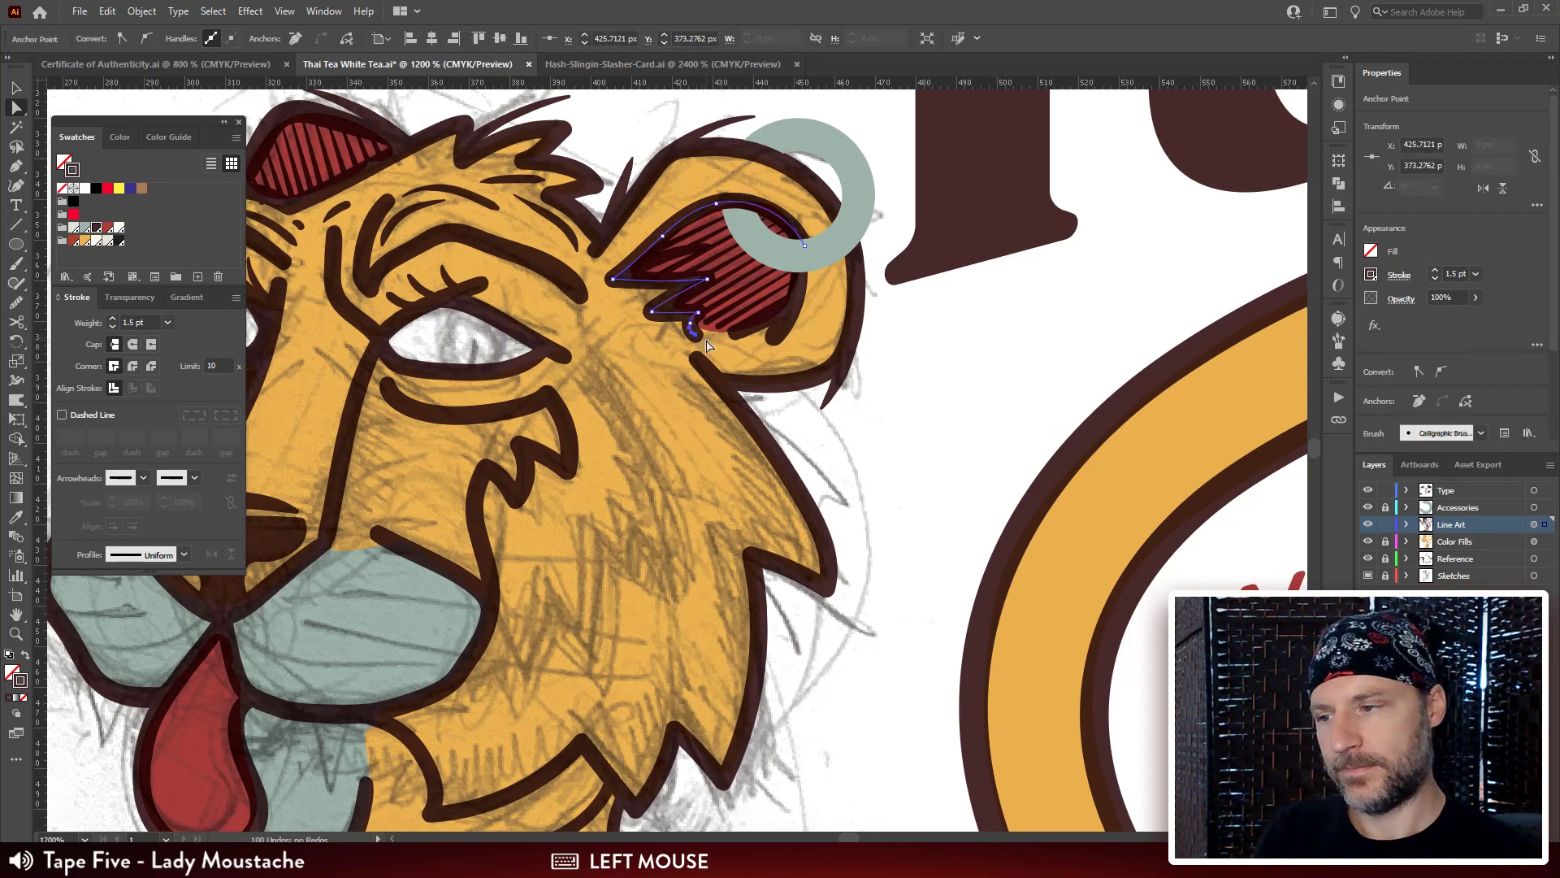
left_click(965, 338)
left_click_drag(758, 343, 738, 346)
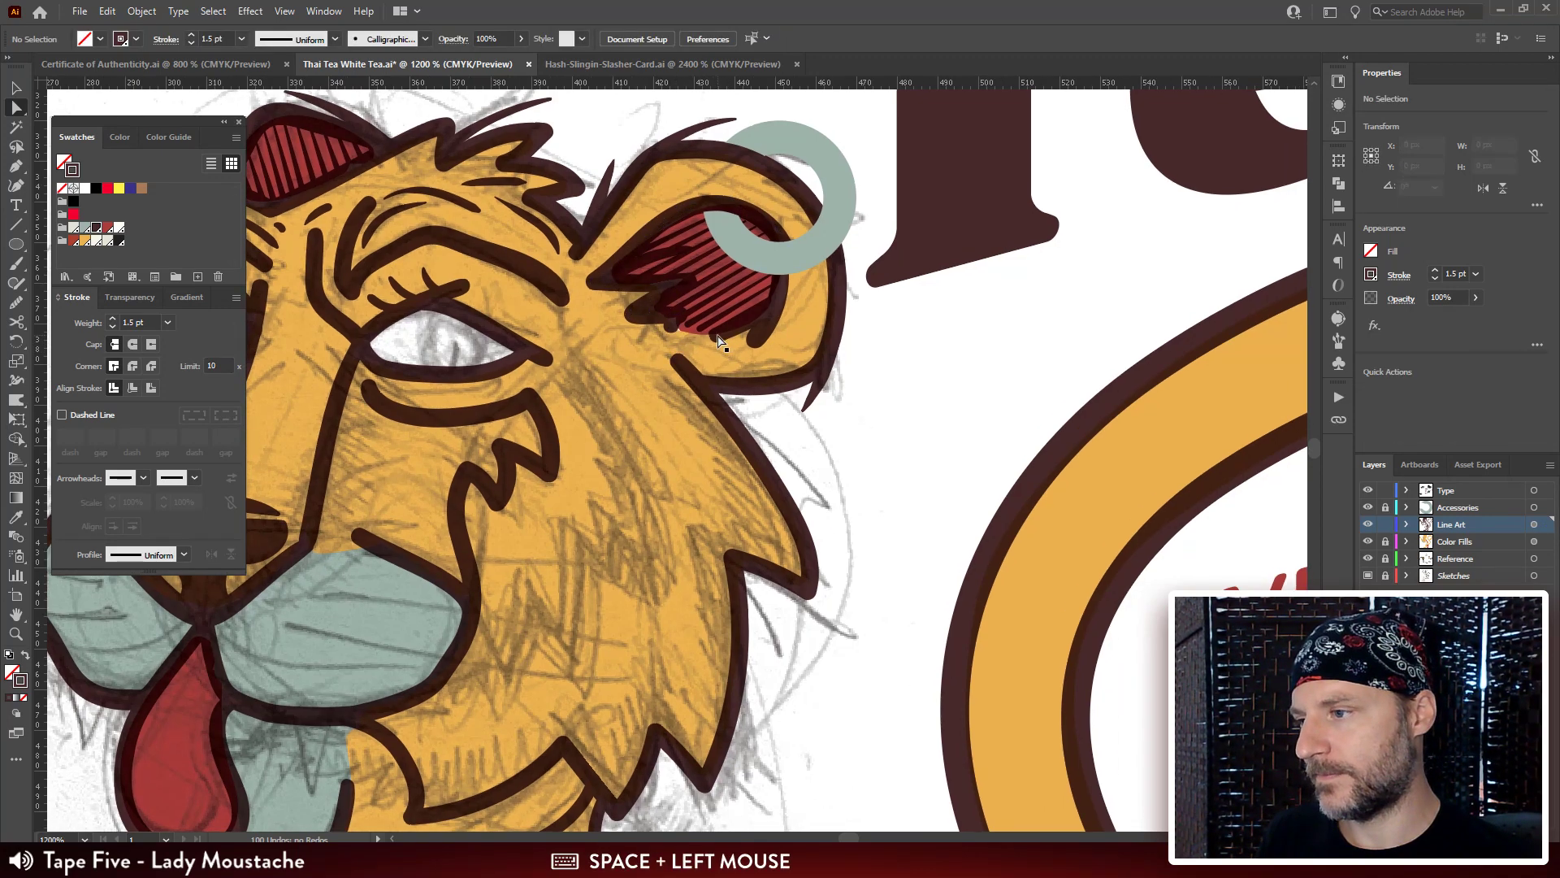
left_click(719, 340)
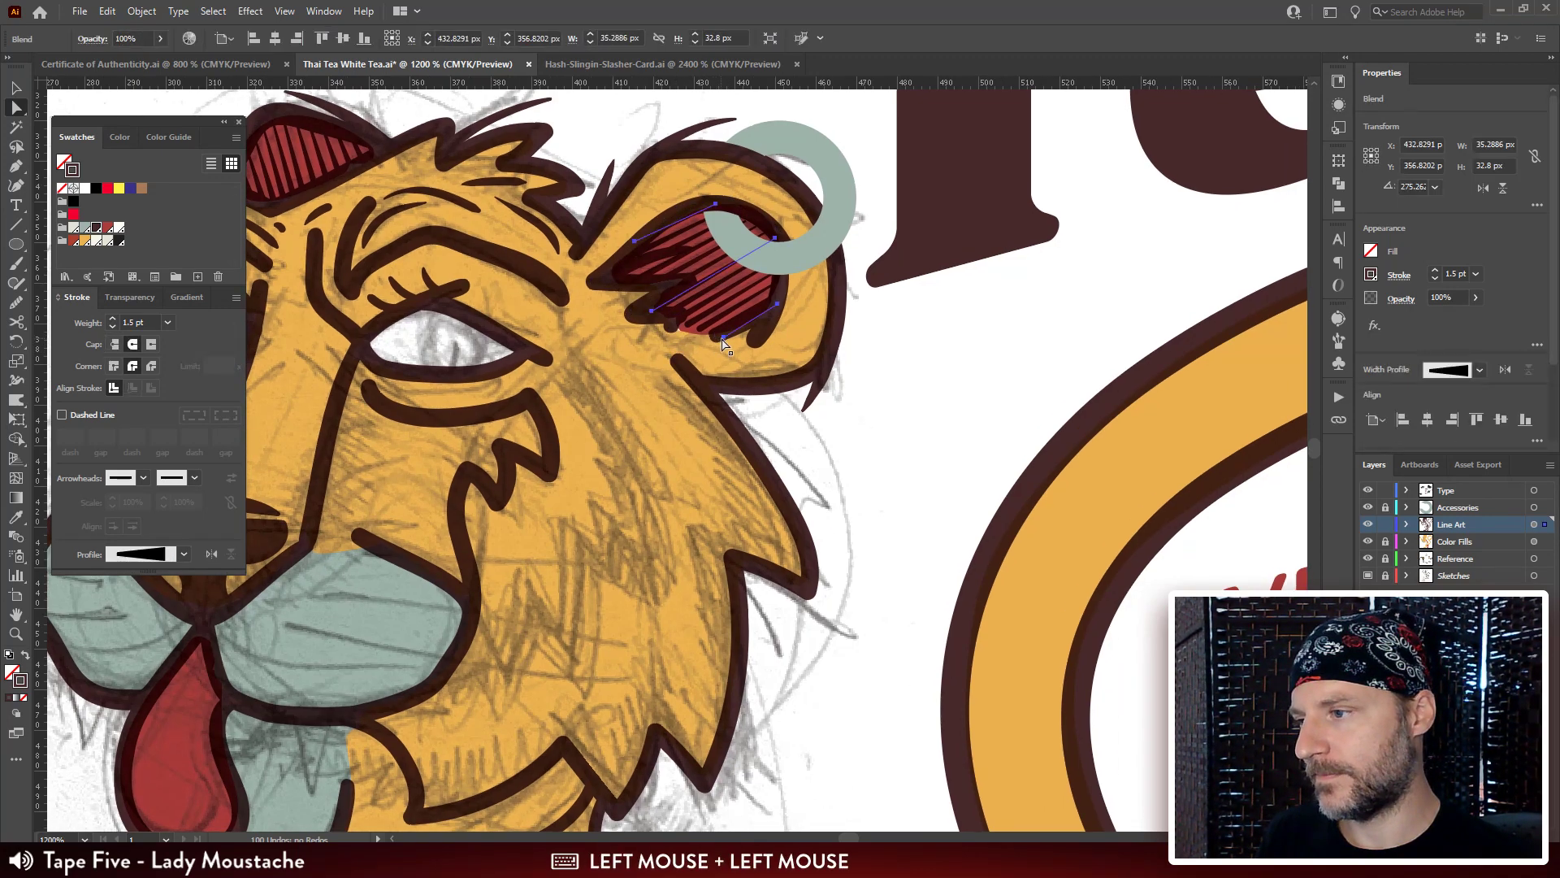
left_click(680, 334)
key("ctrl+z")
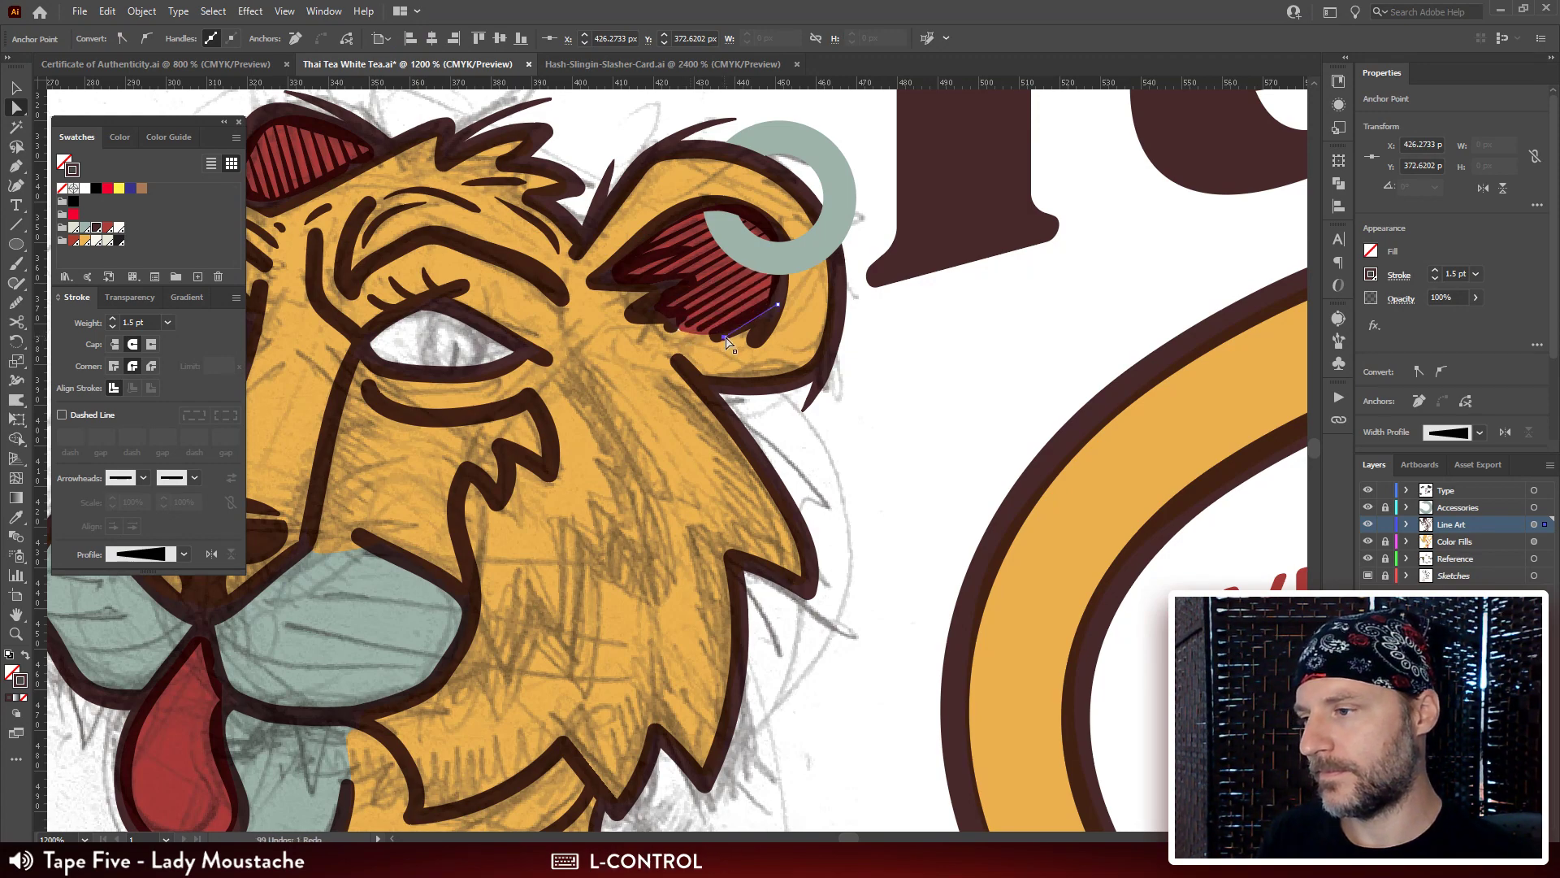
Extend the brush stroke along the near ear's lower inner edge to meet the end of the fur tuft.
left_click(717, 337)
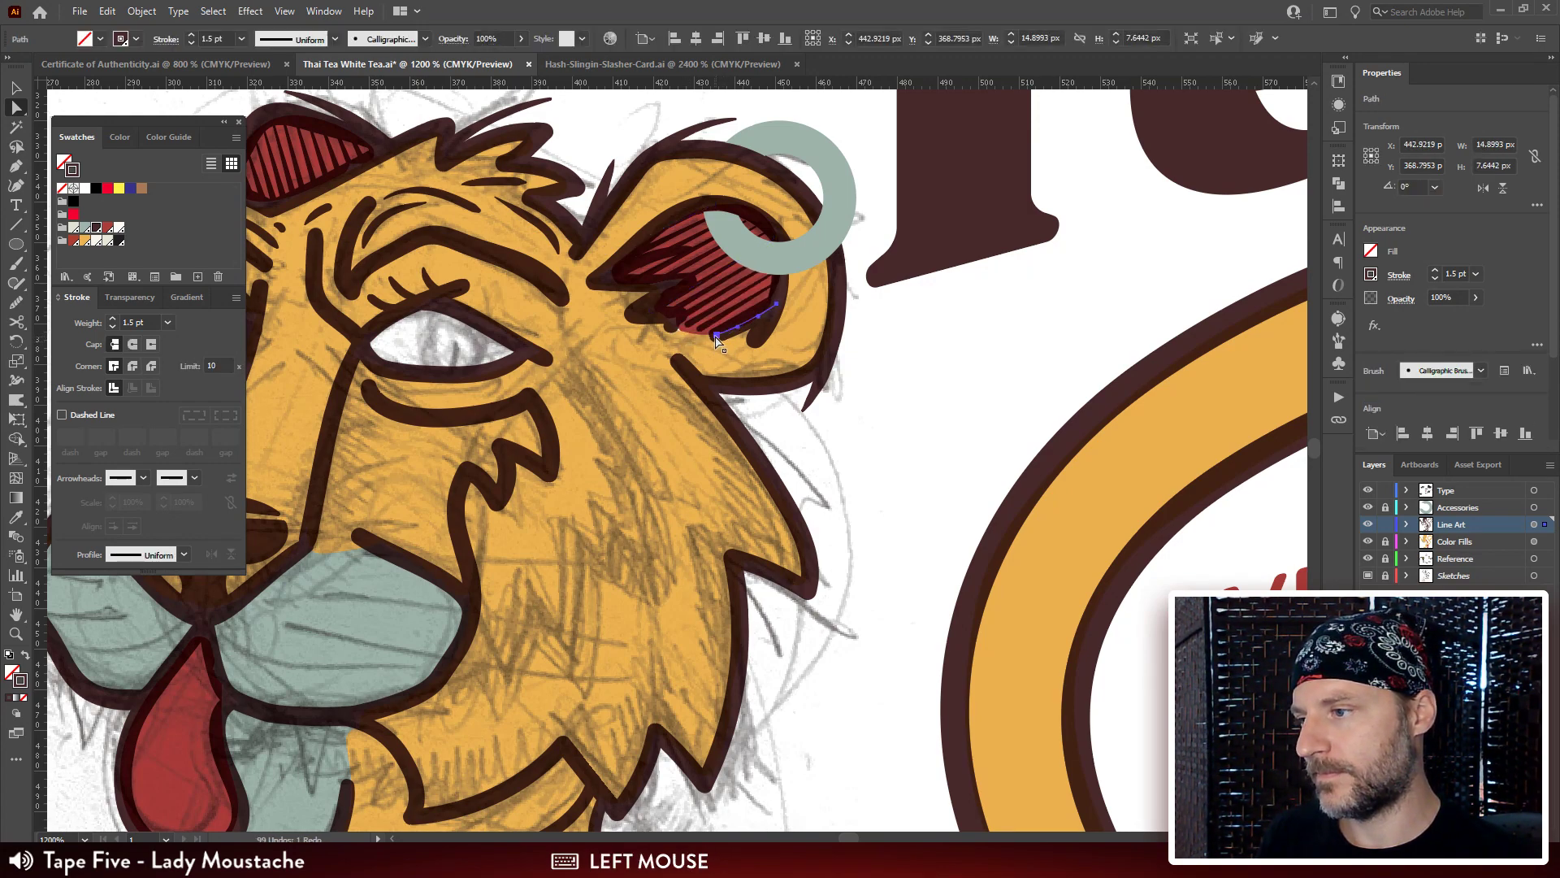
left_click_drag(717, 337, 678, 333)
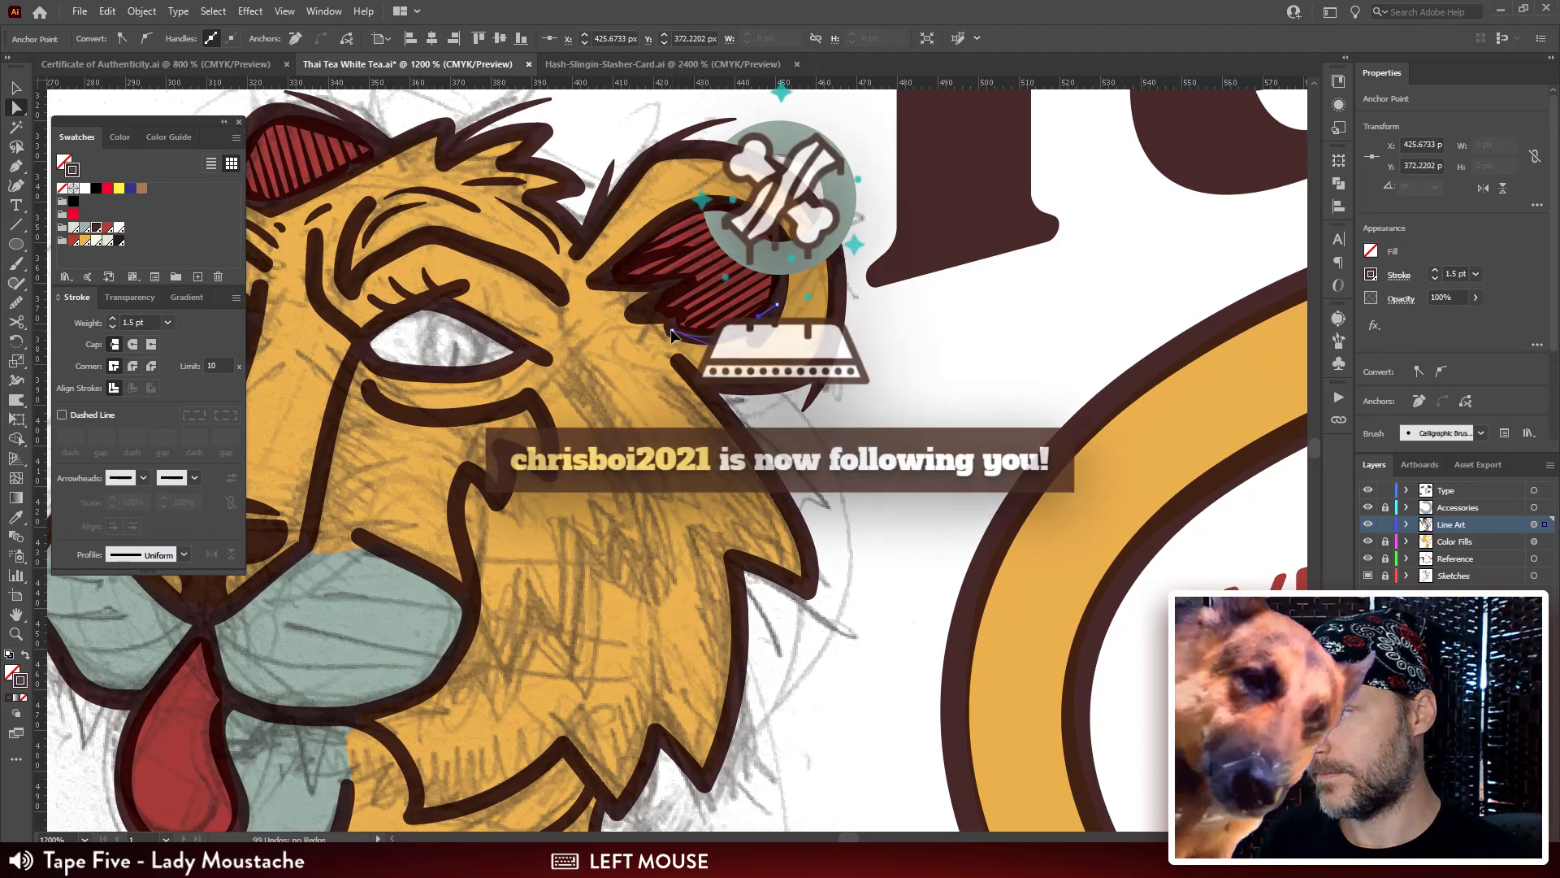
left_click(992, 352)
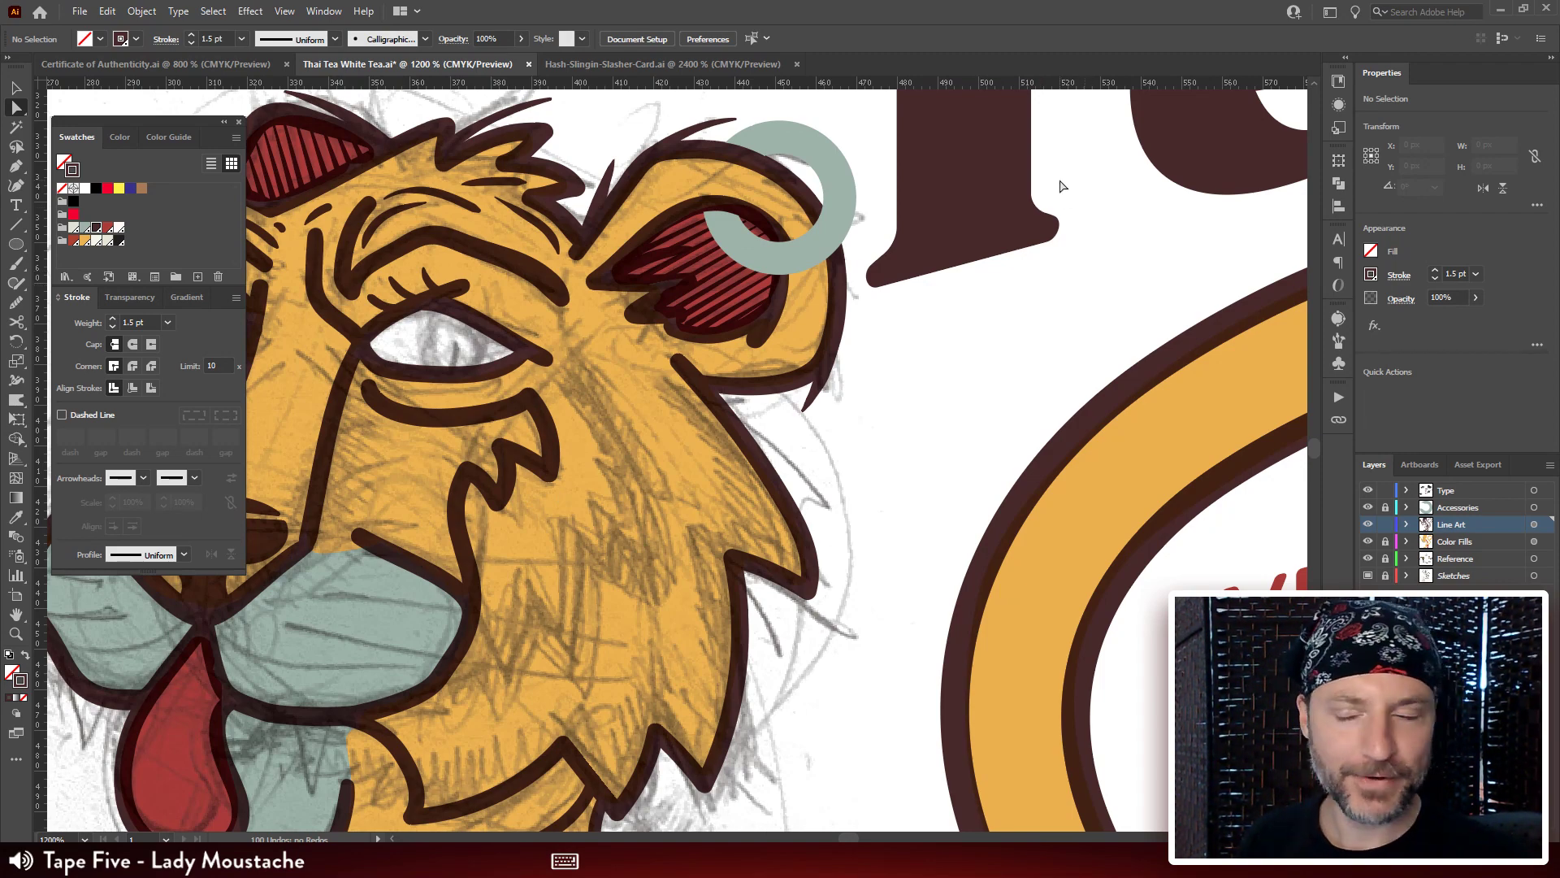
Reshape the innermost lash on the near eye's upper lid by repositioning its anchor points.
left_click_drag(390, 320, 691, 315)
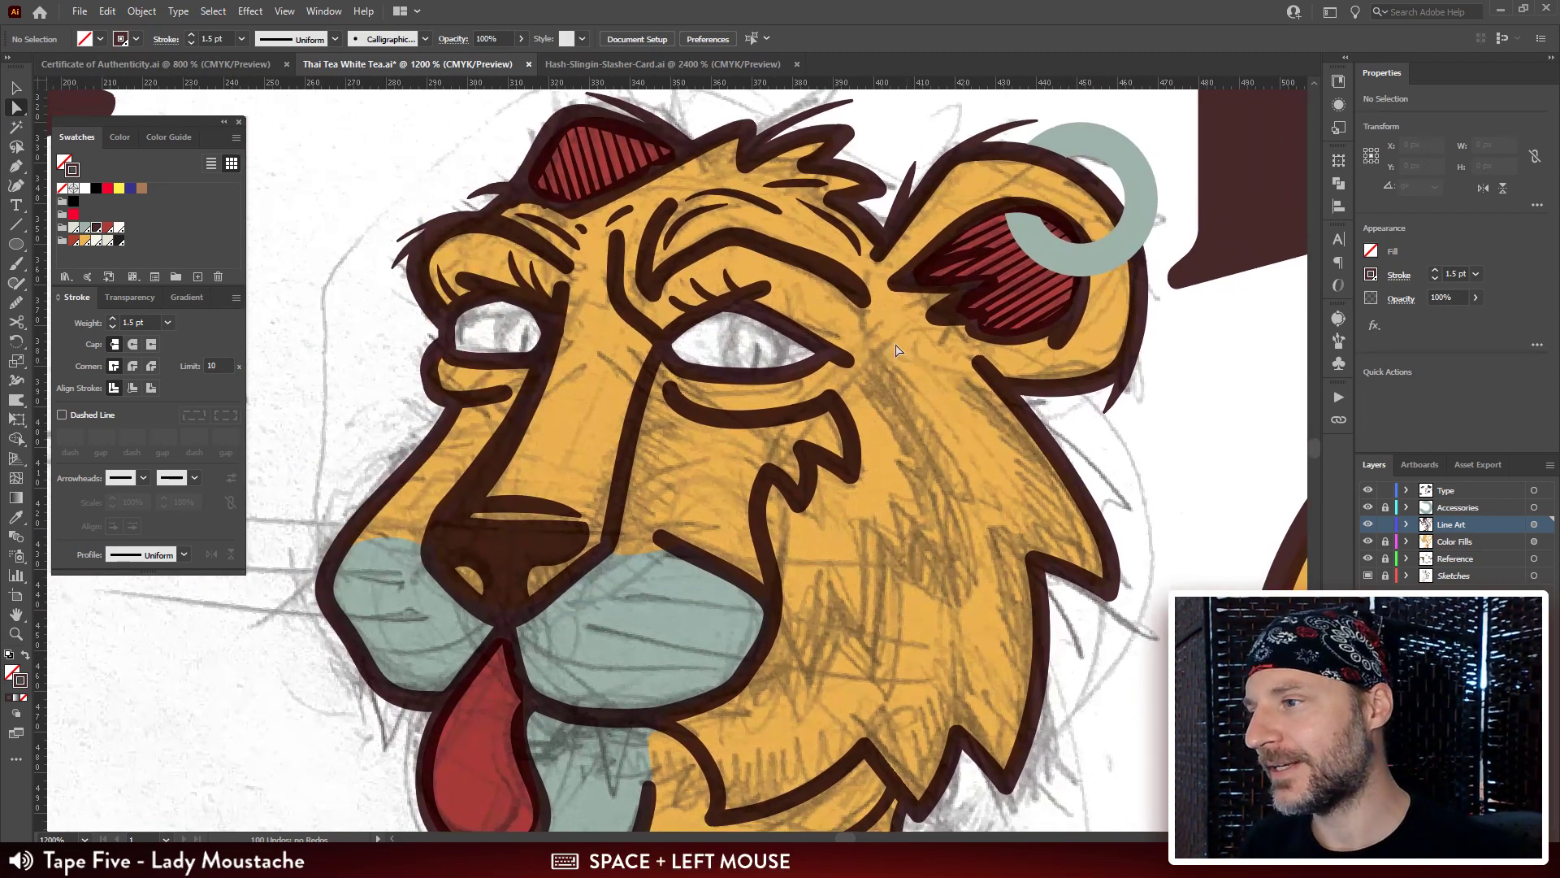
left_click(672, 301)
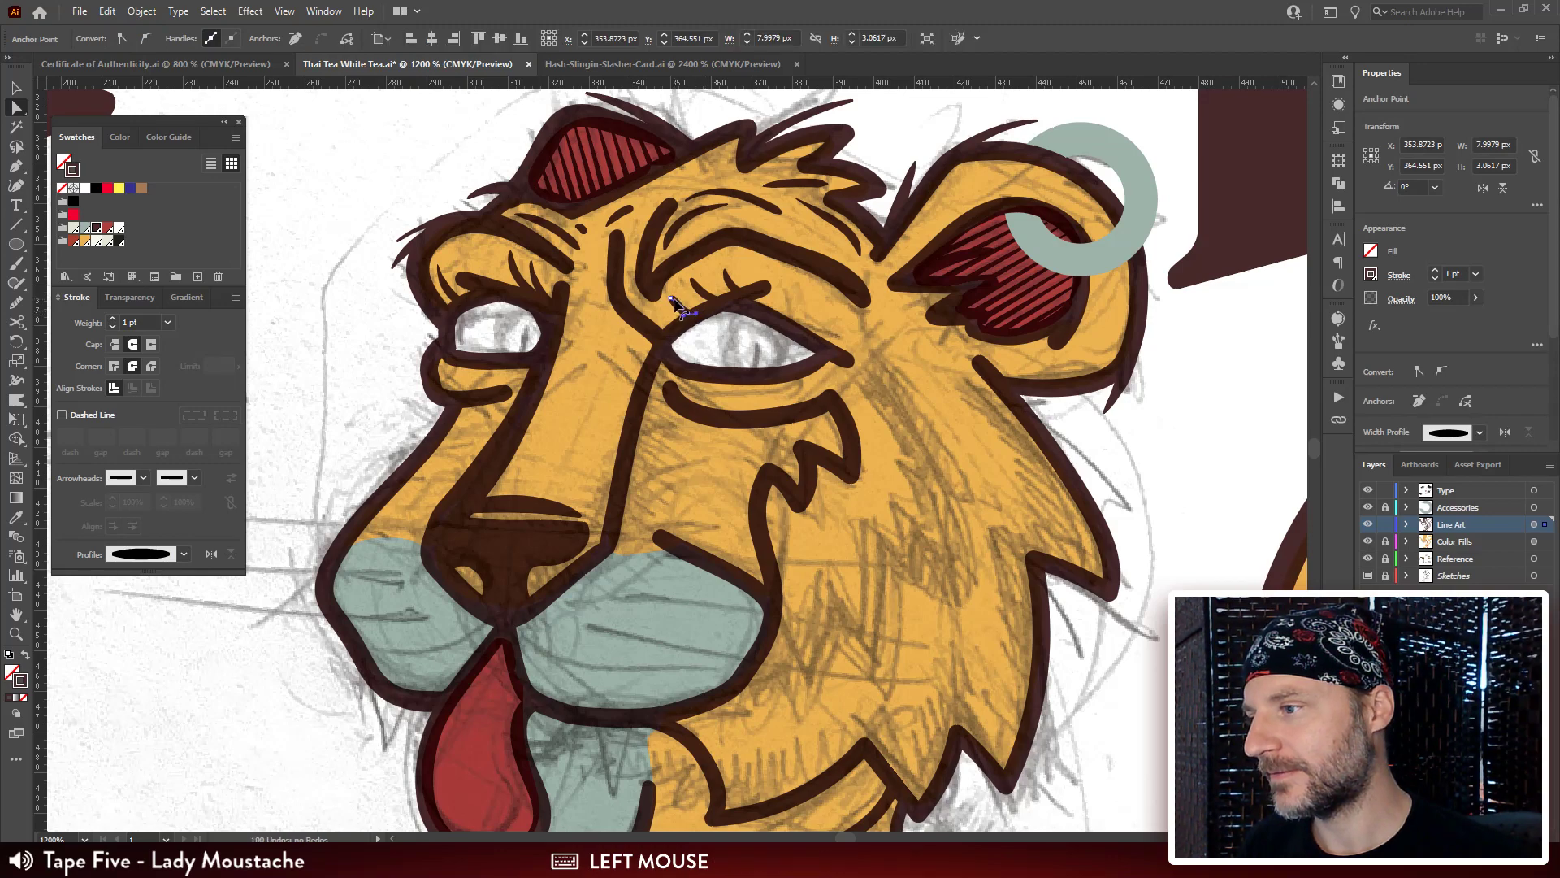
left_click_drag(672, 301, 696, 313)
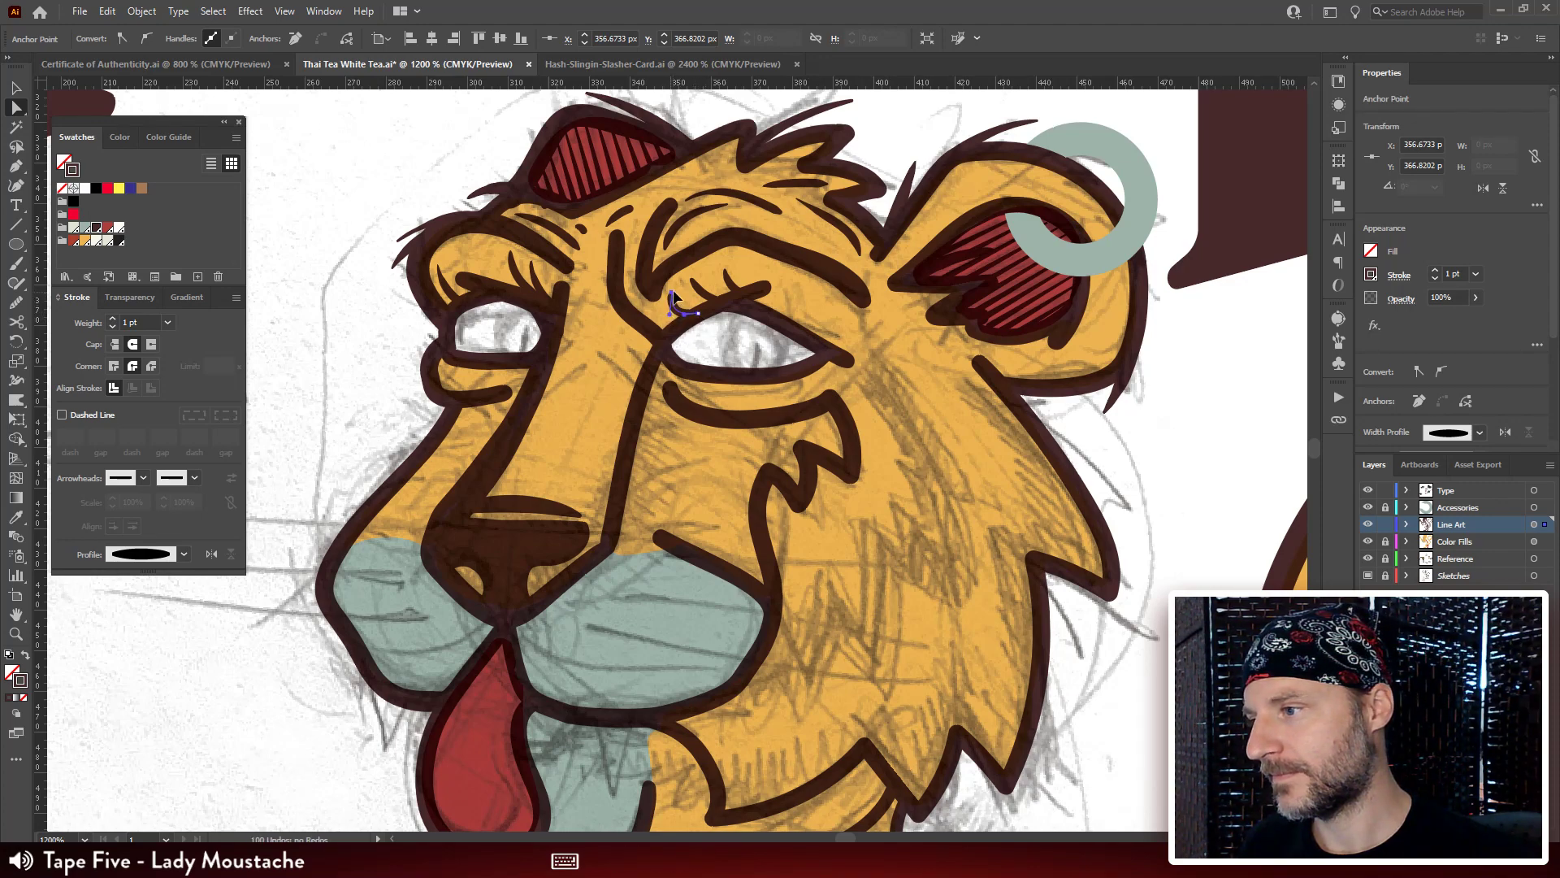
left_click(673, 297)
left_click(1148, 117)
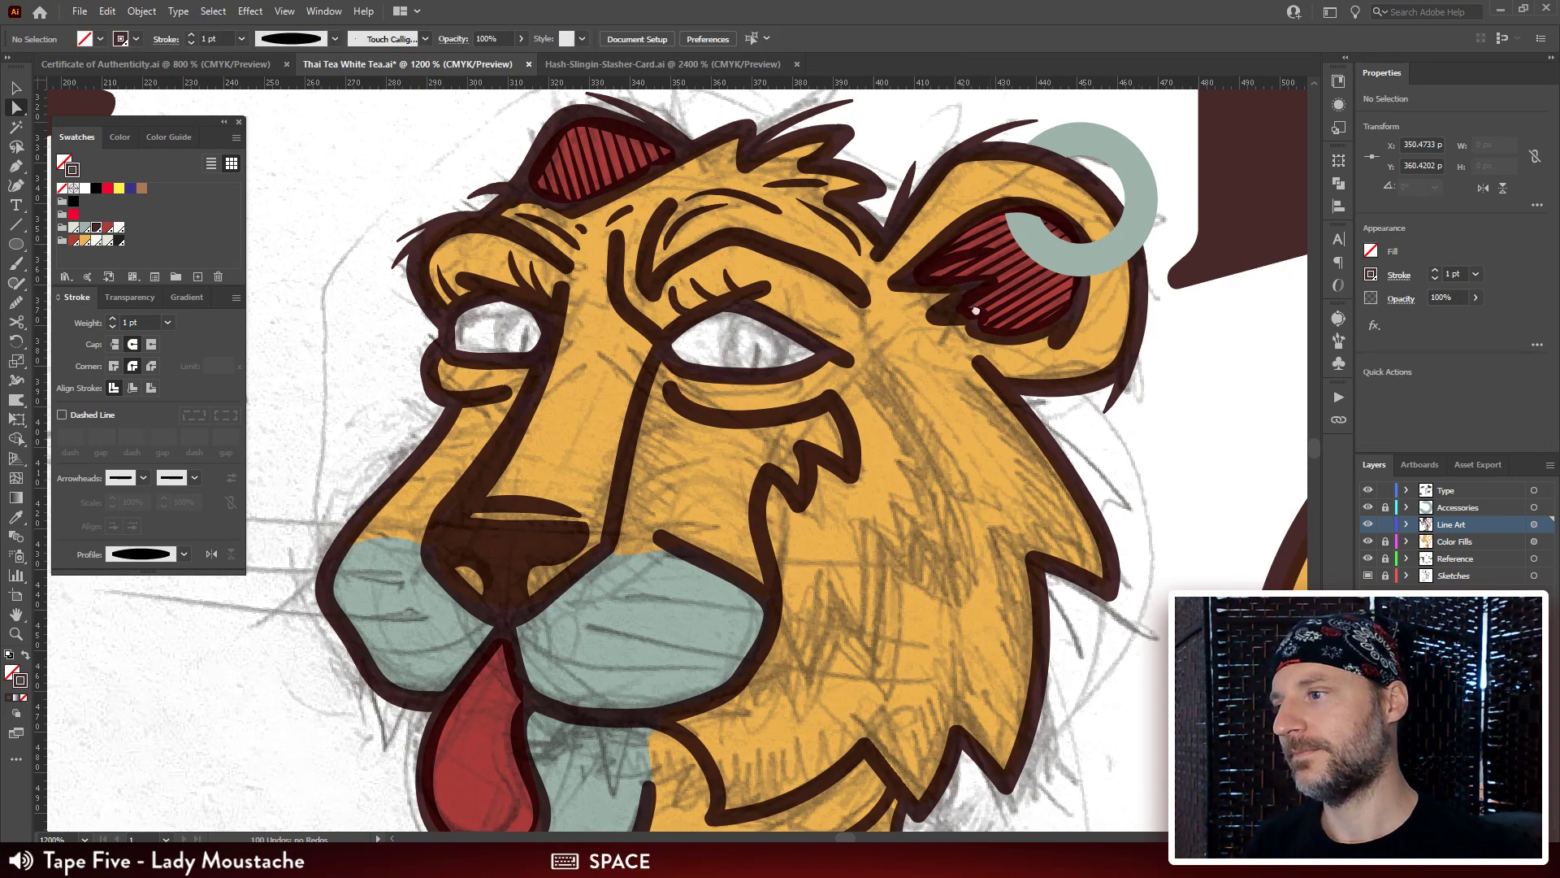
Review the near ear's hatching and the lashes within the whole label and on the tiger's head.
left_click_drag(1000, 331, 916, 284)
key("ctrl+minus")
key("ctrl+minus")
key("ctrl+minus")
key("ctrl+minus")
key("ctrl+minus")
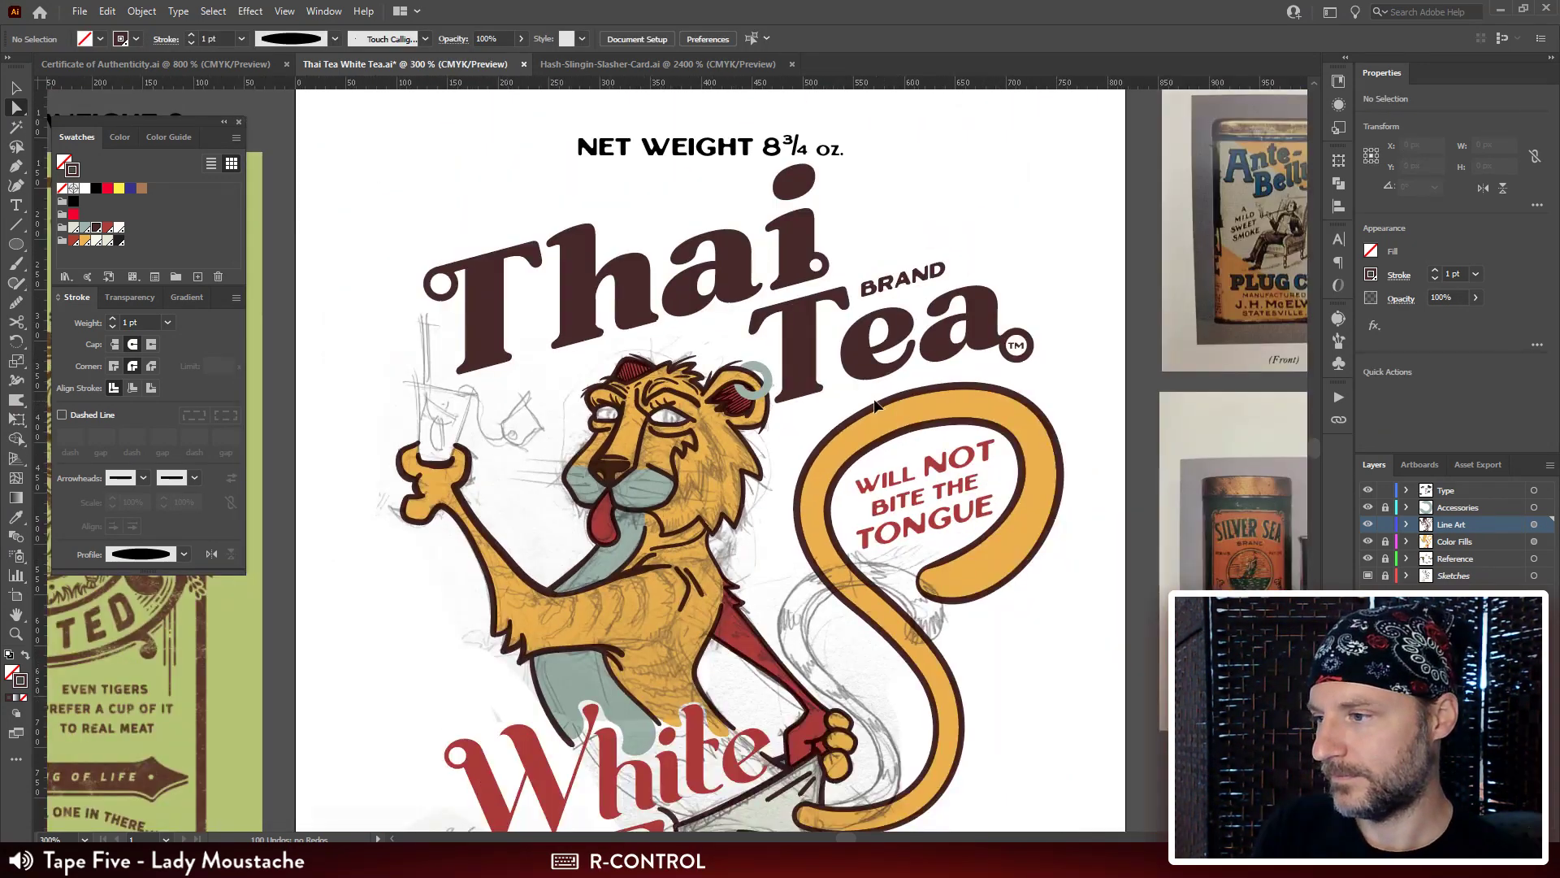
key("ctrl+plus")
key("ctrl+plus")
key("ctrl+plus")
key("ctrl+plus")
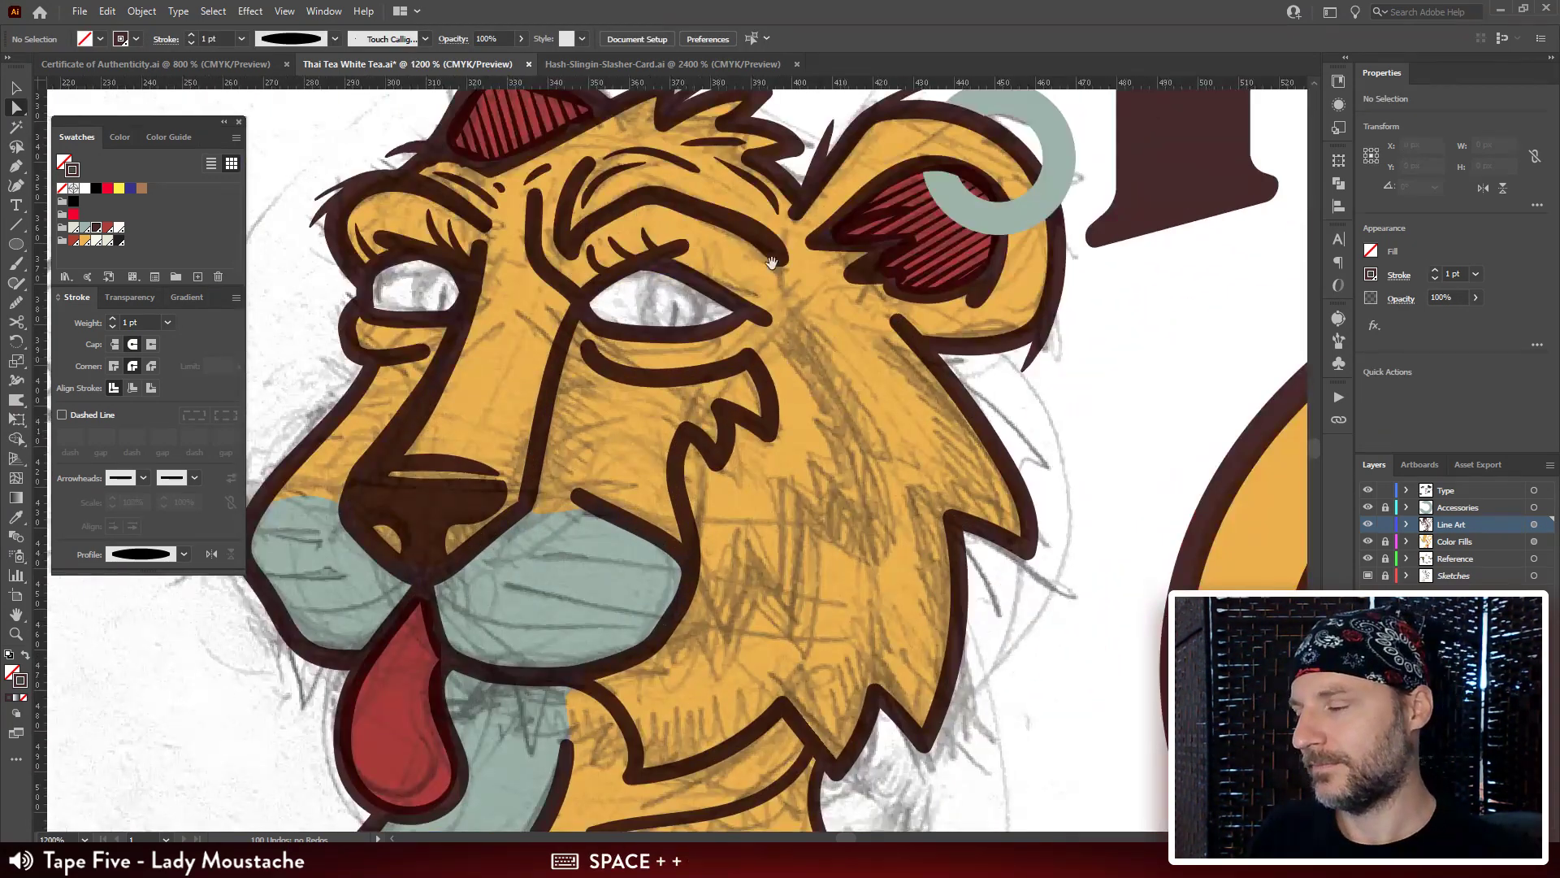
Brush short curved crease lines in the bag beneath the far eye.
left_click_drag(836, 407, 836, 385)
key("b")
left_click_drag(648, 308, 648, 329)
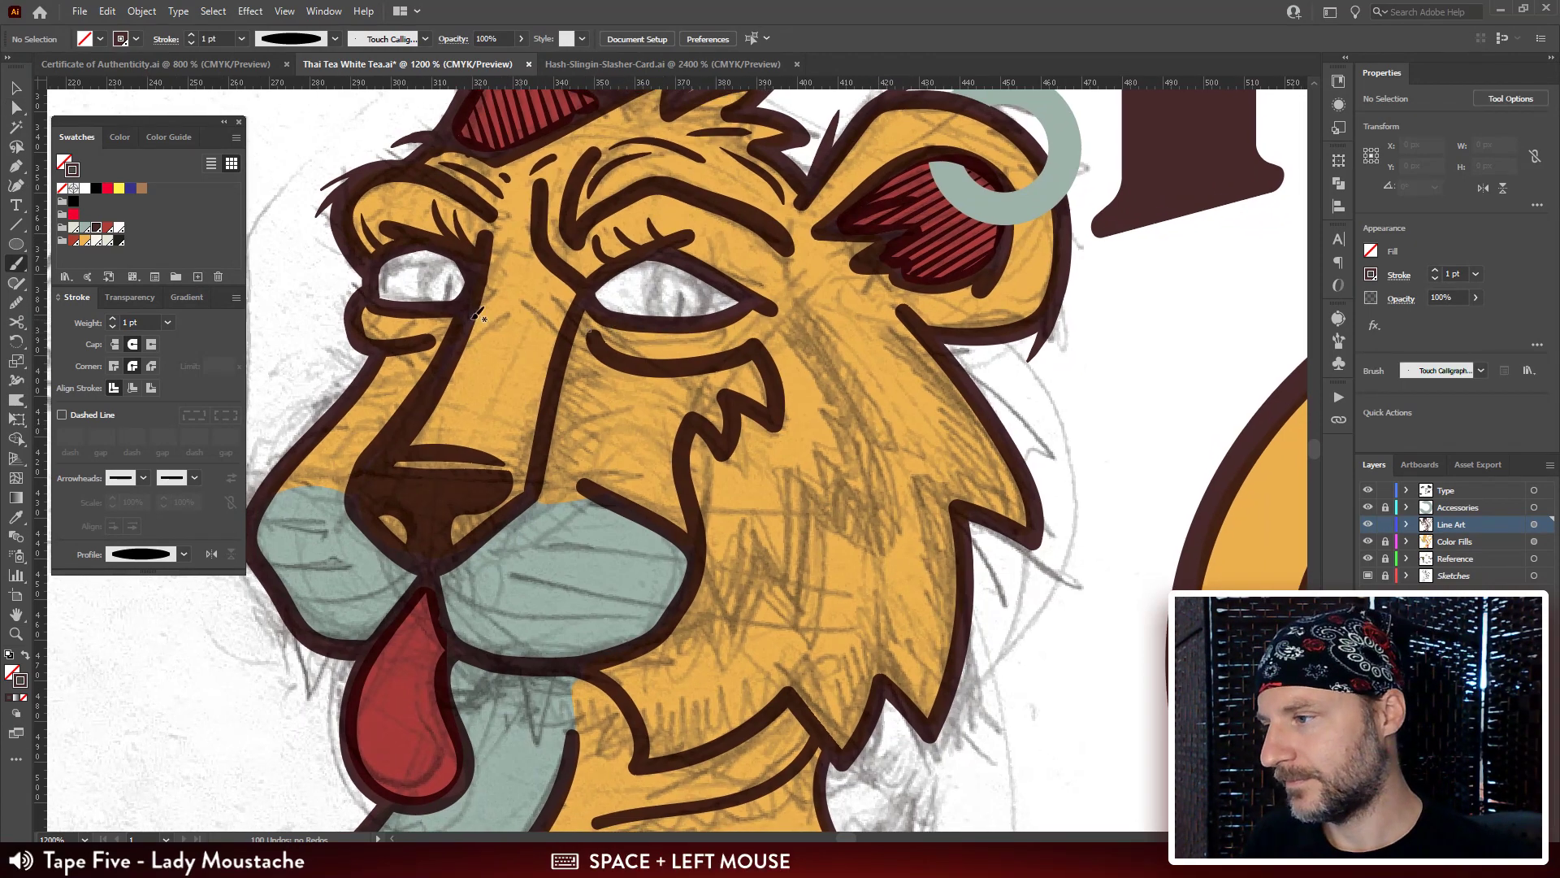
left_click_drag(378, 305, 420, 327)
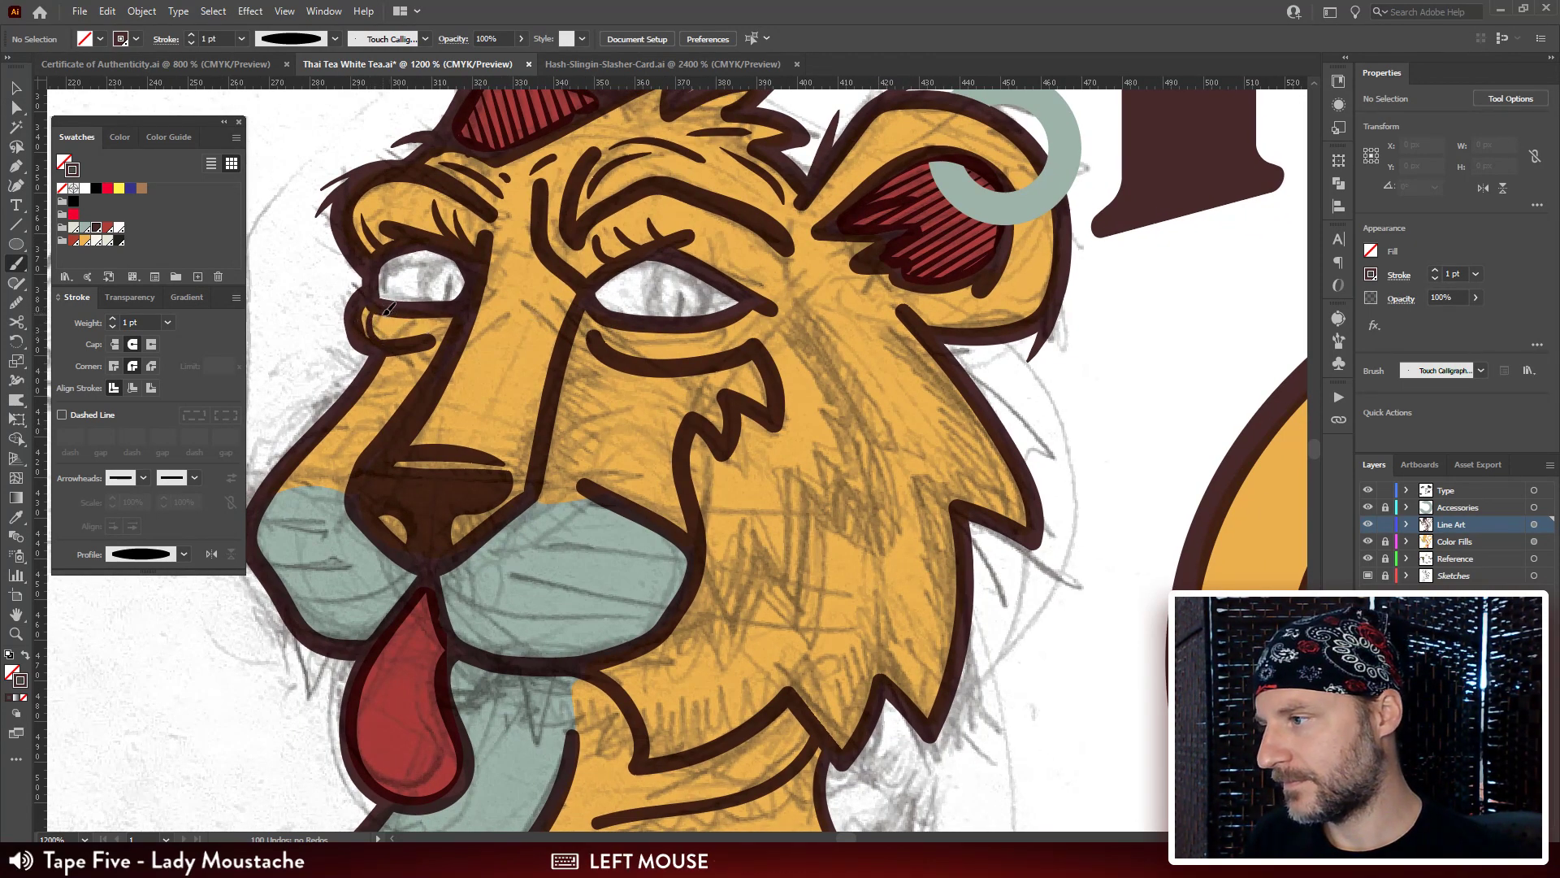
Brush a small X-shaped mark of two crossing strokes on the bridge of the tiger's nose.
mouse_move(833, 433)
left_mouse_down()
mouse_move(694, 368)
mouse_move(787, 348)
mouse_move(913, 393)
mouse_move(949, 441)
left_mouse_up()
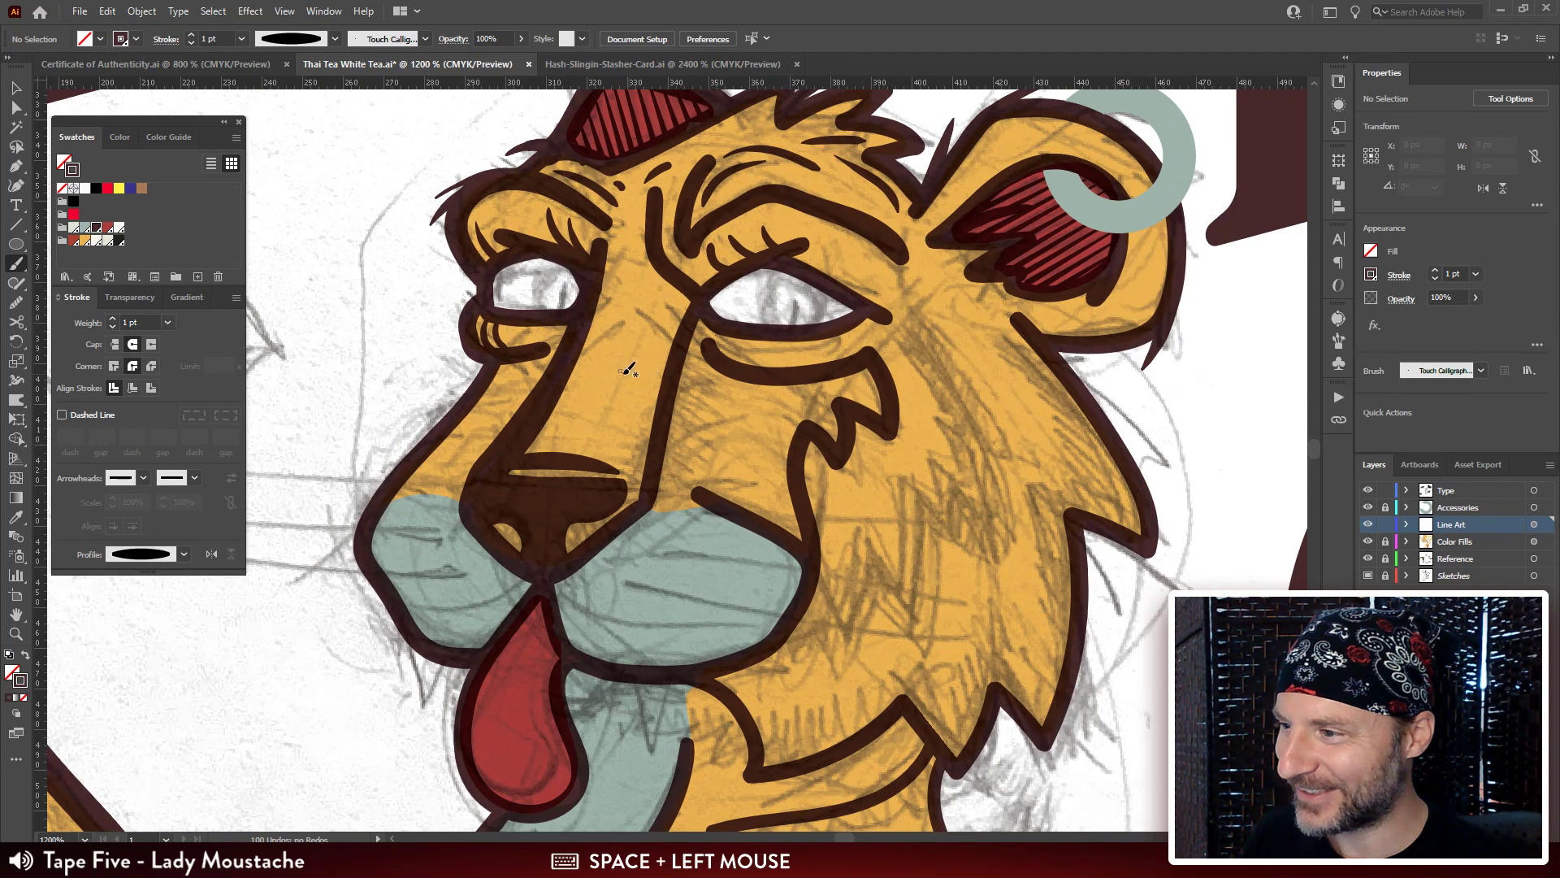
left_click_drag(605, 361, 639, 403)
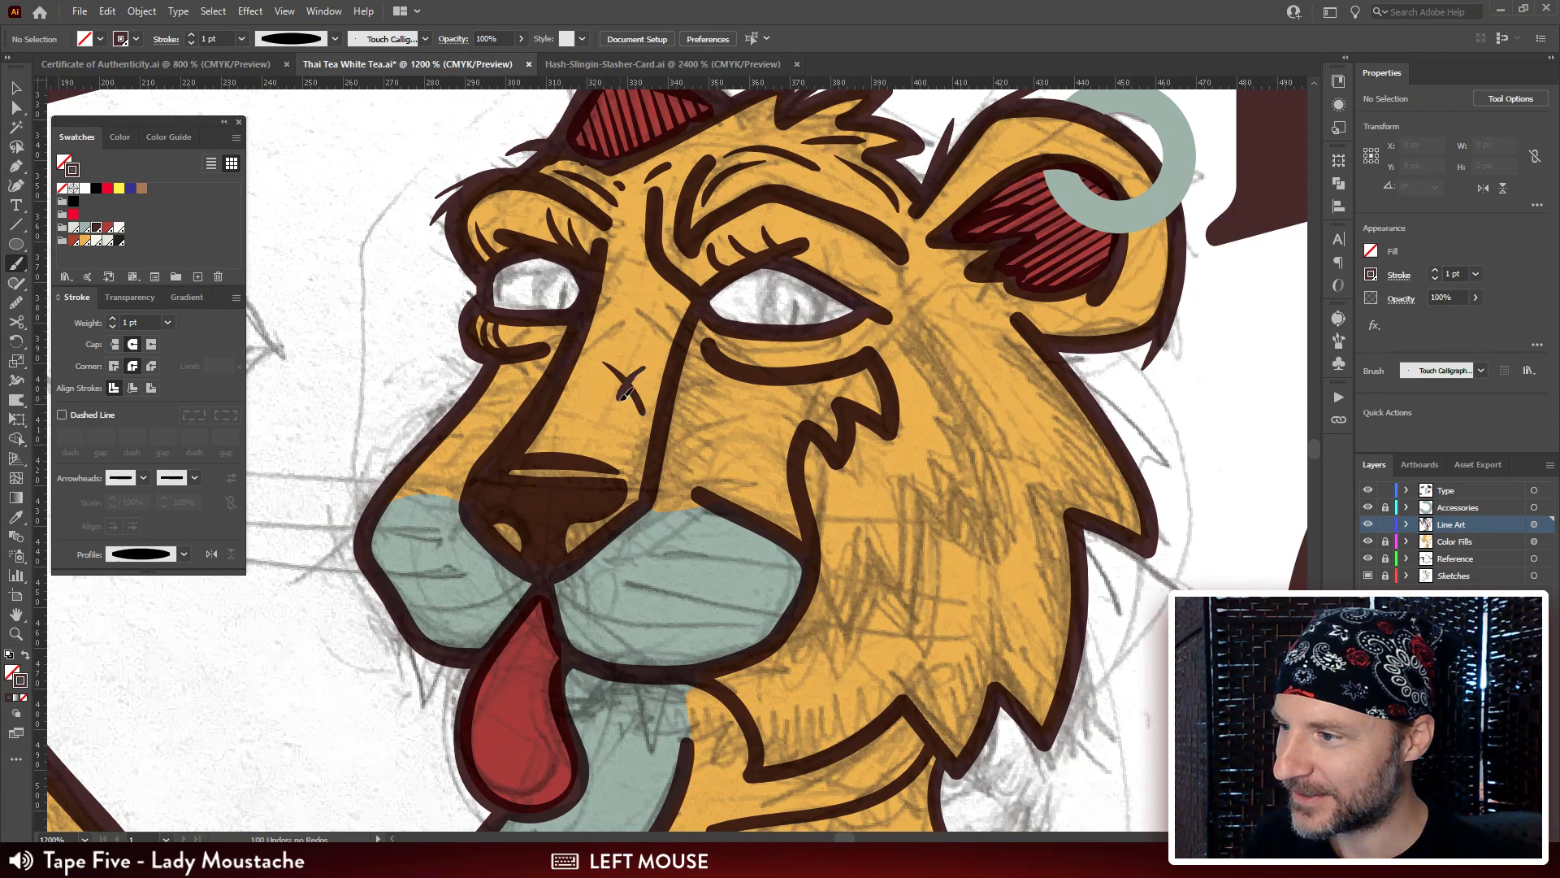
left_click_drag(730, 398, 709, 375)
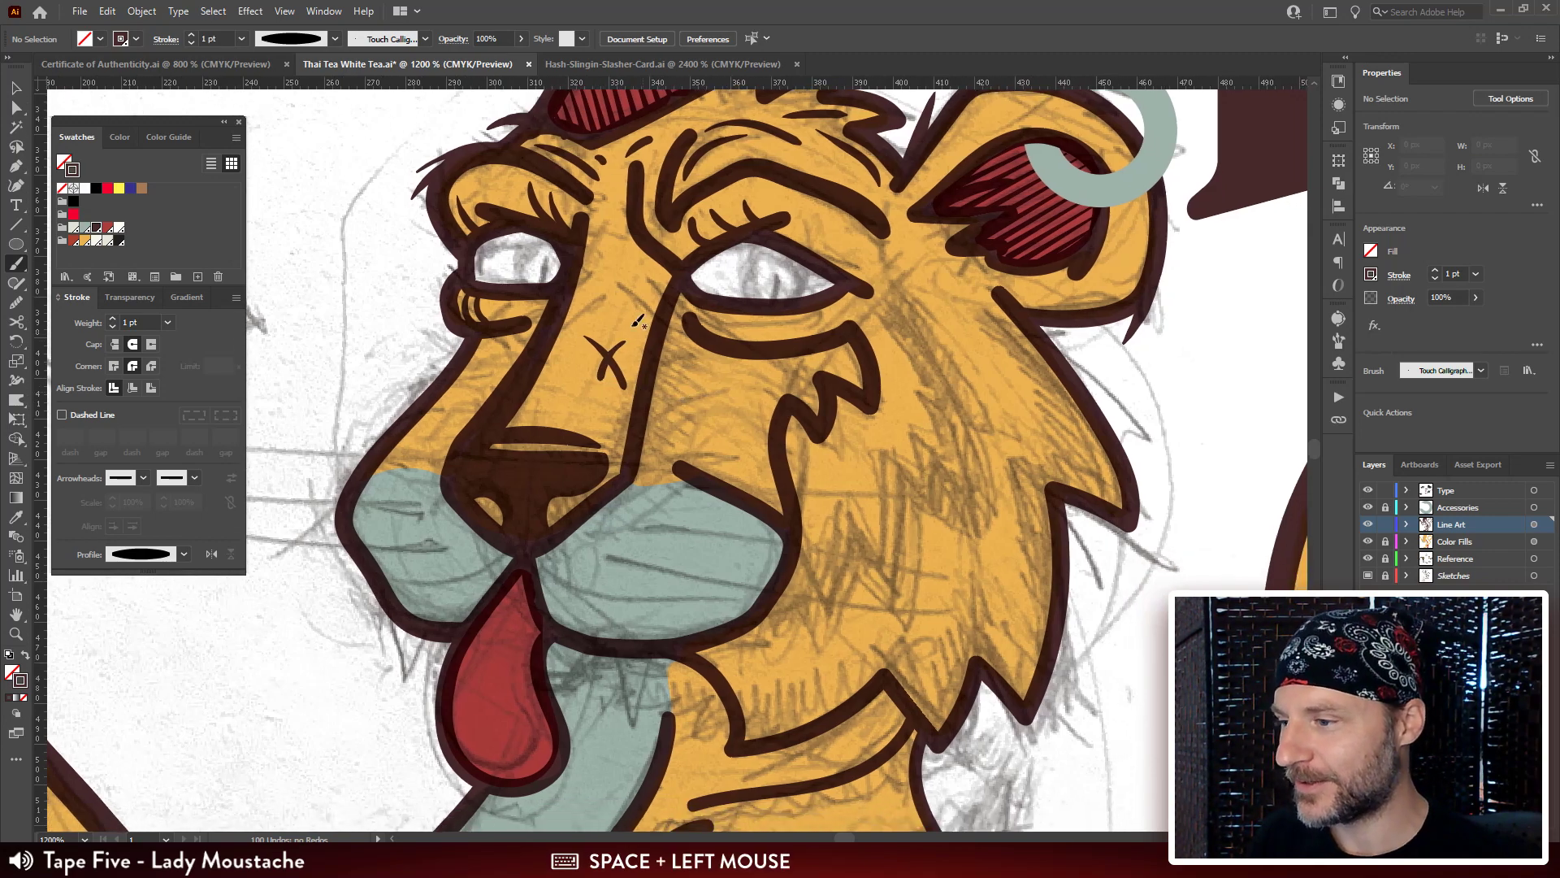
Delete one stroke of the X mark on the nose and brush a new crossing stroke in its place.
key("v")
left_click(615, 367)
left_click(618, 377)
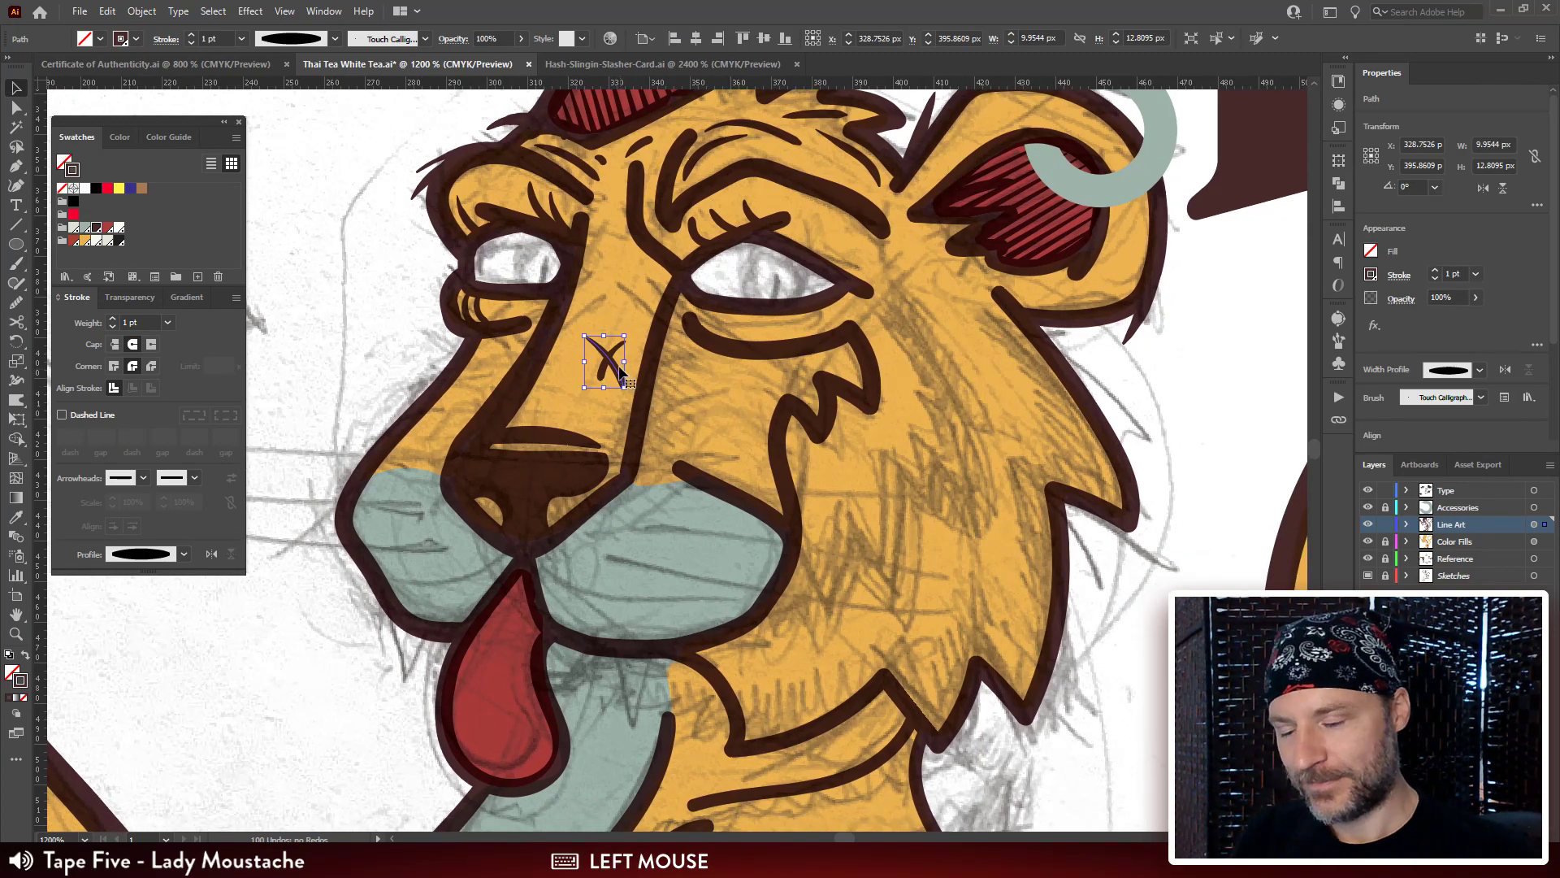
key("Delete")
key("b")
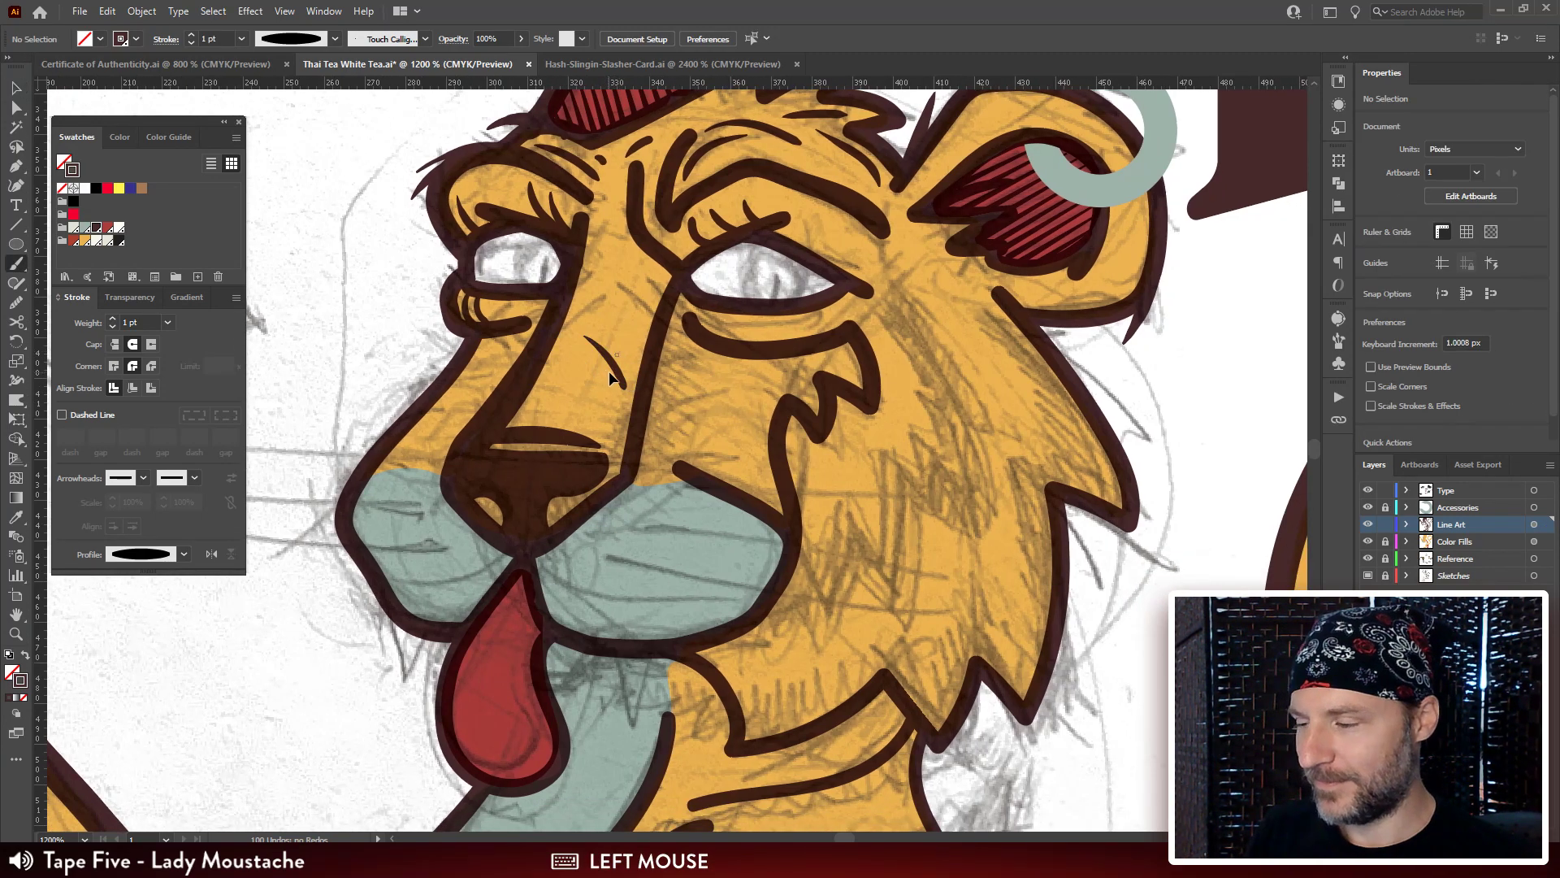
mouse_move(608, 370)
left_mouse_down()
mouse_move(526, 359)
mouse_move(561, 338)
left_mouse_up()
Move both strokes of the X mark from the nose to the cheek below the near eye.
key("v")
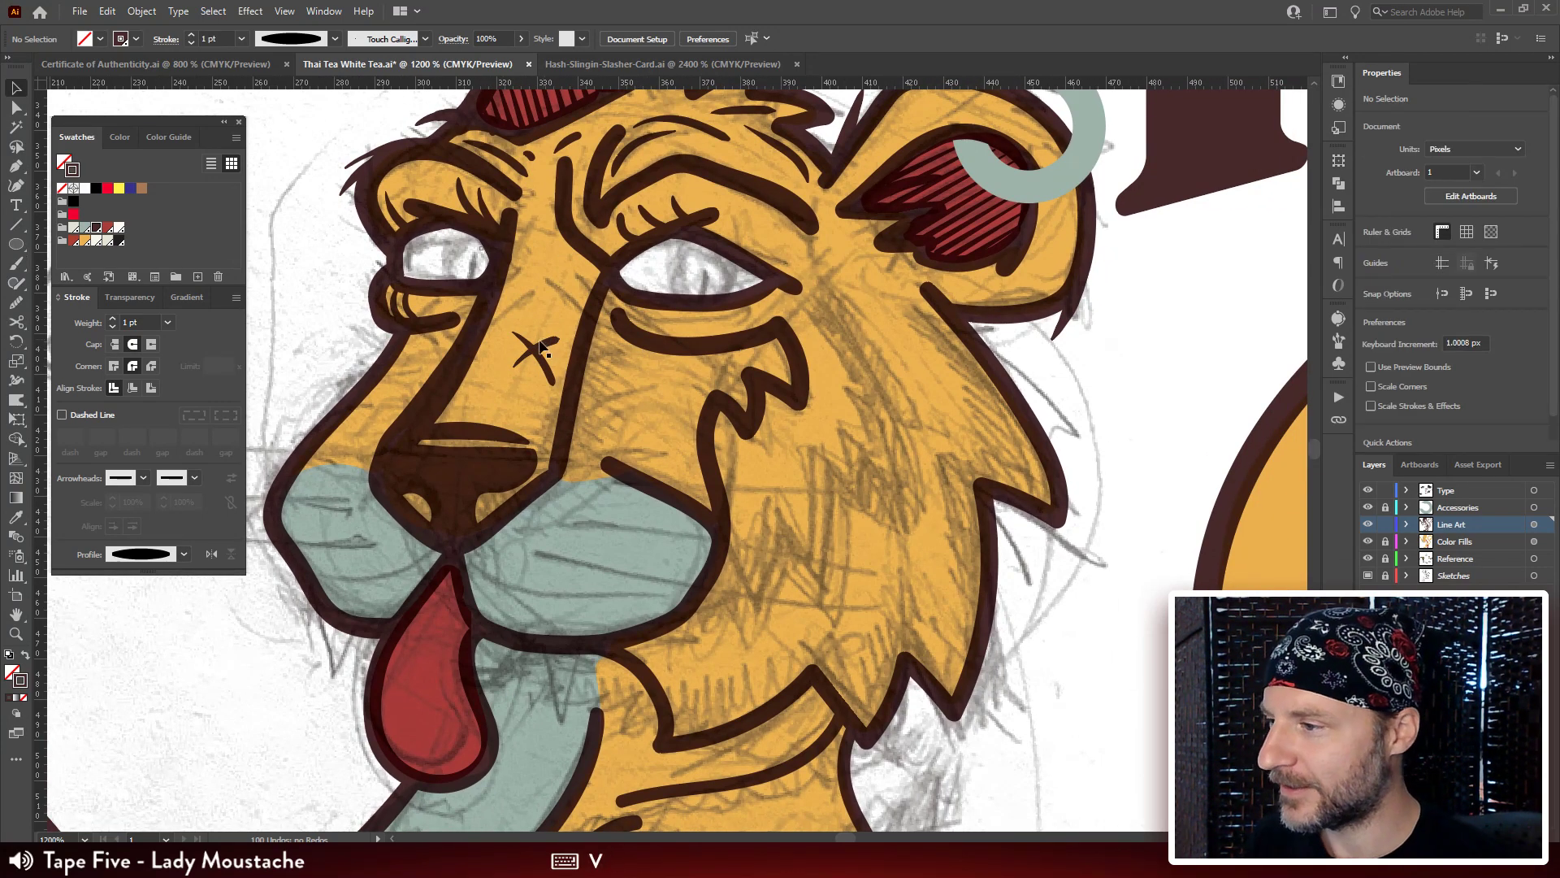
left_click(550, 348)
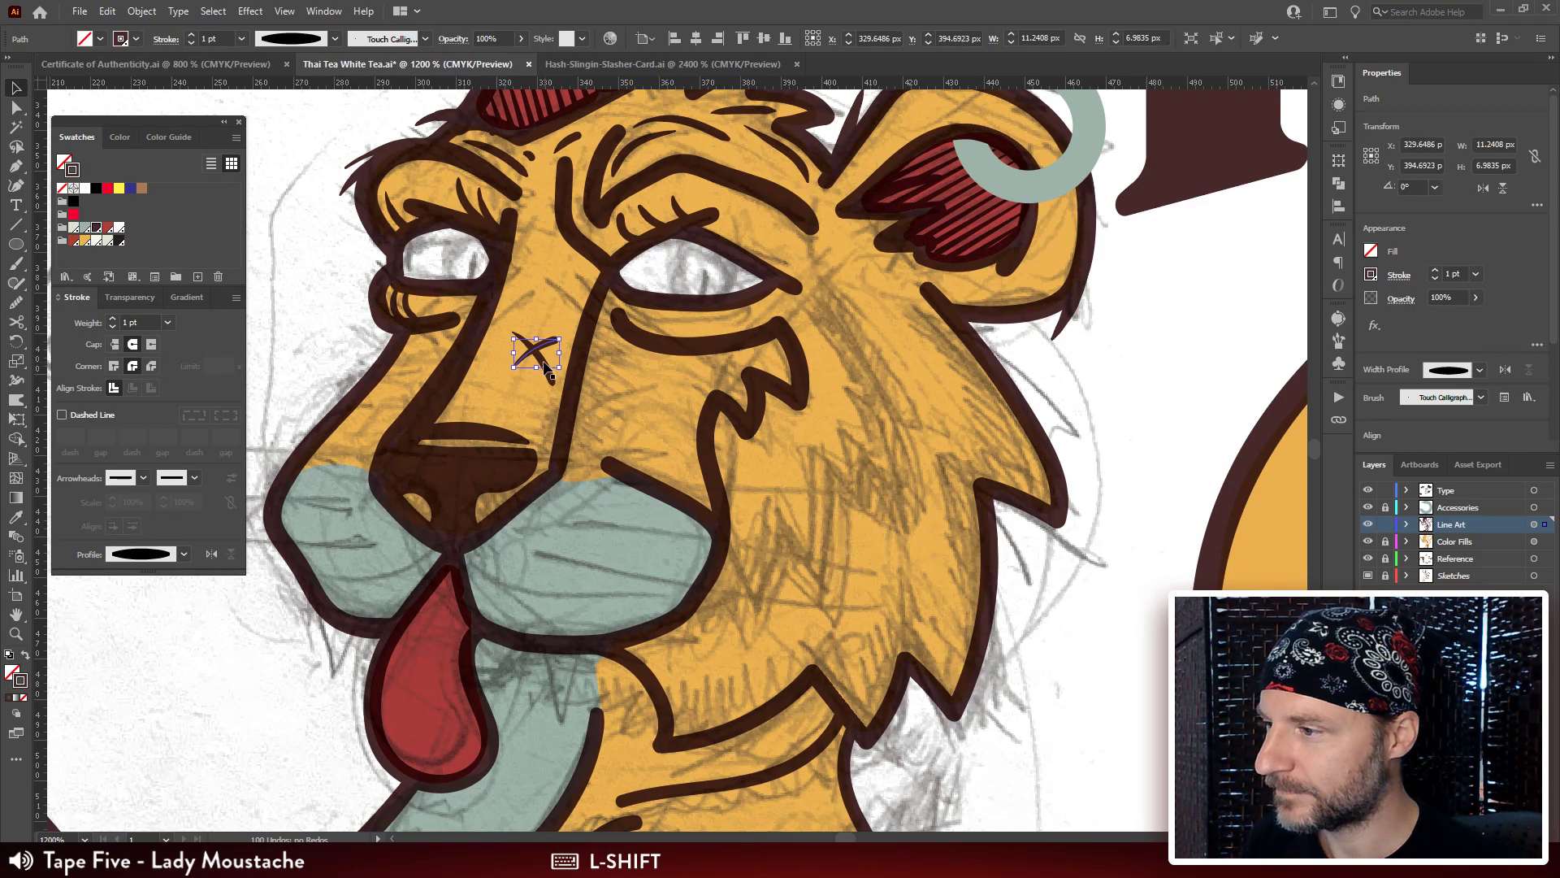
mouse_move(549, 365)
left_mouse_down()
mouse_move(529, 398)
mouse_move(559, 328)
mouse_move(664, 417)
left_mouse_up()
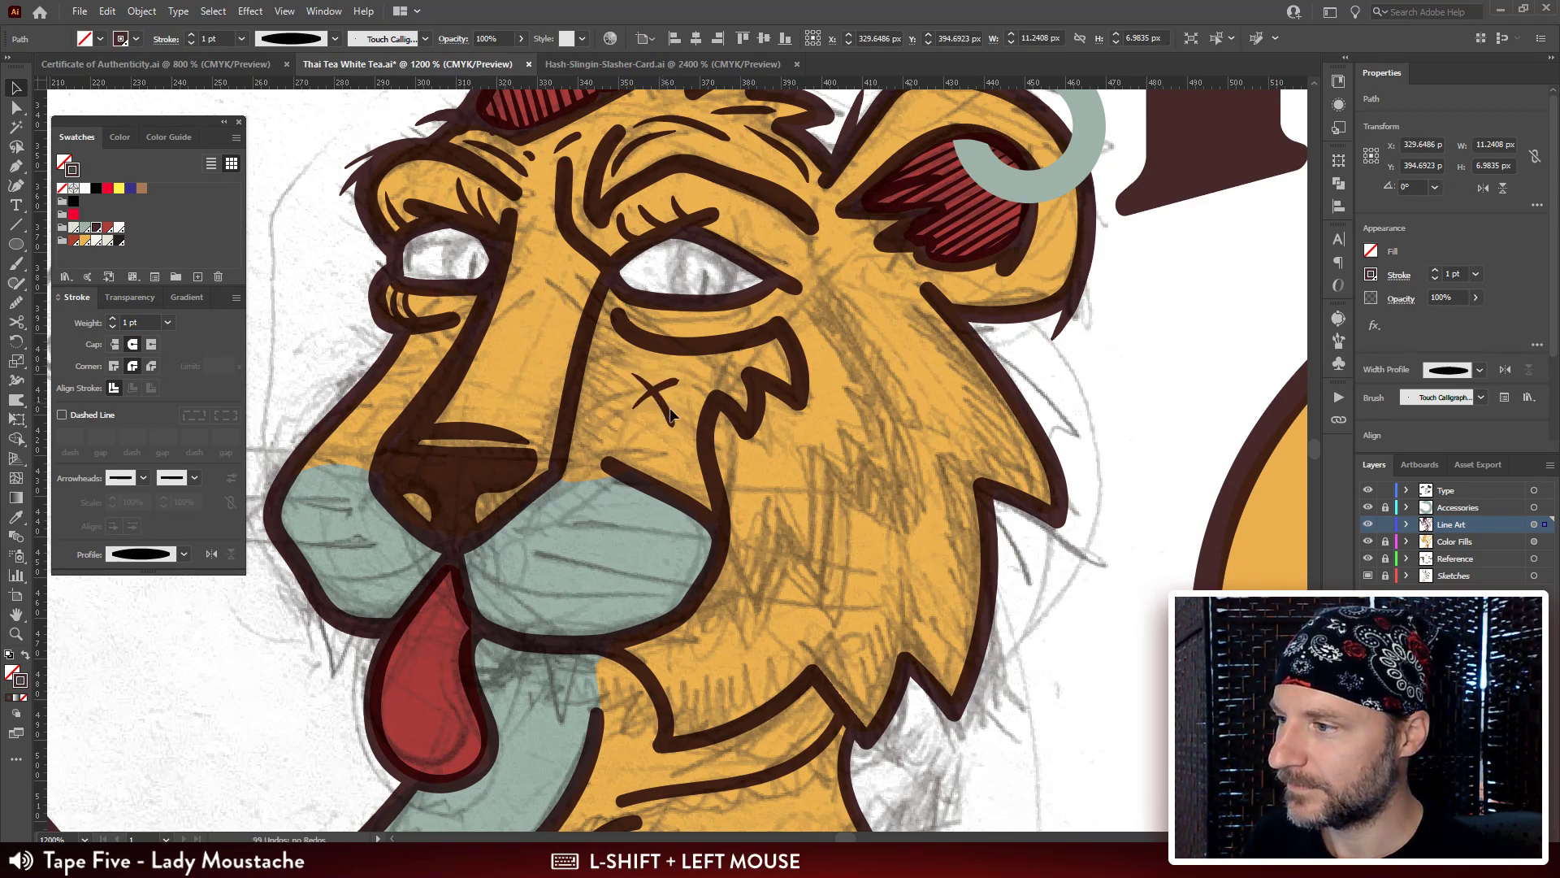
left_click_drag(549, 399, 509, 451)
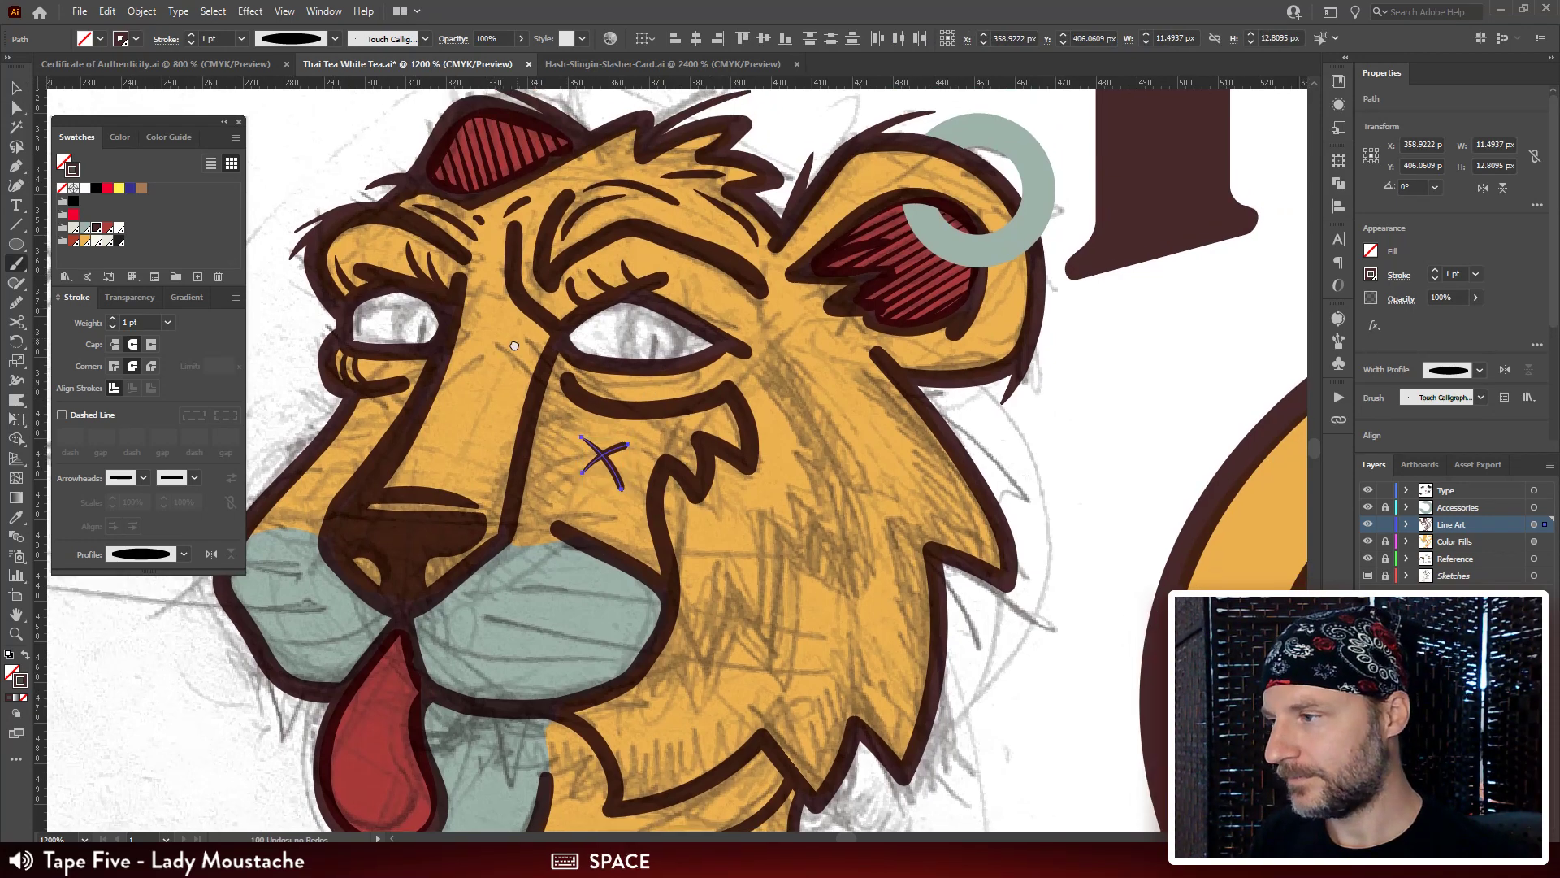
Brush short tapered wrinkle lines along the nose bridge and around the inner corners of both eyes.
key("ctrl+shift+a")
key("b")
mouse_move(544, 286)
left_mouse_down()
mouse_move(581, 265)
mouse_move(524, 258)
mouse_move(514, 286)
mouse_move(540, 272)
mouse_move(497, 316)
mouse_move(551, 307)
mouse_move(534, 289)
left_mouse_up()
left_click_drag(633, 279, 621, 278)
key("ctrl+z")
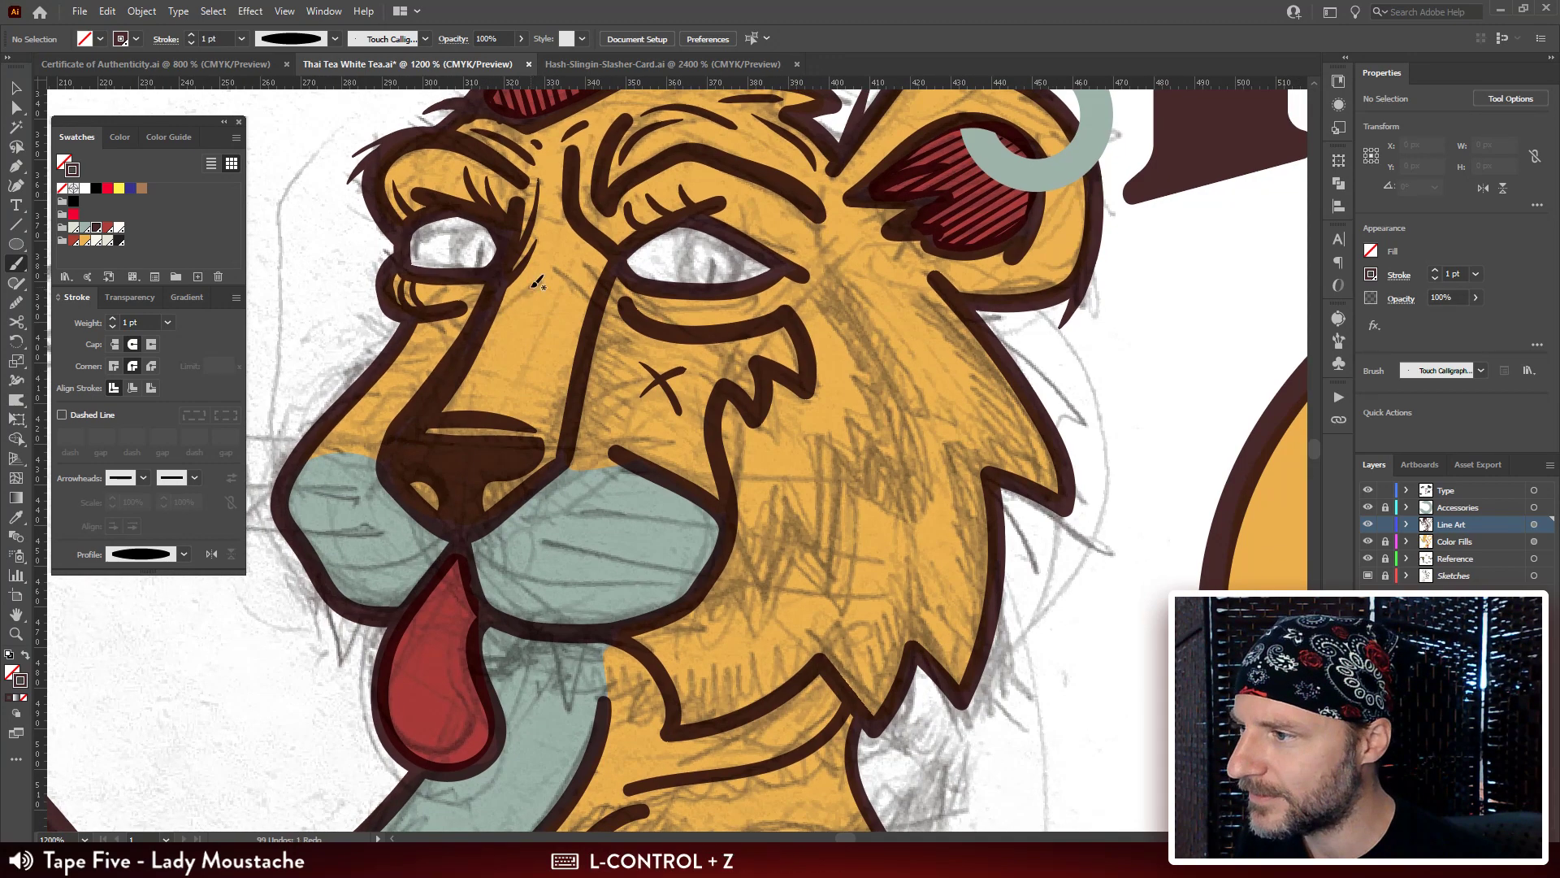
mouse_move(567, 333)
left_mouse_down()
mouse_move(554, 285)
mouse_move(575, 306)
mouse_move(569, 283)
mouse_move(546, 287)
mouse_move(539, 266)
mouse_move(568, 284)
mouse_move(533, 294)
mouse_move(597, 325)
left_mouse_up()
key("ctrl+z")
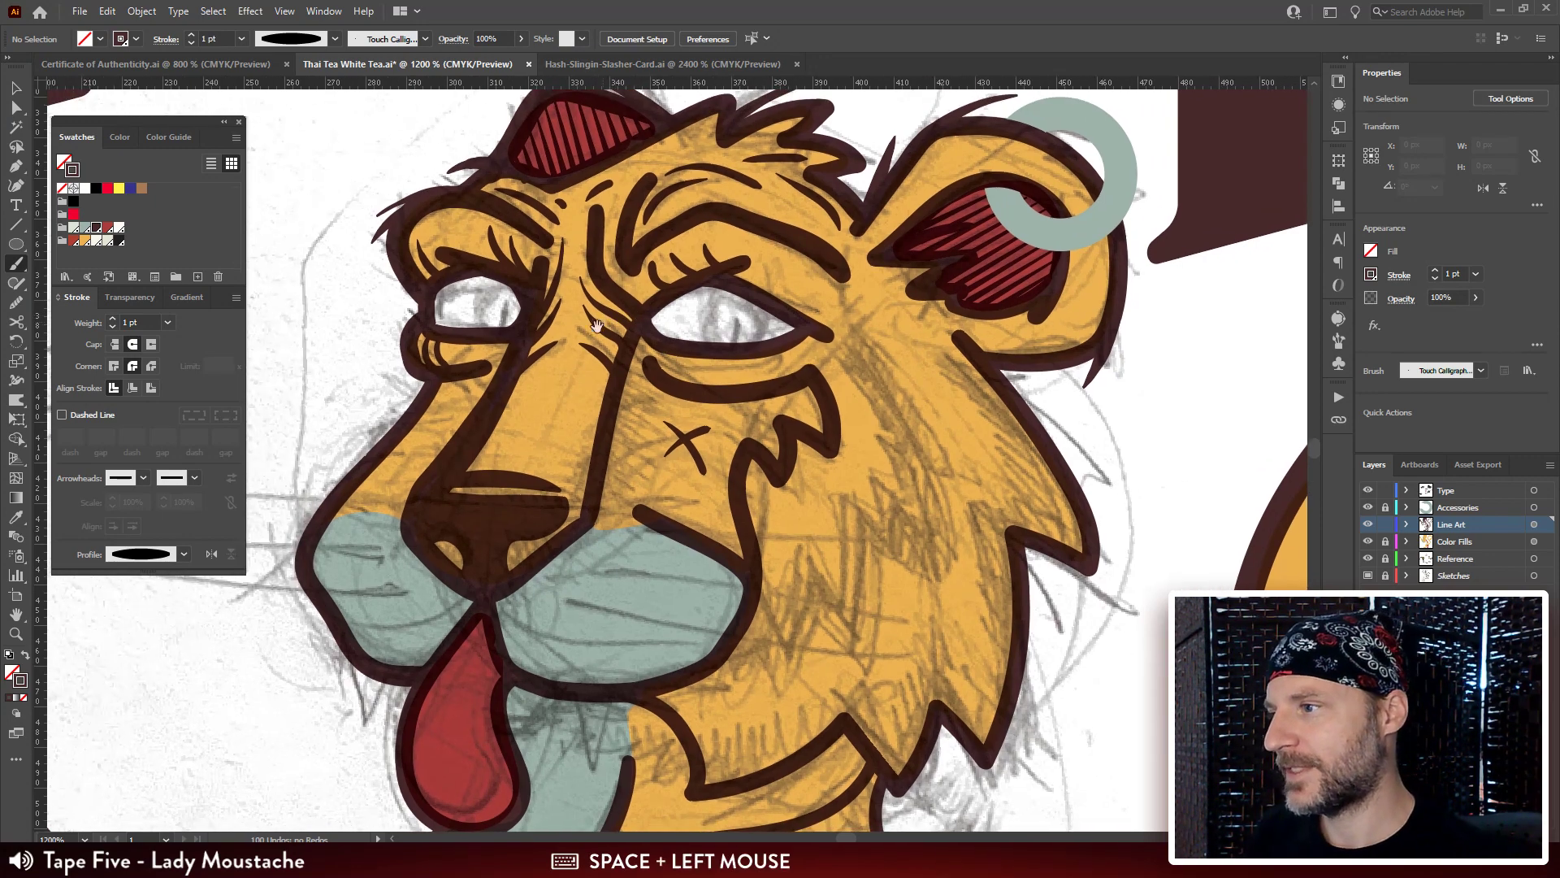
Brush additional short crease strokes between the brows and on the far eye's upper lid.
left_click_drag(584, 235, 570, 250)
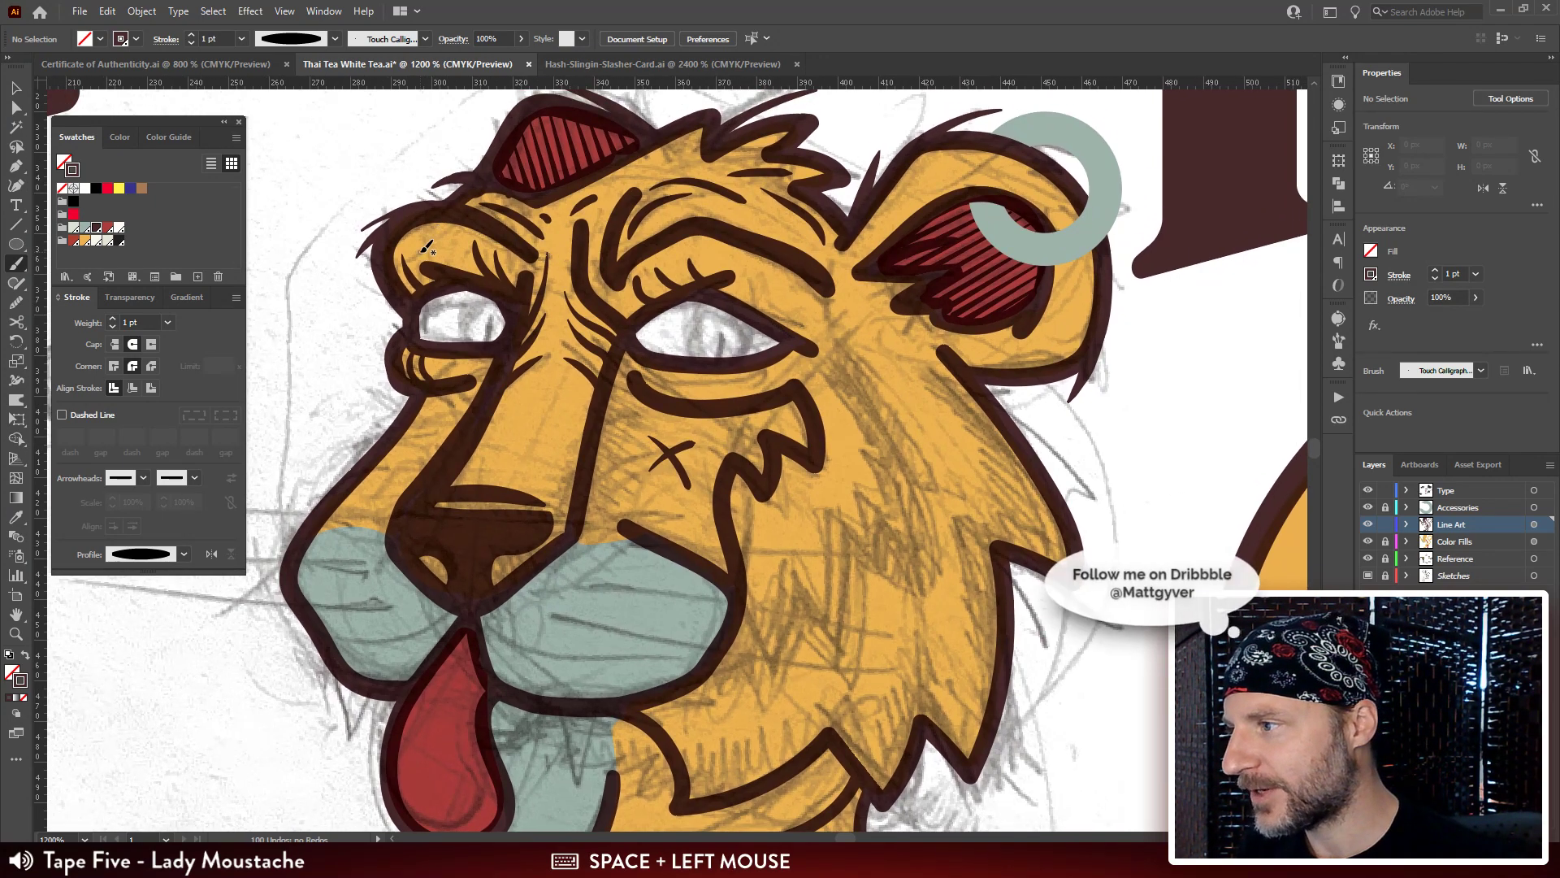
mouse_move(420, 238)
left_mouse_down()
mouse_move(442, 272)
mouse_move(437, 258)
left_mouse_up()
key("ctrl+z")
left_click_drag(533, 270, 543, 282)
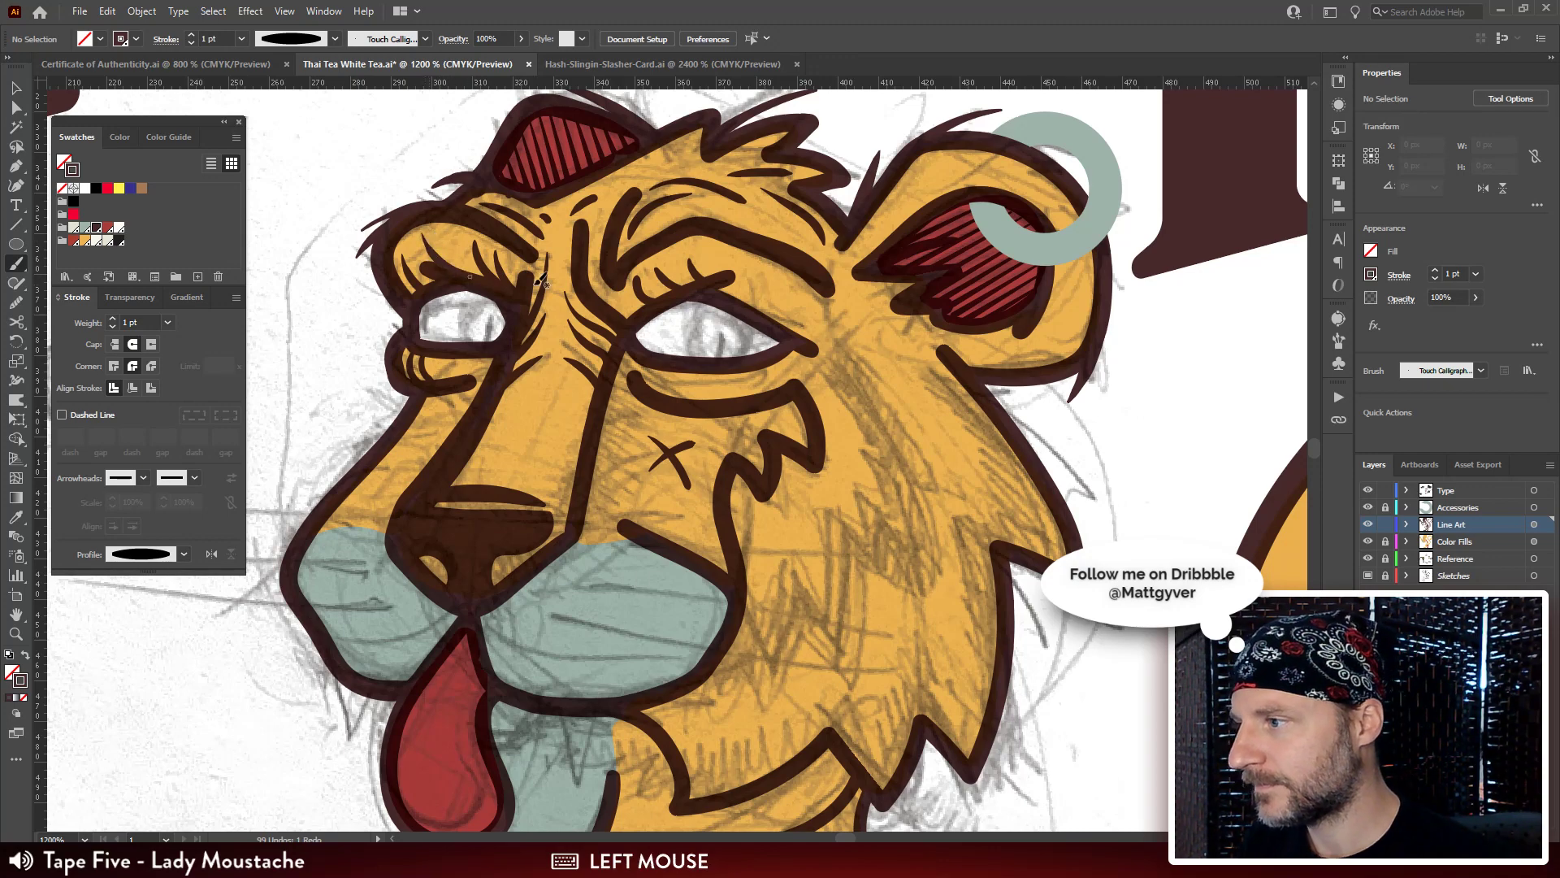
Review the tiger's new facial wrinkles and cheek mark within the whole label.
key("ctrl+minus")
key("ctrl+minus")
key("ctrl+minus")
key("ctrl+0")
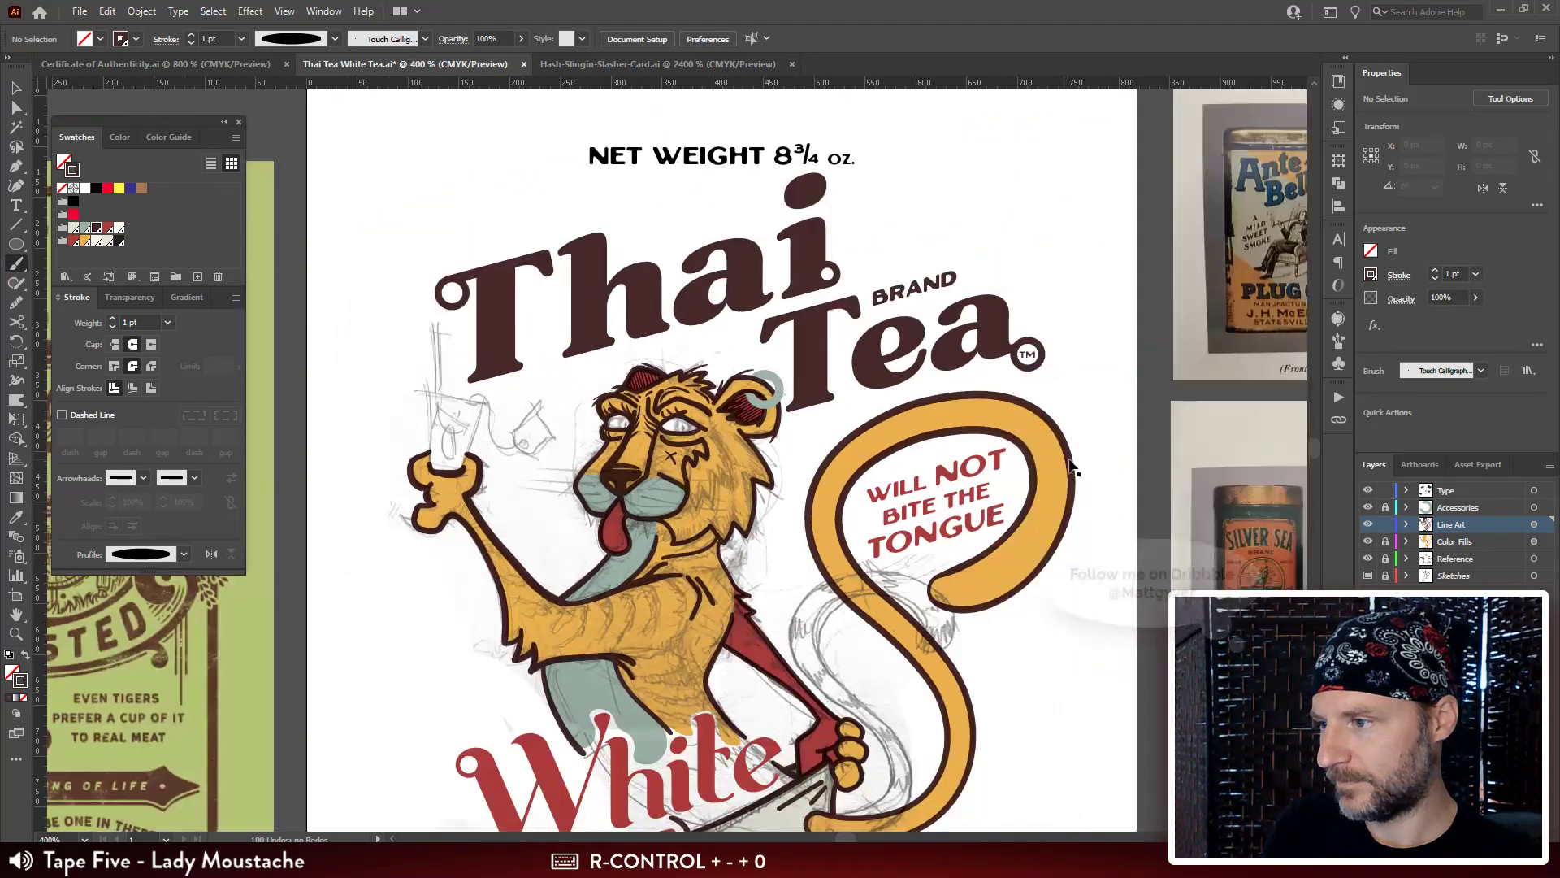
left_click_drag(900, 489, 876, 481)
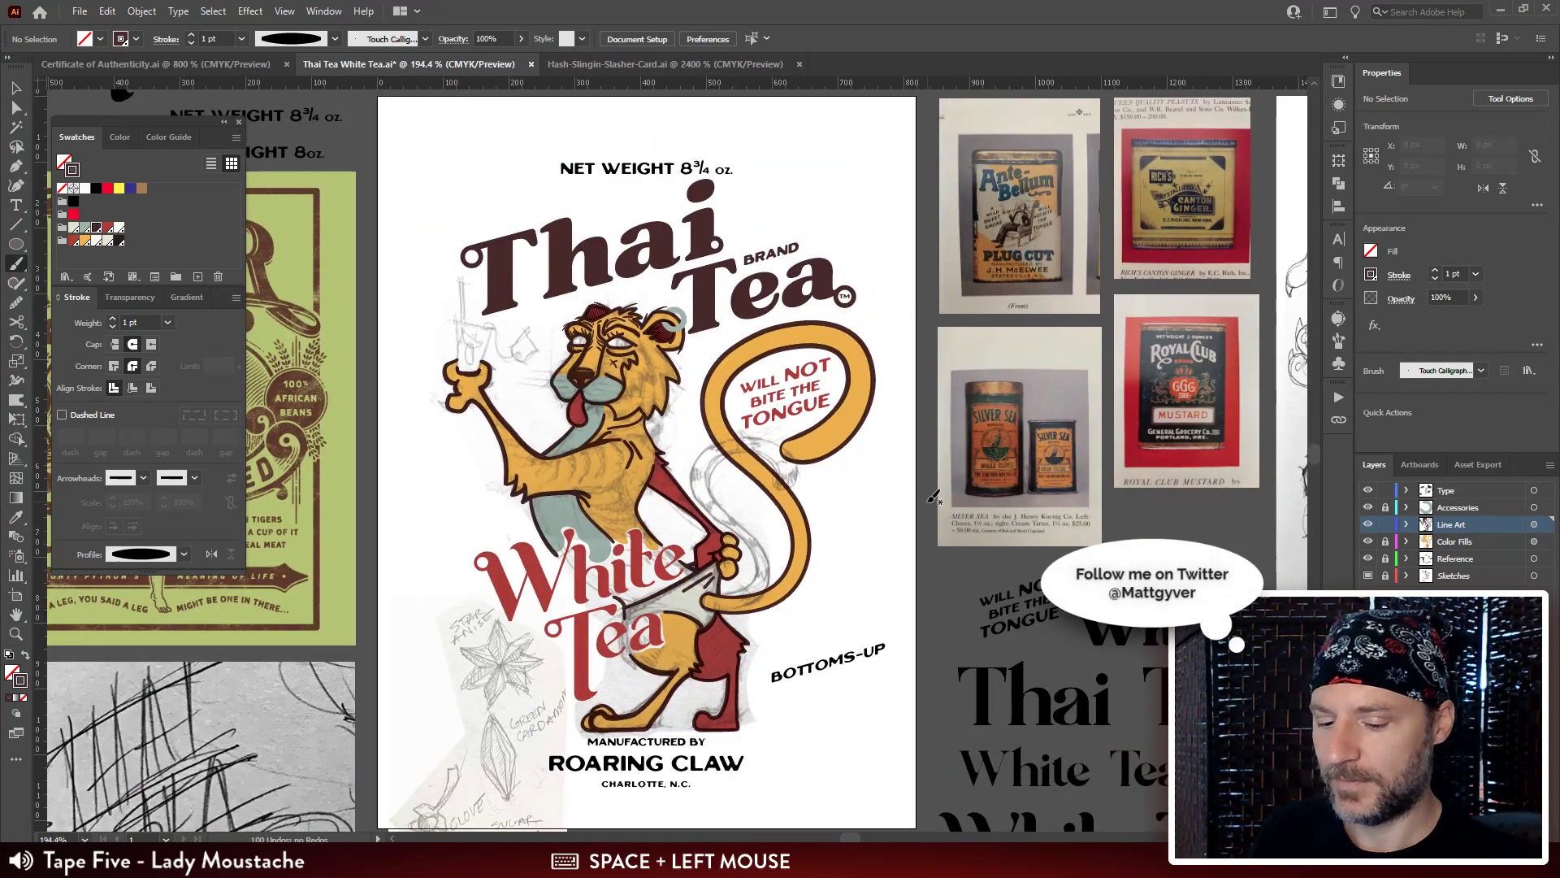
key("ctrl+plus")
key("ctrl+plus")
key("ctrl+plus")
left_click_drag(1008, 282, 934, 370)
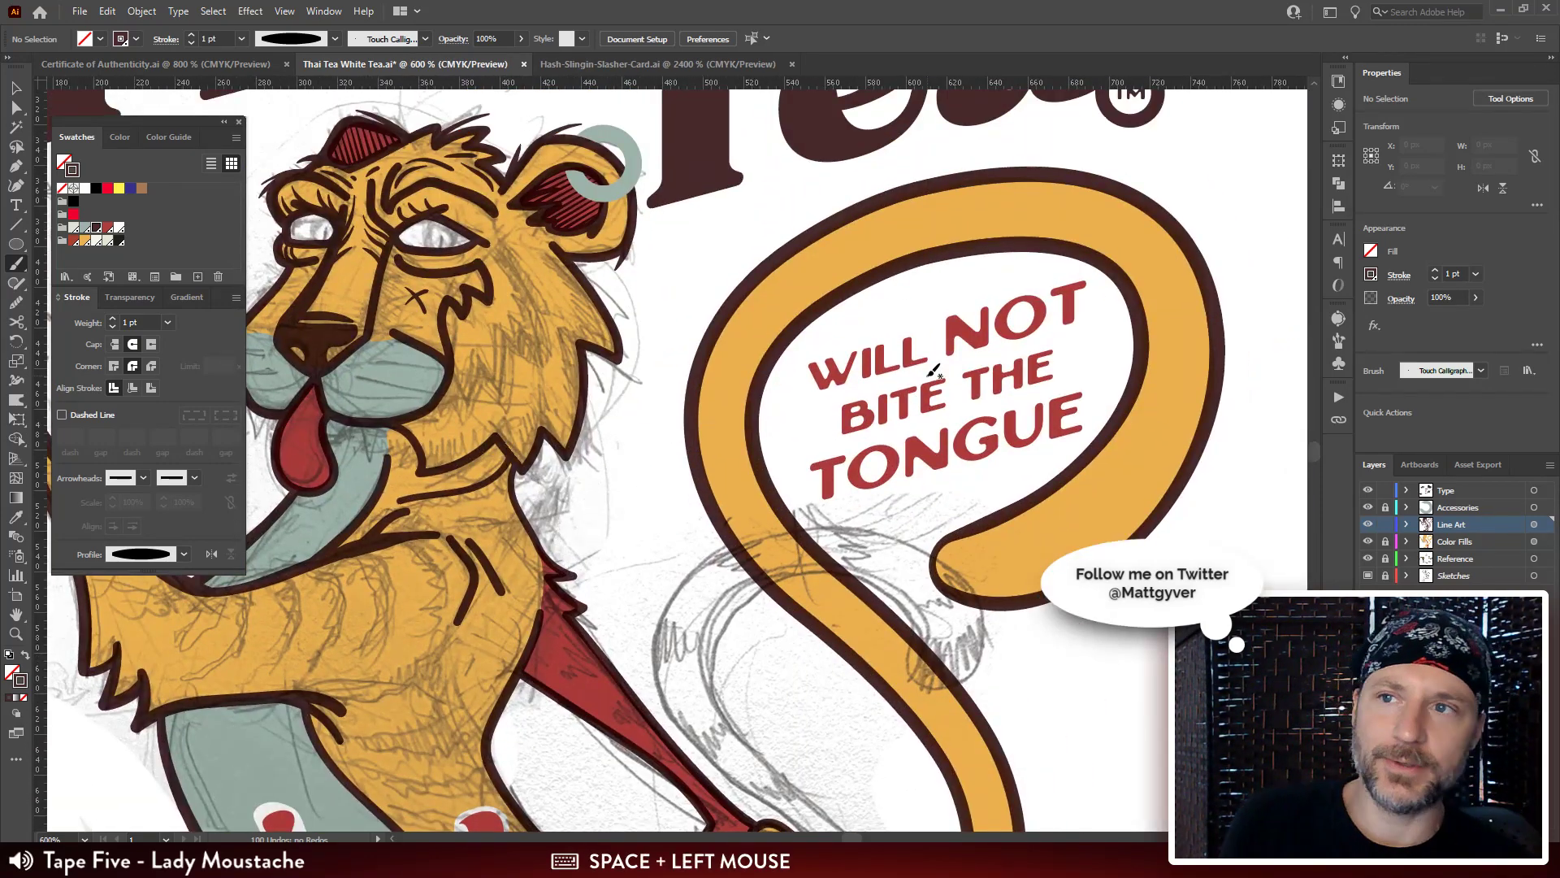
Brush thin contour strokes inside the upper rim of the near ear, redoing the first attempt.
left_click_drag(516, 120, 720, 283)
key("ctrl+plus")
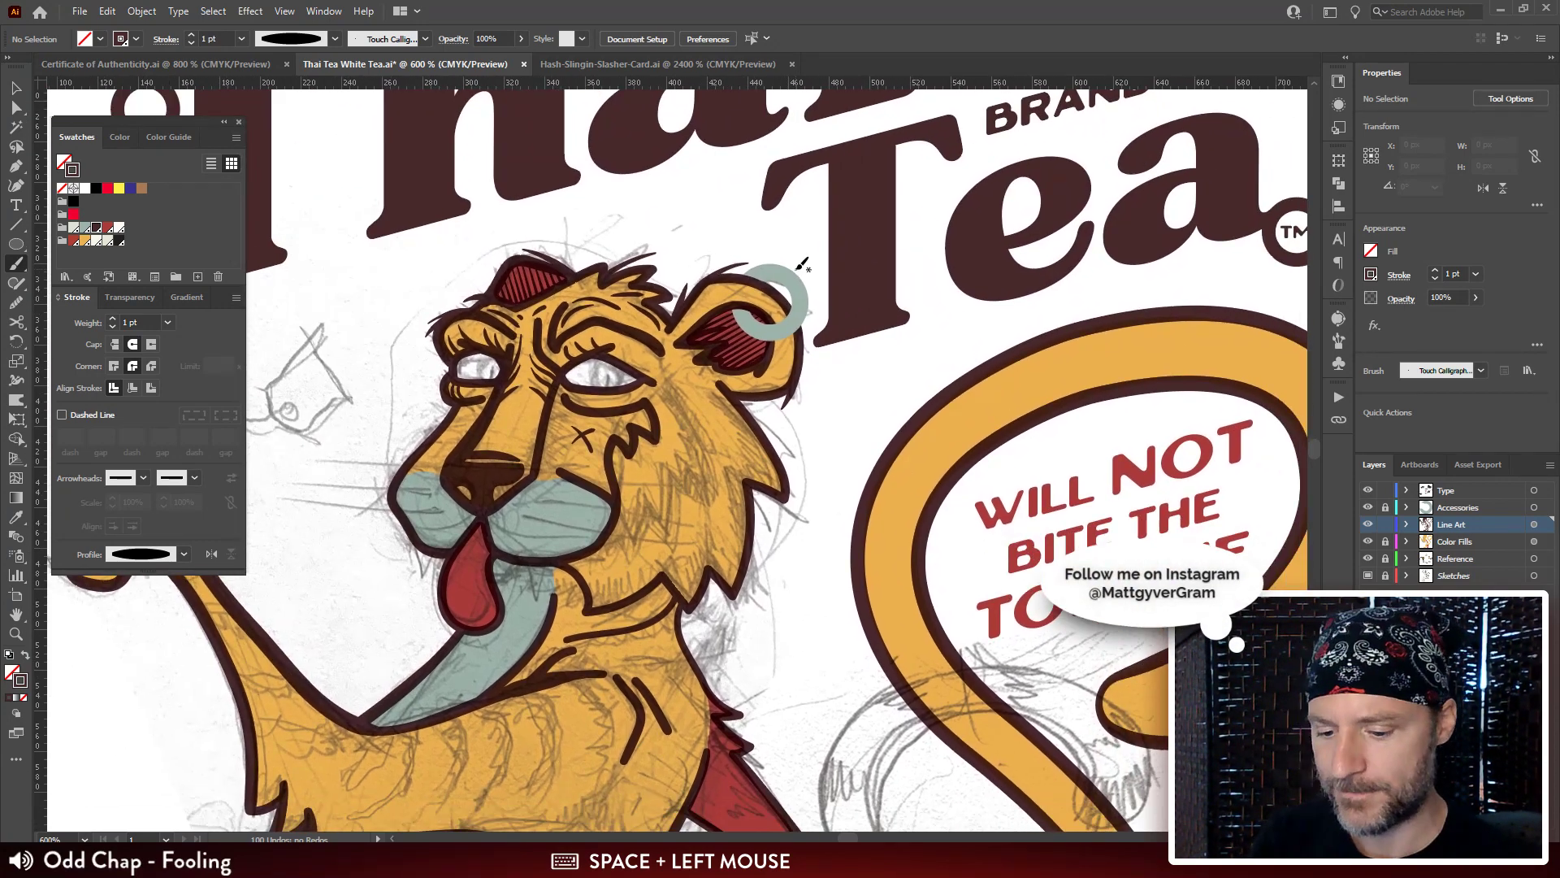
key("ctrl+plus")
left_click_drag(1008, 284, 792, 279)
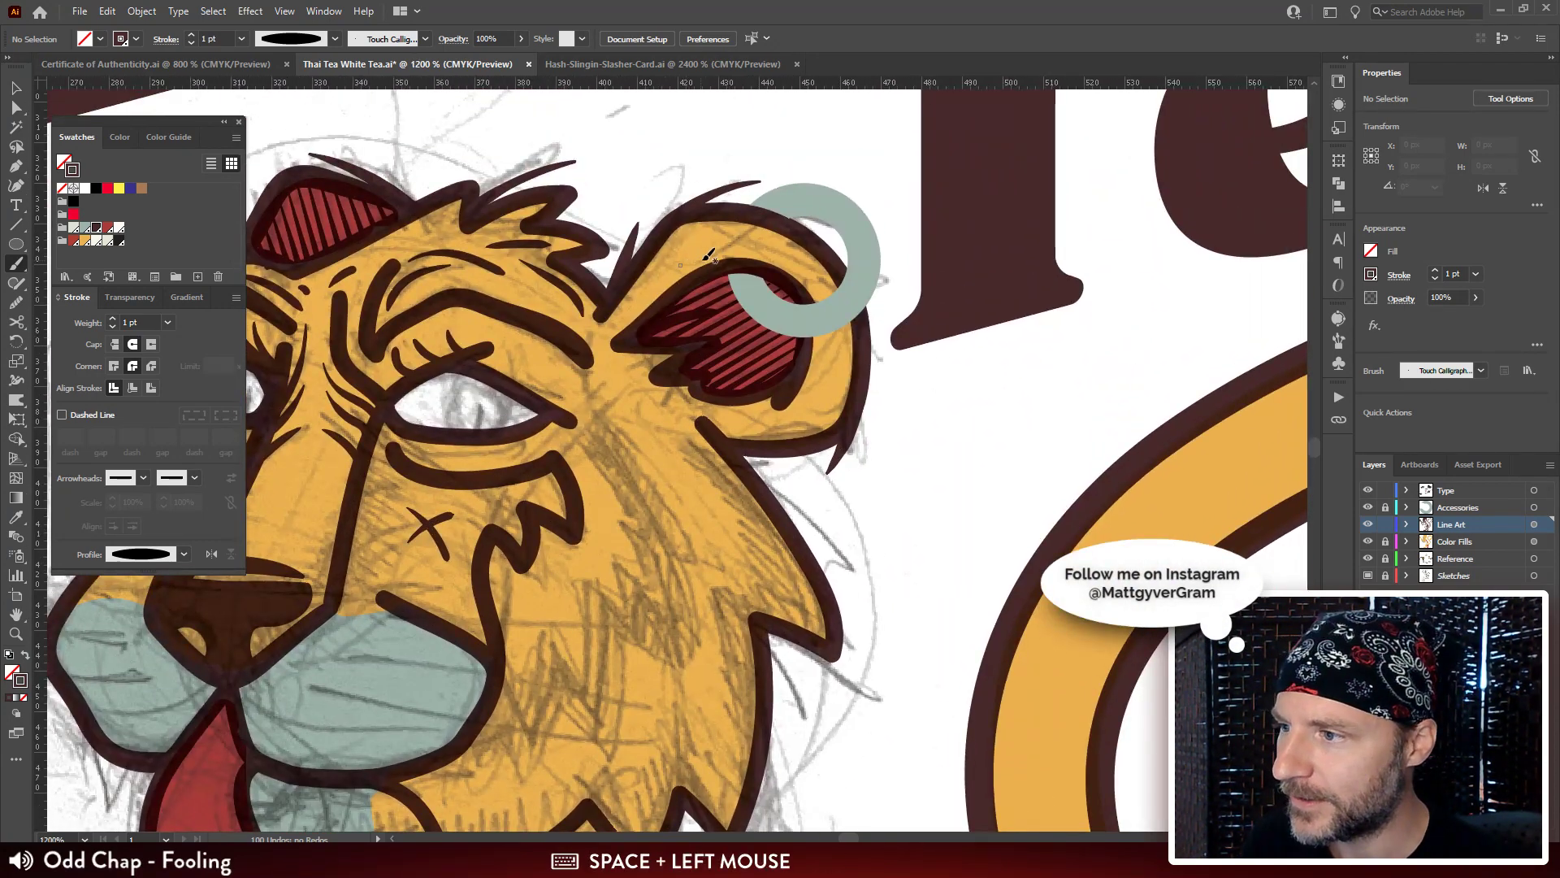
left_click_drag(692, 257, 802, 268)
key("ctrl+z")
left_click_drag(691, 254, 780, 271)
left_click_drag(702, 343, 686, 304)
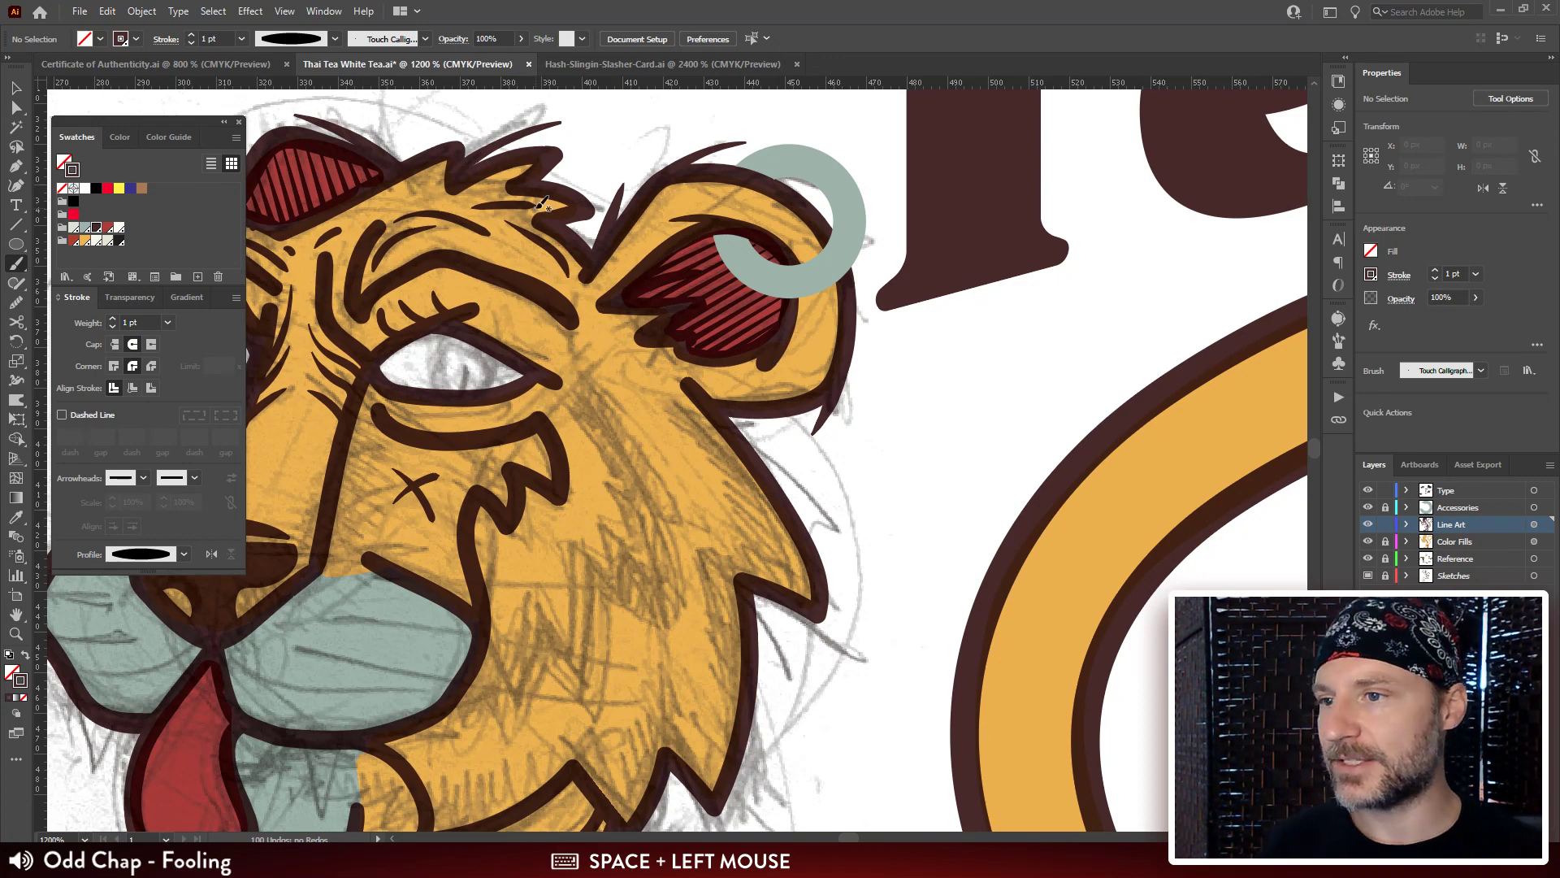
Check the tiger within the label, and examine the Ante-Bellum, Silver Sea and Royal Club tins in the reference photos.
key("ctrl+minus")
key("ctrl+minus")
key("ctrl+minus")
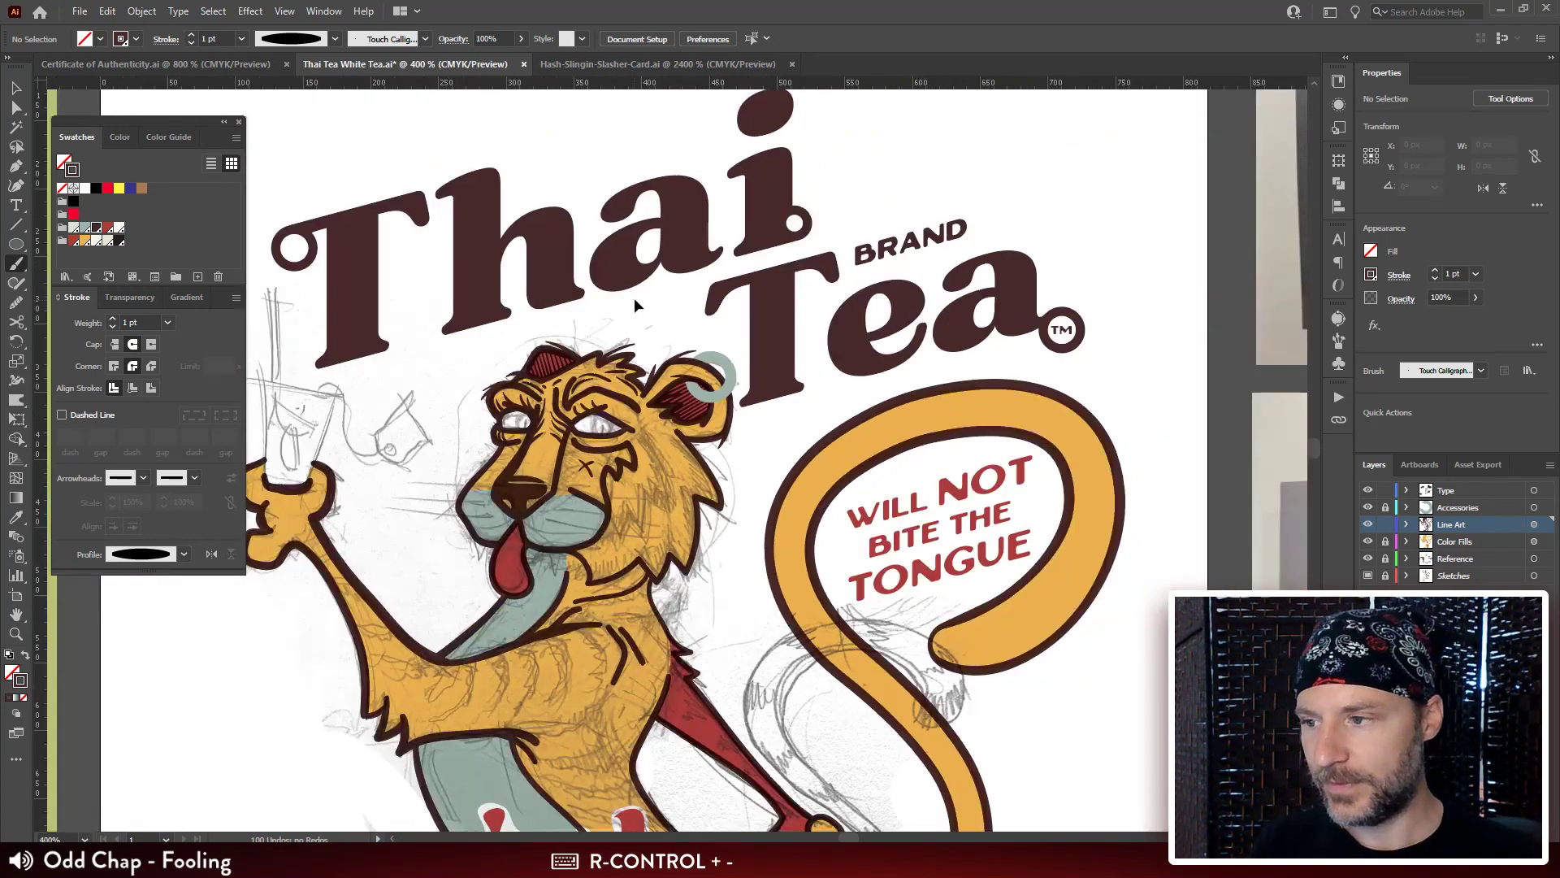
key("ctrl+minus")
left_click_drag(788, 357, 724, 252)
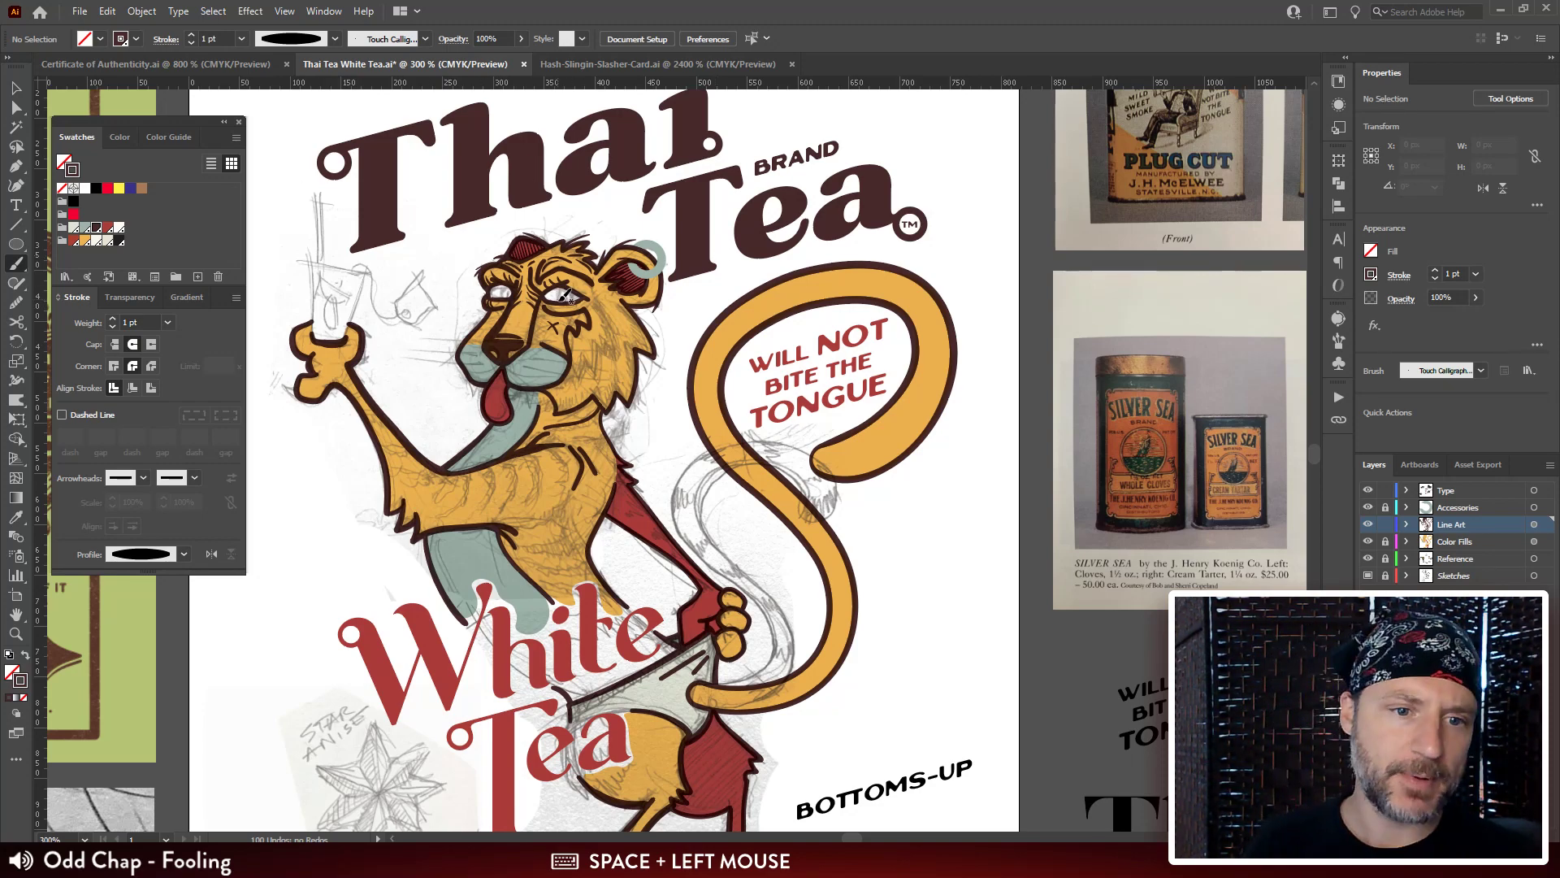
left_click_drag(1171, 243, 949, 410)
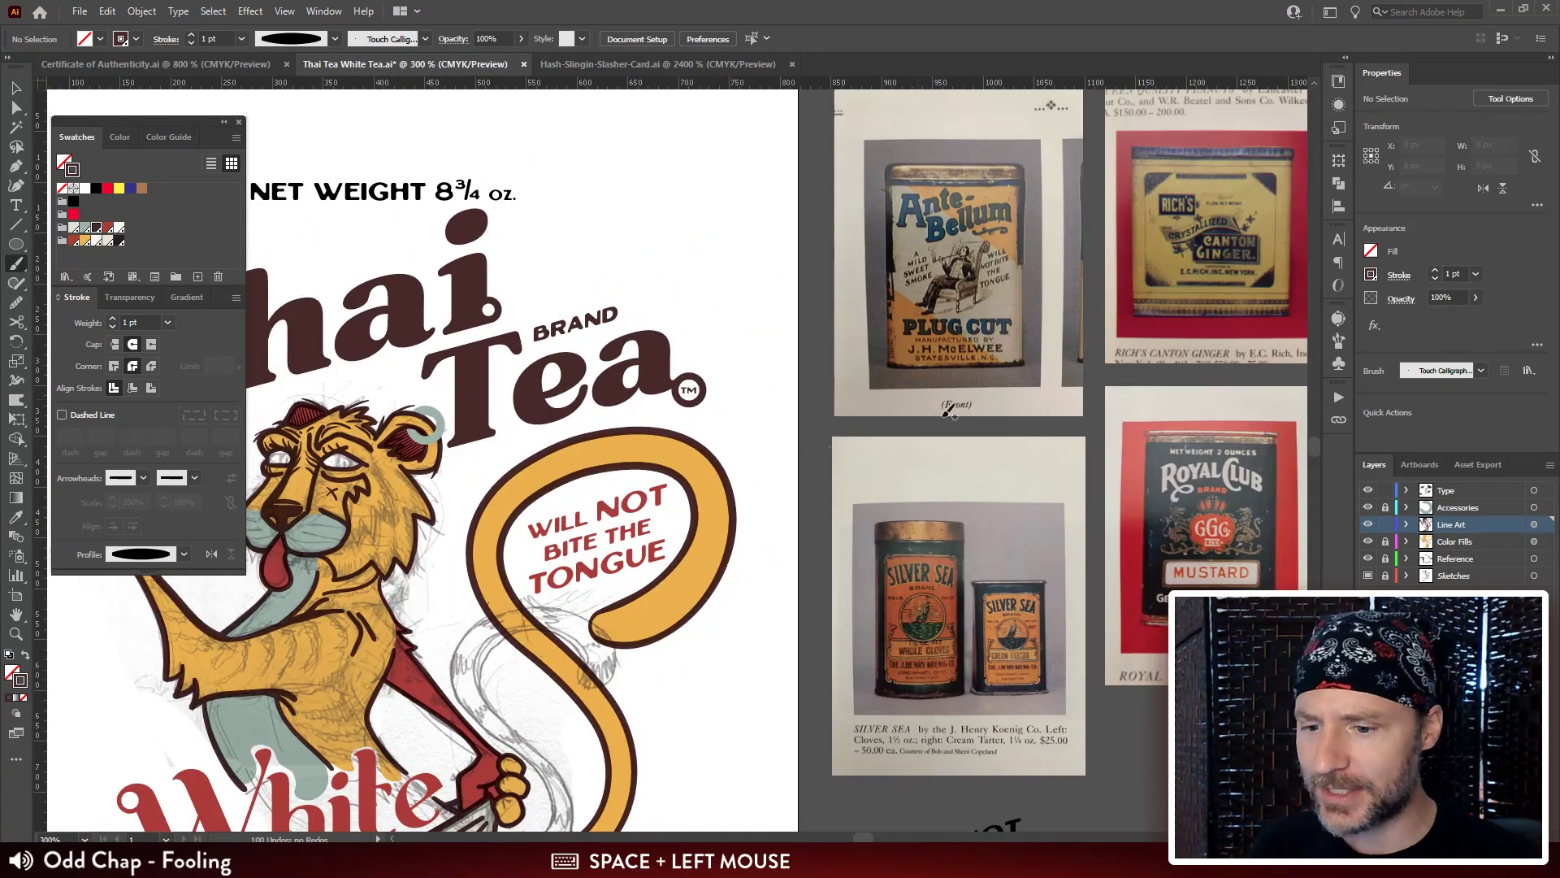
key("ctrl+plus")
key("ctrl+plus")
key("ctrl+plus")
left_click_drag(1076, 236, 528, 612)
left_click_drag(742, 395, 772, 435)
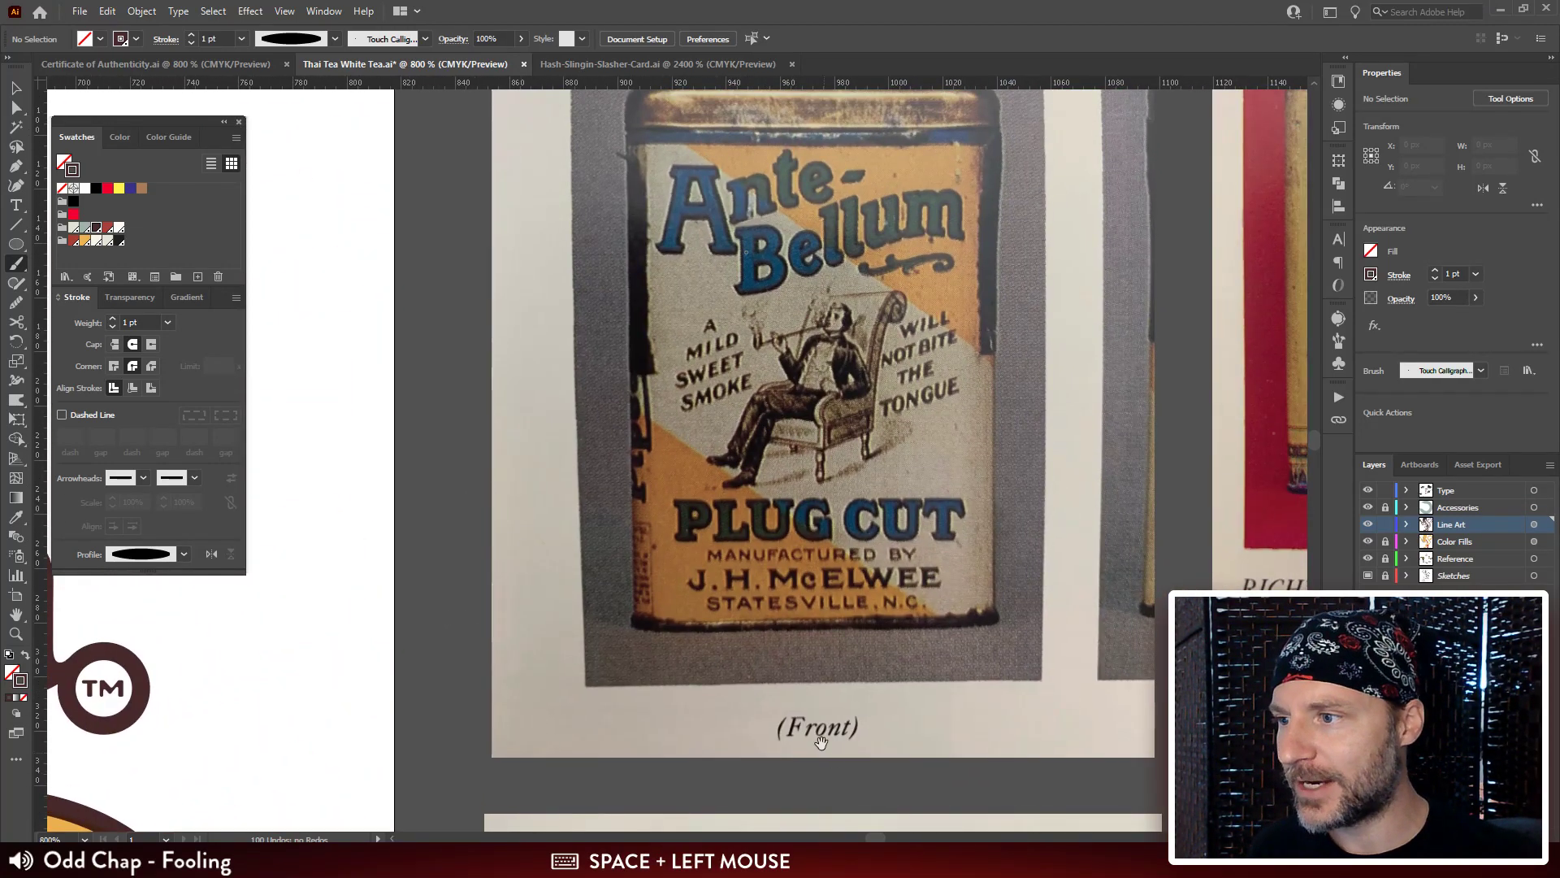
left_click_drag(820, 741, 798, 378)
mouse_move(820, 792)
left_mouse_down()
mouse_move(821, 369)
mouse_move(741, 286)
left_mouse_up()
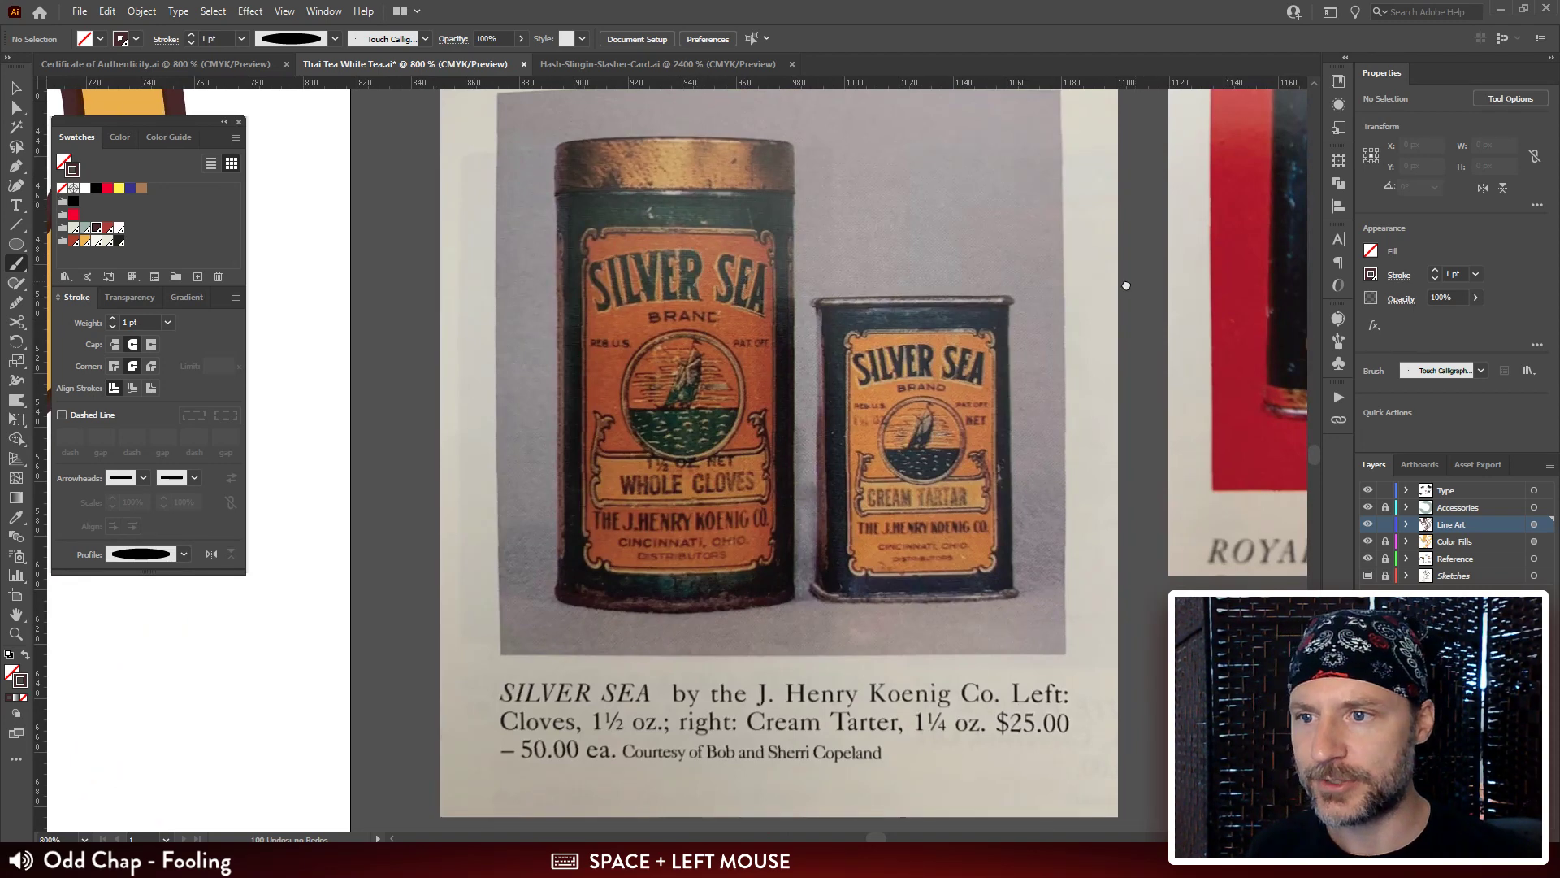
left_click_drag(811, 291, 378, 451)
left_click_drag(902, 361, 778, 364)
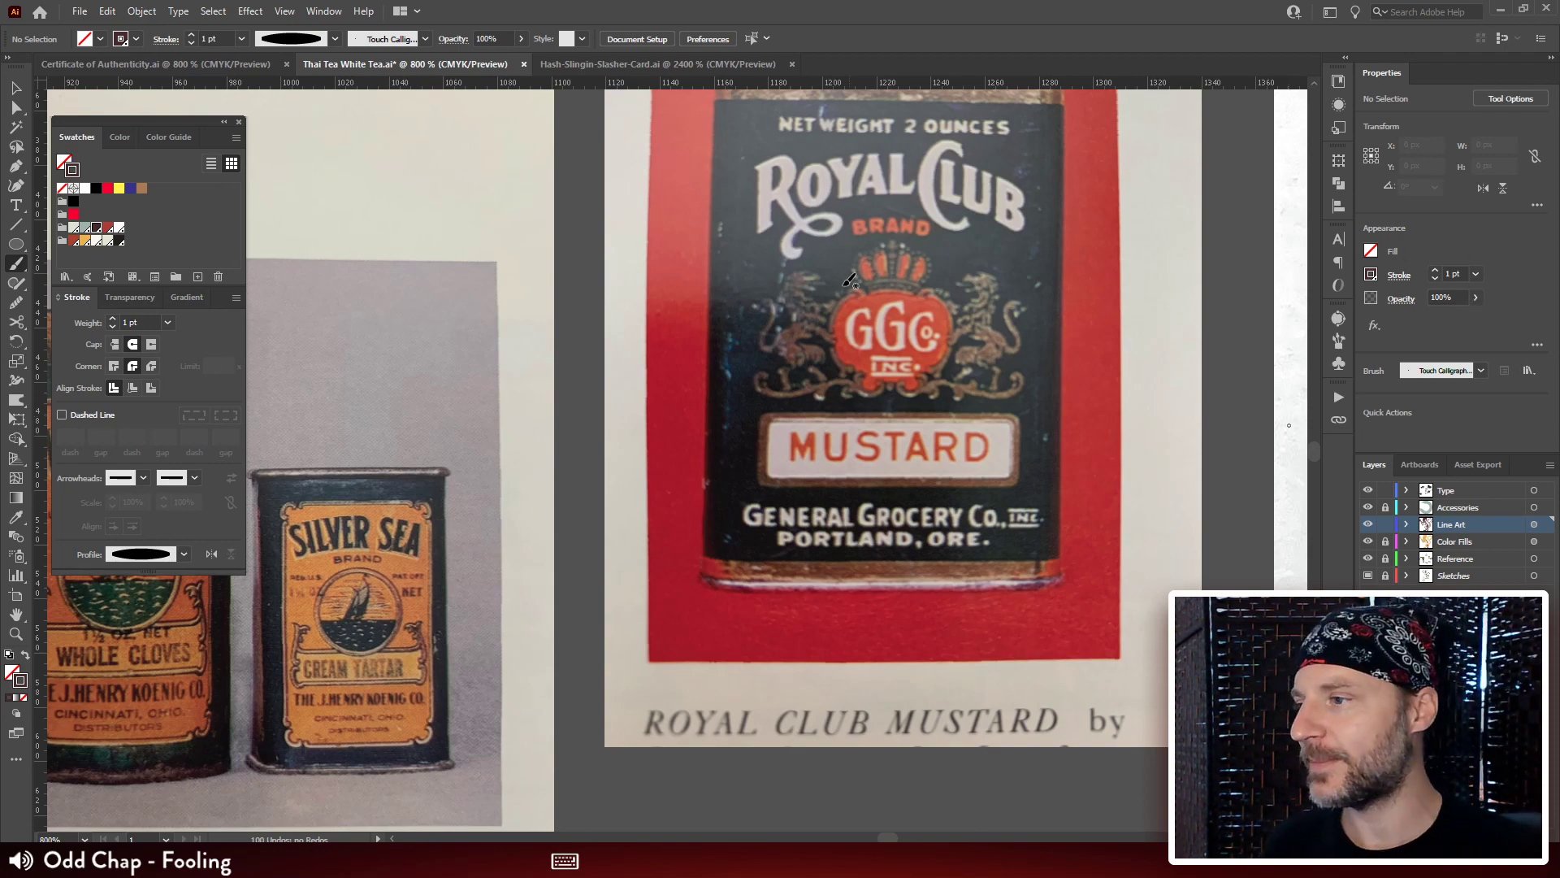
Draw a zigzag test scribble with the Touch Calligraphic brush in the empty area beside the Tea lettering.
left_click_drag(379, 254, 1012, 316)
left_click_drag(616, 338, 919, 565)
left_click_drag(616, 533, 731, 446)
left_click_drag(884, 348, 798, 320)
left_click_drag(1009, 314, 832, 349)
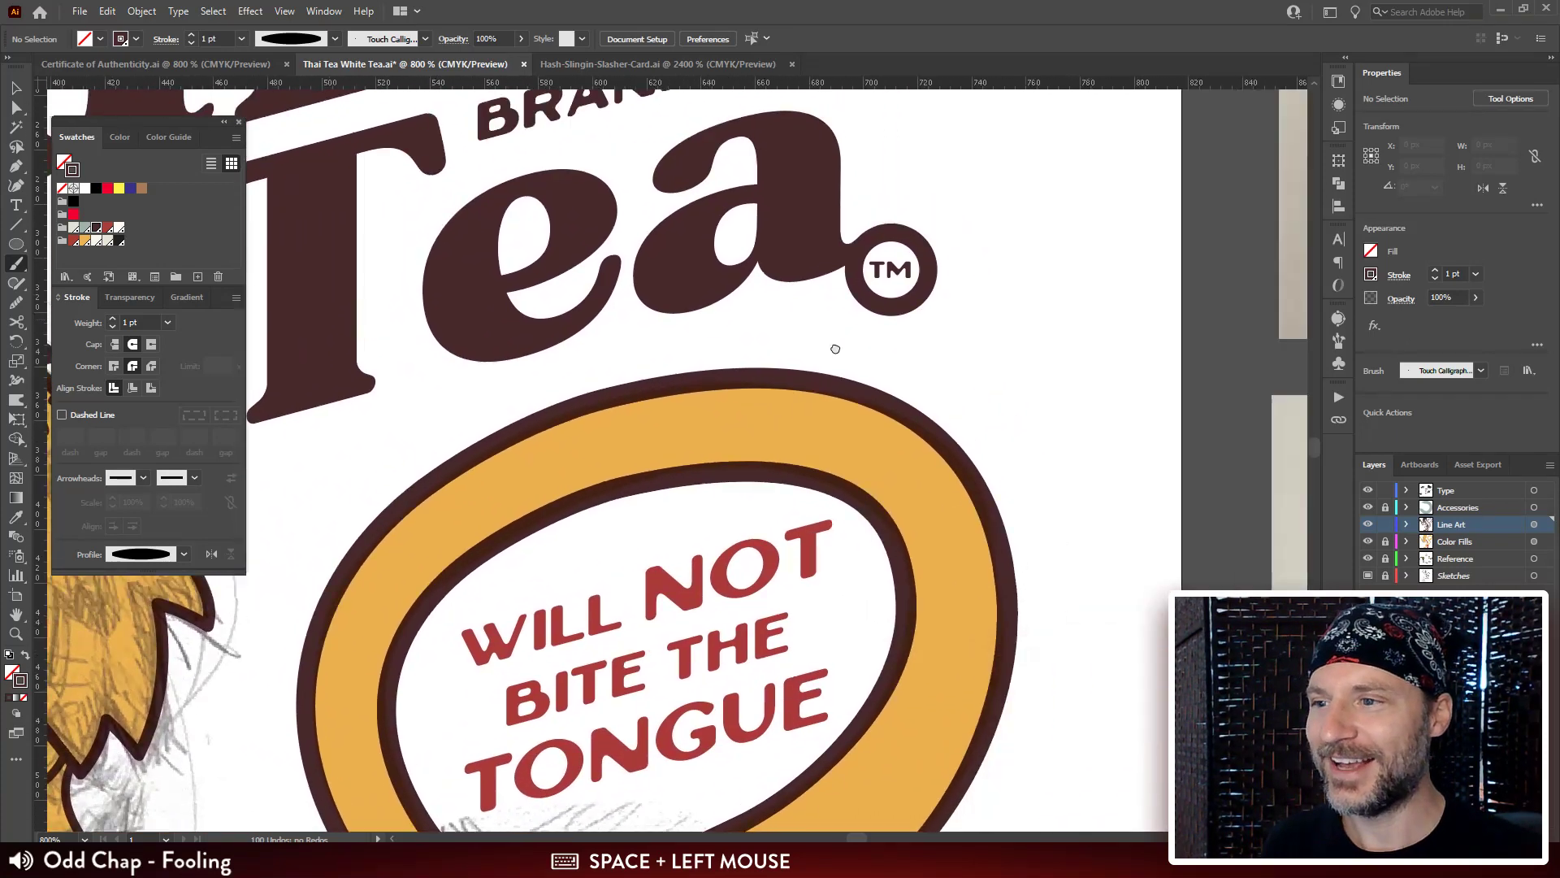
left_click_drag(894, 212, 576, 352)
mouse_move(506, 181)
left_mouse_down()
mouse_move(661, 198)
mouse_move(787, 368)
left_mouse_up()
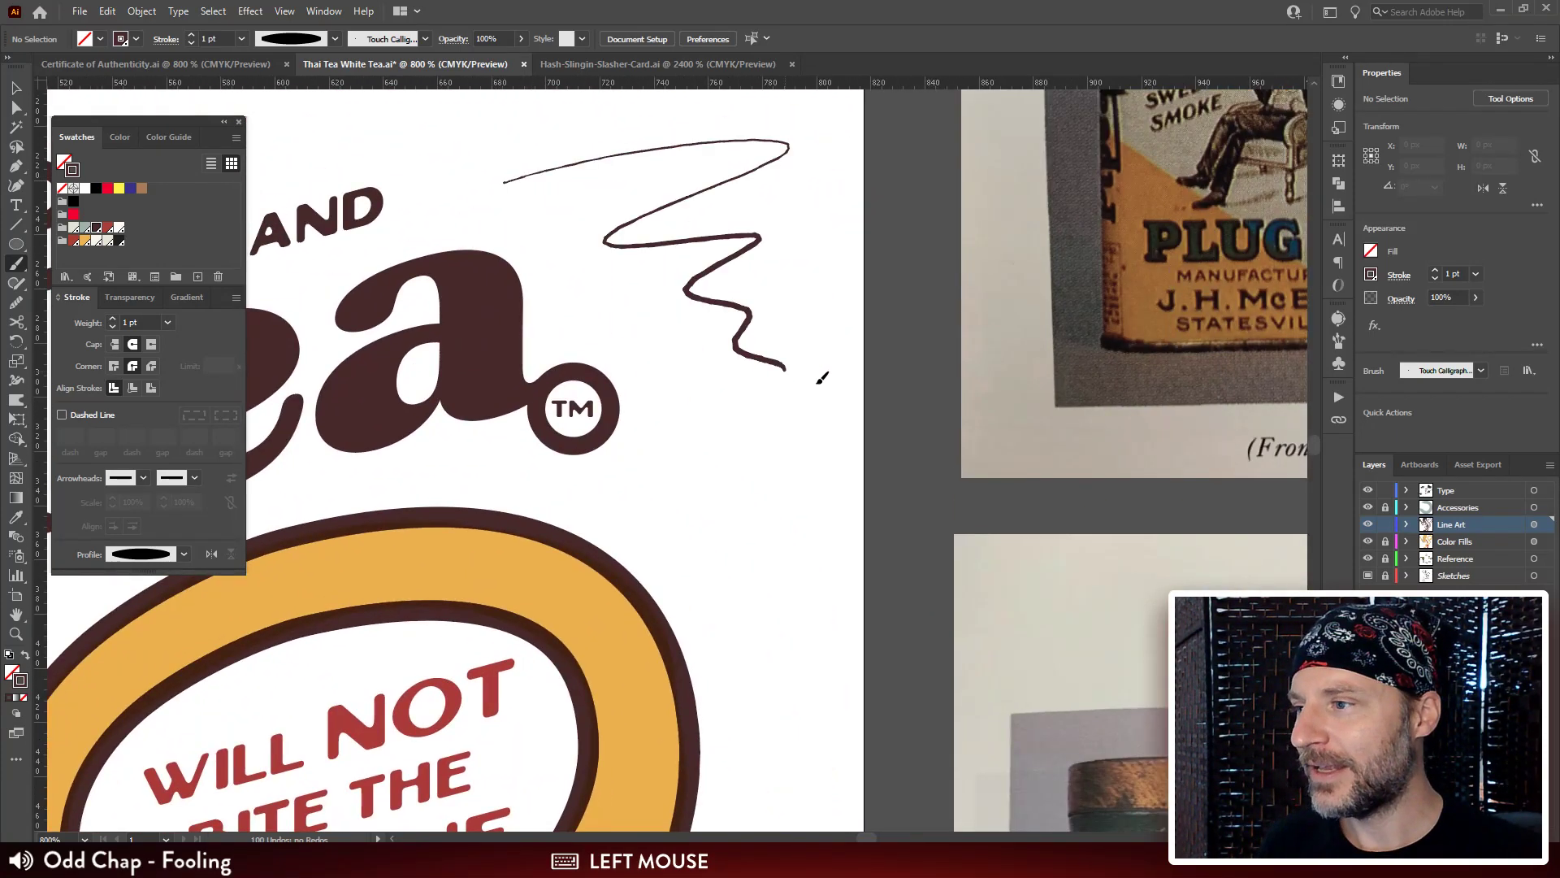
Choose the Basic brush and draw a second test scribble over the first for comparison.
left_click(1338, 341)
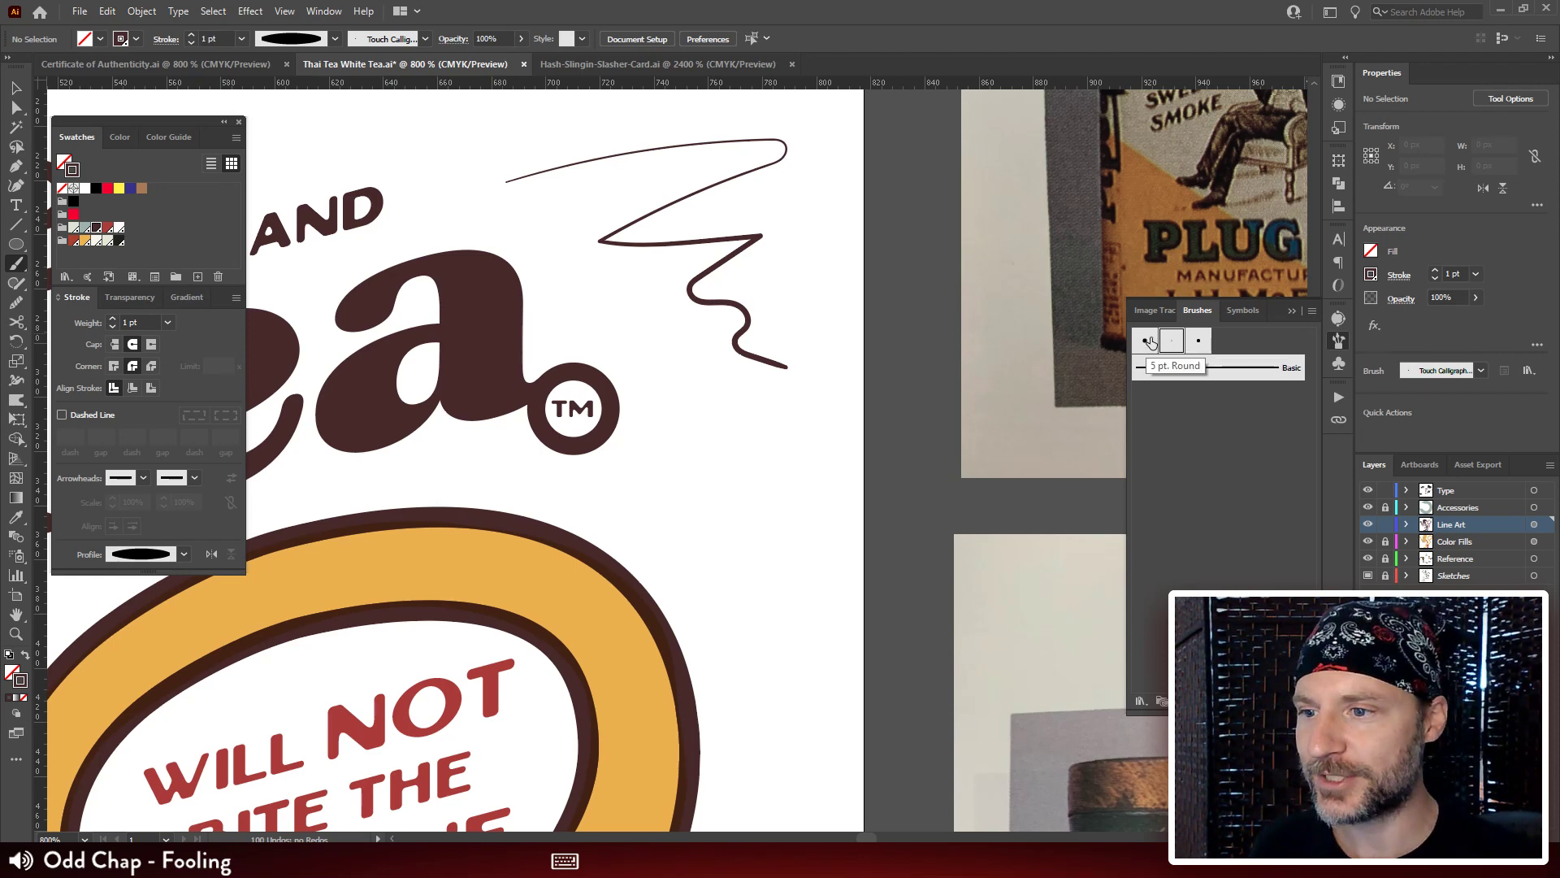
left_click(1216, 375)
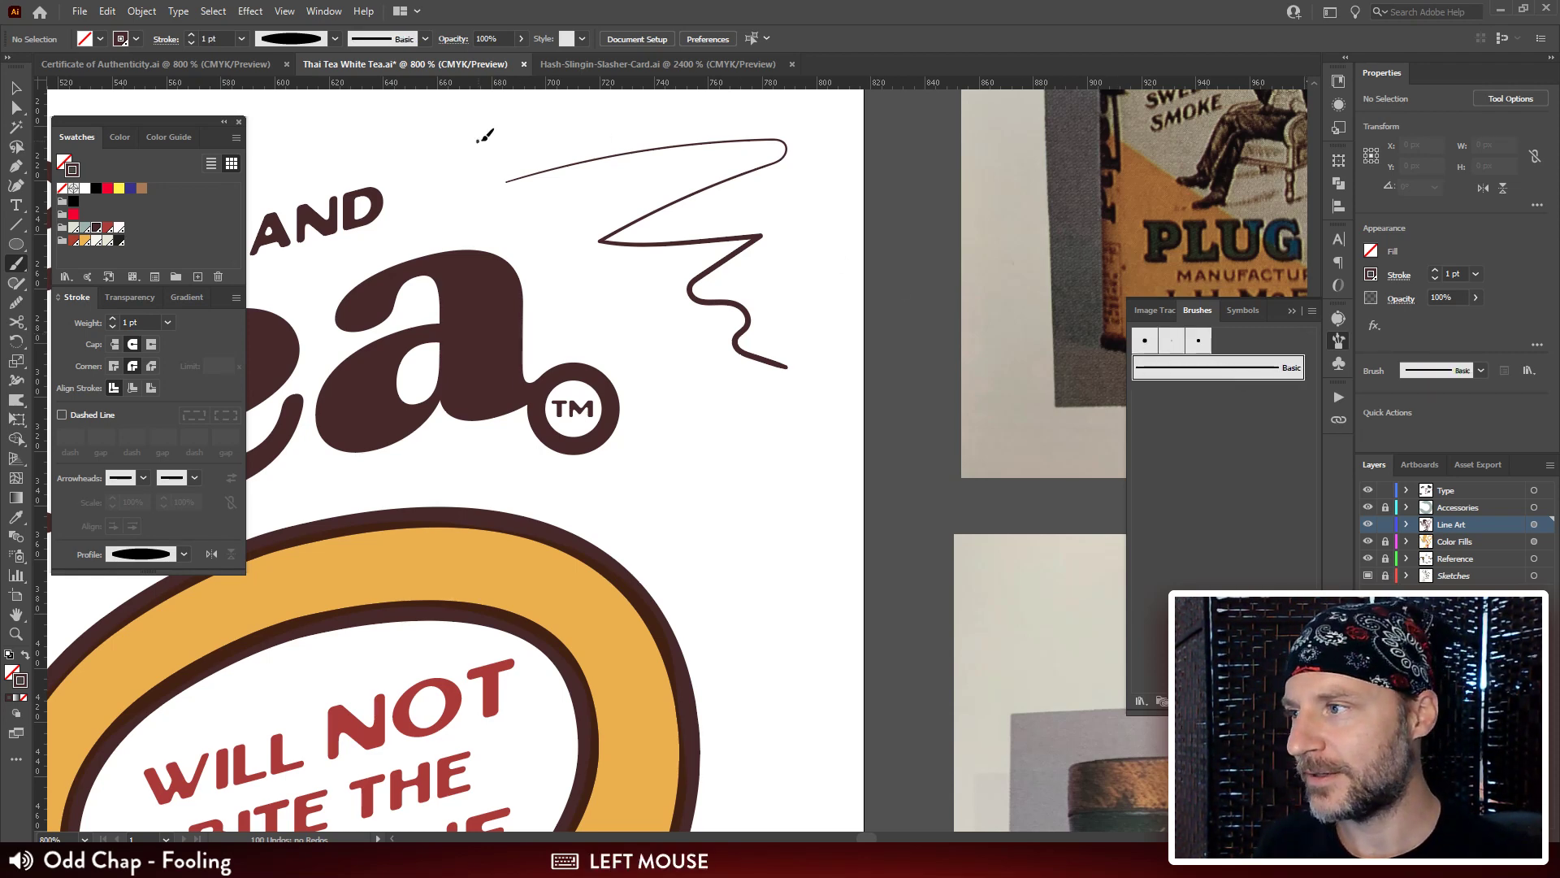
mouse_move(478, 139)
left_mouse_down()
mouse_move(598, 111)
mouse_move(654, 172)
mouse_move(551, 242)
mouse_move(597, 302)
mouse_move(816, 456)
left_mouse_up()
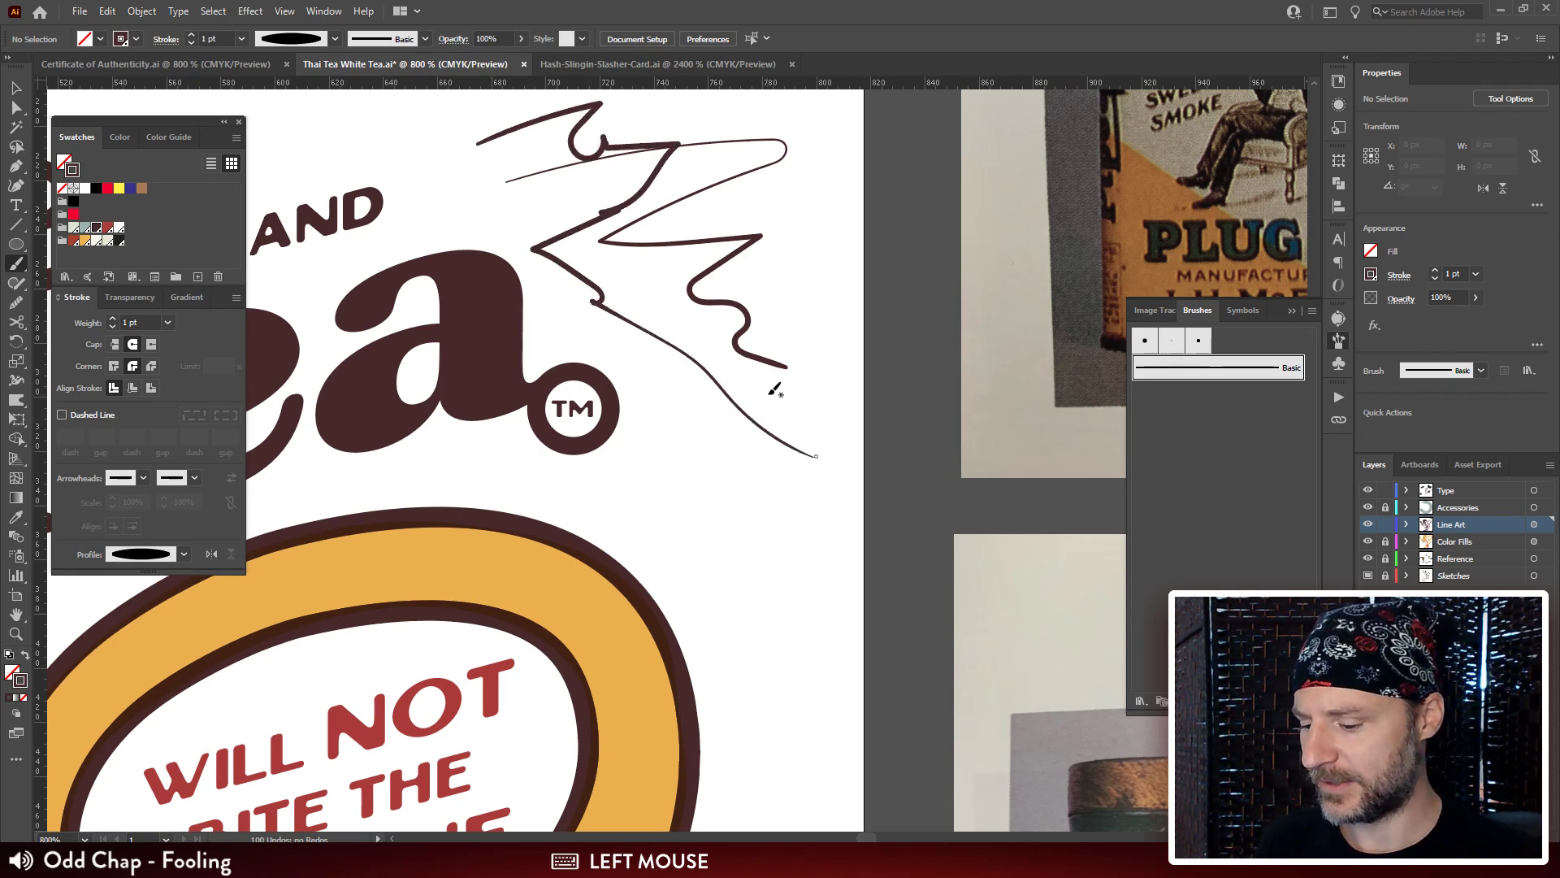
Select both test scribbles beside the Tea lettering and delete them.
key("v")
left_click(772, 435)
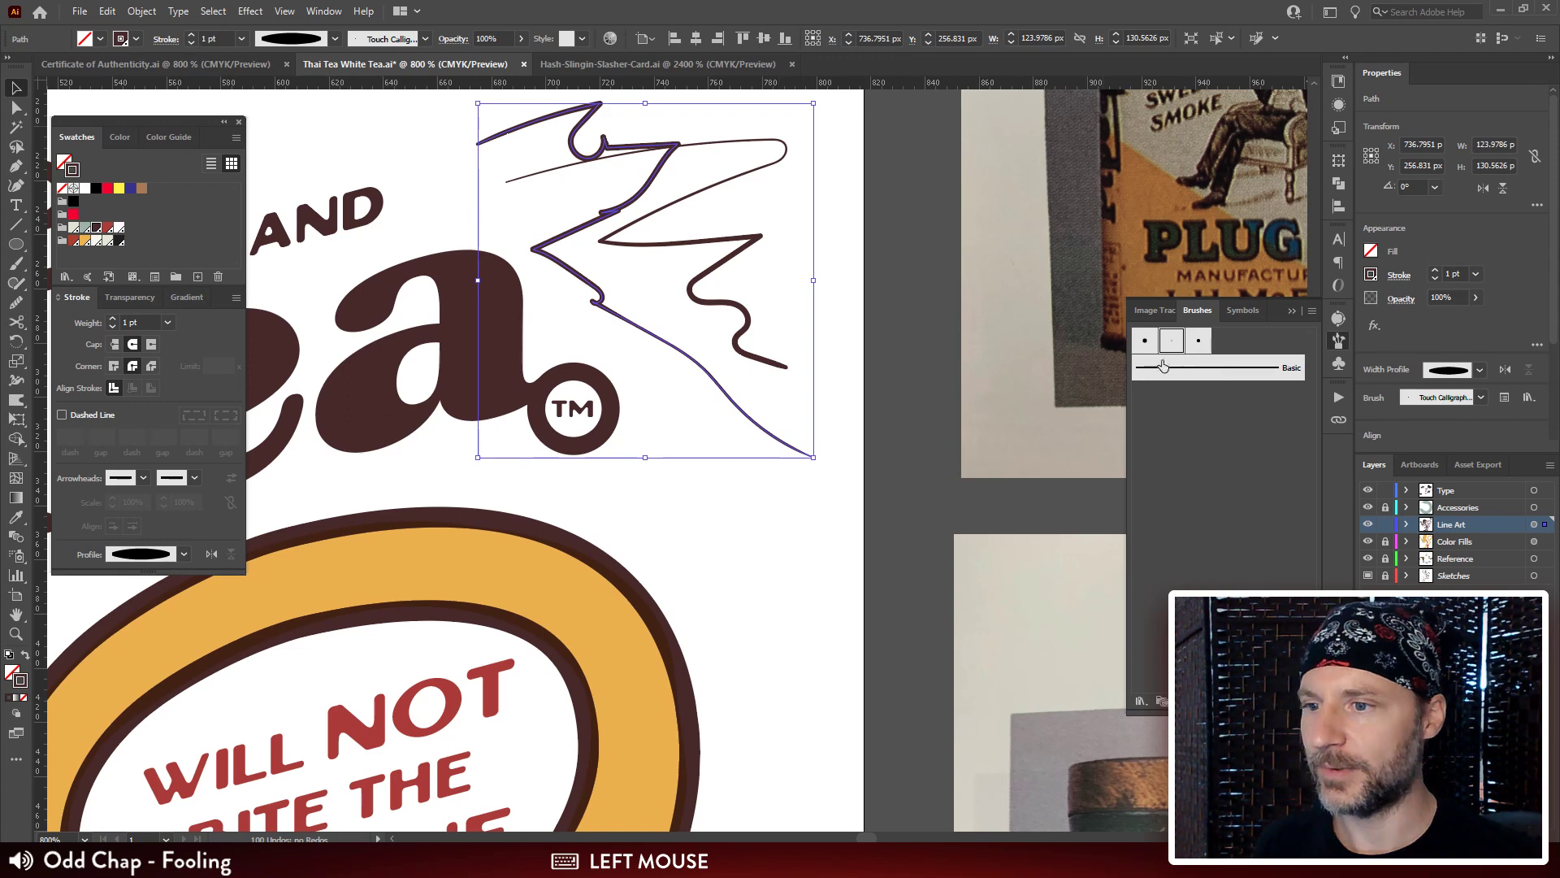
left_click_drag(829, 114, 630, 248)
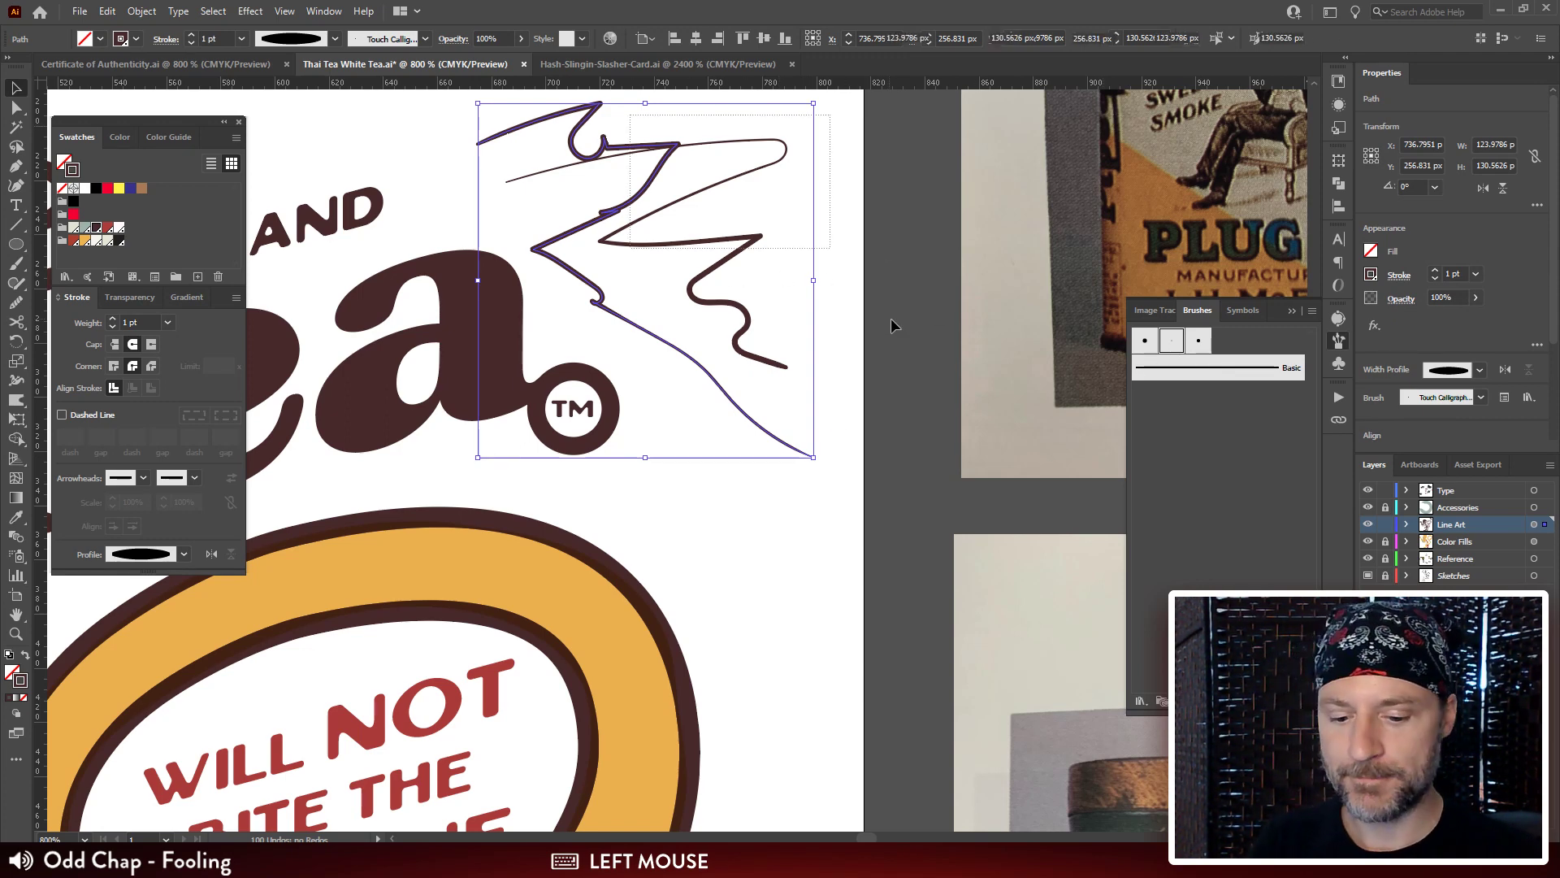
key("Delete")
Create a calligraphic brush with a 38° angle, 66% roundness and a pressure-controlled size of 41 pt with 12 pt variation.
left_click(1213, 377)
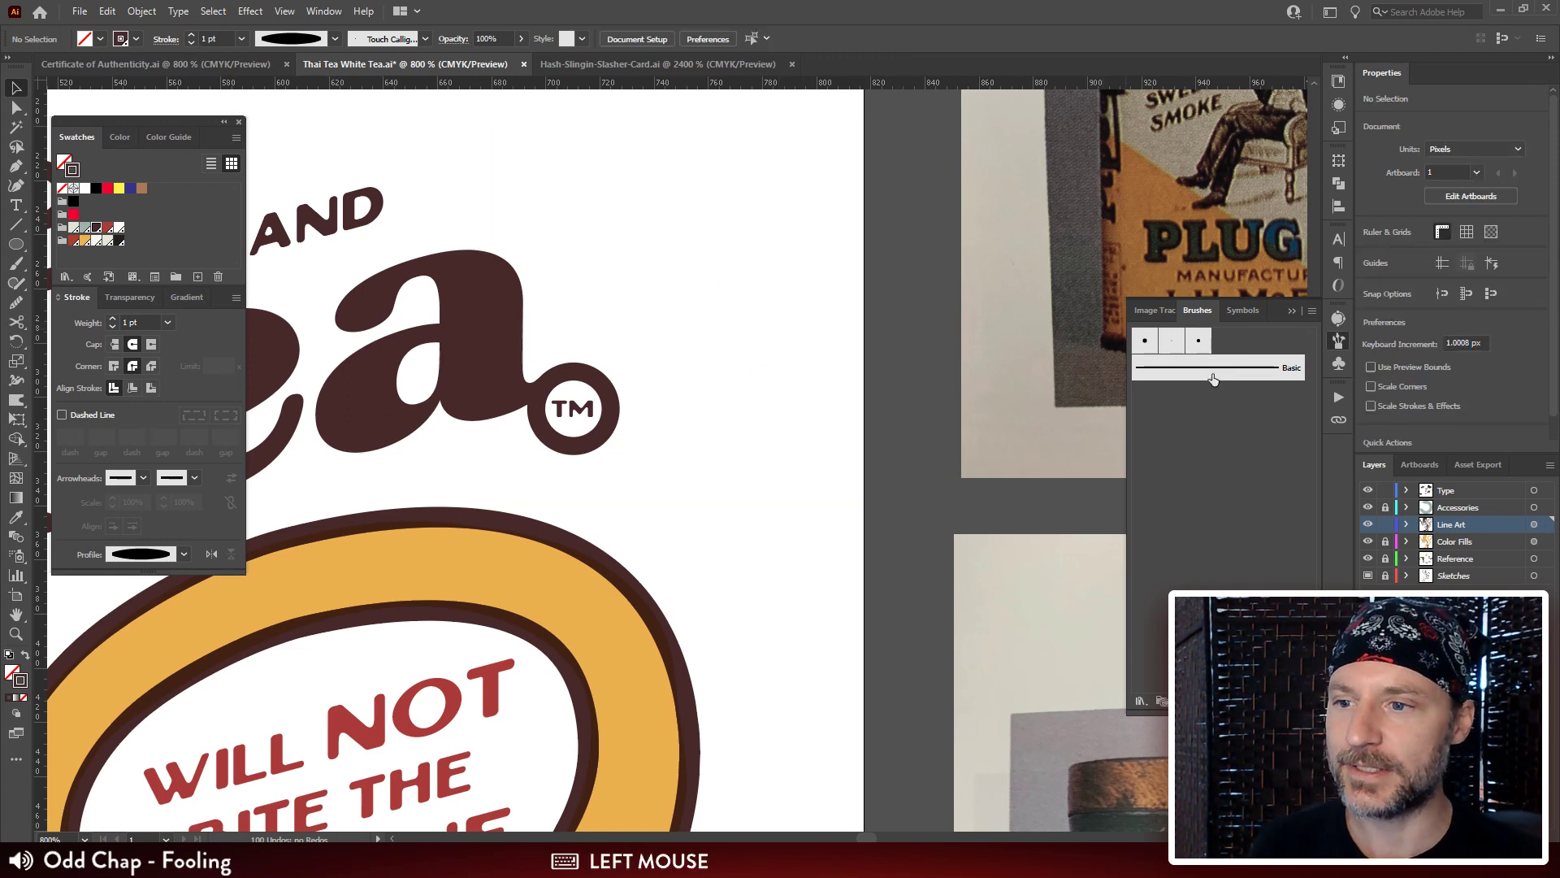
left_click(1279, 700)
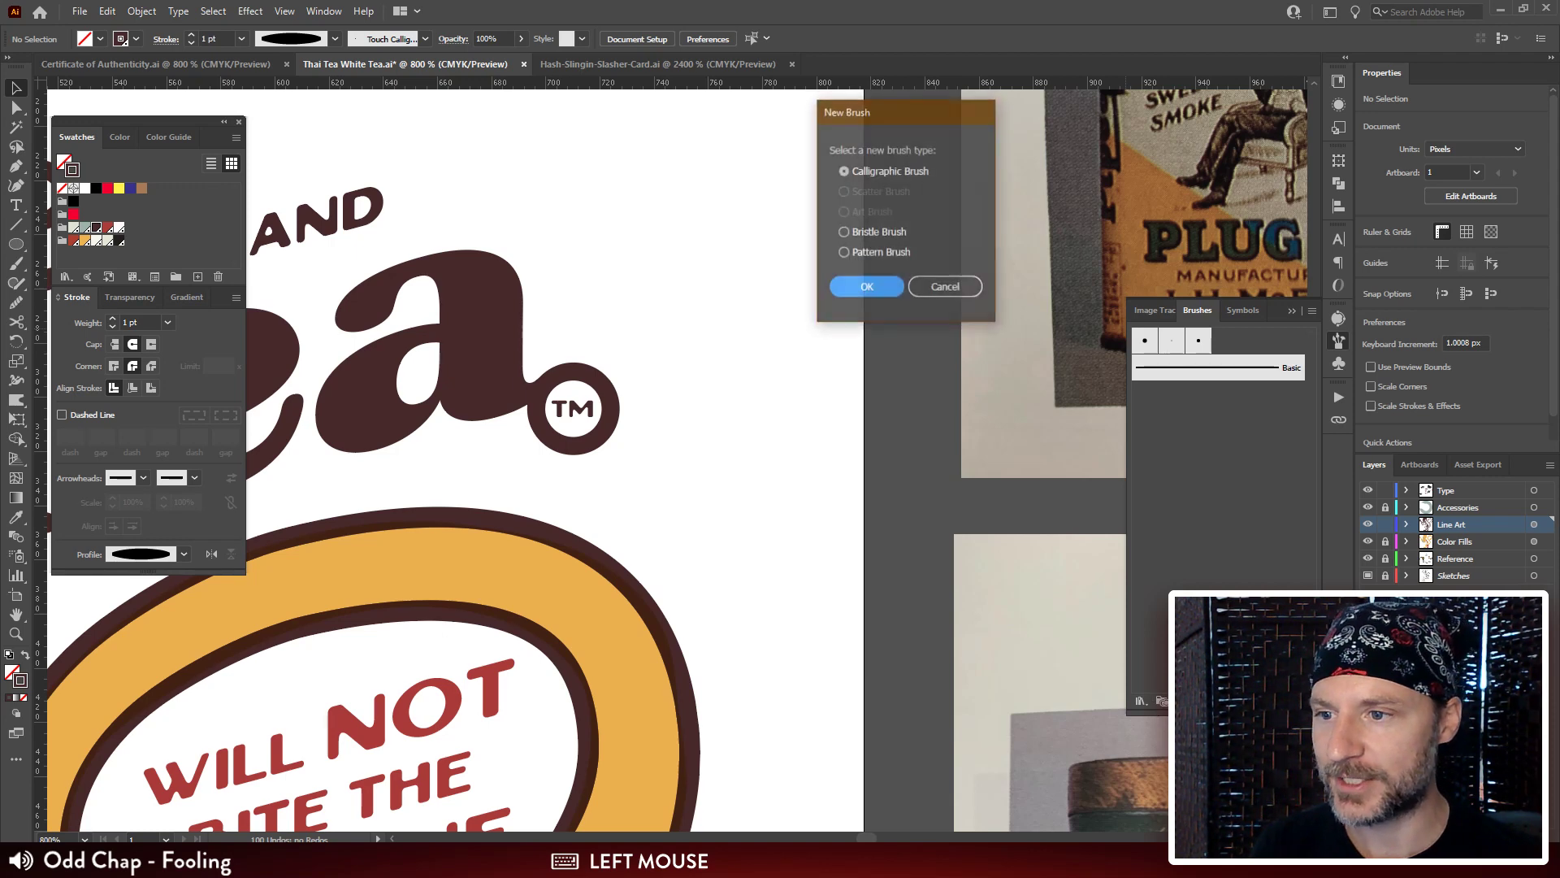
left_click(866, 288)
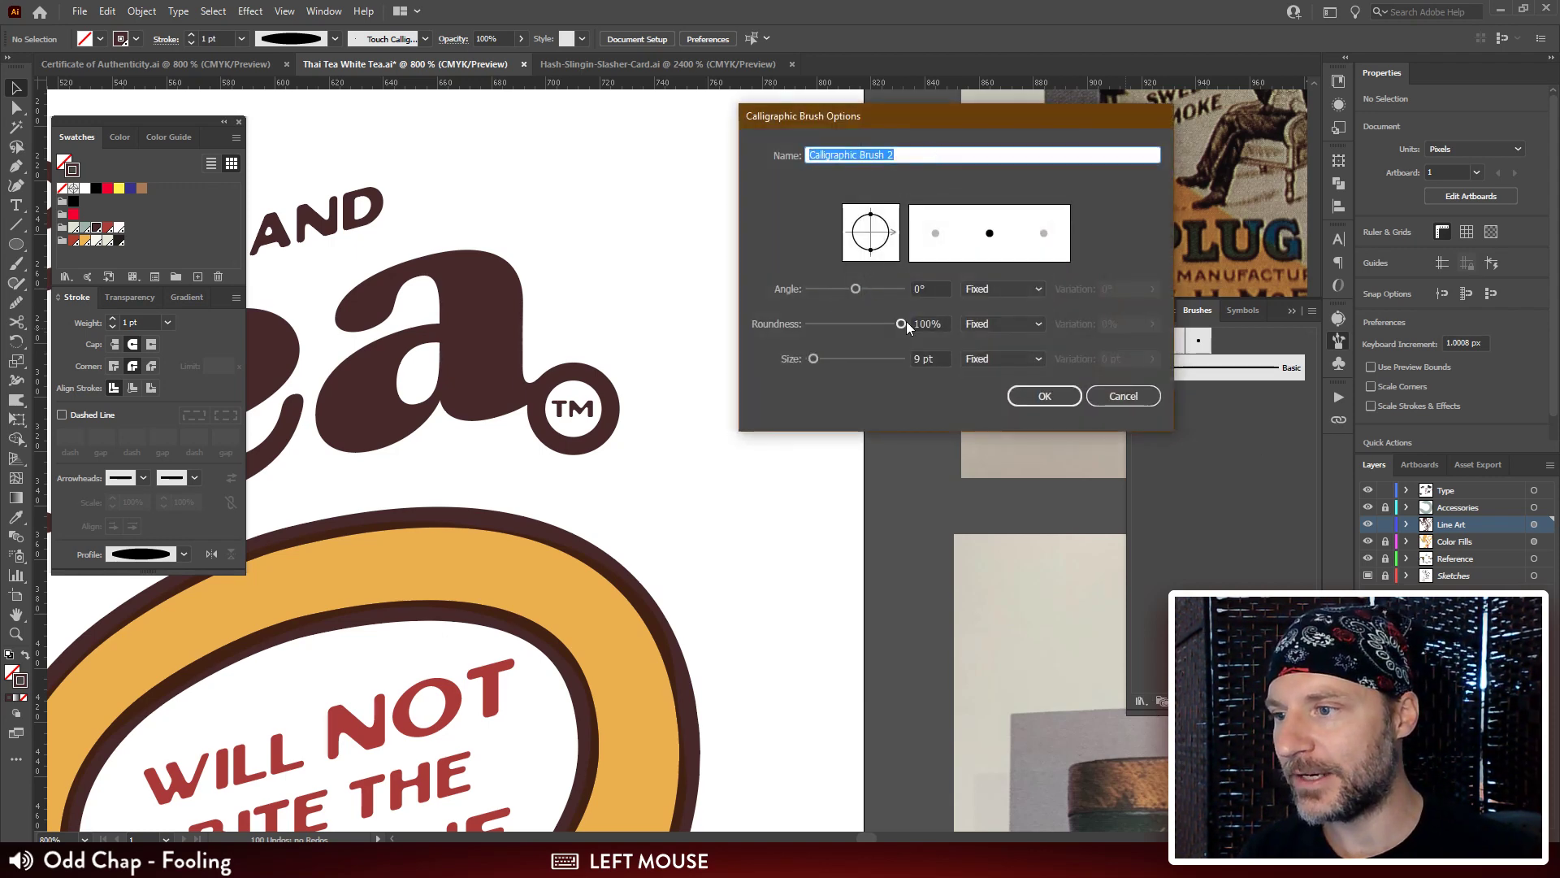
left_click(1005, 358)
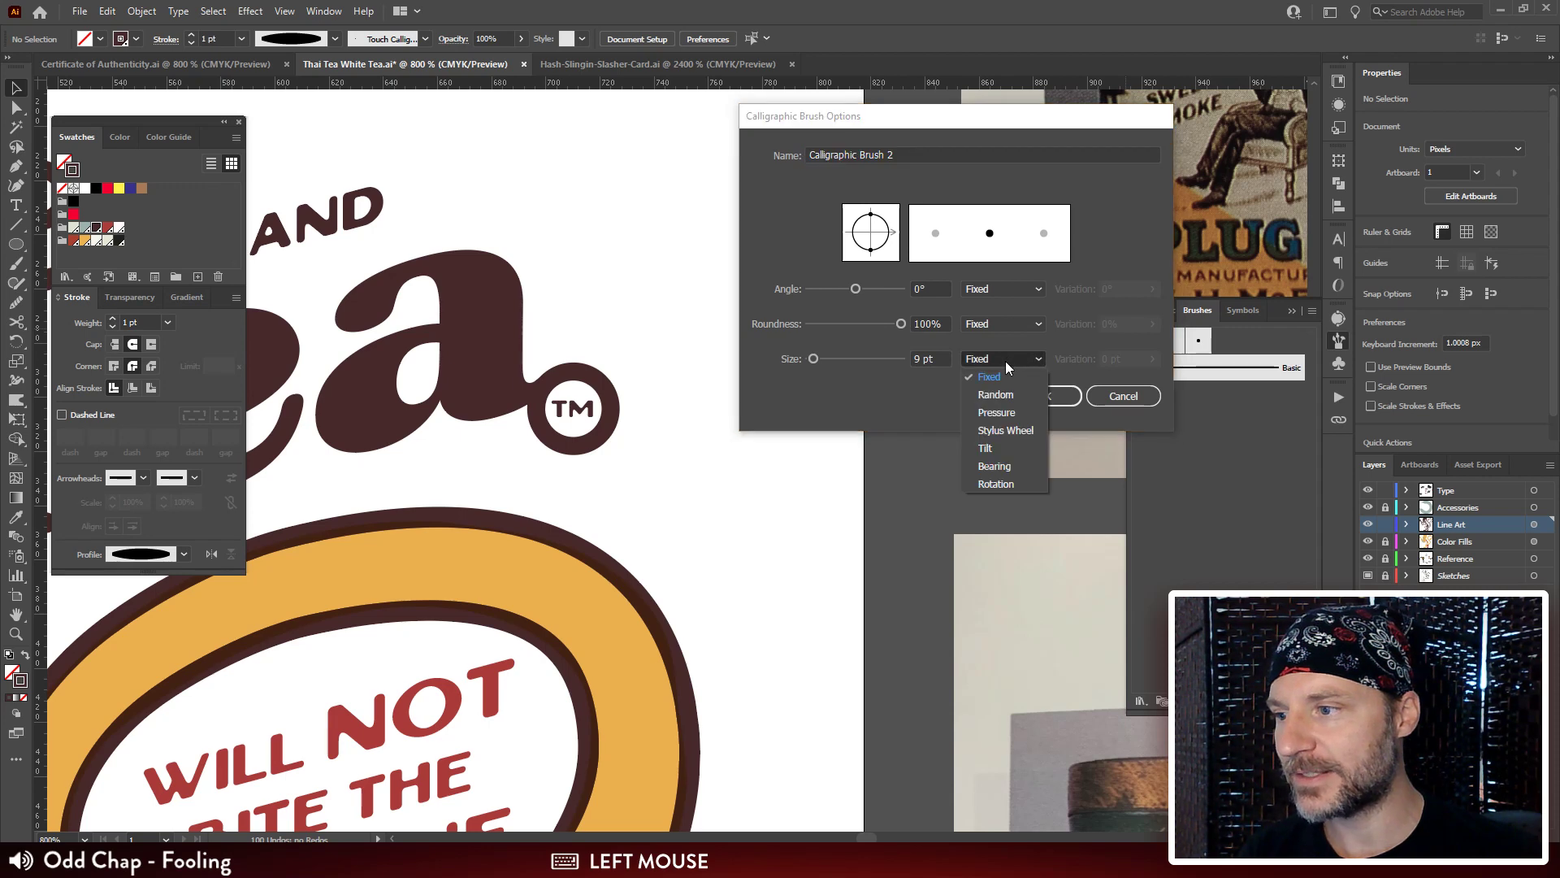
left_click(1022, 411)
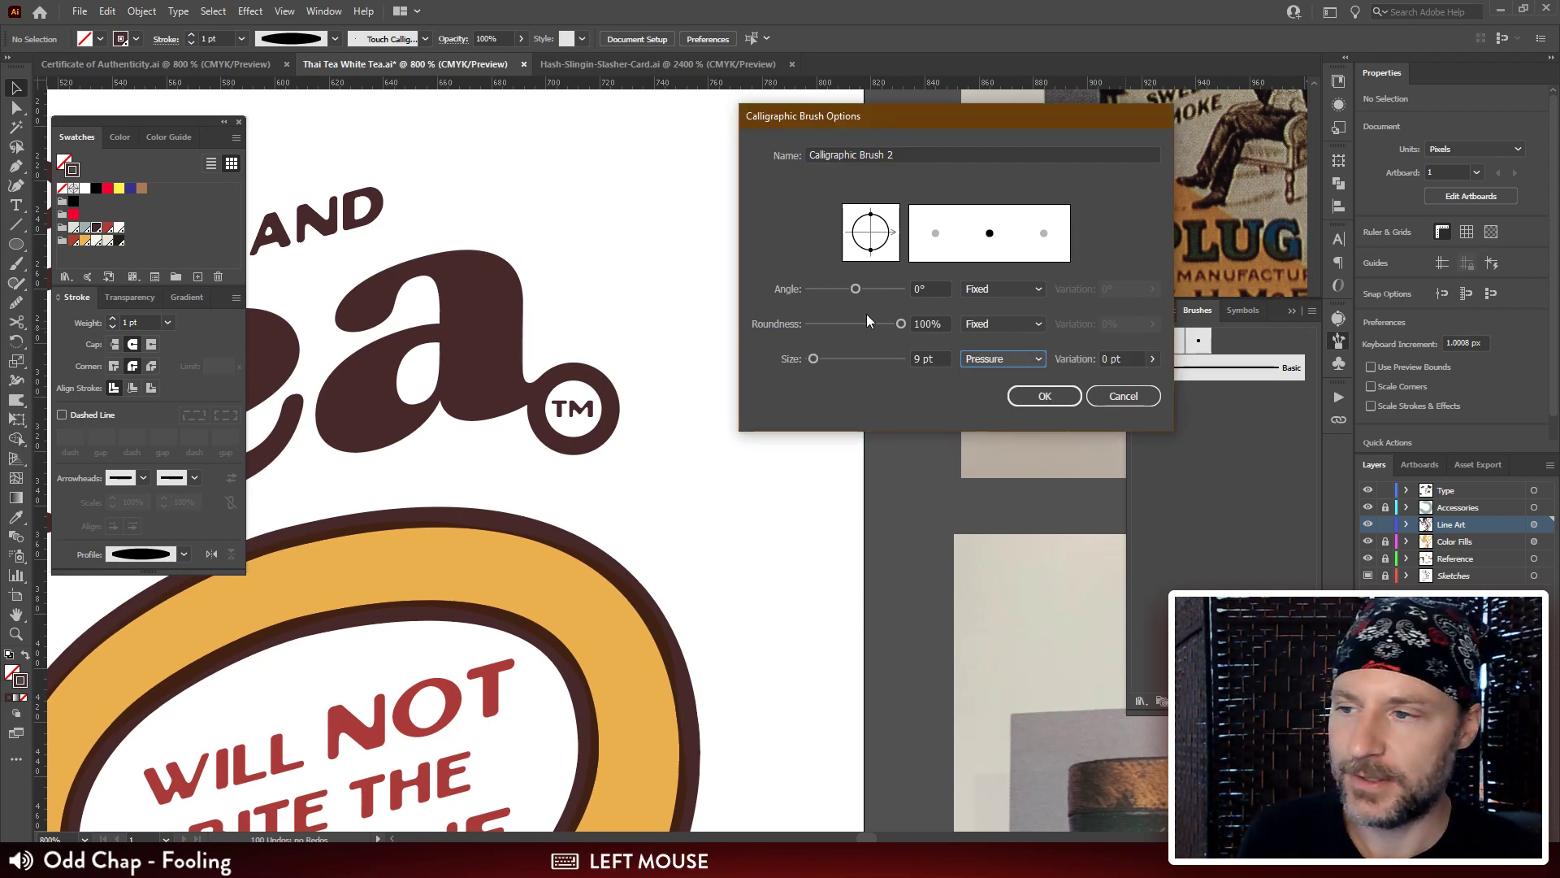
left_click_drag(814, 360, 828, 360)
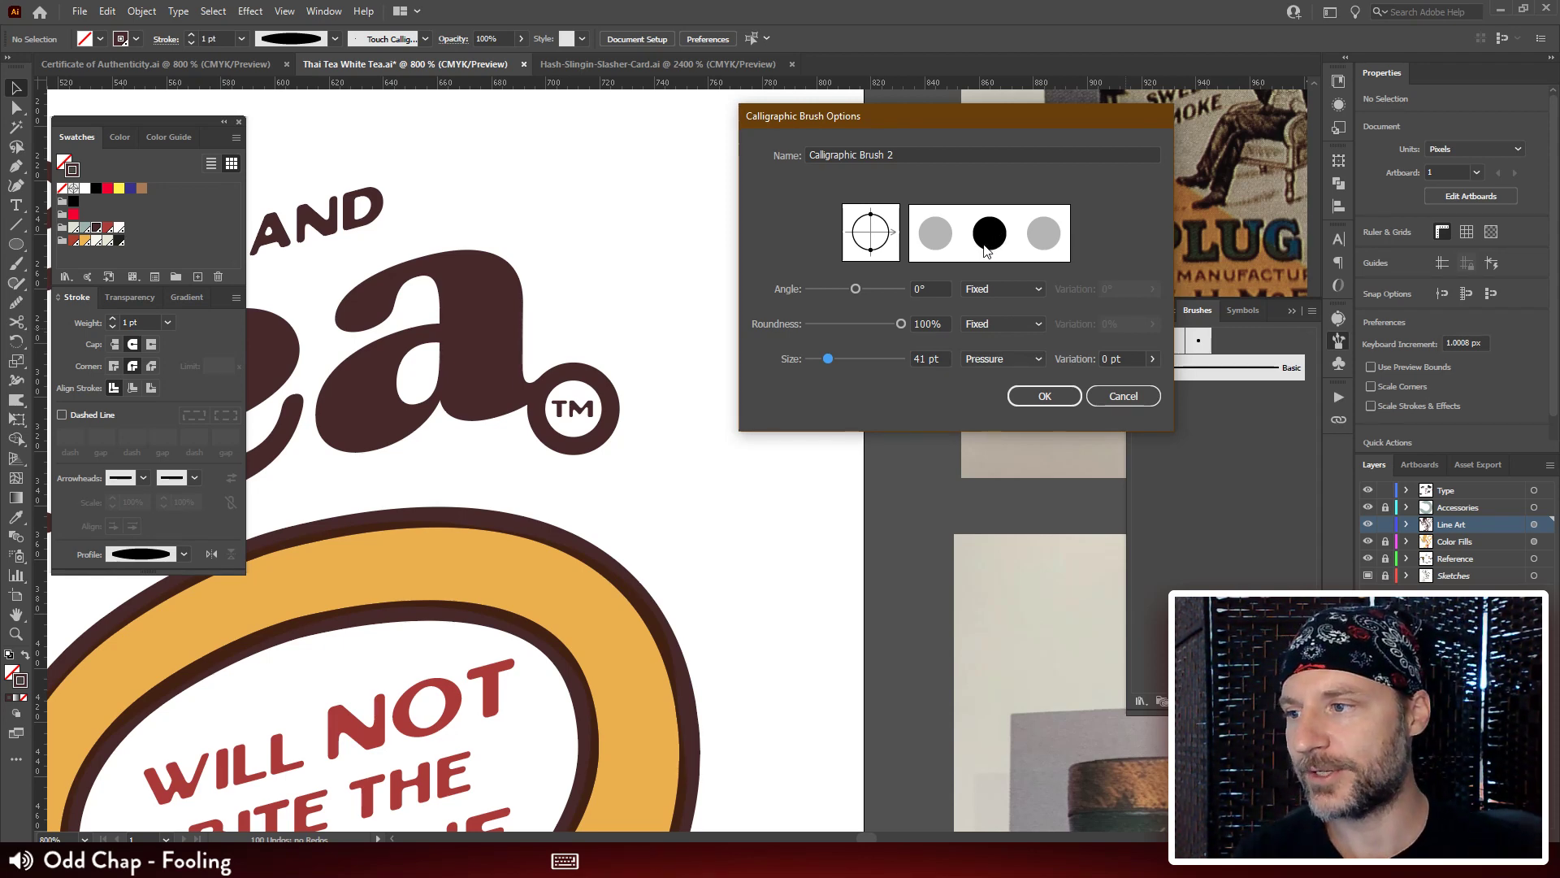
left_click_drag(901, 324, 871, 325)
mouse_move(892, 237)
left_mouse_down()
mouse_move(886, 214)
mouse_move(897, 234)
left_mouse_up()
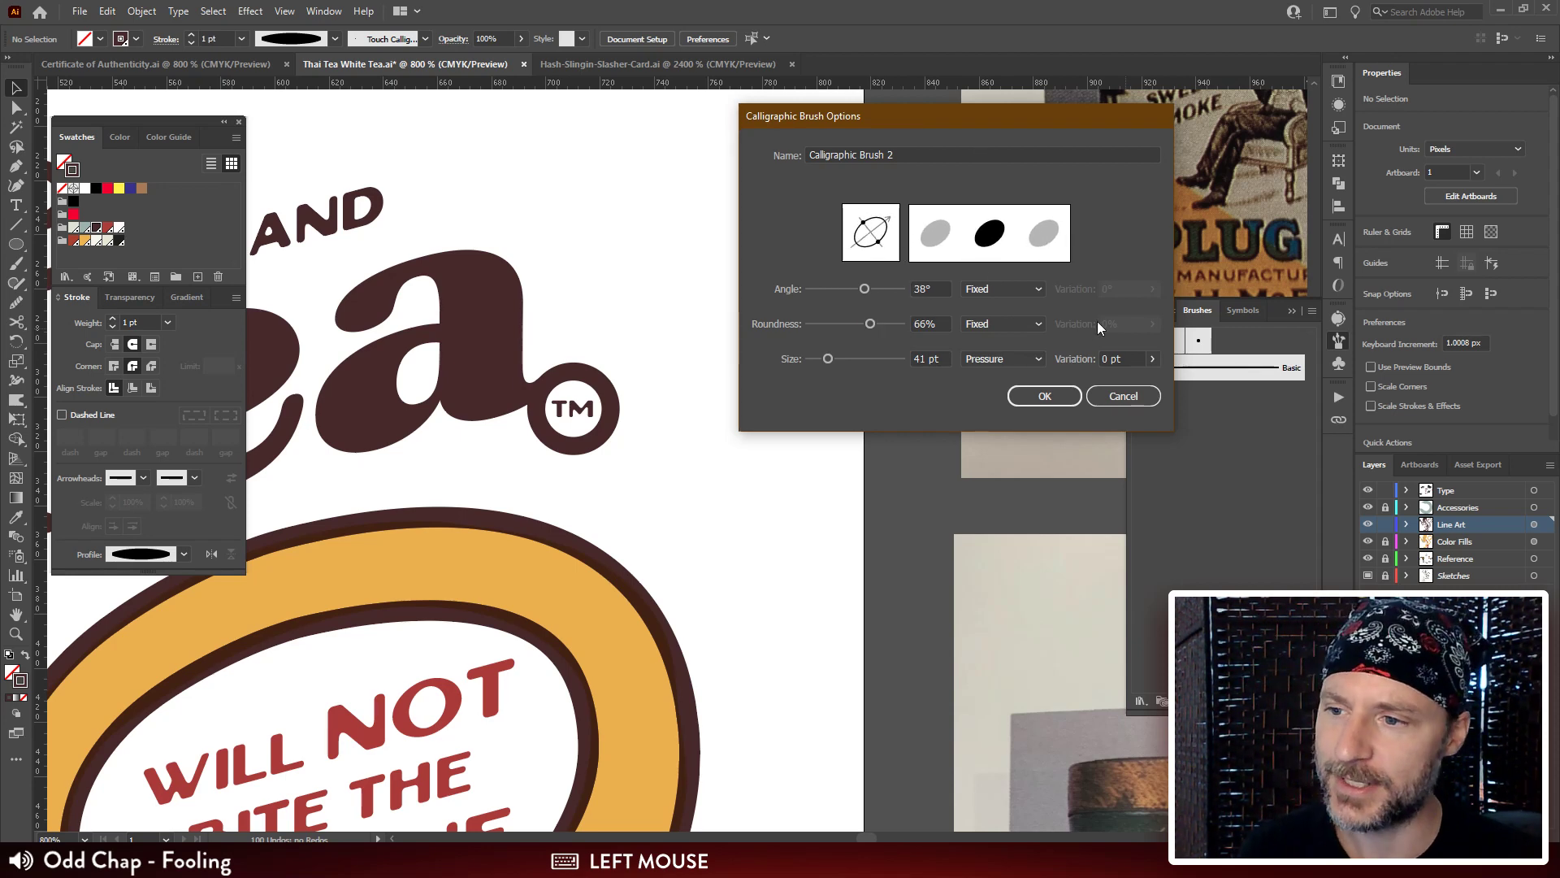
left_click(1153, 361)
left_click_drag(1093, 382, 1113, 389)
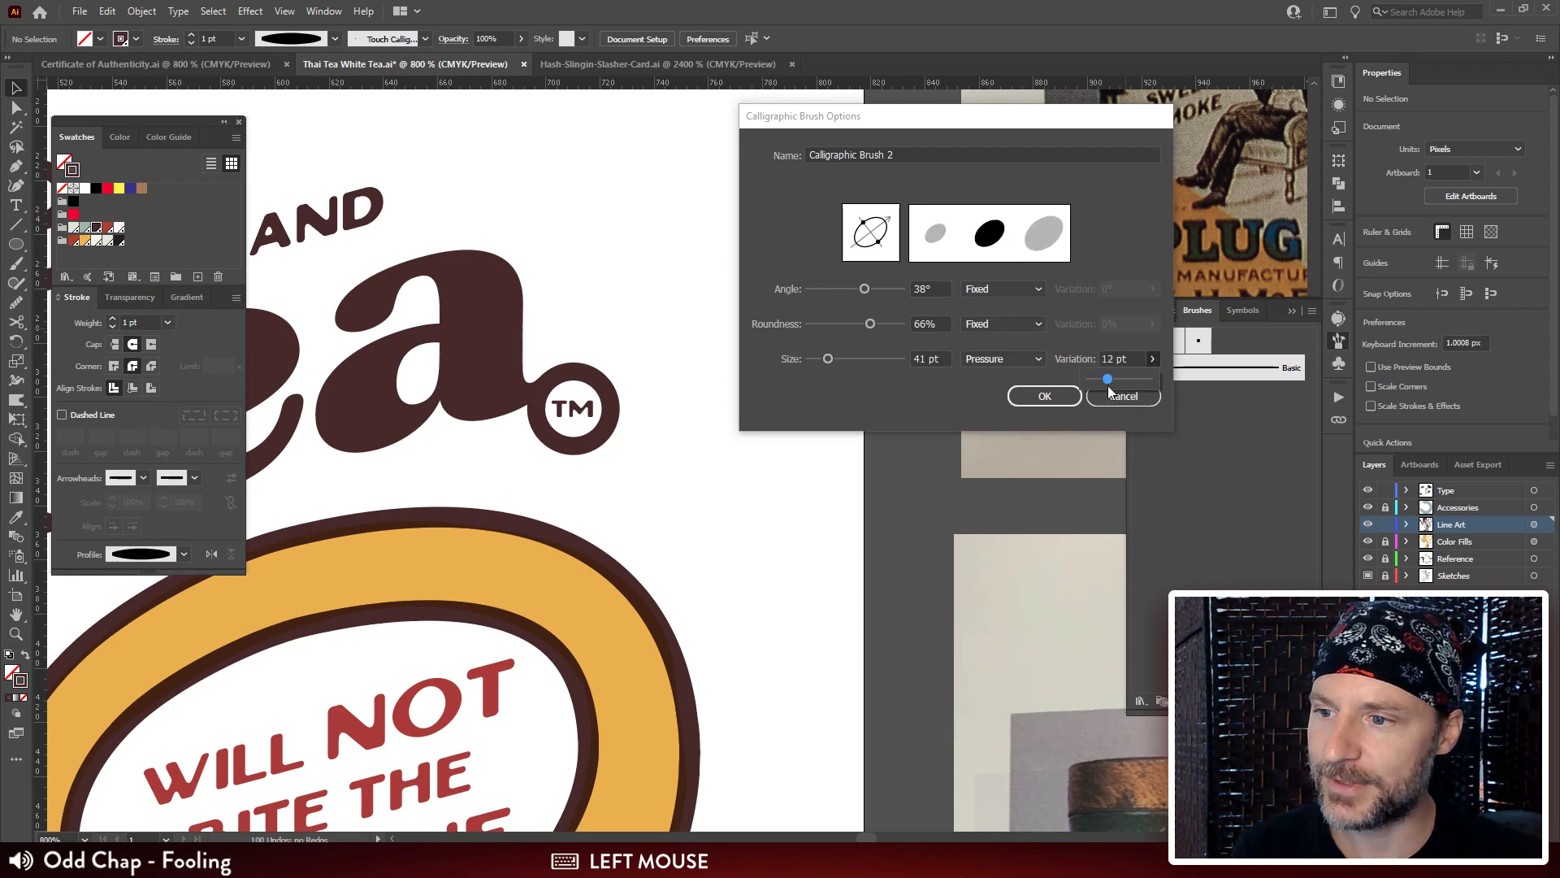
left_click(1043, 398)
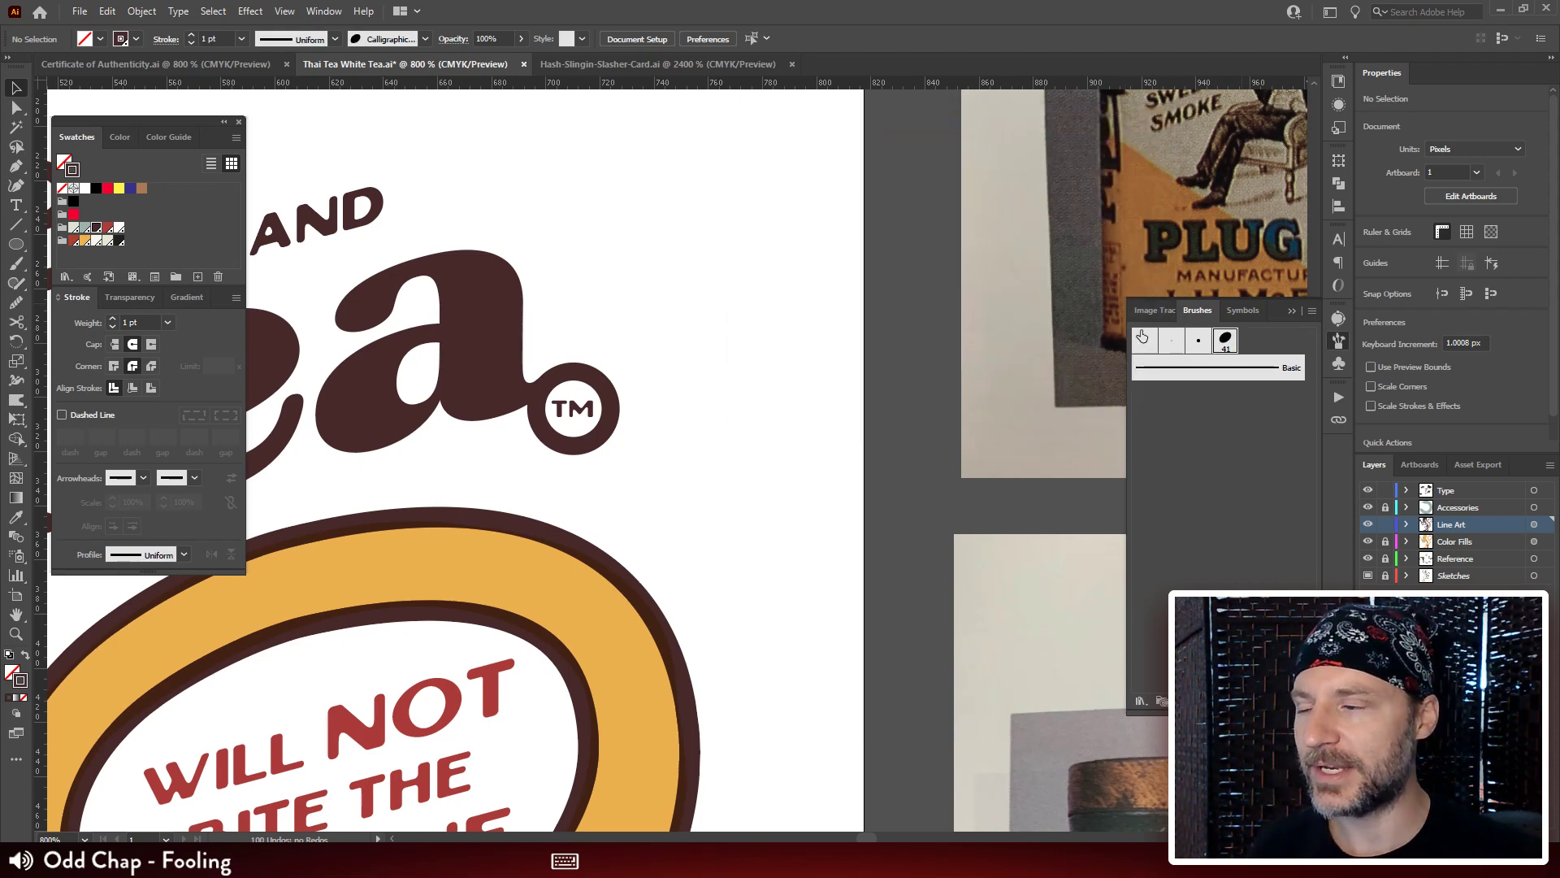
Paint a looping test stroke with the new 41 pt brush in the empty area around the Tea lettering.
key("b")
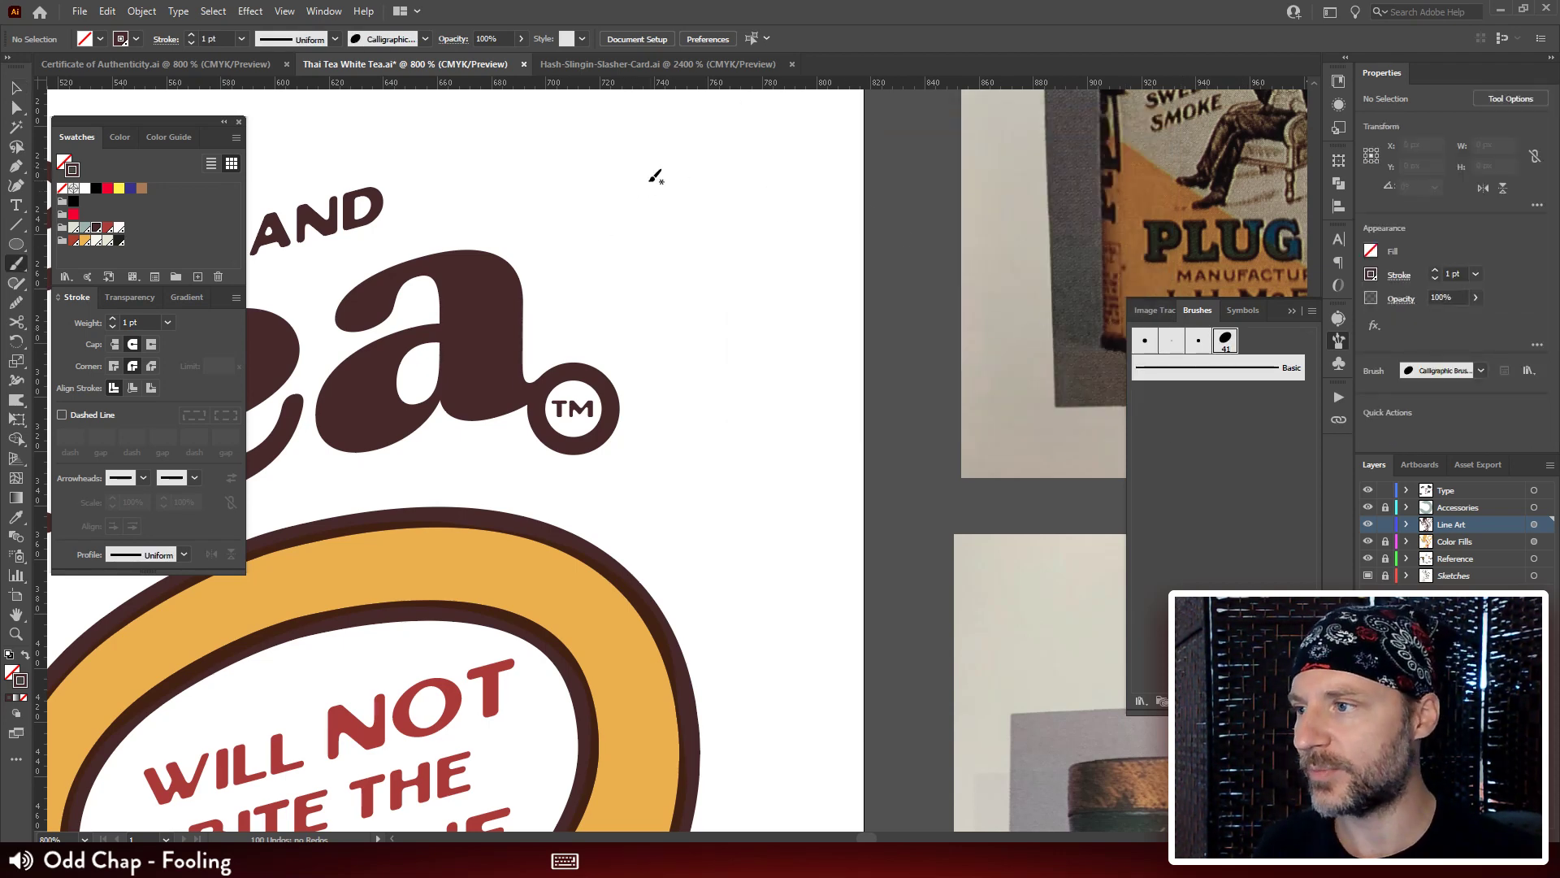
mouse_move(536, 183)
left_mouse_down()
mouse_move(655, 157)
mouse_move(741, 184)
mouse_move(733, 401)
mouse_move(778, 420)
mouse_move(878, 345)
mouse_move(896, 294)
mouse_move(876, 198)
mouse_move(846, 177)
mouse_move(875, 146)
mouse_move(790, 97)
mouse_move(474, 106)
mouse_move(415, 131)
mouse_move(293, 138)
left_mouse_up()
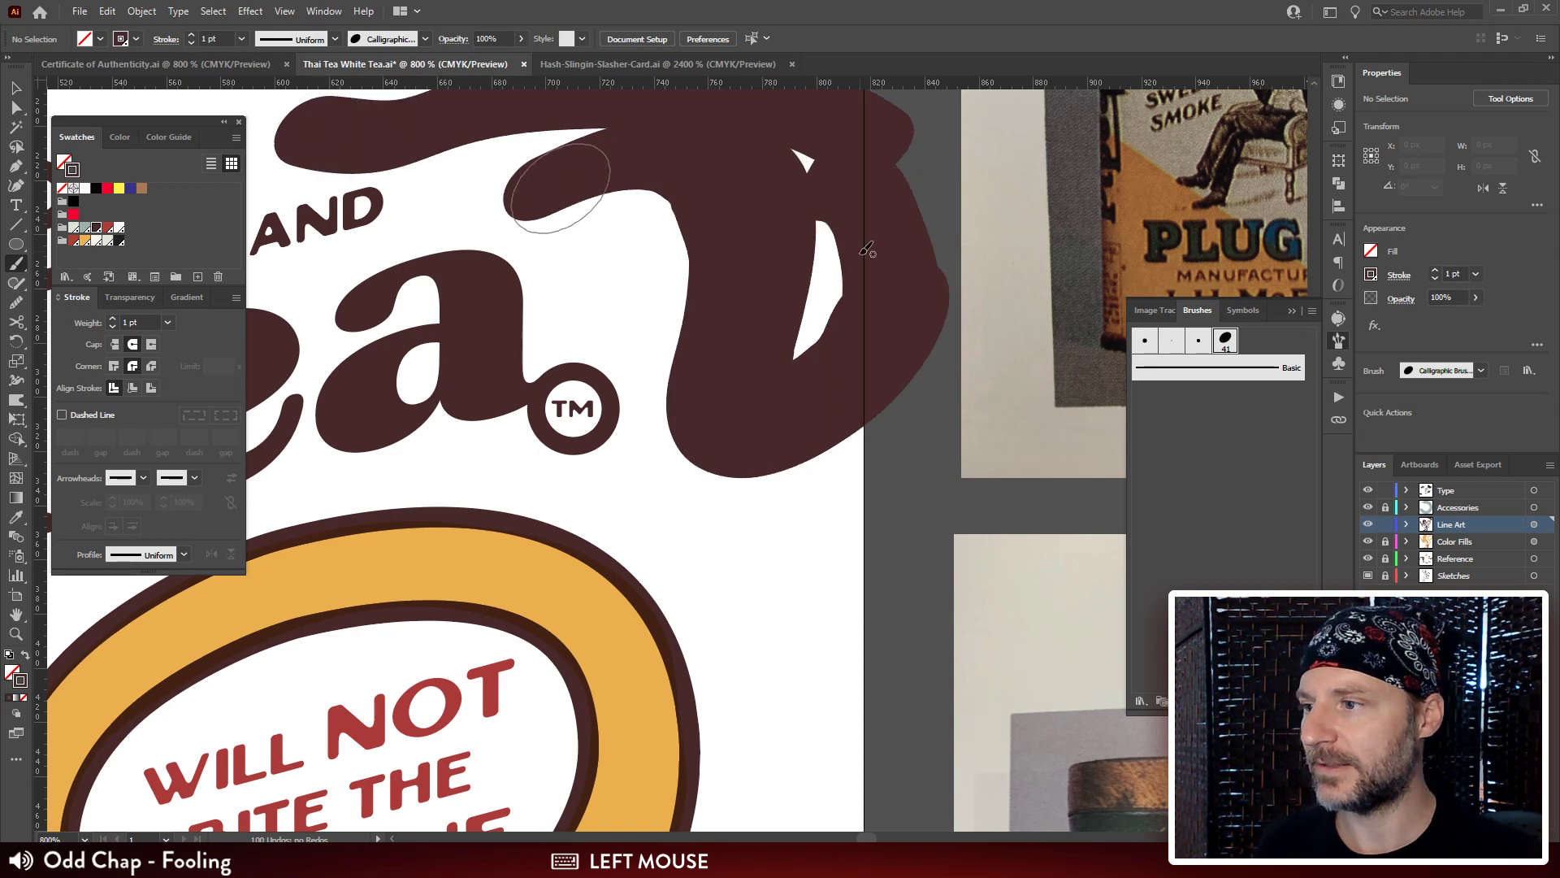
Delete the thick test stroke and remove the 41 pt calligraphic brush from the document's brushes.
key("v")
left_click(801, 317)
key("Delete")
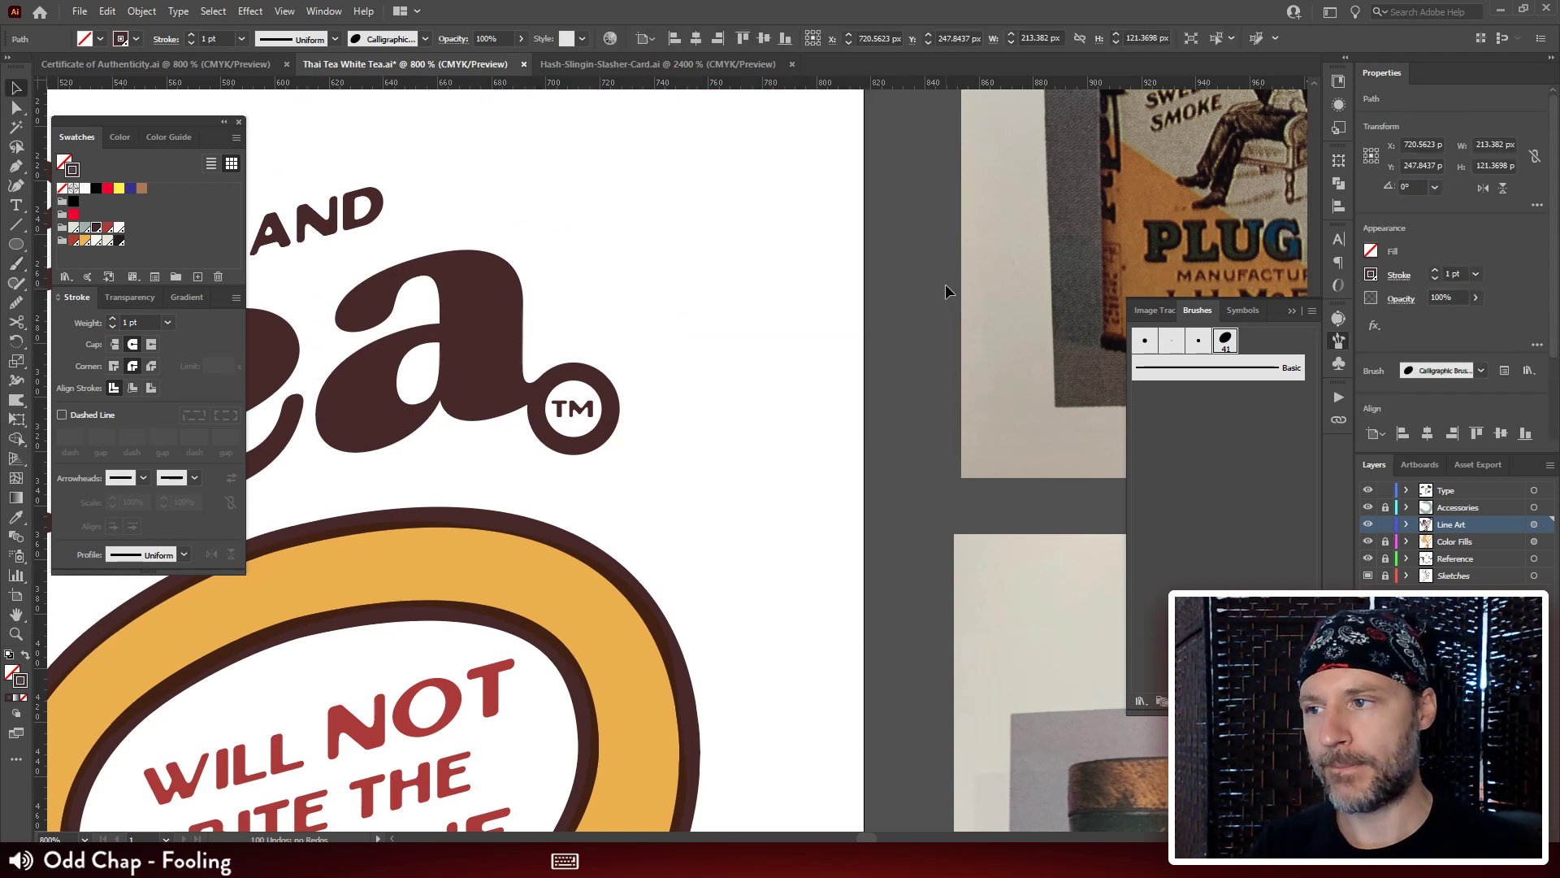
left_click(1299, 700)
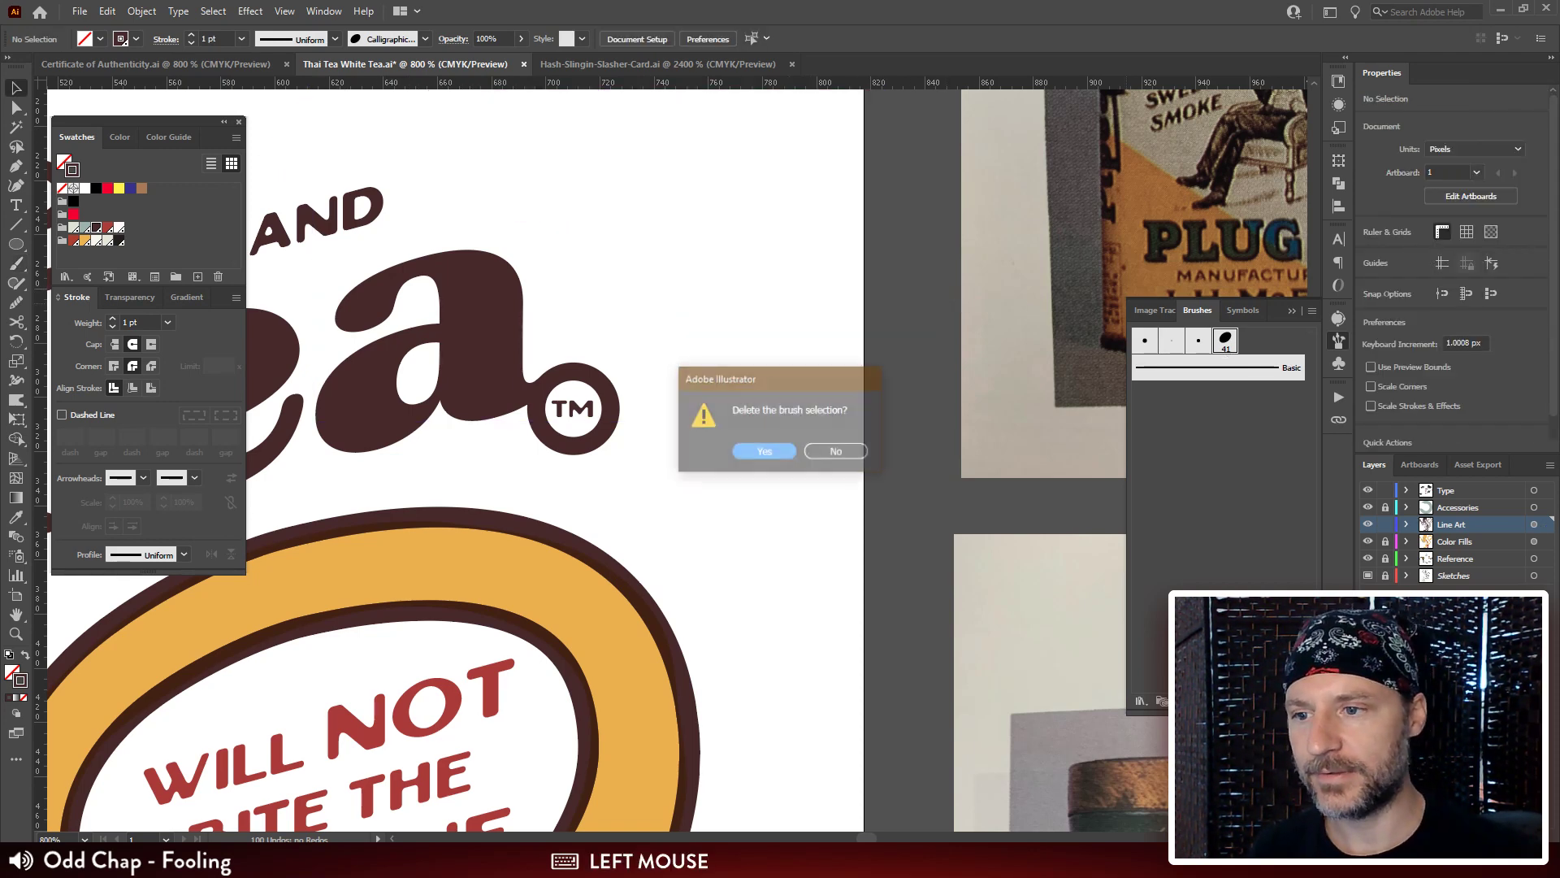
left_click(760, 455)
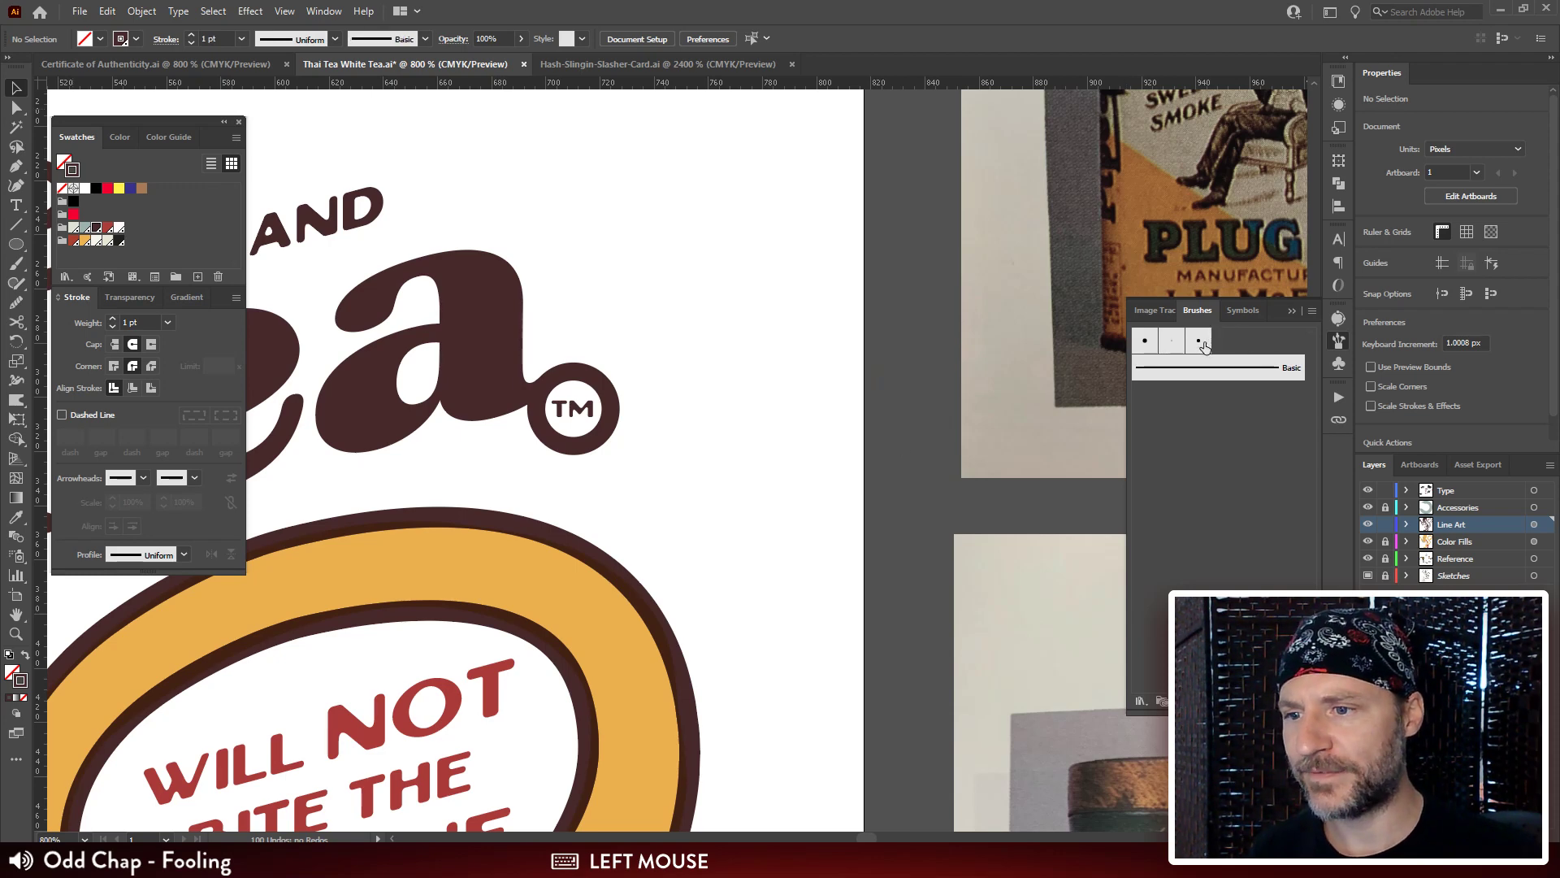
Choose the third calligraphic brush and paint a wavy test stroke above the TM mark.
left_click(1200, 342)
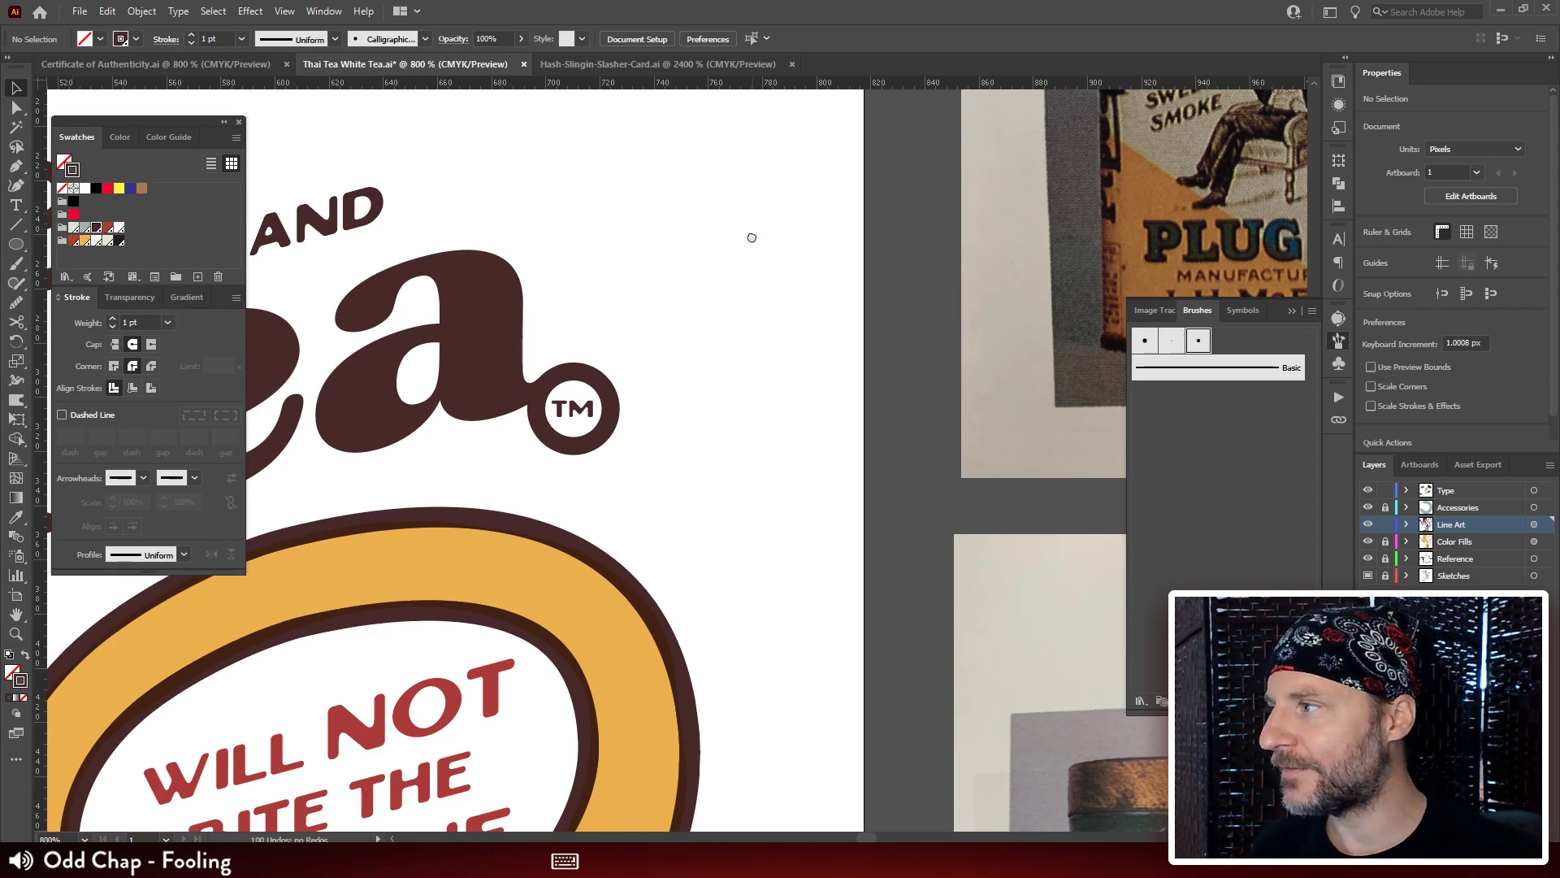
left_click_drag(705, 160, 682, 234)
key("b")
mouse_move(512, 198)
left_mouse_down()
mouse_move(545, 193)
mouse_move(698, 390)
mouse_move(769, 280)
mouse_move(752, 148)
left_mouse_up()
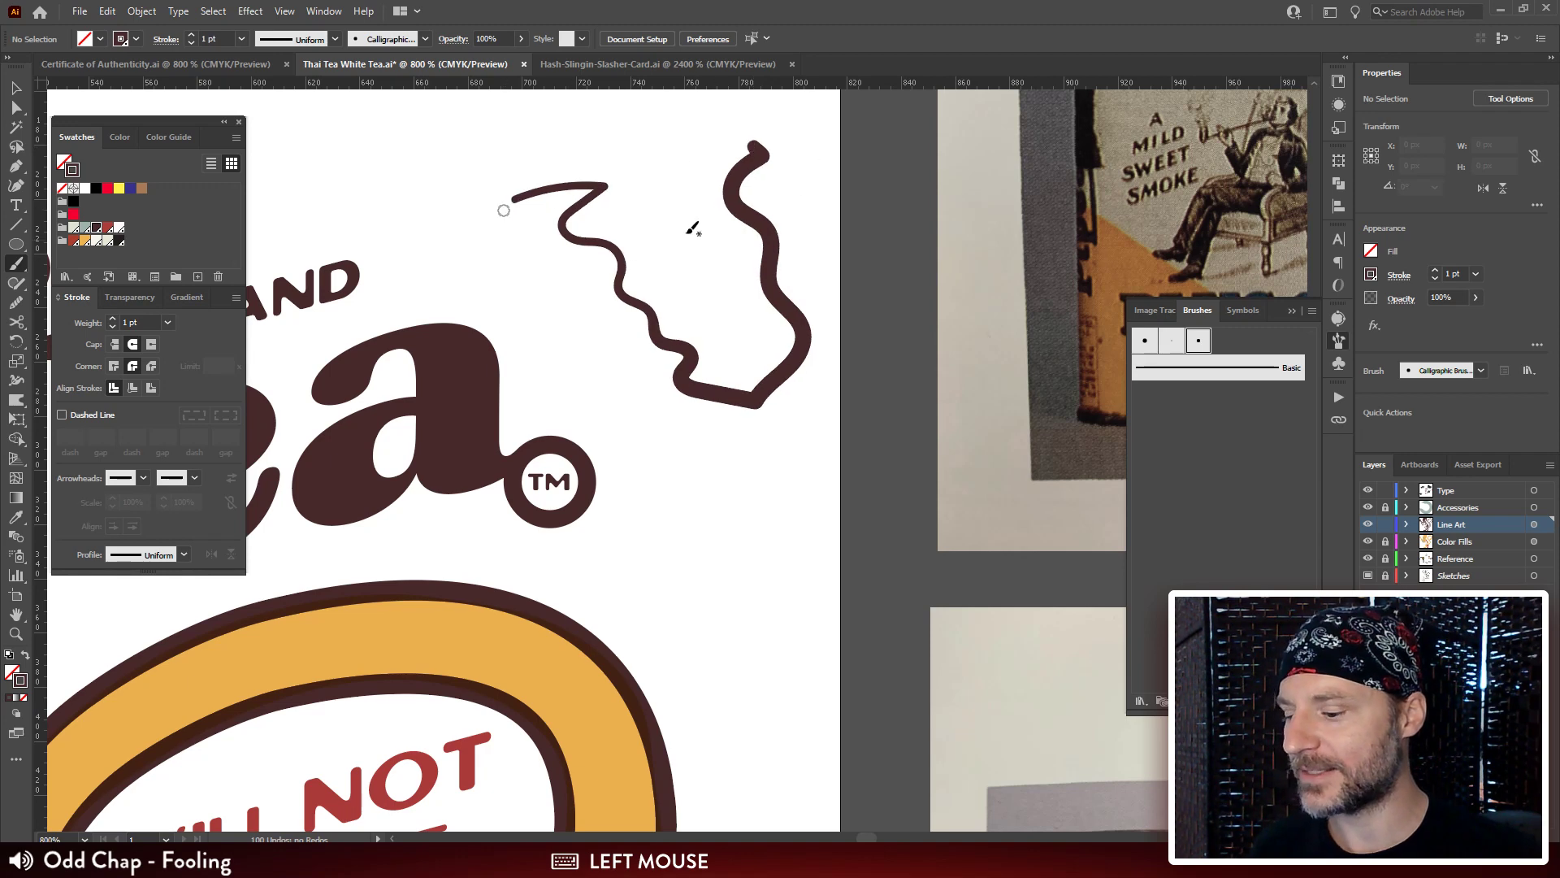
Delete the wavy test stroke above the TM mark.
key("v")
left_click(721, 345)
key("Delete")
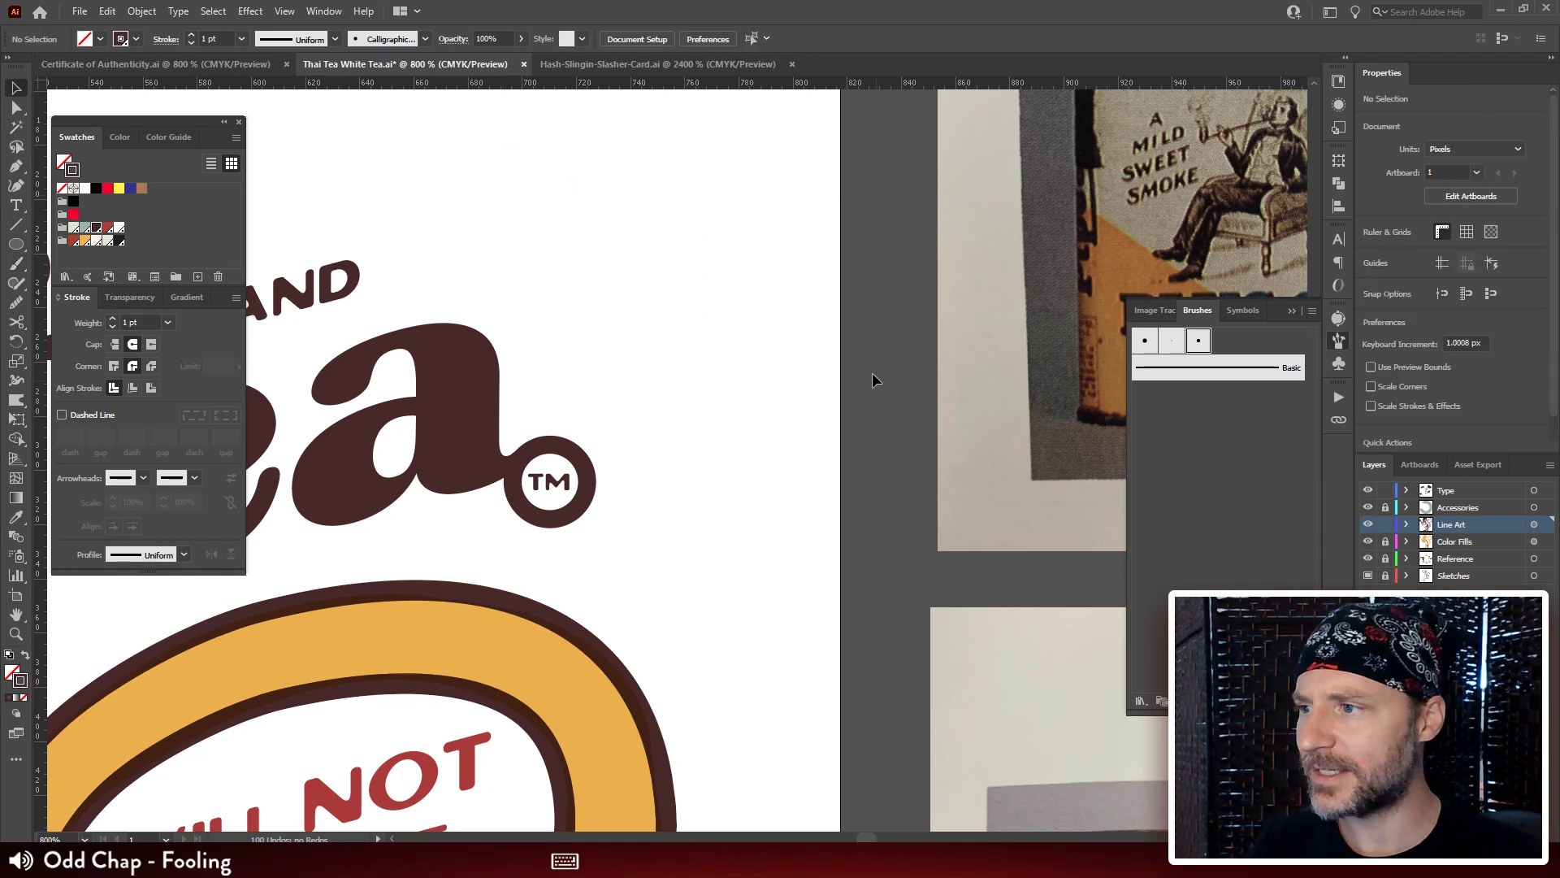
left_click(764, 239)
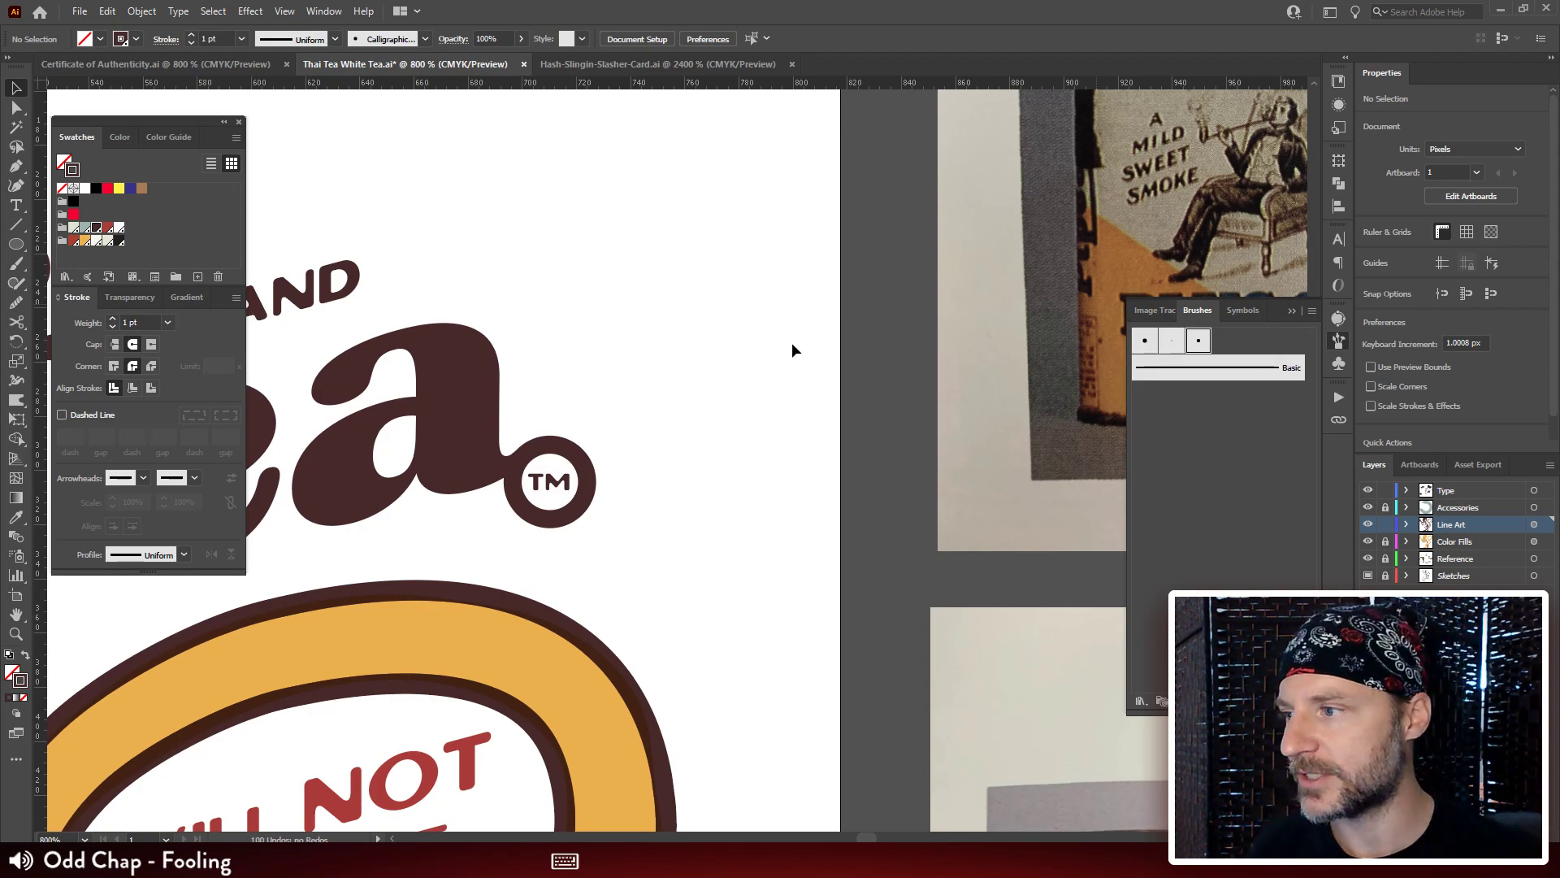
Select the jagged cheek line below the tiger's eye beside the striped ear, and inspect its corner and inner-end anchors.
left_click_drag(693, 661, 874, 390)
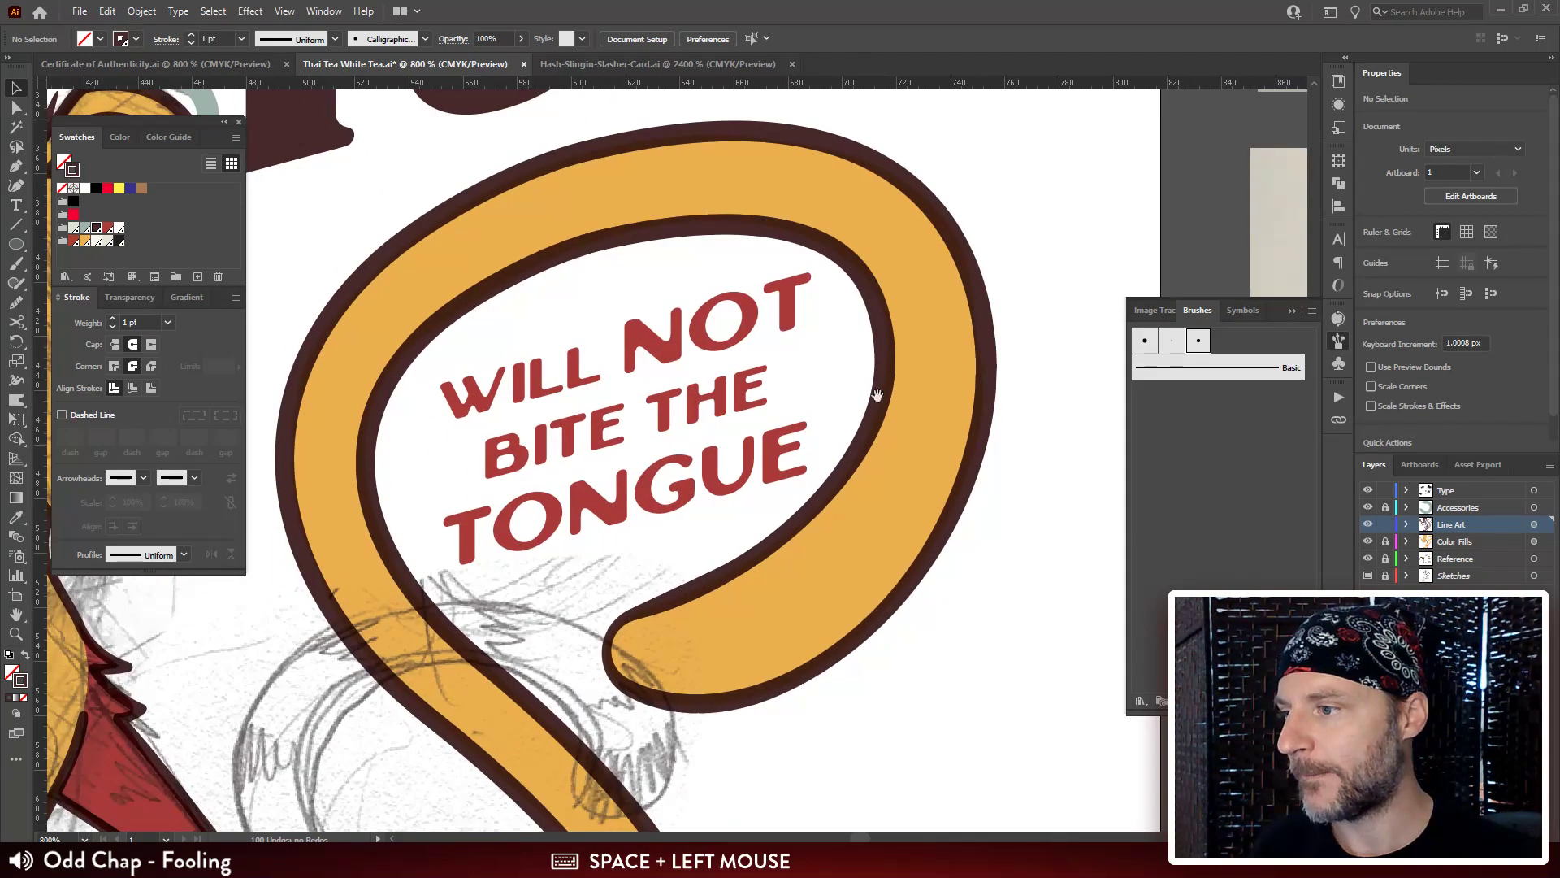
left_click_drag(471, 390, 876, 380)
left_click_drag(820, 338, 851, 387)
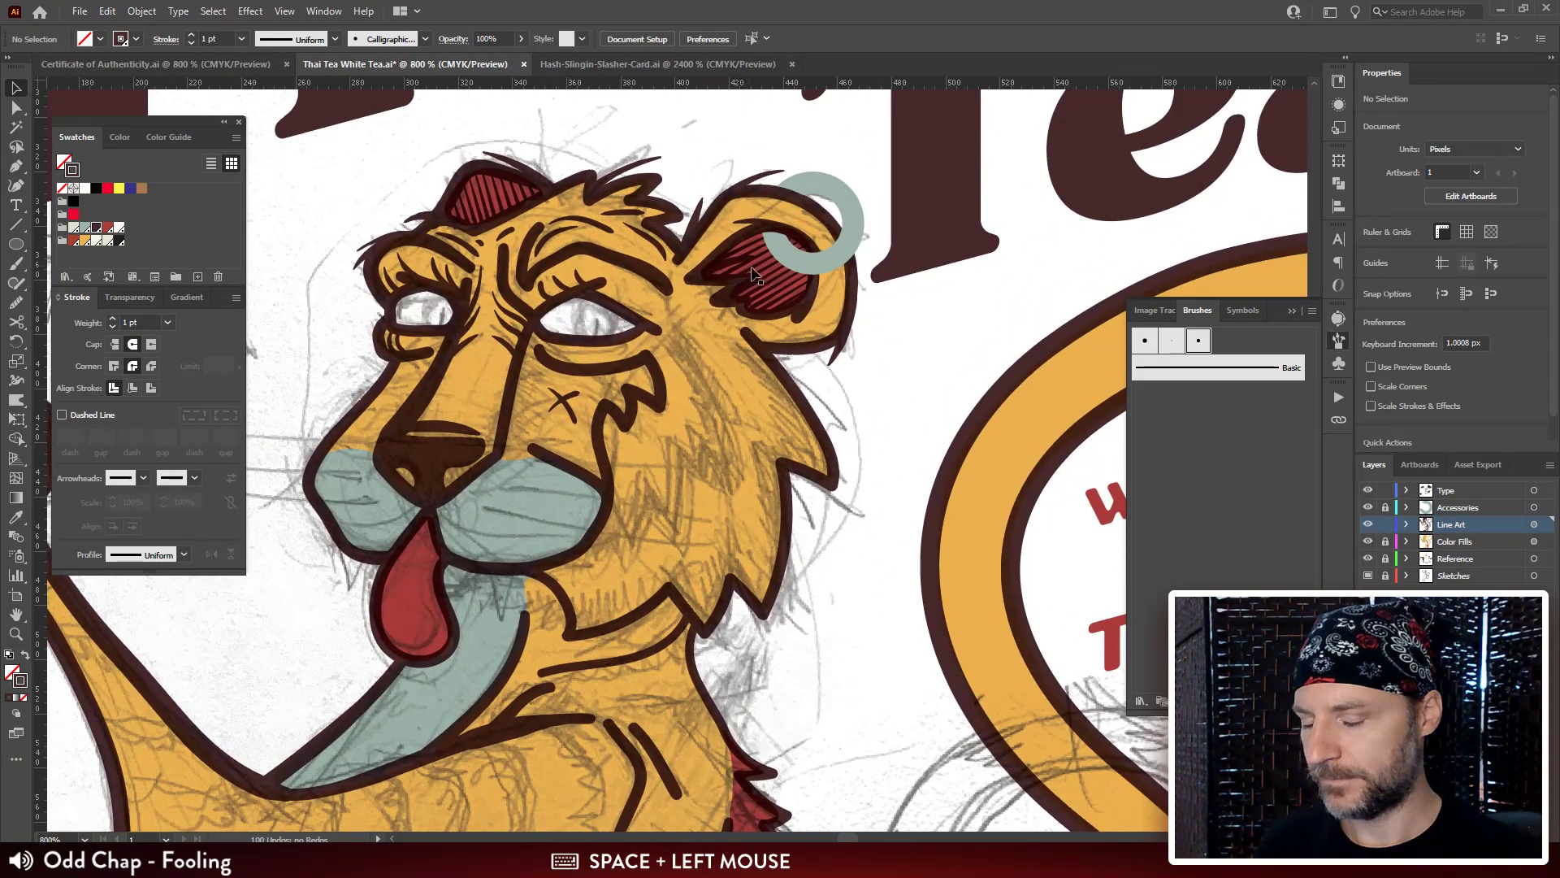
key("b")
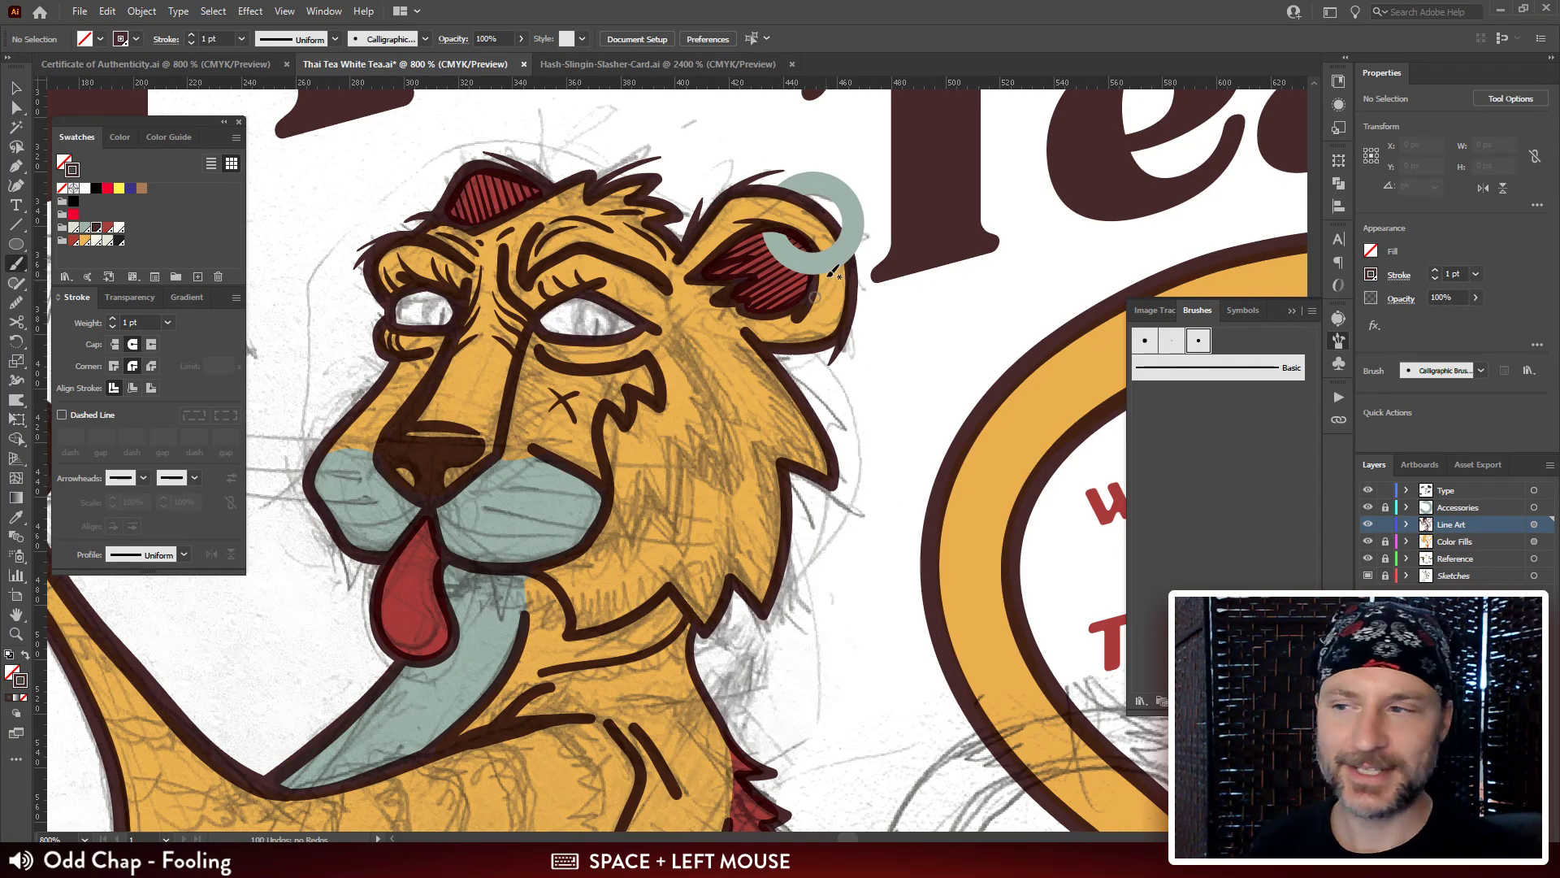
key("ctrl+plus")
key("ctrl+plus")
left_click_drag(569, 258, 774, 424)
key("a")
left_click(810, 404)
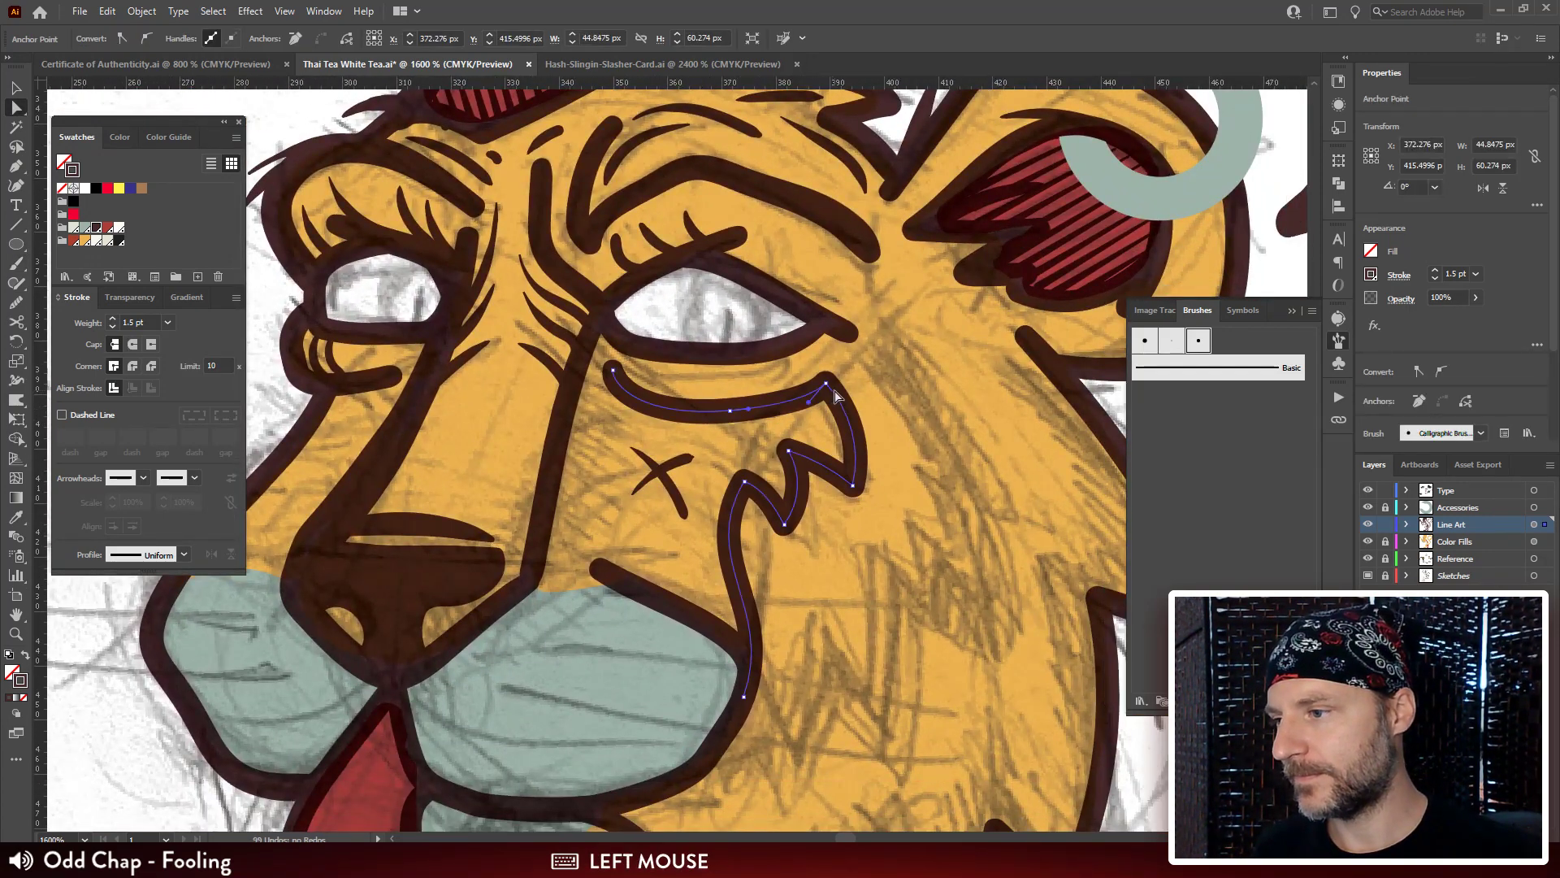
left_click_drag(810, 404, 795, 400)
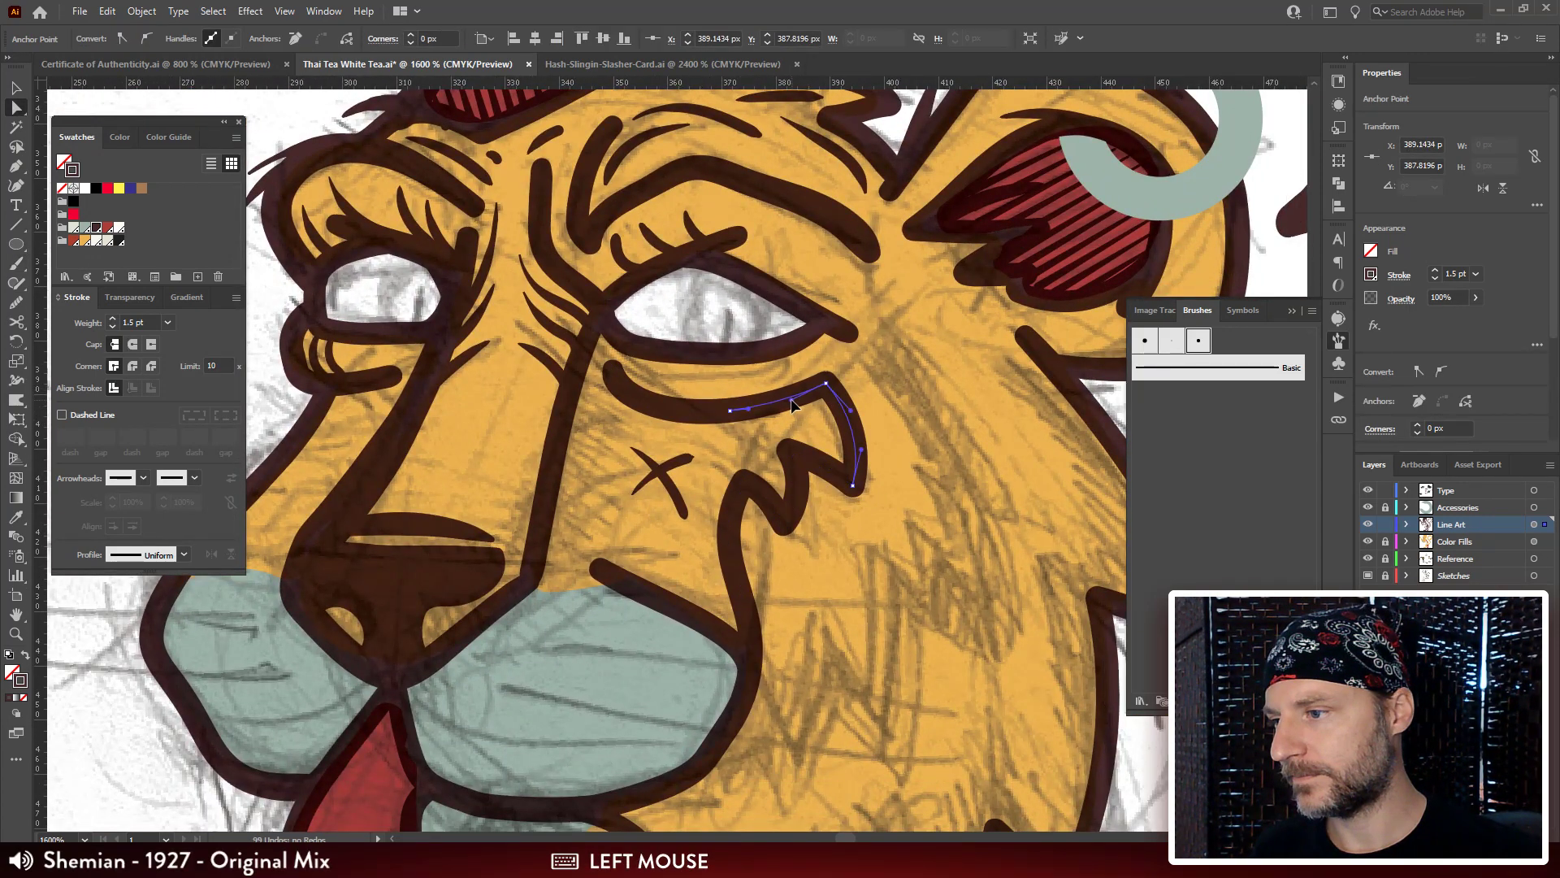
left_click_drag(624, 377, 637, 399)
left_click(638, 397)
Apply the Basic brush to the jagged cheek line with a 4 pt stroke and the double-bulge width profile.
left_click_drag(894, 390, 833, 366)
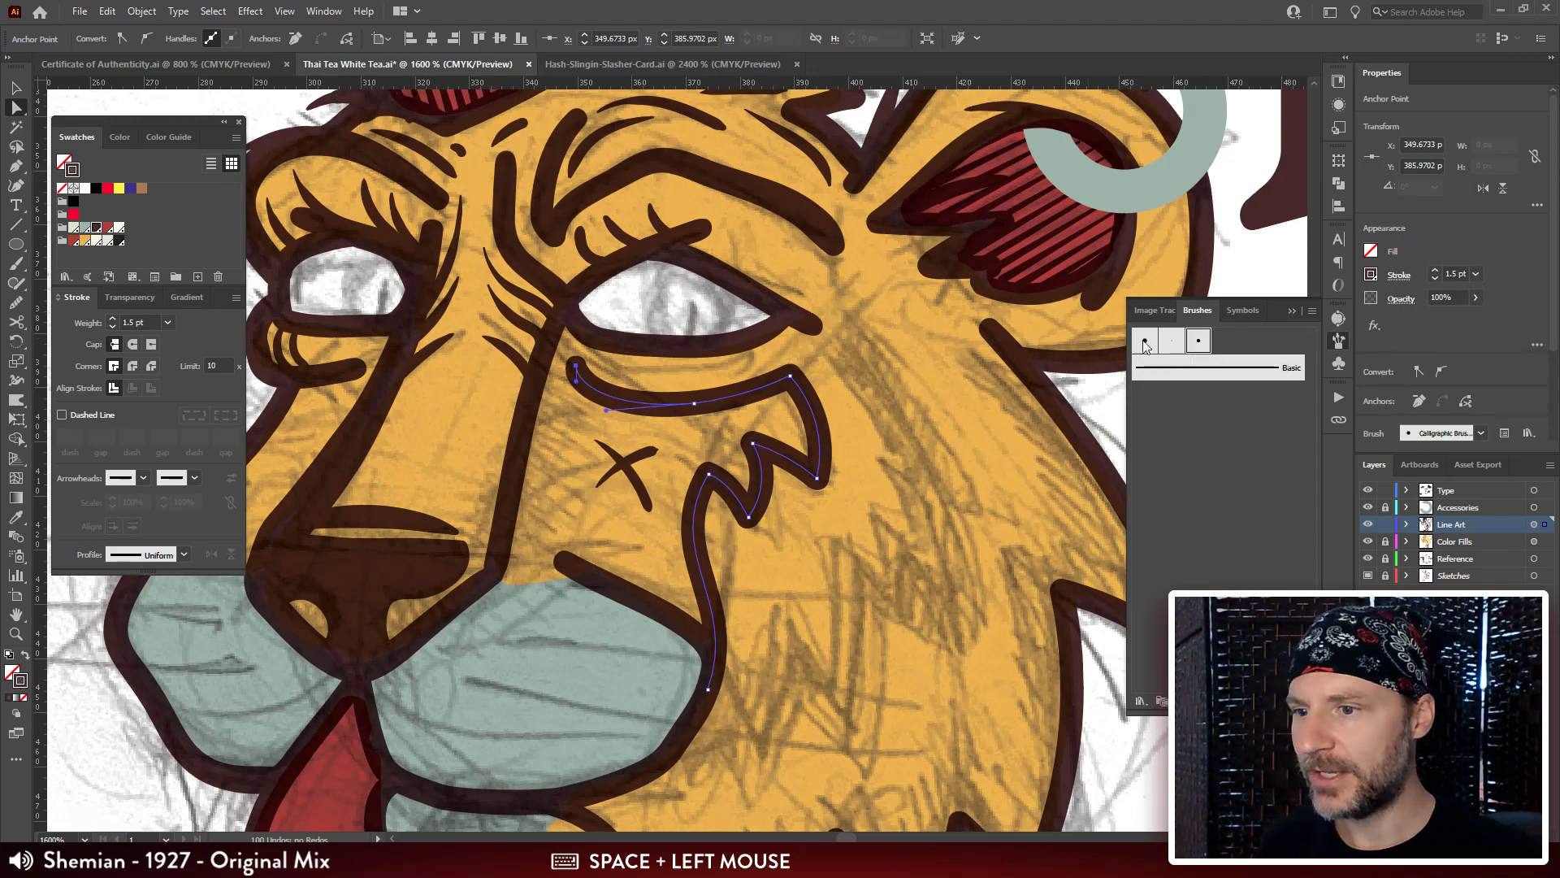
left_click(1198, 369)
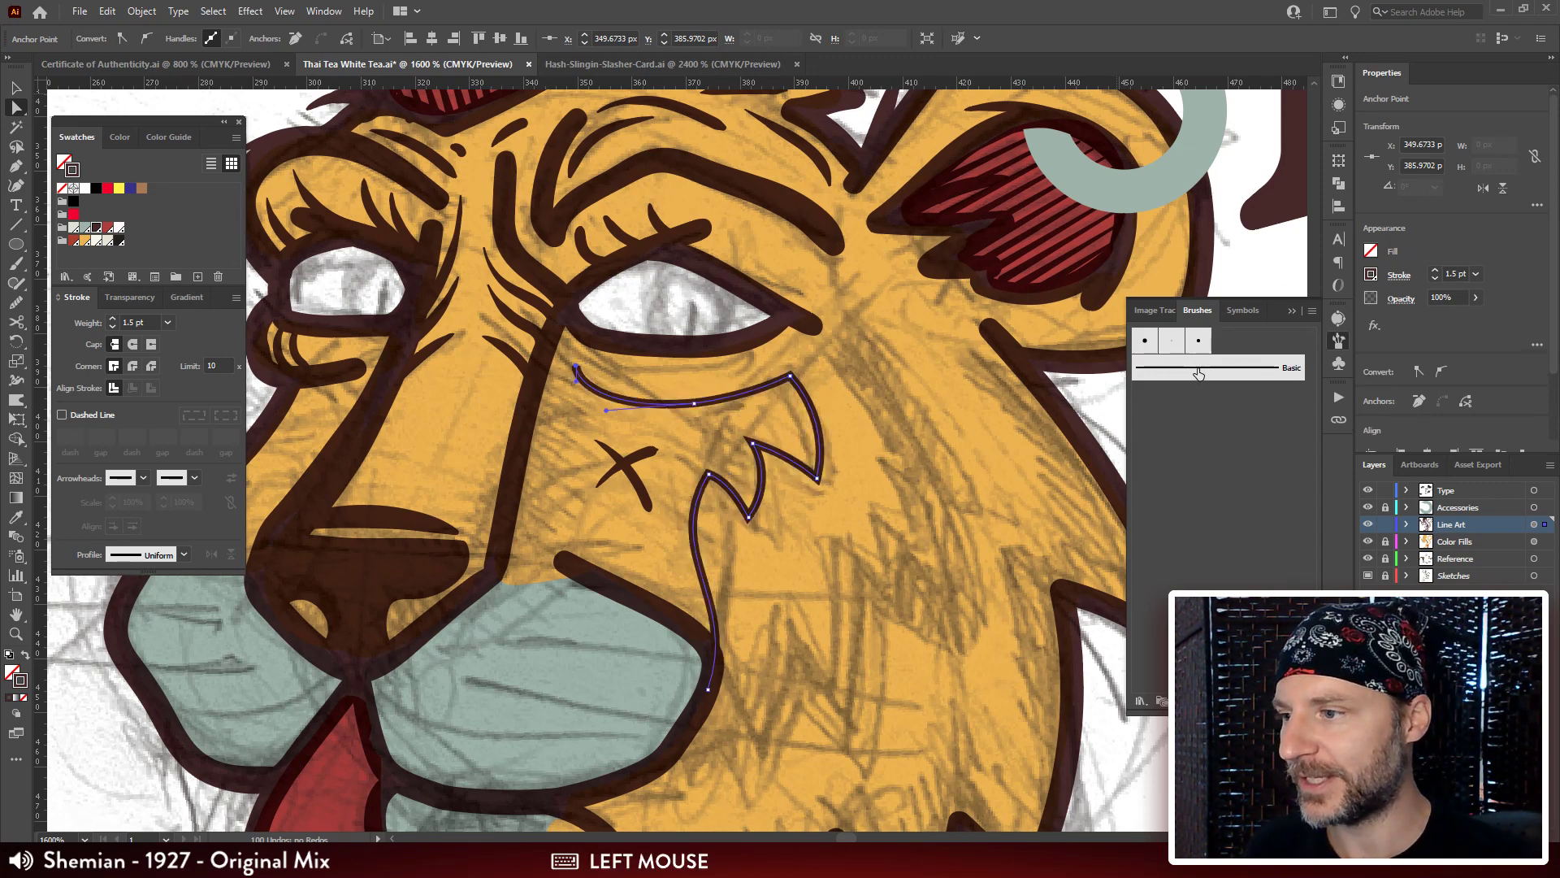
left_click(148, 321)
type("4")
key("Return")
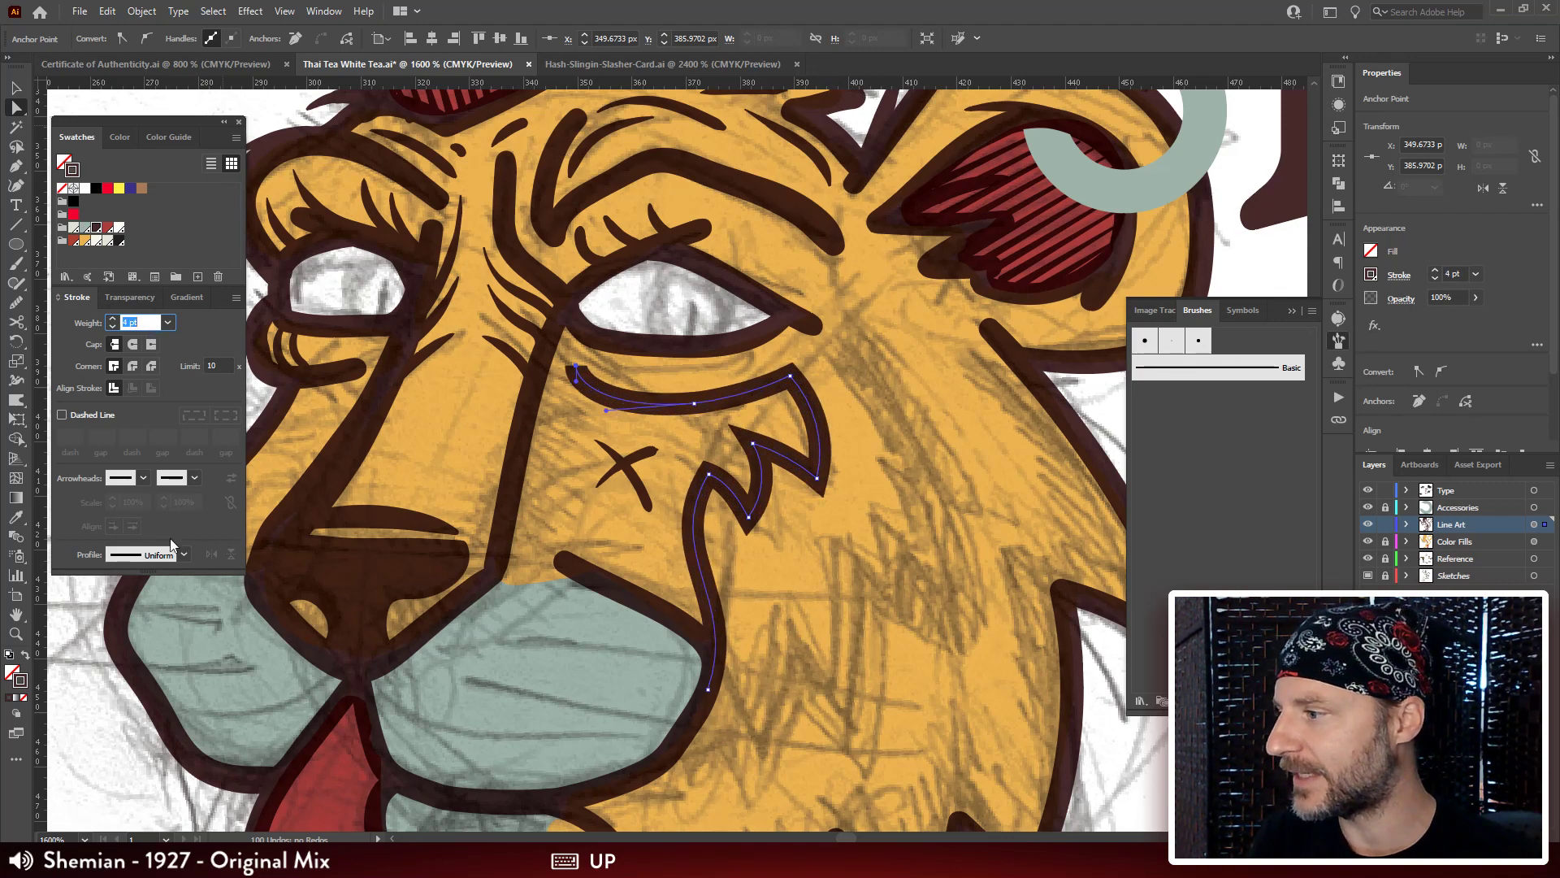
left_click(173, 554)
left_click(172, 630)
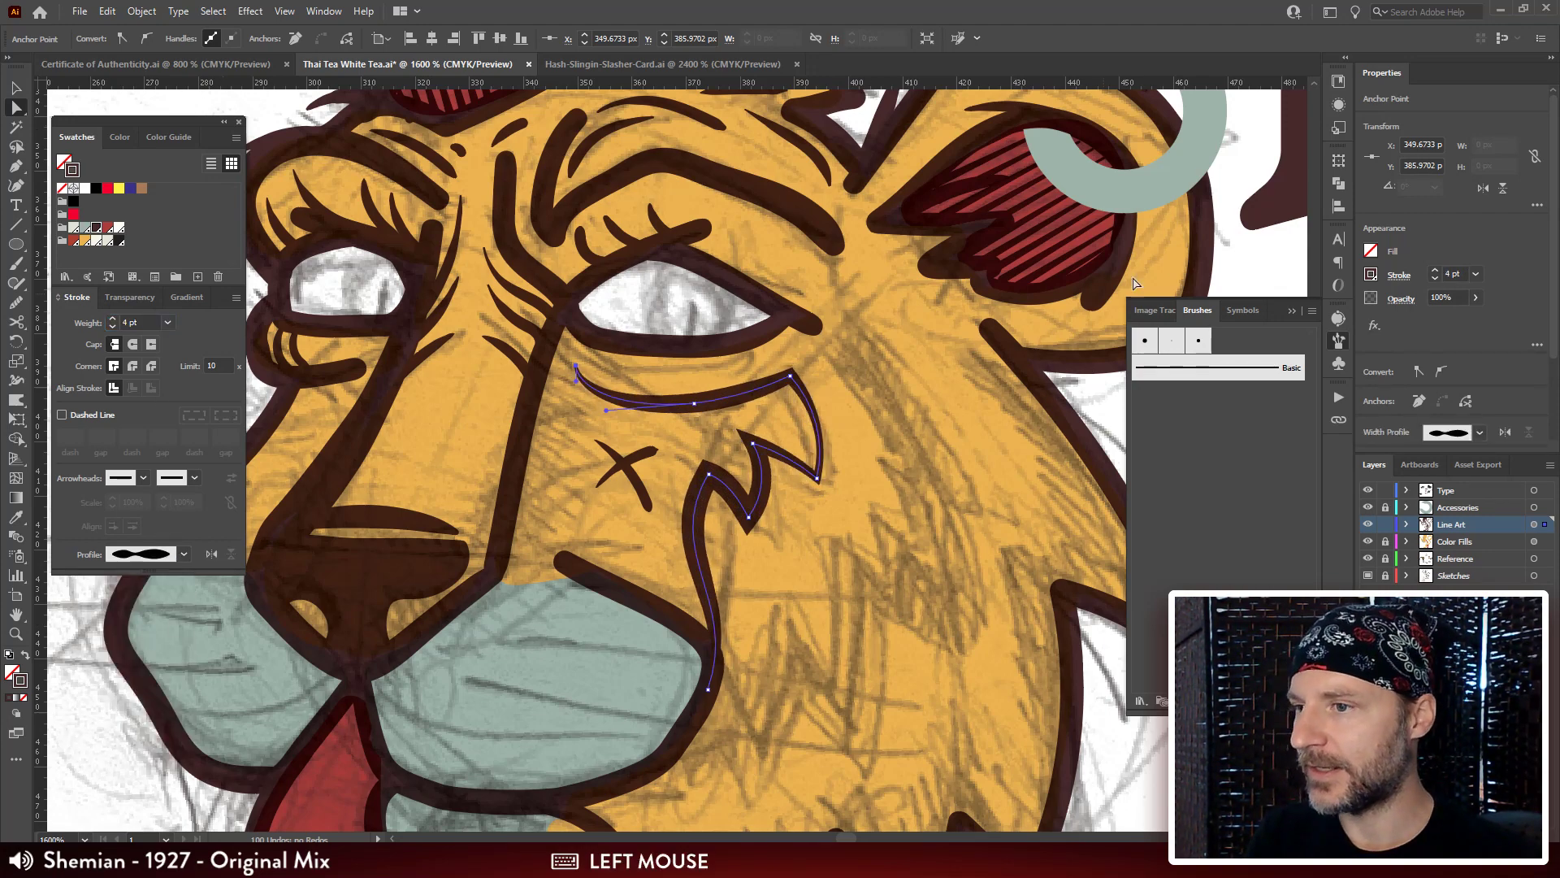
Round the upper outer corner of the jagged cheek line to a radius of about 2.47 px.
left_click(692, 406)
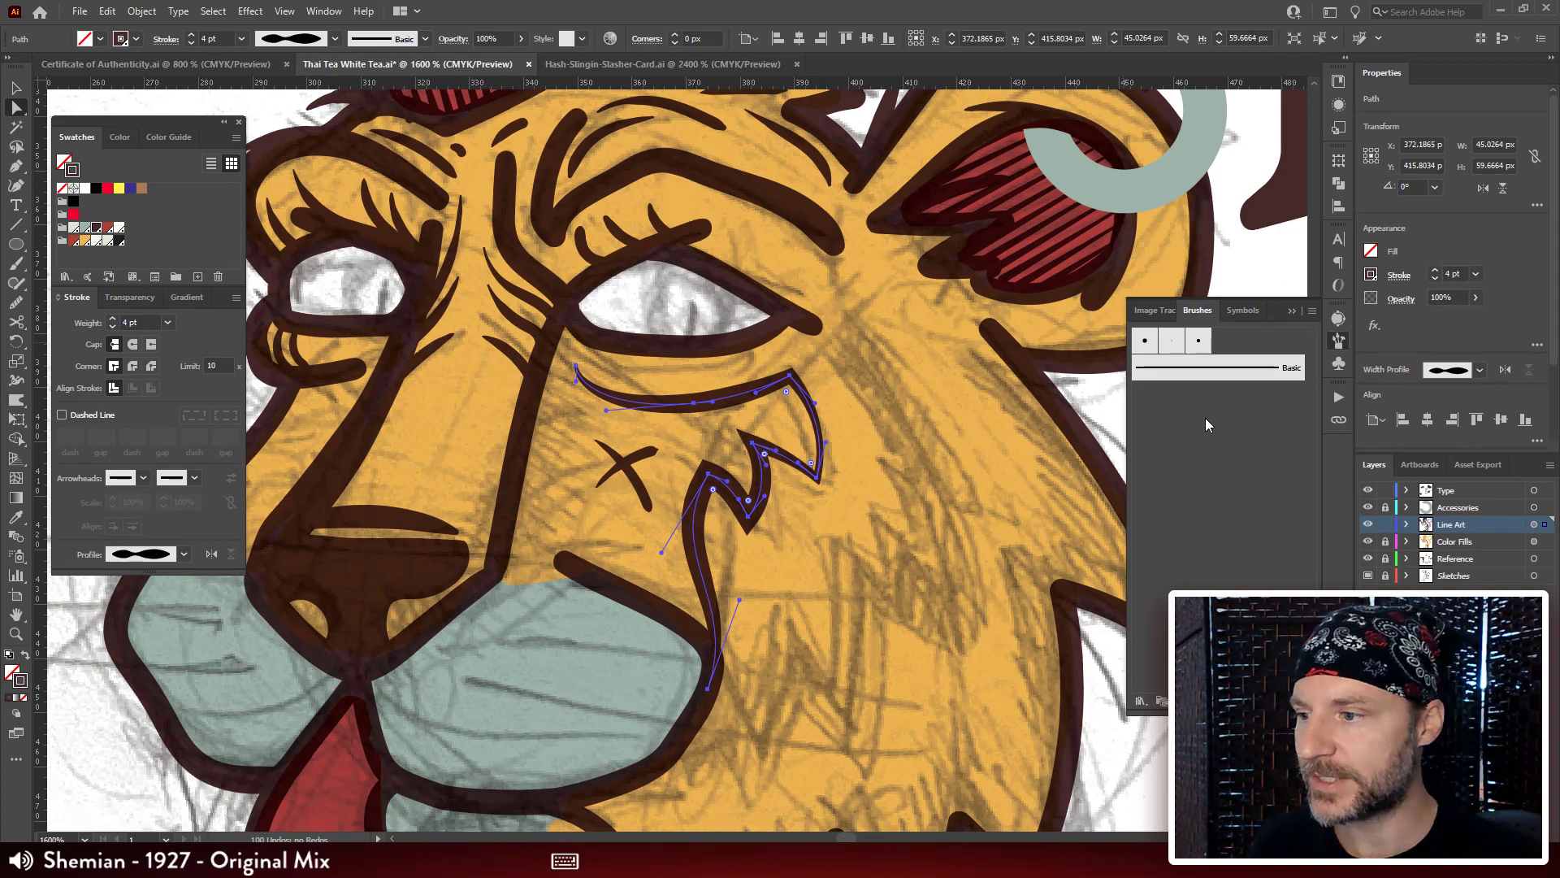
left_click(1263, 262)
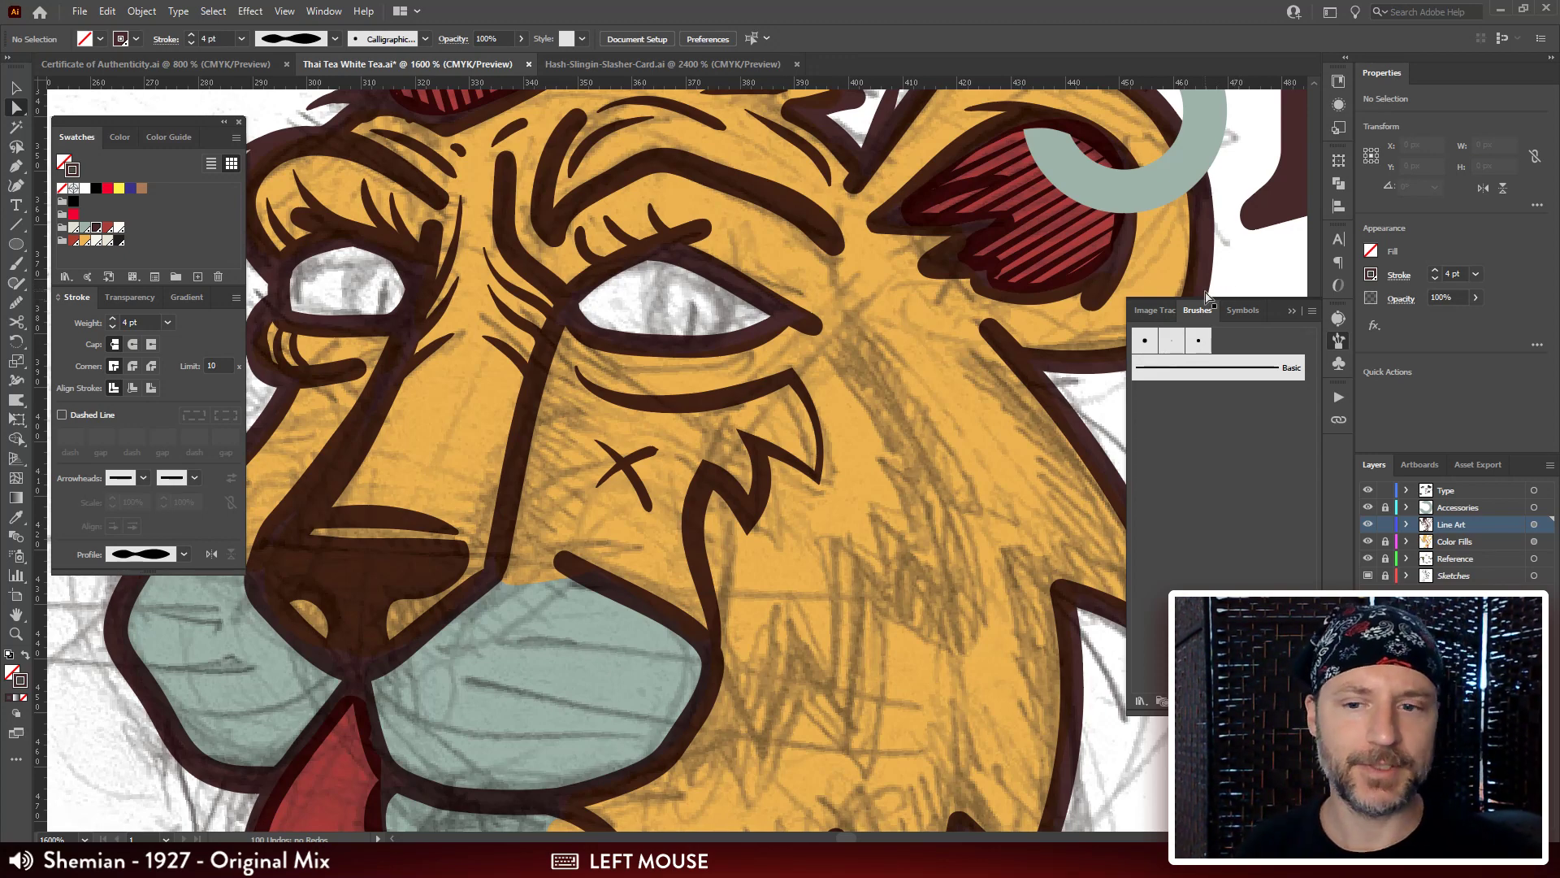
left_click(726, 407)
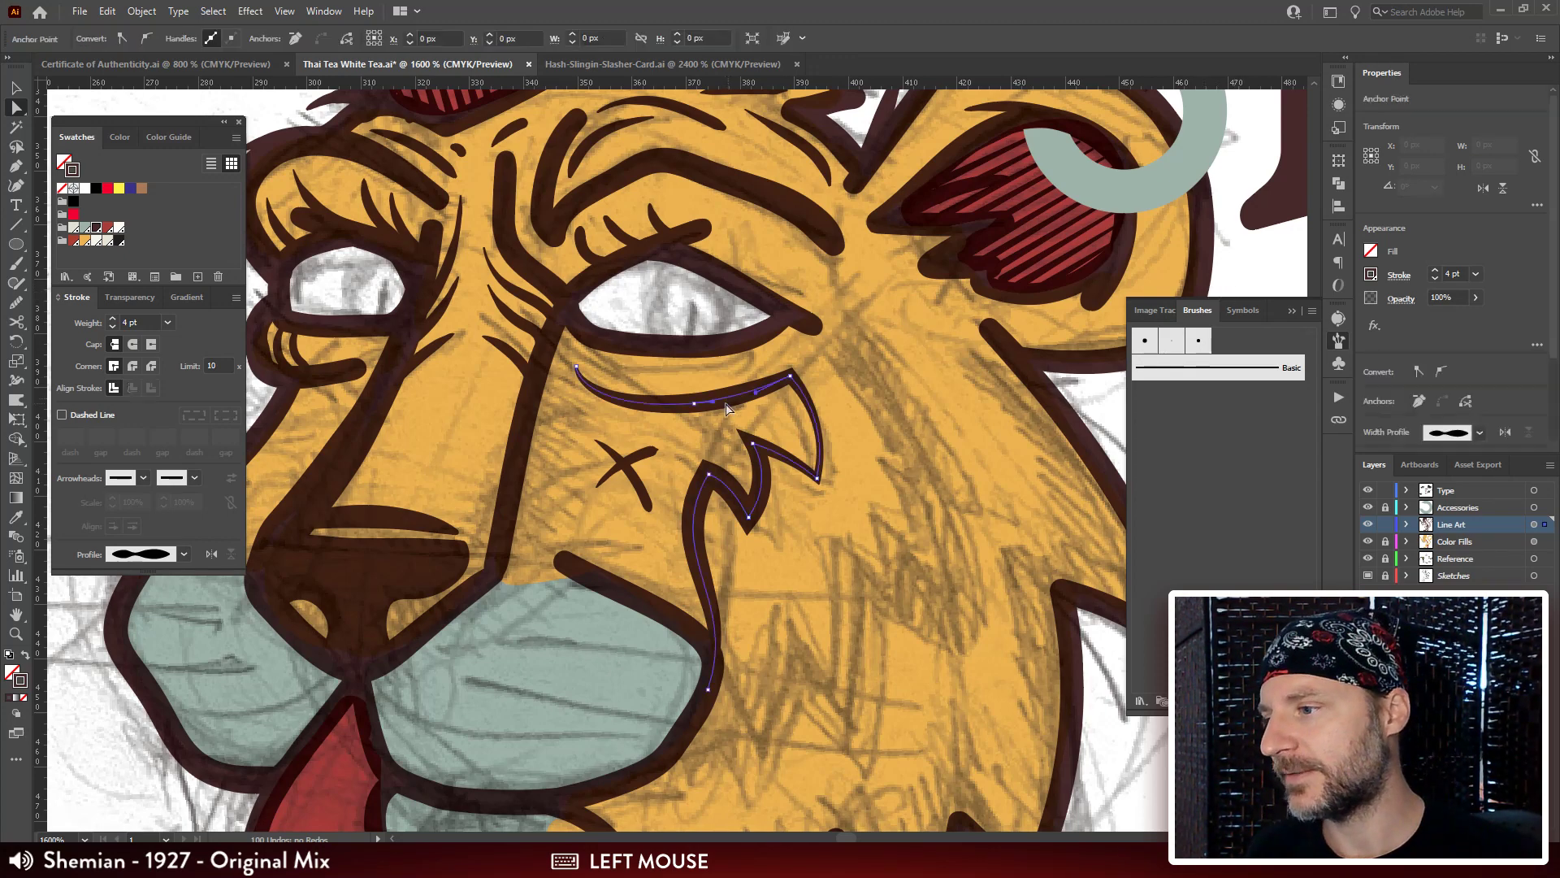
mouse_move(827, 400)
left_mouse_down()
mouse_move(861, 427)
mouse_move(821, 420)
left_mouse_up()
left_click(826, 404)
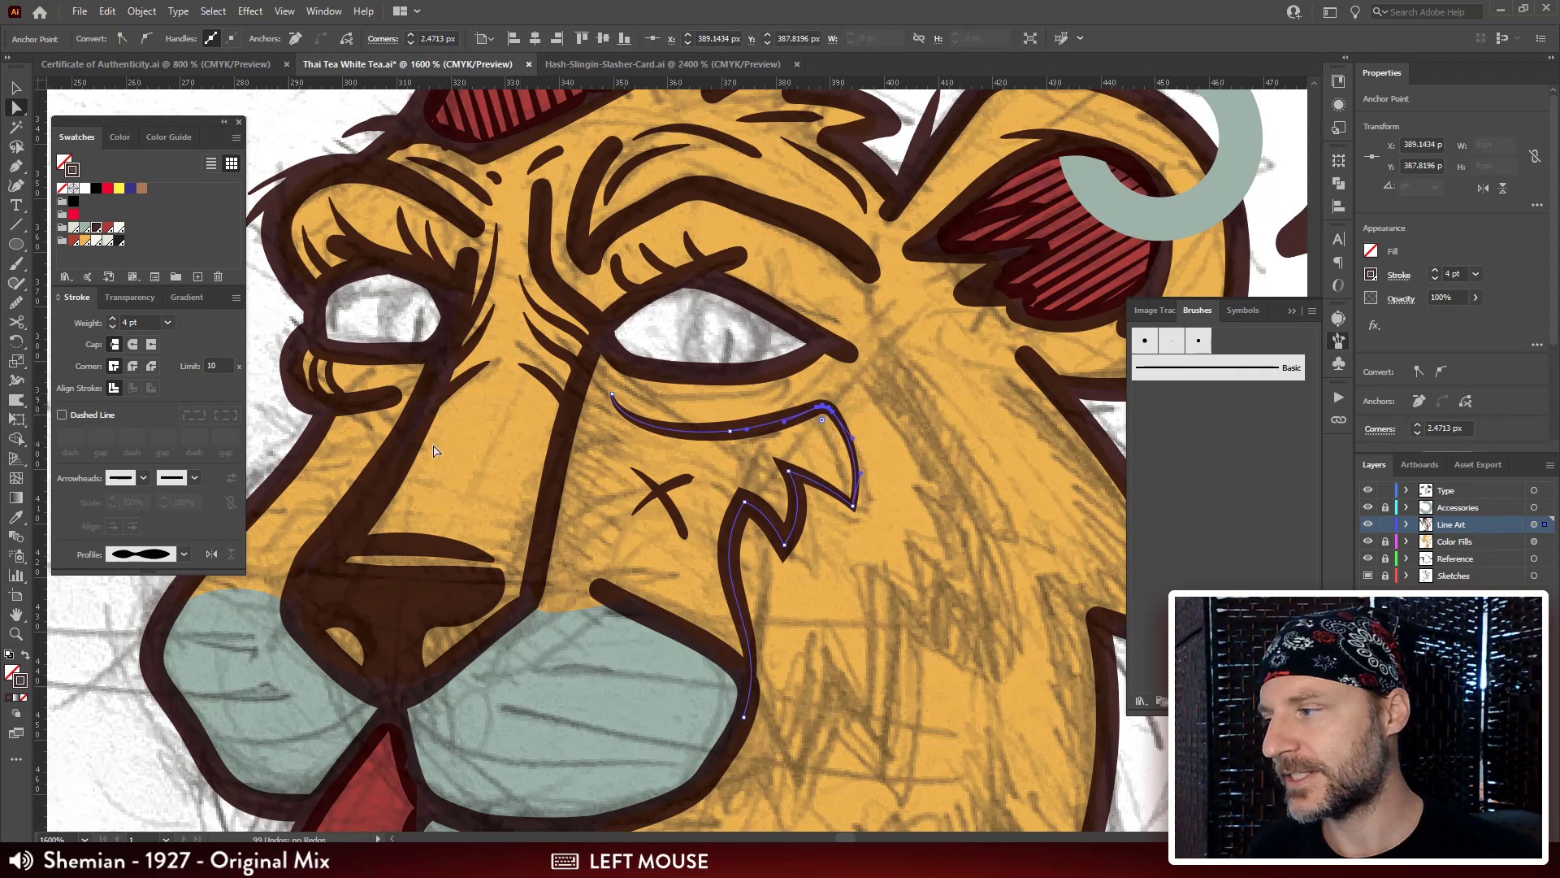
Set the jagged cheek line's stroke weight to 1.5 pt and deselect it.
left_click(134, 322)
type("1.5")
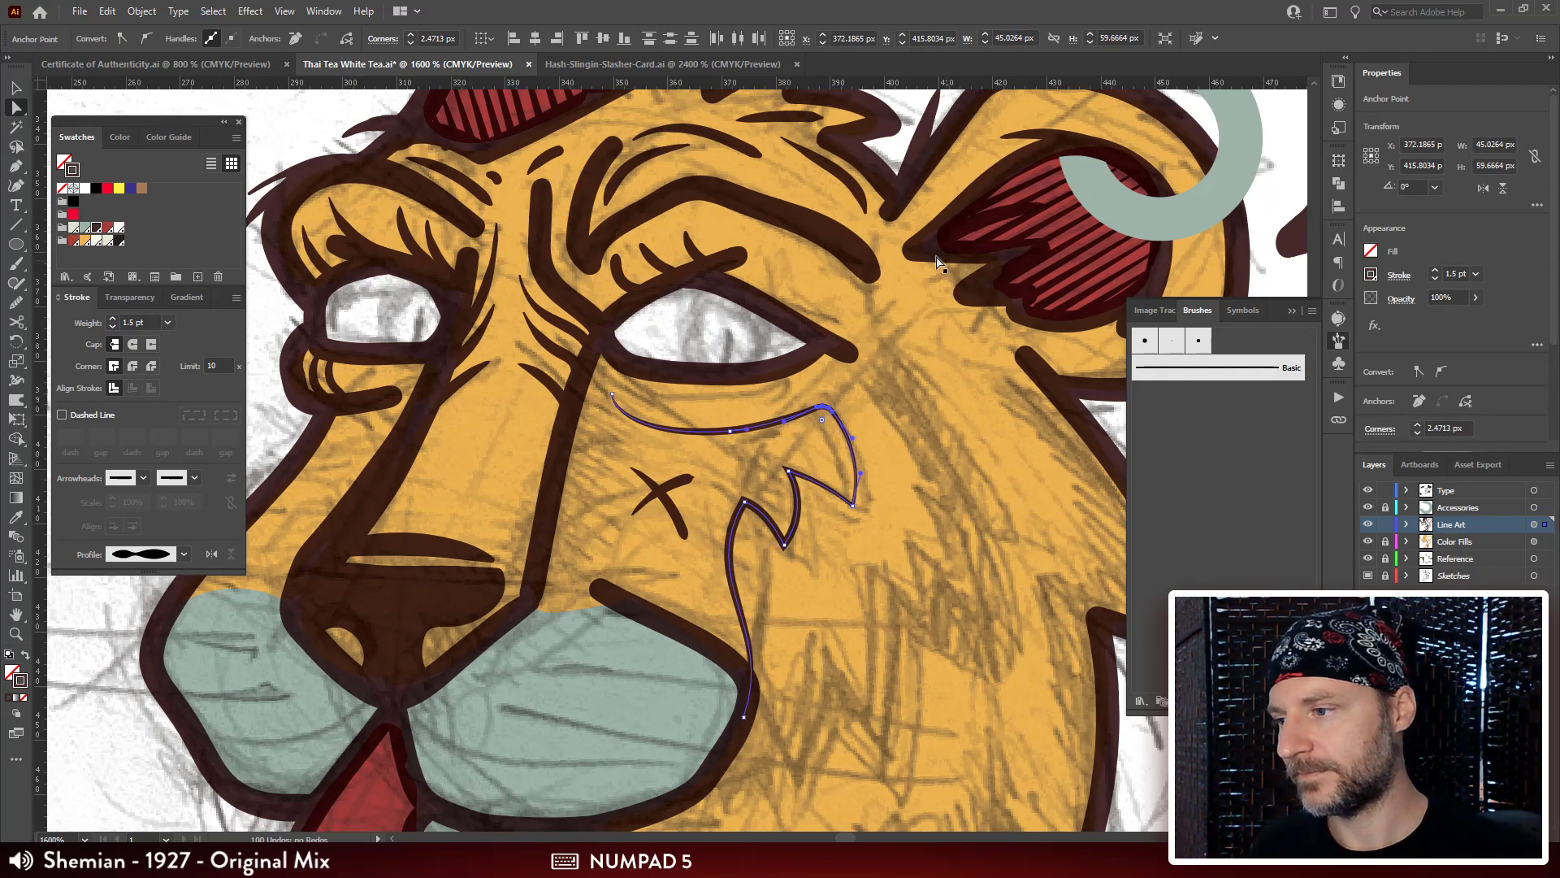
left_click(1109, 325)
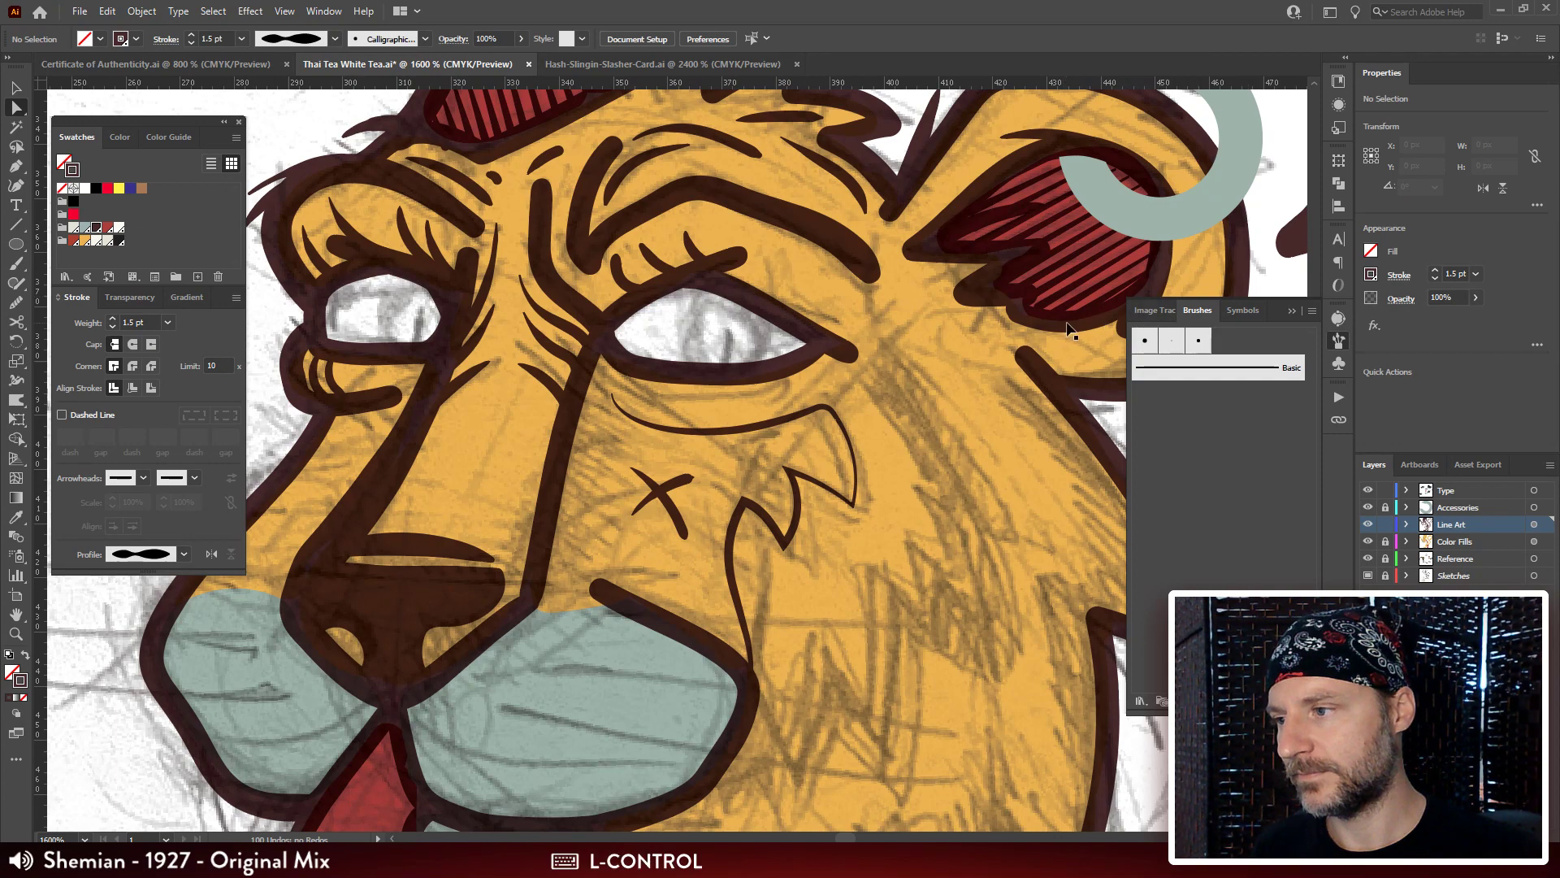
Undo the brush, stroke weight, width profile and corner changes on the jagged cheek line.
key("ctrl+z")
key("ctrl+z")
key("ctrl+z")
key("ctrl+z")
key("ctrl+z")
key("ctrl+z")
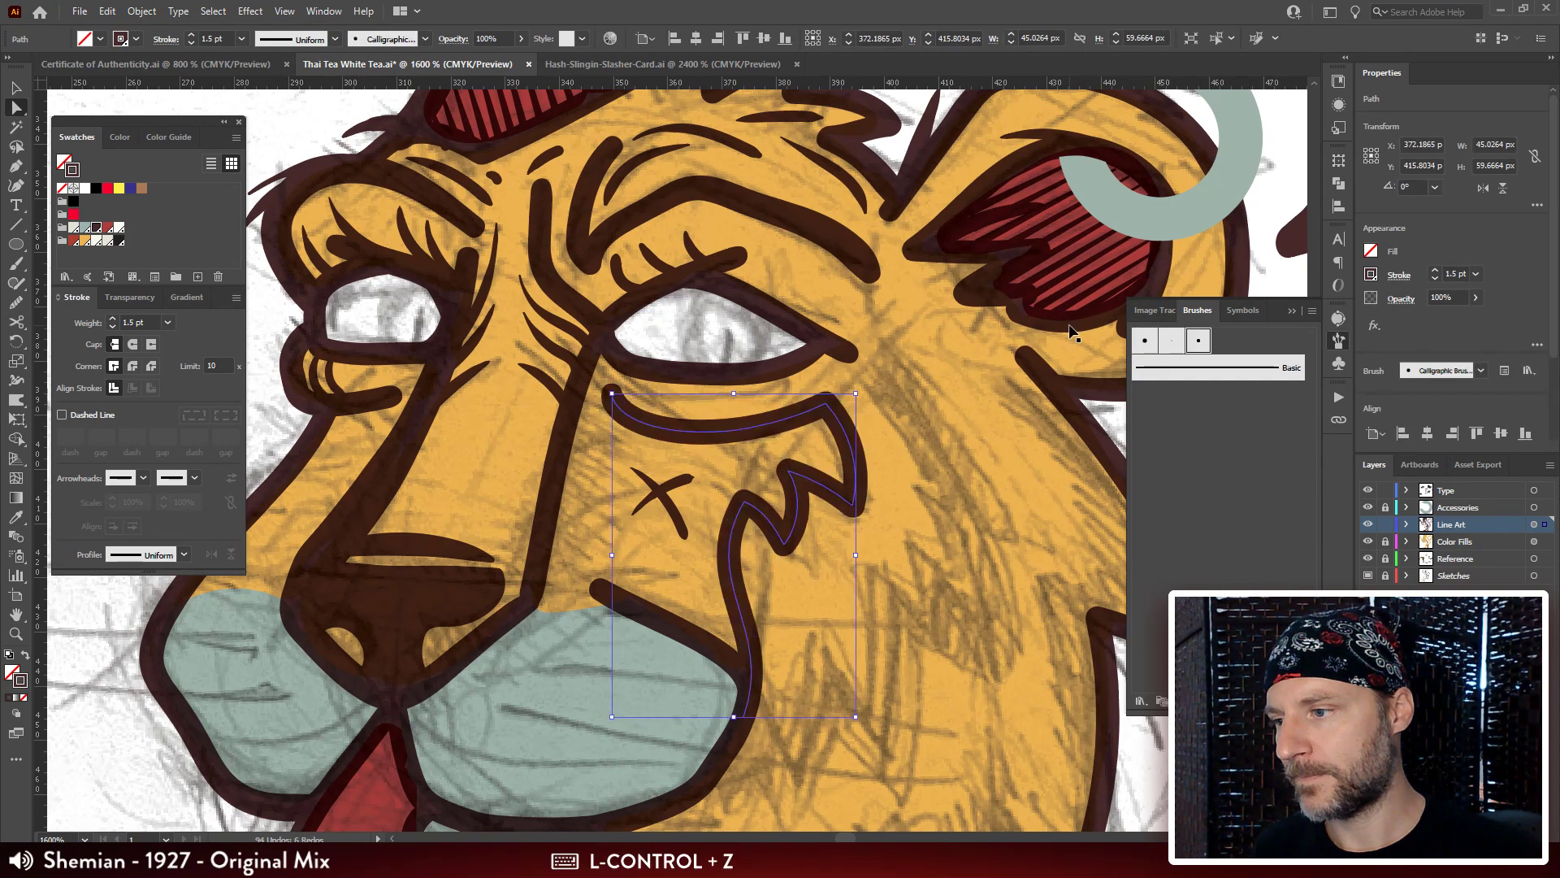
key("ctrl+z")
left_click_drag(913, 407, 911, 344)
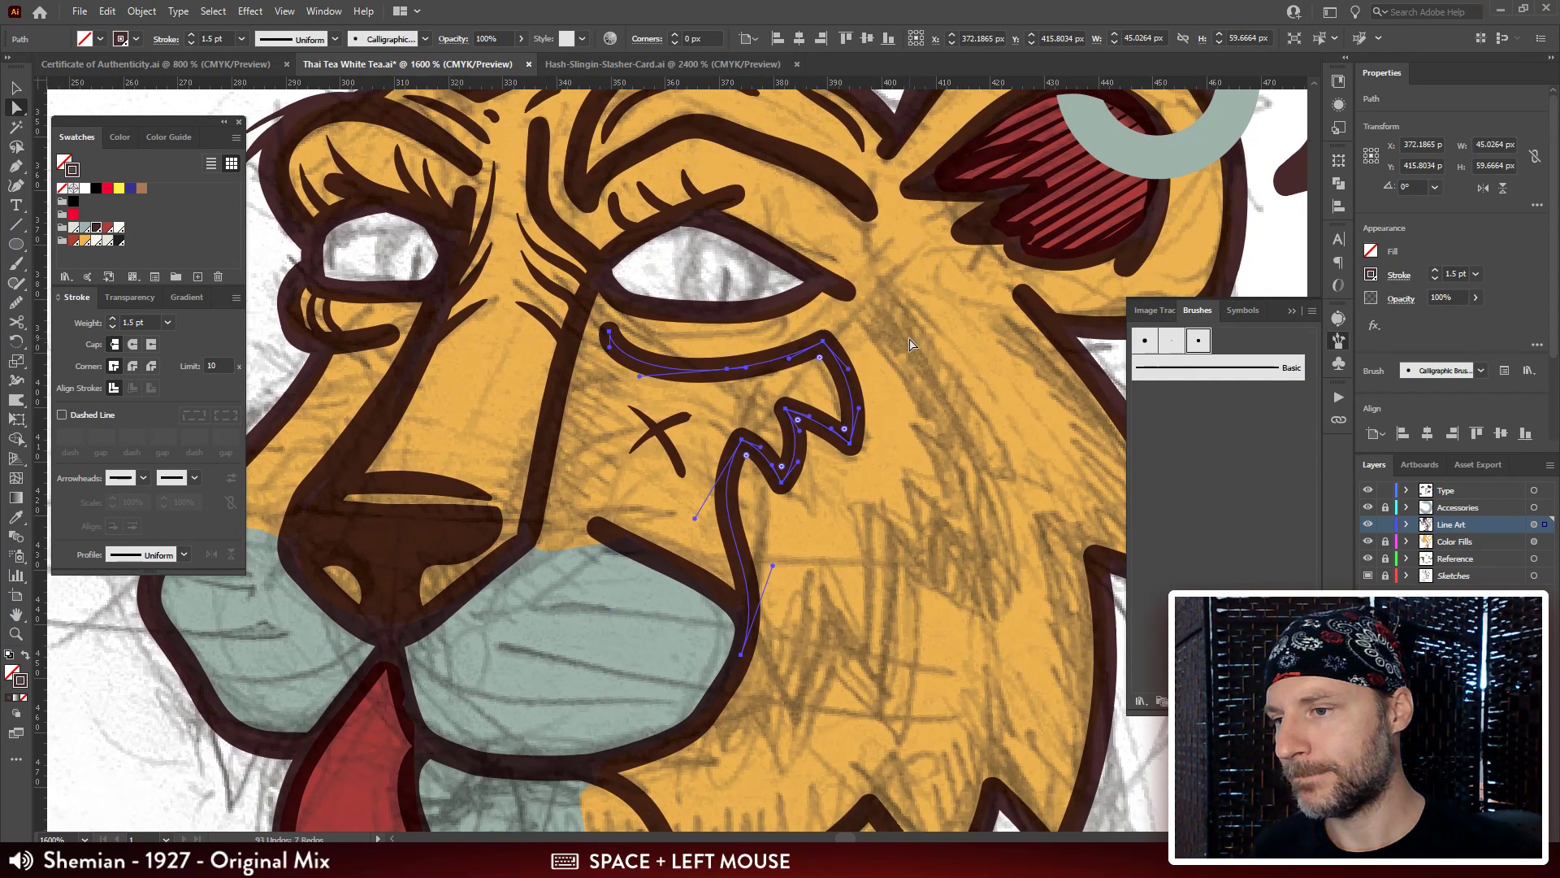
Apply the single-bulge elliptical width profile and the Basic brush to the jagged cheek line with a 4 pt stroke.
left_click(184, 554)
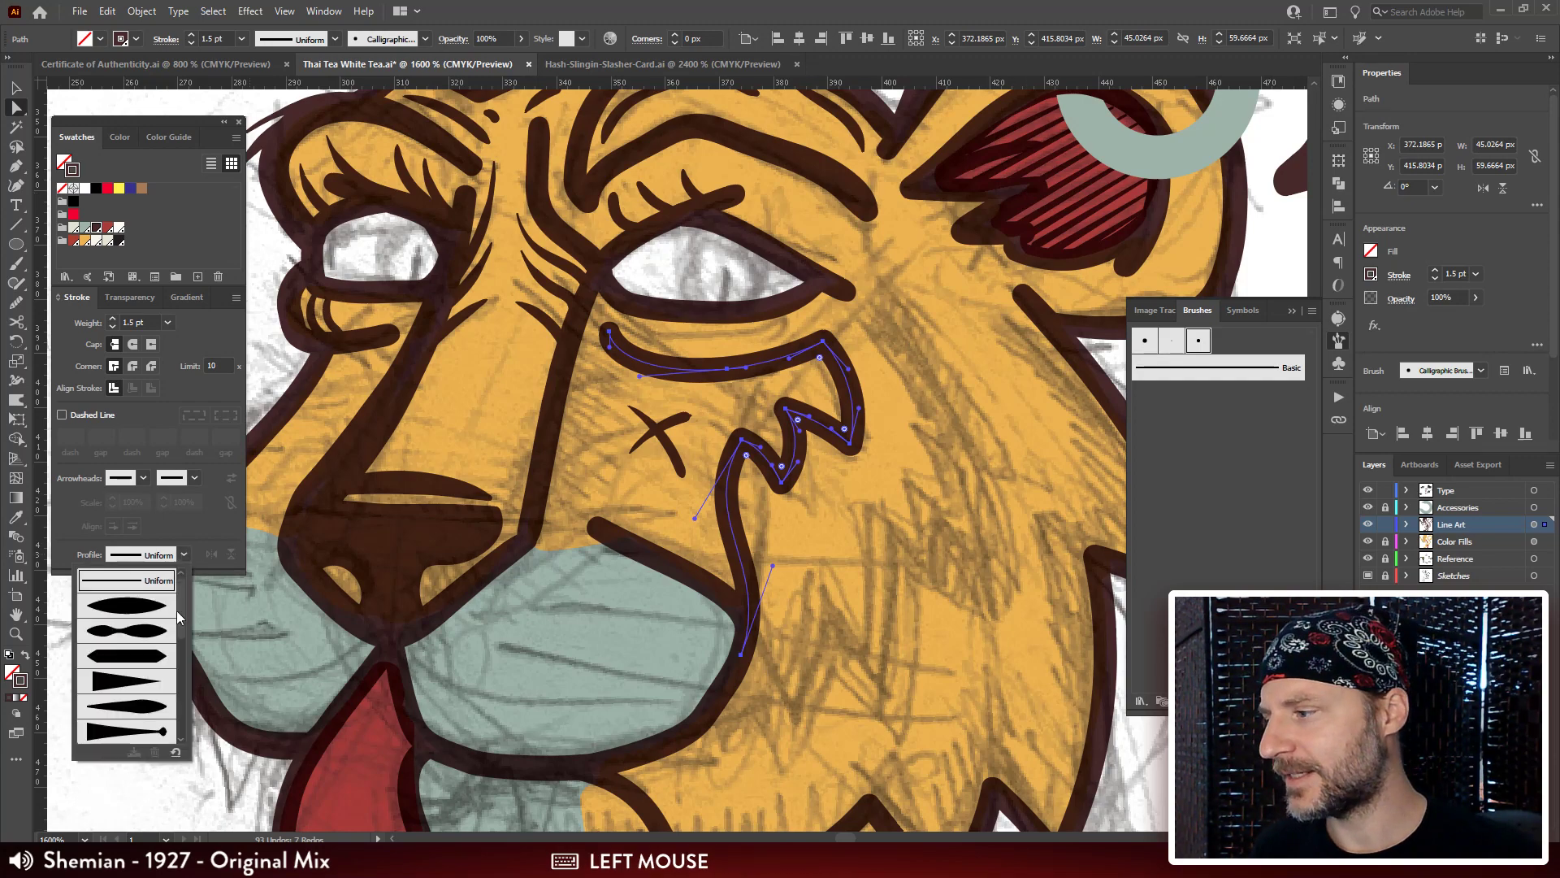
left_click(140, 611)
left_click(184, 554)
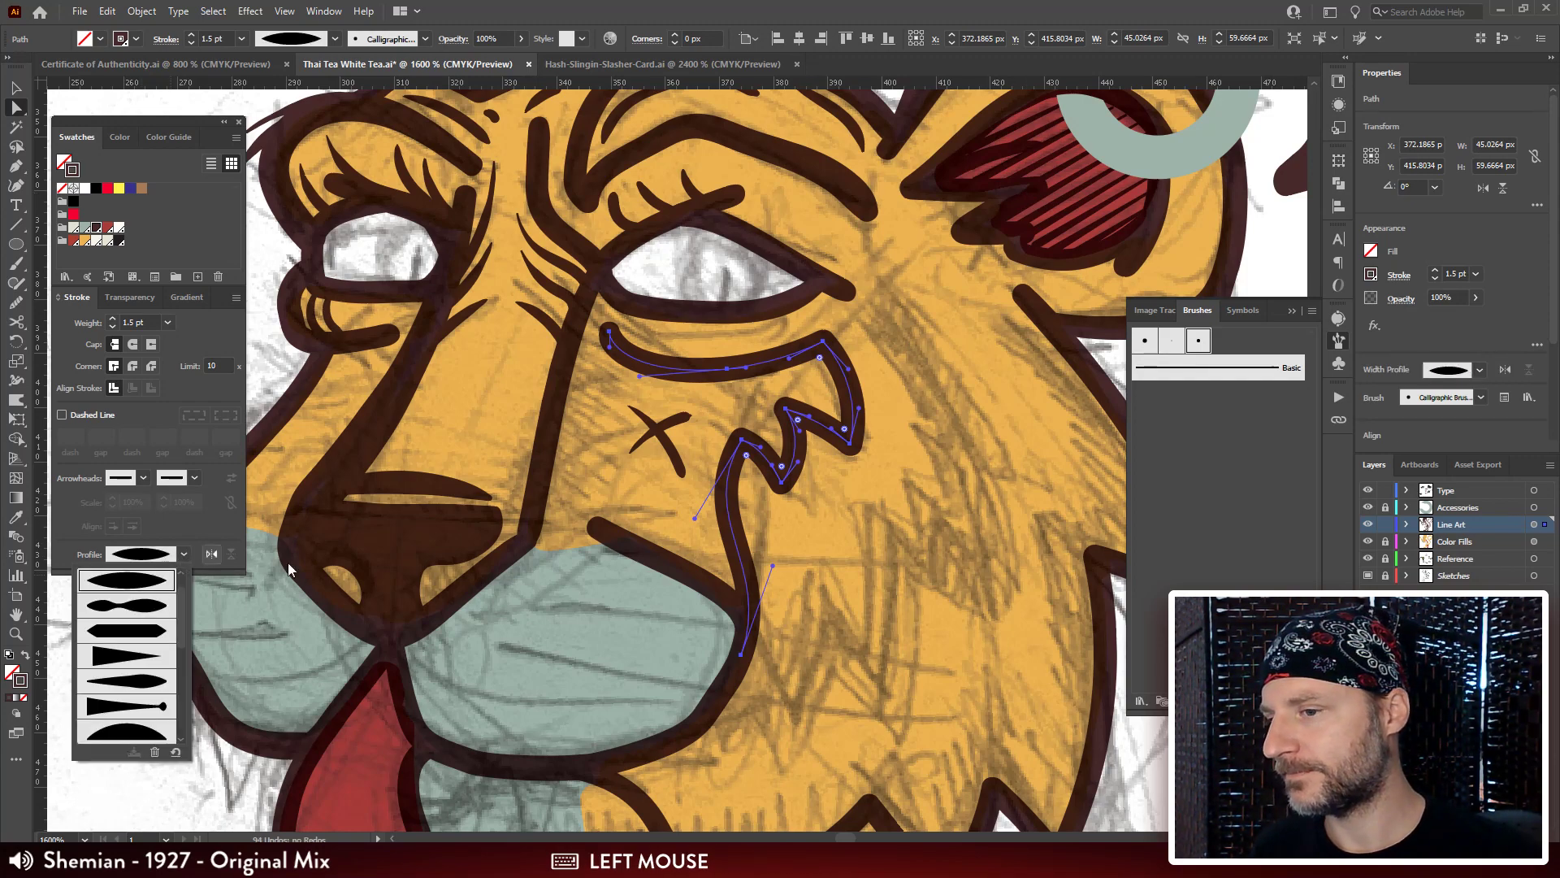
left_click(1241, 385)
left_click(1230, 378)
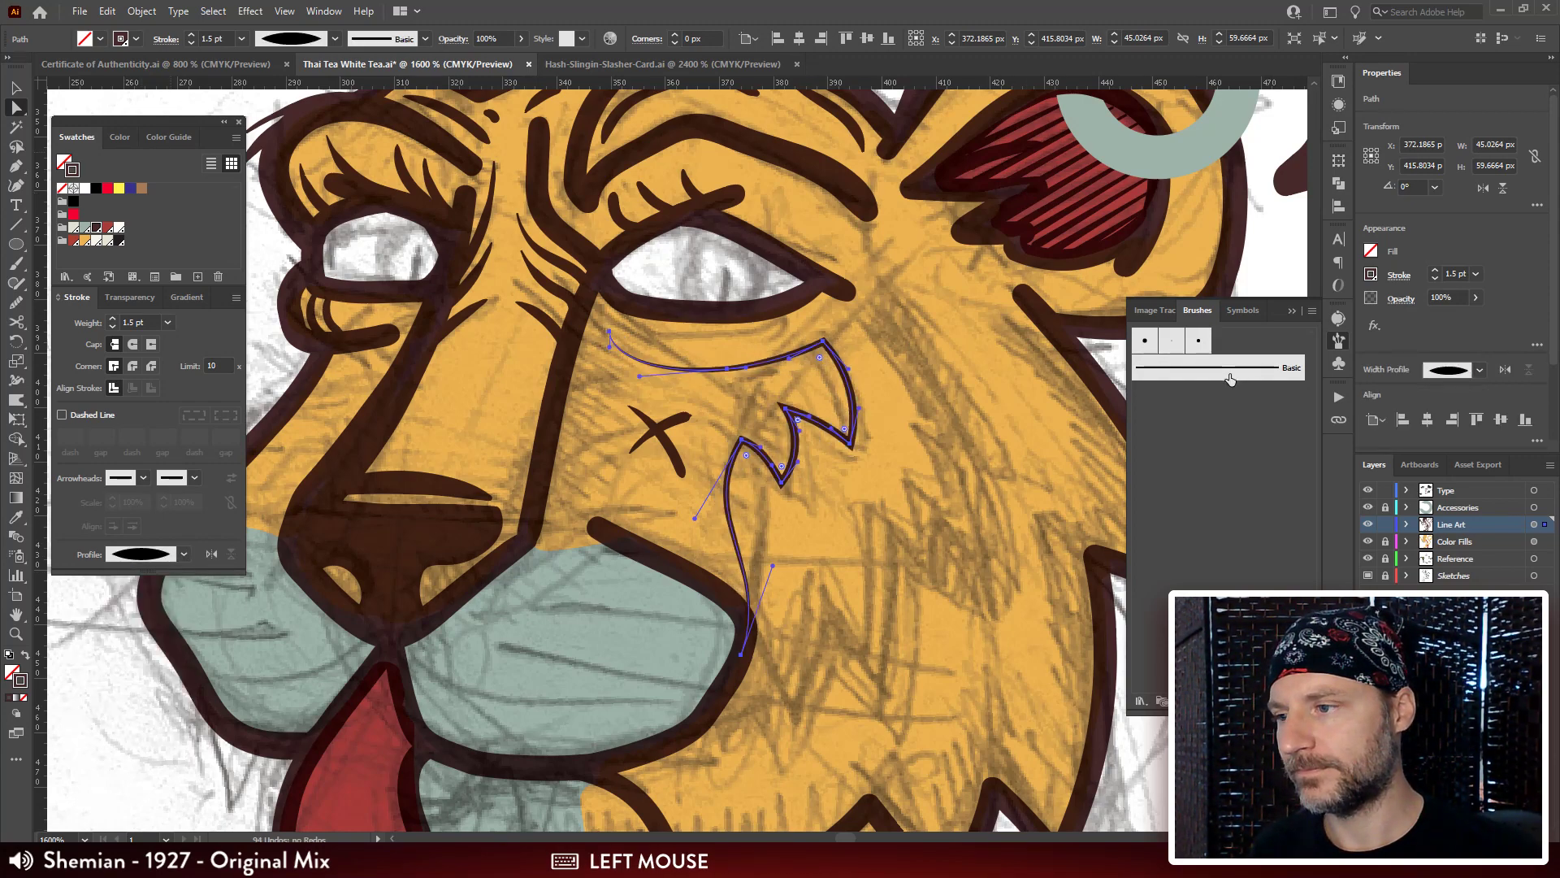
left_click(91, 317)
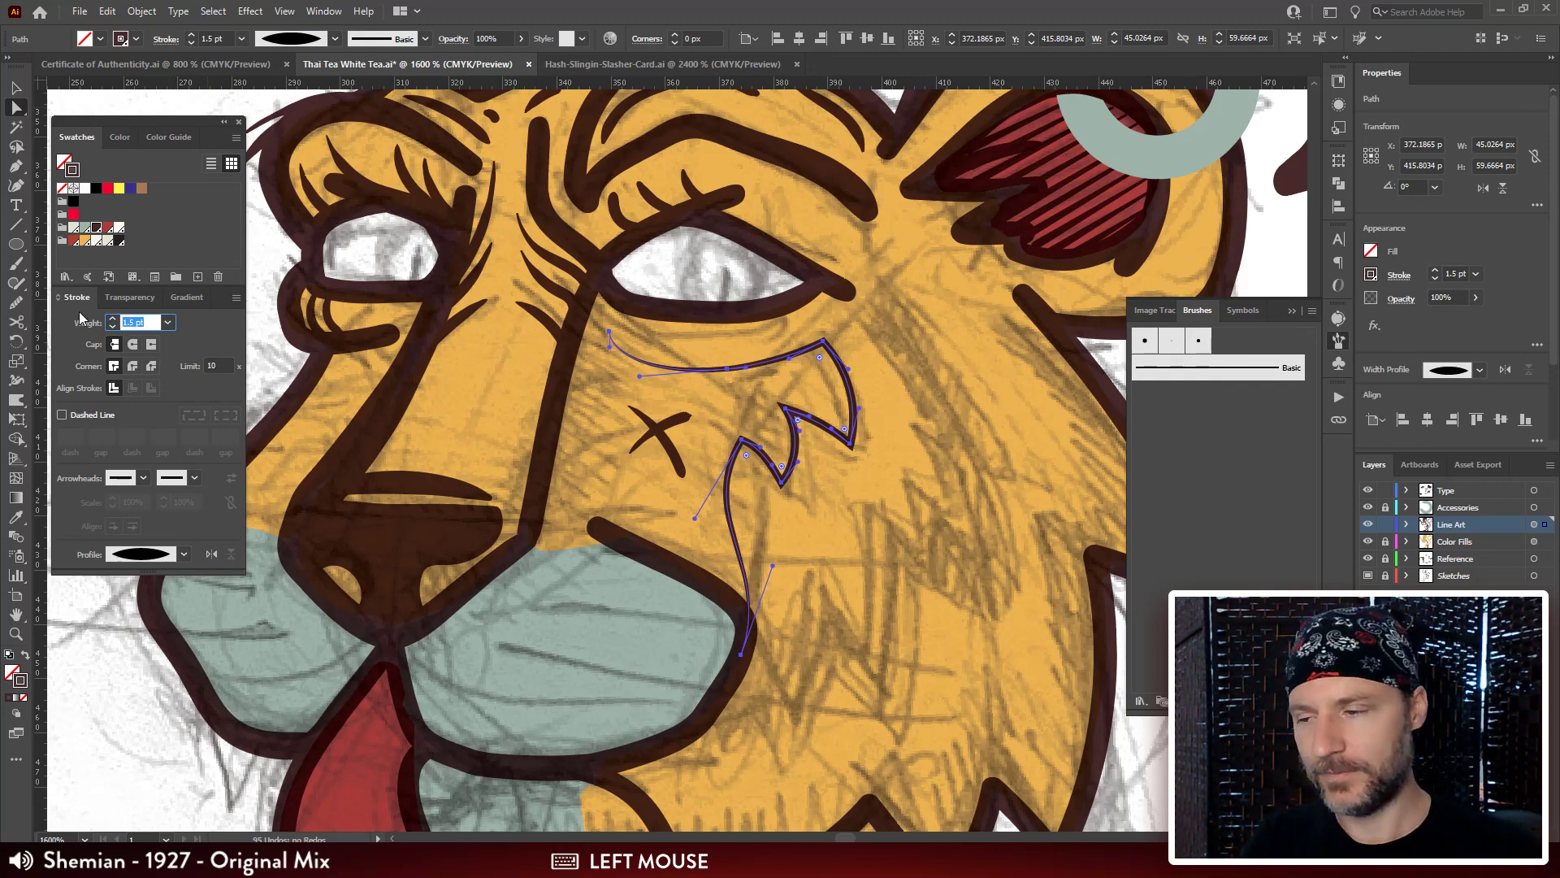
type("4")
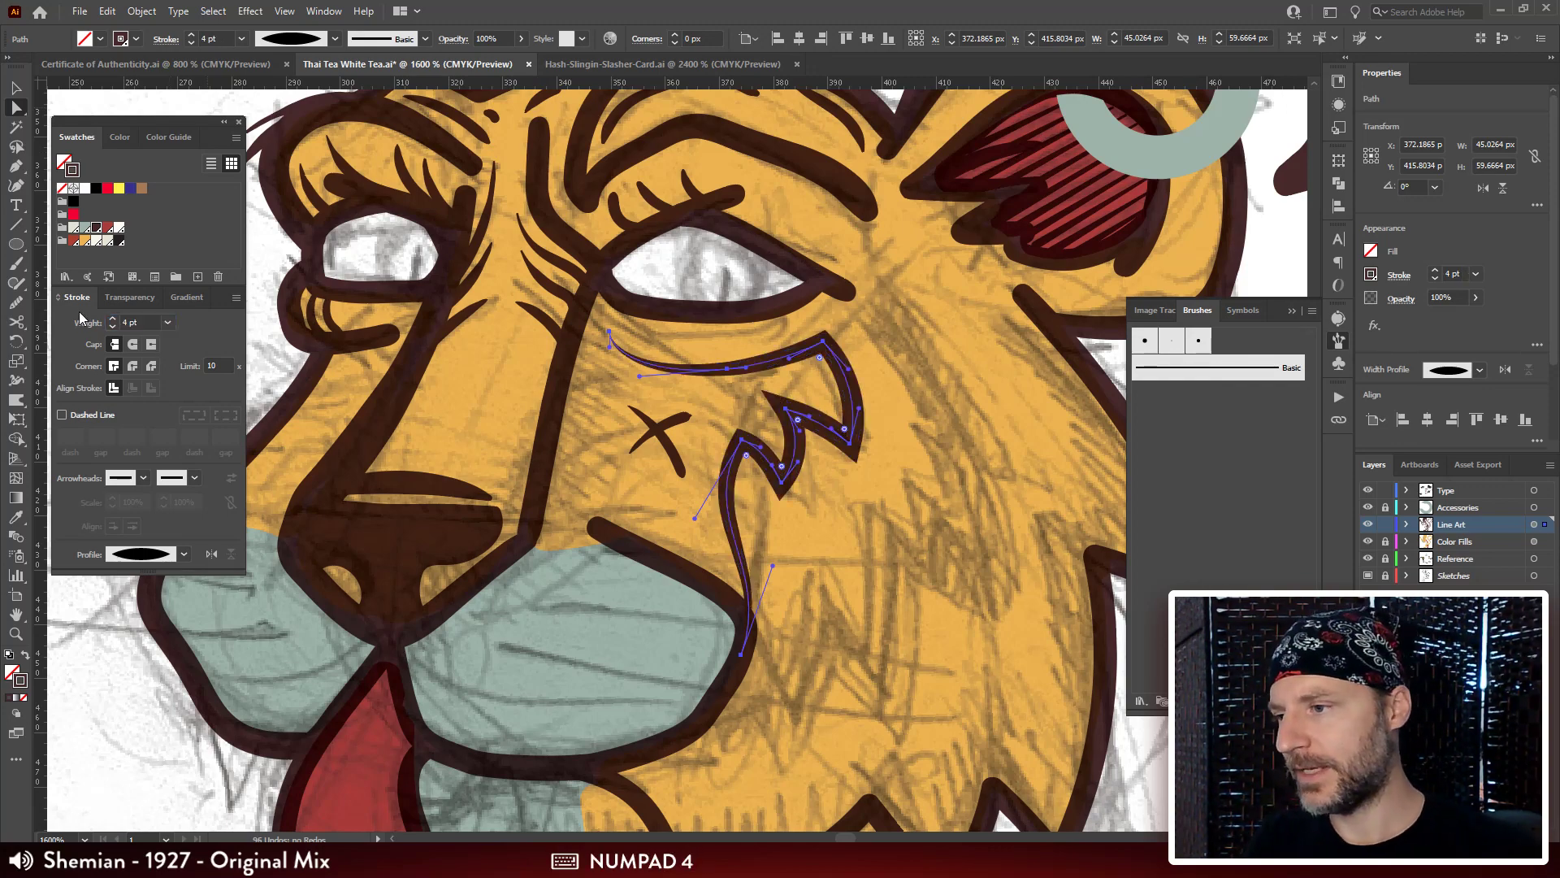
Give the jagged cheek line the double-bulge width profile and try a 5 pt stroke weight.
left_click(182, 556)
left_click(159, 608)
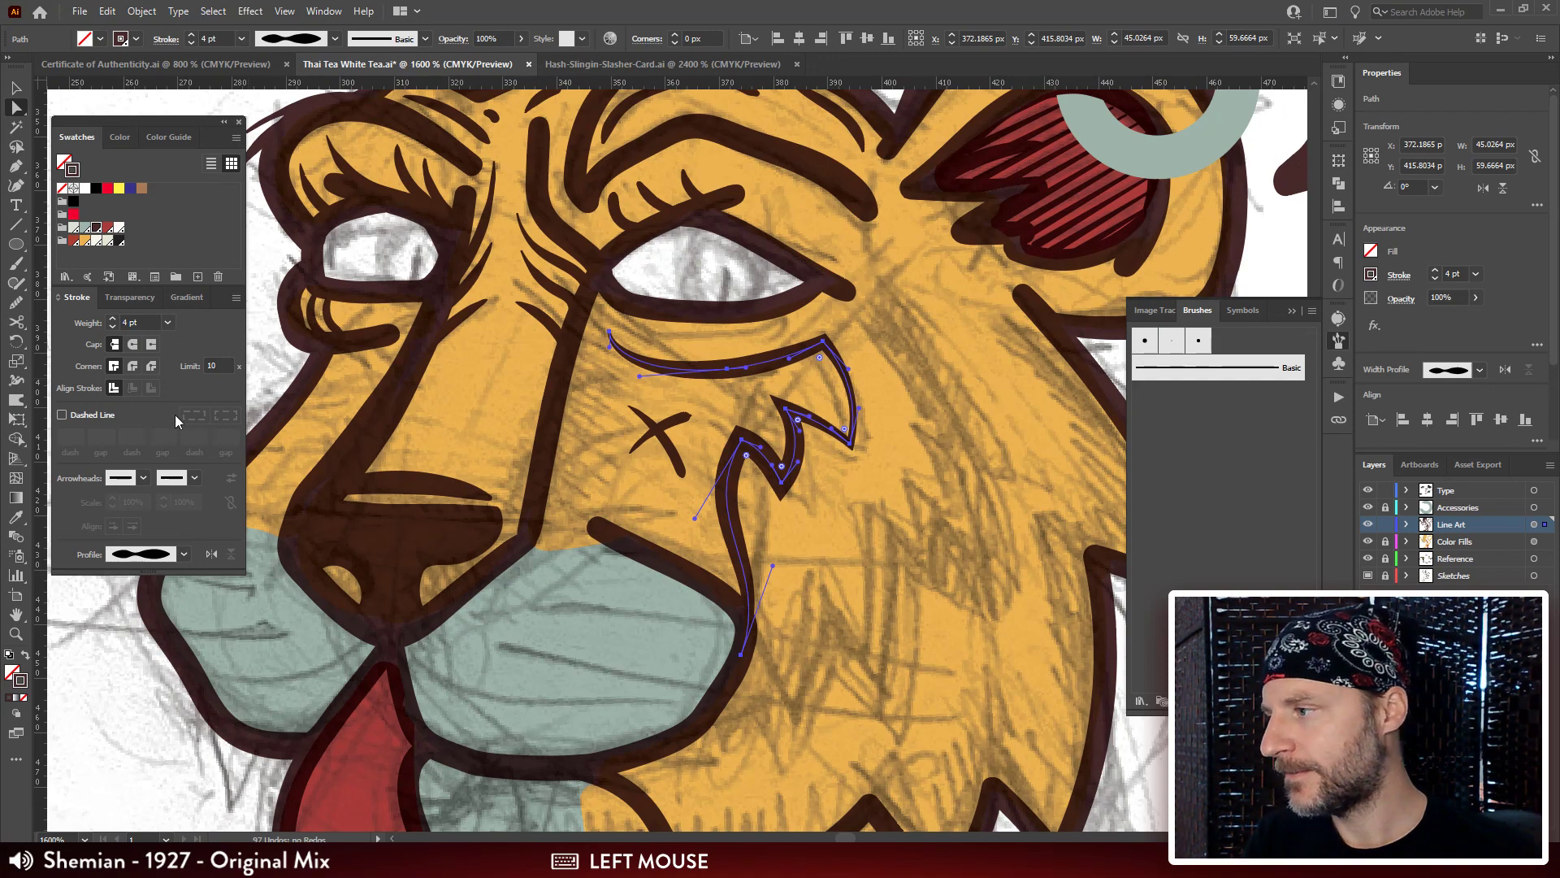
left_click(140, 323)
key("Up")
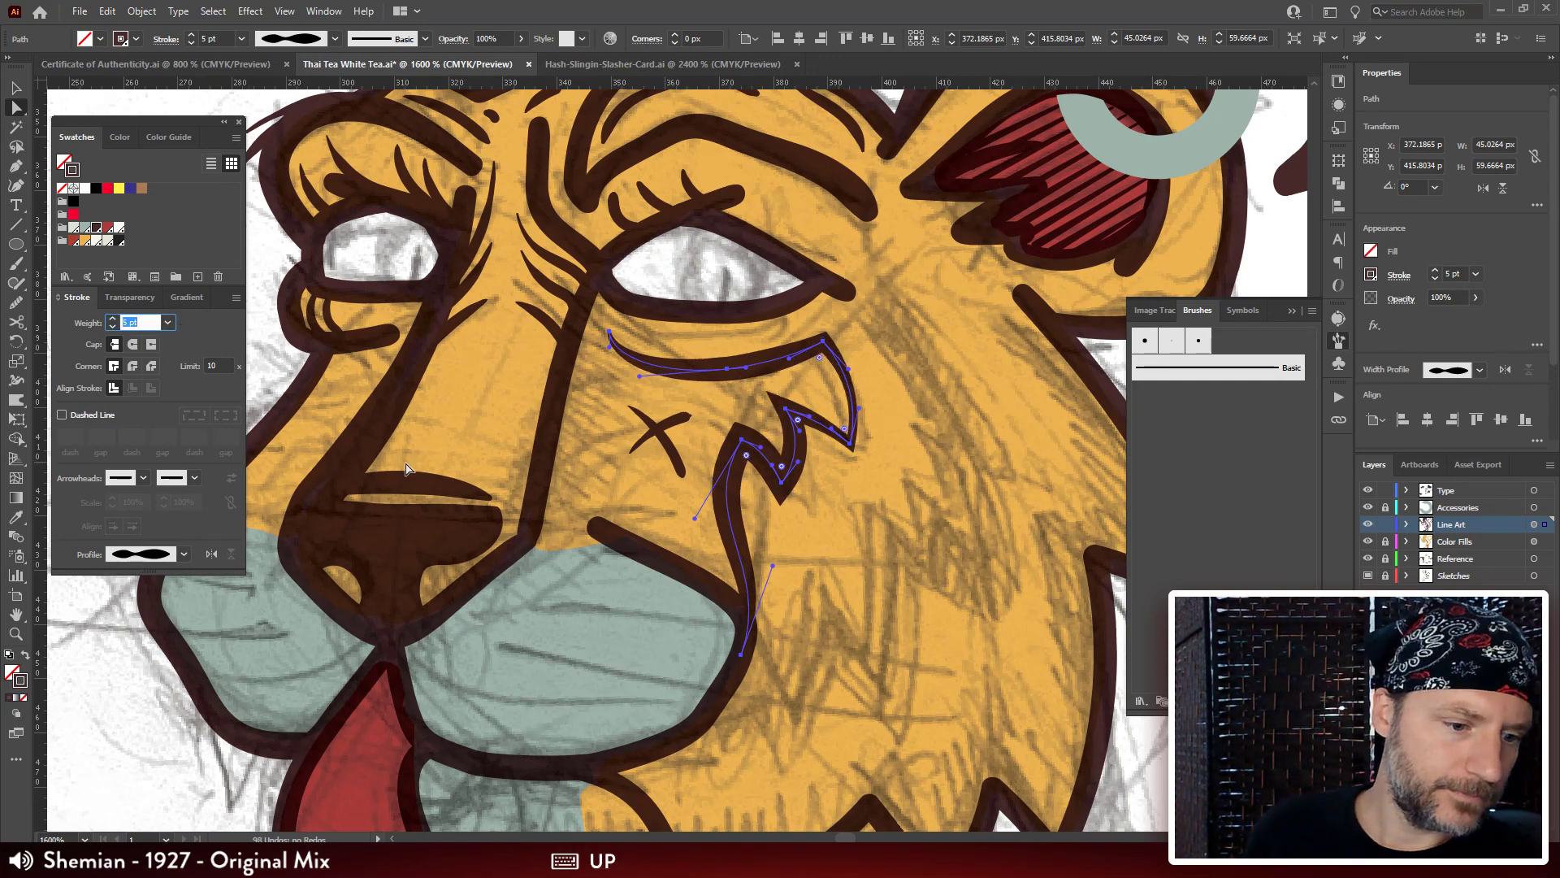
Round the jagged cheek line's corners to a radius of about 0.41 px, set its stroke weight to 4 pt and deselect it.
type("a")
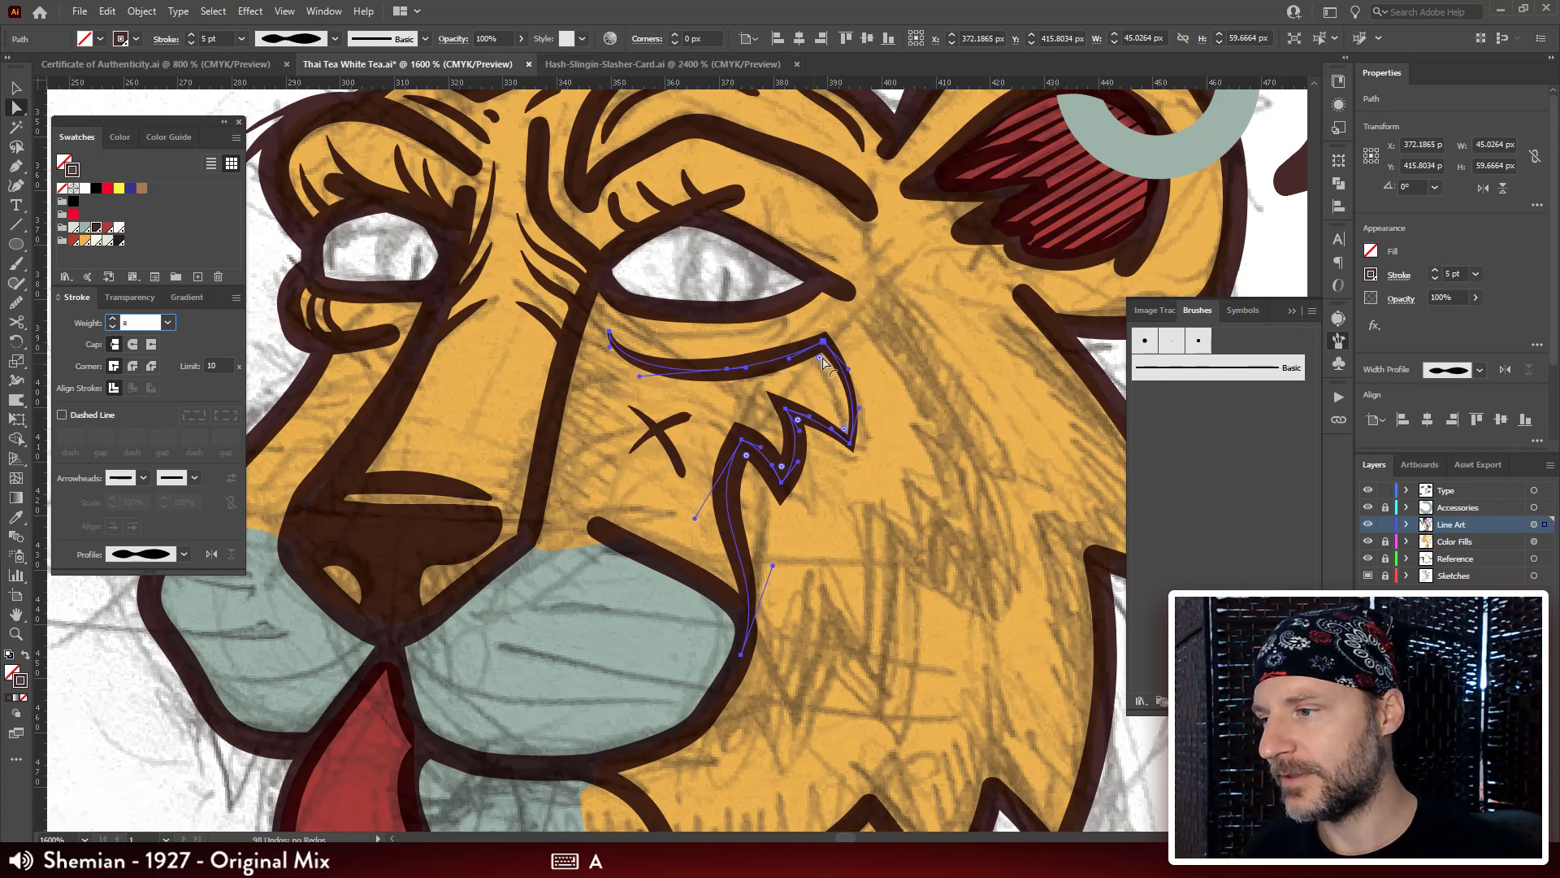
left_click_drag(823, 363, 825, 347)
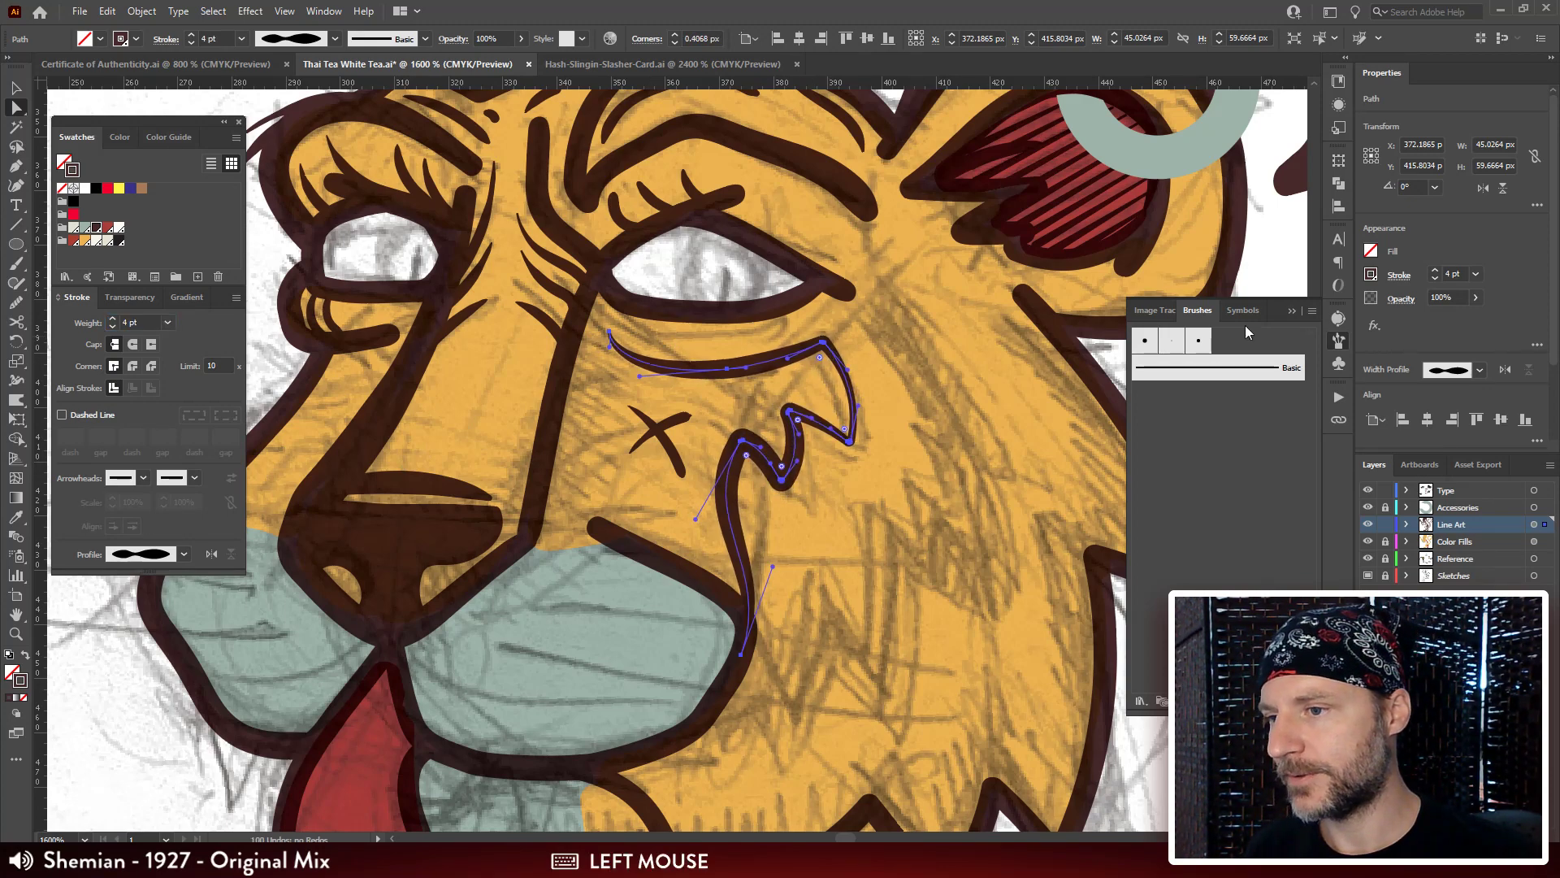
left_click(1206, 280)
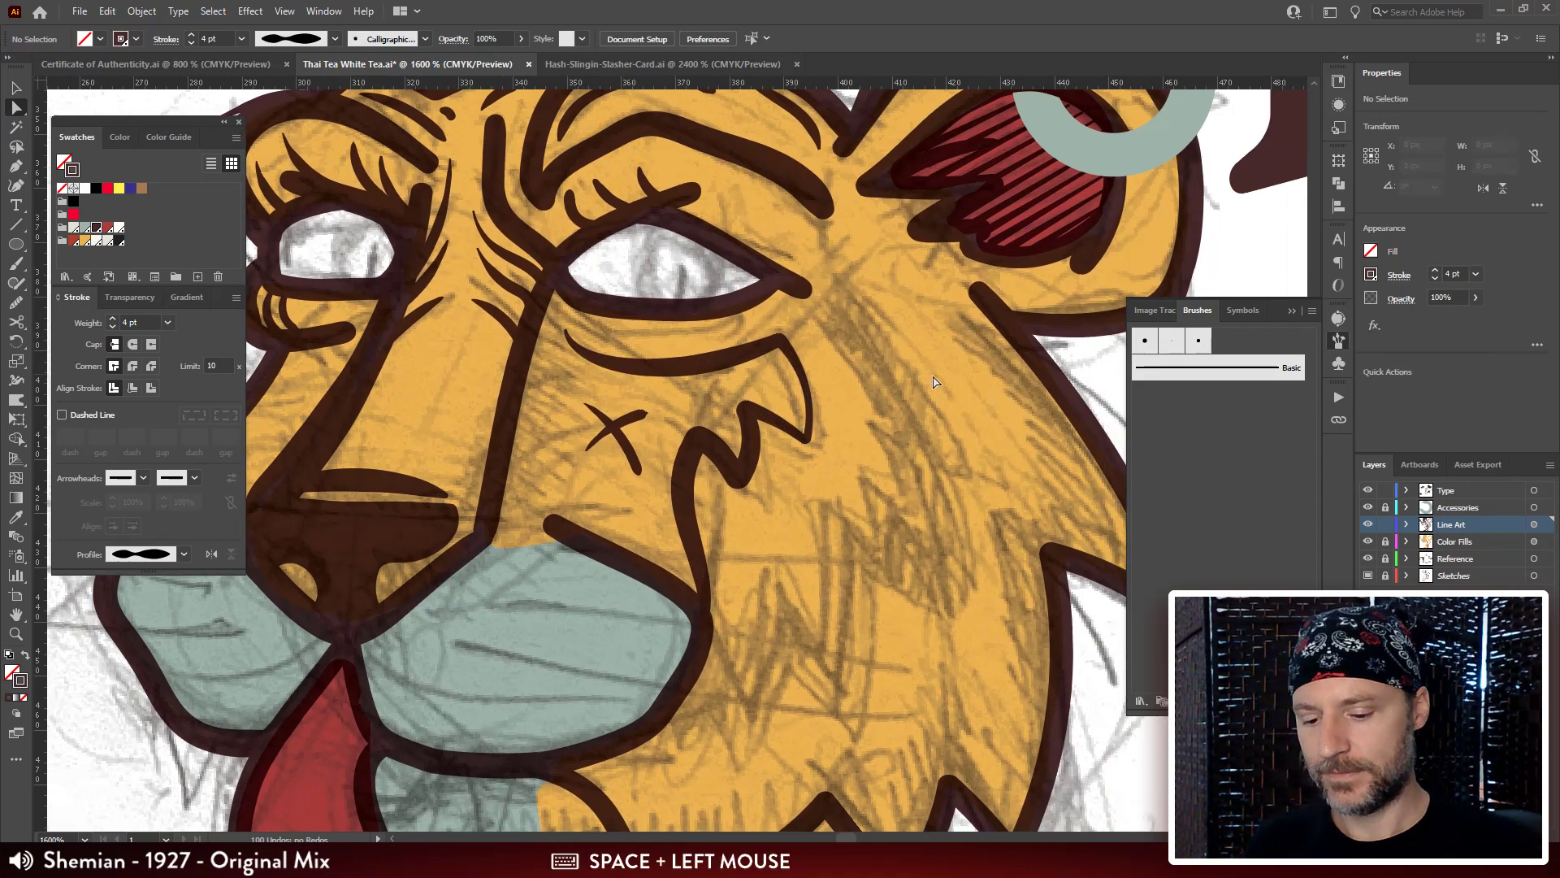
Review the tiger's face line work and the whole label artwork, and save the document.
left_click_drag(1206, 279, 922, 376)
scroll(914, 372, "up", 2)
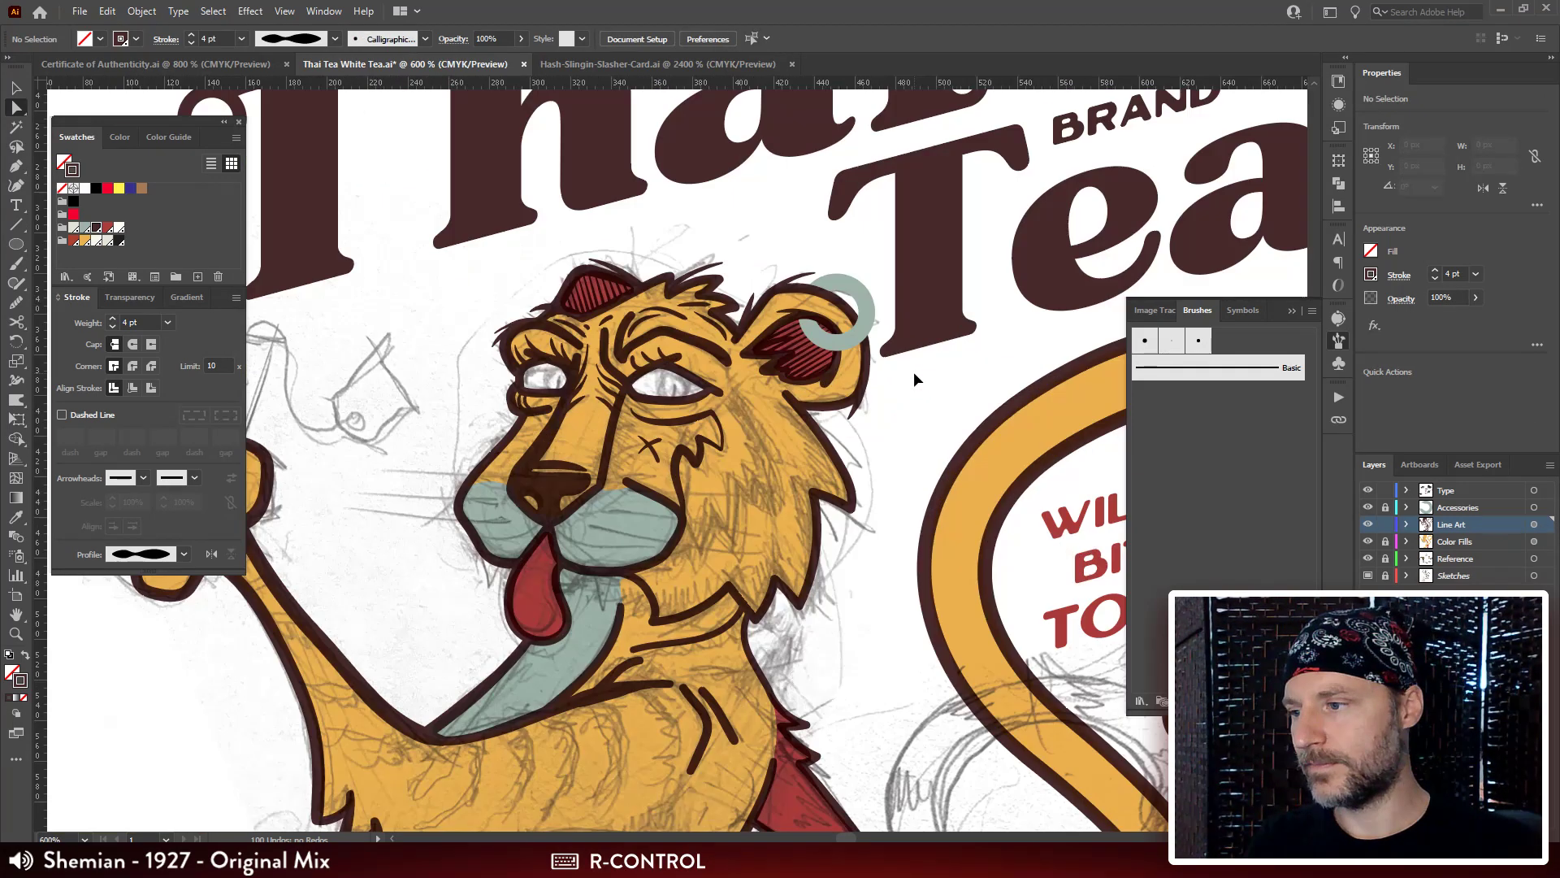
left_click_drag(691, 547, 567, 436)
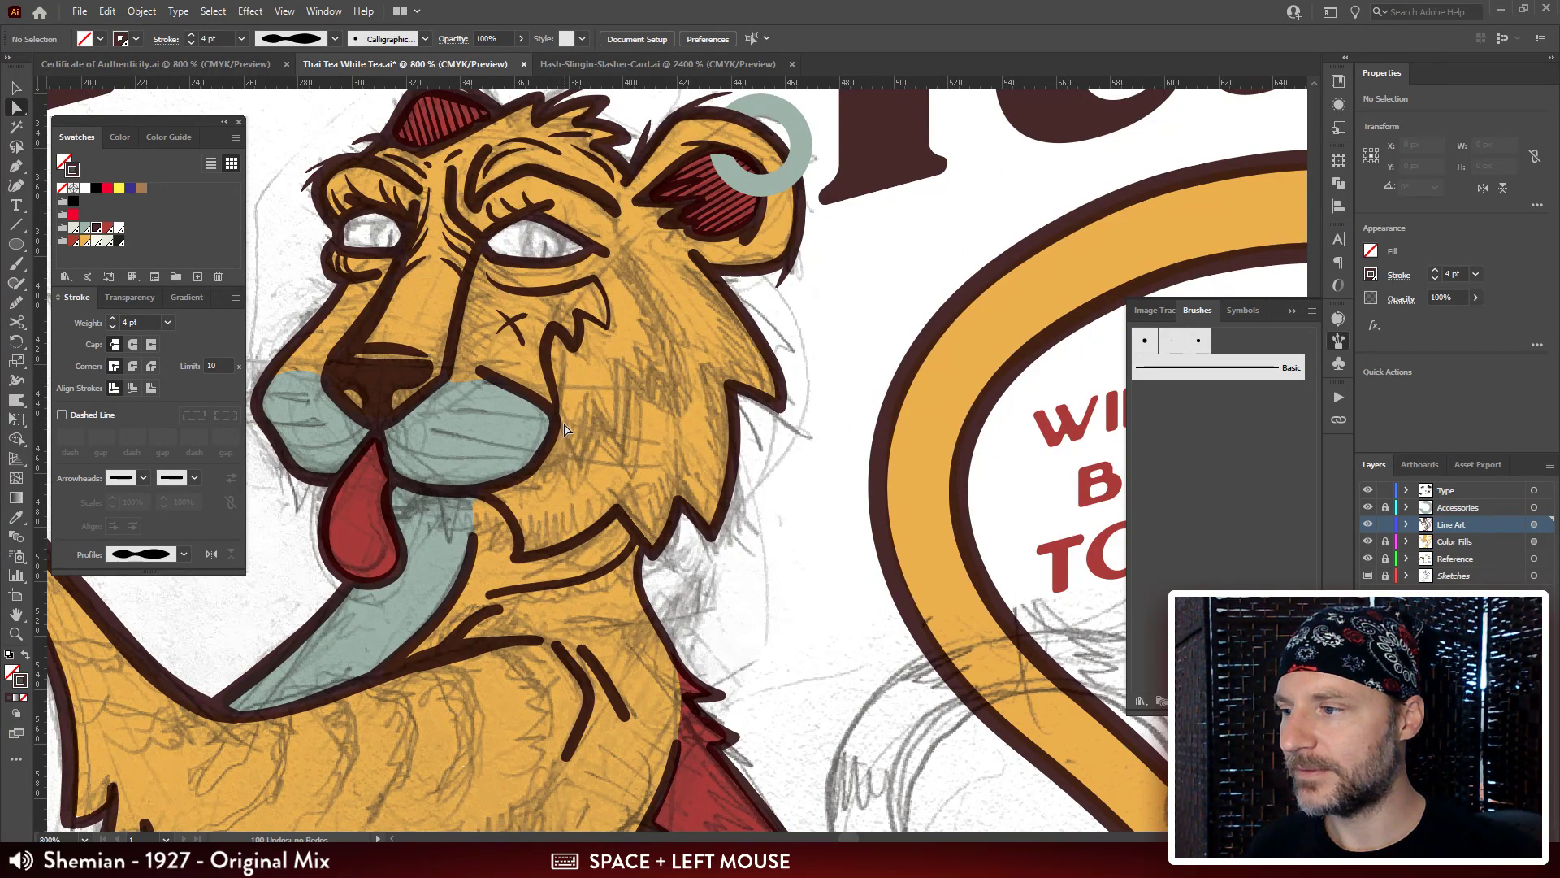
left_click_drag(914, 322, 812, 326)
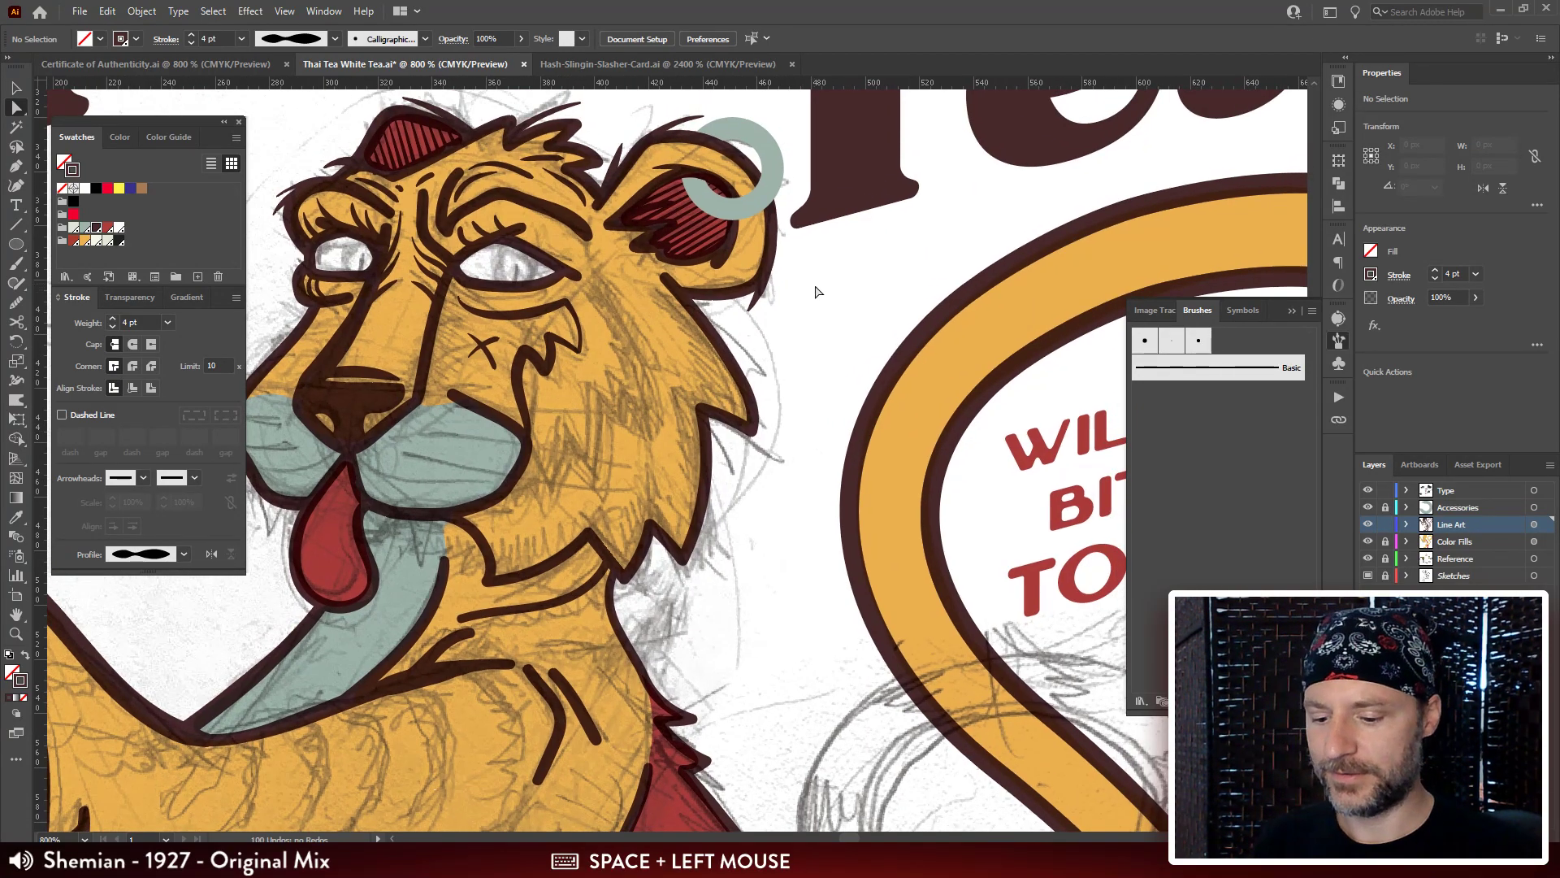
key("ctrl+minus")
key("ctrl+minus")
key("ctrl+minus")
left_click_drag(804, 422, 829, 345)
key("ctrl+minus")
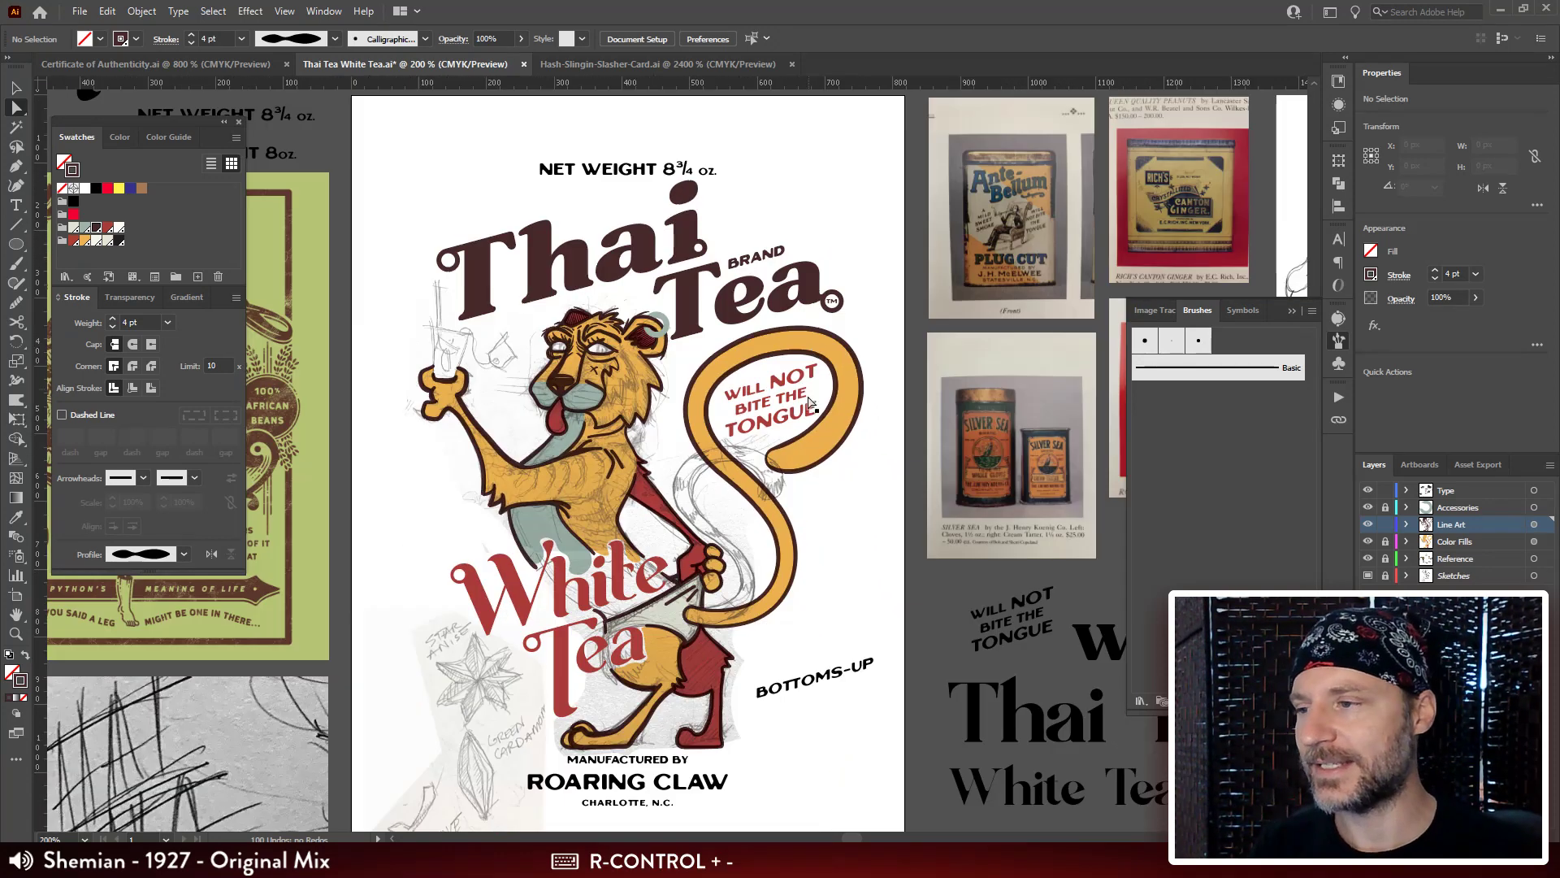
left_click_drag(796, 416, 752, 402)
left_click(865, 441)
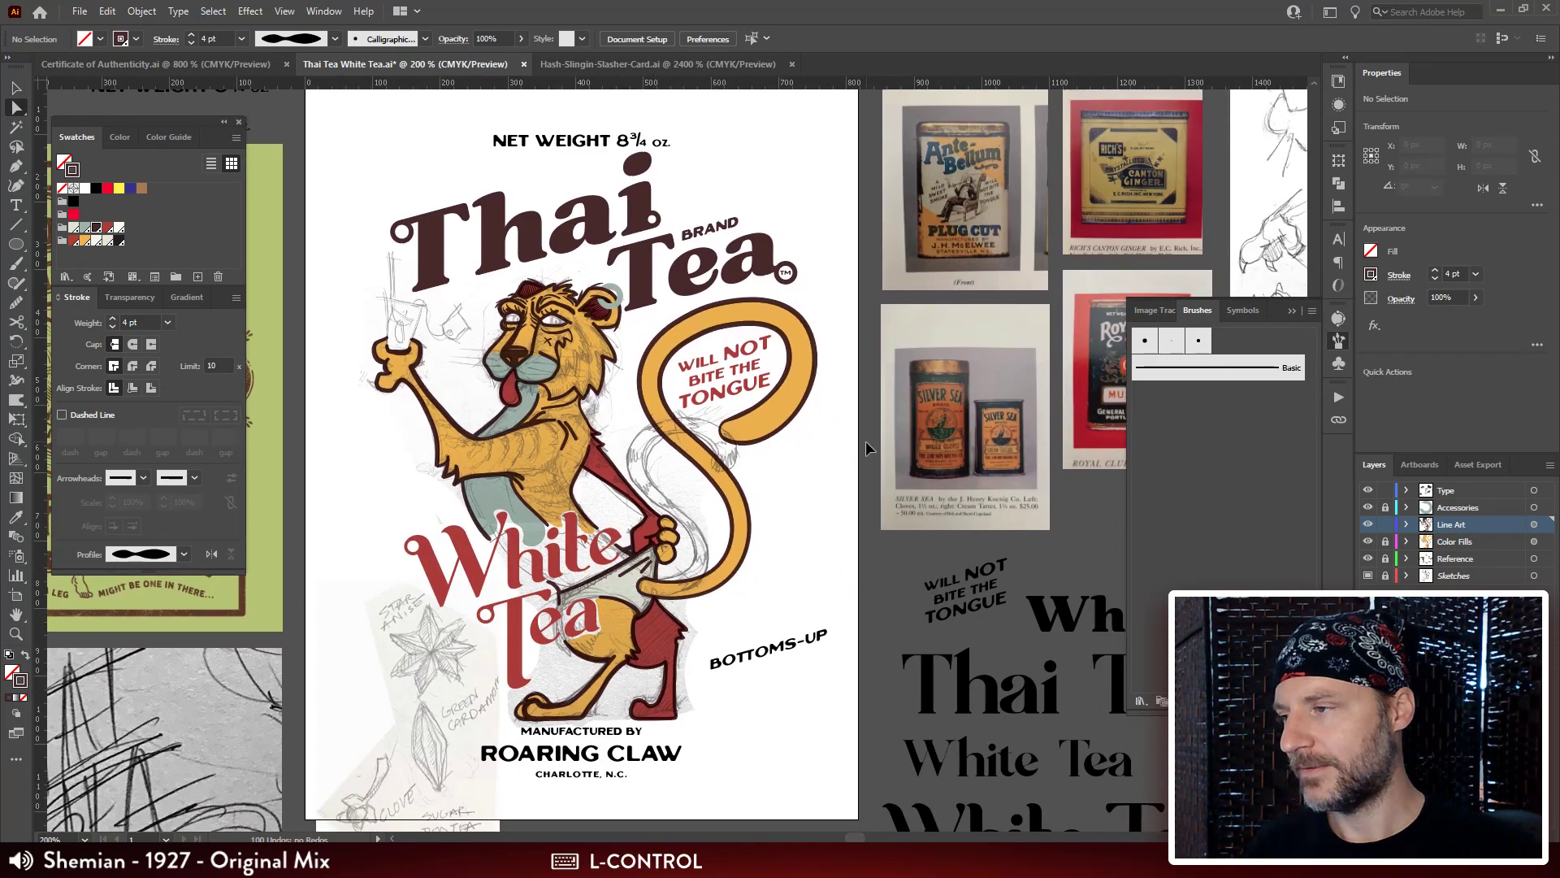
key("ctrl+s")
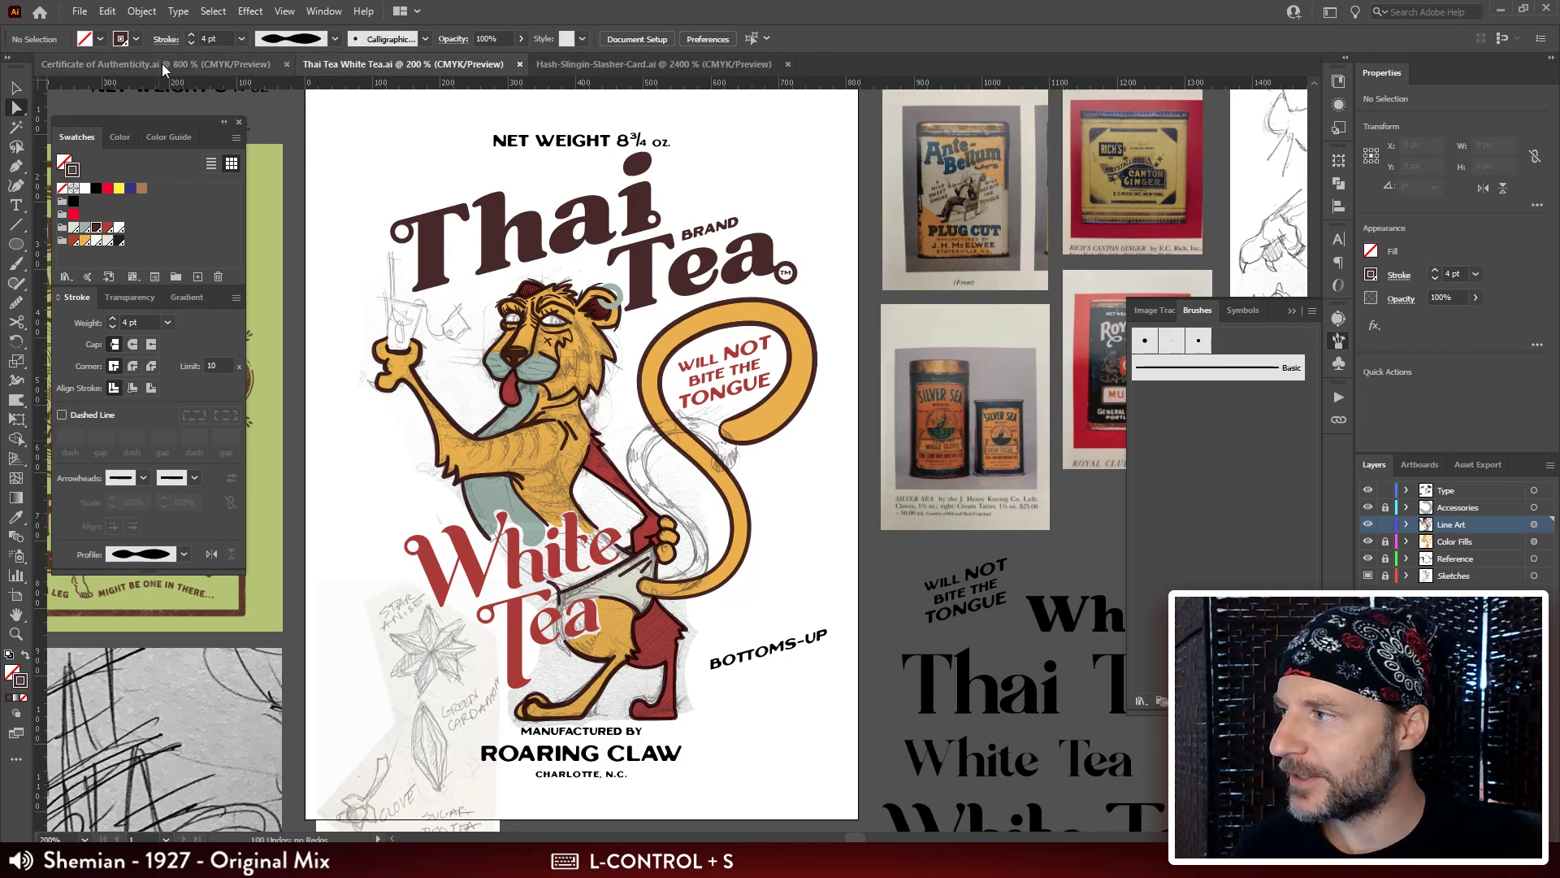
Switch to the Certificate of Authenticity document, hide the panels and examine the Comic Sans and Papyrus coin artwork.
left_click(162, 63)
key("ctrl+minus")
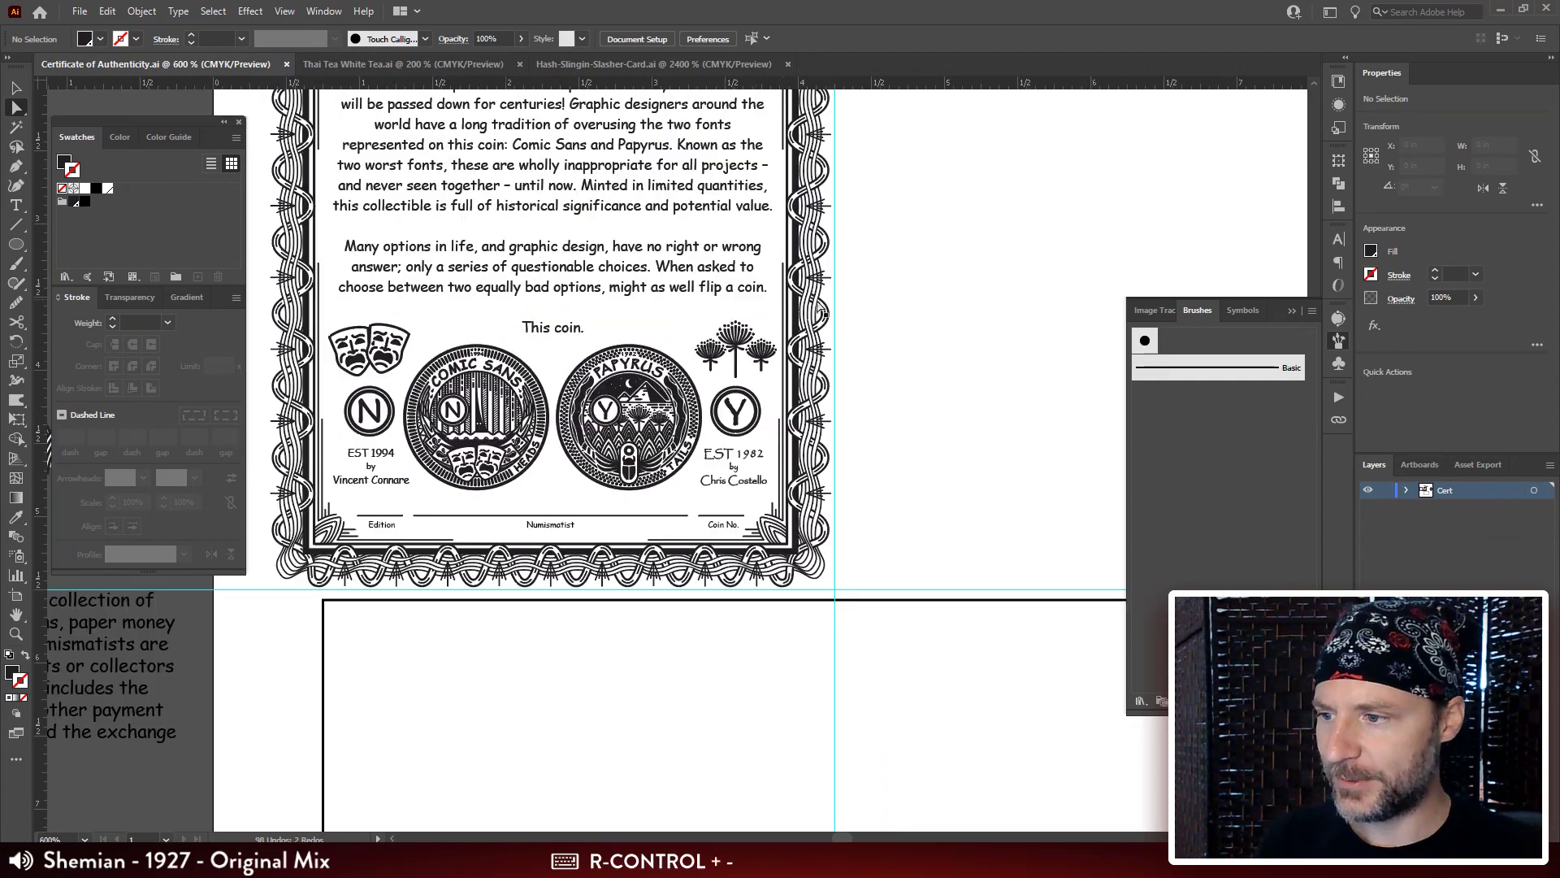
left_click_drag(822, 313, 887, 470)
key("ctrl+minus")
left_click_drag(839, 350, 834, 390)
left_click(808, 337, "ctrl")
key("ctrl+minus")
key("Tab")
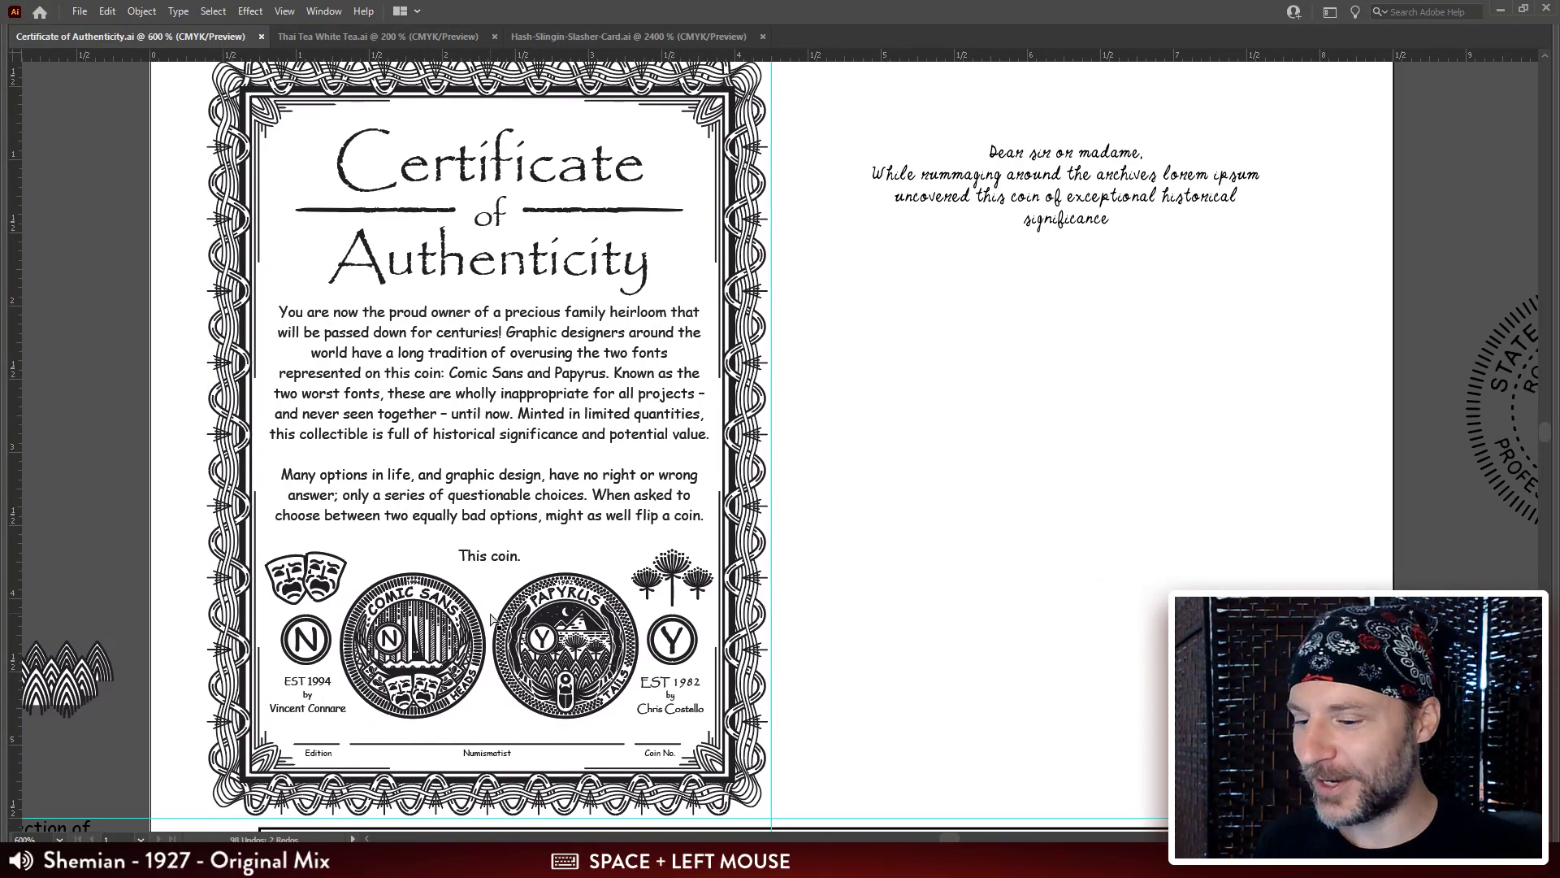
left_click(617, 624, "ctrl")
left_click_drag(618, 624, 638, 318)
left_click(551, 471, "ctrl")
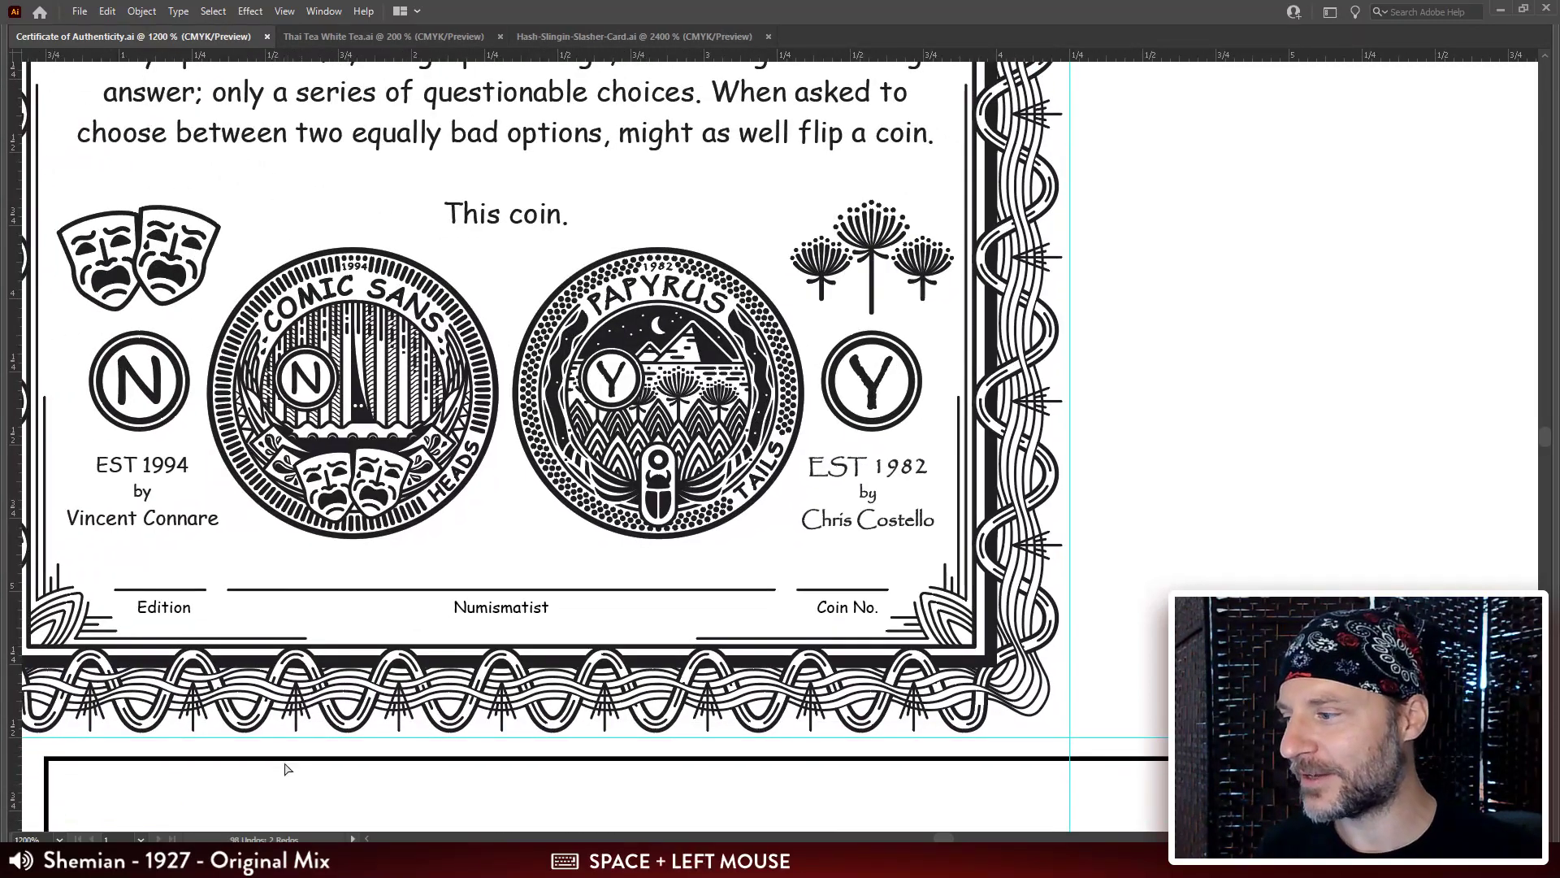
Switch to File Explorer, preview Rotating Coin.mp4 from the Coin Animation_AME folder and close the preview.
left_click(520, 861)
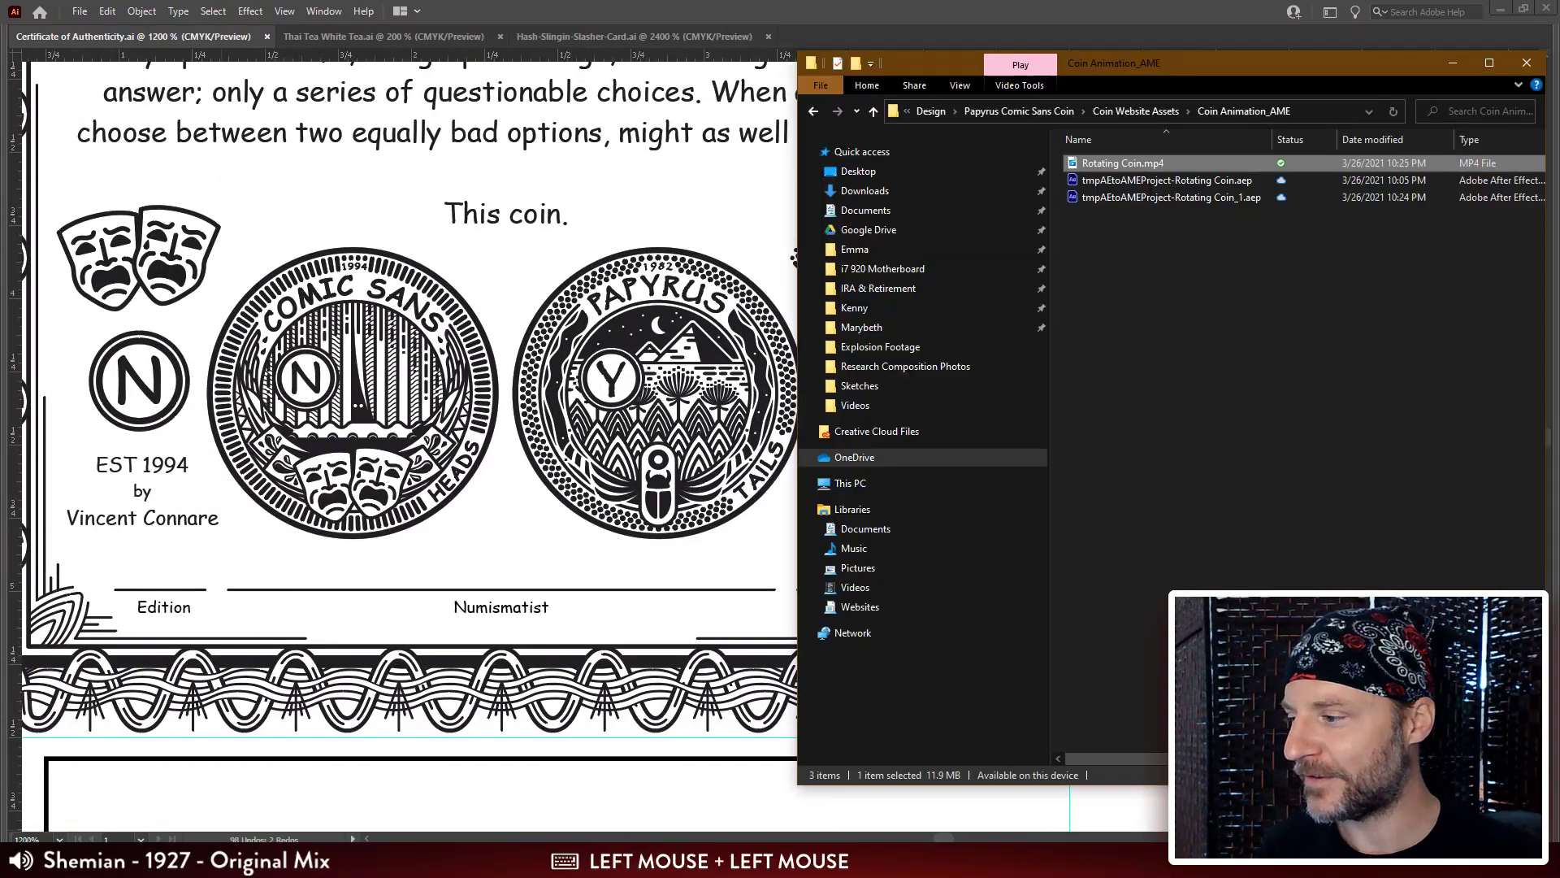
left_click(1123, 262)
left_click(1071, 165)
key("space")
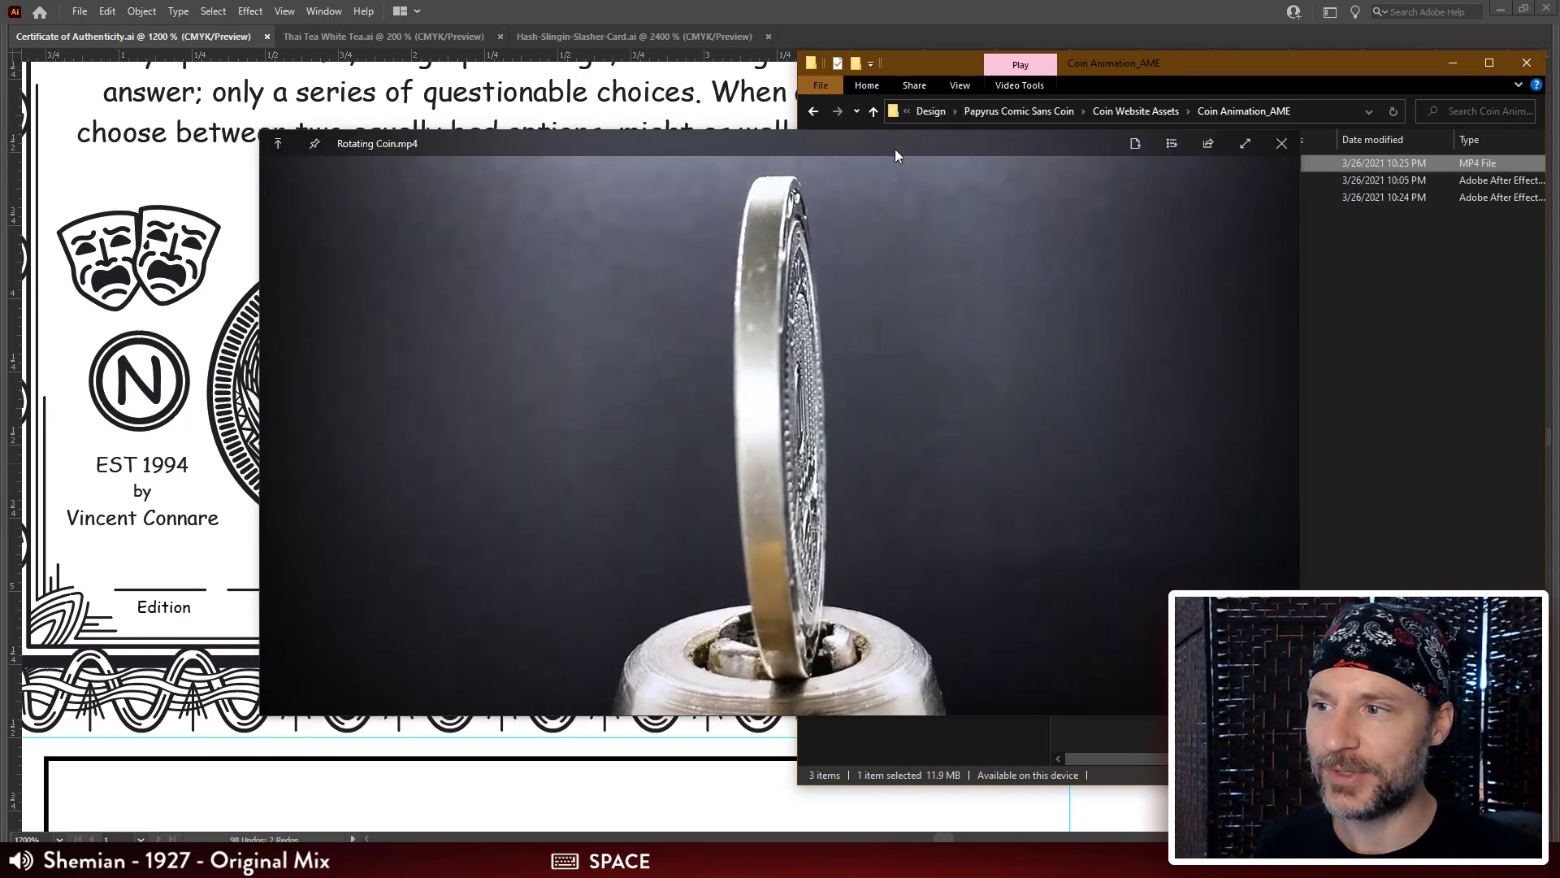
left_click_drag(895, 148, 1141, 28)
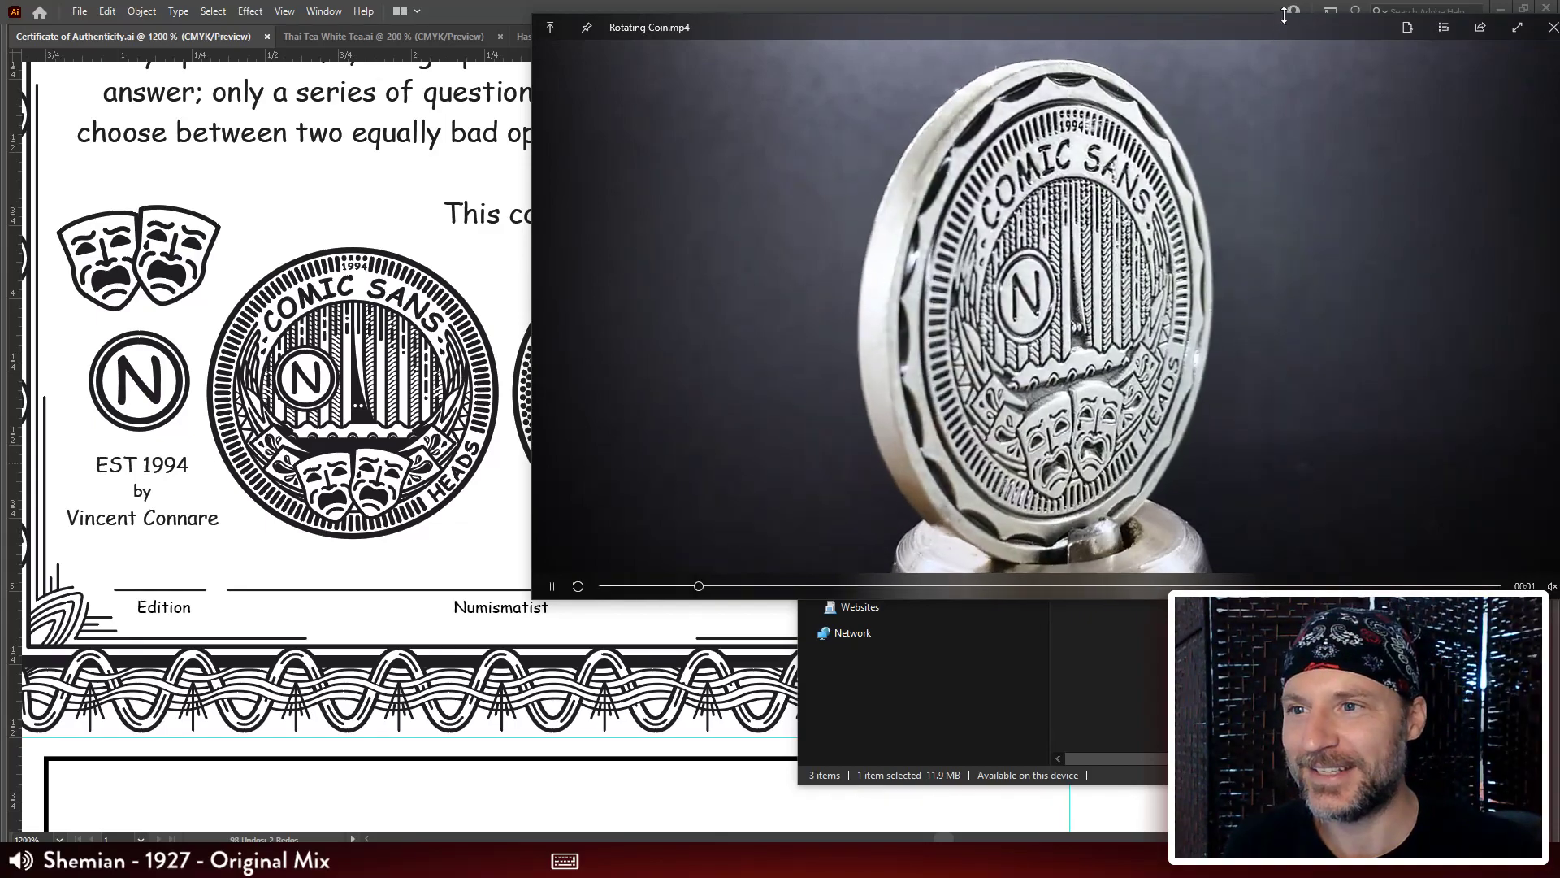
left_click_drag(1280, 20, 1209, 31)
left_click(1484, 39)
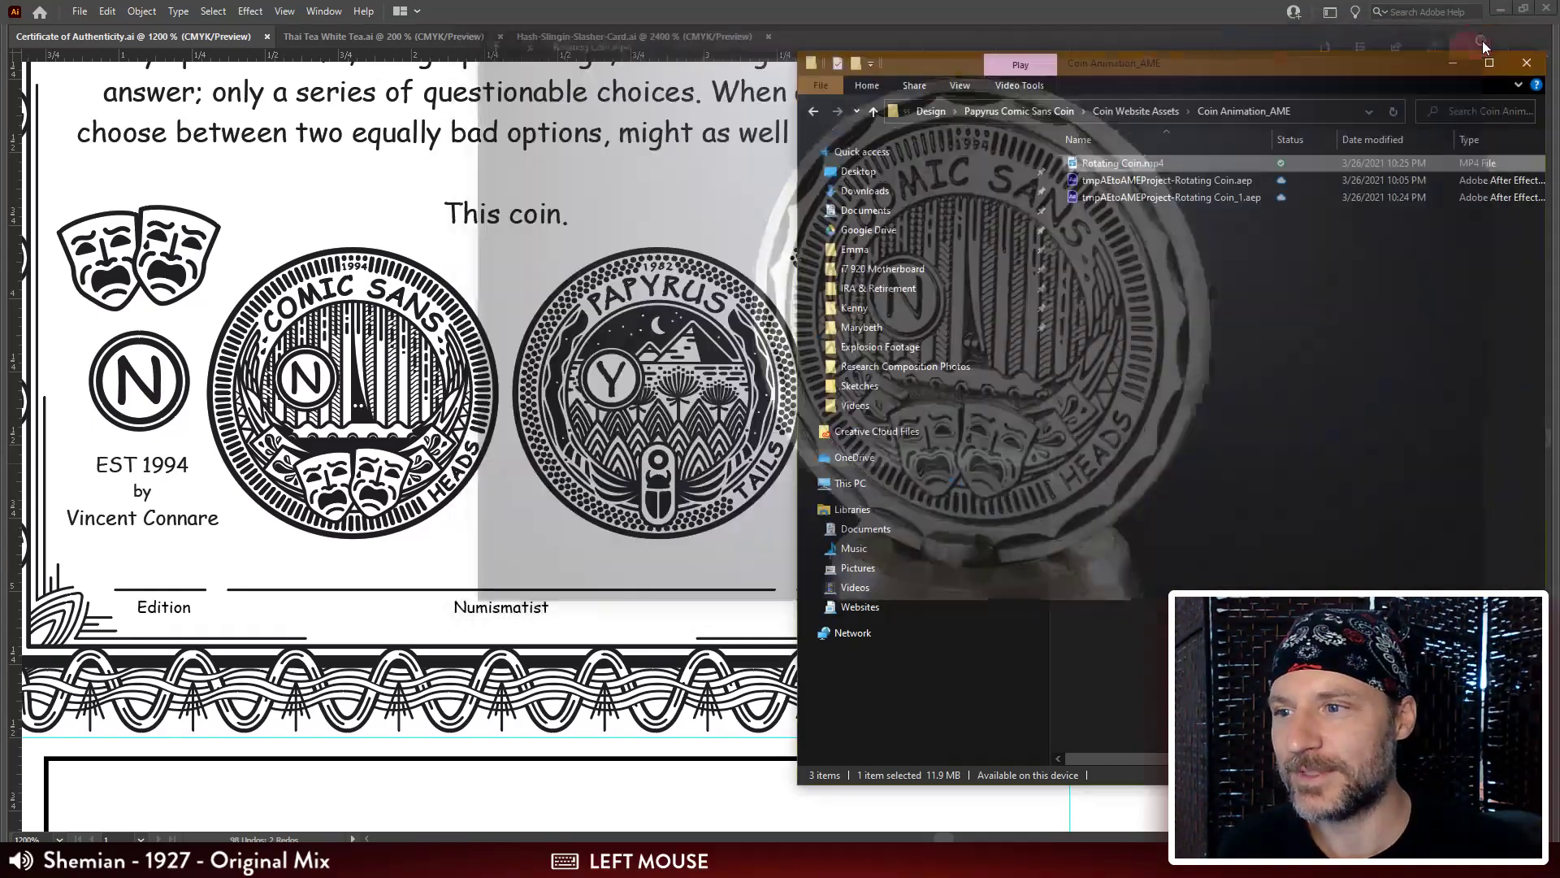
Return to the Thai Tea White Tea document and examine the tiger's head and upper body.
left_click(423, 38)
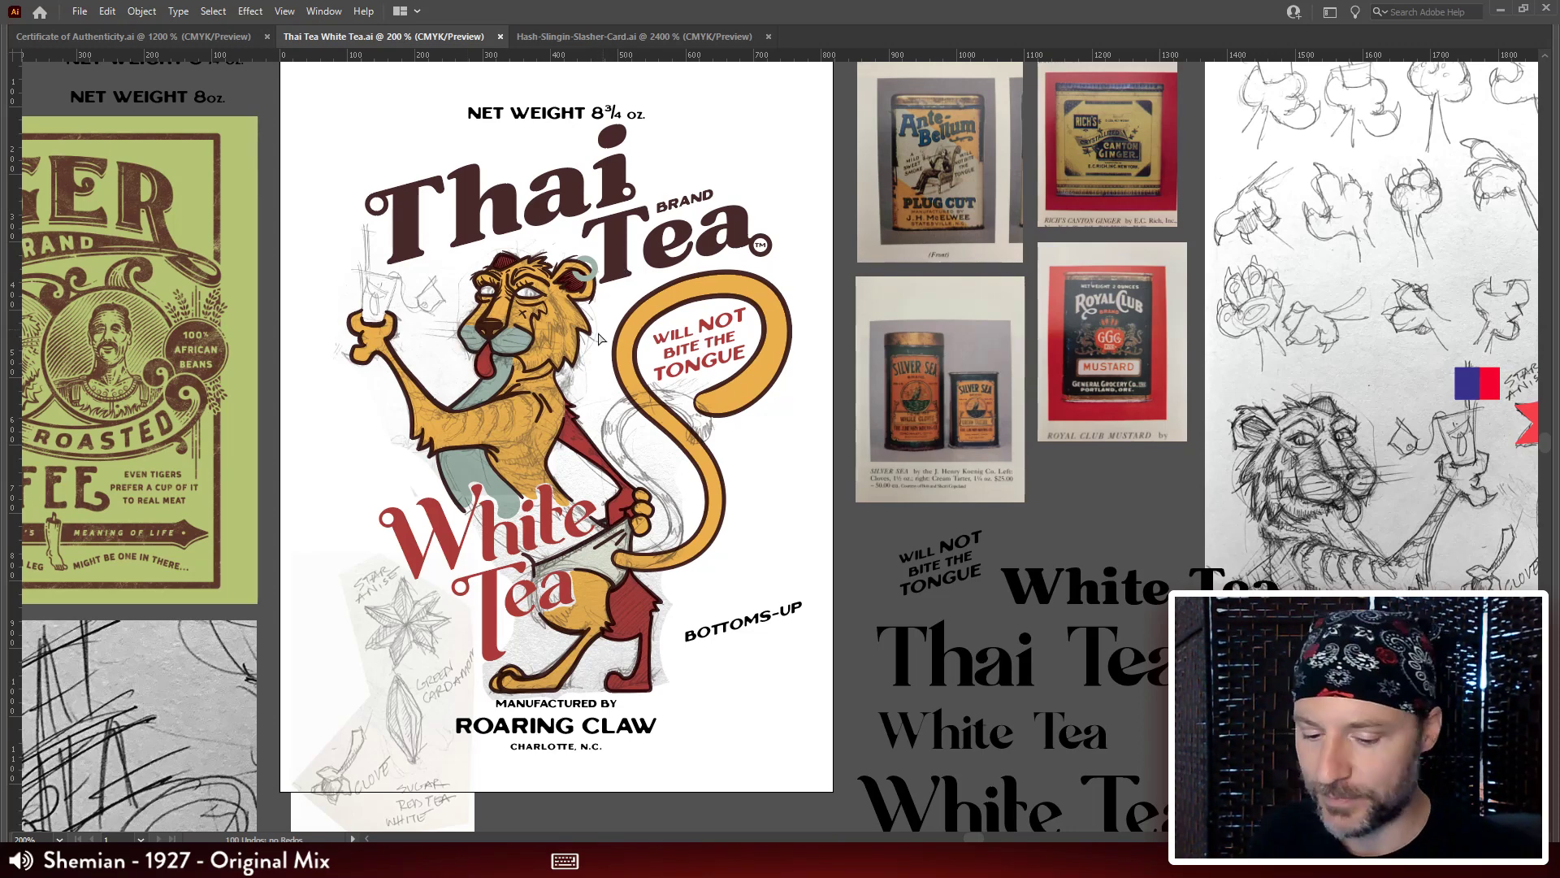
key("ctrl+plus")
key("ctrl+plus")
key("ctrl+plus")
left_click_drag(557, 377, 495, 269)
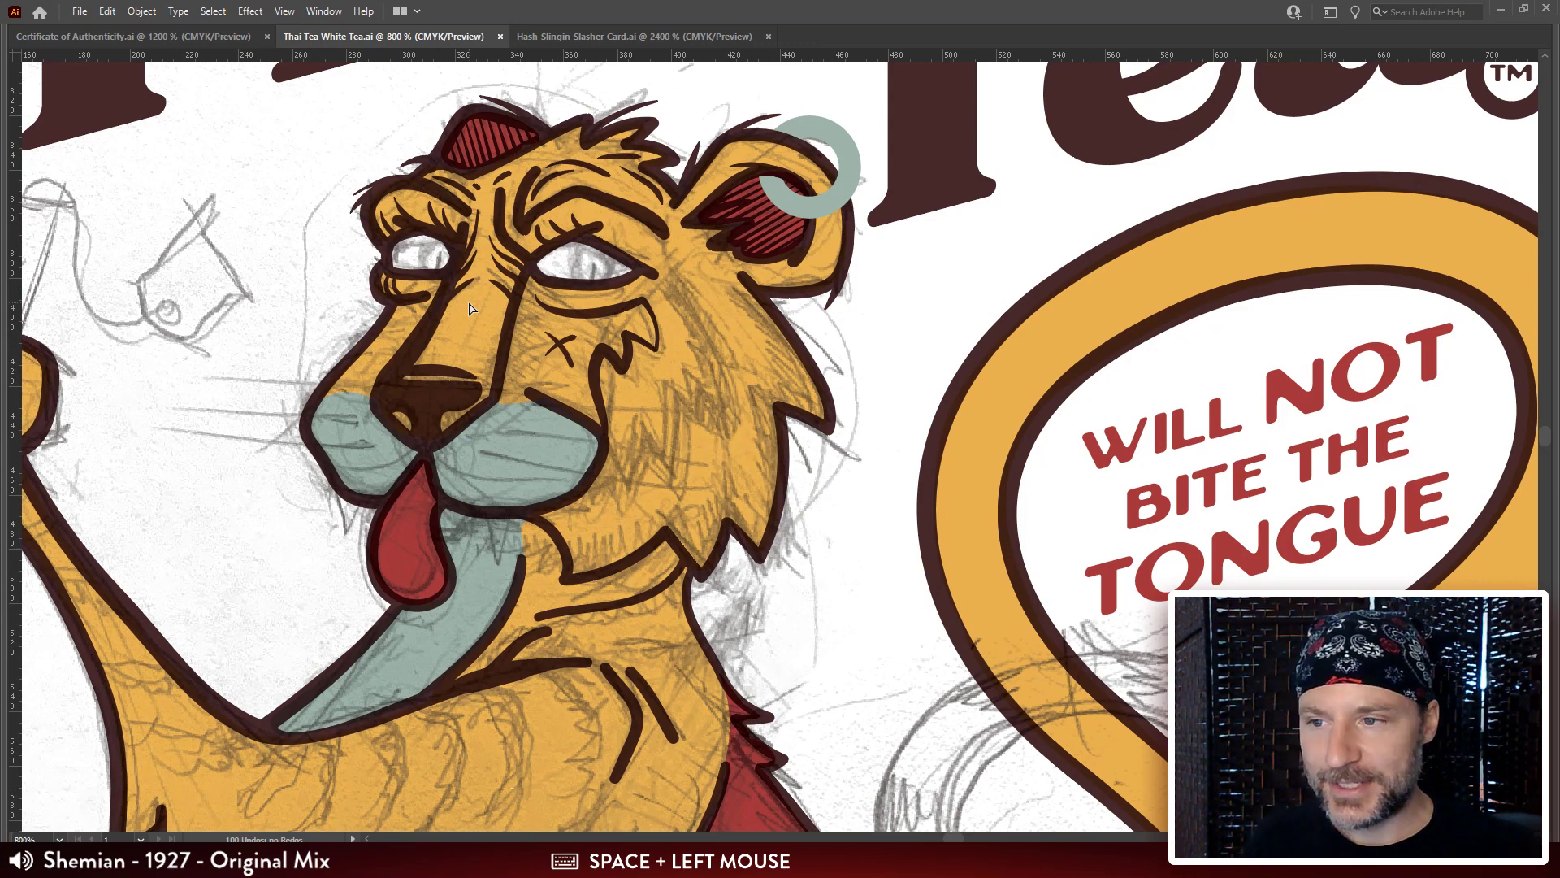
left_click_drag(743, 361, 628, 340)
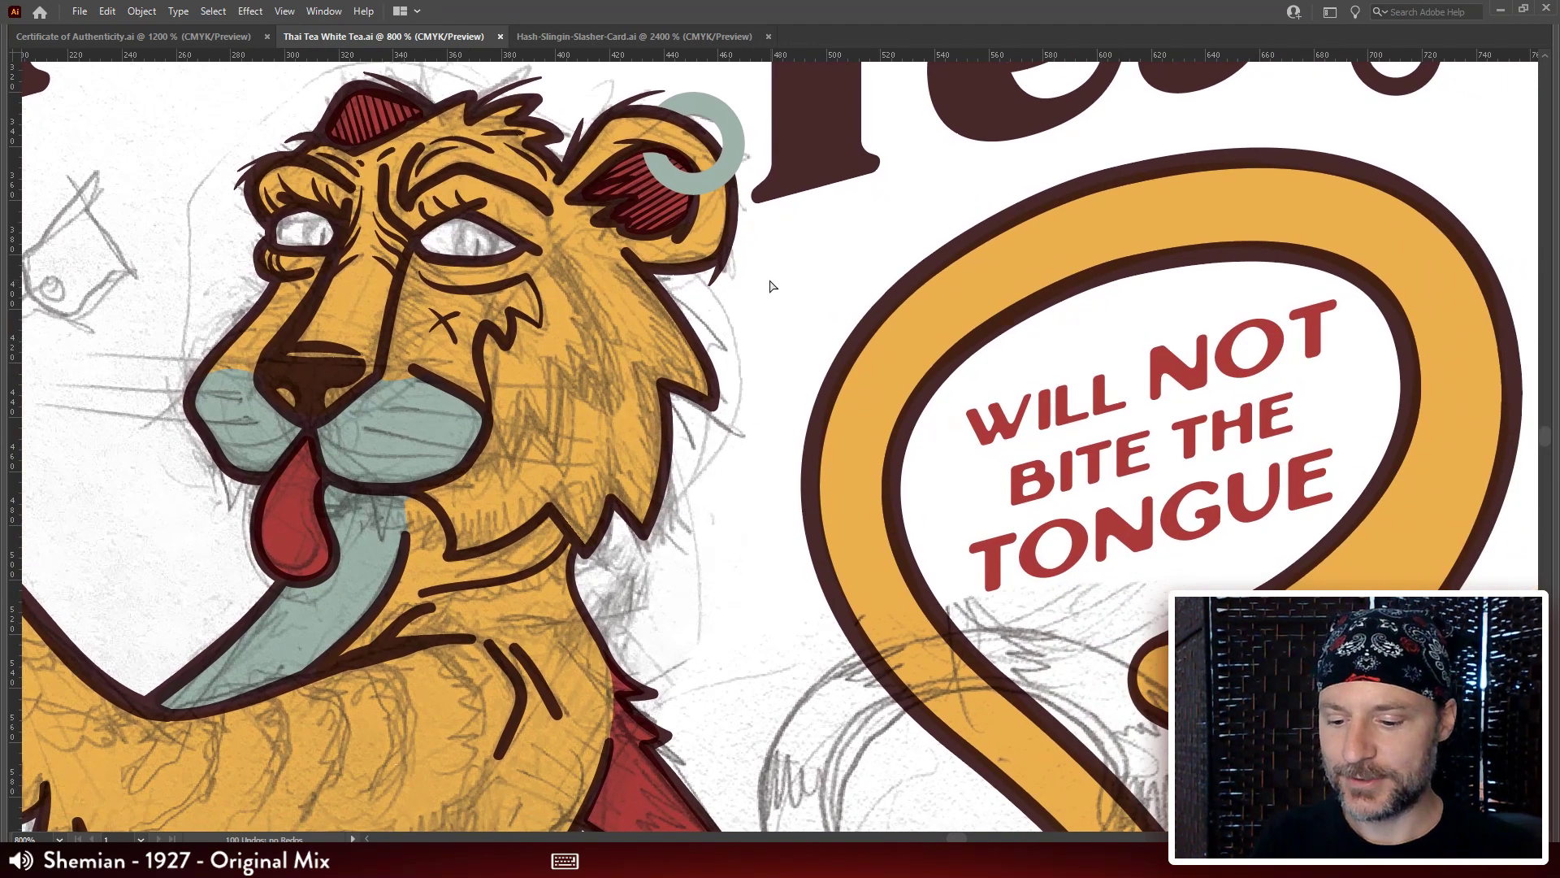
key("ctrl+minus")
left_click_drag(741, 308, 806, 295)
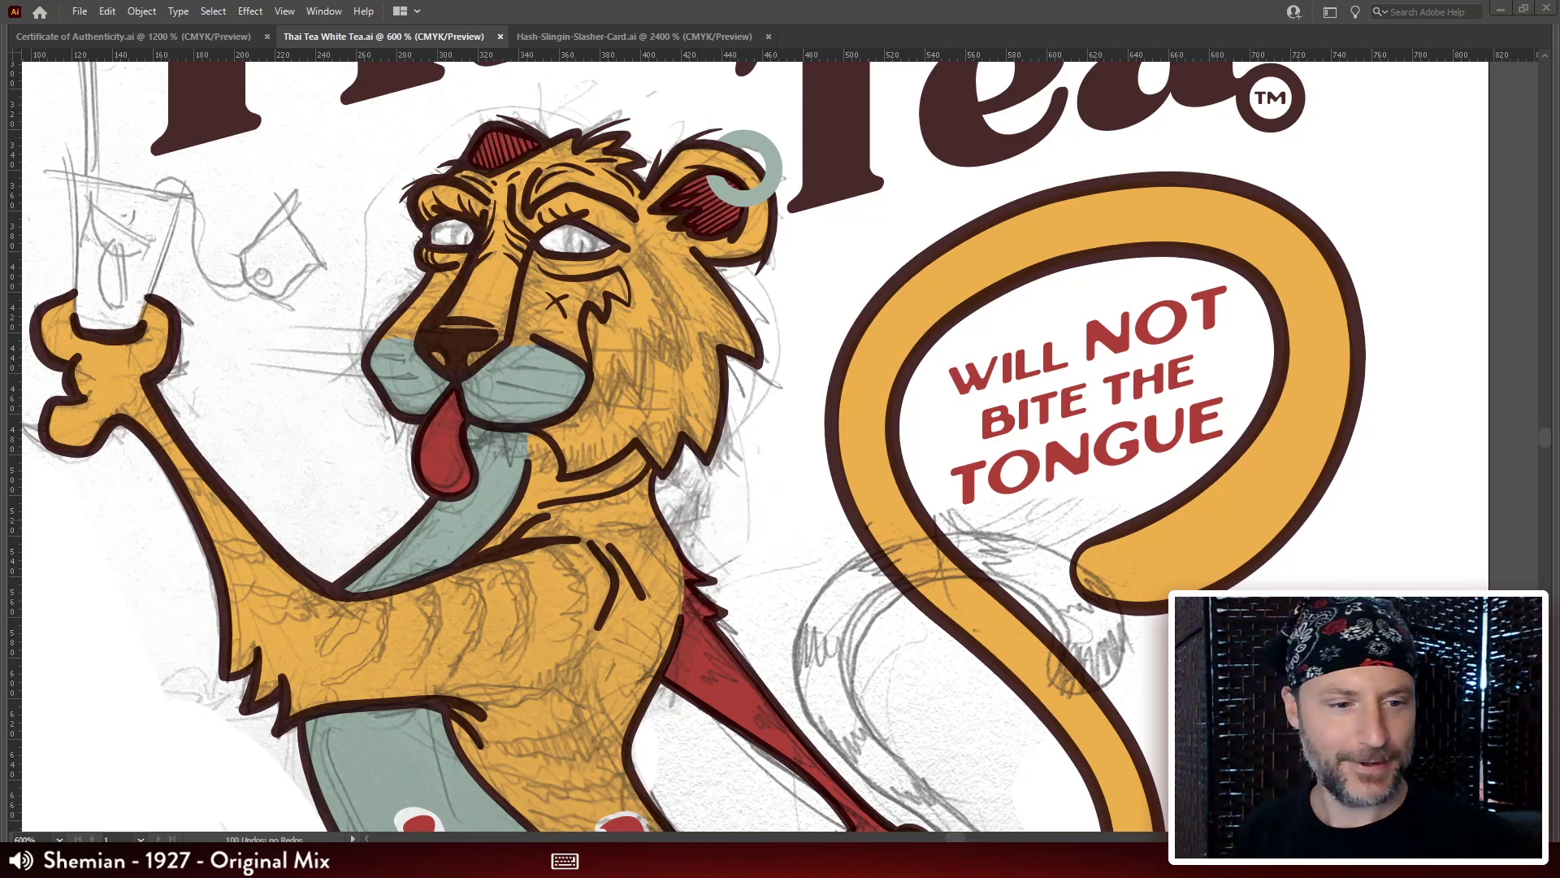
key("shift")
key("a")
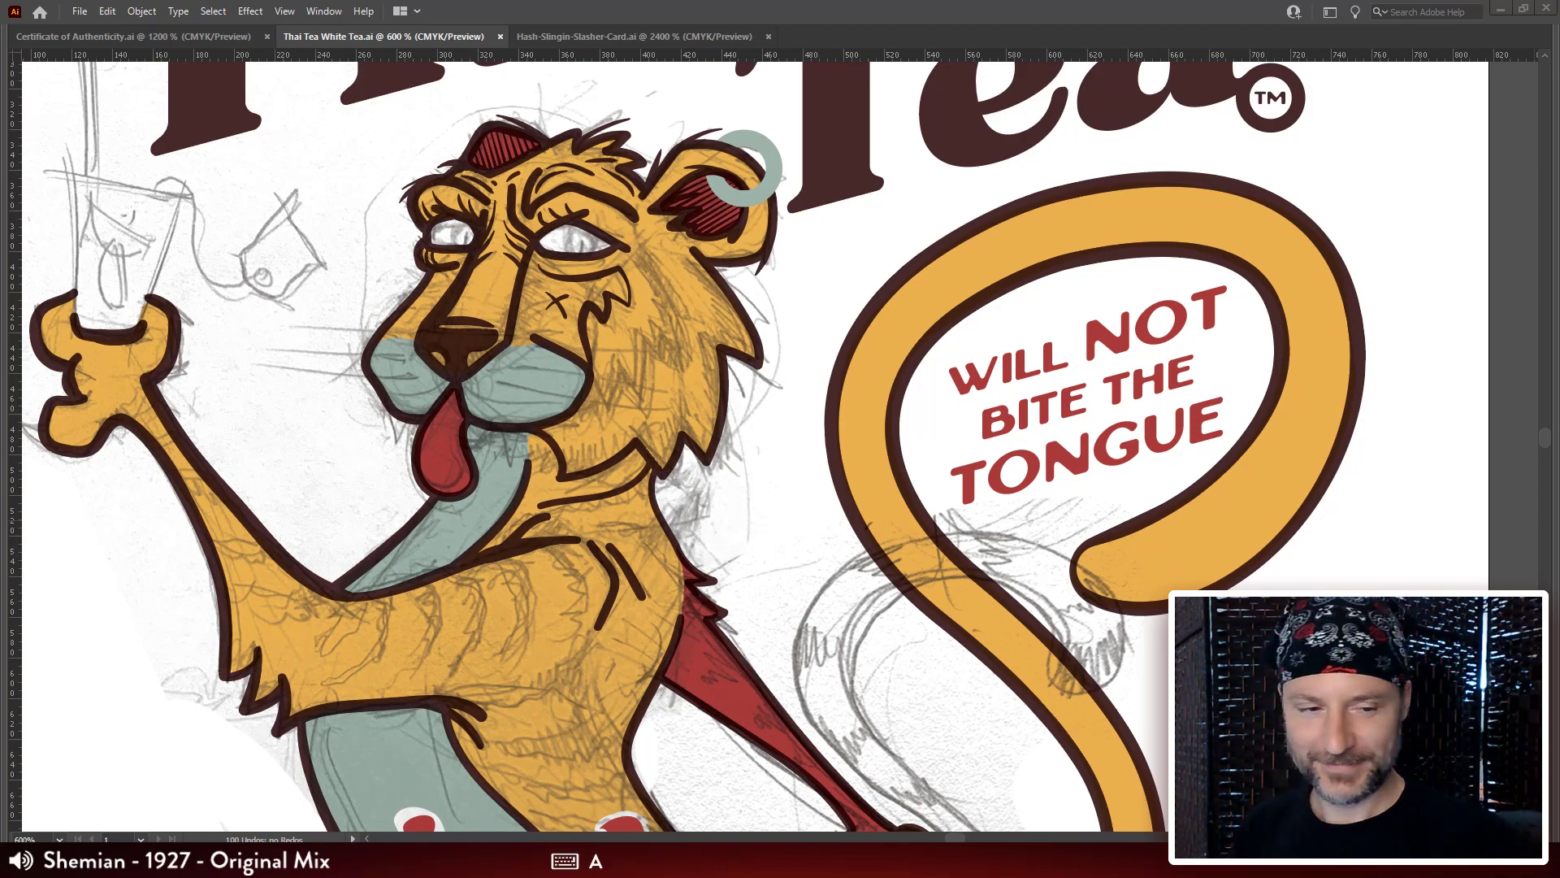
key("space")
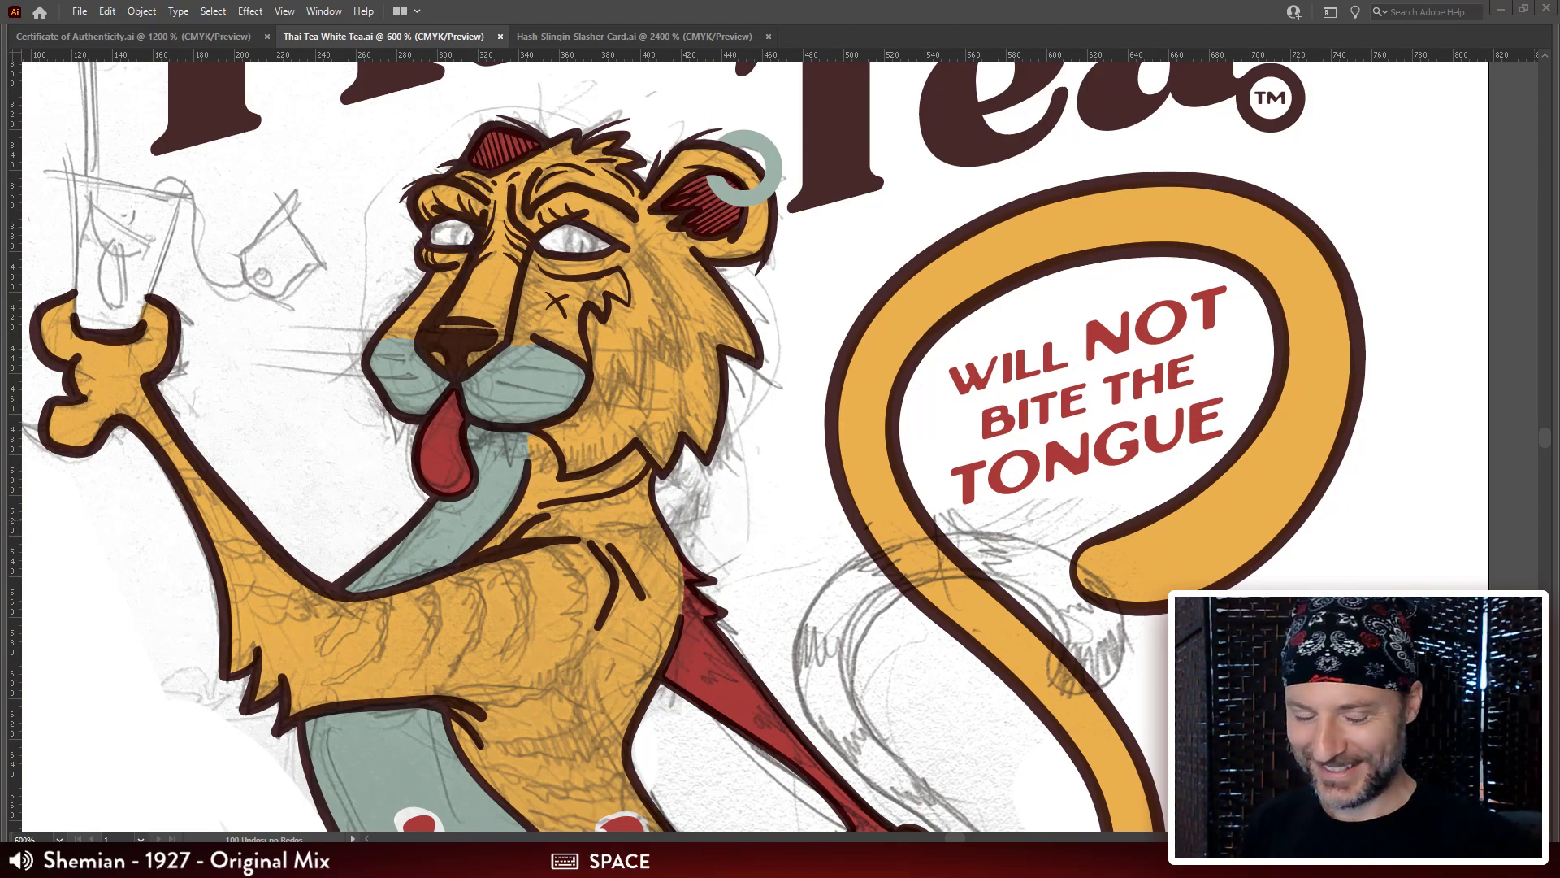
key("w")
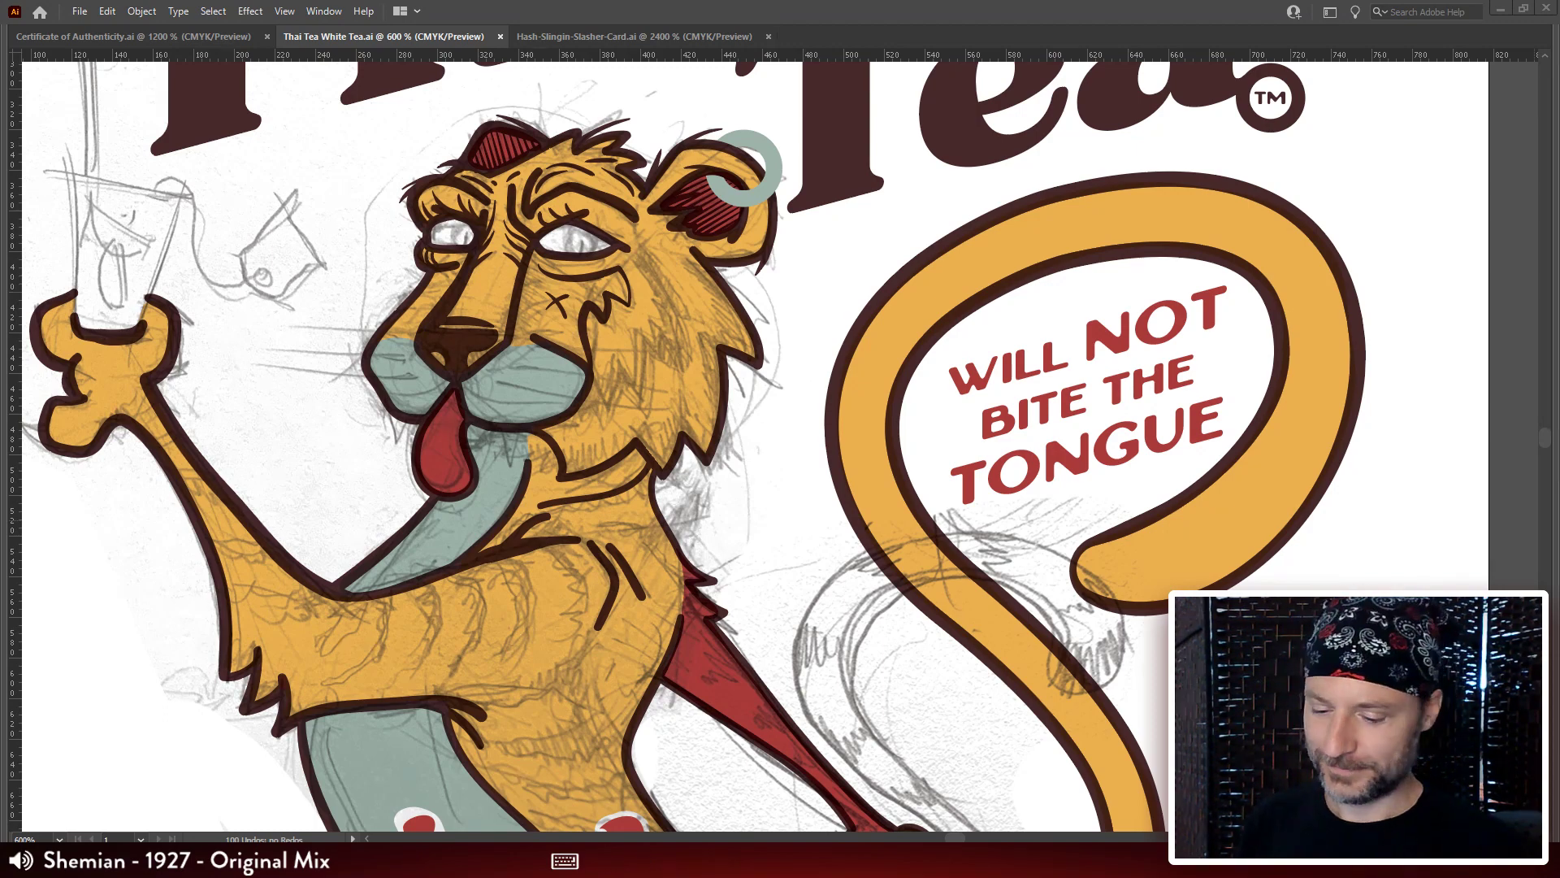
key("shift+i")
key("Return")
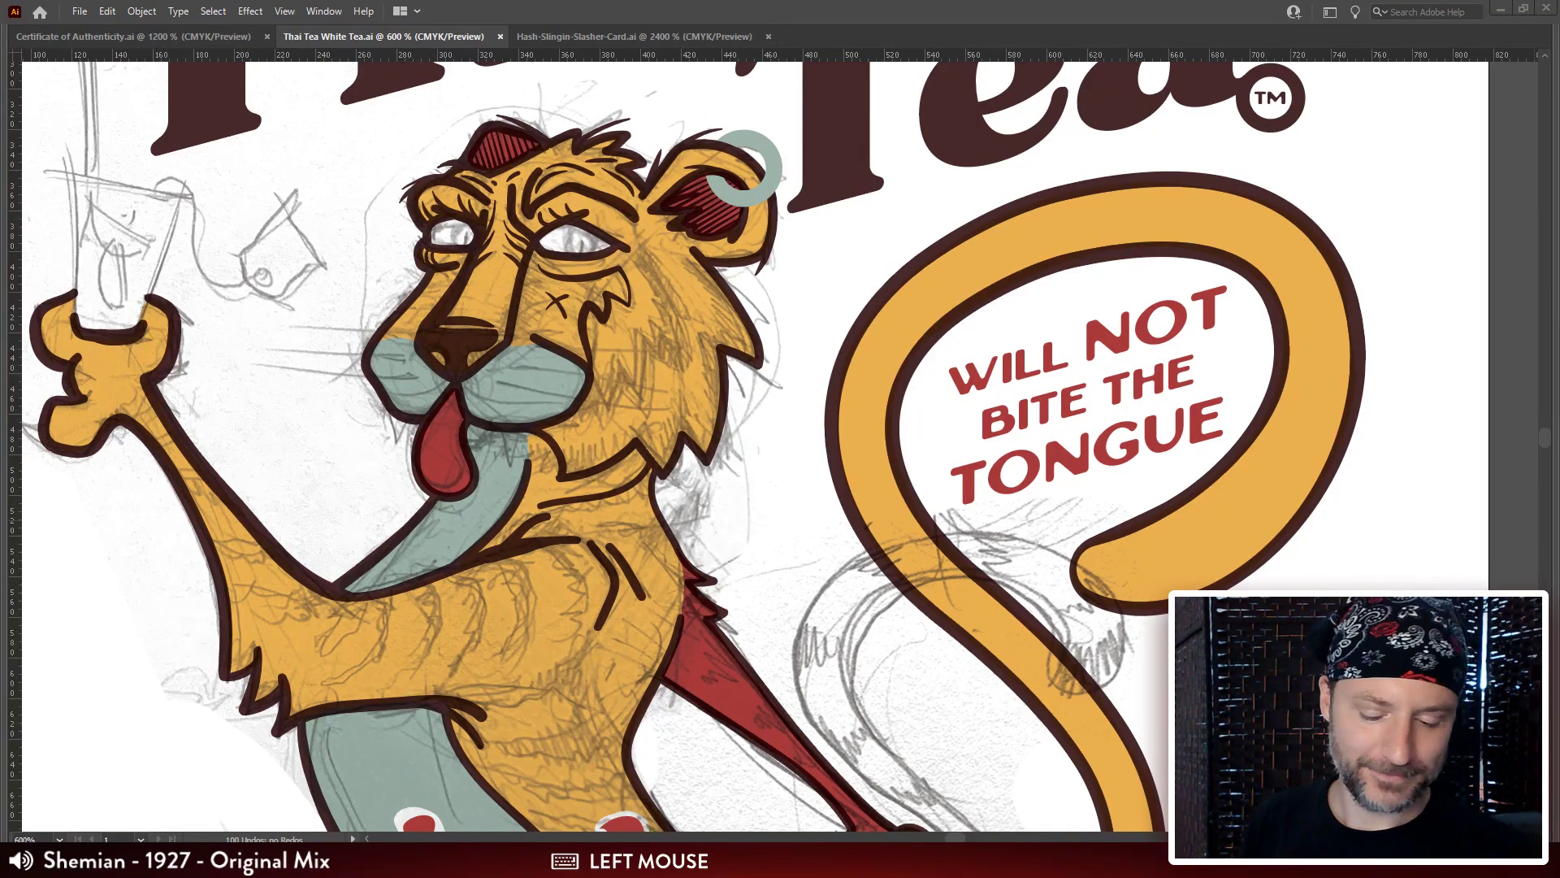
key("backslash")
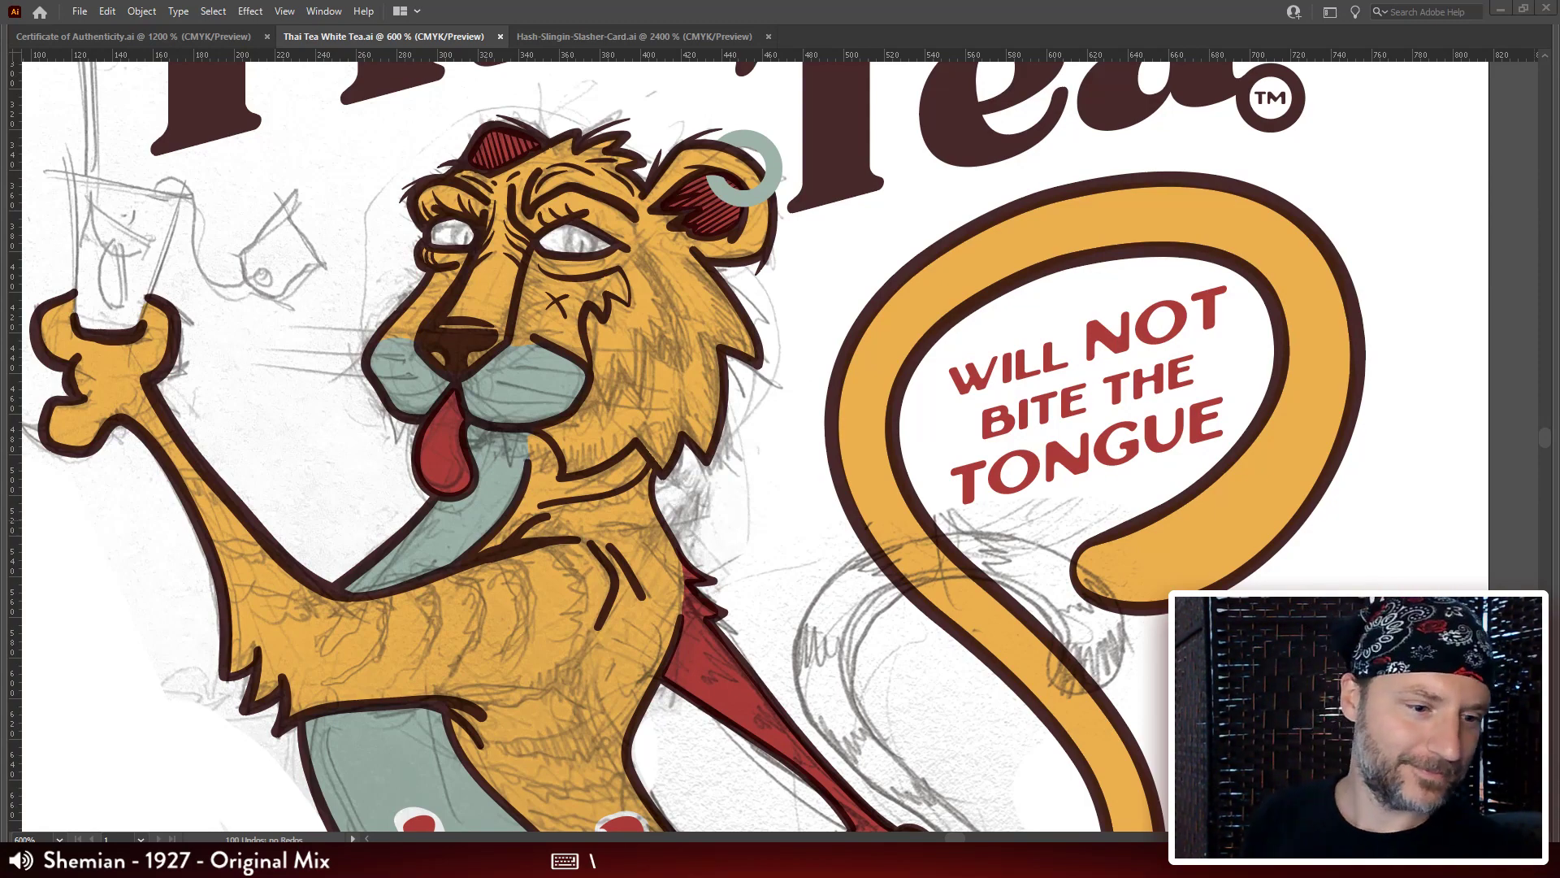